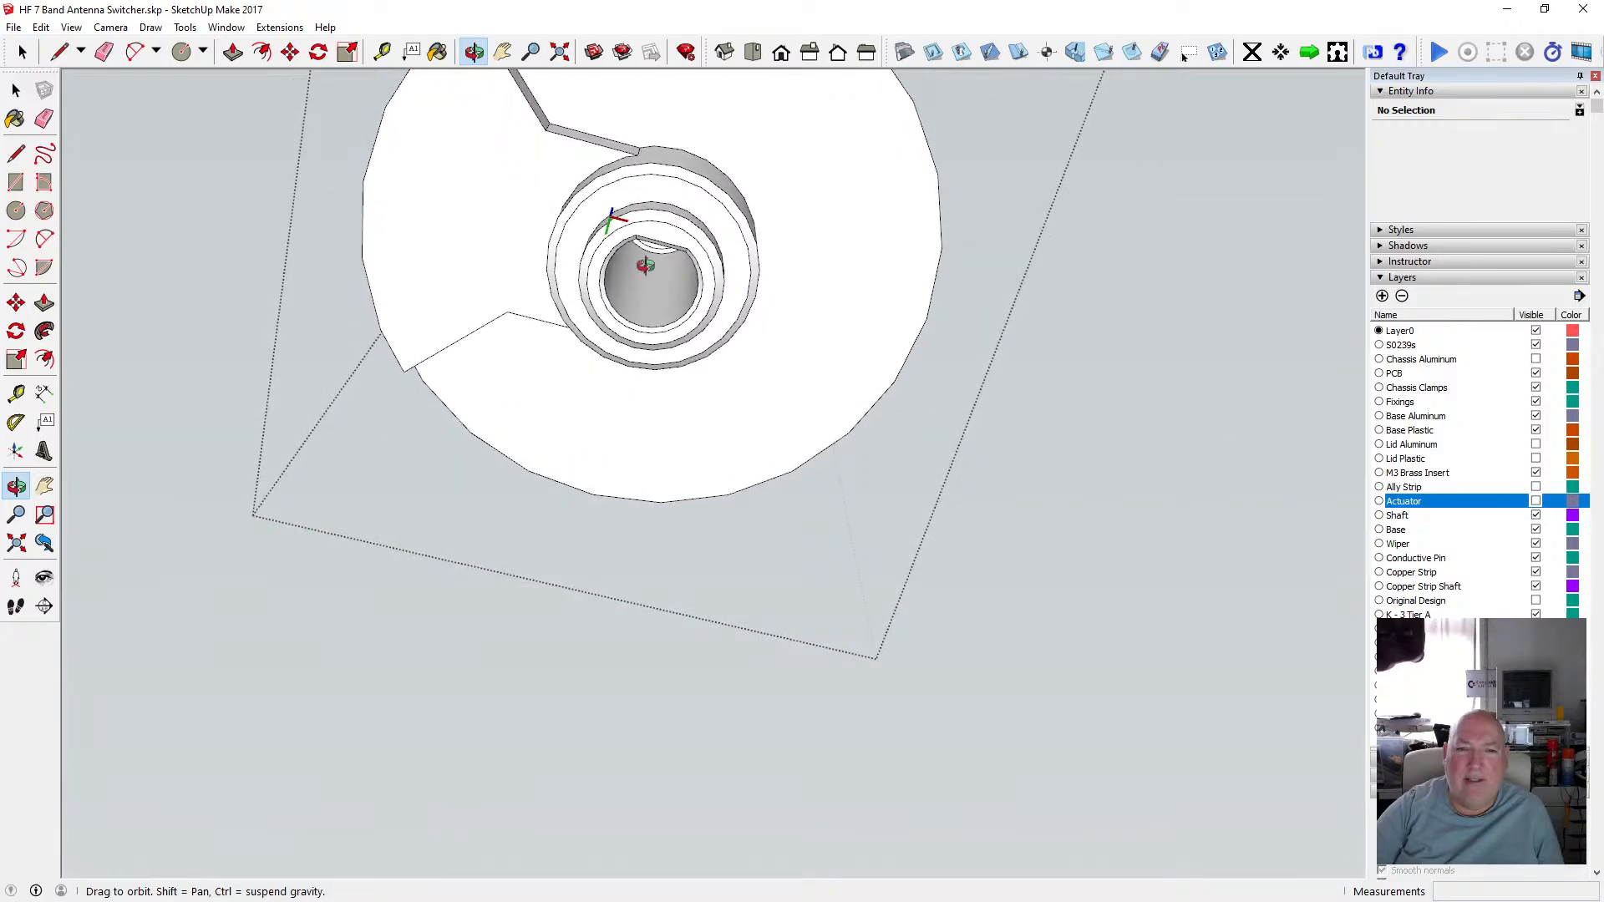
Orbit and zoom around the underside of the actuator assembly to inspect its shape.
scroll(659, 257, up, 5)
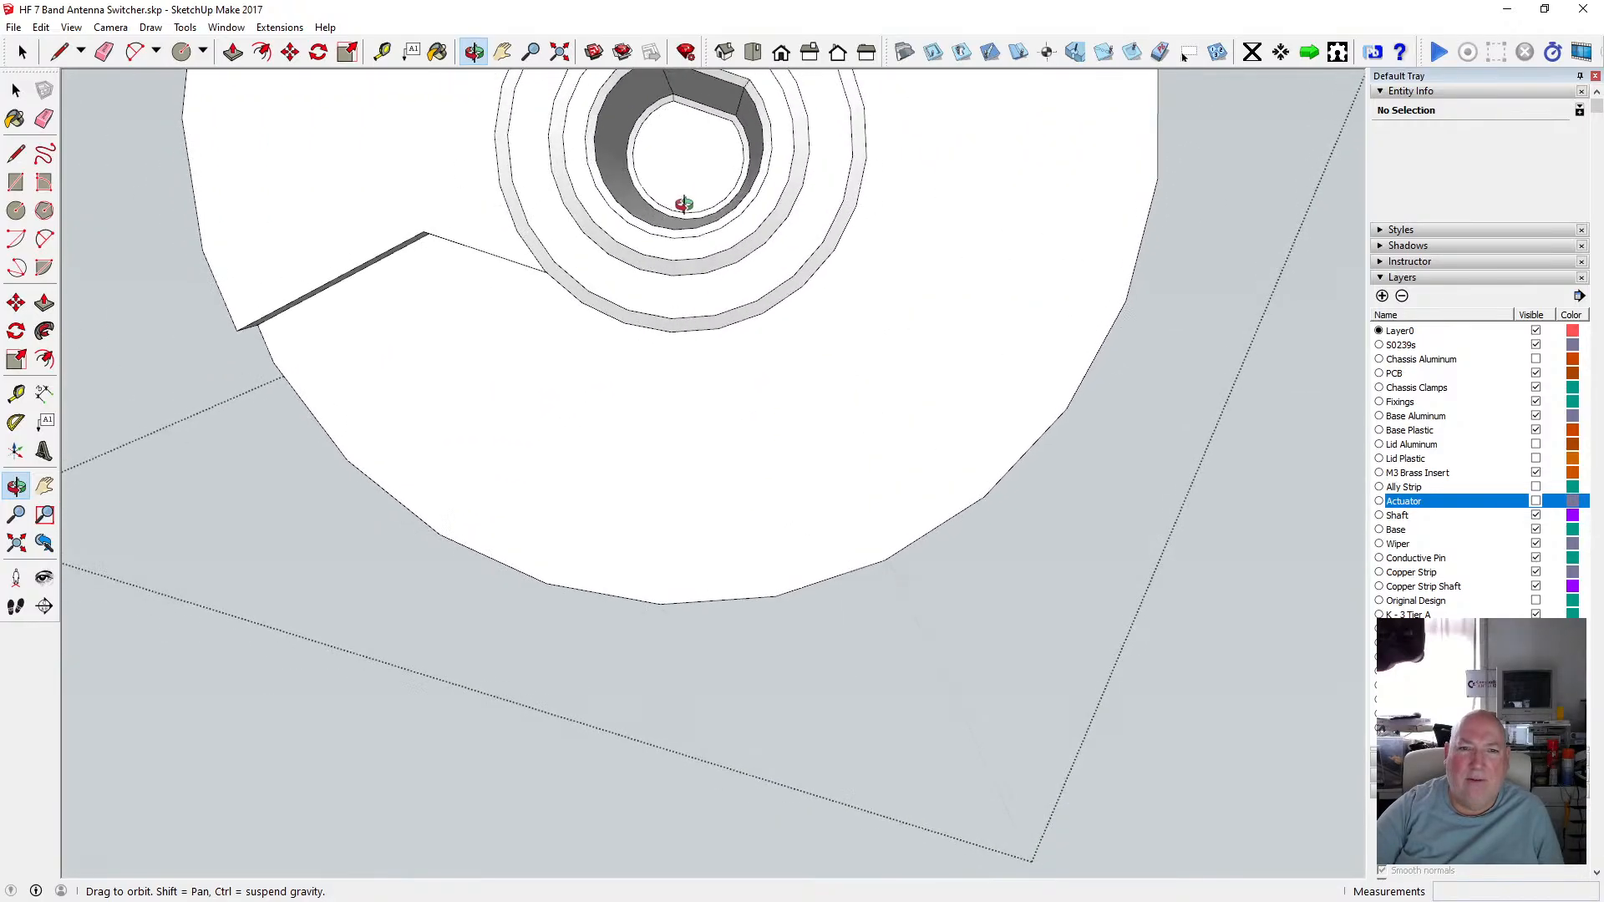
scroll(702, 356, down, 5)
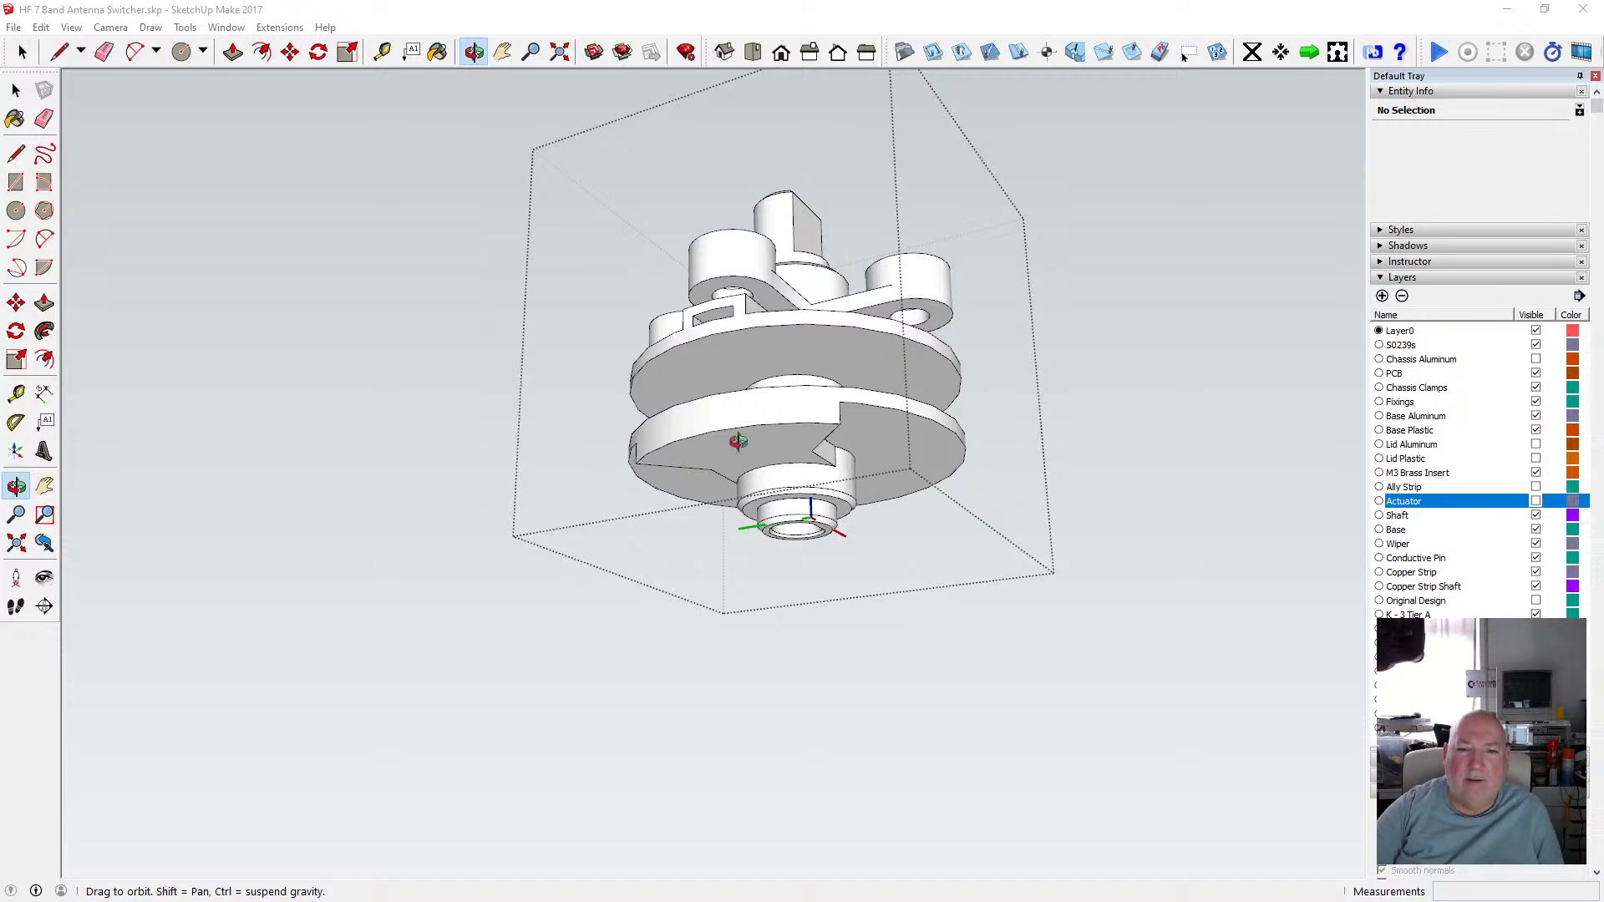
scroll(739, 441, up, 5)
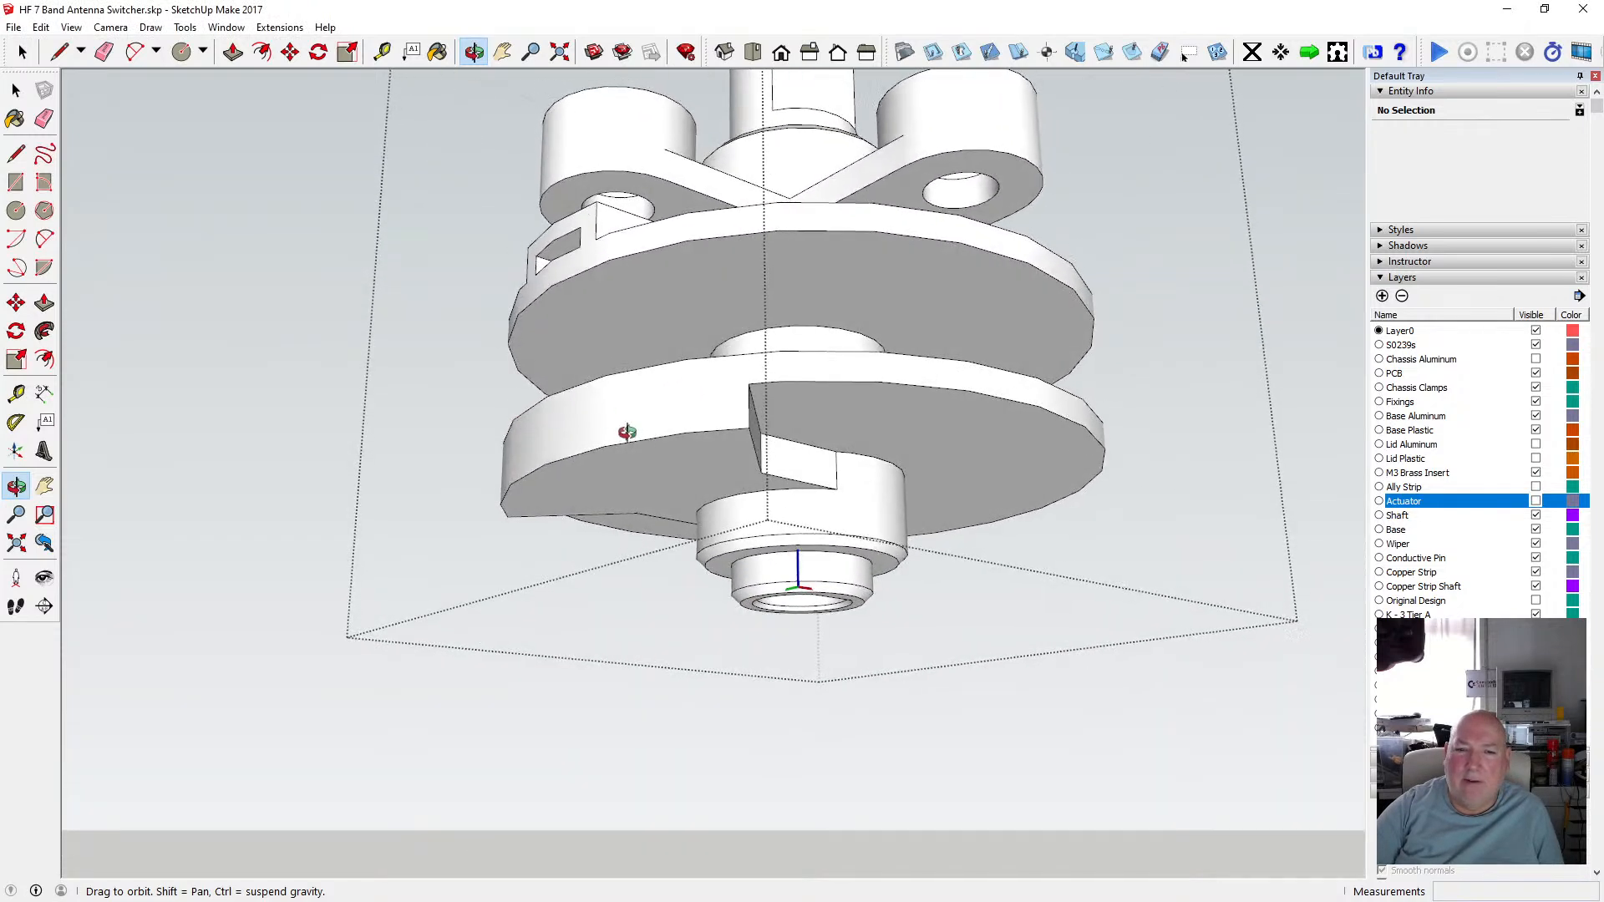
drag(626, 432, 609, 548)
scroll(708, 465, down, 3)
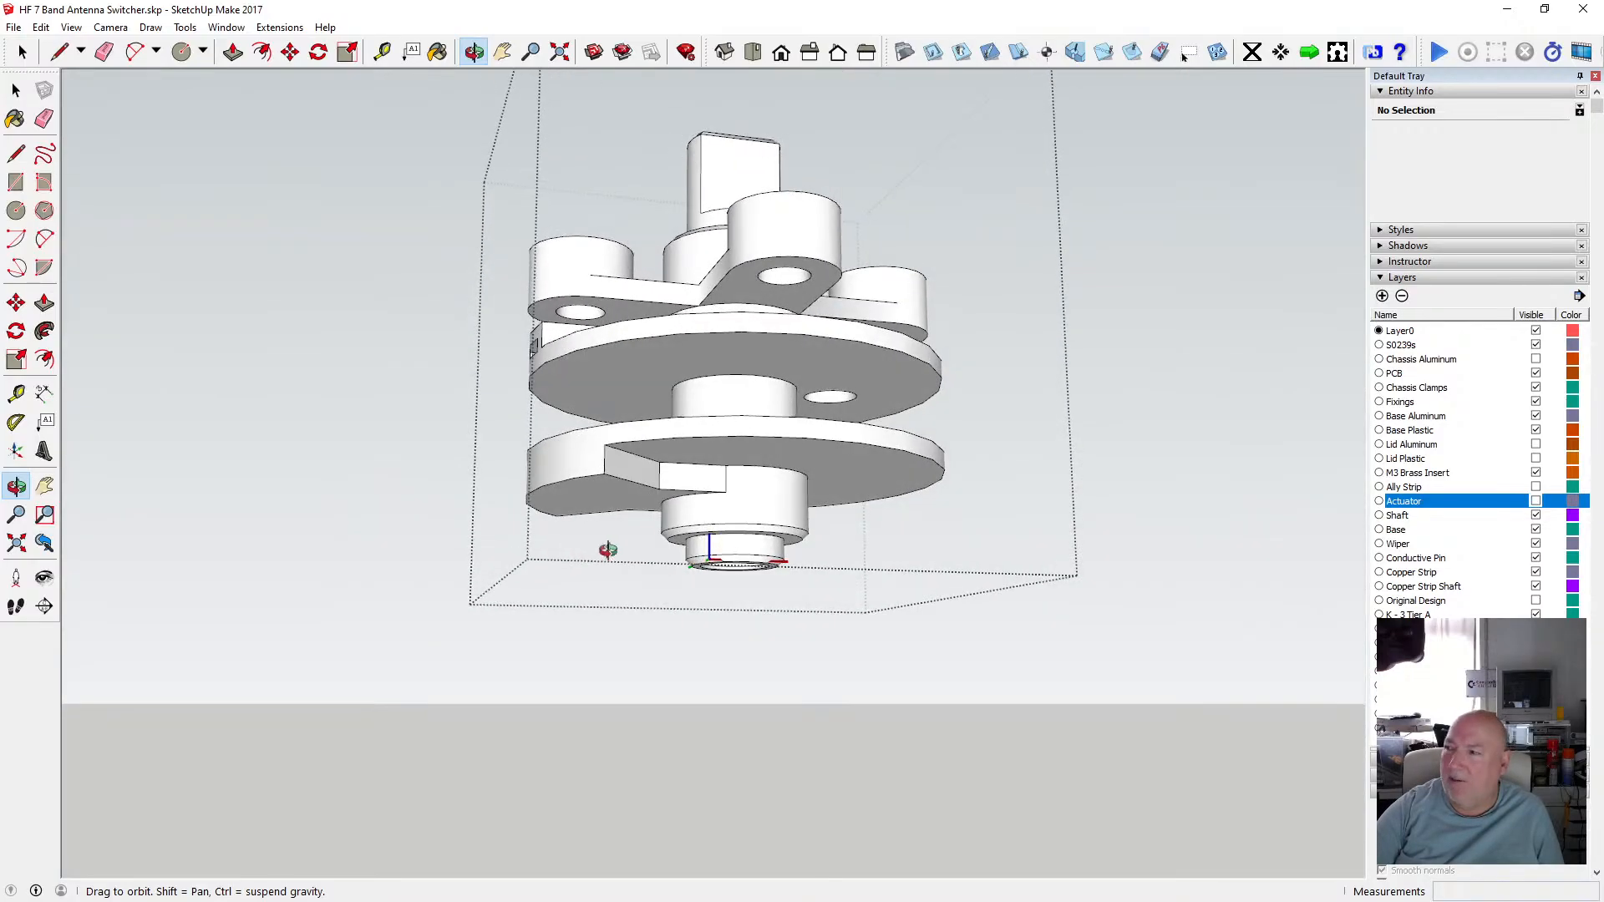
scroll(763, 539, up, 3)
scroll(763, 539, up, 2)
drag(751, 523, 737, 471)
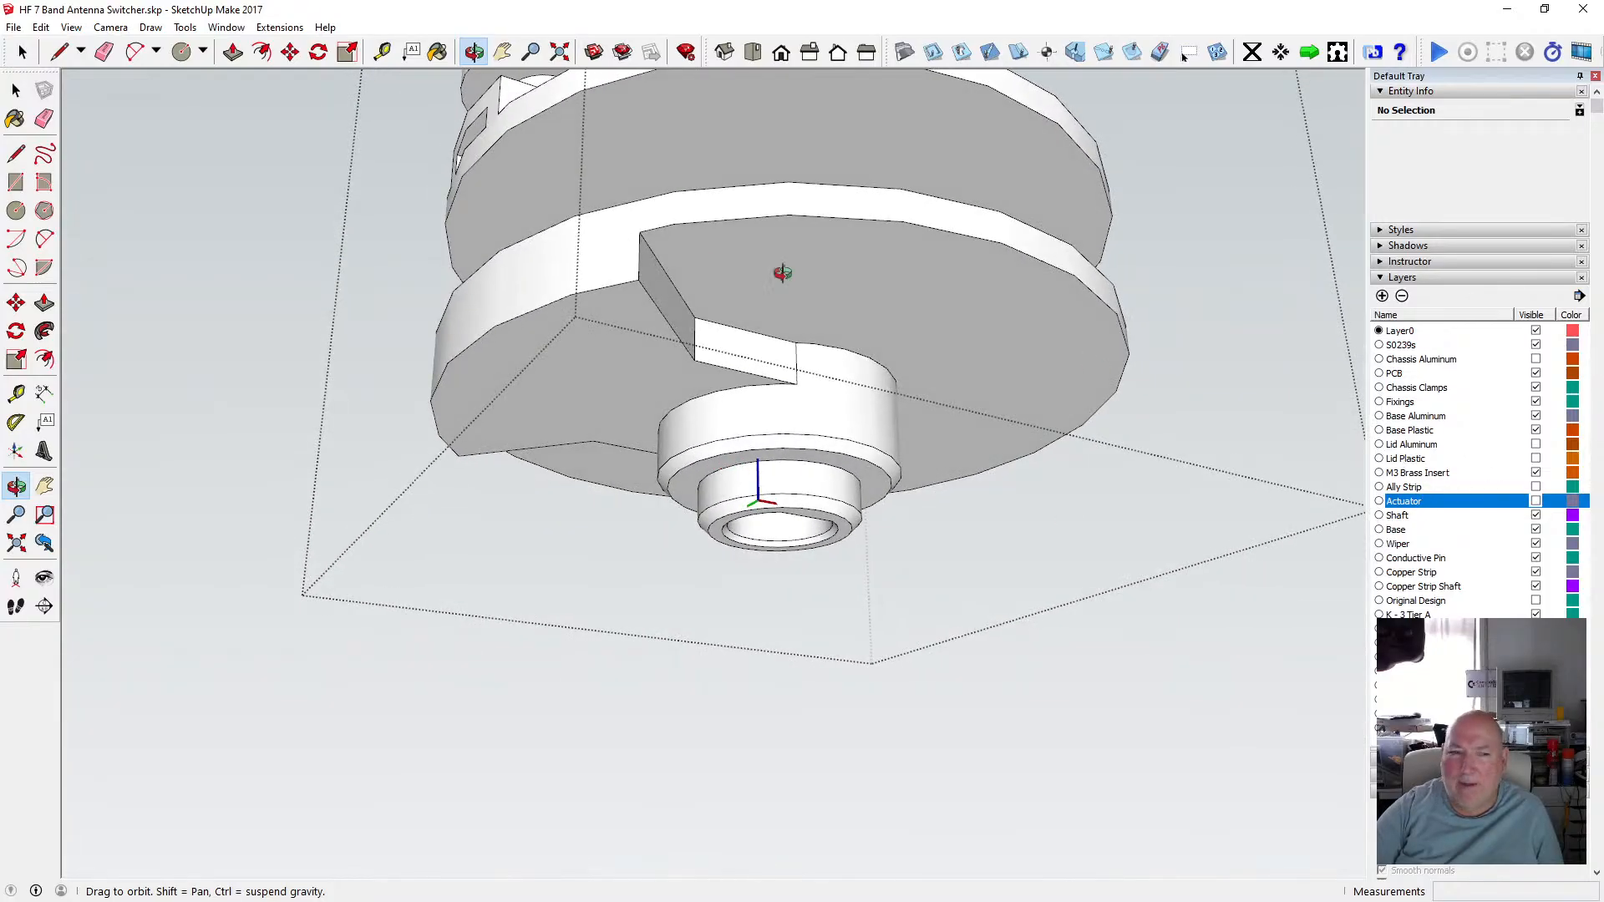
Toggle the visibility of layers further down the list to view the chassis underside.
click(16, 90)
click(330, 313)
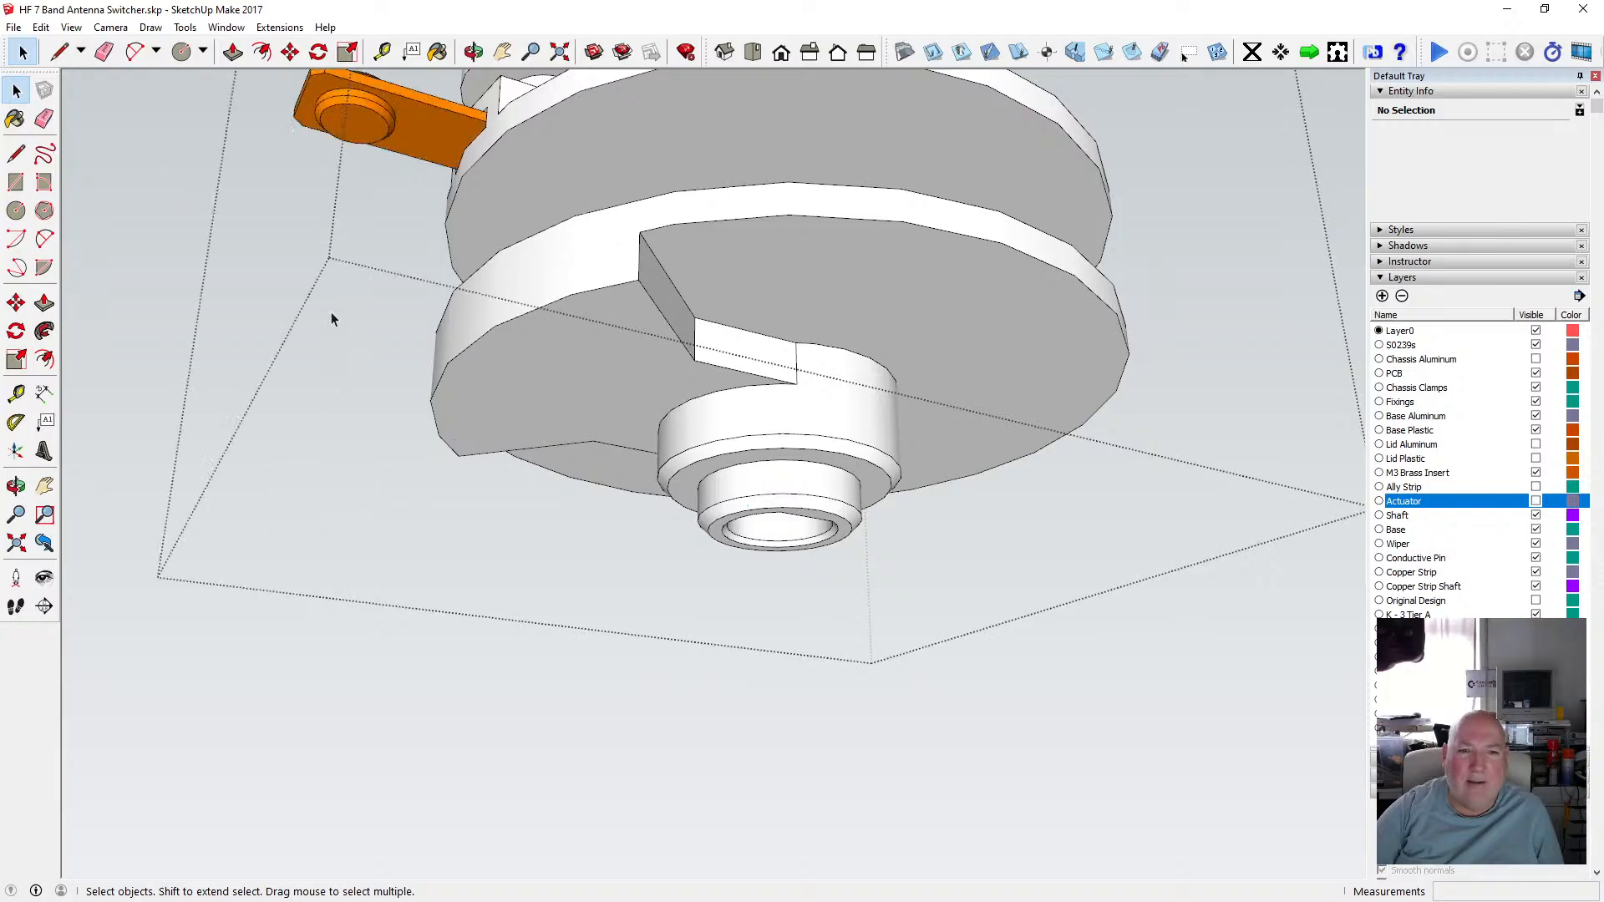
click(139, 243)
scroll(474, 331, down, 5)
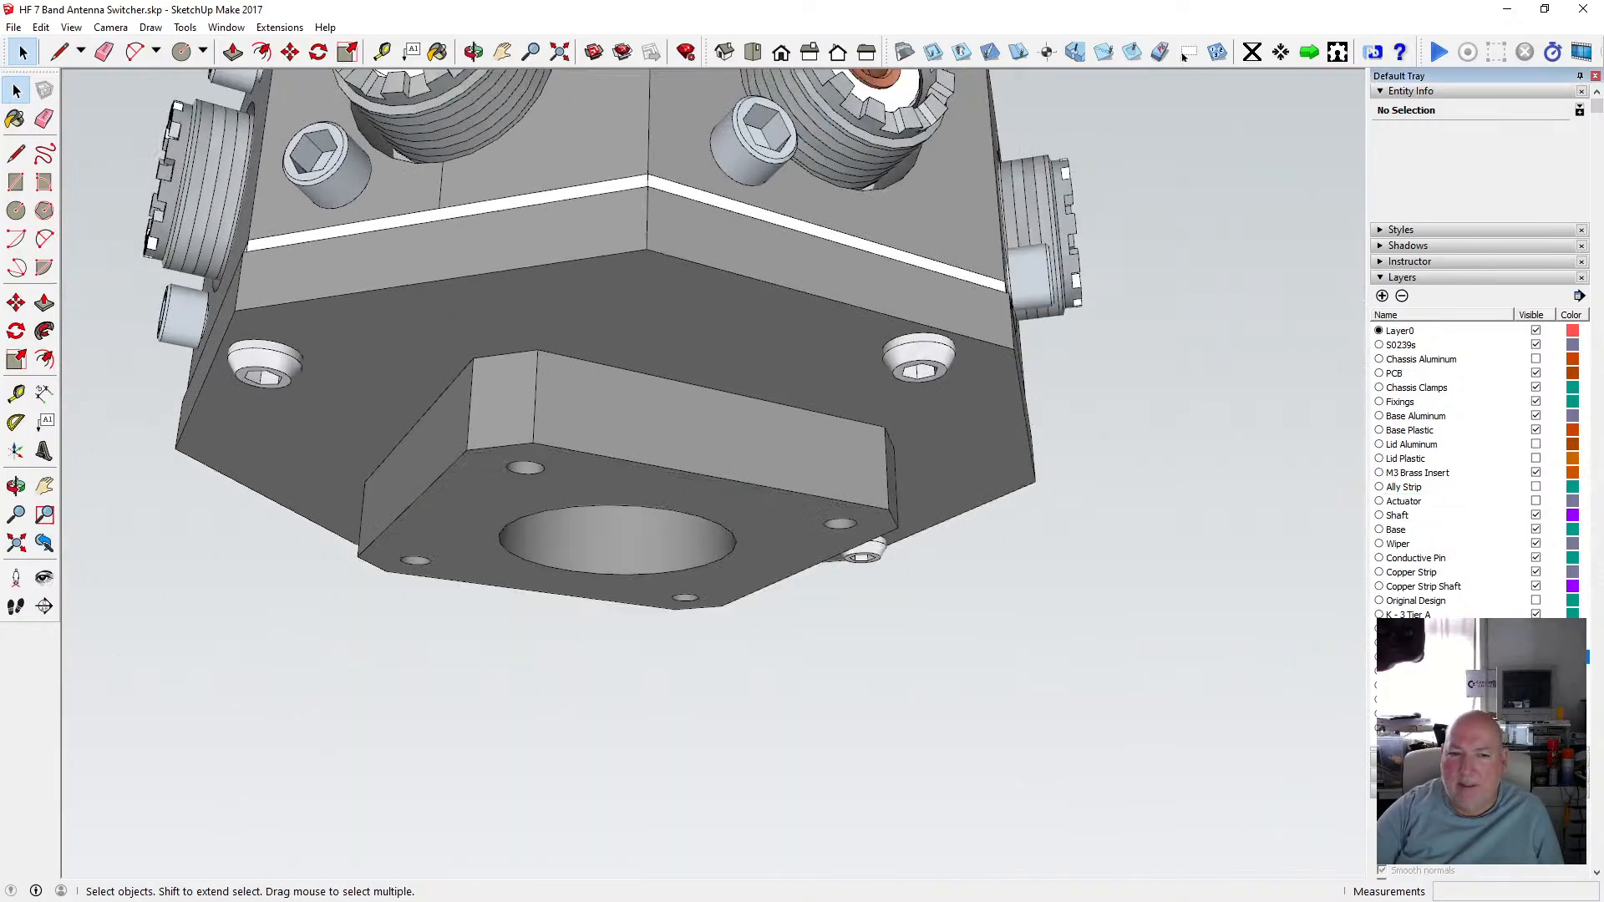
click(1535, 658)
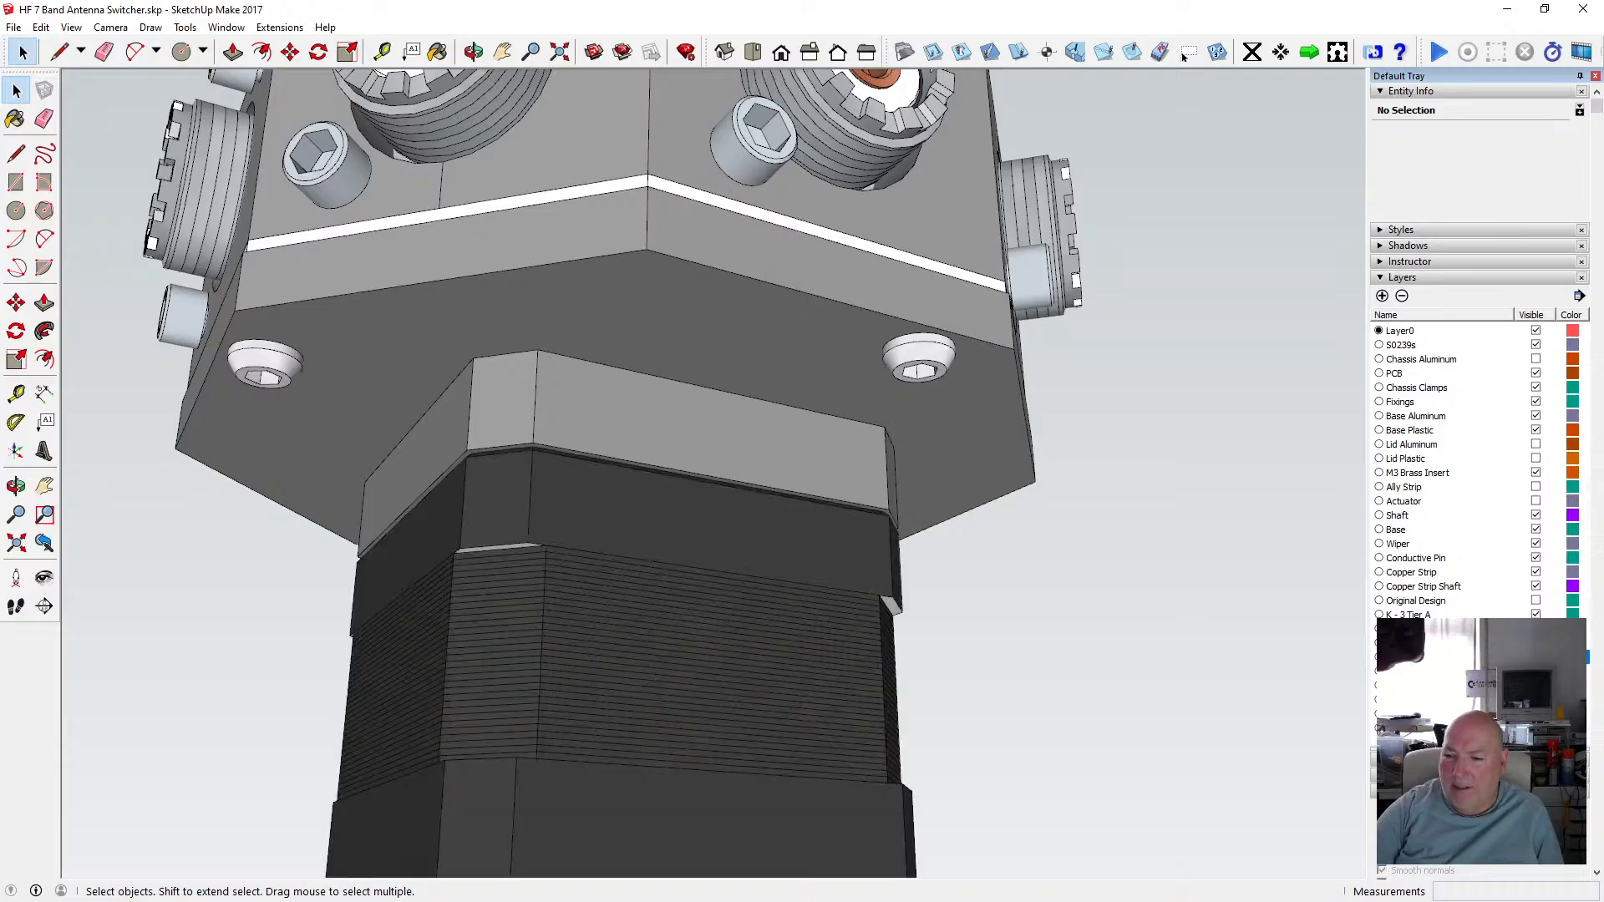
click(1535, 685)
scroll(702, 416, up, 1)
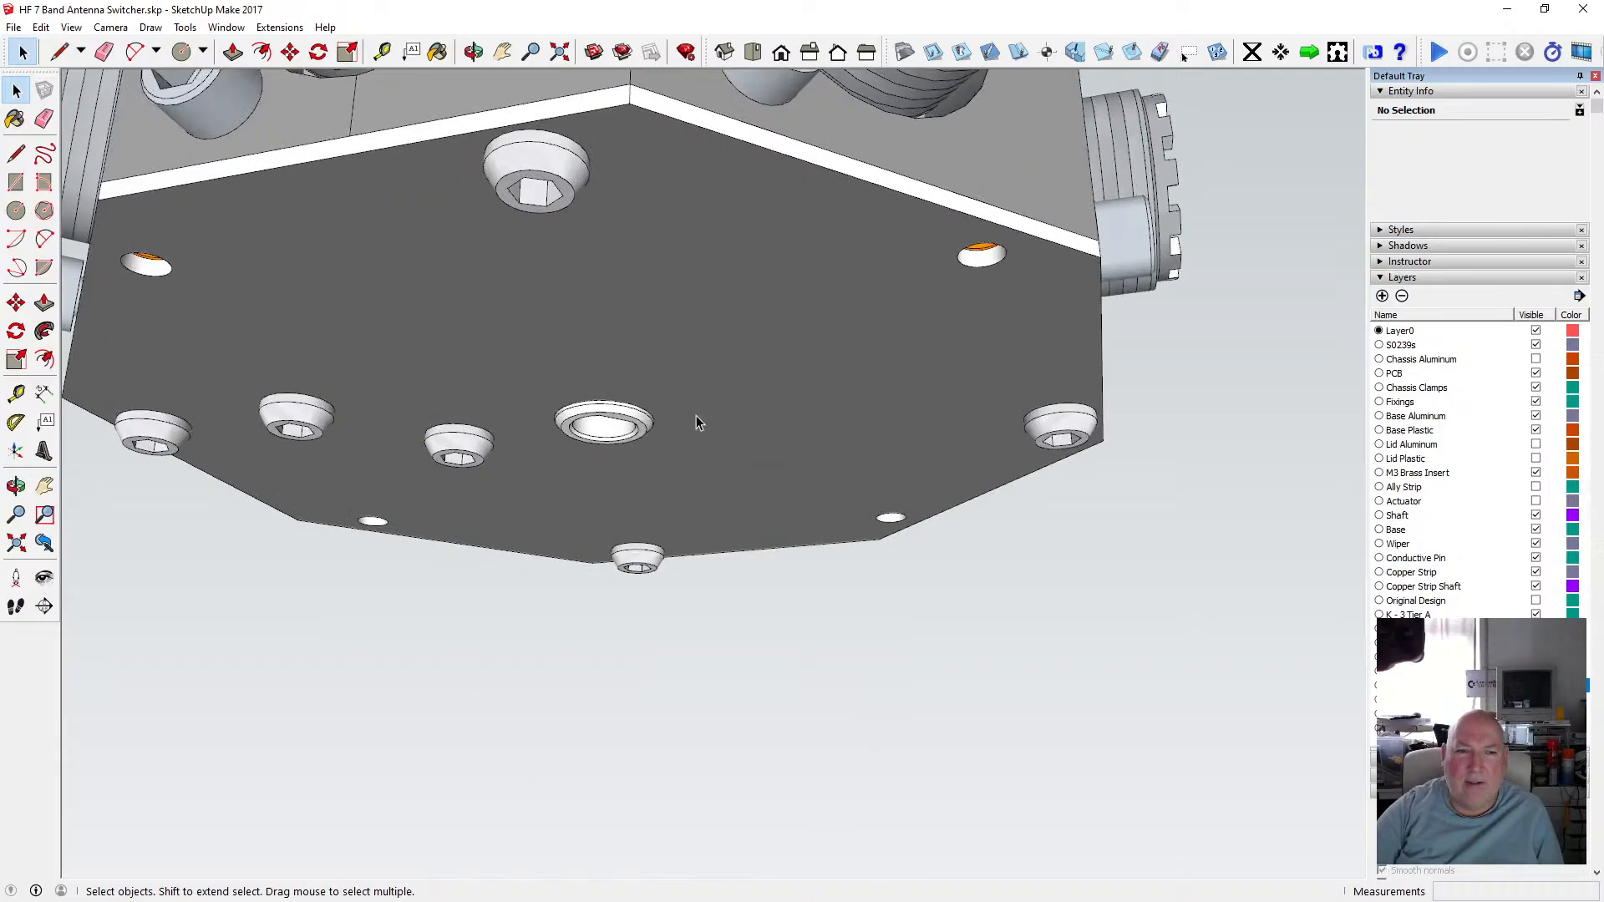
scroll(695, 414, down, 2)
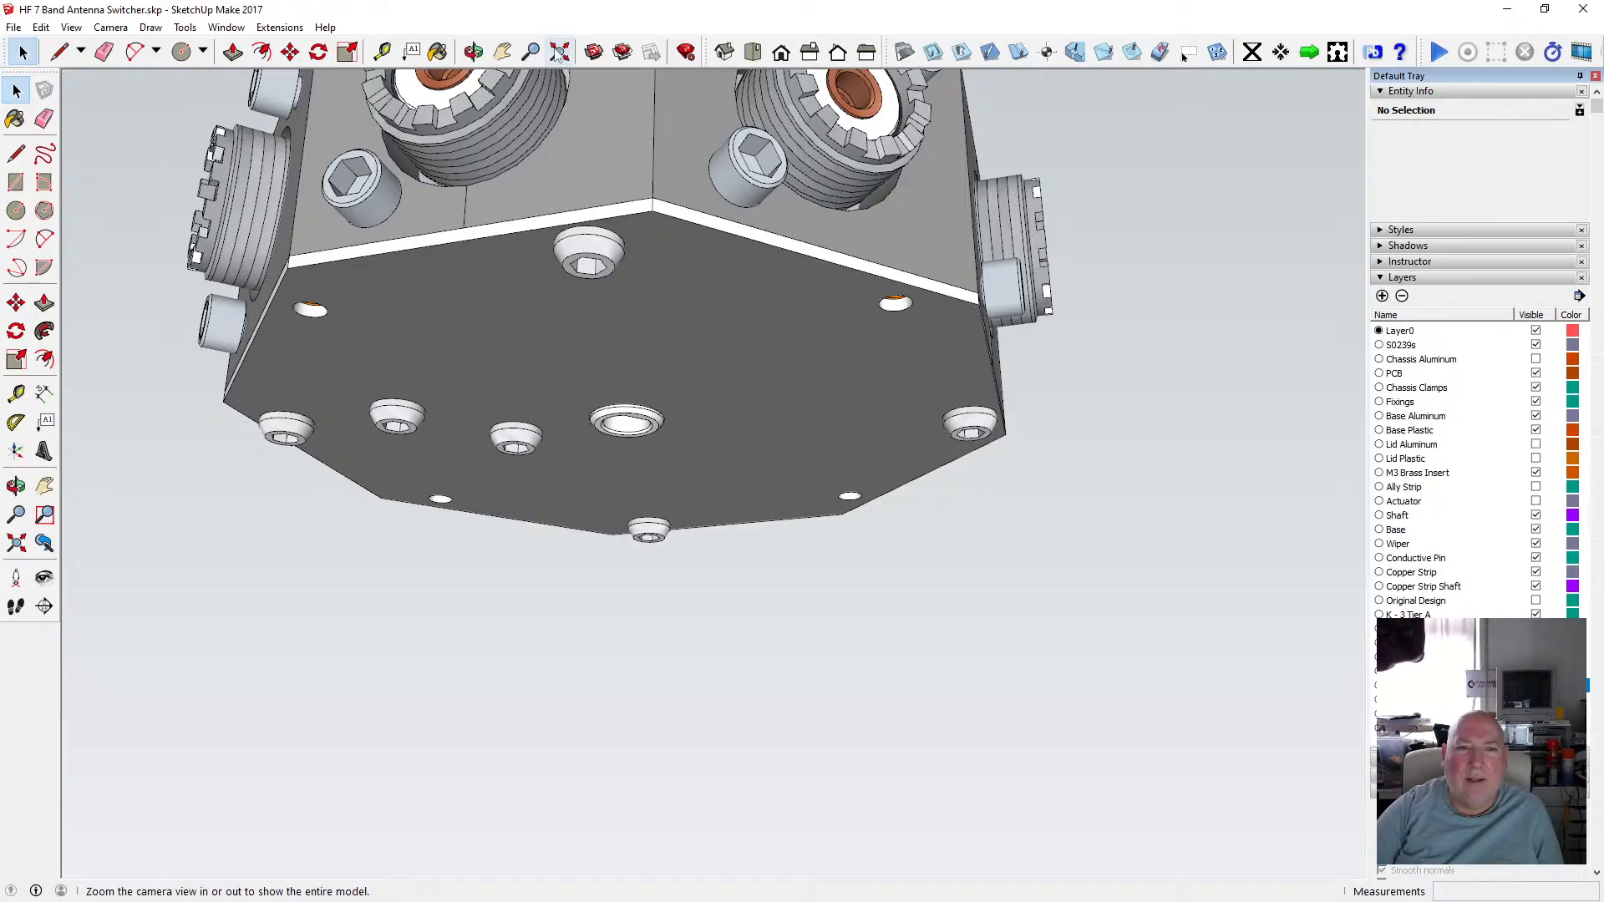
Hide the Chassis Clamps, S0239s and Fixings layers to expose the inner assembly.
click(474, 52)
drag(739, 192, 532, 443)
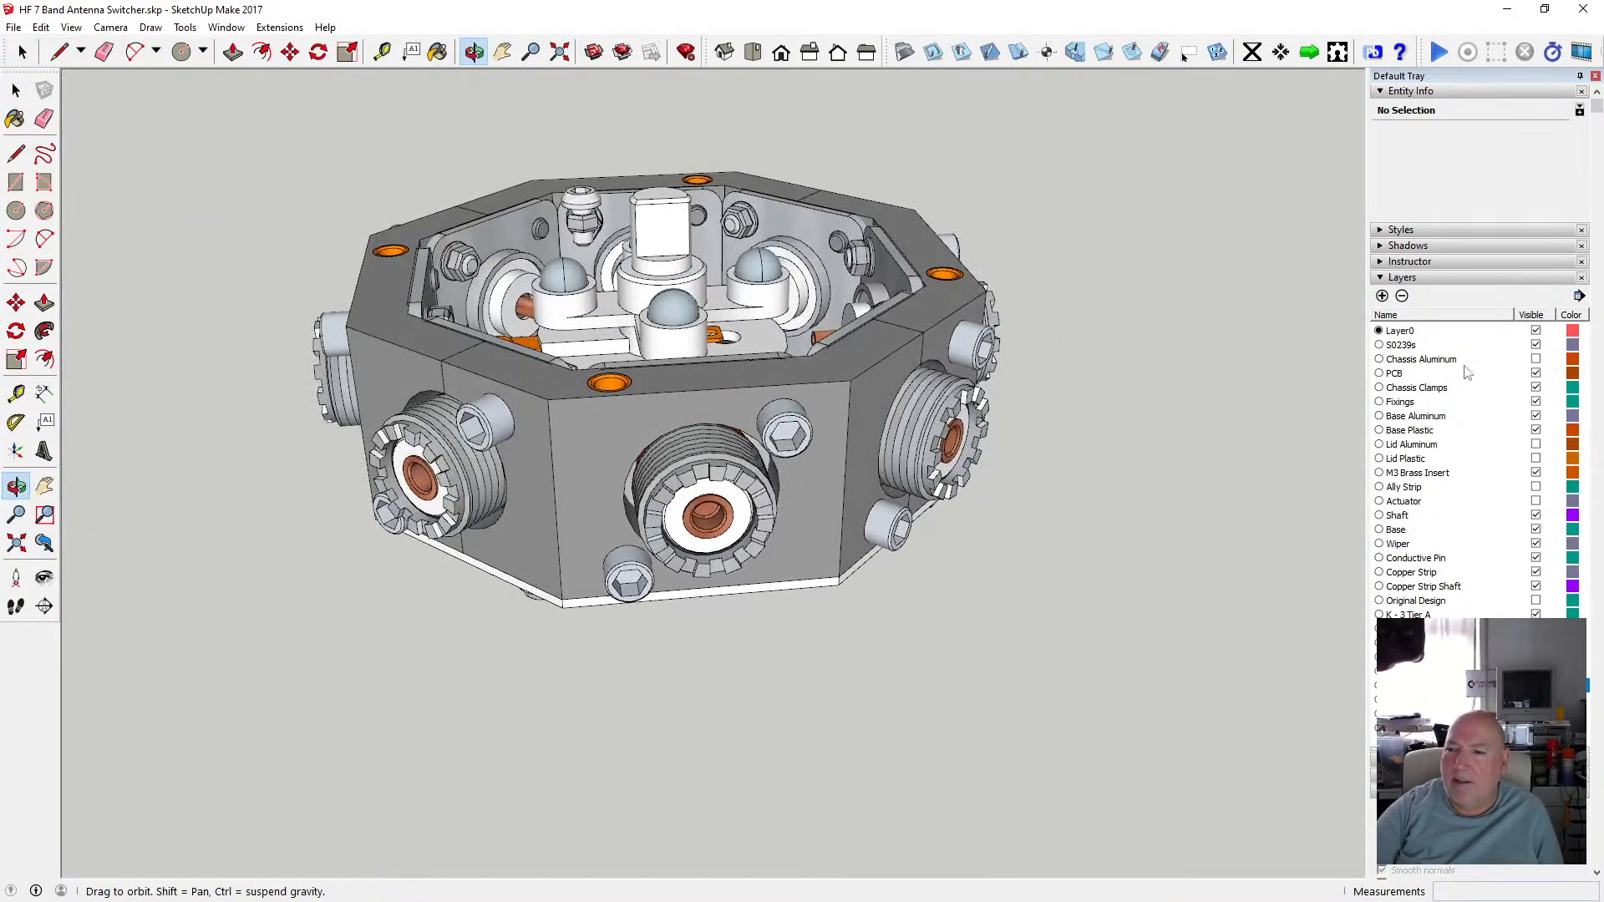
click(1535, 389)
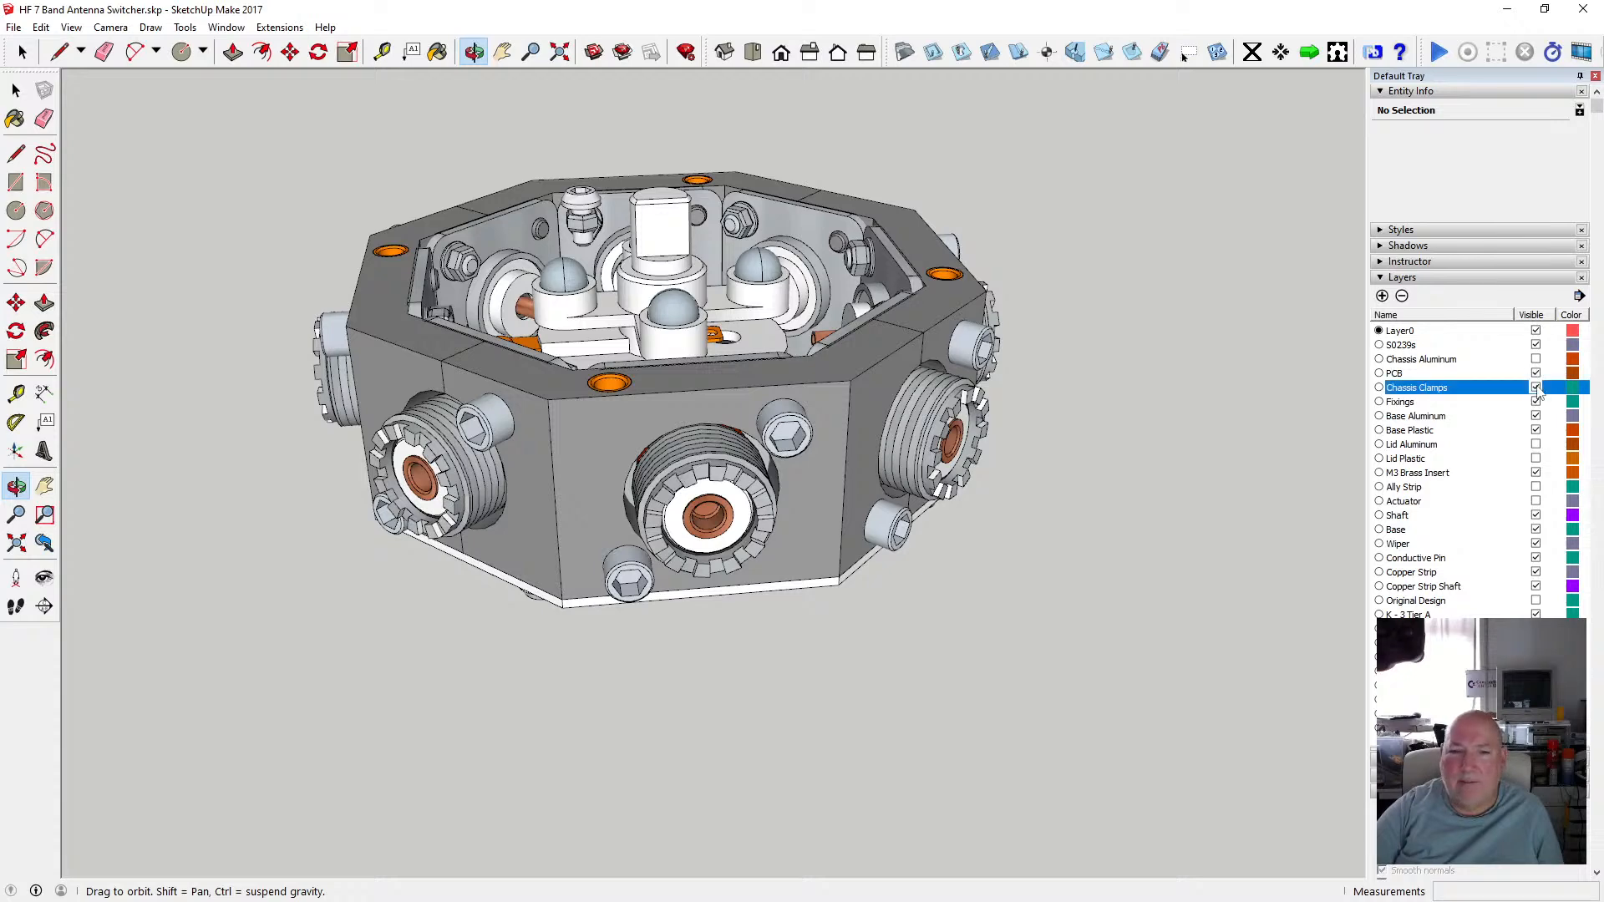
click(1536, 345)
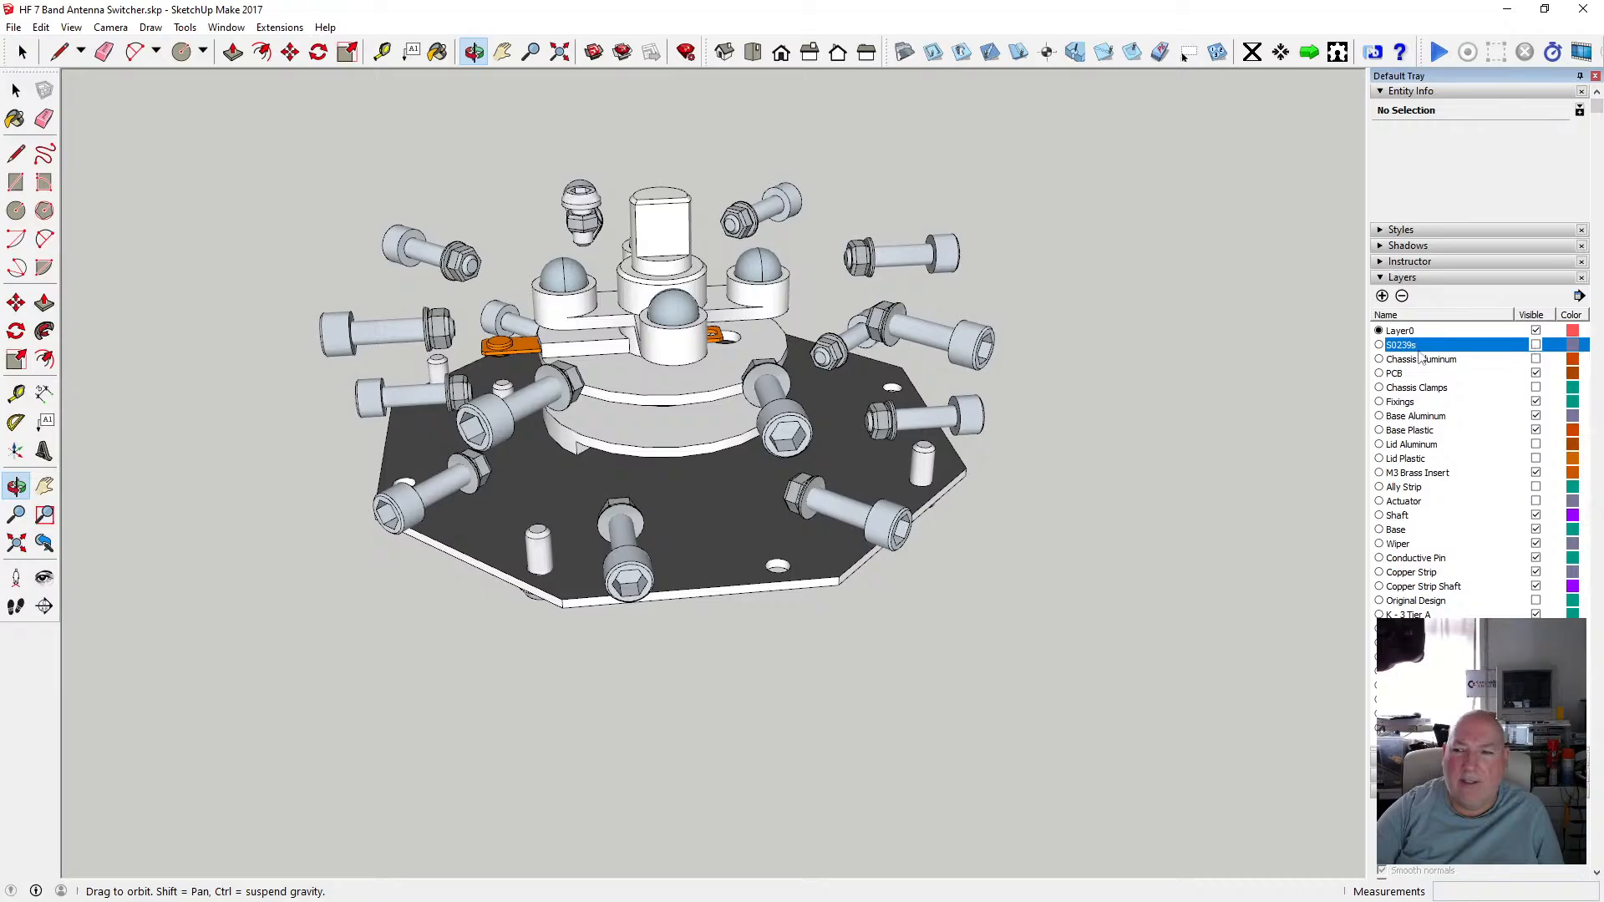
click(1535, 401)
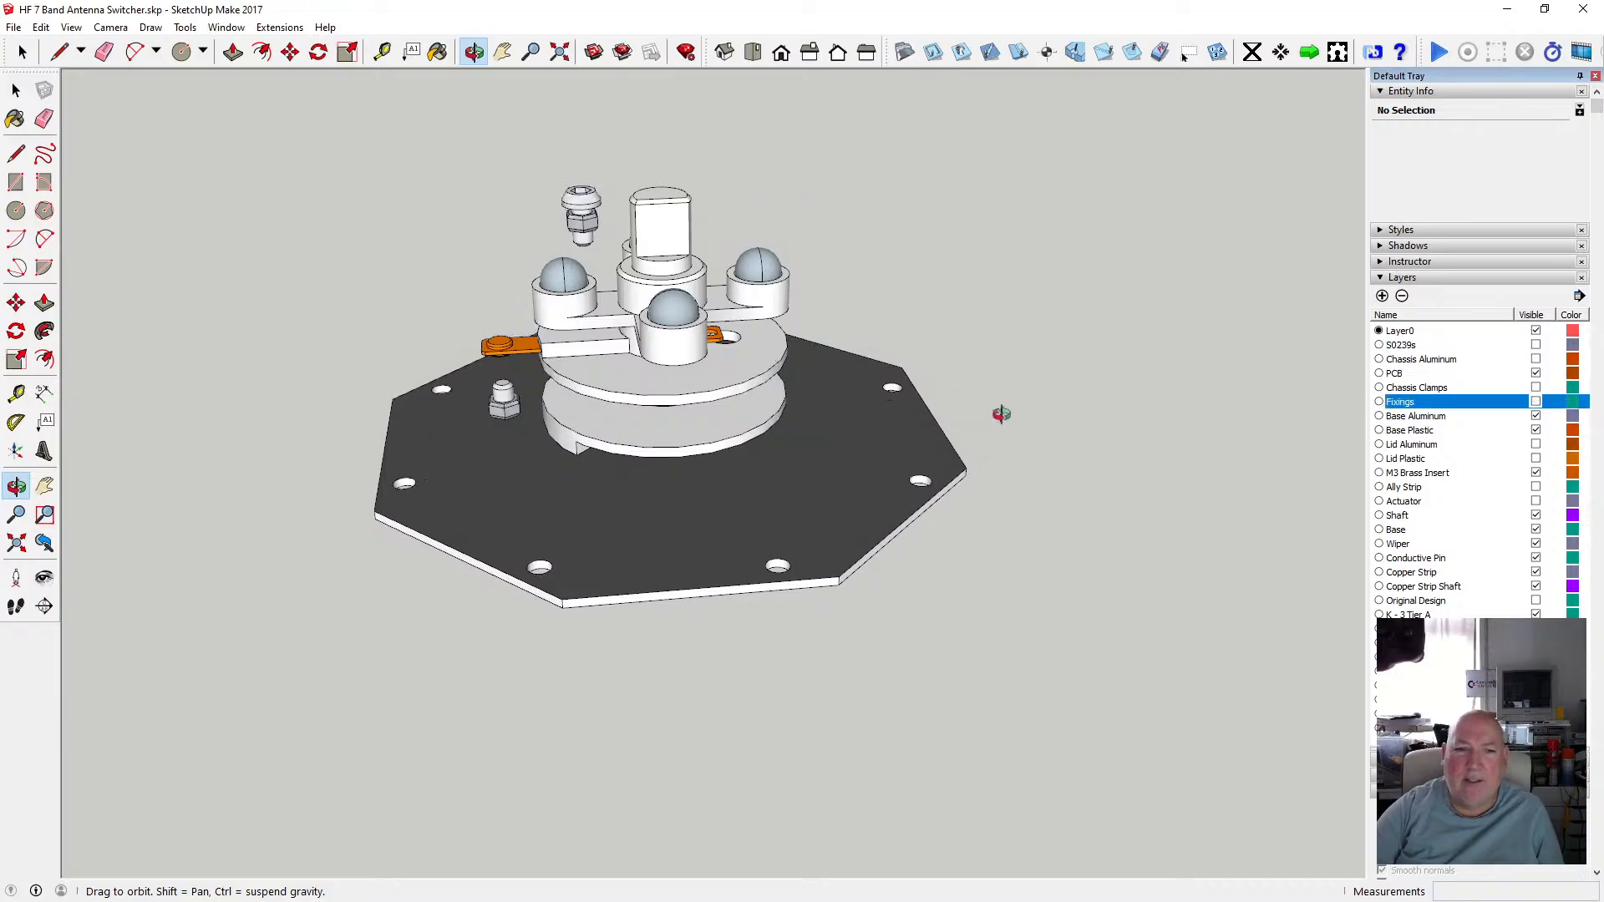
Select the floating nut and washer components above the base and make them a group.
scroll(689, 408, up, 3)
drag(675, 382, 930, 382)
click(17, 90)
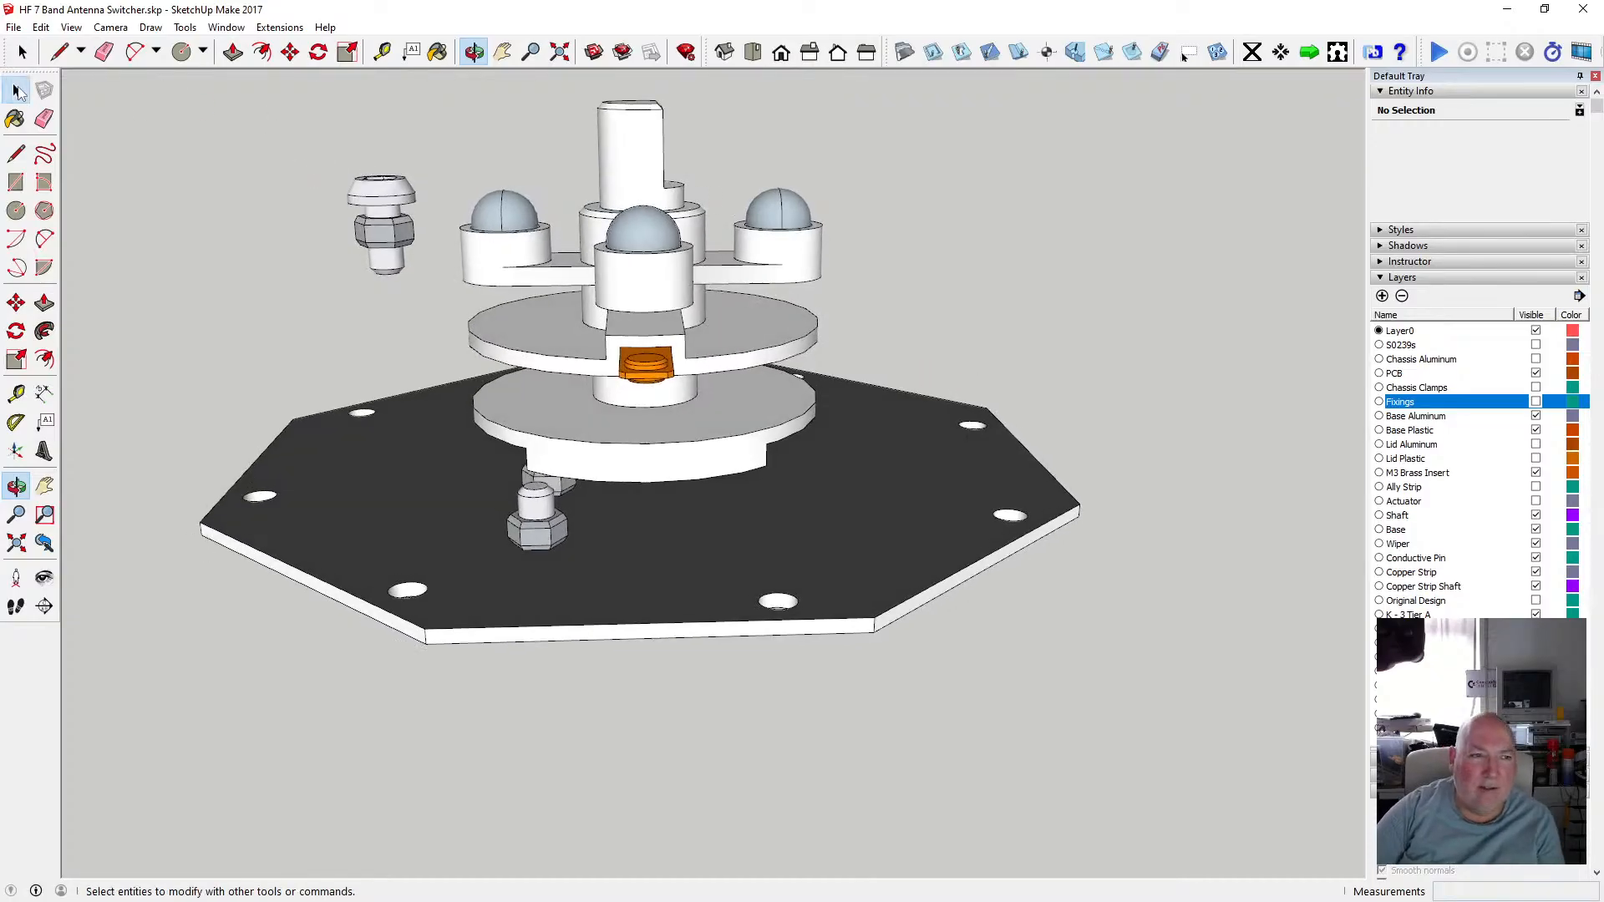
click(17, 90)
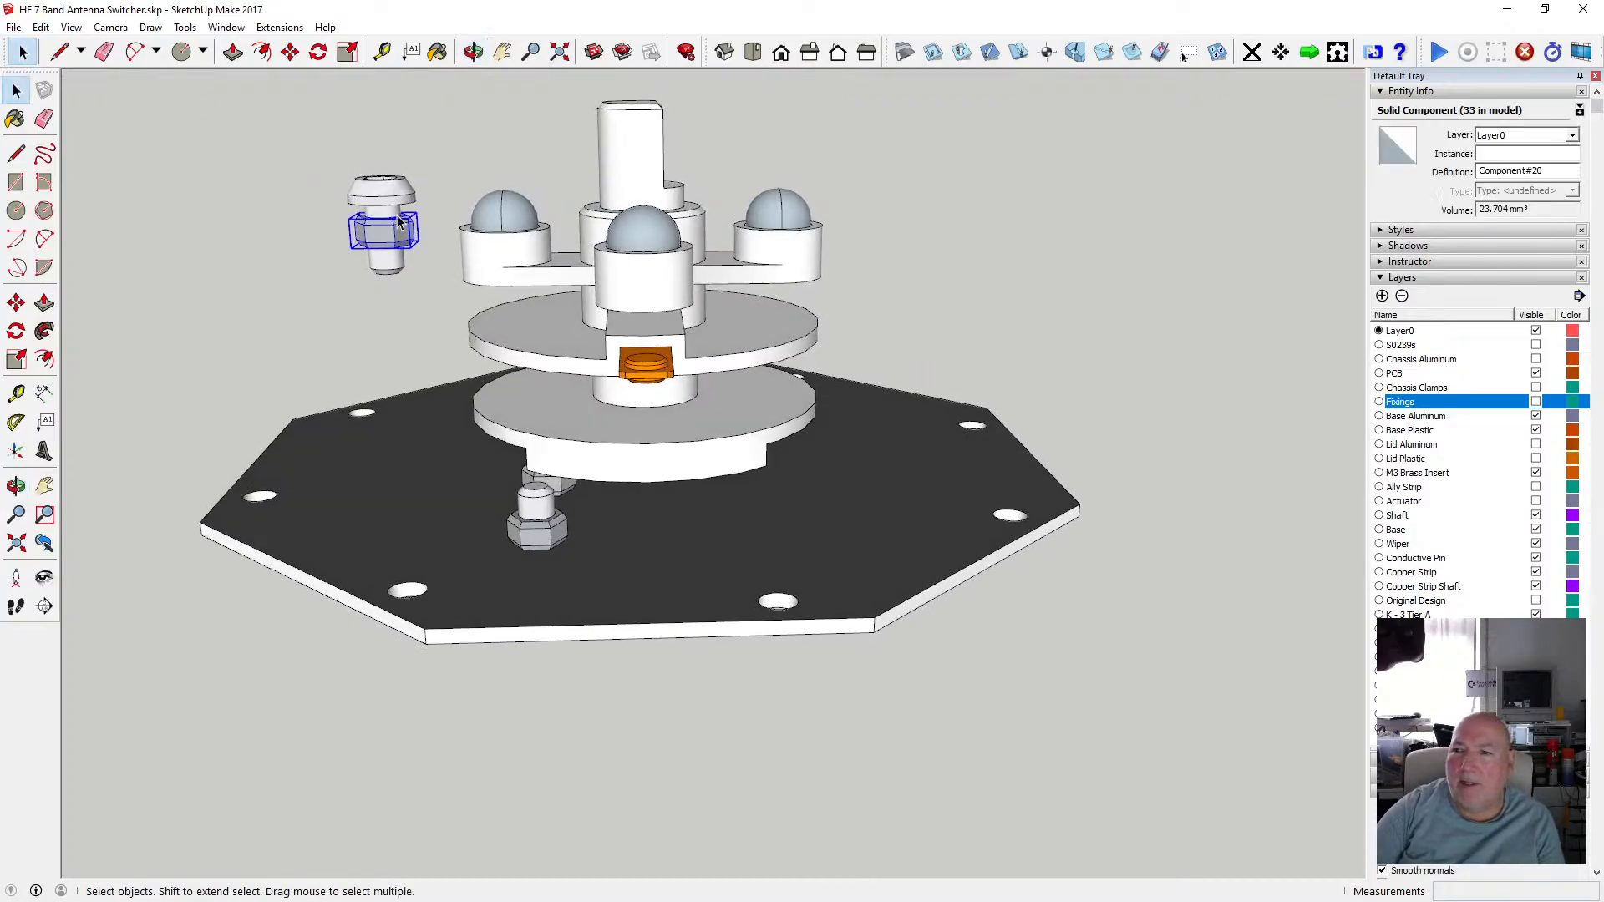
shift+click(401, 198)
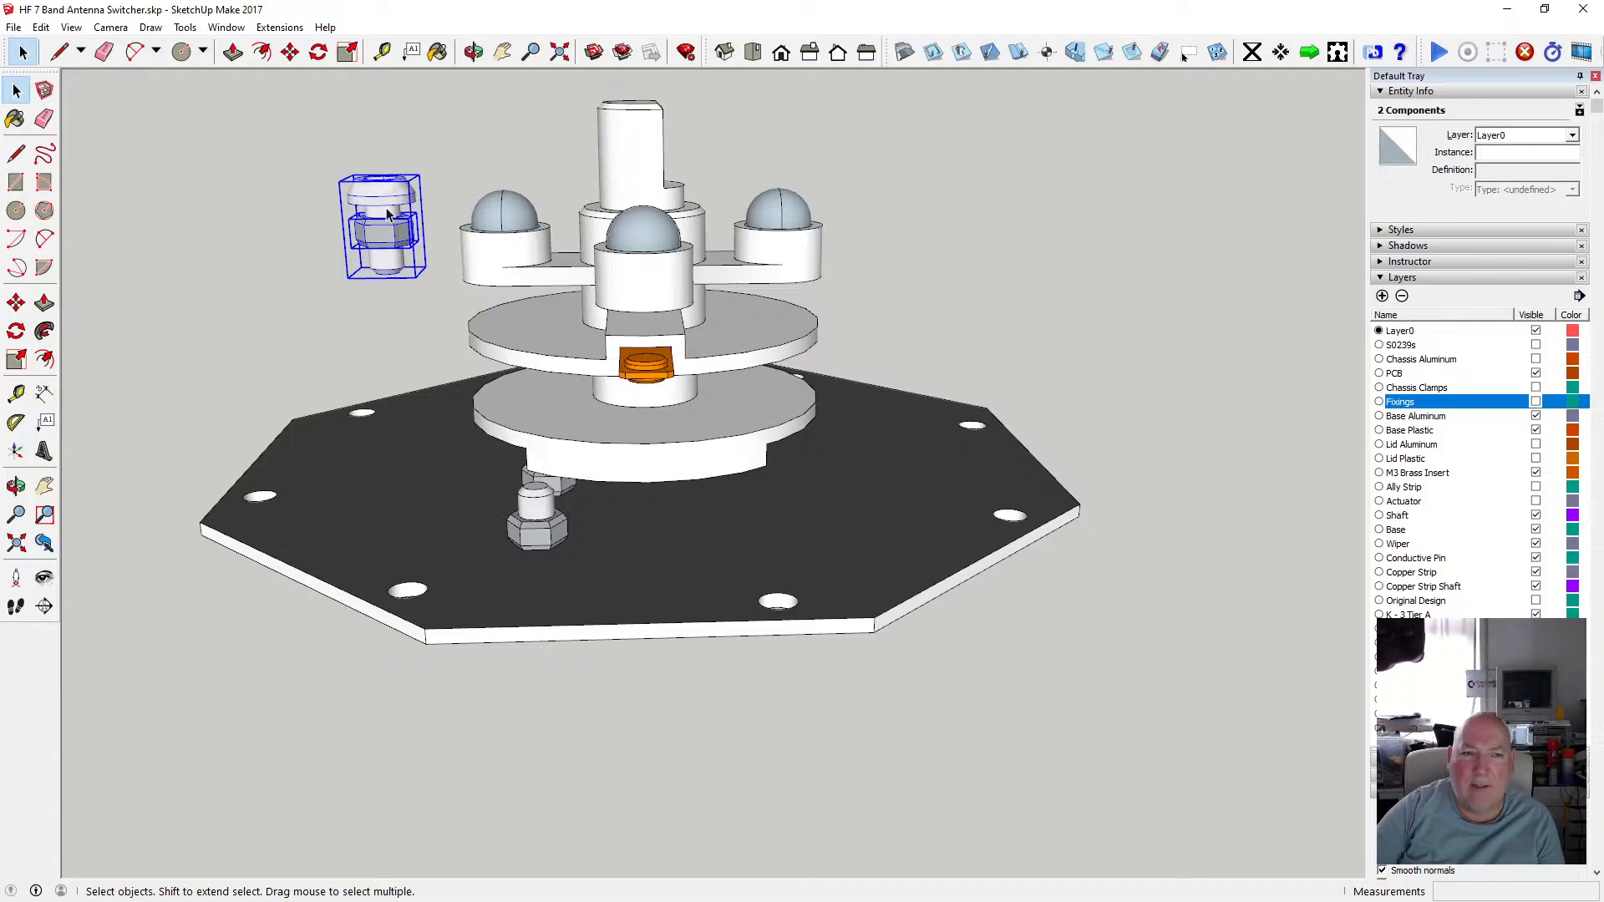
right_click(387, 214)
click(468, 375)
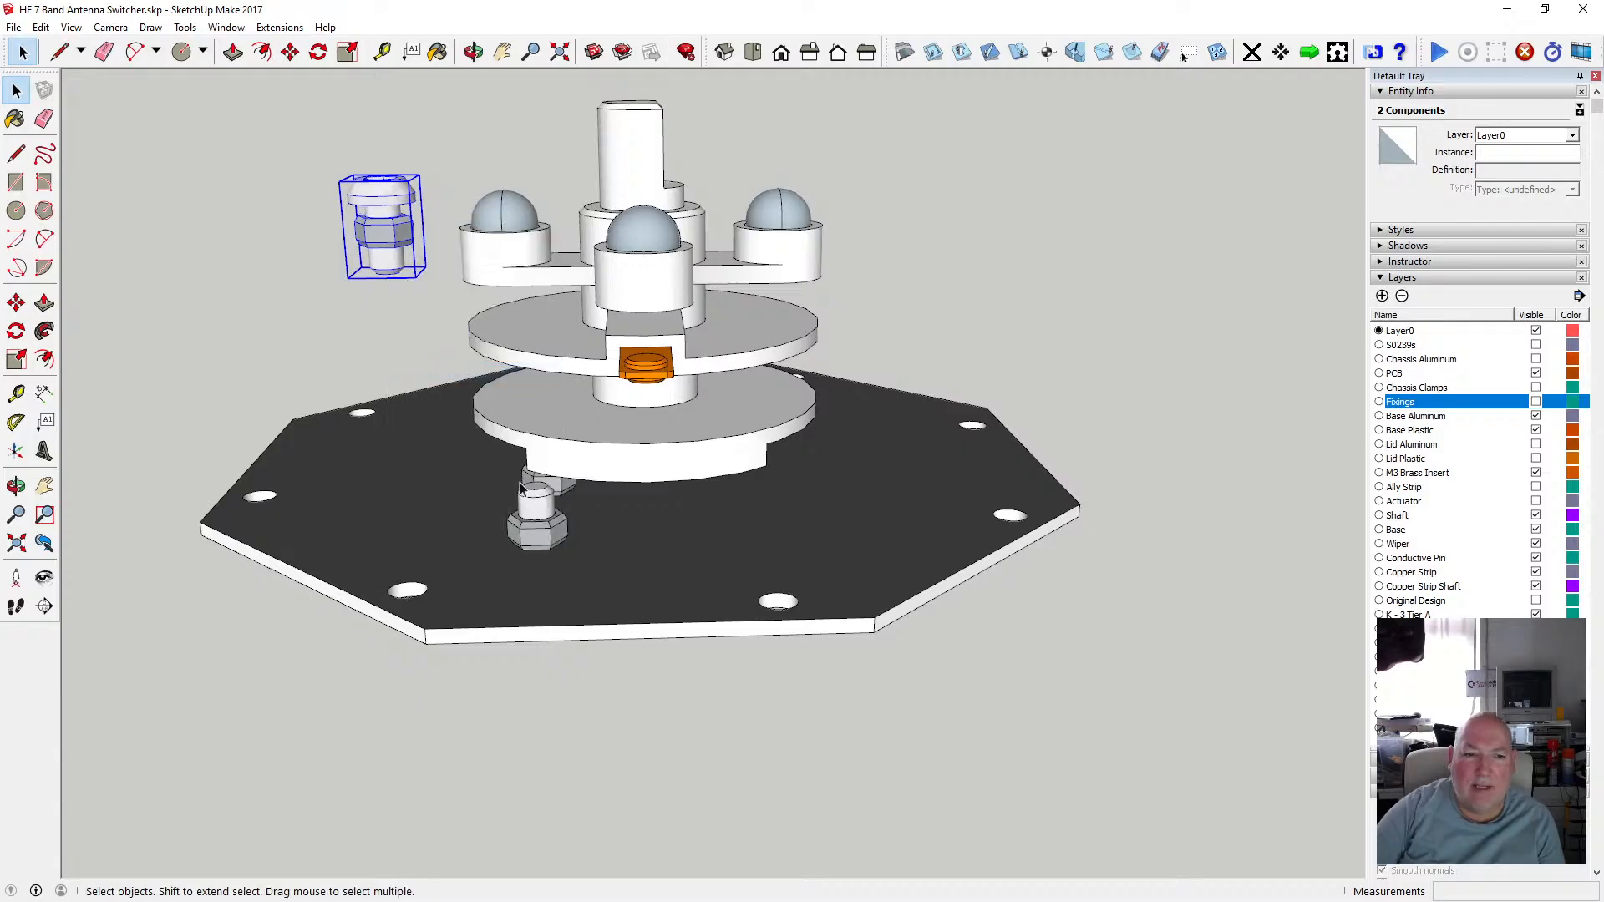
Group the nut and washer components beneath the actuator and assign the group to the Fixings layer.
click(540, 504)
shift+click(542, 536)
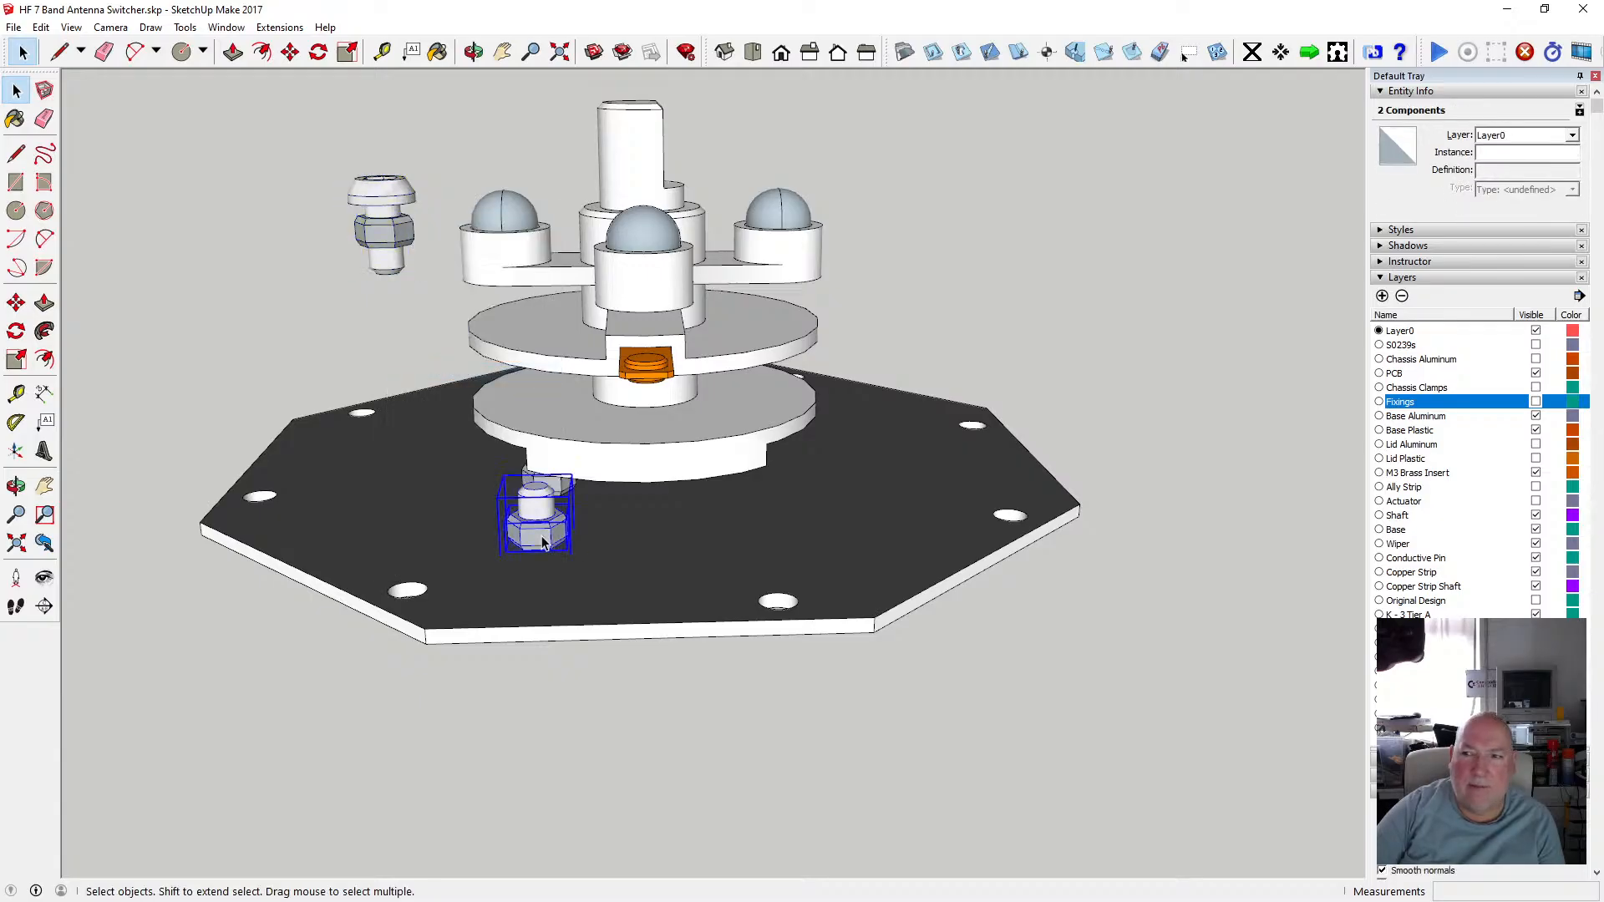
right_click(542, 541)
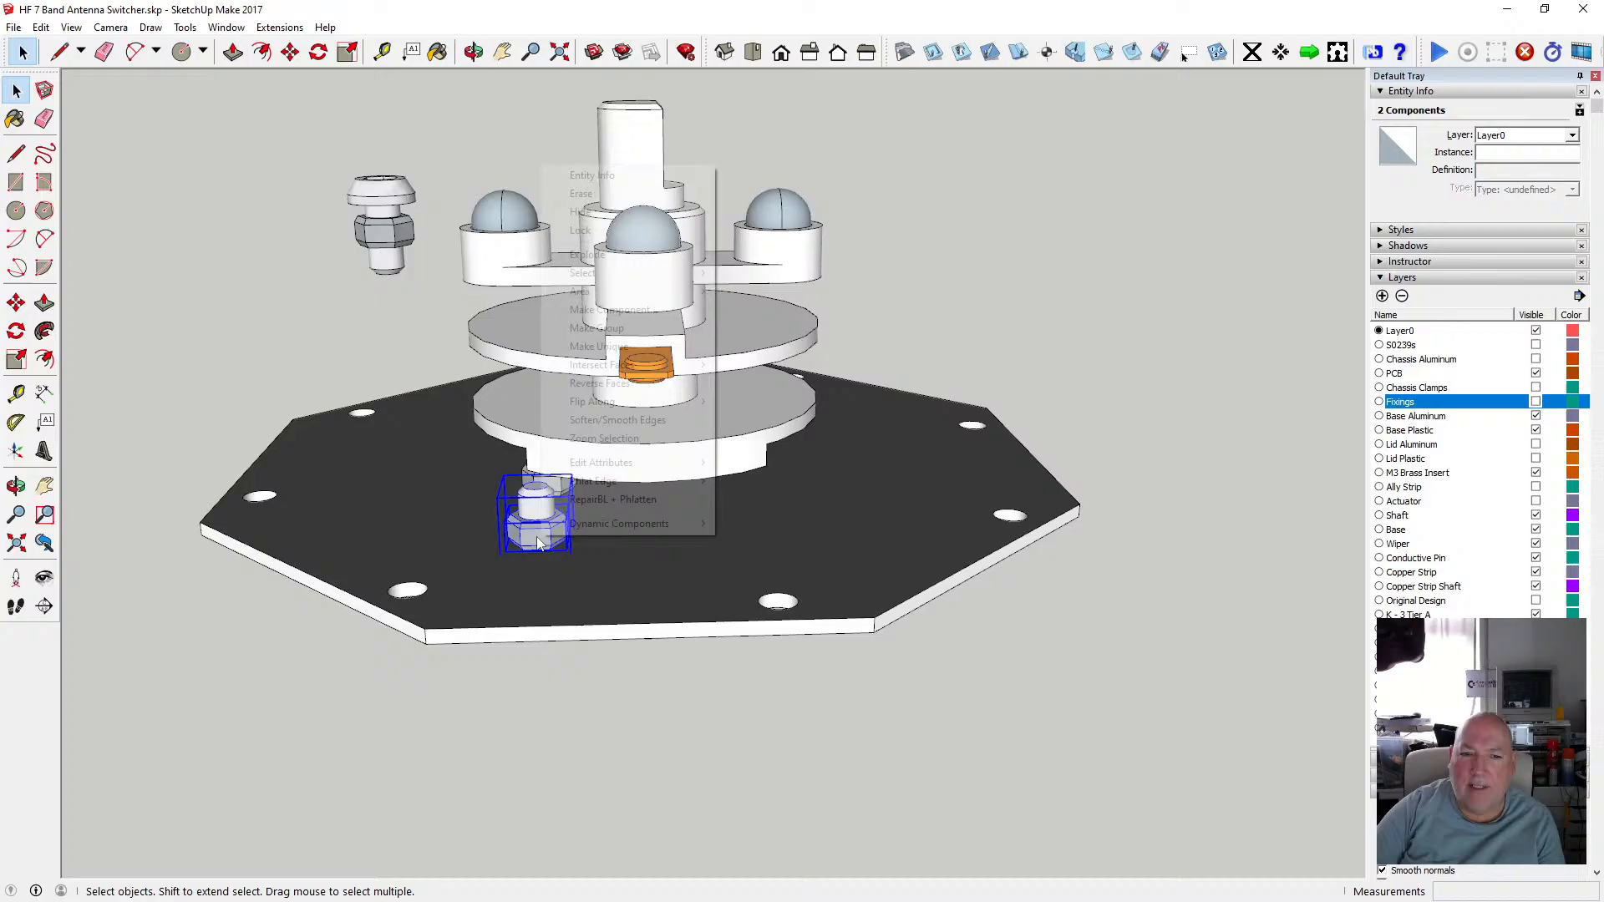
click(629, 328)
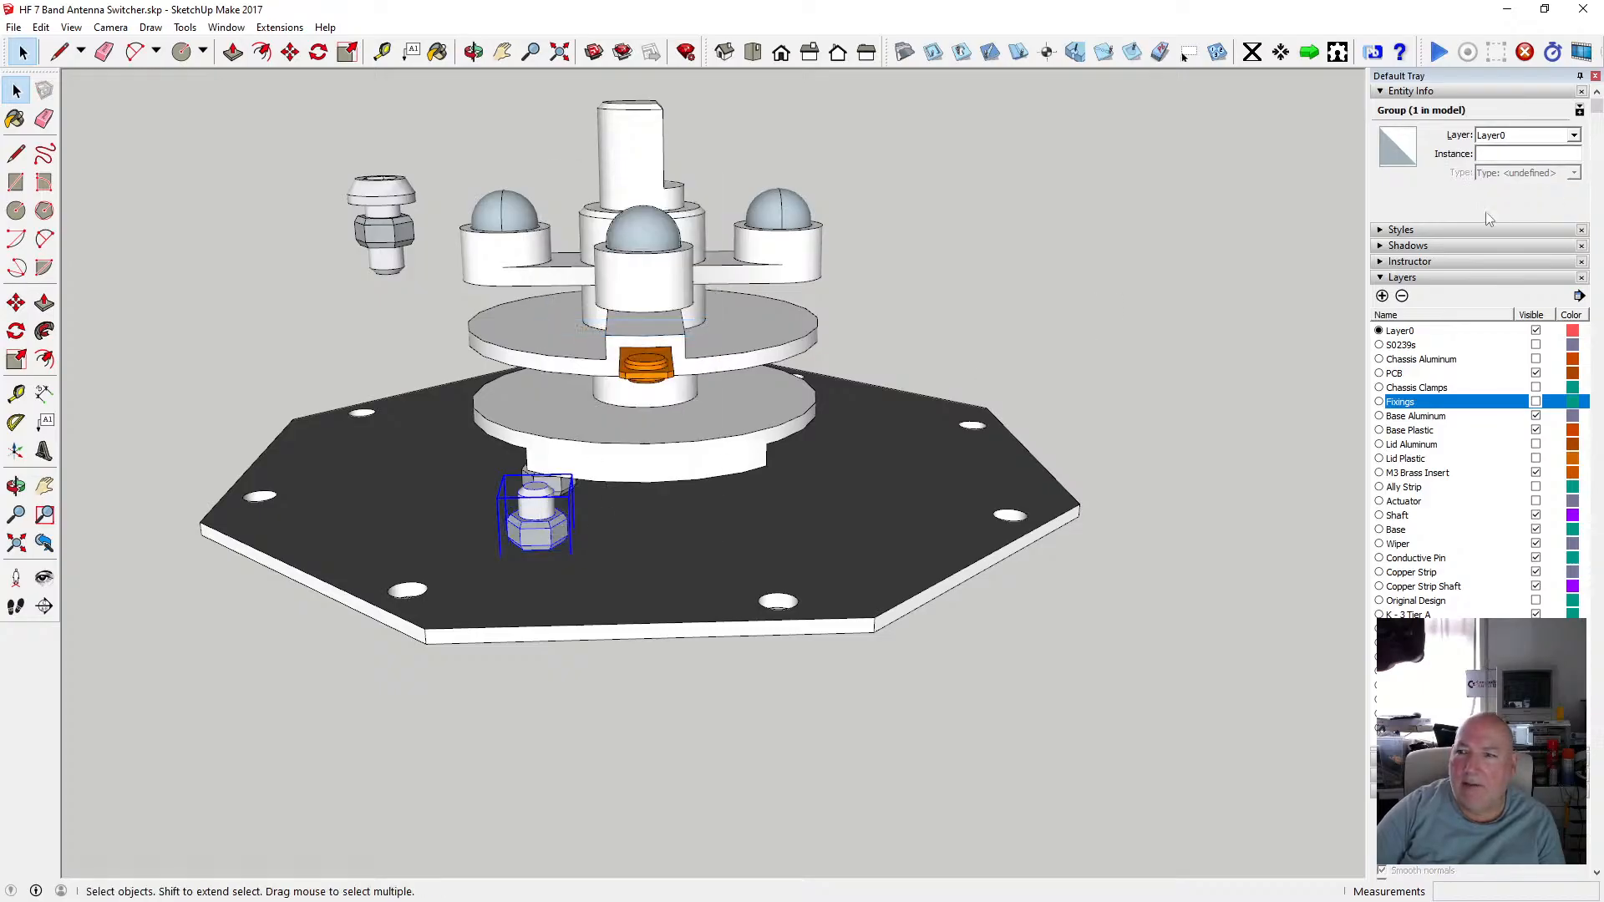
click(1574, 136)
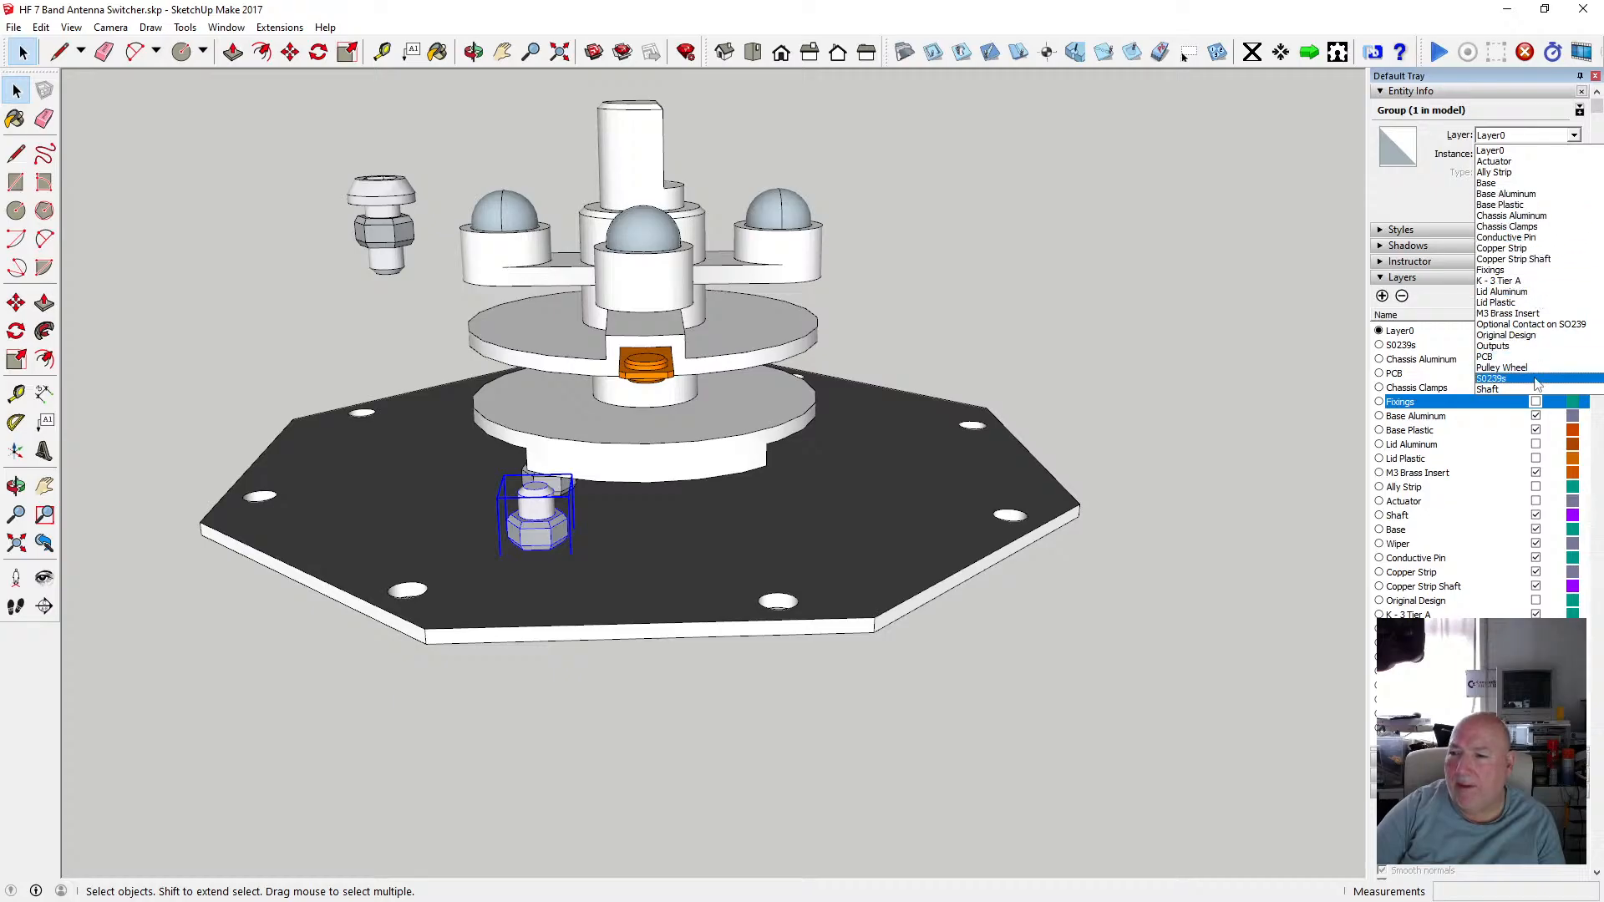
scroll(1543, 365, down, 2)
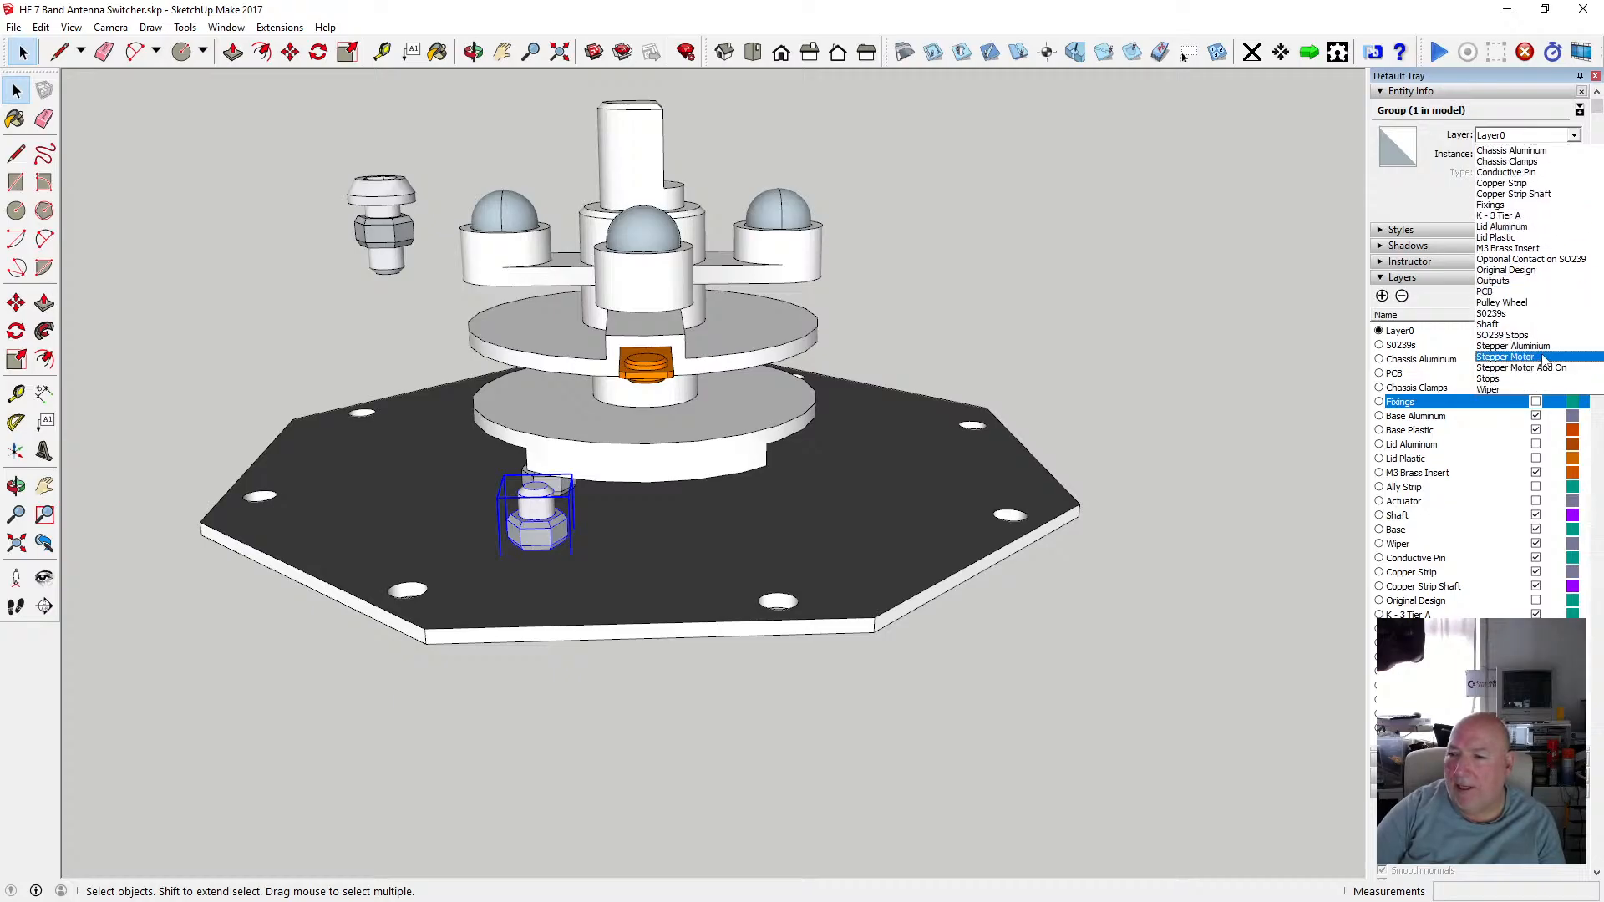
scroll(1544, 360, up, 2)
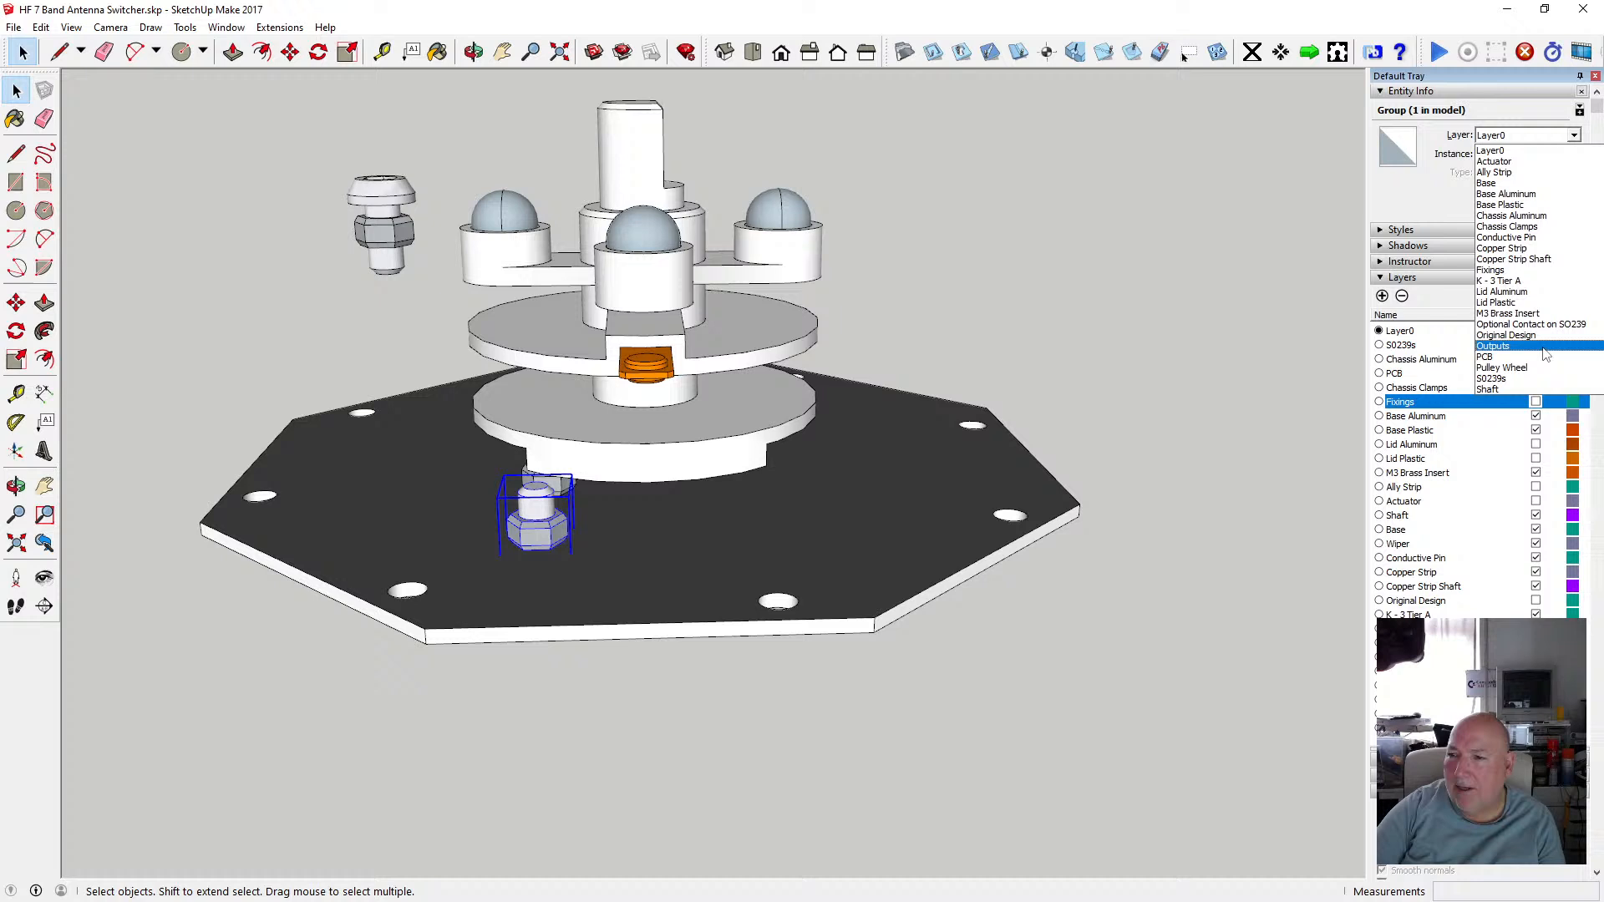
click(1541, 272)
Assign the upper nut and washer group to the Fixings layer too.
click(392, 216)
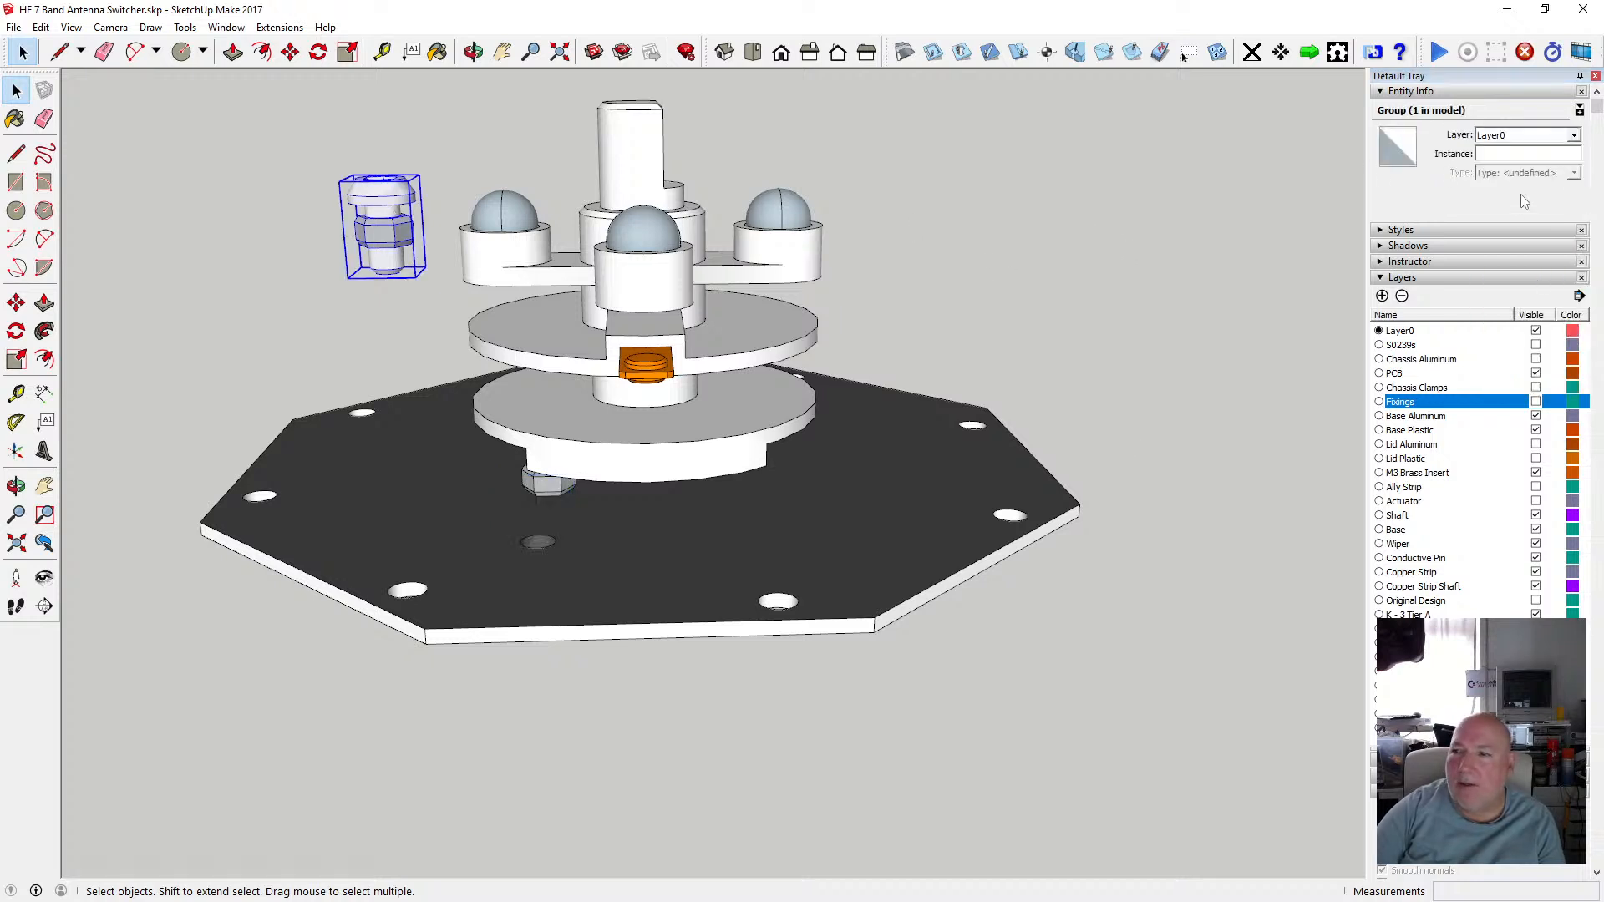
click(1573, 136)
click(1520, 270)
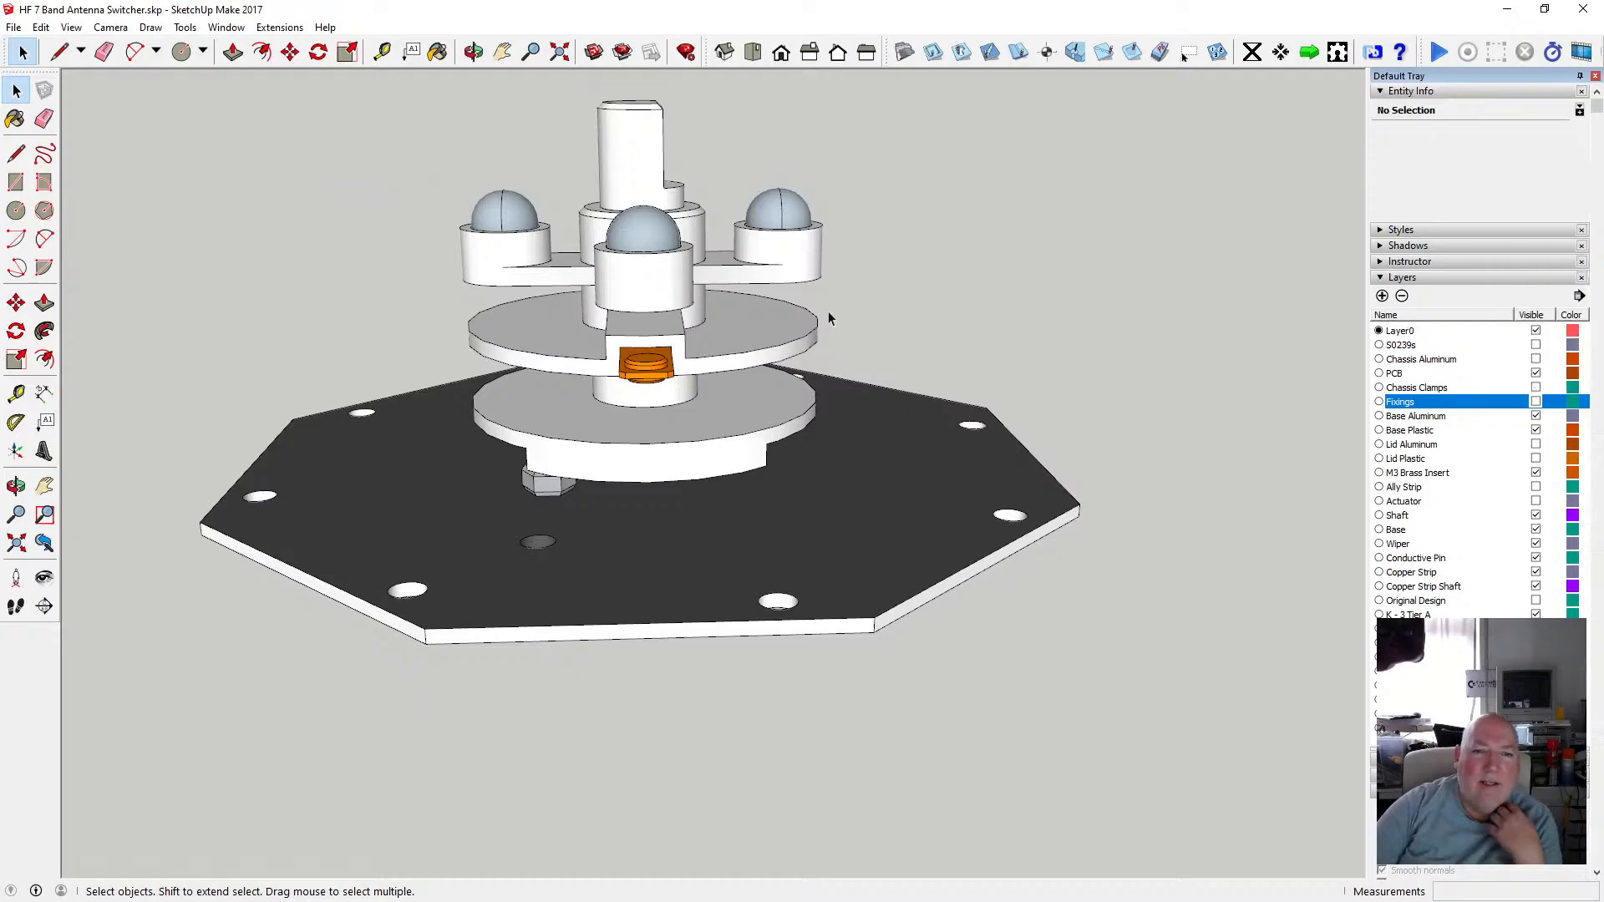
Orbit and zoom around the actuator to inspect its clearance above the base plate.
click(471, 55)
drag(418, 389, 331, 392)
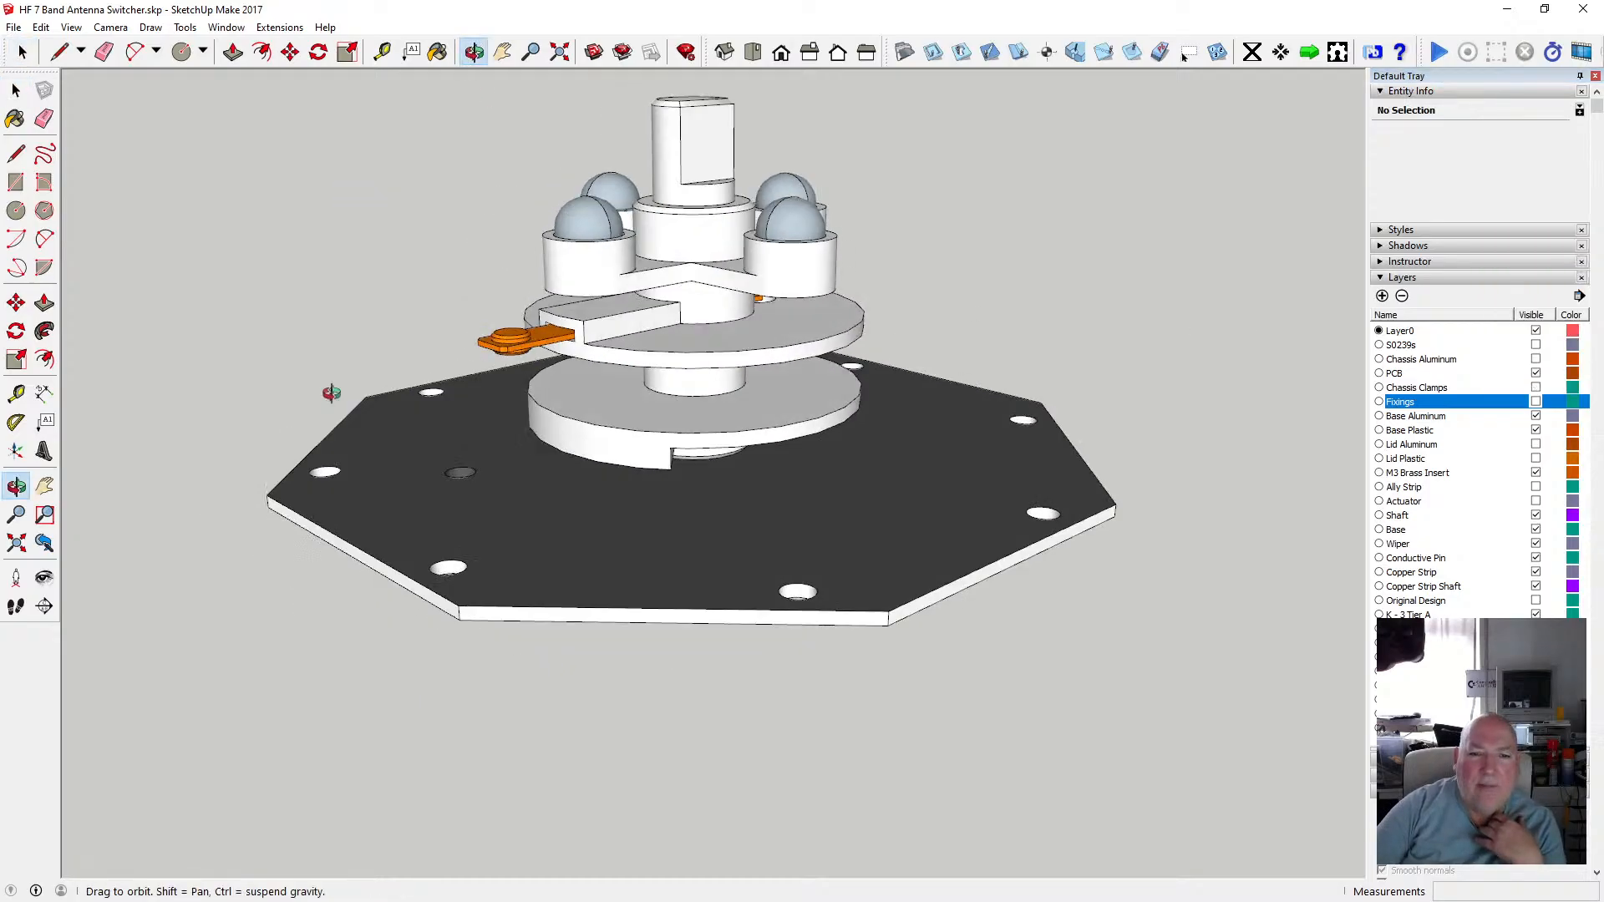
drag(418, 353, 326, 324)
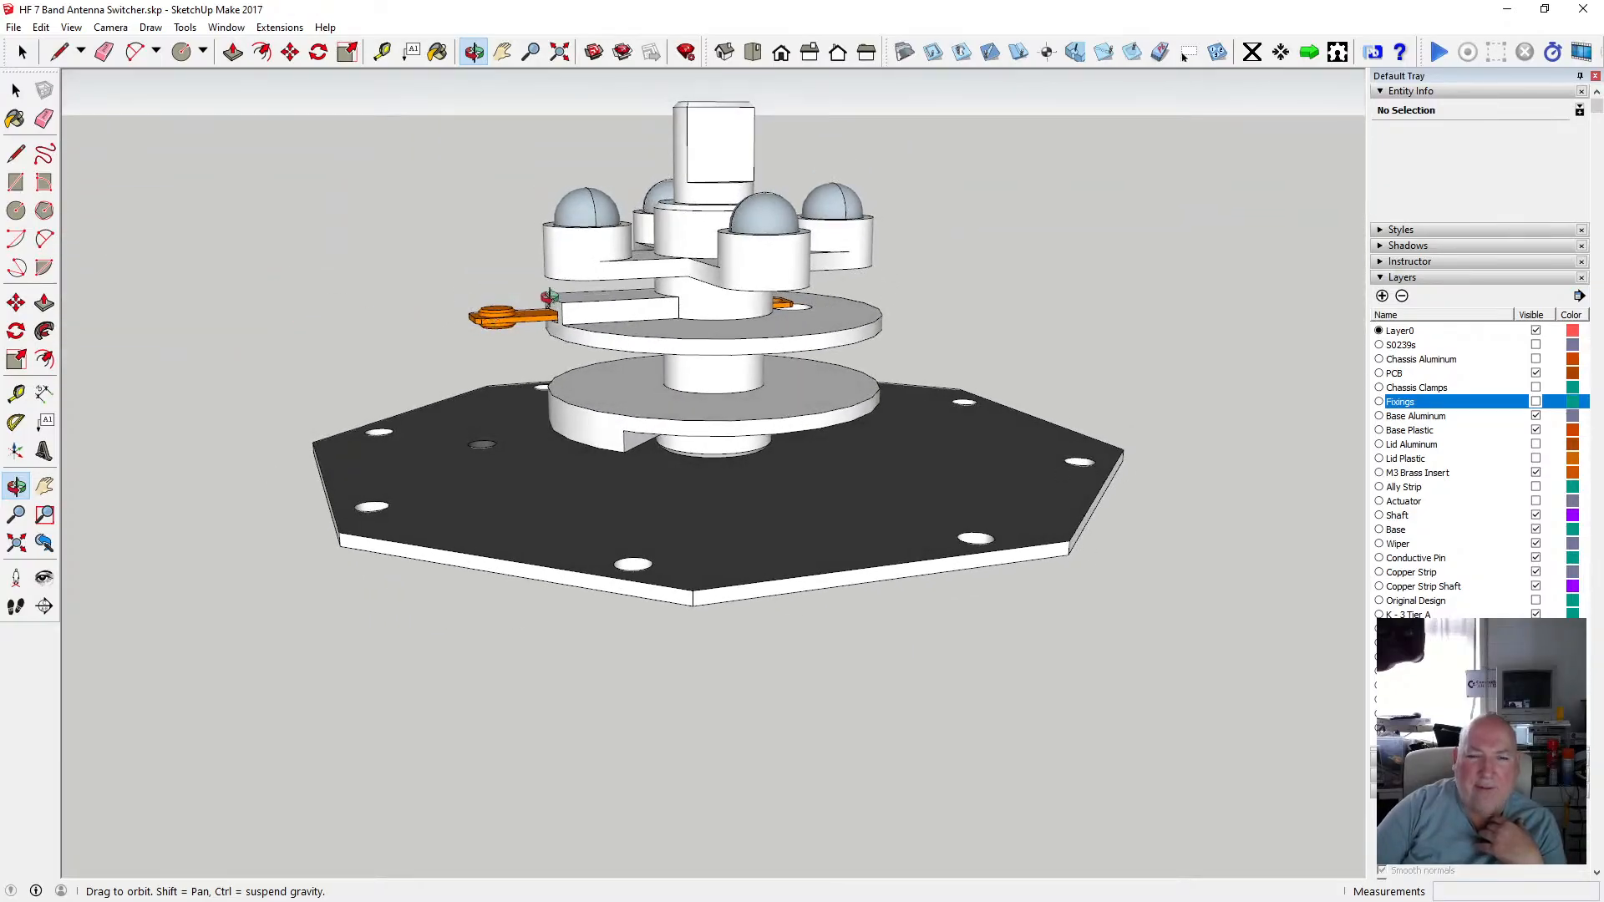
drag(549, 298, 539, 314)
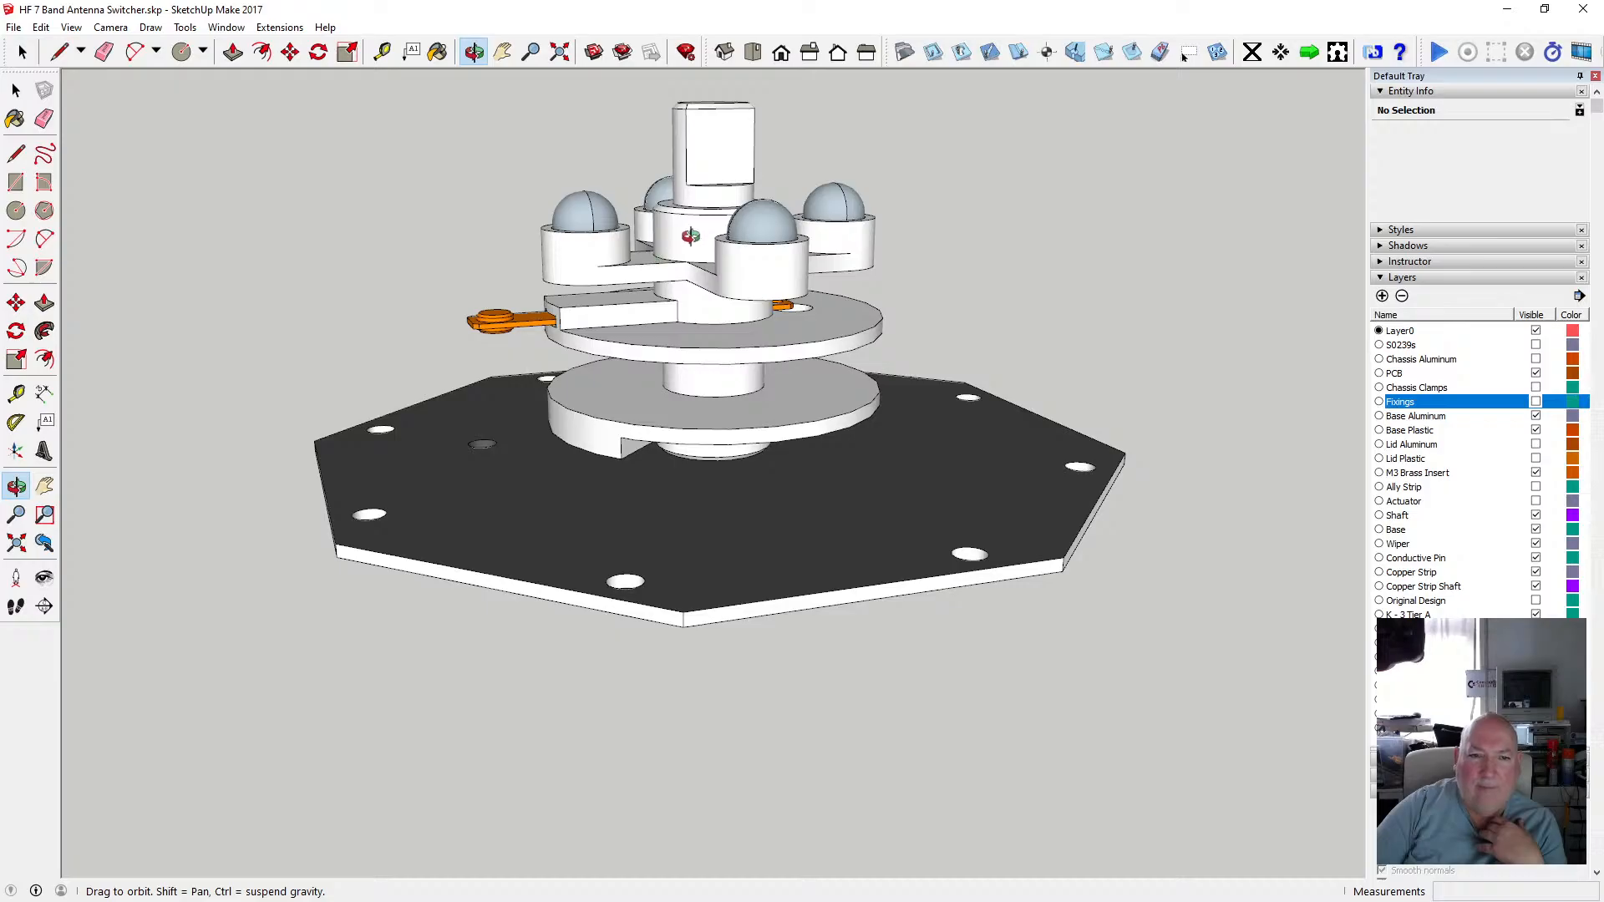
drag(724, 361, 697, 410)
scroll(693, 409, up, 6)
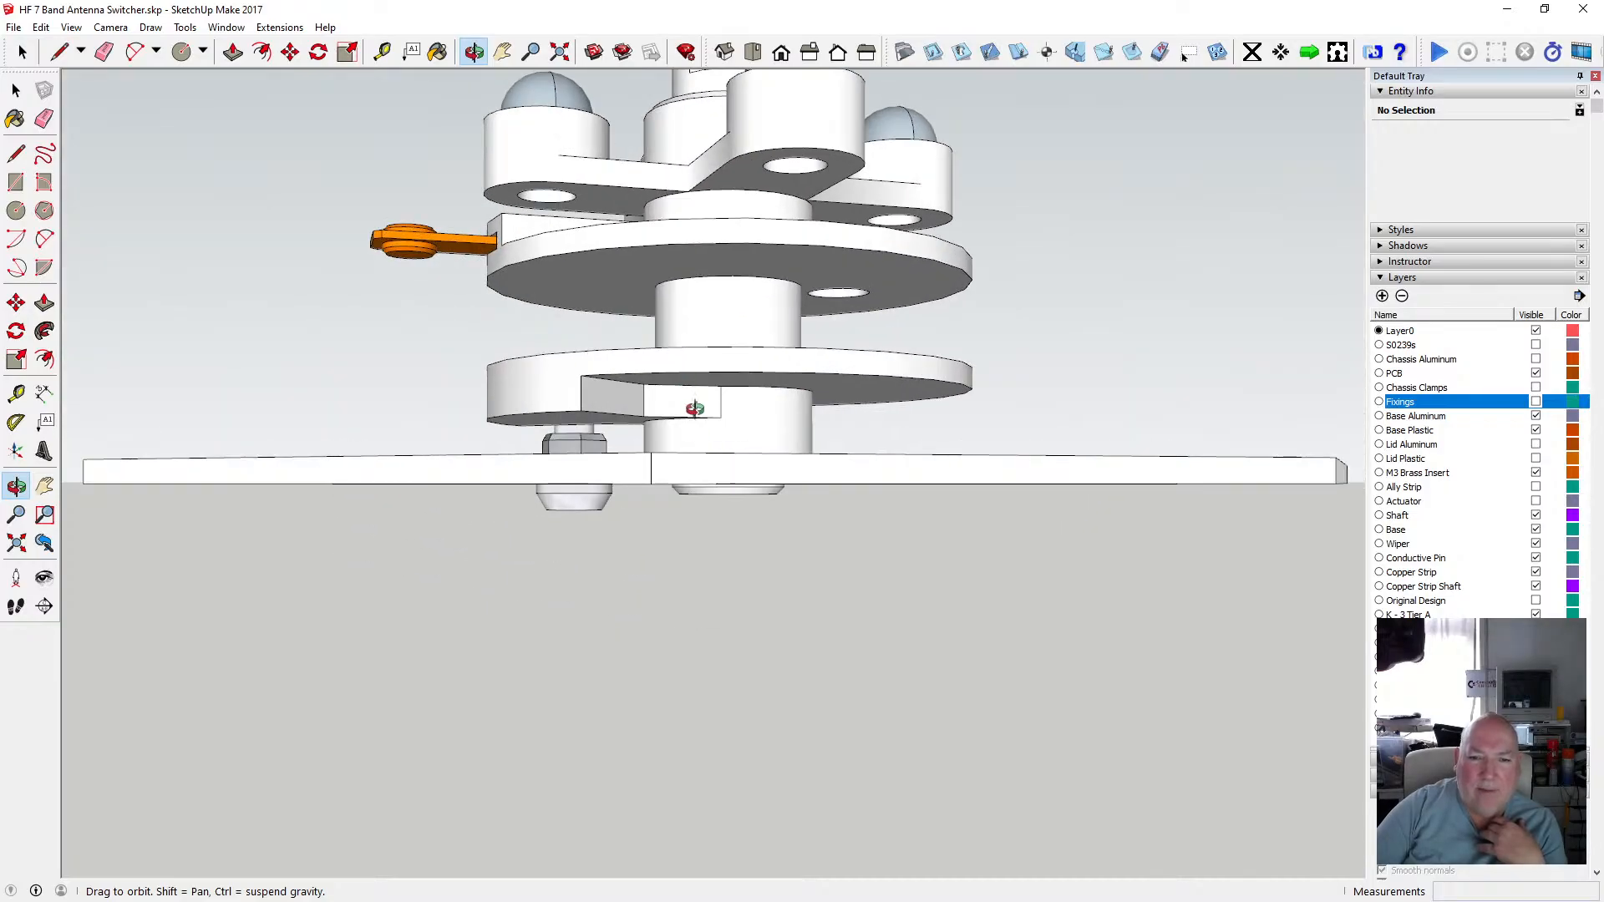
scroll(689, 457, up, 8)
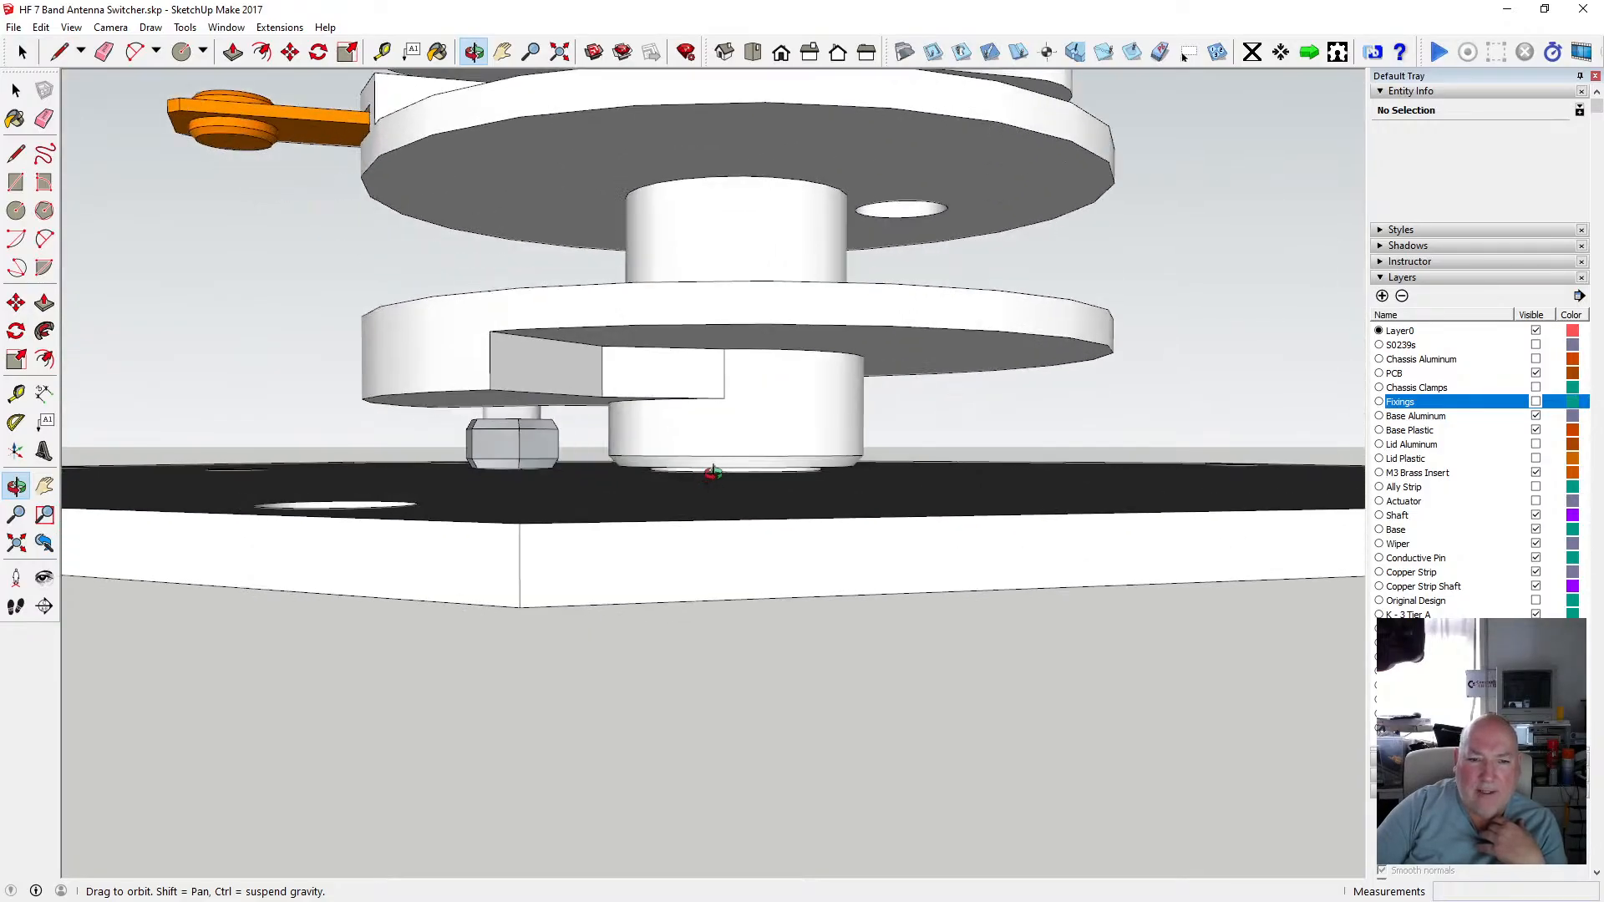
drag(687, 468, 727, 472)
scroll(693, 472, up, 5)
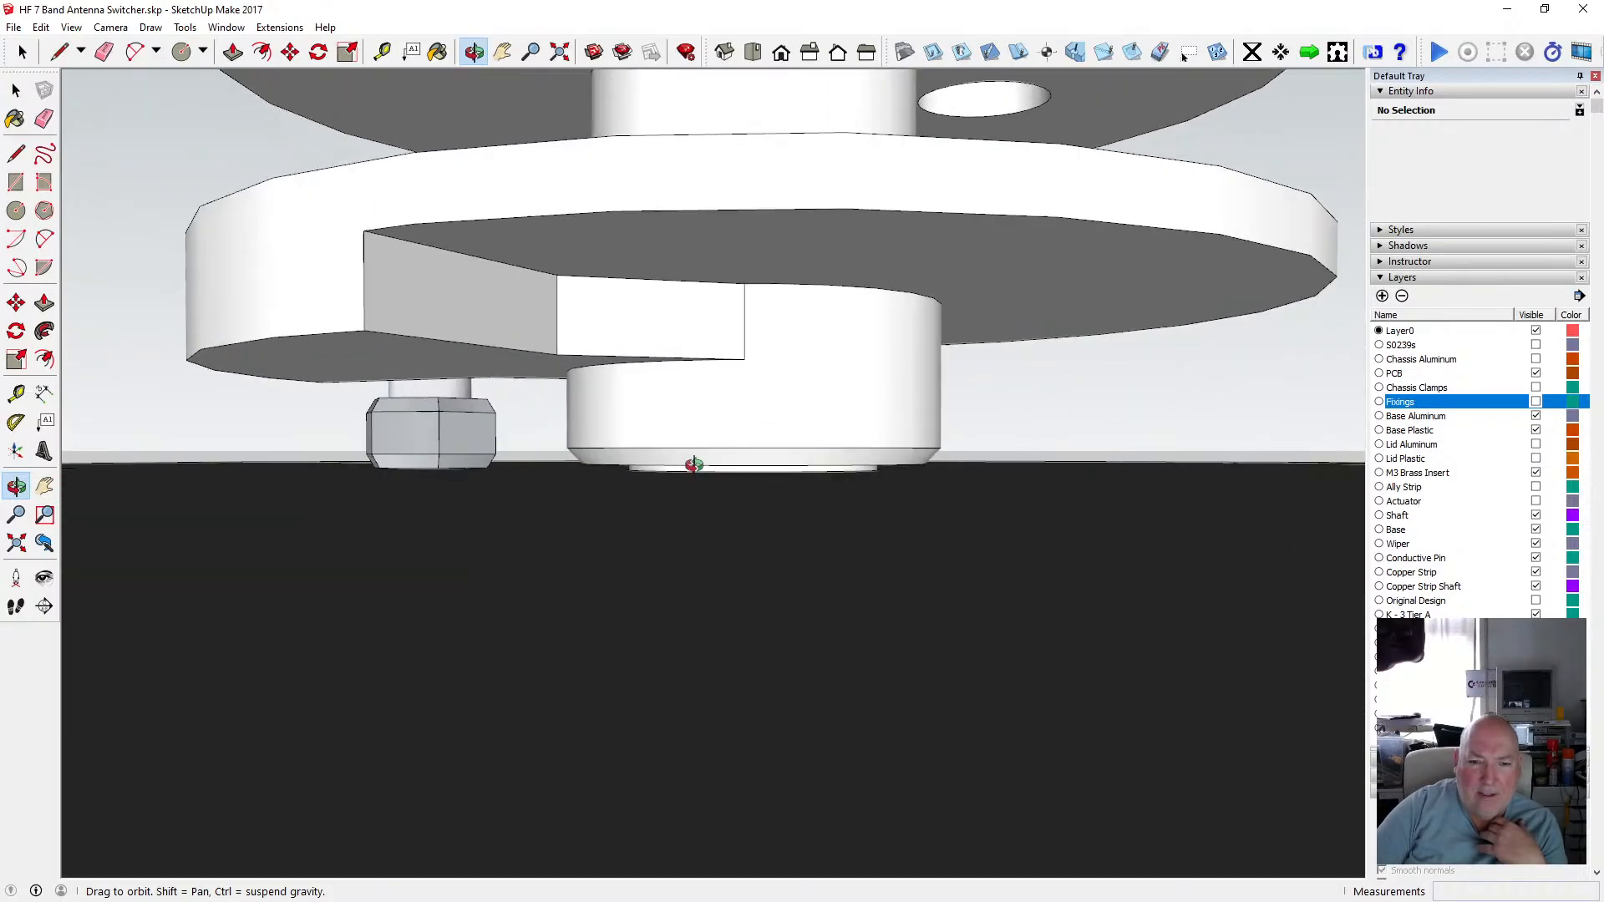
scroll(696, 476, down, 5)
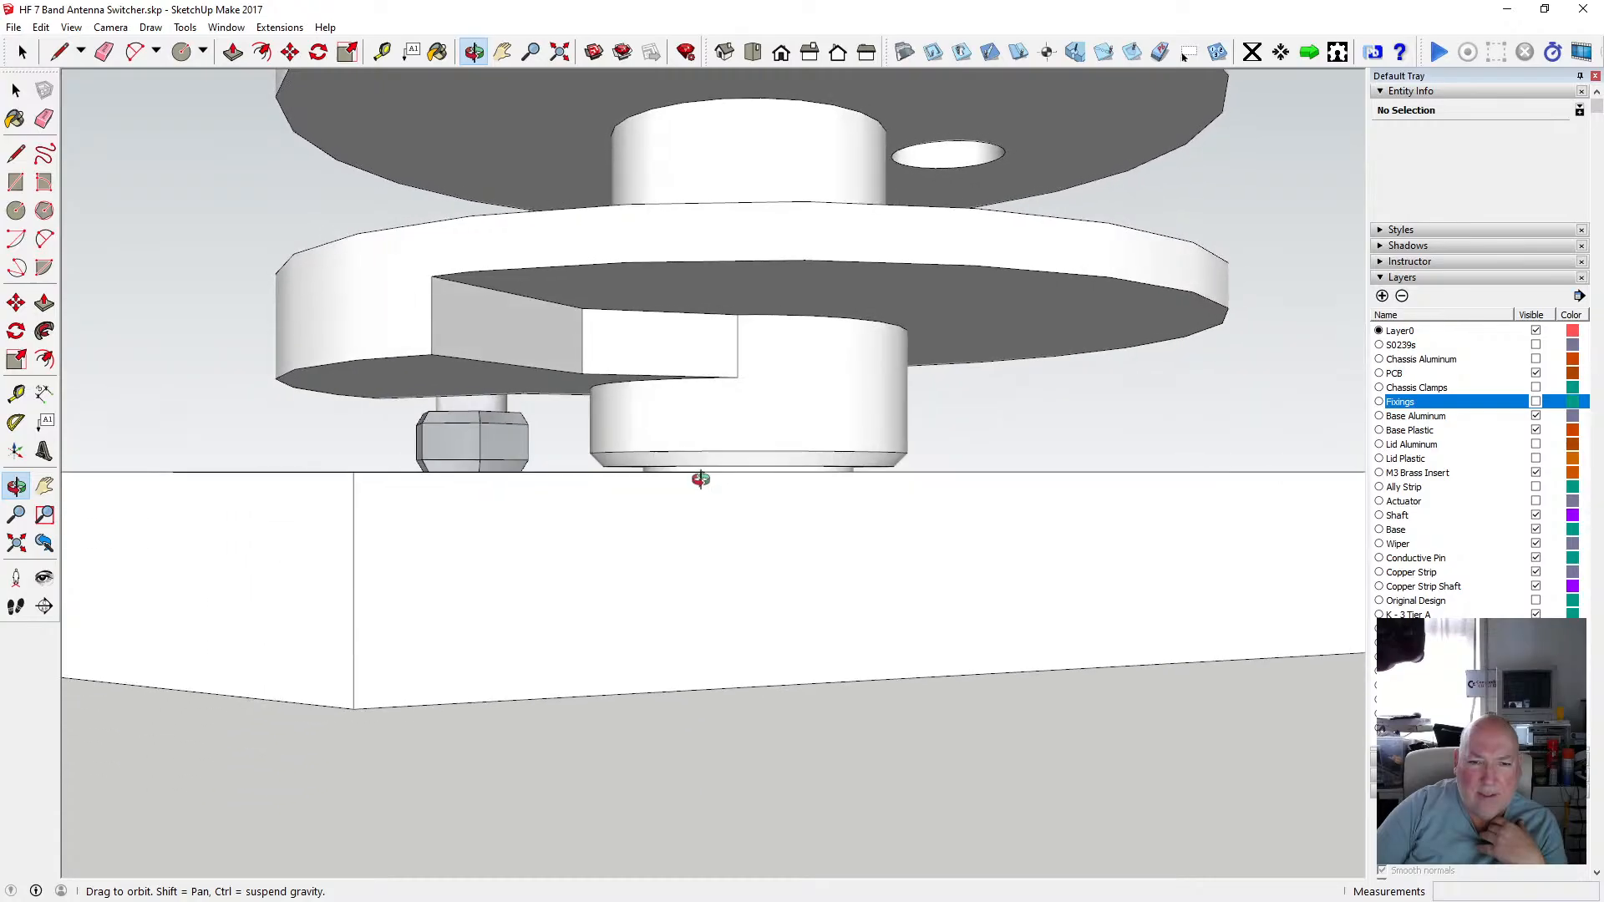
mouse_move(700, 478)
mouse_down()
mouse_move(728, 415)
mouse_move(720, 459)
mouse_move(746, 511)
mouse_move(697, 495)
mouse_move(699, 401)
mouse_move(706, 470)
mouse_move(728, 458)
mouse_move(705, 473)
mouse_up()
scroll(712, 460, down, 4)
scroll(725, 539, up, 3)
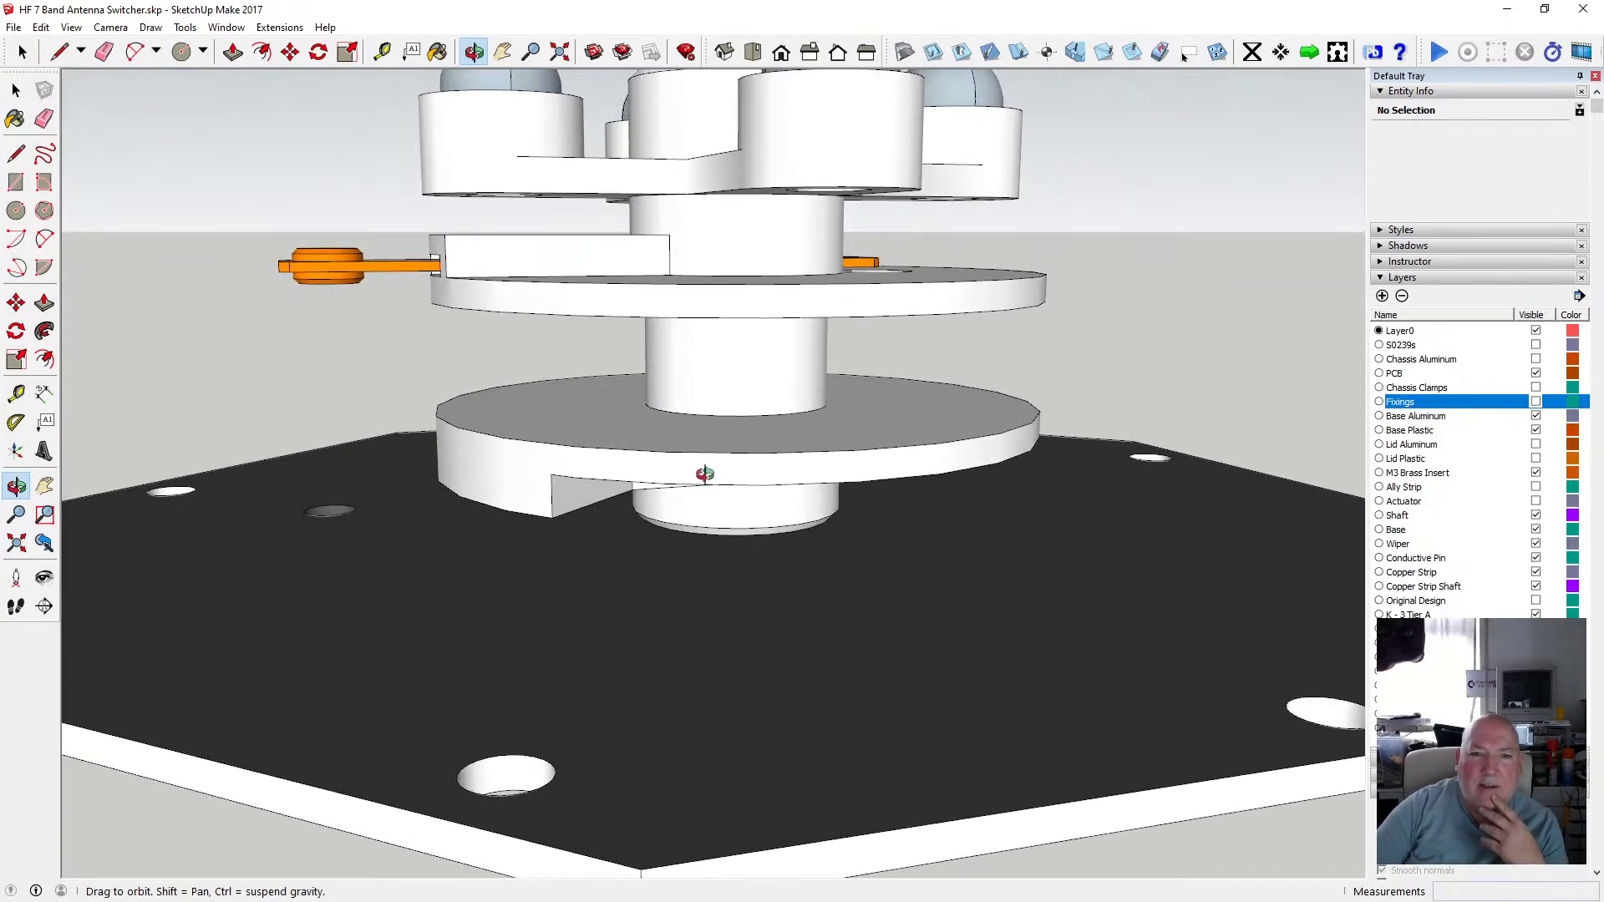
scroll(705, 473, down, 5)
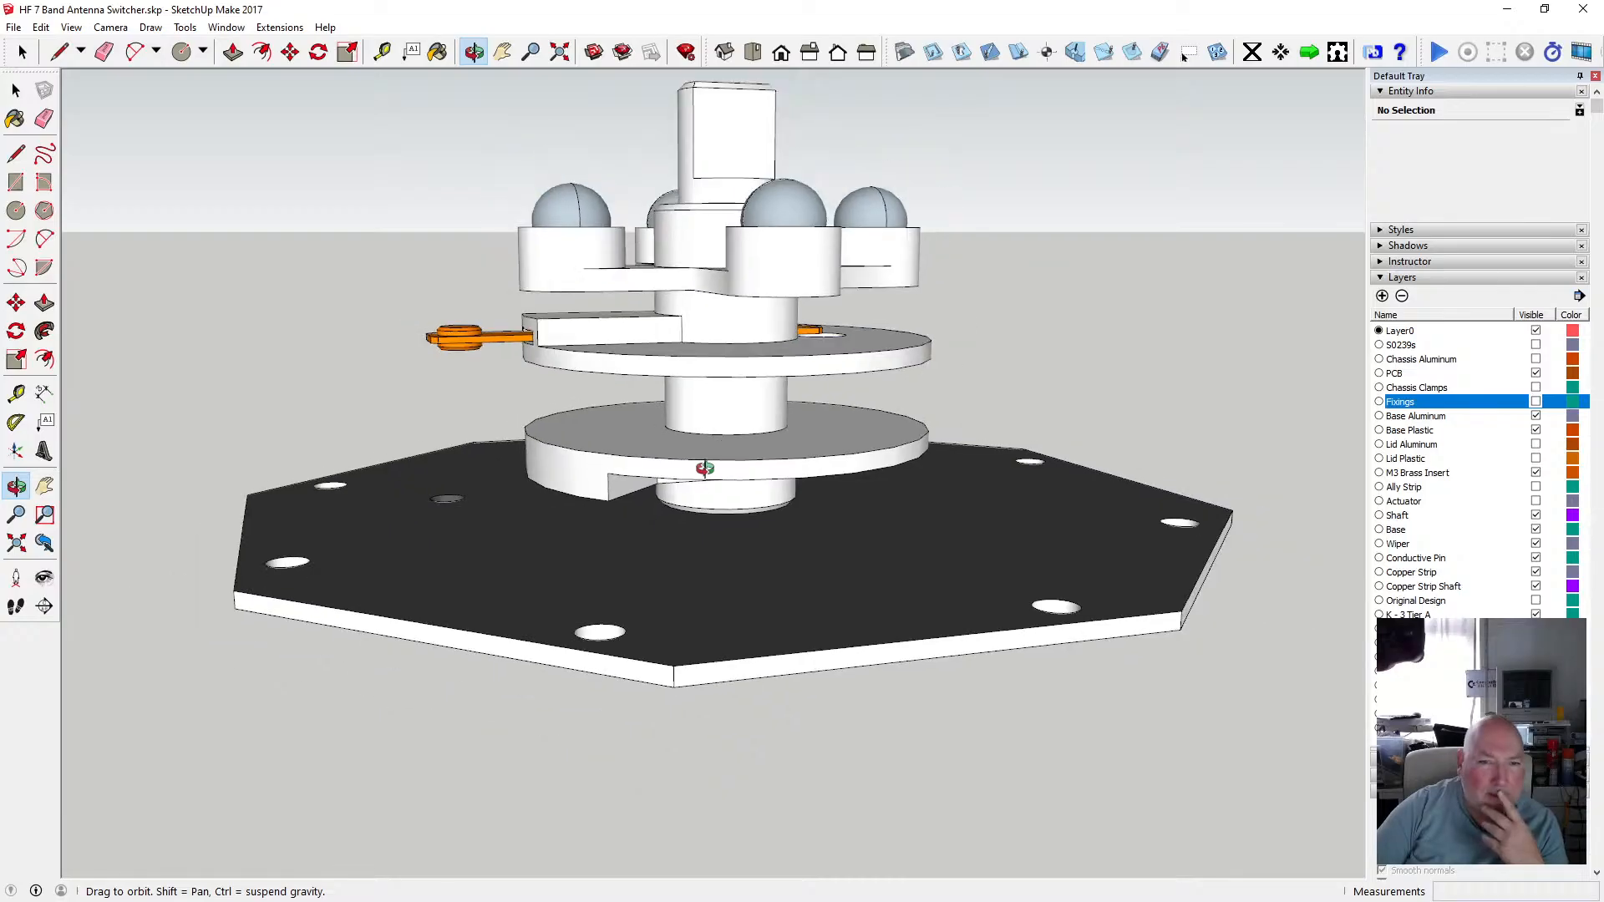
Orbit and zoom from above to beneath the base plate to inspect the actuator assembly and the plate's underside.
scroll(704, 469, up, 3)
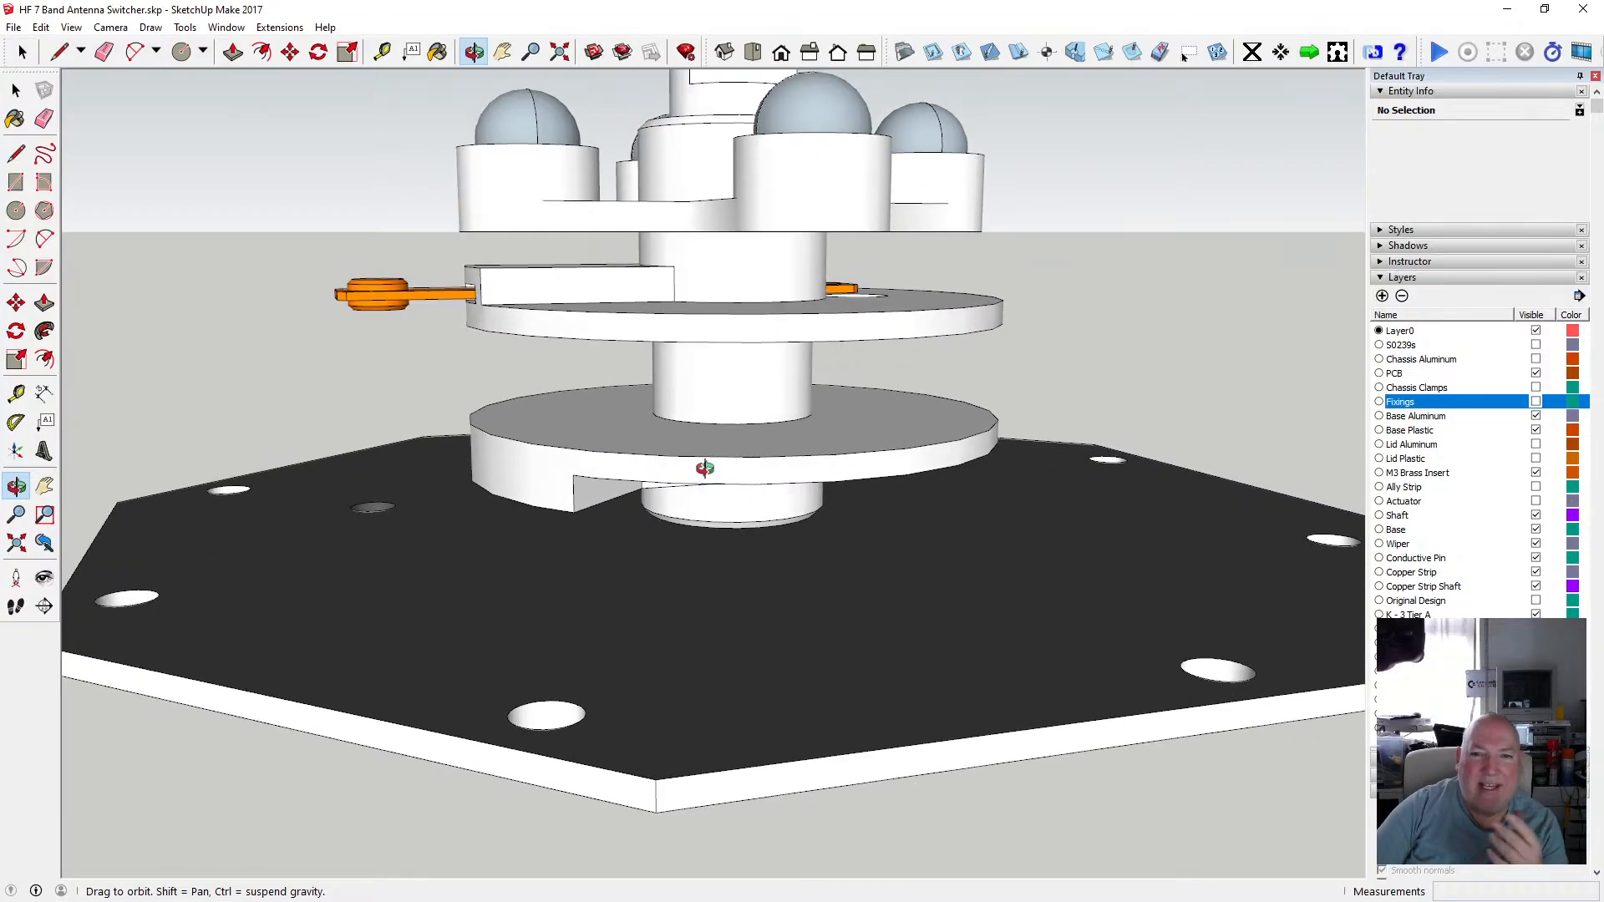
drag(704, 469, 659, 302)
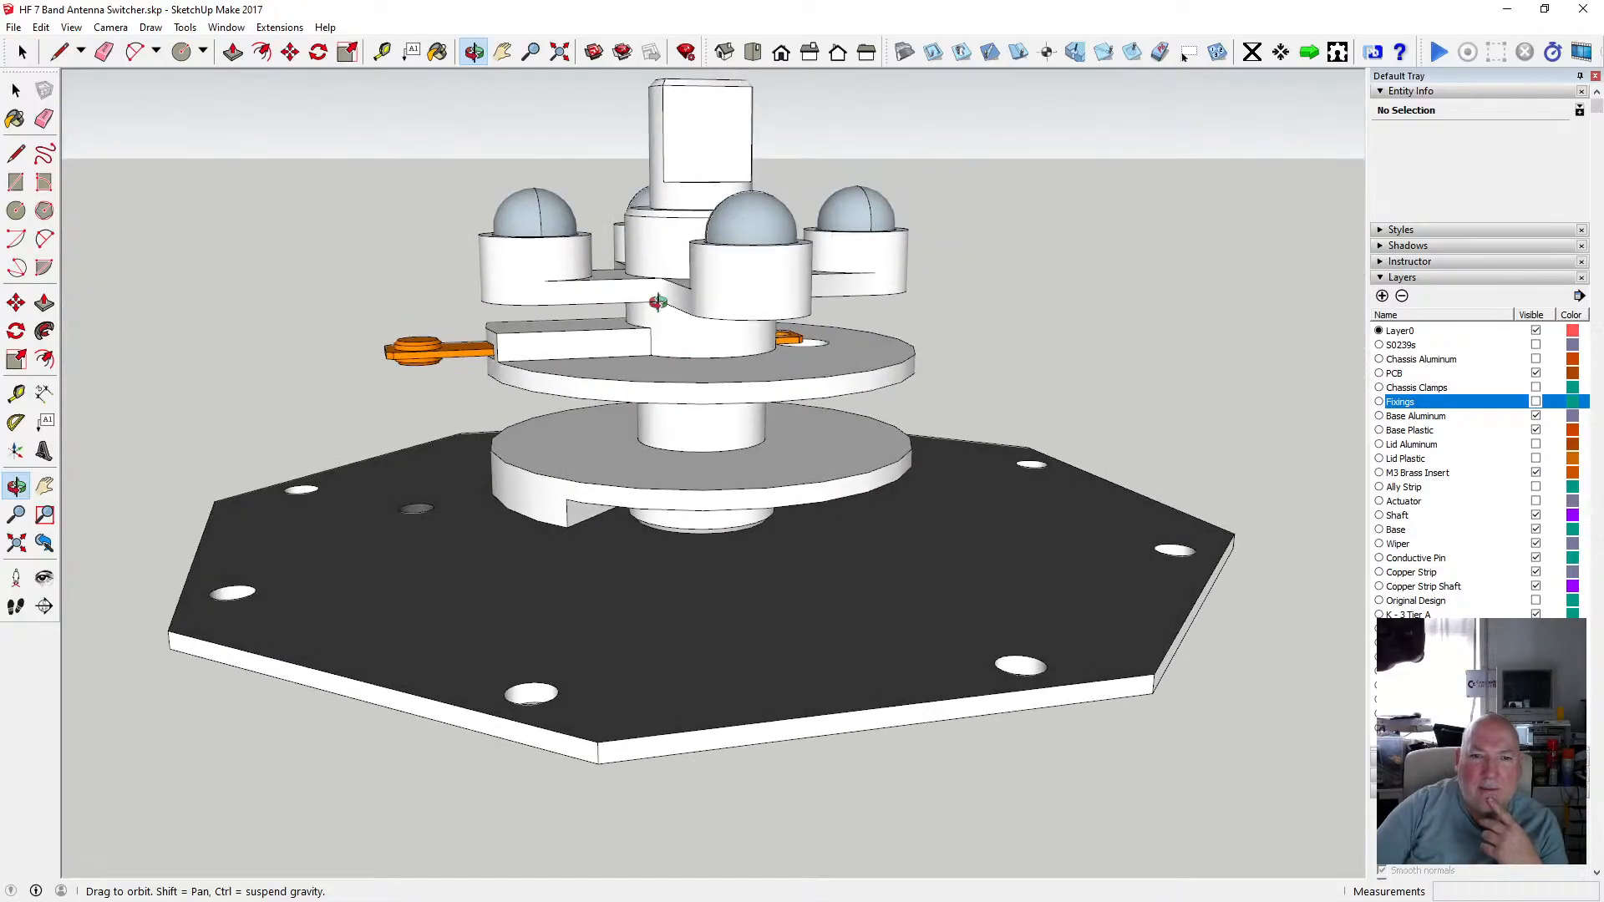
scroll(636, 212, up, 2)
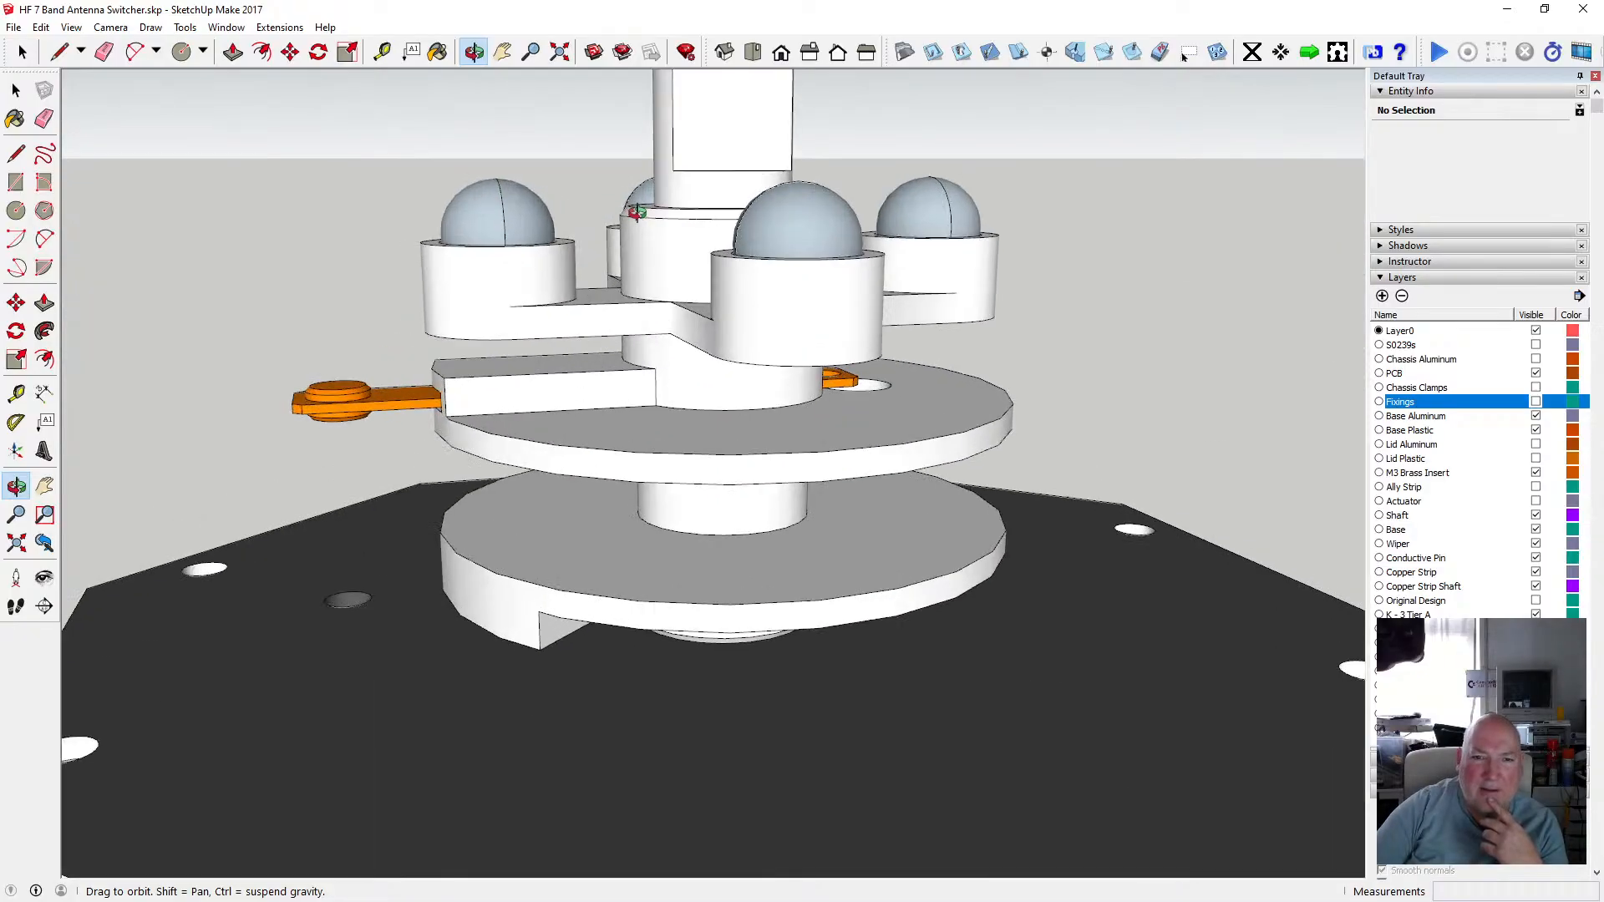
scroll(634, 215, down, 4)
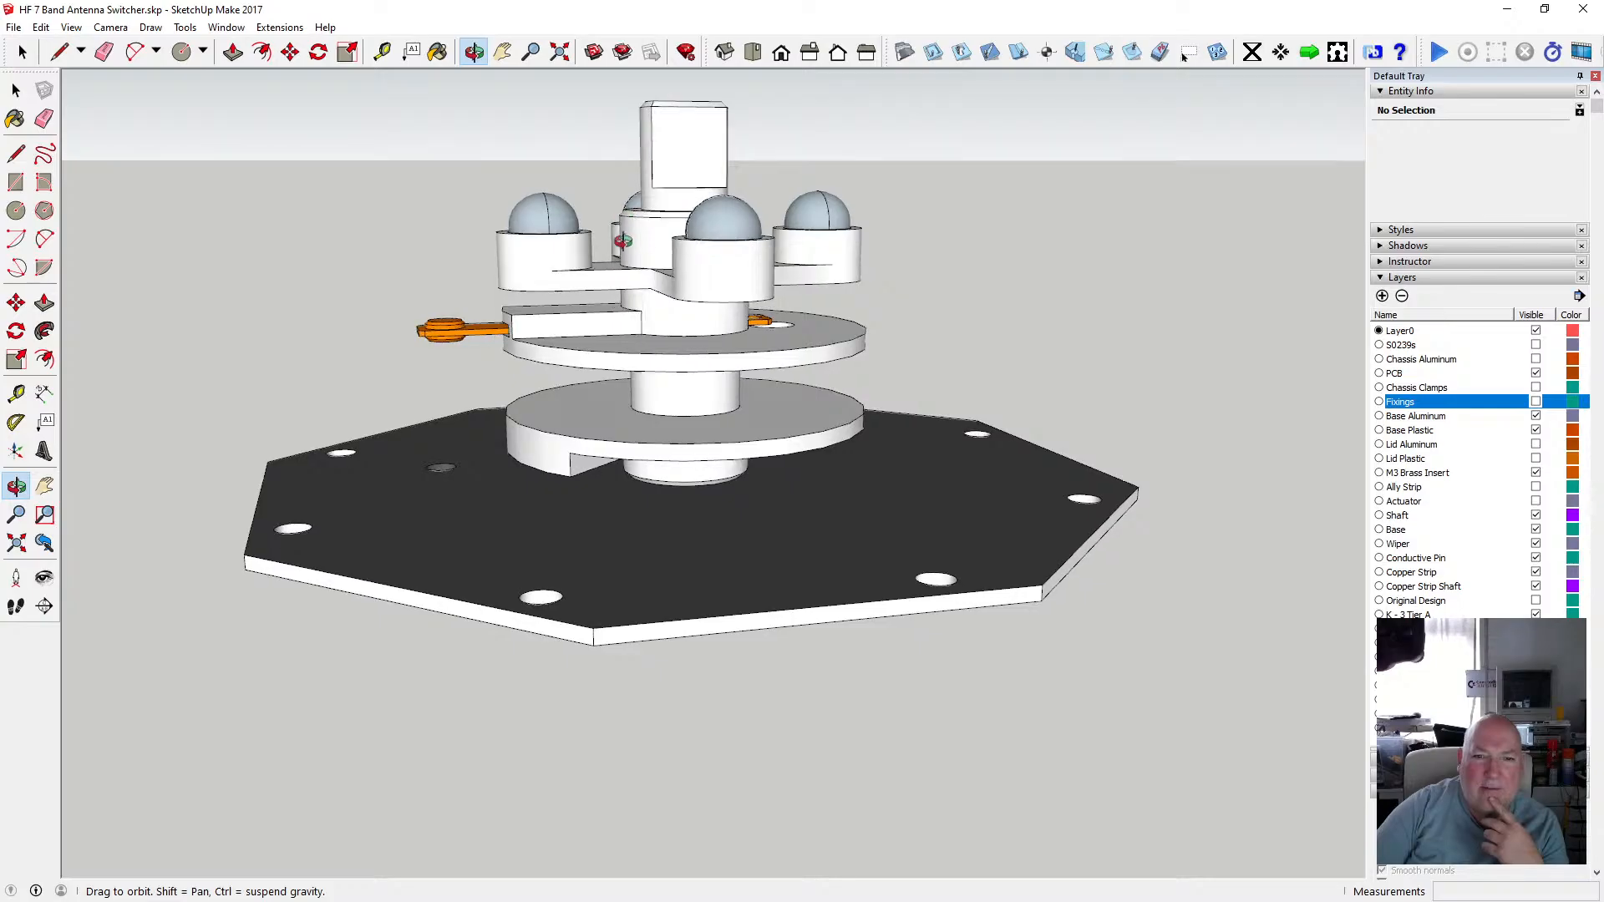
drag(607, 210, 690, 521)
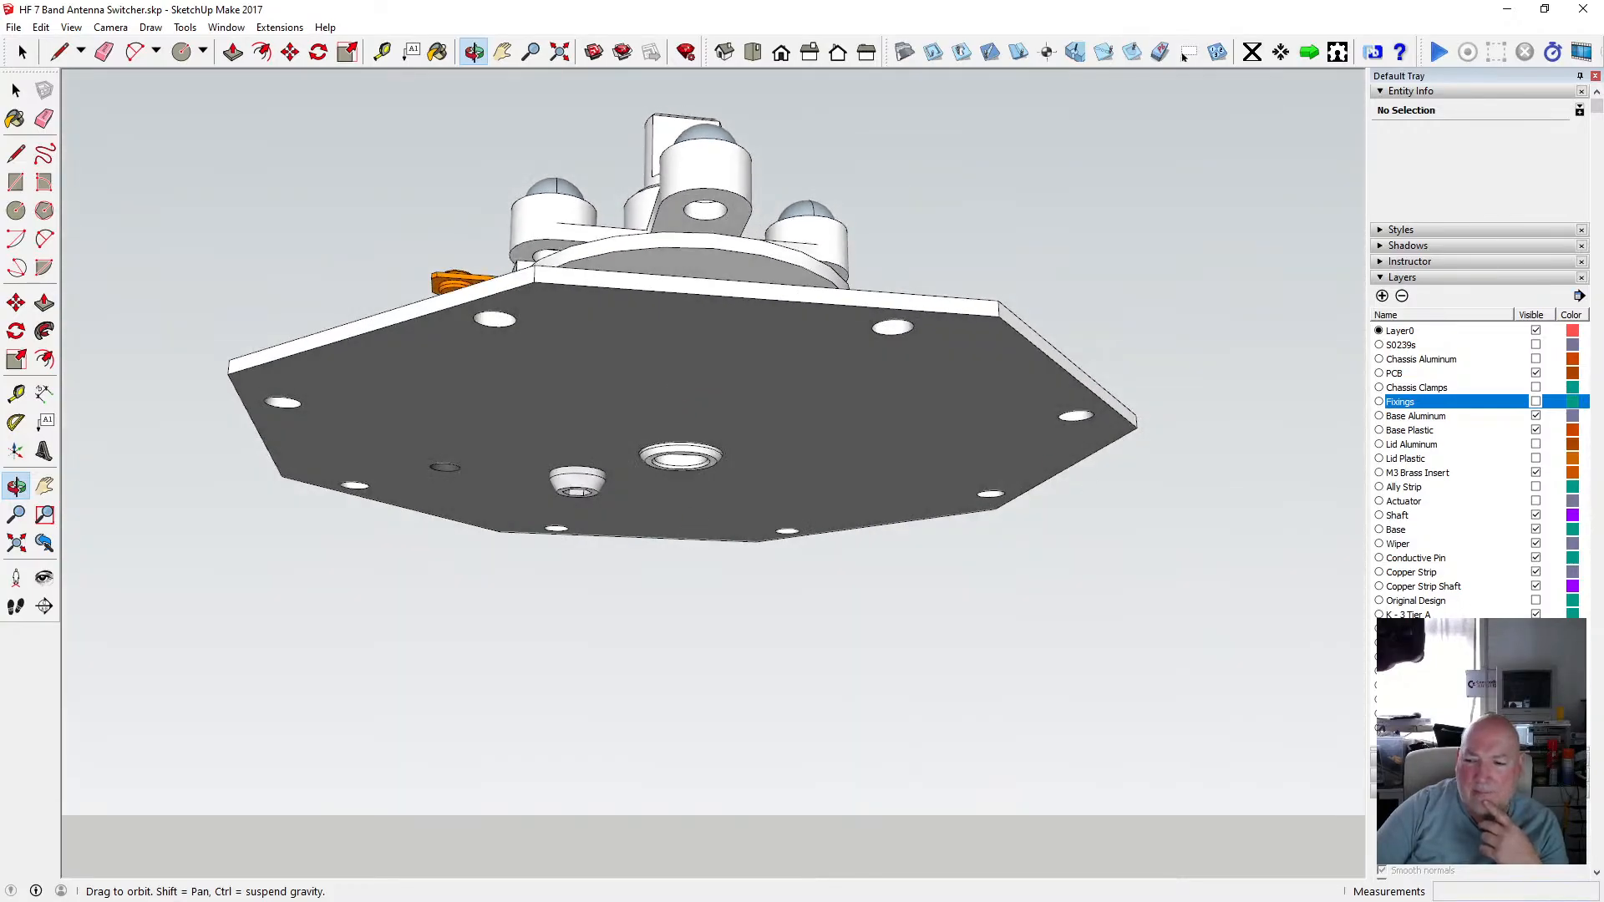
Show the stepper motor layer and switch the face style to X-ray.
click(1535, 686)
drag(871, 523, 830, 594)
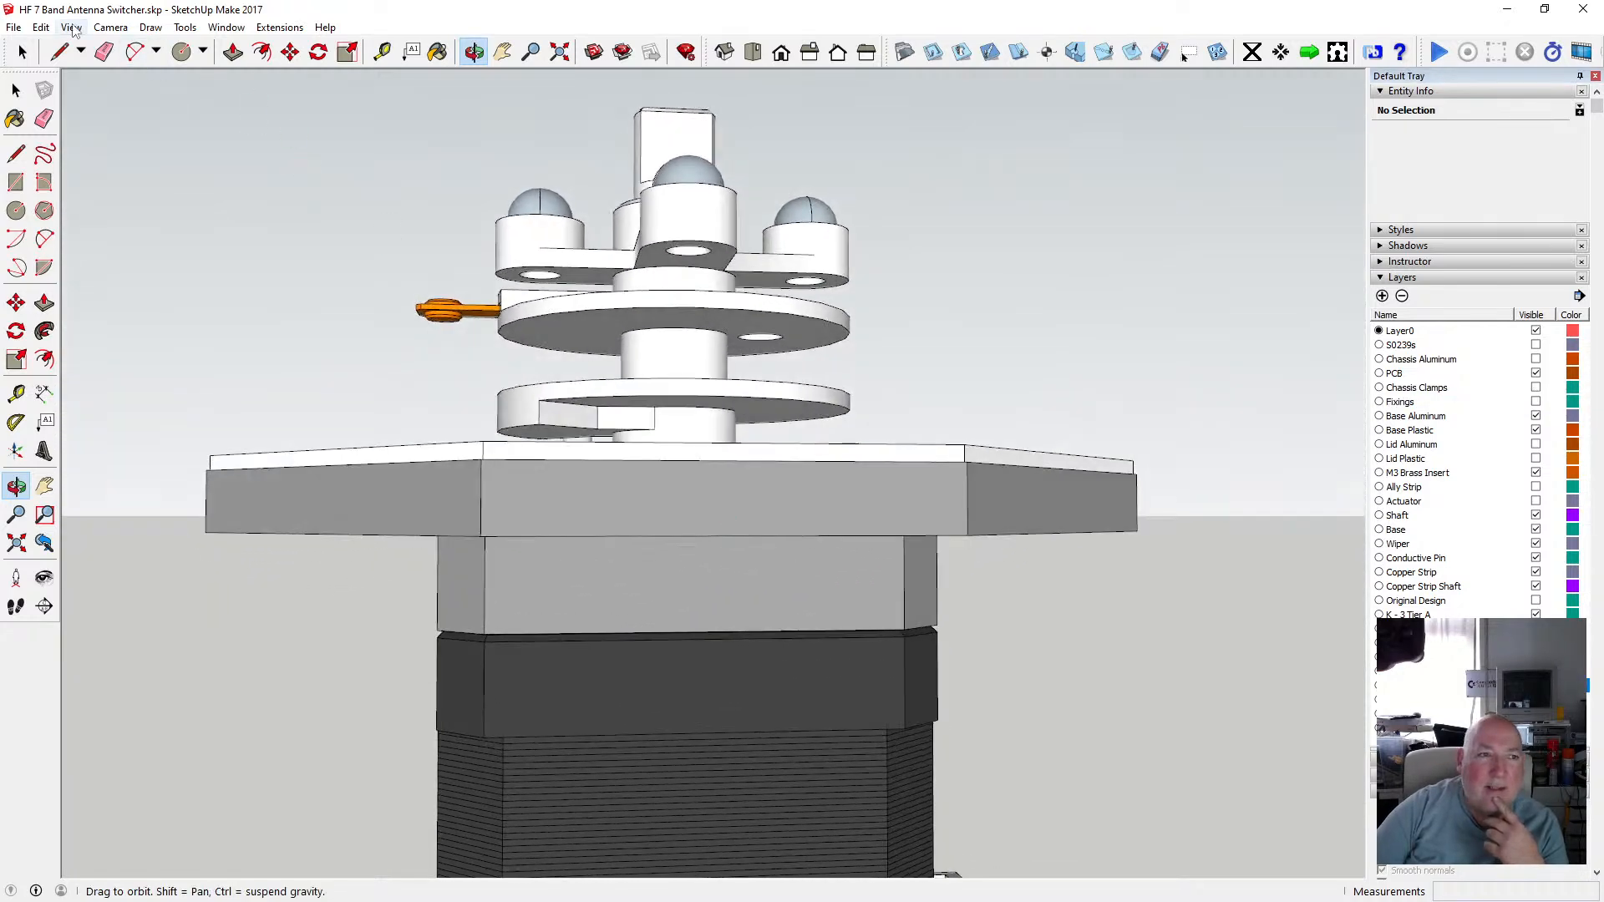
click(72, 28)
mouse_move(125, 242)
click(251, 245)
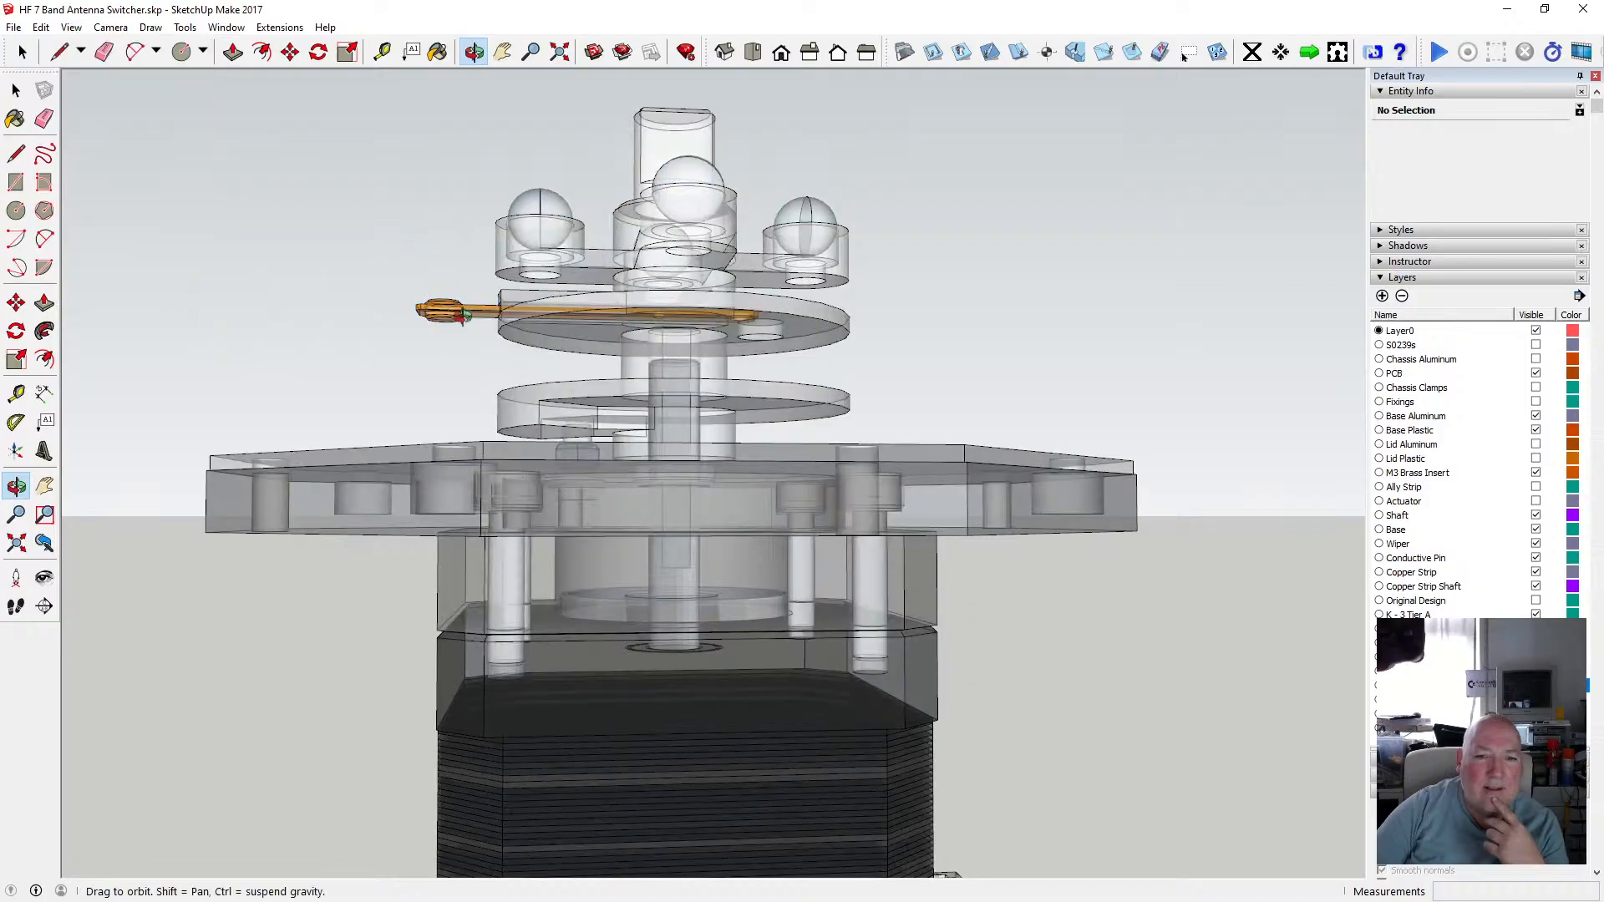
Orbit and zoom in X-ray to inspect the nut below the lower actuator disc and the base fixings.
drag(695, 422, 670, 455)
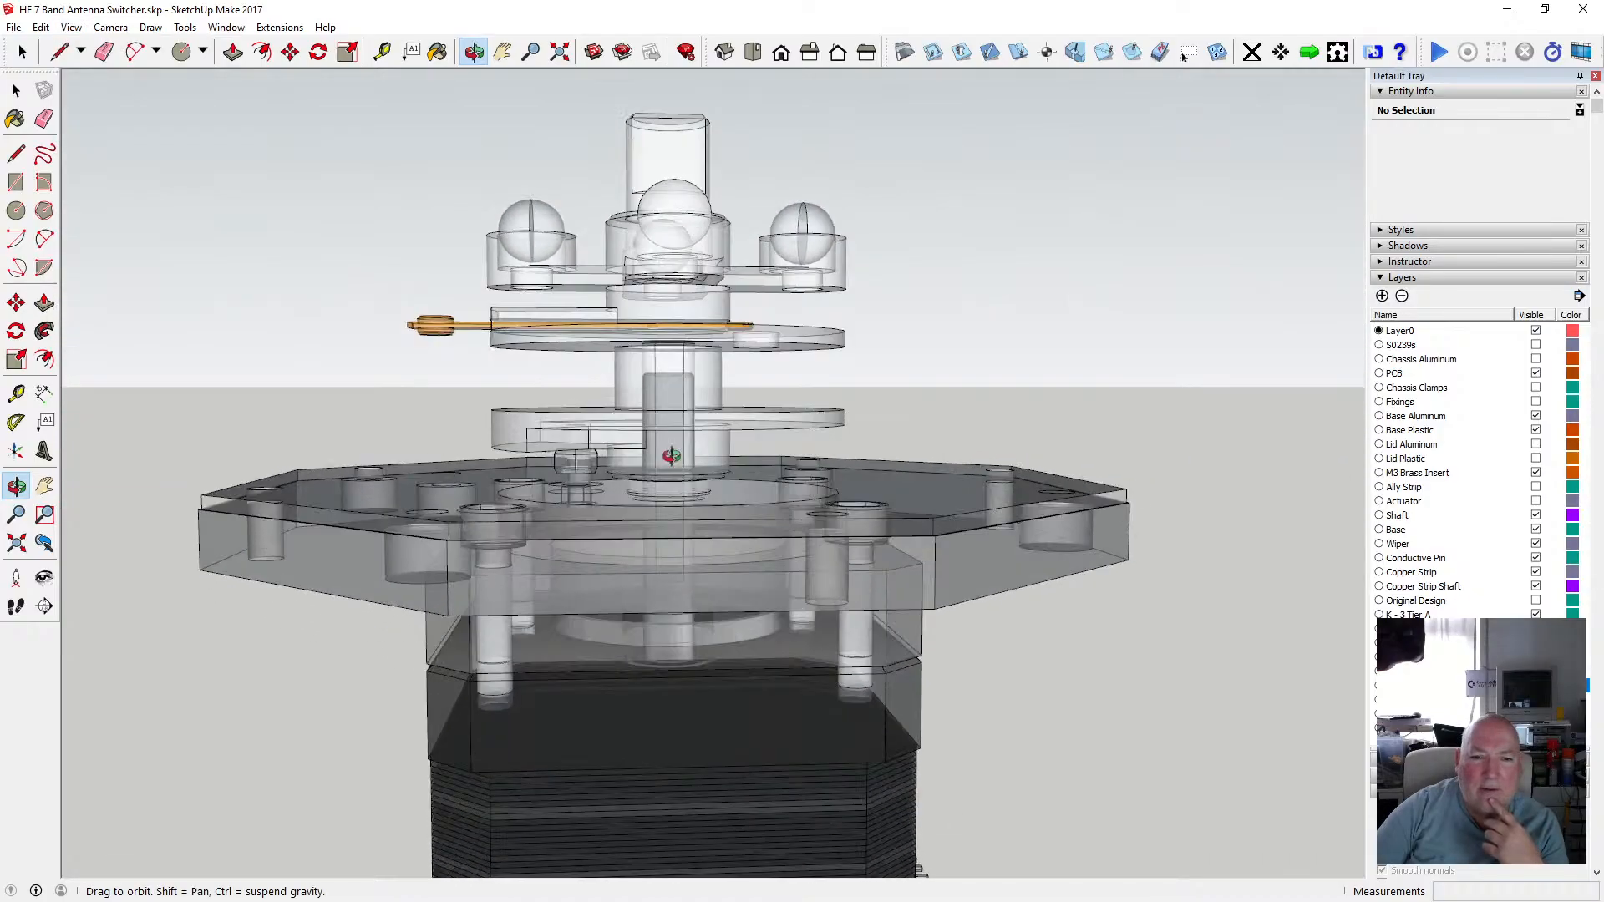
mouse_move(685, 520)
mouse_down()
mouse_move(685, 541)
mouse_move(741, 529)
mouse_move(710, 537)
mouse_up()
scroll(698, 426, up, 3)
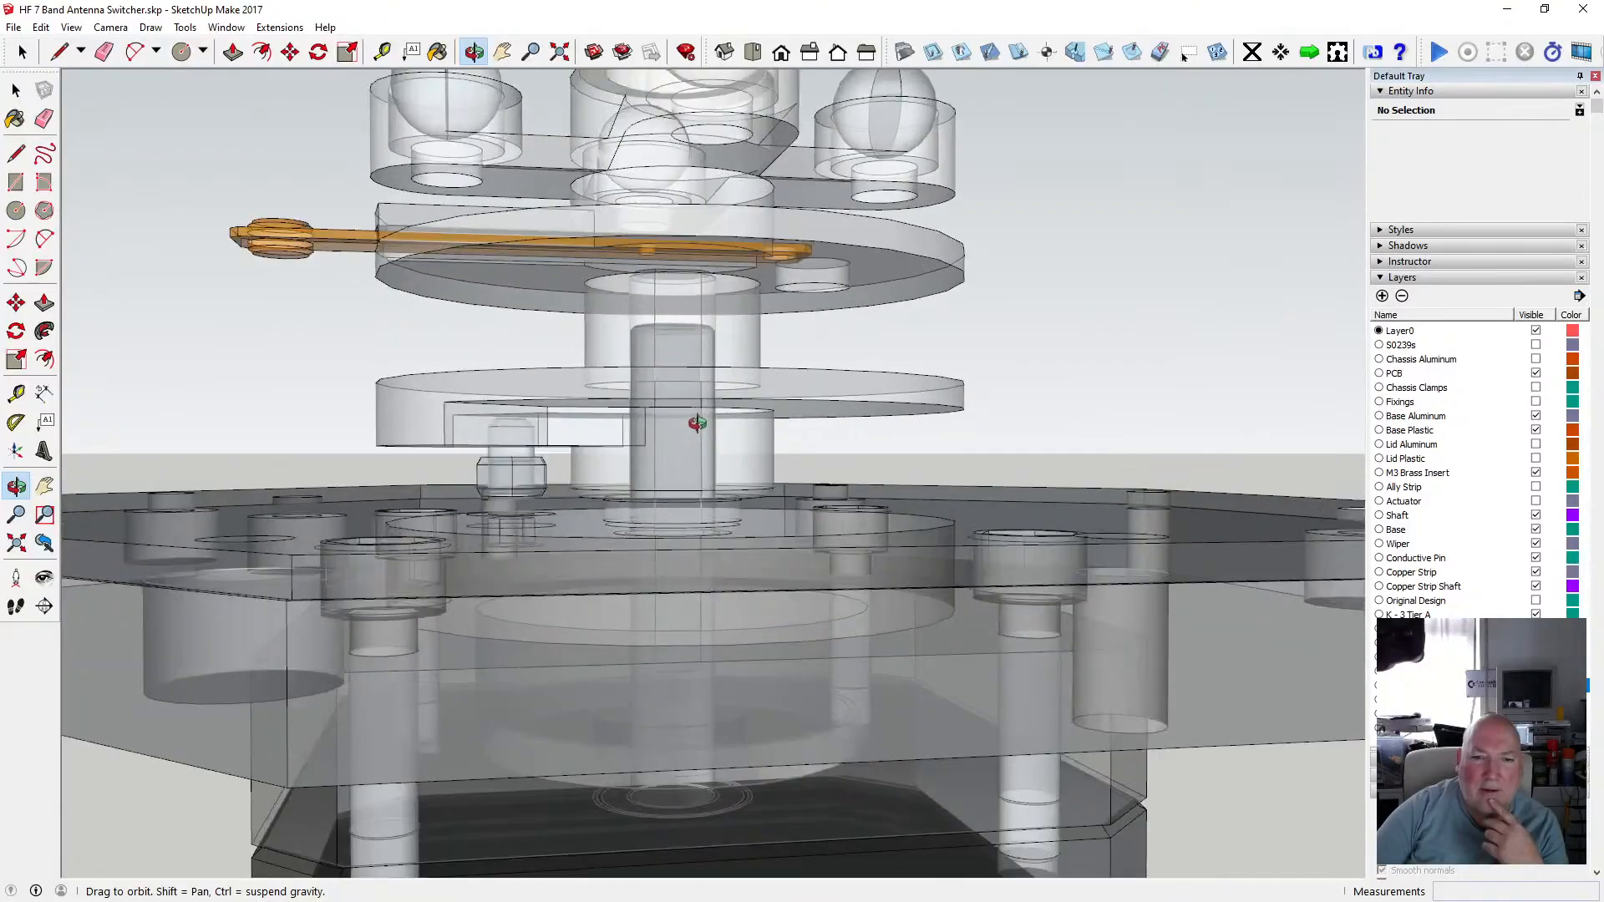
drag(699, 422, 886, 442)
scroll(709, 414, down, 3)
drag(604, 453, 882, 485)
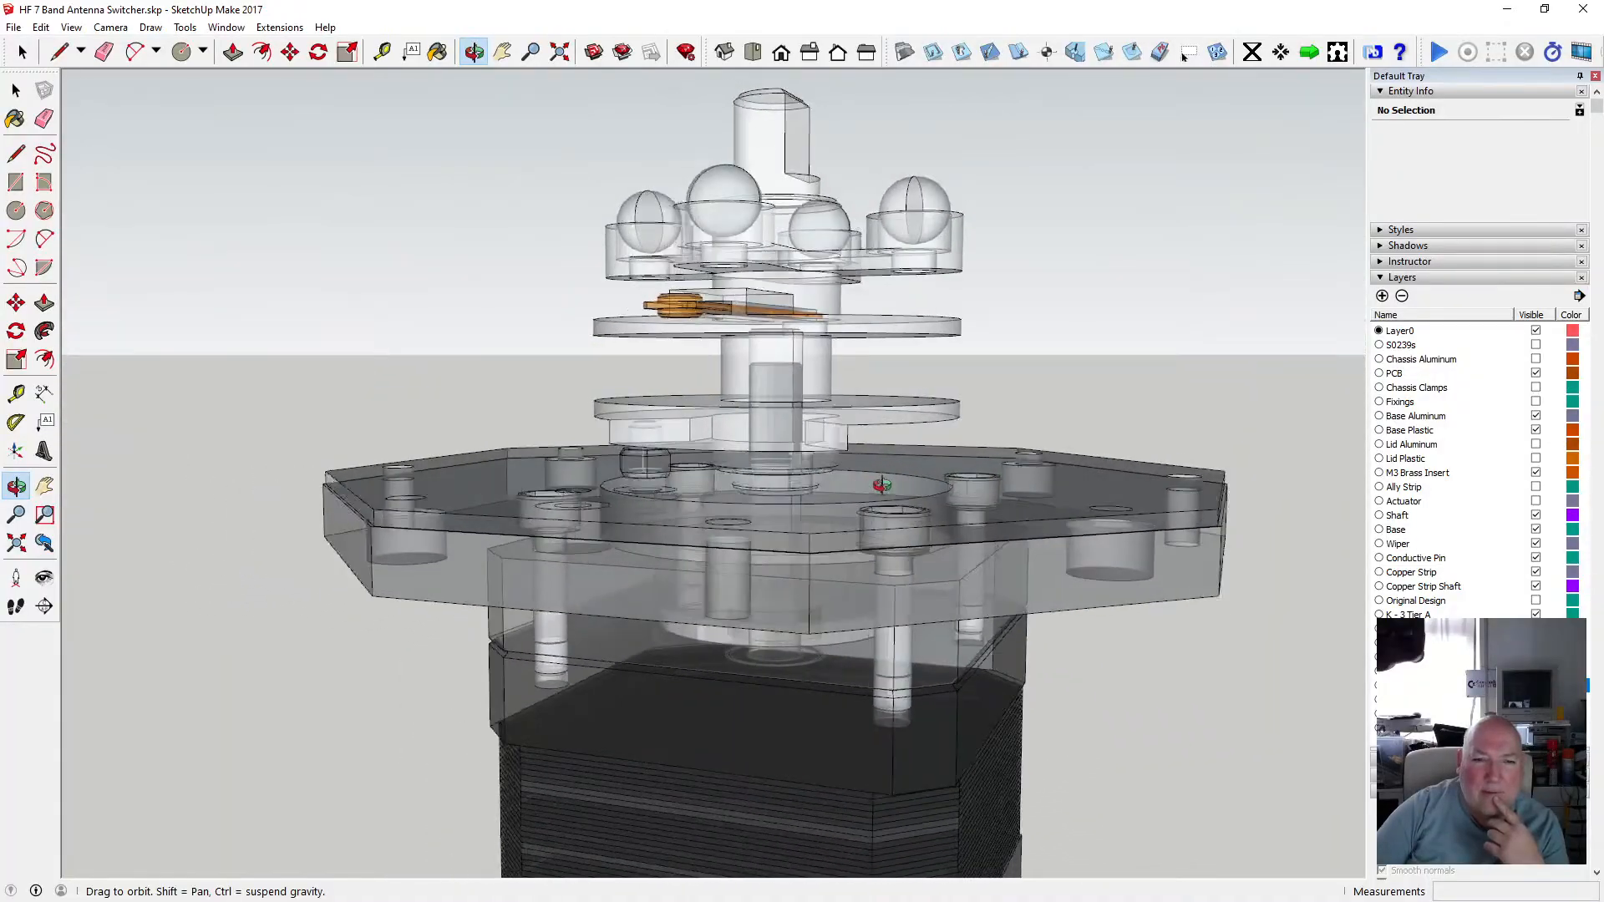
scroll(645, 466, up, 3)
drag(646, 466, 886, 411)
scroll(857, 394, down, 3)
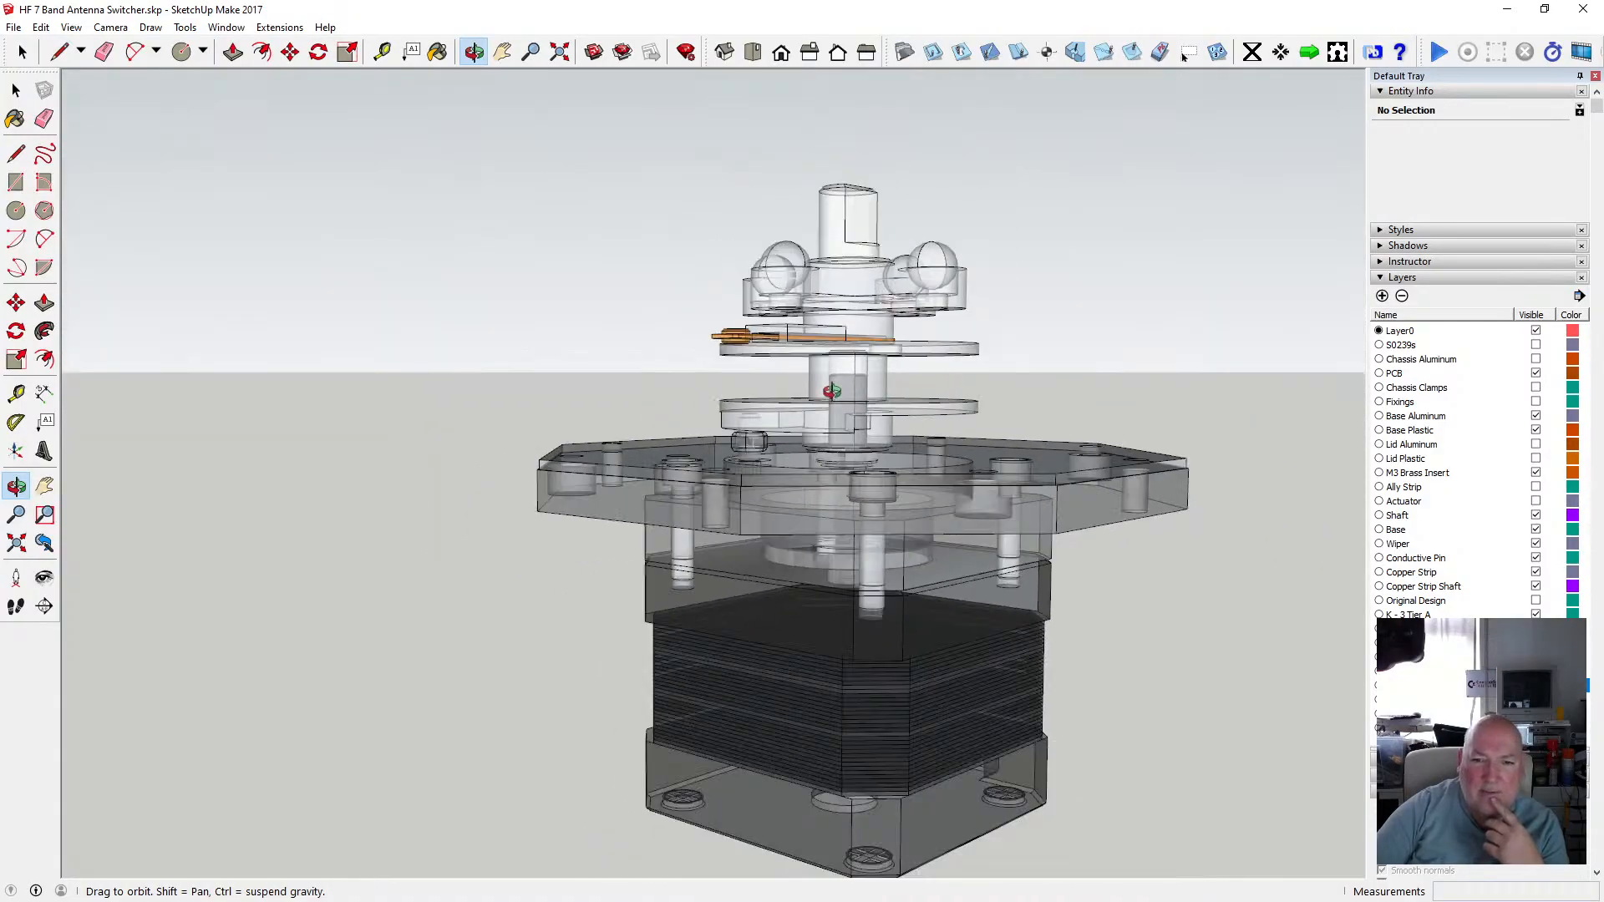
scroll(878, 416, up, 5)
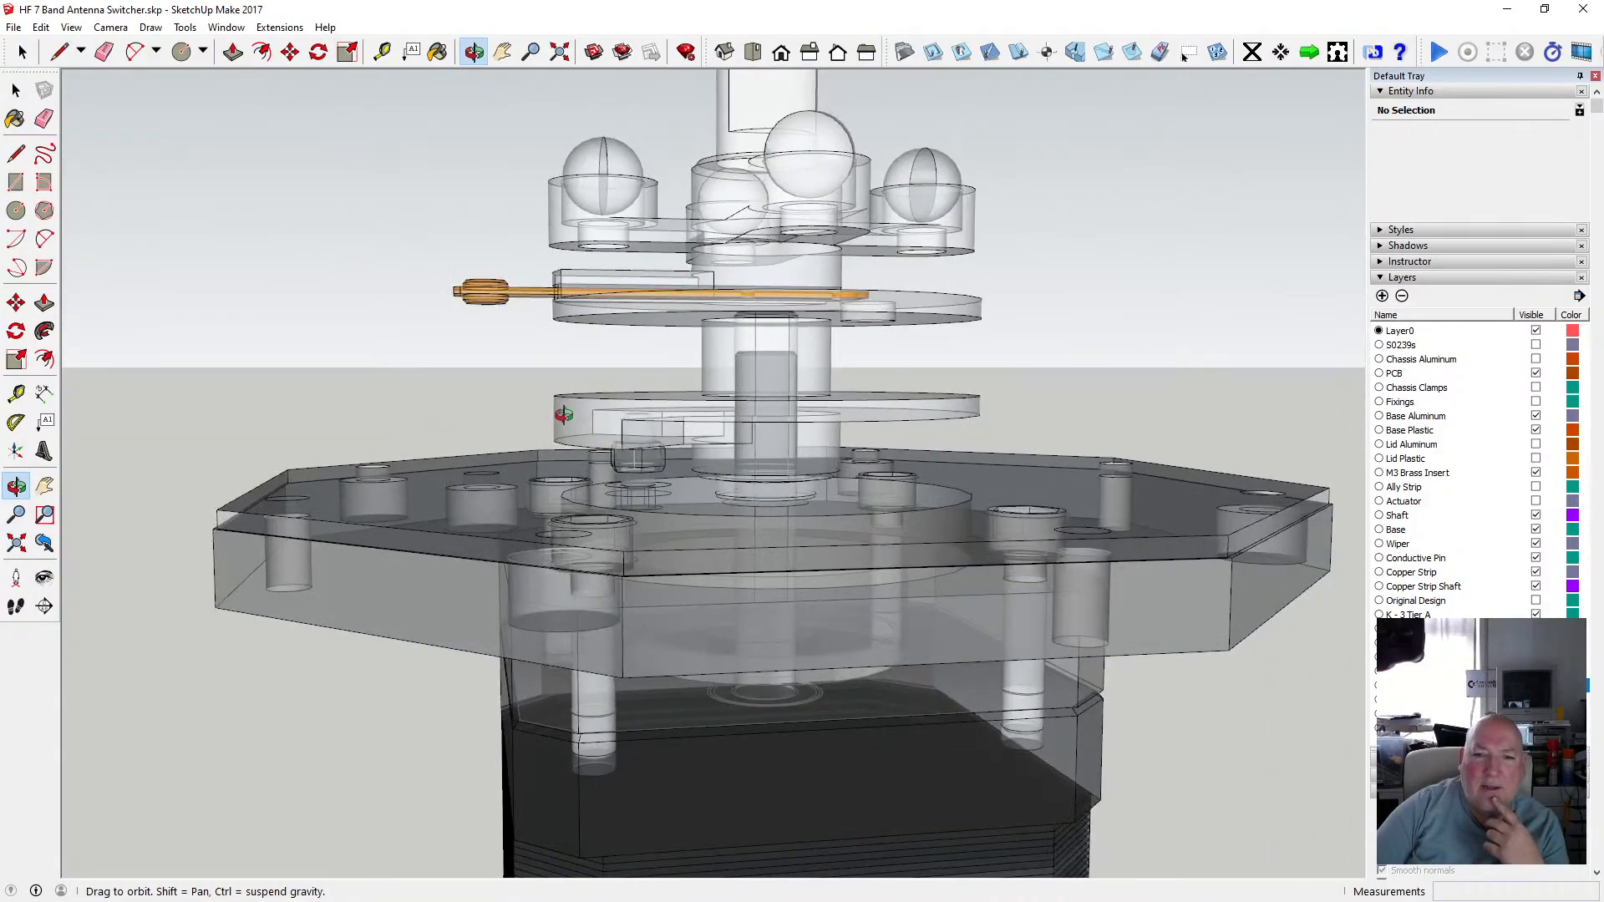
scroll(718, 432, up, 5)
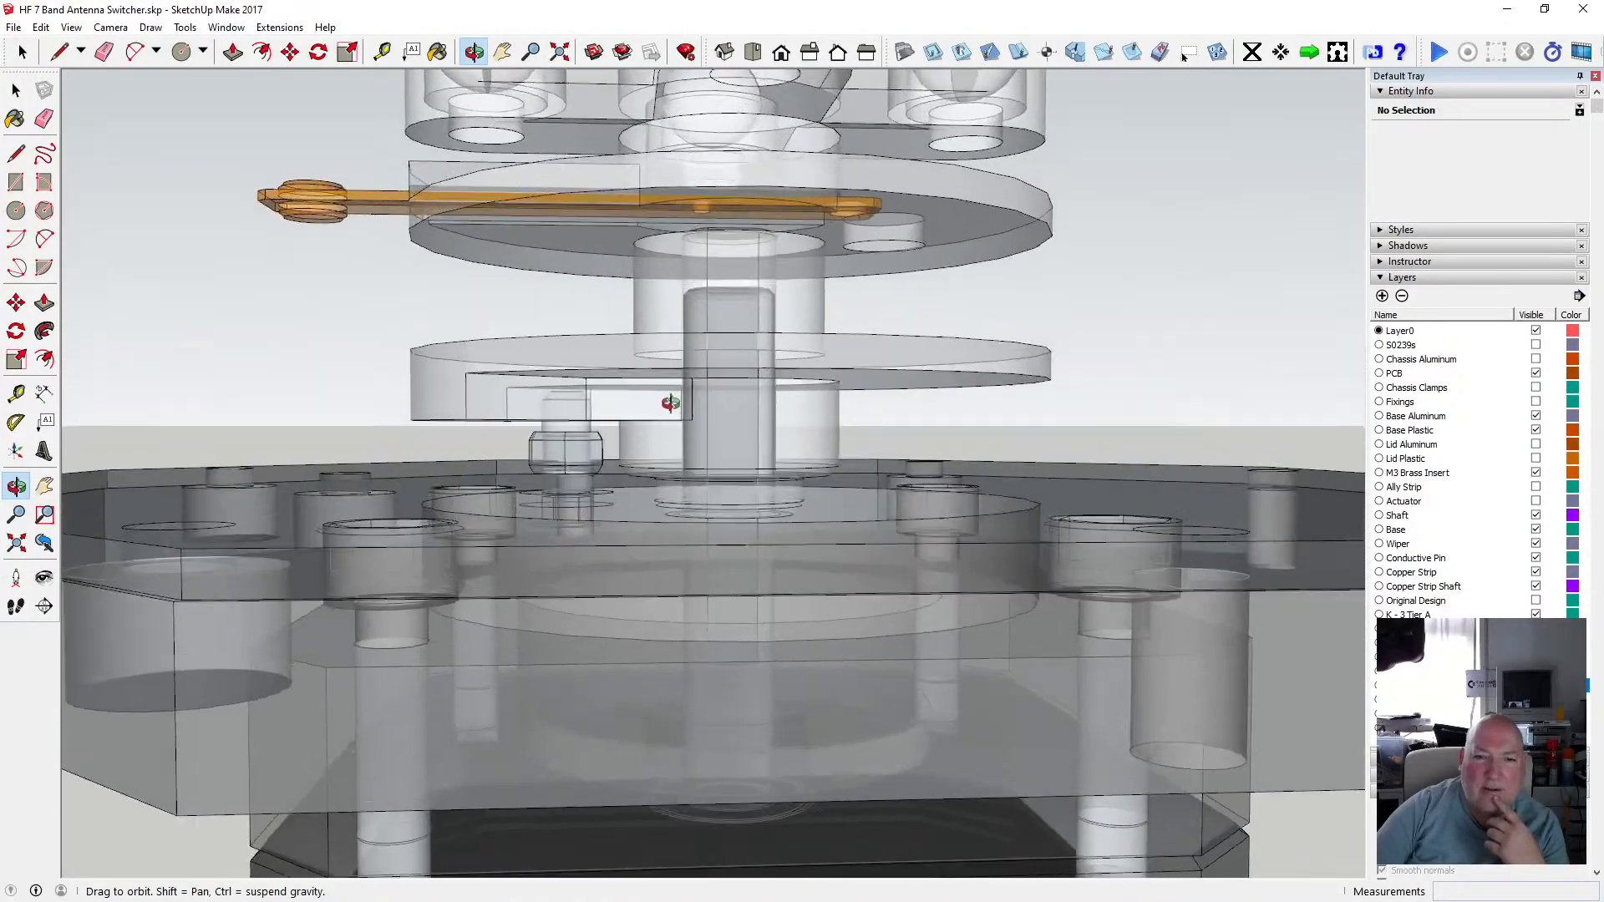
drag(670, 404, 675, 411)
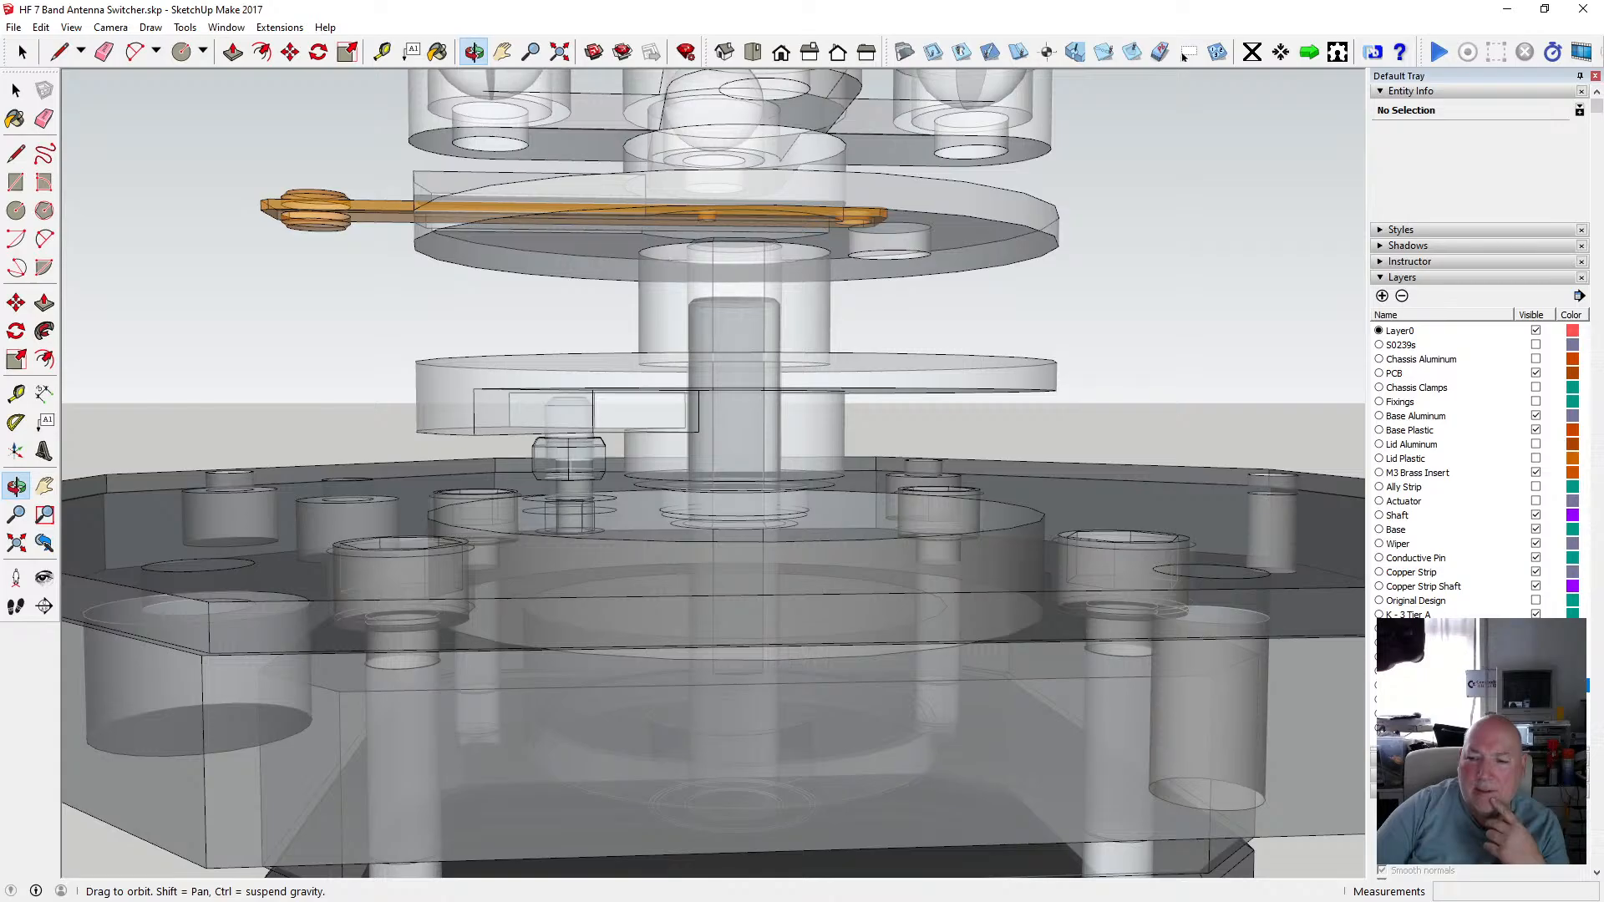
Hide the stepper motor and Base Aluminum layers and turn X-ray face style off.
click(1536, 686)
click(60, 27)
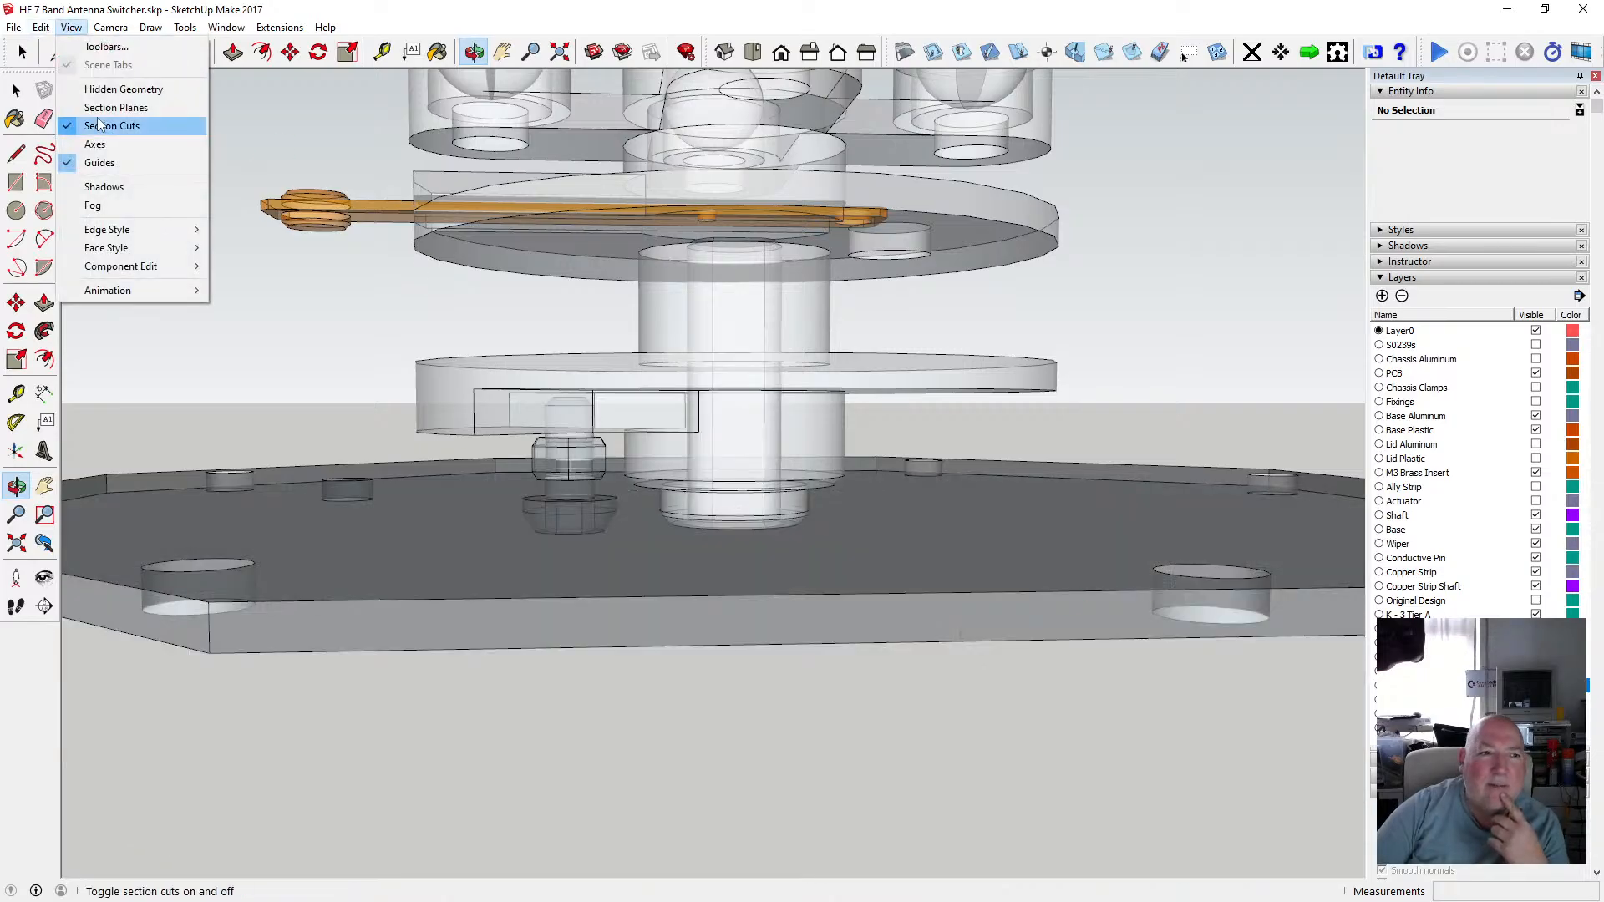
mouse_move(117, 243)
click(251, 248)
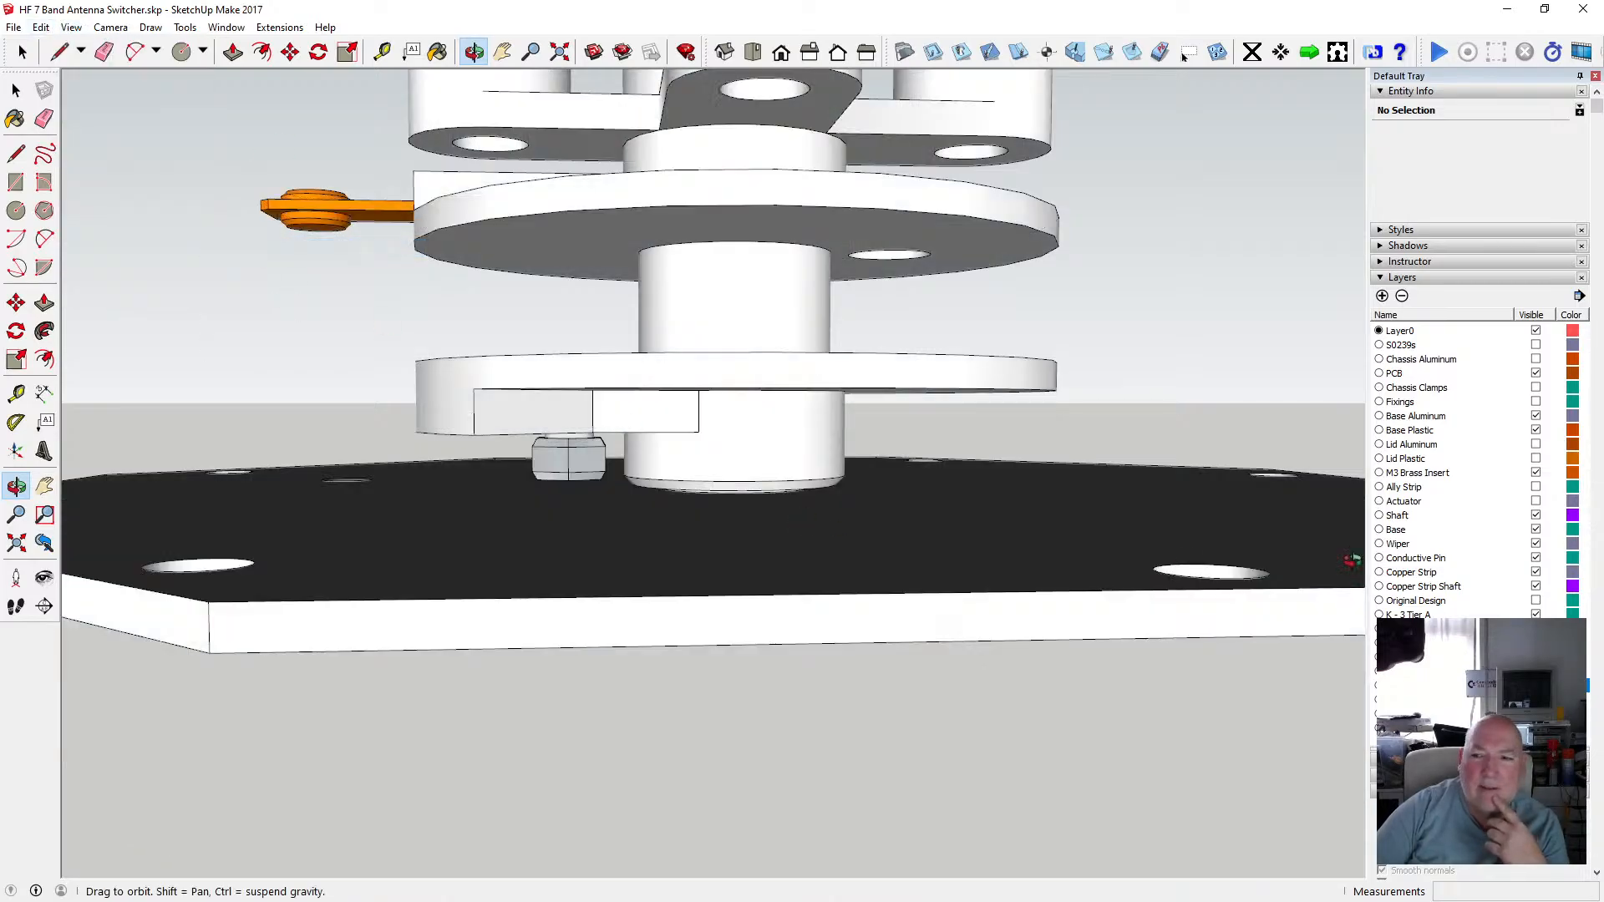
click(1535, 416)
drag(739, 494, 742, 377)
key(space)
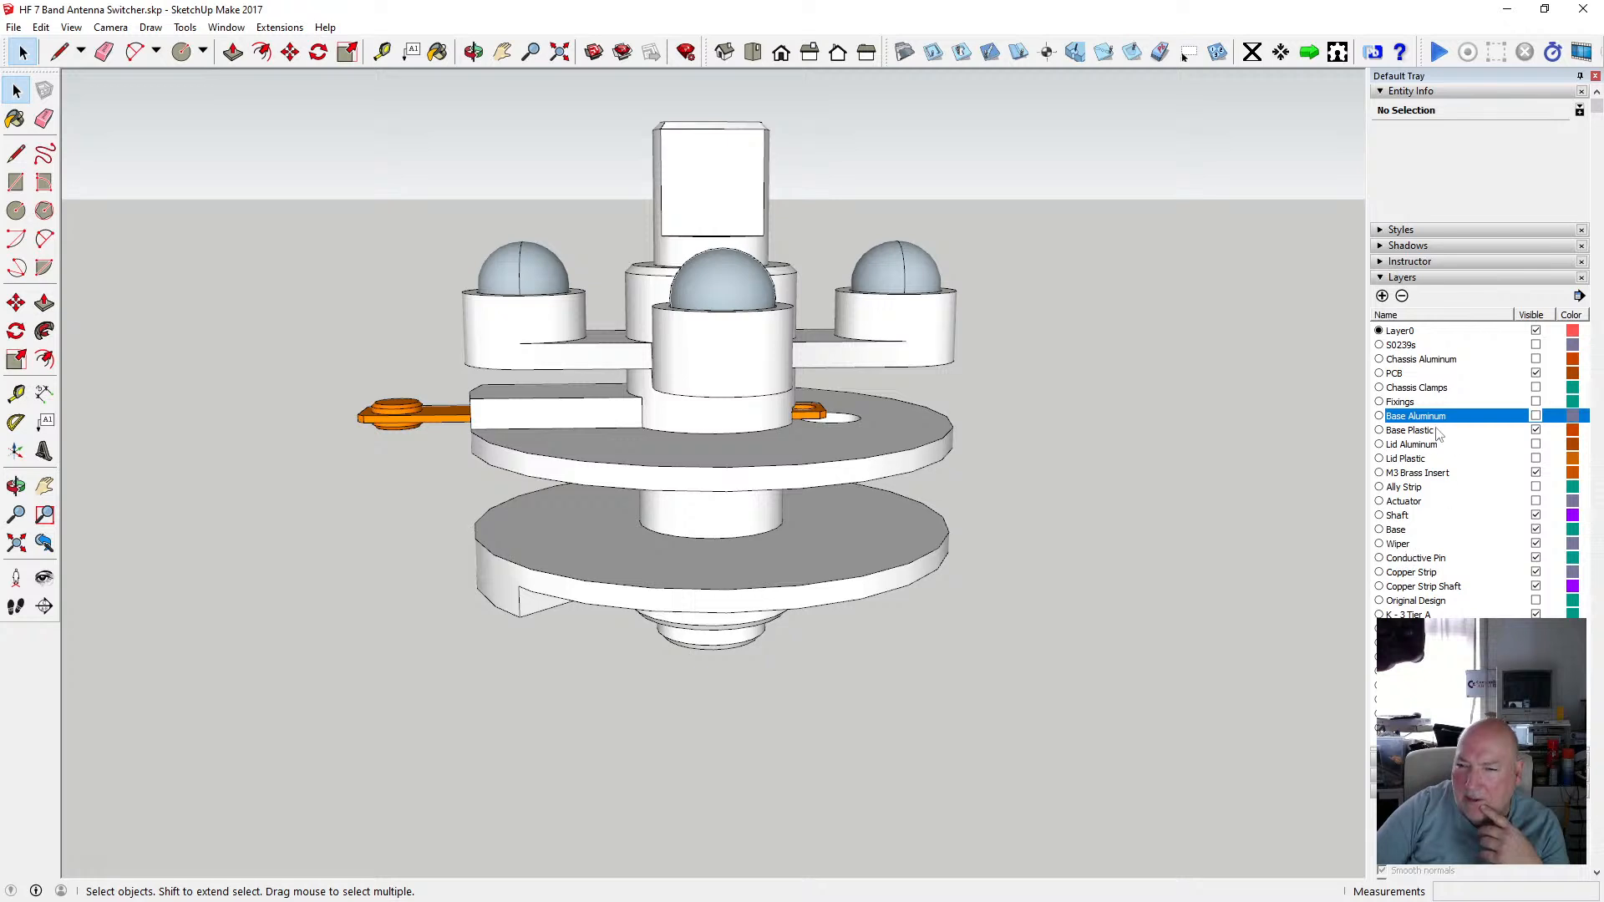
click(912, 269)
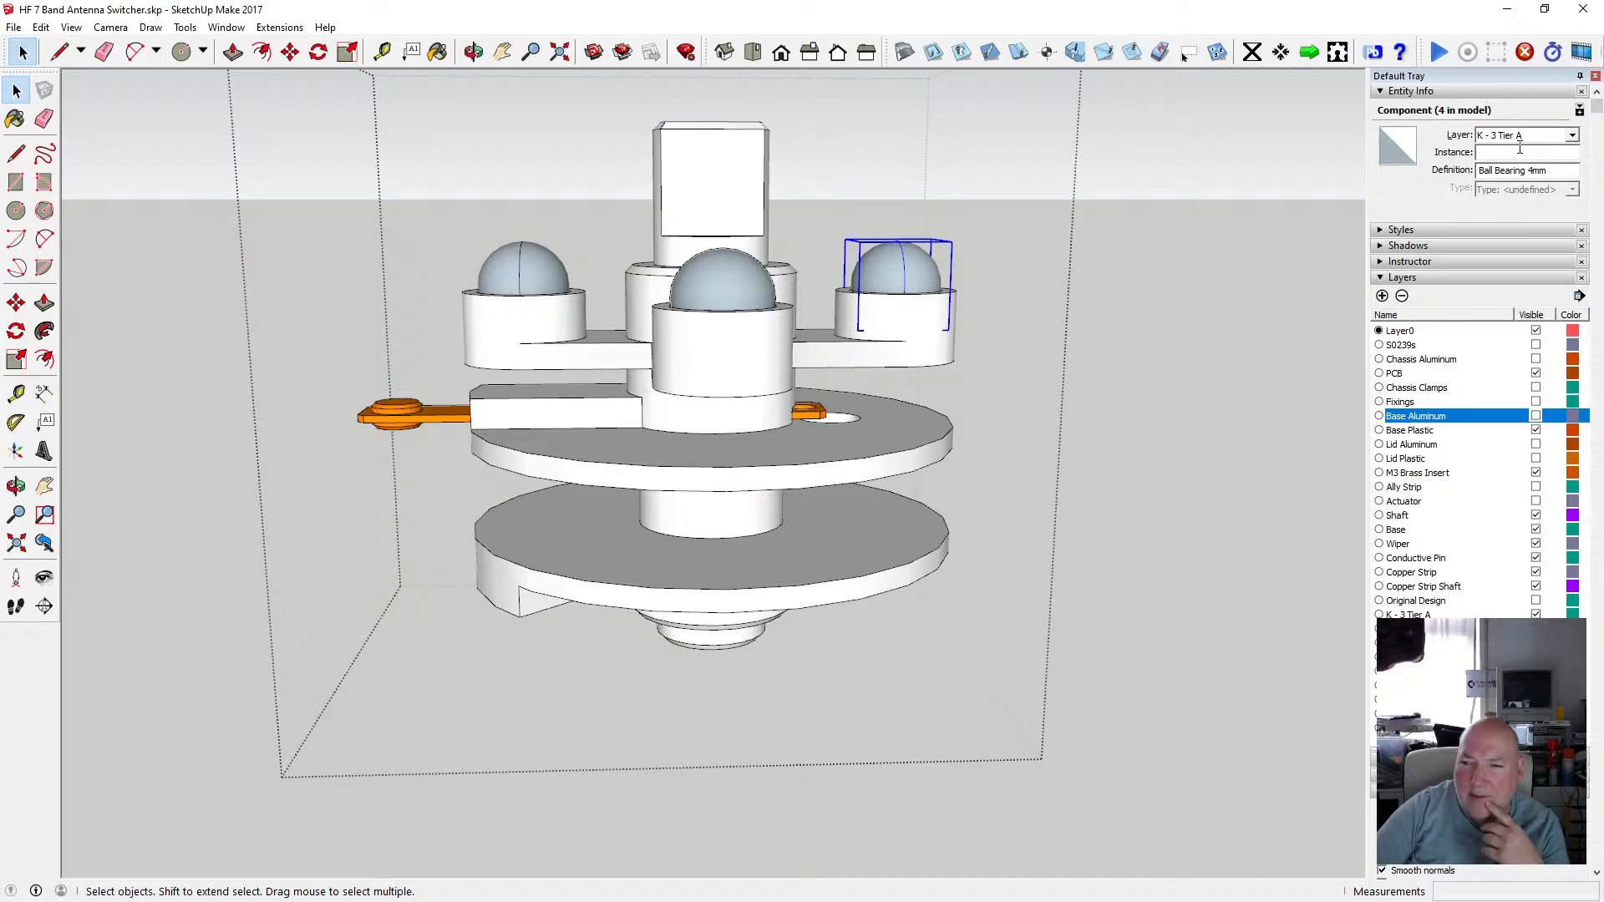
click(1538, 614)
click(1537, 614)
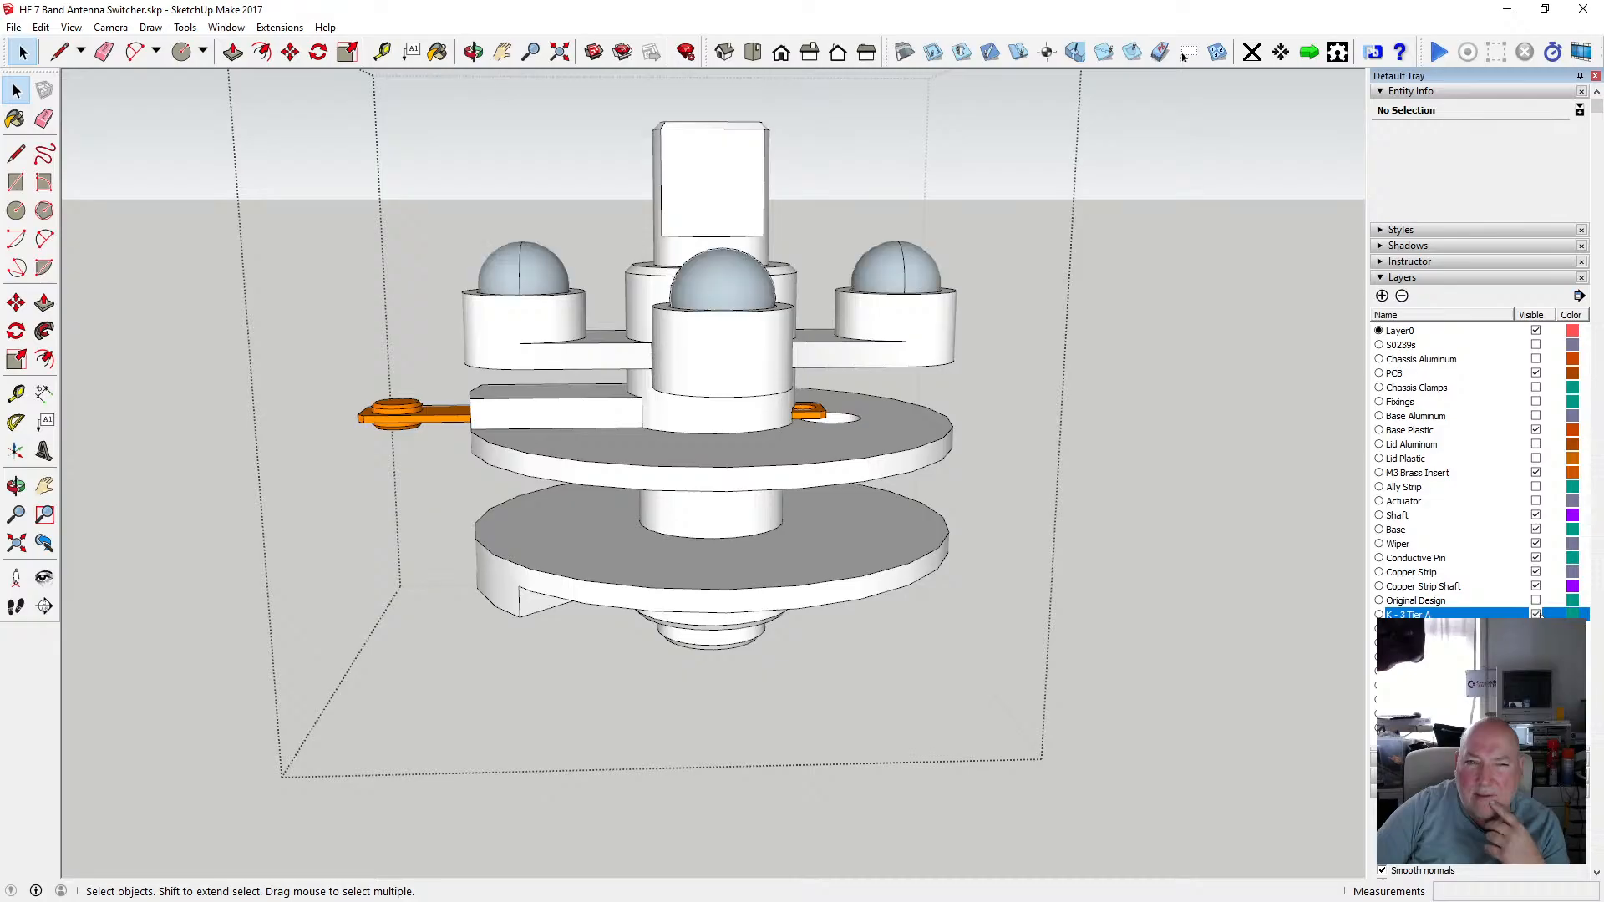
click(1212, 551)
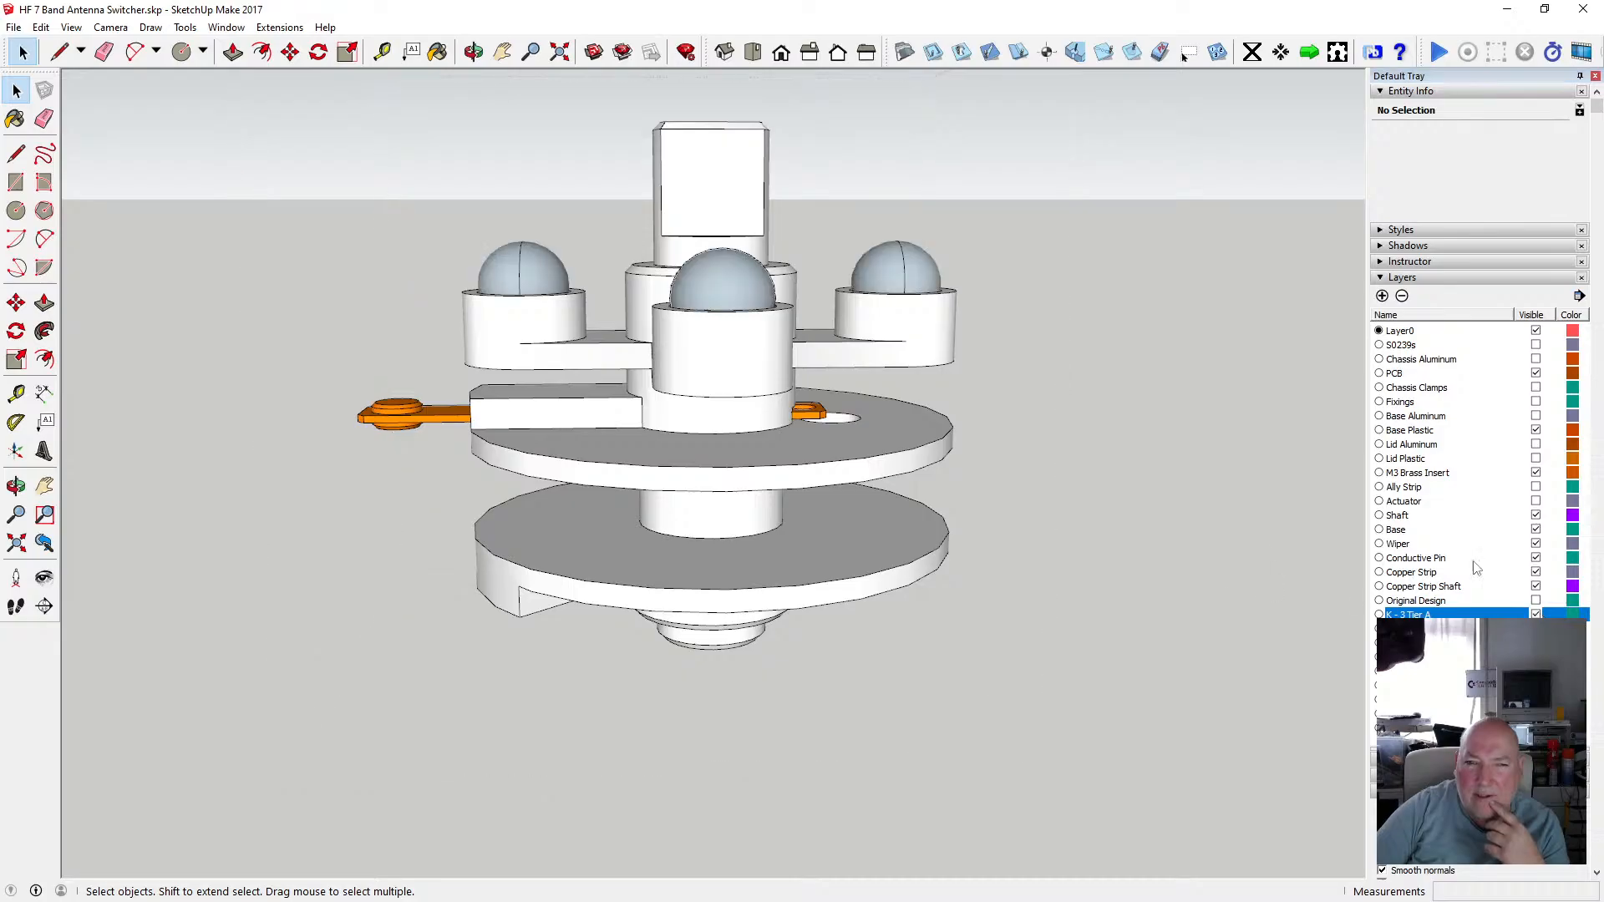
click(1536, 615)
click(1536, 615)
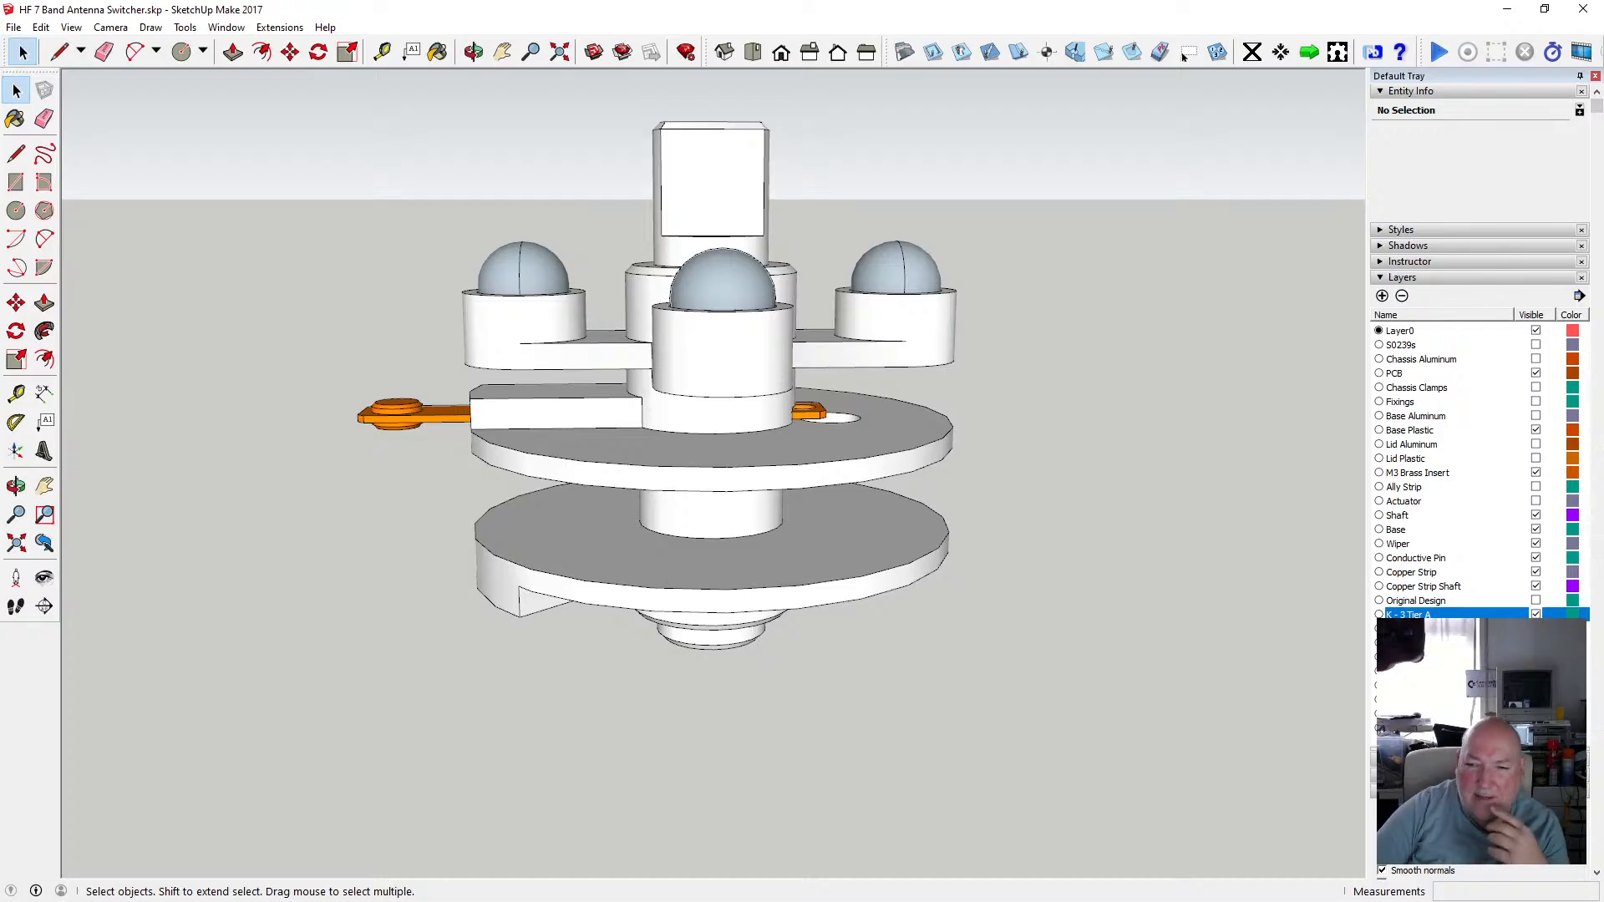
Open the upper tier group, select one ball bearing and add a new layer named Ball Bearings.
click(908, 267)
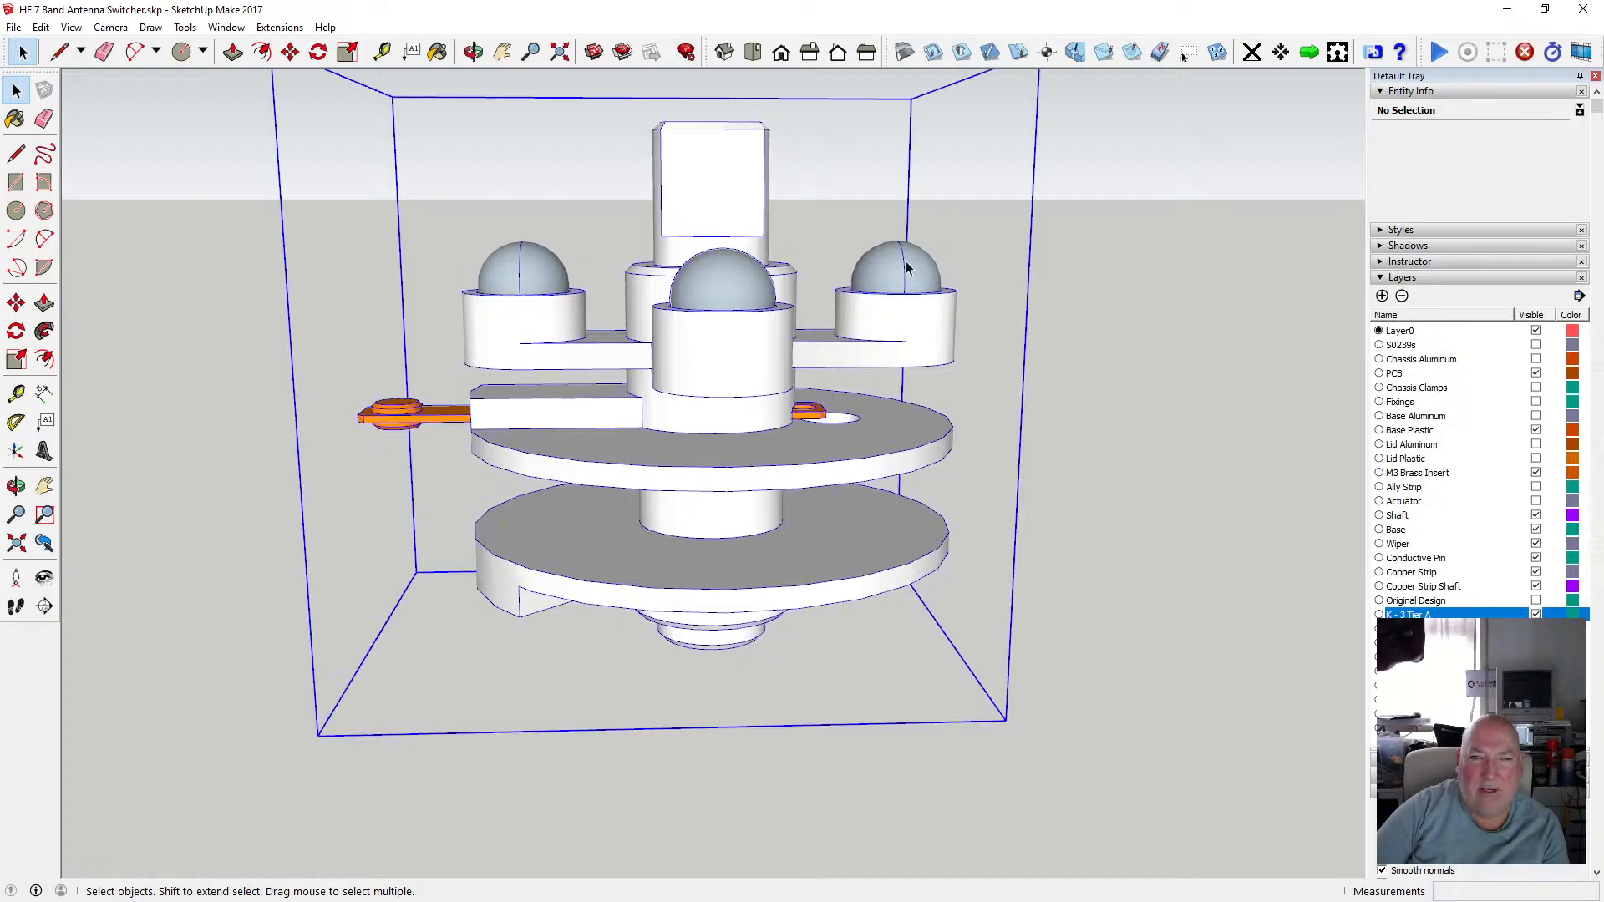
double_click(898, 269)
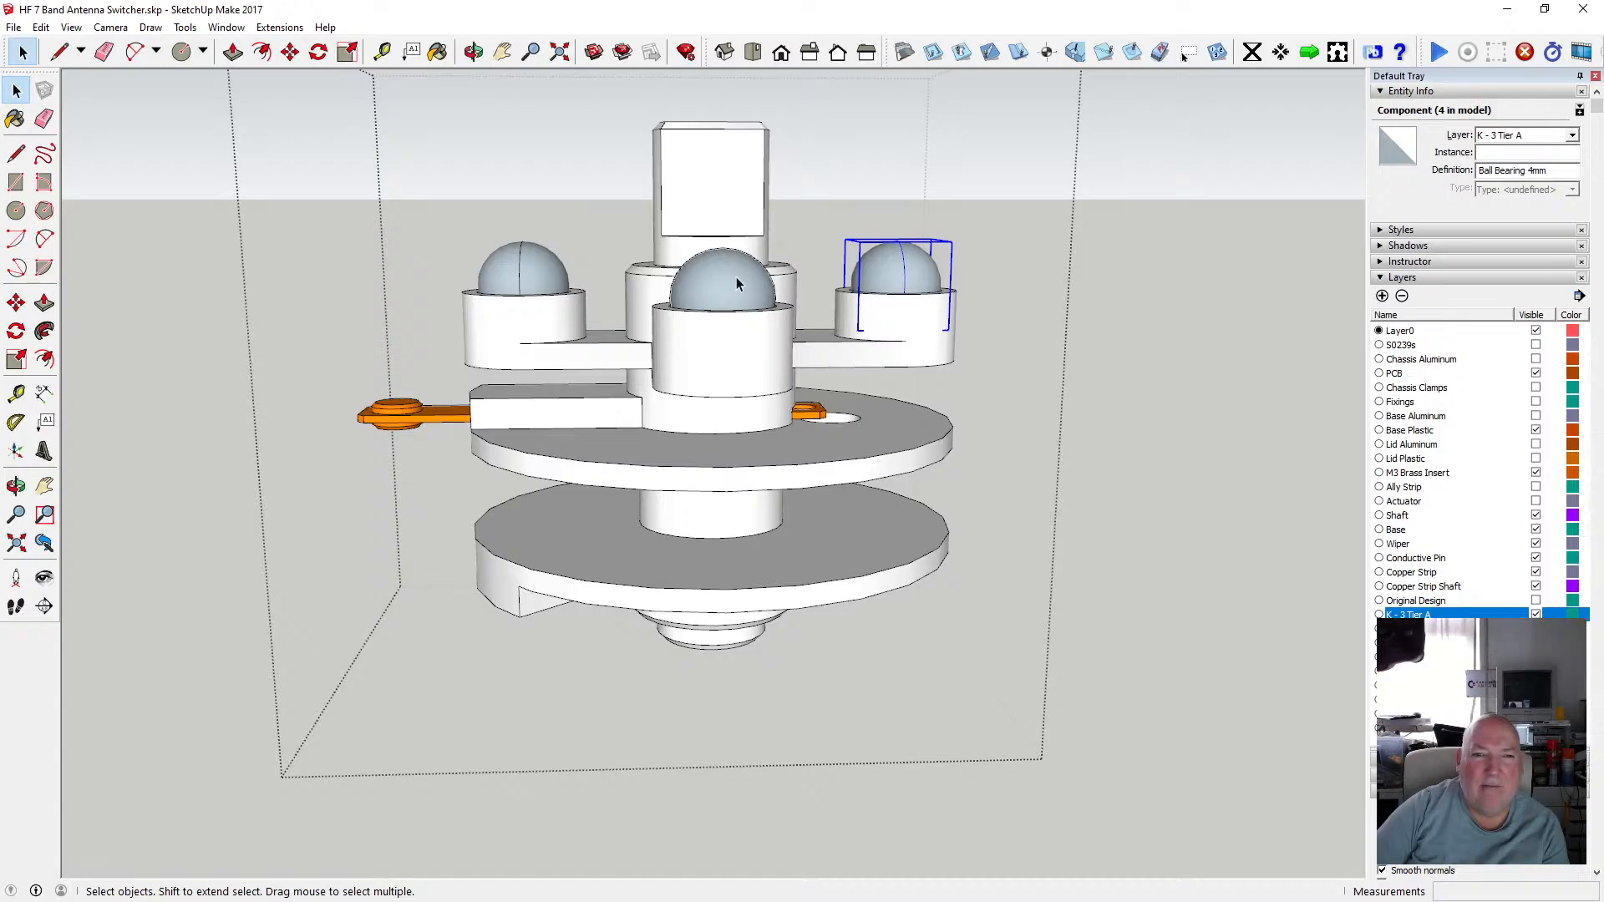
click(1382, 296)
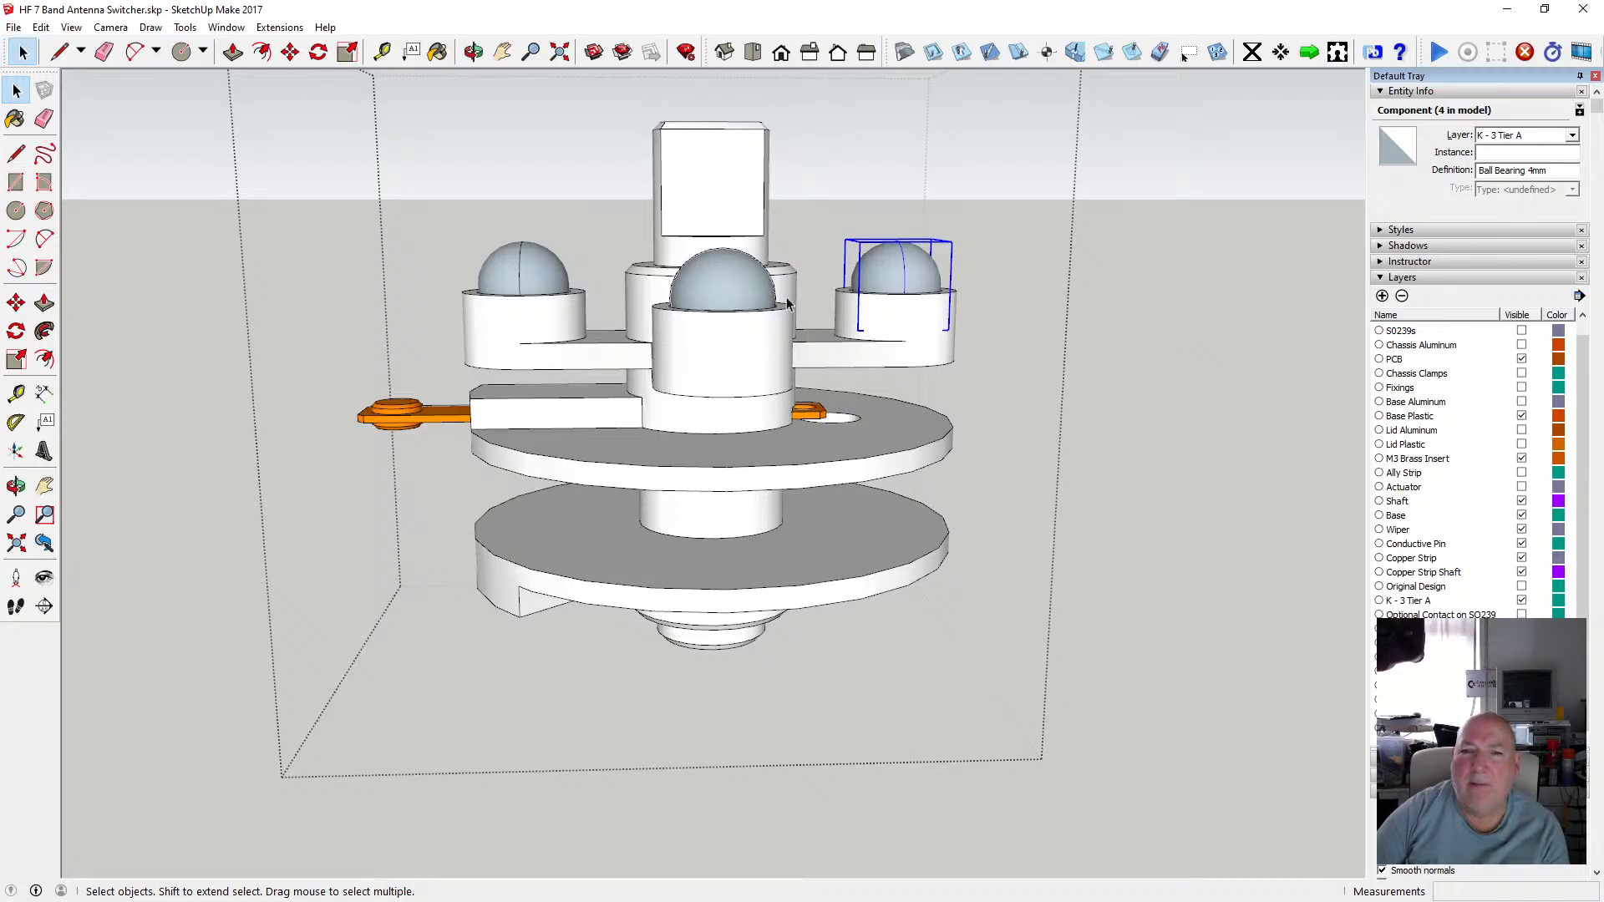
Select all four ball bearings and move them onto the Ball Bearings layer.
shift+click(724, 284)
shift+click(522, 271)
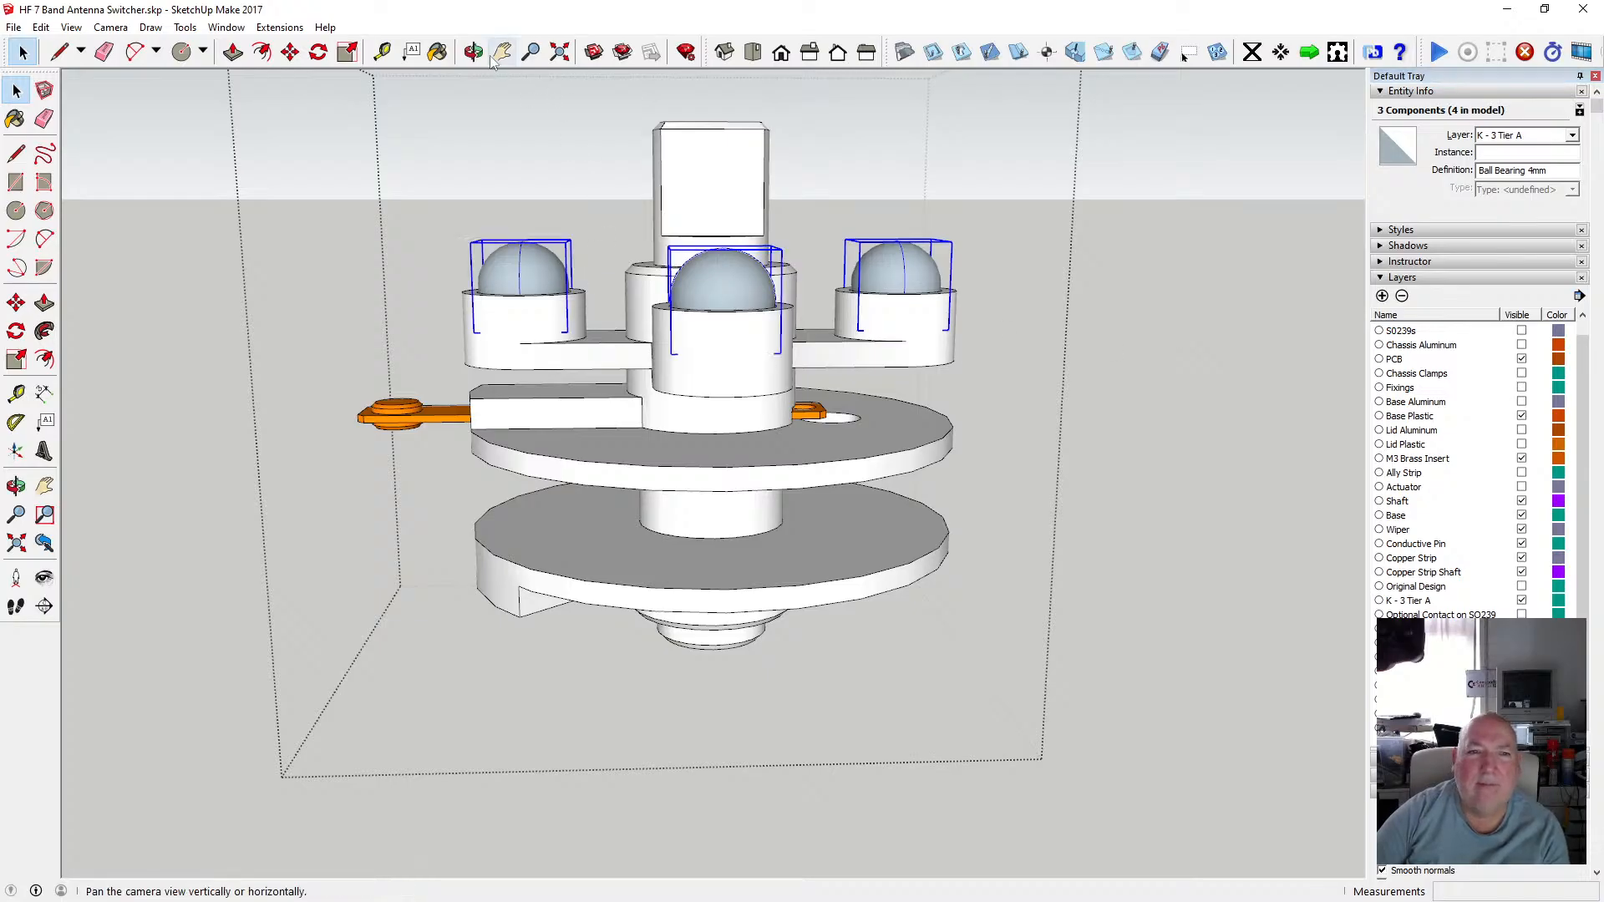
key(o)
drag(421, 158, 651, 206)
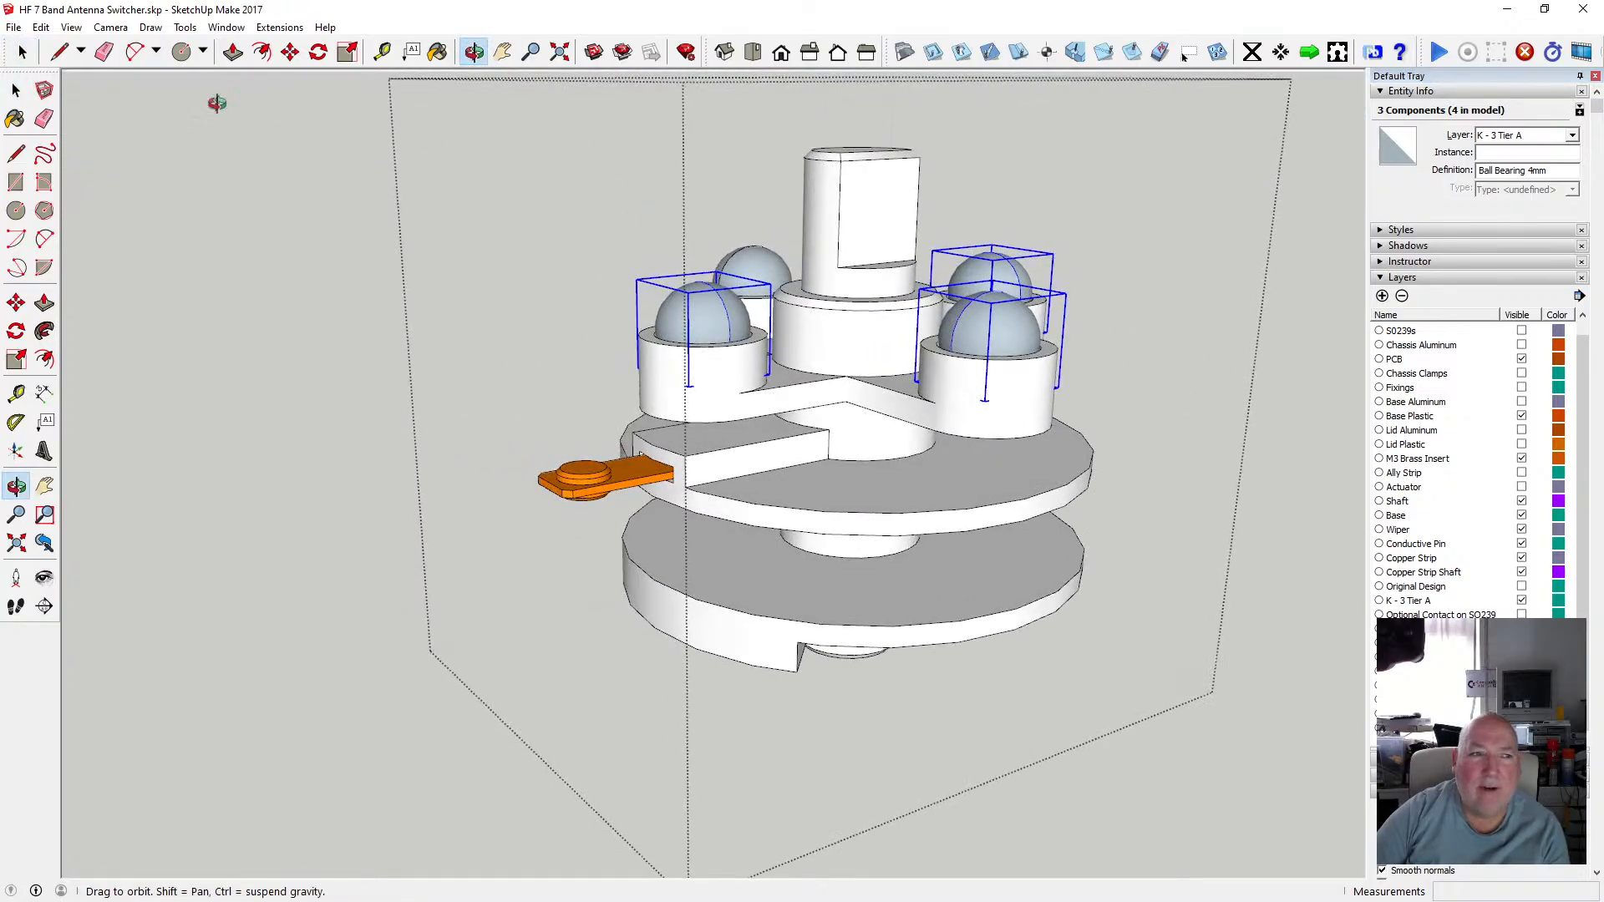
click(15, 90)
click(15, 91)
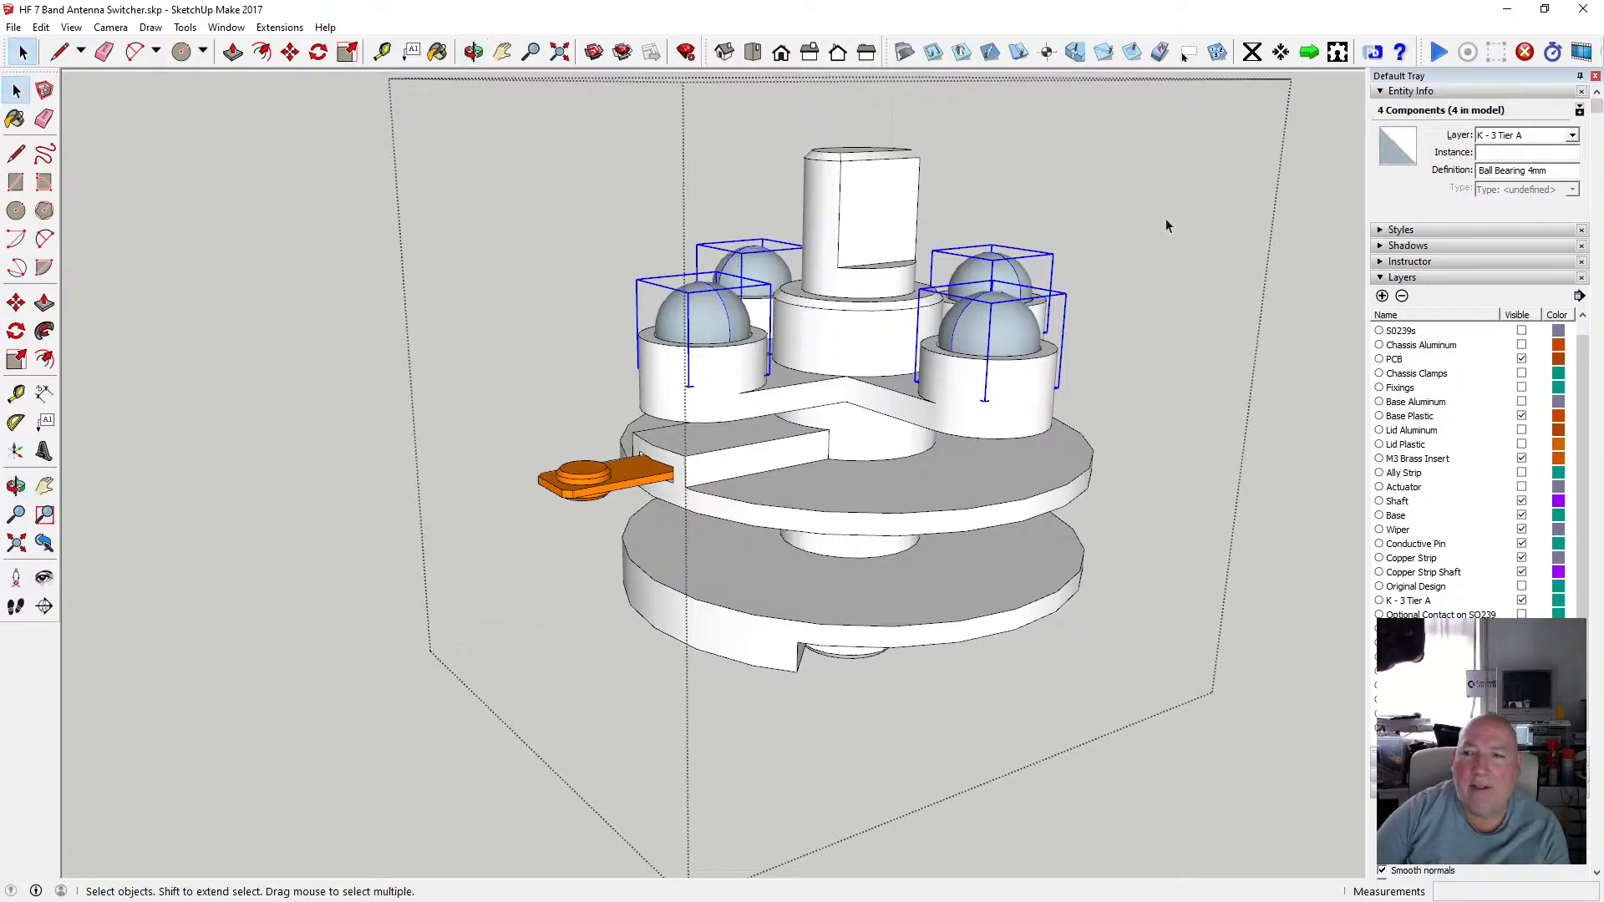
click(1572, 135)
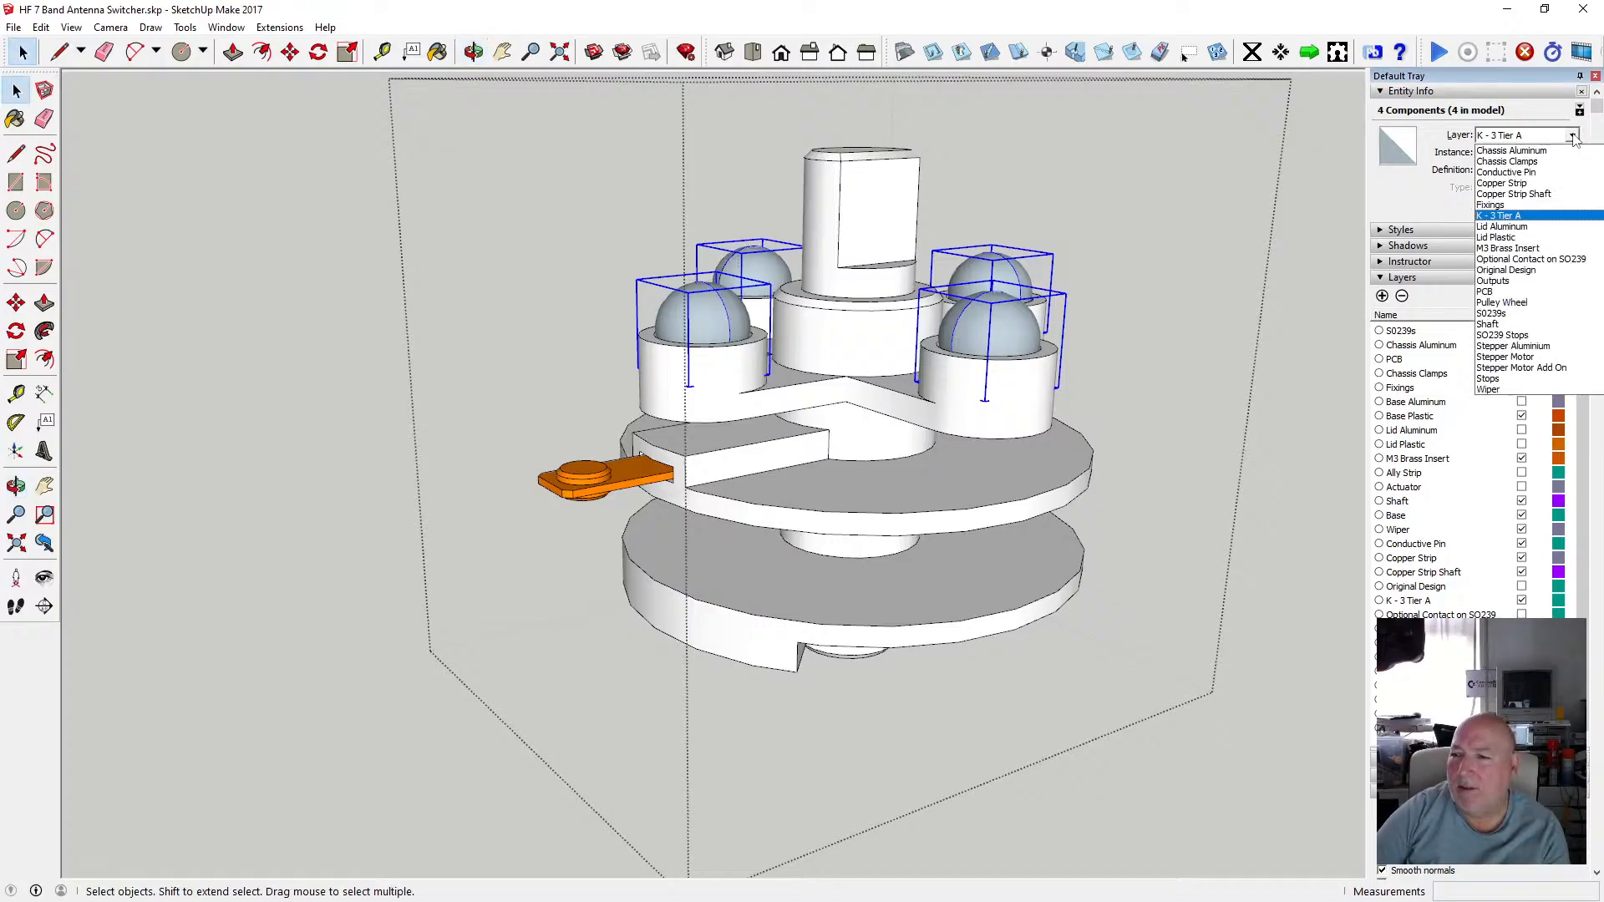
scroll(1524, 179, up, 2)
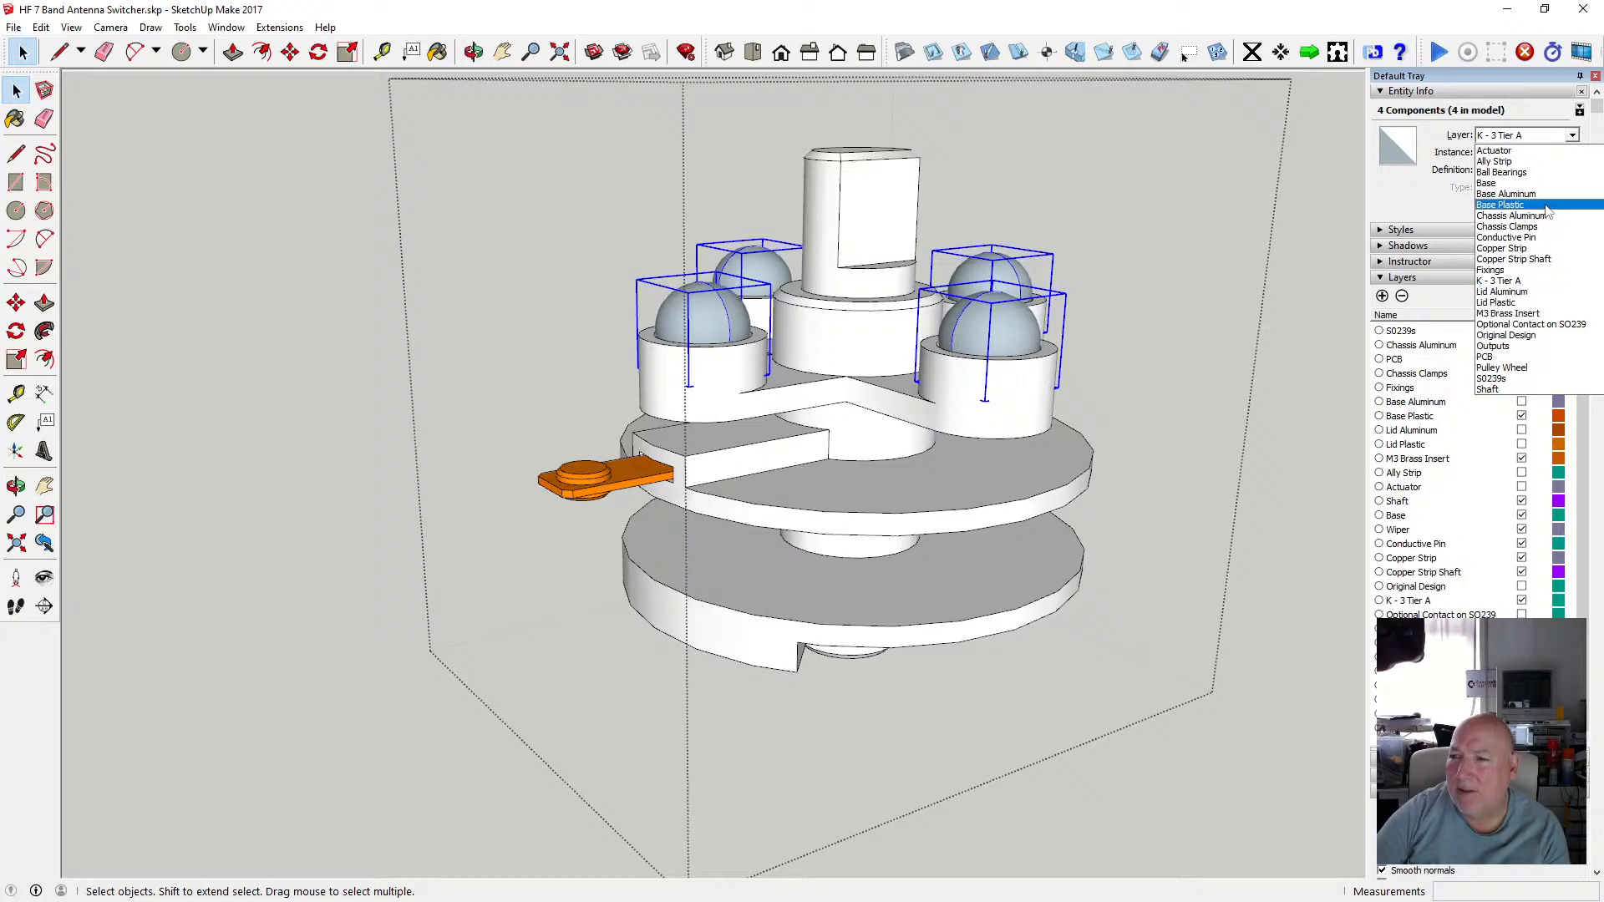
click(1523, 183)
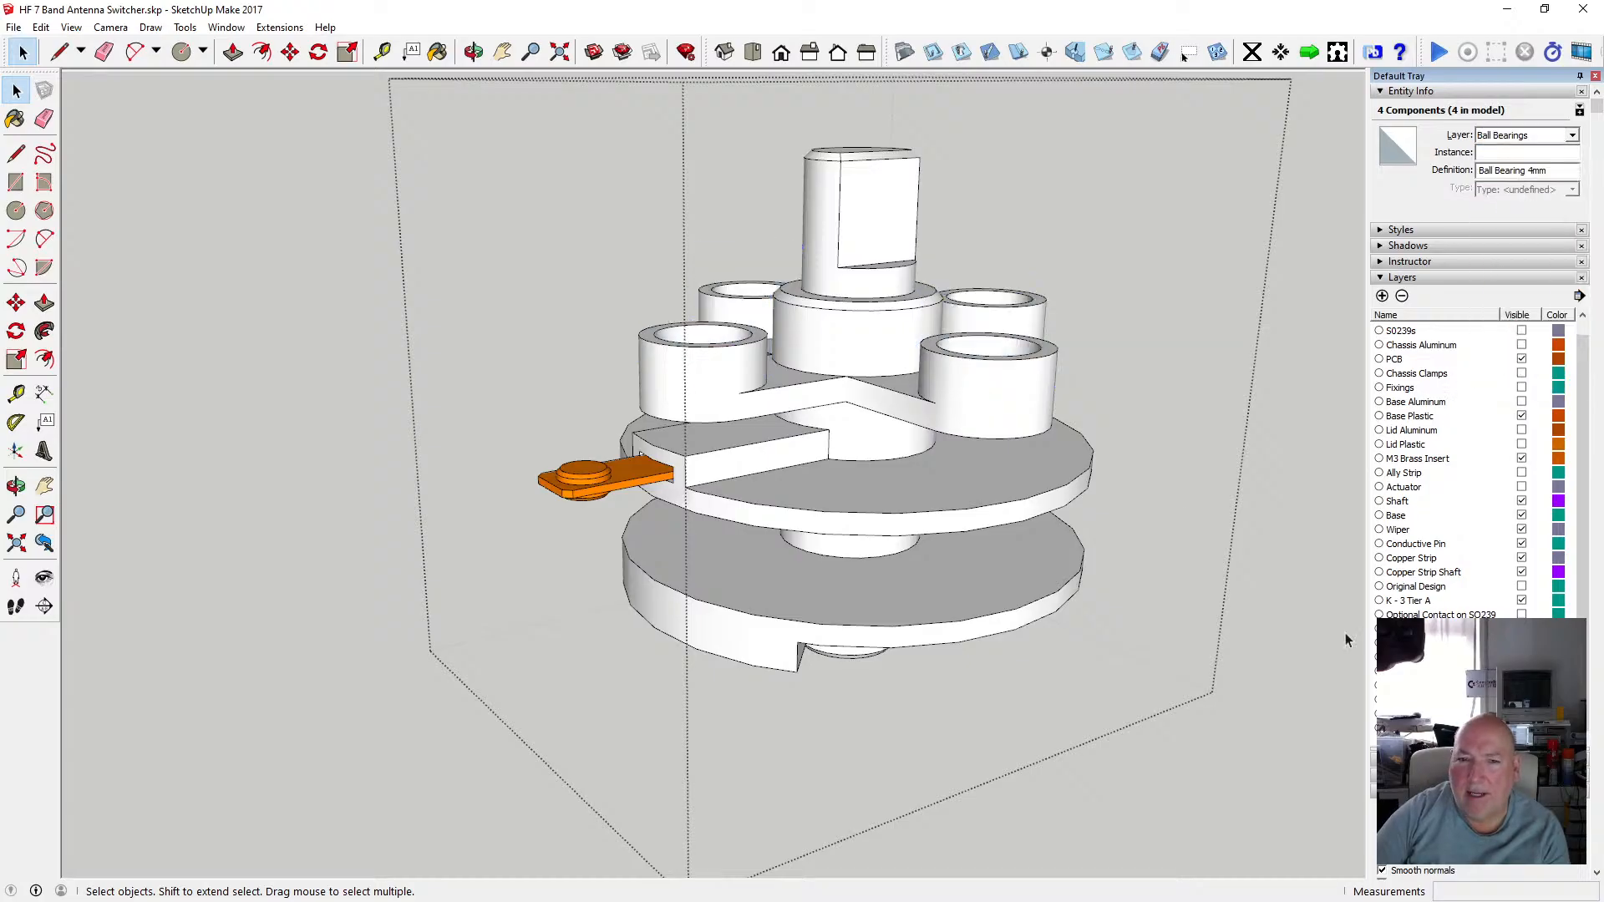
Check the orange wiper's layer, then hide the Copper Strip layer and clear the selection.
click(620, 476)
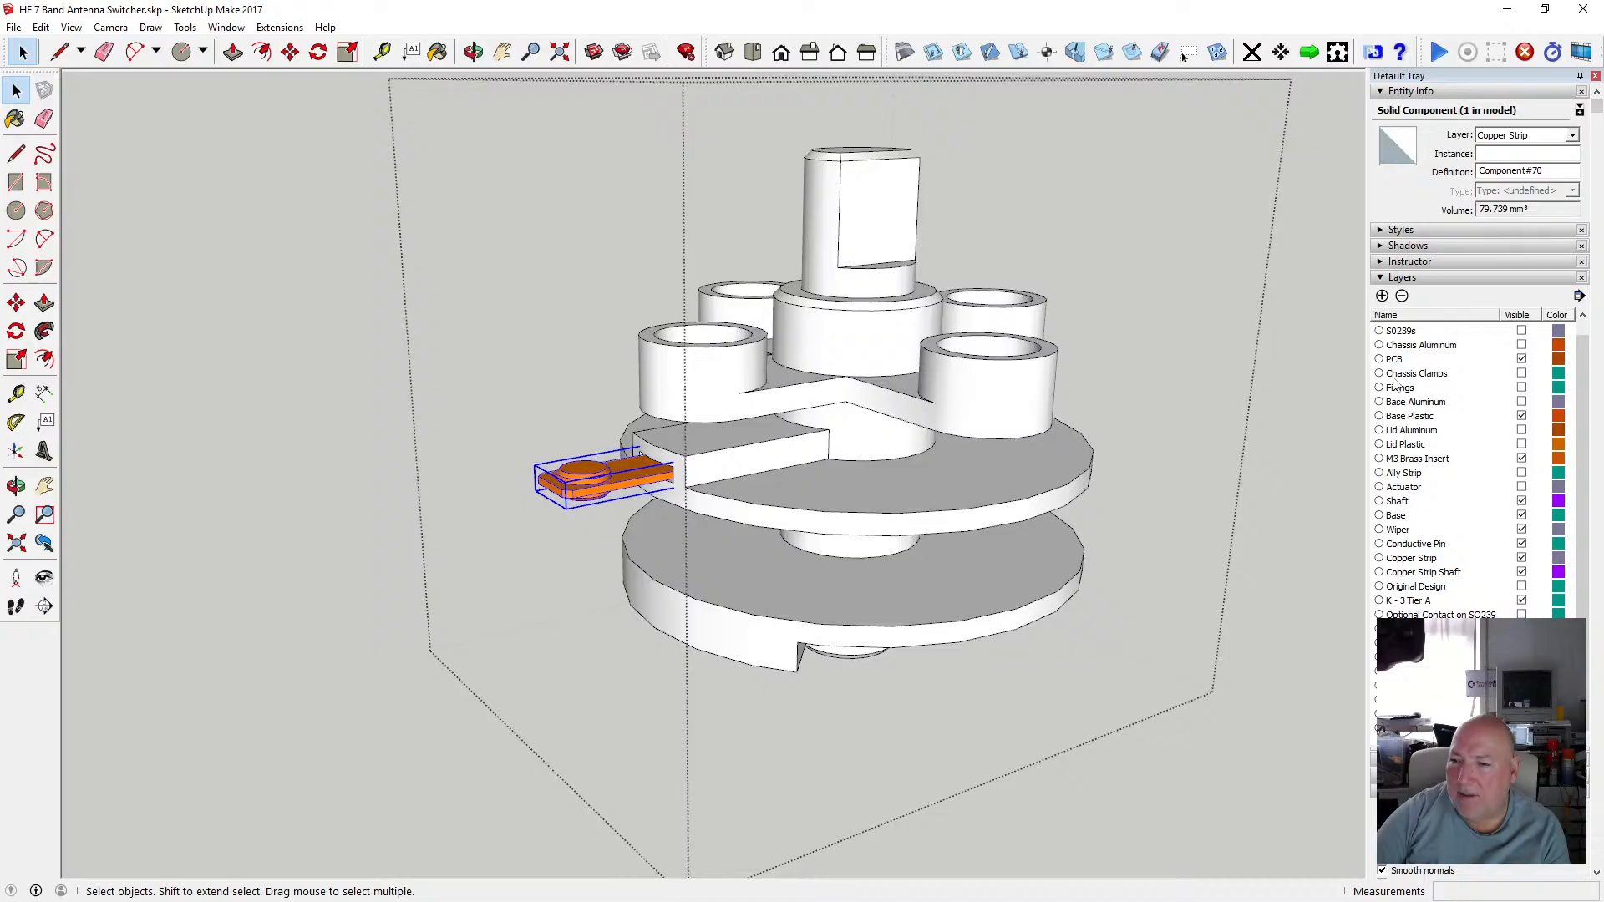
scroll(1463, 447, up, 1)
scroll(1457, 451, down, 2)
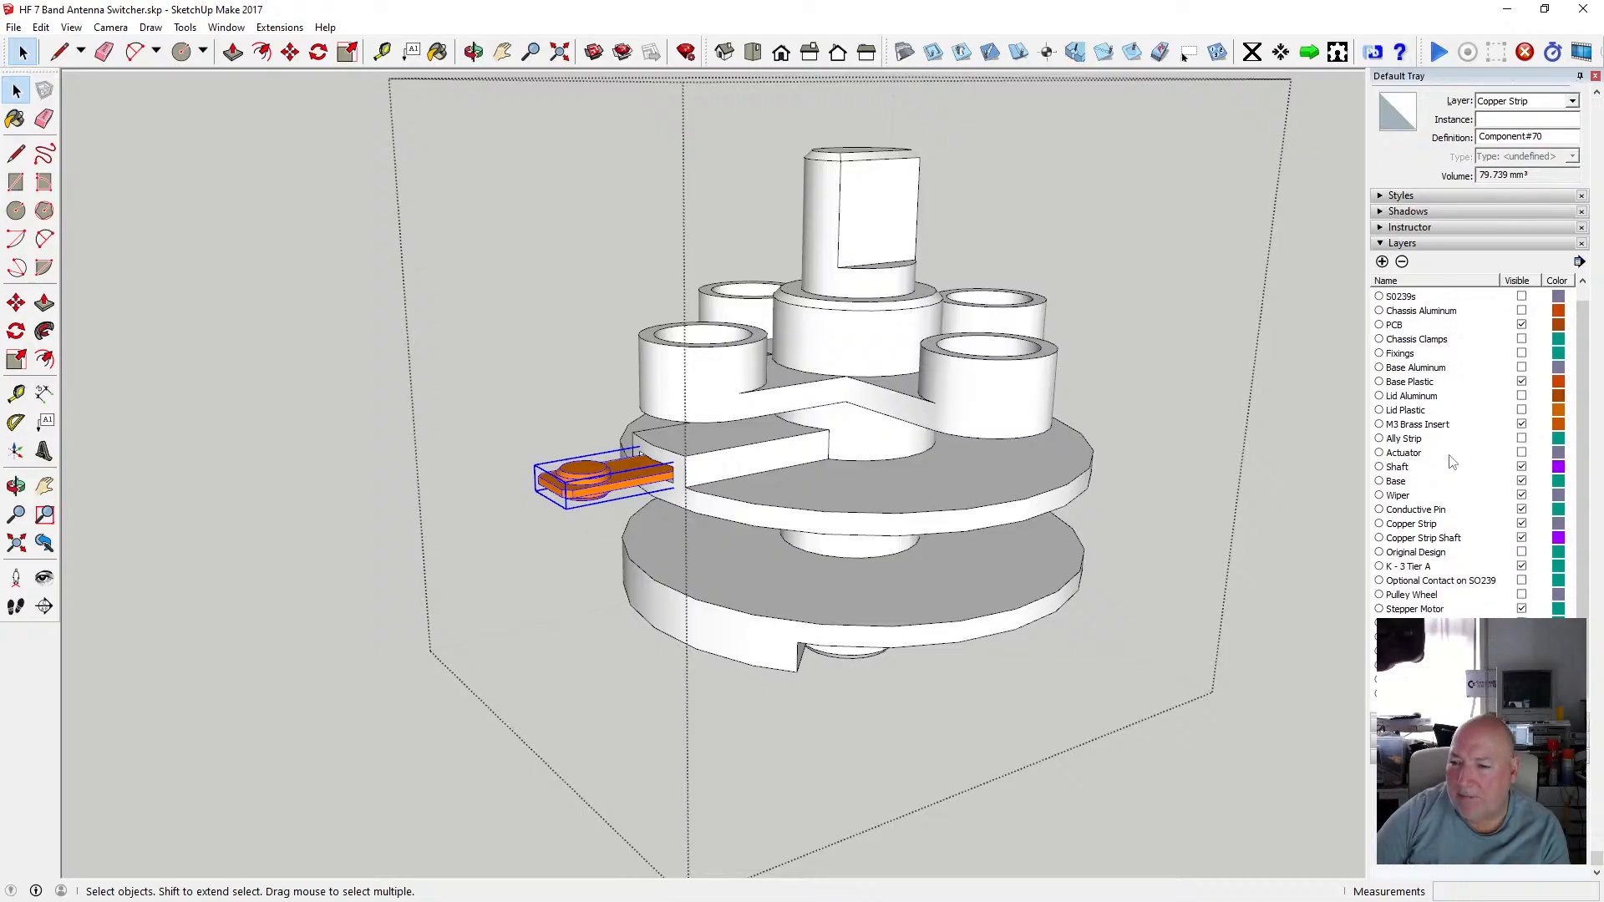
click(1521, 524)
click(1275, 451)
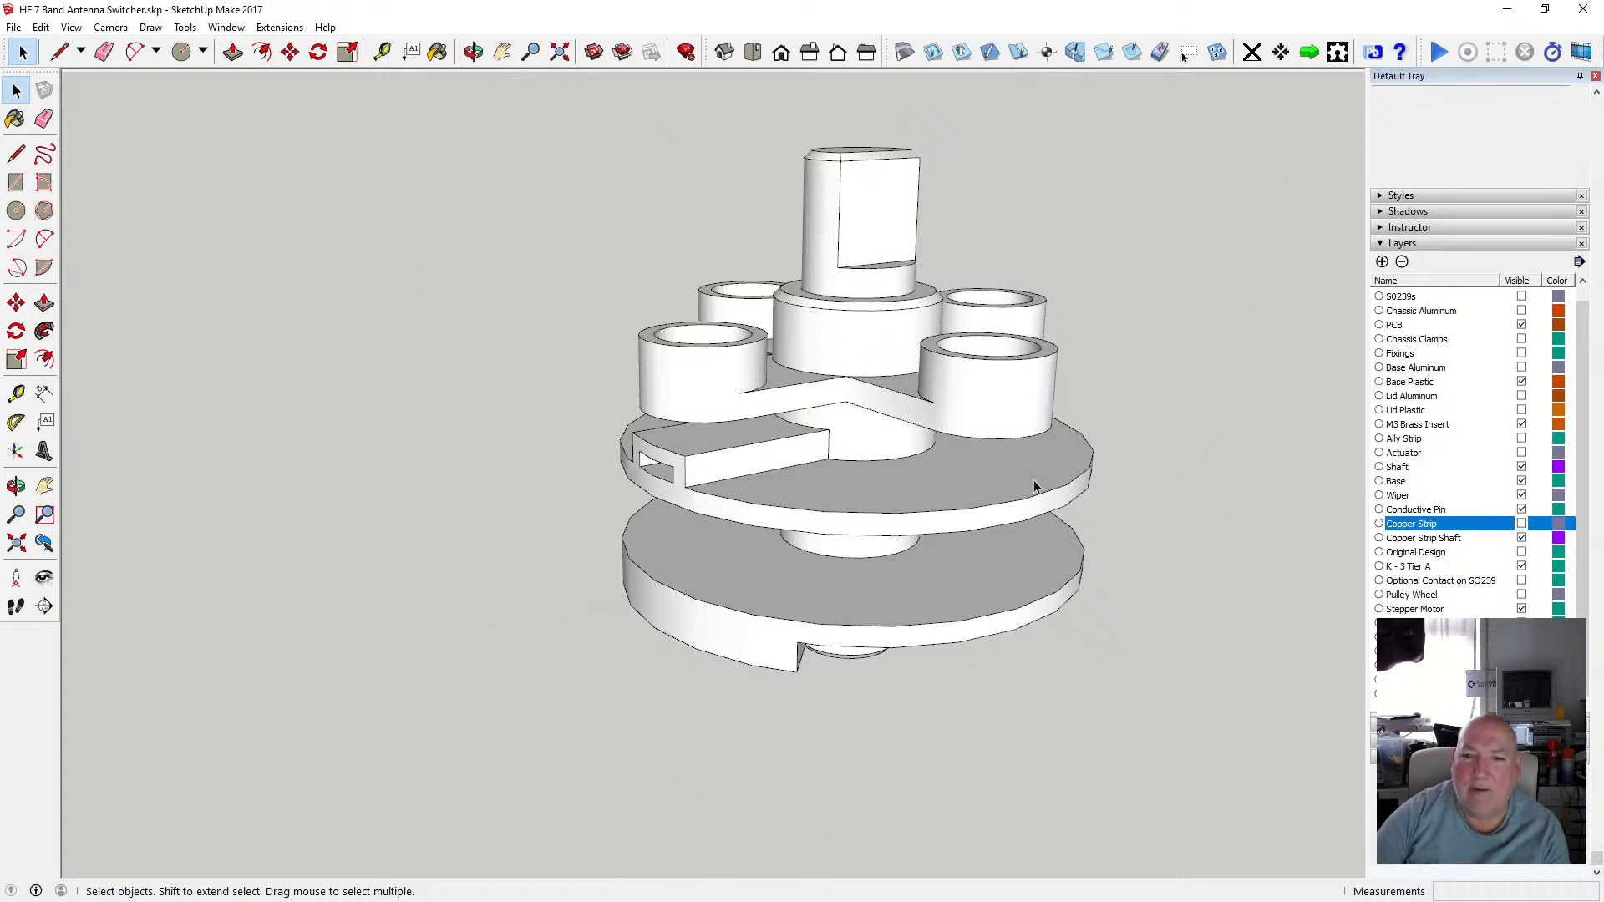
Zoom to the extents of the remaining tier assembly.
click(473, 52)
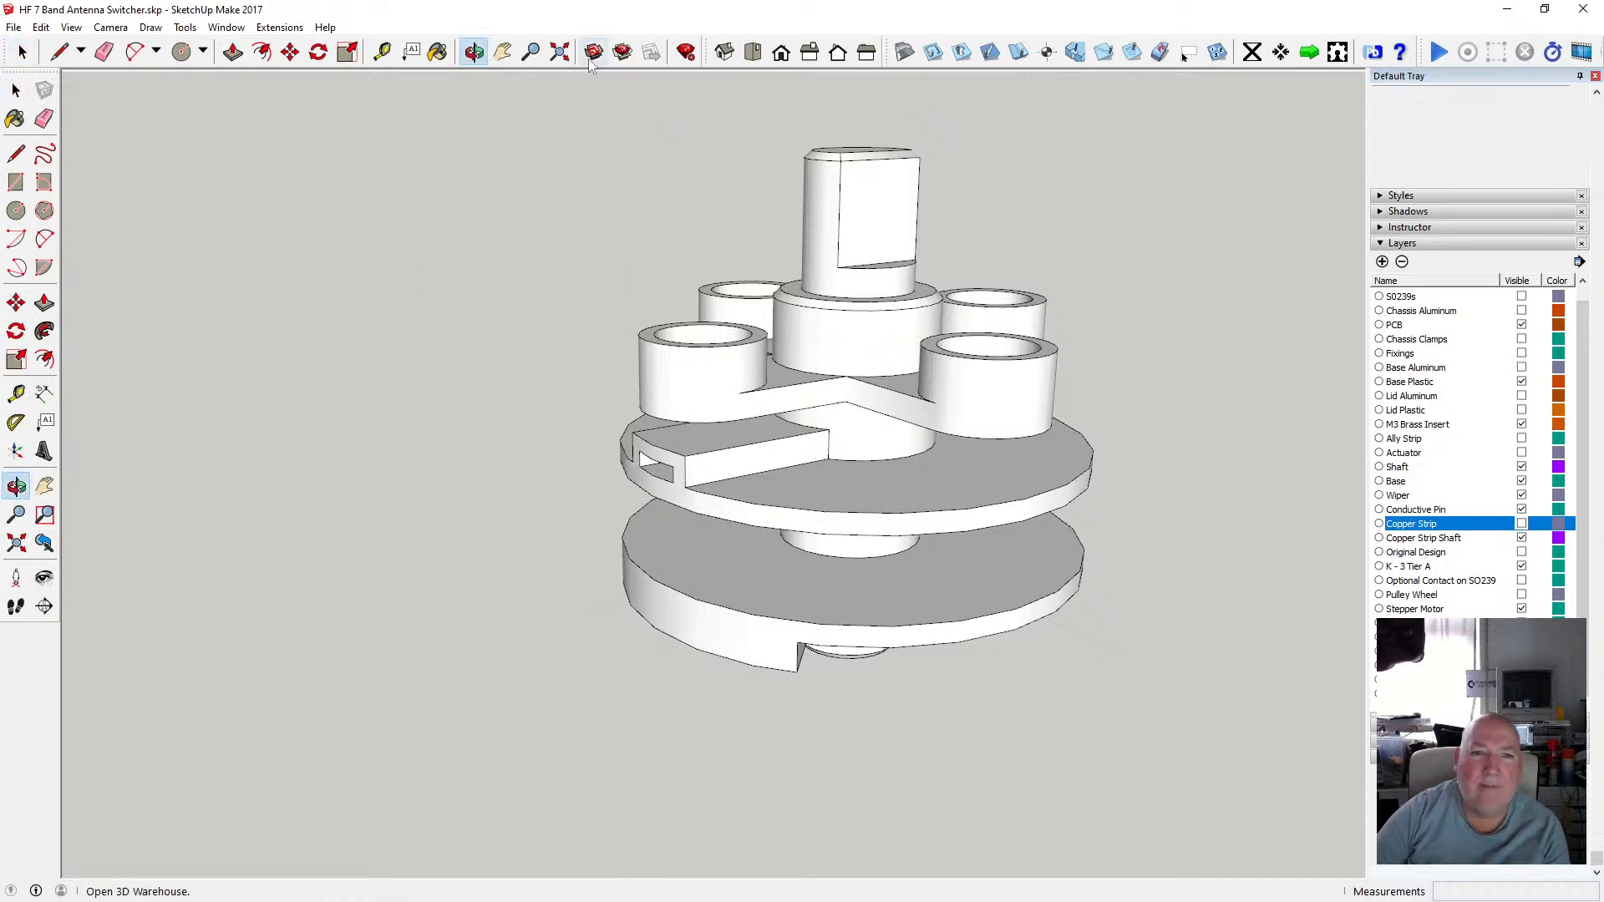
click(560, 51)
scroll(654, 280, down, 1)
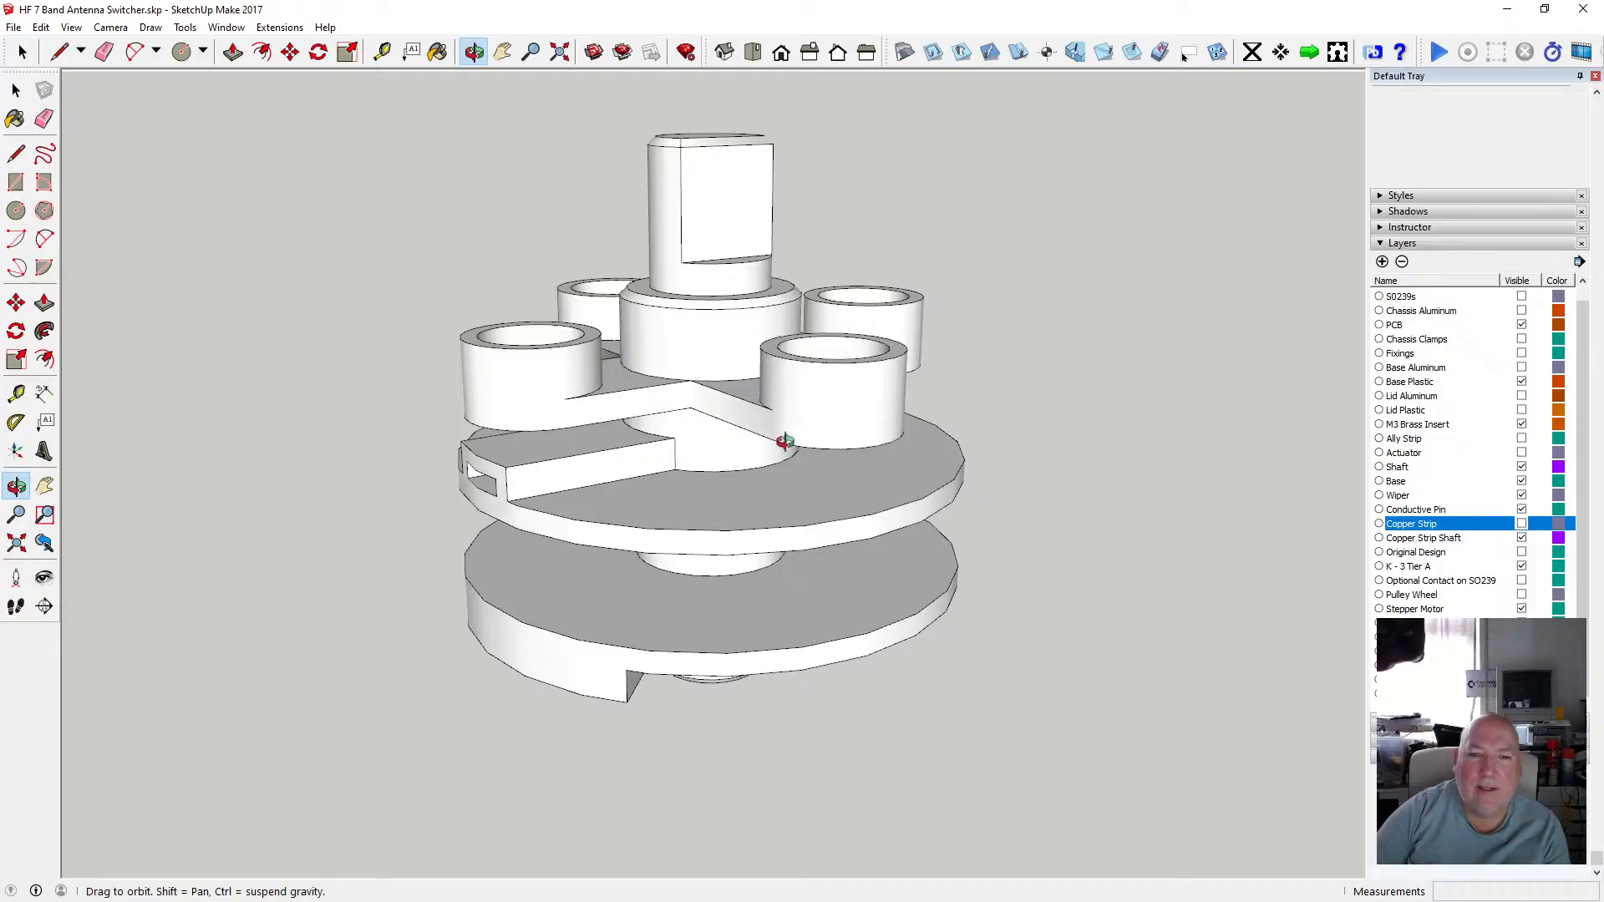
Orbit and zoom around the remaining tier assembly to inspect how its tiers stack.
drag(669, 251, 660, 384)
scroll(623, 393, up, 3)
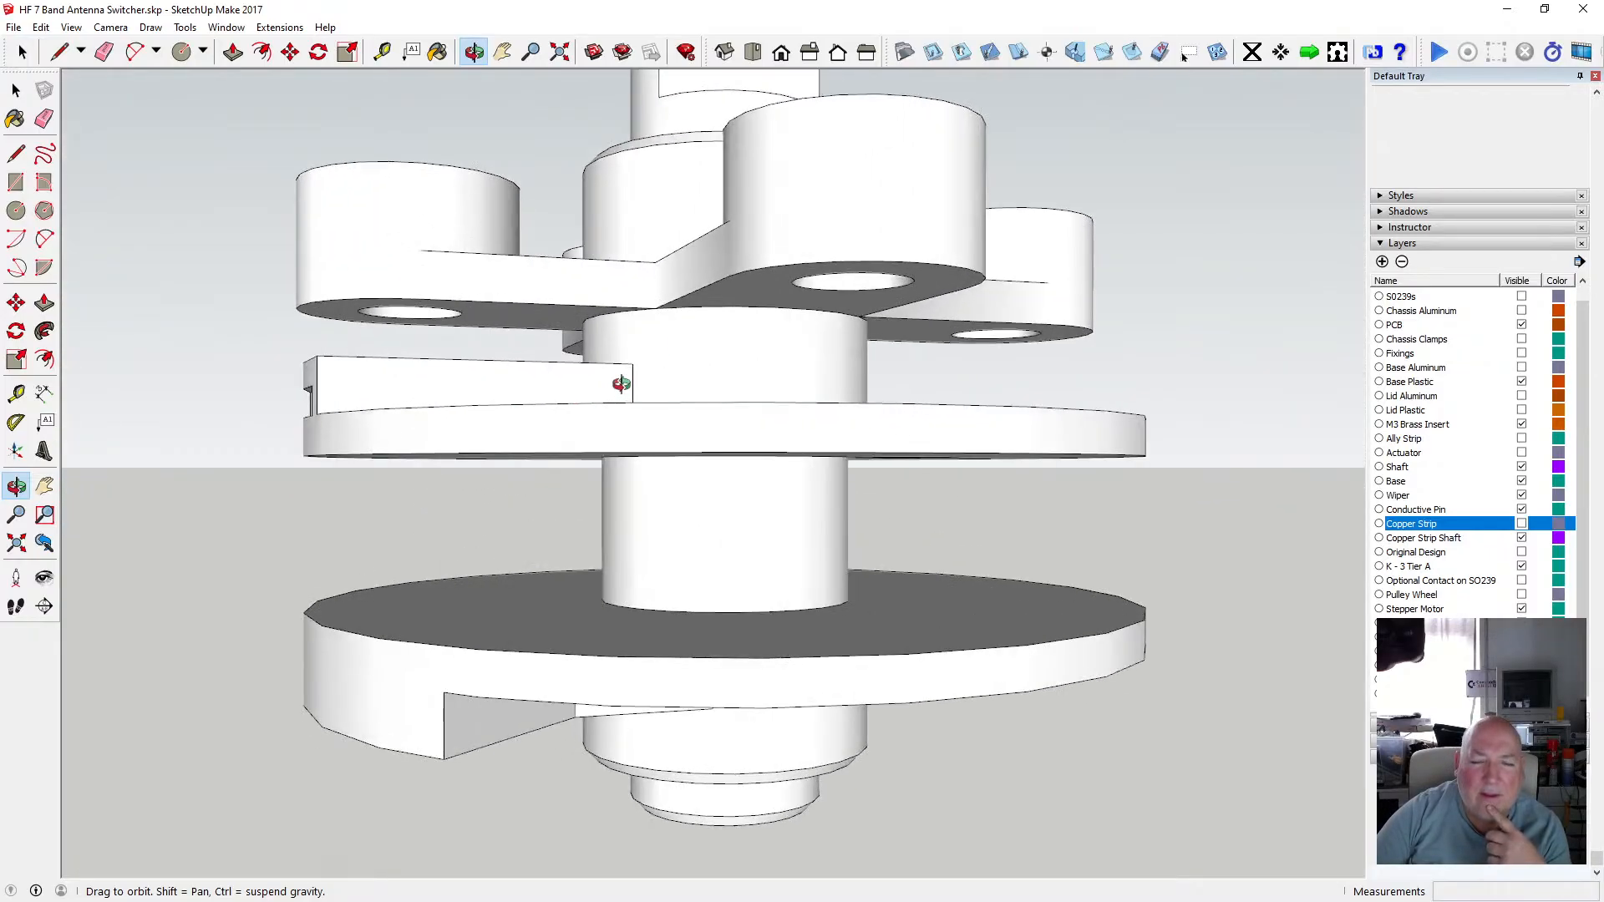
scroll(625, 326, down, 1)
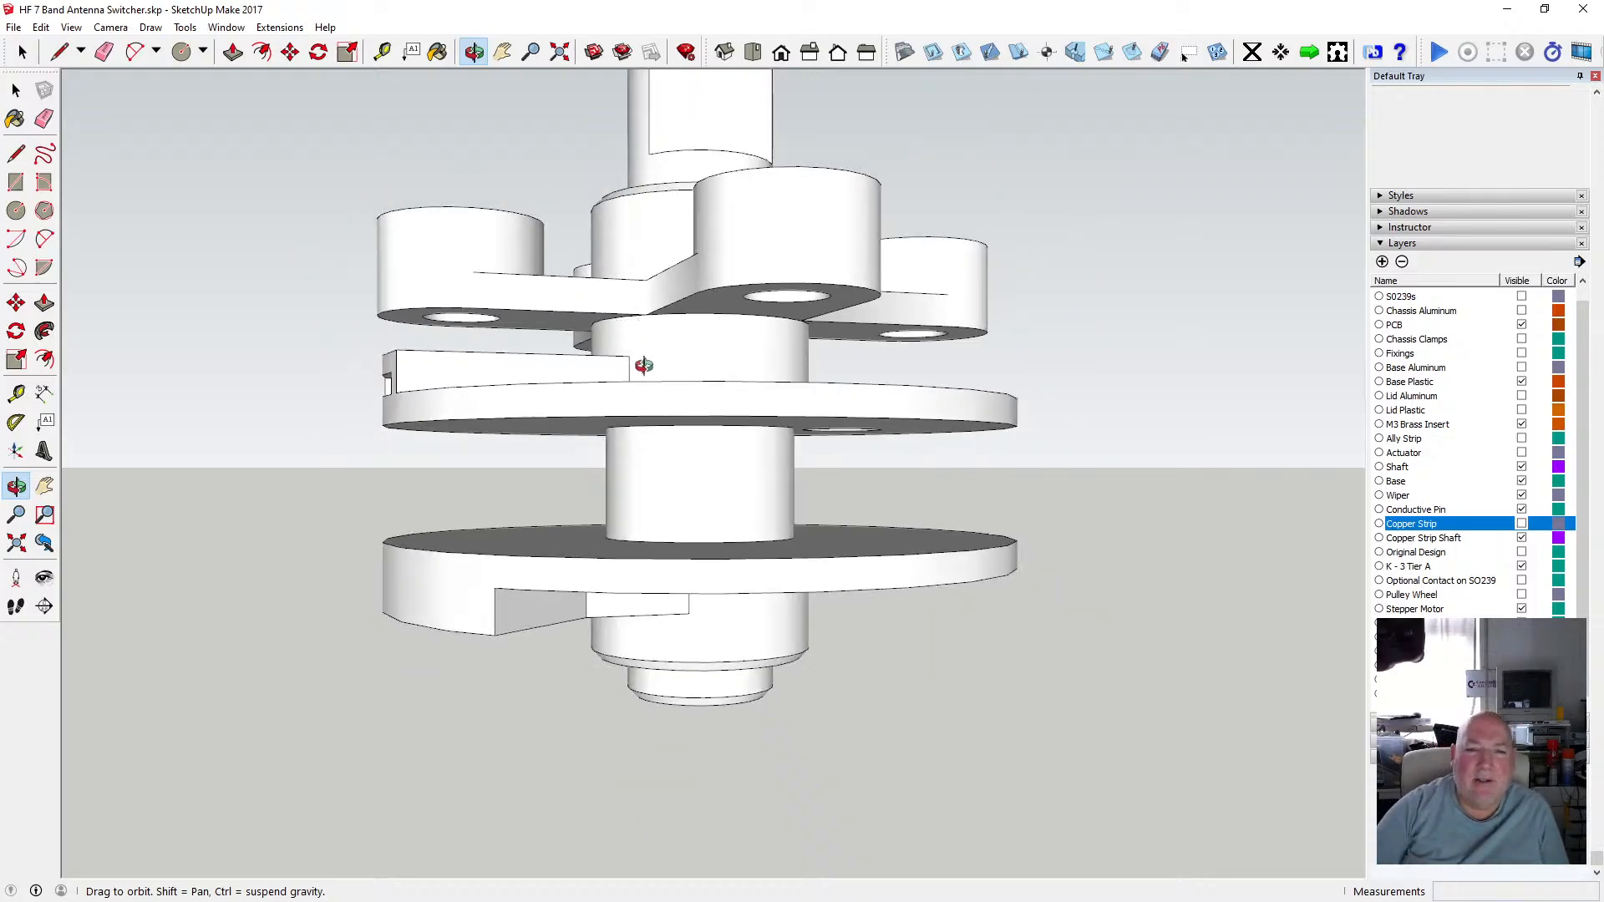
drag(637, 362, 648, 471)
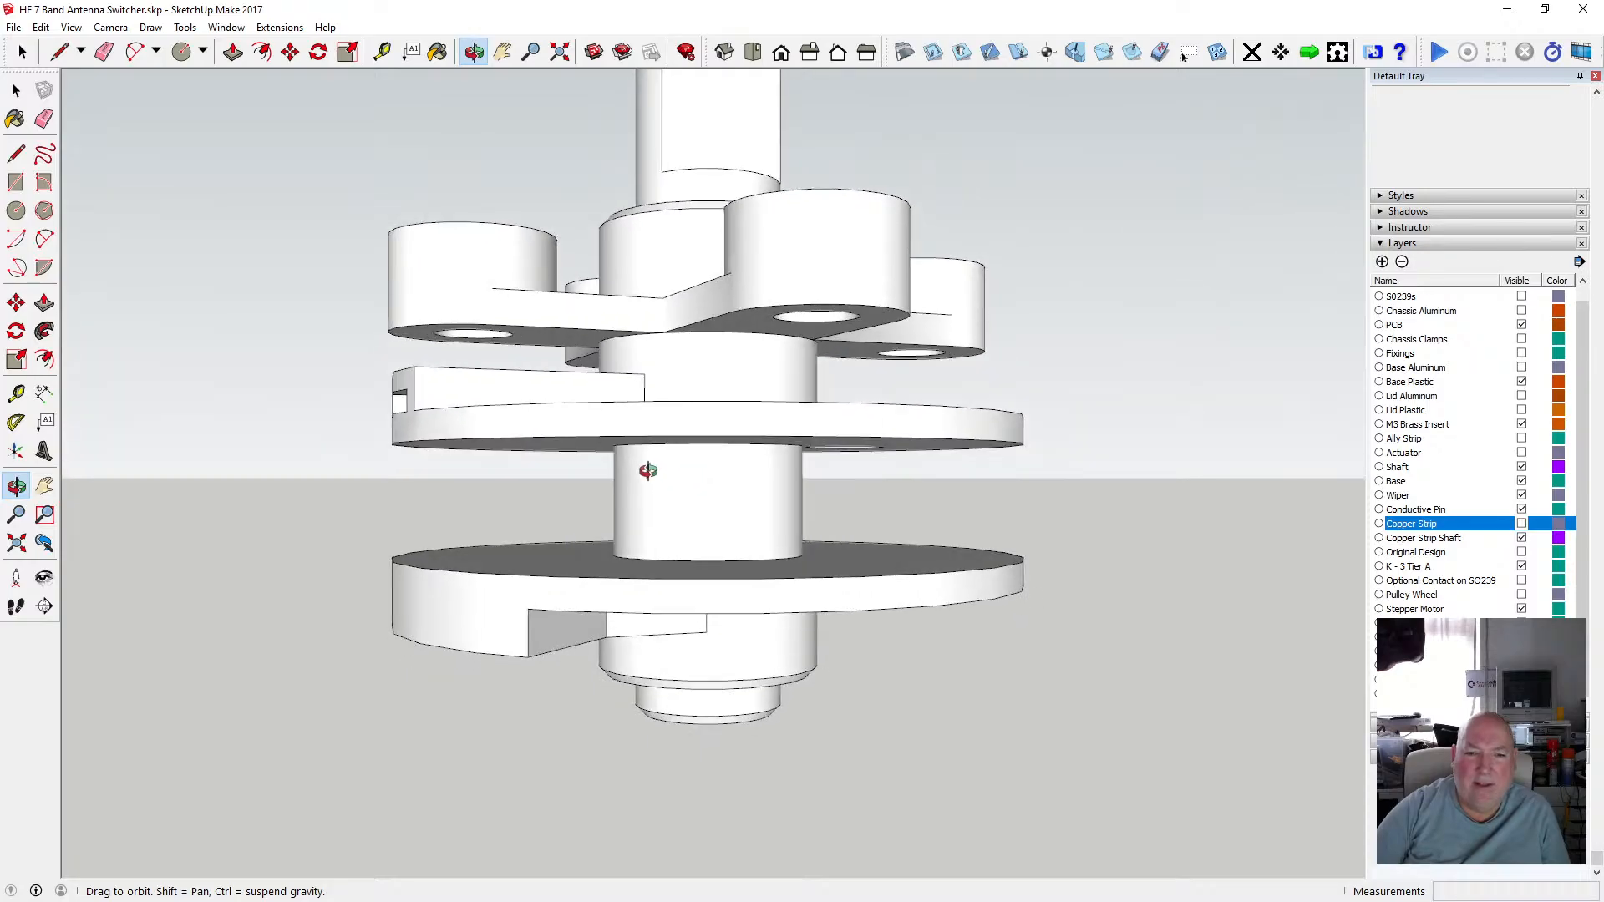
scroll(678, 472, down, 2)
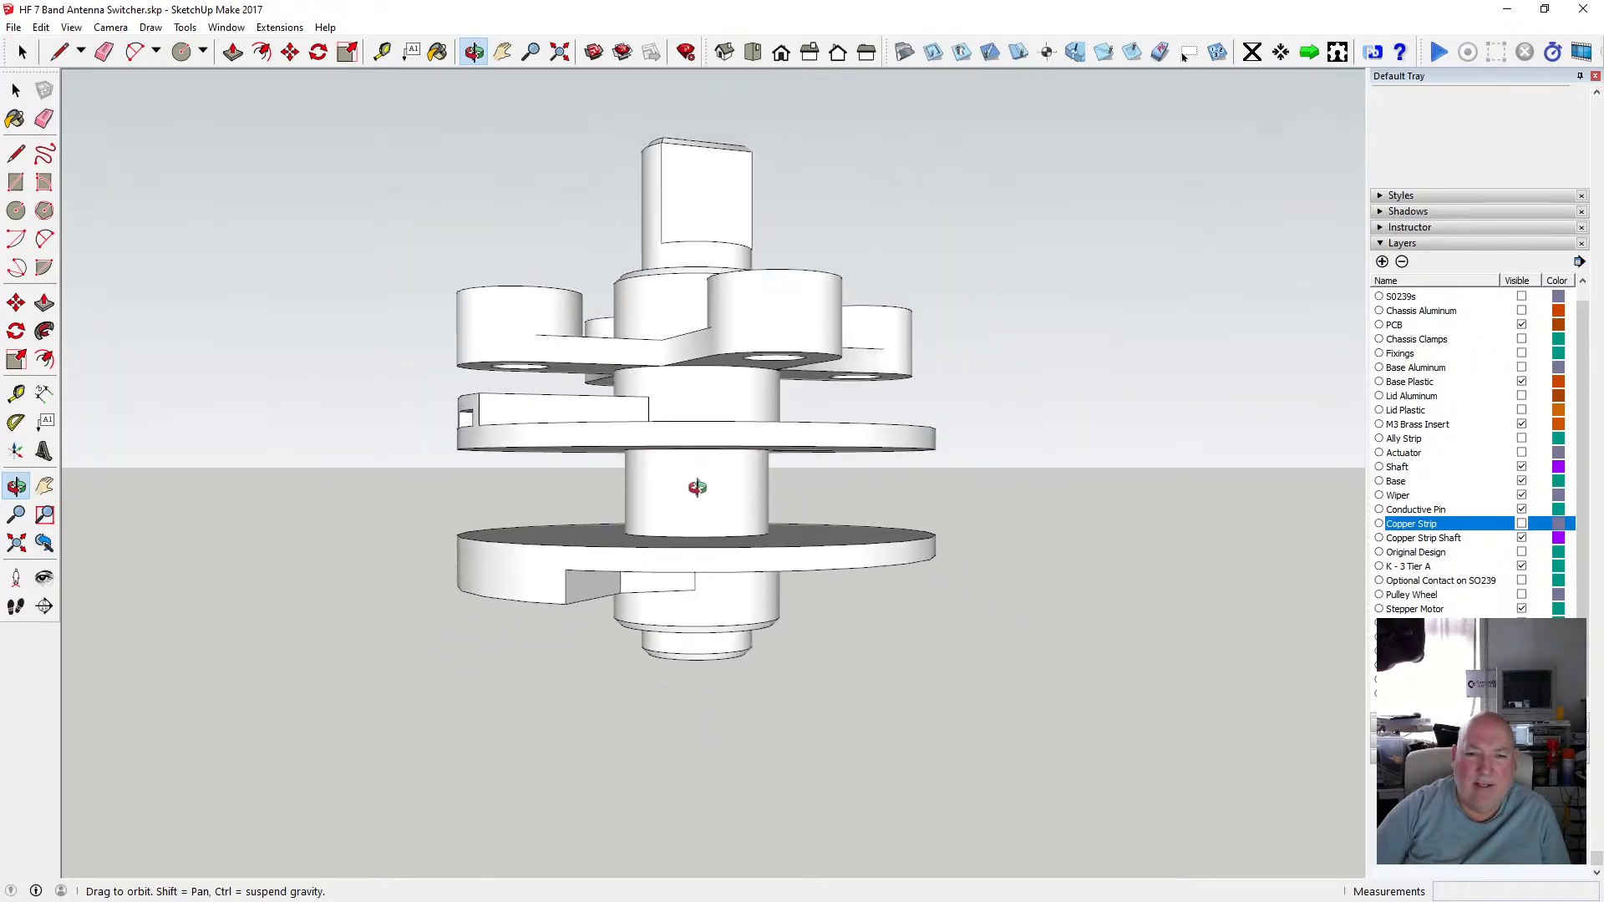
scroll(698, 487, up, 2)
scroll(709, 472, up, 2)
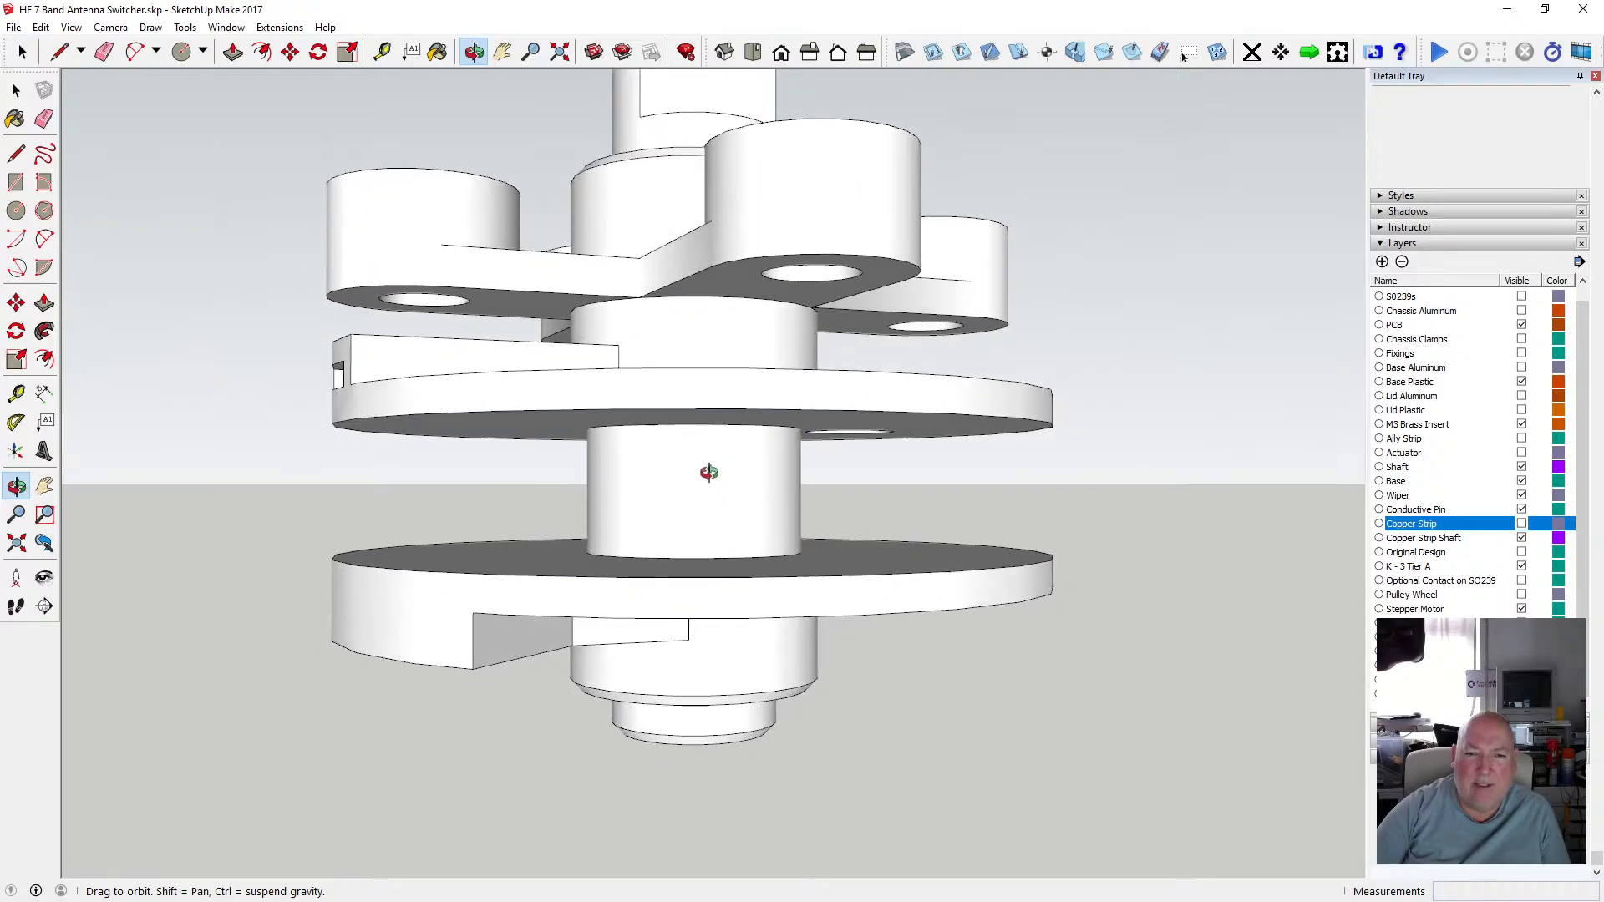
drag(710, 473, 680, 488)
scroll(661, 428, down, 2)
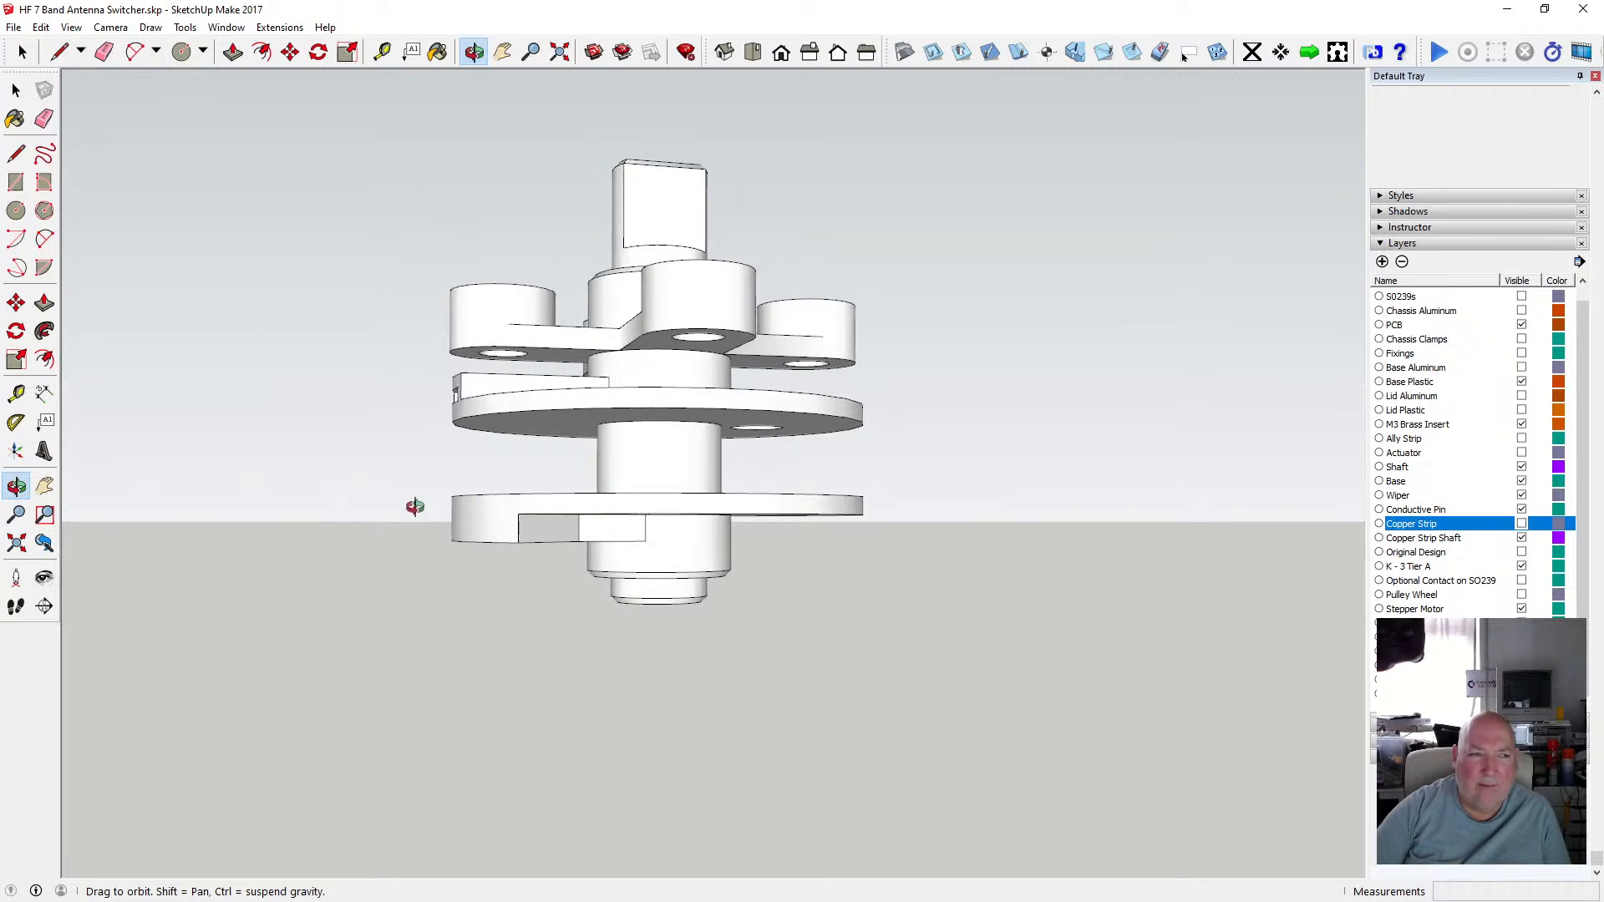
click(16, 90)
drag(401, 481, 912, 623)
key(o)
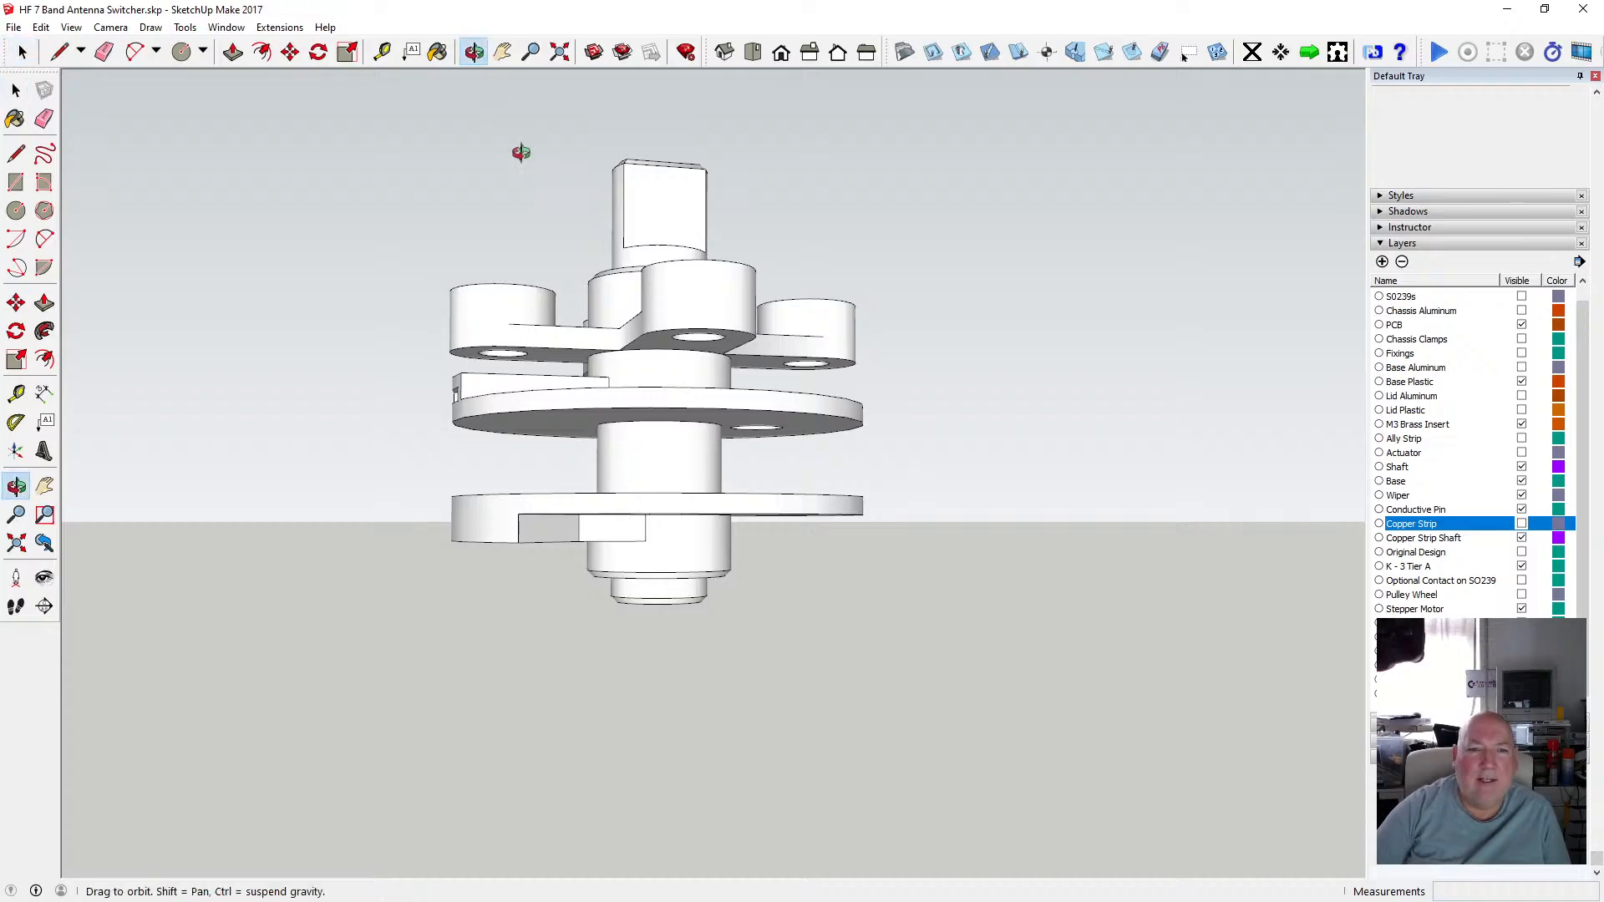
drag(520, 152, 496, 239)
click(14, 90)
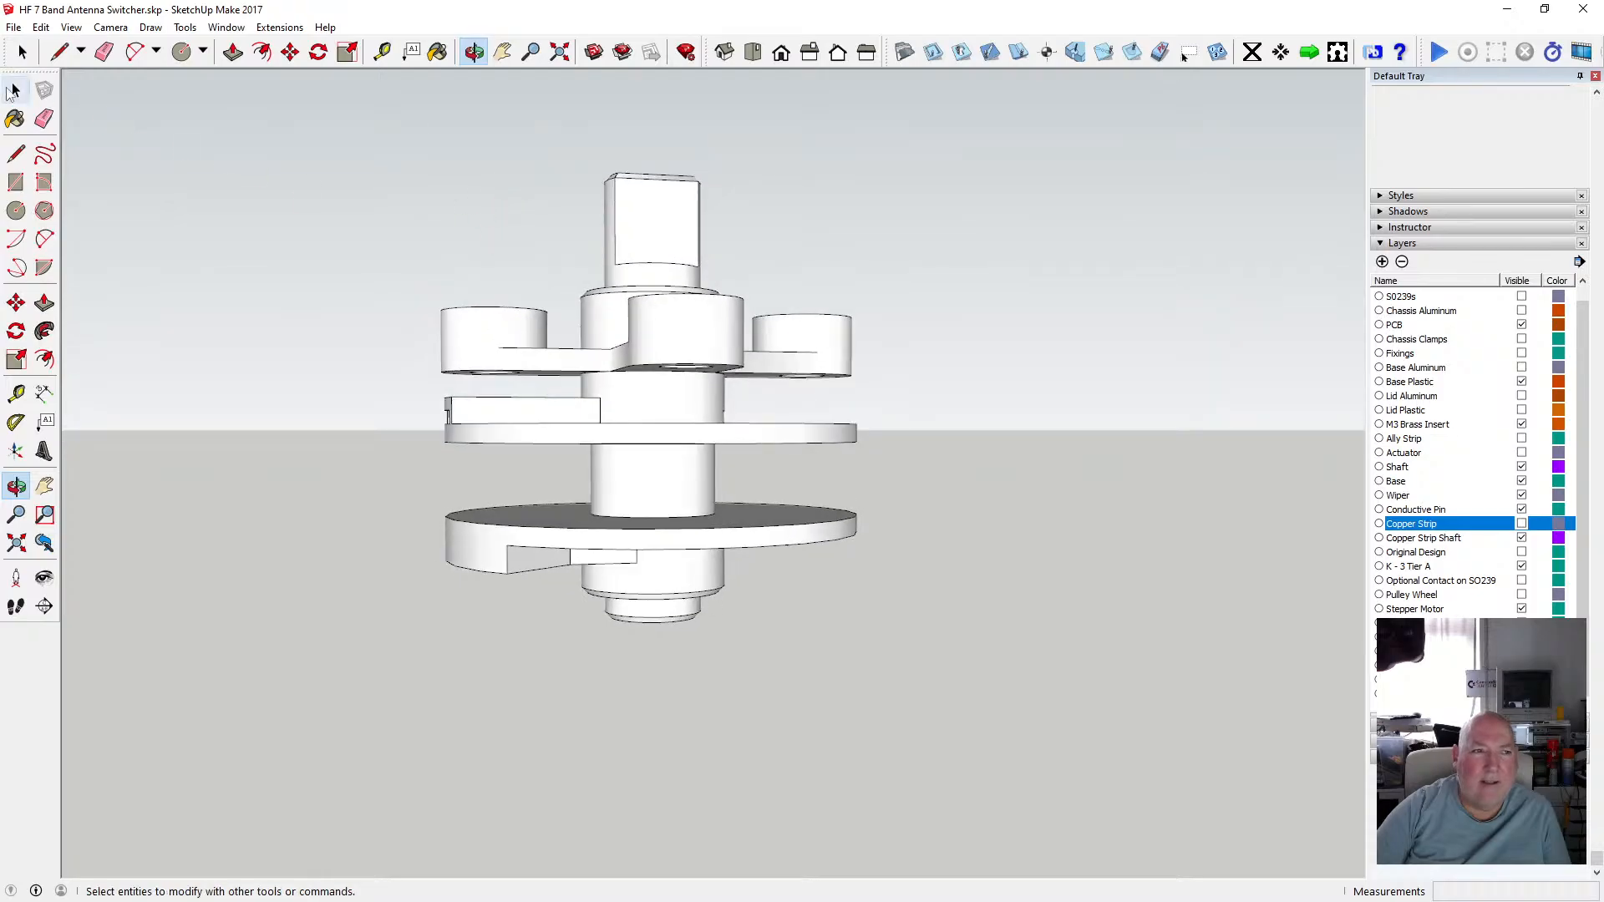
click(14, 90)
drag(425, 379, 916, 473)
drag(392, 288, 895, 389)
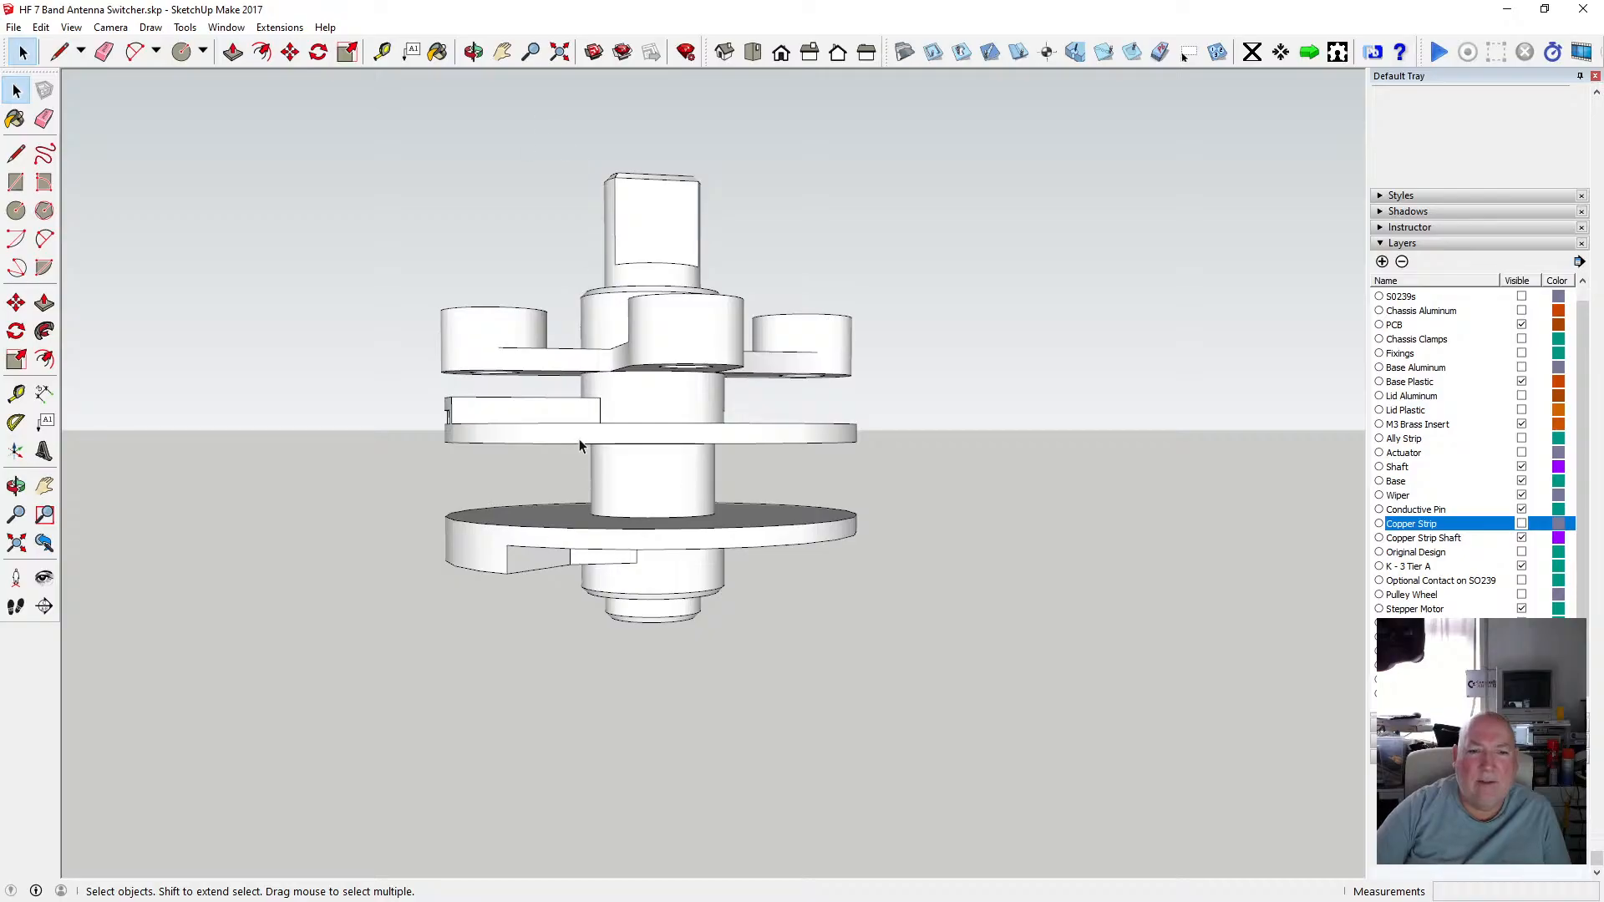
Orbit and zoom around the tier assembly again to inspect the wiper tier and shaft.
middle_drag(495, 89, 594, 301)
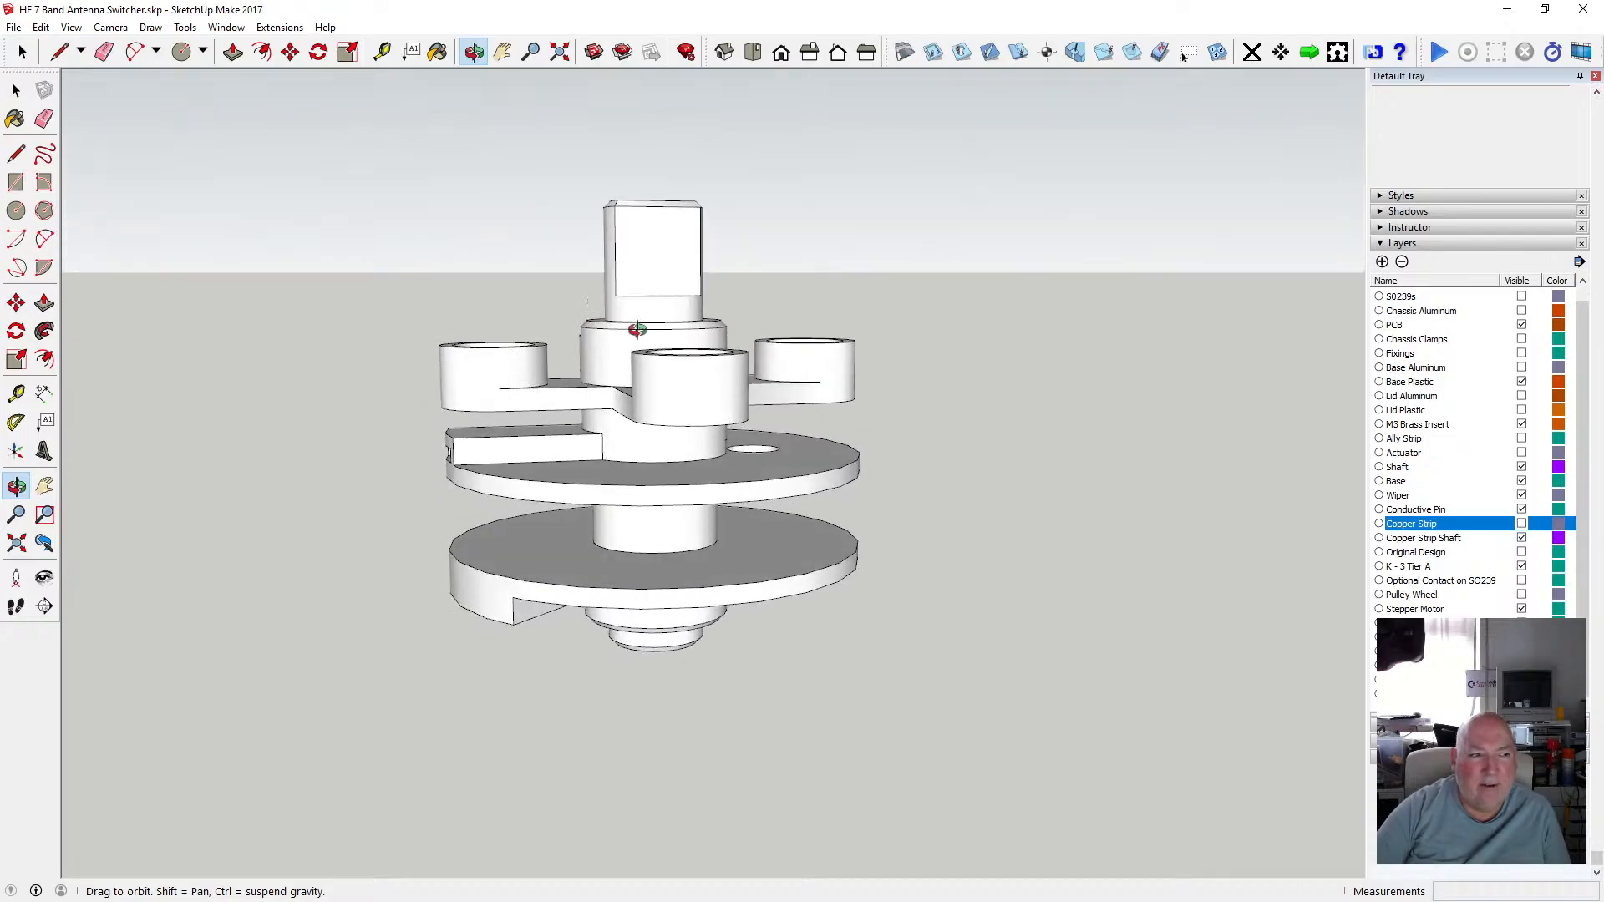
scroll(655, 340, down, 2)
scroll(654, 394, up, 5)
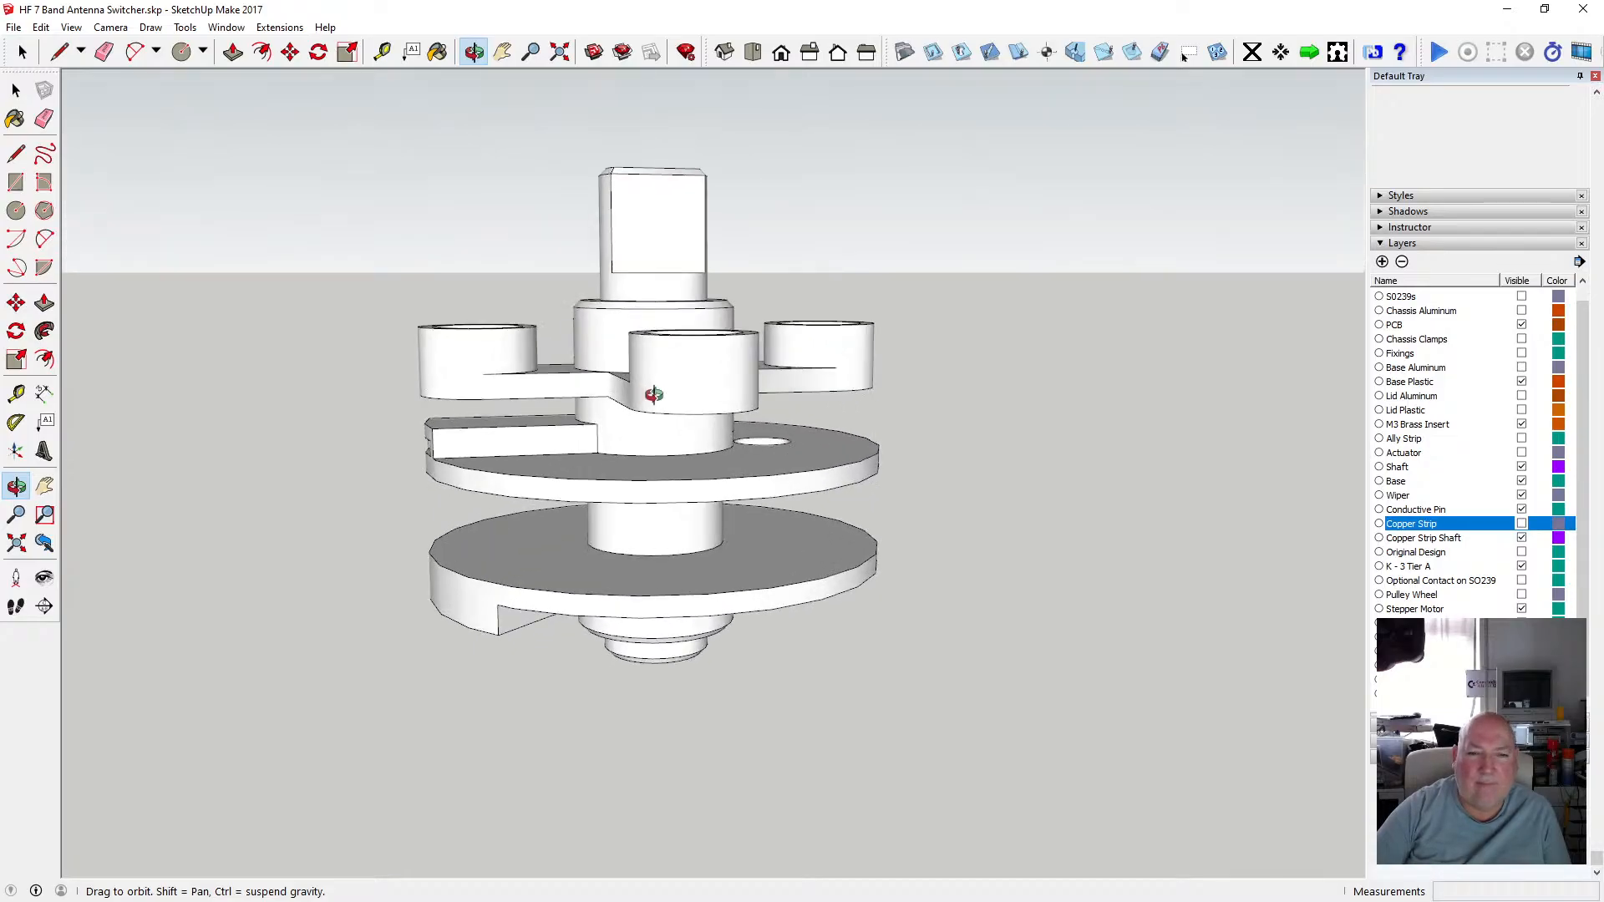
drag(501, 452, 528, 399)
scroll(621, 451, up, 5)
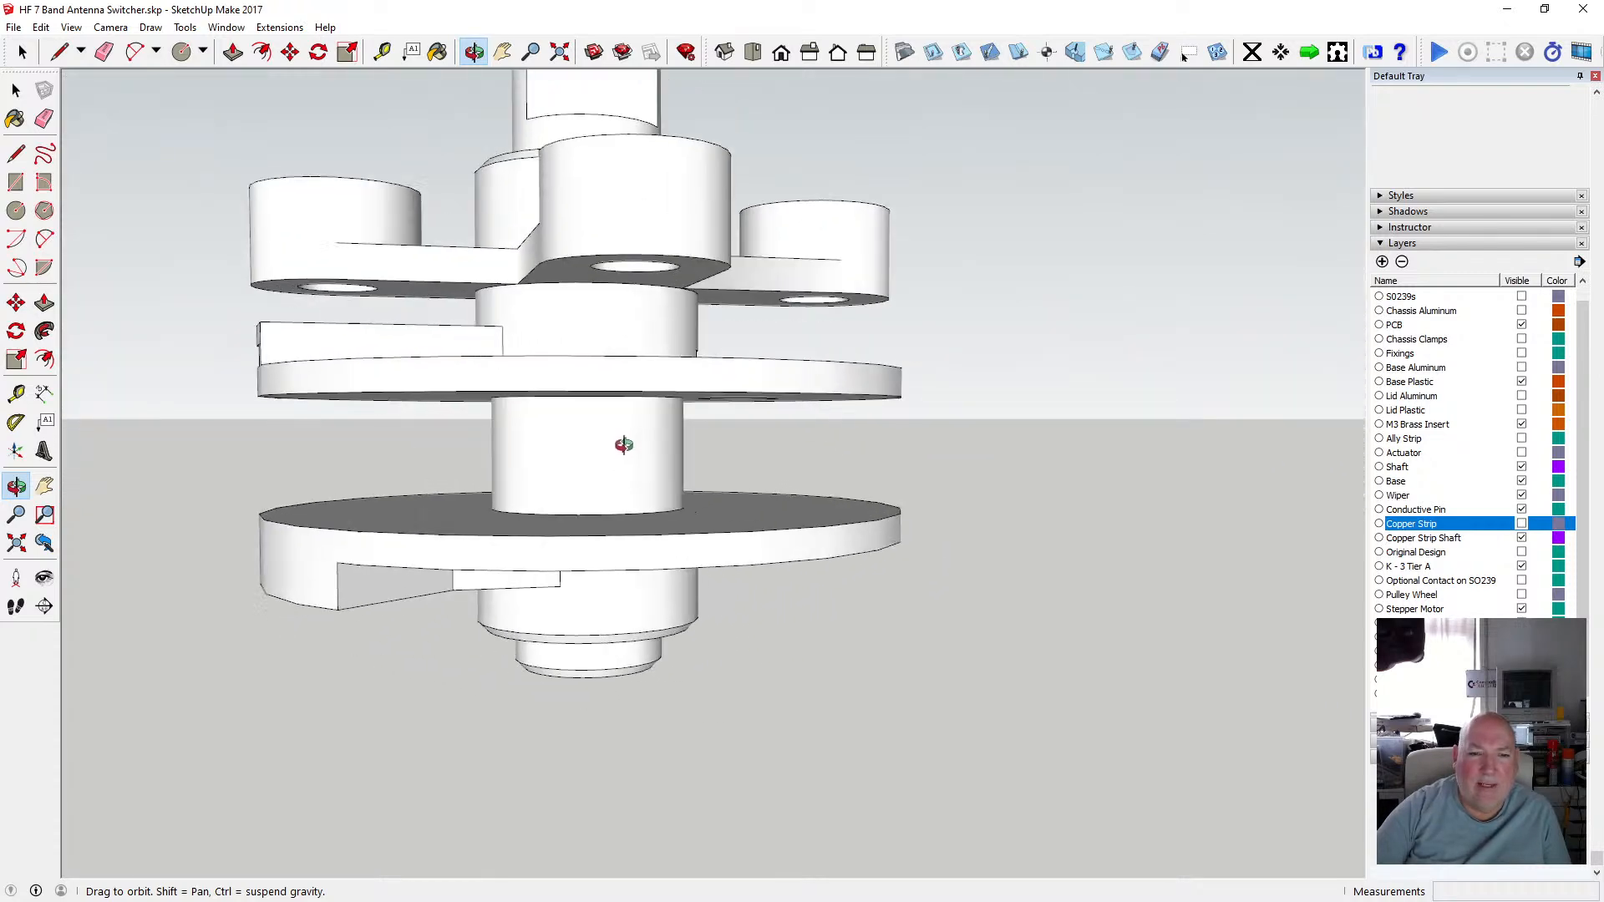
drag(600, 449, 555, 416)
scroll(555, 415, down, 5)
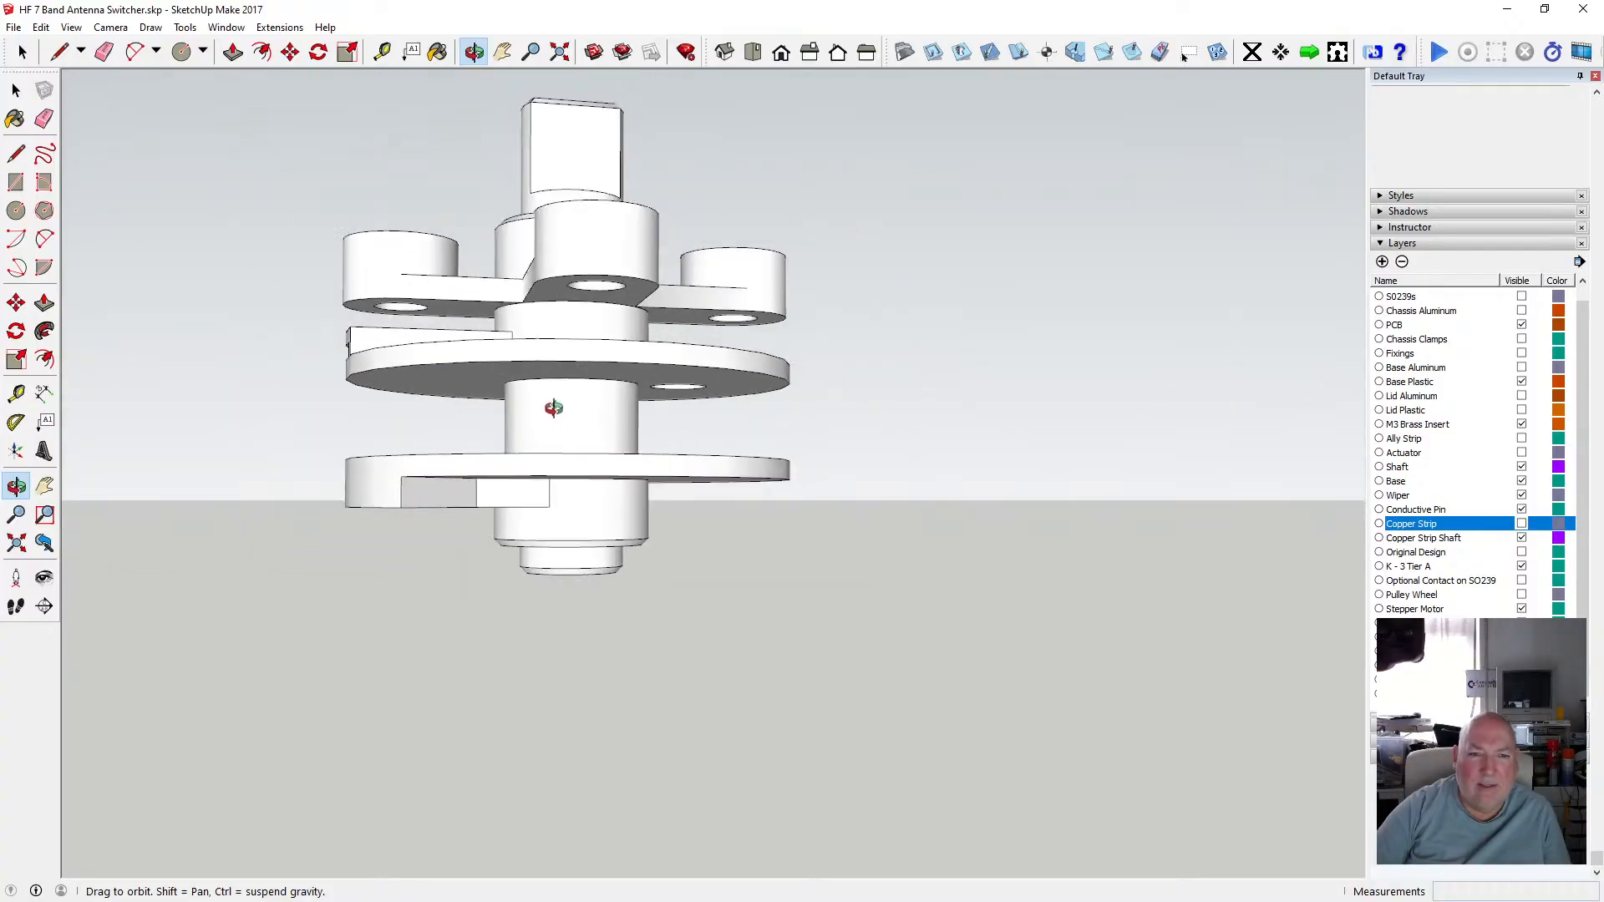
Select the tier assembly group, copy it and paste the copy in place.
click(16, 90)
click(17, 90)
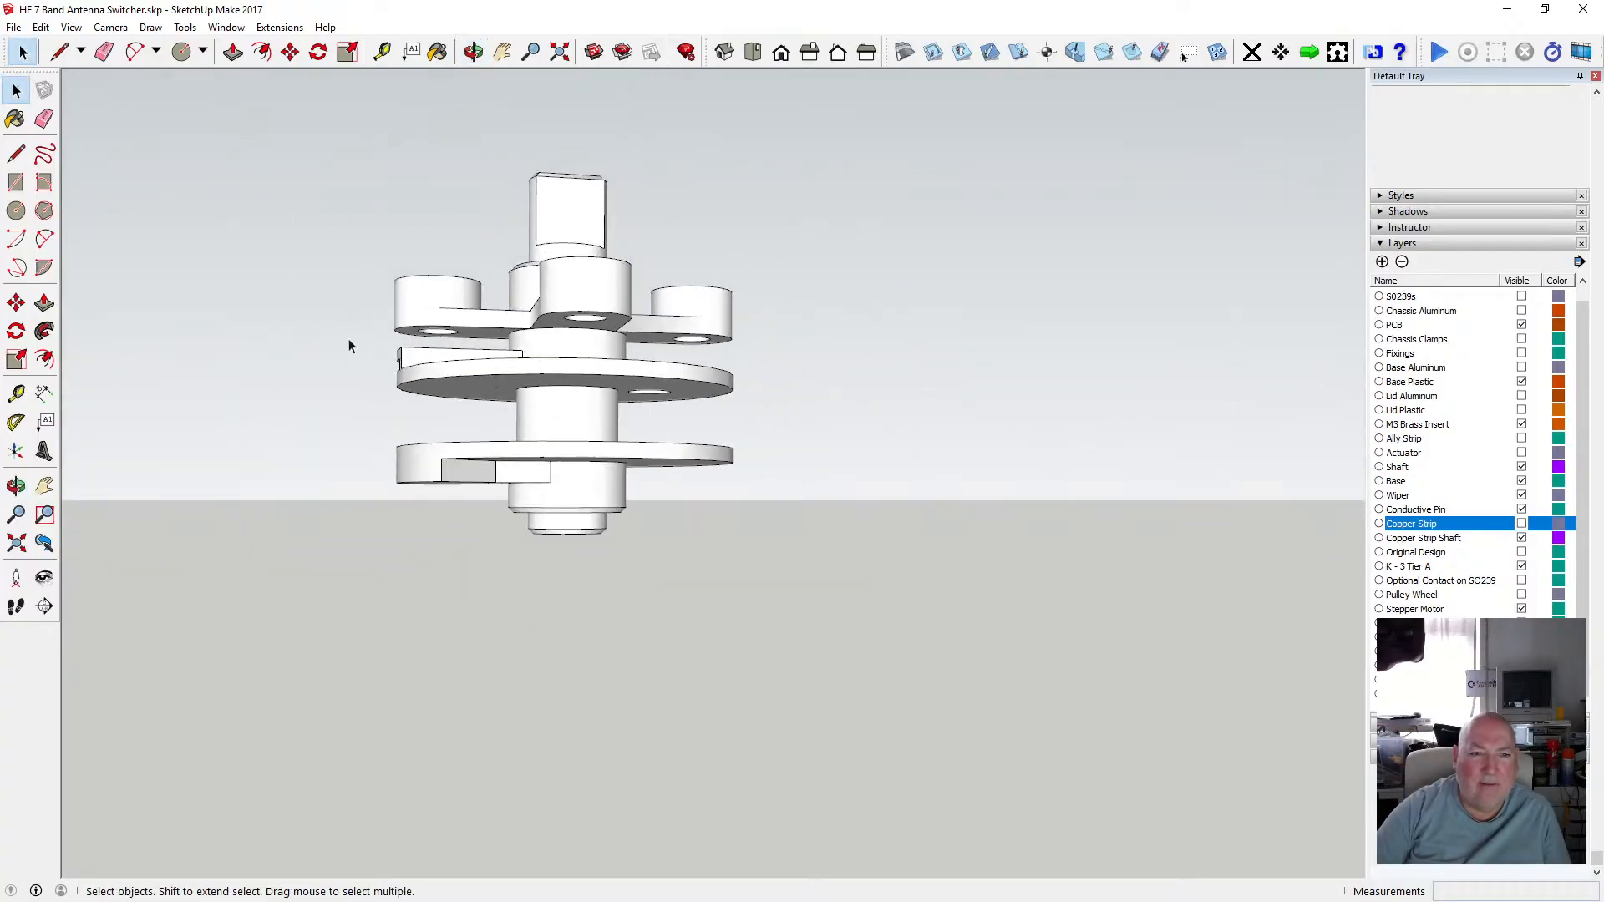
click(568, 424)
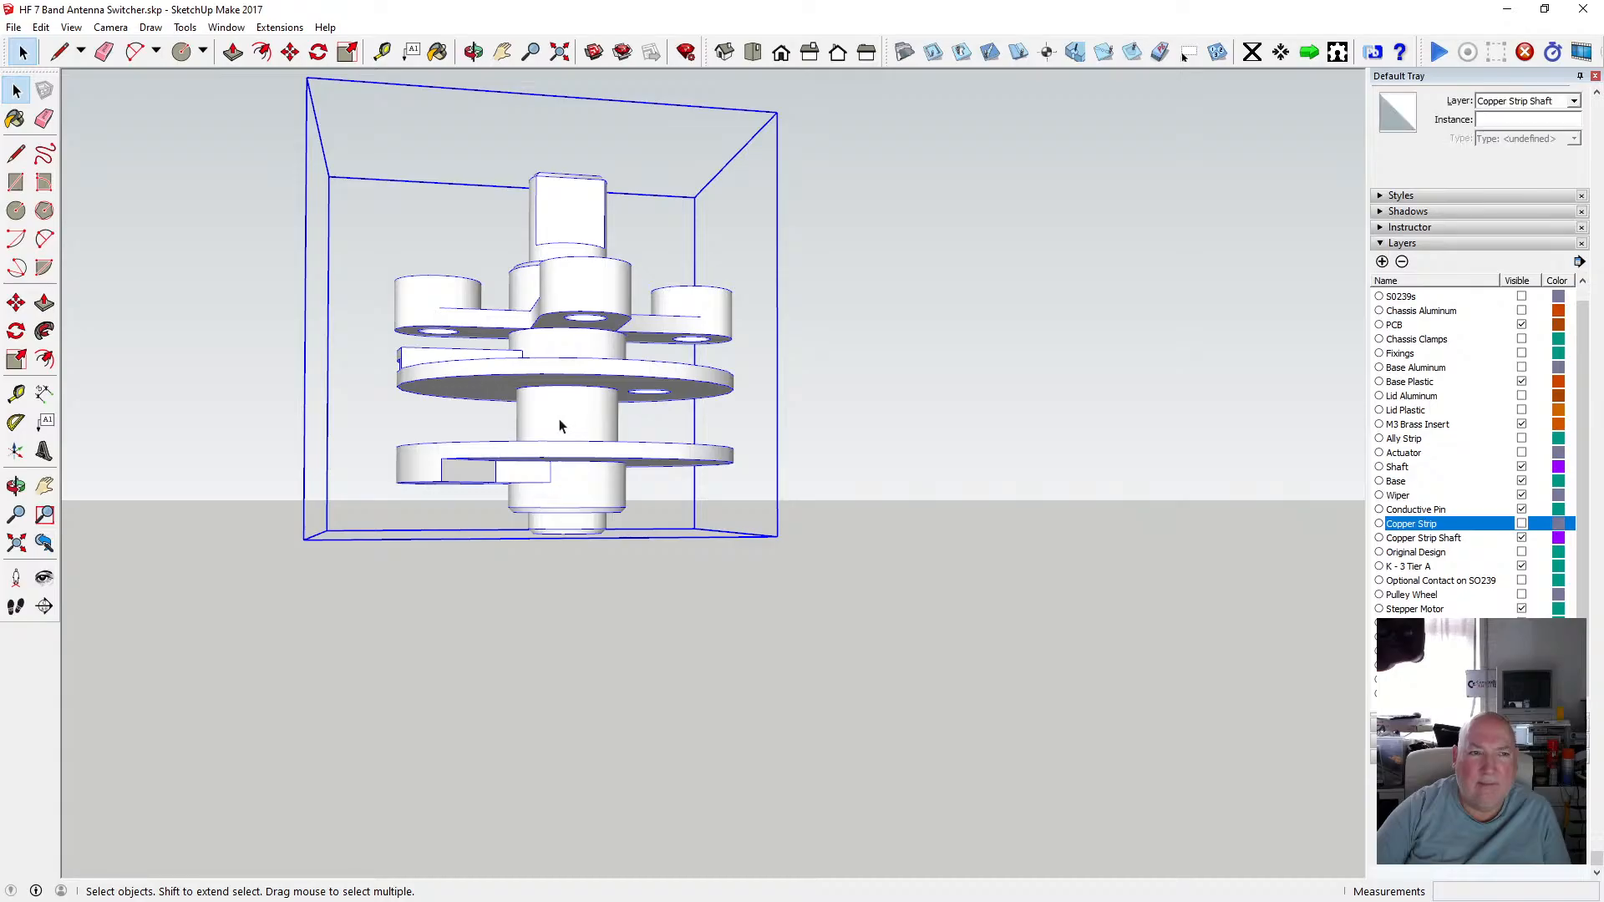
click(40, 27)
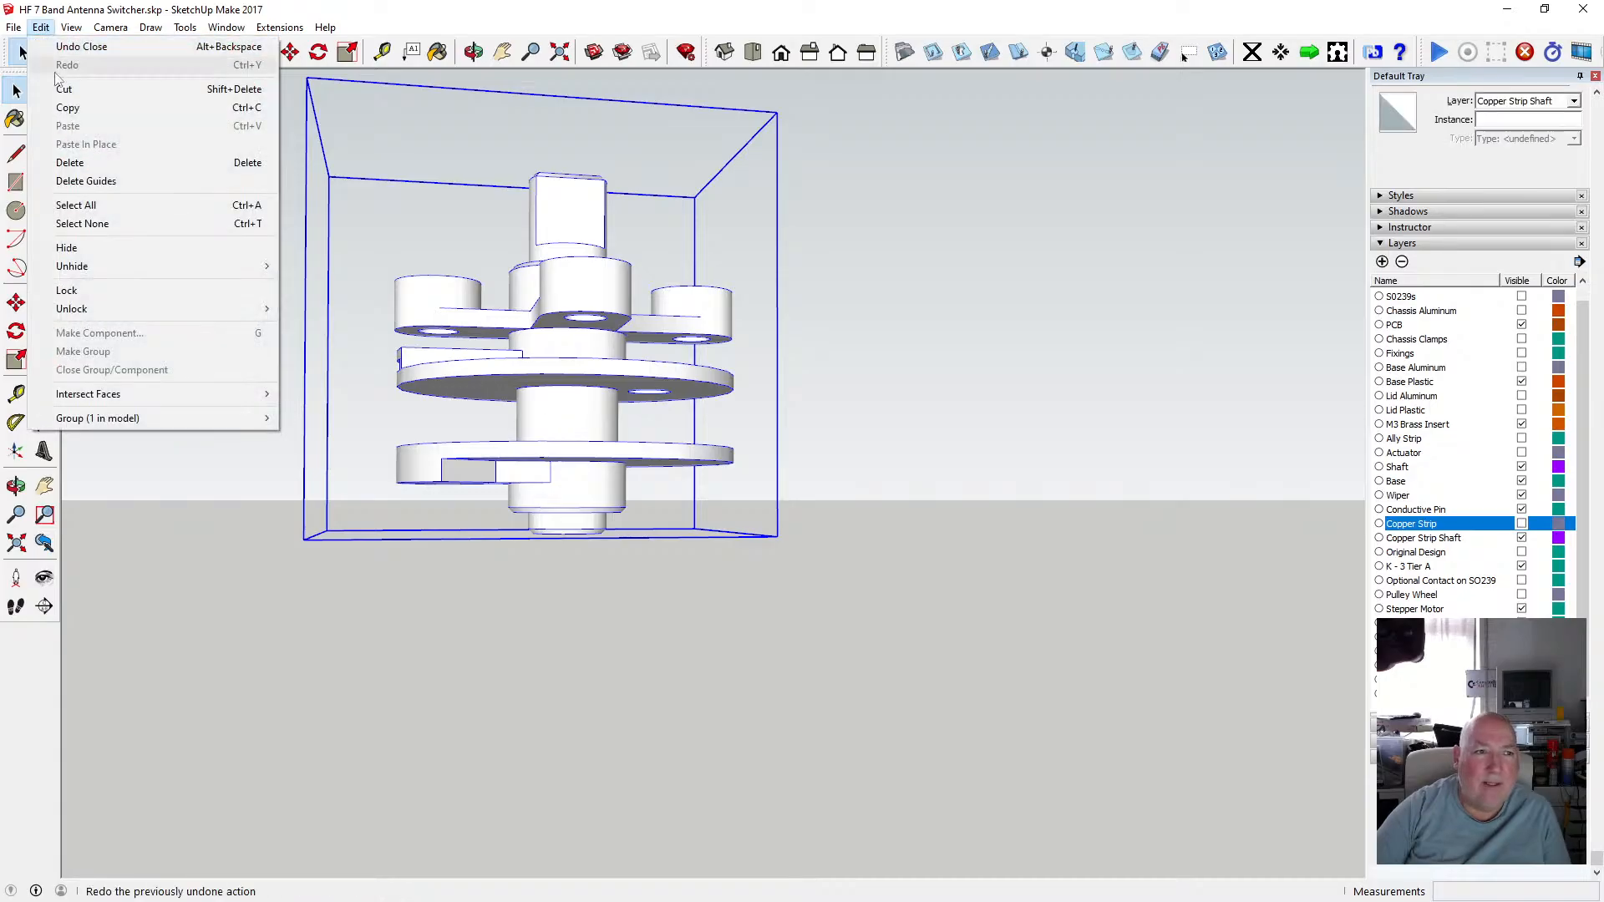
click(90, 104)
click(40, 27)
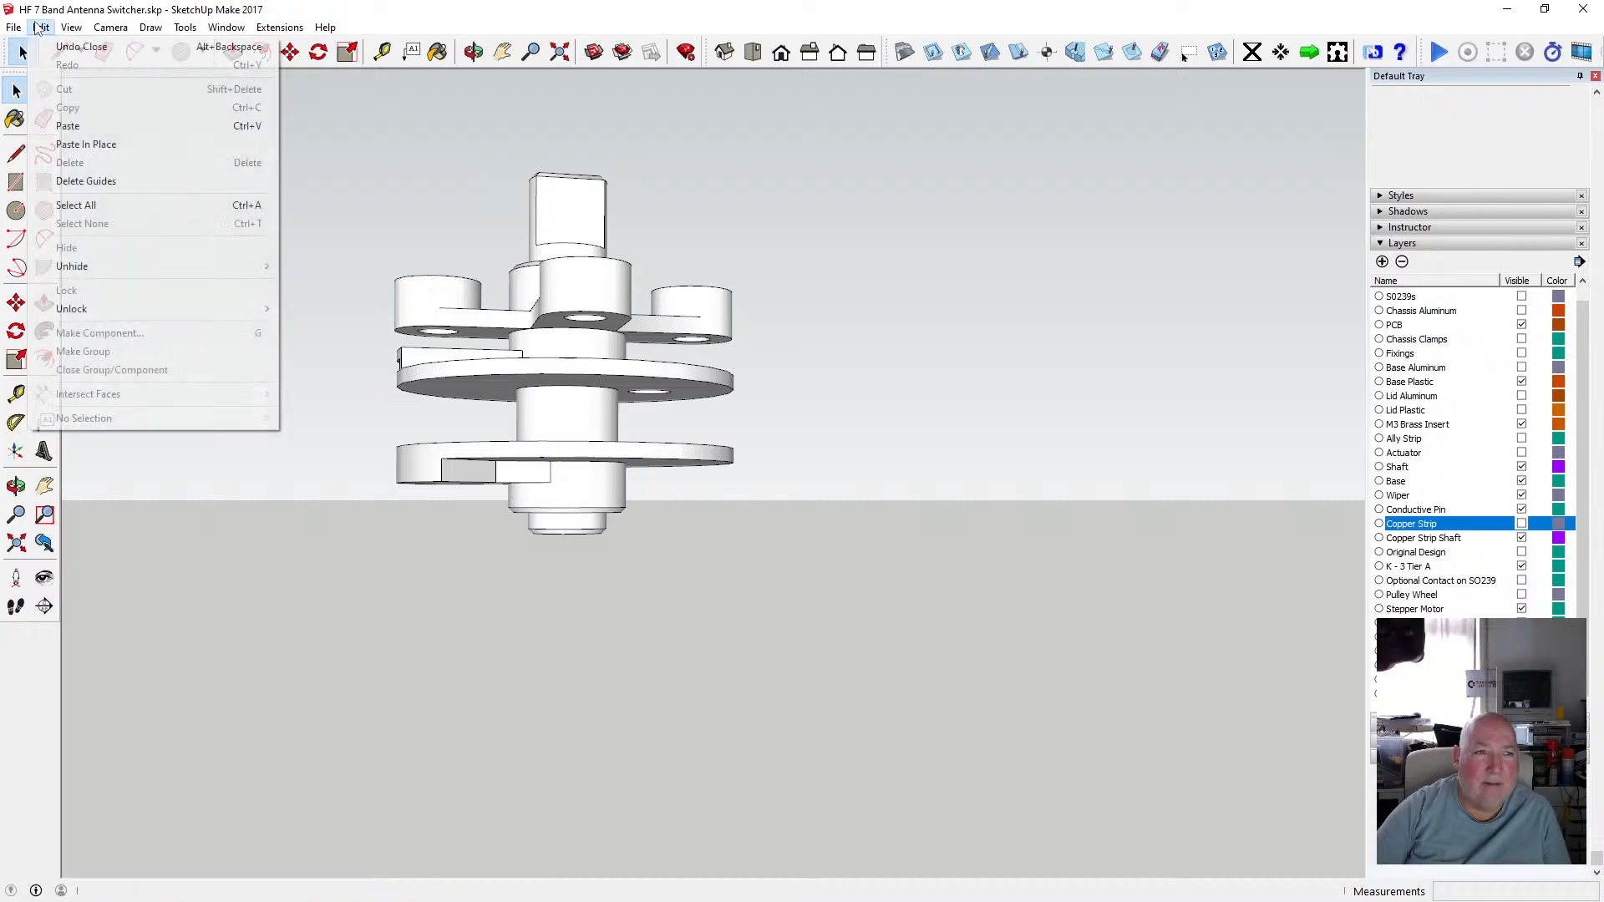
click(116, 147)
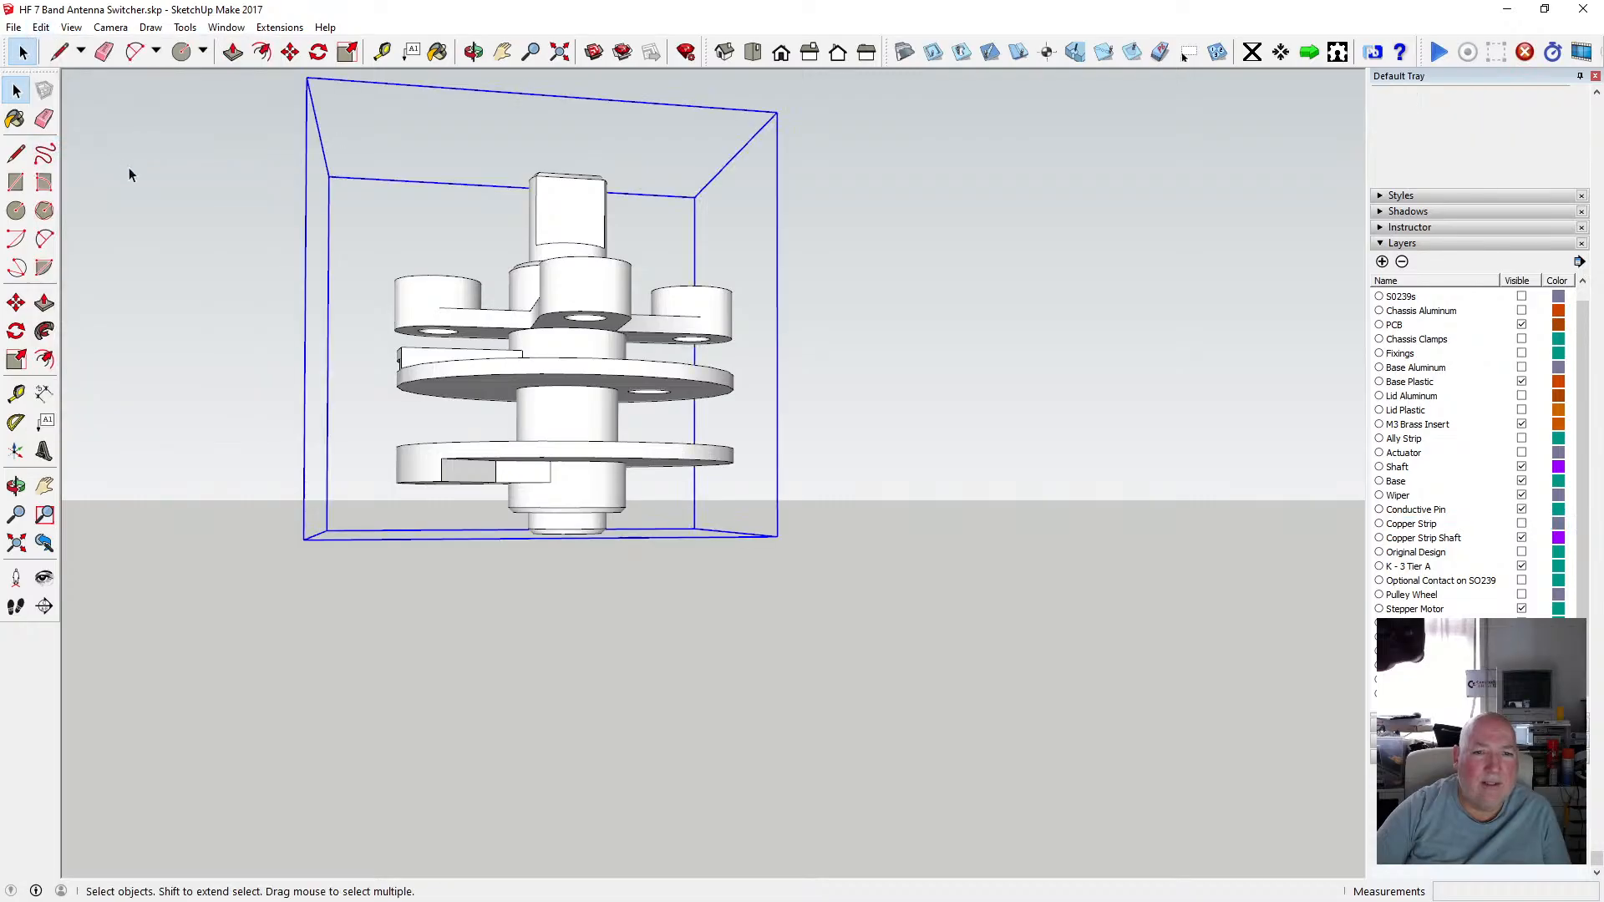
Move the pasted copy 200 mm along the green axis and zoom to the model's extents.
click(290, 52)
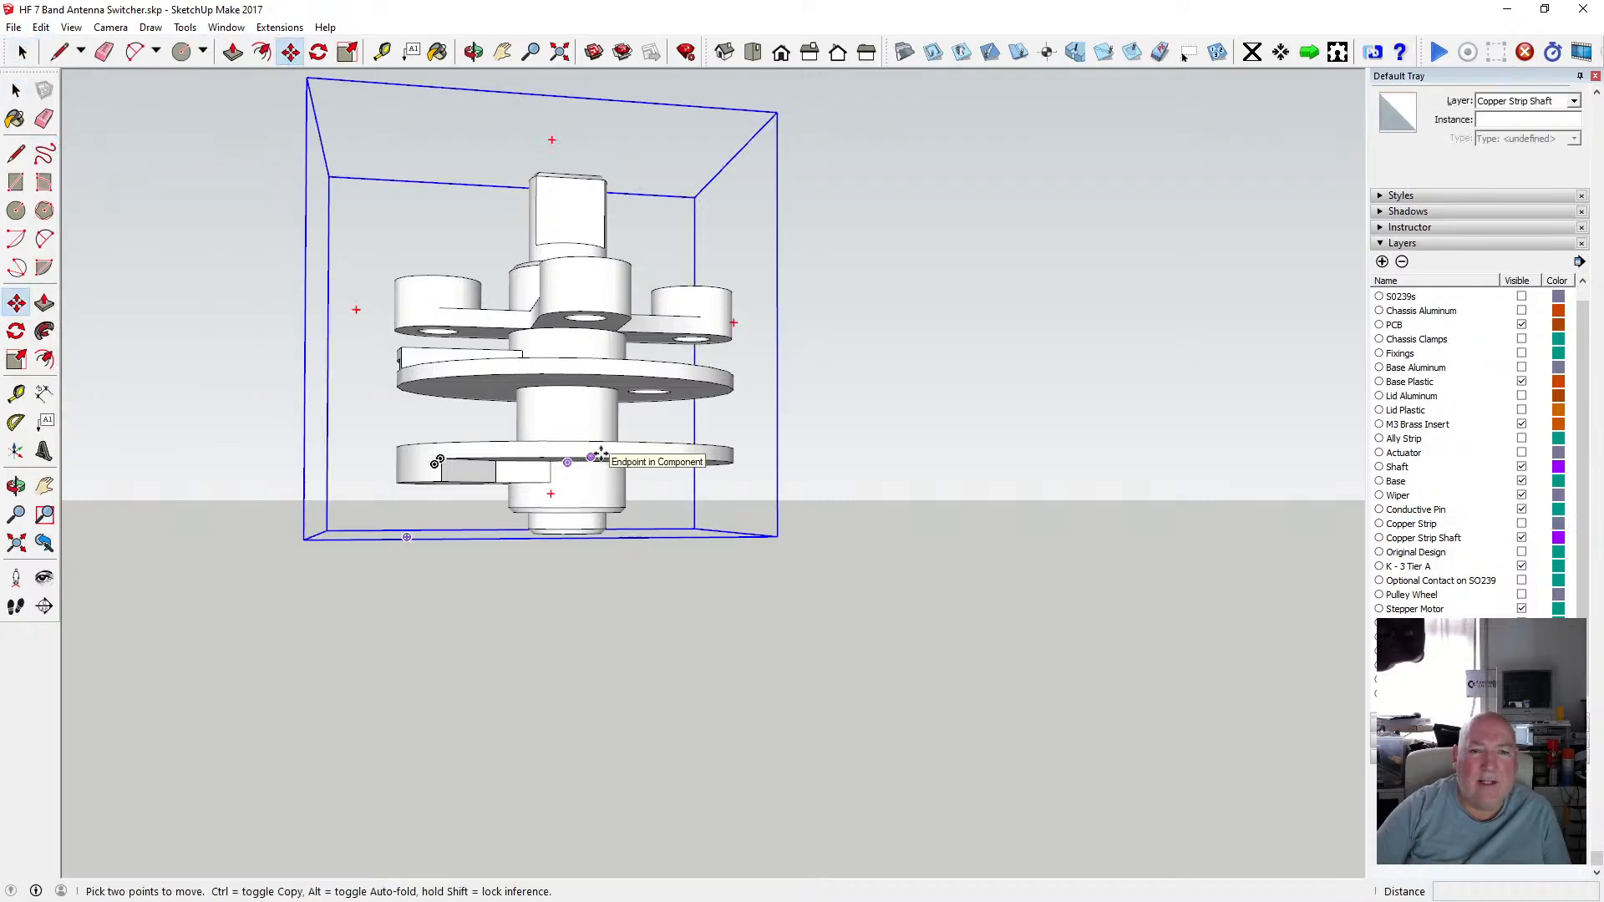
click(600, 456)
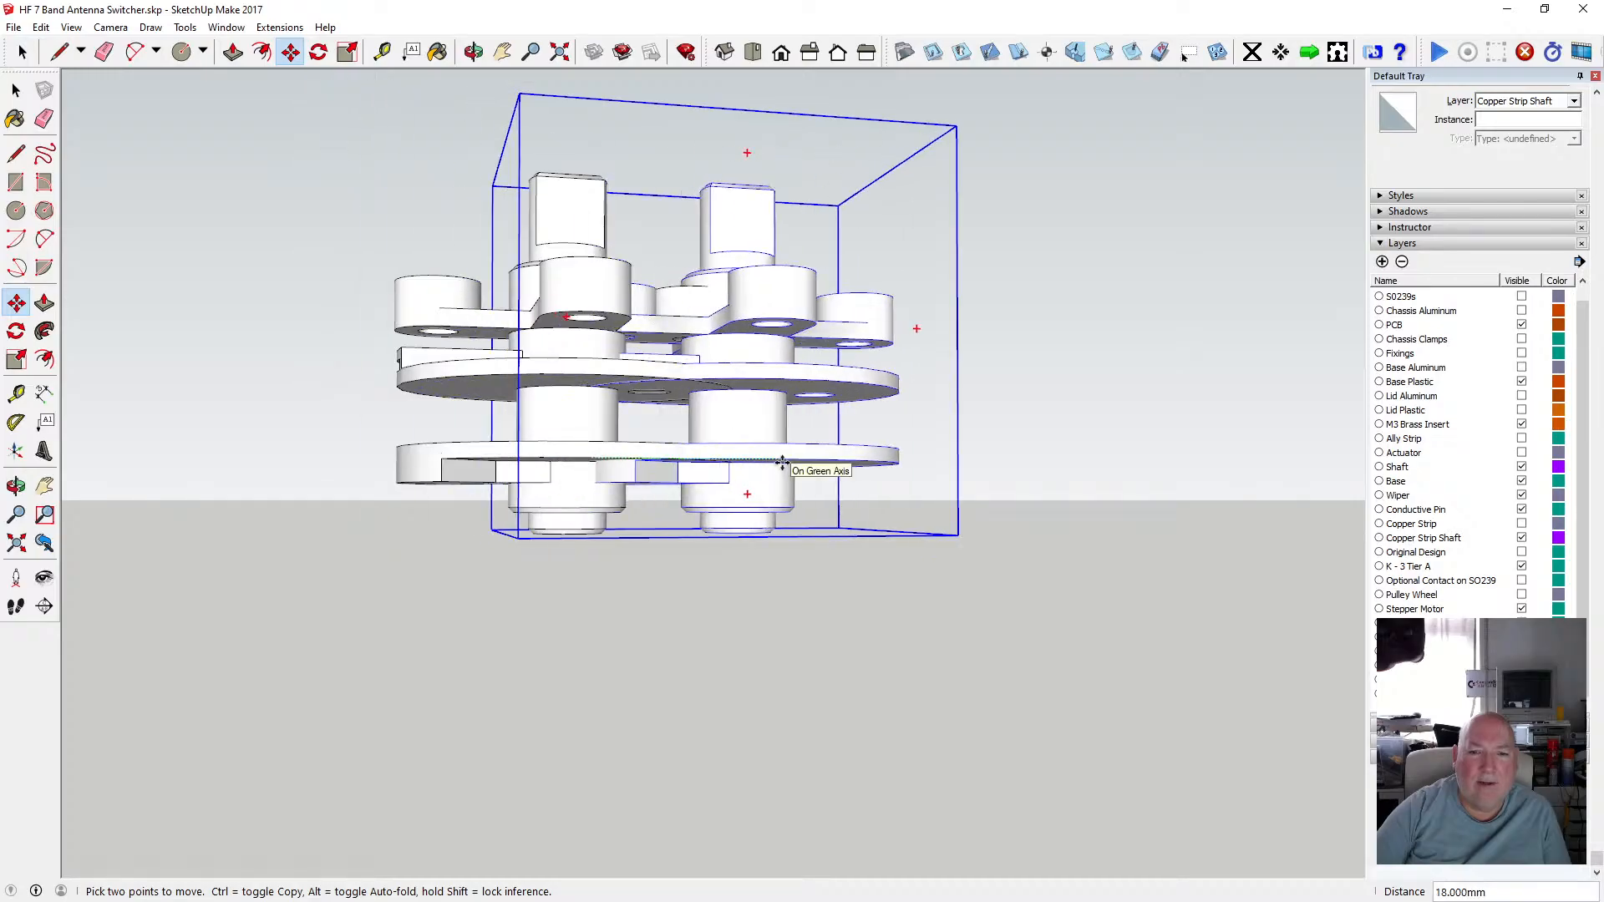
text(200)
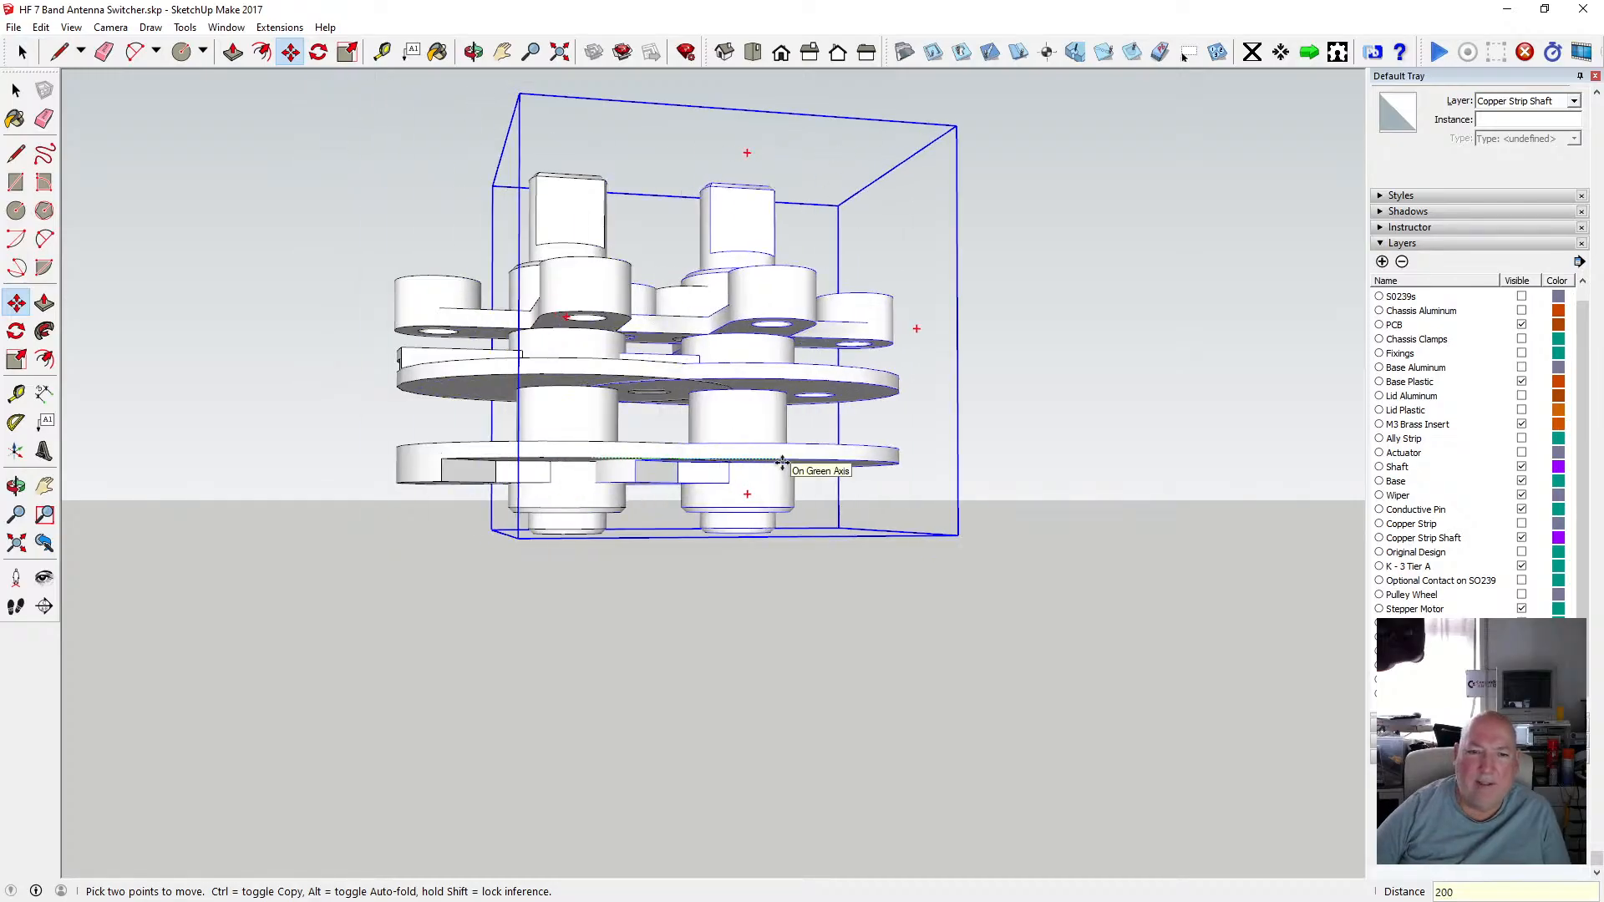
key(Return)
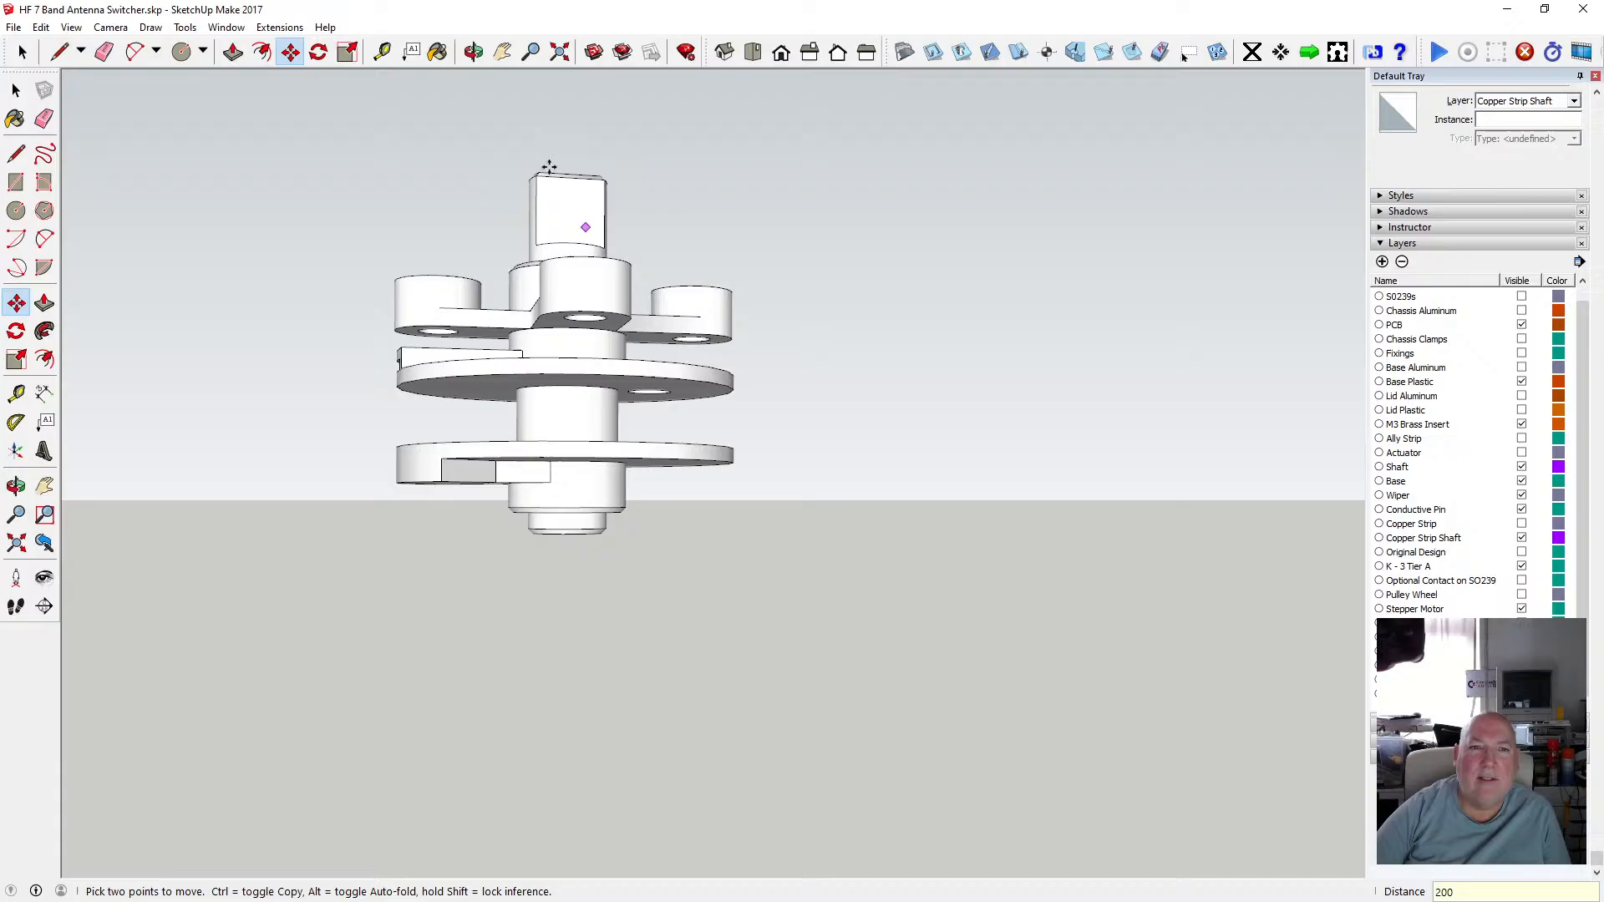
click(559, 52)
Select the moved copy and open it for editing to select the component inside it.
click(15, 87)
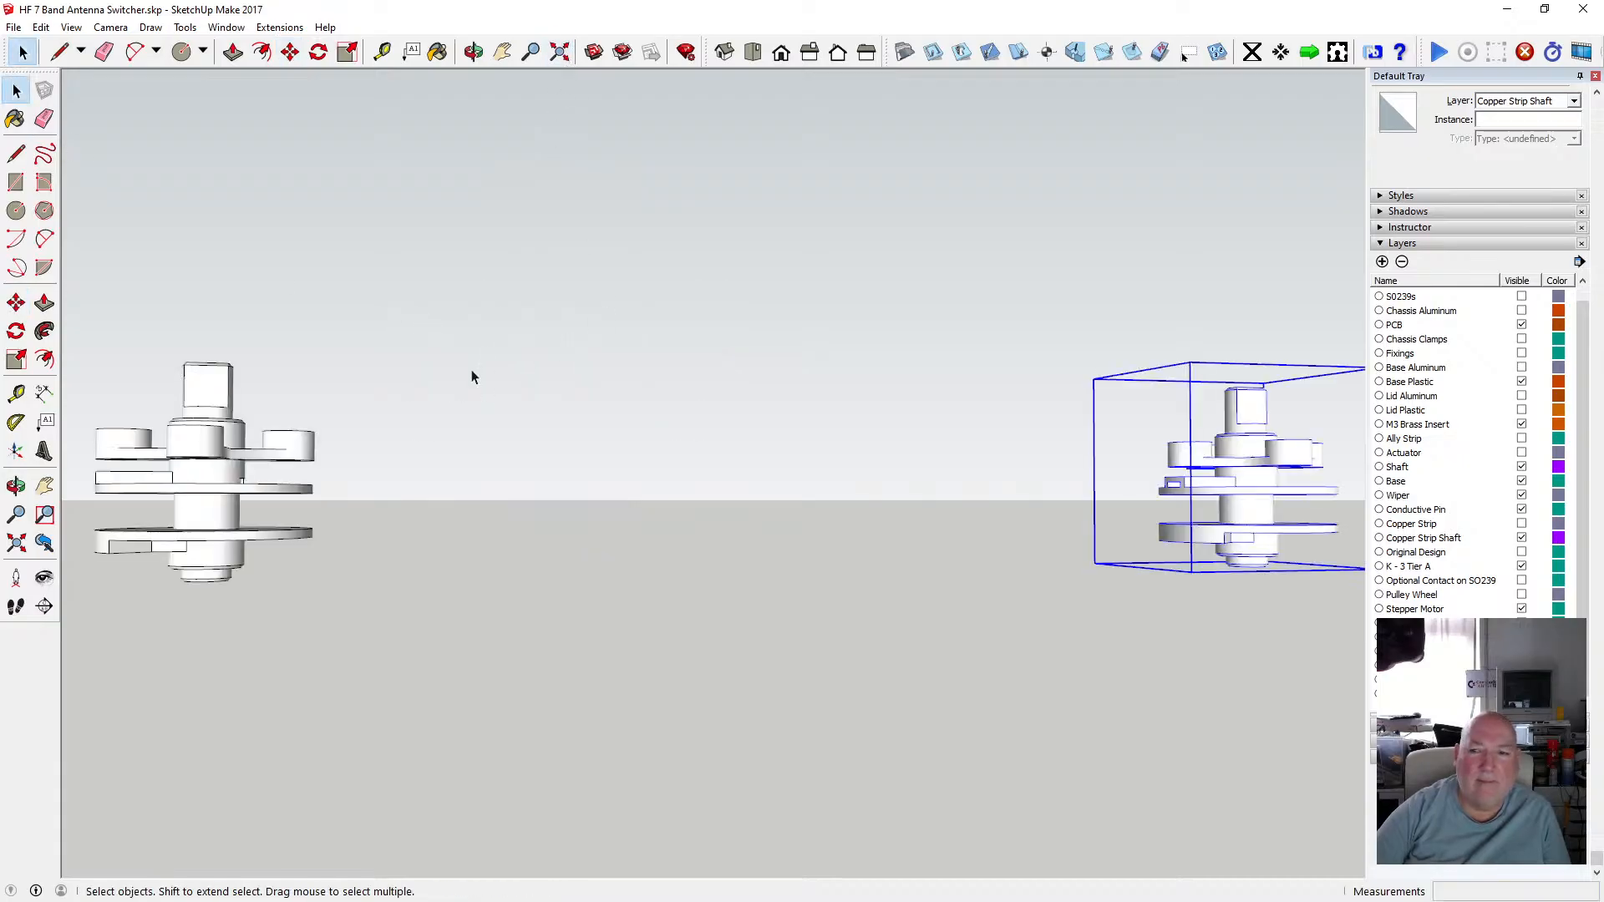
click(416, 465)
click(1204, 473)
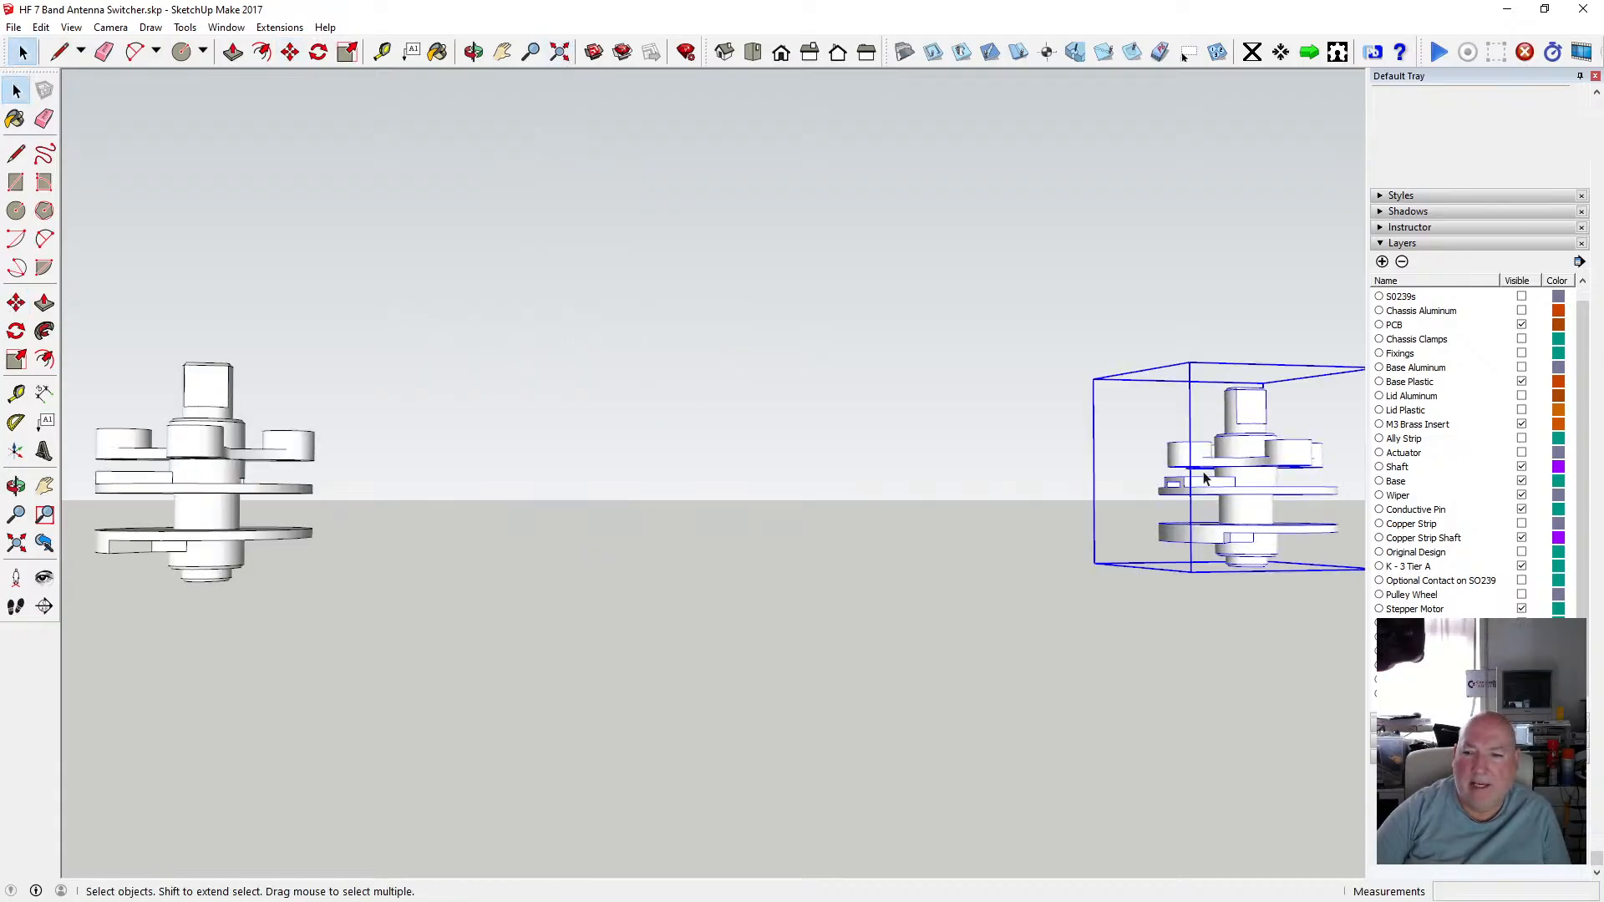
right_click(1204, 473)
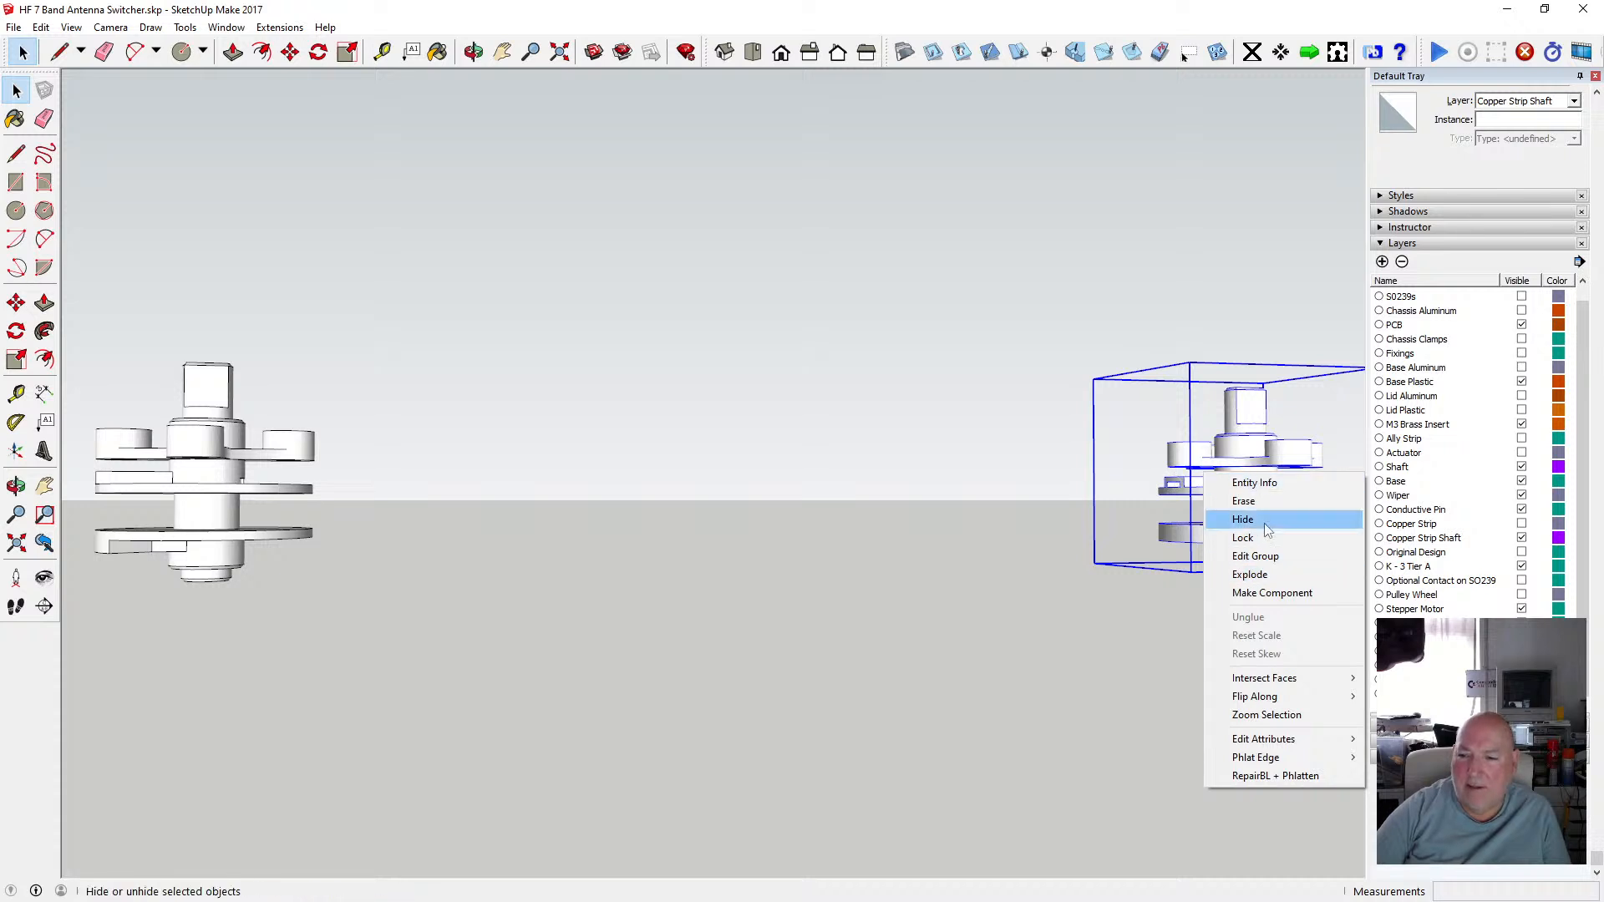
double_click(1252, 455)
click(1251, 458)
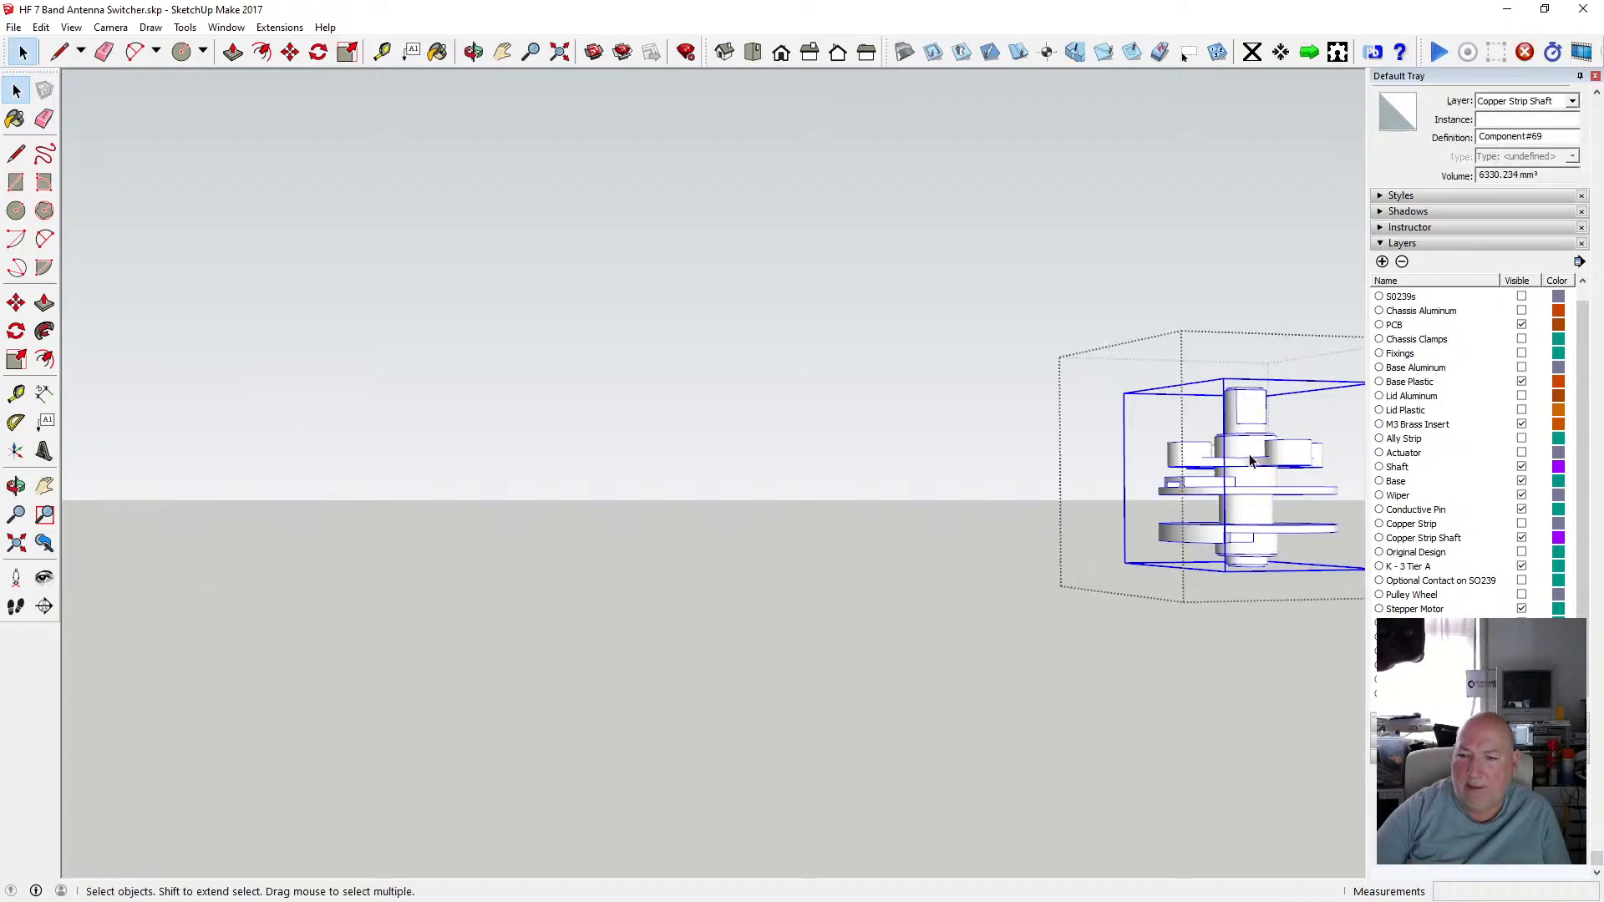
right_click(1250, 459)
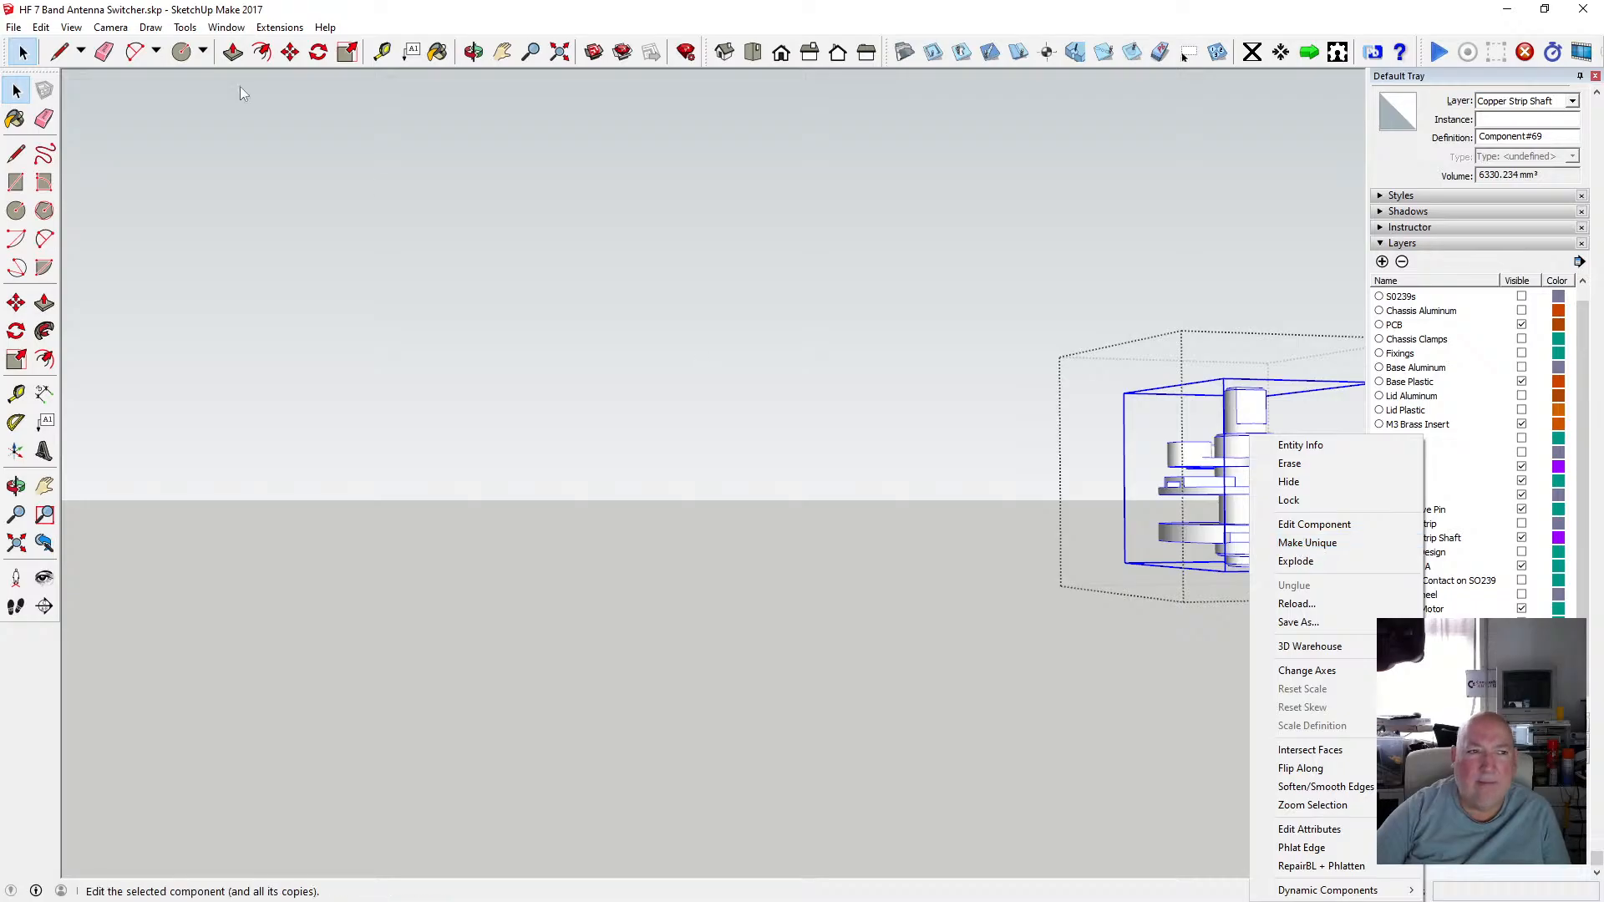
Cut the inner component out of the copied group and paste it in place outside the group.
click(41, 27)
click(99, 90)
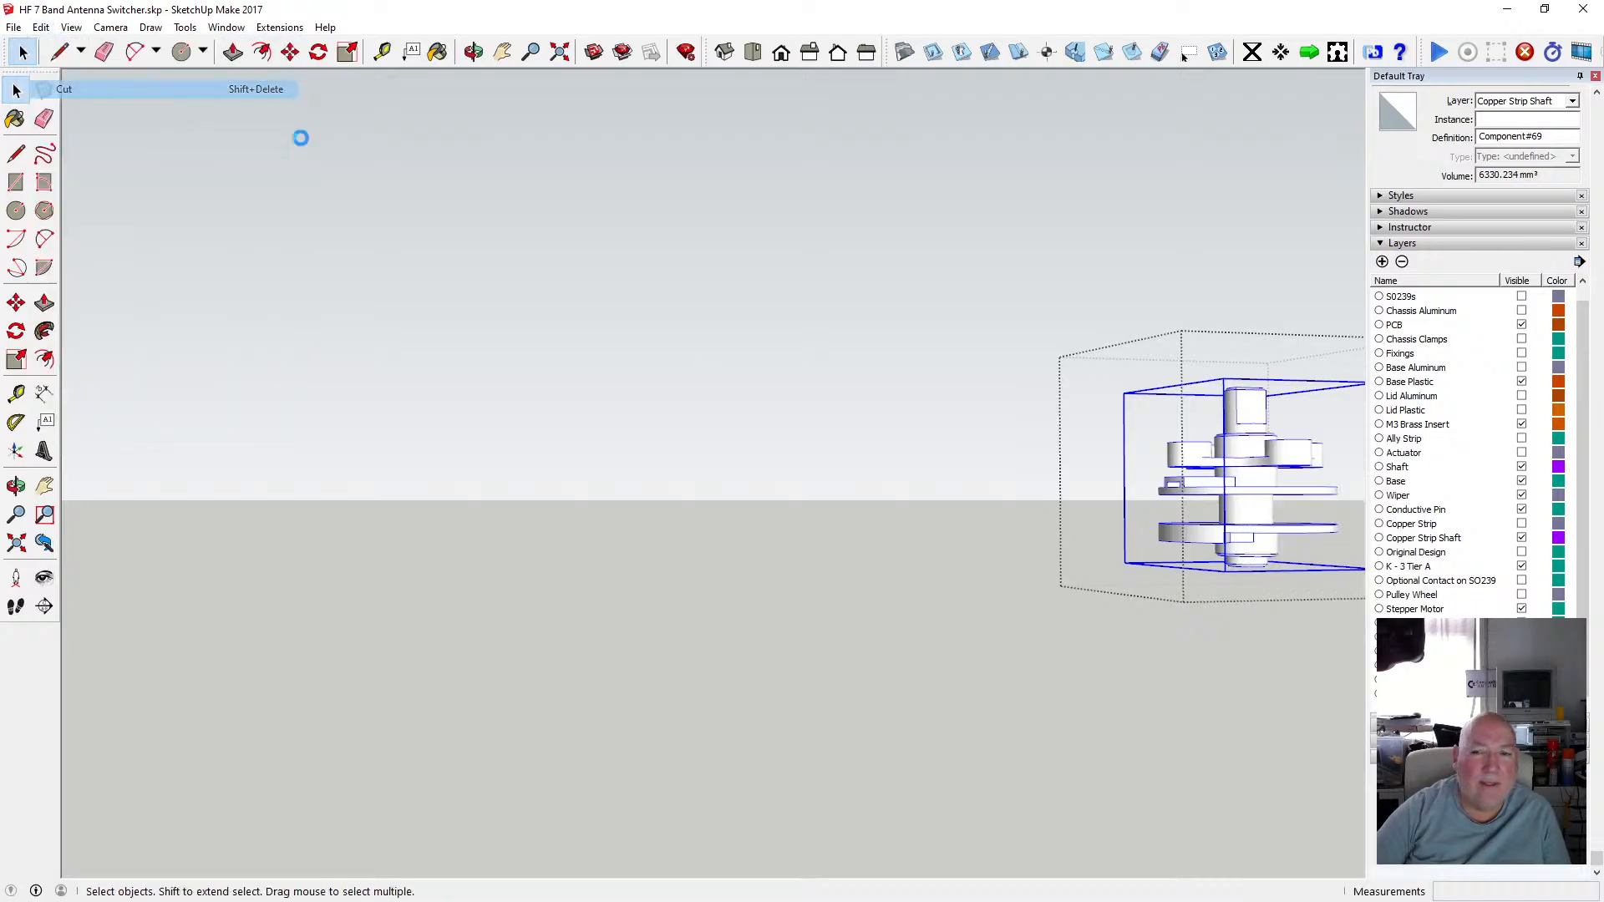
click(1045, 526)
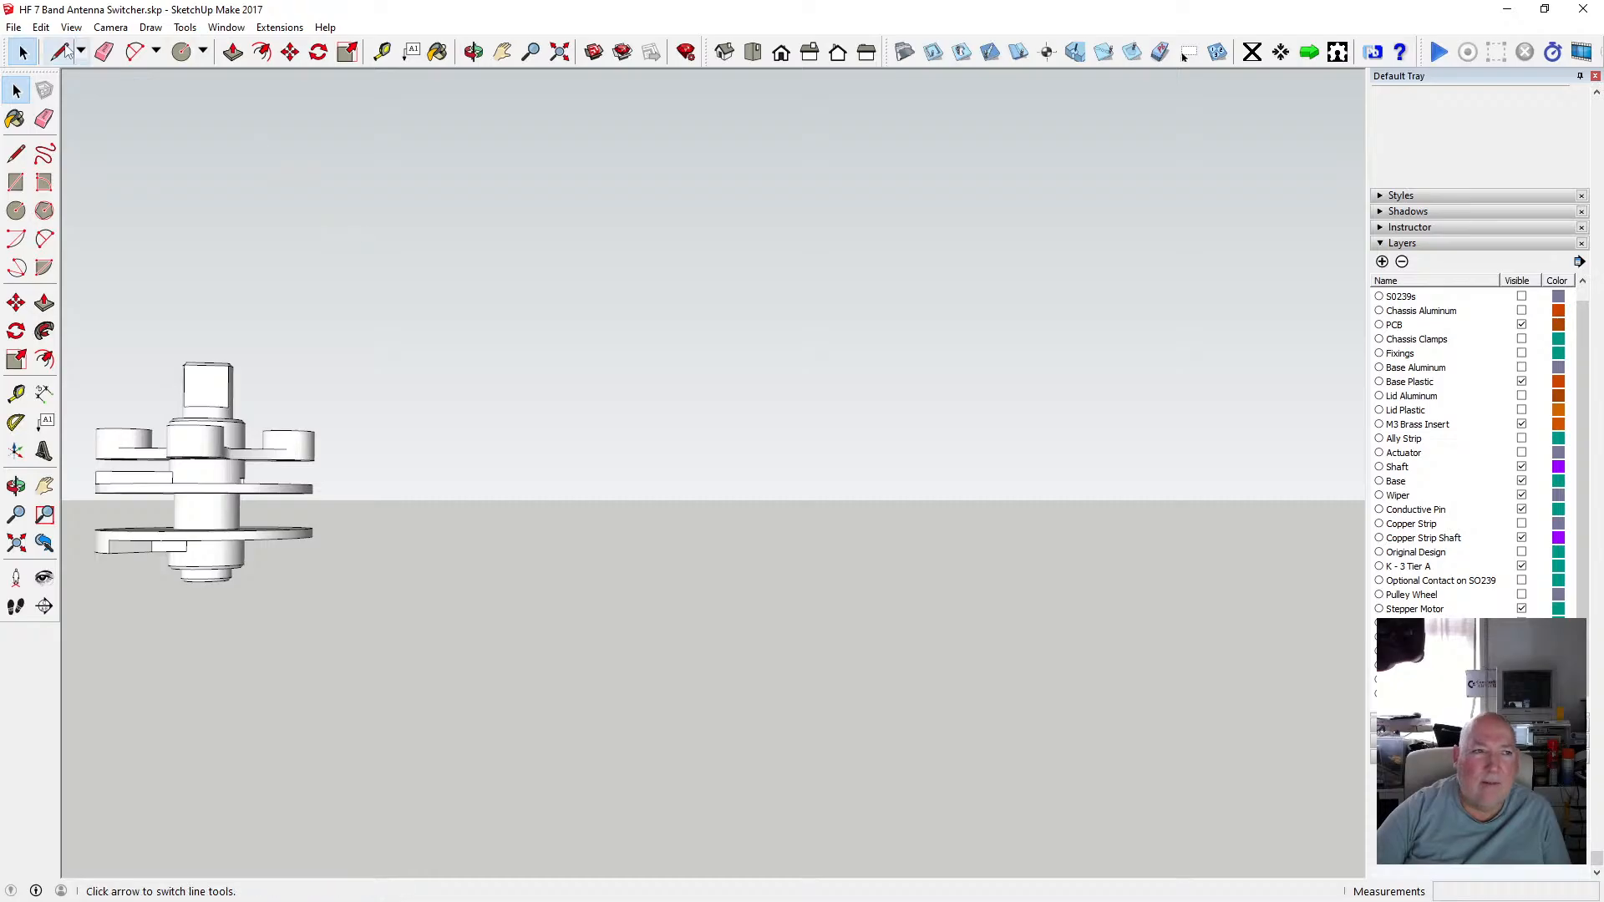
click(41, 27)
click(85, 144)
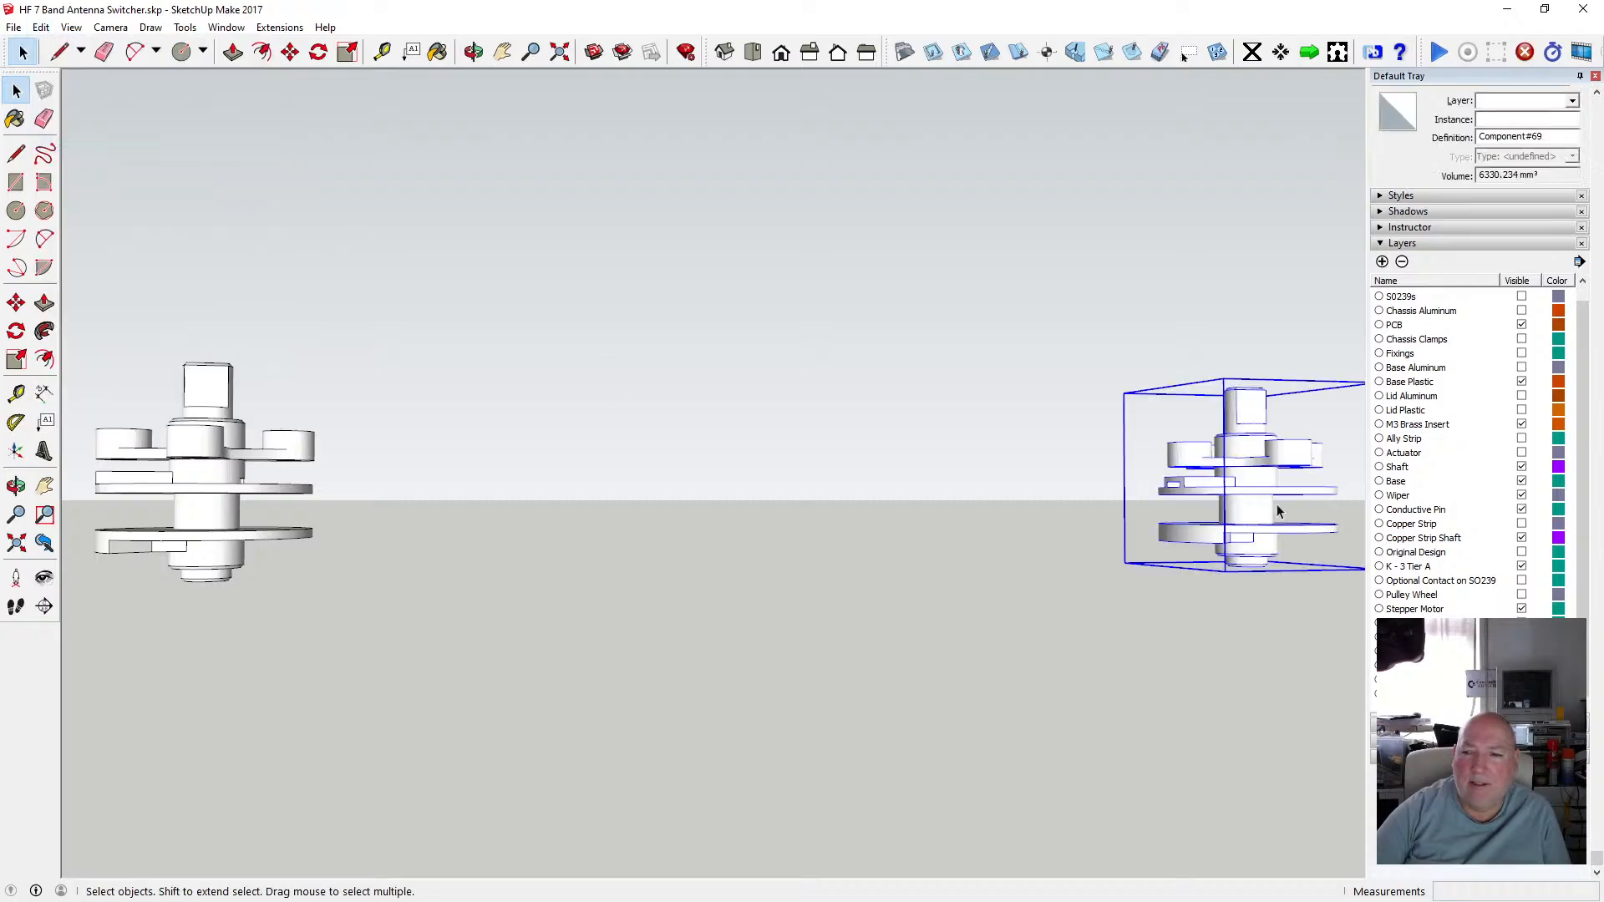
Make the copied tier component unique so it no longer shares the original's definition.
right_click(1233, 504)
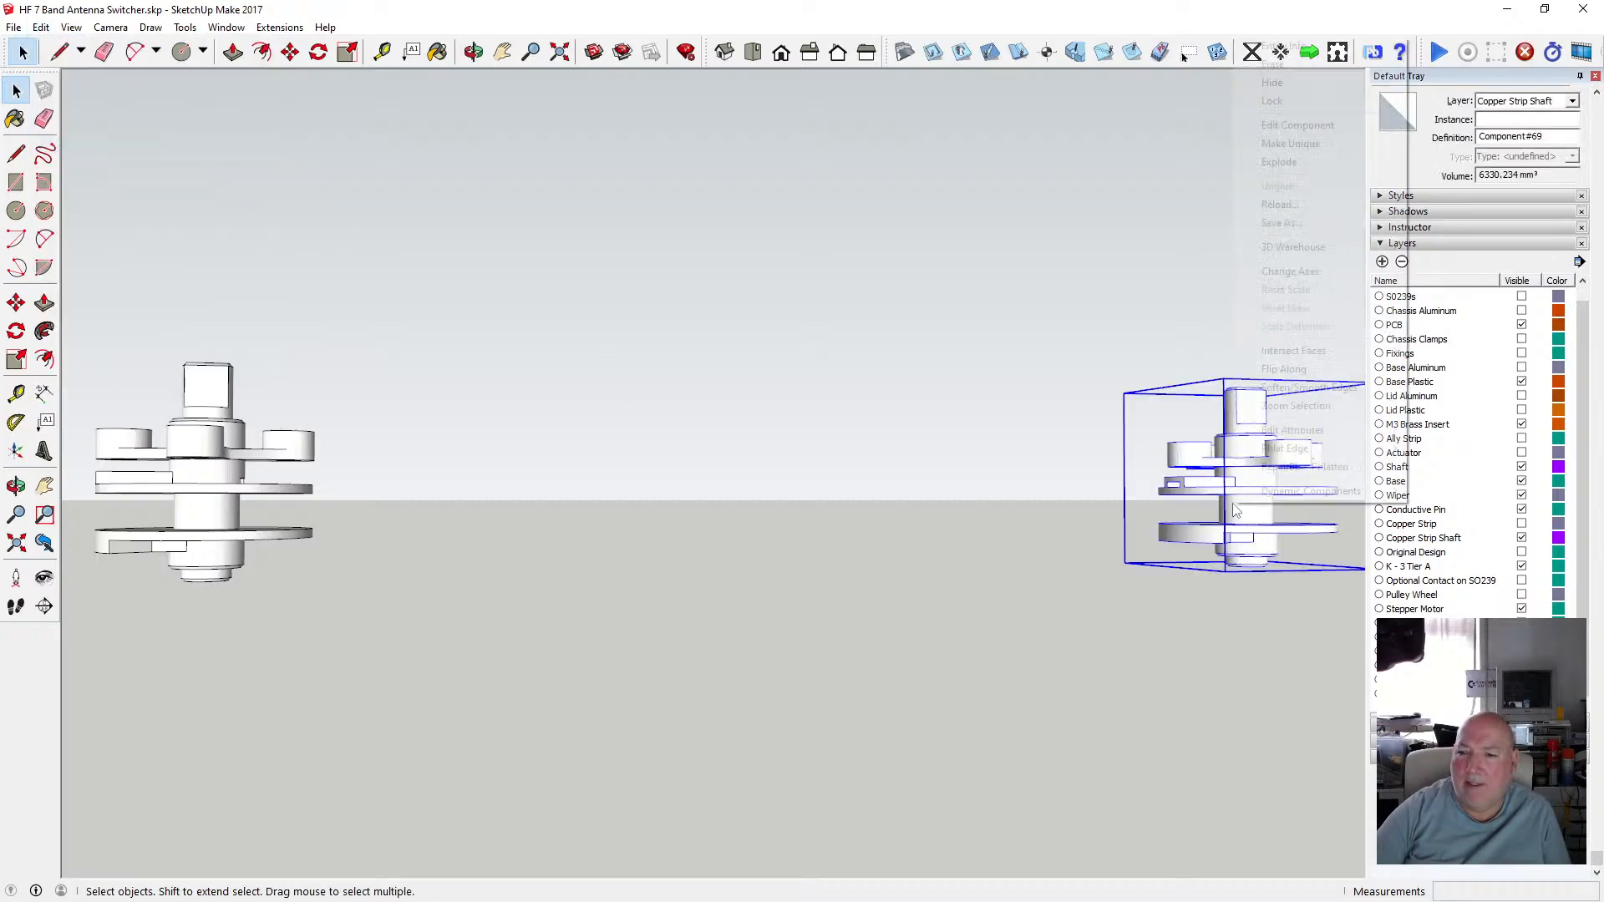
click(1312, 147)
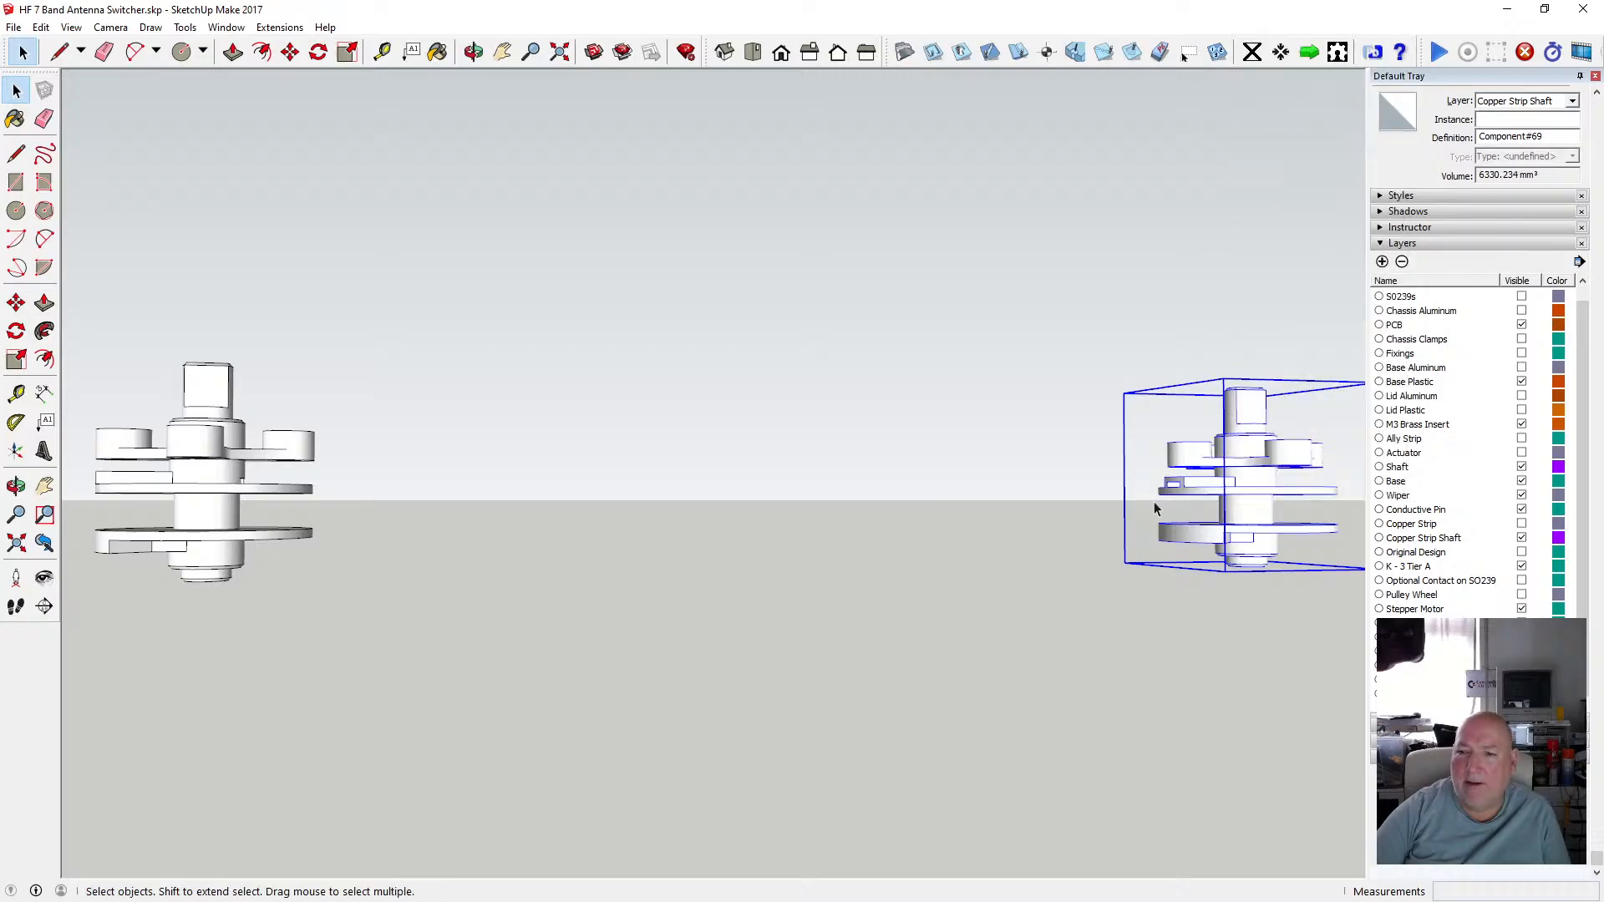
scroll(279, 490, down, 3)
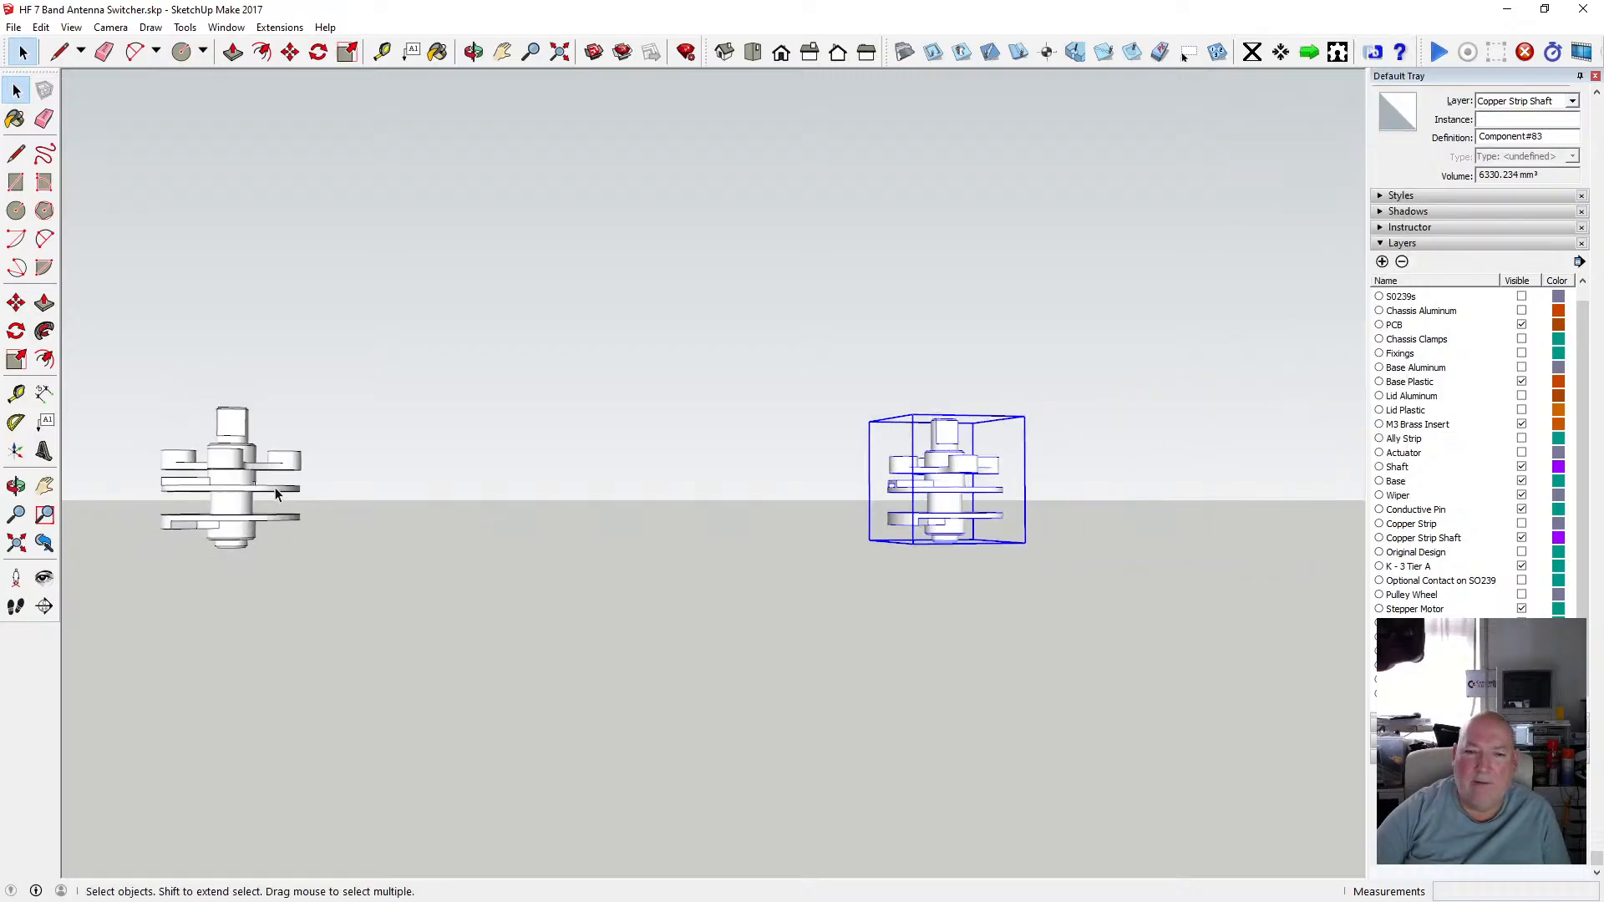
scroll(960, 494, up, 2)
scroll(976, 494, up, 5)
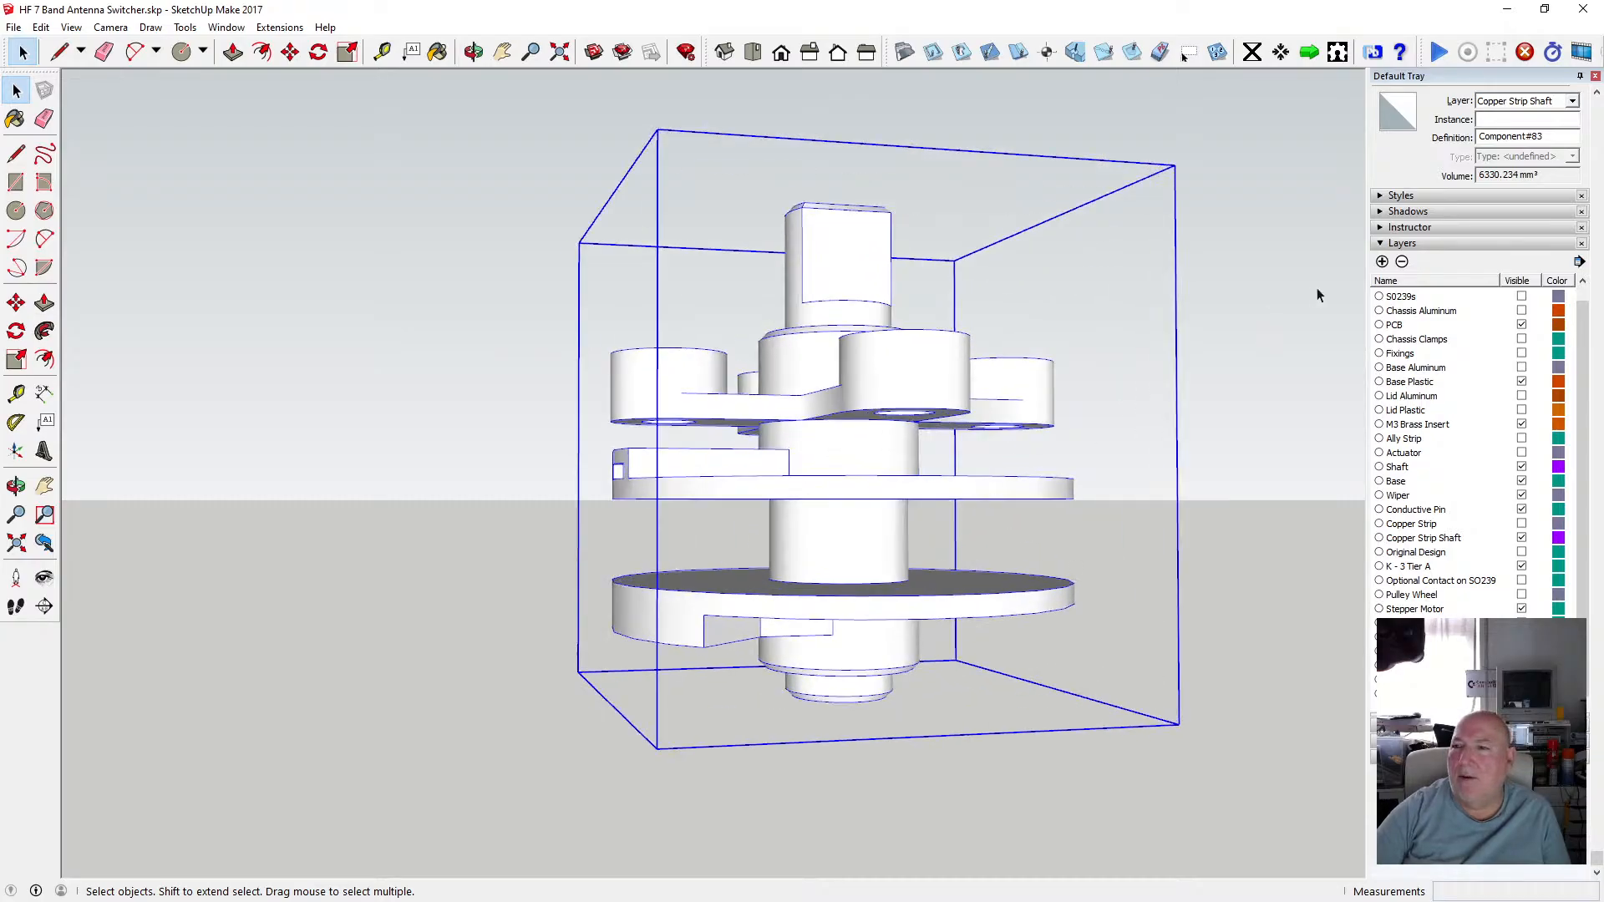
Add a new layer named Modular Spindle and assign the unique component to it.
click(1379, 259)
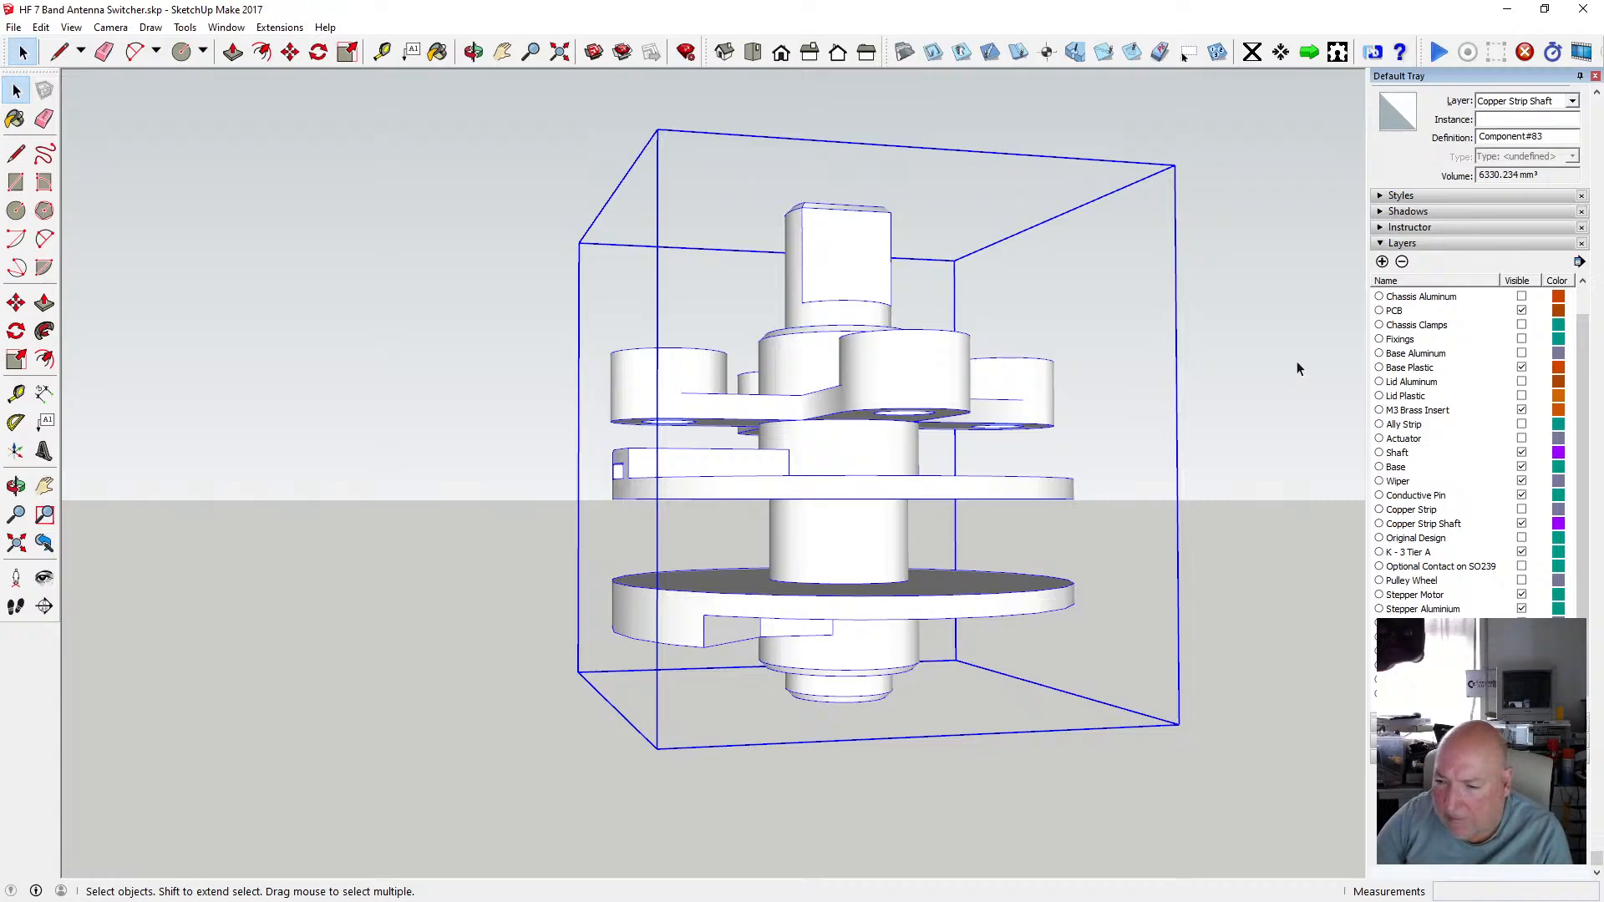
click(1572, 101)
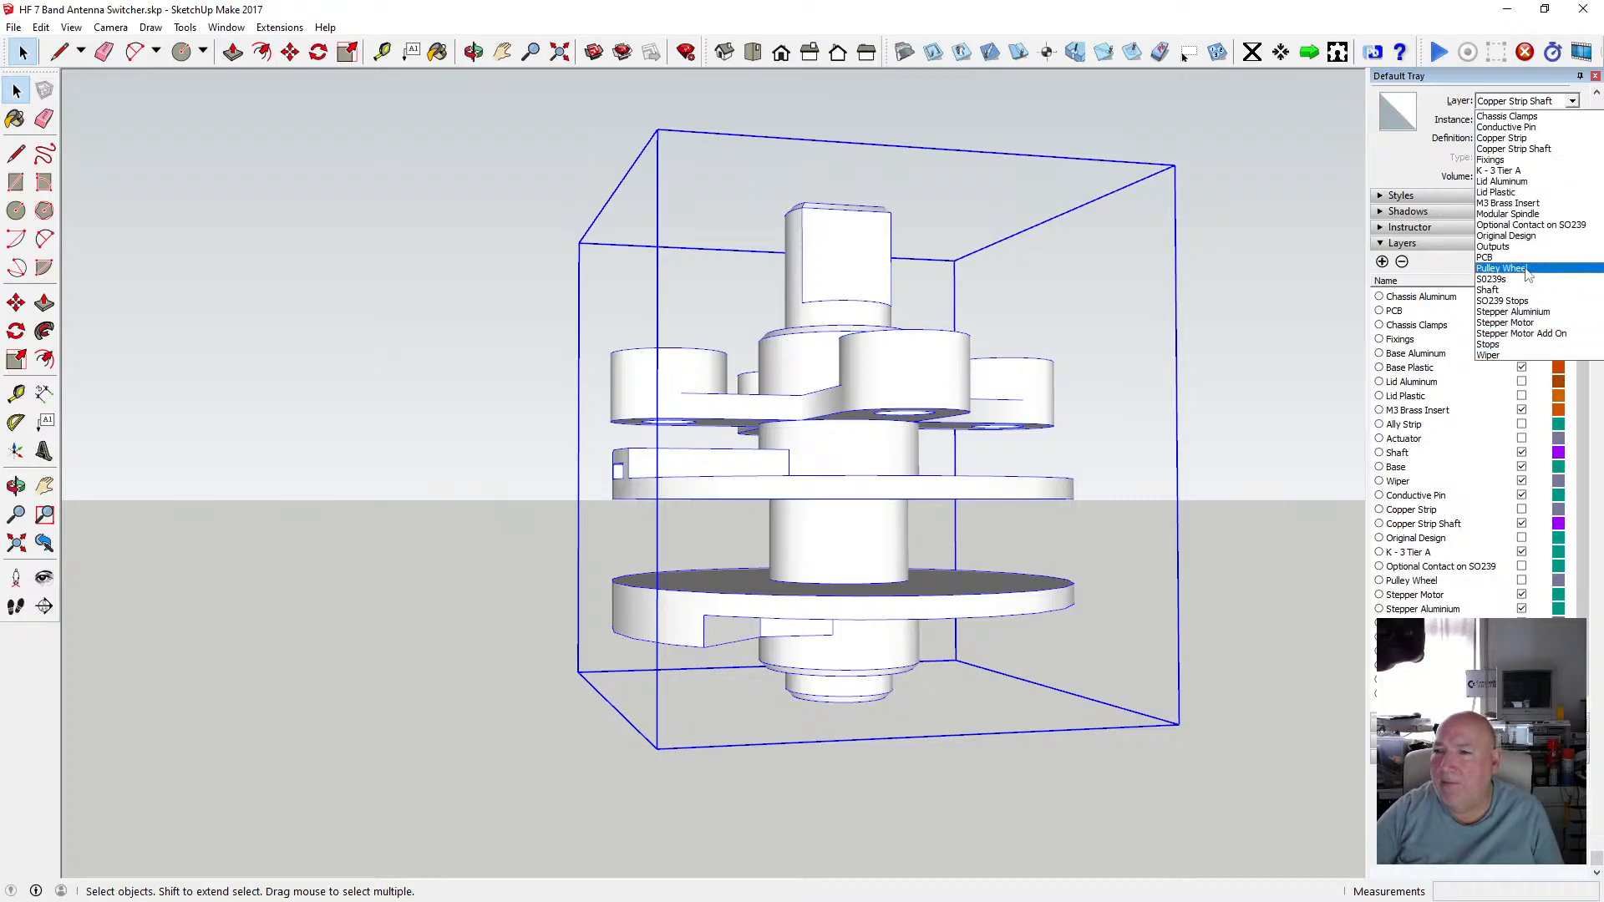
scroll(1529, 271, up, 3)
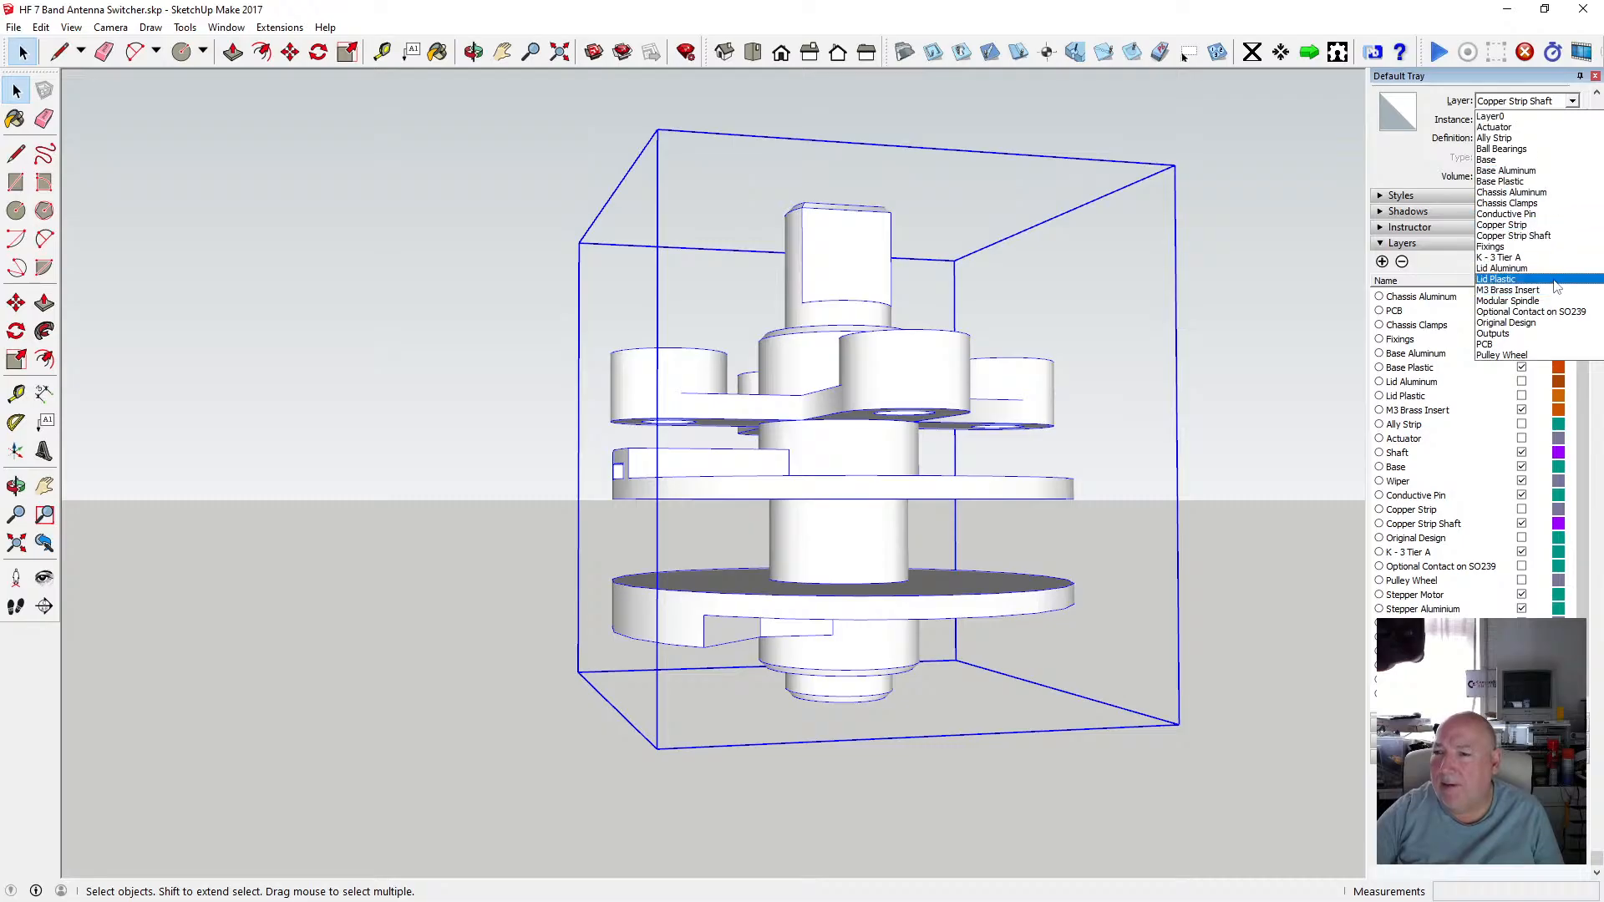
click(1537, 301)
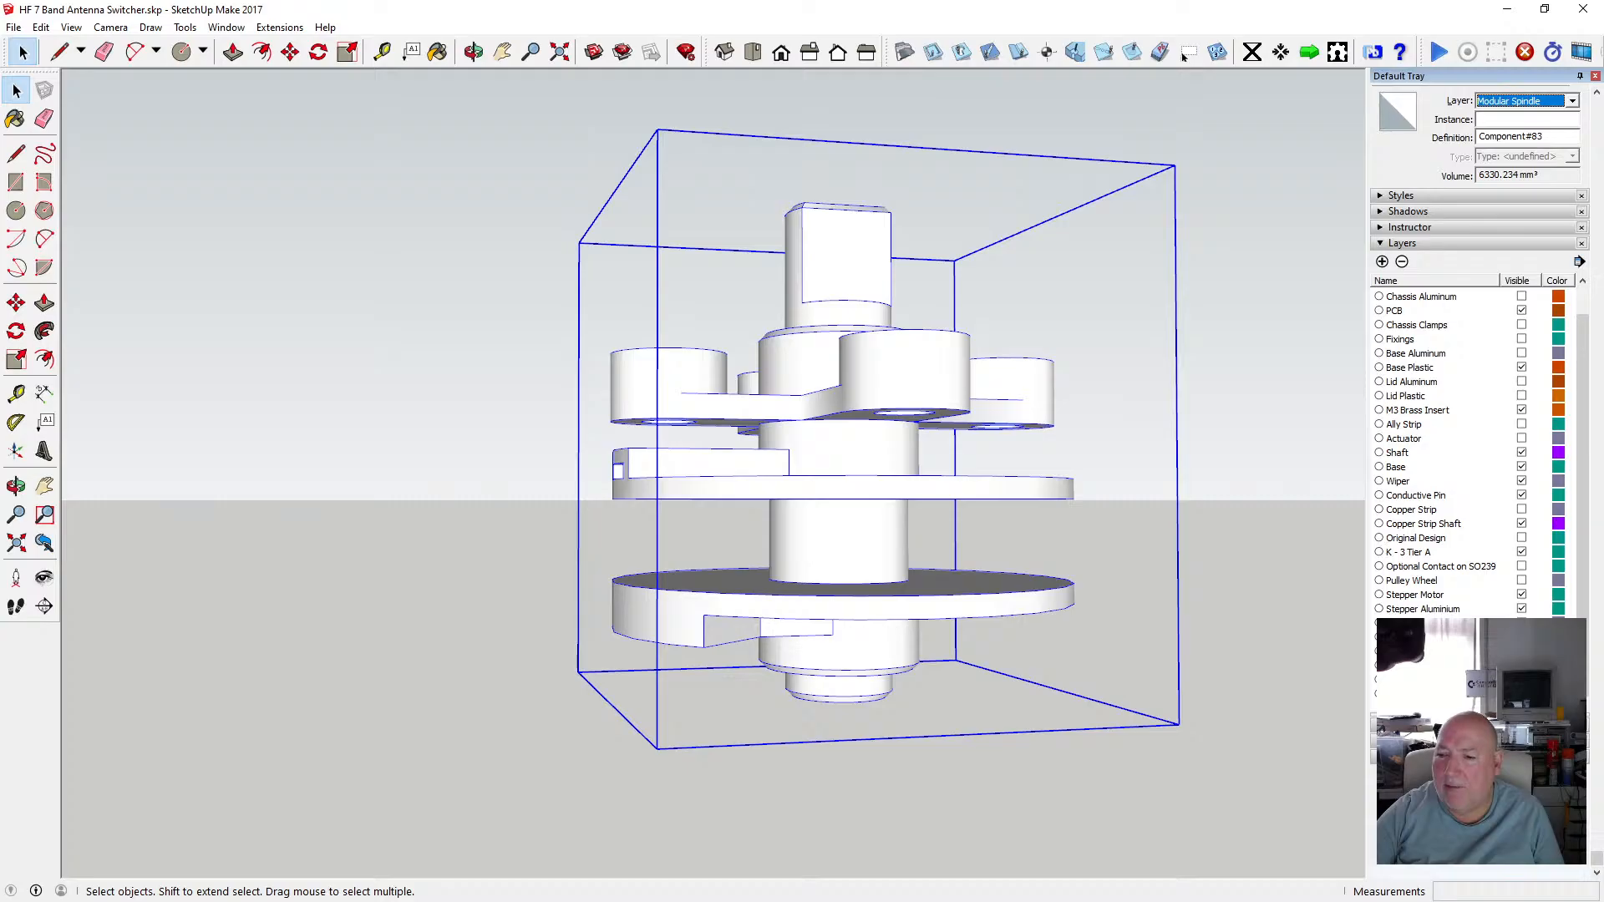
click(1521, 694)
click(1521, 694)
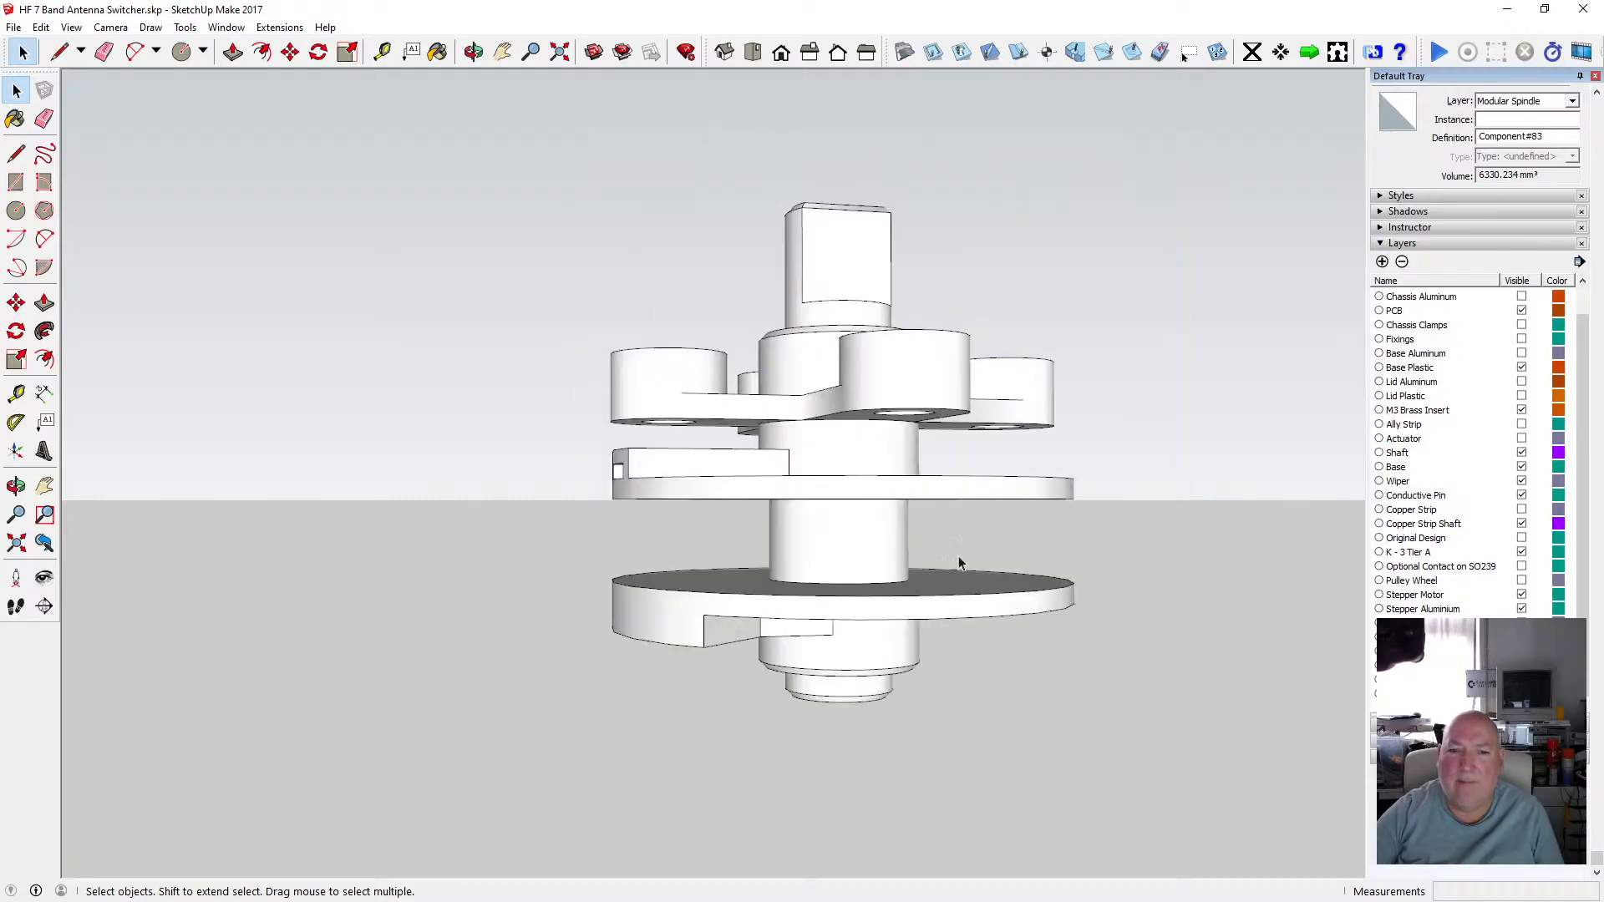
Open the unique component for editing, select its bottom disc and hub geometry, and copy it.
scroll(613, 462, down, 1)
scroll(802, 469, up, 3)
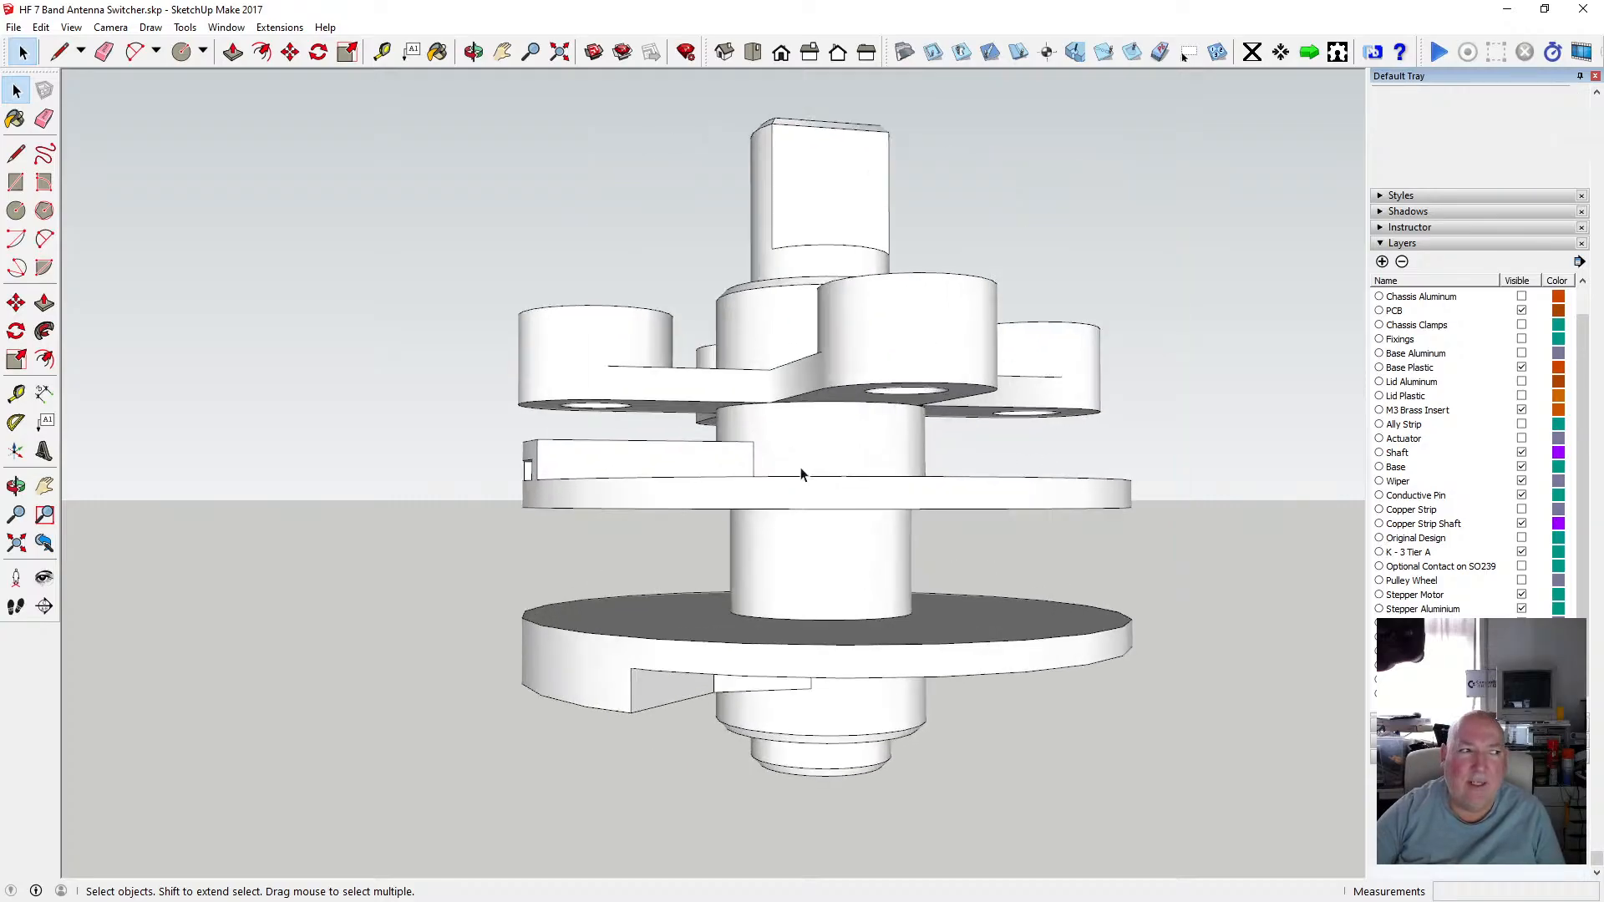
click(796, 468)
scroll(672, 472, down, 2)
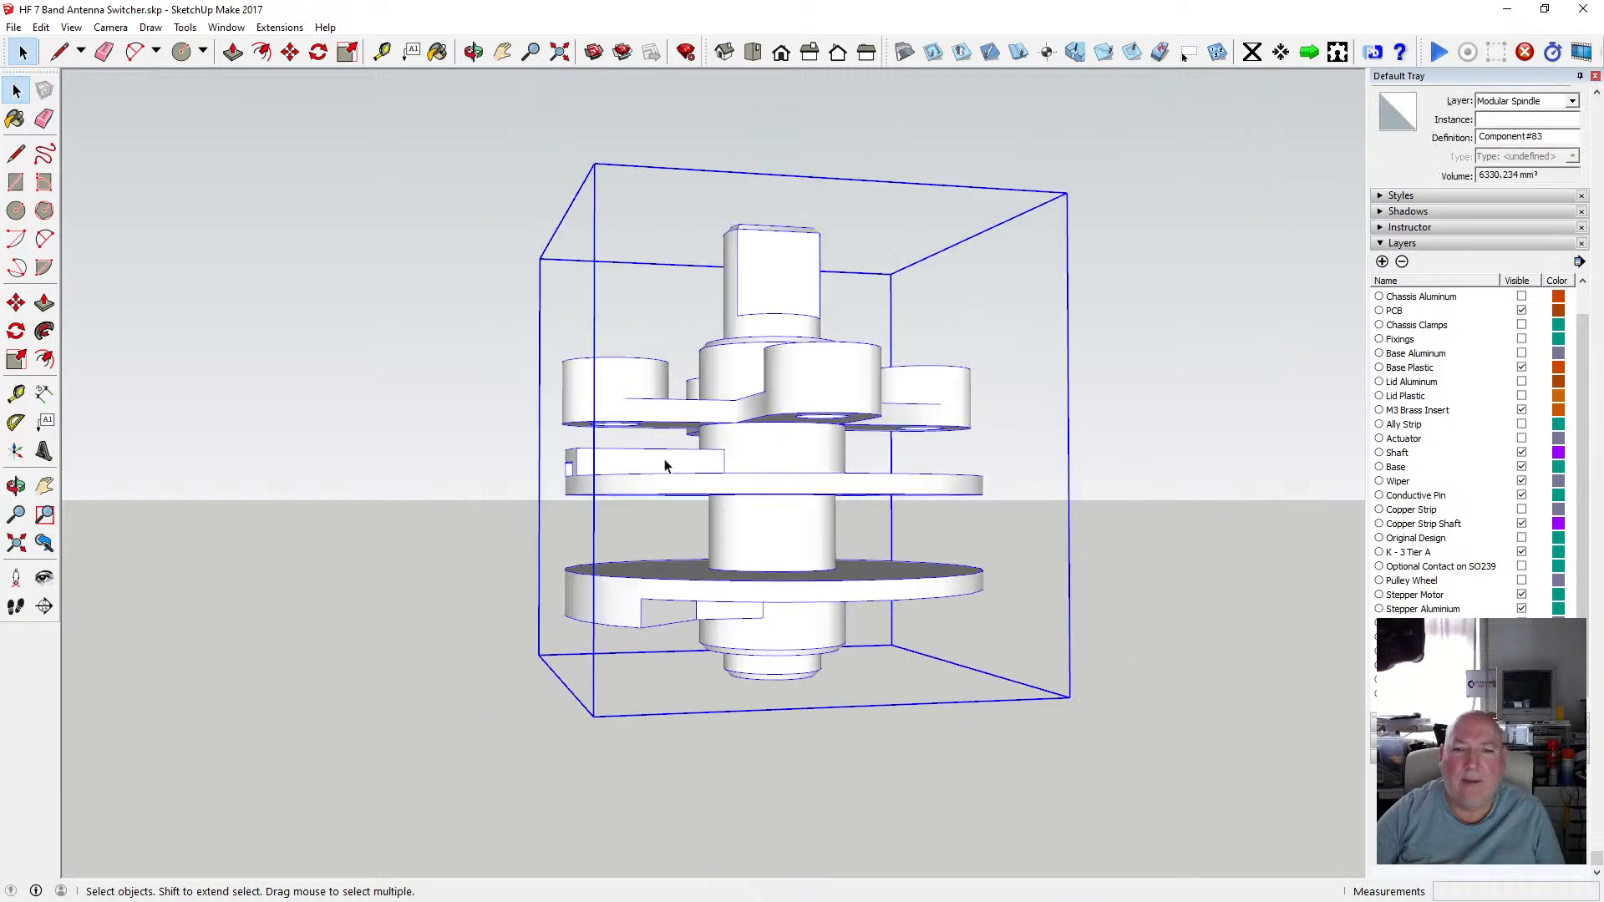
double_click(791, 414)
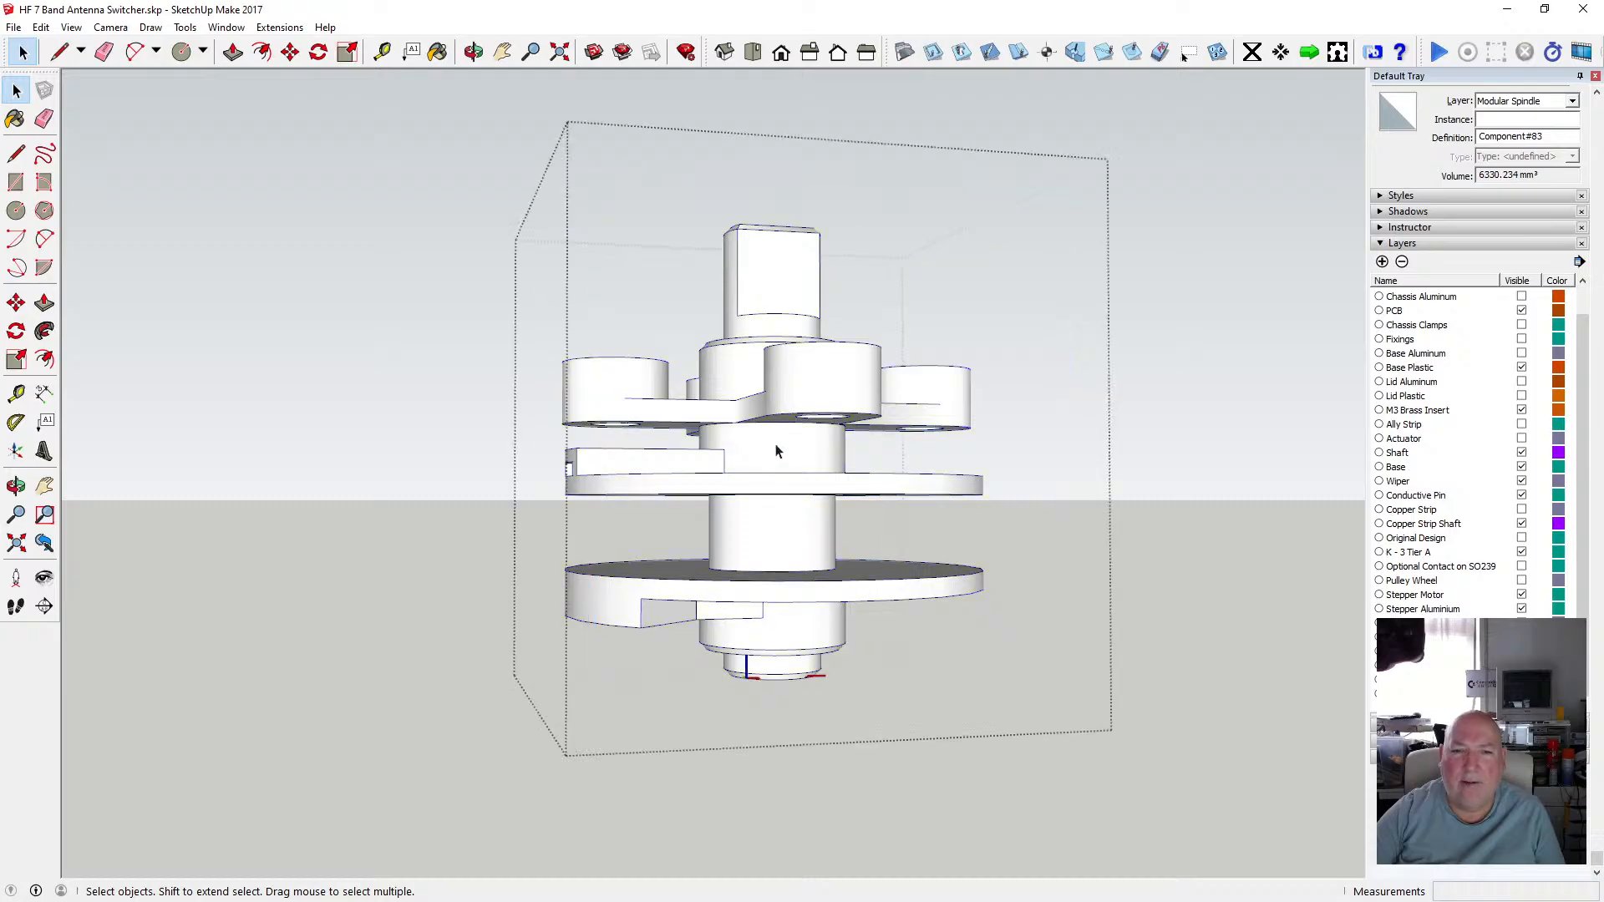
click(791, 413)
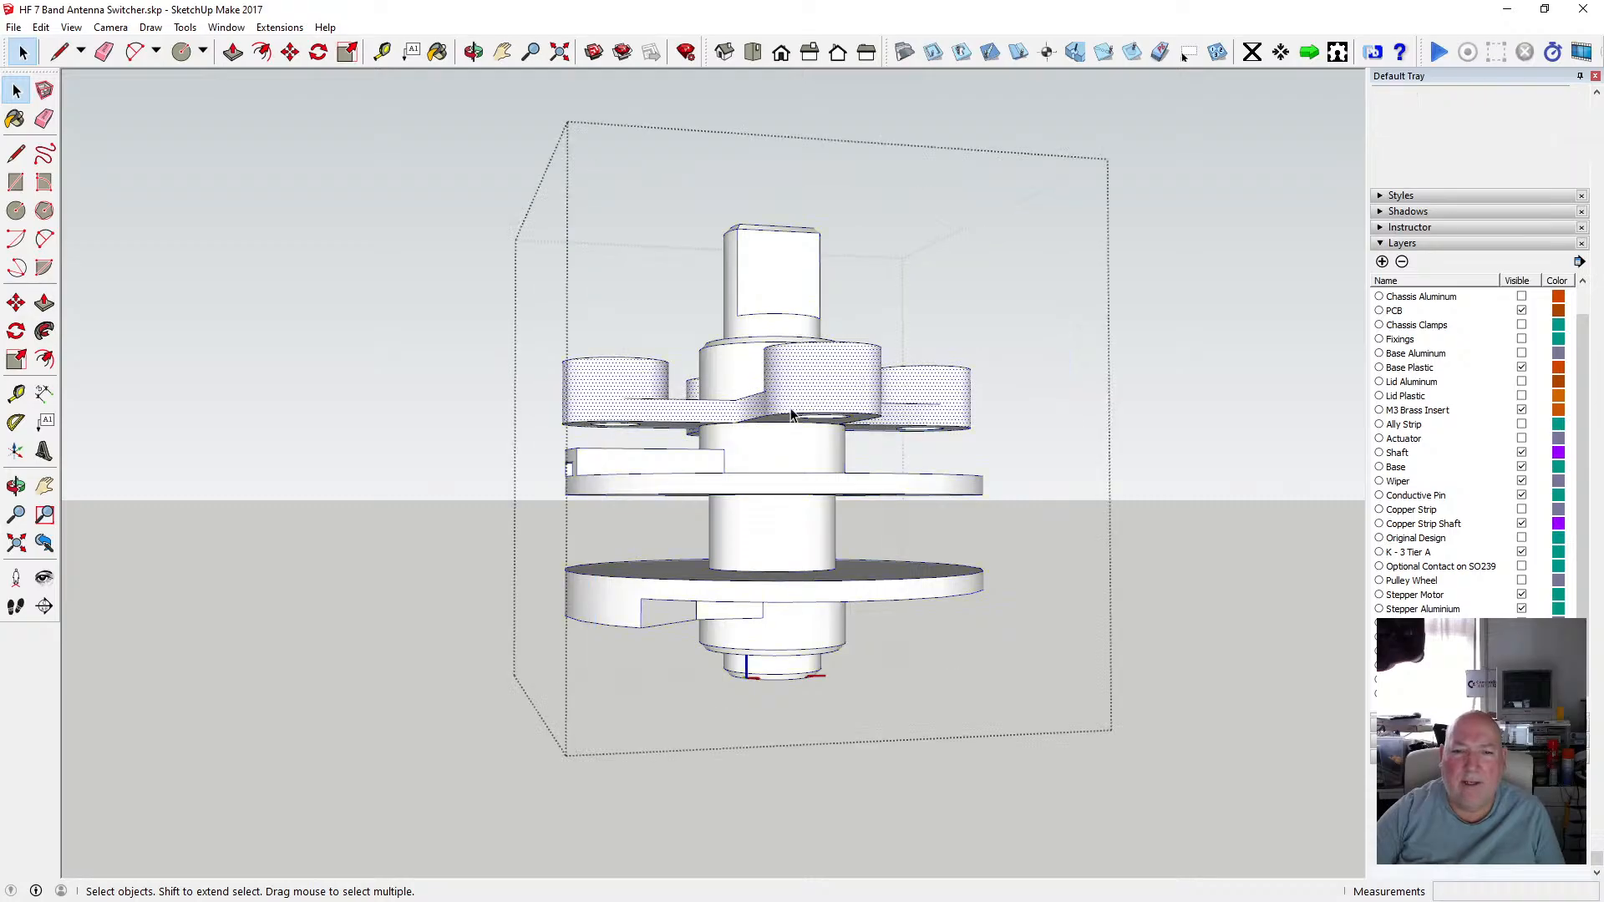
click(603, 434)
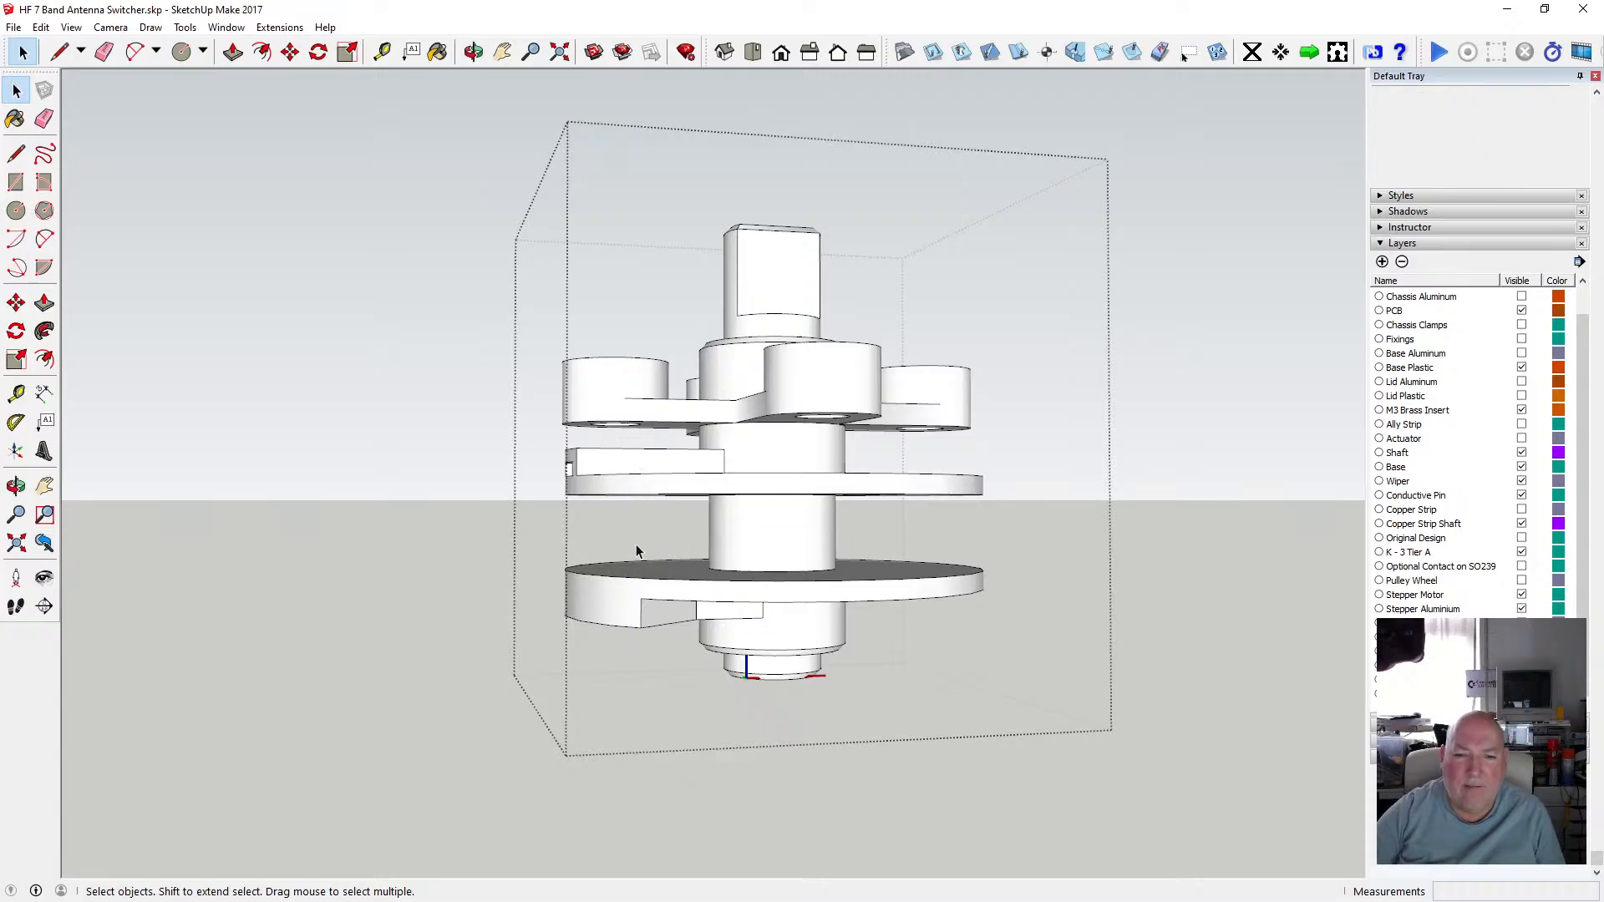
drag(690, 593, 1029, 695)
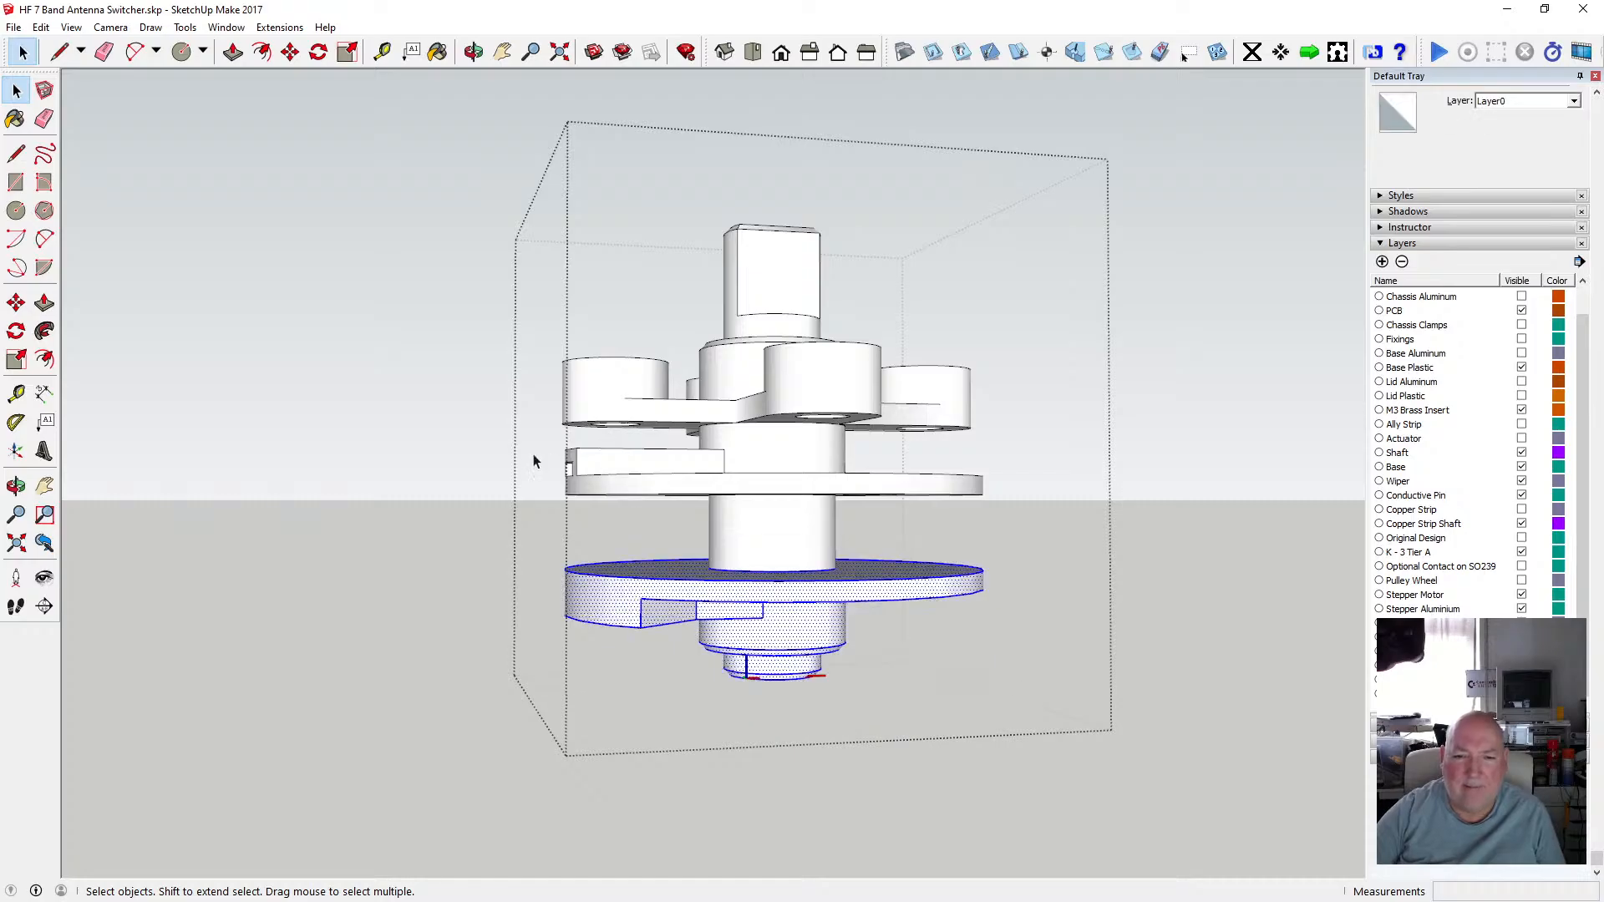
click(41, 27)
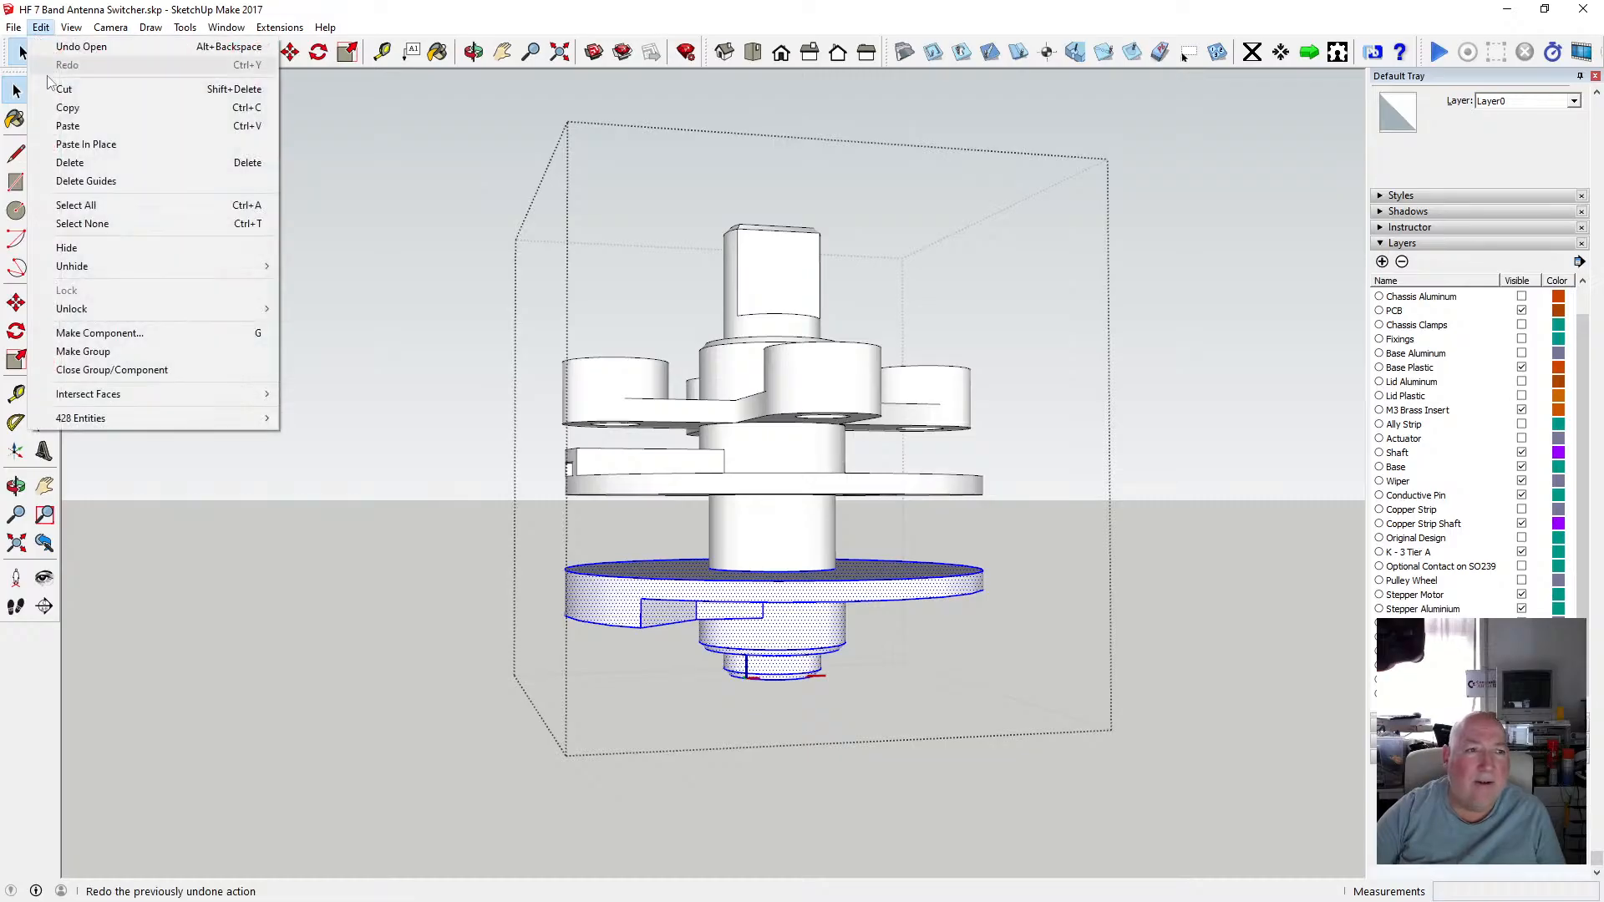
click(81, 110)
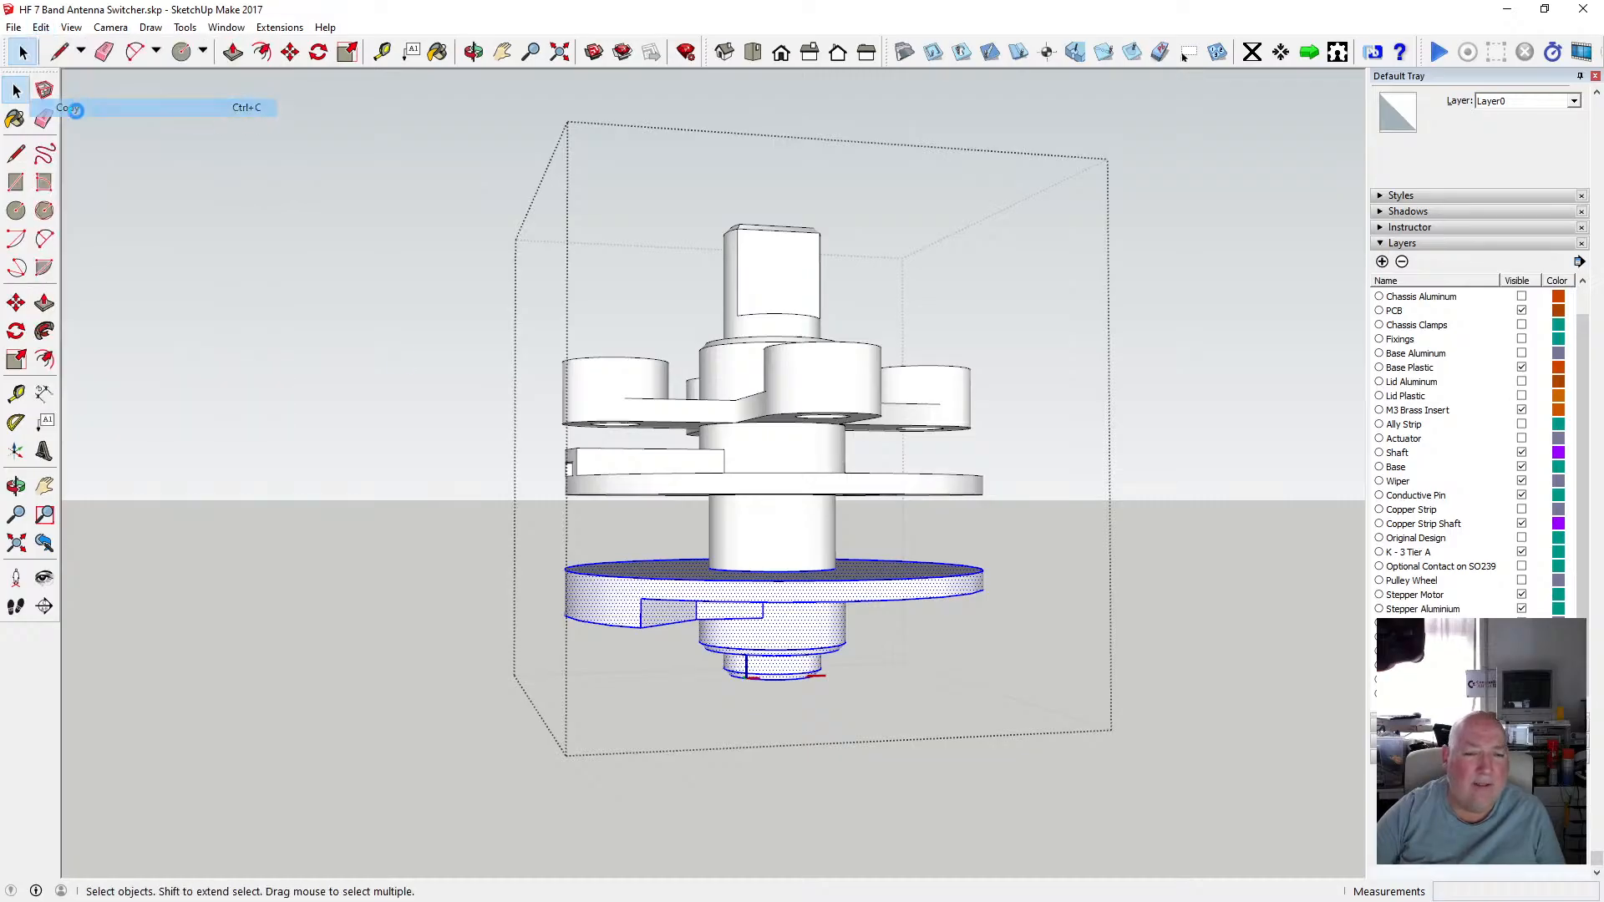
Close the component, paste the copied disc geometry in place outside it, and make it a group.
click(419, 404)
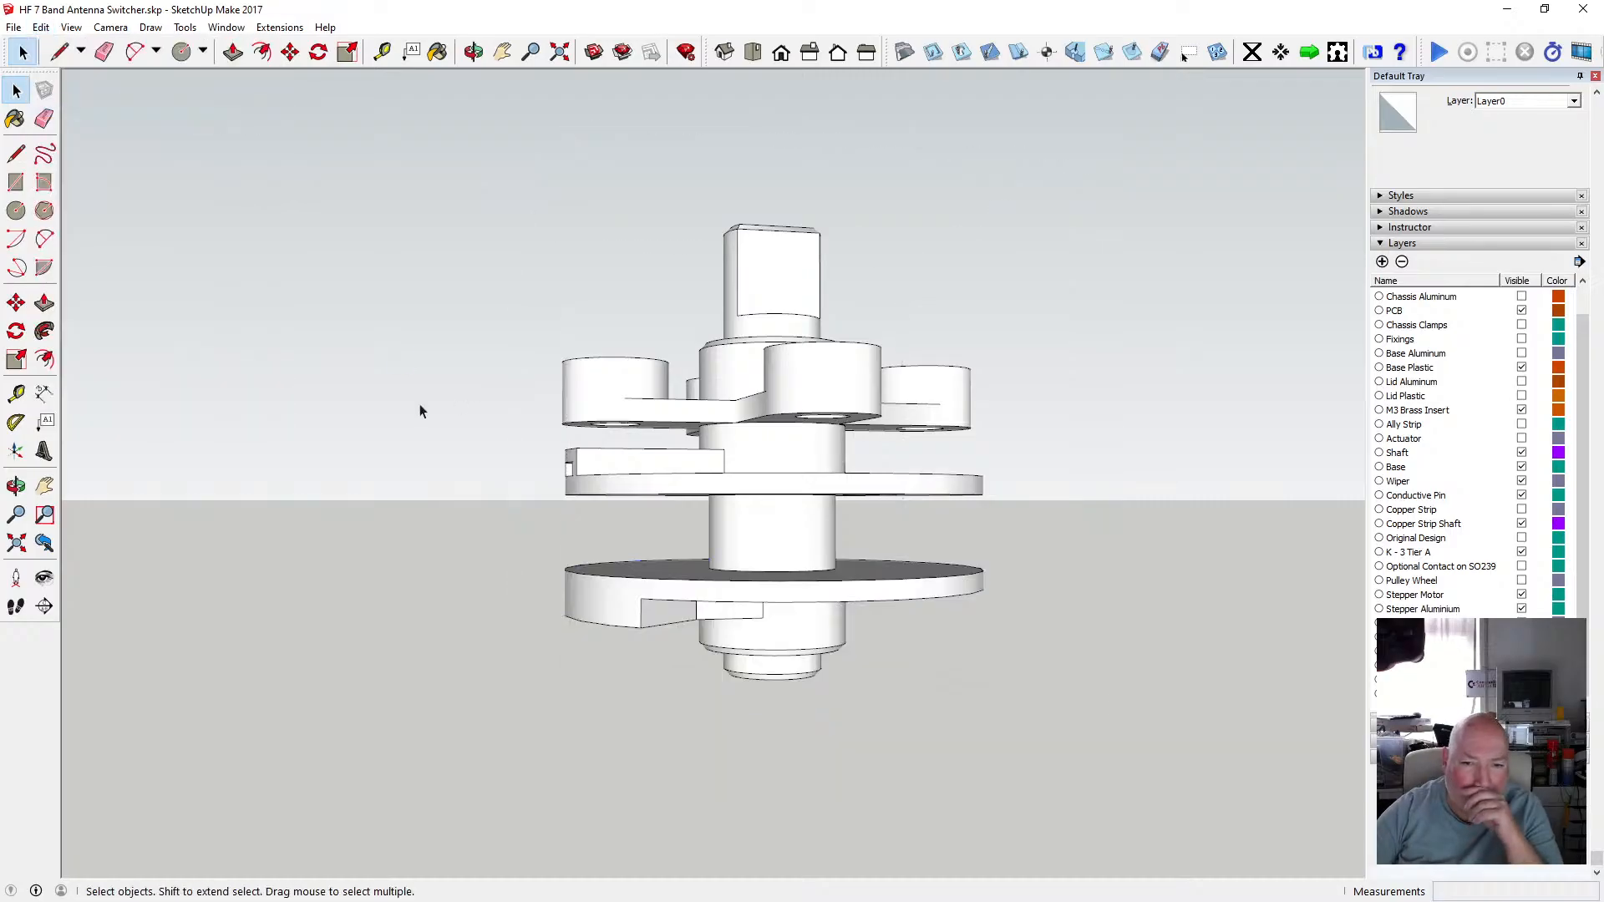
click(41, 27)
click(79, 144)
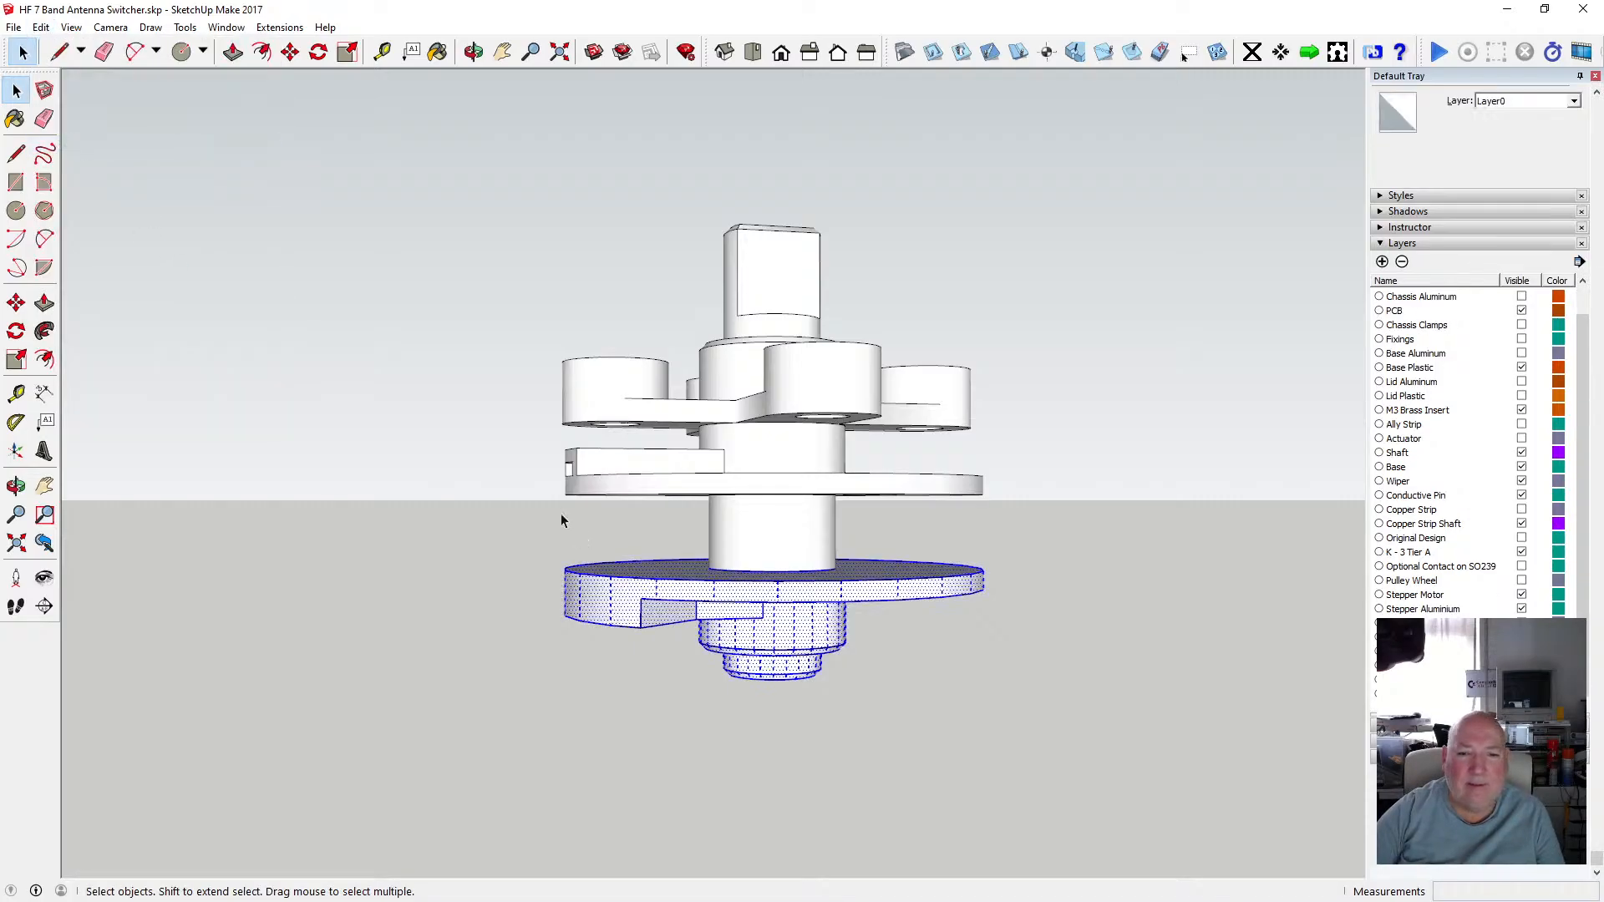
right_click(632, 599)
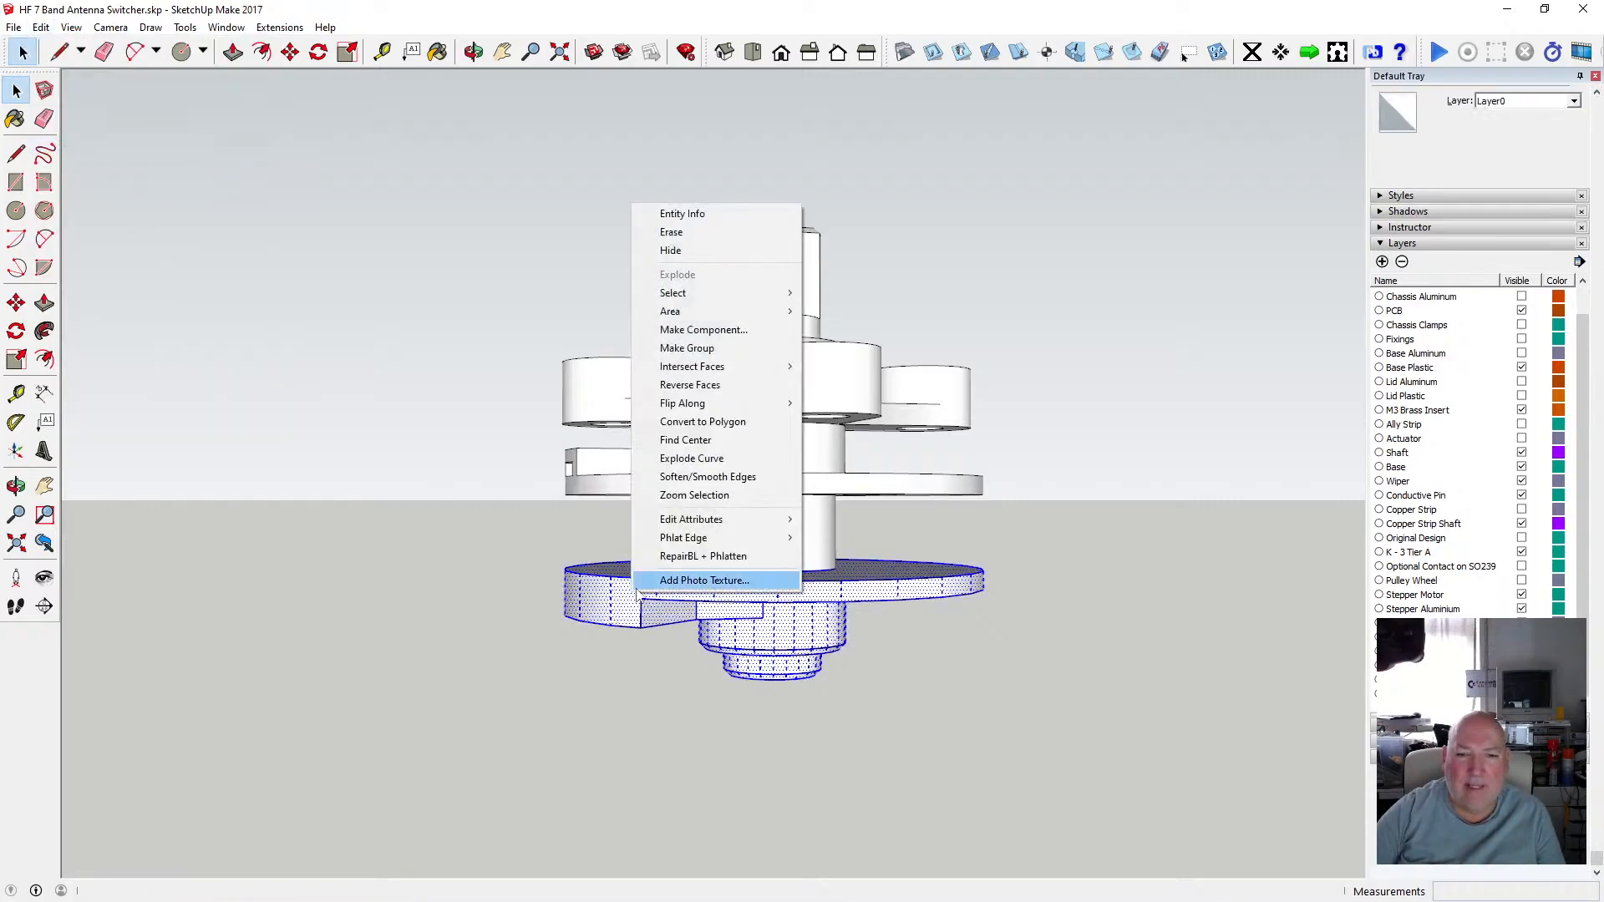
click(752, 355)
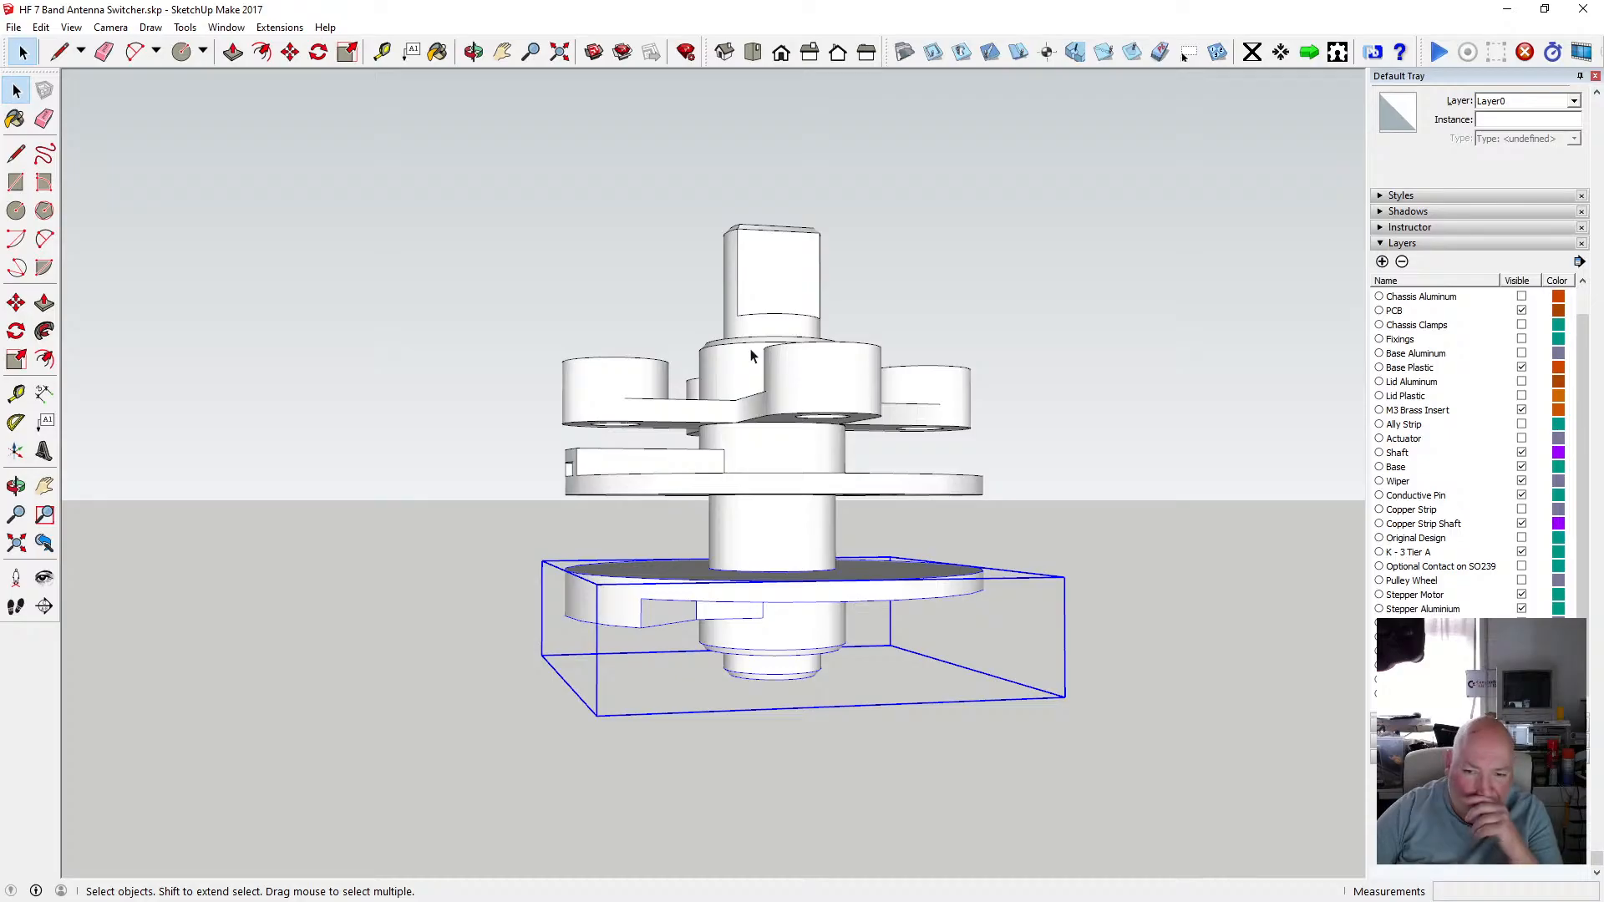
Move the new disc group 50 mm downward away from the component.
scroll(630, 493, down, 2)
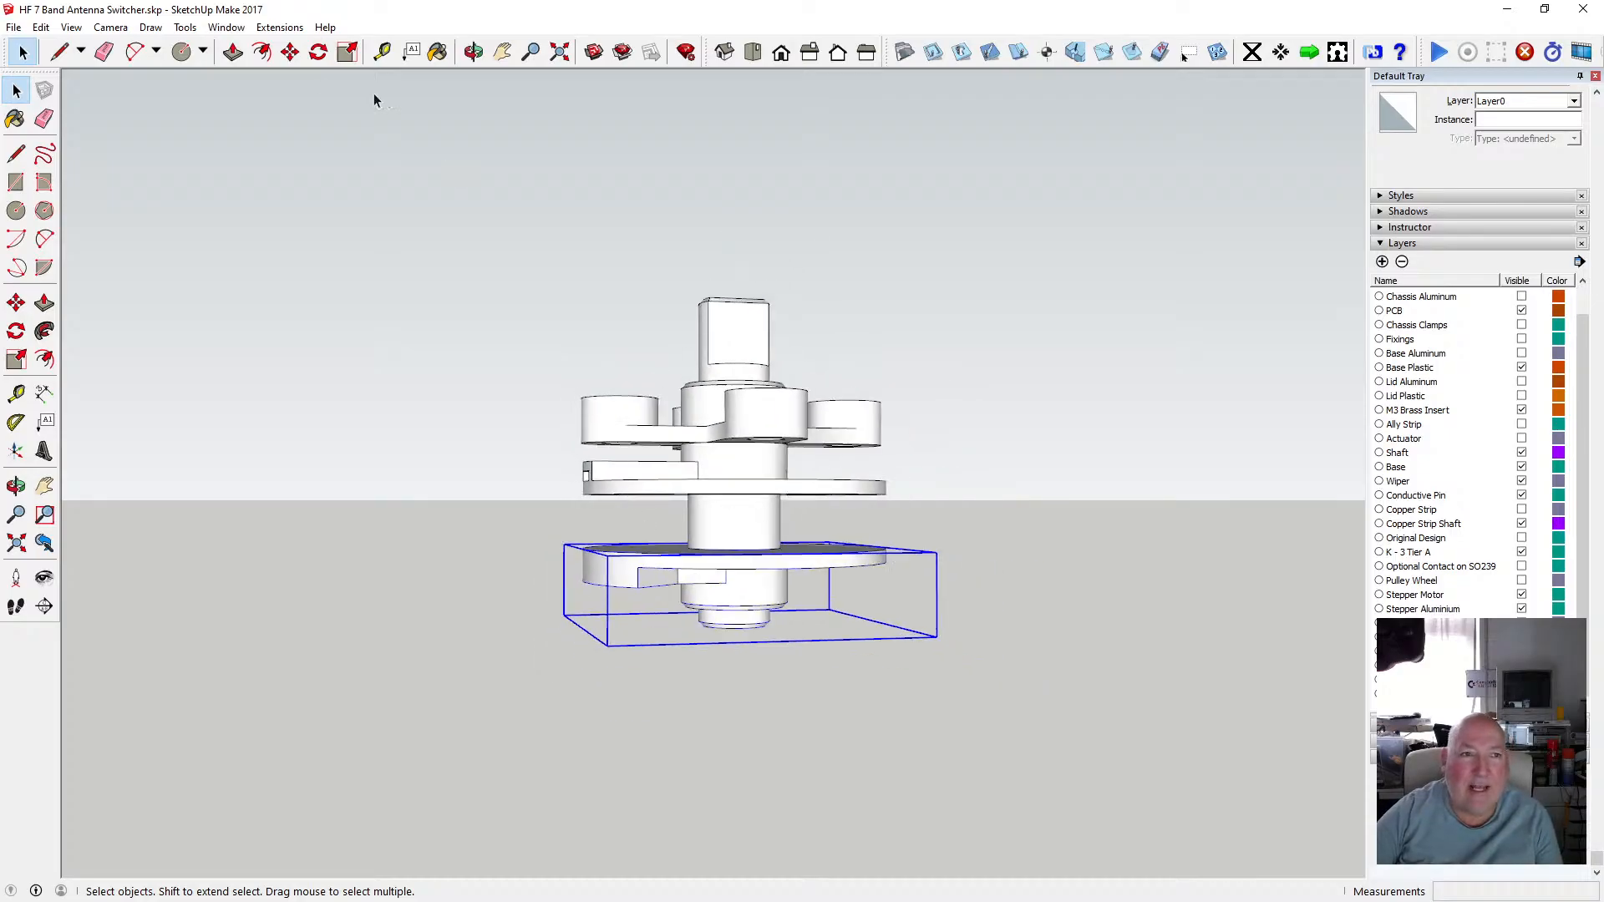
click(289, 51)
click(716, 570)
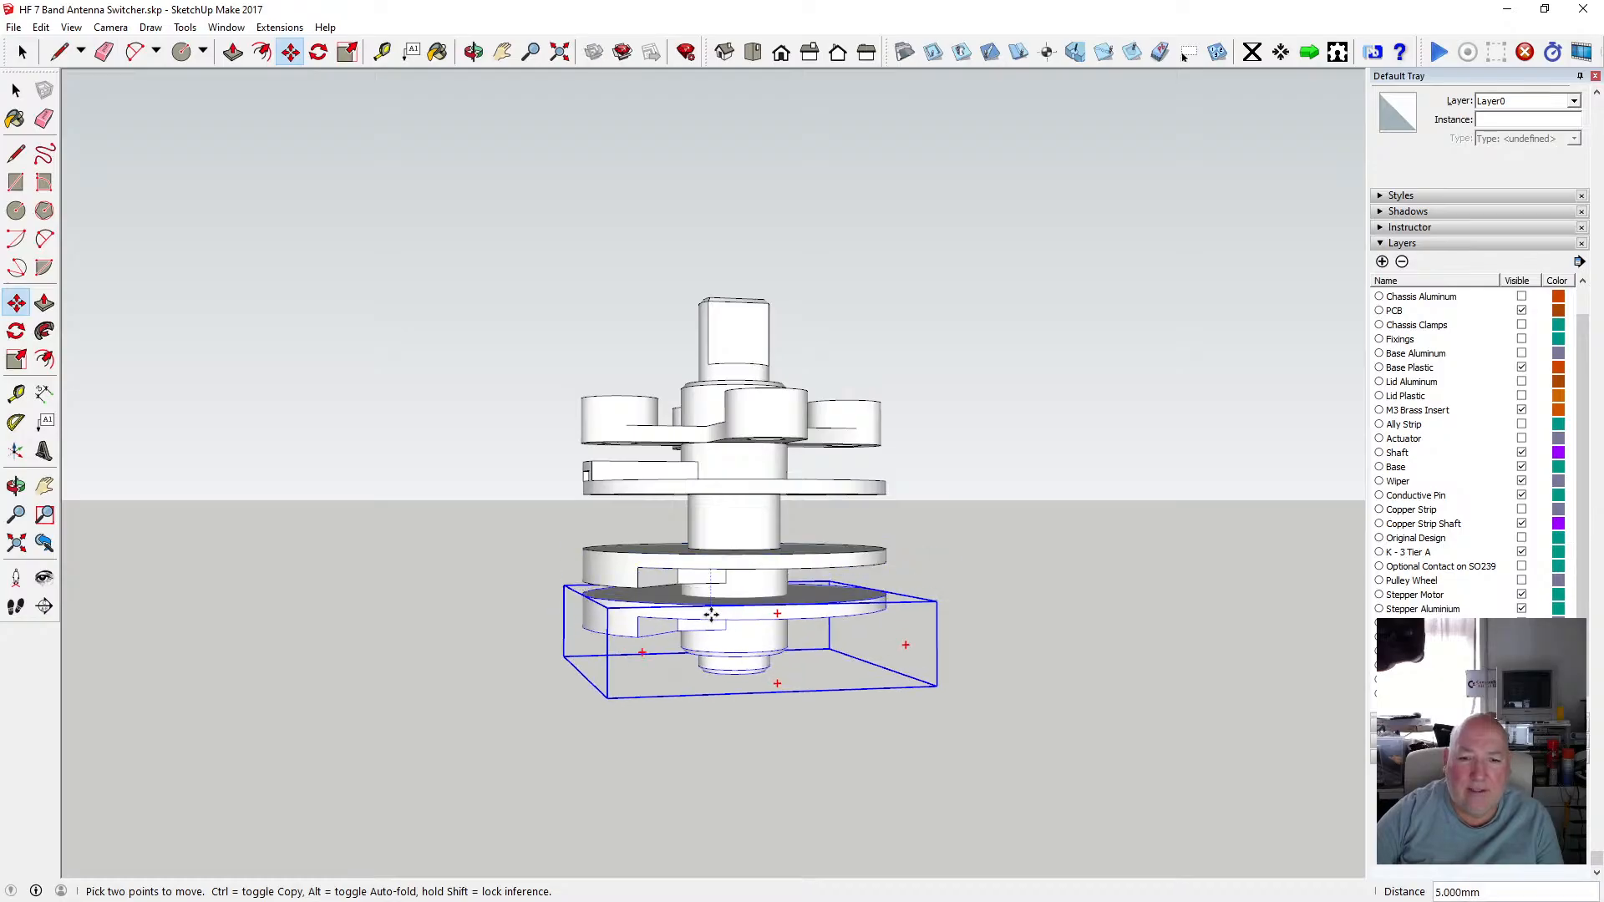
text(50)
key(Return)
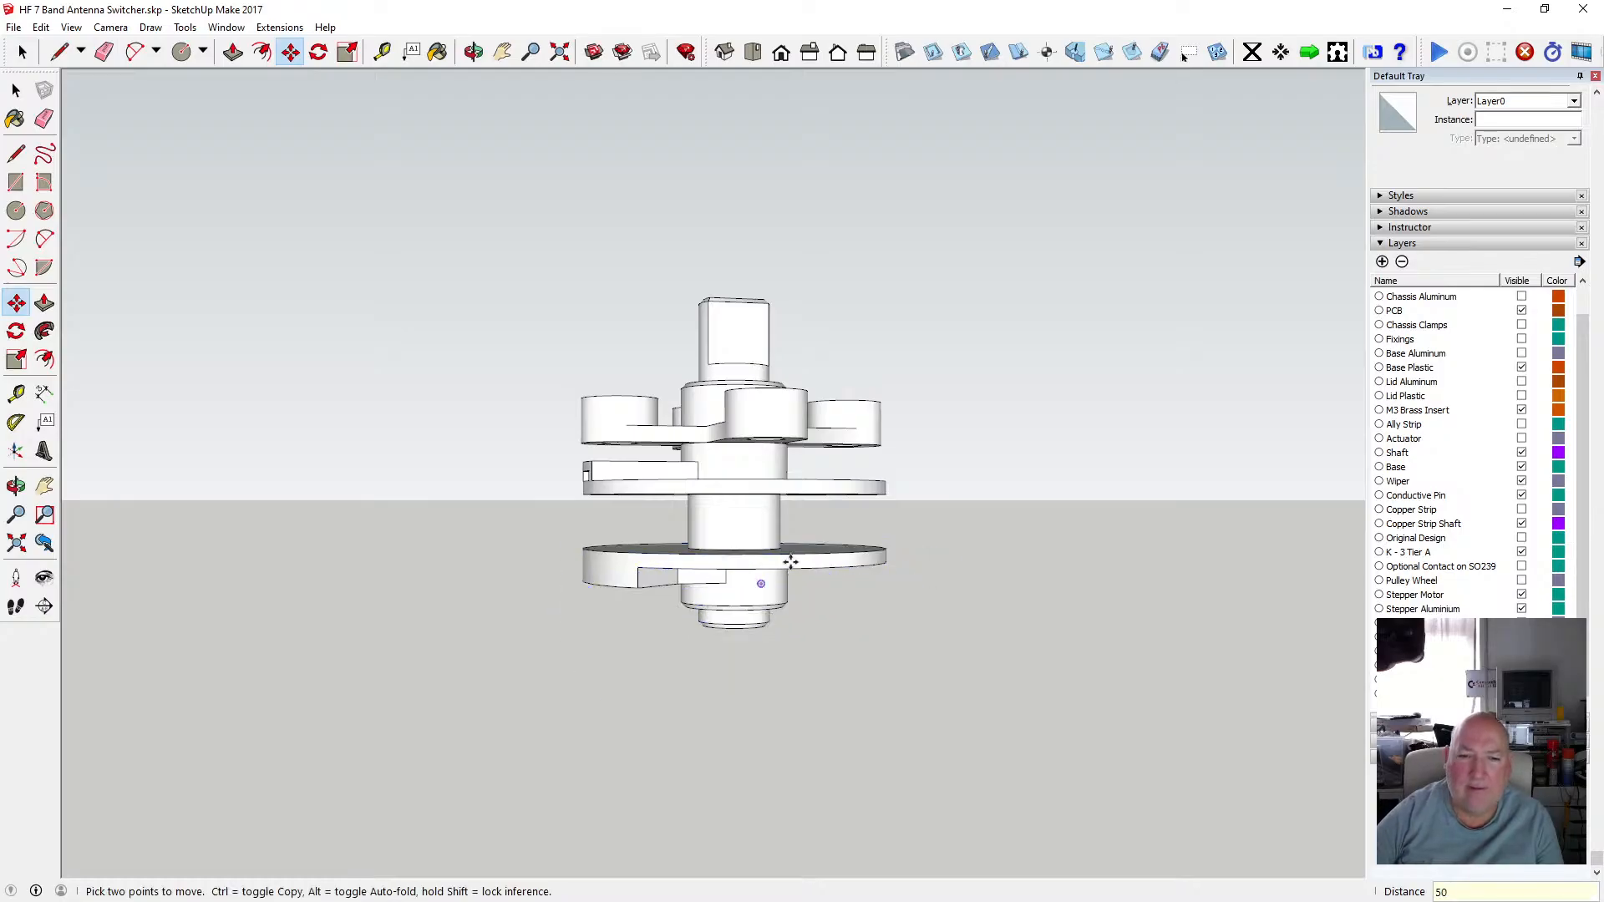
Orbit and zoom around to examine the separated disc group and the component above it.
scroll(712, 375, down, 5)
scroll(723, 739, up, 3)
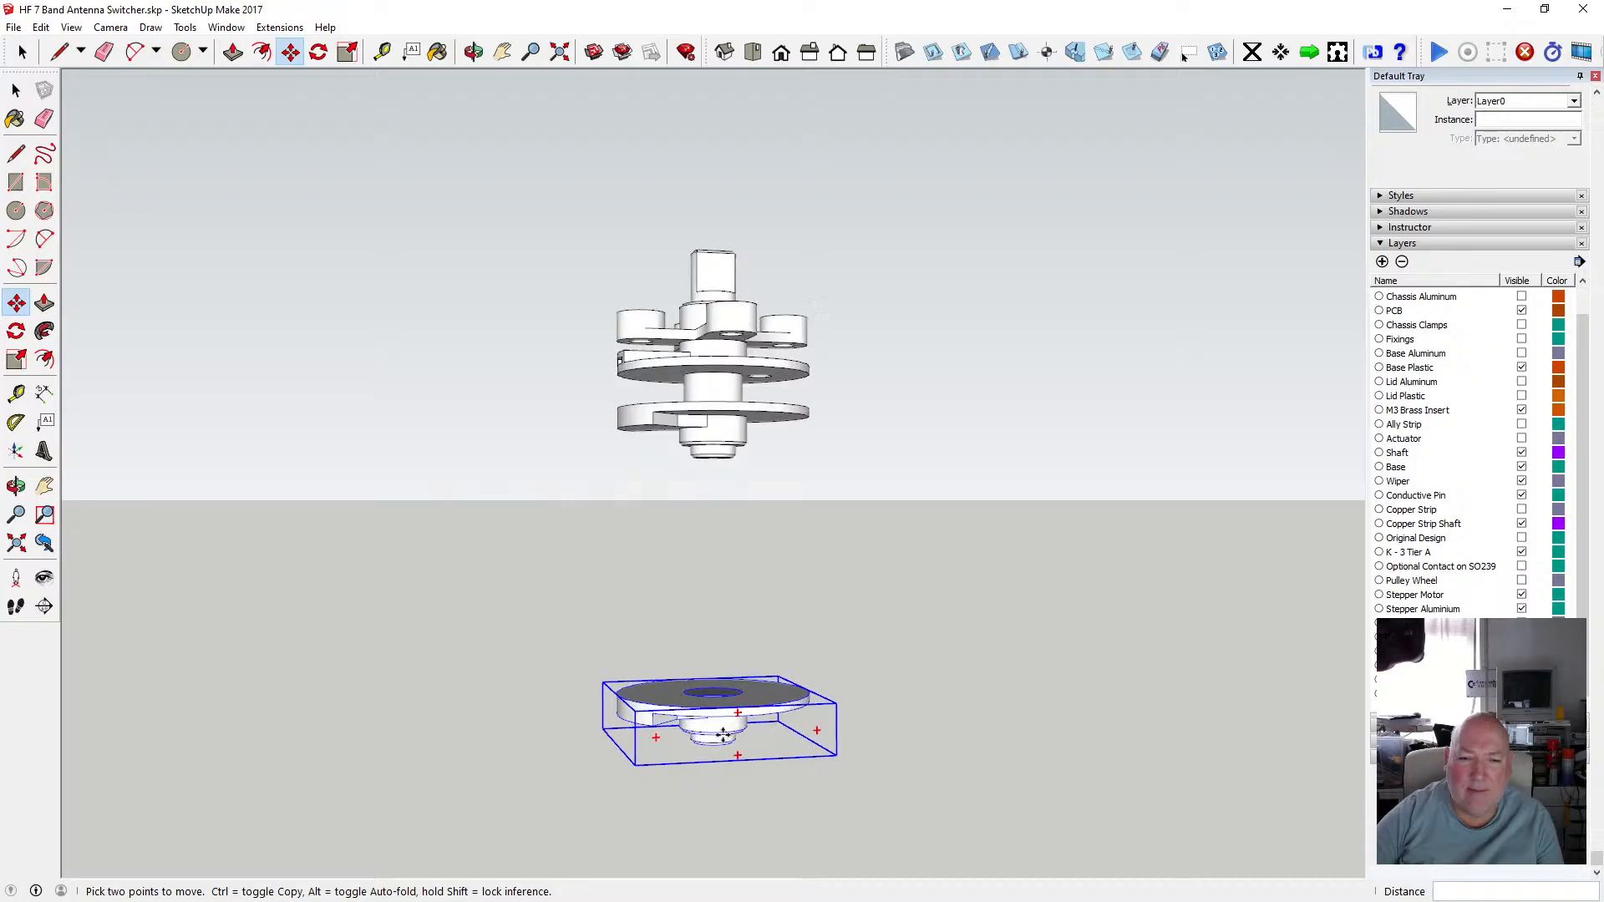
scroll(719, 720, down, 2)
scroll(719, 714, up, 3)
scroll(719, 714, up, 3)
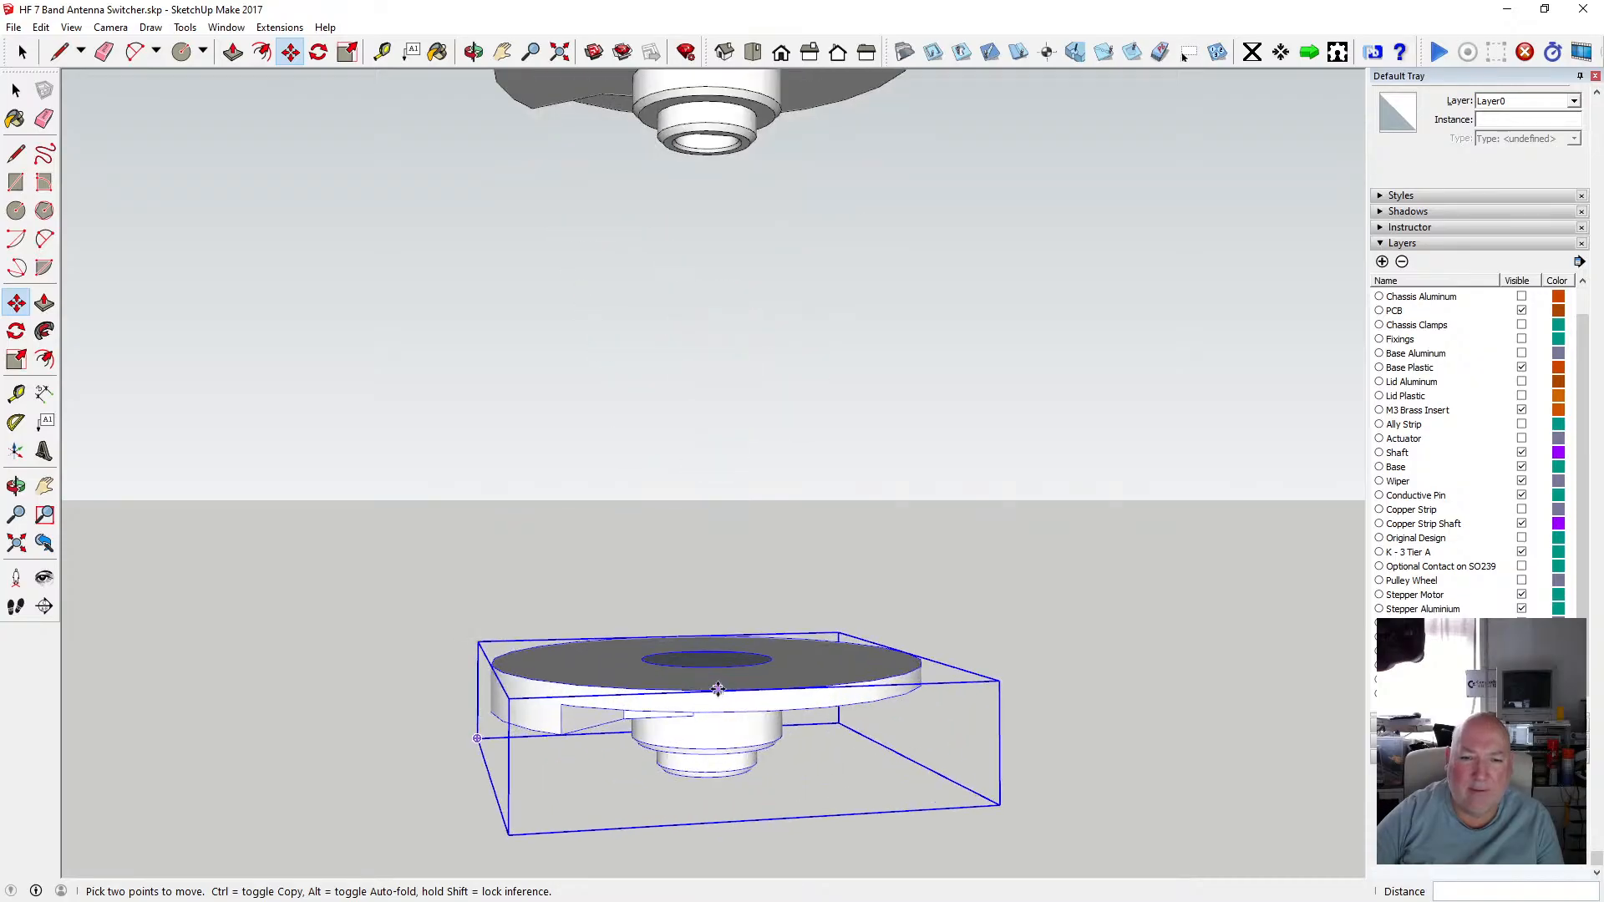
click(474, 51)
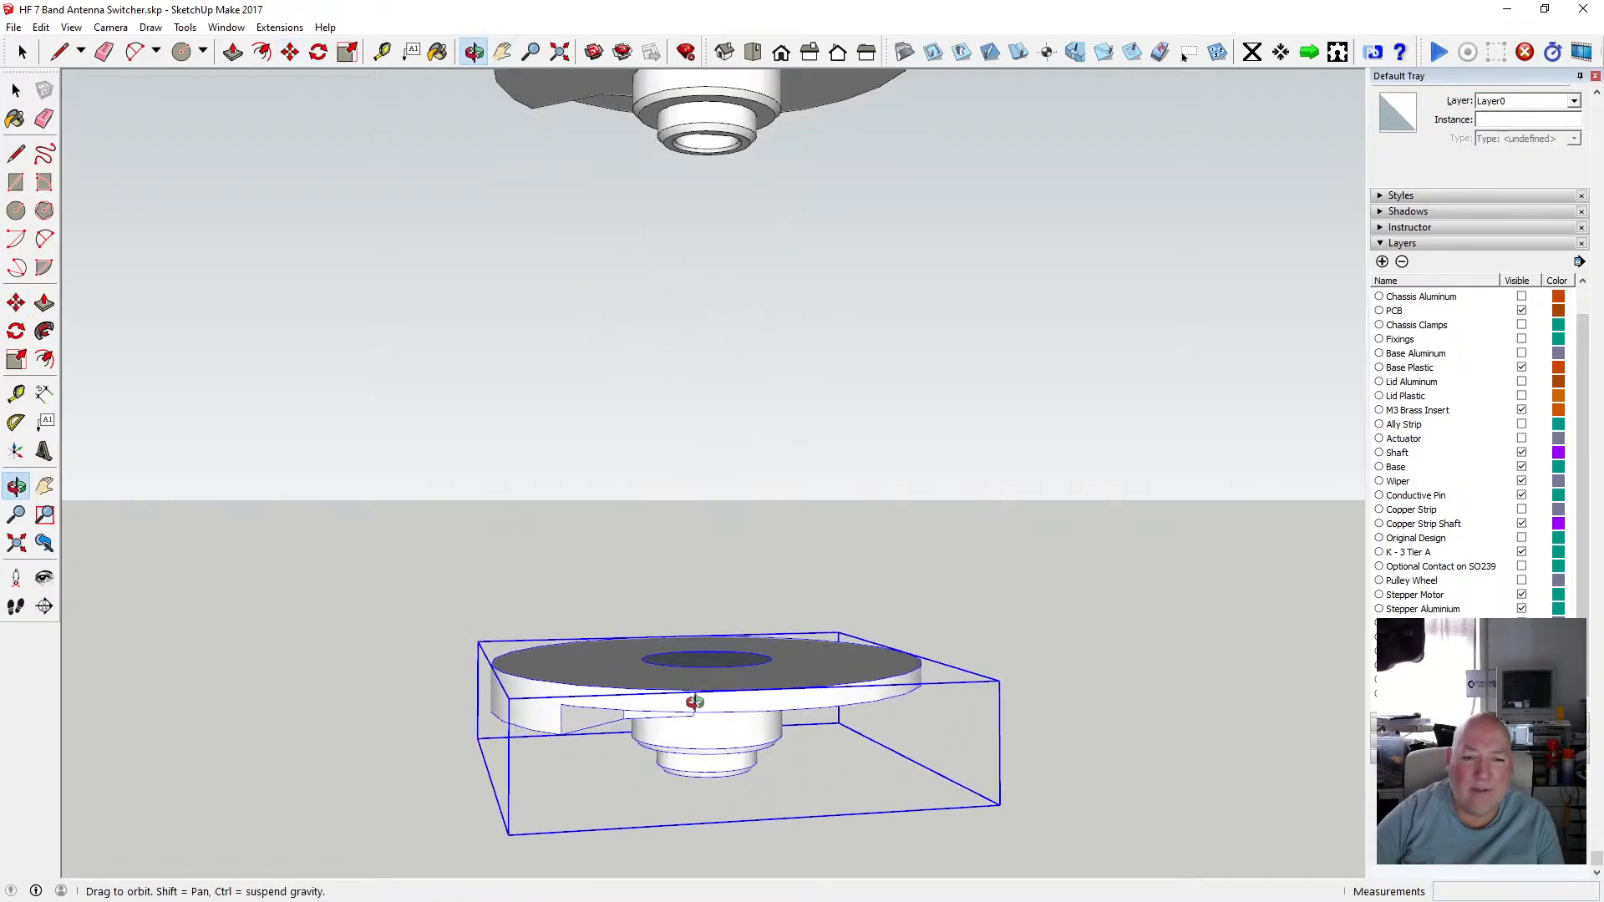
drag(694, 701, 663, 406)
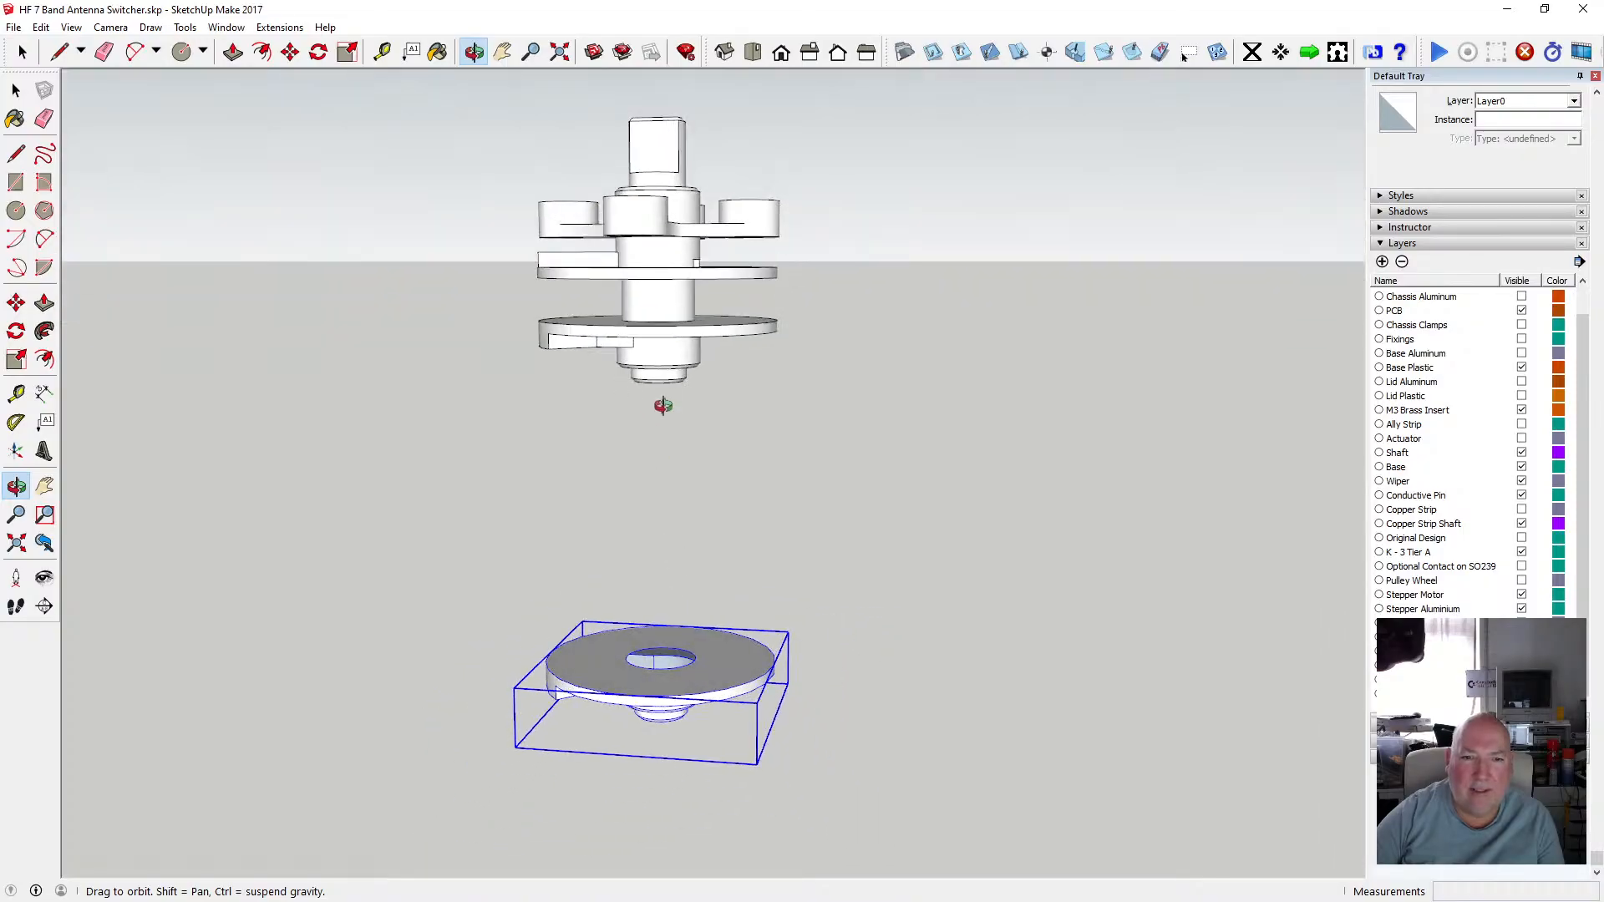
scroll(662, 406, up, 4)
drag(654, 336, 647, 249)
scroll(655, 363, down, 3)
scroll(669, 612, up, 4)
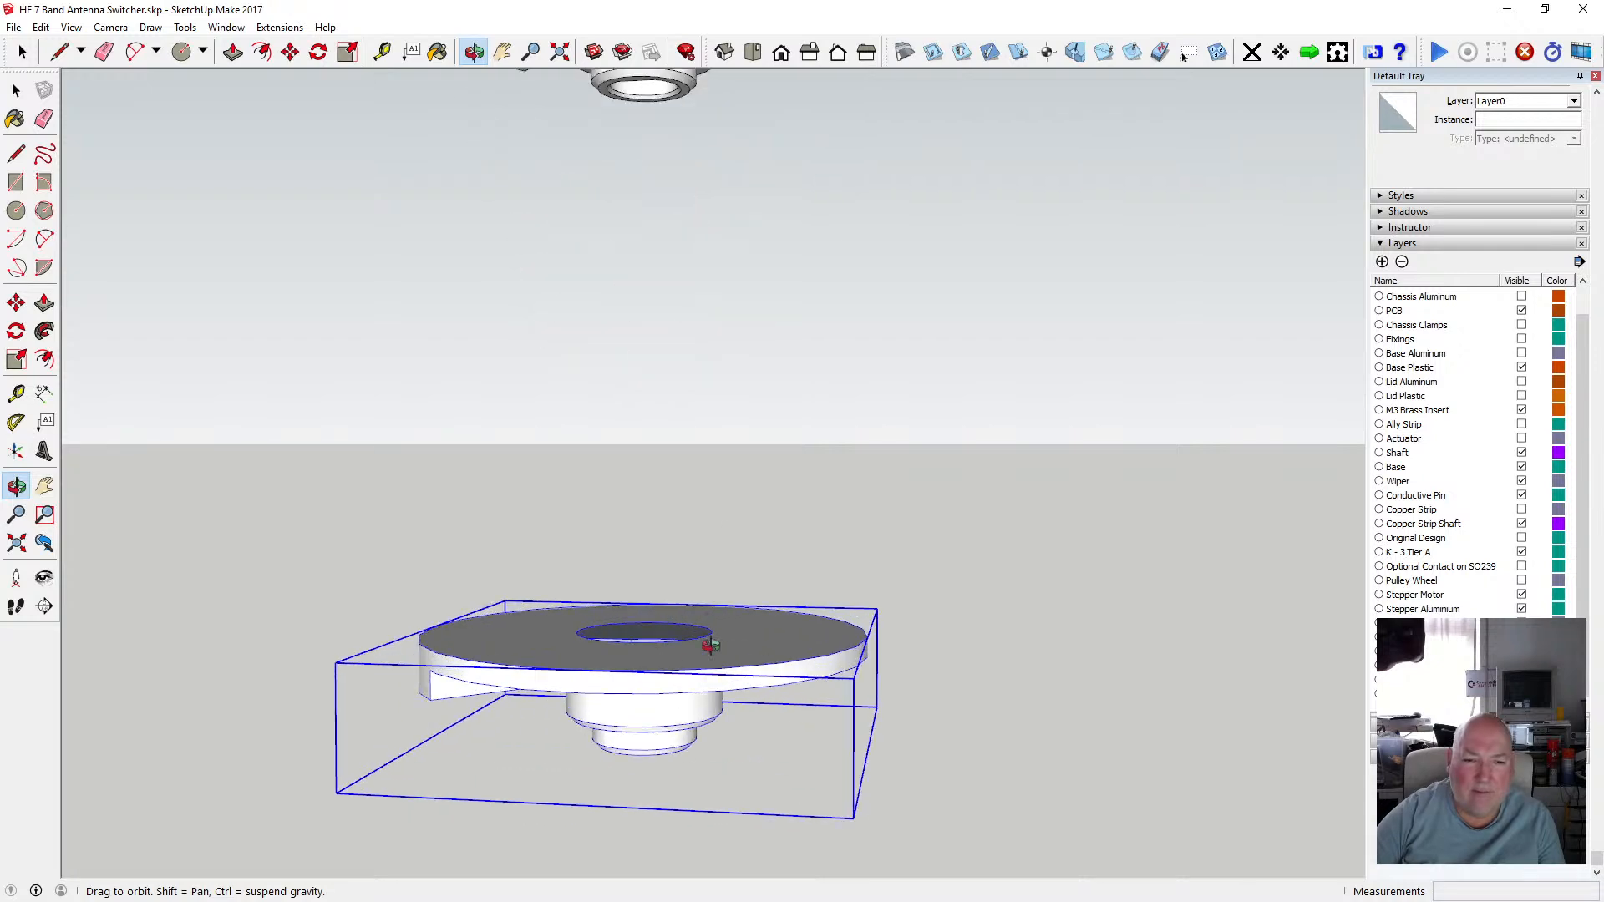
drag(710, 645, 699, 795)
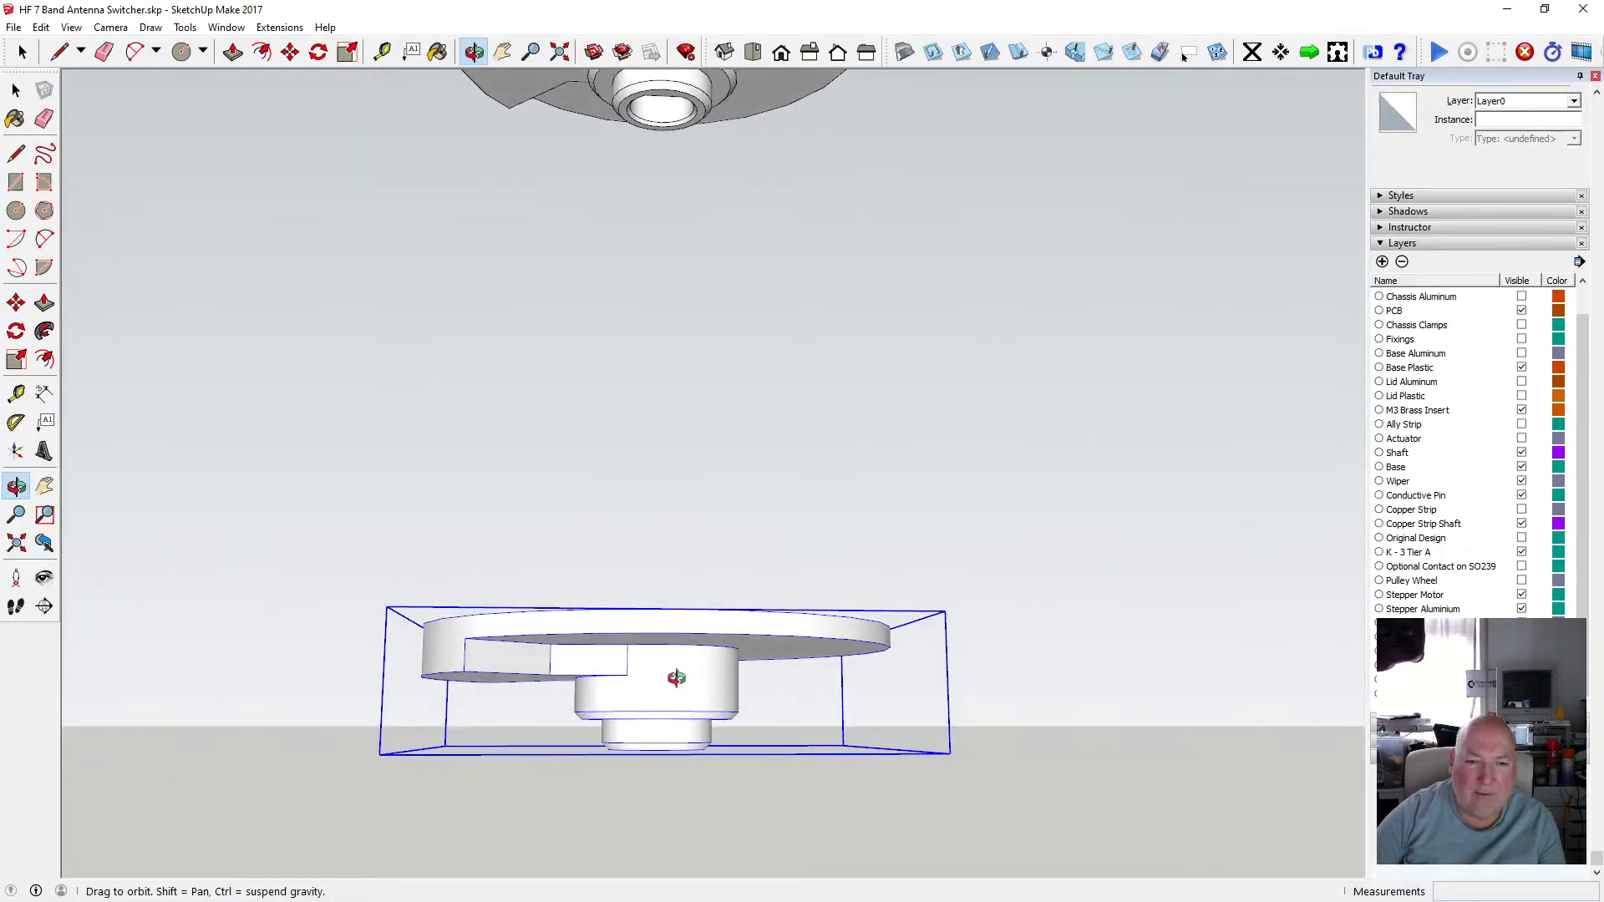
drag(676, 677, 664, 743)
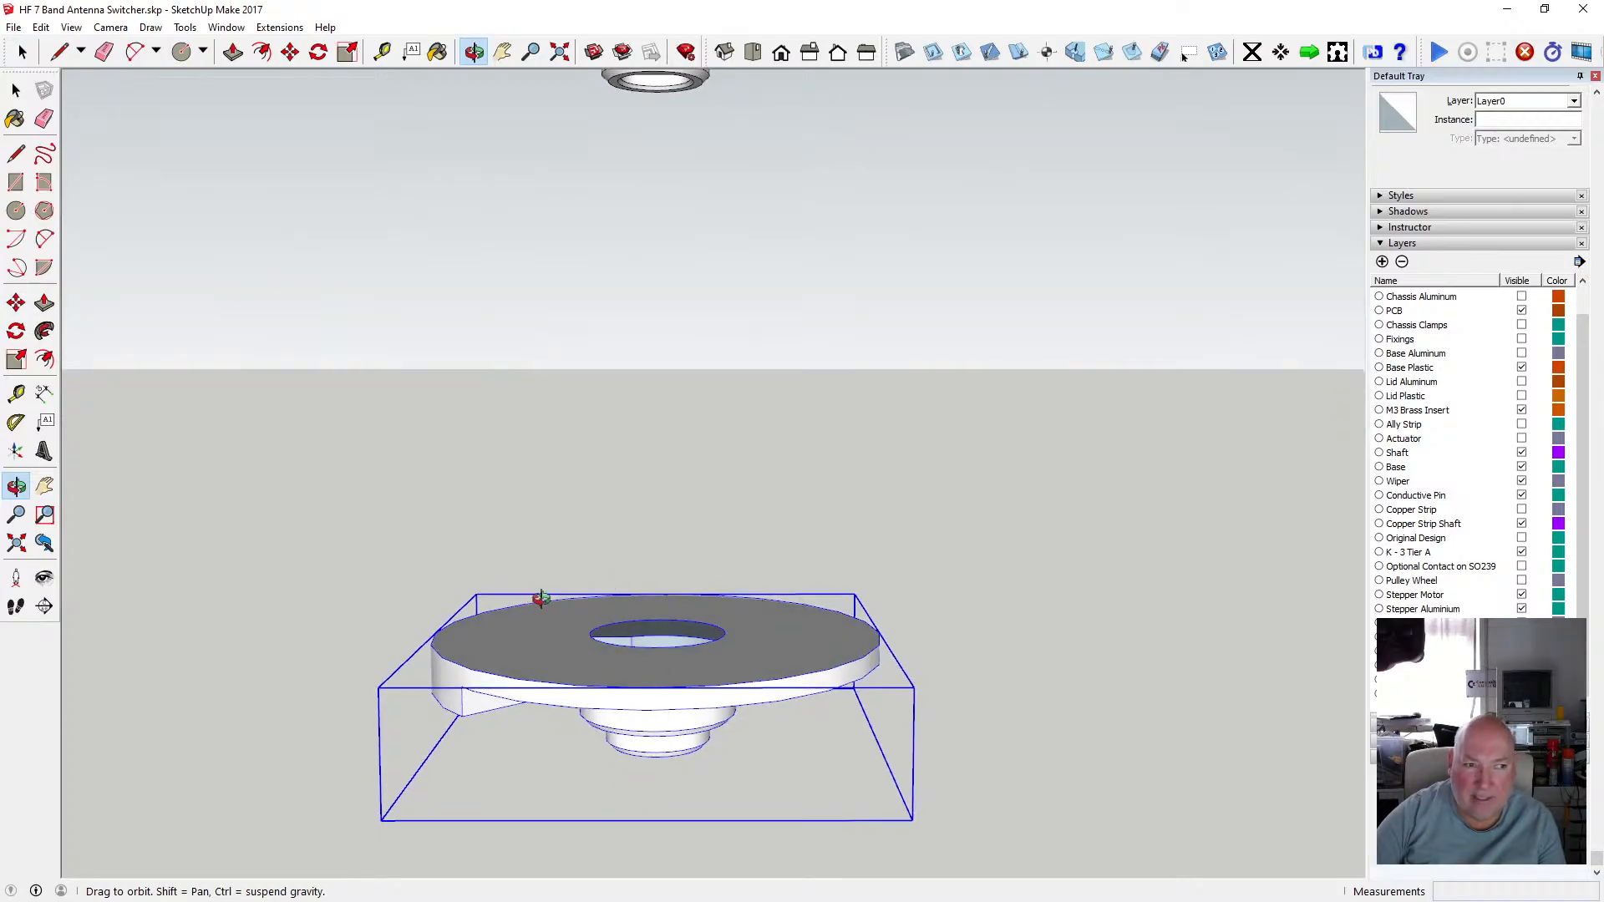
scroll(561, 644, up, 3)
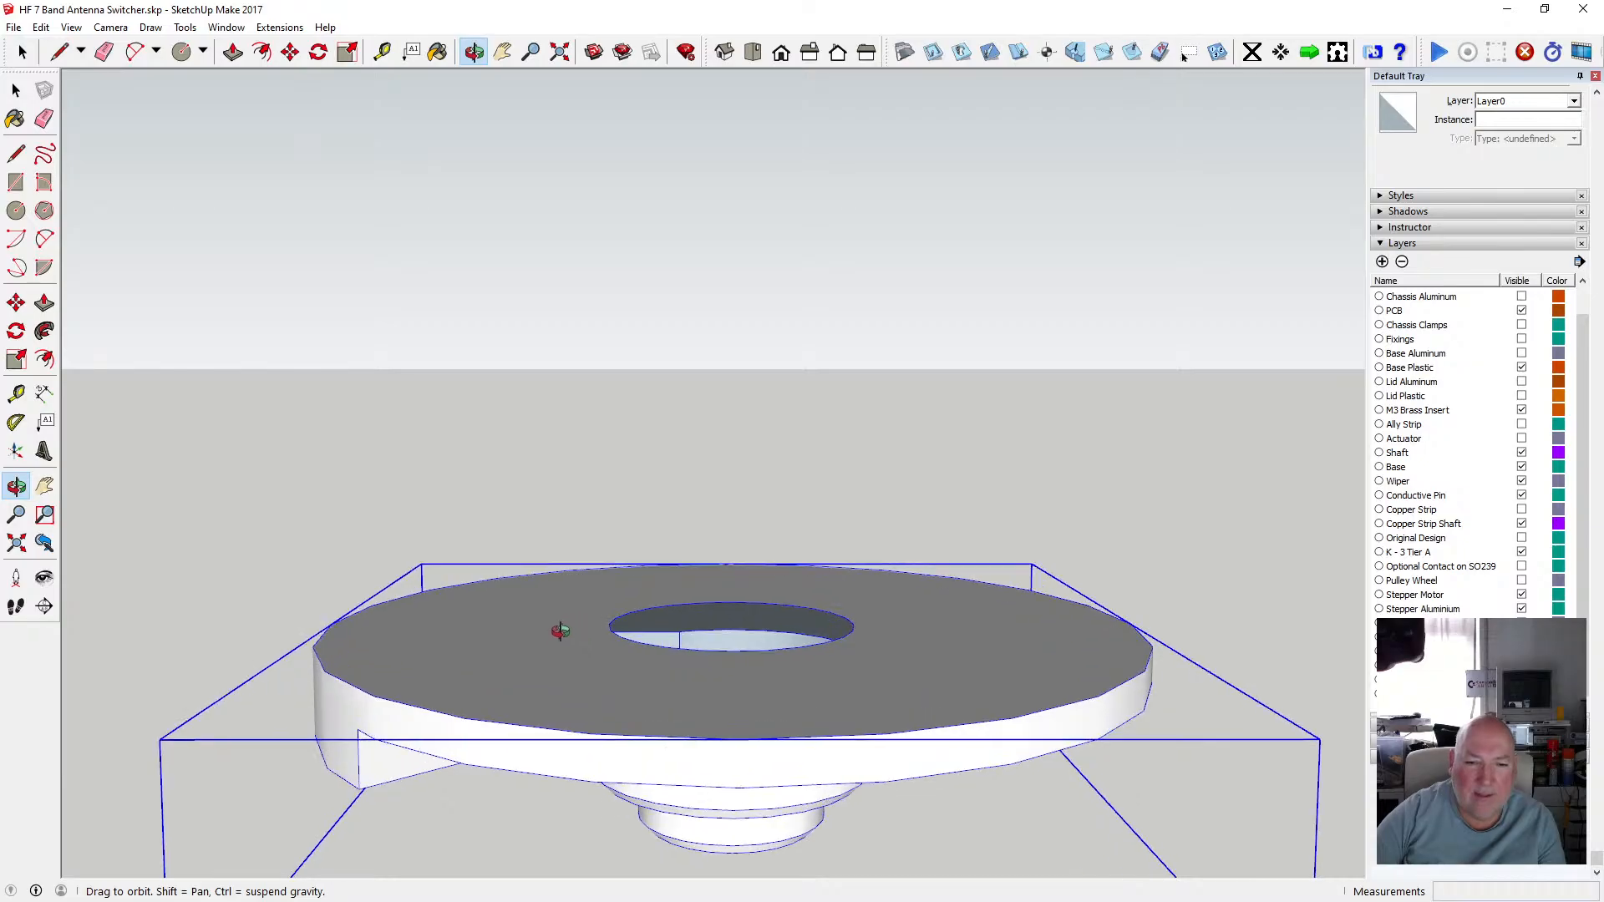
scroll(560, 626, down, 3)
drag(562, 613, 628, 585)
scroll(588, 676, down, 4)
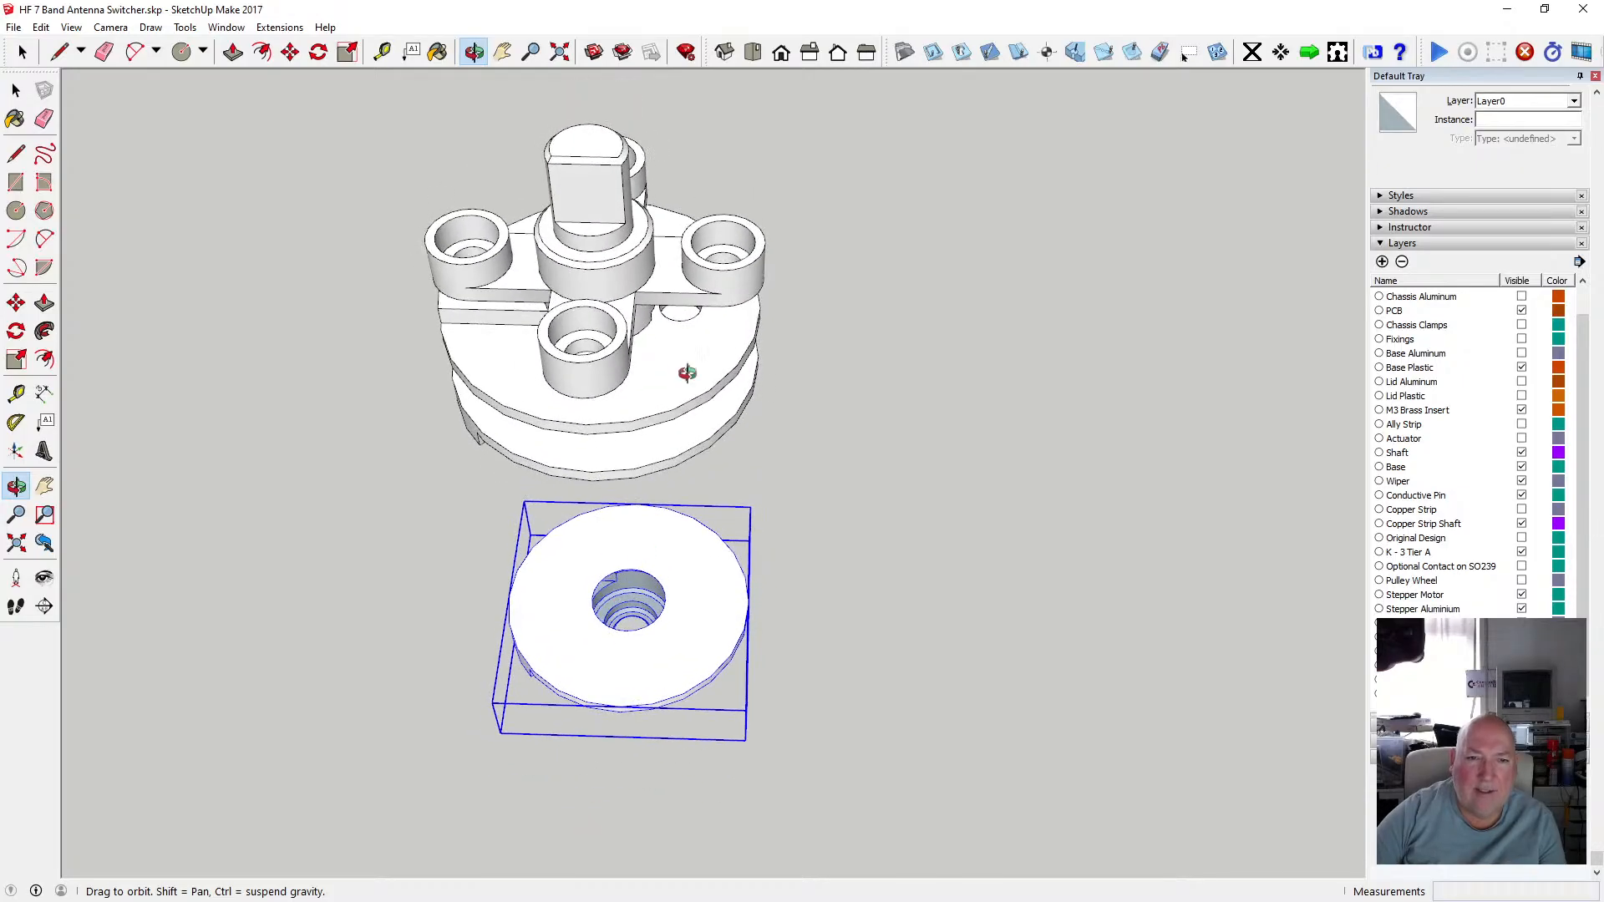
Delete the original unique component that sits above the separated disc group.
key(space)
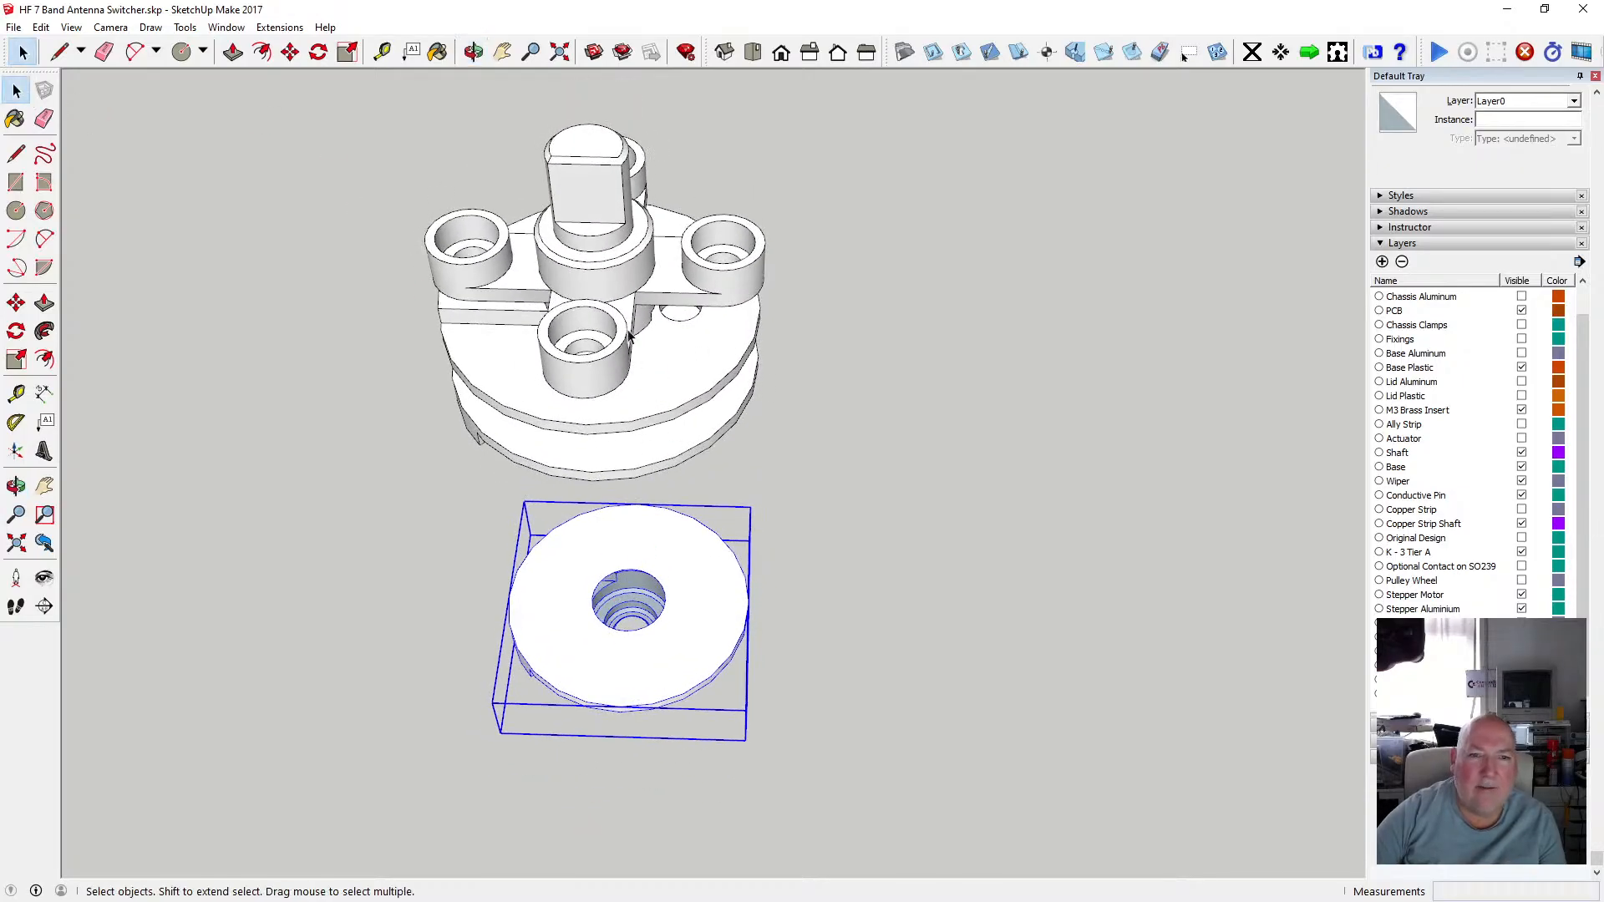
click(625, 332)
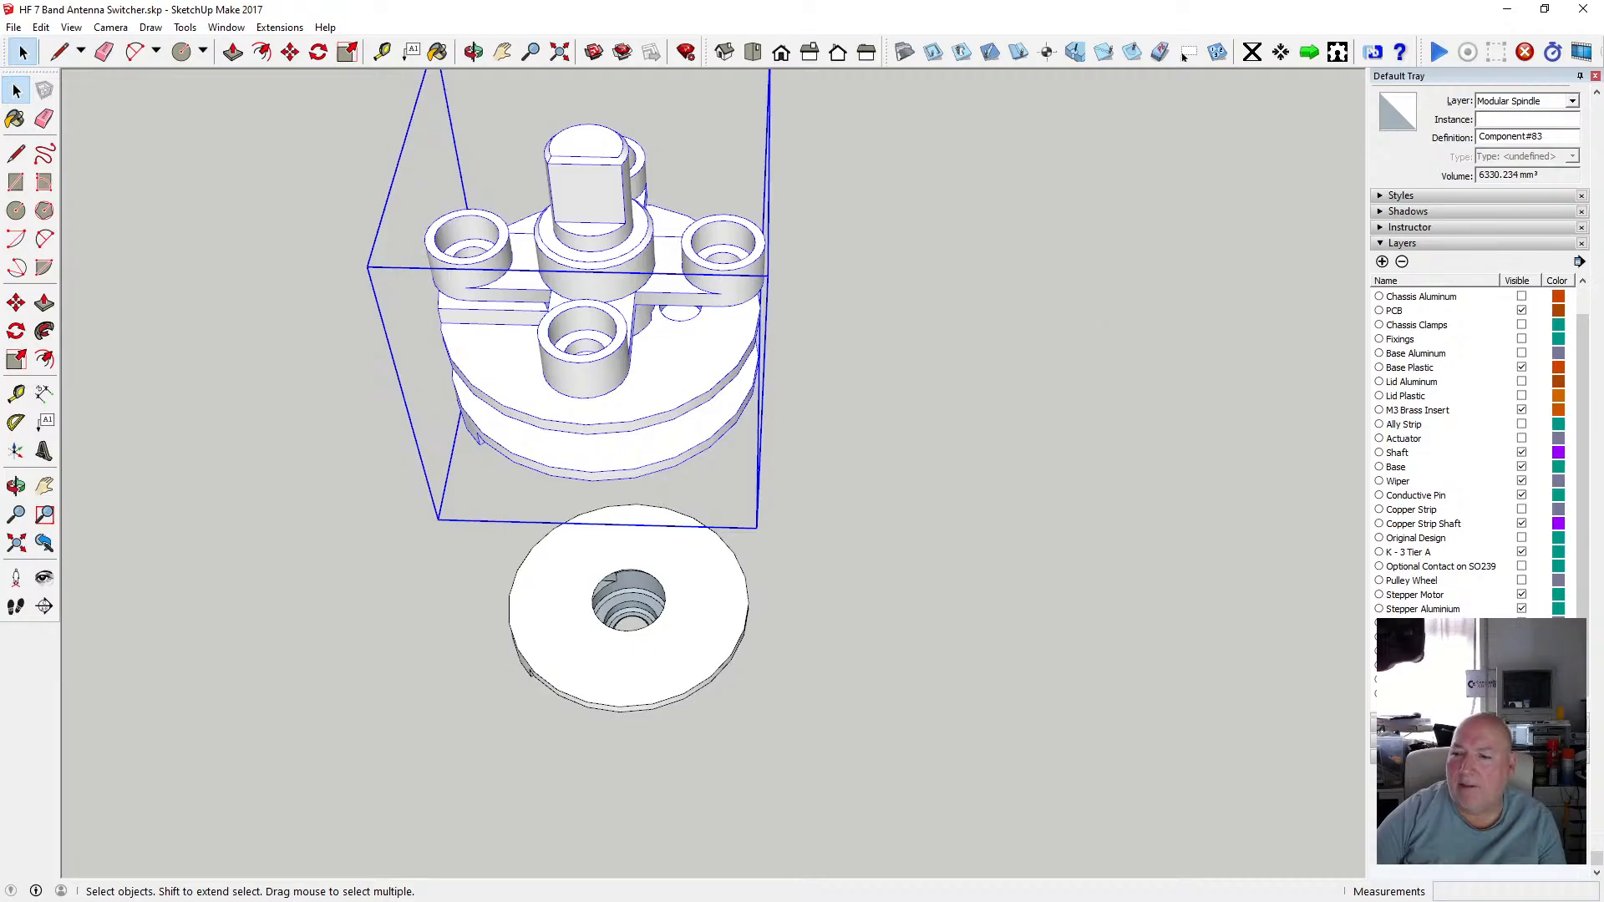
key(Delete)
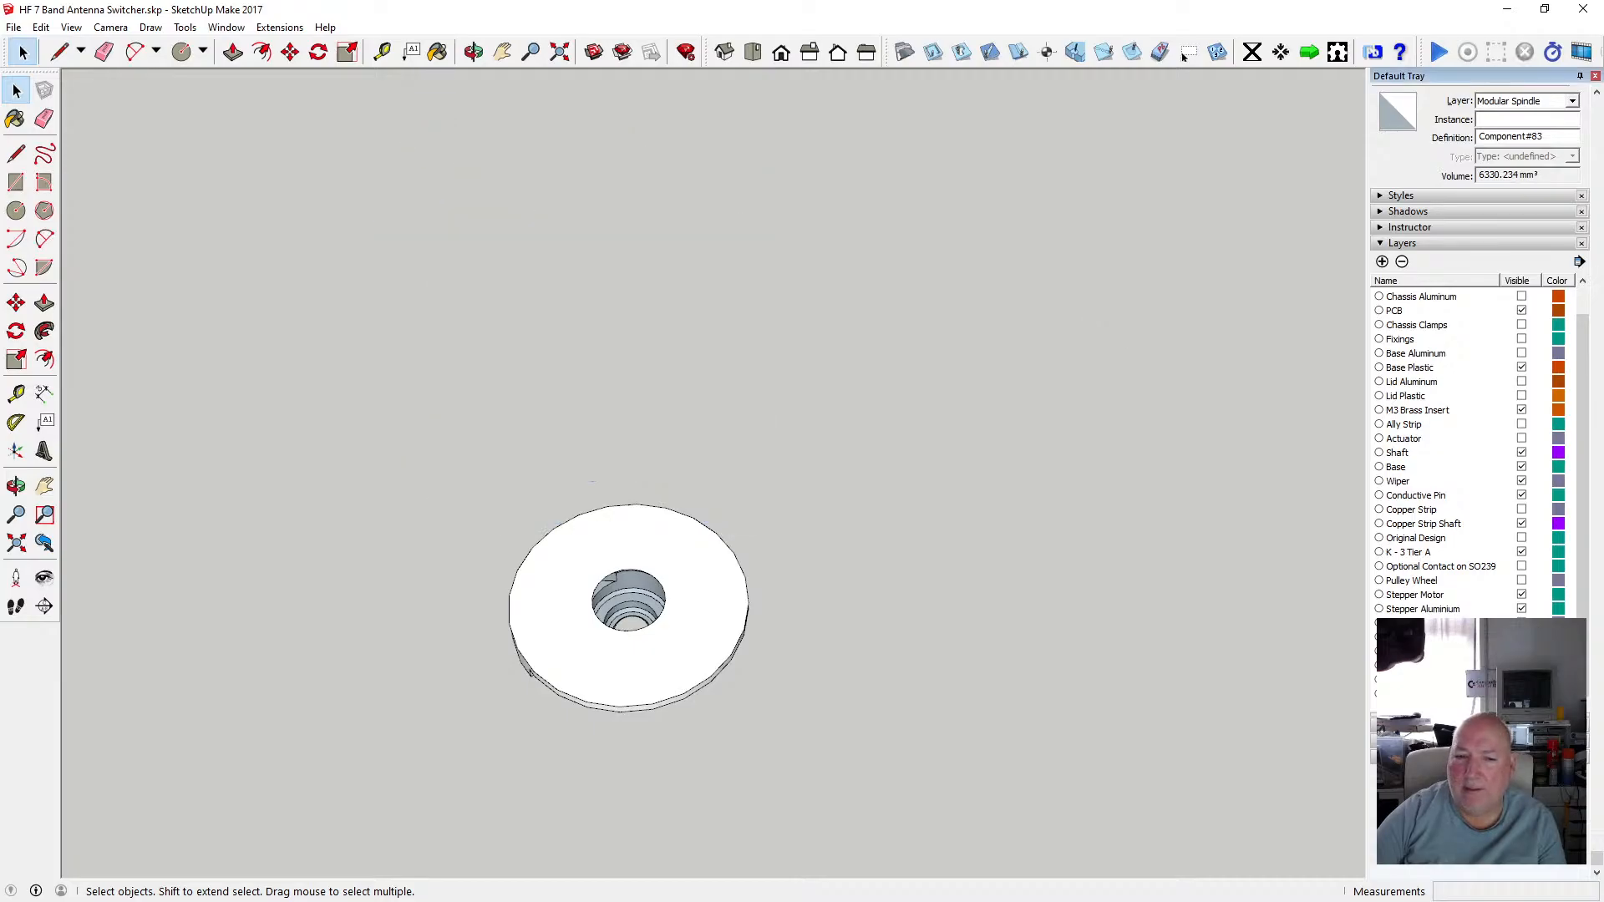
Select the remaining switch part and hide its Copper Strip Shaft layer.
scroll(666, 619, up, 6)
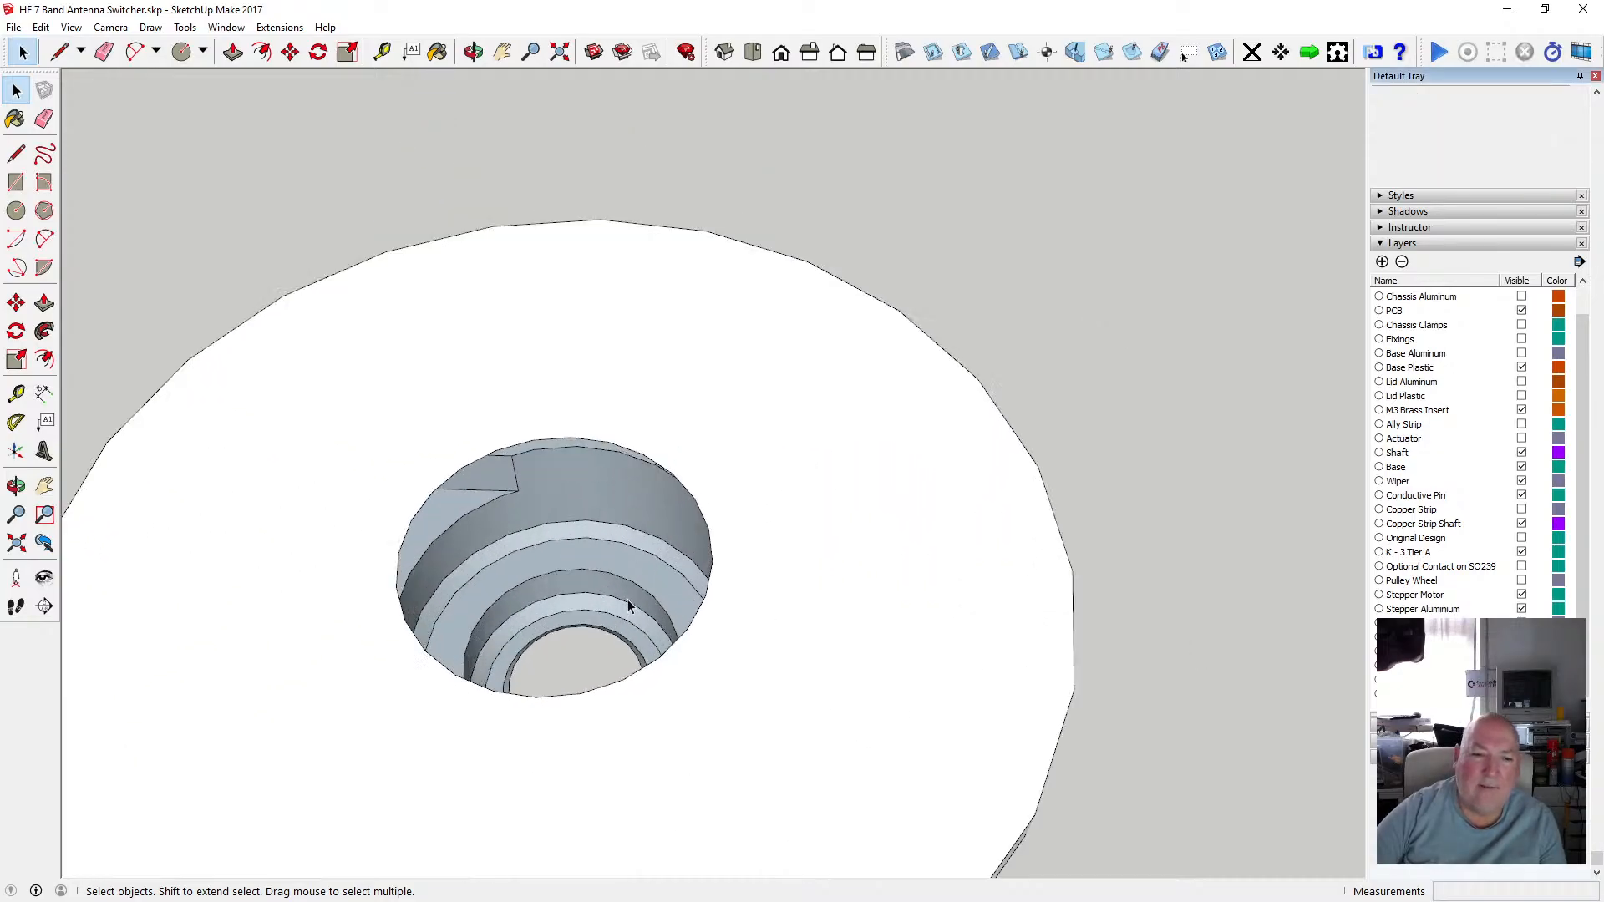
click(752, 52)
scroll(900, 440, down, 2)
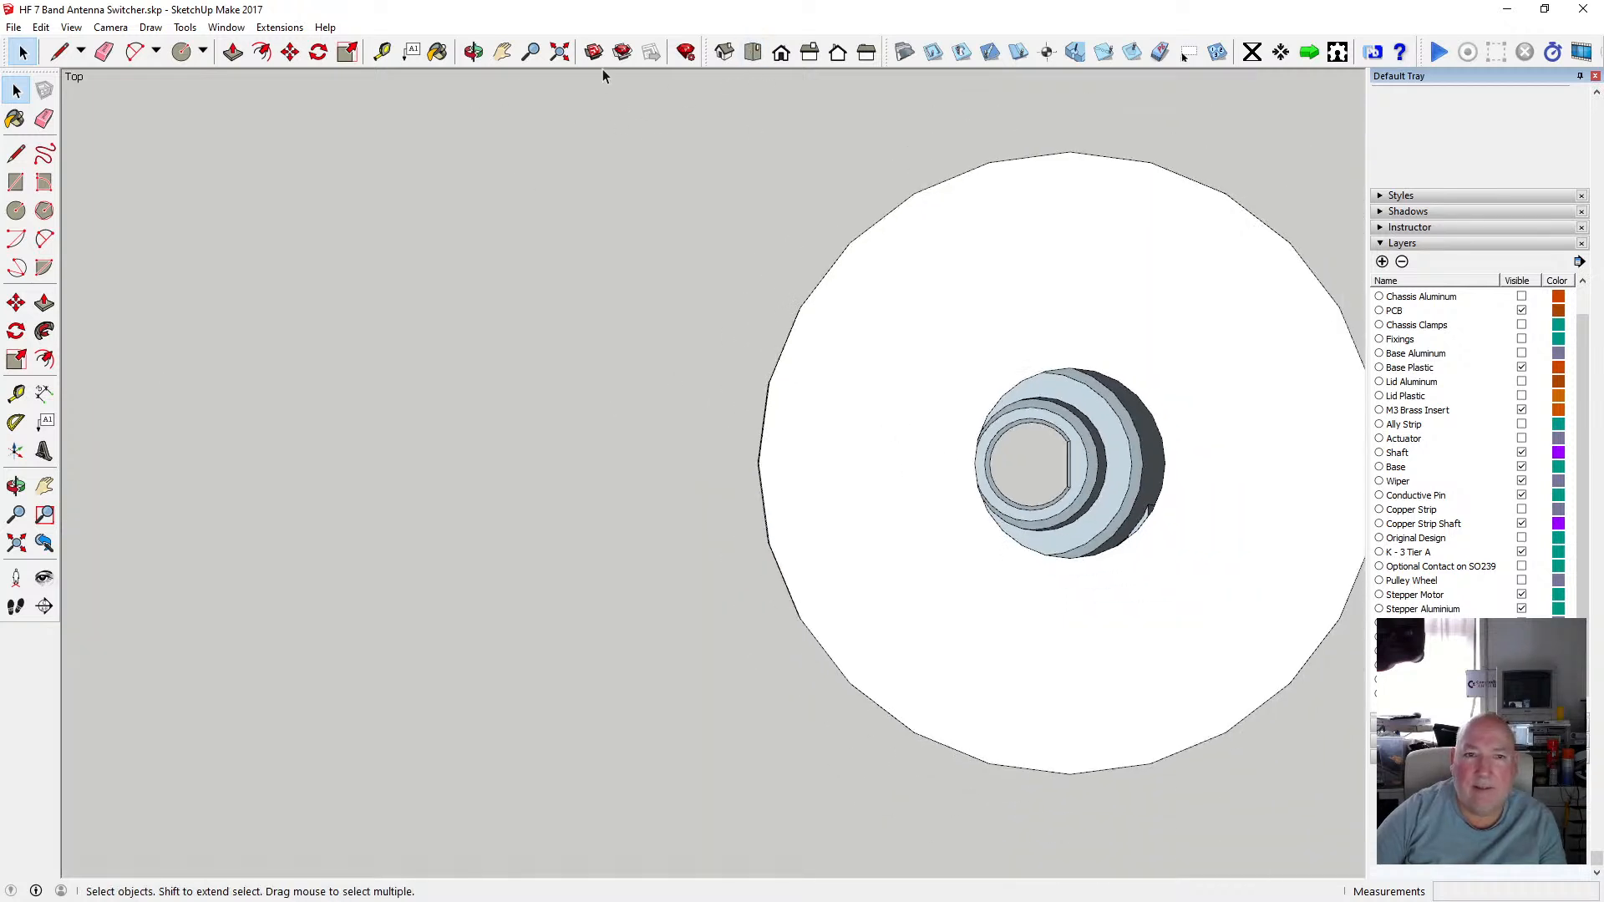
click(560, 52)
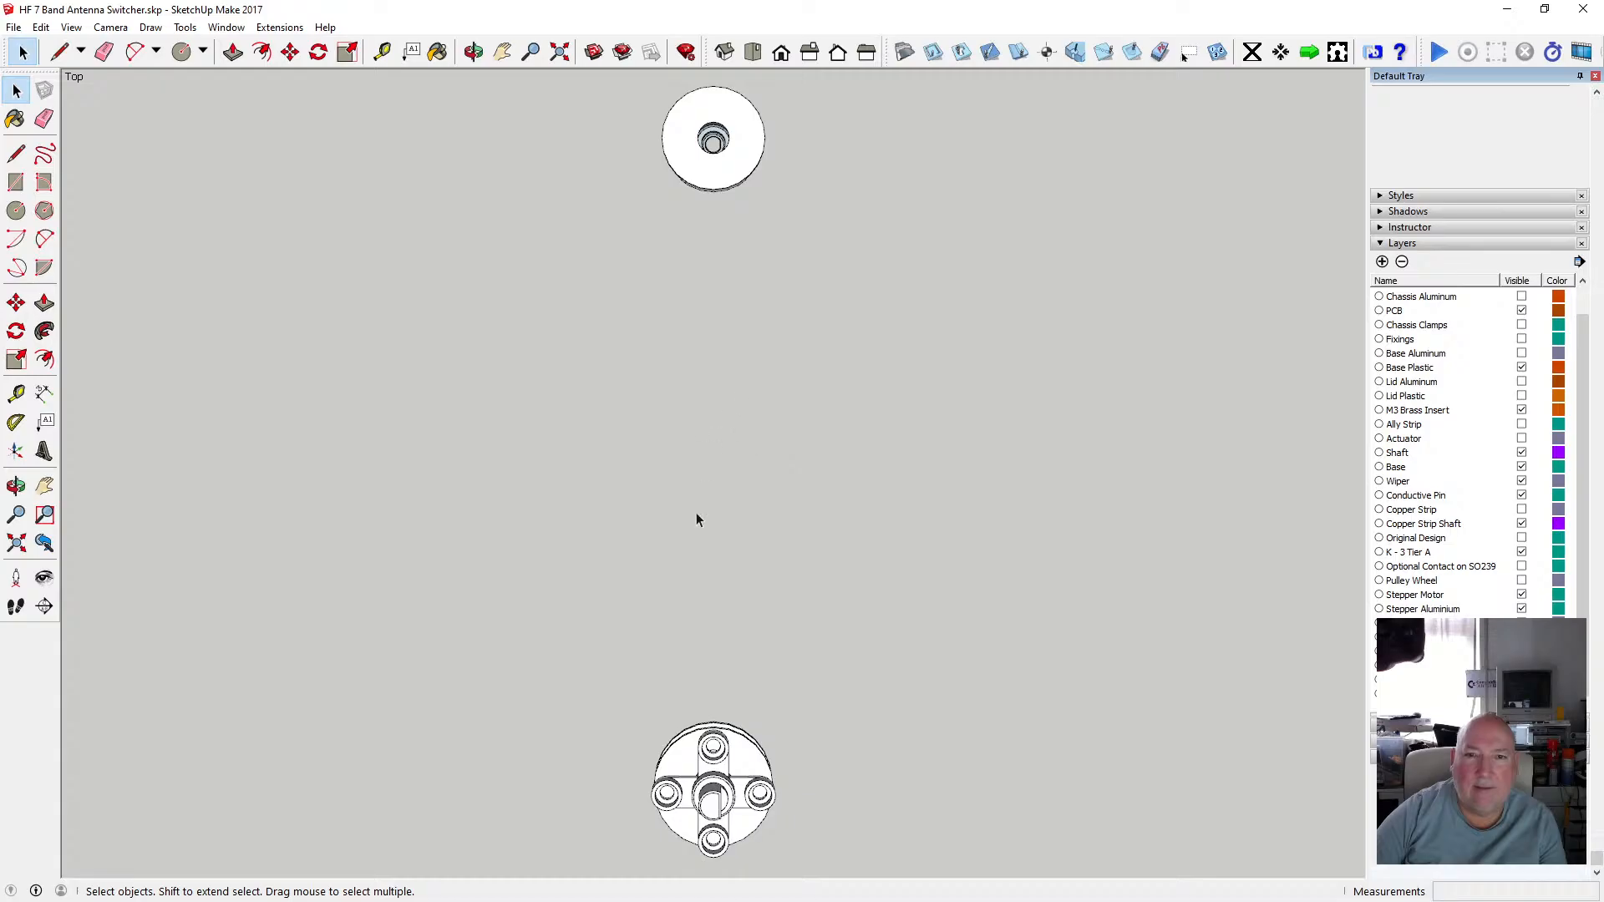
scroll(673, 596, down, 2)
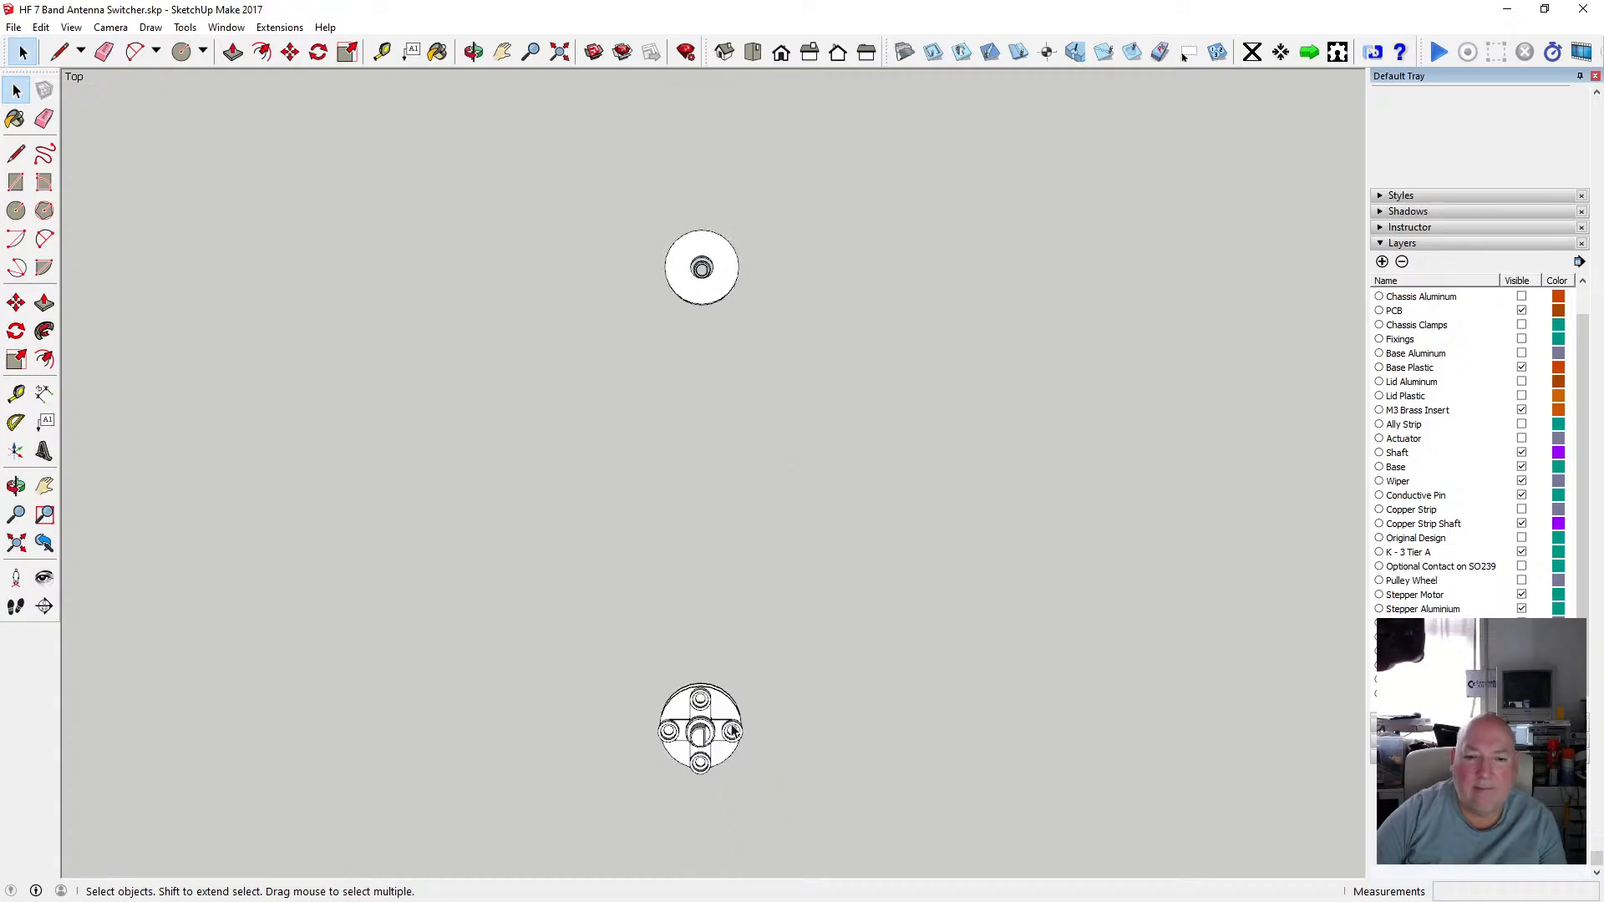
click(712, 737)
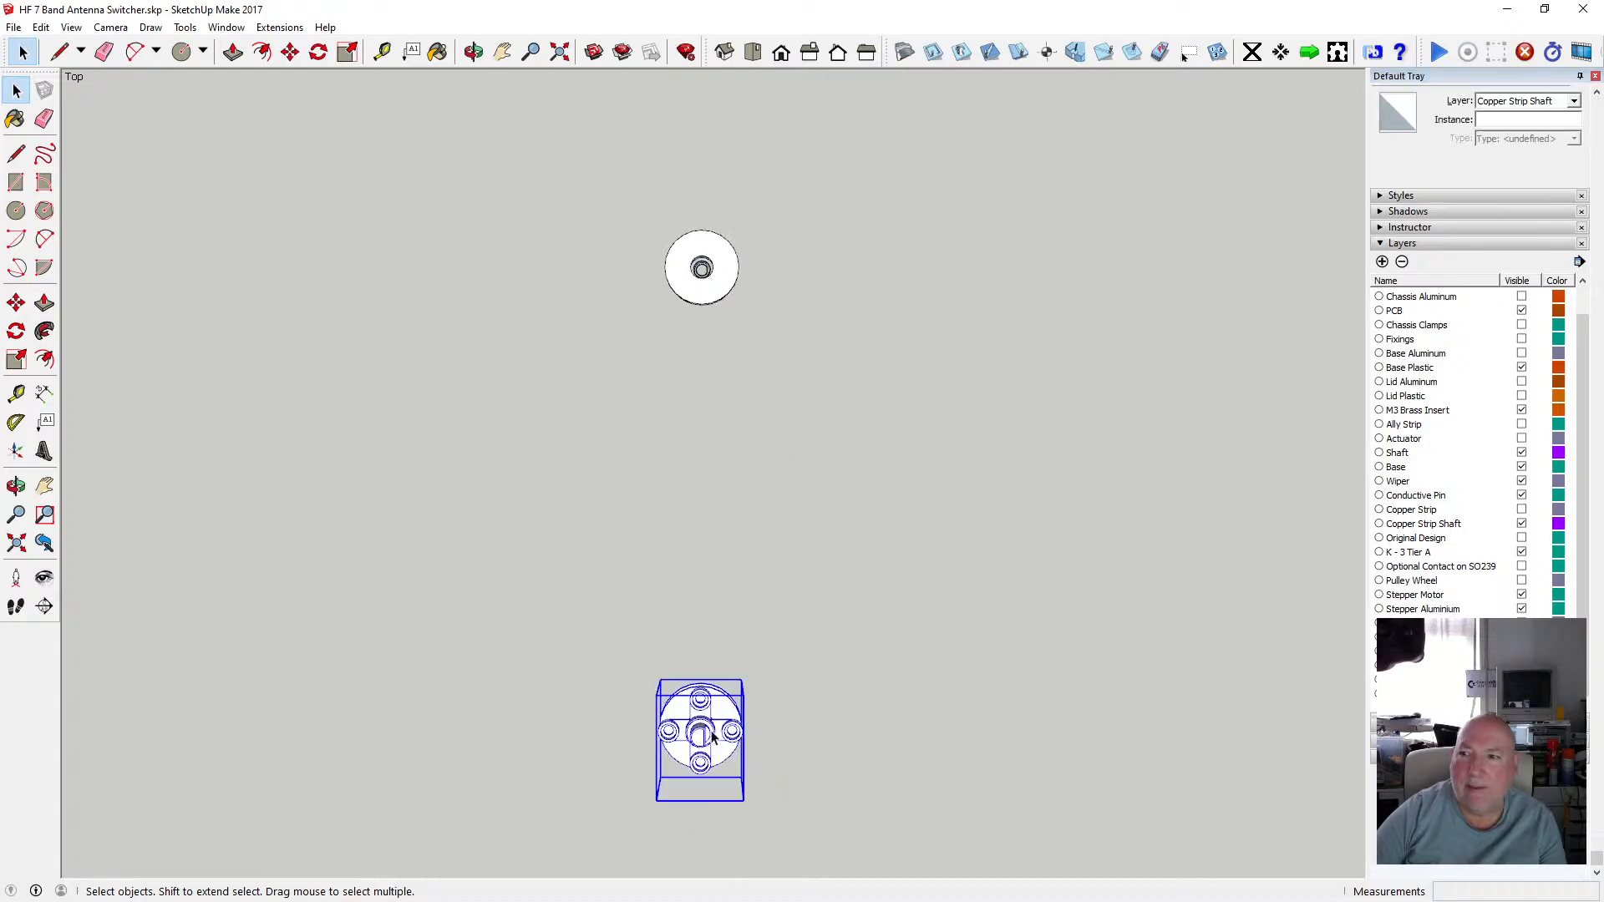
click(1574, 101)
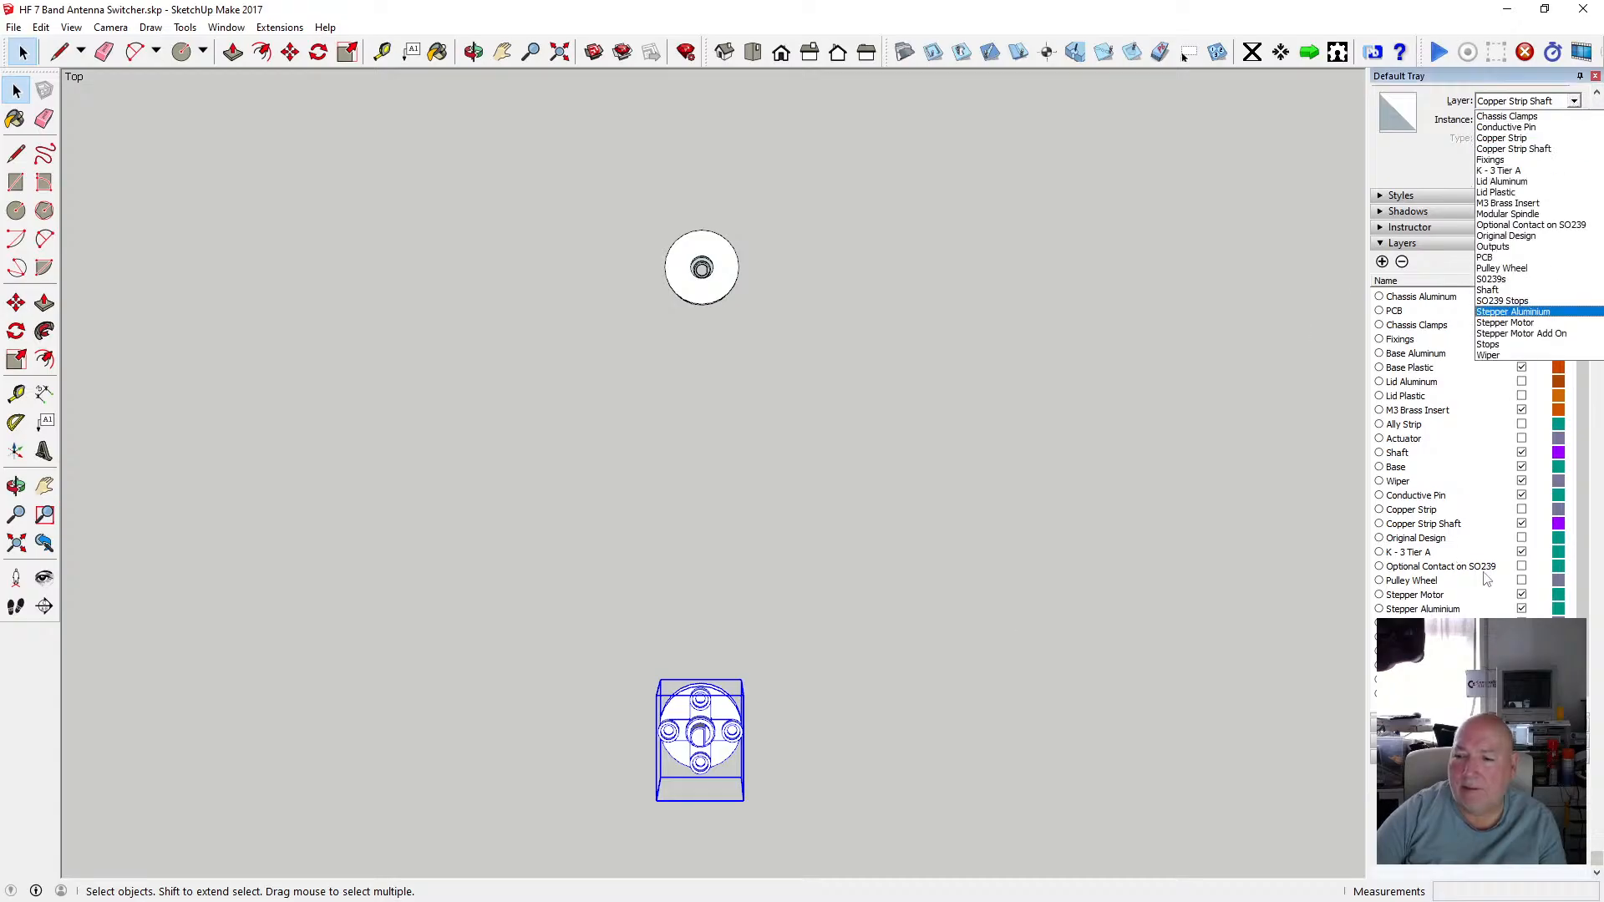
click(1524, 524)
click(1522, 524)
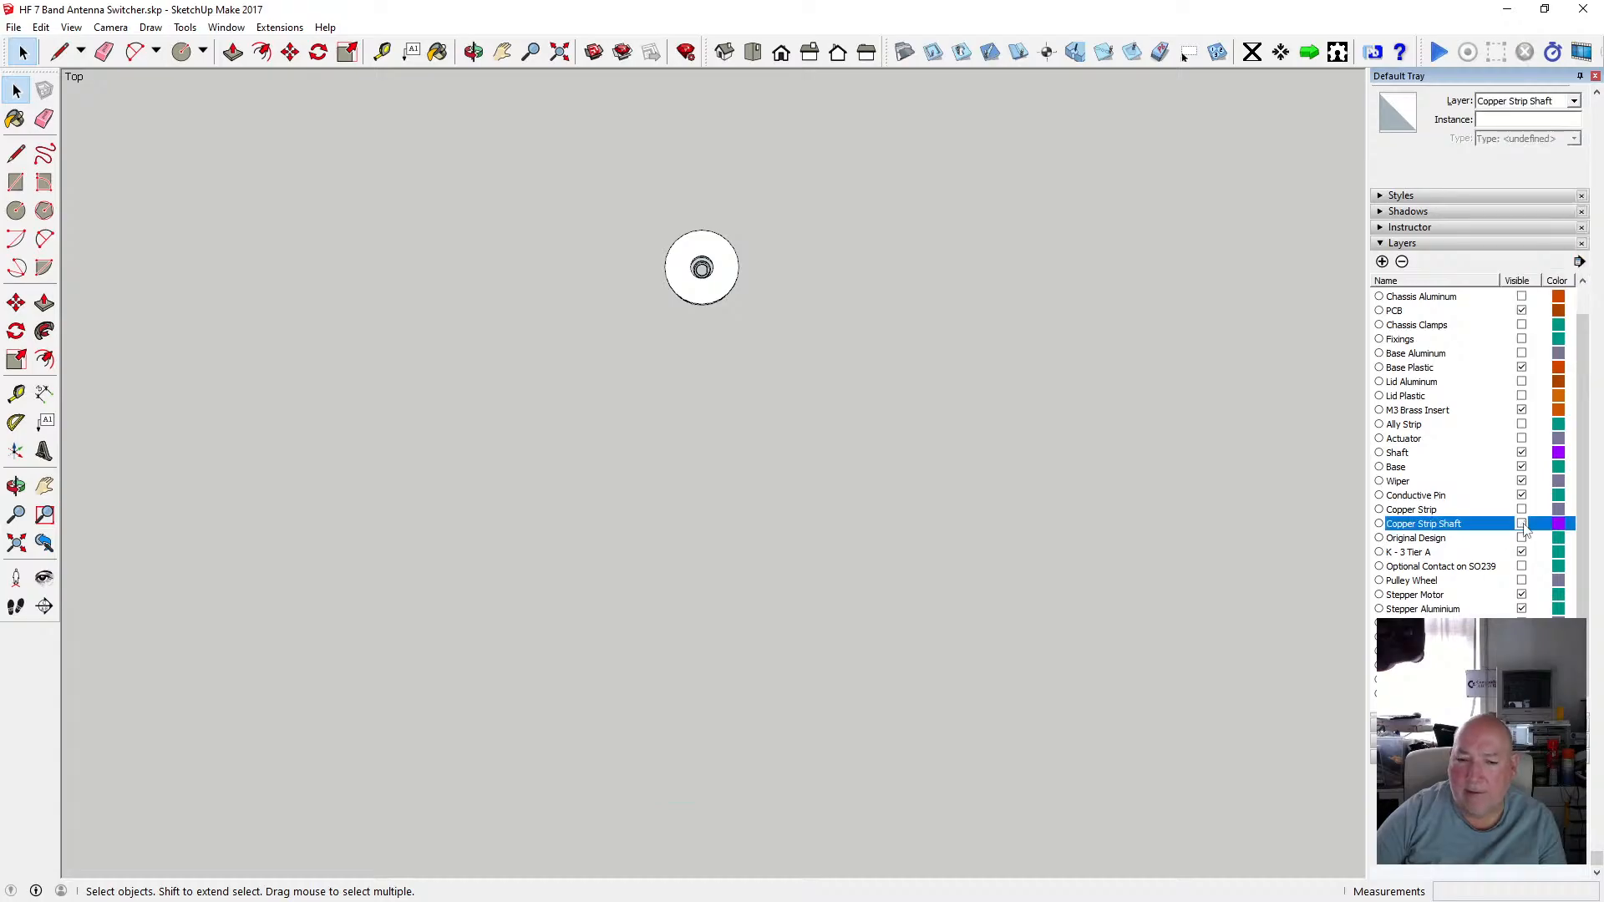
Orbit and zoom around the disc group to examine its stepped centre hole.
click(560, 54)
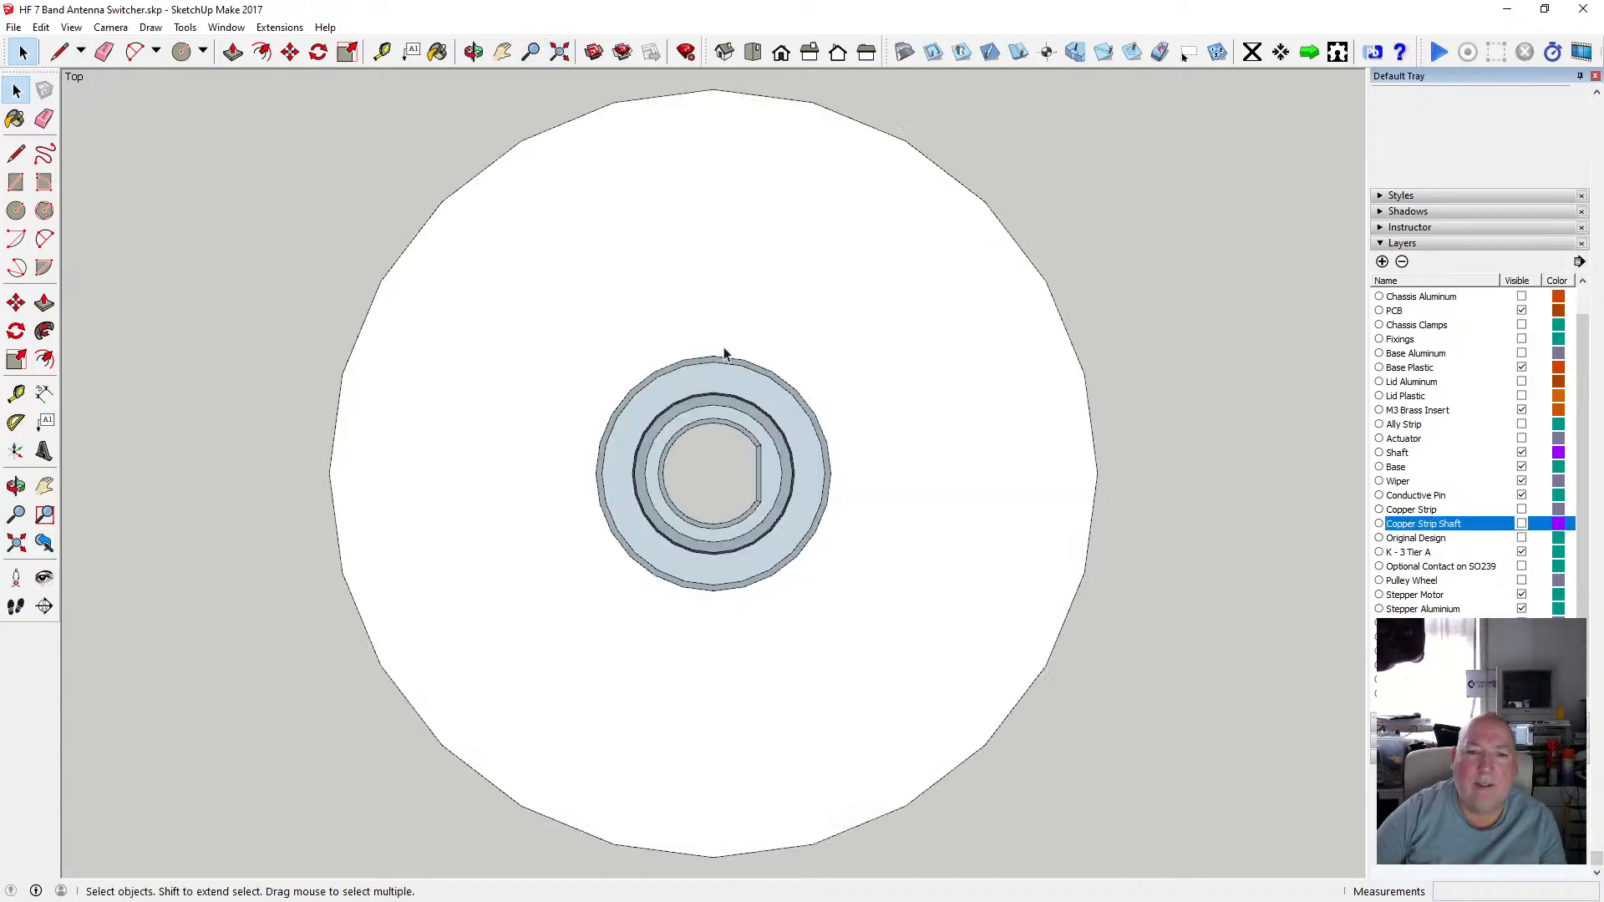
scroll(723, 514, up, 5)
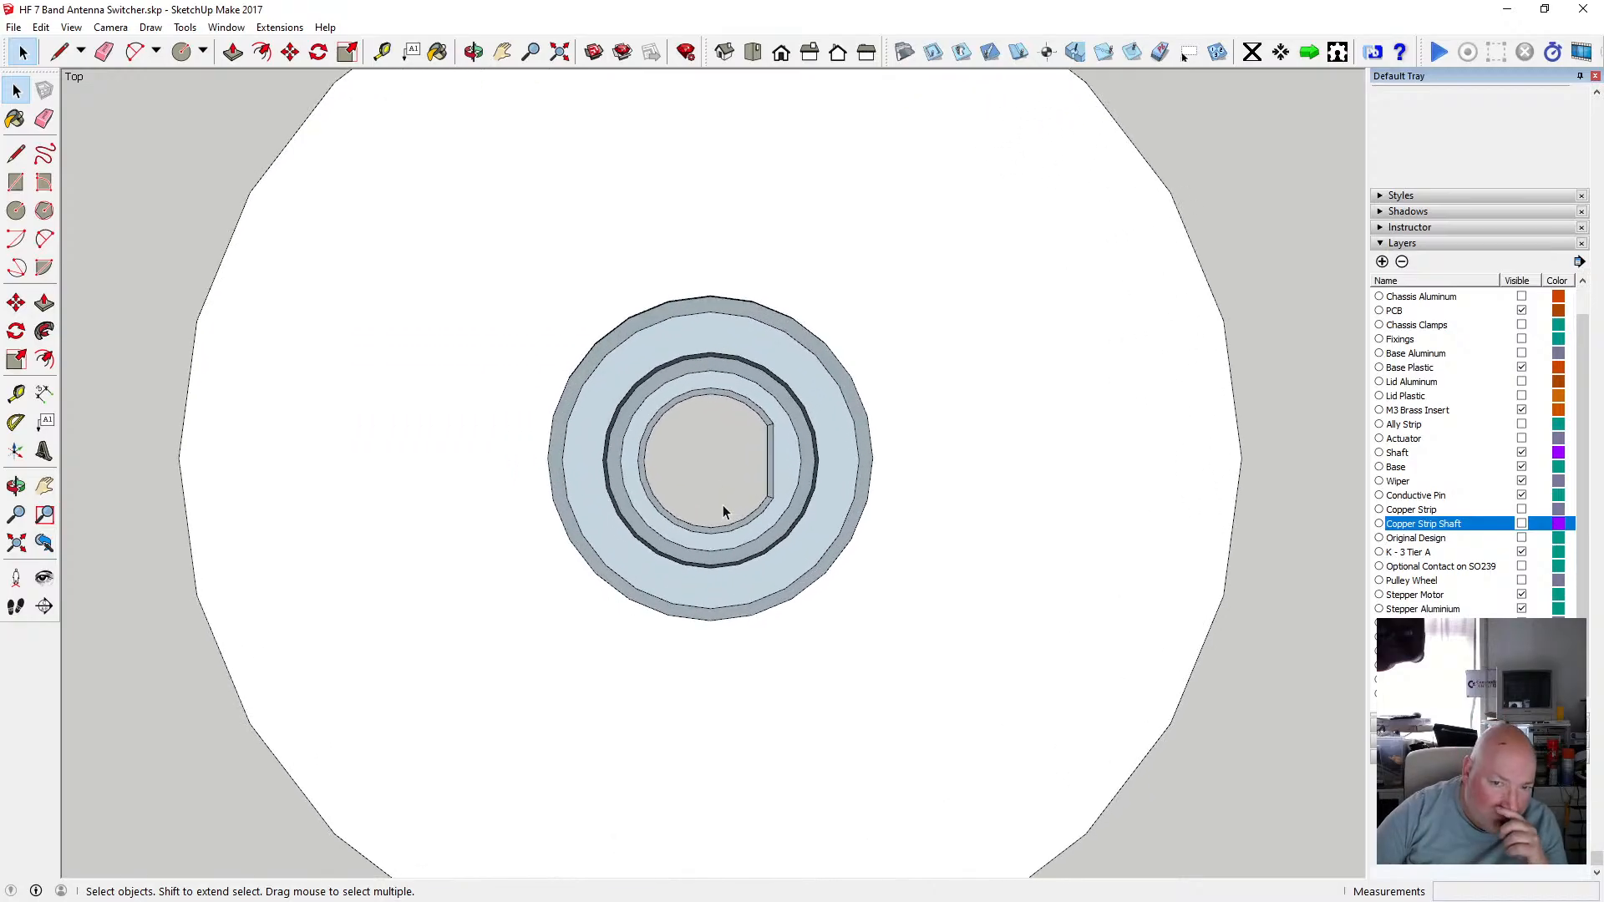
click(473, 52)
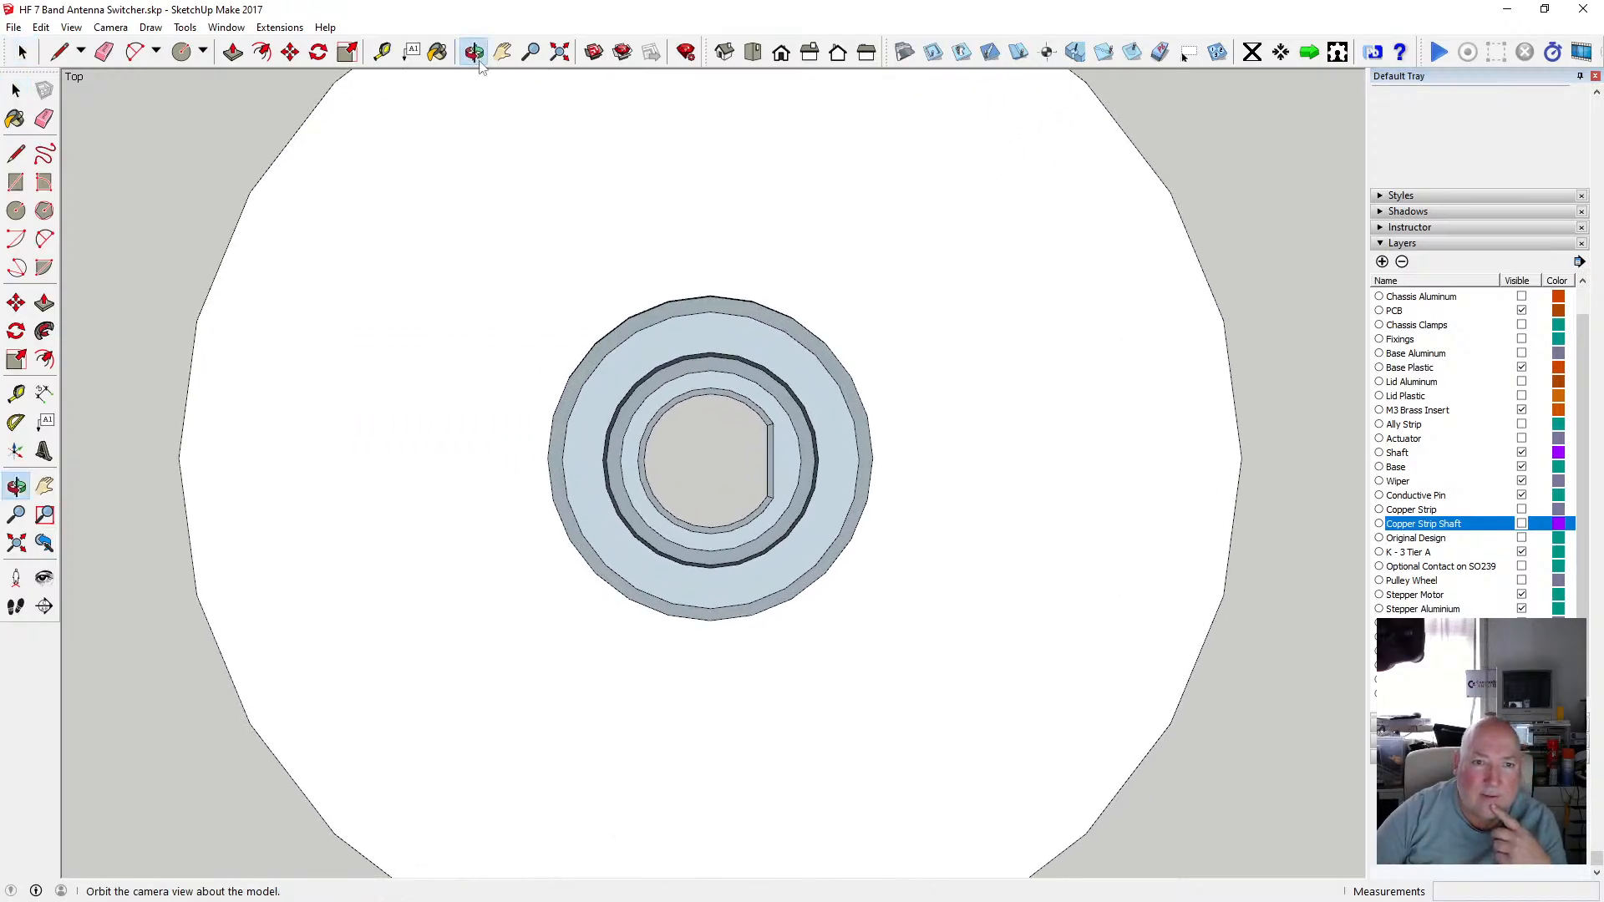
drag(620, 288, 628, 247)
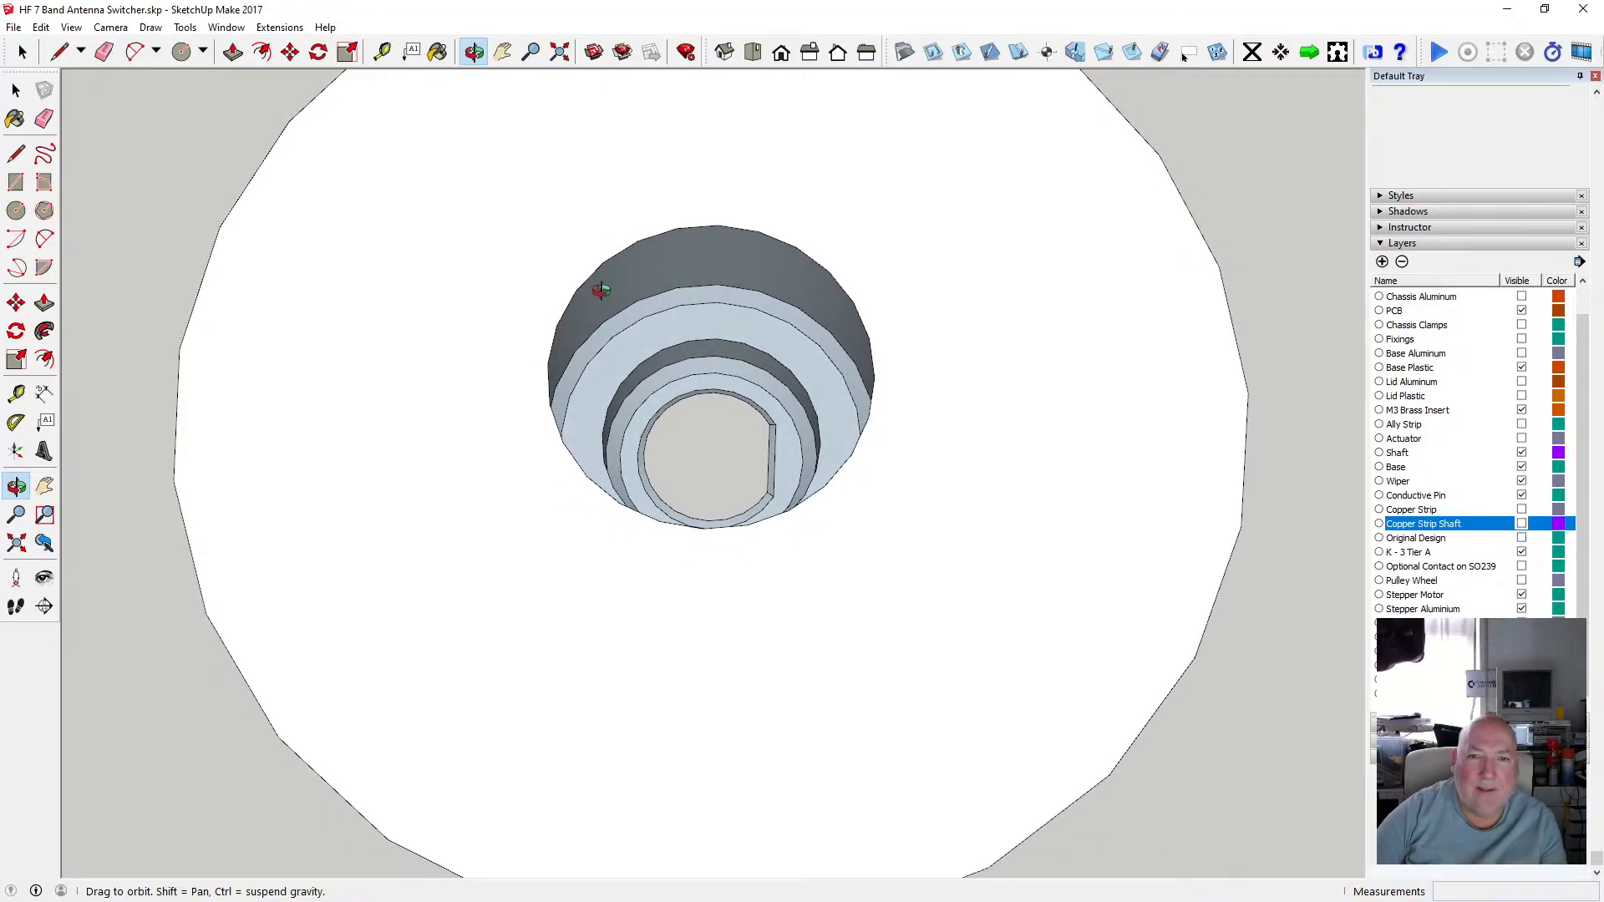
scroll(603, 292, down, 3)
scroll(640, 317, up, 5)
drag(606, 323, 653, 248)
drag(632, 179, 619, 254)
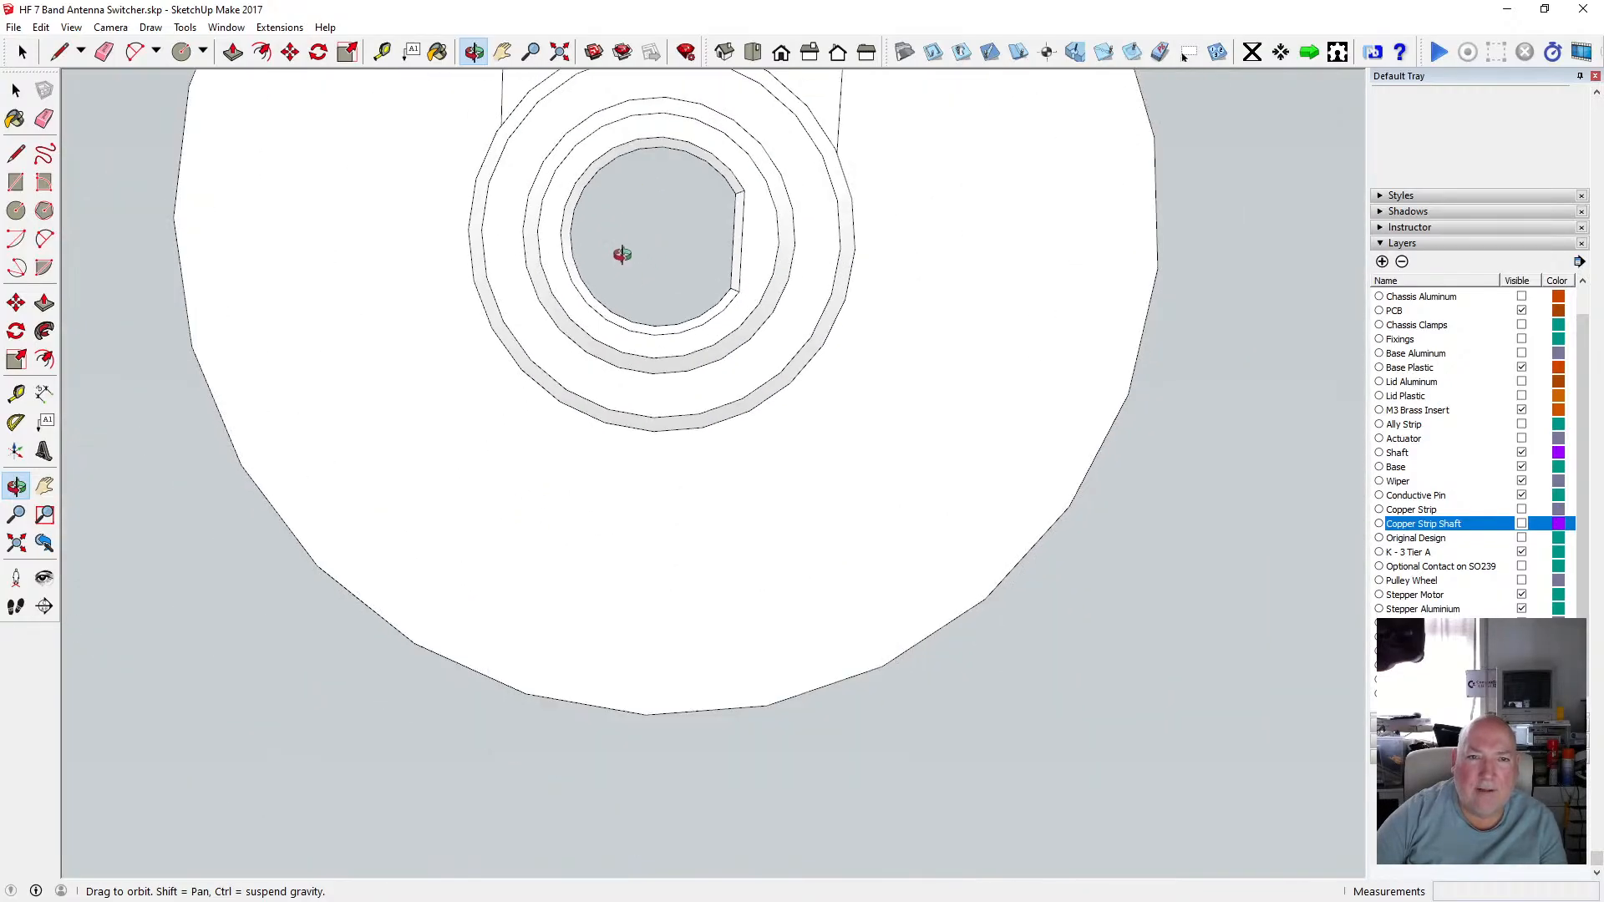
Open the disc group, select the D-shaped shaft hole outline, and copy it.
key(space)
click(619, 163)
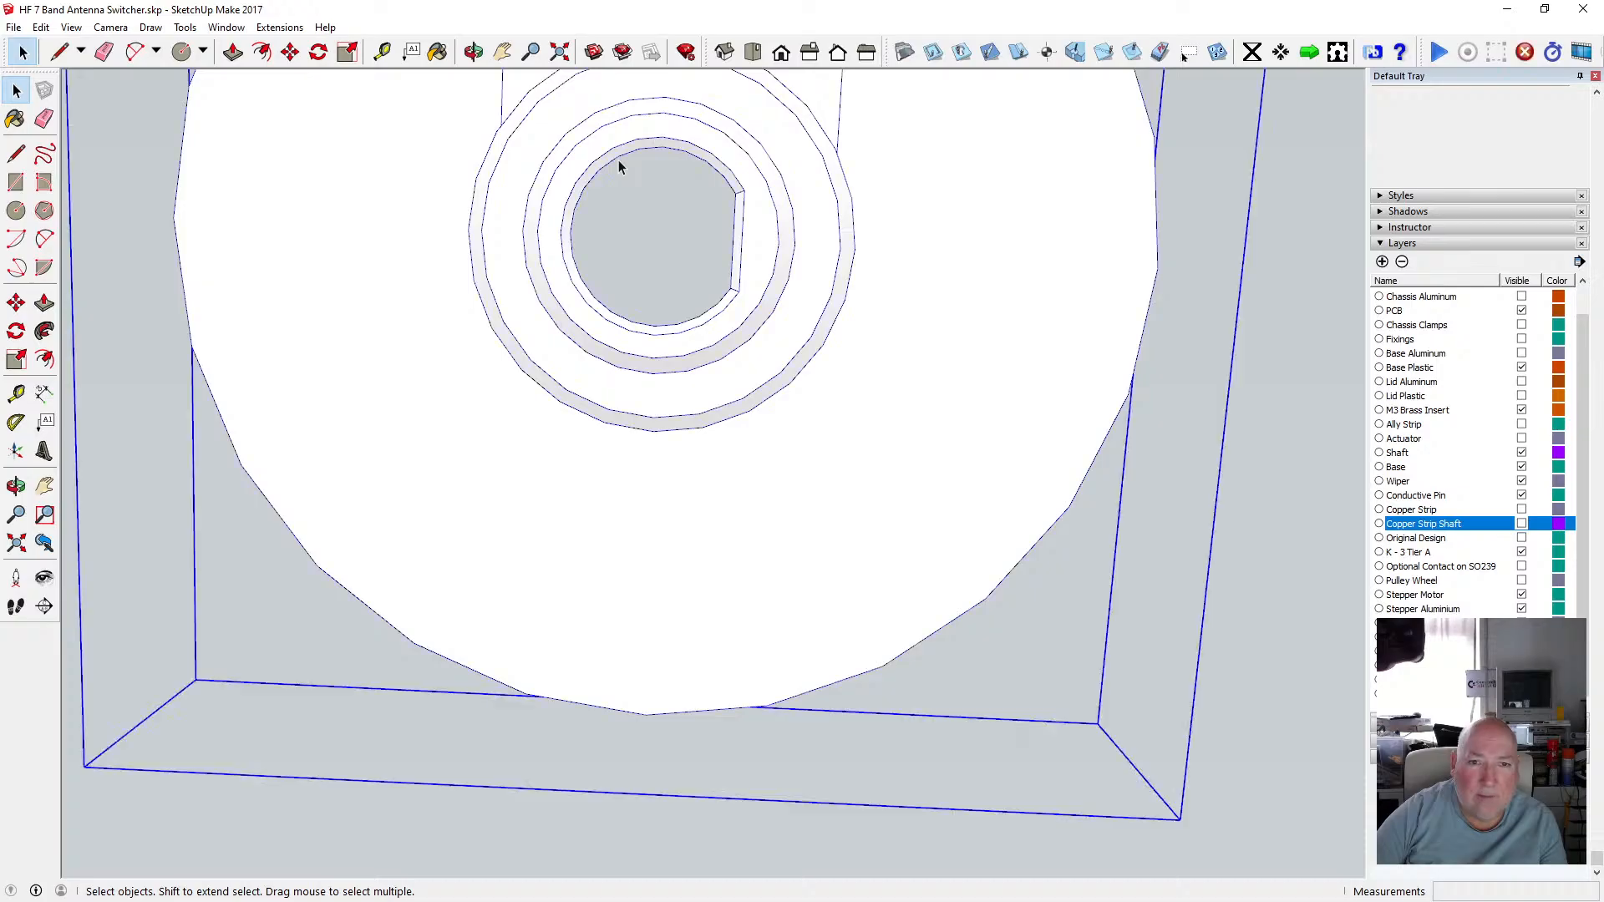
double_click(625, 161)
click(626, 161)
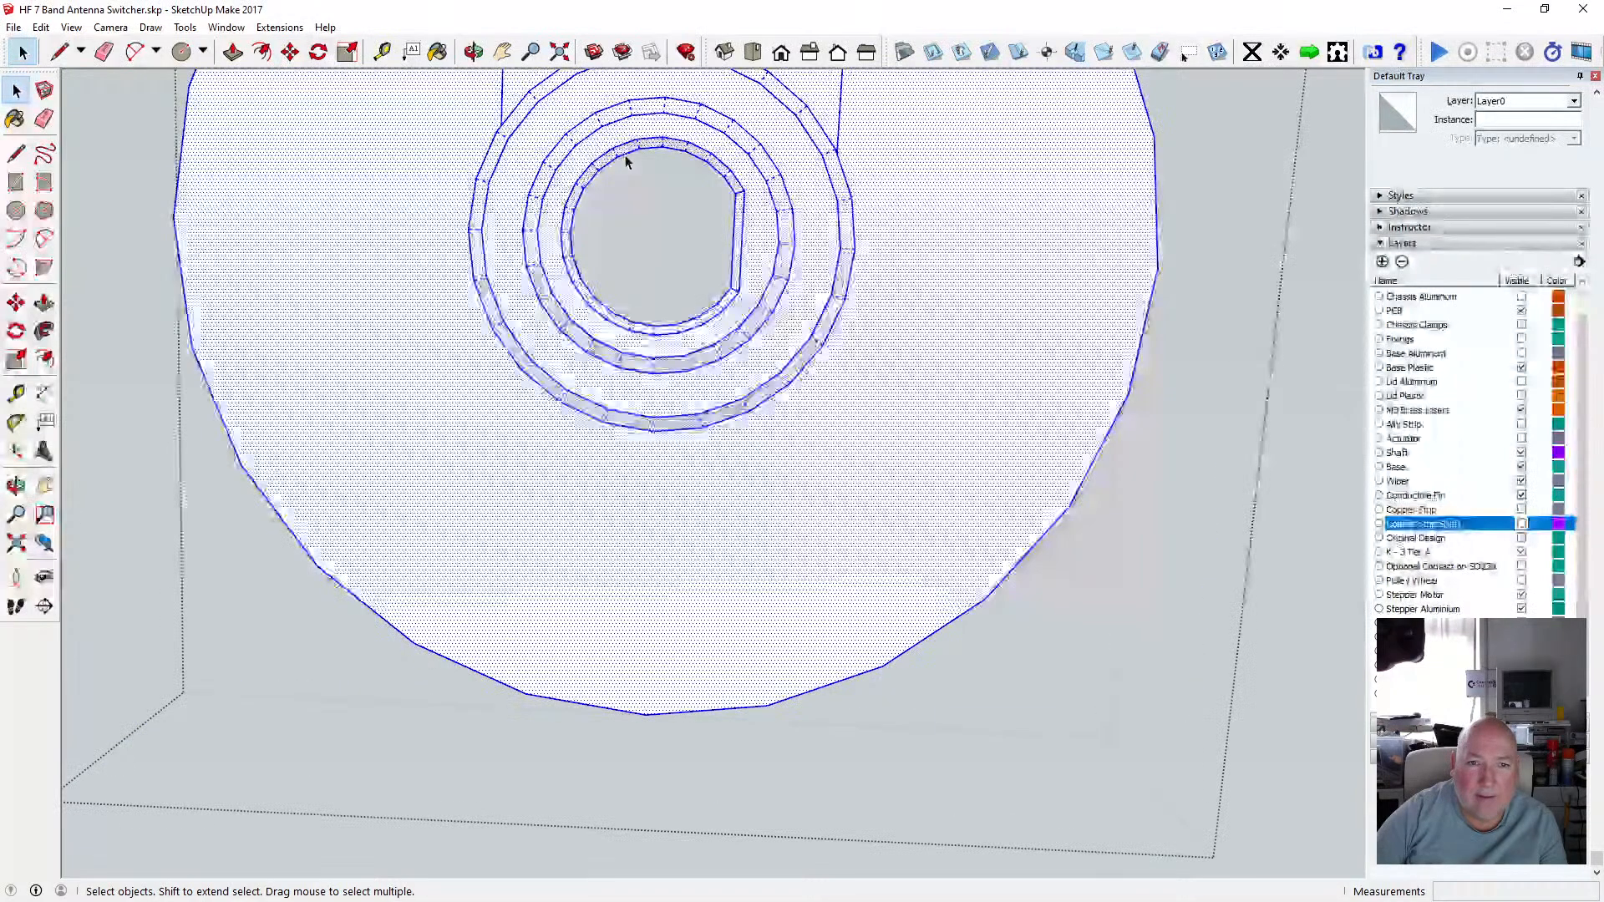
click(627, 159)
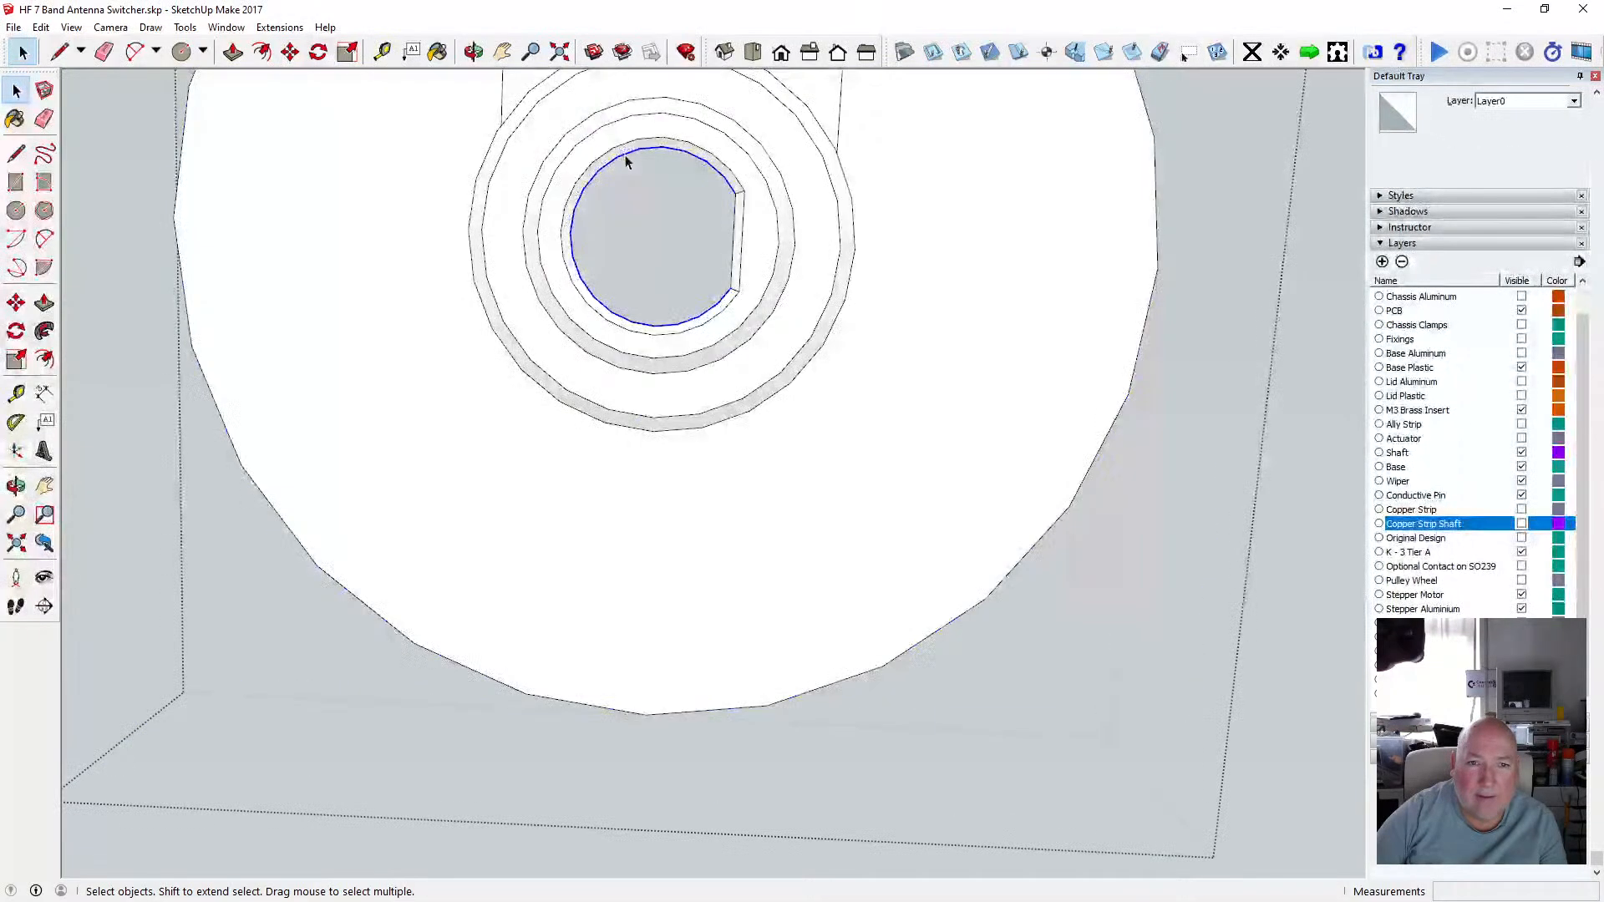
click(735, 232)
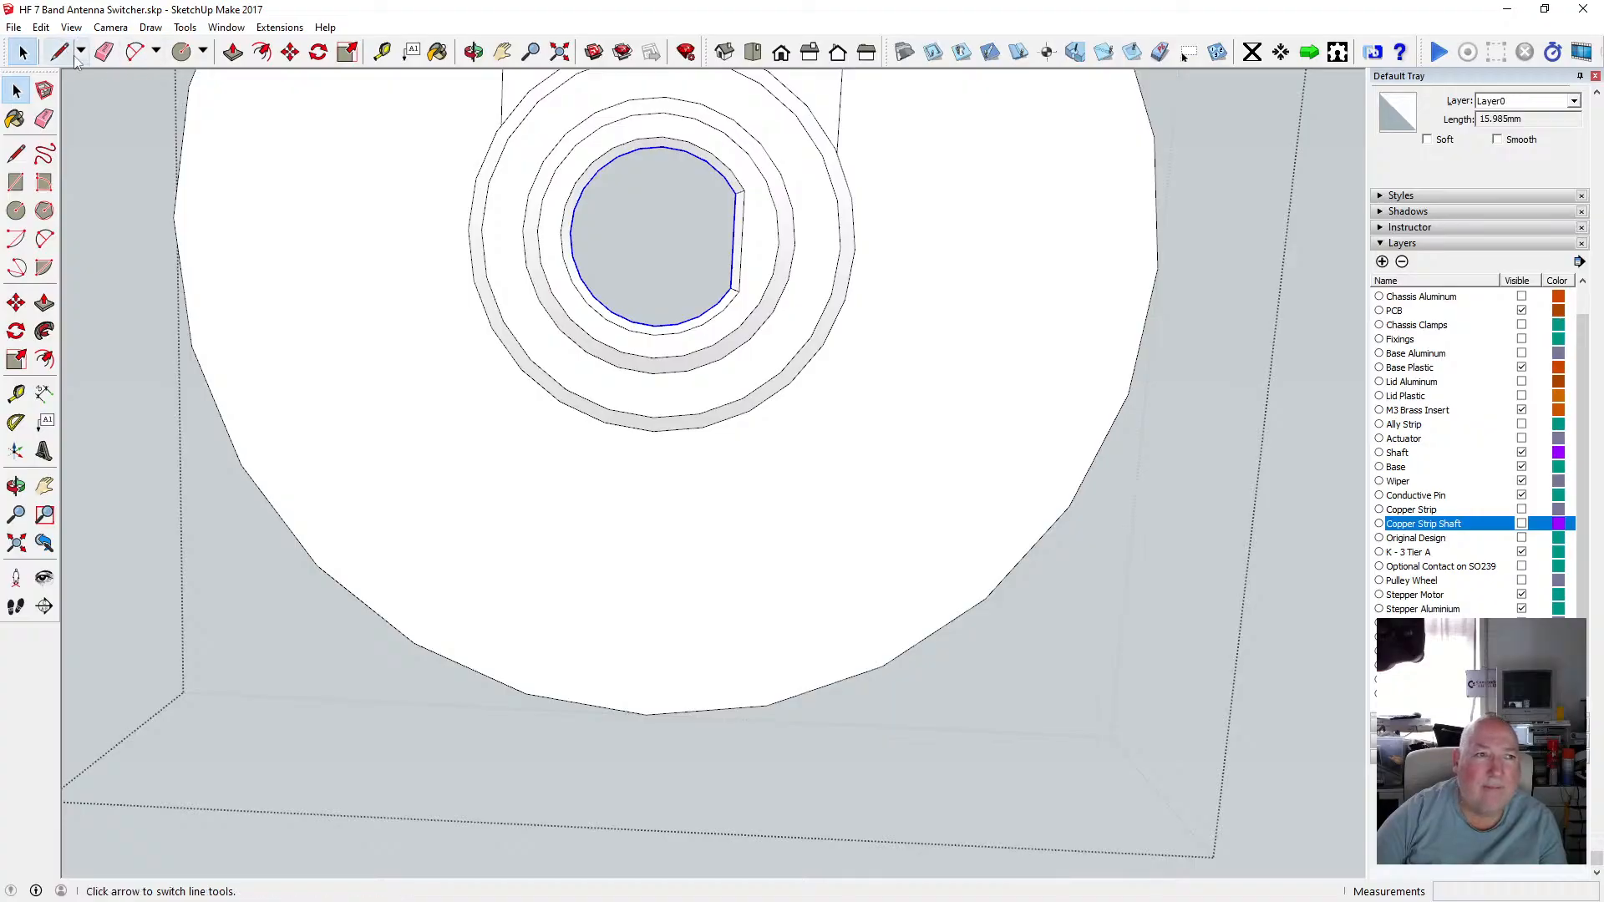
click(41, 27)
click(84, 109)
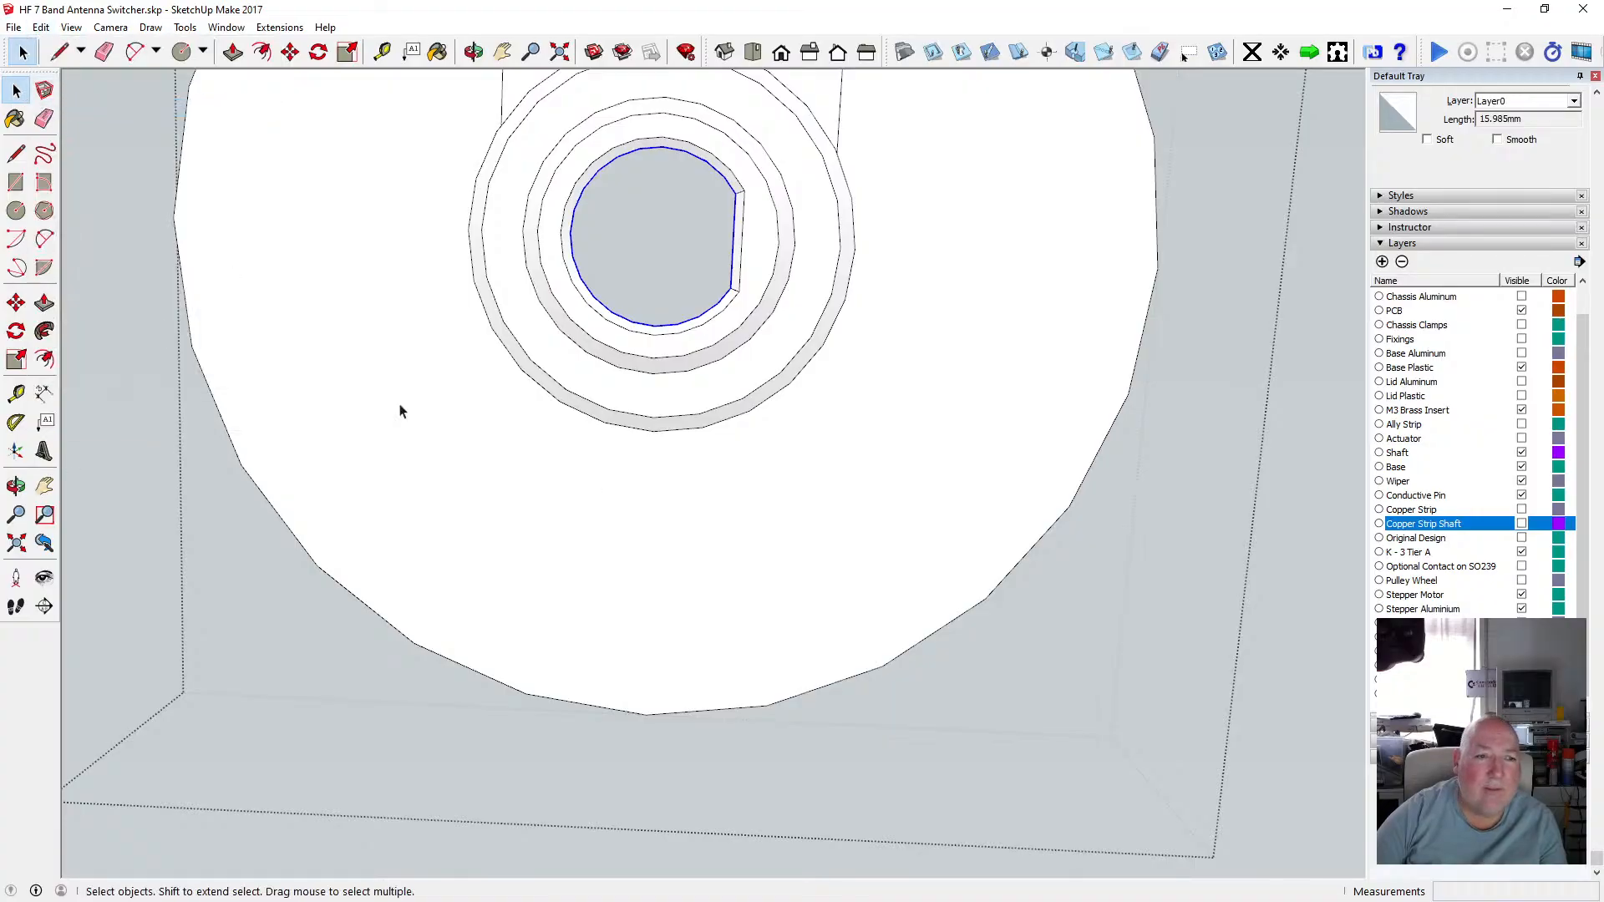
Close the group and paste the copied D-shaped outline in place outside it.
scroll(518, 388, down, 1)
click(1170, 404)
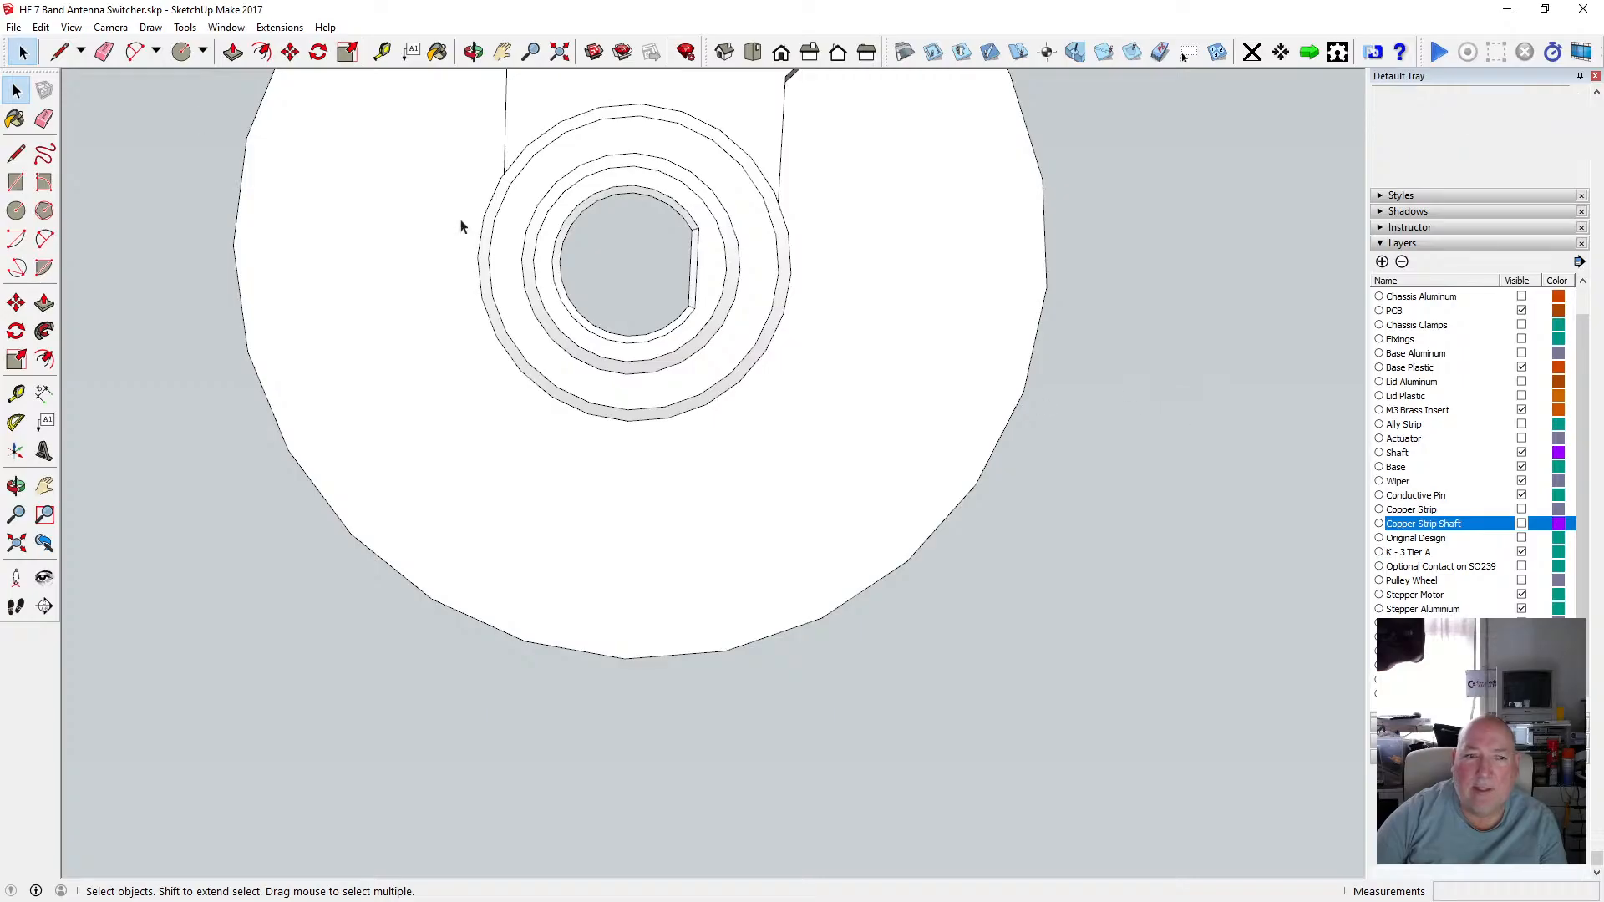
click(41, 27)
click(86, 143)
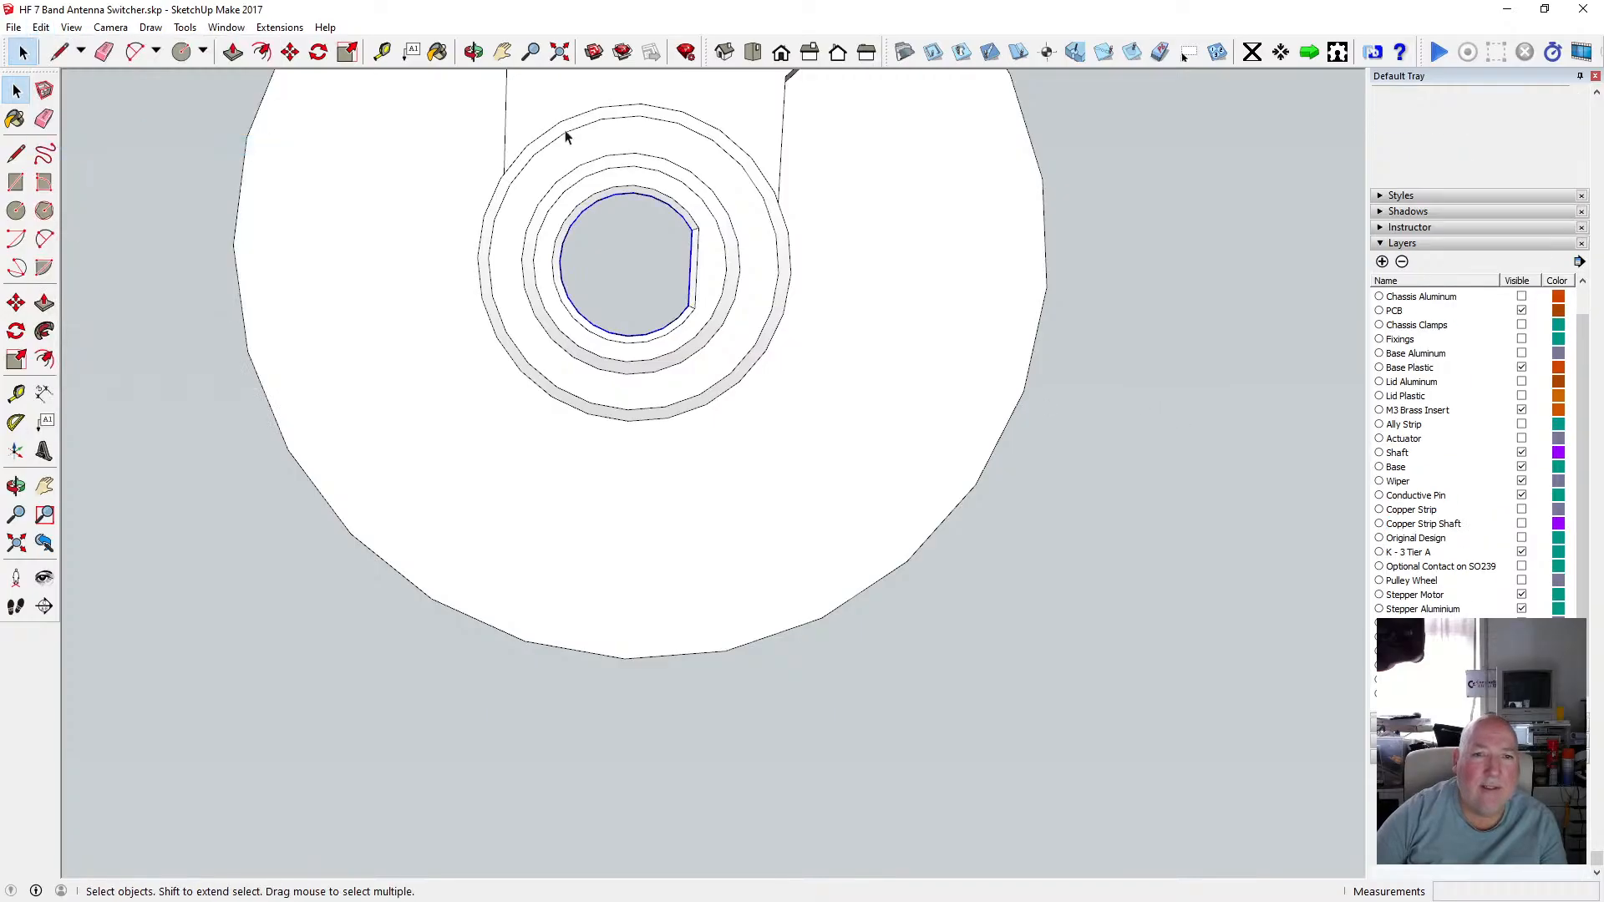
Move the pasted D-shaped outline 18 mm upward along the blue axis.
click(474, 52)
drag(624, 212, 643, 421)
key(m)
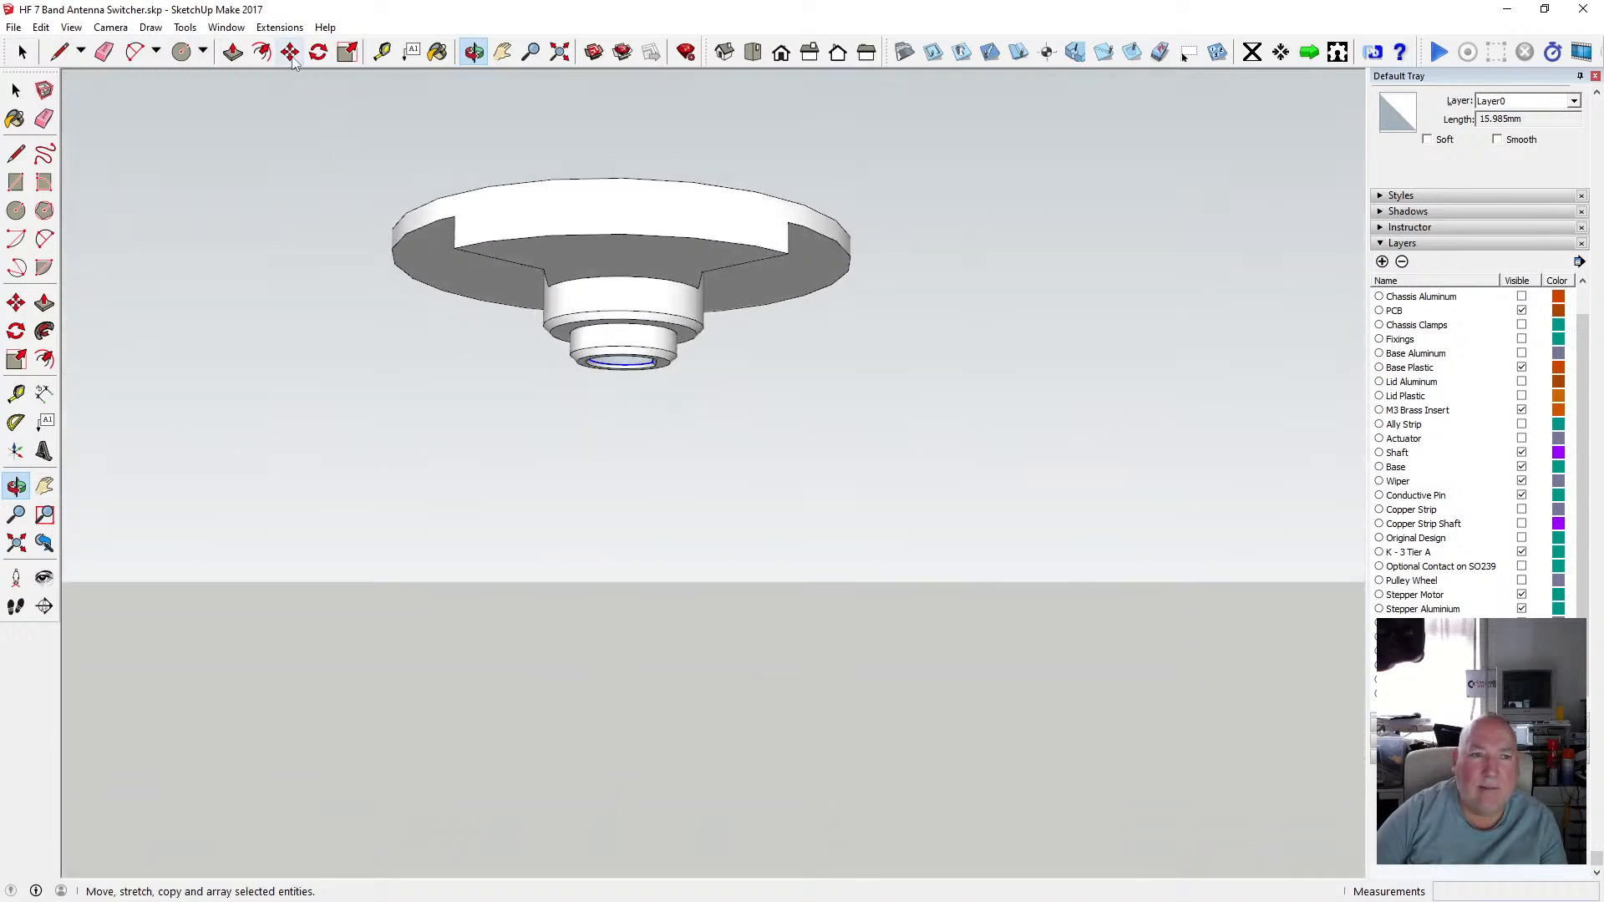
click(647, 364)
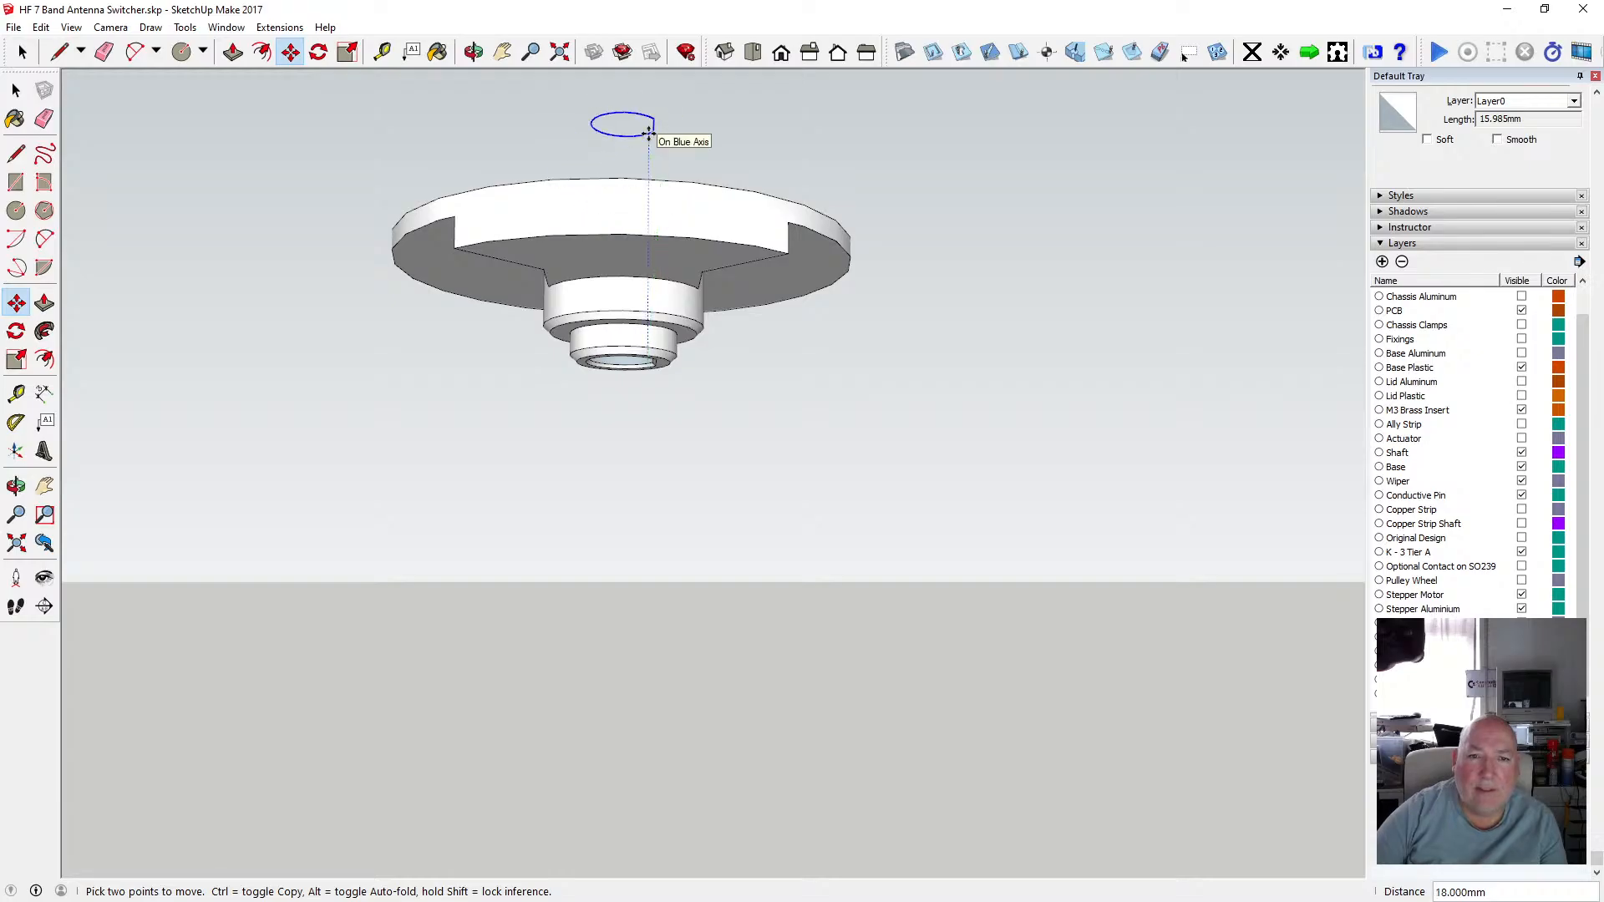
click(649, 134)
Move the D-shaped outline 9.6 mm back down into the disc's centre hole.
key(o)
drag(592, 159, 559, 406)
drag(558, 433, 569, 319)
scroll(564, 366, up, 5)
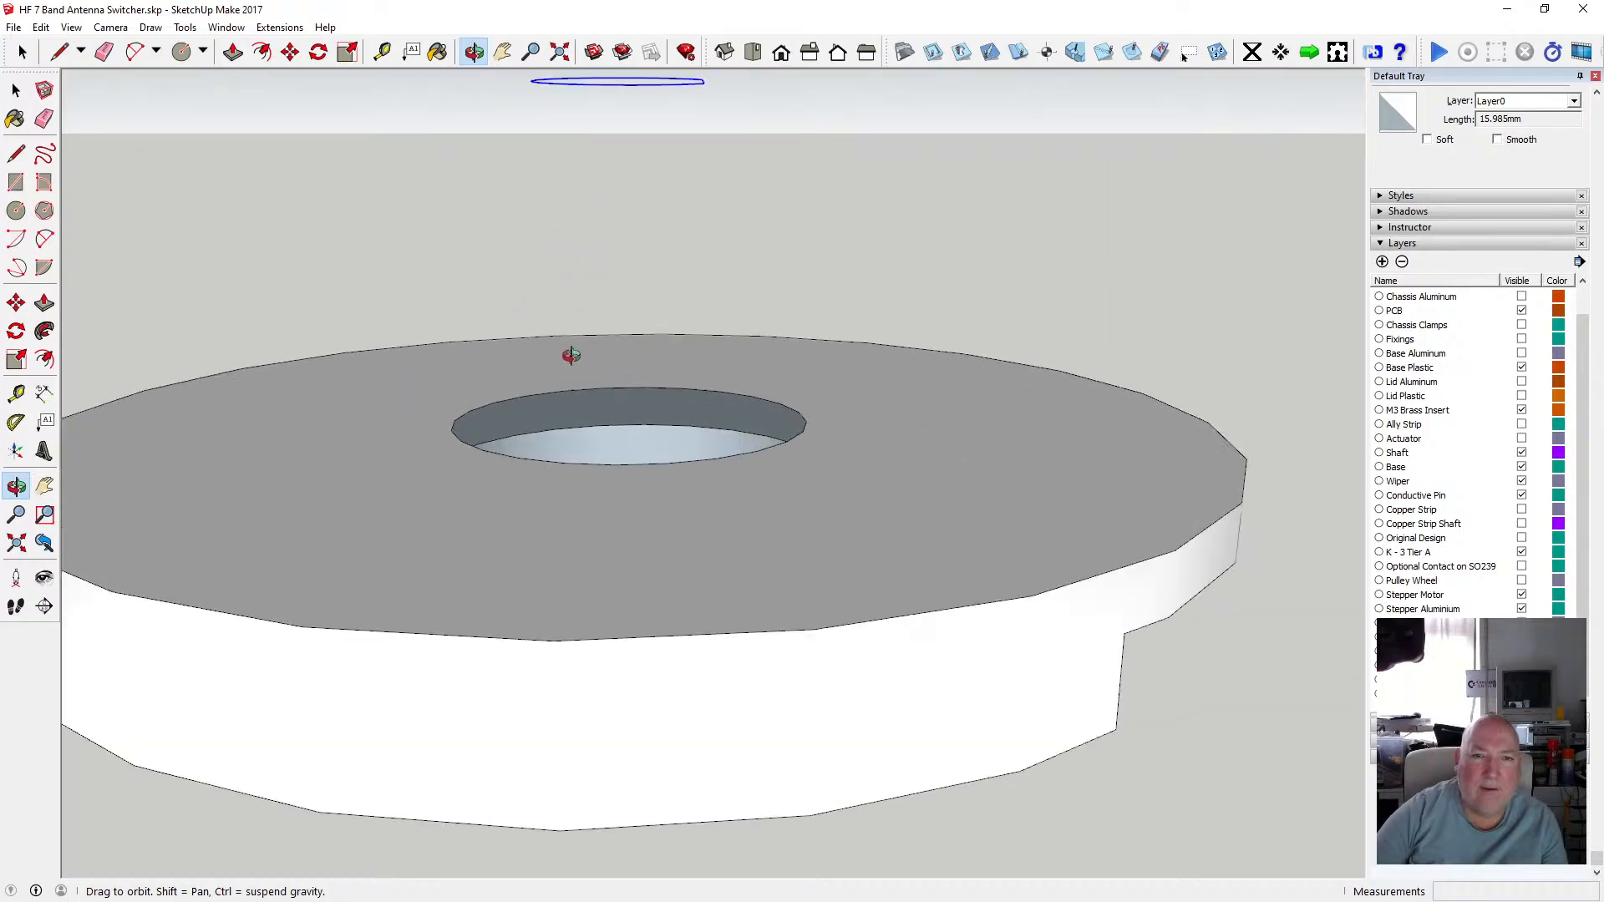
click(290, 52)
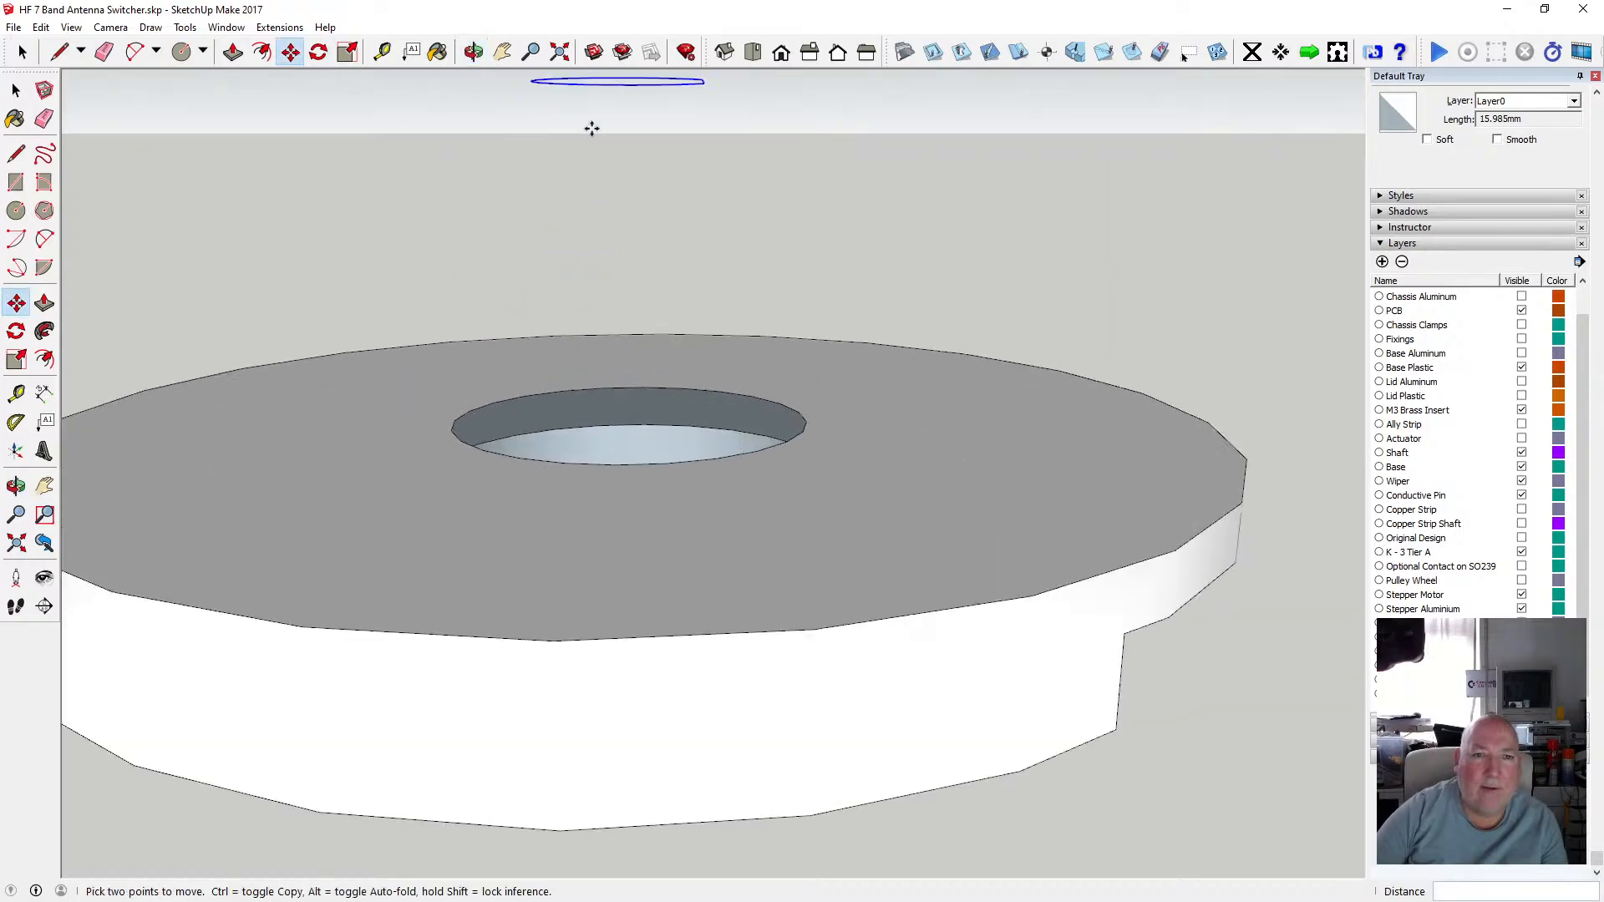
click(604, 80)
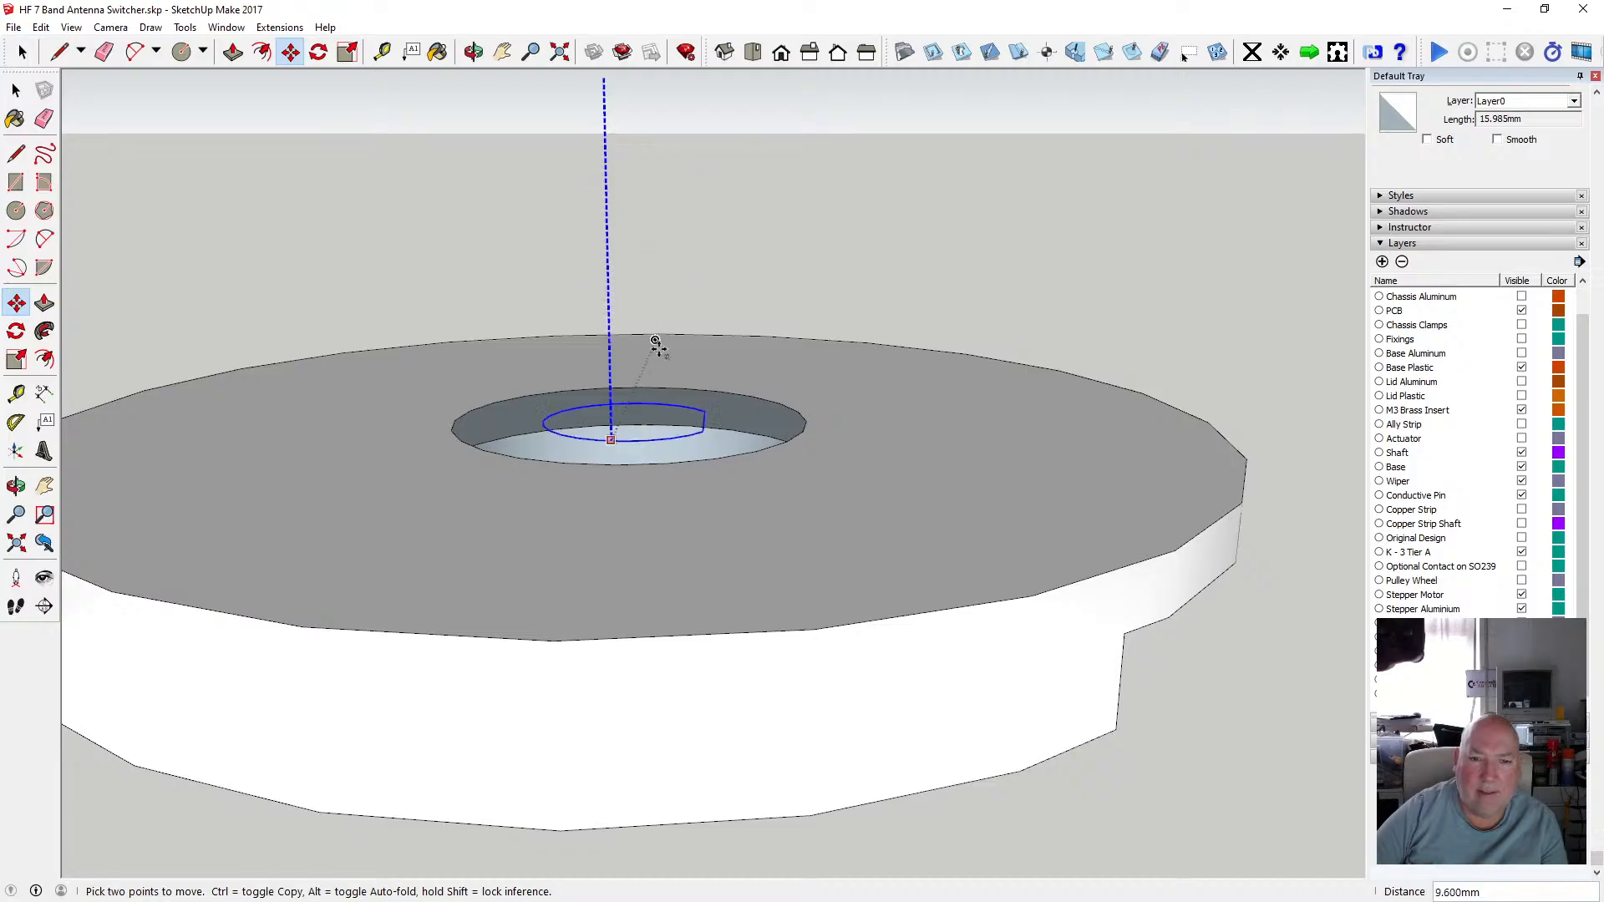
click(657, 532)
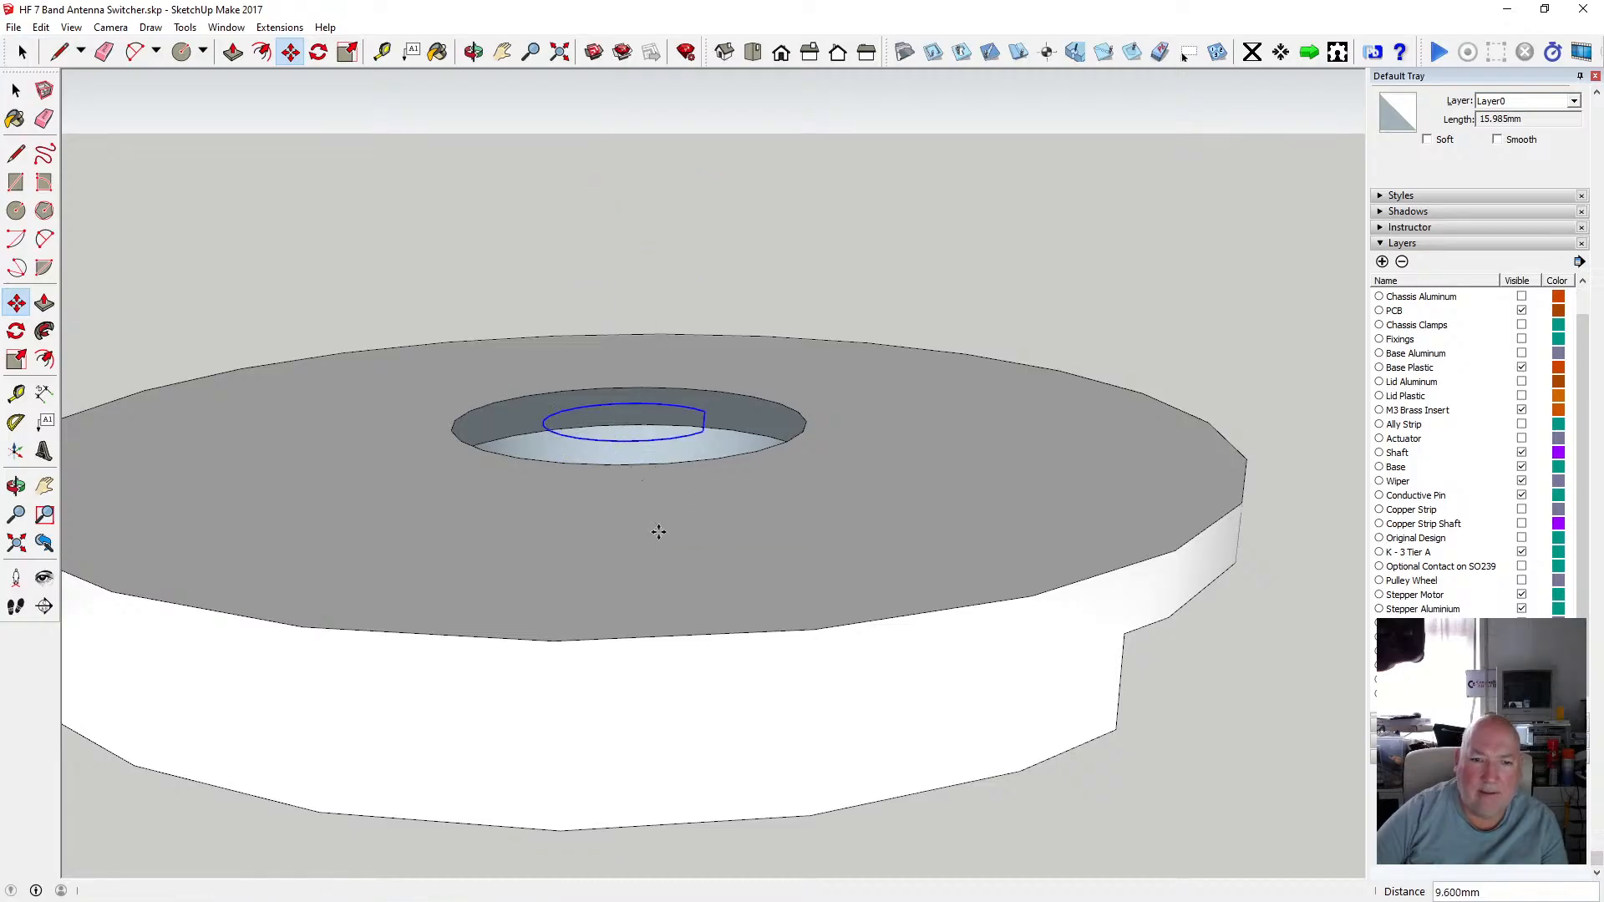
Orbit and zoom around the disc to examine the outline's position inside the centre hole.
click(473, 55)
drag(622, 300, 676, 461)
scroll(669, 512, down, 3)
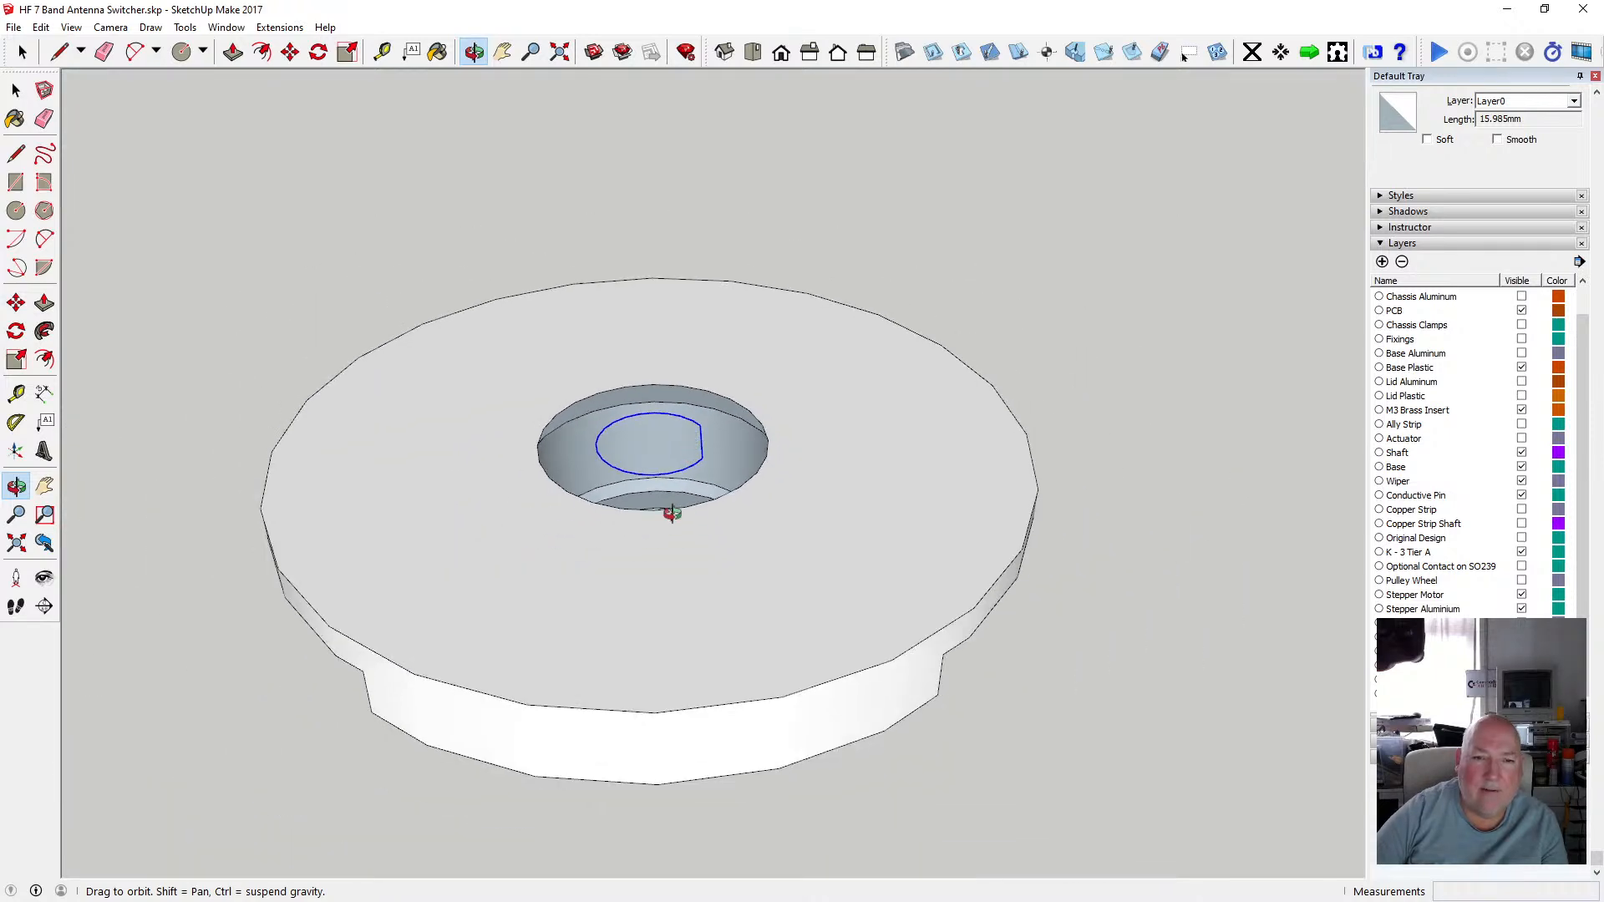
scroll(669, 509, up, 4)
scroll(666, 523, down, 2)
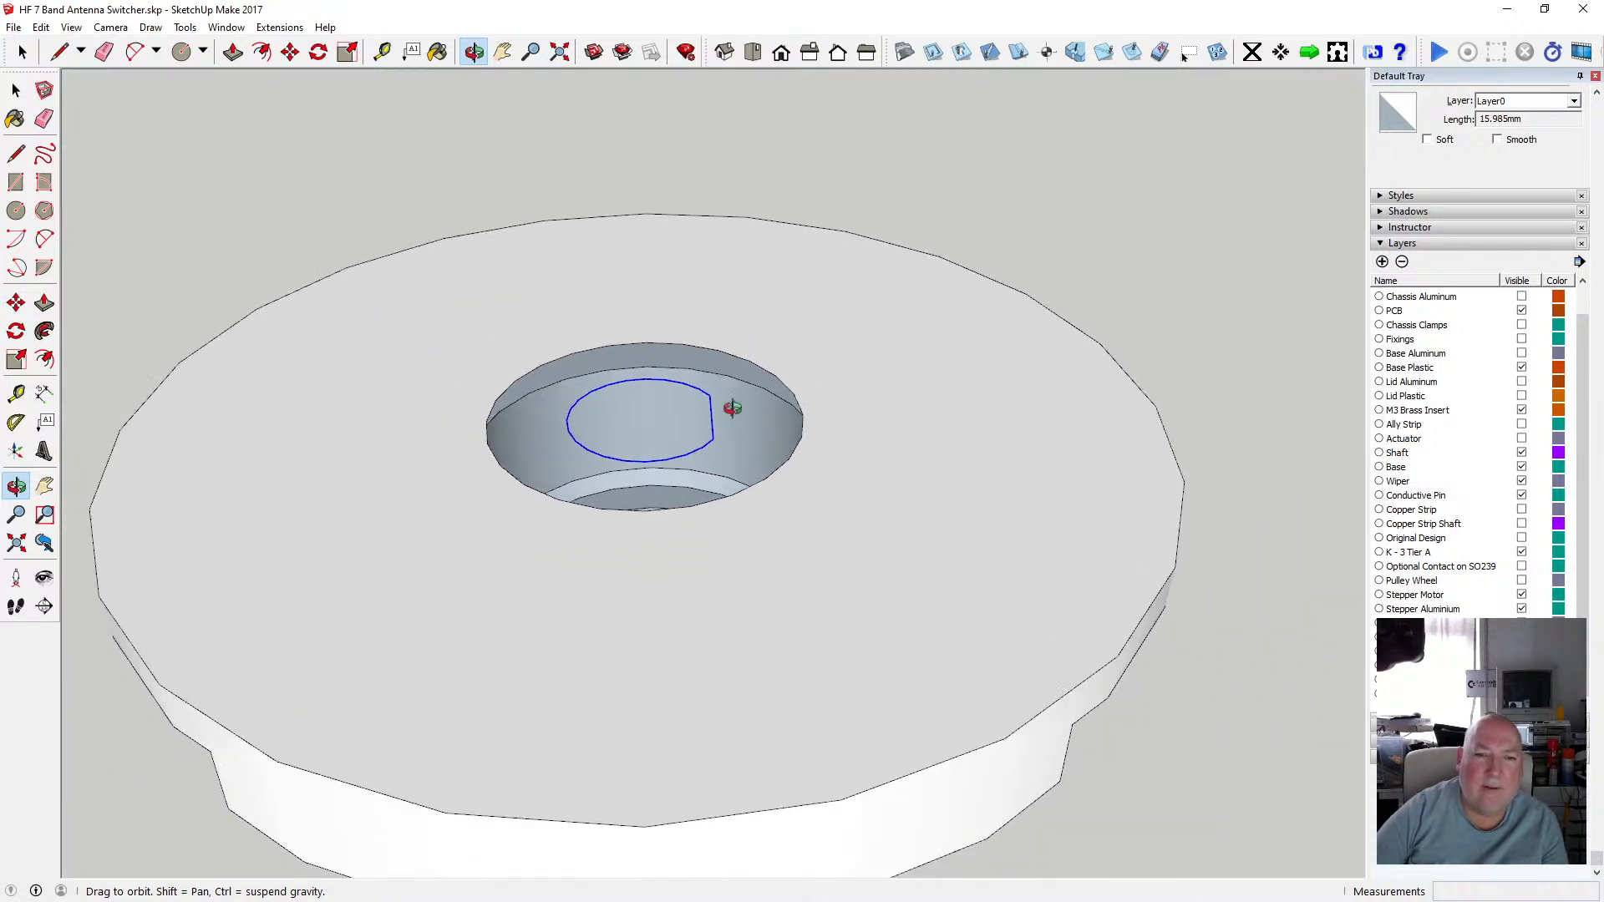
scroll(649, 418, down, 2)
scroll(650, 448, up, 4)
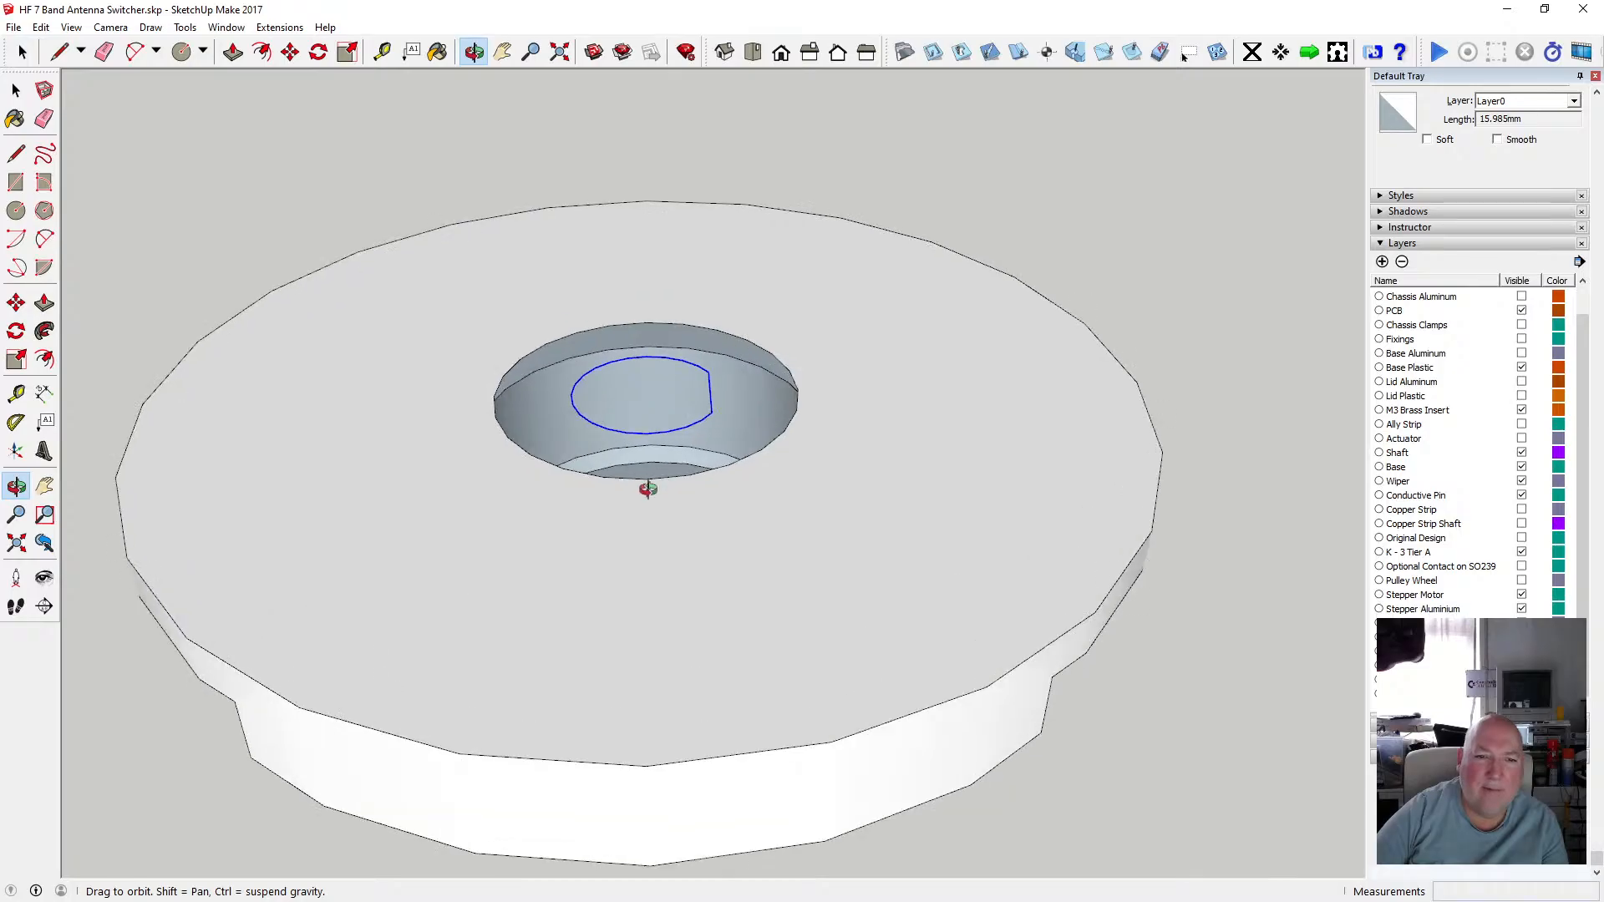
drag(663, 458, 682, 520)
drag(653, 466, 653, 463)
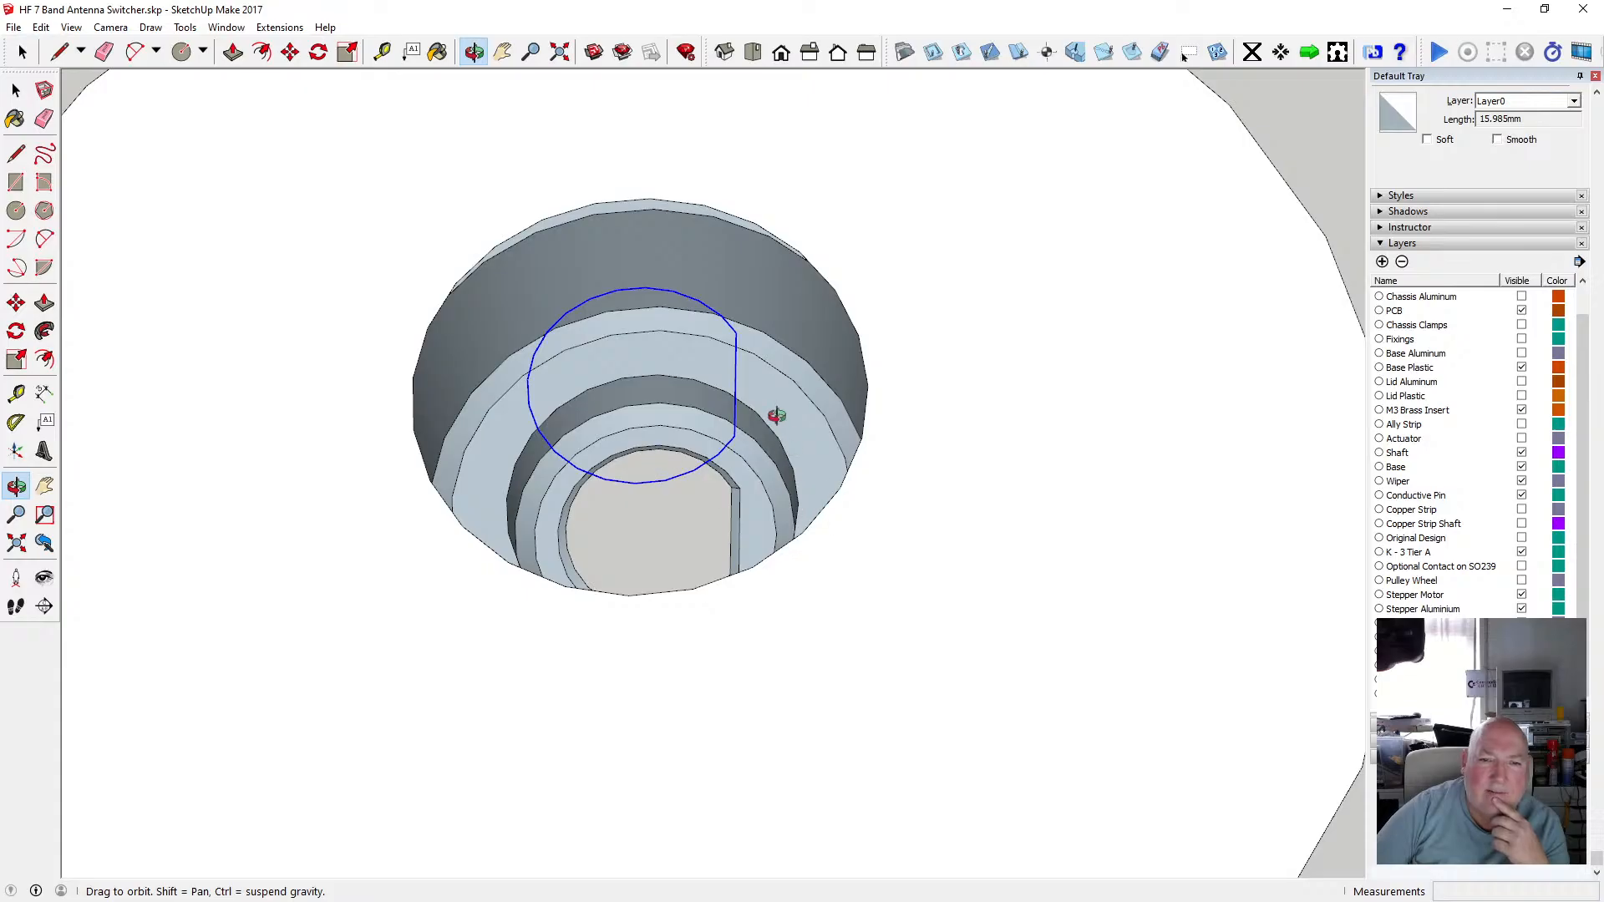
drag(776, 415, 755, 423)
drag(730, 504, 677, 646)
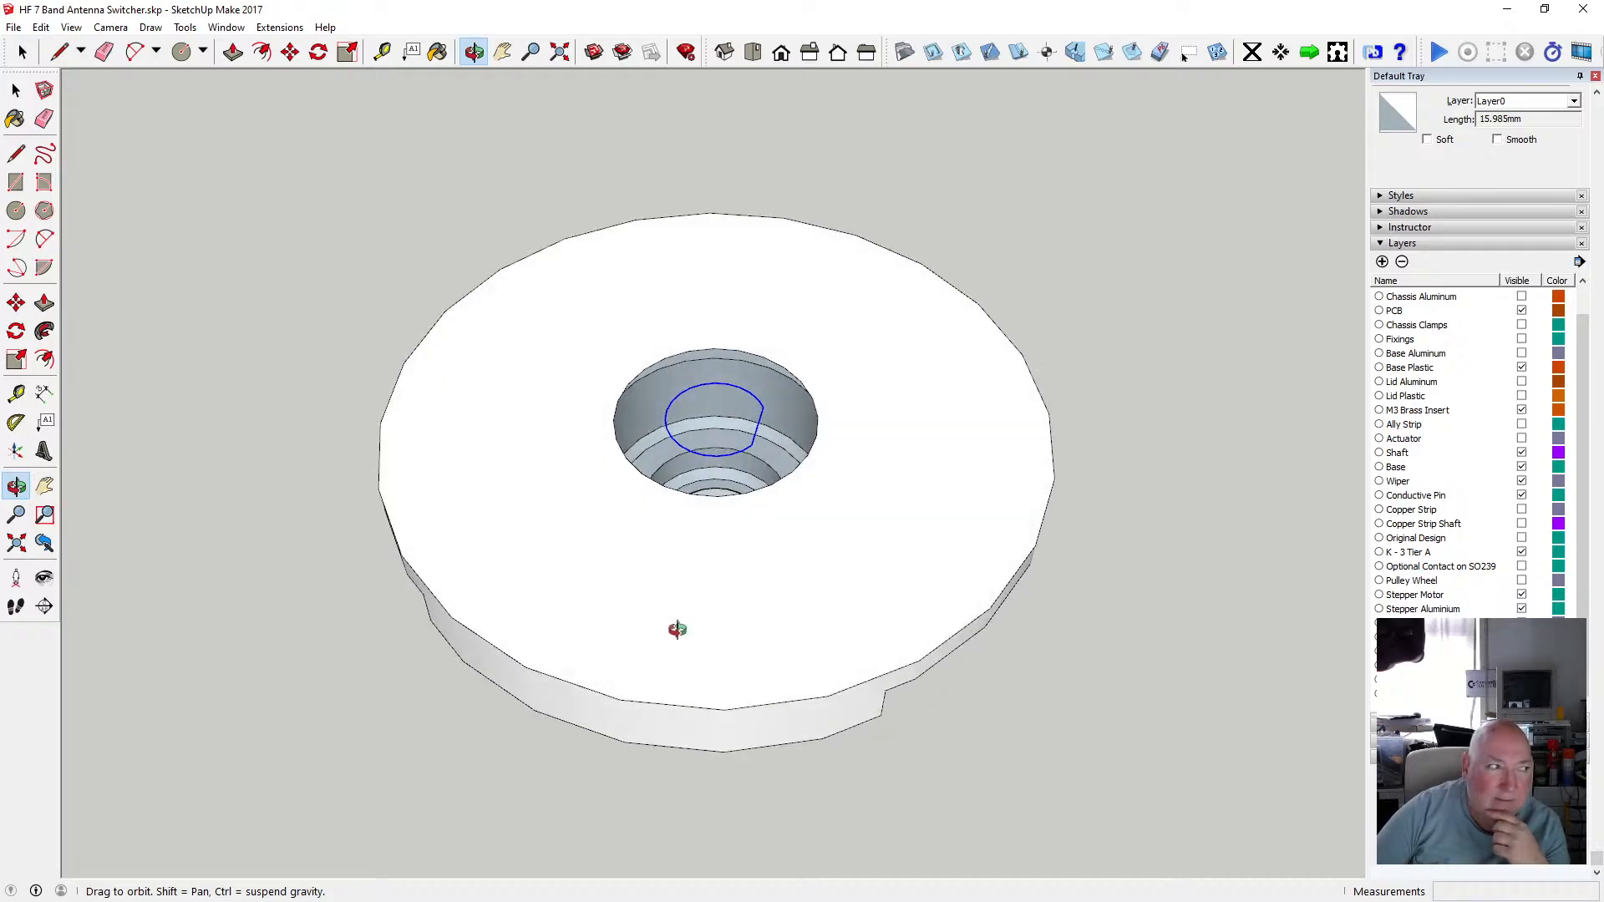
scroll(717, 472, up, 2)
scroll(717, 472, up, 2)
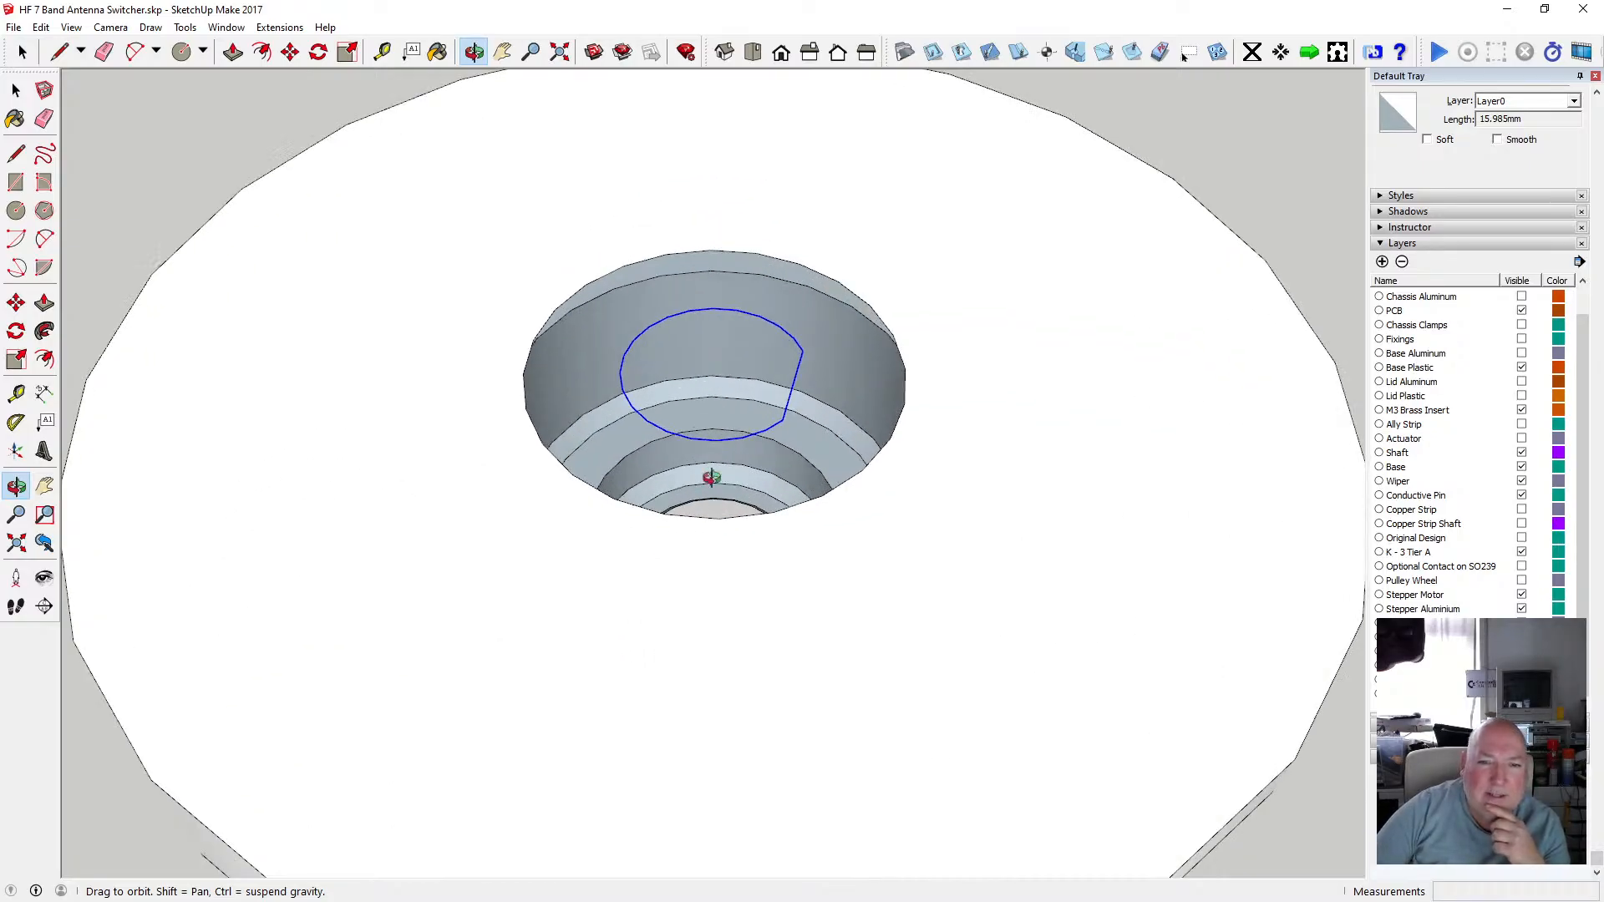
drag(716, 476, 742, 622)
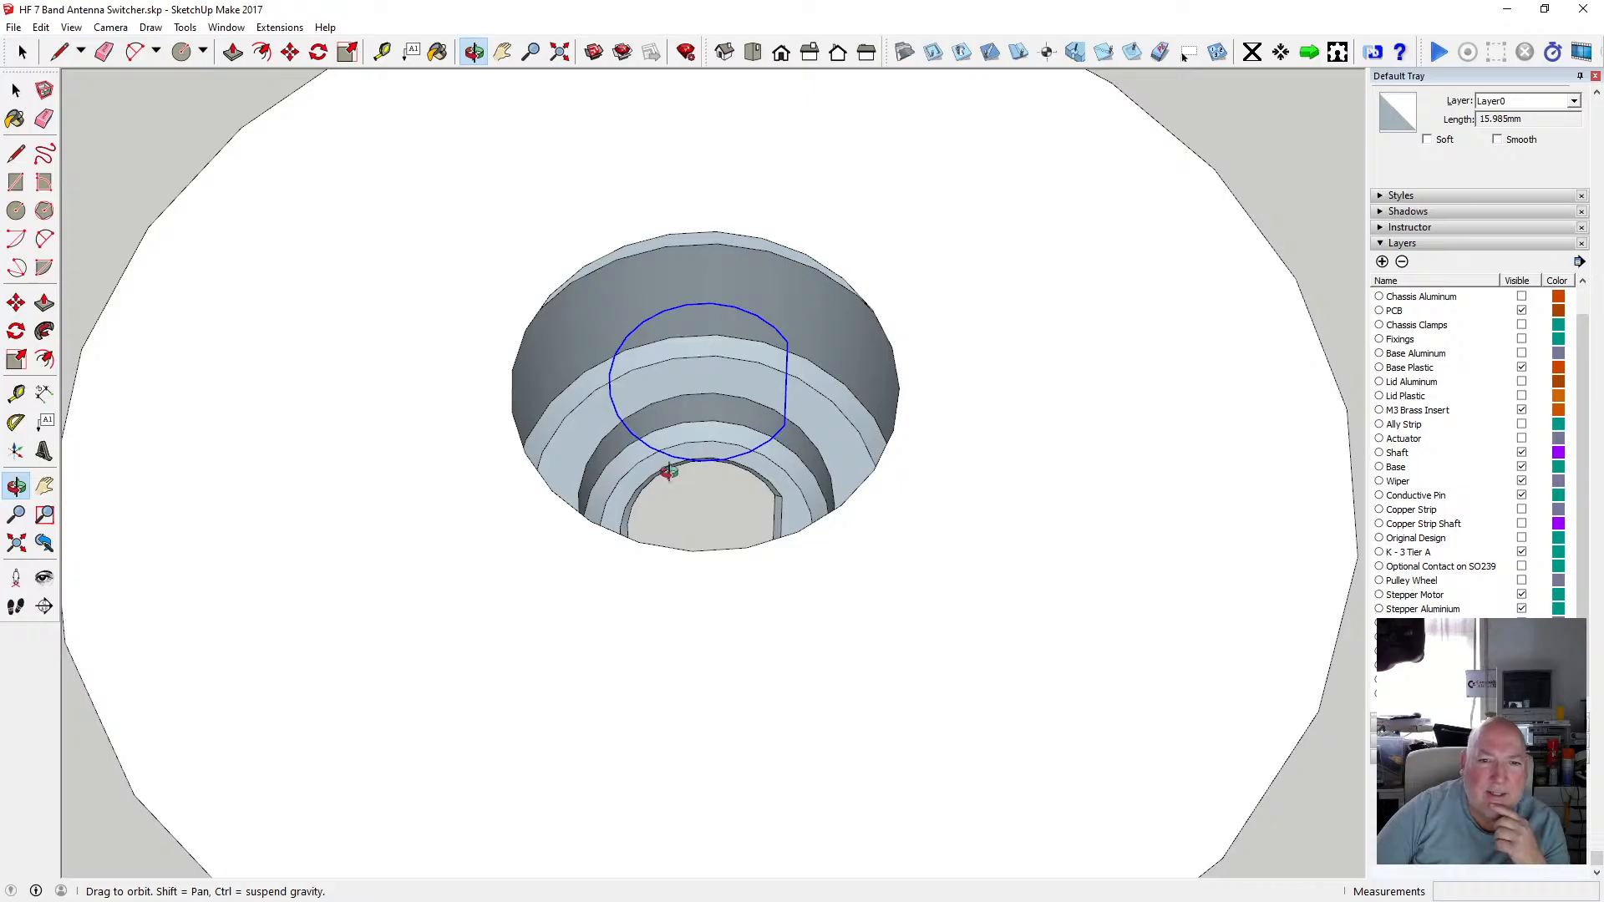
Zoom around the centre hole and measure from the hole's rim to the middle of the D-shaped outline with the Tape Measure.
scroll(669, 472, down, 2)
drag(629, 435, 530, 276)
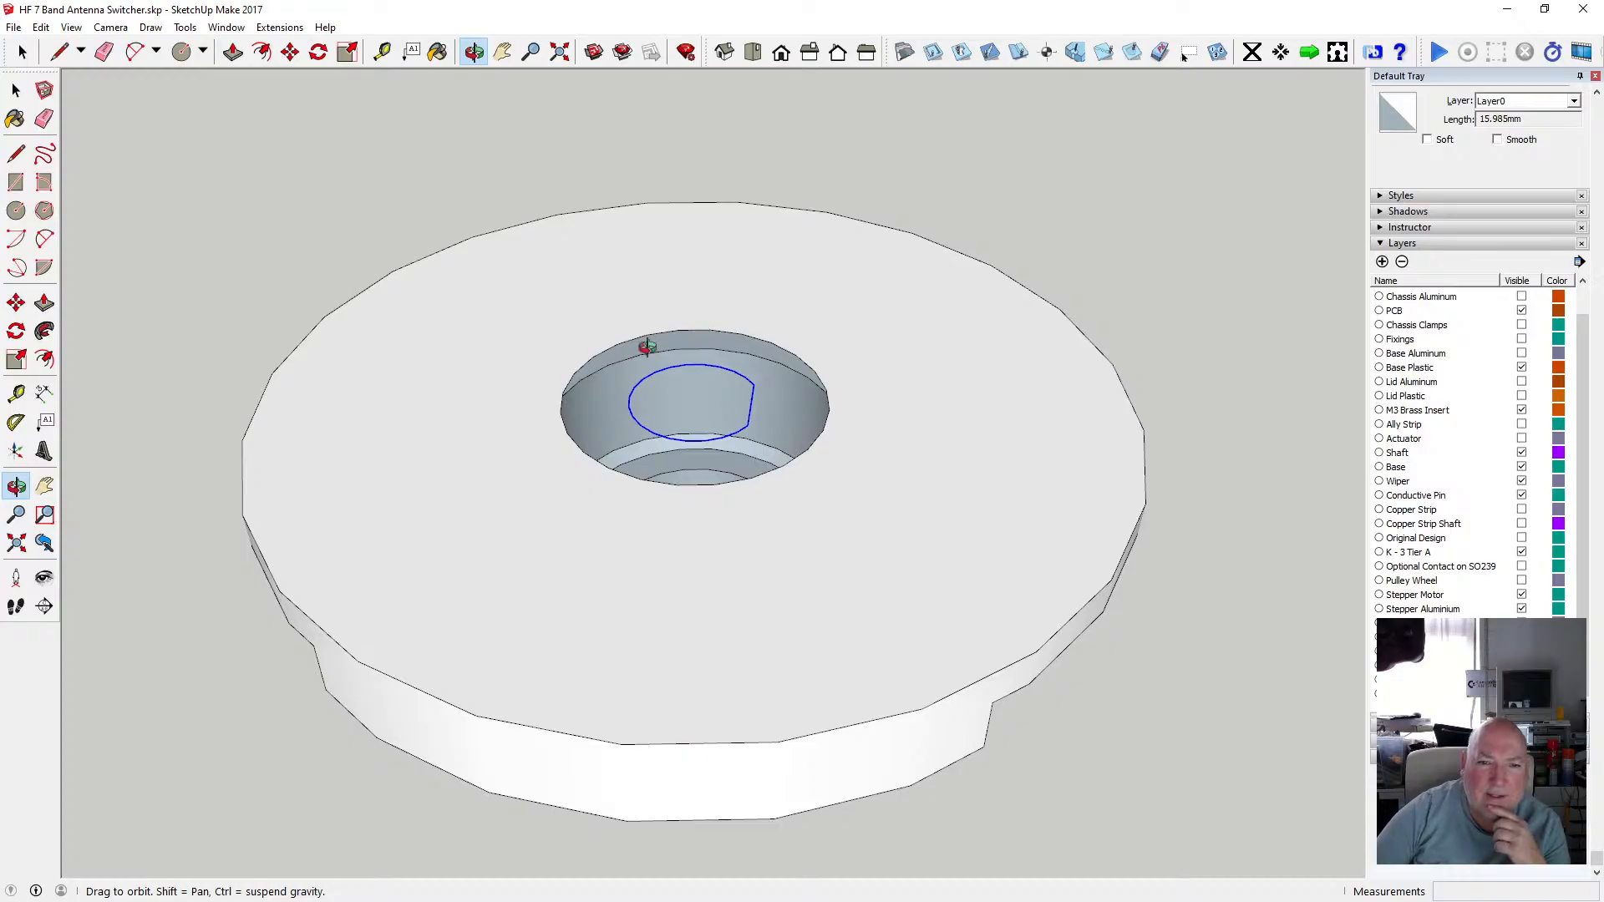
scroll(648, 346, up, 3)
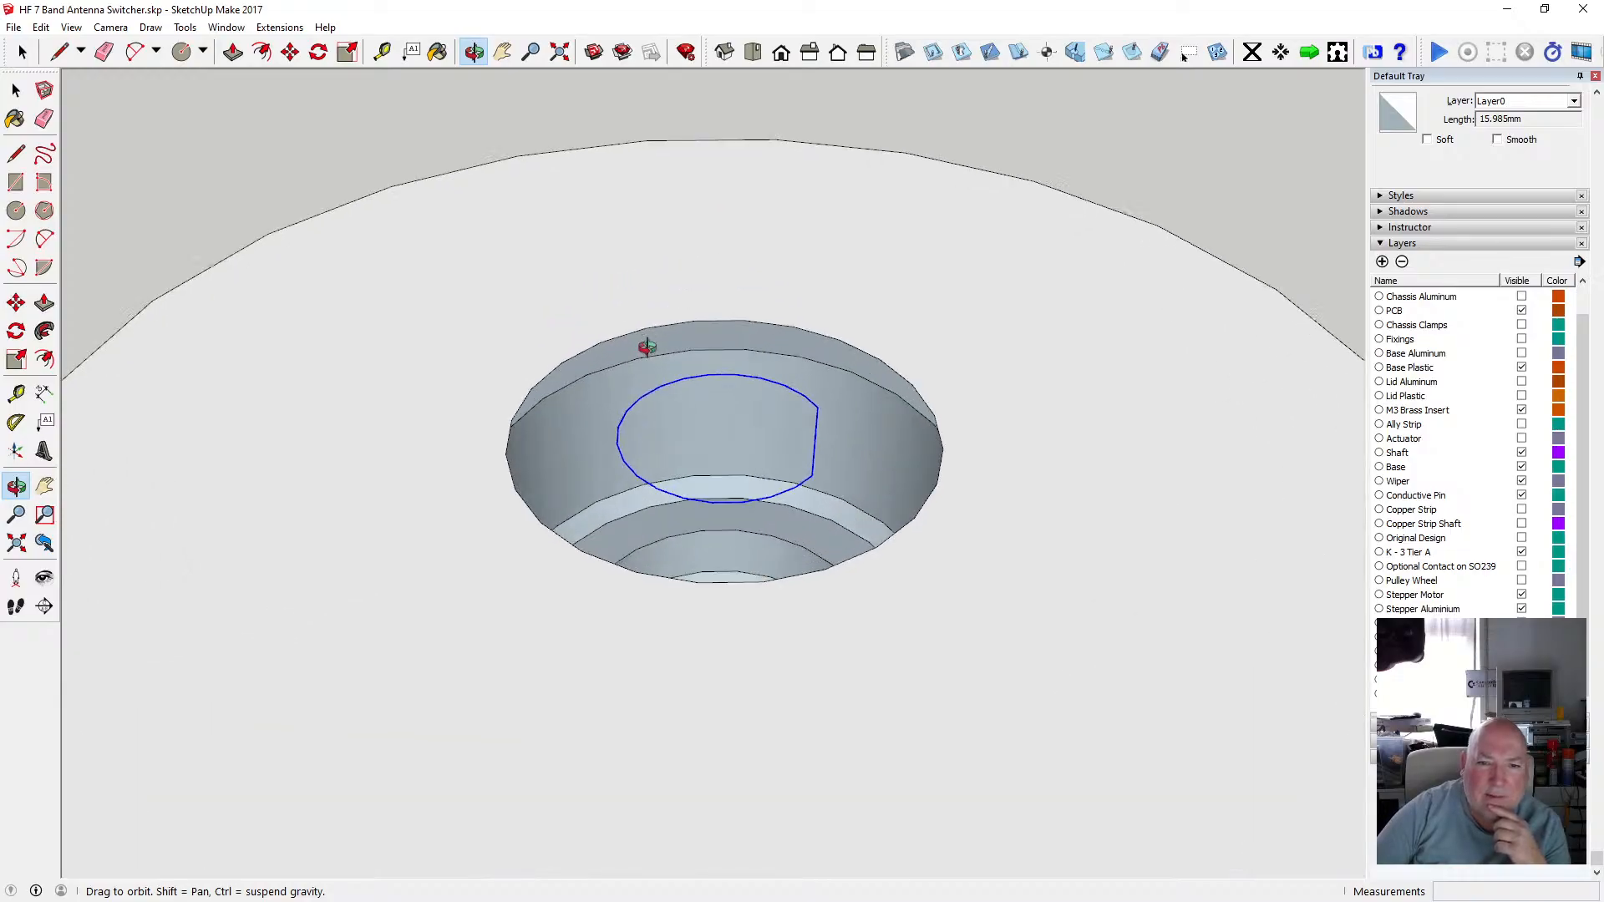
scroll(647, 346, up, 4)
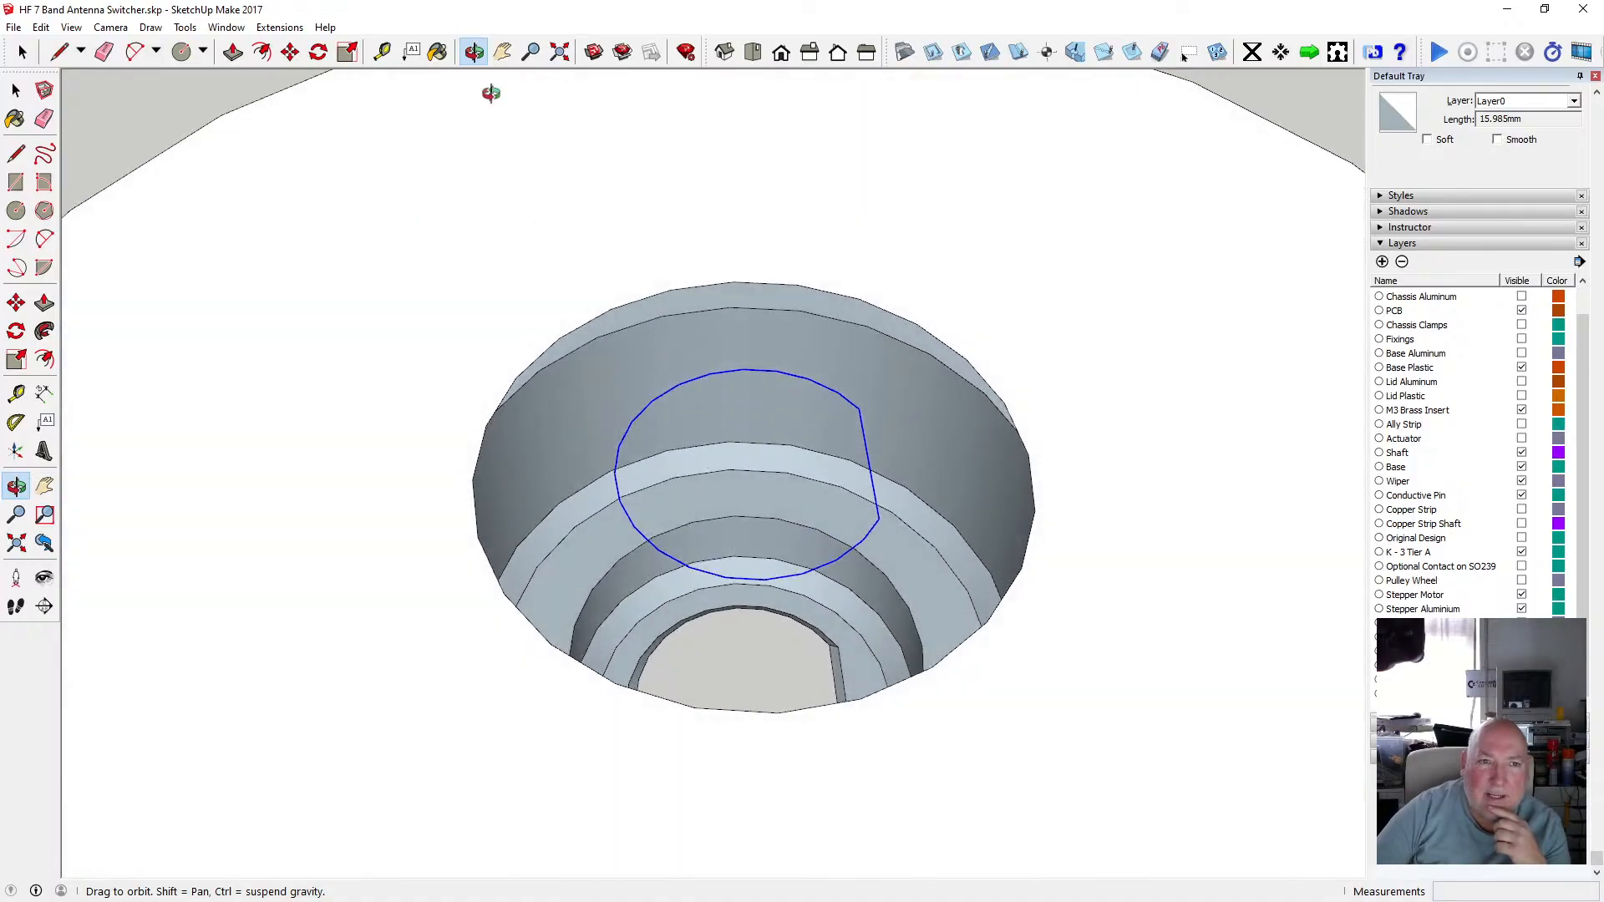
click(382, 52)
click(481, 464)
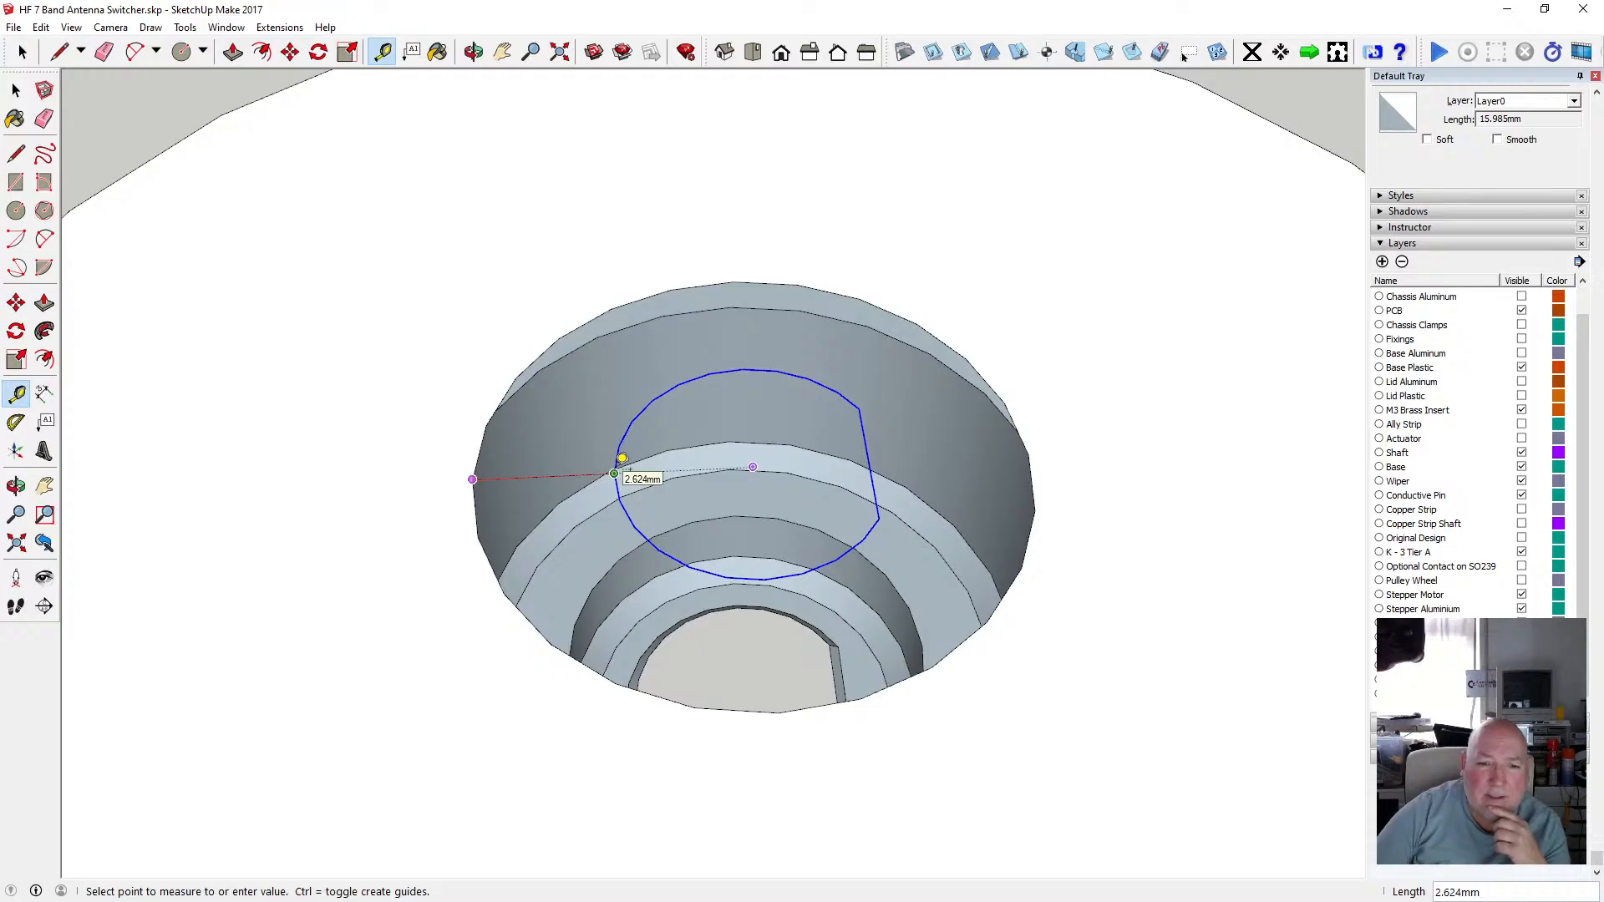
click(16, 89)
Draw two parallel lines about 8.4 mm long from the D-shaped outline's upper edge down to the inner shaft hole's rim.
scroll(469, 428, down, 2)
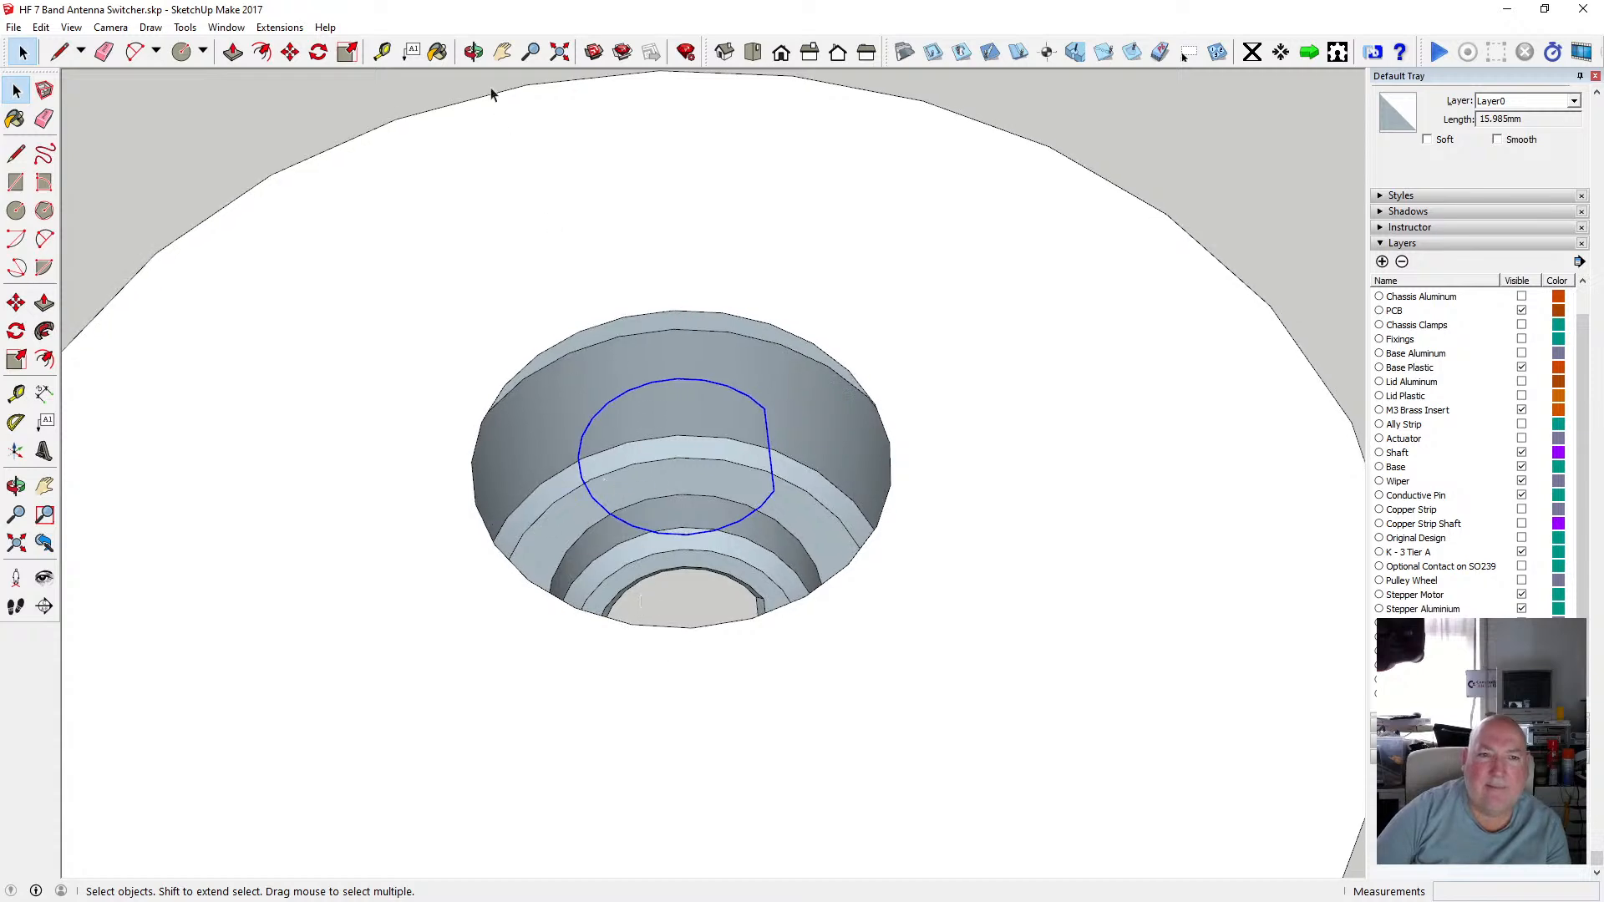
key(o)
drag(573, 240, 552, 320)
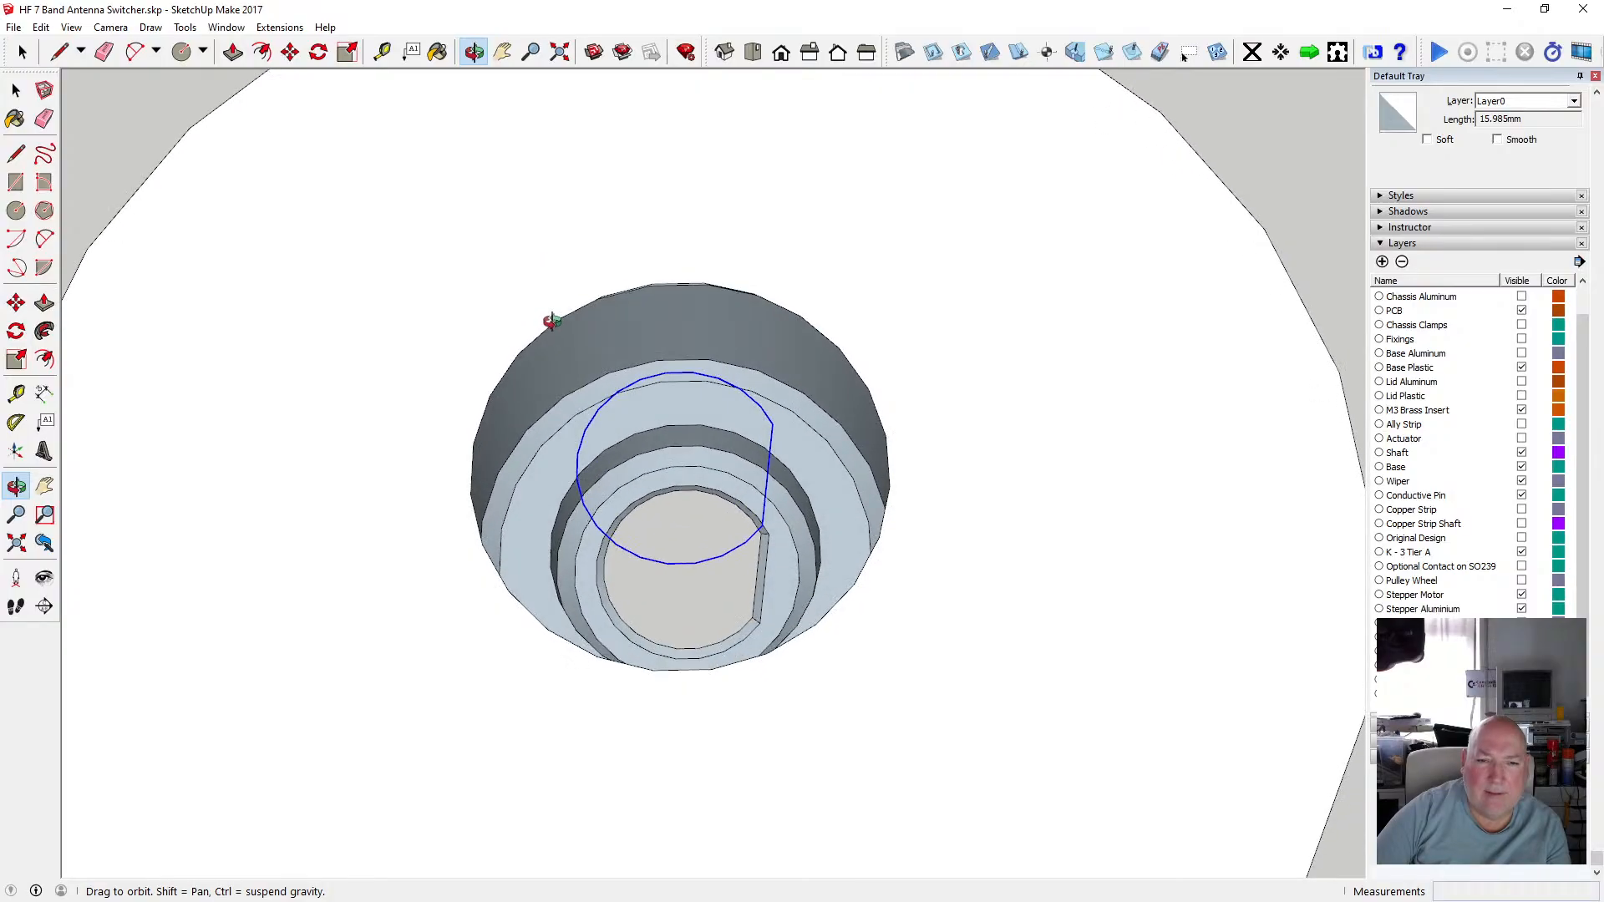
click(15, 154)
click(666, 372)
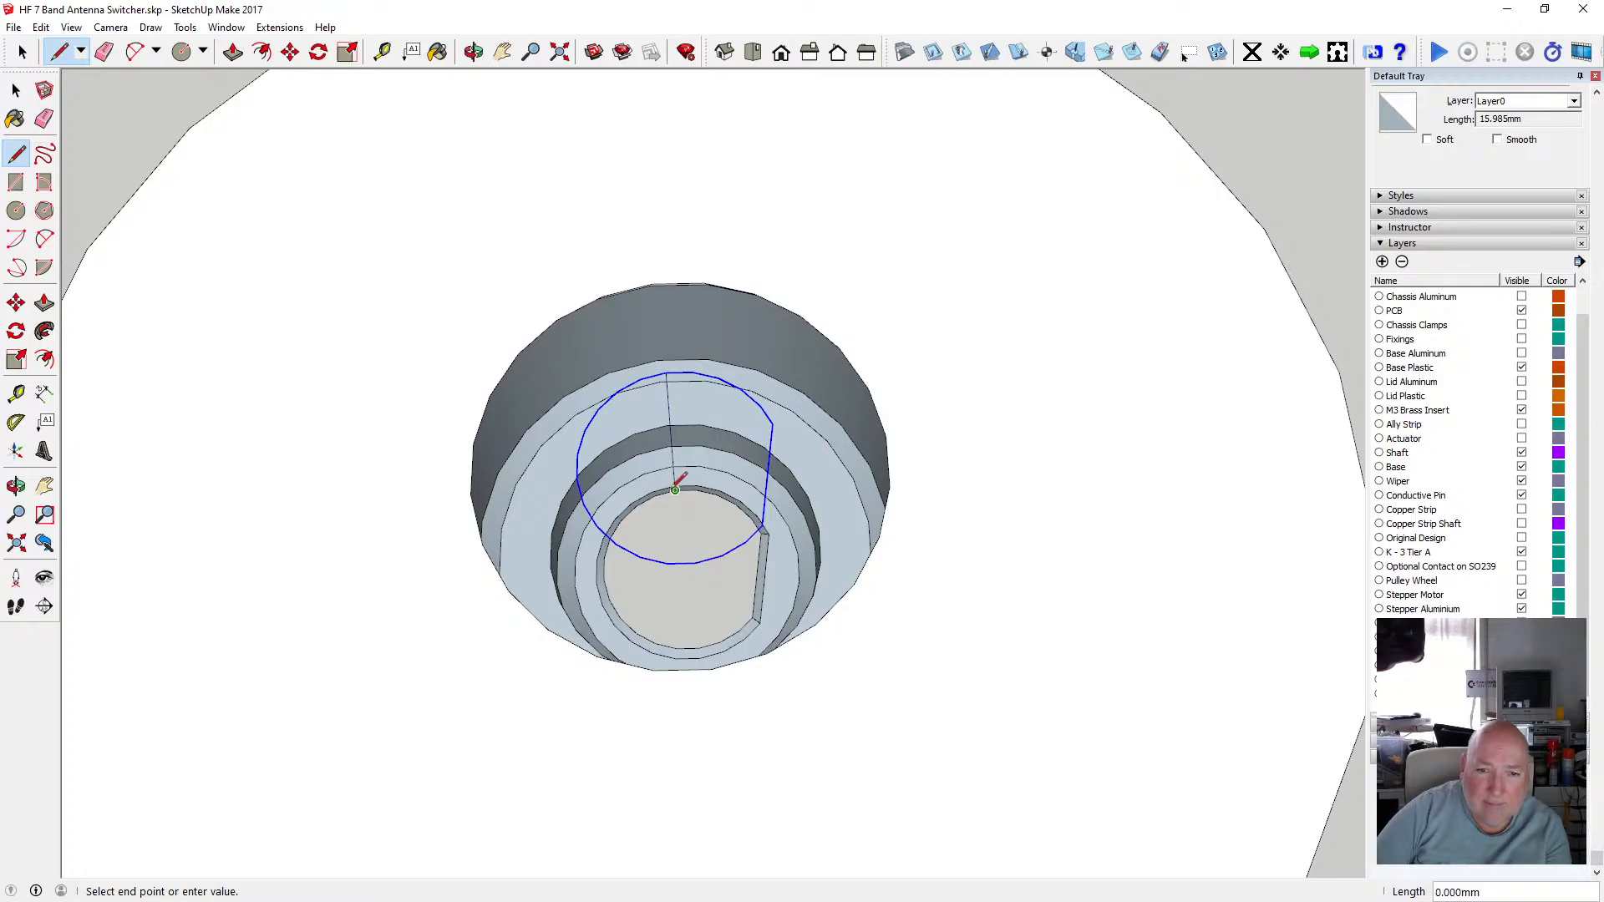
click(675, 489)
click(692, 371)
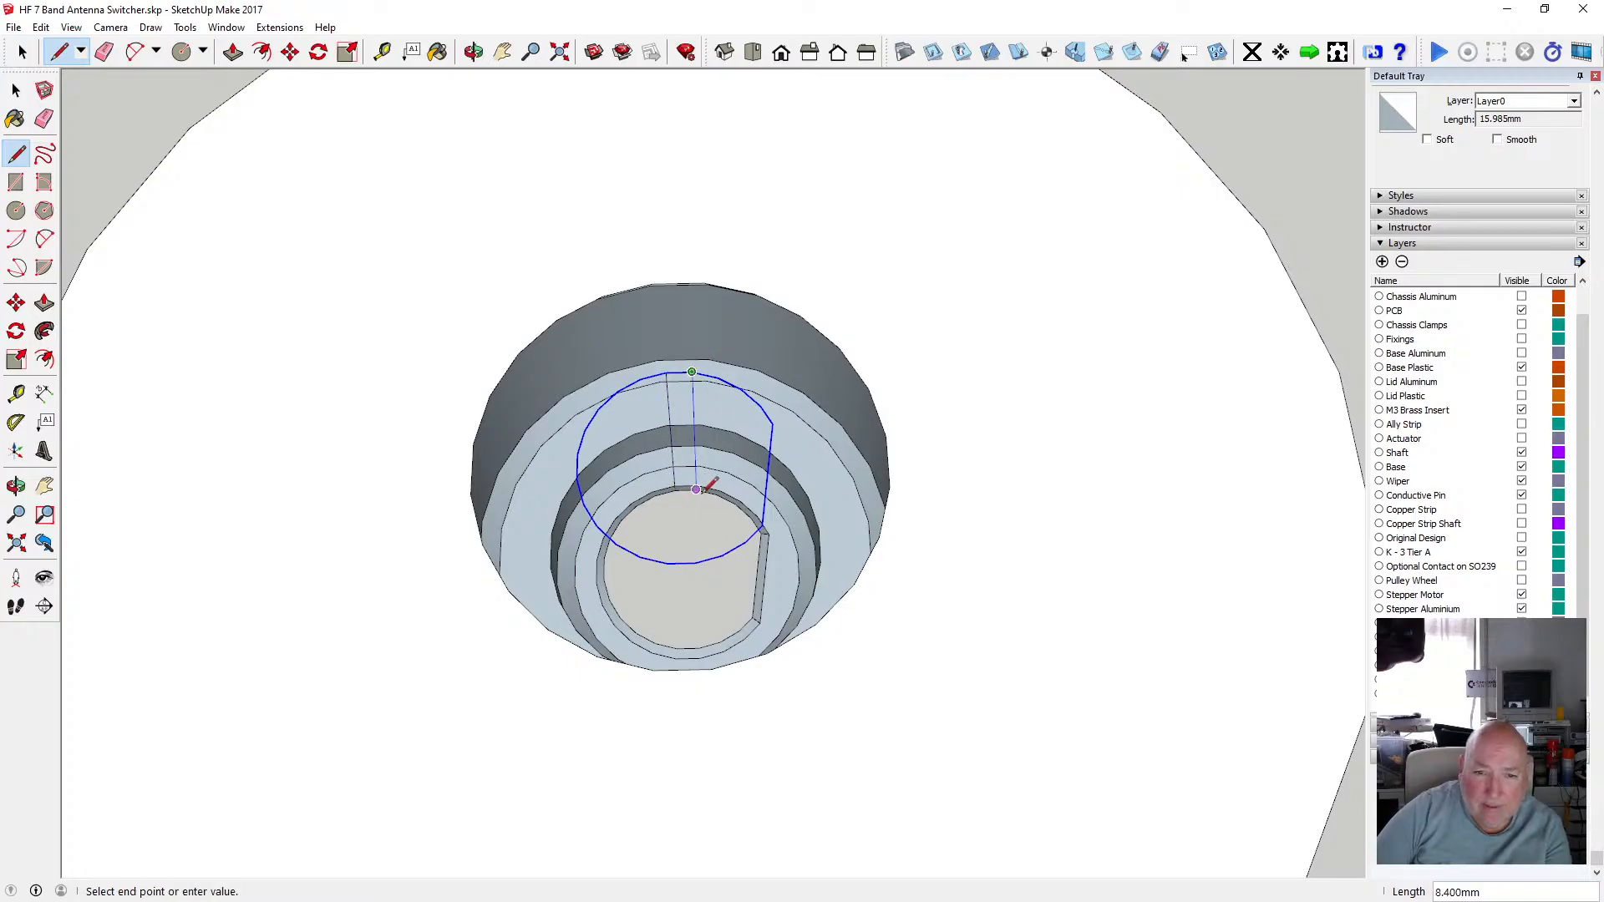
click(696, 490)
click(16, 89)
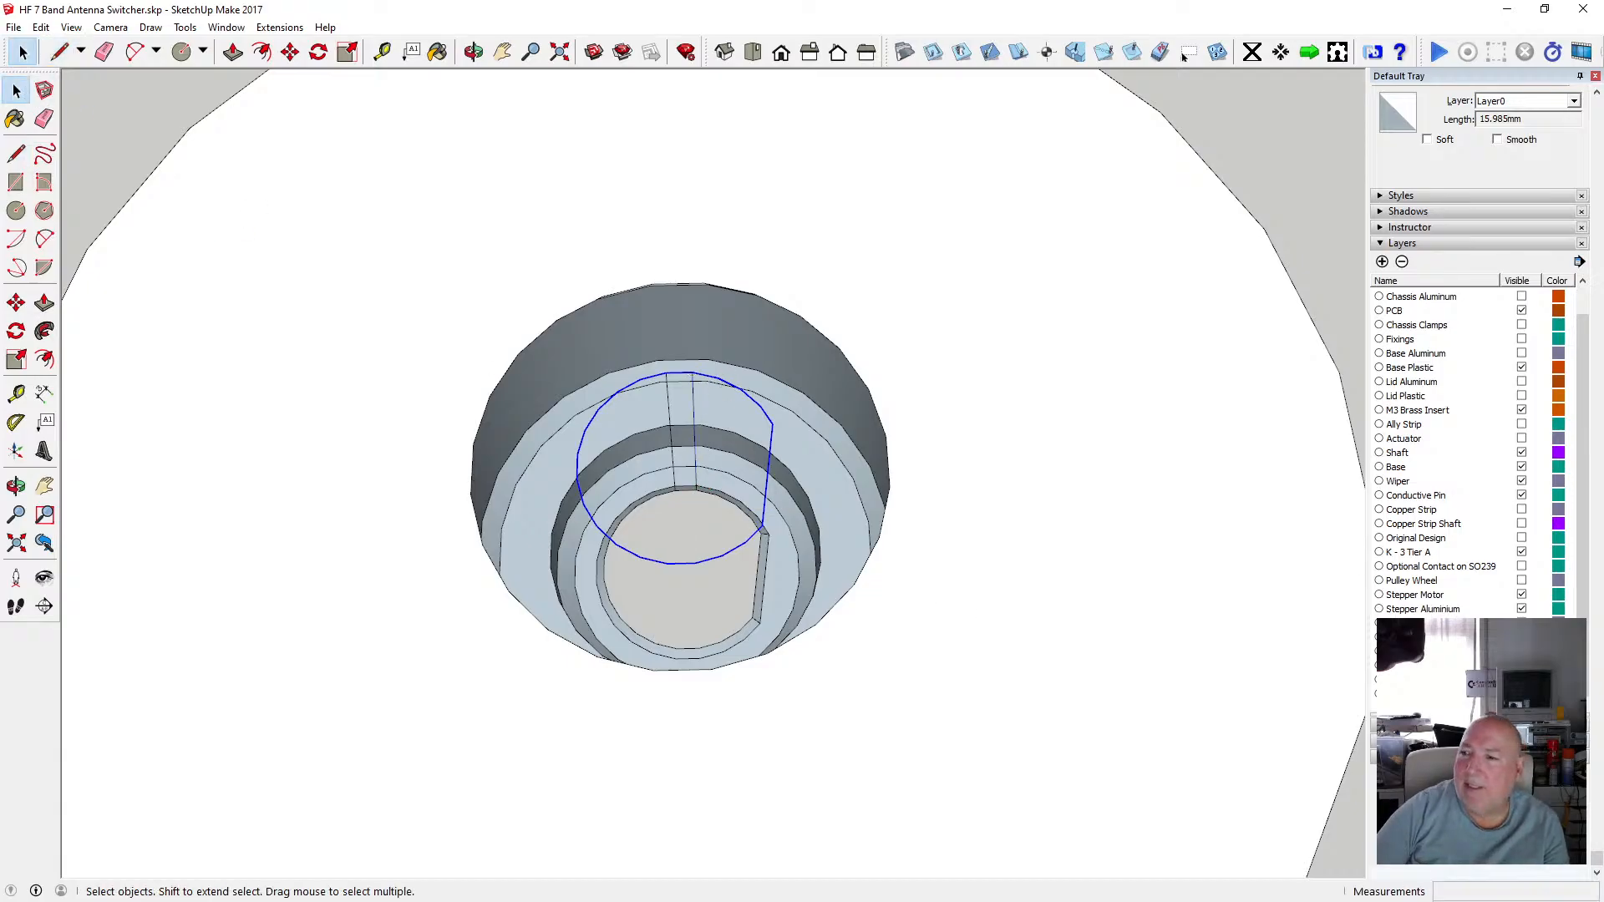
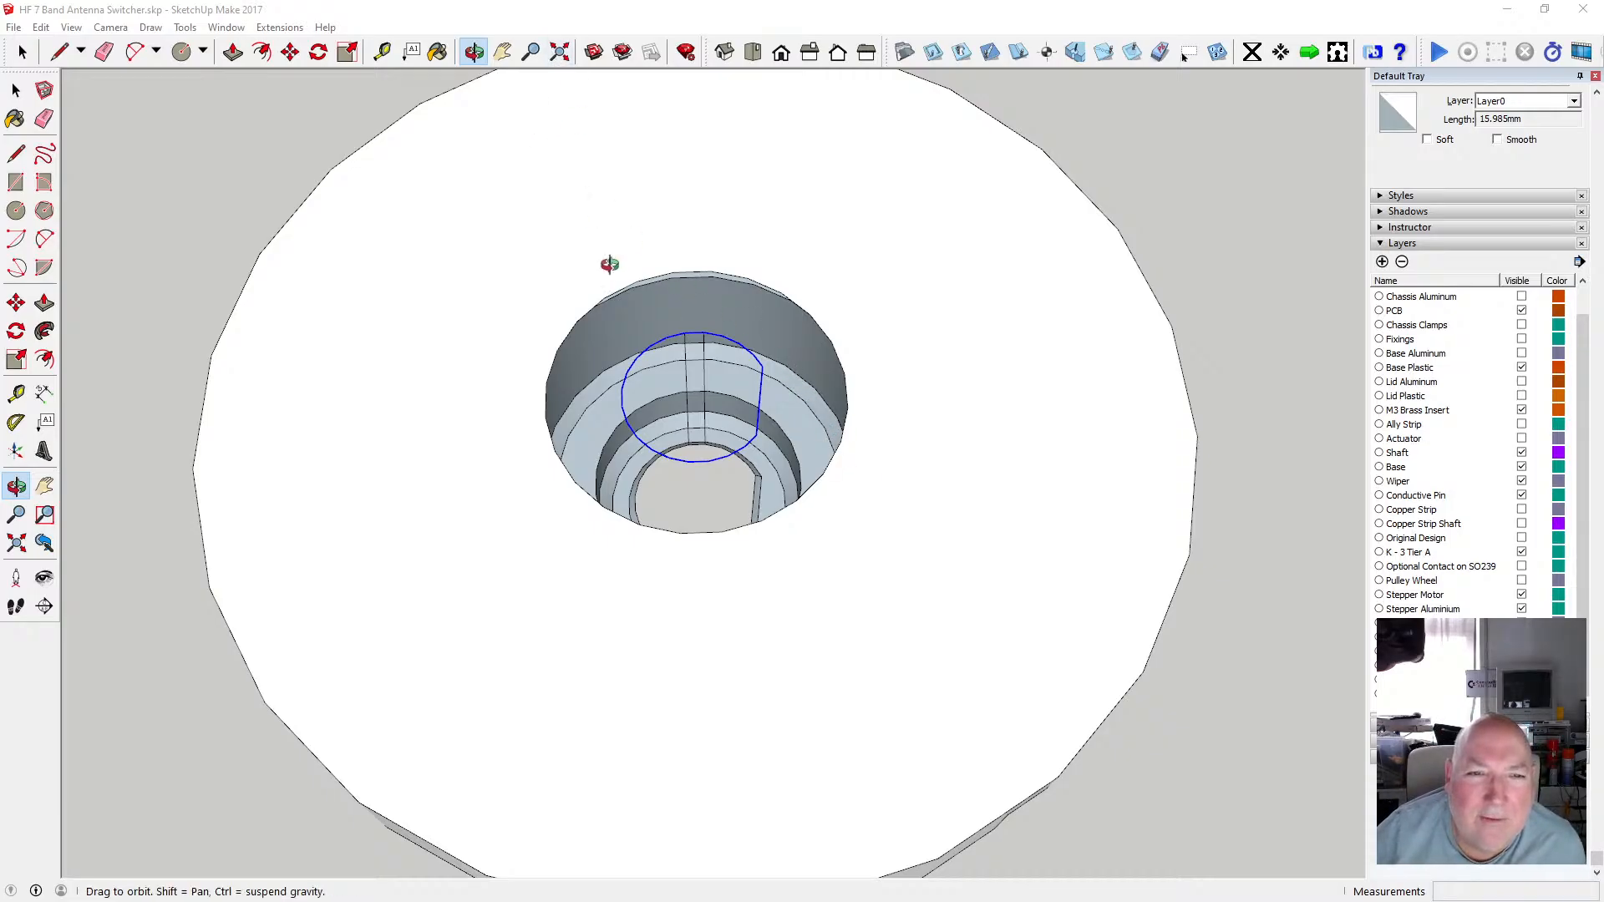
Select the D-shaped outline together with its two parallel lines and copy them.
scroll(661, 372, up, 3)
scroll(659, 362, down, 2)
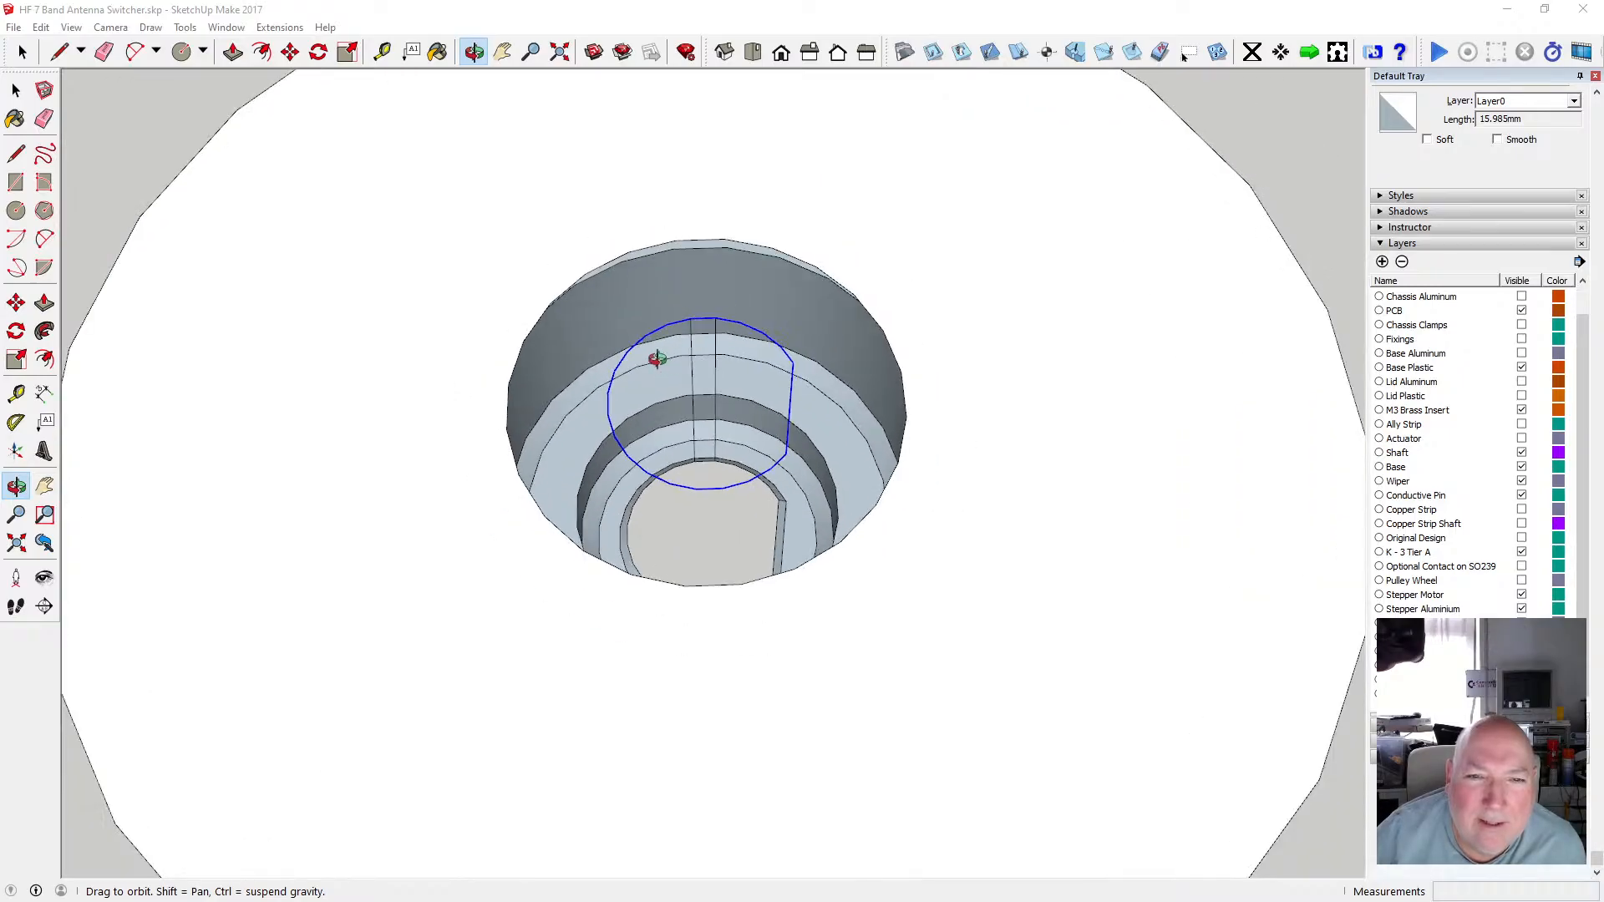
drag(725, 383, 501, 368)
scroll(701, 390, down, 3)
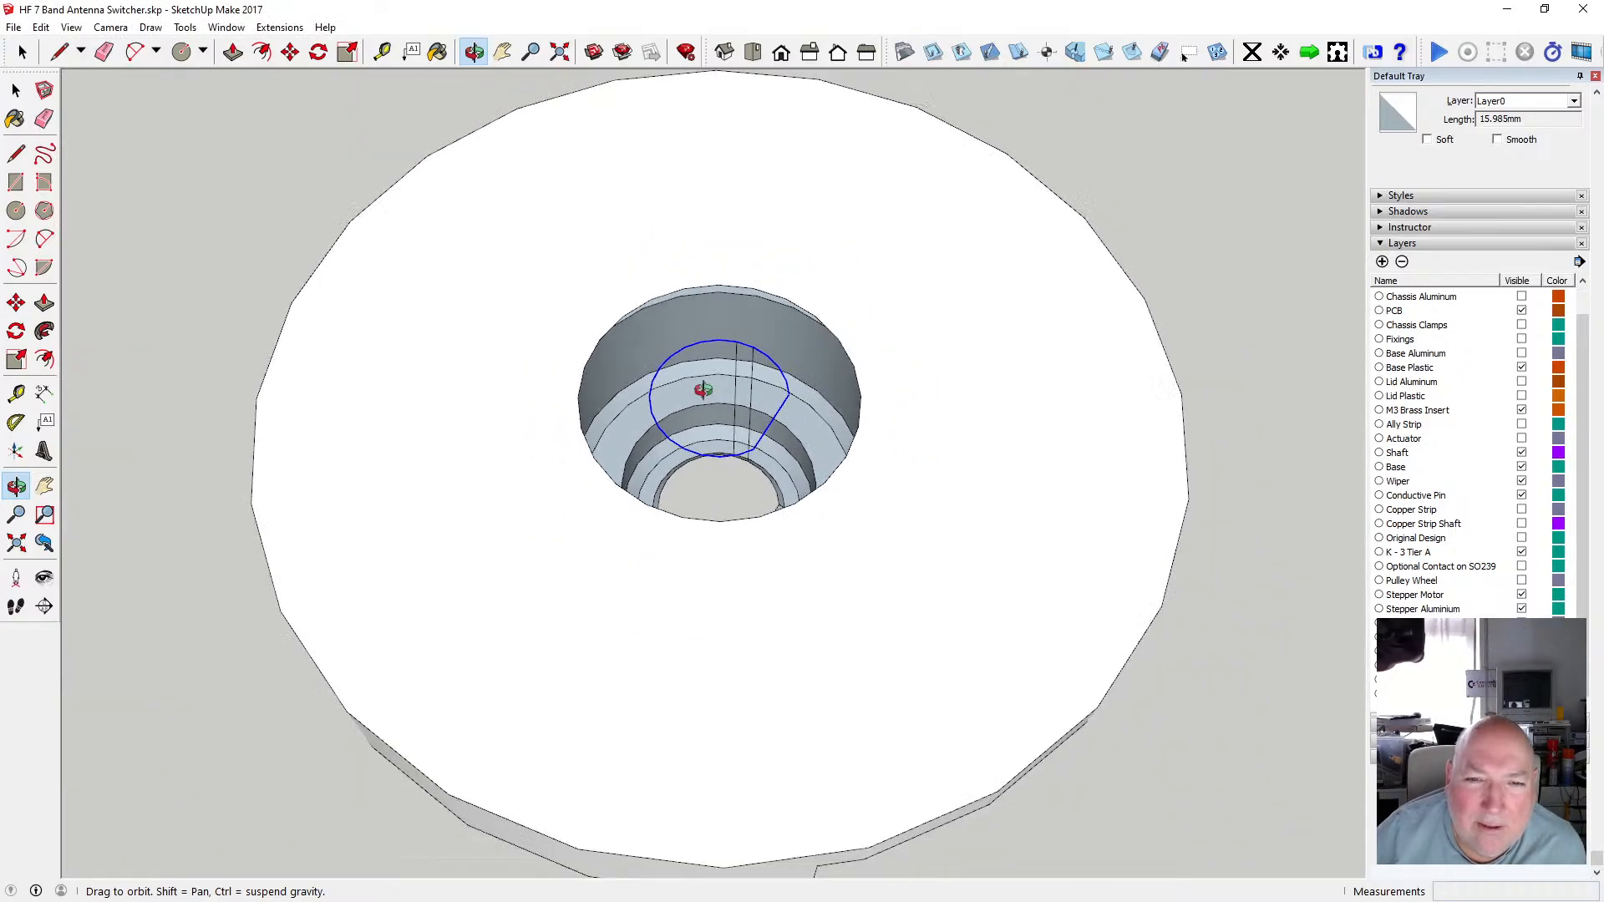
scroll(740, 422, up, 2)
scroll(740, 422, up, 3)
mouse_move(737, 418)
mouse_down()
mouse_move(591, 373)
mouse_move(701, 401)
mouse_move(738, 392)
mouse_up()
scroll(365, 236, down, 2)
key(space)
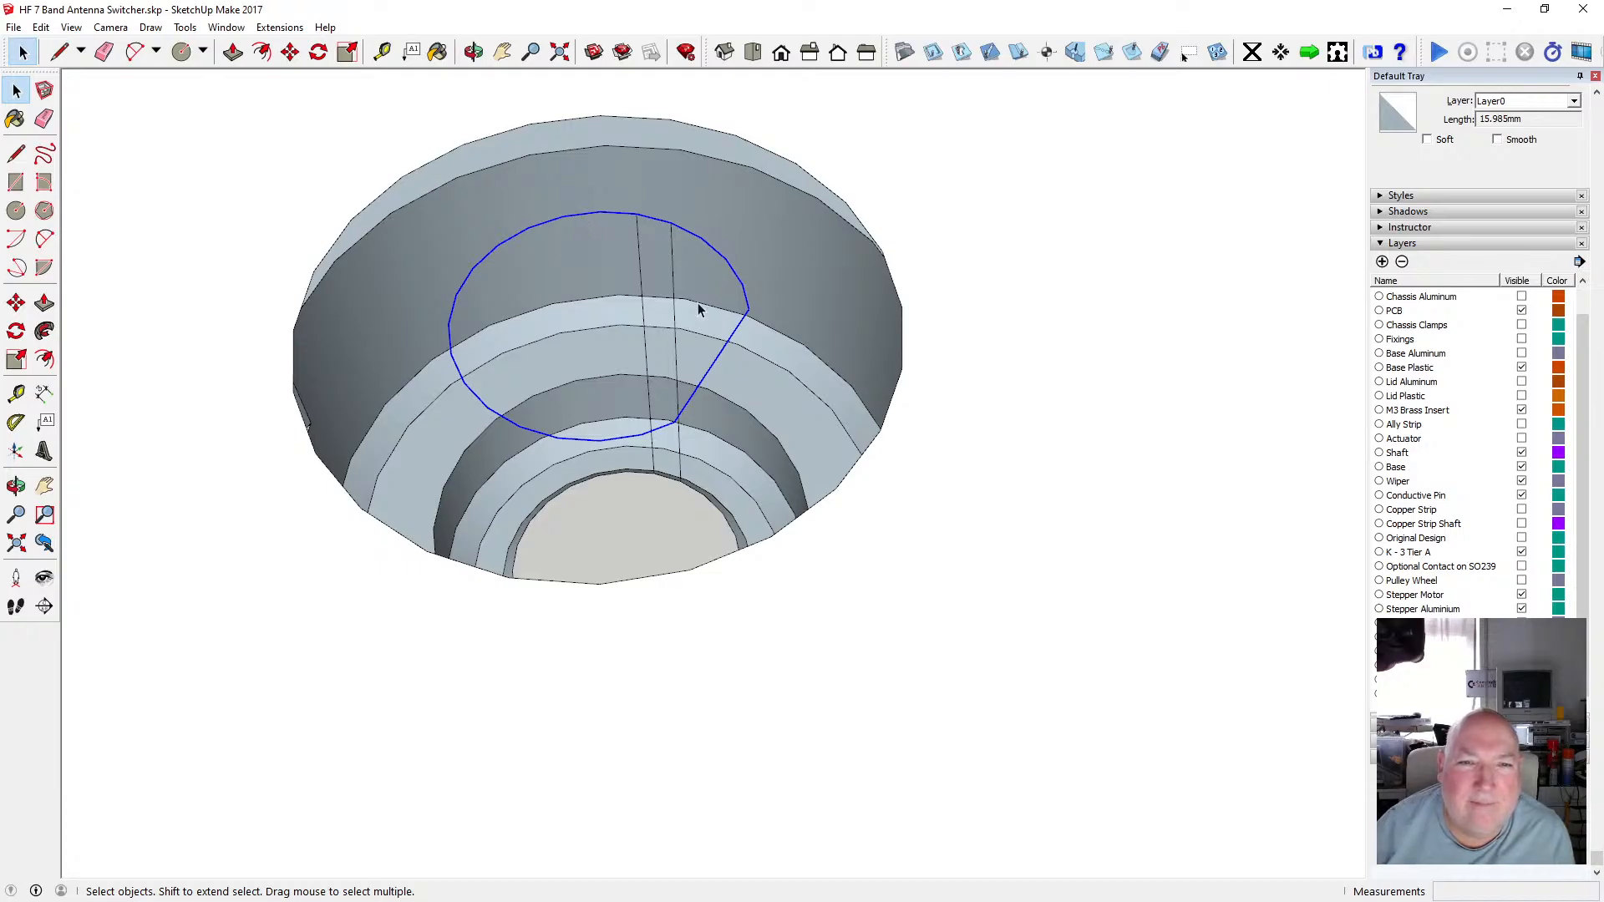
scroll(671, 285, down, 2)
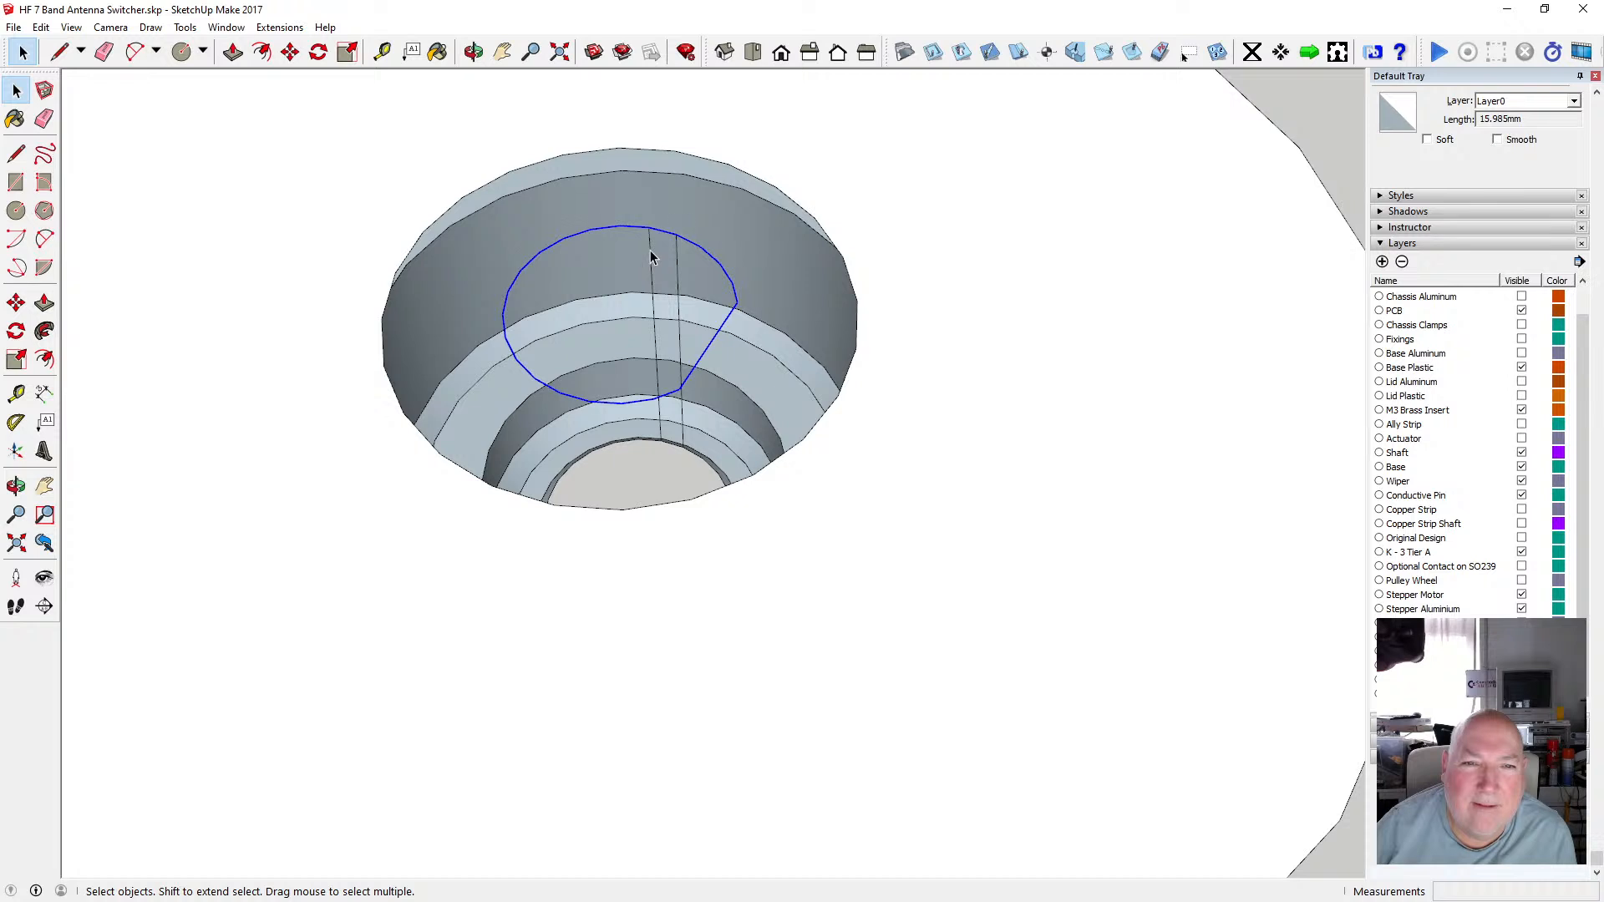
click(650, 258)
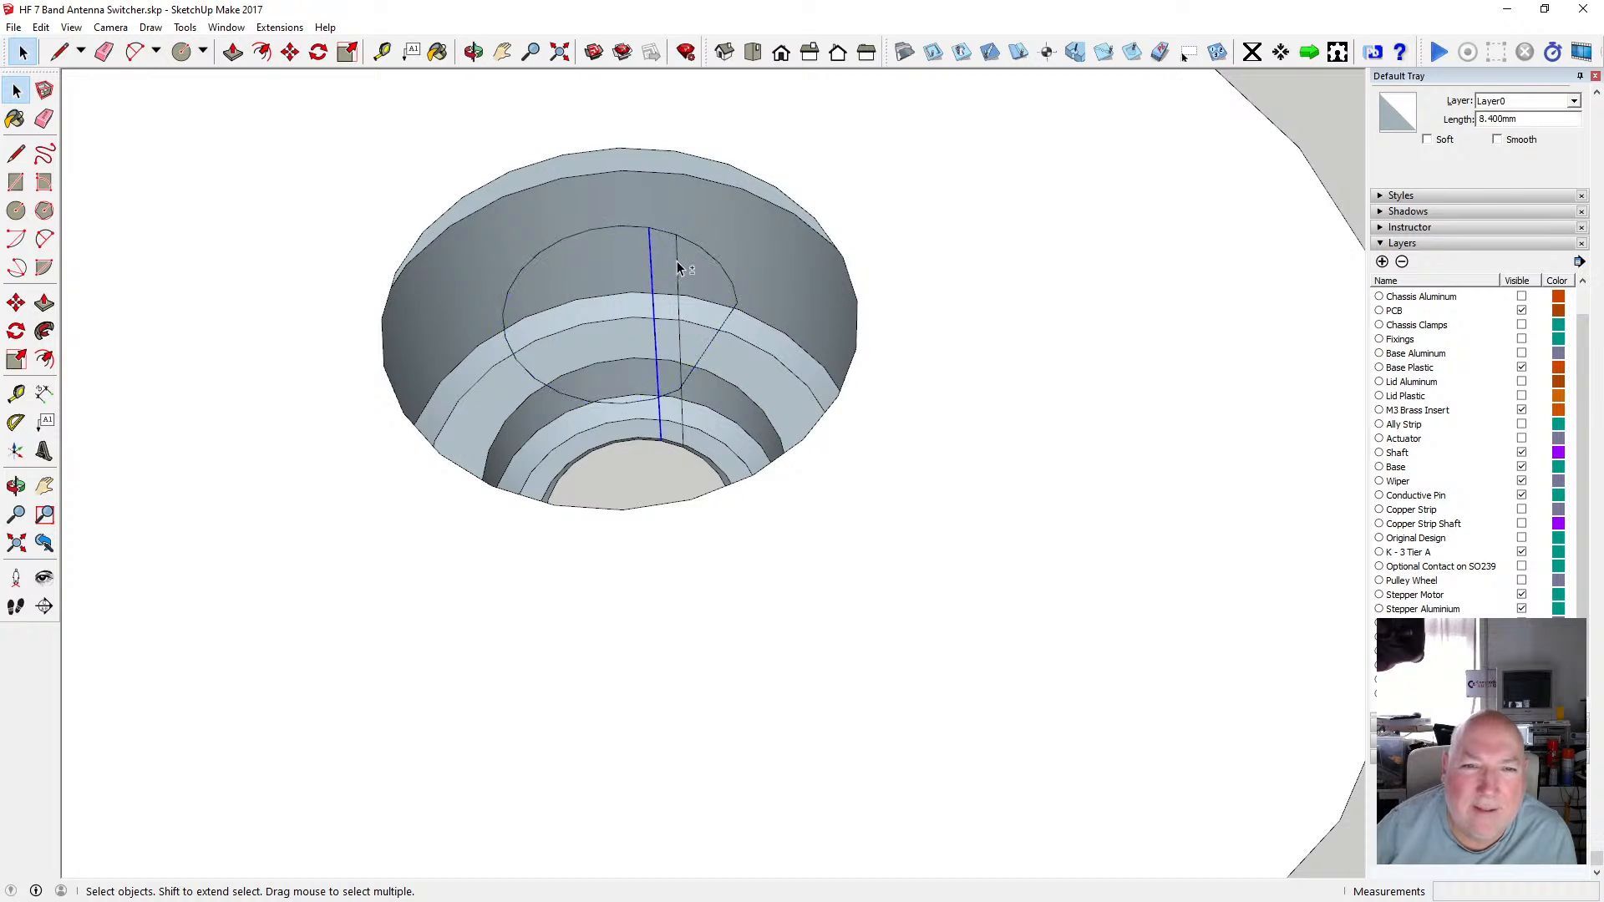
shift+click(678, 267)
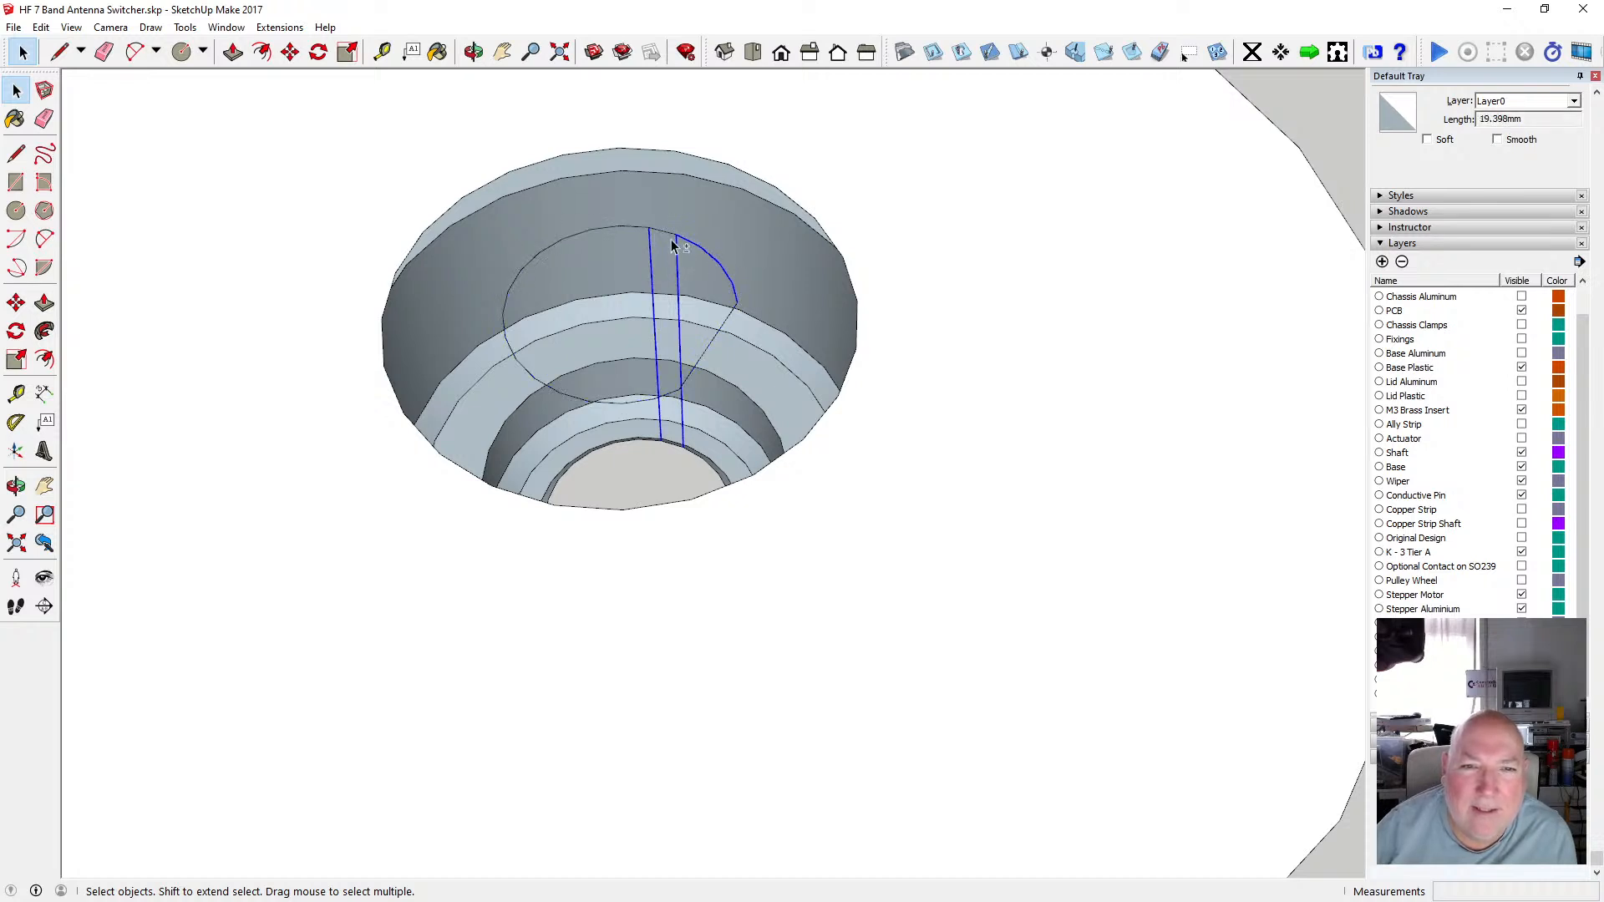
shift+click(644, 235)
drag(485, 221, 762, 414)
shift+click(658, 357)
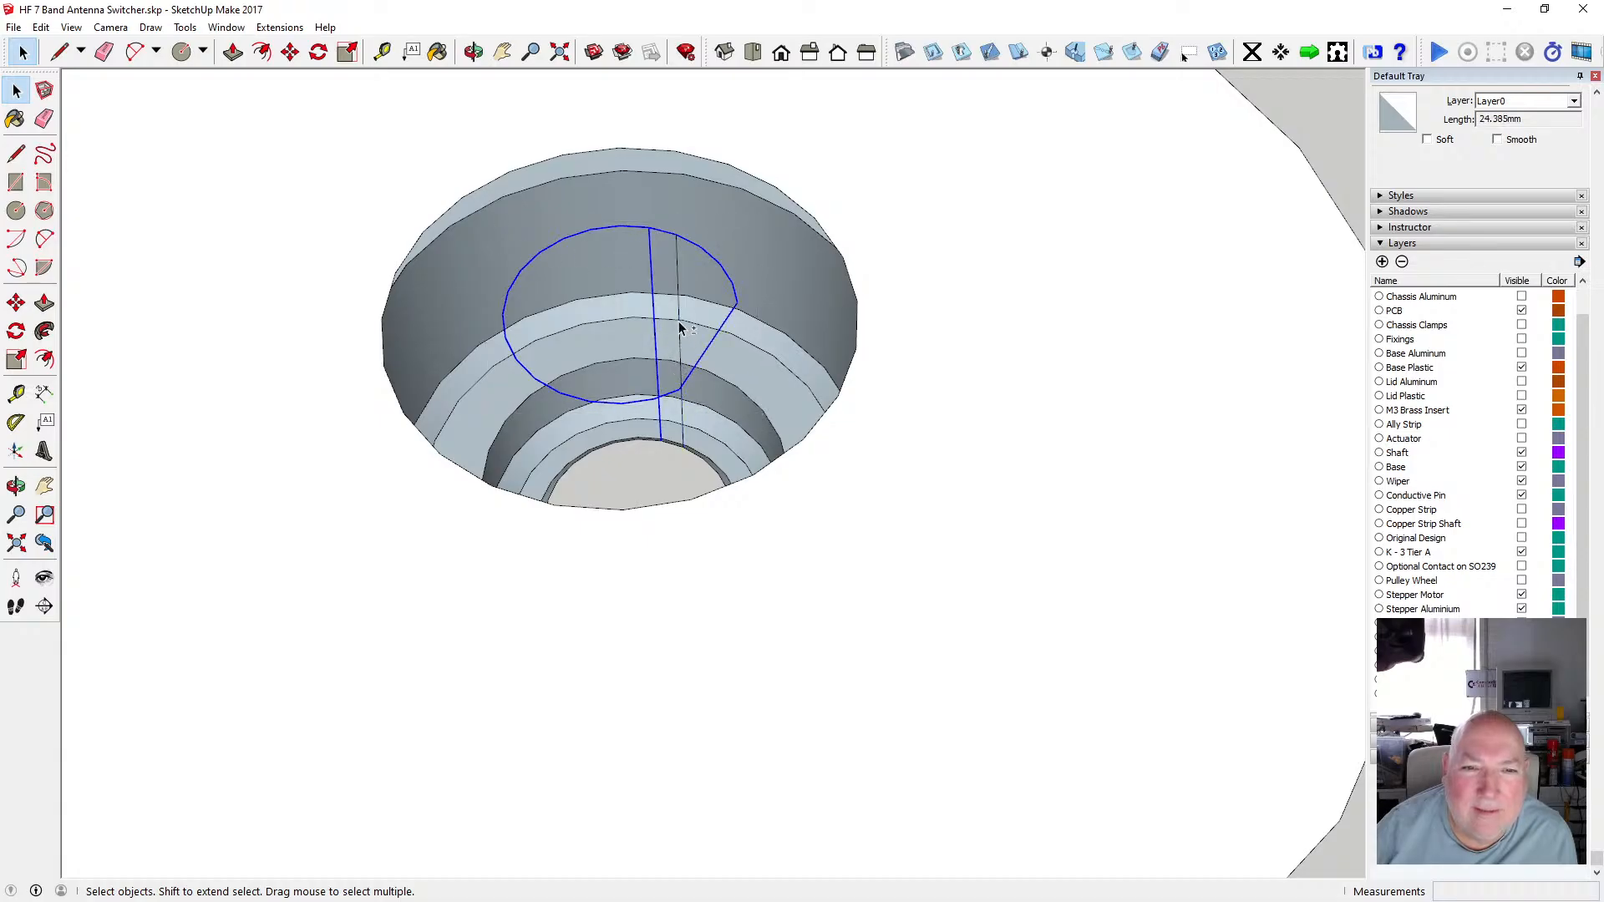
shift+click(680, 329)
scroll(675, 367, down, 4)
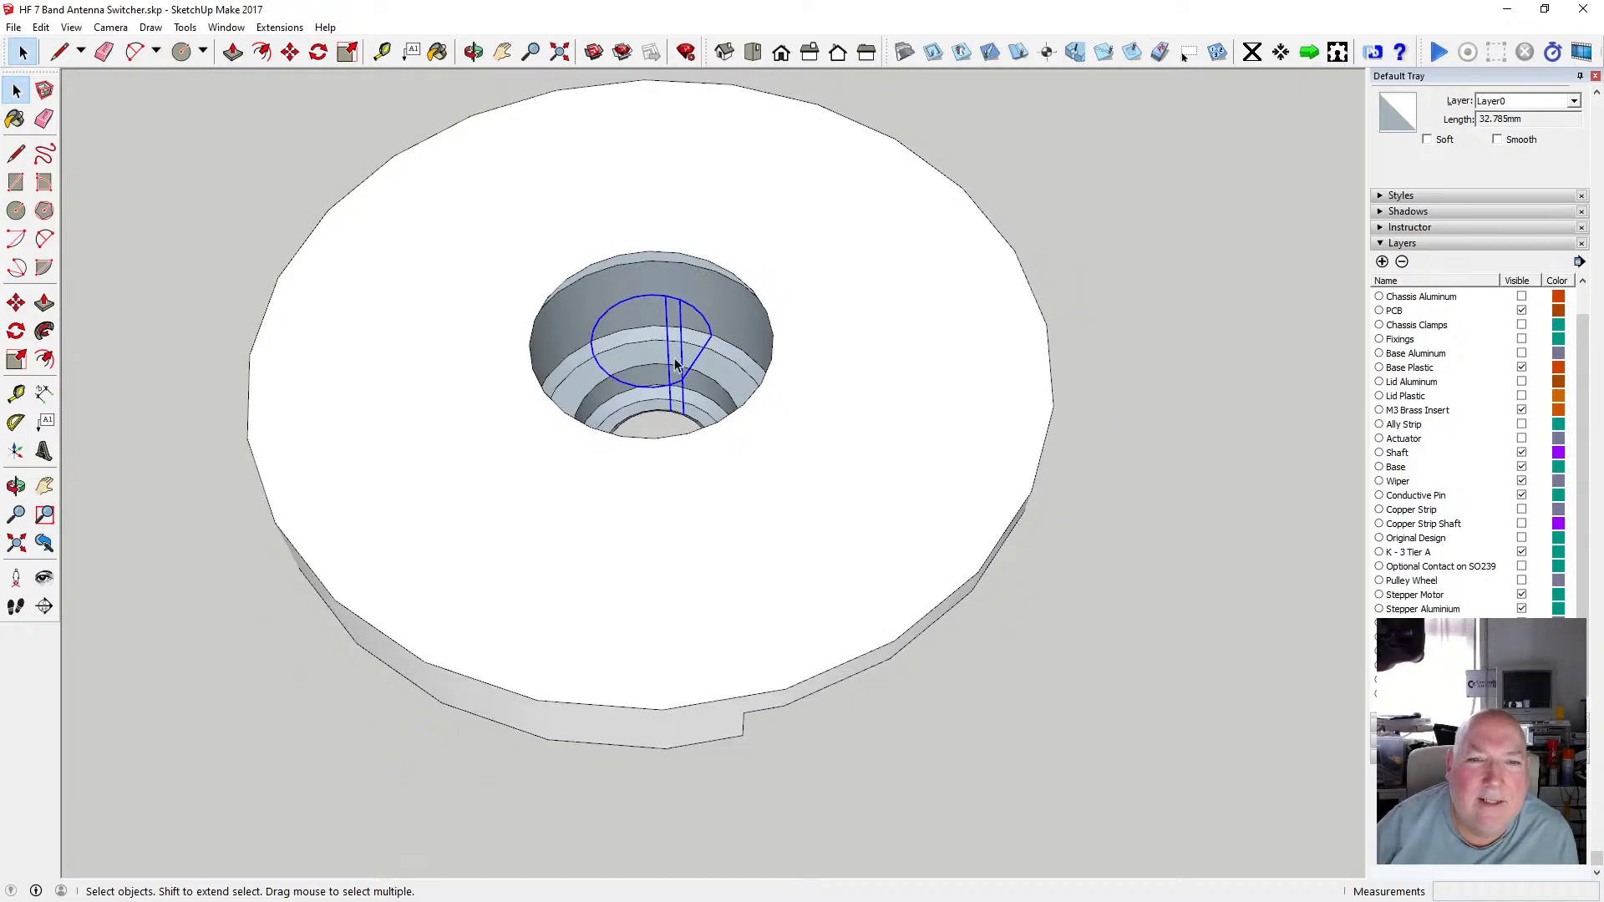
click(40, 27)
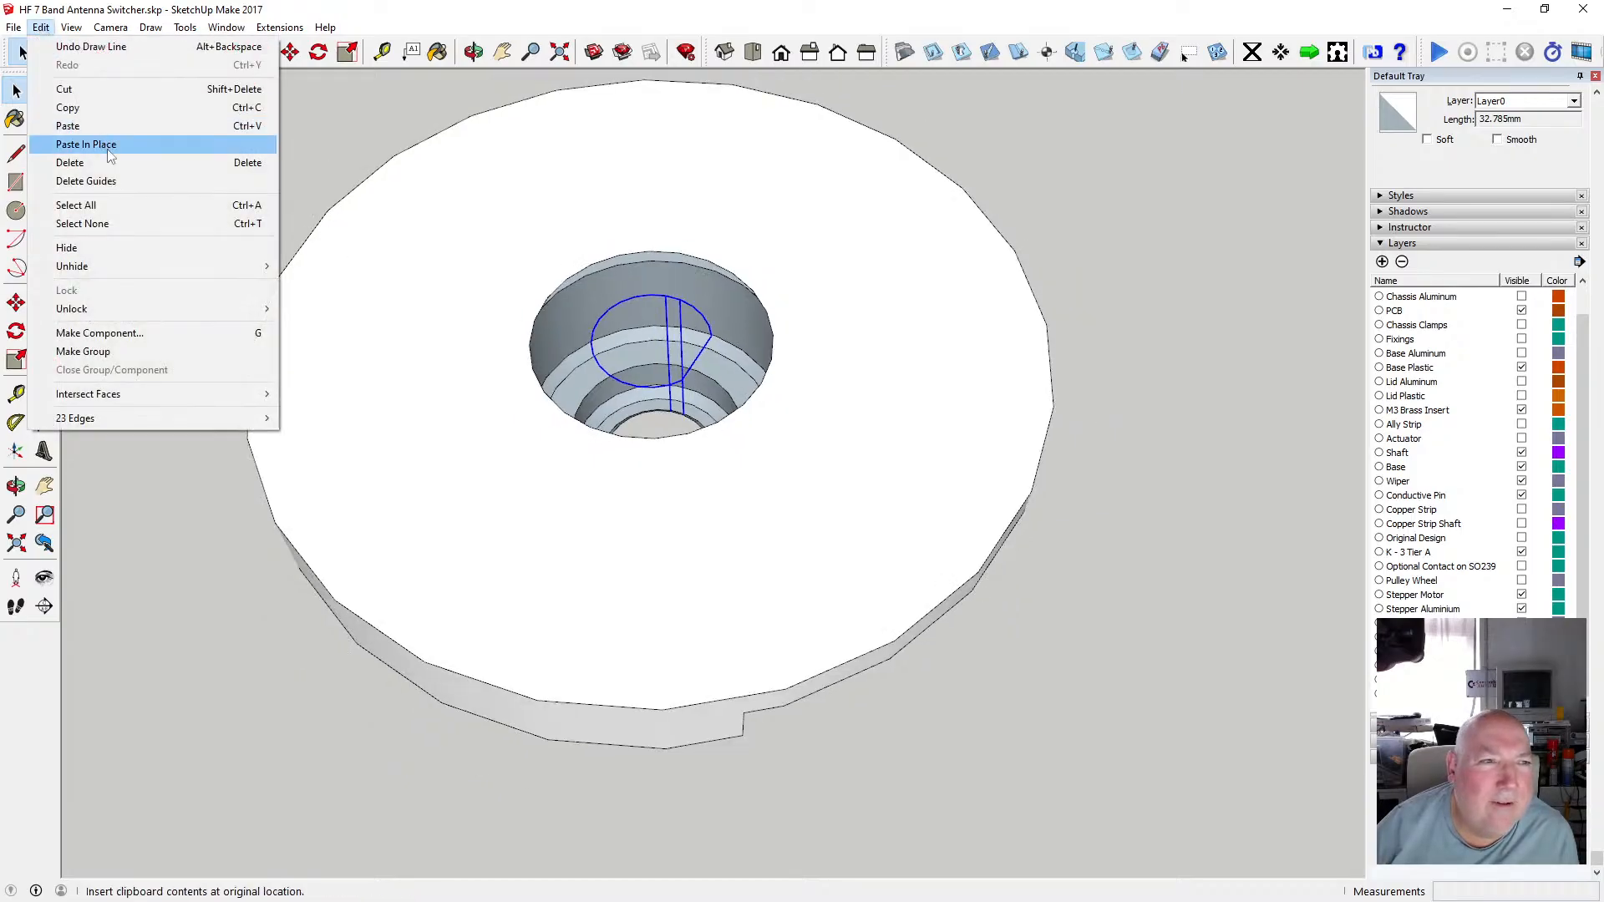
click(94, 109)
Open the tier disc for editing and paste the copied outline and lines in place inside it.
click(380, 274)
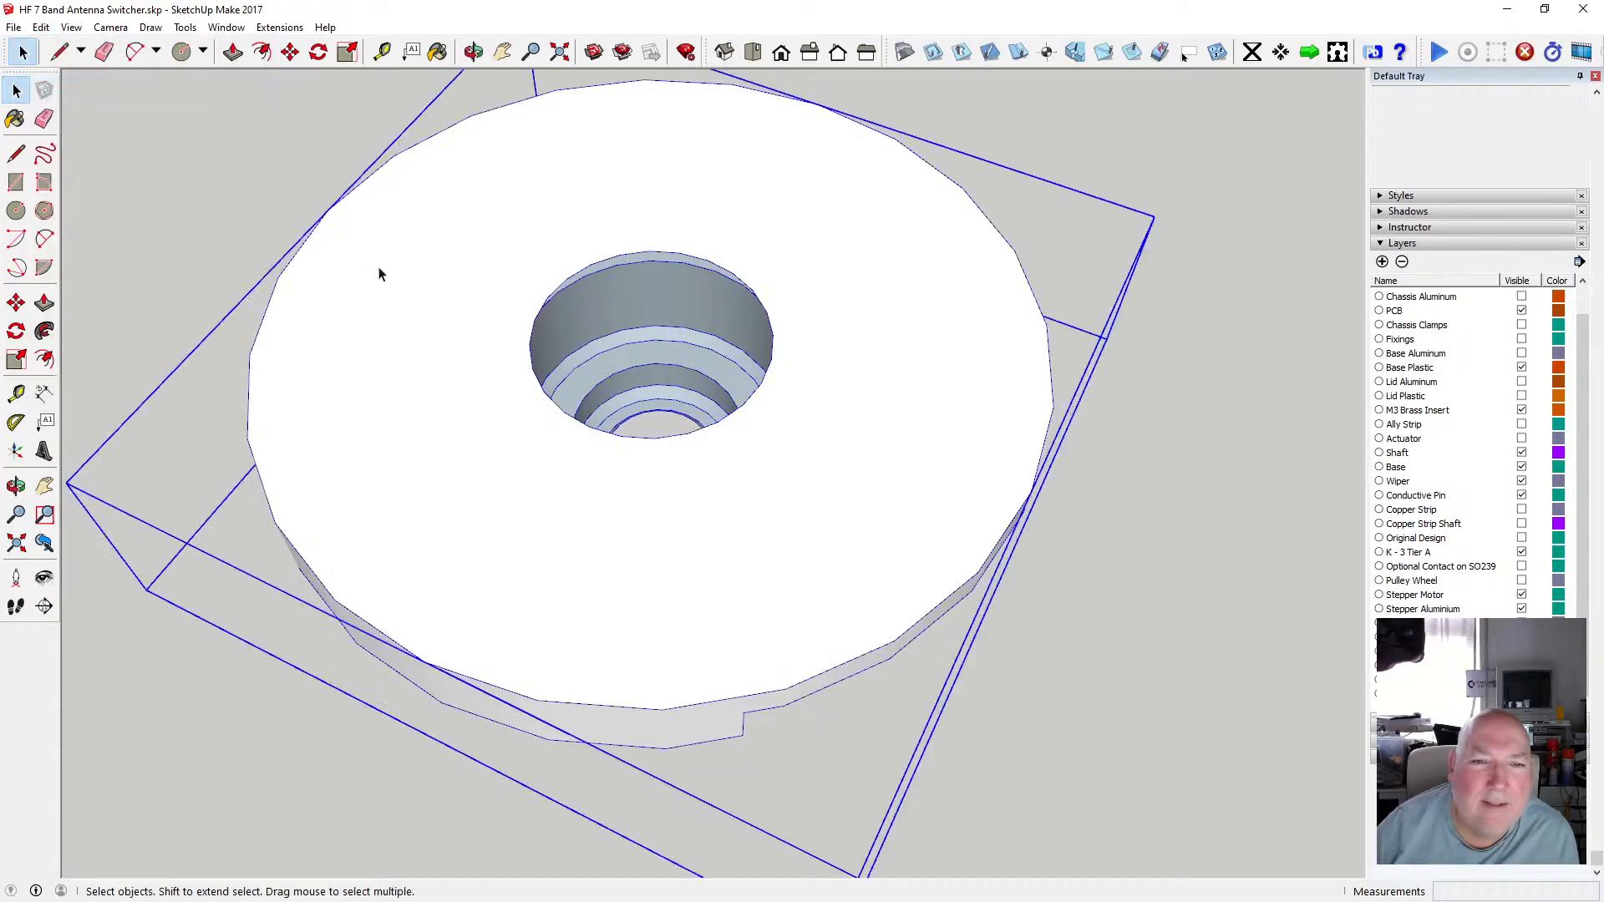
double_click(380, 274)
click(40, 27)
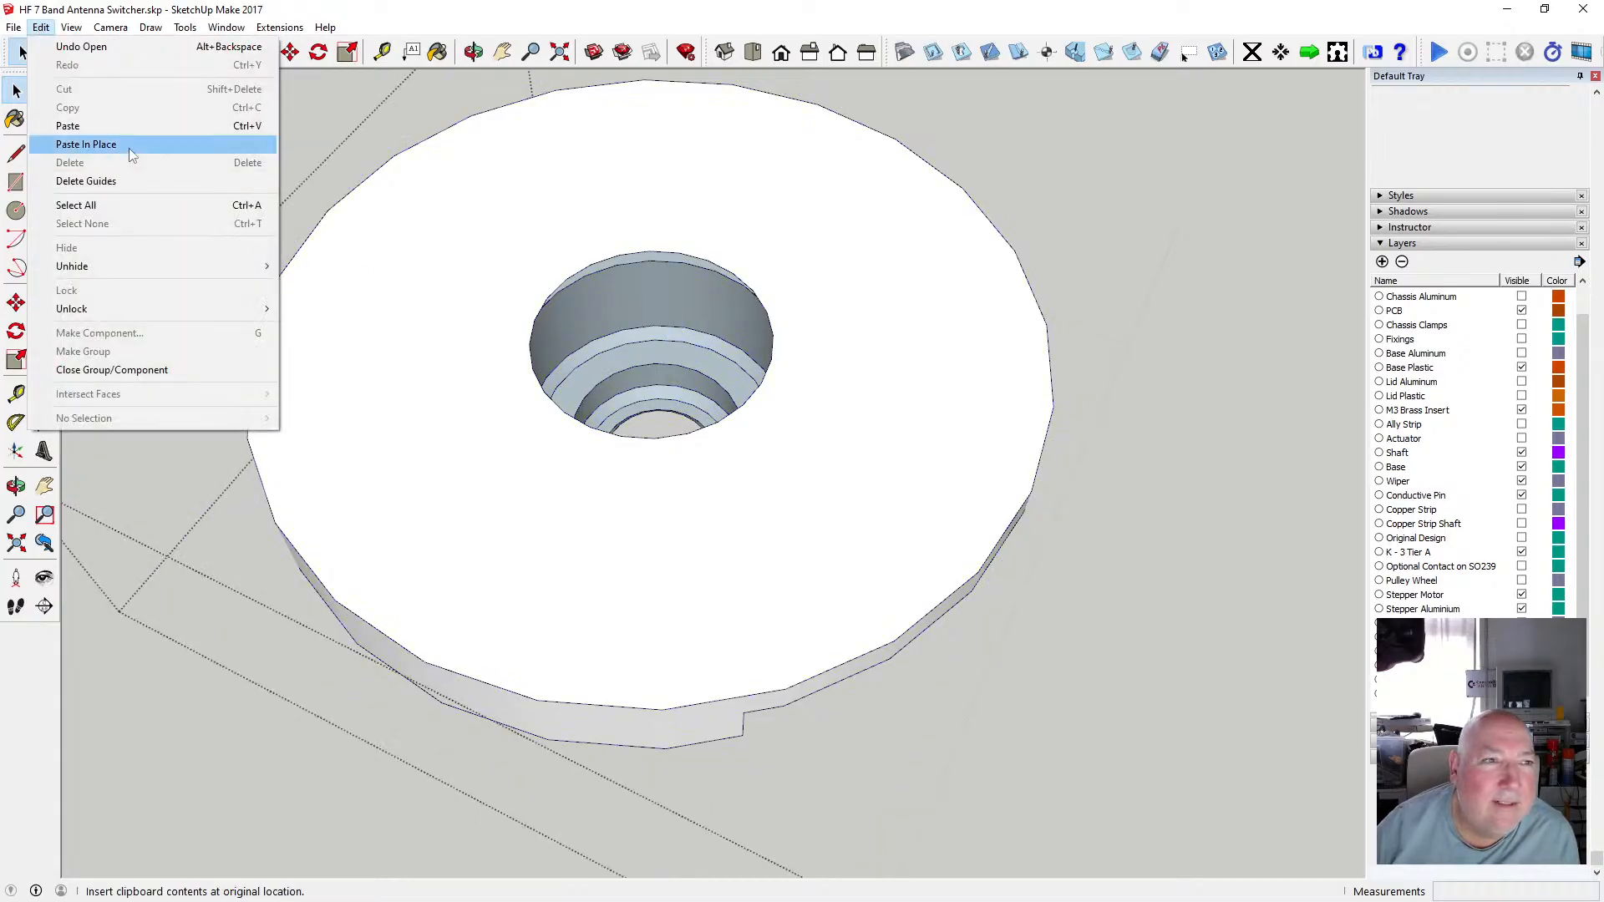
click(129, 144)
Try drawing a line from the outline's upper edge down to the inner shaft hole's rim.
scroll(667, 401, up, 3)
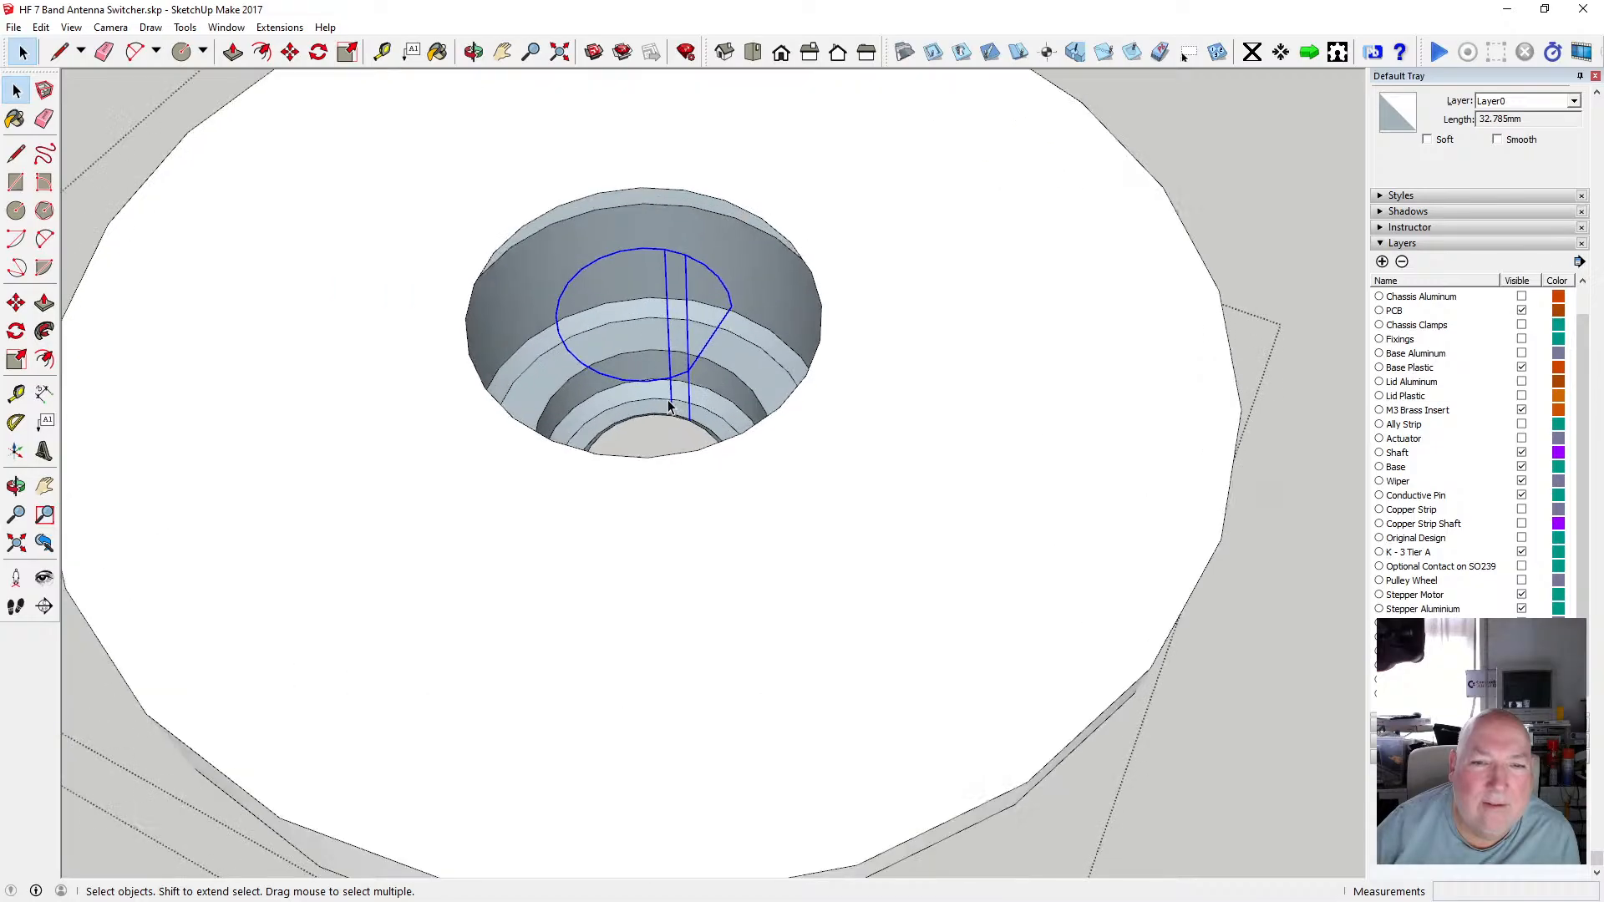
scroll(668, 401, up, 2)
click(473, 53)
drag(543, 263, 813, 272)
scroll(718, 439, up, 4)
drag(713, 433, 680, 405)
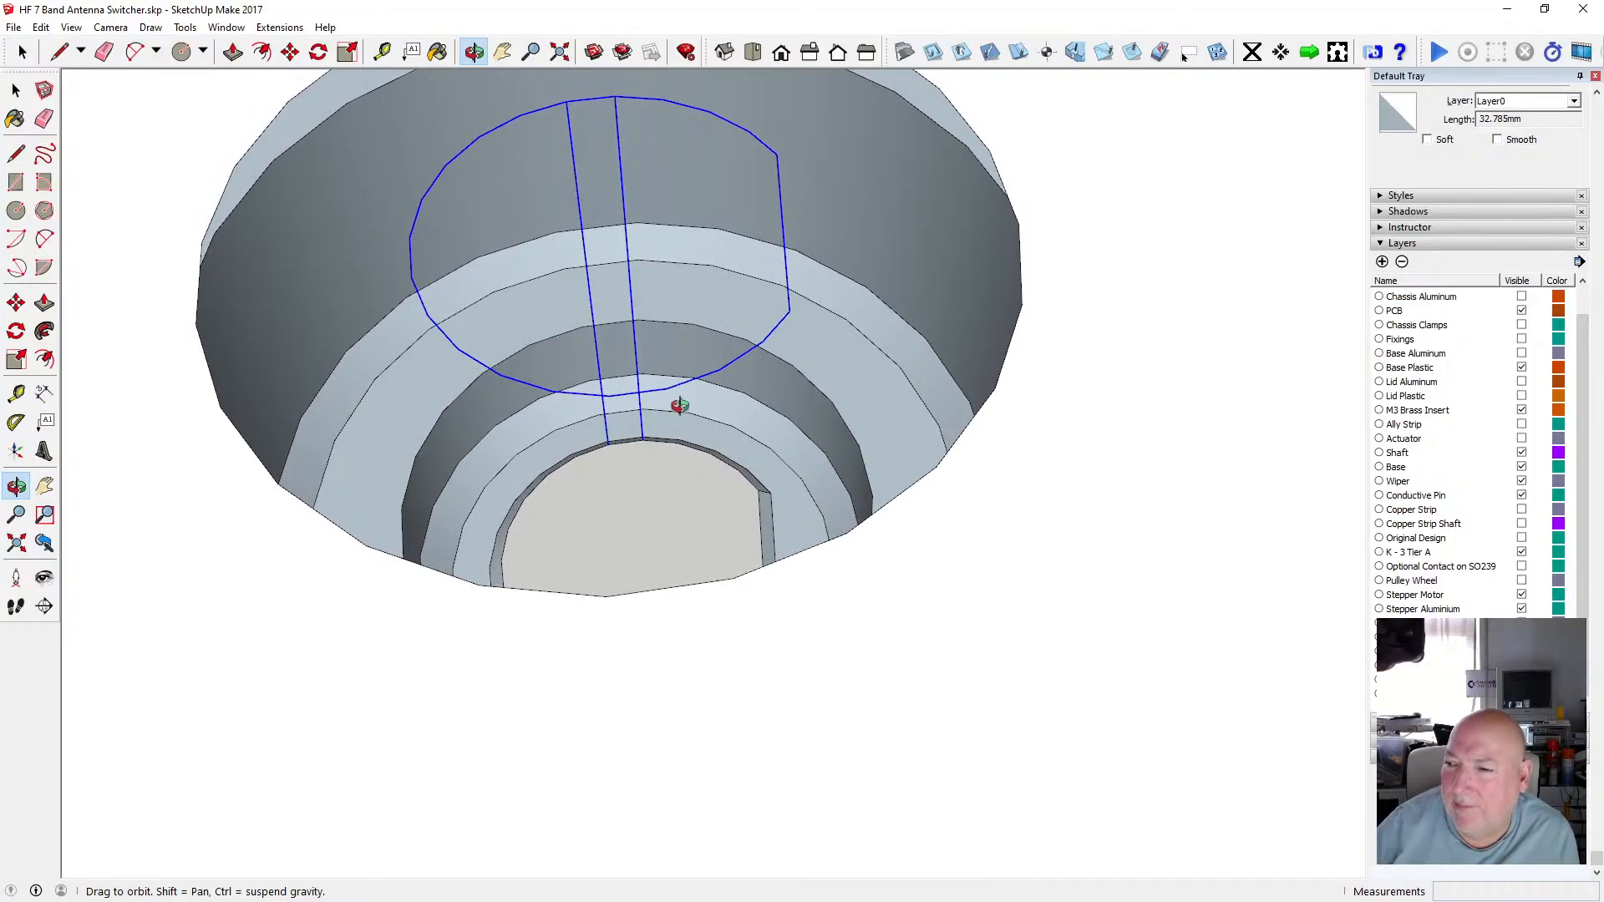
drag(666, 409, 624, 407)
click(16, 154)
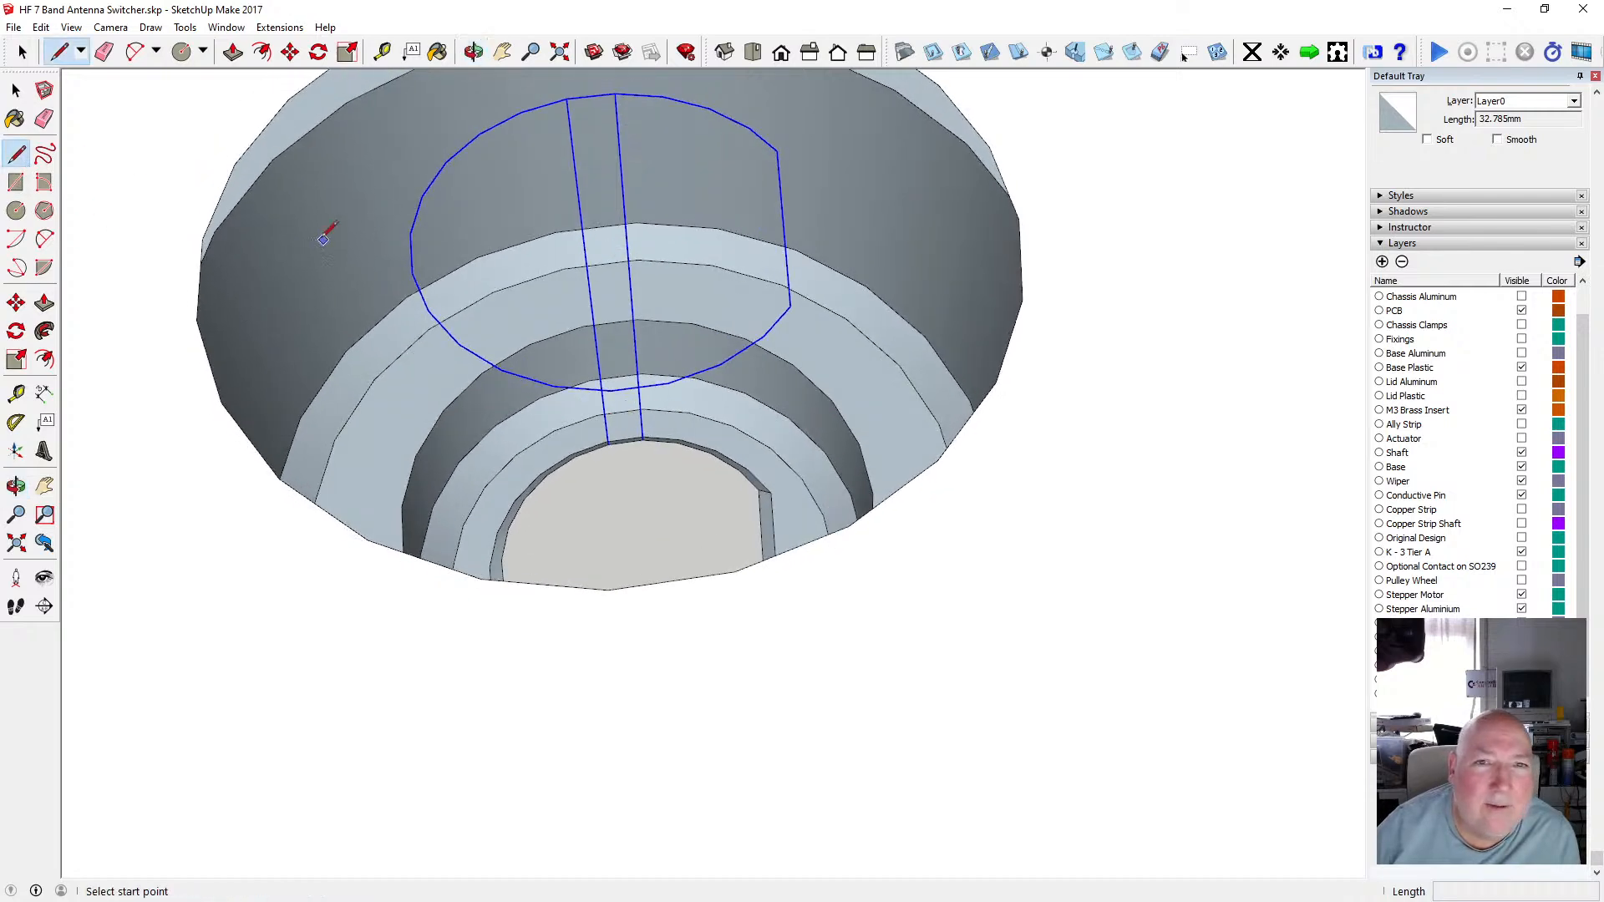
click(663, 97)
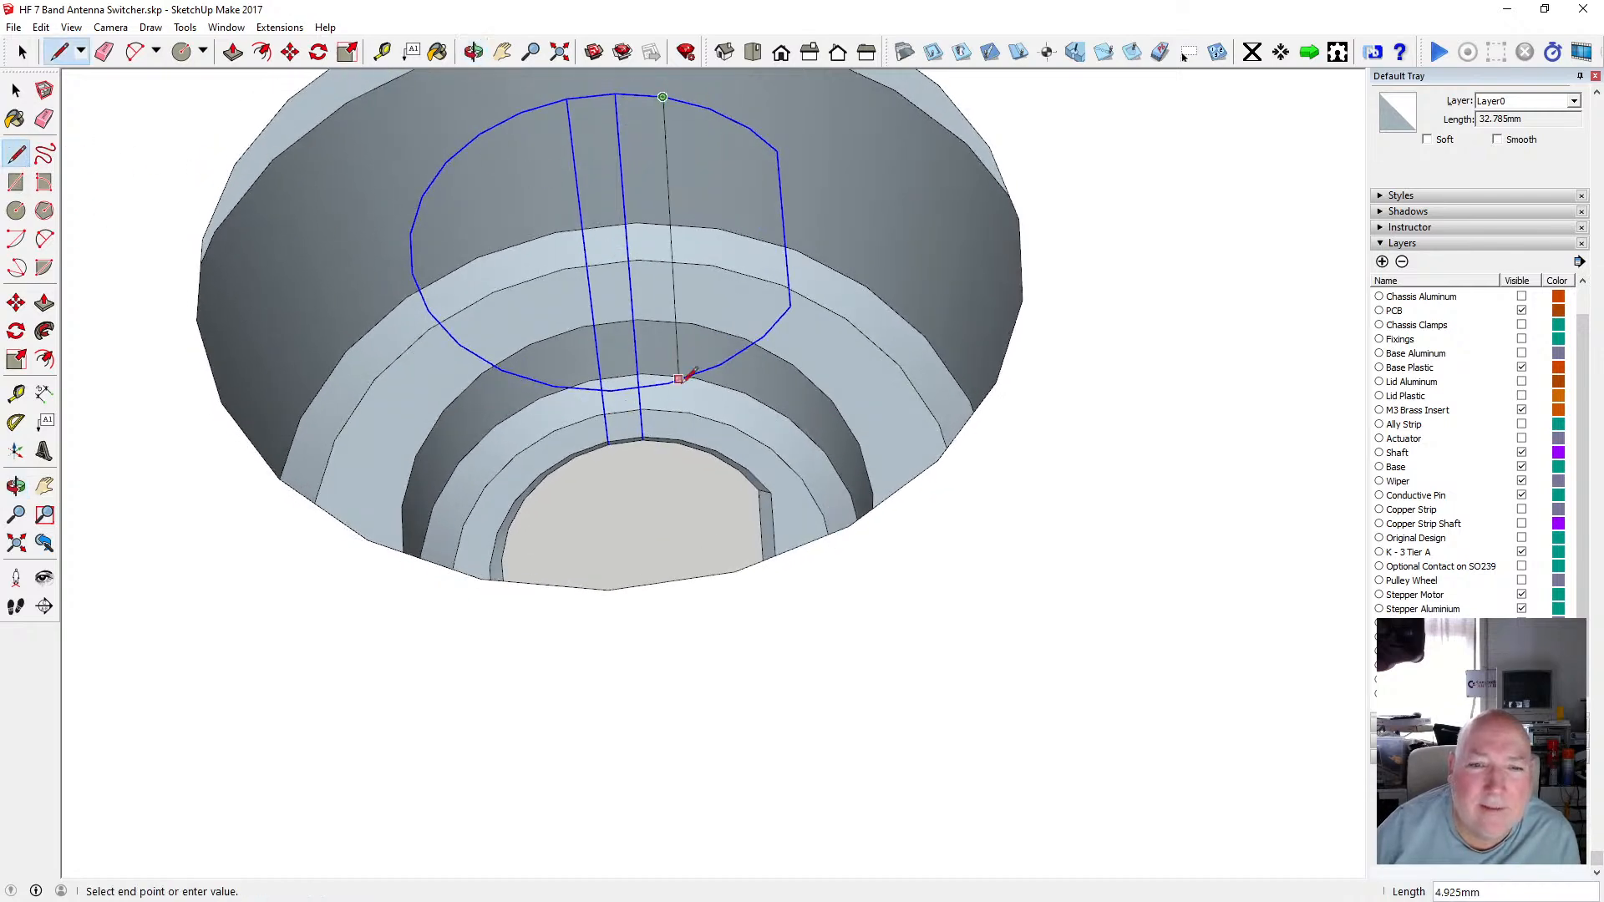
click(680, 440)
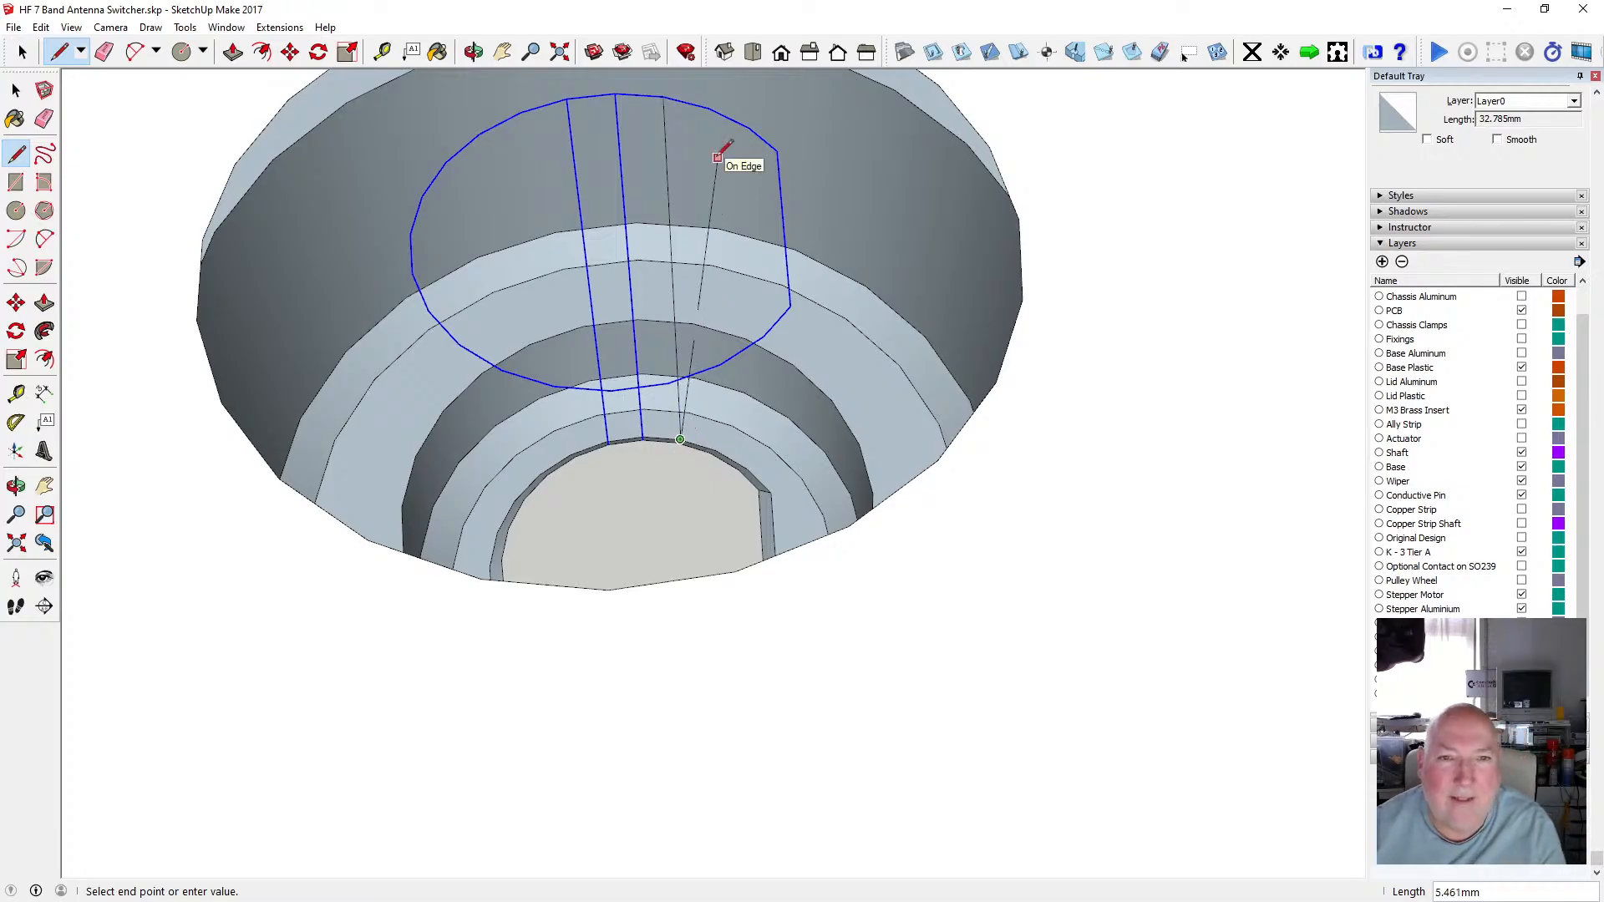
key(Escape)
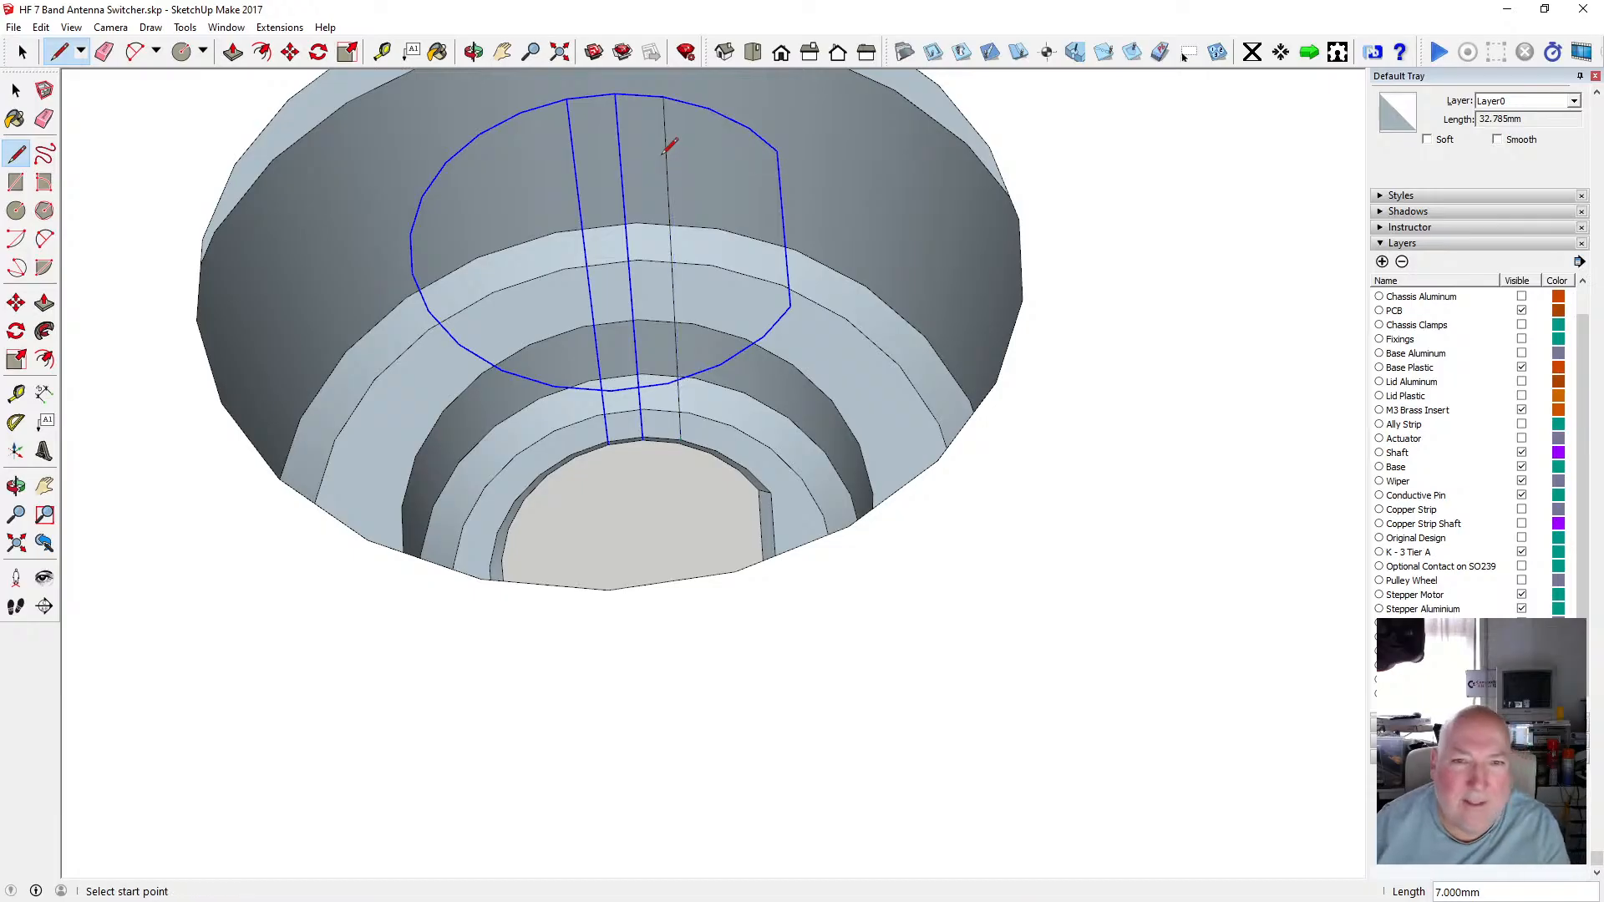
click(708, 109)
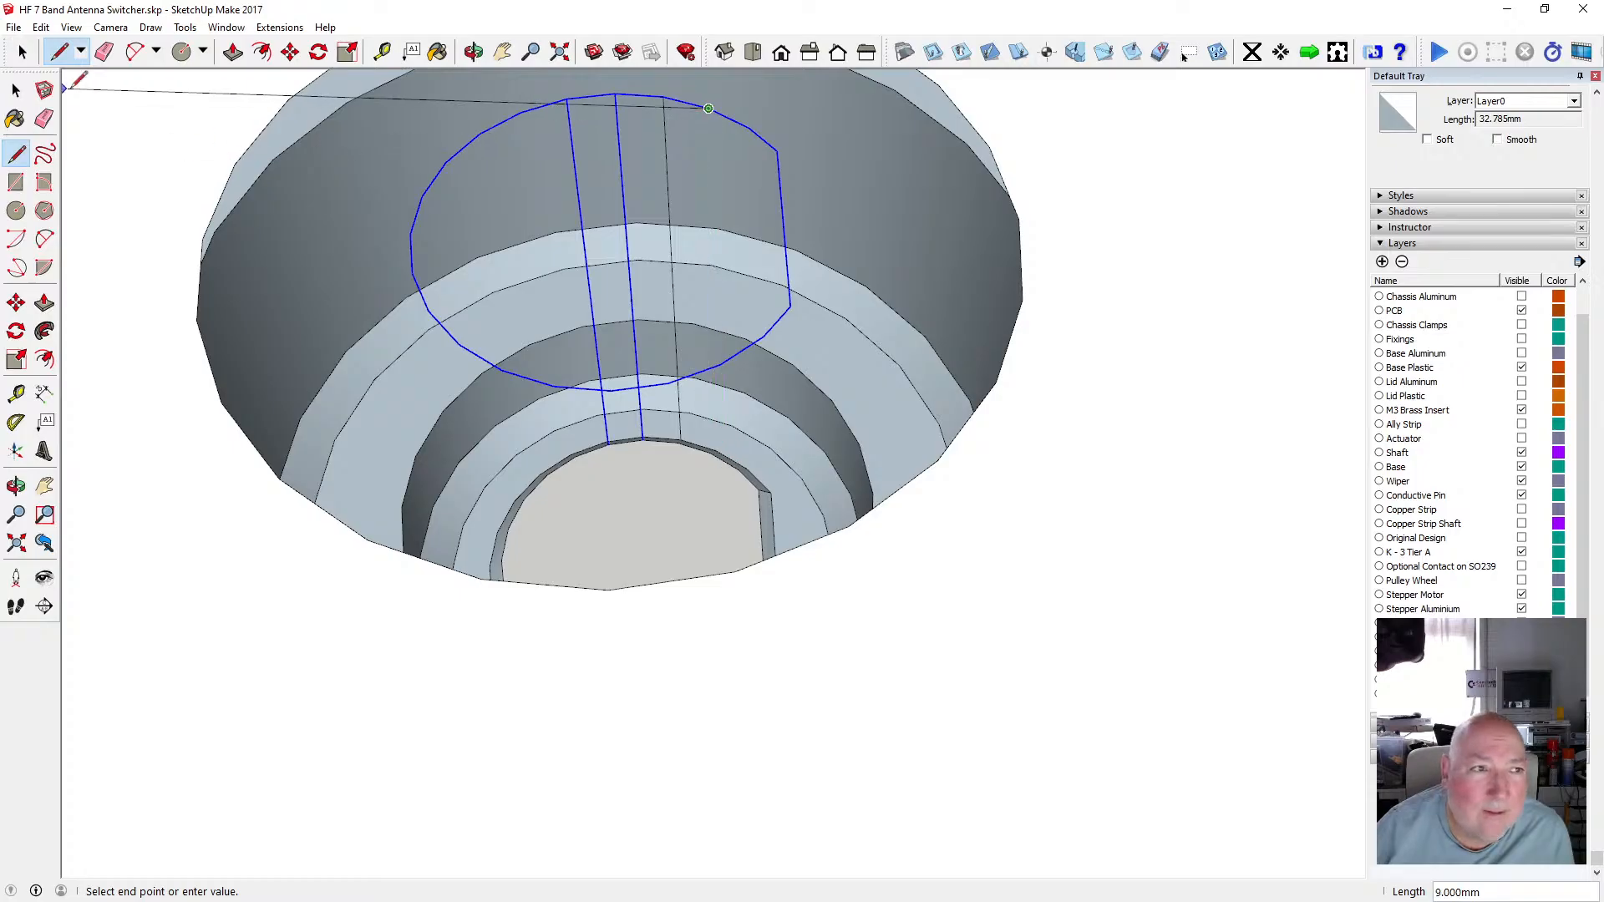
click(15, 92)
Select the stray trial line inside the outline and delete it.
click(473, 52)
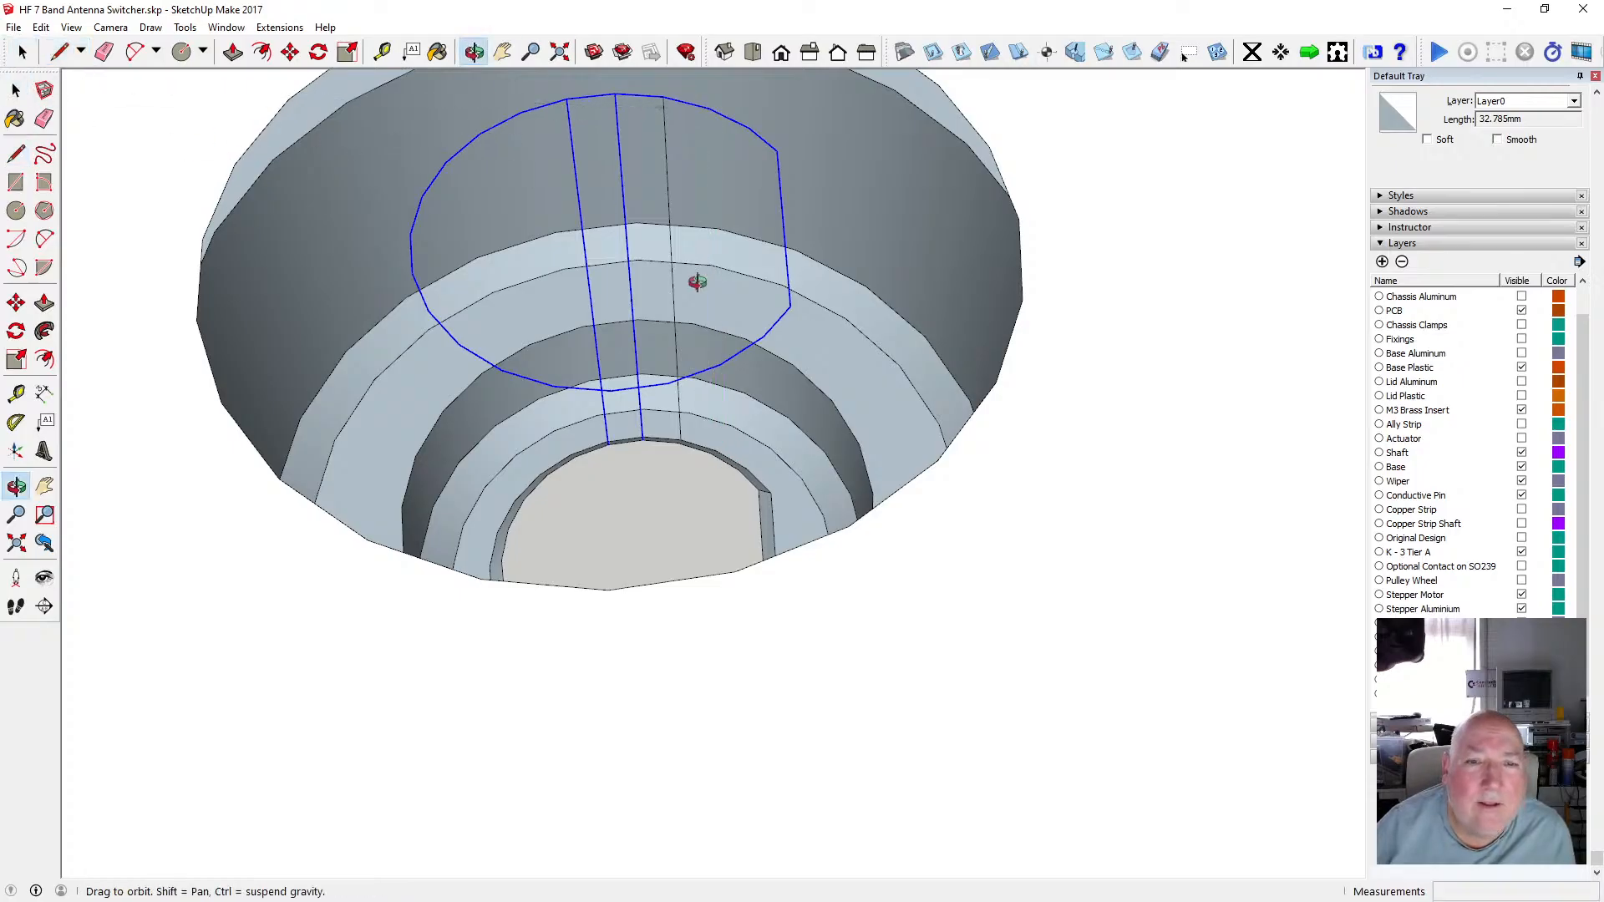
drag(698, 279, 946, 311)
click(15, 90)
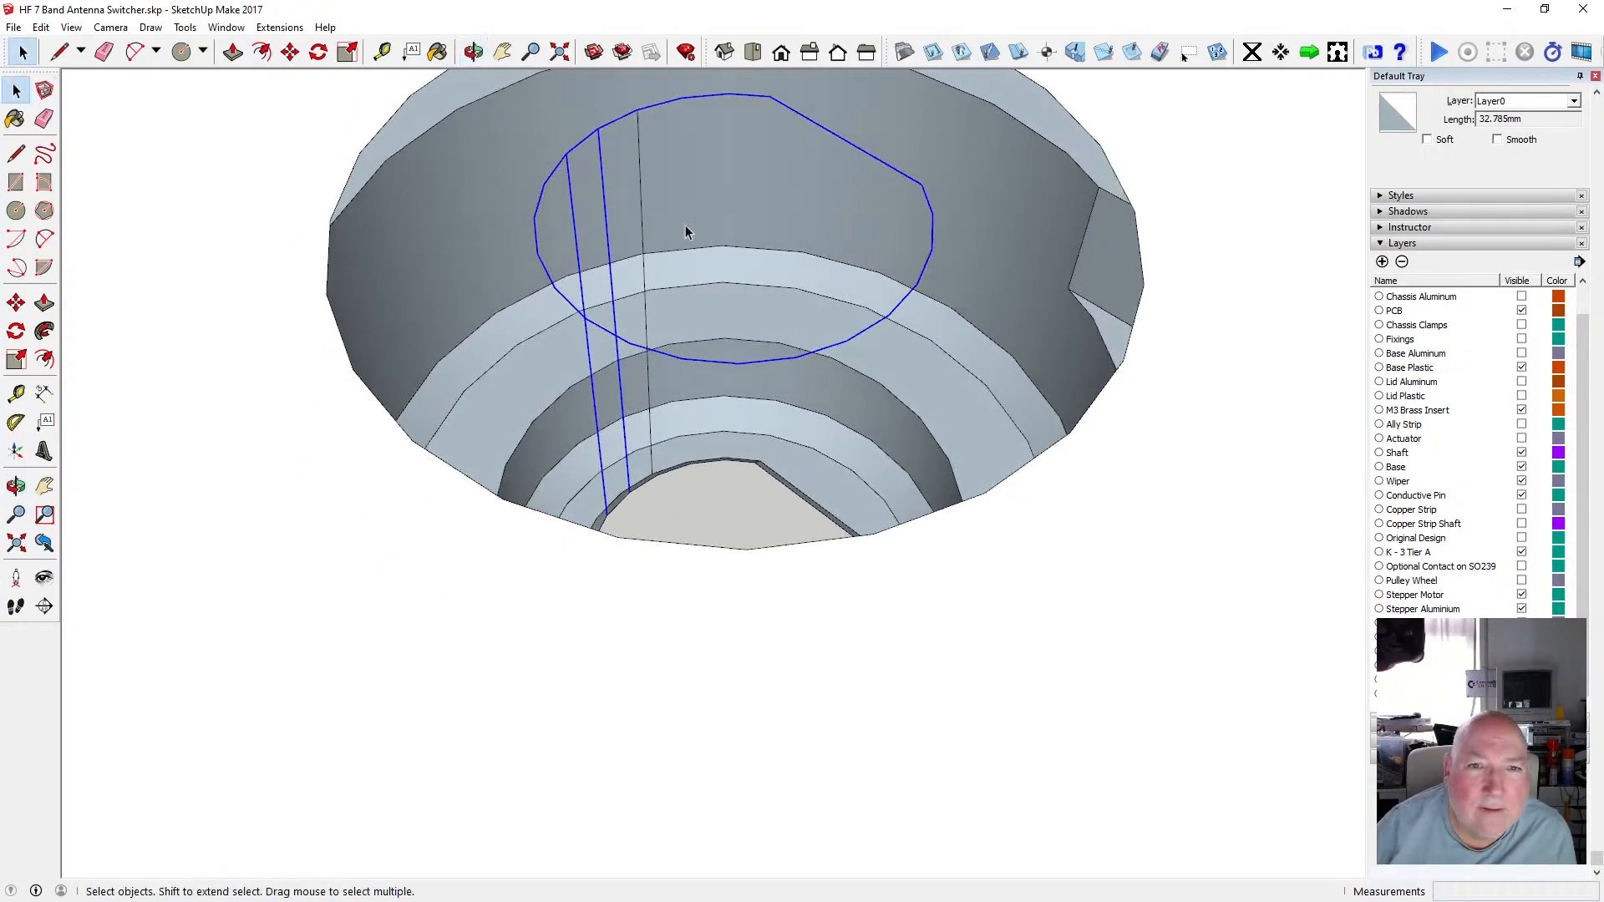
click(640, 187)
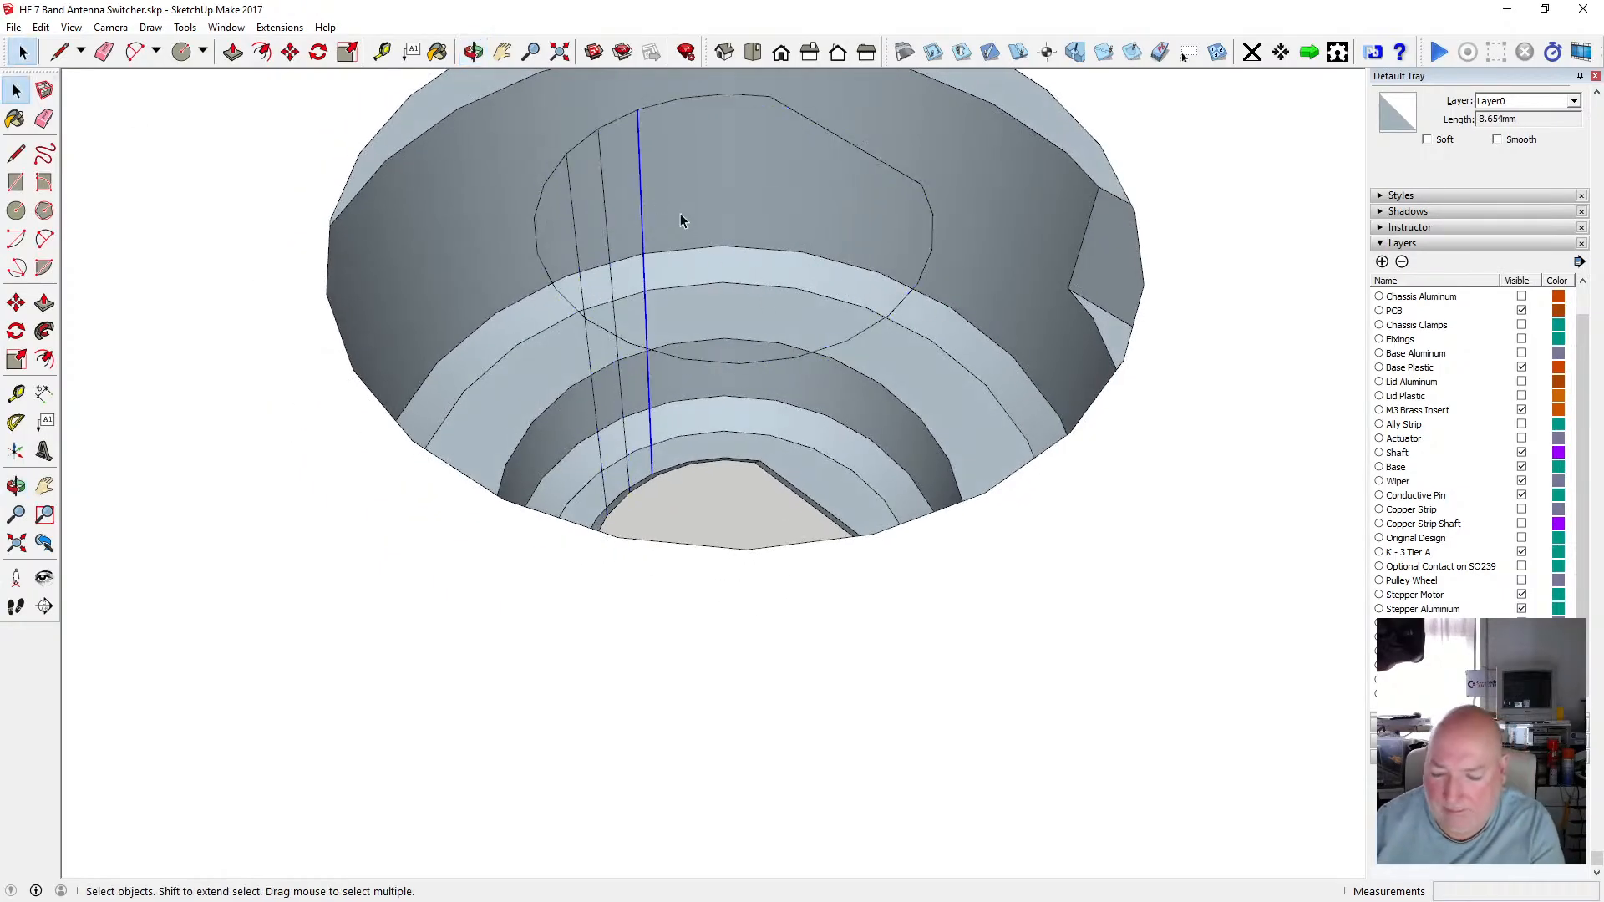
key(Delete)
Draw five 8.4 mm lines from the inner shaft hole's rim up to the D-shaped outline's edge to form the shaft's faces.
click(16, 153)
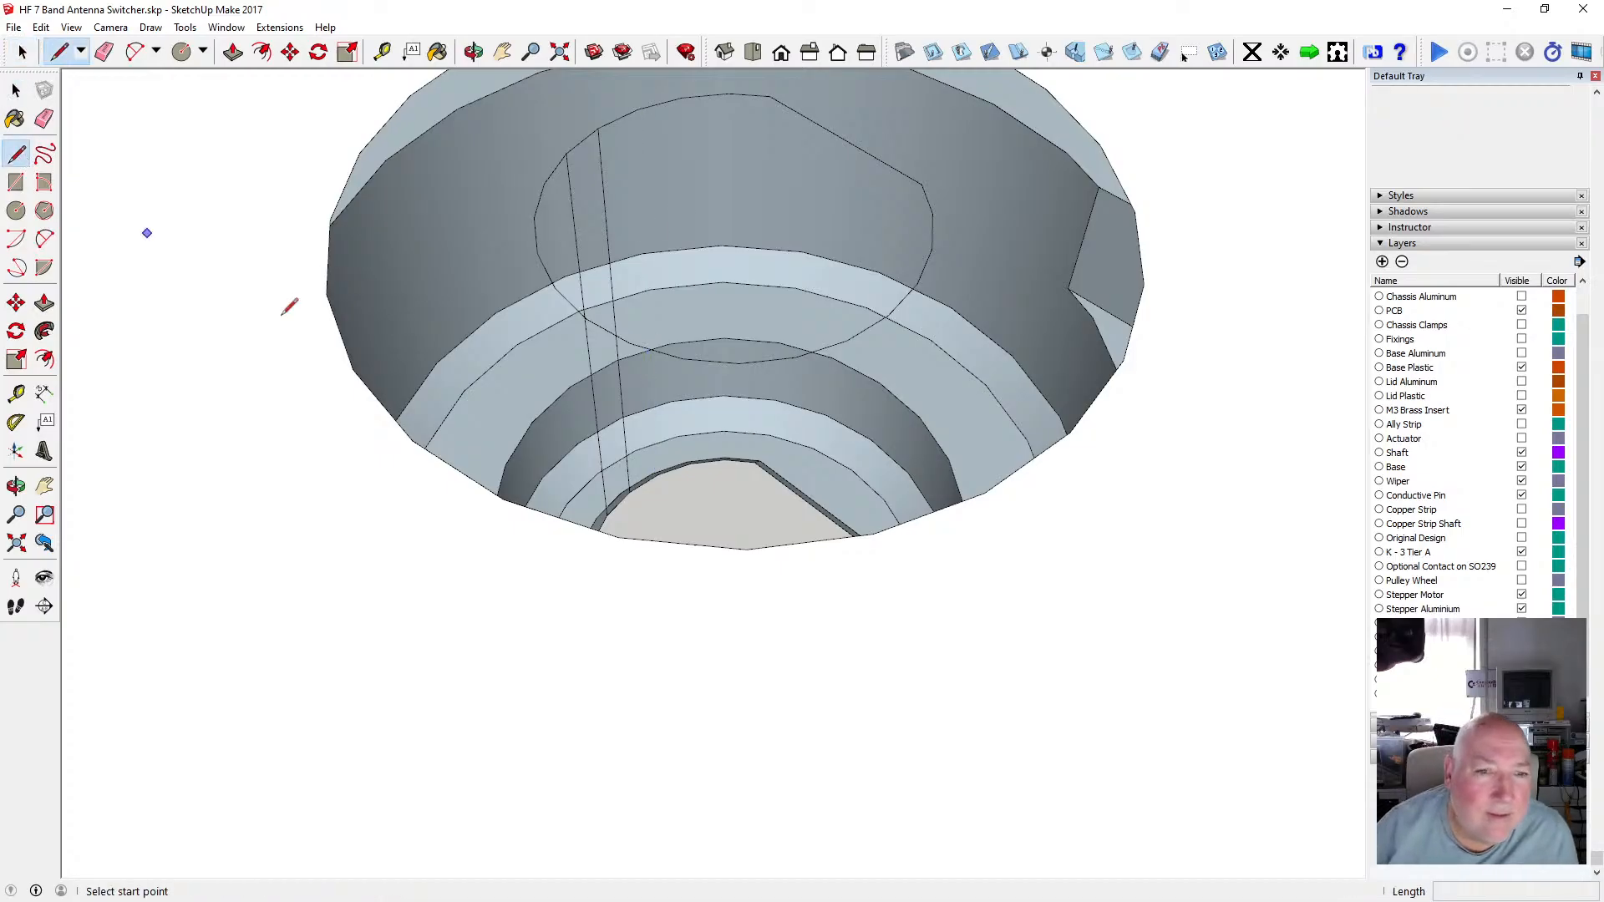
click(658, 473)
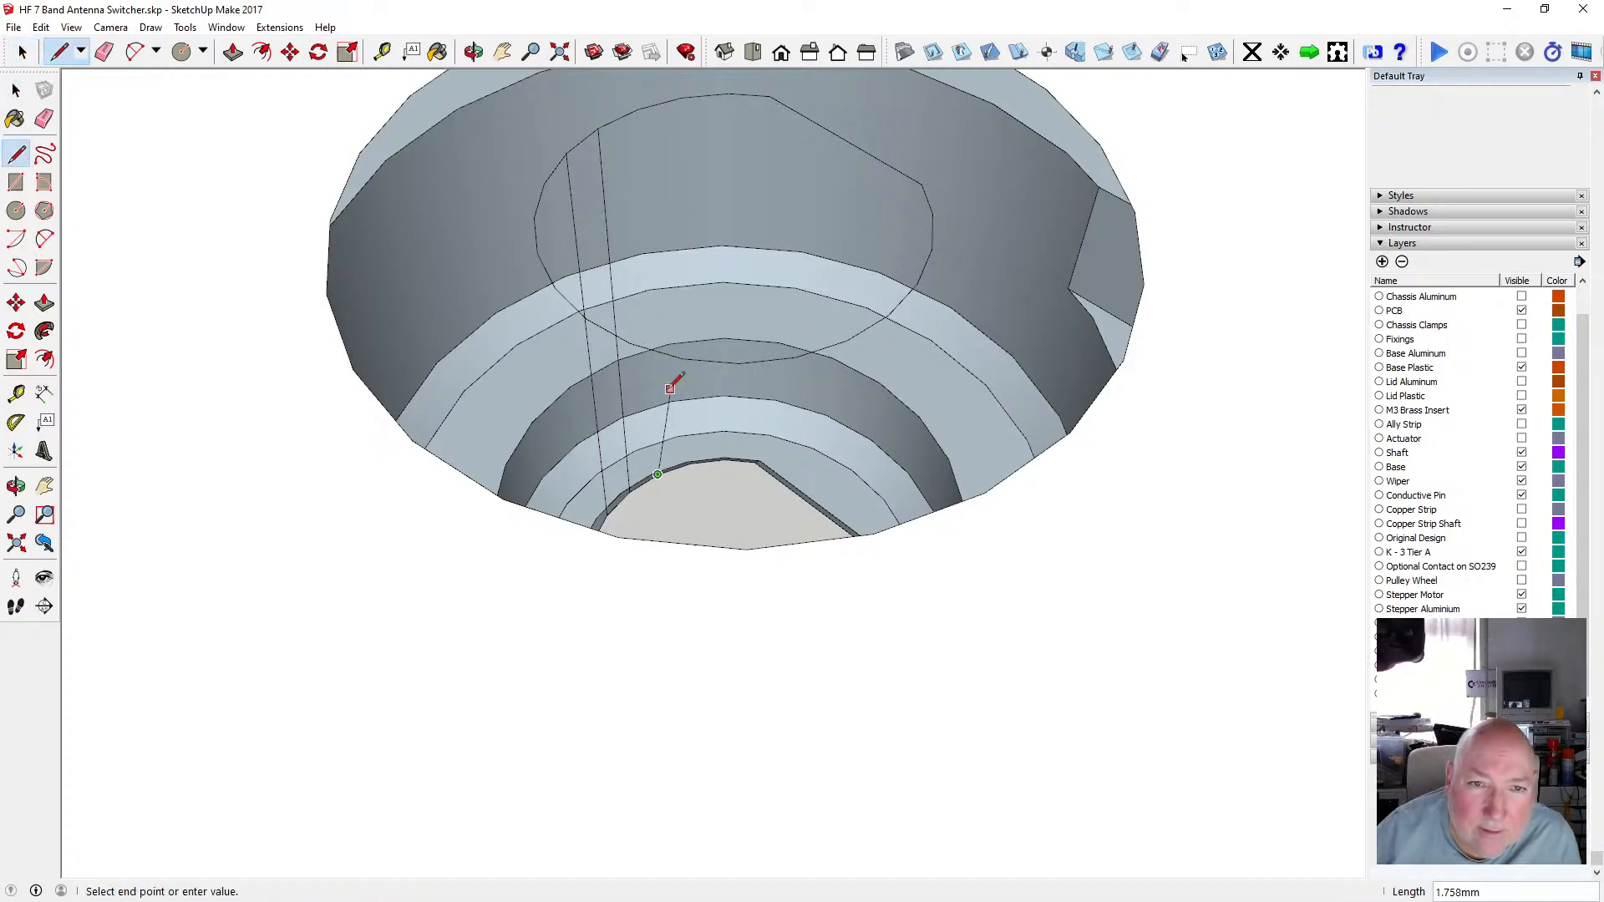
click(637, 109)
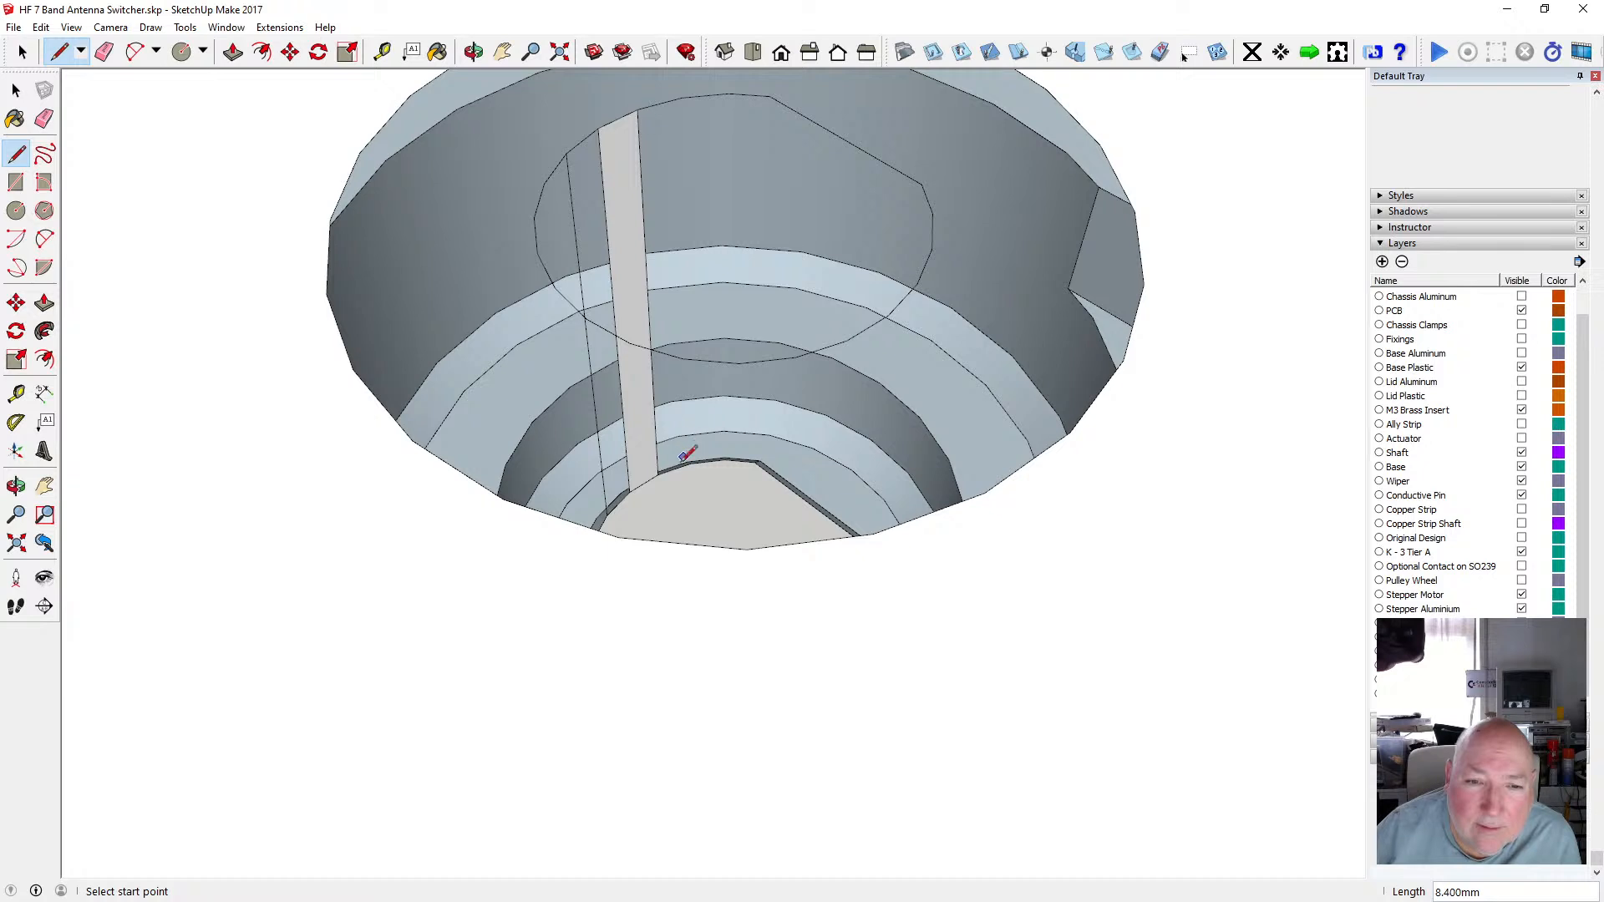
click(610, 511)
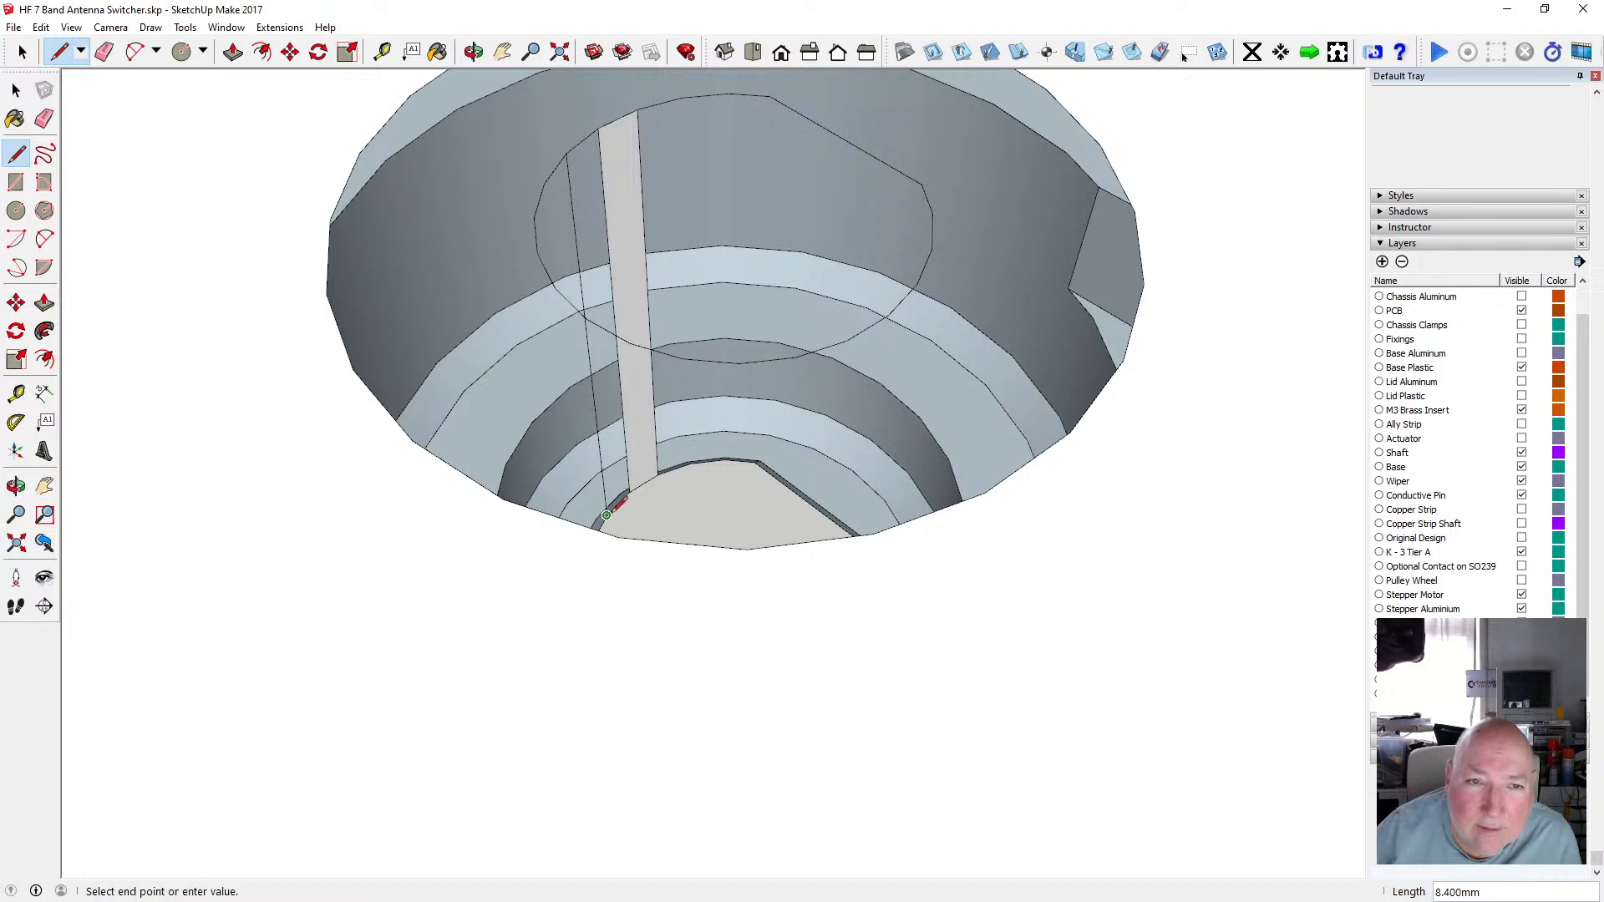
click(565, 153)
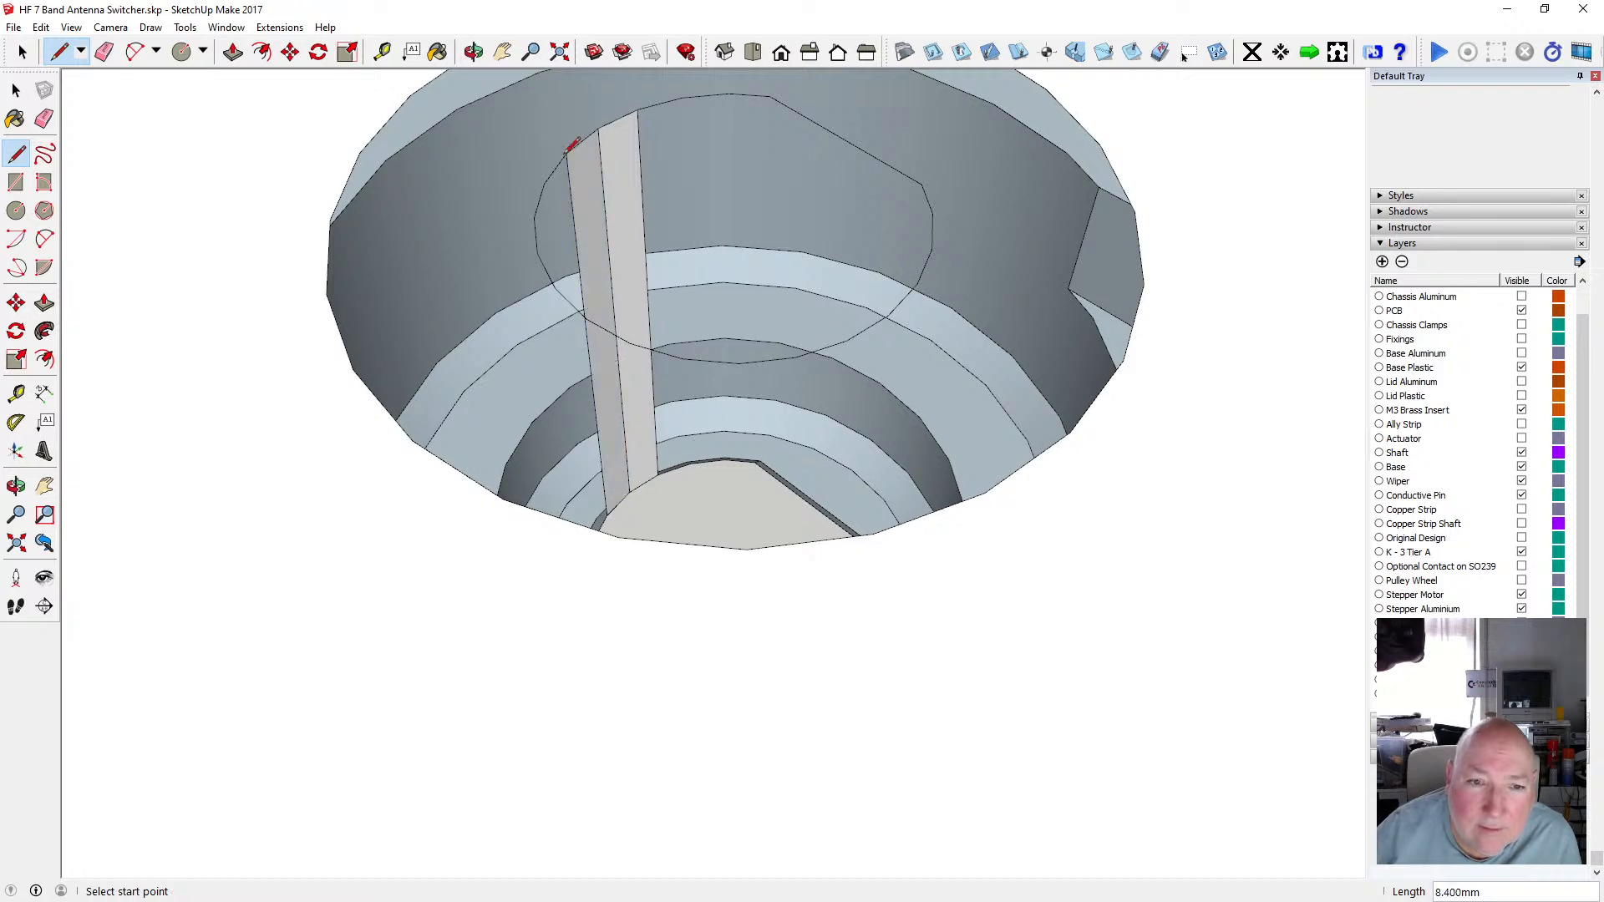
click(690, 462)
click(684, 96)
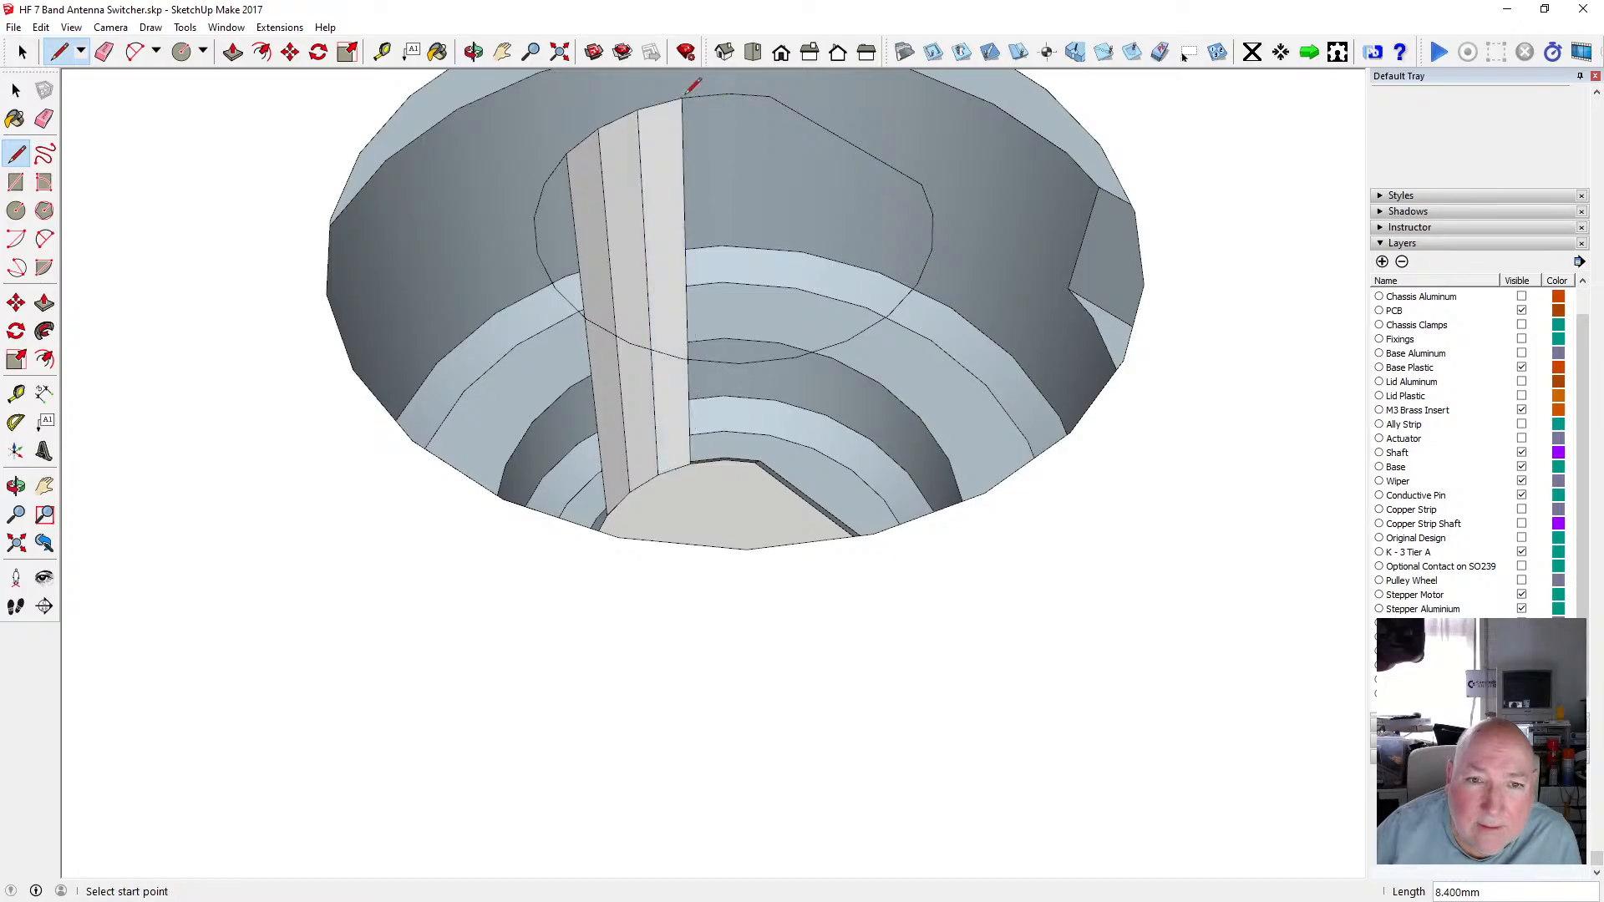
click(725, 459)
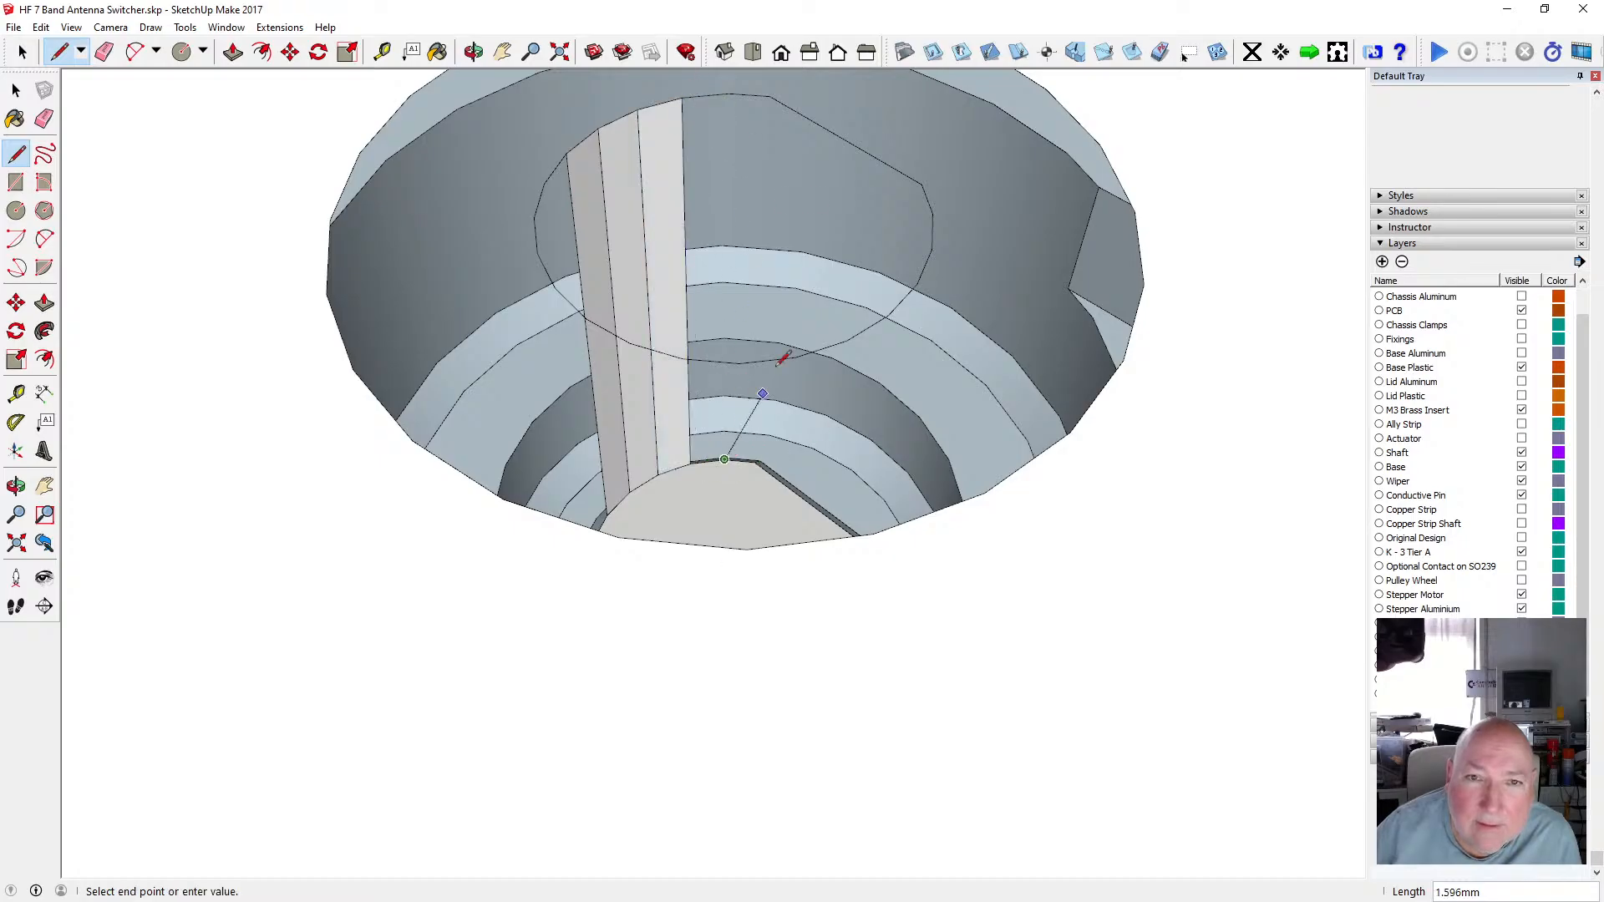
click(727, 95)
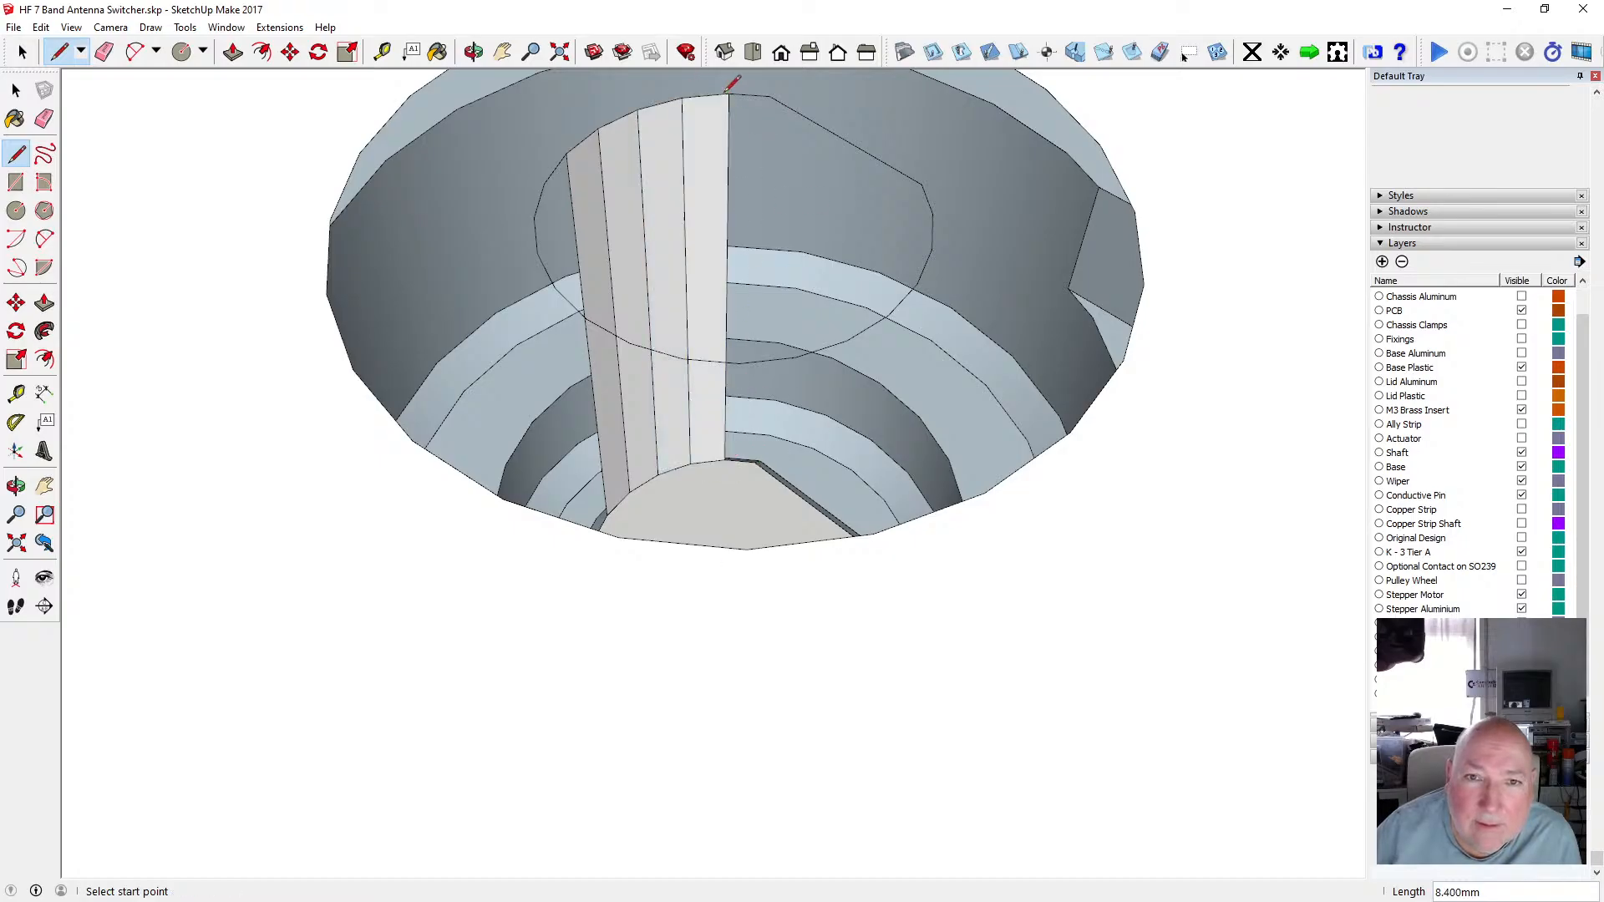
click(754, 461)
click(770, 94)
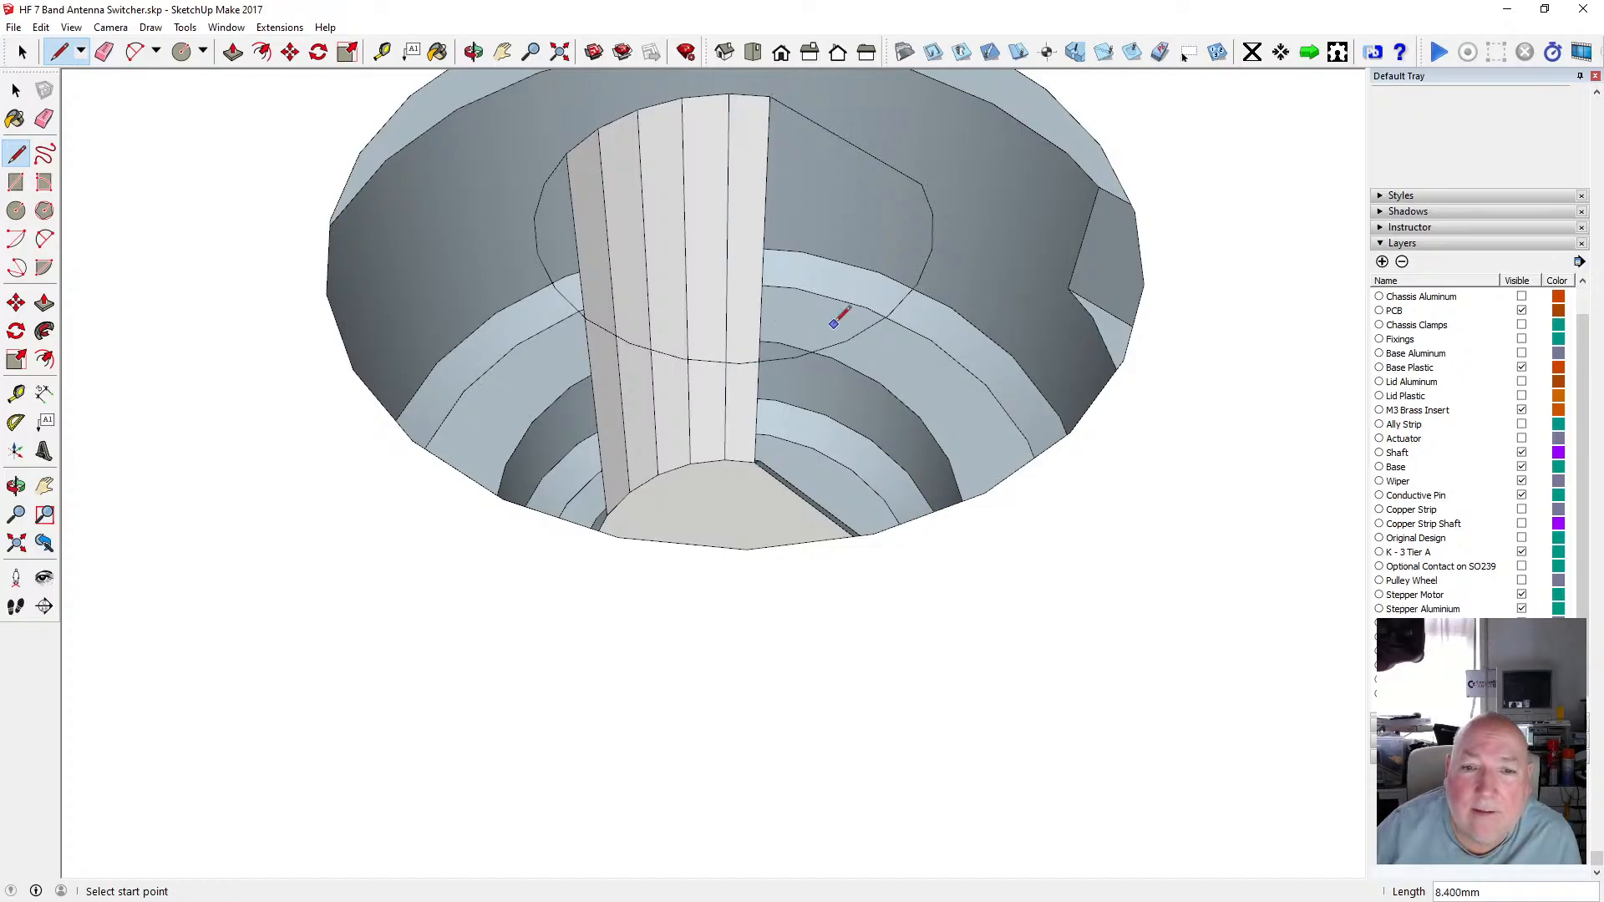
Orbit and zoom around the centre hole to examine the newly formed shaft faces.
click(473, 52)
scroll(802, 284, down, 3)
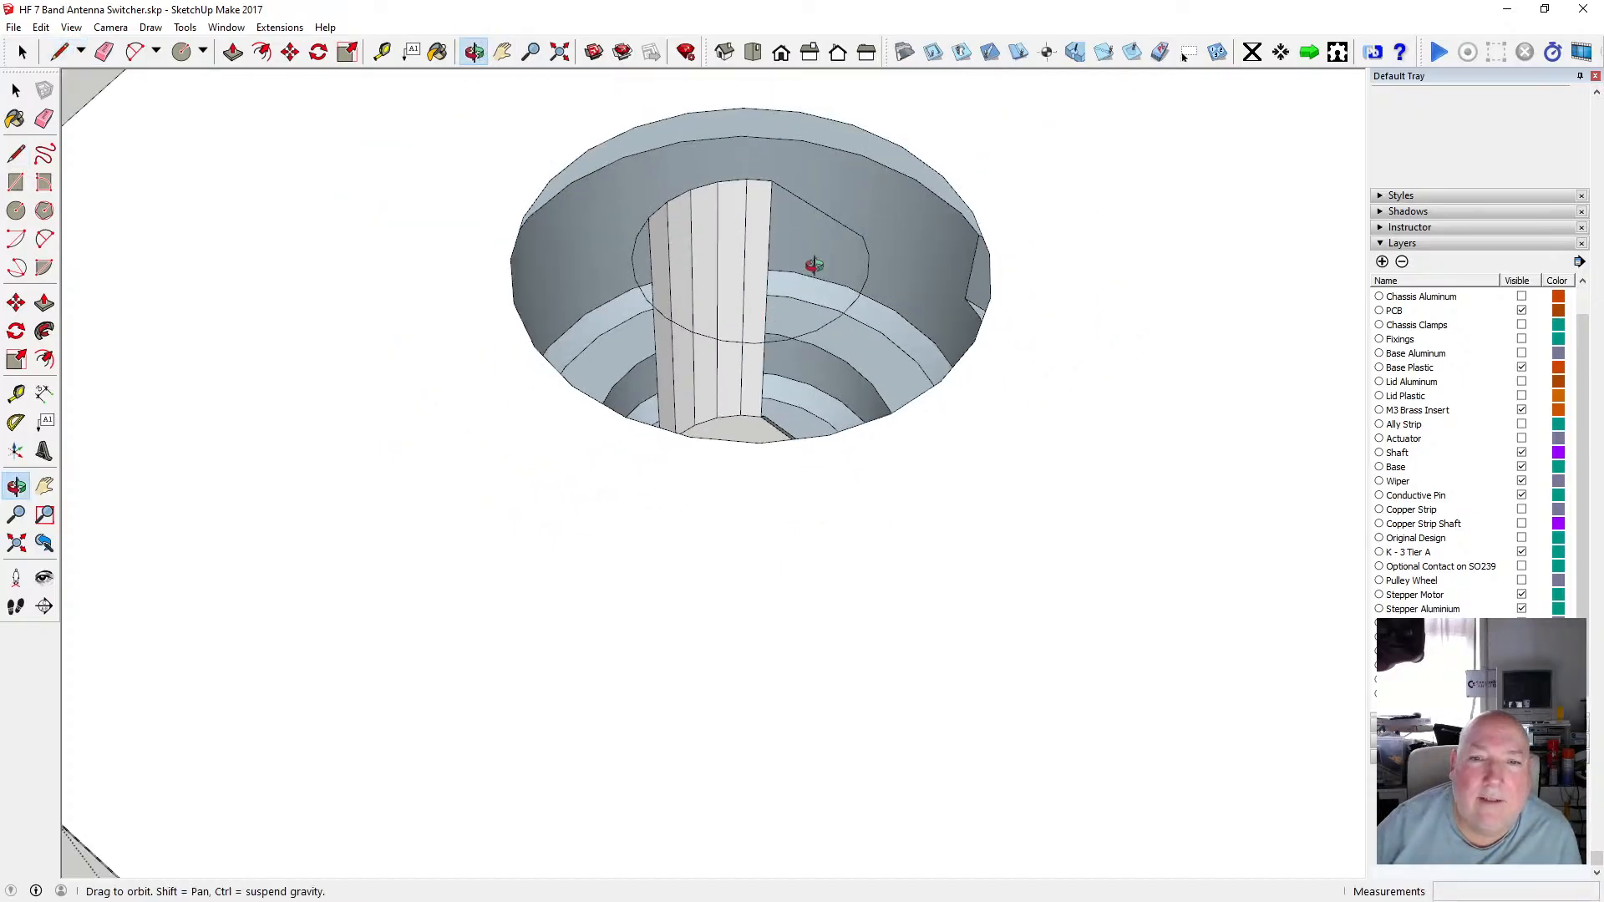
drag(813, 265, 548, 470)
scroll(835, 491, down, 2)
scroll(648, 380, up, 3)
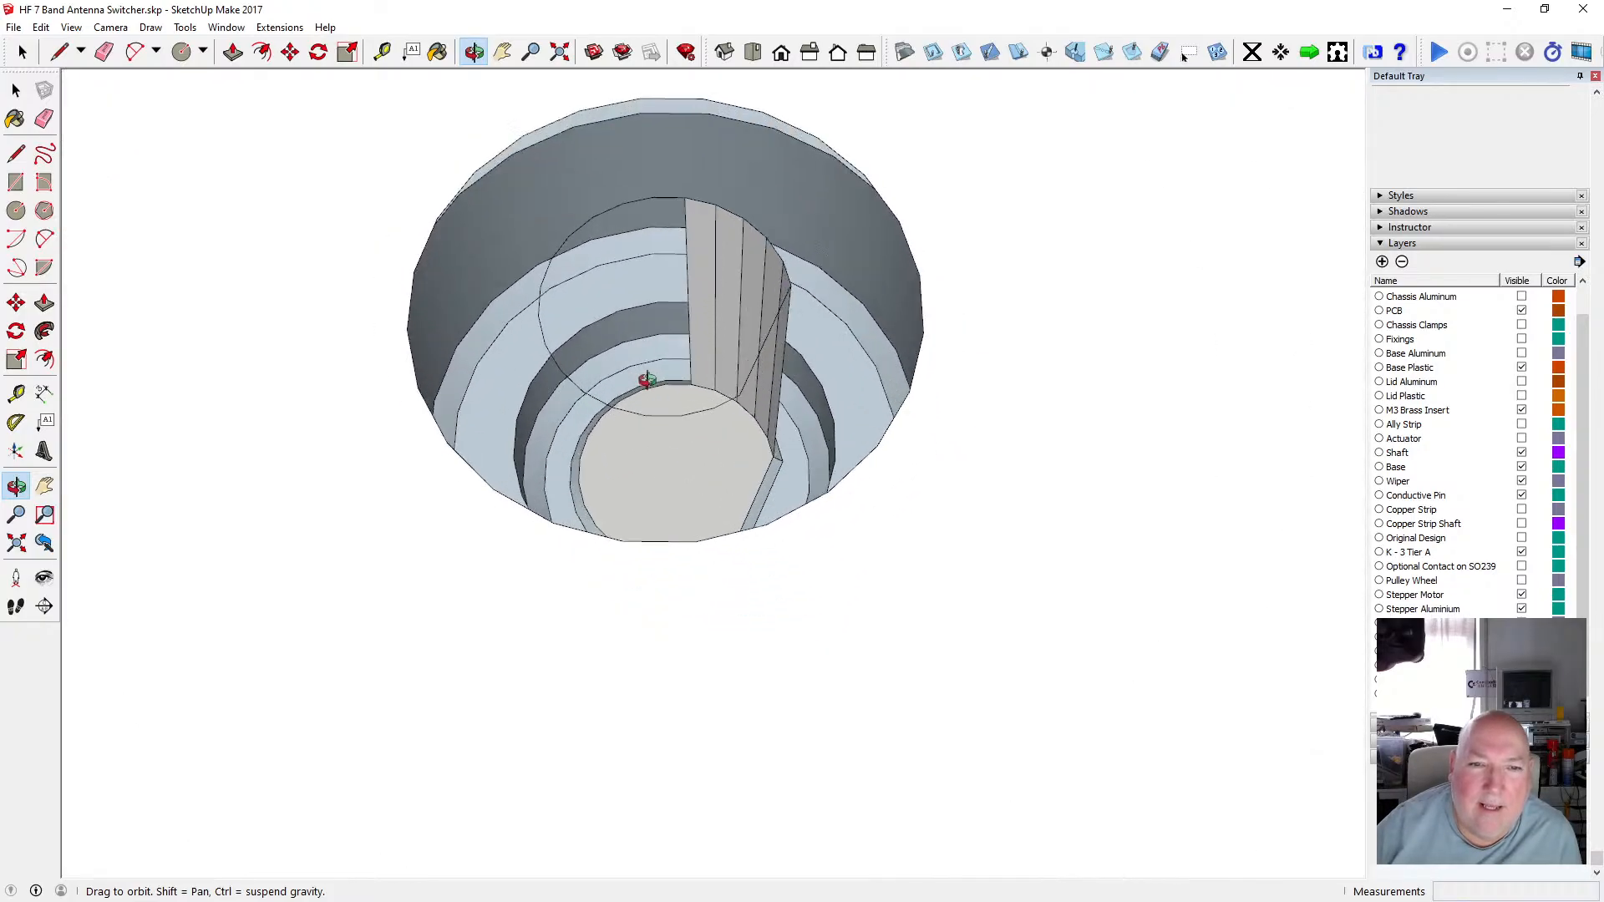
scroll(647, 380, up, 4)
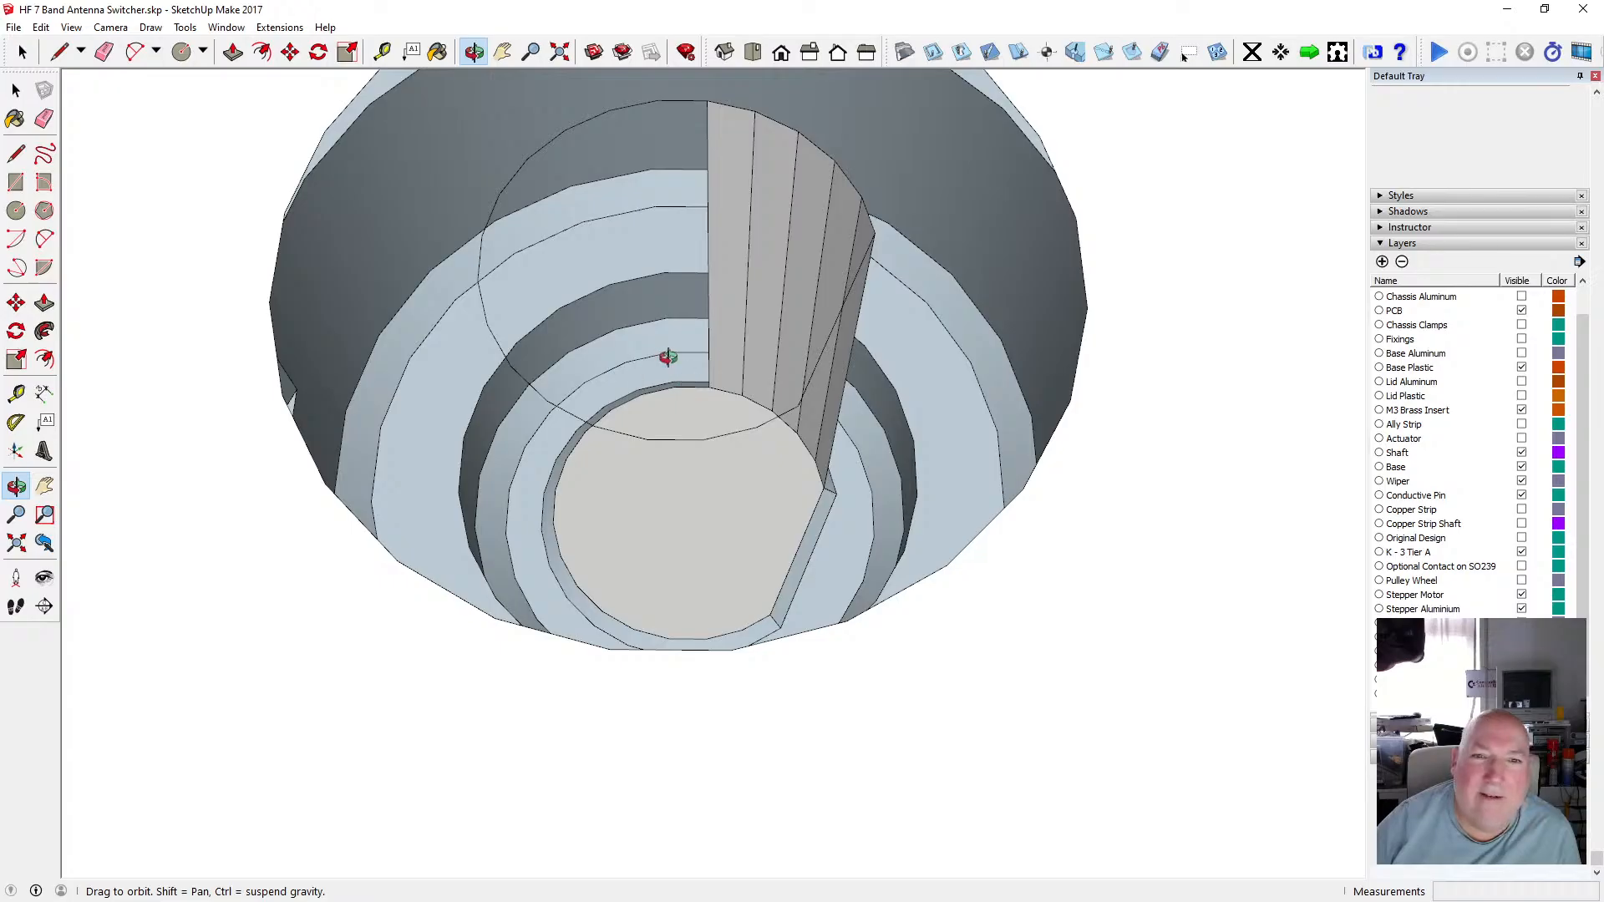
drag(669, 358, 673, 393)
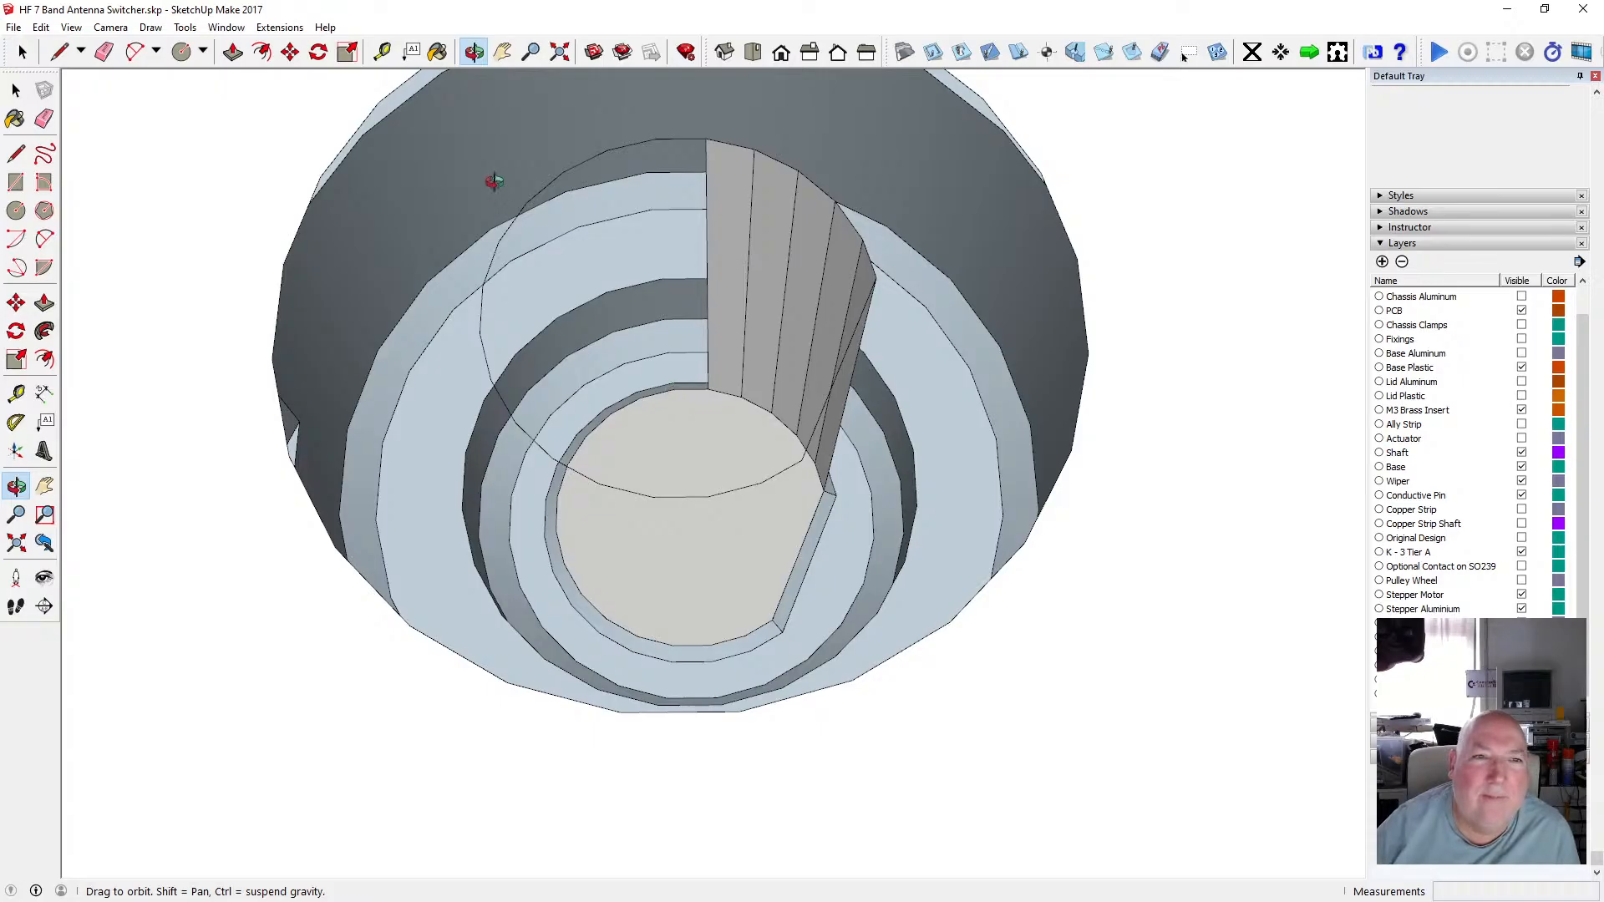
key(l)
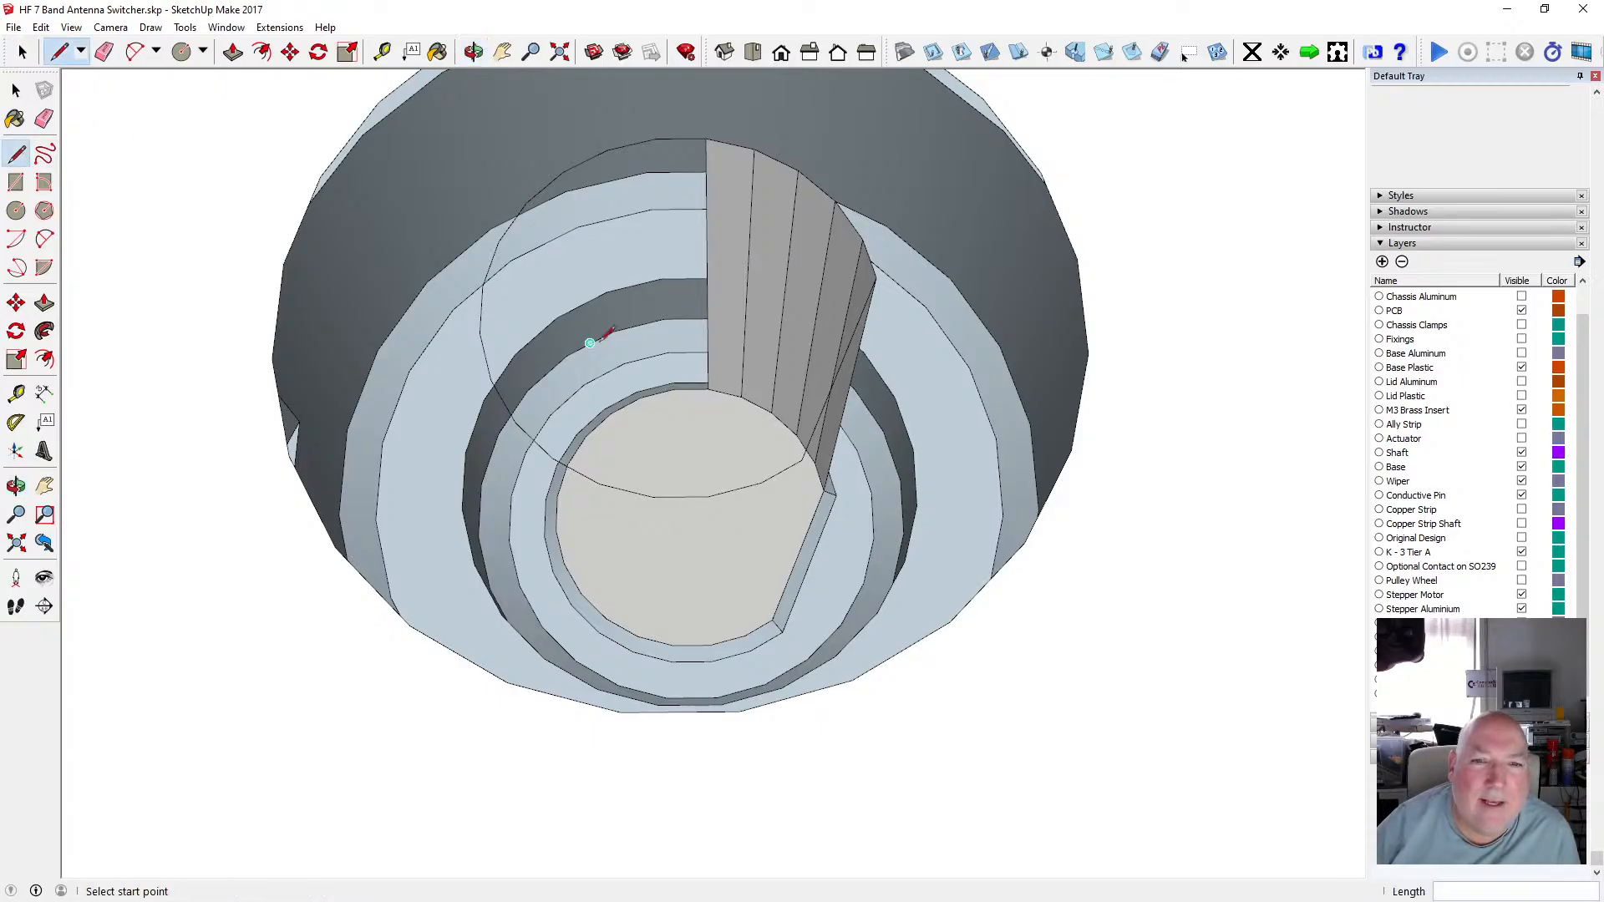
Draw four more 8.4 mm lines from the inner shaft hole's rim up to the outline's edge to form shaft faces.
click(674, 388)
click(658, 140)
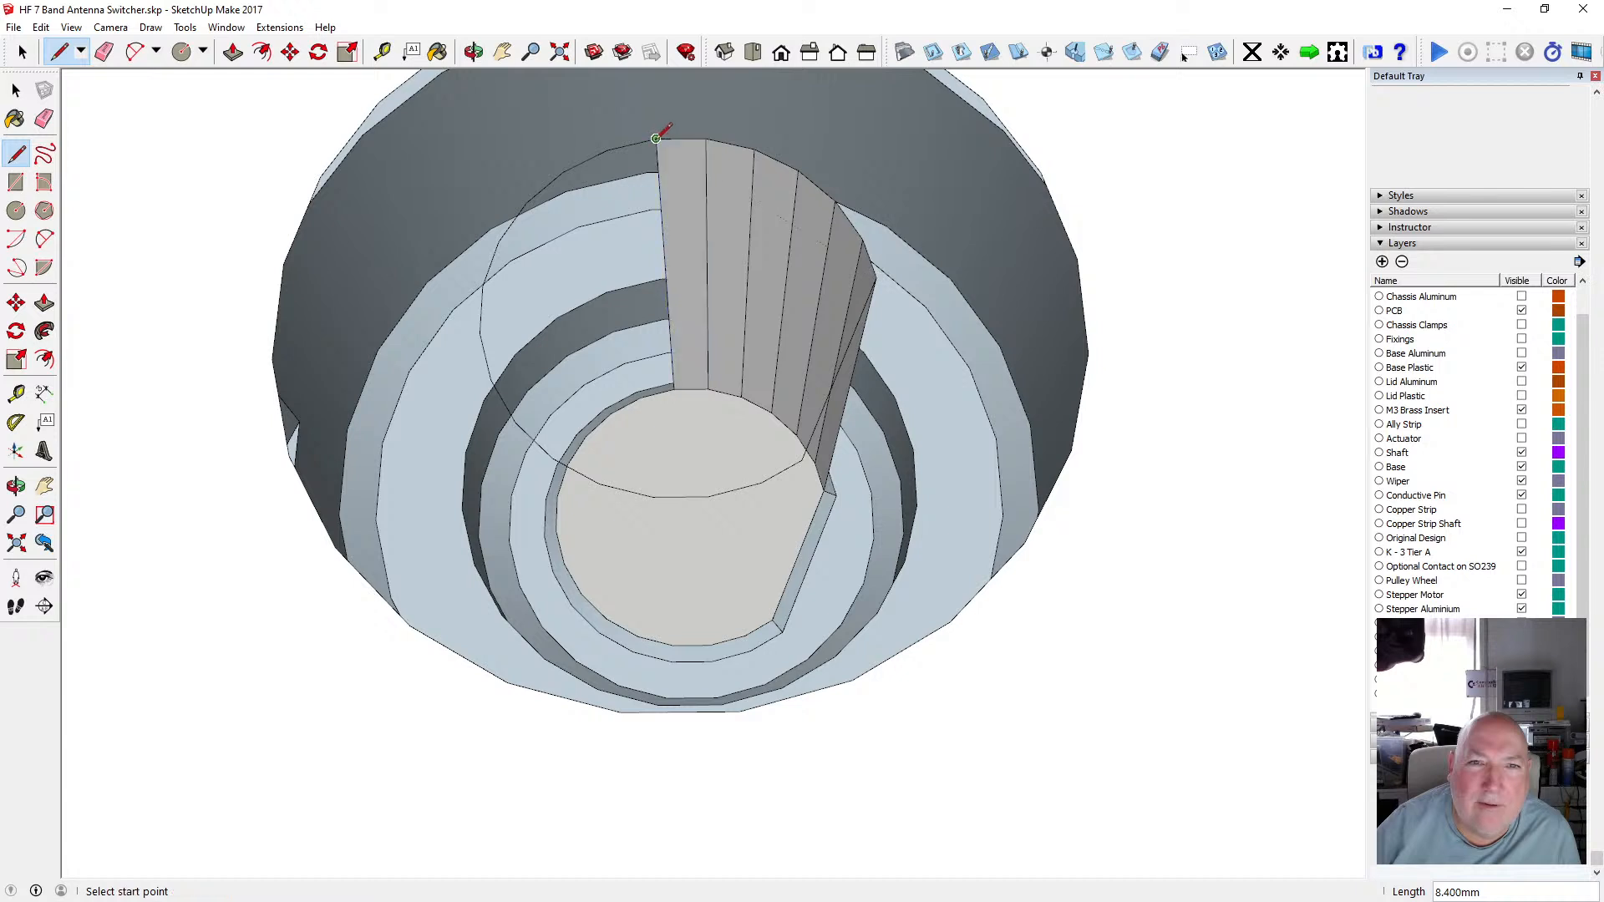
click(640, 393)
click(608, 150)
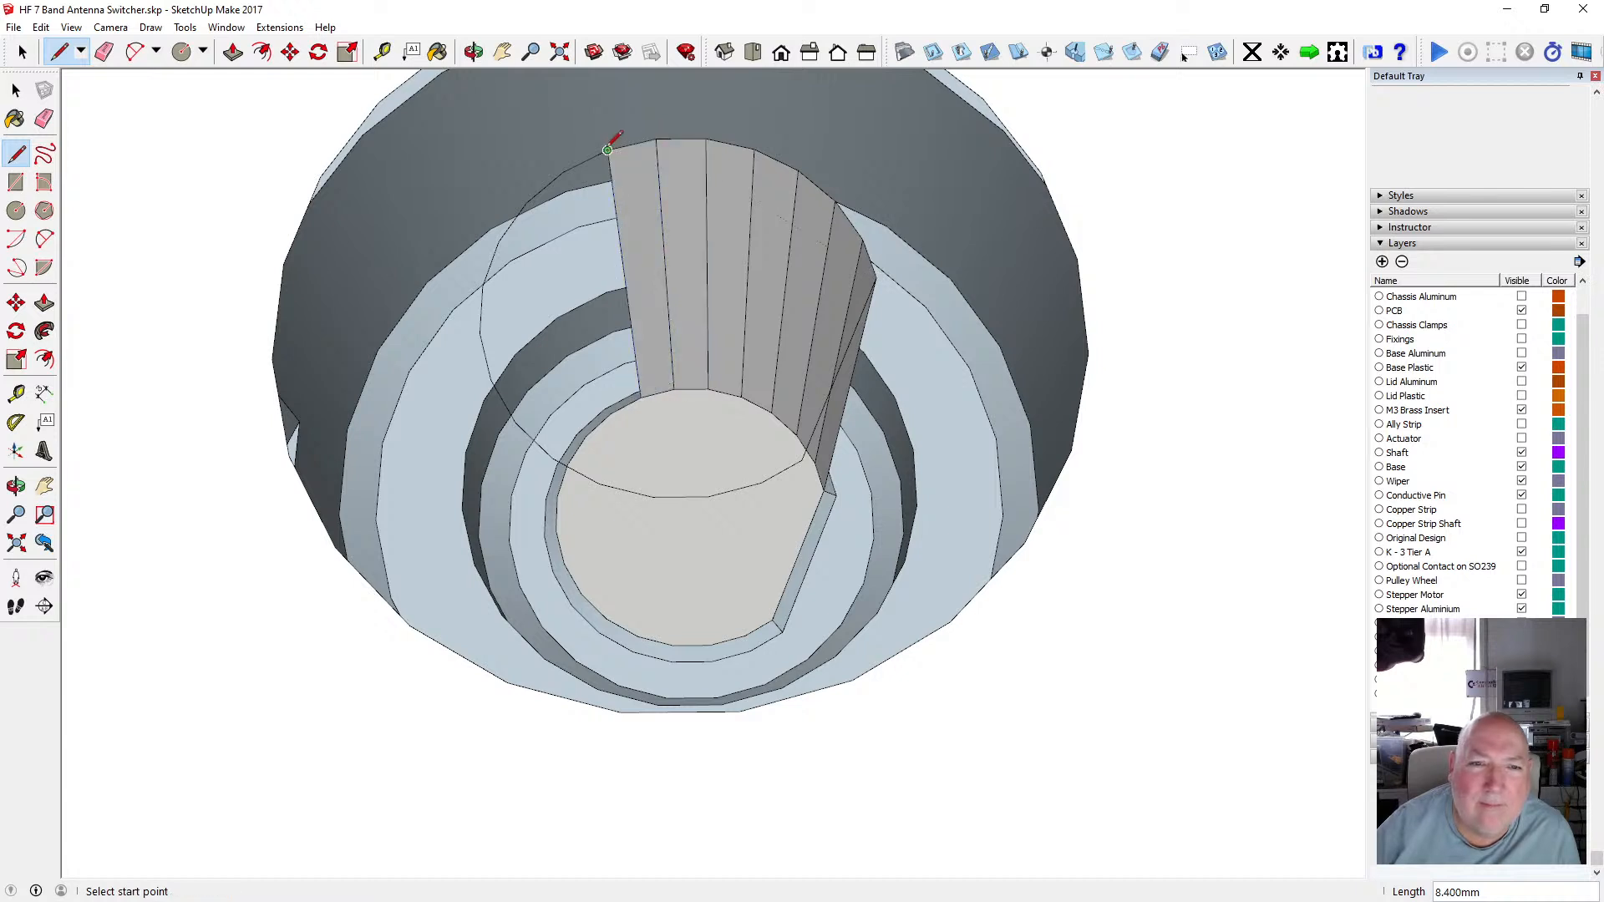
click(610, 411)
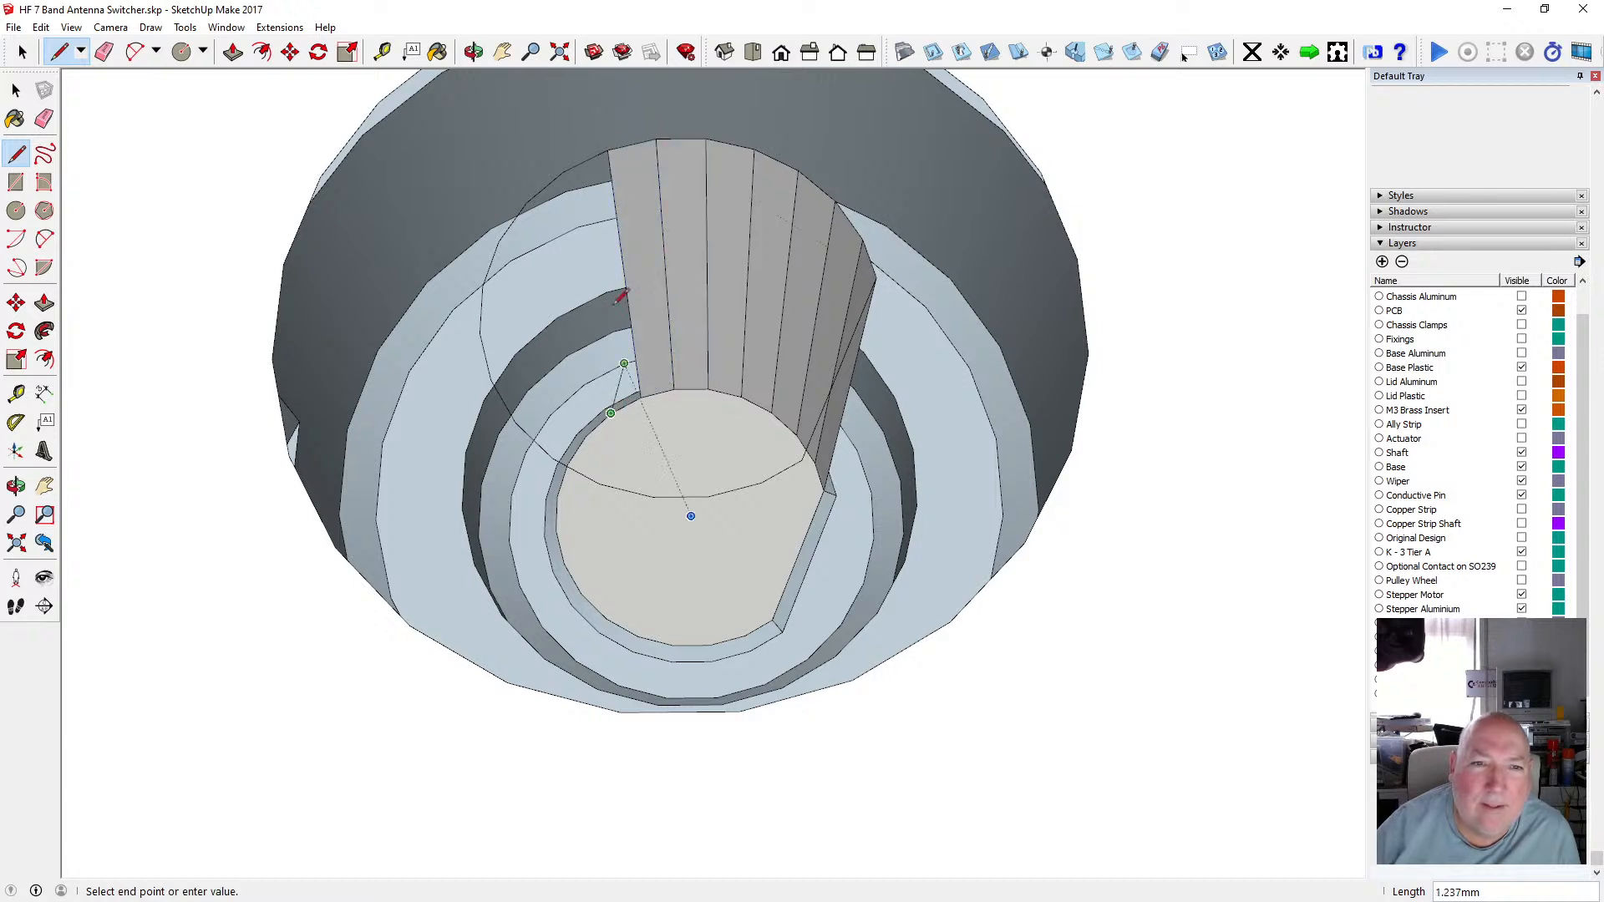
click(566, 172)
click(585, 435)
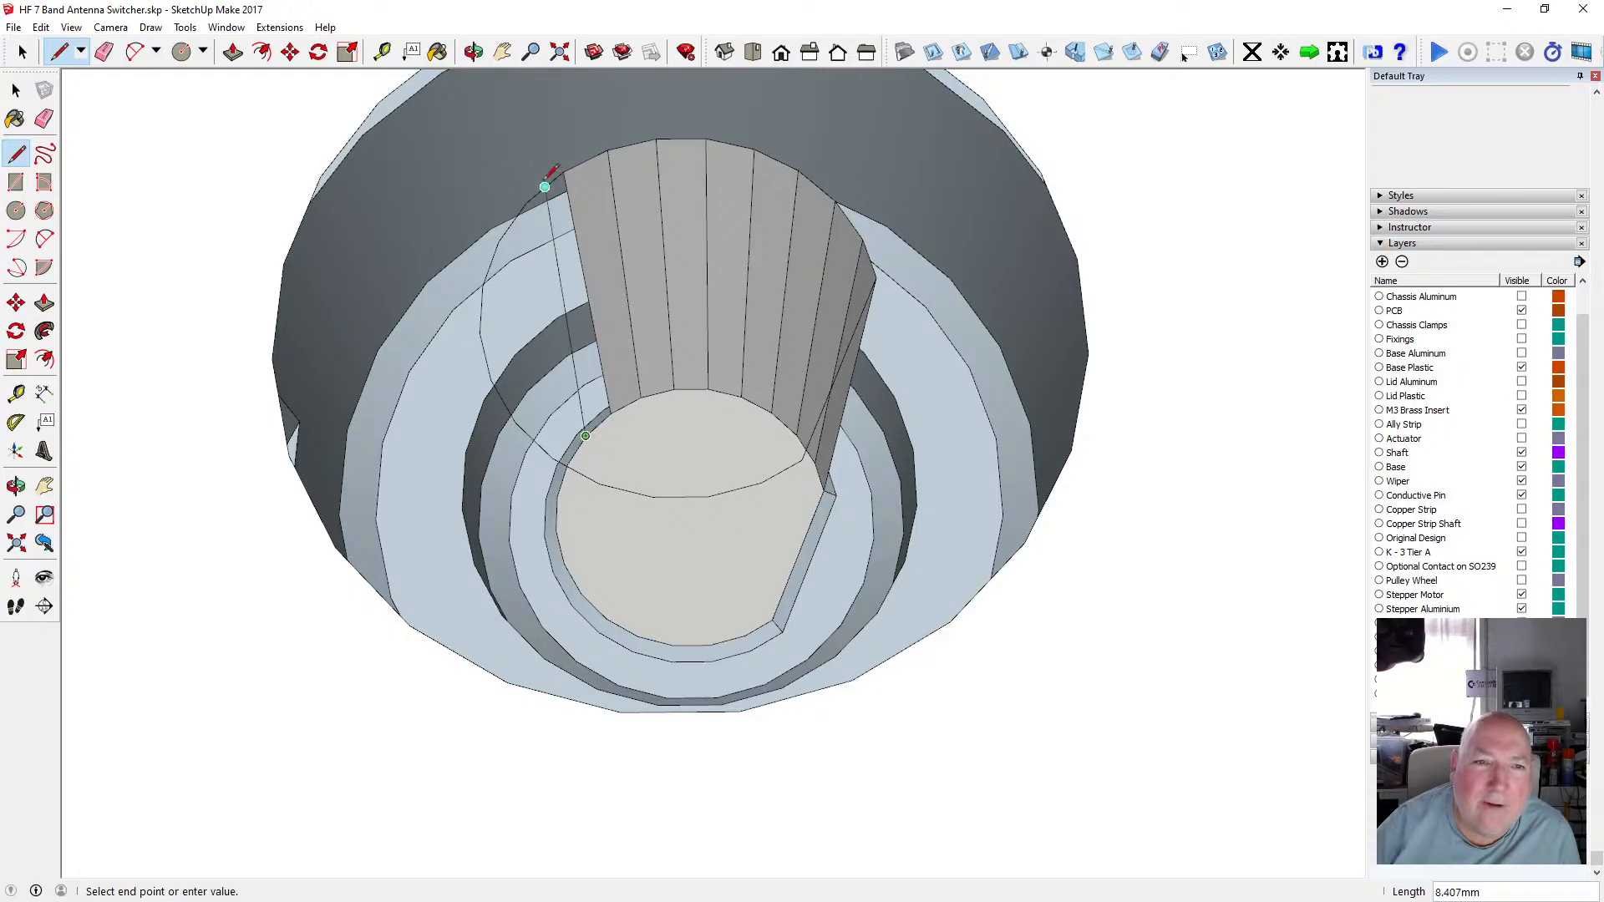
click(526, 203)
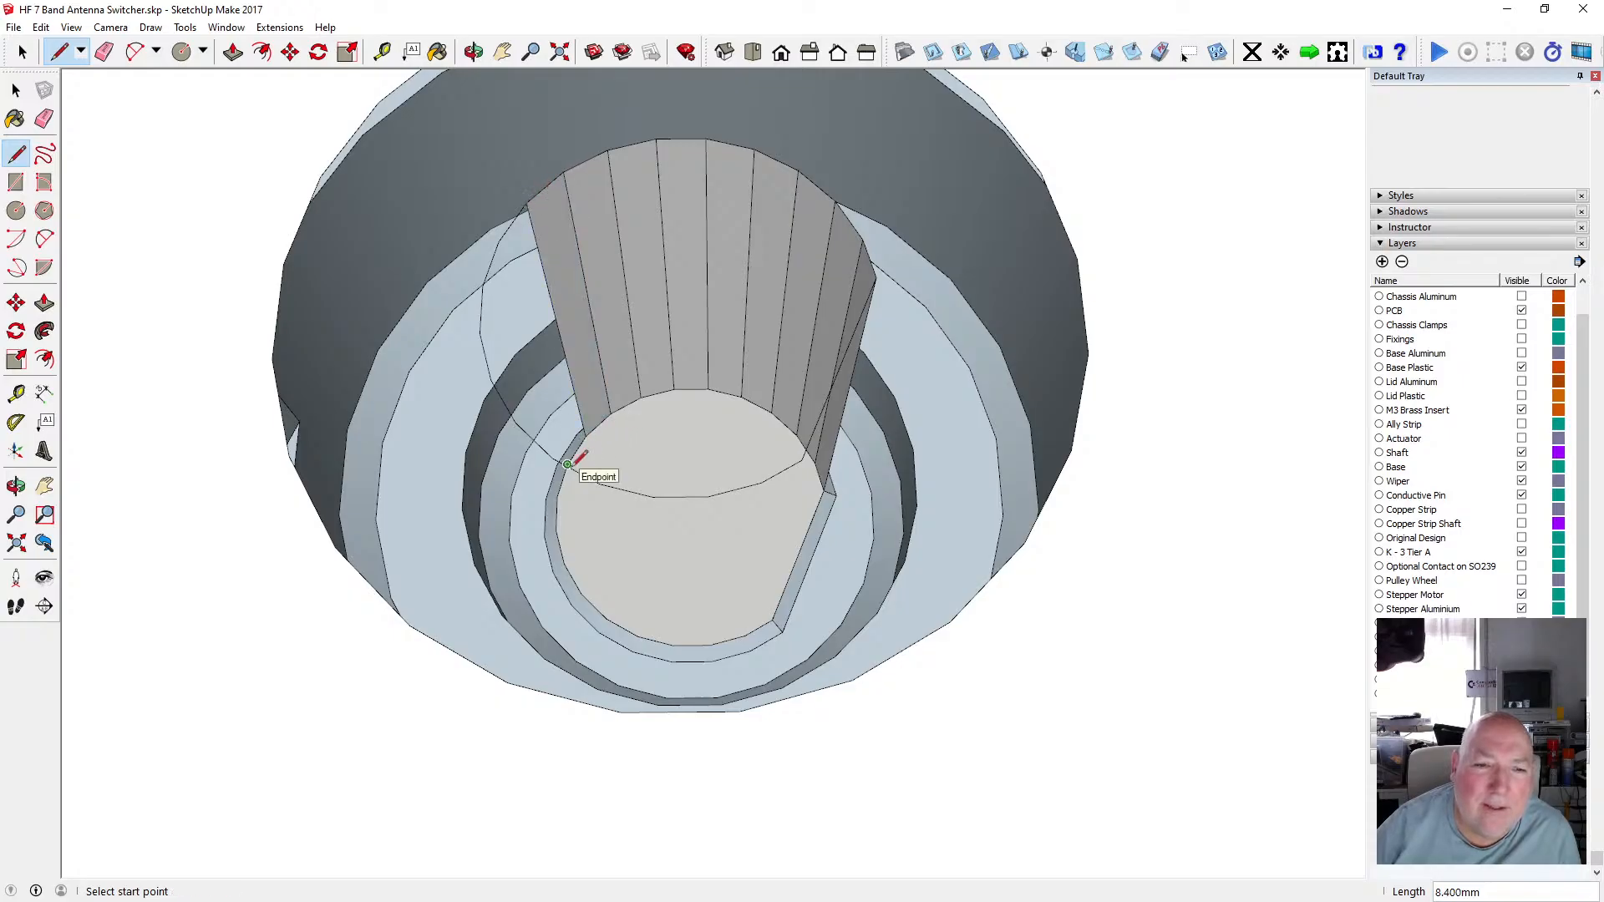
Try drawing another rim-to-outline line and undo the misplaced line.
click(557, 497)
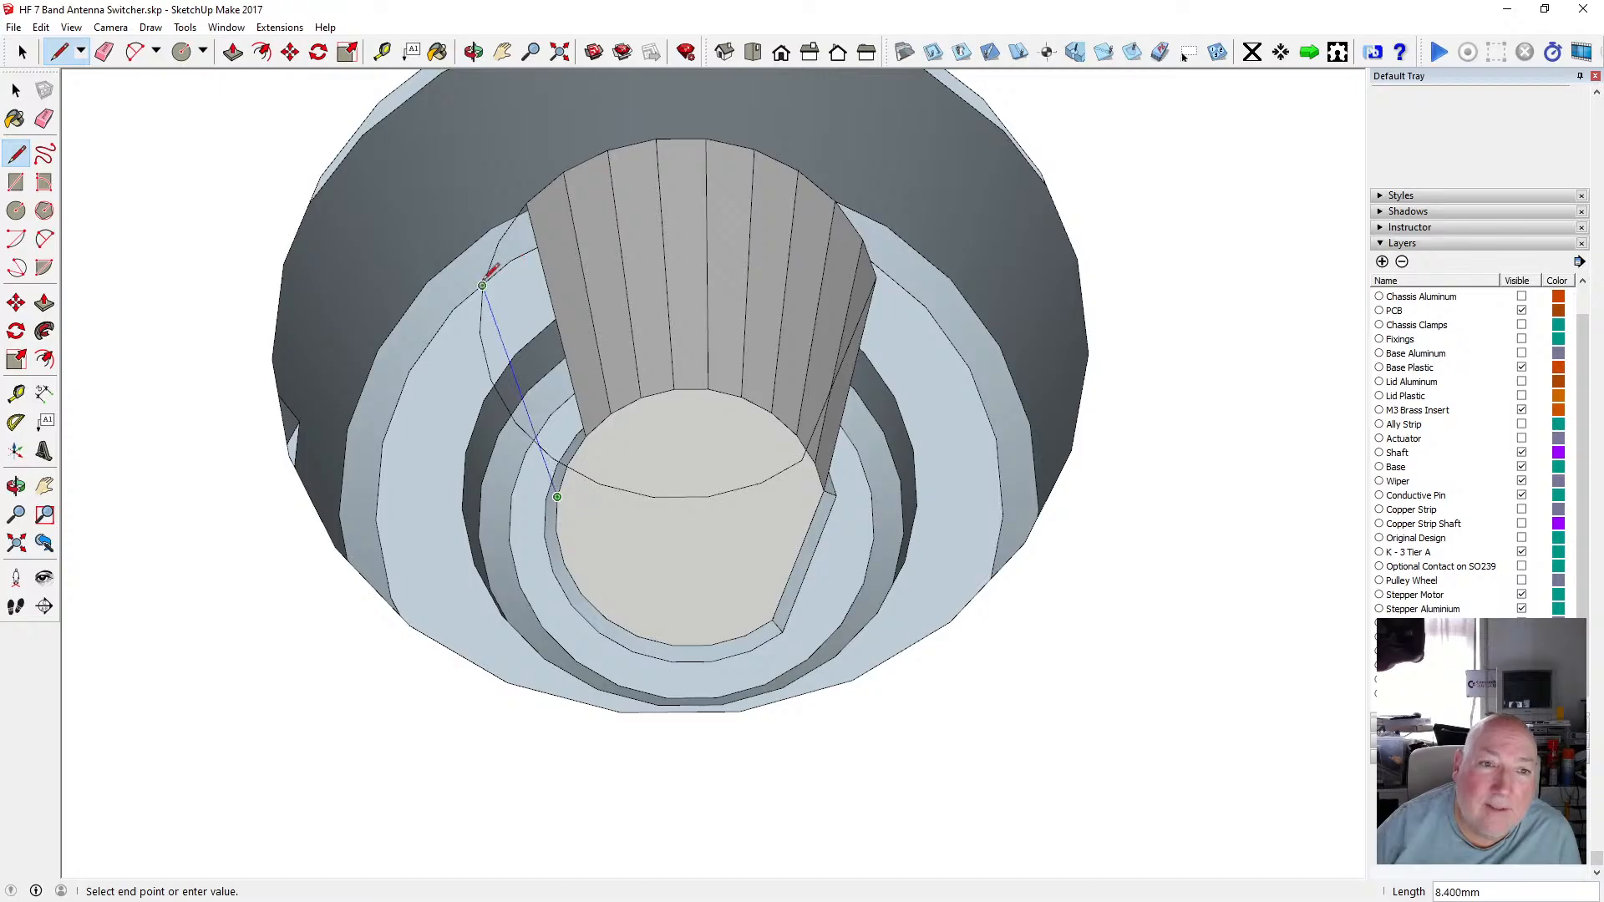
scroll(568, 447, up, 5)
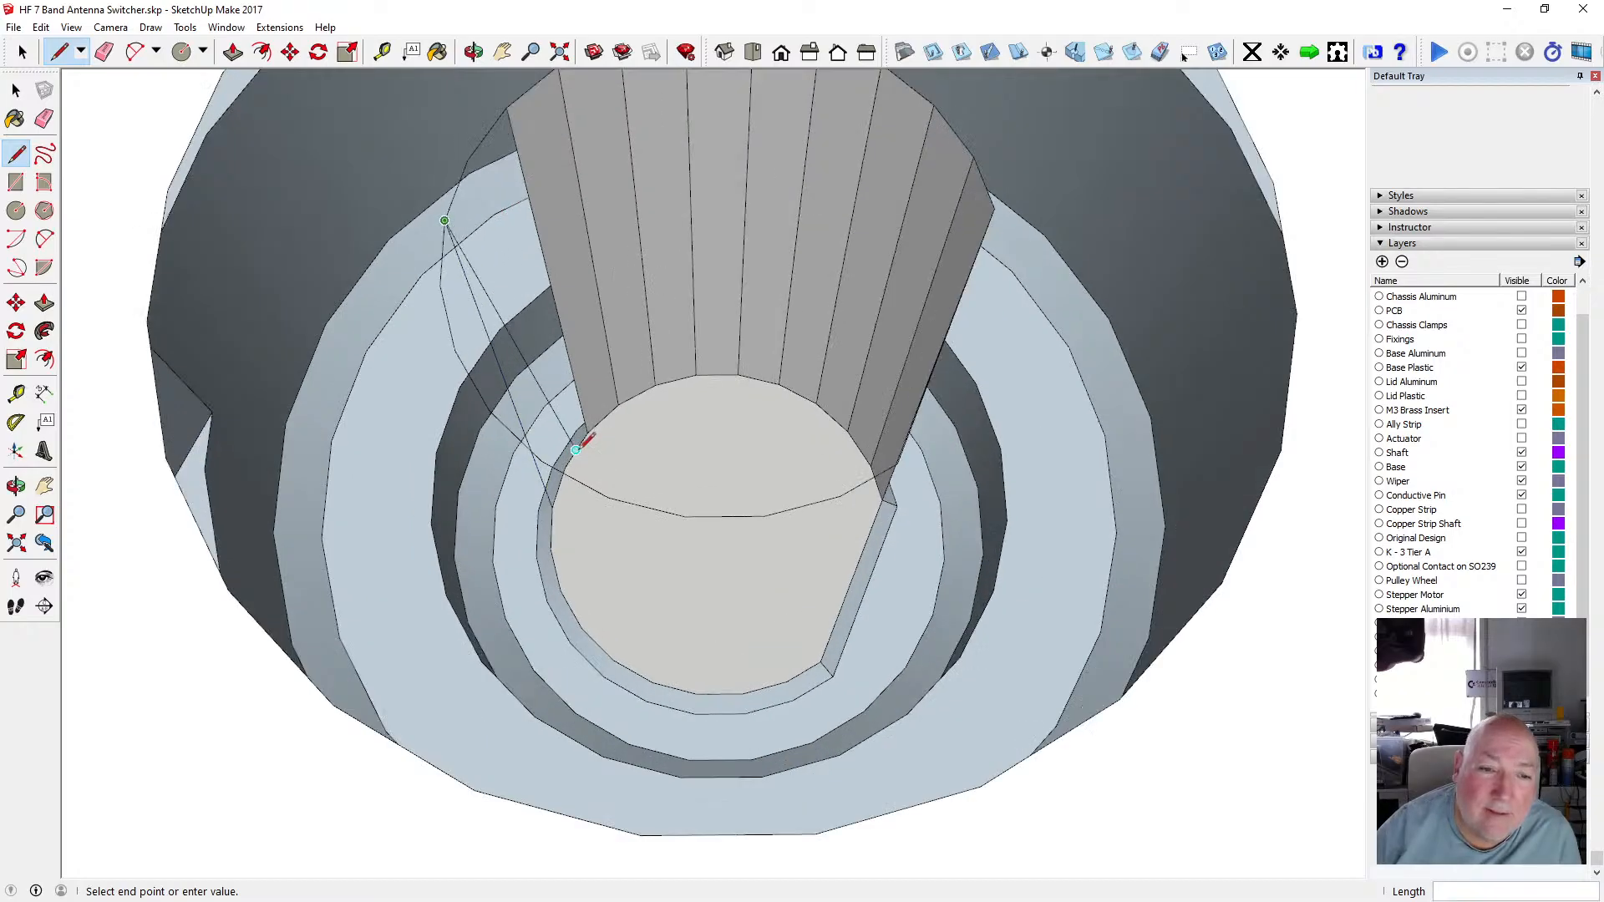
click(572, 456)
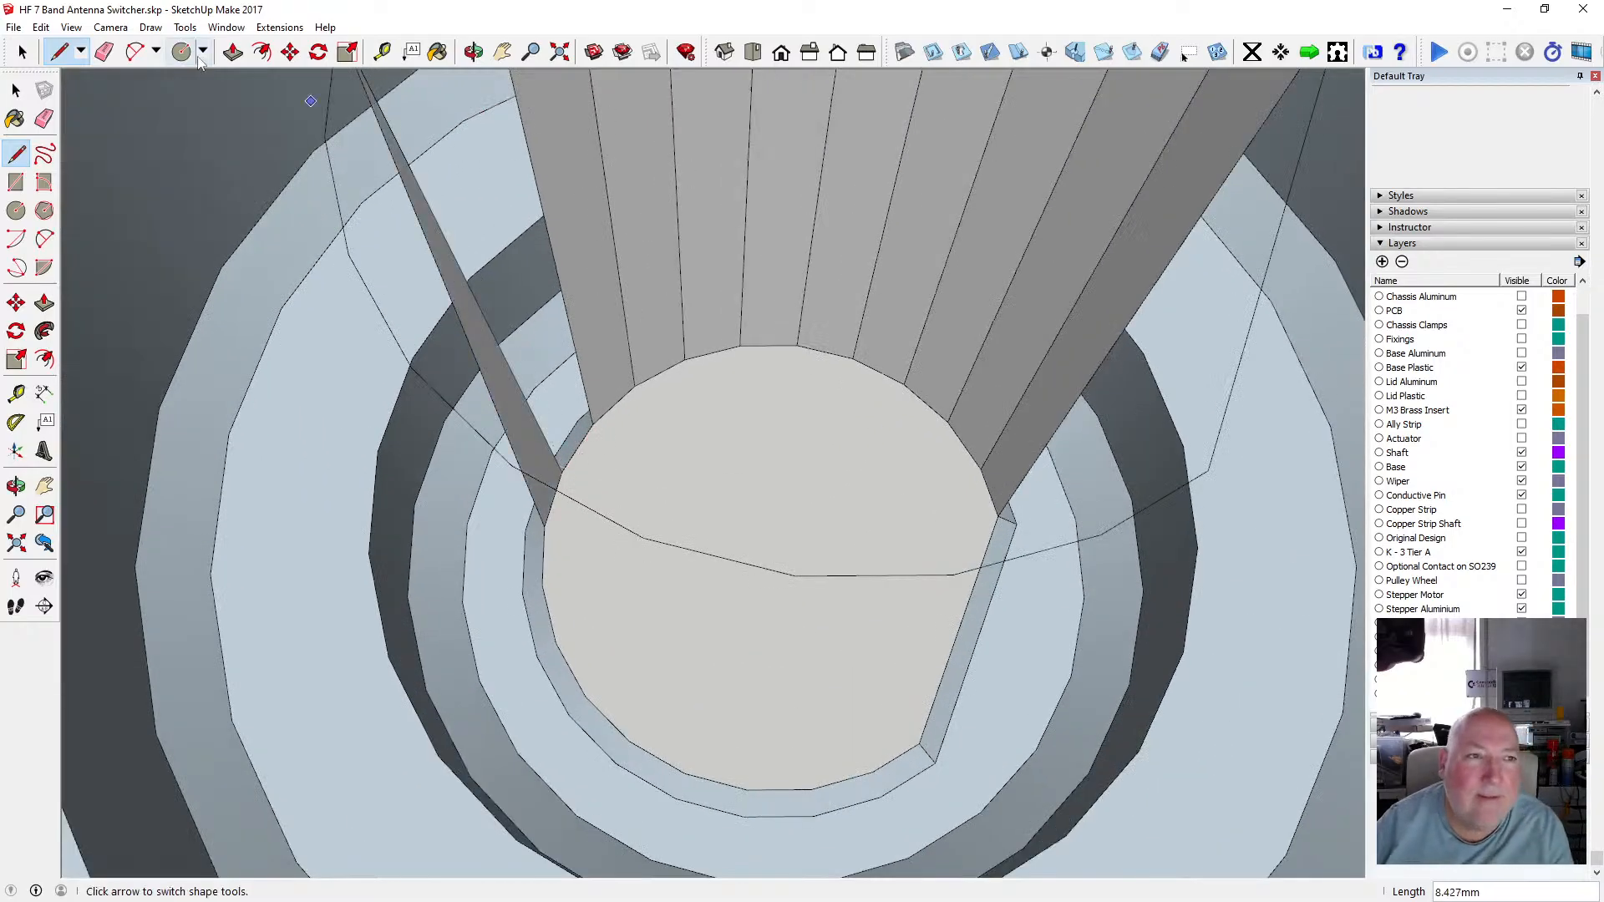
click(39, 28)
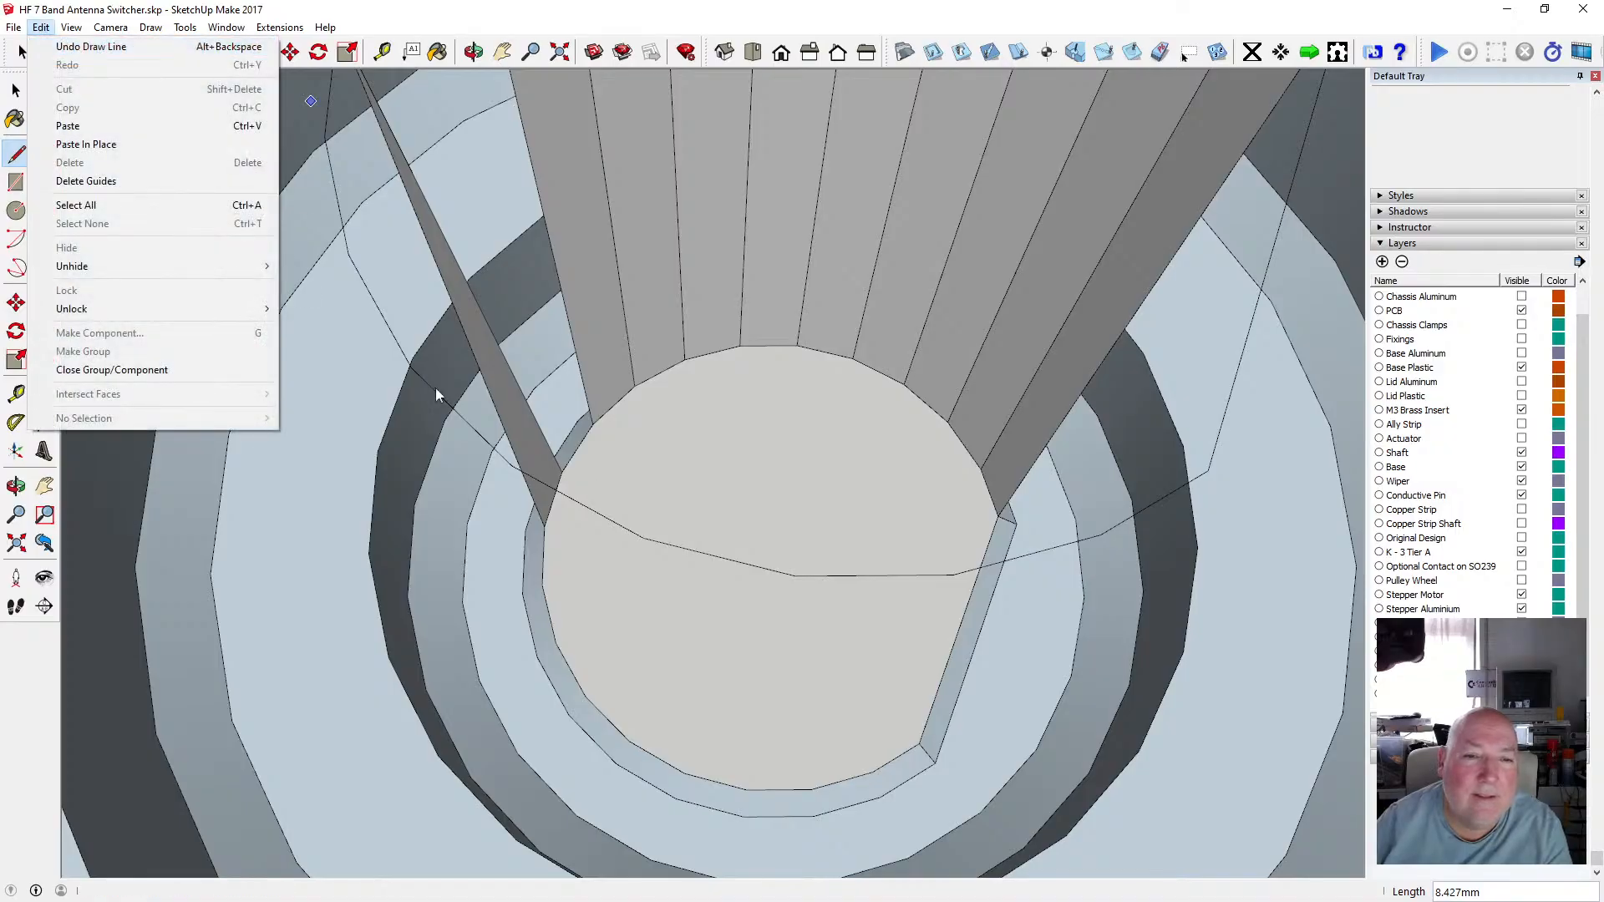
click(91, 46)
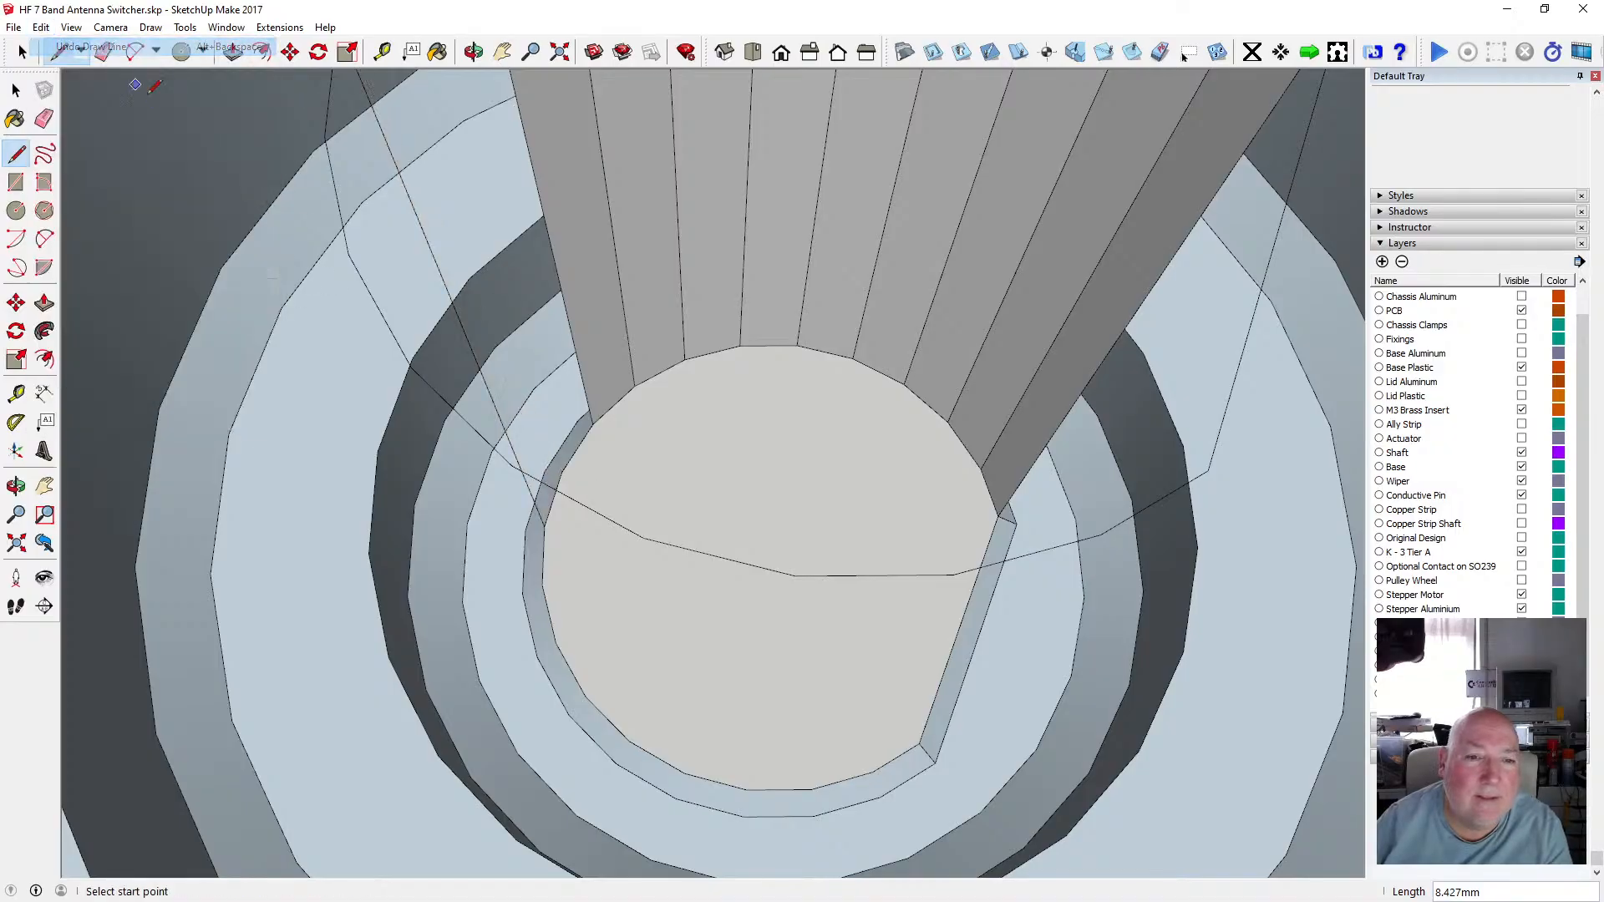
Draw two more 8.4 mm lines from the inner rim to the outline's edge on the shaft's left side.
click(563, 468)
scroll(565, 455, down, 3)
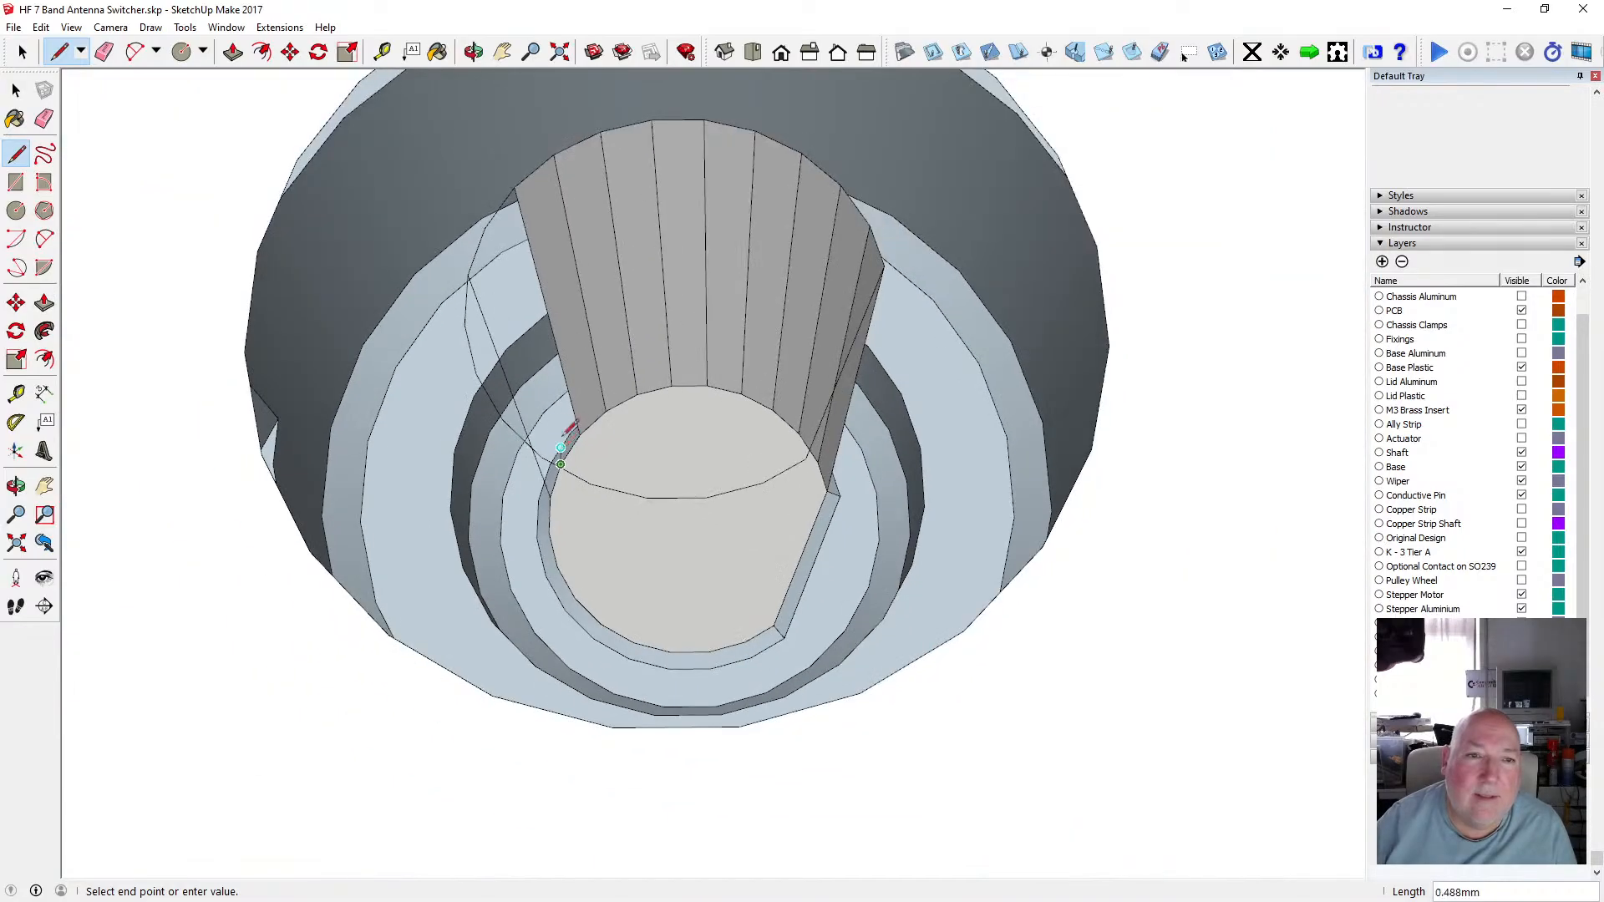
click(485, 228)
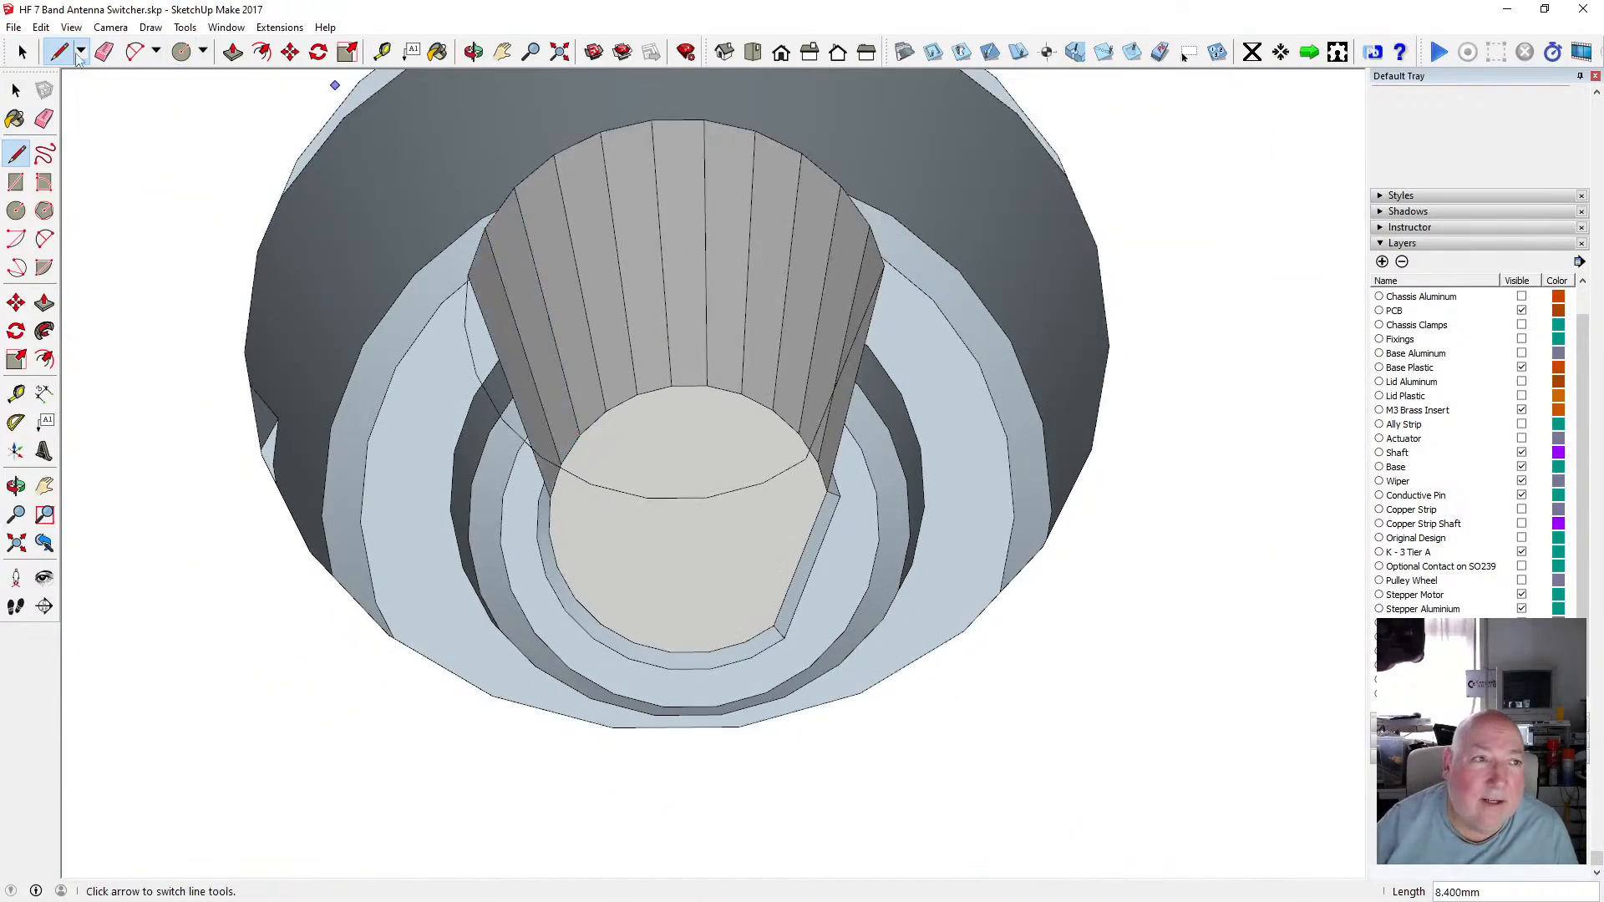
click(16, 90)
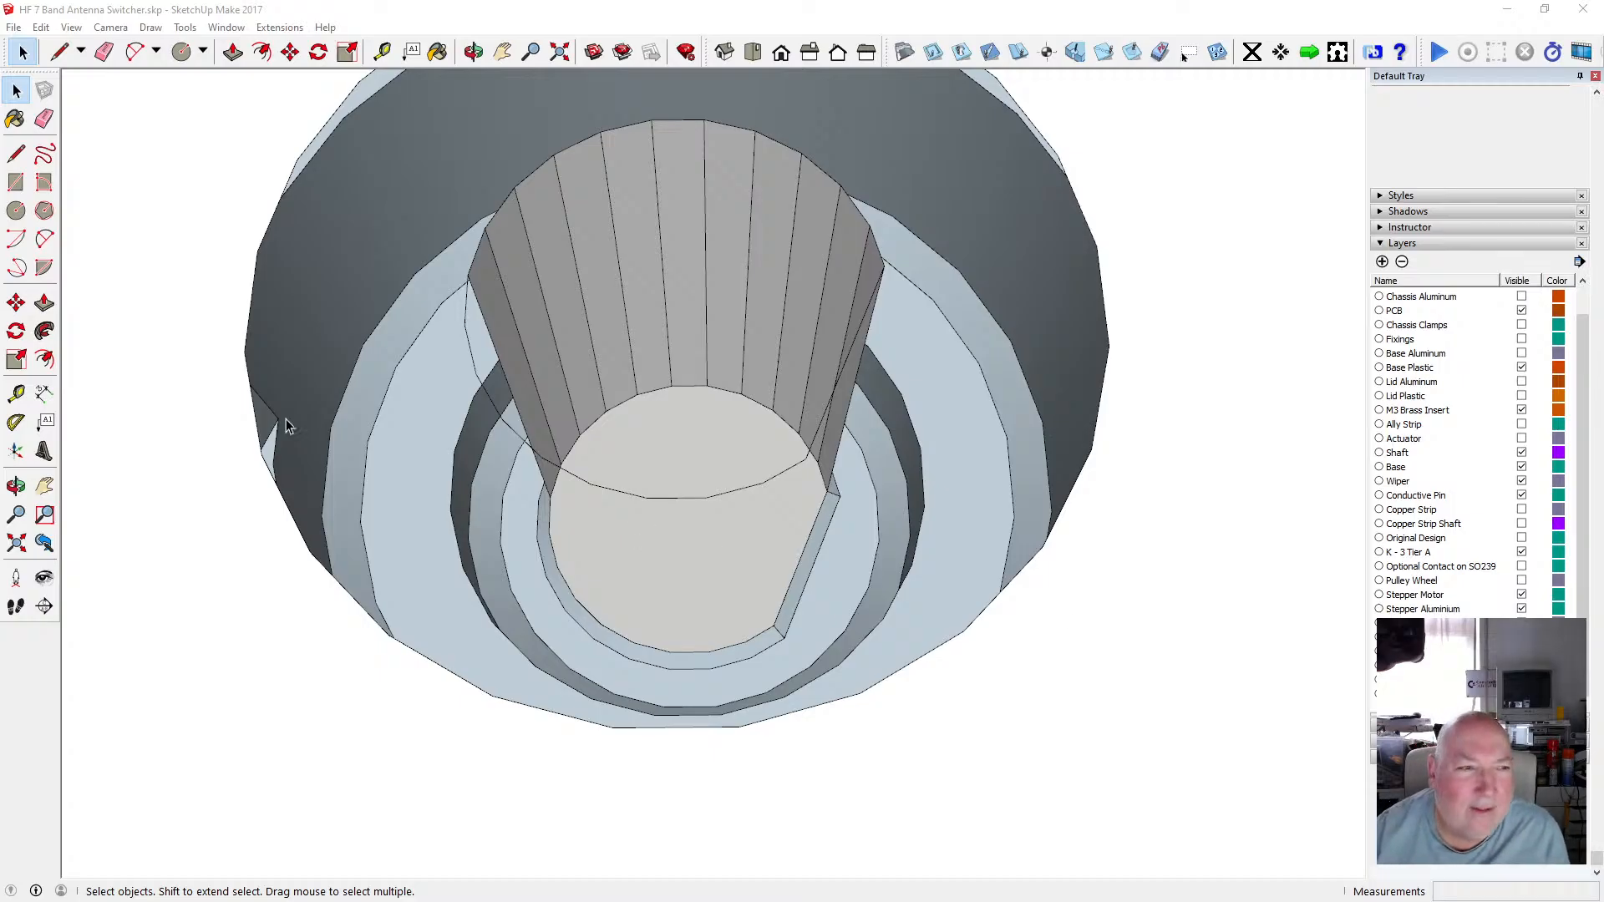
click(16, 153)
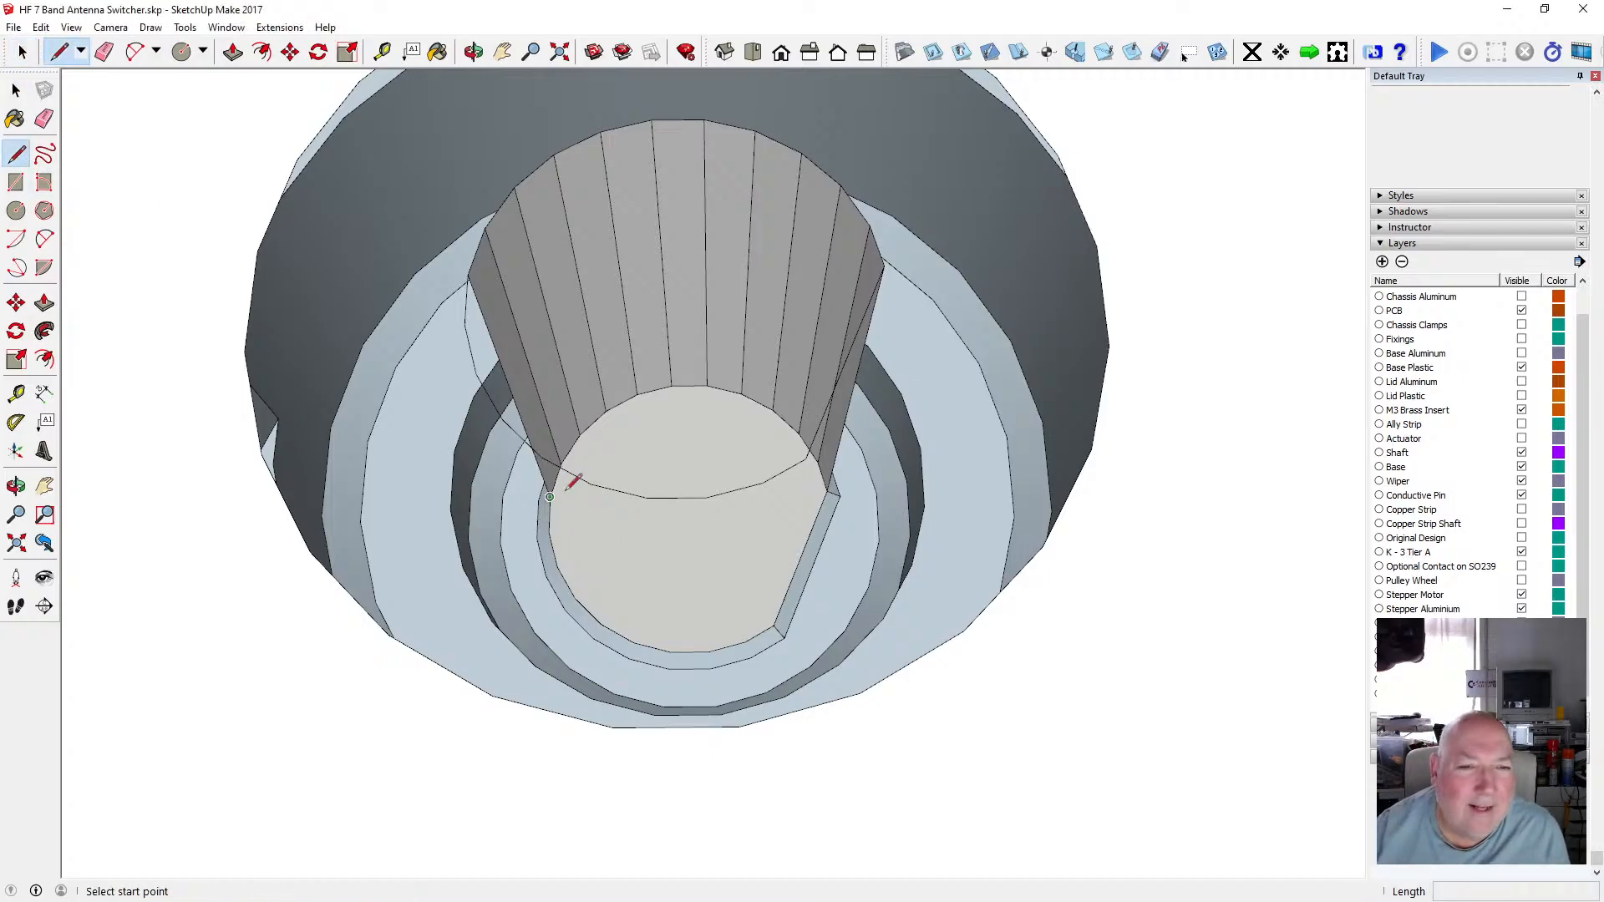
click(549, 531)
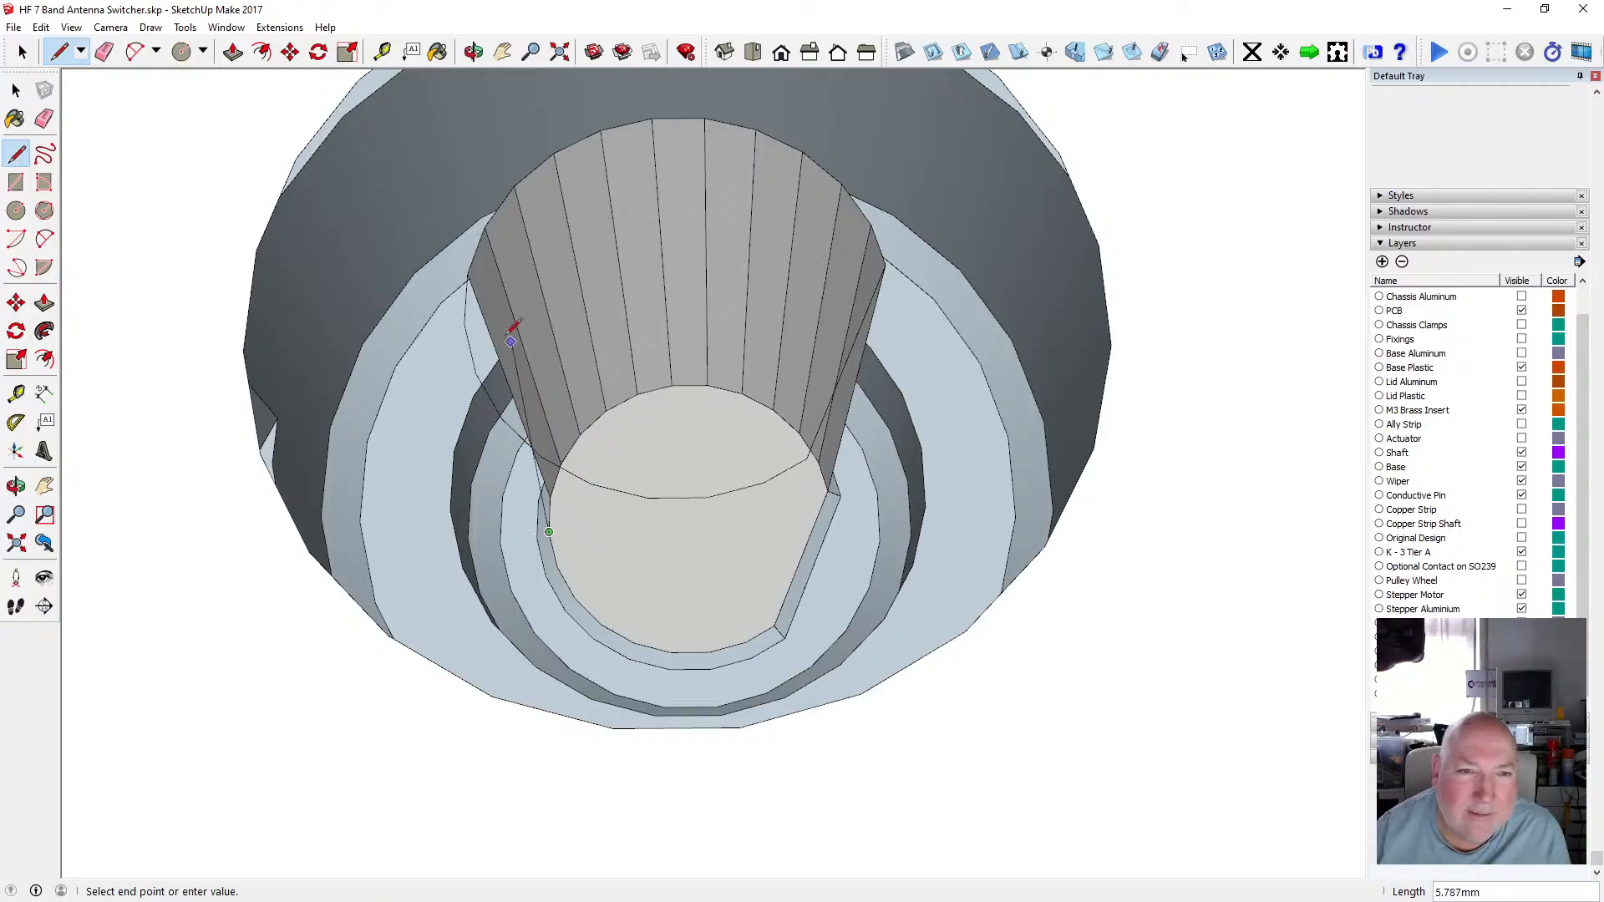
click(467, 307)
Draw three 8.4 mm shaft-face lines from the lower rim up to the outline on the shaft's near side.
key(o)
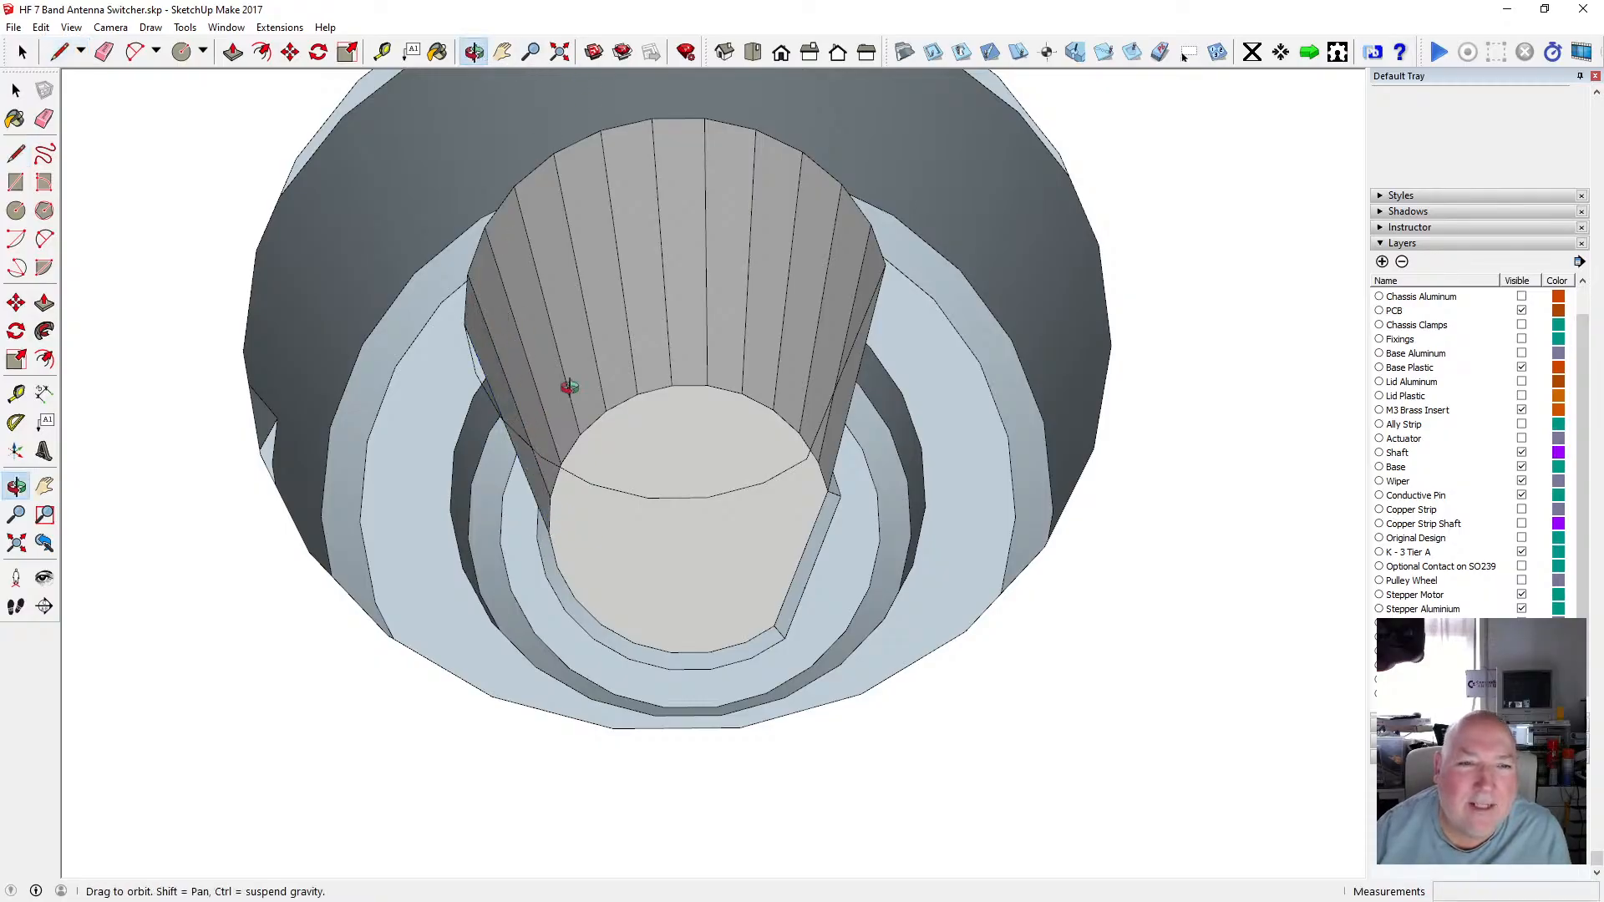
drag(562, 386, 980, 341)
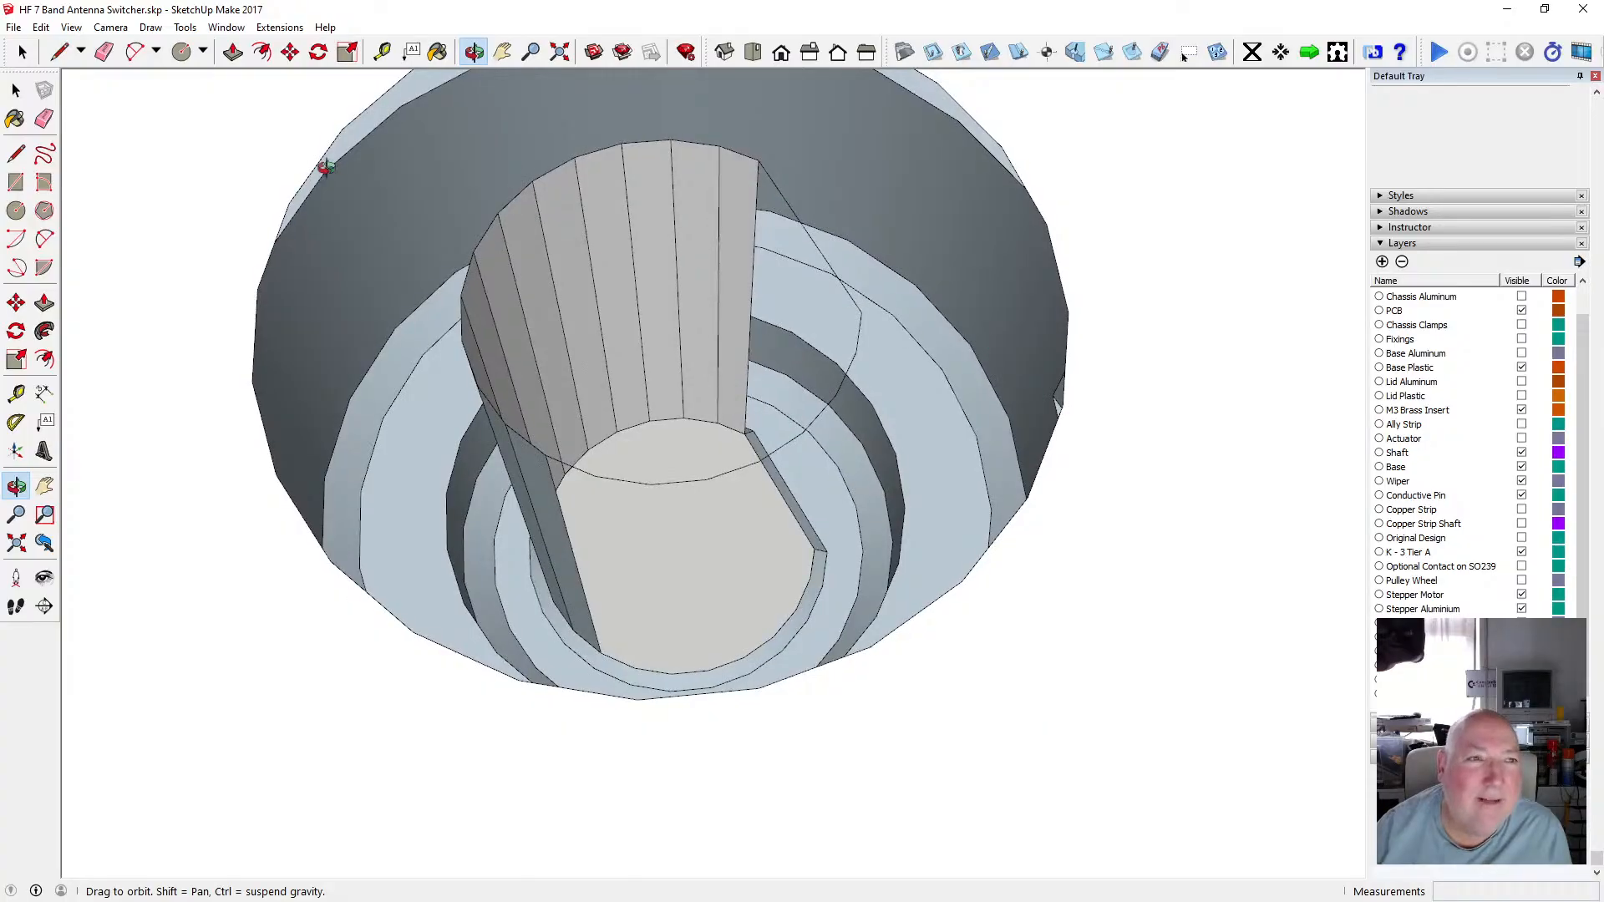
click(17, 153)
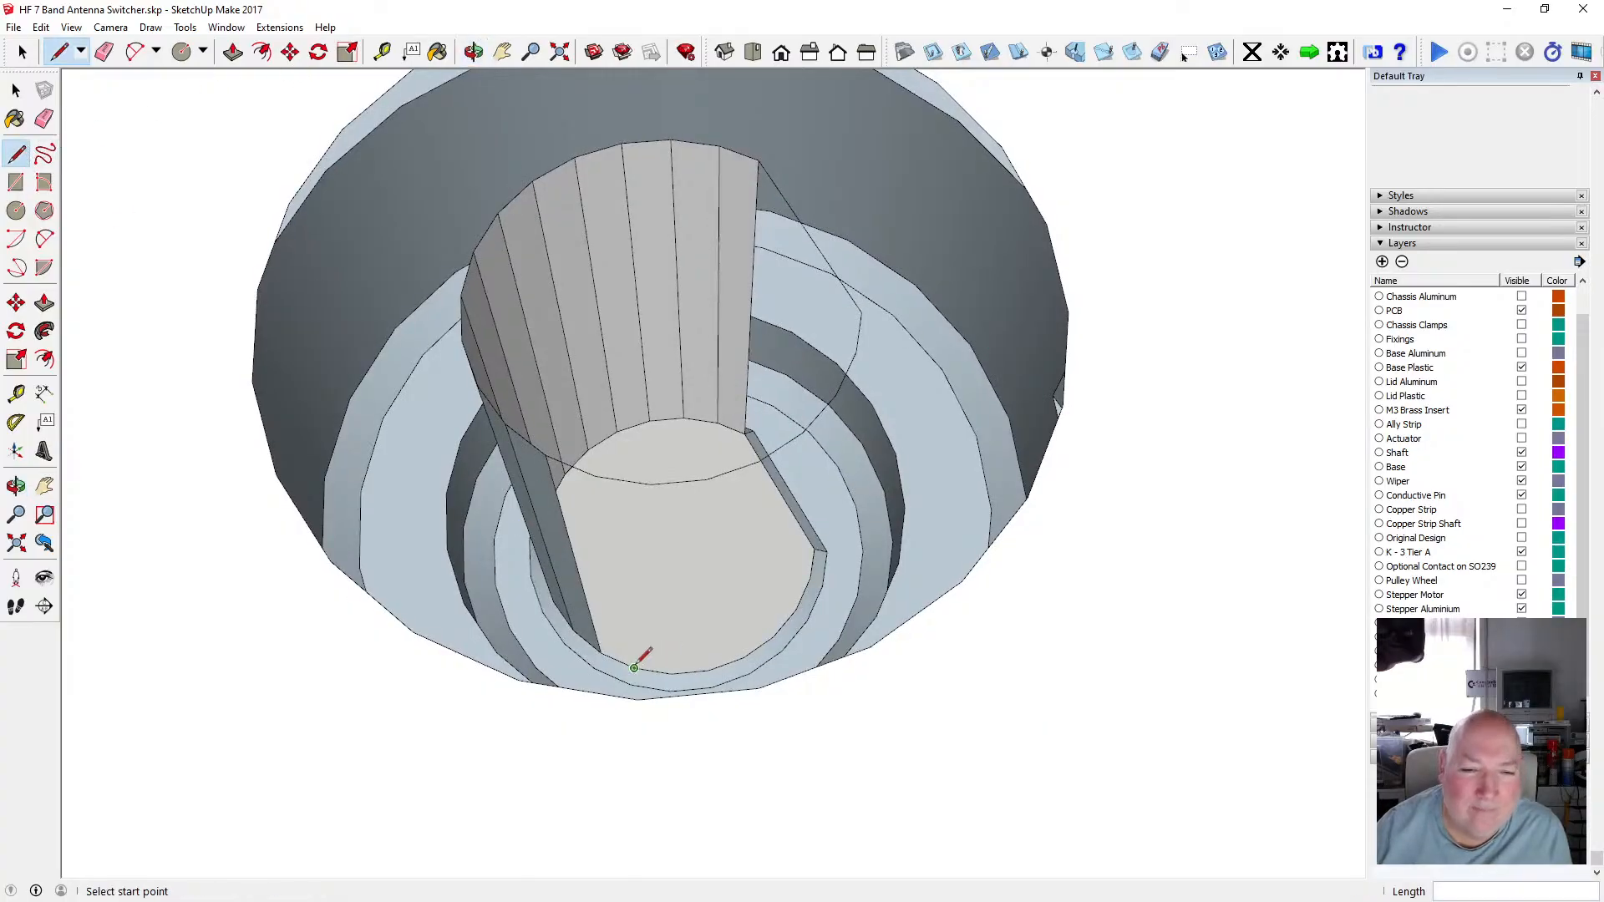
click(634, 667)
click(598, 471)
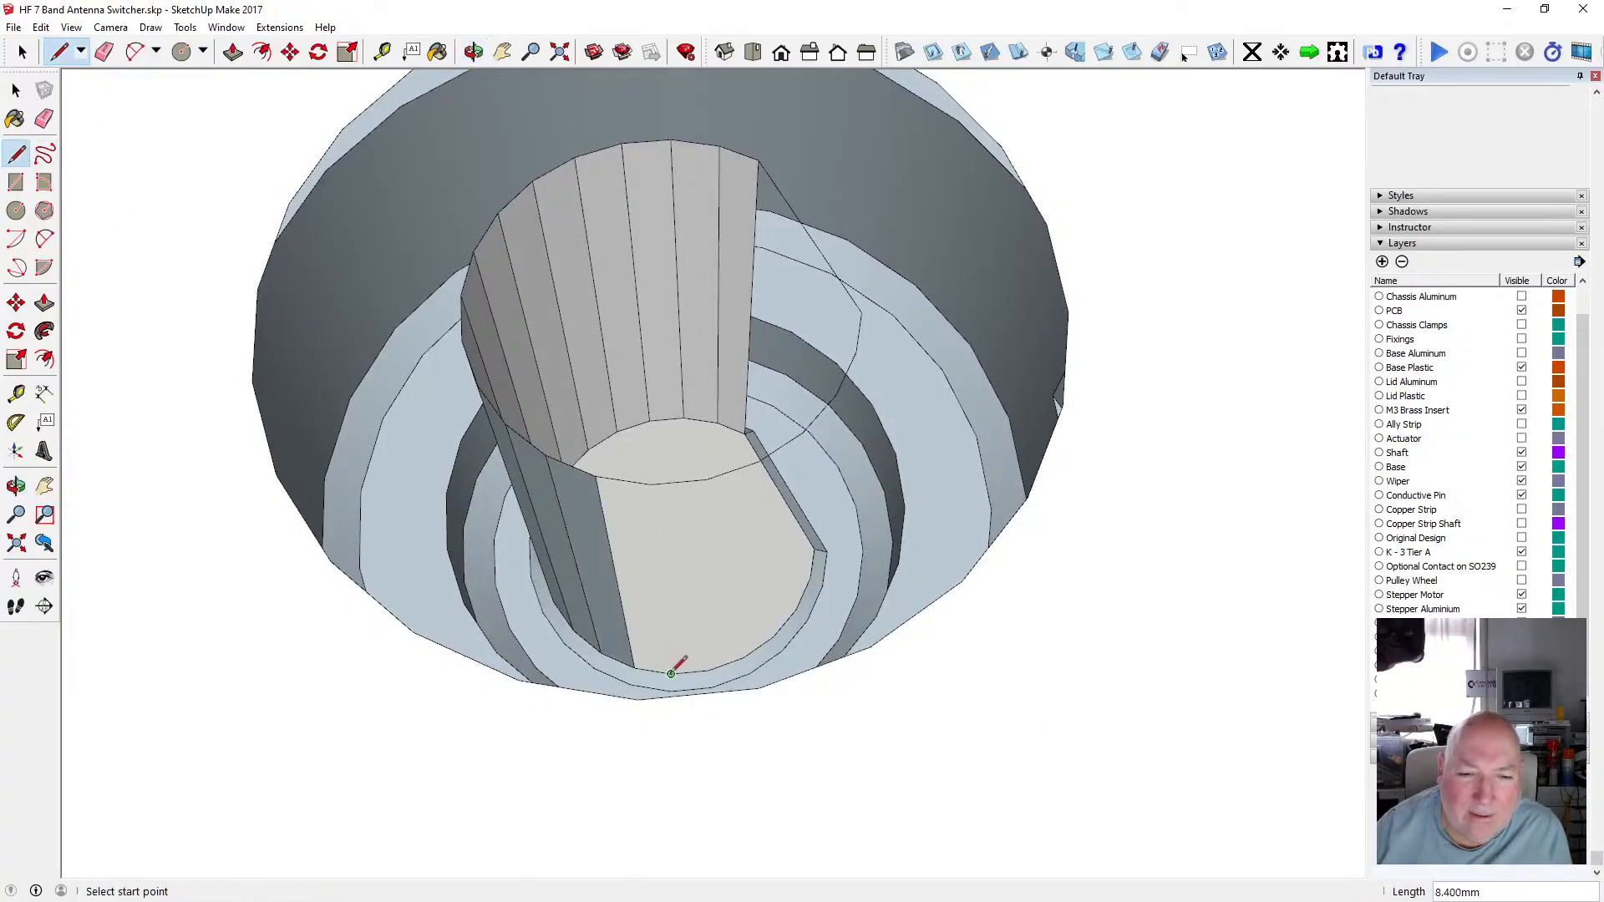
click(671, 674)
click(650, 482)
click(709, 669)
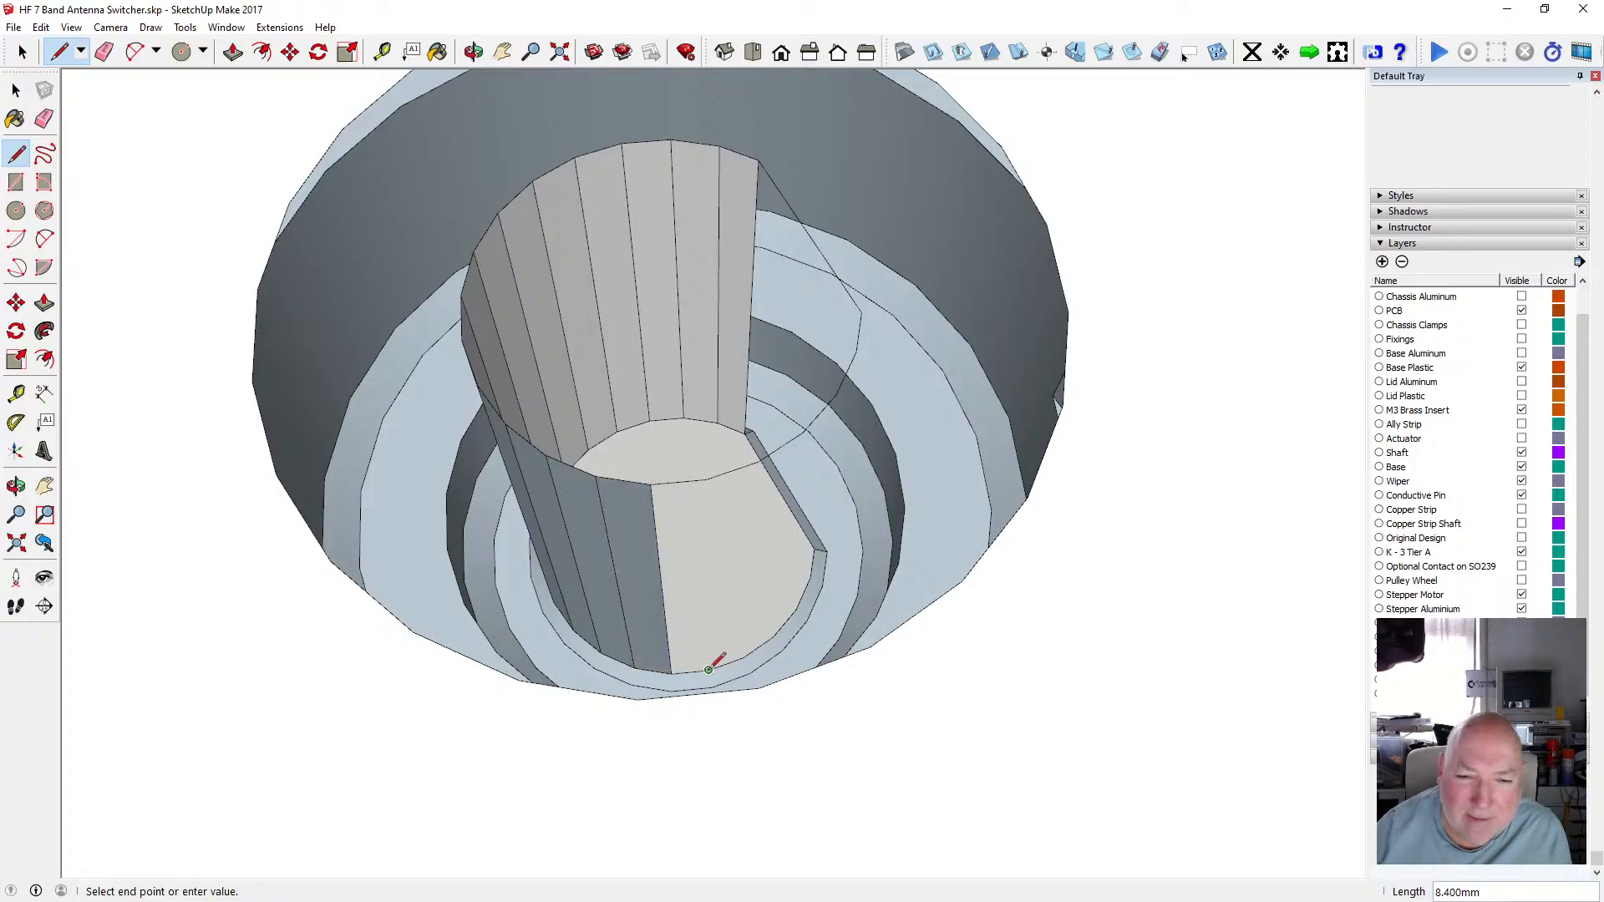
click(706, 482)
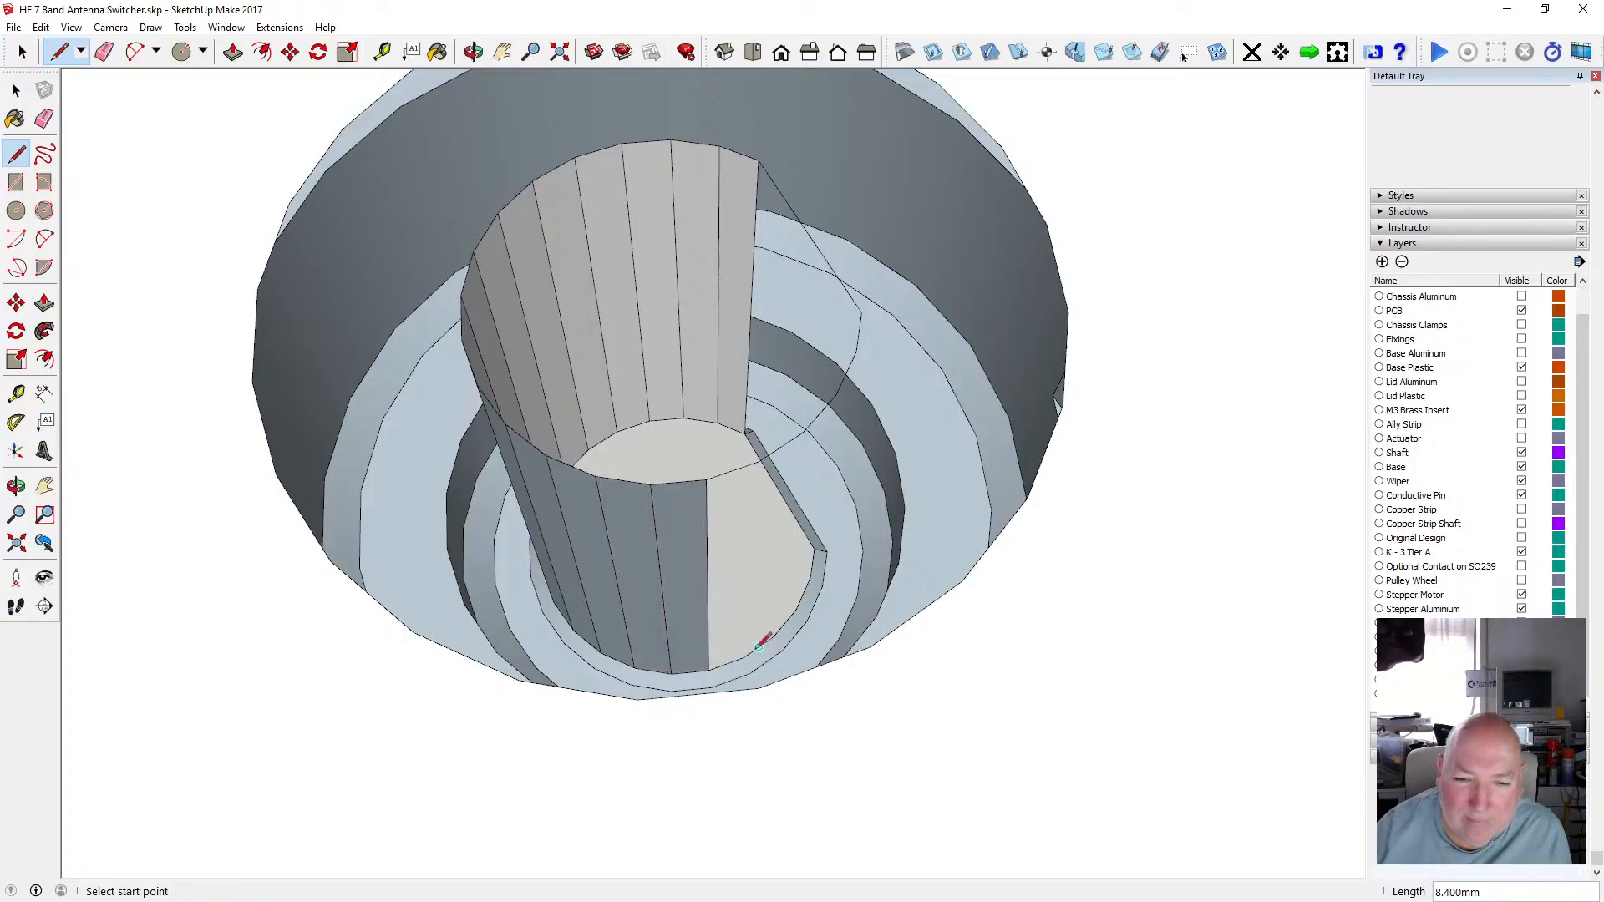
Draw three more 8.4 mm lines around the flat of the D-shaped outline to complete those shaft faces.
click(754, 650)
click(757, 461)
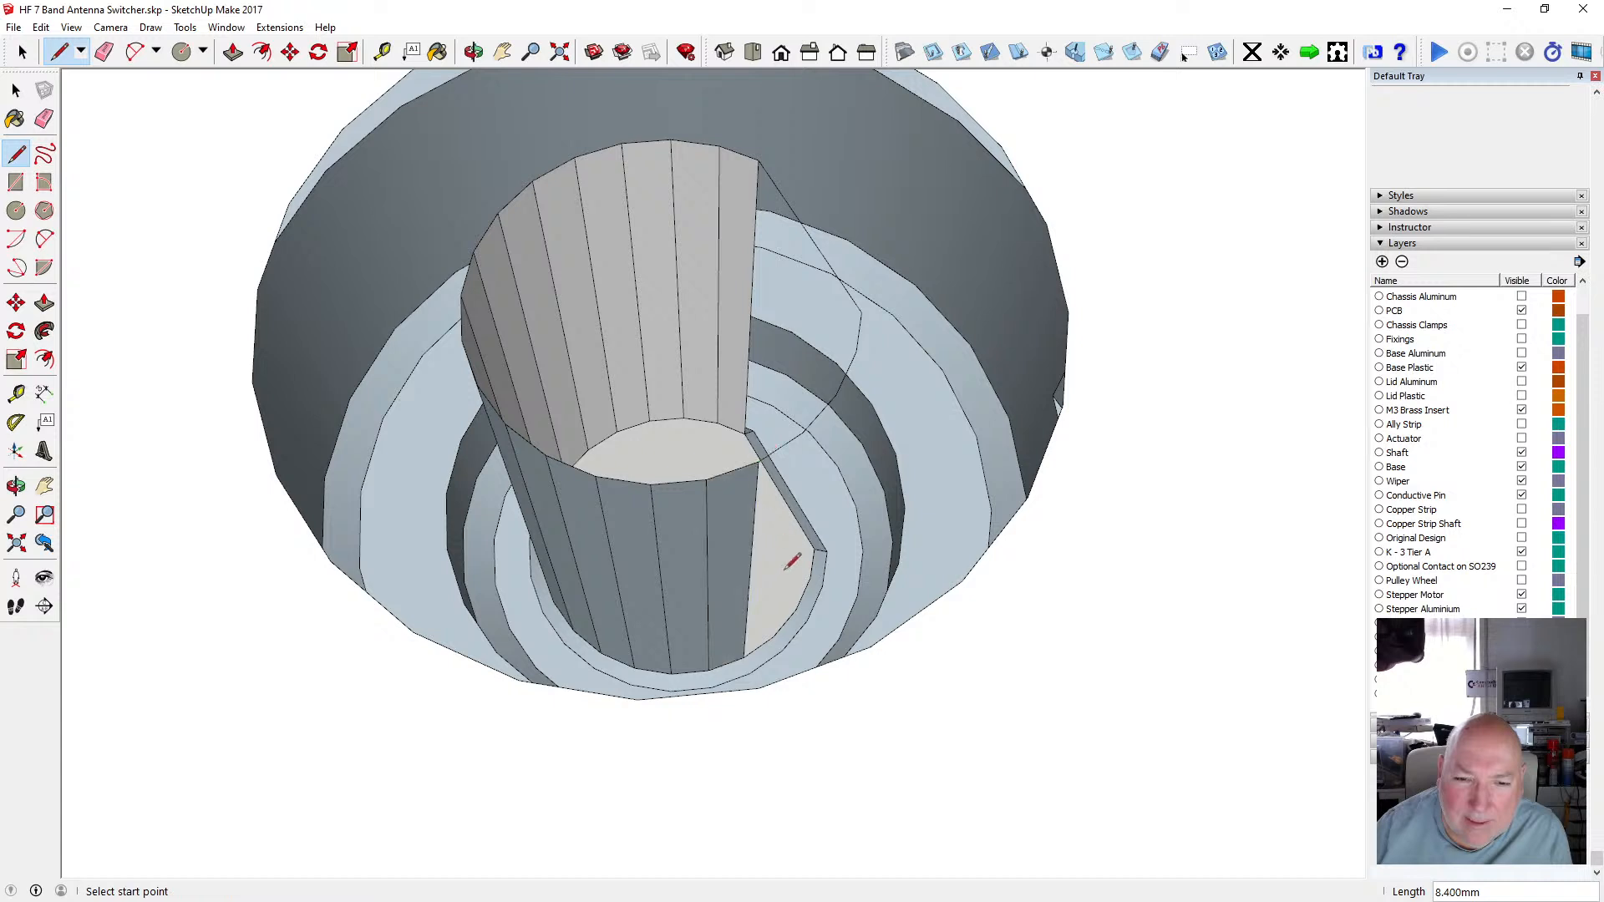
click(773, 637)
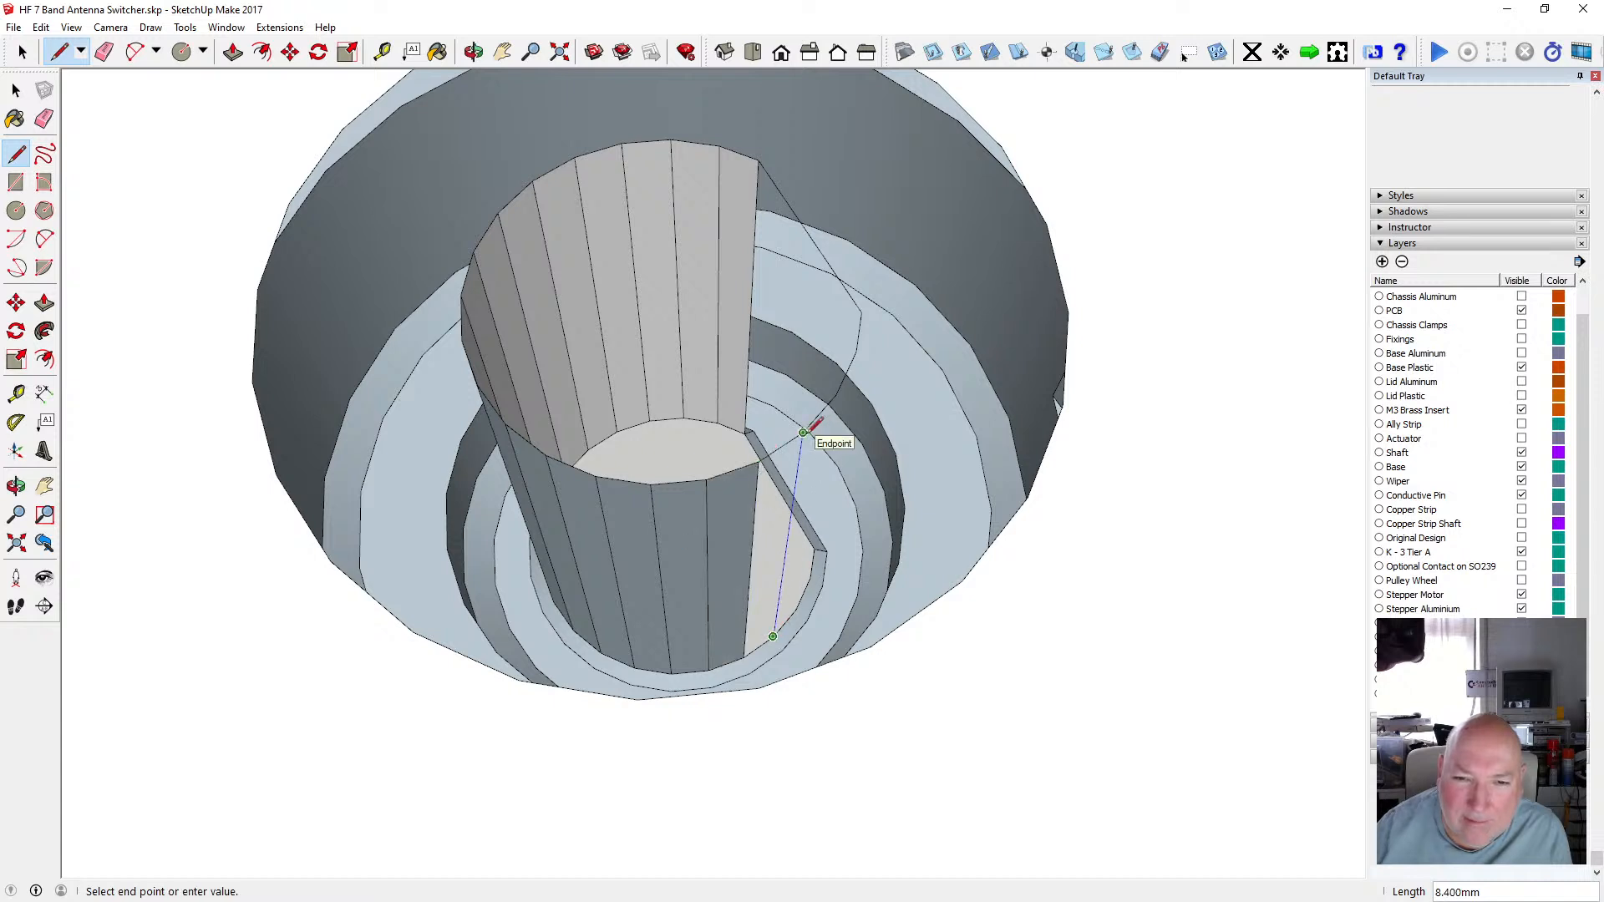
click(803, 433)
click(796, 608)
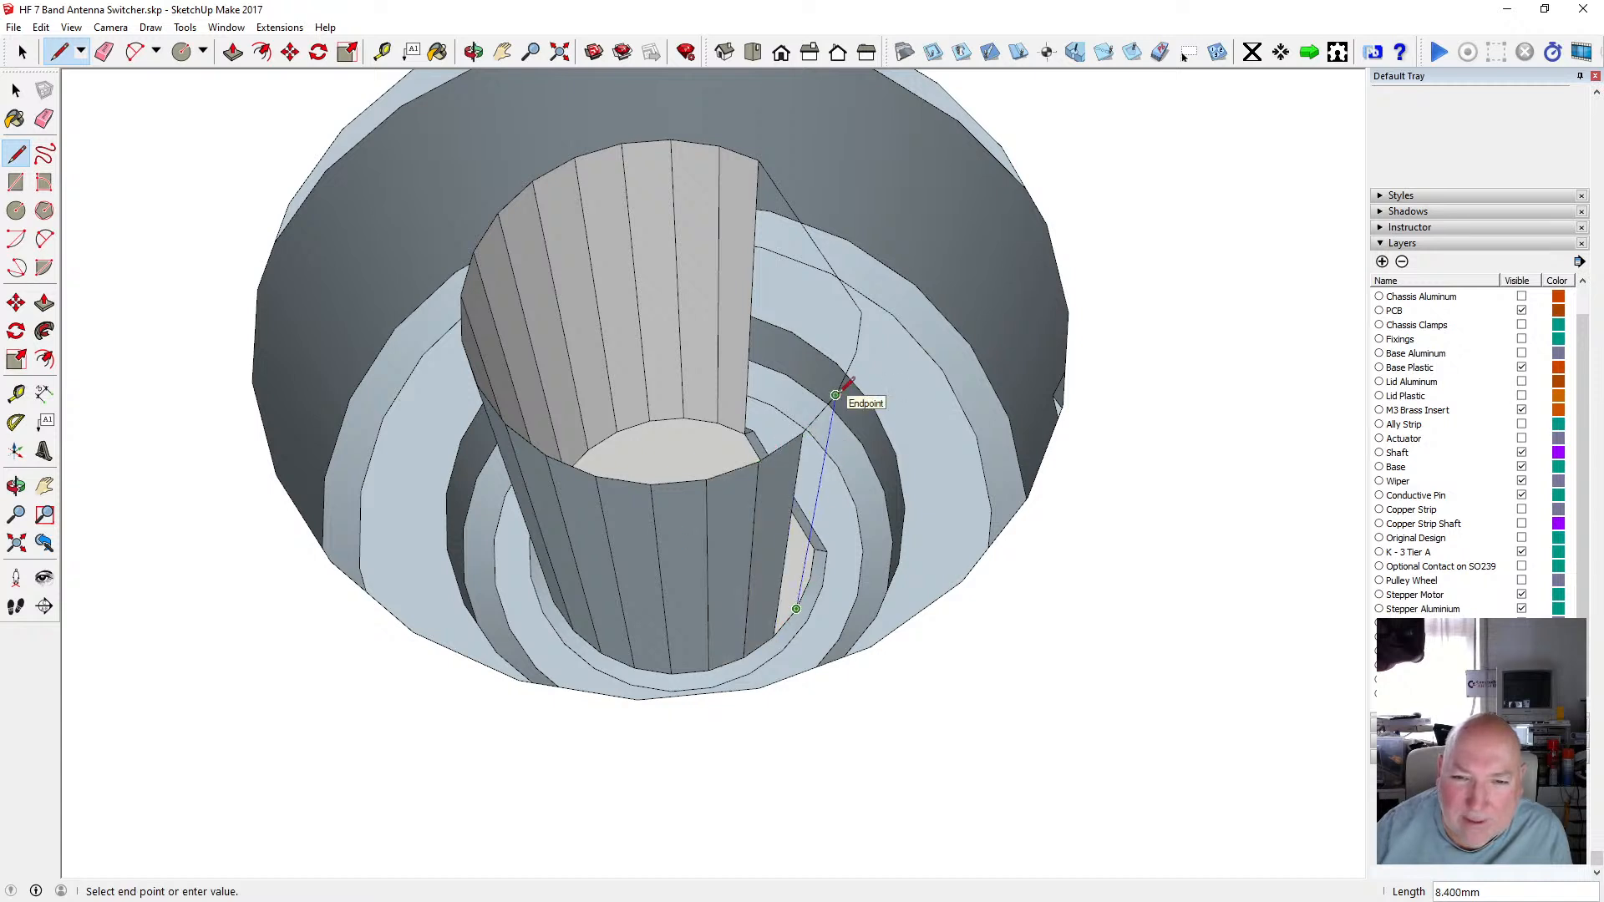
click(838, 397)
Draw the last two 8.4 mm lines beside the flat face to close the remaining shaft faces.
click(473, 51)
drag(685, 317, 501, 347)
drag(716, 440, 863, 518)
scroll(741, 484, down, 3)
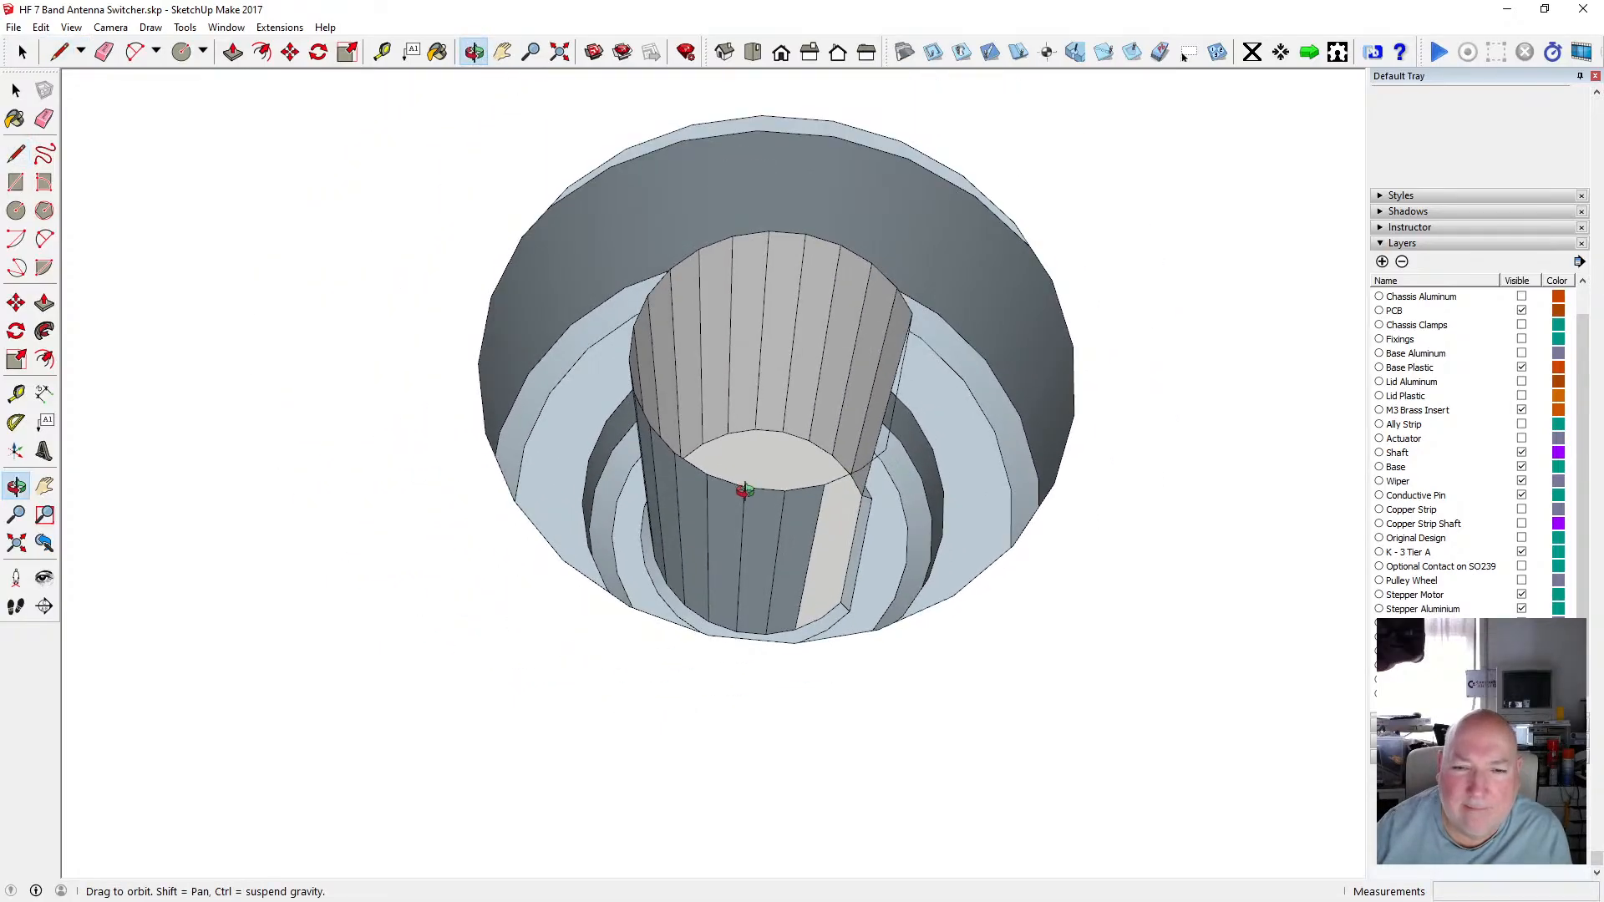
scroll(820, 547, up, 2)
scroll(776, 548, up, 4)
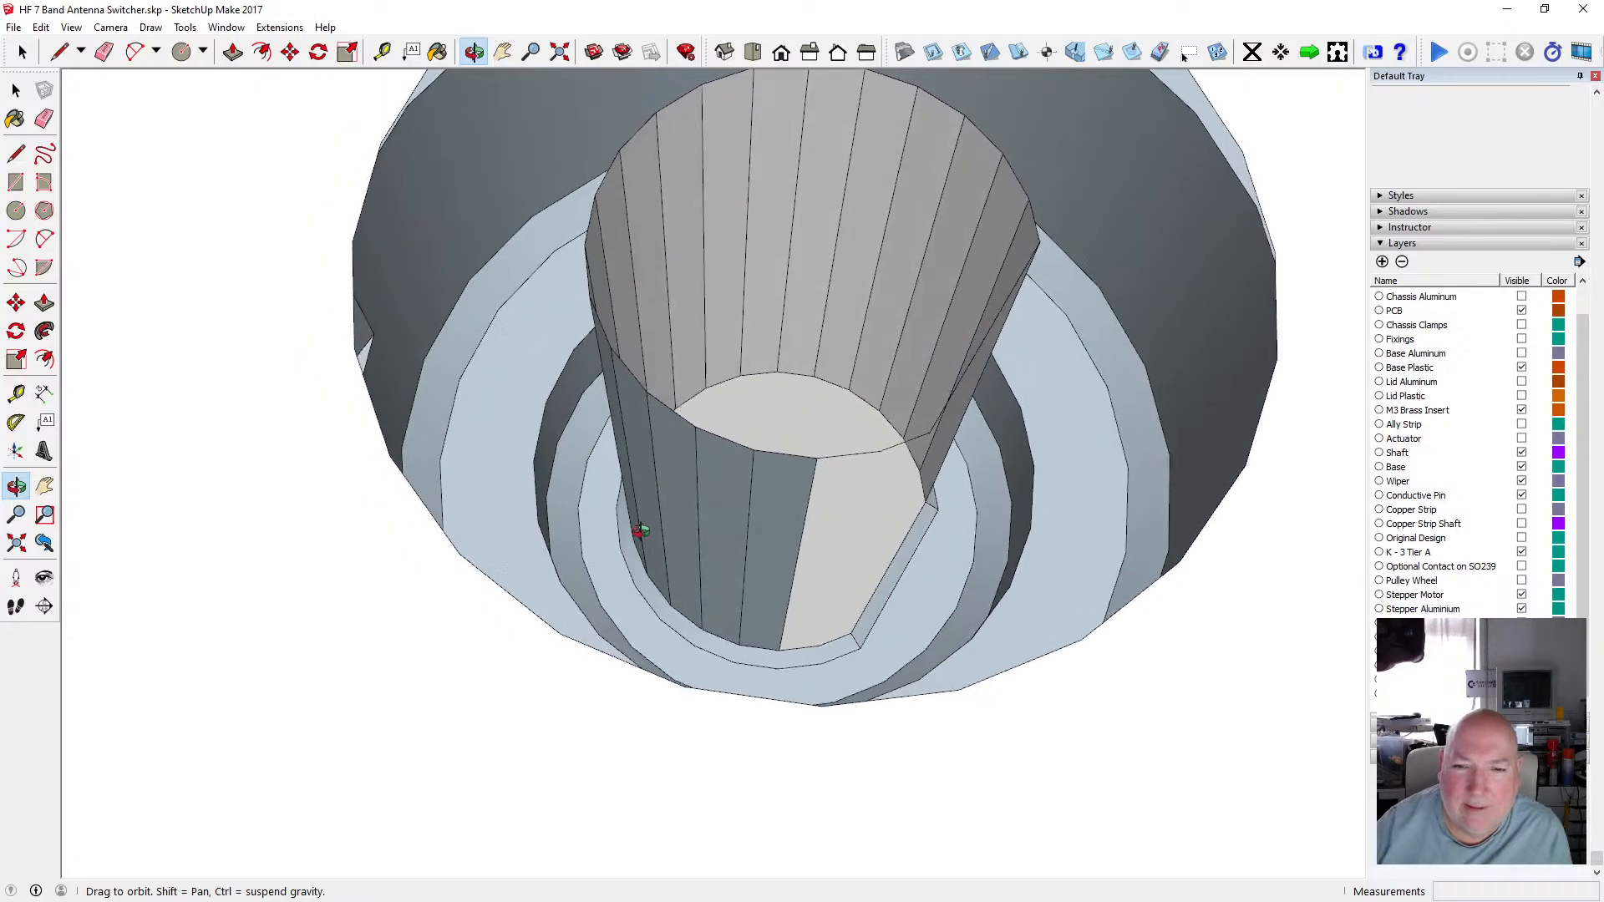
click(16, 153)
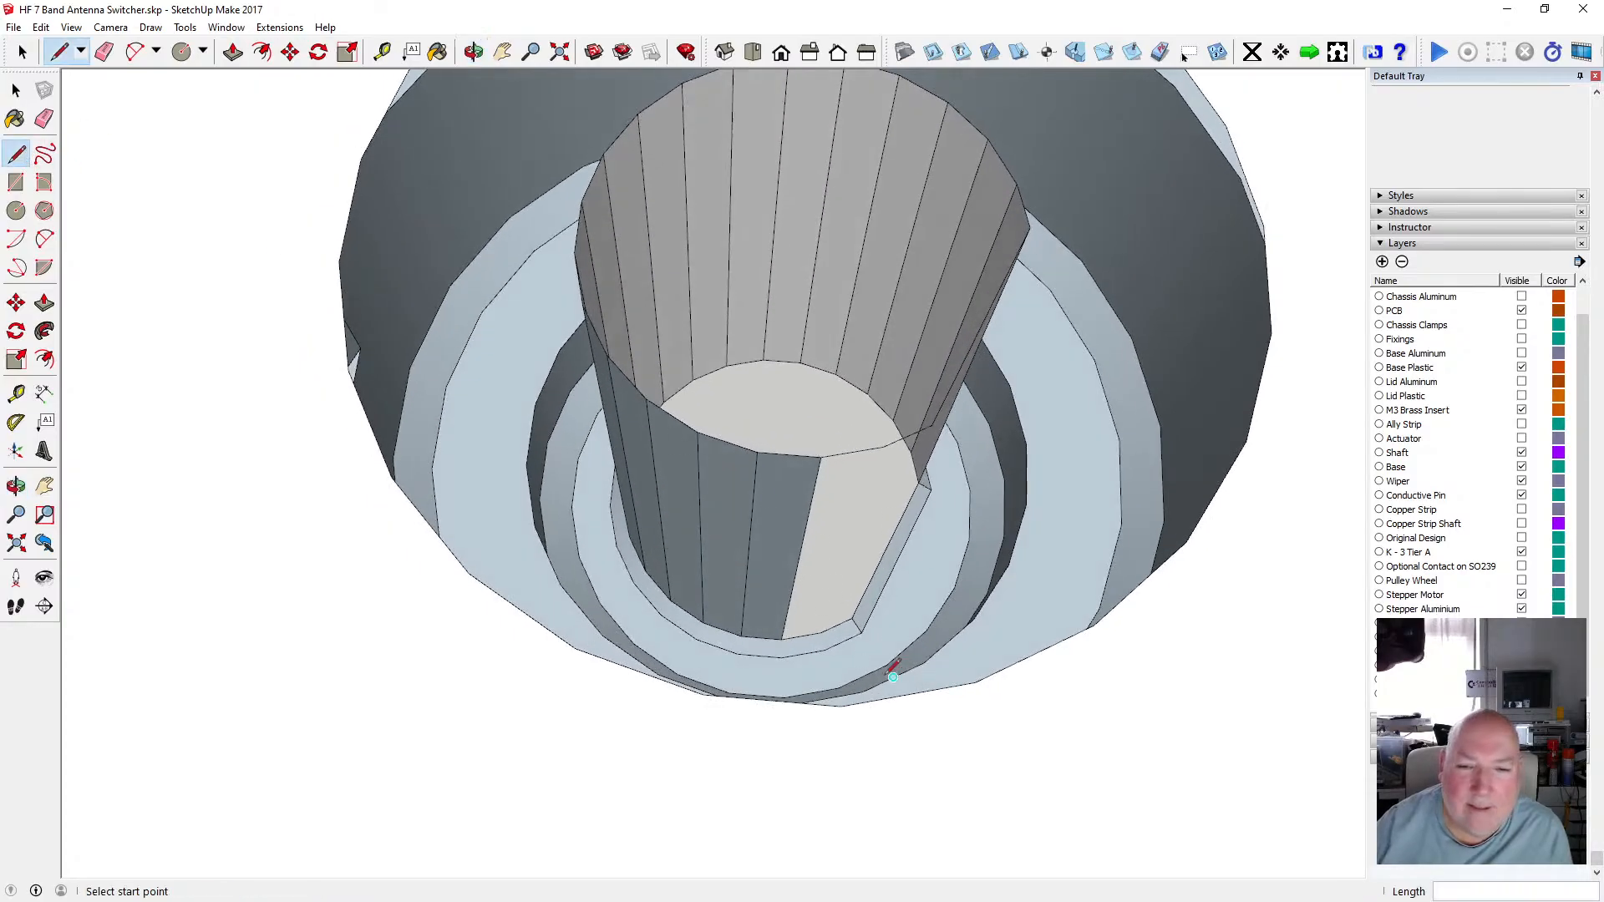
click(821, 632)
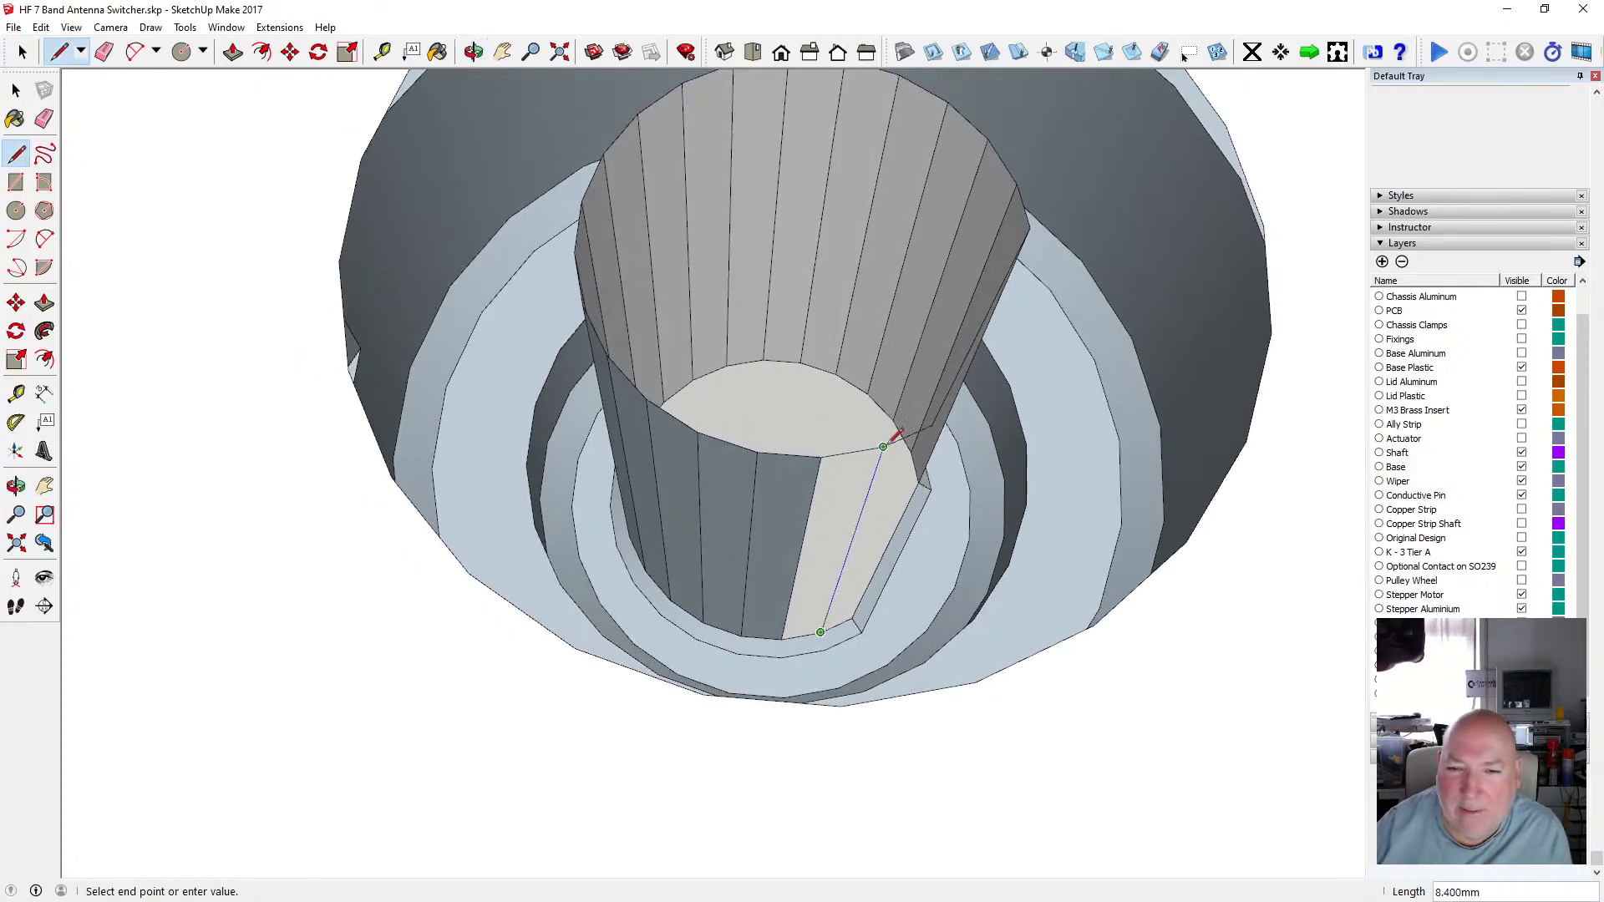
click(883, 447)
click(855, 620)
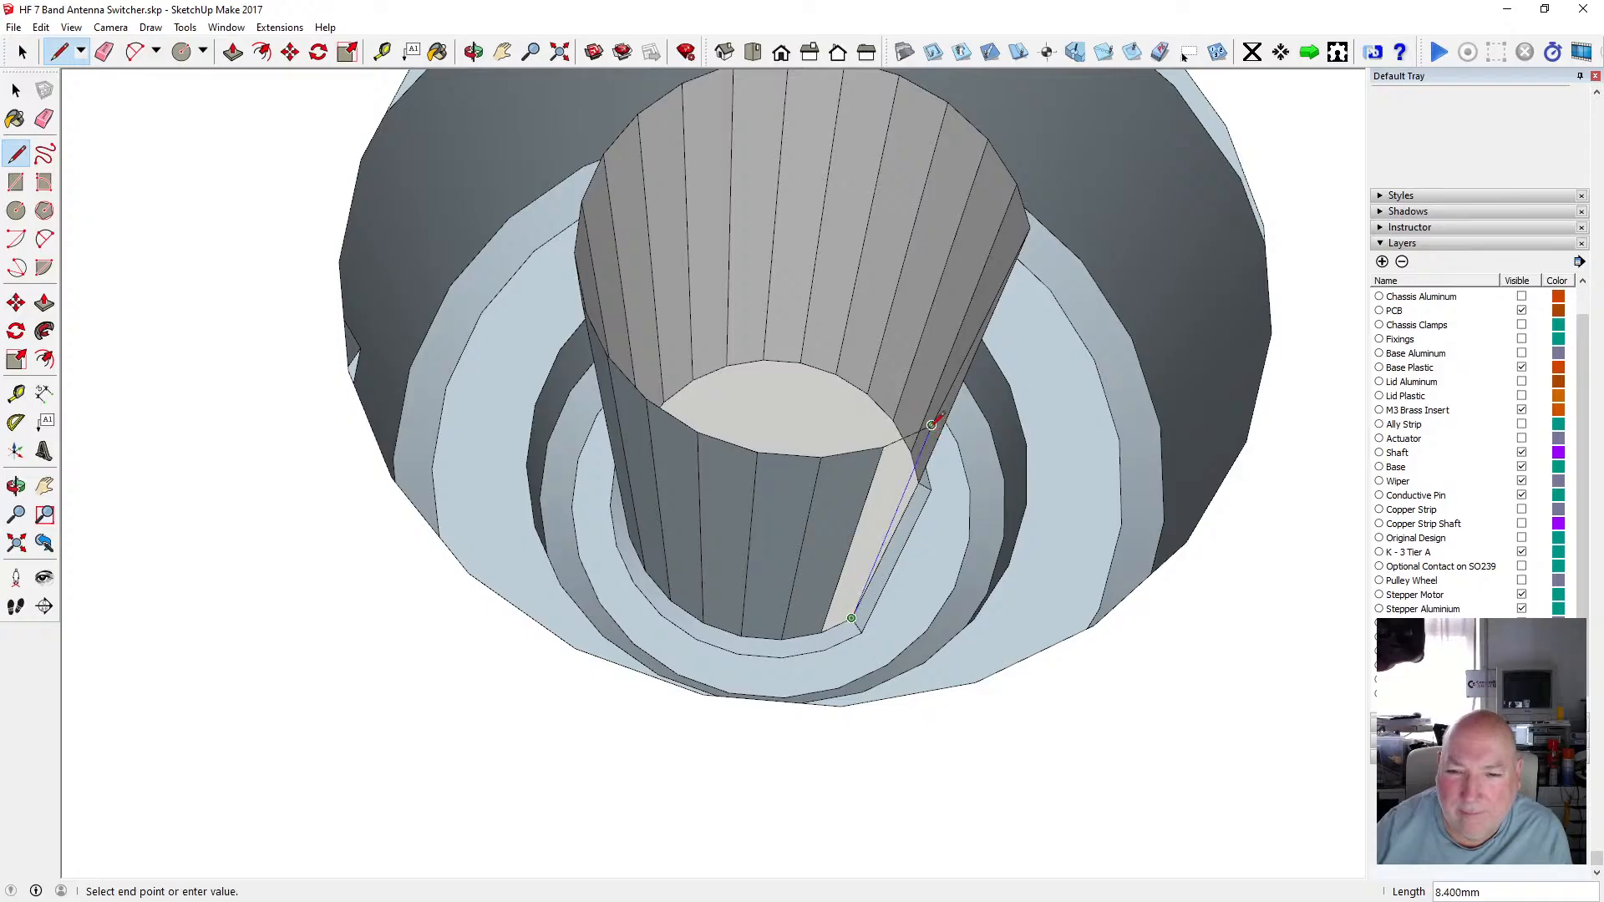
click(927, 438)
Smooth the edges of the newly drawn shaft faces inside the disc's recess.
click(472, 52)
drag(860, 351, 690, 229)
scroll(673, 358, down, 3)
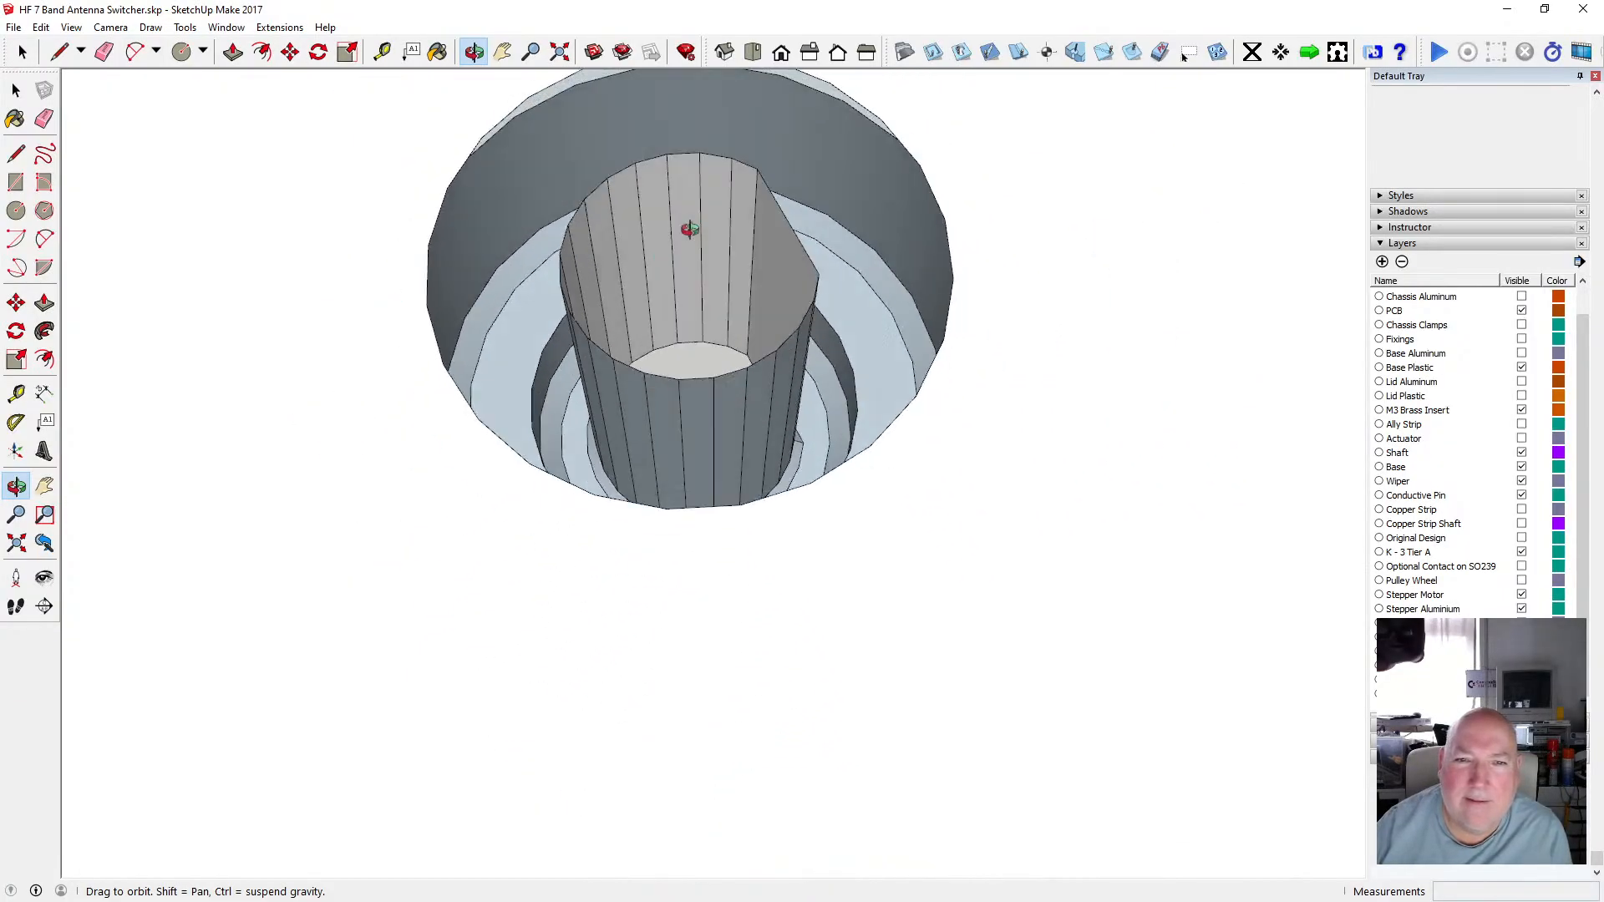
scroll(659, 318, up, 2)
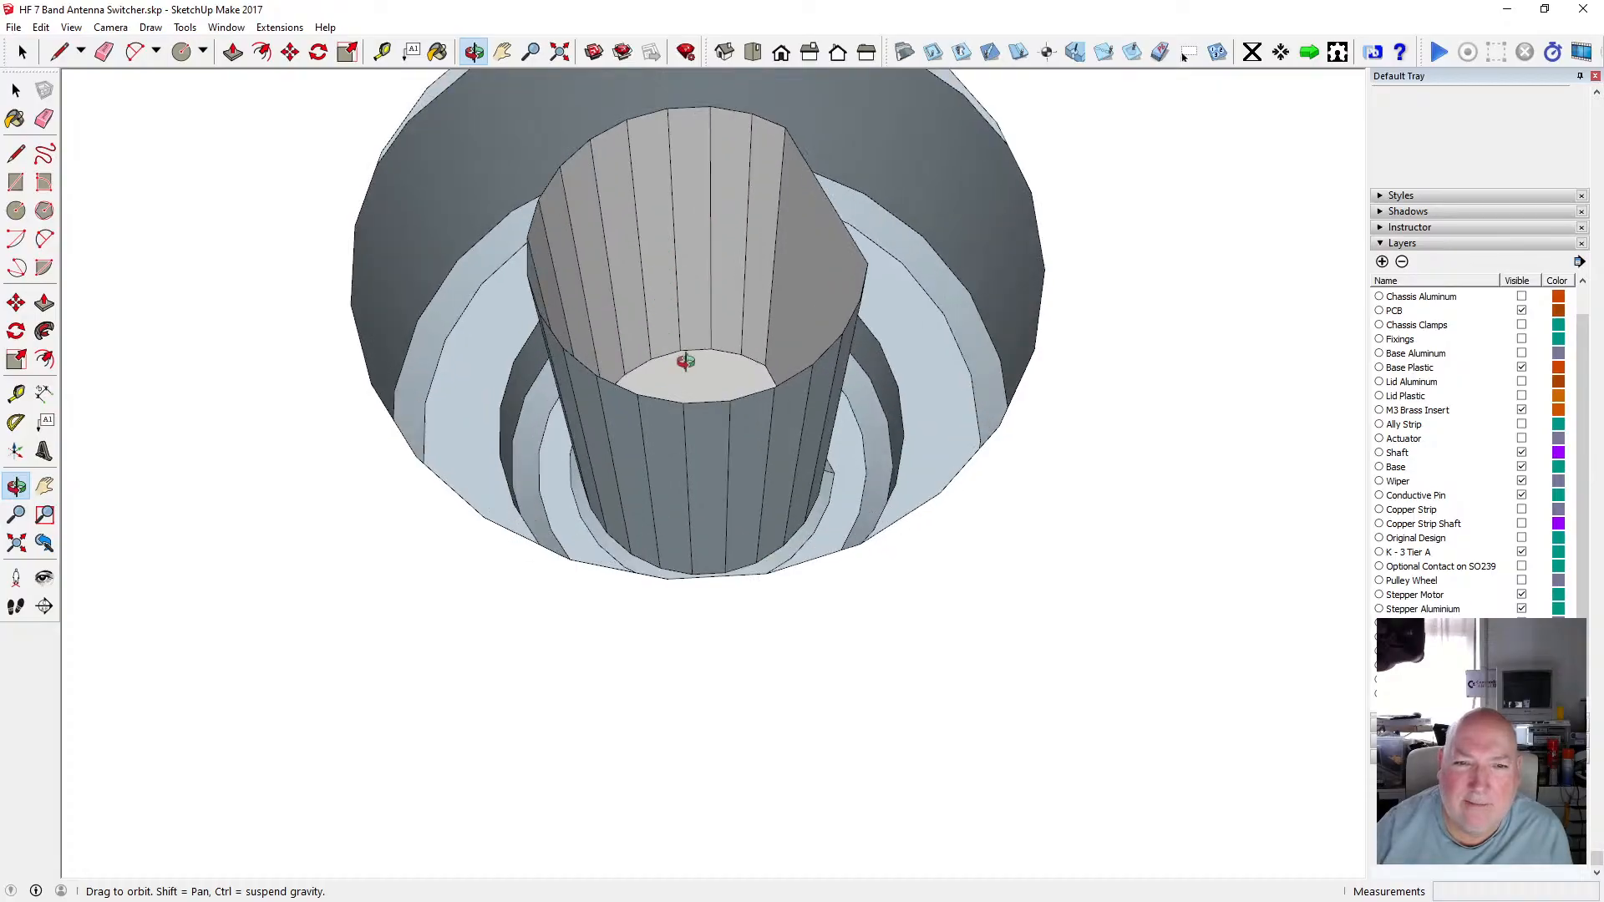
scroll(716, 469, down, 2)
mouse_move(716, 468)
mouse_down()
mouse_move(527, 298)
mouse_move(637, 319)
mouse_move(645, 487)
mouse_move(726, 498)
mouse_move(718, 472)
mouse_up()
drag(769, 542, 660, 610)
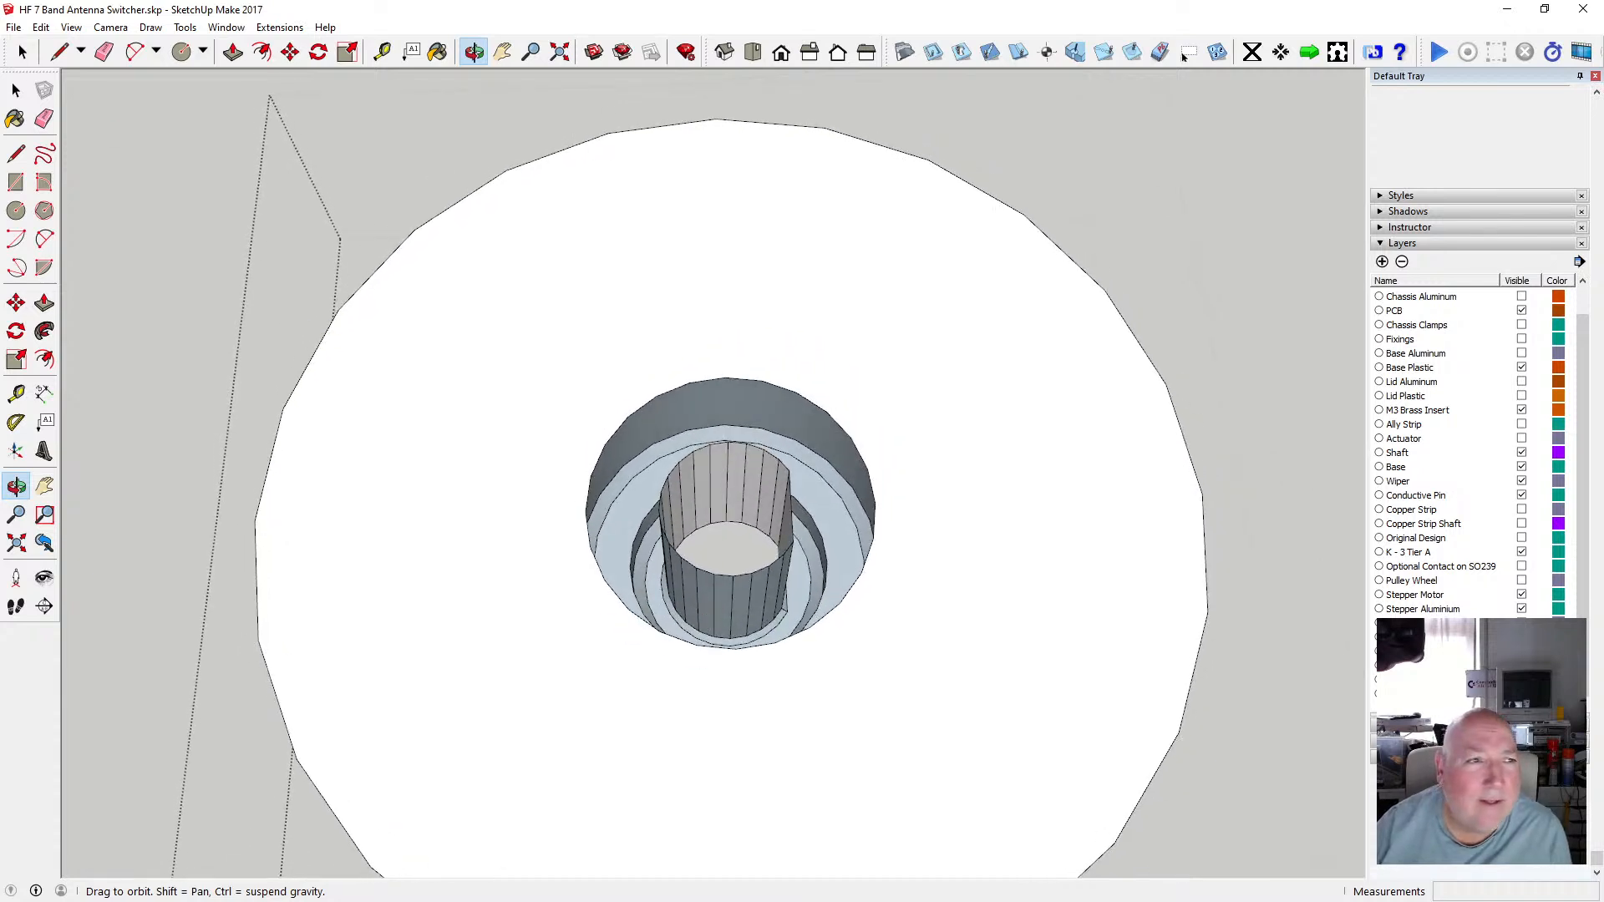
click(17, 88)
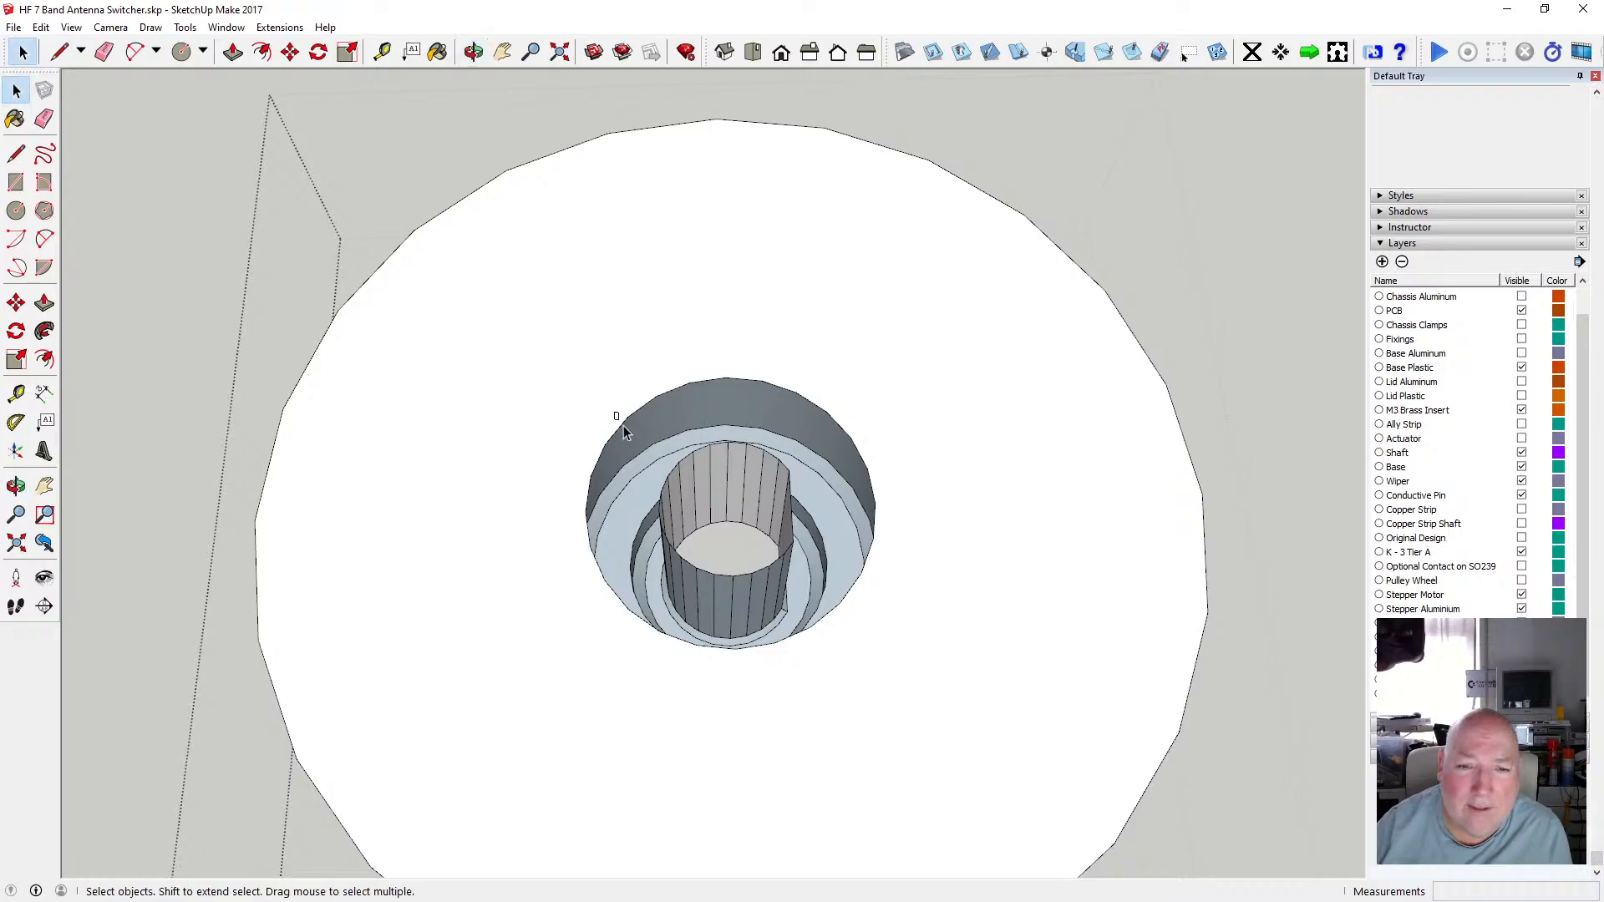
drag(810, 654, 836, 686)
right_click(767, 213)
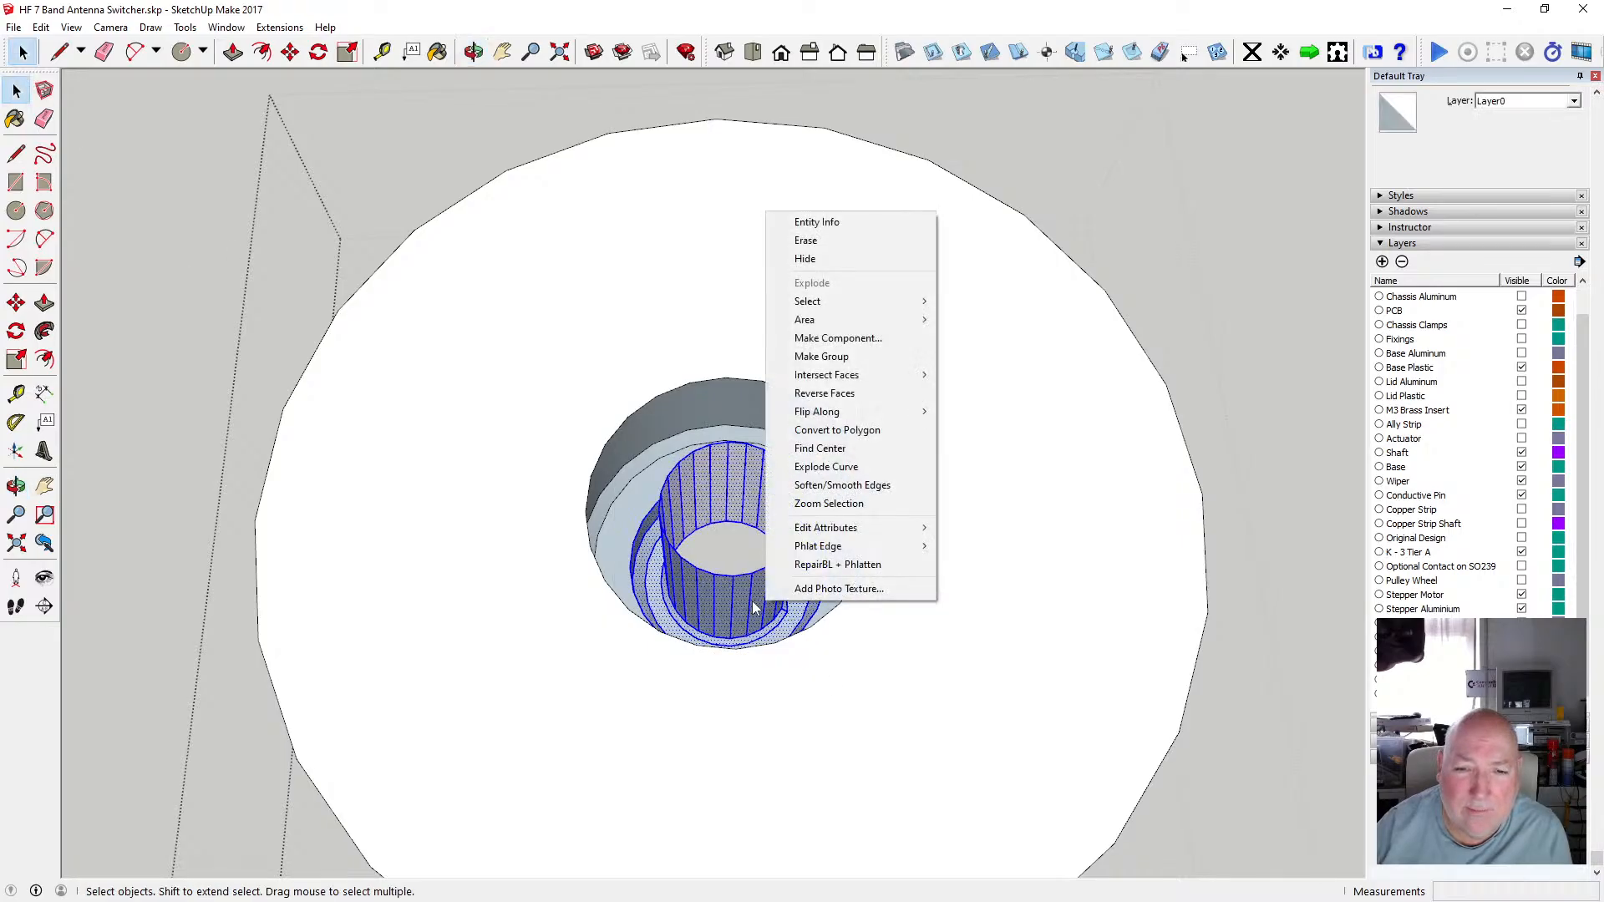
click(876, 486)
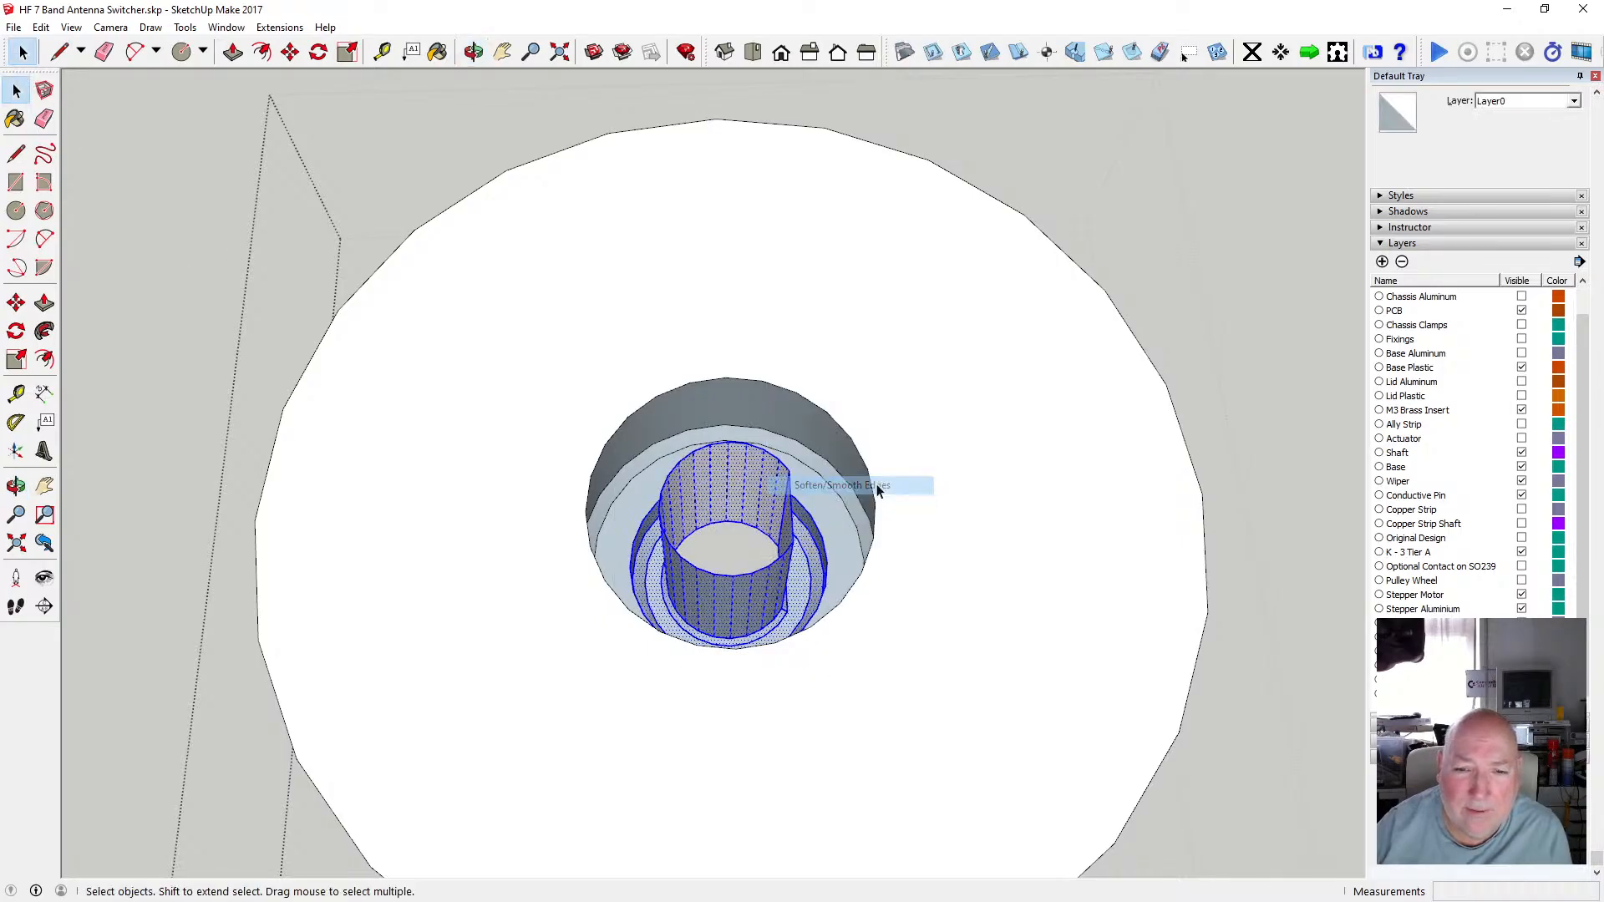
click(716, 543)
Inspect the finished disc and its D-shaped shaft recess from several angles.
click(473, 53)
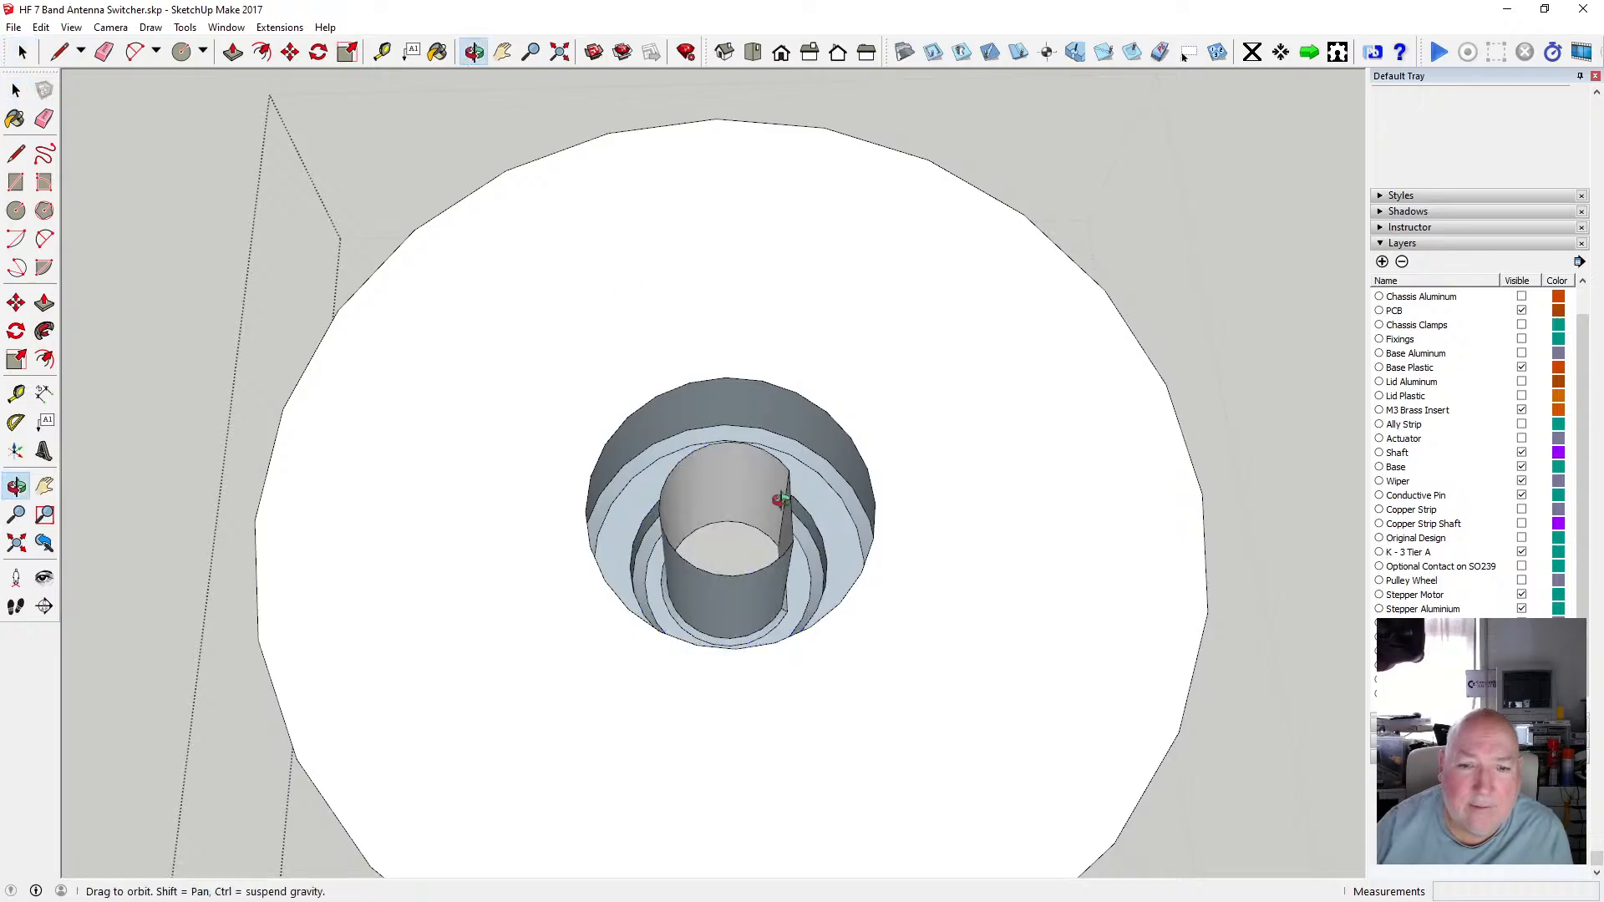
drag(761, 446, 606, 682)
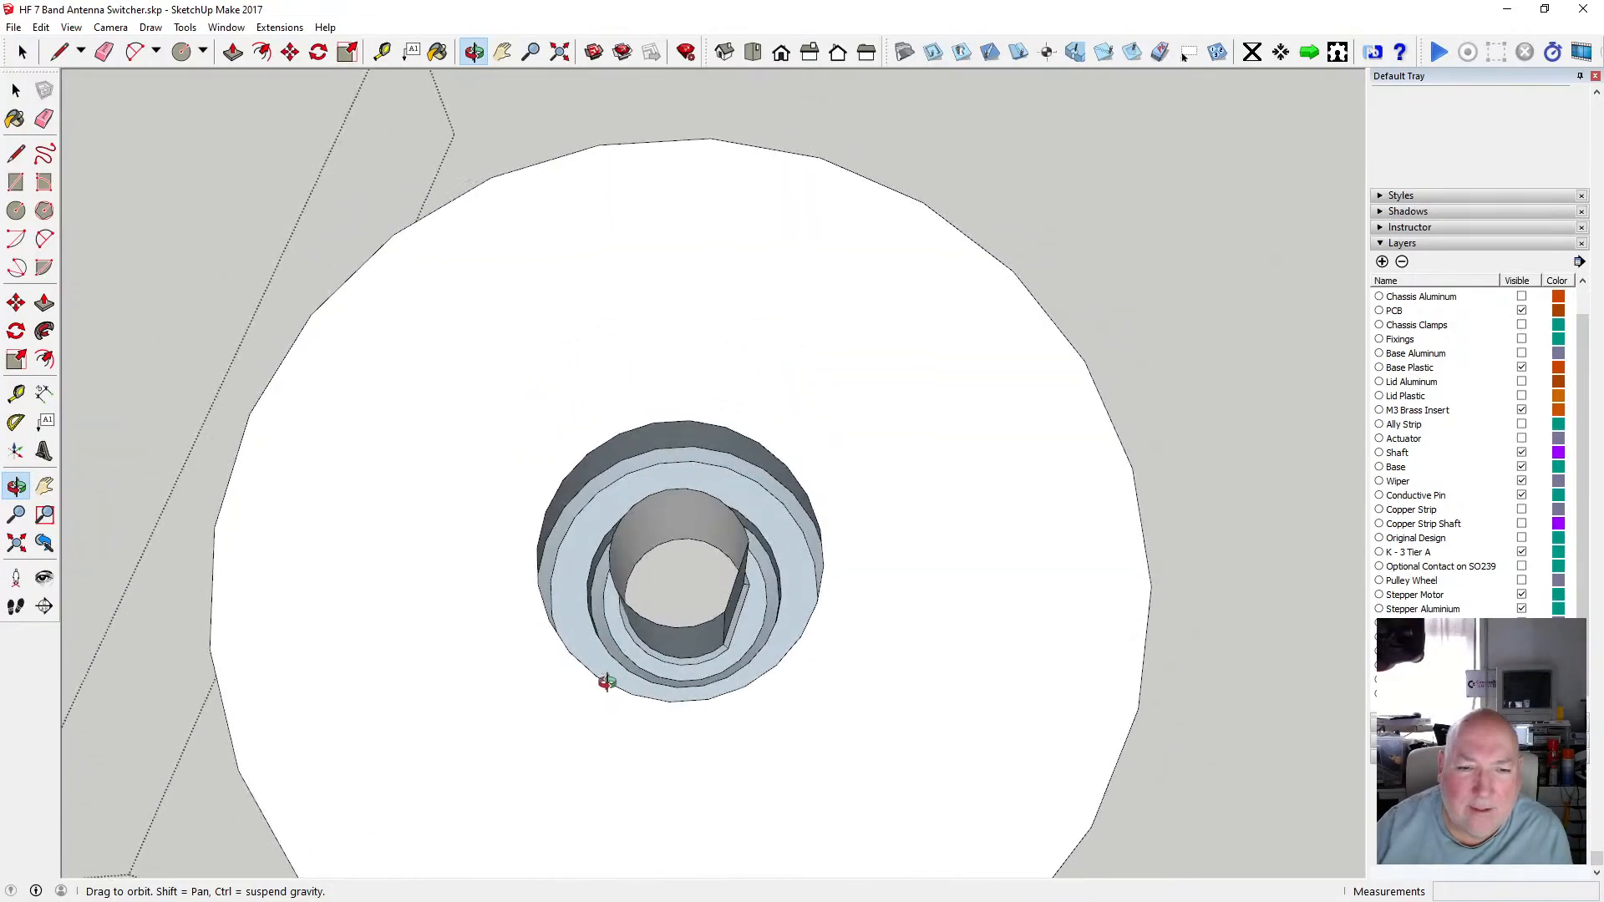
drag(565, 577, 651, 437)
scroll(637, 525, up, 4)
scroll(660, 456, down, 10)
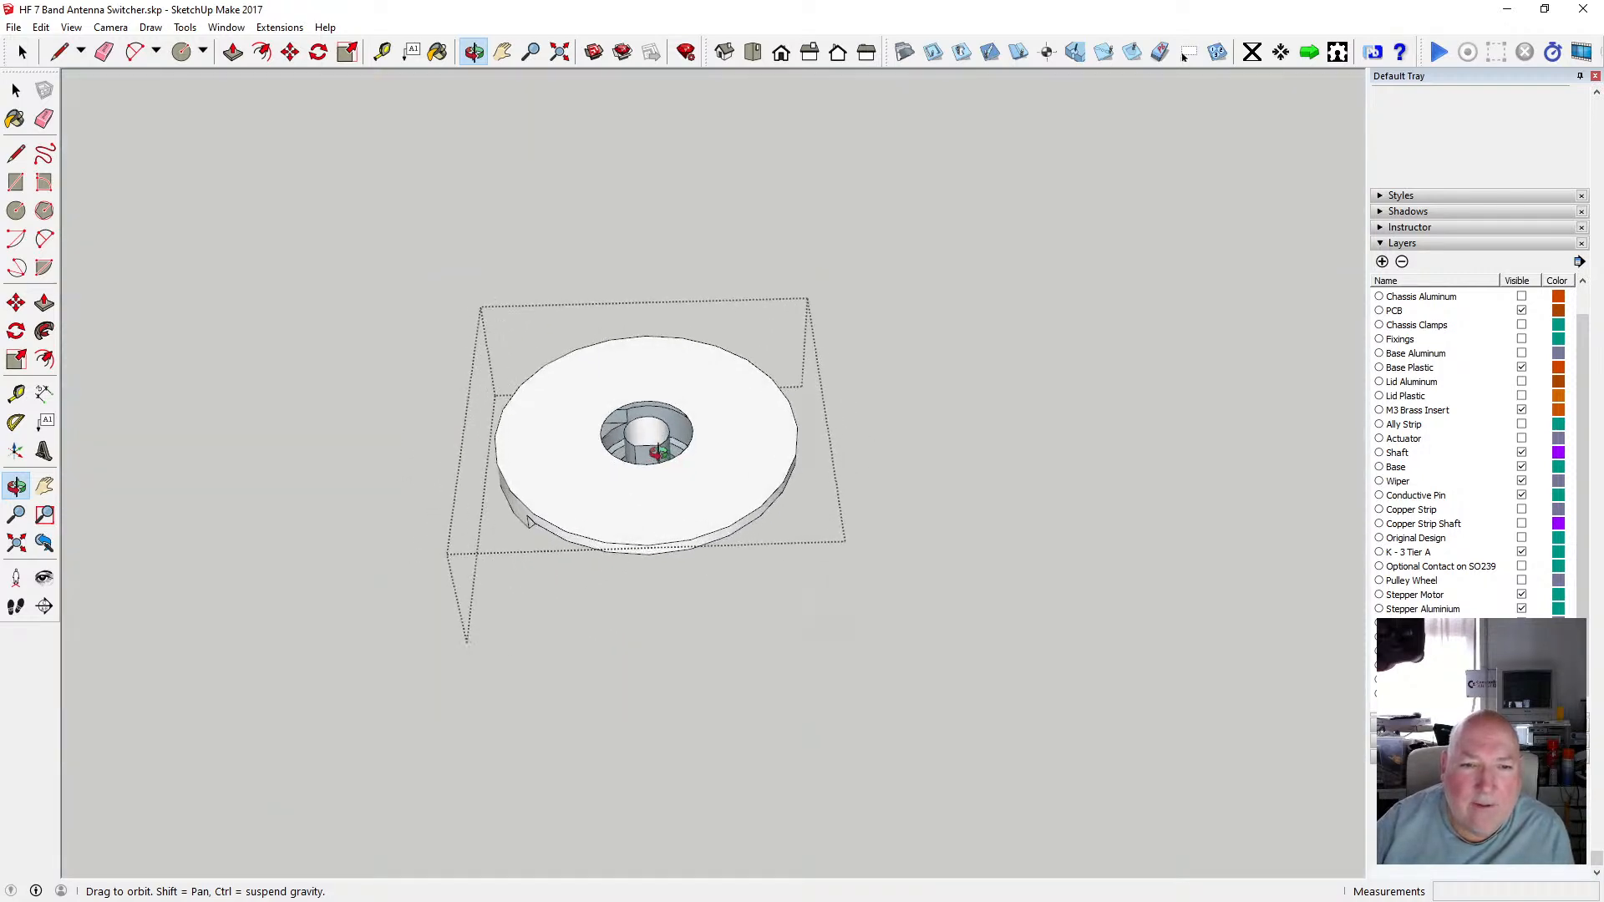
scroll(661, 443, up, 3)
scroll(662, 442, up, 3)
scroll(615, 506, down, 2)
drag(610, 495, 565, 427)
scroll(567, 430, down, 2)
scroll(573, 459, up, 4)
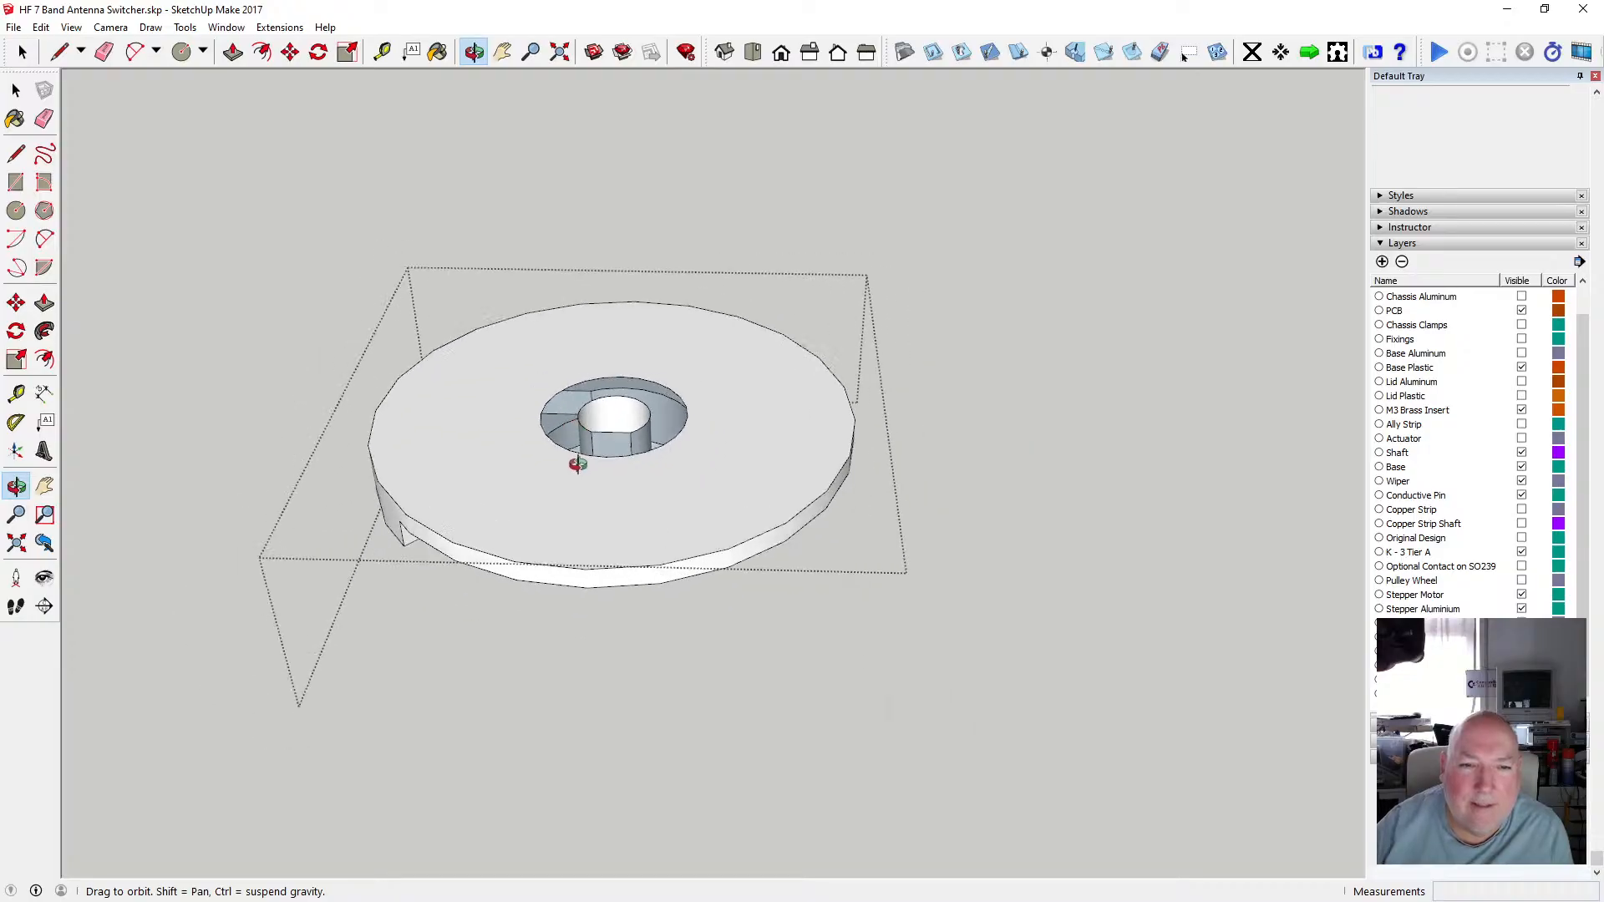
scroll(583, 457, up, 2)
mouse_move(562, 484)
mouse_down()
mouse_move(579, 394)
mouse_move(584, 465)
mouse_up()
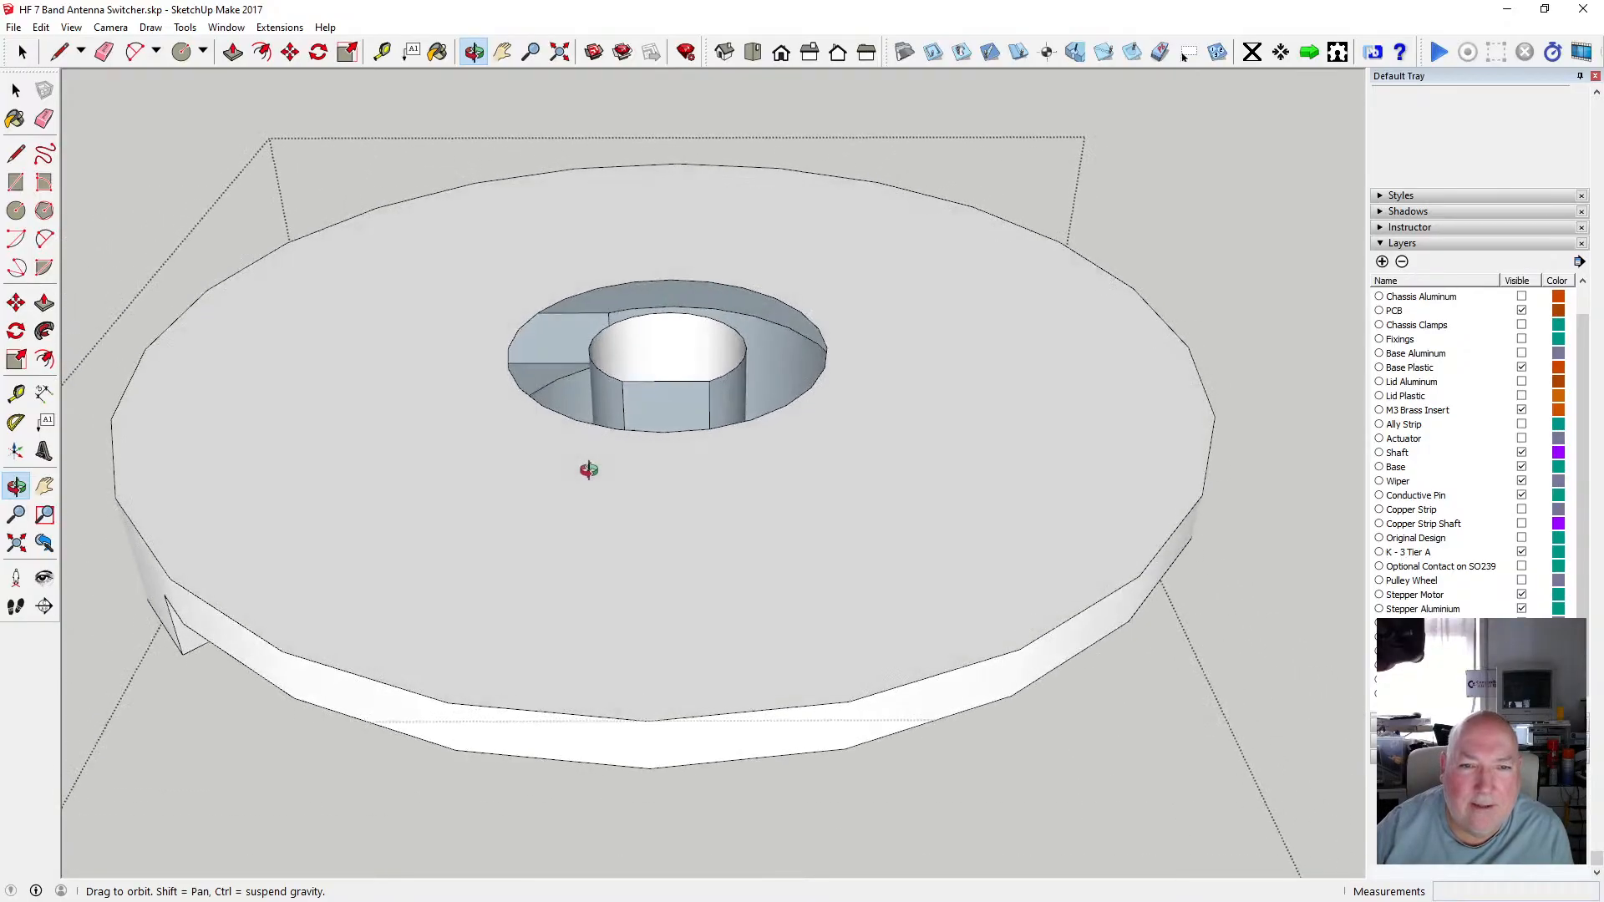
scroll(663, 475, down, 3)
scroll(662, 475, down, 2)
key(space)
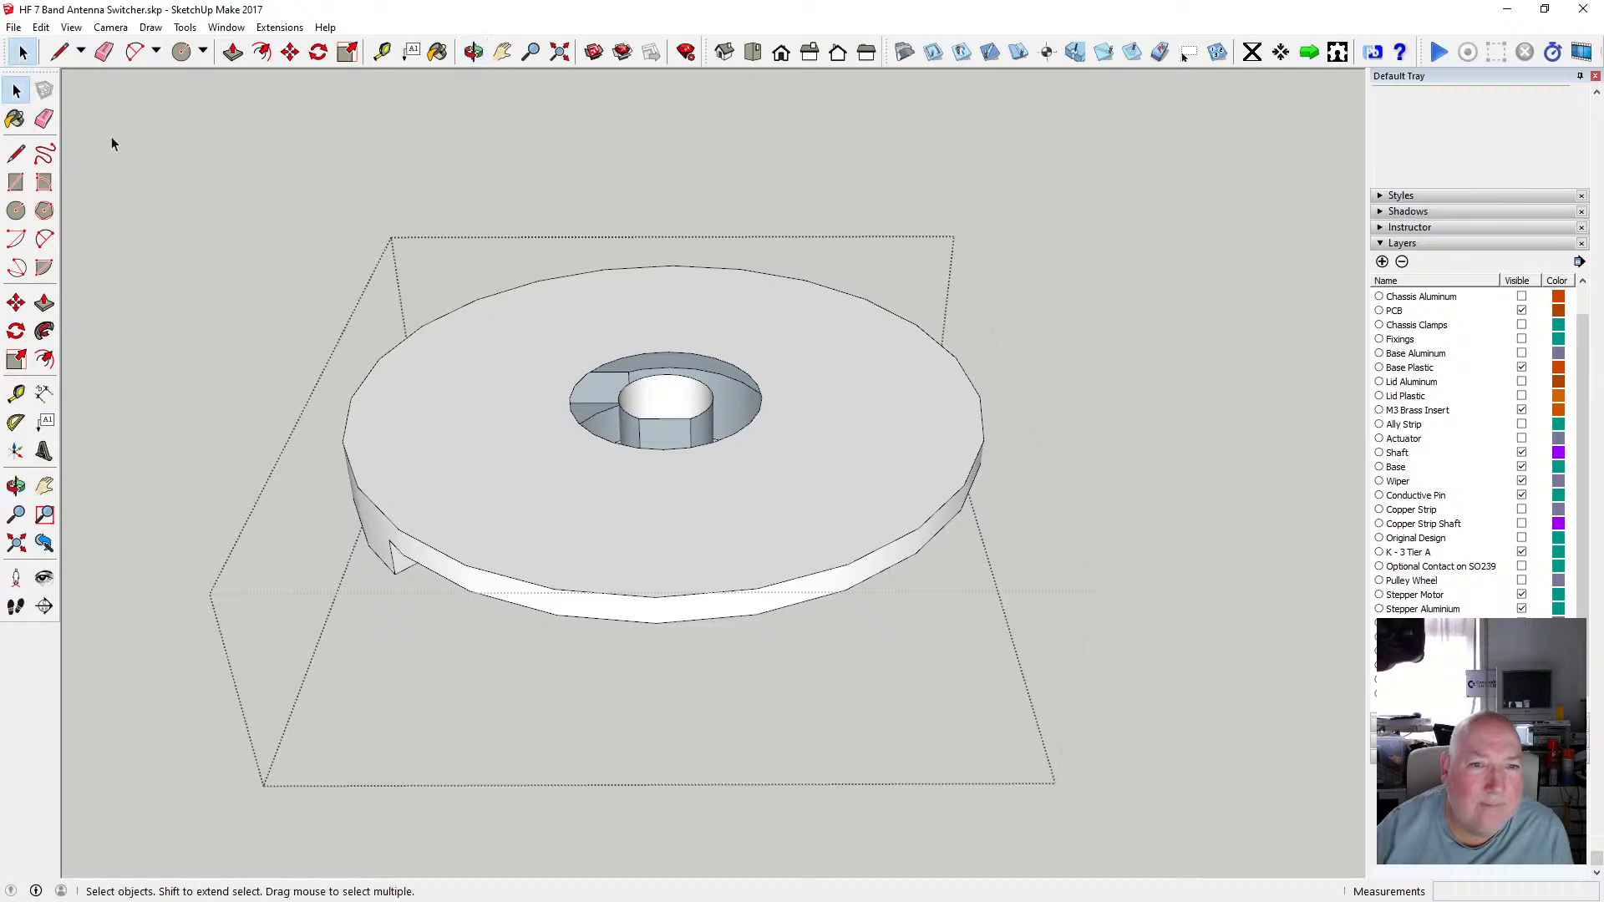
click(180, 178)
scroll(551, 449, down, 2)
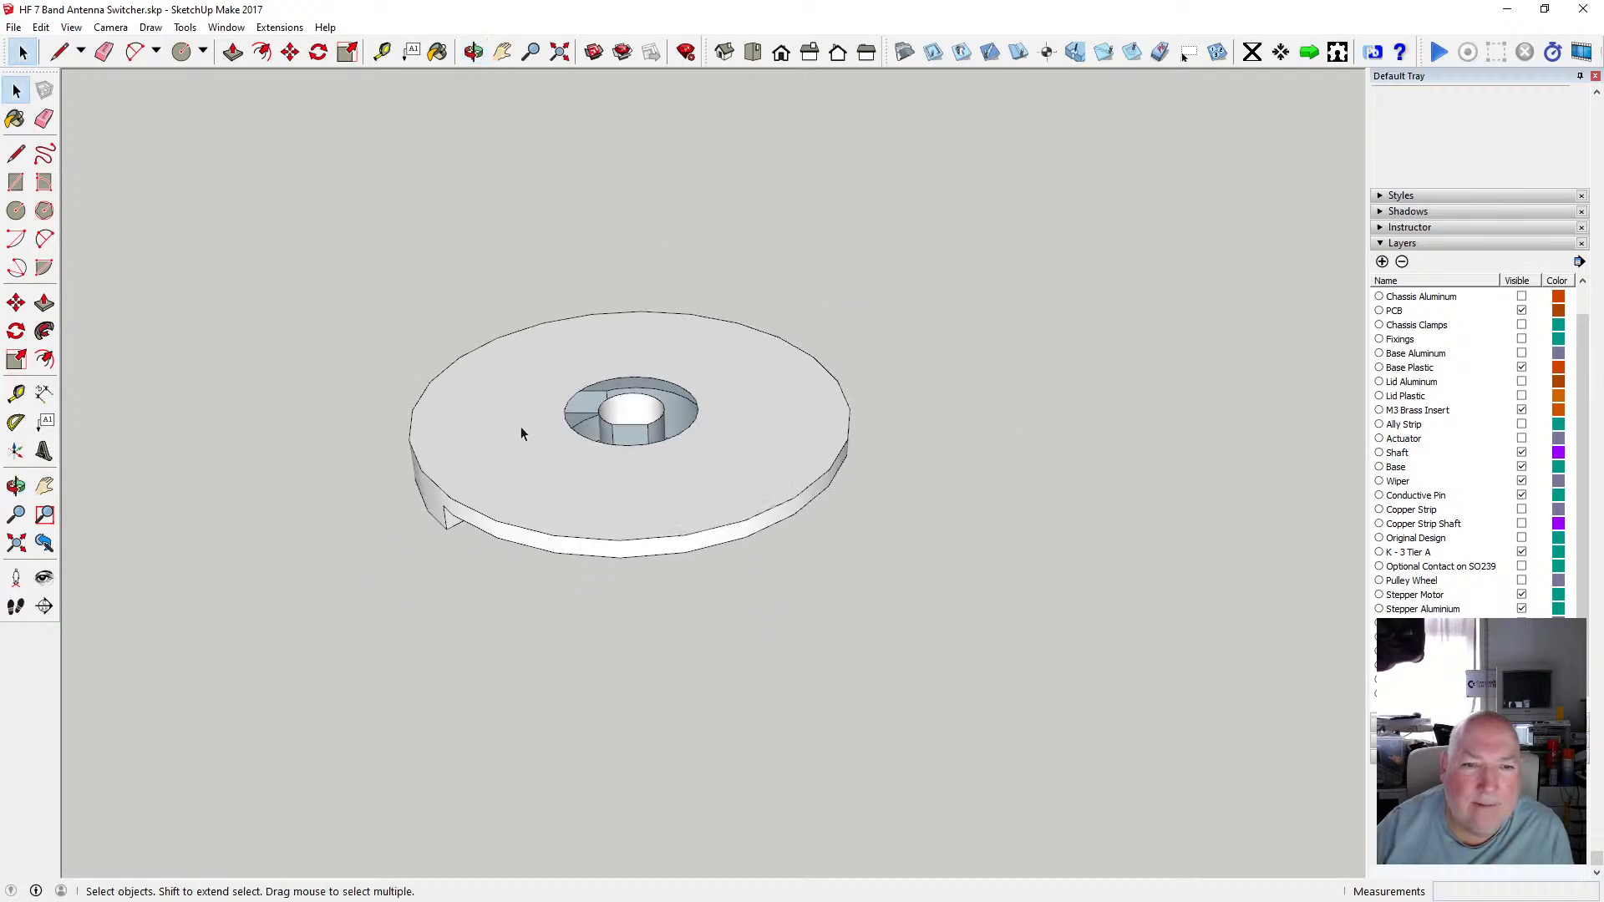
click(520, 426)
click(949, 390)
scroll(626, 543, down, 5)
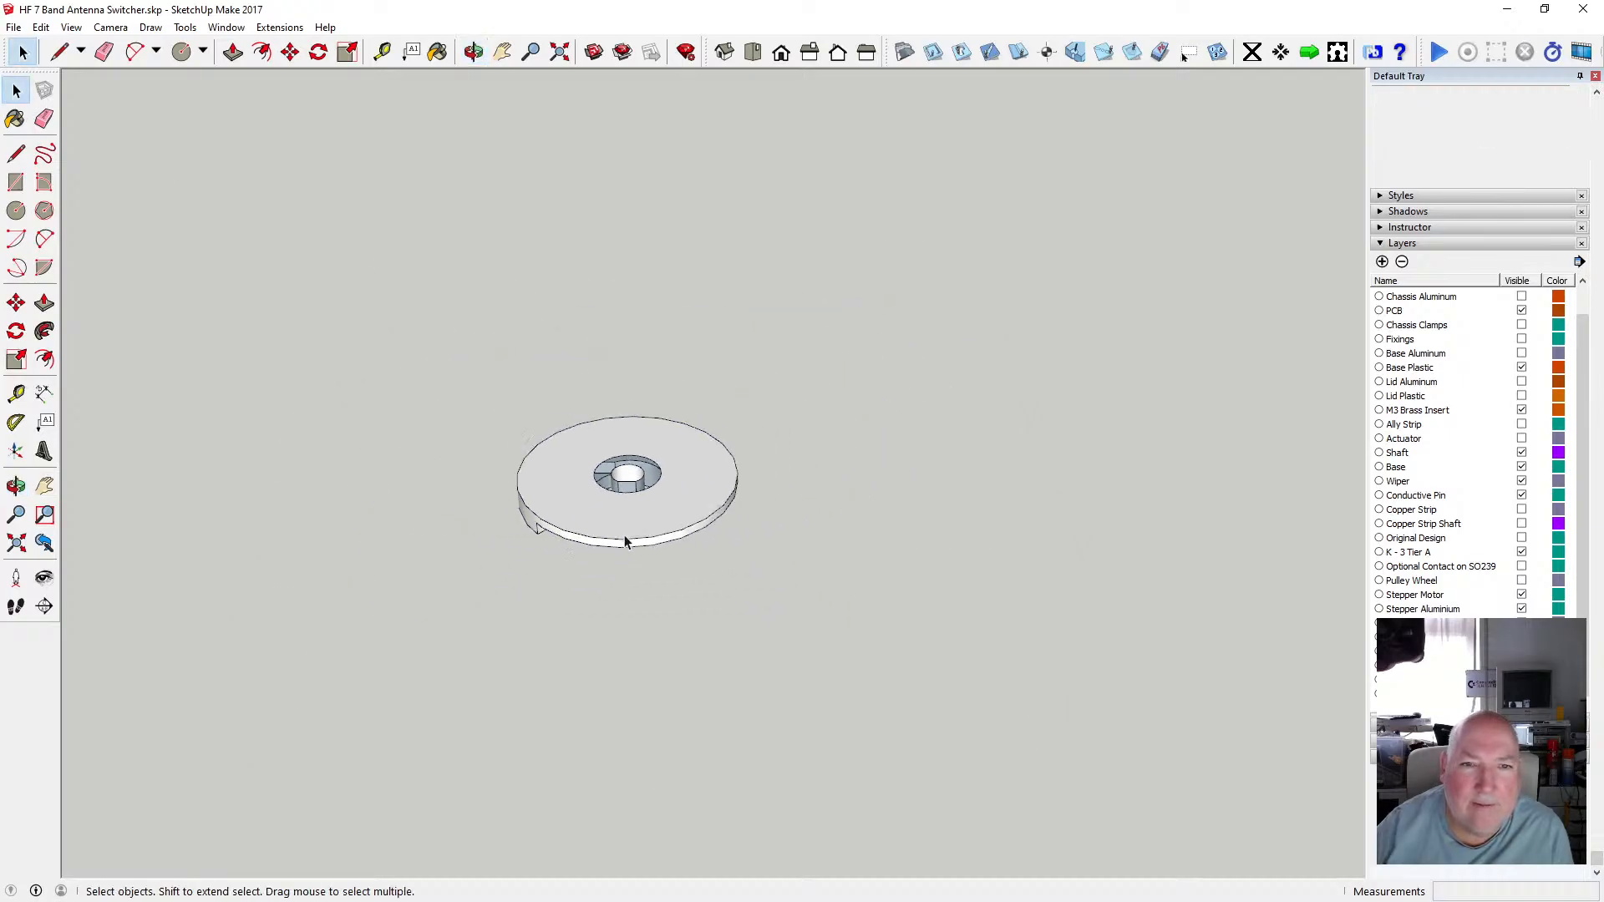
scroll(628, 534, up, 1)
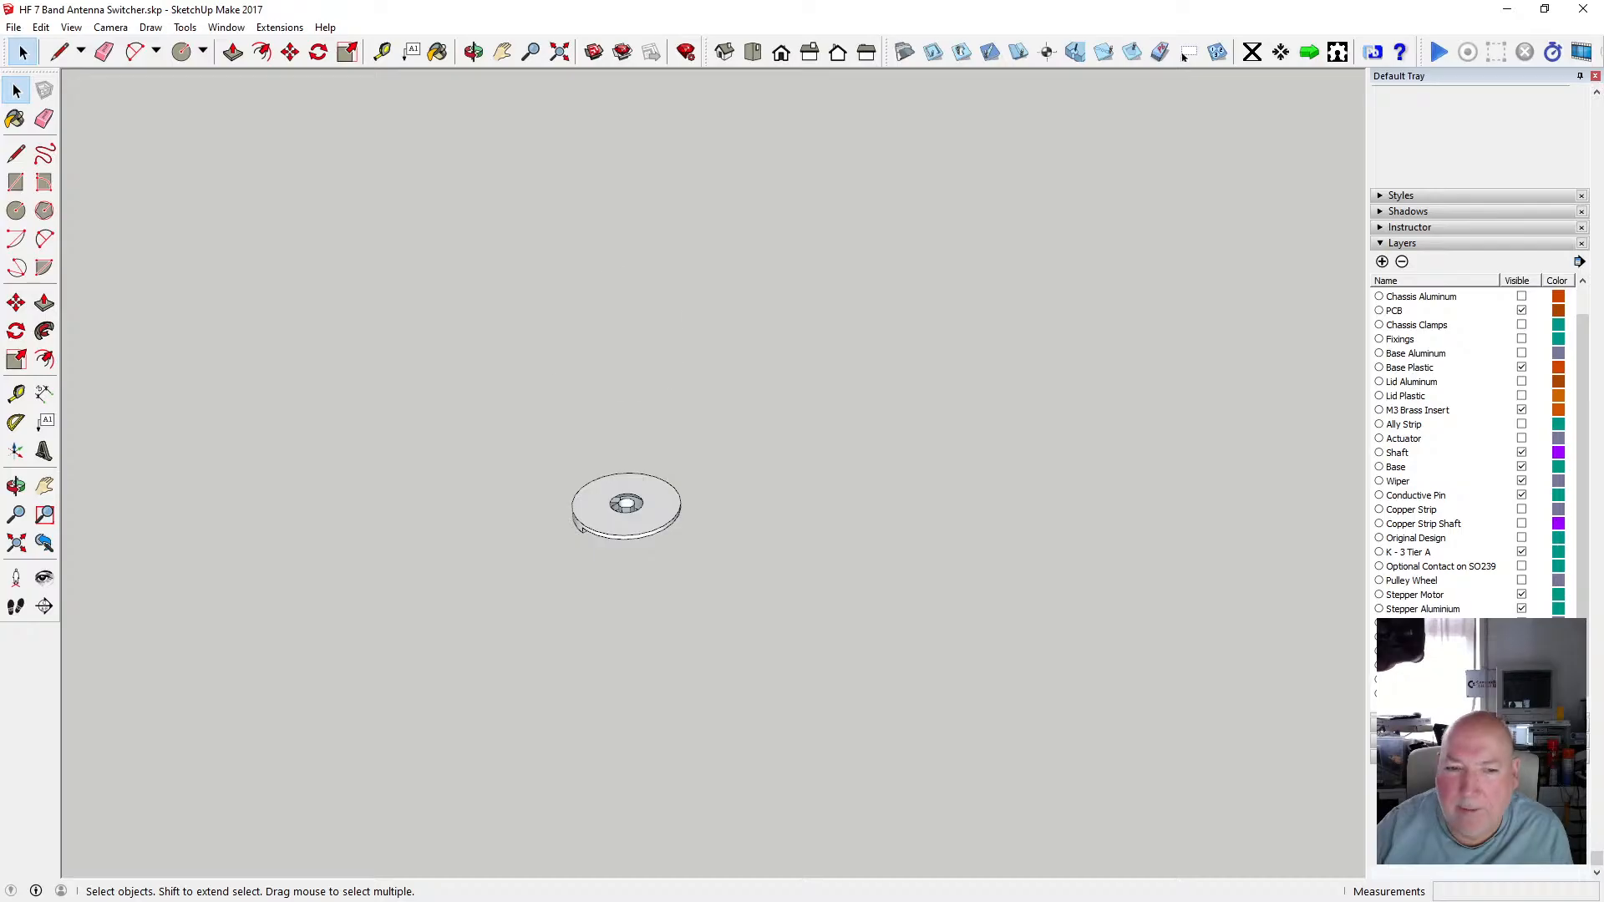
Make the hidden spindle assembly visible again and compare it with the copied disc below.
click(1521, 651)
scroll(627, 355, up, 2)
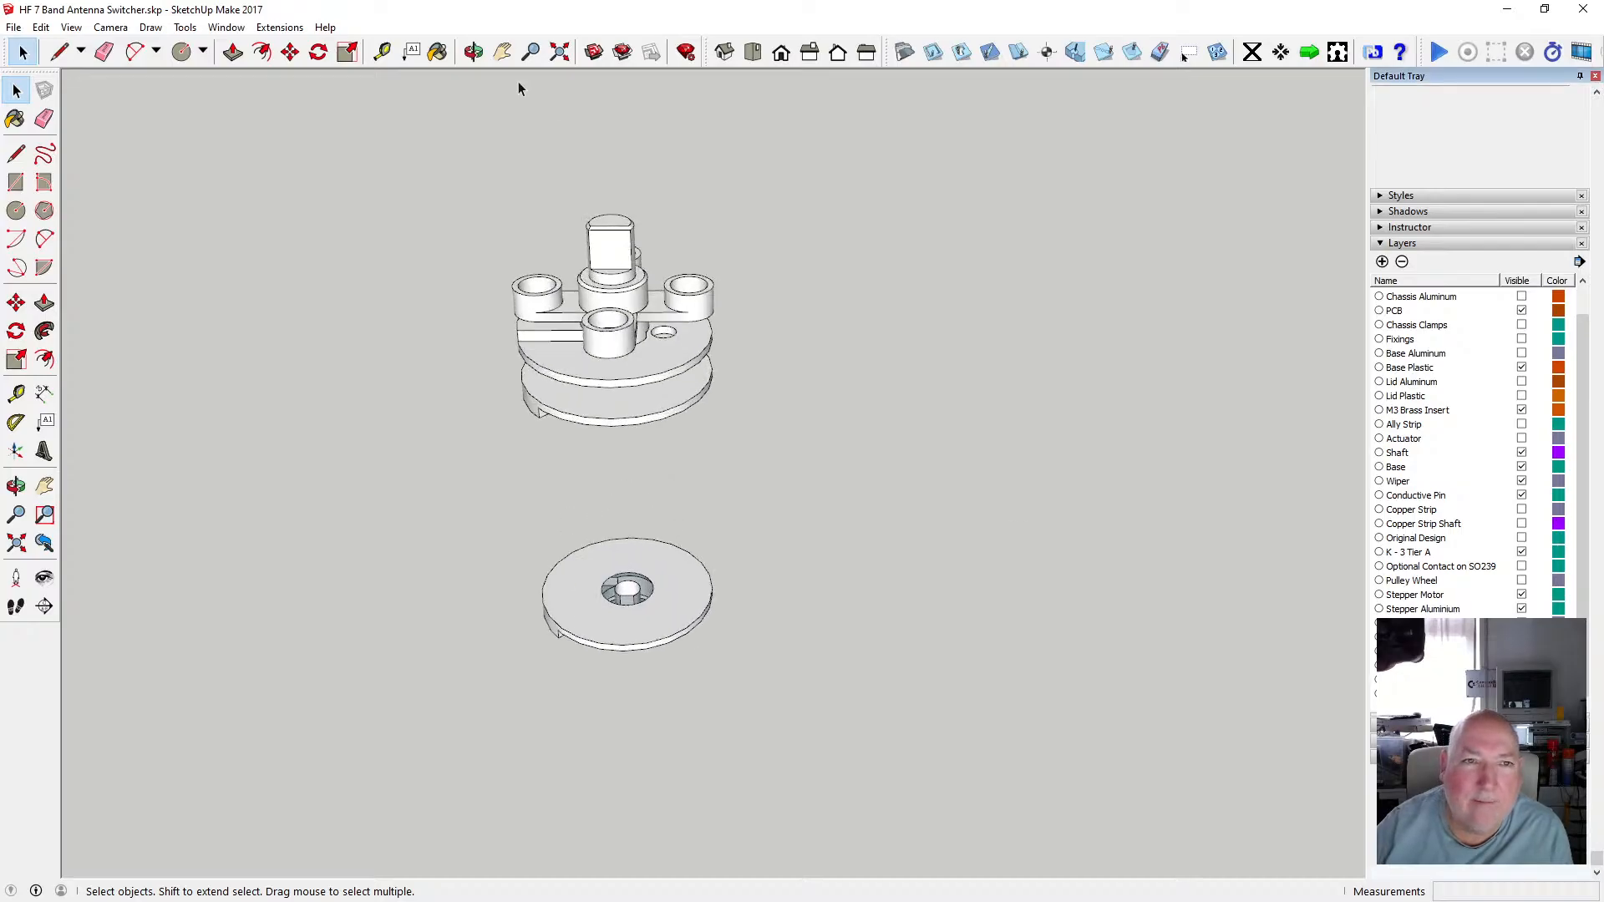
click(473, 53)
drag(579, 442, 621, 314)
scroll(609, 354, up, 3)
scroll(616, 361, up, 4)
scroll(628, 374, down, 2)
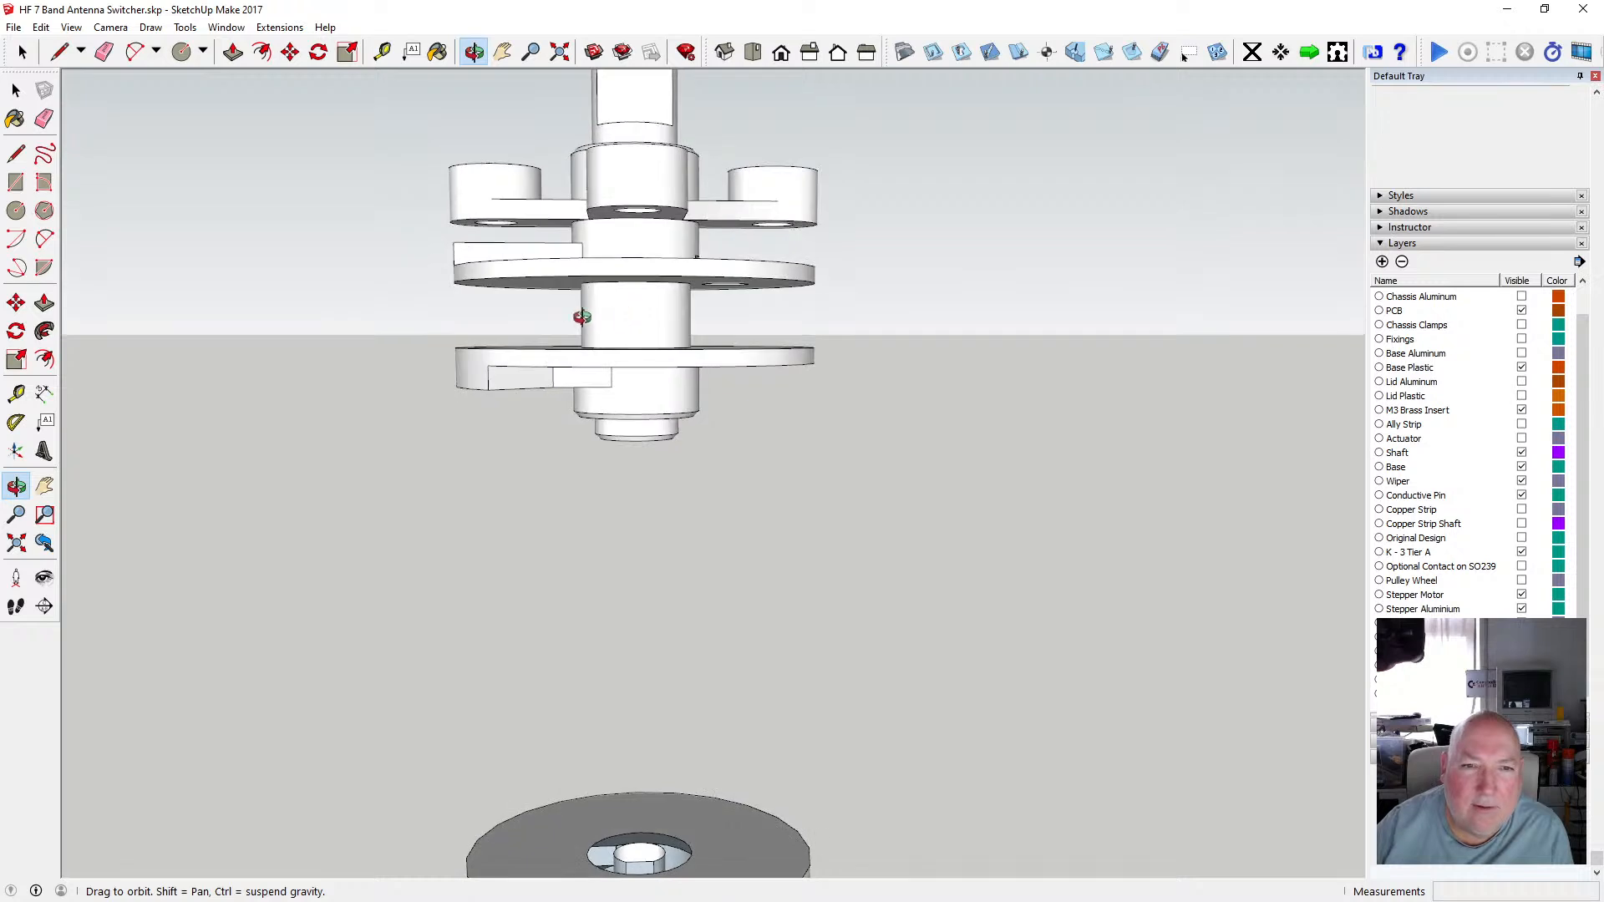
scroll(626, 308, up, 3)
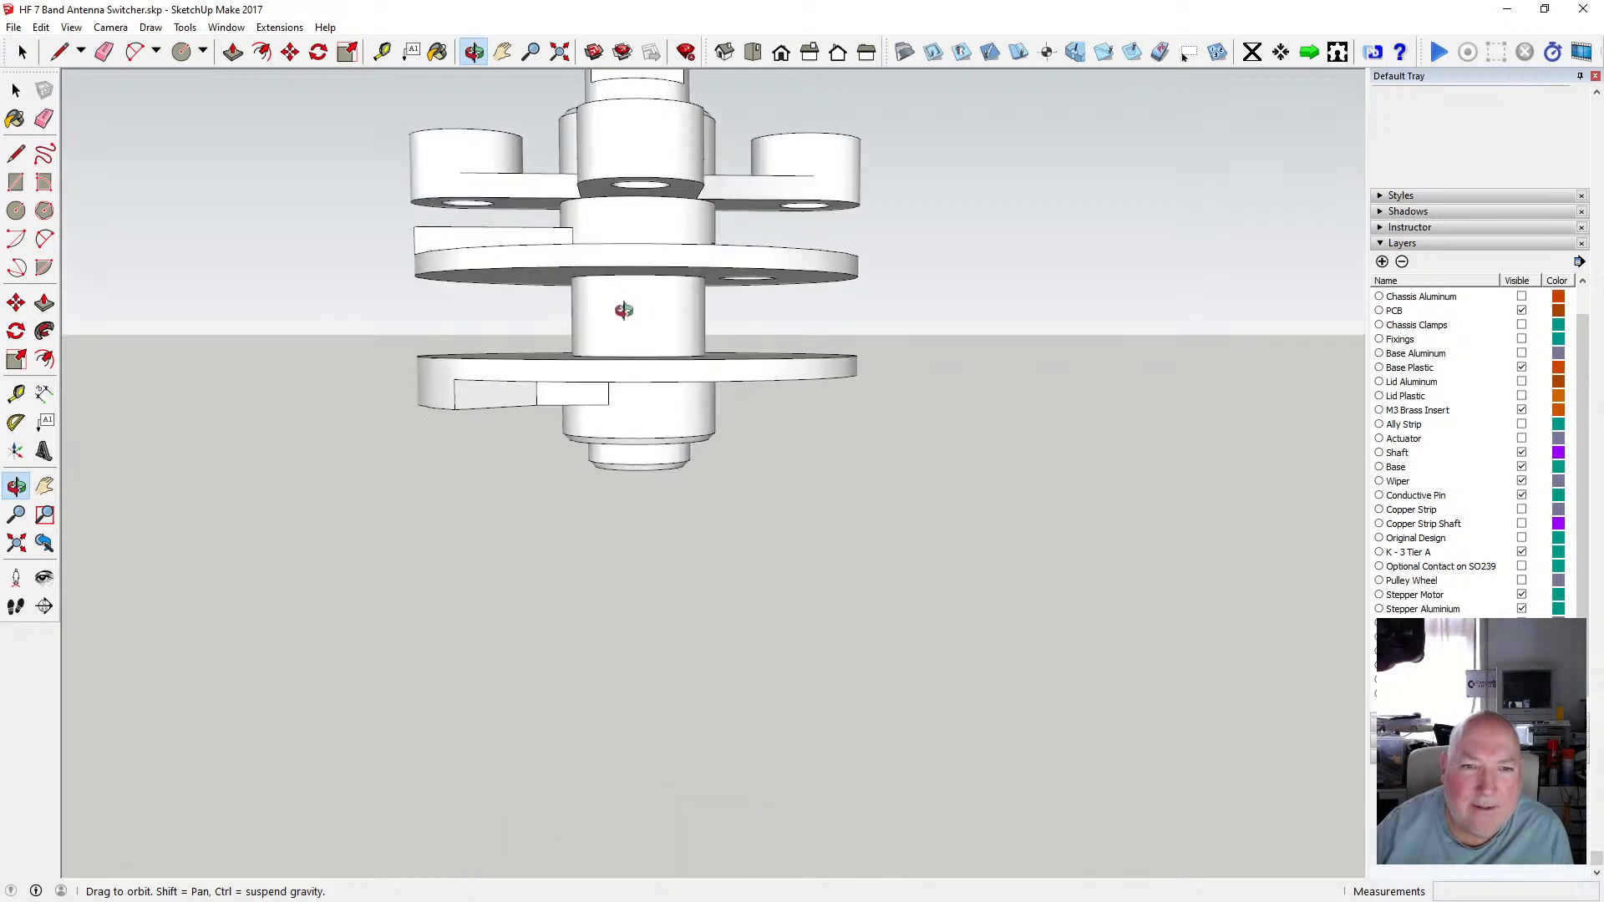
mouse_move(623, 310)
mouse_down()
mouse_move(629, 286)
mouse_move(609, 321)
mouse_move(627, 291)
mouse_up()
scroll(618, 300, down, 3)
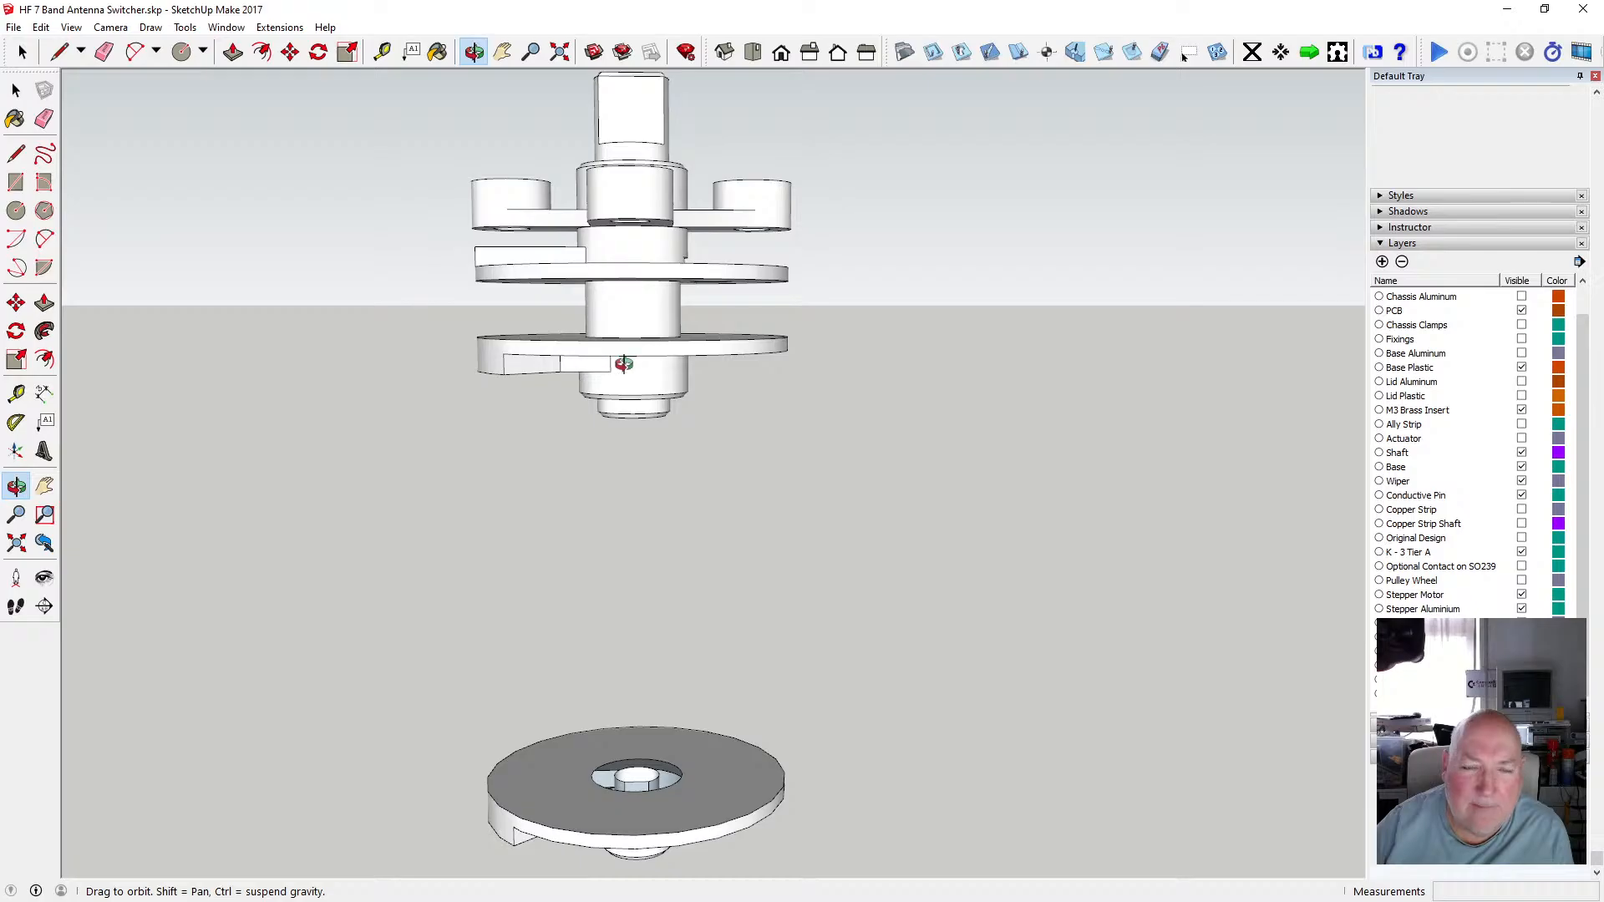
scroll(632, 319, up, 3)
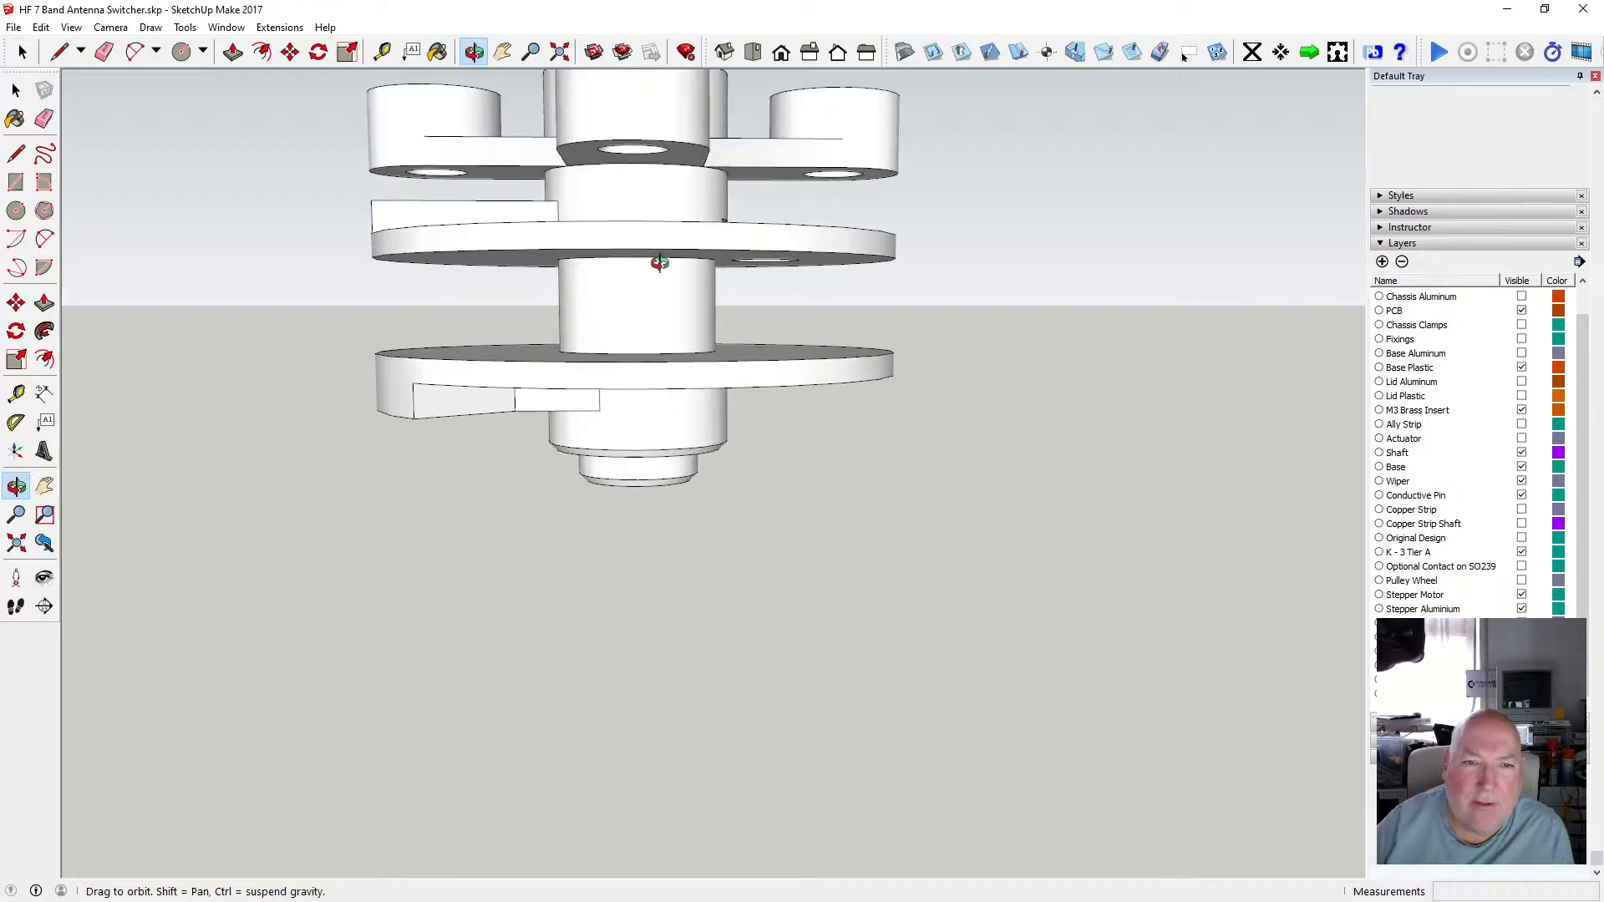
drag(659, 276, 528, 228)
scroll(655, 225, down, 2)
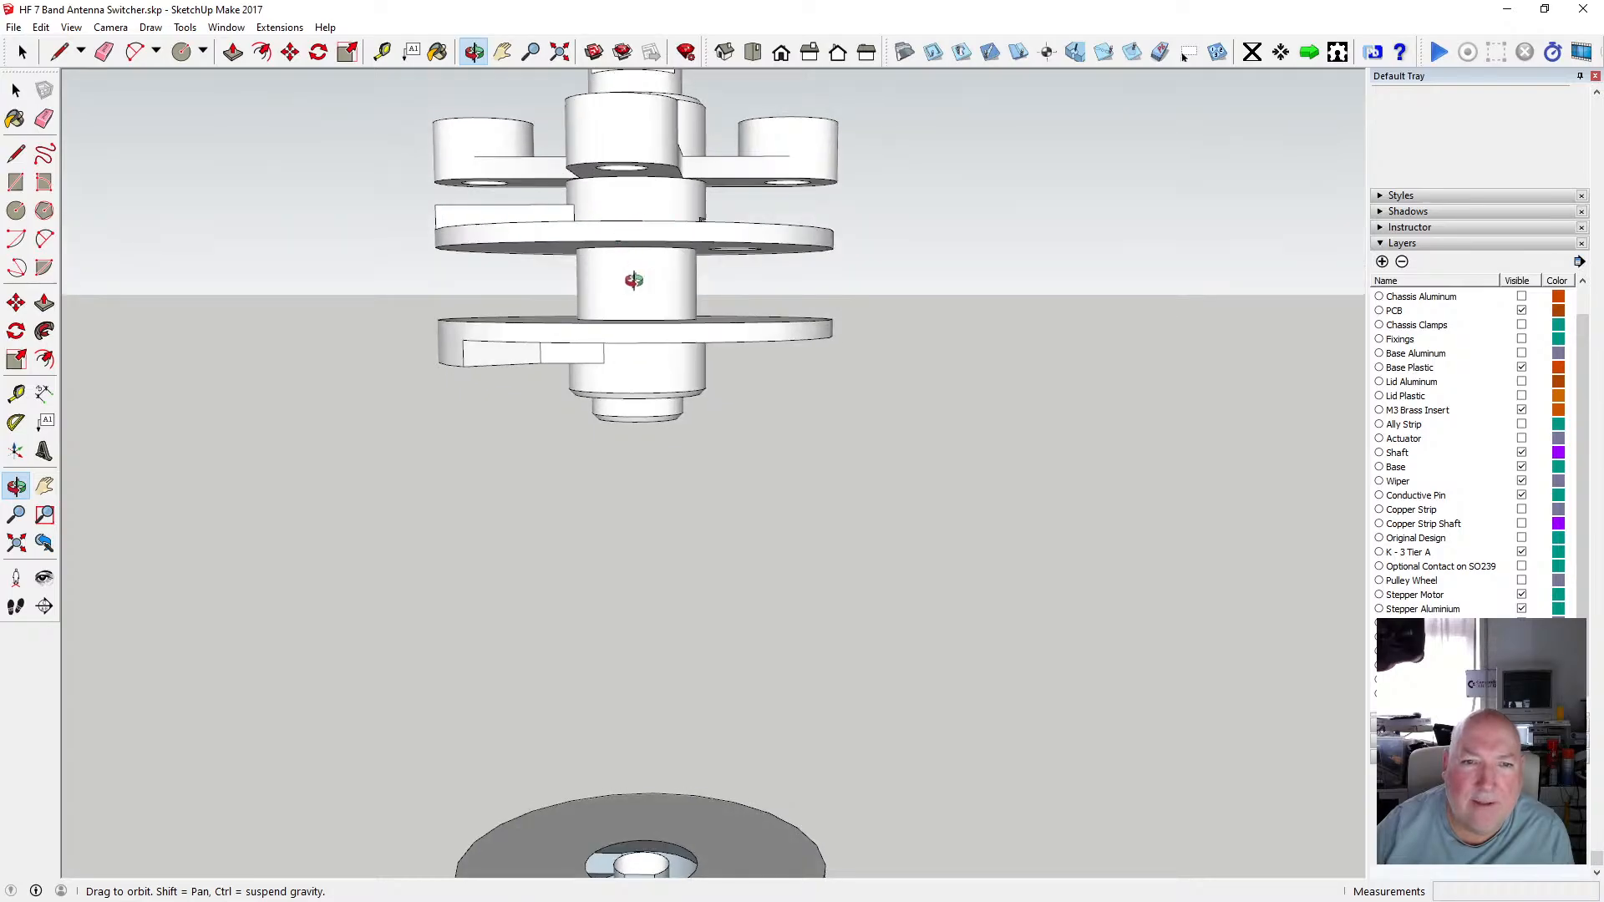
scroll(636, 290, down, 3)
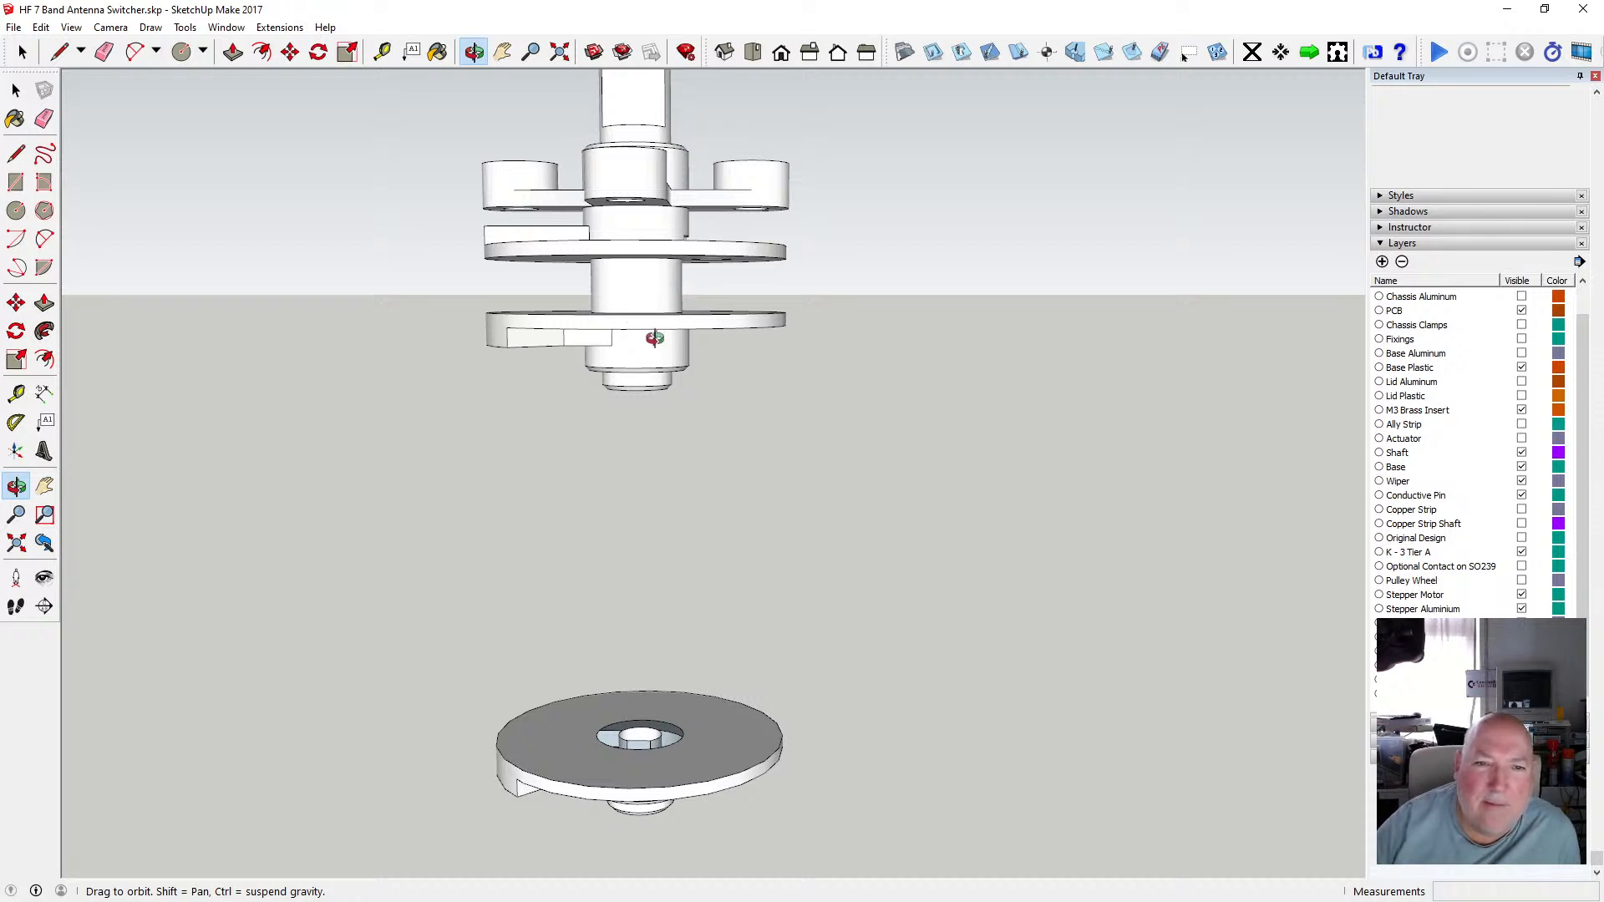
drag(647, 357, 575, 687)
drag(615, 625, 664, 690)
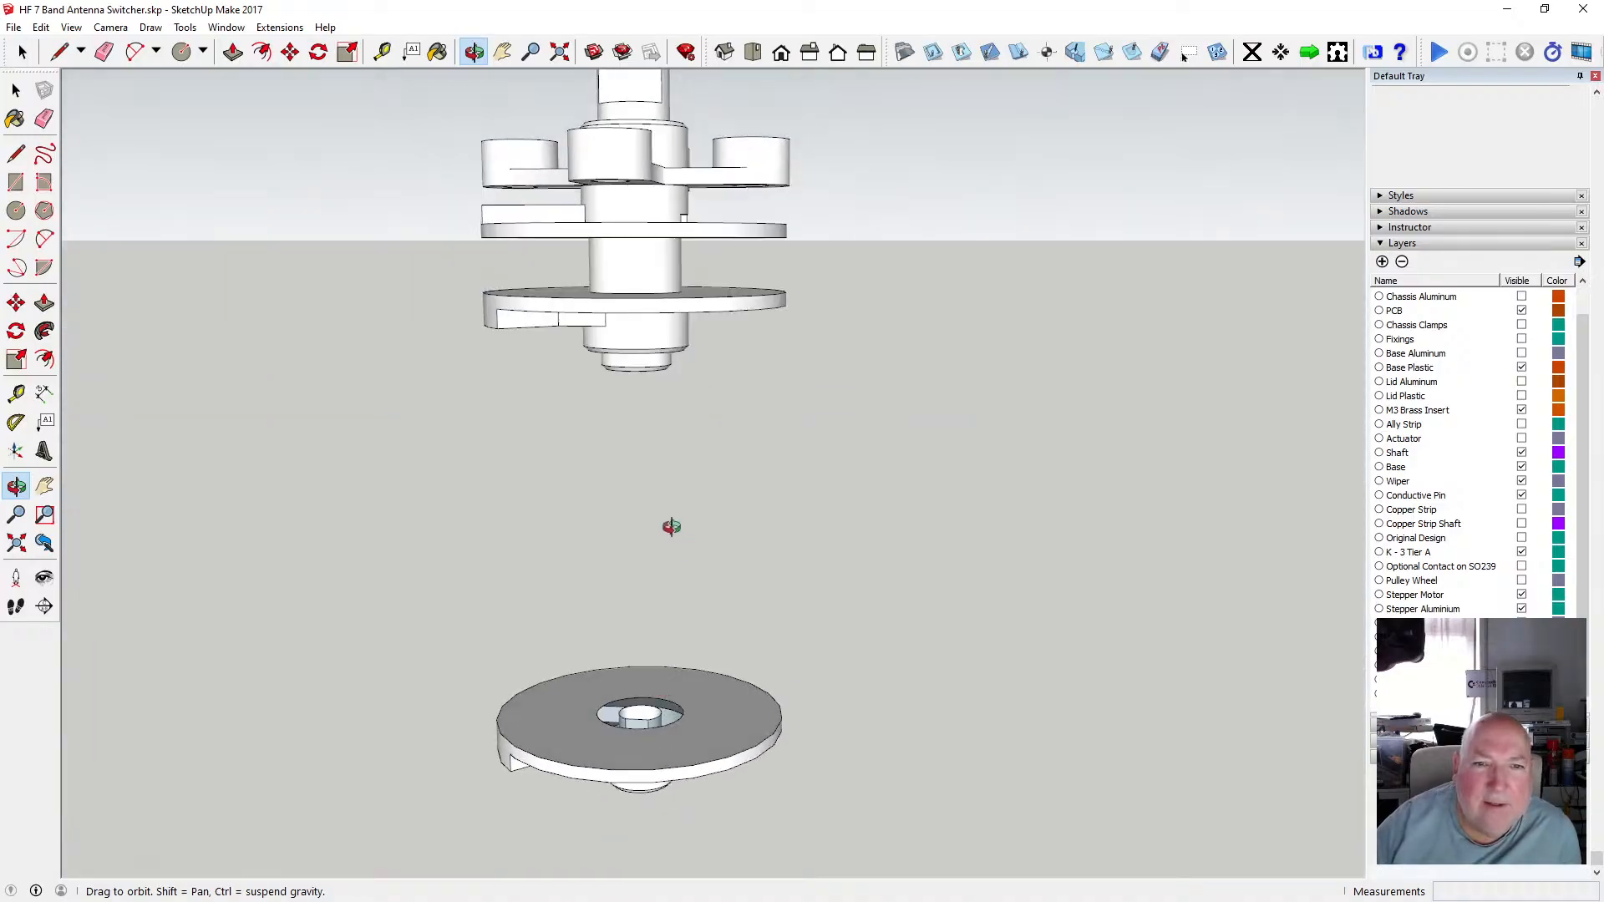
scroll(627, 253, up, 5)
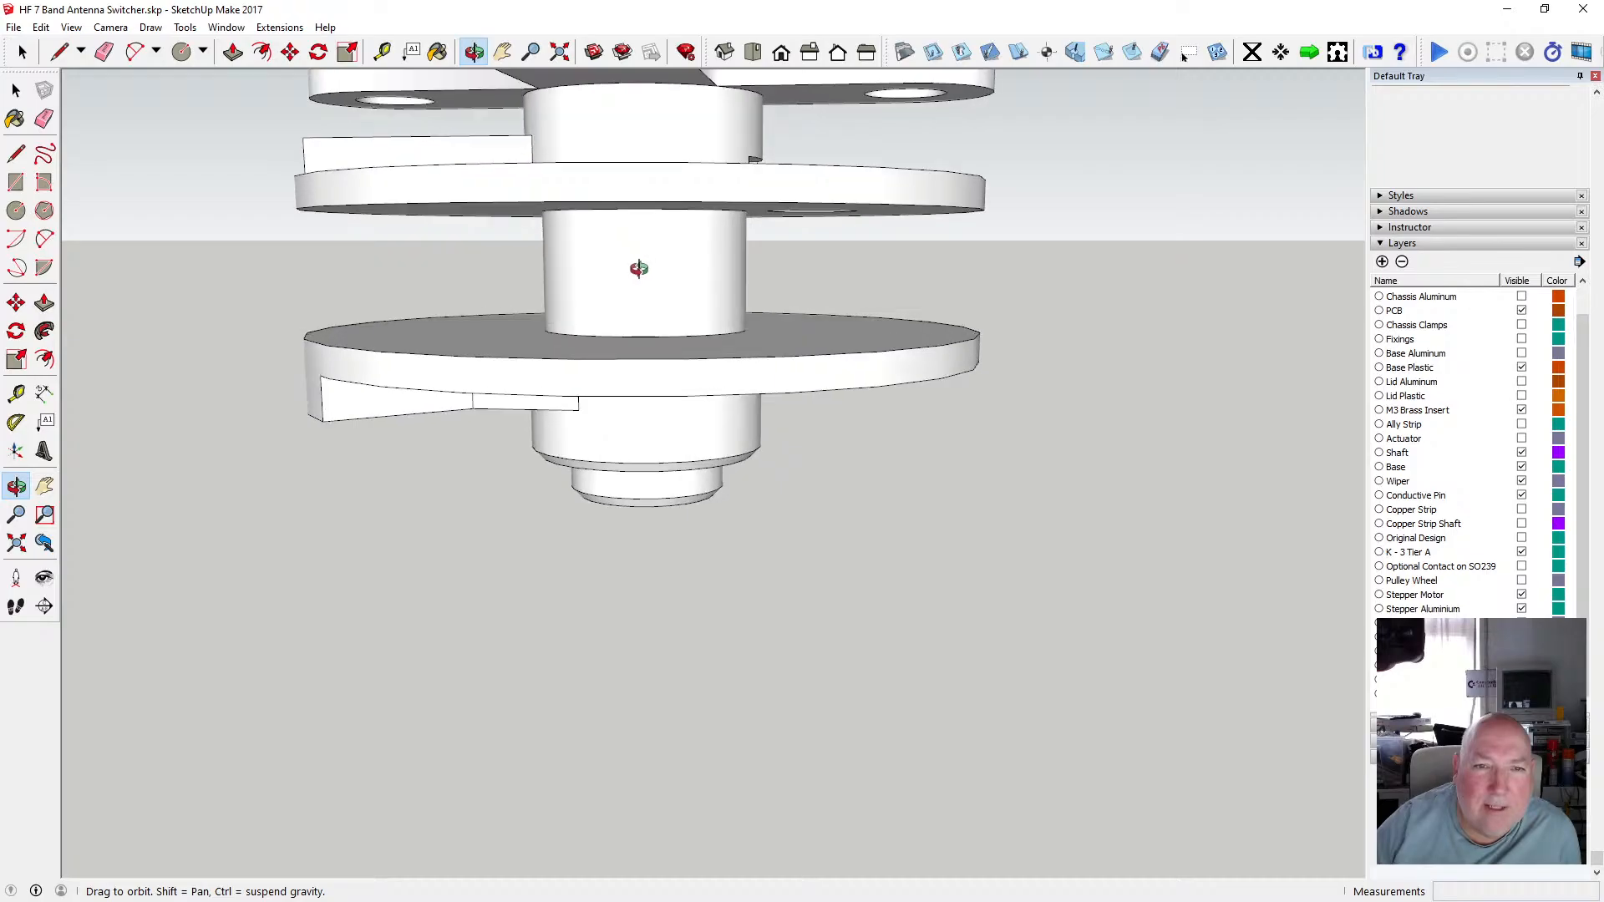
Measure the height of the shaft section between two tiers of the assembly.
click(382, 52)
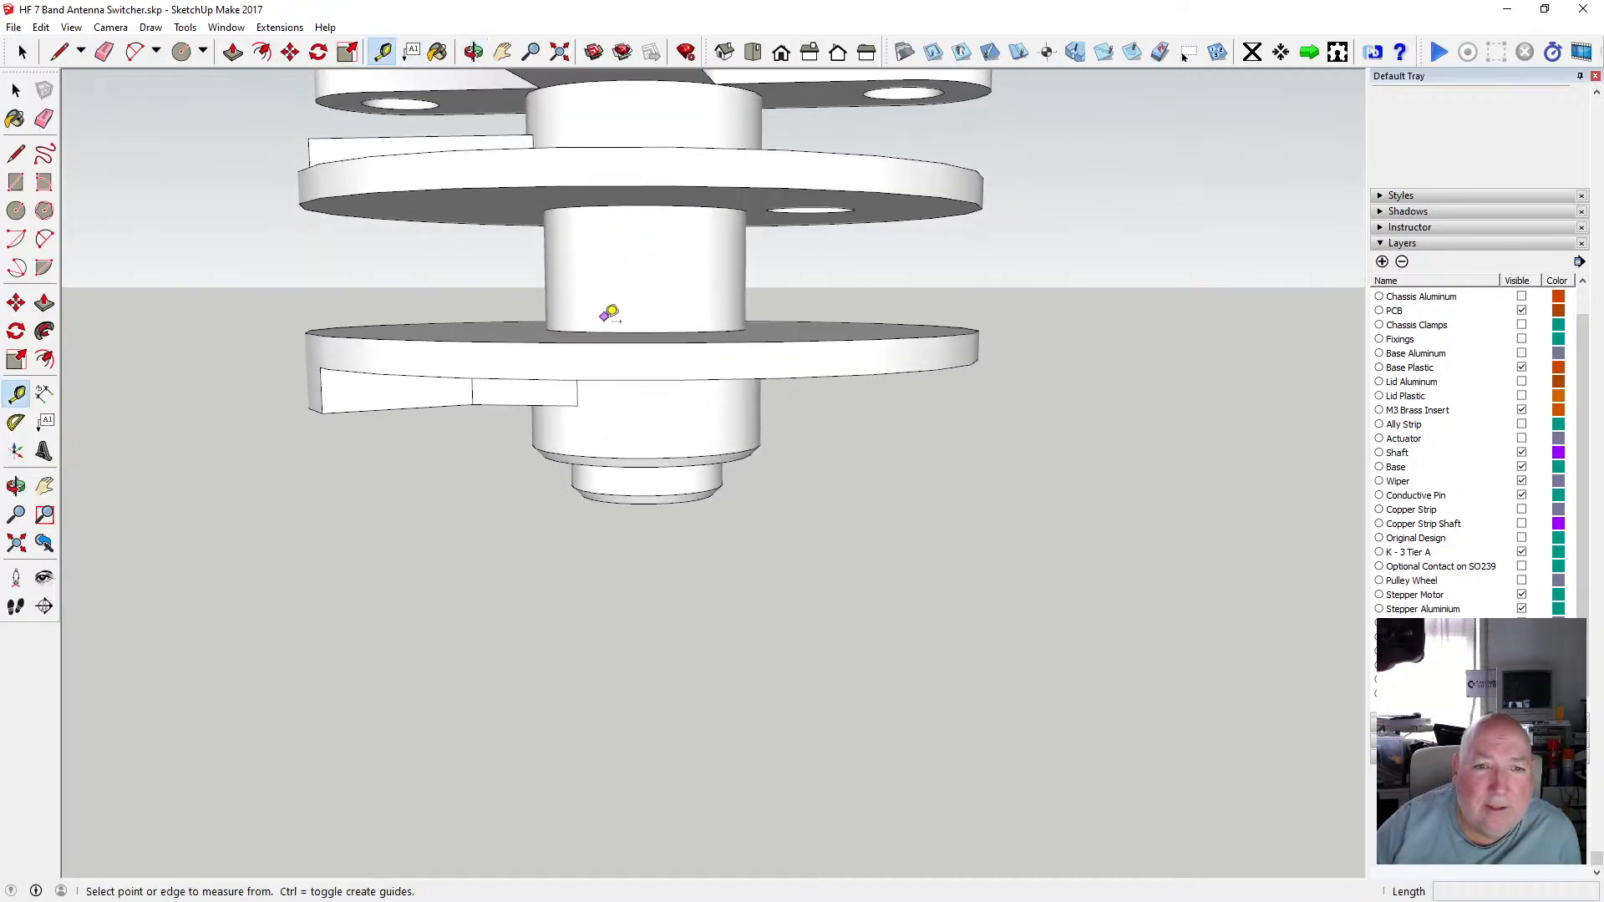
click(599, 332)
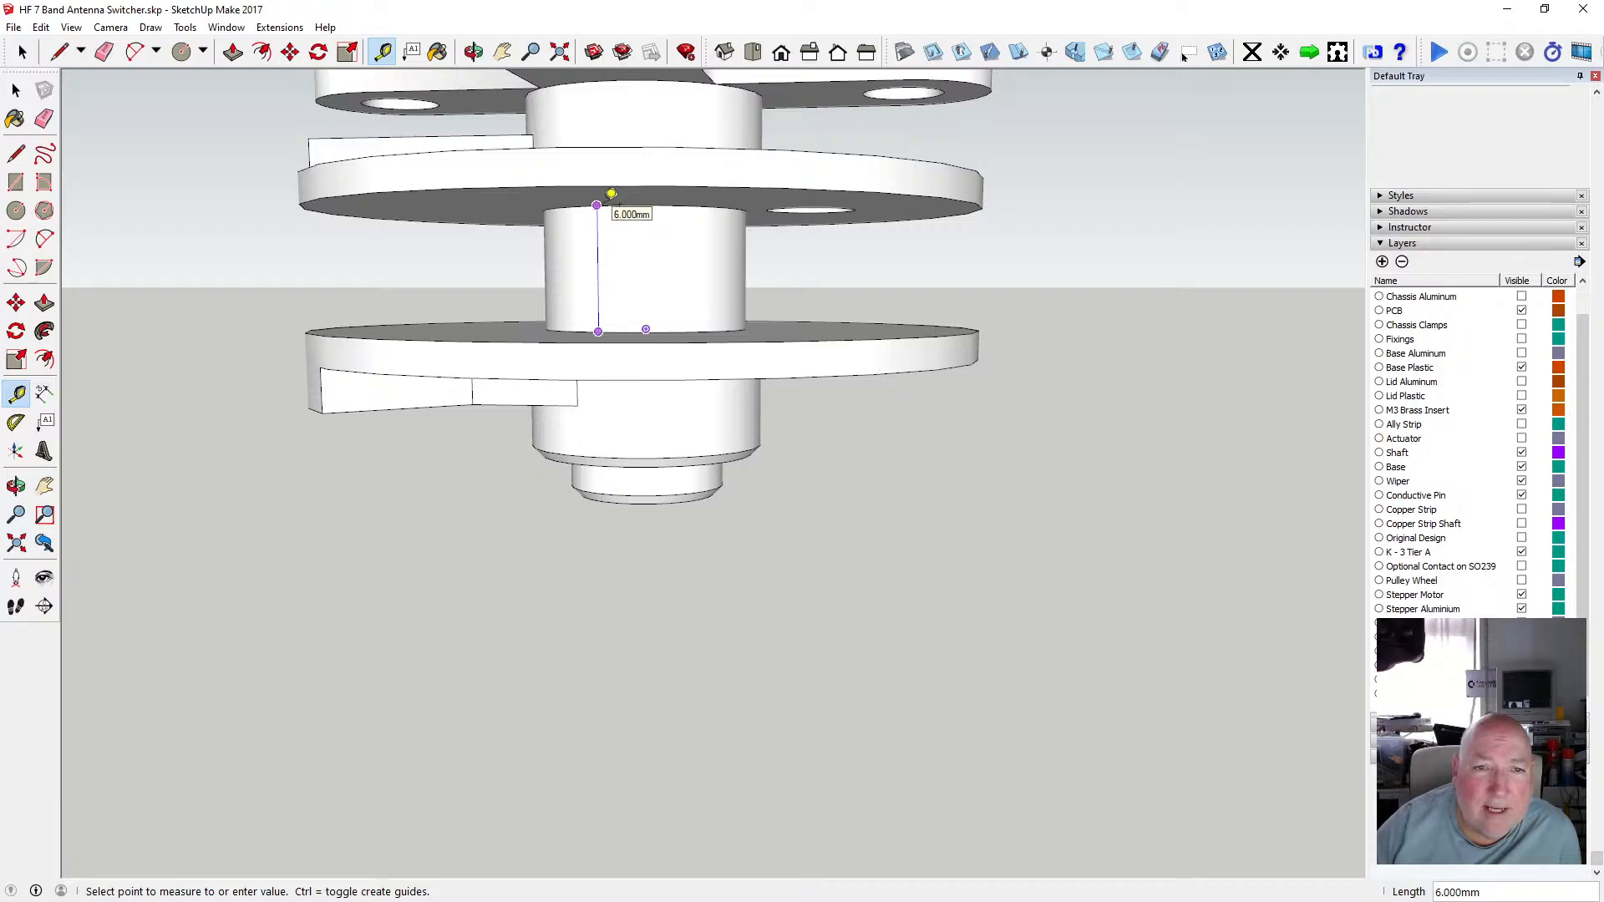
click(16, 89)
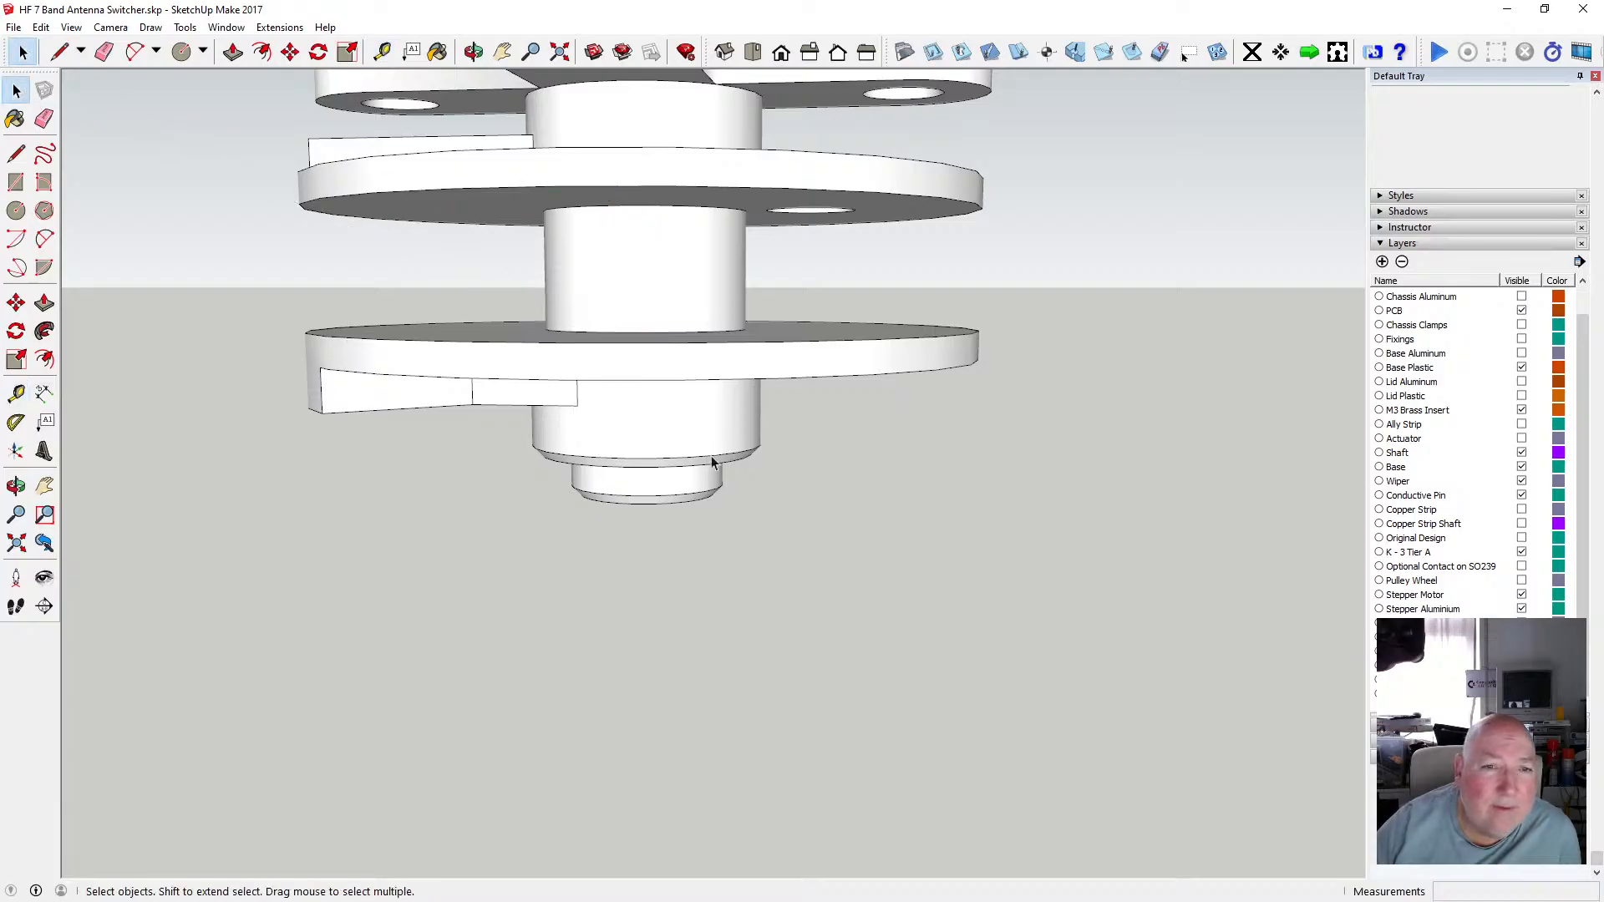
Draw a 5.2 mm radius circle centred on the disc's hole, matching the recess rim.
scroll(673, 404, down, 2)
scroll(672, 404, down, 3)
scroll(714, 696, up, 4)
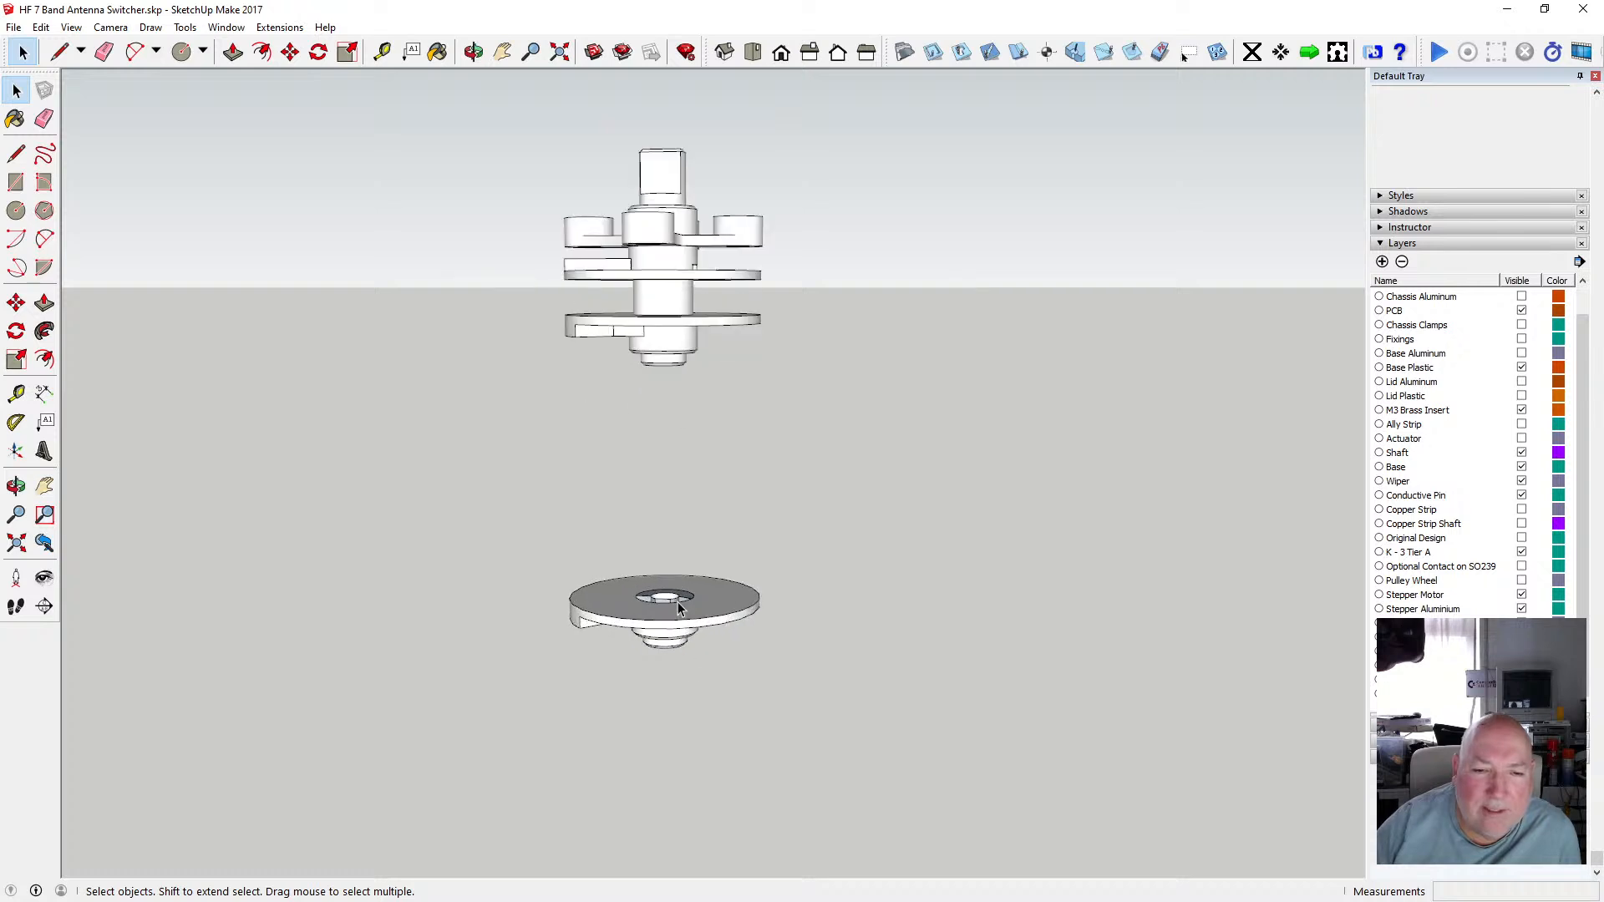
scroll(678, 611, up, 2)
click(473, 51)
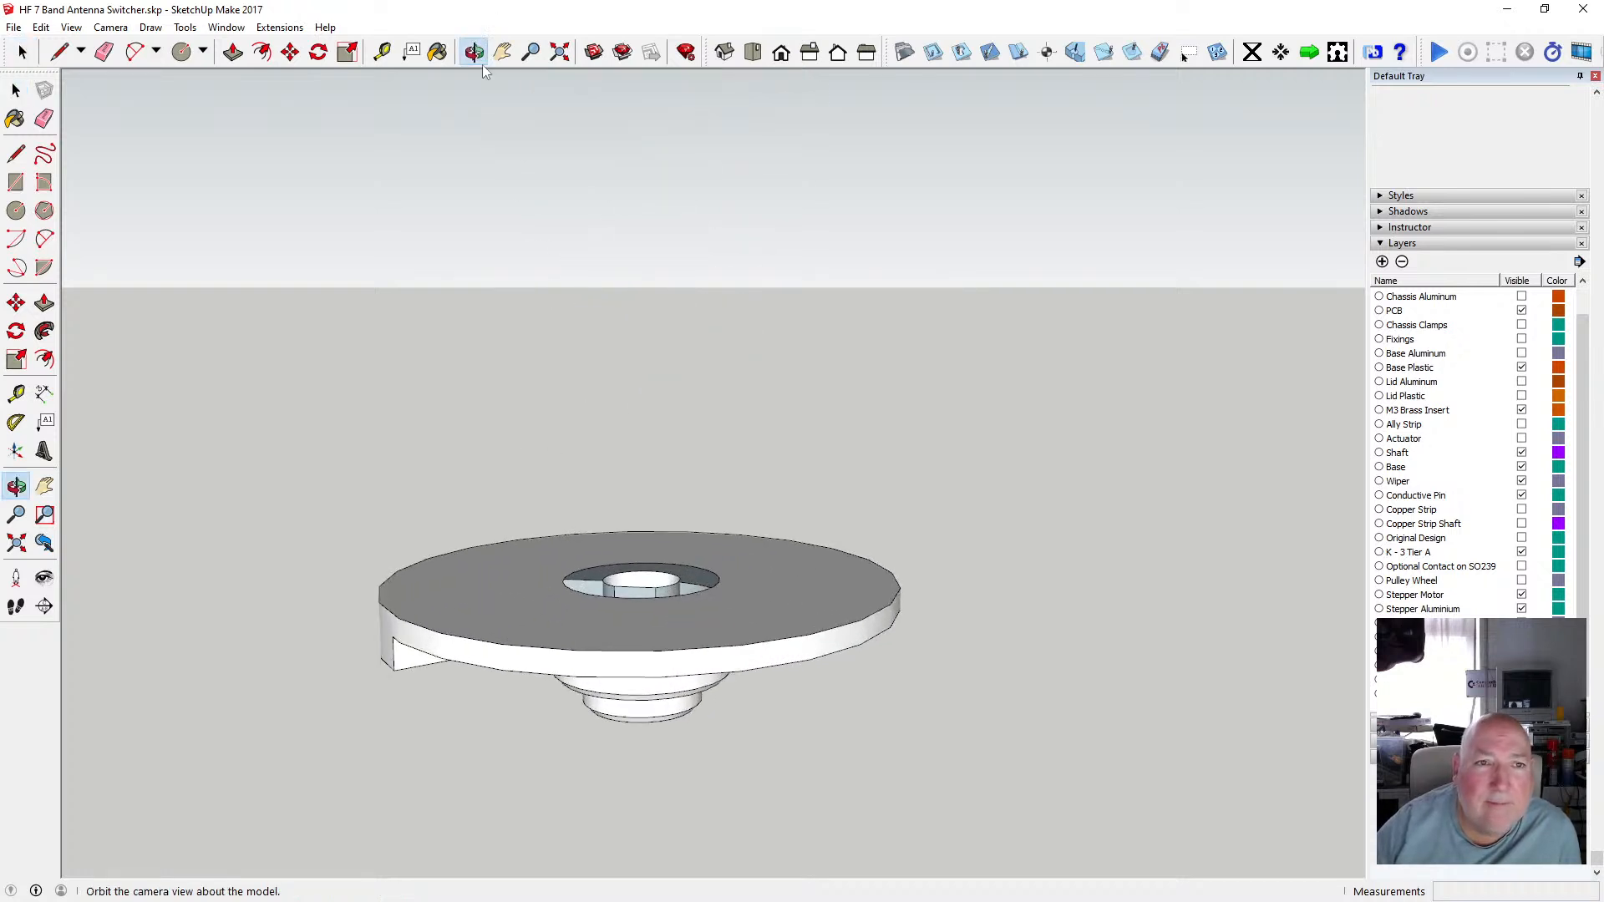
drag(669, 544, 533, 597)
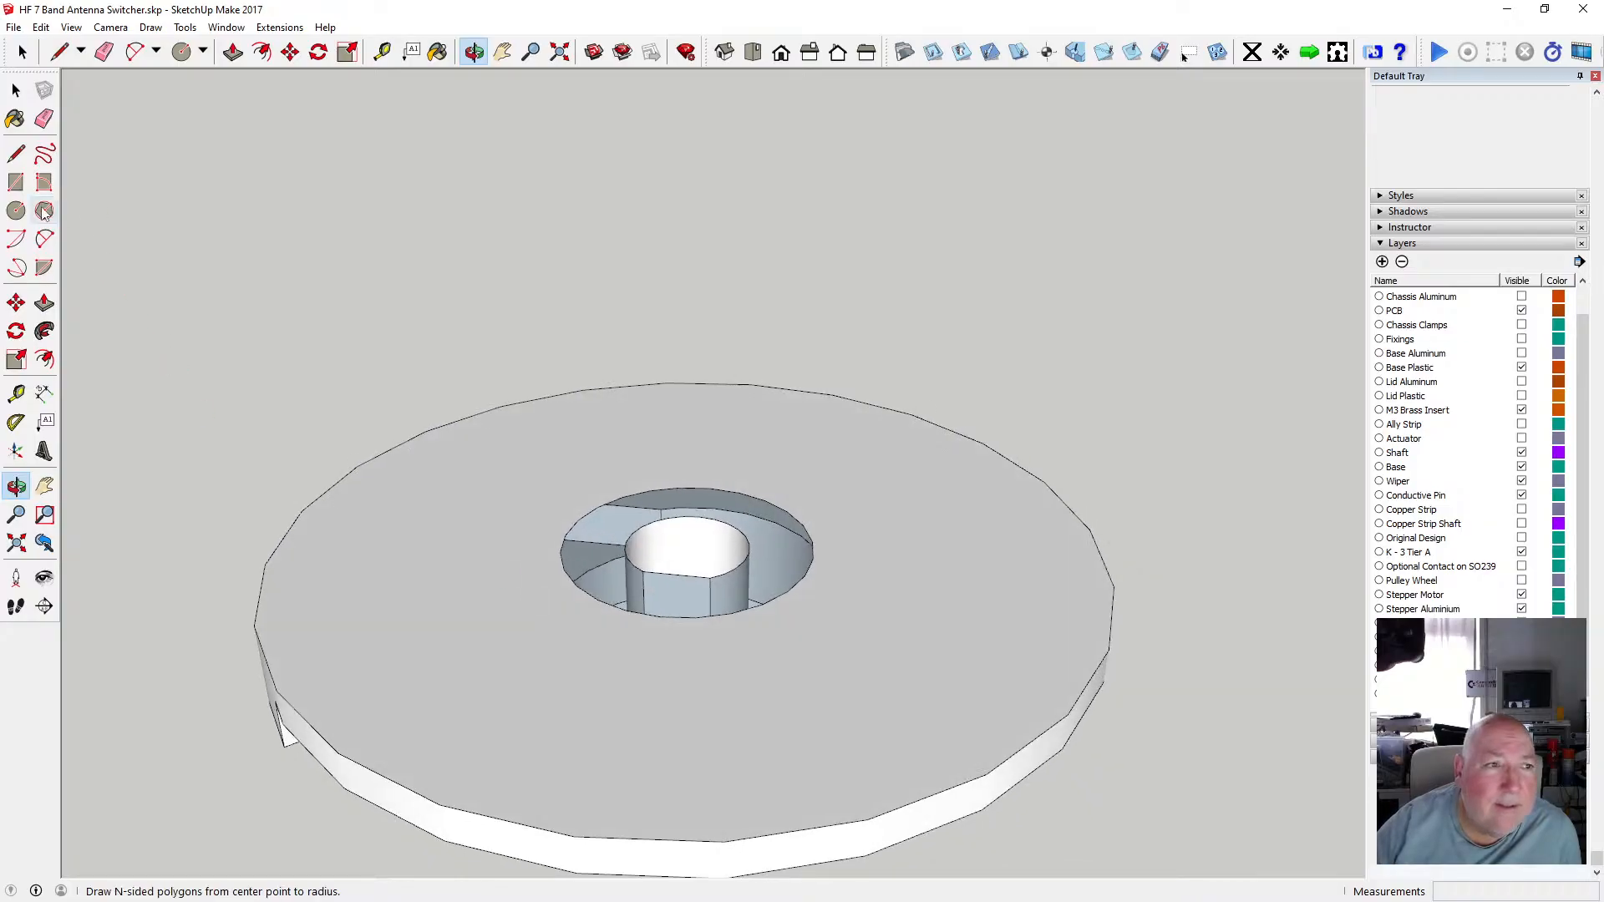
key(c)
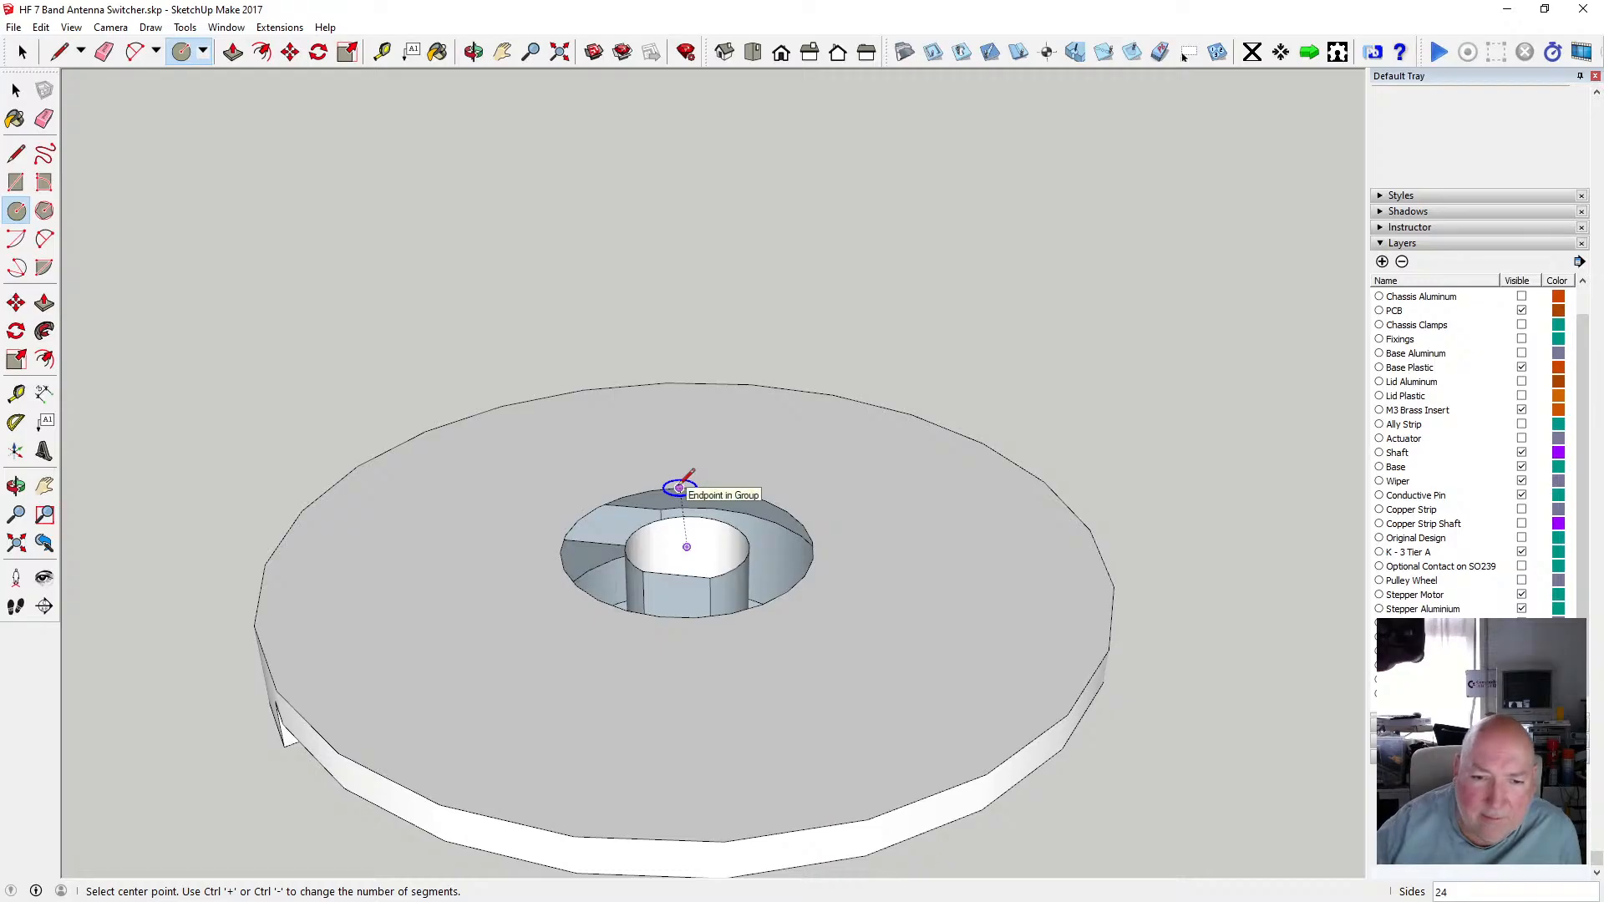
click(687, 547)
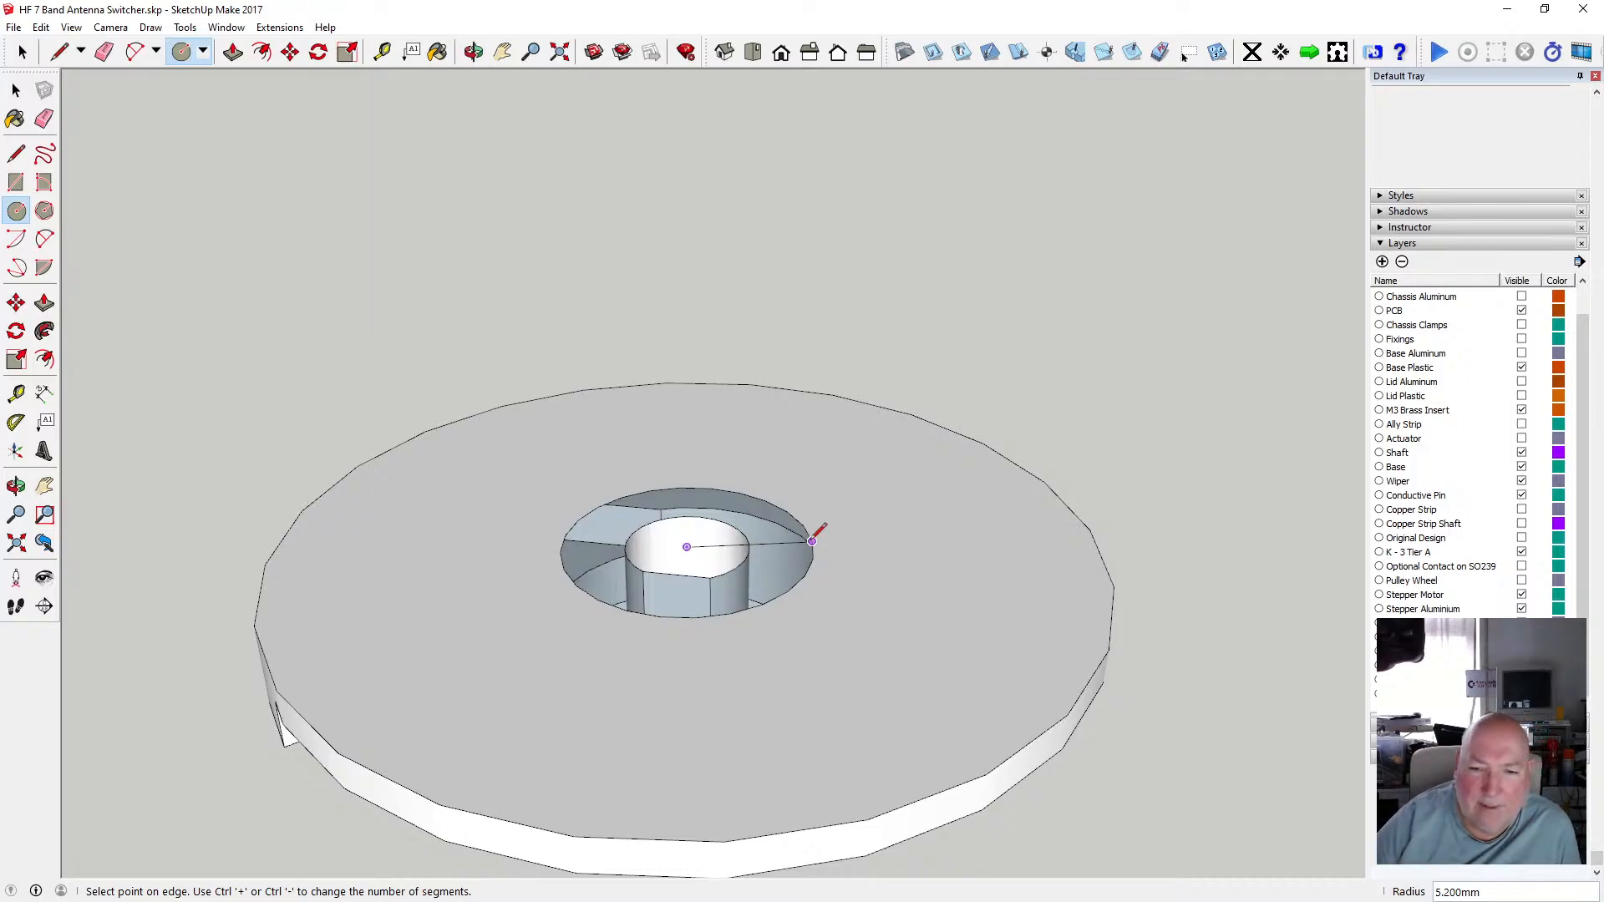
click(812, 540)
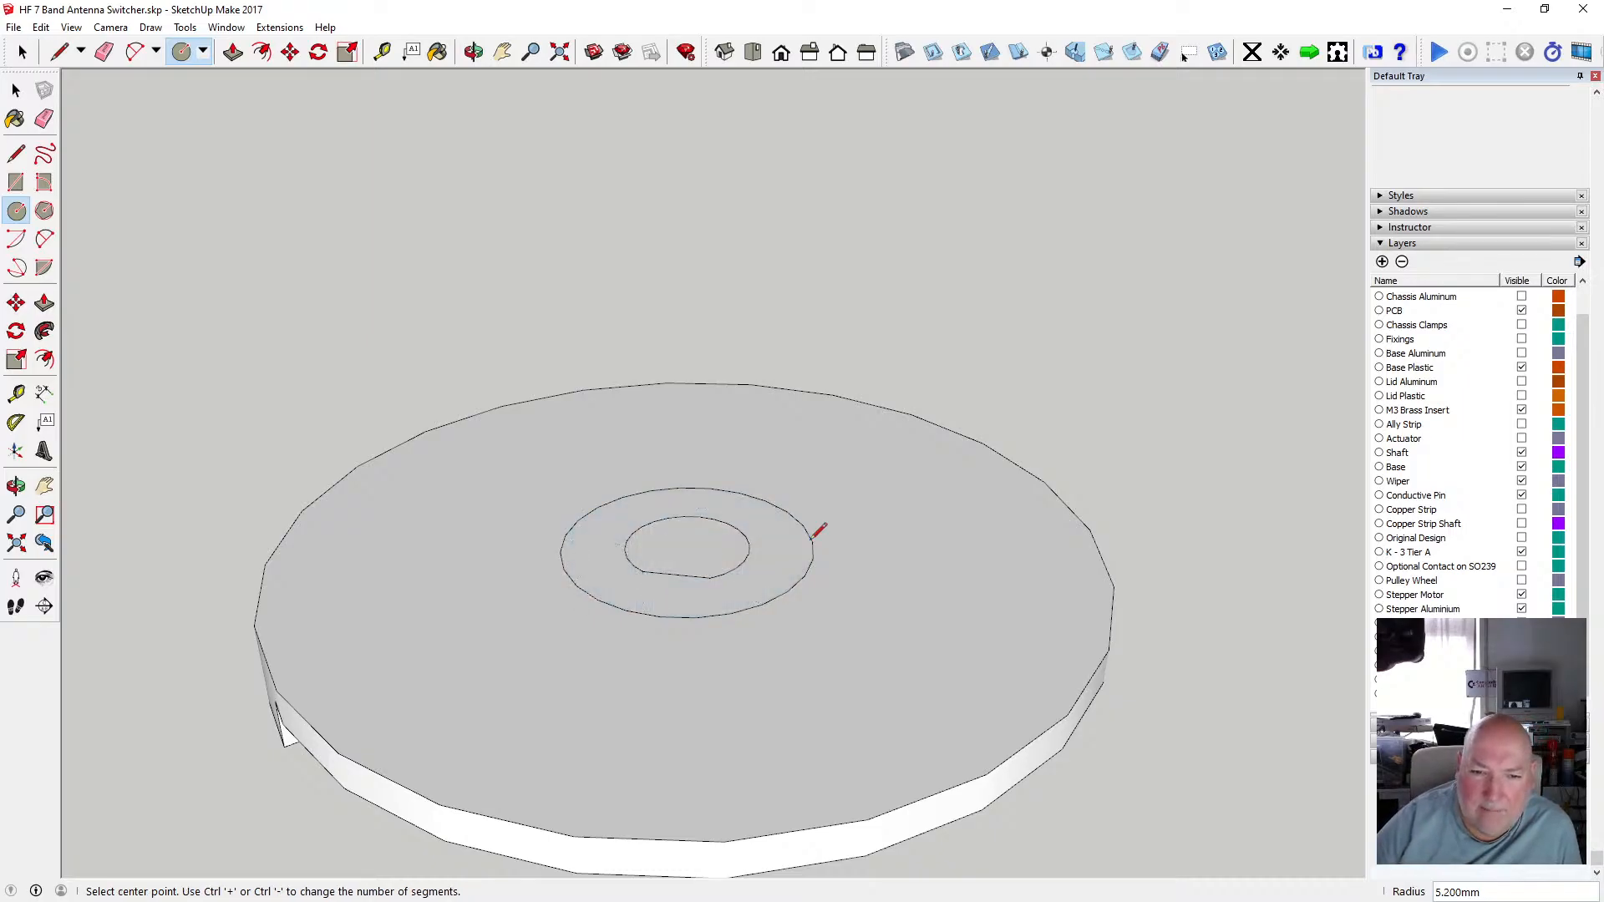
Push/Pull the 5.2 mm circle upward 6 mm to form a cylindrical boss on the disc.
key(p)
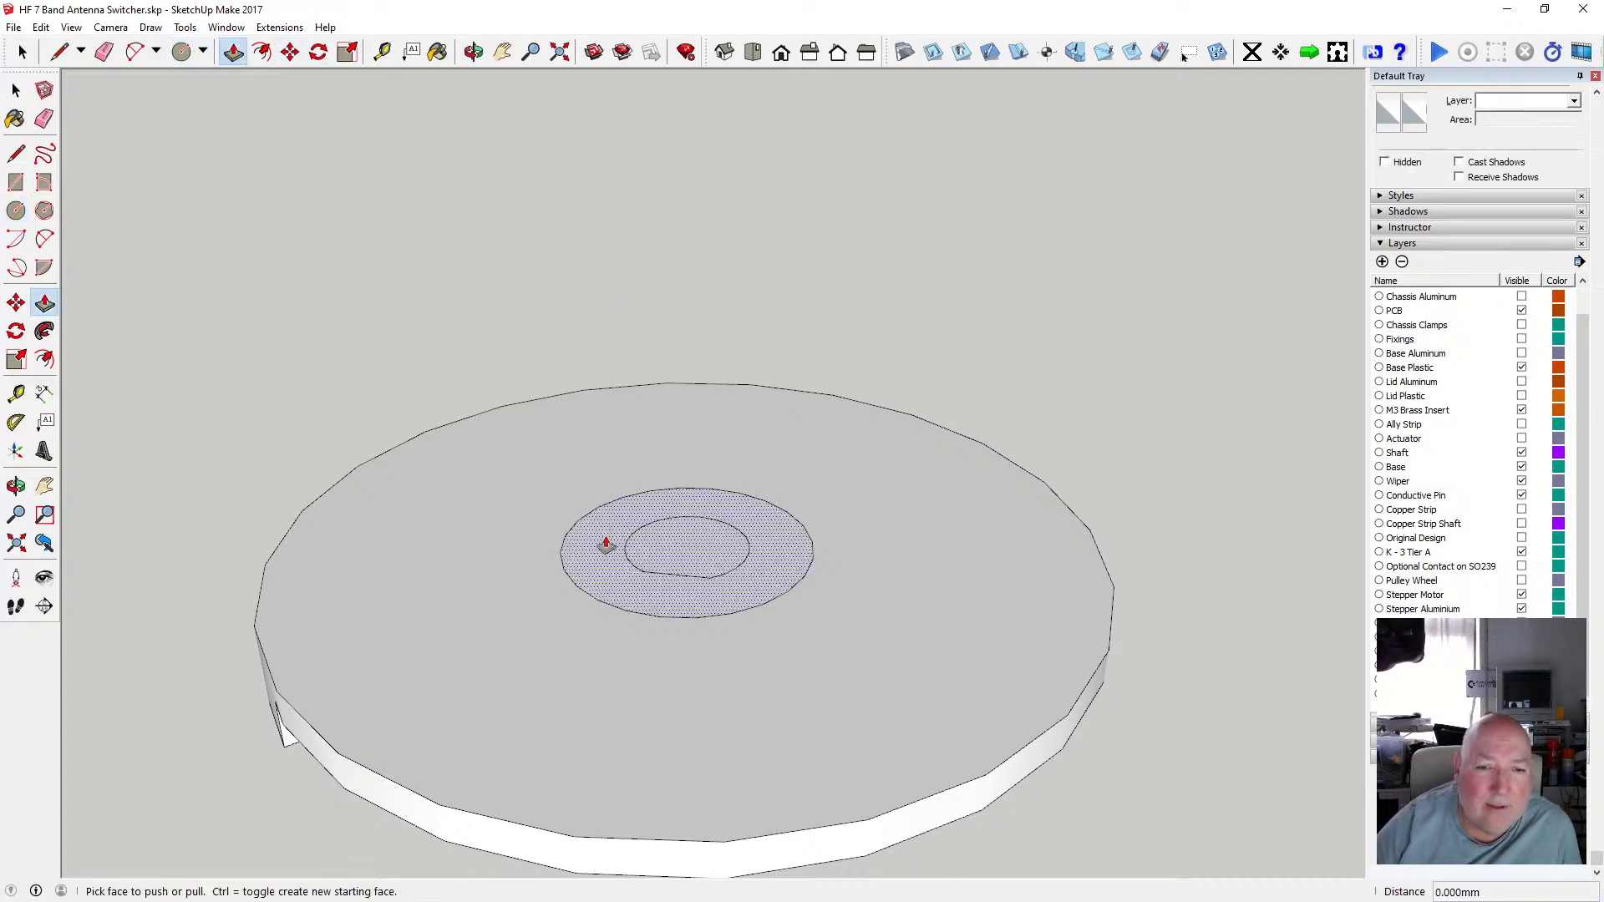
drag(607, 545, 605, 510)
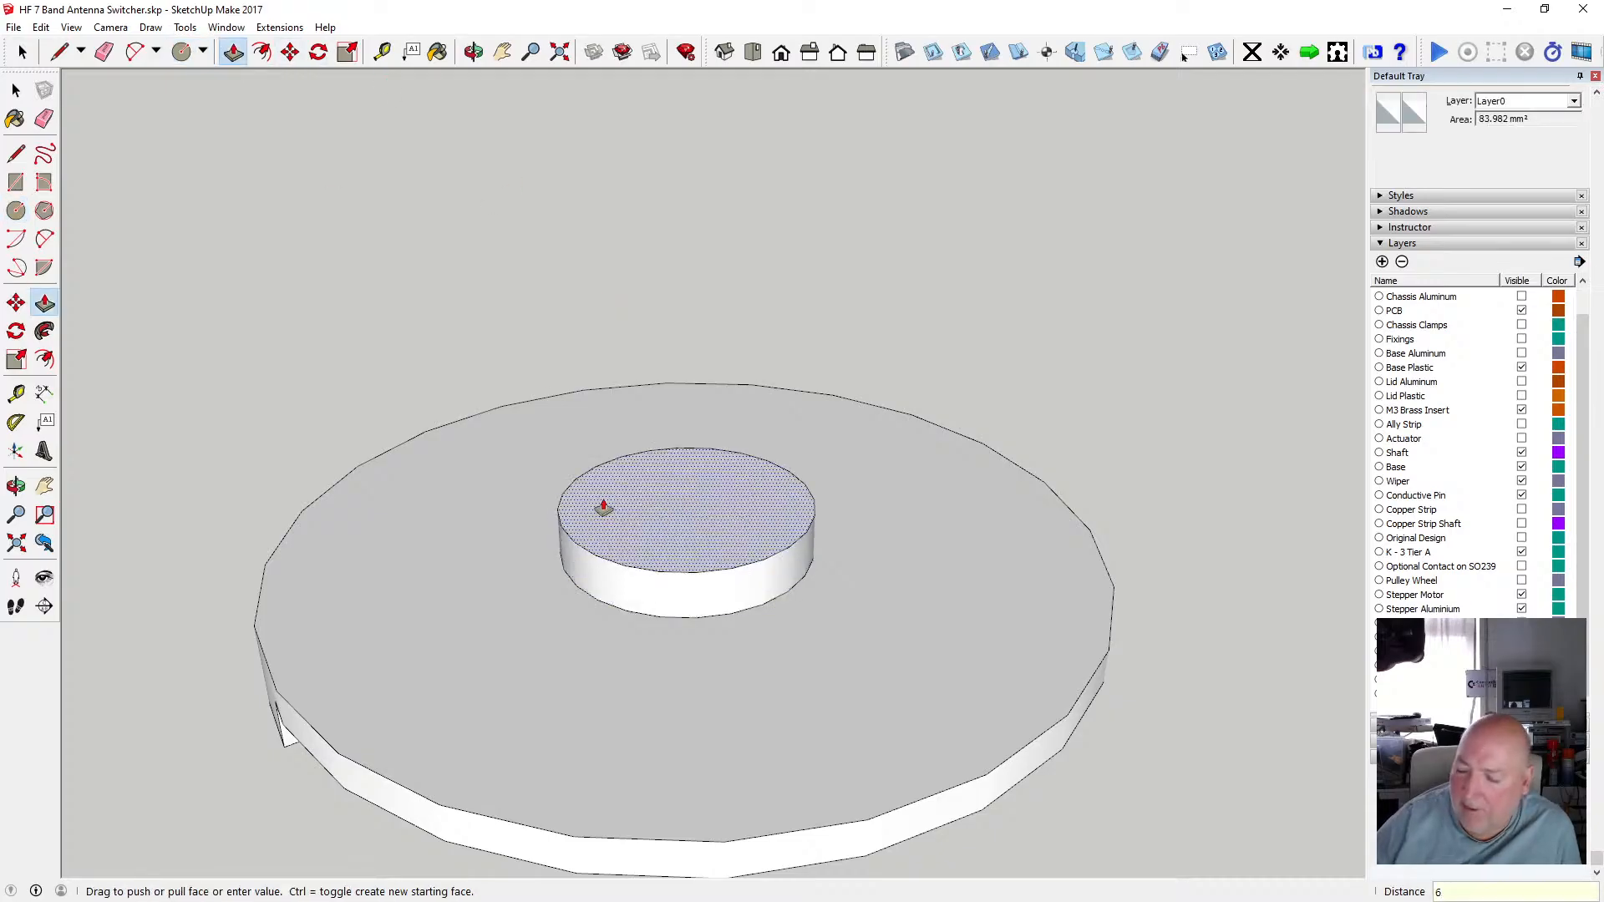
key(Return)
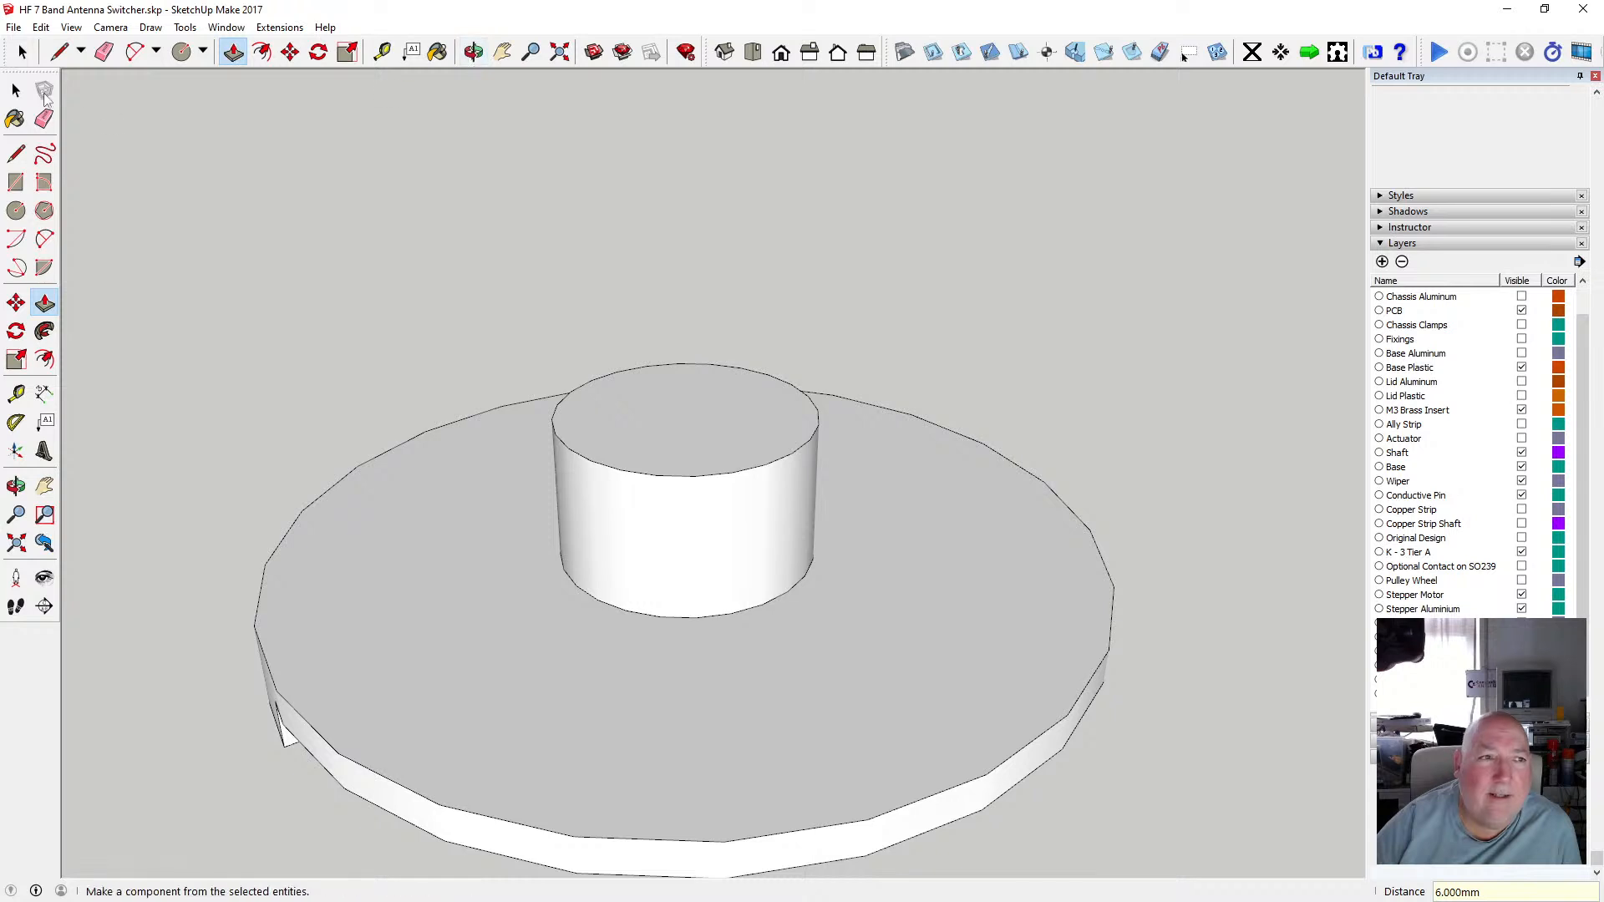
Orbit and zoom around the new boss and compare it with the spindle assembly above.
key(space)
click(474, 52)
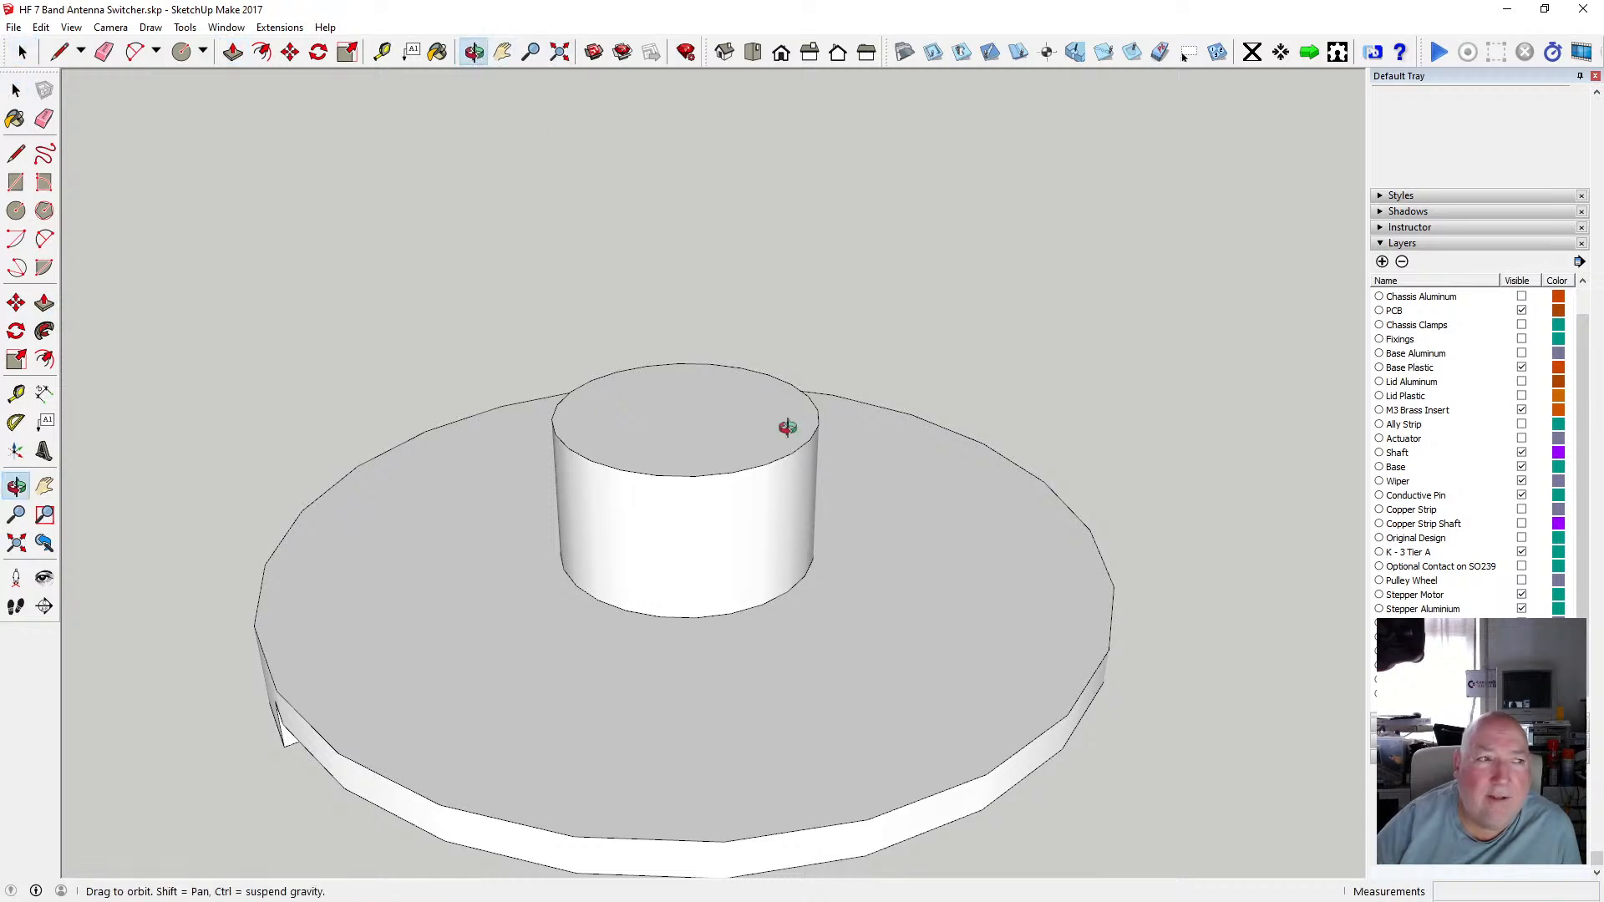
drag(787, 427, 726, 512)
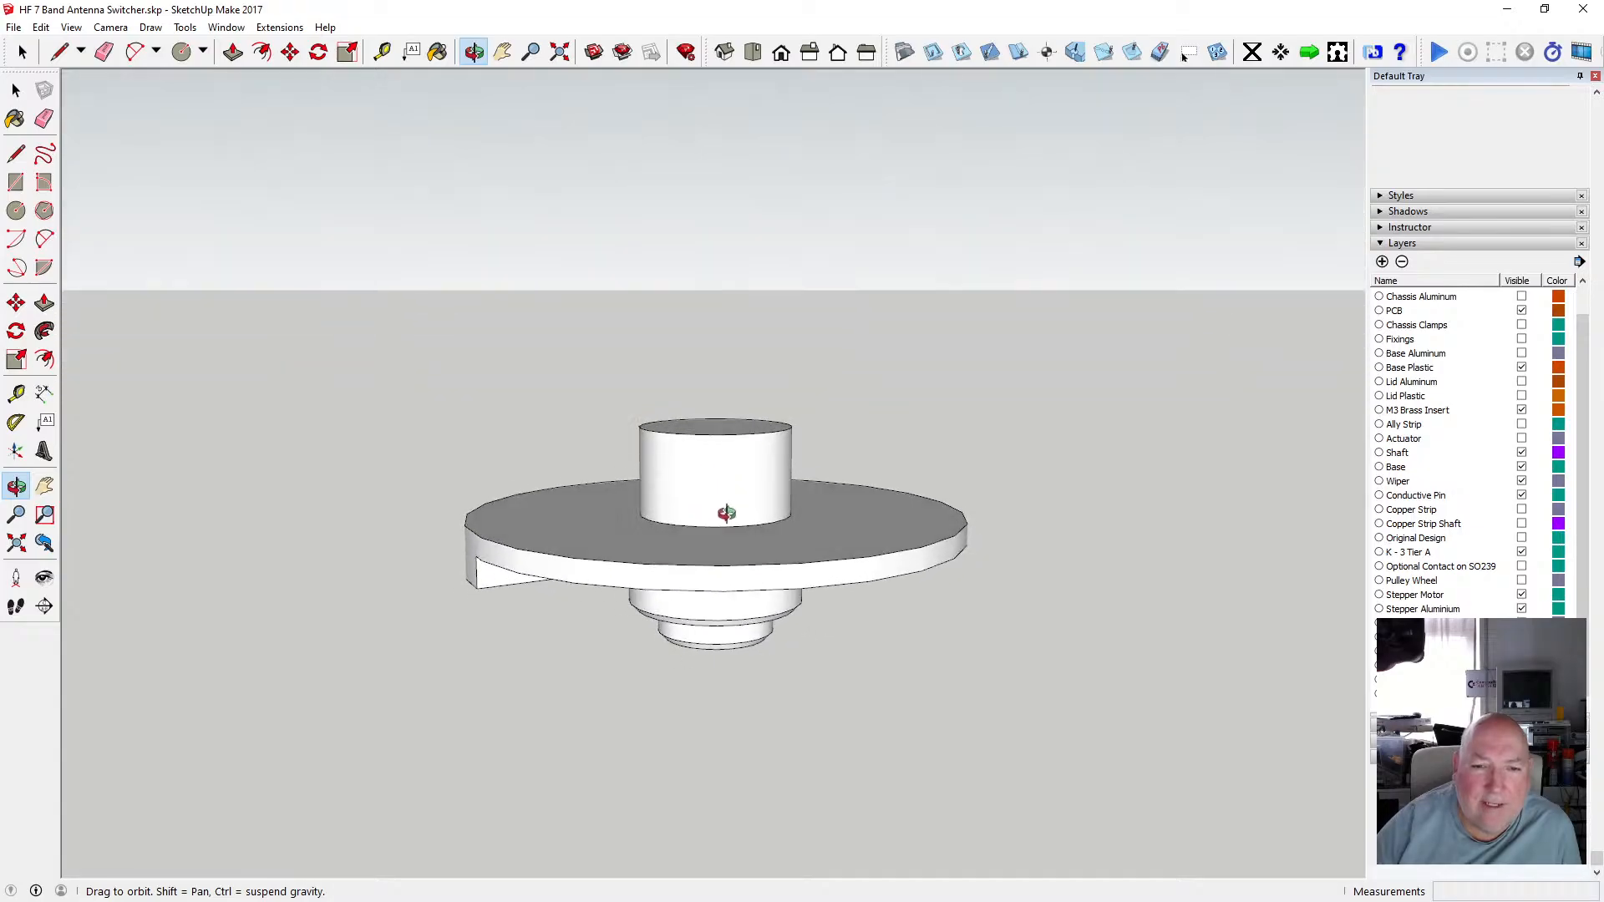
click(15, 89)
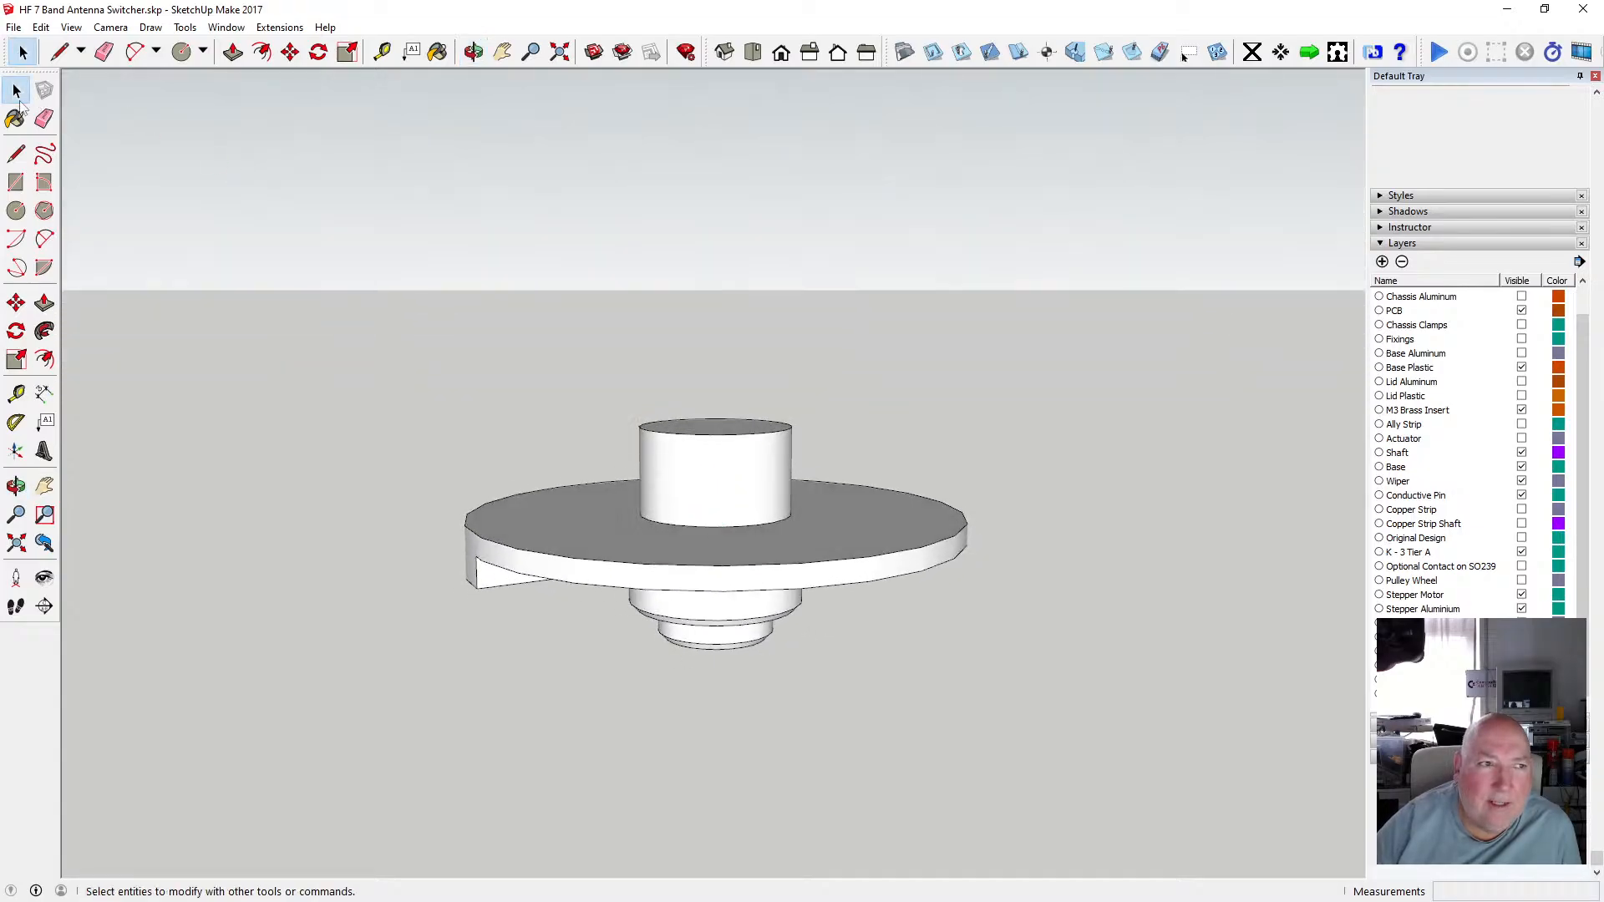
click(589, 535)
double_click(589, 535)
click(716, 357)
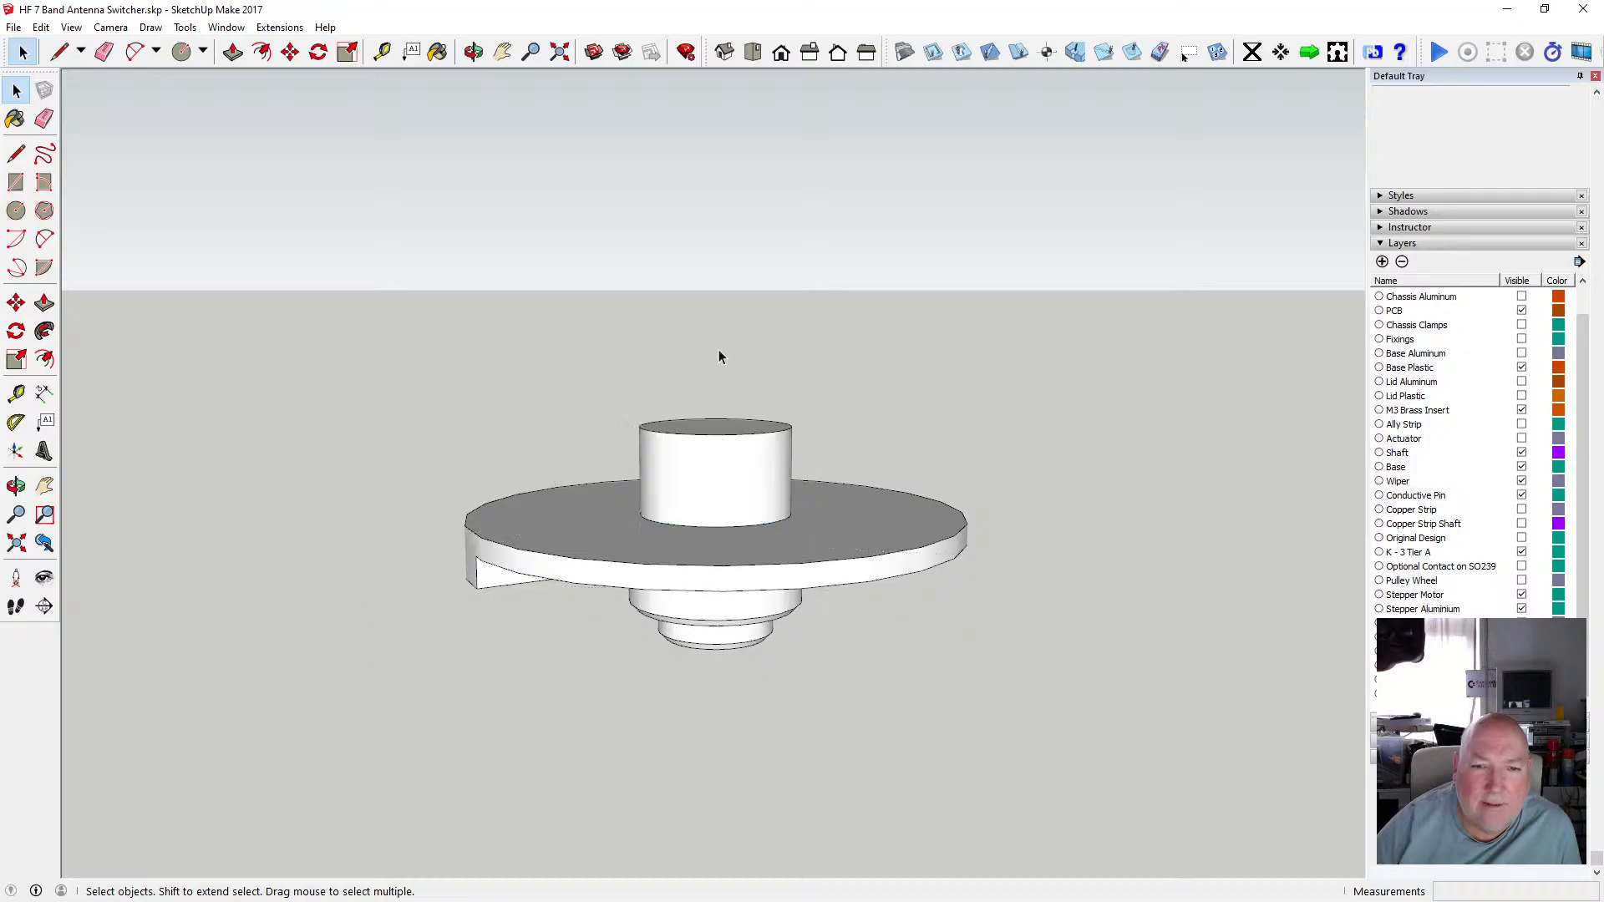
drag(589, 380, 836, 544)
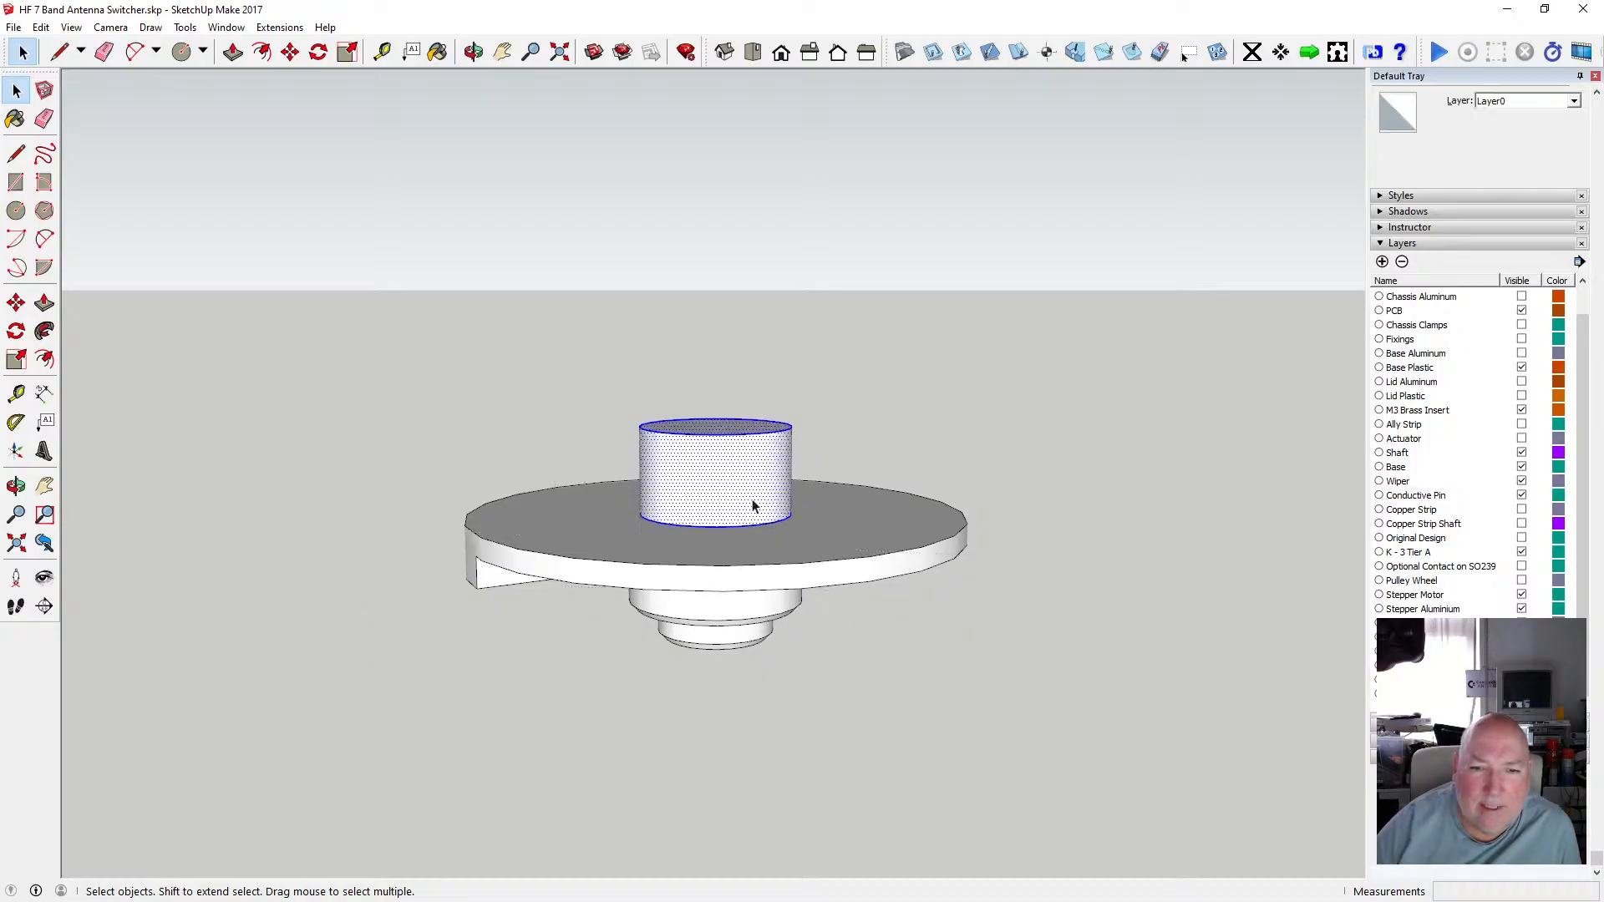
click(862, 453)
scroll(765, 470, up, 5)
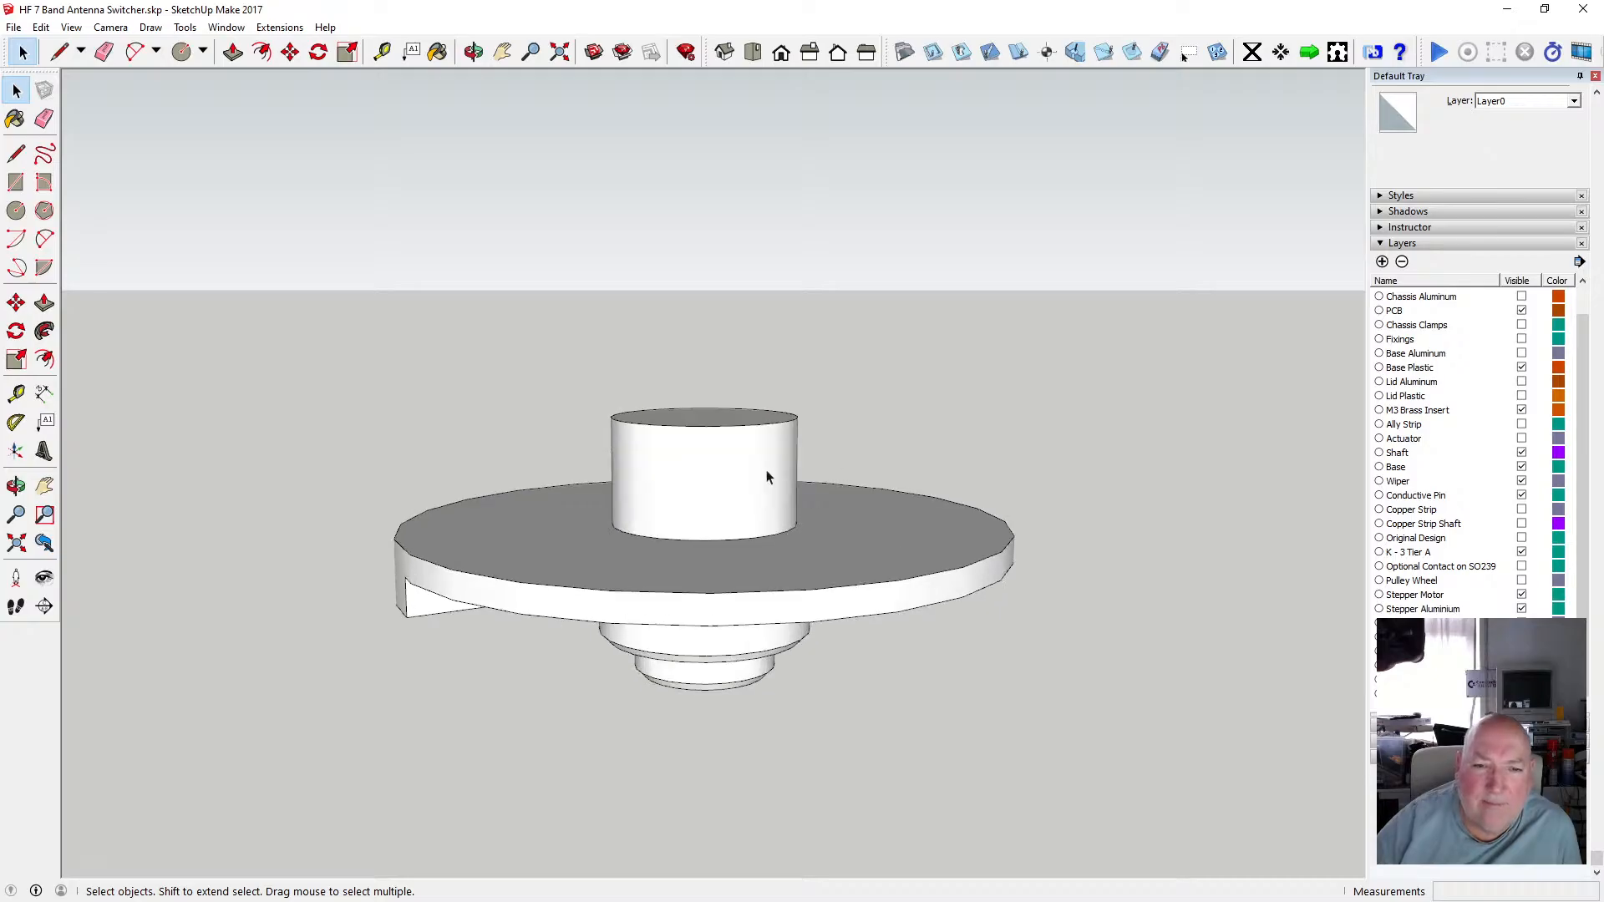
click(473, 52)
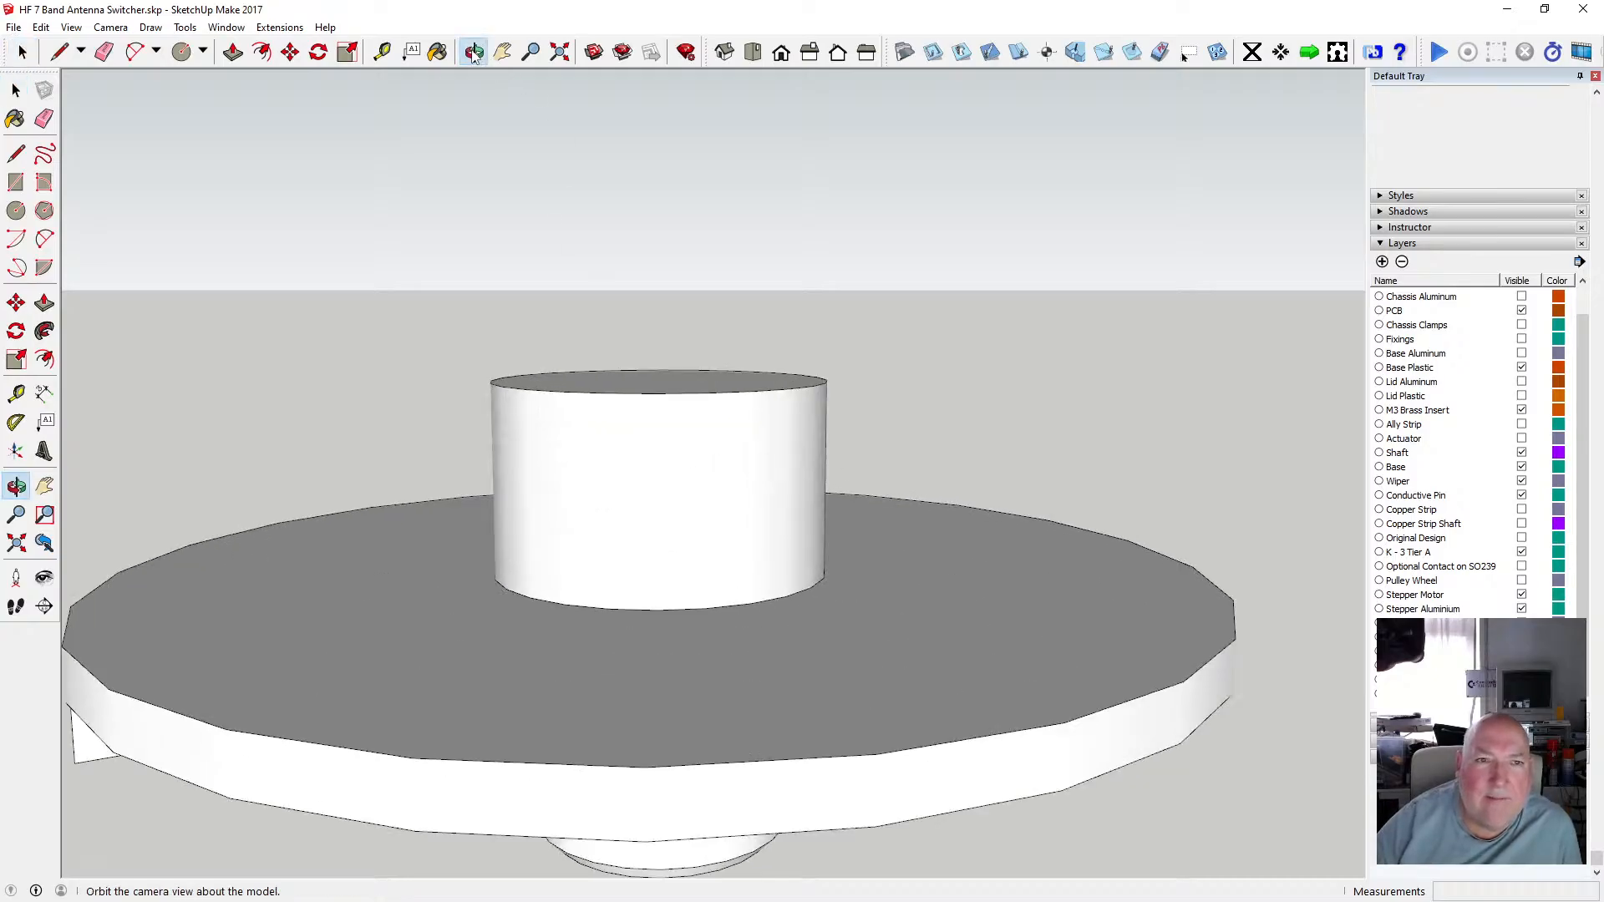
drag(584, 392, 603, 458)
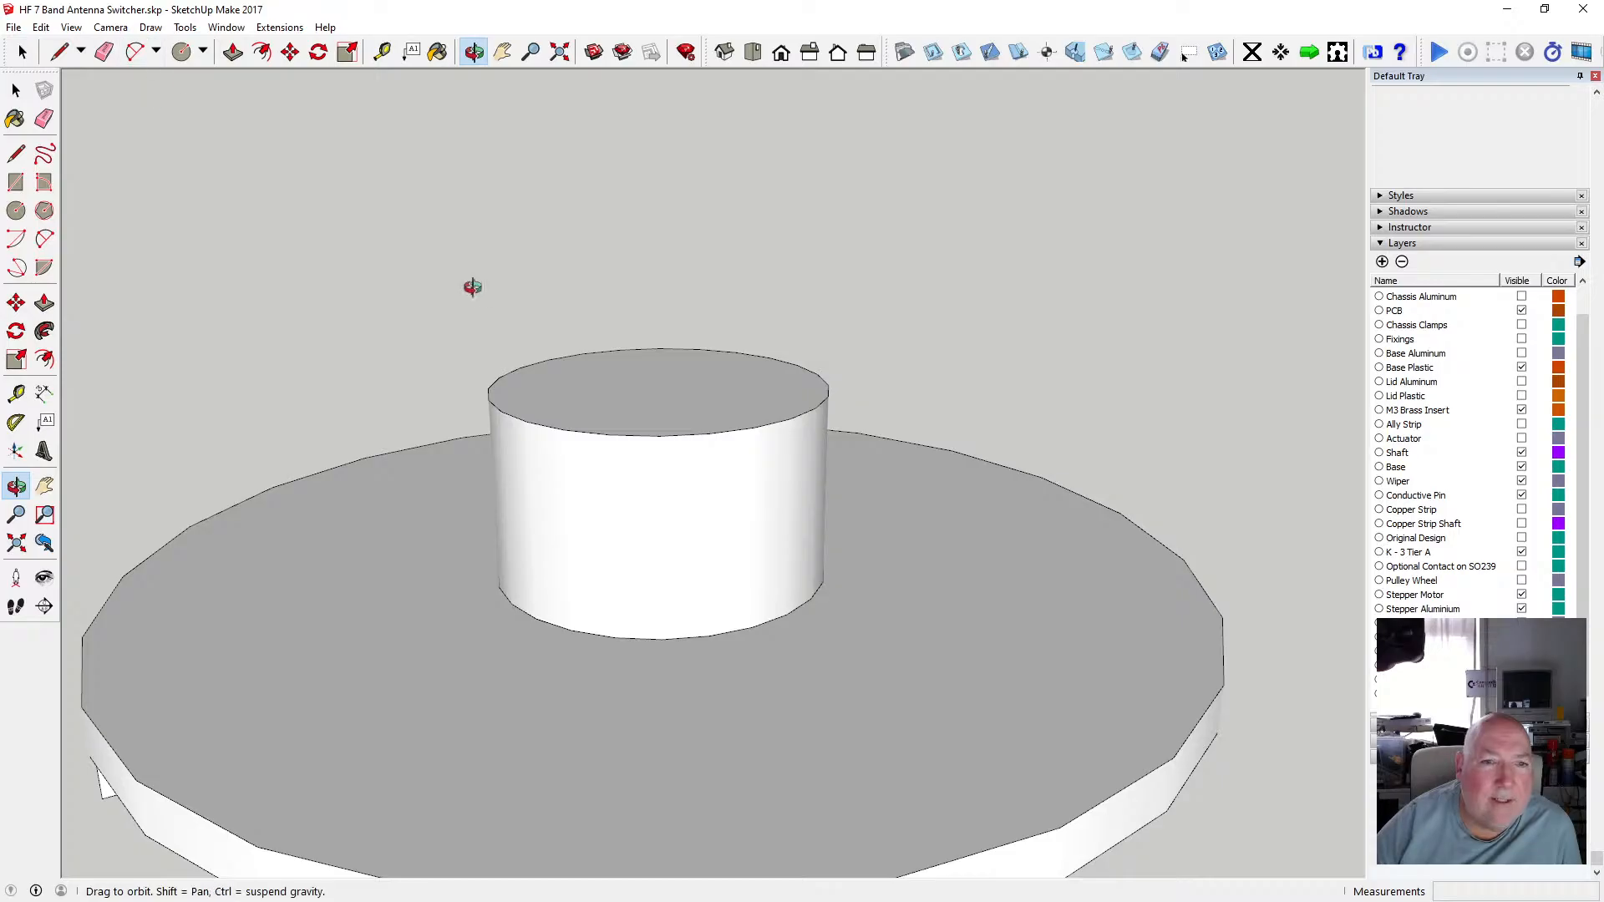
scroll(530, 354, down, 5)
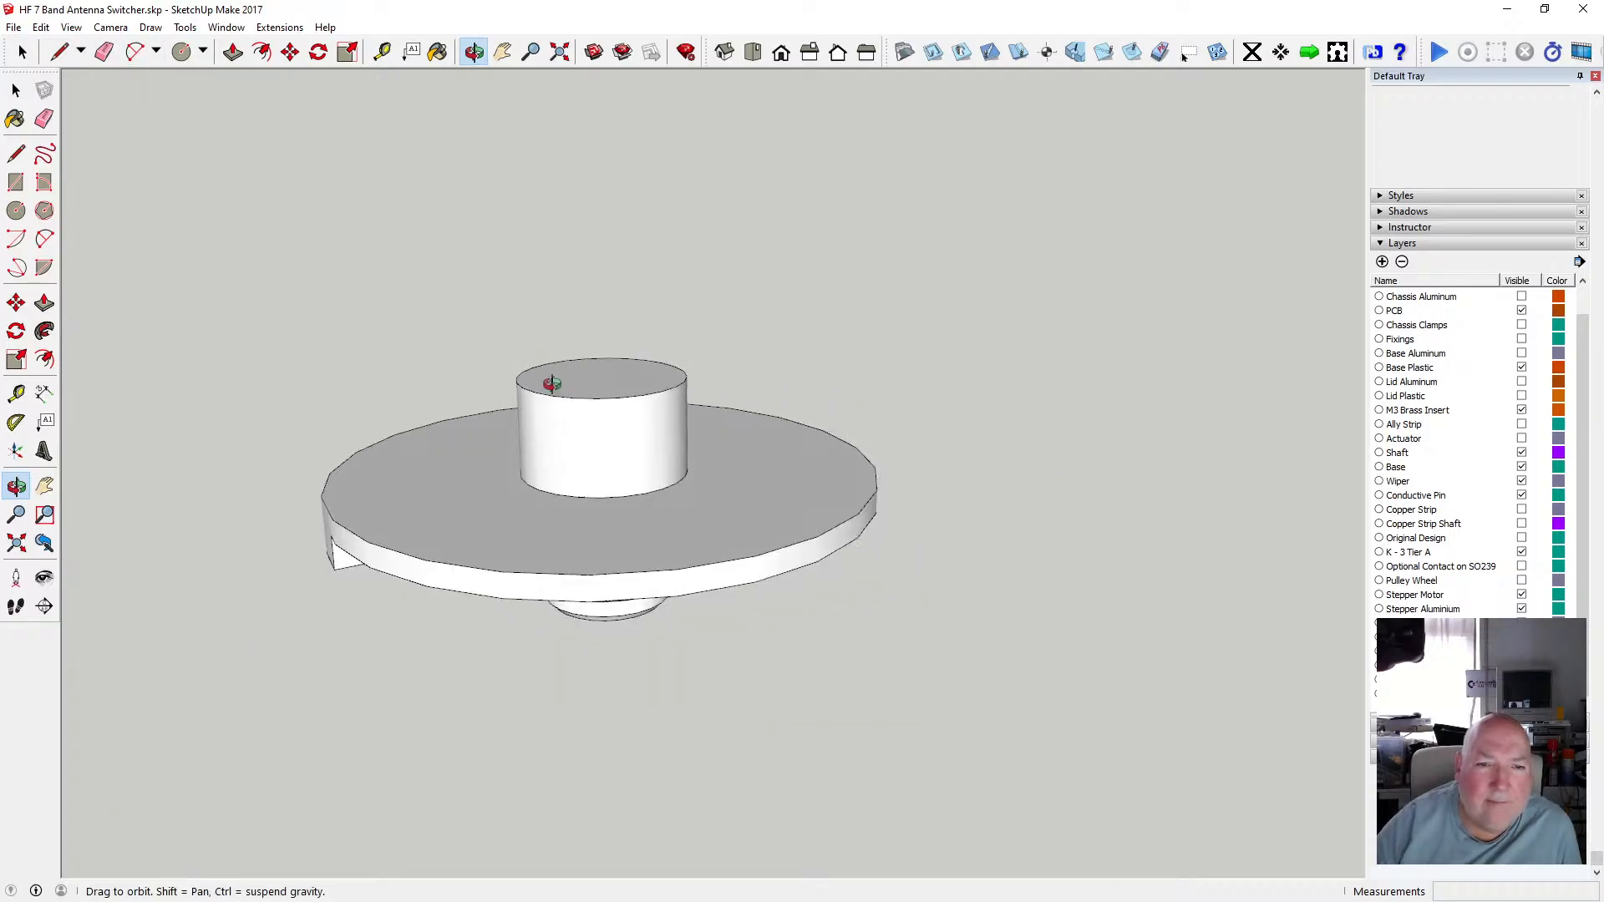
drag(551, 384, 565, 352)
scroll(567, 429, down, 2)
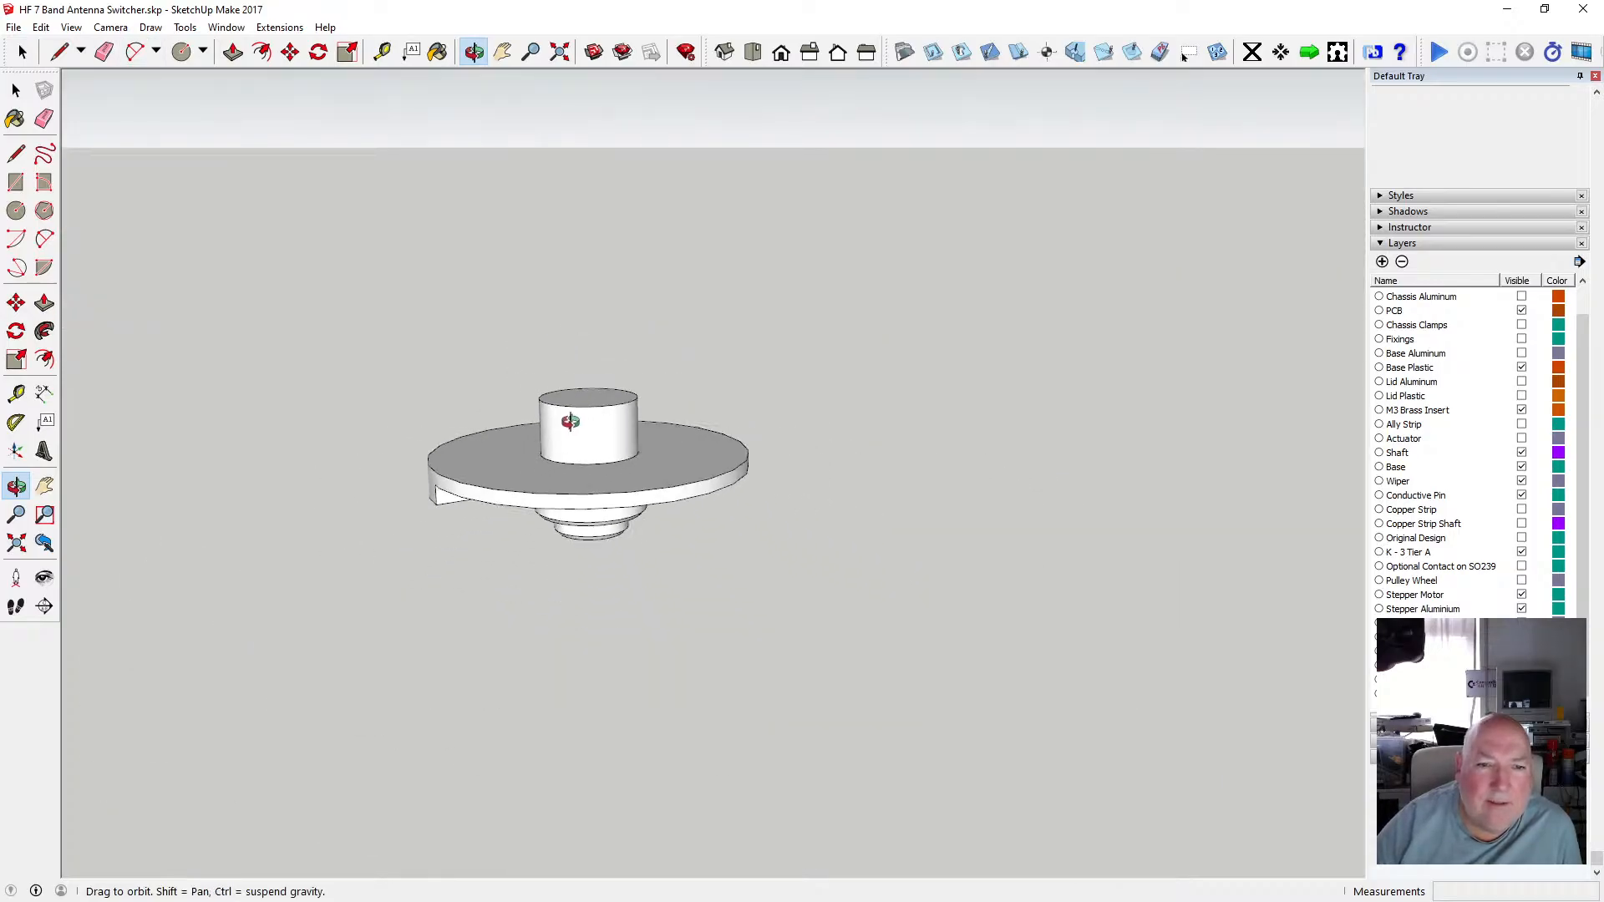
drag(562, 430, 608, 193)
scroll(608, 194, up, 1)
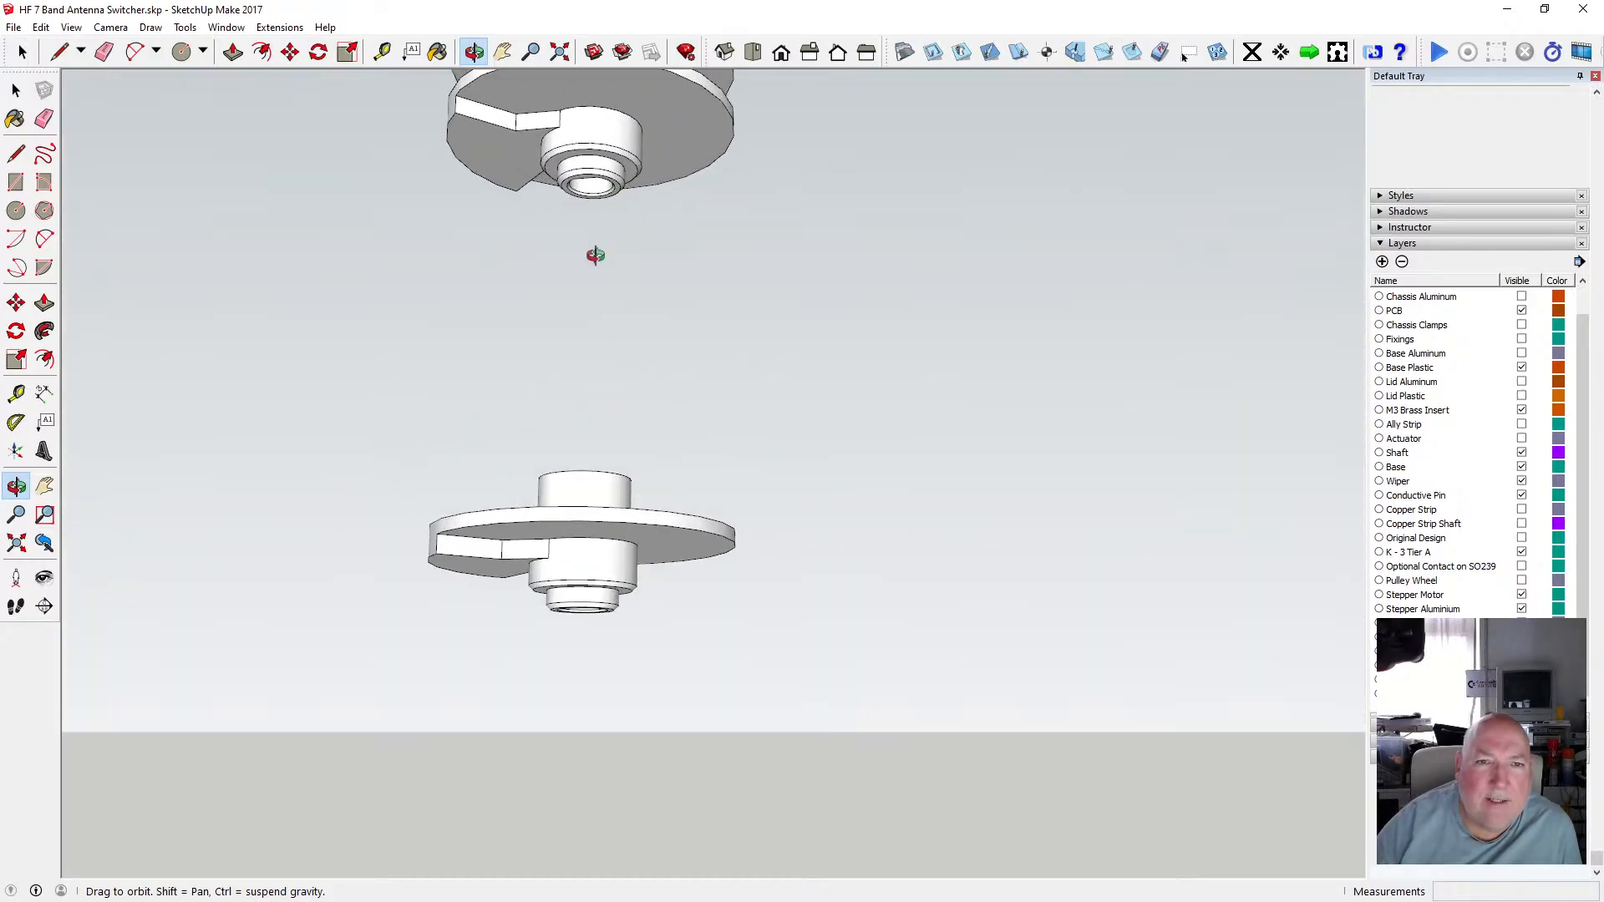
scroll(573, 495, down, 4)
scroll(584, 319, up, 6)
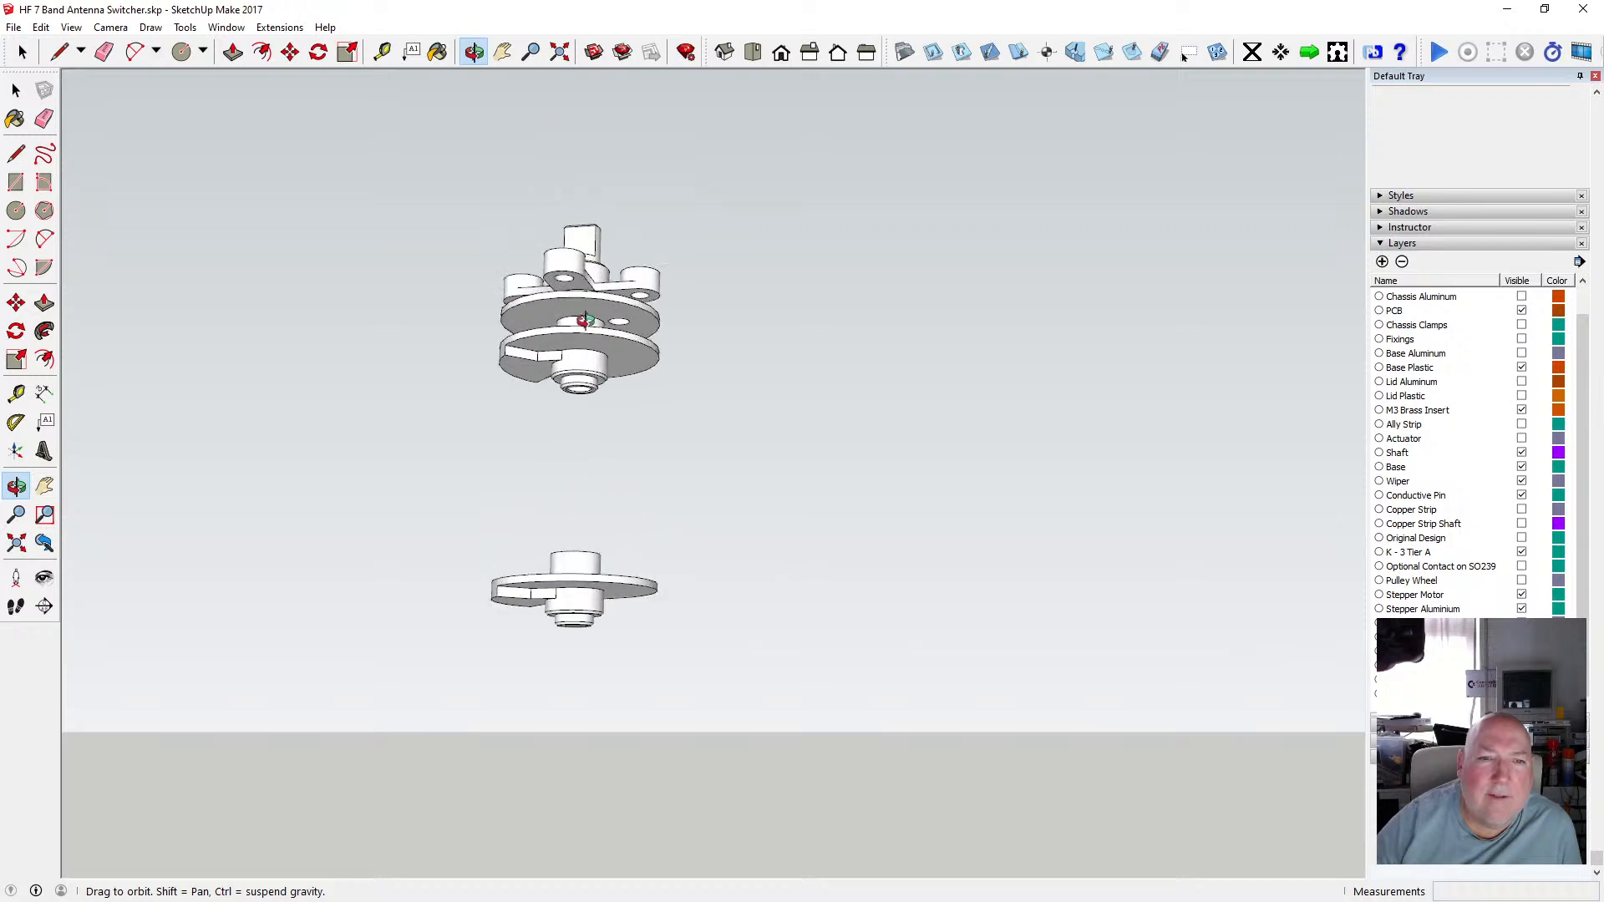
drag(568, 314, 556, 423)
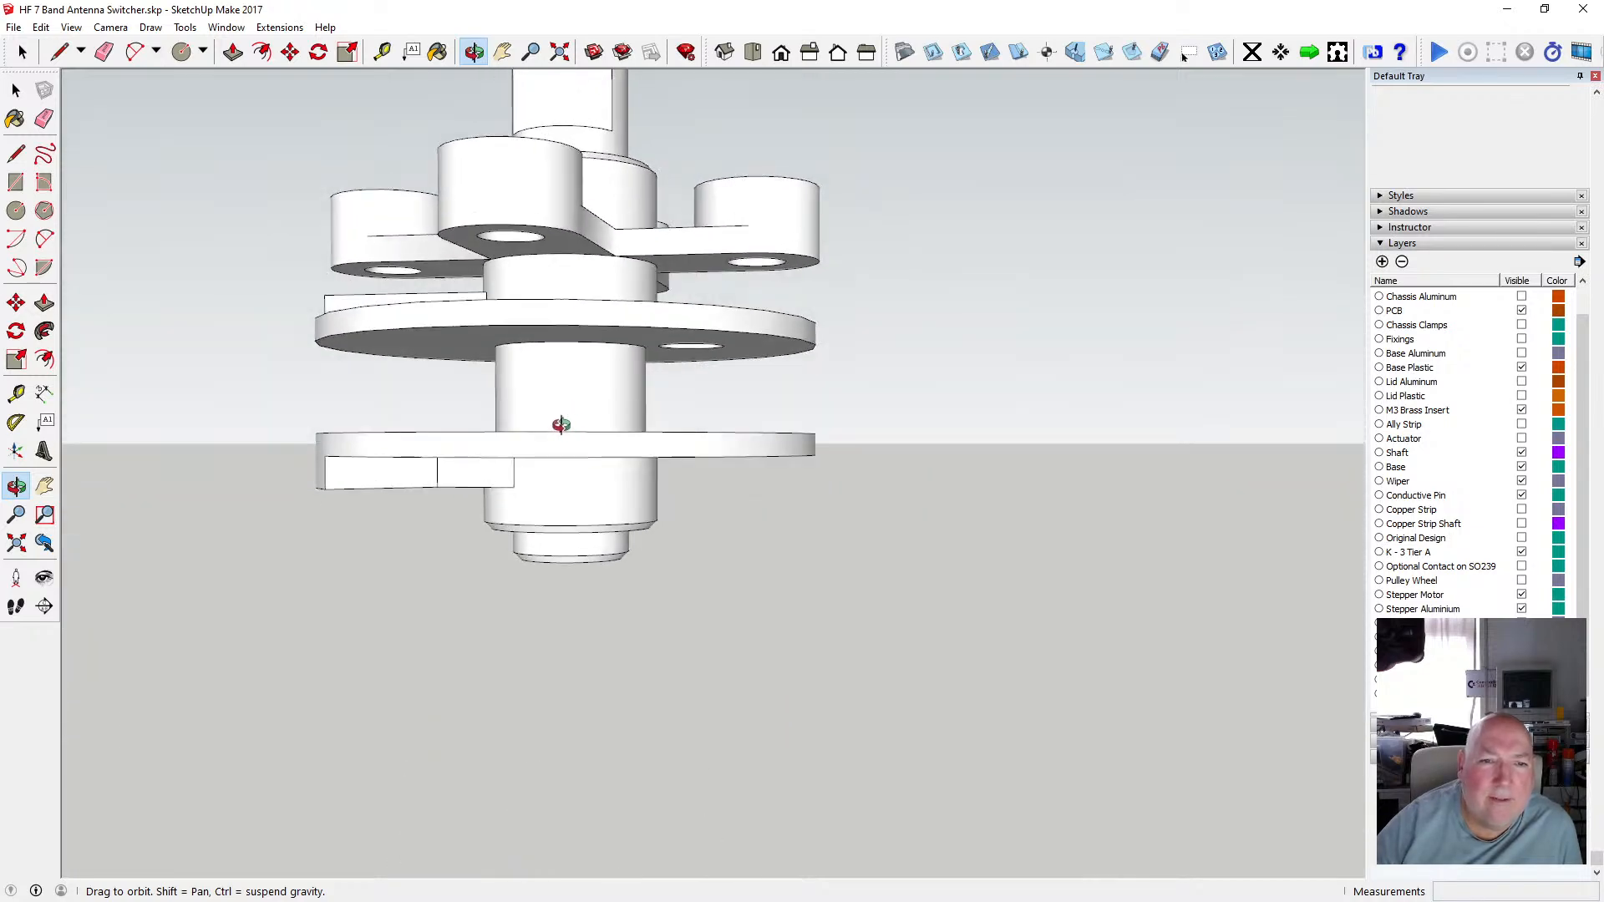
Inspect the assembly's shaft sections in X-ray view, then switch X-ray off and return to the copied disc.
click(71, 26)
mouse_move(168, 250)
click(242, 248)
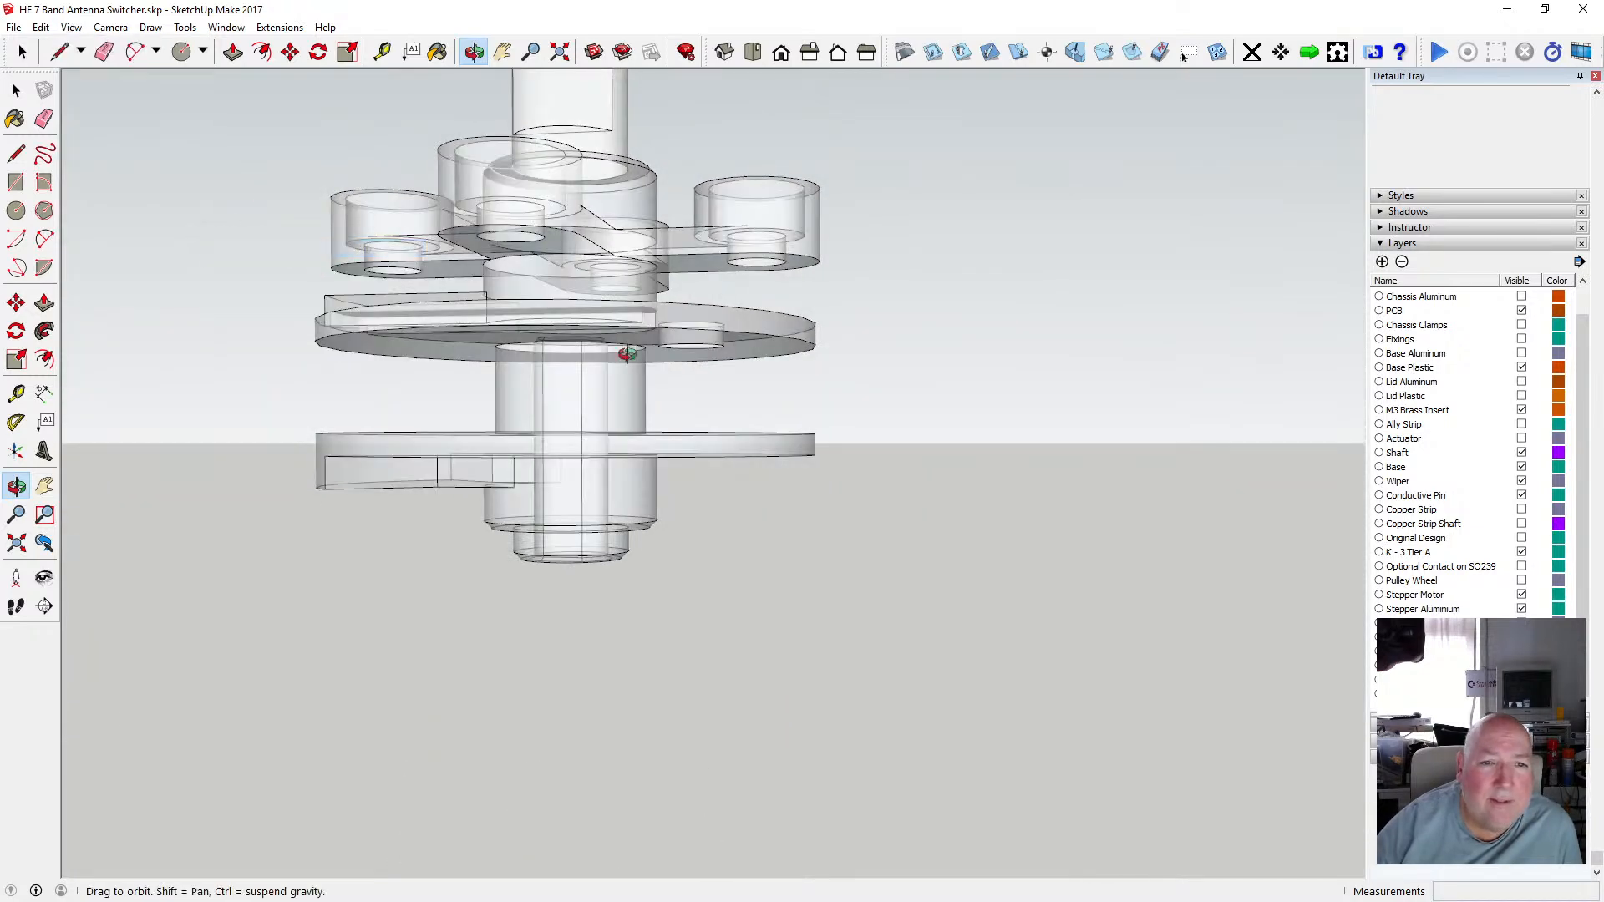
scroll(584, 351, up, 5)
drag(561, 374, 589, 265)
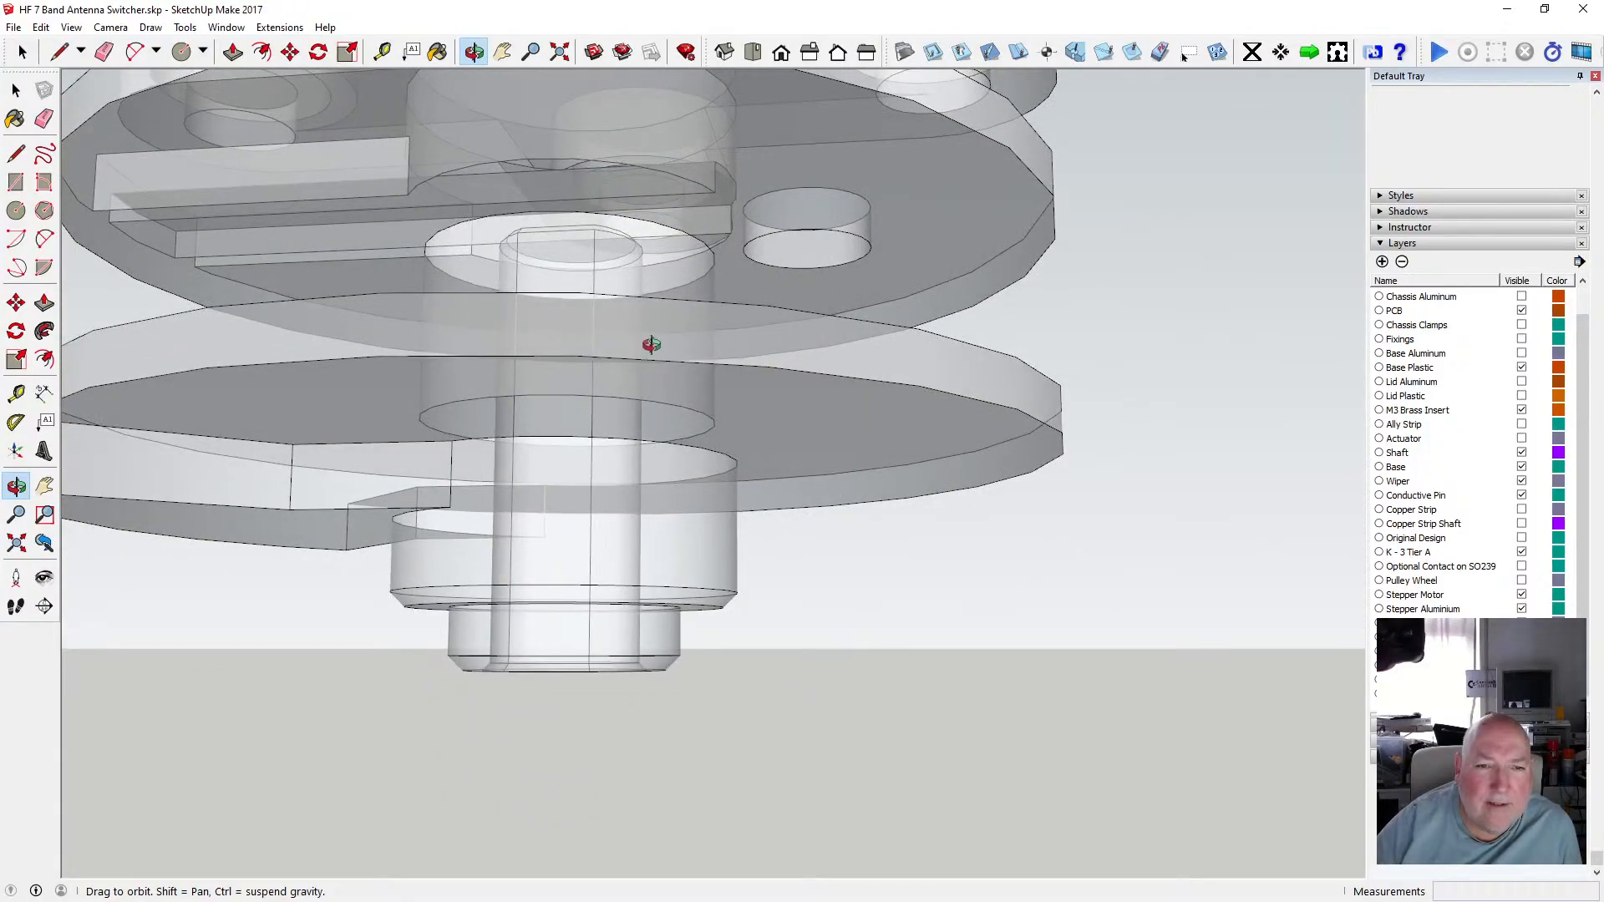
scroll(651, 344, down, 5)
click(71, 27)
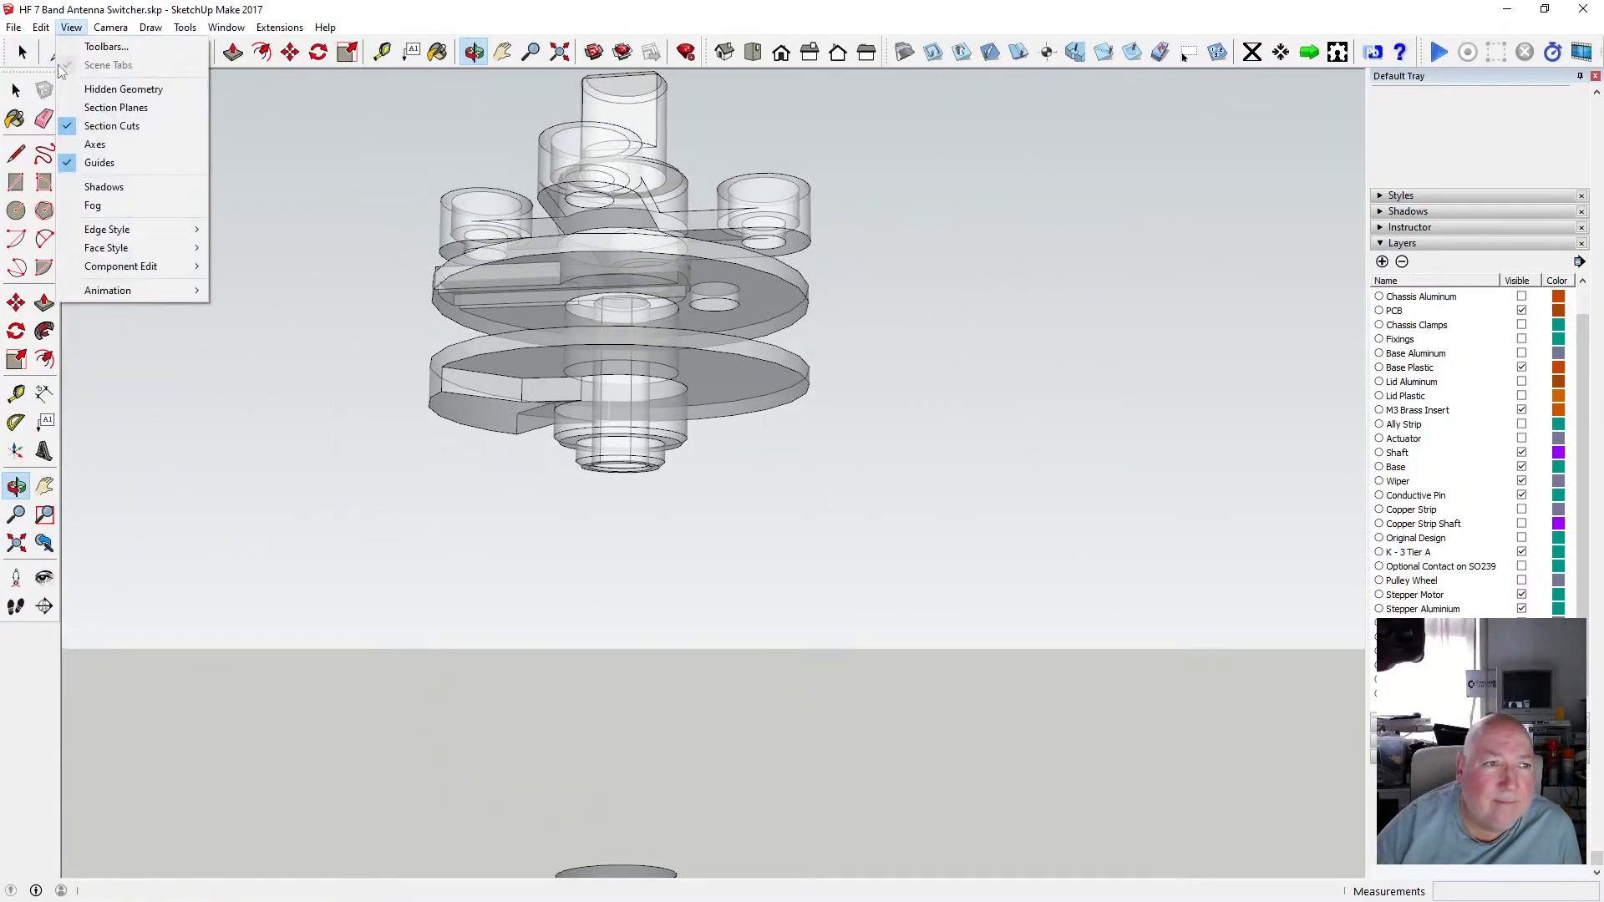
mouse_move(139, 249)
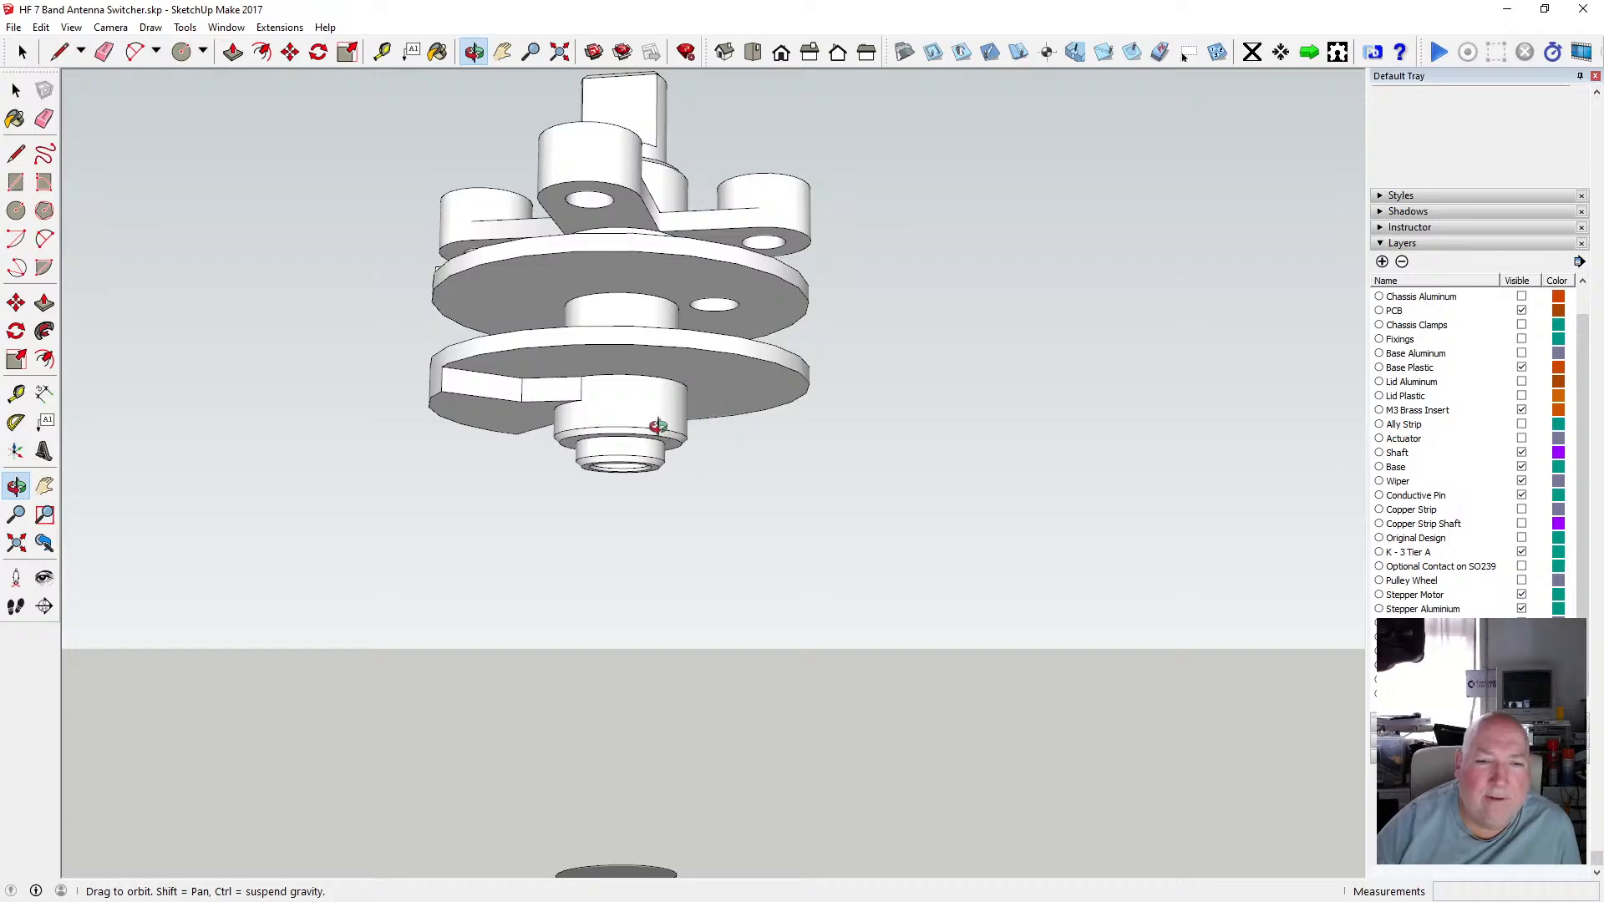
scroll(659, 411, down, 2)
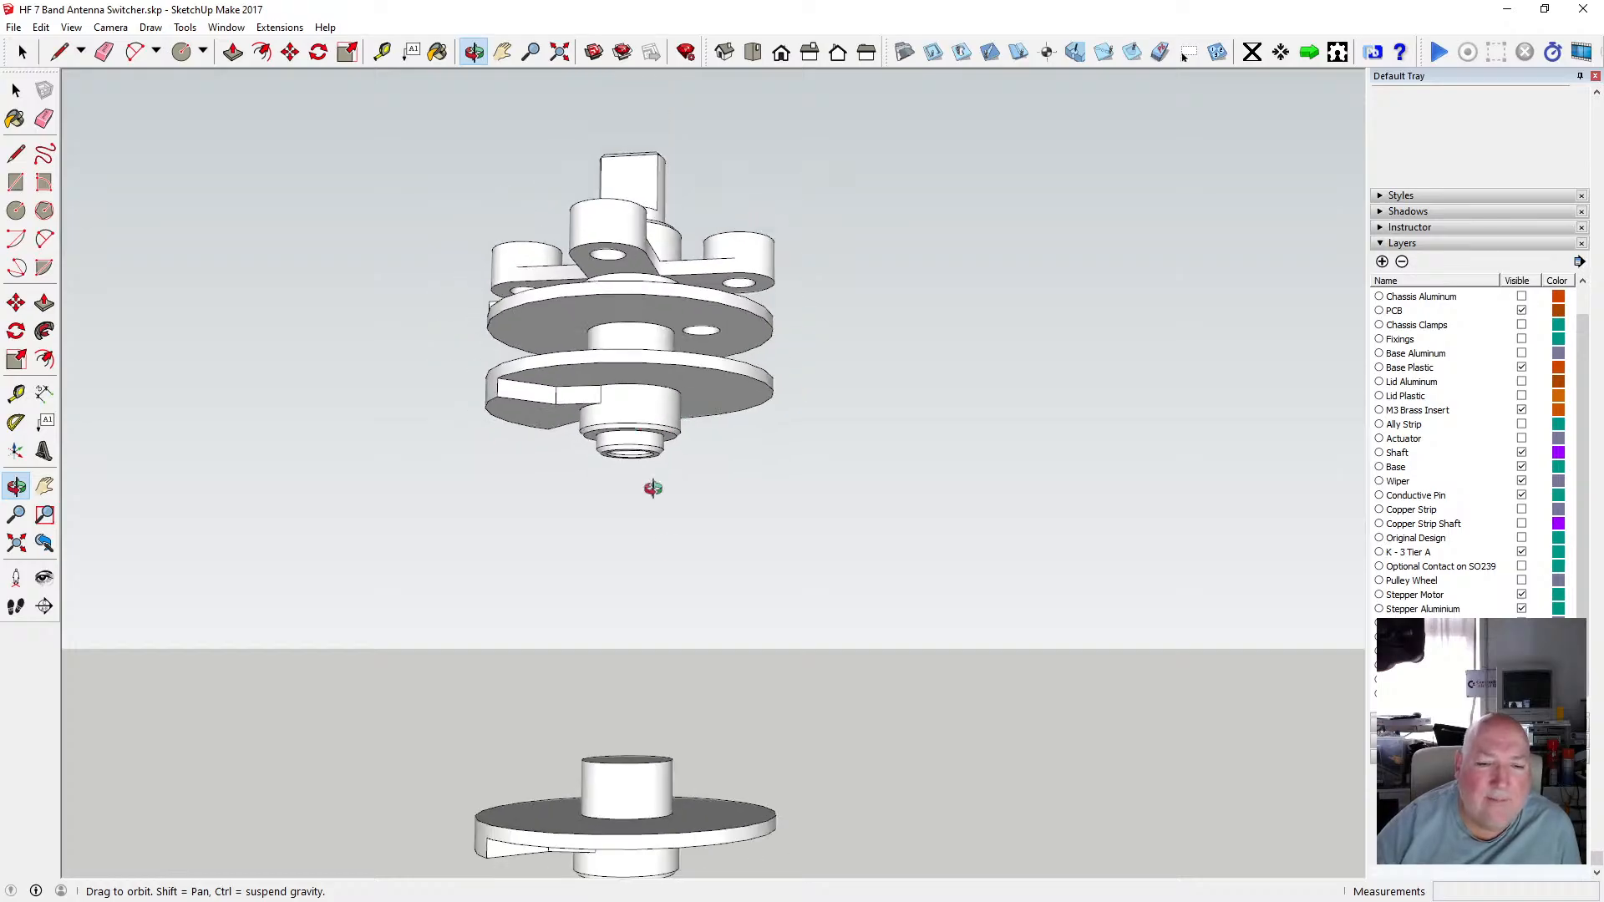
scroll(635, 451, down, 2)
scroll(637, 735, up, 3)
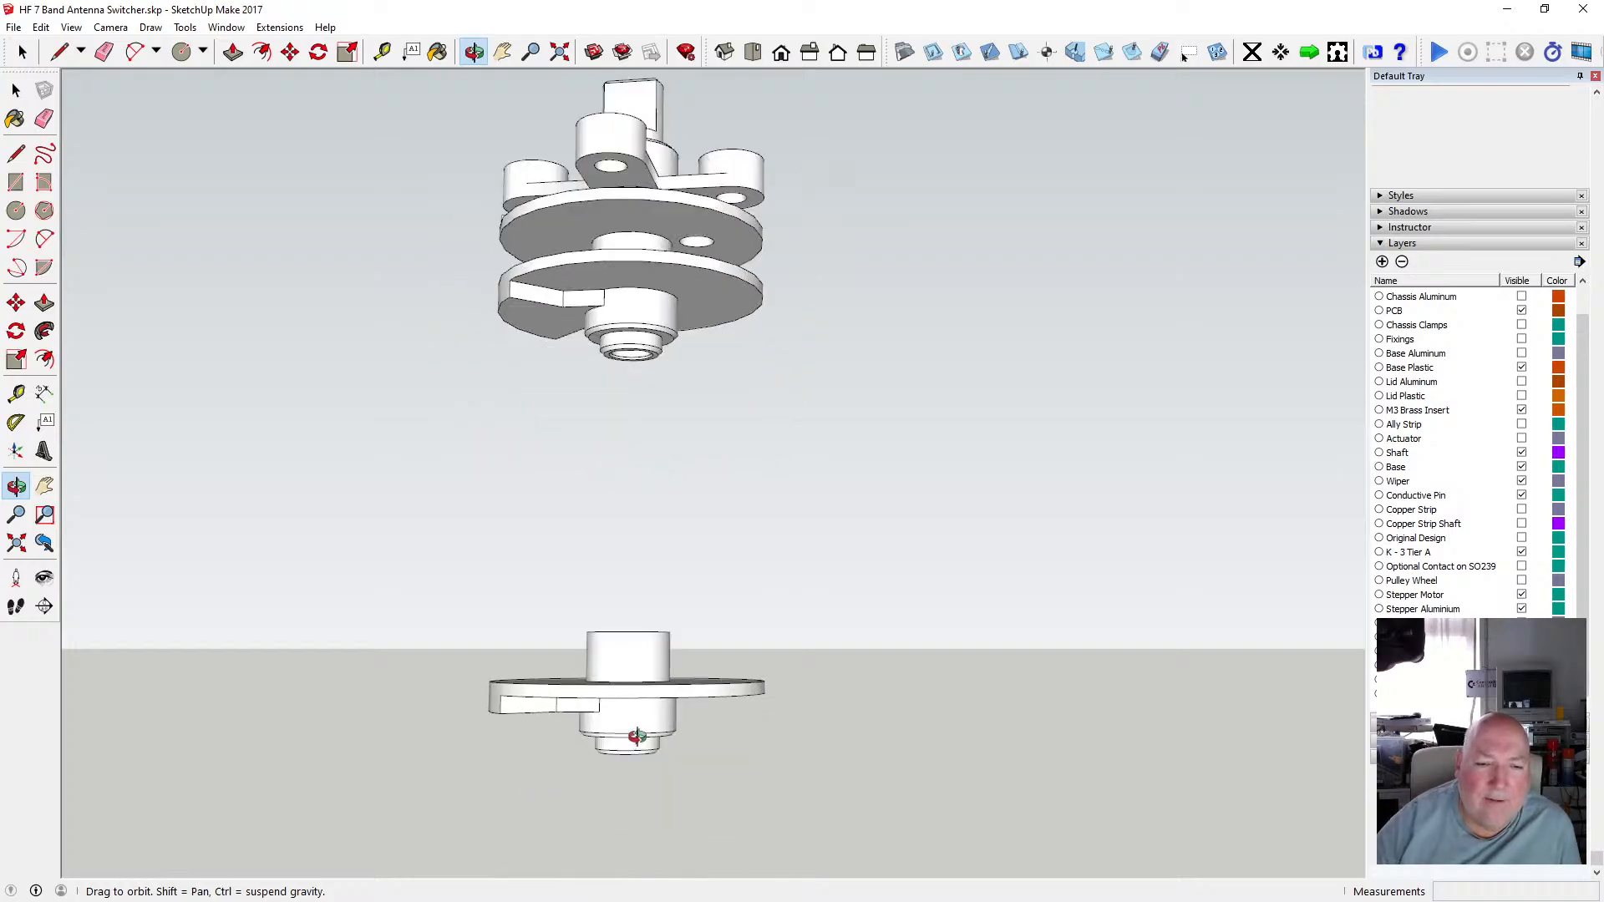
drag(630, 673, 630, 749)
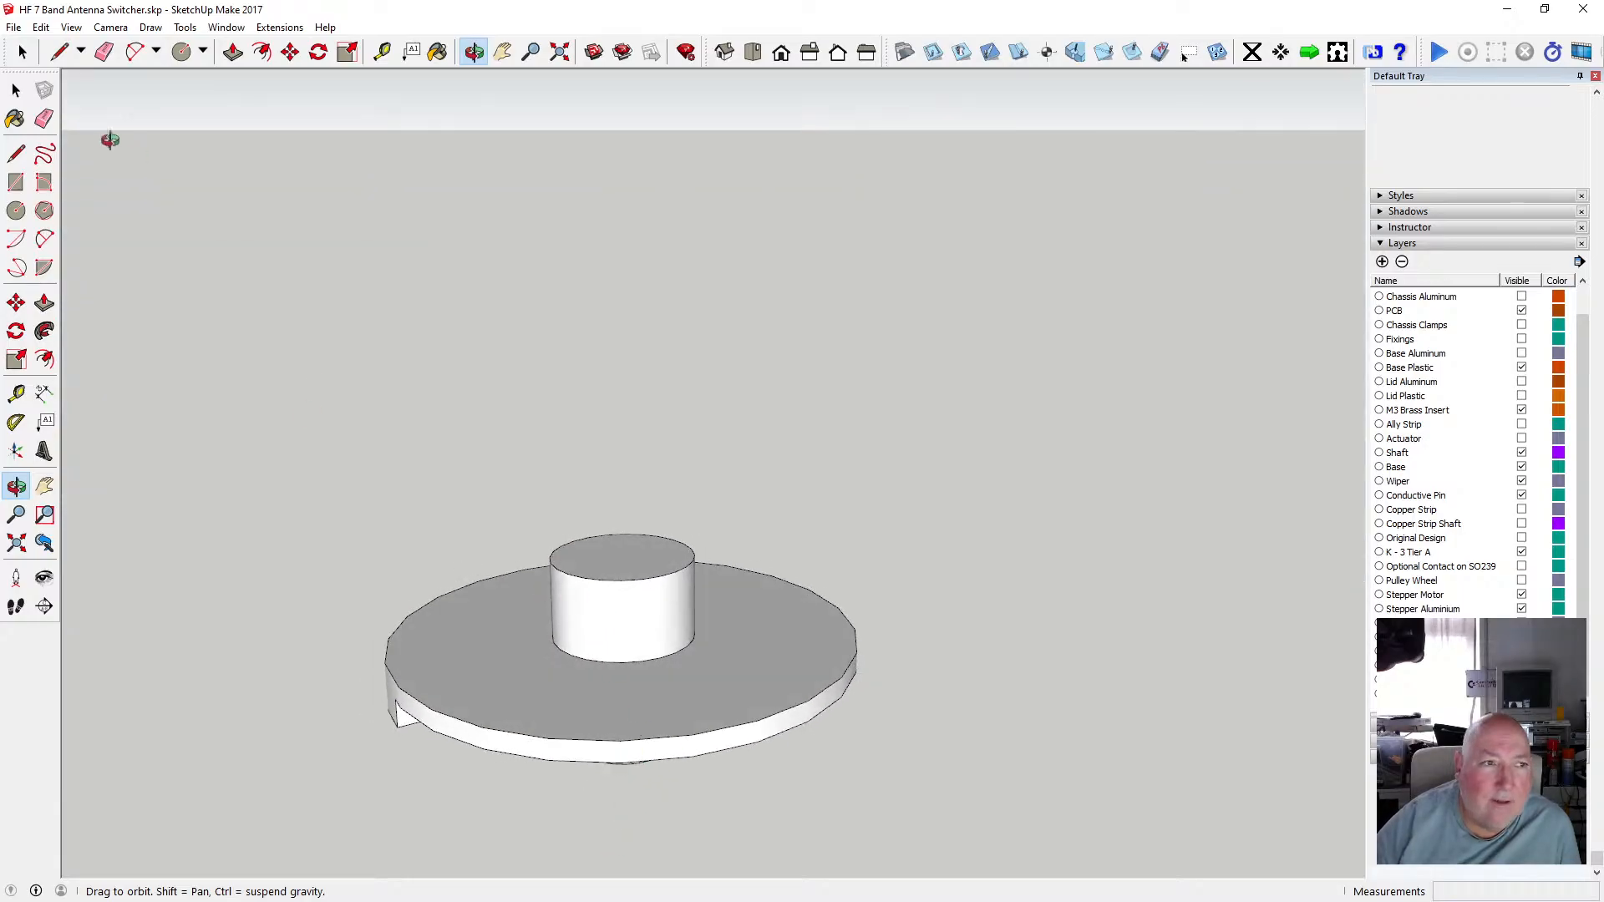
Open the copied disc for editing, select all edges of the D-shaped shaft profile in its recess, and copy them.
key(space)
double_click(504, 637)
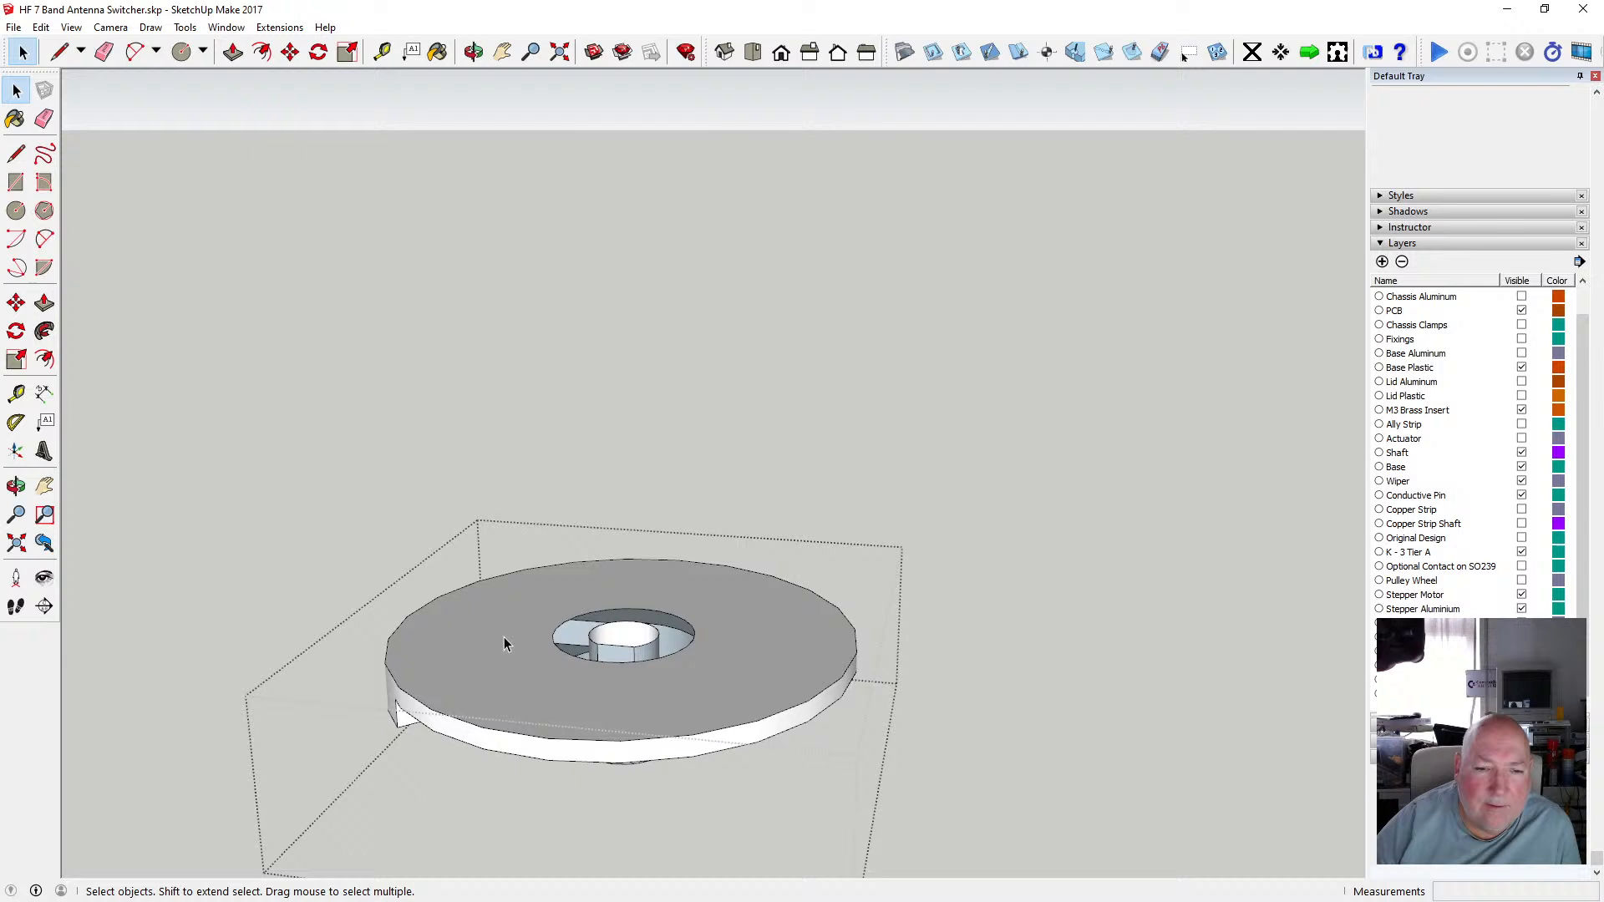
click(595, 633)
scroll(617, 618, up, 2)
scroll(616, 618, up, 1)
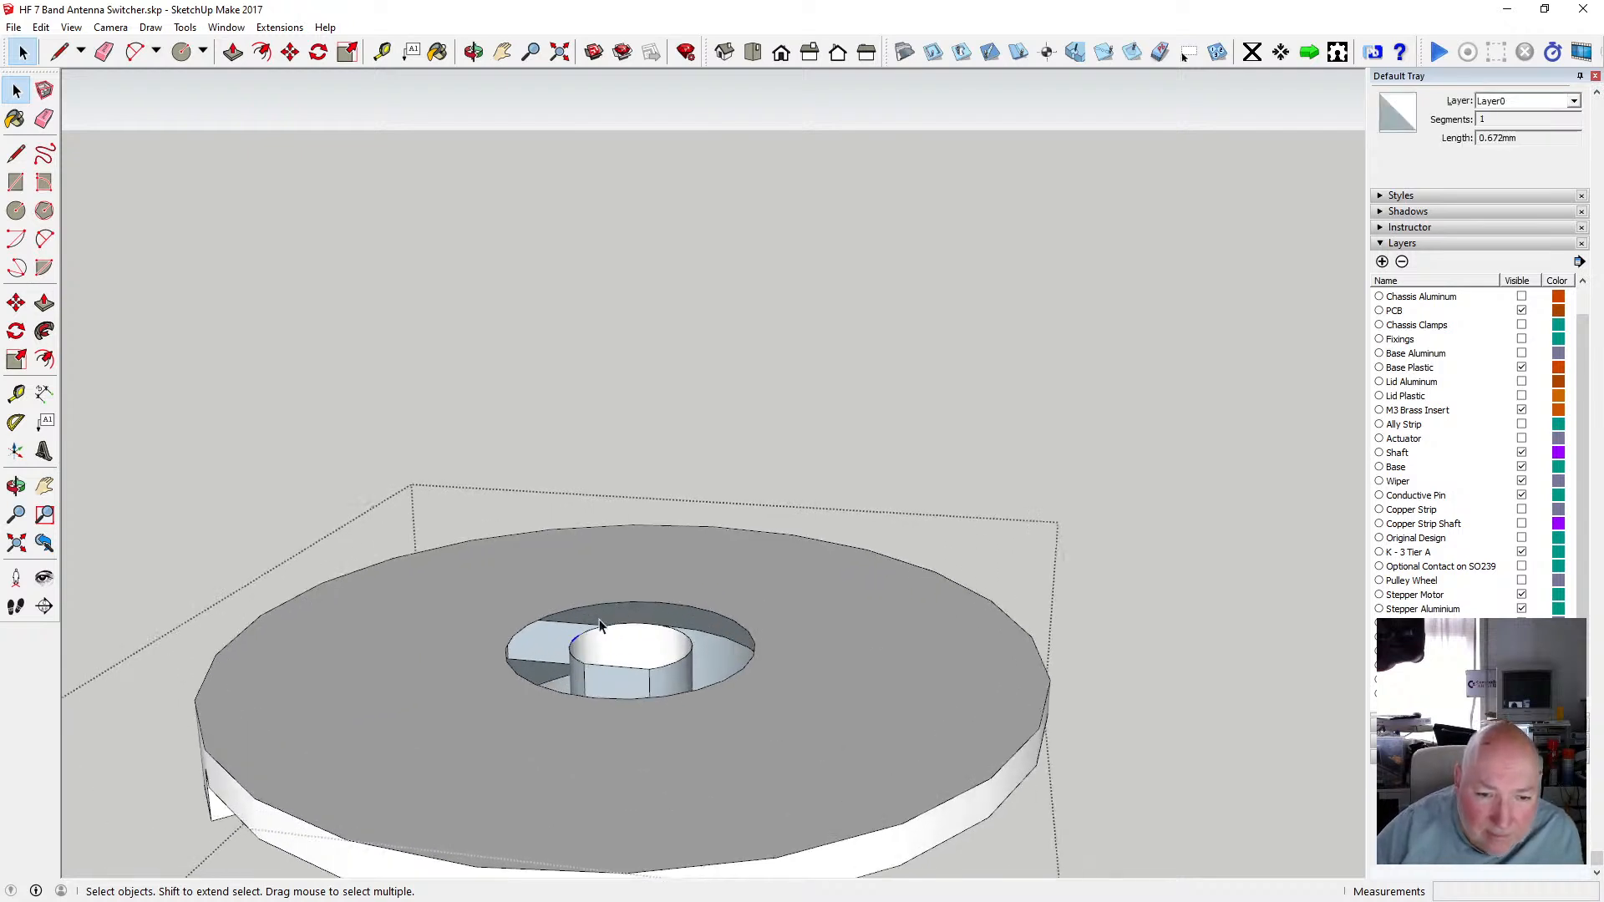
click(590, 635)
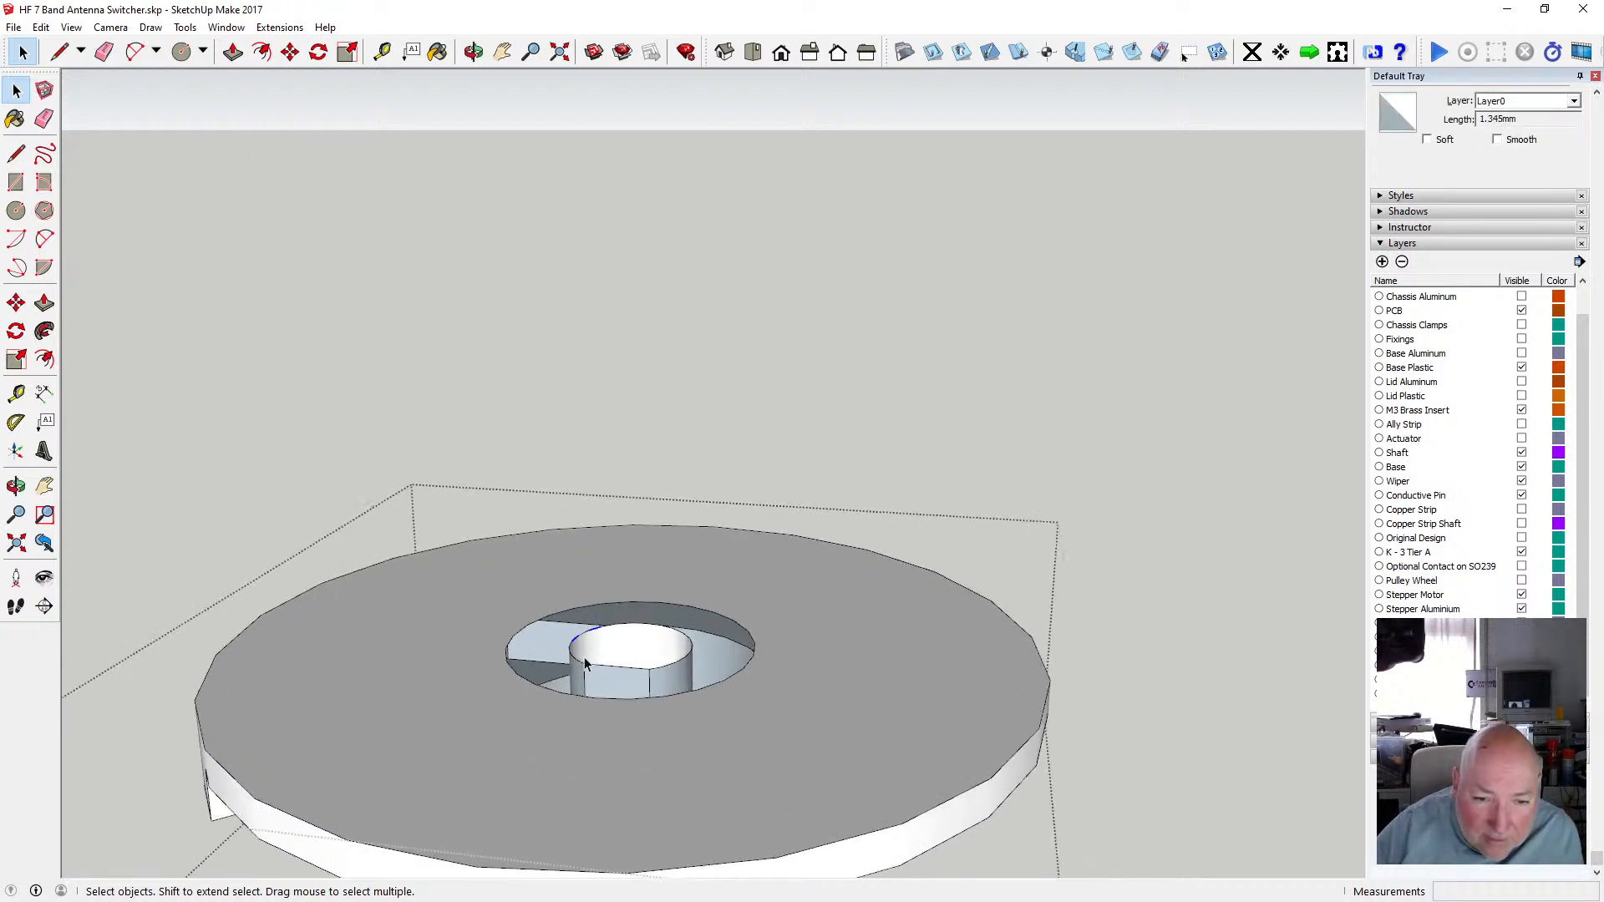
scroll(577, 643, up, 2)
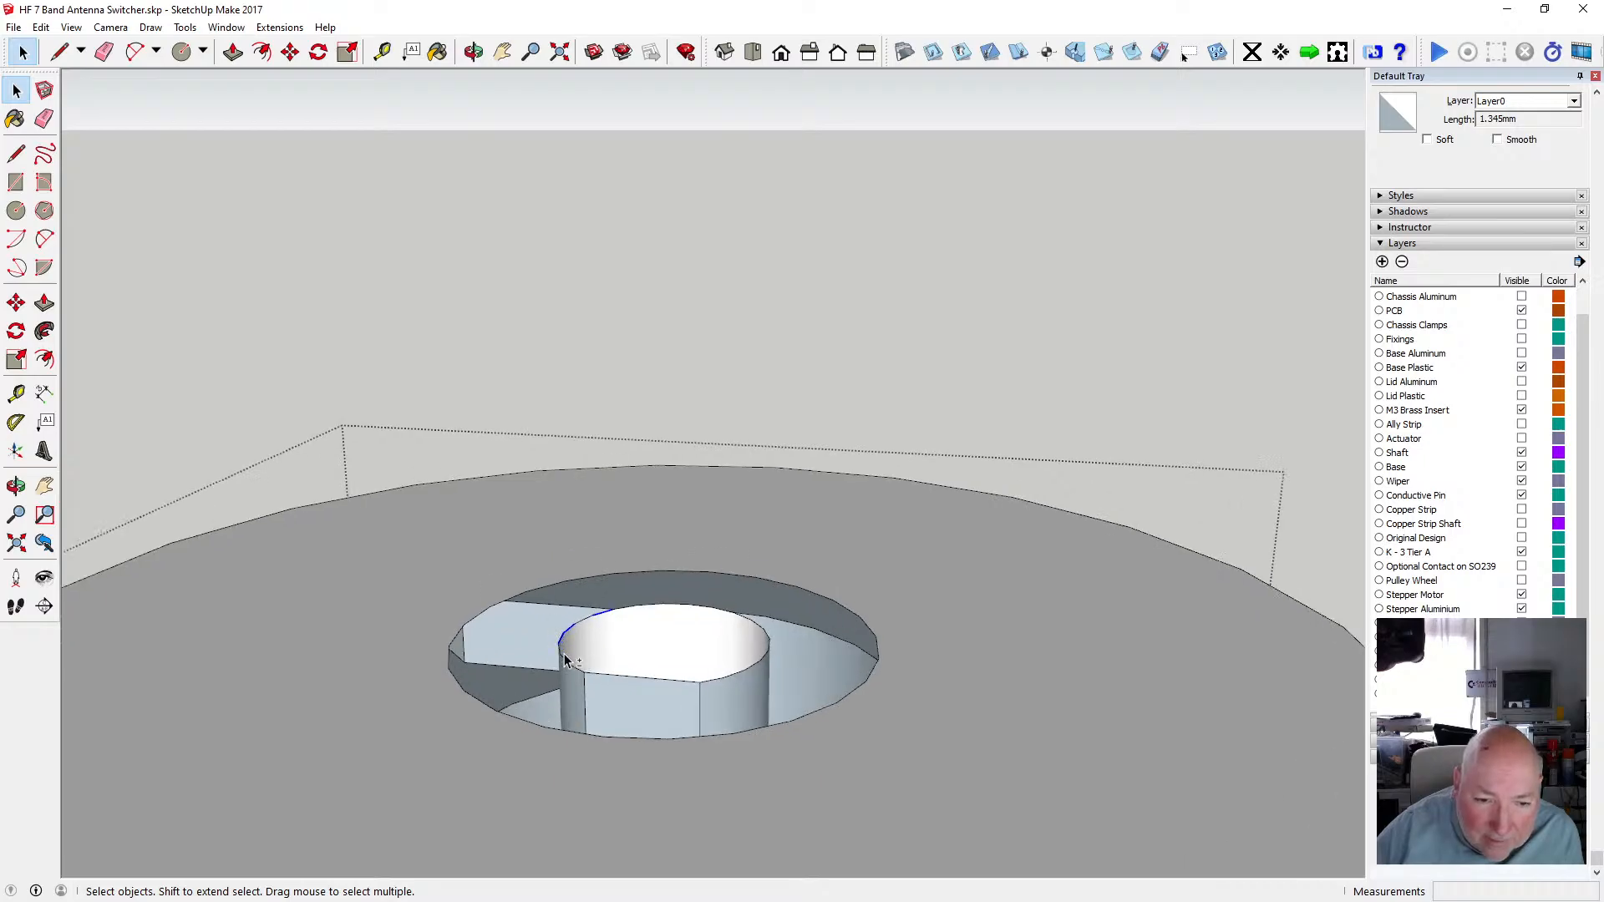
ctrl+click(560, 650)
ctrl+click(588, 672)
ctrl+click(630, 679)
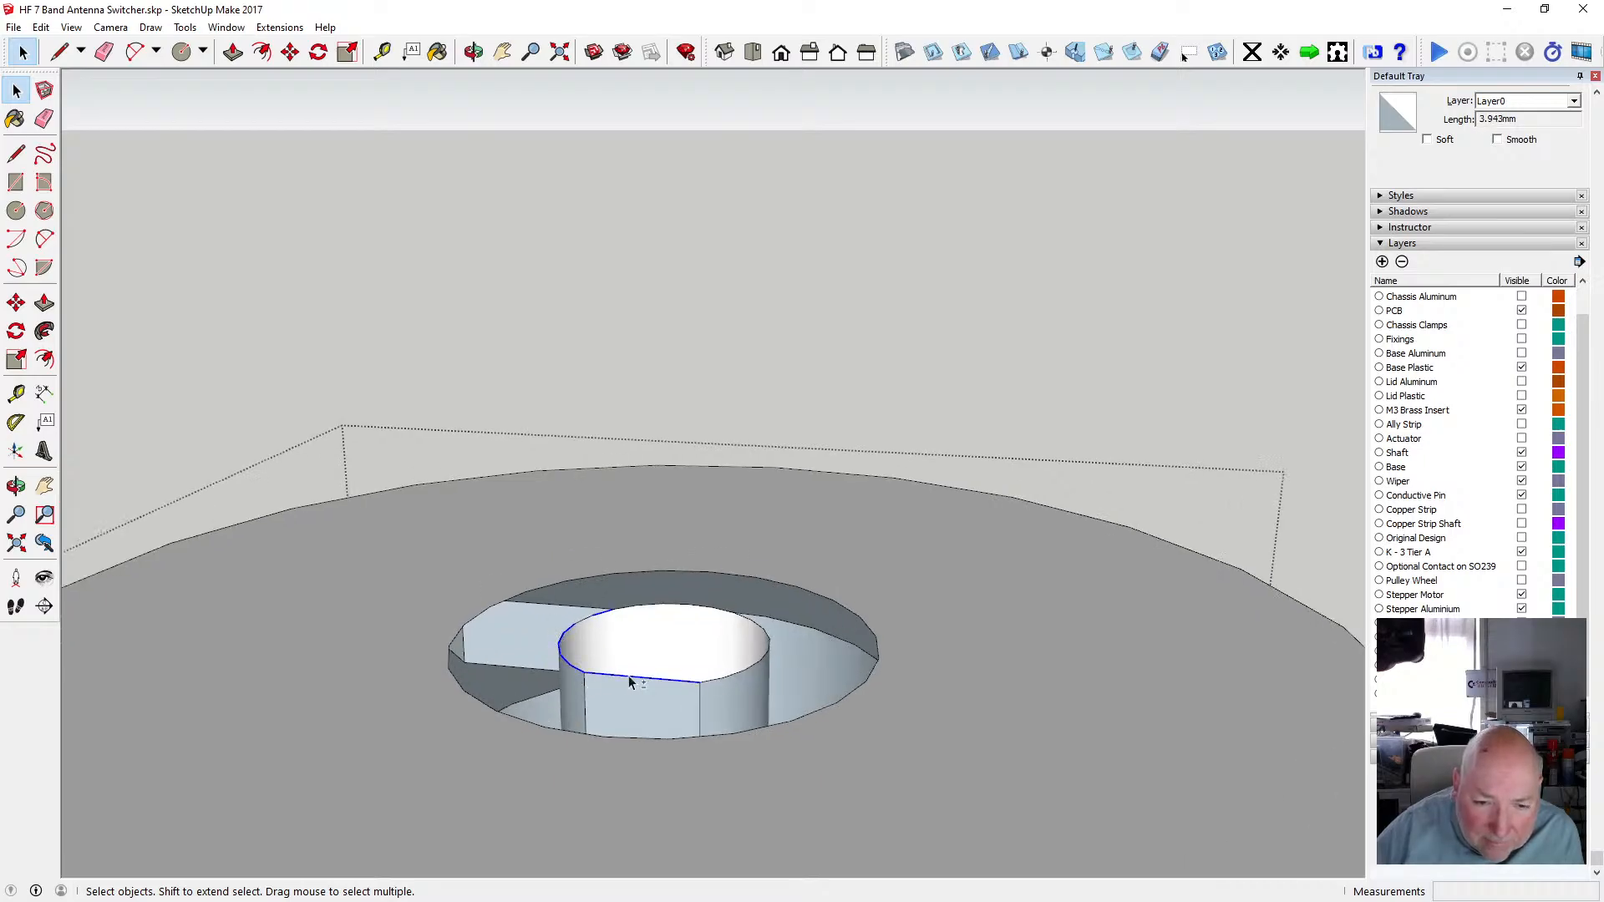
ctrl+click(728, 678)
ctrl+click(756, 670)
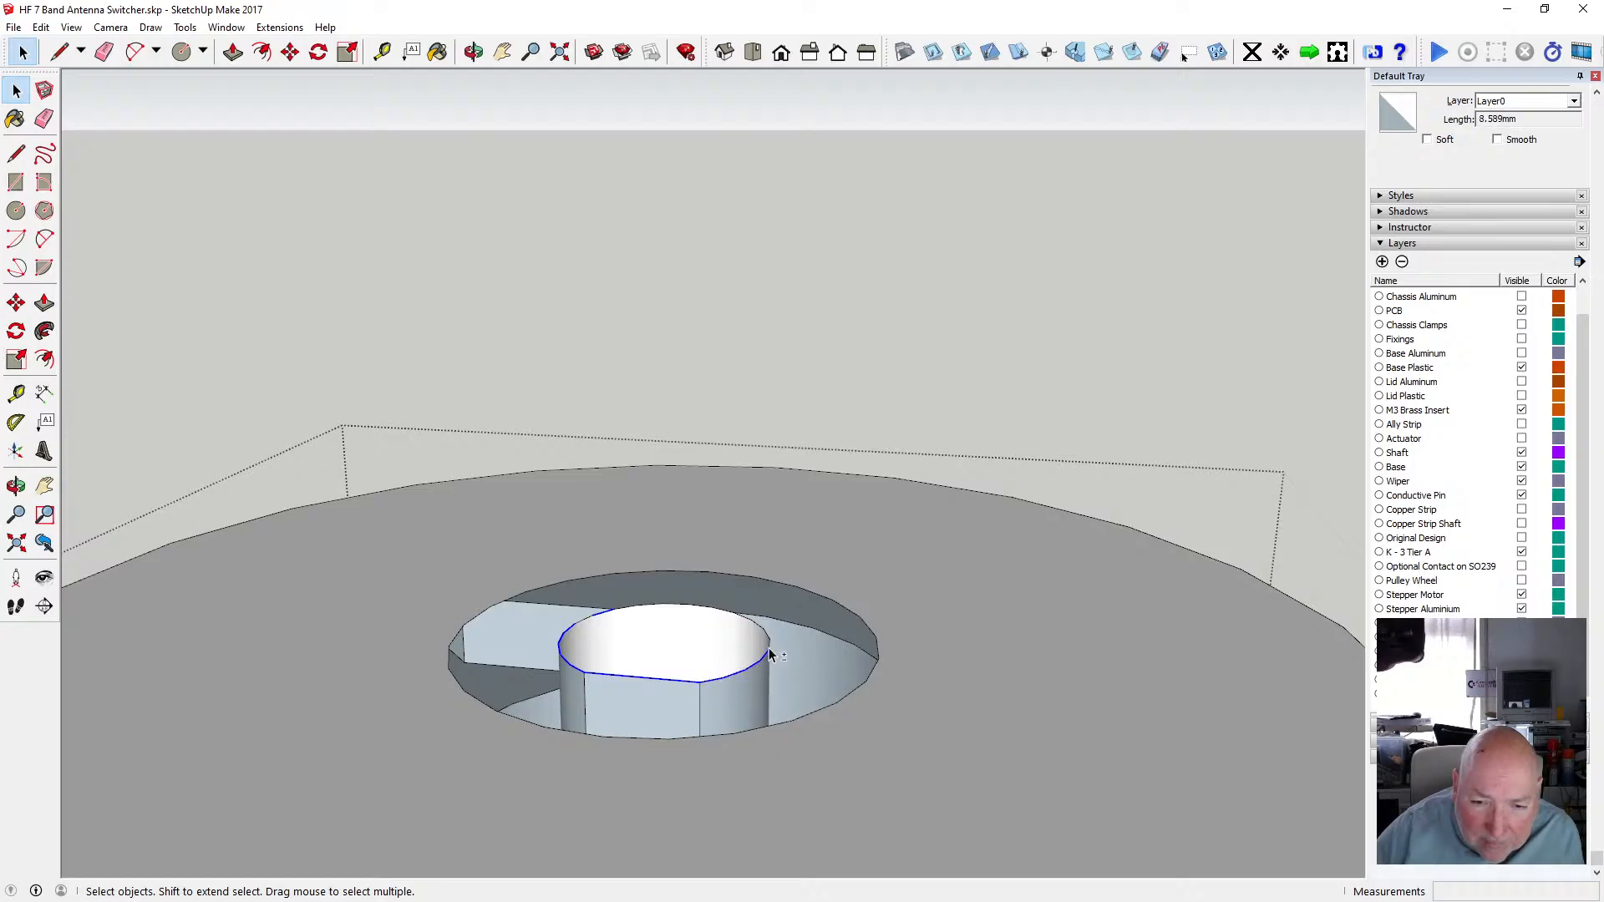
ctrl+click(765, 635)
ctrl+click(704, 608)
ctrl+click(679, 611)
ctrl+click(637, 607)
ctrl+click(650, 608)
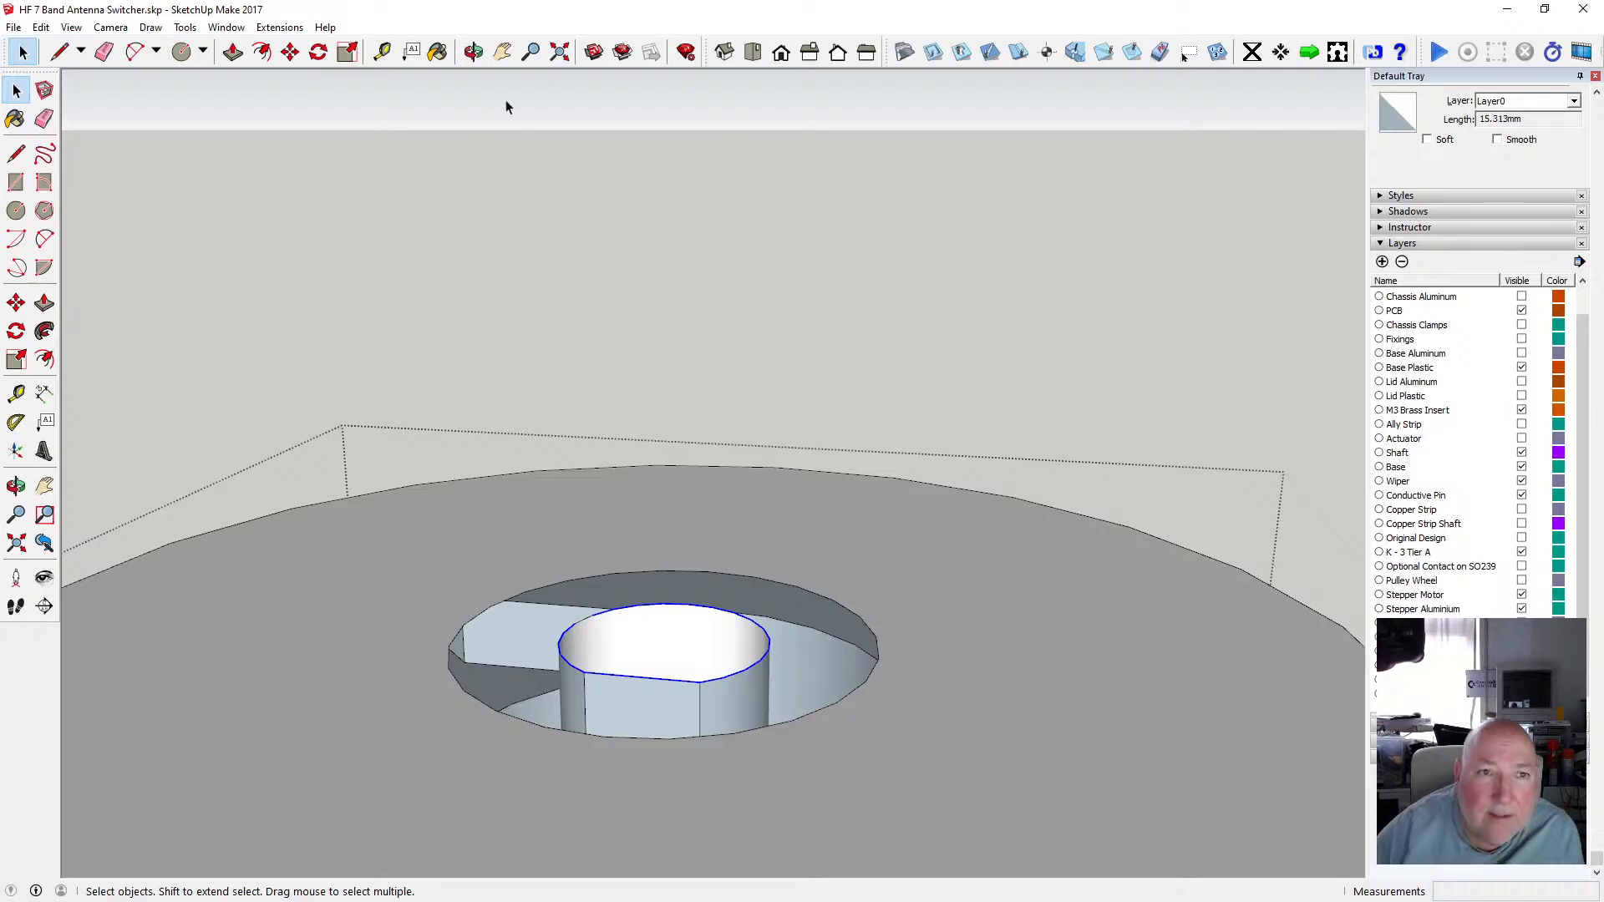
click(473, 51)
drag(504, 161, 639, 441)
scroll(715, 608, down, 6)
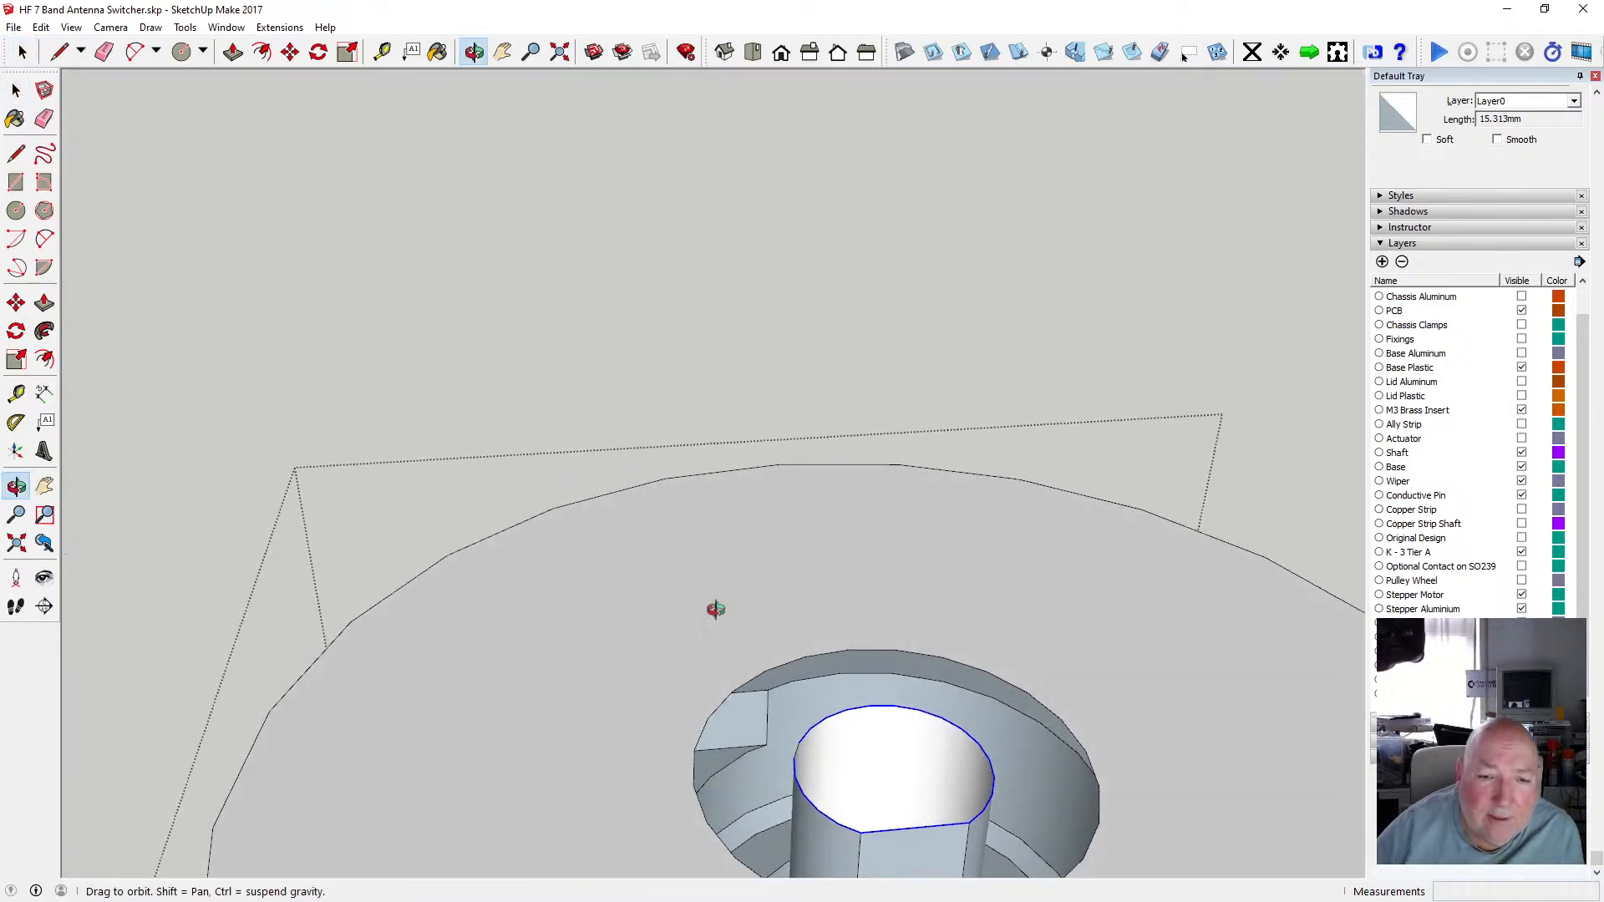
drag(669, 563, 724, 663)
scroll(712, 648, up, 5)
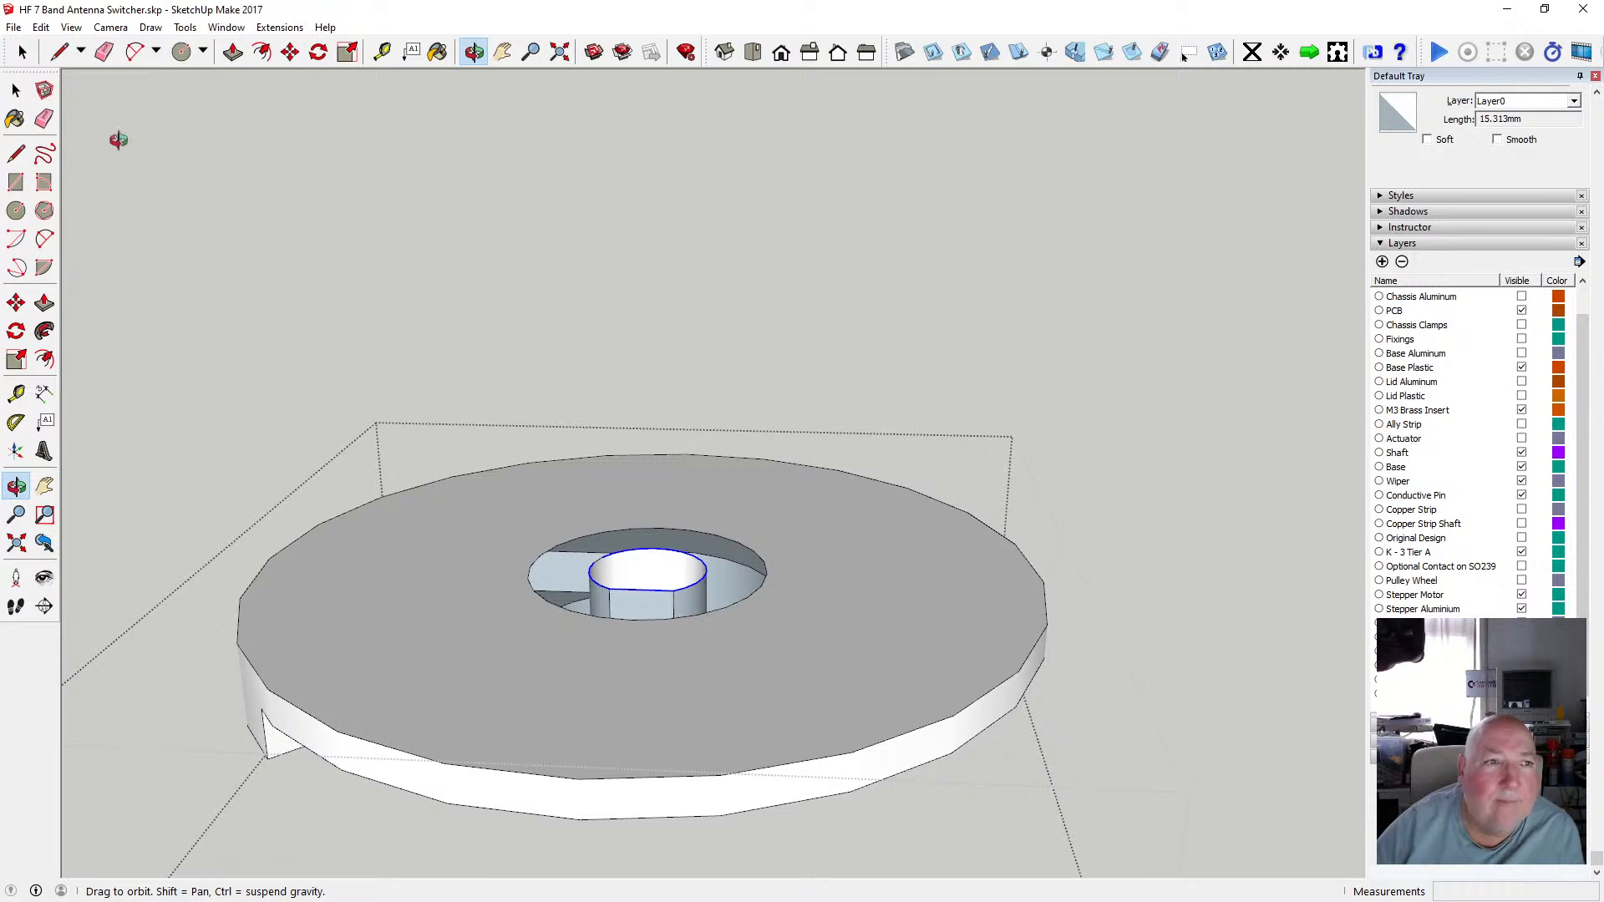
click(40, 27)
click(80, 107)
Close the disc group and paste the D-shaped profile edges in place outside it.
click(16, 90)
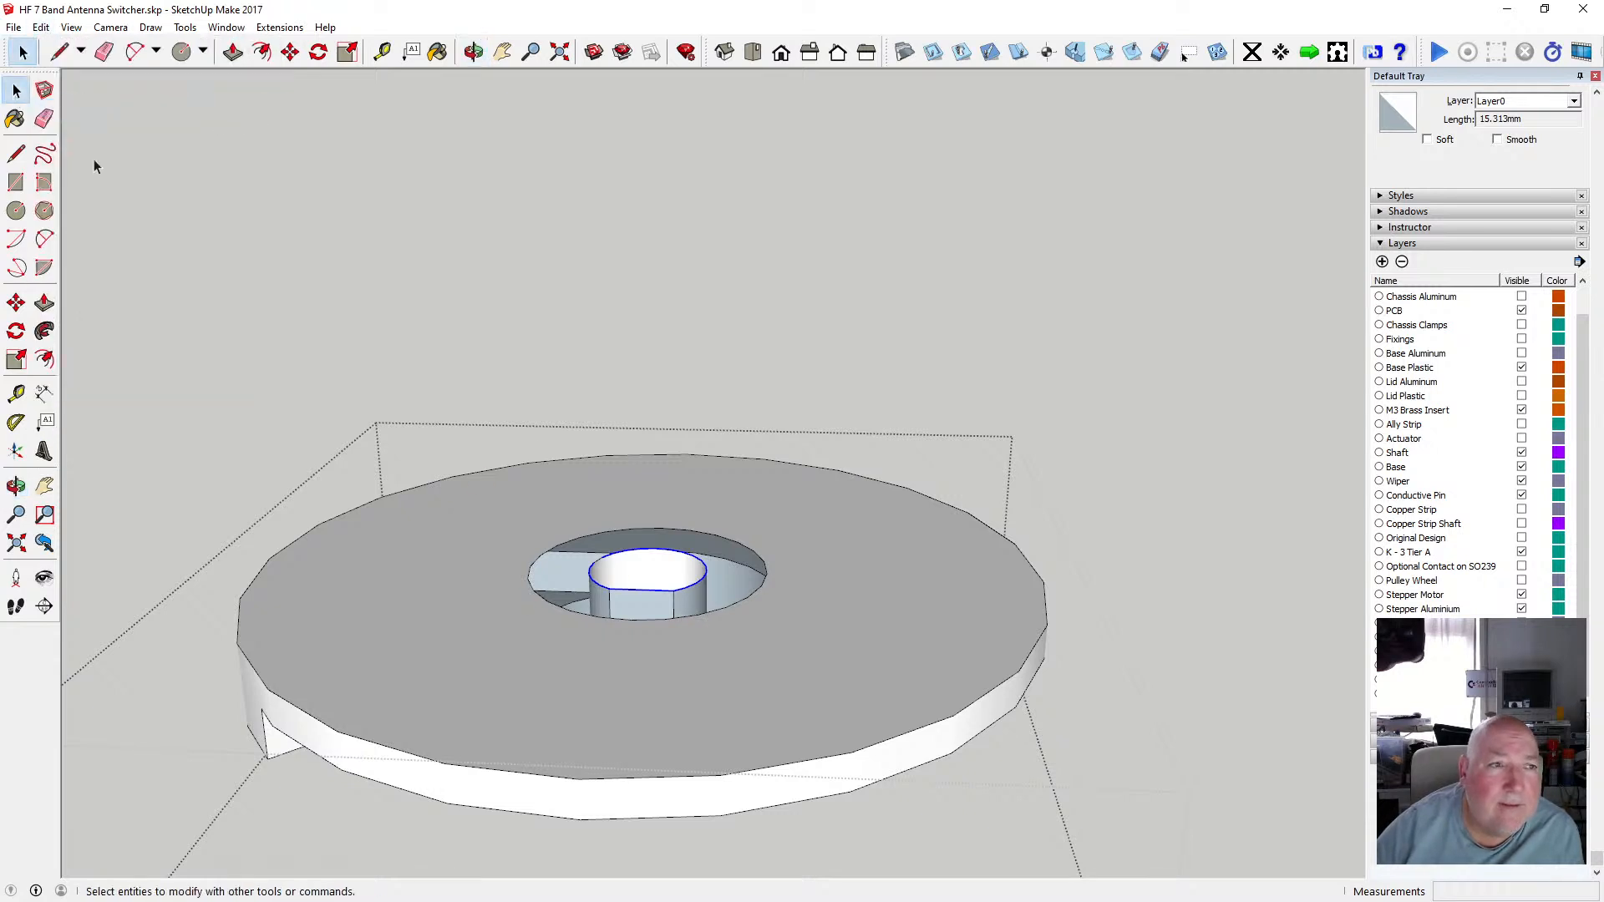
click(466, 341)
click(40, 27)
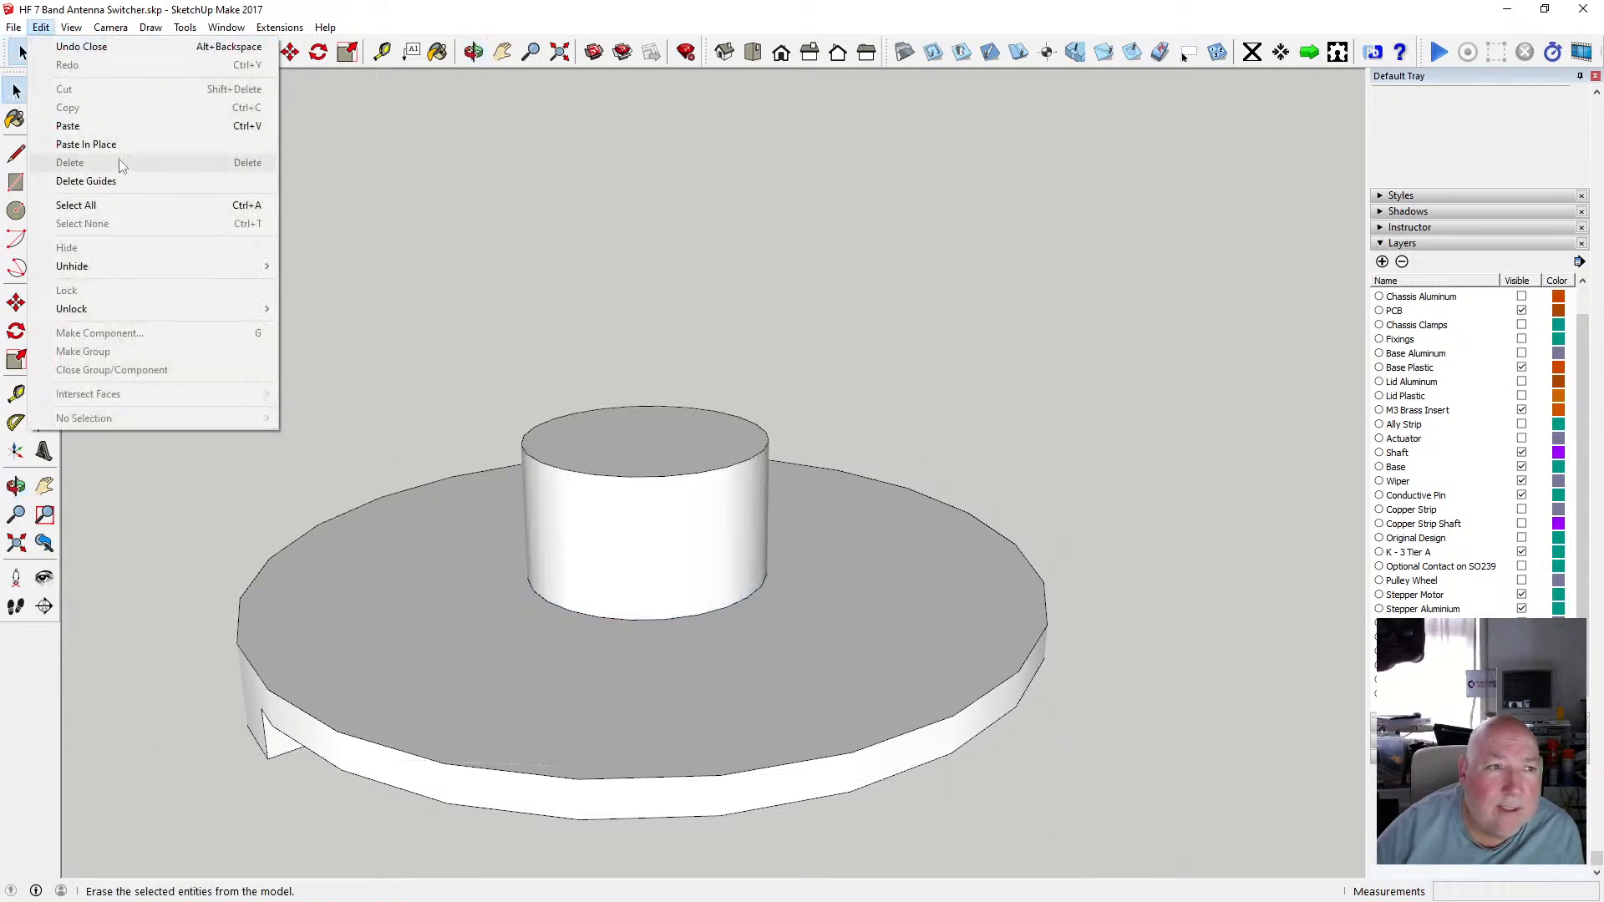
click(92, 143)
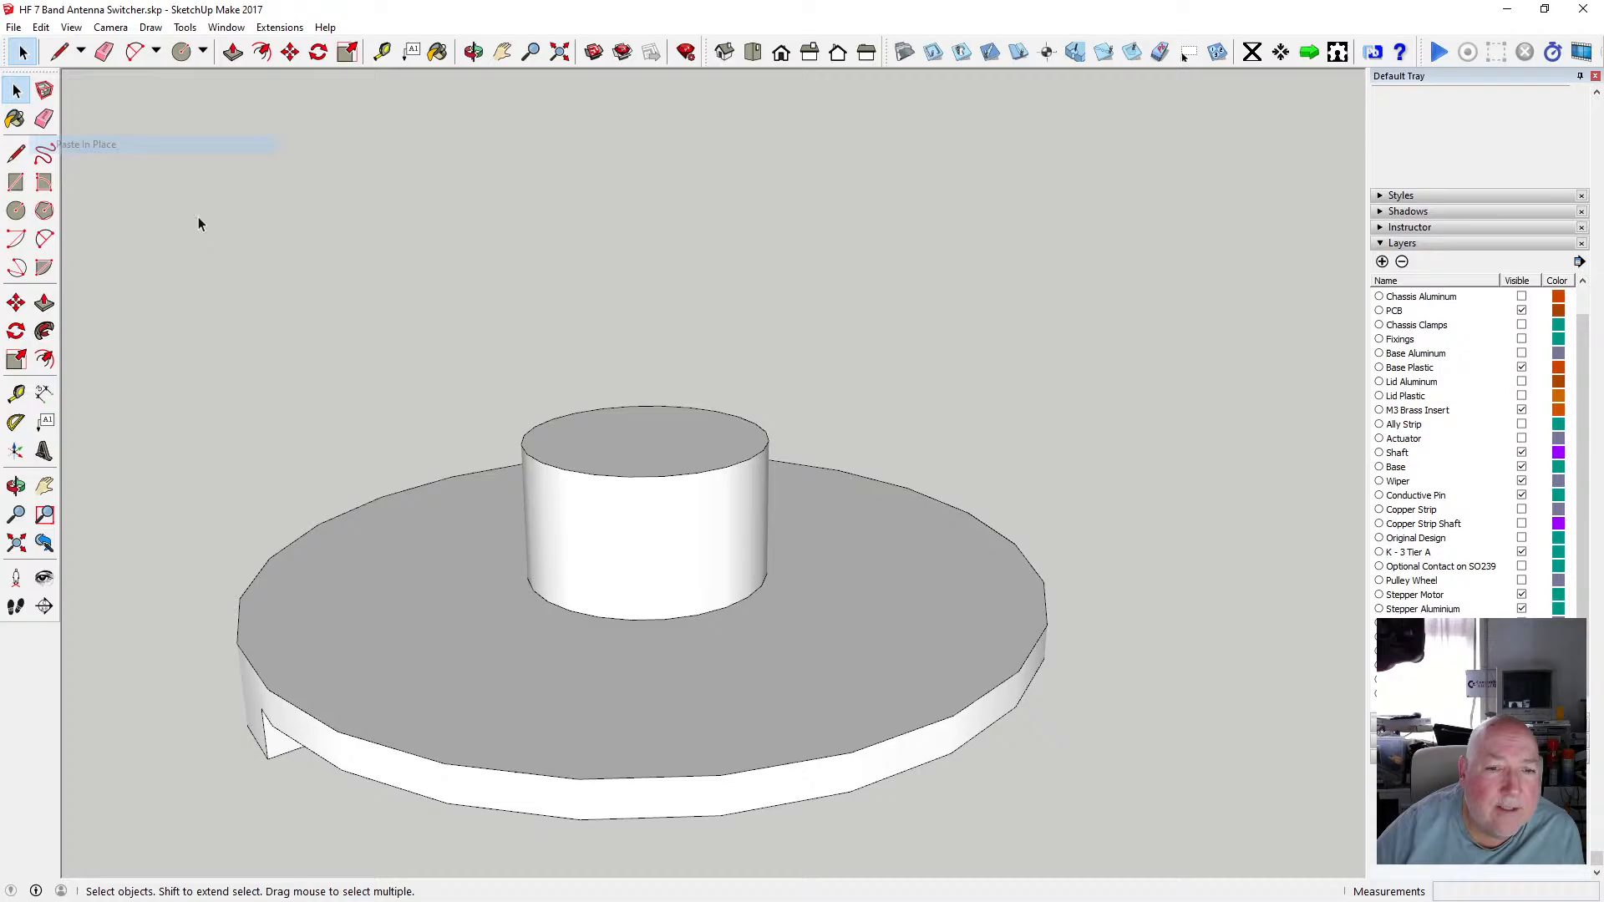
click(855, 603)
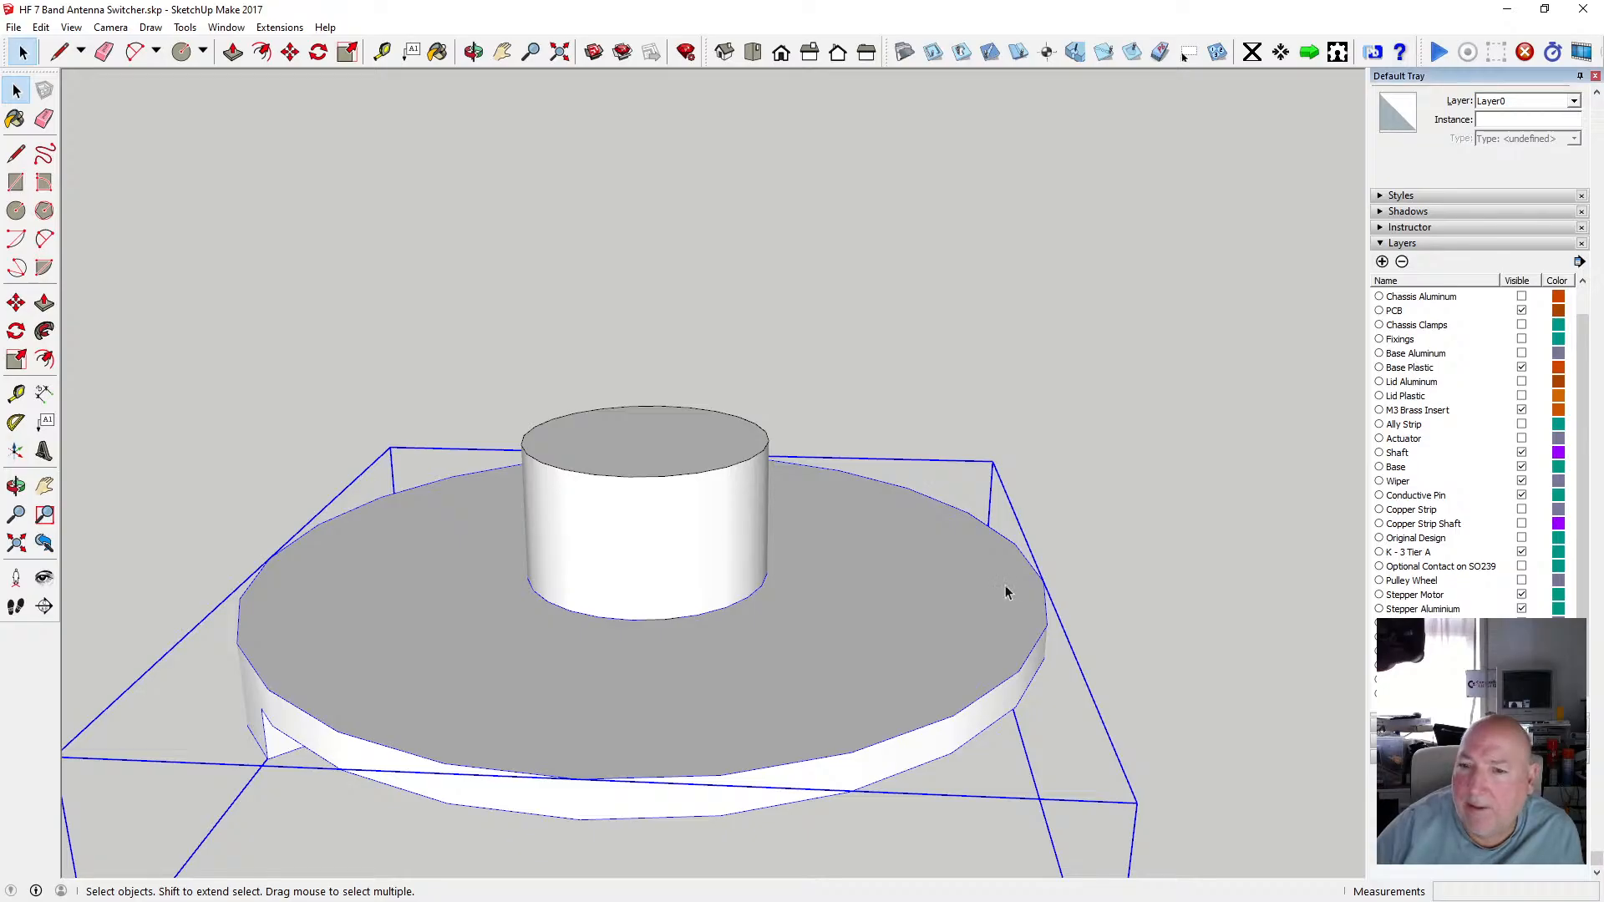
Add a new layer and move the copied disc group onto the Modular Spindle Bottom layer.
scroll(948, 588, down, 2)
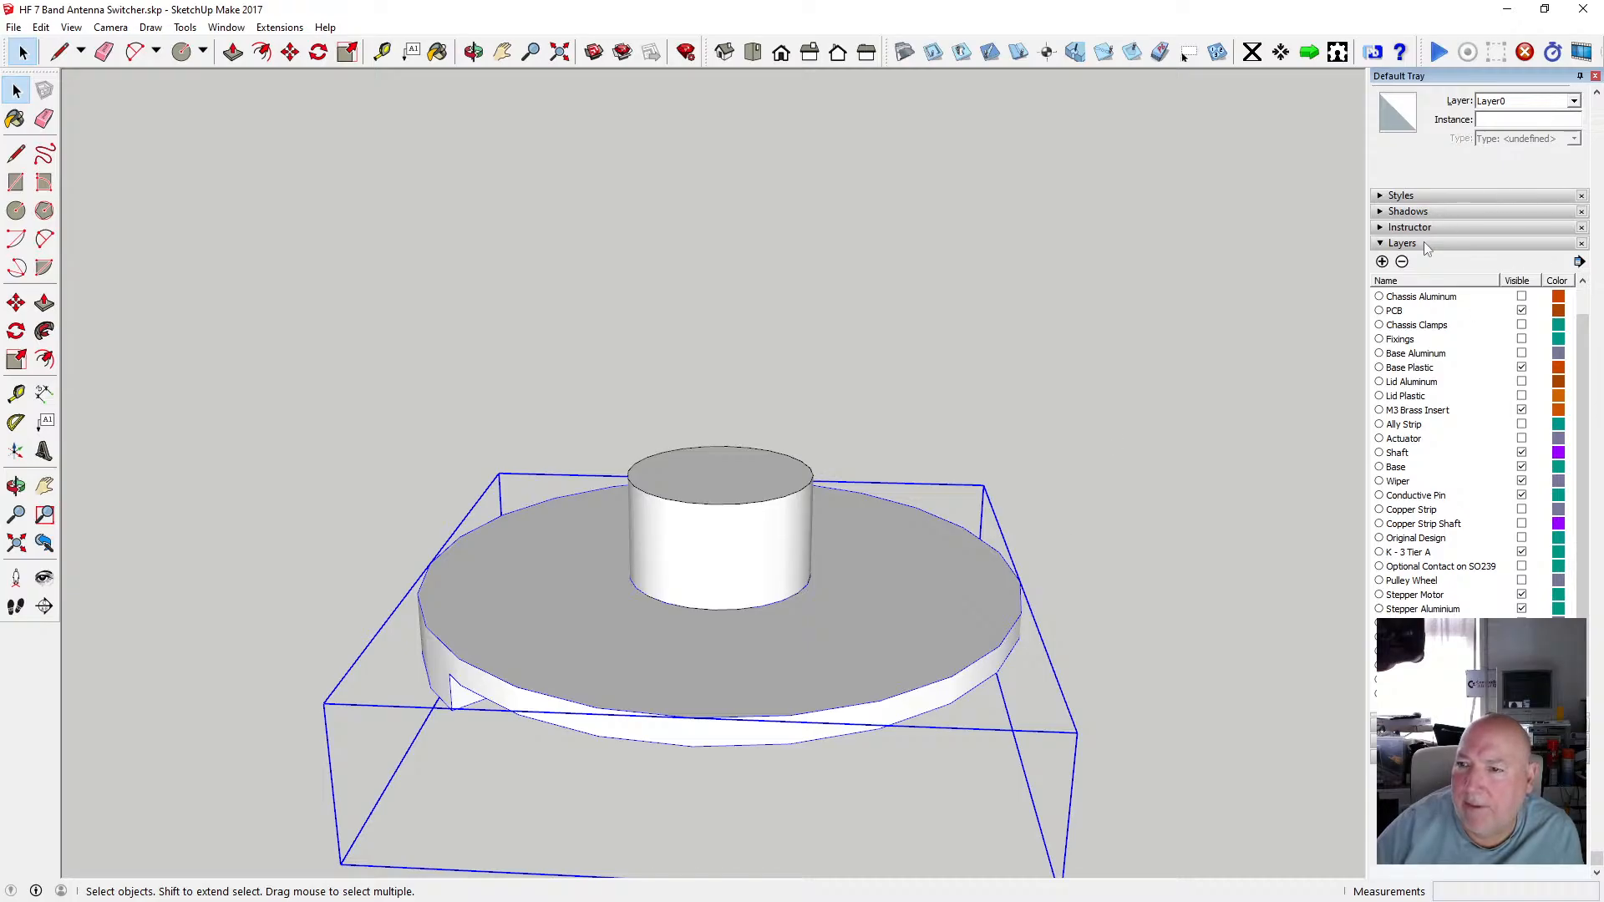
click(1383, 262)
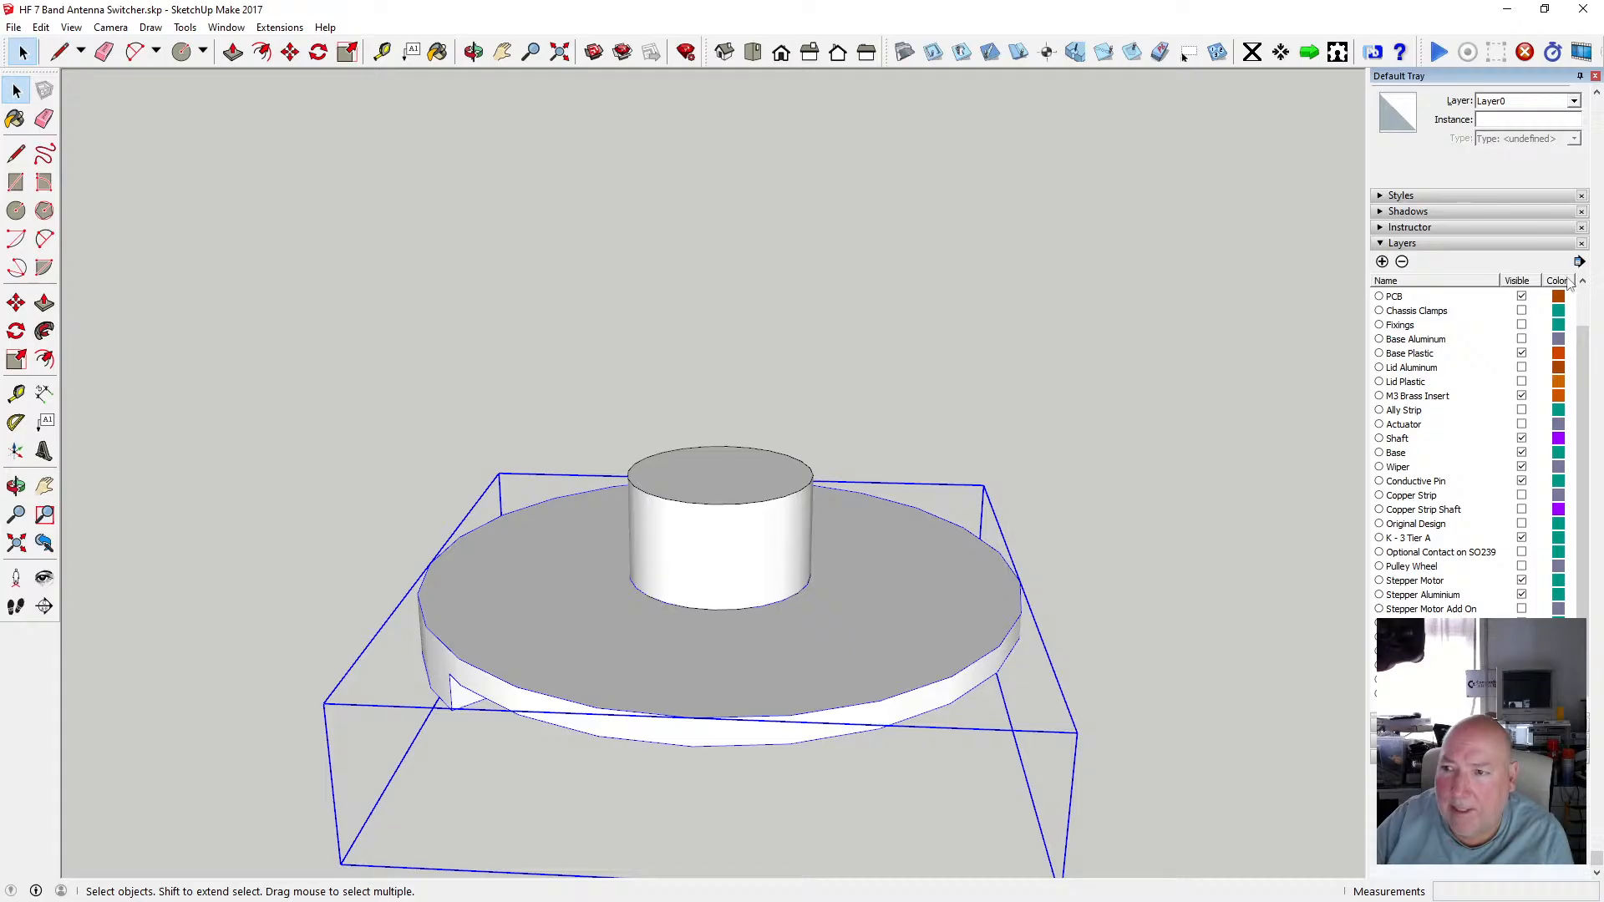
click(1573, 102)
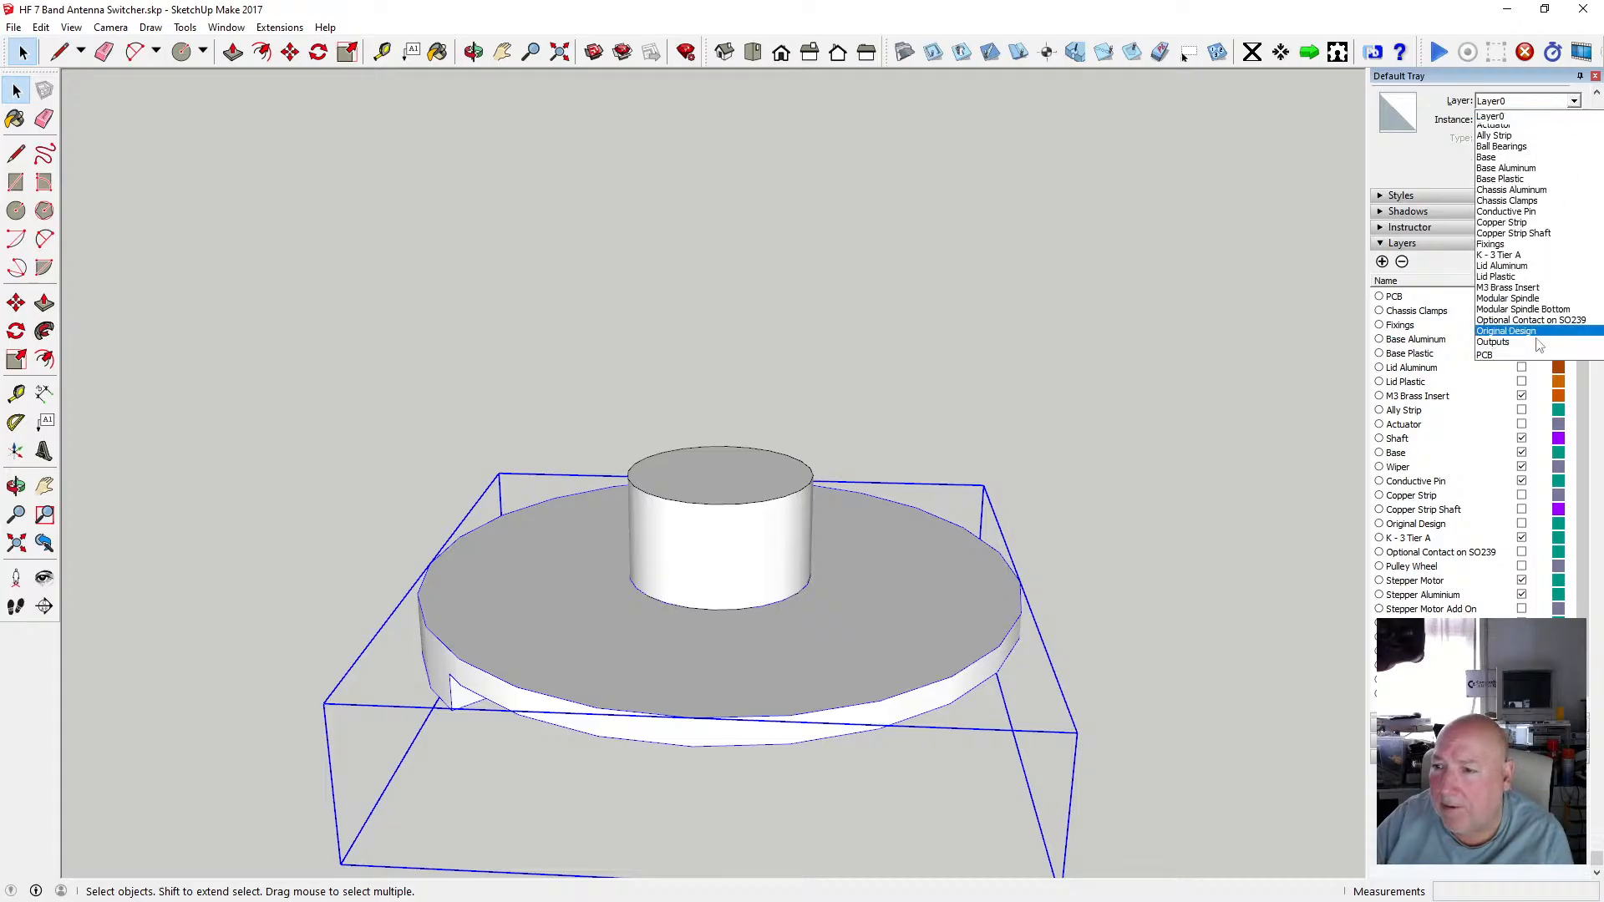
scroll(1539, 338, up, 3)
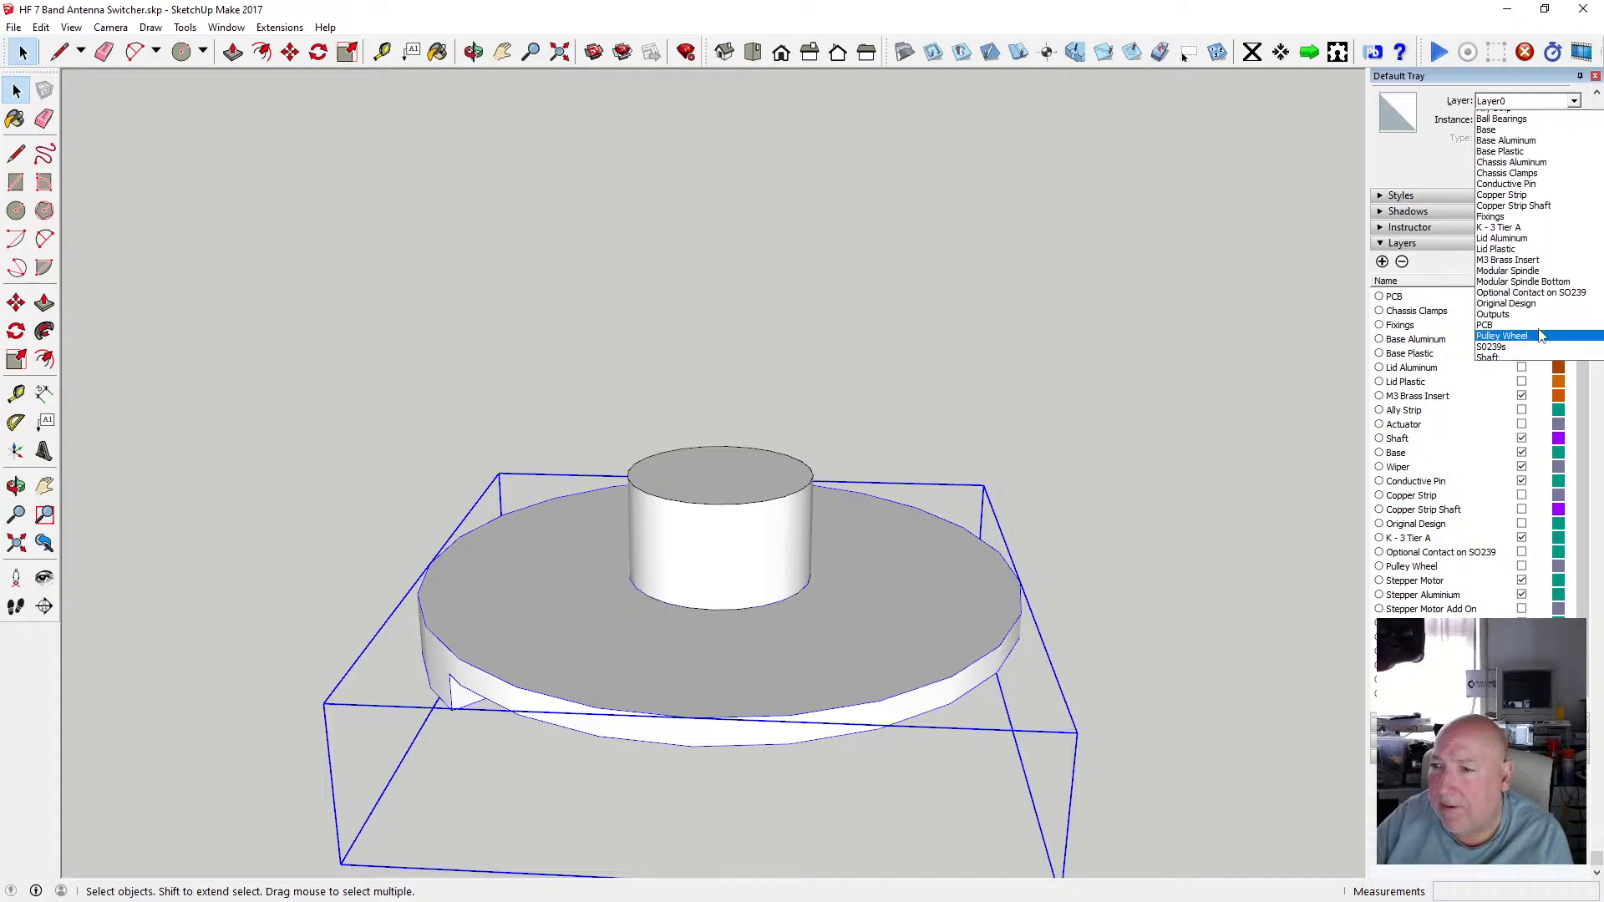
click(1554, 314)
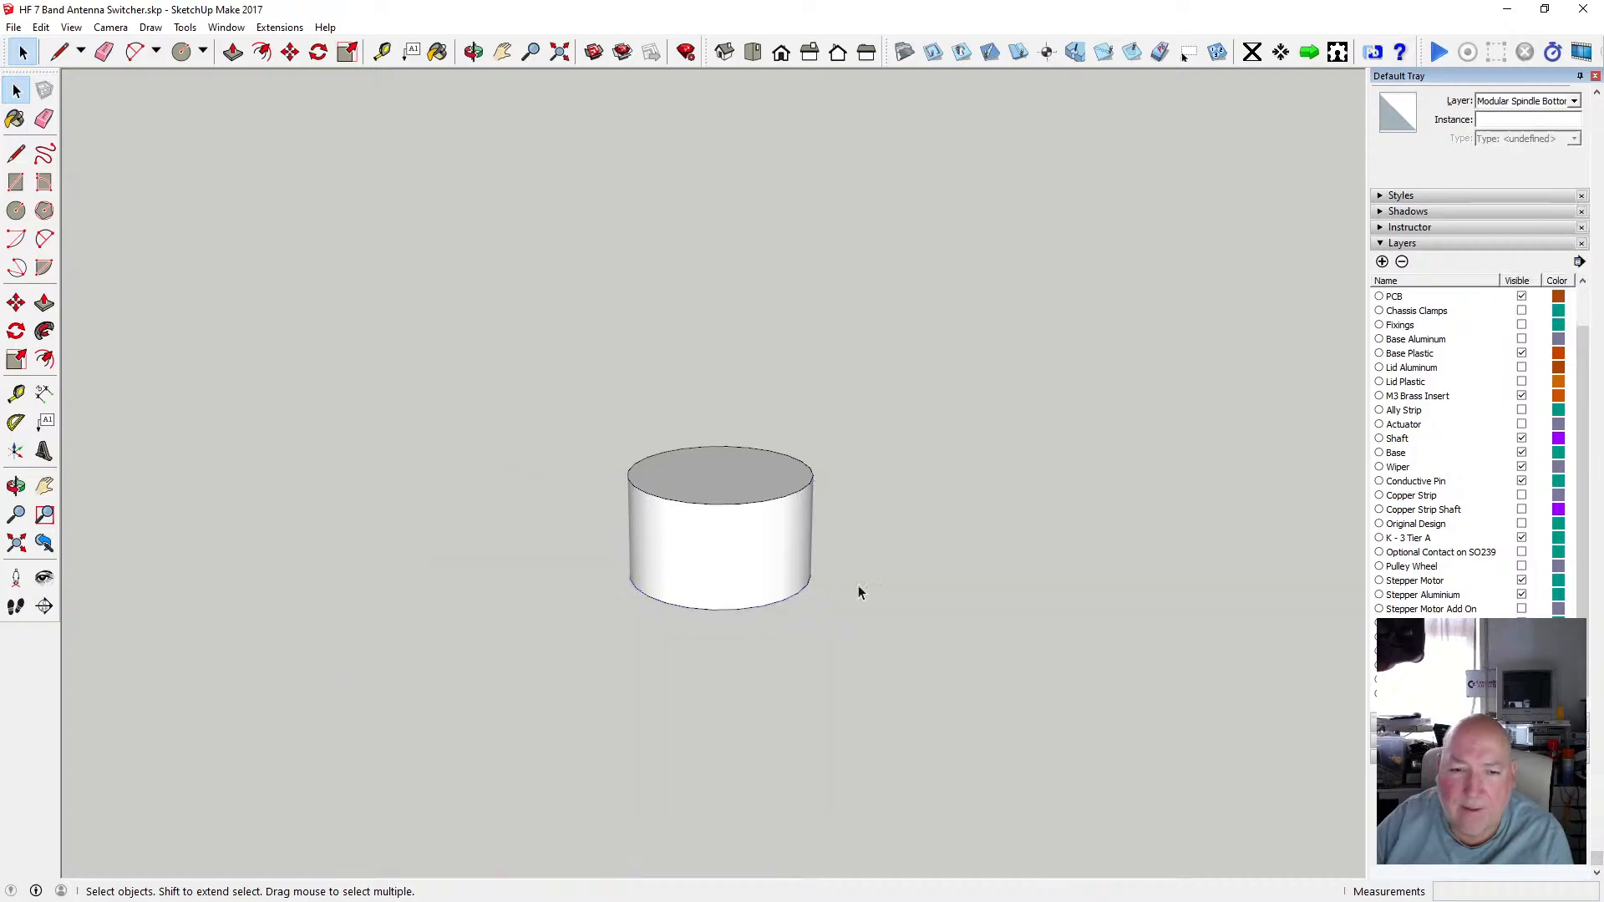
Draw a line closing the gap in the pasted D-shaped profile on top of the boss.
click(474, 53)
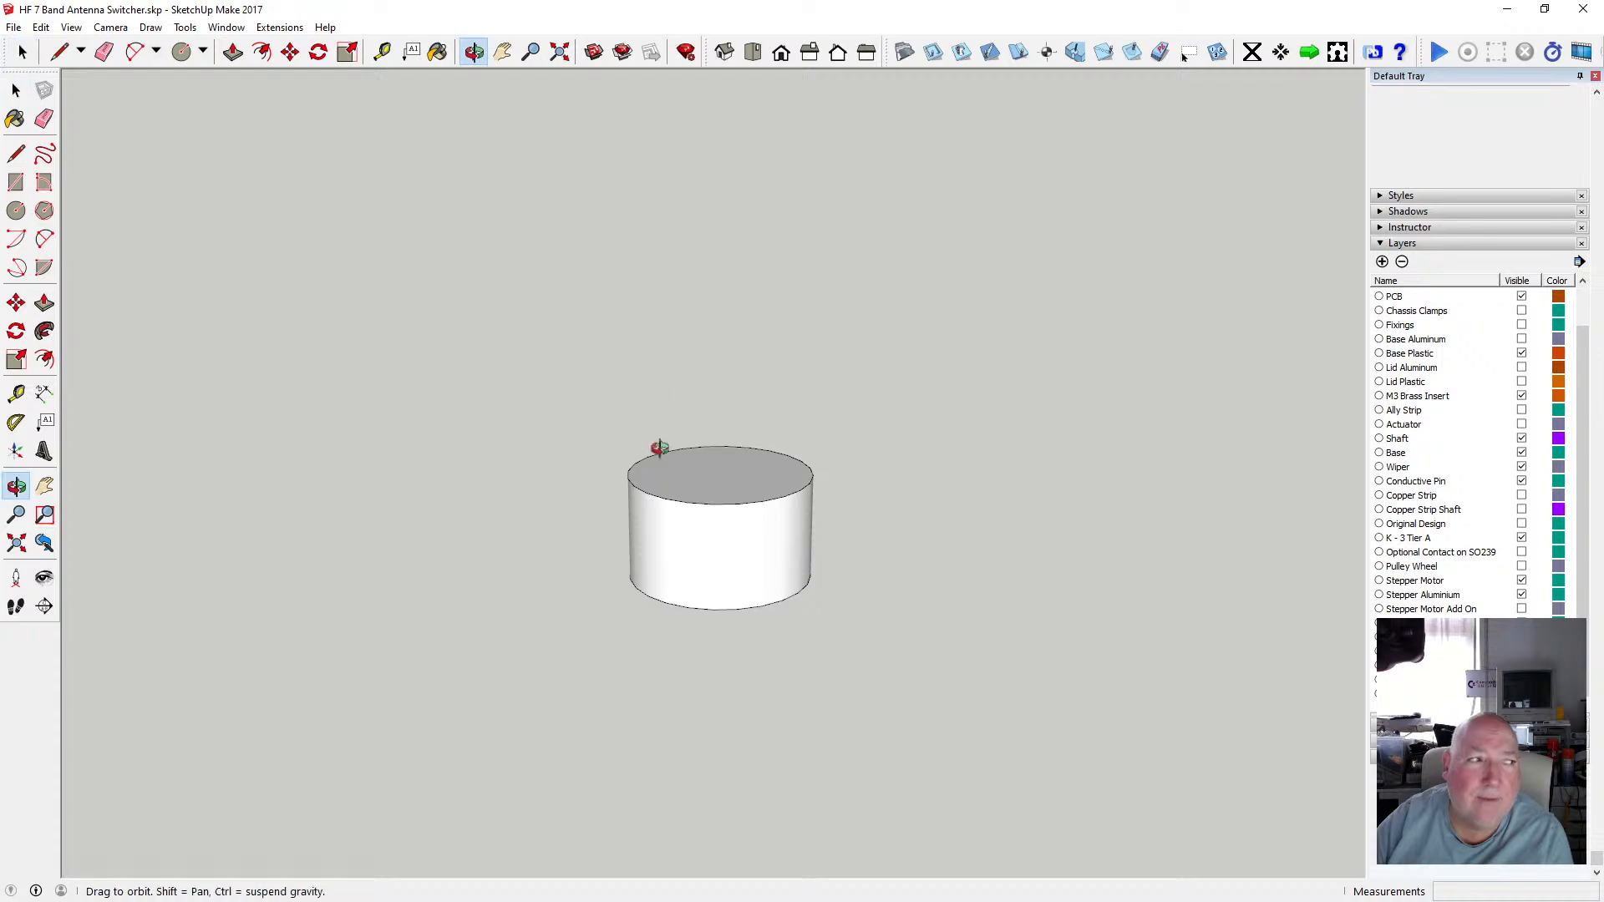
drag(654, 454, 699, 504)
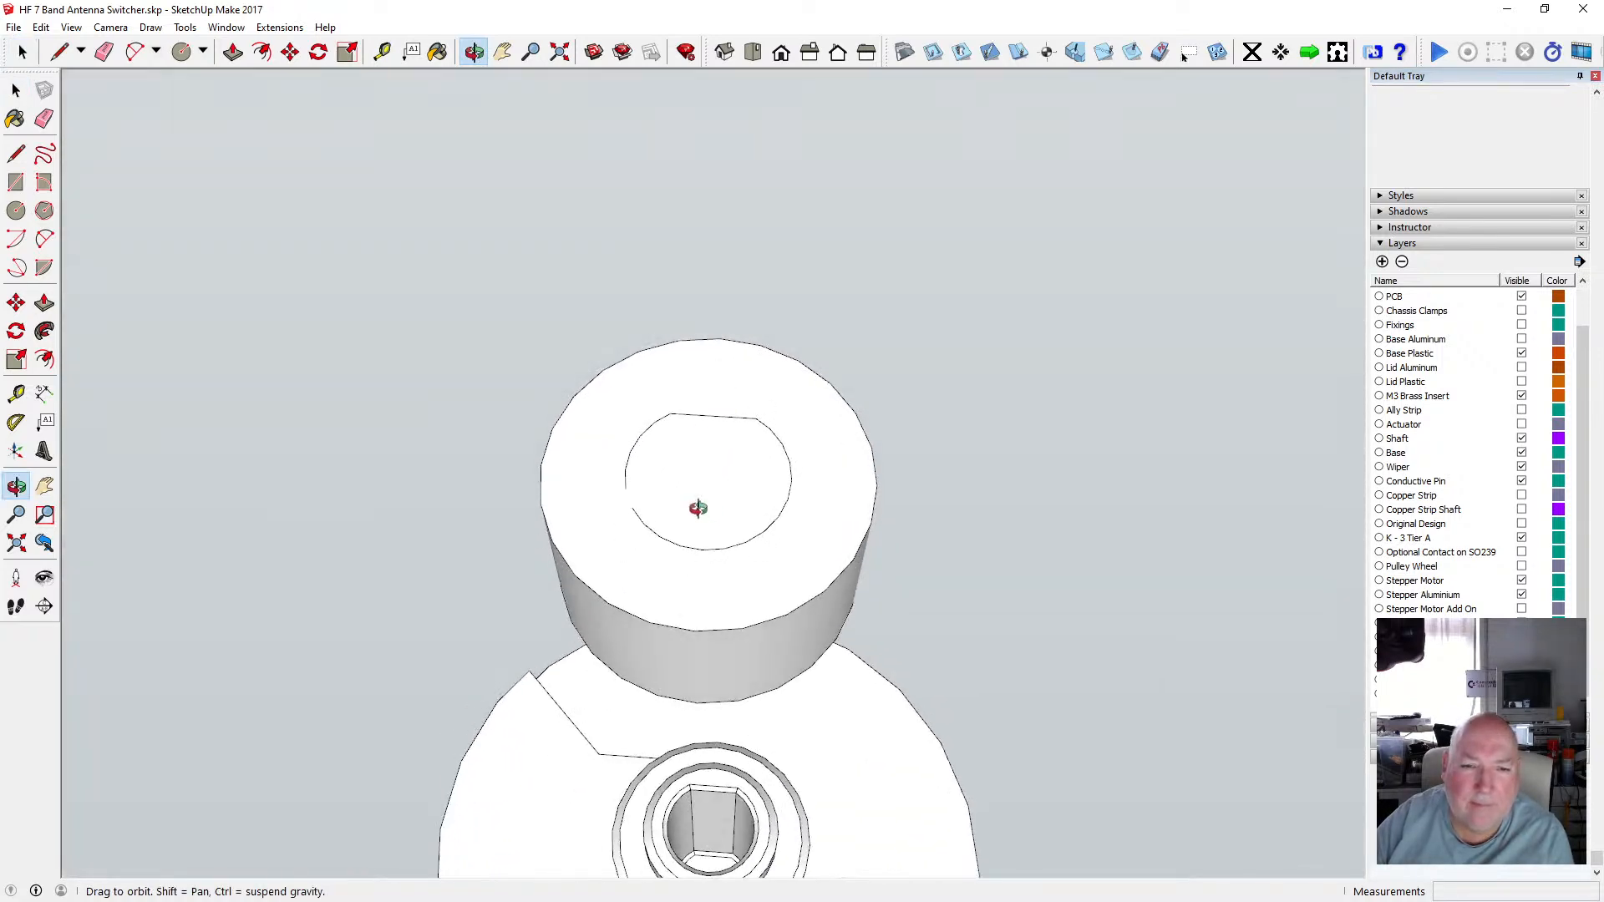
scroll(710, 537, down, 2)
scroll(676, 511, up, 4)
scroll(676, 509, up, 2)
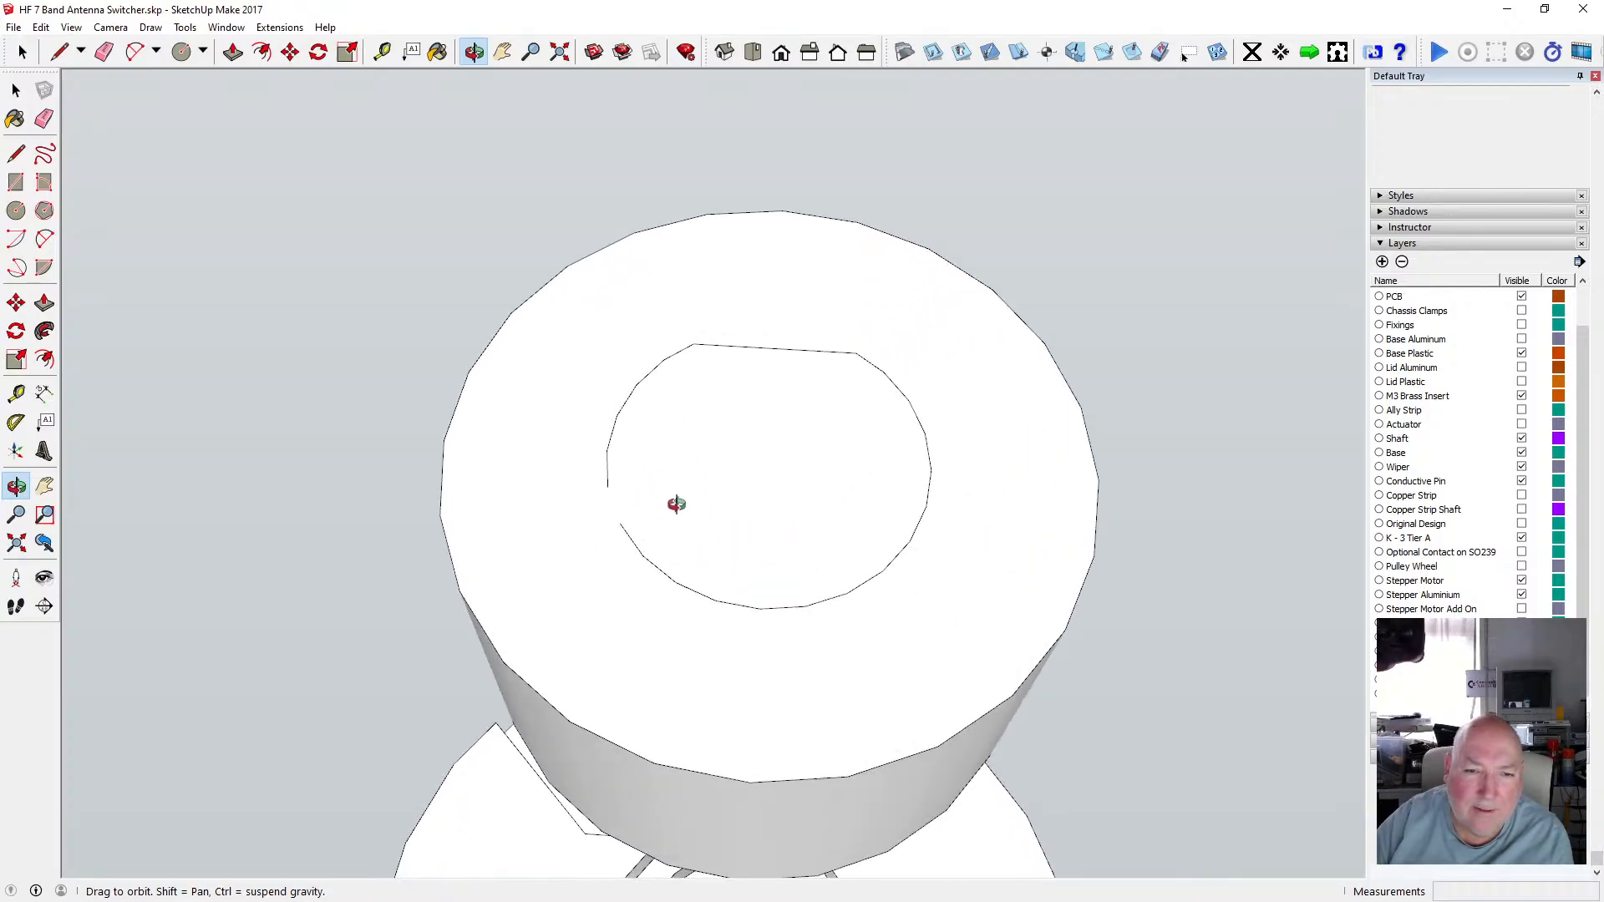
scroll(669, 504, up, 1)
scroll(638, 490, down, 4)
key(l)
scroll(451, 483, up, 3)
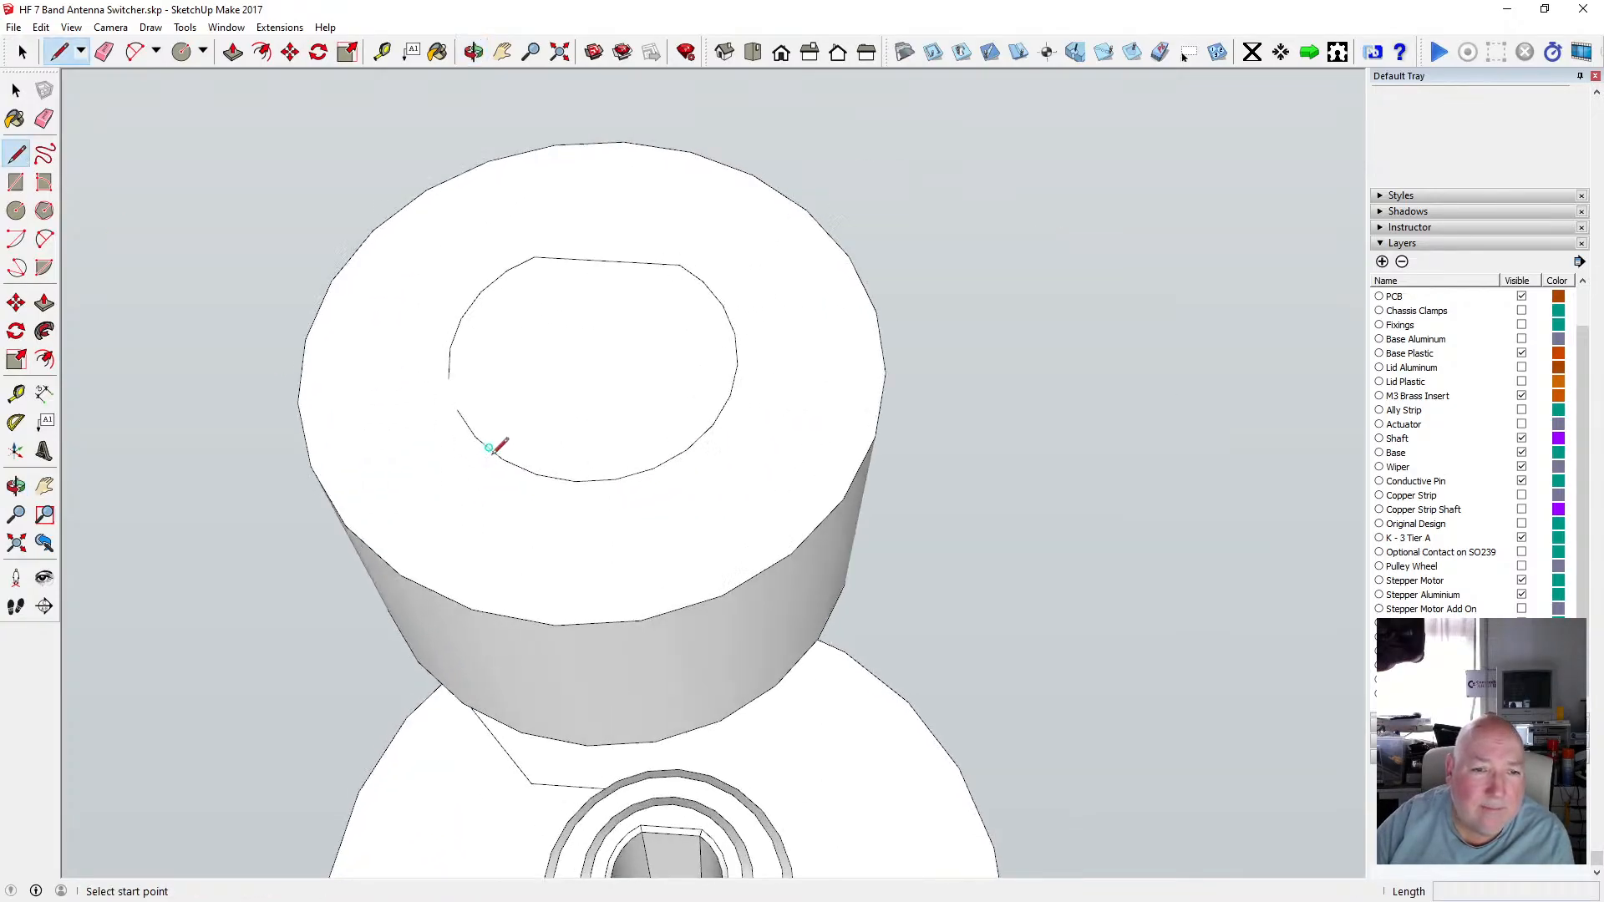
click(443, 371)
key(Escape)
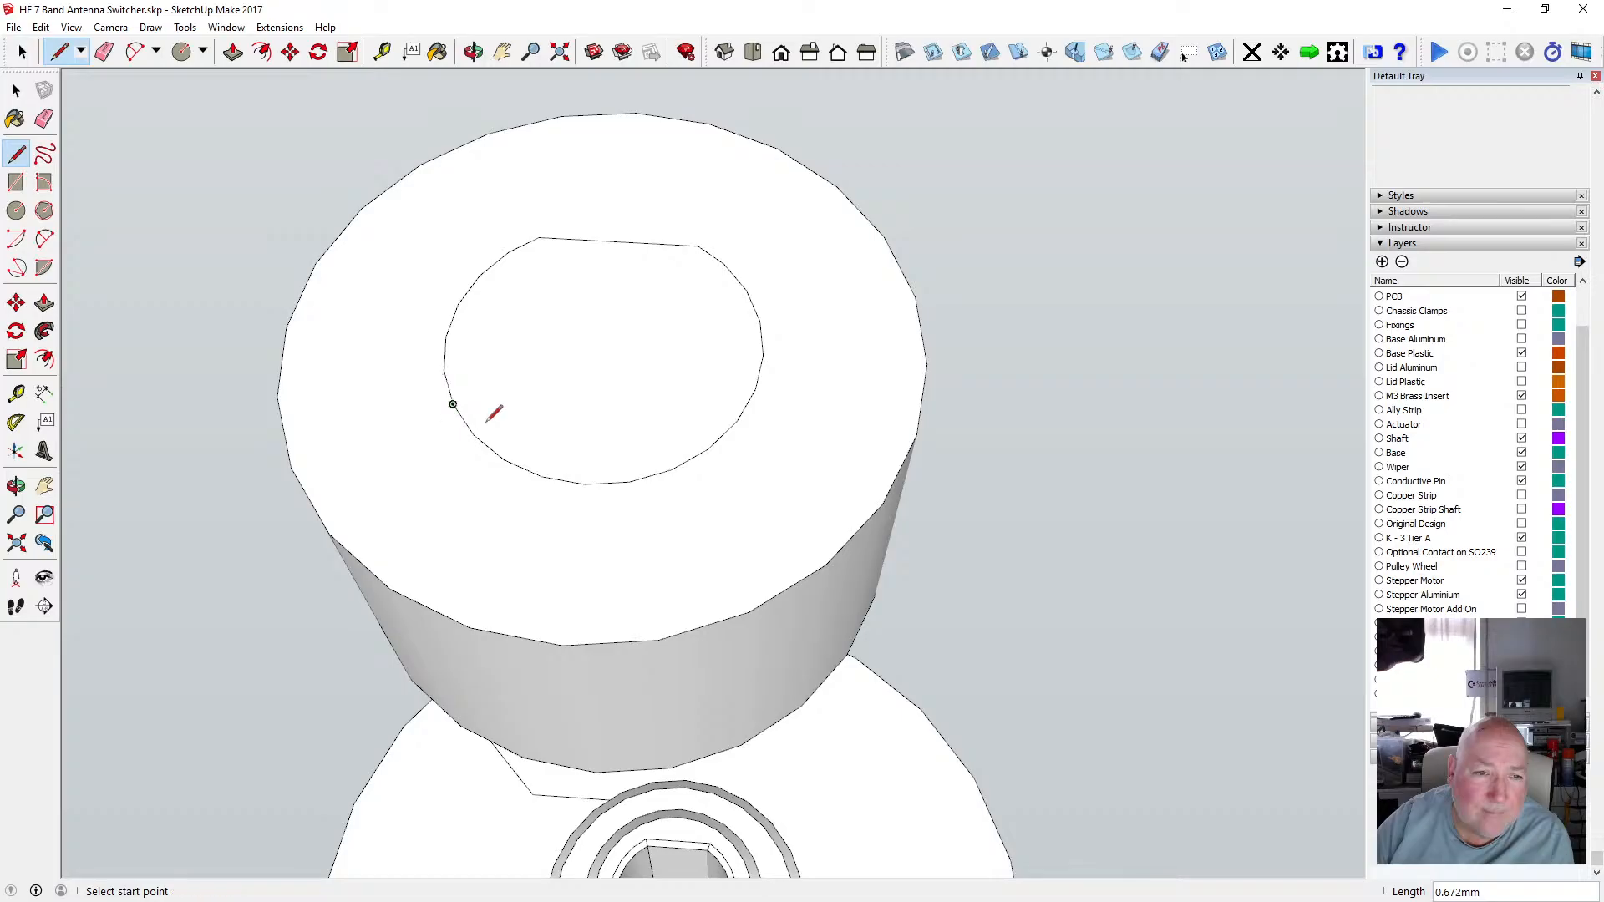
click(17, 92)
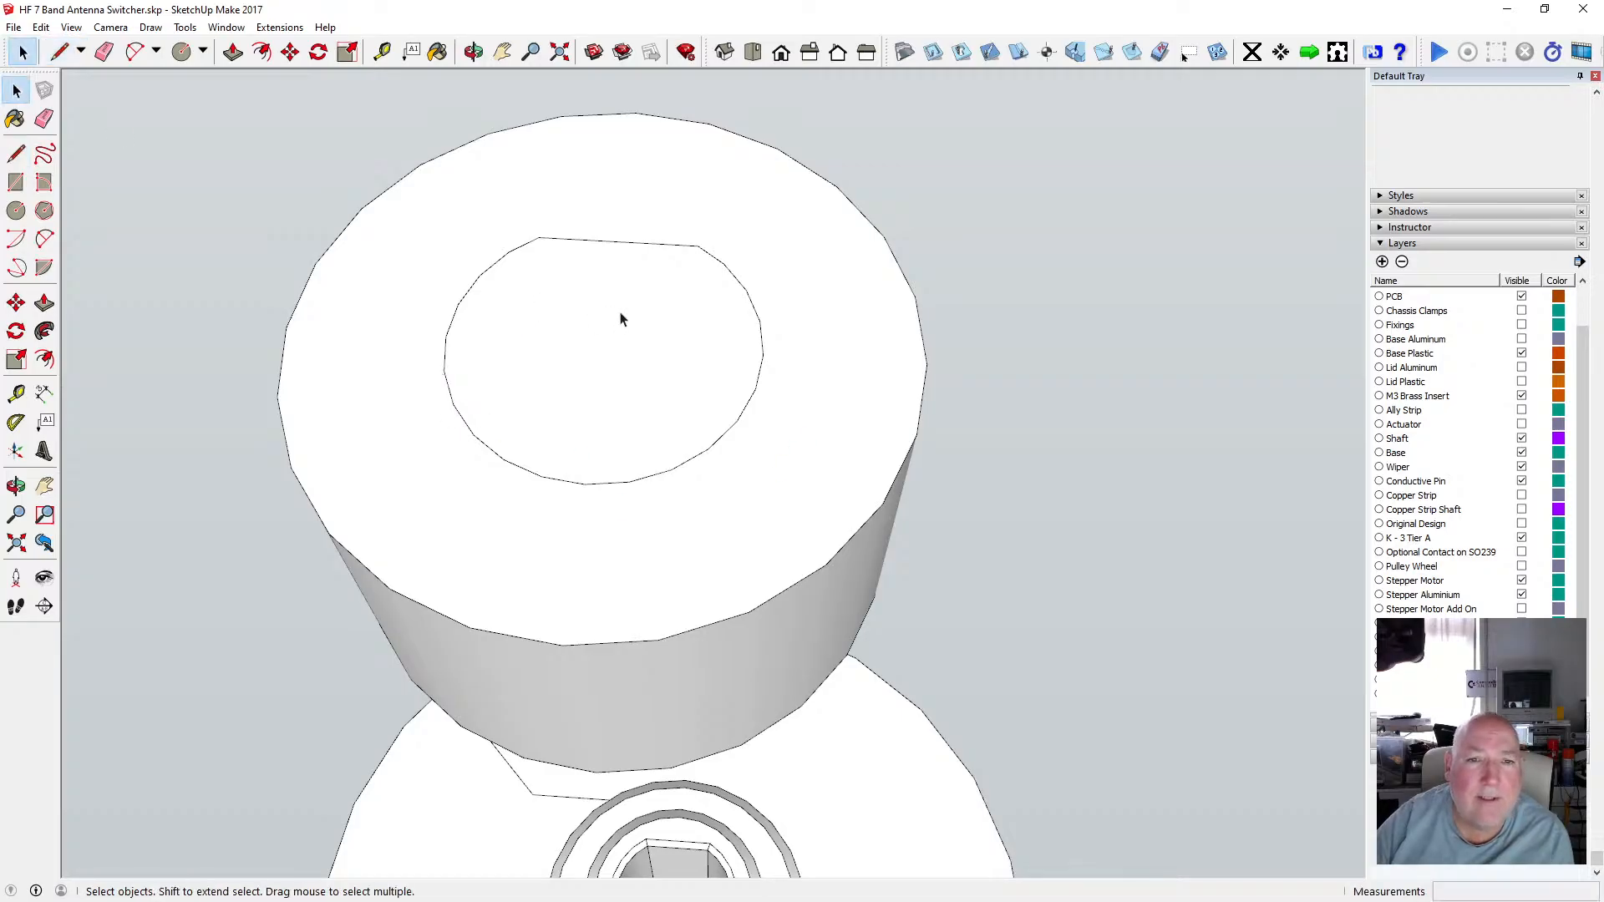
Push the D-shaped face 6 mm down into the boss to form the shaft hole.
scroll(619, 309, down, 2)
click(605, 348)
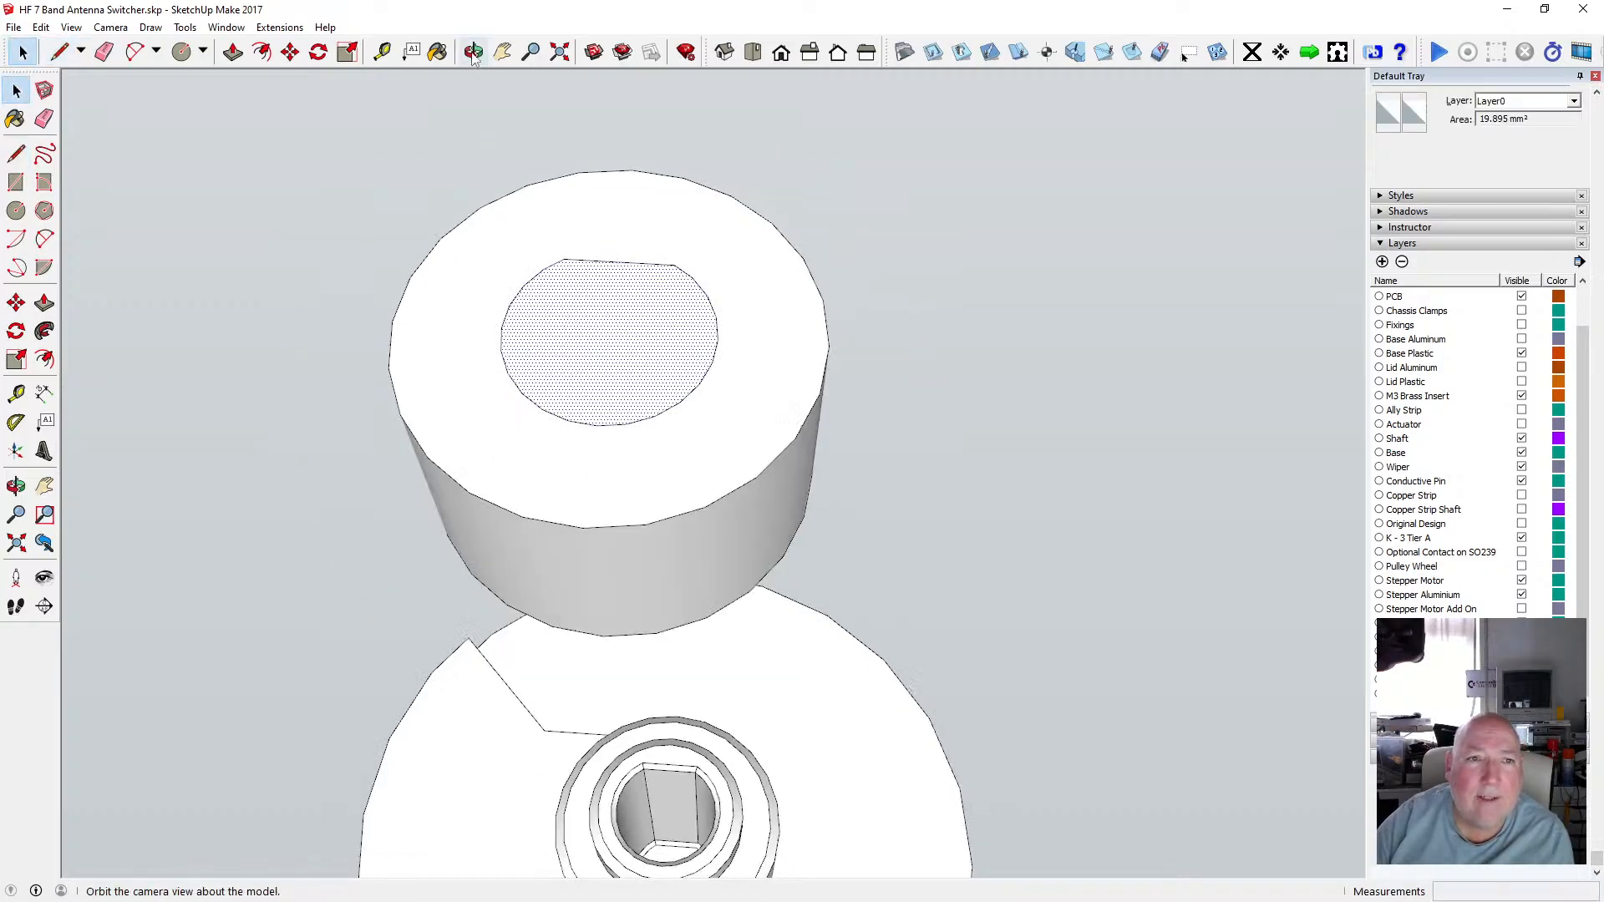
click(233, 52)
click(586, 326)
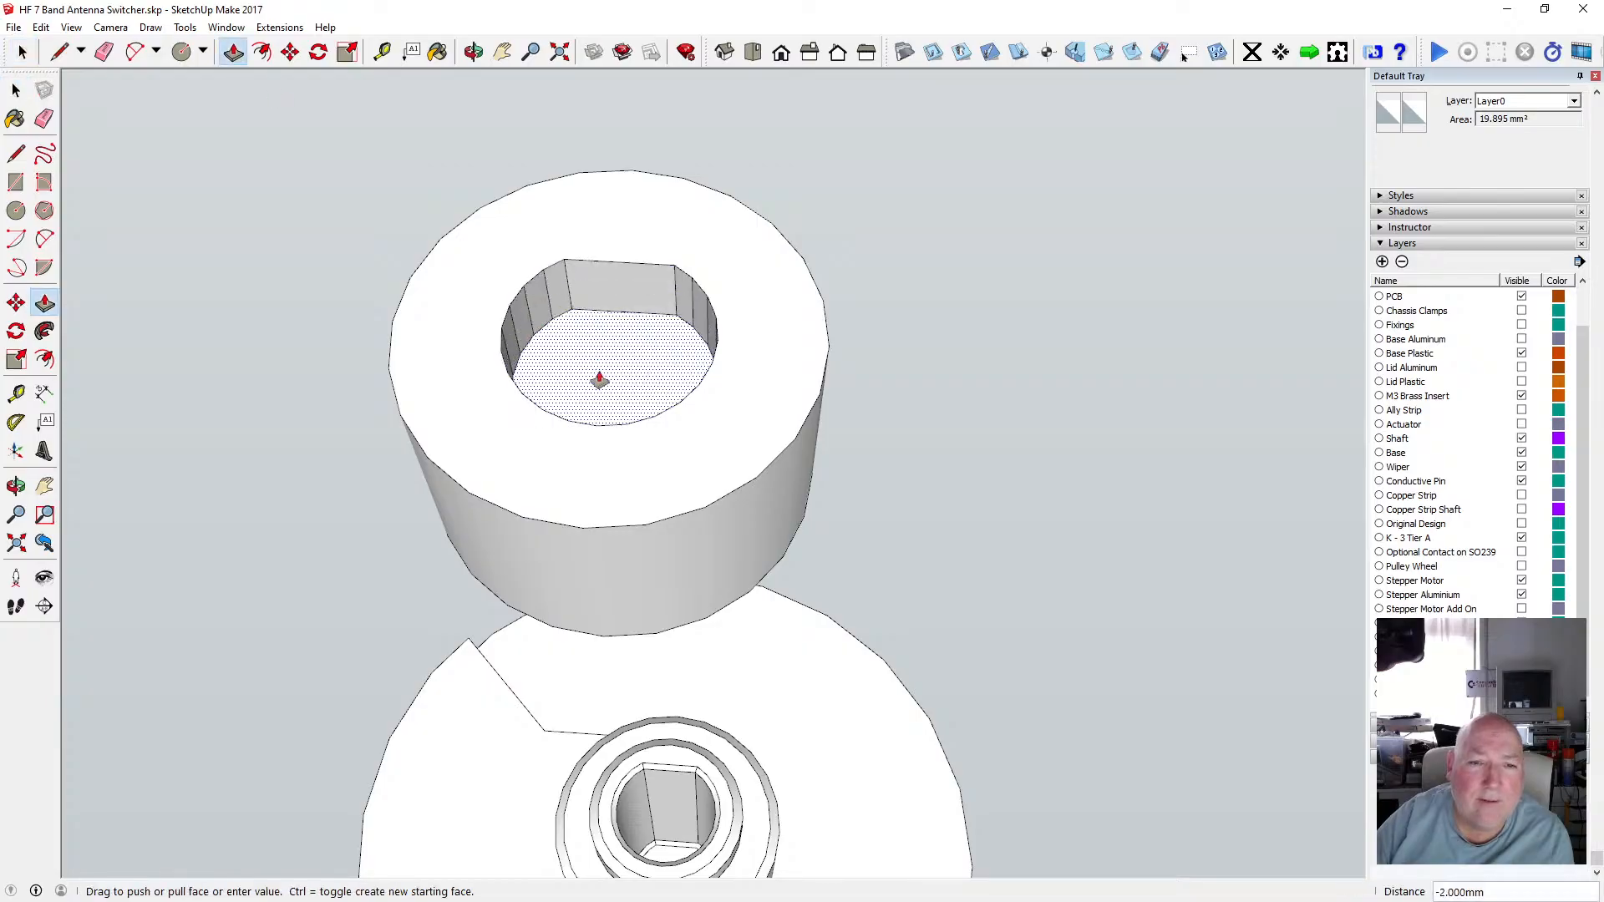
click(585, 643)
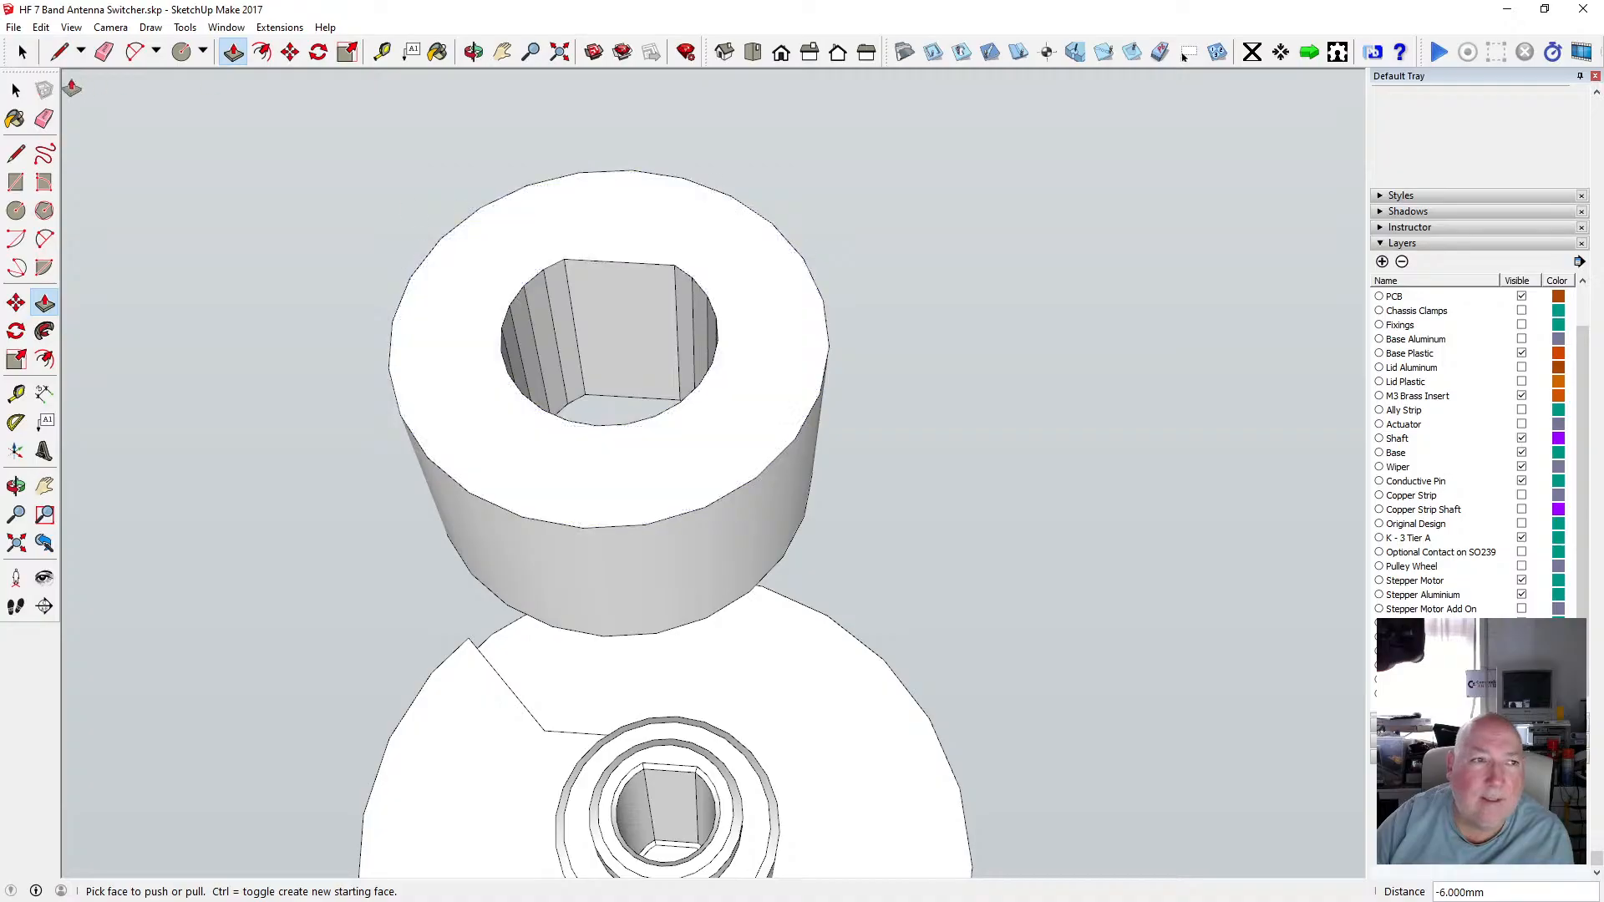
key(space)
Select all of the boss geometry and soften its edges.
drag(320, 155, 874, 658)
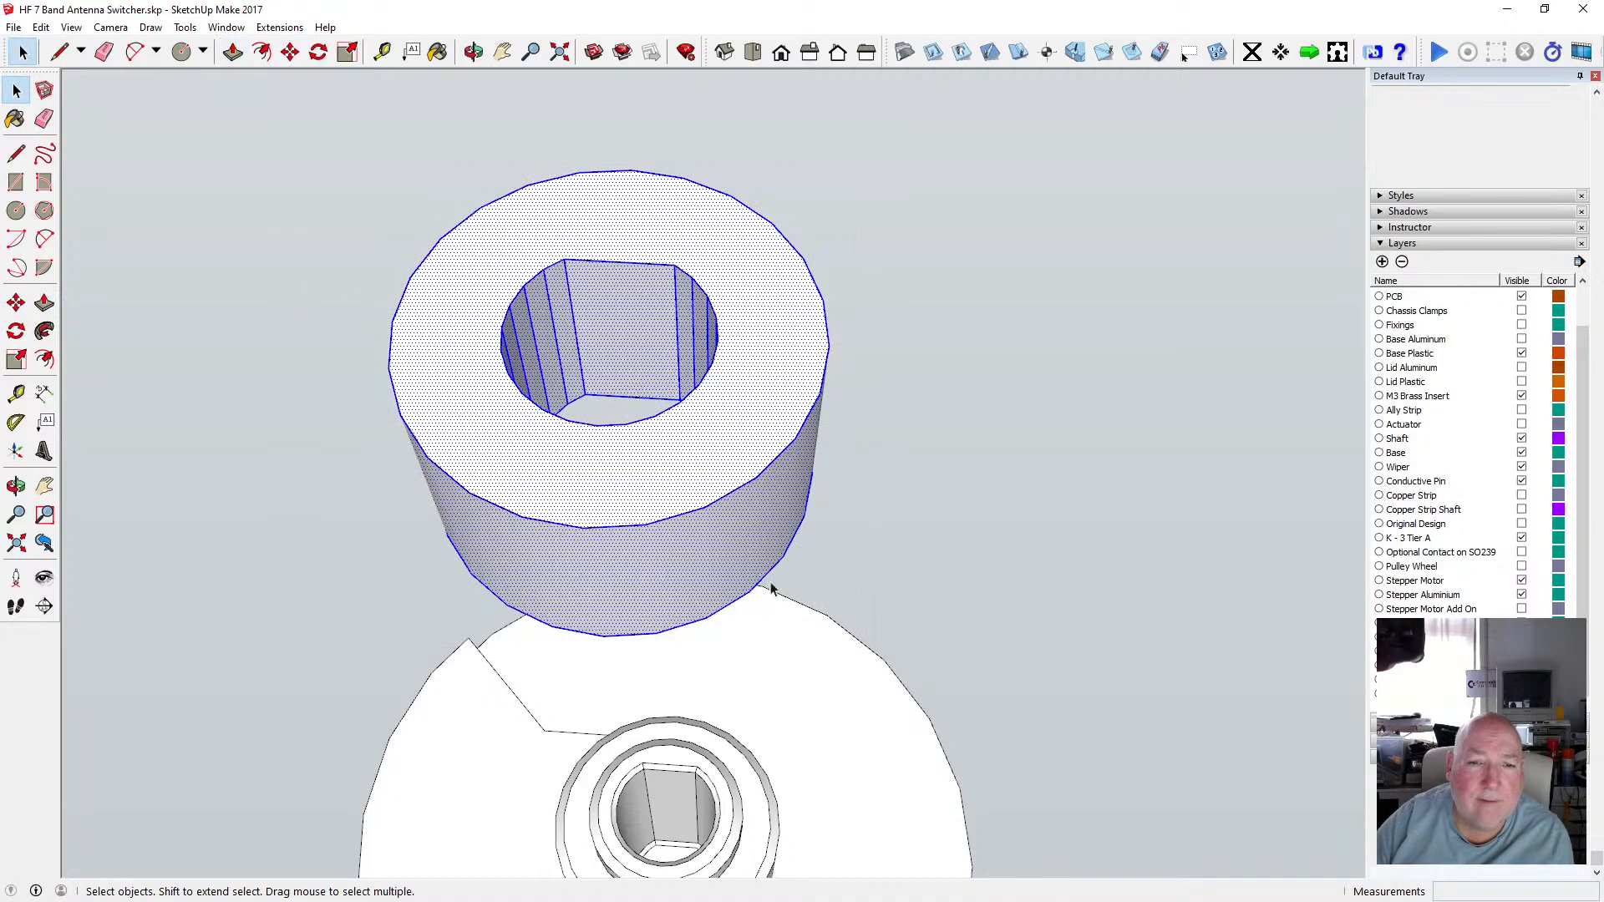
right_click(740, 524)
click(866, 406)
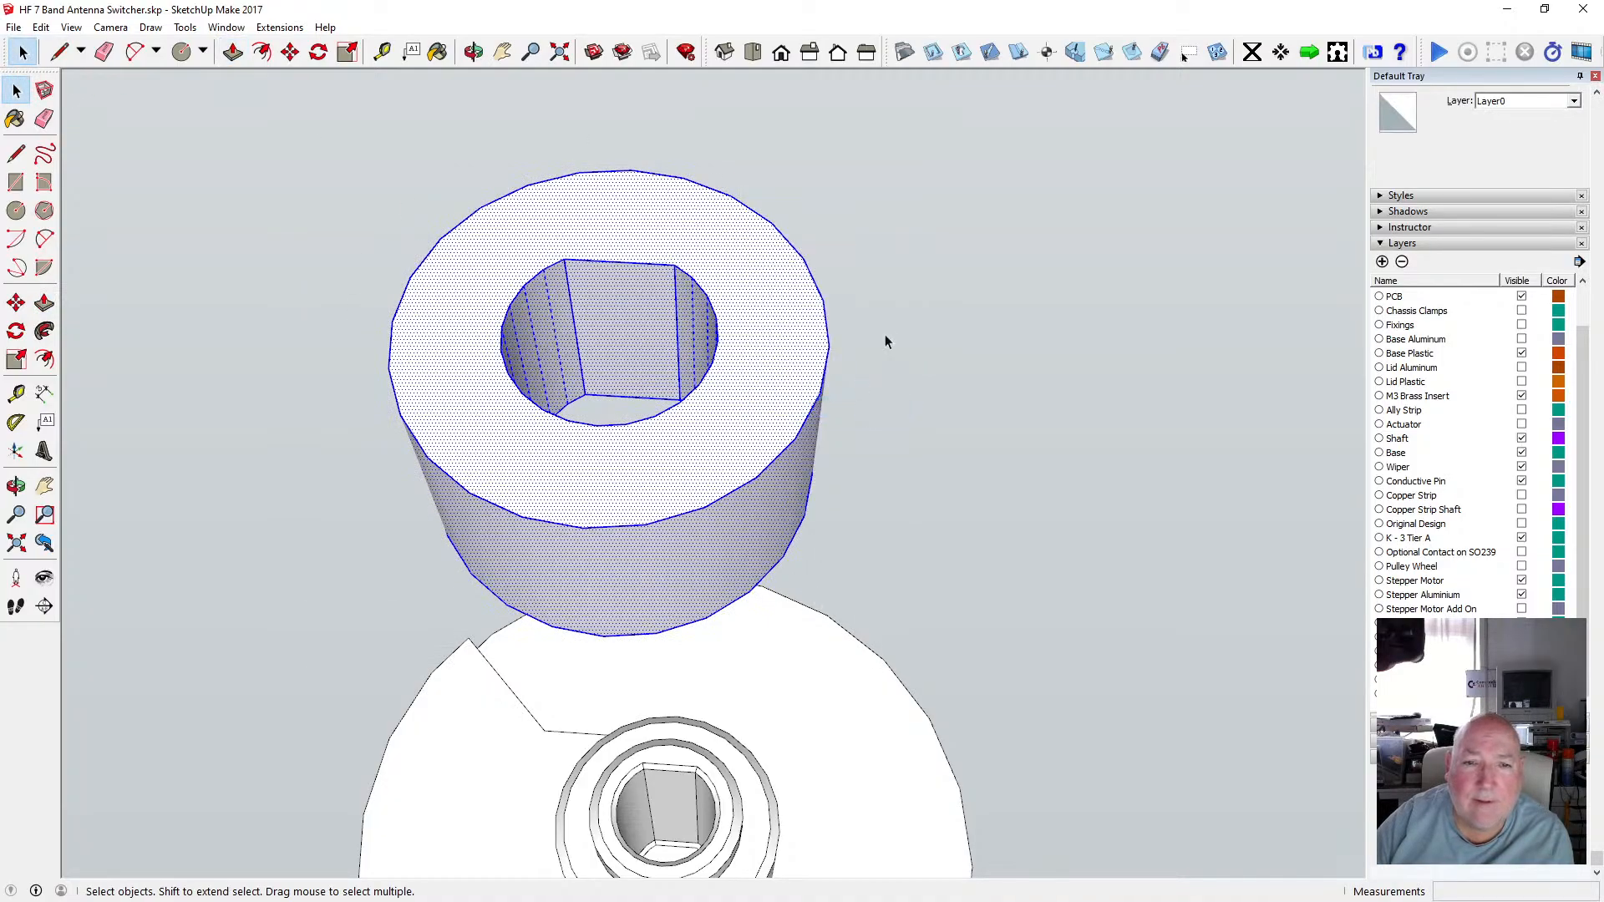
click(889, 329)
Orbit and zoom around the boss to inspect the new shaft hole.
click(474, 52)
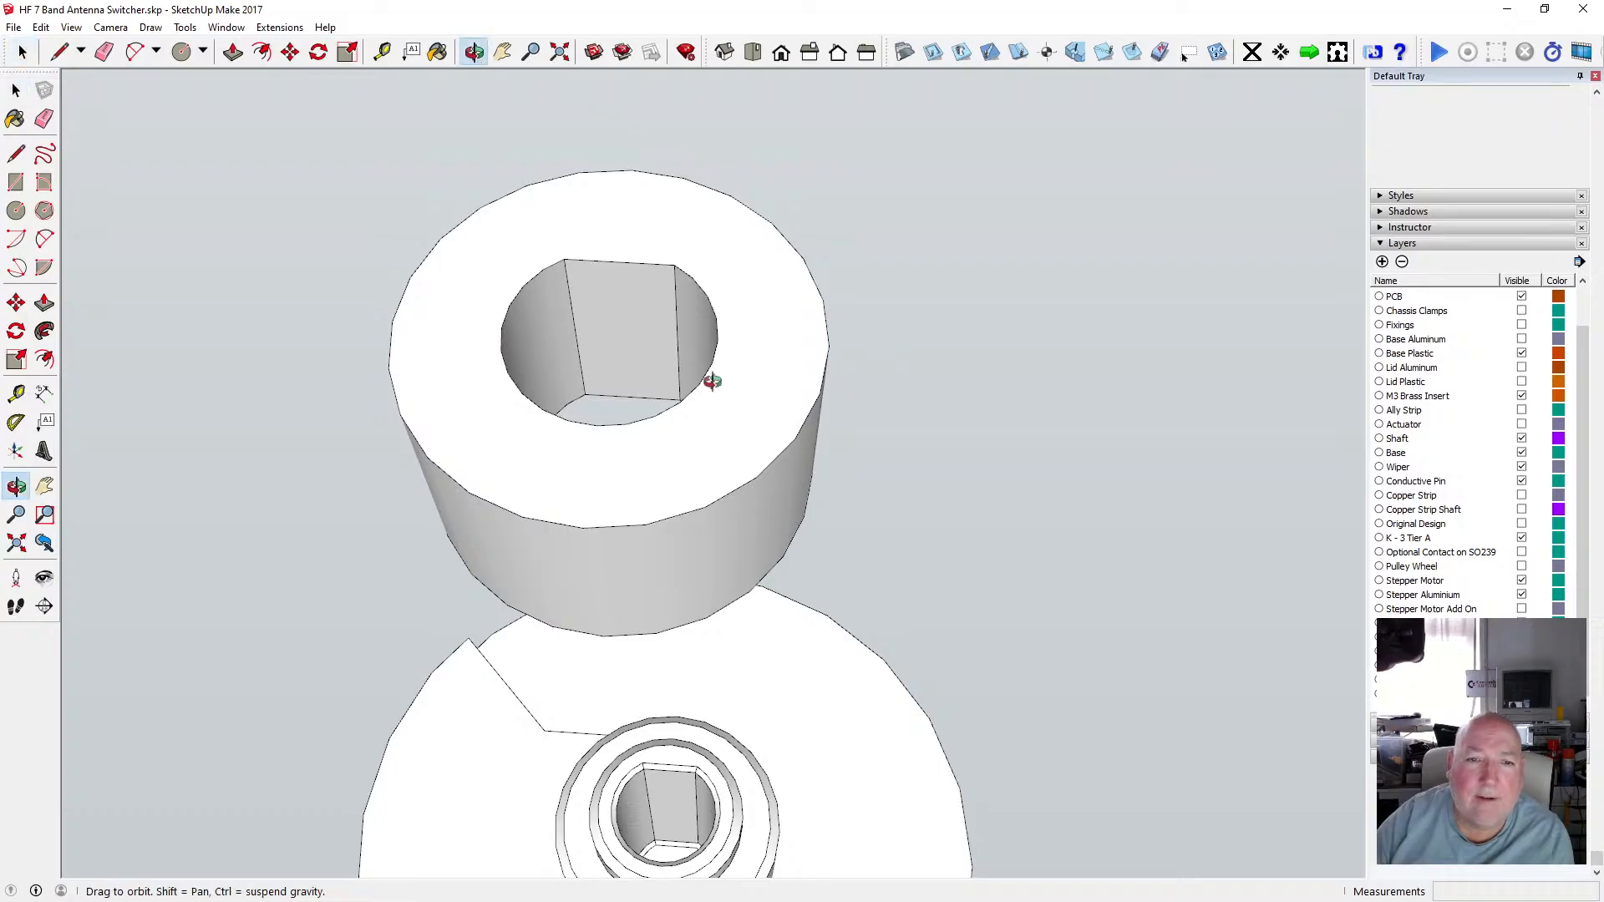
scroll(701, 367, down, 4)
drag(680, 340, 668, 544)
scroll(658, 466, up, 3)
scroll(657, 465, up, 1)
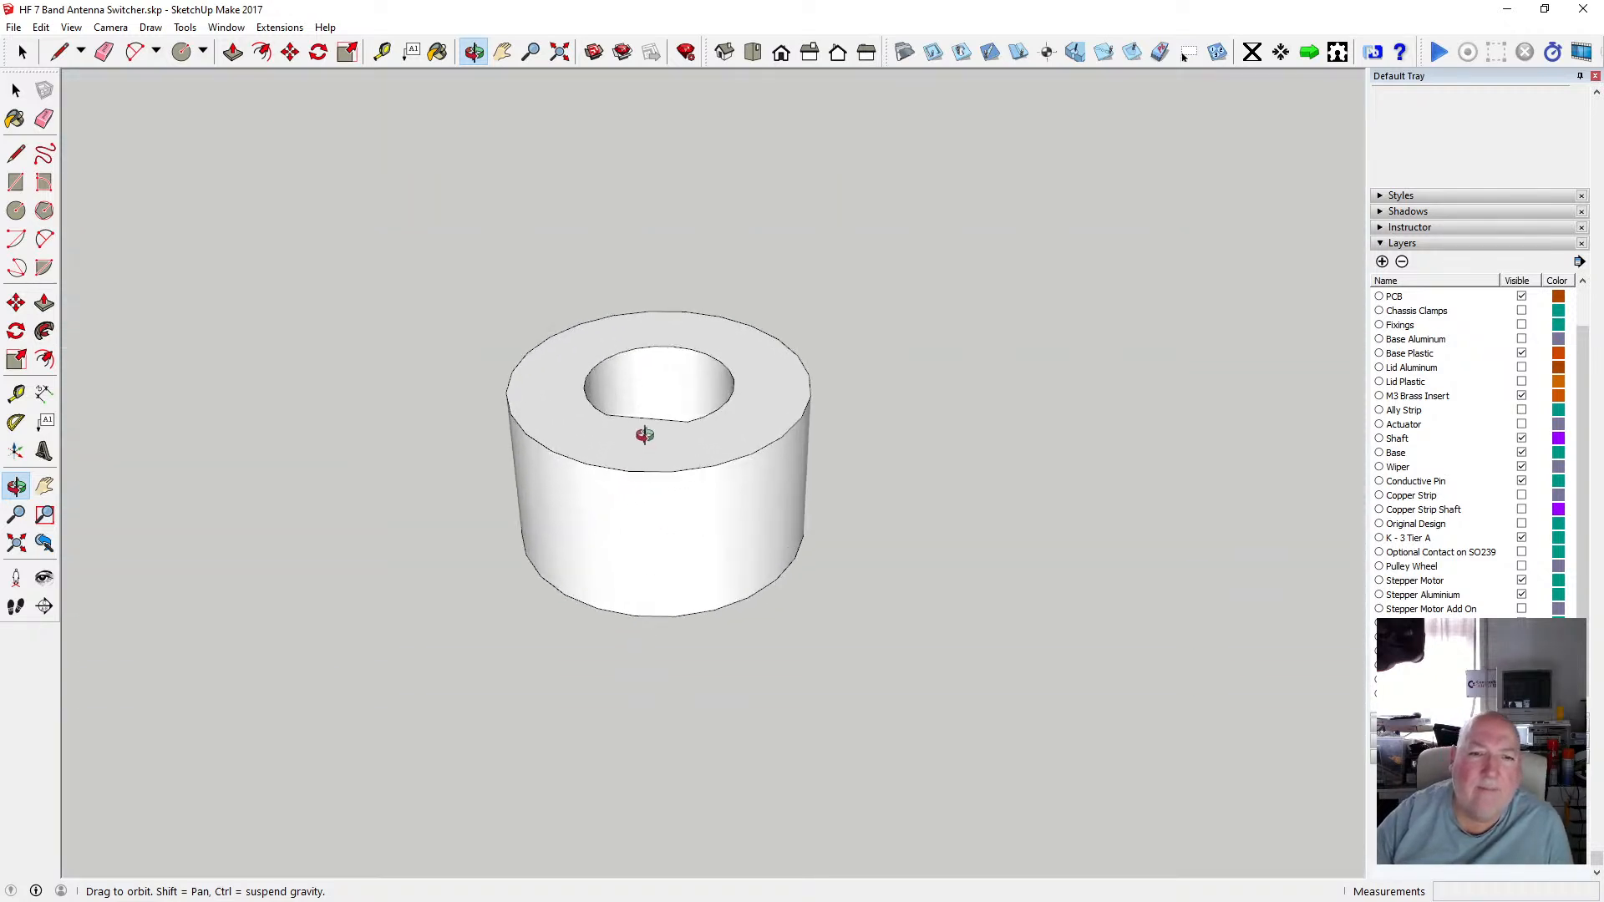
scroll(645, 433, down, 4)
drag(612, 434, 707, 522)
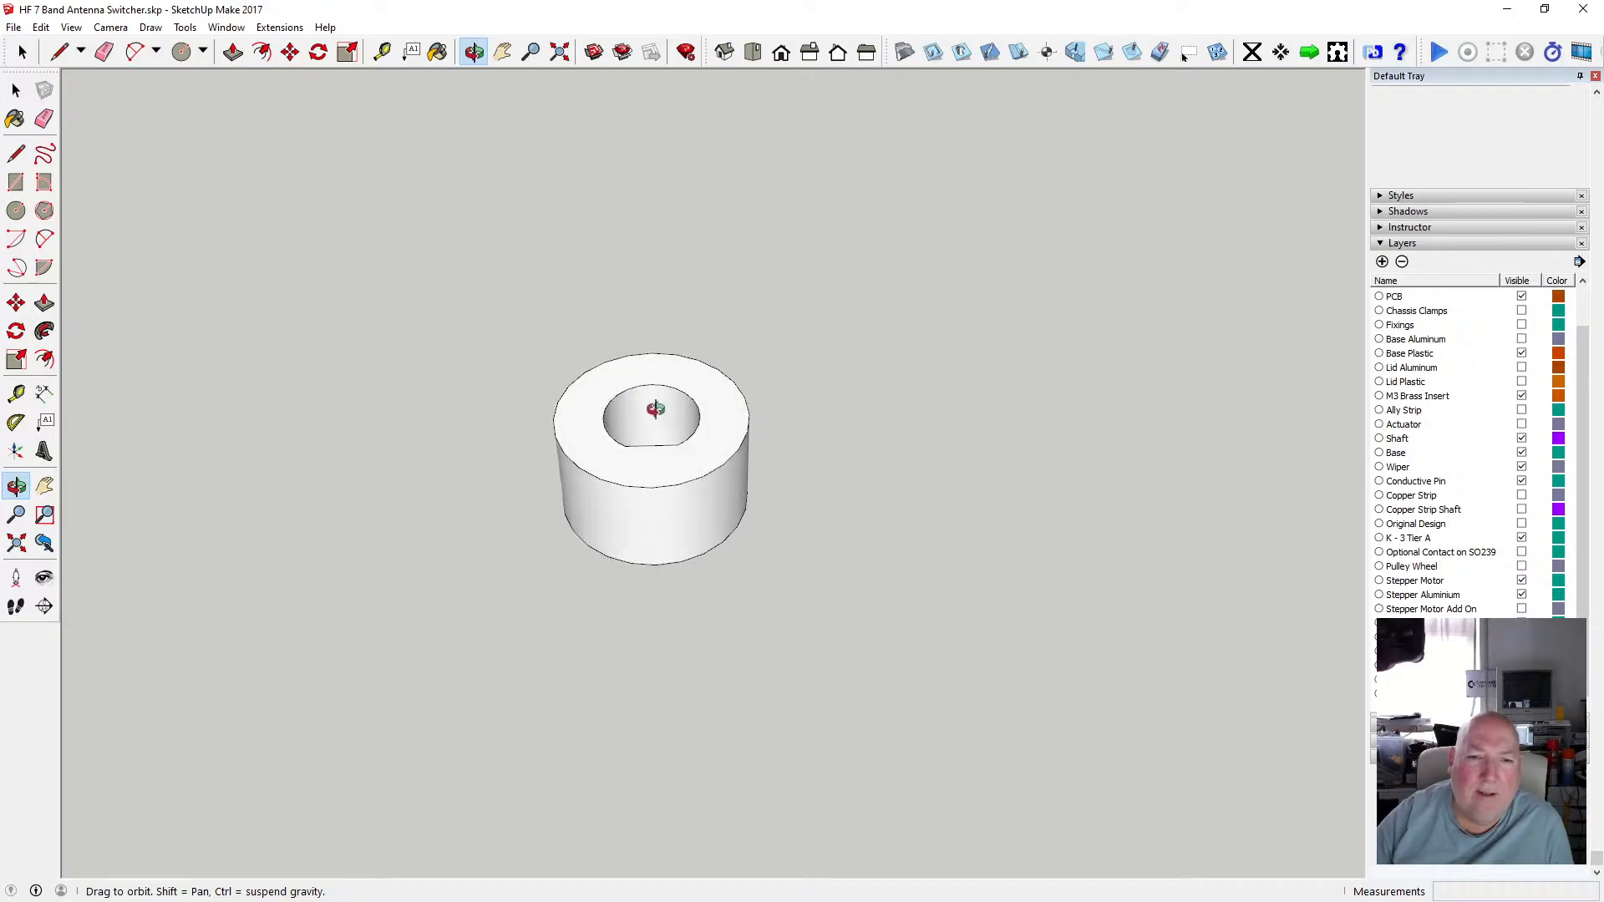
scroll(648, 469, down, 1)
scroll(641, 462, down, 2)
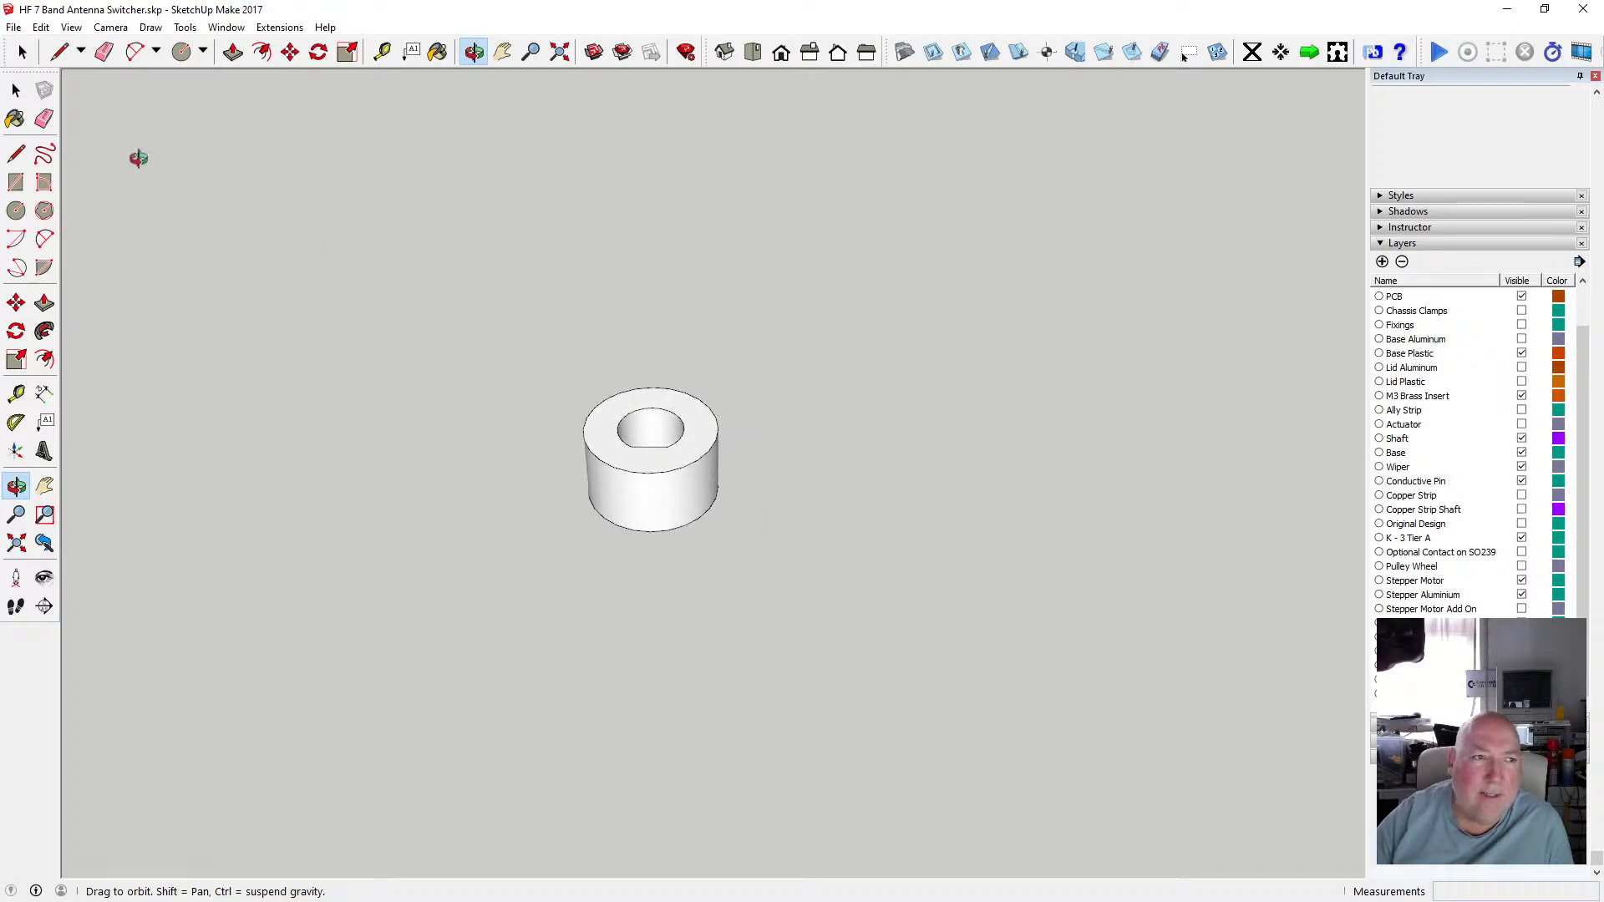
Add another new layer and make the boss geometry into a group.
click(16, 90)
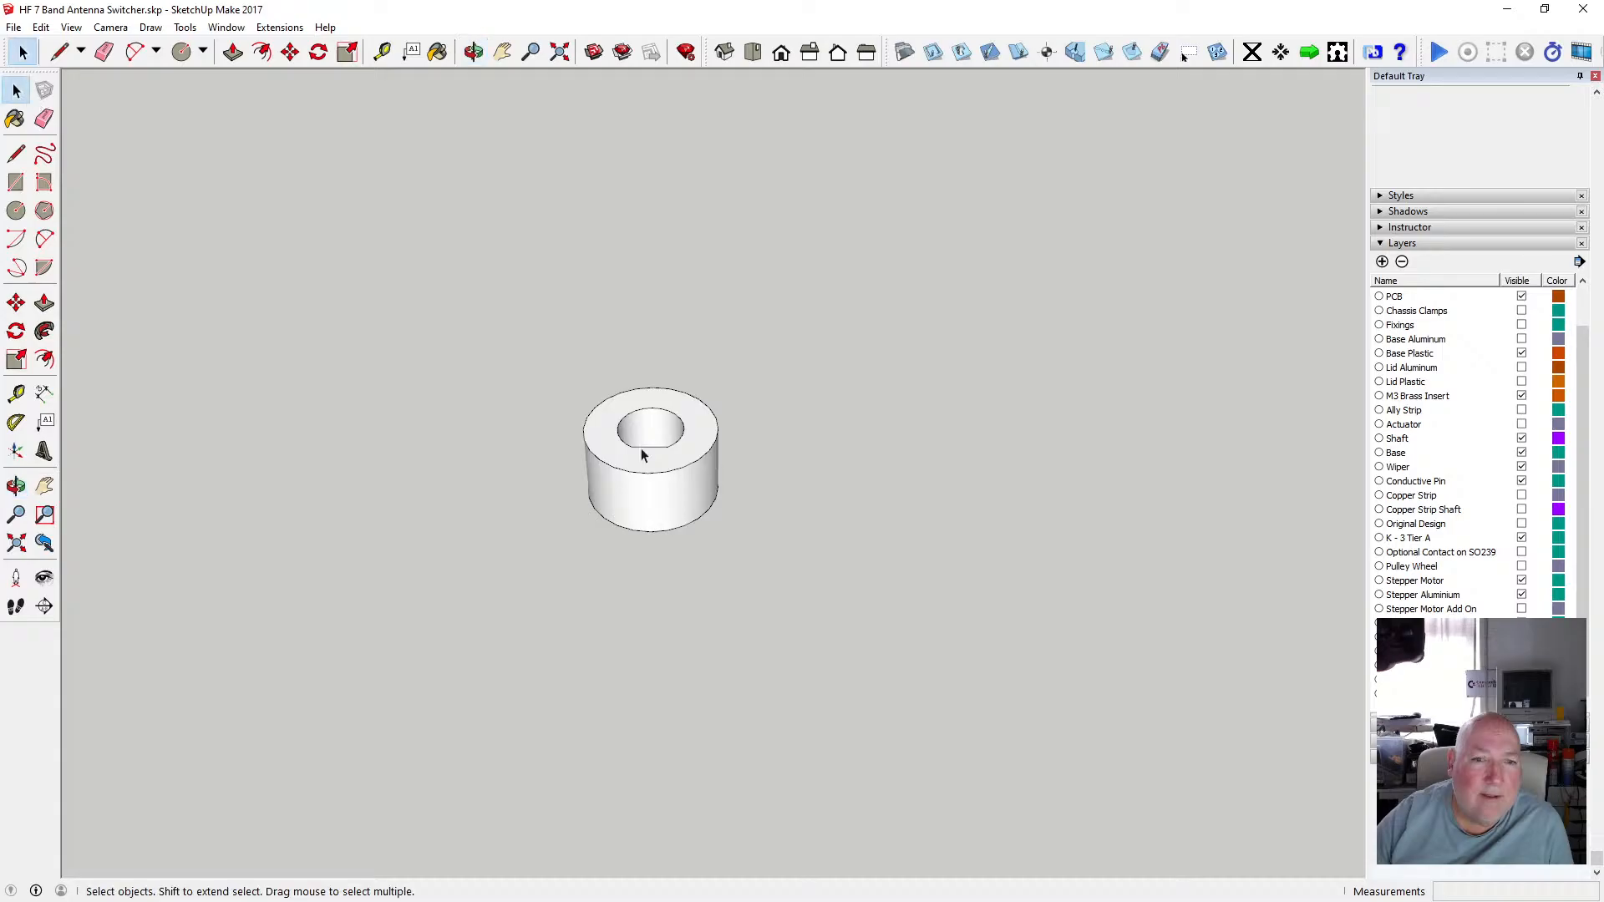
drag(538, 351, 819, 590)
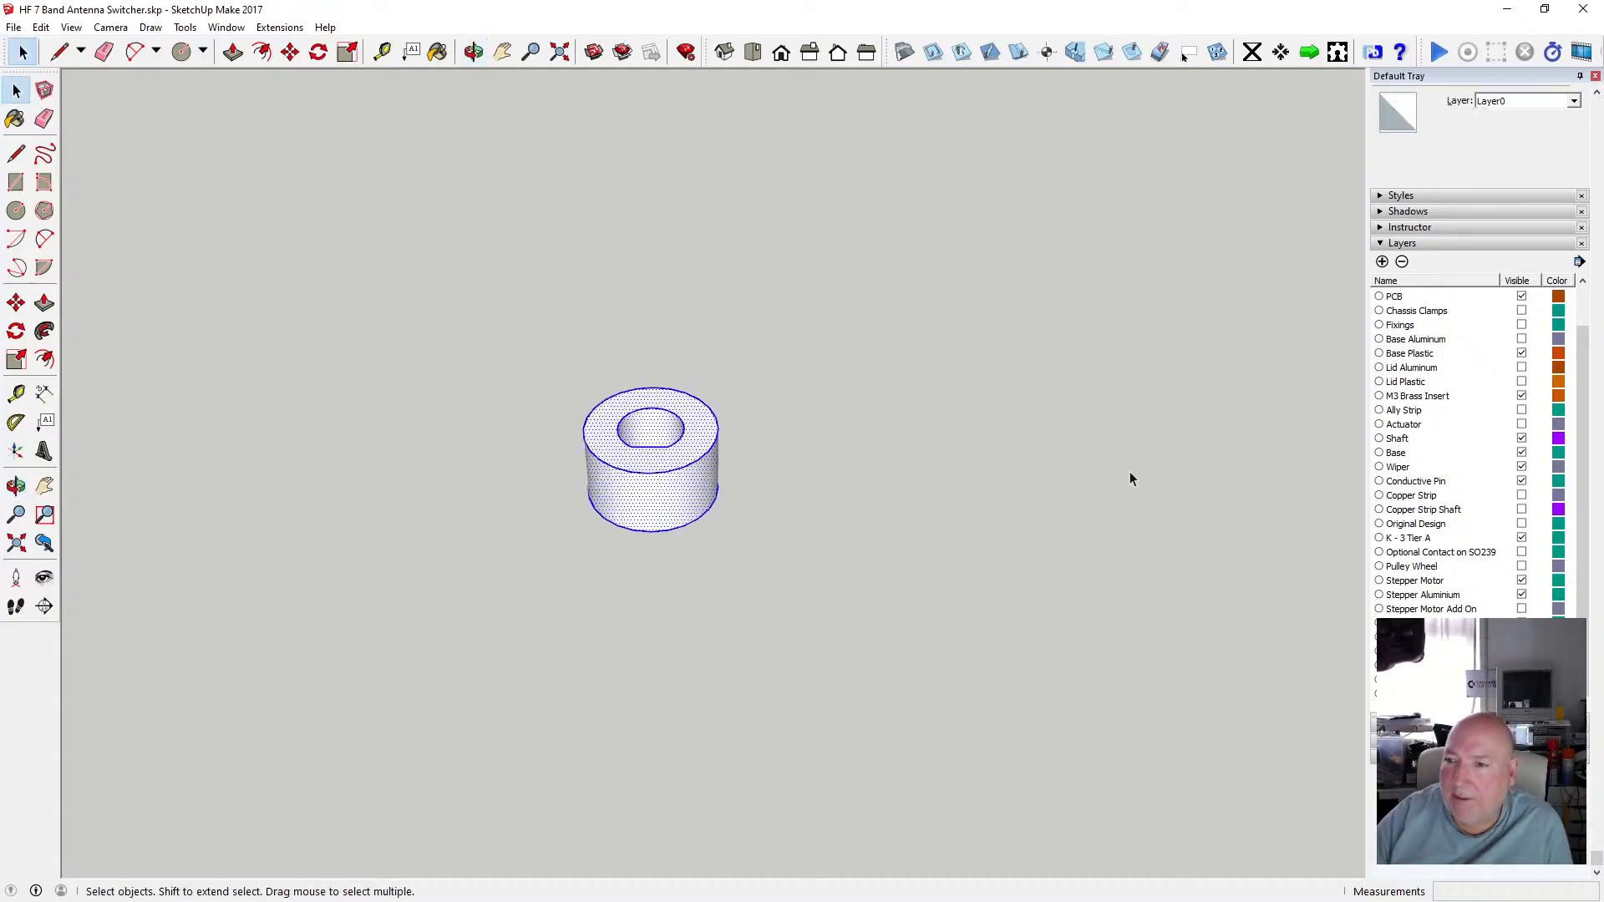
click(1381, 262)
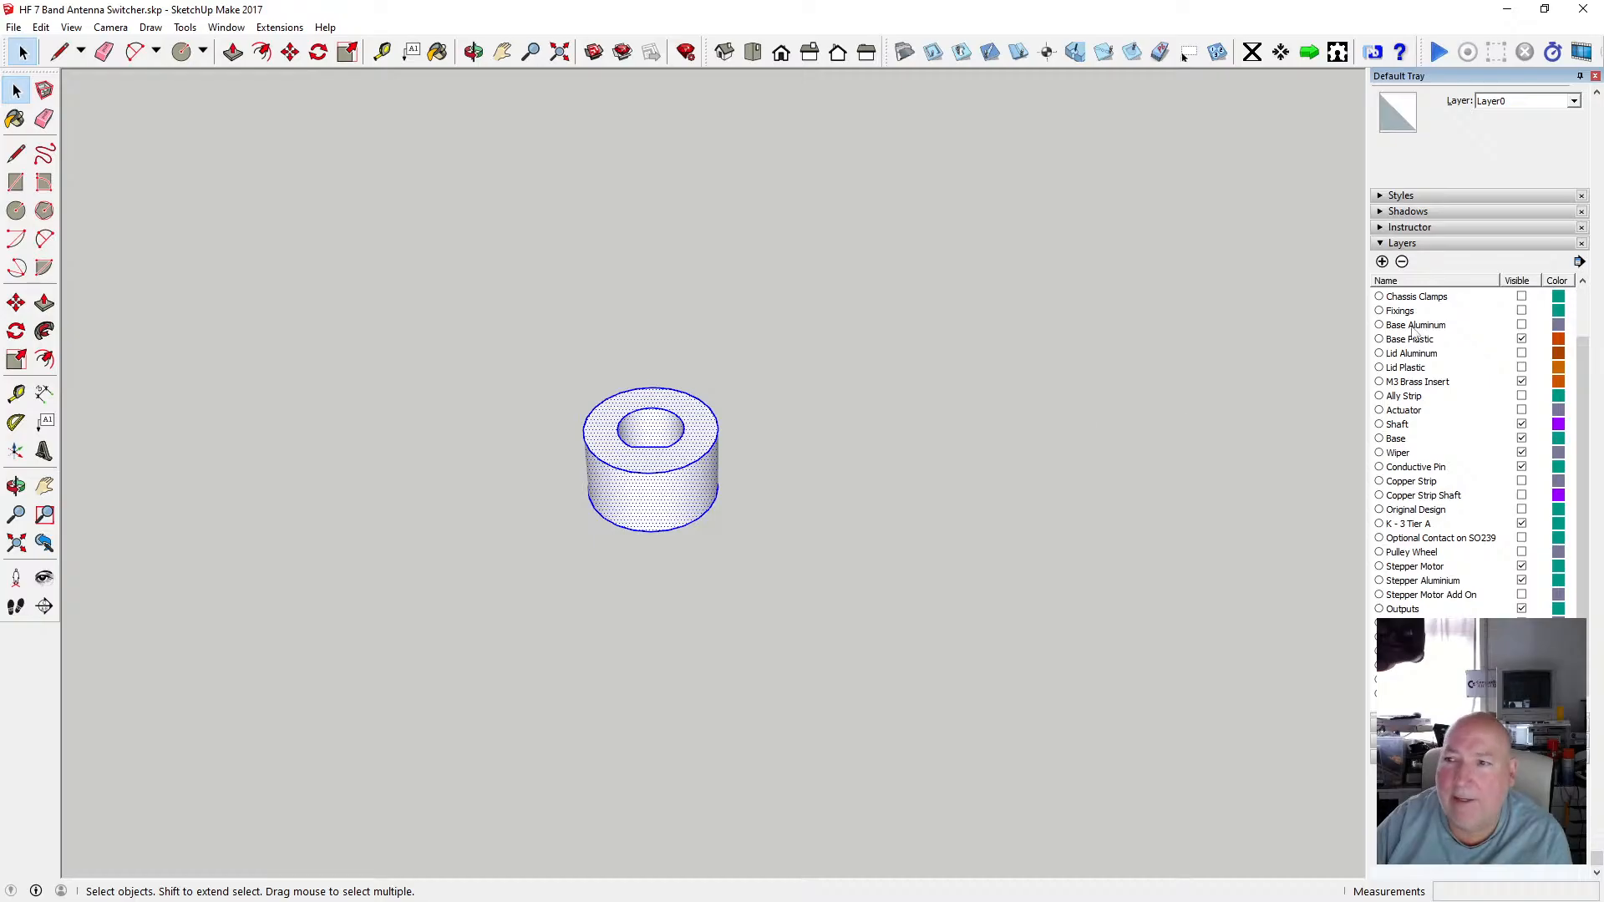
right_click(667, 487)
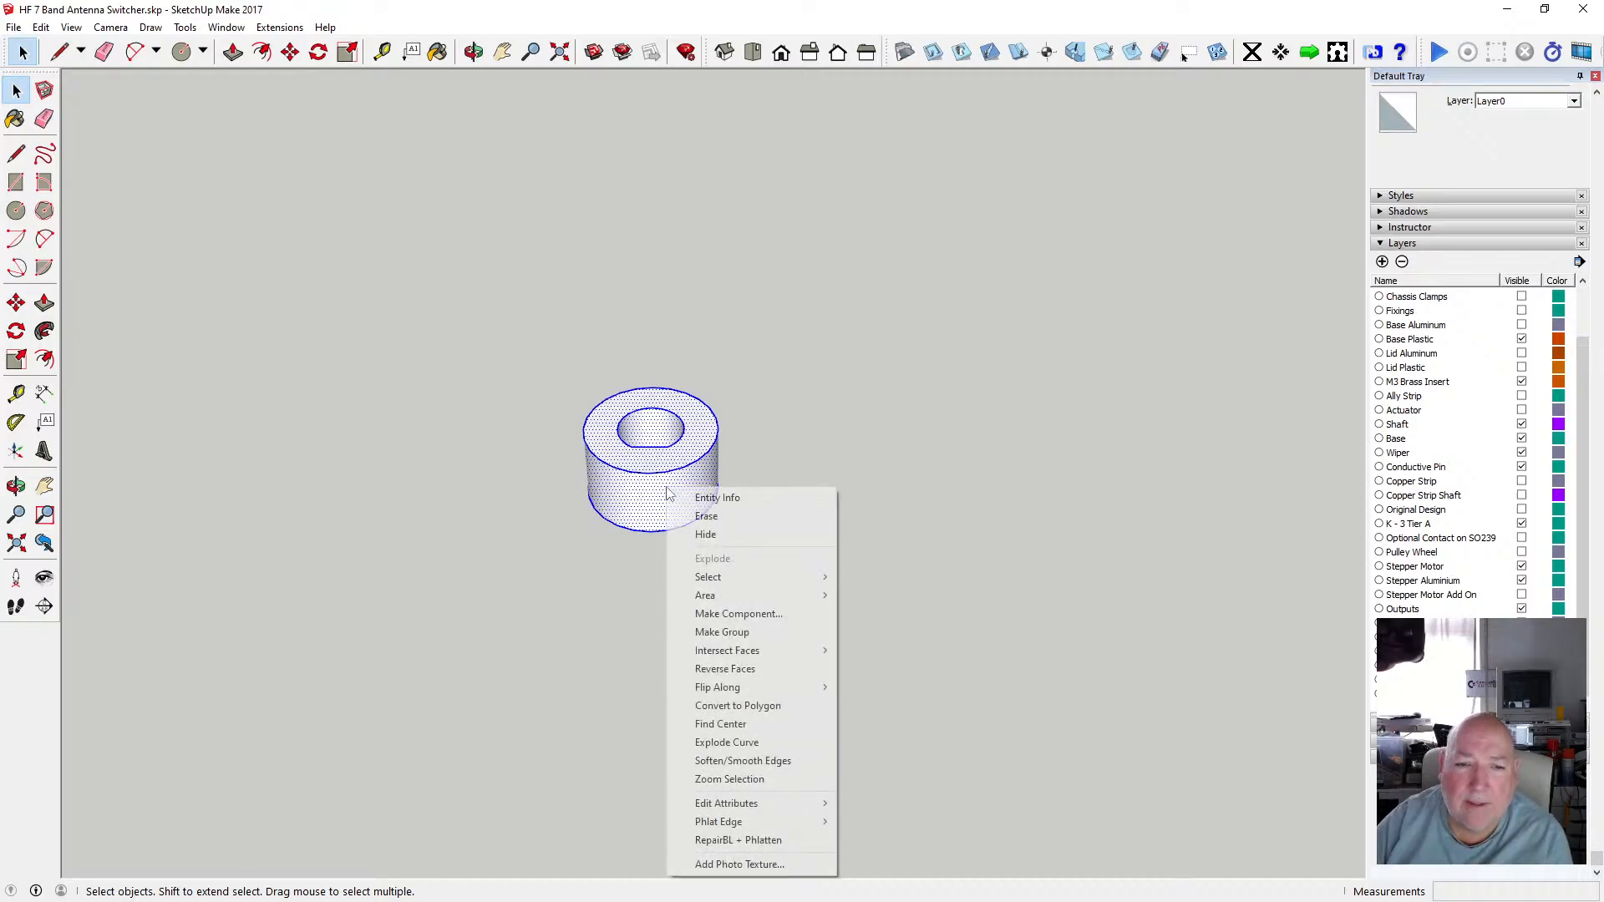
click(776, 633)
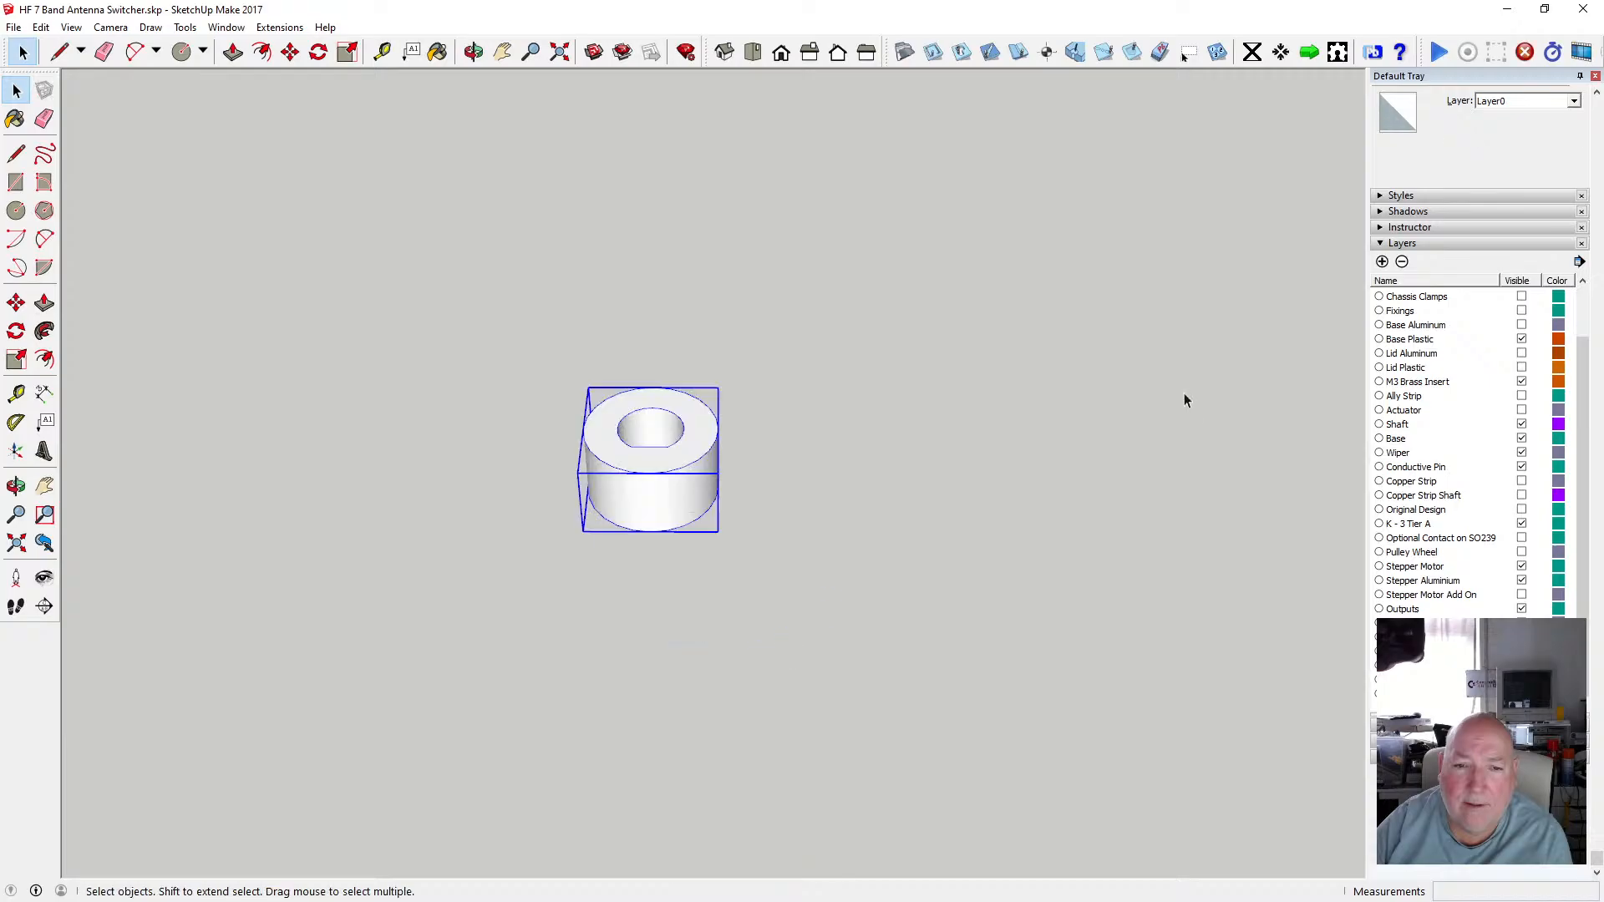
Assign the boss group to the Modular Spindle Bot-Mid layer.
click(1573, 101)
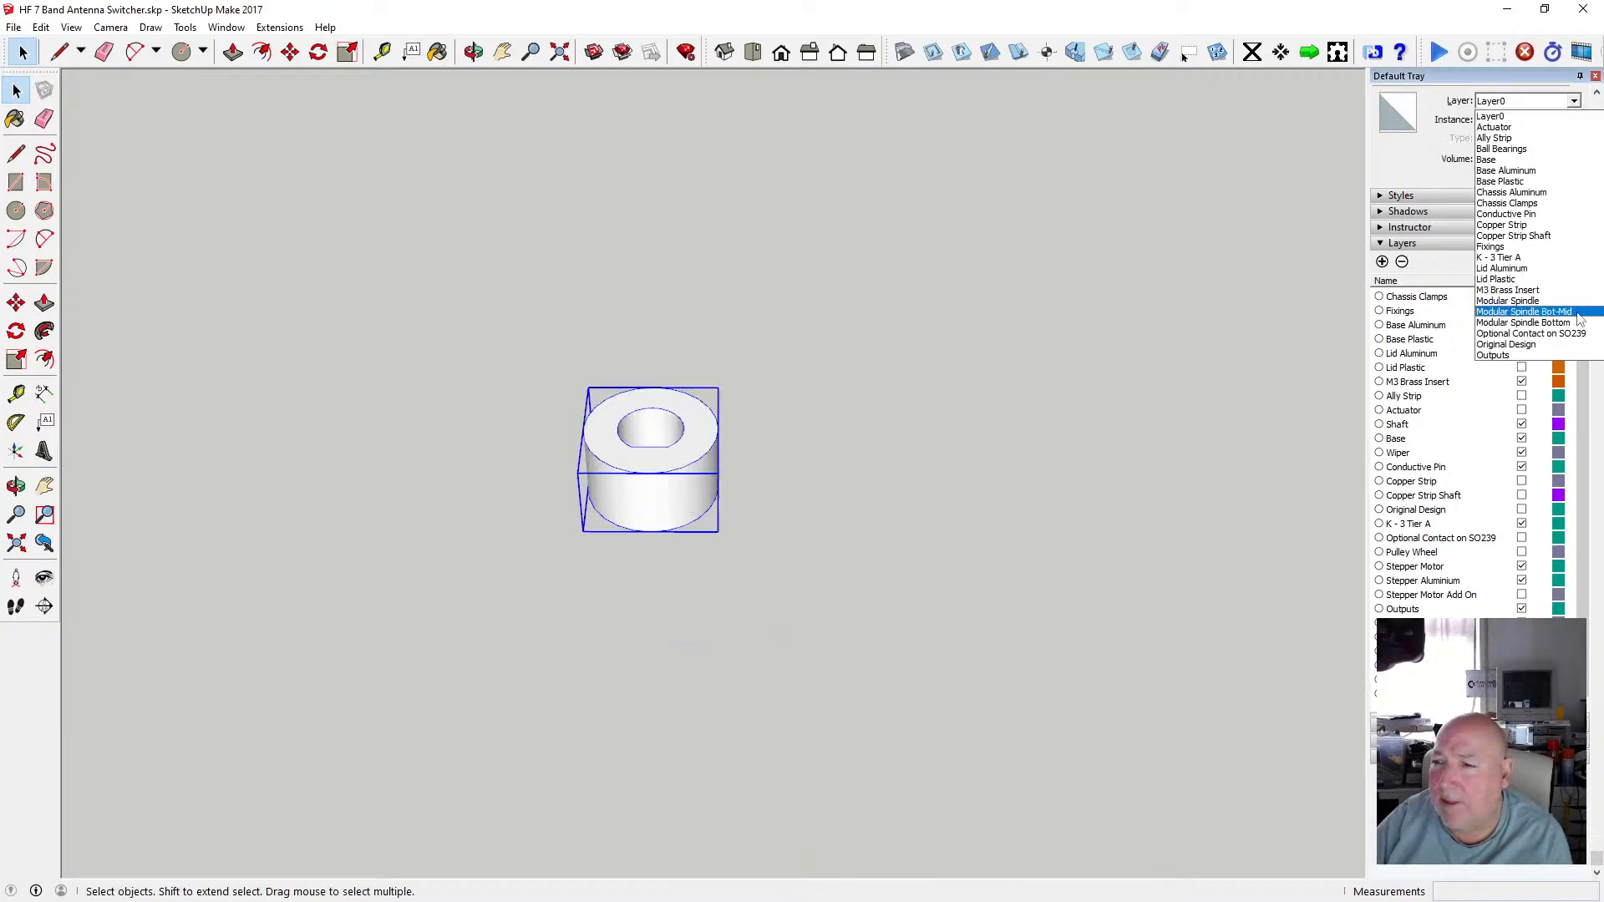
click(1529, 302)
click(1562, 310)
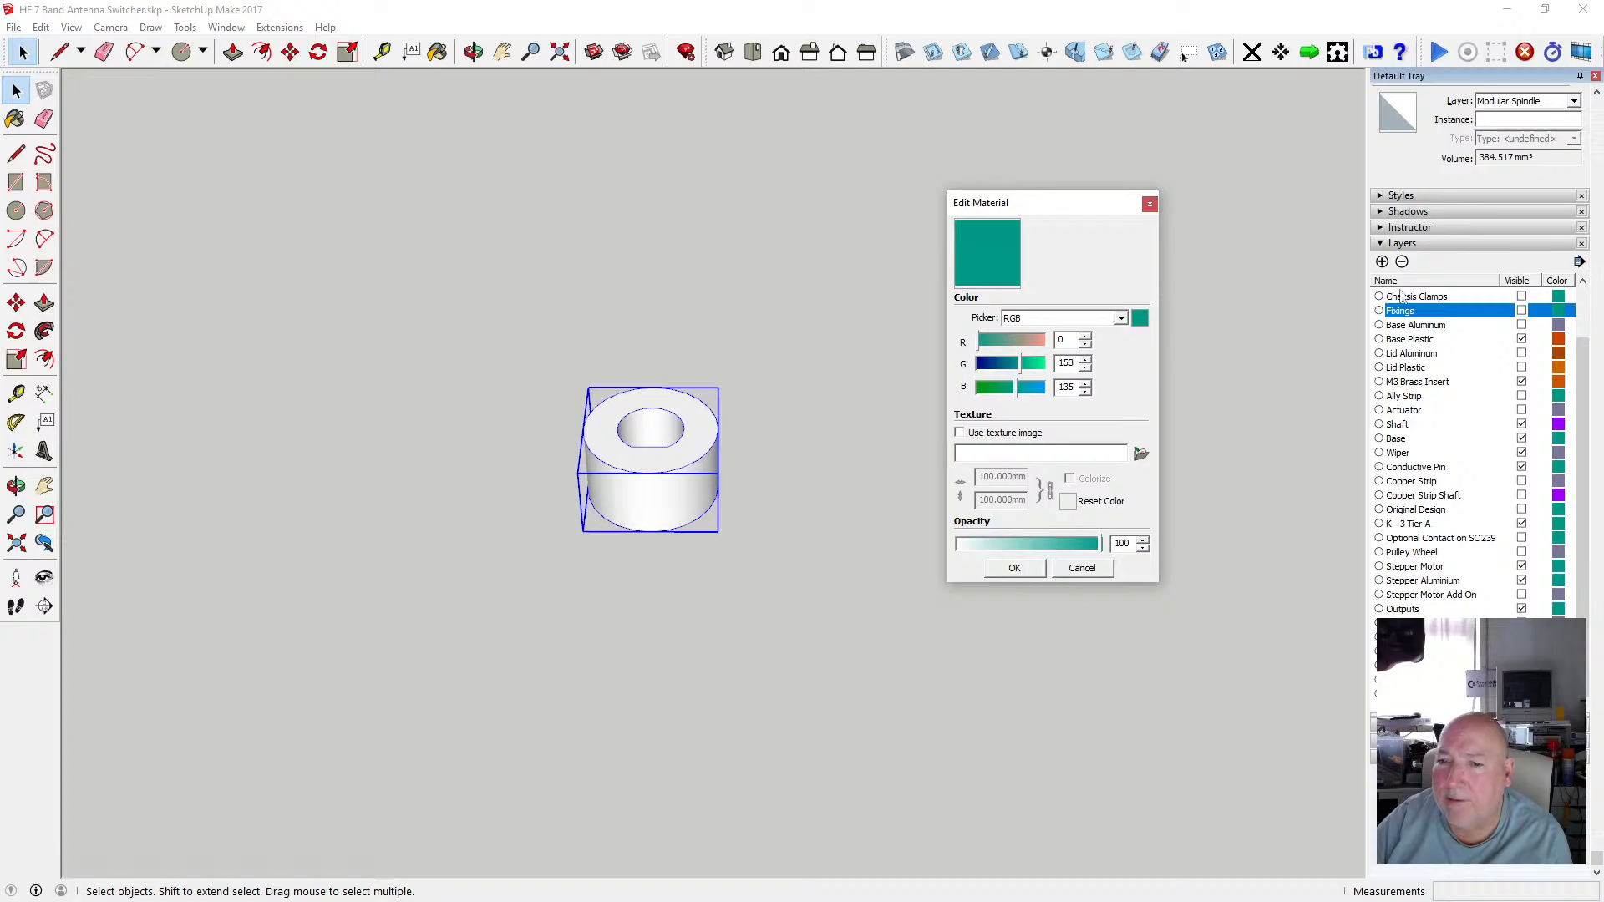
click(1149, 205)
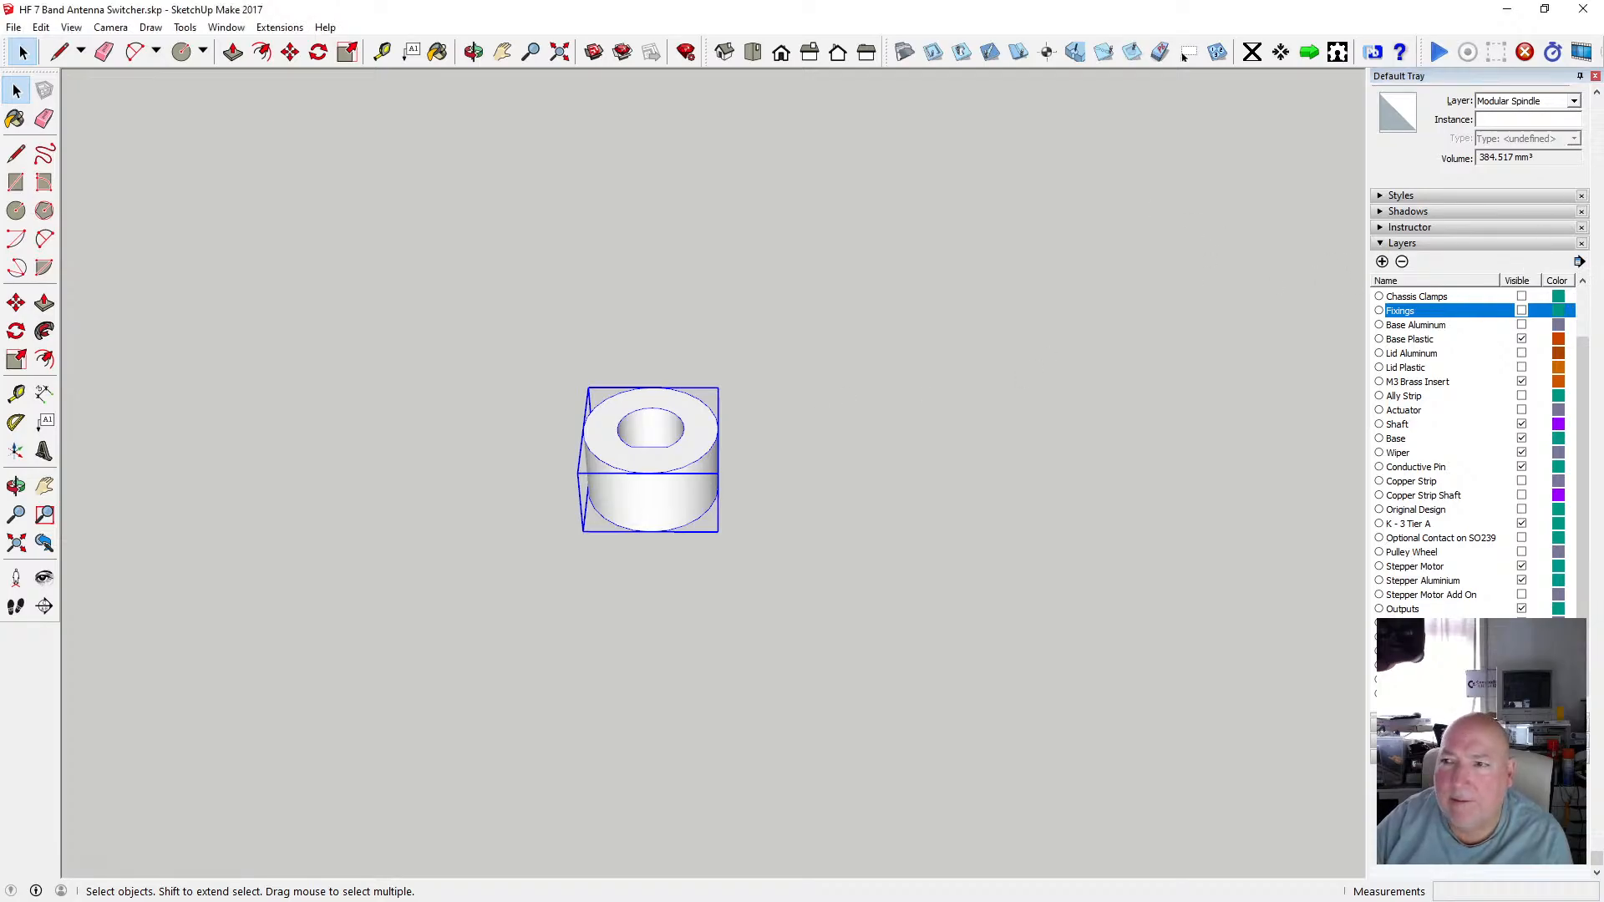
click(1574, 101)
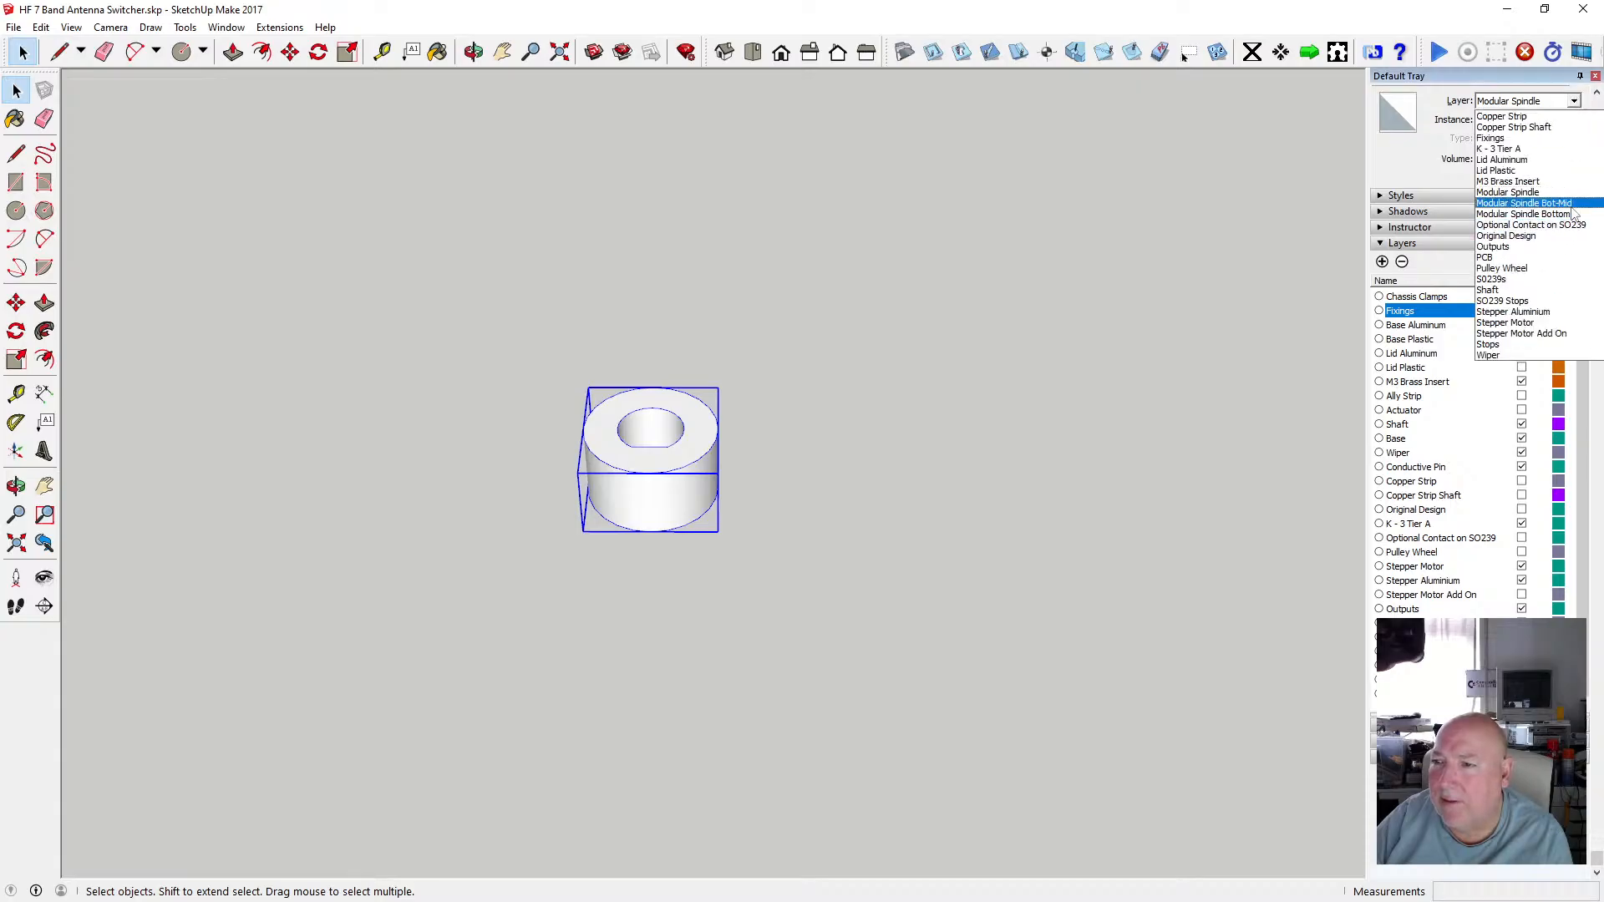
click(1529, 203)
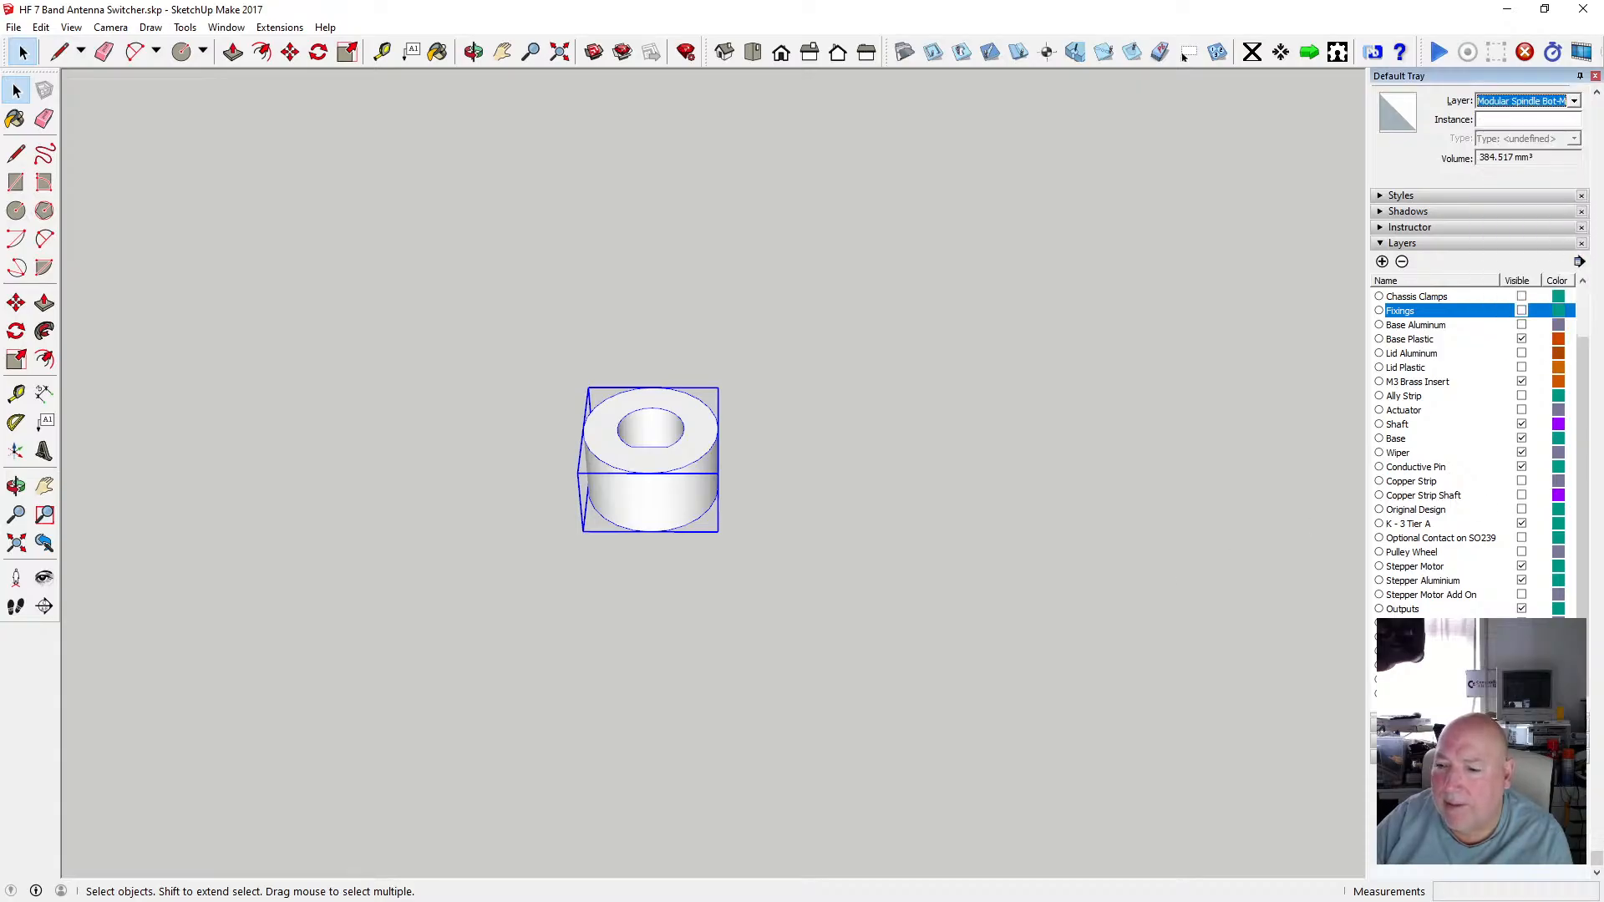
click(1305, 705)
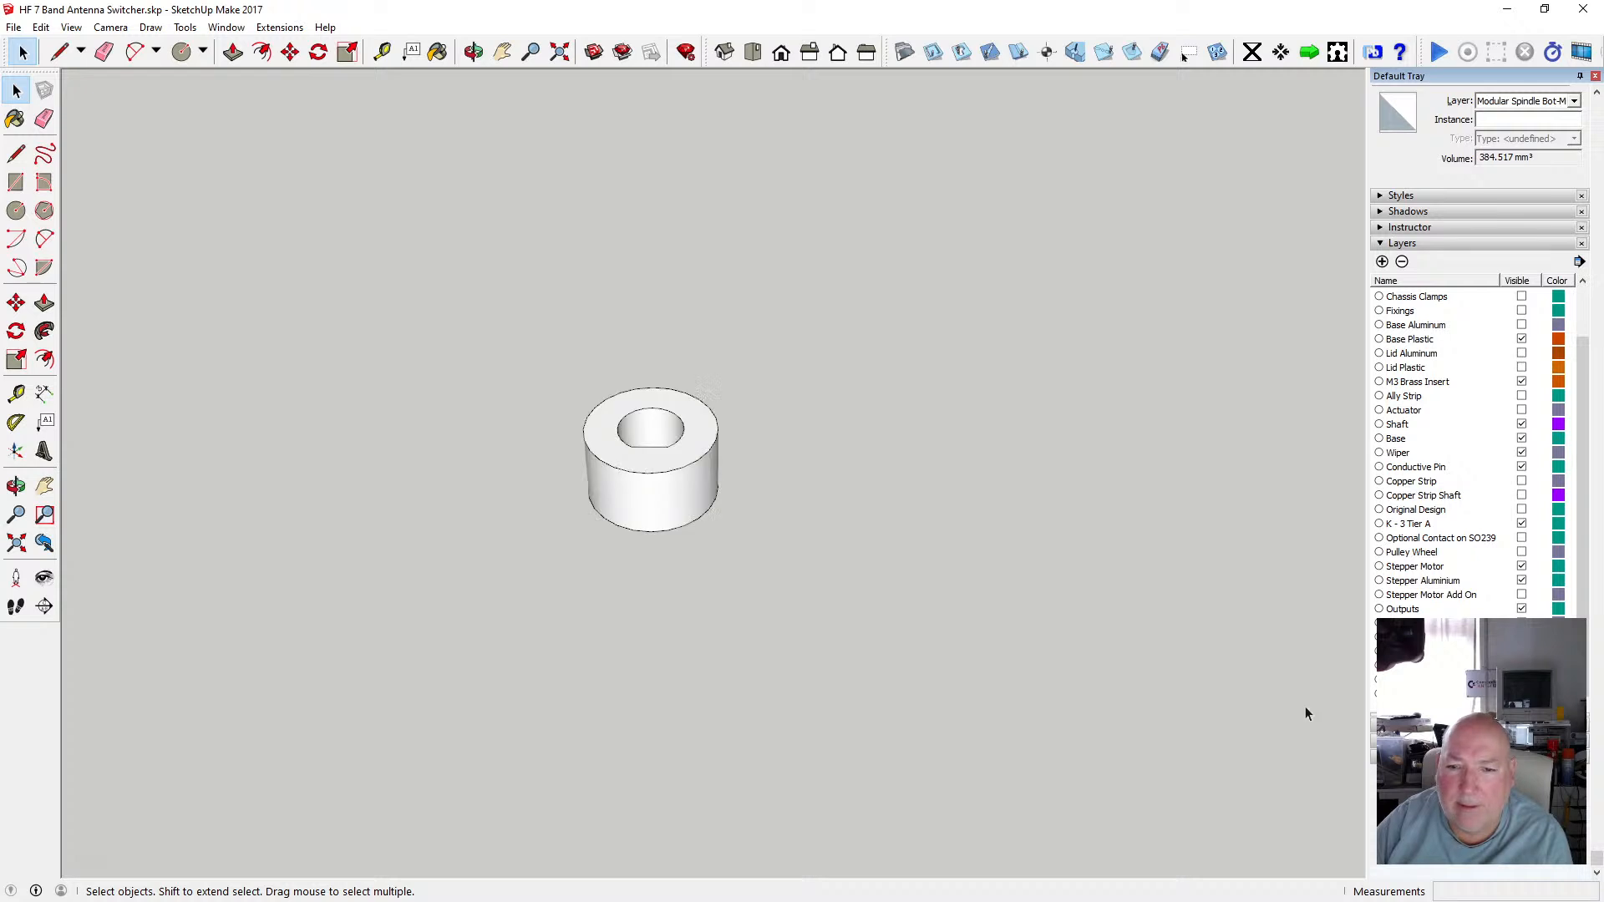
Make the disc's layer visible again and orbit around the boss sitting on the disc.
click(1521, 680)
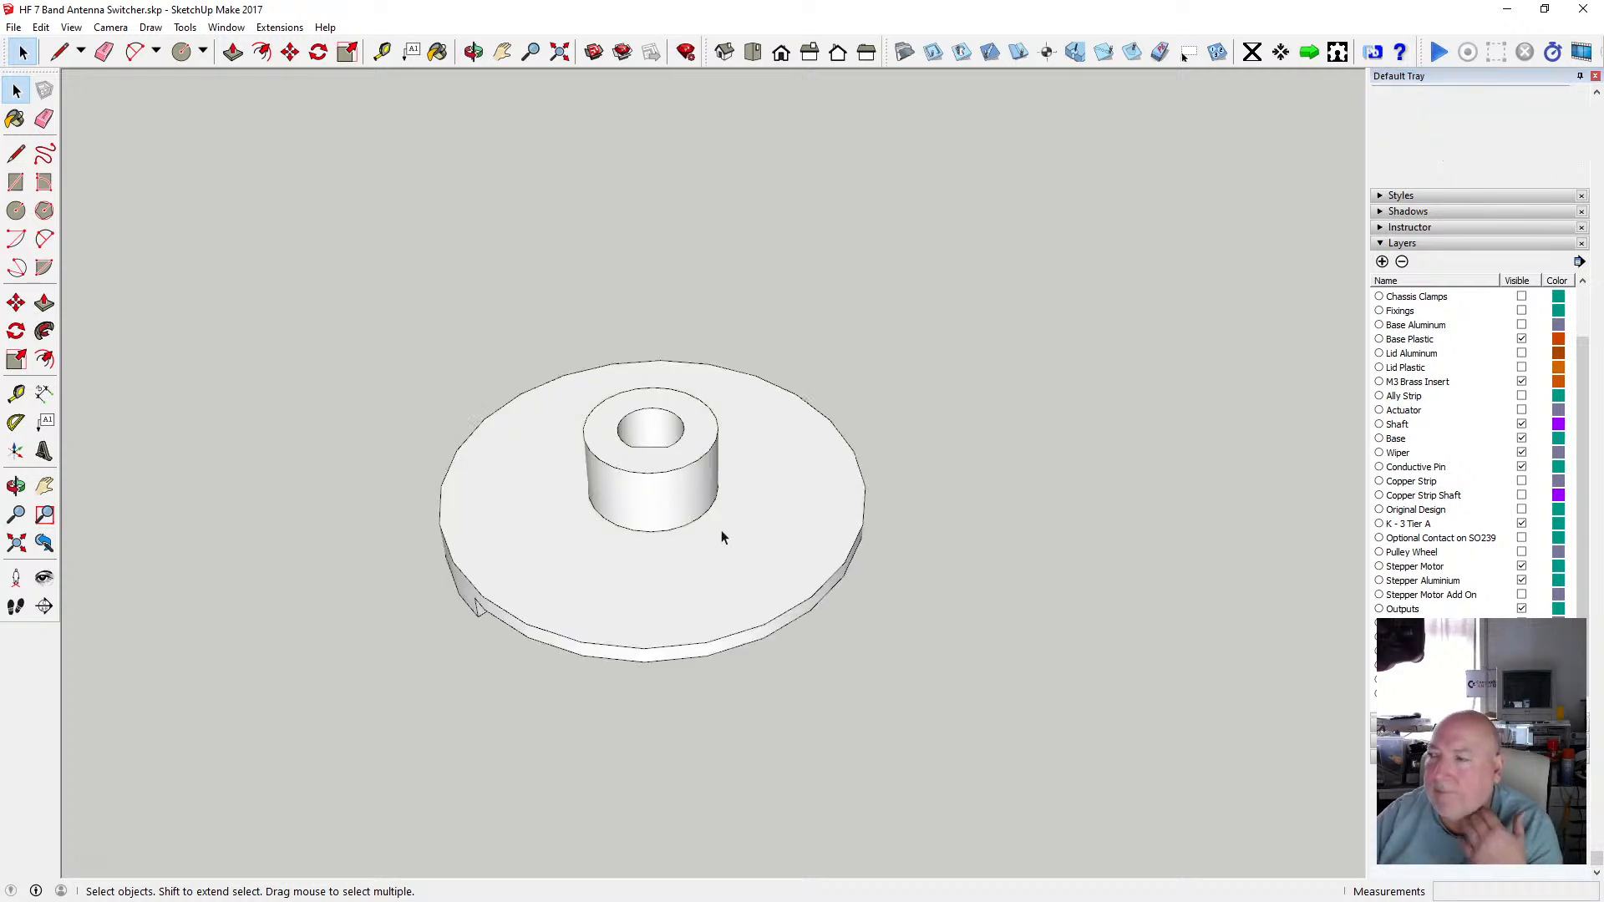
scroll(720, 522, up, 3)
click(474, 52)
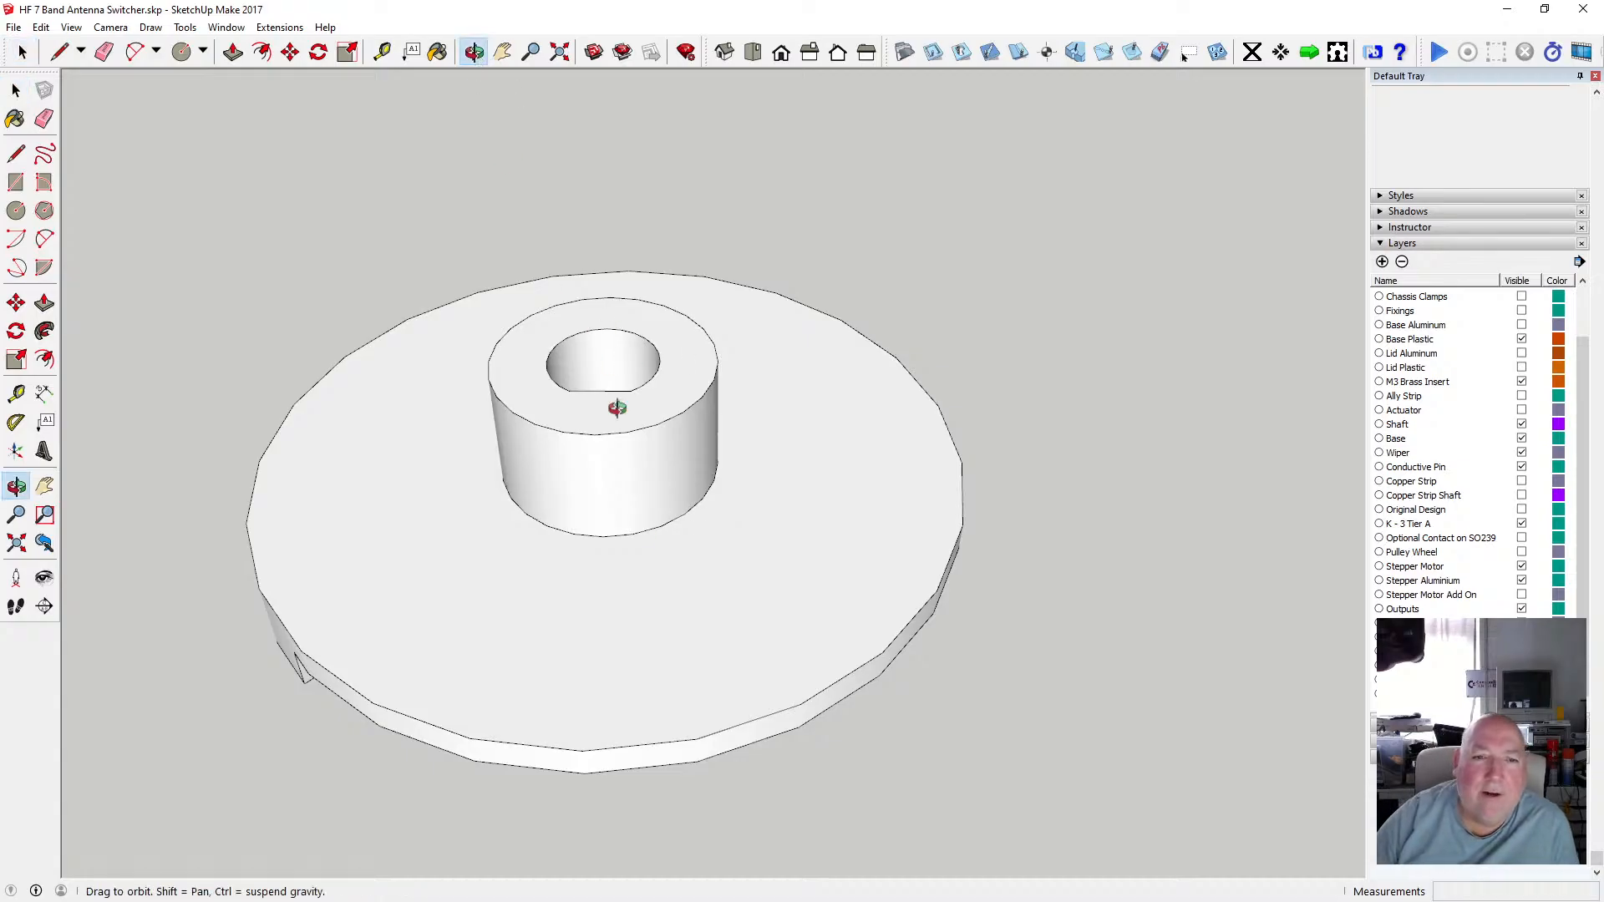
drag(620, 401, 567, 491)
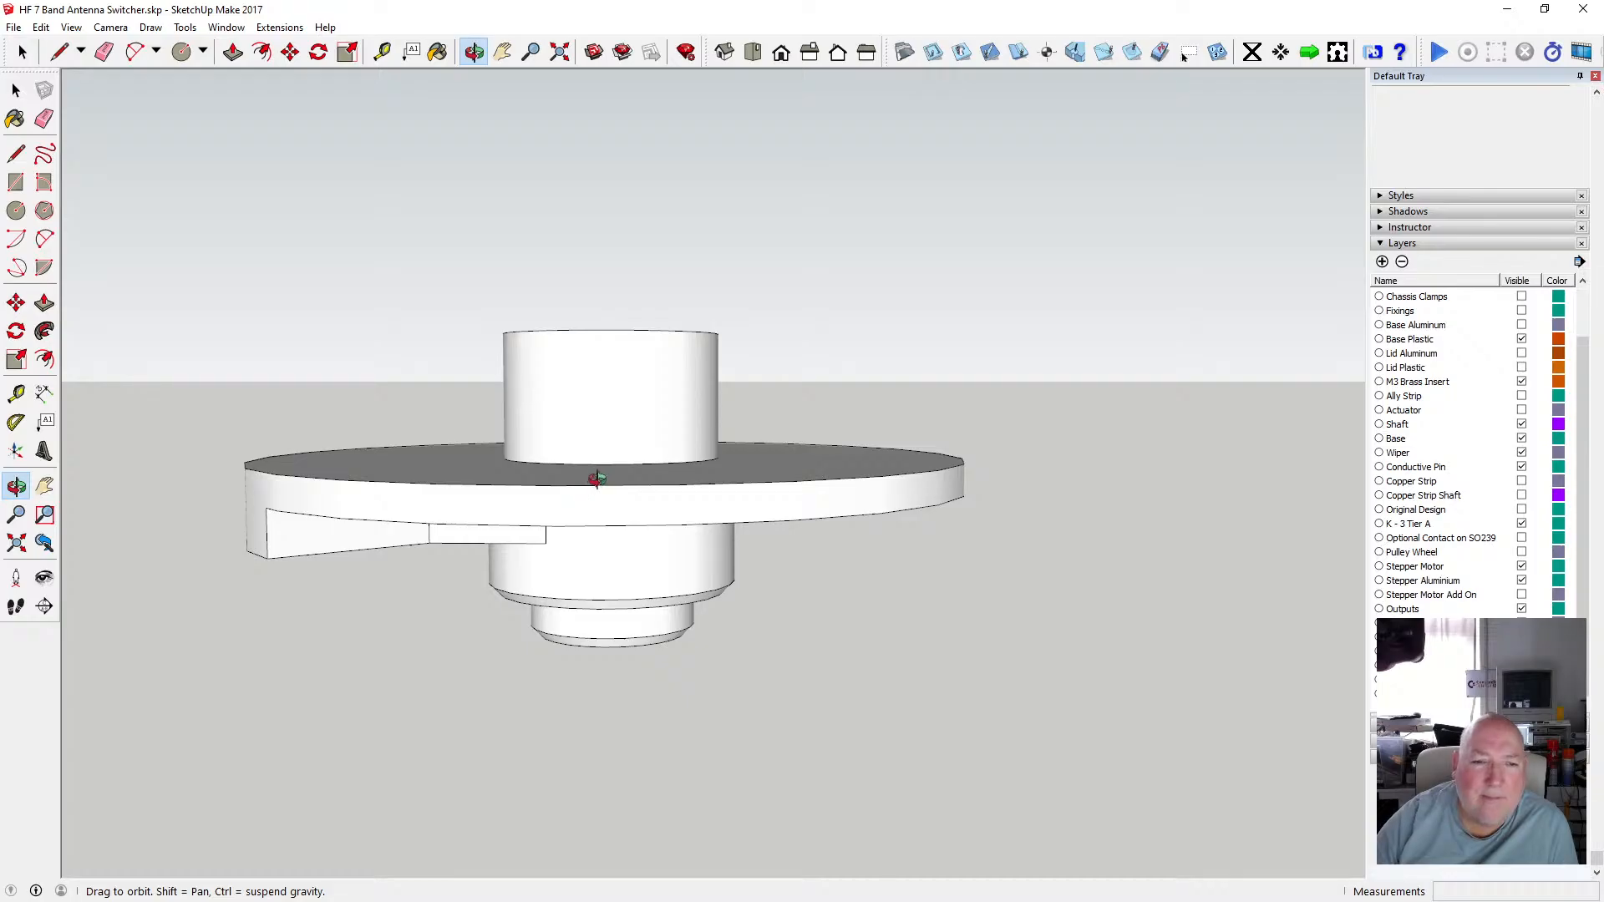
scroll(598, 477, up, 5)
drag(598, 478, 636, 575)
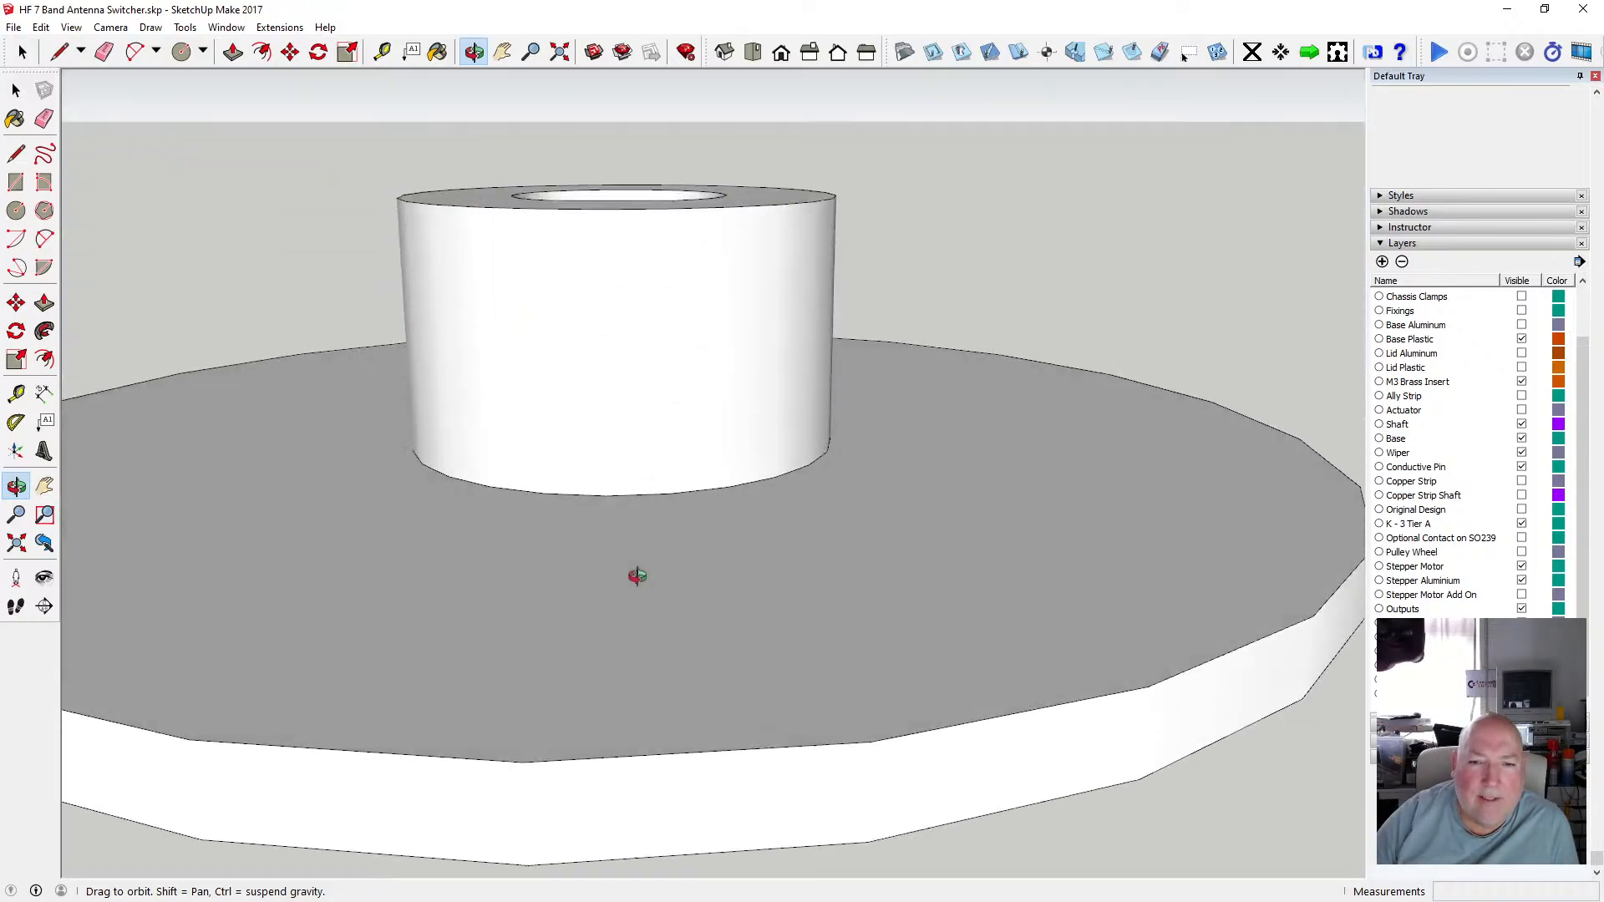
Orbit and zoom around the disc to examine the boss and the shaft hole from several angles.
scroll(626, 526, down, 3)
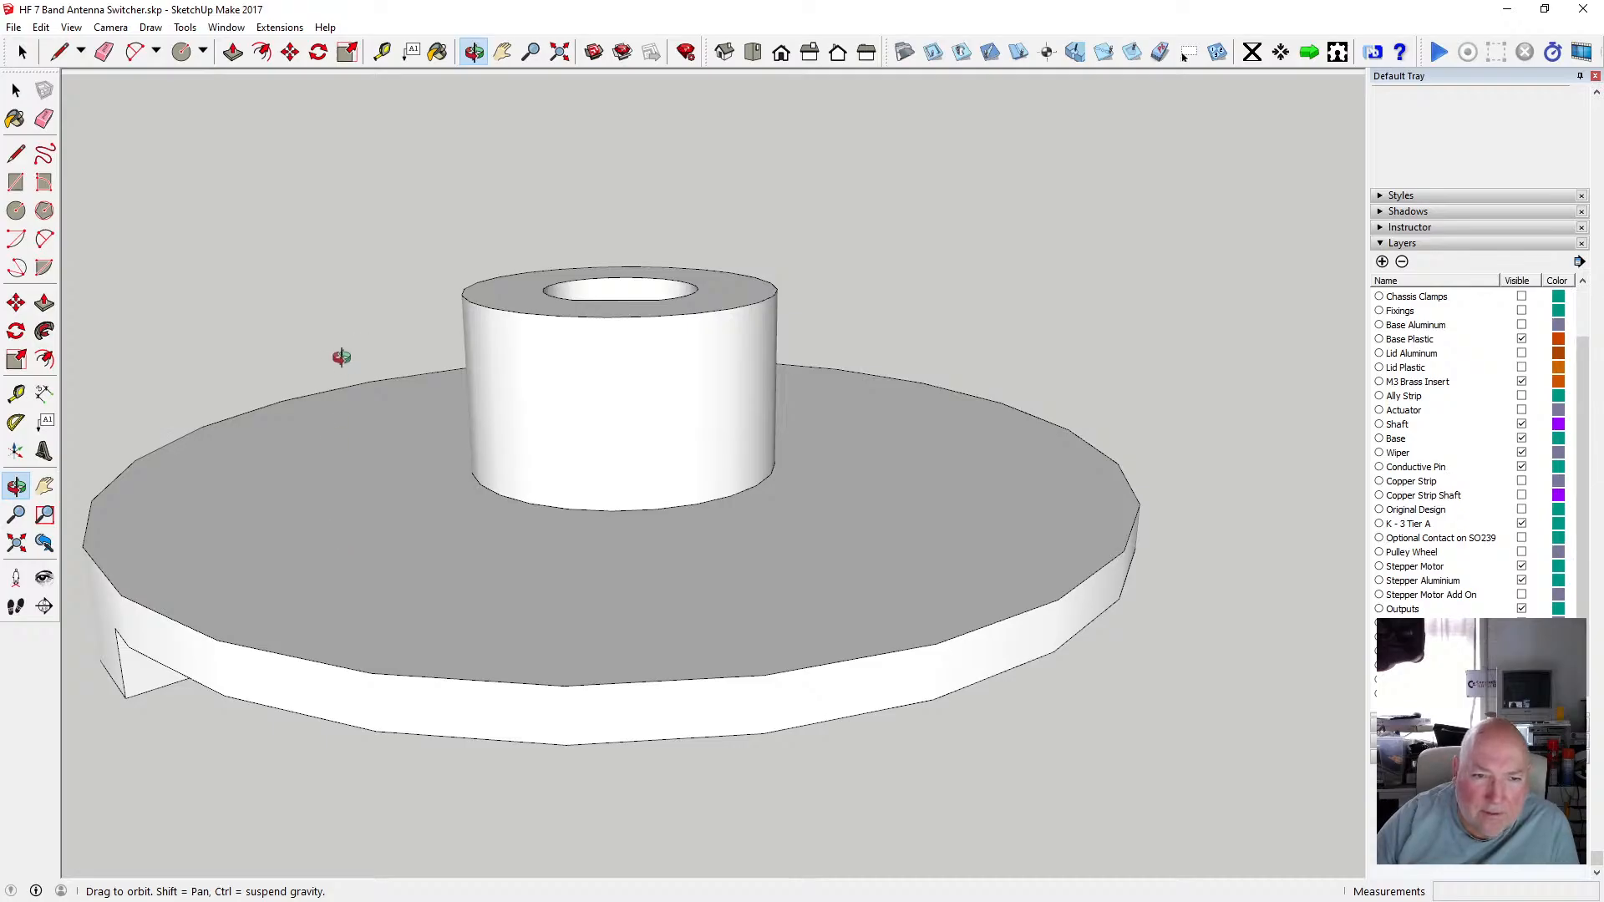
drag(390, 548, 453, 502)
scroll(429, 460, down, 3)
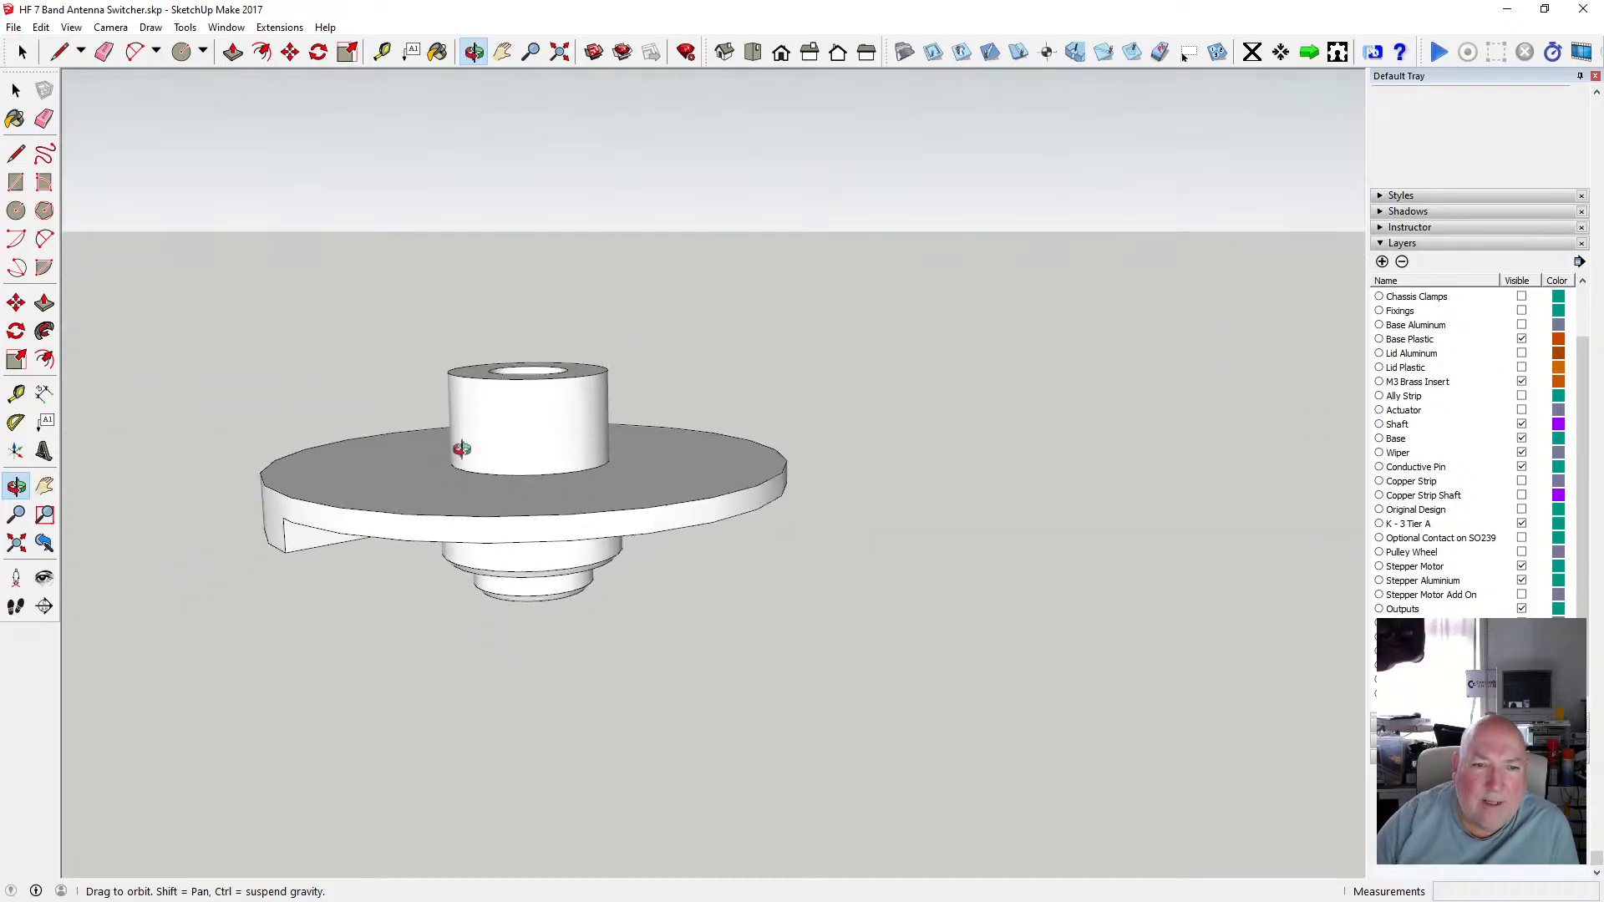
scroll(484, 437, down, 2)
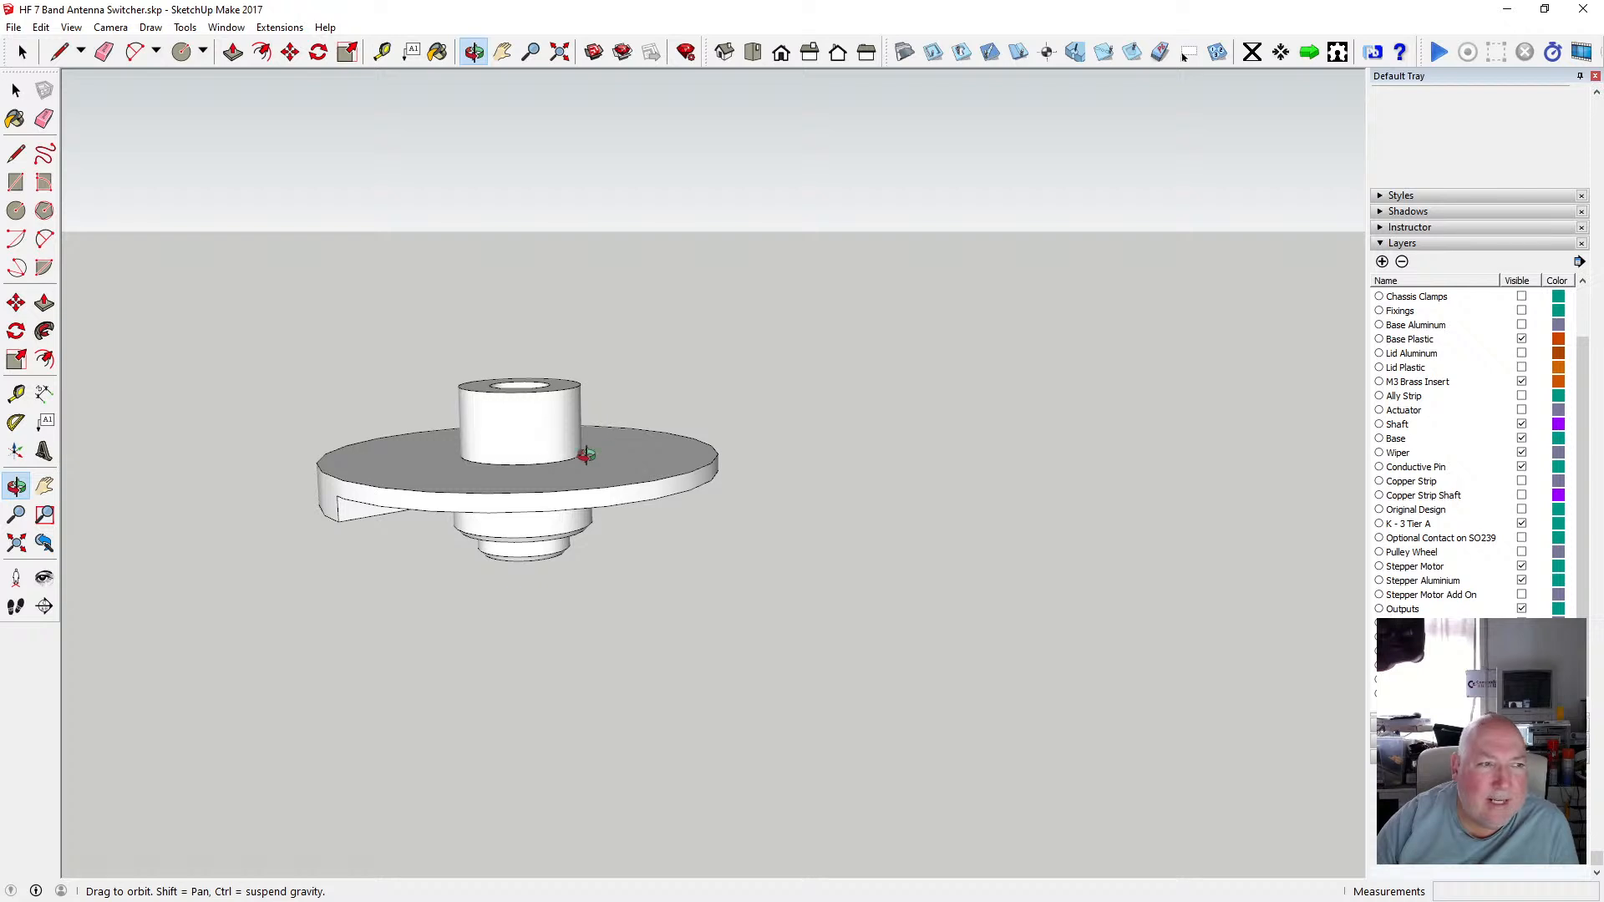
scroll(505, 448, up, 4)
drag(512, 448, 507, 525)
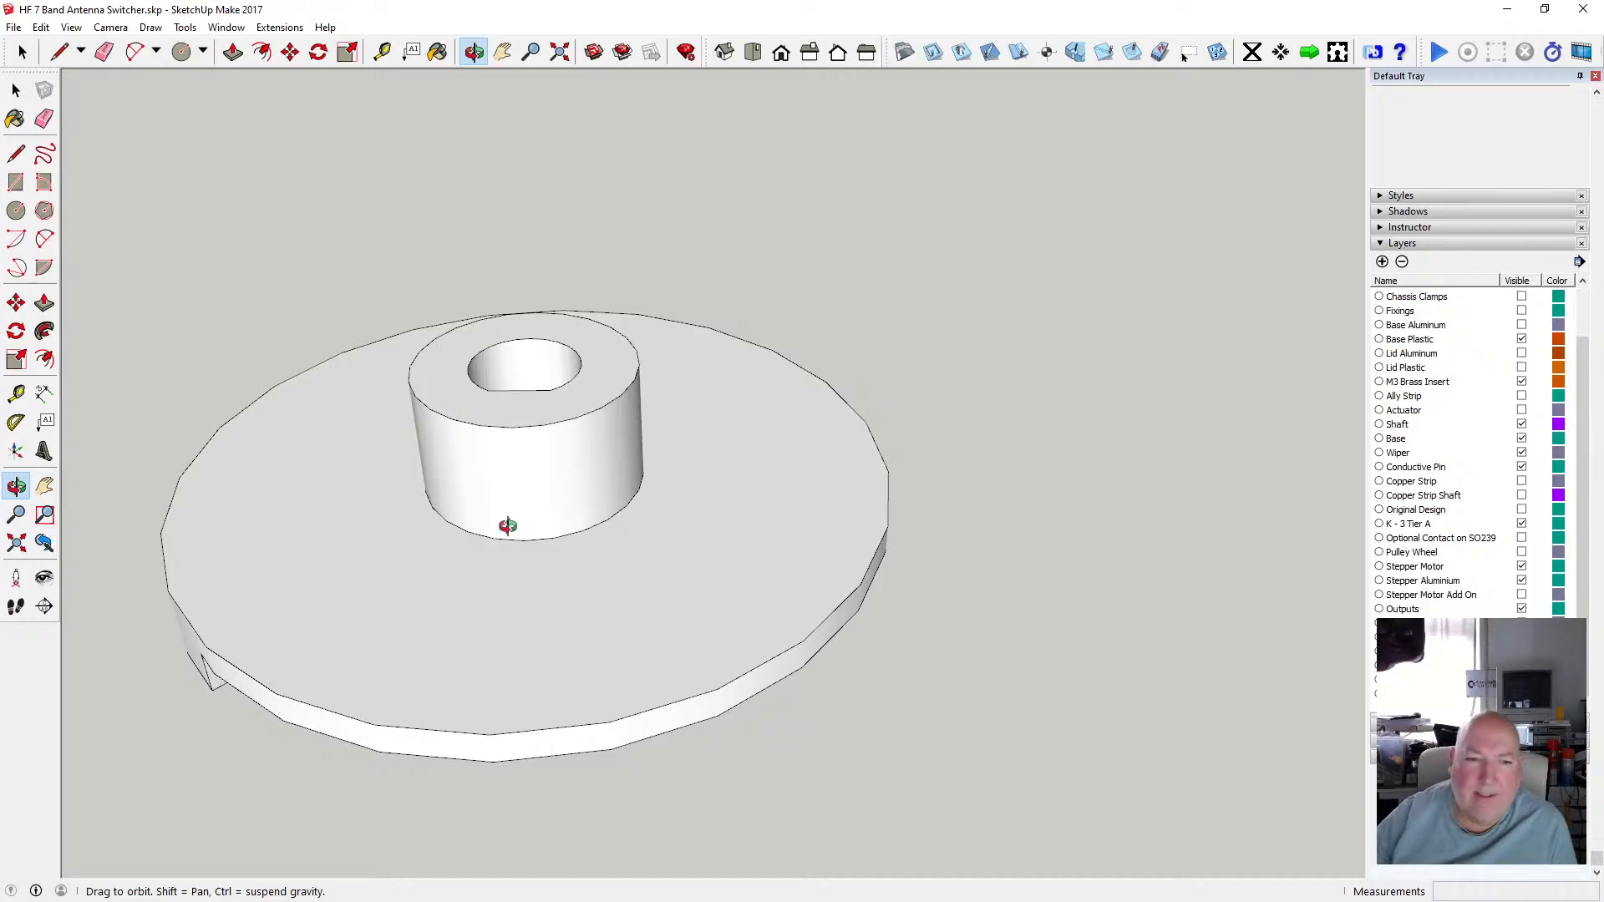
mouse_move(561, 452)
mouse_down()
mouse_move(577, 423)
mouse_move(555, 498)
mouse_move(573, 462)
mouse_move(543, 362)
mouse_move(562, 447)
mouse_move(594, 418)
mouse_move(573, 508)
mouse_move(917, 501)
mouse_move(1174, 559)
mouse_move(705, 530)
mouse_move(630, 598)
mouse_move(546, 466)
mouse_up()
scroll(551, 457, up, 10)
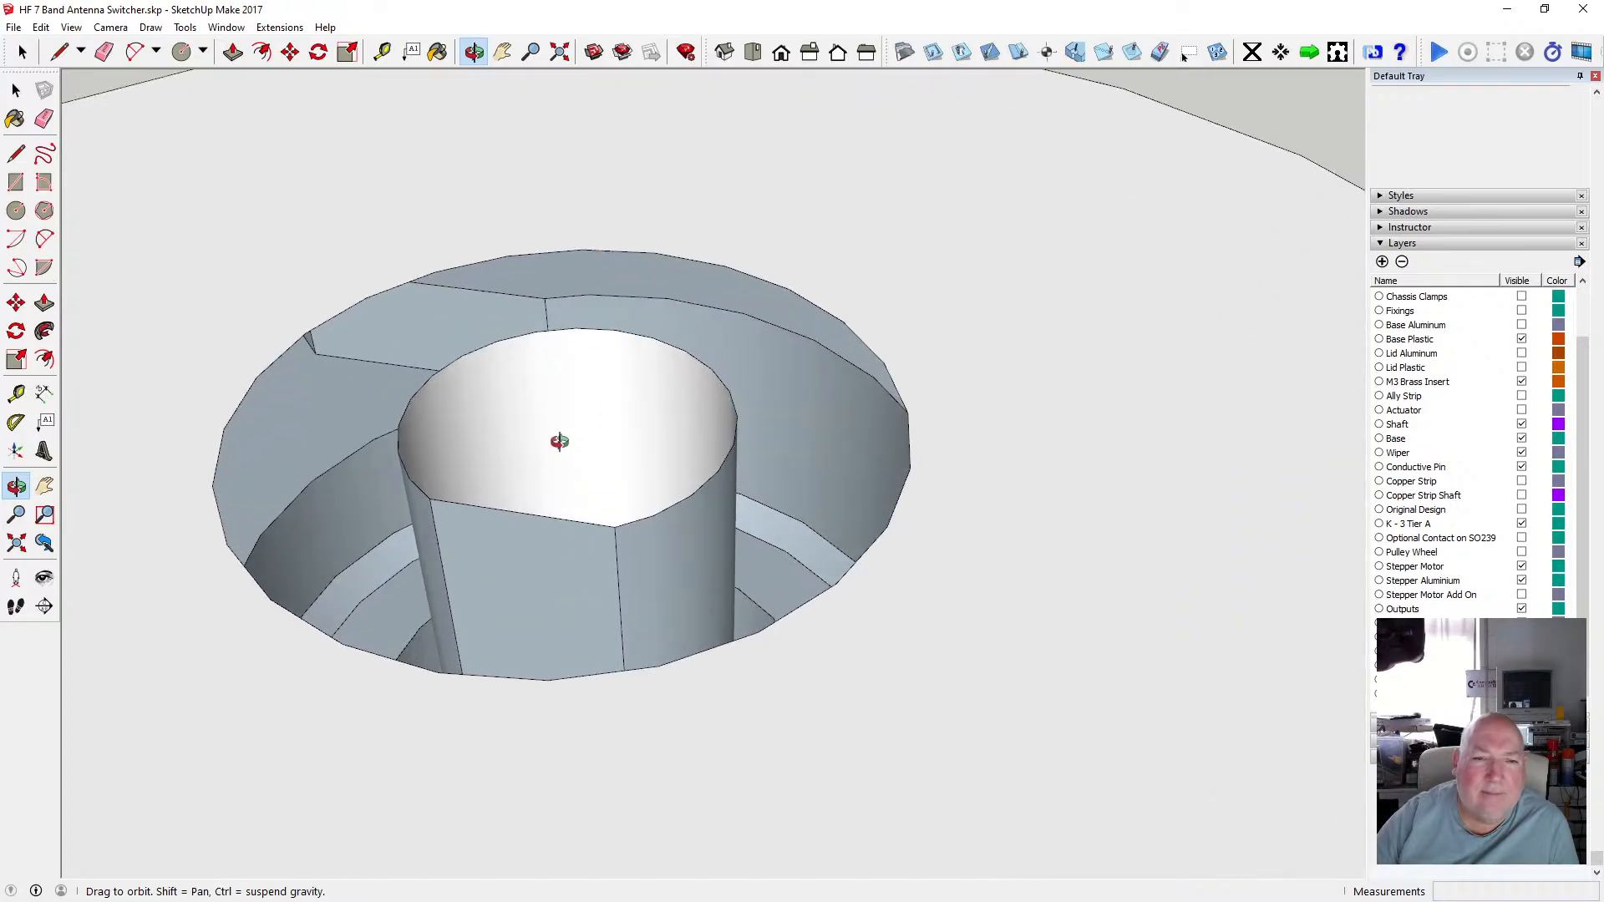
scroll(648, 463, down, 4)
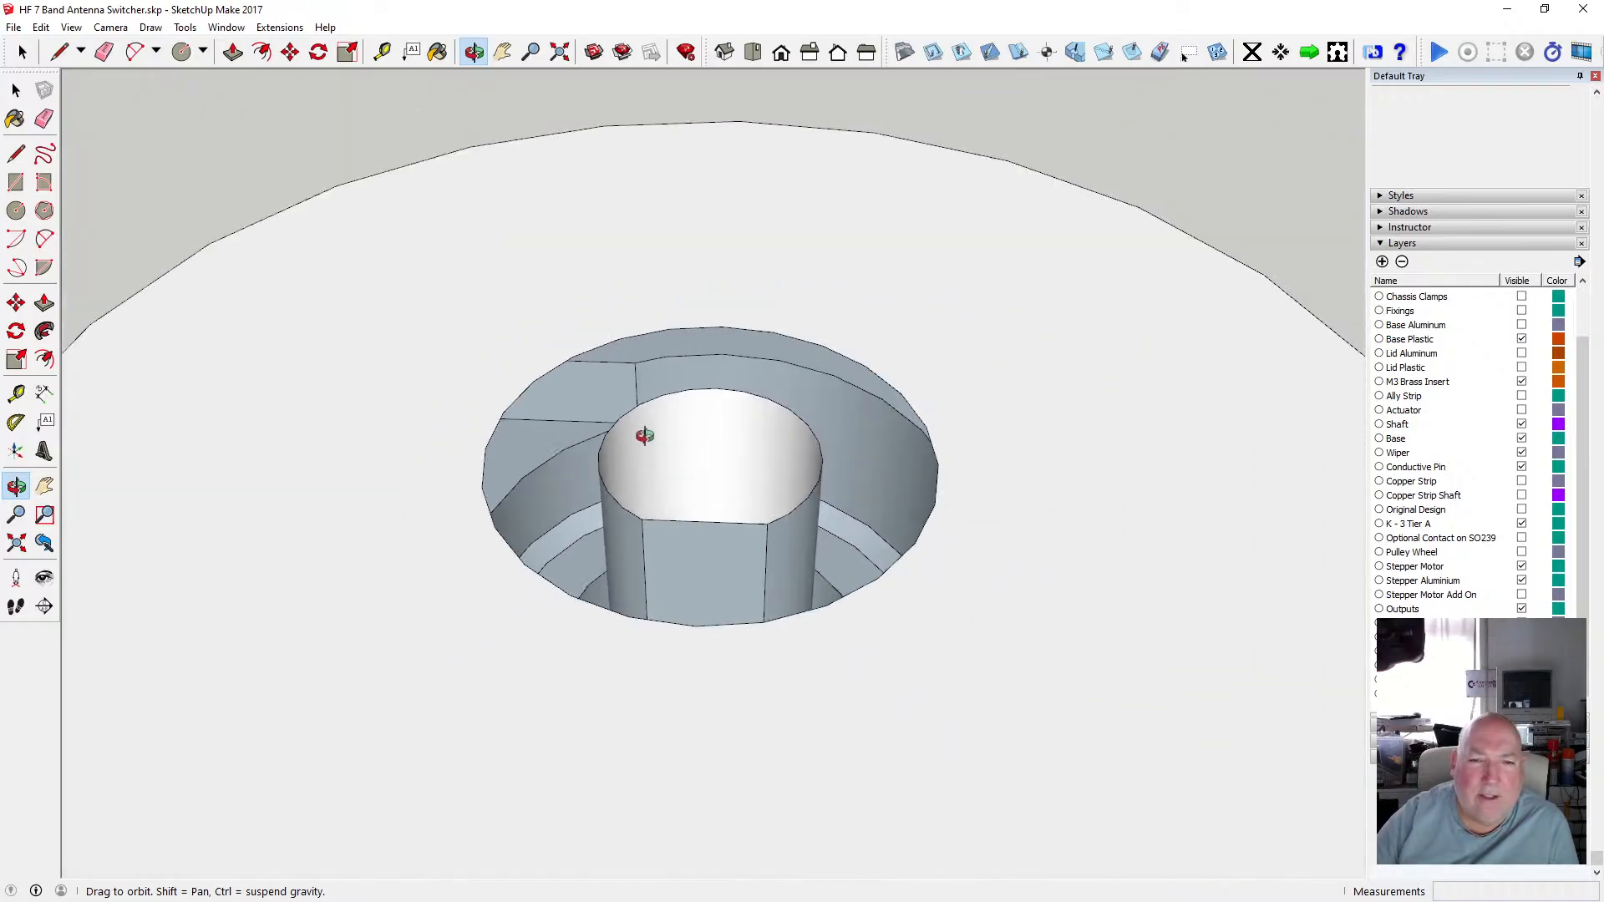
scroll(555, 401, down, 4)
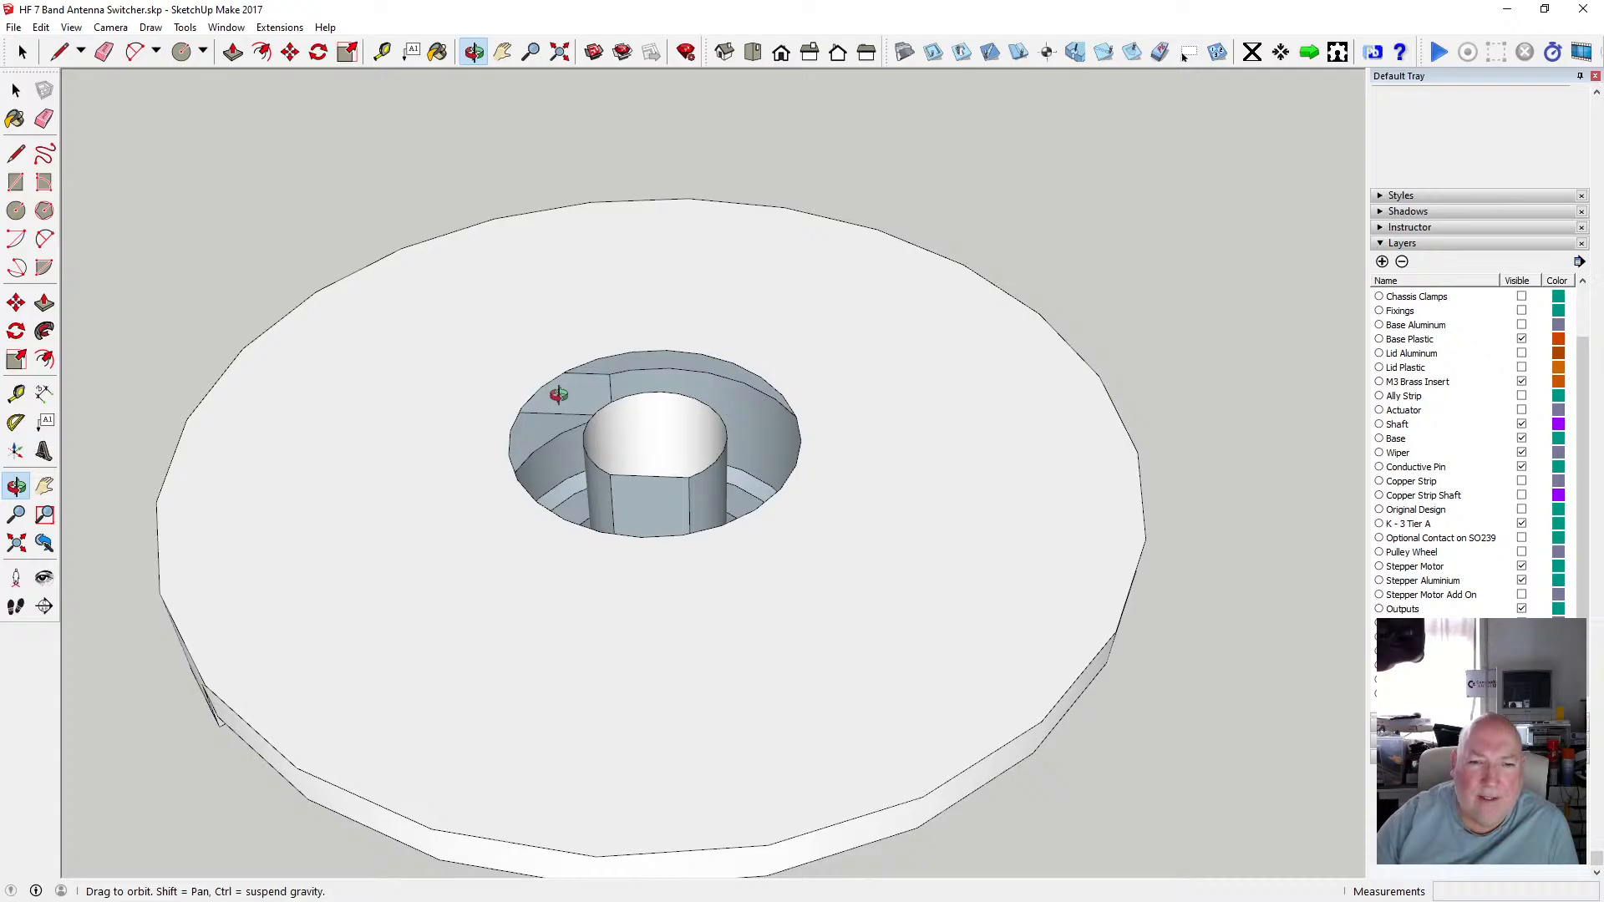
drag(541, 474, 689, 464)
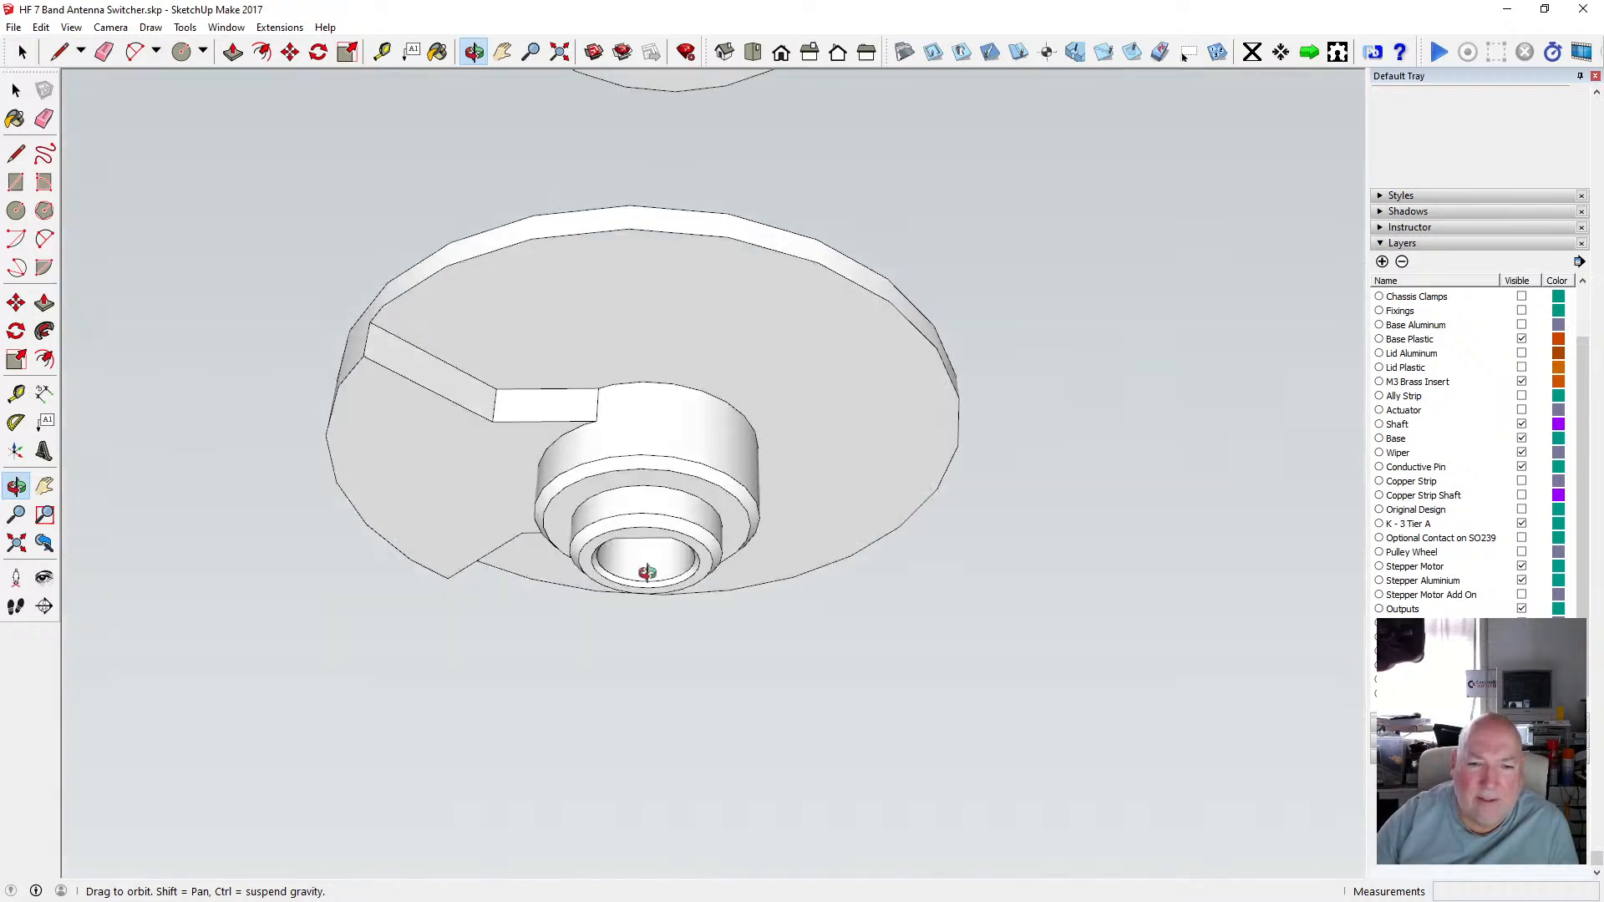
Hide the Stepper Motor Add On layer and orbit around the lower disc to view its shaft hole.
click(1521, 595)
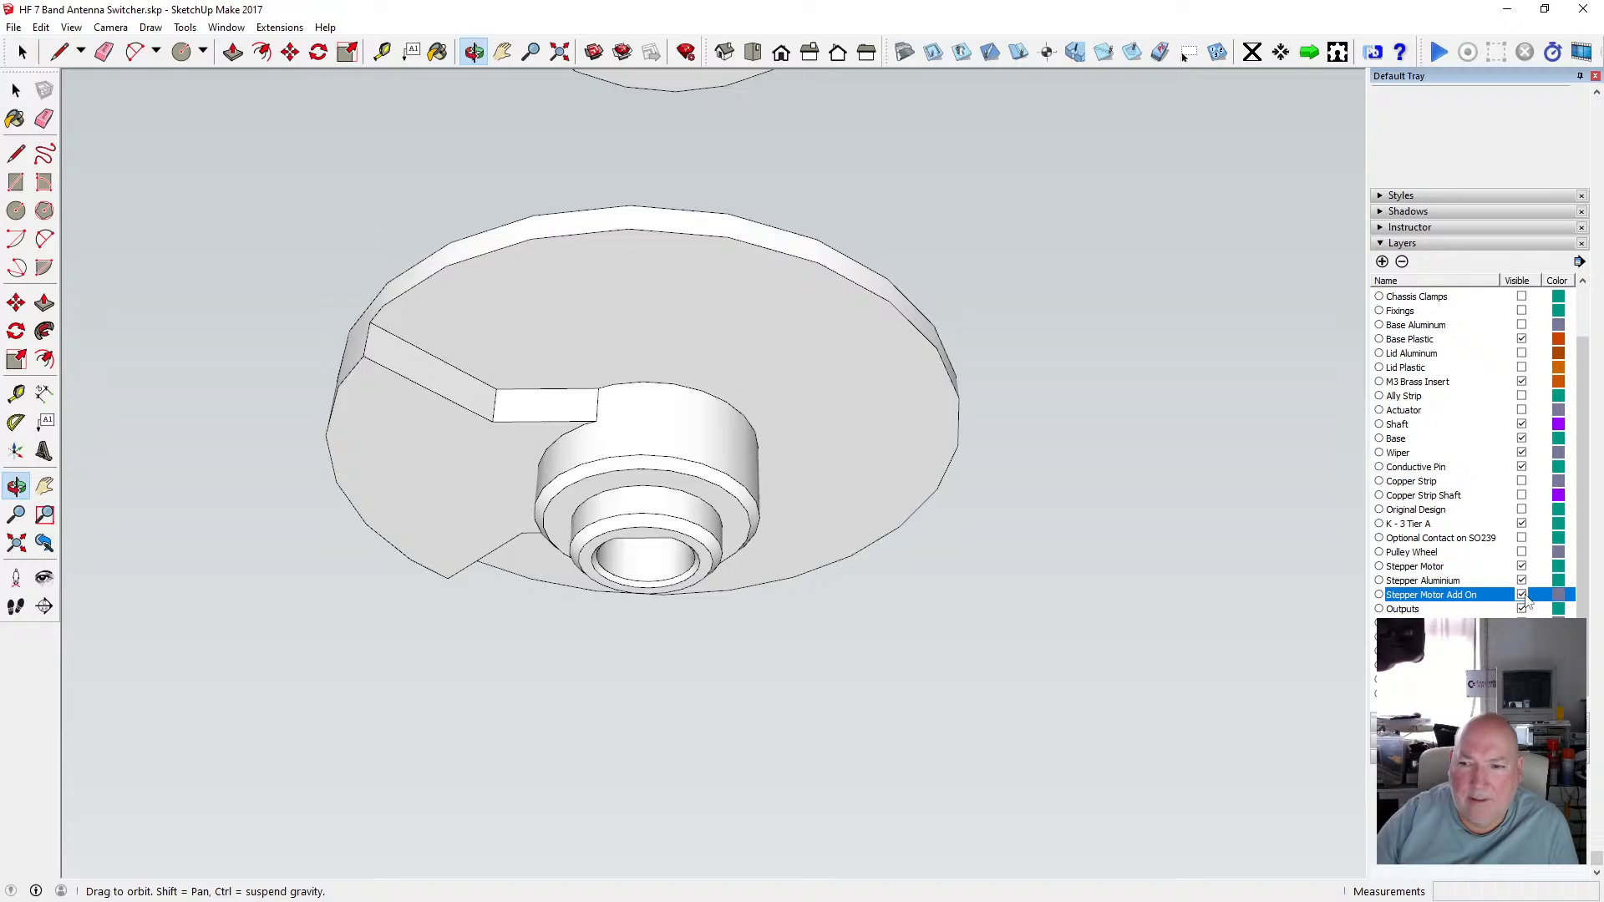
drag(661, 568, 639, 528)
drag(653, 372, 661, 621)
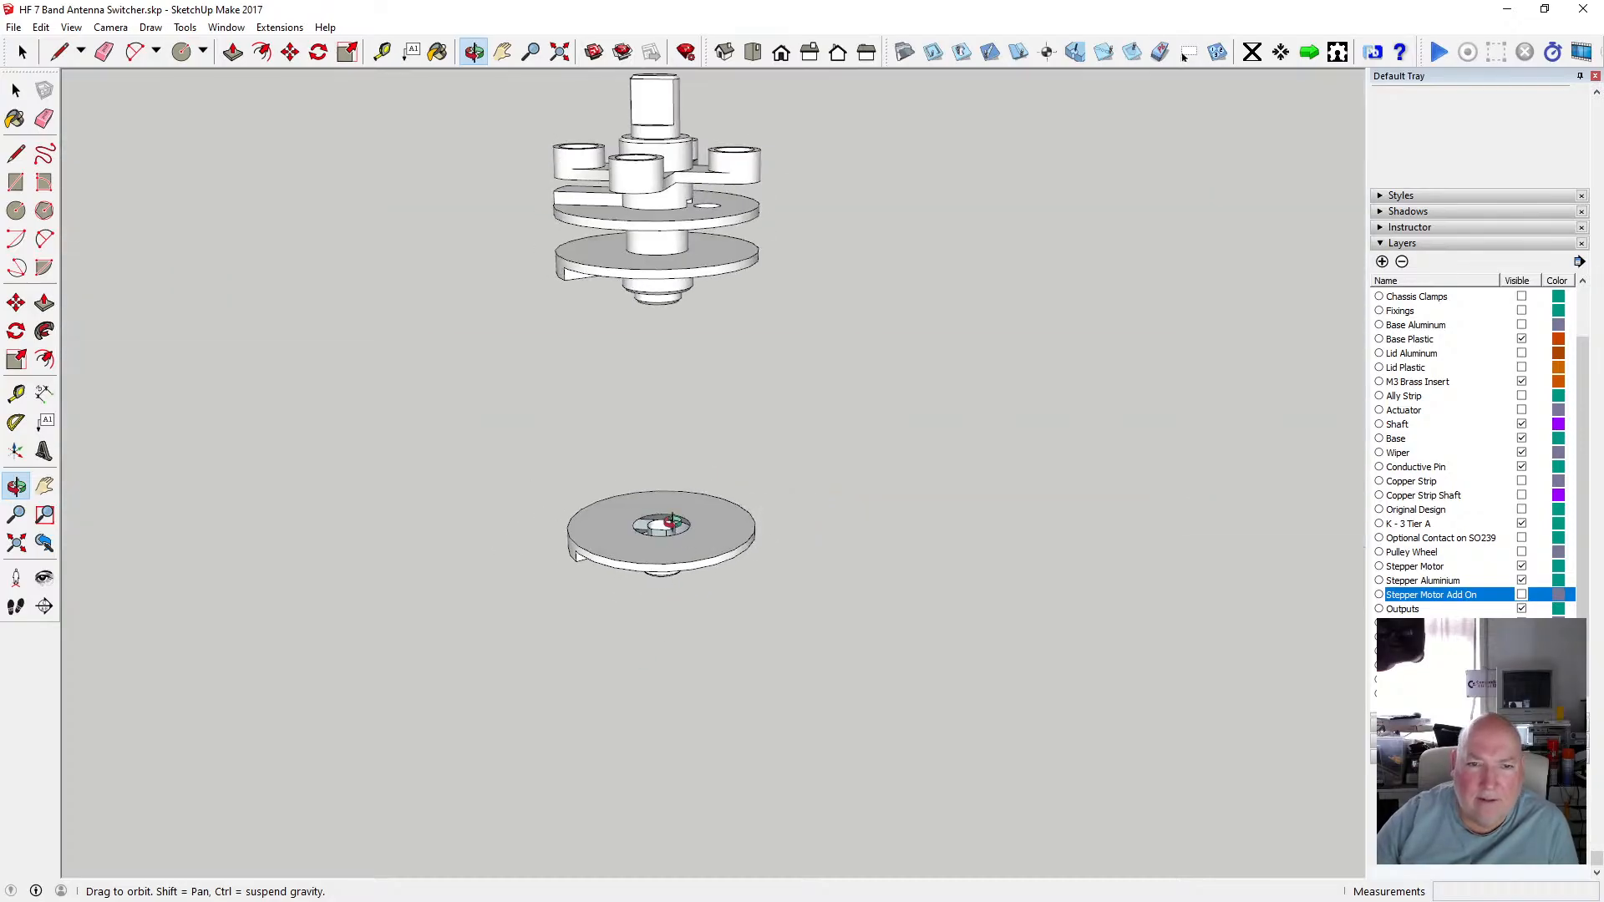
mouse_move(678, 528)
mouse_down()
mouse_move(646, 523)
mouse_move(663, 547)
mouse_move(666, 533)
mouse_up()
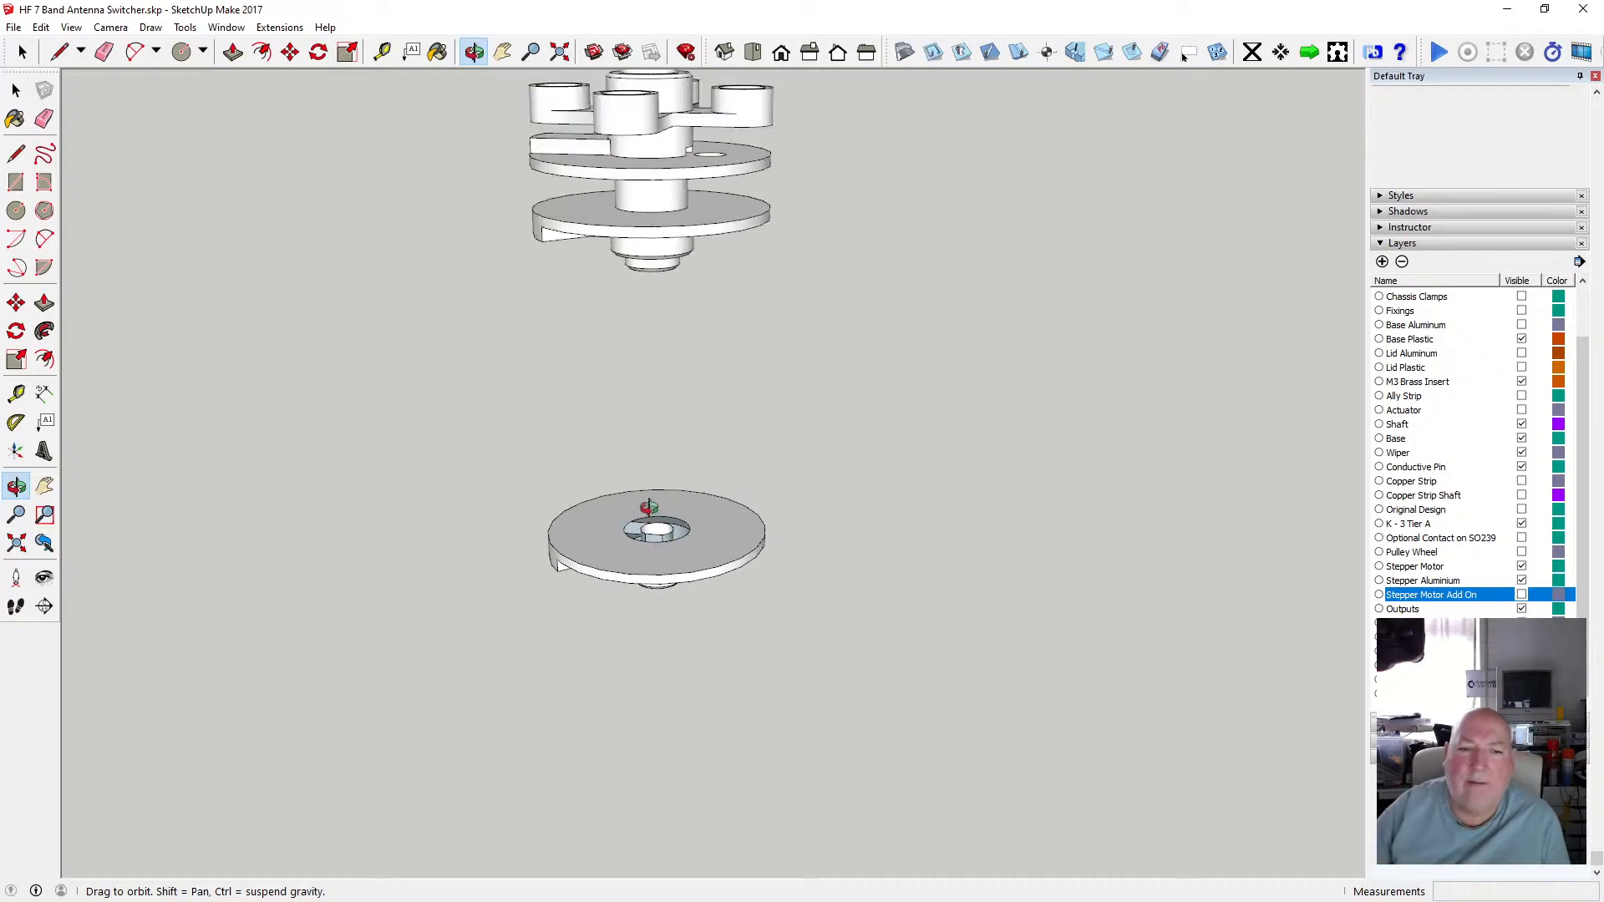
scroll(664, 531, up, 3)
scroll(664, 532, up, 4)
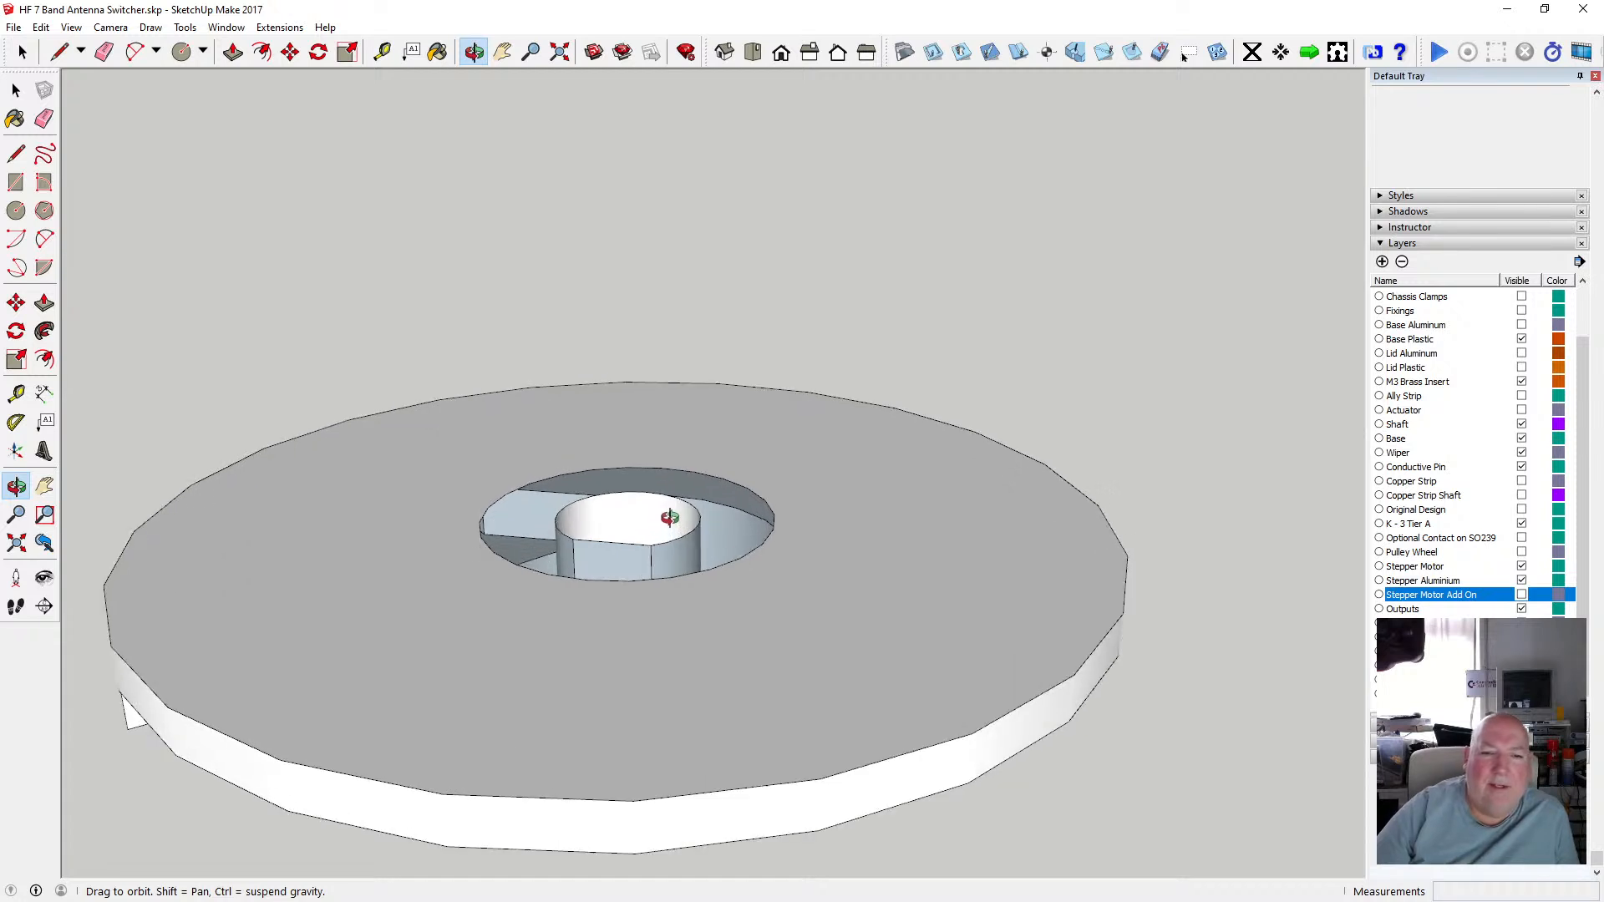
scroll(652, 569, up, 5)
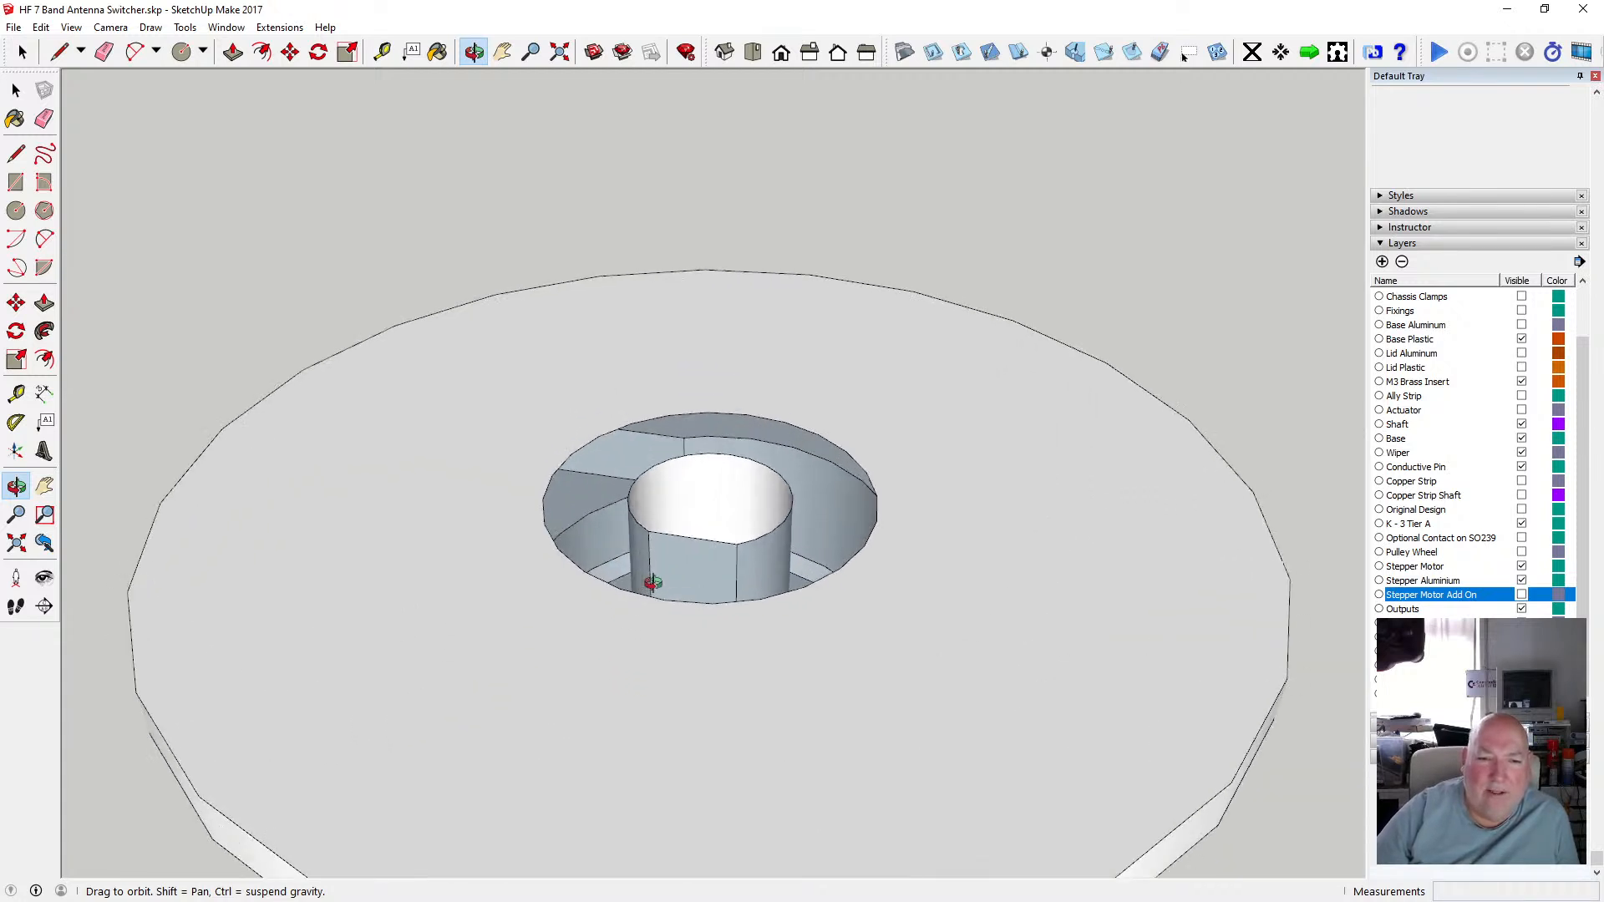
drag(529, 460, 571, 486)
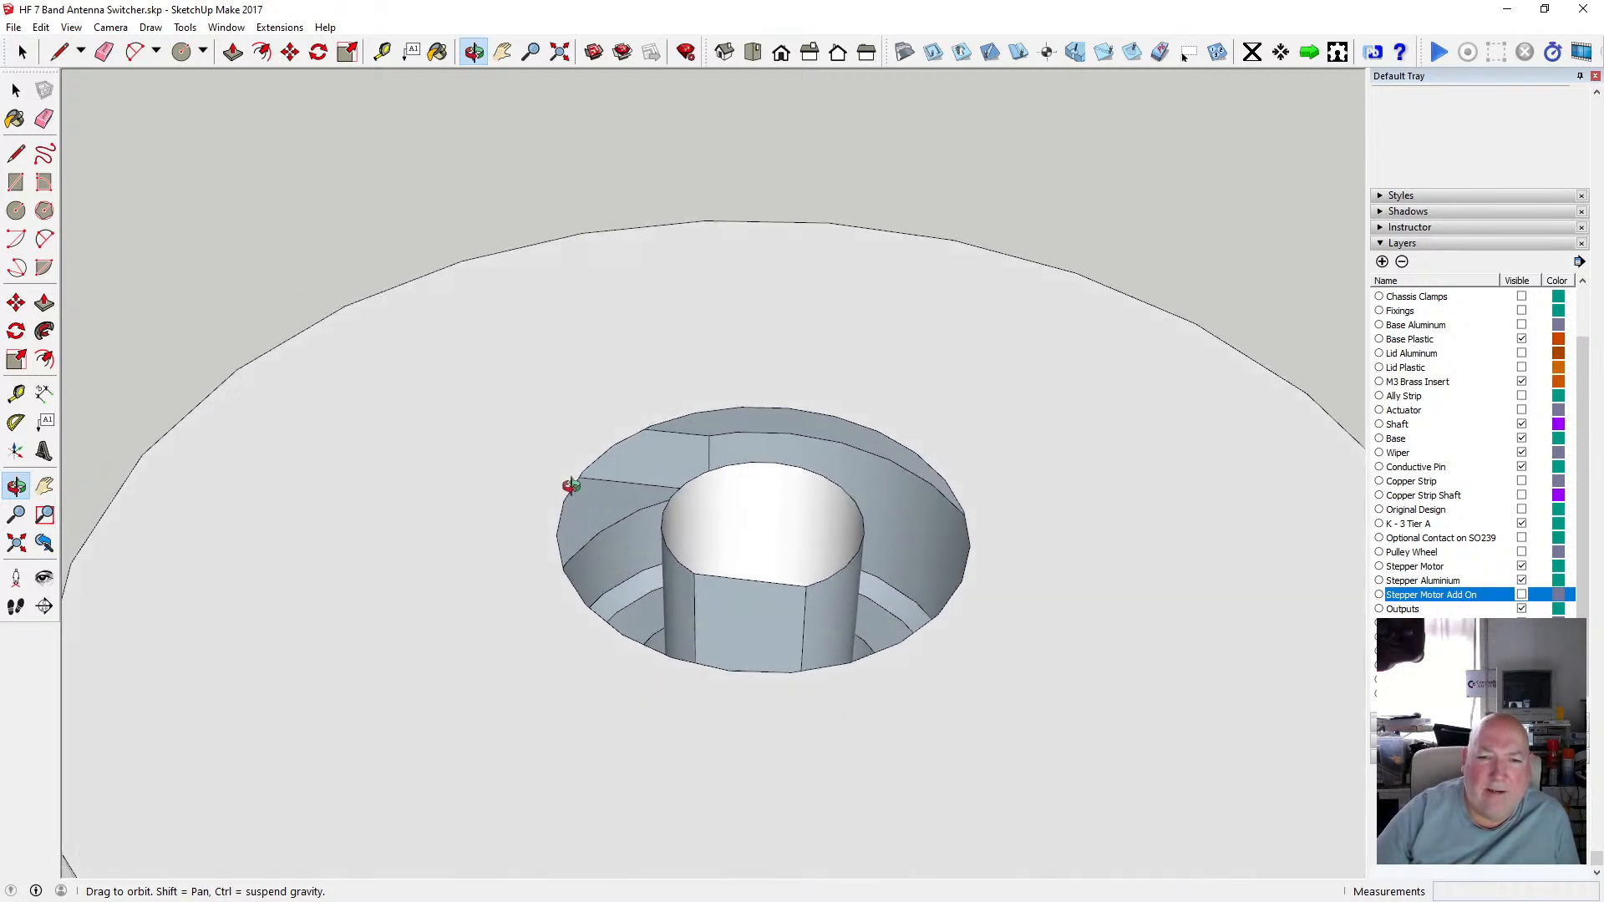
scroll(632, 423, down, 2)
drag(669, 330, 651, 462)
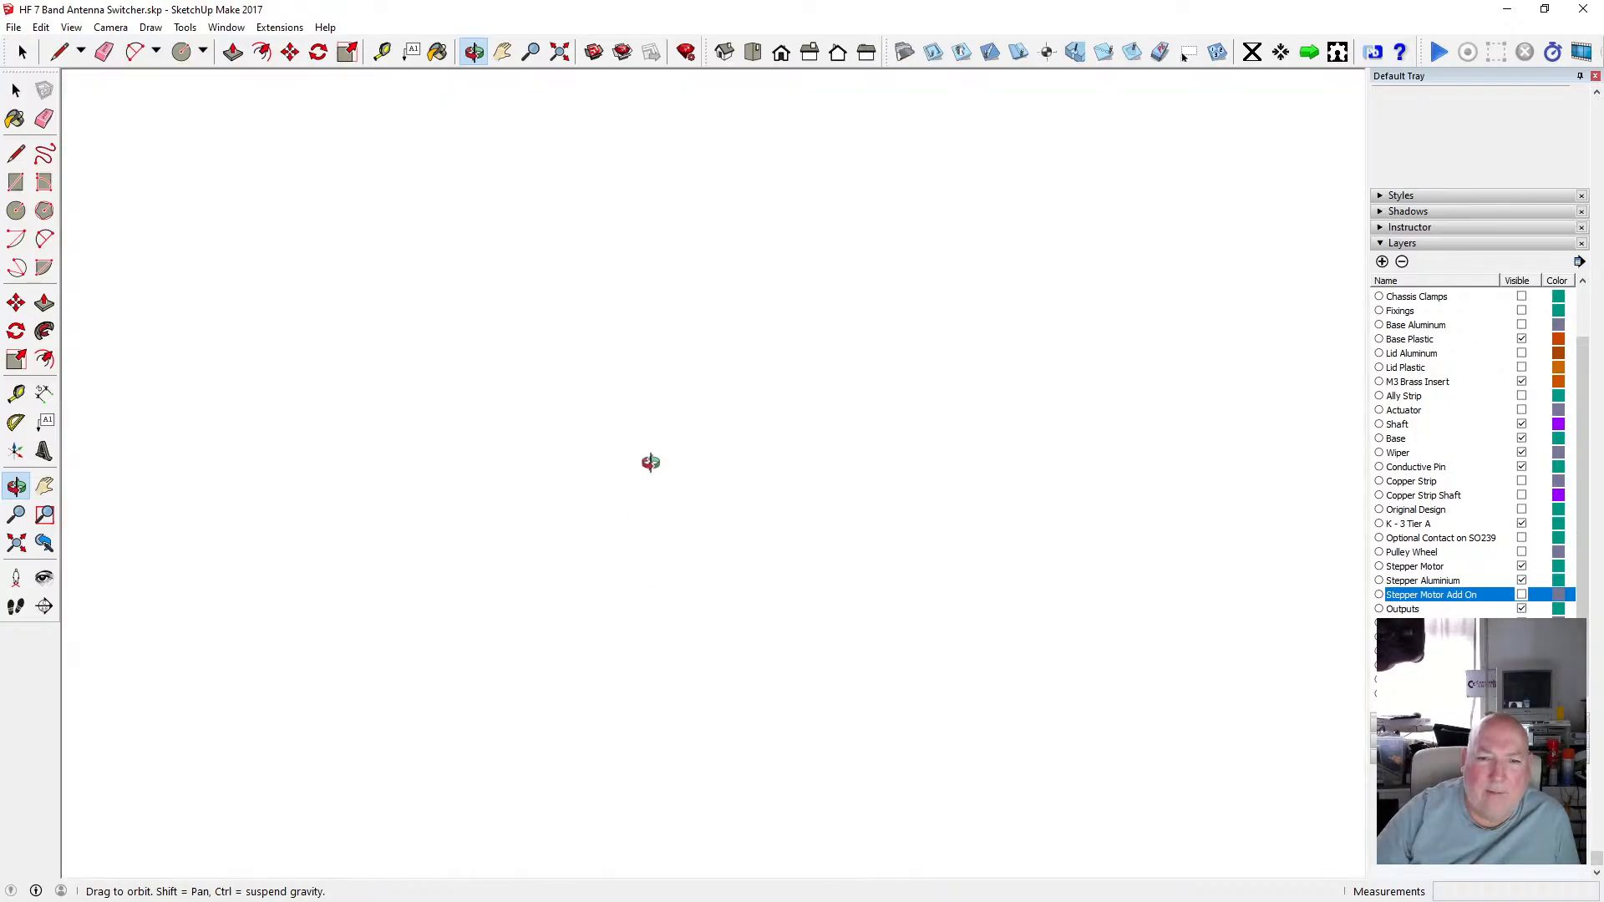
Zoom to the whole model and orbit underneath the separate disc to inspect its hole.
click(560, 52)
drag(636, 256, 684, 525)
scroll(713, 243, up, 4)
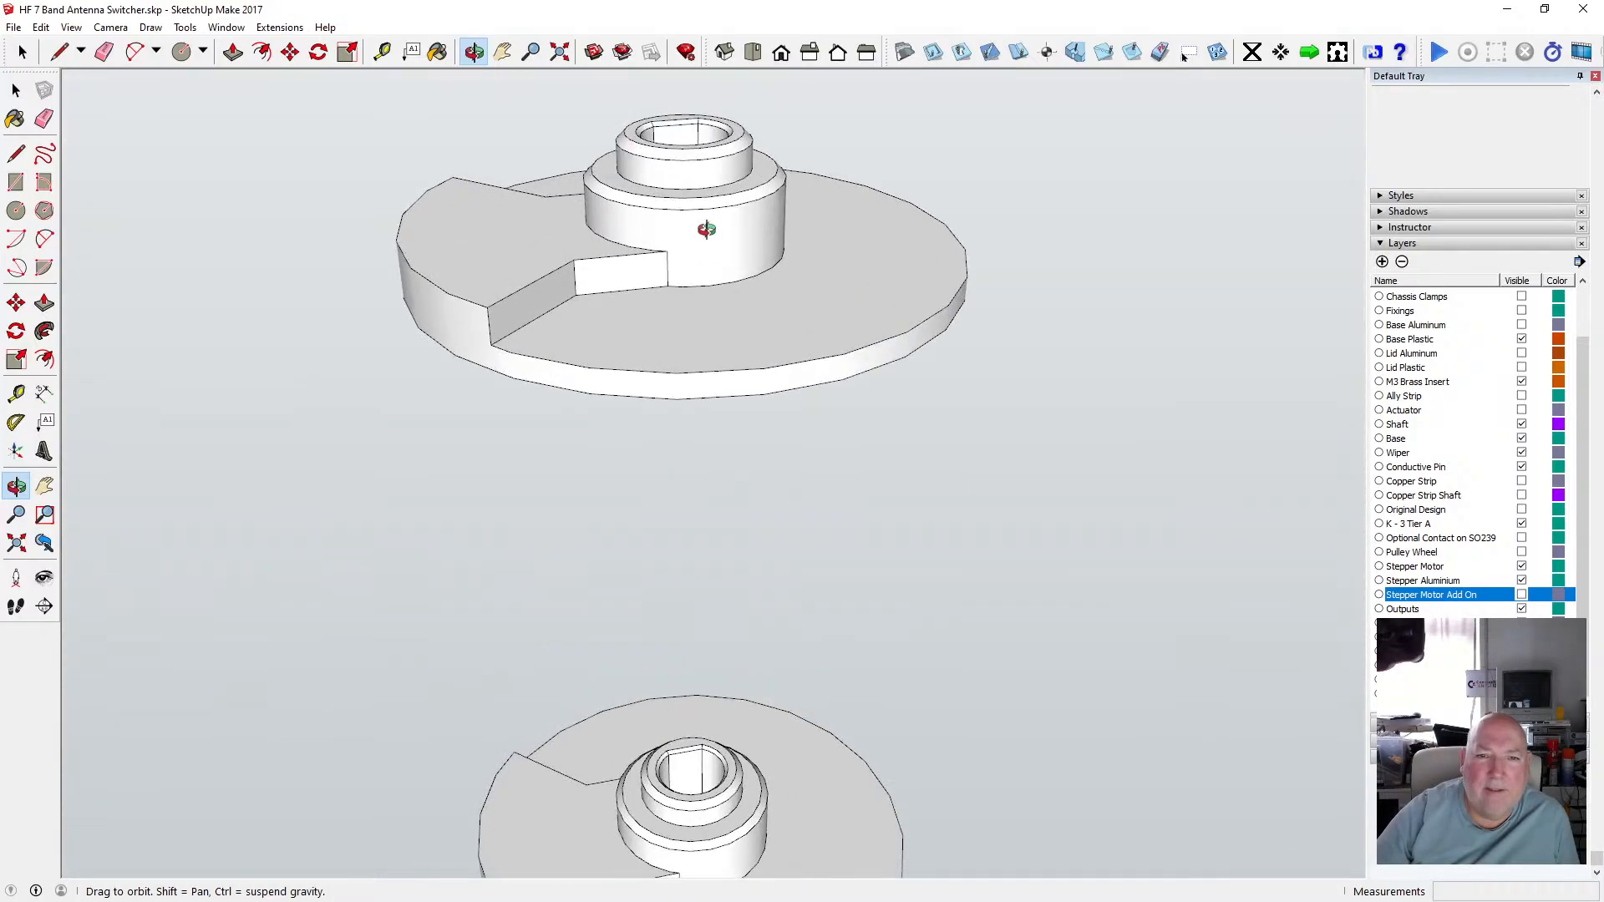
drag(719, 348, 582, 274)
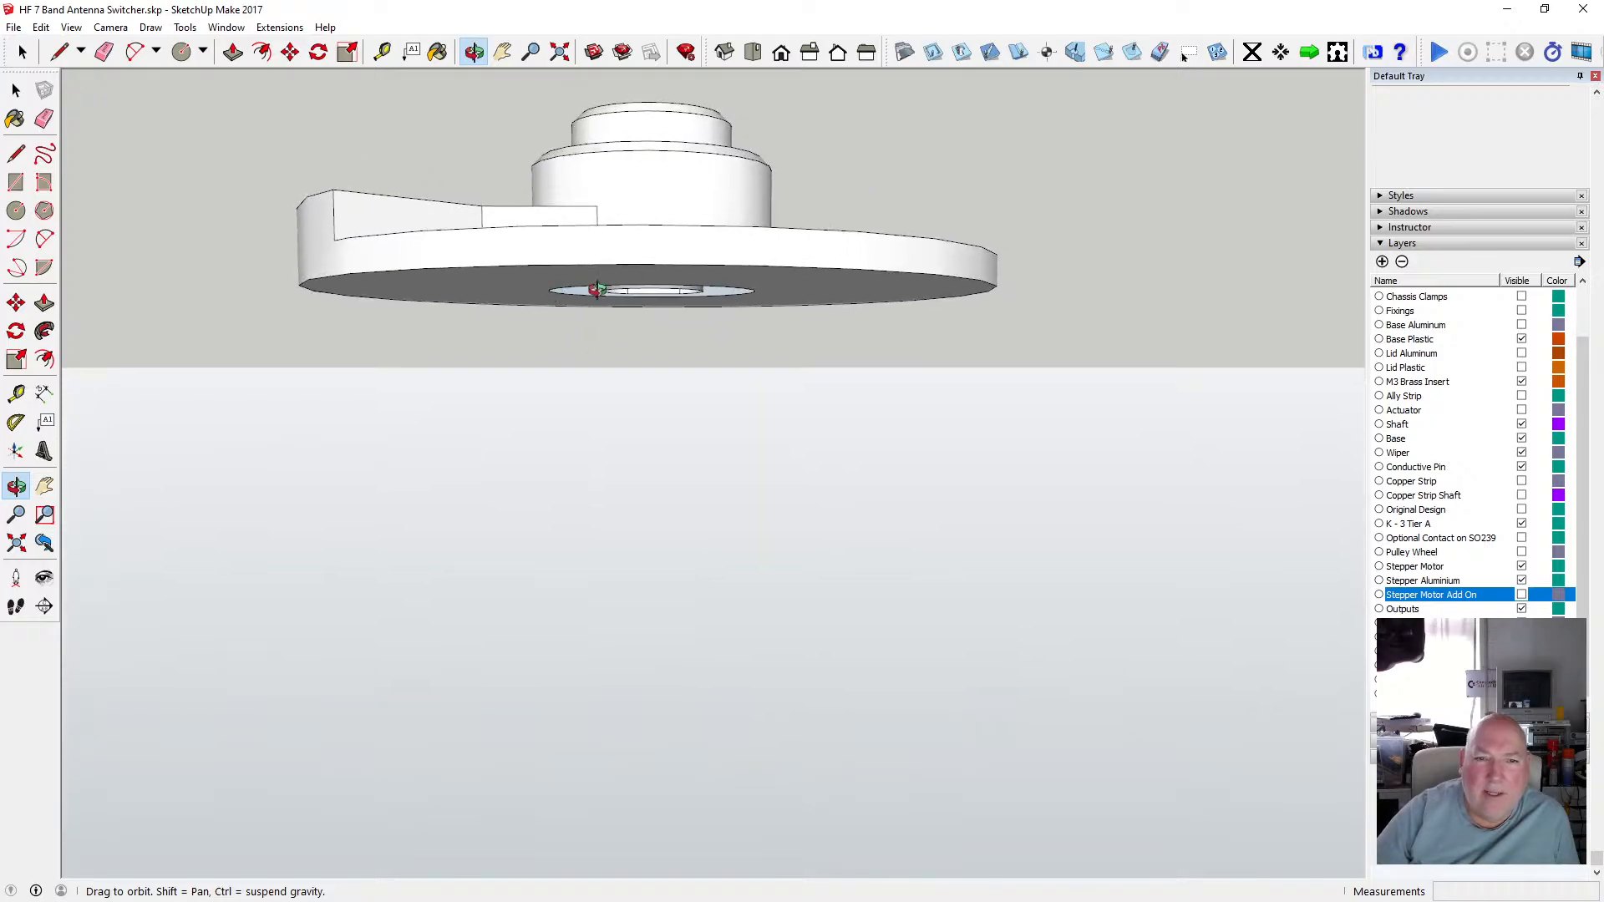
drag(616, 278, 674, 224)
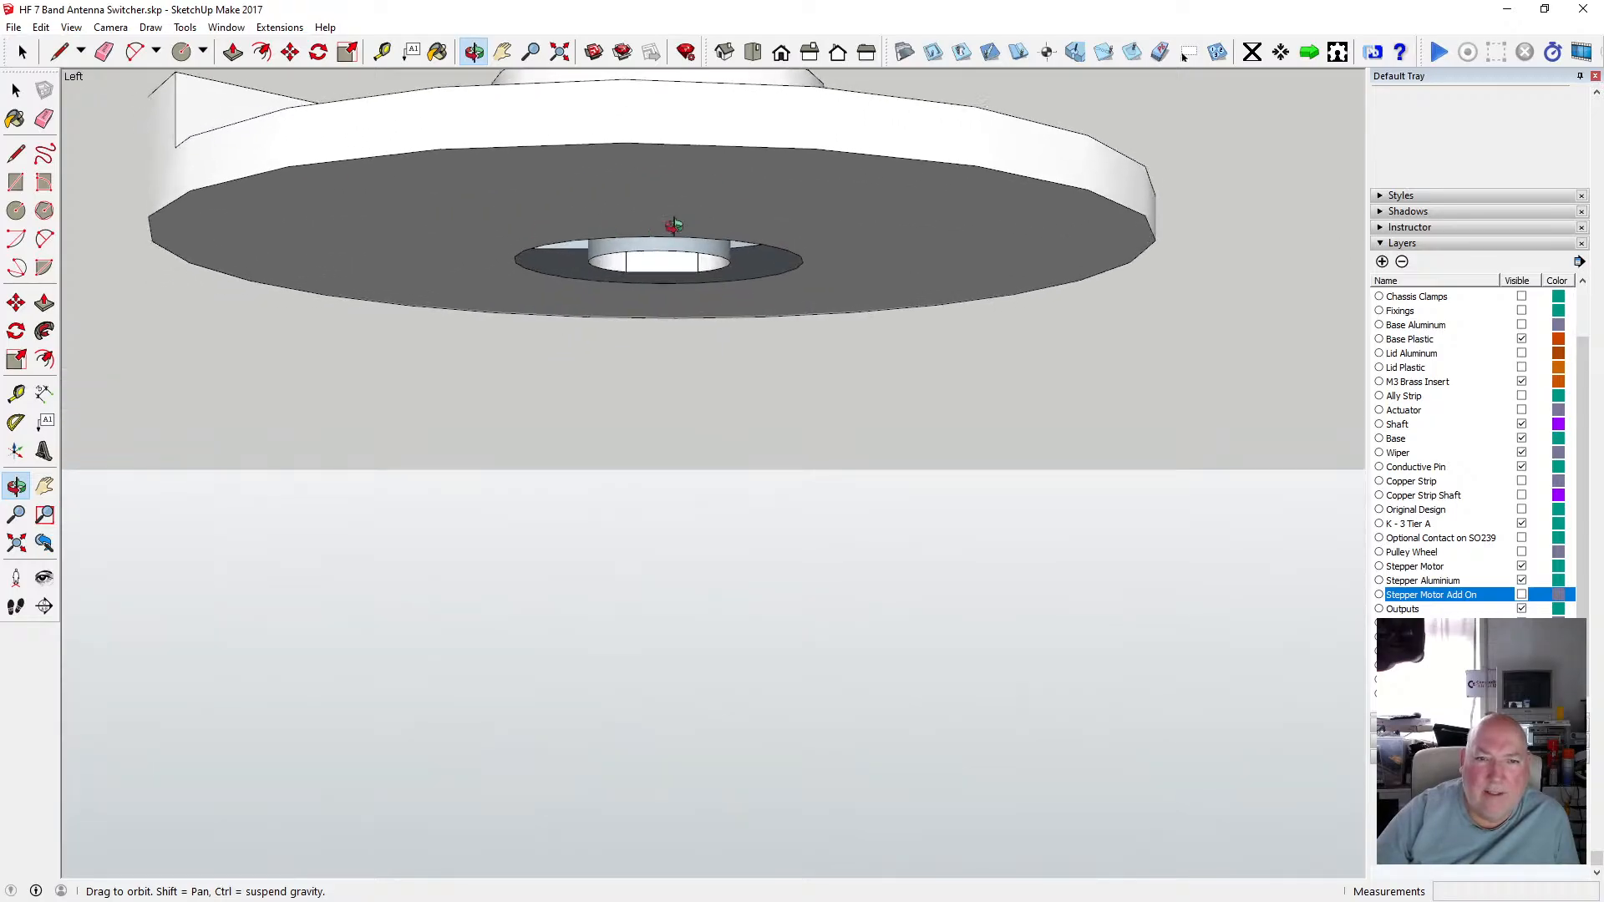
drag(547, 222, 605, 451)
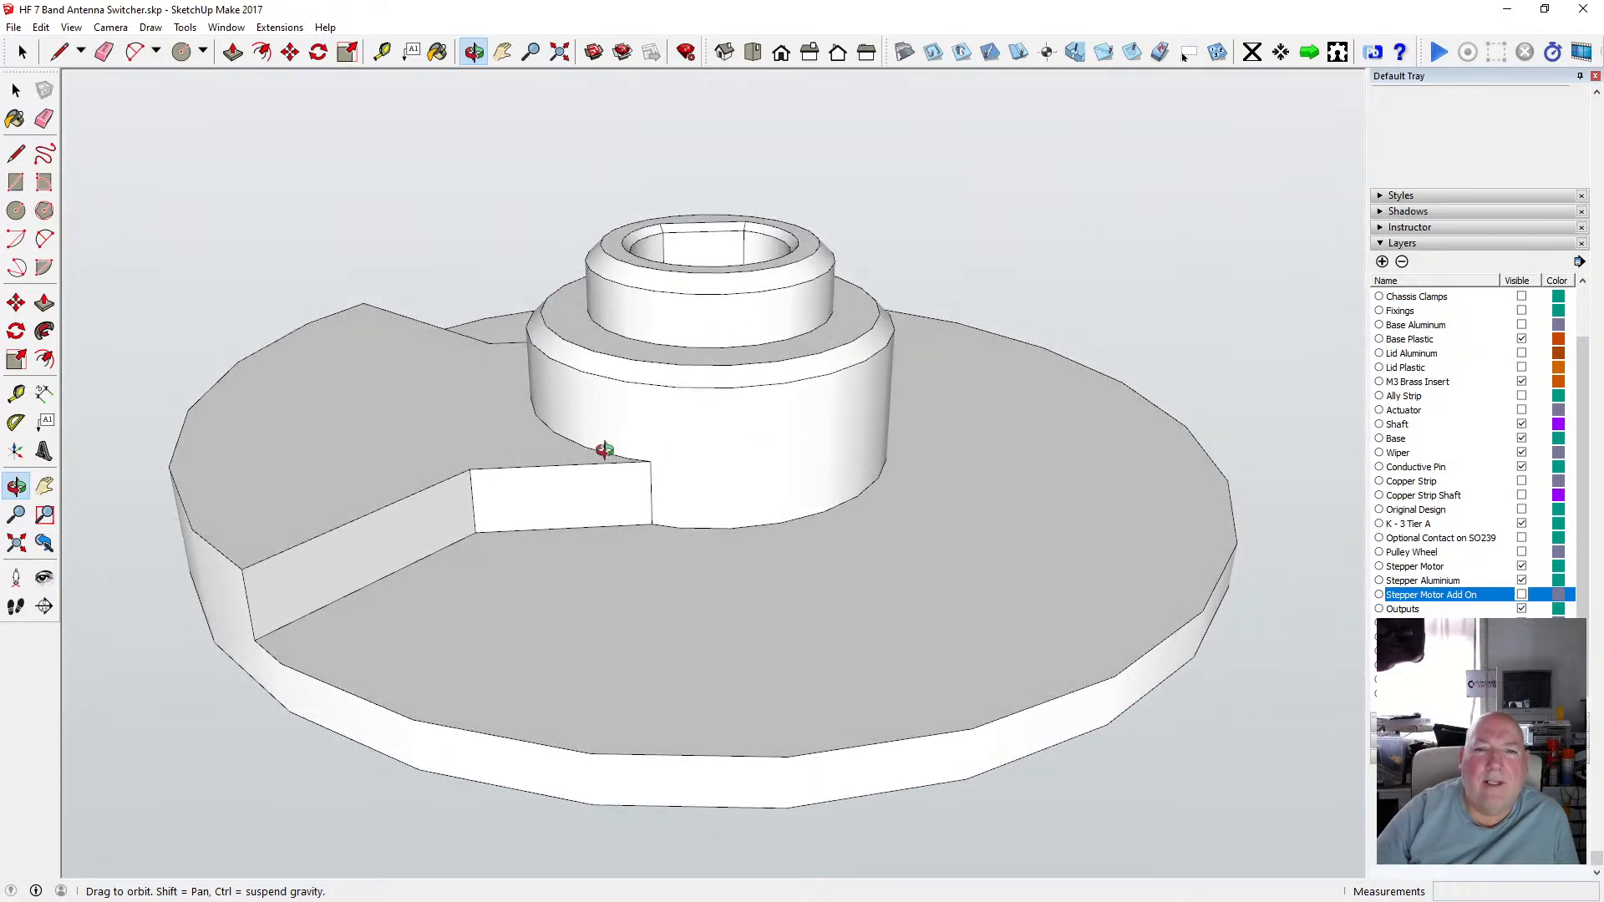
drag(694, 477, 674, 571)
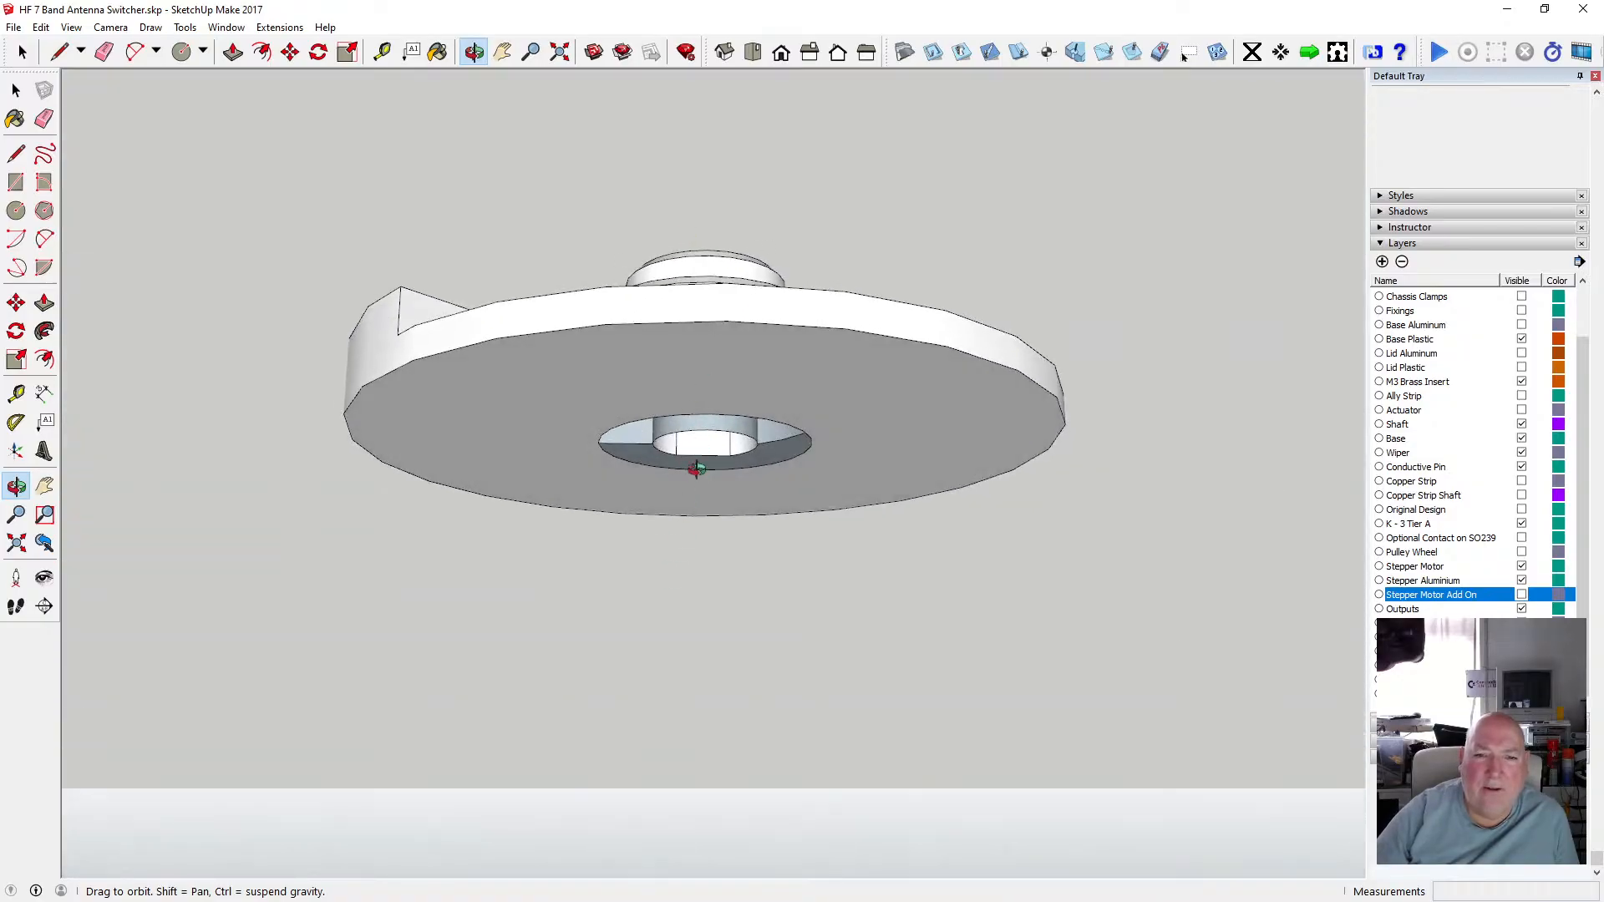
scroll(697, 459, up, 6)
scroll(697, 458, down, 4)
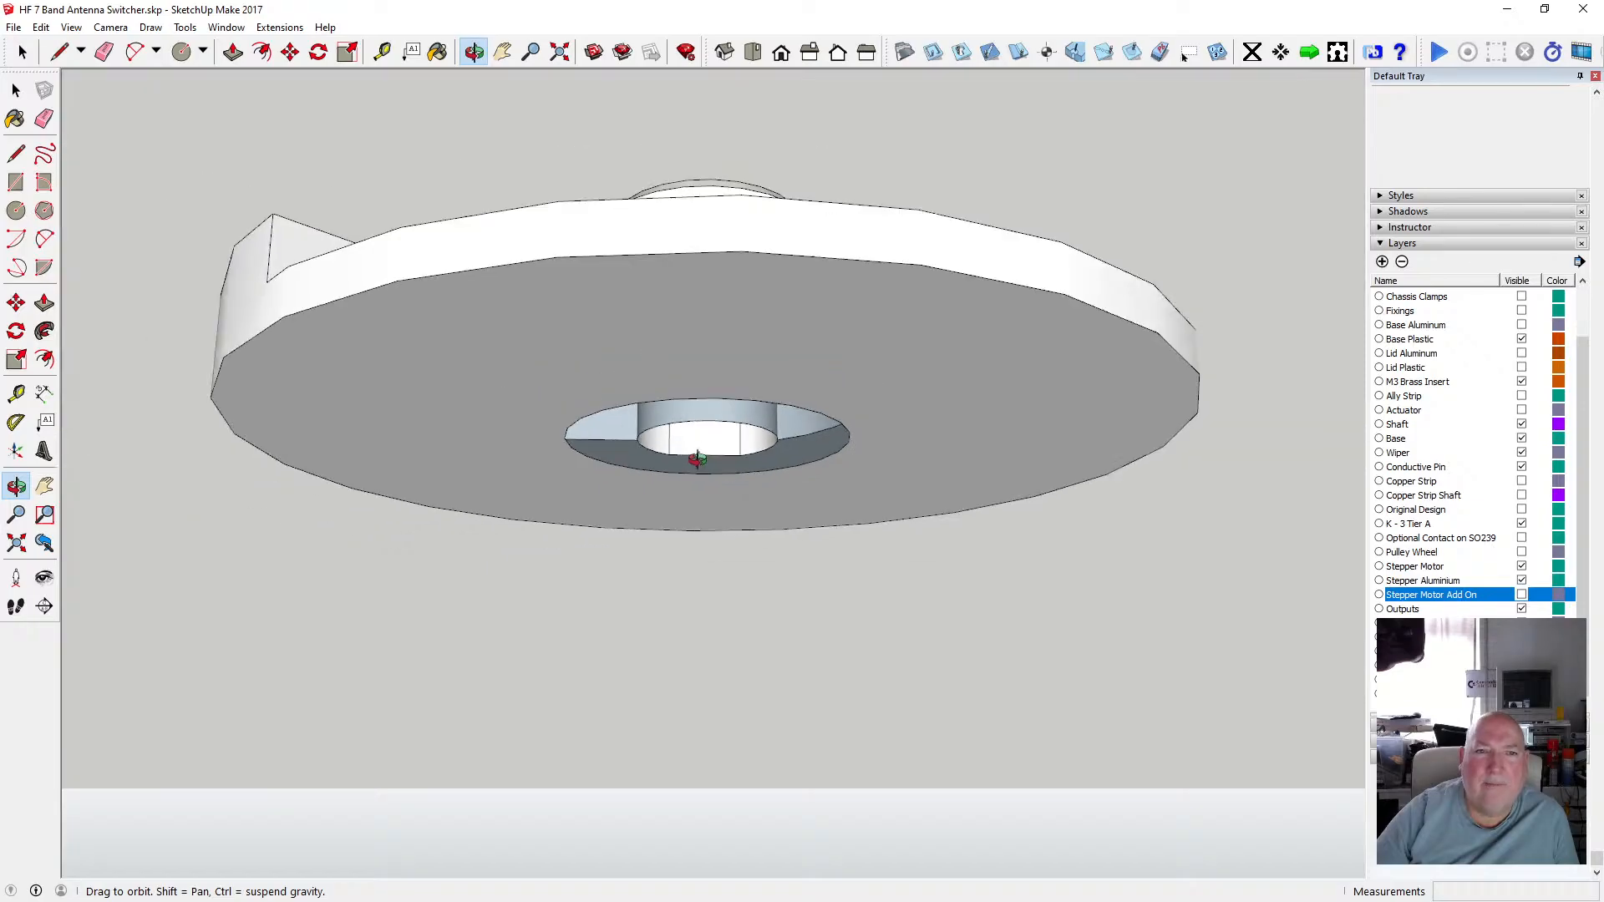
drag(696, 459, 690, 277)
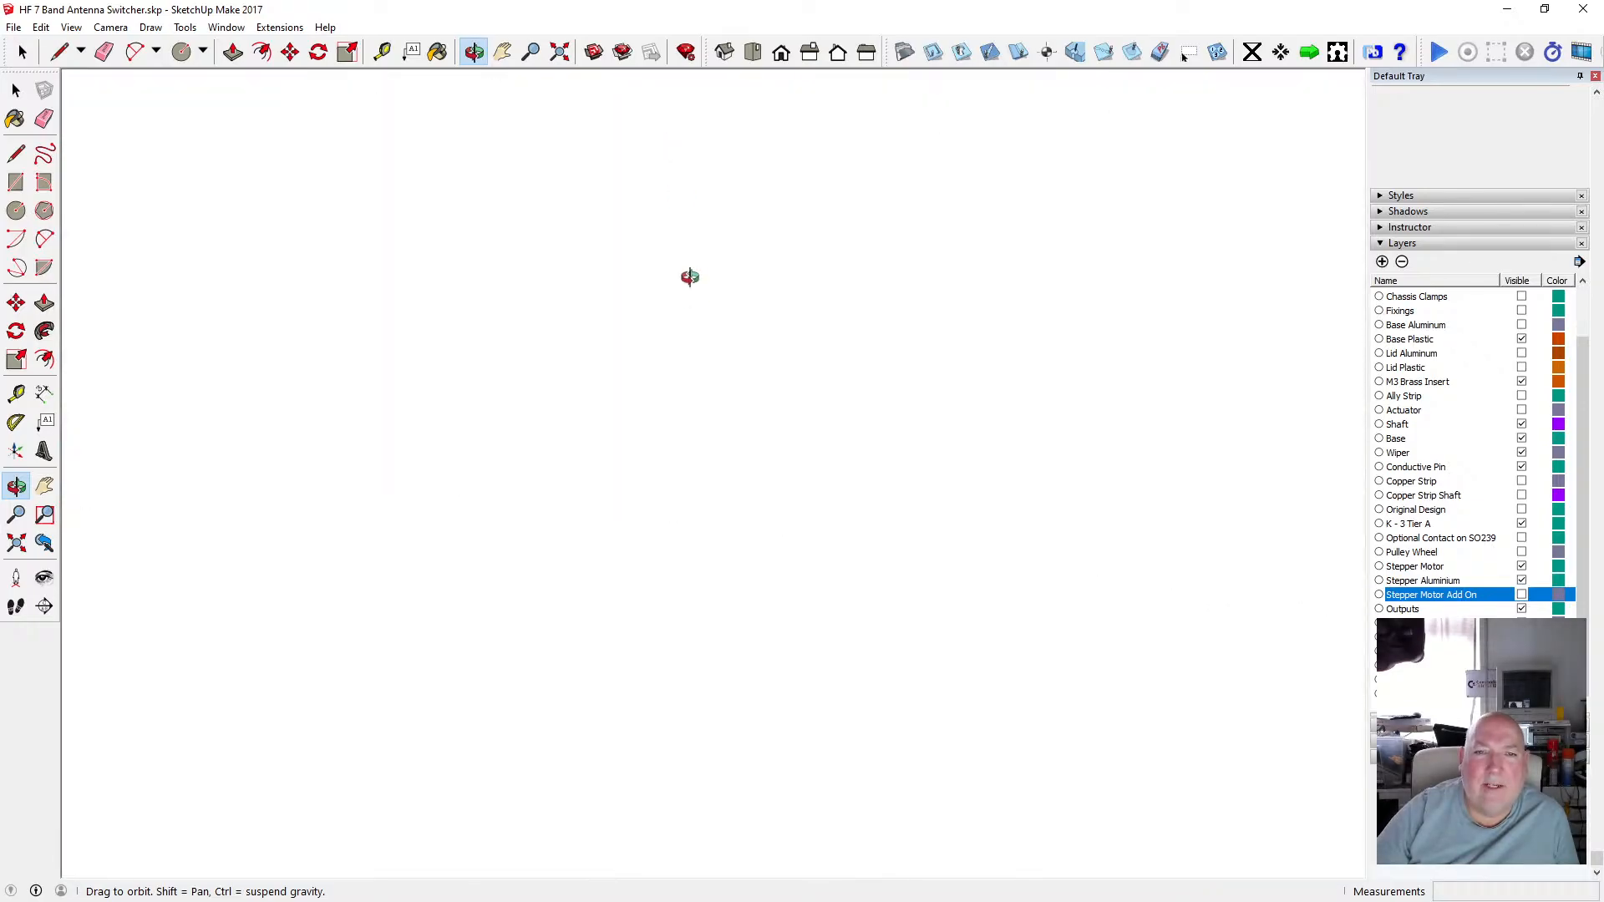
Zoom to the whole model again and orbit around the lone disc to examine the hole's inner walls.
click(560, 52)
drag(675, 434, 651, 155)
drag(614, 497, 605, 385)
scroll(607, 376, down, 6)
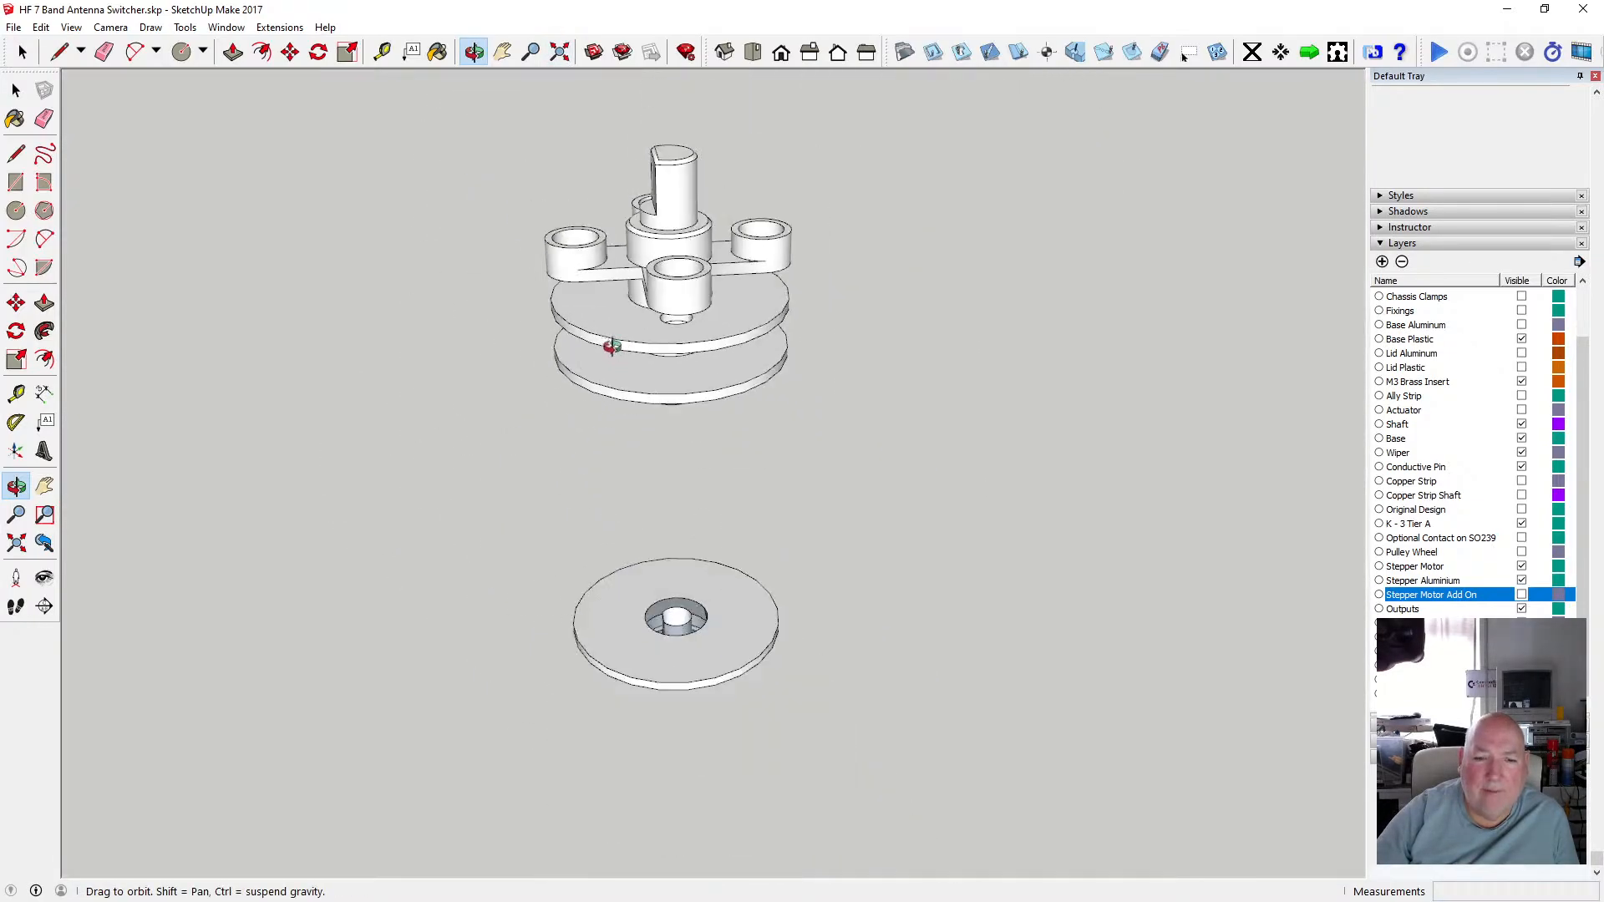
scroll(712, 637, up, 5)
drag(746, 534, 477, 589)
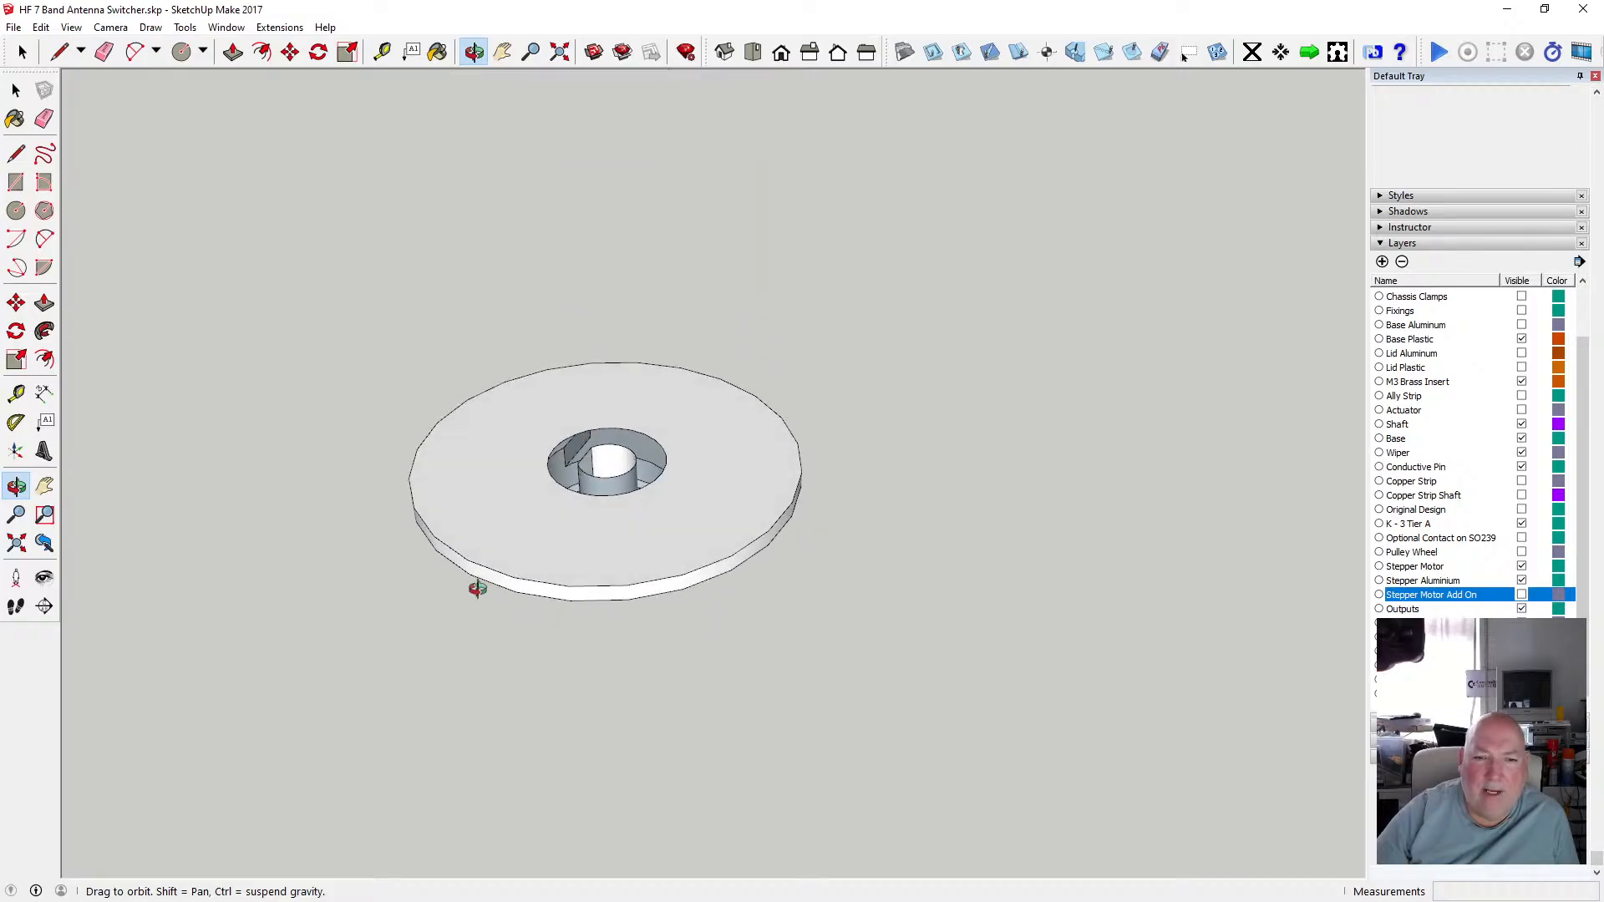
scroll(573, 518, up, 4)
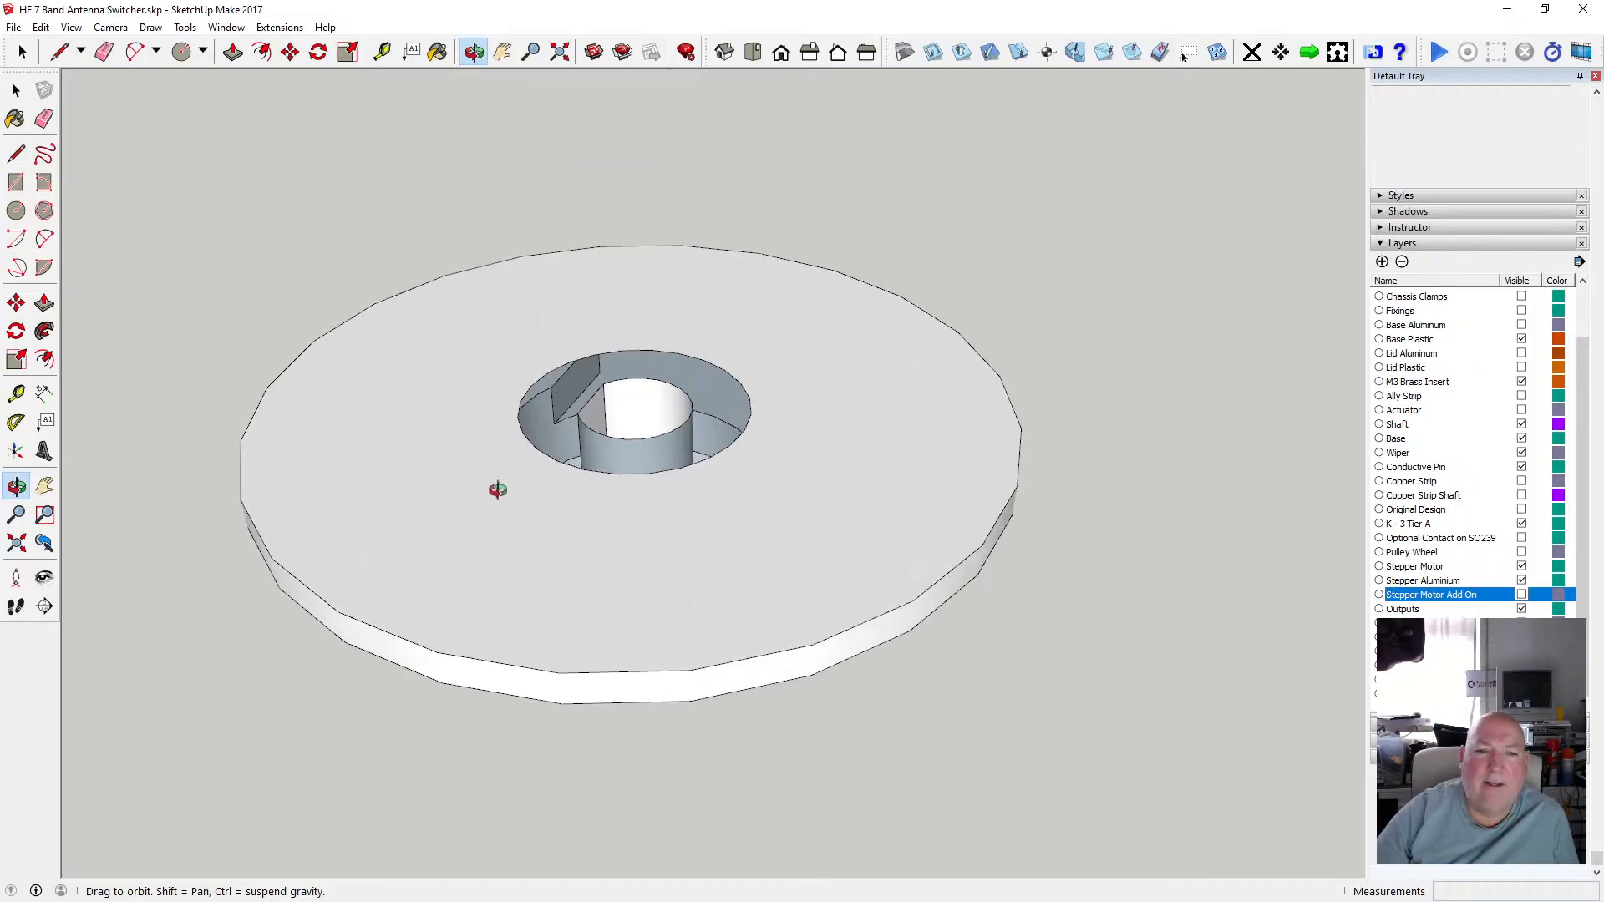
drag(498, 487, 742, 634)
drag(679, 545, 573, 512)
scroll(672, 488, up, 4)
scroll(686, 488, down, 4)
scroll(680, 422, up, 4)
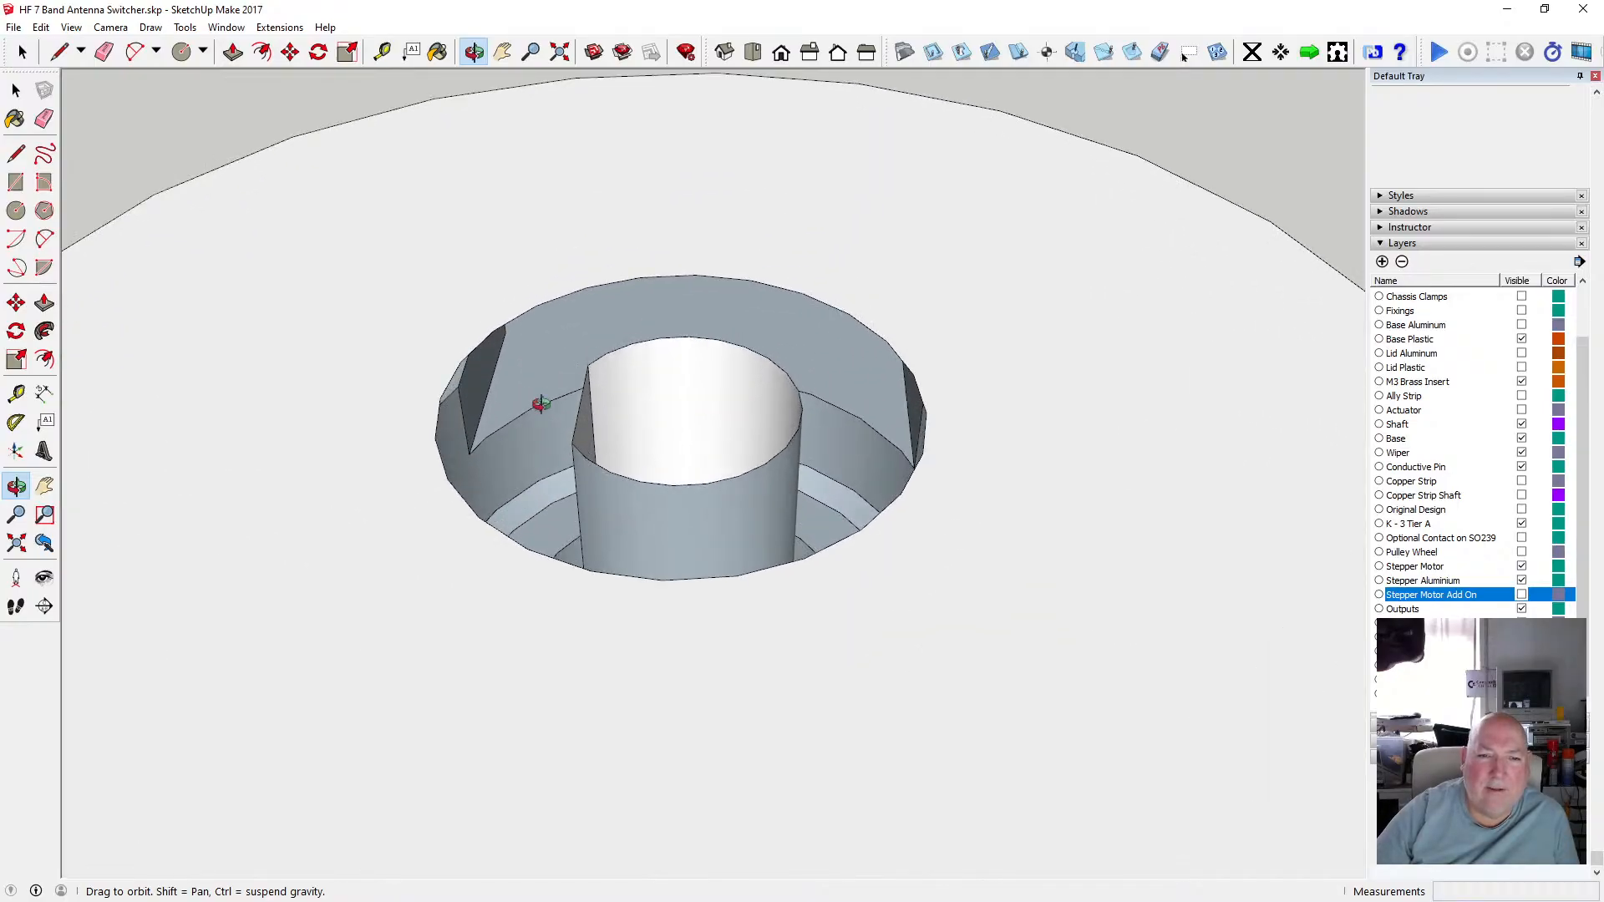
drag(555, 438, 579, 434)
scroll(580, 433, down, 10)
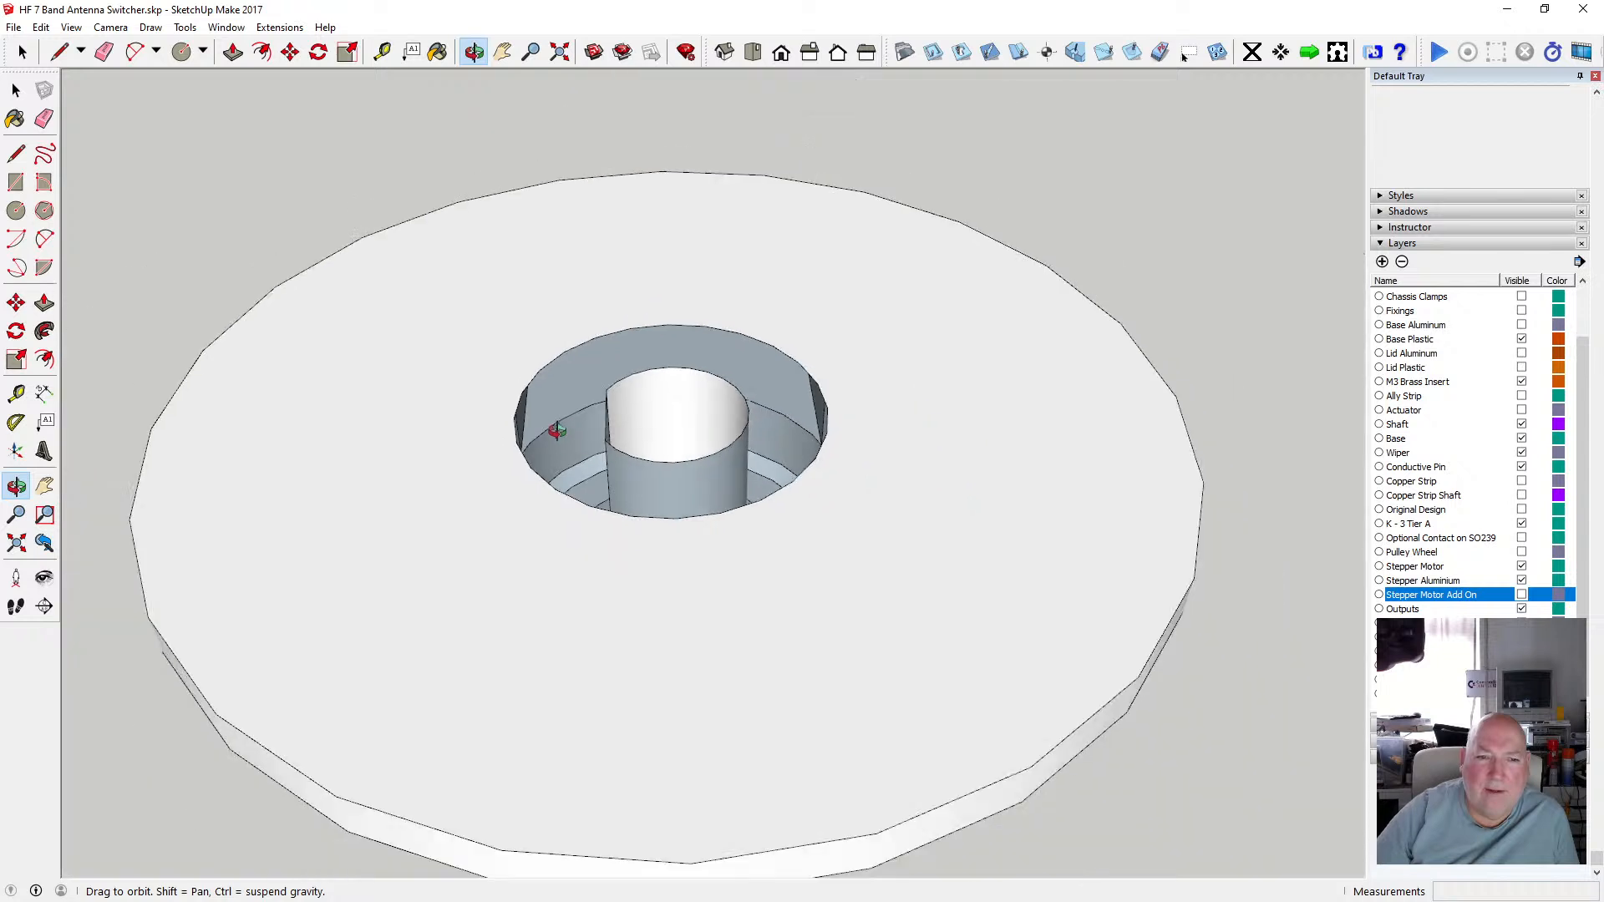
drag(552, 504, 539, 433)
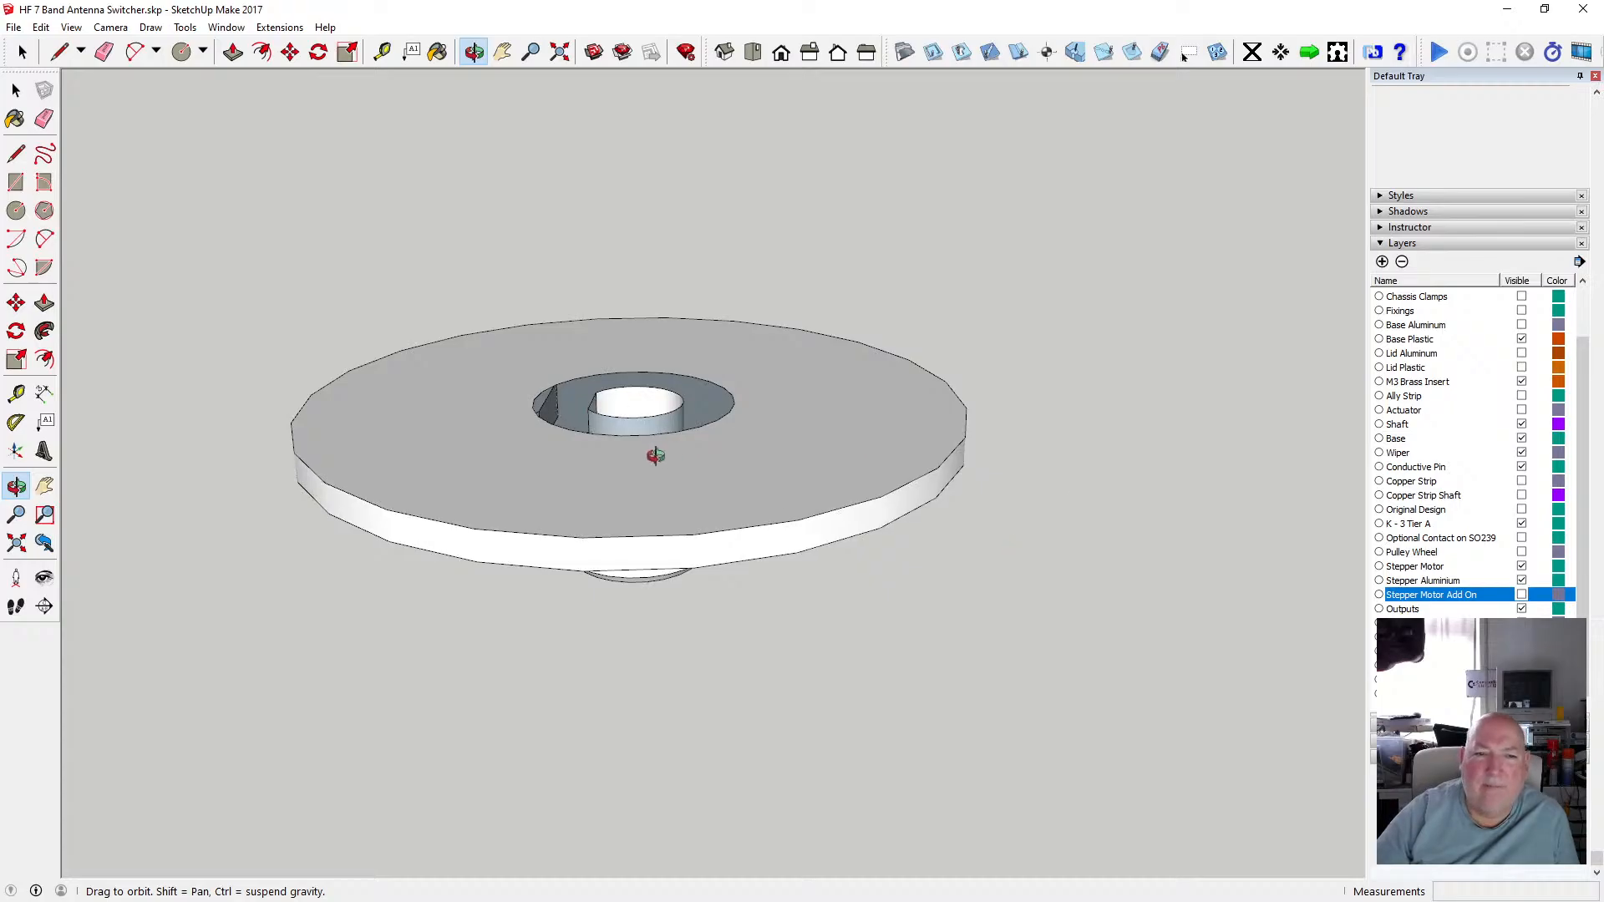
mouse_move(656, 455)
mouse_down()
mouse_move(619, 505)
mouse_move(731, 490)
mouse_move(719, 480)
mouse_move(694, 519)
mouse_move(665, 475)
mouse_up()
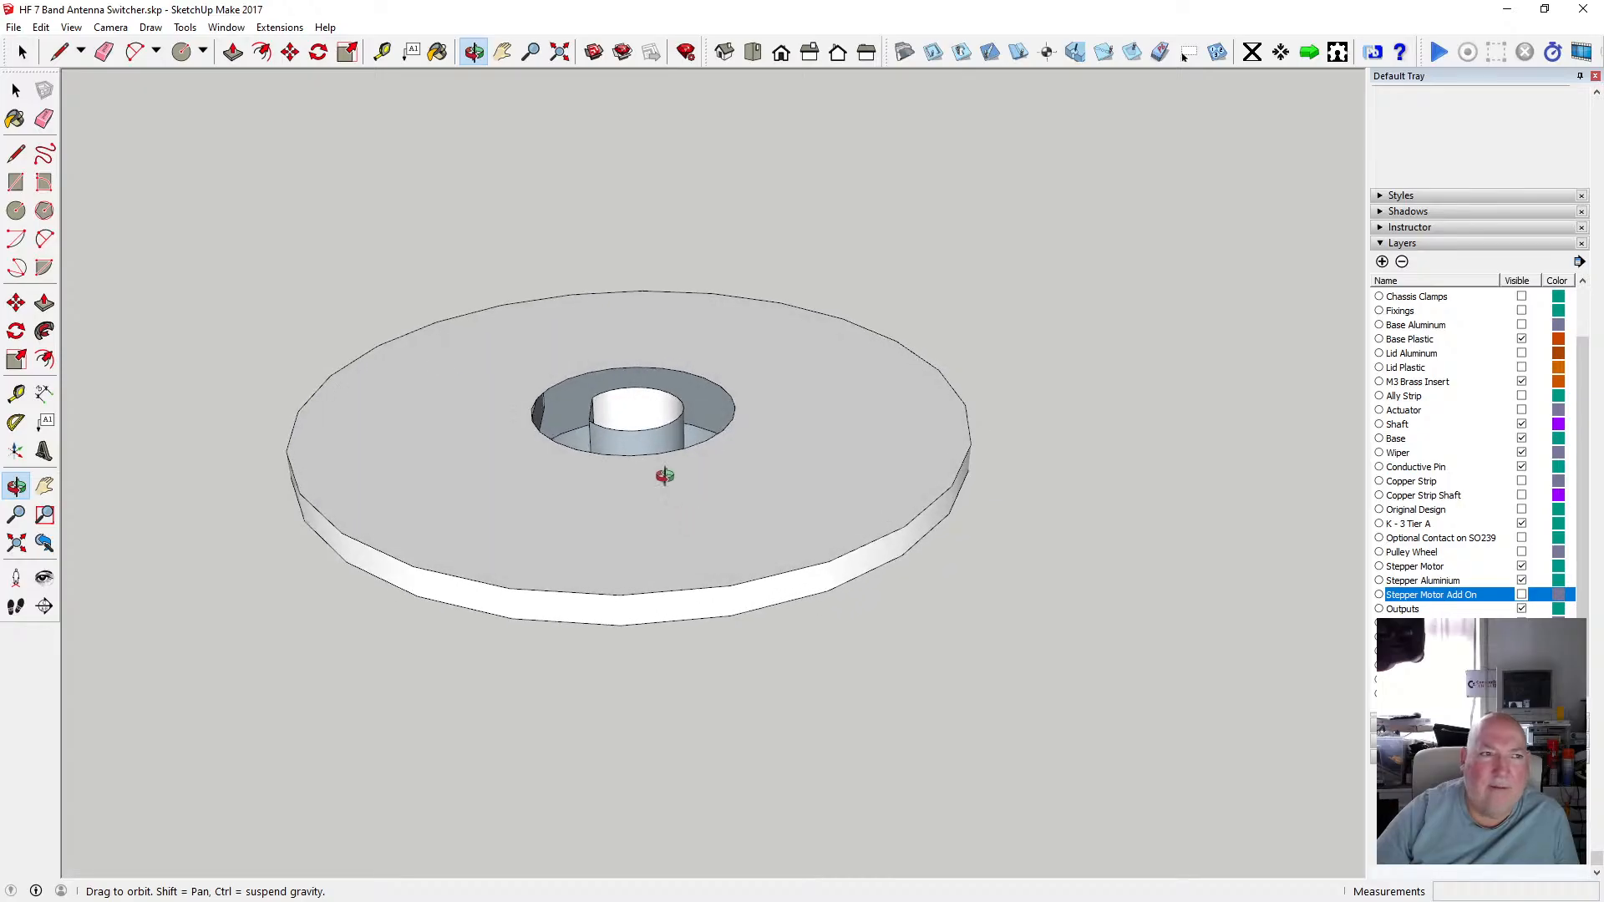
Open the disc group and delete the circular edge of its central hole.
click(16, 89)
scroll(609, 418, up, 5)
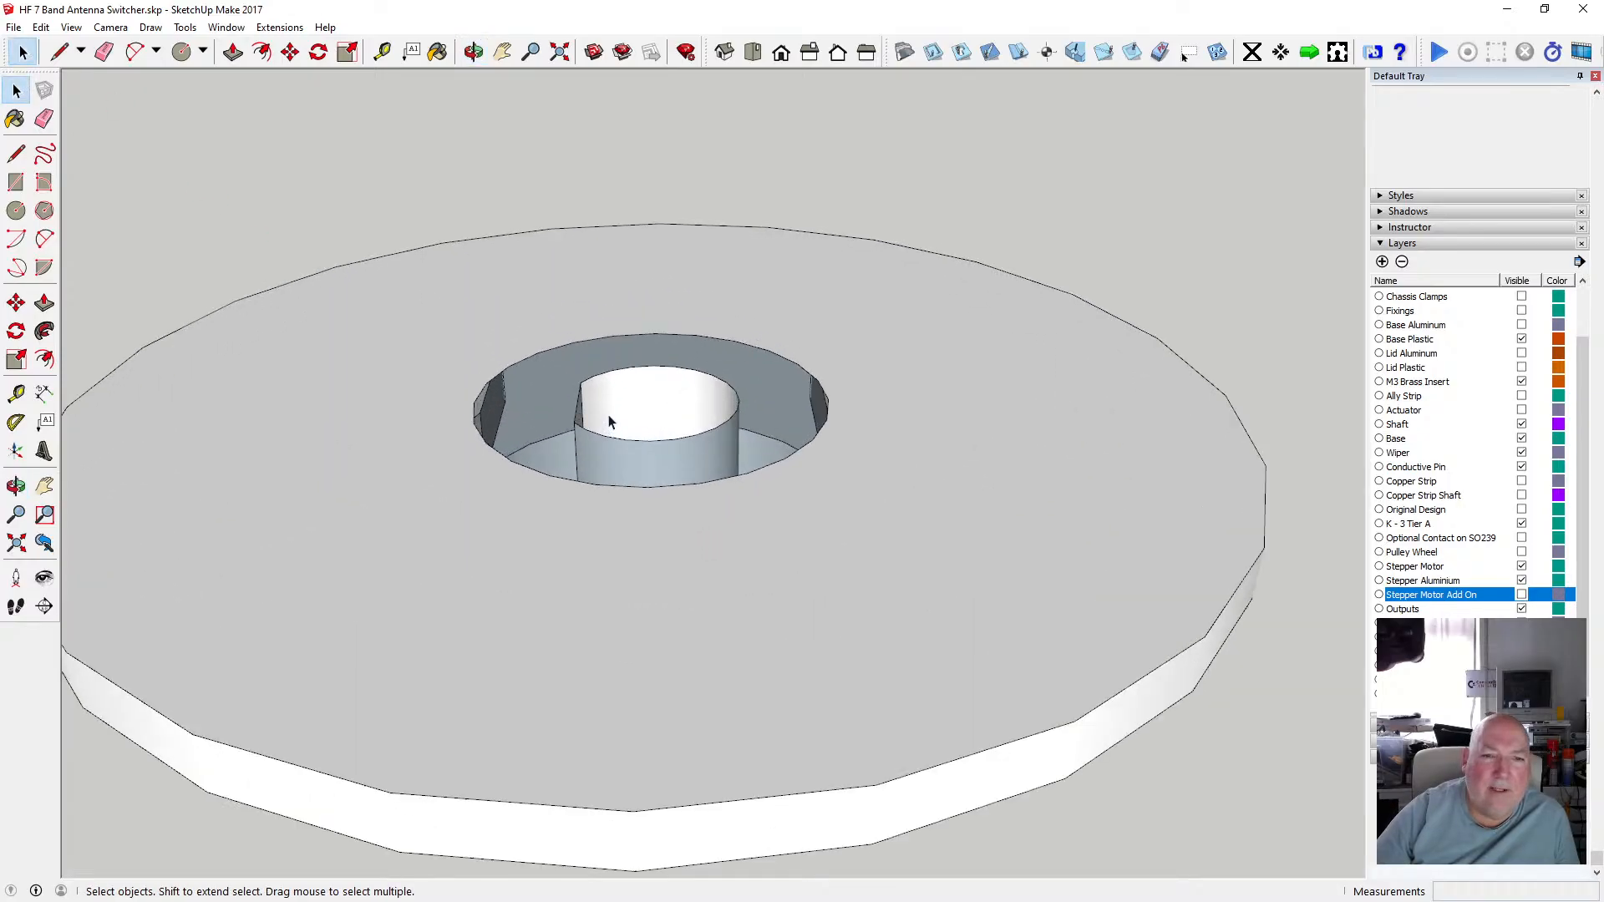
scroll(609, 417, up, 1)
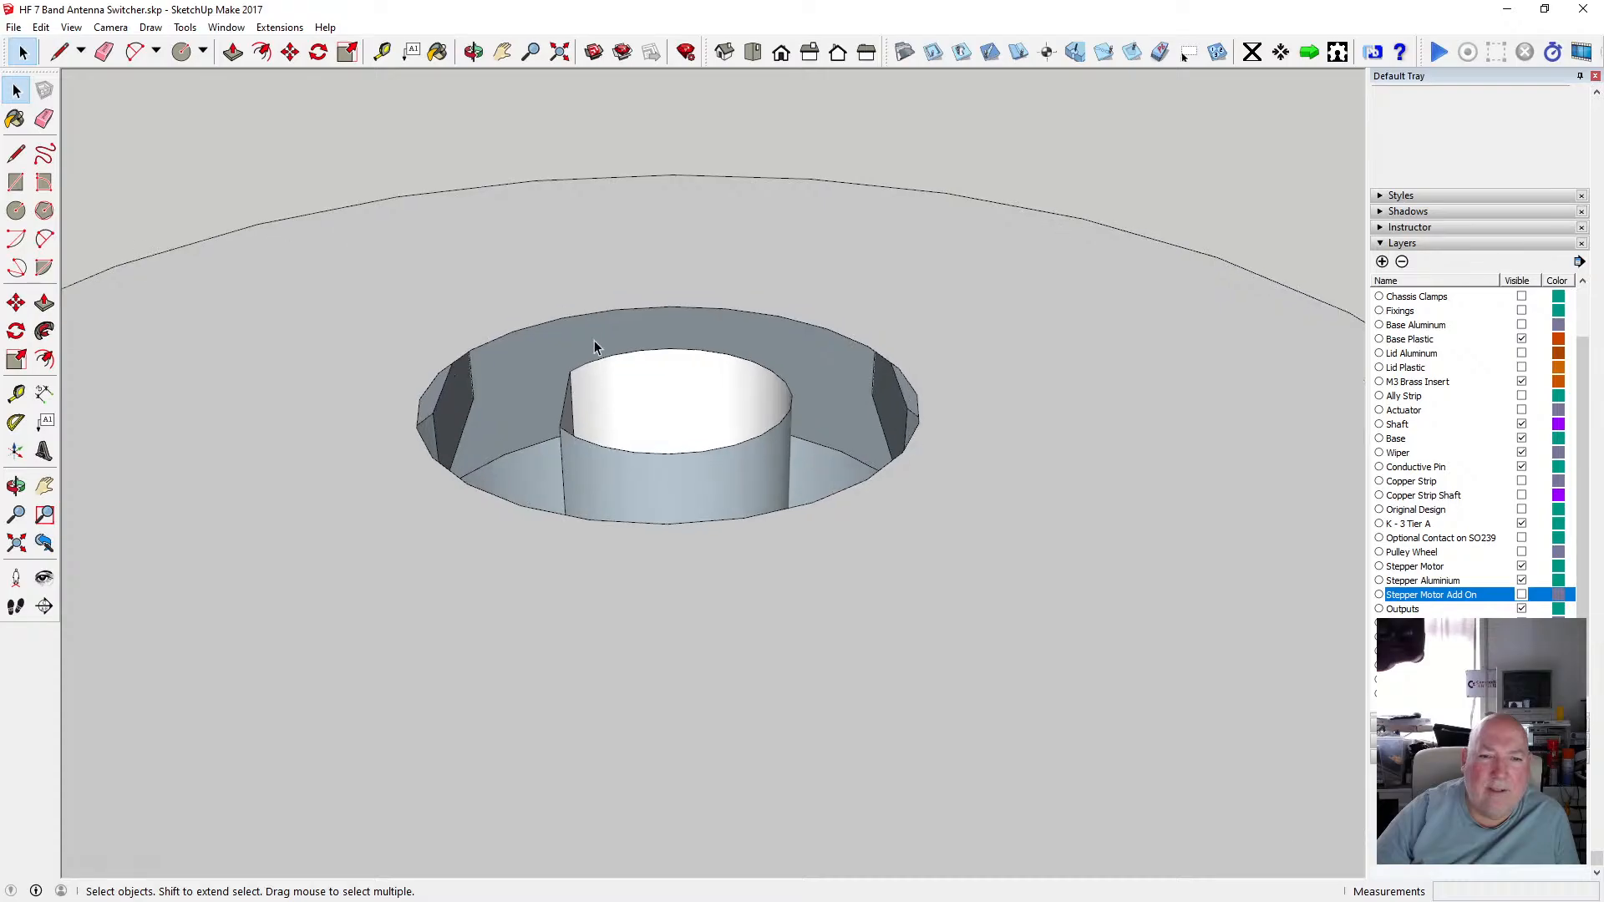
click(543, 323)
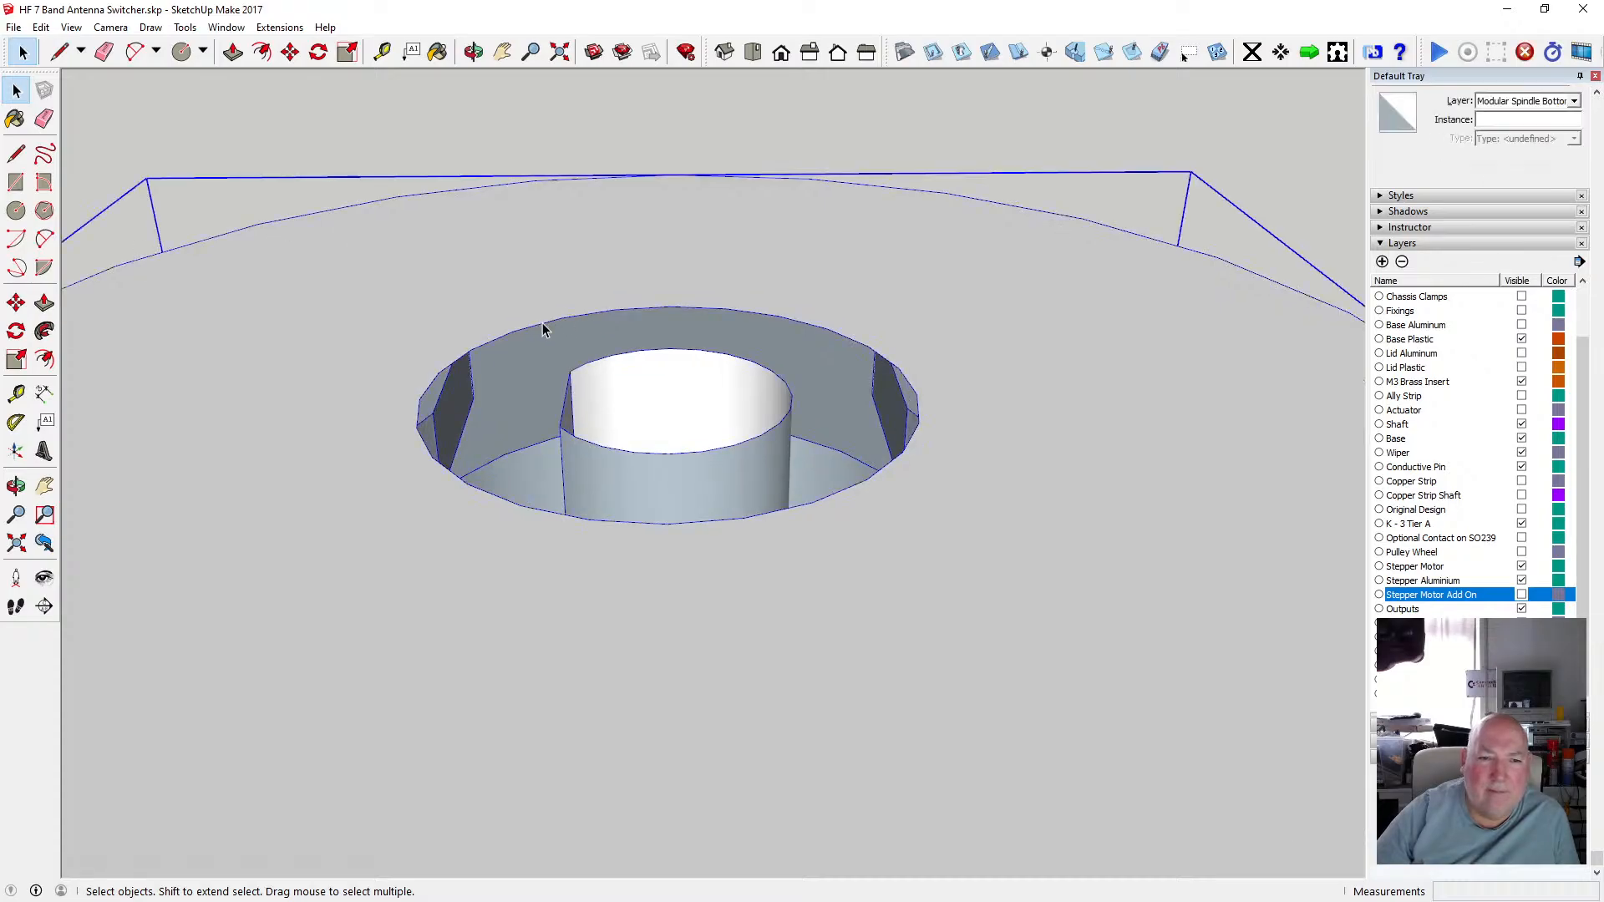
click(536, 328)
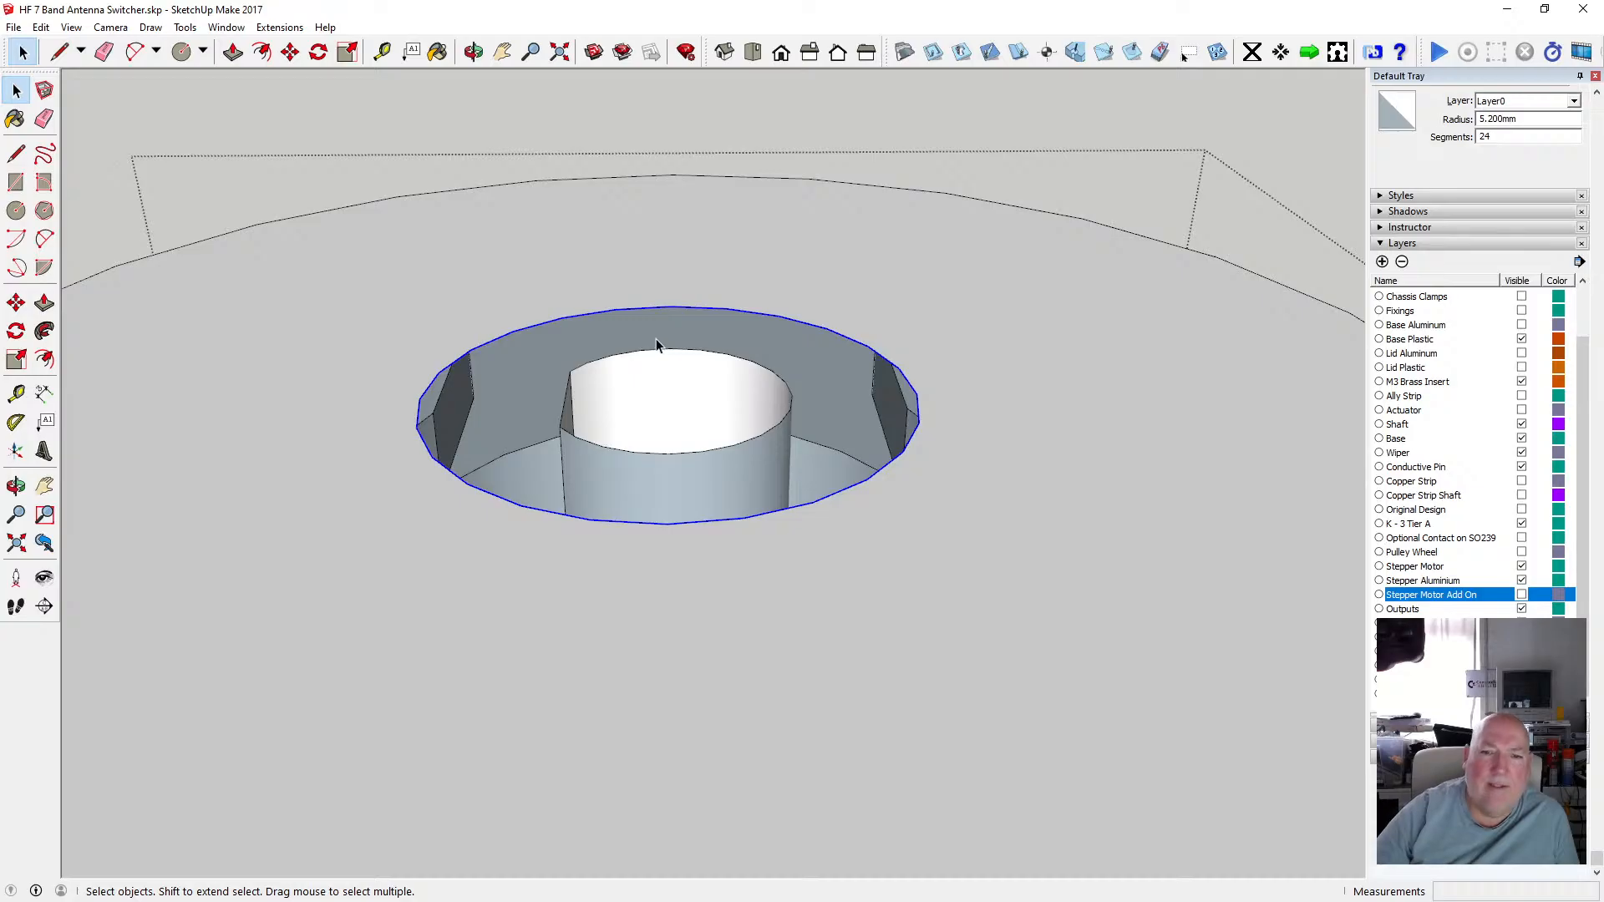
key(Delete)
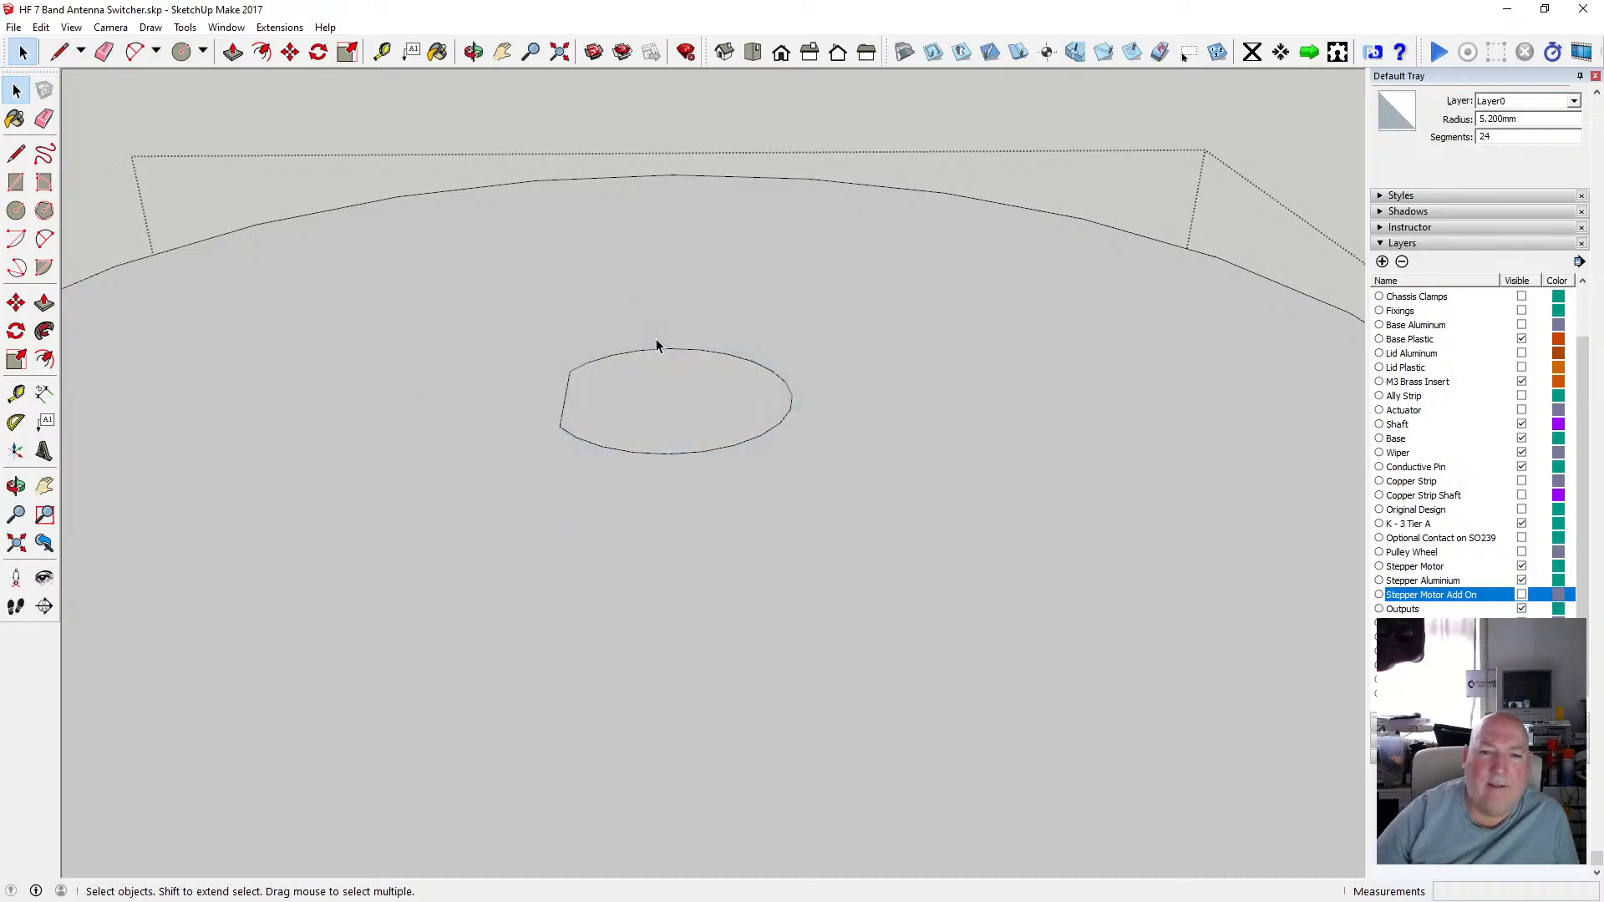
Select the circular edge of the disc's shaft hole and switch the face style to X-ray.
click(652, 391)
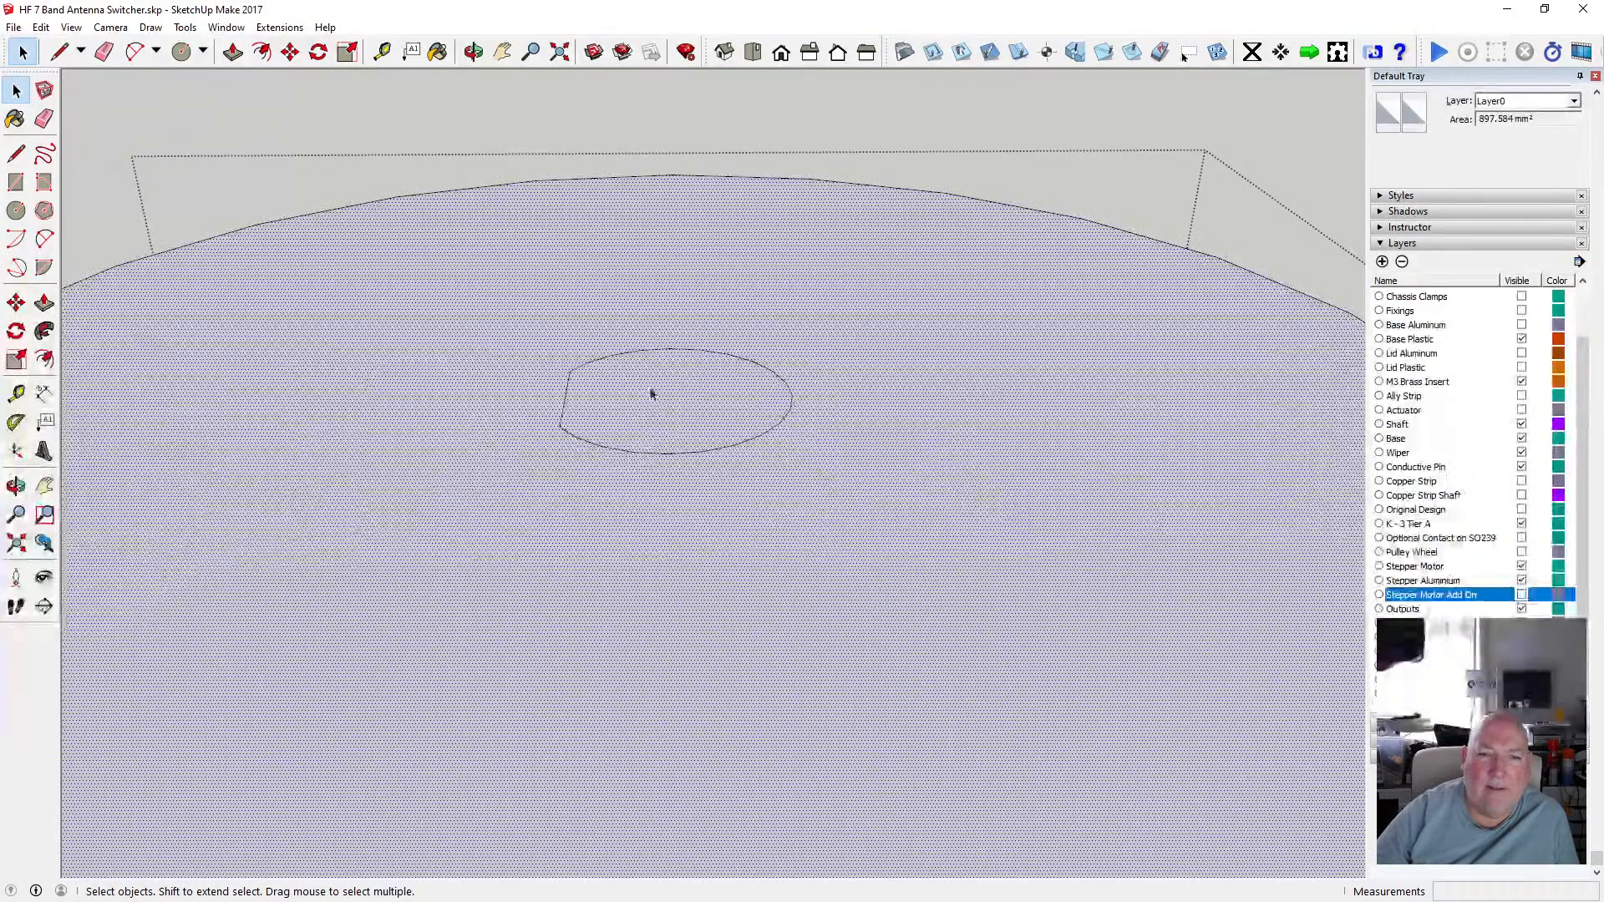
drag(539, 341, 804, 462)
click(41, 27)
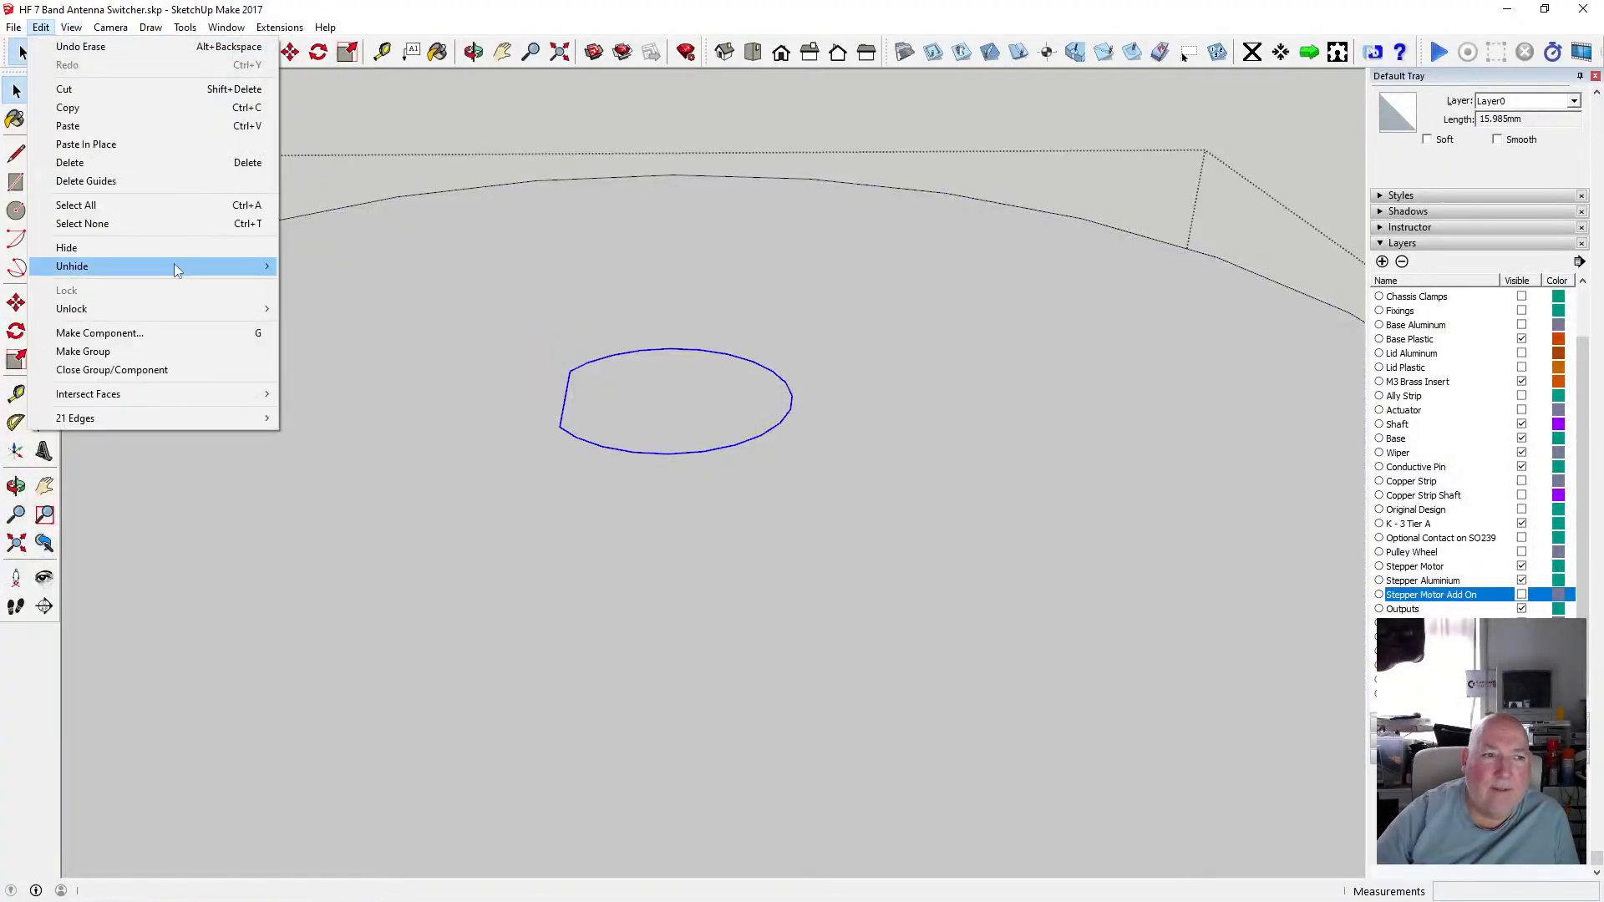
mouse_move(161, 248)
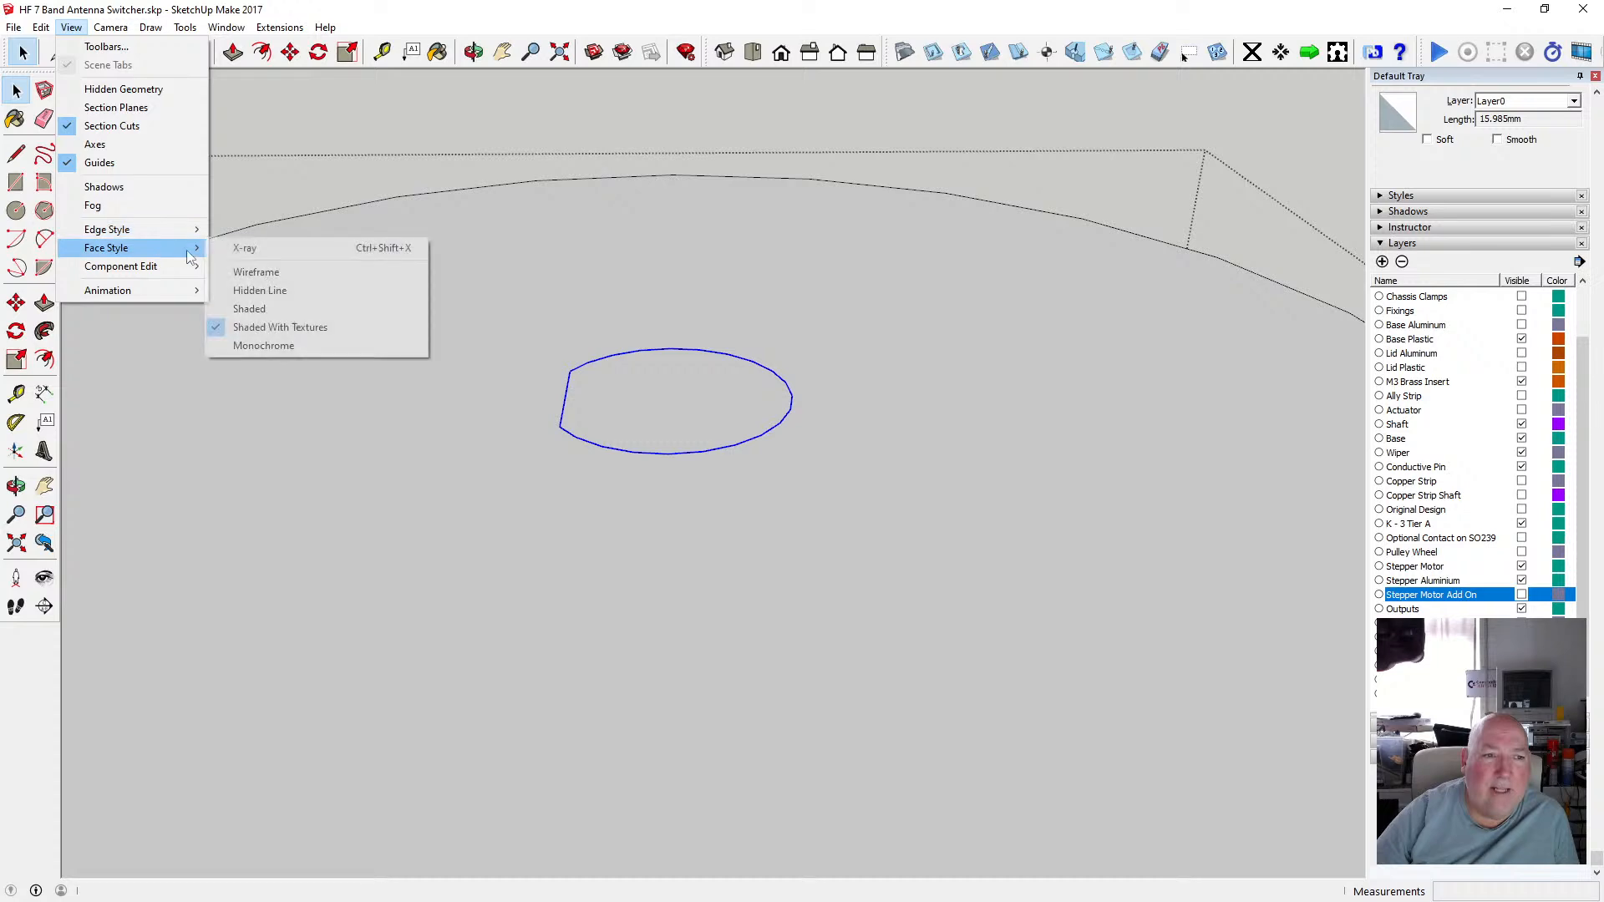
click(322, 248)
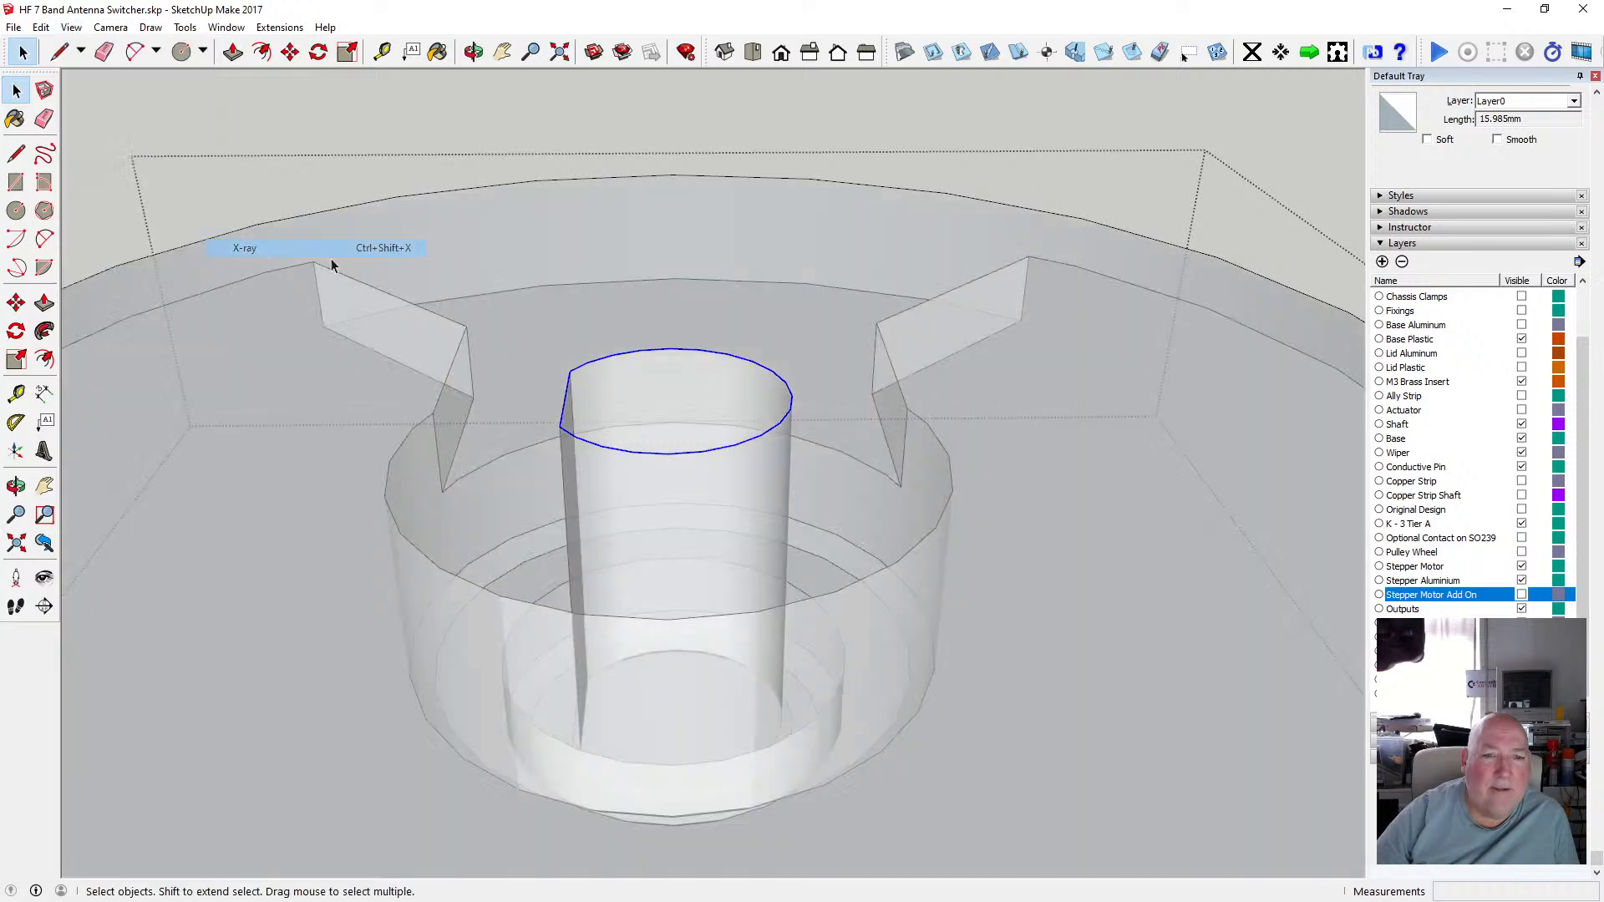
Intersect the disc's top face with the model and delete the face filling the shaft hole.
click(472, 52)
drag(543, 221, 775, 373)
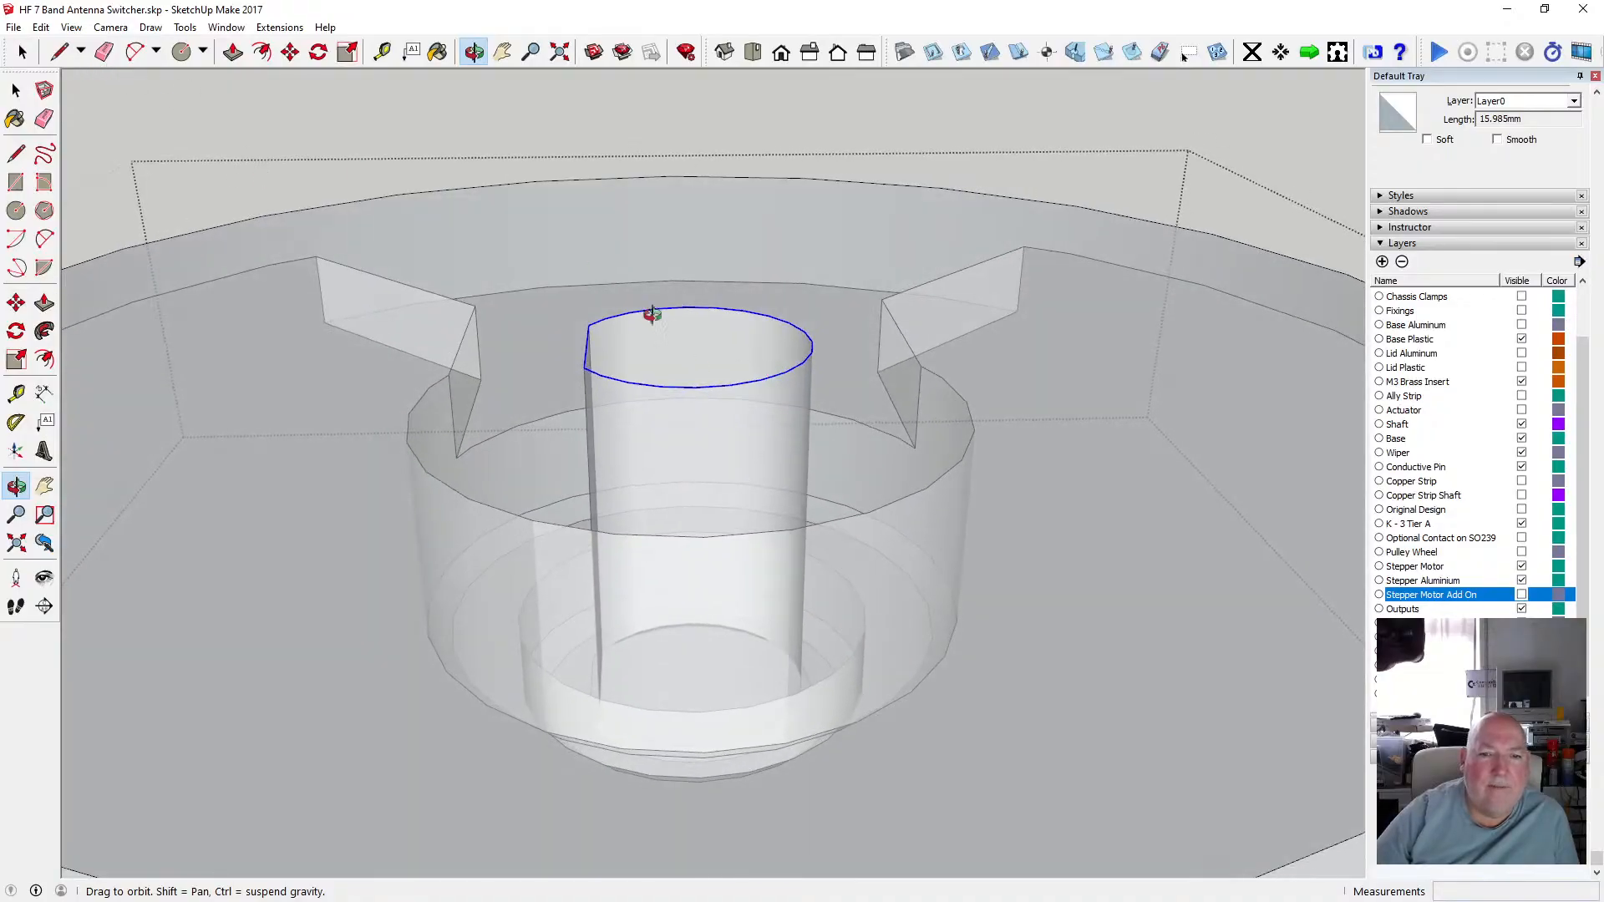
scroll(673, 319, down, 3)
drag(602, 279, 683, 389)
key(space)
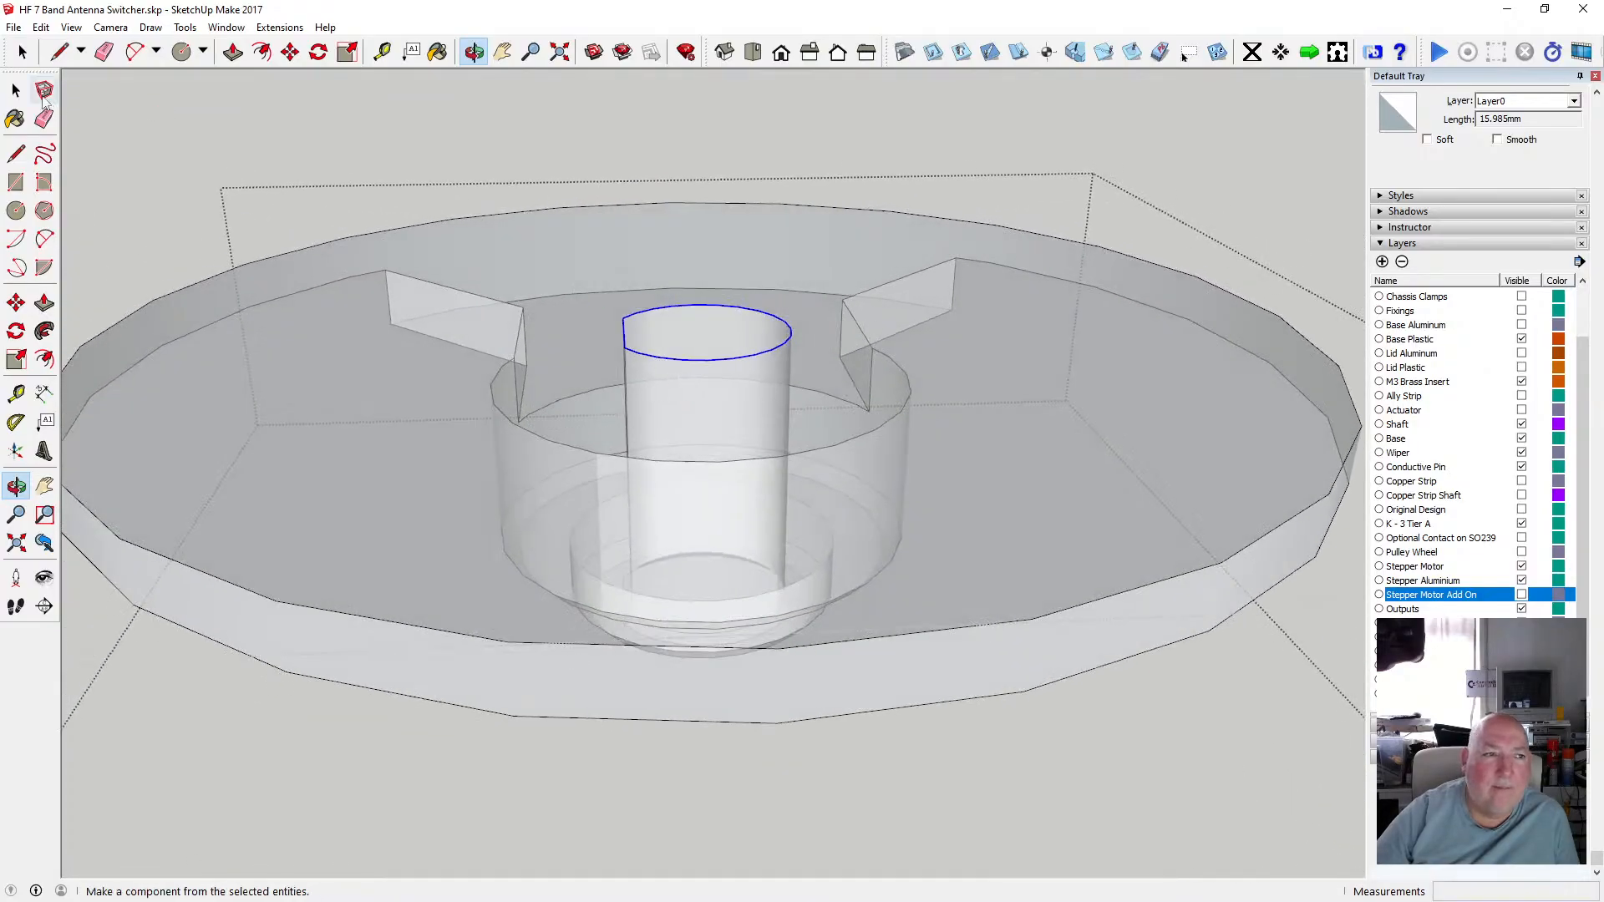
shift+click(613, 286)
right_click(614, 286)
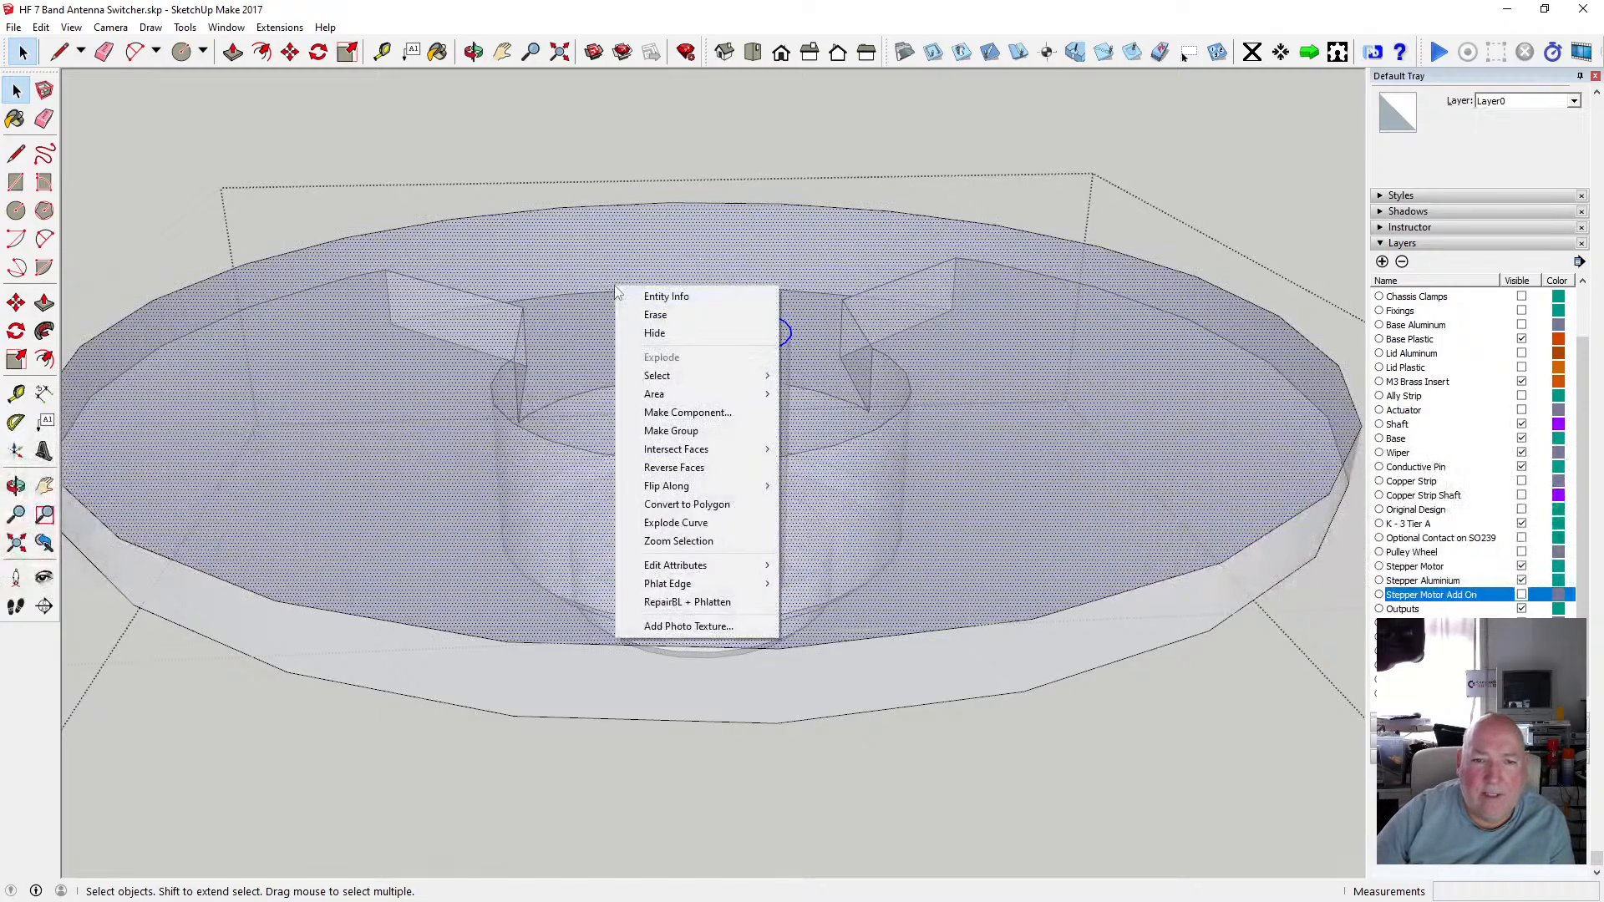
mouse_move(735, 449)
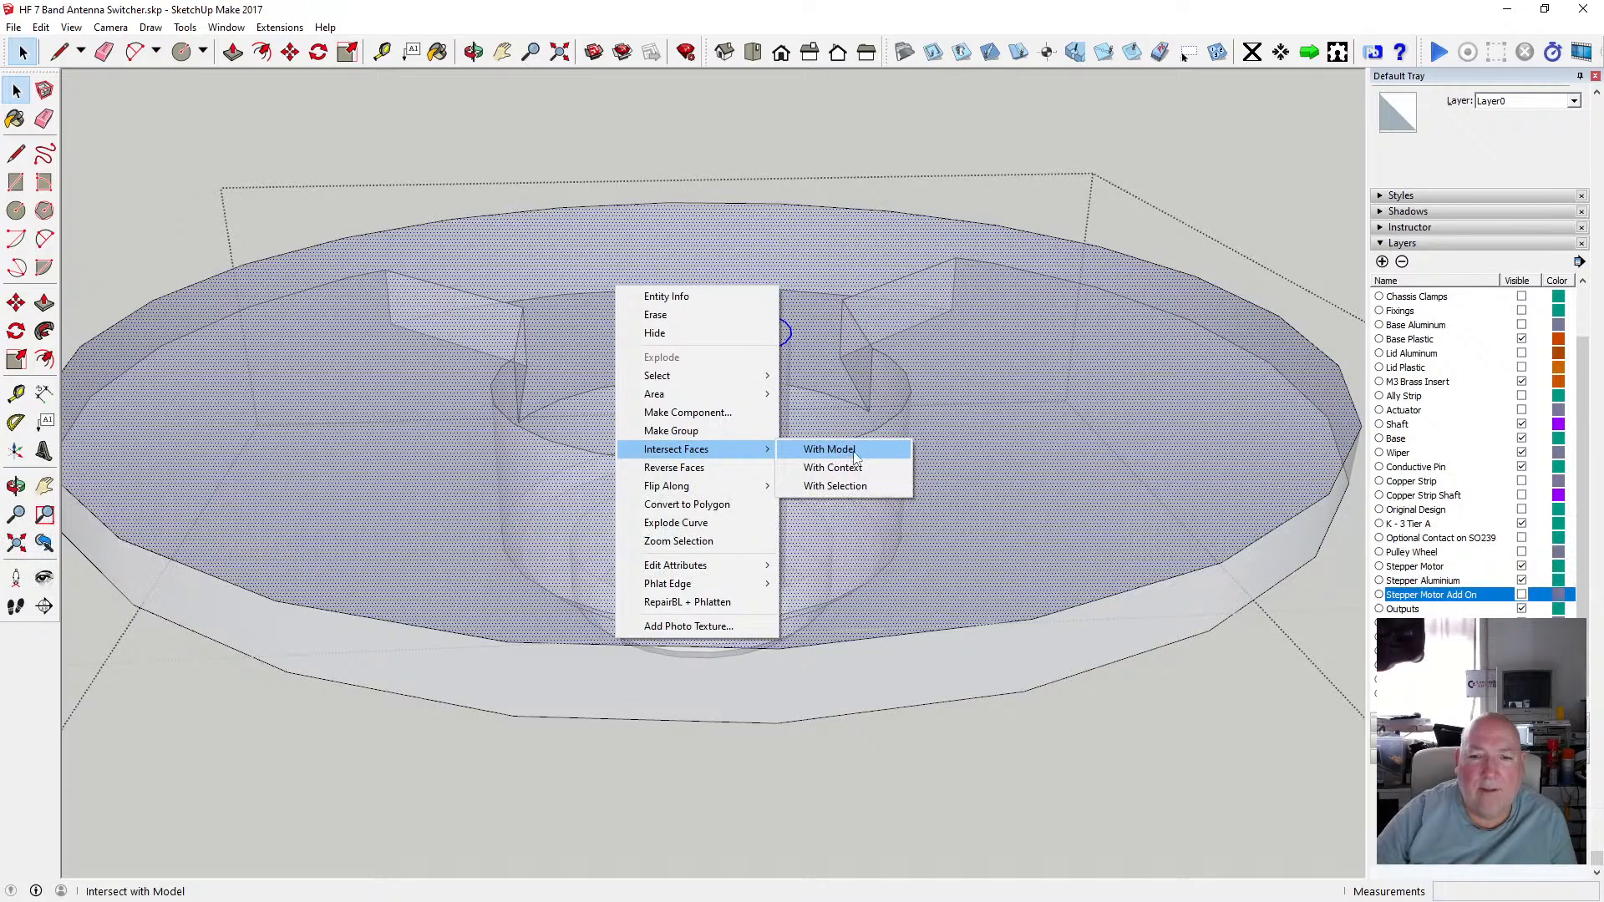
click(853, 451)
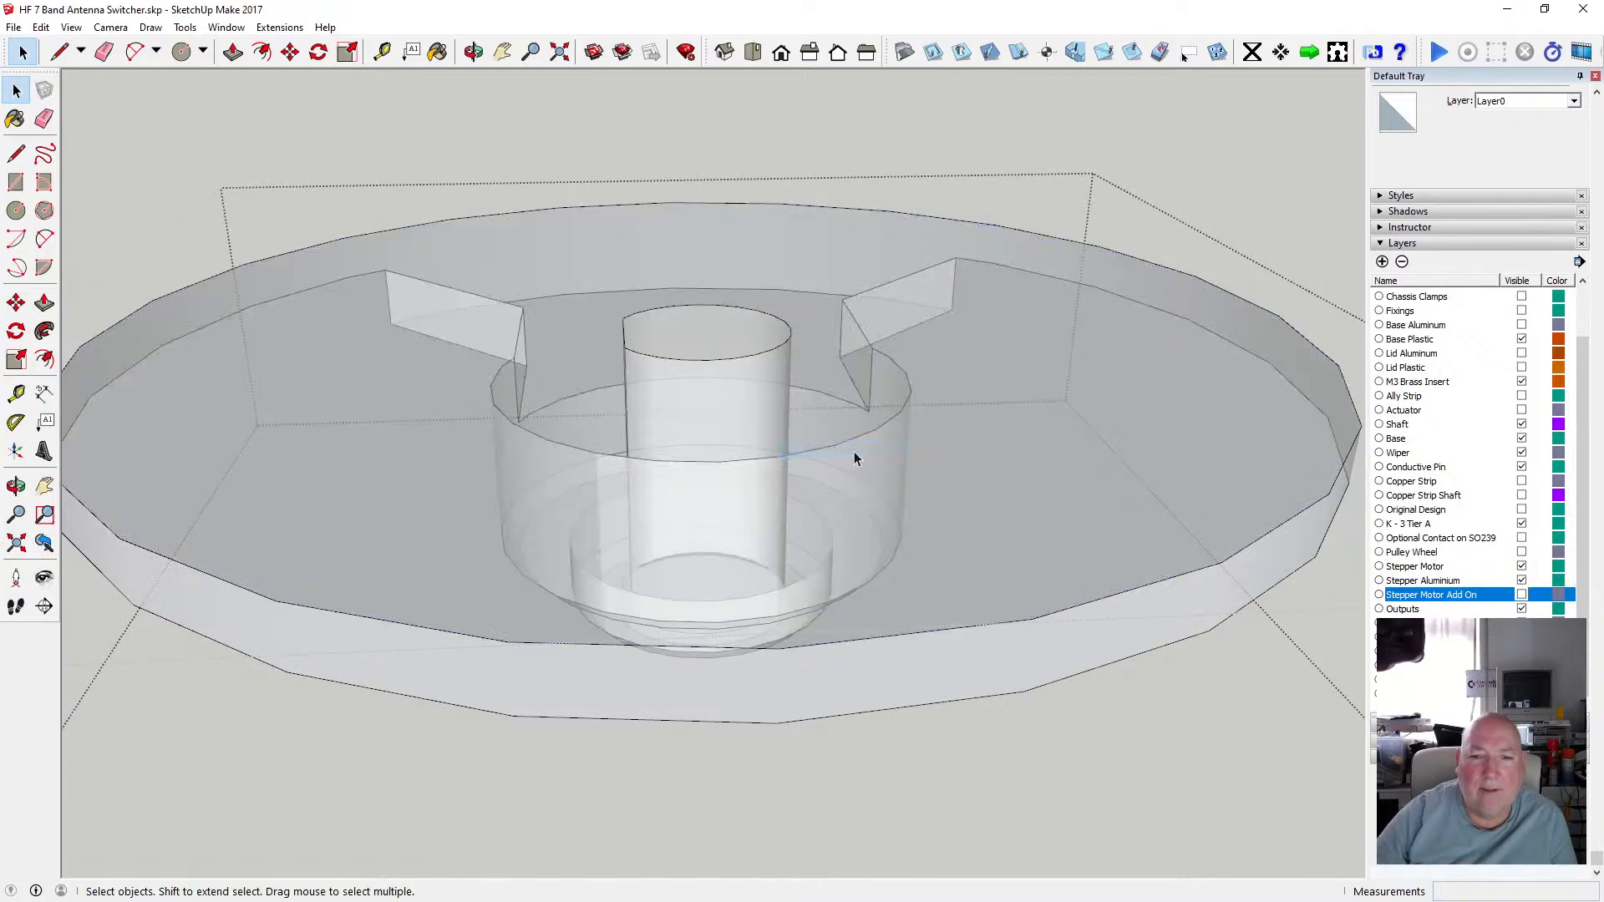
click(705, 340)
key(Delete)
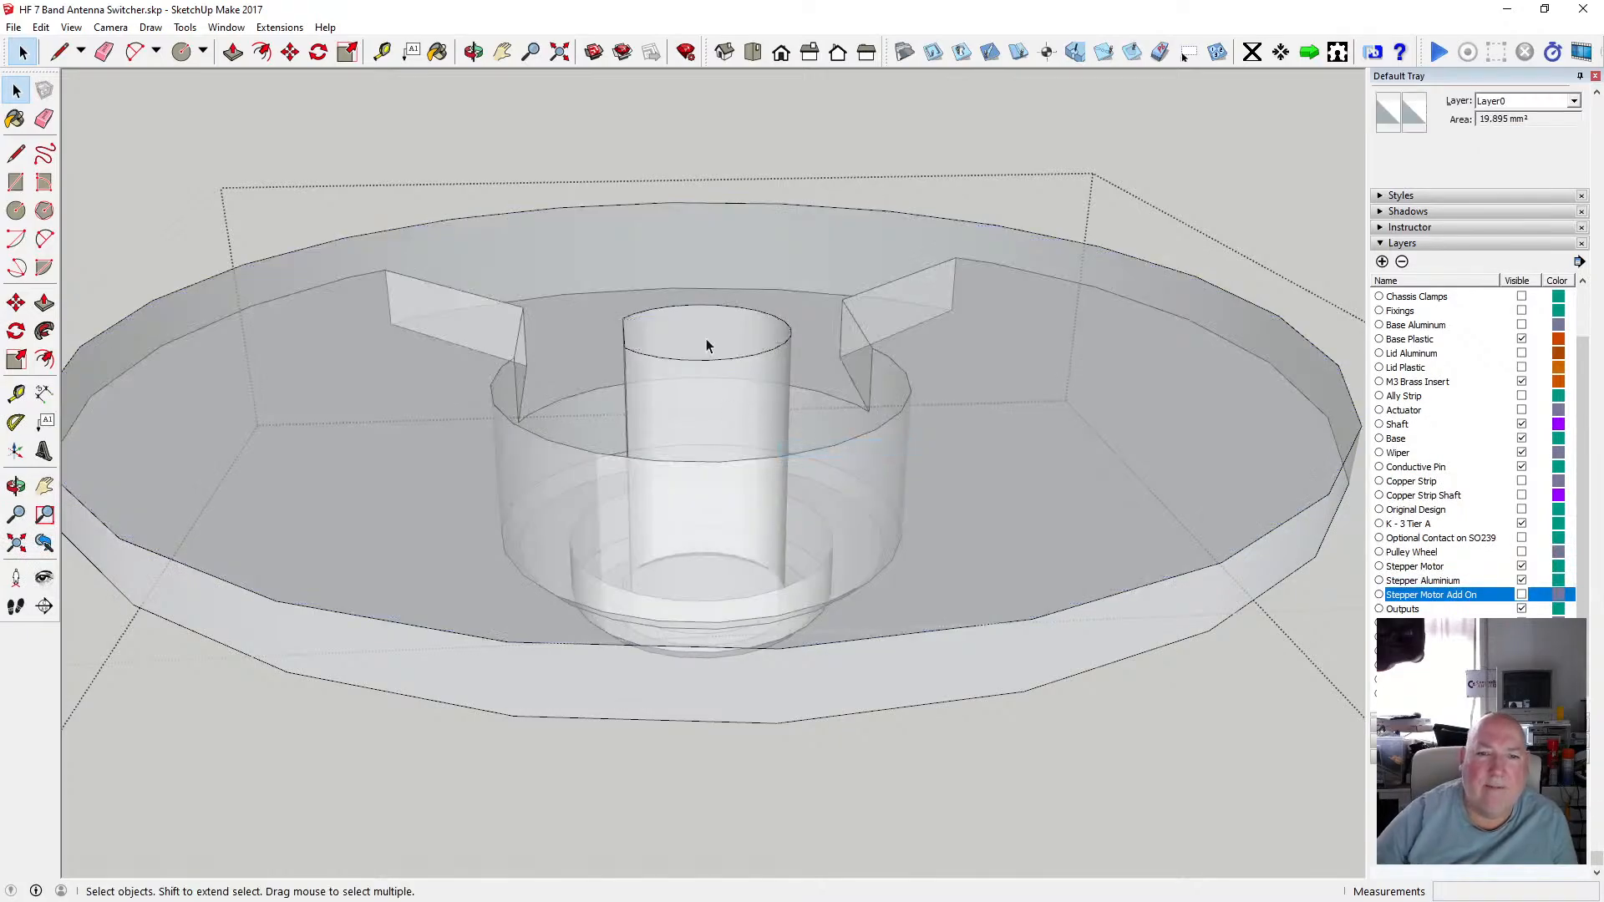
Switch X-ray off and orbit around the disc to inspect the reopened shaft hole.
click(74, 28)
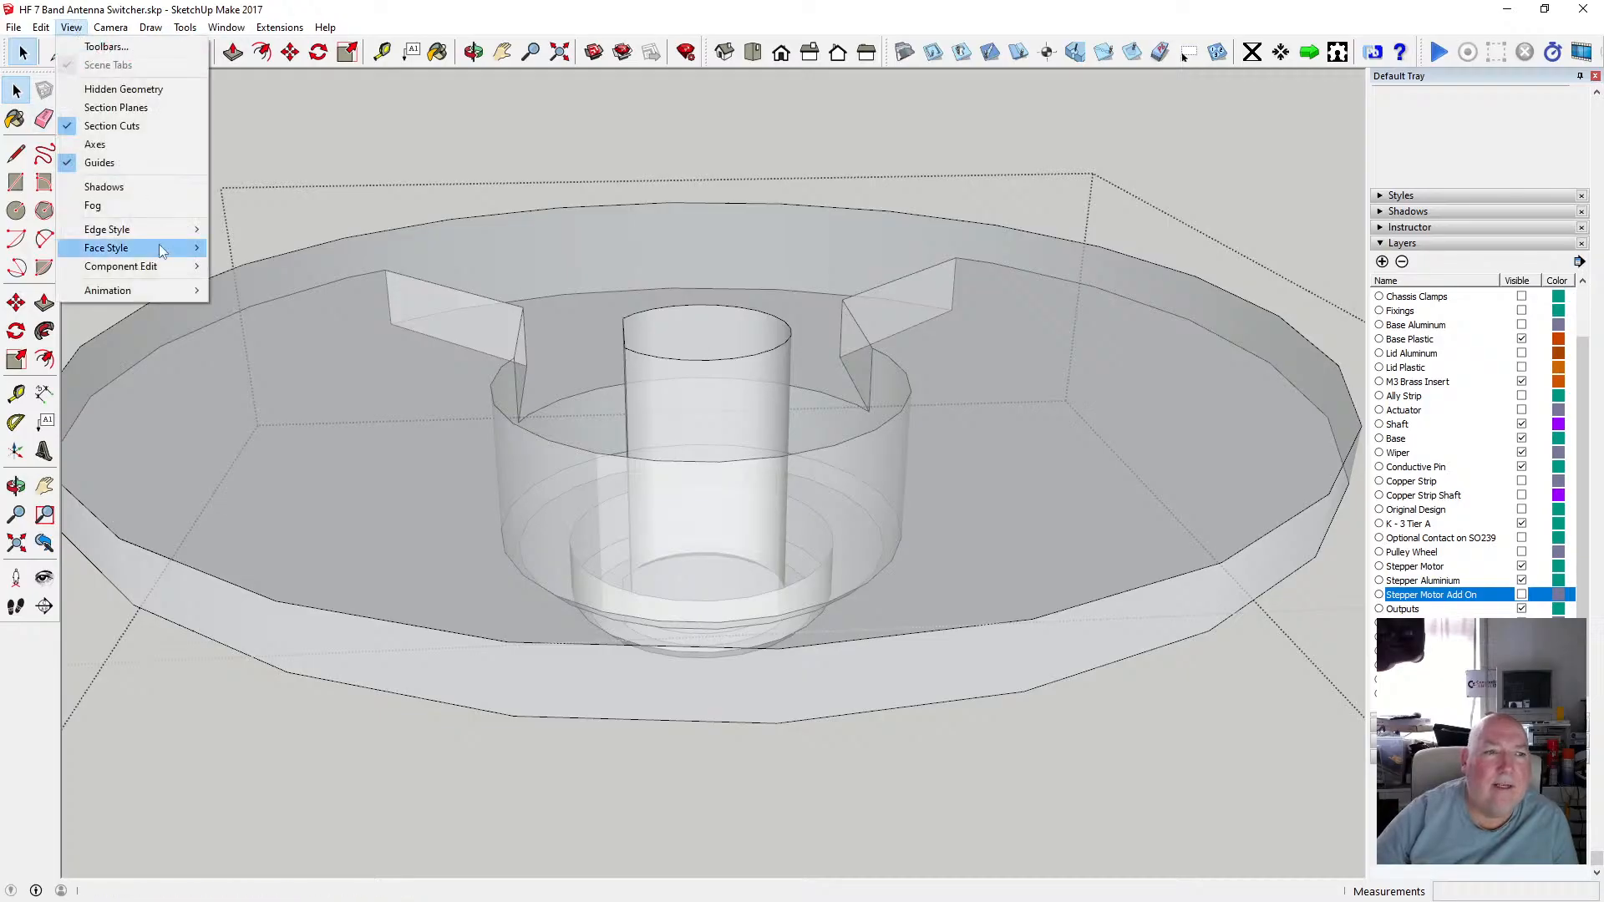
mouse_move(150, 241)
click(255, 245)
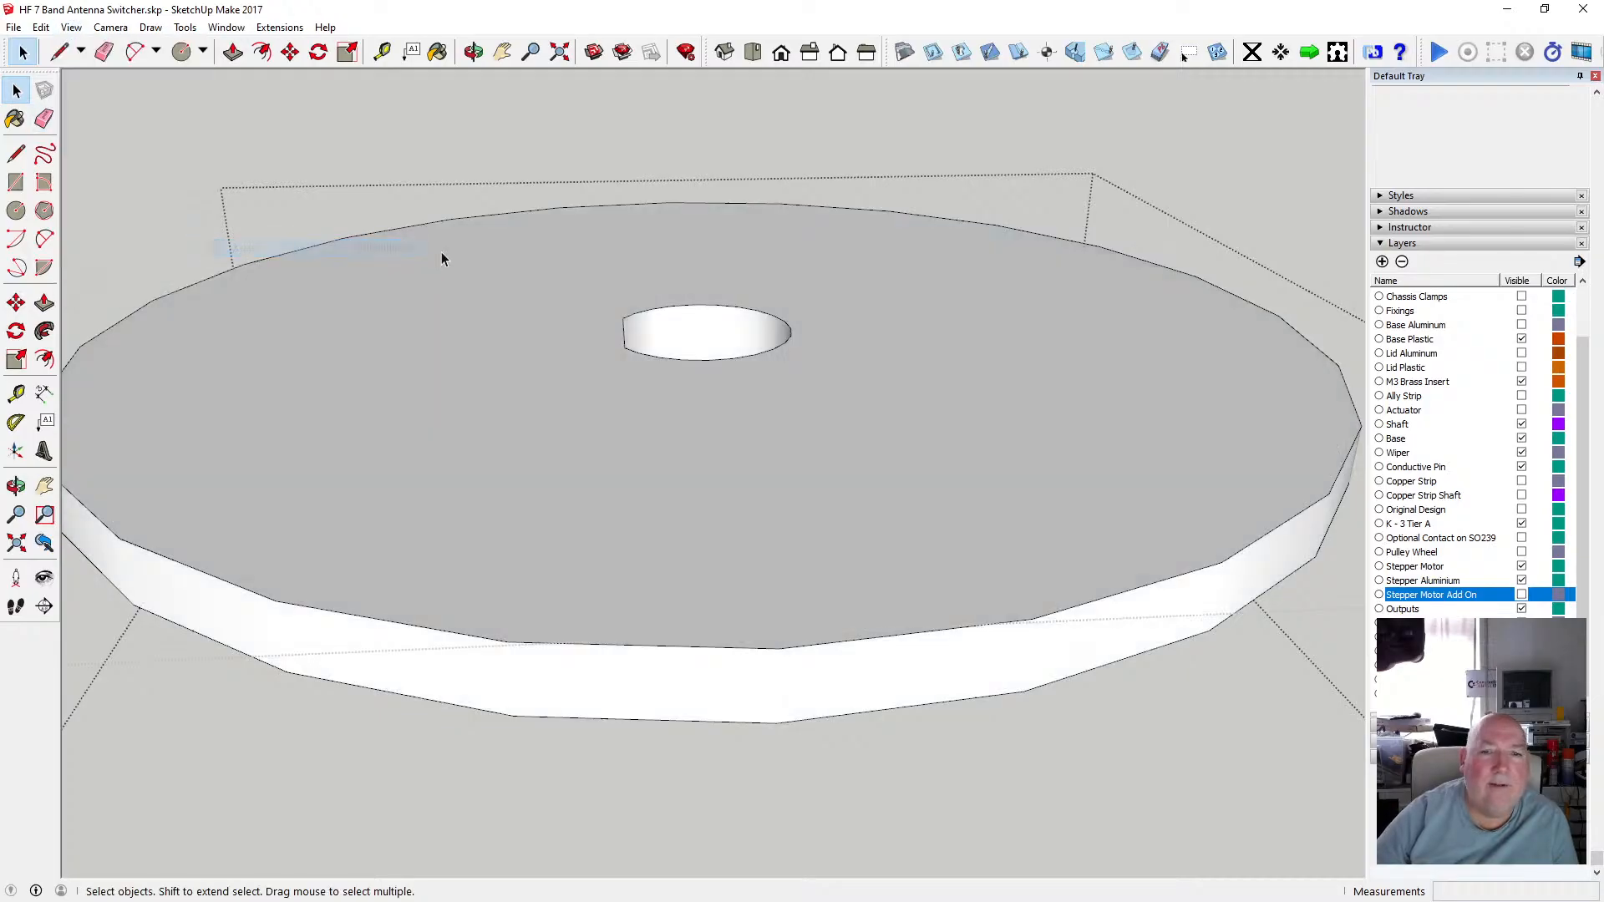
click(473, 52)
drag(816, 415, 807, 382)
drag(725, 673, 744, 583)
scroll(766, 494, up, 5)
drag(774, 485, 501, 582)
scroll(659, 487, down, 8)
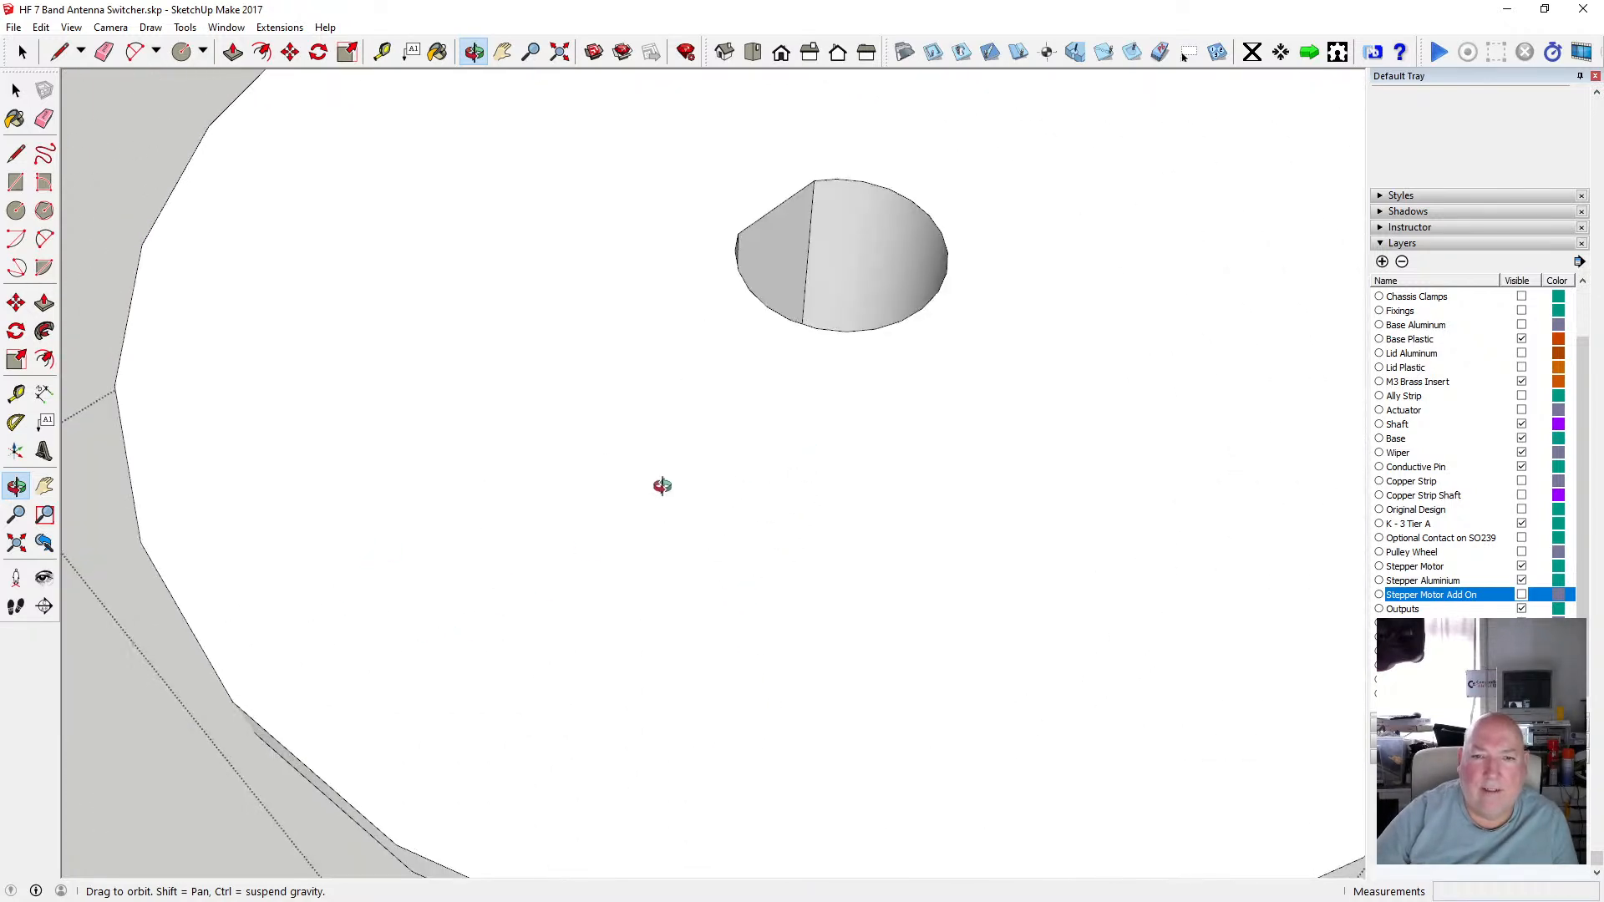
mouse_move(623, 562)
mouse_down()
mouse_move(720, 204)
mouse_move(720, 272)
mouse_move(755, 133)
mouse_move(659, 555)
mouse_move(691, 548)
mouse_move(674, 577)
mouse_move(884, 705)
mouse_move(860, 695)
mouse_move(908, 643)
mouse_up()
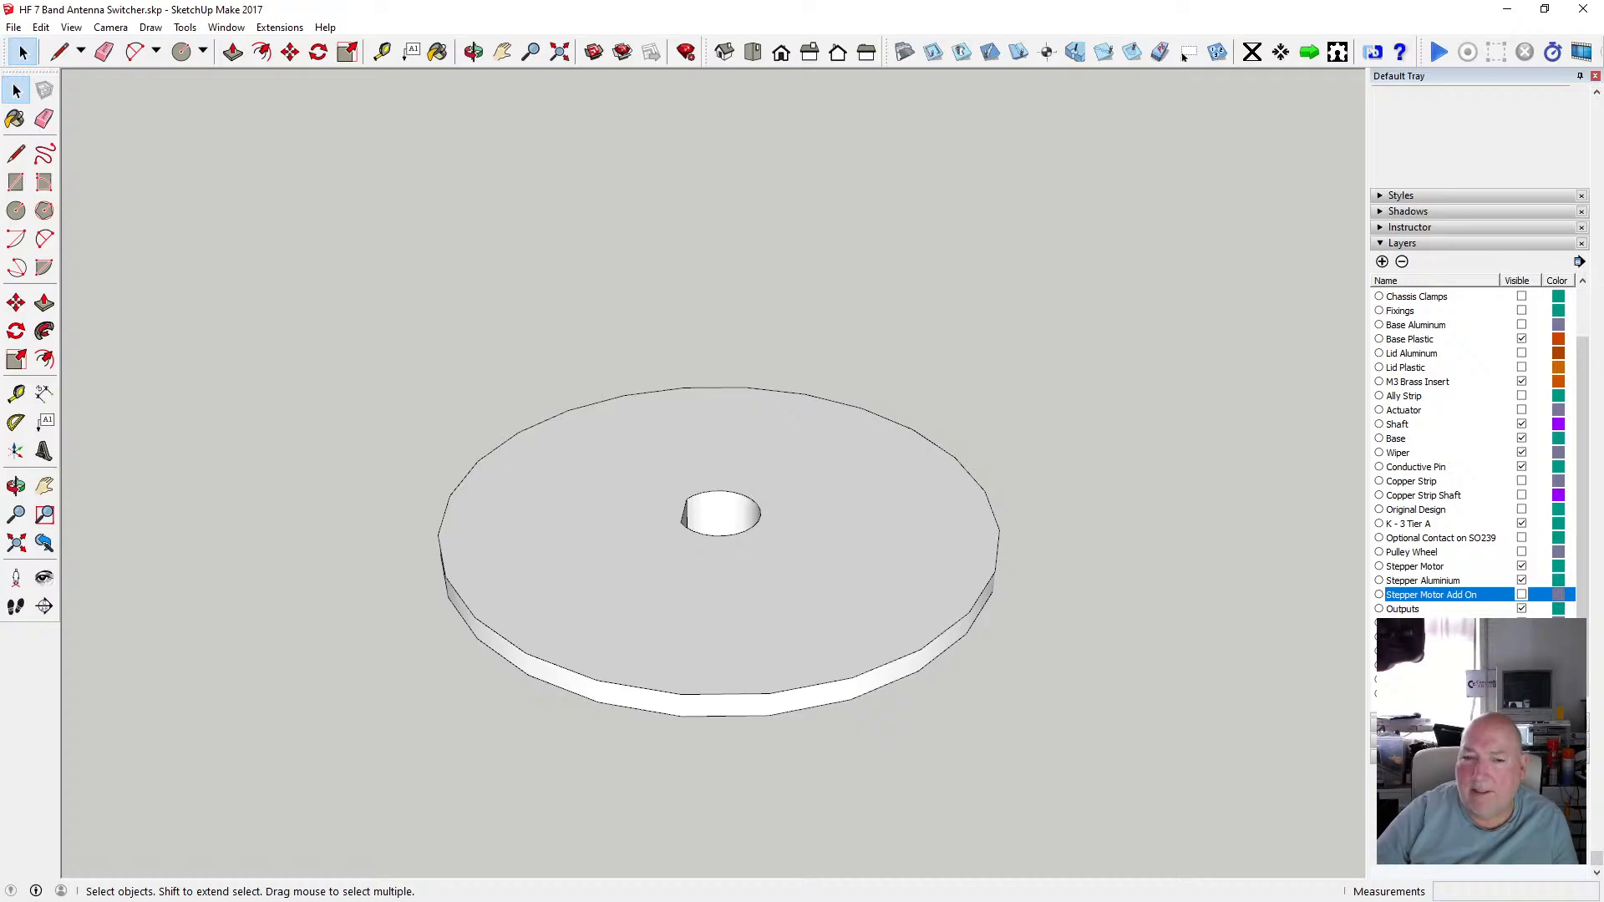
click(1521, 652)
scroll(700, 508, up, 3)
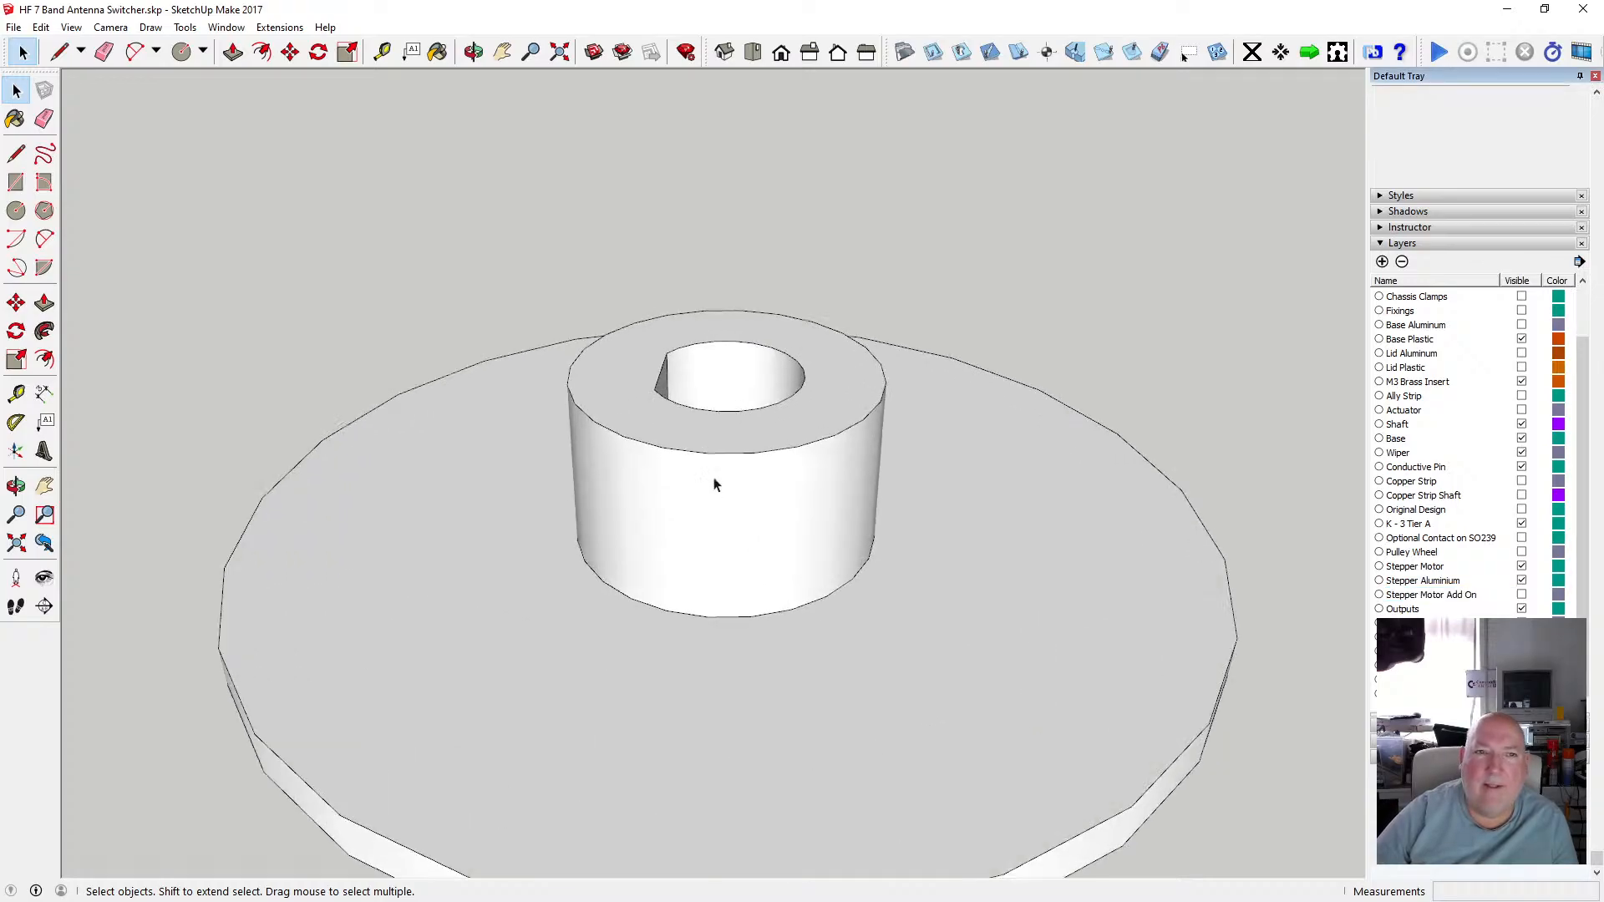
Orbit and zoom around the spindle assembly and the separate disc to compare them.
click(472, 52)
mouse_move(685, 434)
mouse_down()
mouse_move(662, 293)
mouse_move(734, 162)
mouse_move(732, 497)
mouse_move(654, 633)
mouse_move(662, 713)
mouse_move(470, 676)
mouse_move(755, 557)
mouse_move(691, 405)
mouse_up()
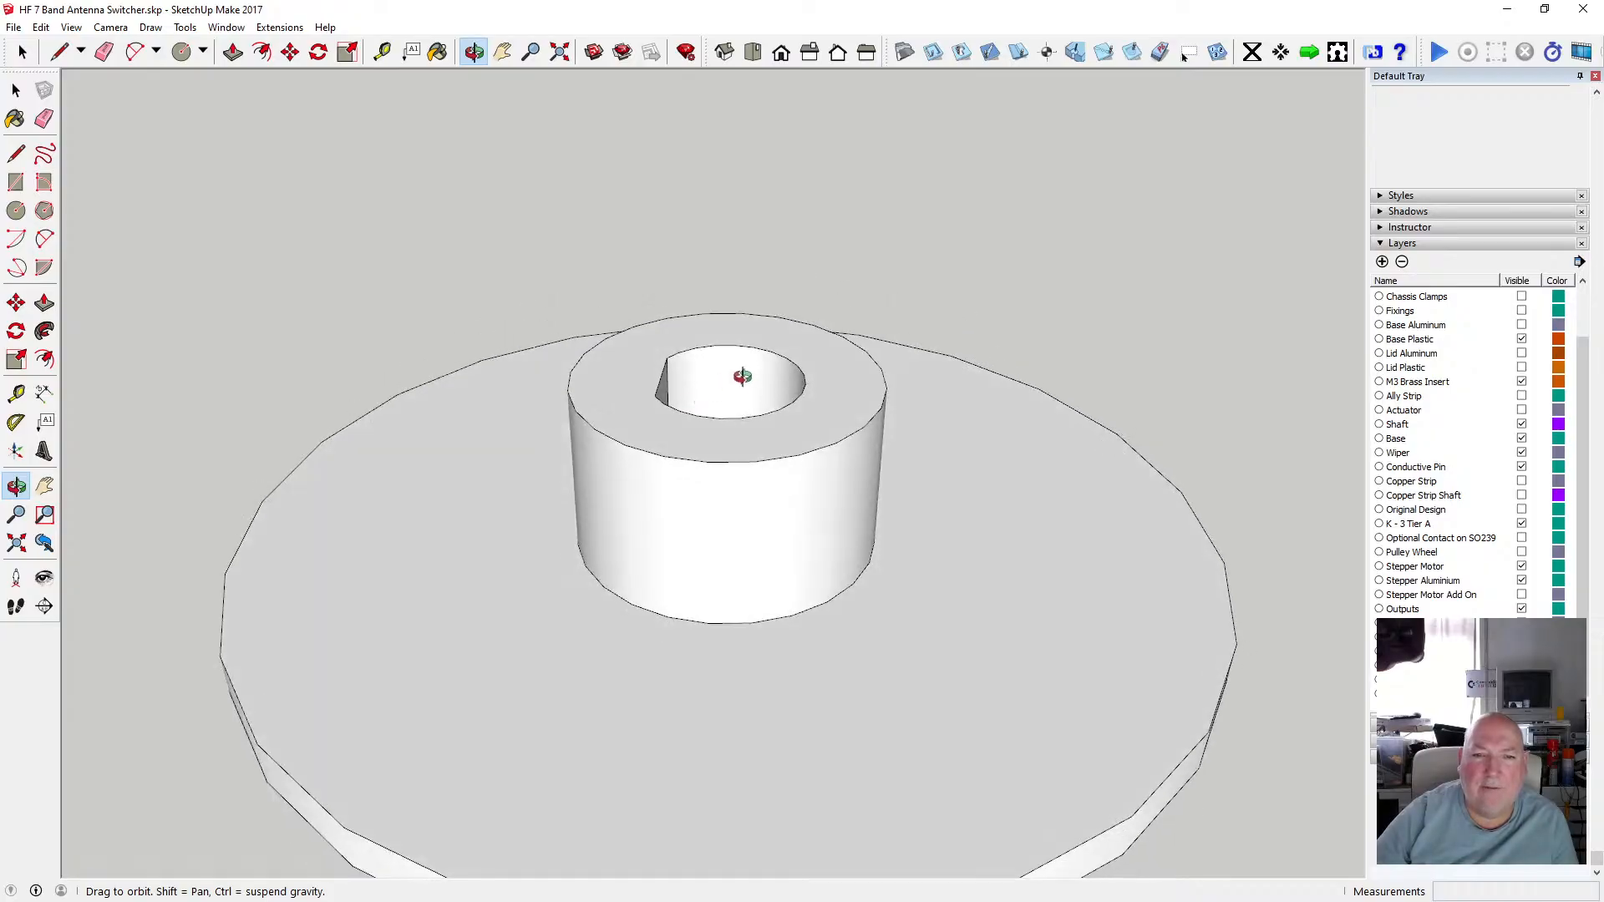
scroll(727, 368, down, 5)
drag(719, 482, 730, 394)
scroll(730, 395, down, 2)
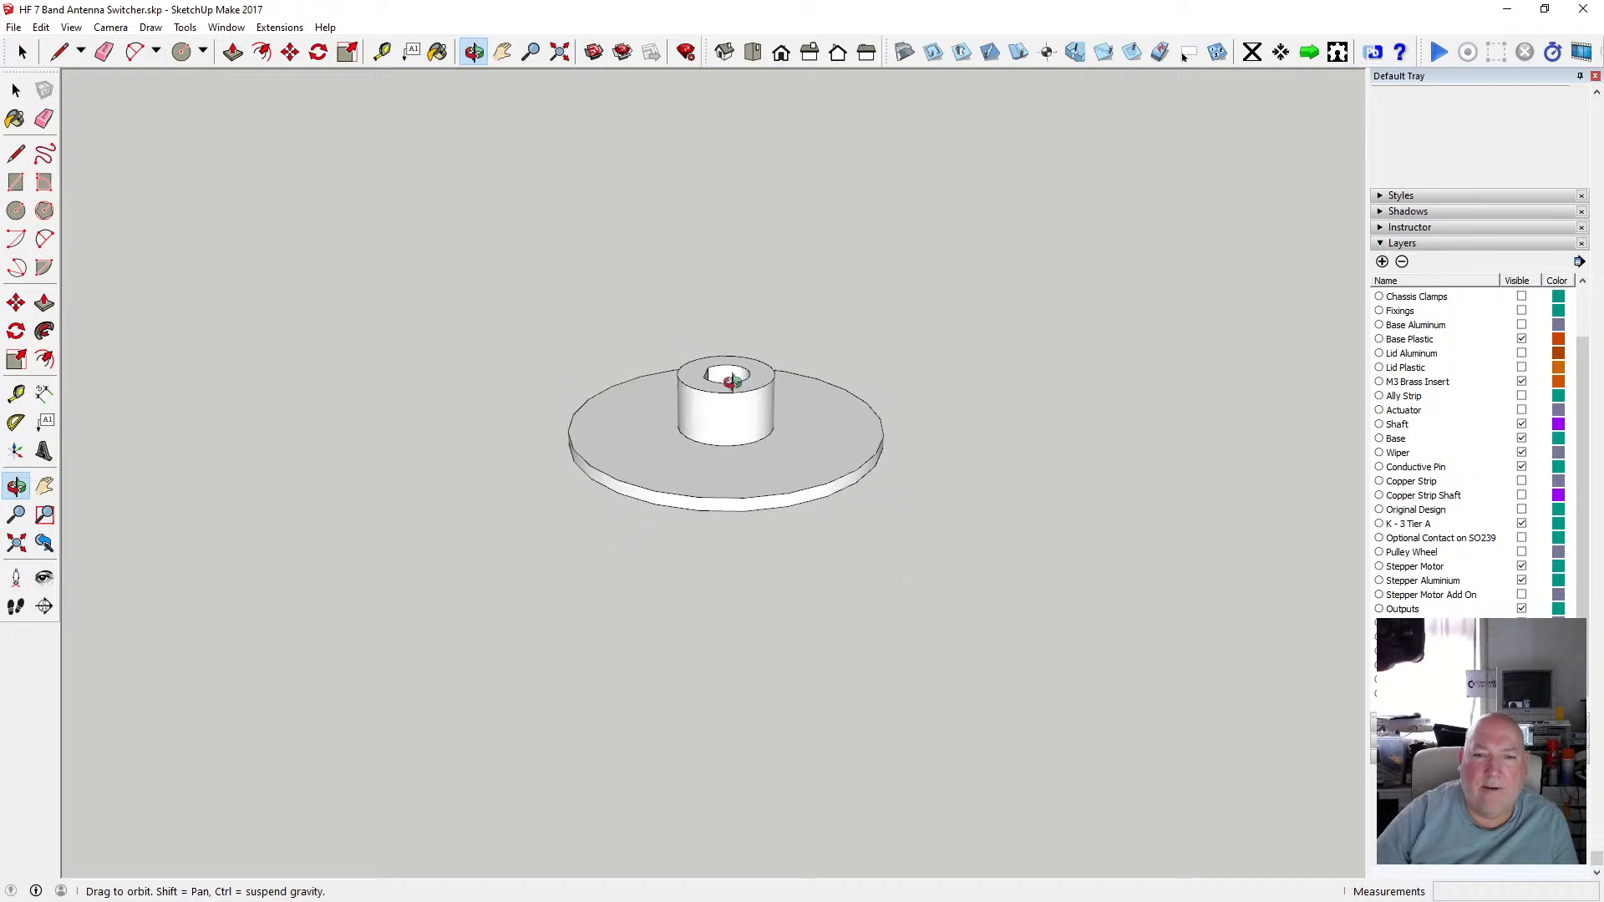
scroll(731, 407, up, 2)
scroll(722, 429, down, 4)
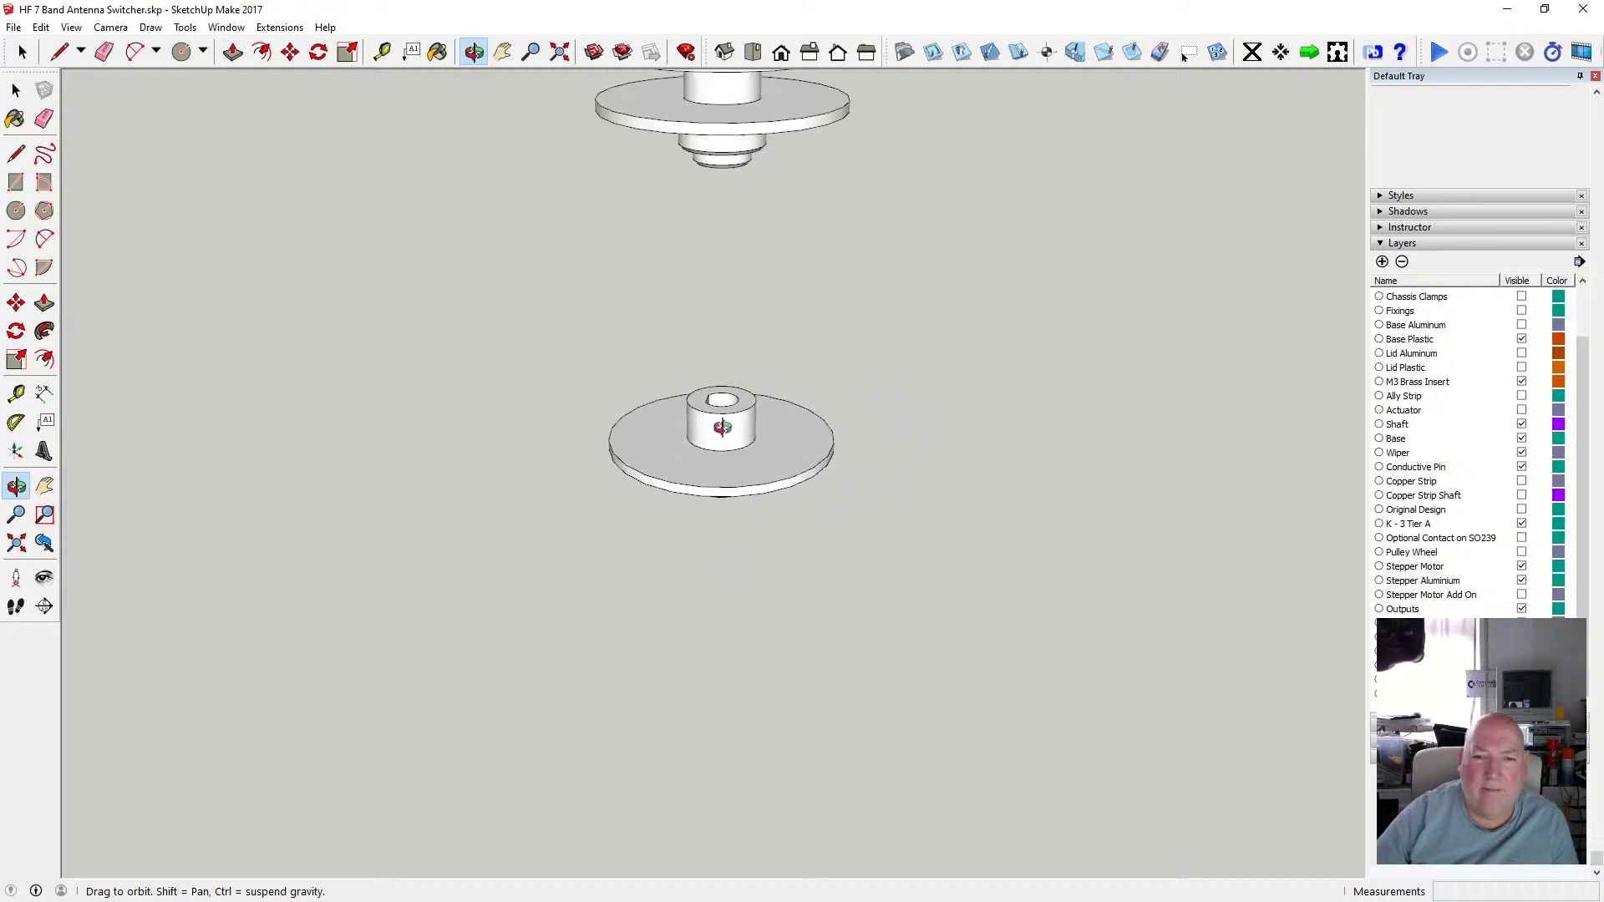
scroll(723, 429, down, 3)
scroll(725, 468, down, 2)
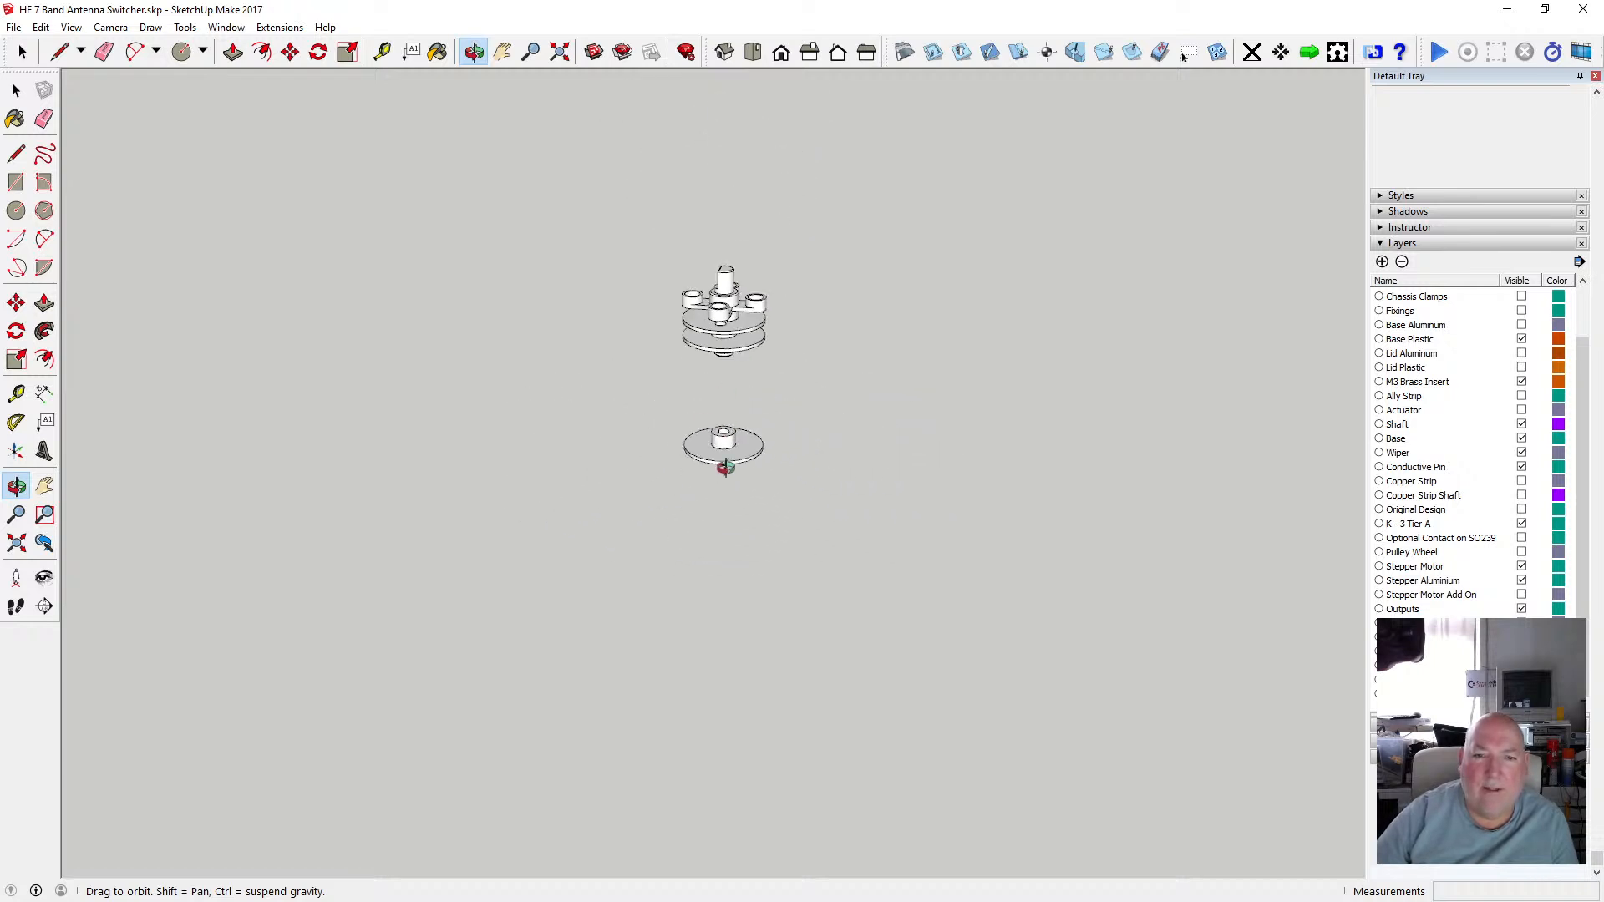
scroll(739, 335, up, 6)
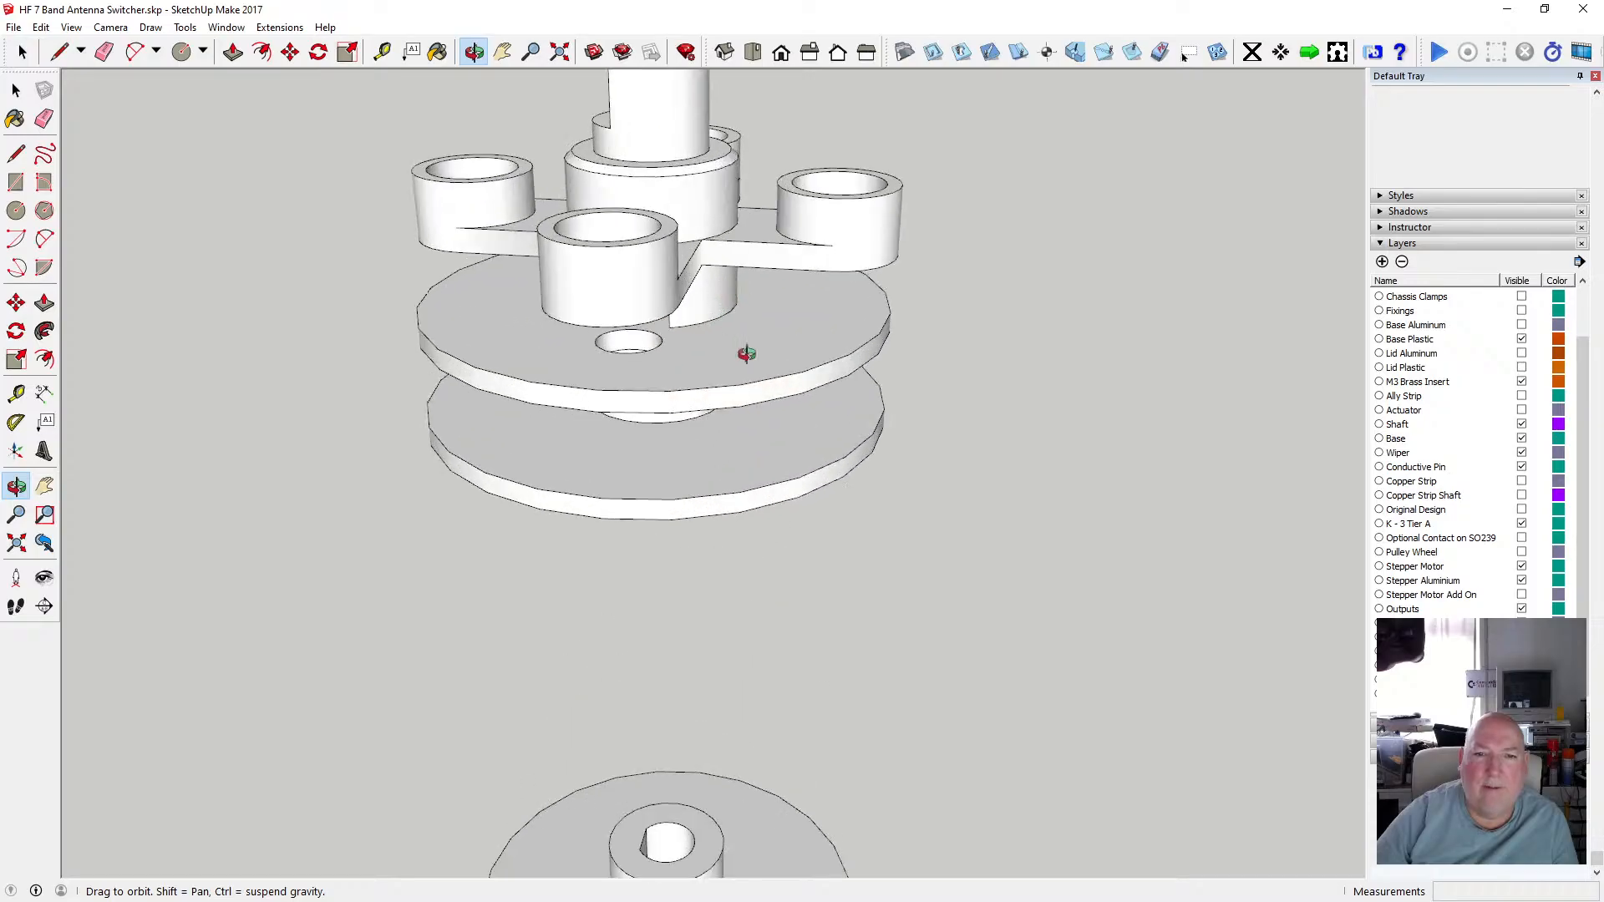
drag(744, 354, 666, 653)
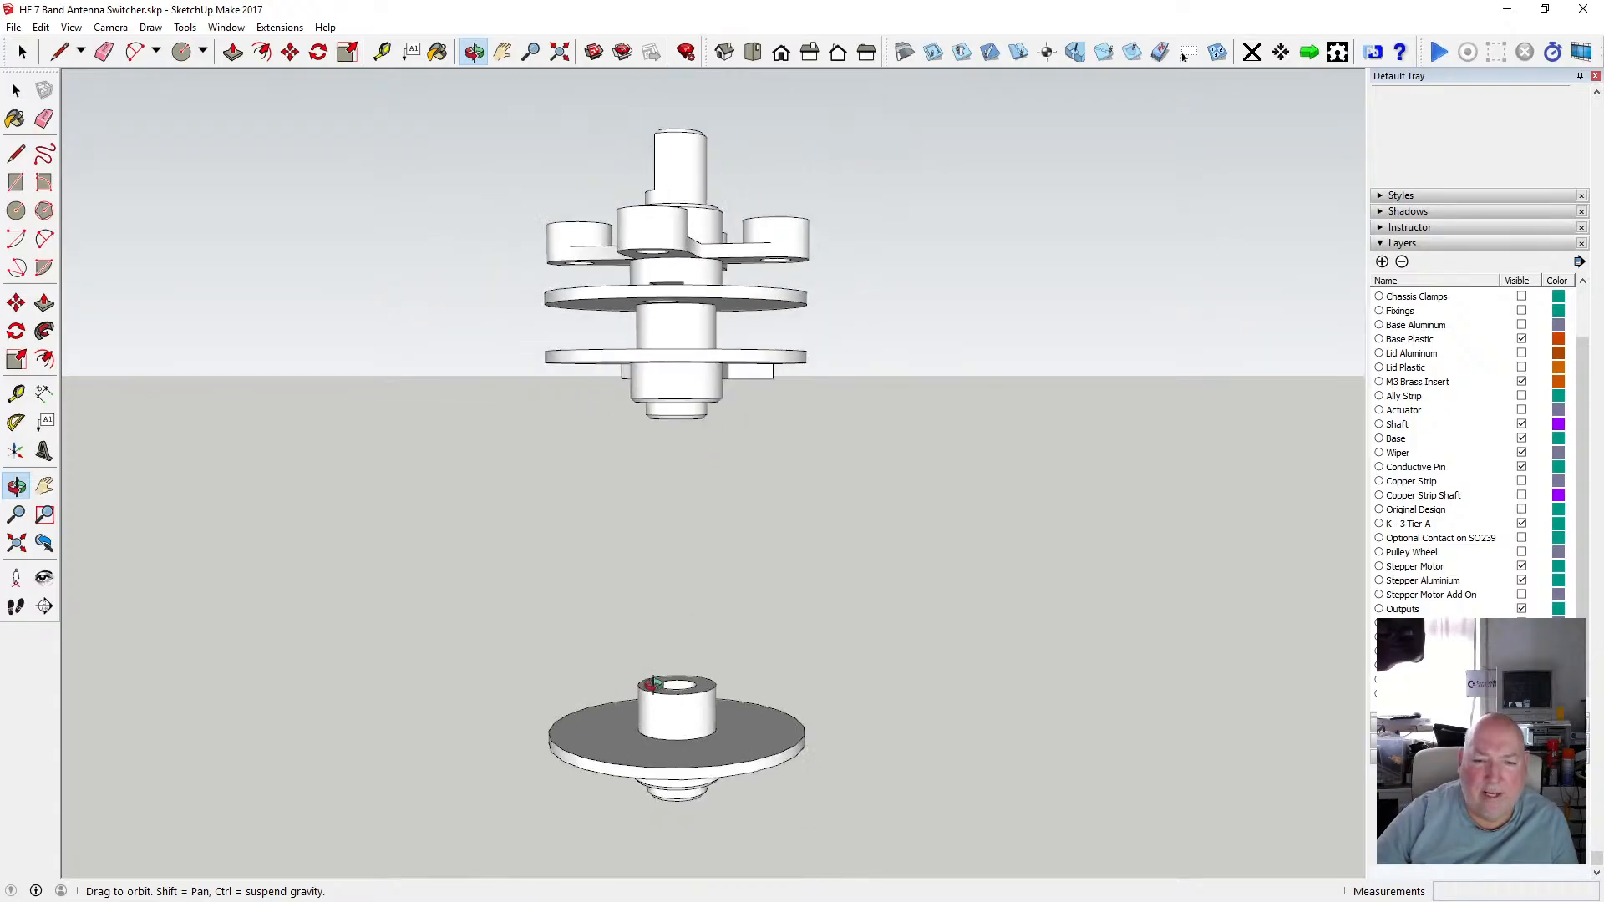
scroll(656, 679, up, 3)
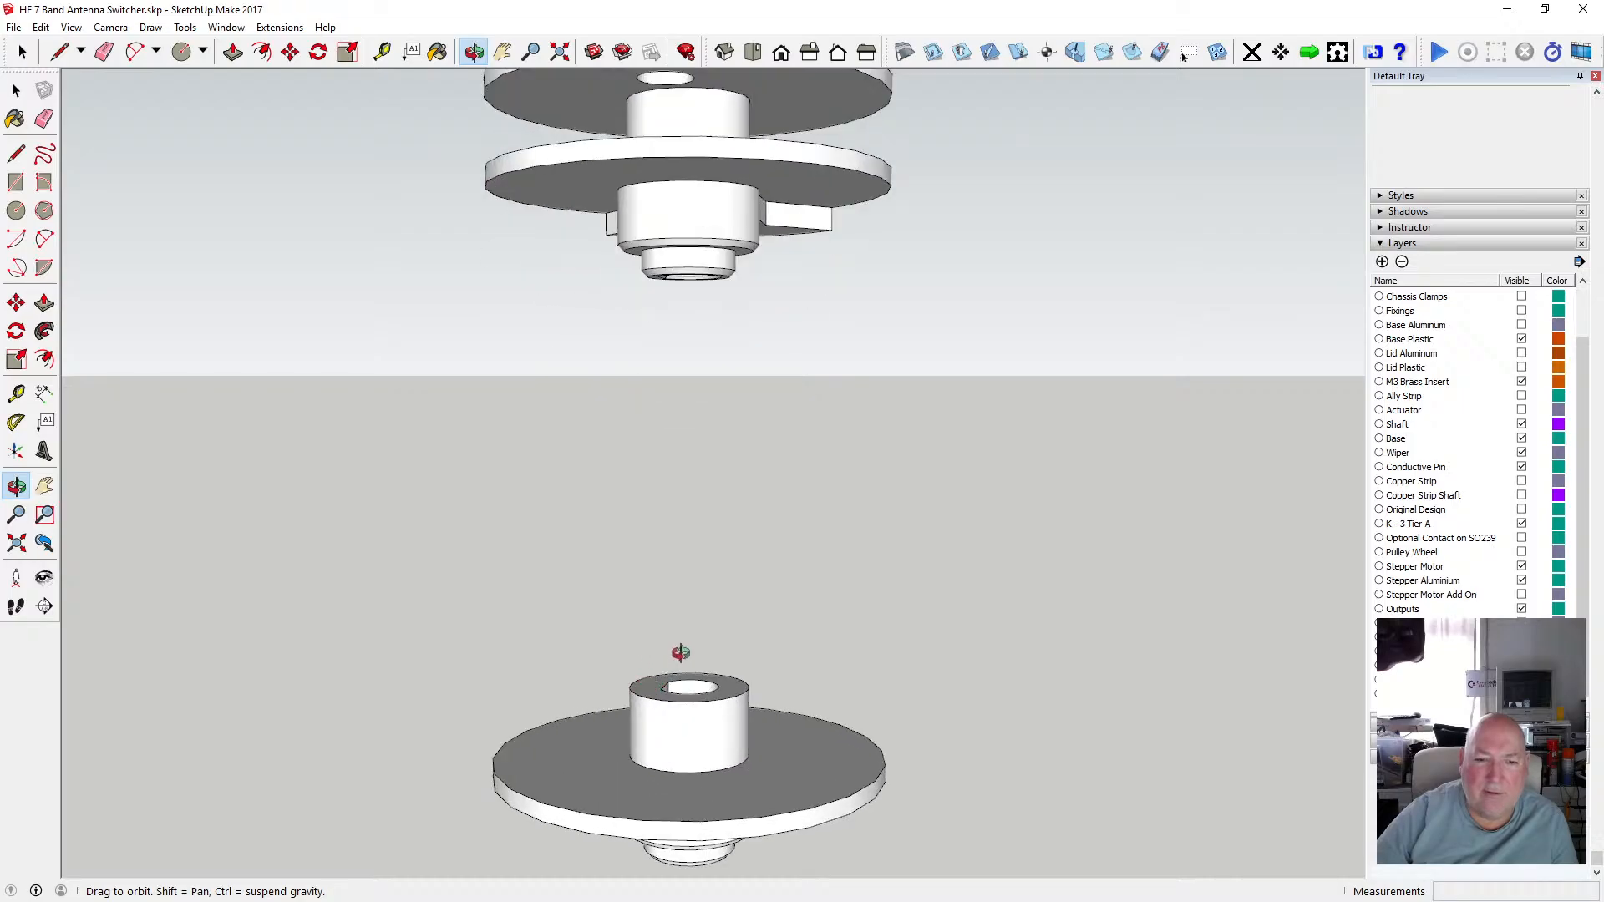
drag(679, 705, 630, 677)
scroll(649, 726, down, 2)
scroll(662, 690, up, 3)
scroll(668, 656, down, 4)
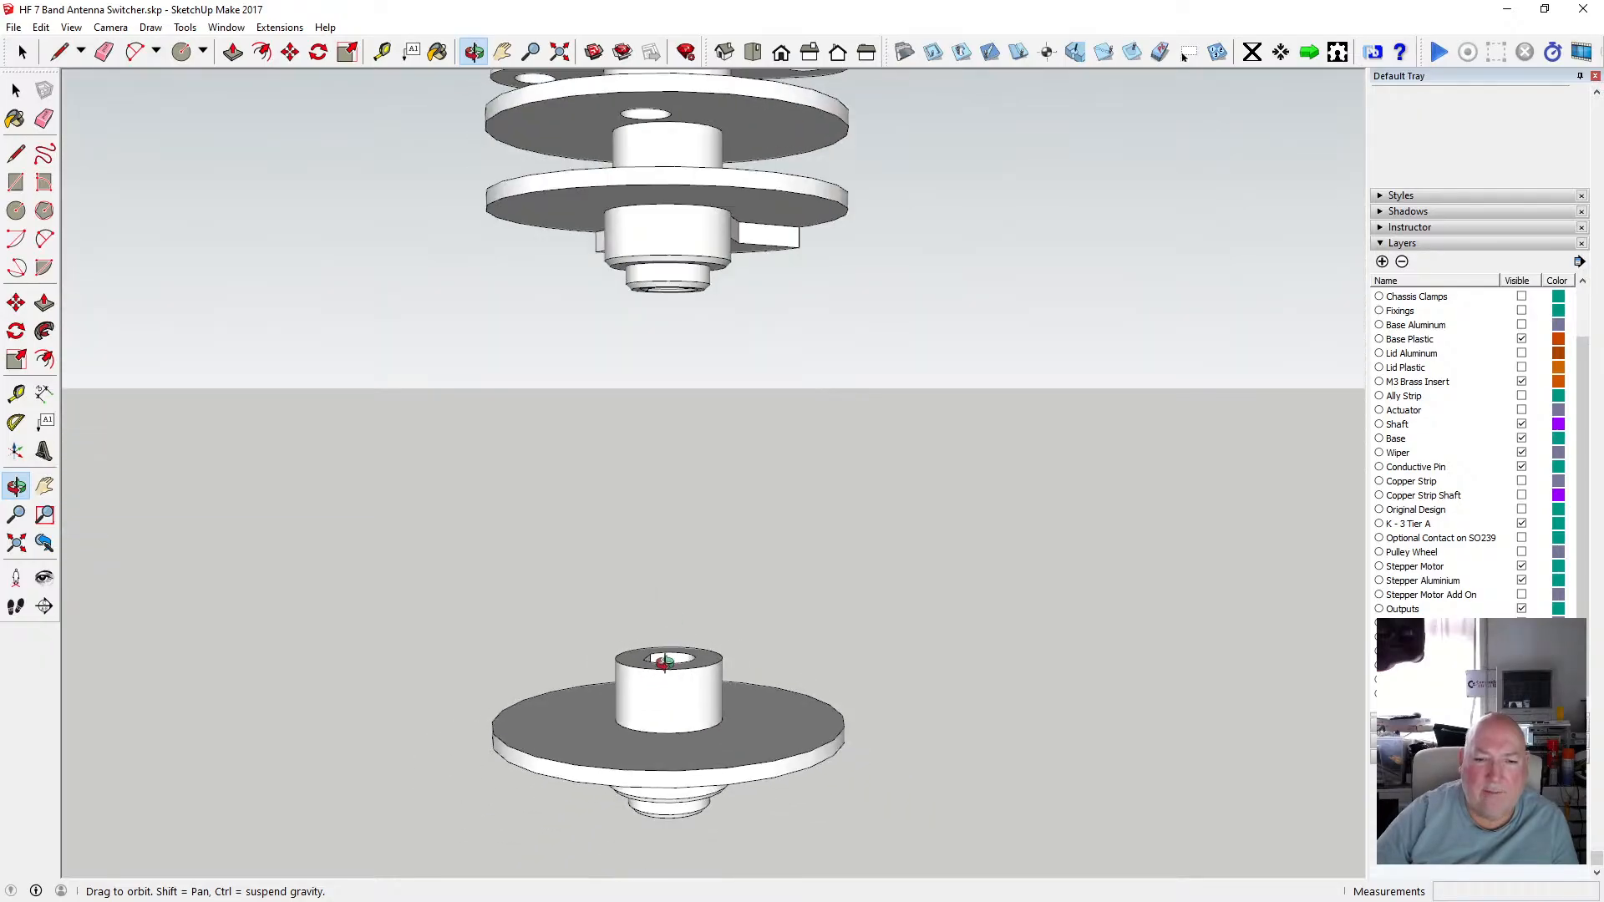
scroll(774, 658, down, 4)
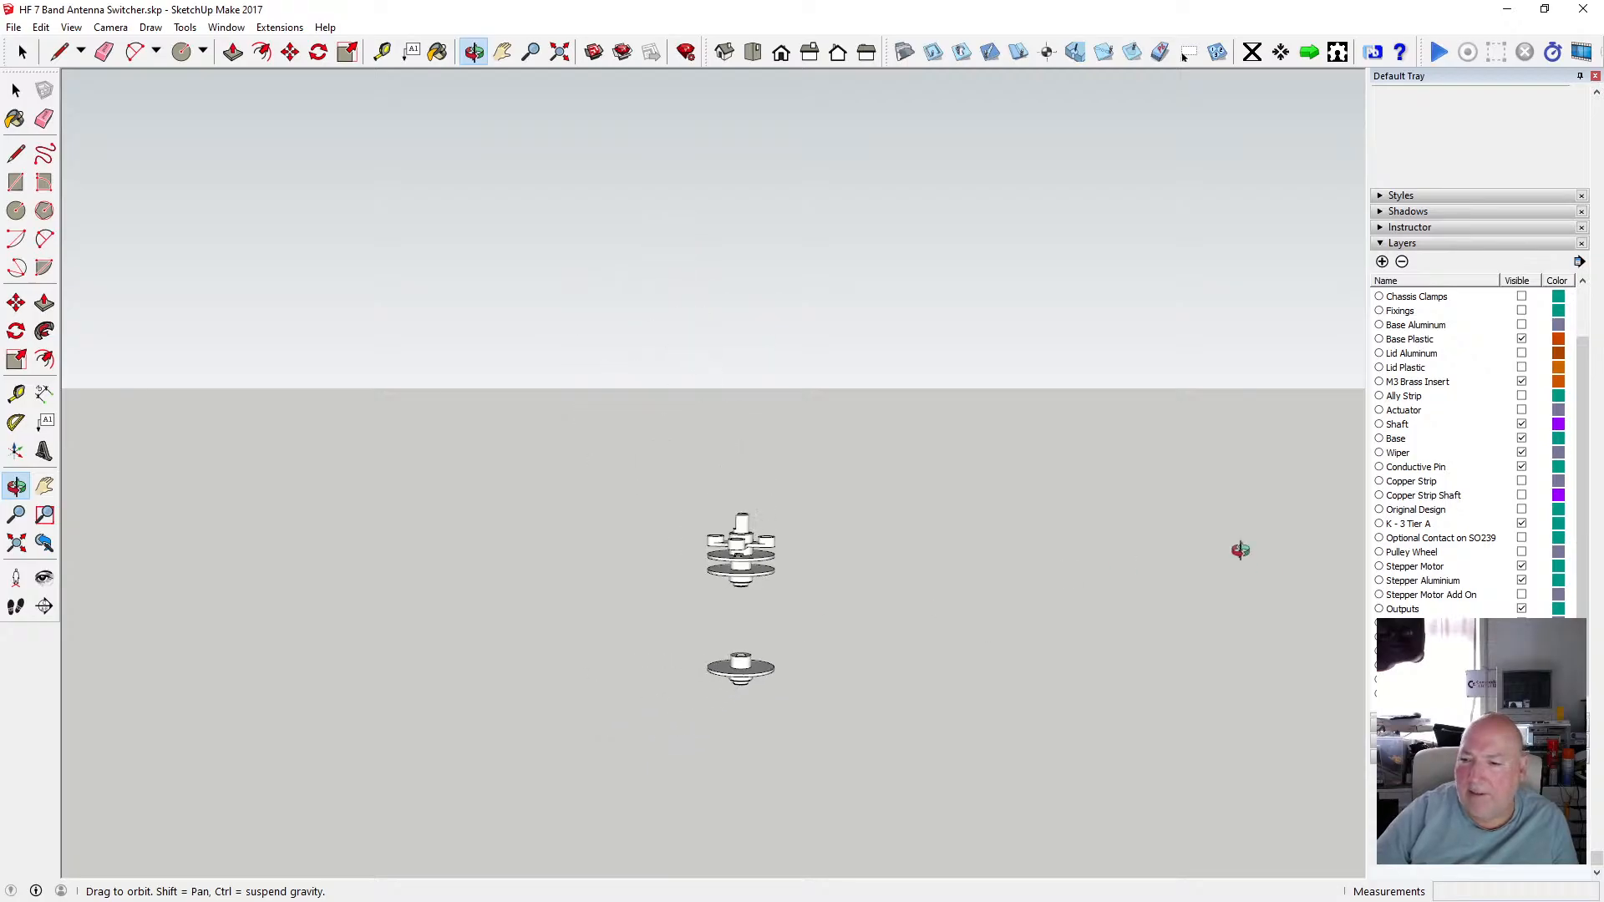
drag(1247, 588, 1204, 563)
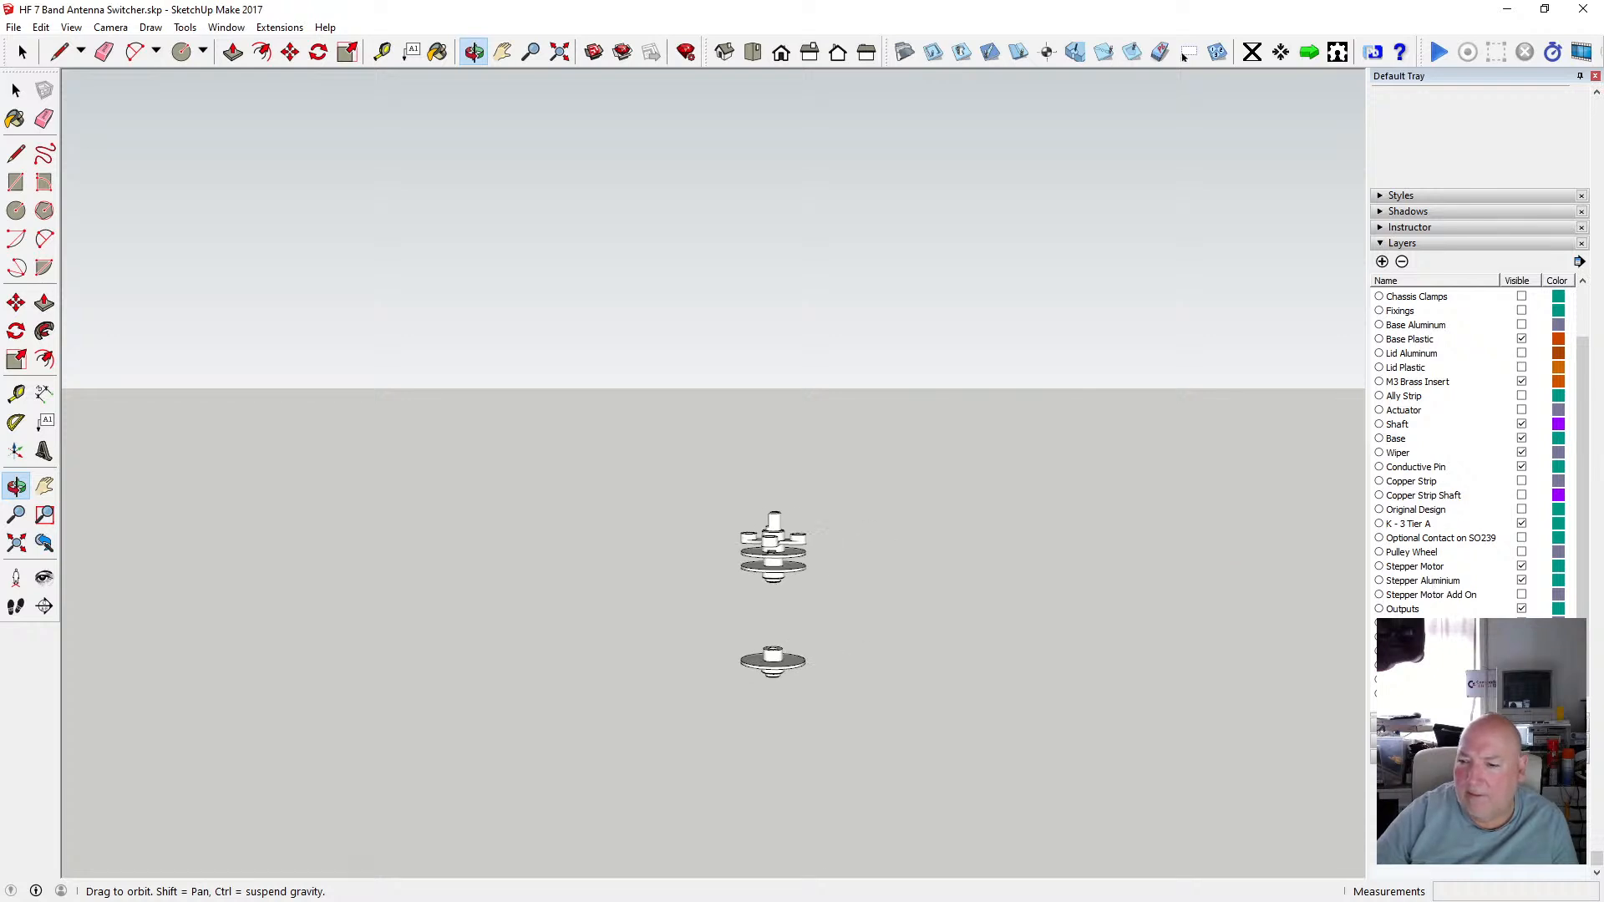
Show the Stepper Motor Add On and Copper Strip Shaft layers and zoom onto the spindle above the motor.
click(1521, 595)
scroll(849, 609, up, 5)
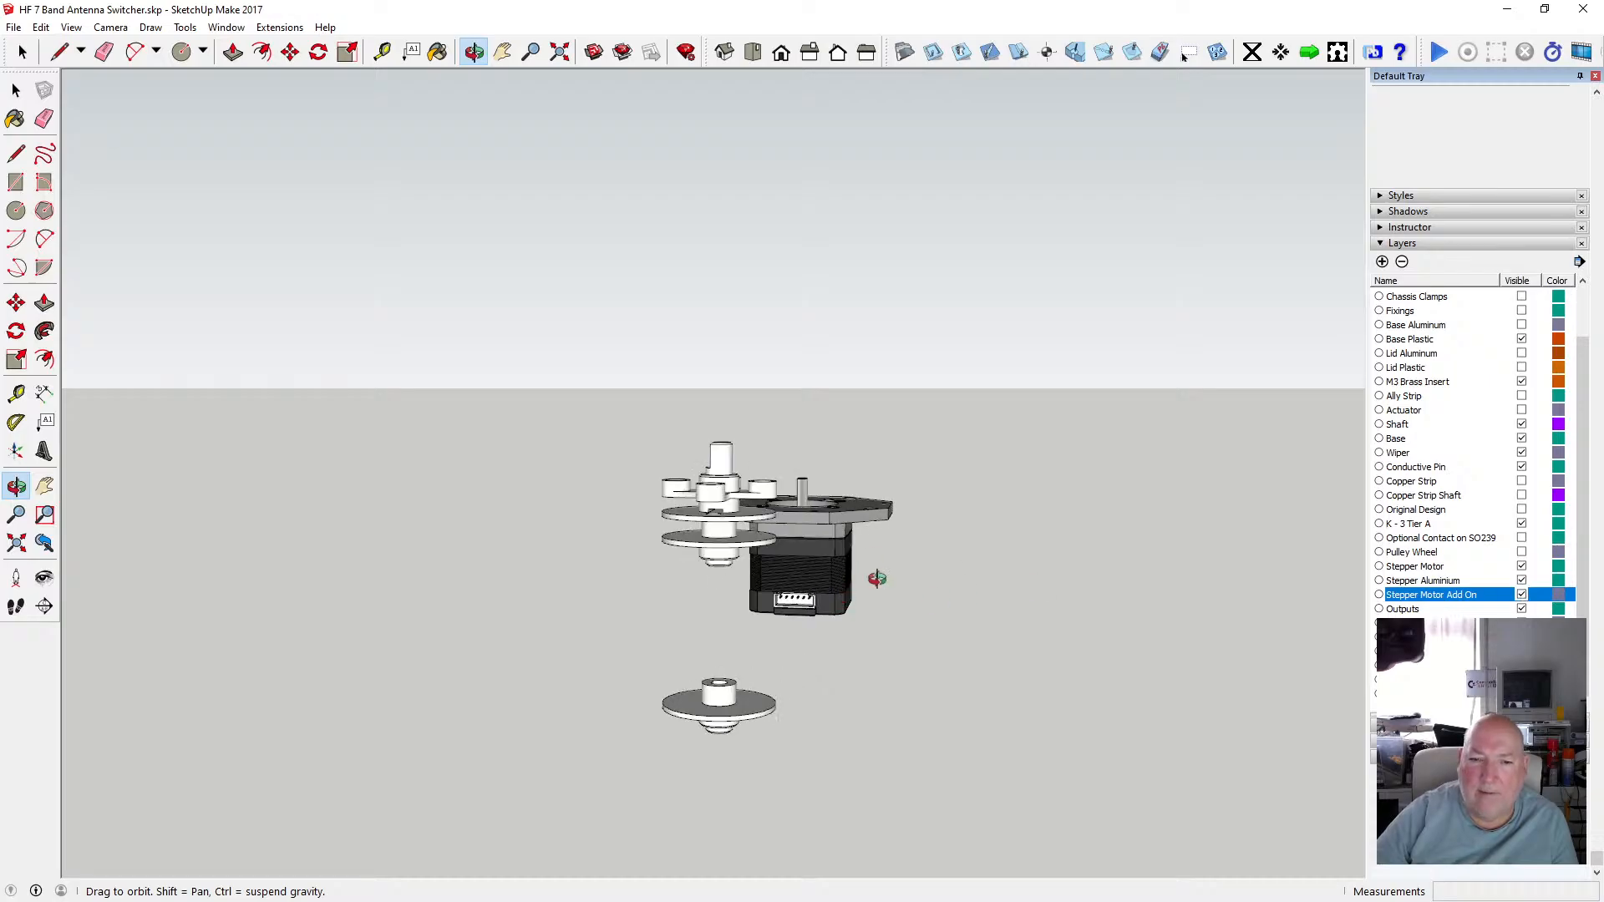
drag(877, 578, 641, 543)
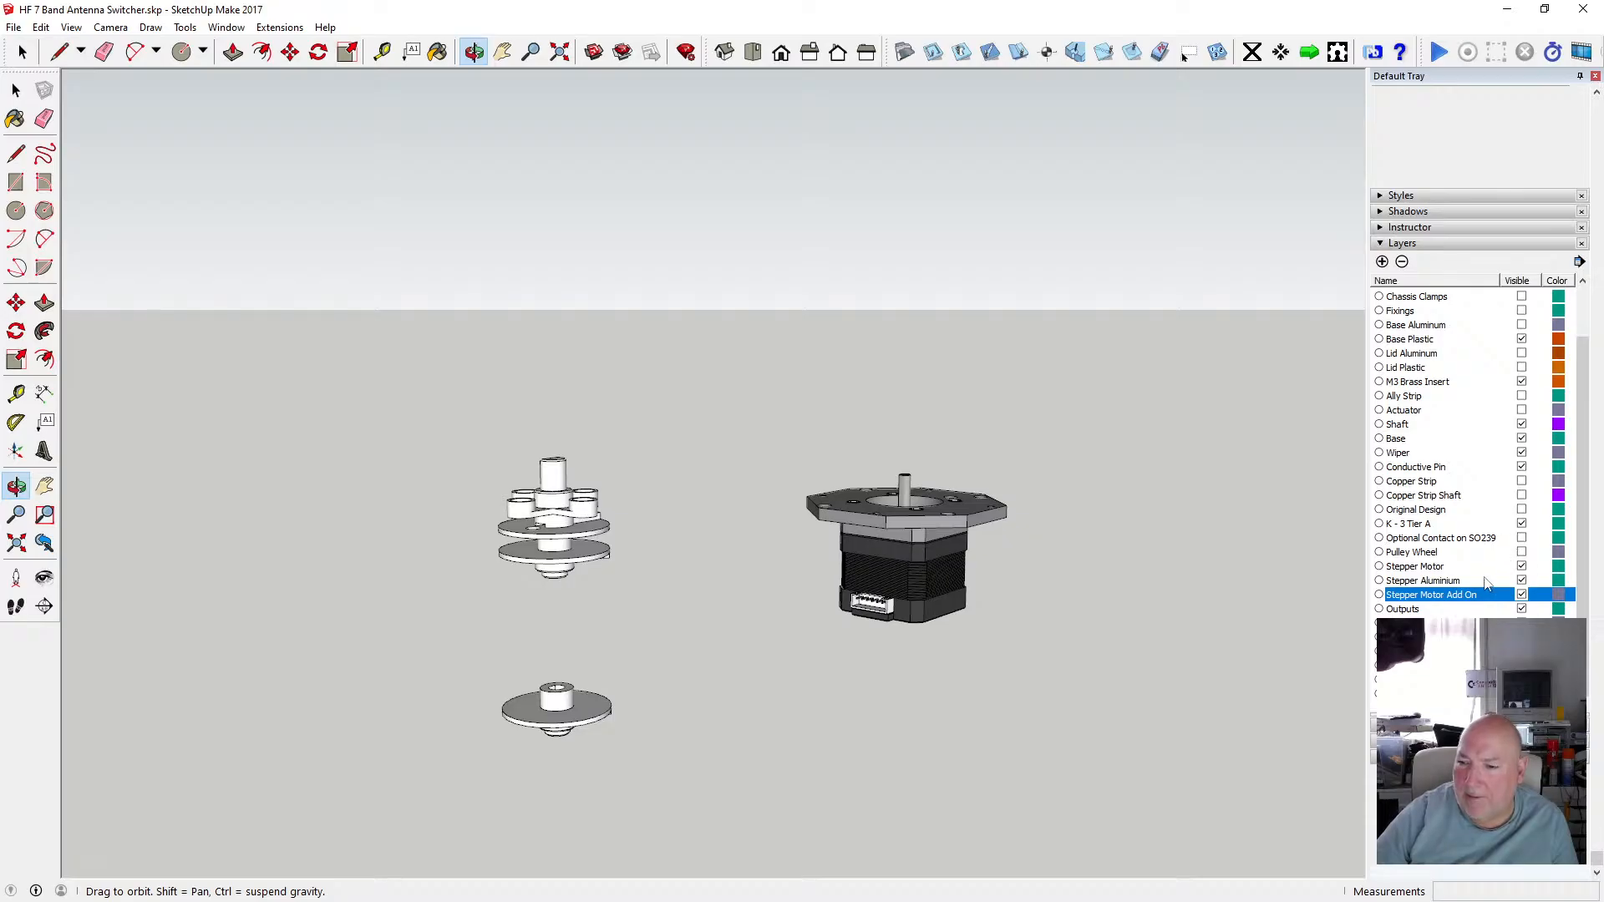
click(1522, 496)
scroll(1046, 487, up, 10)
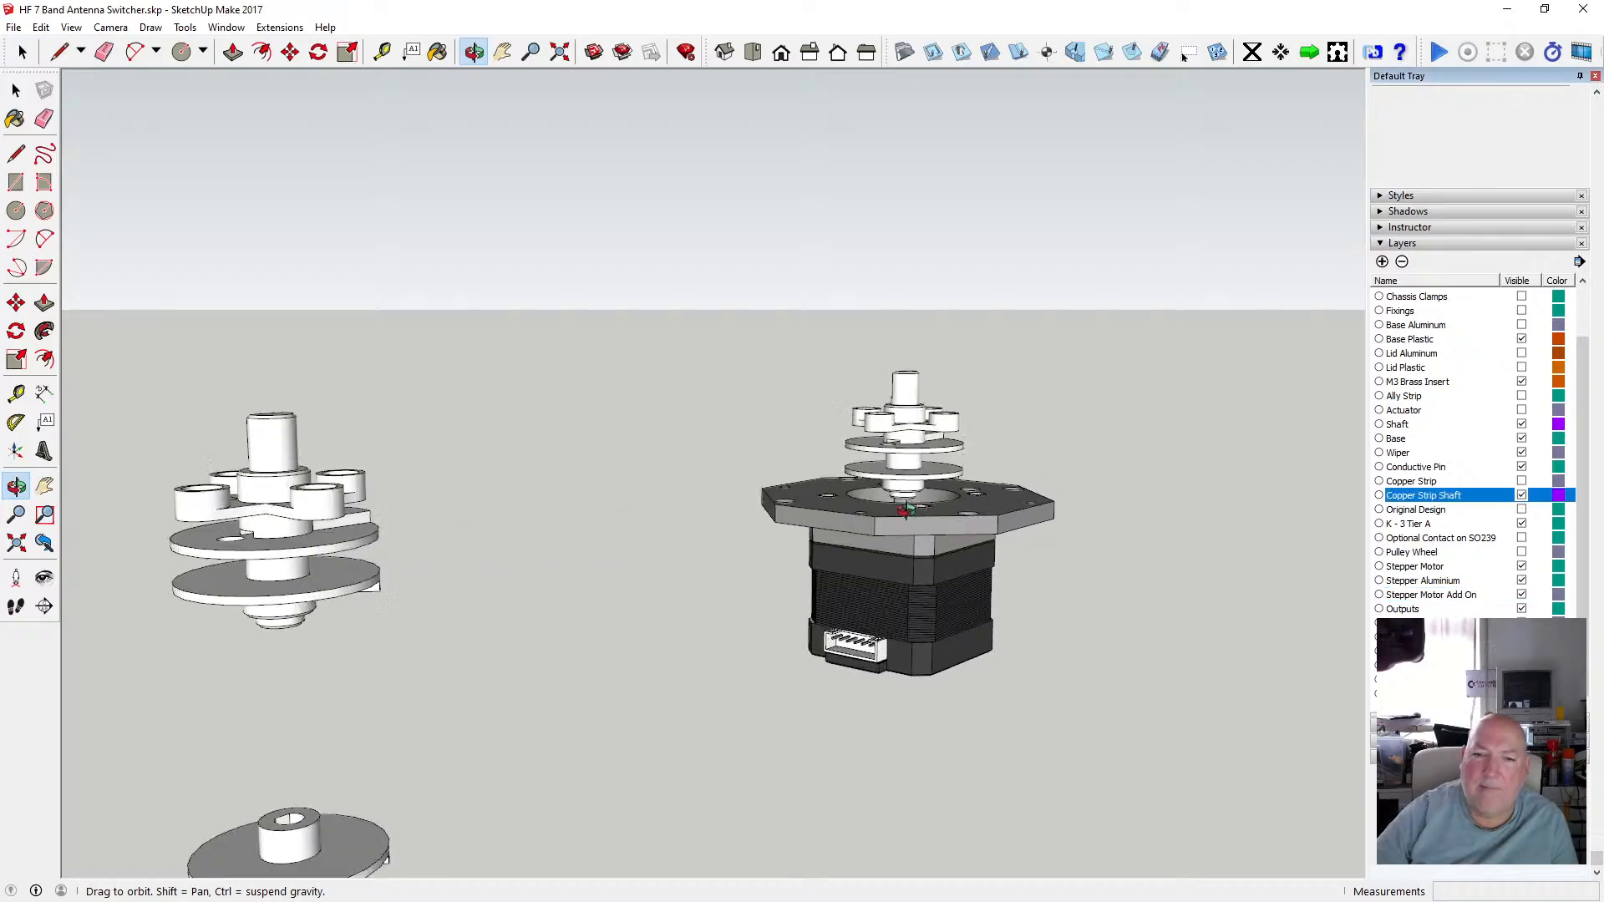
drag(755, 477, 1059, 512)
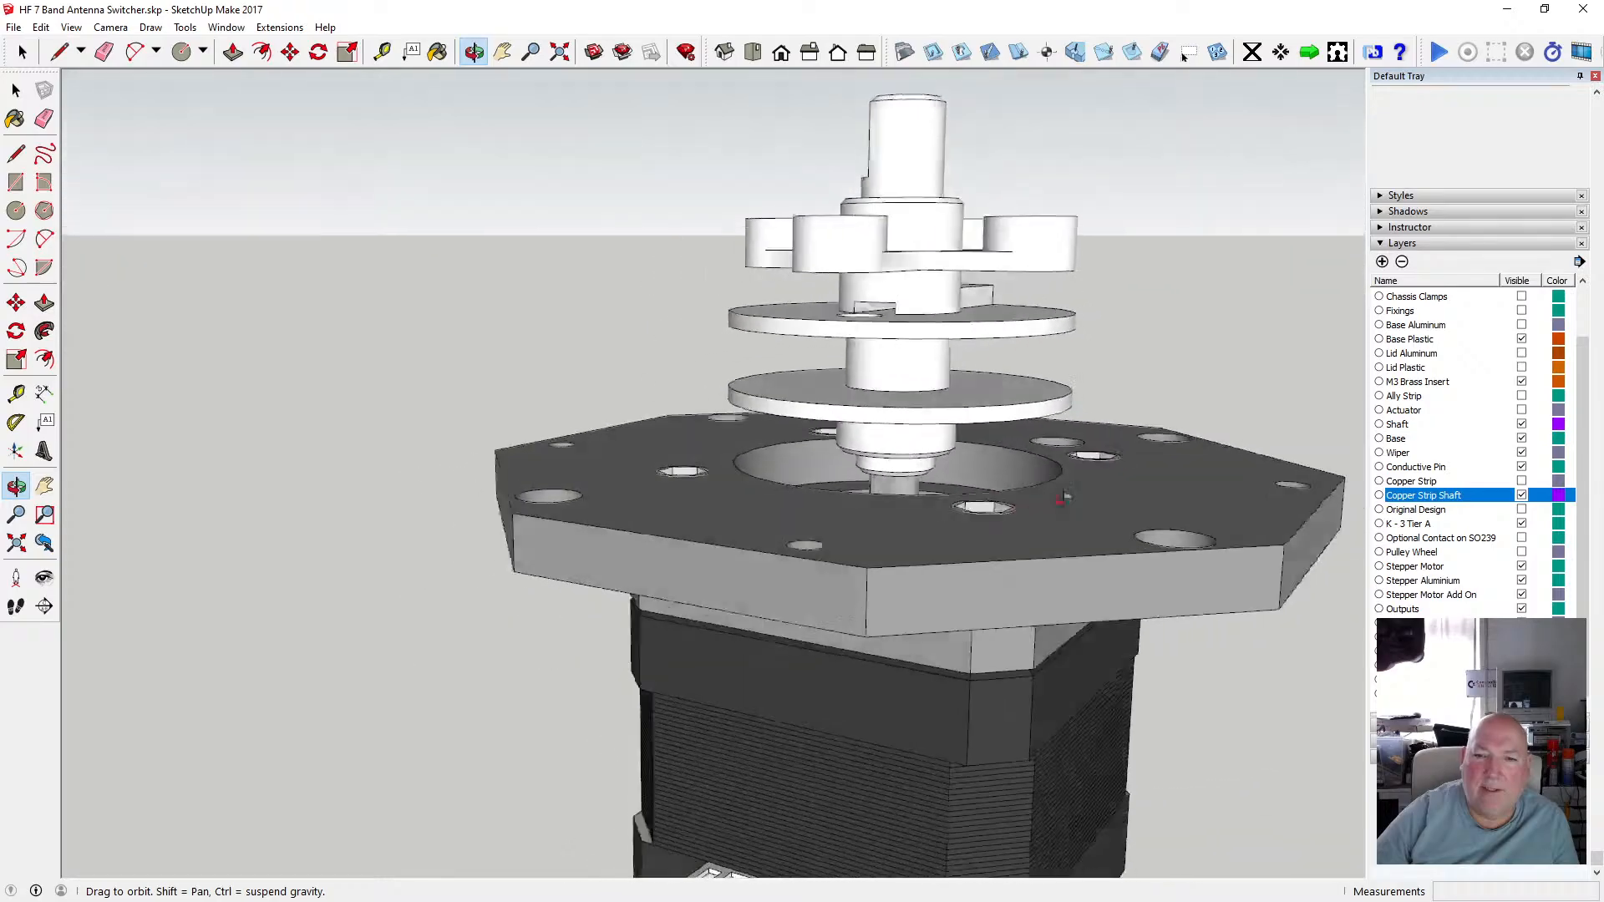
Switch to X-ray face style and orbit around the spindle to inspect the shaft through the discs and motor plate.
click(72, 27)
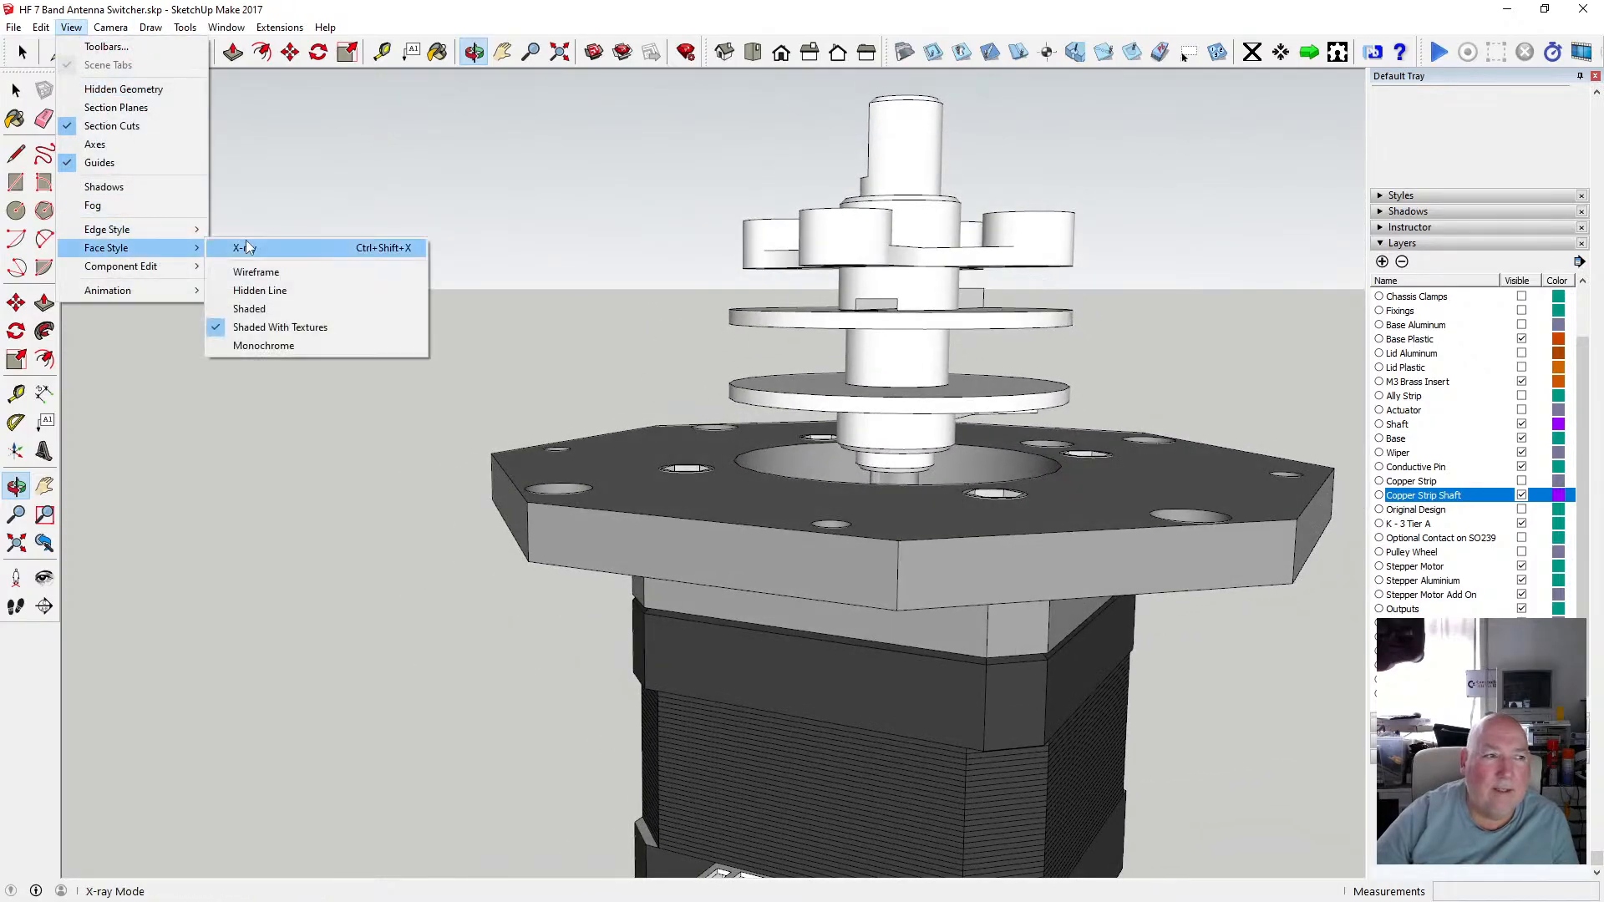
click(246, 247)
scroll(891, 361, up, 5)
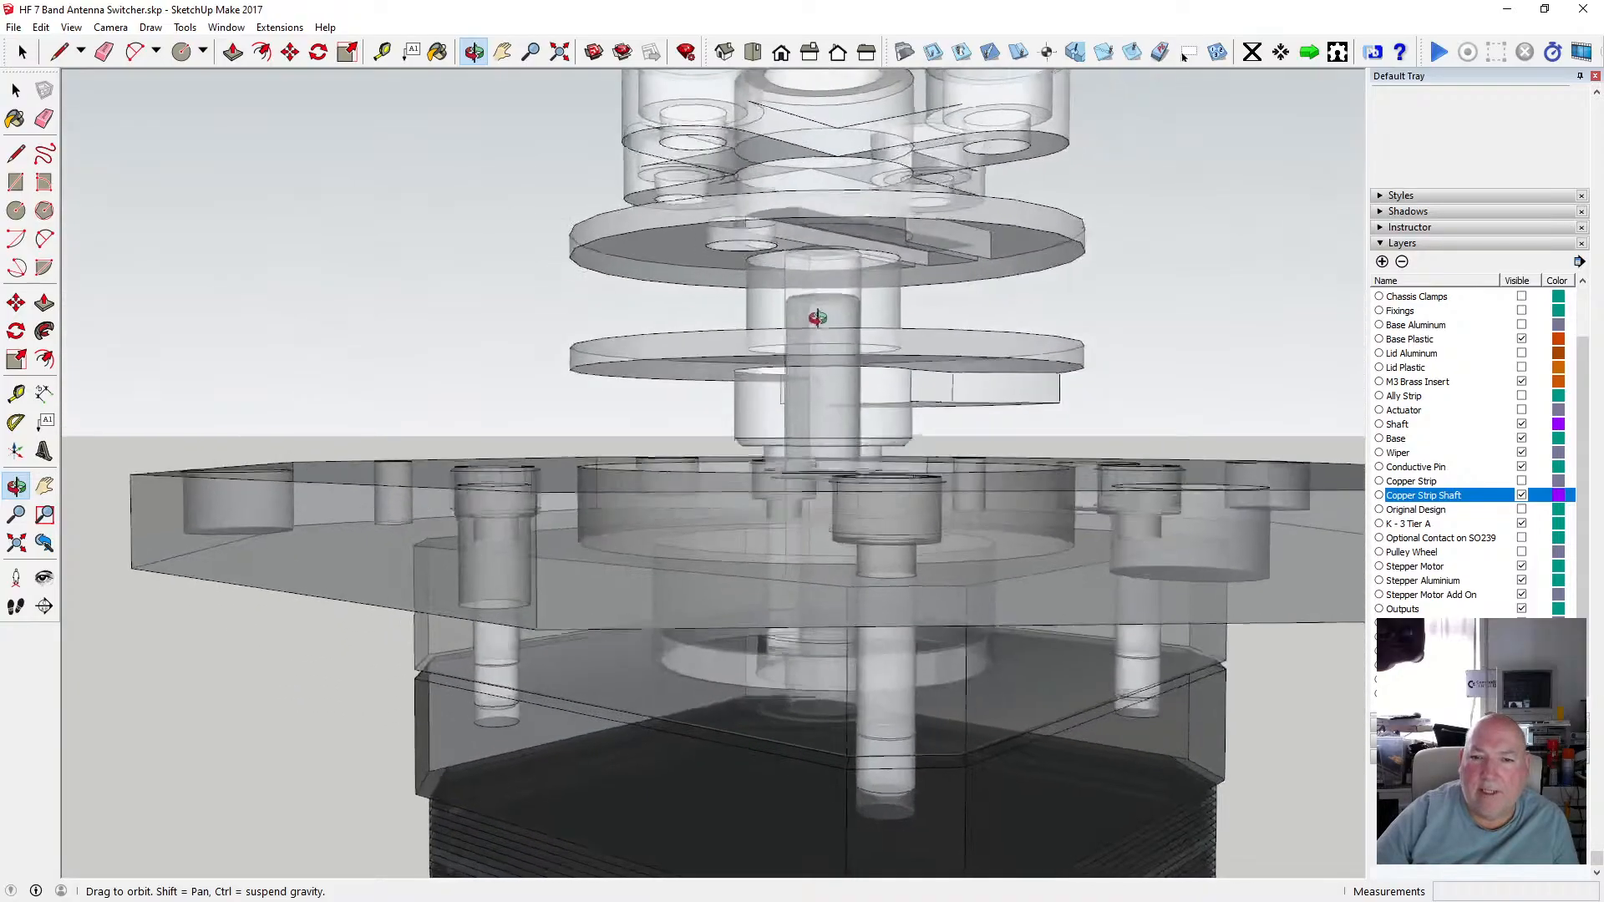
mouse_move(817, 318)
middle_down()
mouse_move(863, 312)
mouse_move(865, 334)
mouse_move(738, 344)
mouse_move(813, 343)
mouse_move(791, 315)
mouse_move(794, 348)
mouse_move(803, 294)
mouse_move(769, 350)
mouse_move(709, 373)
mouse_move(762, 323)
mouse_move(816, 355)
mouse_move(820, 322)
middle_up()
scroll(867, 322, up, 2)
scroll(793, 330, down, 3)
scroll(865, 311, down, 2)
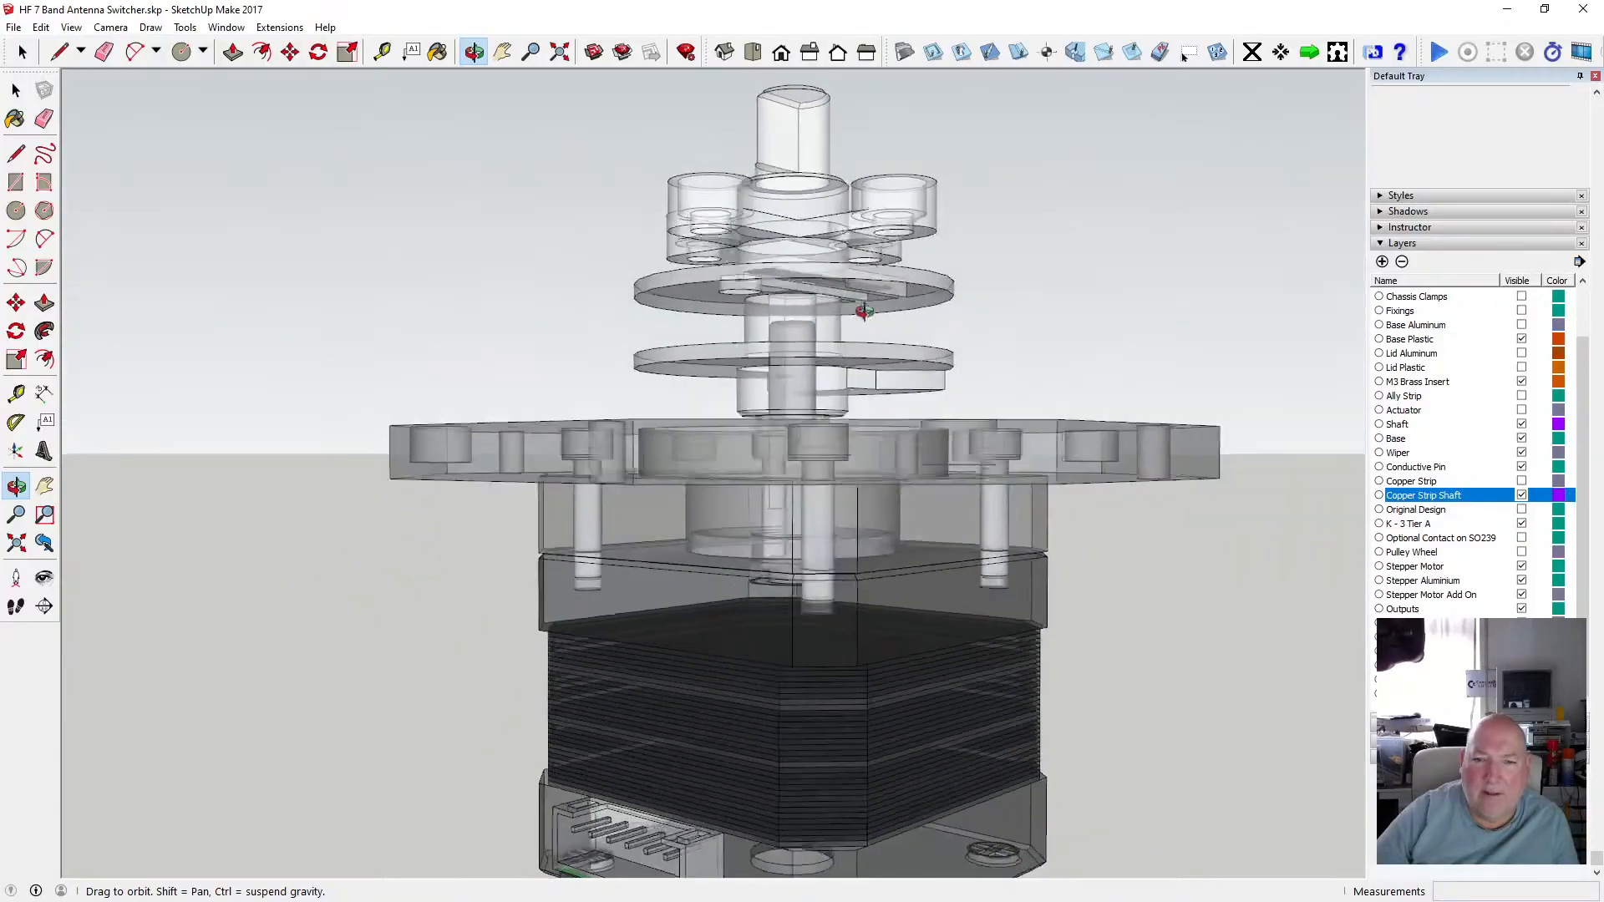
middle_drag(942, 303, 880, 370)
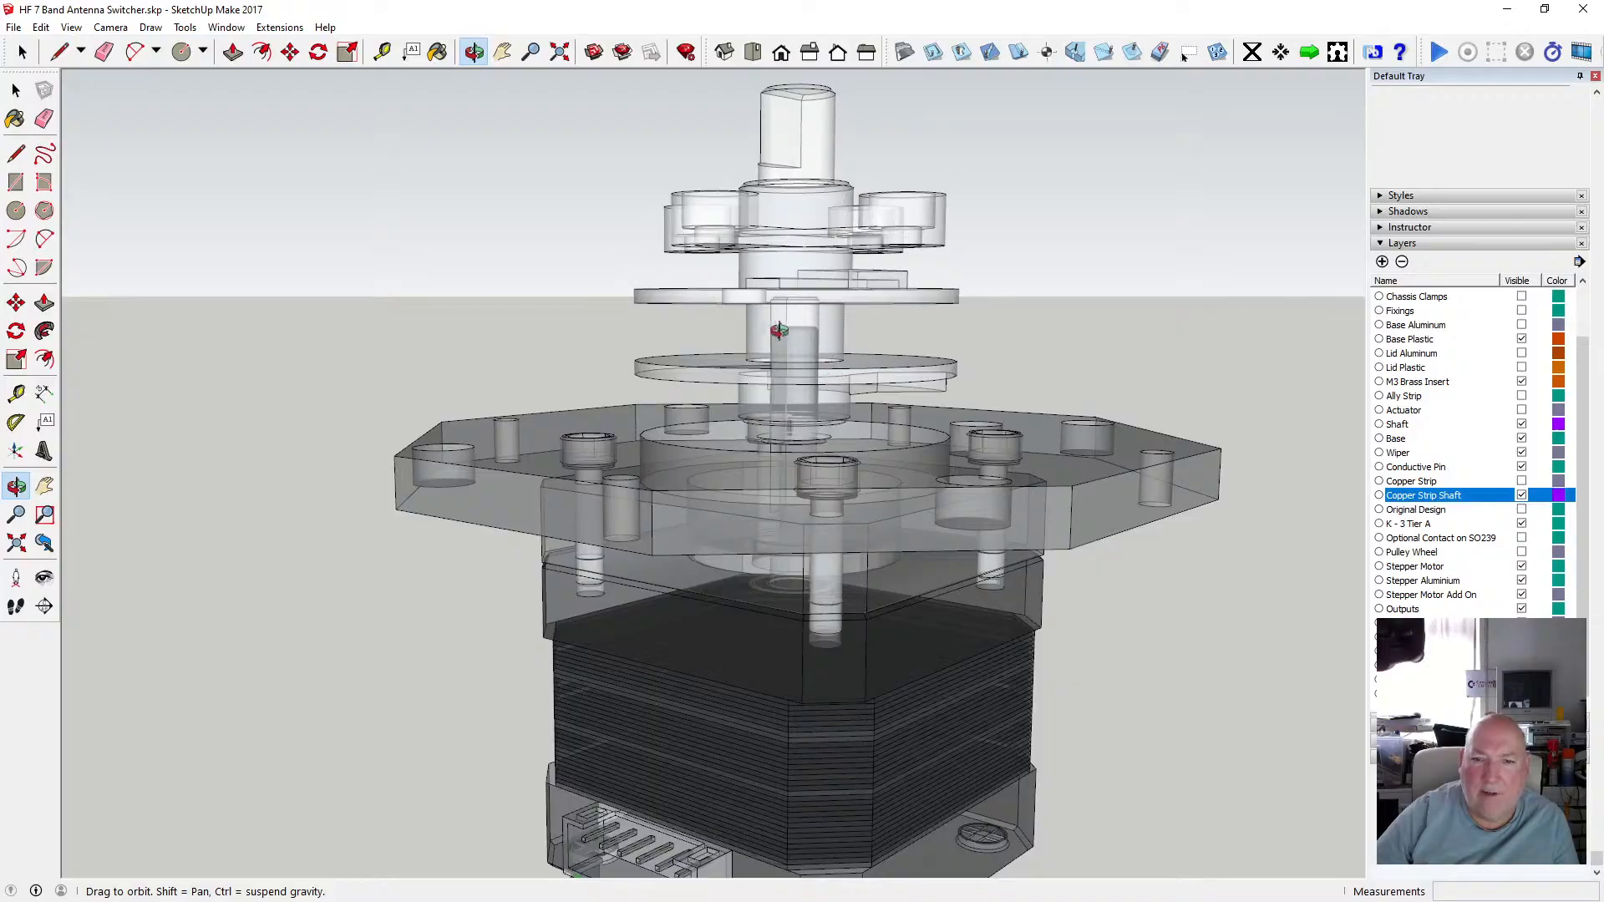
scroll(818, 323, up, 5)
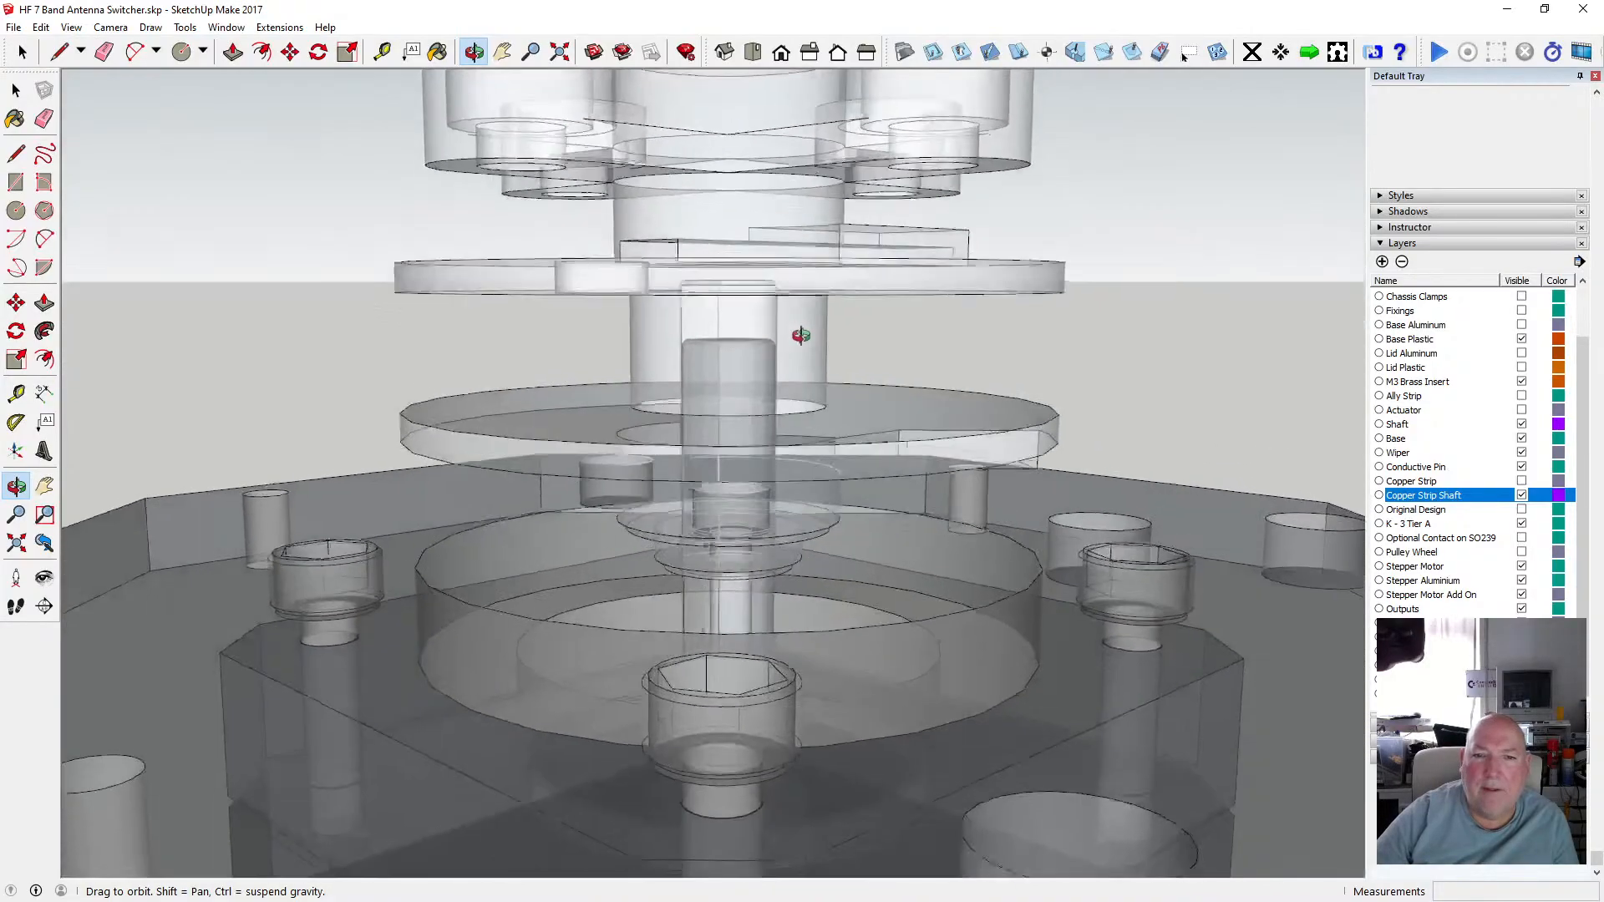
drag(800, 339, 790, 335)
scroll(742, 279, down, 3)
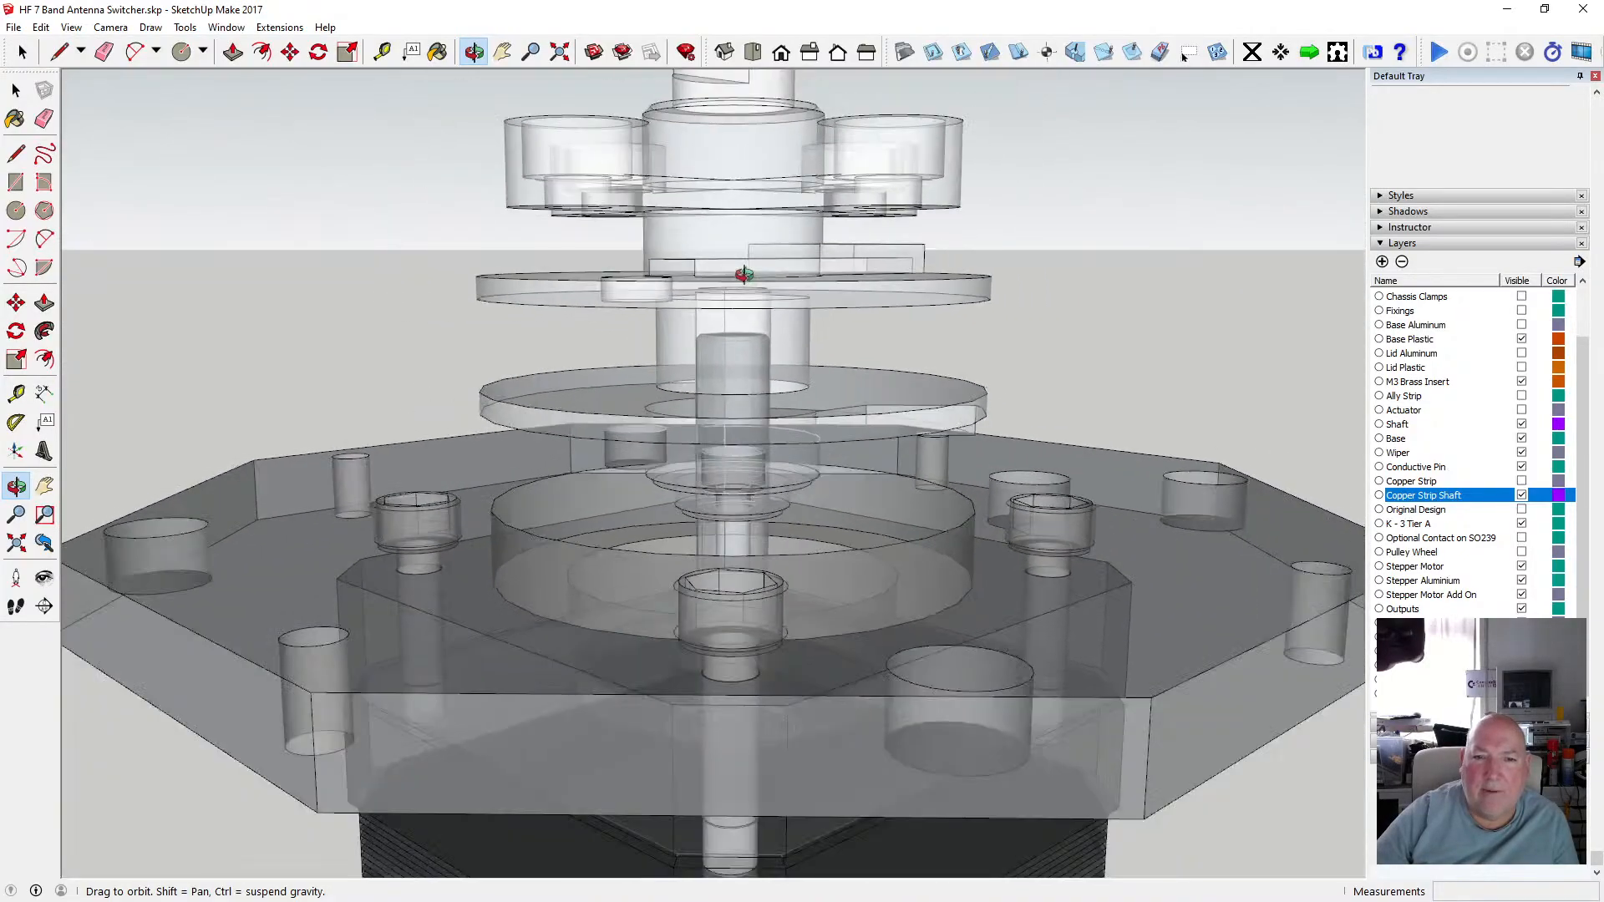
Orbit and zoom further around the spindle and motor plate to examine how the shaft passes through the discs.
drag(752, 283, 689, 278)
scroll(759, 309, up, 3)
scroll(759, 309, up, 3)
scroll(734, 307, down, 2)
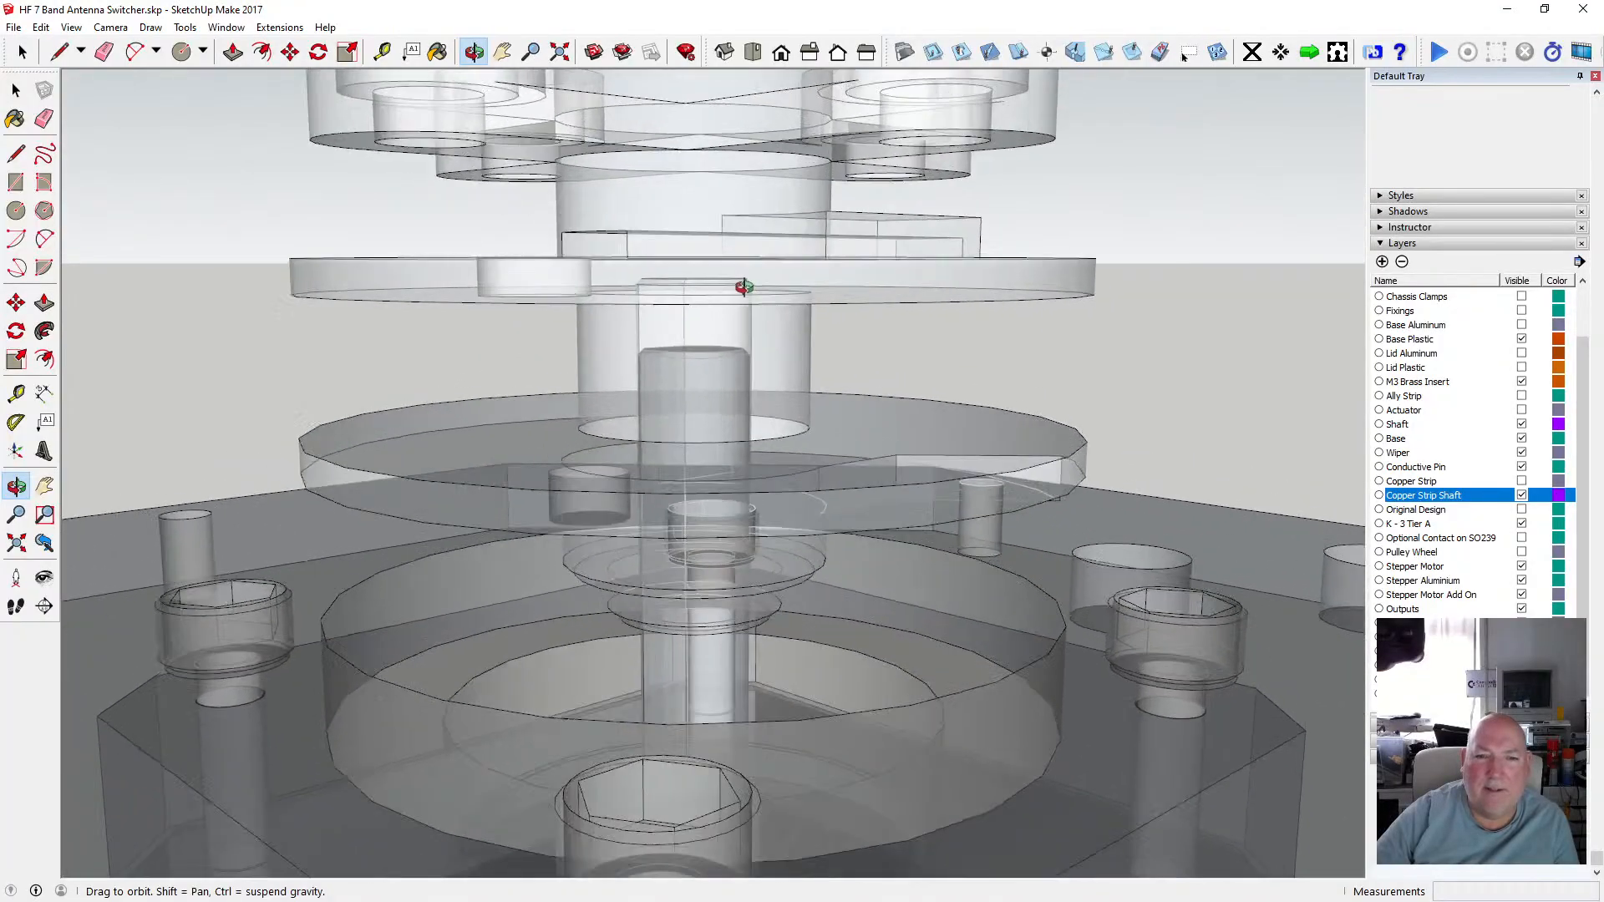
drag(744, 287, 526, 283)
scroll(789, 292, down, 3)
scroll(810, 313, up, 2)
scroll(811, 309, up, 3)
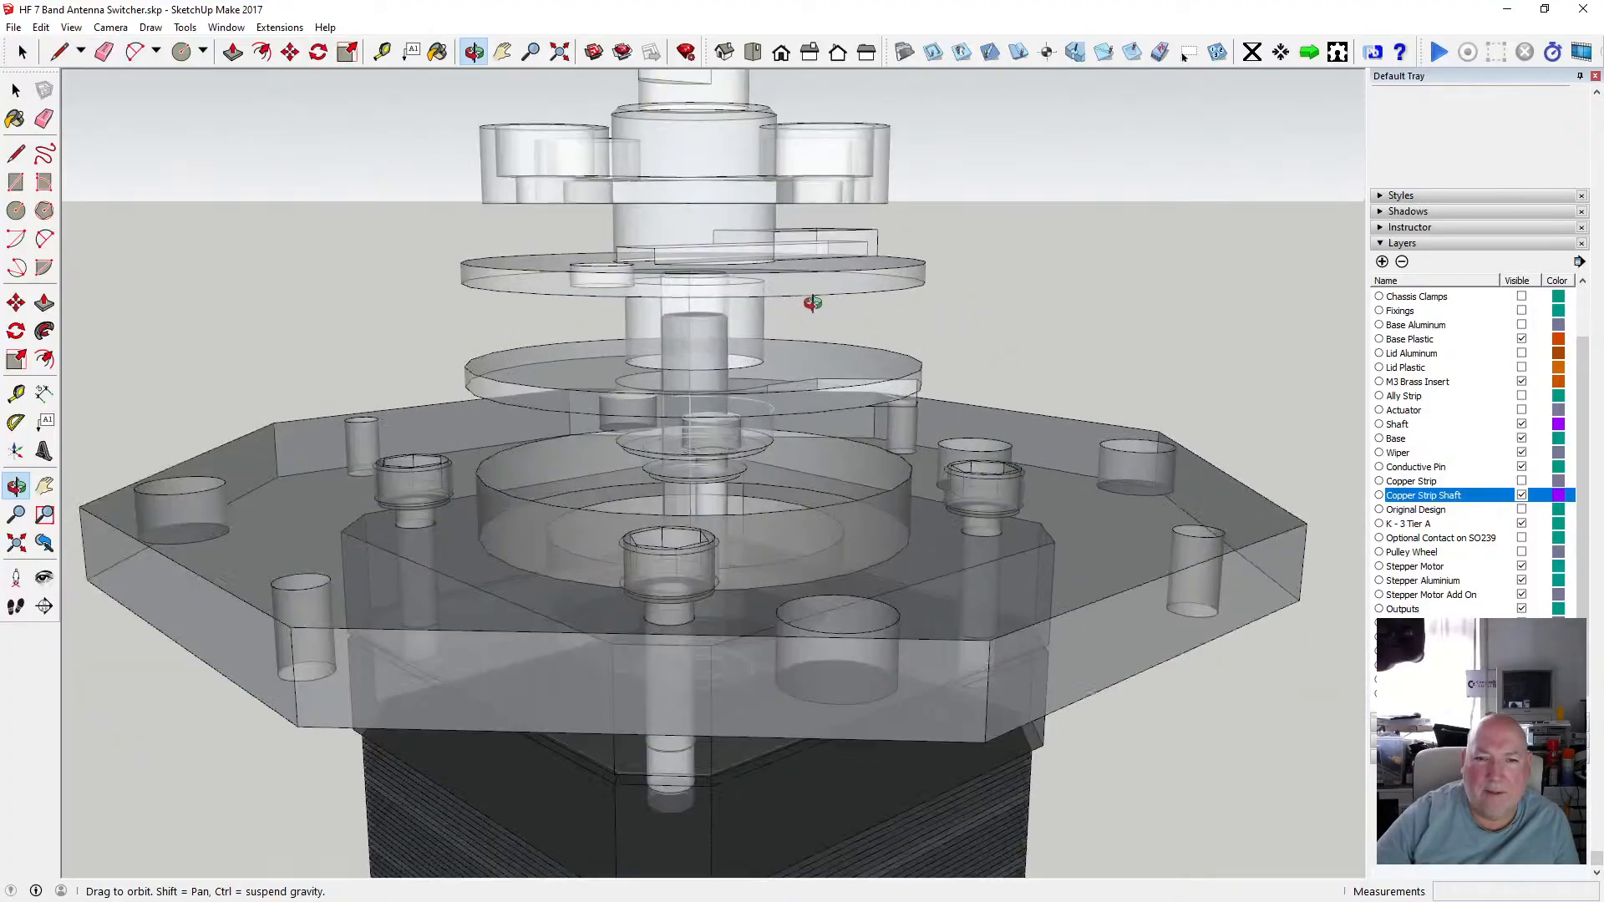
drag(813, 304, 714, 265)
scroll(723, 284, down, 4)
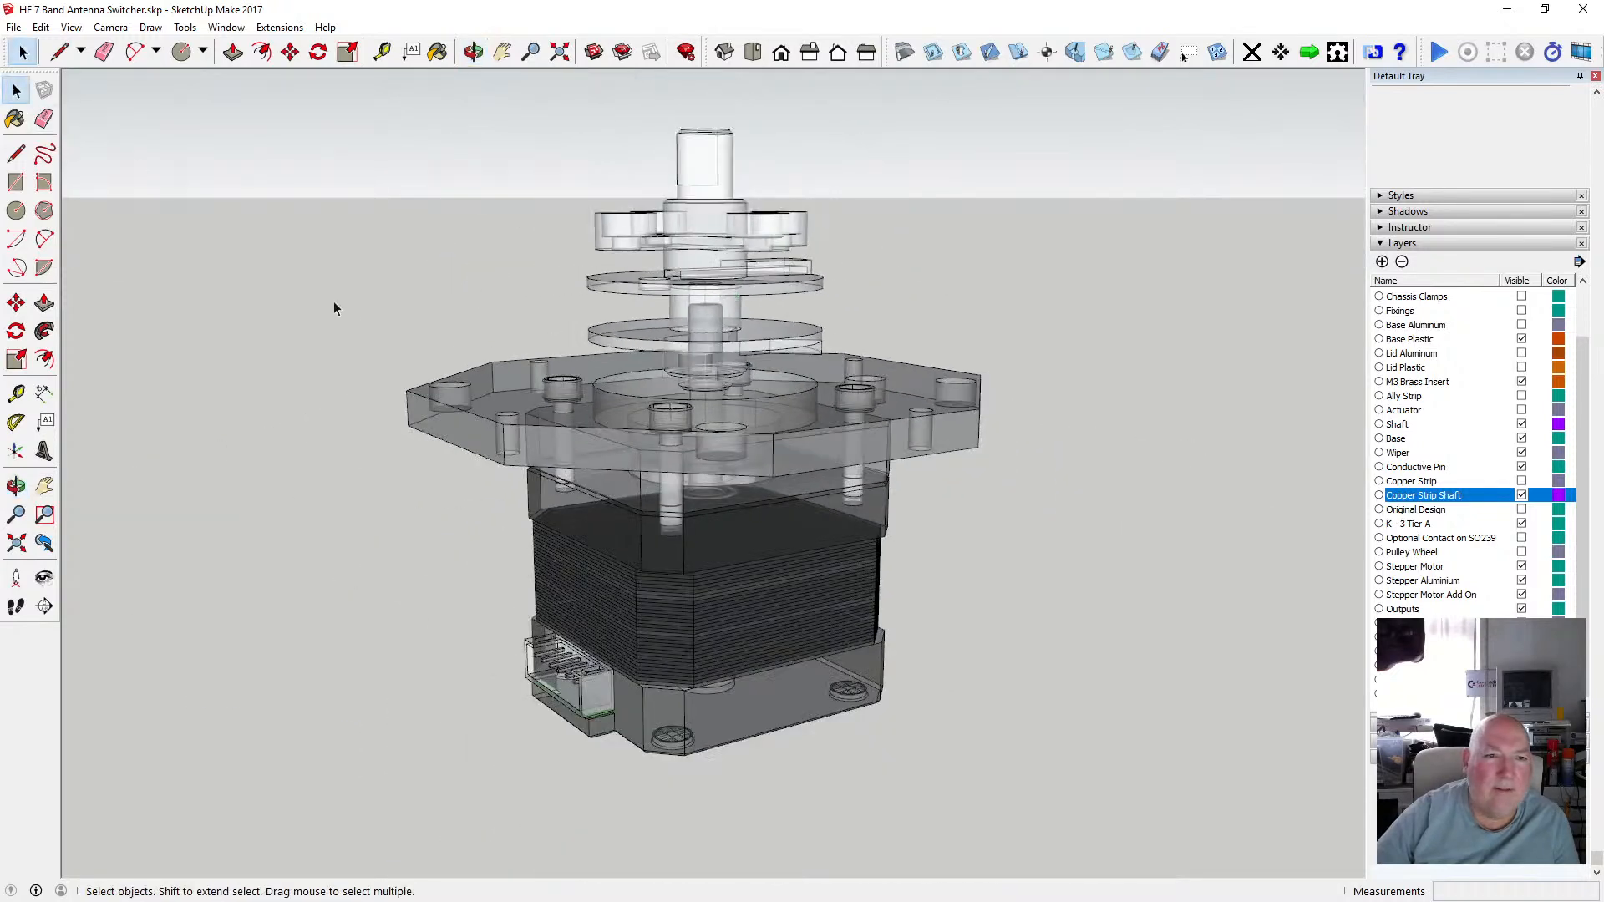
Hide the Copper Strip Shaft and Stepper Motor Add On layers, leaving only the spindle tiers and separate disc.
click(1521, 496)
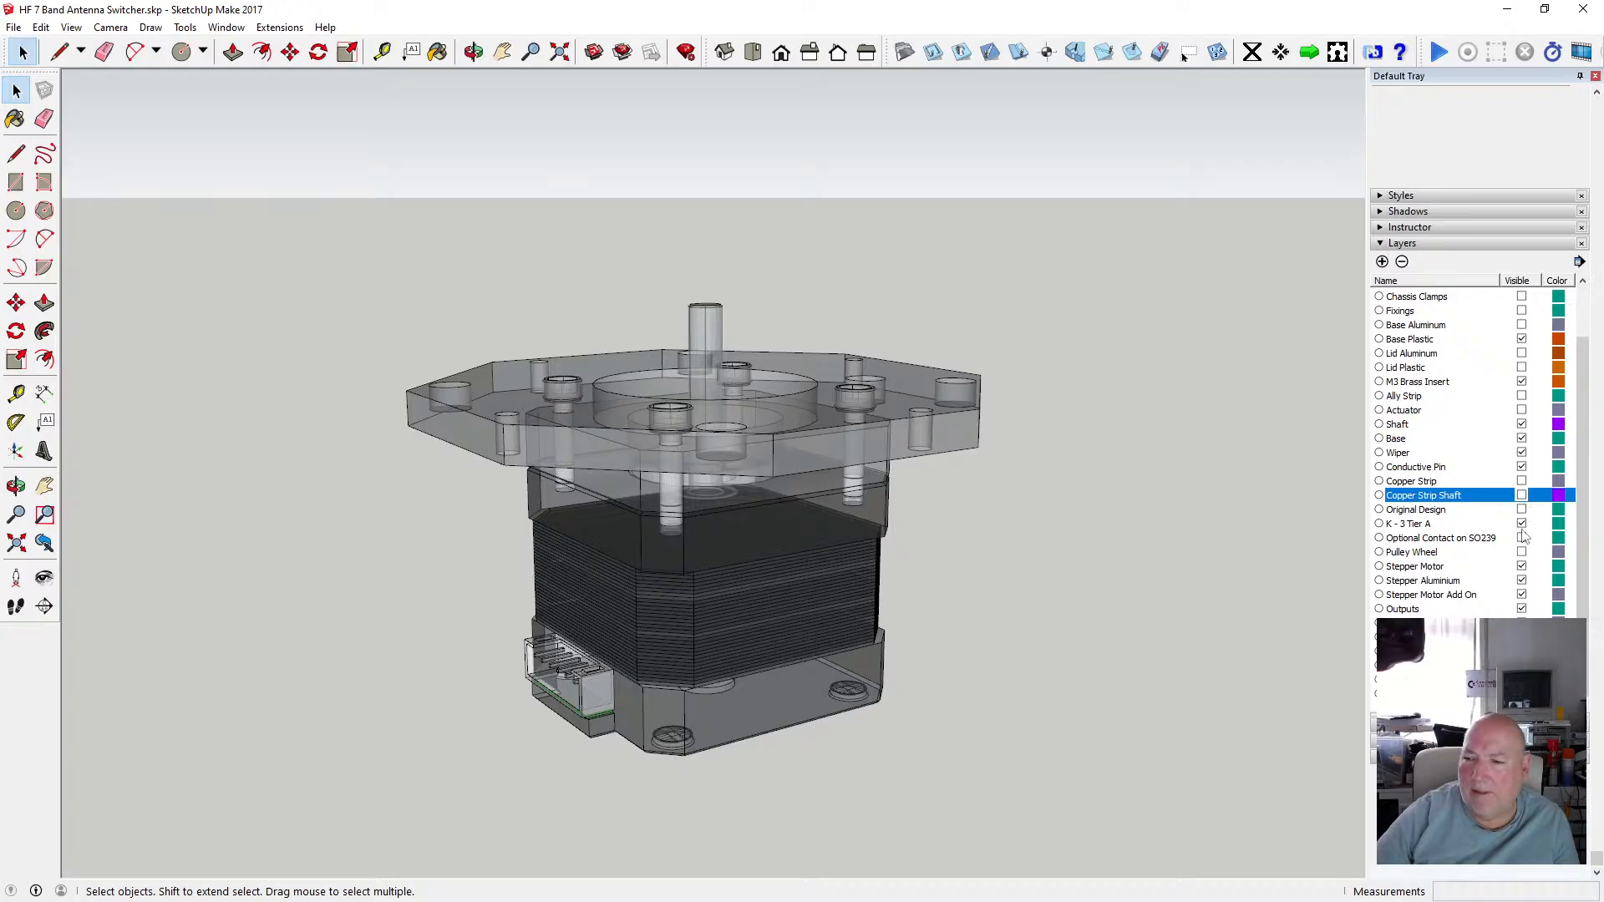
click(1521, 595)
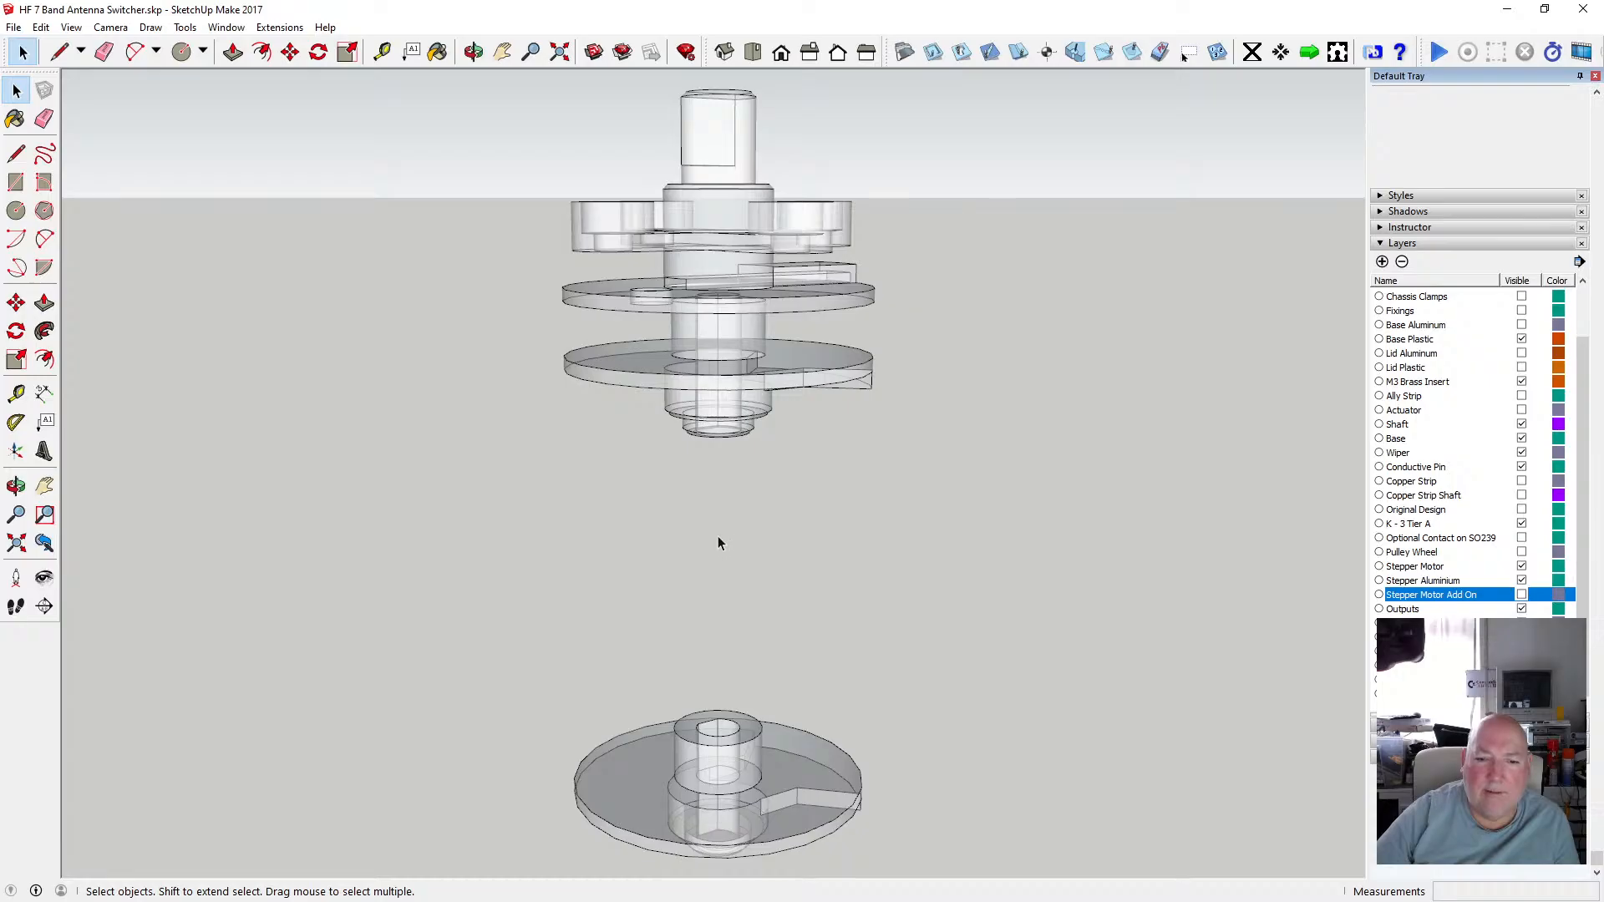
scroll(720, 542, down, 2)
scroll(724, 528, up, 4)
scroll(718, 534, down, 5)
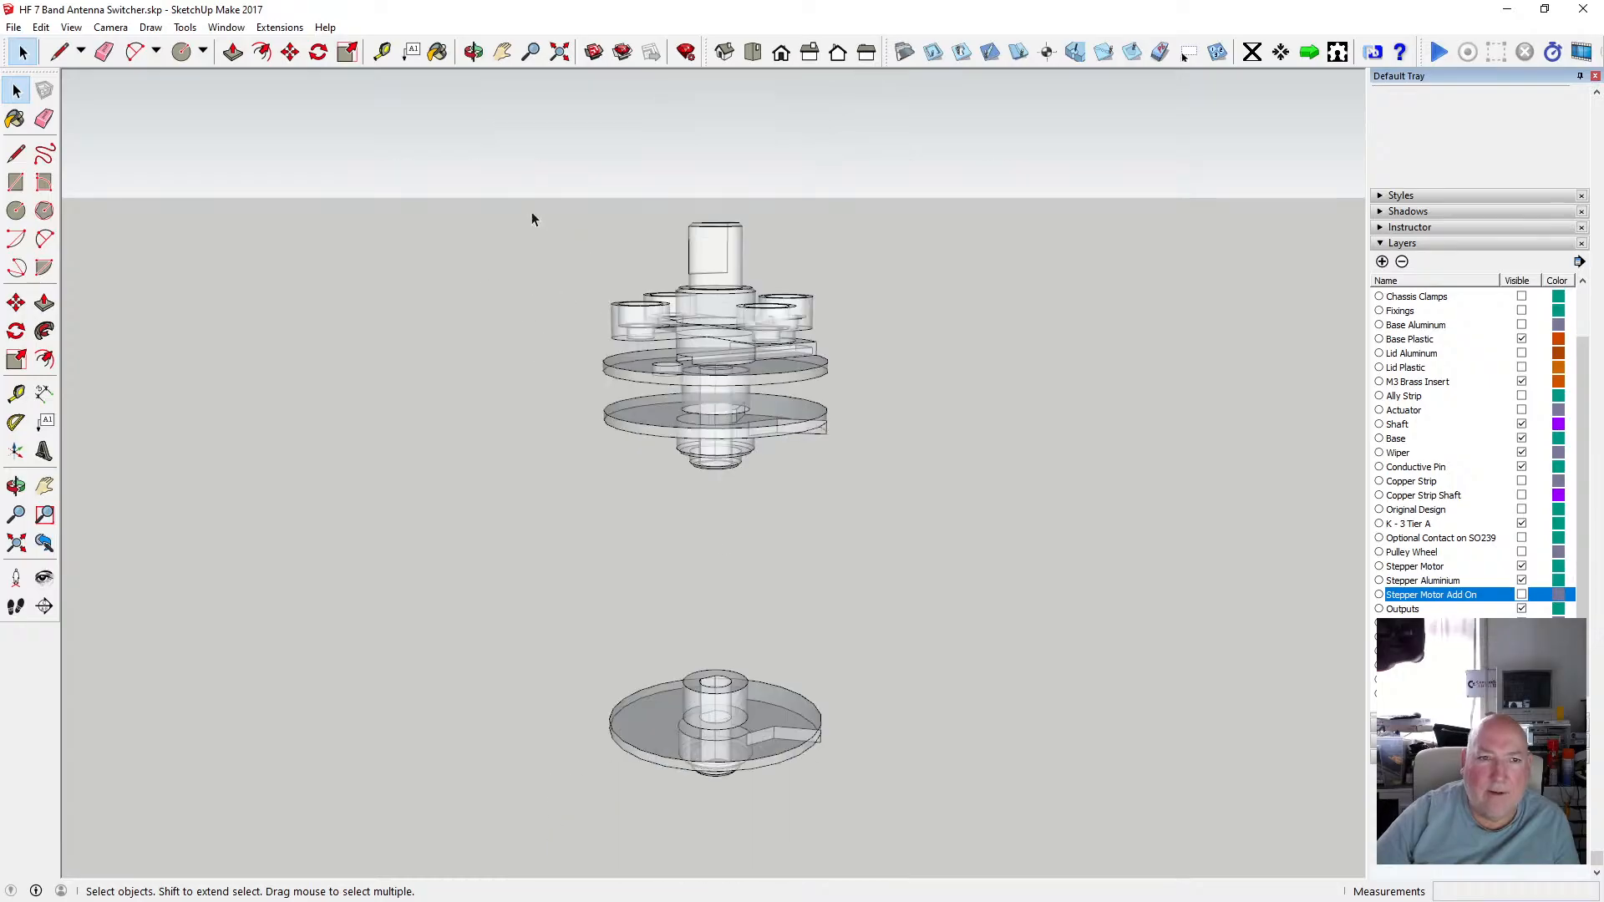
Orbit and zoom in beneath the lower spindle discs to inspect their hub bores and shaft holes.
click(473, 51)
drag(705, 573, 696, 662)
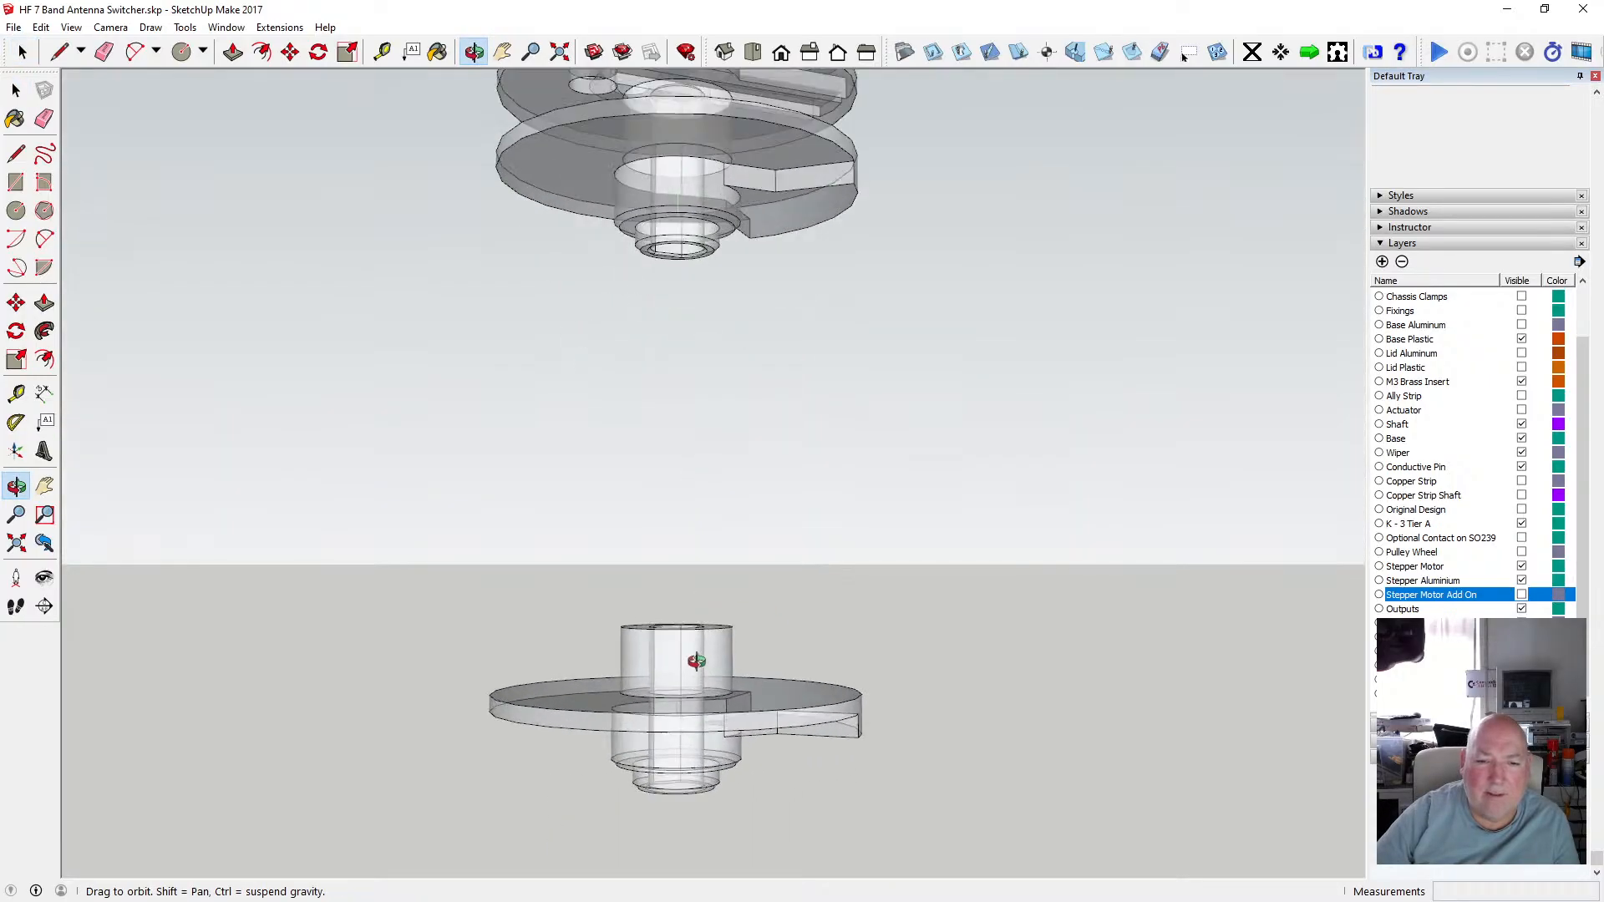
drag(542, 445, 688, 335)
scroll(689, 327, up, 3)
scroll(690, 325, down, 5)
drag(701, 235, 670, 306)
scroll(678, 224, up, 1)
scroll(677, 224, up, 5)
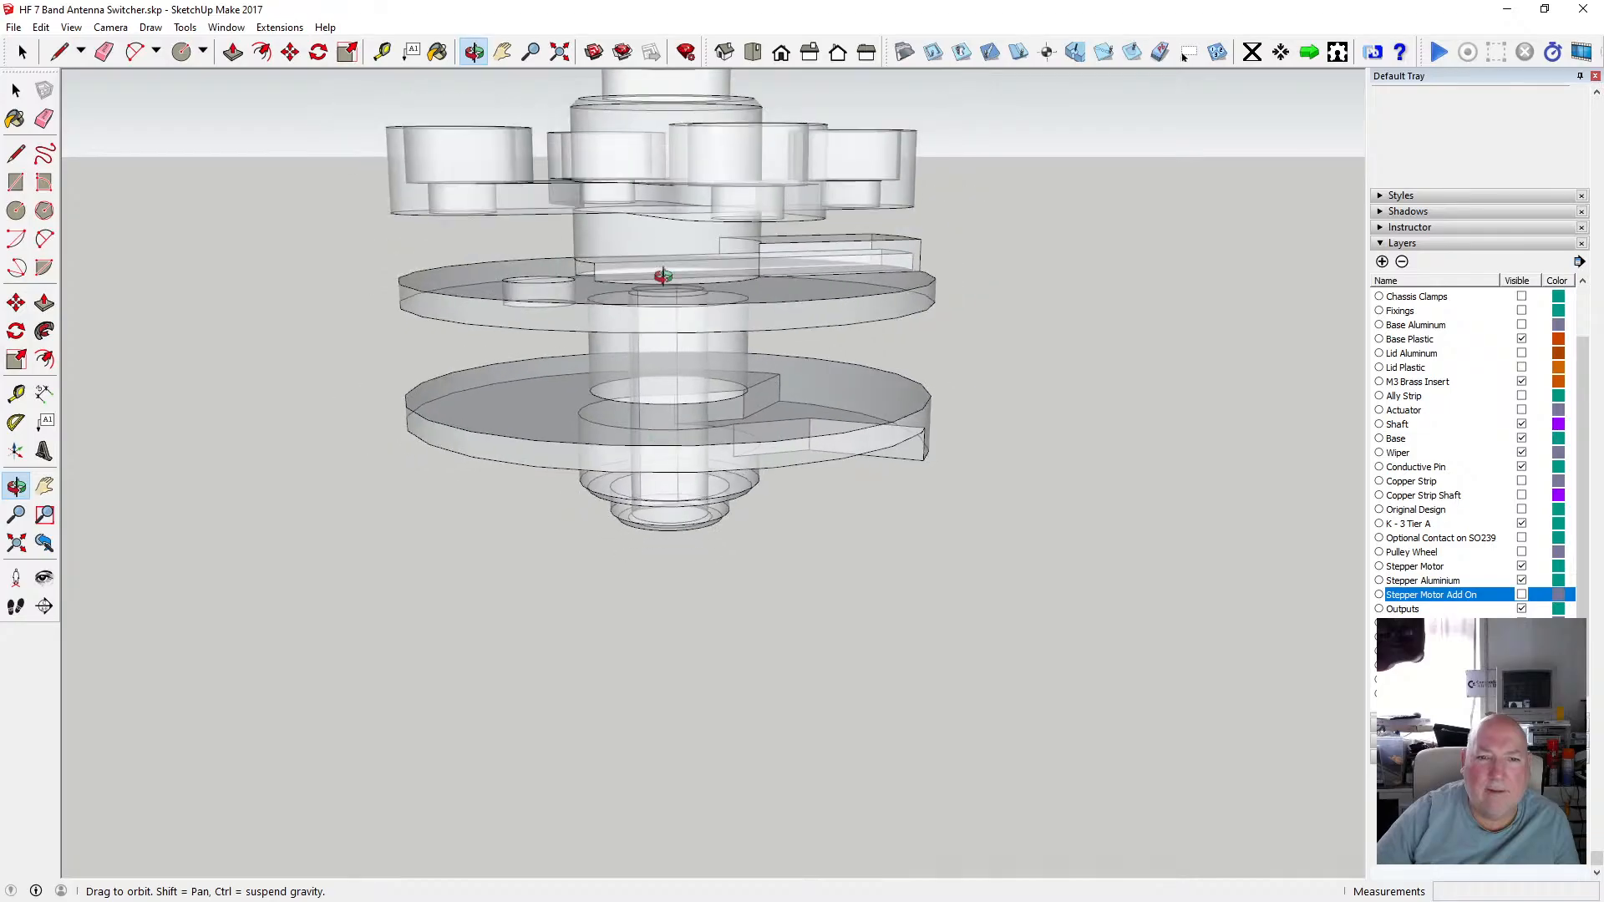
scroll(663, 275, up, 1)
drag(666, 312, 578, 302)
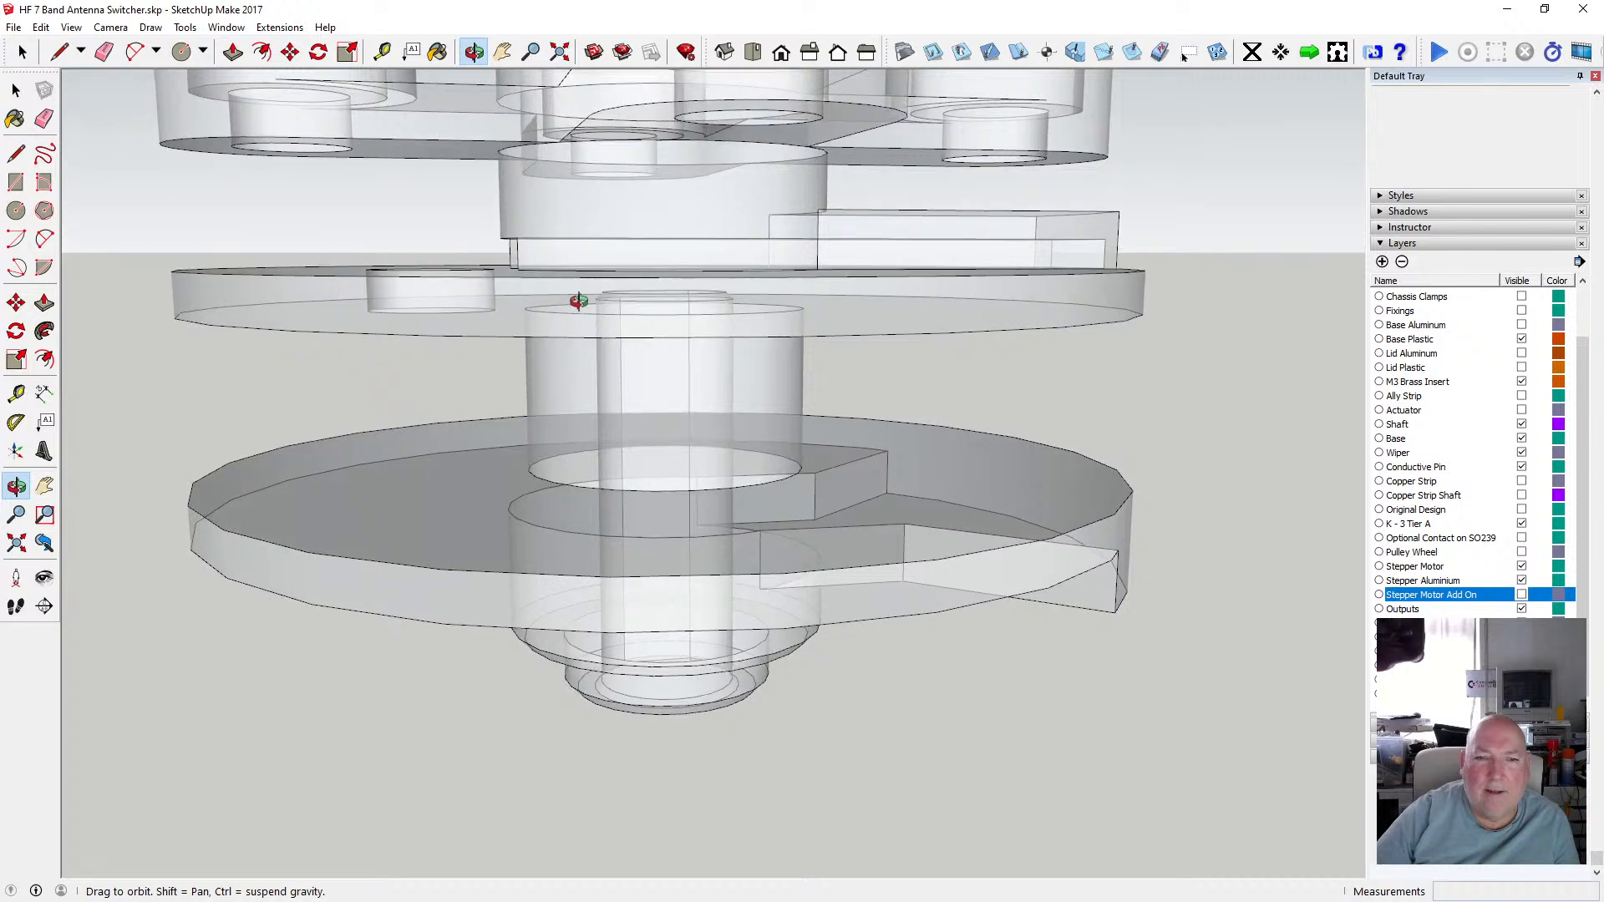
drag(646, 362, 588, 327)
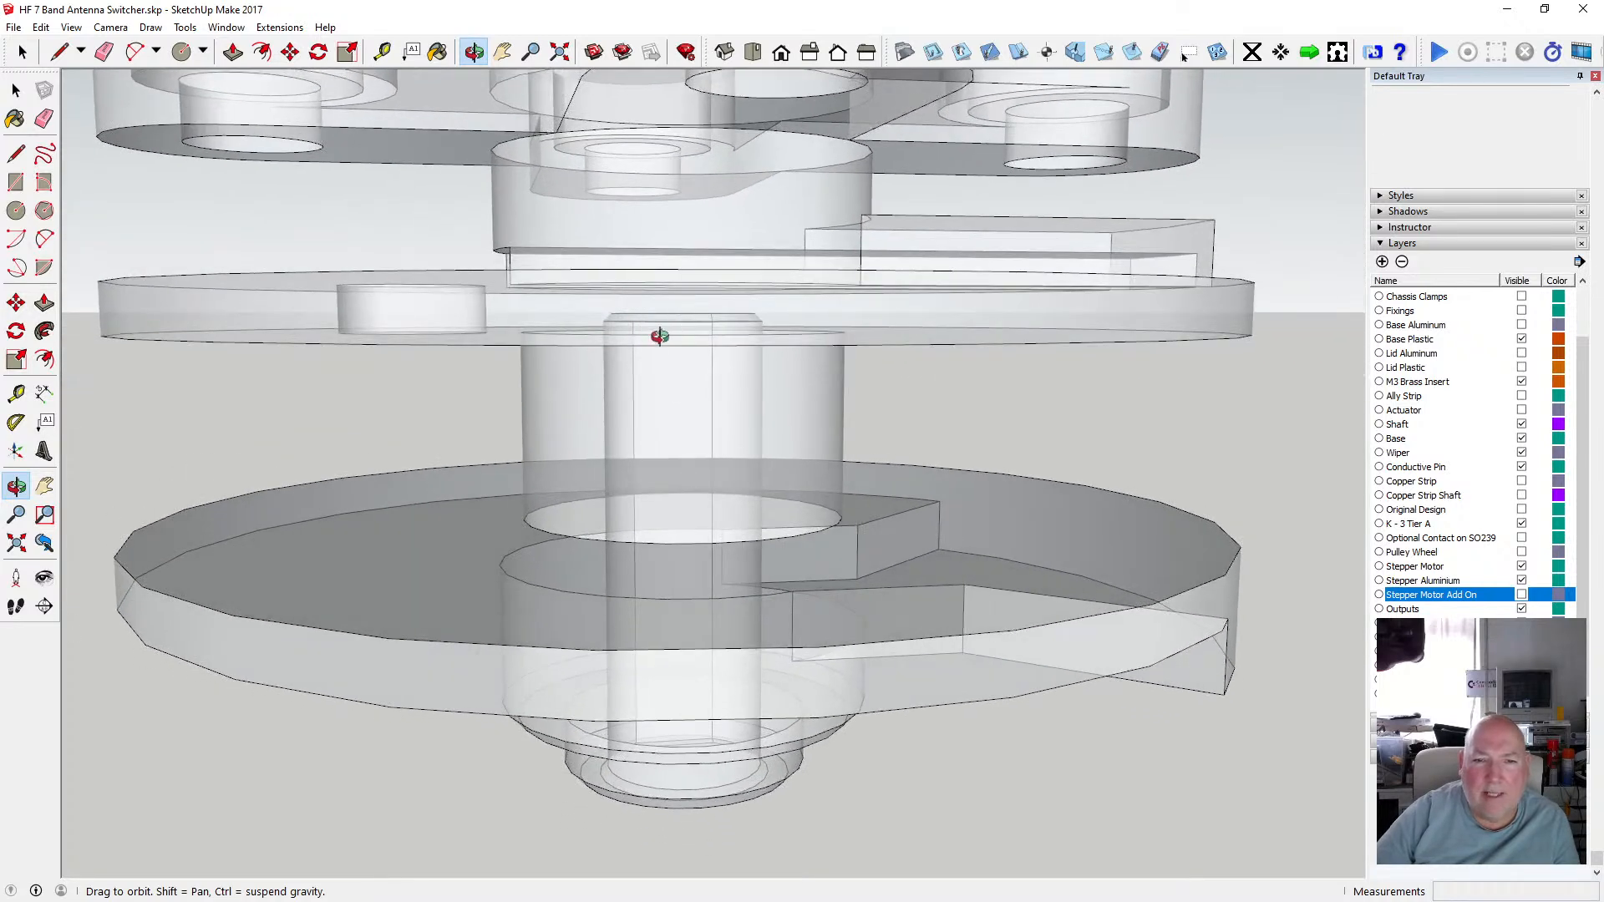
scroll(659, 336, down, 3)
mouse_move(687, 346)
mouse_down()
mouse_move(686, 325)
mouse_move(673, 367)
mouse_move(684, 345)
mouse_up()
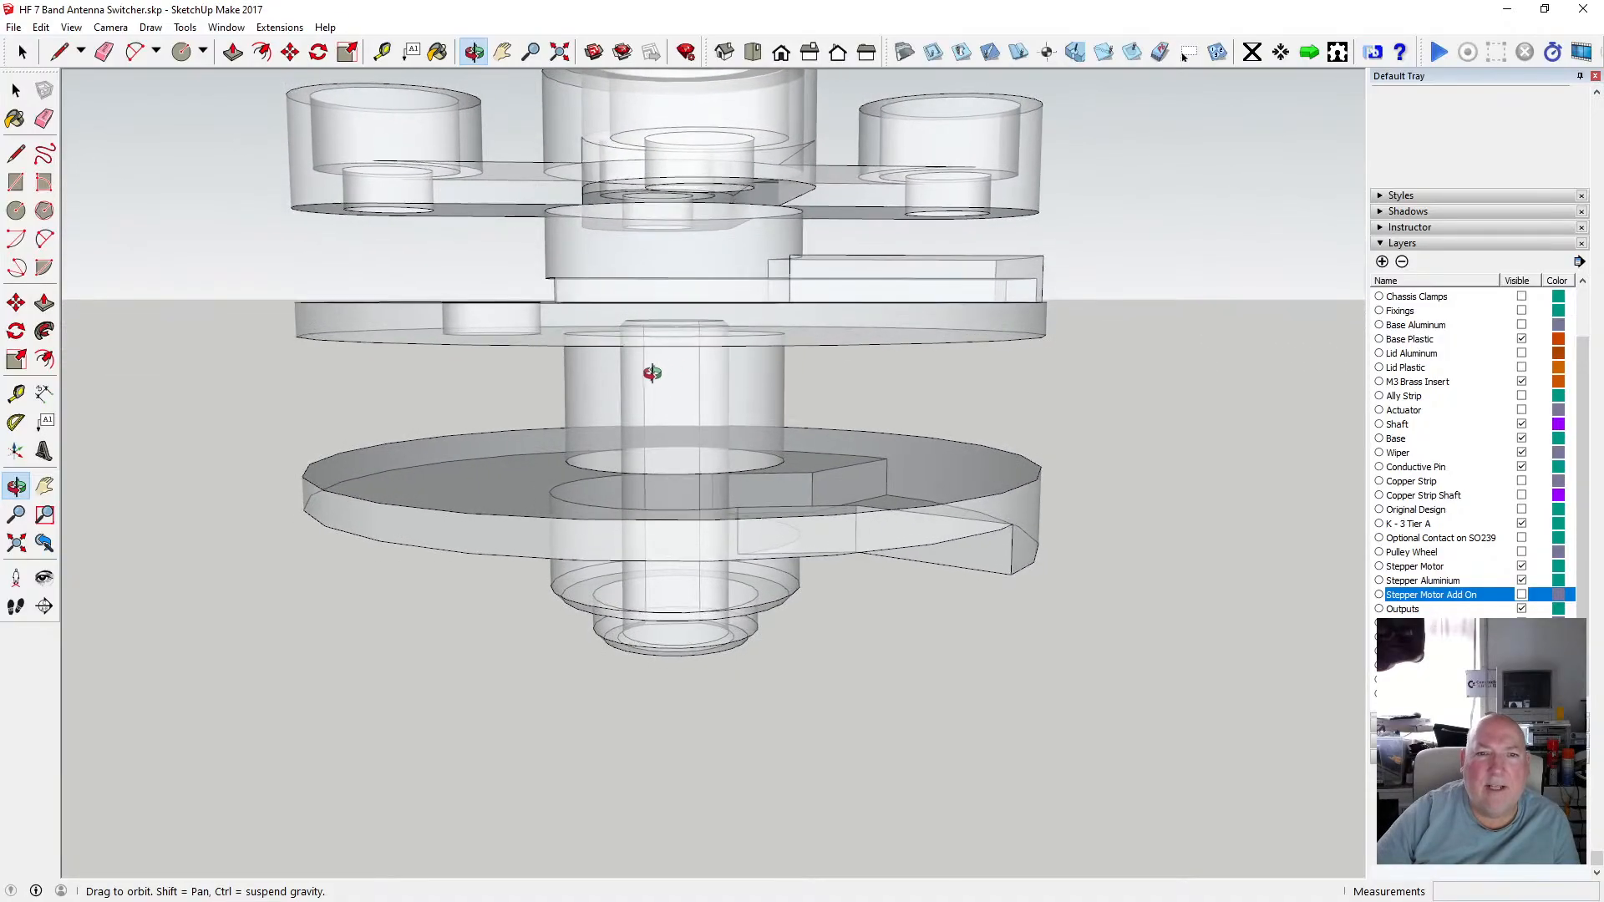
Orbit around the two tier discs to examine the D-shaped flat slots inside their hubs.
drag(652, 373, 857, 398)
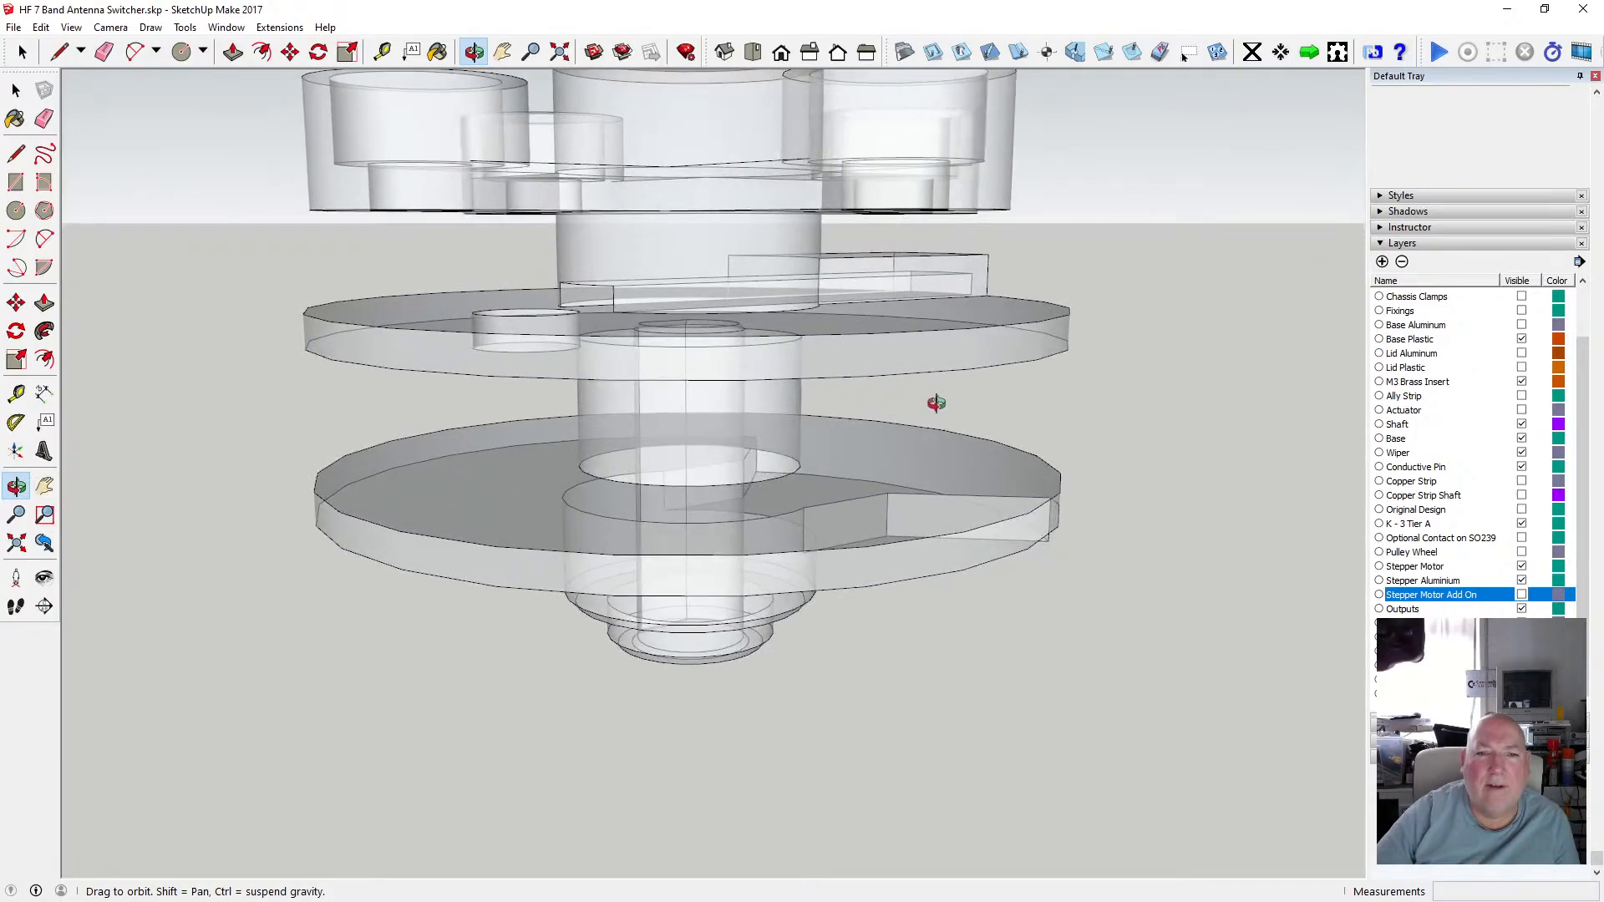
drag(715, 401, 727, 365)
mouse_move(714, 389)
middle_down()
mouse_move(708, 406)
mouse_move(741, 386)
mouse_move(907, 383)
middle_up()
middle_drag(777, 363, 966, 372)
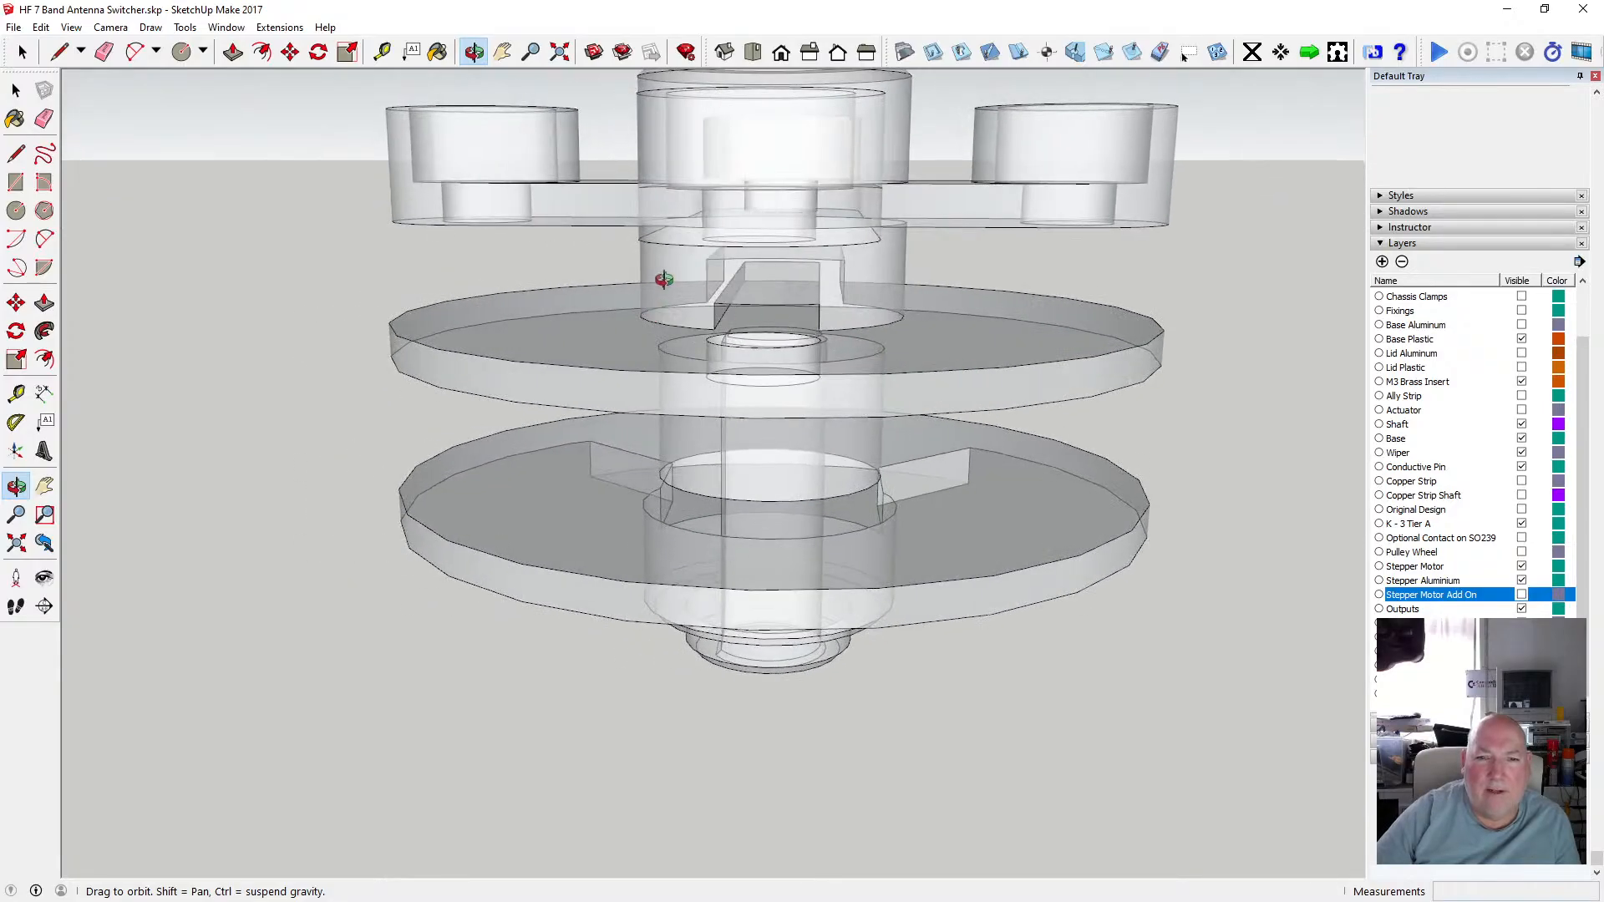
middle_drag(853, 290, 731, 315)
scroll(779, 318, up, 3)
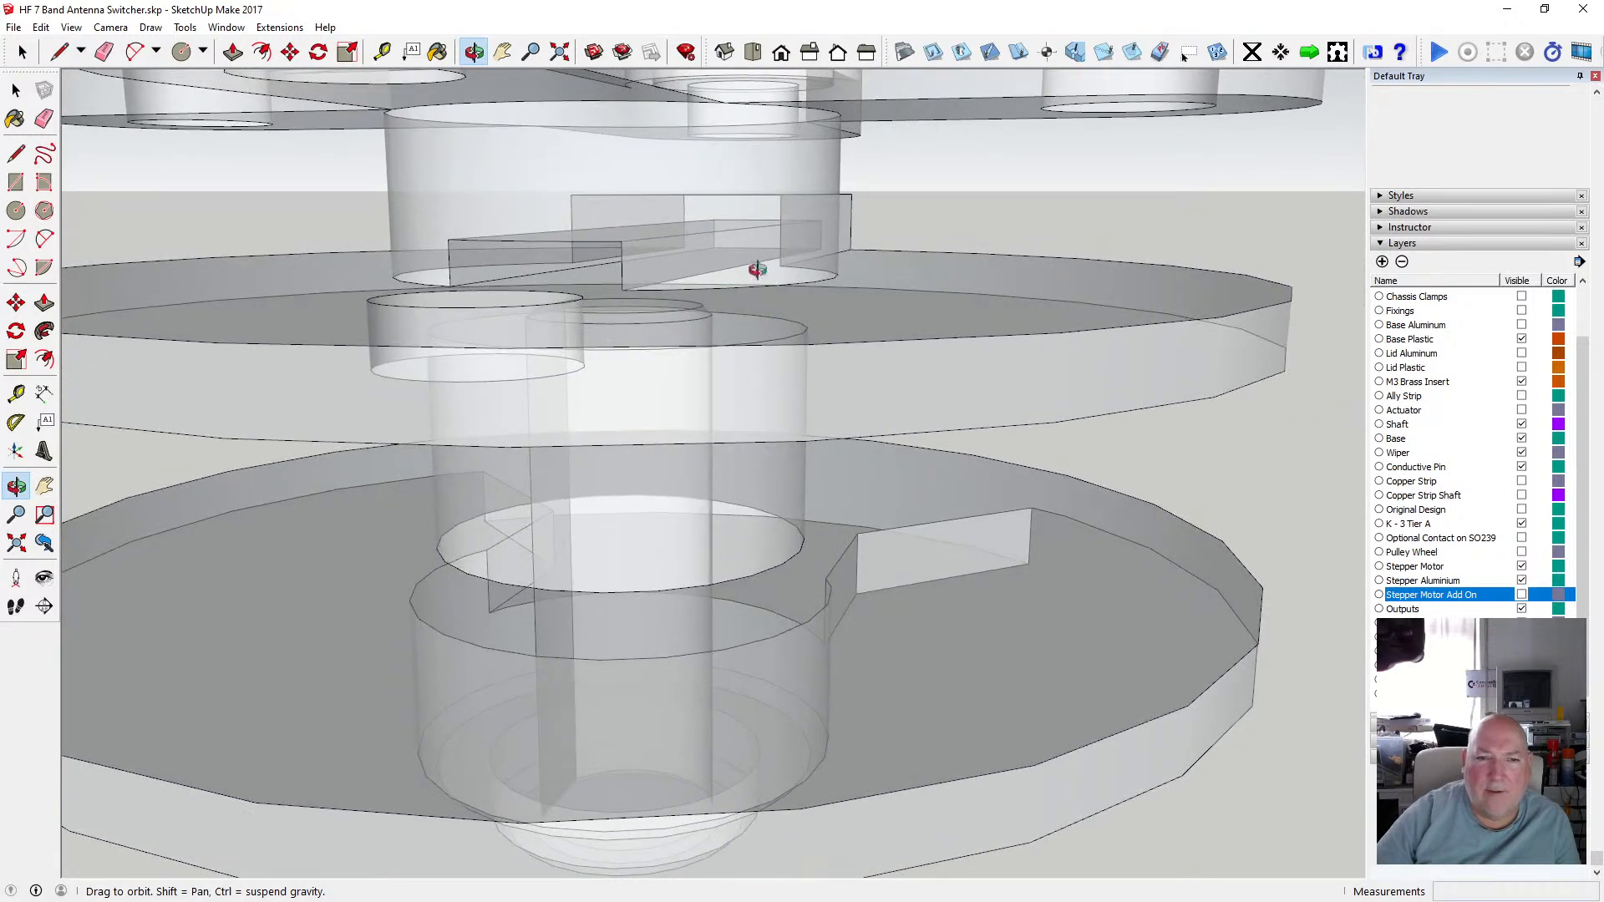
scroll(777, 269, down, 5)
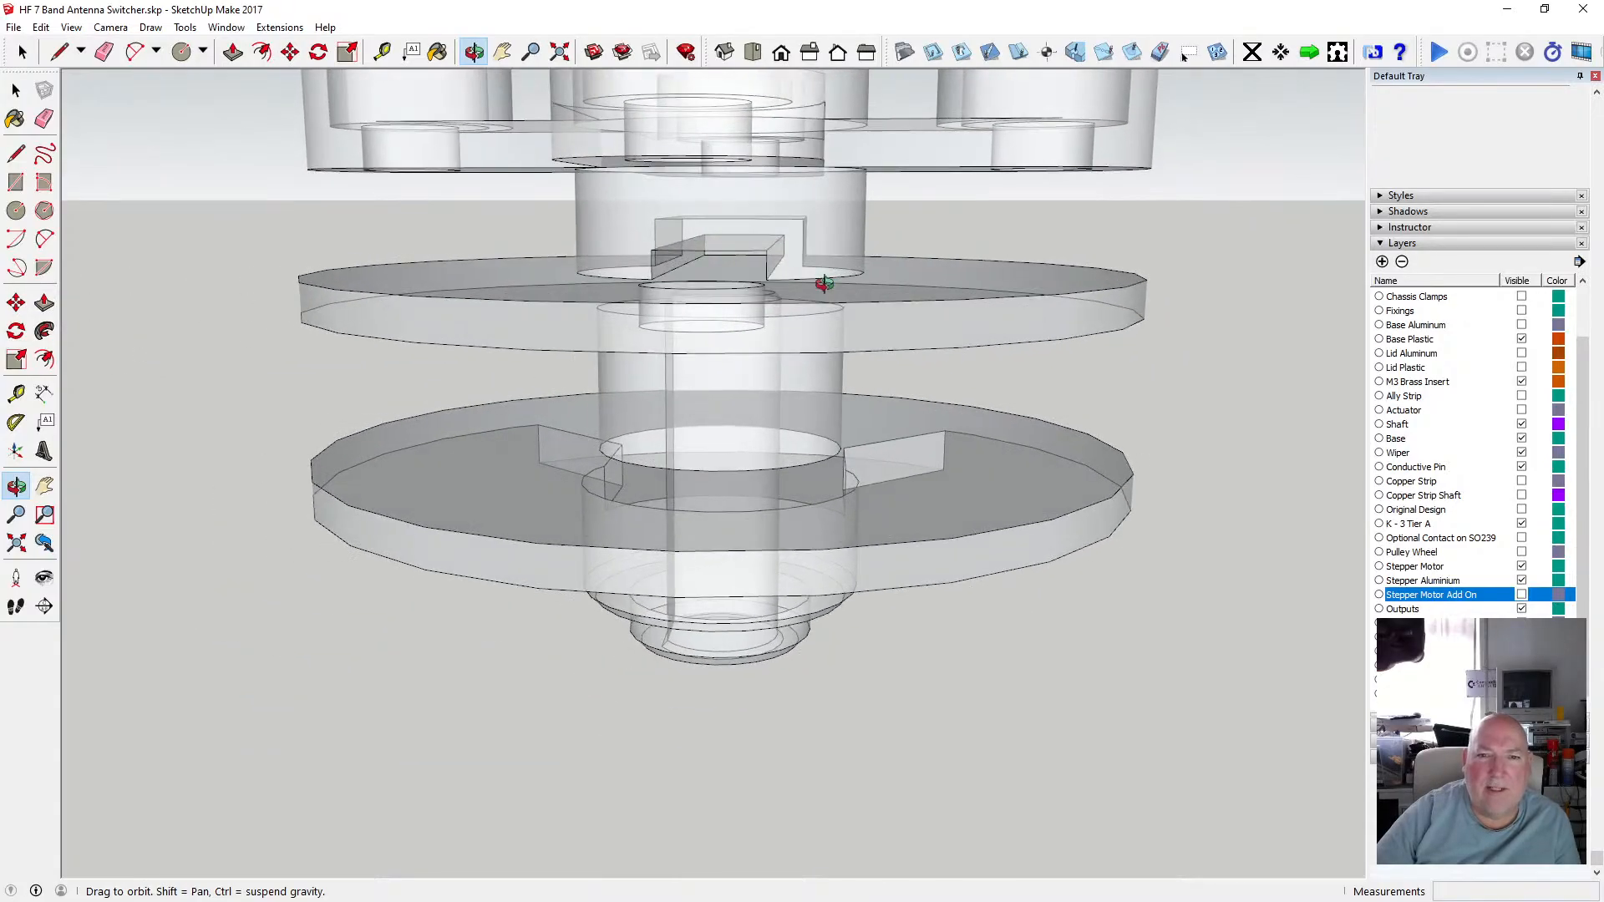
middle_drag(708, 269, 785, 277)
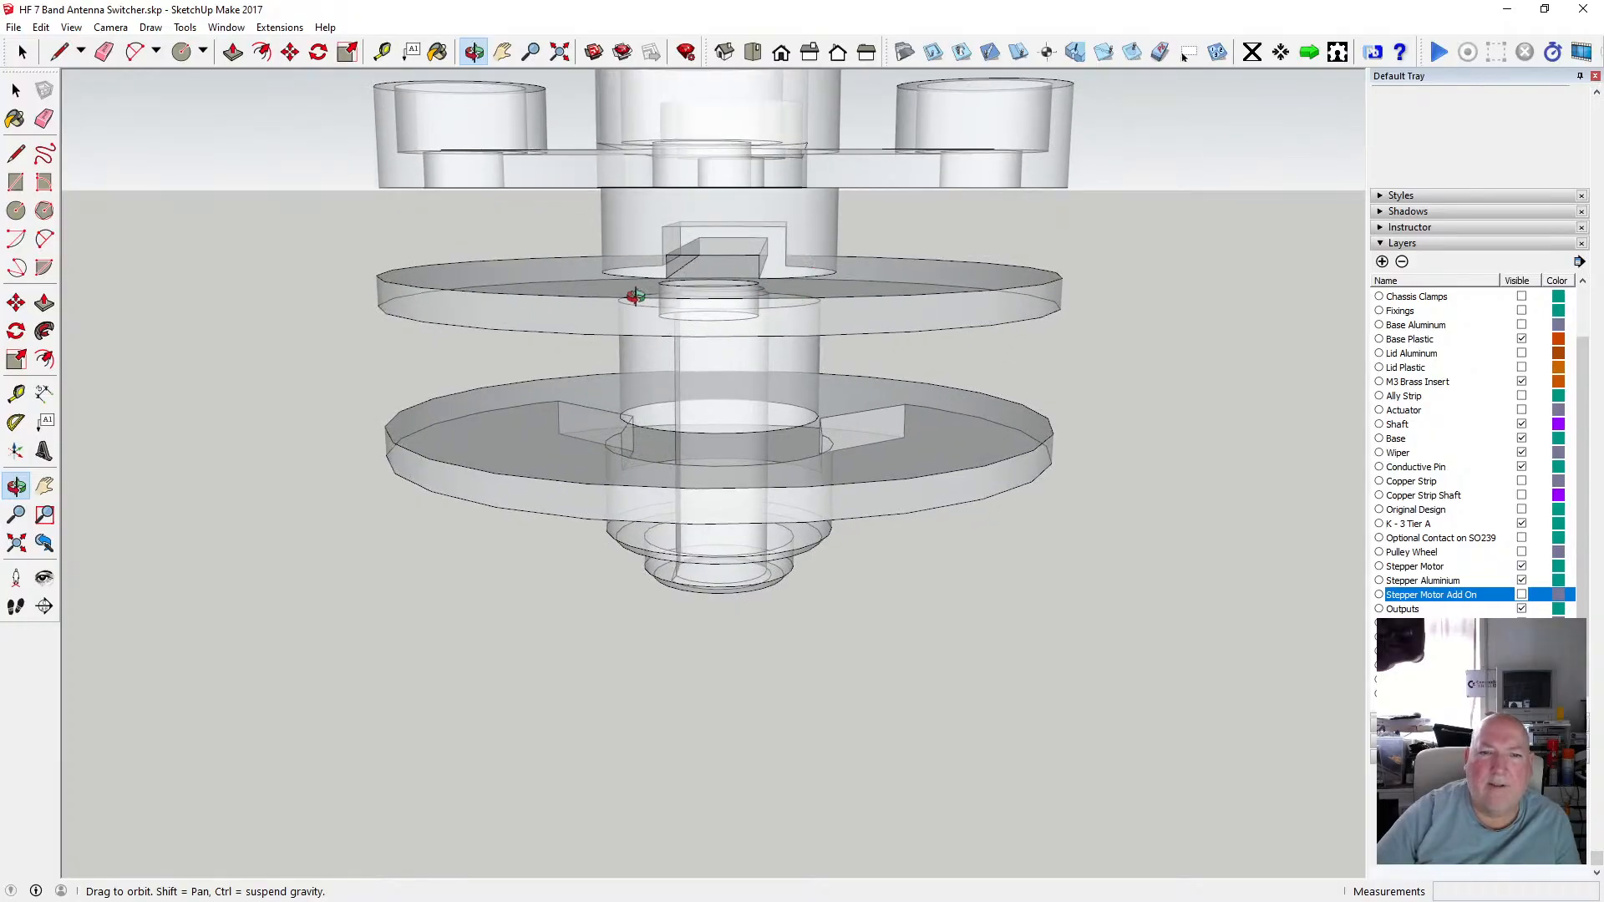
scroll(633, 293, up, 3)
drag(633, 293, 873, 369)
scroll(624, 297, down, 2)
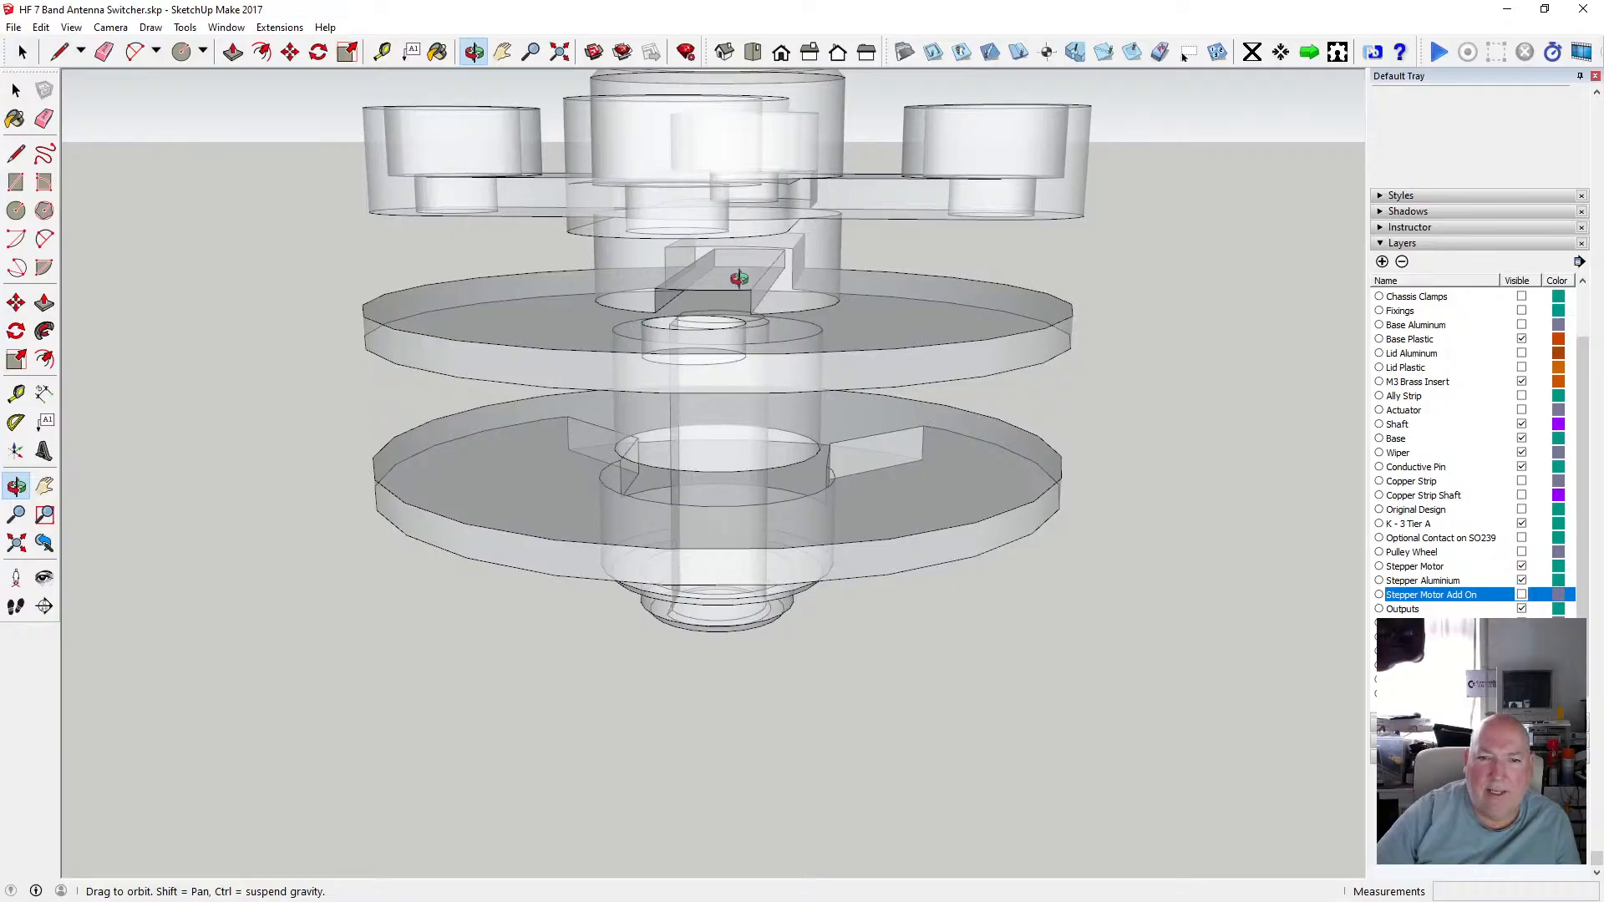
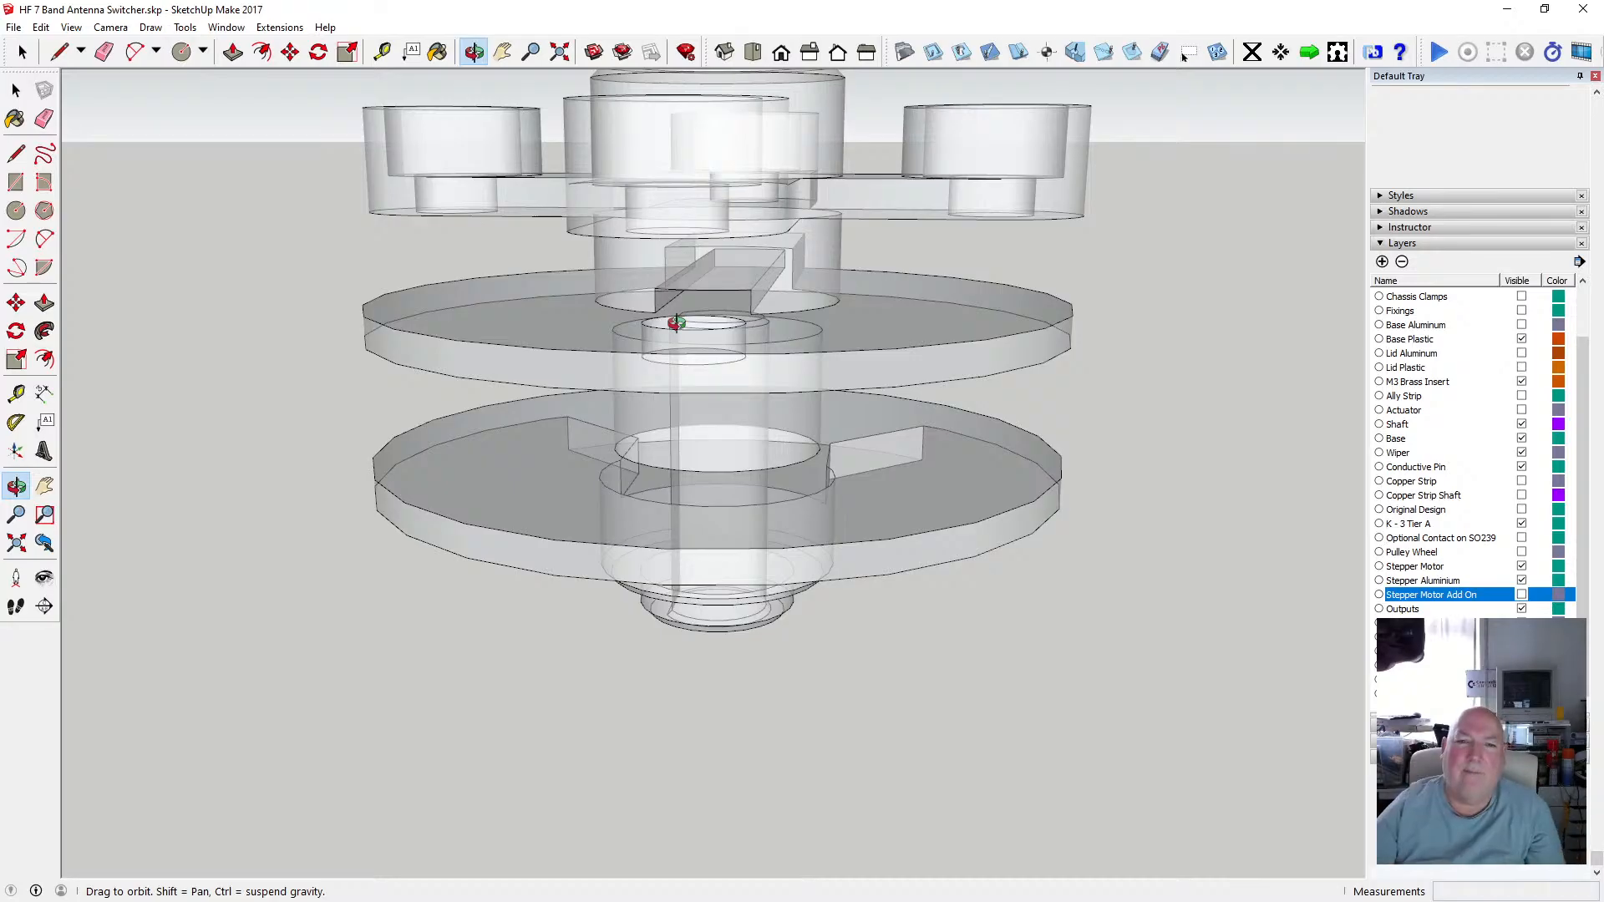
Orbit around the spindle discs, then switch the face style from X-ray back to shaded.
scroll(676, 323, up, 3)
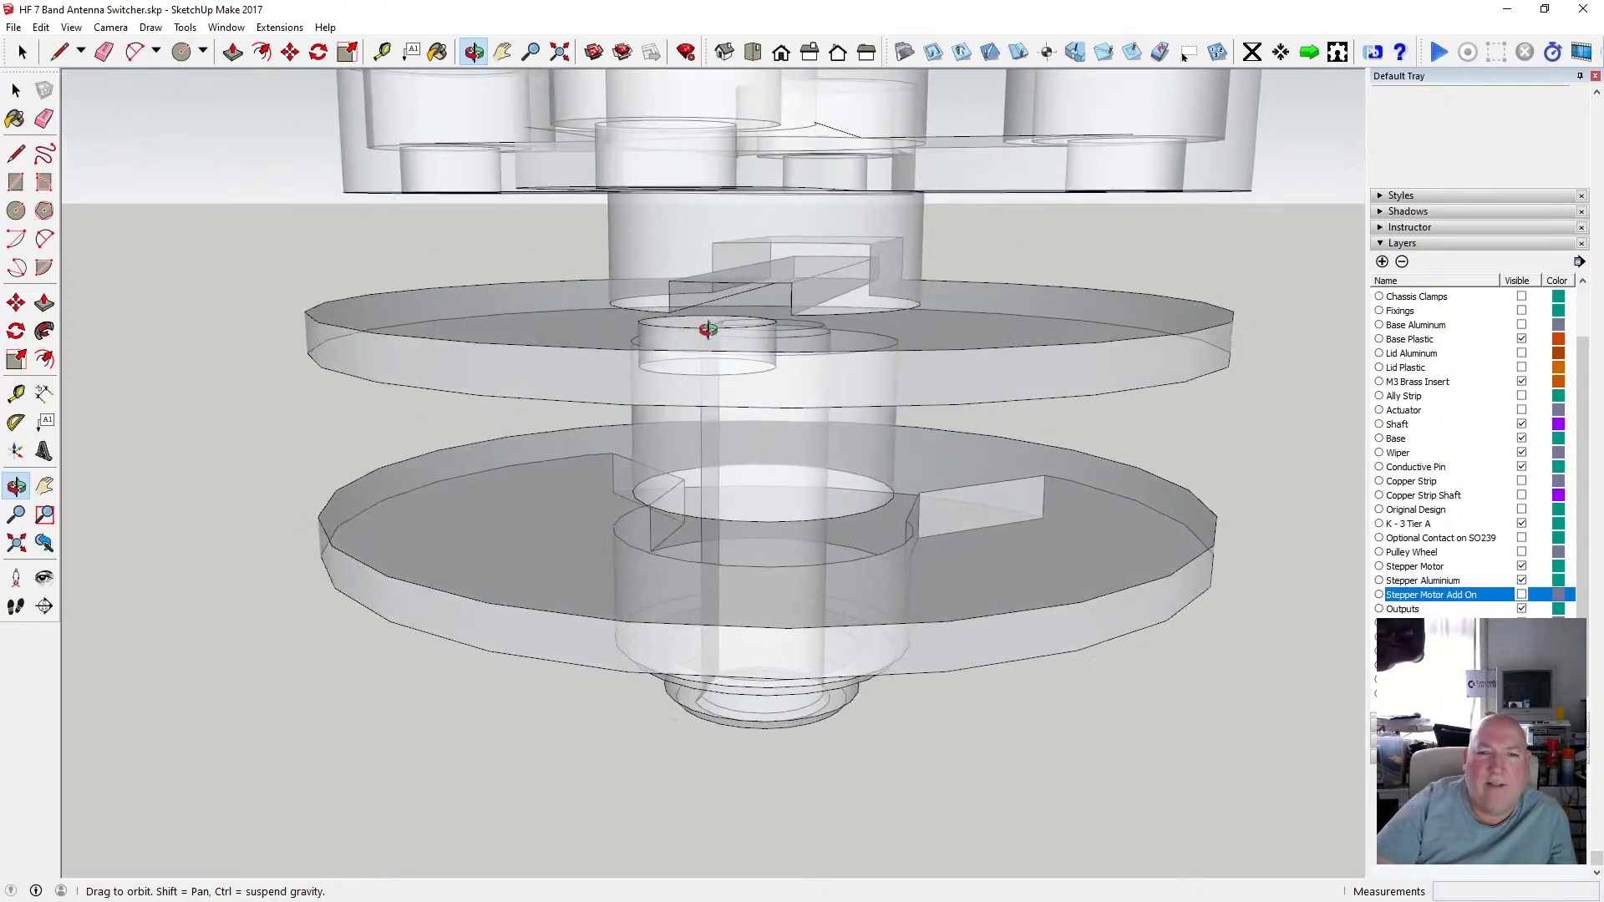
drag(708, 329, 832, 335)
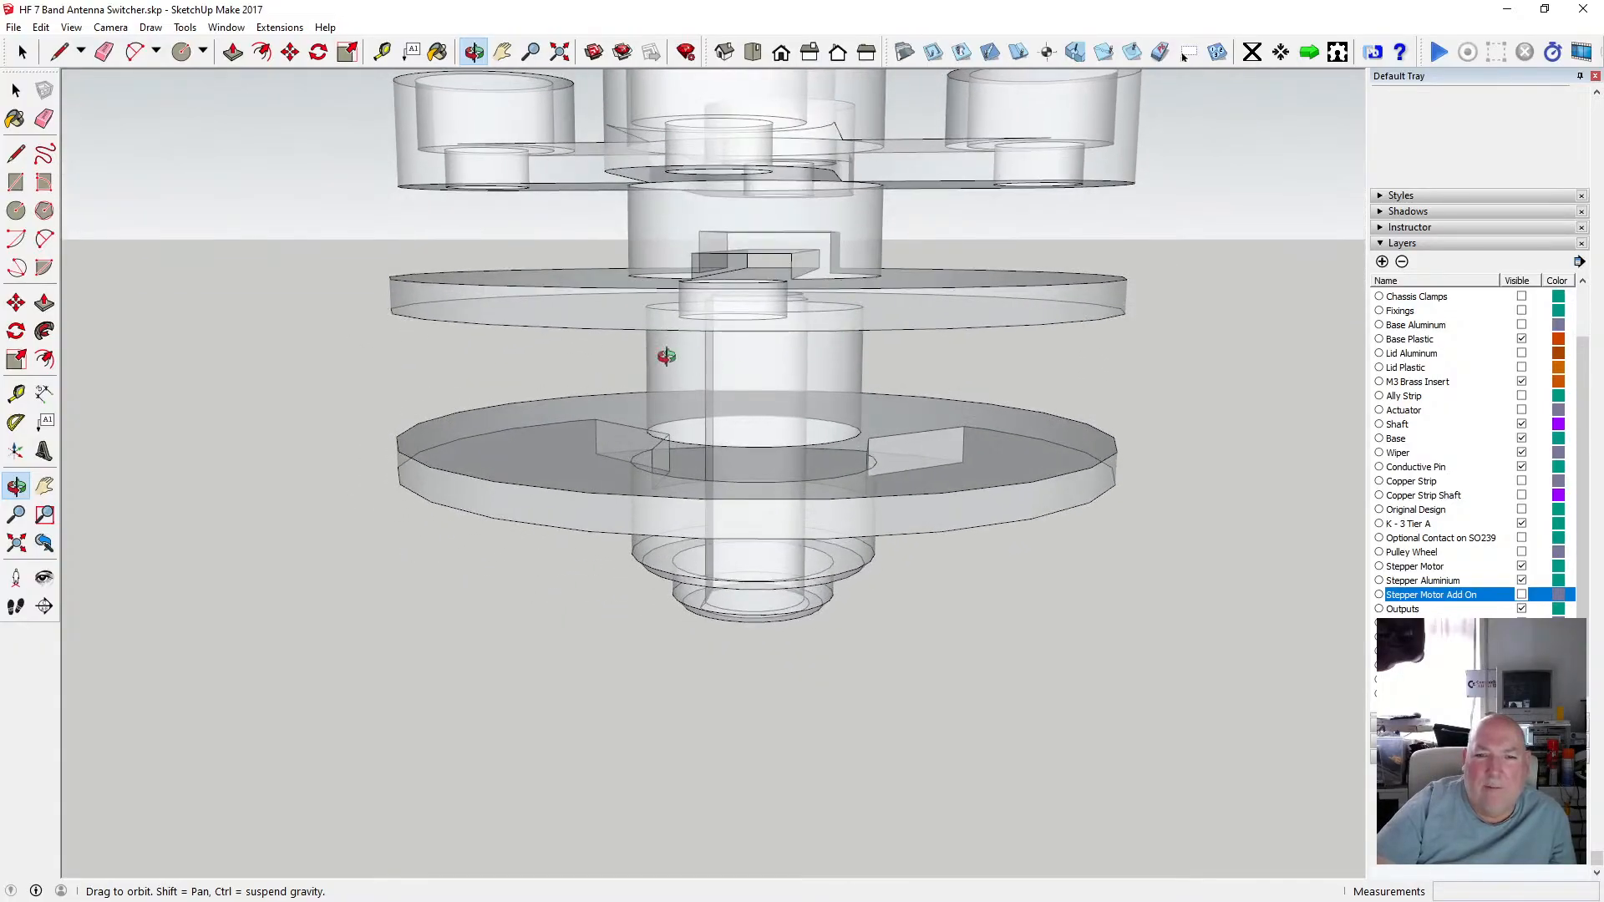
drag(666, 357, 773, 435)
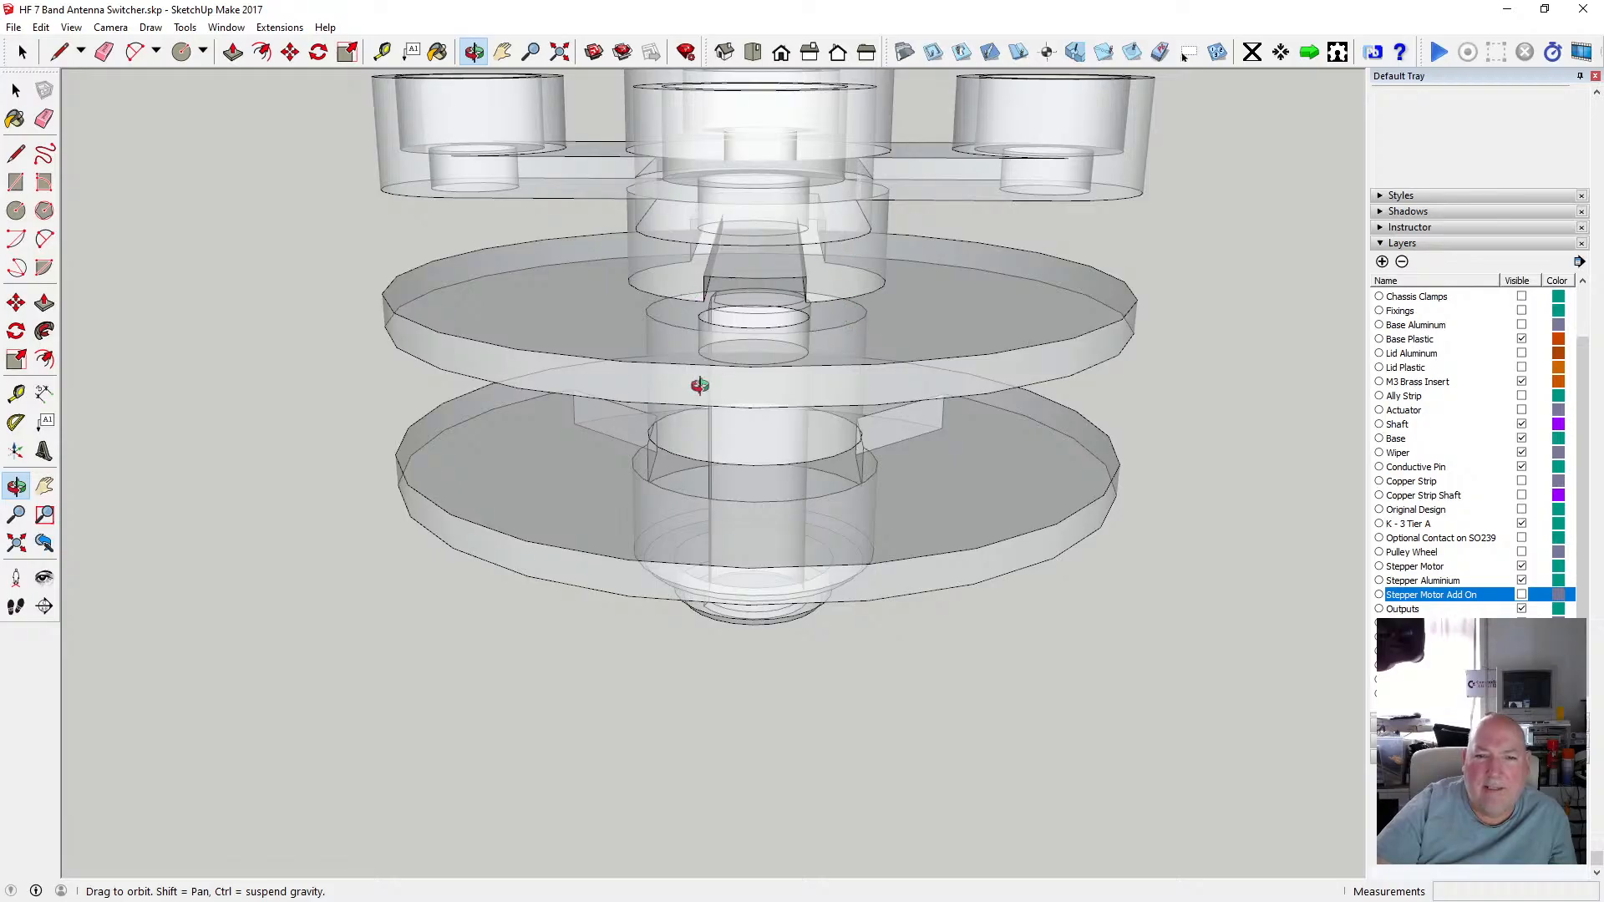
scroll(700, 385, down, 3)
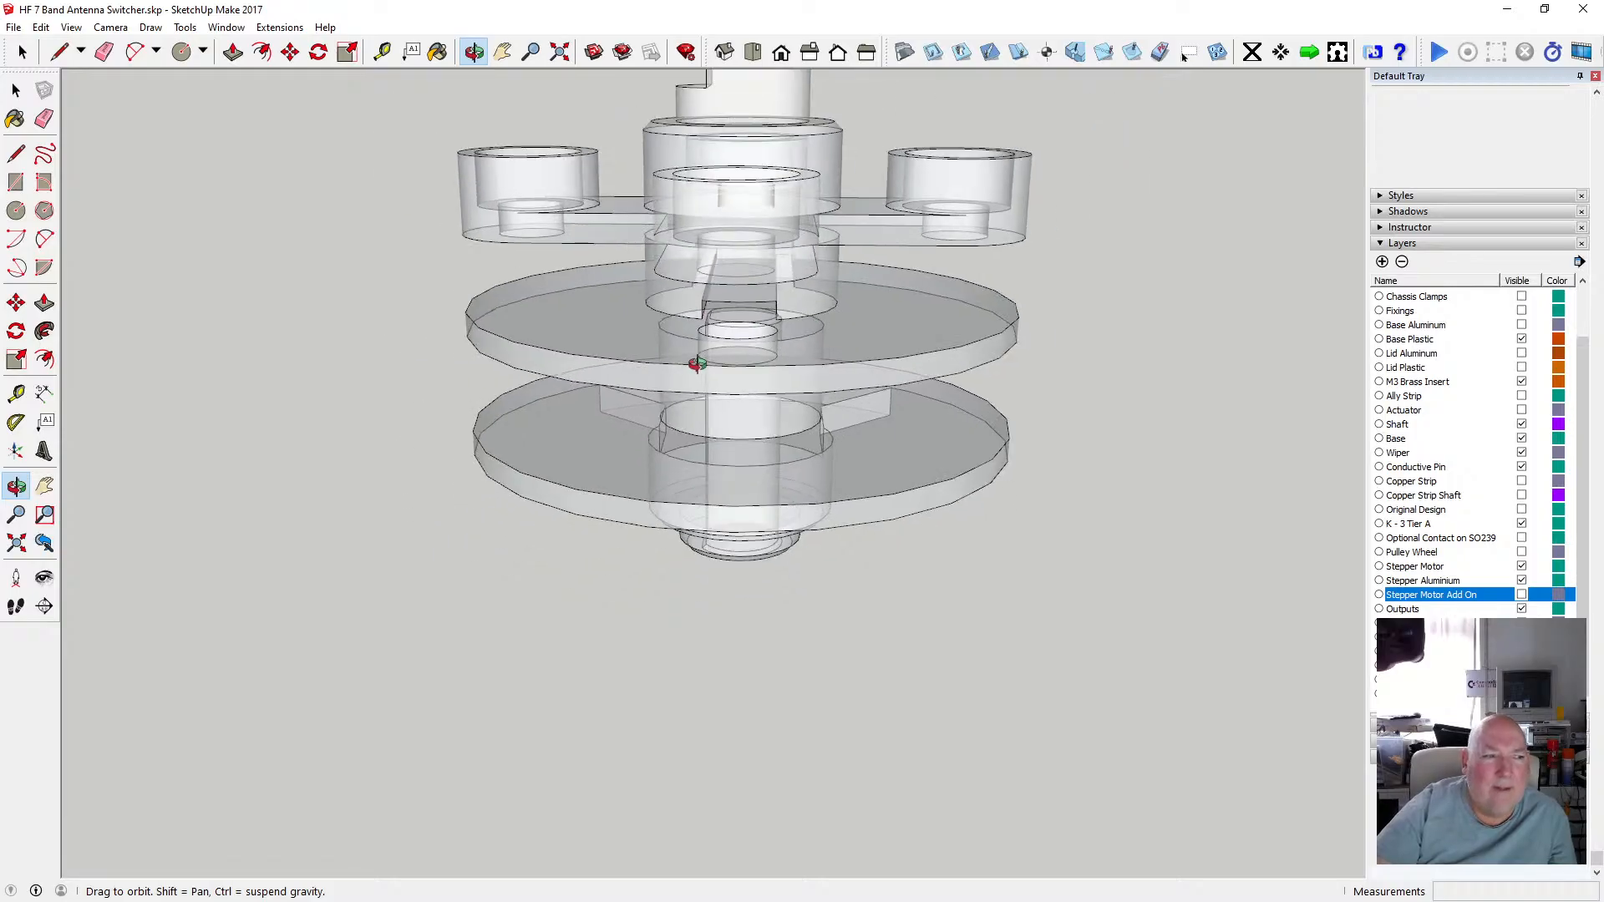
drag(695, 375, 744, 361)
drag(683, 310, 635, 321)
click(71, 28)
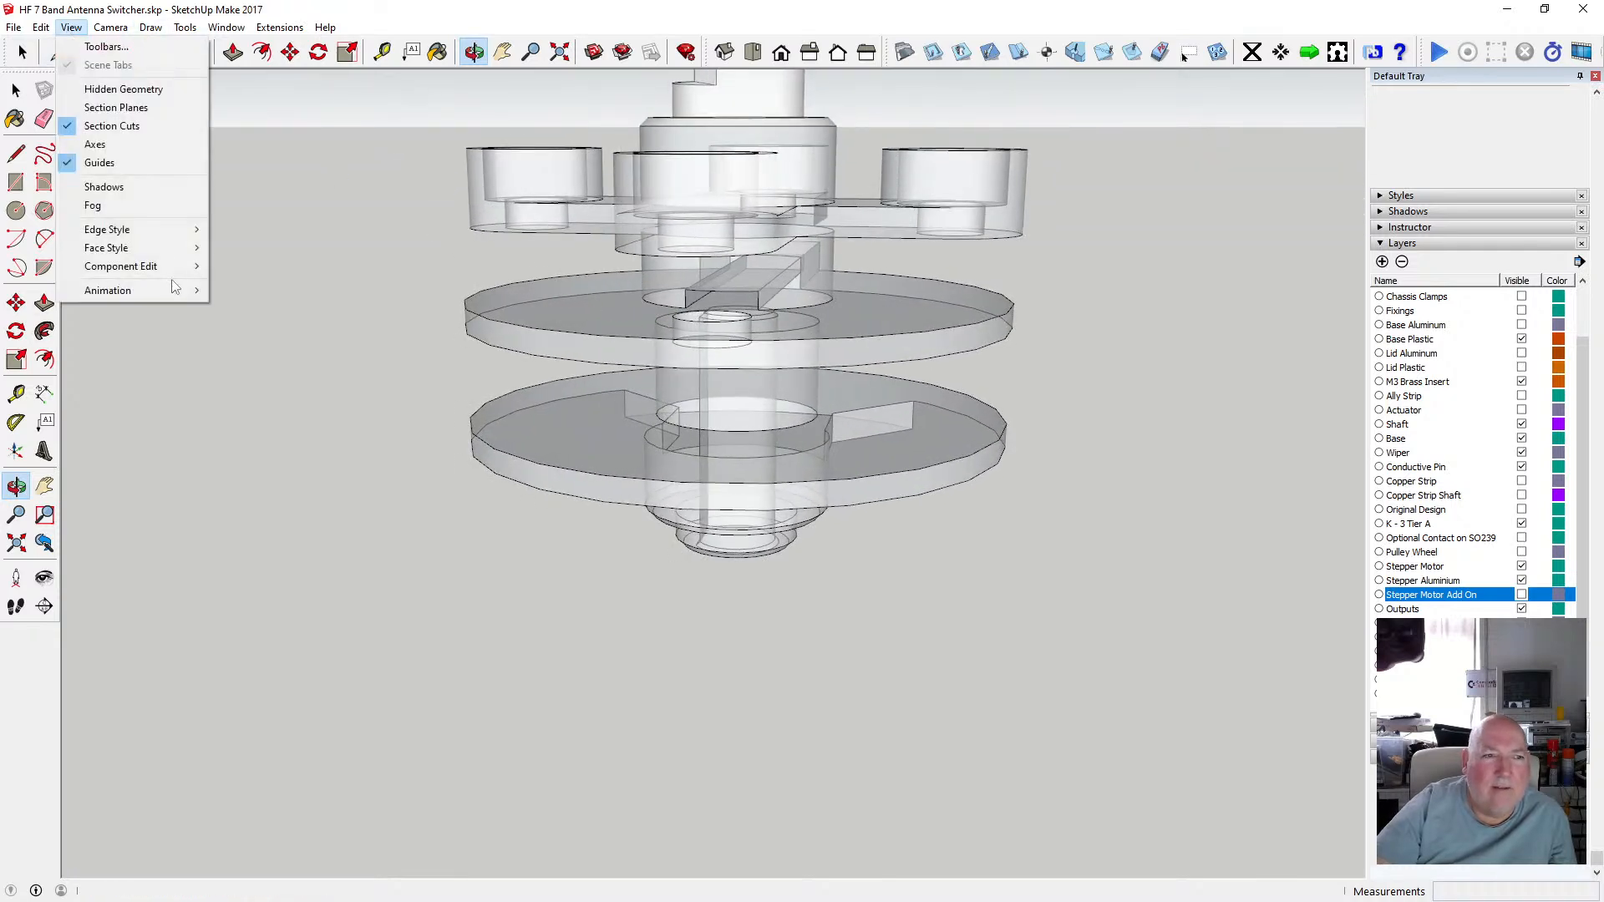
mouse_move(167, 247)
click(259, 246)
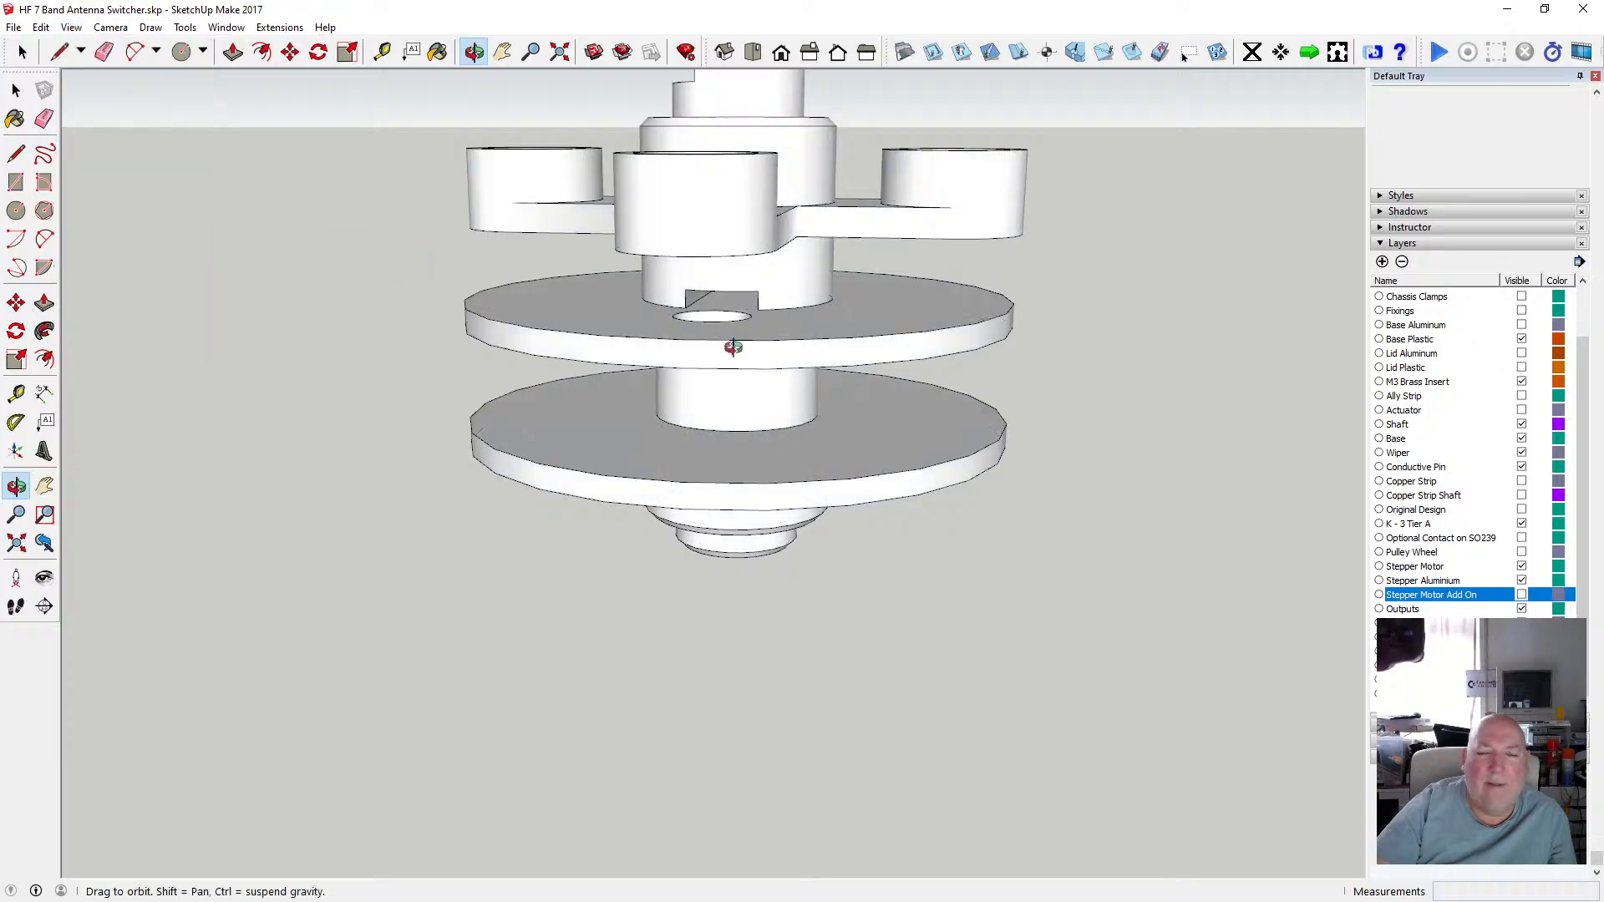
Orbit and zoom around the spindle and the separate disc to compare their hubs.
scroll(733, 335, up, 3)
drag(732, 336, 727, 258)
scroll(720, 277, down, 5)
scroll(724, 325, down, 3)
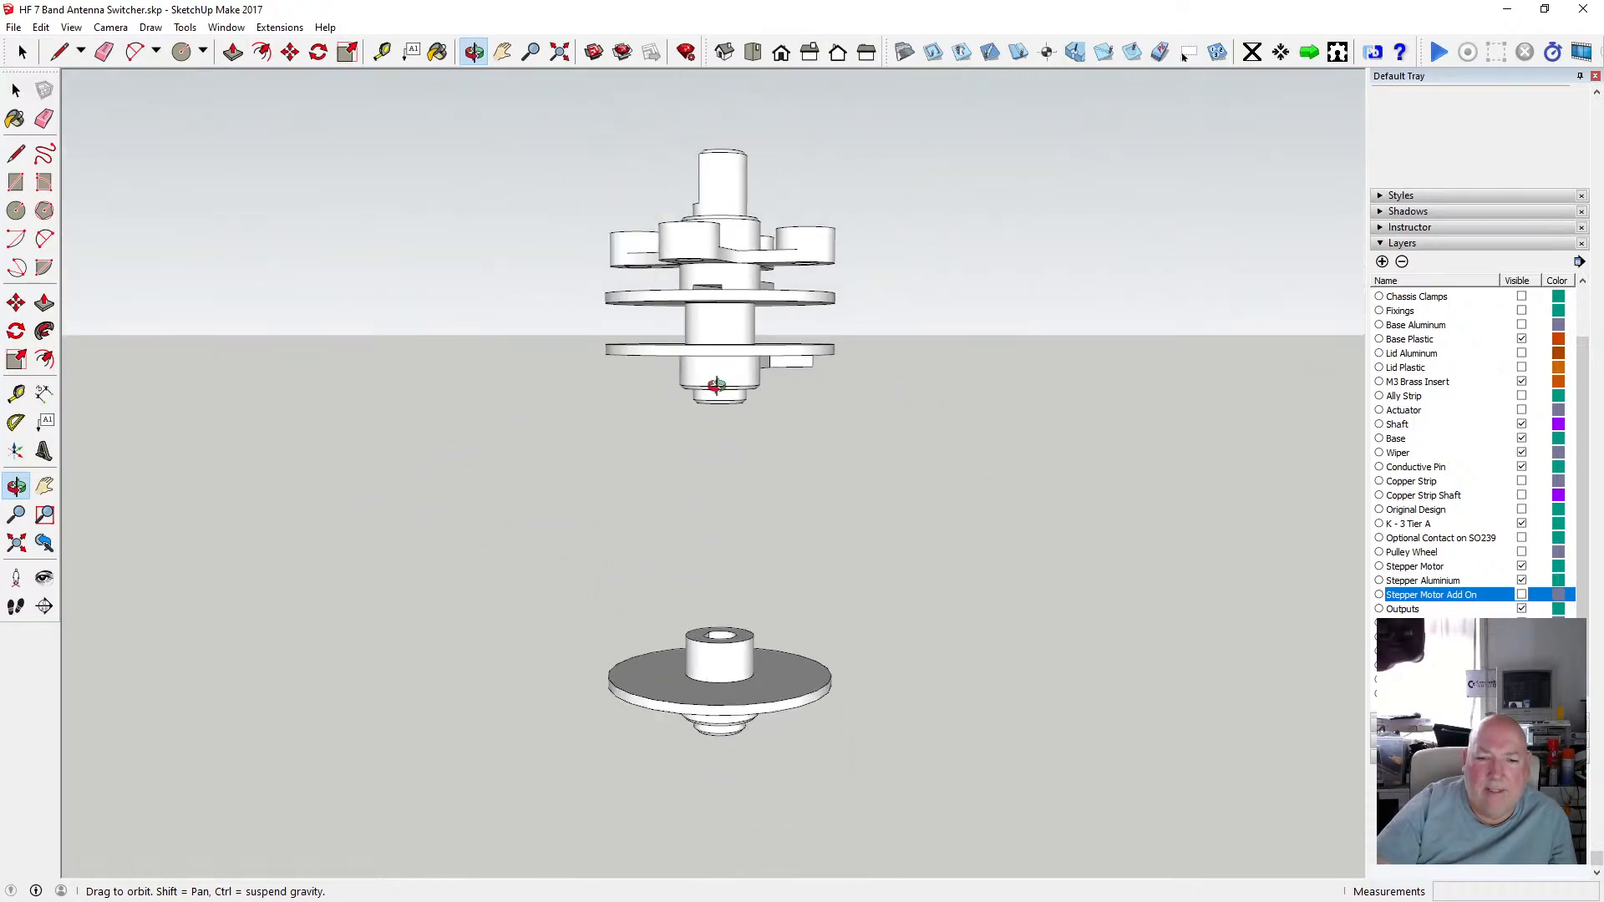
scroll(726, 677, down, 1)
scroll(737, 717, up, 5)
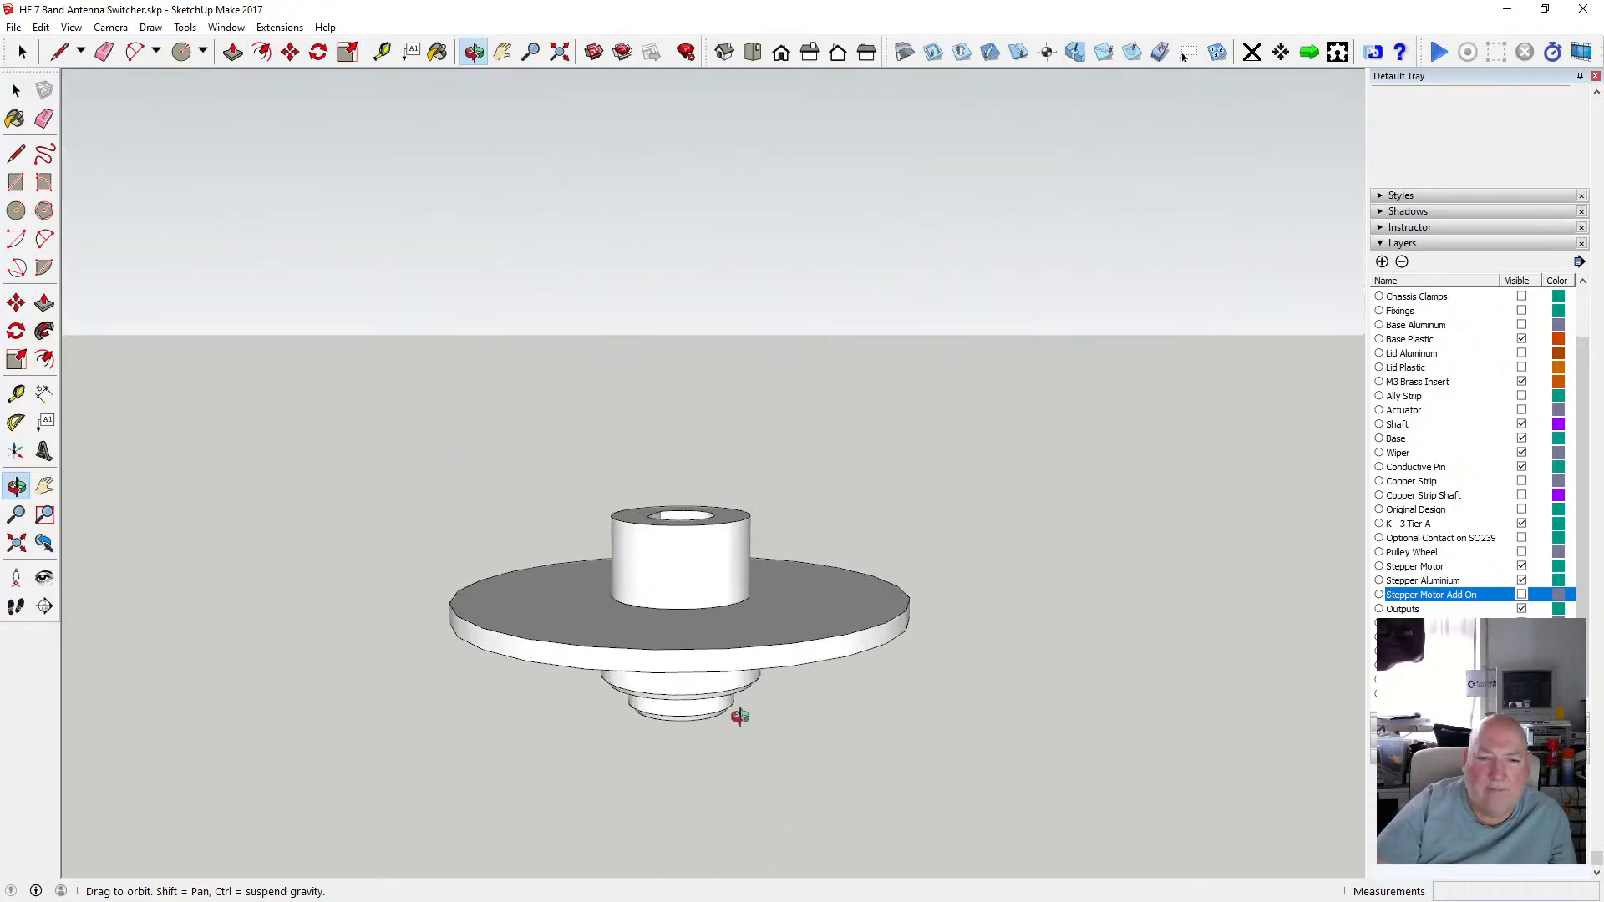
drag(737, 712, 691, 575)
scroll(691, 575, up, 3)
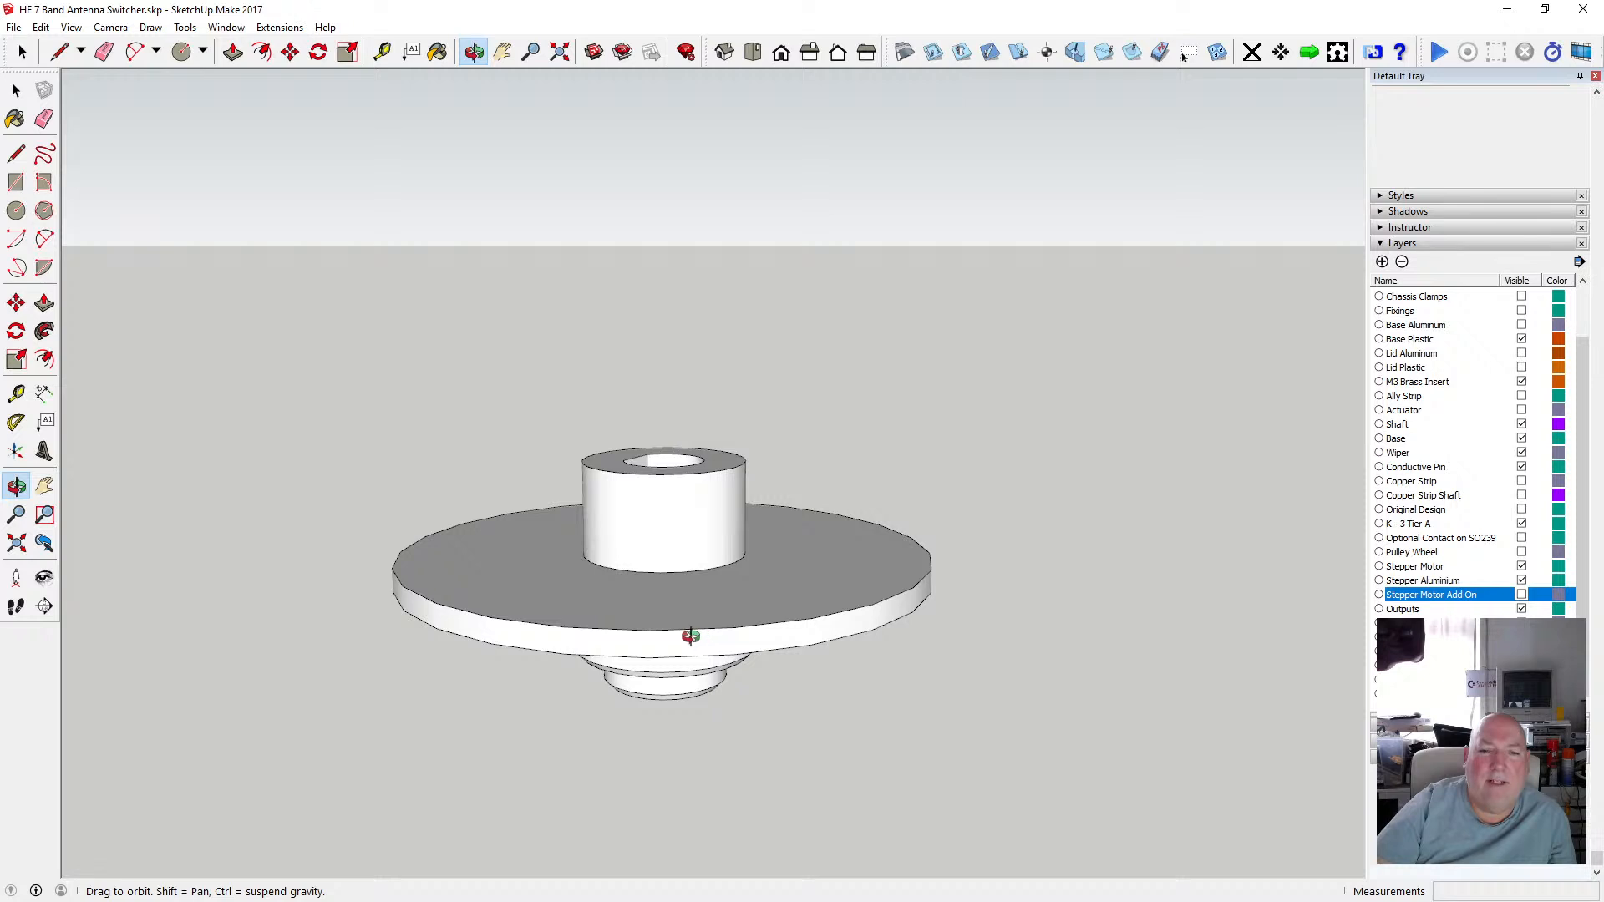
drag(690, 637, 644, 648)
scroll(644, 648, down, 3)
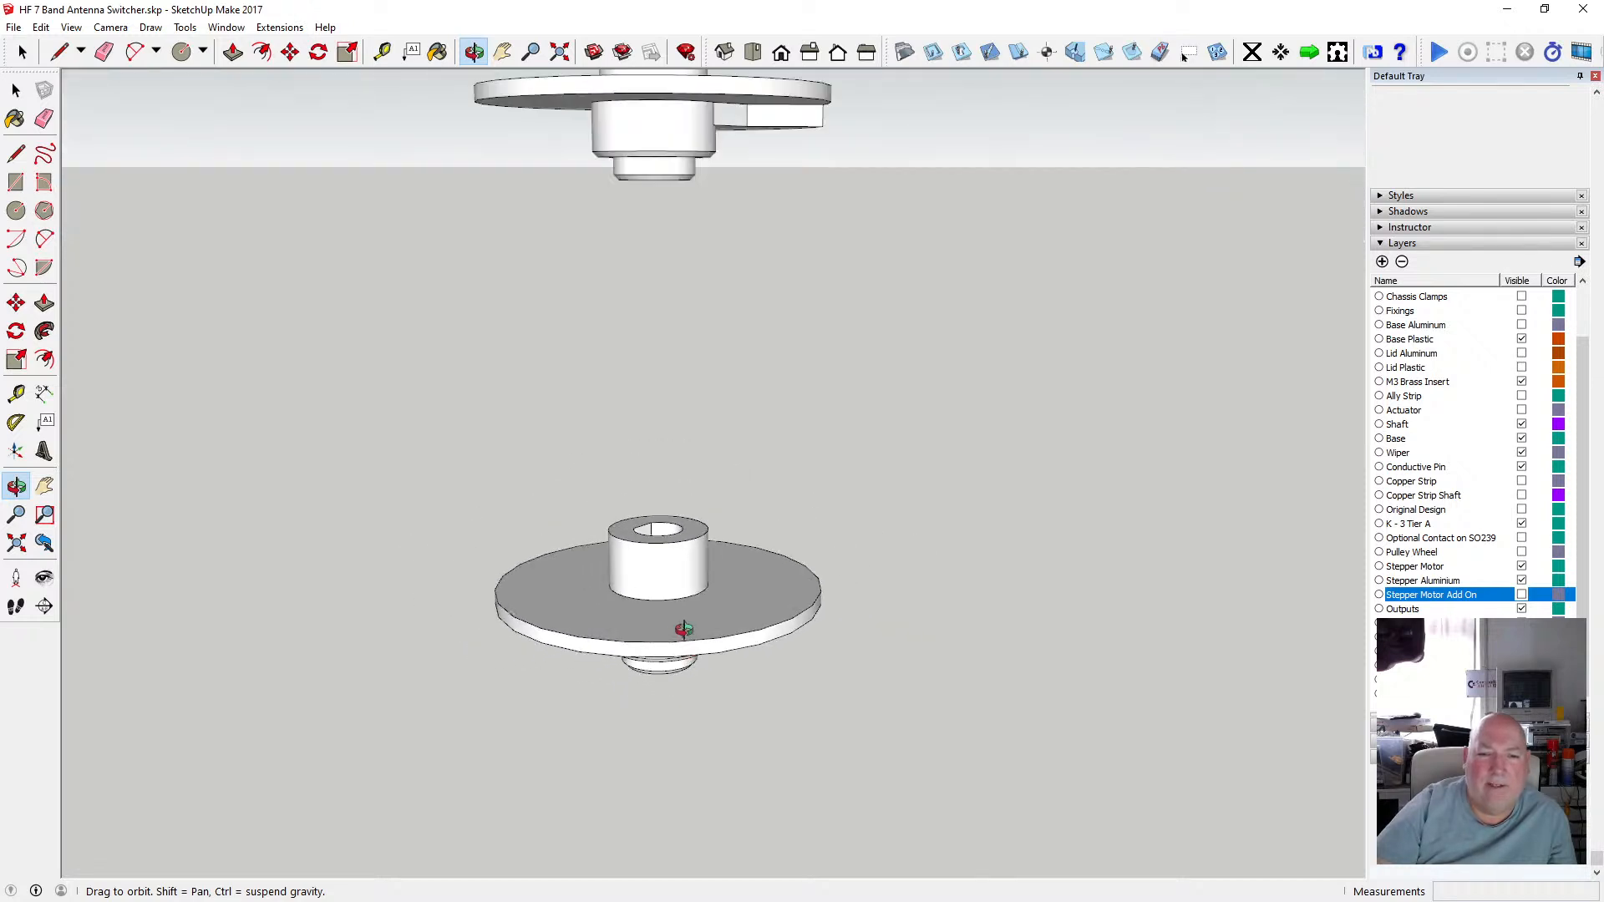
scroll(683, 628, up, 3)
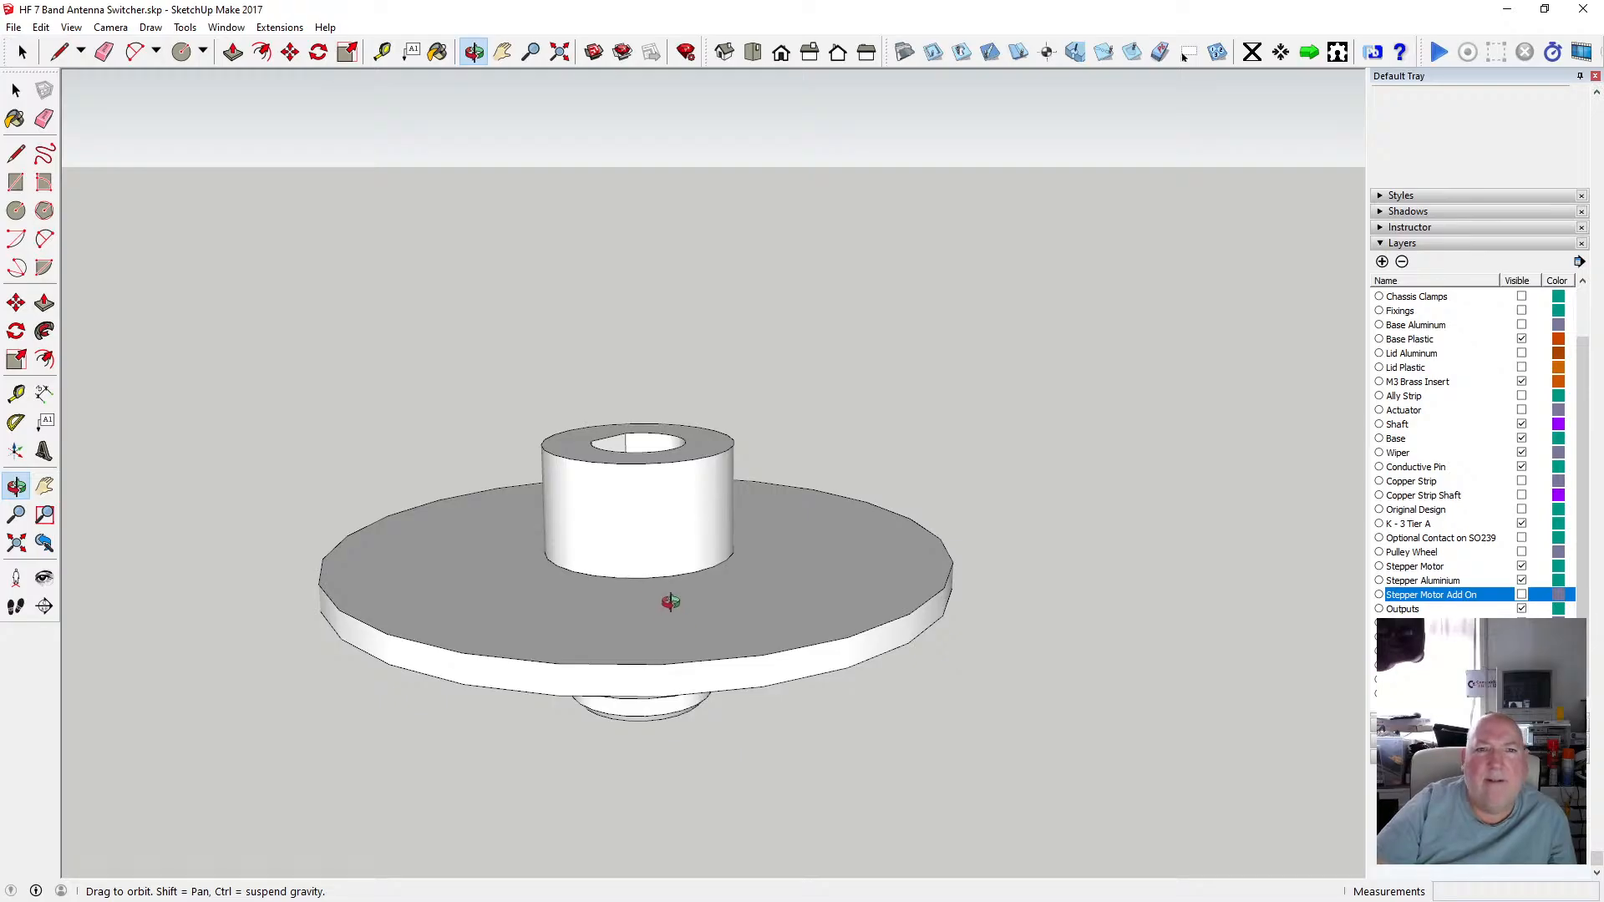
scroll(670, 601, down, 2)
drag(664, 585, 707, 590)
scroll(708, 589, down, 5)
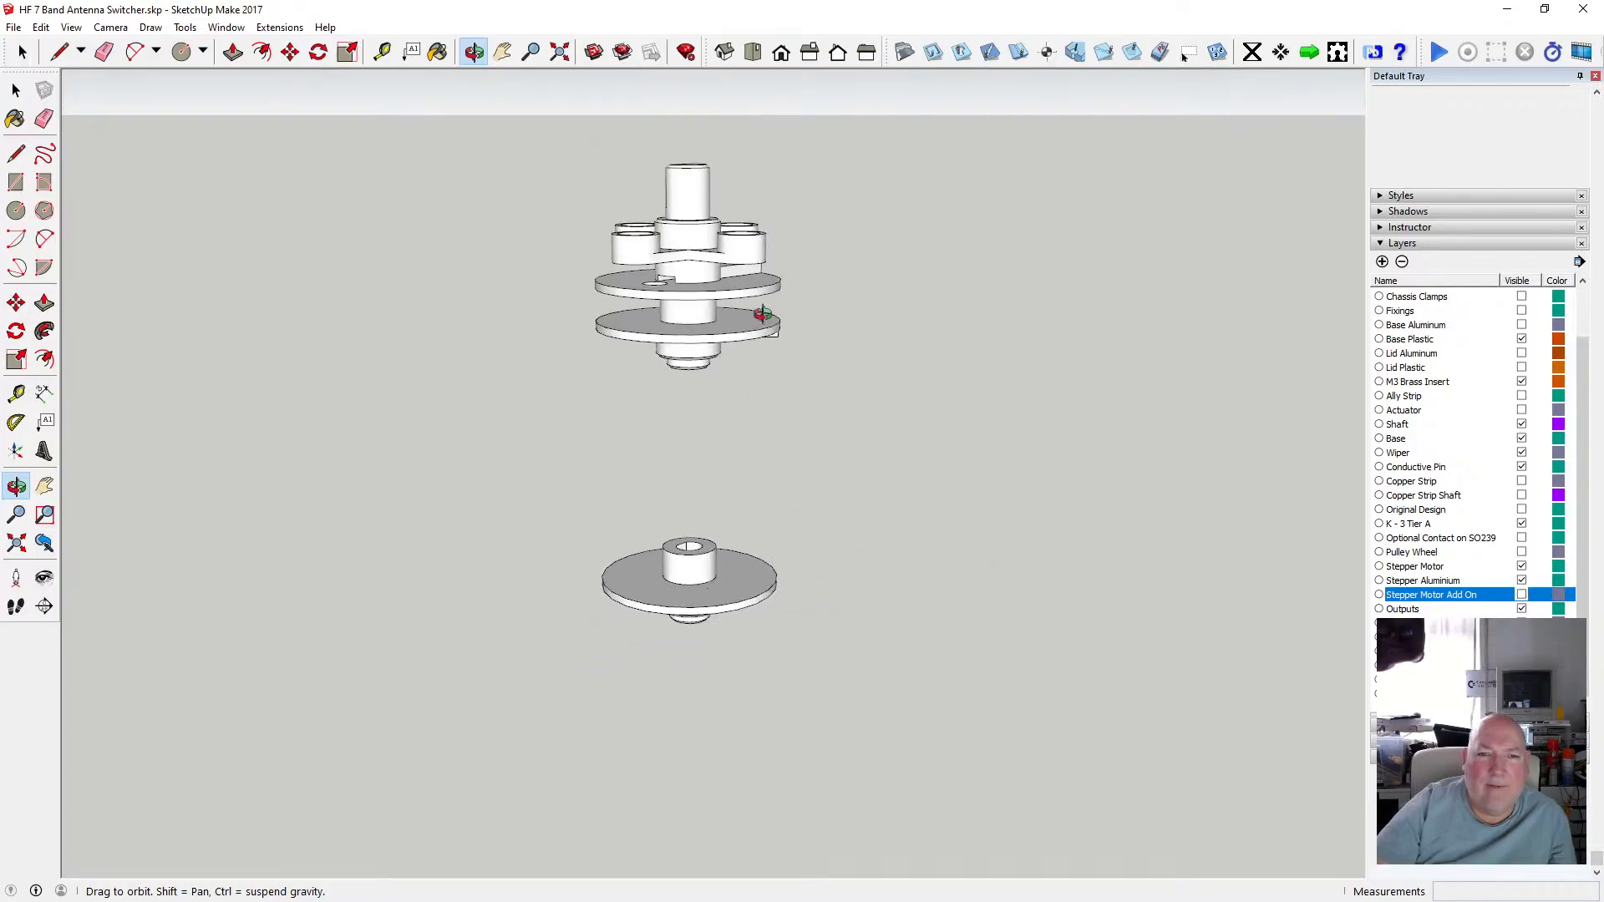
scroll(748, 304, up, 3)
scroll(748, 304, down, 2)
drag(749, 304, 554, 240)
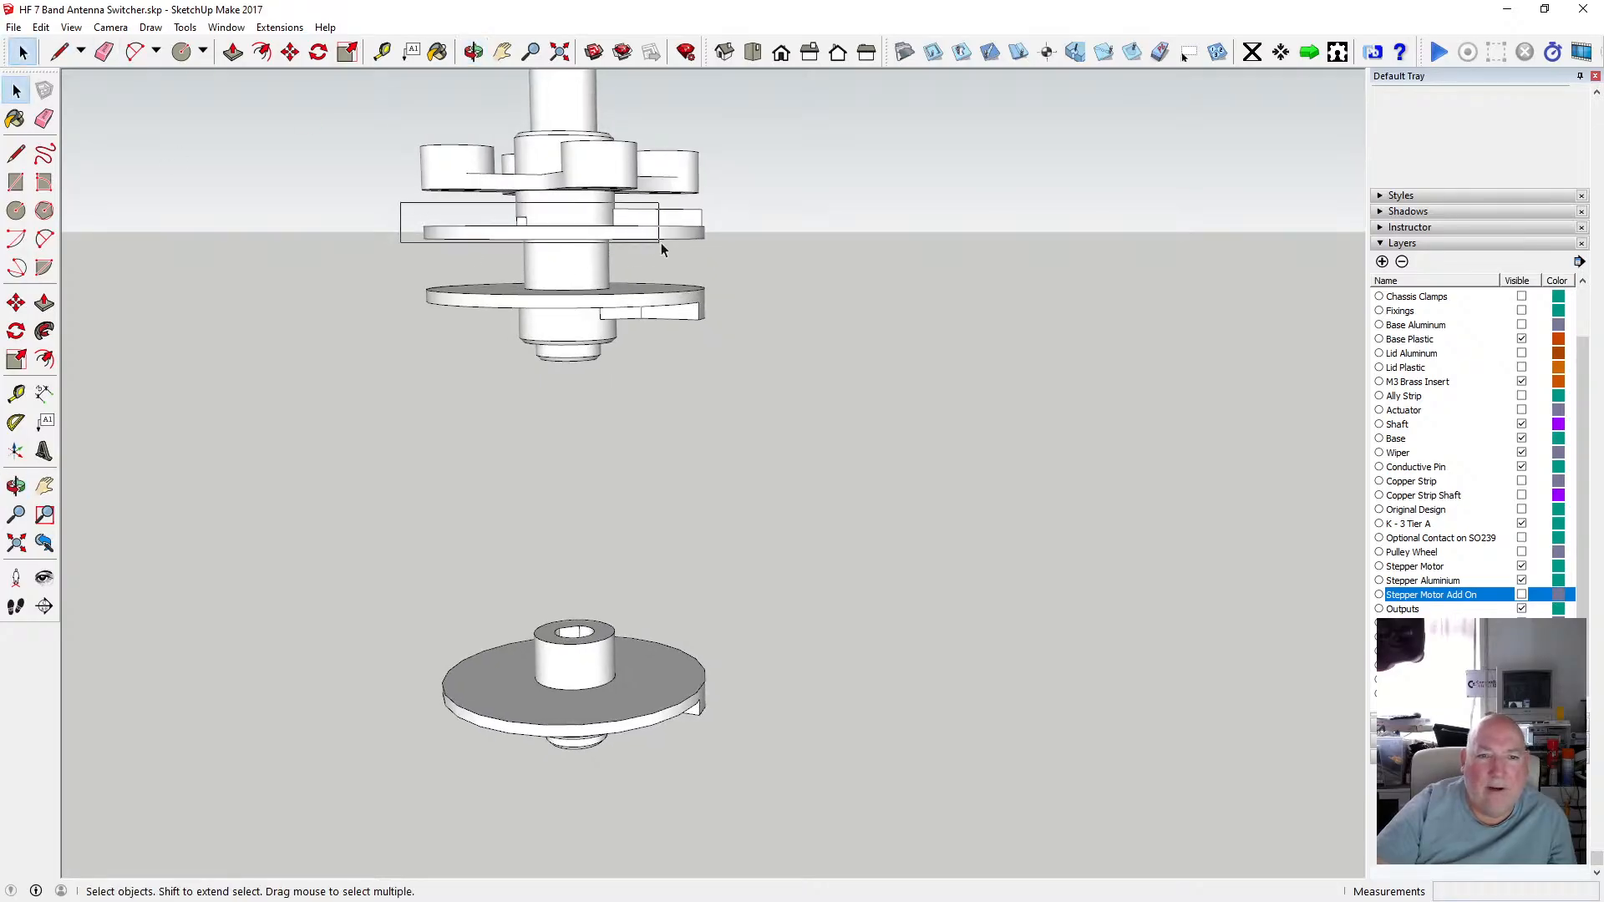
drag(725, 249, 729, 252)
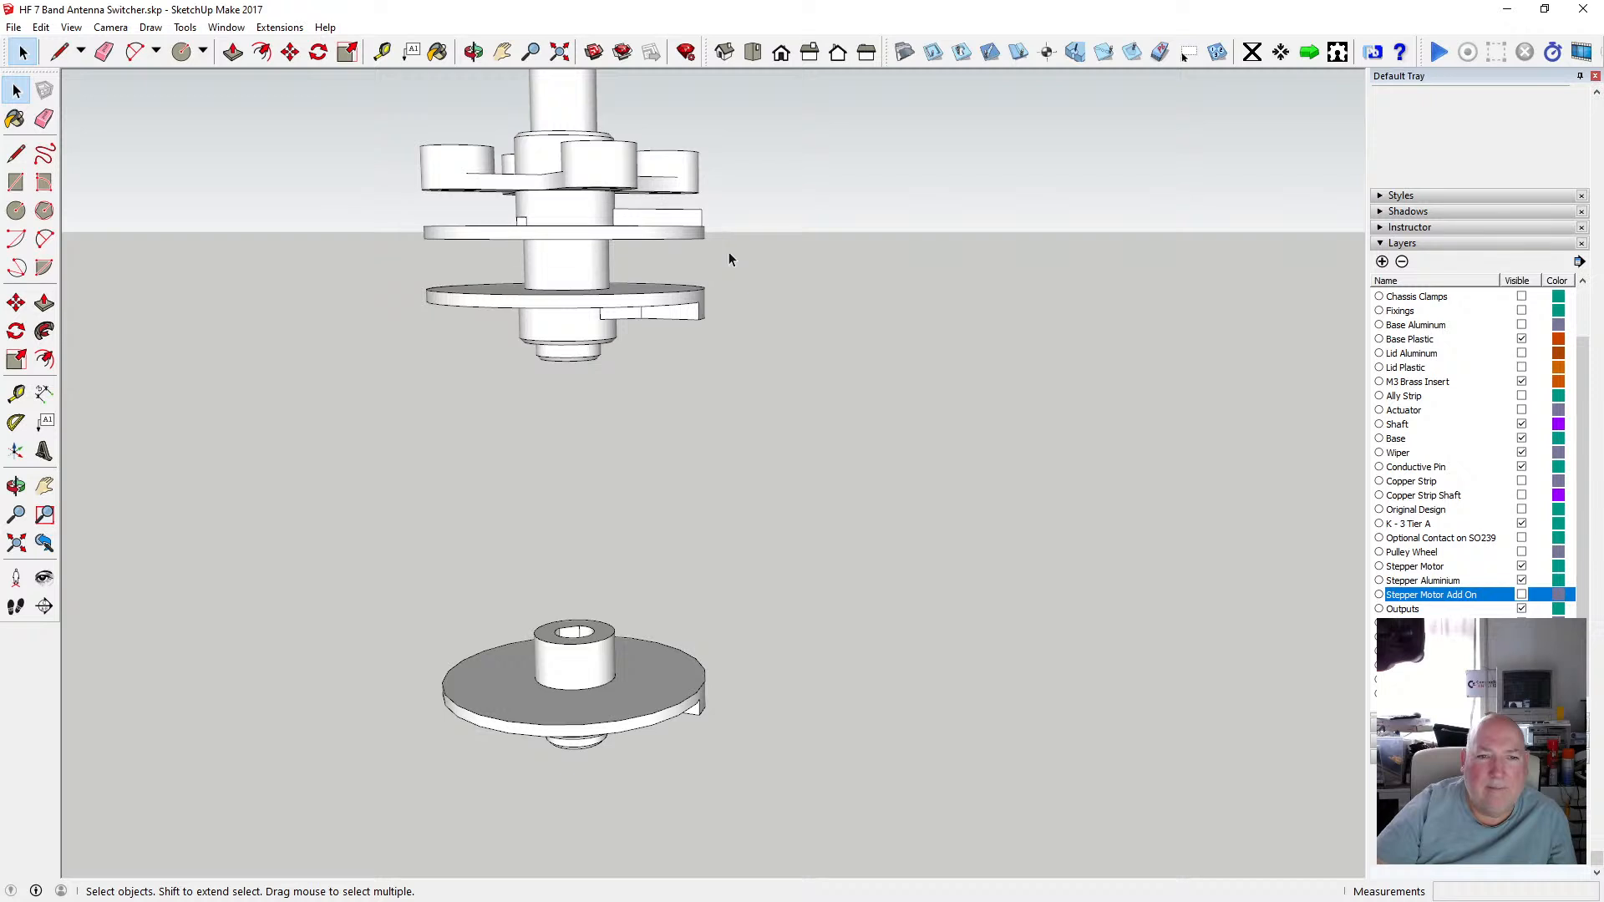
Open the spindle group, select its upper tier disc, copy it and close the group.
double_click(635, 238)
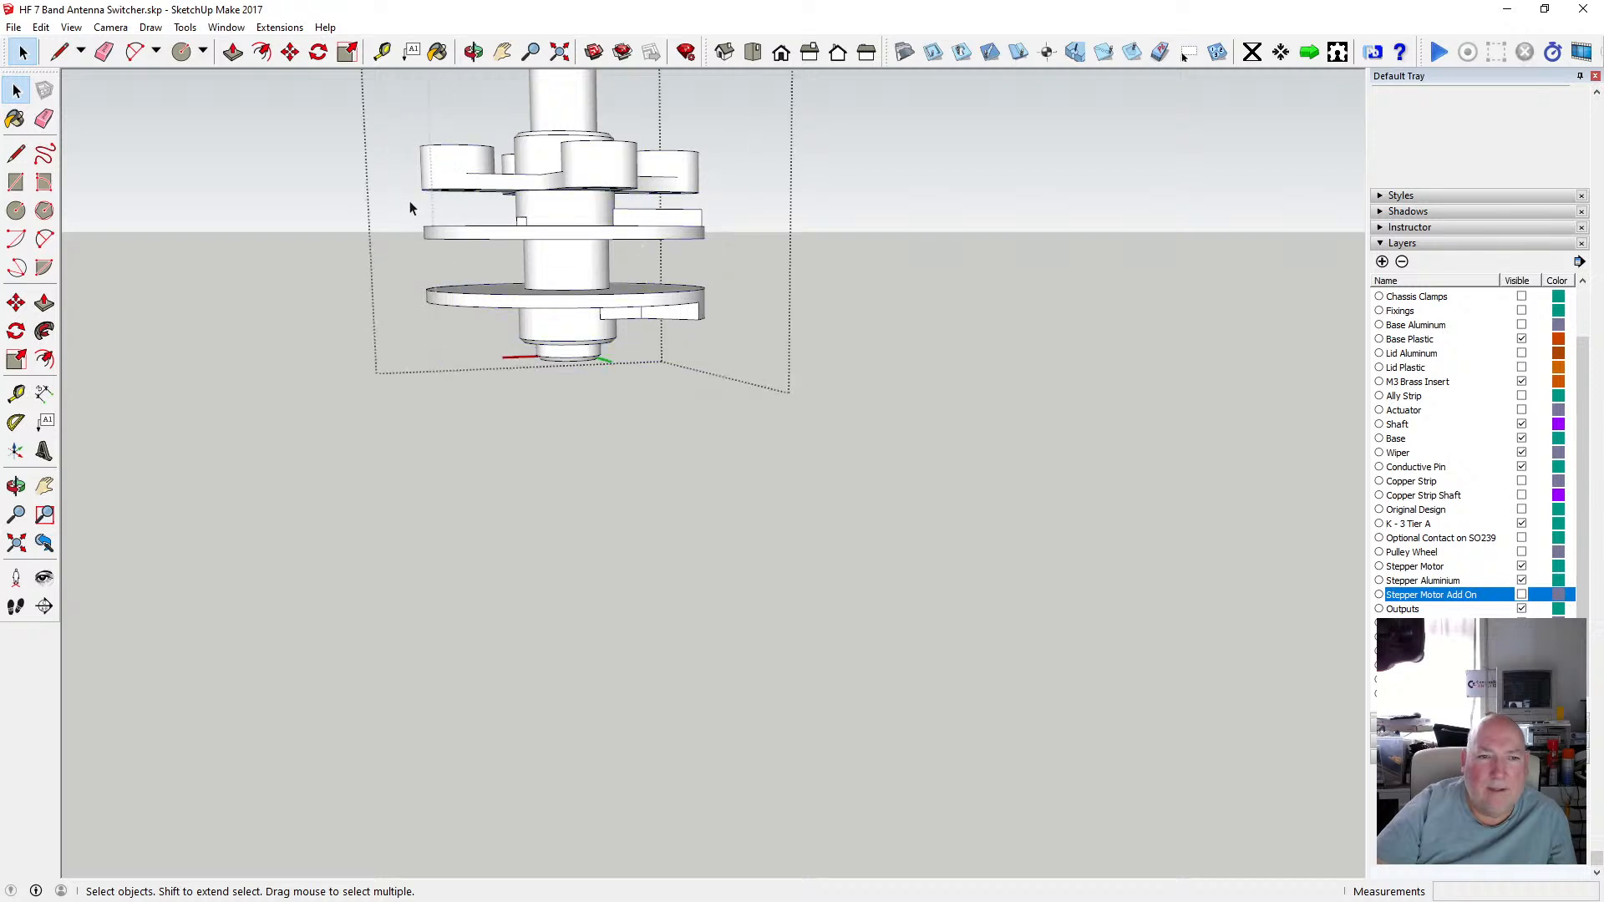
drag(725, 247, 726, 263)
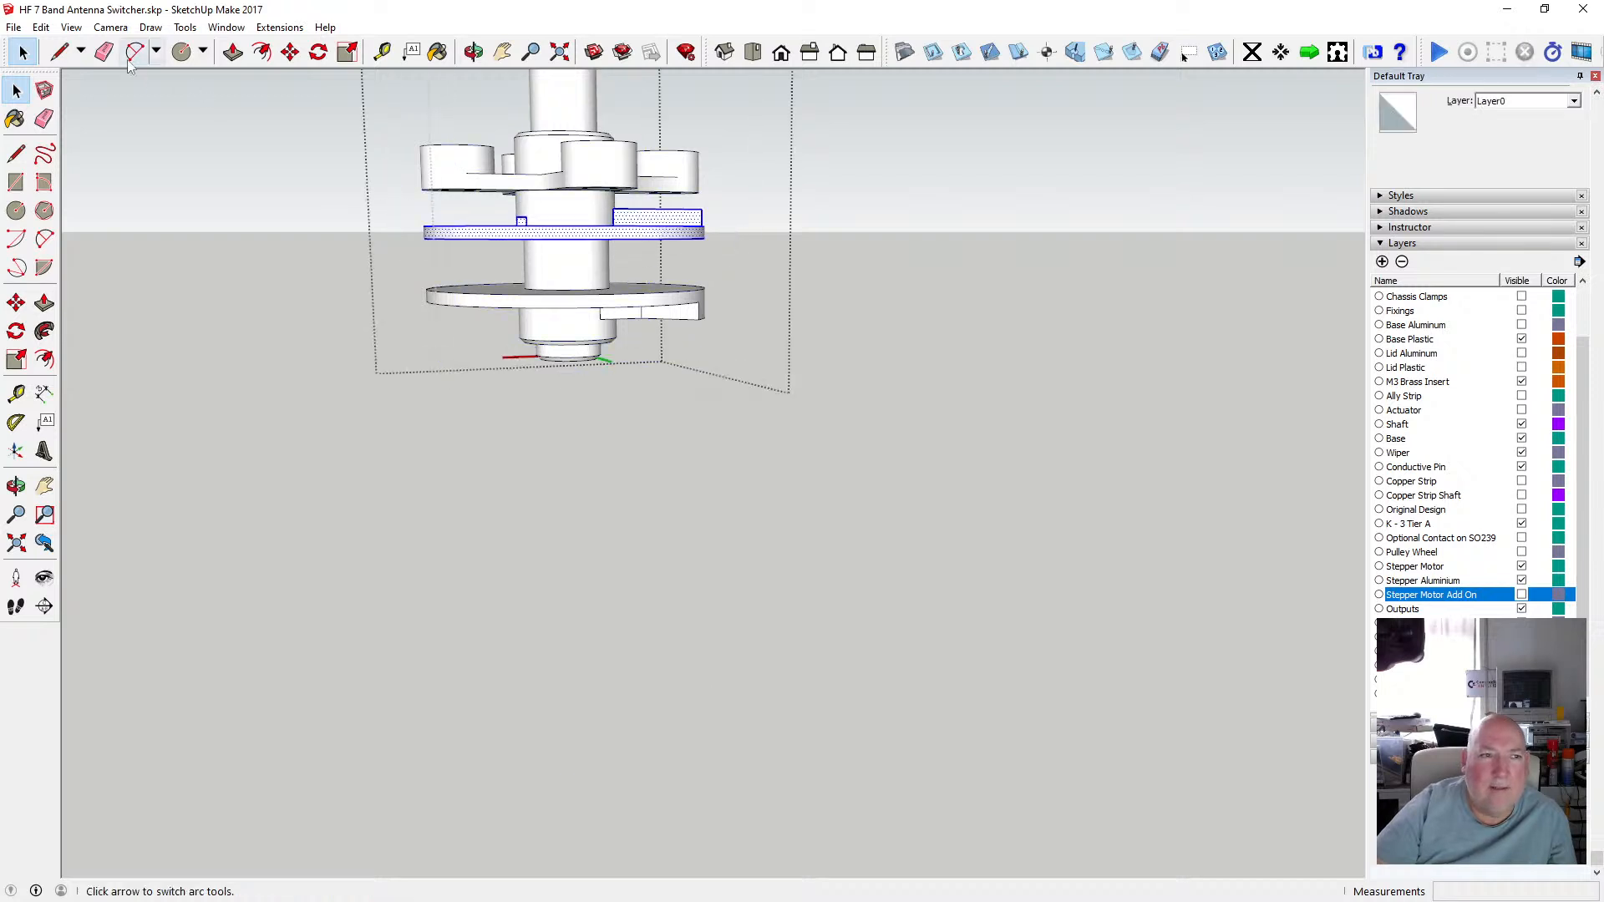
click(41, 27)
click(75, 107)
click(143, 128)
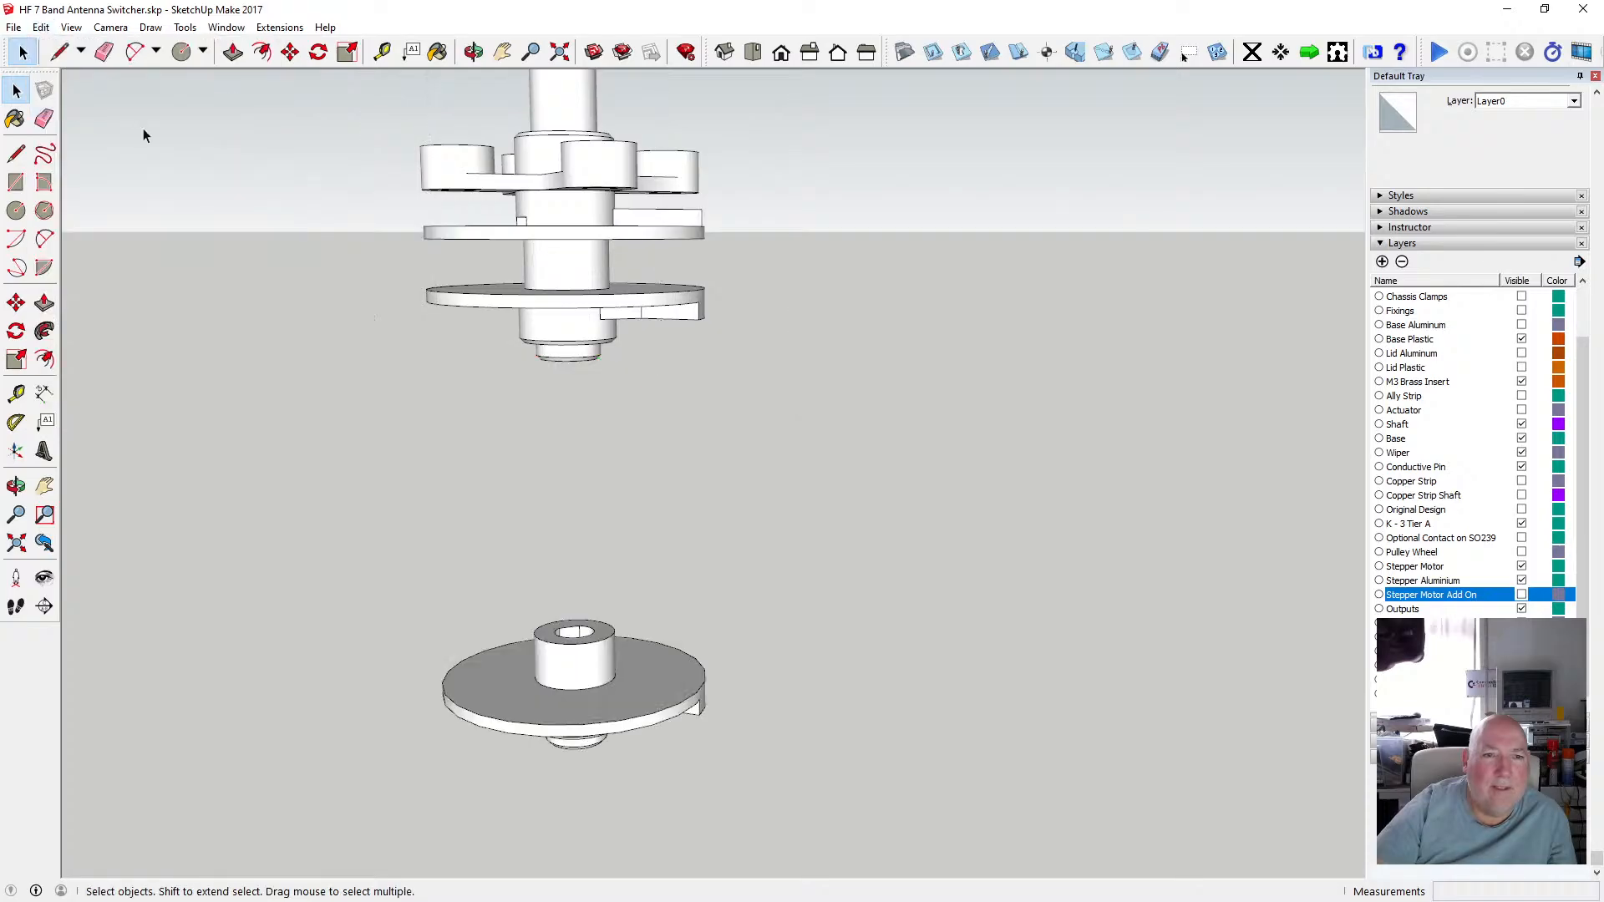
Paste the copied disc in place and move it down below the spindle.
click(41, 27)
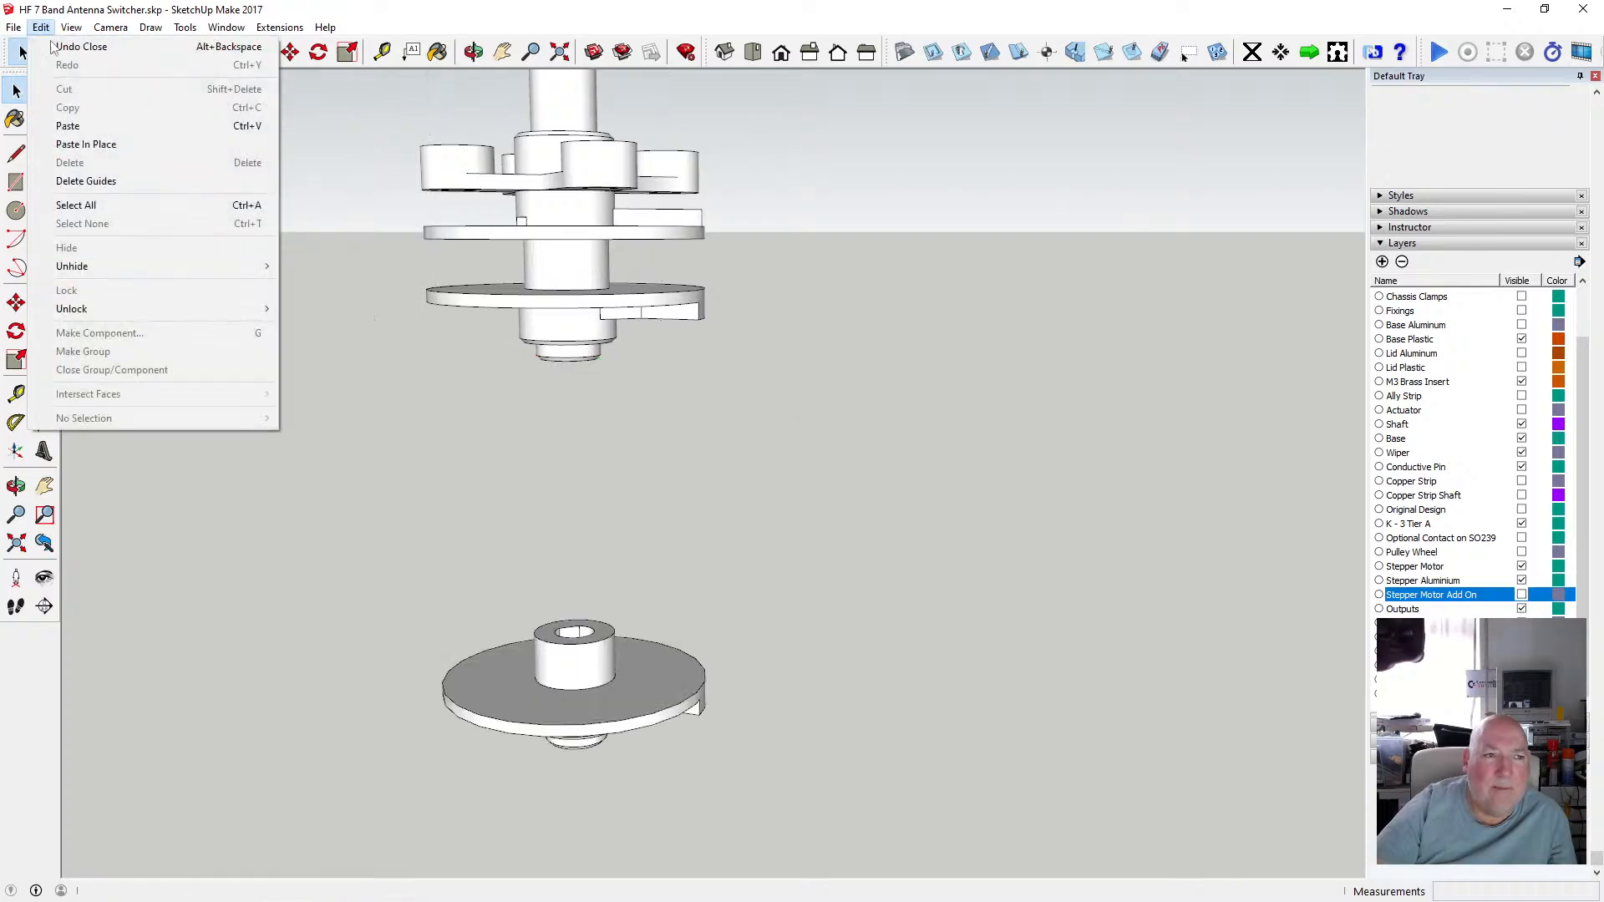
click(130, 144)
click(290, 52)
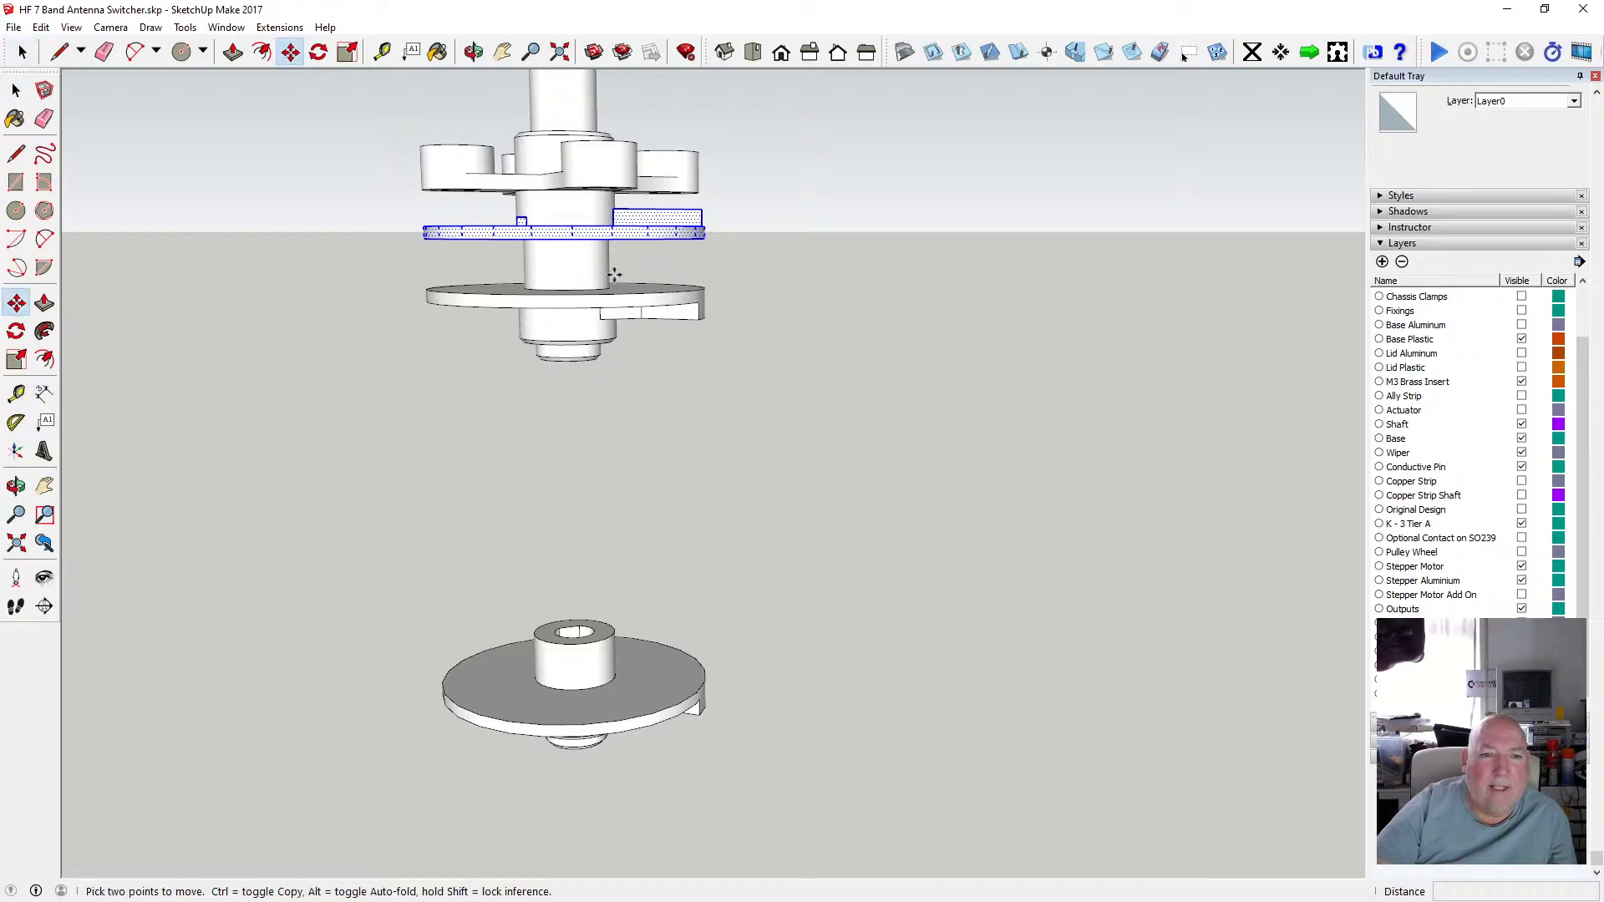
click(573, 240)
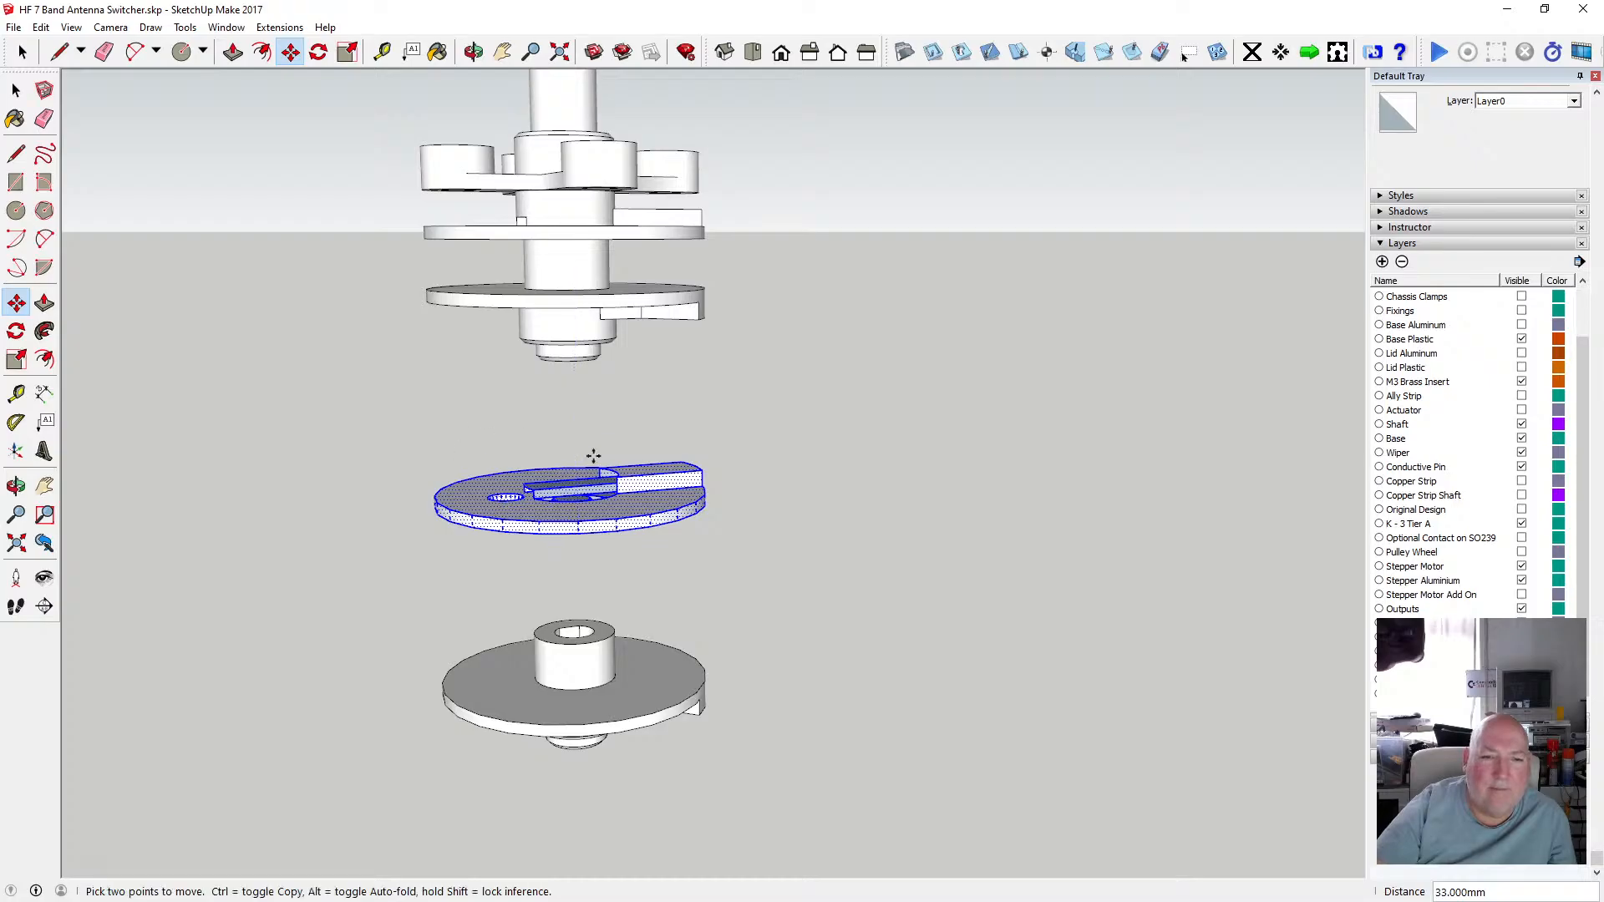
click(613, 470)
Orbit and zoom around the moved disc copy to inspect its hub slot and holes.
scroll(614, 470, up, 2)
click(472, 52)
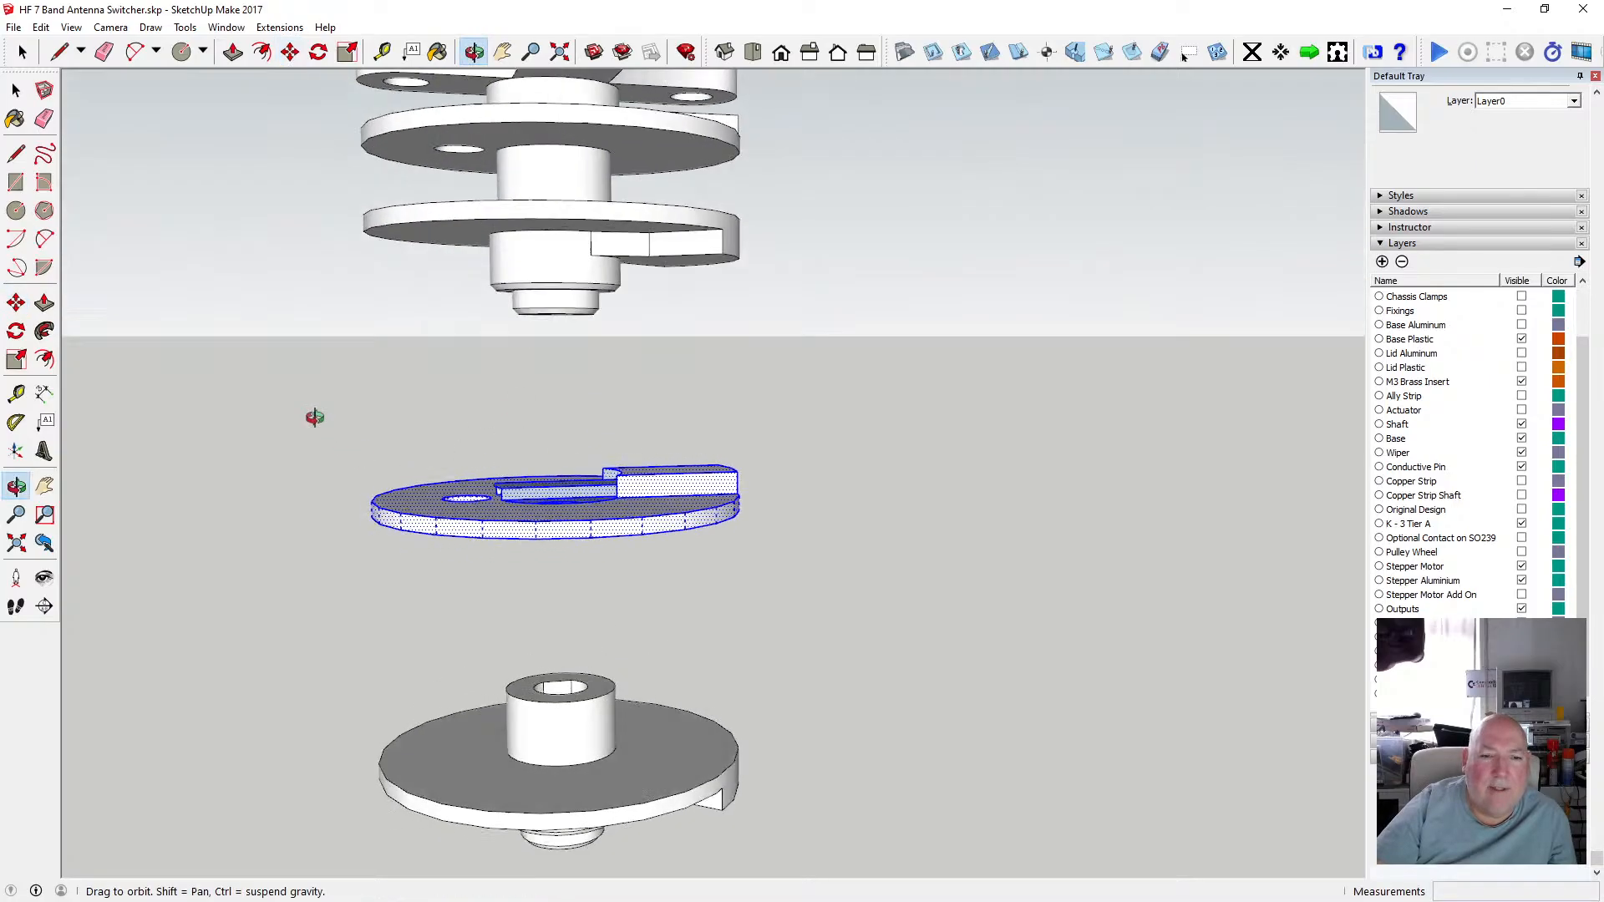
drag(315, 415, 591, 686)
scroll(581, 562, up, 4)
drag(581, 559, 462, 443)
scroll(631, 459, up, 5)
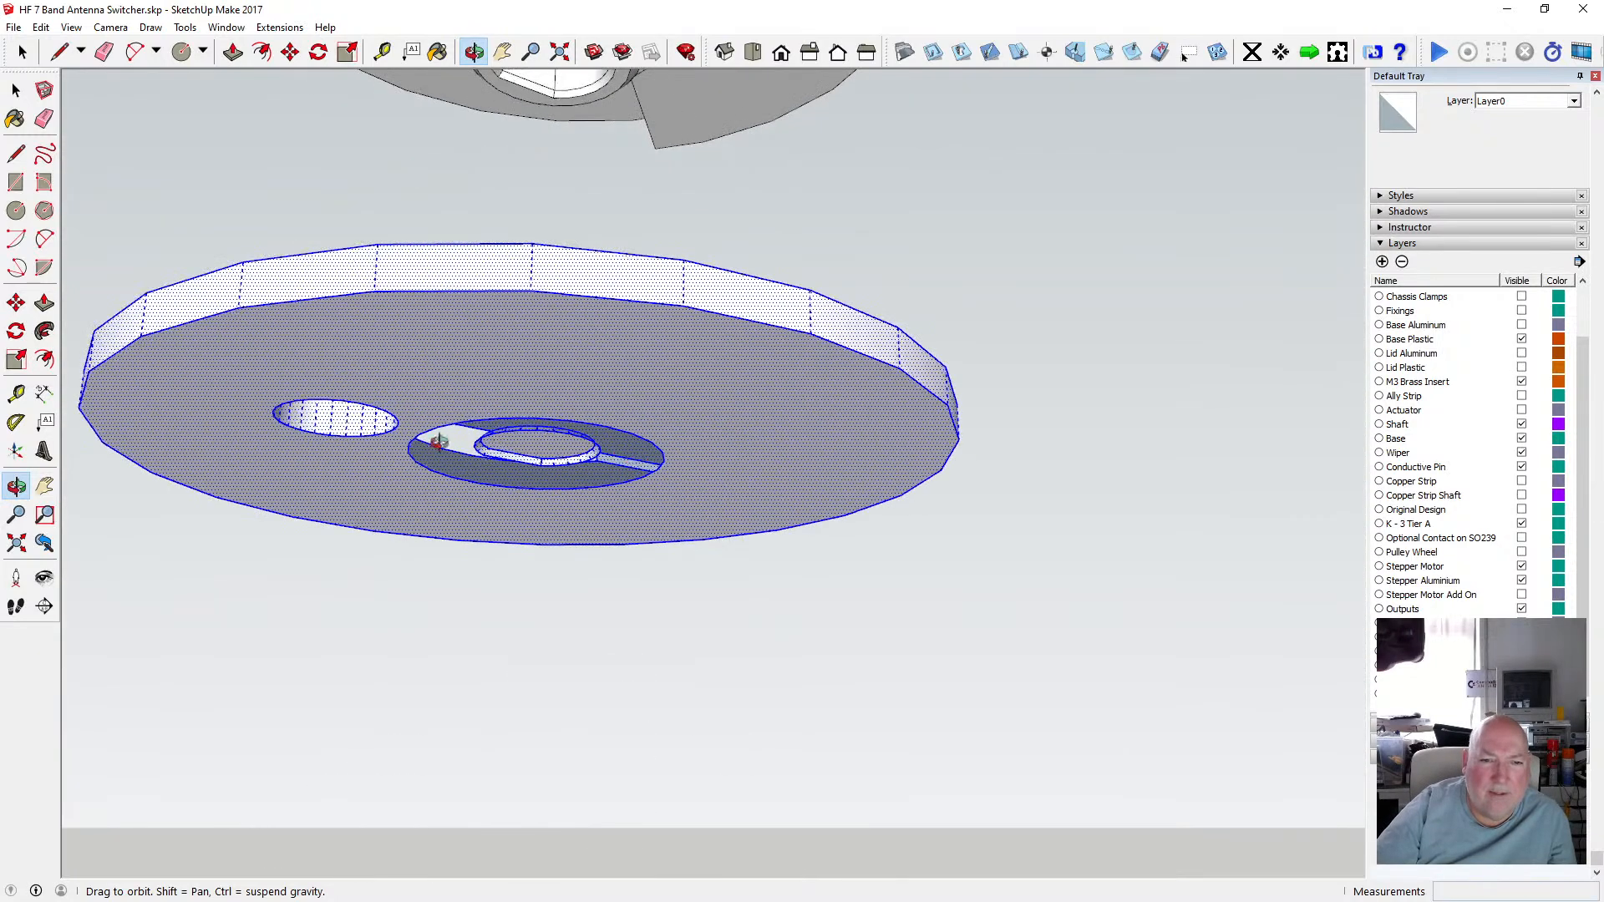
drag(590, 359, 598, 587)
scroll(598, 587, down, 6)
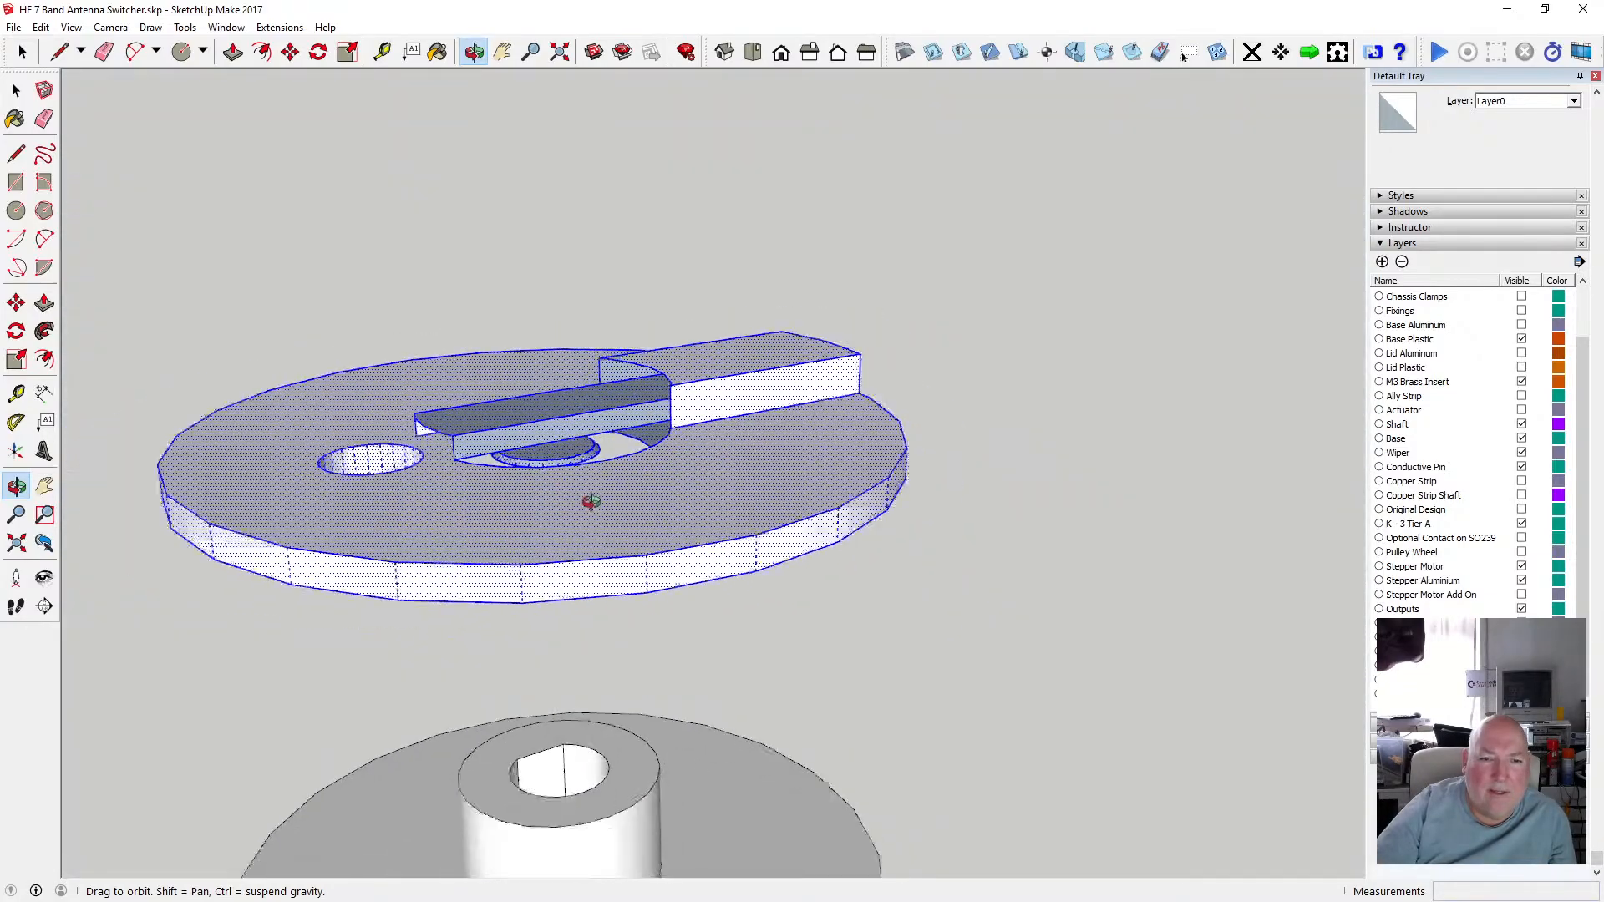
scroll(541, 449, down, 3)
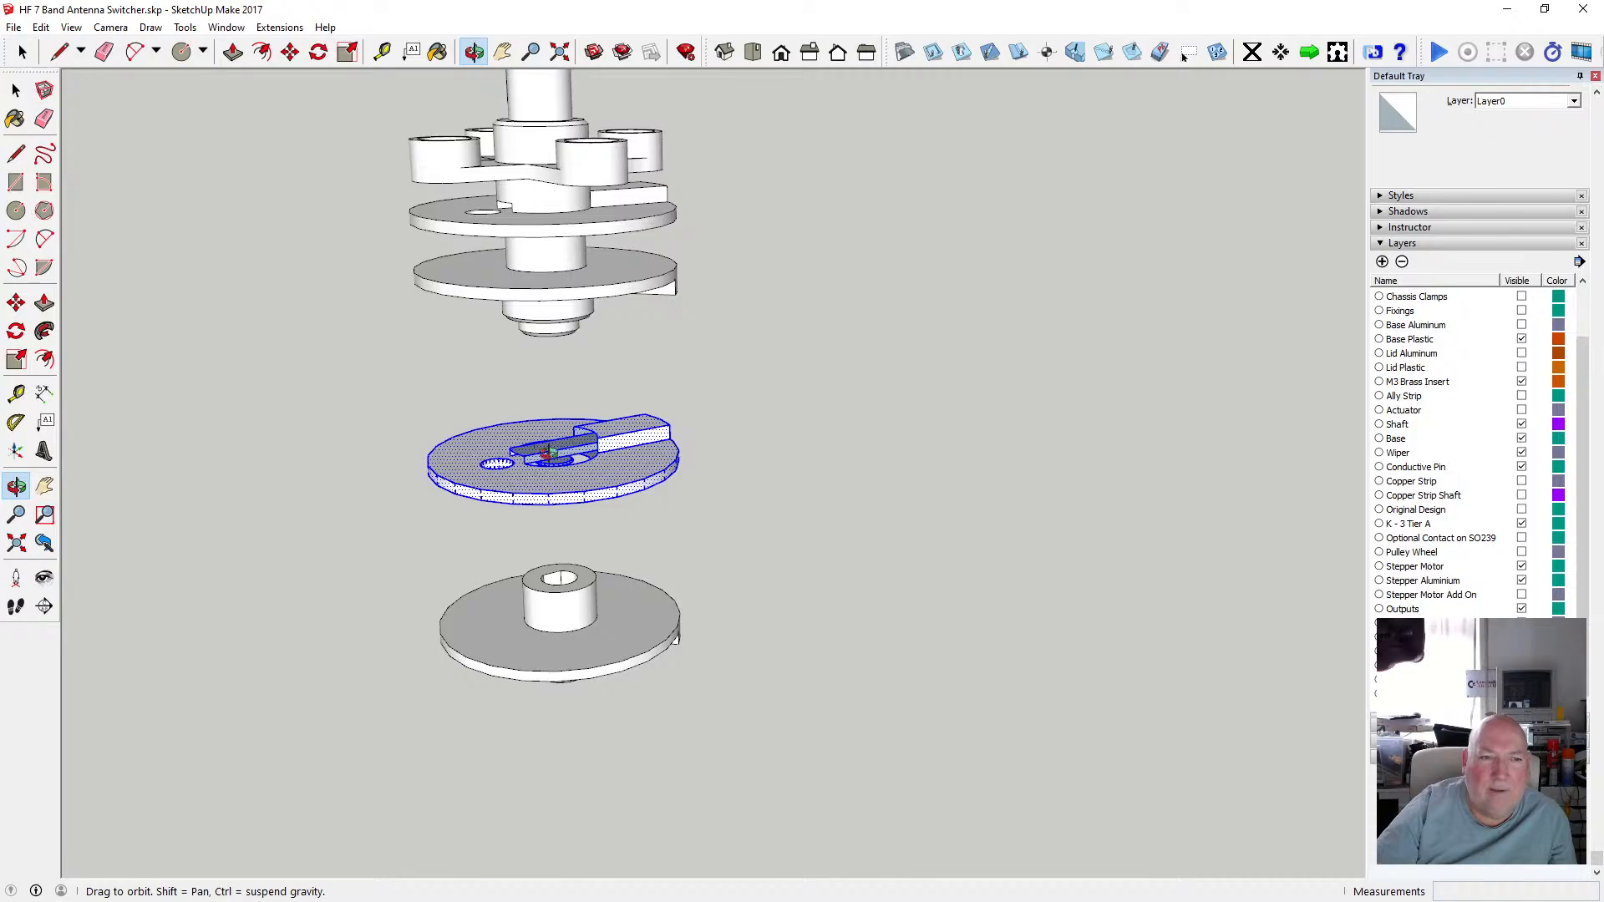
Undo the disc move and clear the selection.
click(41, 27)
click(52, 47)
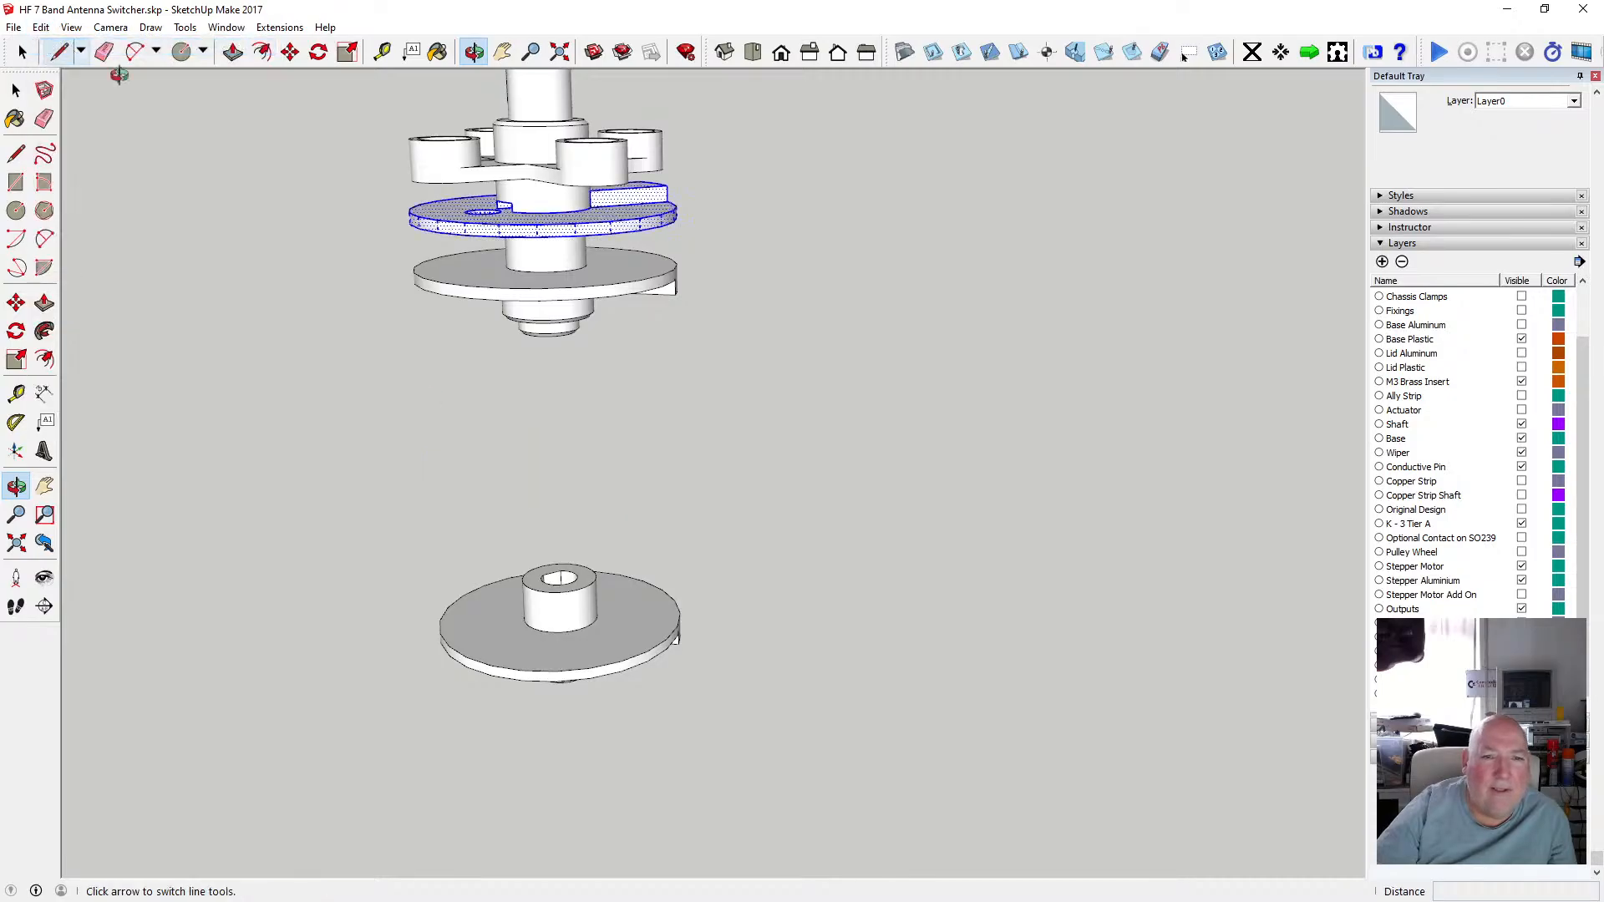
click(41, 28)
click(68, 226)
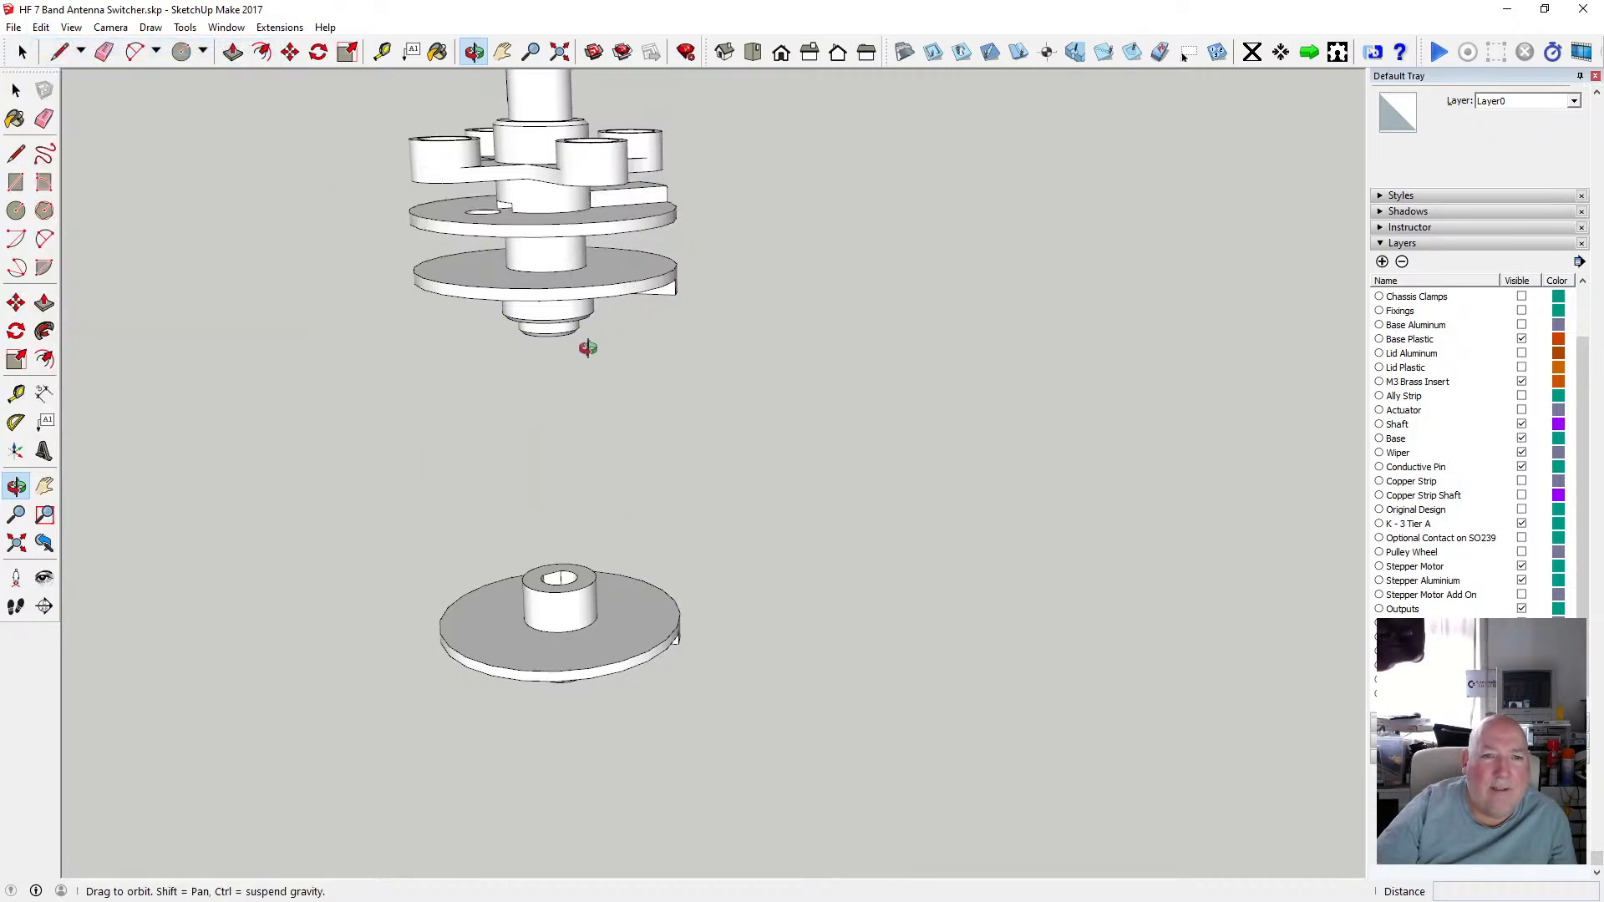
Open the spindle group and window-select the upper tier disc with its hub.
scroll(511, 365, down, 3)
drag(511, 365, 529, 310)
scroll(531, 215, up, 5)
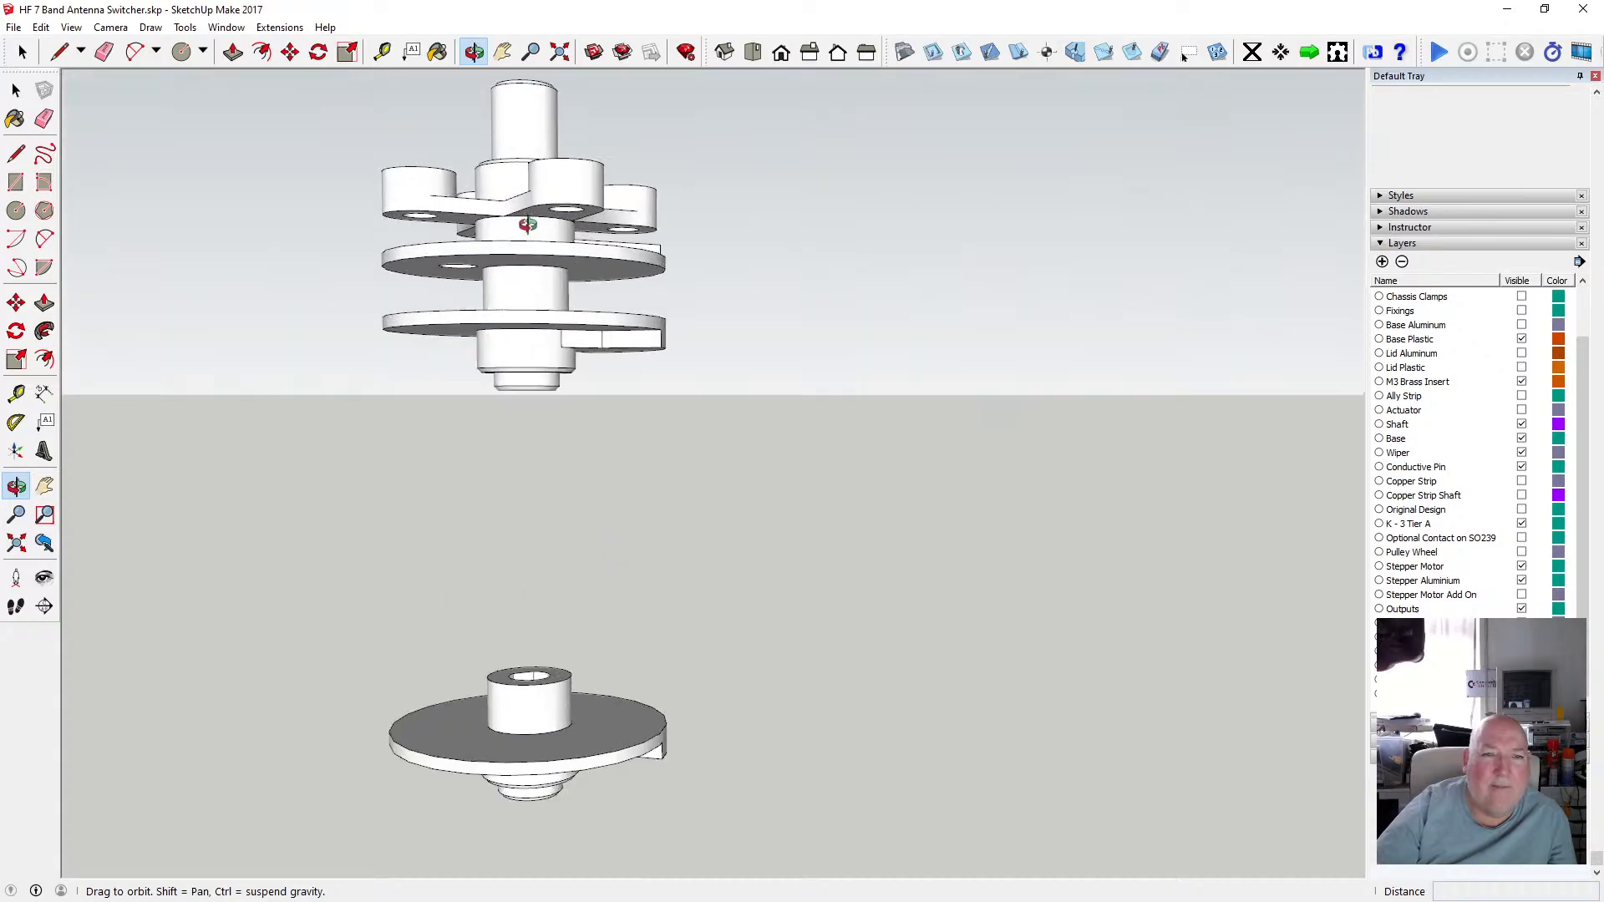
scroll(532, 212, up, 3)
mouse_move(532, 212)
mouse_down()
mouse_move(465, 275)
mouse_move(498, 315)
mouse_move(570, 311)
mouse_move(559, 258)
mouse_move(512, 243)
mouse_move(390, 260)
mouse_move(547, 190)
mouse_move(547, 209)
mouse_up()
scroll(501, 222, down, 3)
scroll(564, 208, up, 3)
double_click(487, 255)
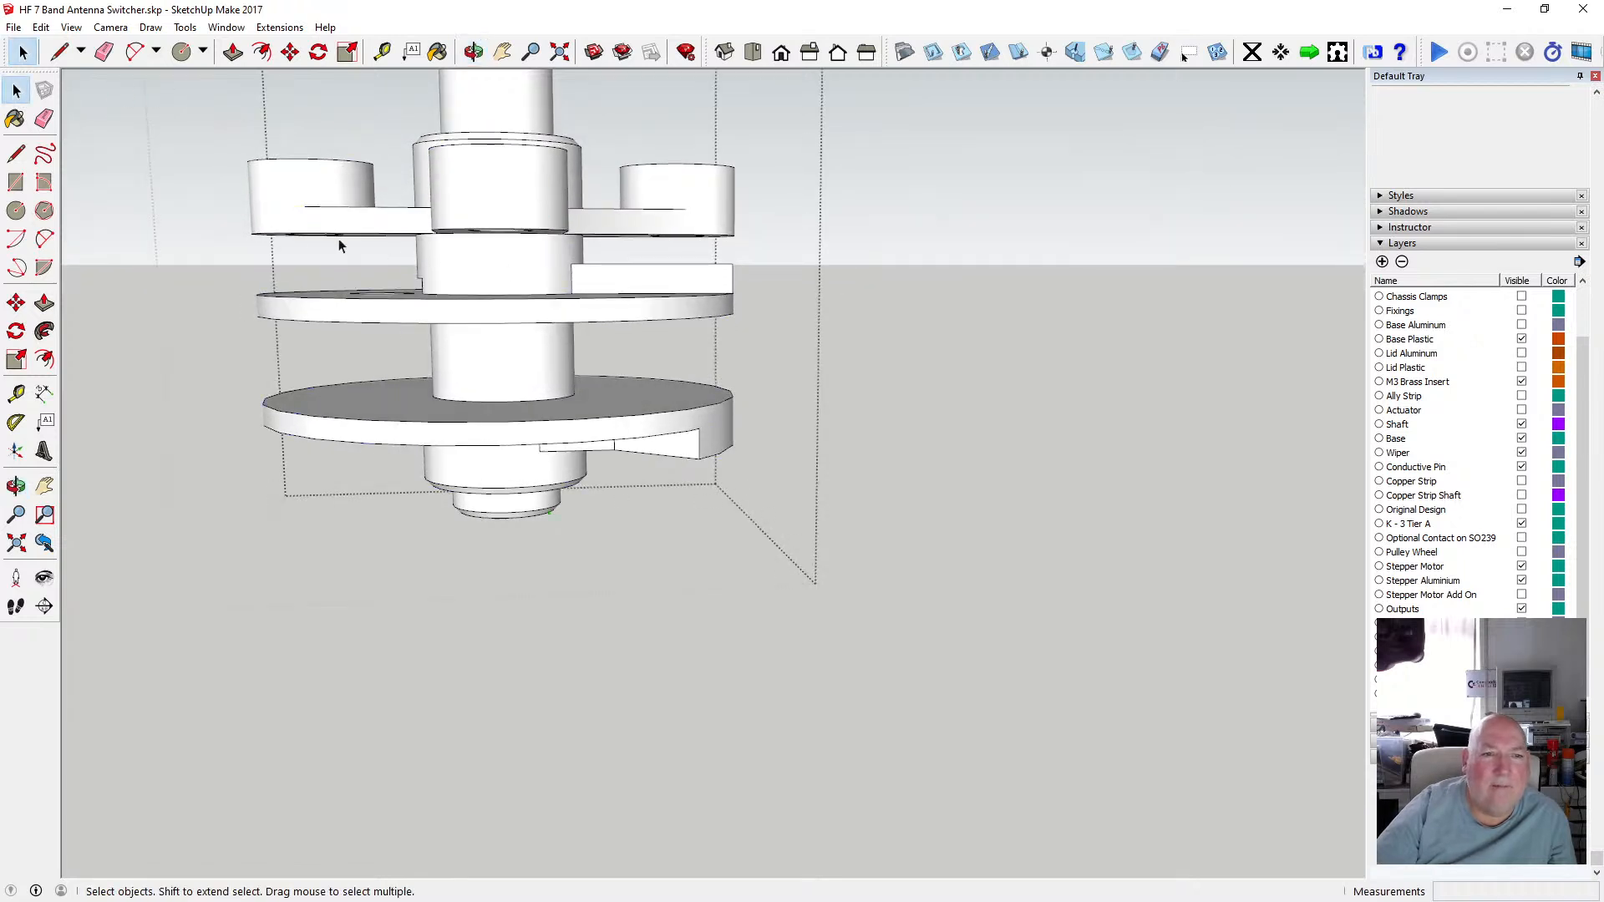
drag(237, 218, 761, 344)
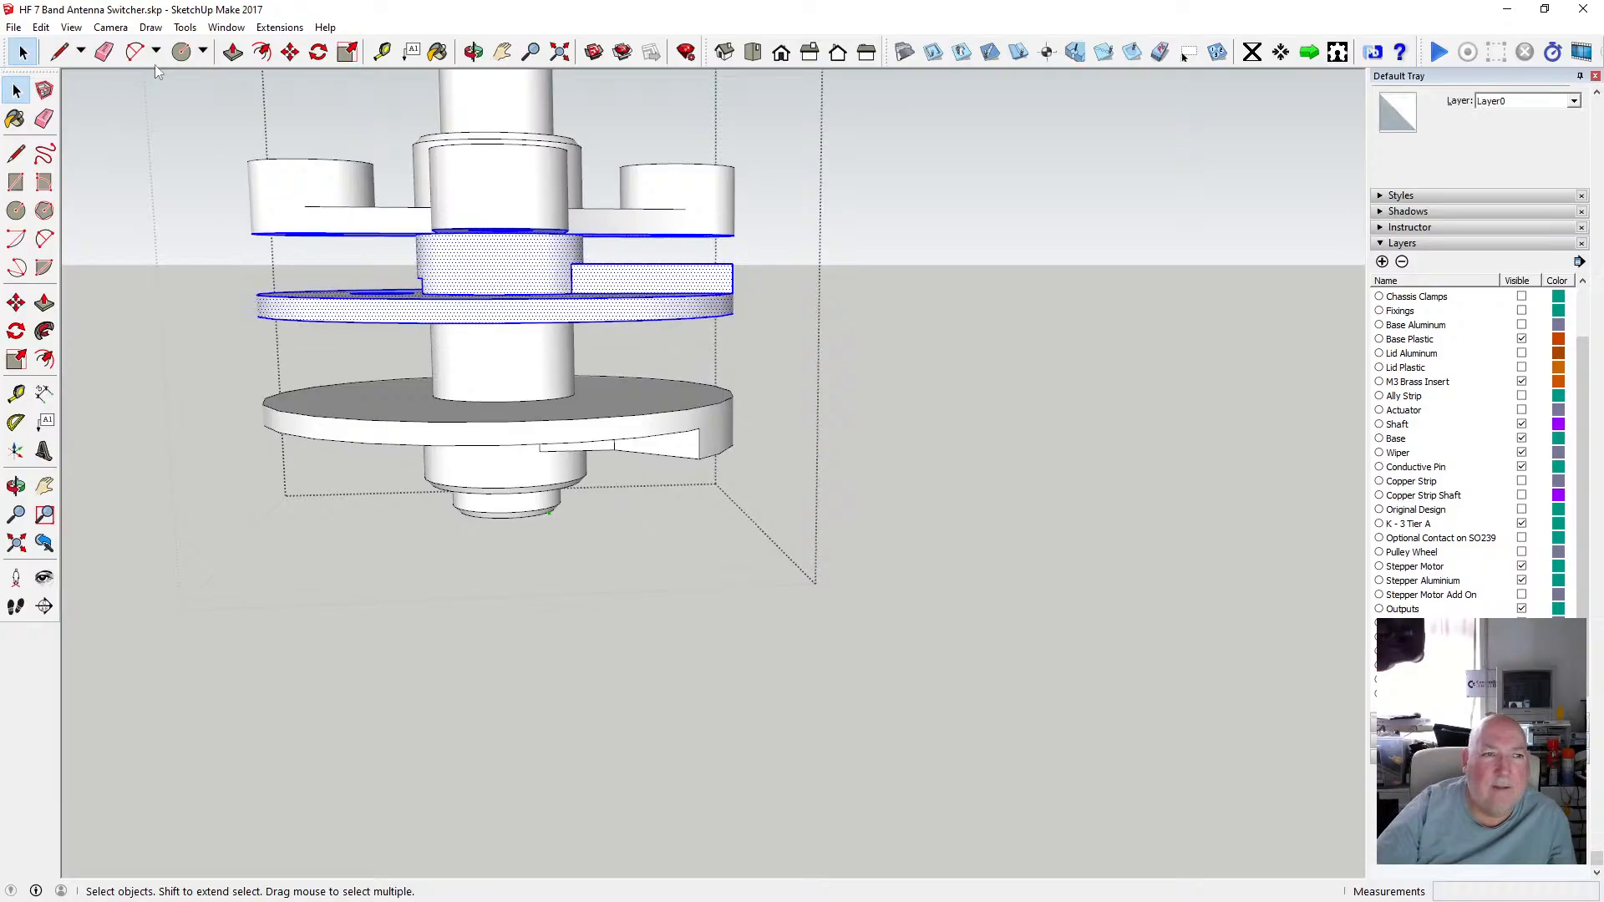
Paste the copied disc in place inside the spindle group.
click(41, 27)
click(124, 149)
click(40, 27)
click(93, 126)
click(530, 312)
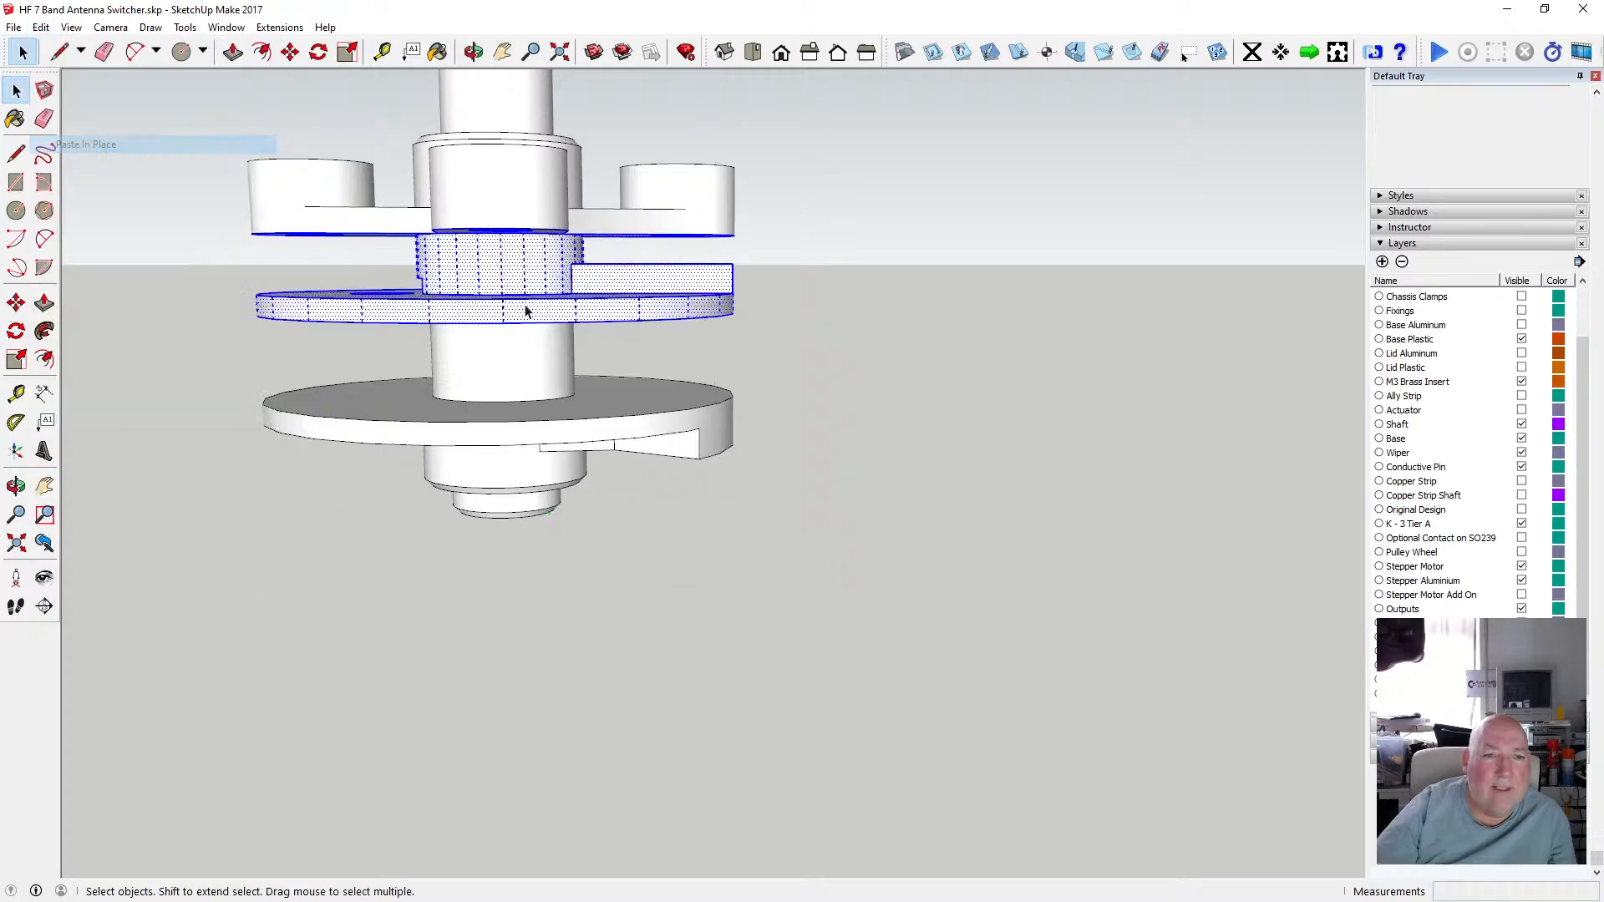
Try to offset the selection, then undo the paste and return to the Select tool.
click(264, 52)
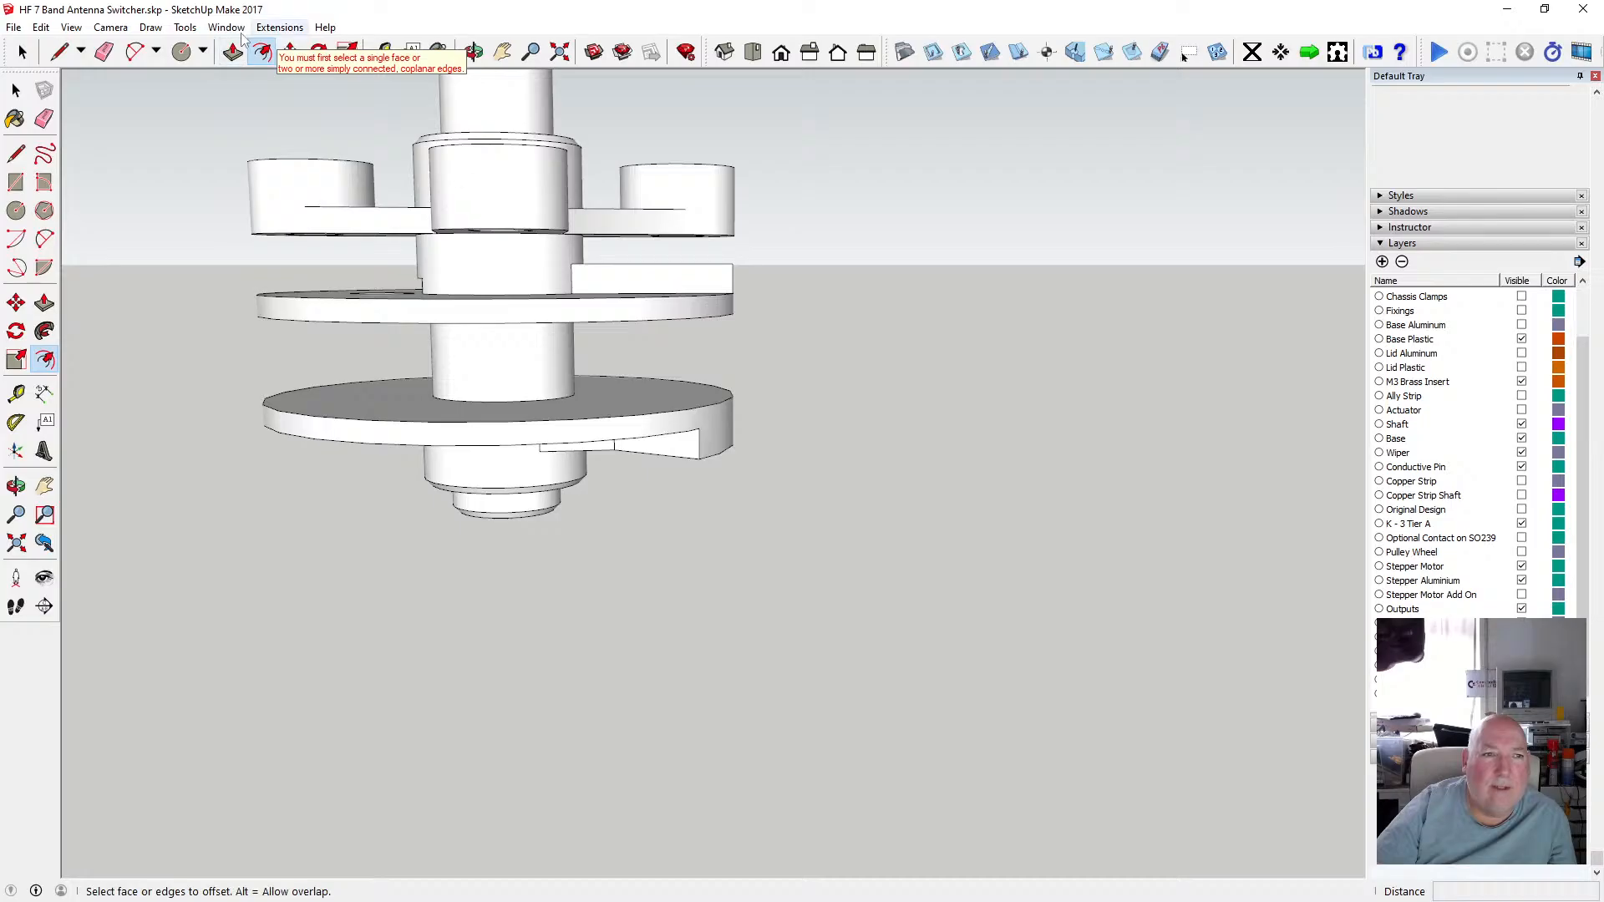
click(42, 27)
click(42, 27)
click(46, 28)
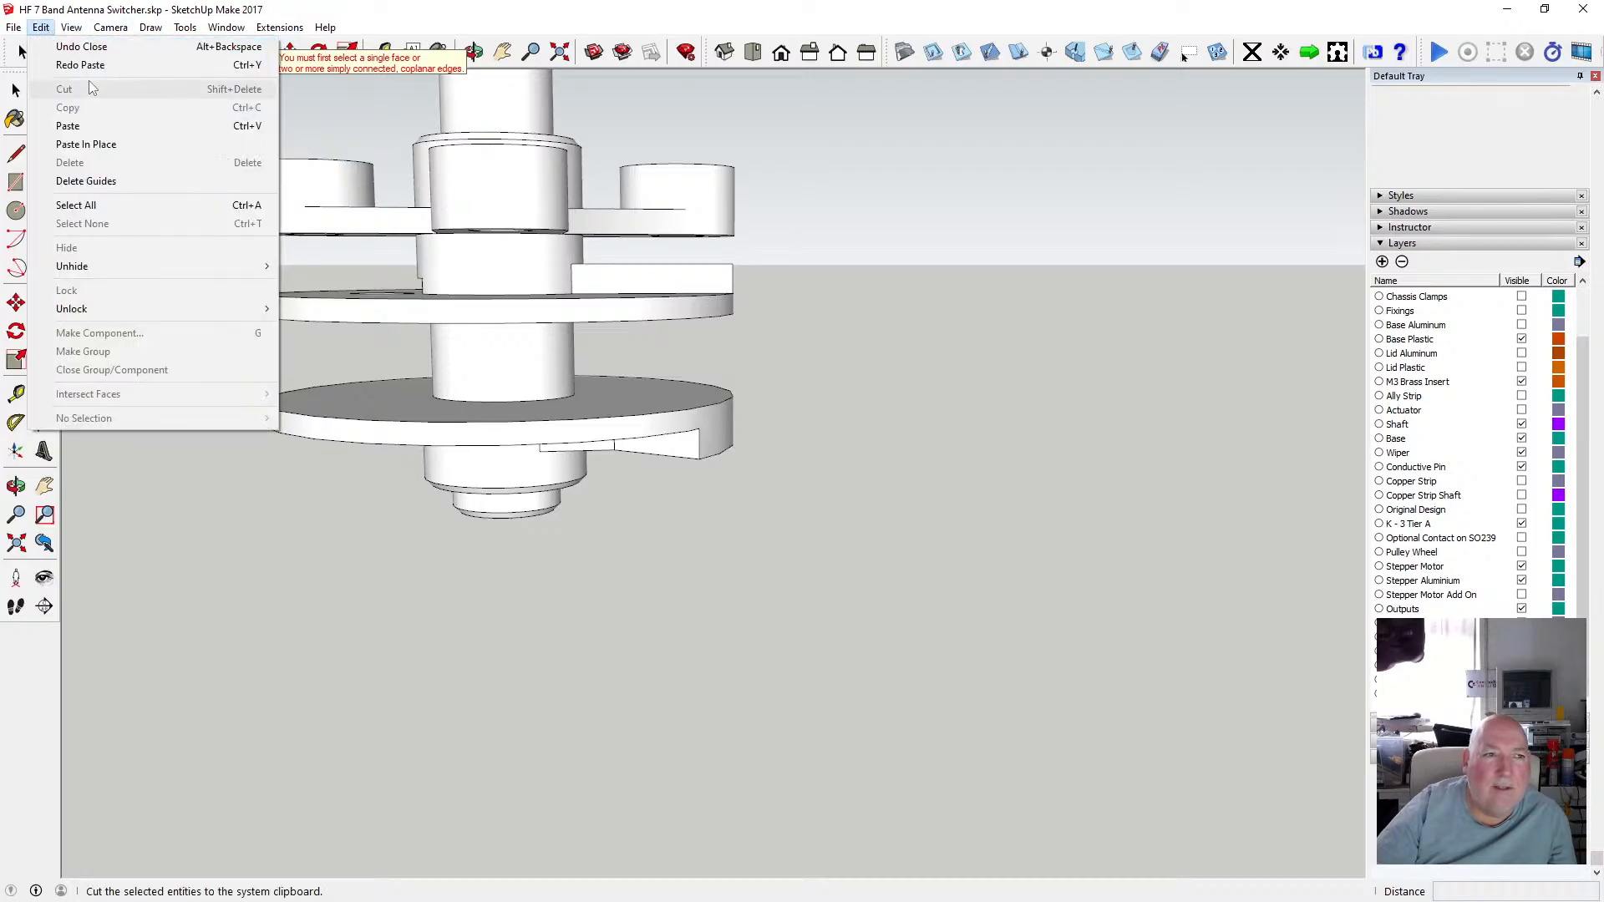
click(88, 65)
click(44, 28)
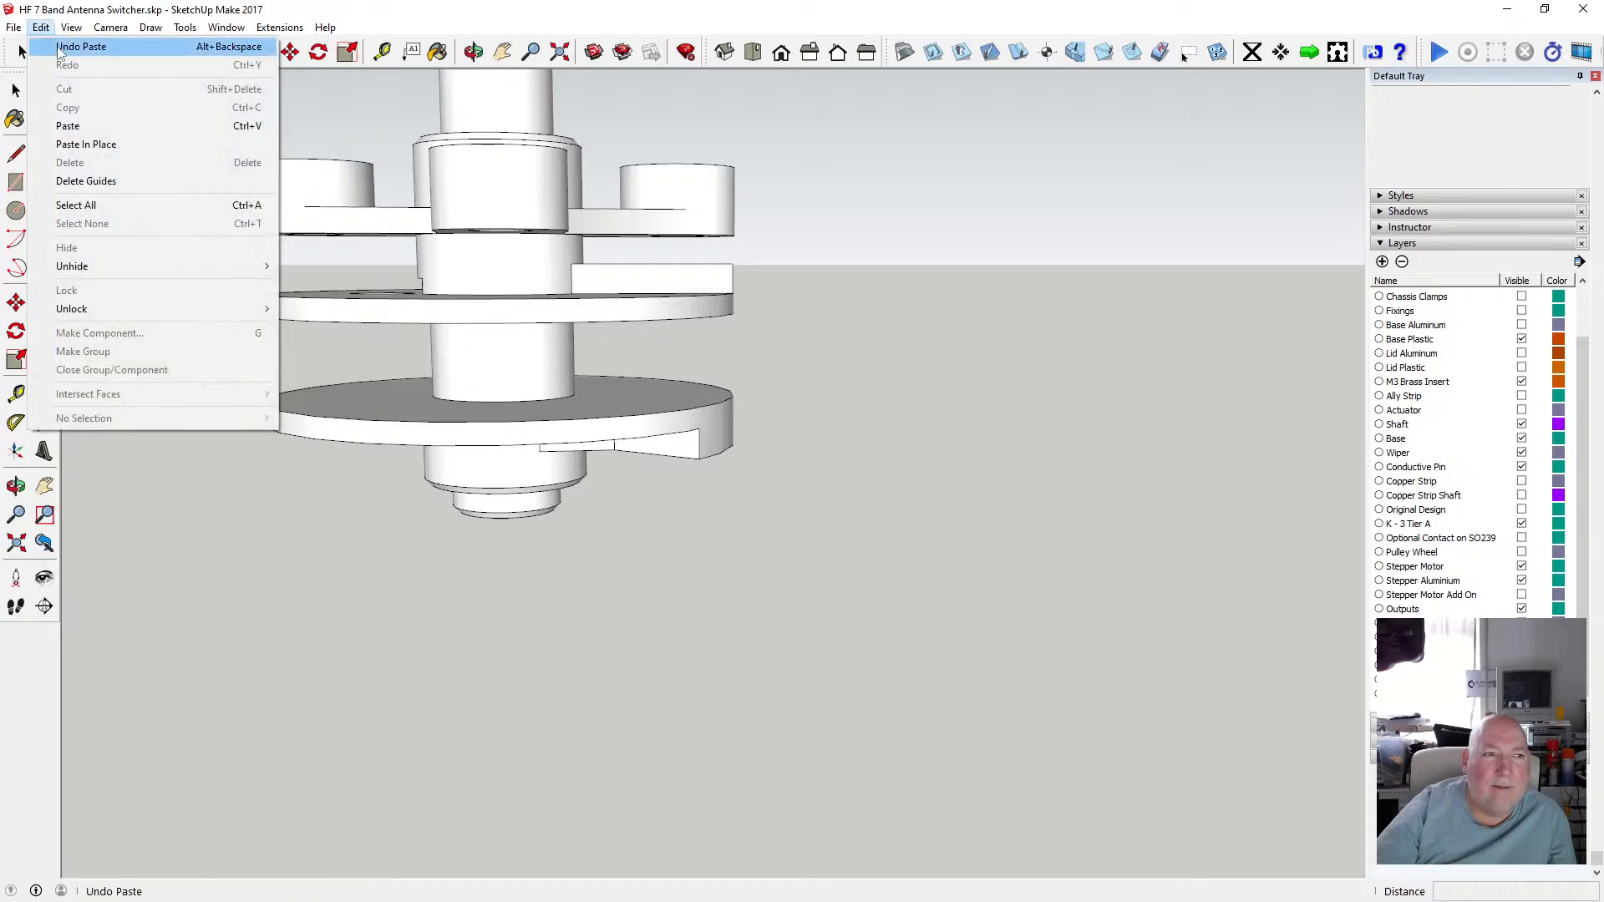
click(57, 47)
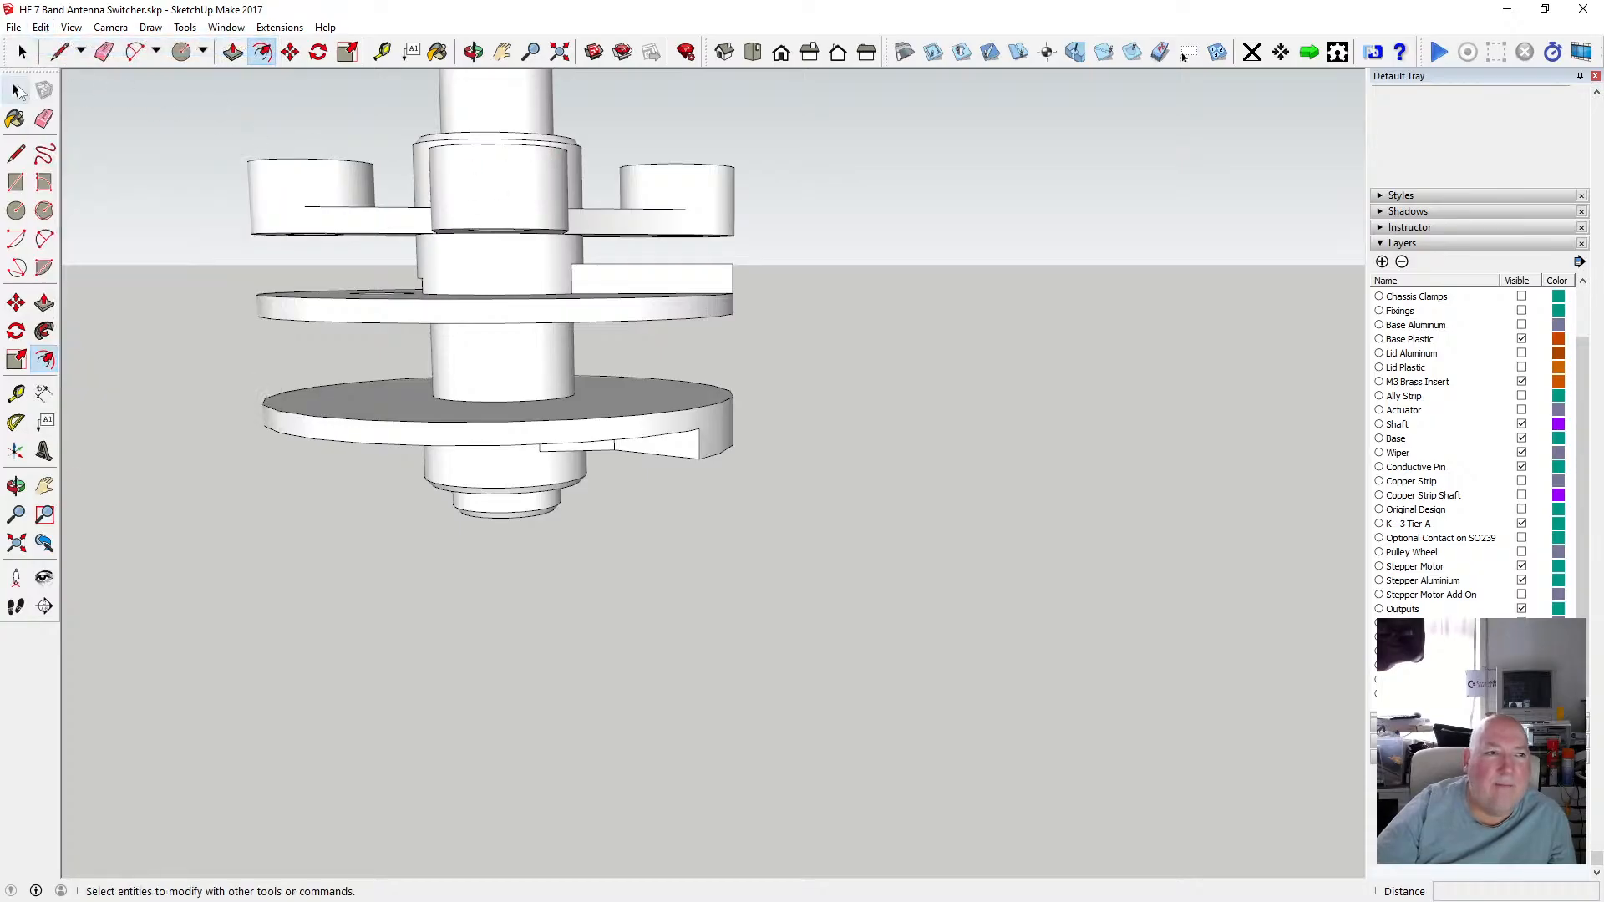
key(space)
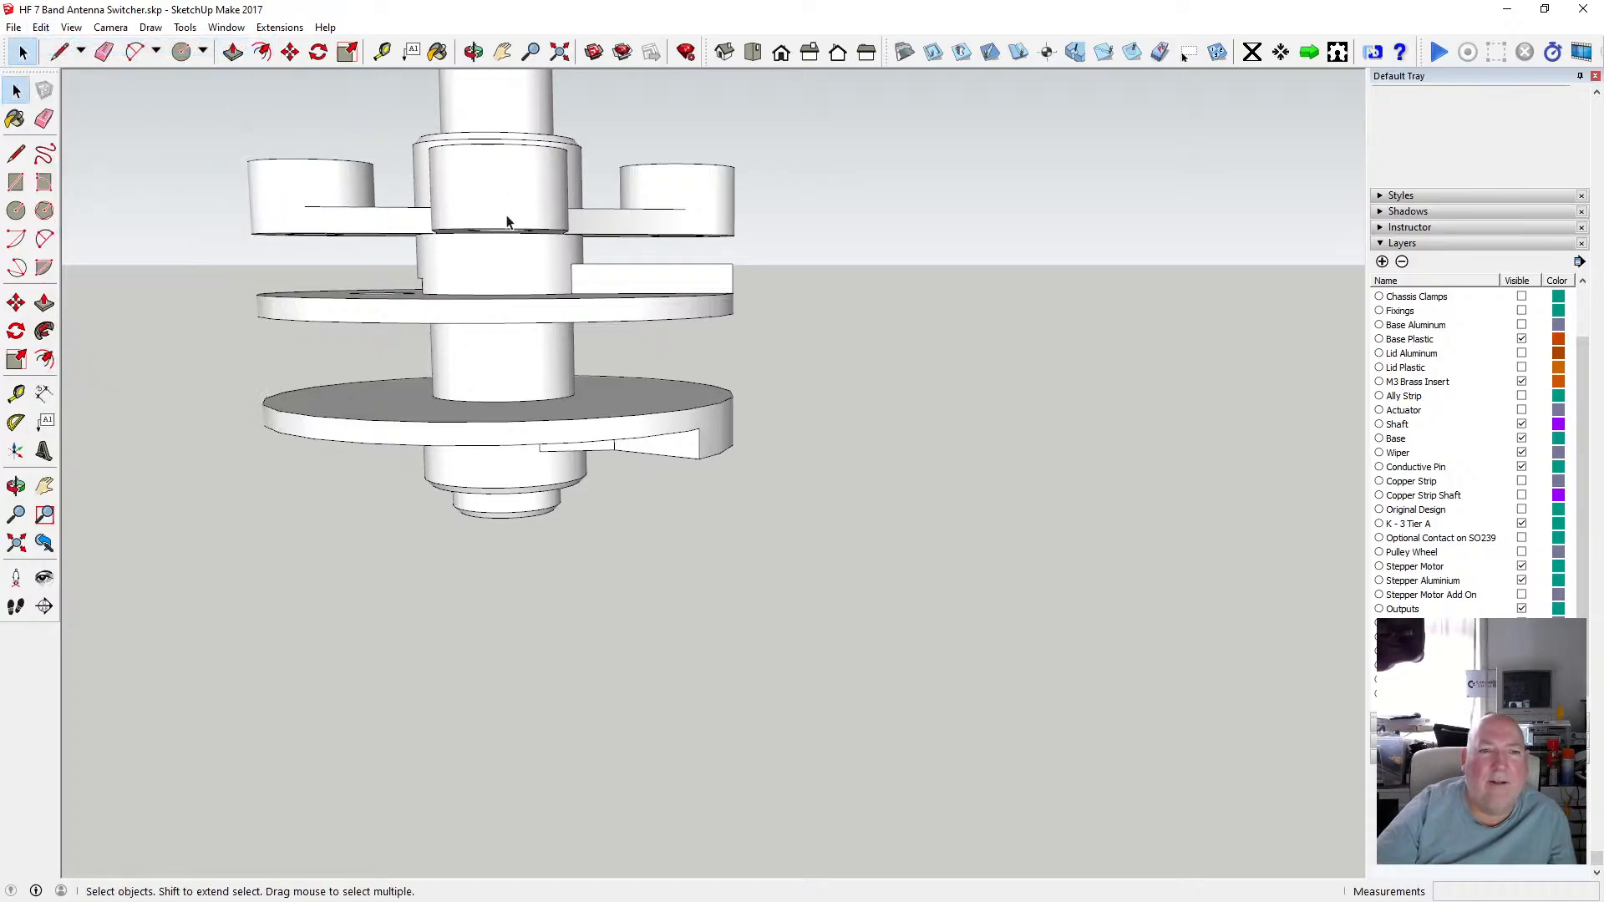
Re-enter the spindle group, copy the upper tier disc with its hub, and paste it in place.
double_click(475, 279)
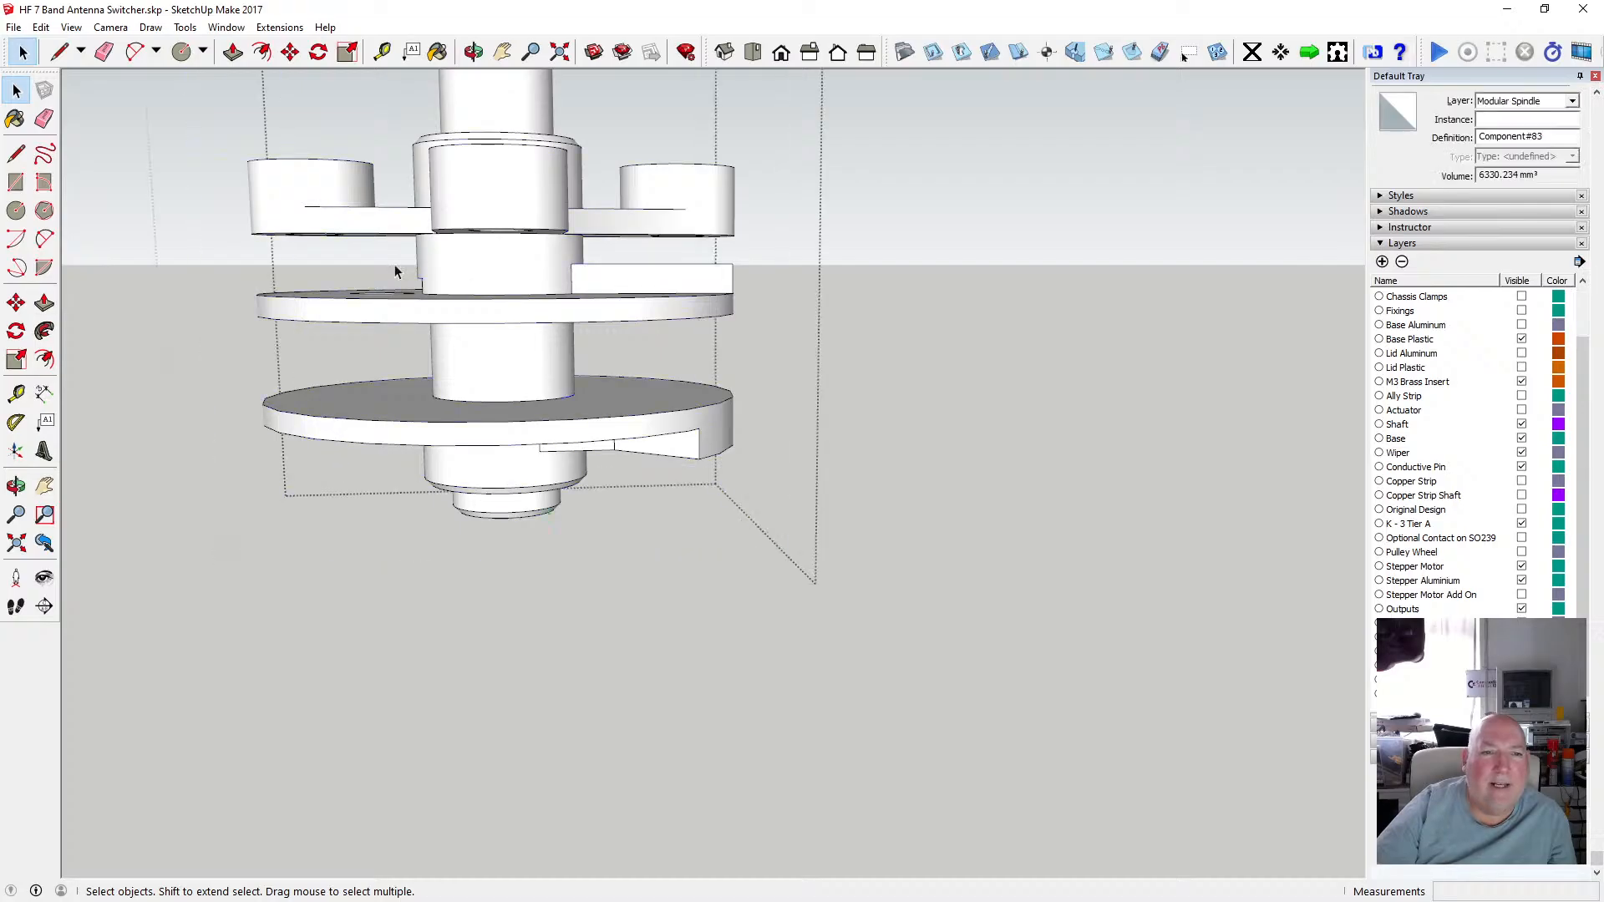
drag(238, 227, 773, 361)
click(40, 26)
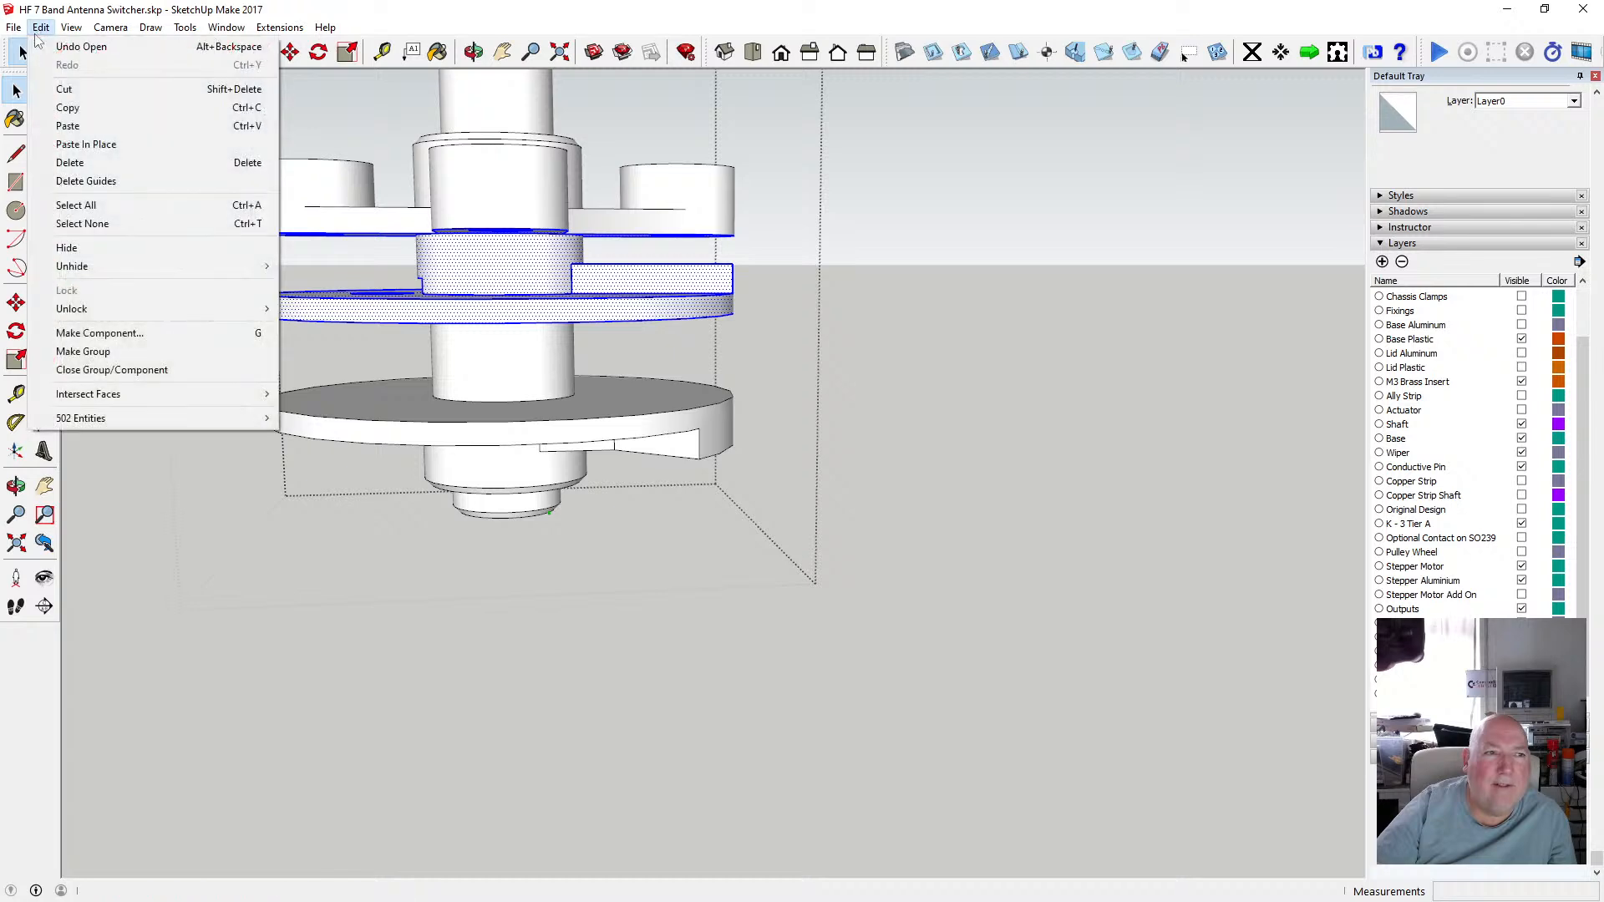
click(75, 110)
click(98, 125)
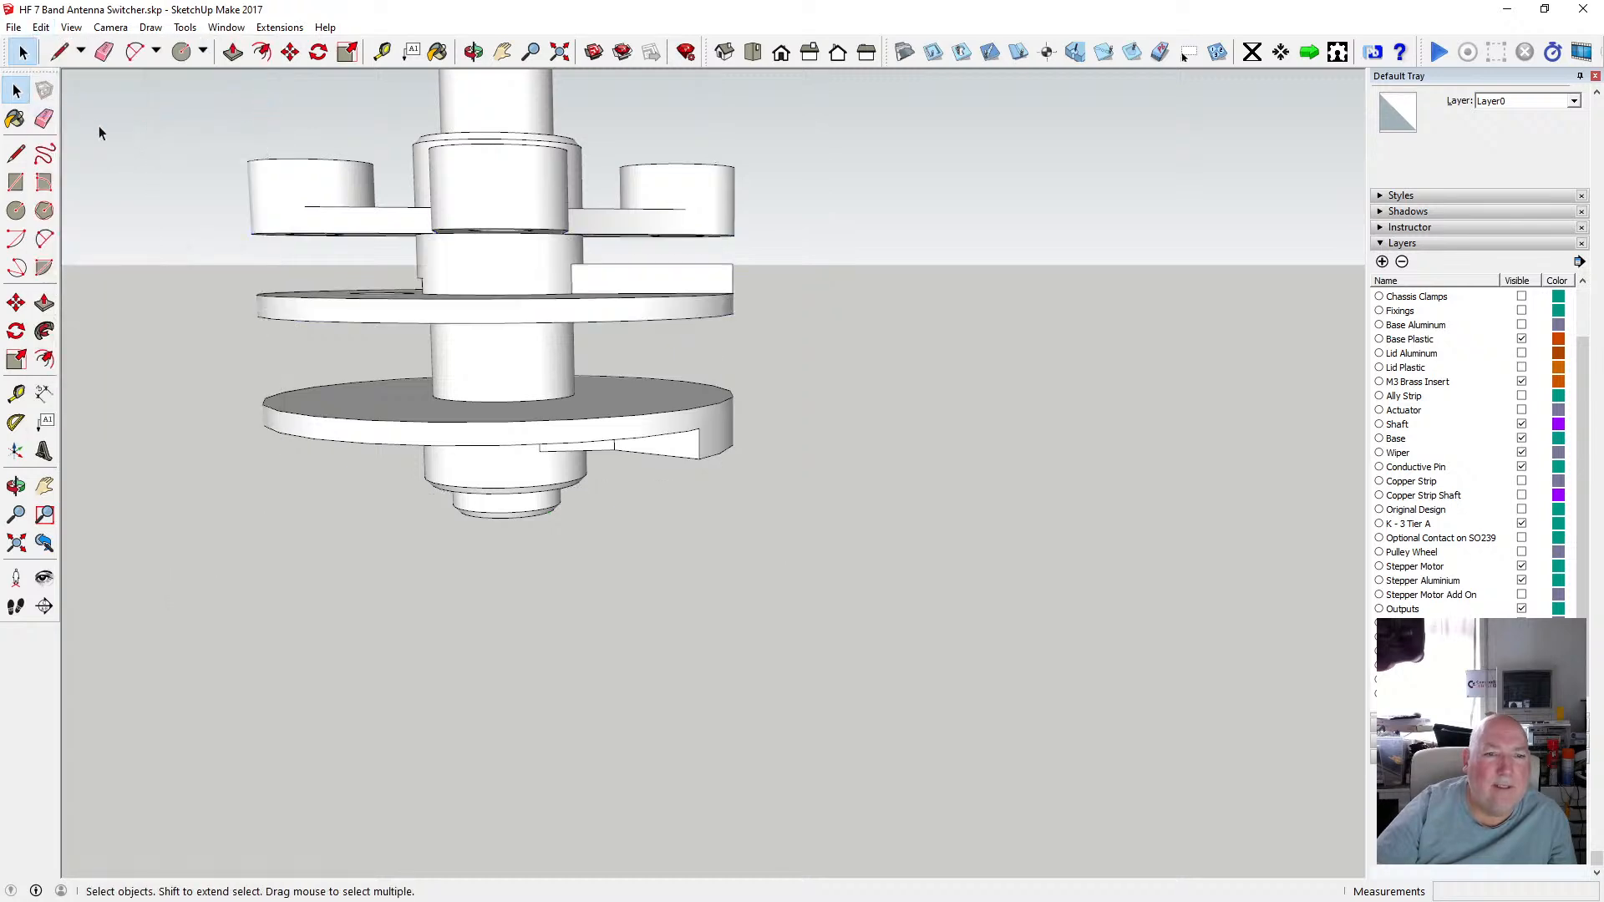
click(40, 27)
click(104, 144)
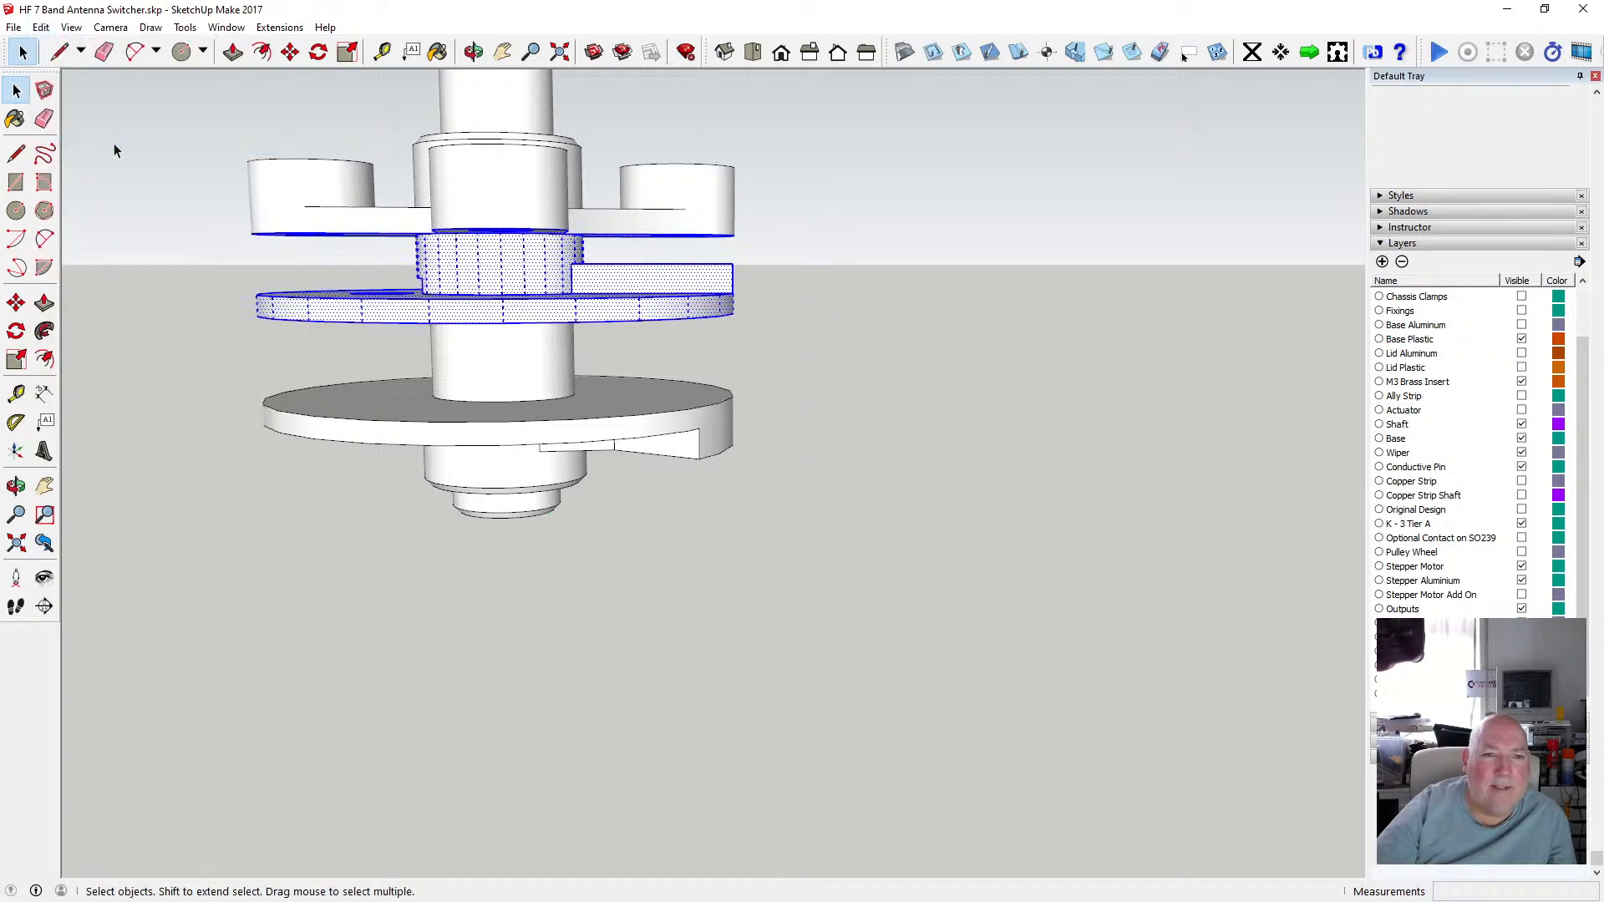
Move the pasted disc copy straight down below the spindle.
click(289, 52)
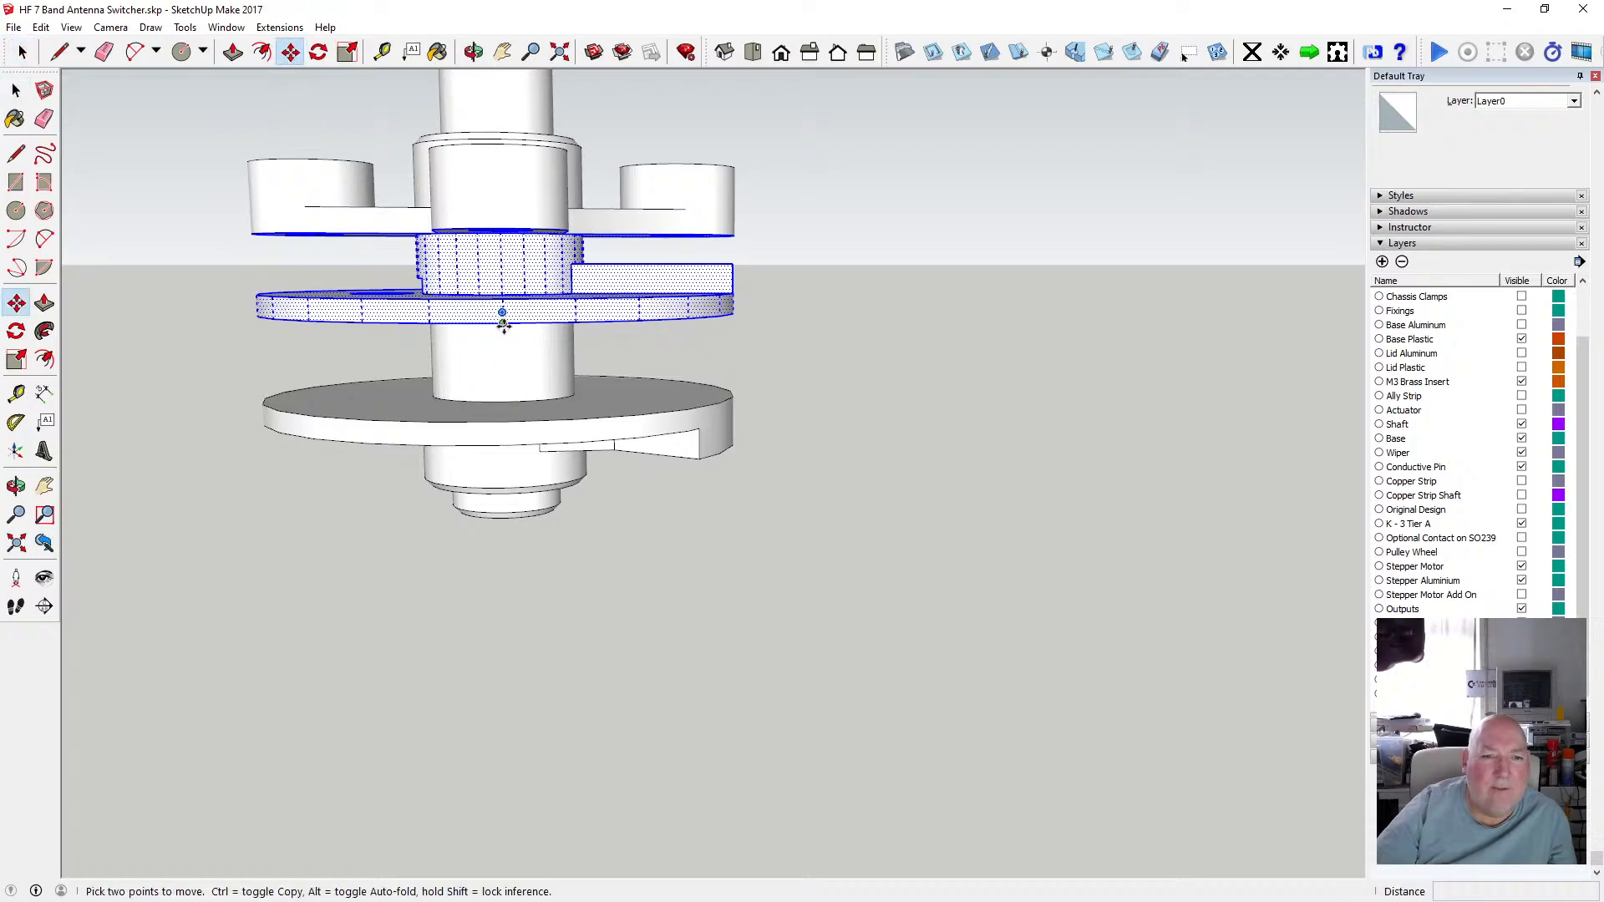
click(502, 324)
scroll(521, 581, up, 5)
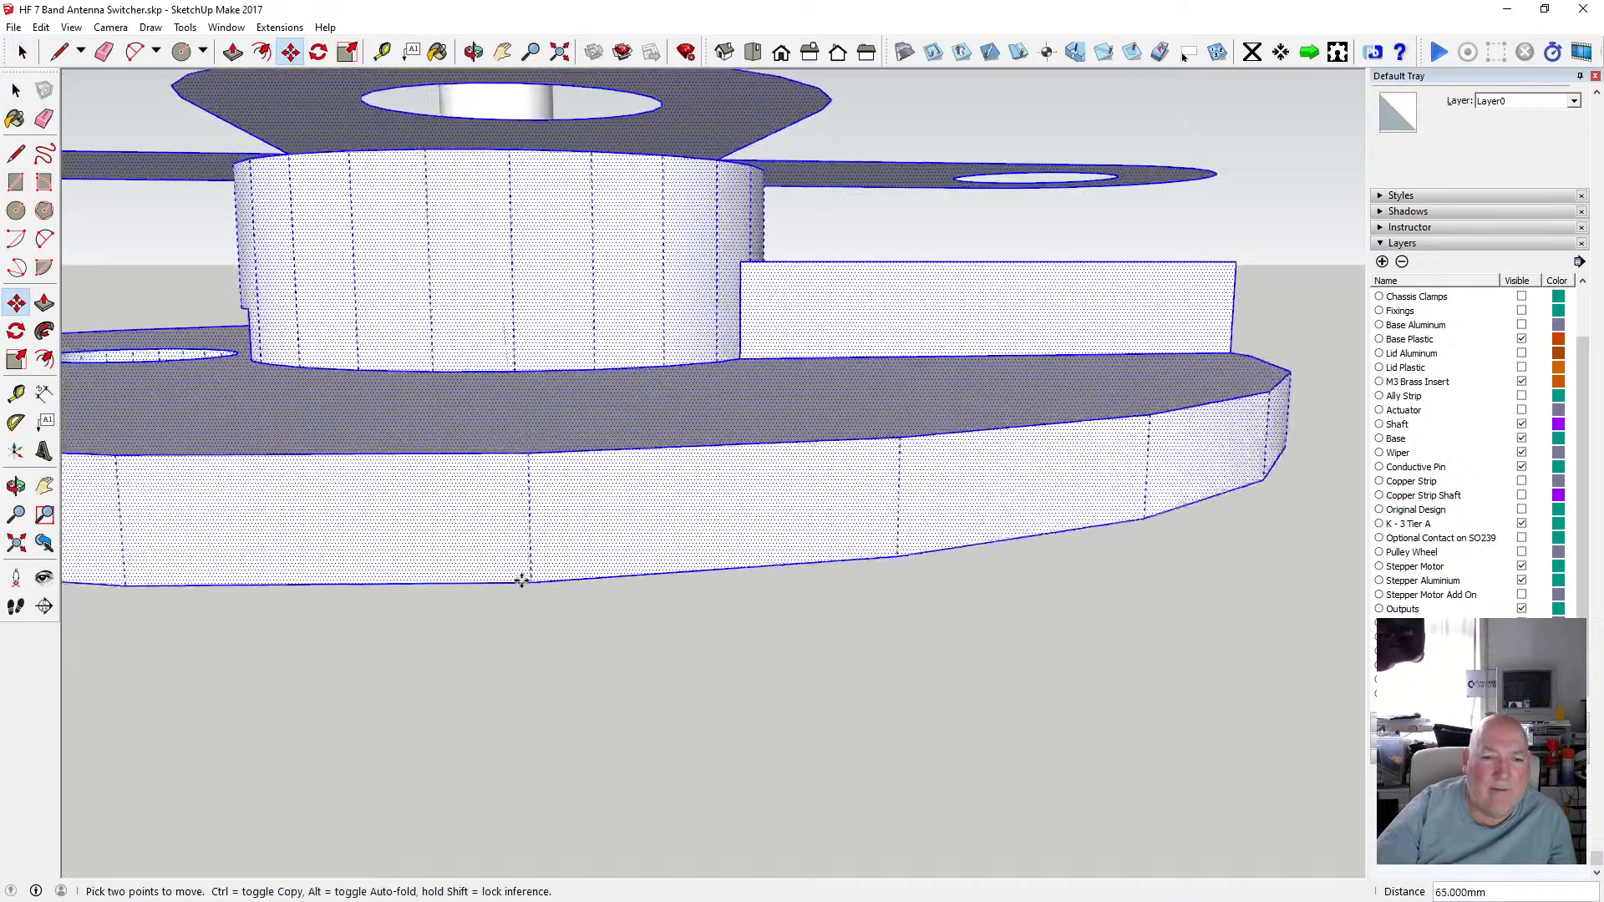
scroll(522, 580, down, 5)
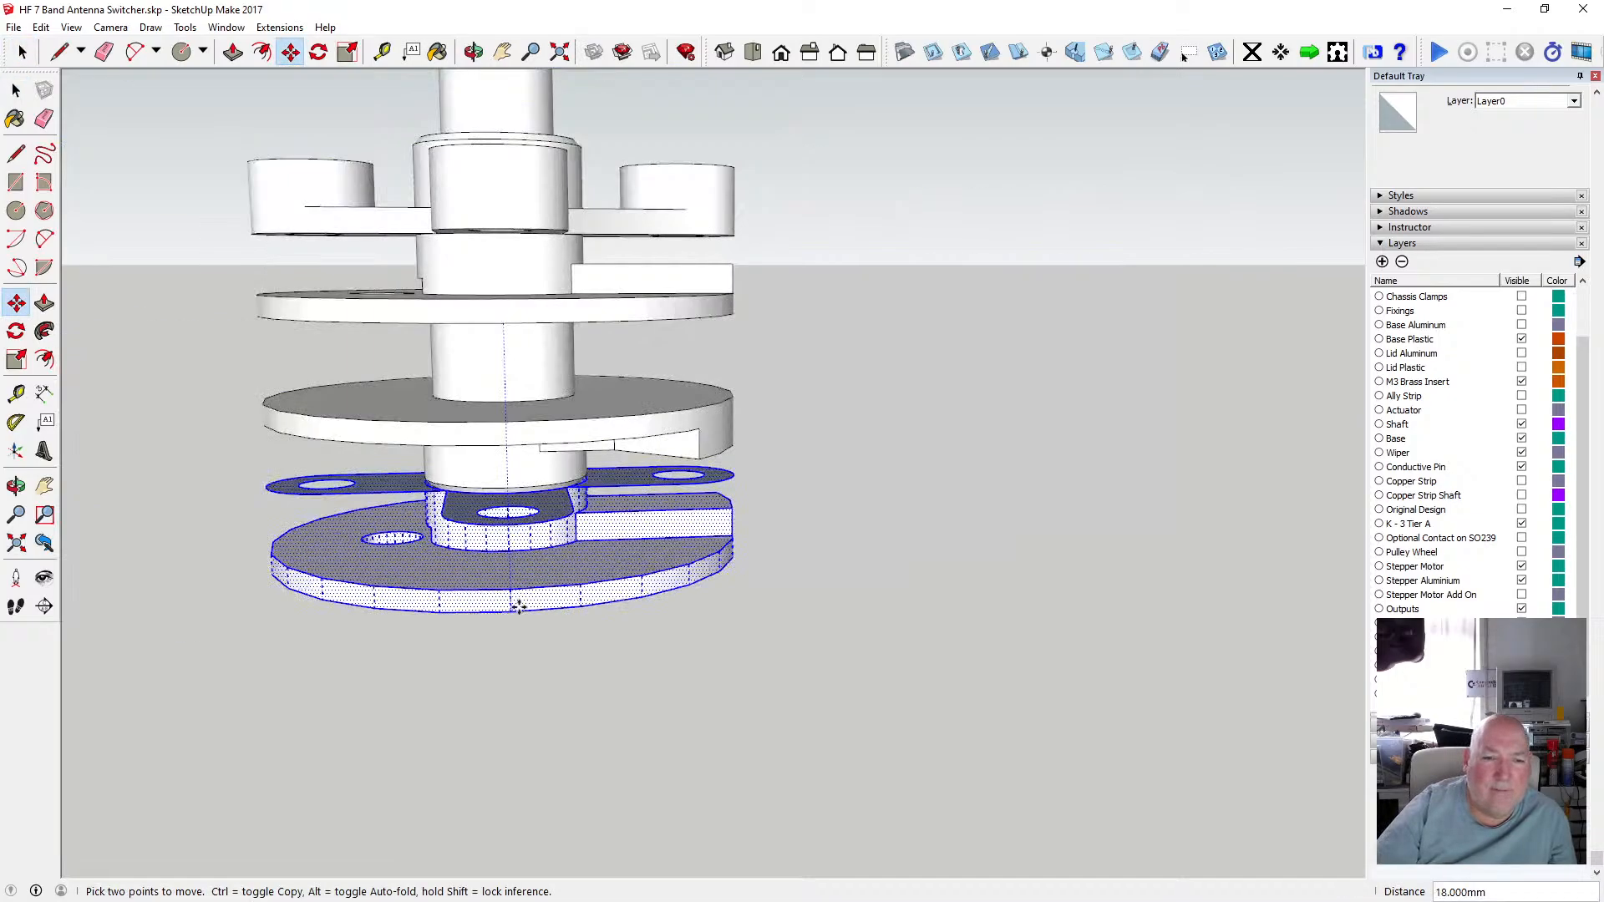
click(522, 781)
scroll(618, 568, down, 4)
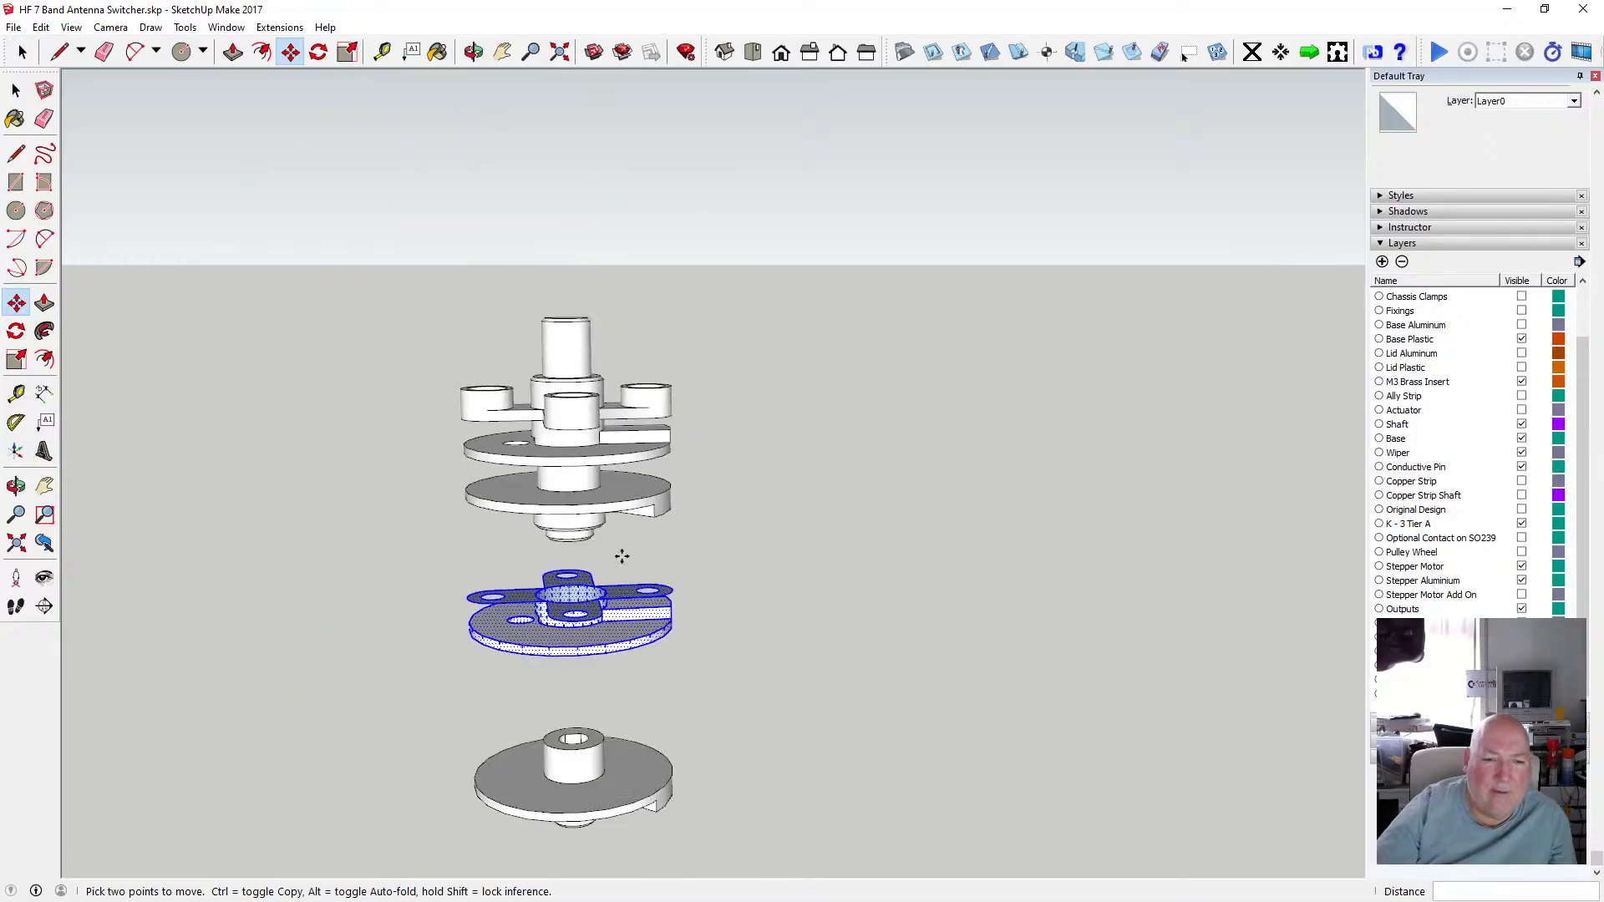
scroll(592, 647, up, 3)
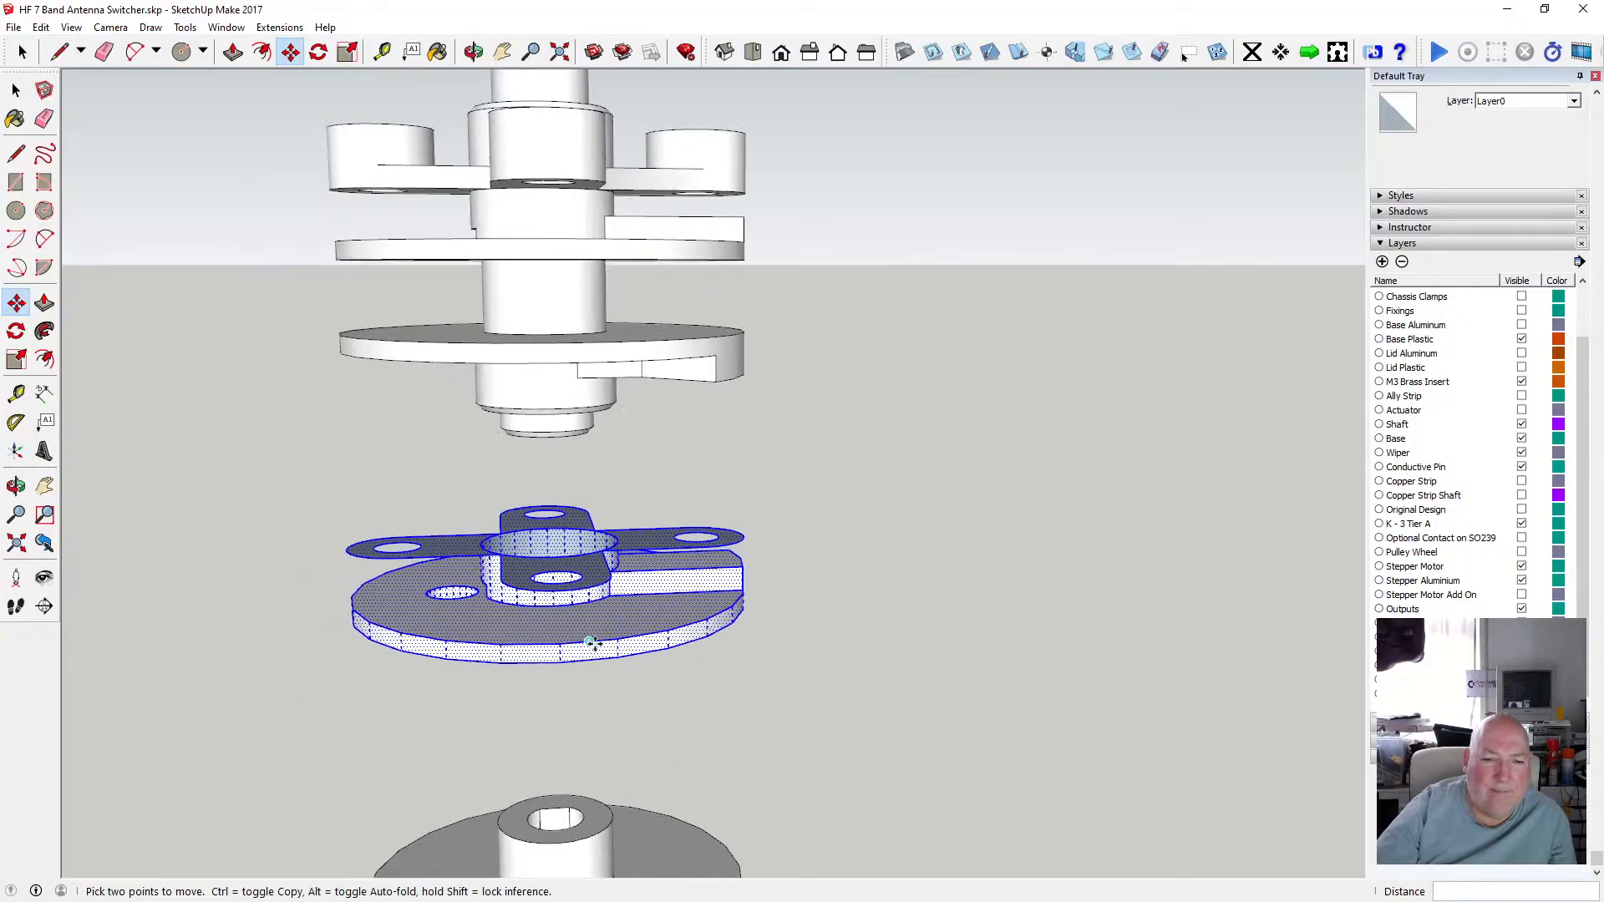
Delete the left arm of the cross-shaped plate on top of the disc copy.
click(474, 52)
drag(580, 490, 554, 431)
scroll(577, 554, down, 3)
scroll(568, 548, up, 6)
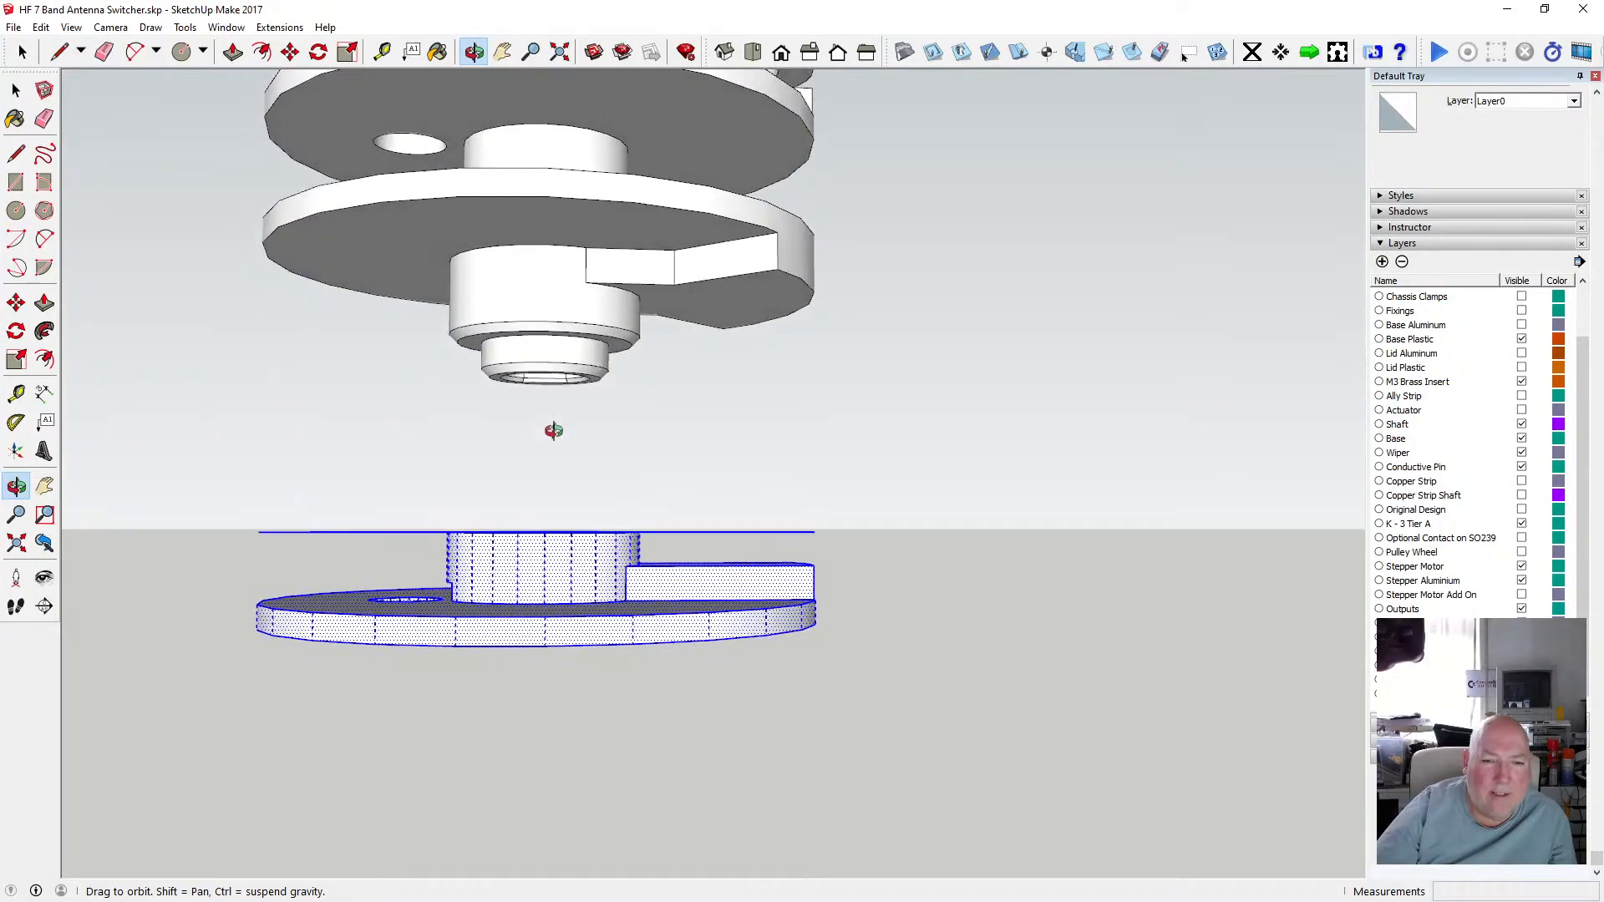
click(15, 90)
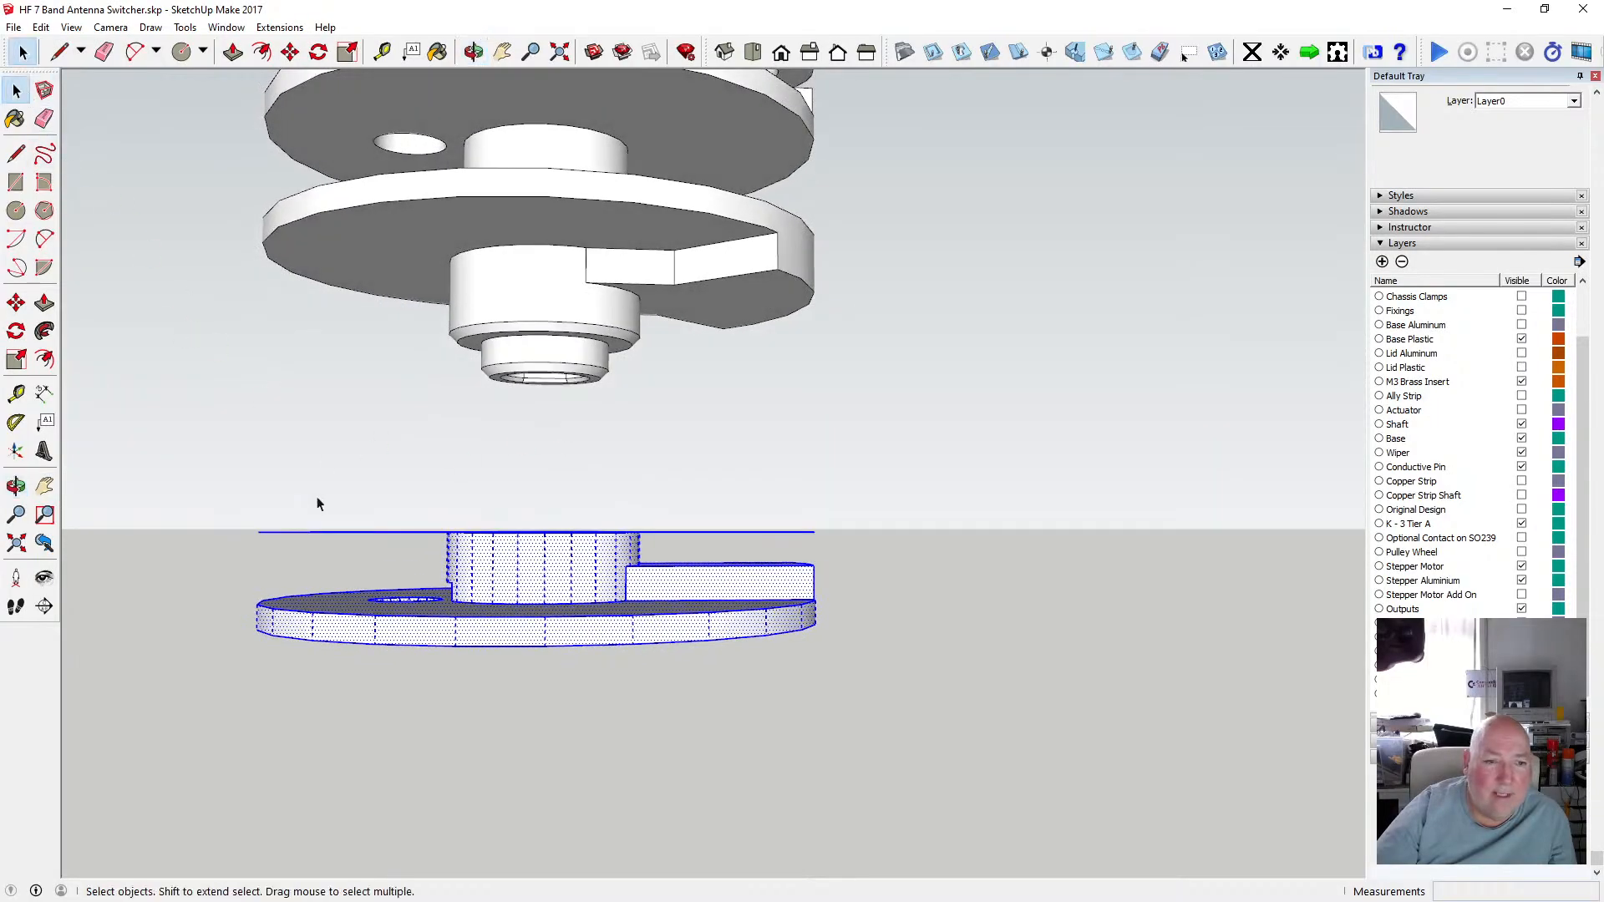
drag(233, 505, 843, 541)
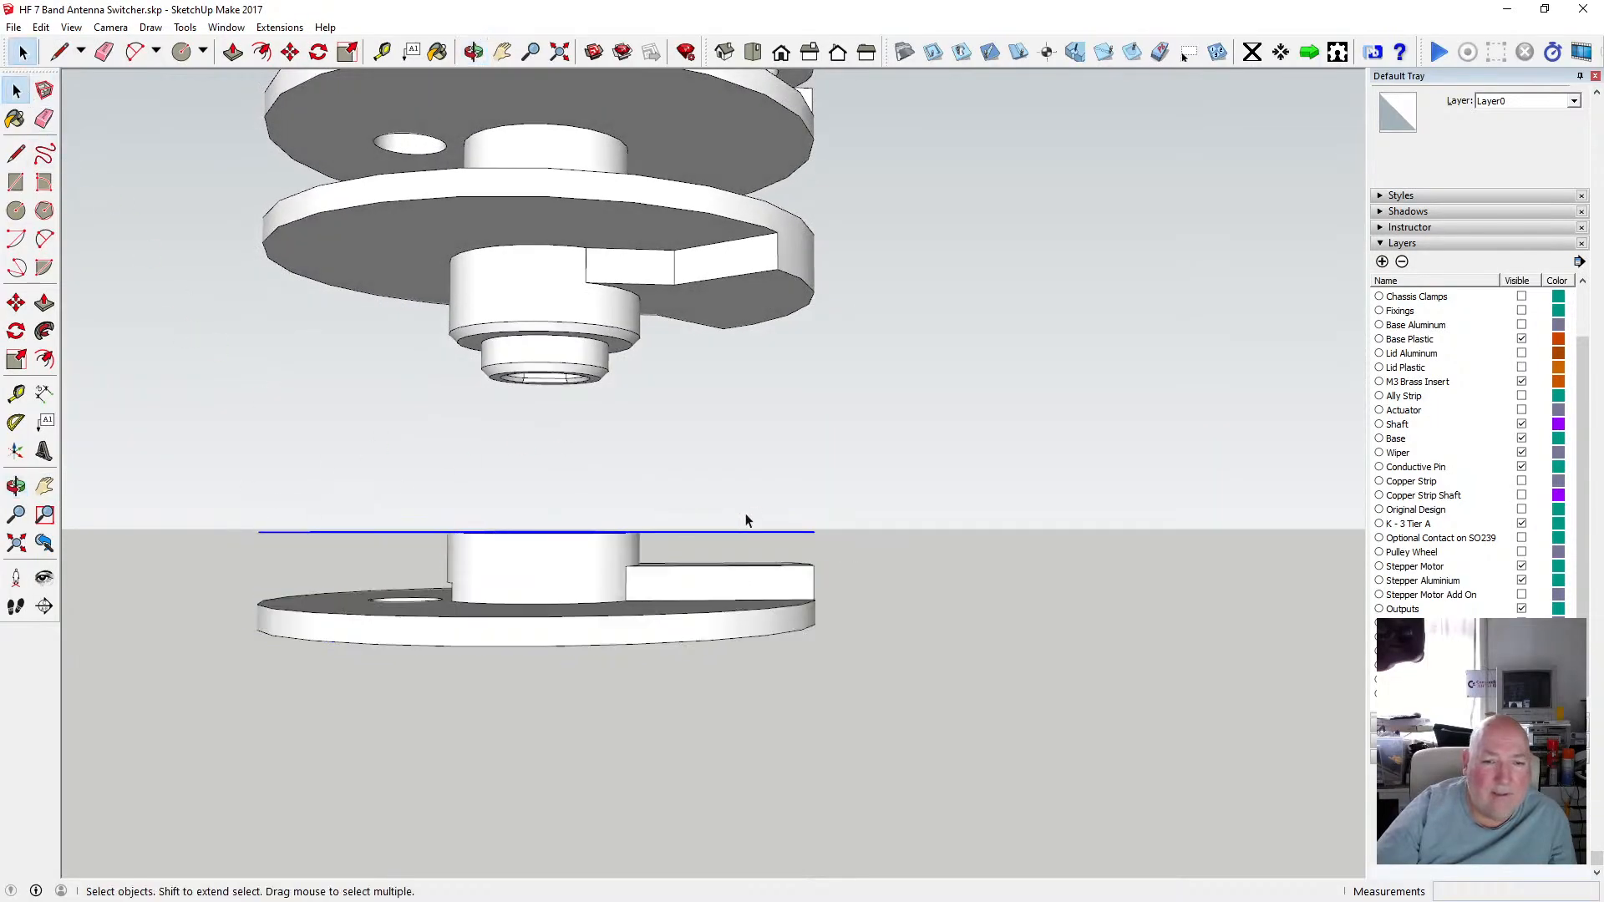
click(474, 52)
drag(500, 430, 489, 558)
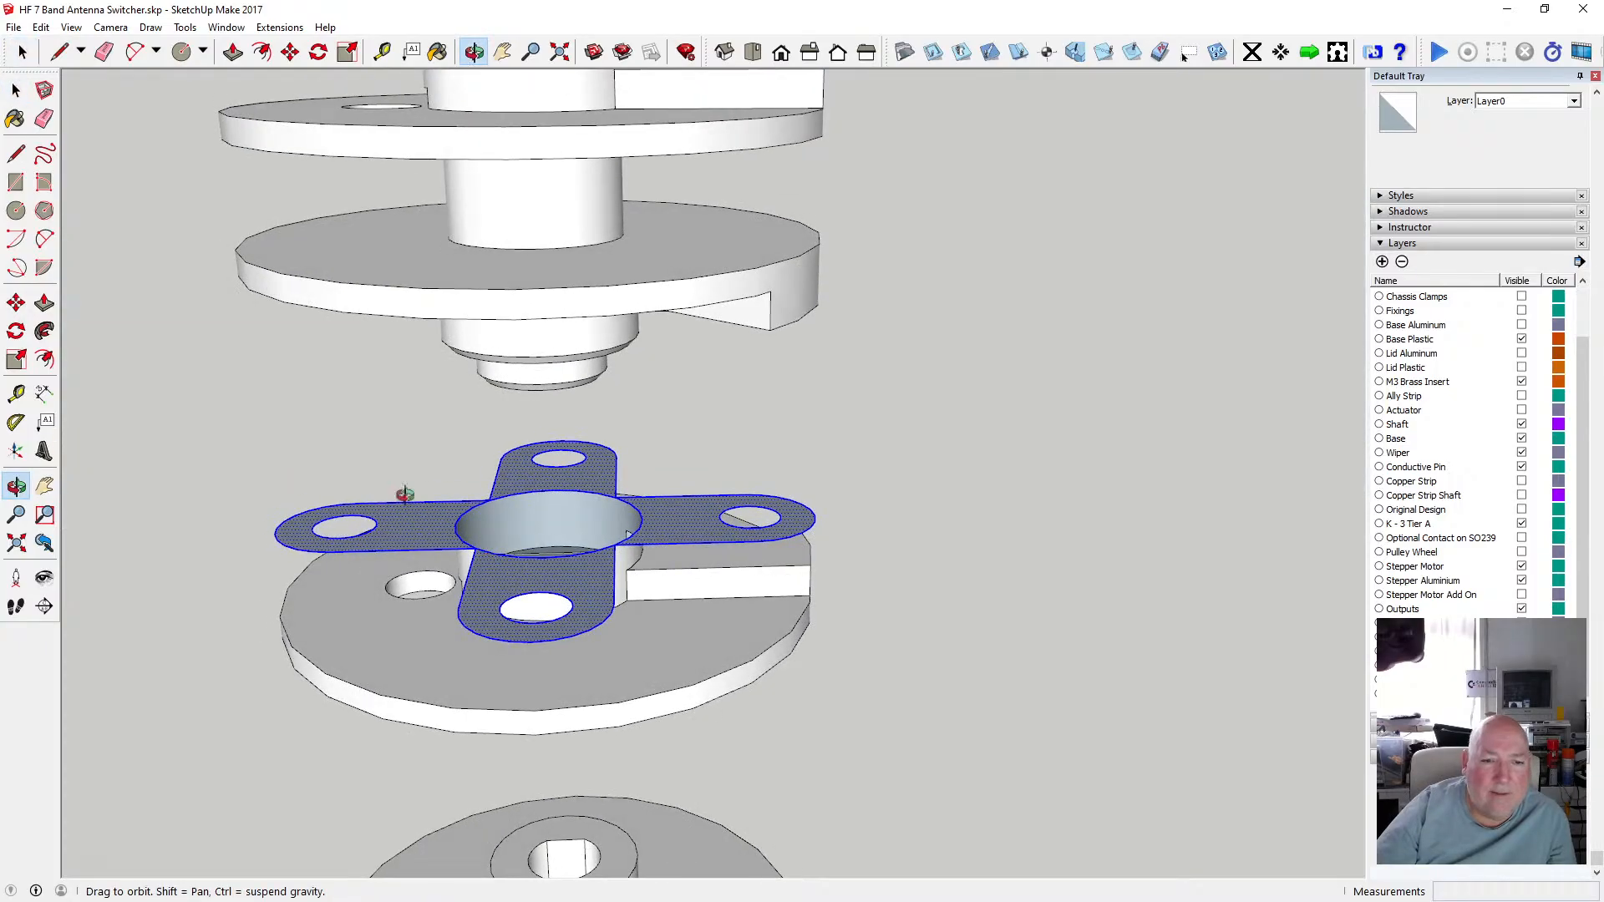
click(16, 89)
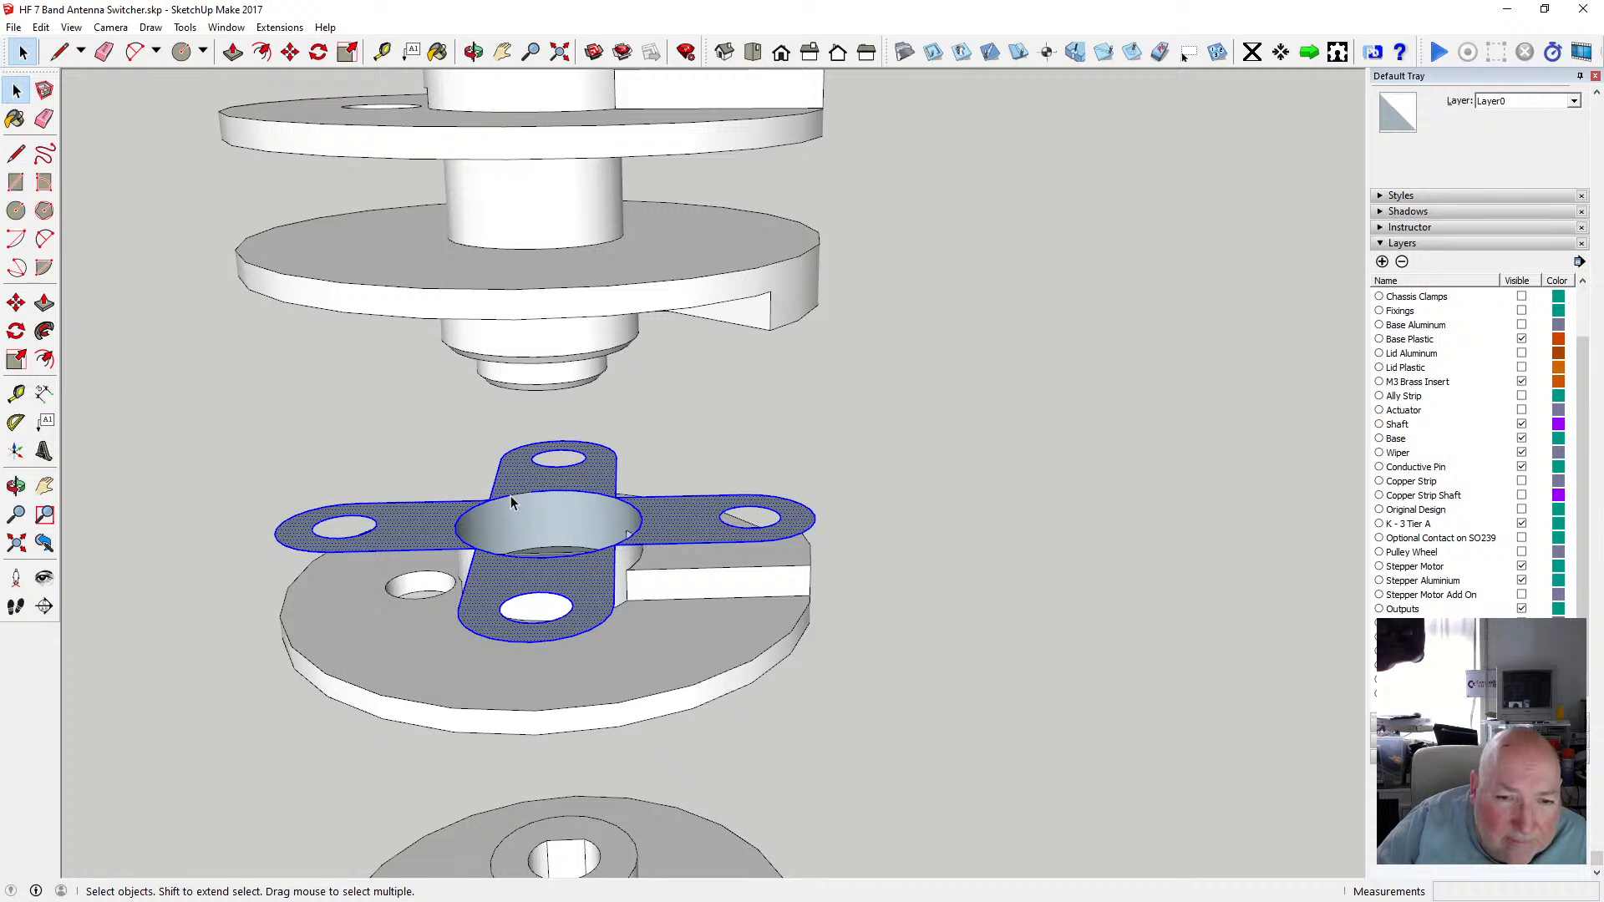
click(470, 464)
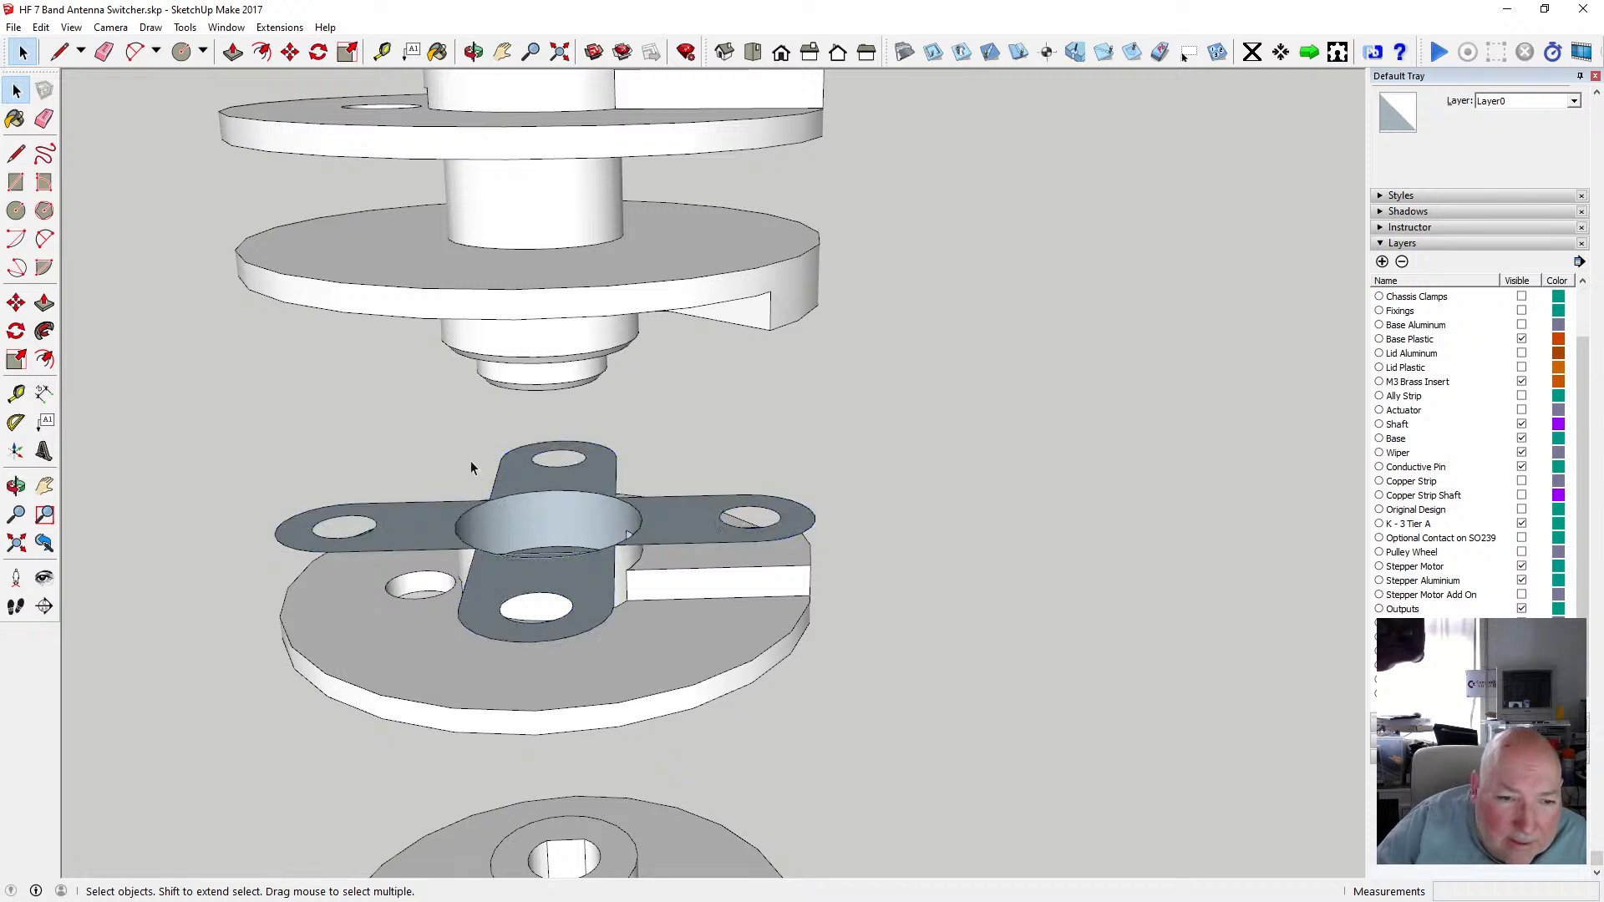
drag(251, 490, 423, 560)
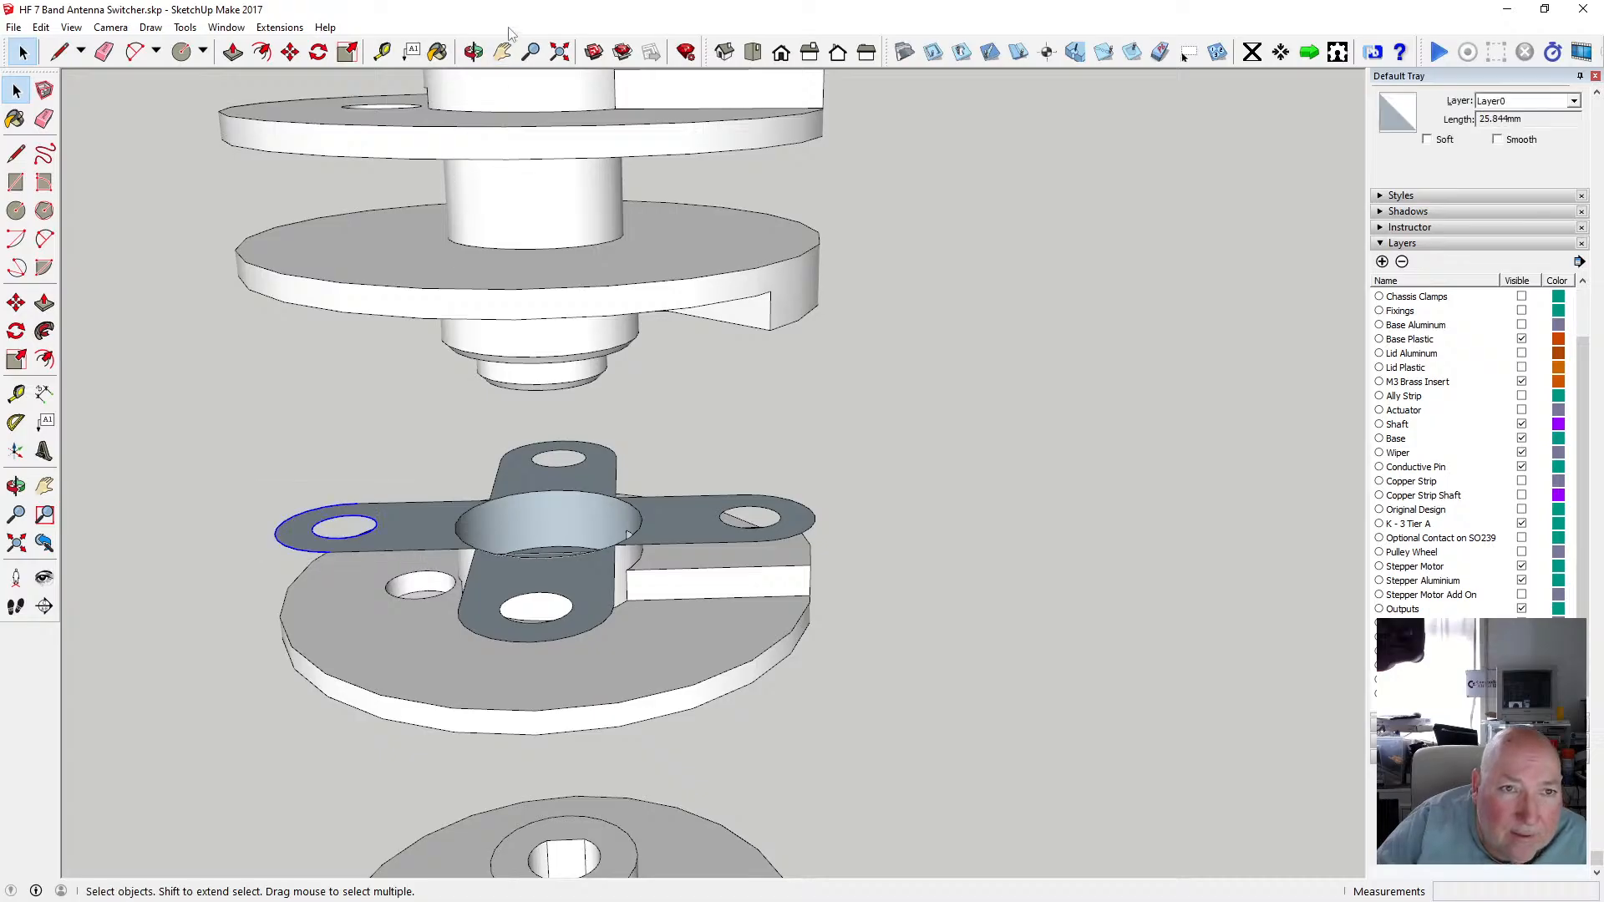
key(o)
drag(573, 283, 691, 226)
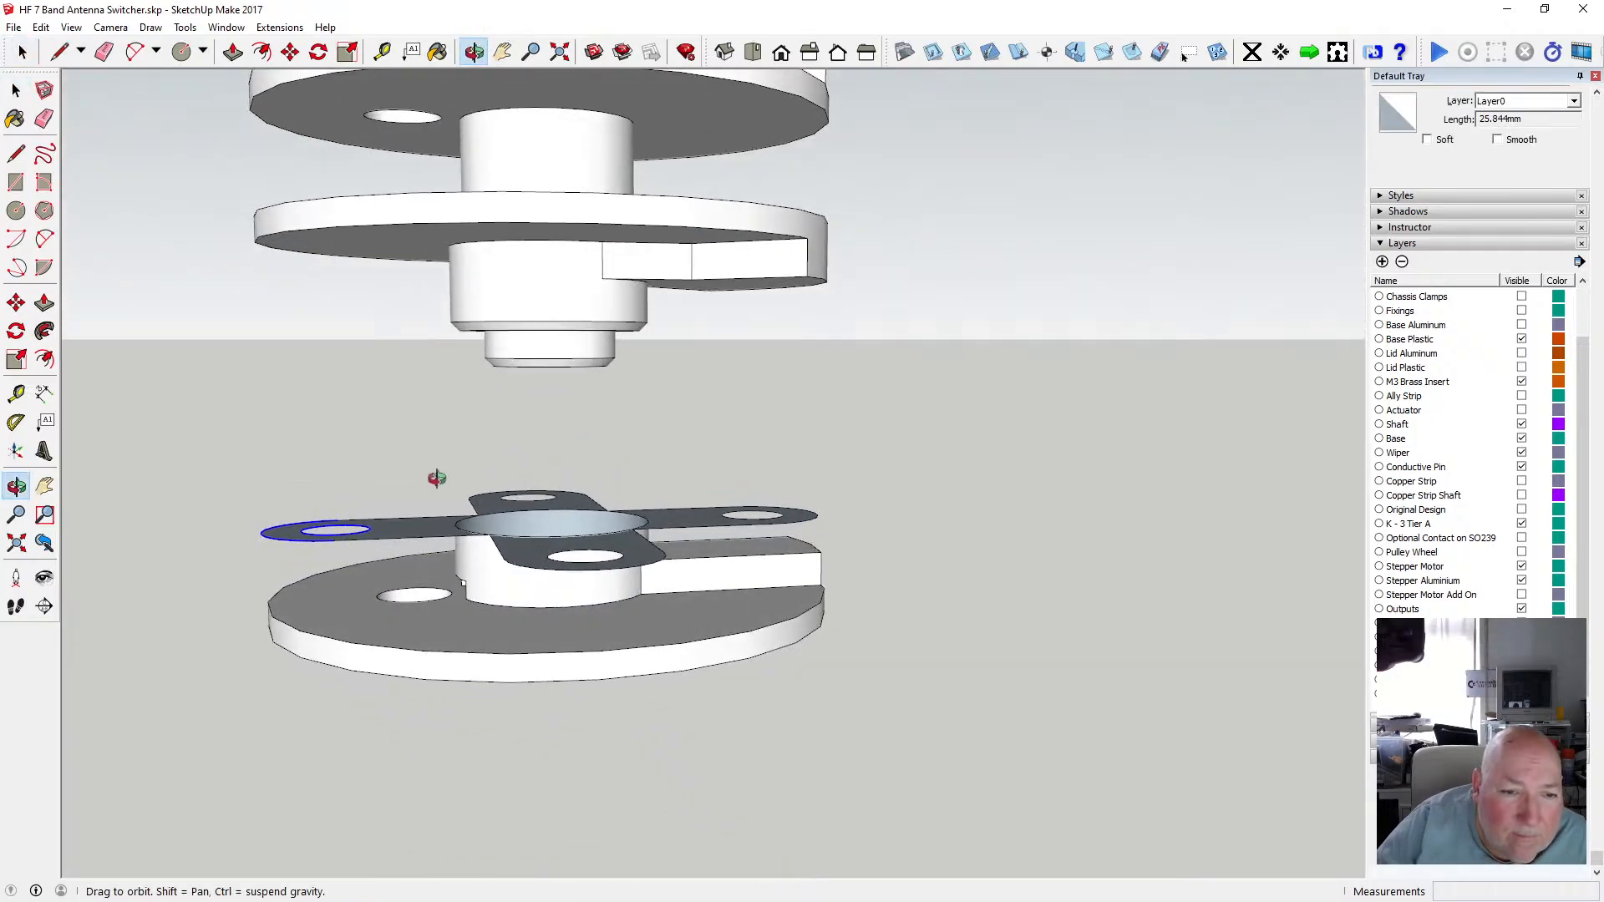
click(16, 90)
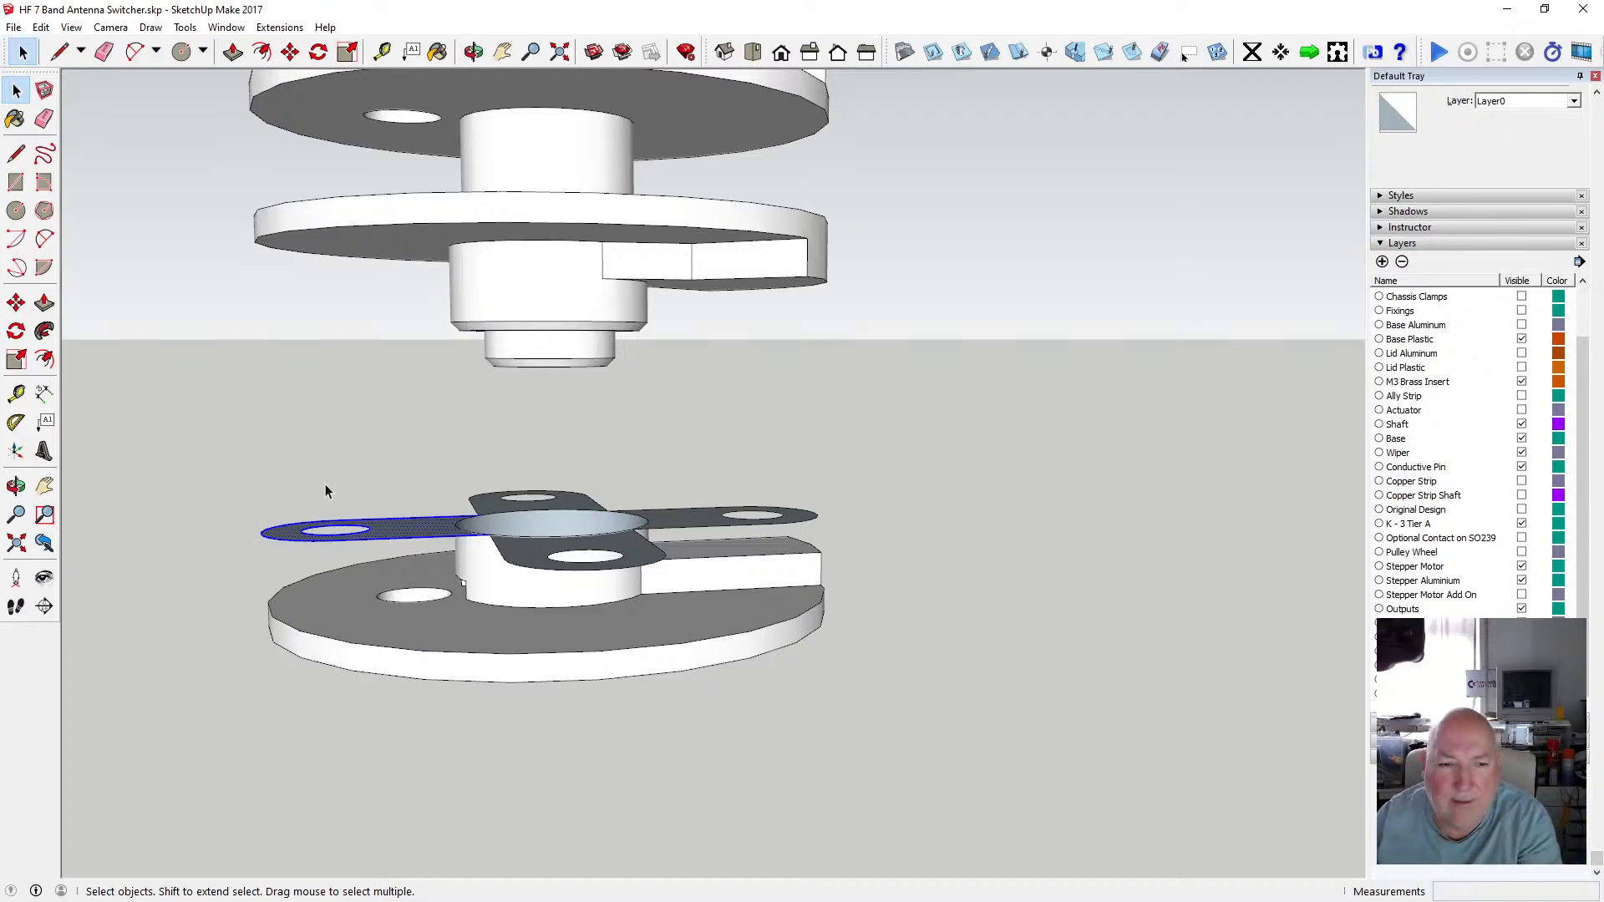
key(Delete)
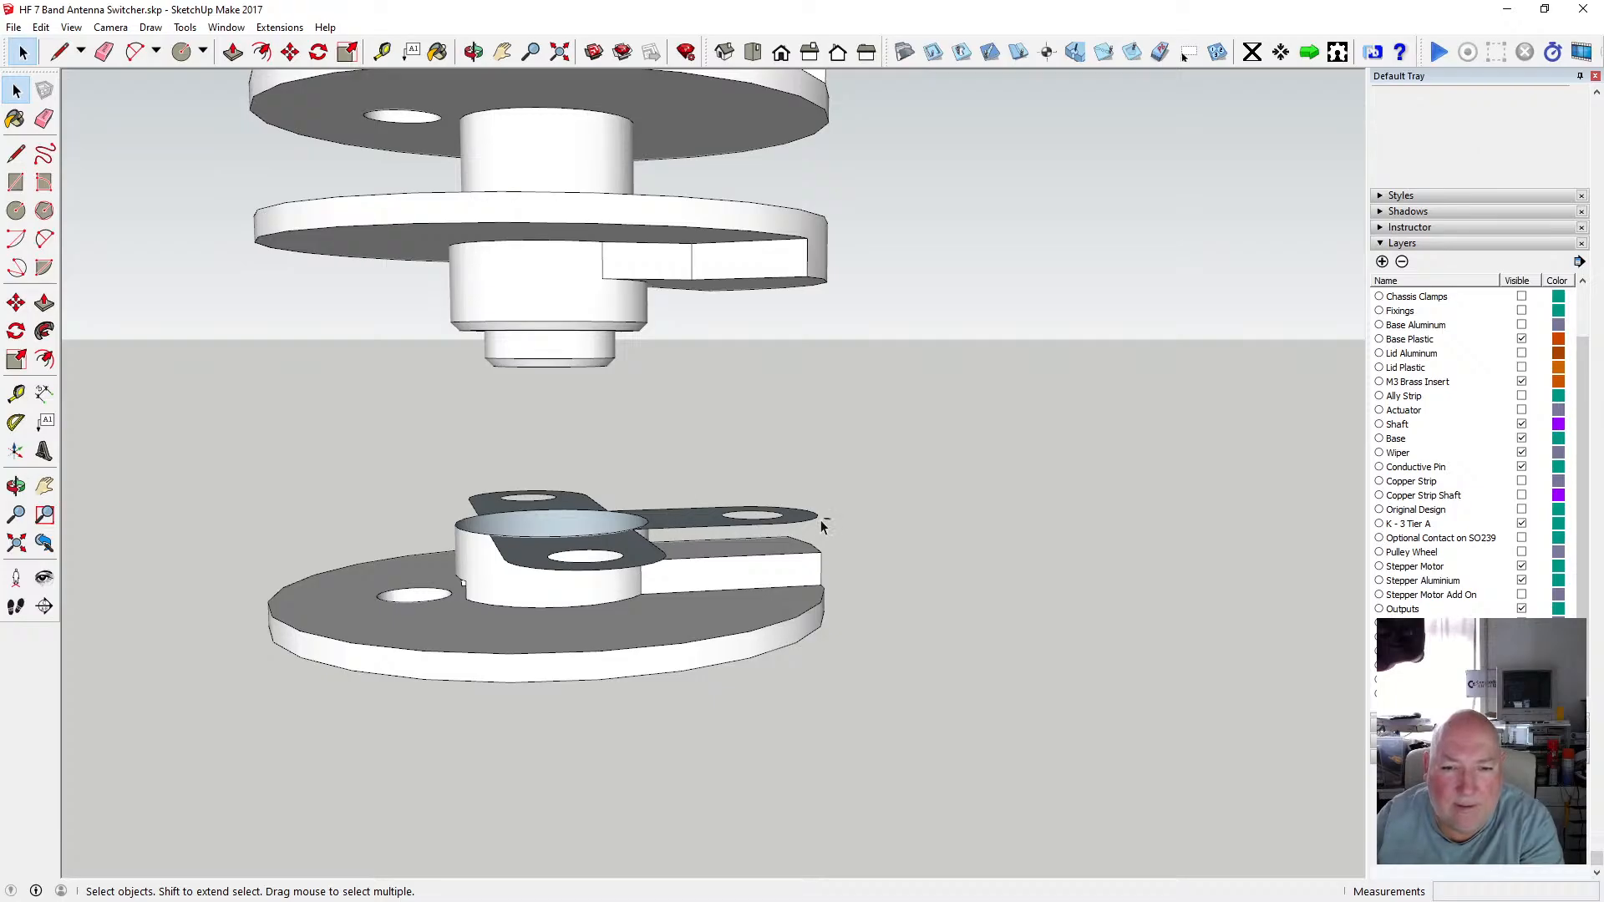
Delete the right arm and the remaining plate edges so only the disc and hub remain.
click(657, 508)
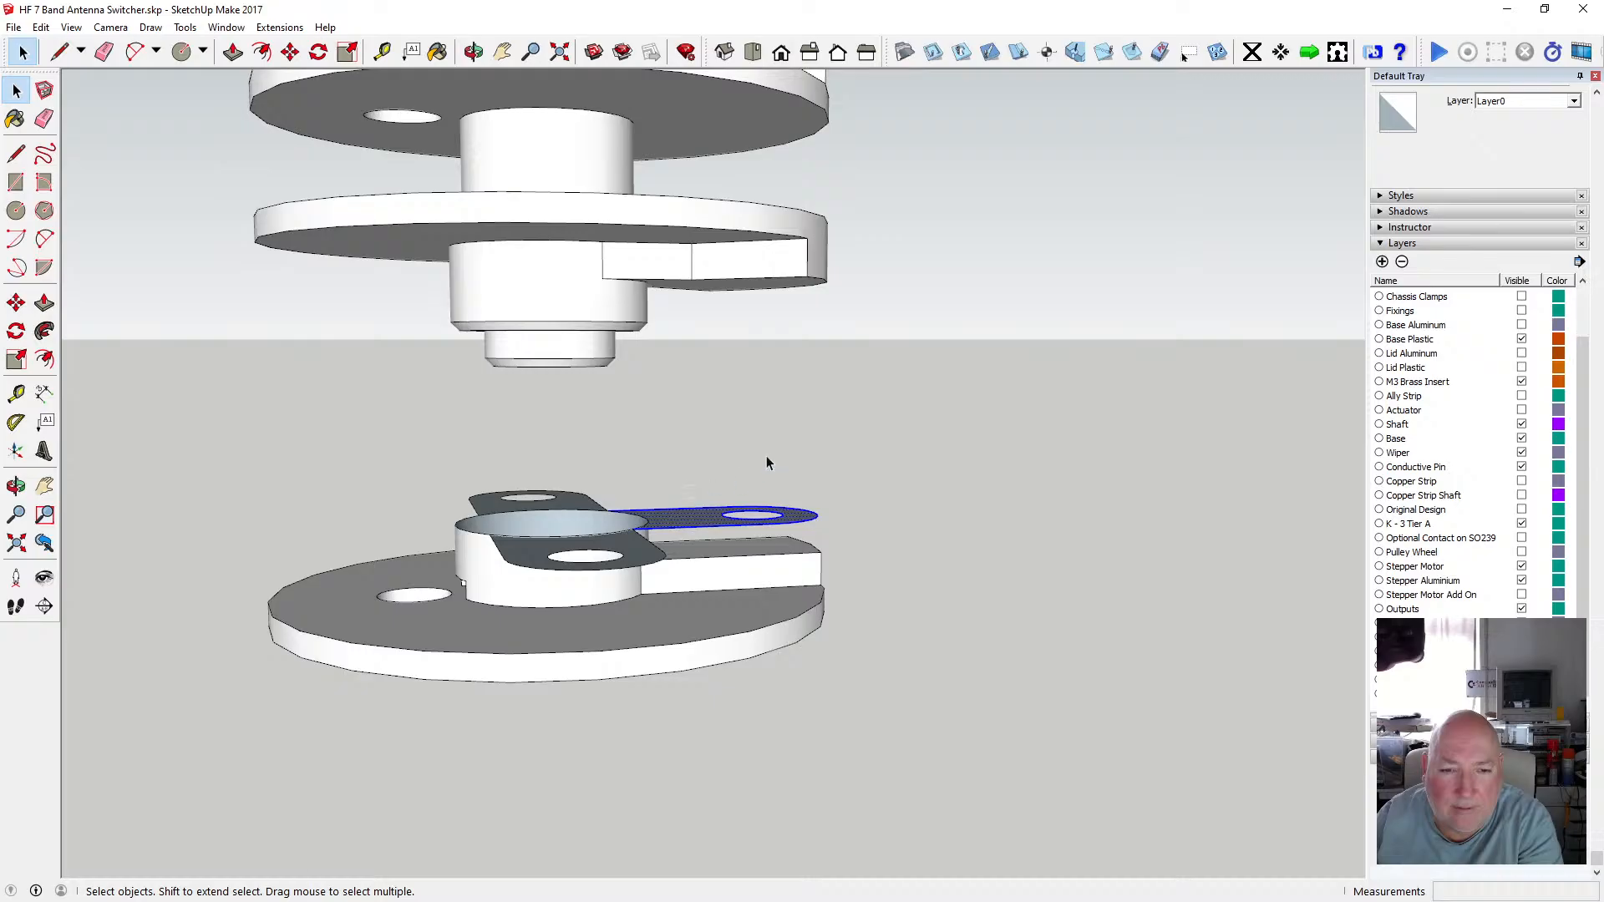
key(Delete)
click(474, 52)
drag(445, 373, 880, 442)
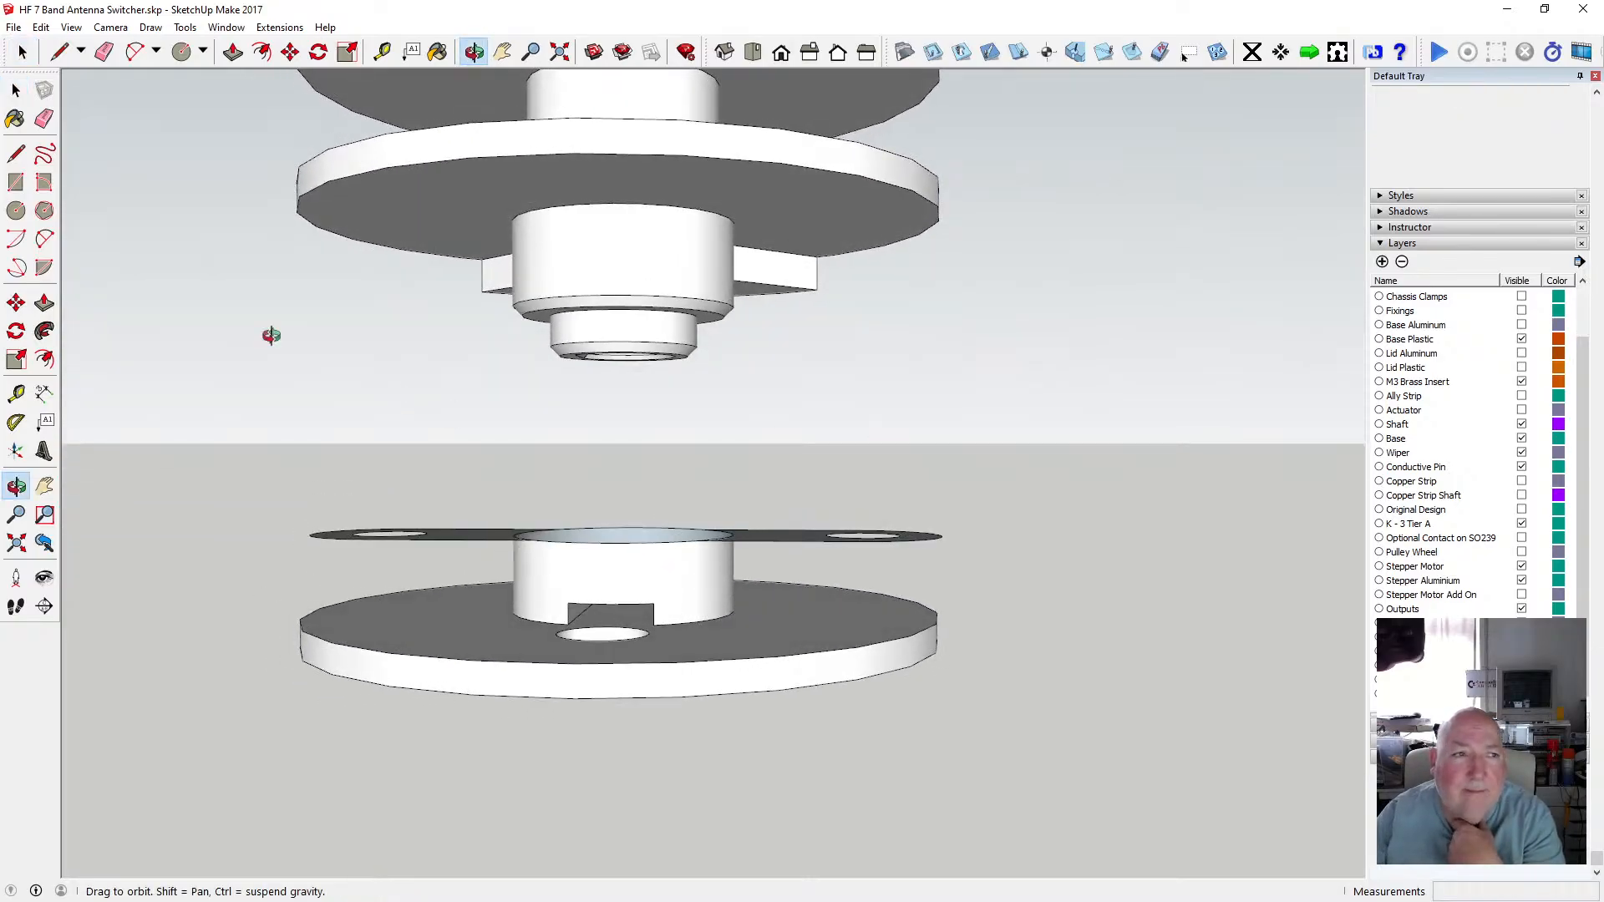
click(16, 89)
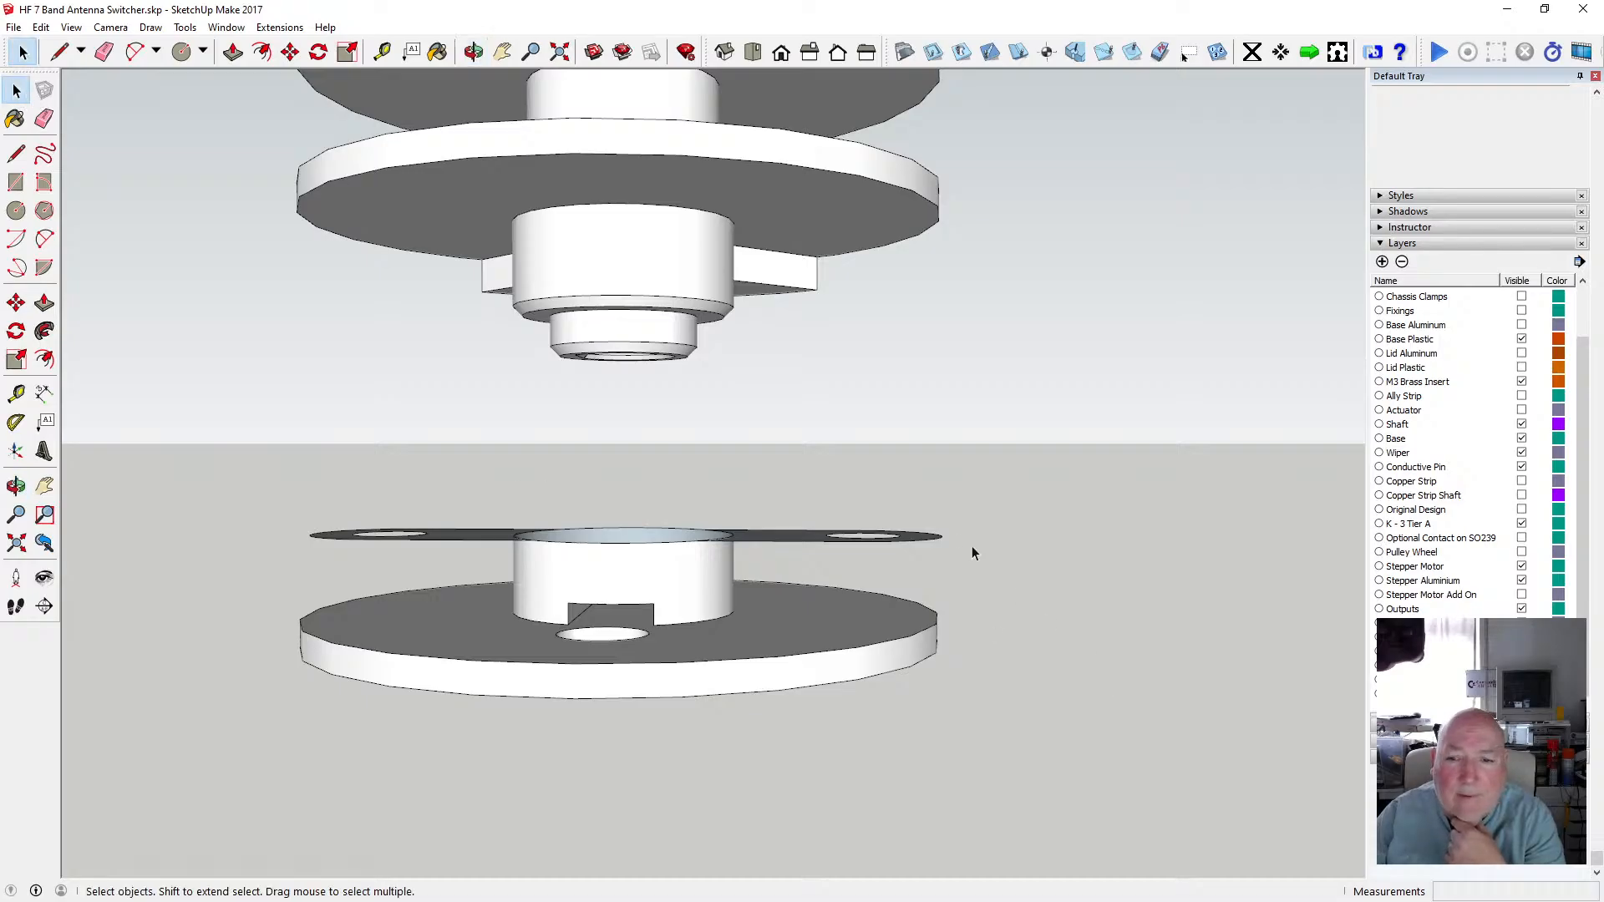
drag(739, 511, 740, 509)
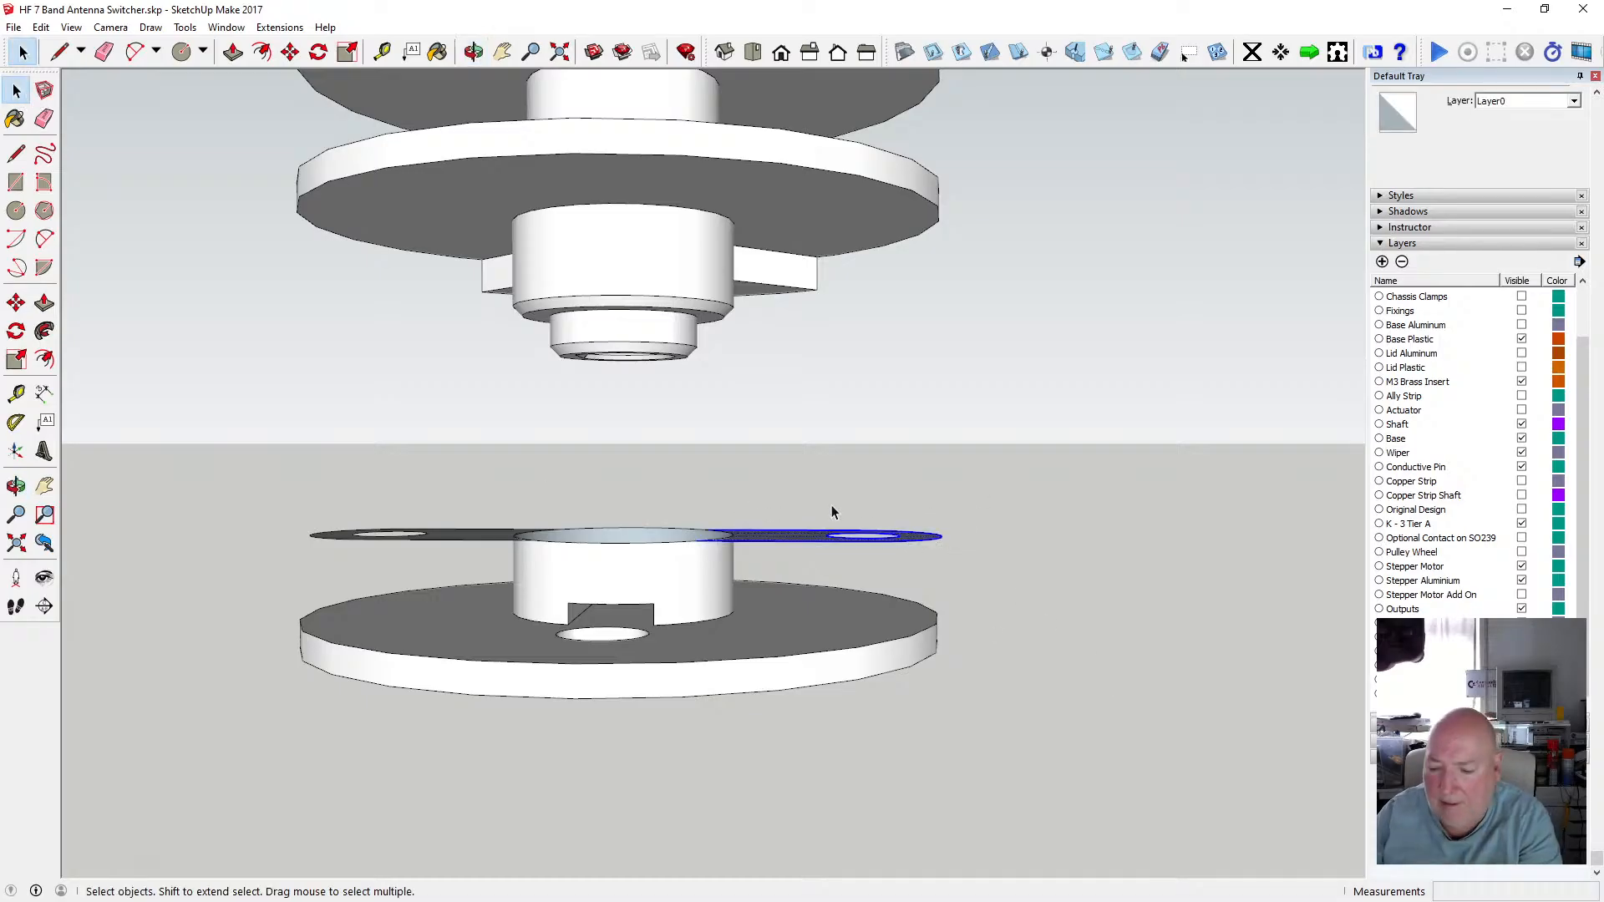
key(Delete)
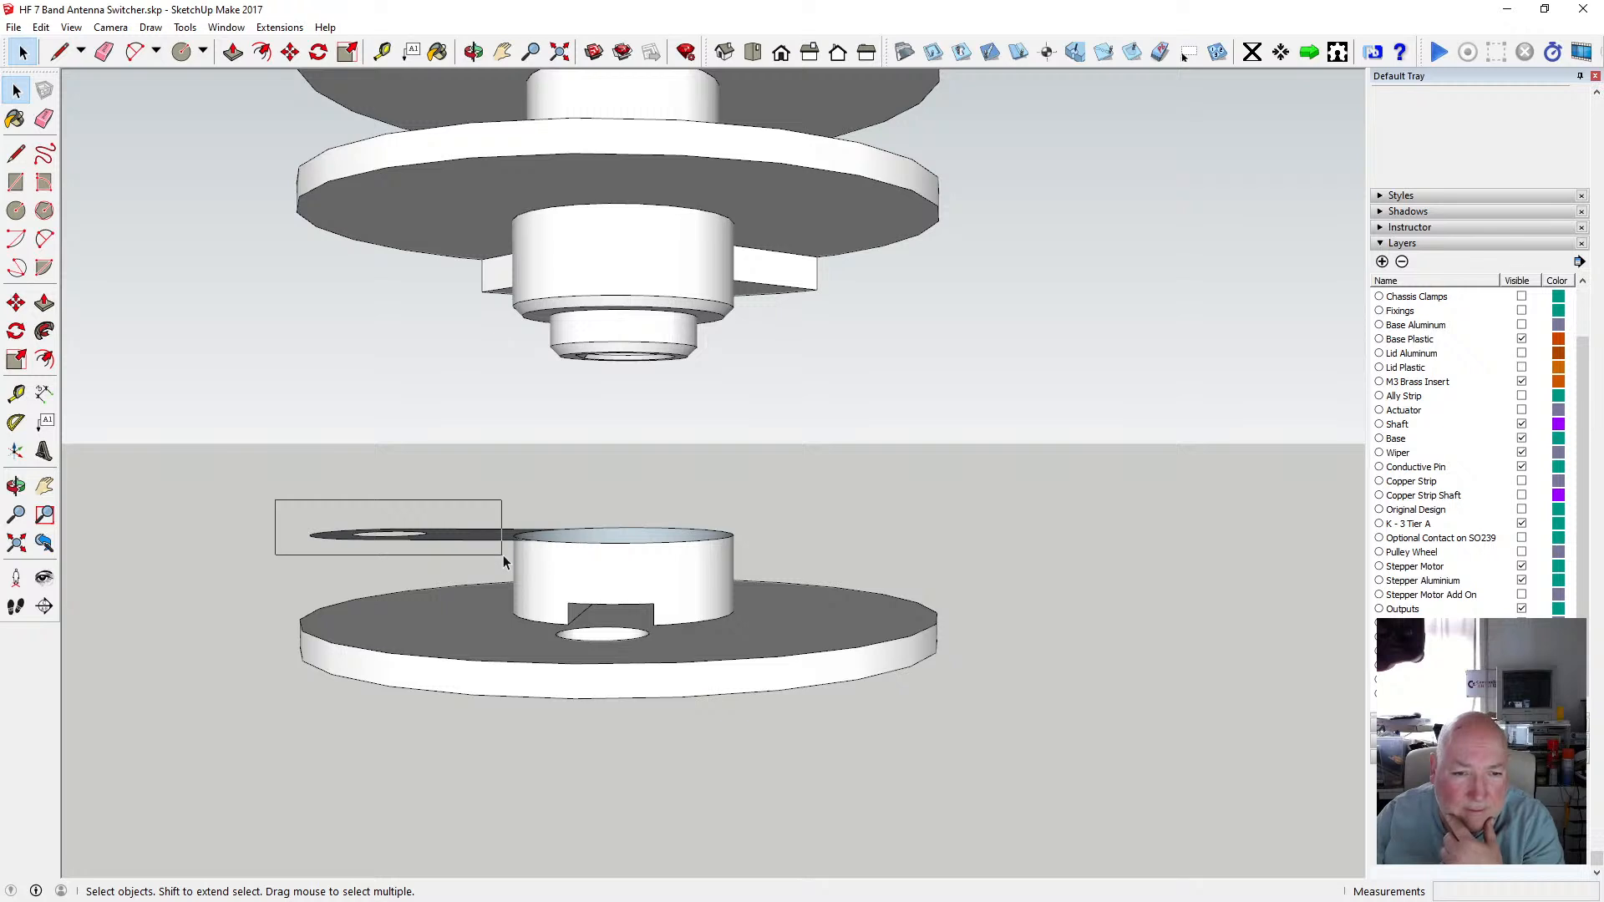
drag(503, 554, 302, 511)
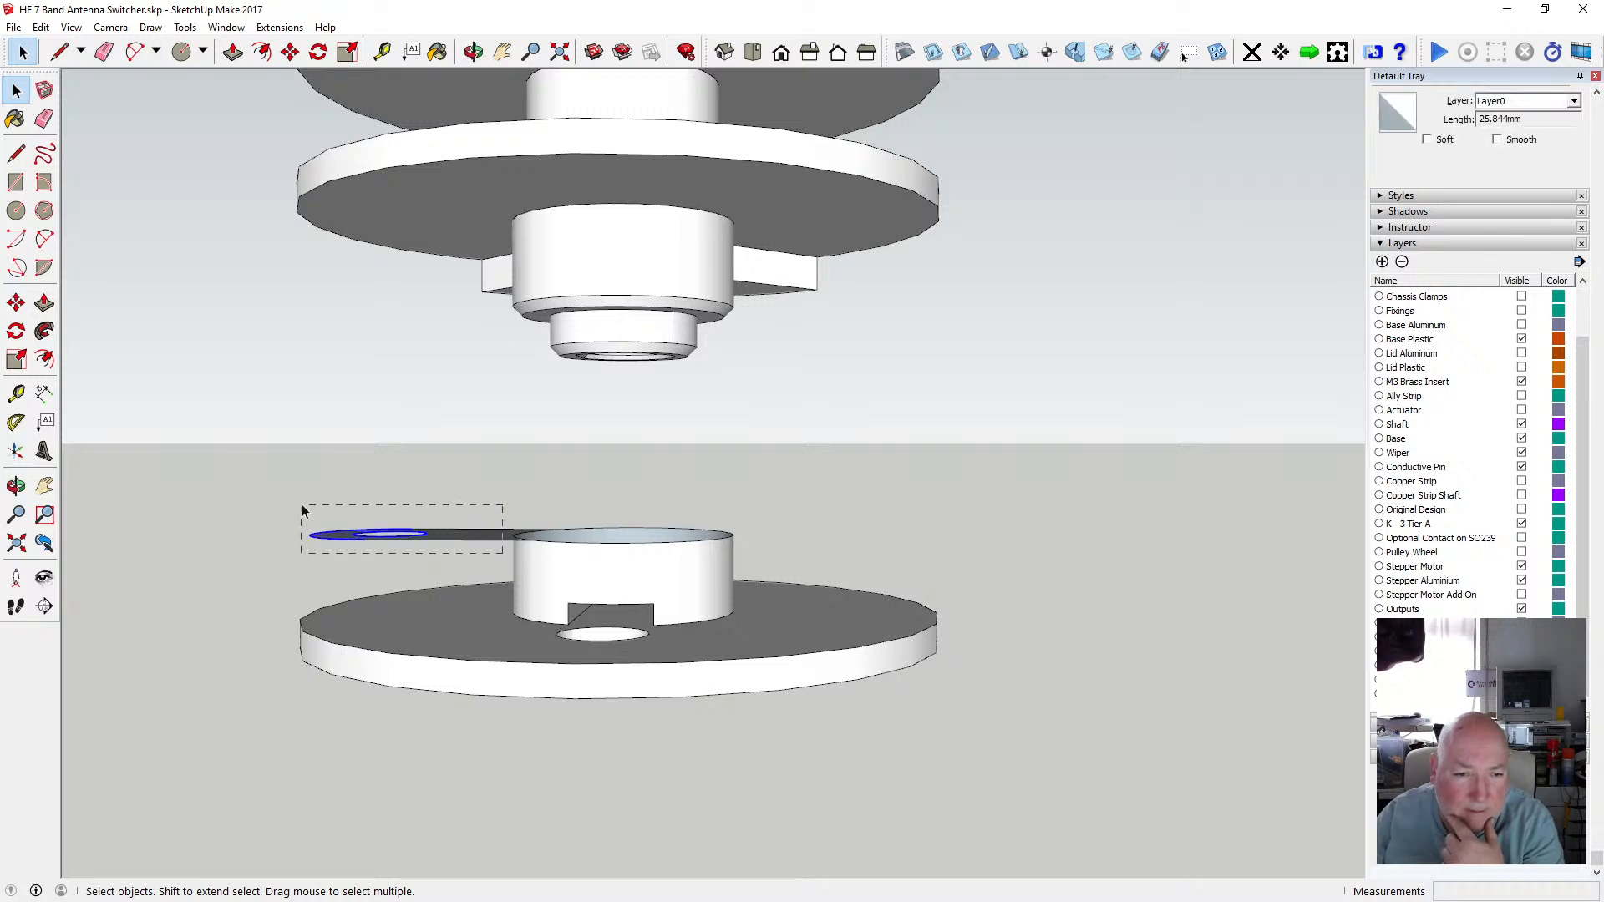
key(Delete)
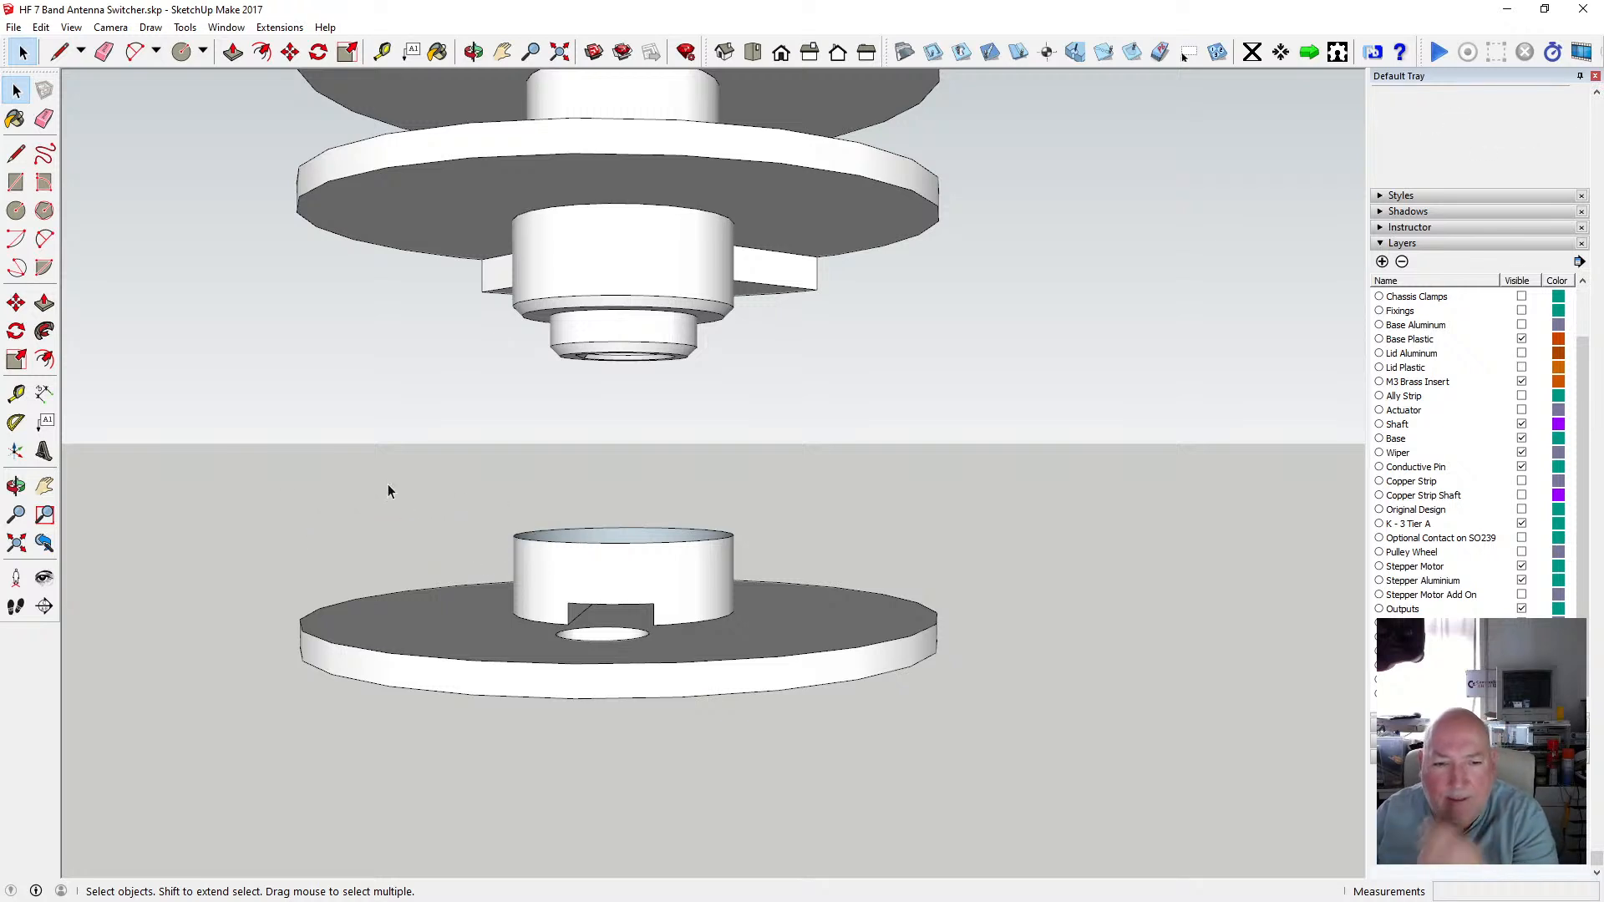
Orbit and zoom around the trimmed disc copy to inspect its hub from several angles.
click(474, 52)
drag(658, 530, 622, 609)
scroll(675, 600, down, 5)
scroll(702, 591, up, 5)
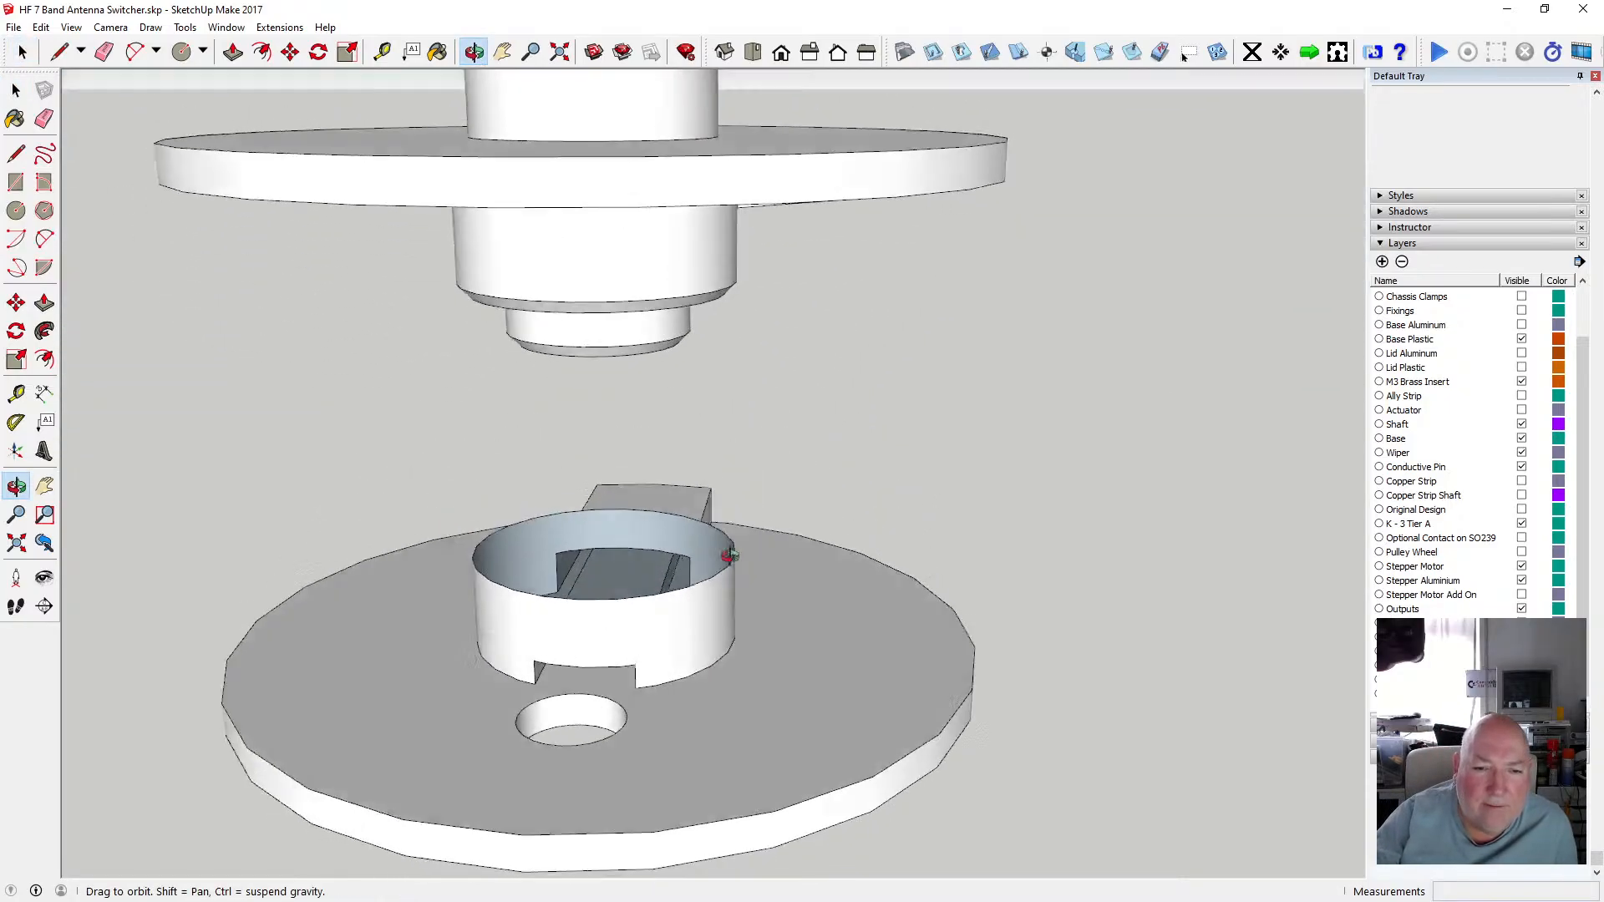
drag(729, 556, 533, 633)
scroll(677, 581, down, 8)
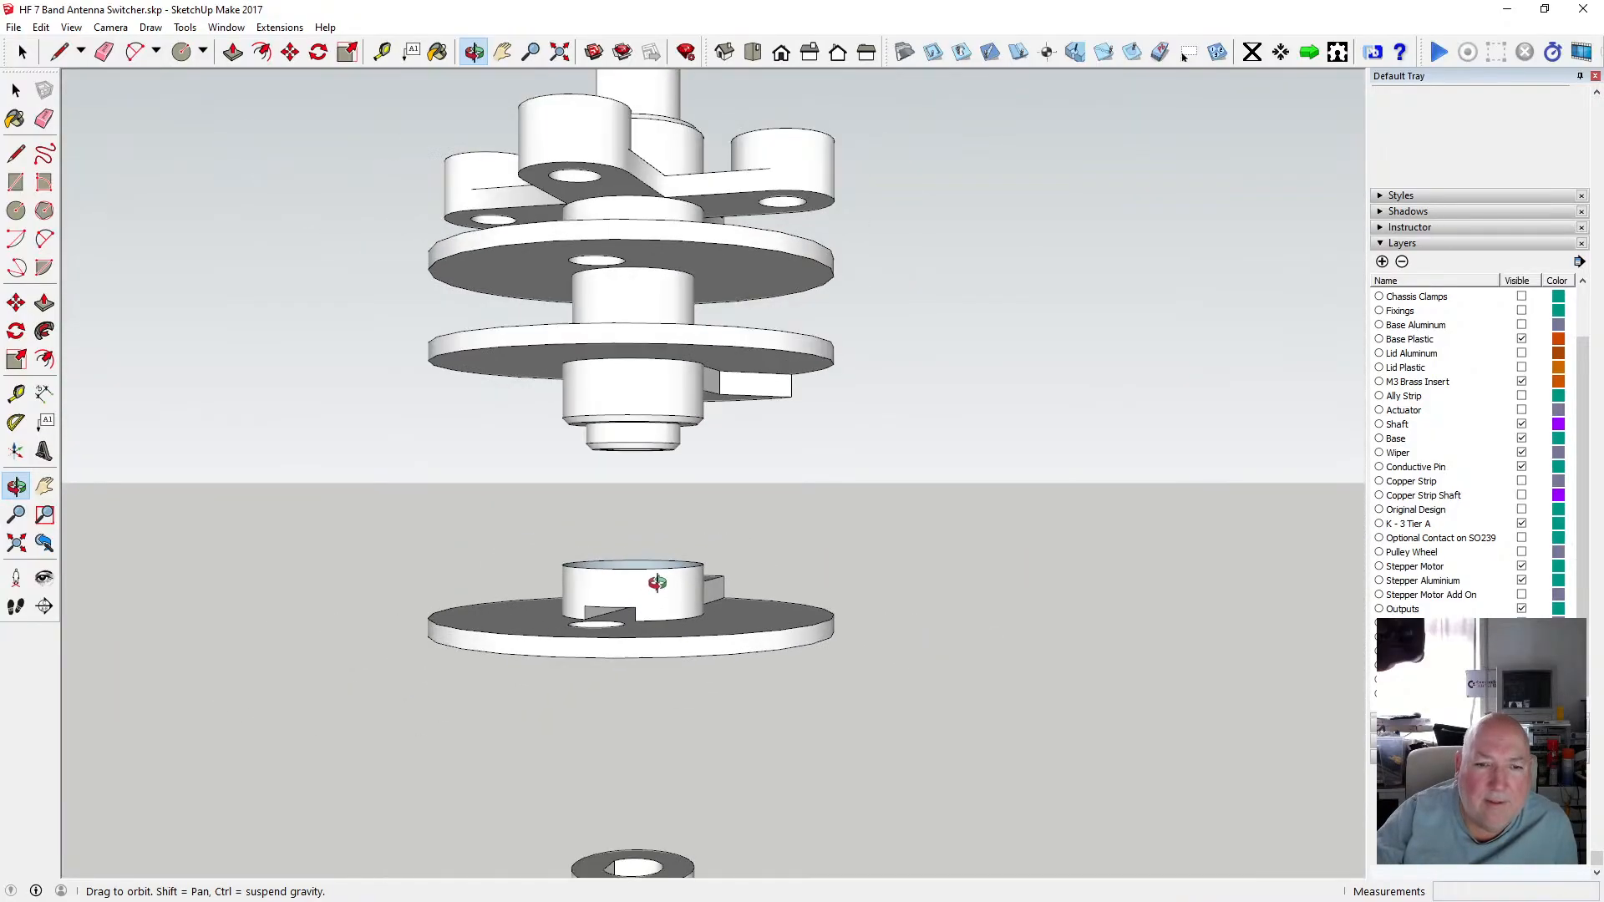
drag(639, 608, 619, 580)
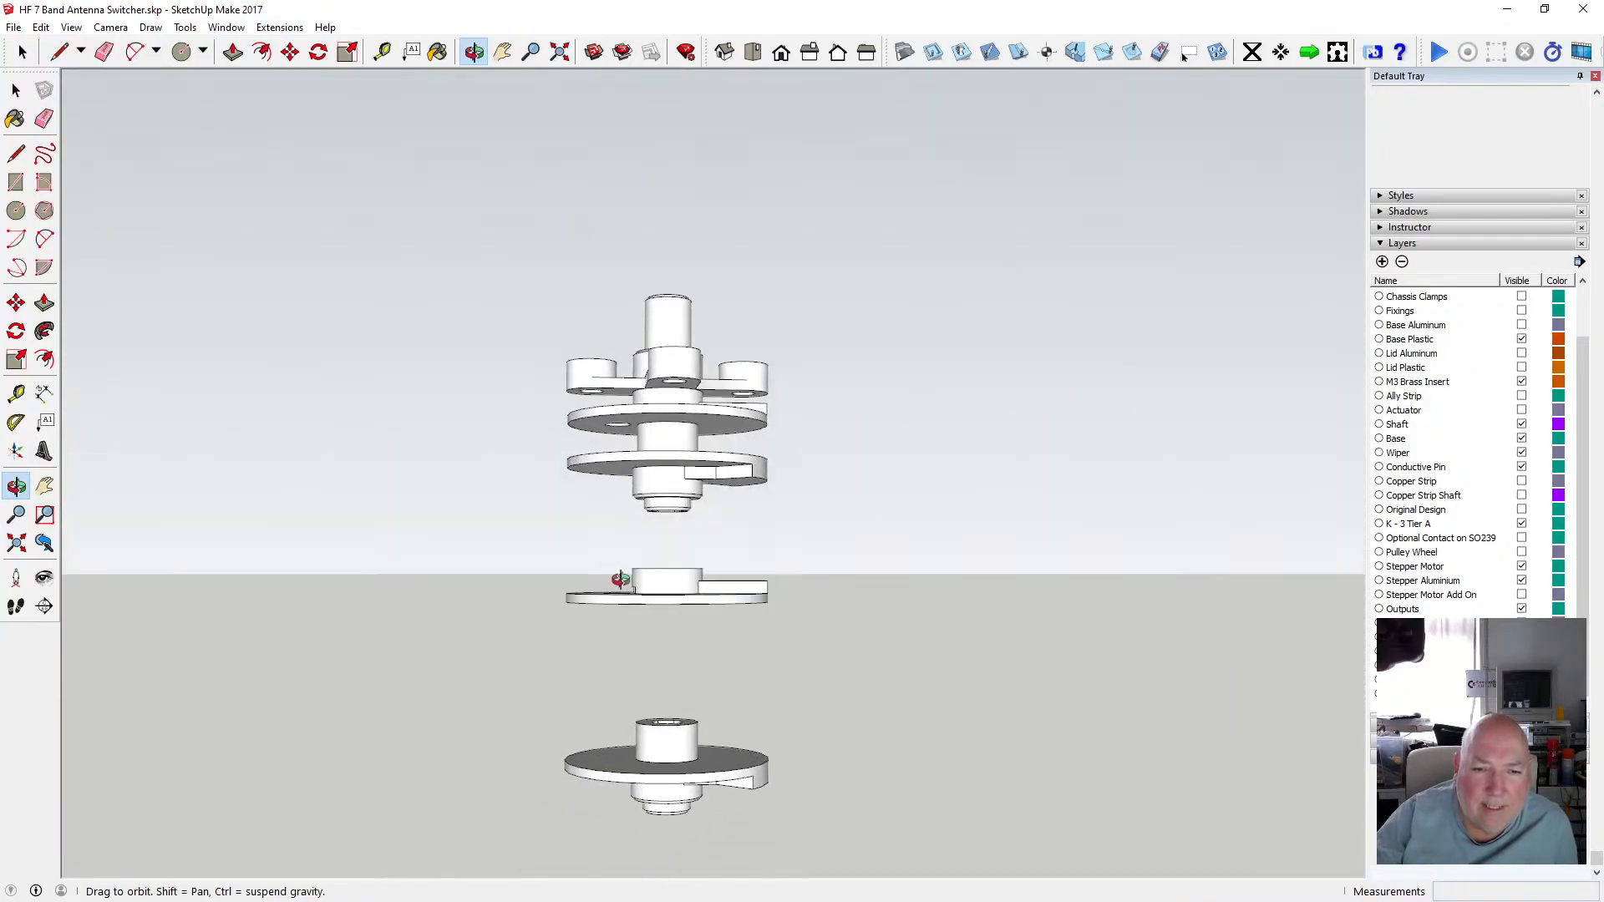
scroll(687, 594, up, 5)
scroll(478, 418, down, 2)
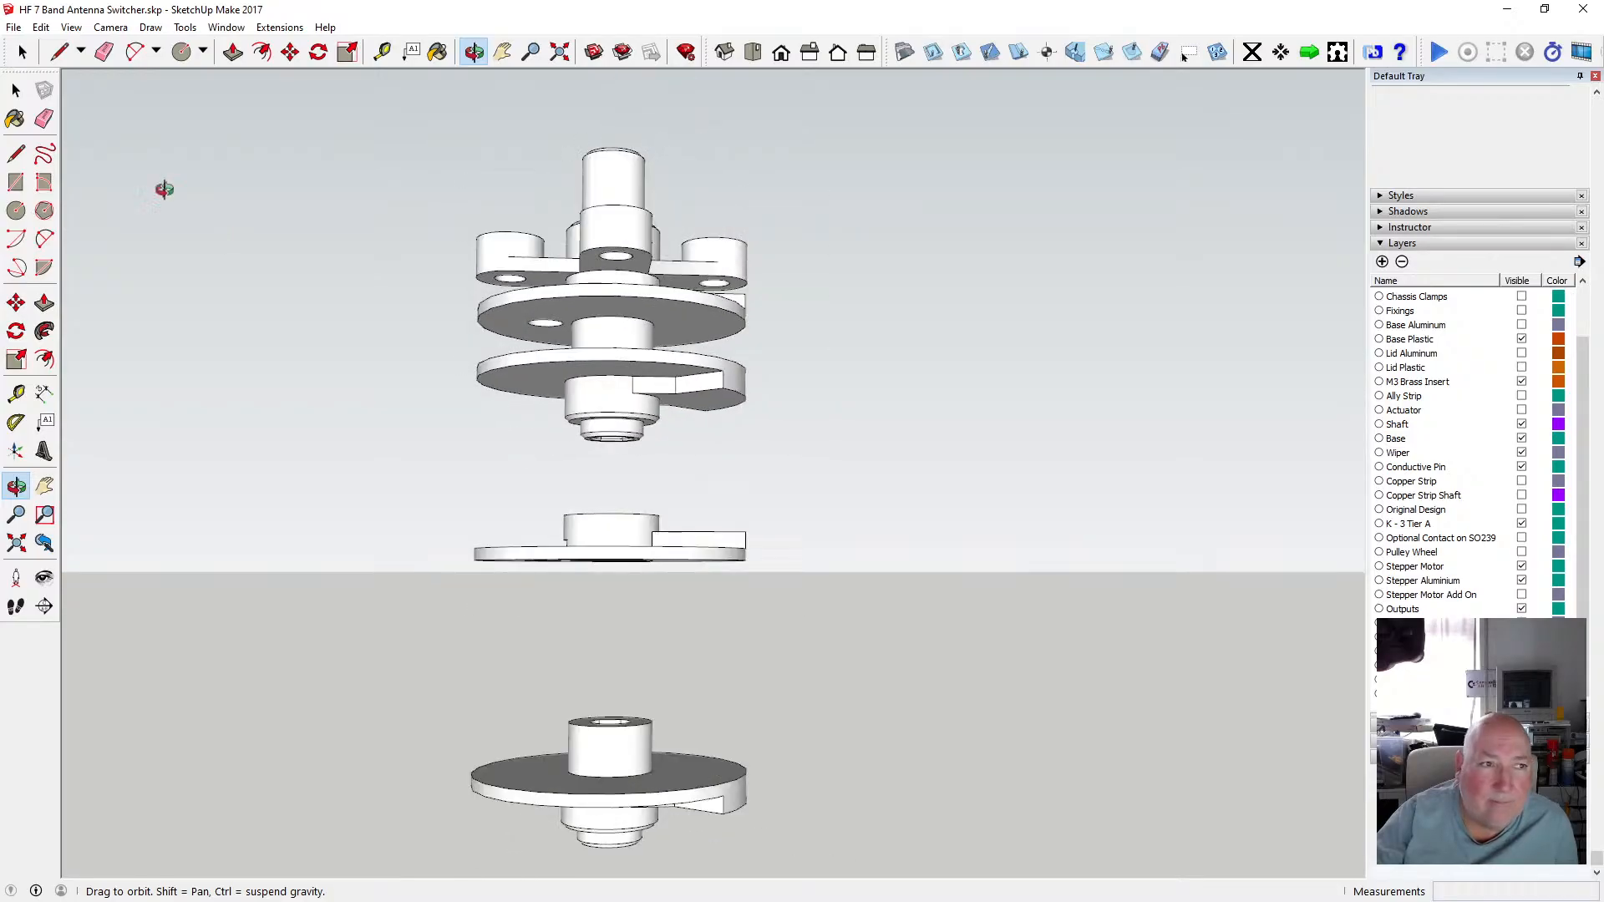
Window-select the trimmed disc copy and make it into a group.
click(15, 89)
drag(408, 497, 792, 605)
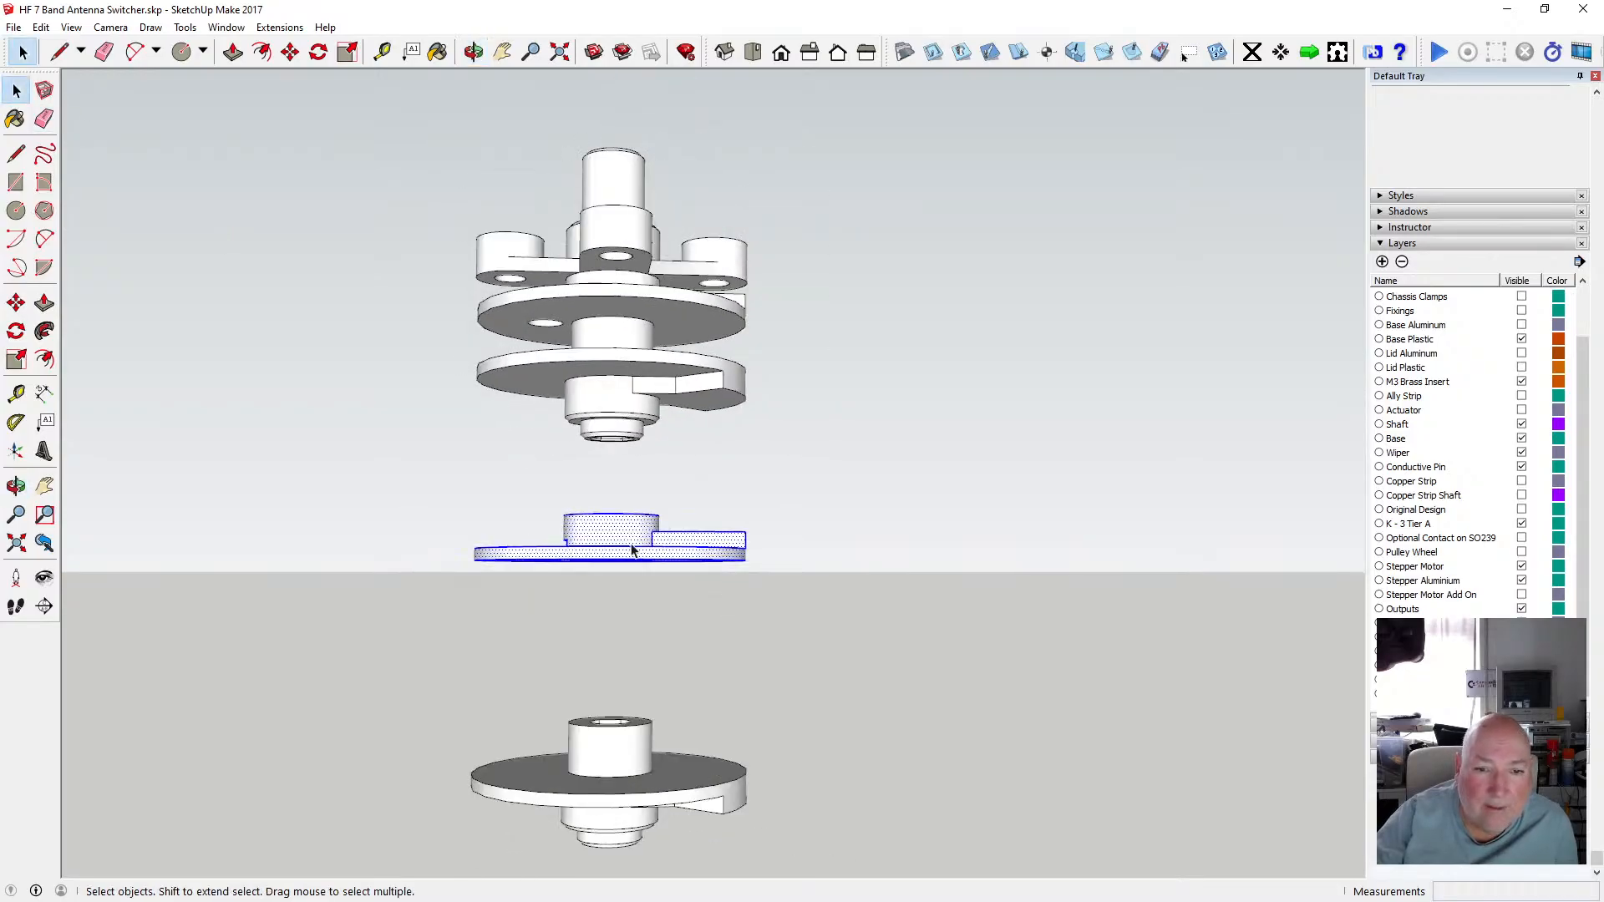
right_click(632, 547)
click(742, 310)
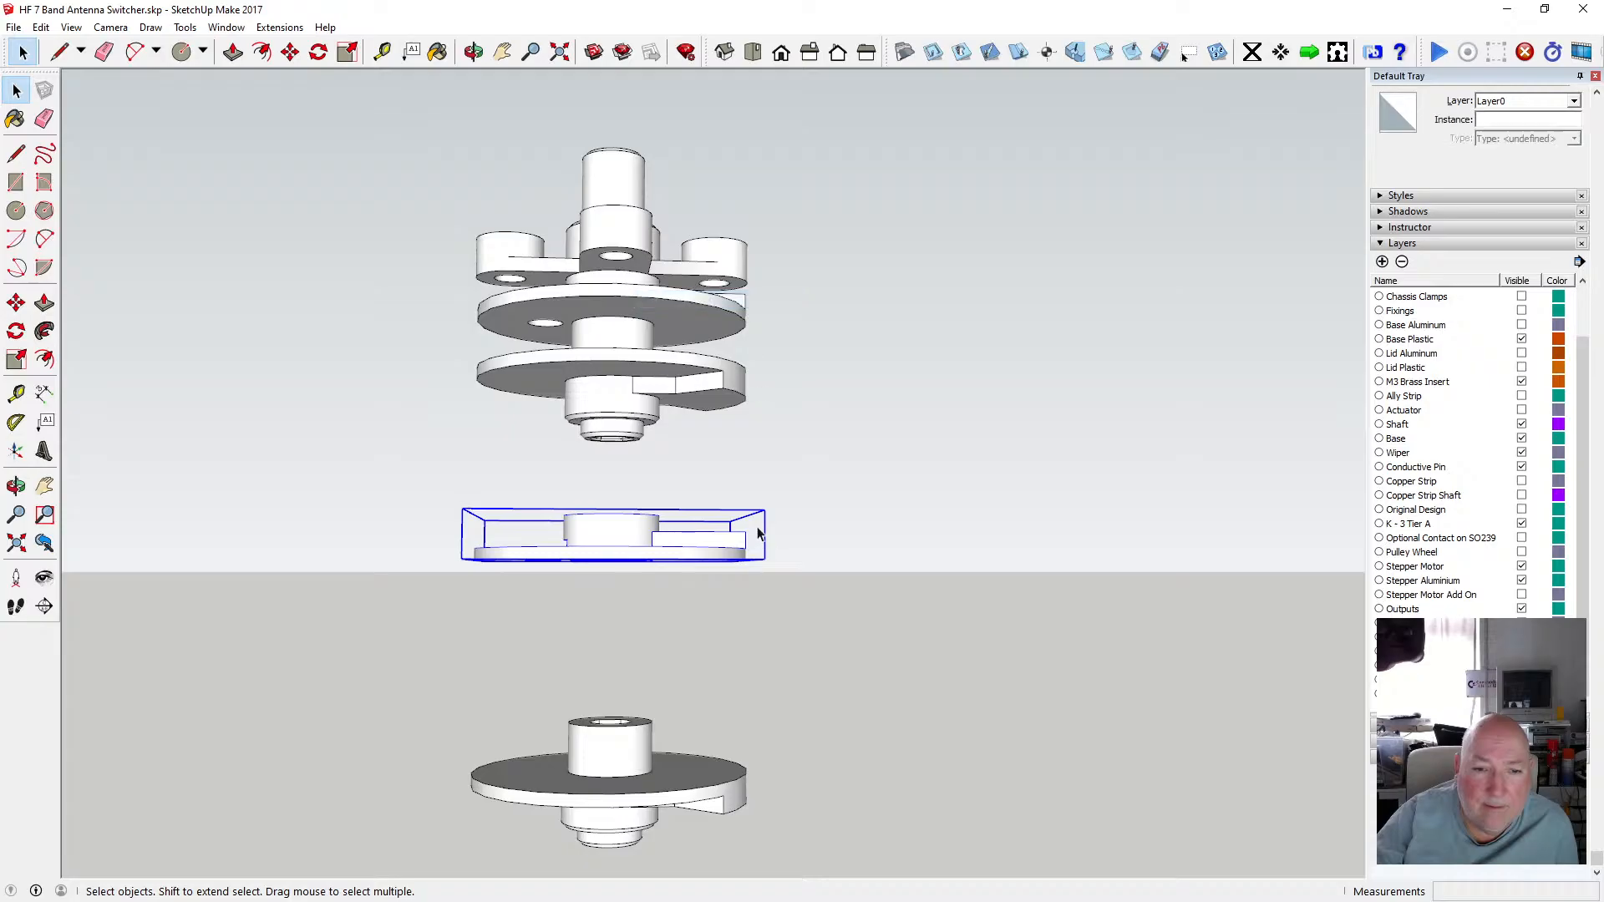
scroll(769, 513, down, 3)
scroll(727, 541, up, 9)
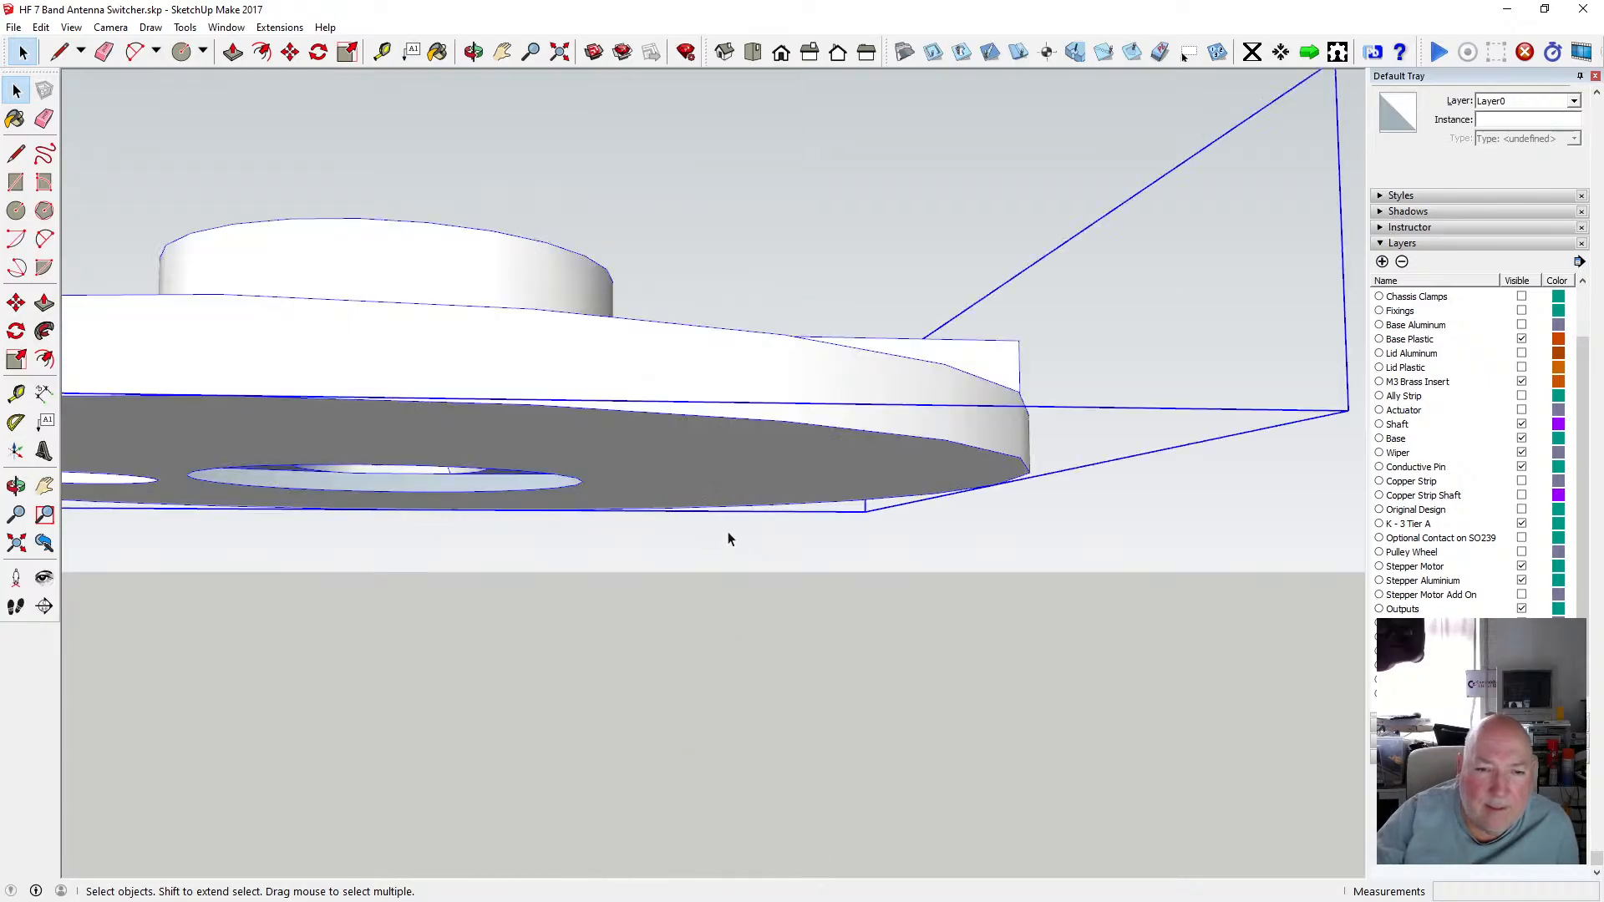
scroll(726, 537, down, 5)
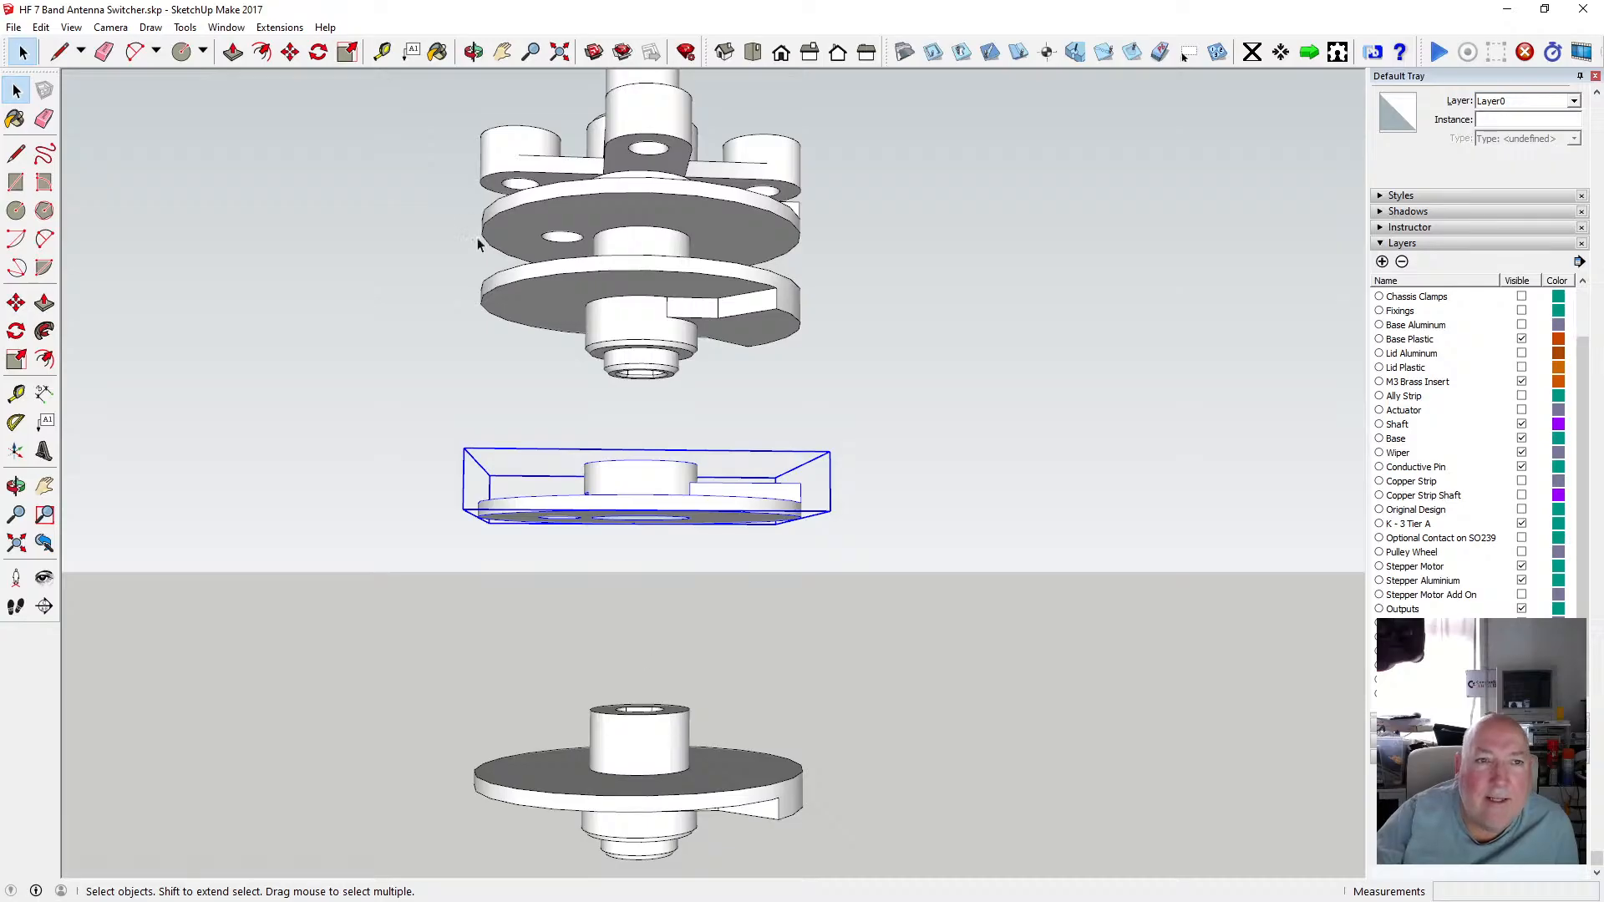
click(473, 51)
drag(623, 468, 637, 294)
scroll(704, 539, up, 5)
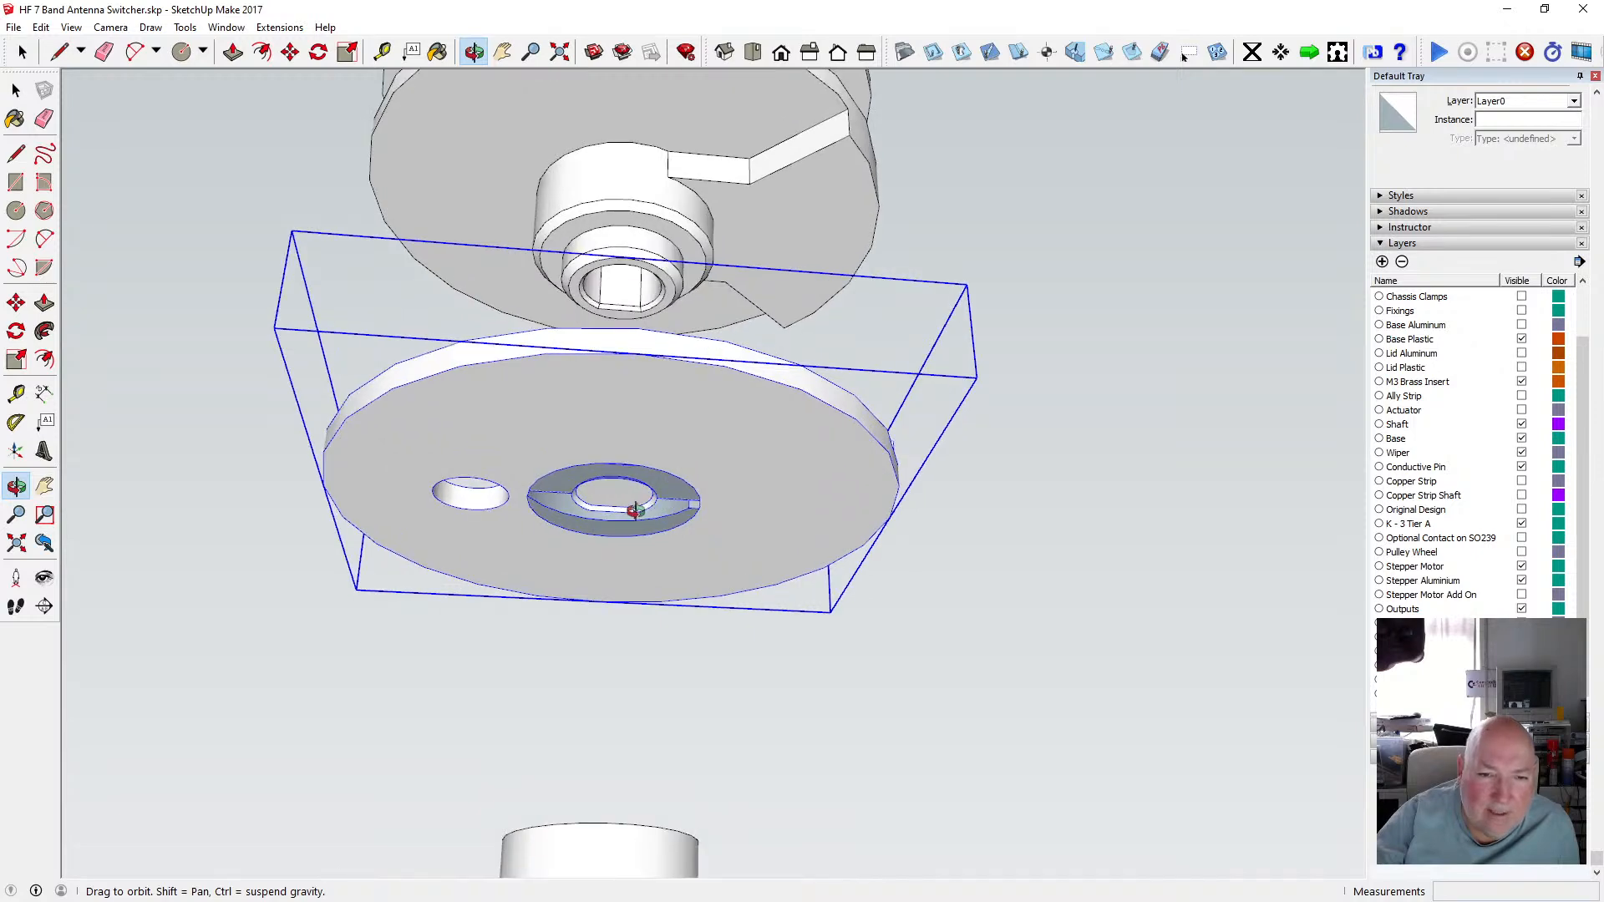
Orbit and zoom around the grouped disc copy to inspect its hub among the neighbouring tier parts.
scroll(638, 505, down, 7)
drag(641, 505, 618, 626)
scroll(624, 637, up, 5)
scroll(627, 639, down, 4)
drag(624, 507, 639, 622)
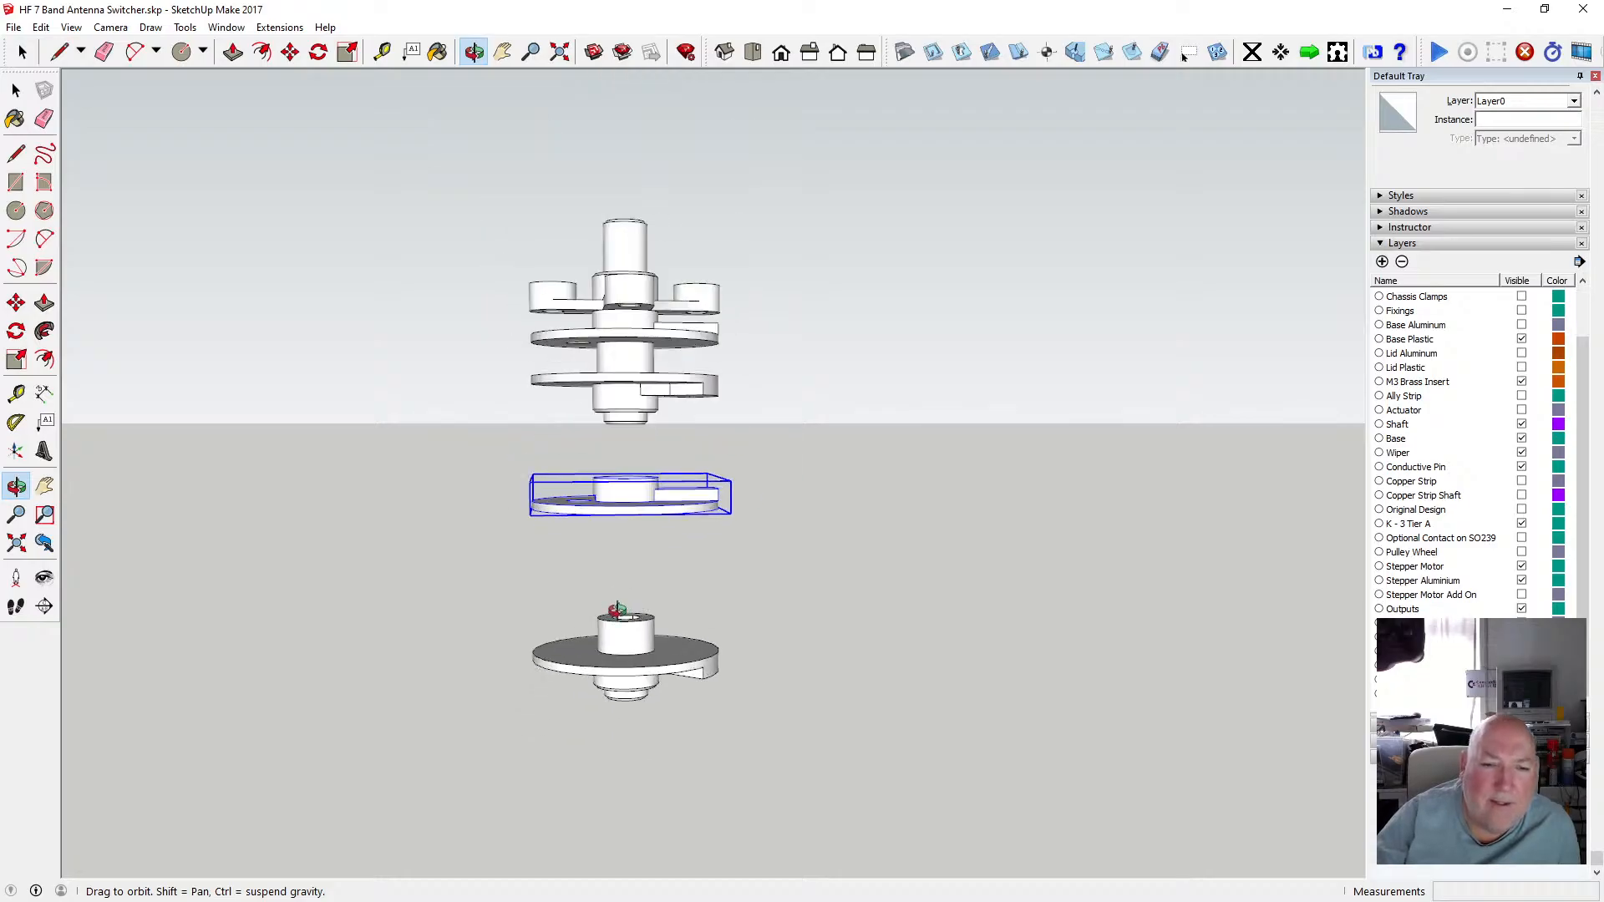
scroll(618, 618, up, 4)
scroll(617, 607, down, 4)
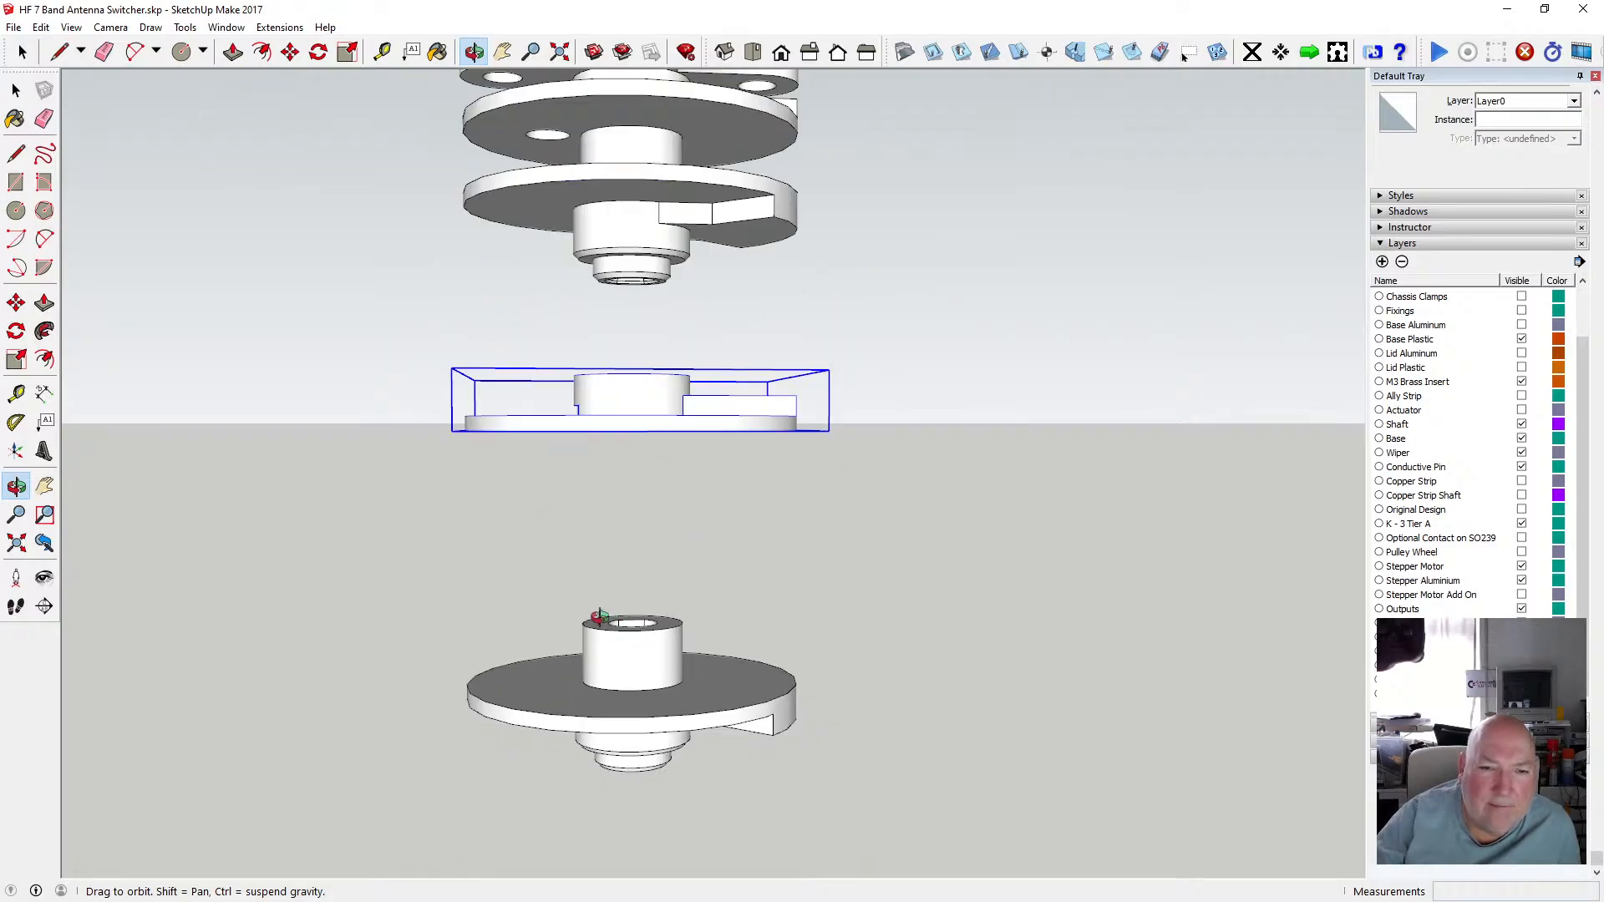
drag(623, 588, 595, 507)
scroll(624, 422, down, 3)
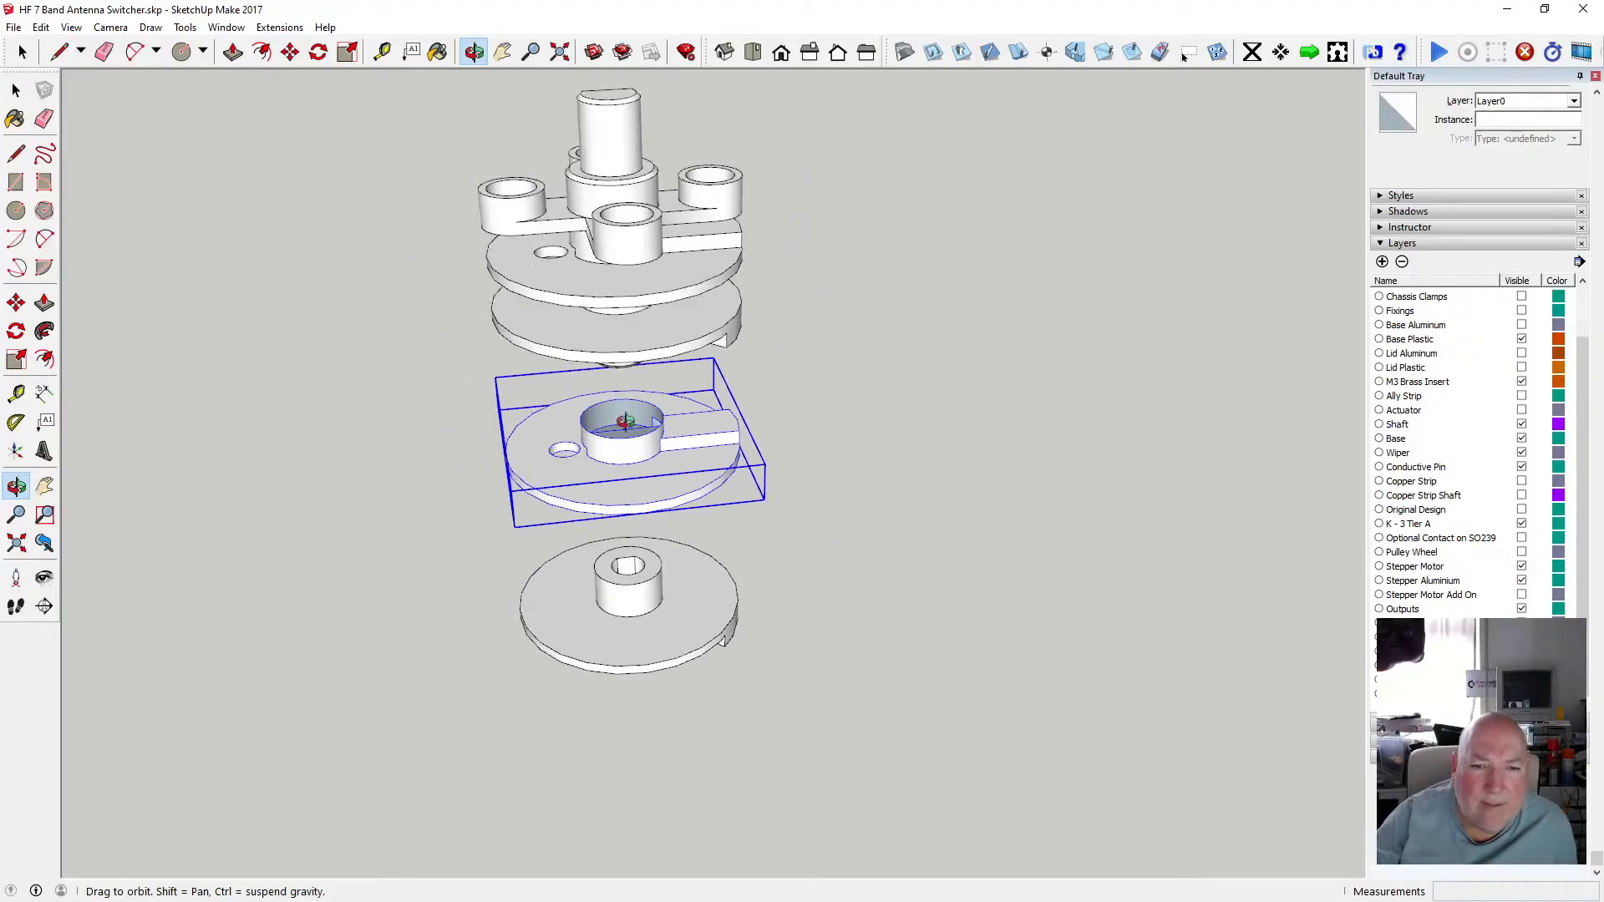
scroll(625, 414, up, 4)
scroll(624, 414, up, 2)
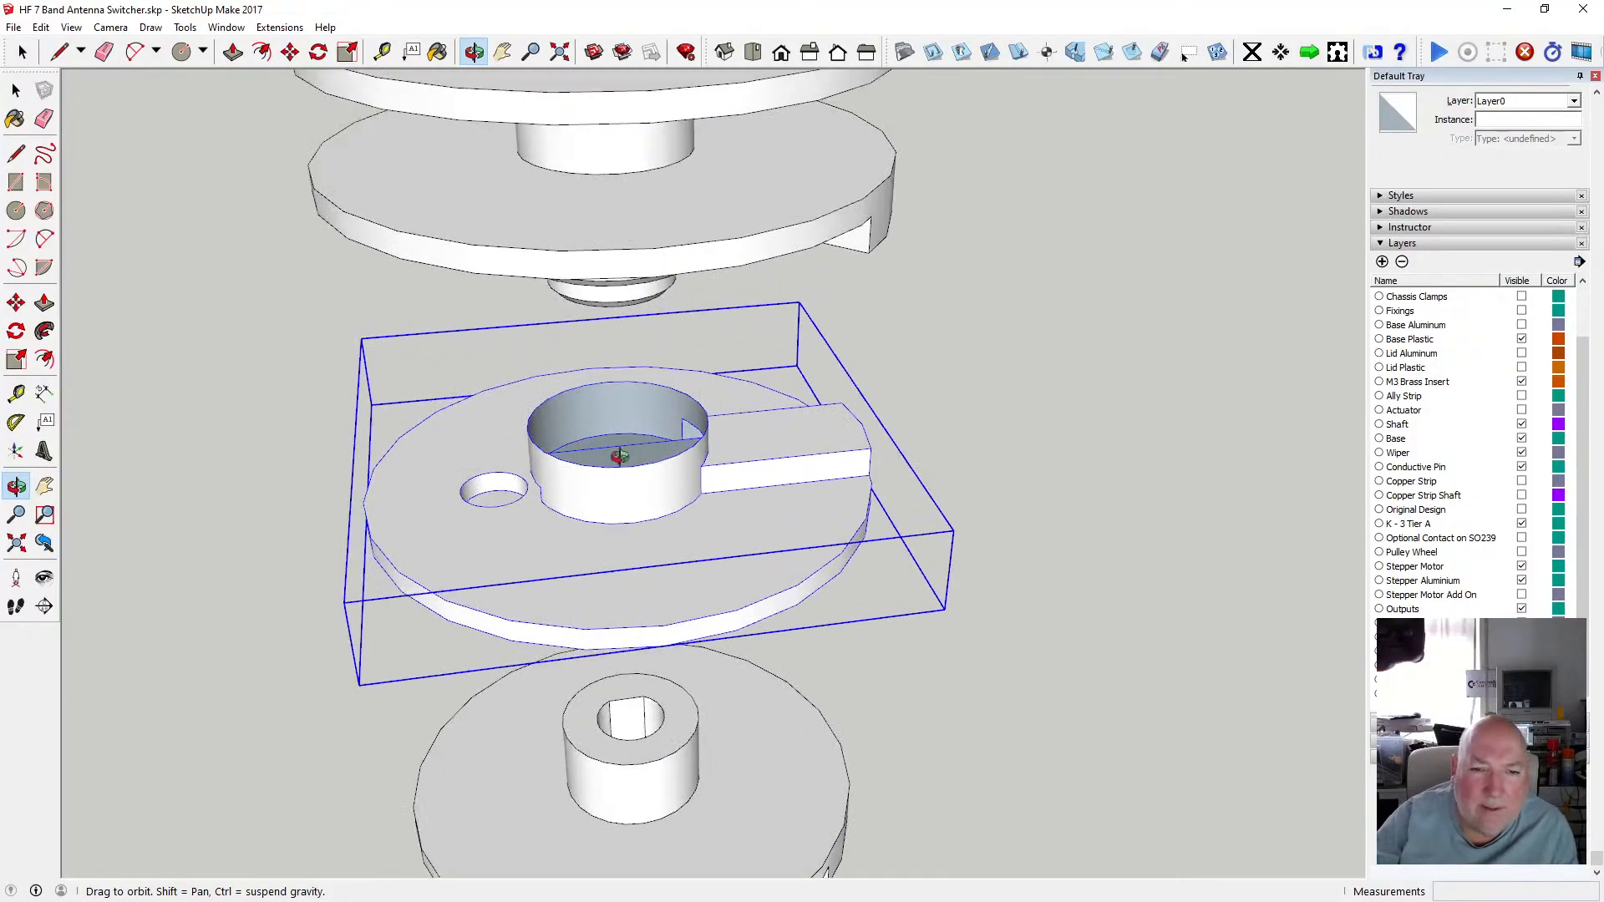
Open the disc group and measure the hub wall's thickness with the Tape Measure, then close the group again.
key(space)
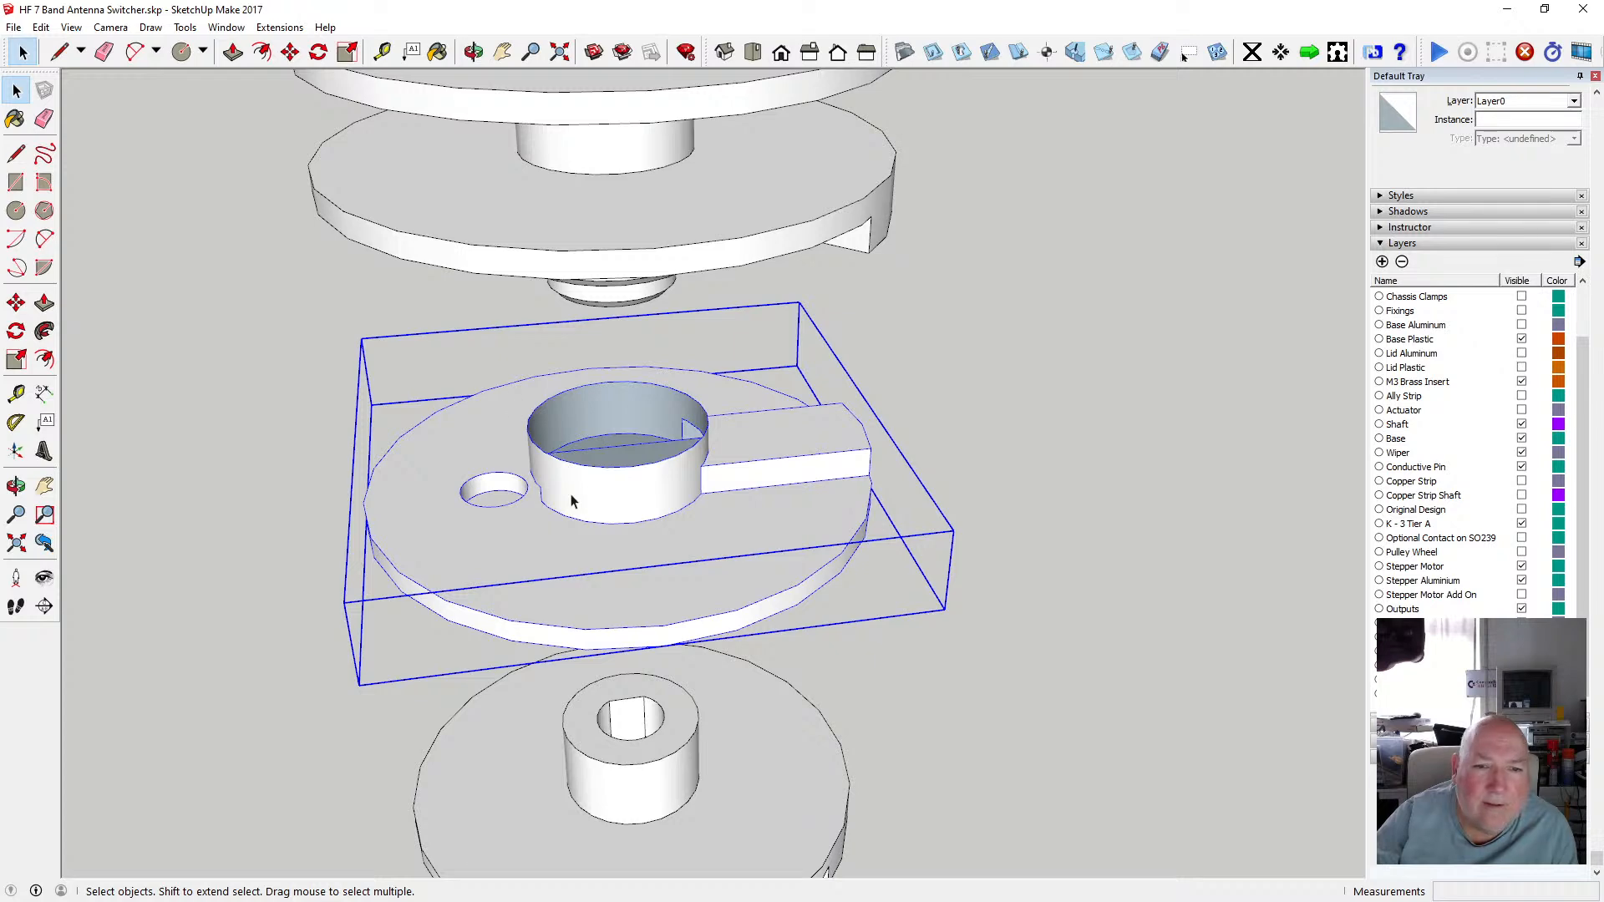
double_click(552, 564)
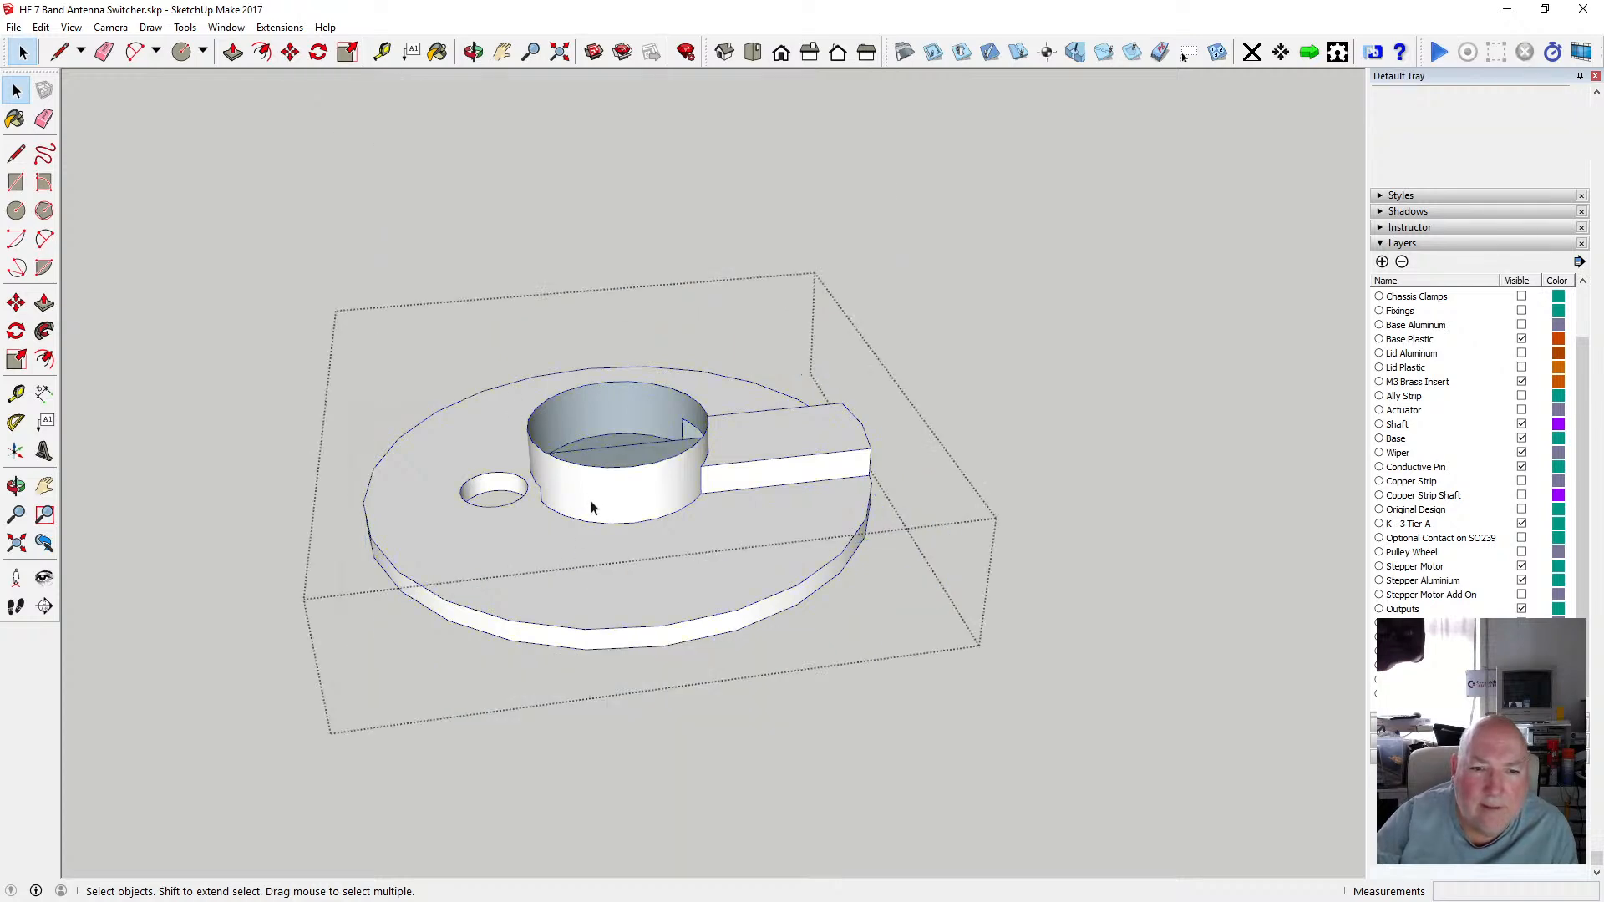
scroll(610, 473, up, 3)
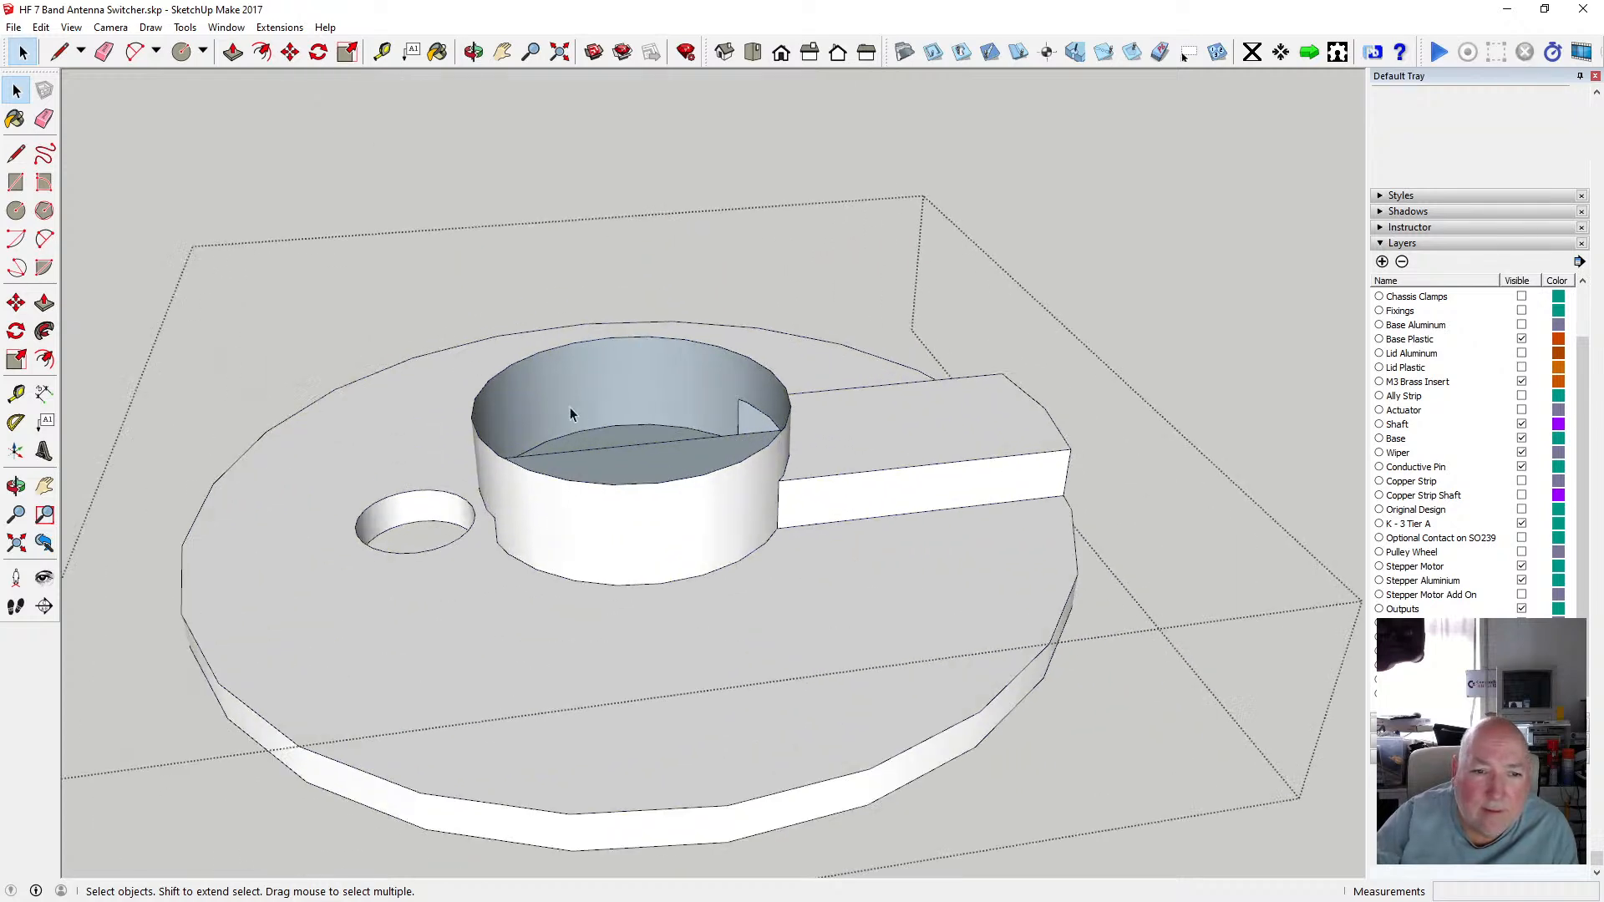
click(382, 53)
click(487, 389)
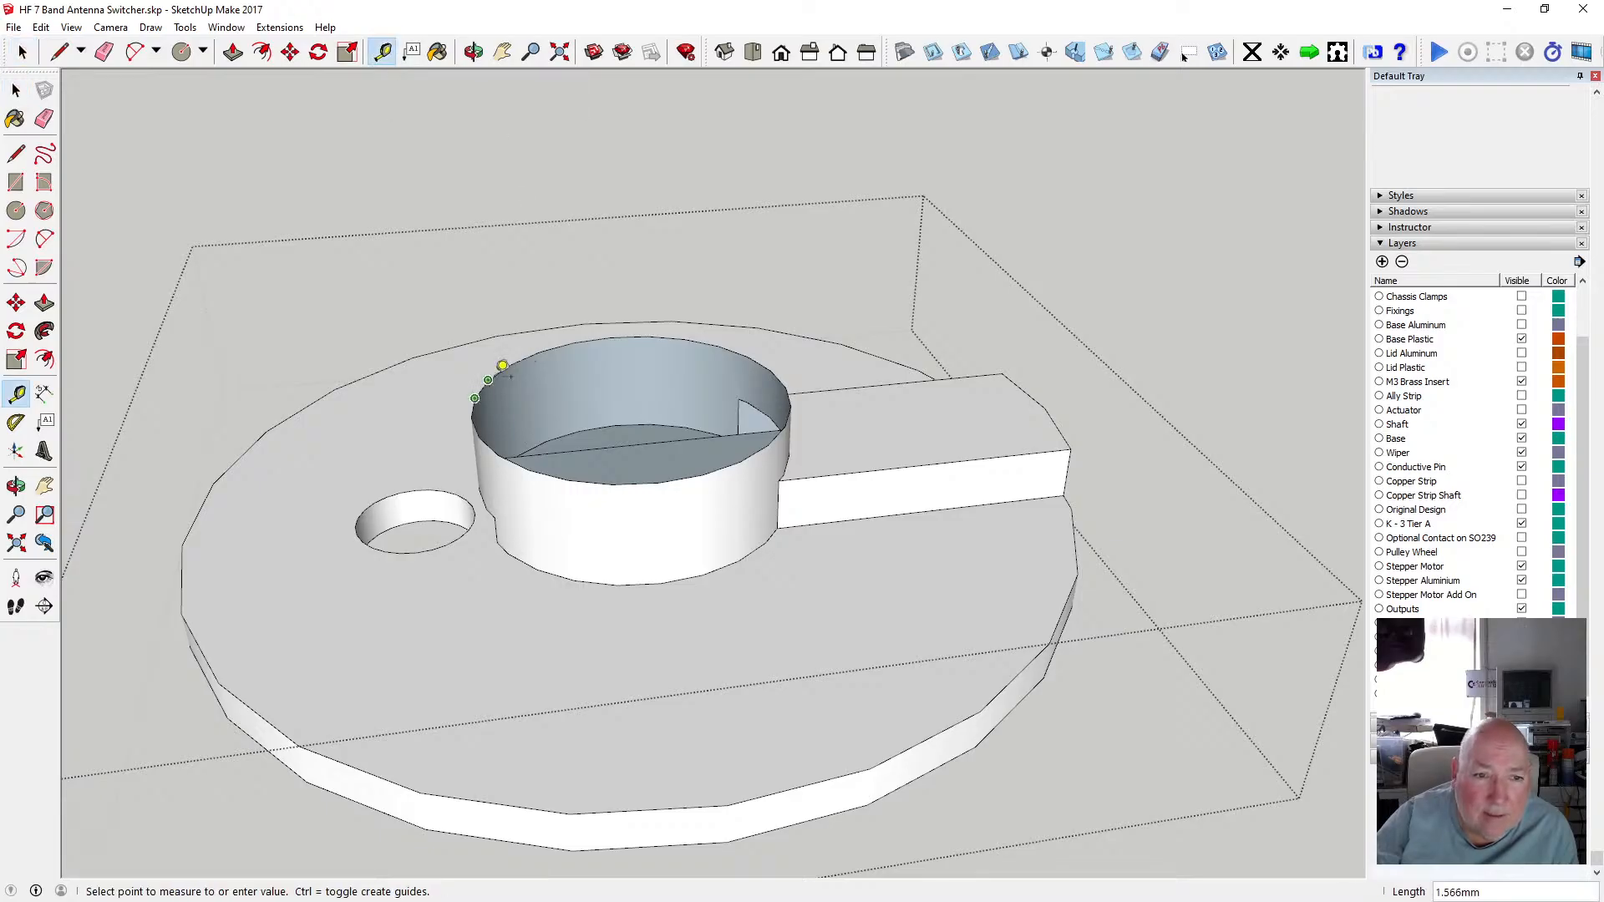
click(495, 375)
click(41, 27)
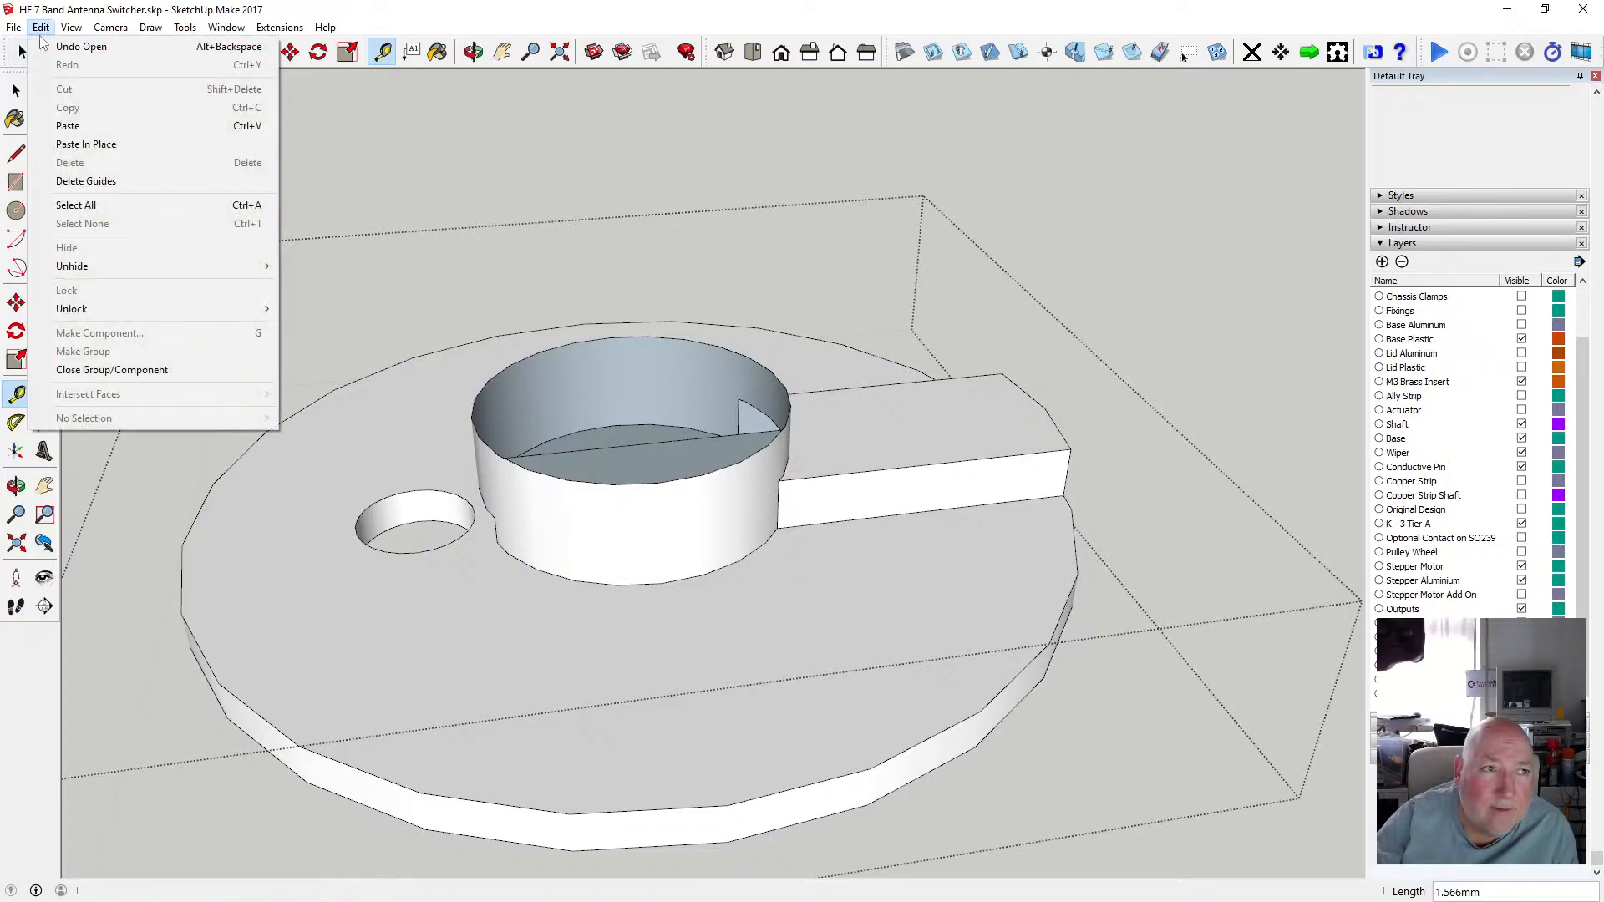
click(70, 47)
click(16, 89)
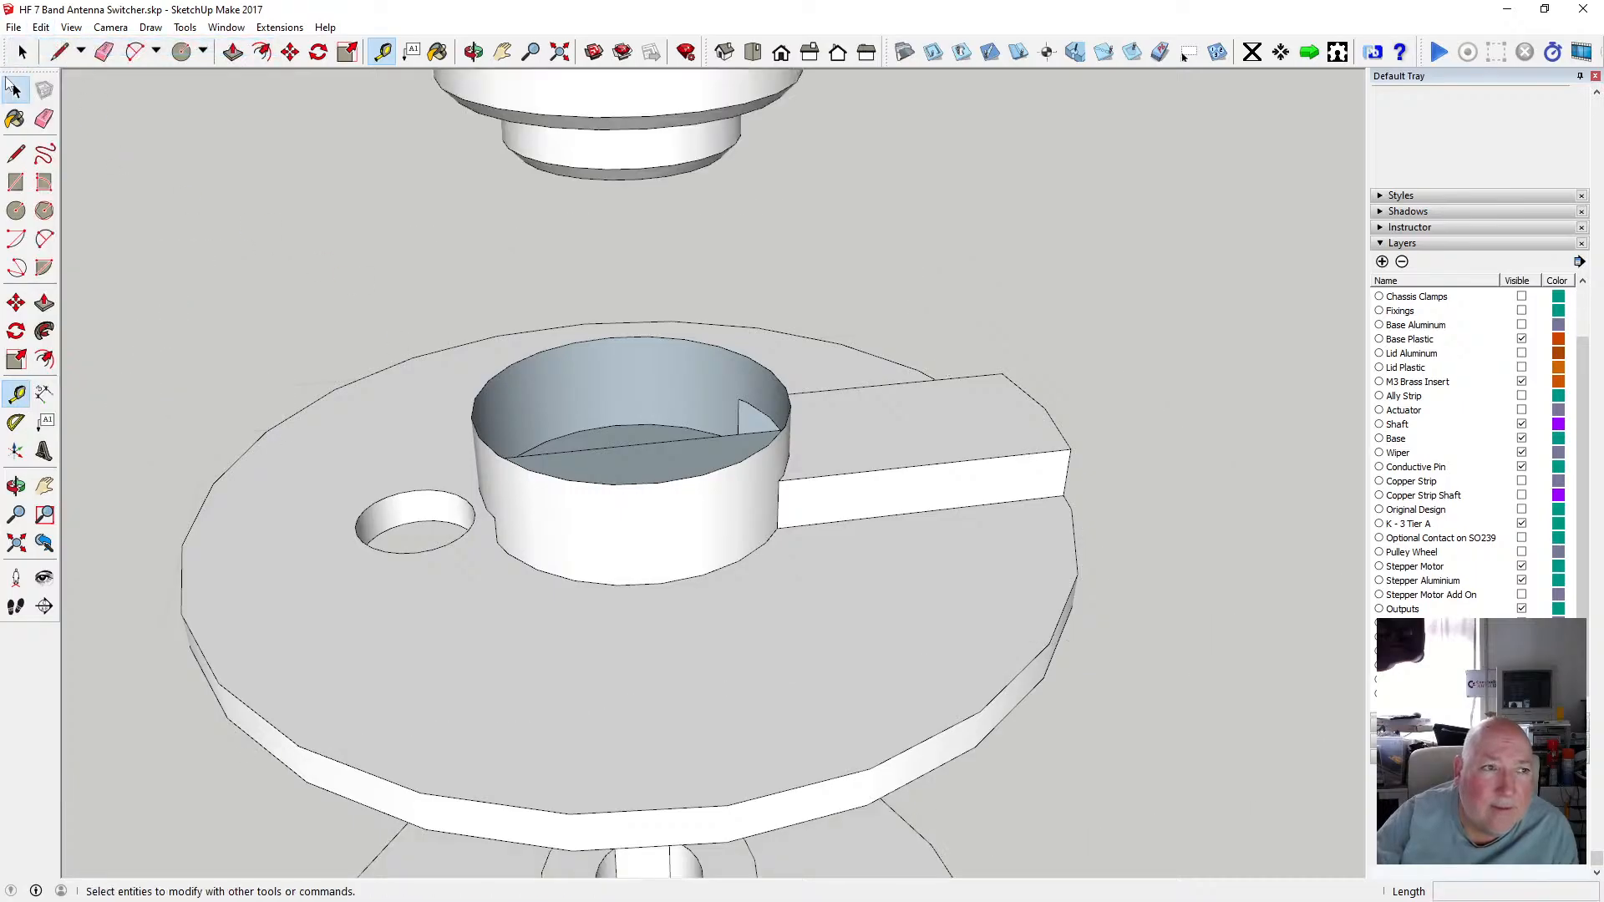
Reopen the disc group and draw a circle on the hub's top rim to cap its opening.
click(439, 407)
double_click(439, 403)
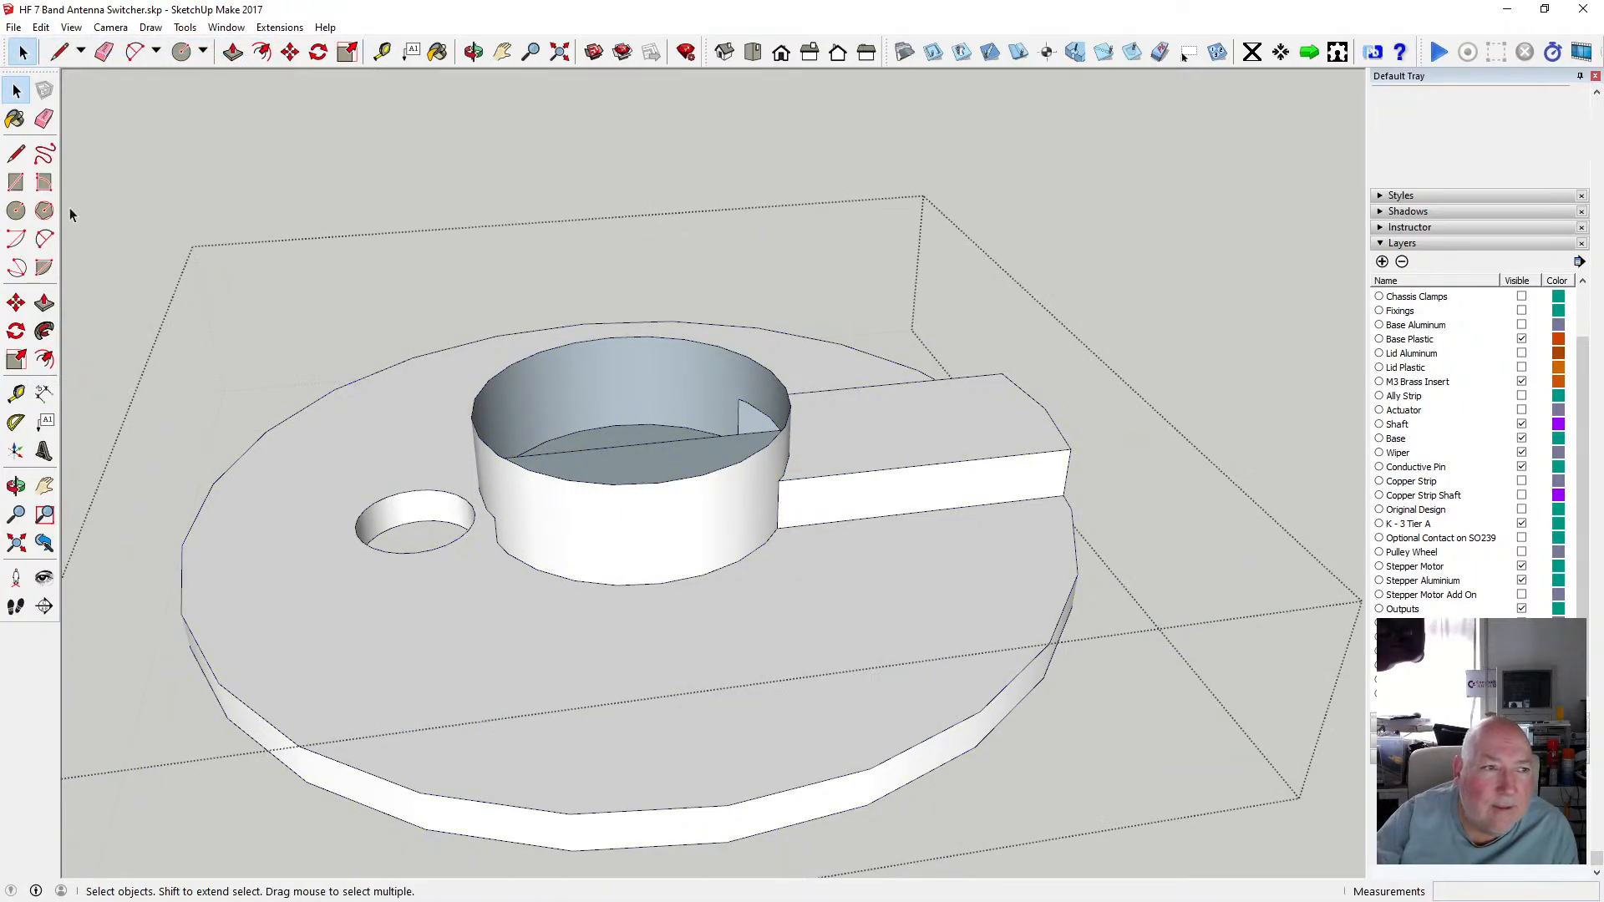
click(16, 210)
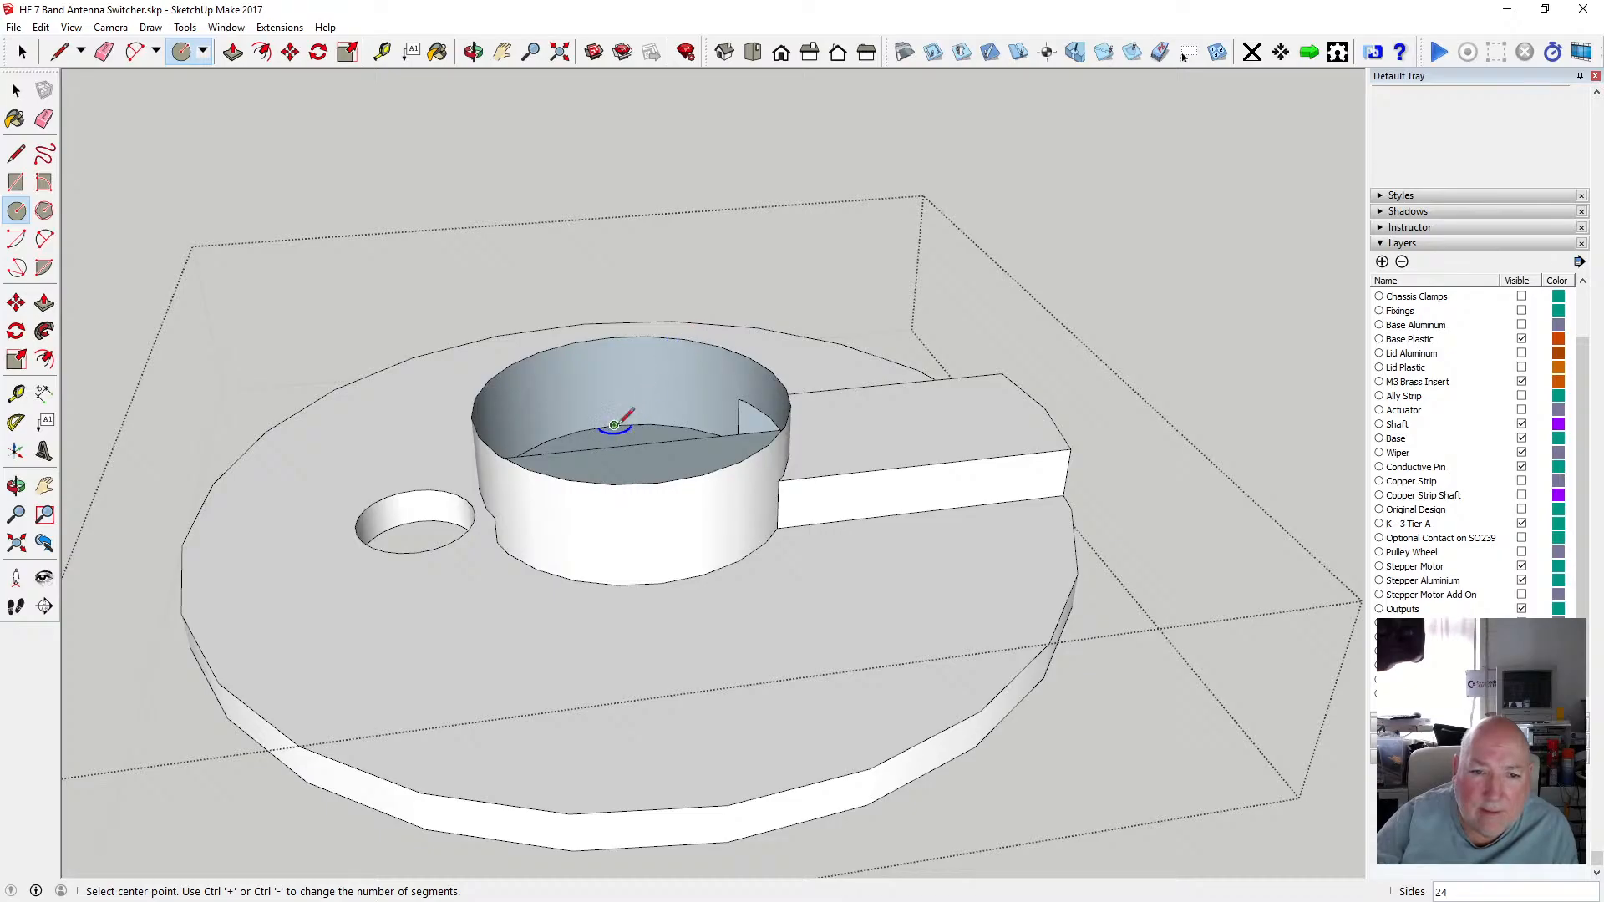
click(480, 46)
drag(630, 192, 631, 365)
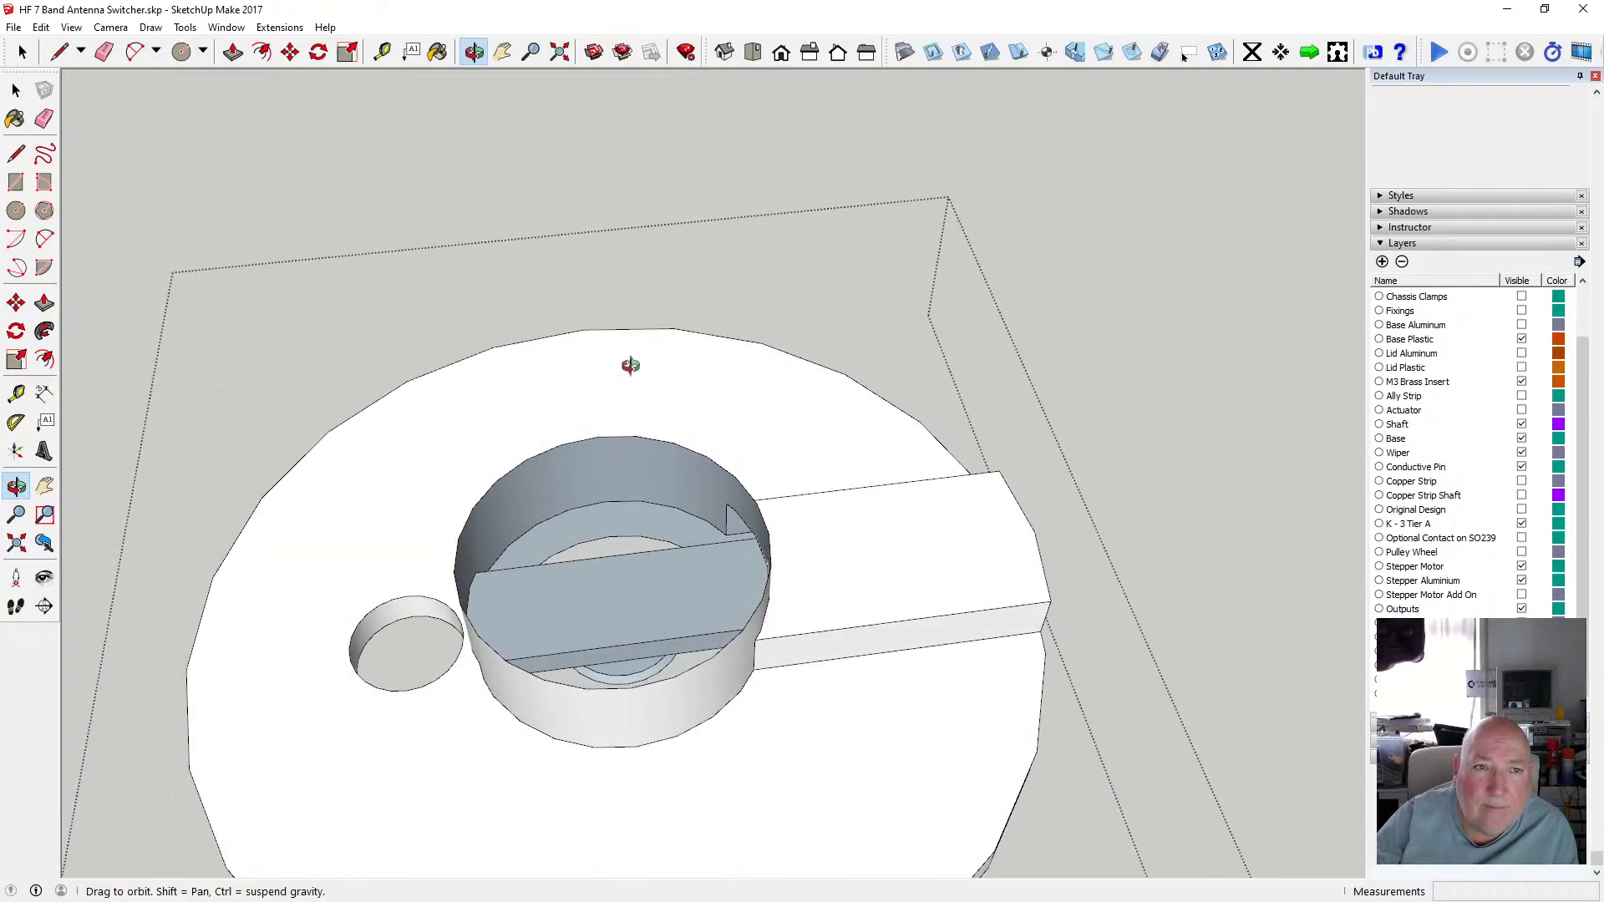
click(16, 210)
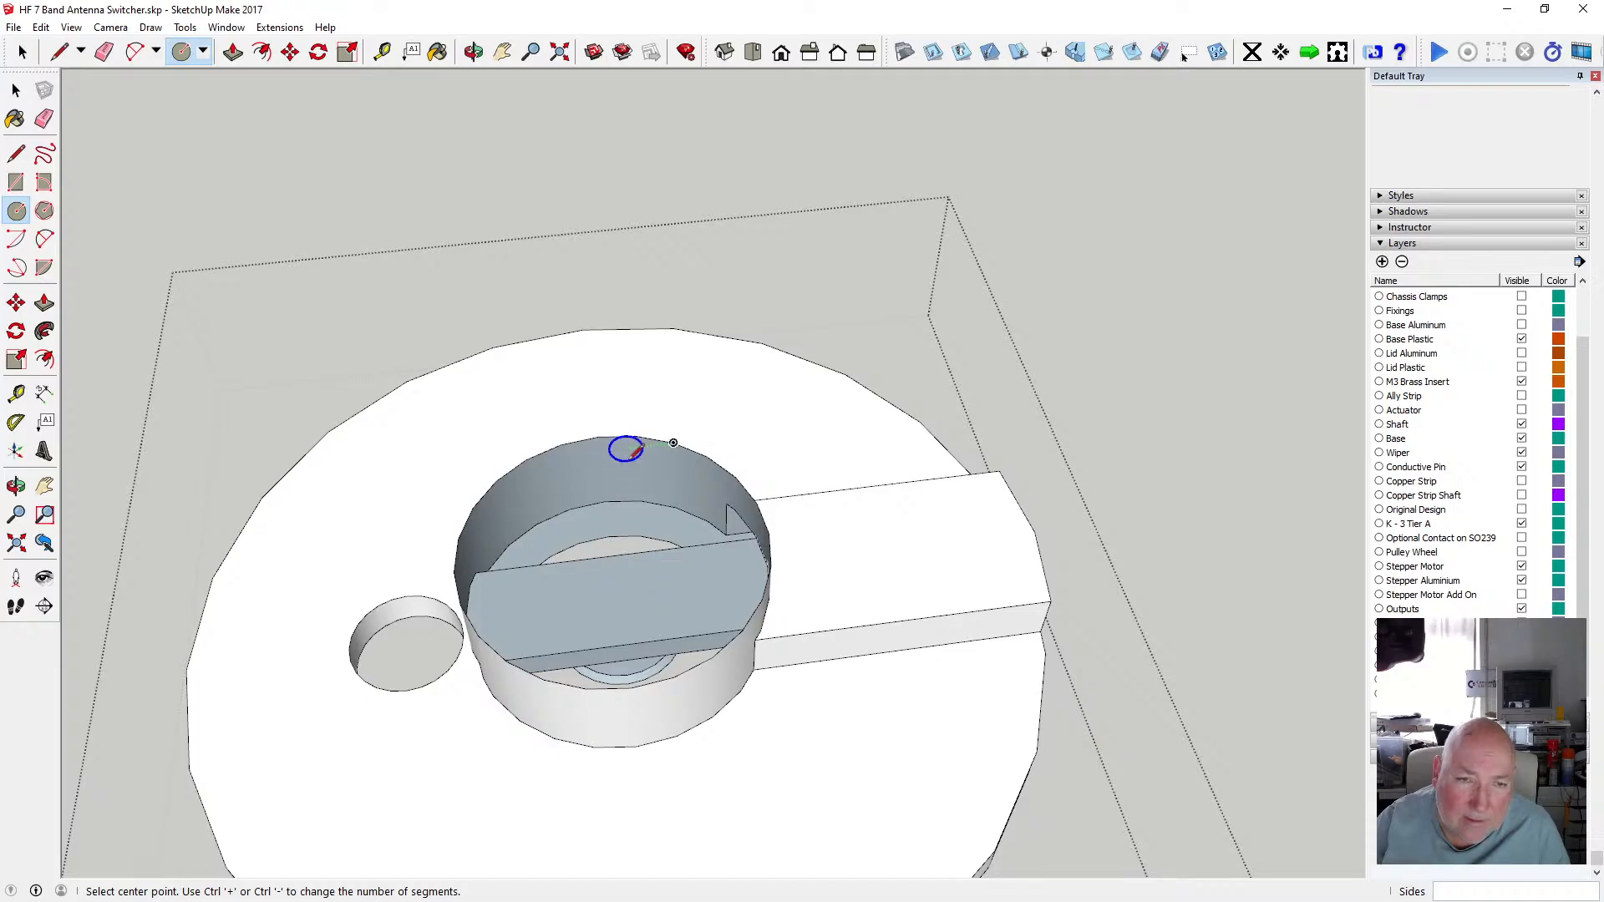
key(h)
key(o)
drag(575, 319, 558, 96)
click(15, 210)
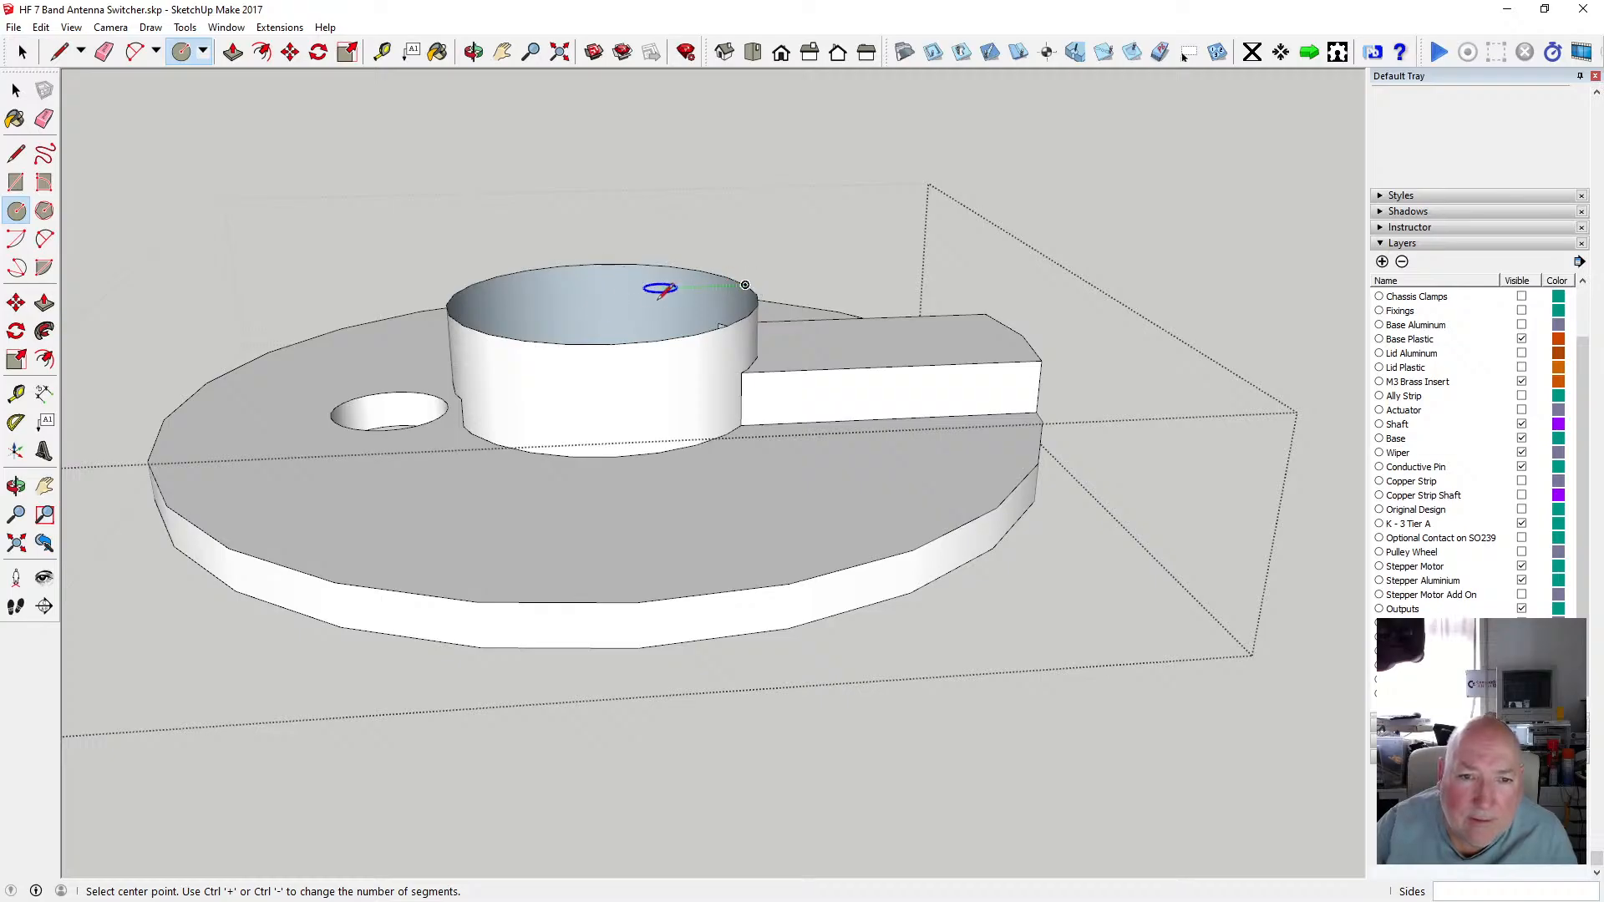
click(598, 311)
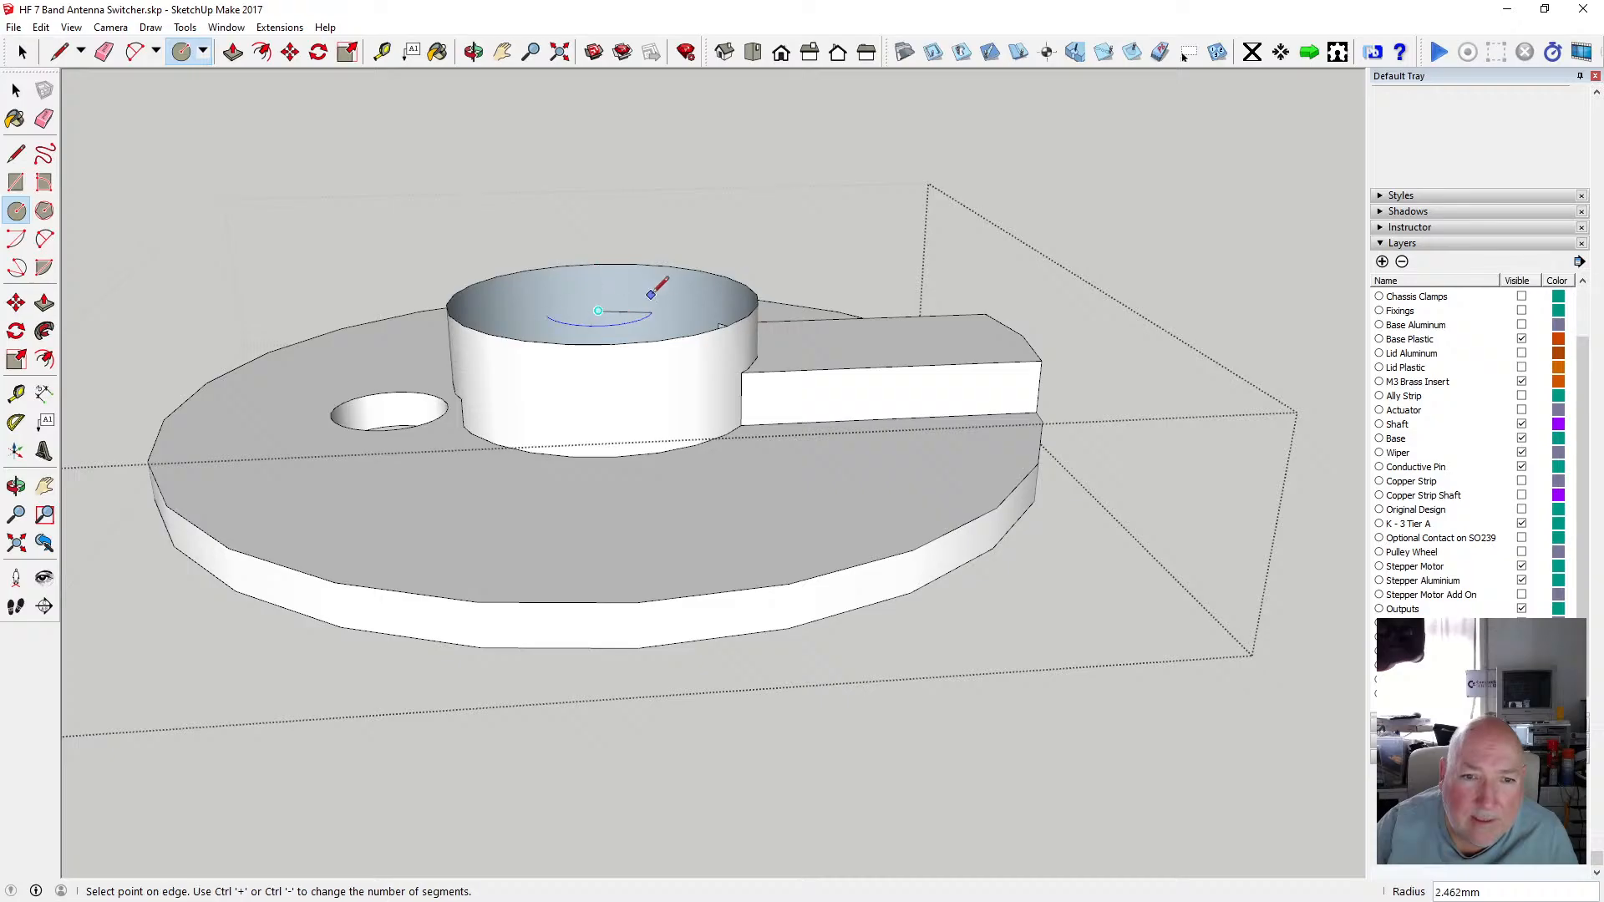
click(726, 290)
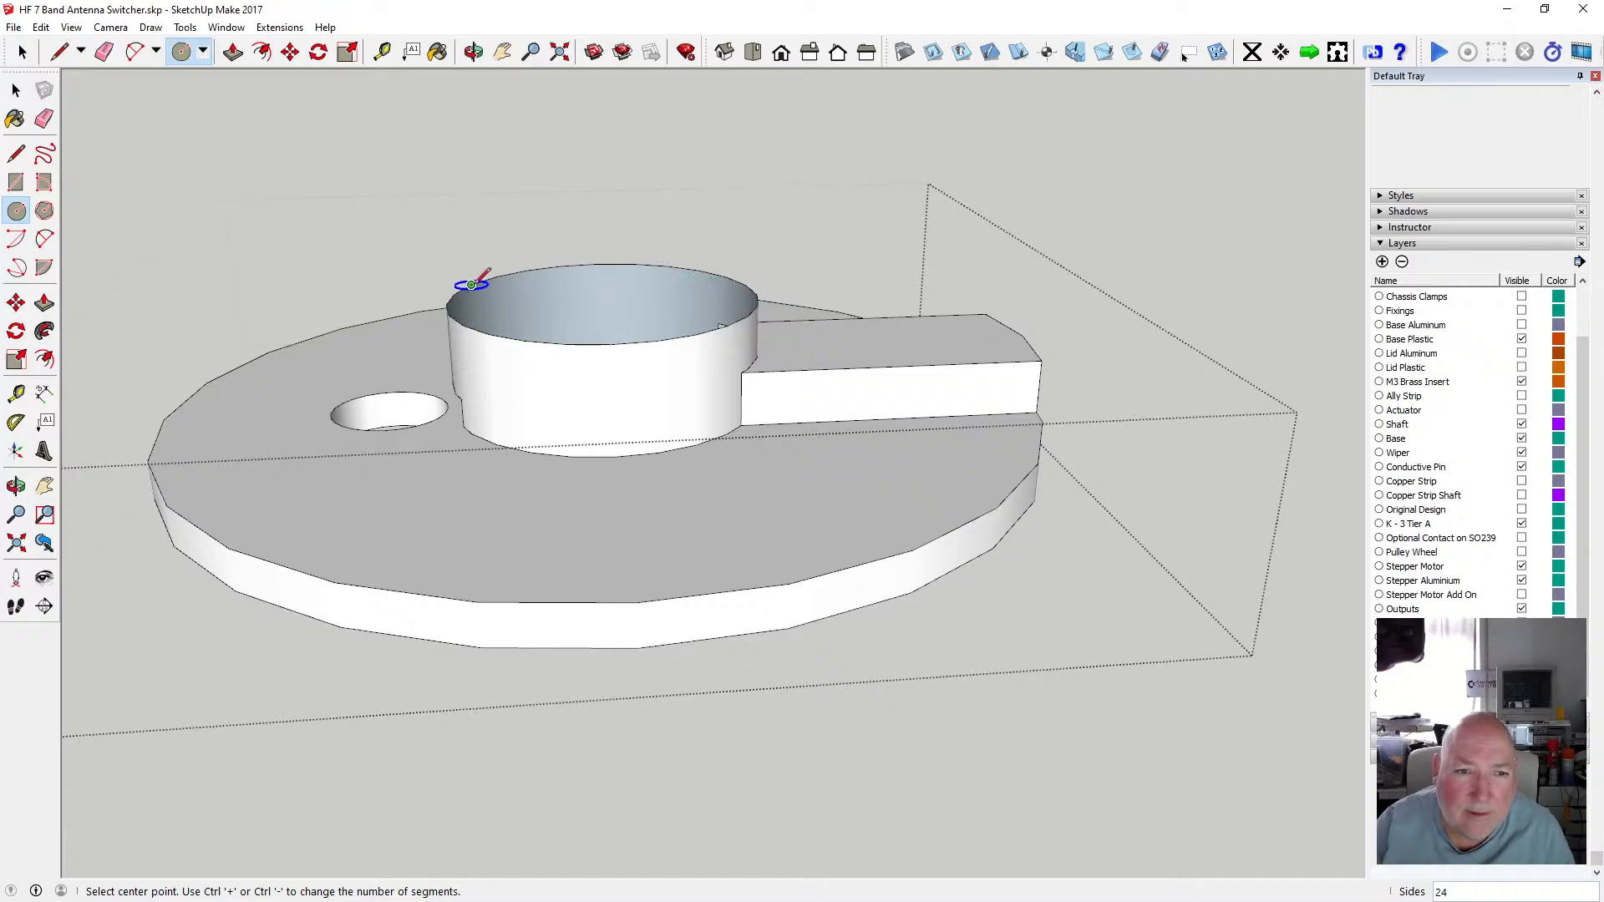
click(16, 90)
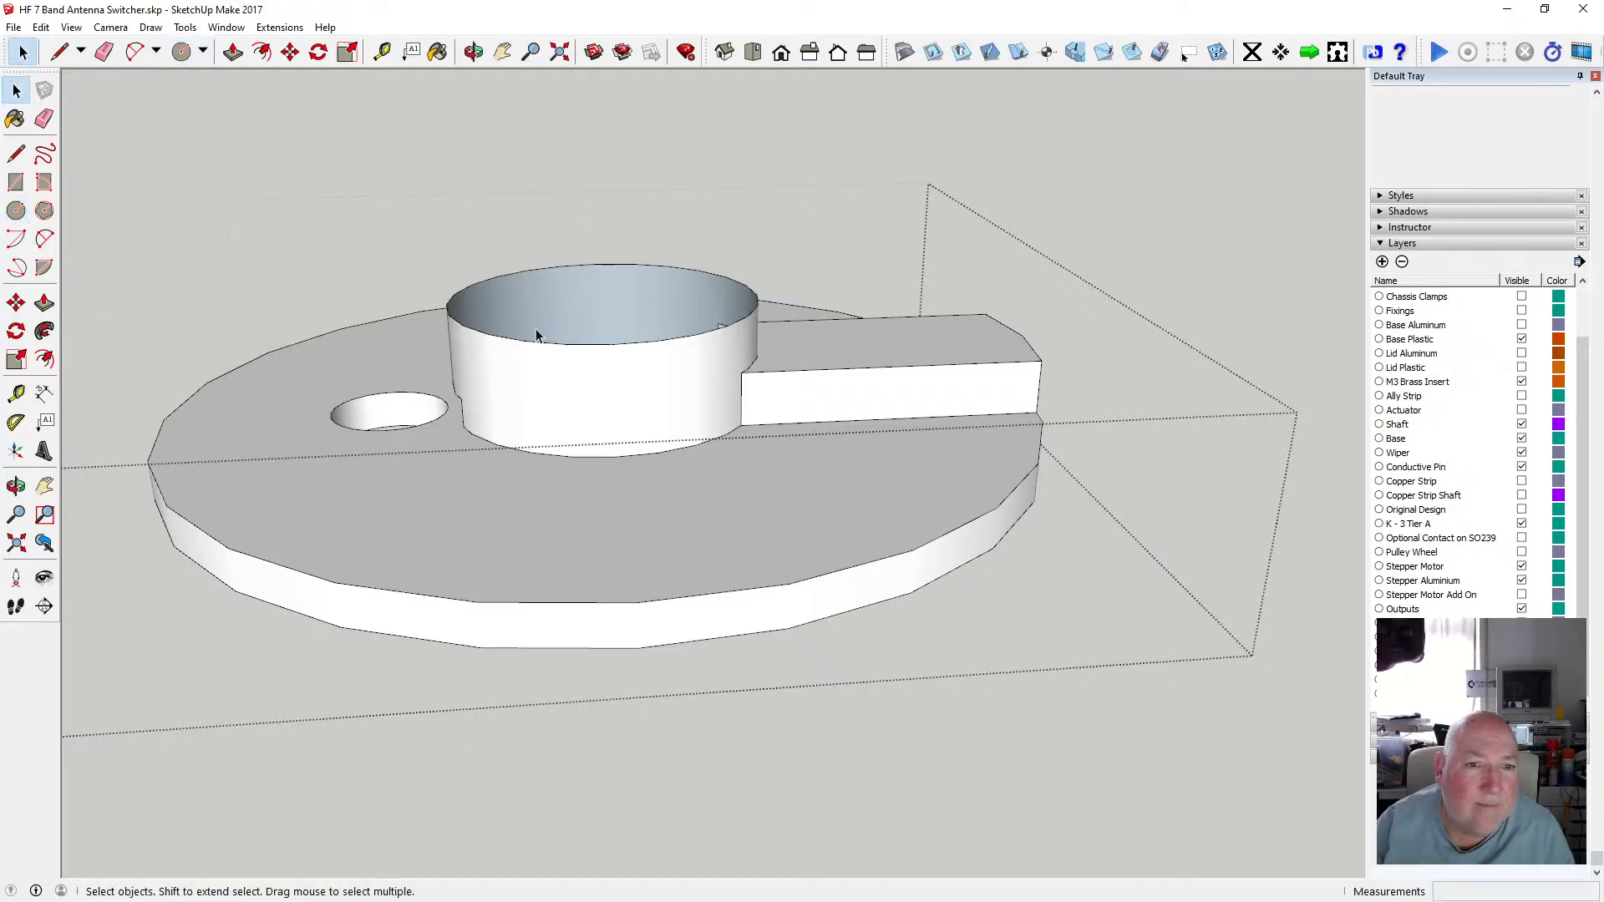
click(473, 51)
drag(662, 340, 337, 223)
click(16, 210)
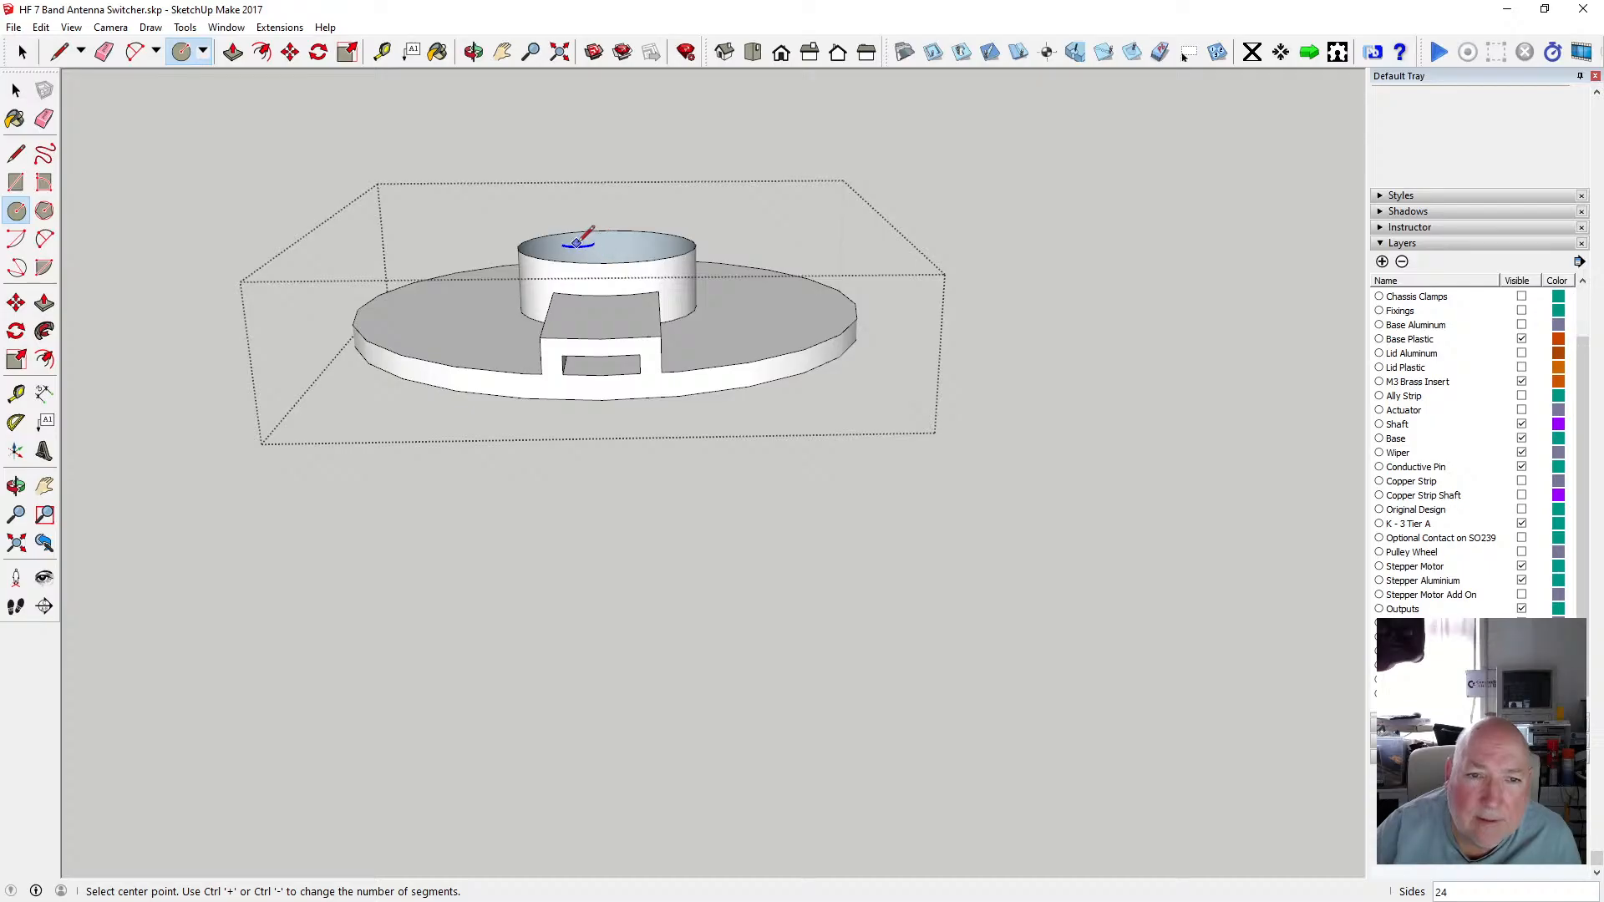
scroll(616, 241, up, 6)
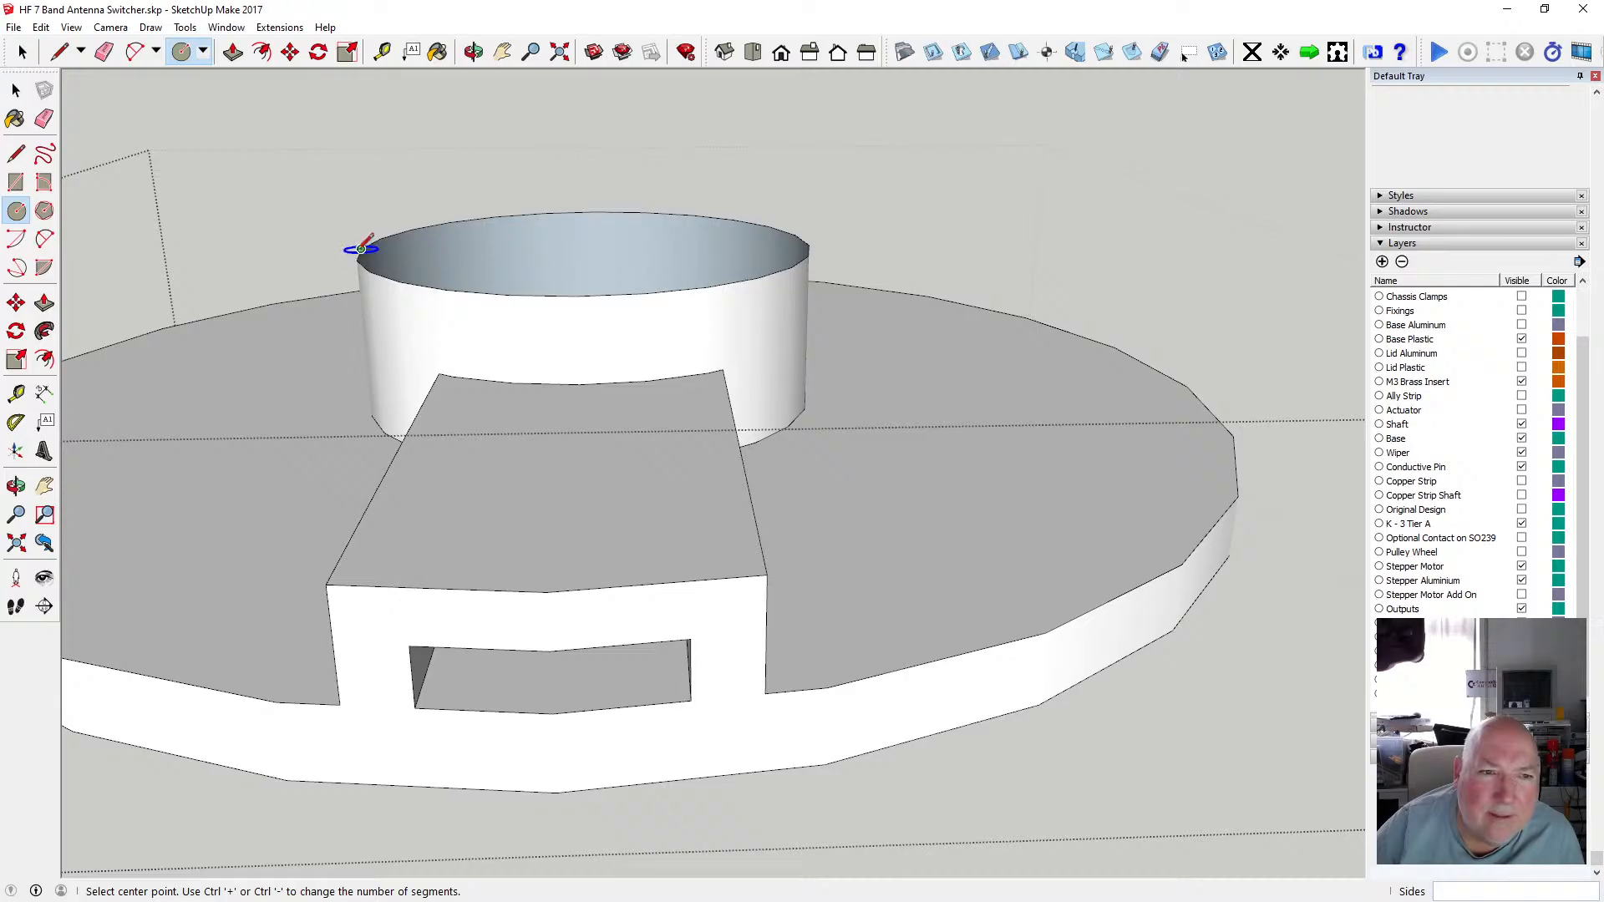
click(589, 246)
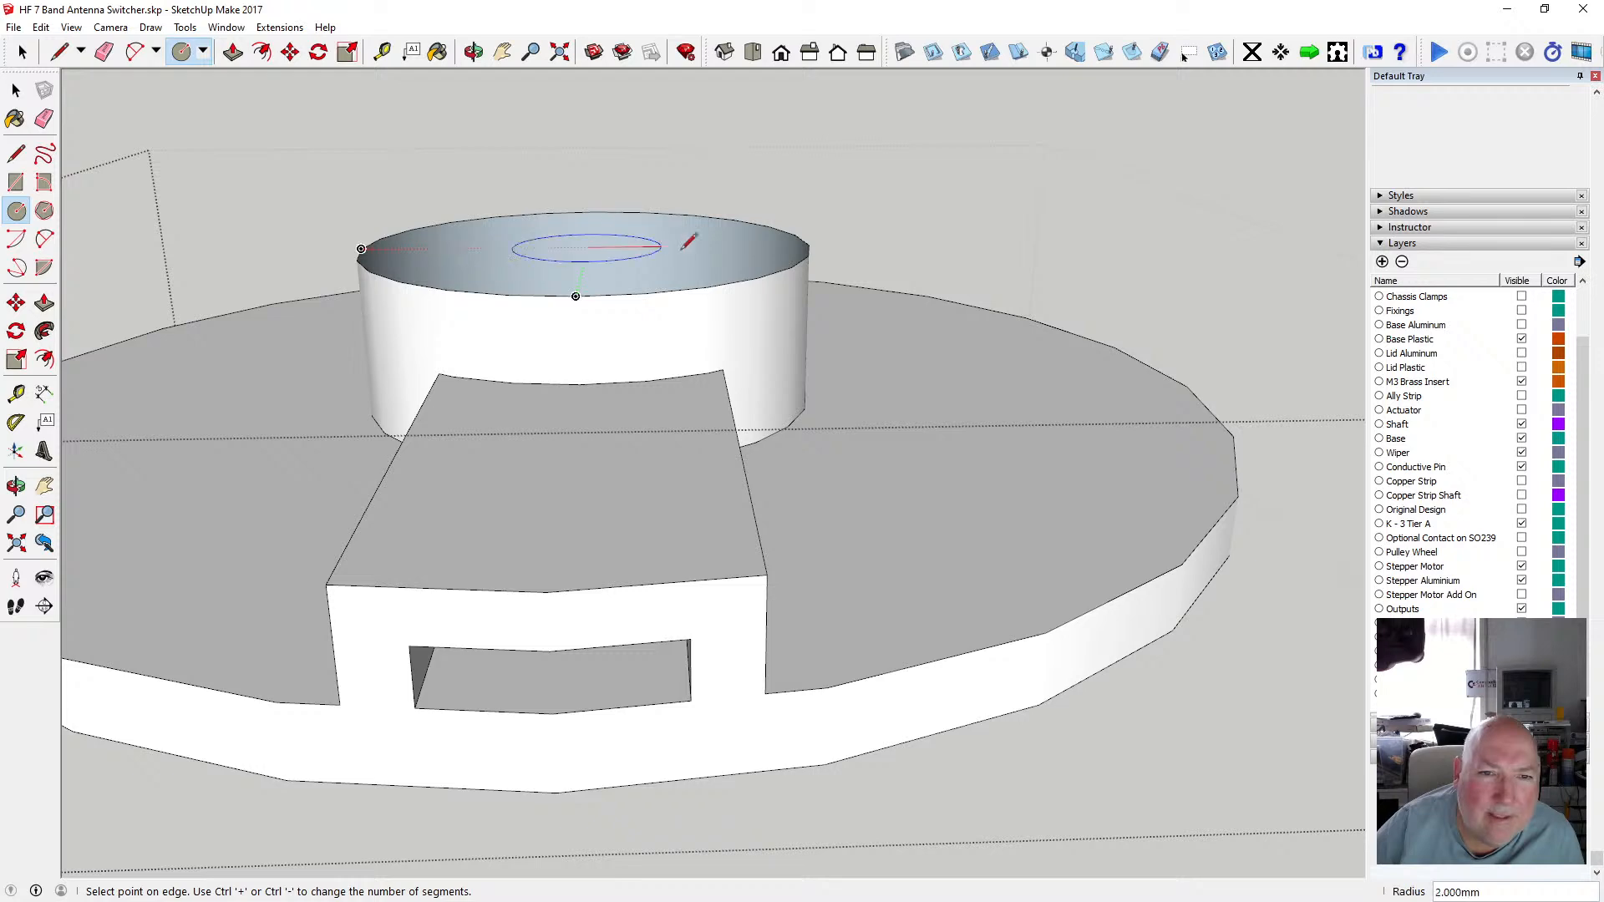
key(Escape)
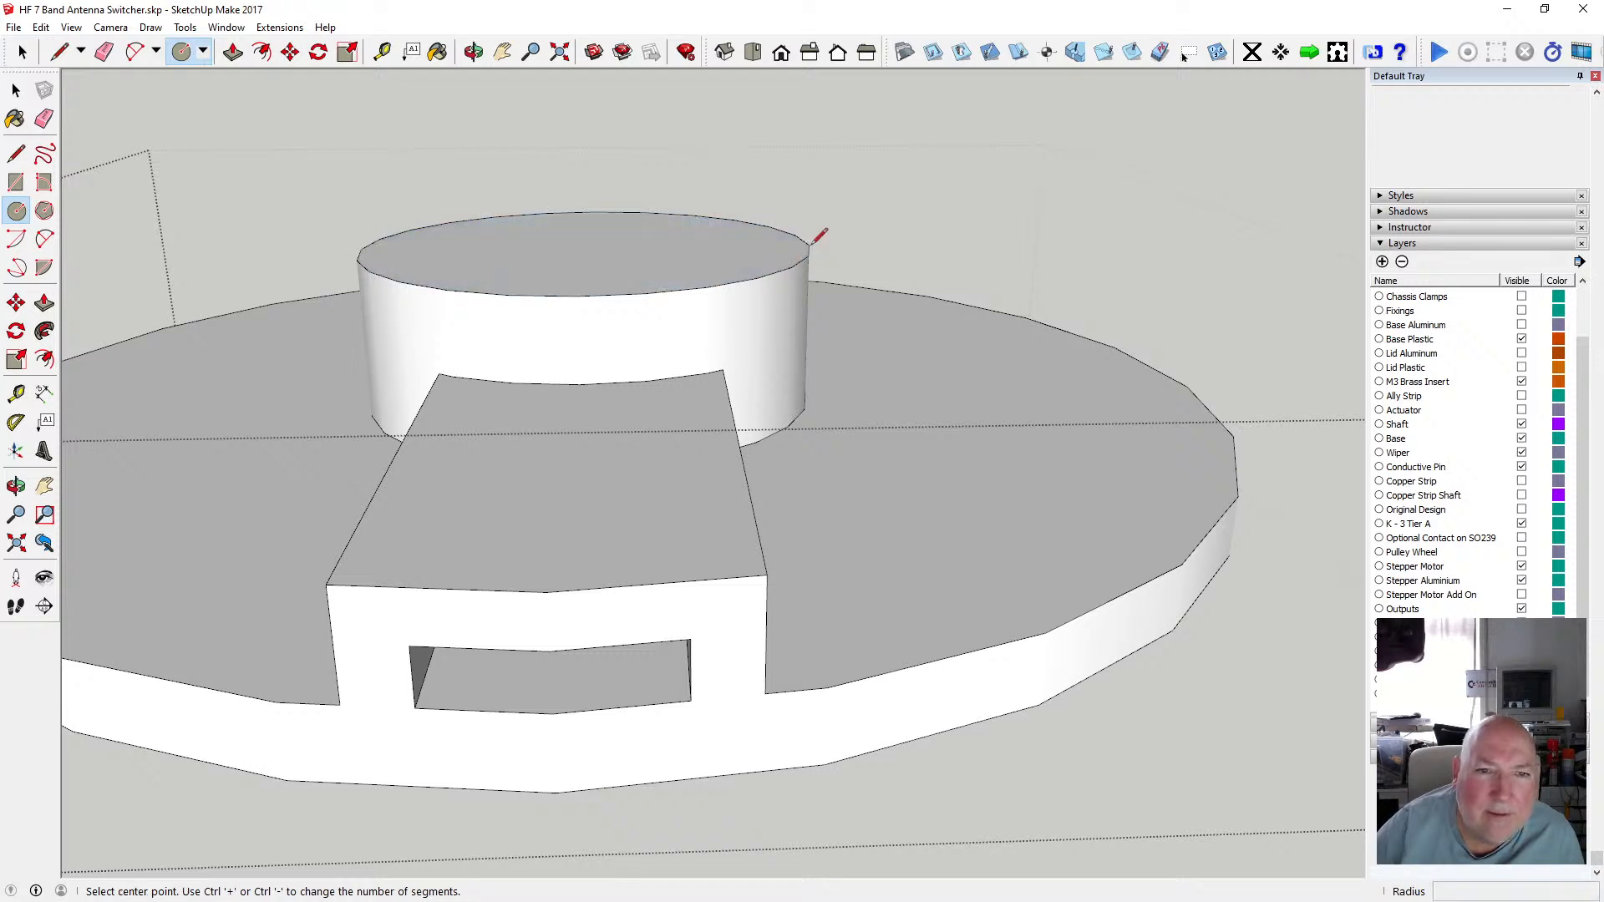
Orbit beneath the disc copy to examine the hub's underside.
key(o)
drag(583, 247, 683, 355)
scroll(681, 354, up, 2)
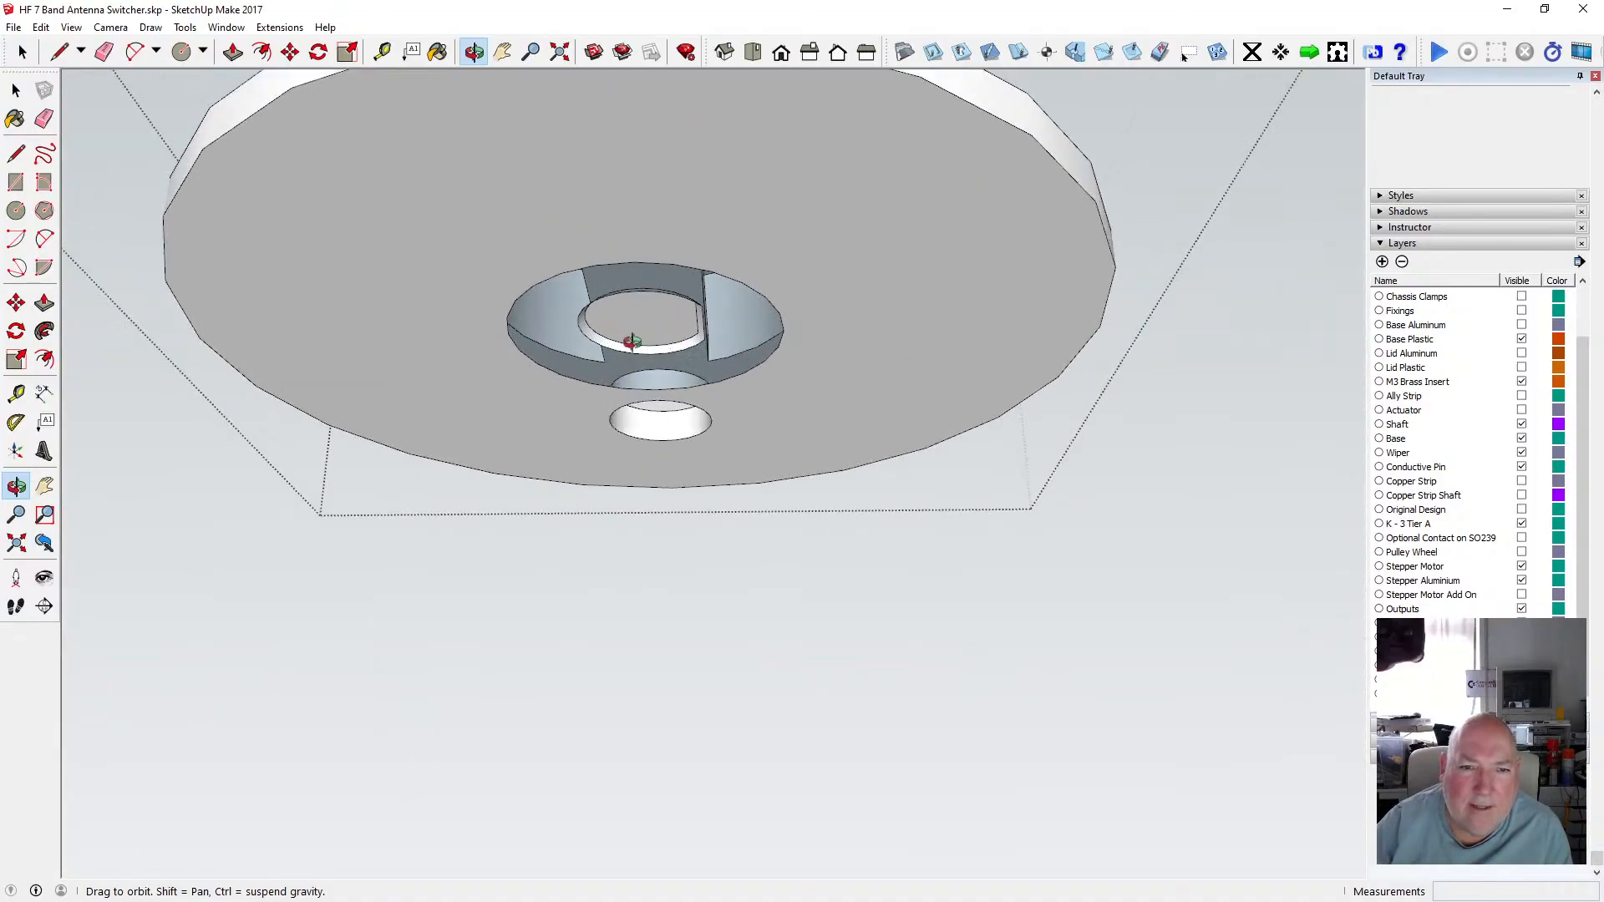
scroll(641, 327, down, 2)
scroll(643, 319, up, 5)
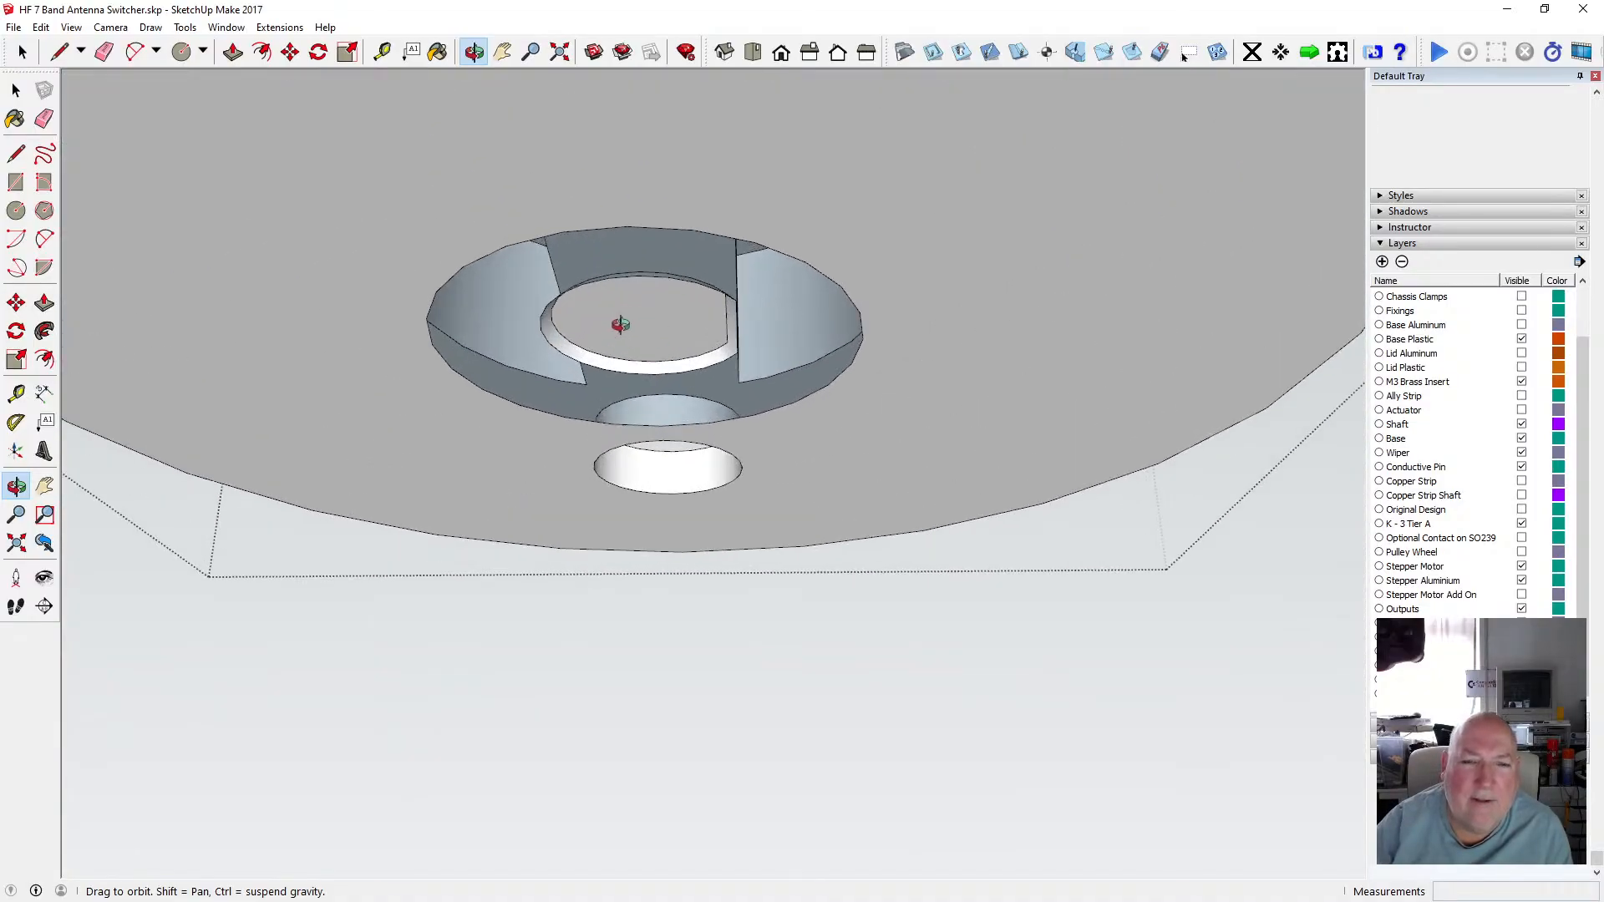
drag(620, 325, 641, 384)
scroll(660, 285, down, 3)
scroll(669, 327, up, 4)
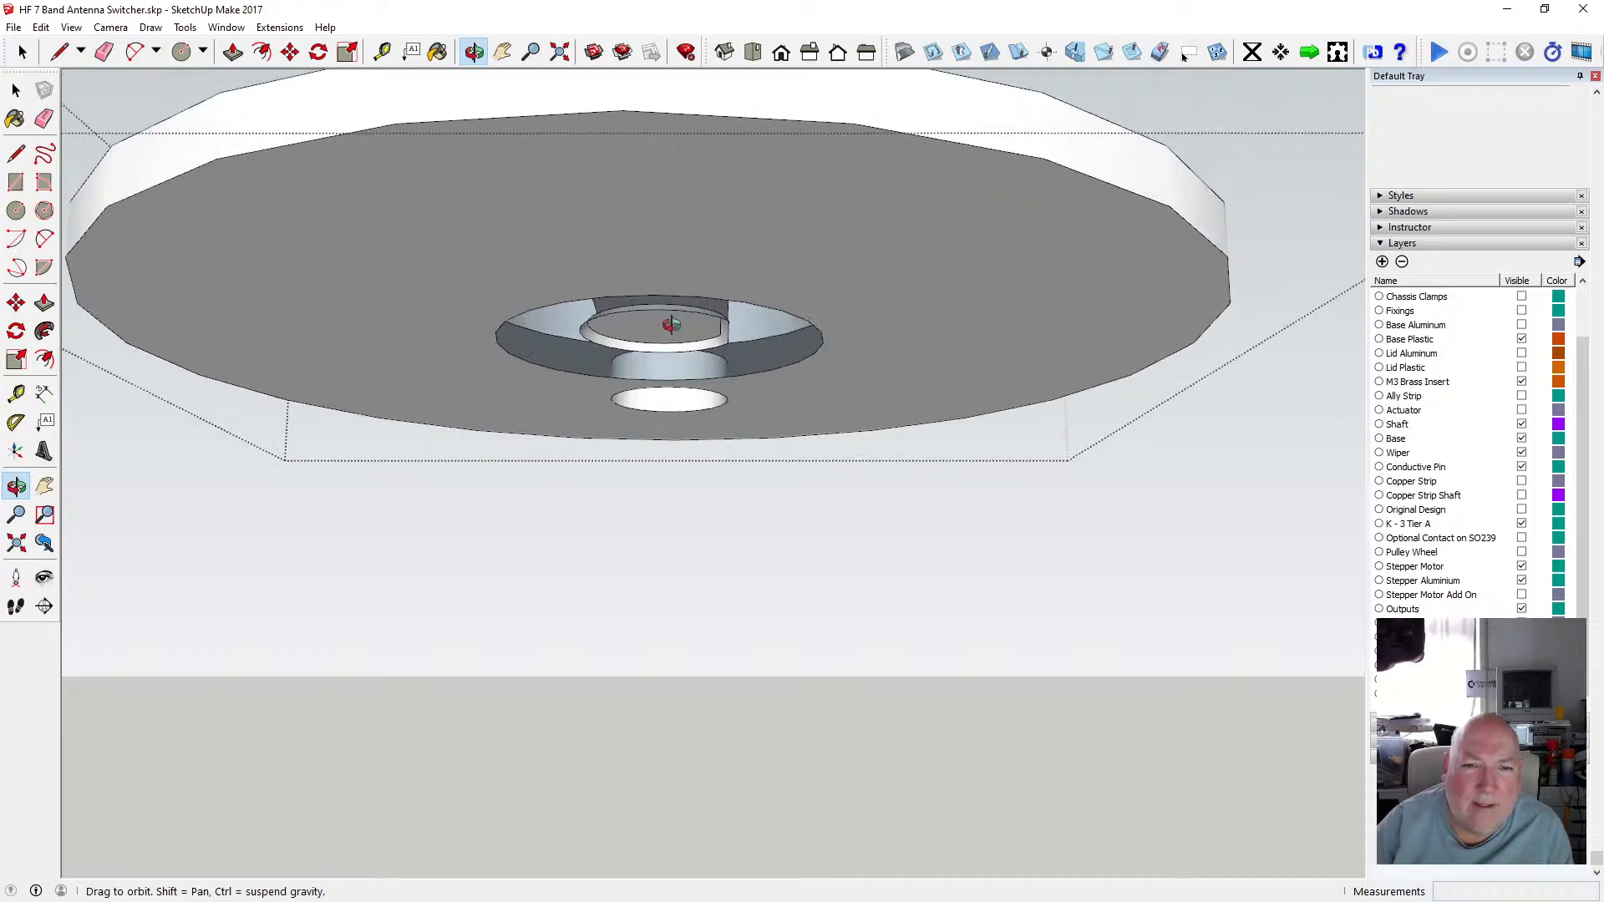
drag(662, 329, 621, 271)
key(space)
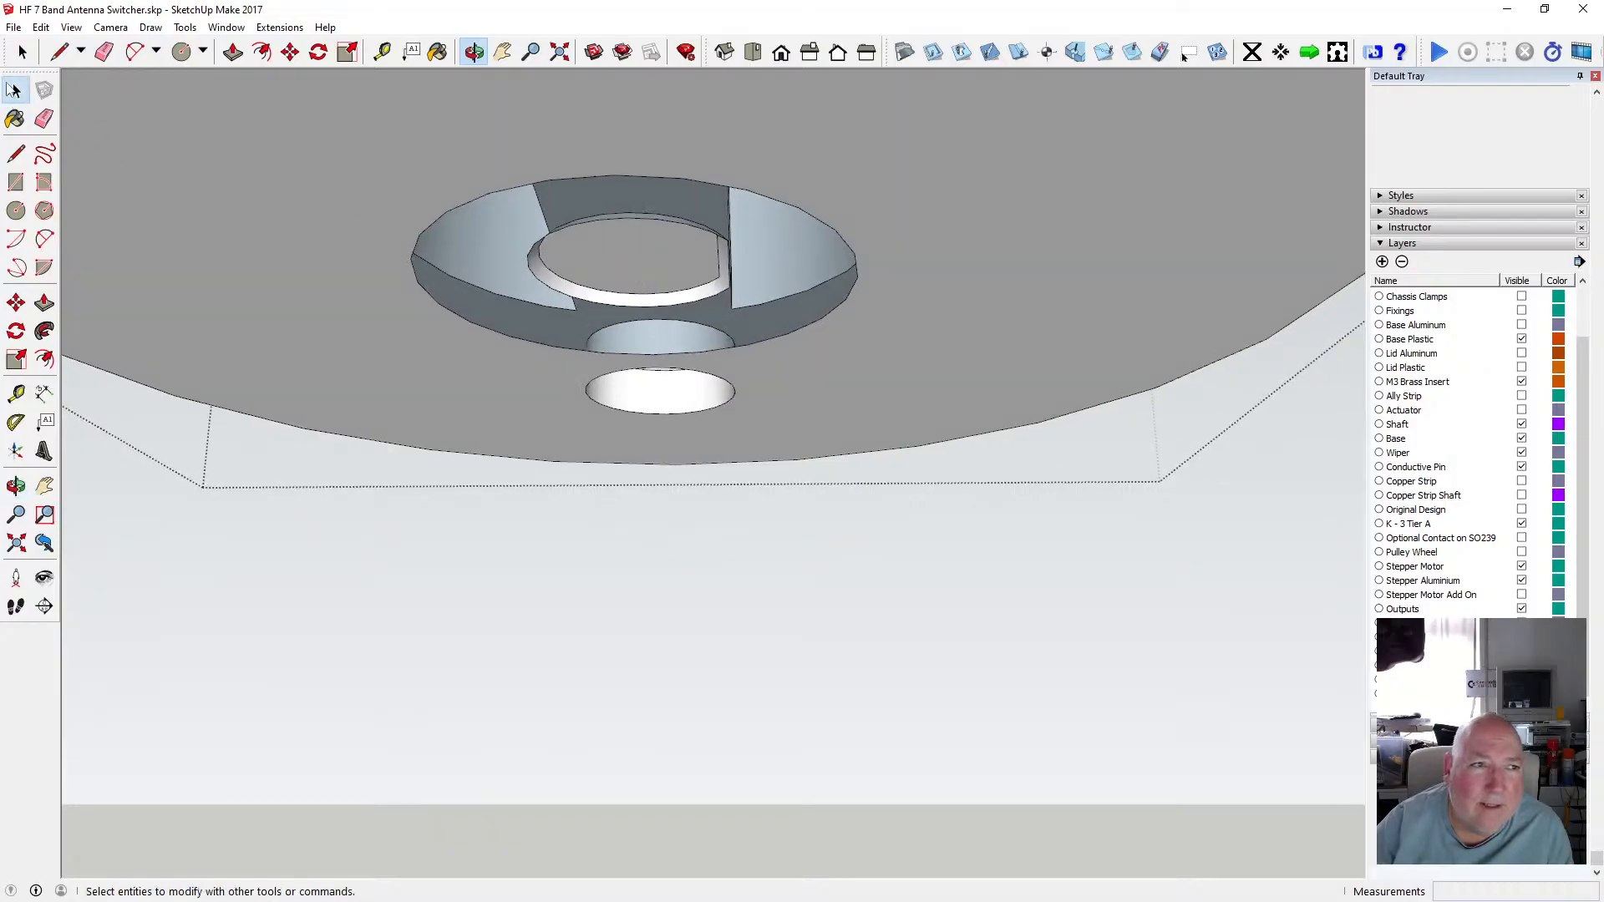
Delete the inner circle face and its leftover edges inside the hub's underside opening.
drag(511, 203, 749, 309)
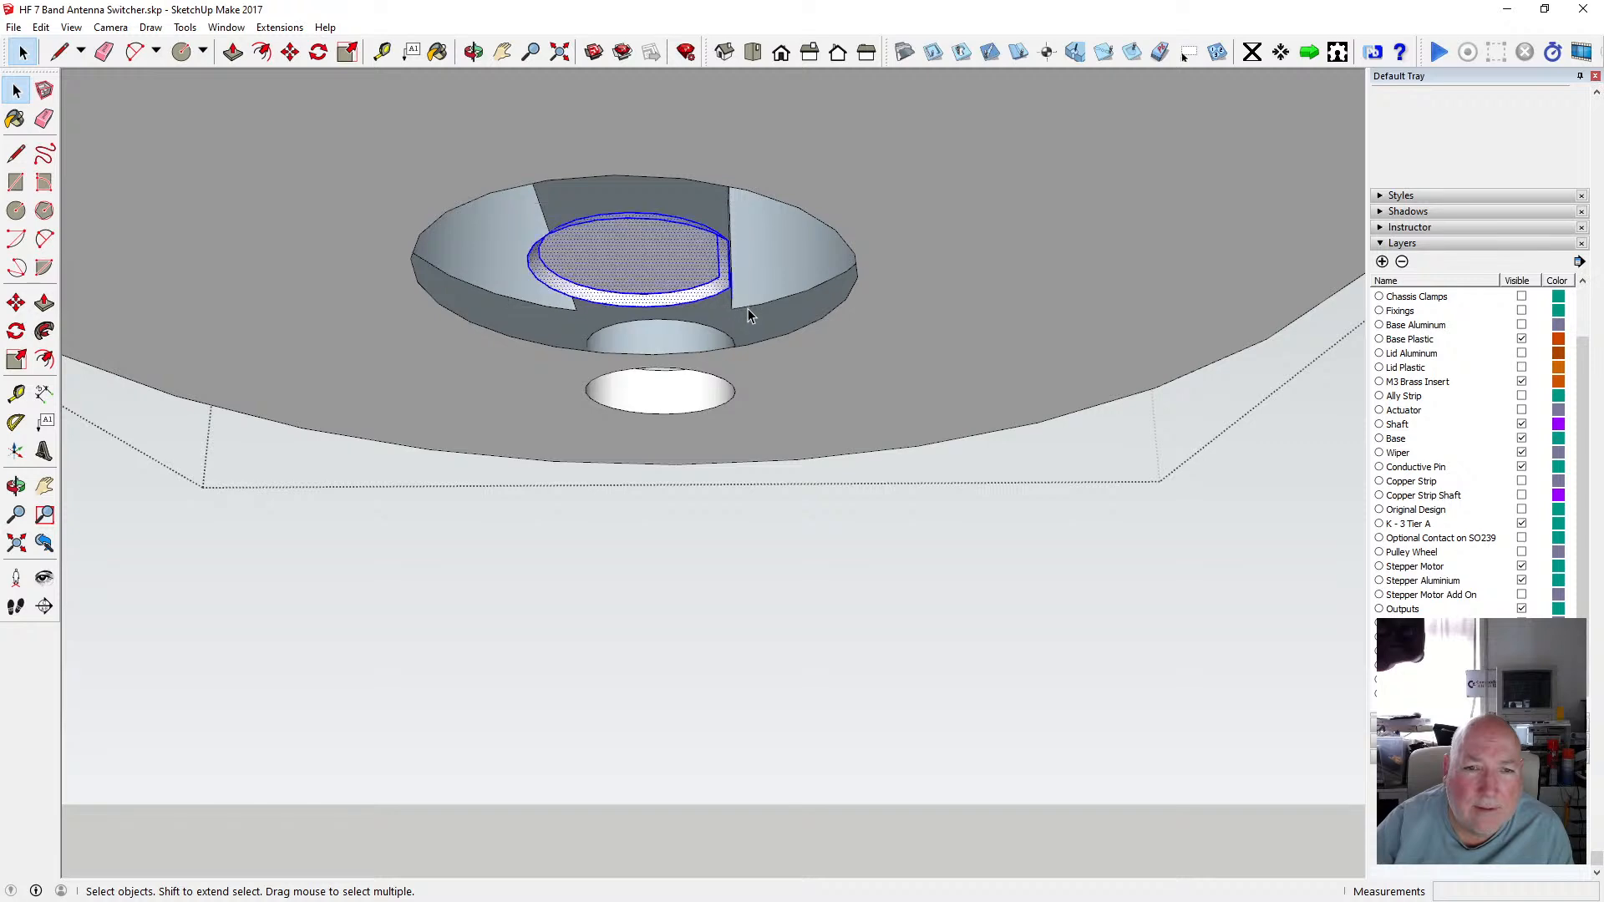
click(473, 52)
drag(585, 167, 572, 404)
scroll(612, 255, up, 3)
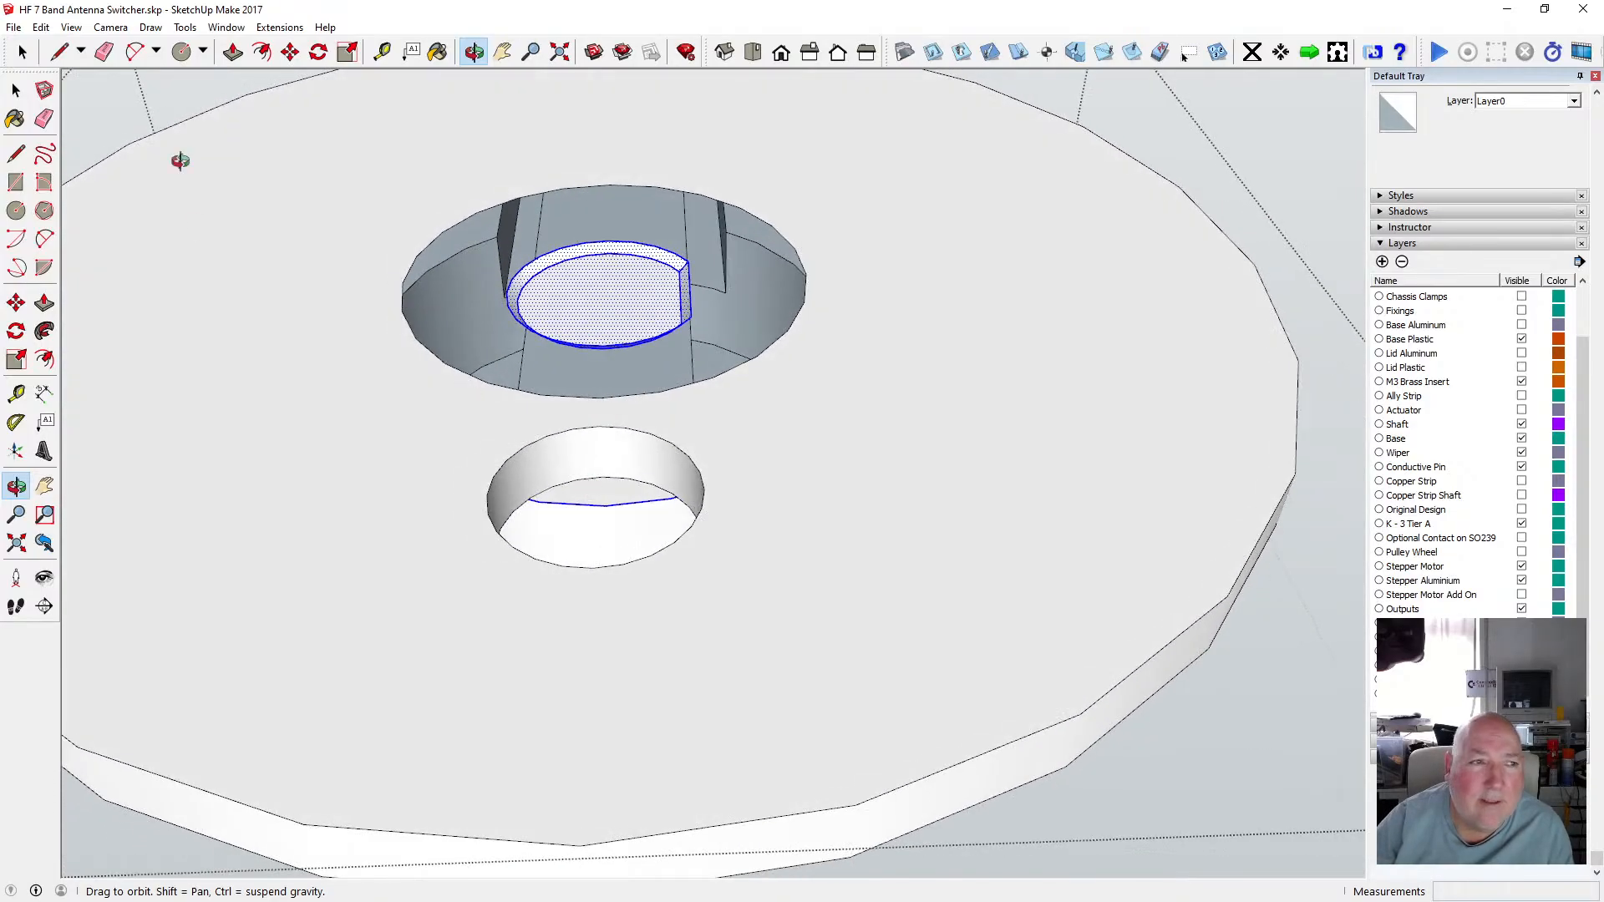
key(space)
click(575, 252)
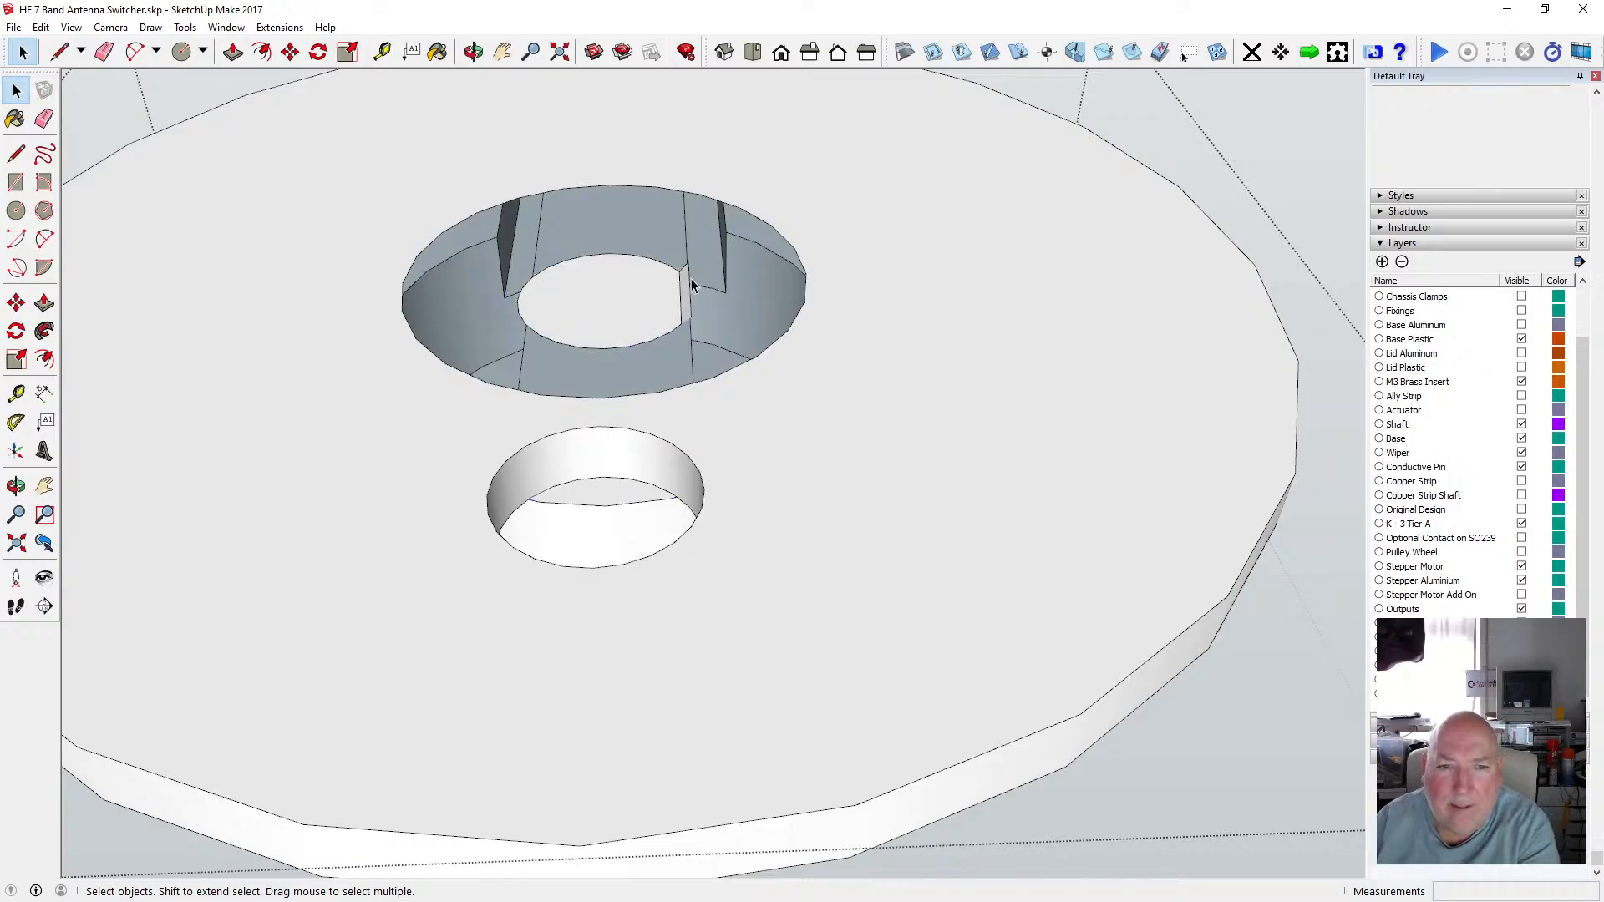
key(Delete)
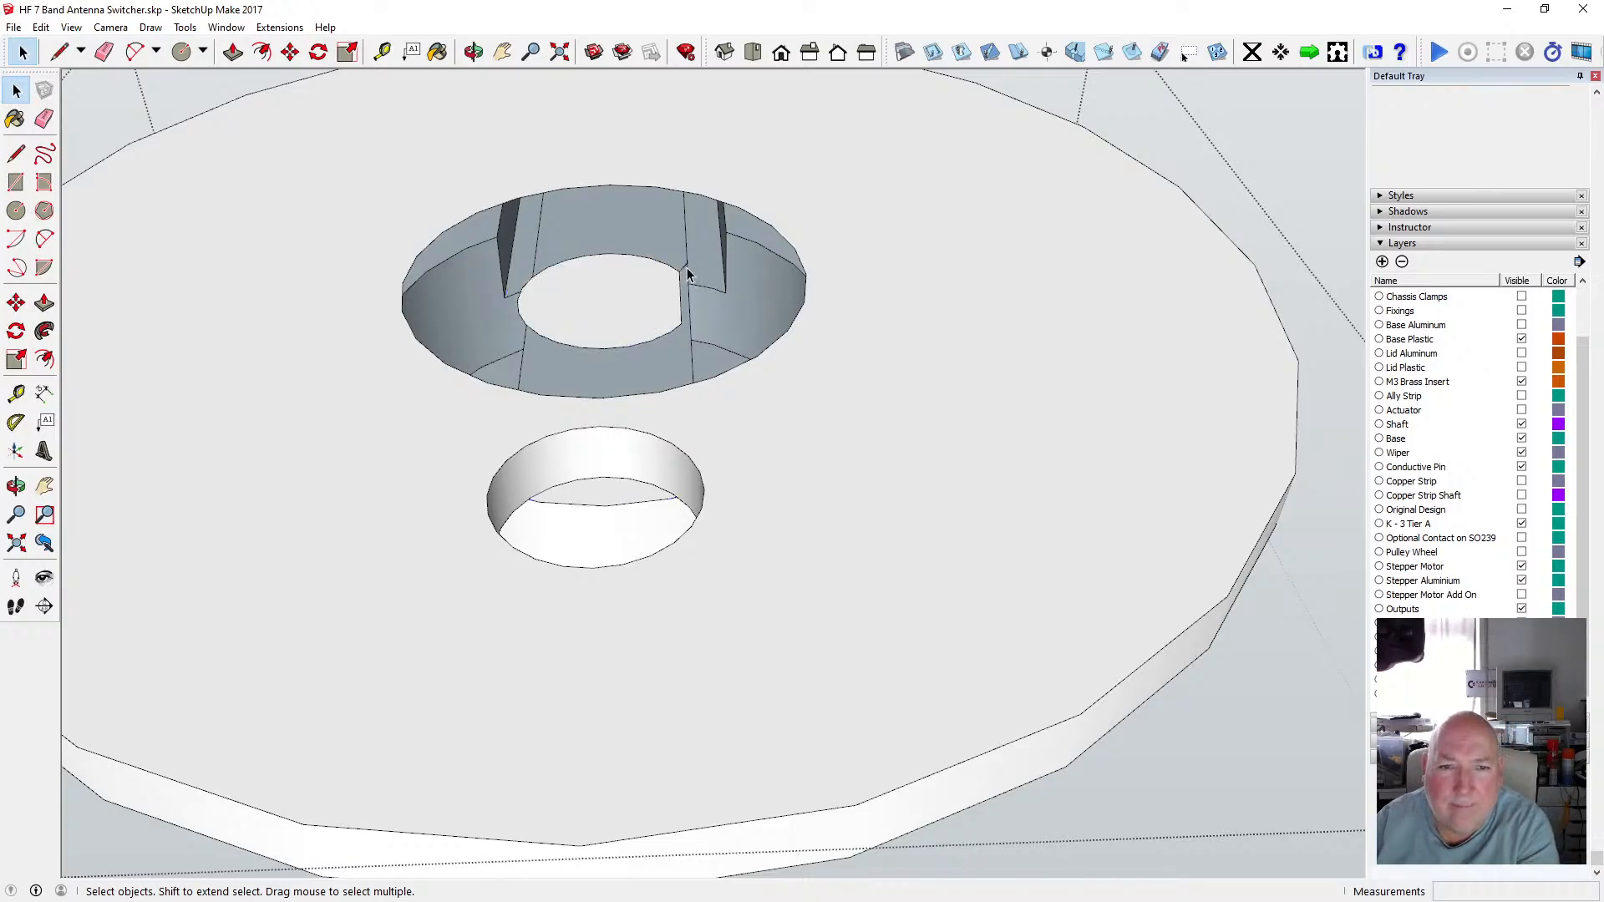
key(Delete)
click(673, 329)
key(Delete)
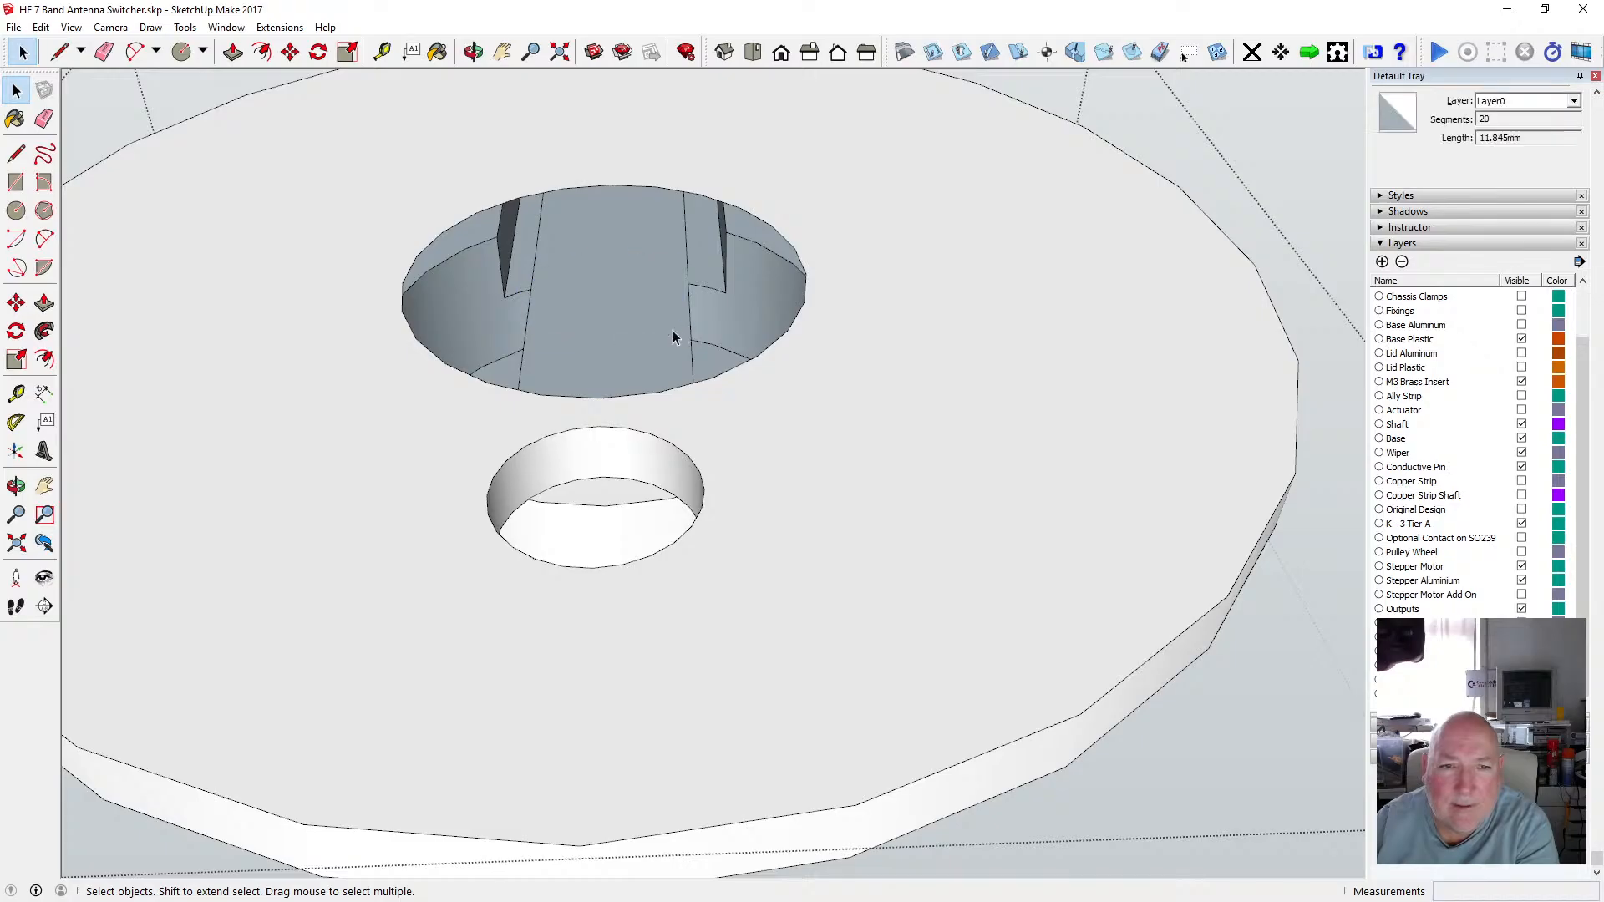
Close the group and orbit around the modified disc copy to compare it with the other tiers.
click(474, 52)
scroll(675, 292, down, 4)
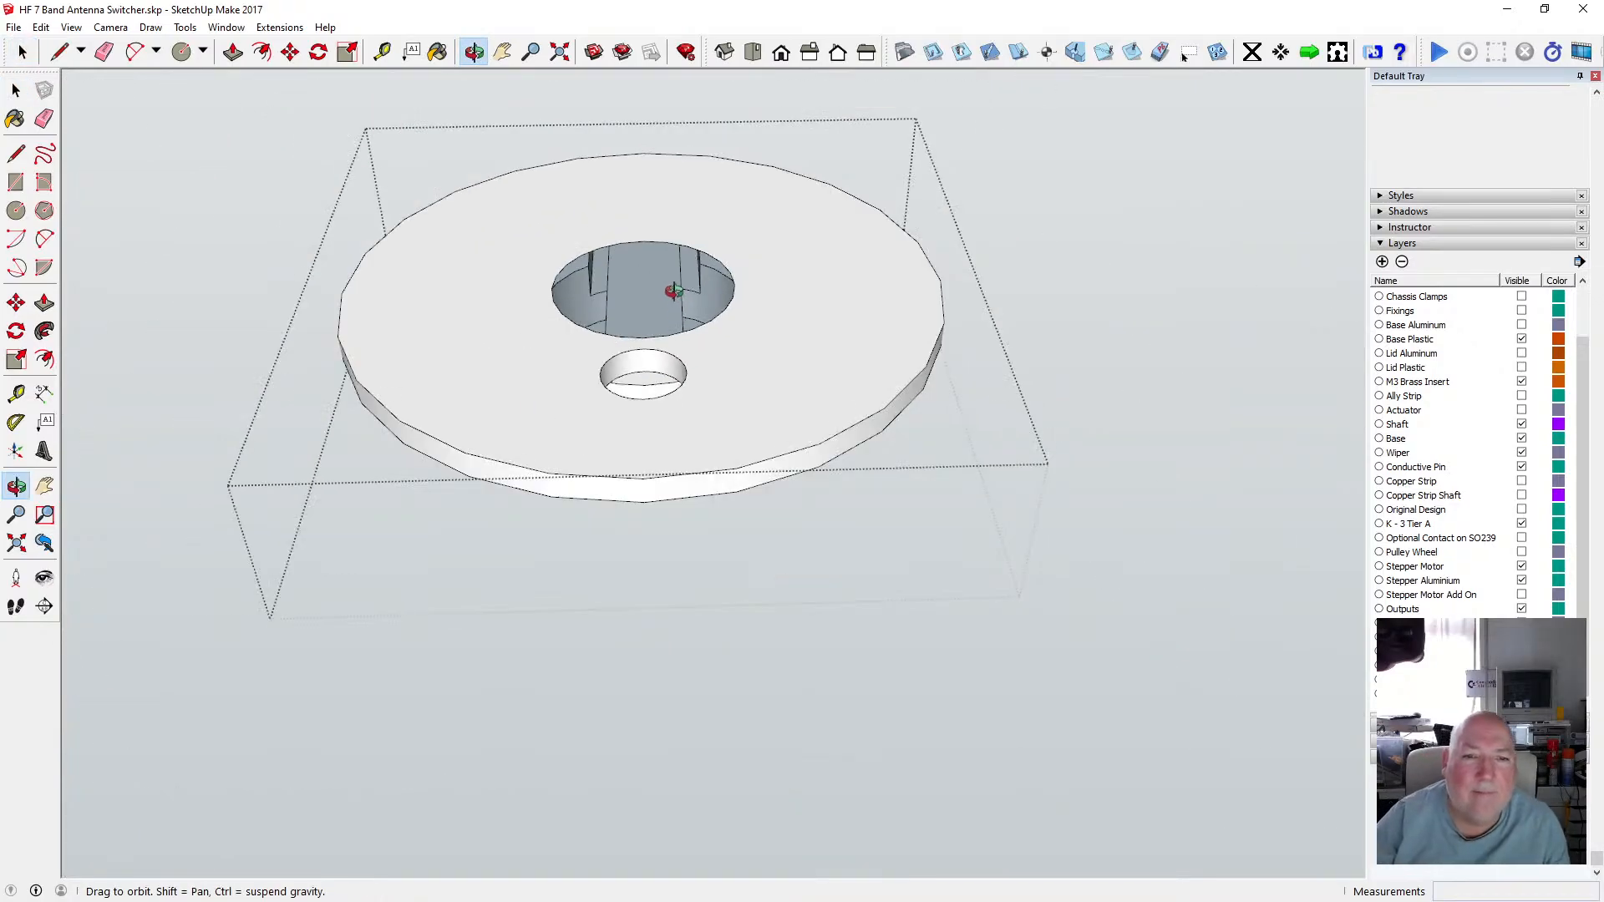
mouse_move(673, 292)
mouse_down()
mouse_move(647, 453)
mouse_move(666, 401)
mouse_move(663, 476)
mouse_move(680, 512)
mouse_move(744, 440)
mouse_move(657, 542)
mouse_move(615, 505)
mouse_move(693, 363)
mouse_move(655, 269)
mouse_move(628, 304)
mouse_move(638, 348)
mouse_move(642, 286)
mouse_up()
scroll(642, 286, down, 3)
key(space)
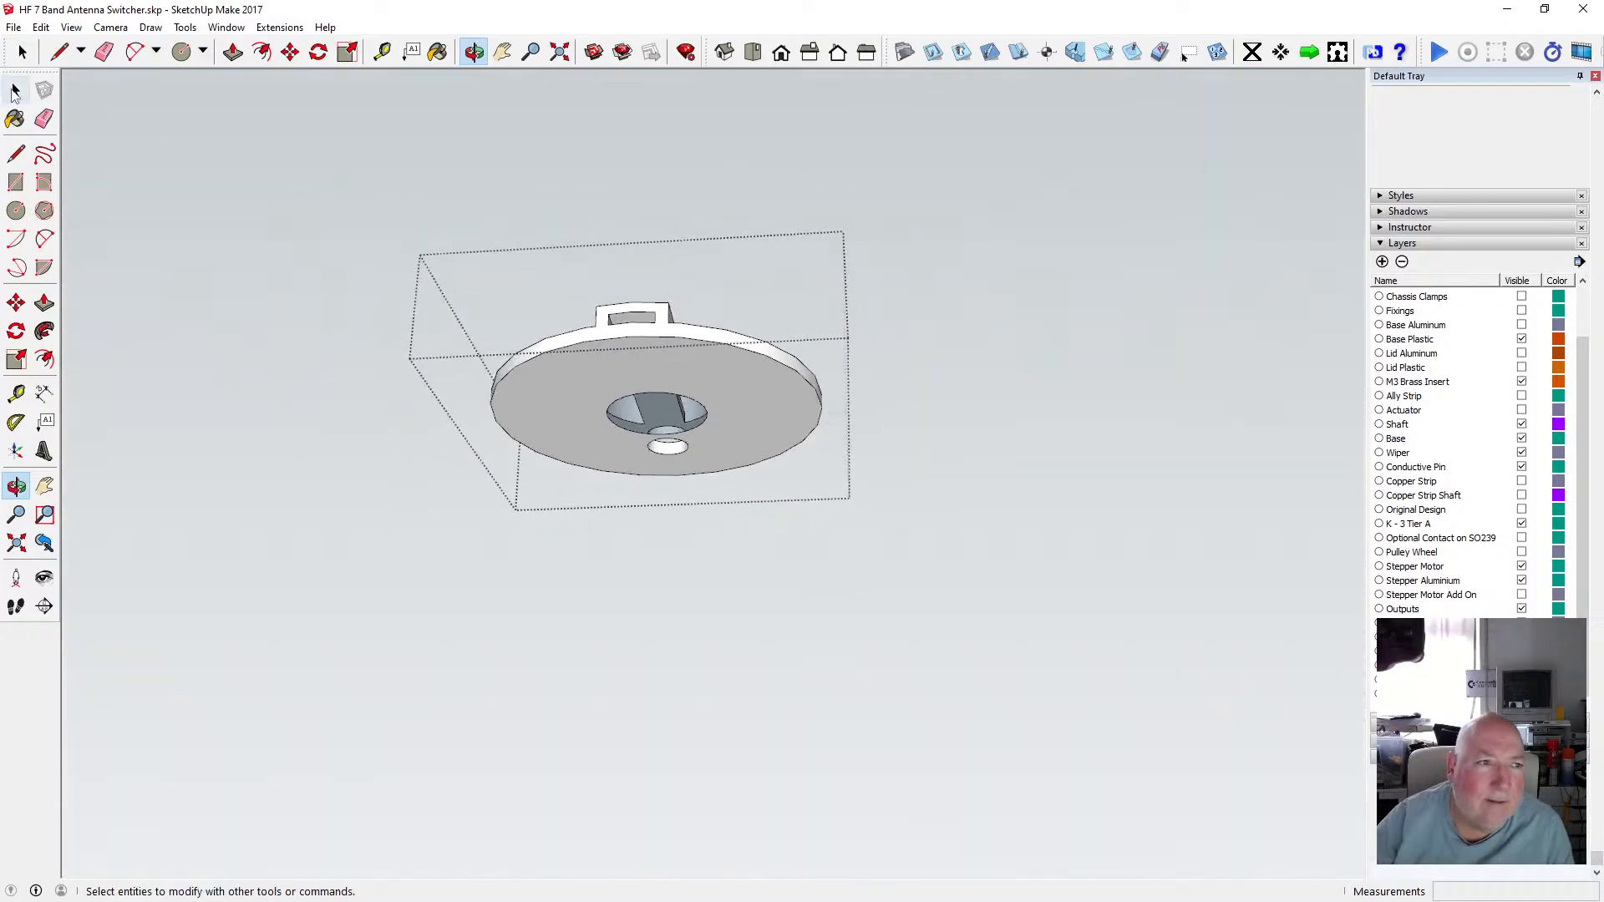
click(307, 361)
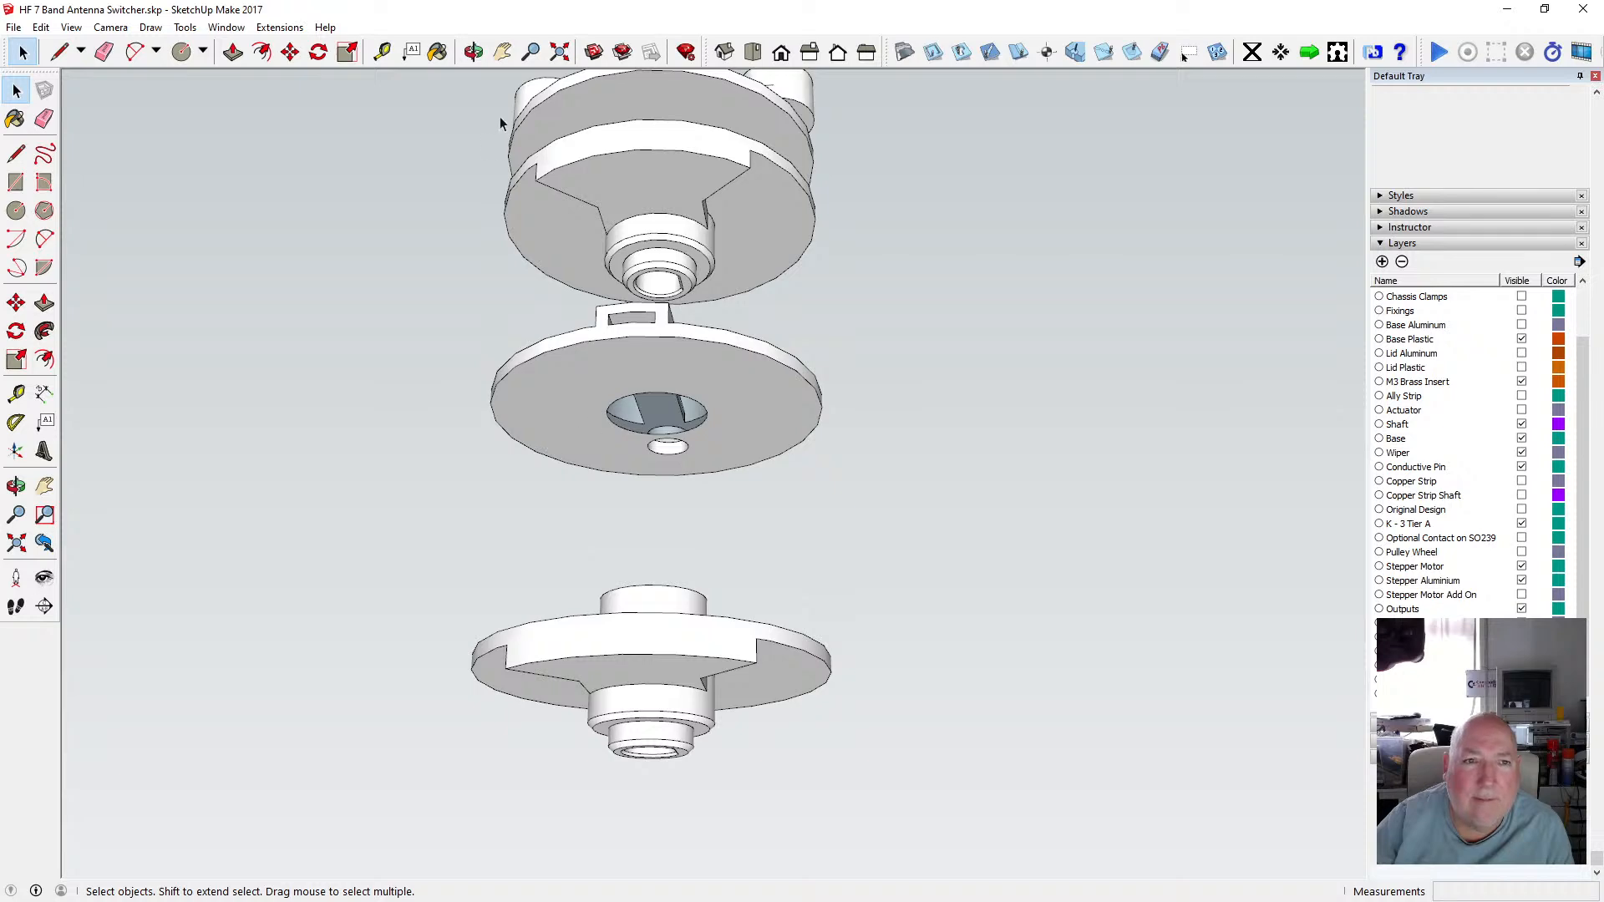
click(473, 51)
drag(695, 455, 510, 616)
scroll(660, 603, up, 5)
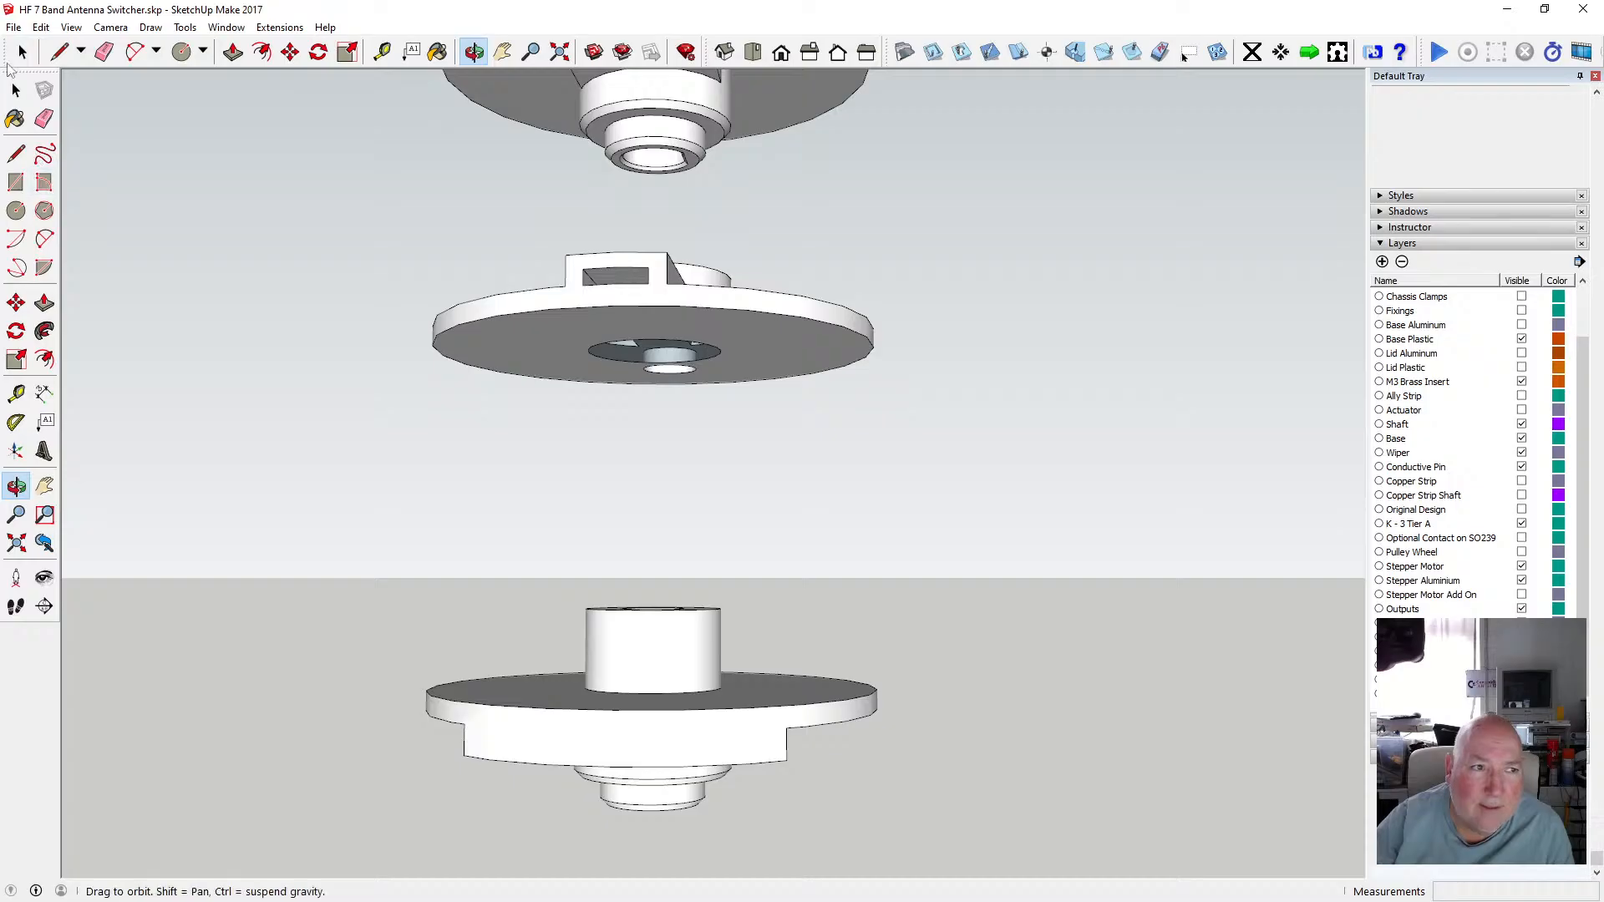
click(16, 90)
double_click(654, 635)
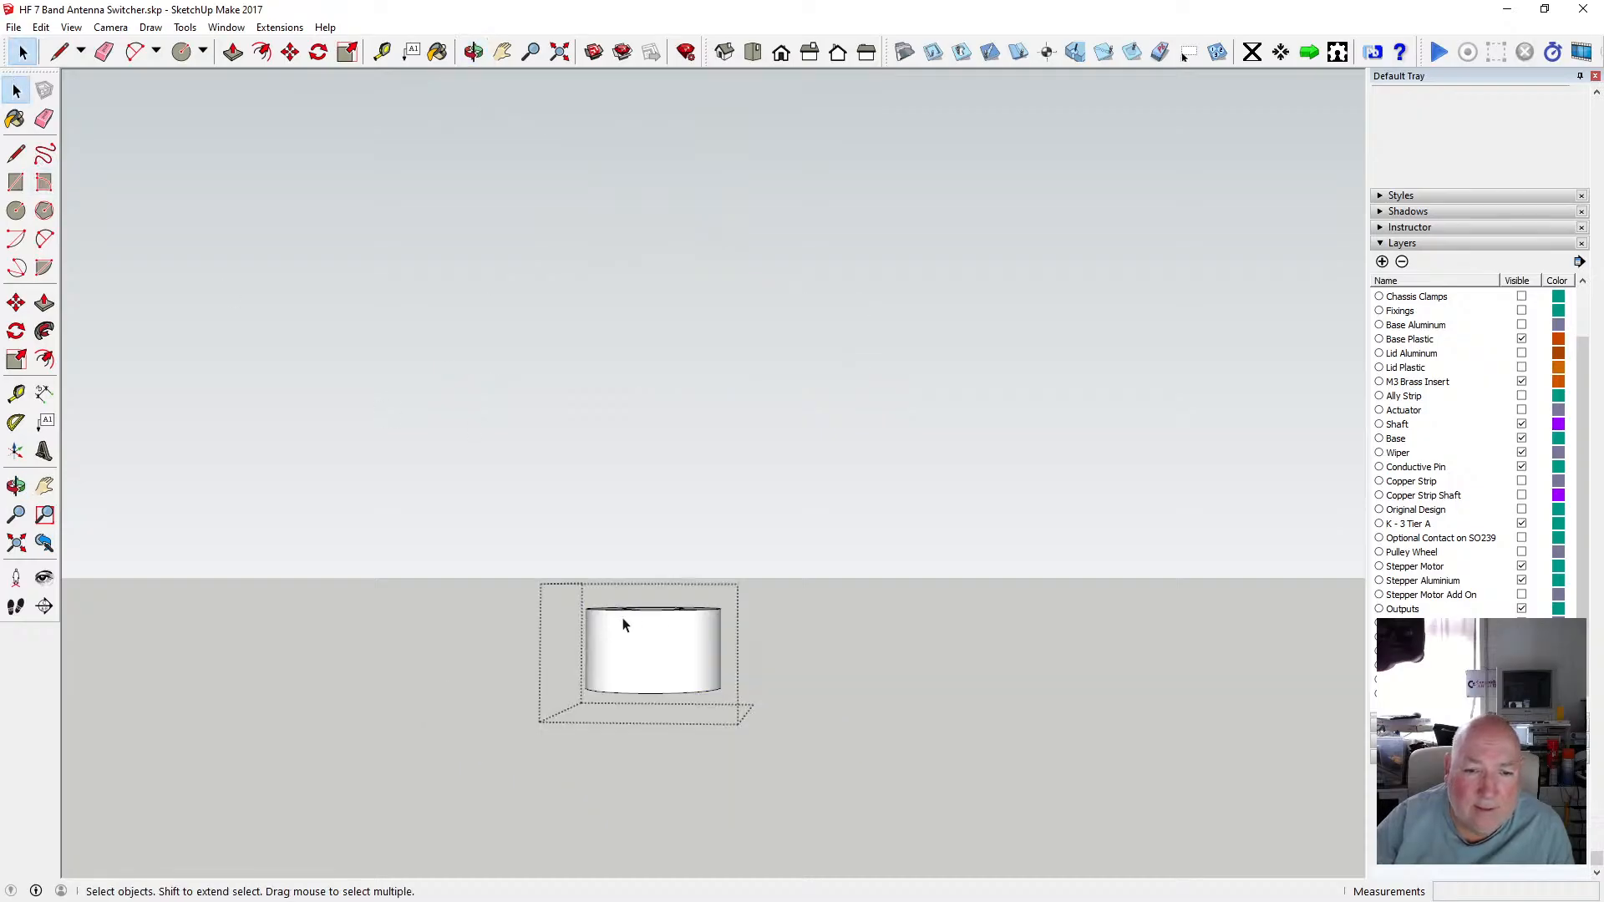
click(705, 569)
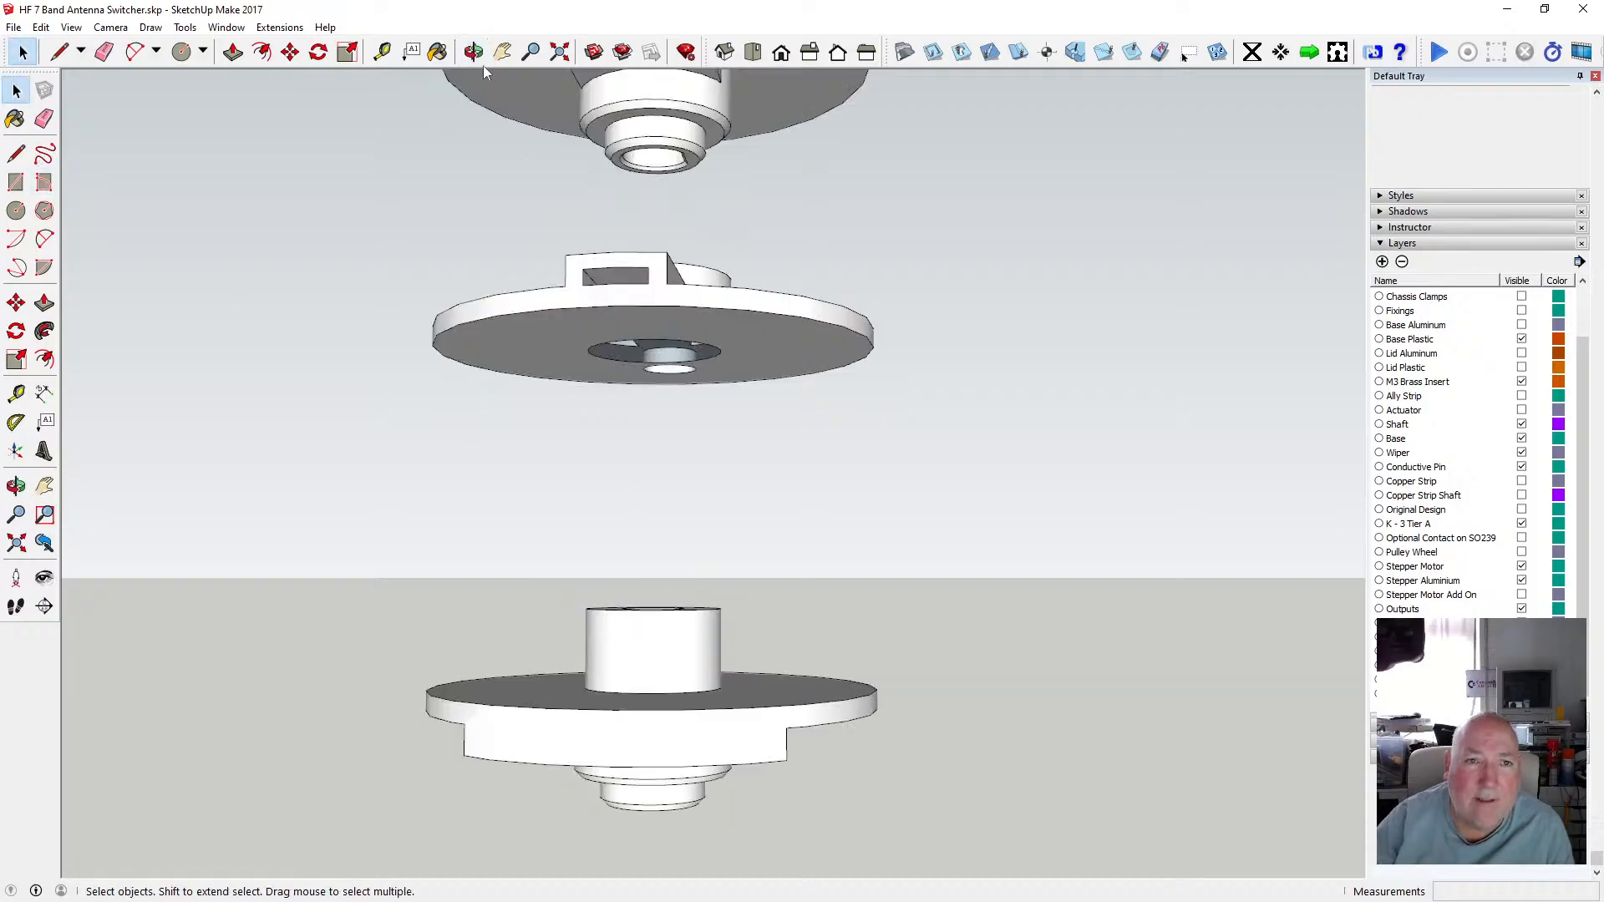
Orbit around the two disc copies to inspect their hubs, and save the model.
key(o)
drag(670, 618, 640, 668)
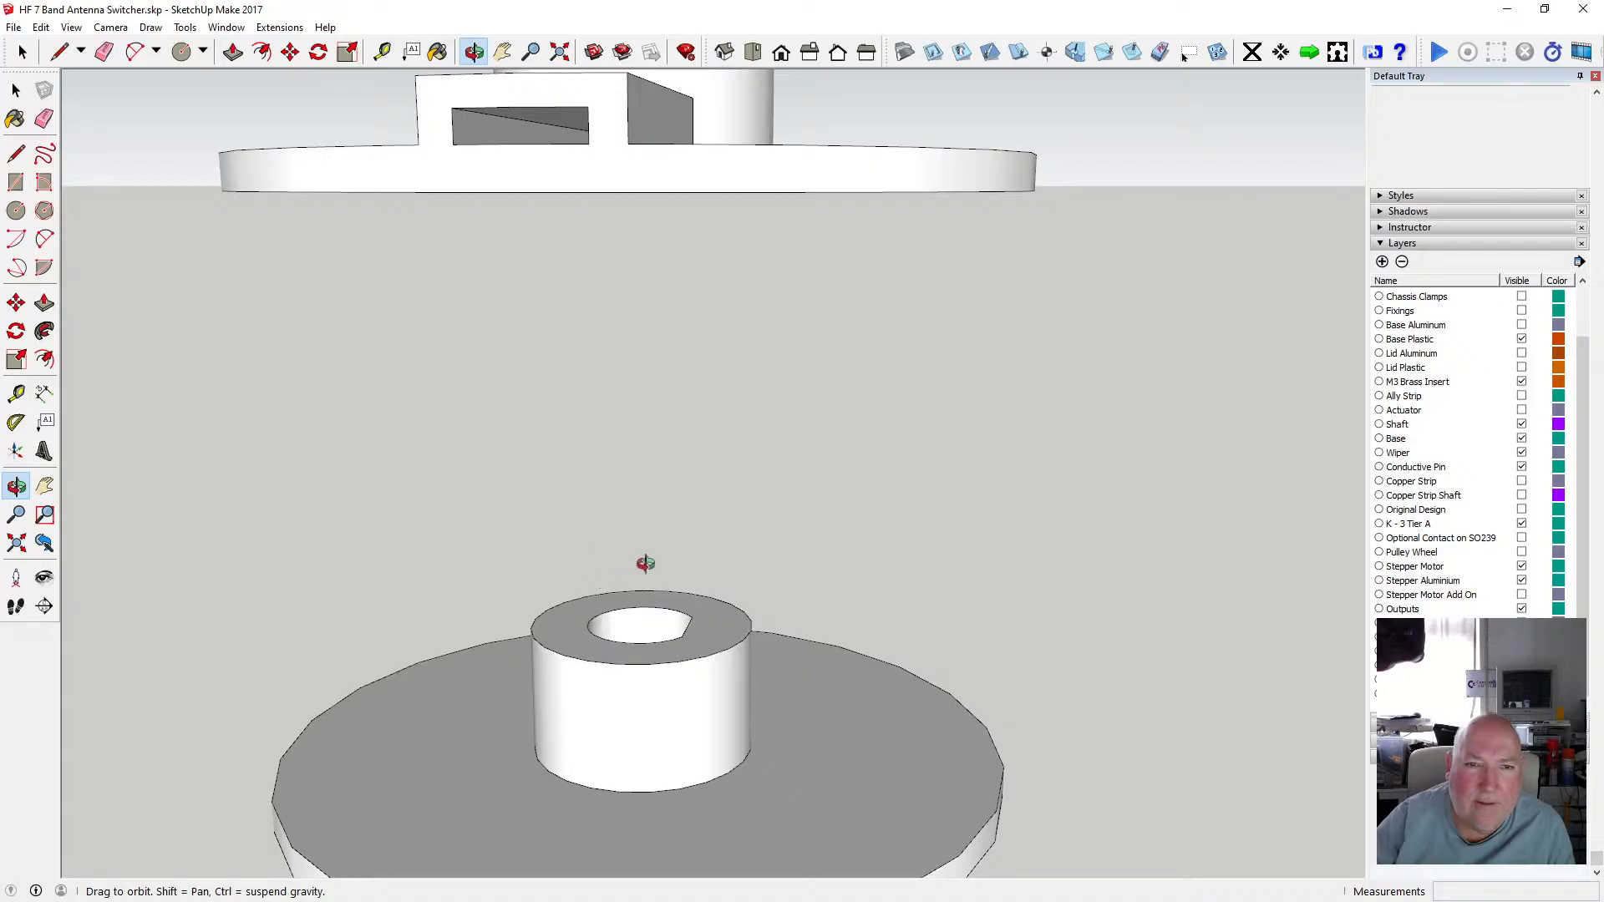
drag(697, 451, 658, 264)
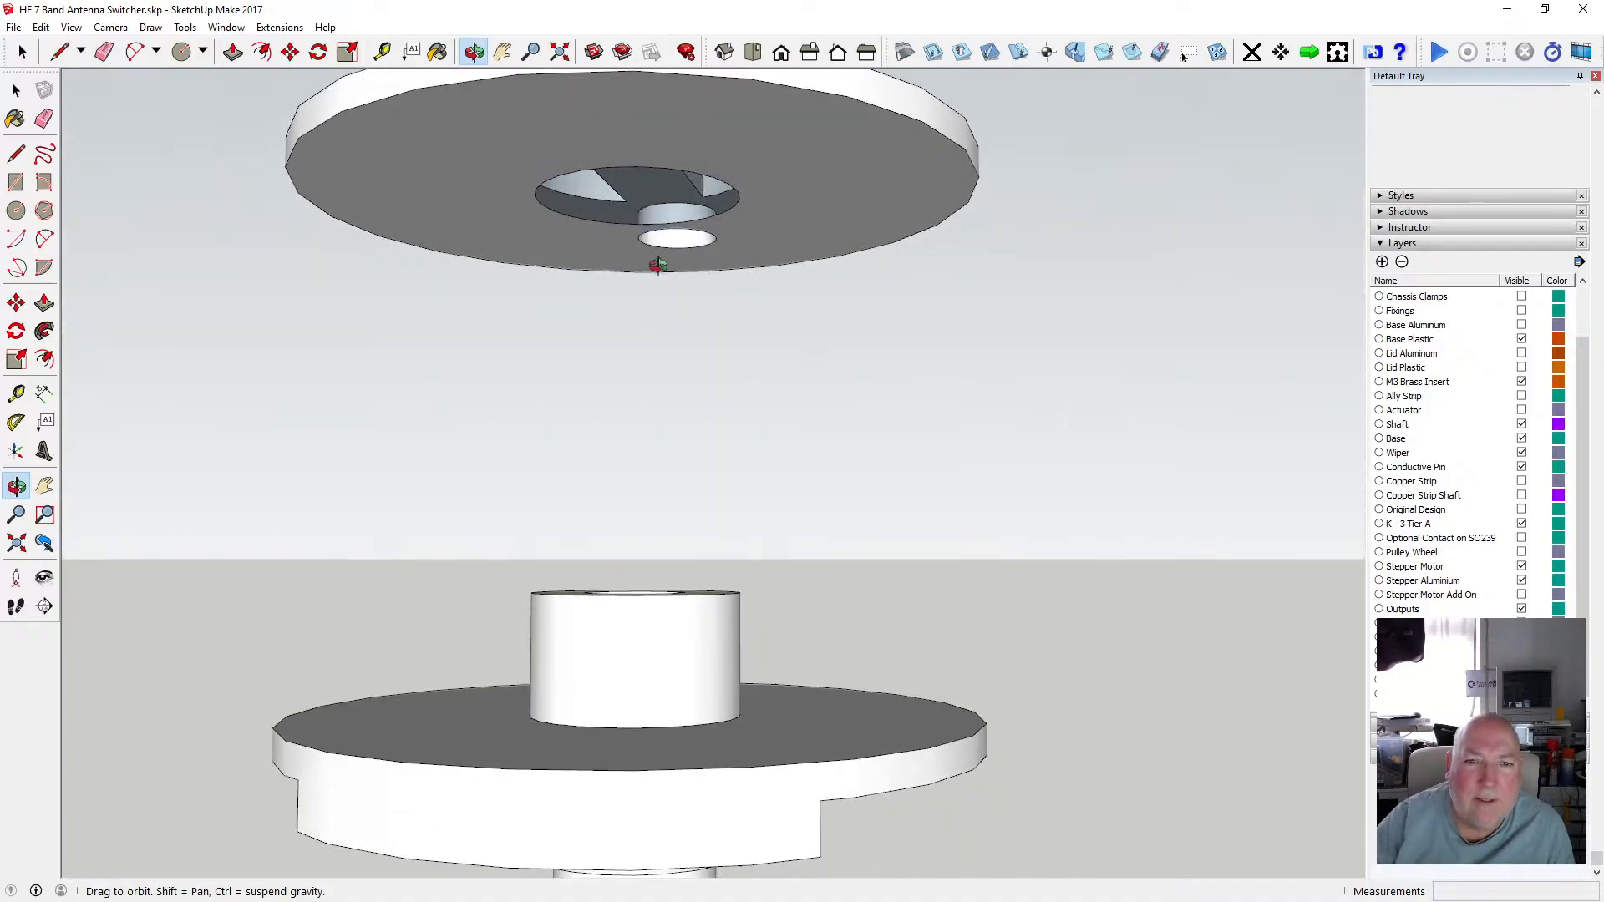
drag(589, 178, 558, 193)
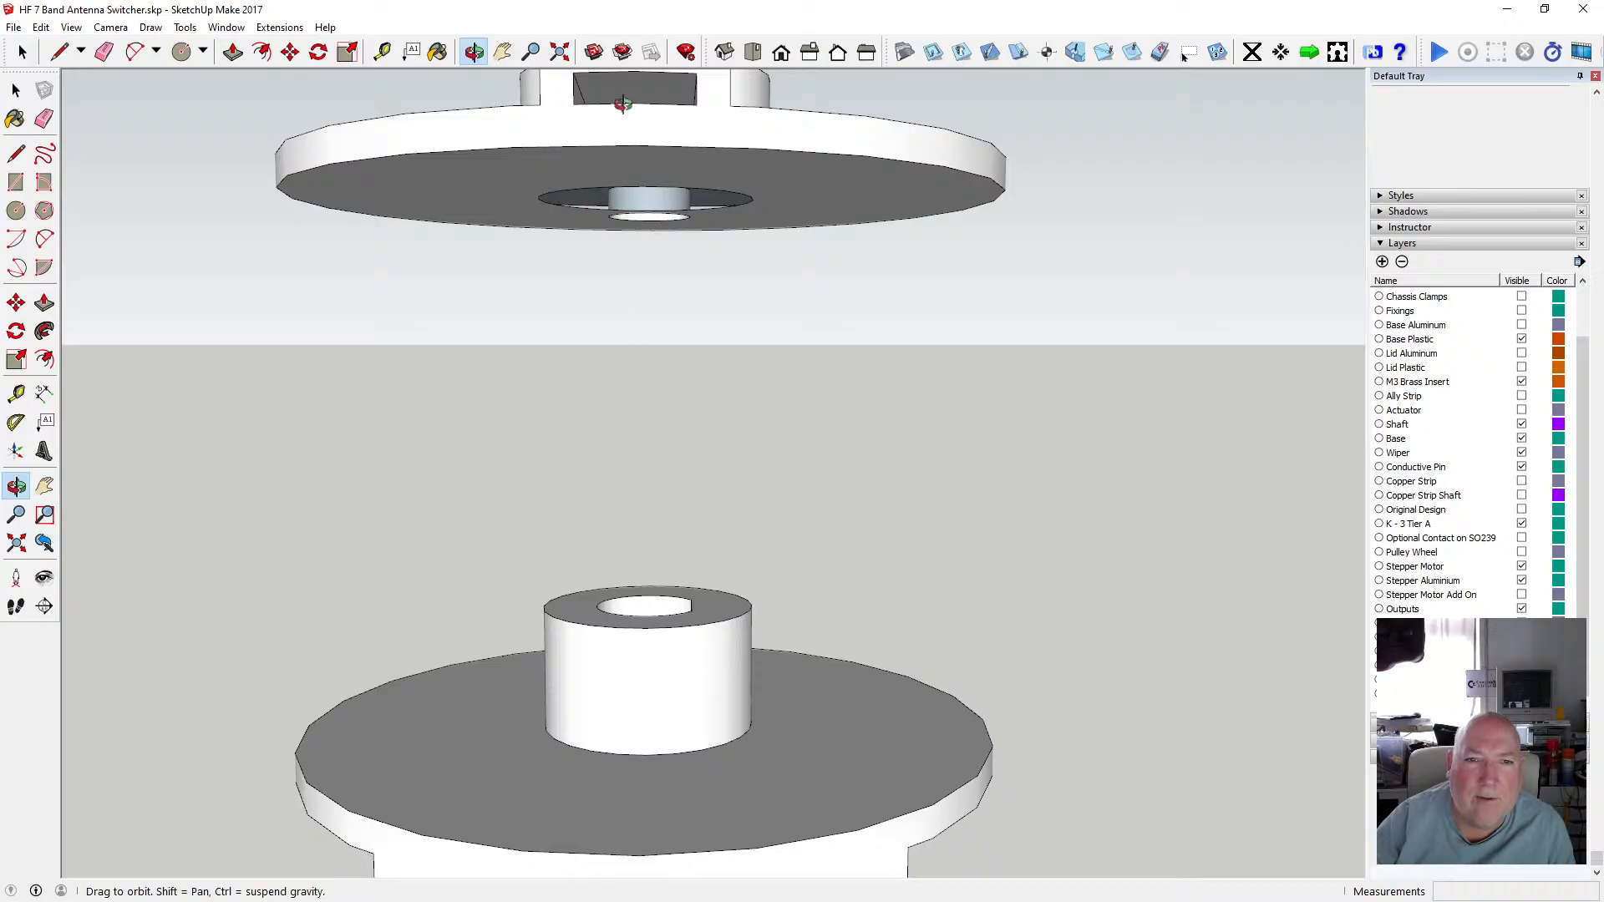
drag(622, 104, 631, 148)
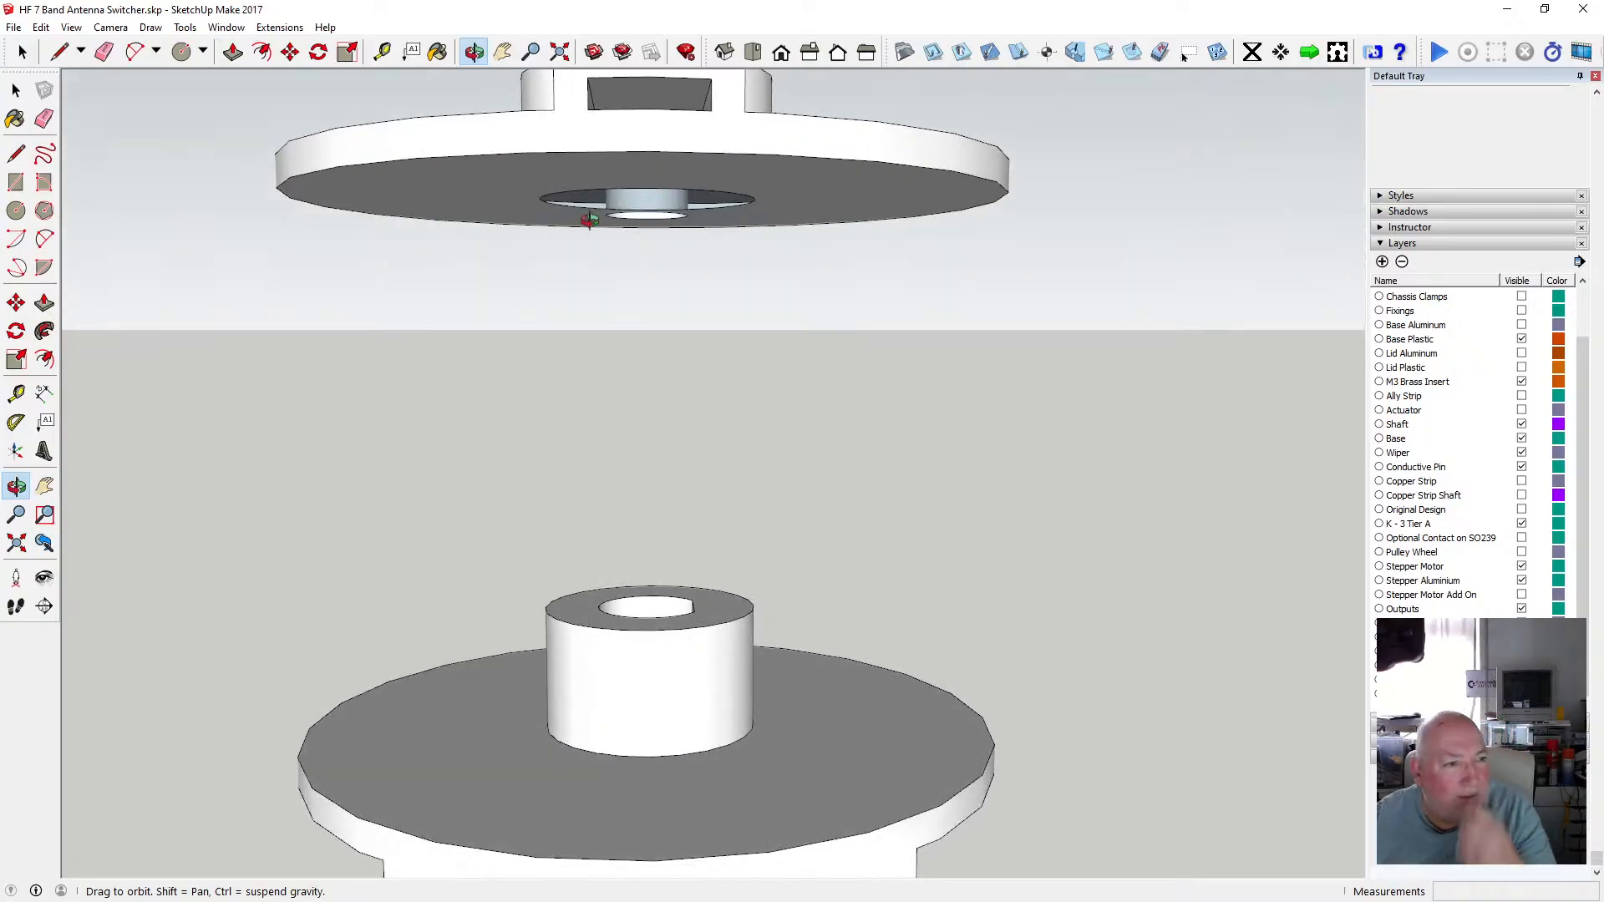
click(13, 27)
click(41, 107)
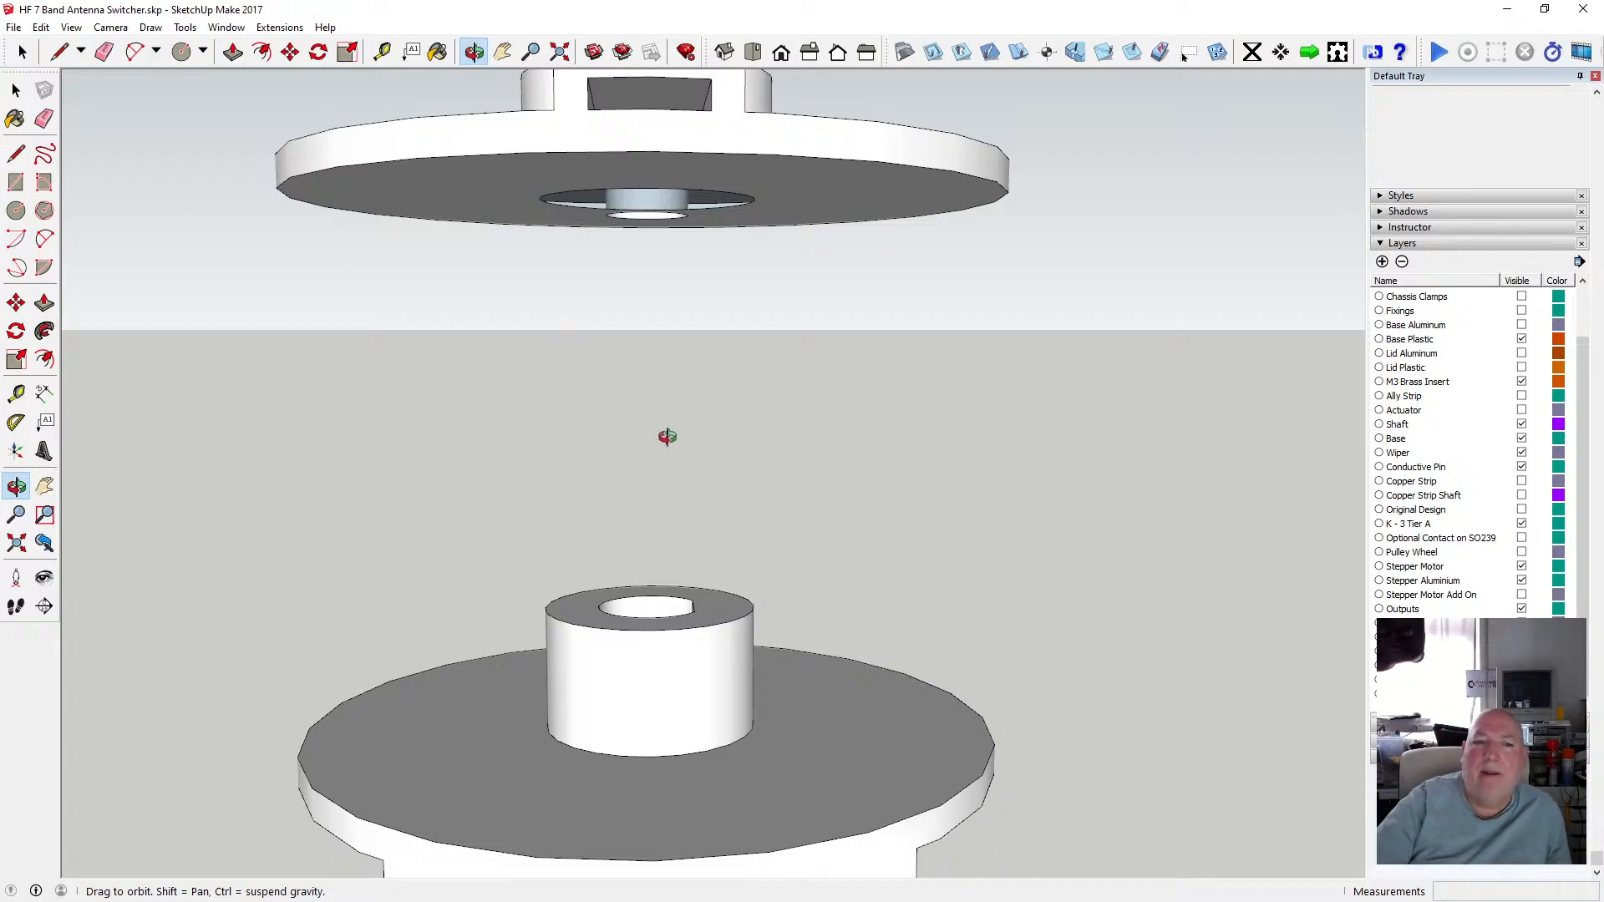
Orbit and zoom around both disc copies to compare the hubs and undersides.
drag(734, 666, 708, 619)
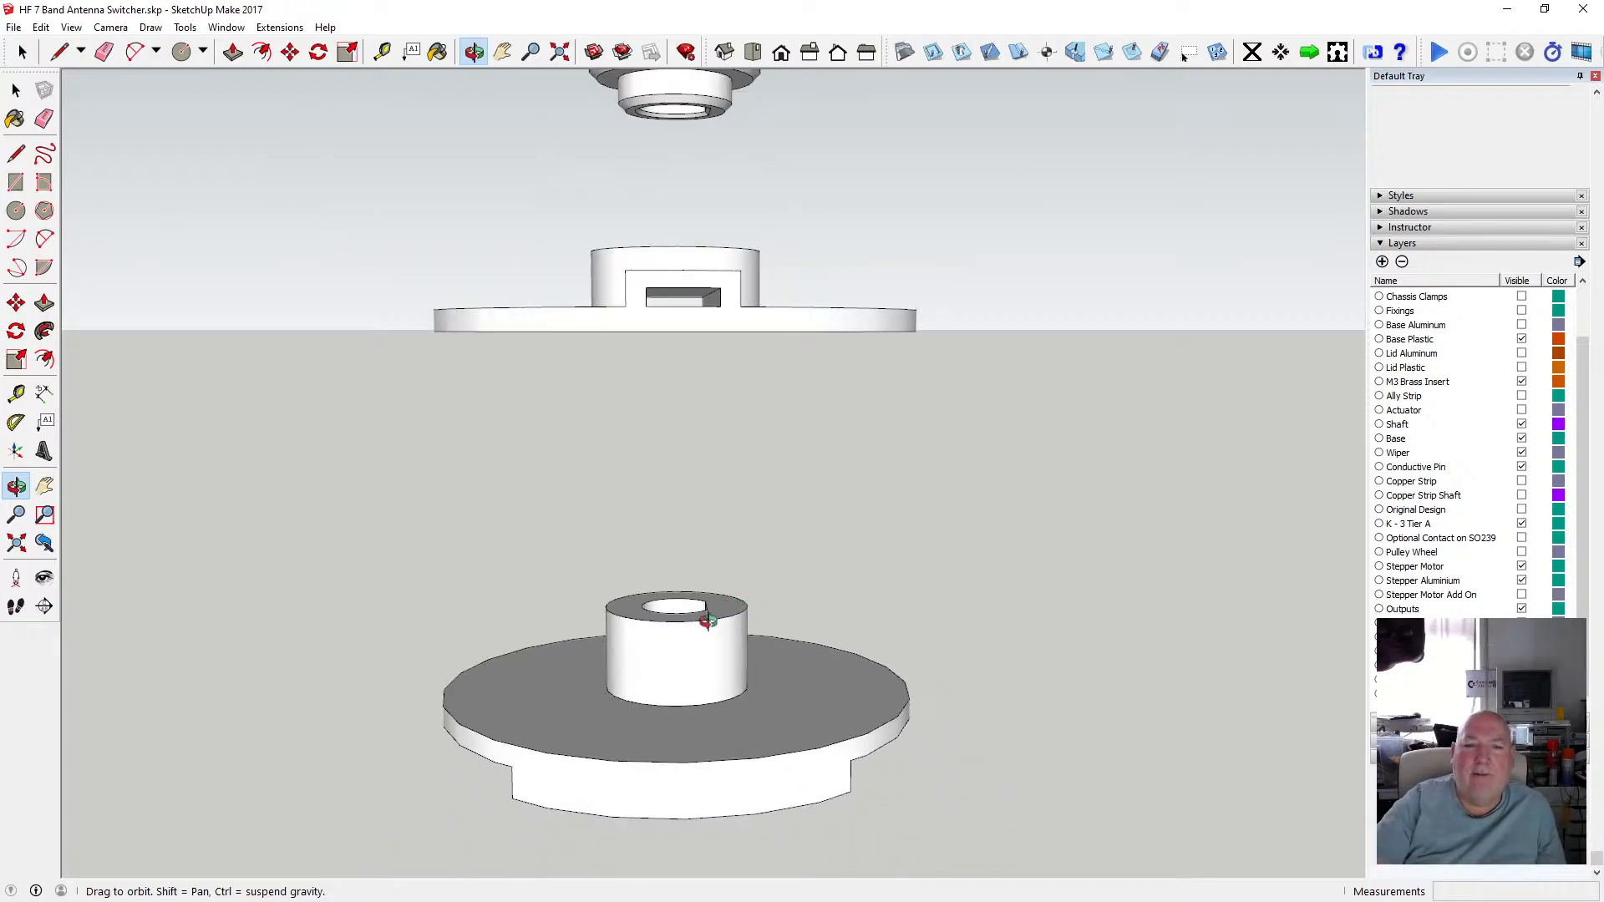
scroll(706, 622, down, 2)
scroll(690, 625, up, 3)
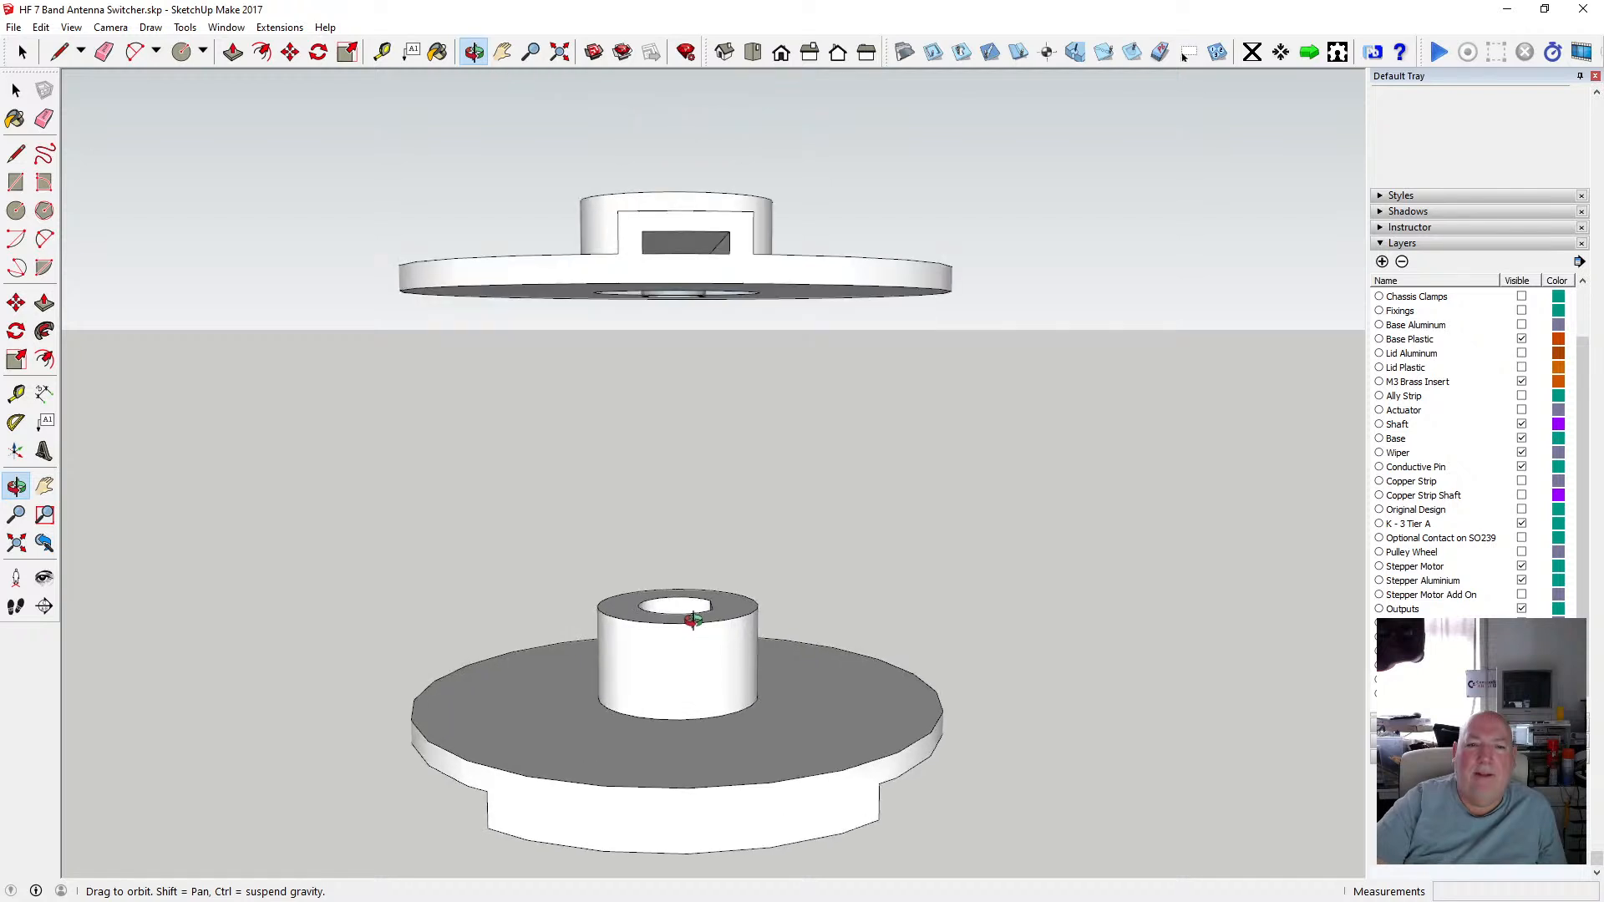
drag(724, 580, 691, 589)
drag(680, 297, 570, 331)
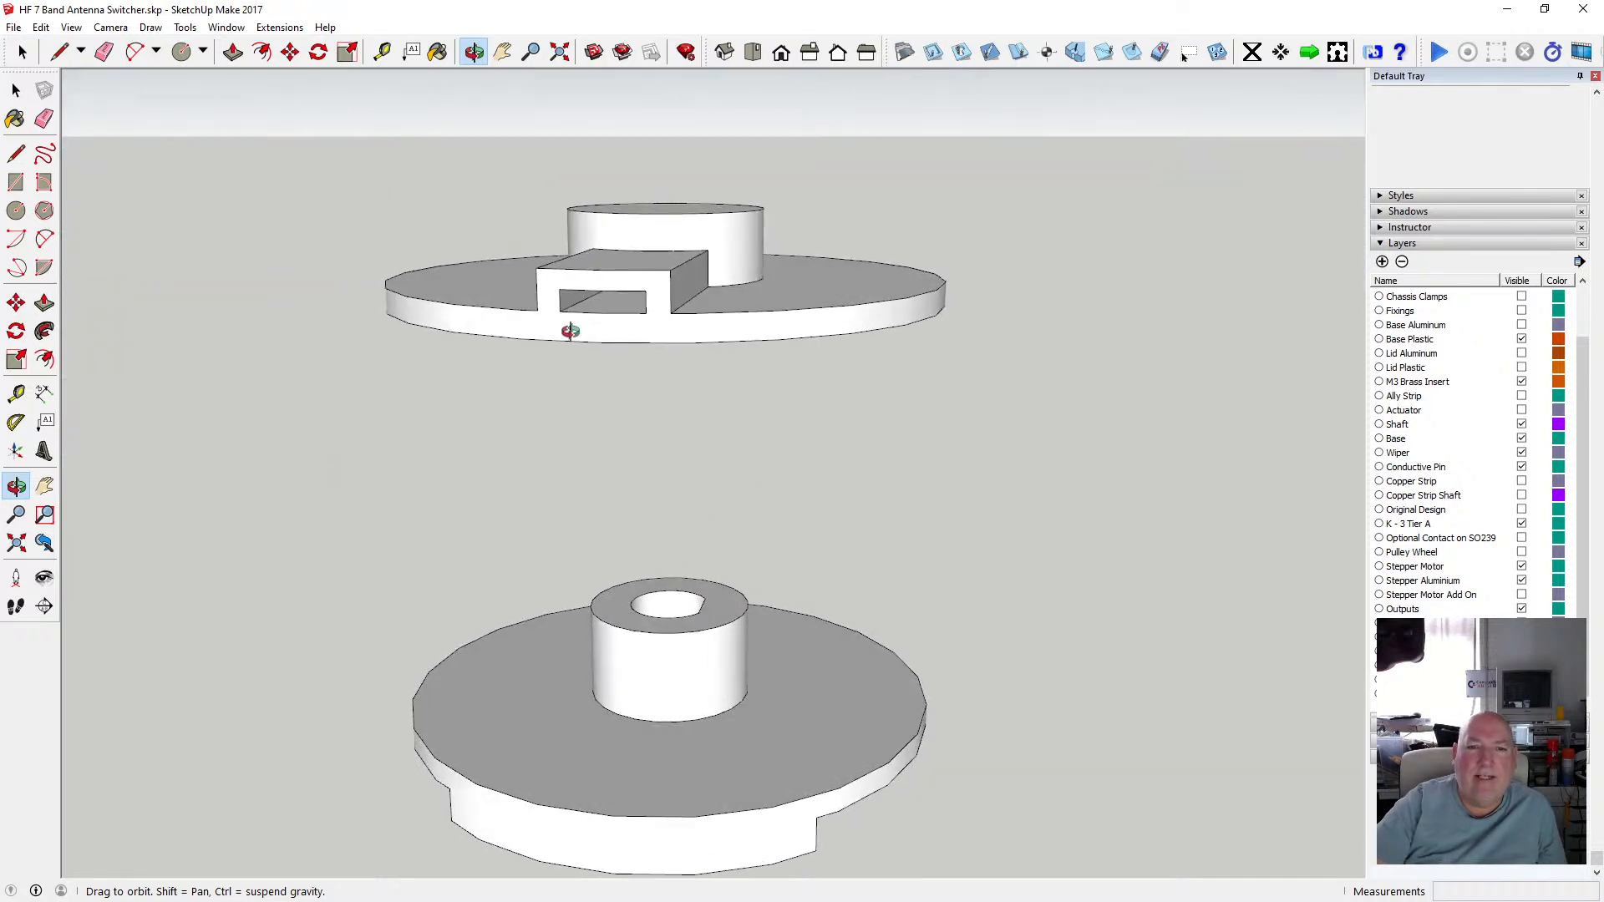
drag(684, 366, 735, 243)
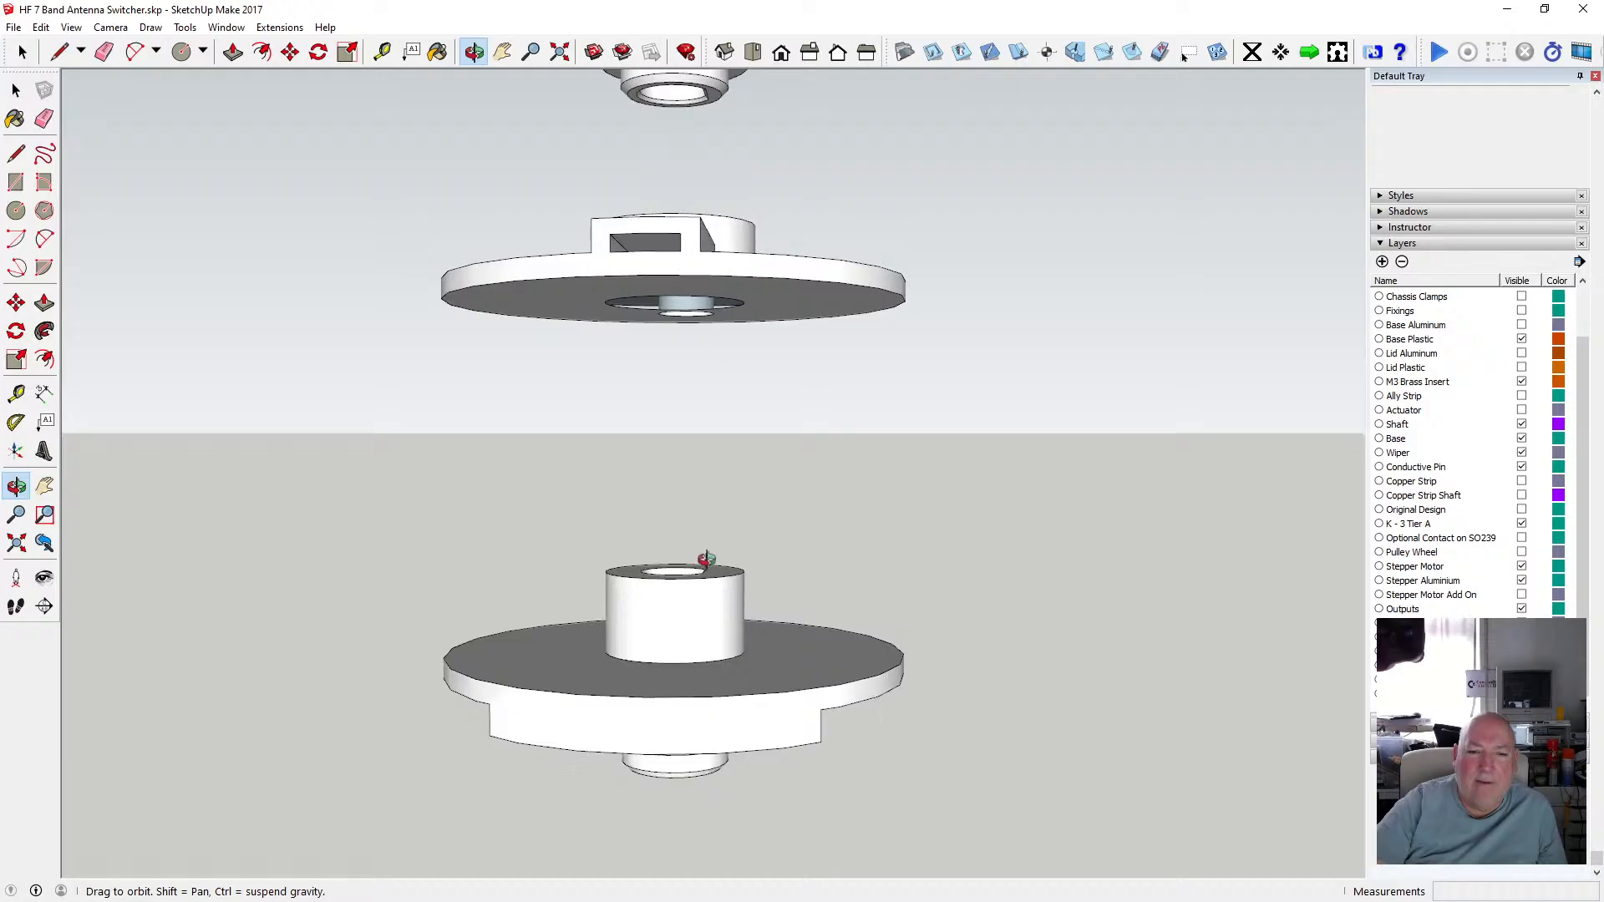
mouse_move(698, 554)
mouse_down()
mouse_move(680, 518)
mouse_move(690, 578)
mouse_move(717, 571)
mouse_up()
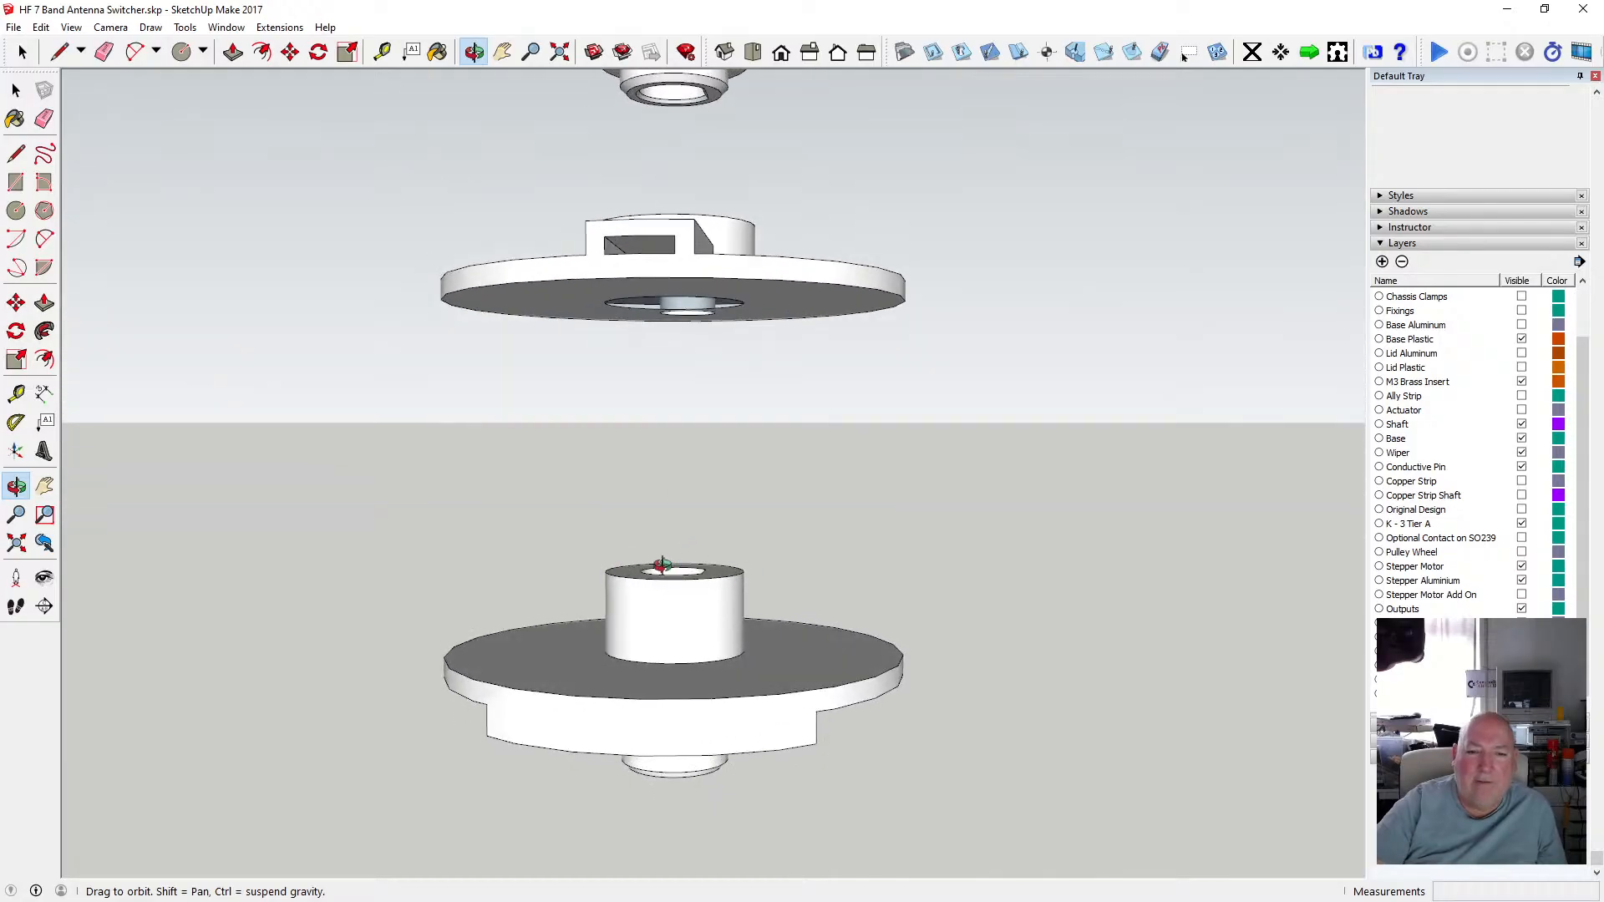
scroll(668, 562, up, 2)
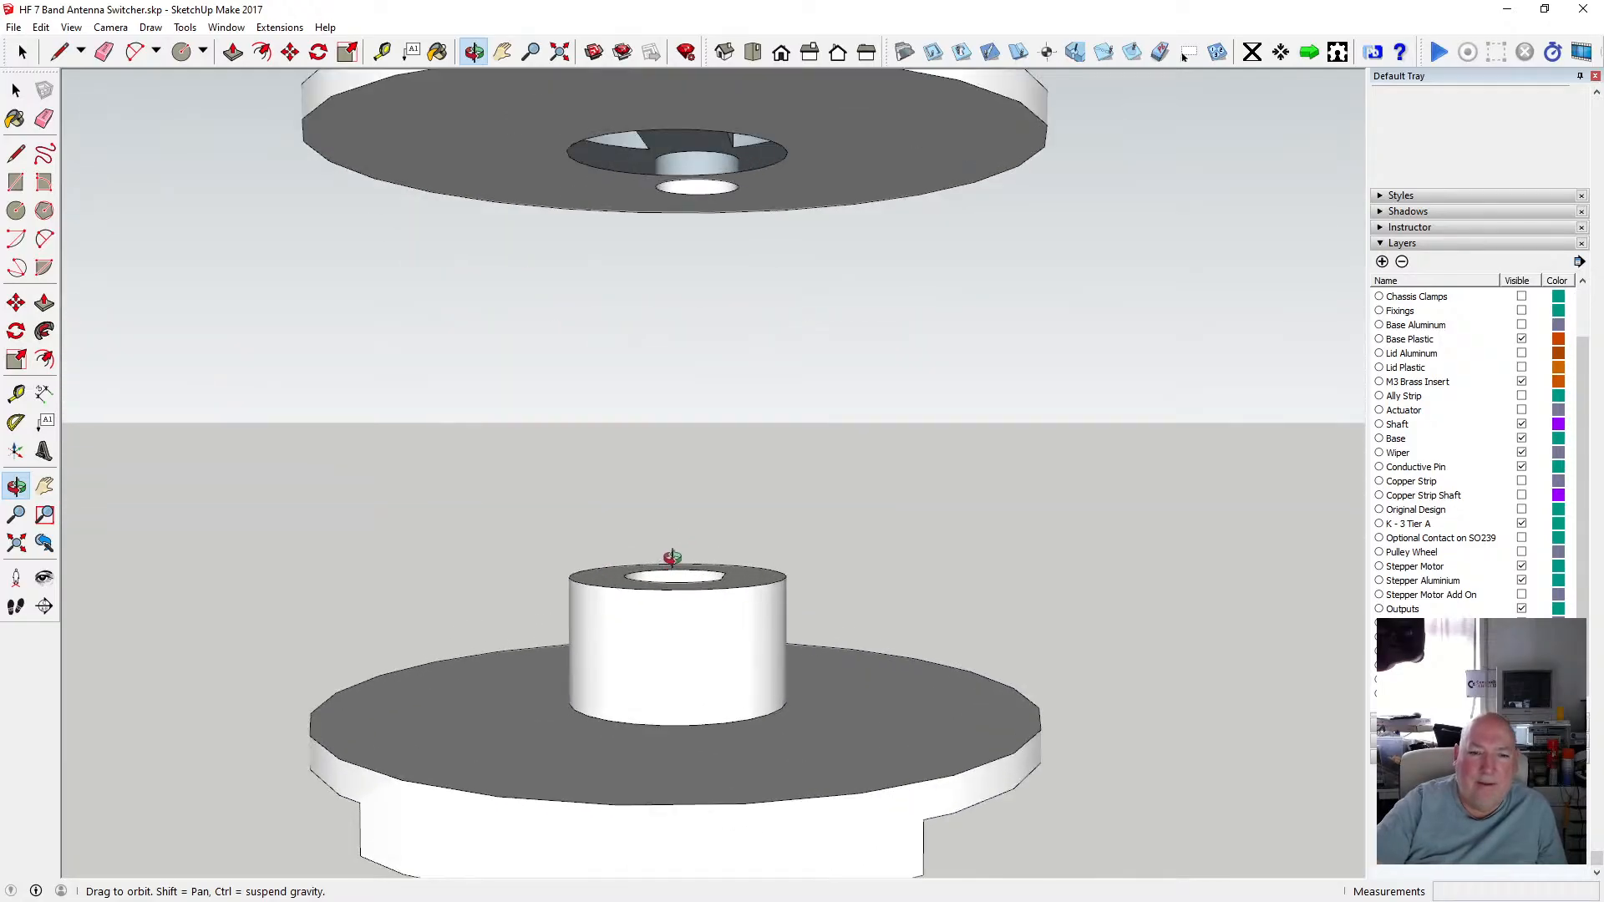
scroll(678, 585, down, 2)
scroll(694, 578, down, 1)
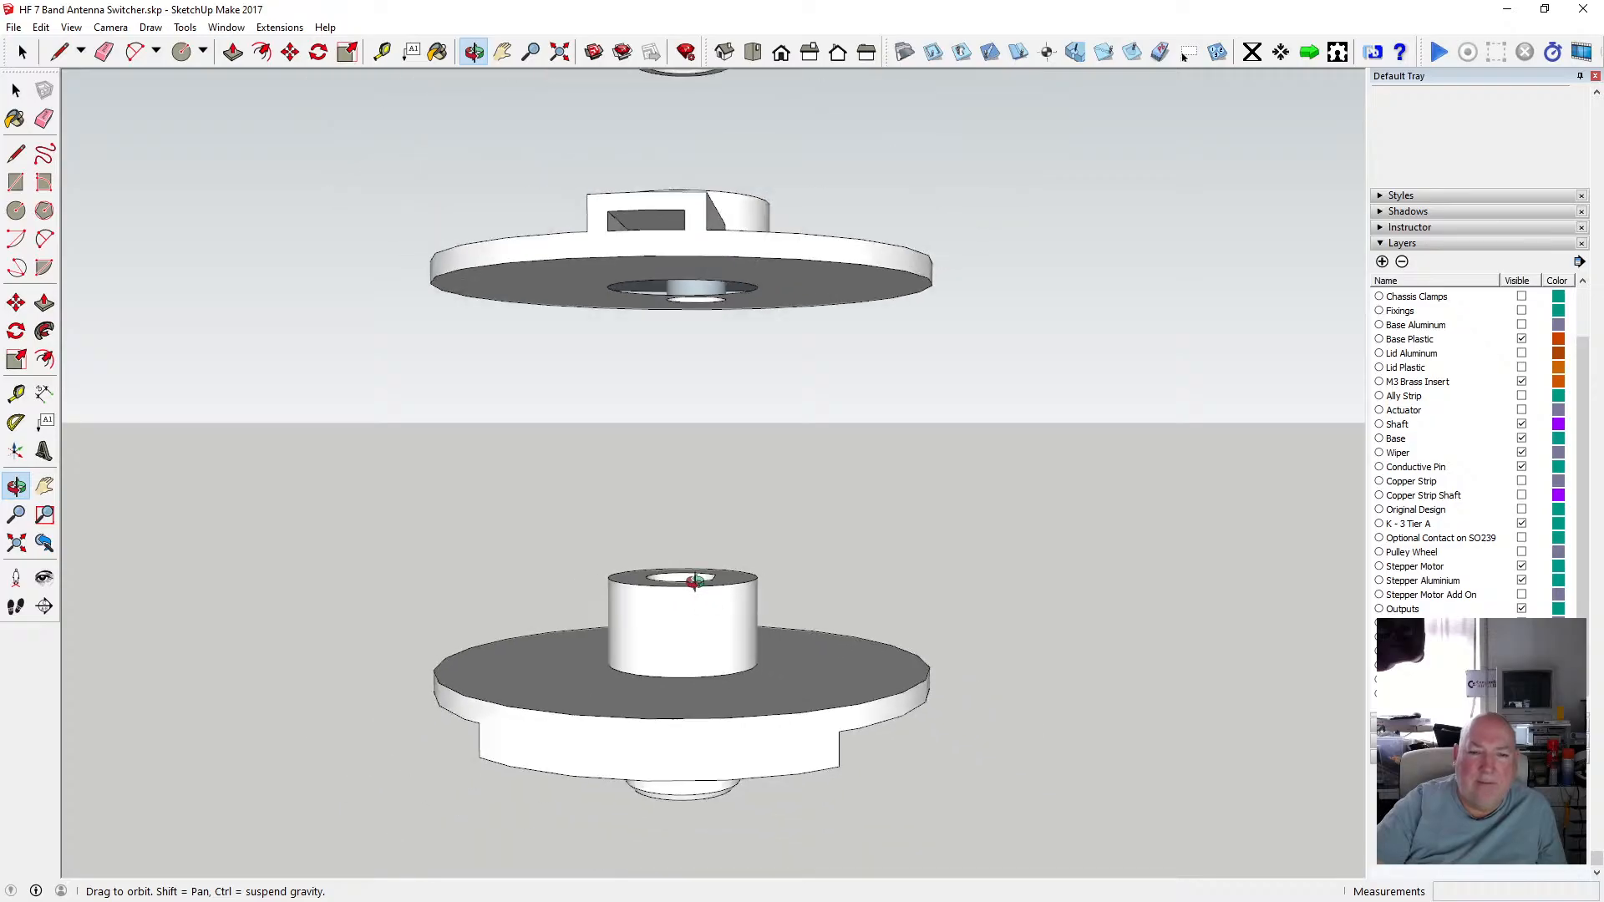
scroll(694, 578, up, 6)
drag(694, 577, 694, 375)
scroll(693, 610, down, 3)
drag(694, 329, 693, 389)
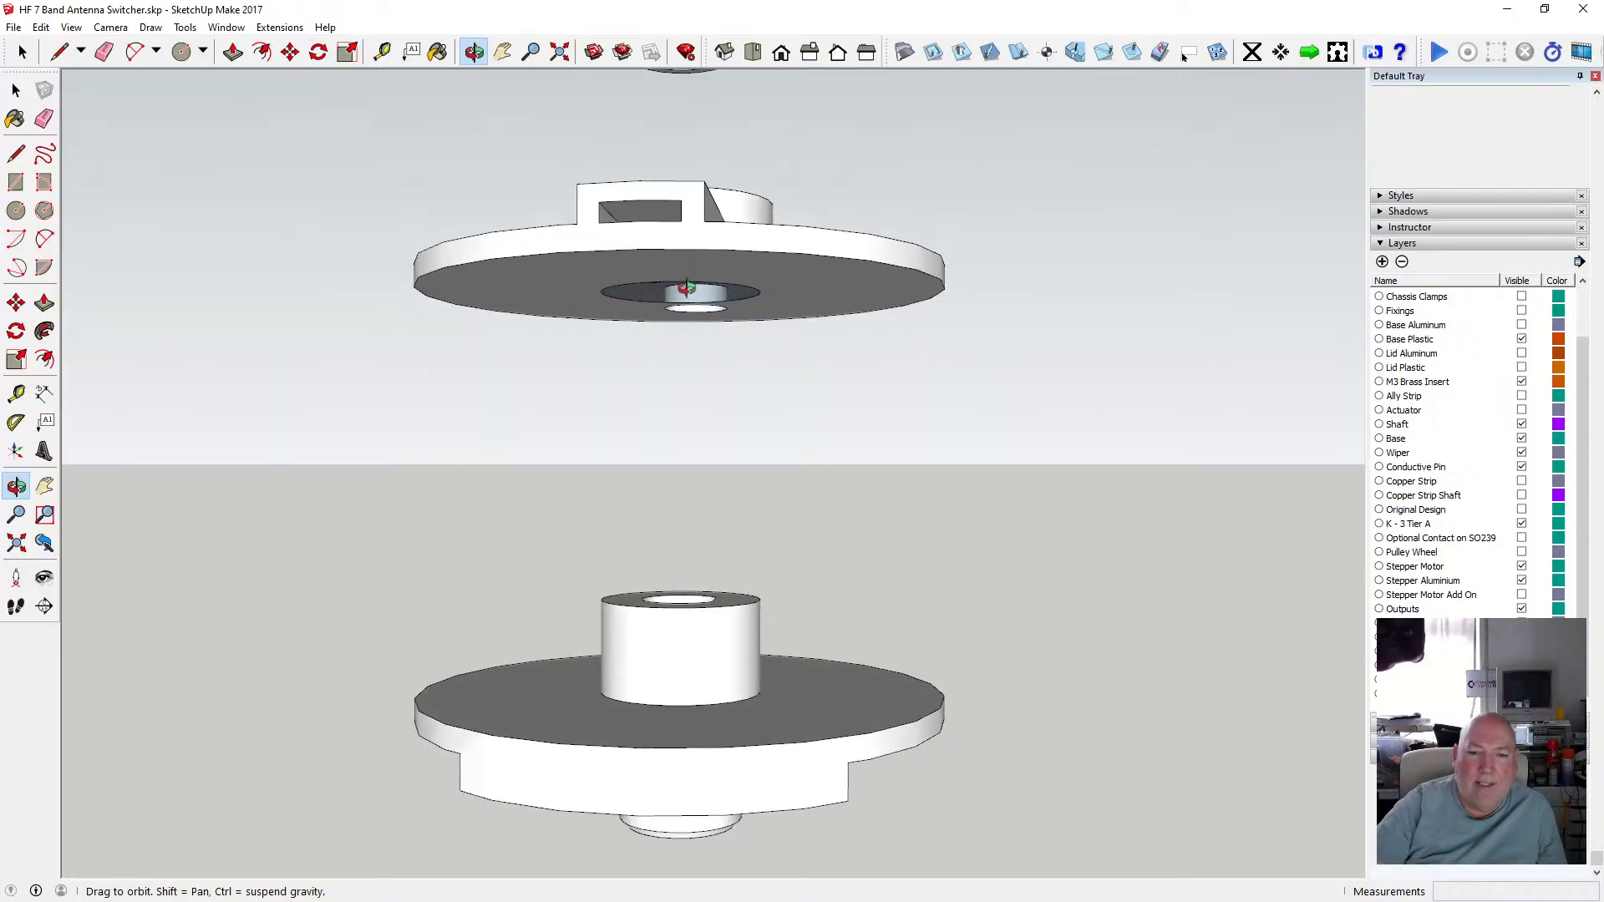
drag(664, 276, 696, 345)
Open the upper disc group and draw a 5.2 mm radius circle centred in the hub opening, snapped to its rim.
key(space)
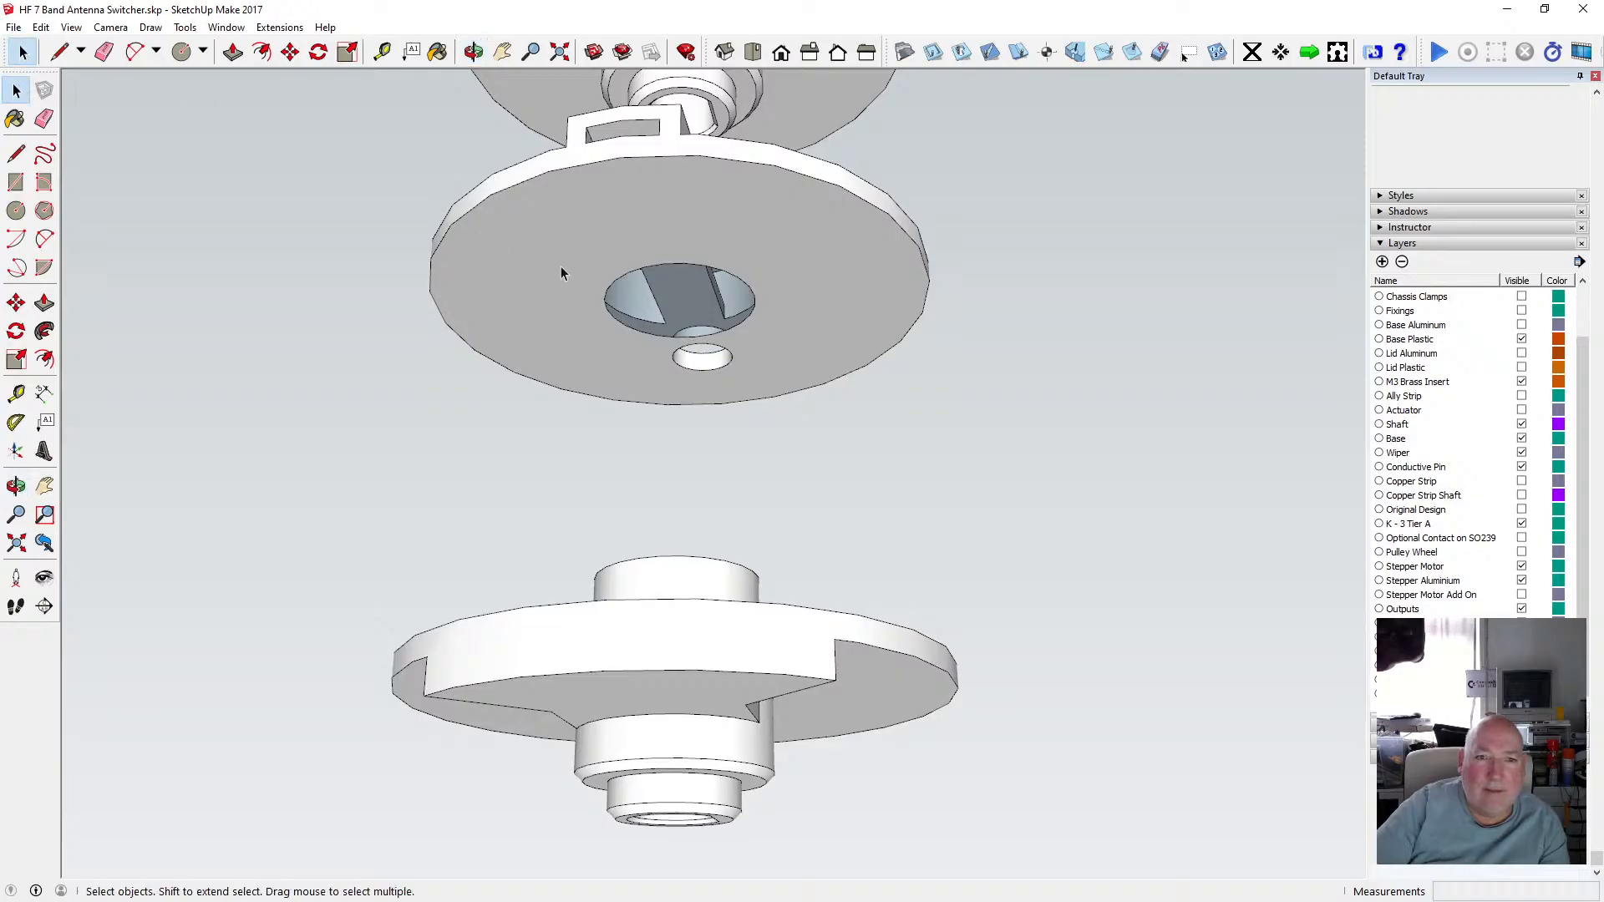
double_click(559, 269)
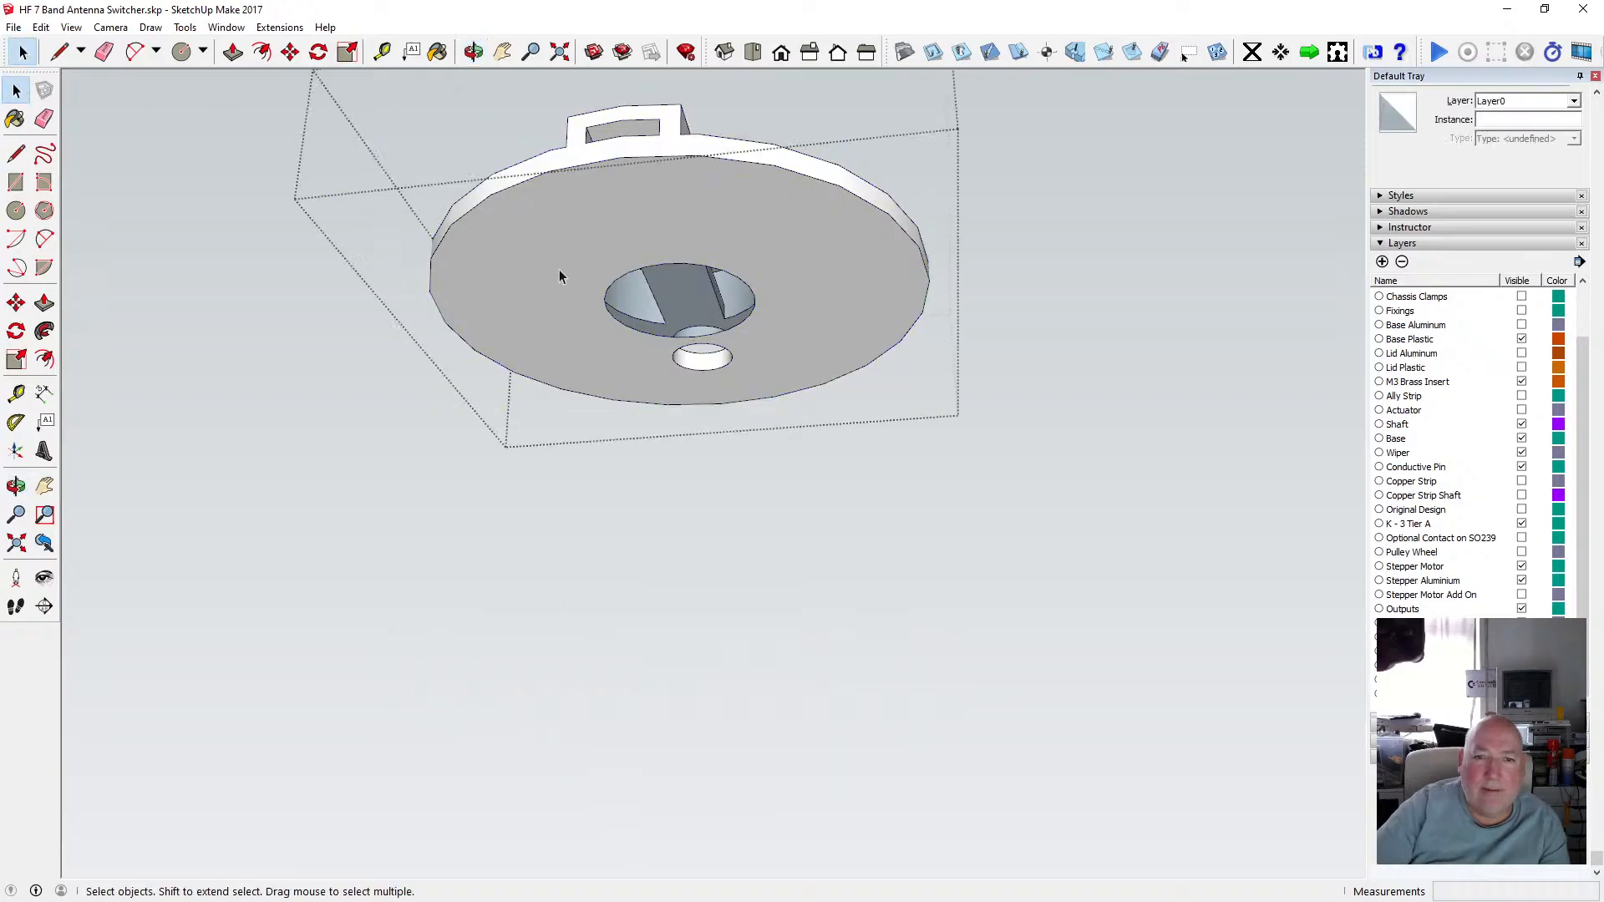
click(473, 51)
drag(635, 209, 685, 480)
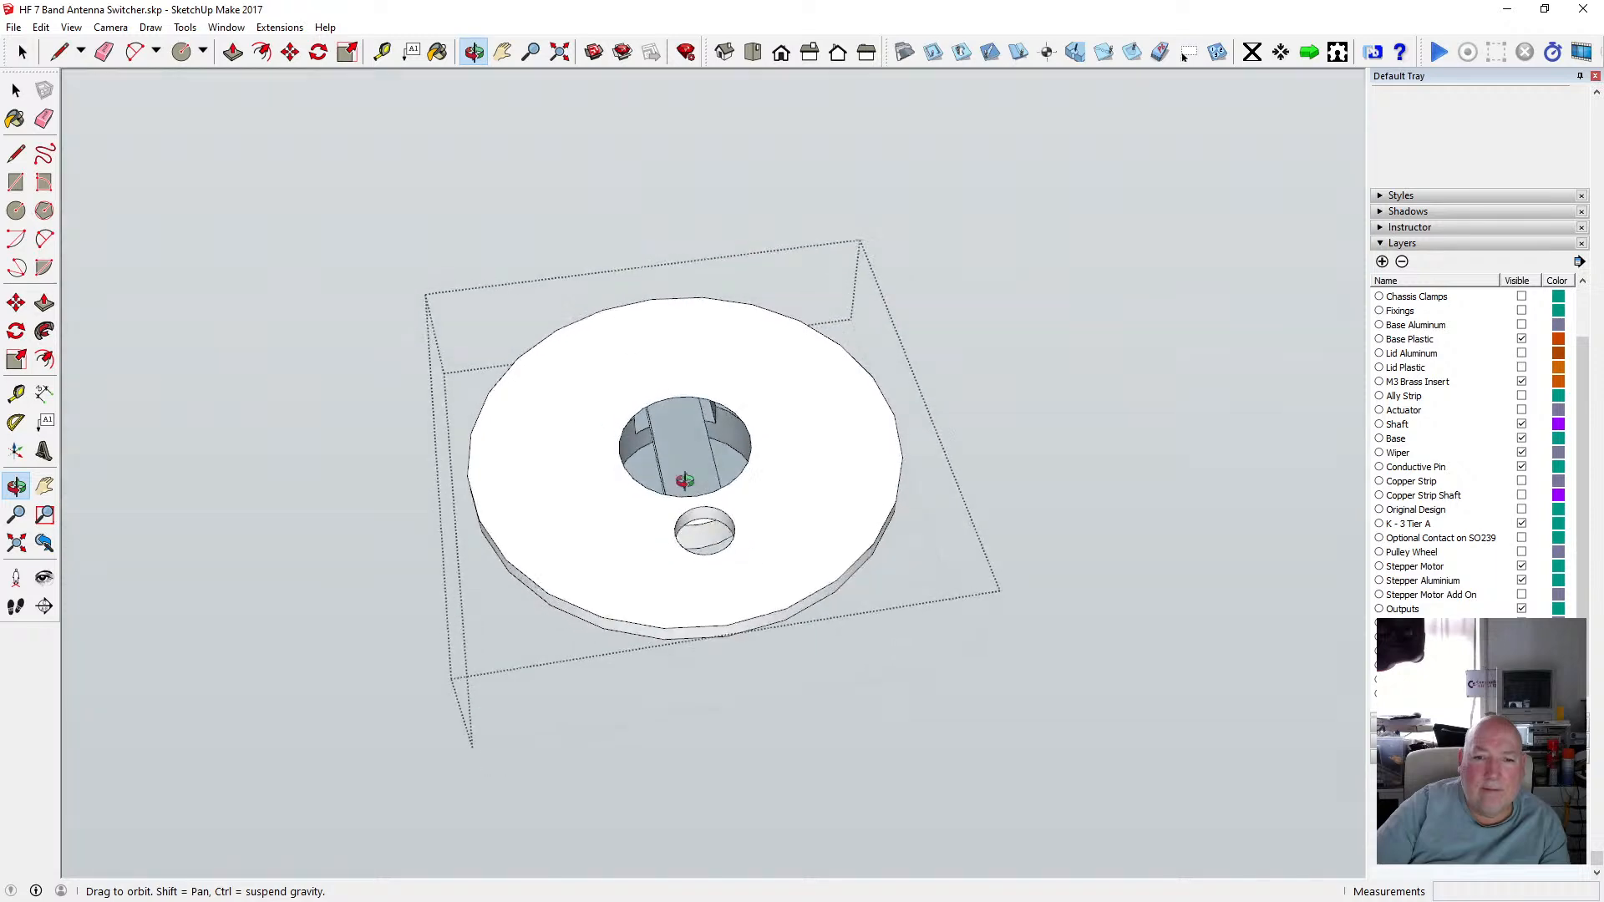
scroll(683, 476, up, 8)
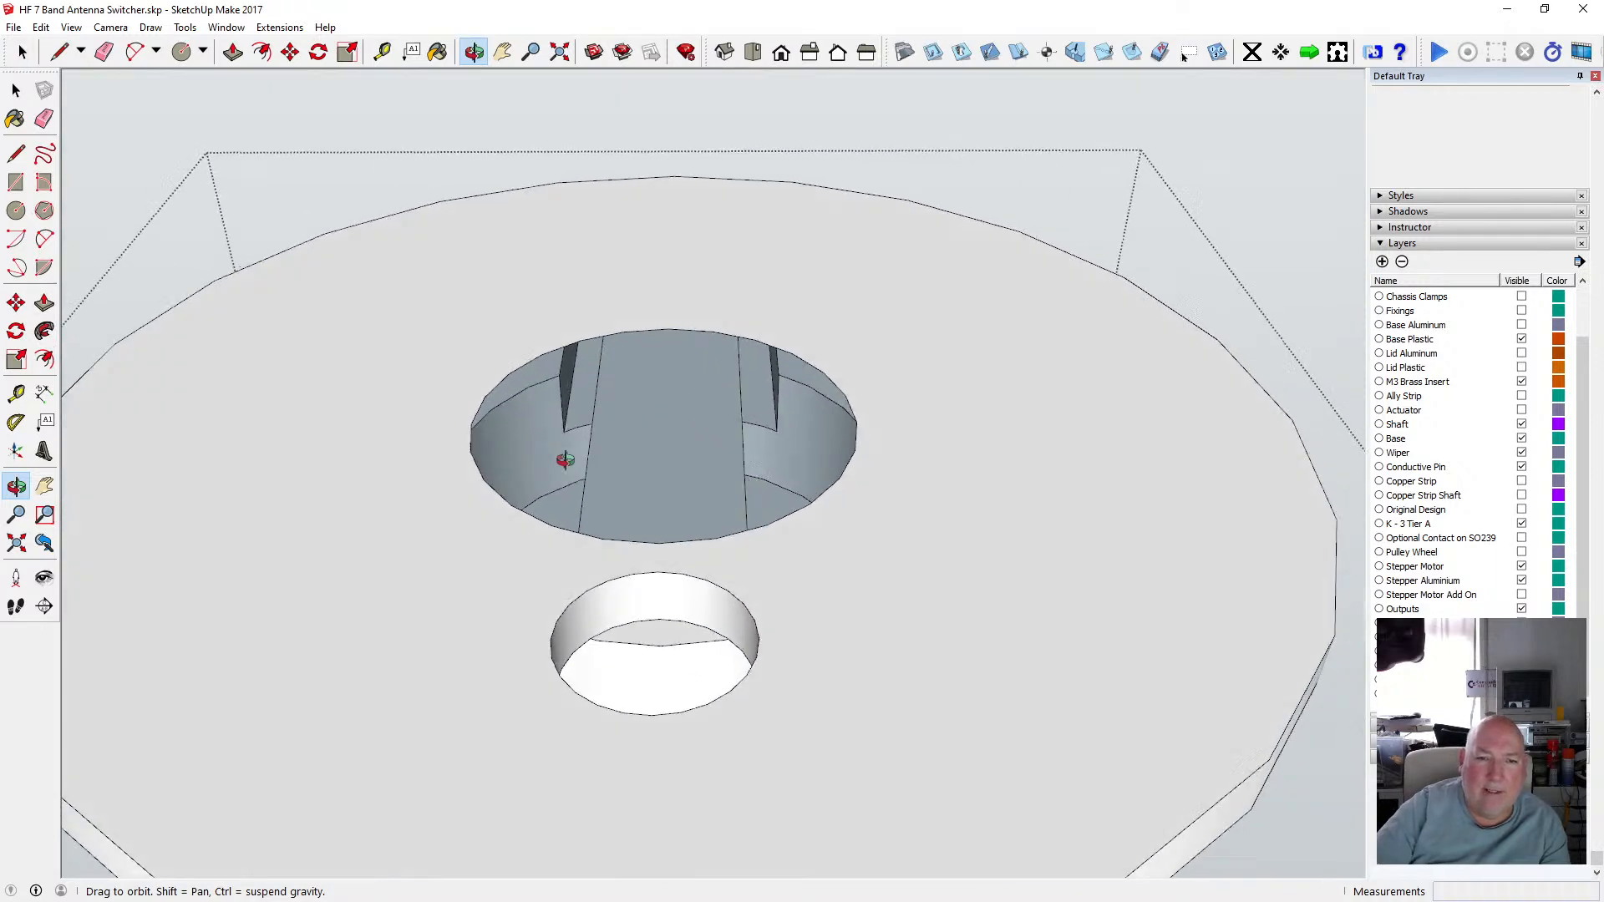
drag(565, 461, 585, 461)
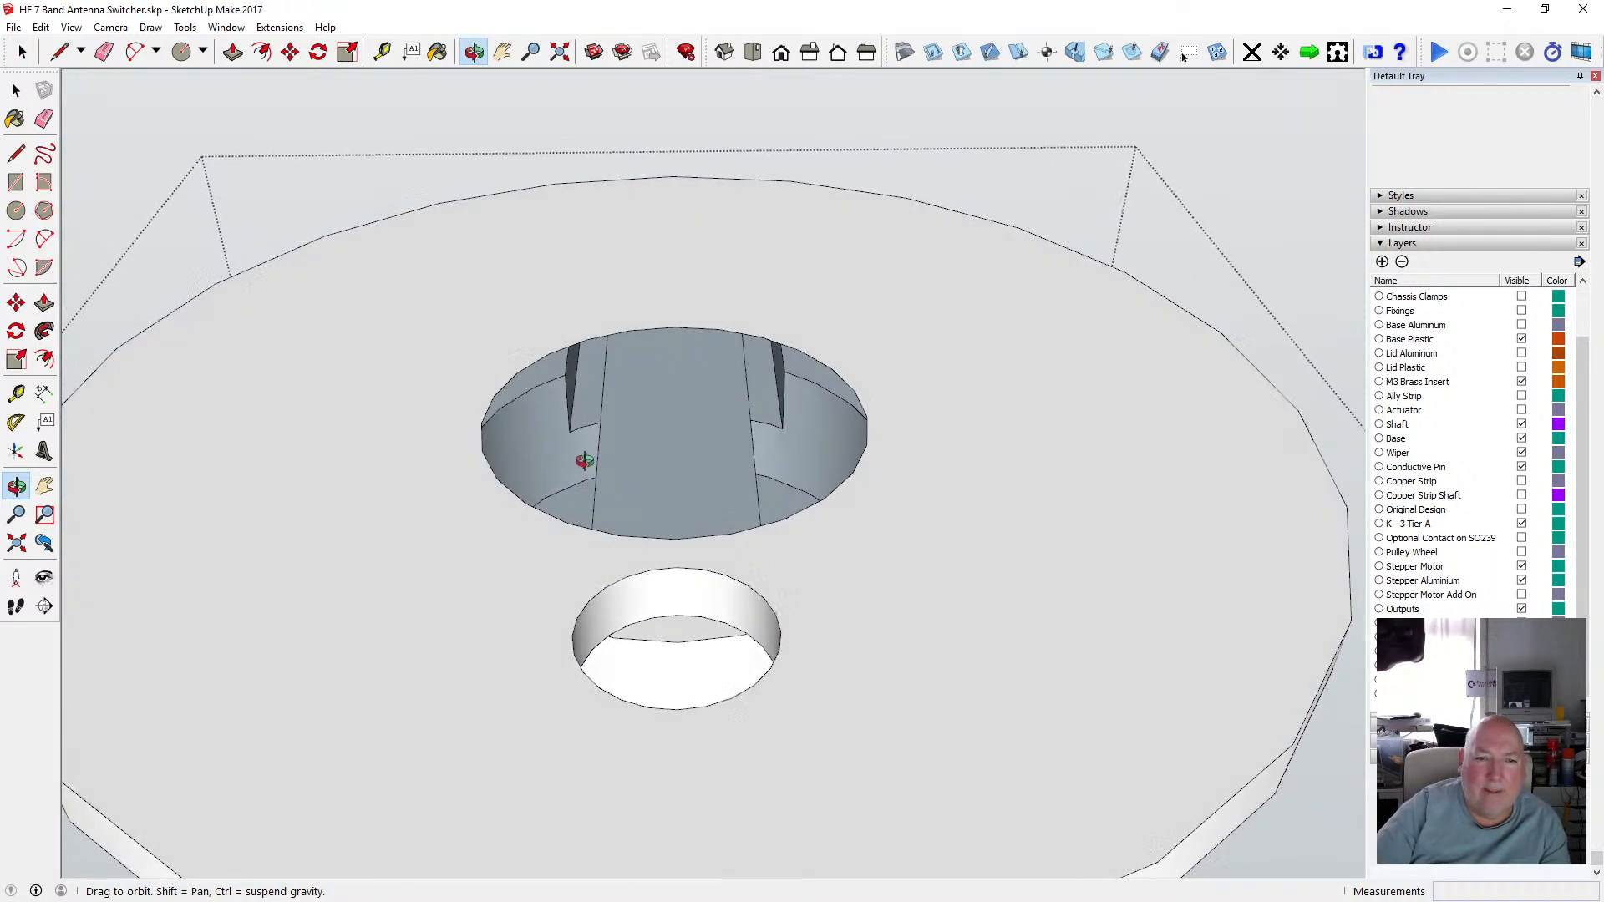
click(16, 211)
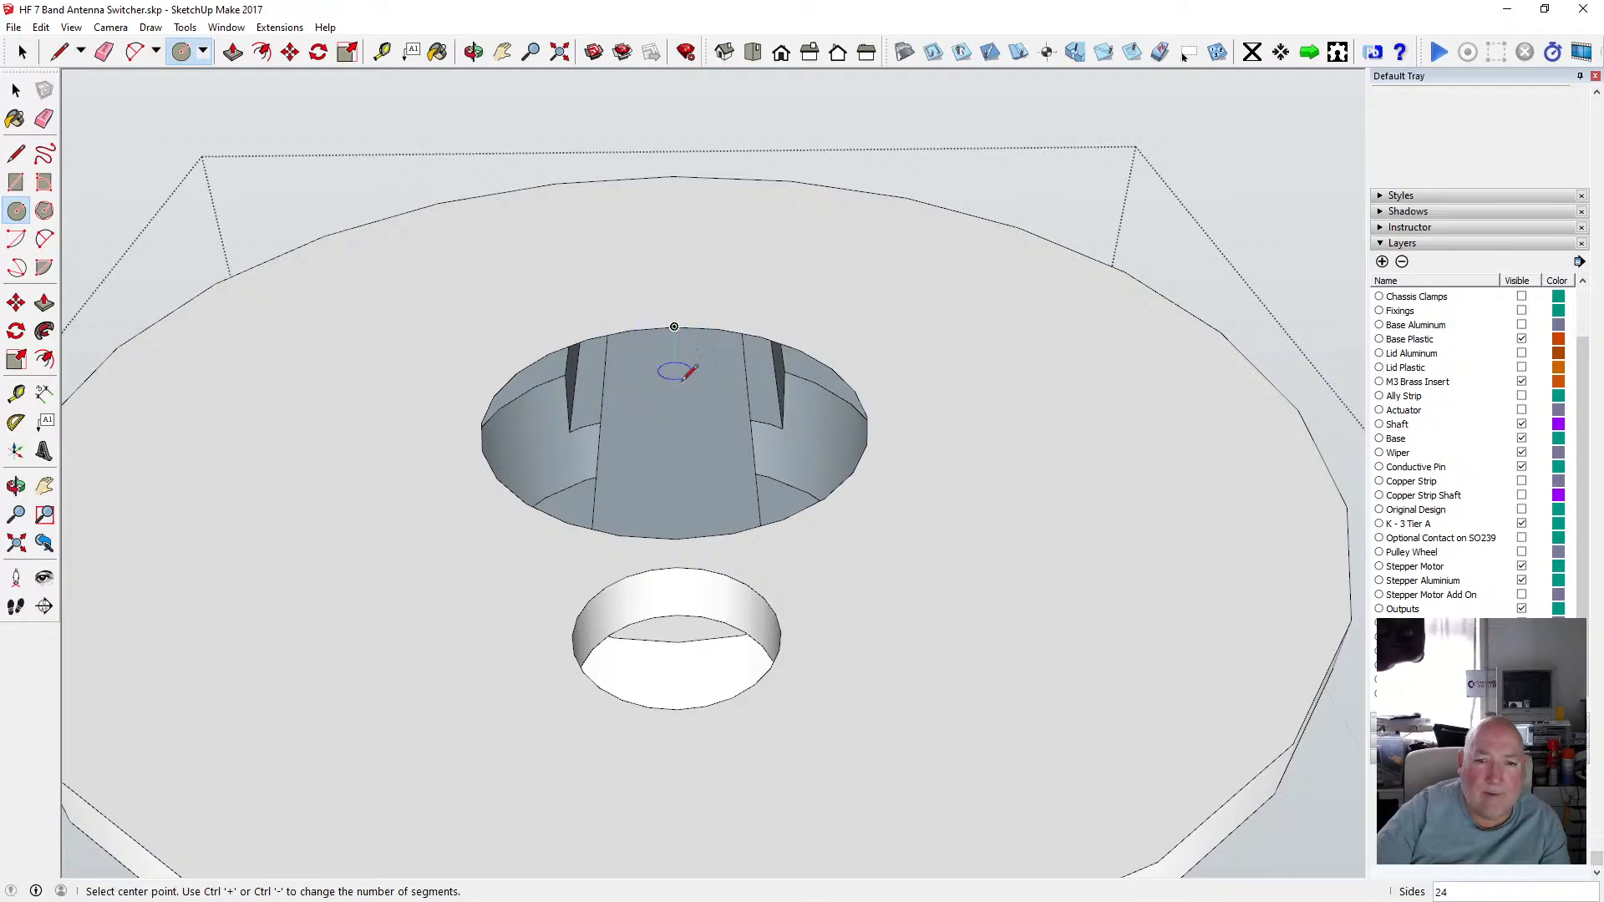
click(675, 419)
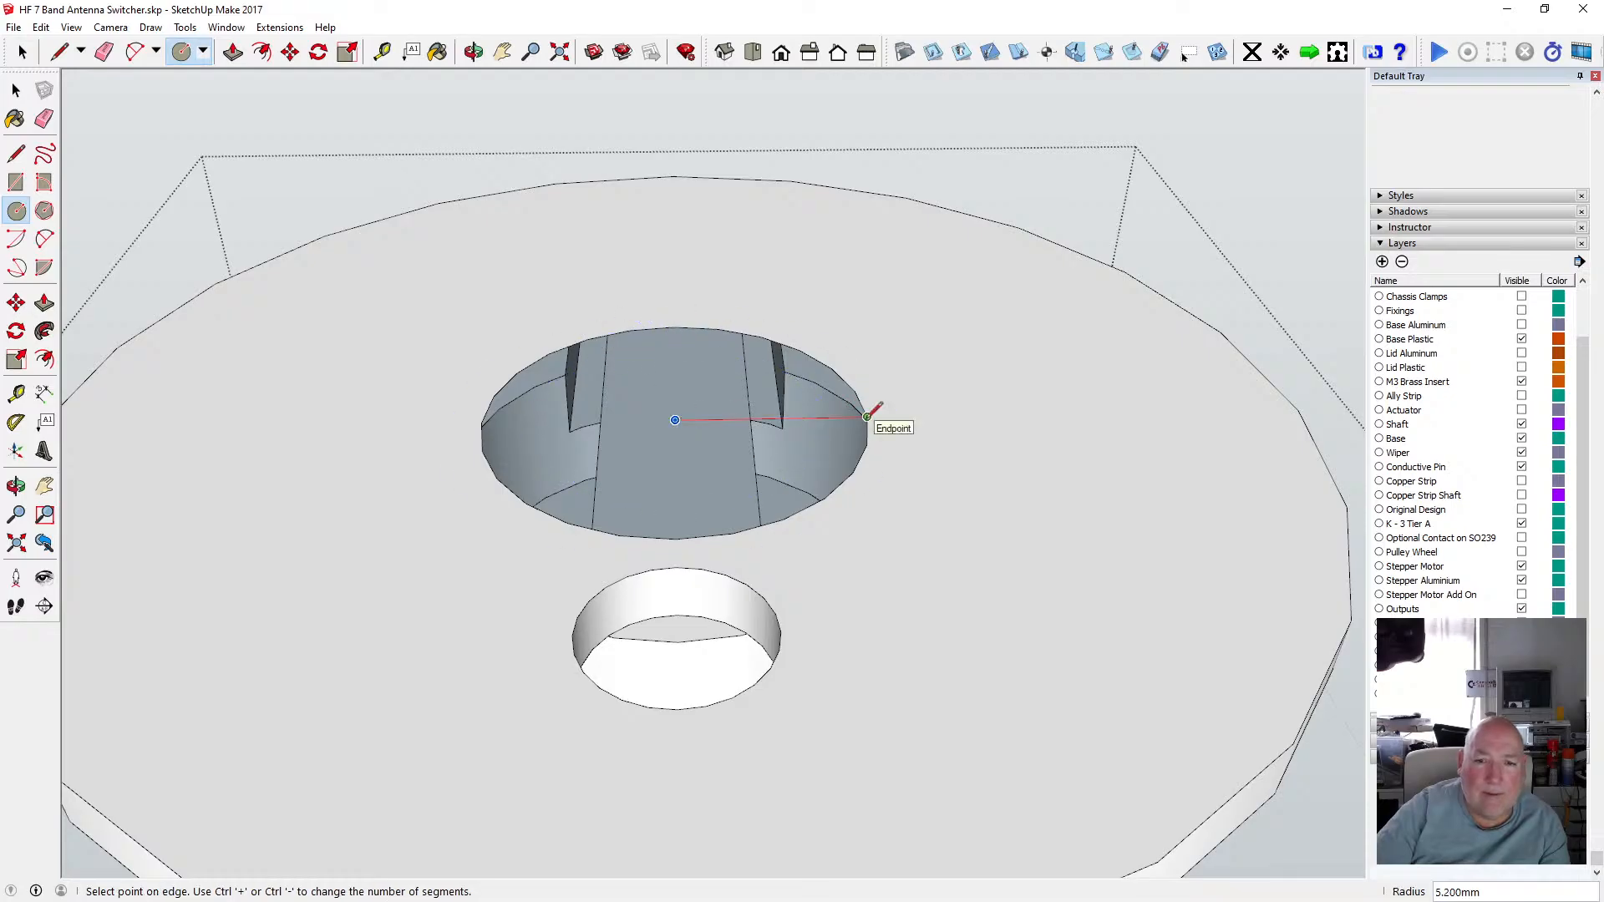
click(867, 416)
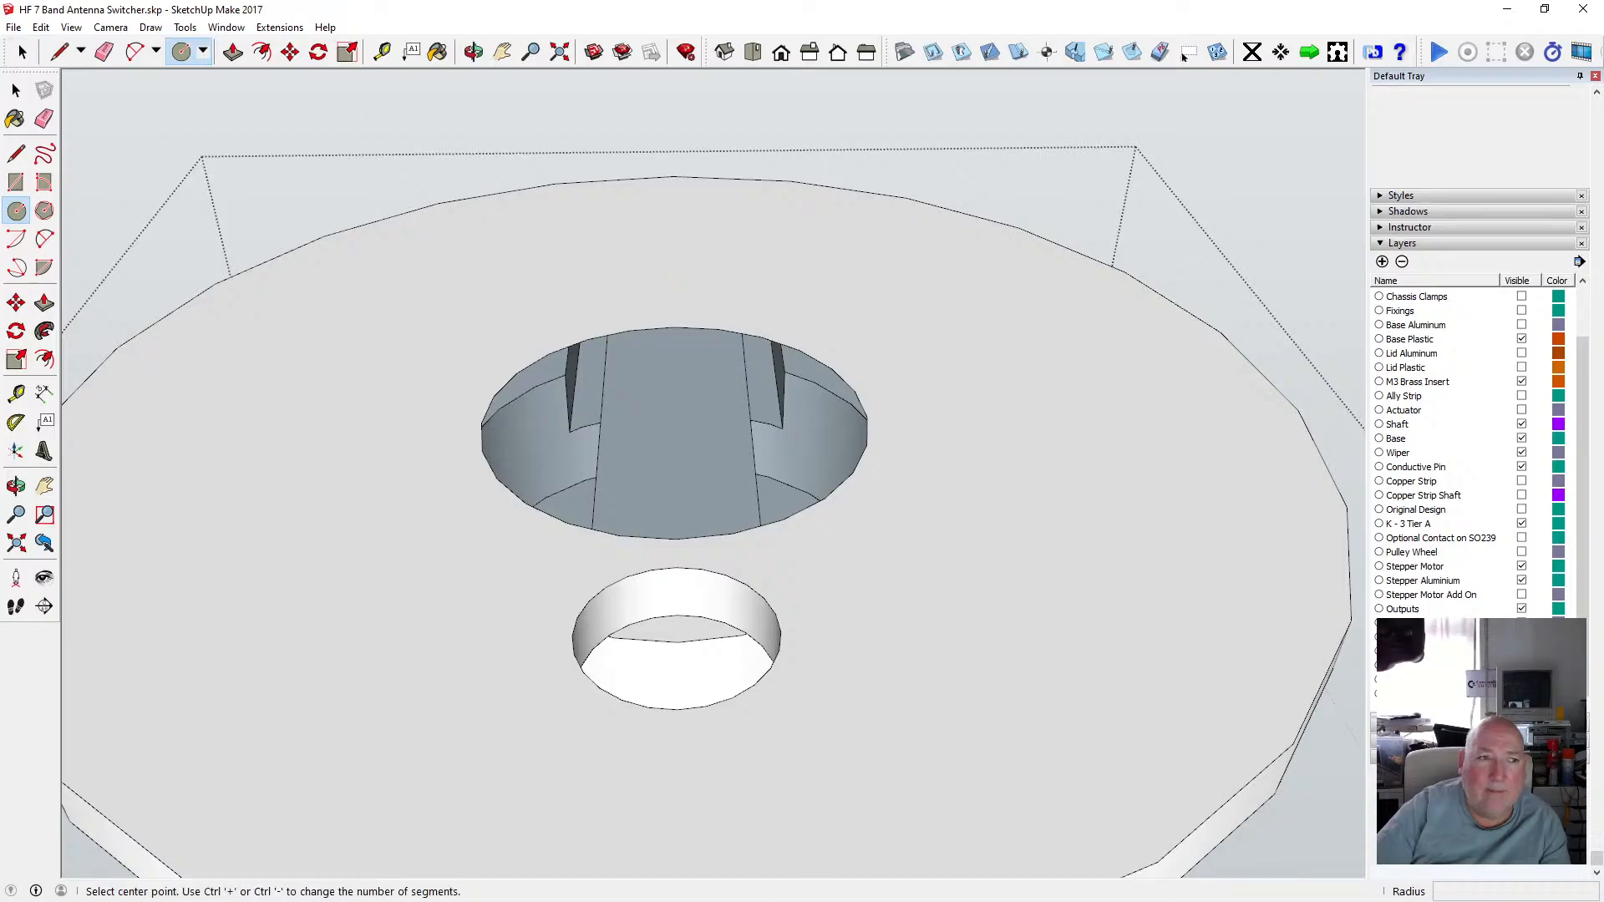
Undo the circle and redo it.
click(41, 27)
click(53, 44)
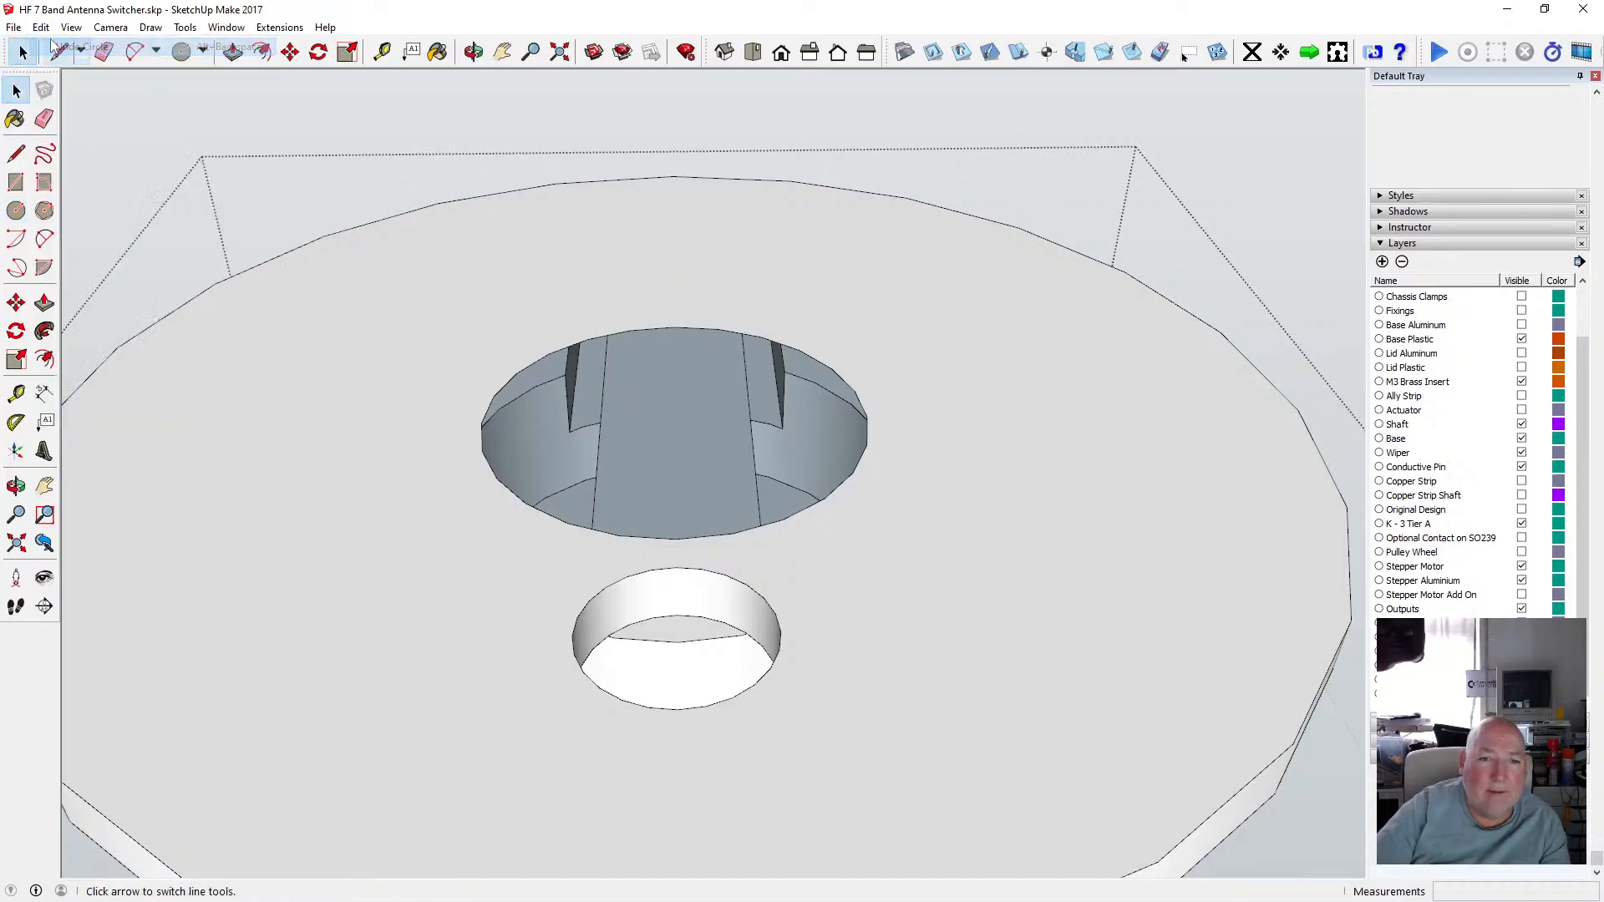
scroll(521, 330, down, 4)
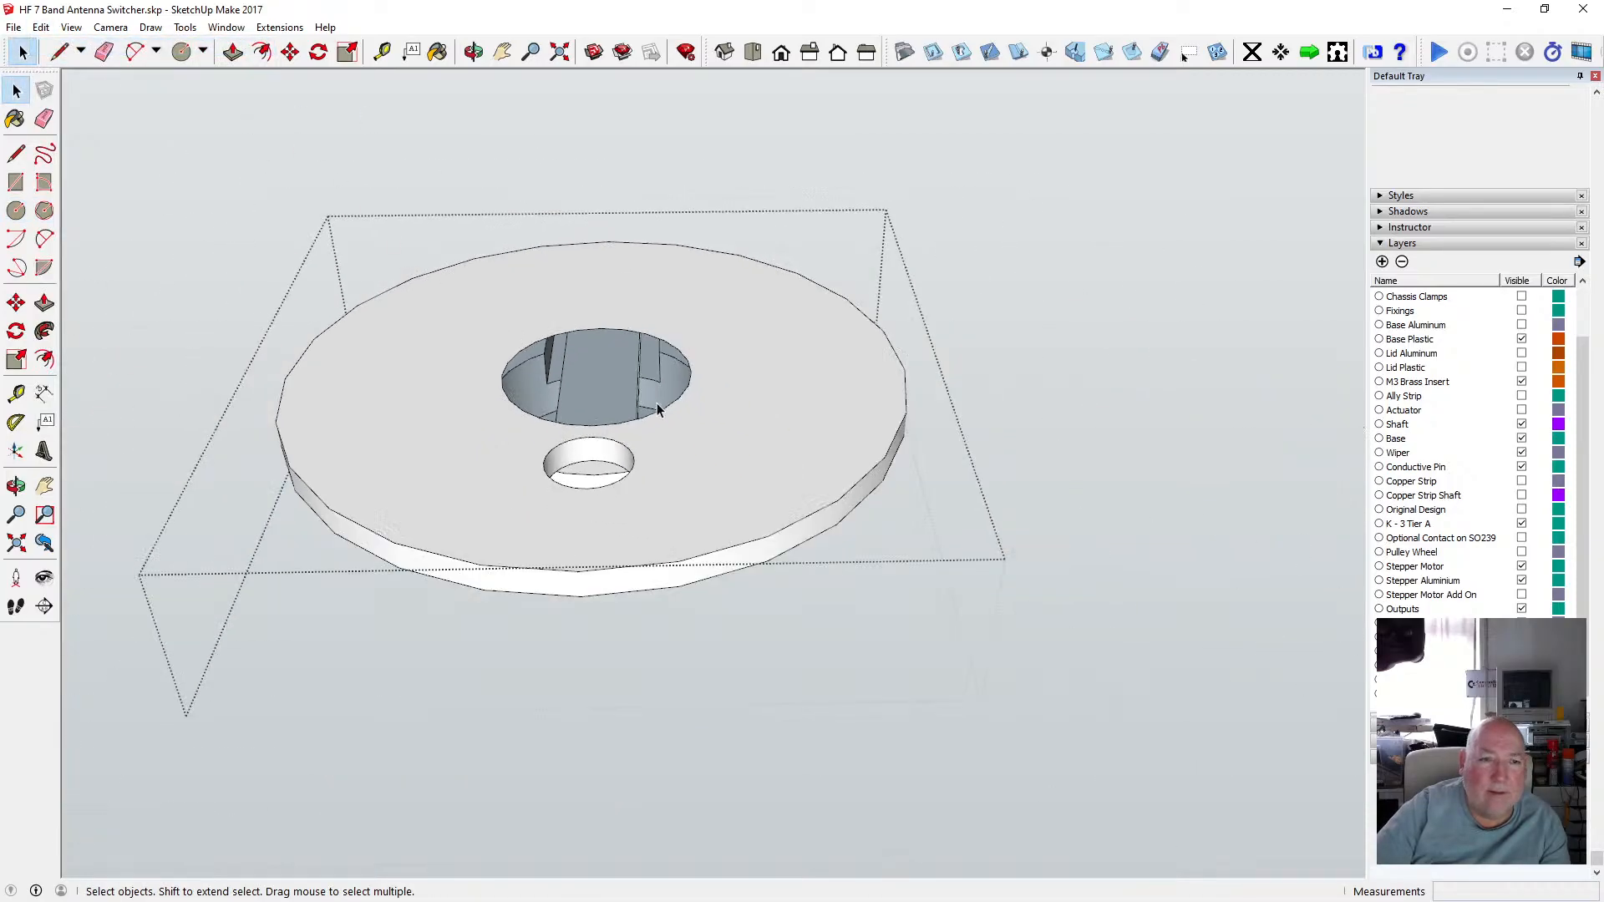
scroll(658, 409, down, 2)
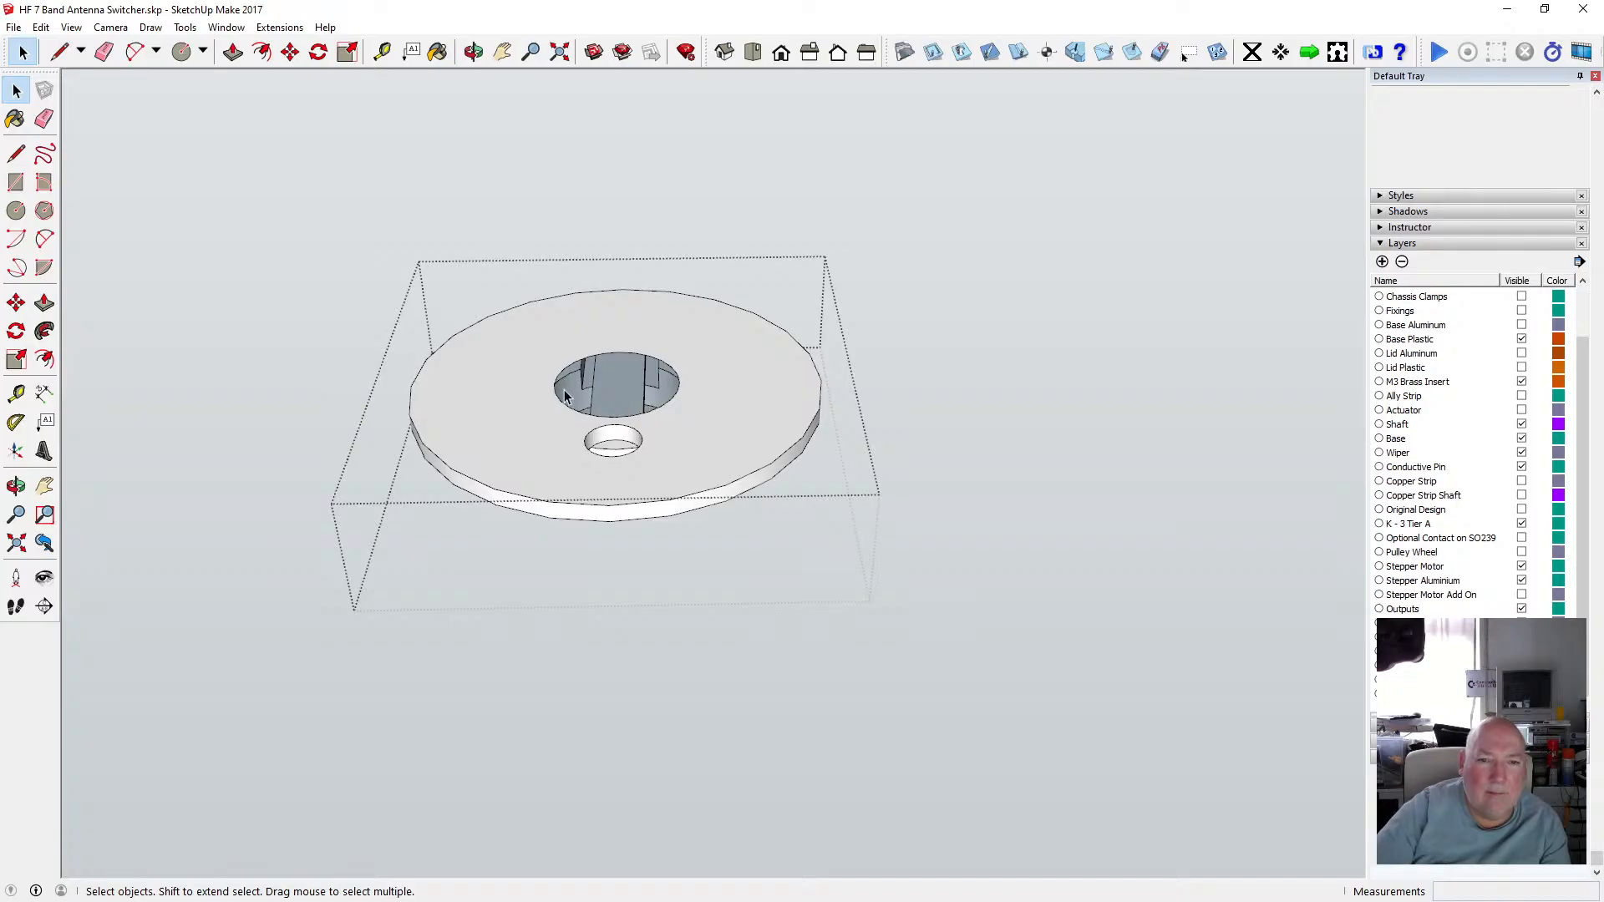
click(40, 26)
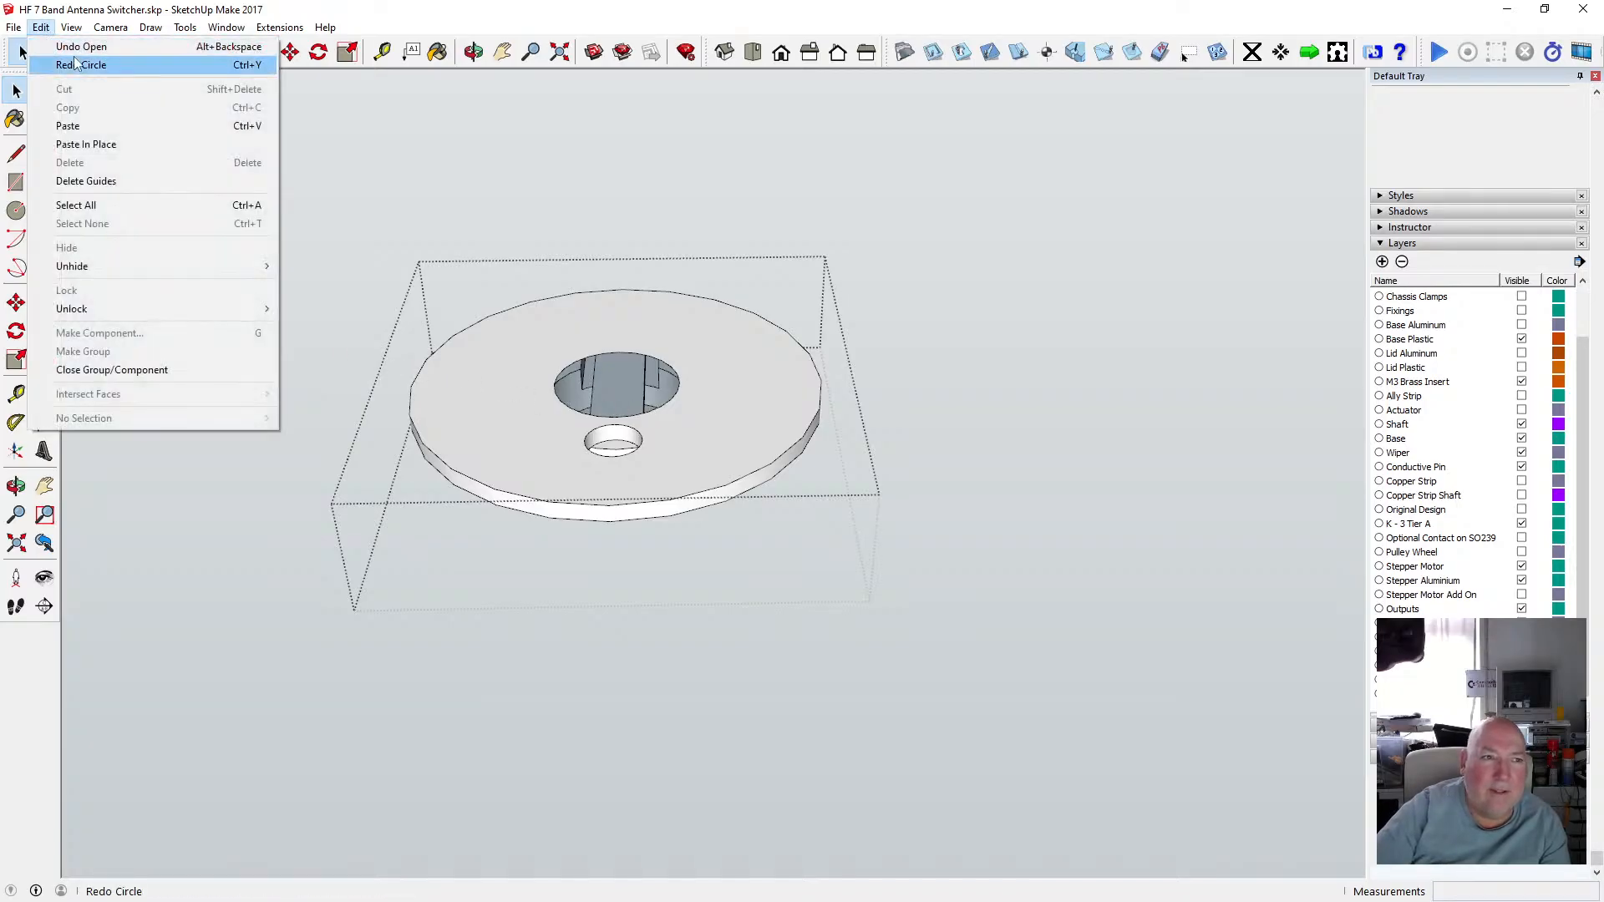
click(75, 66)
Select the opening's circular edge and draw another circle from the opening's centre out to its rim.
scroll(624, 381, up, 8)
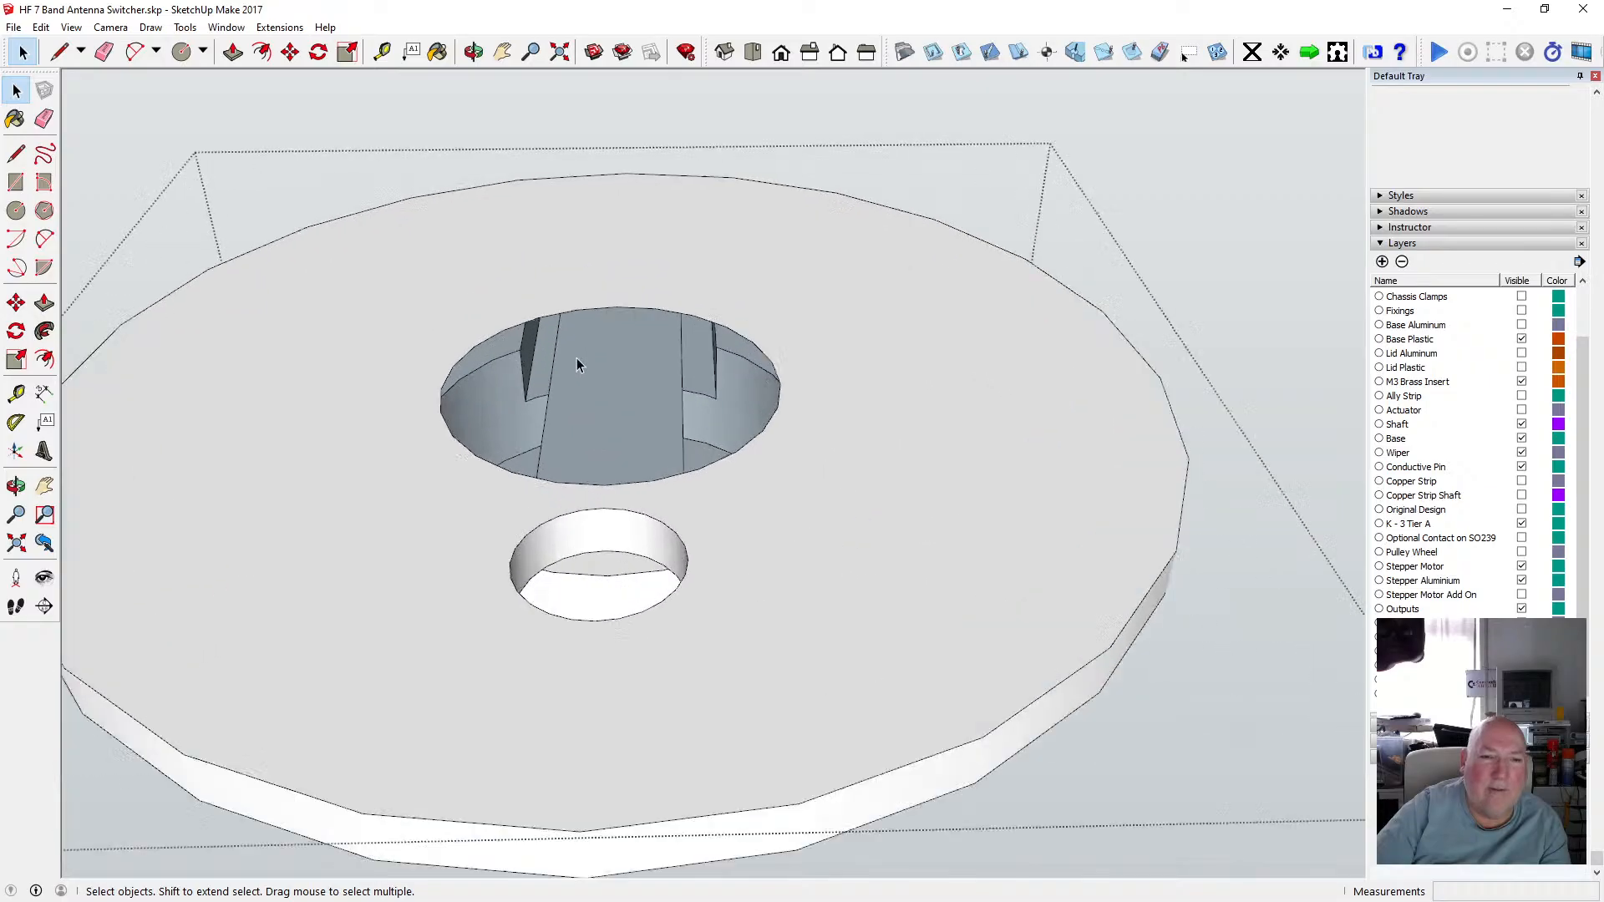
click(423, 332)
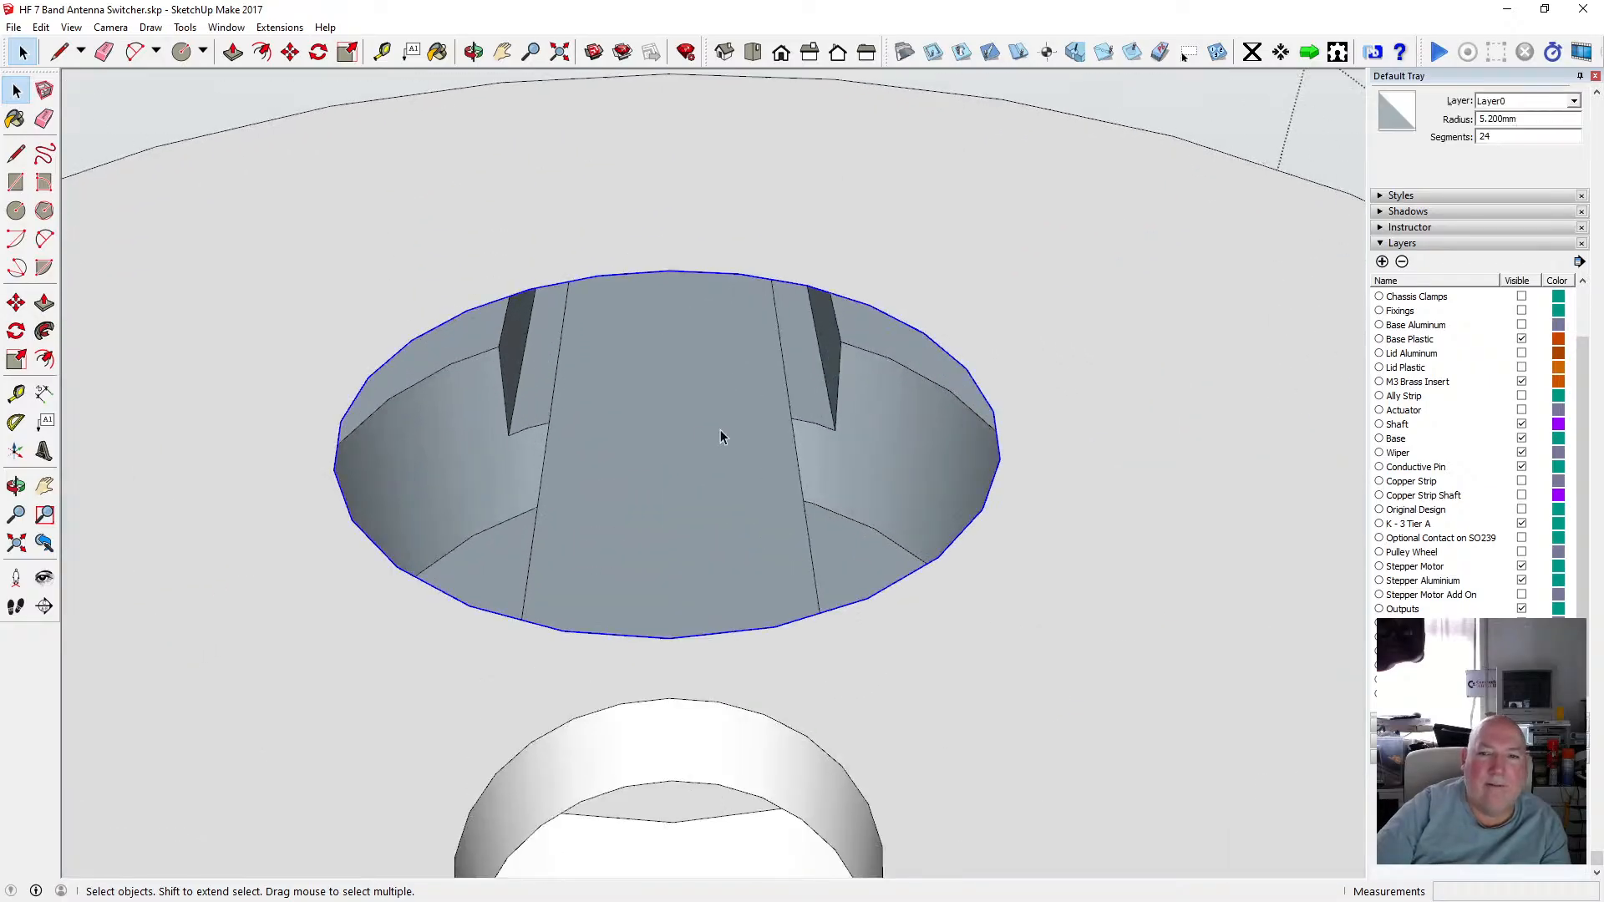
scroll(721, 429, down, 2)
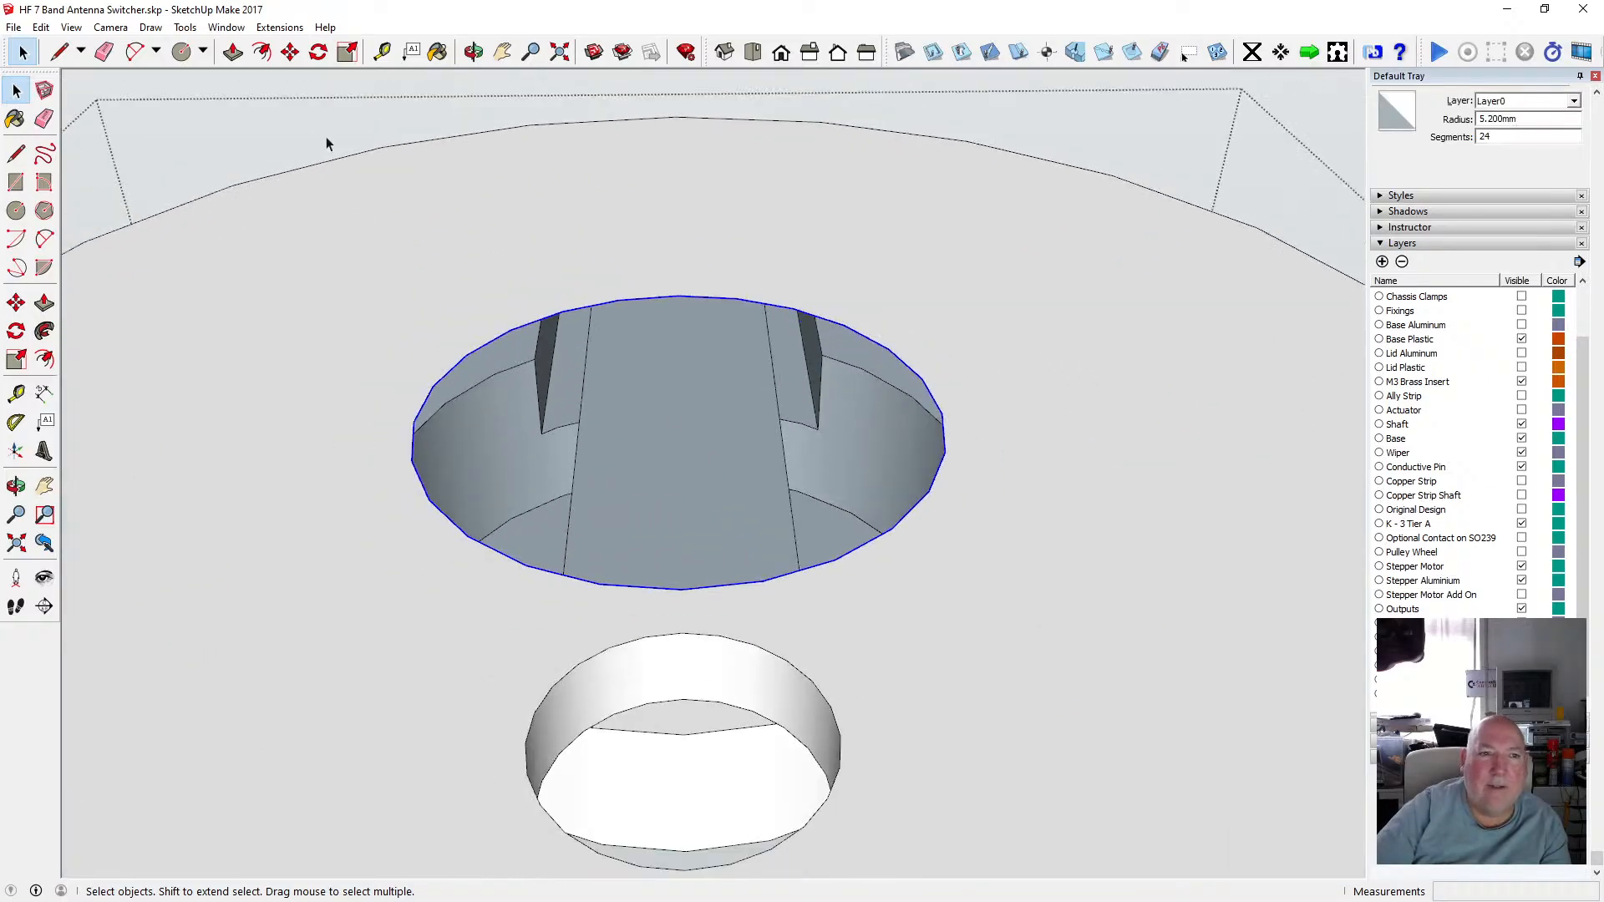
key(c)
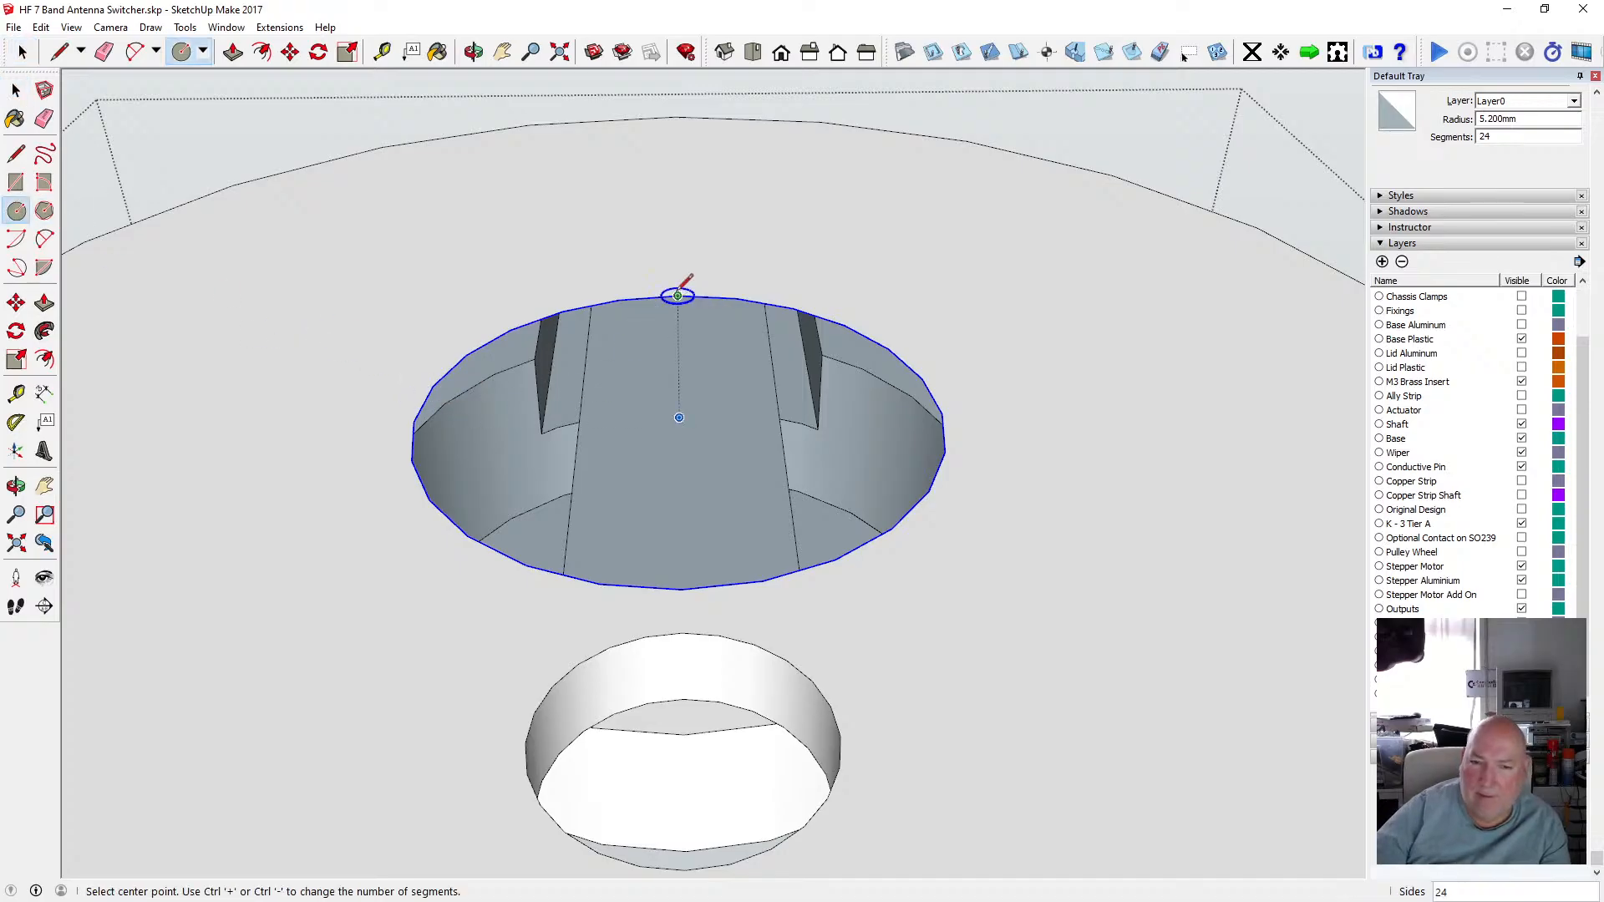
click(679, 417)
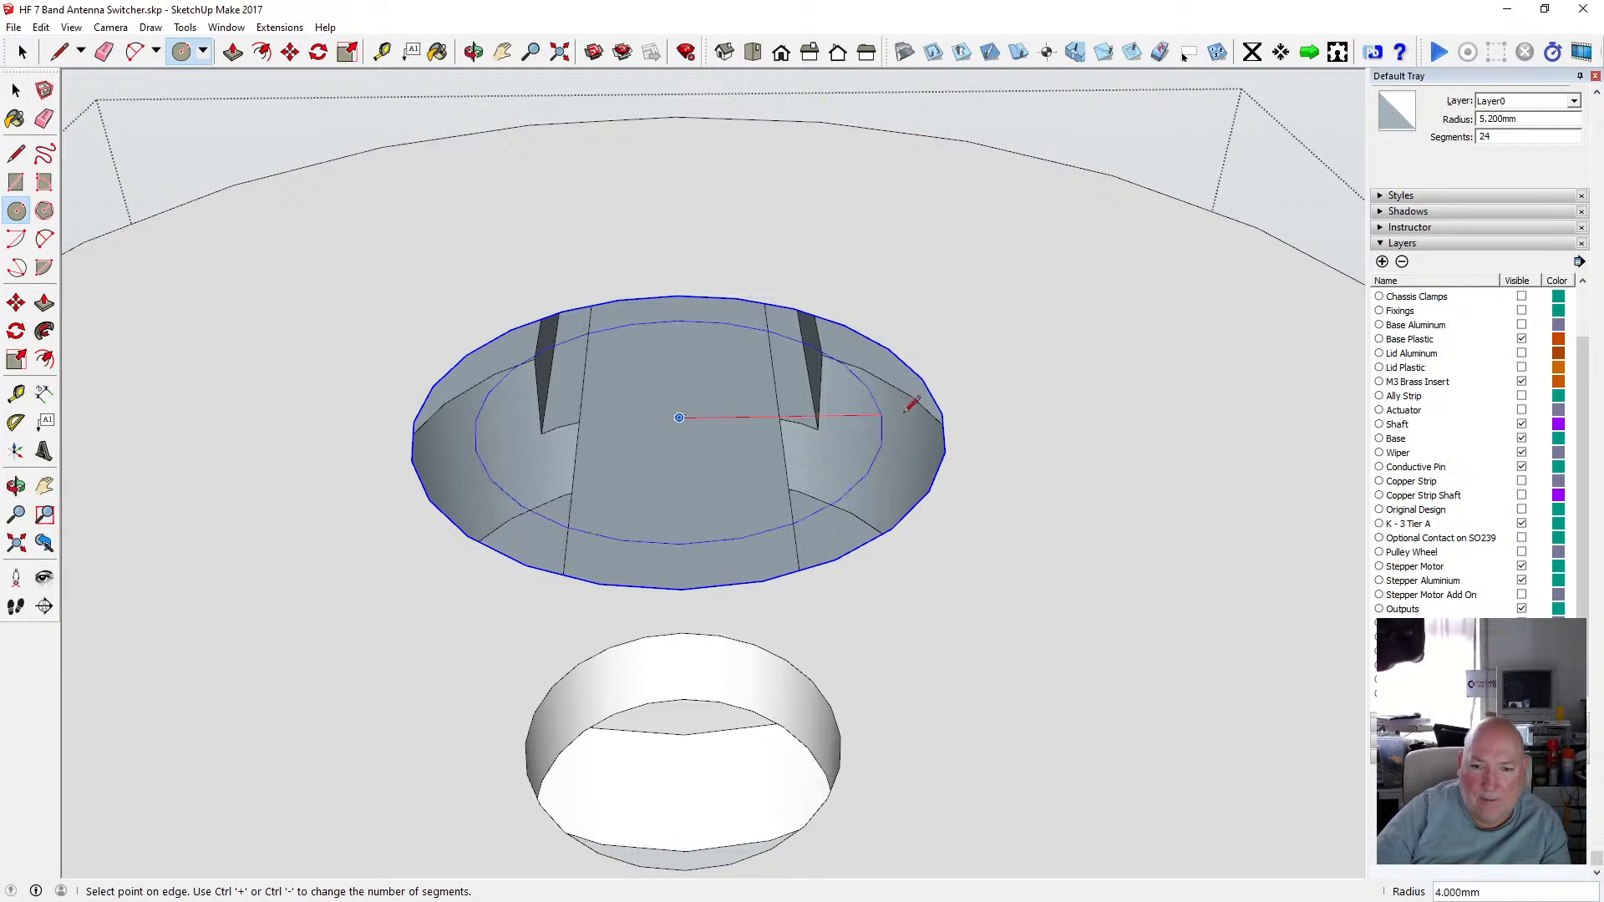
click(942, 412)
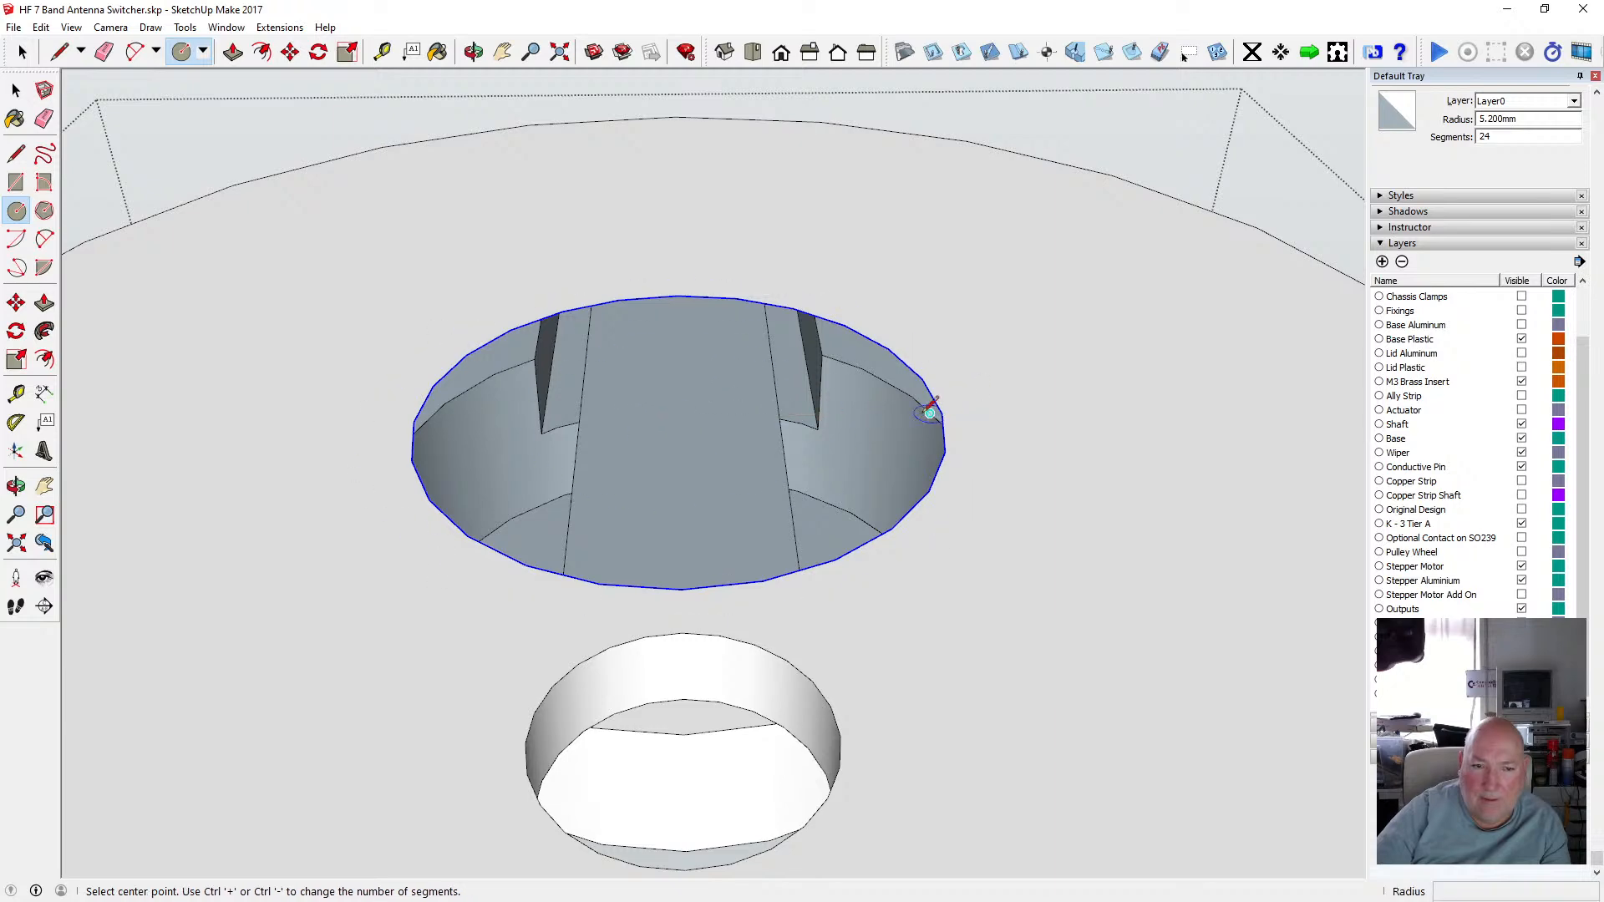
scroll(498, 273, down, 4)
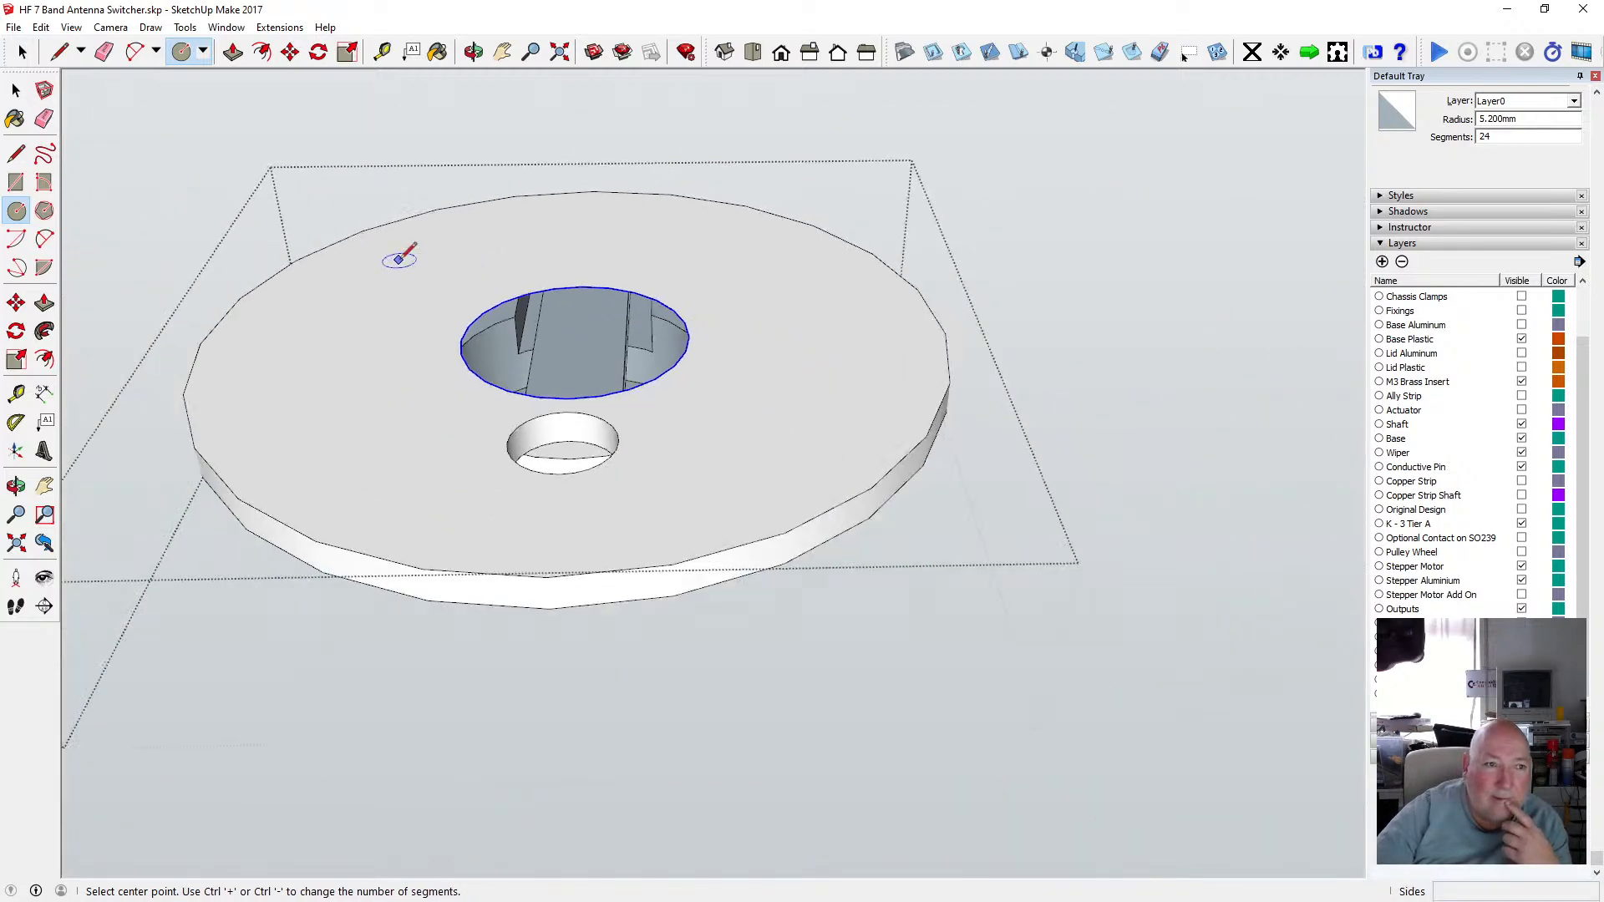
click(15, 91)
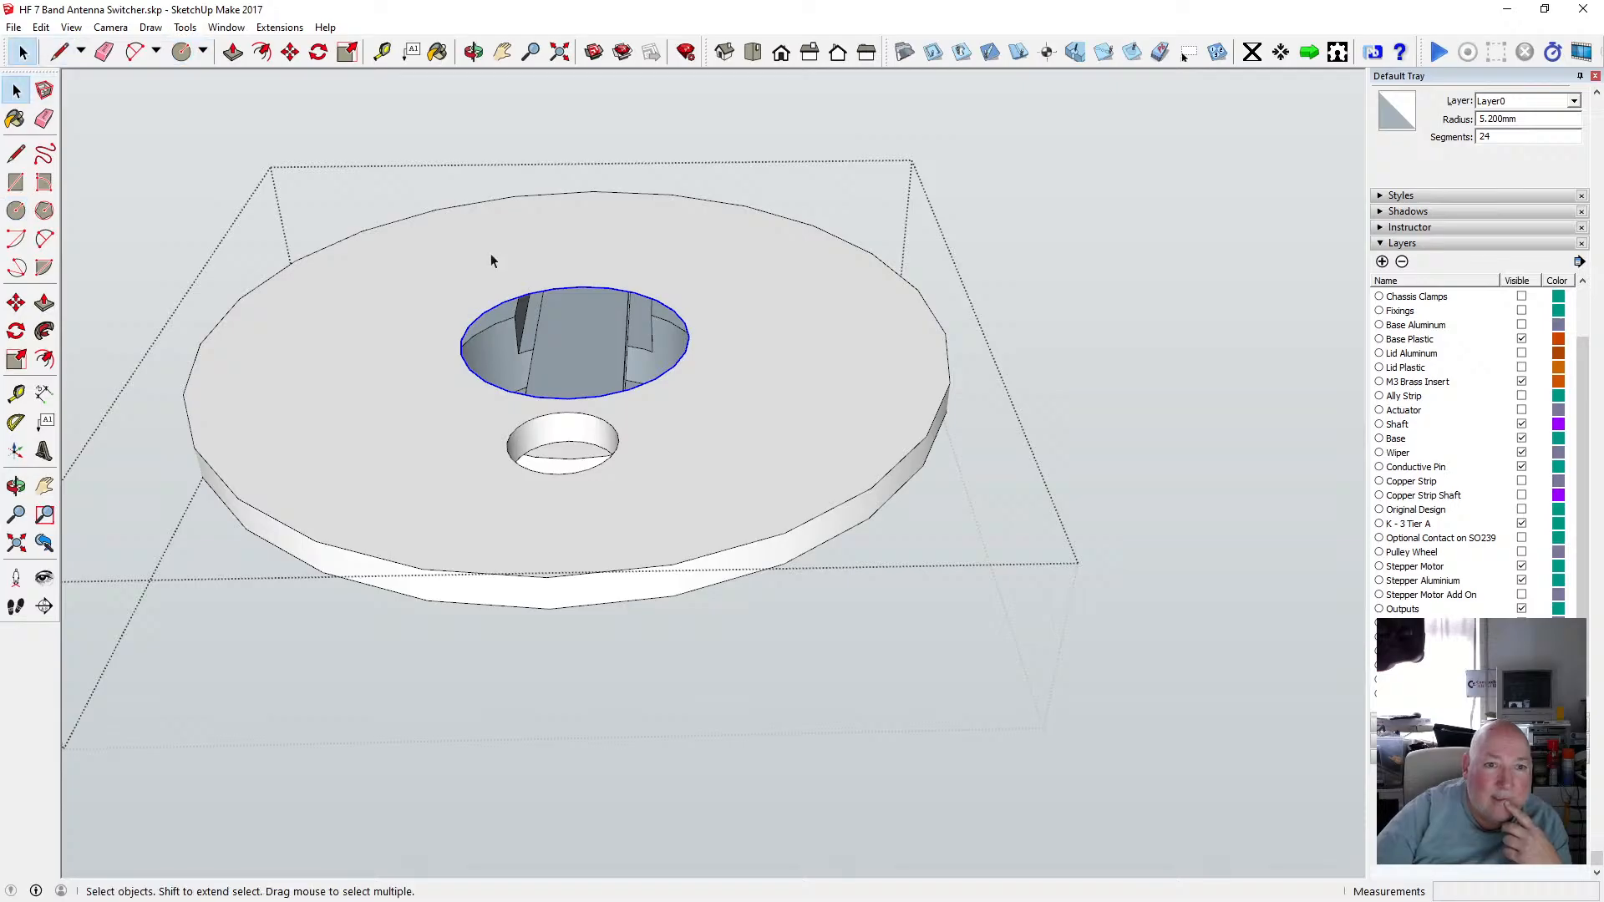
Cut the hub circle from the upper disc and paste it back in place.
click(473, 52)
drag(485, 251, 576, 264)
scroll(568, 288, up, 5)
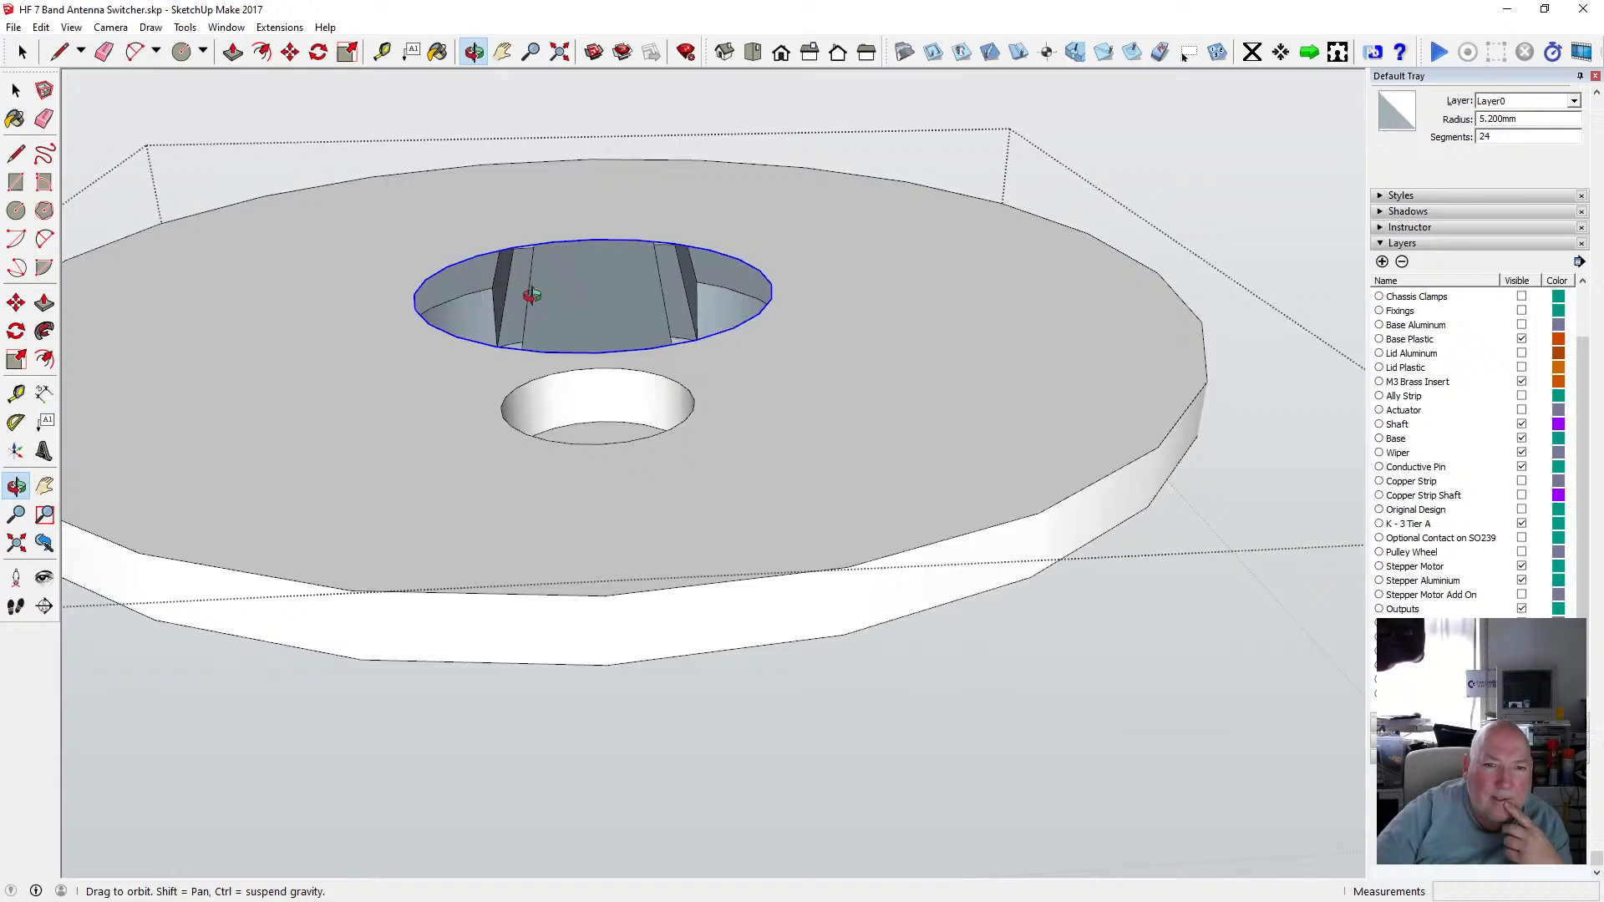
scroll(532, 294, down, 4)
mouse_move(551, 302)
mouse_down()
mouse_move(469, 251)
mouse_move(504, 140)
mouse_move(559, 189)
mouse_move(523, 234)
mouse_move(529, 281)
mouse_up()
click(16, 90)
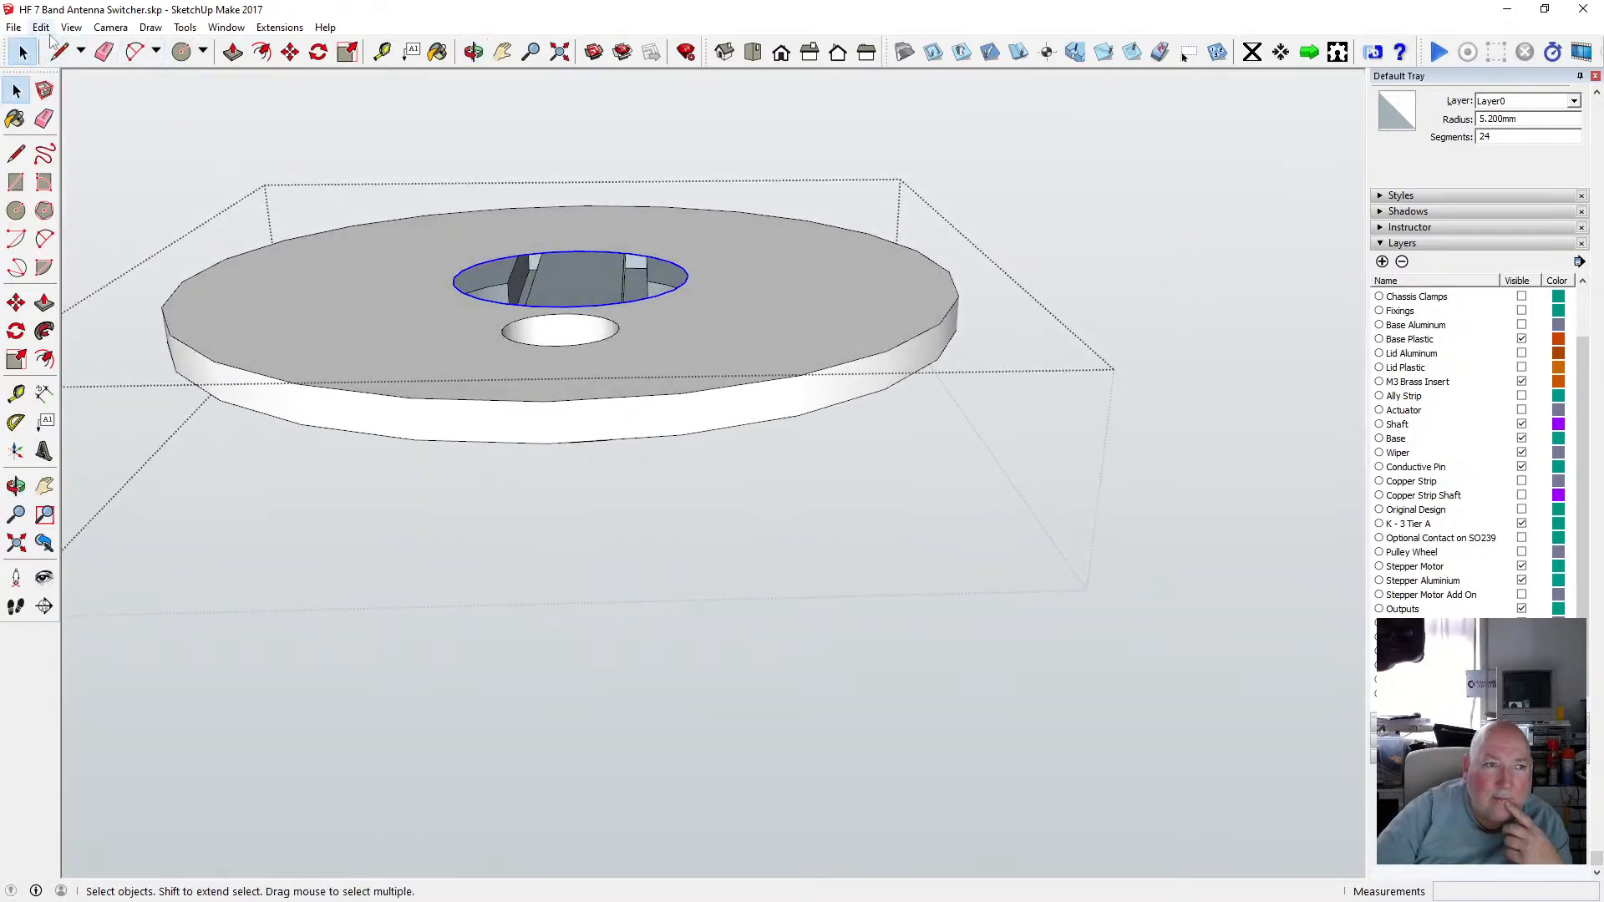
click(41, 27)
click(86, 87)
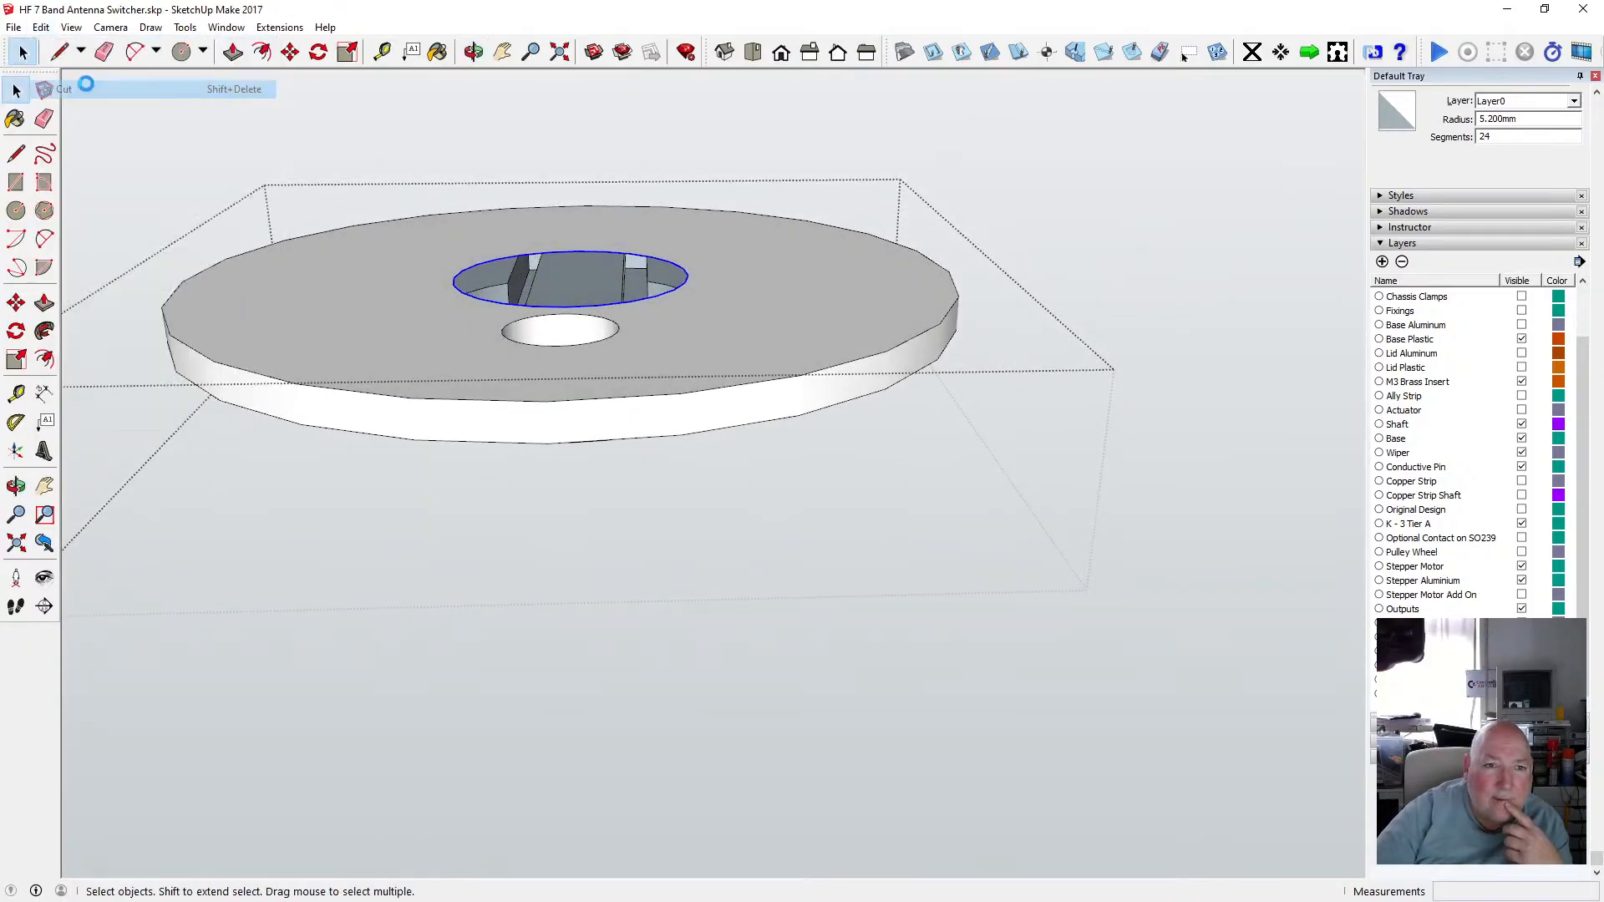
click(380, 159)
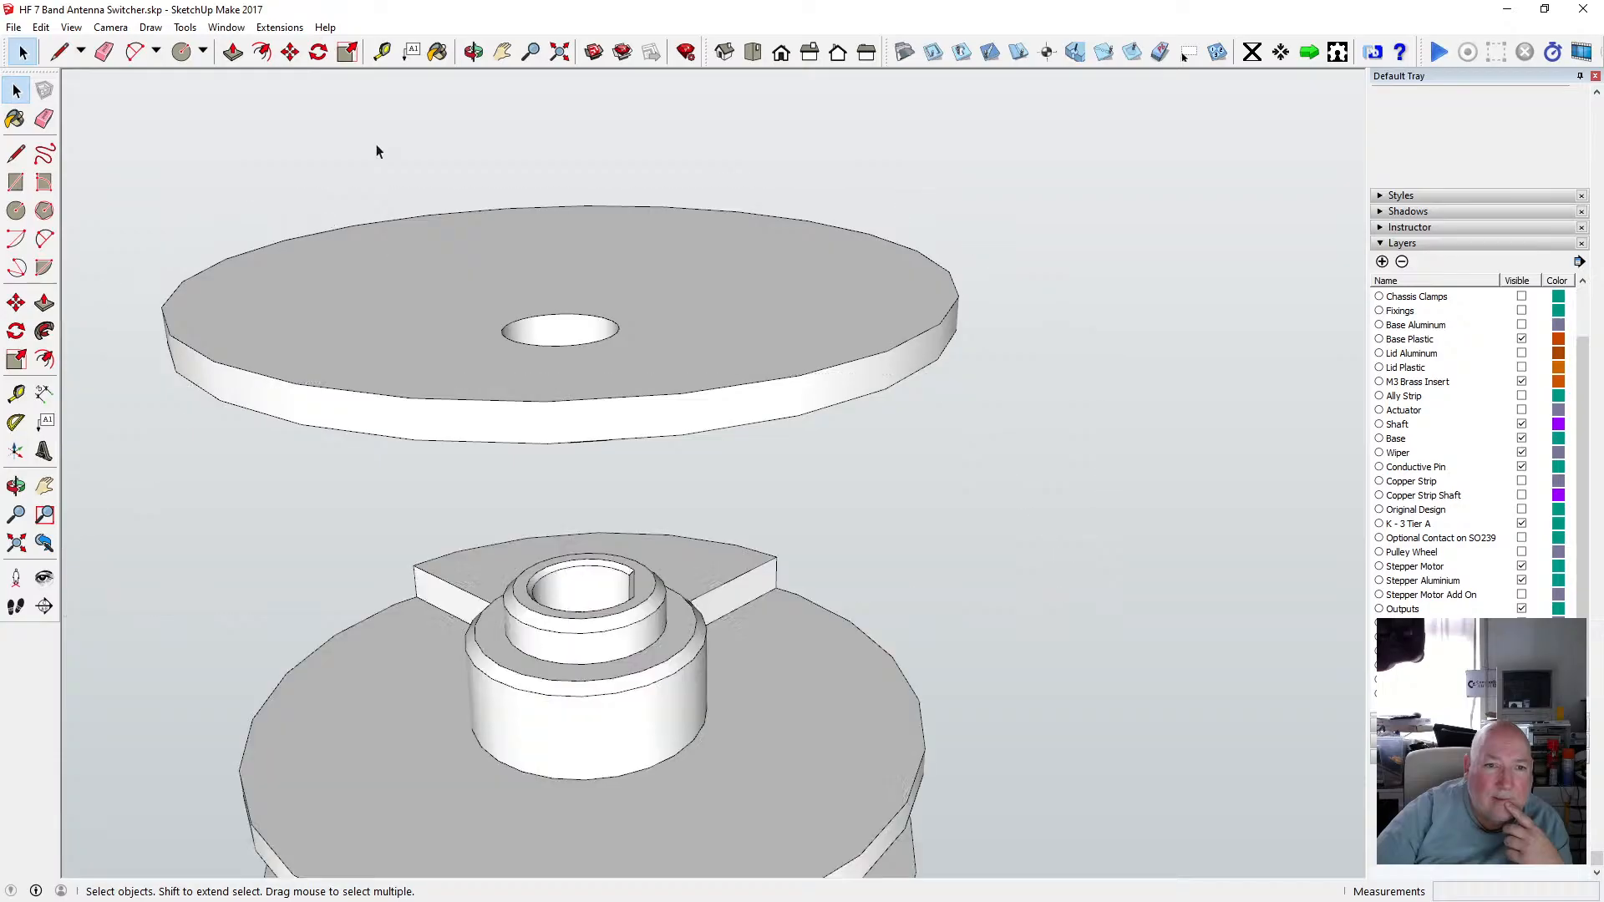
click(41, 26)
click(88, 143)
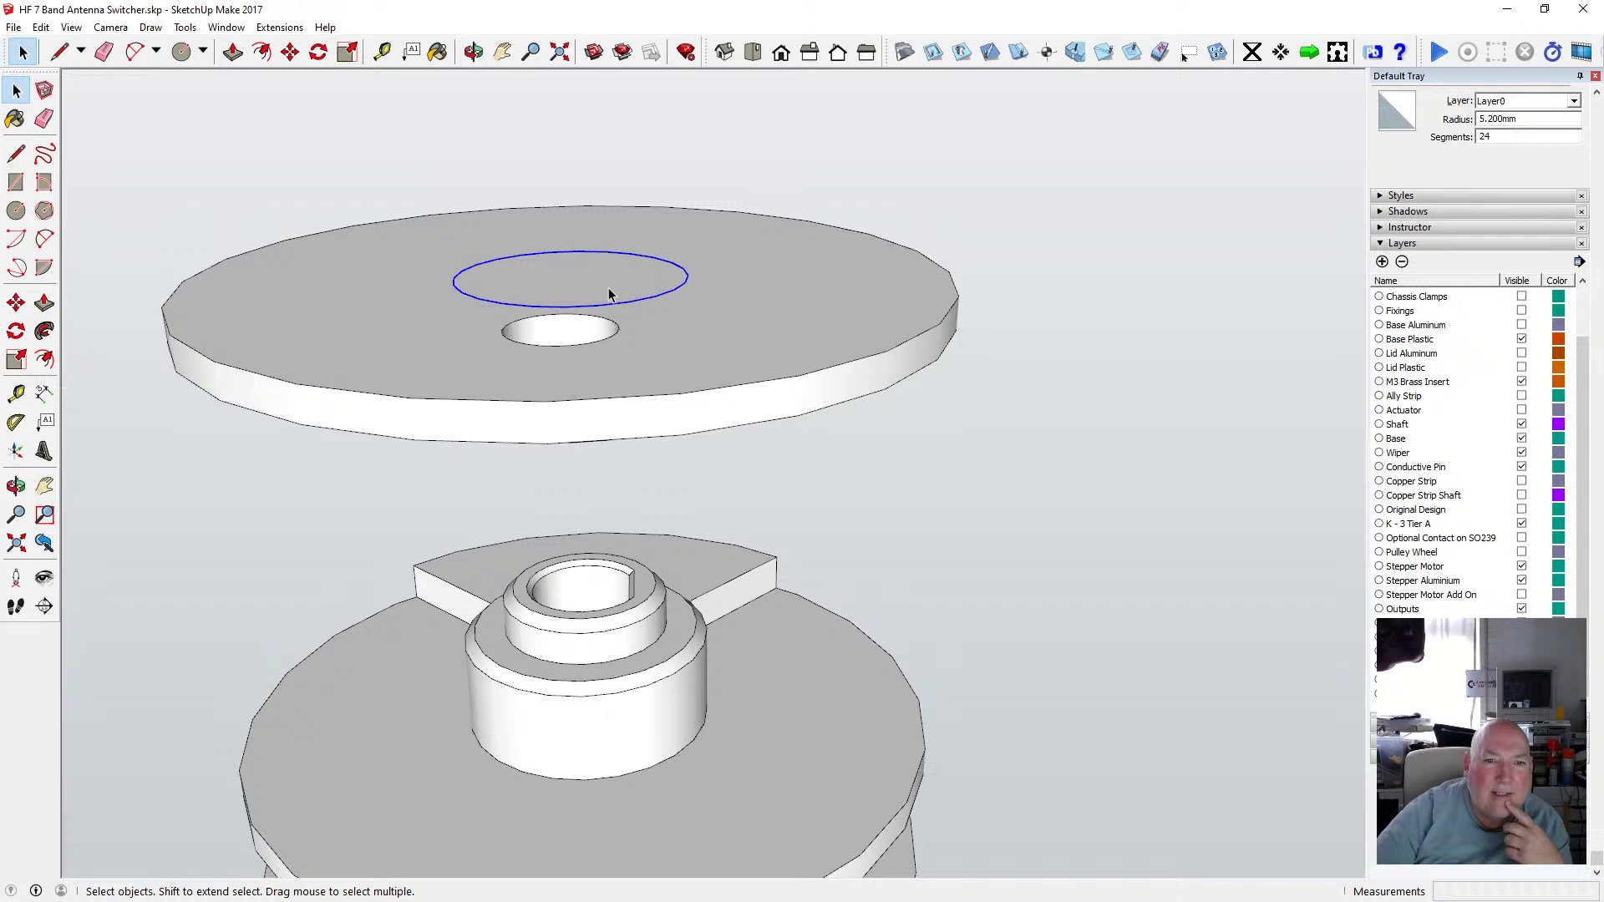
Cut the circle again, open the upper disc group and paste the circle in place inside it.
click(41, 27)
click(67, 90)
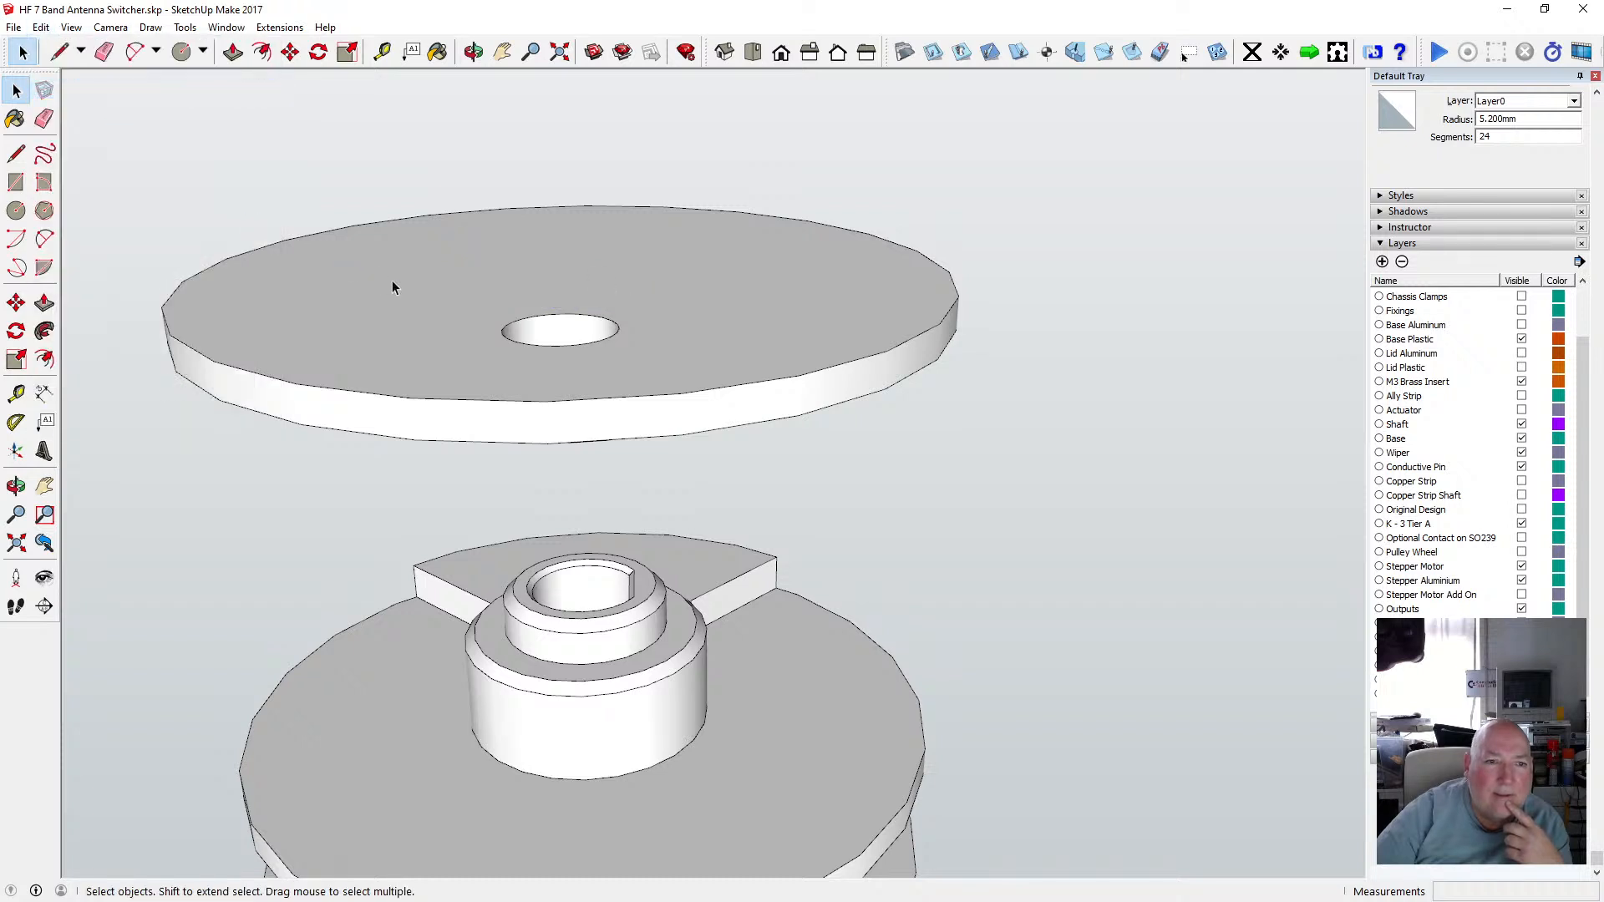
double_click(393, 279)
click(41, 27)
click(89, 144)
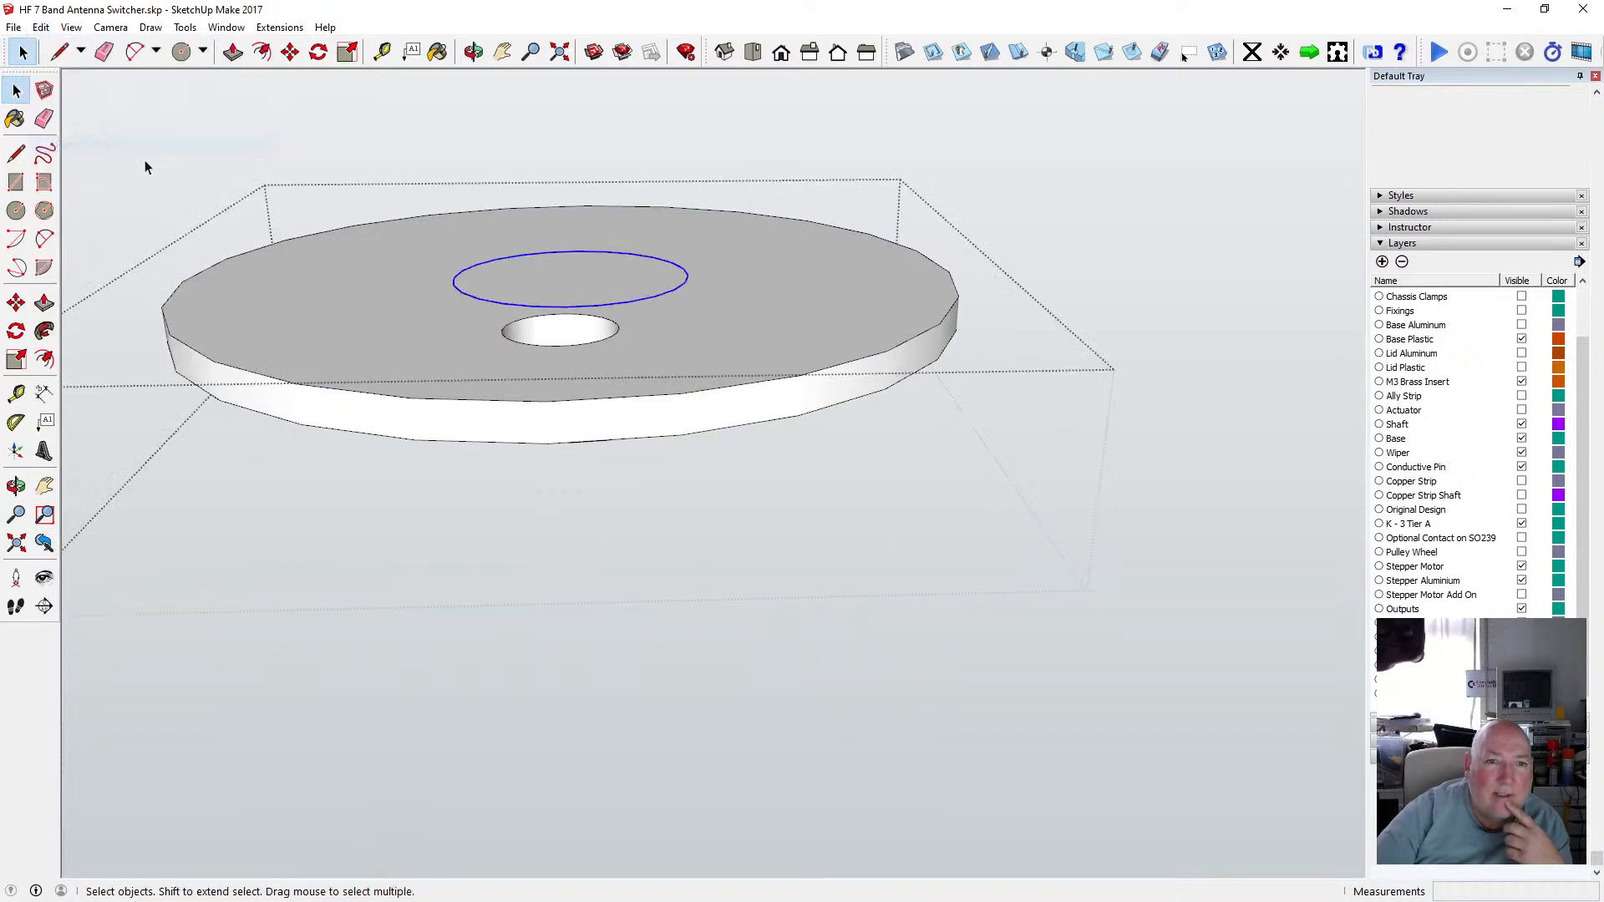
Select the new circular face and inspect it from above and below before closing the group.
click(550, 273)
click(473, 52)
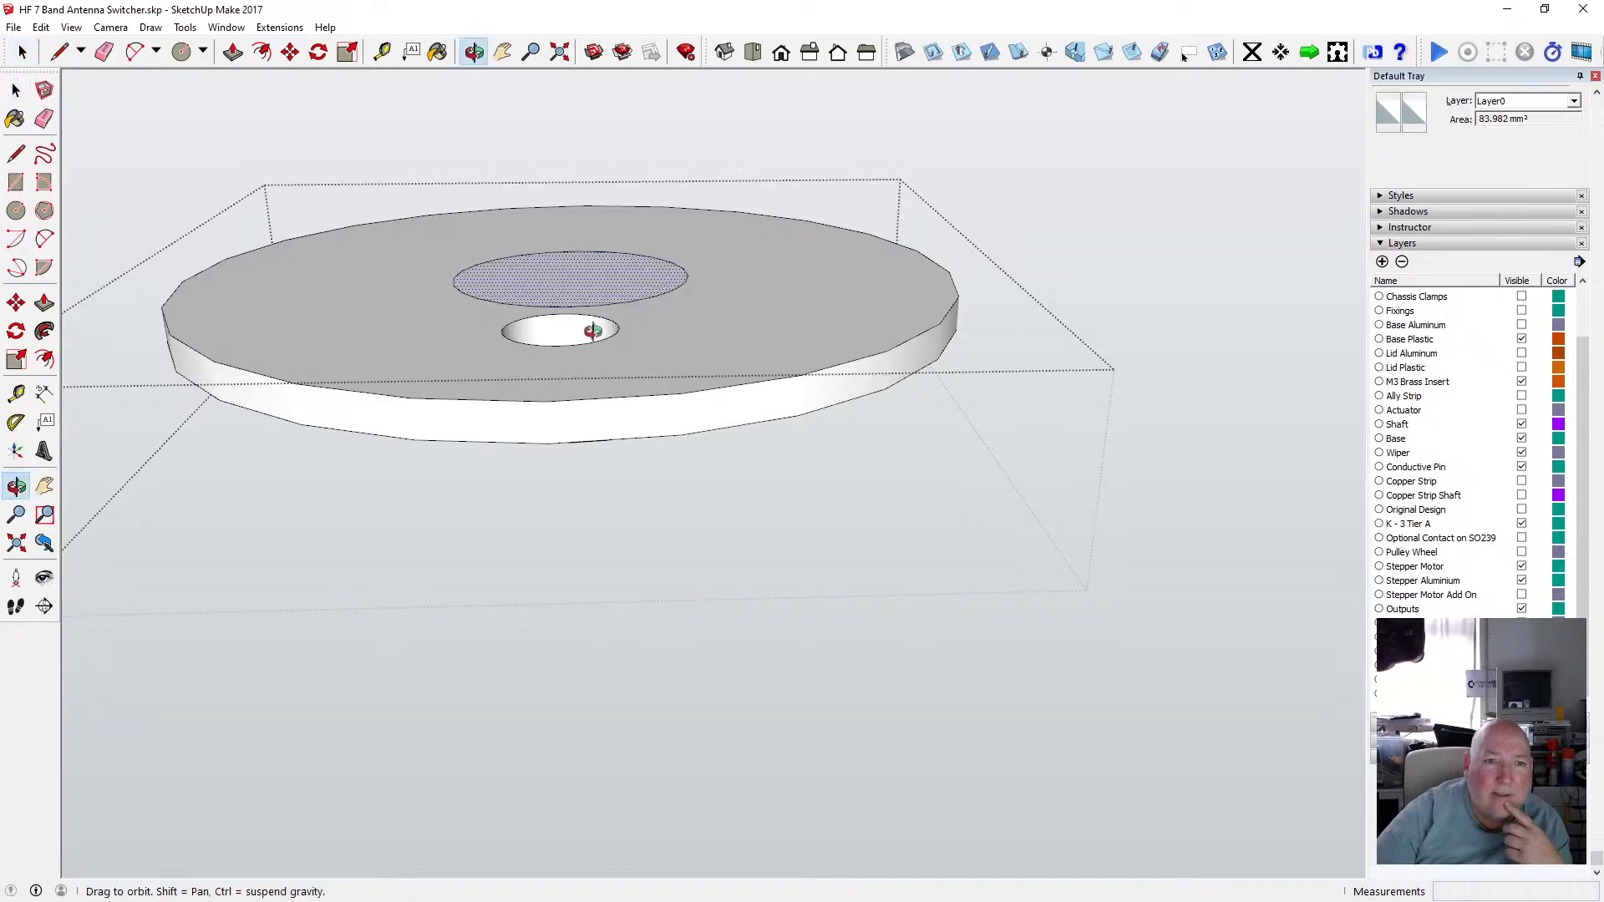
drag(594, 333, 706, 376)
scroll(701, 374, up, 4)
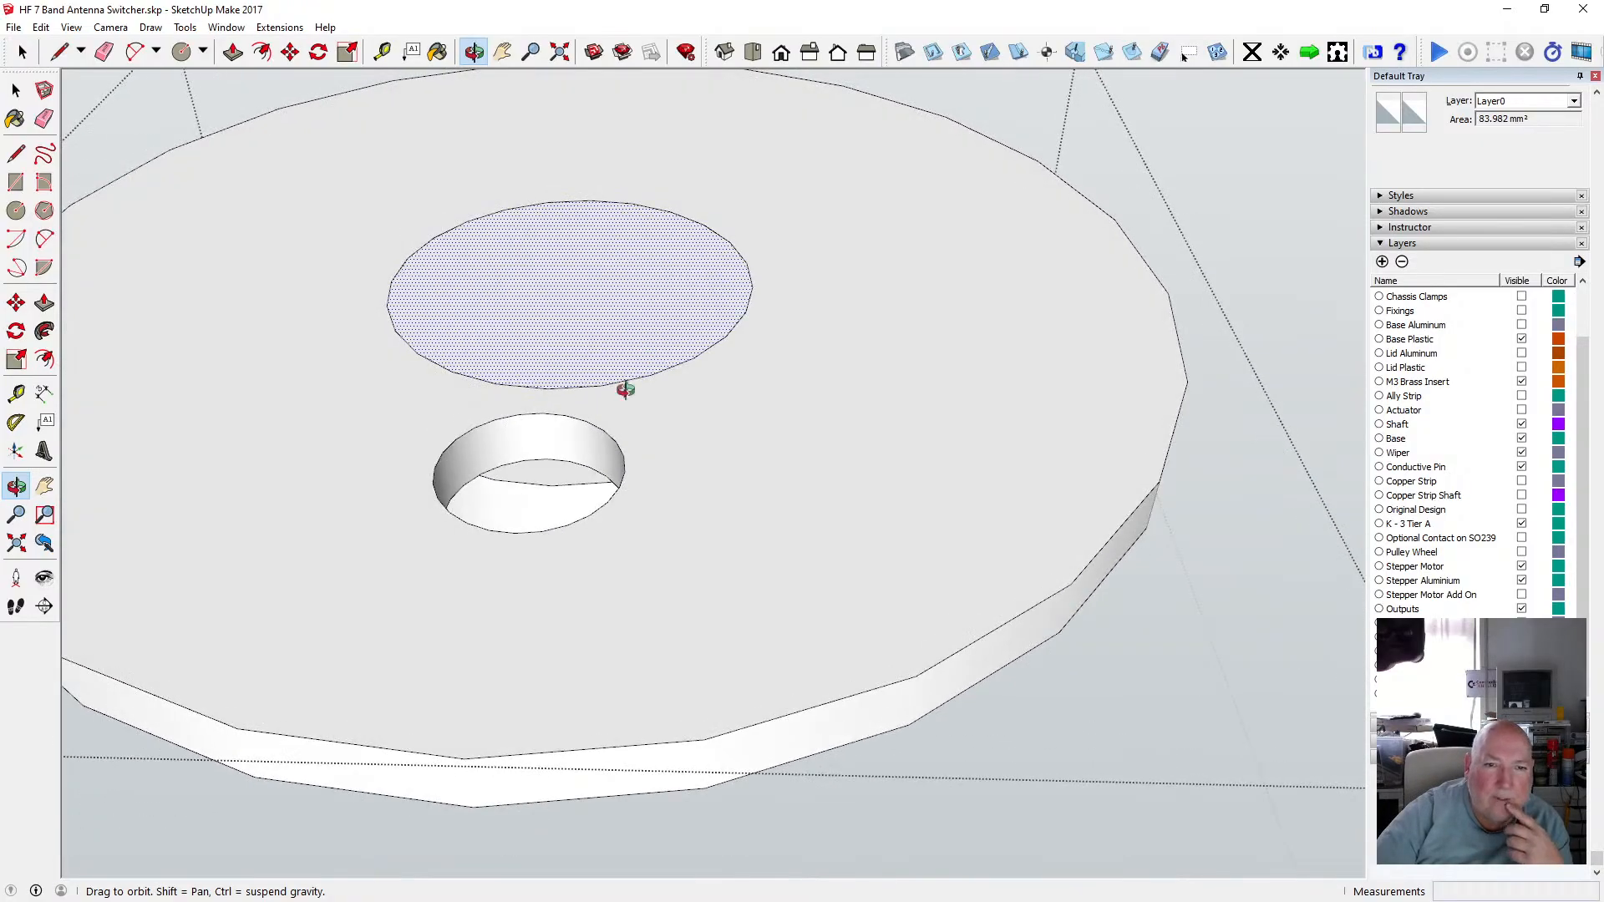
scroll(619, 373, down, 3)
drag(619, 373, 758, 351)
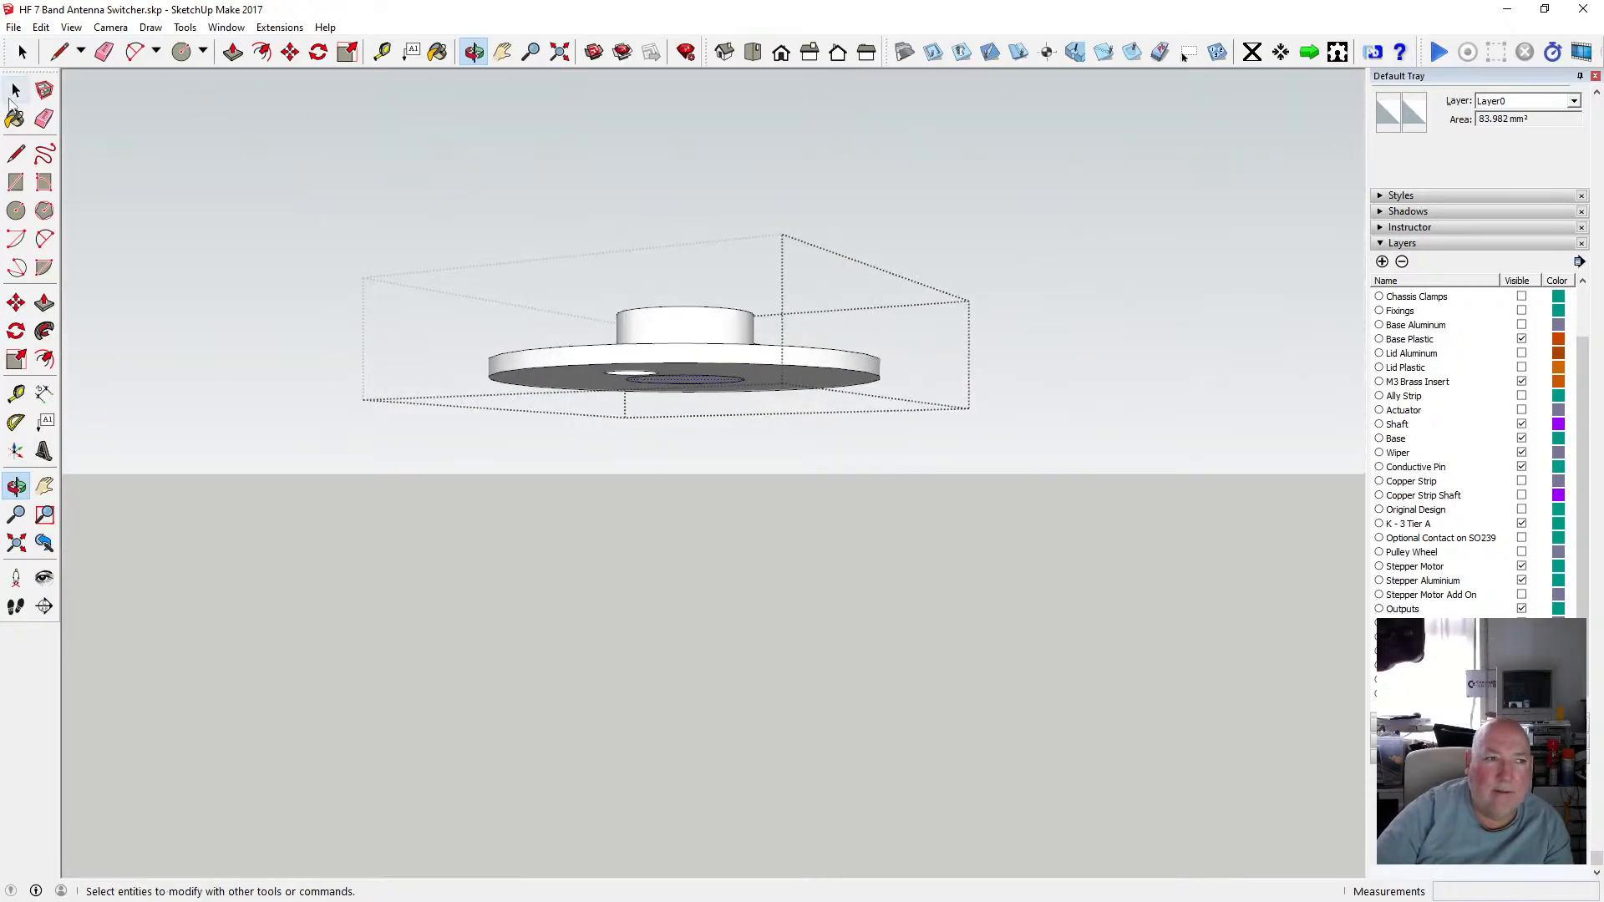
click(15, 89)
click(173, 202)
click(202, 224)
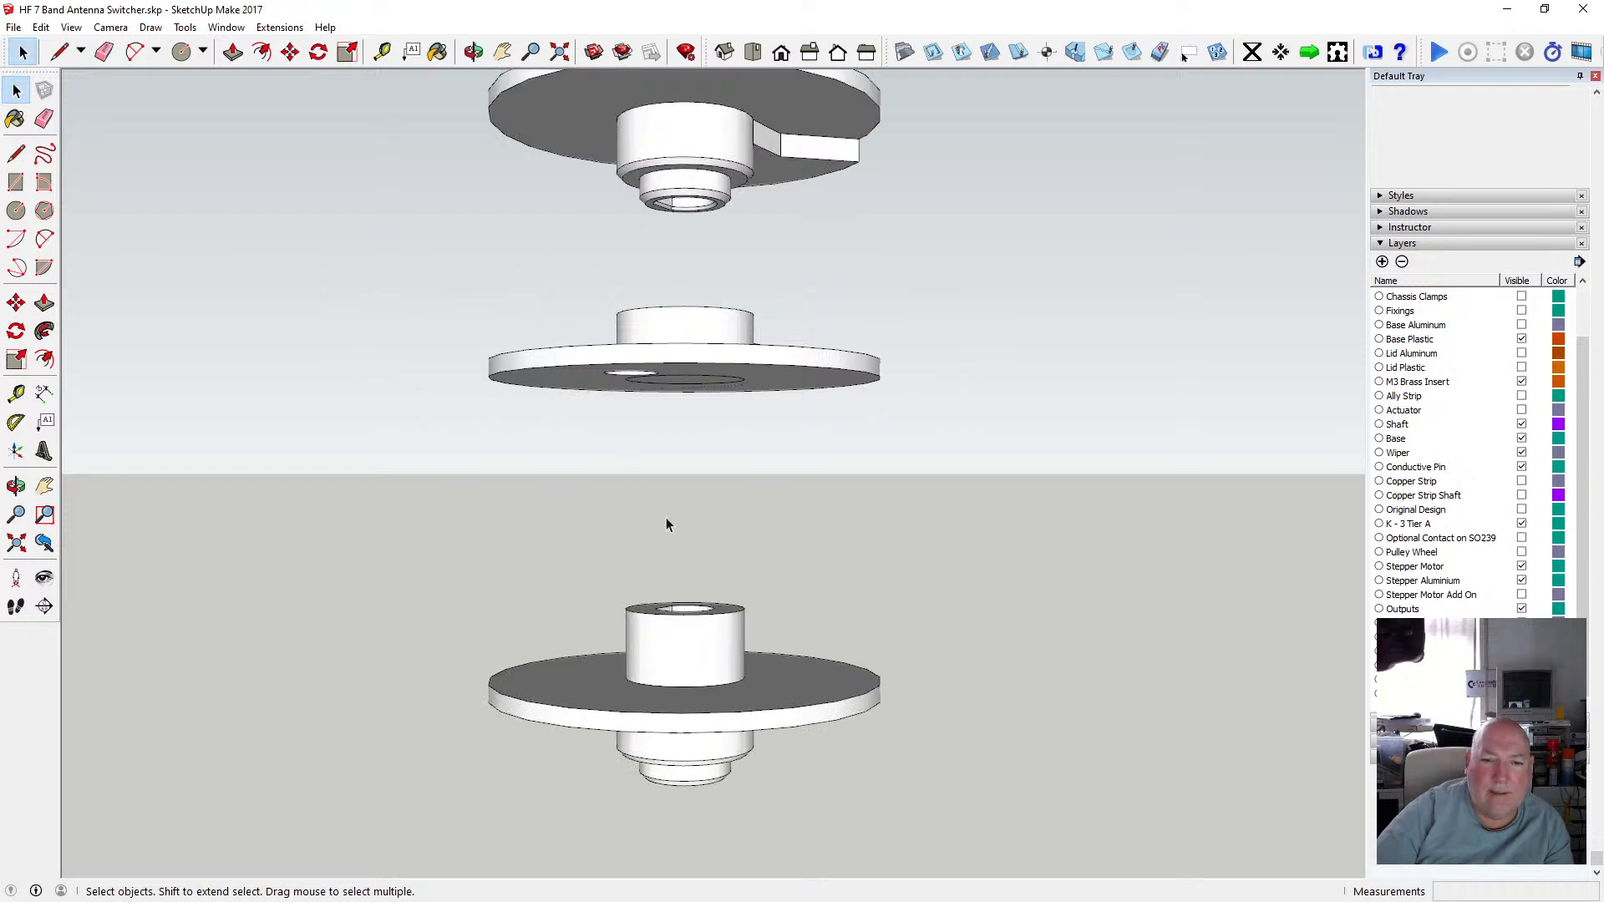
Orbit and zoom around the stacked disc copies to compare their hubs and undersides.
click(474, 51)
drag(568, 455, 845, 661)
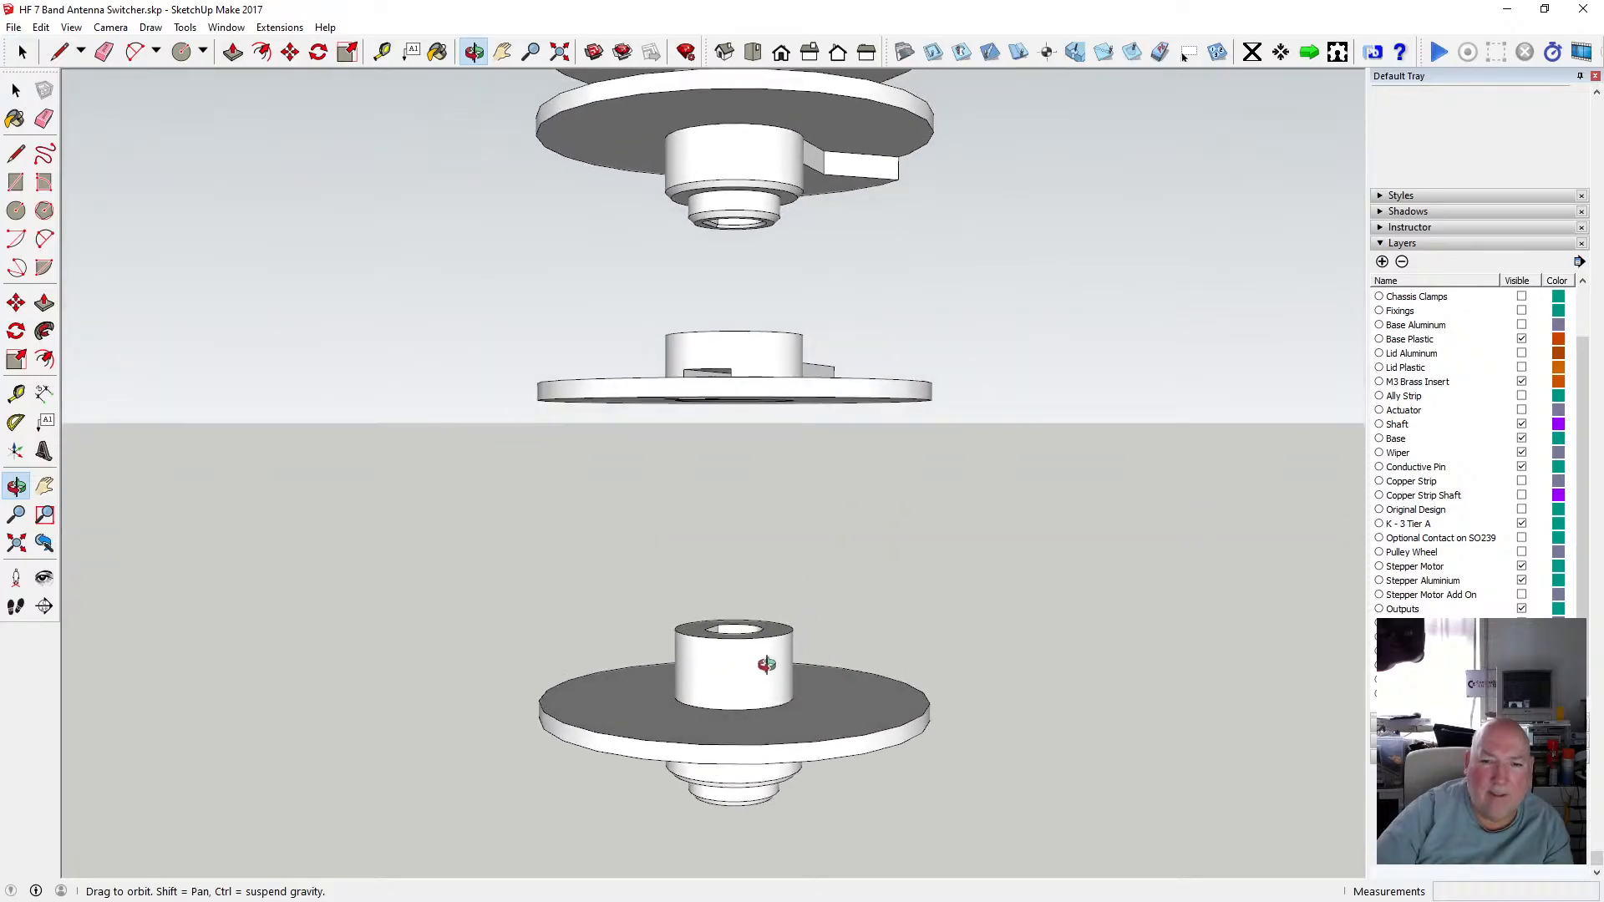
scroll(766, 664, down, 2)
scroll(766, 658, up, 6)
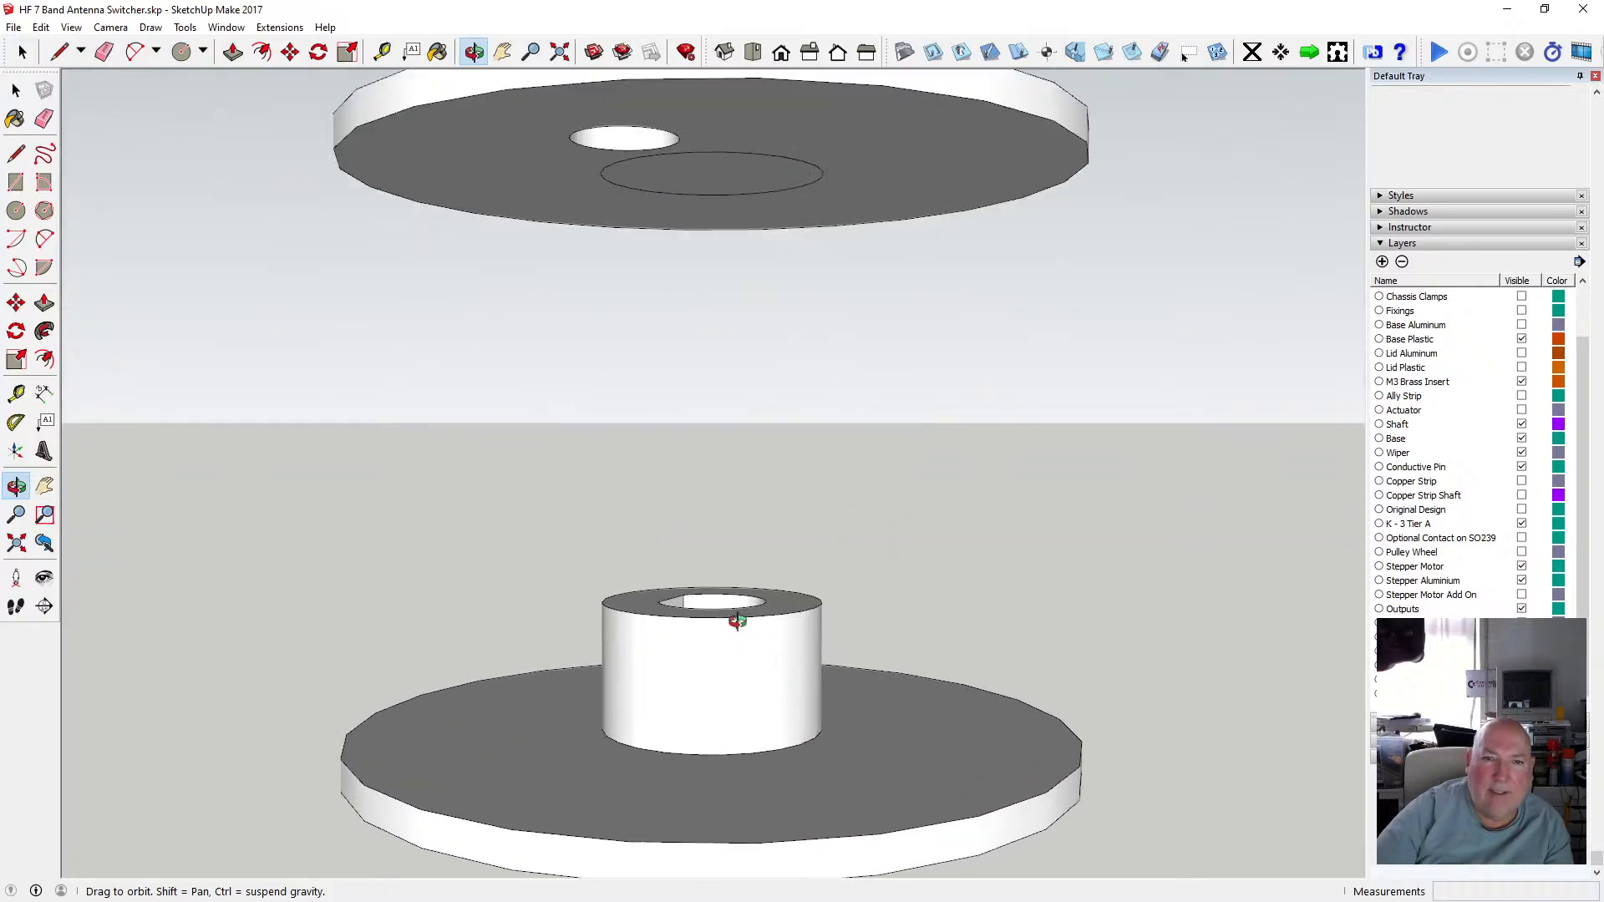
scroll(737, 621, down, 2)
scroll(809, 530, up, 5)
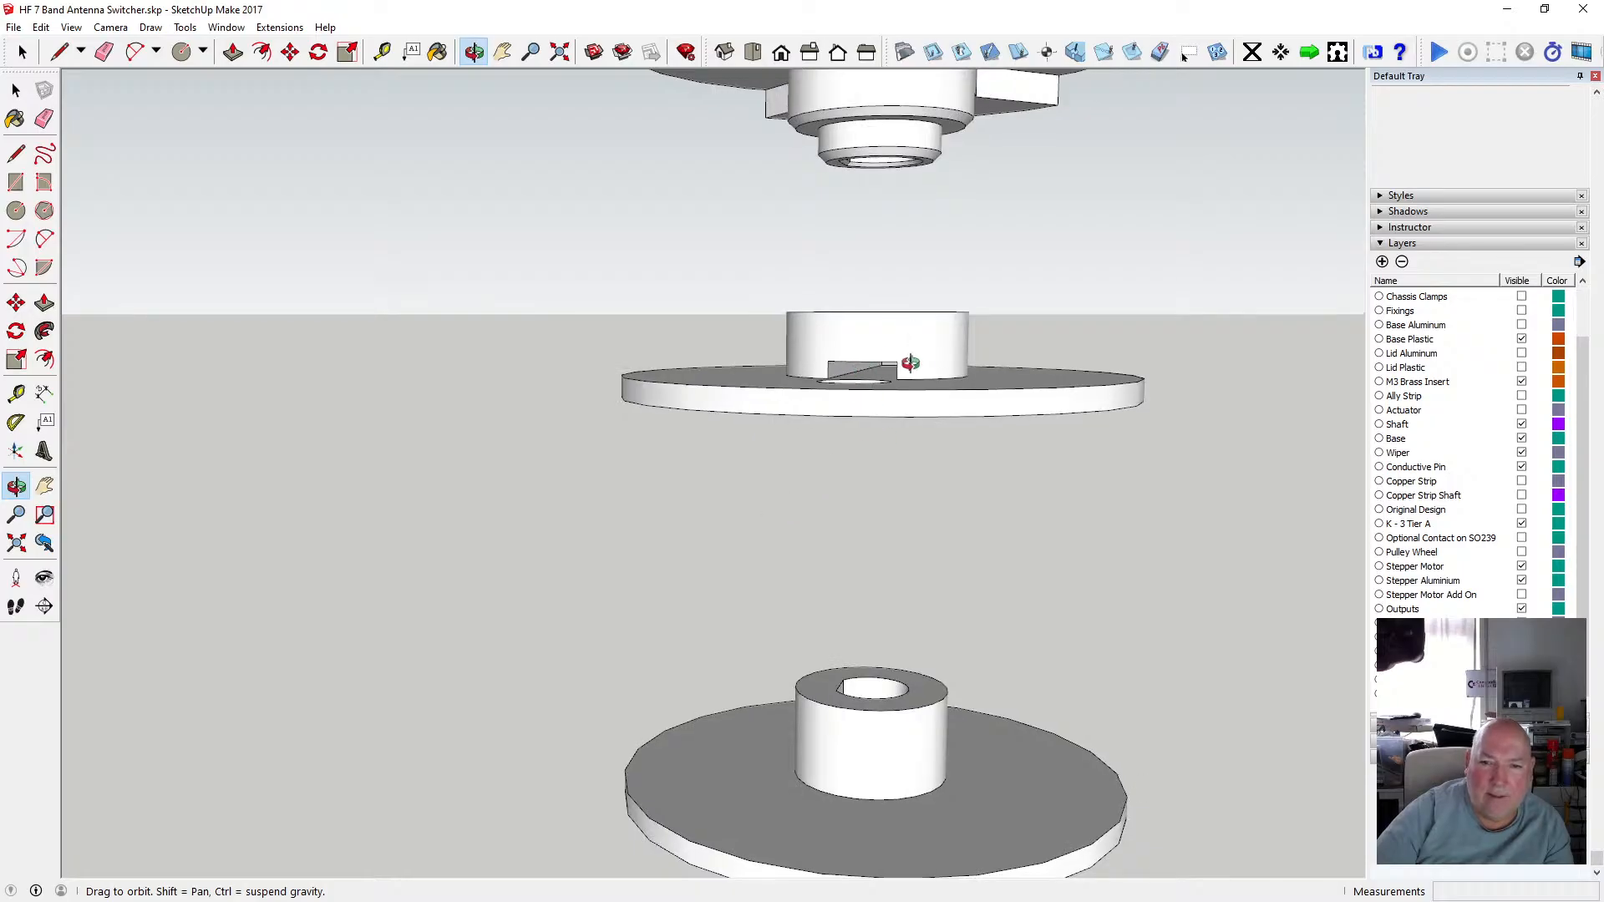
mouse_move(862, 370)
mouse_down()
mouse_move(926, 362)
mouse_move(868, 371)
mouse_up()
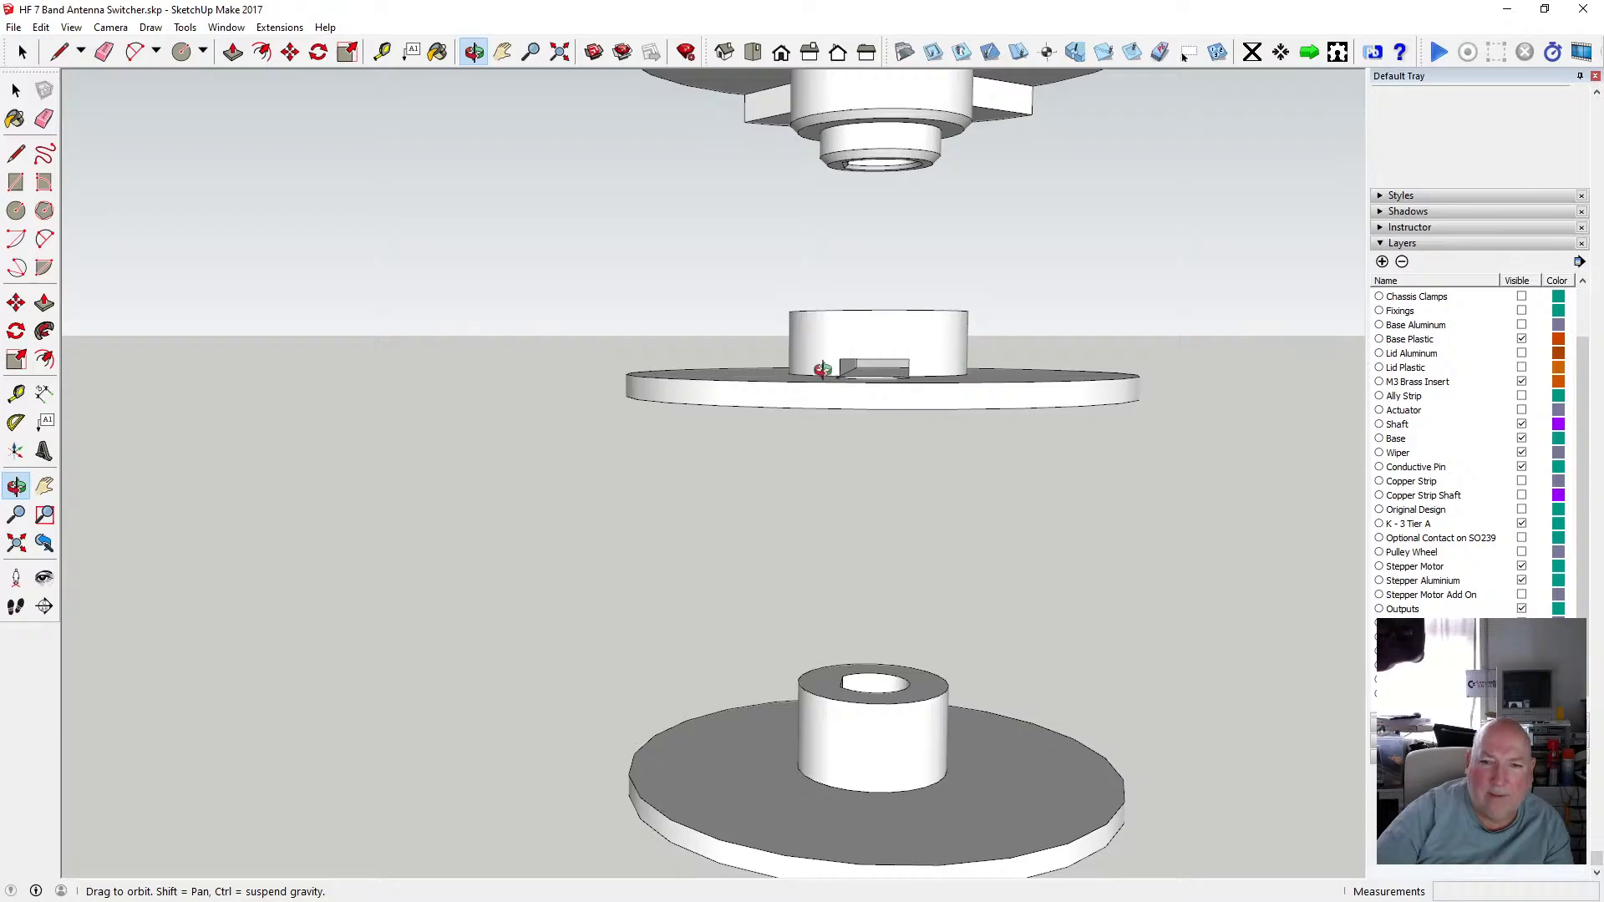
mouse_move(823, 368)
mouse_down()
mouse_move(869, 350)
mouse_move(819, 361)
mouse_move(832, 373)
mouse_up()
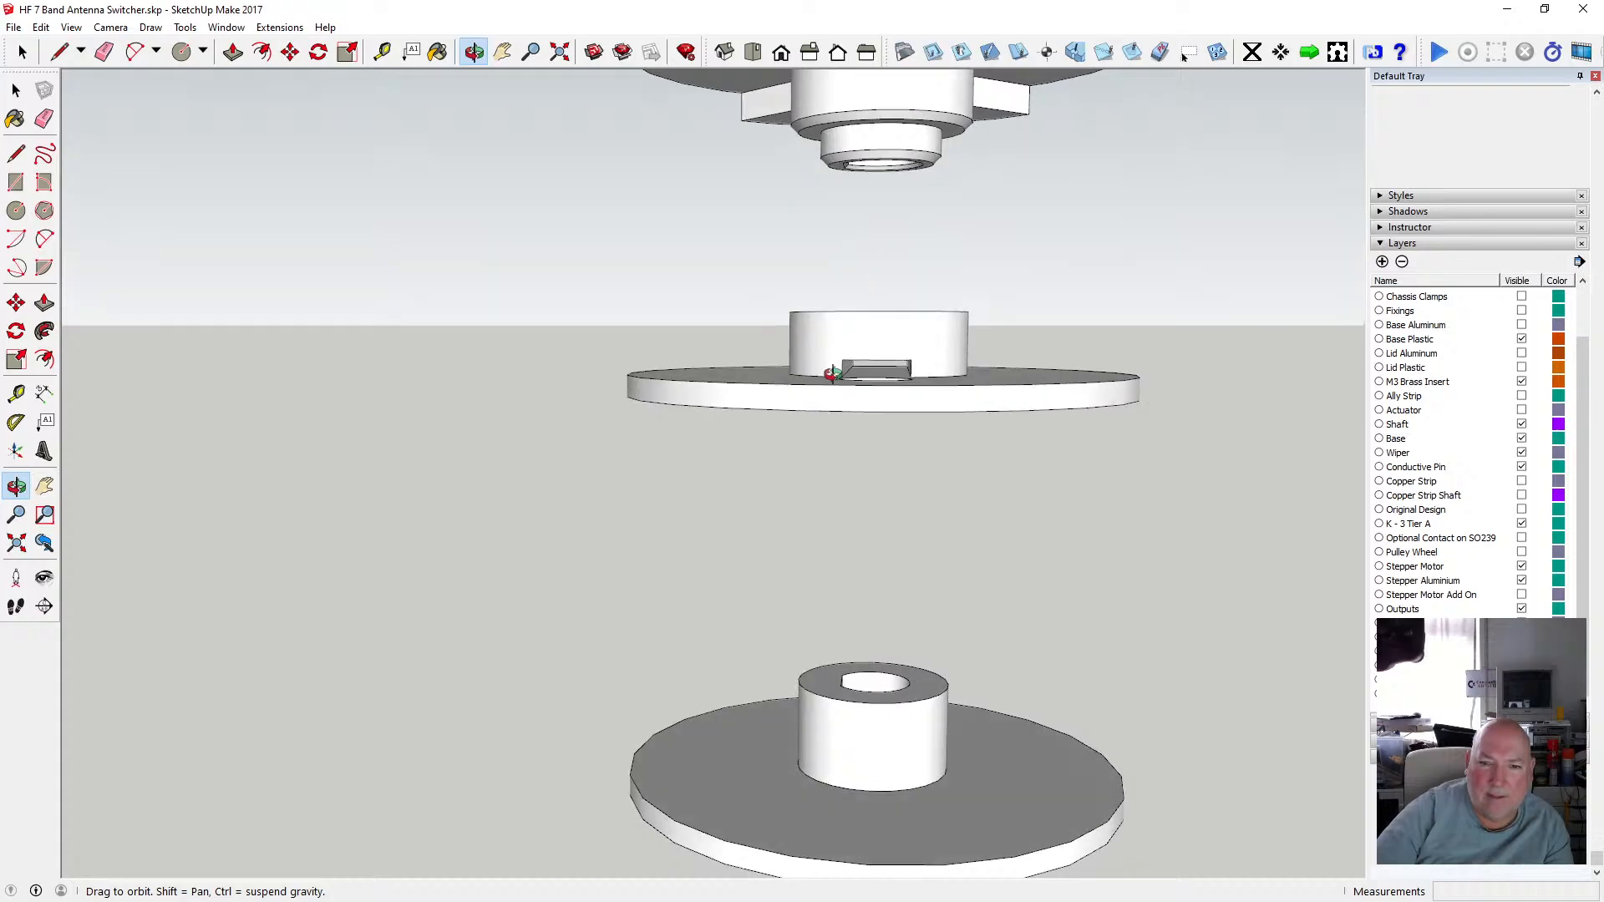
scroll(843, 660, down, 5)
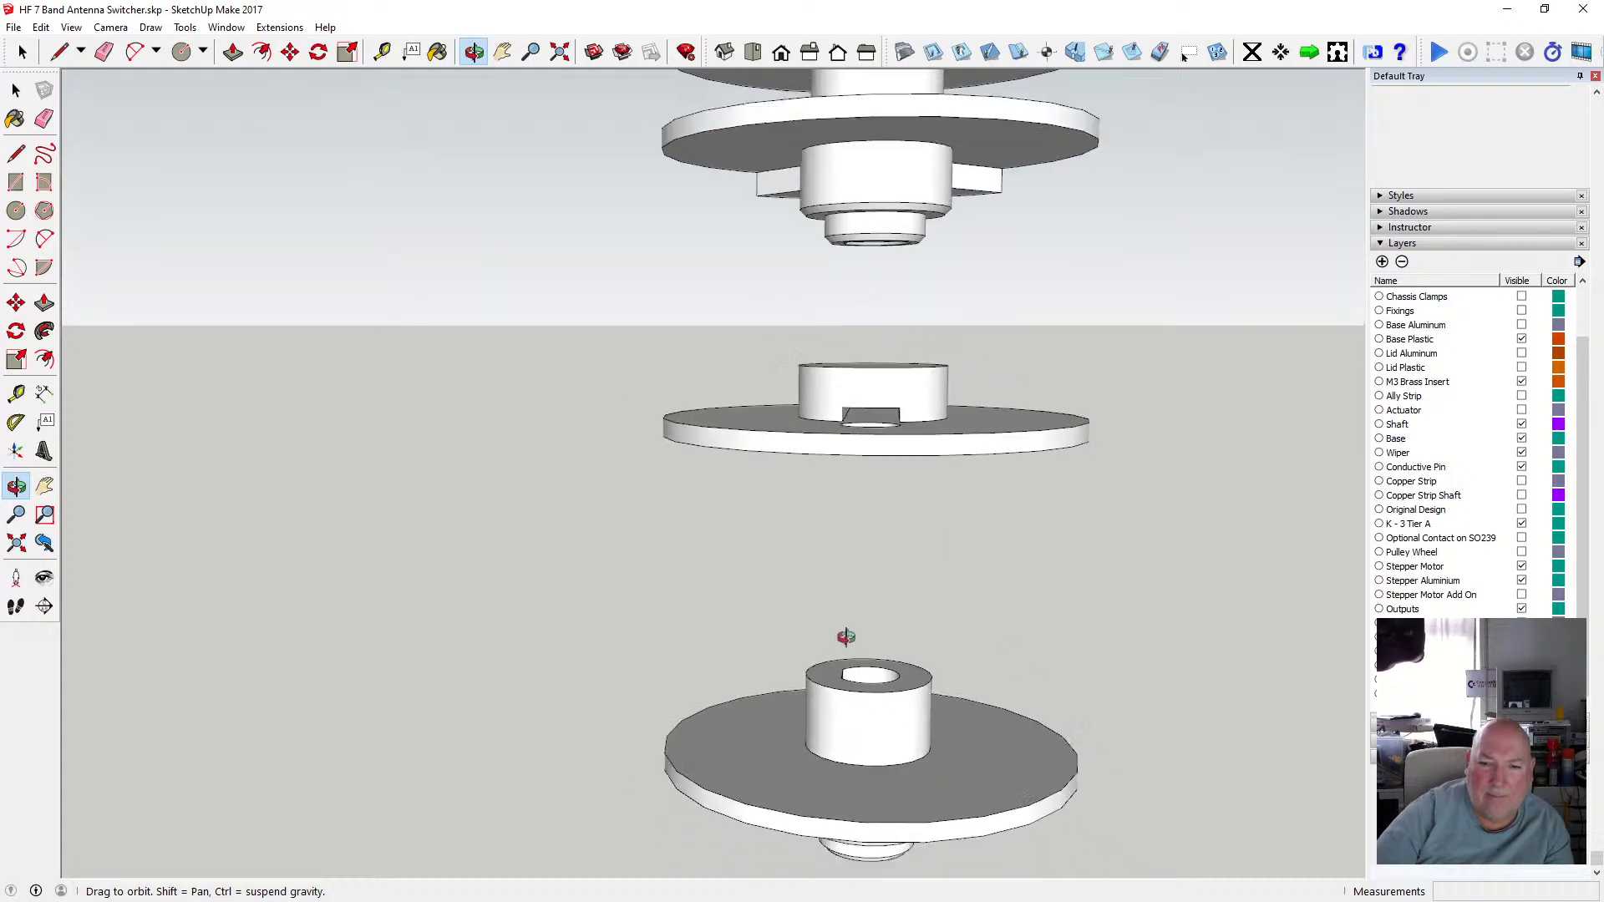
click(22, 94)
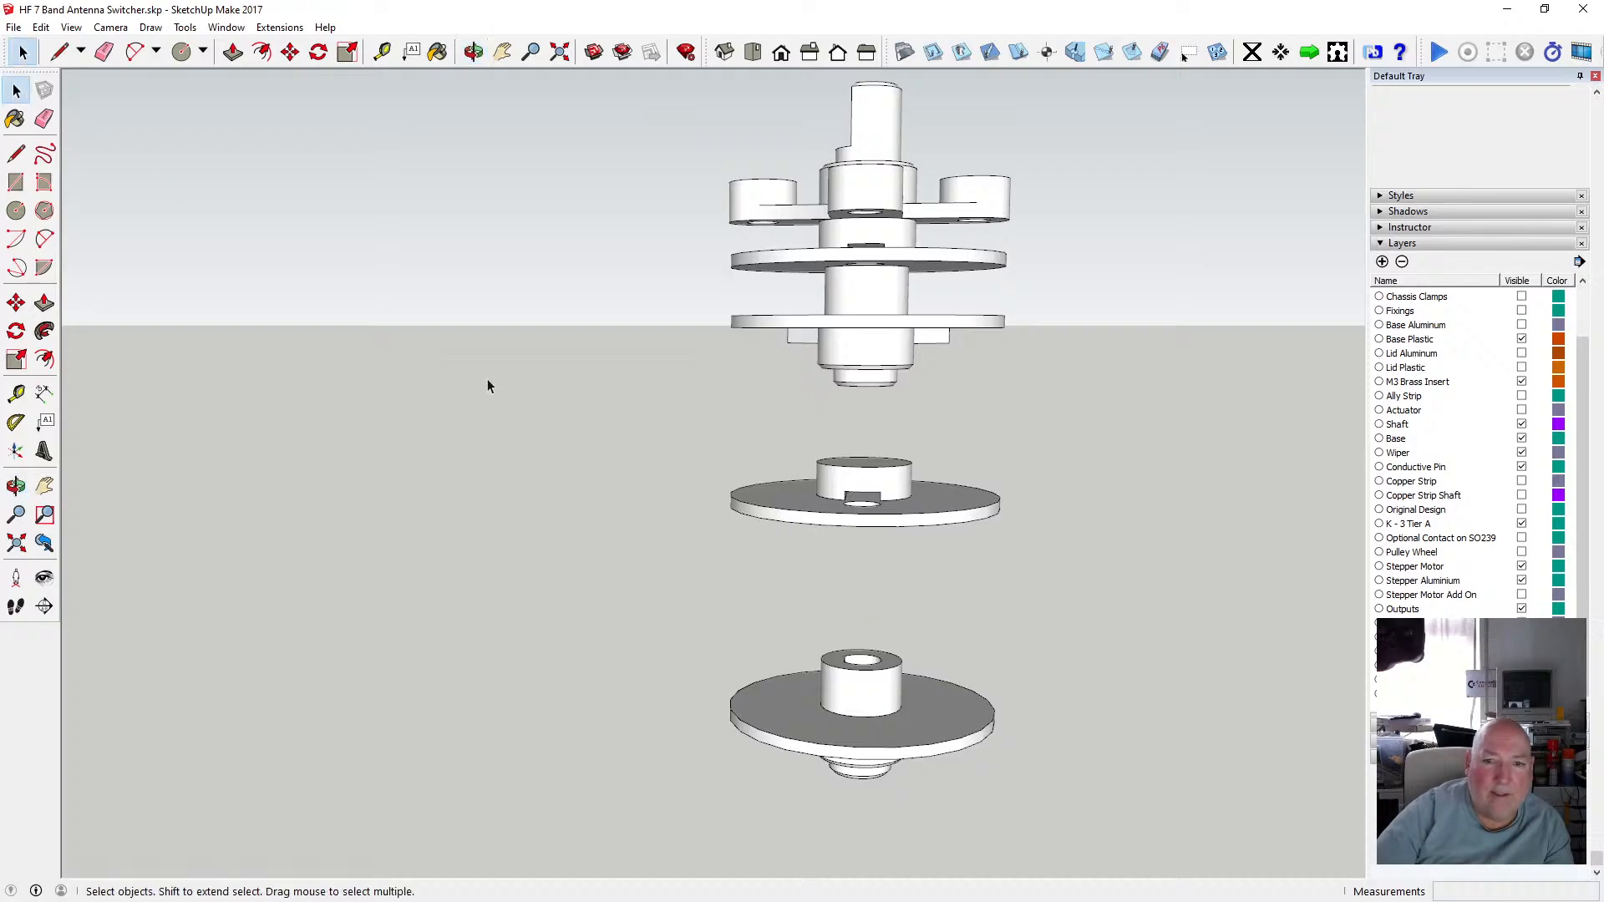
scroll(798, 522, up, 4)
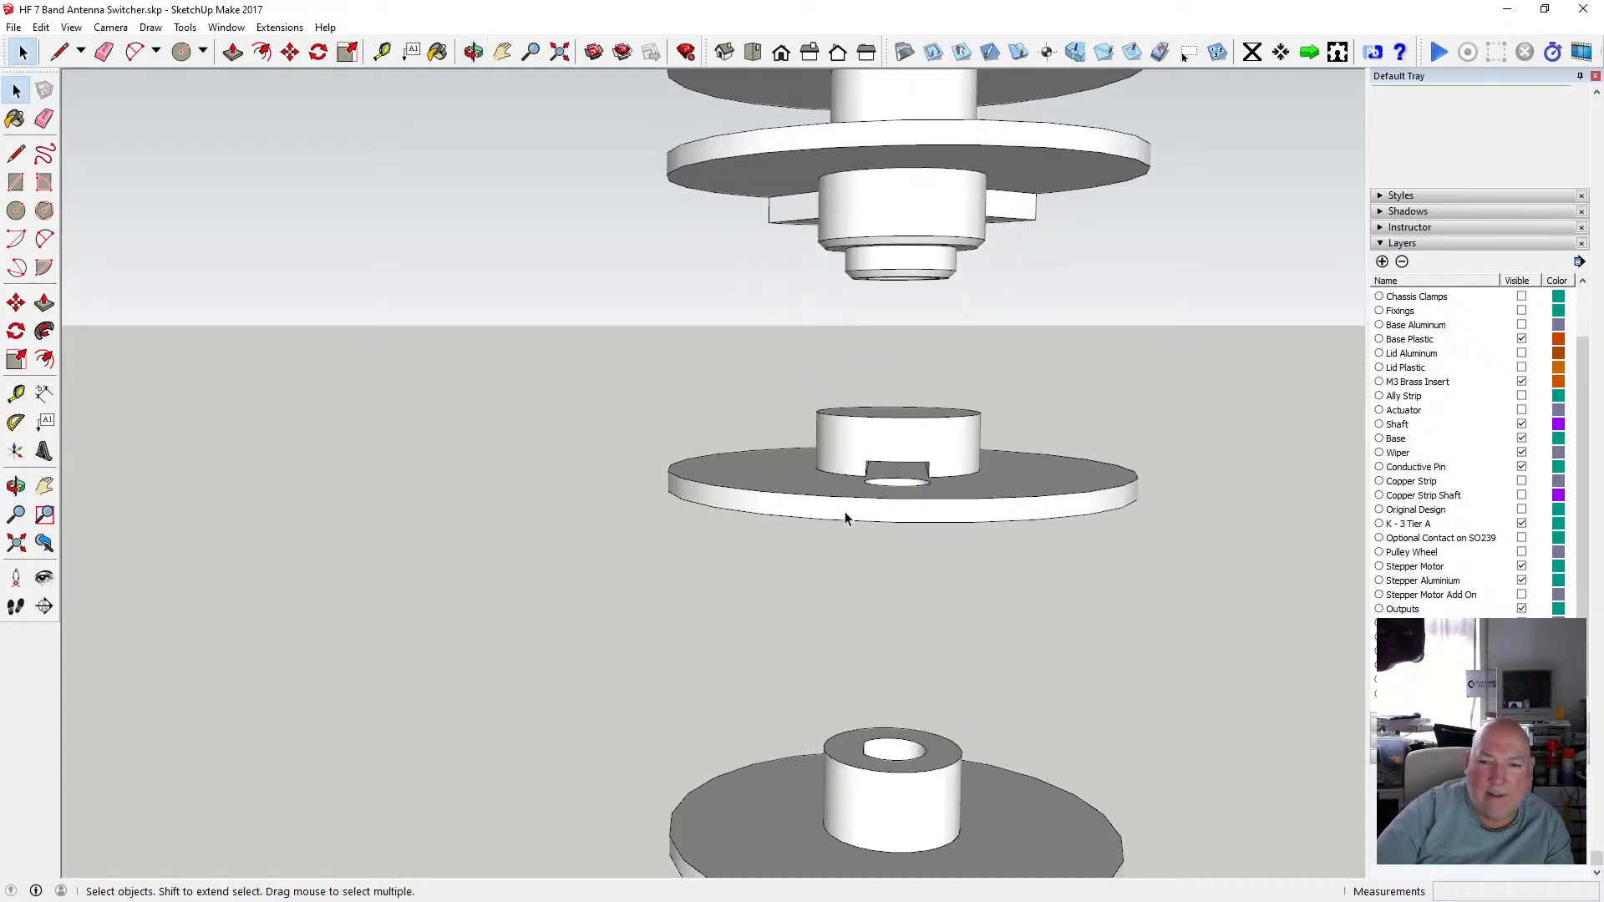
click(473, 52)
drag(793, 434, 814, 402)
scroll(752, 519, down, 8)
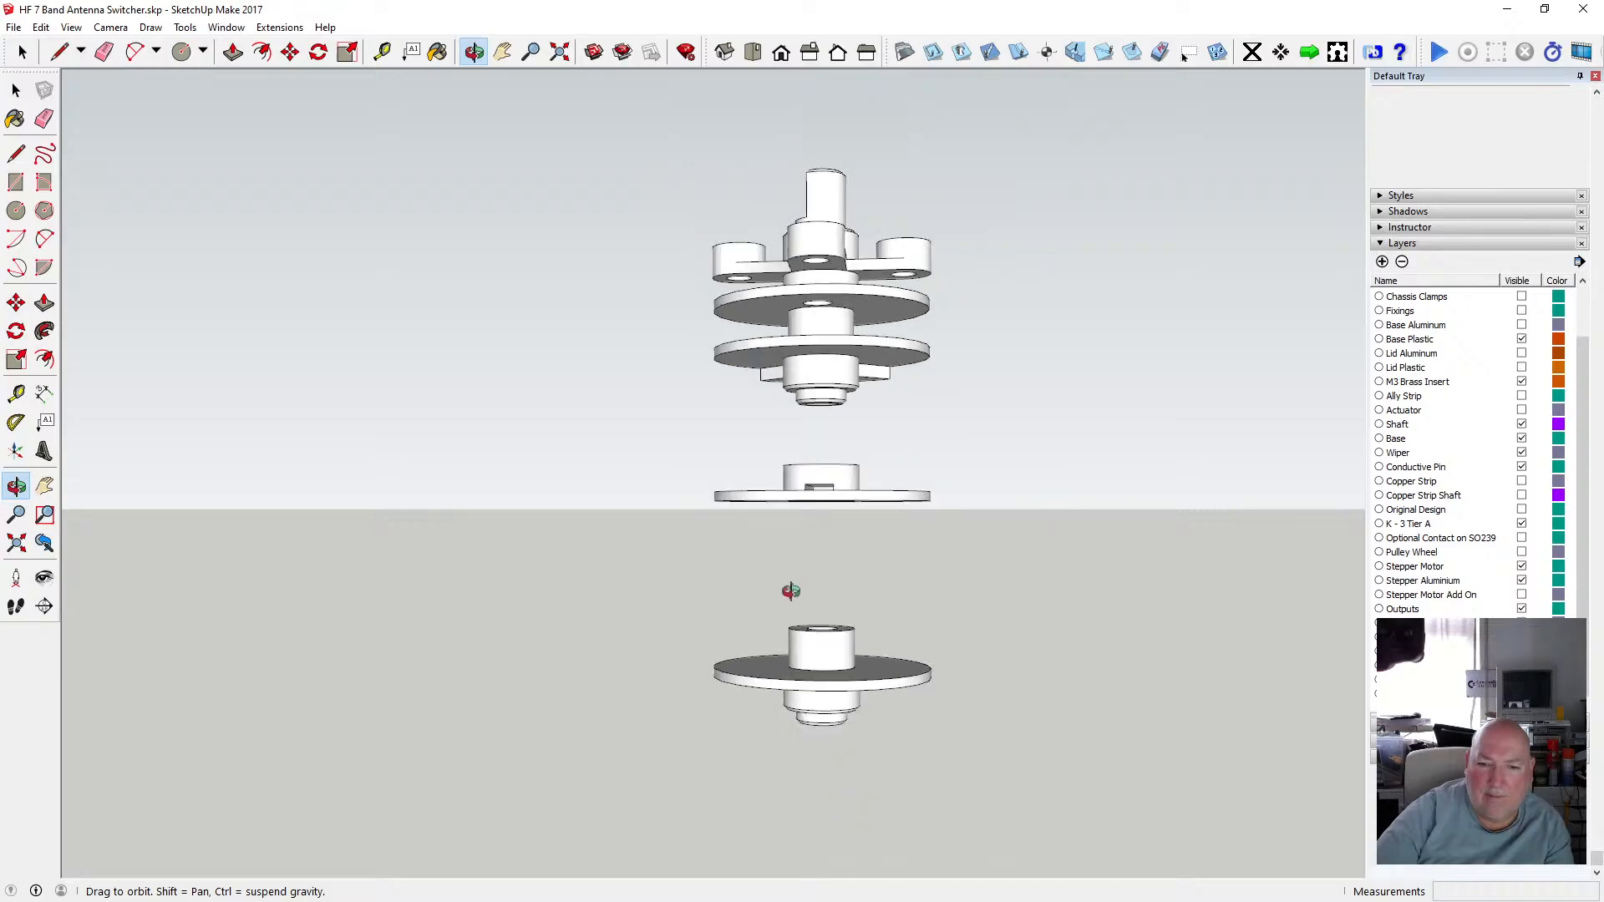
scroll(802, 618, up, 3)
key(space)
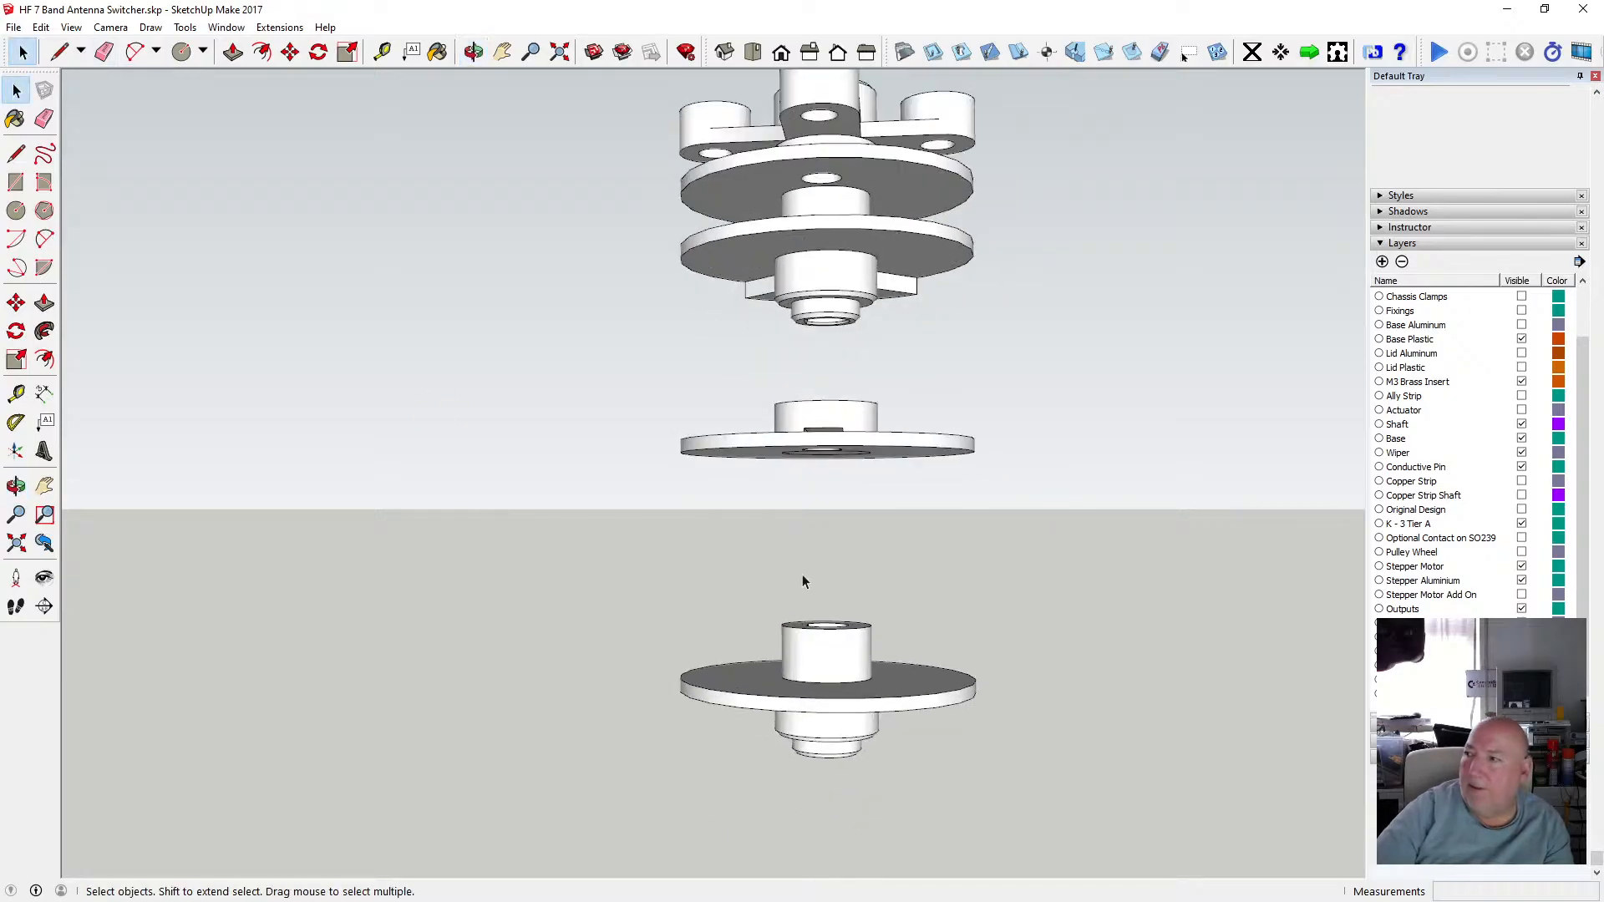
Open the lower disc's hub group and zoom to the hub on its own.
double_click(829, 675)
scroll(831, 668, up, 3)
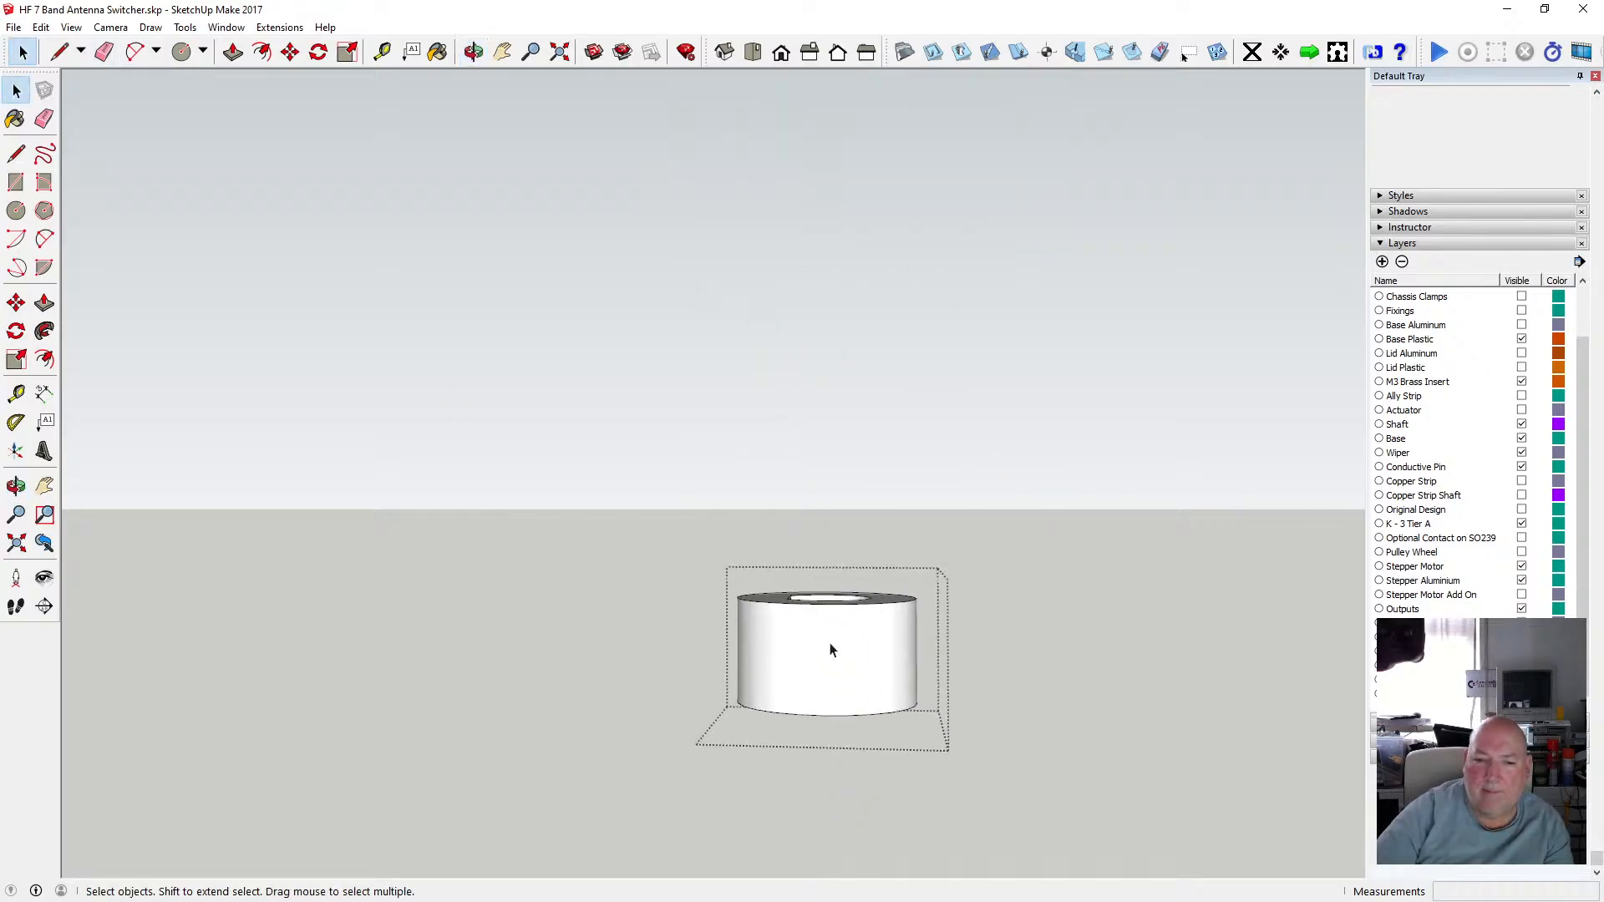
click(560, 52)
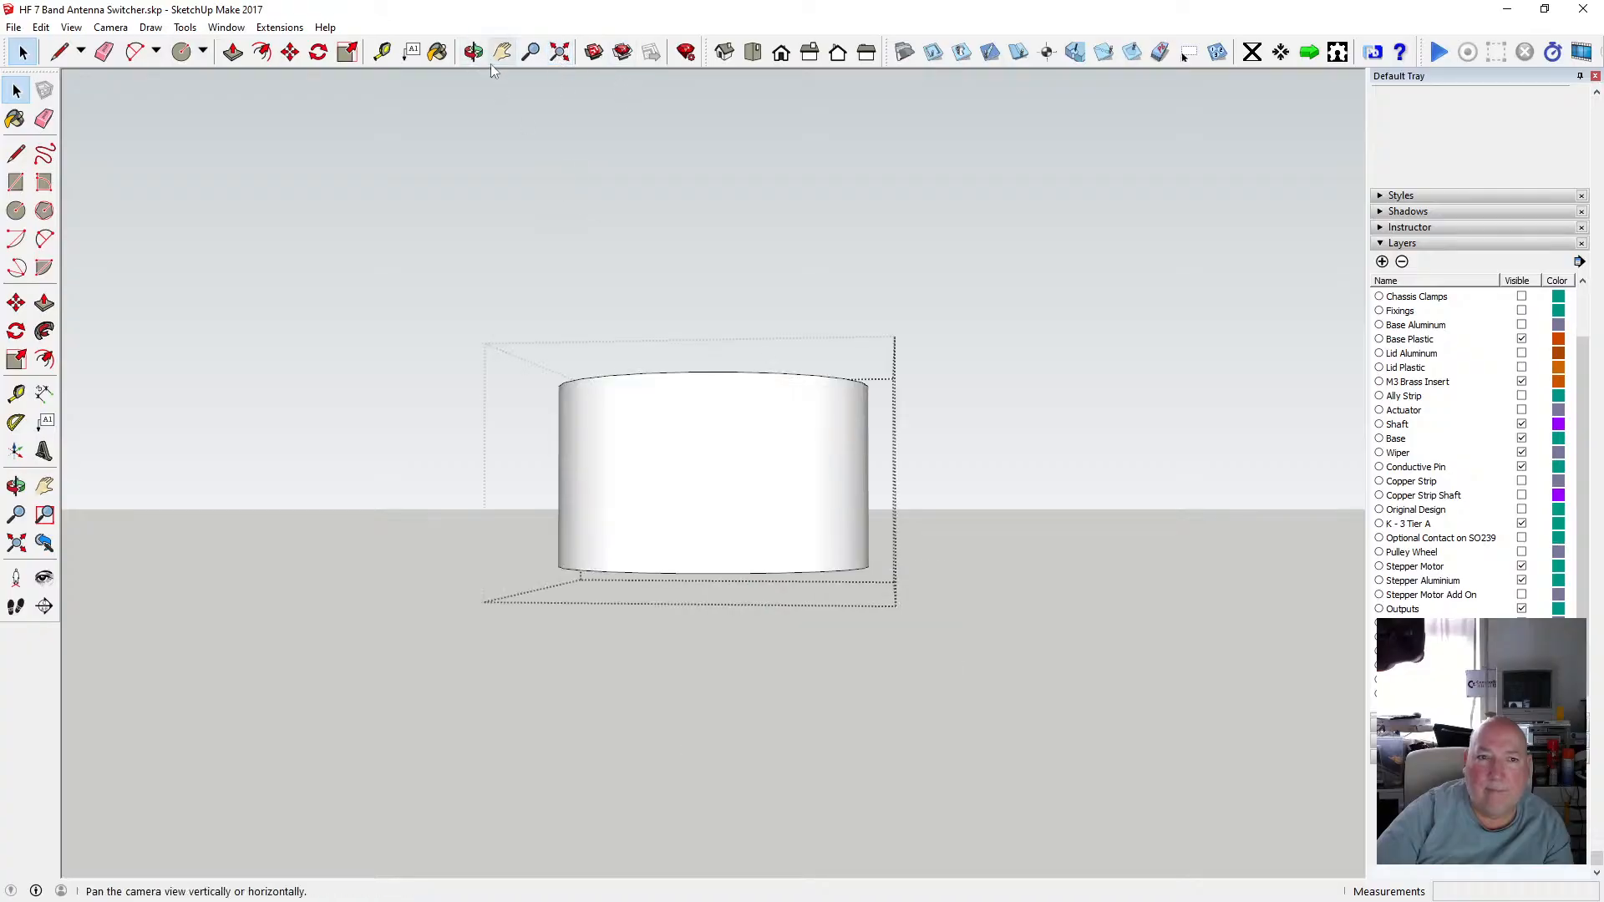
click(473, 52)
drag(537, 158, 605, 409)
scroll(654, 474, up, 2)
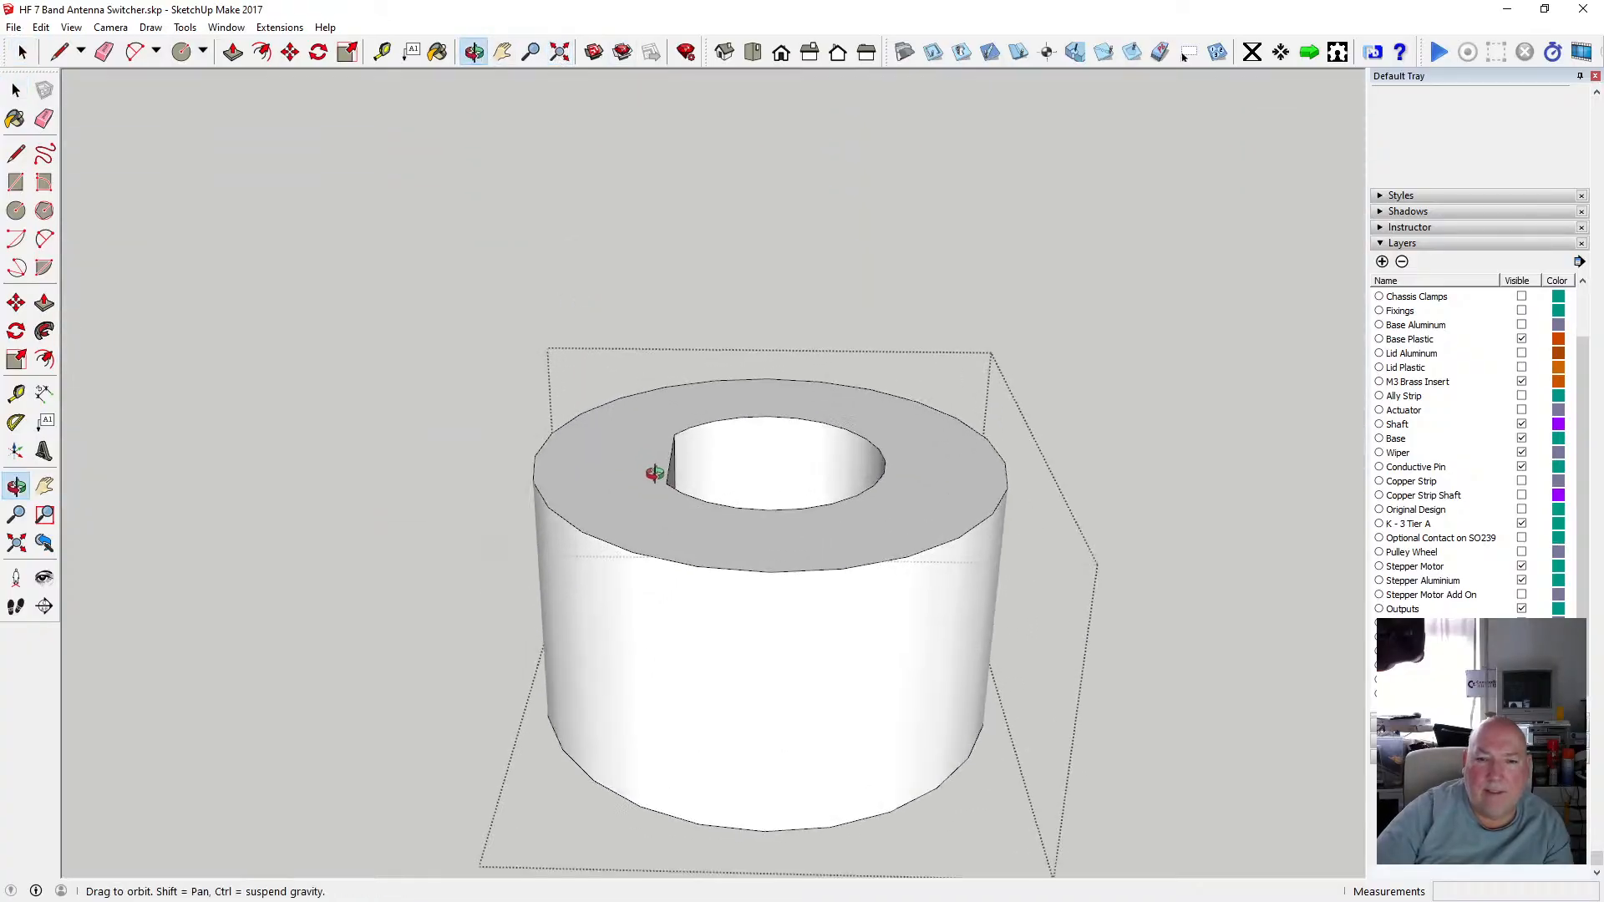
drag(678, 468, 659, 547)
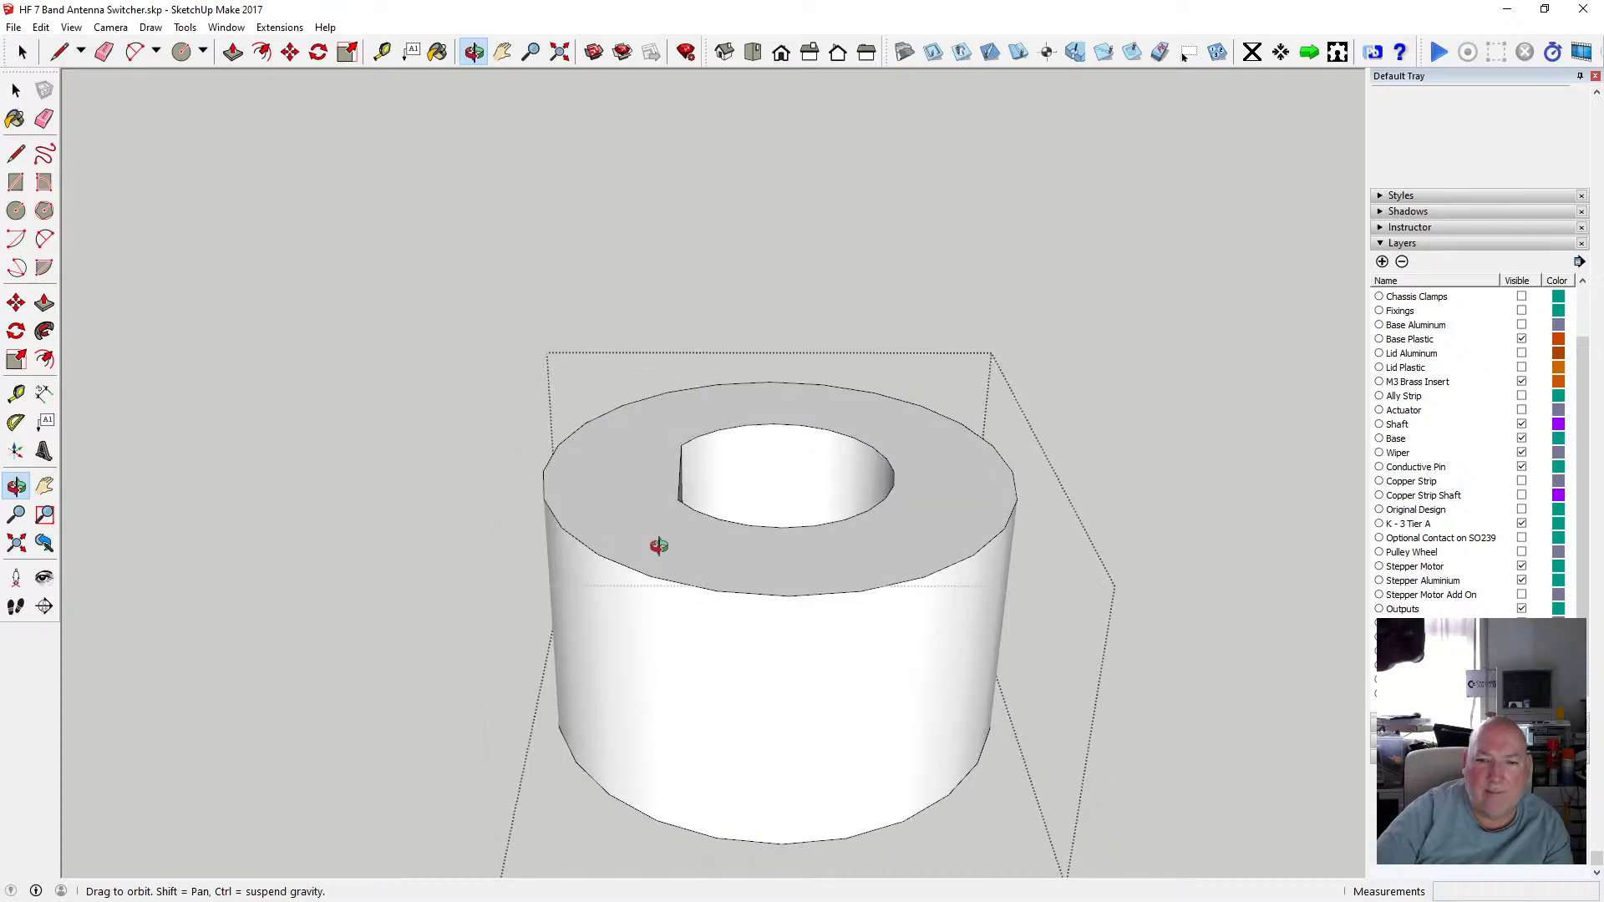
Draw two lines across the hub's top face near its outer rim.
click(16, 153)
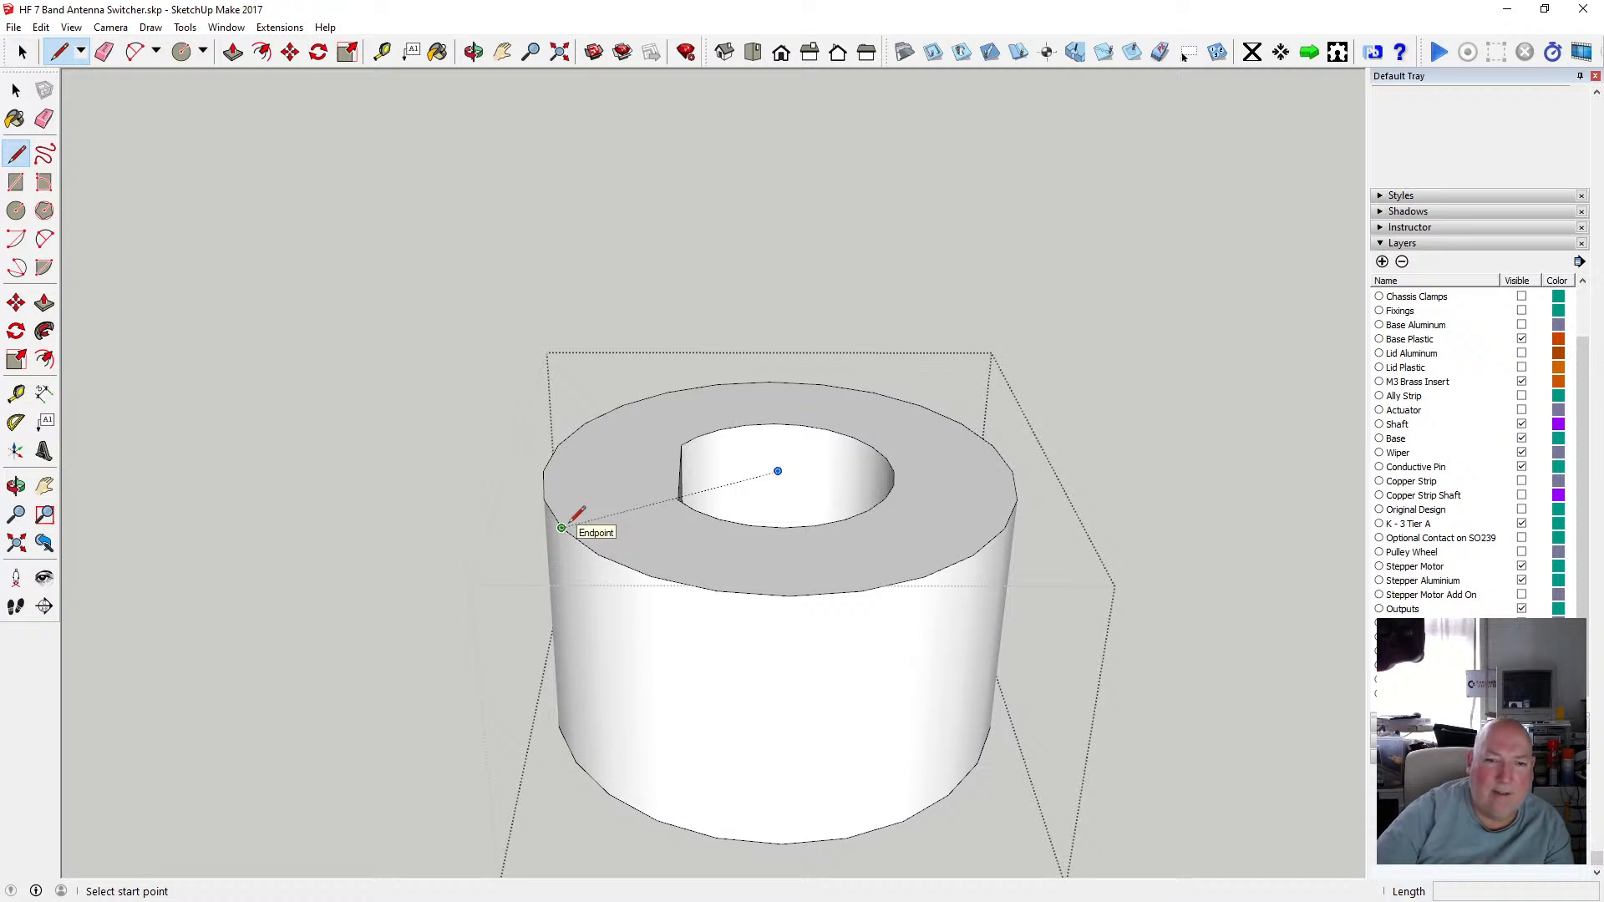
click(598, 554)
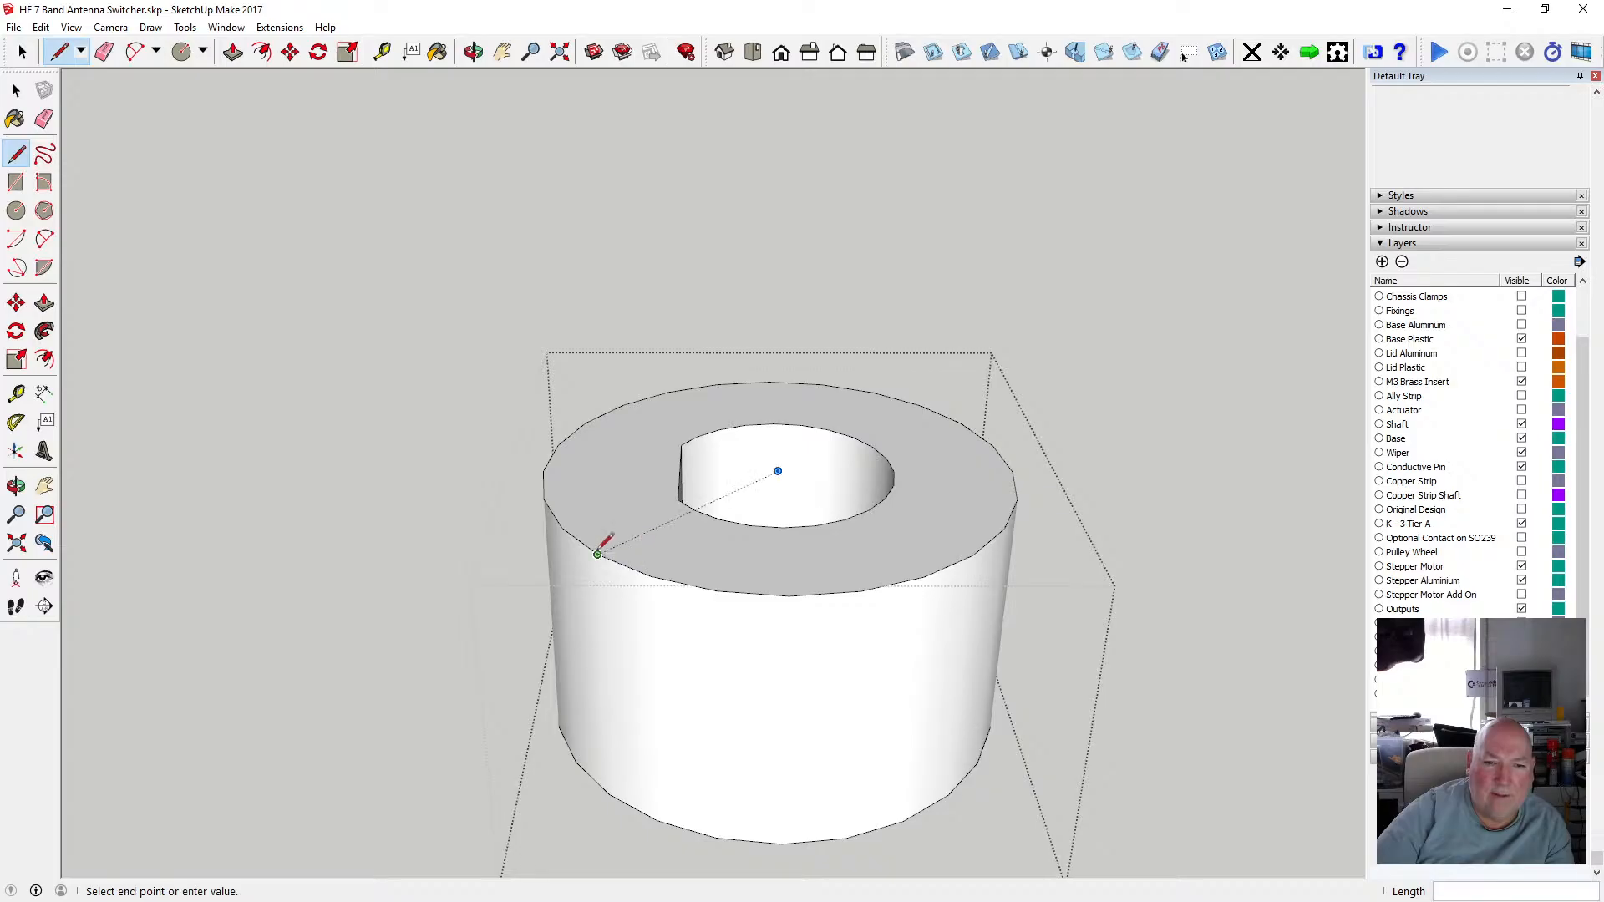
click(622, 405)
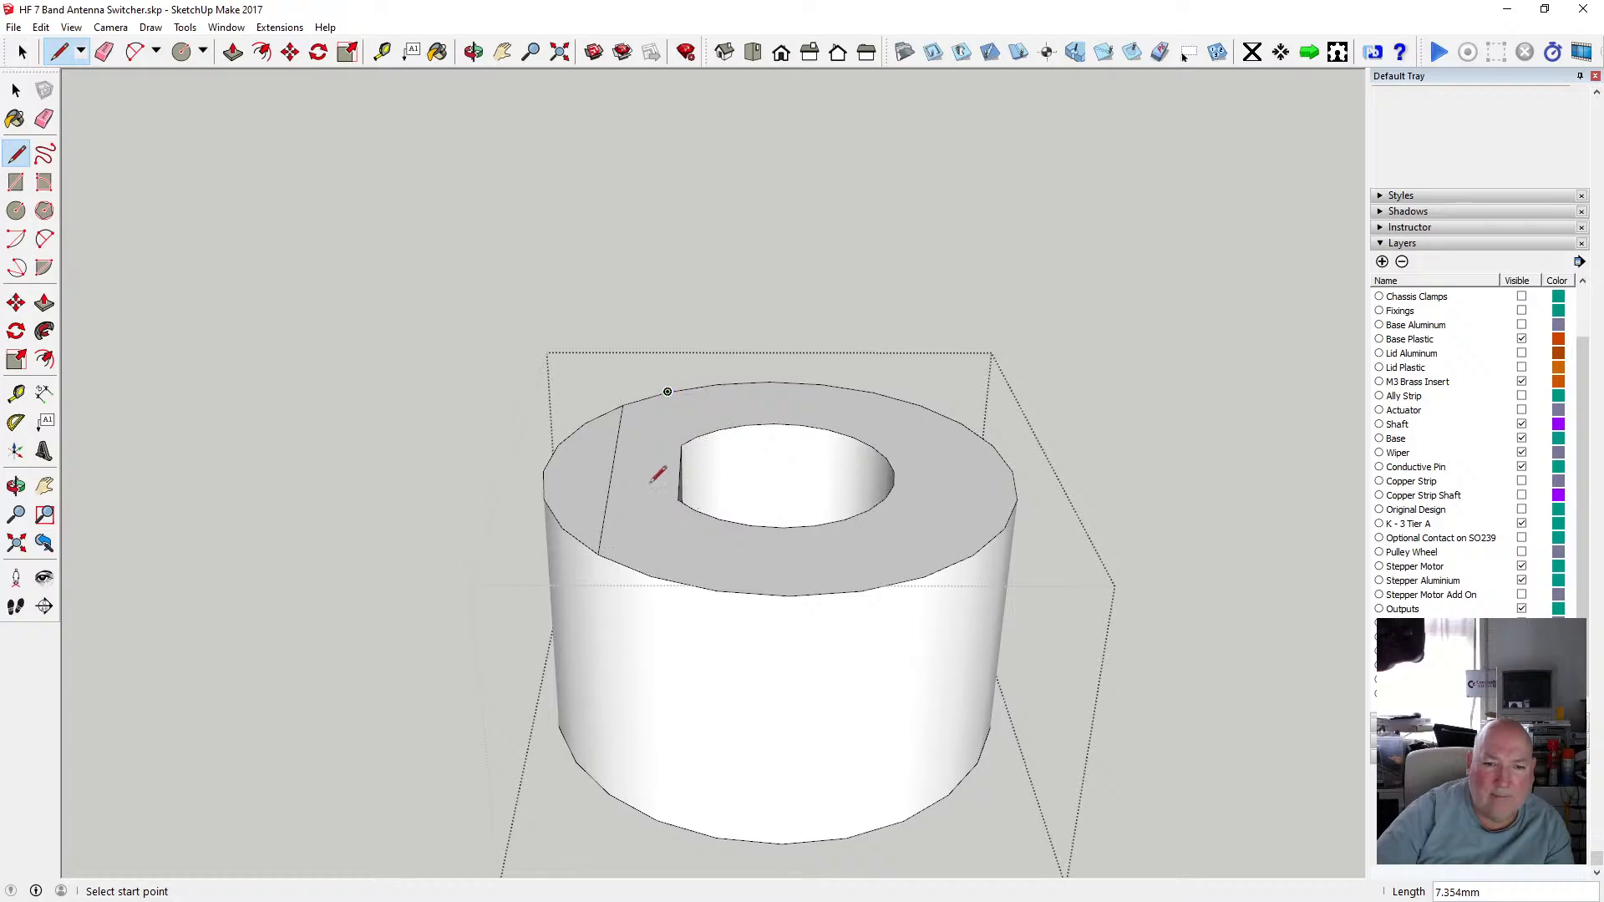
click(585, 423)
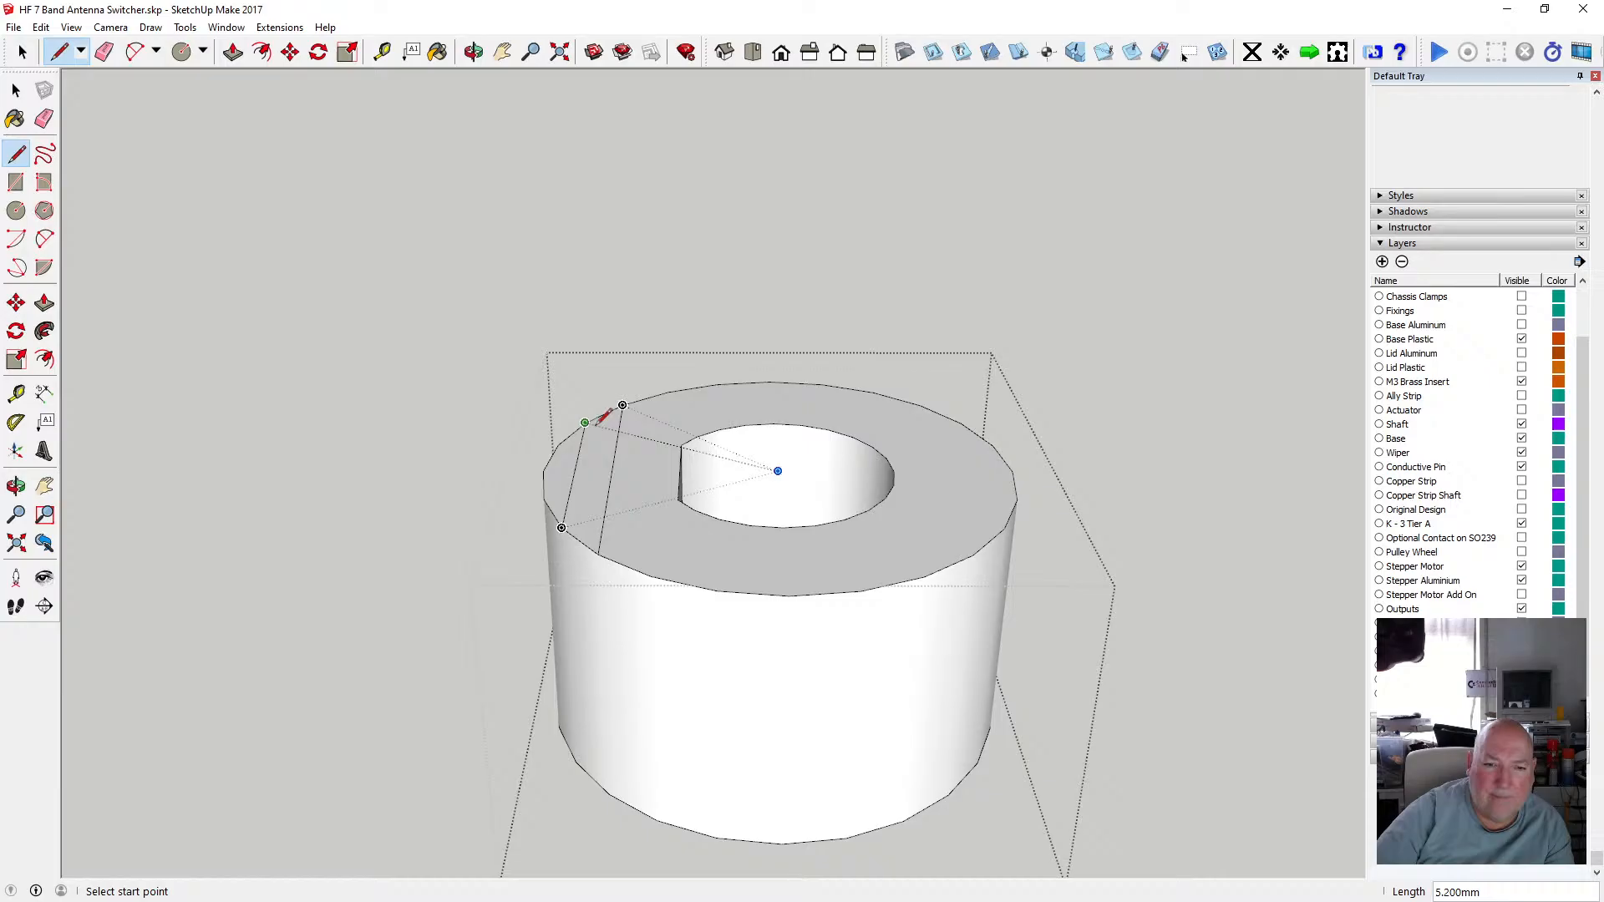
click(624, 566)
click(645, 398)
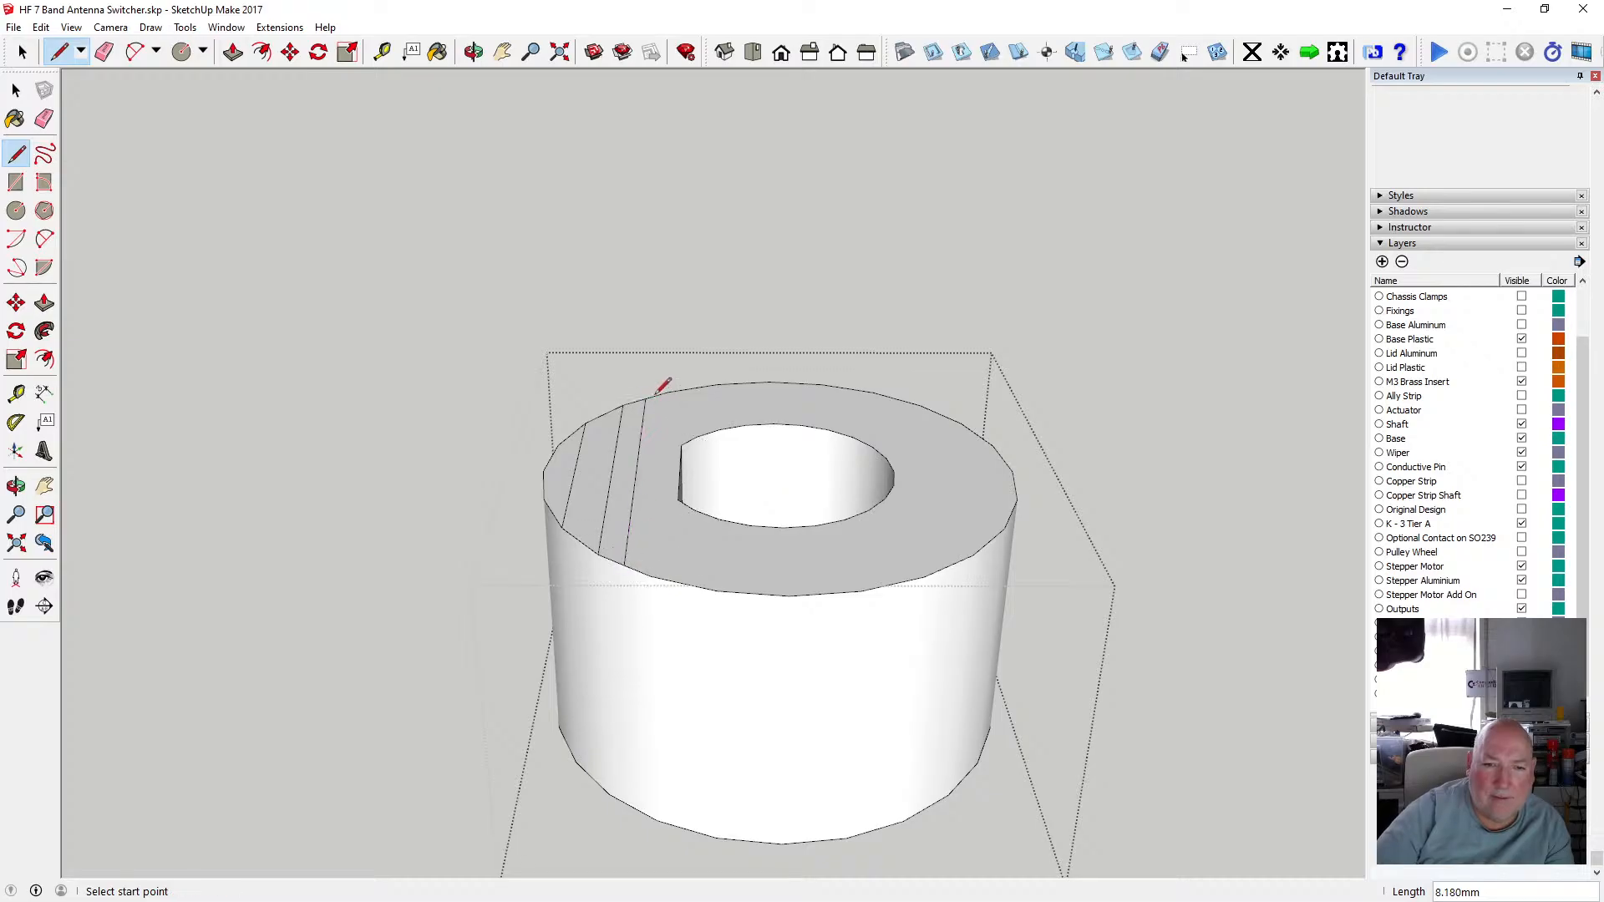
Undo the lines drawn across the hub's top face.
key(t)
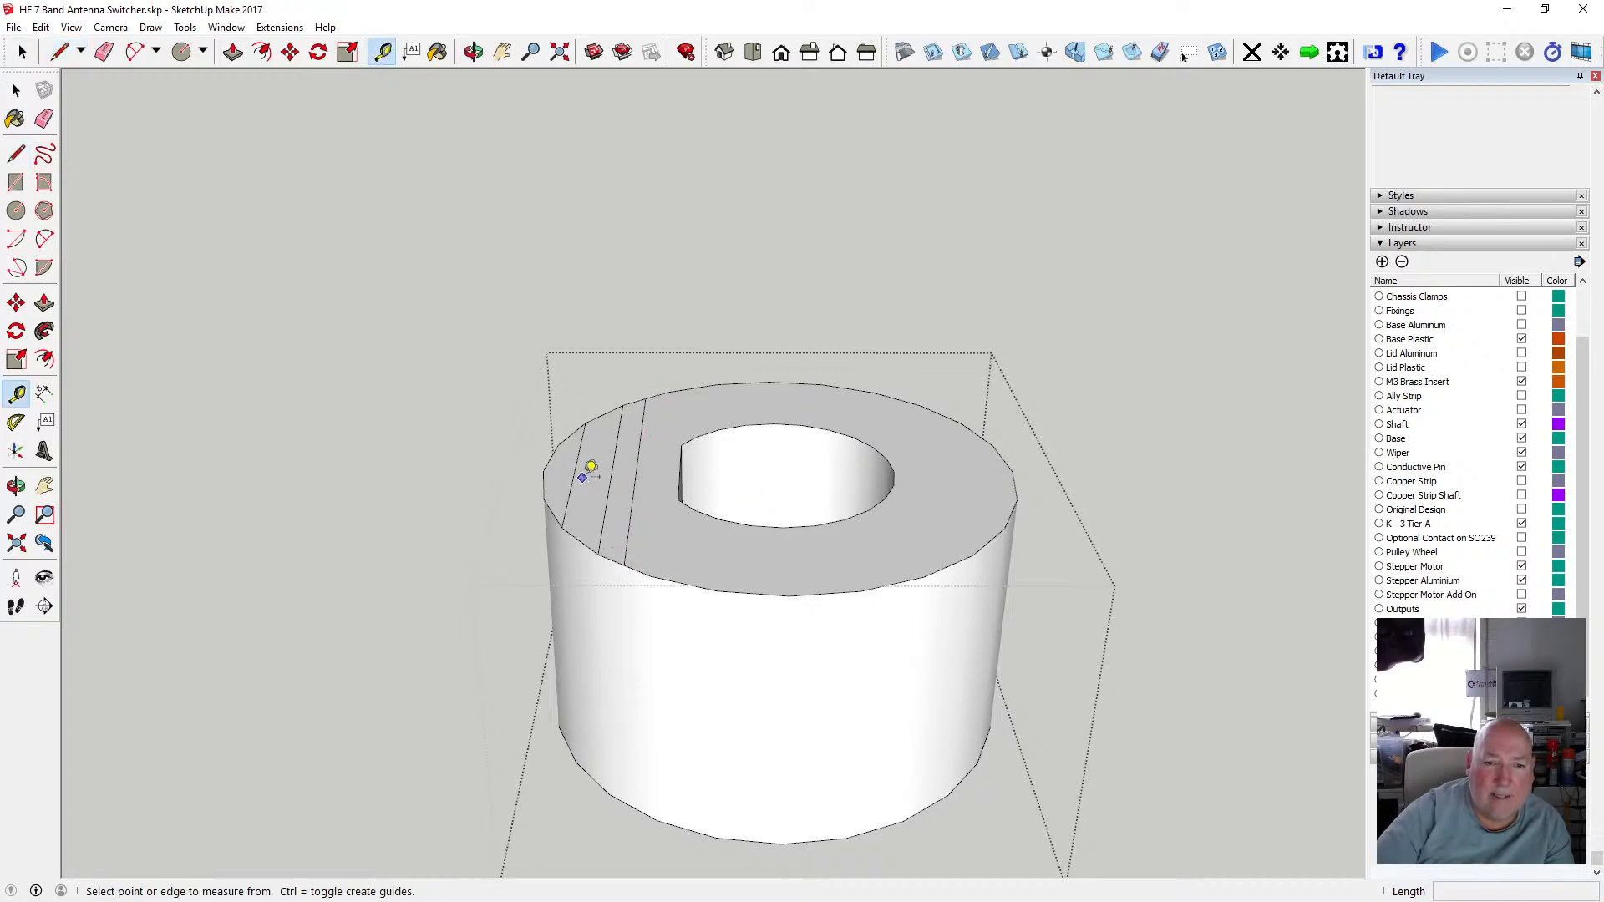
click(575, 471)
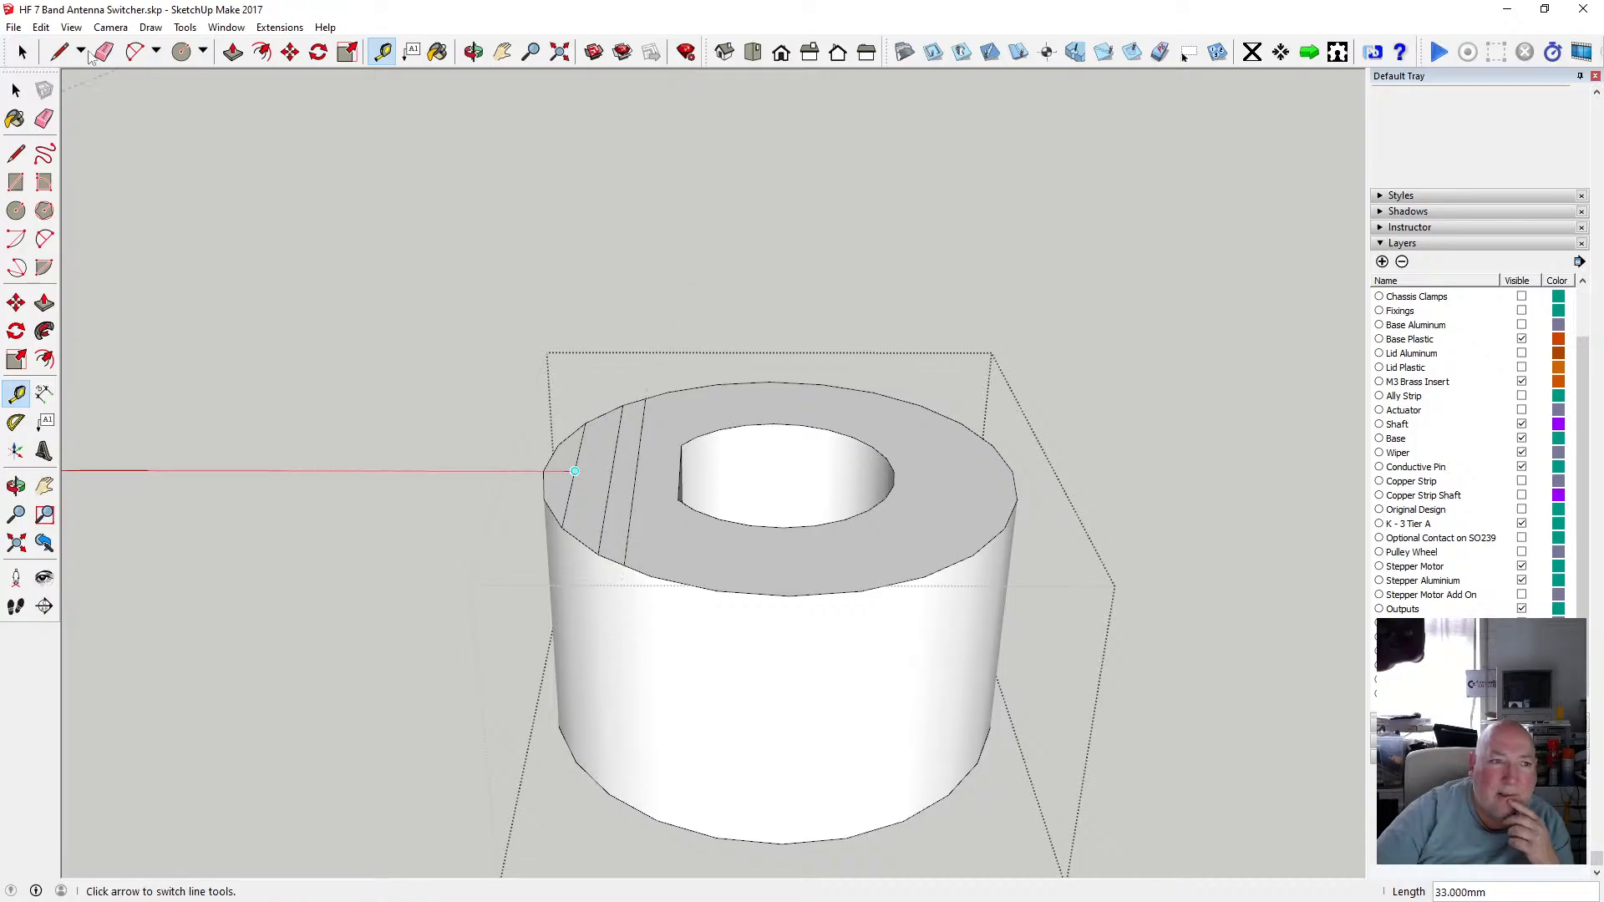
click(41, 27)
click(47, 41)
click(41, 27)
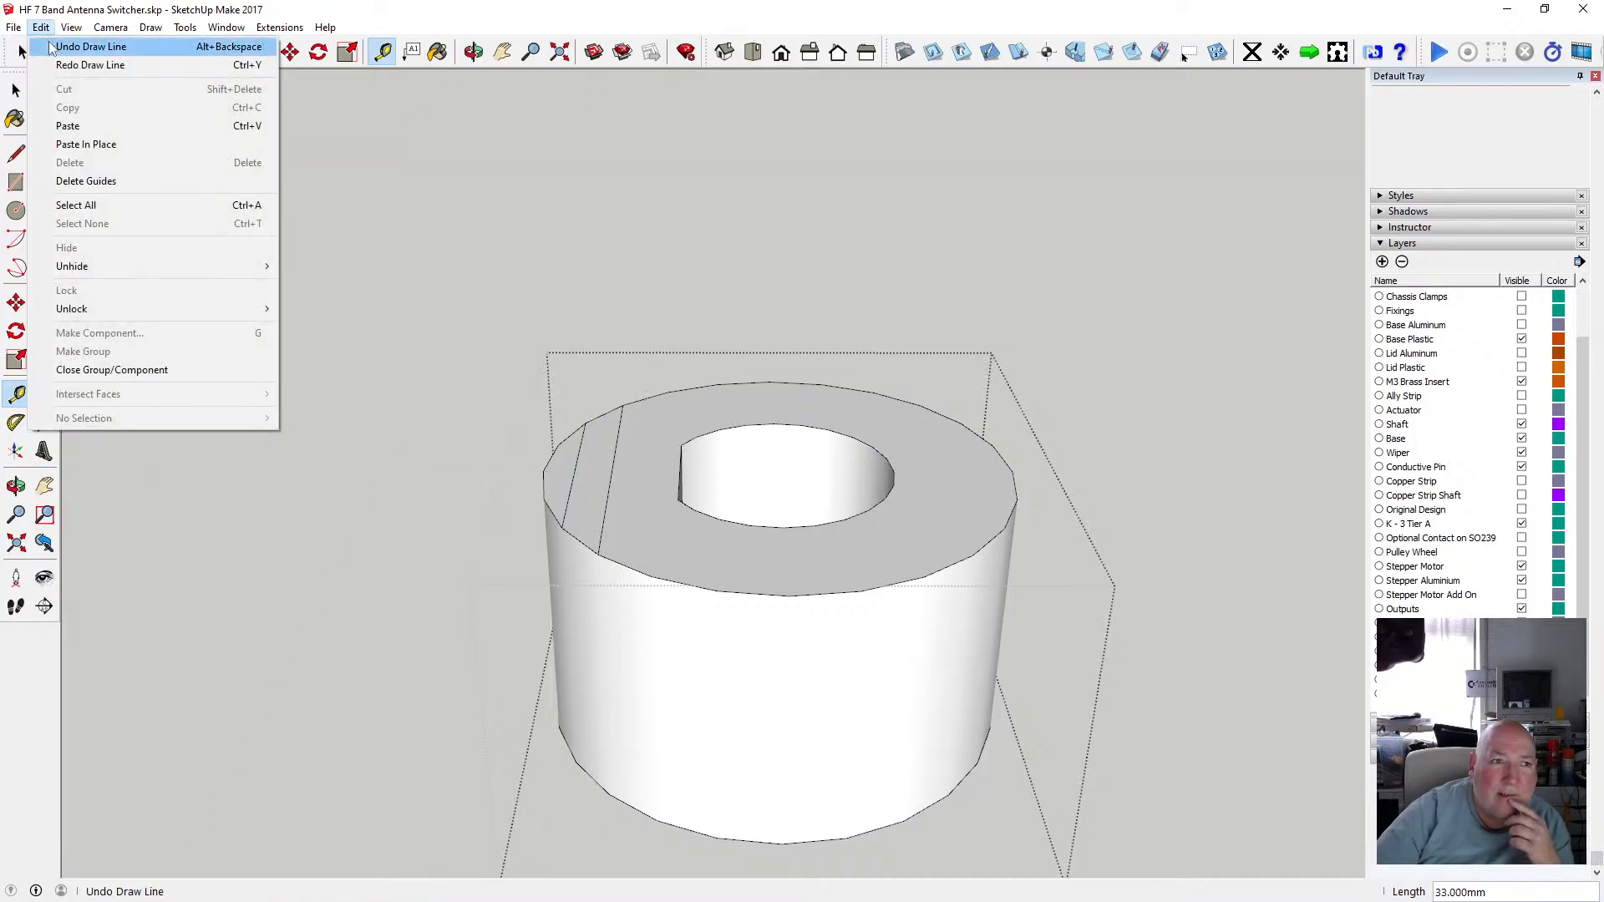
click(48, 41)
click(41, 27)
click(47, 41)
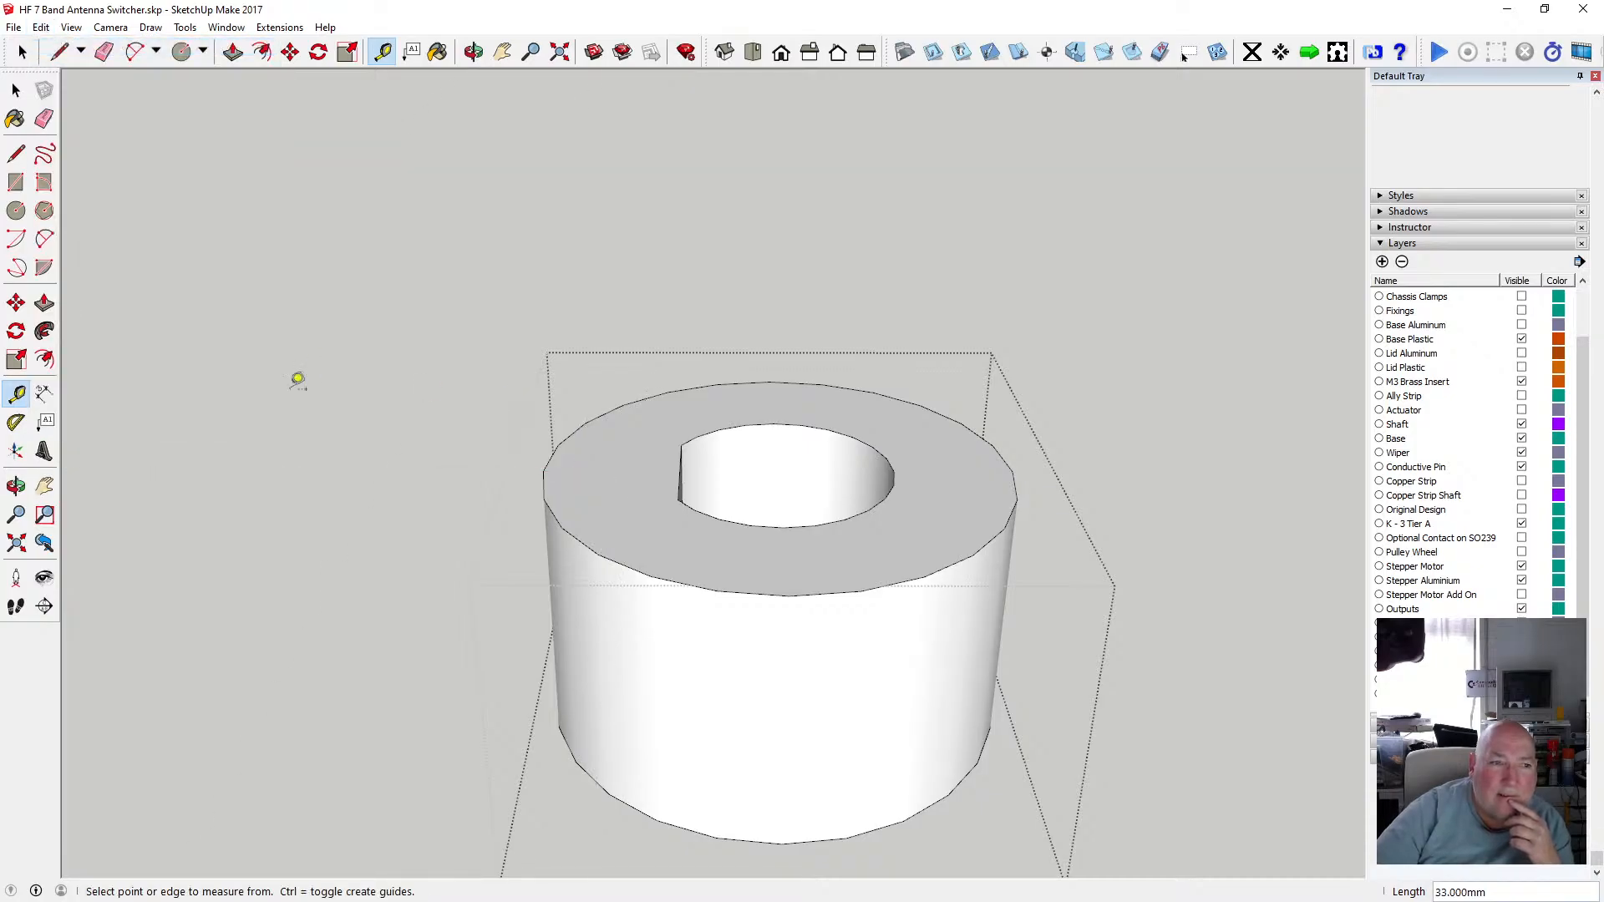
Place a guide about 9 mm in from the hub's outer rim with the Tape Measure.
click(665, 565)
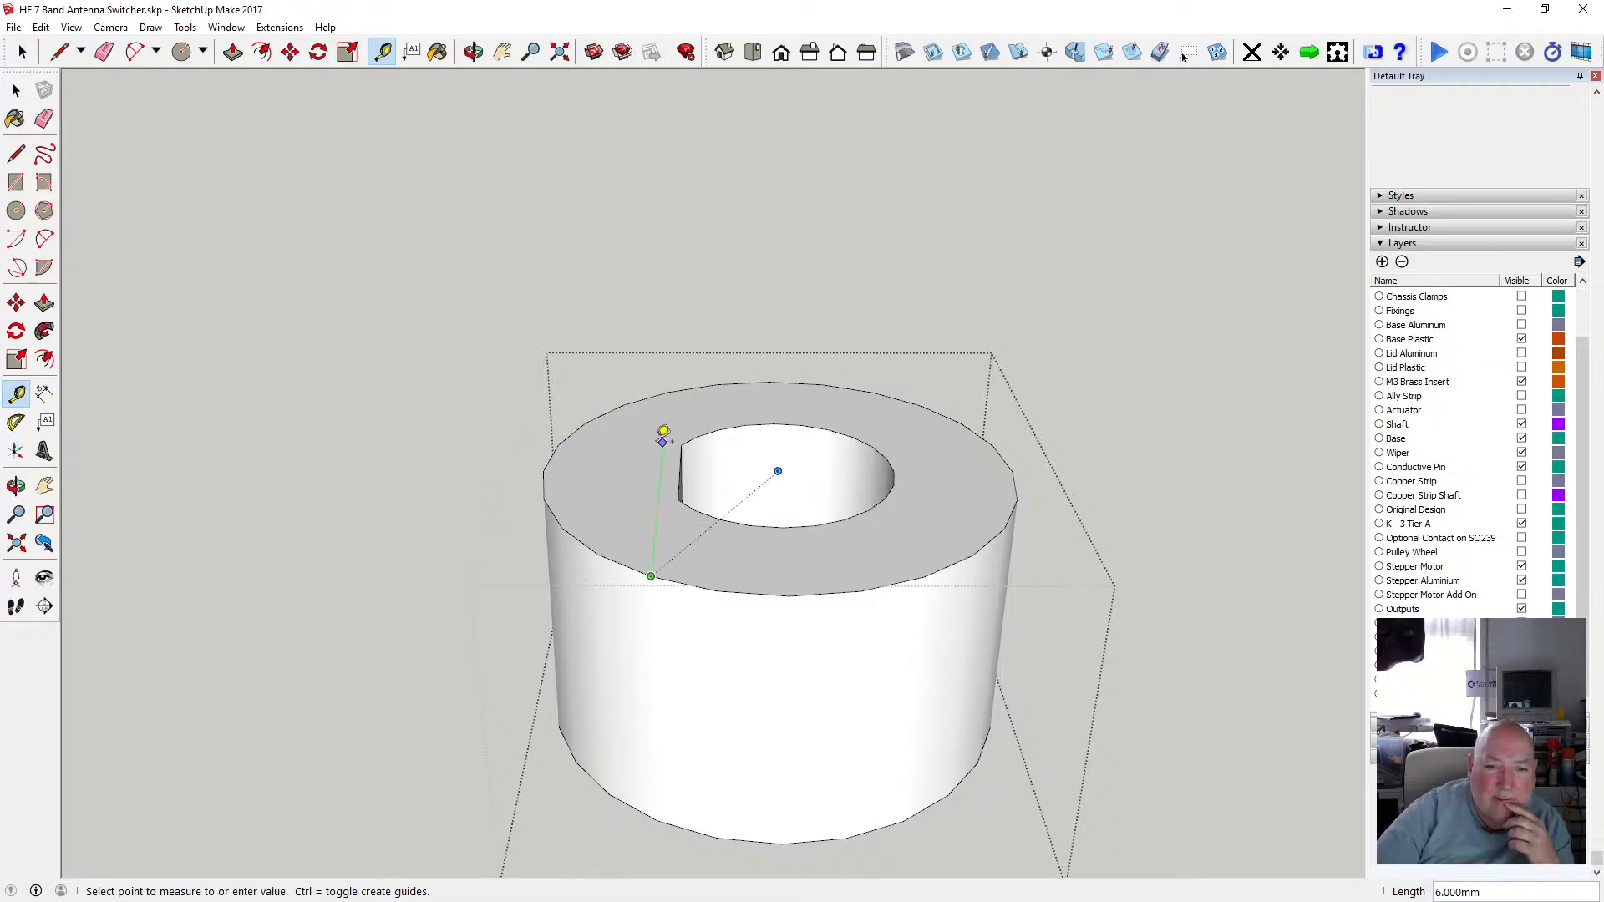
click(682, 377)
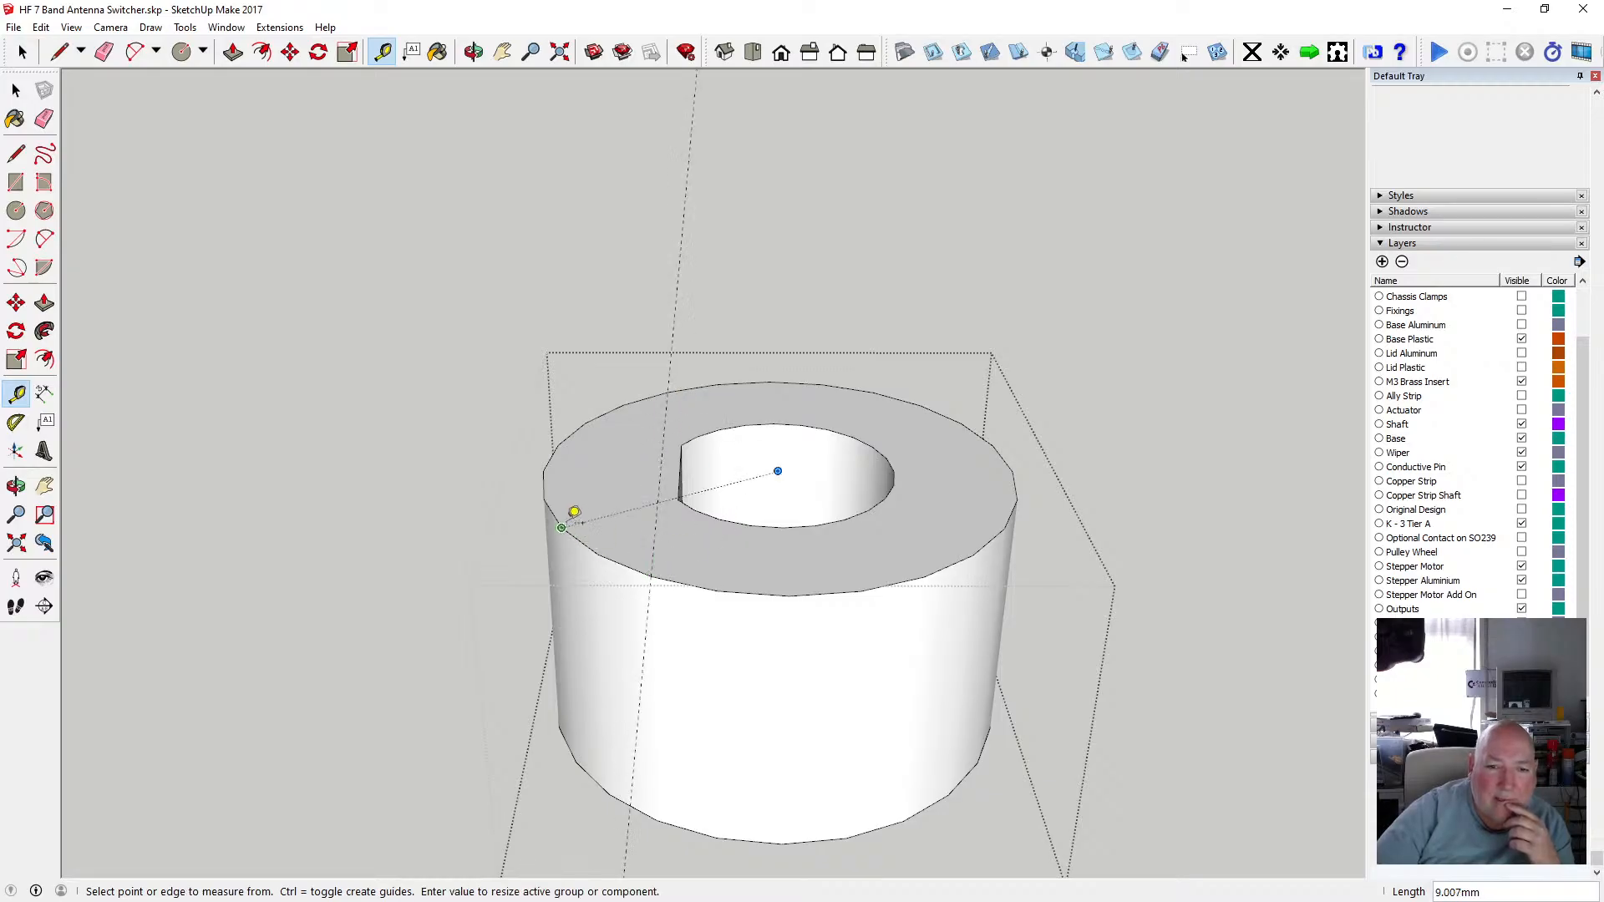
Undo the guide placed near the hub's outer rim.
click(41, 27)
click(47, 42)
Draw two chord lines across the hub's top face near its outer rim with the Line tool.
click(16, 153)
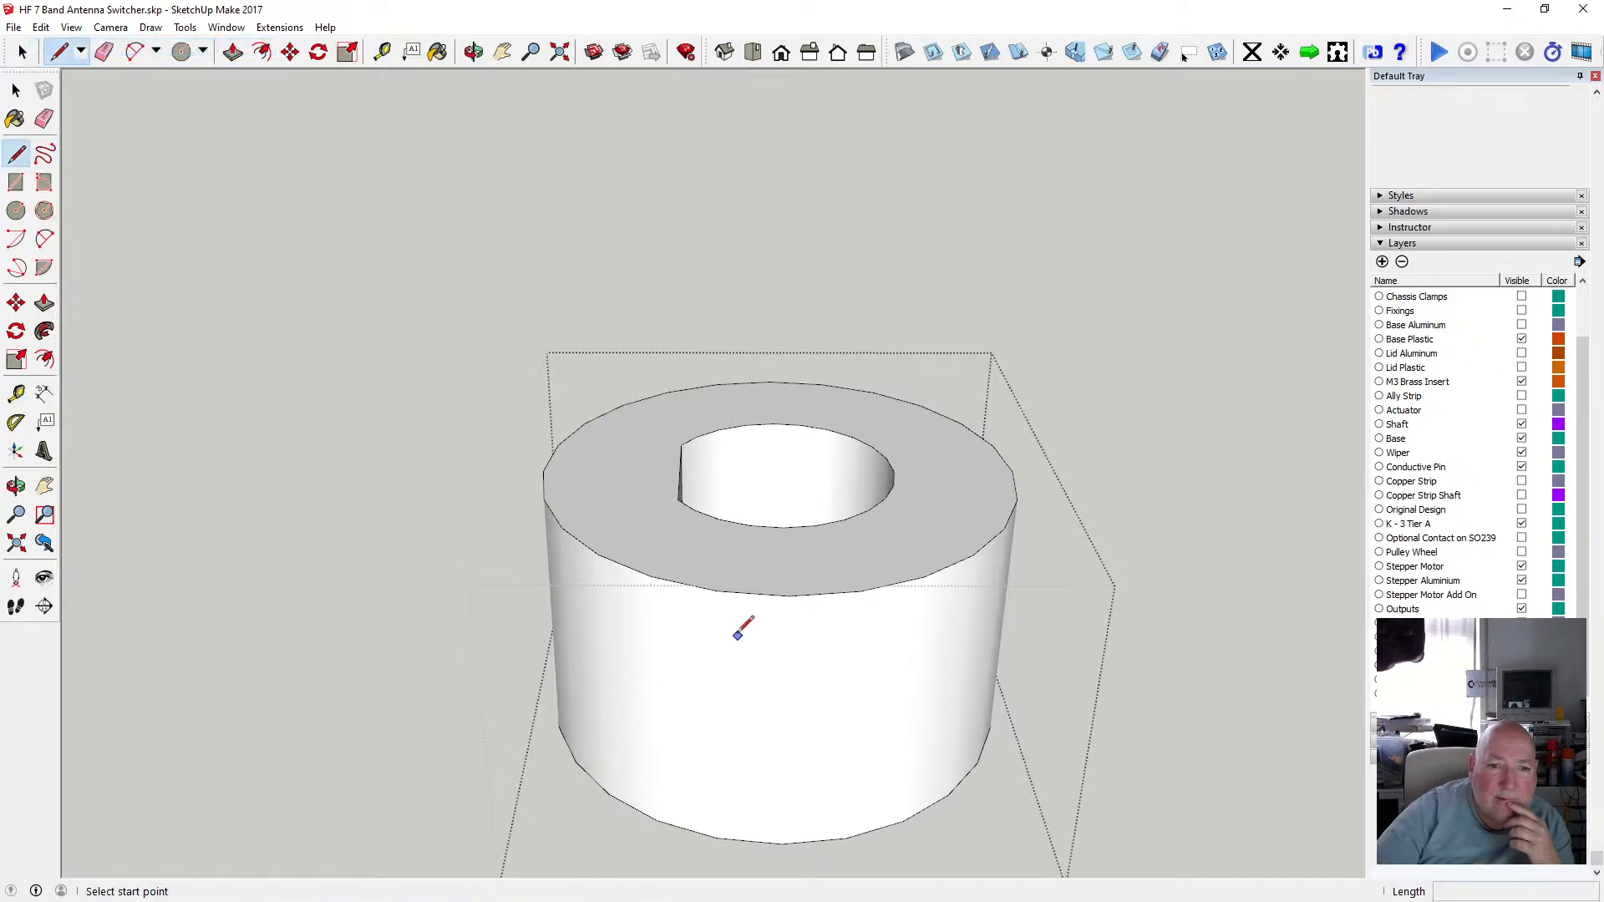
click(650, 575)
click(667, 393)
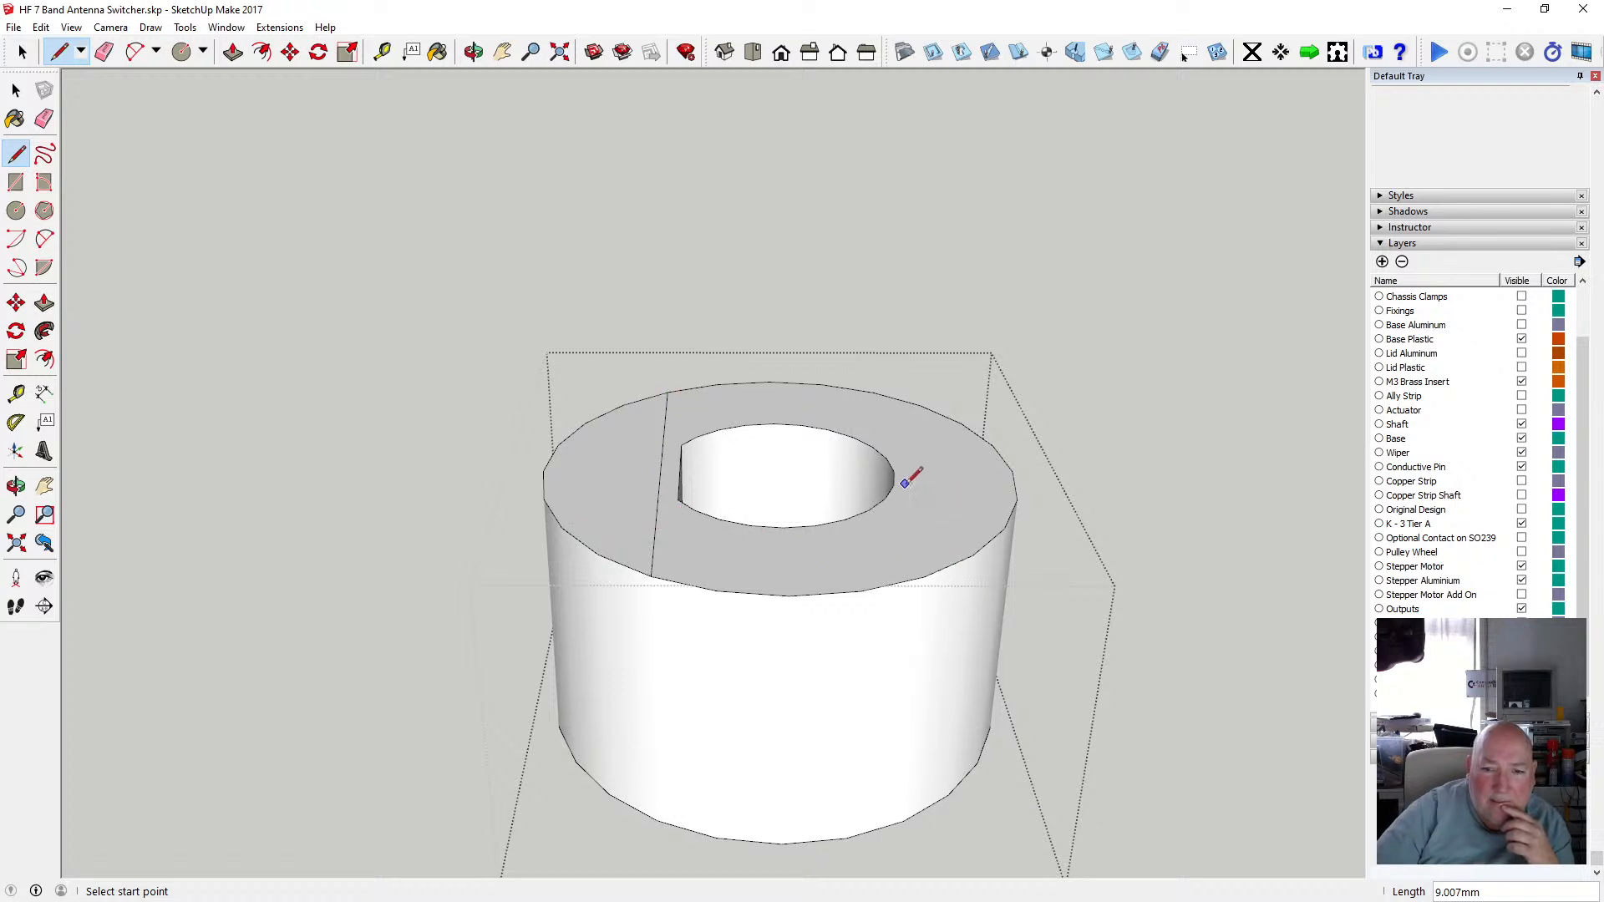
click(924, 577)
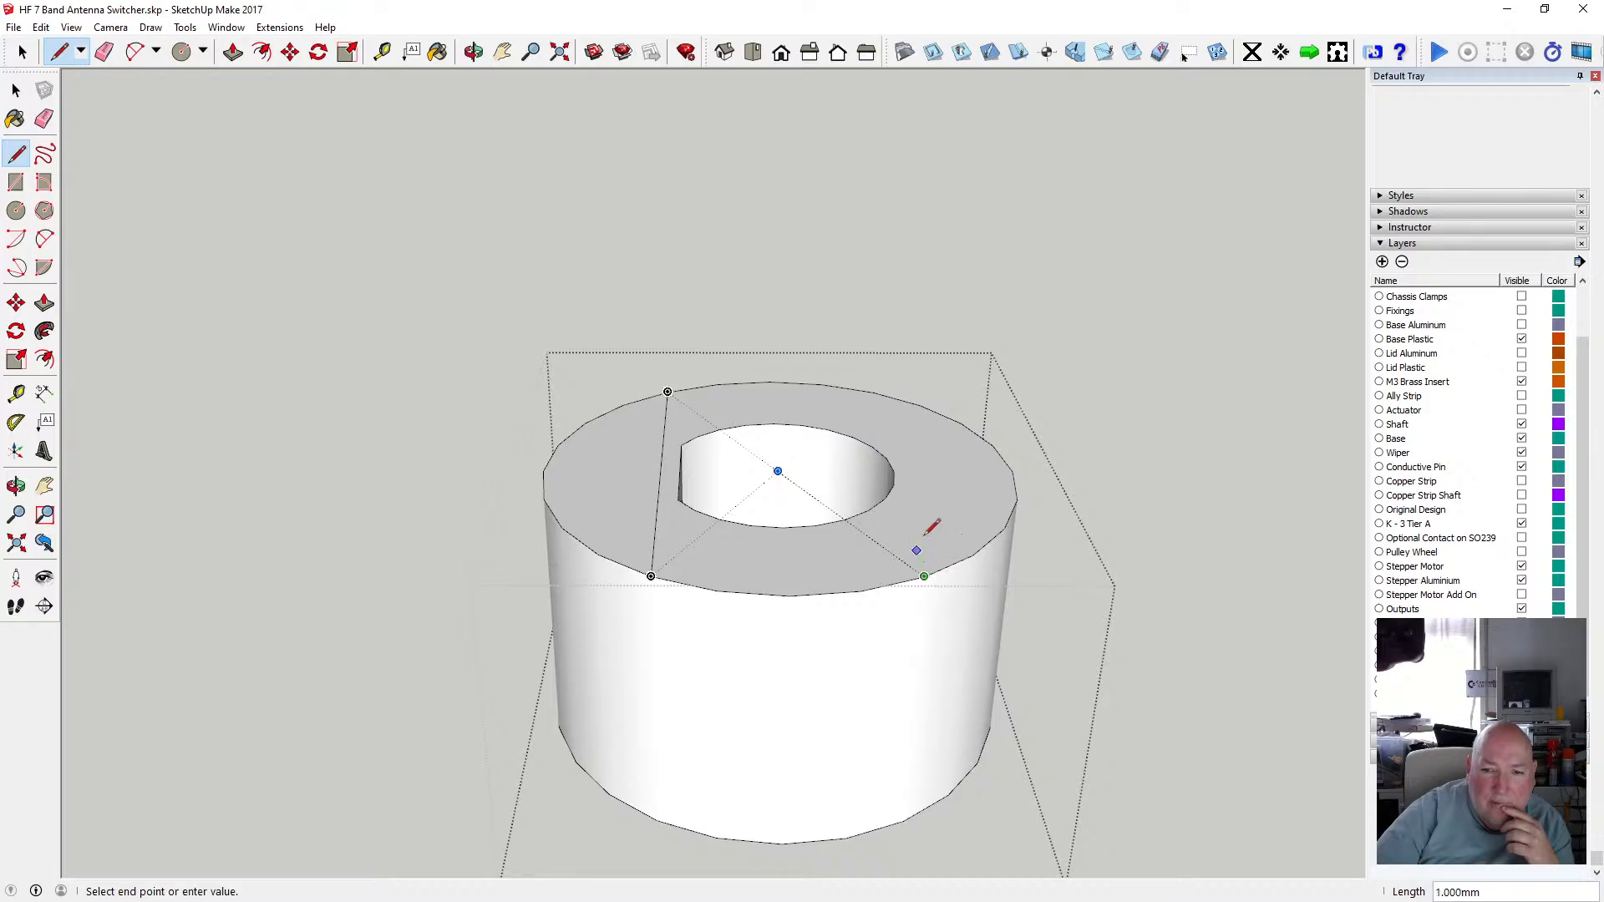
click(896, 399)
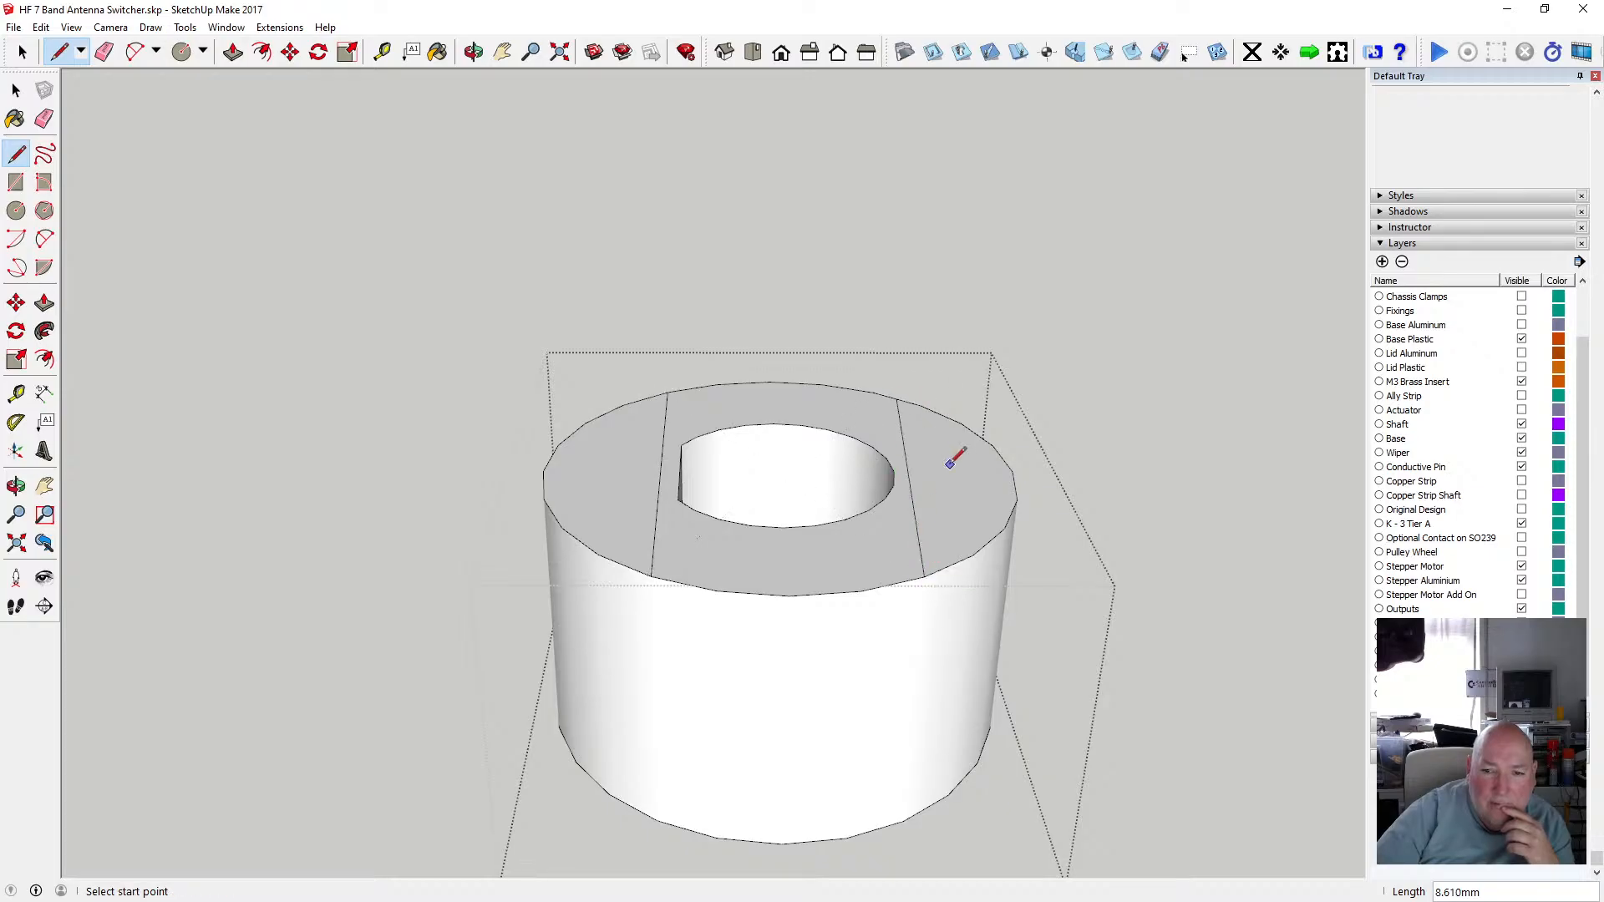
scroll(950, 464, up, 3)
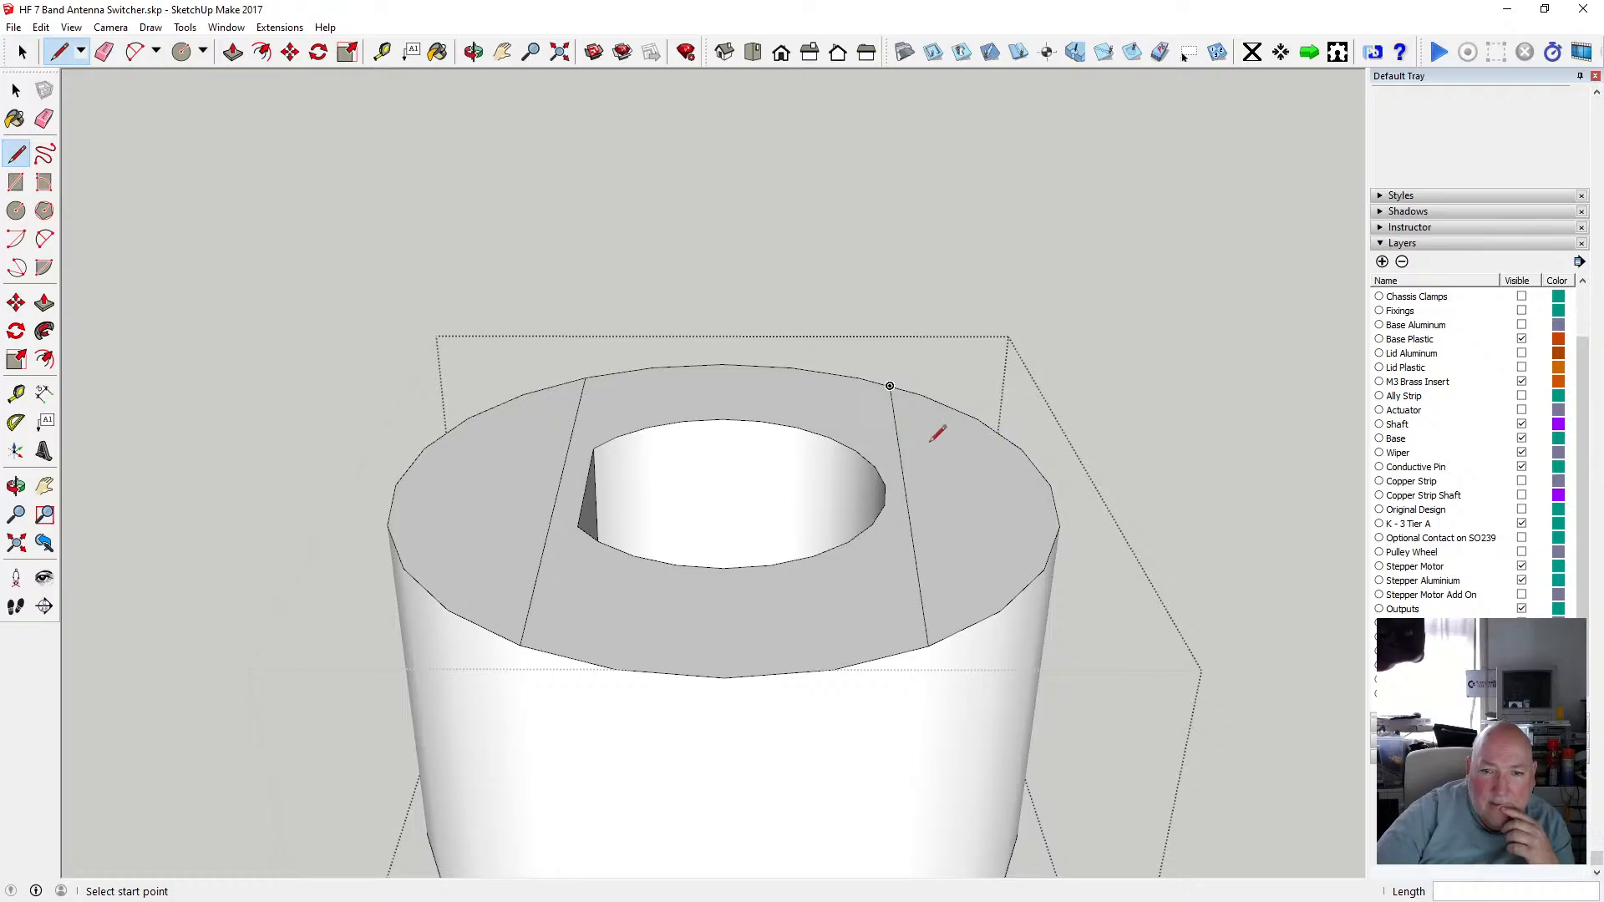
Undo the right-hand chord line and redraw it across the hub's top face.
click(41, 27)
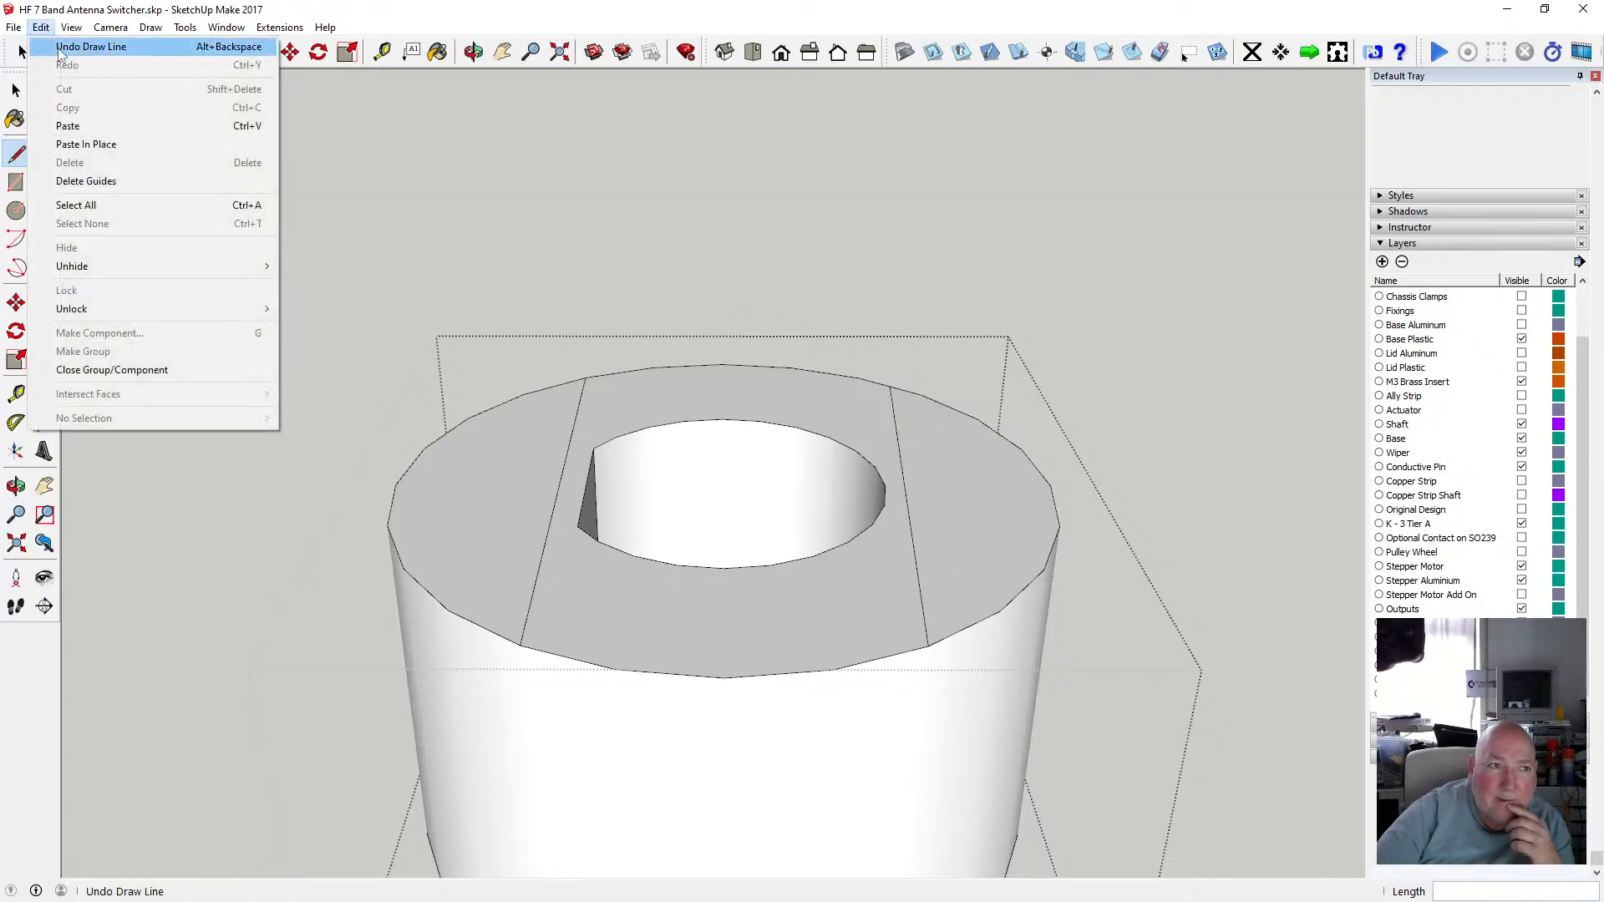
click(75, 44)
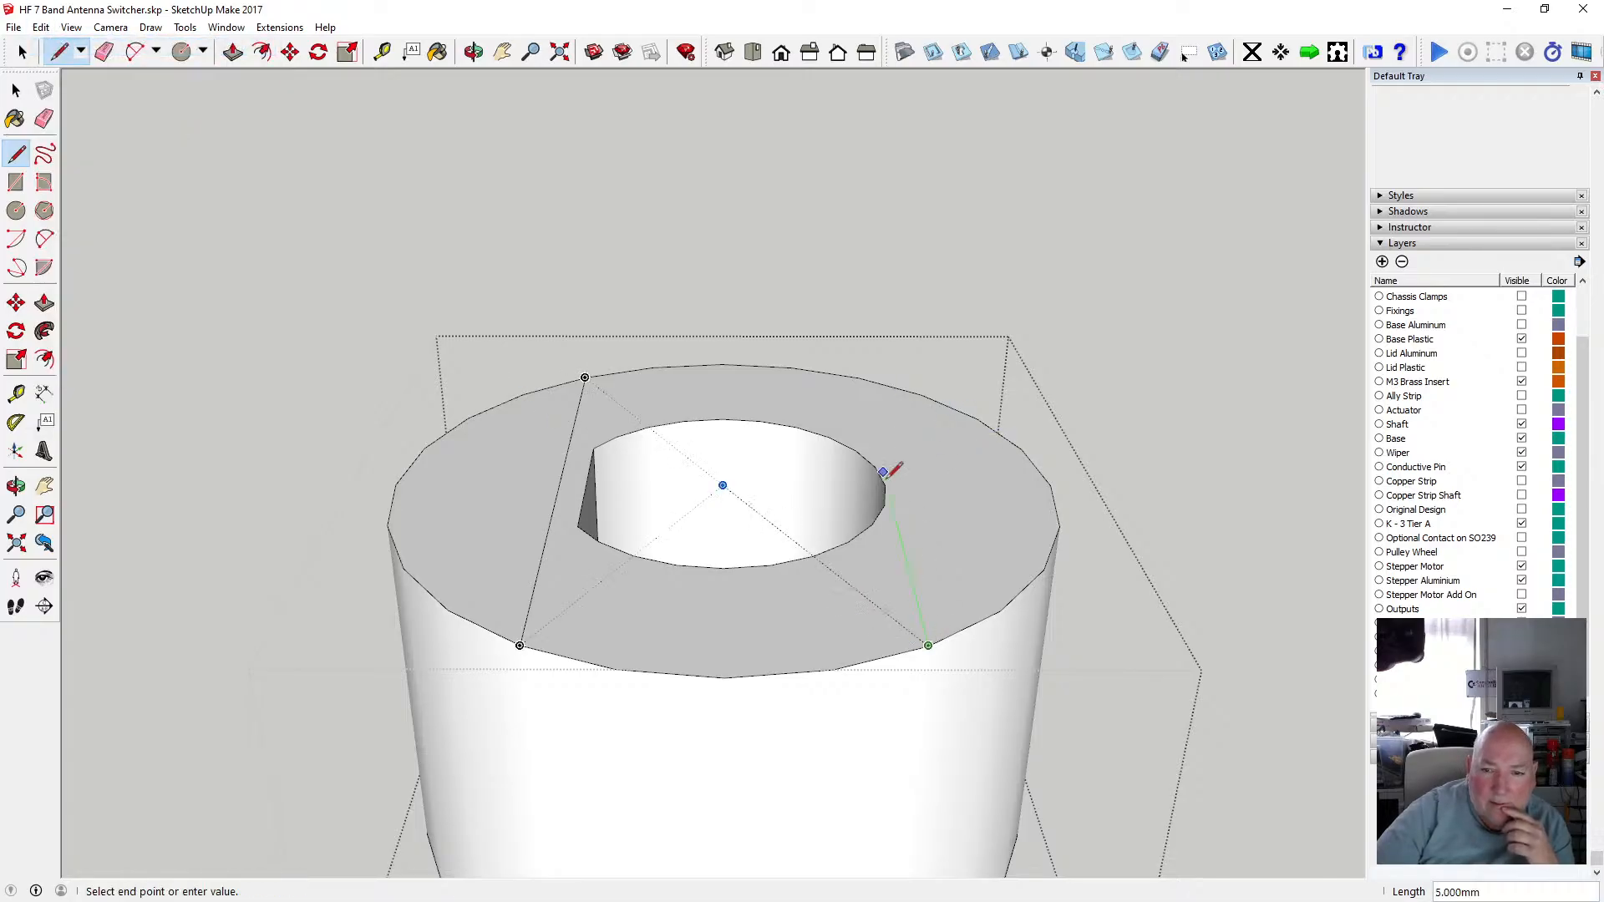
click(863, 369)
scroll(766, 429, down, 2)
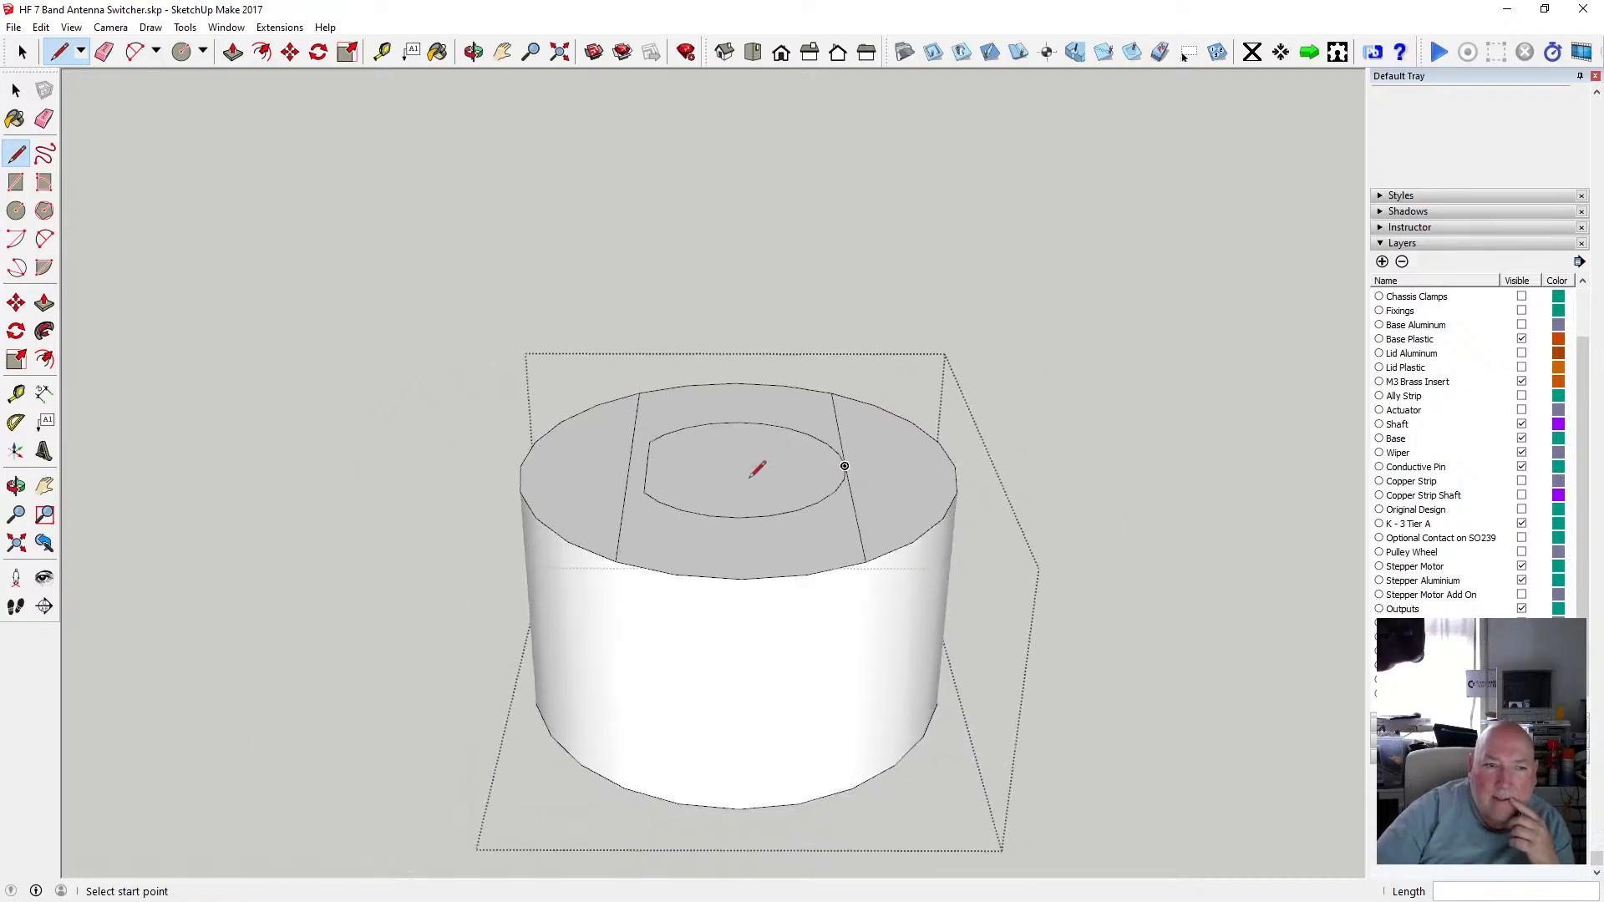
key(space)
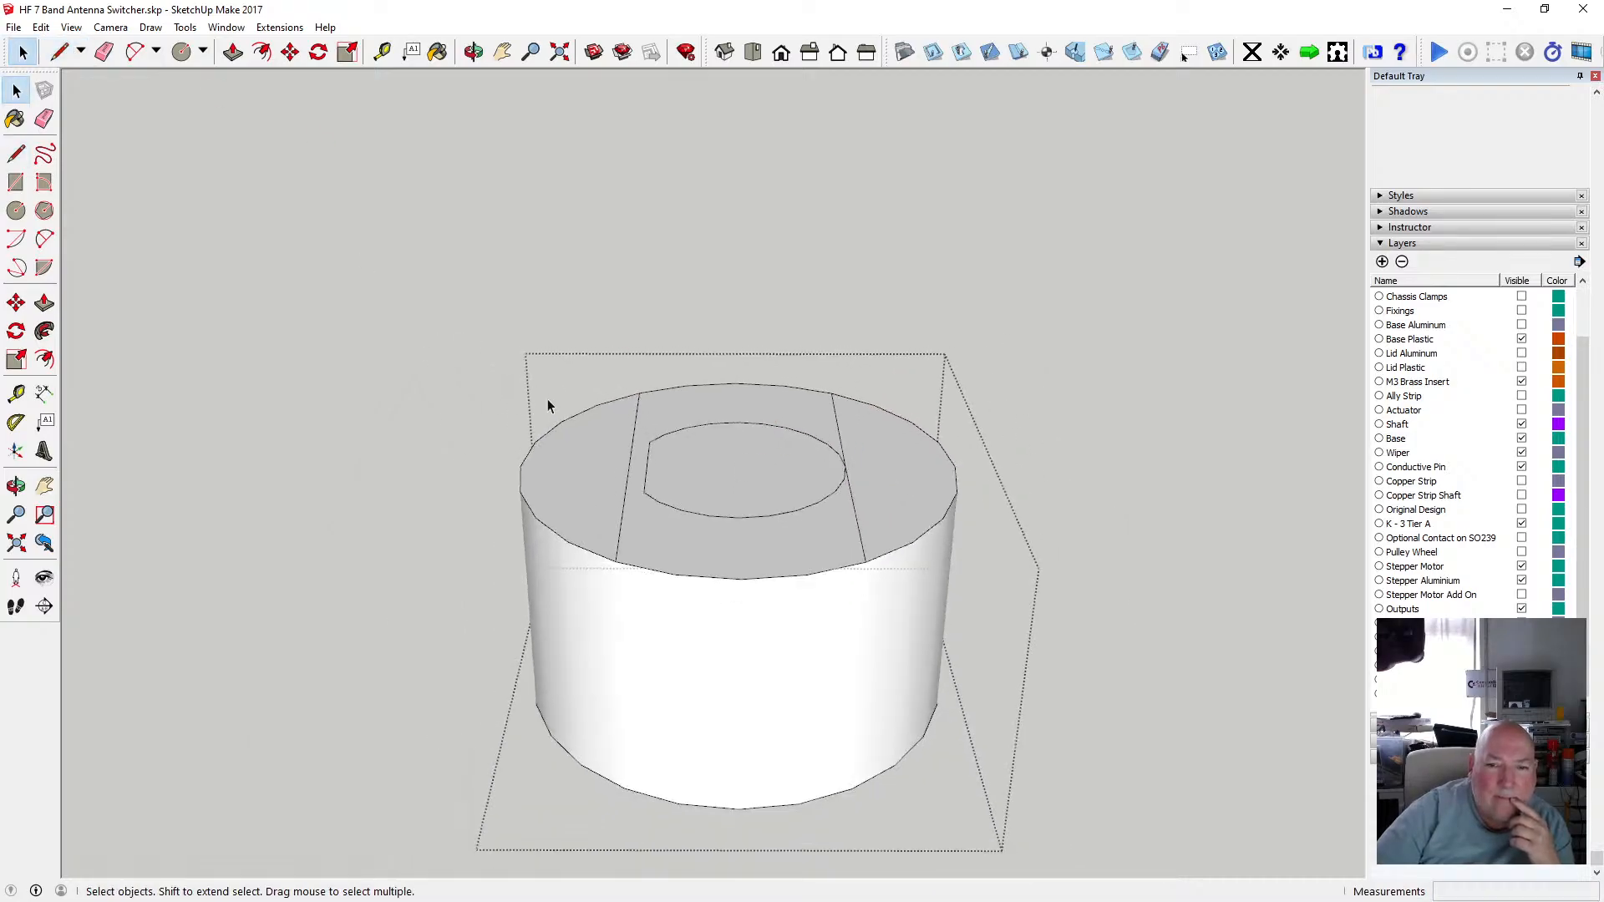
Undo the redrawn right-hand chord line on the hub's top face.
scroll(824, 479, up, 2)
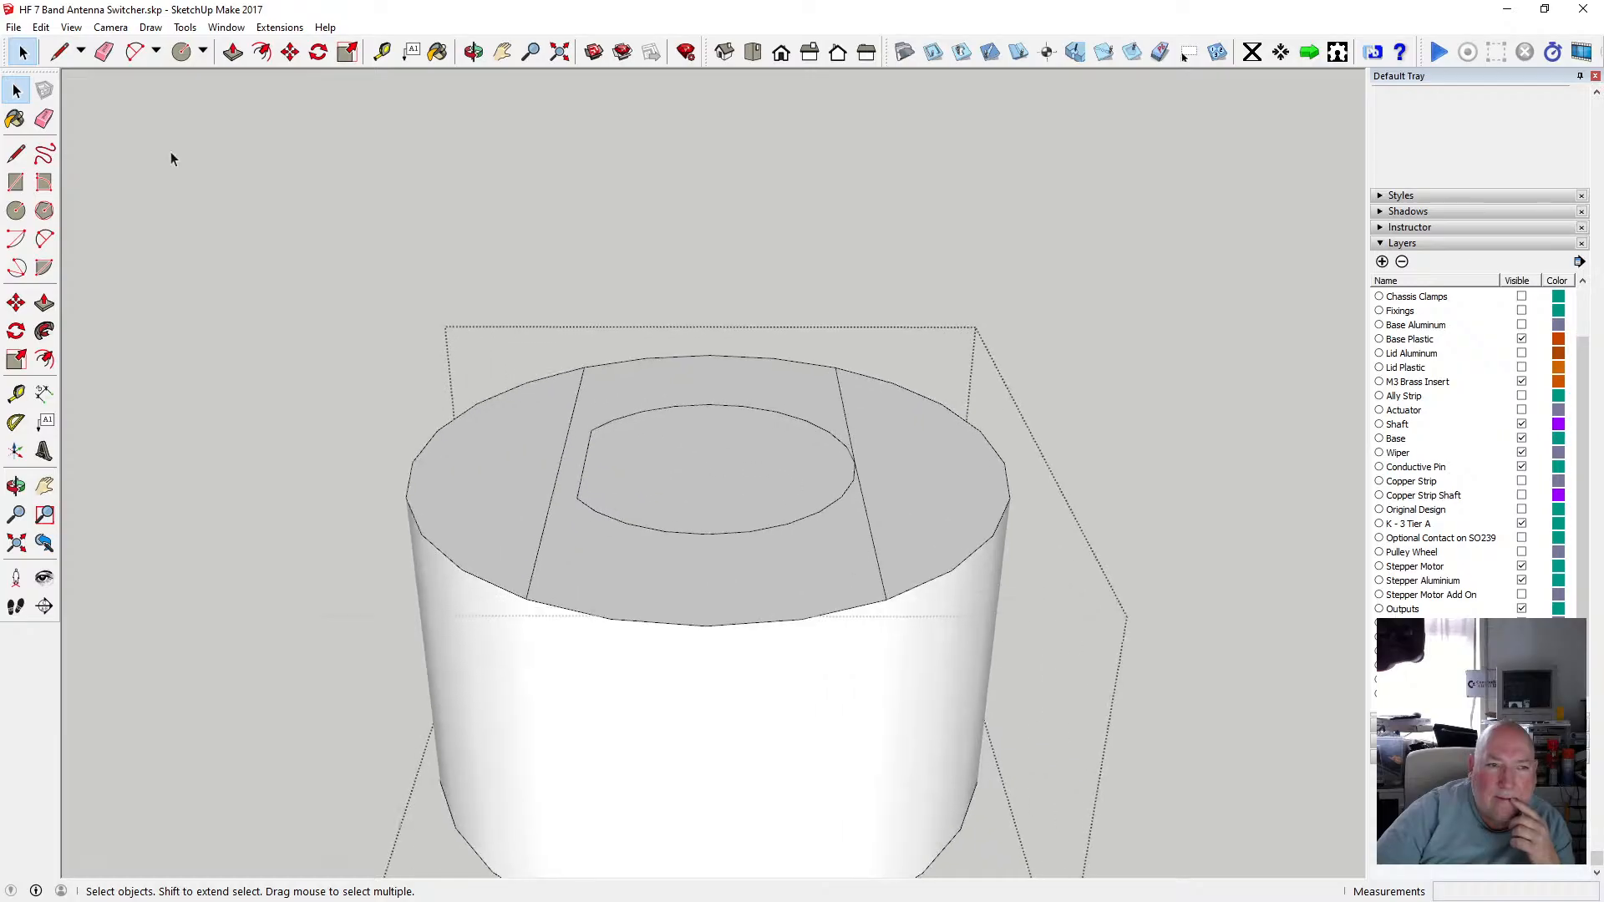
click(40, 27)
click(75, 47)
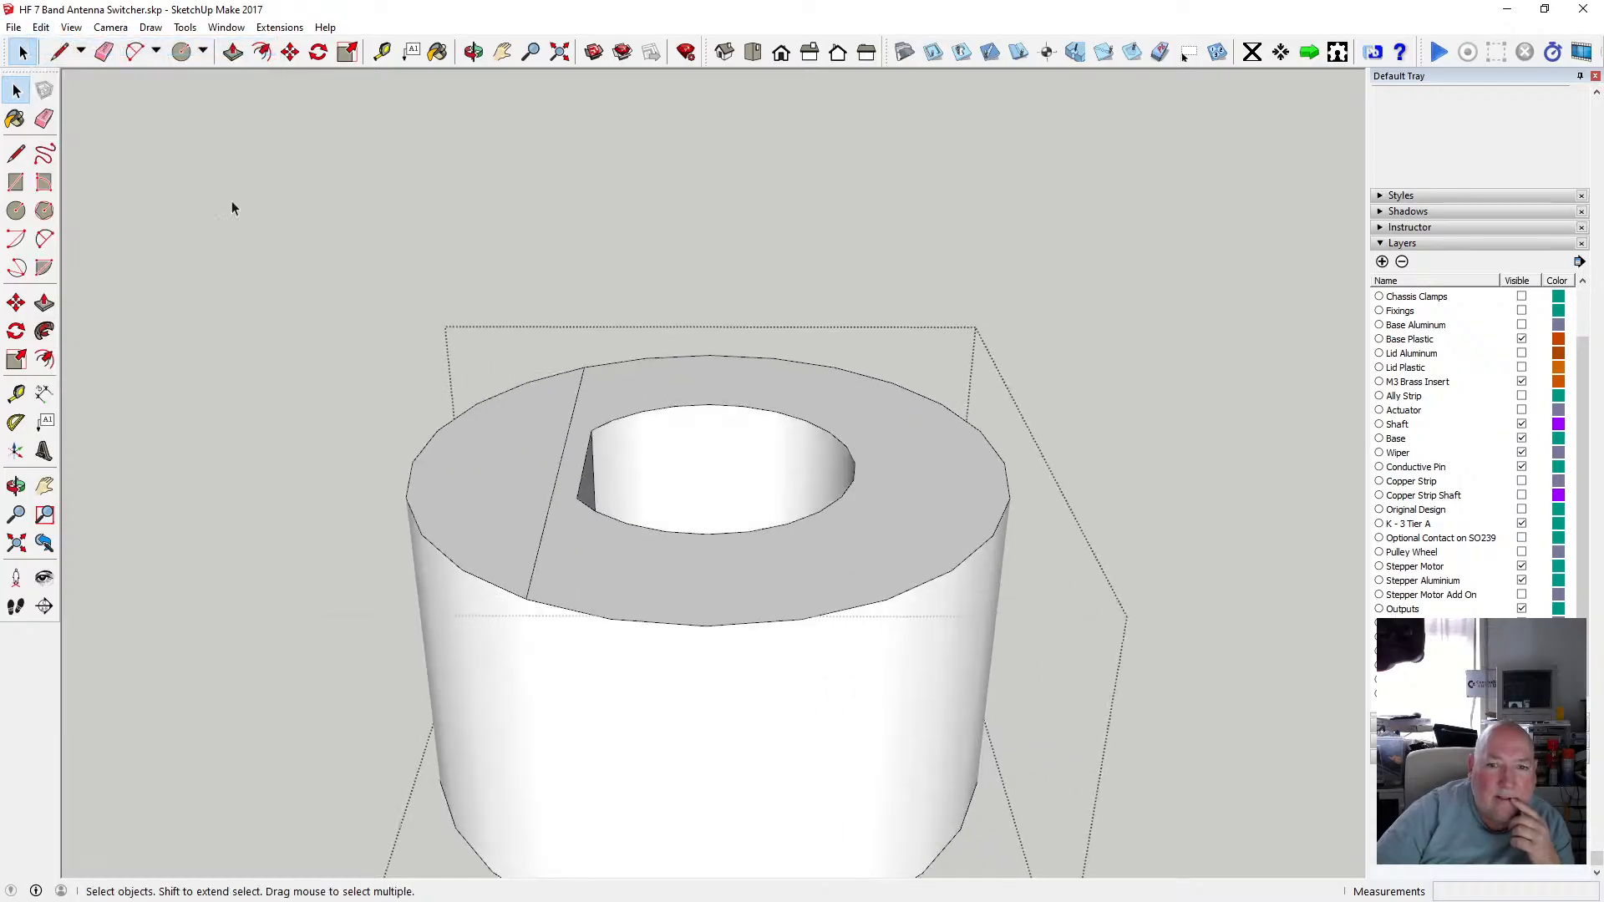
scroll(482, 452, down, 1)
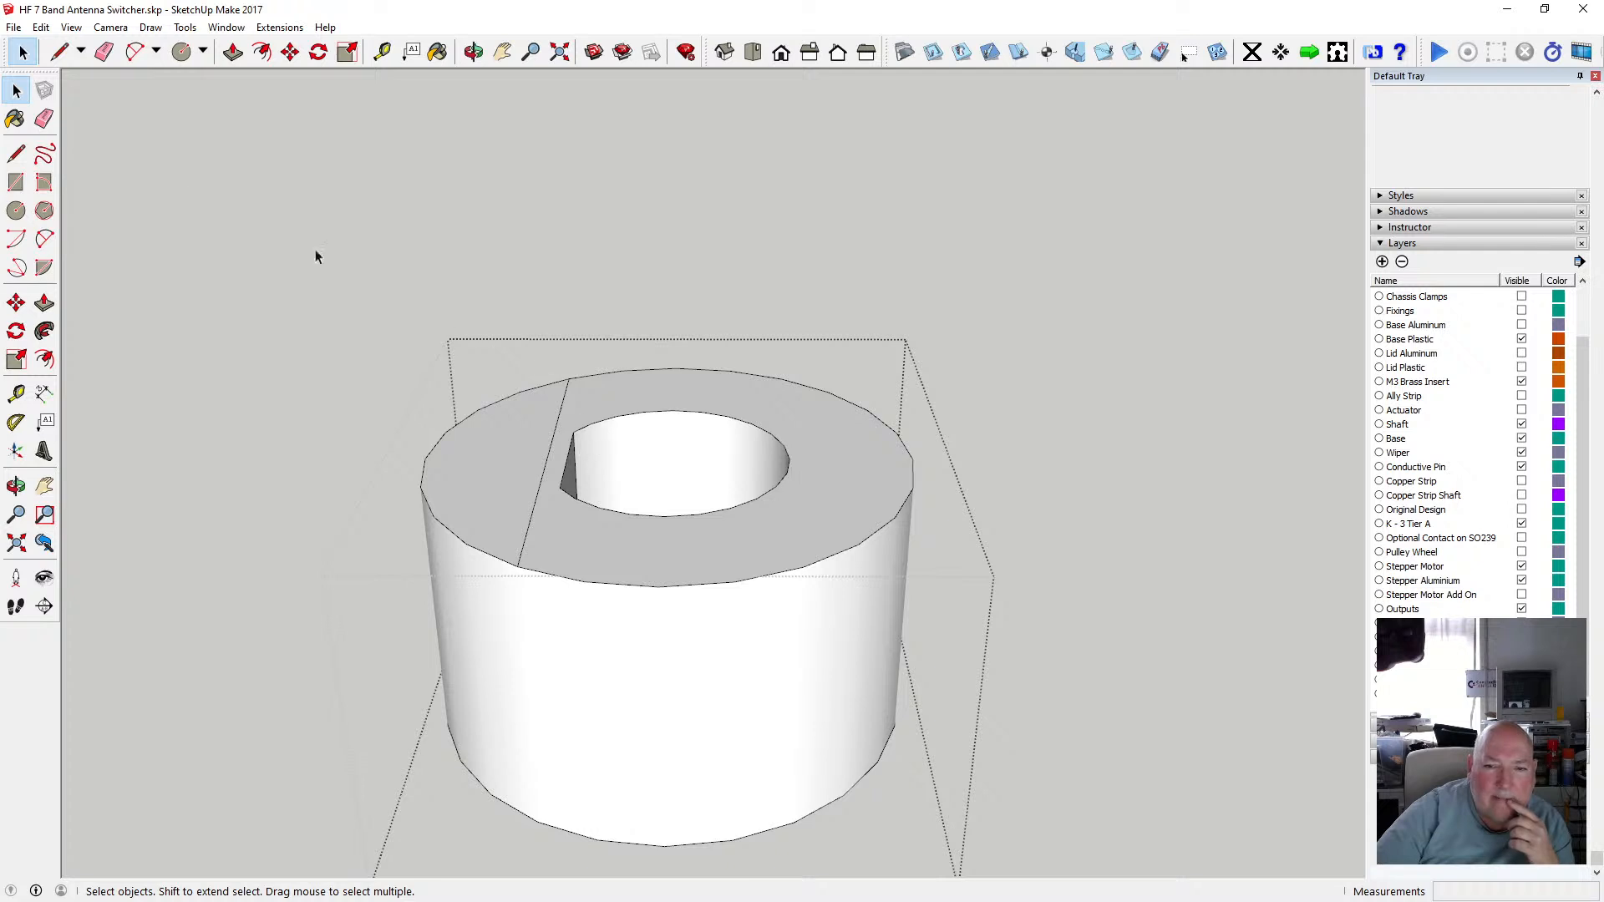
Redraw both chord lines across the hub's top face from the rim edge midpoints and delete the old left line.
click(16, 152)
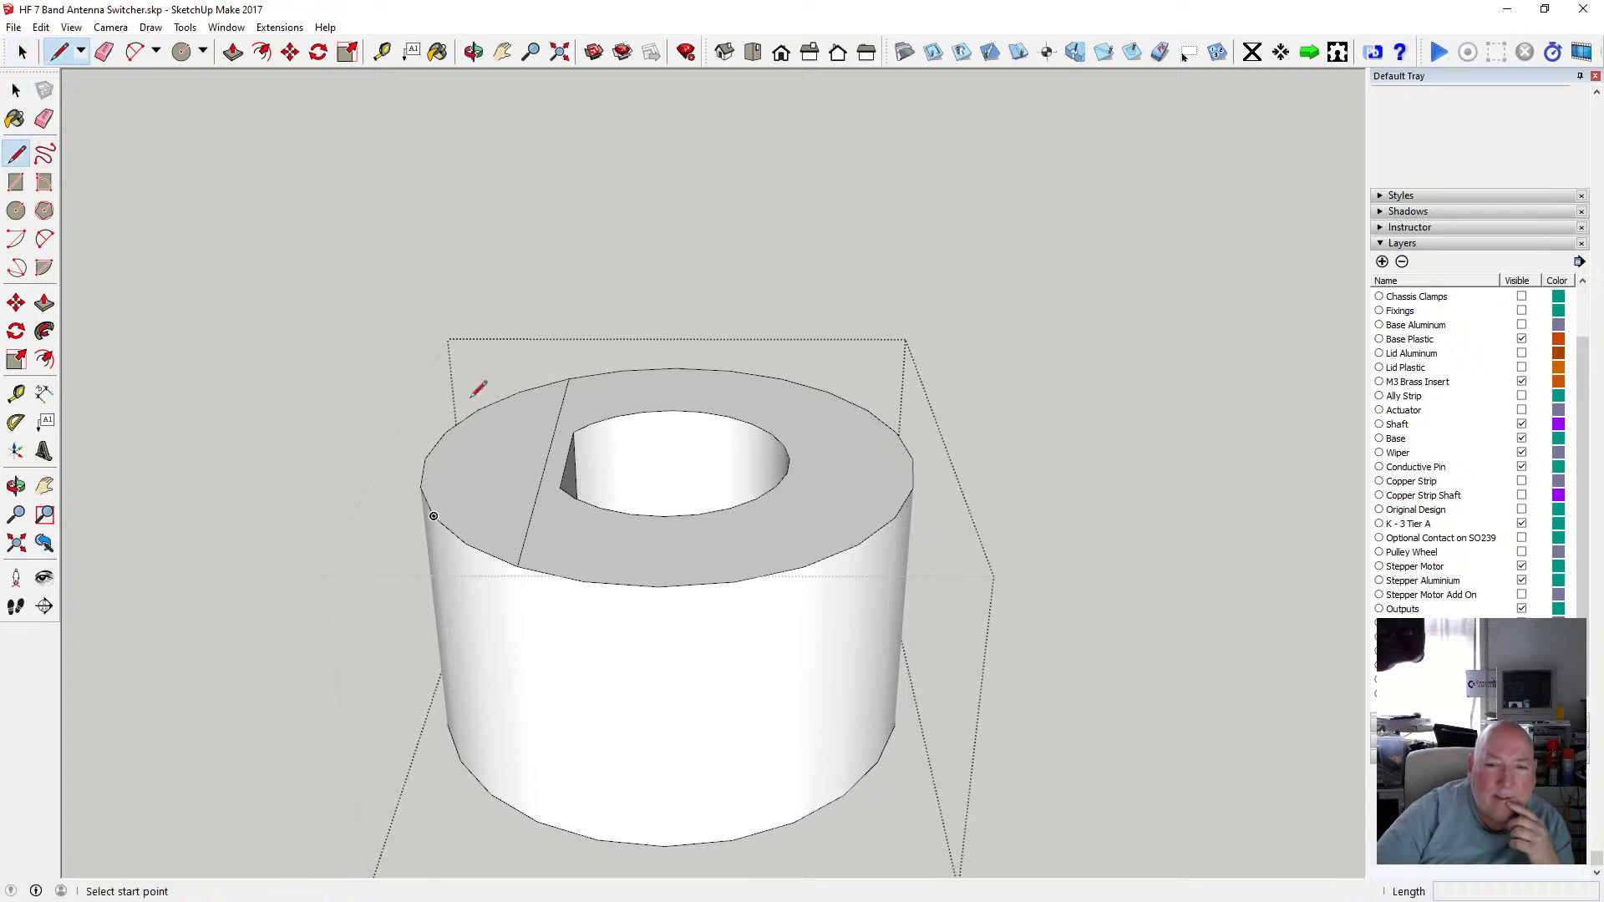
click(831, 555)
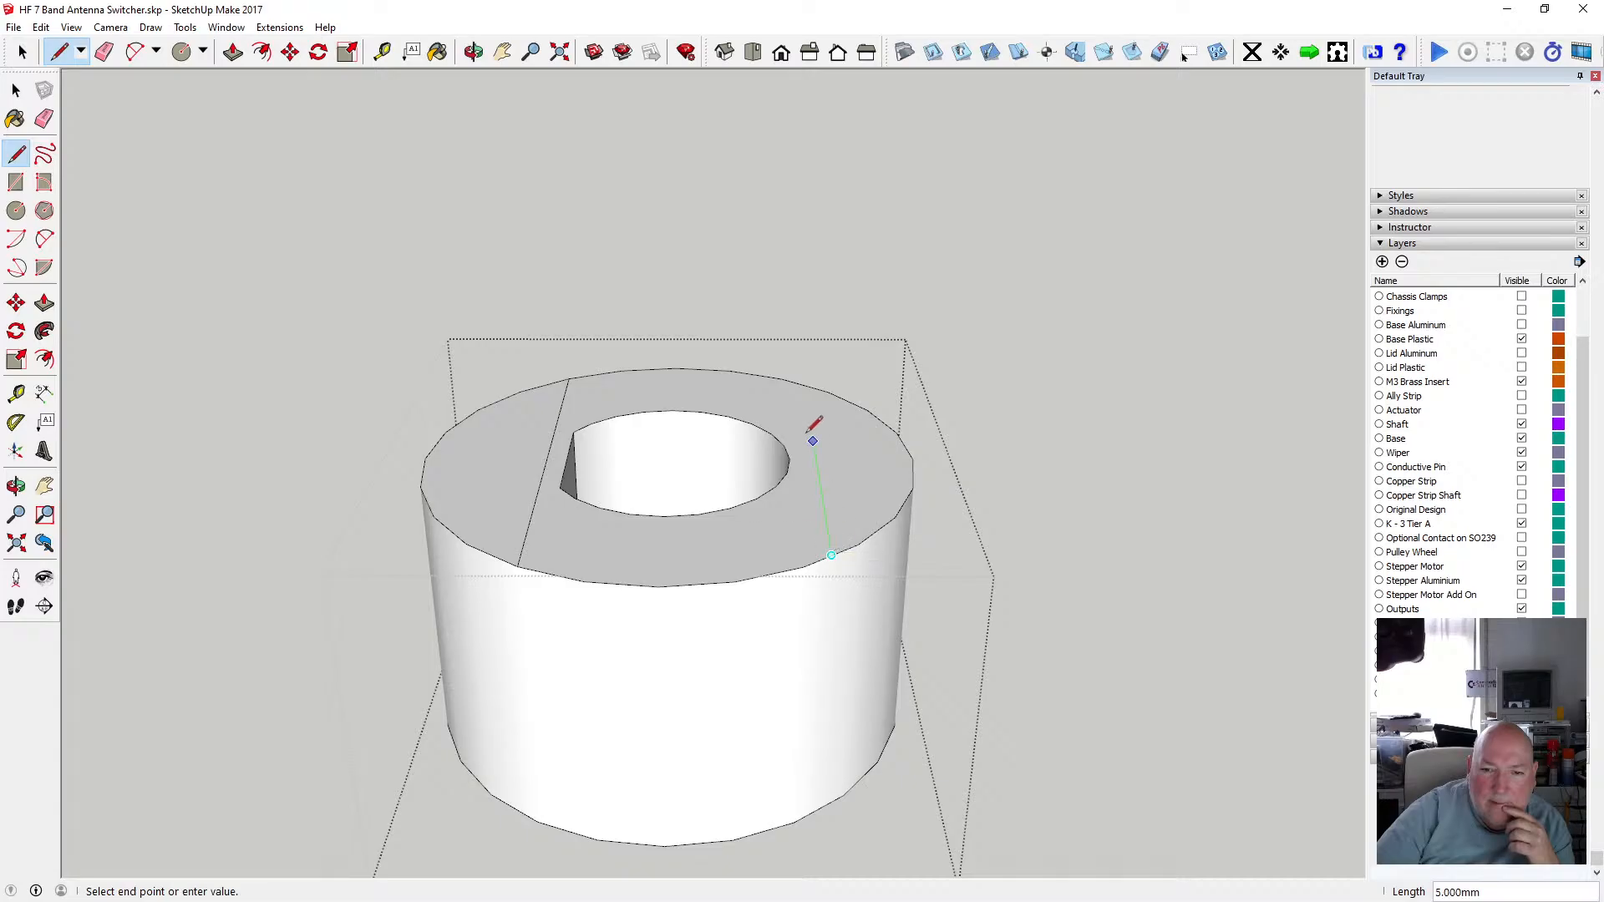
click(804, 385)
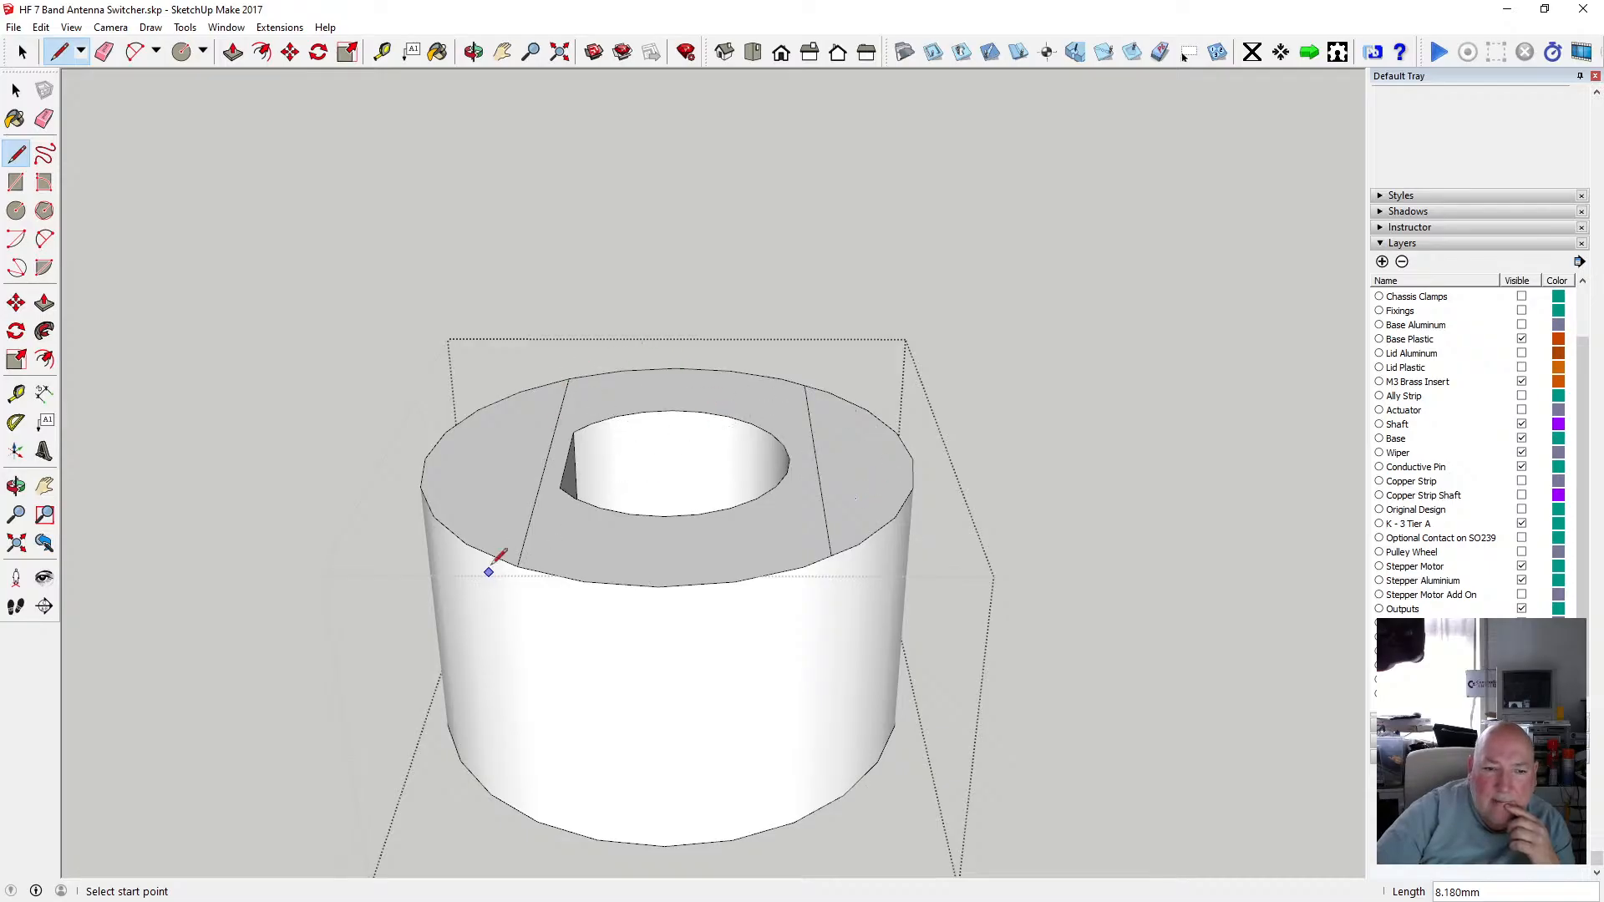
click(544, 385)
click(16, 89)
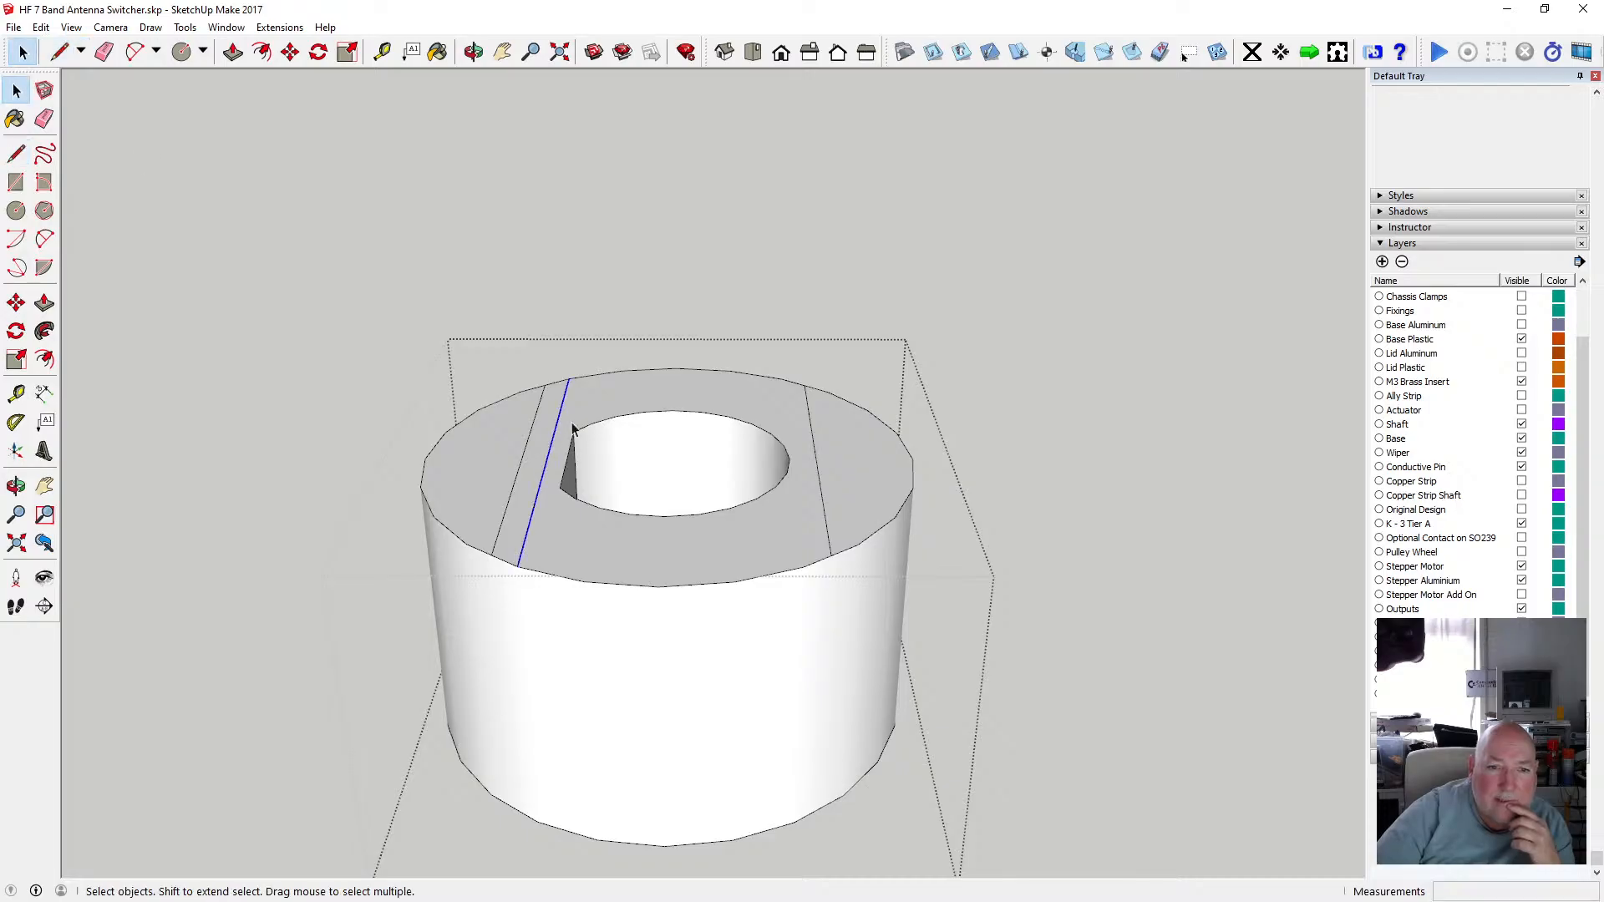
key(Delete)
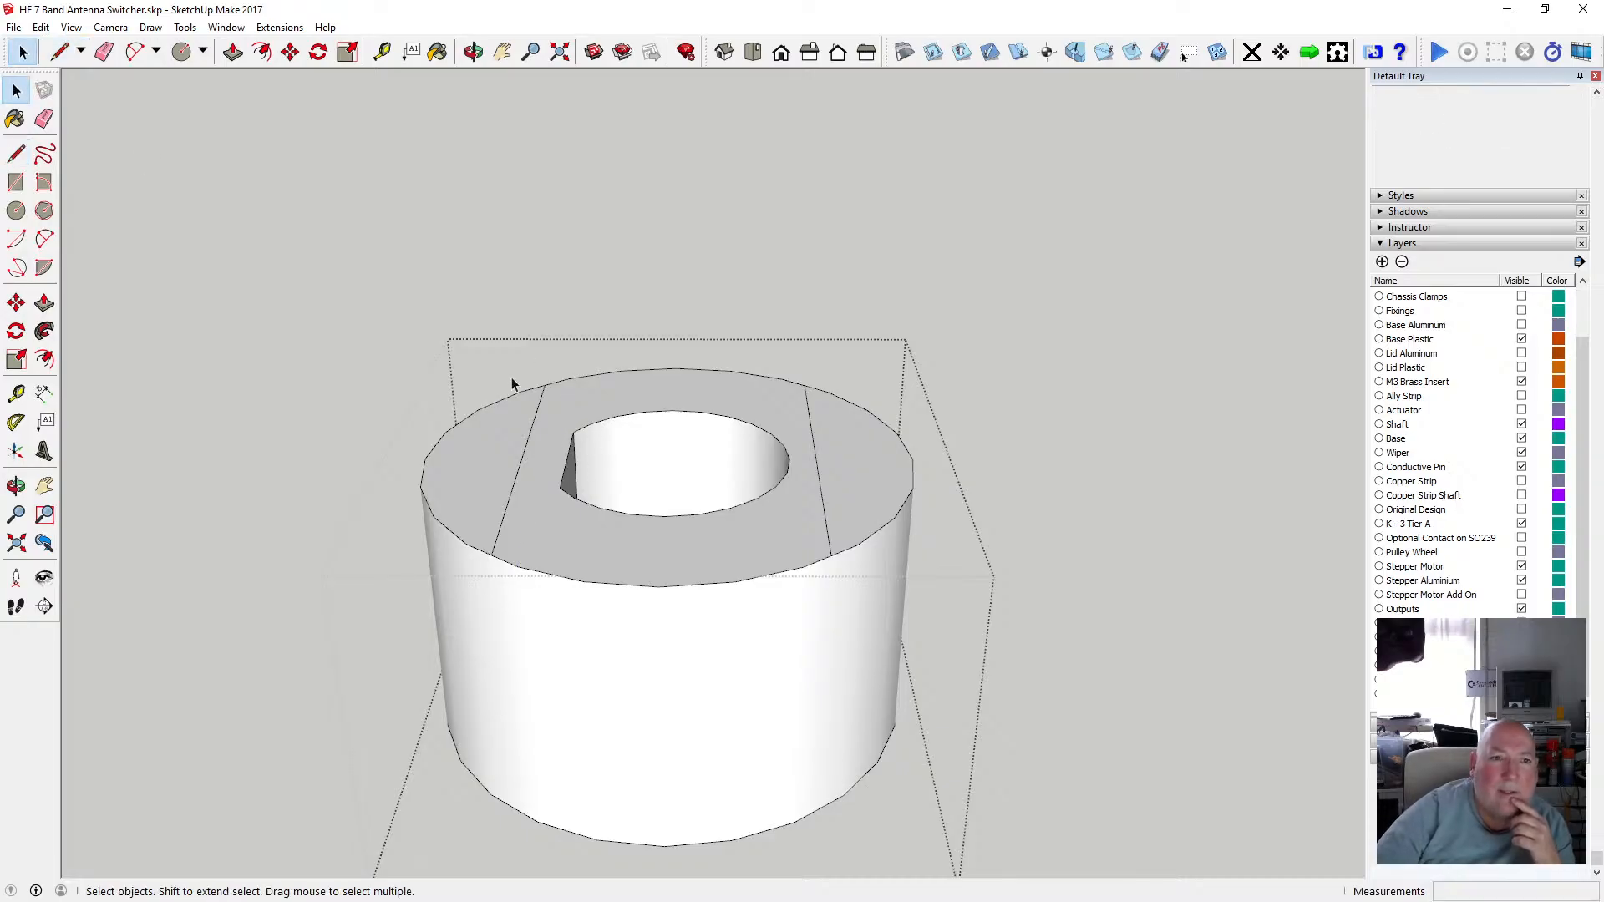
Pull both outer rim segments of the hub's top face up 4 mm with Push/Pull.
key(p)
click(877, 483)
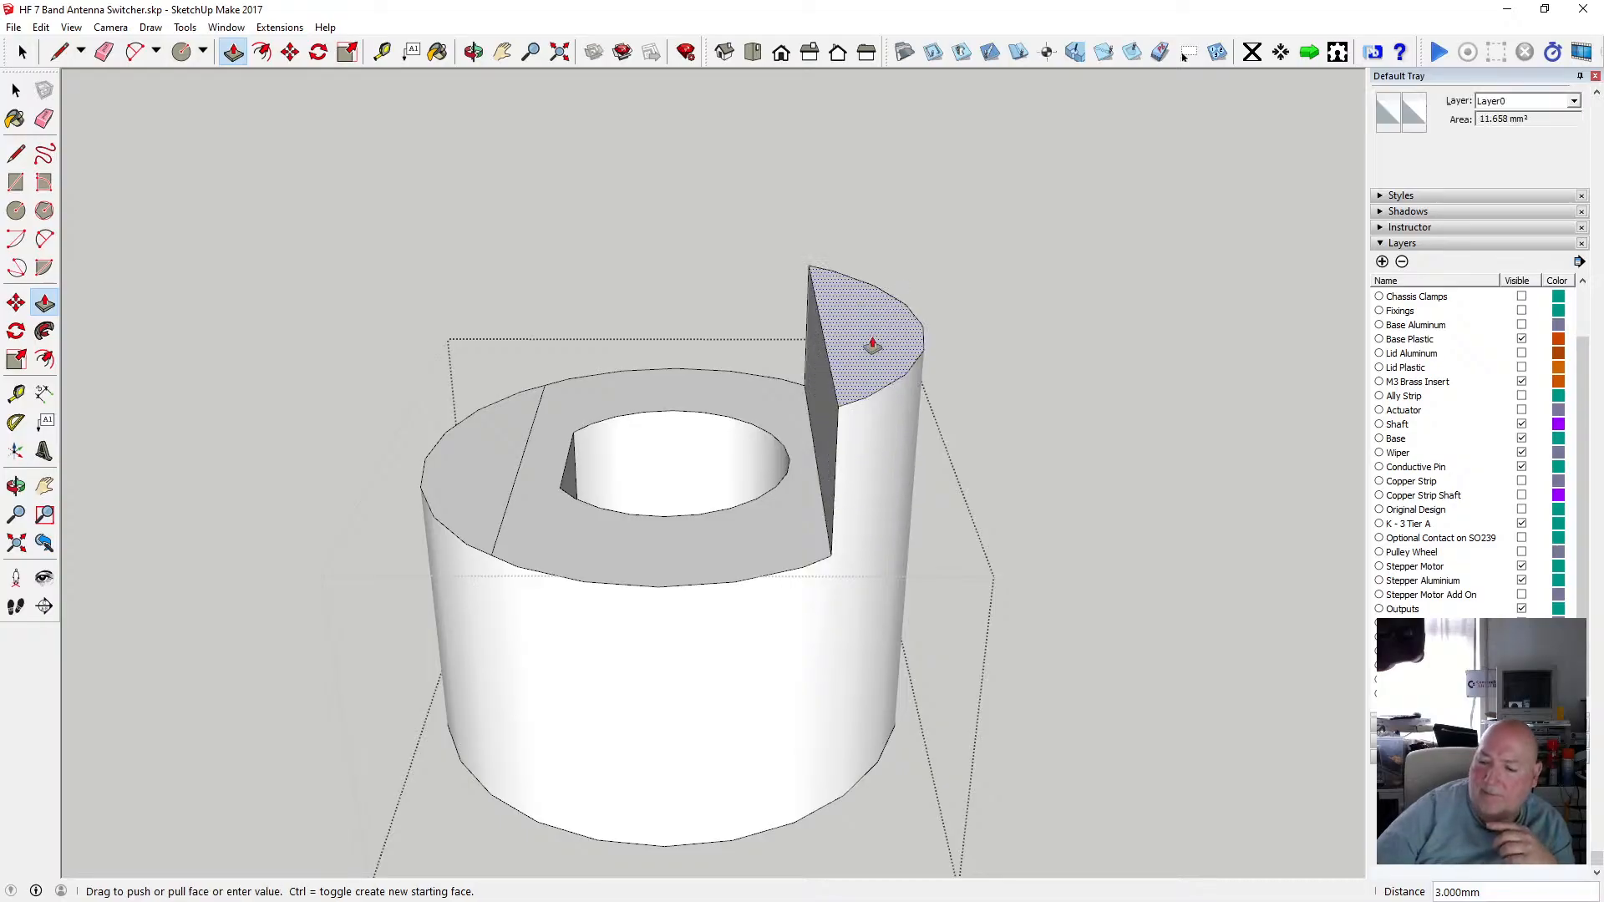
text(4)
key(Return)
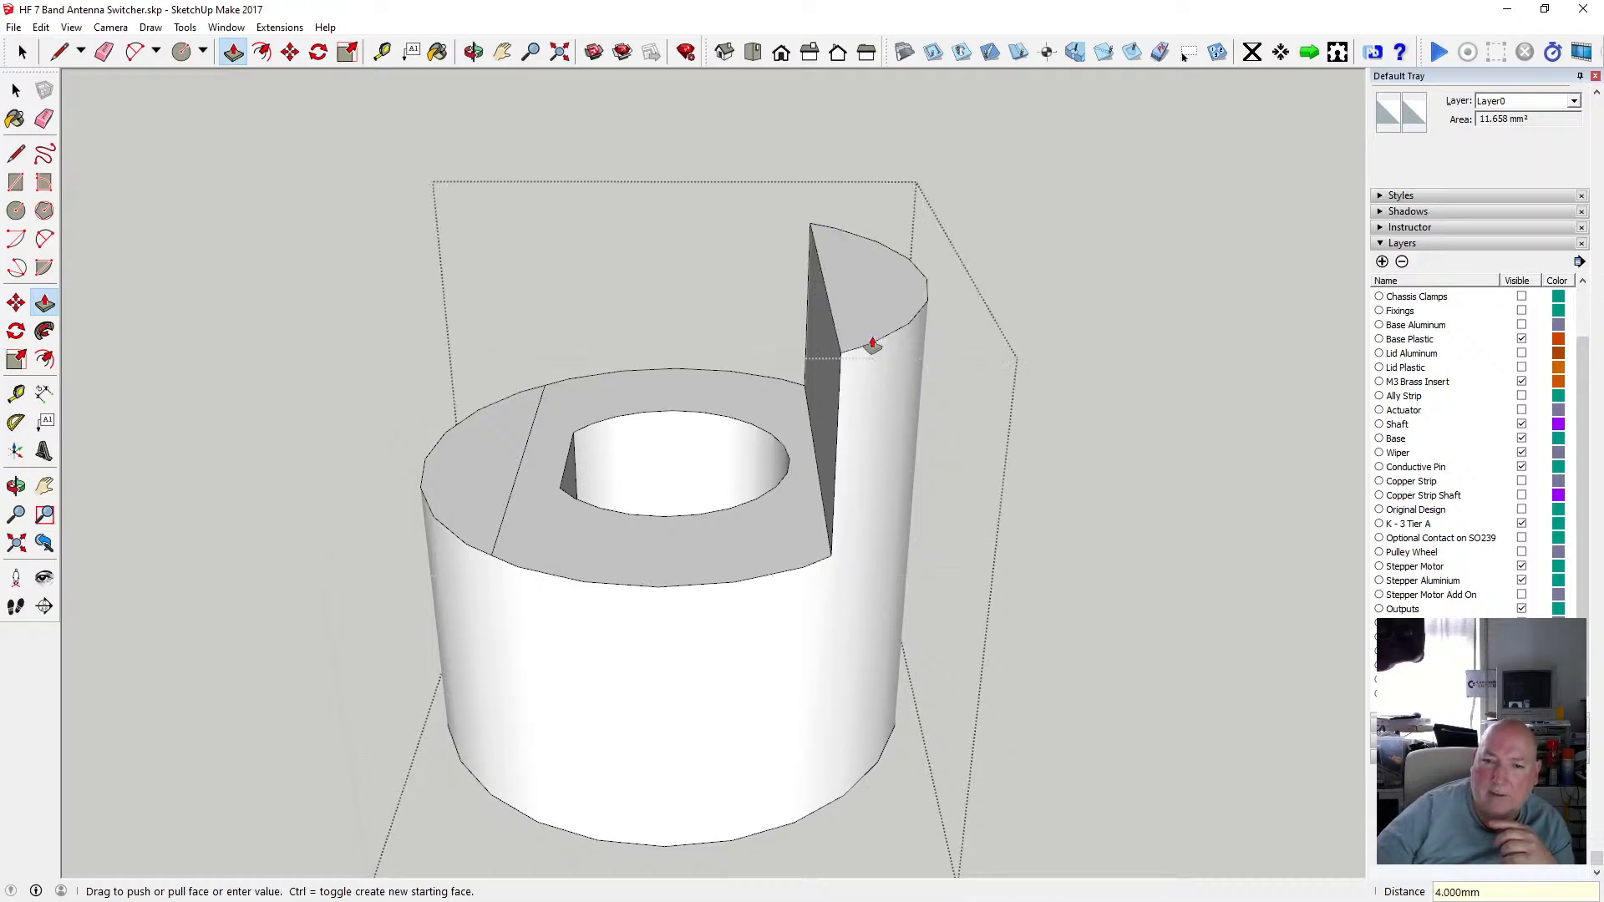
click(498, 455)
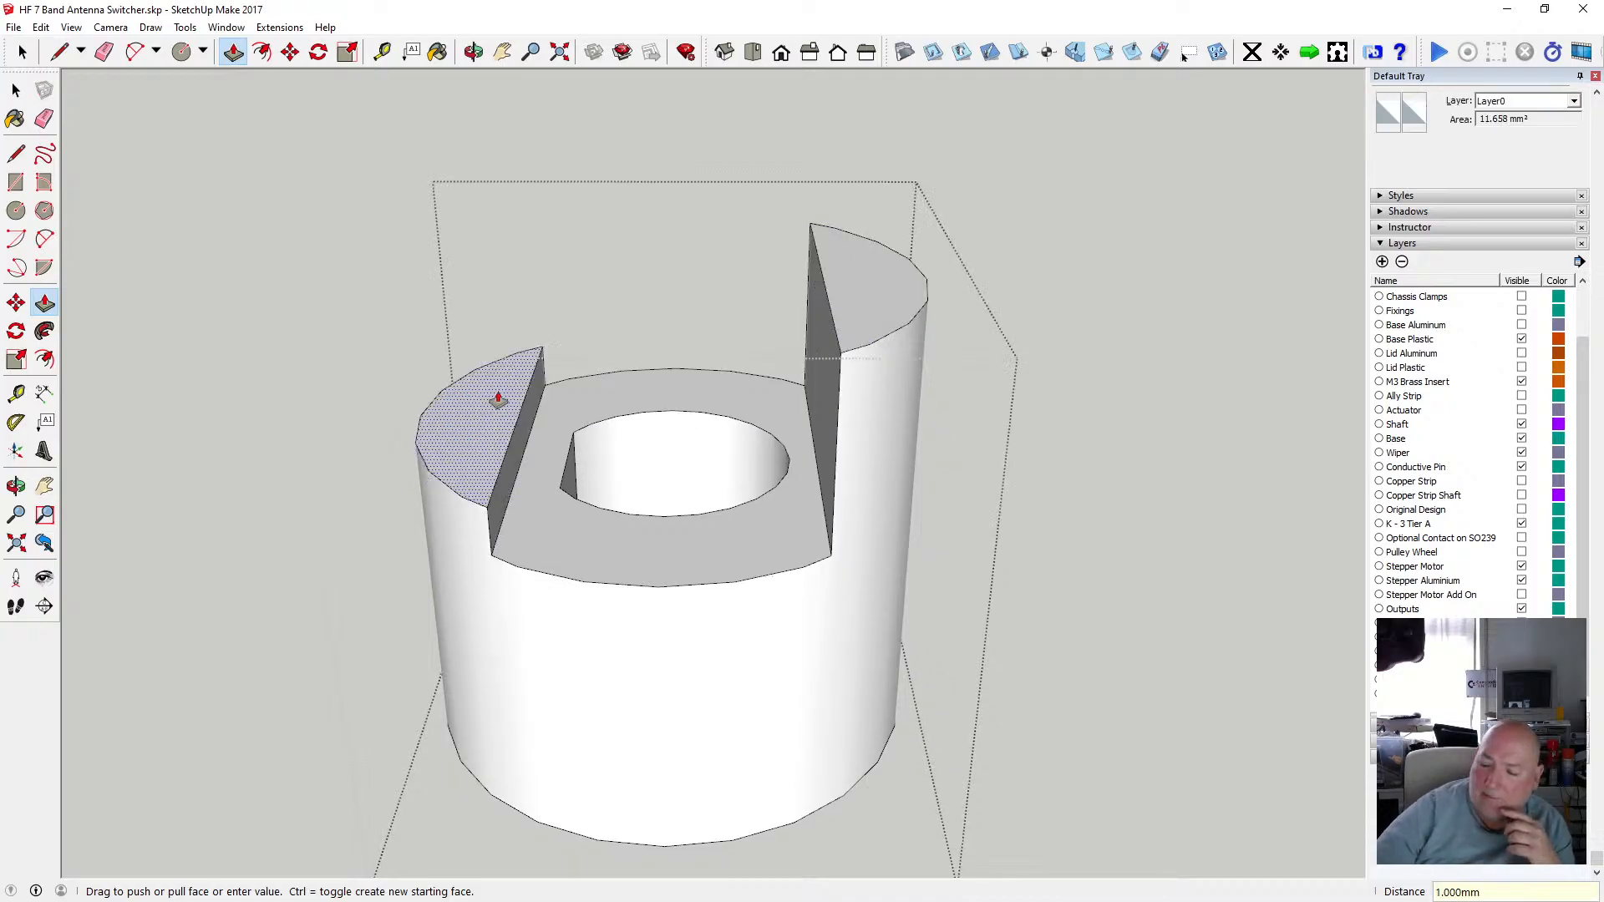
text(4)
key(Return)
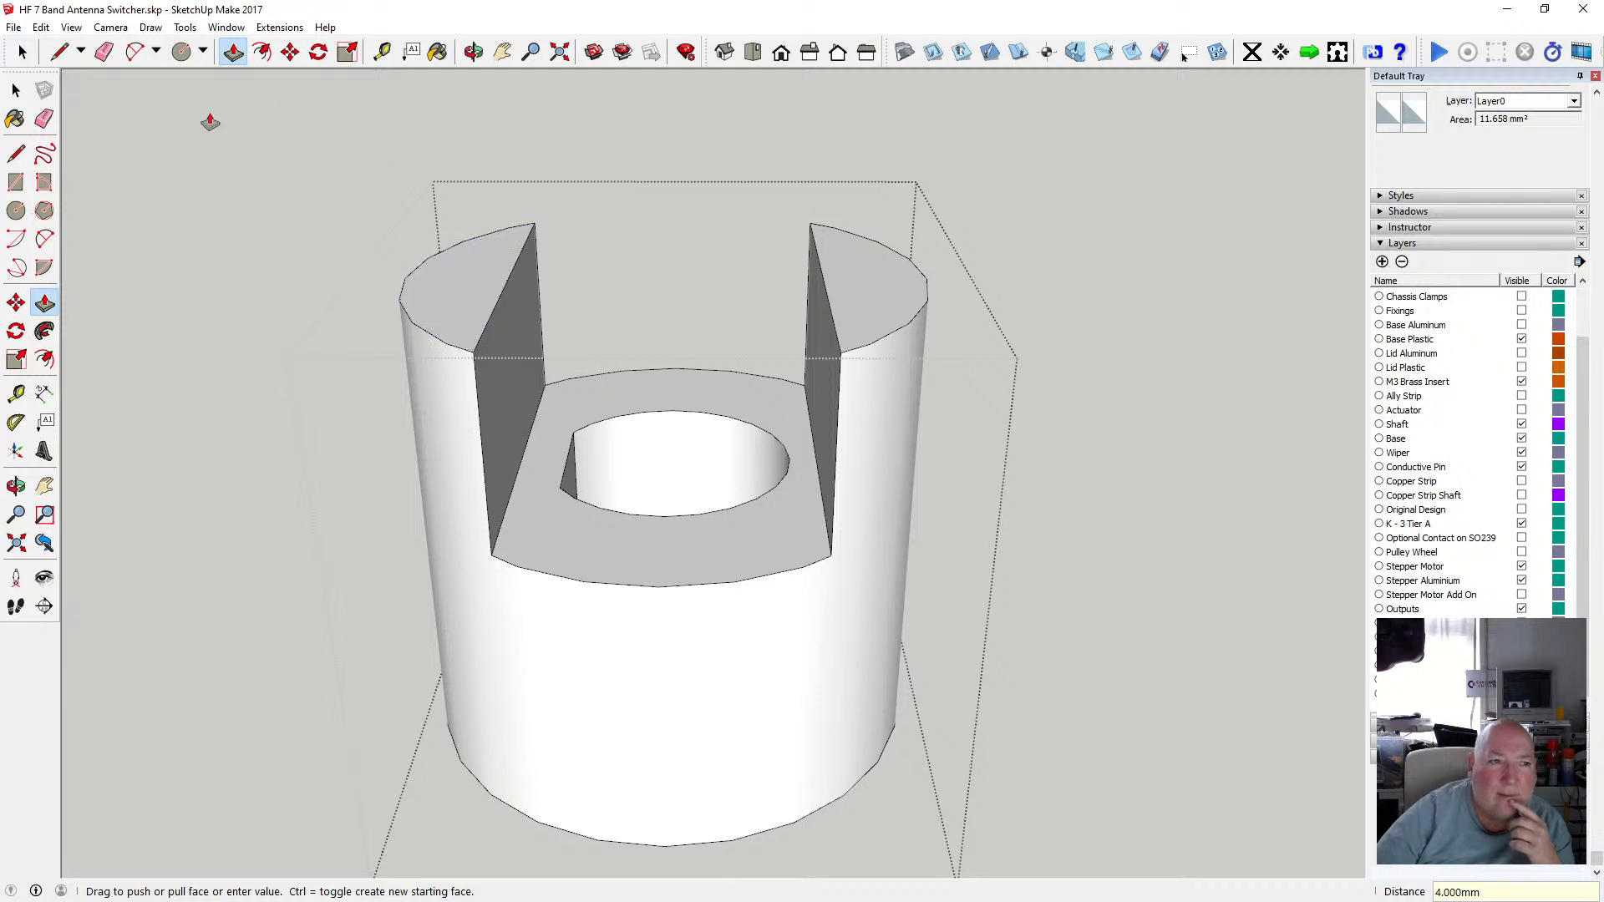
Close the hub group and orbit around the slotted hub on the lower disc to inspect it.
click(16, 89)
click(207, 259)
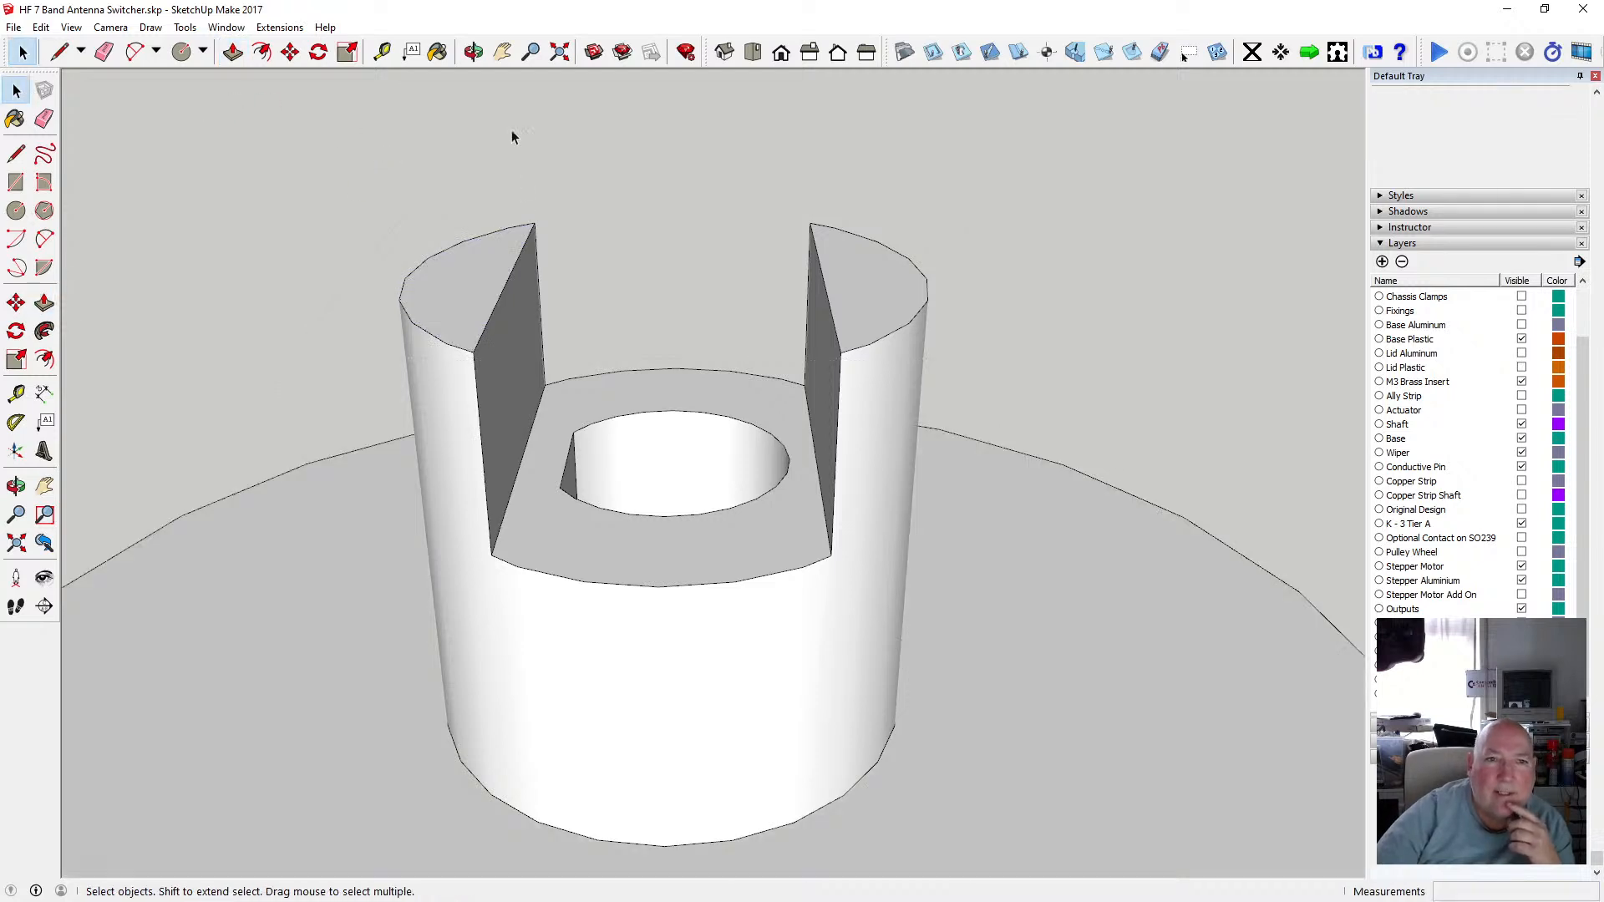
key(o)
drag(545, 133, 680, 434)
scroll(718, 338, up, 3)
scroll(690, 417, down, 2)
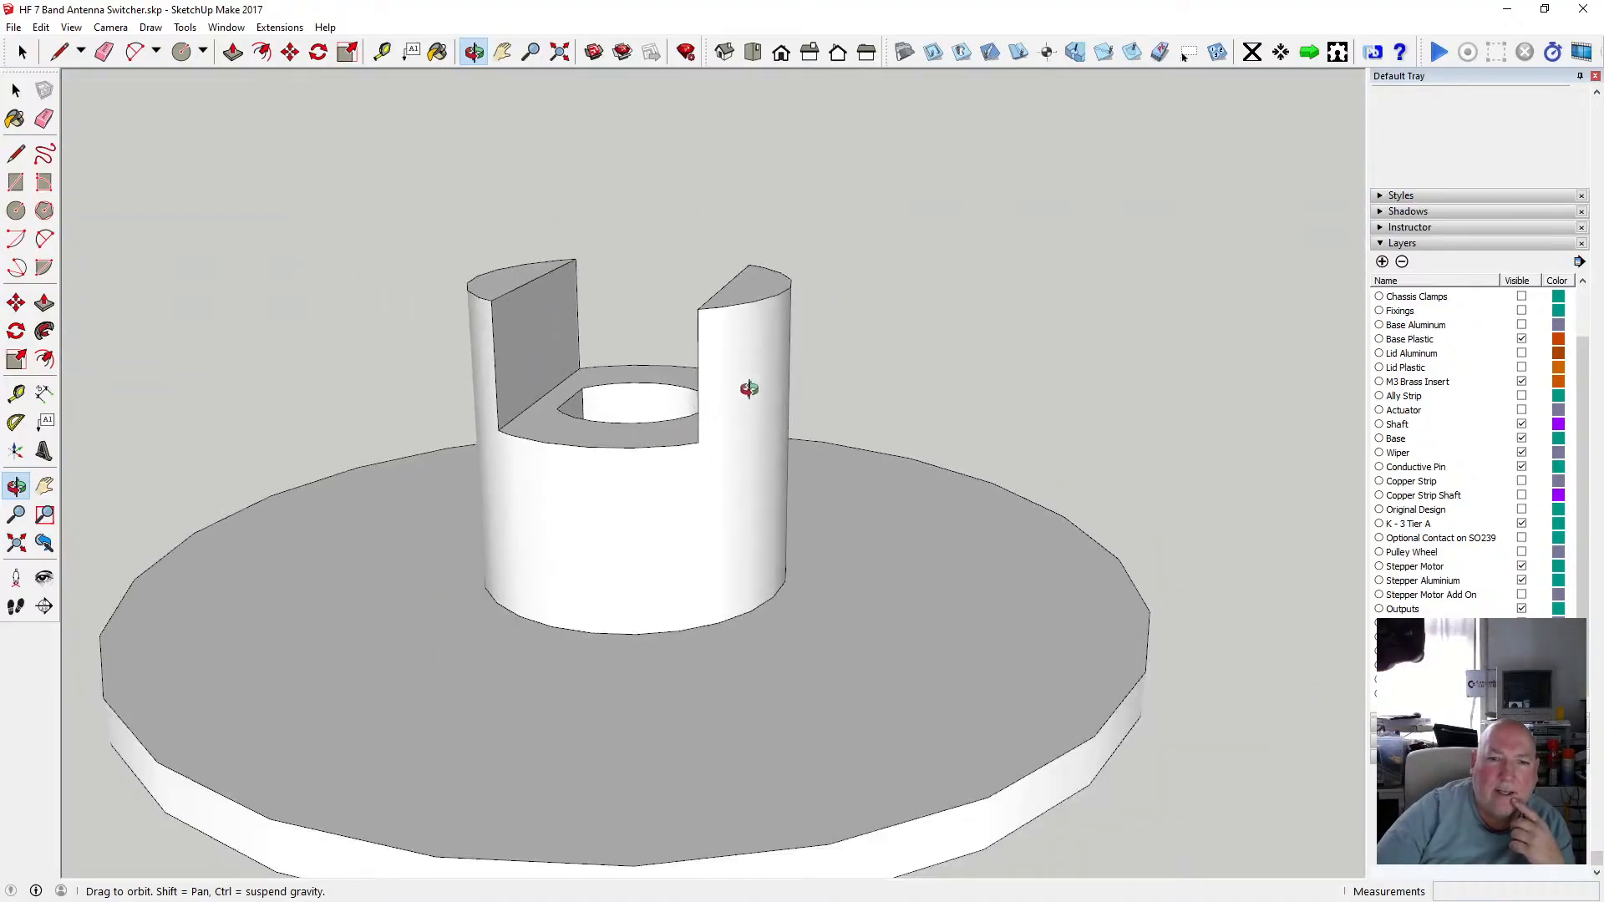
scroll(749, 384, down, 2)
scroll(749, 381, up, 3)
drag(746, 337, 807, 490)
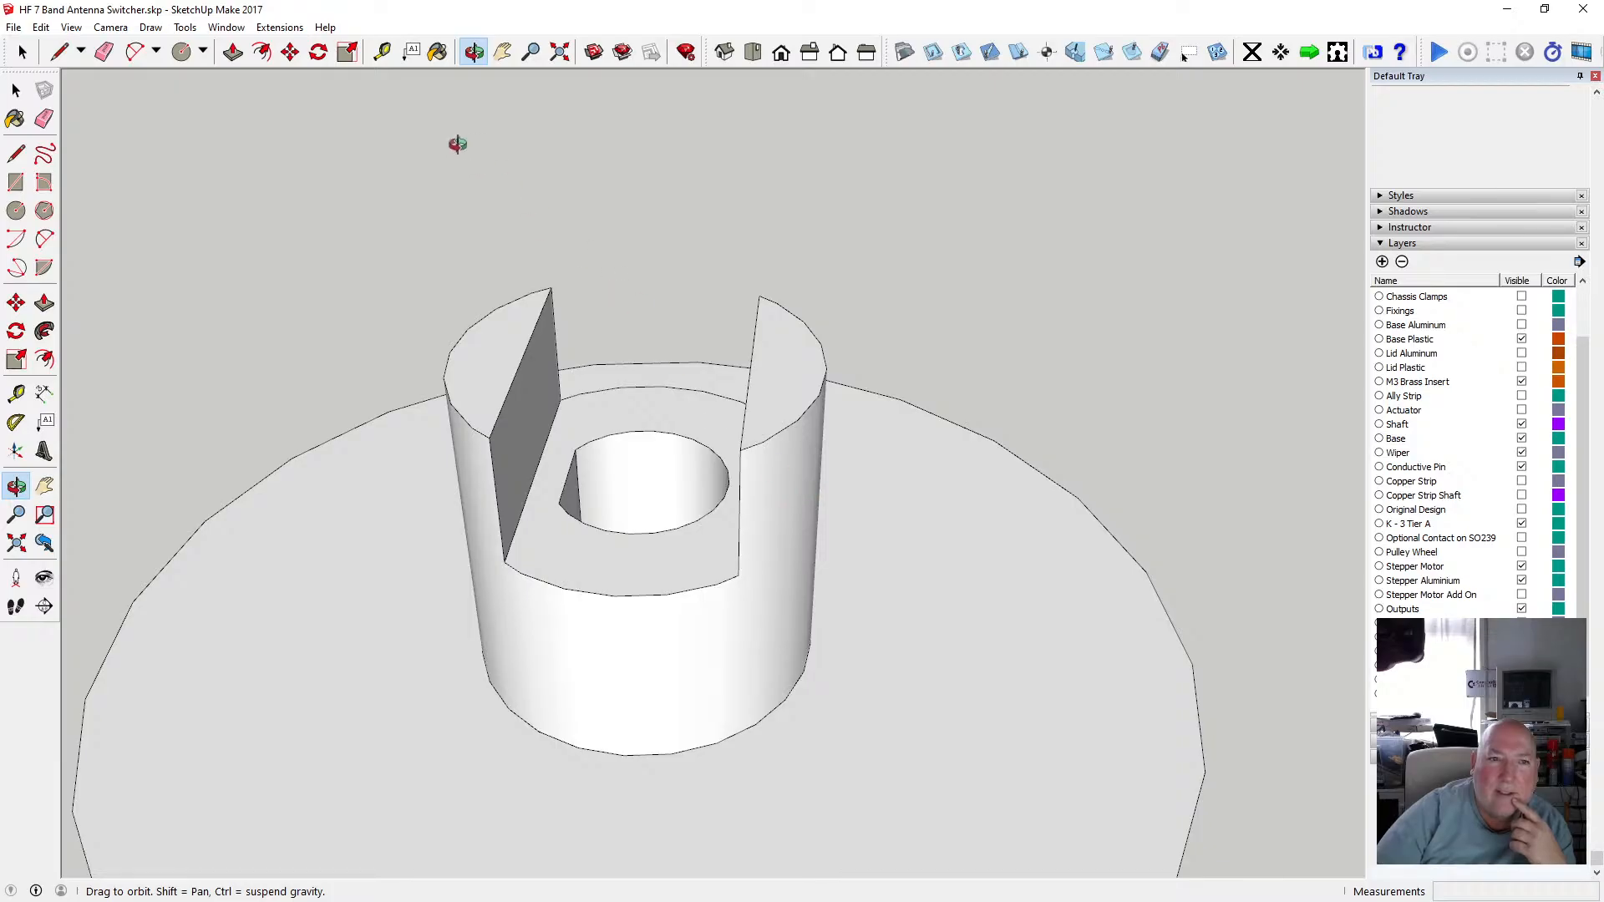
Measure the slot width and a prong's thickness on the hub with the Tape Measure.
key(t)
click(750, 365)
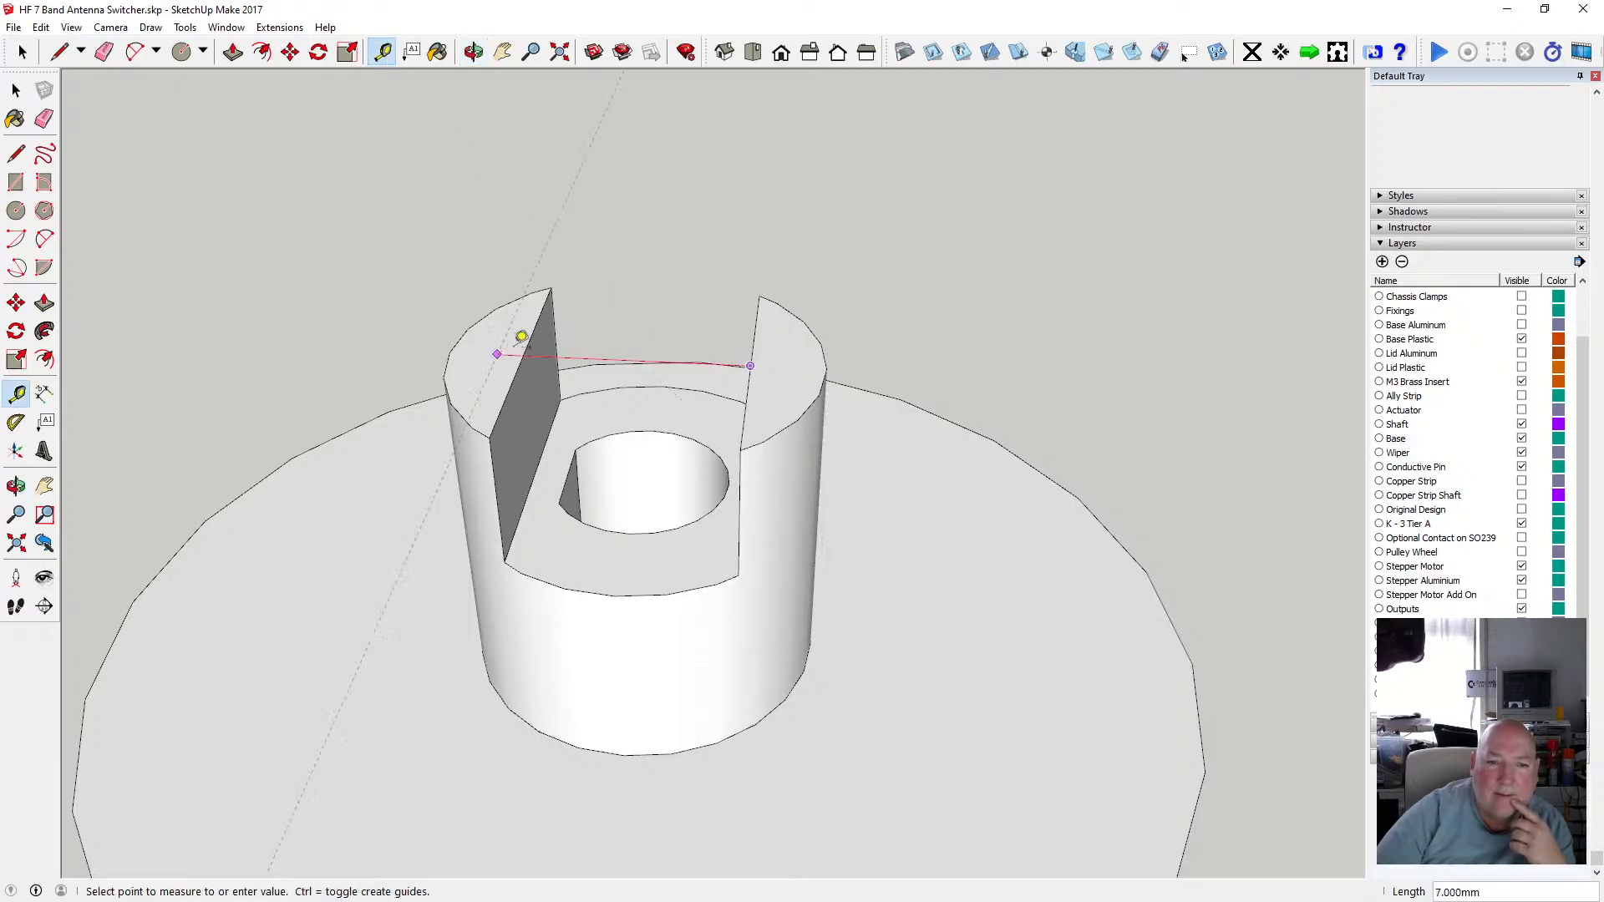
click(522, 343)
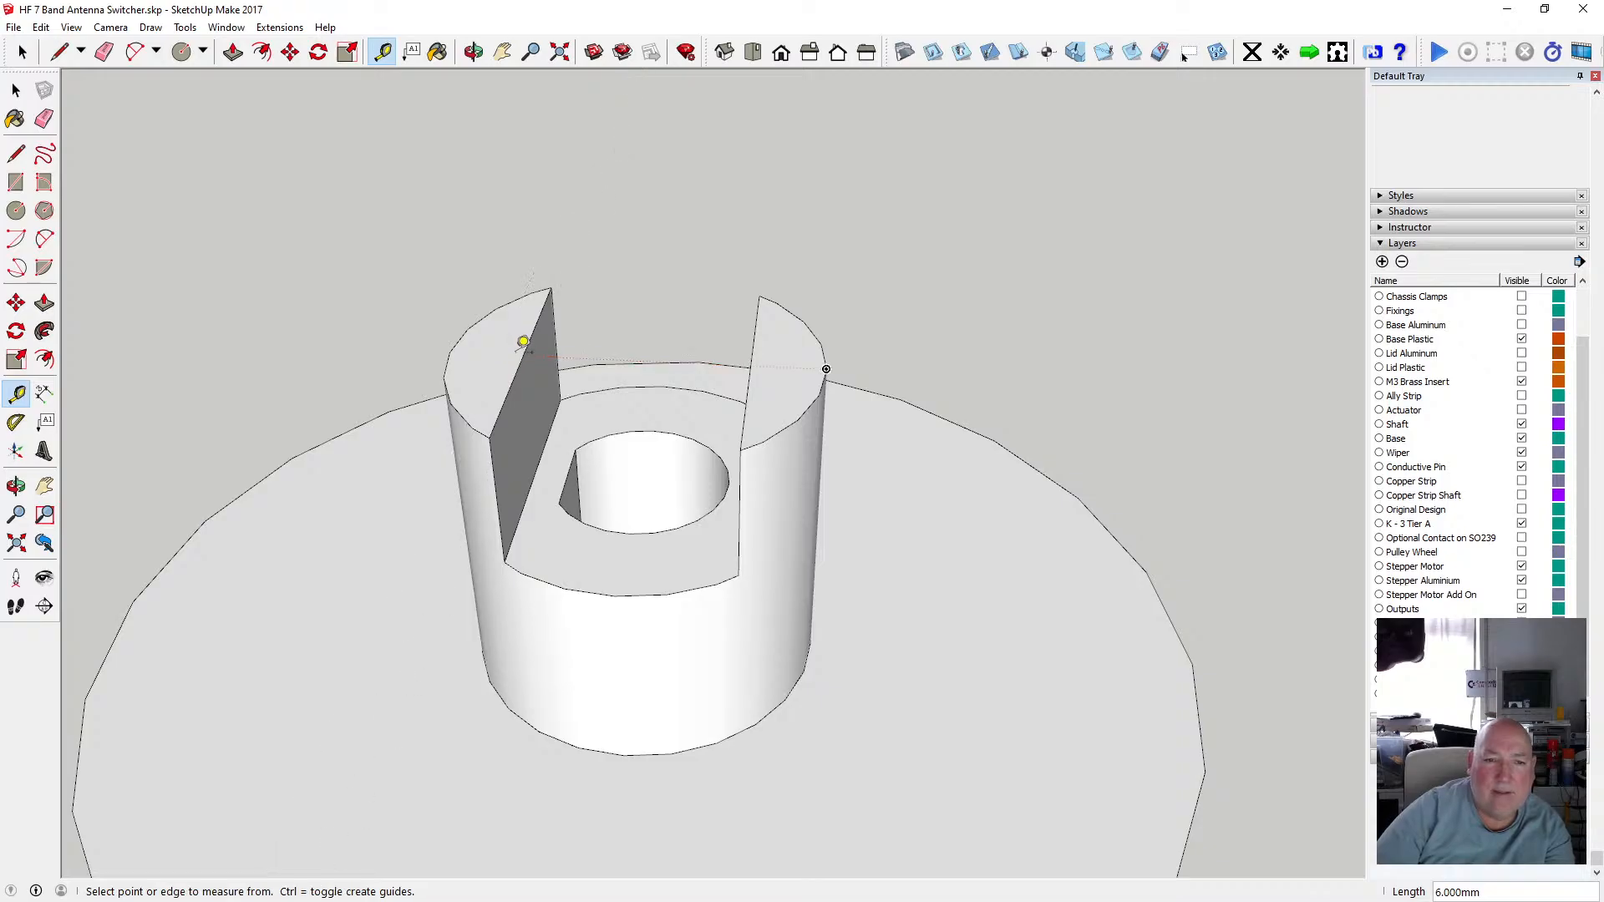
click(455, 336)
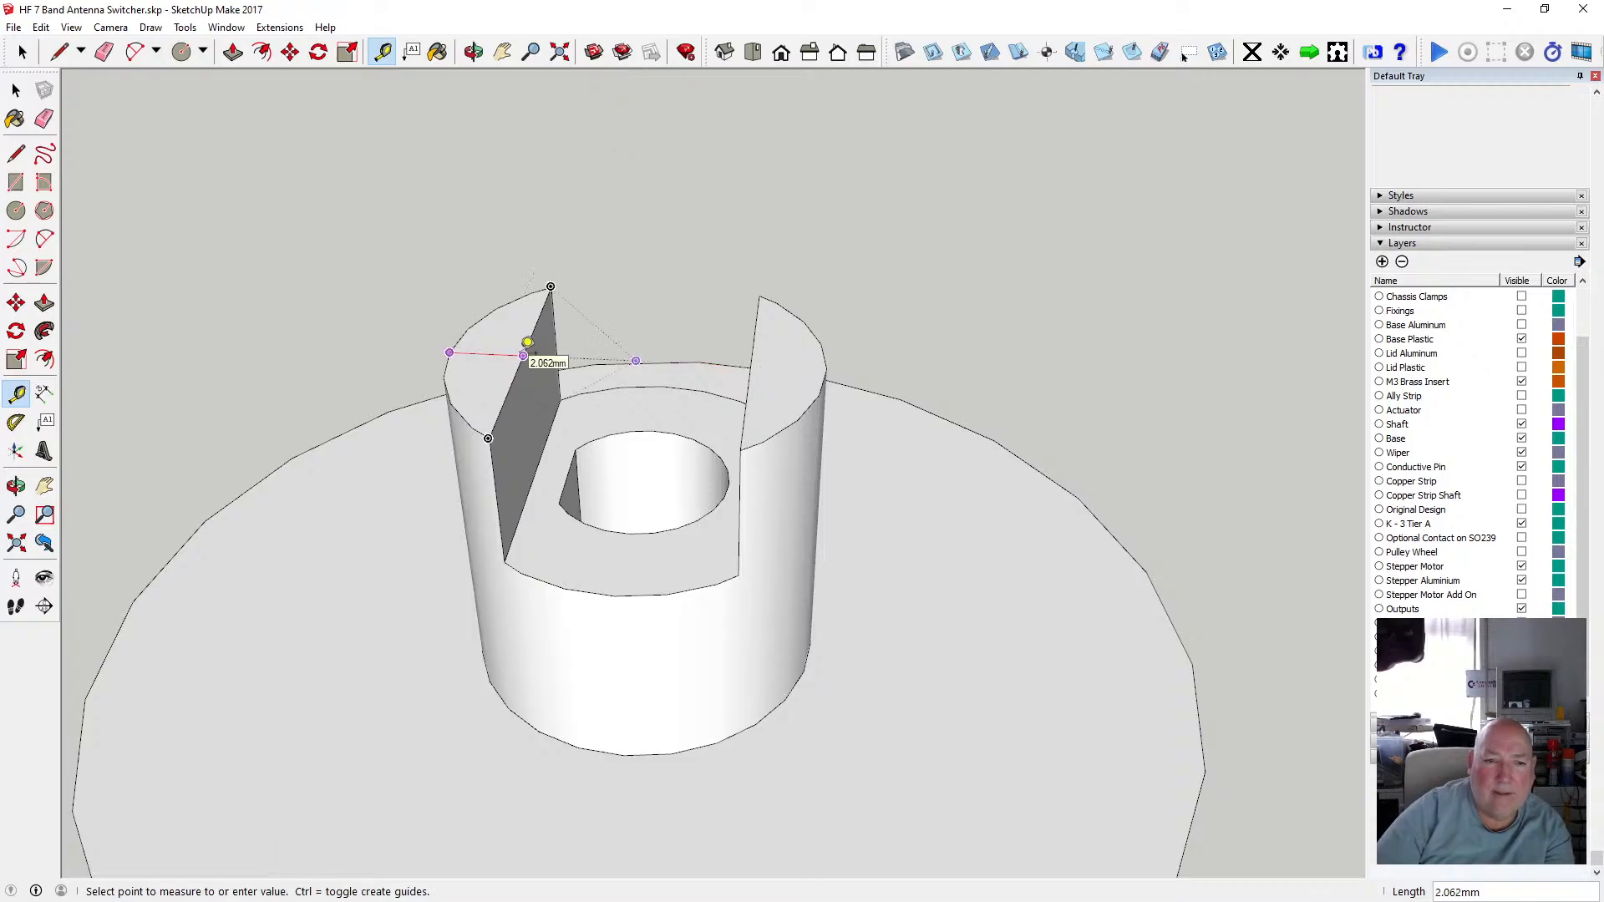
click(523, 356)
click(16, 90)
Open the slotted hub group, select the edges of its two prong tops and copy them.
scroll(543, 523, down, 3)
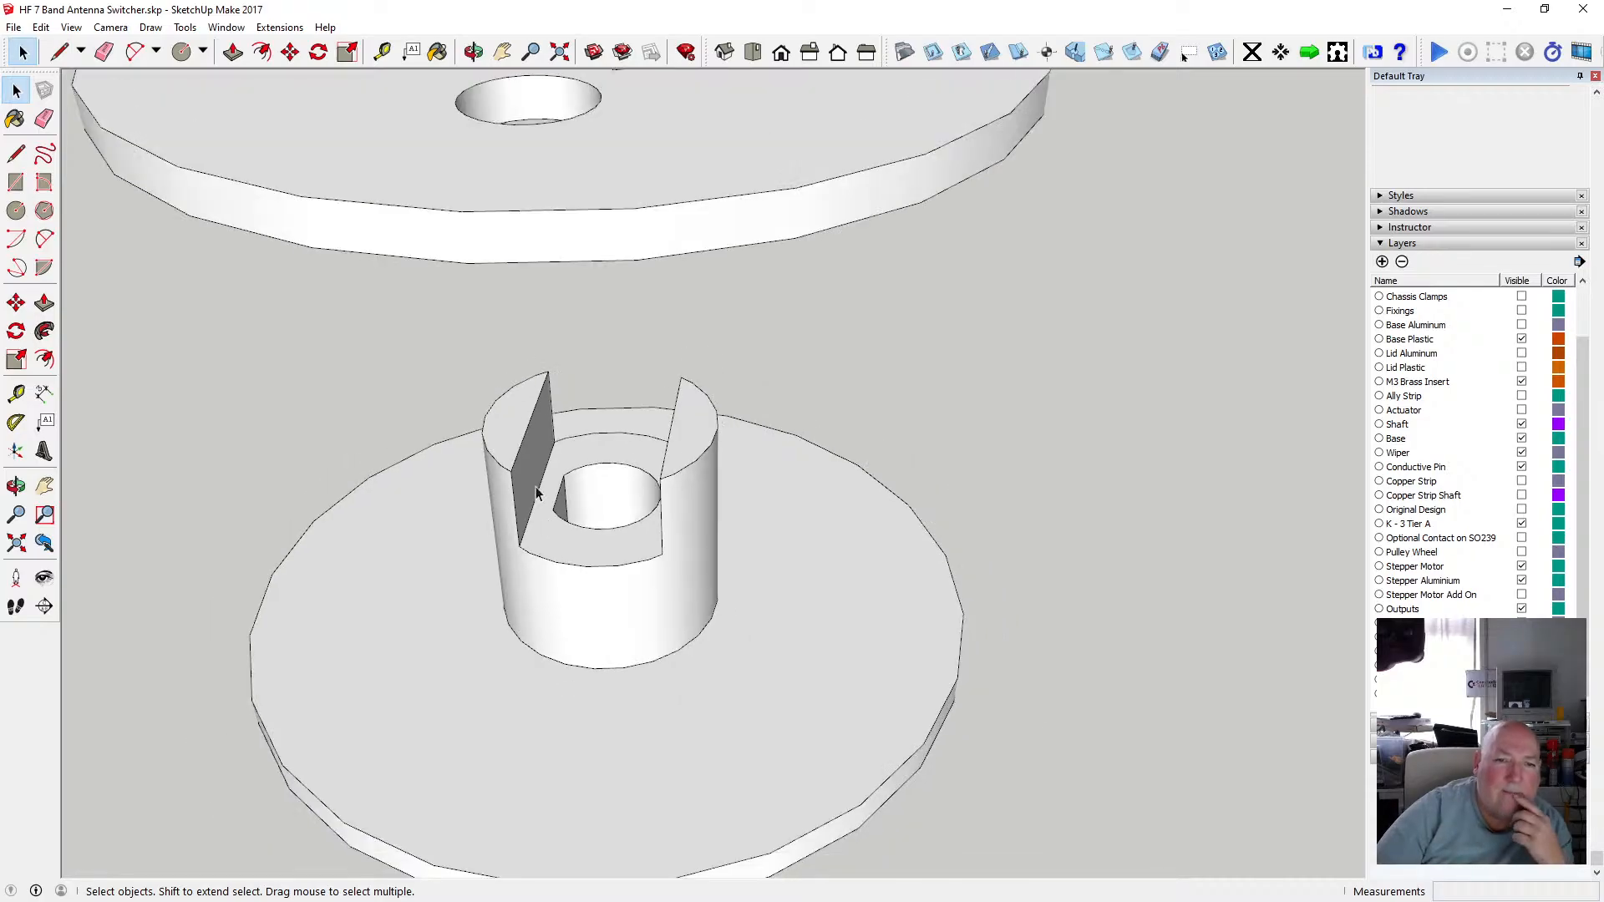
scroll(564, 476, down, 1)
click(473, 52)
scroll(660, 469, down, 2)
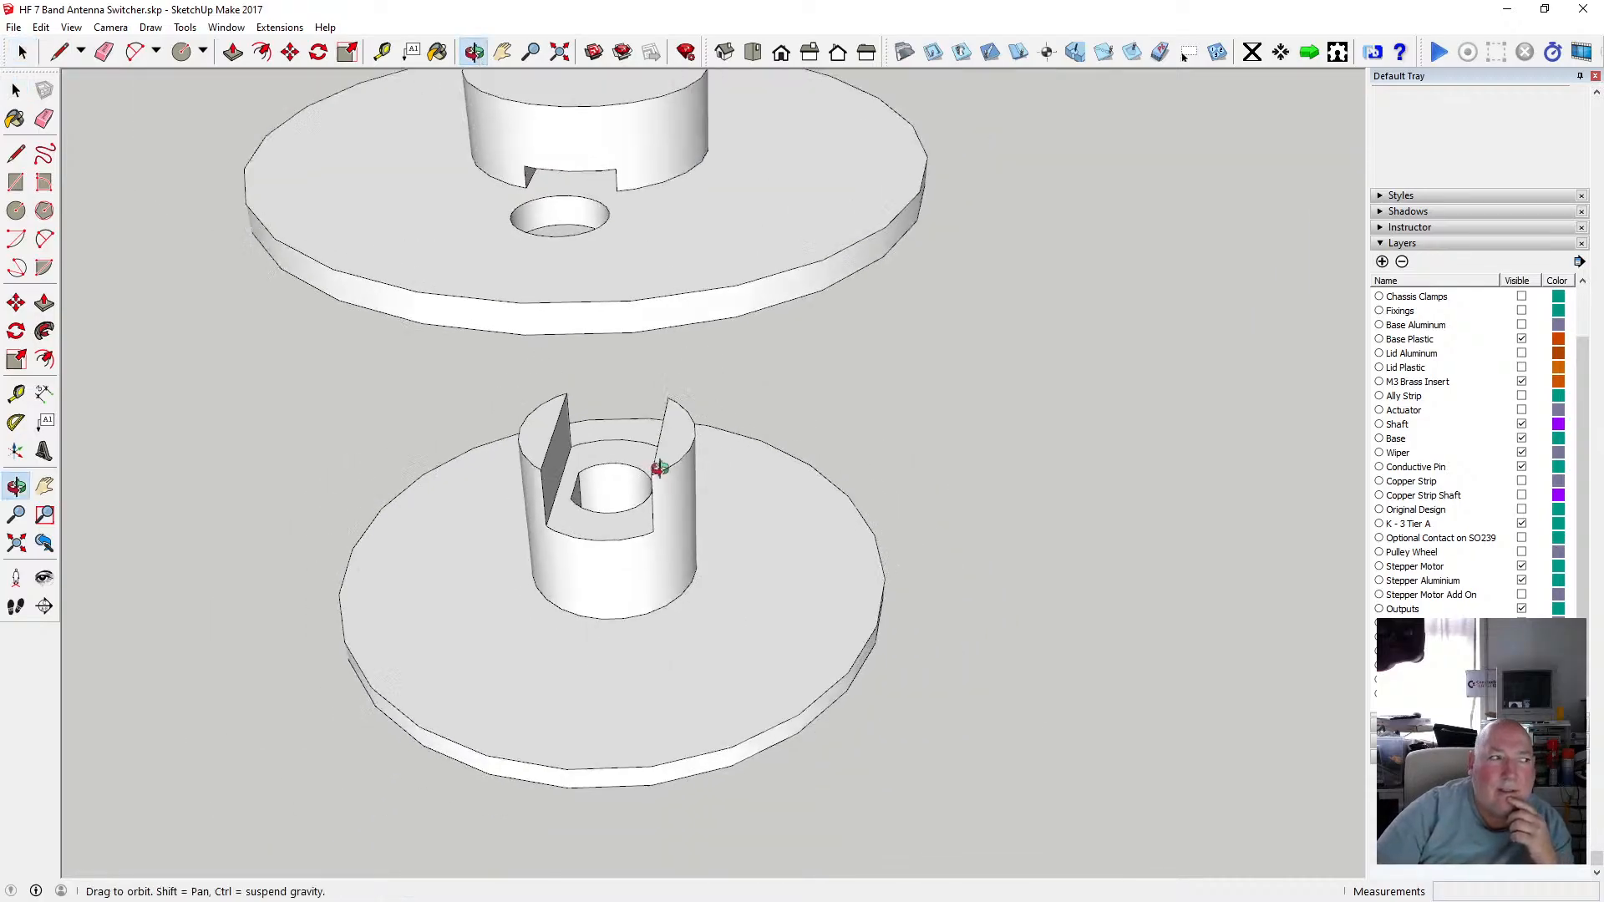
drag(660, 468, 724, 291)
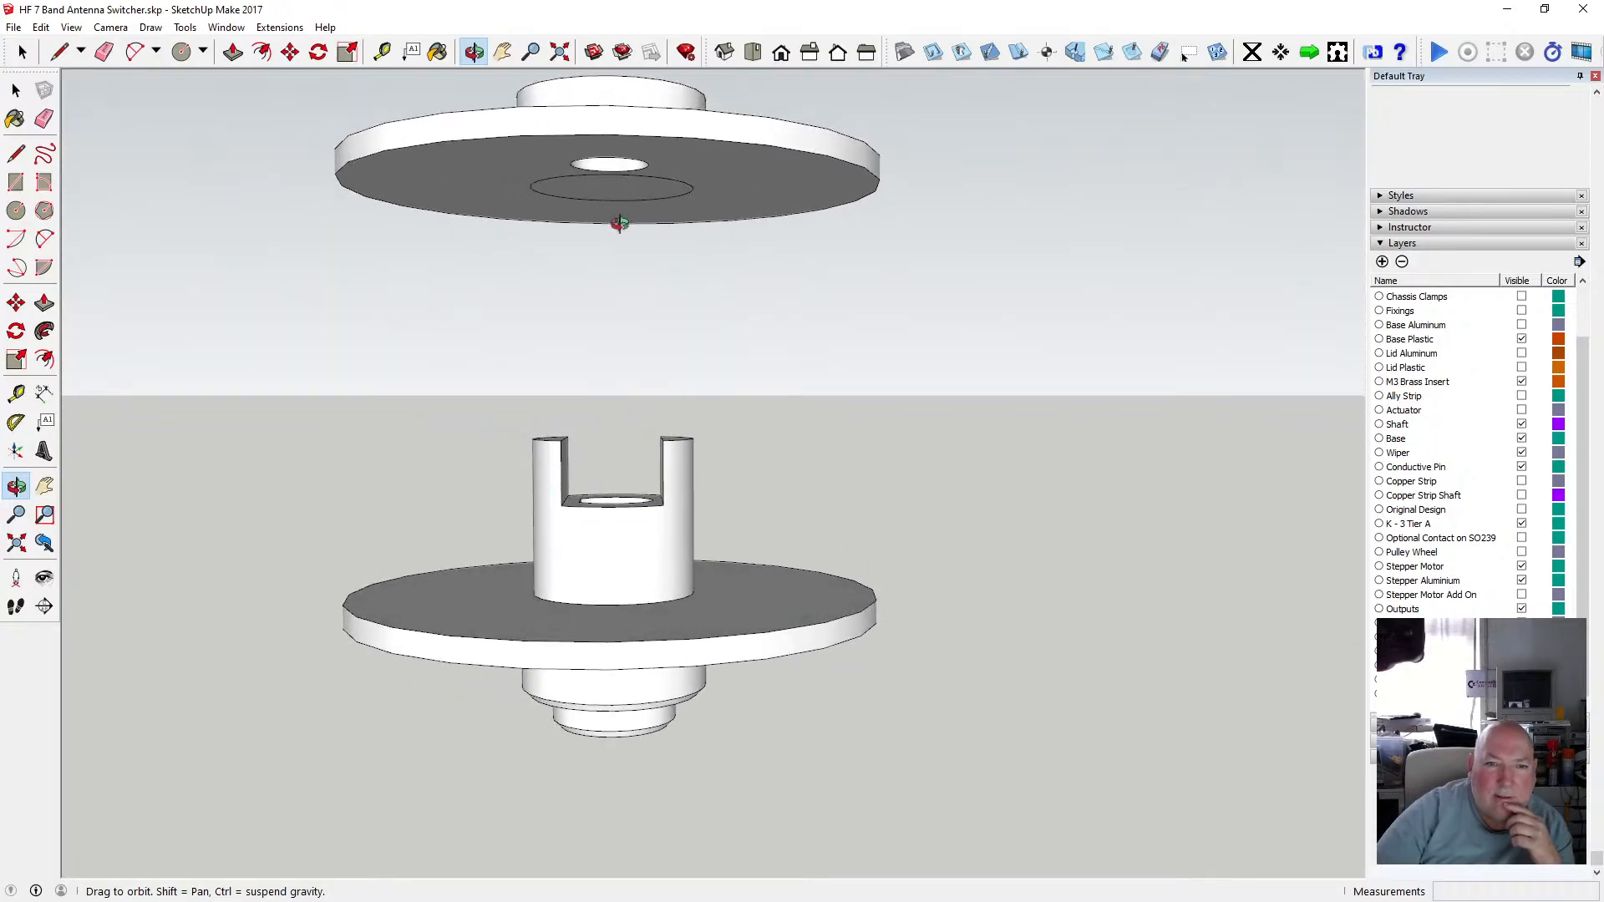
drag(562, 365, 566, 409)
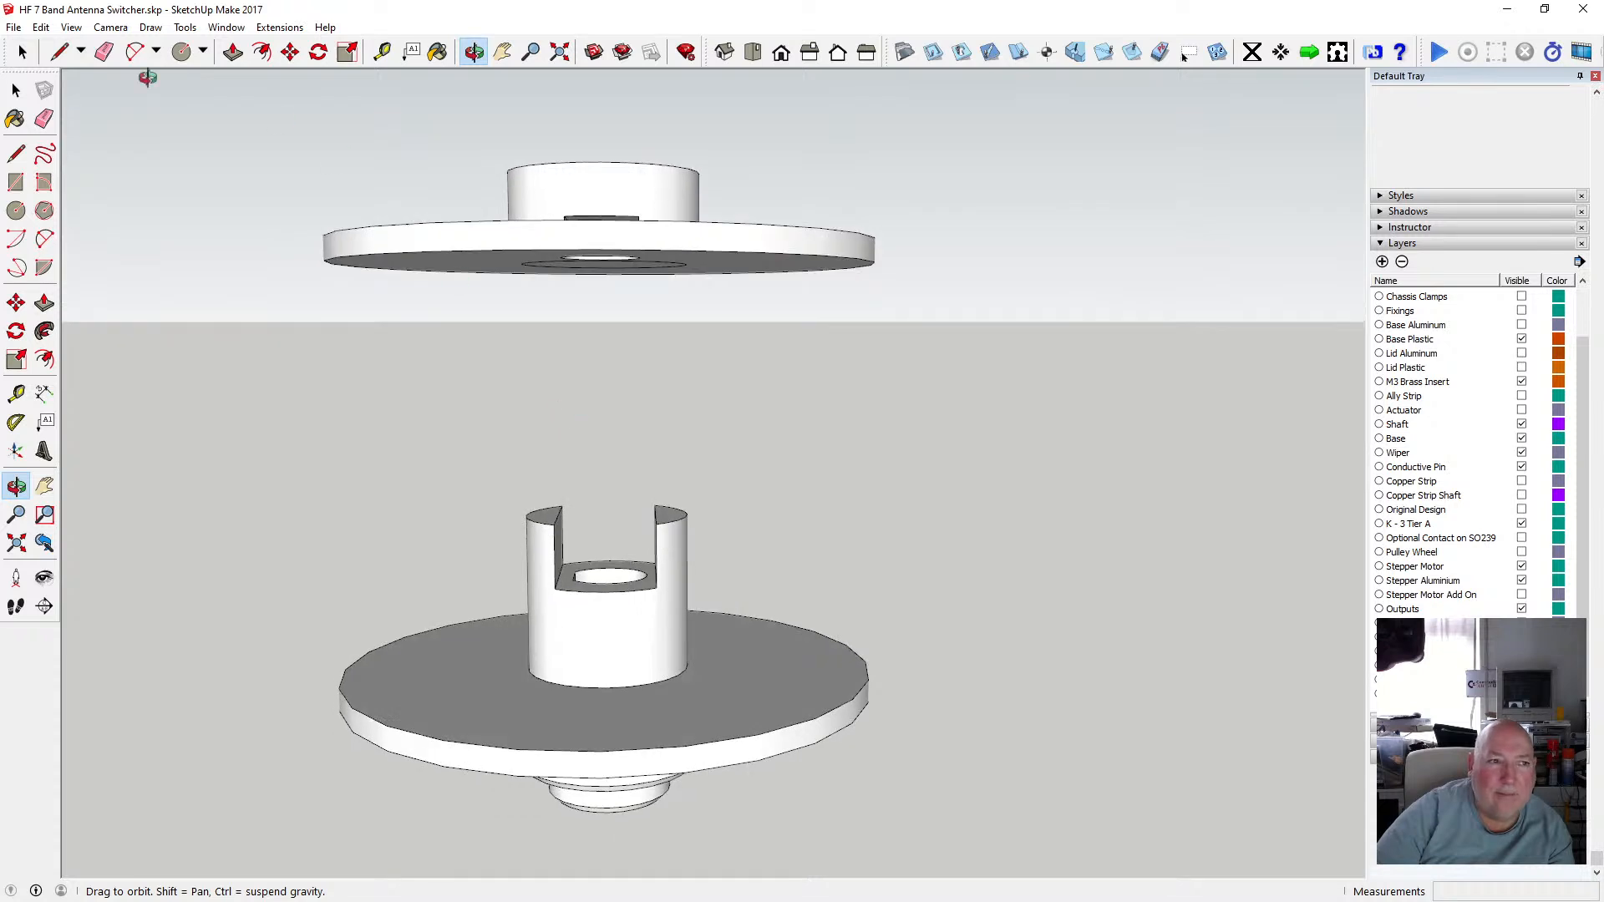
click(16, 90)
click(549, 516)
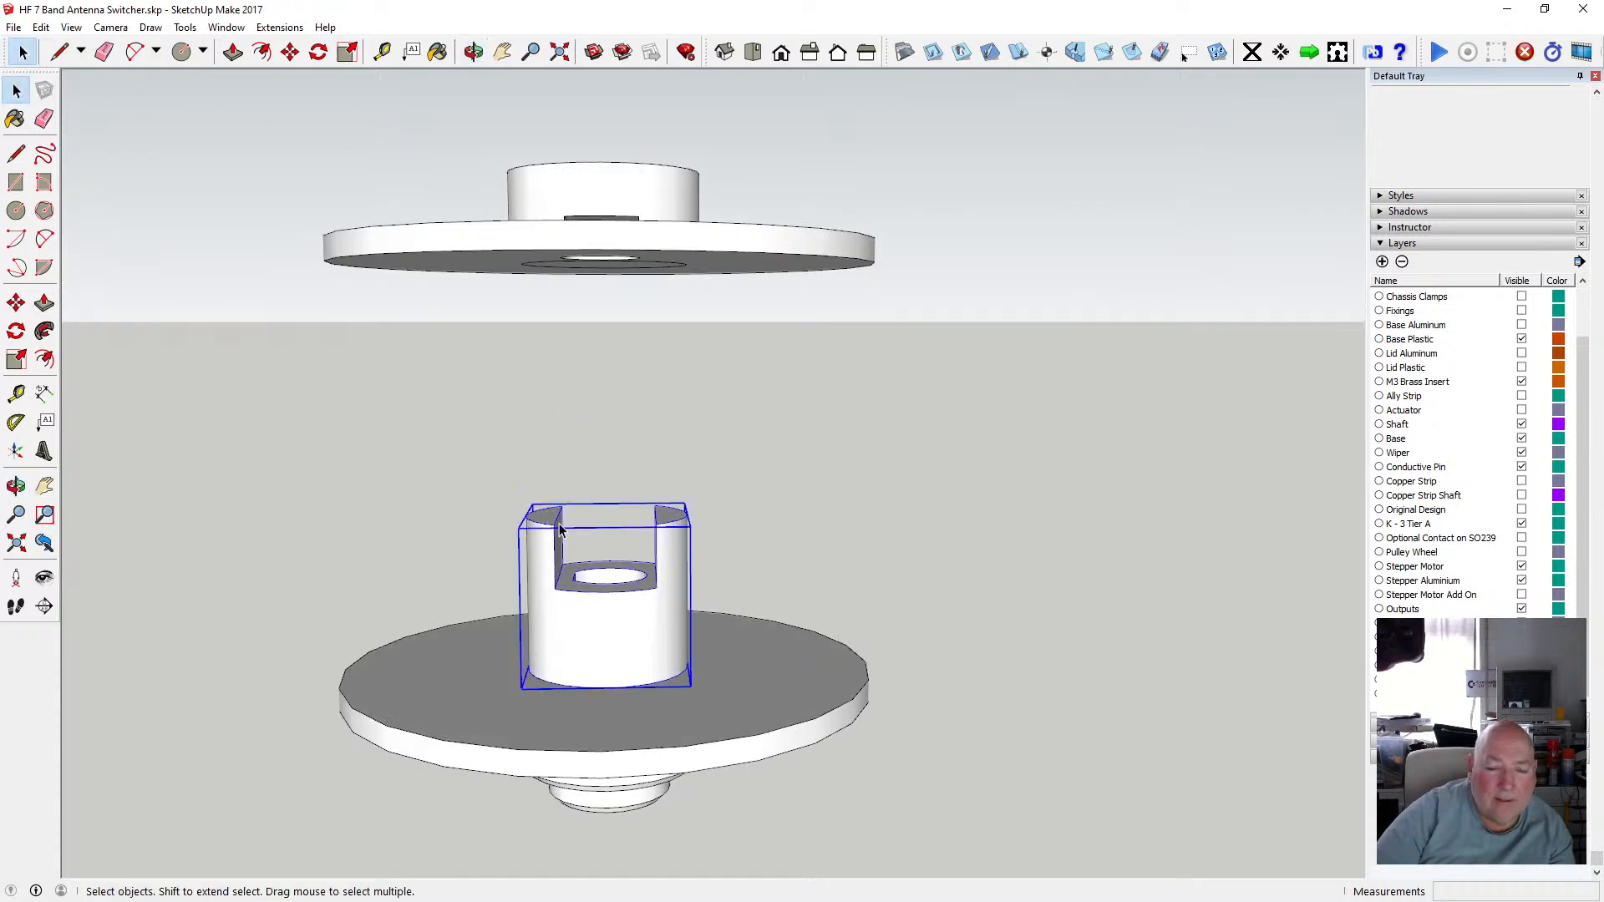
double_click(547, 522)
scroll(545, 526, up, 3)
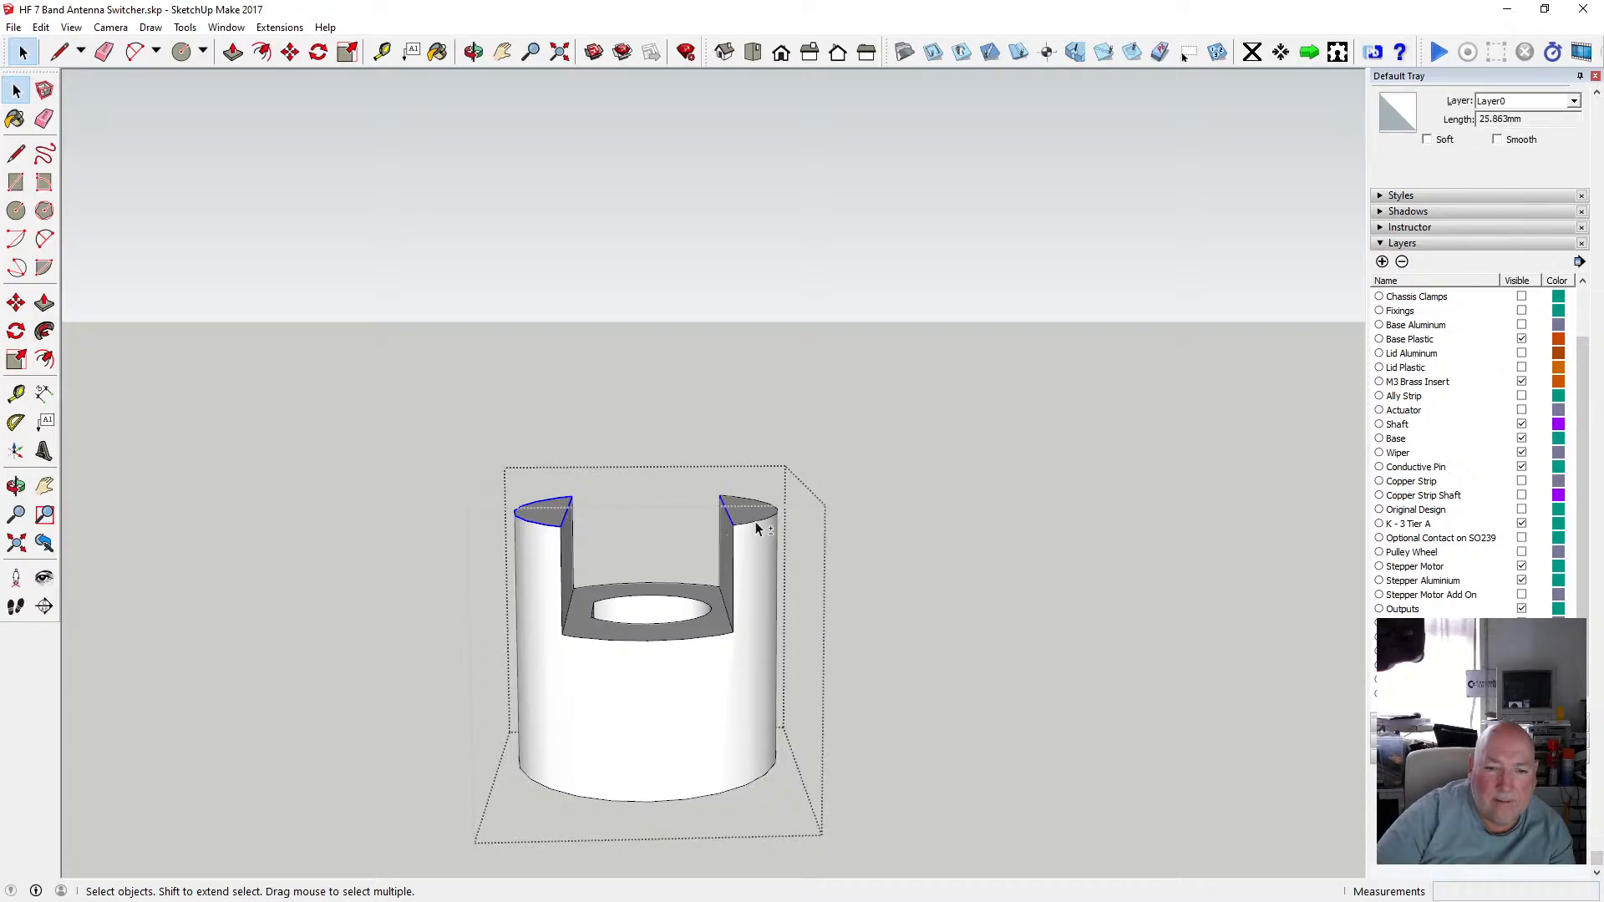
click(42, 30)
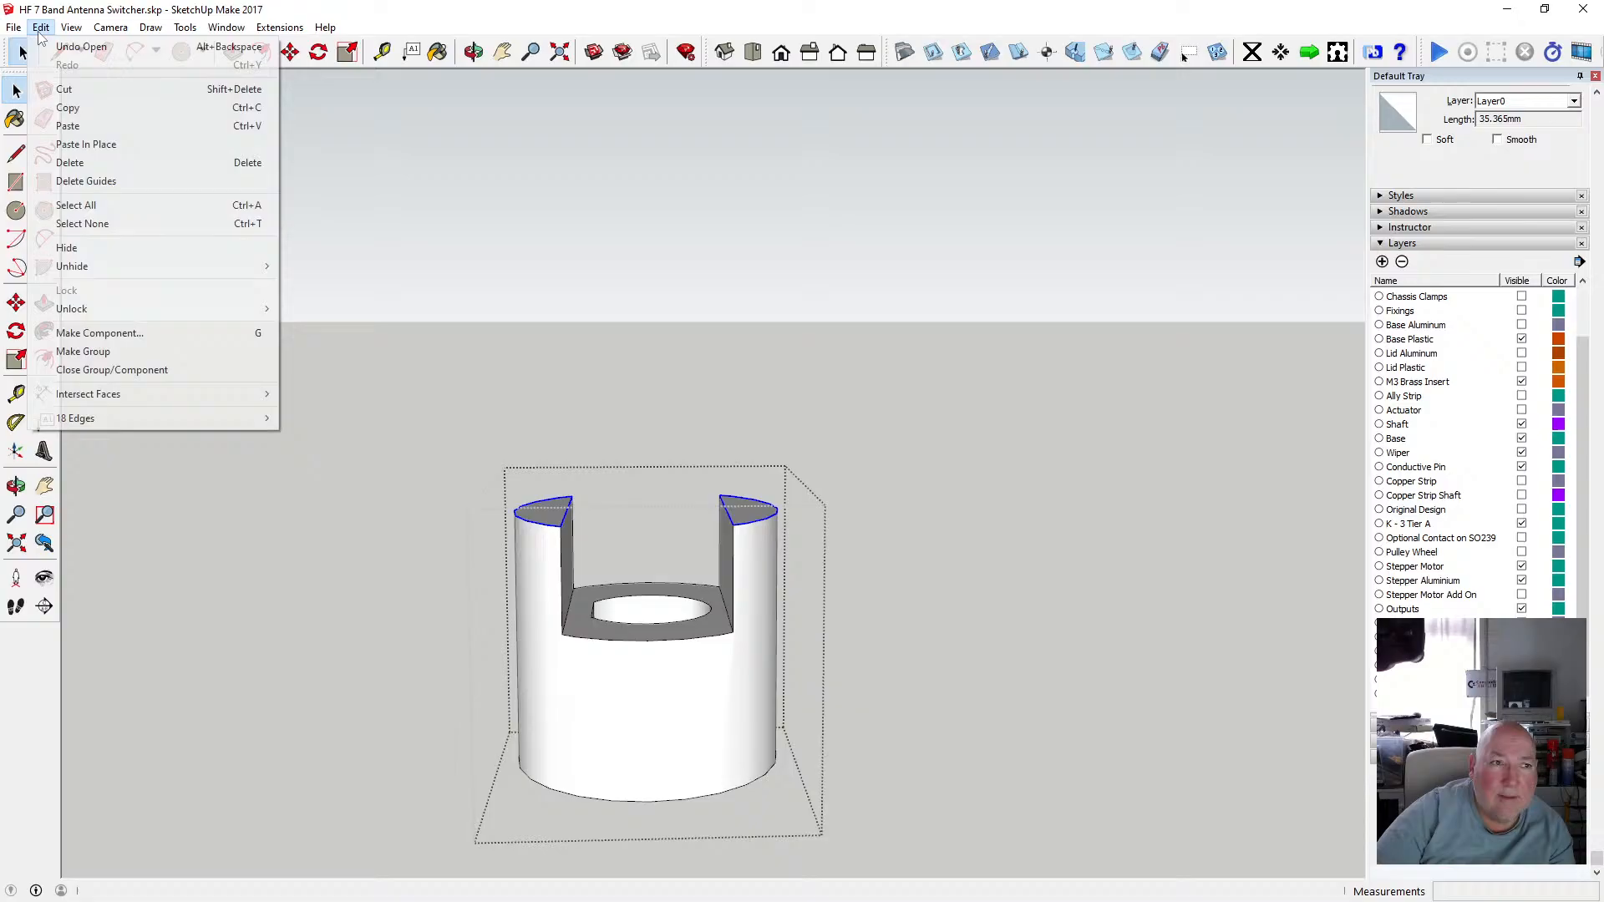
click(67, 109)
click(272, 328)
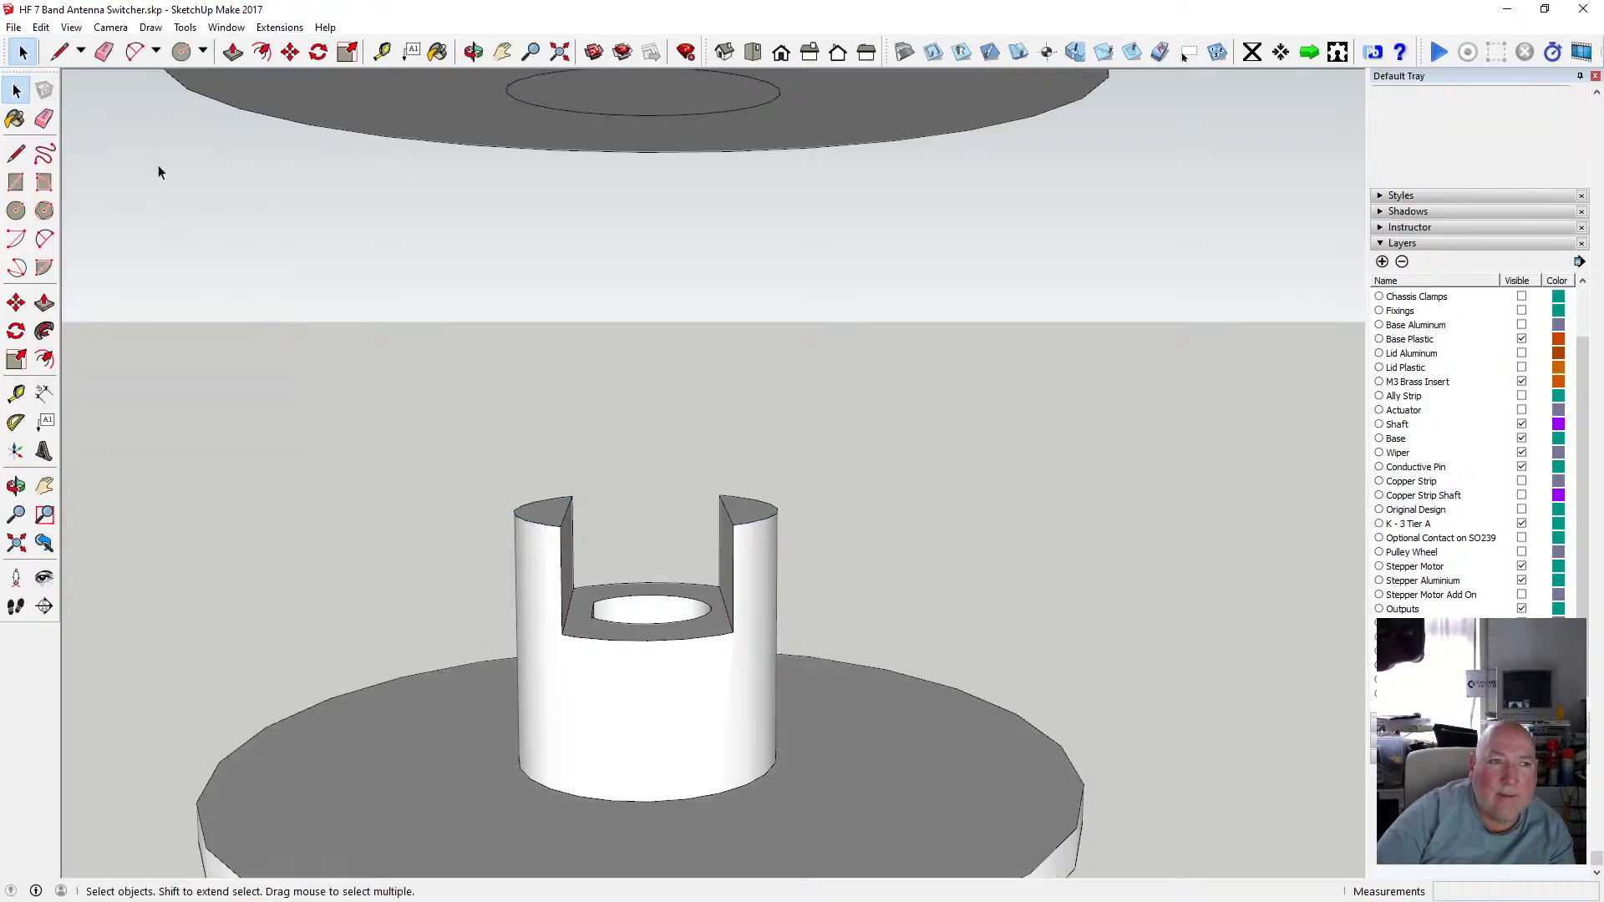
Paste the copied prong-top edges in place on the slotted hub.
click(41, 27)
click(86, 144)
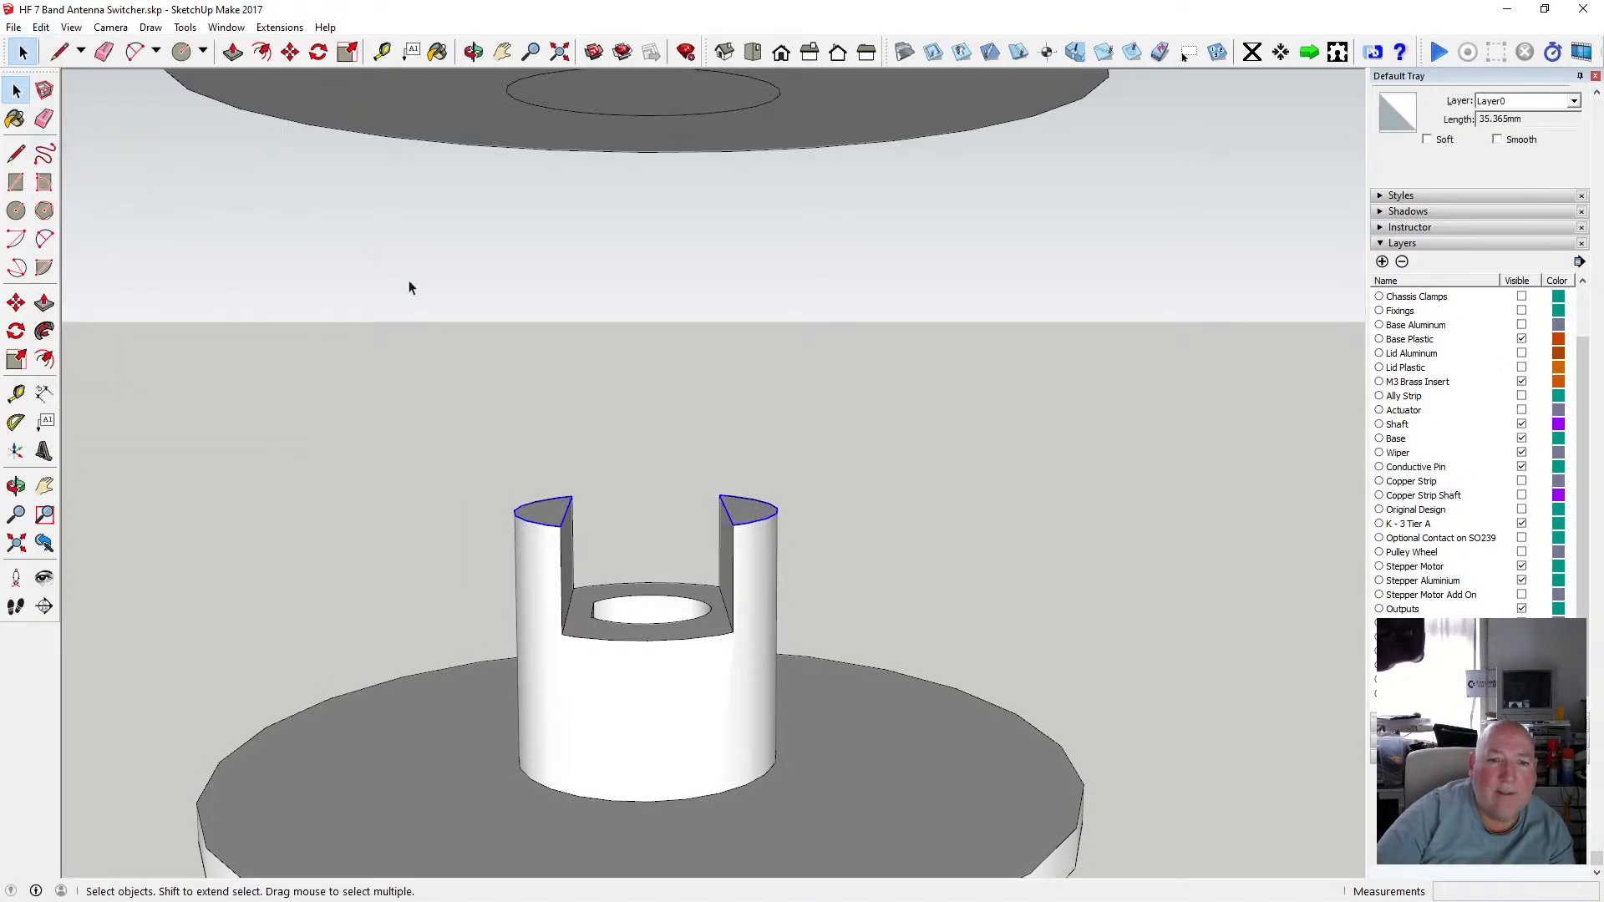
Try to move the pasted prong outline up to the upper disc, then undo the move.
click(290, 51)
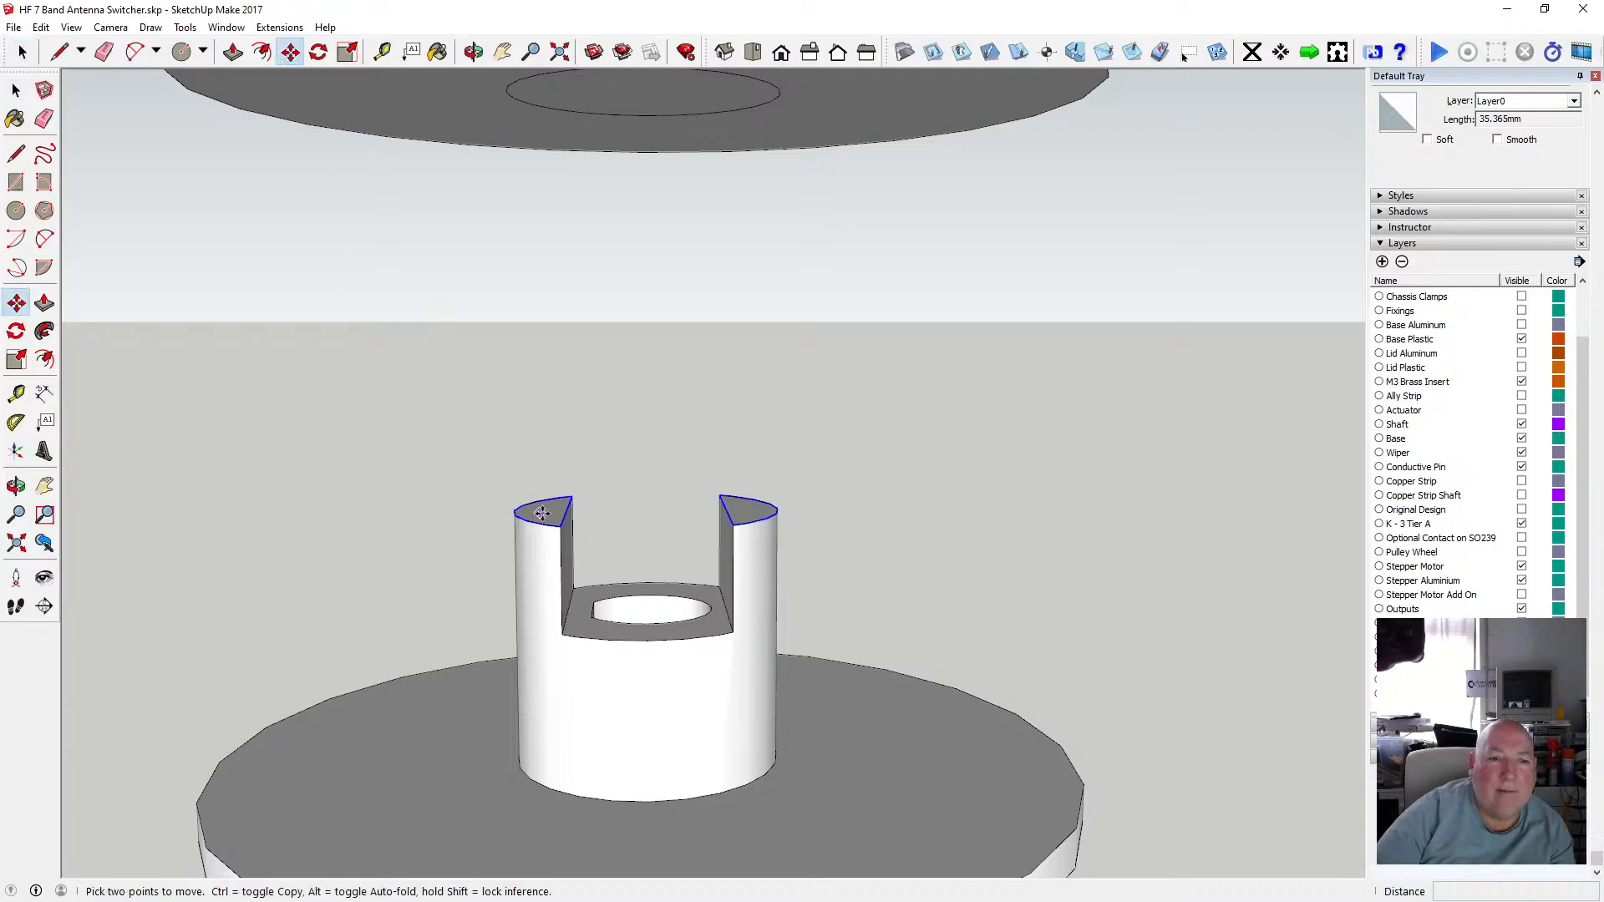
click(547, 524)
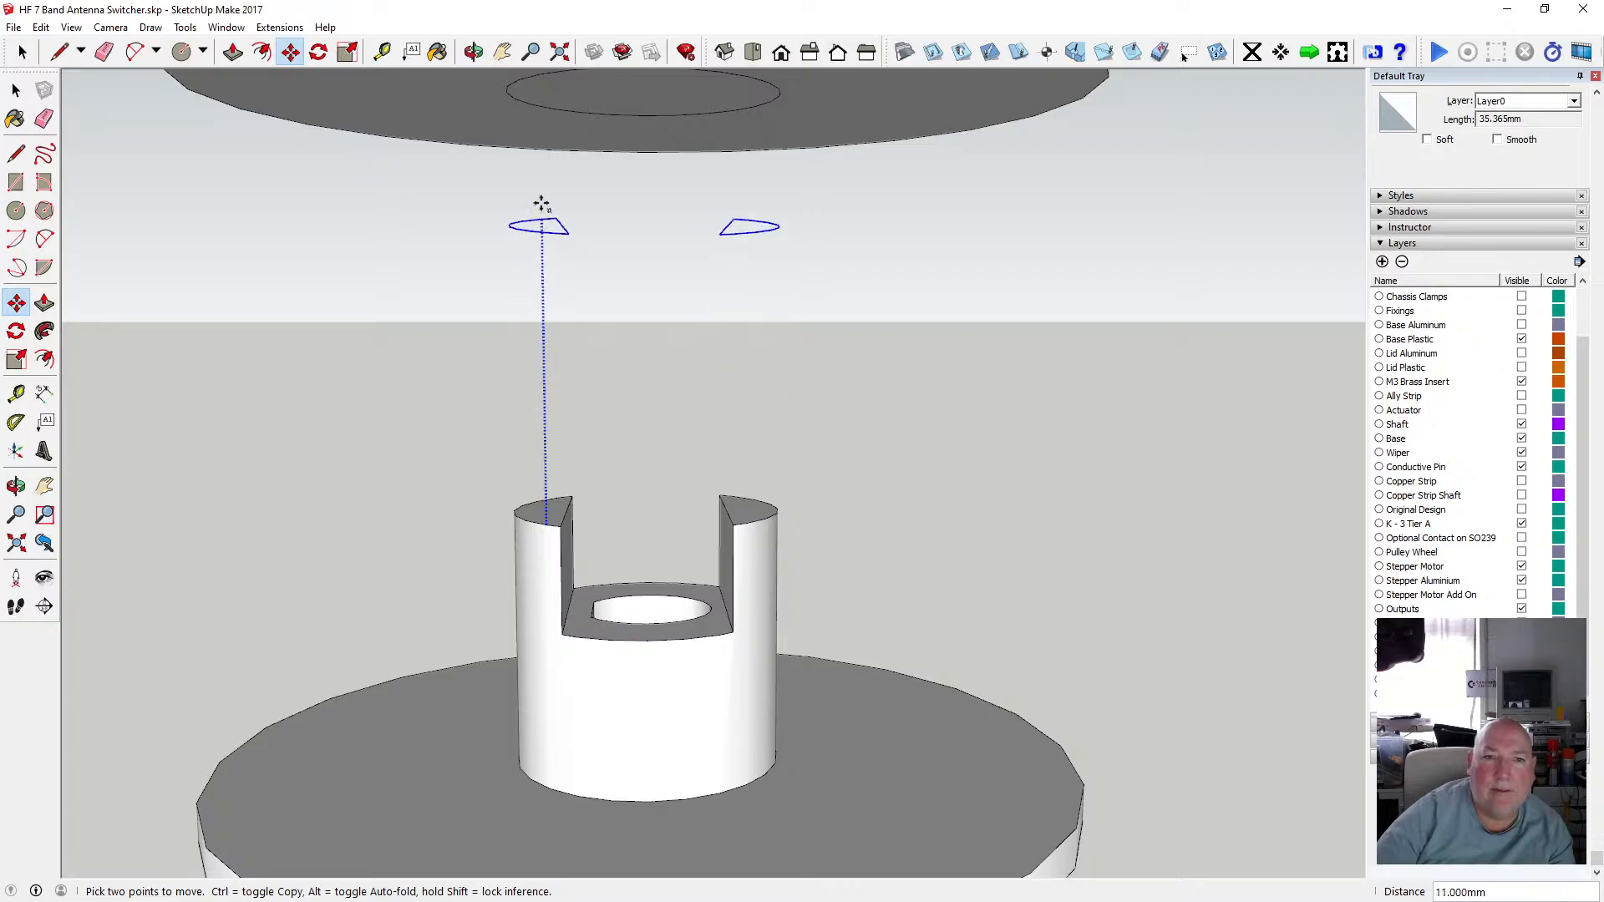
click(547, 112)
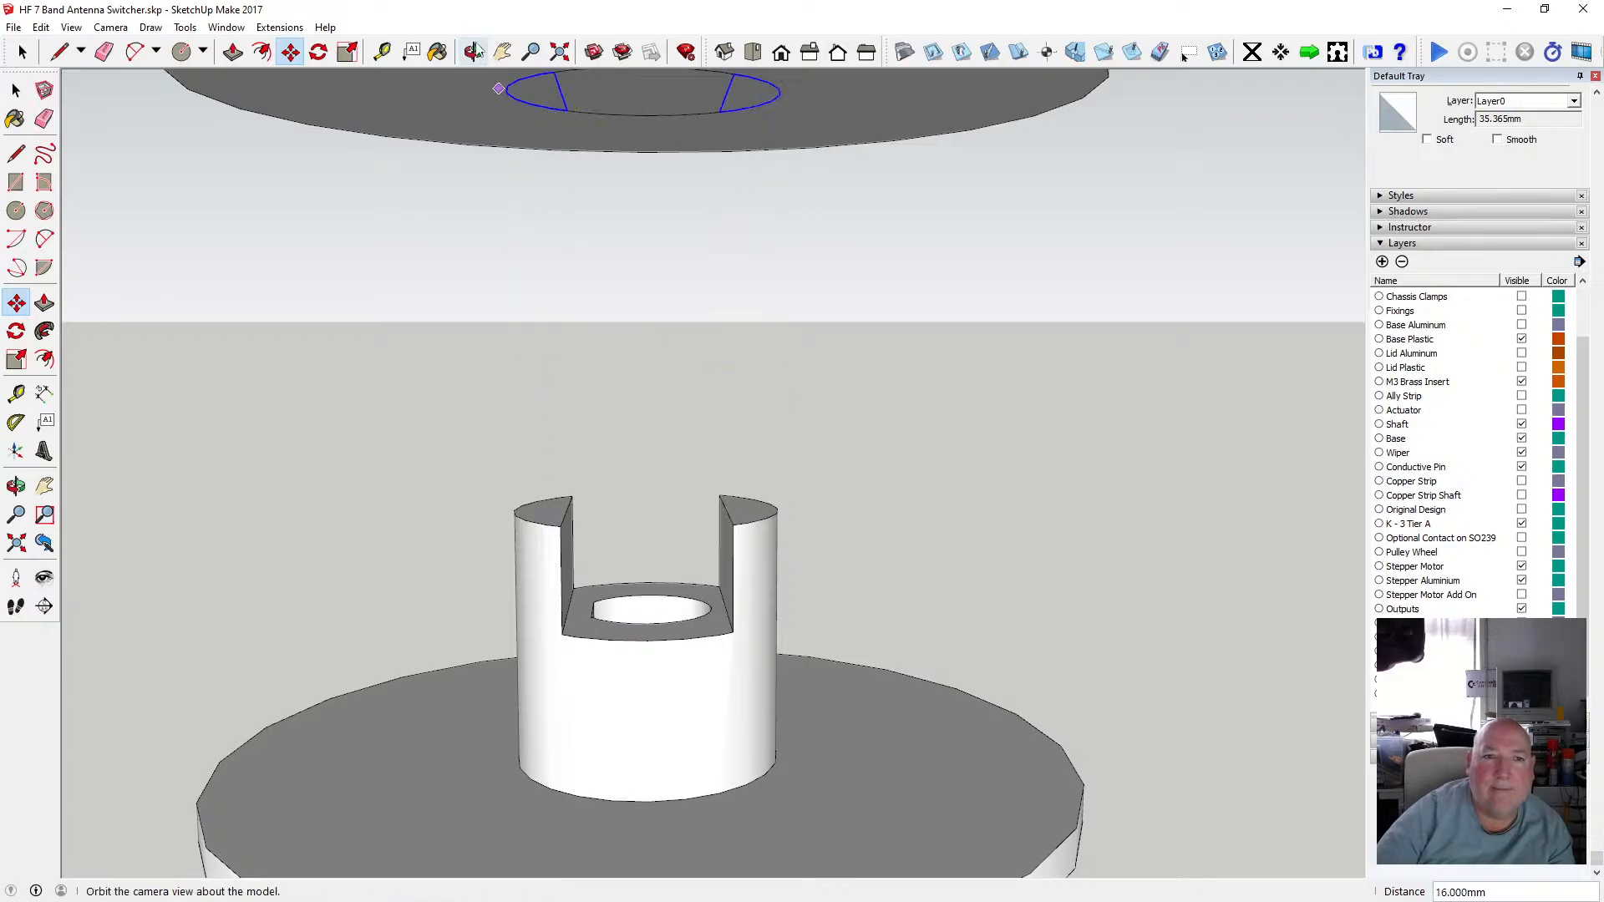
scroll(599, 349, down, 2)
scroll(599, 349, down, 3)
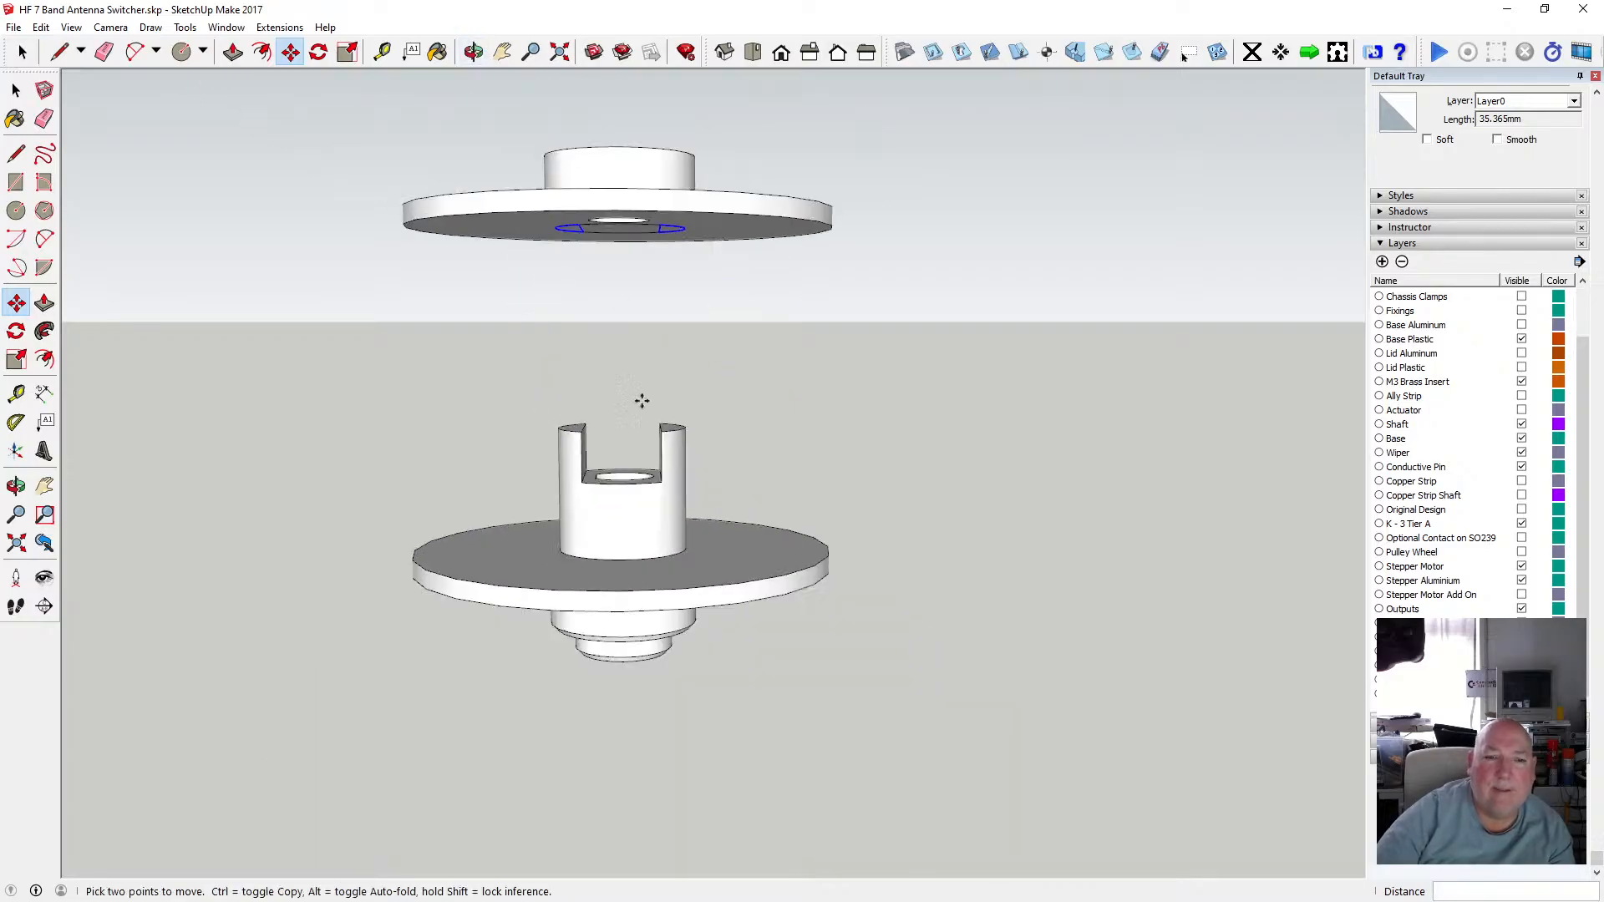
click(579, 171)
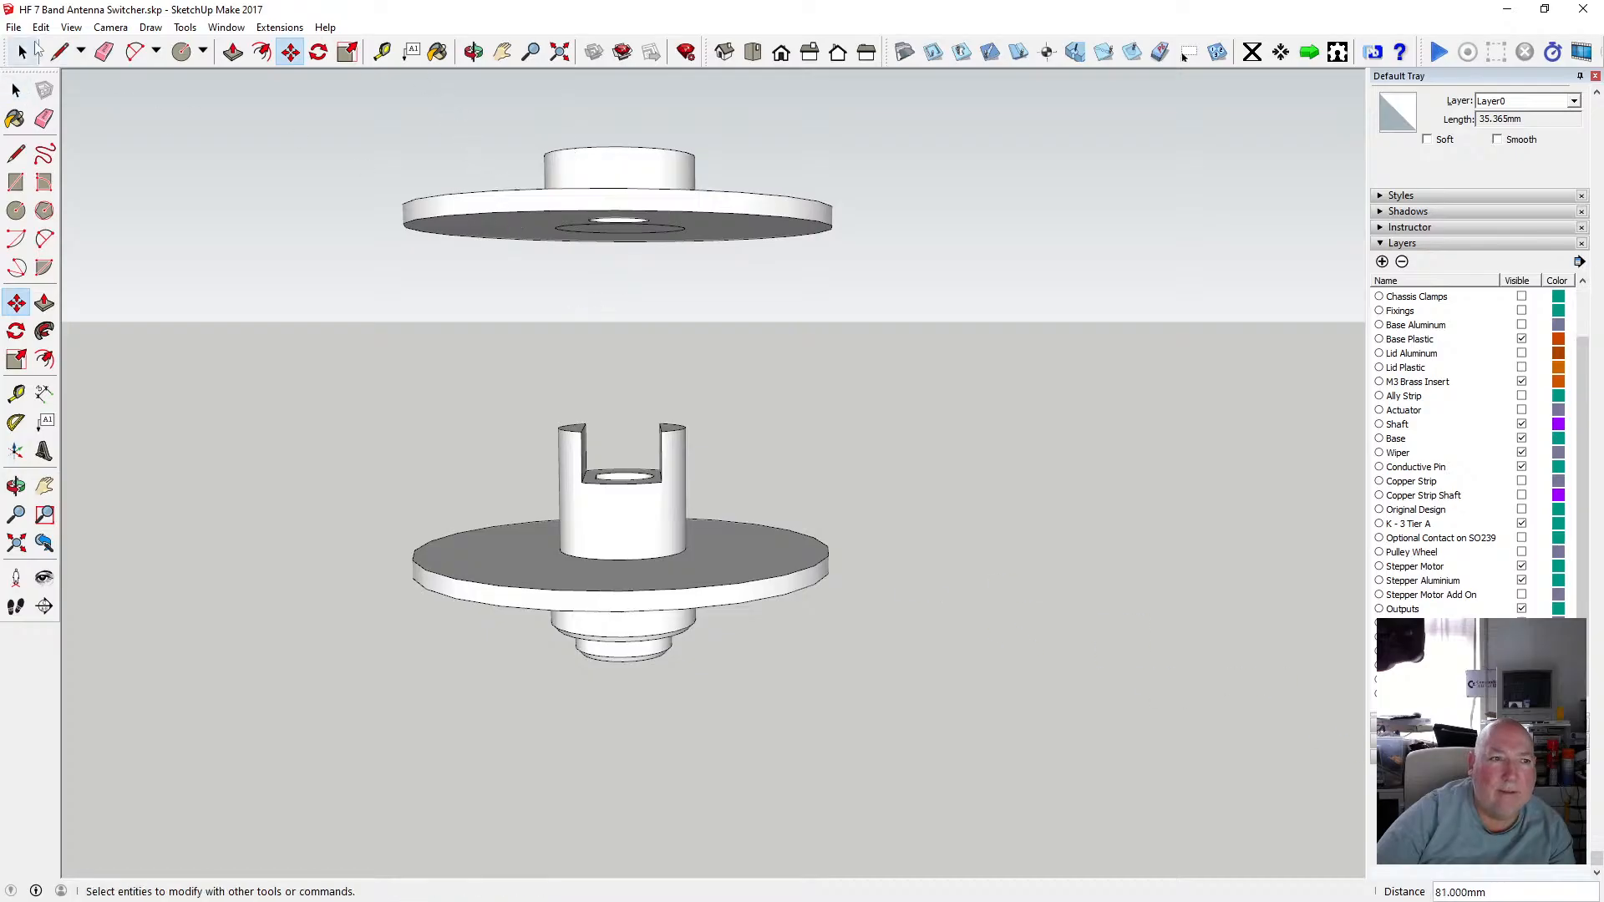
click(40, 28)
click(79, 47)
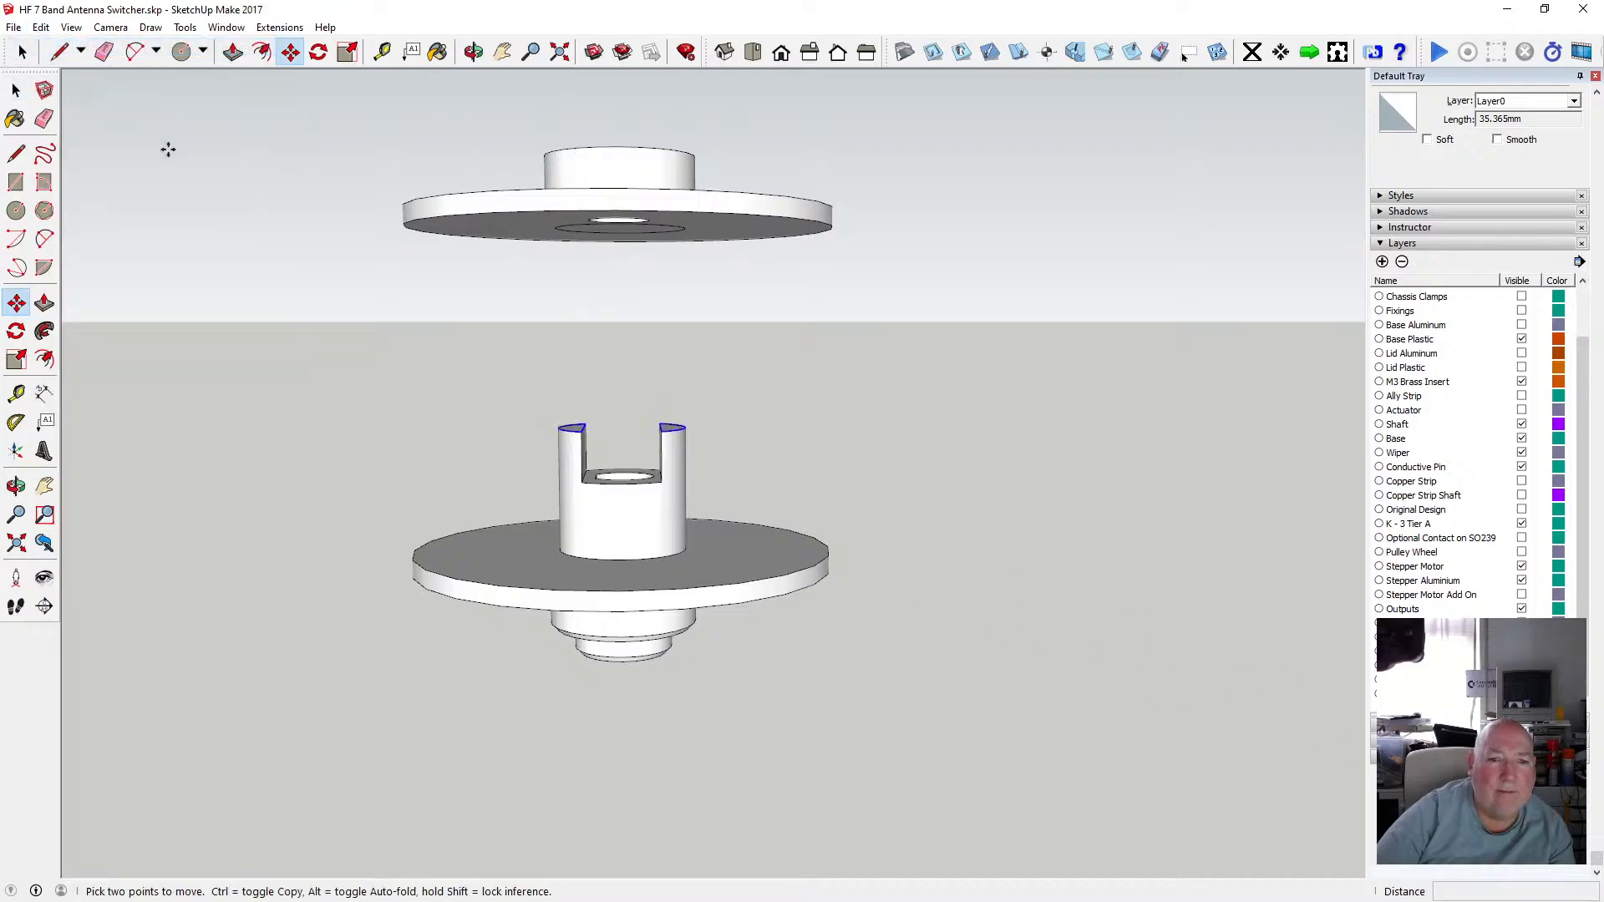
Move the pasted prong outline straight up 16 mm onto the upper disc's face, then deselect.
click(578, 430)
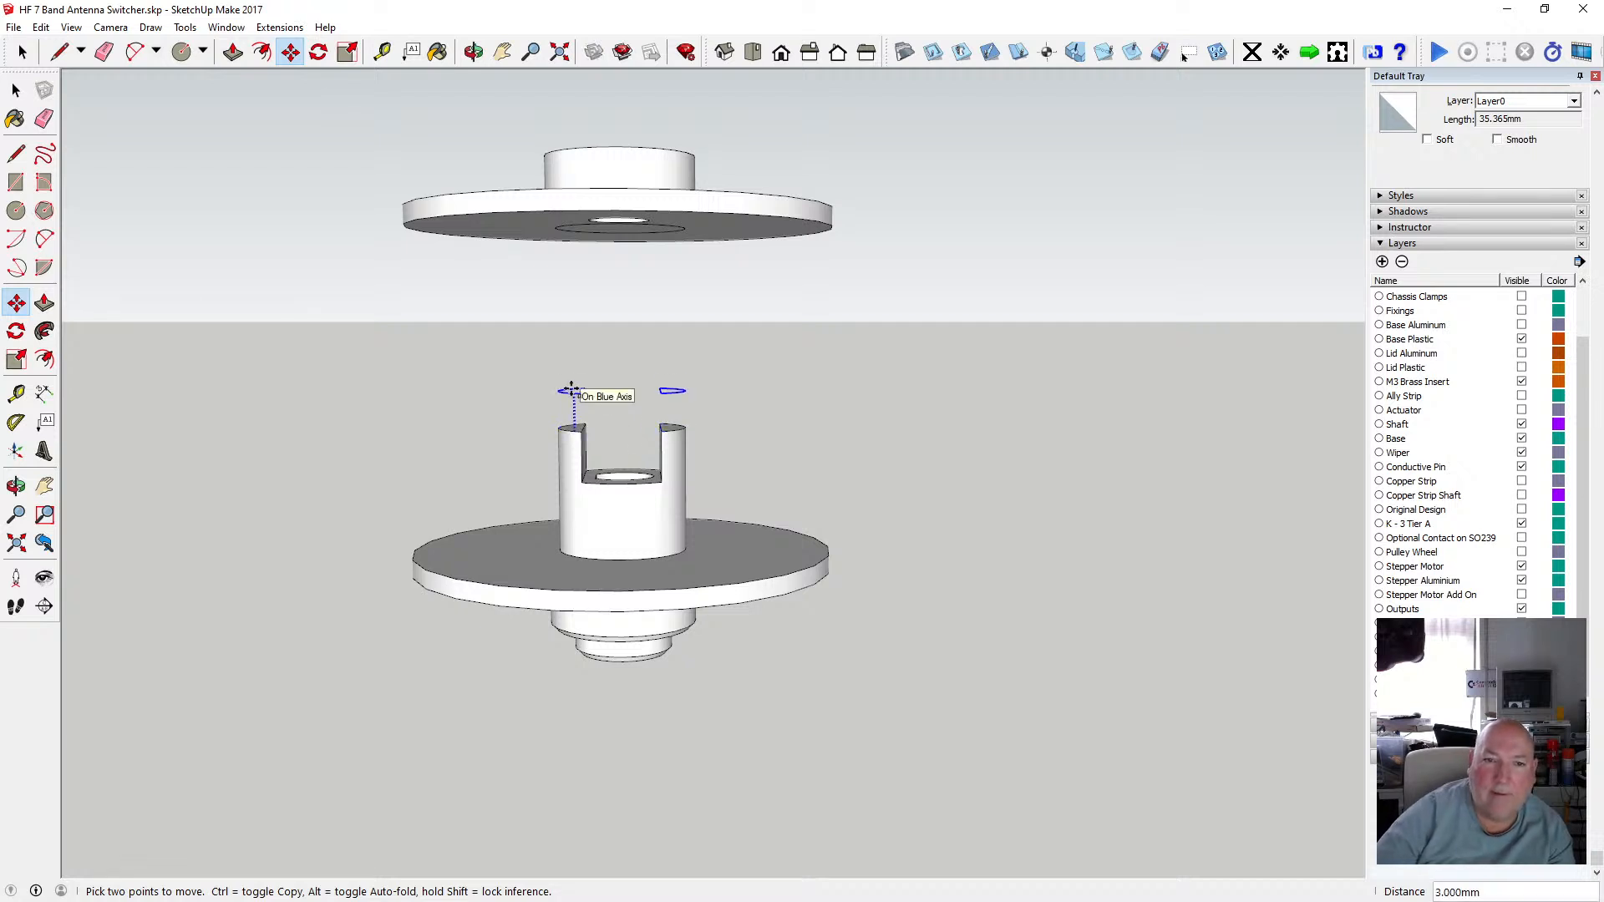
click(575, 239)
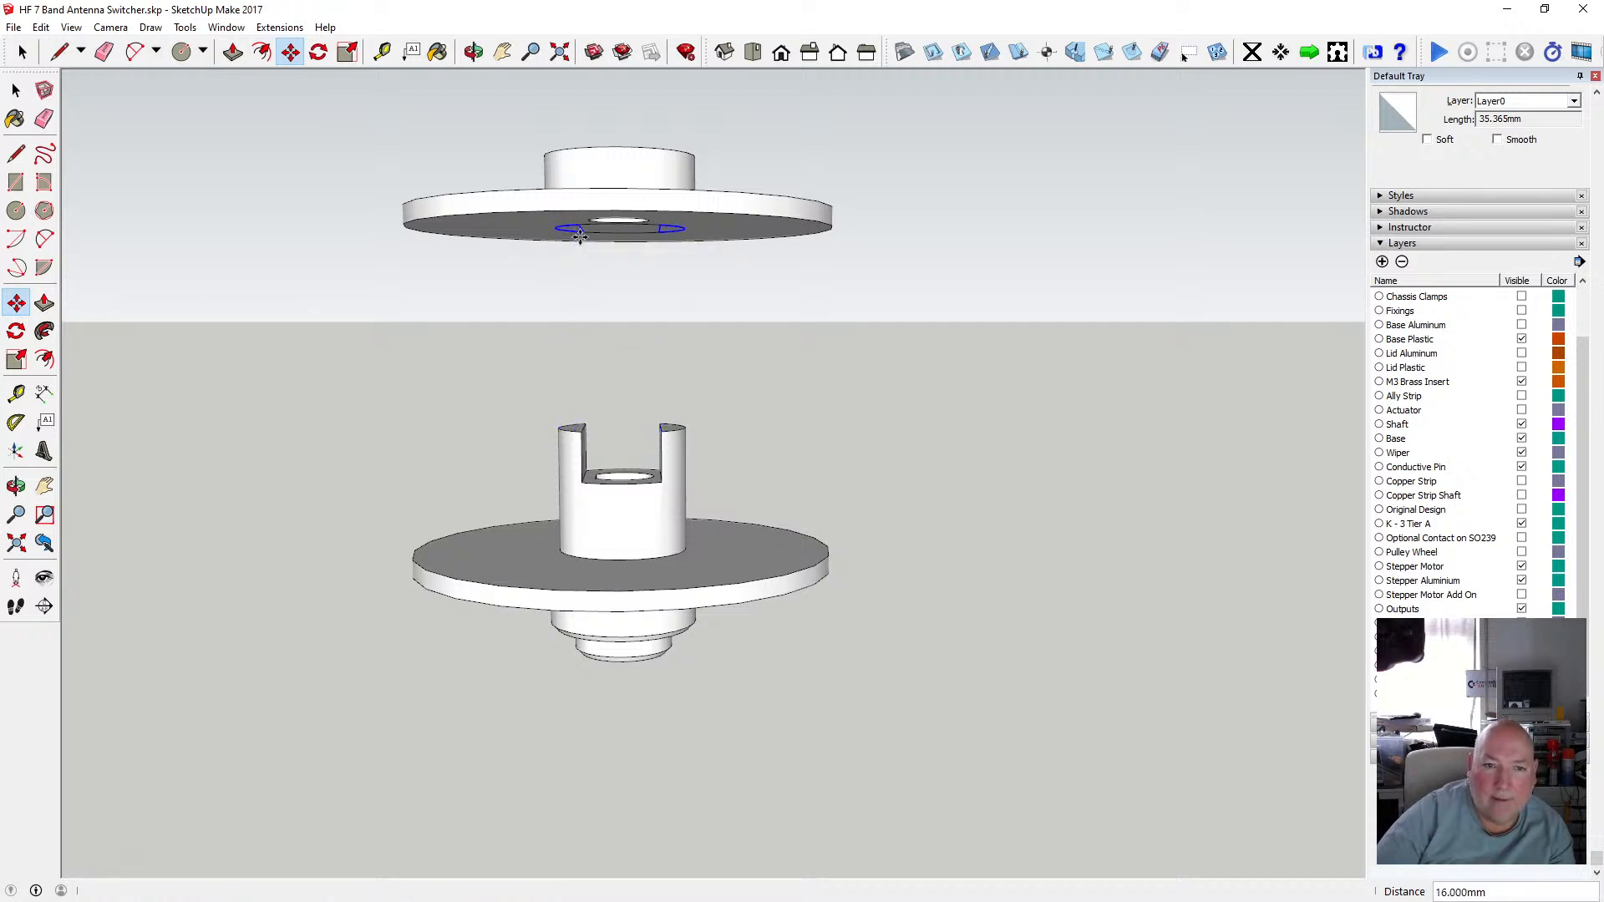
click(17, 92)
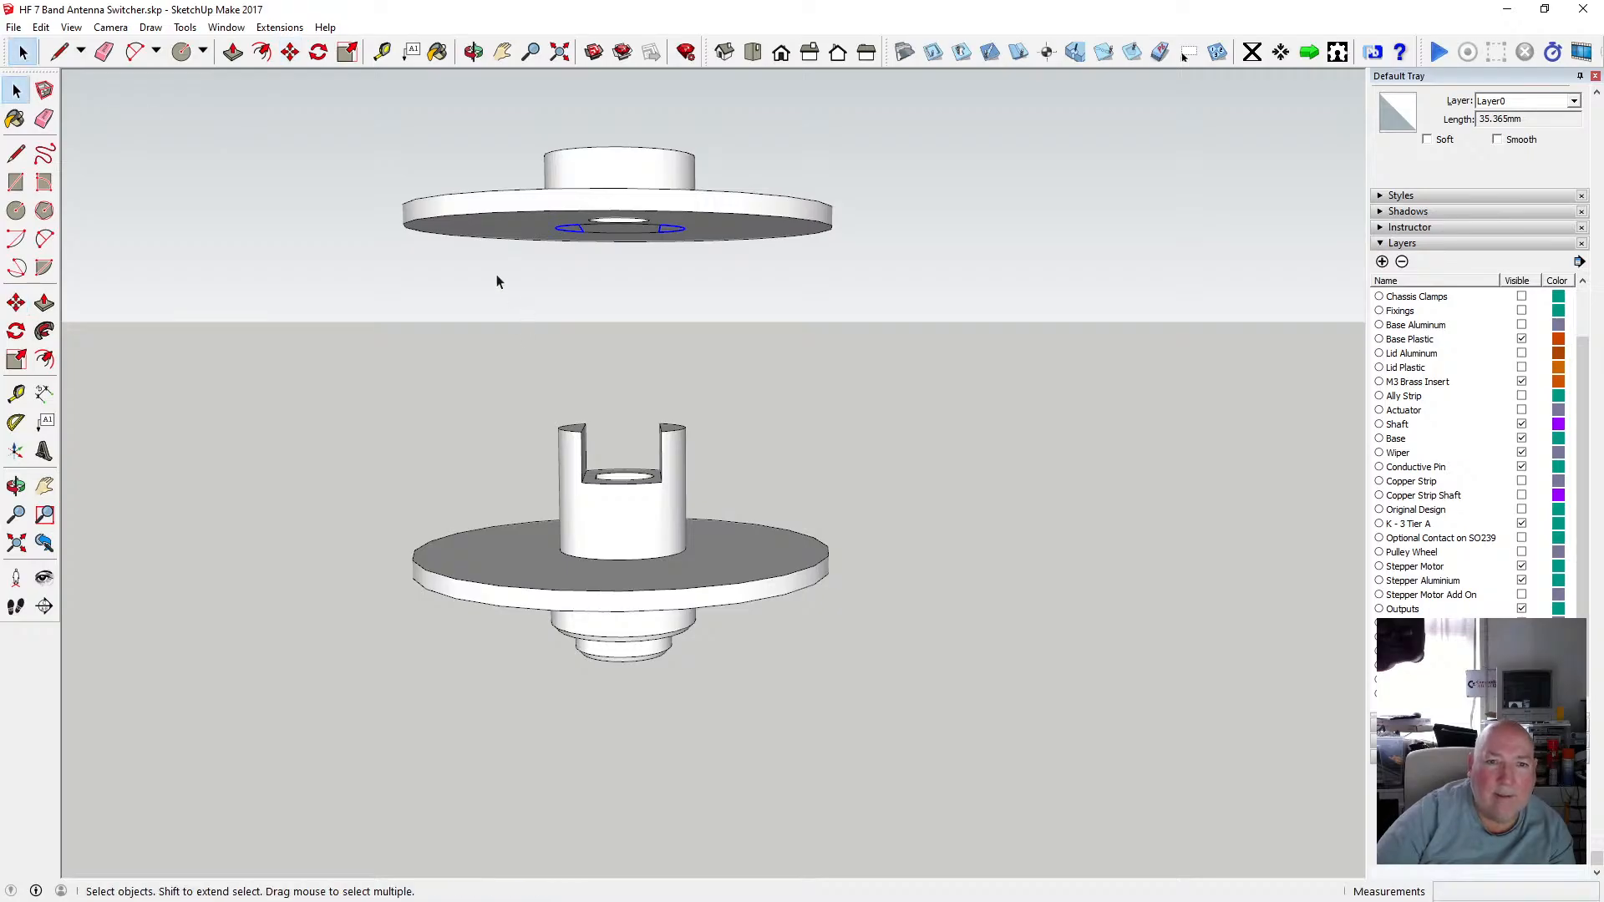
click(496, 282)
Cut the prong outline edges from the upper disc's face and paste them in place inside the disc's group.
click(473, 51)
drag(481, 79, 646, 359)
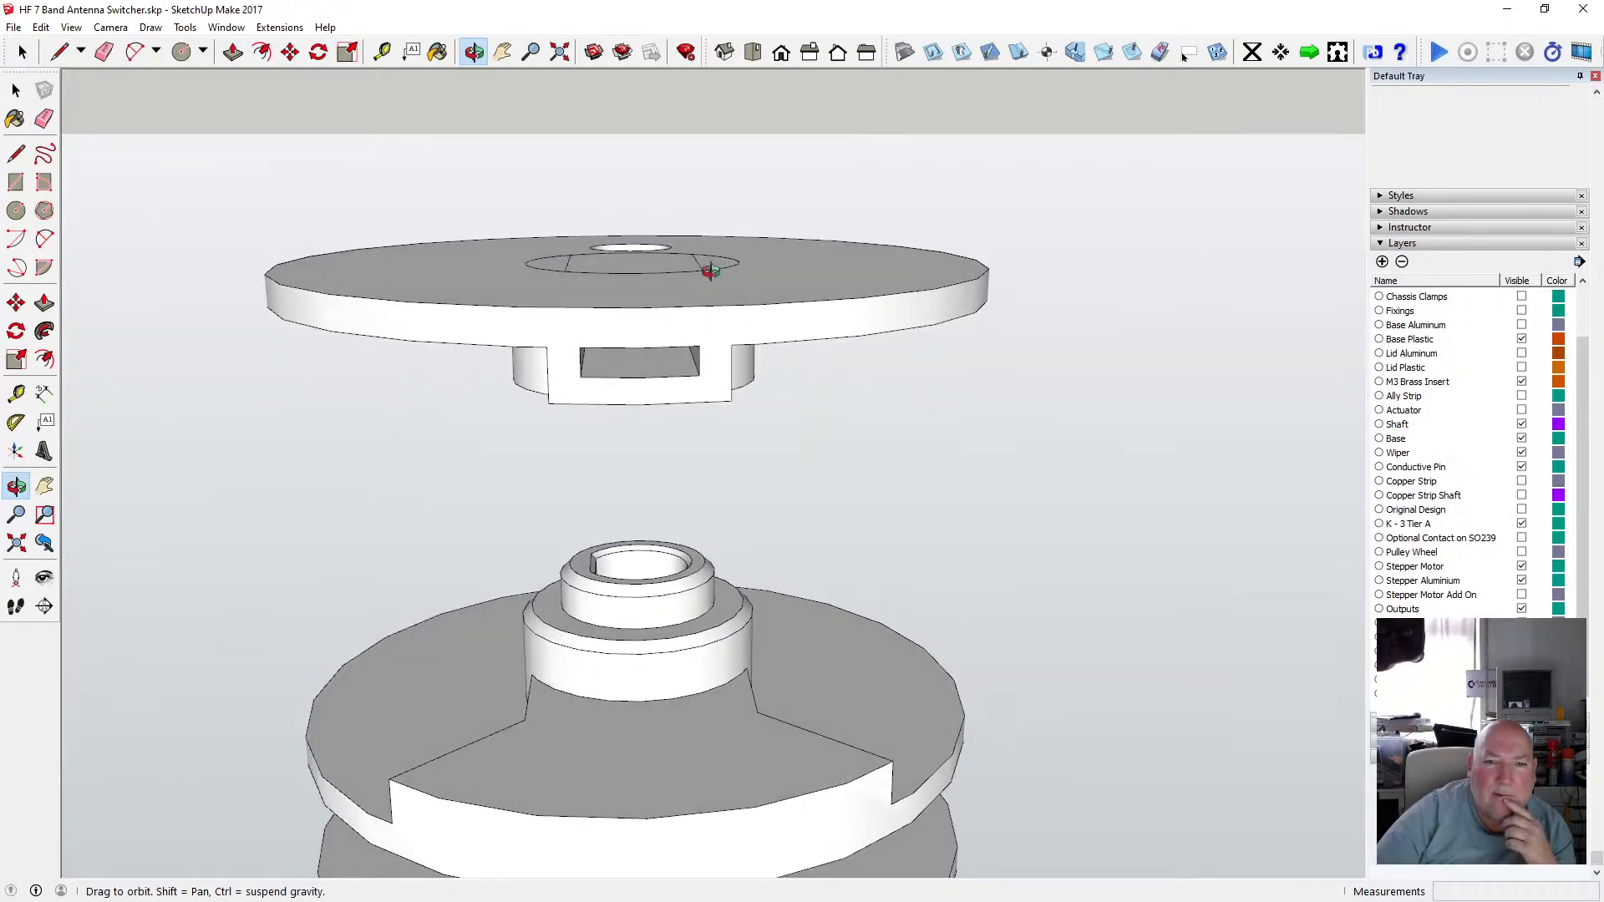
drag(709, 270, 623, 320)
scroll(615, 298, up, 5)
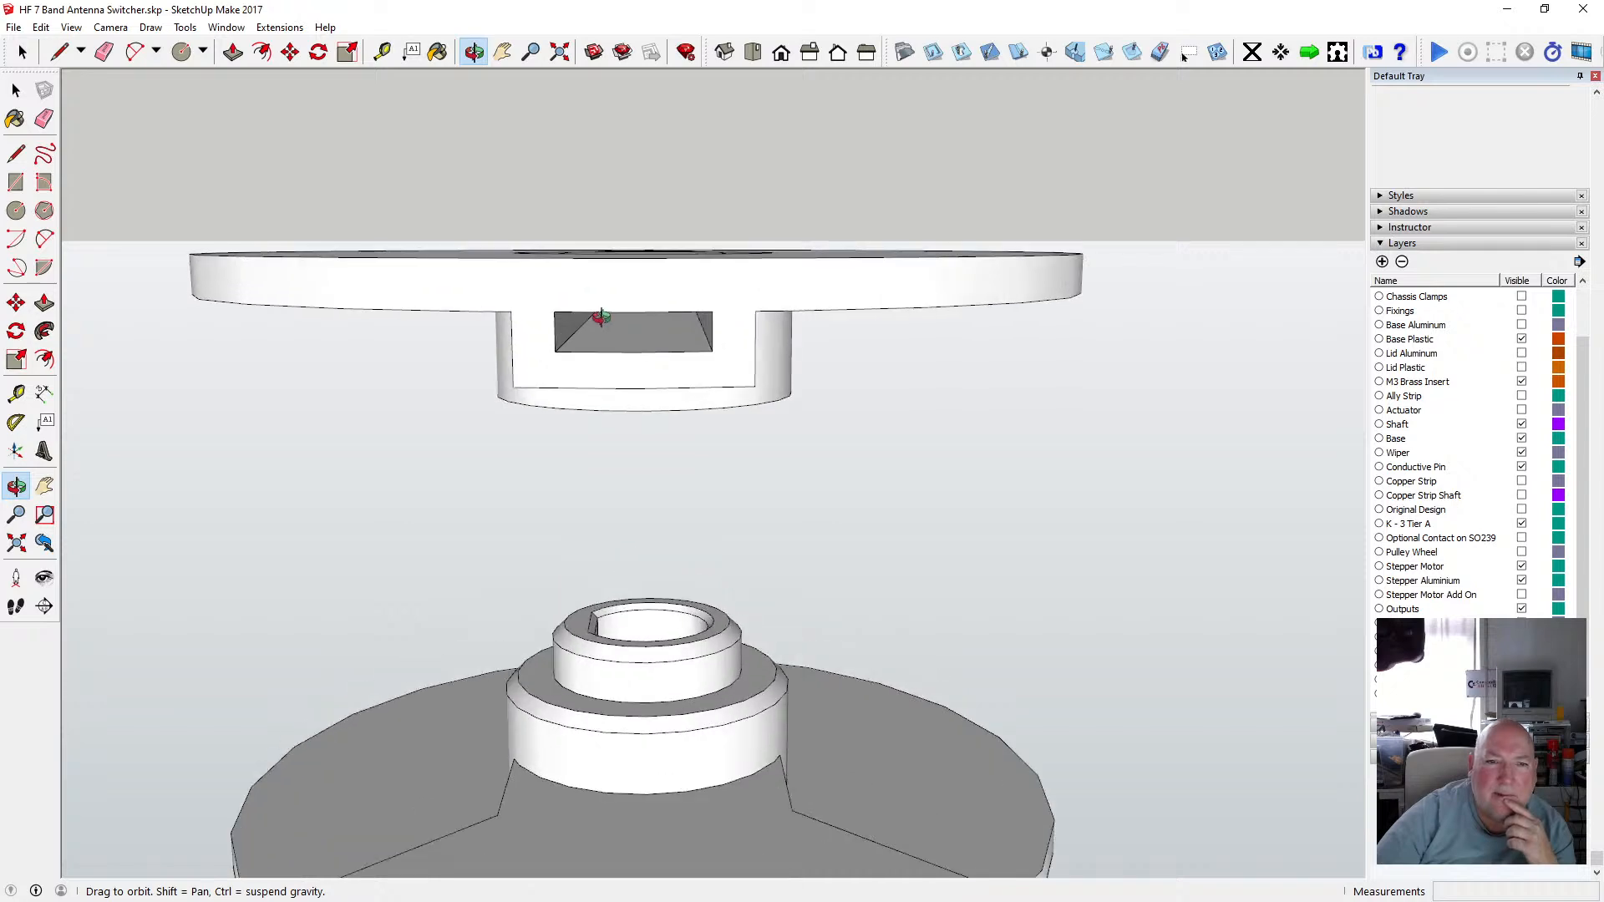
drag(519, 304, 635, 416)
scroll(619, 334, down, 4)
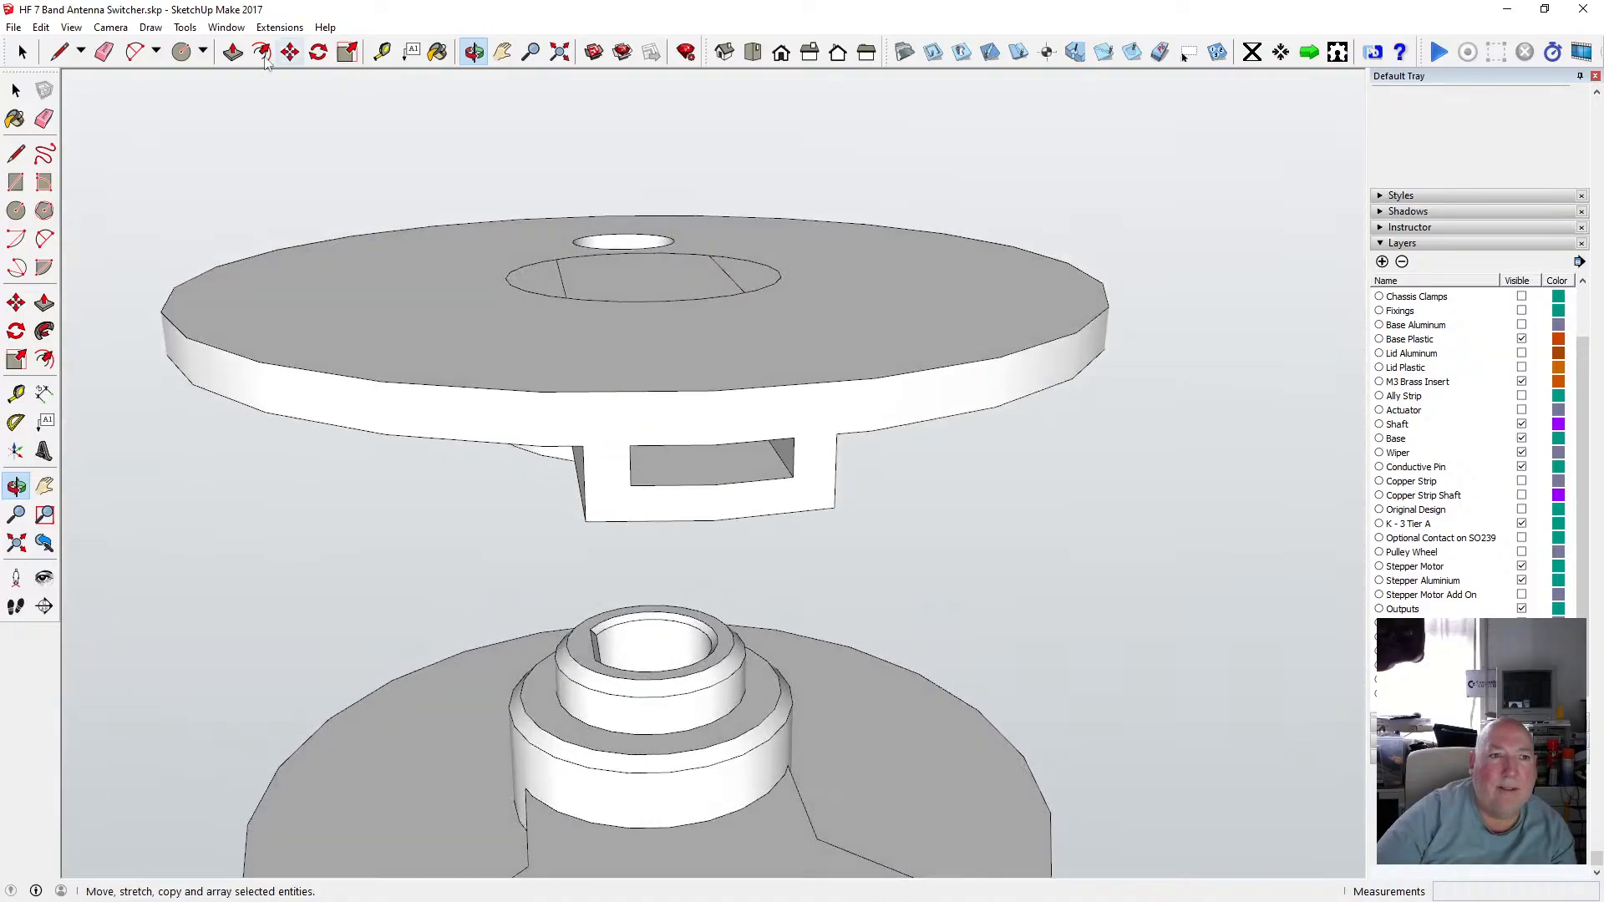
key(p)
key(space)
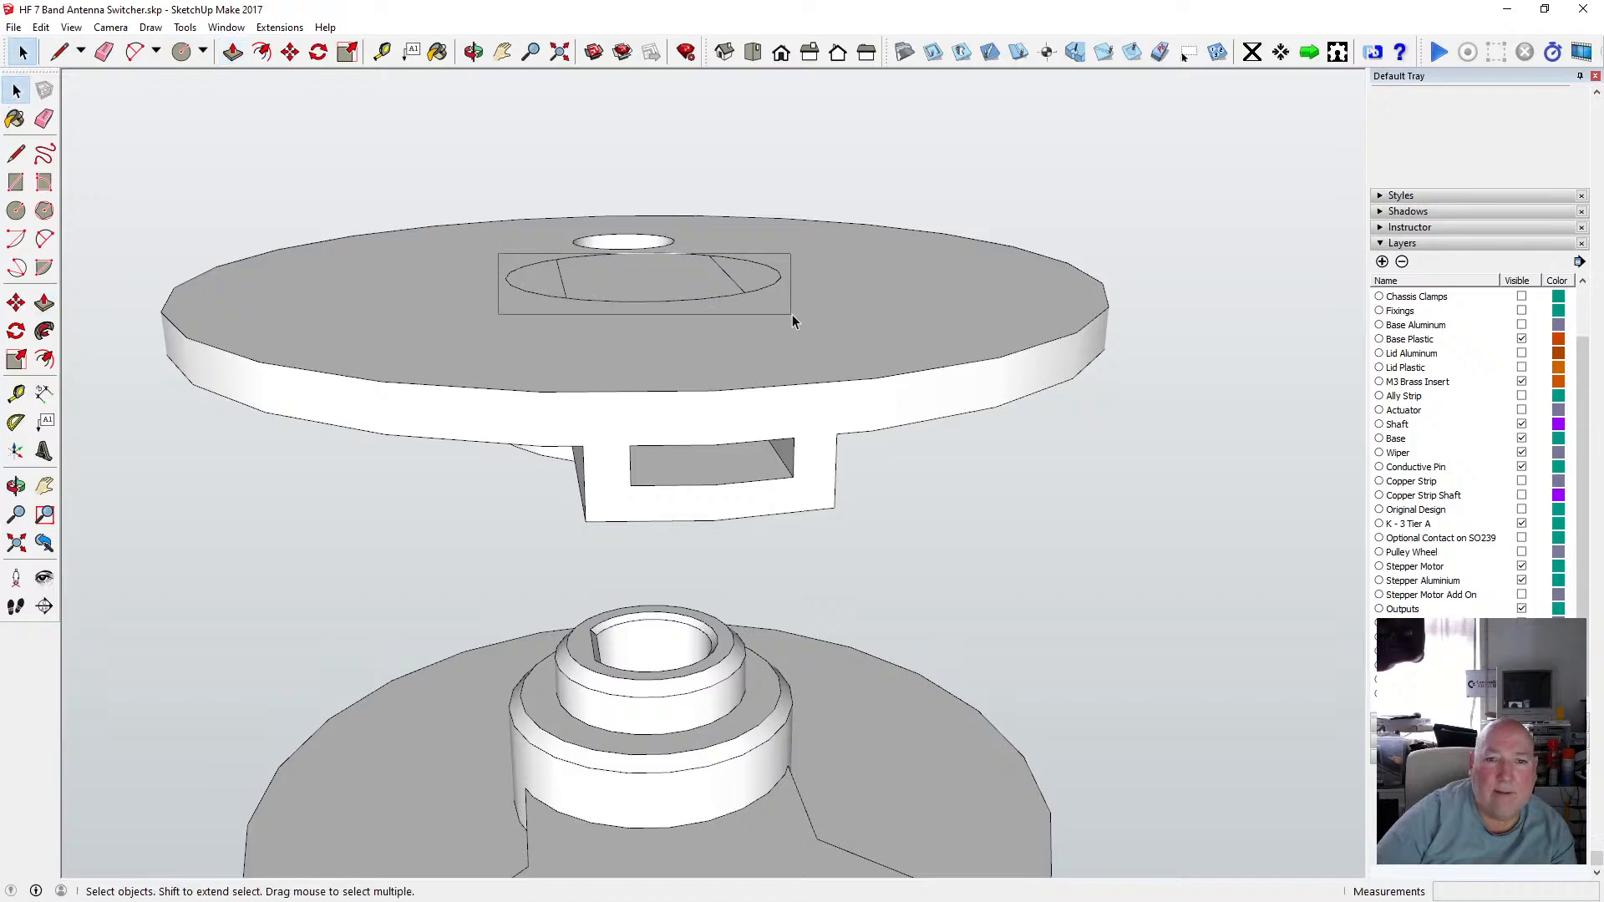
drag(792, 315, 791, 315)
drag(496, 232, 817, 318)
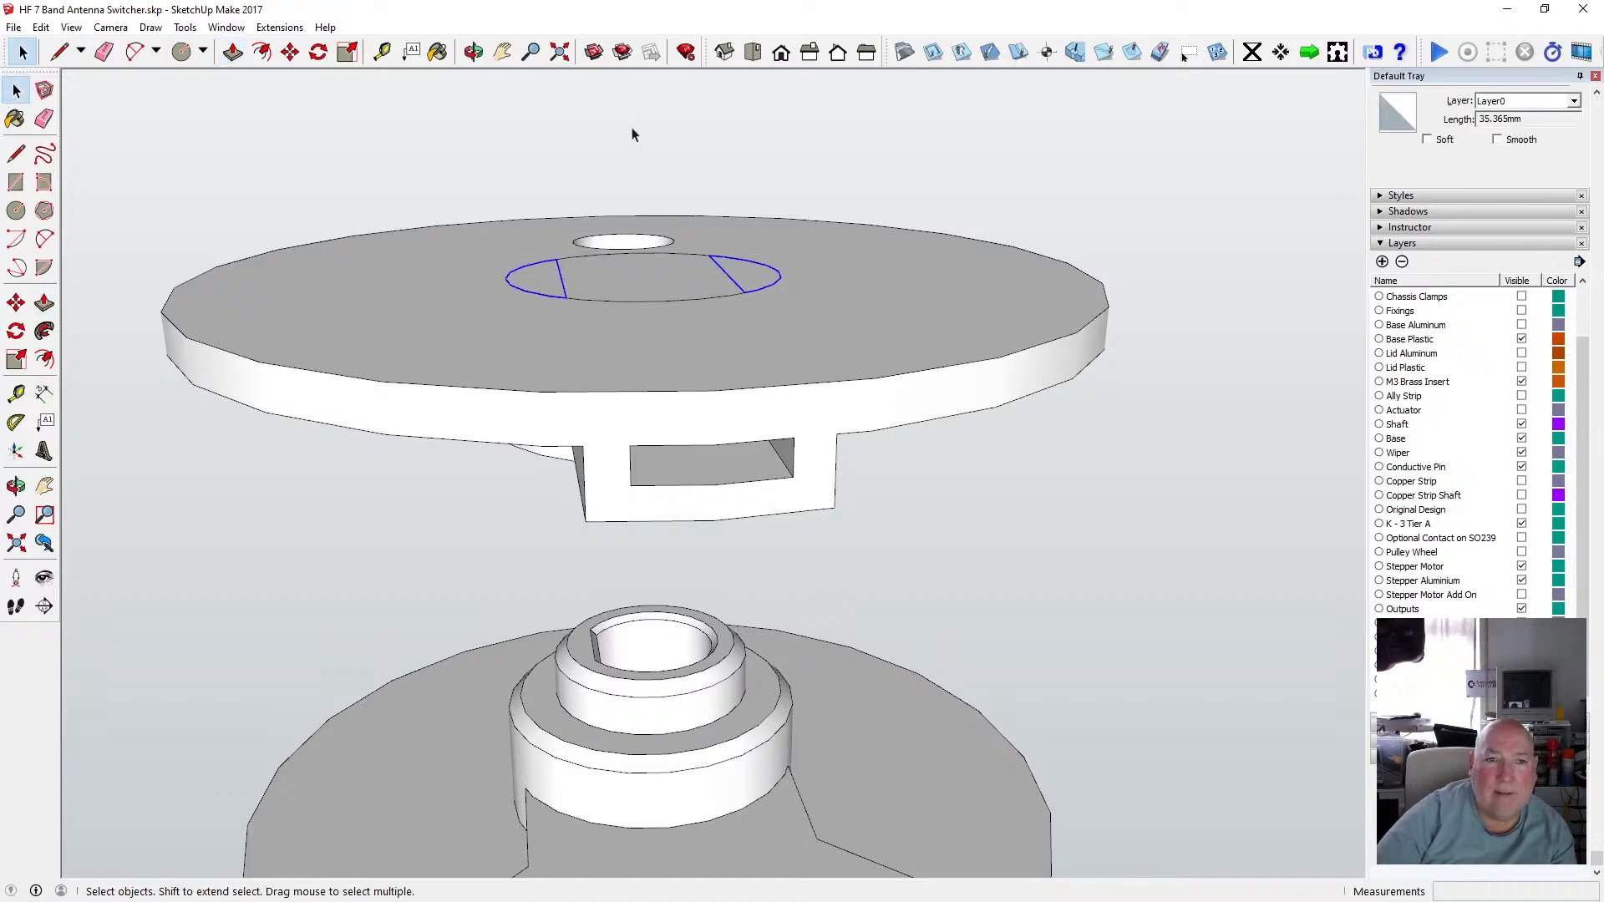
key(o)
drag(536, 87, 634, 367)
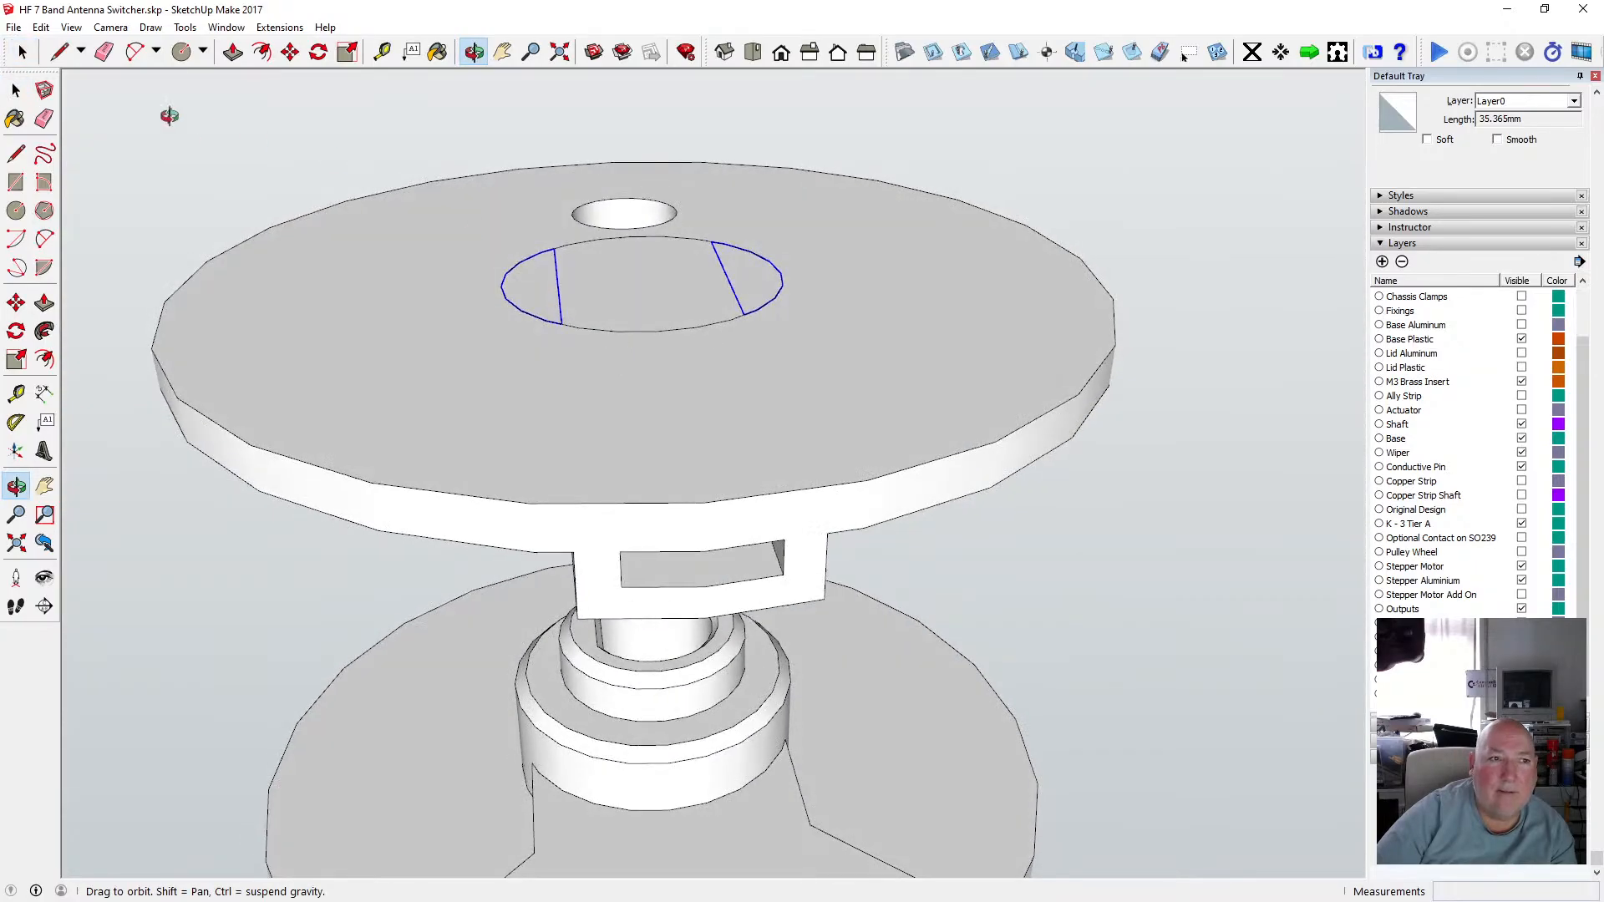
click(48, 32)
click(67, 85)
click(16, 90)
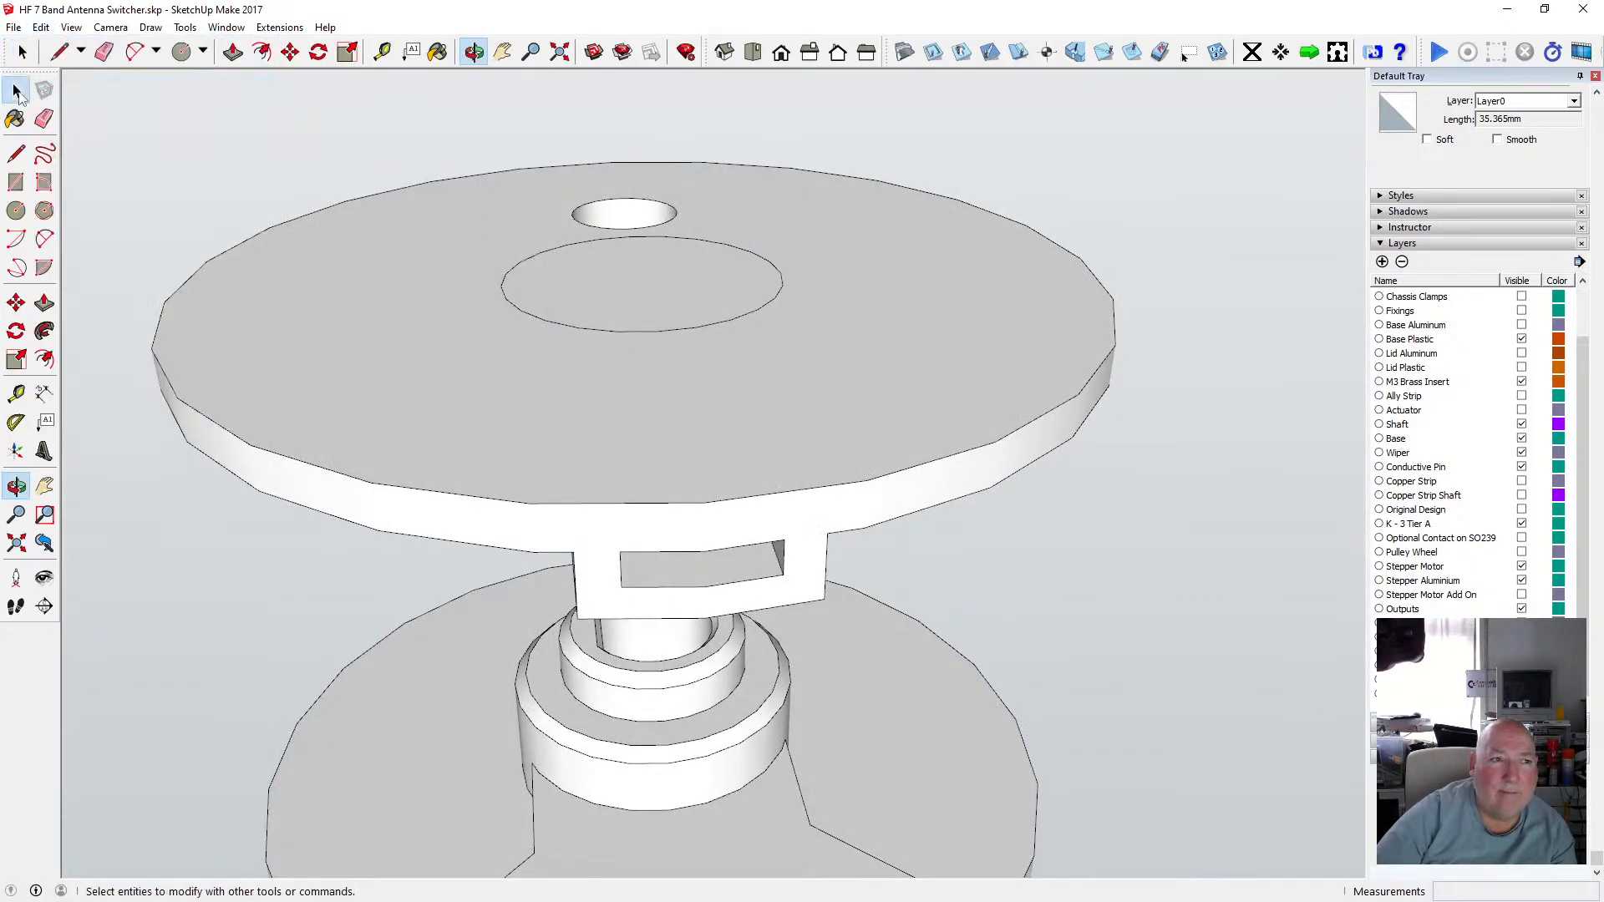
click(381, 315)
double_click(381, 313)
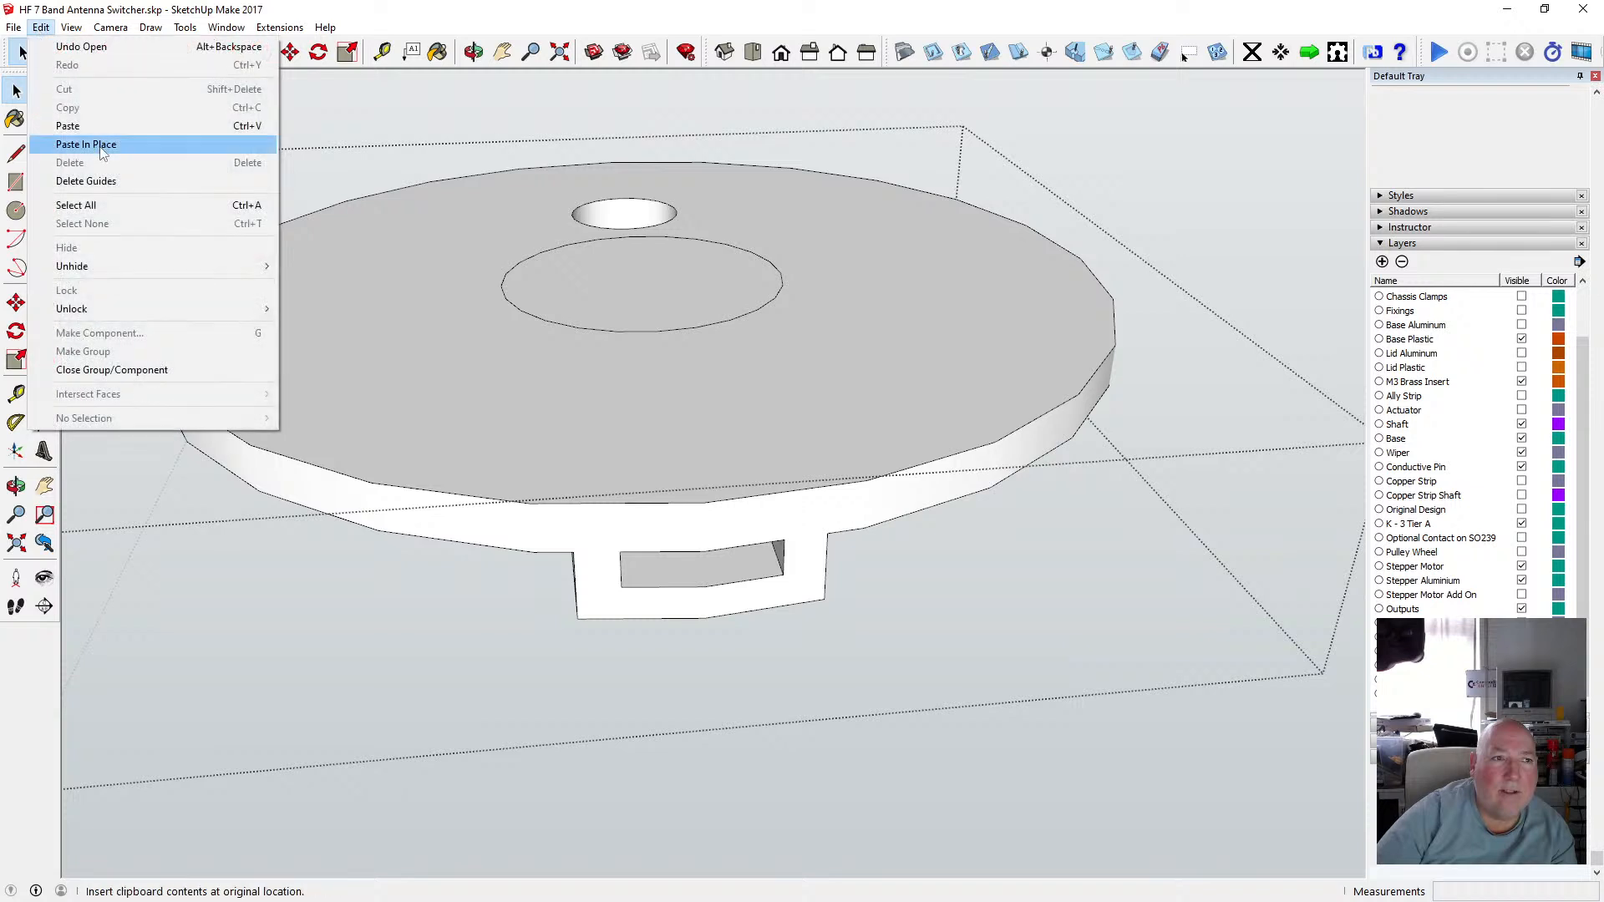
click(92, 143)
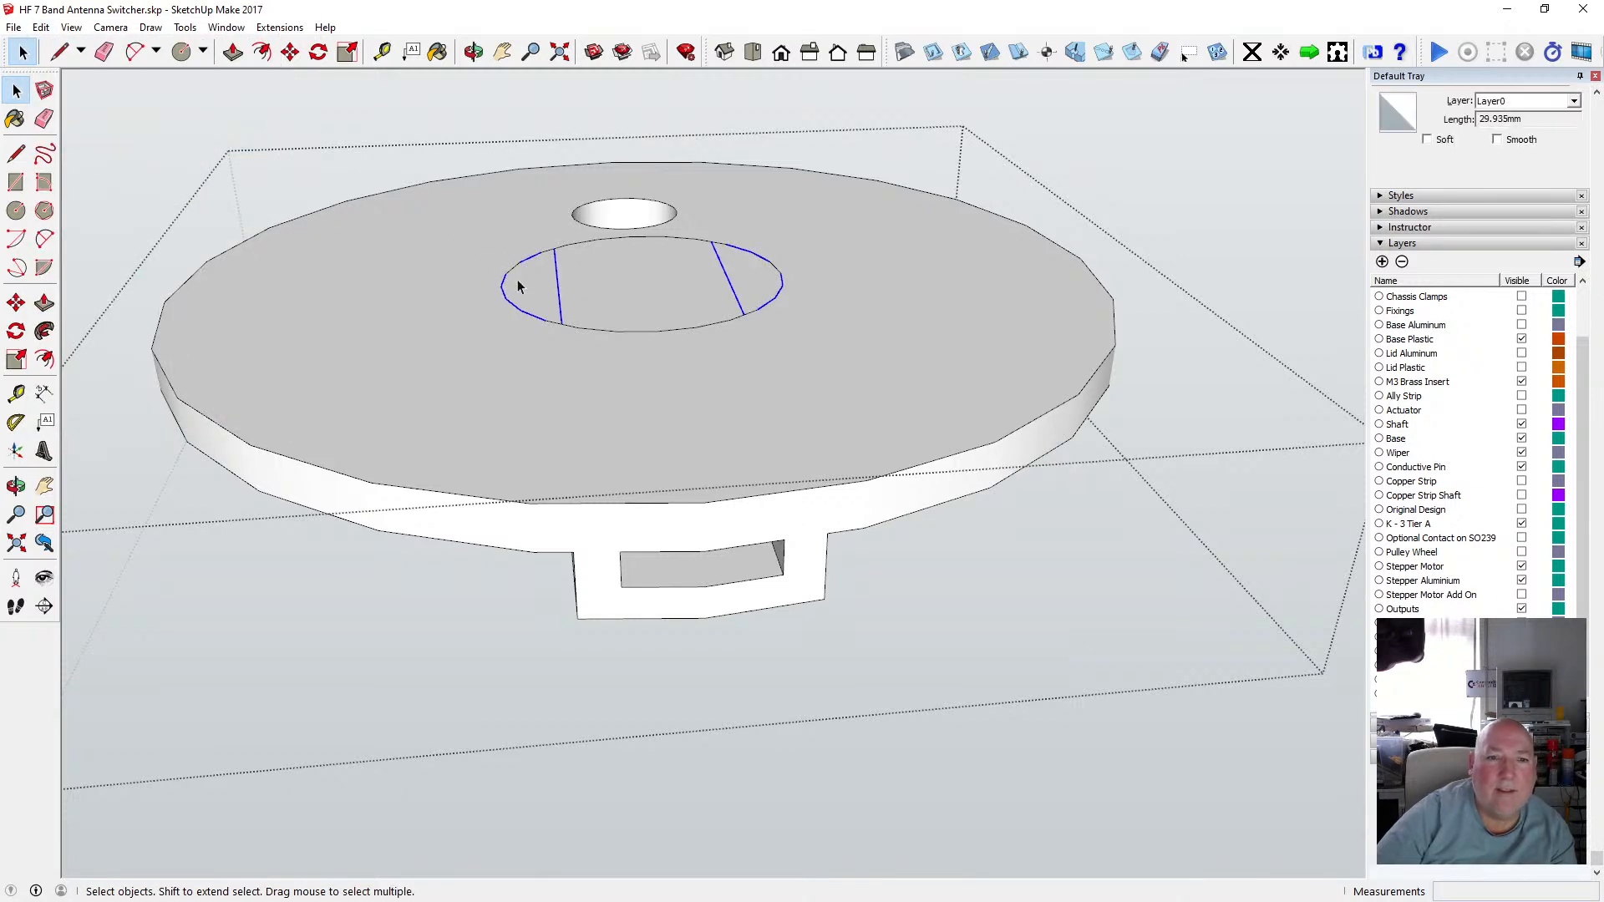
Push both prong-shaped segments through the upper disc with Push/Pull to cut matching slots.
click(748, 276)
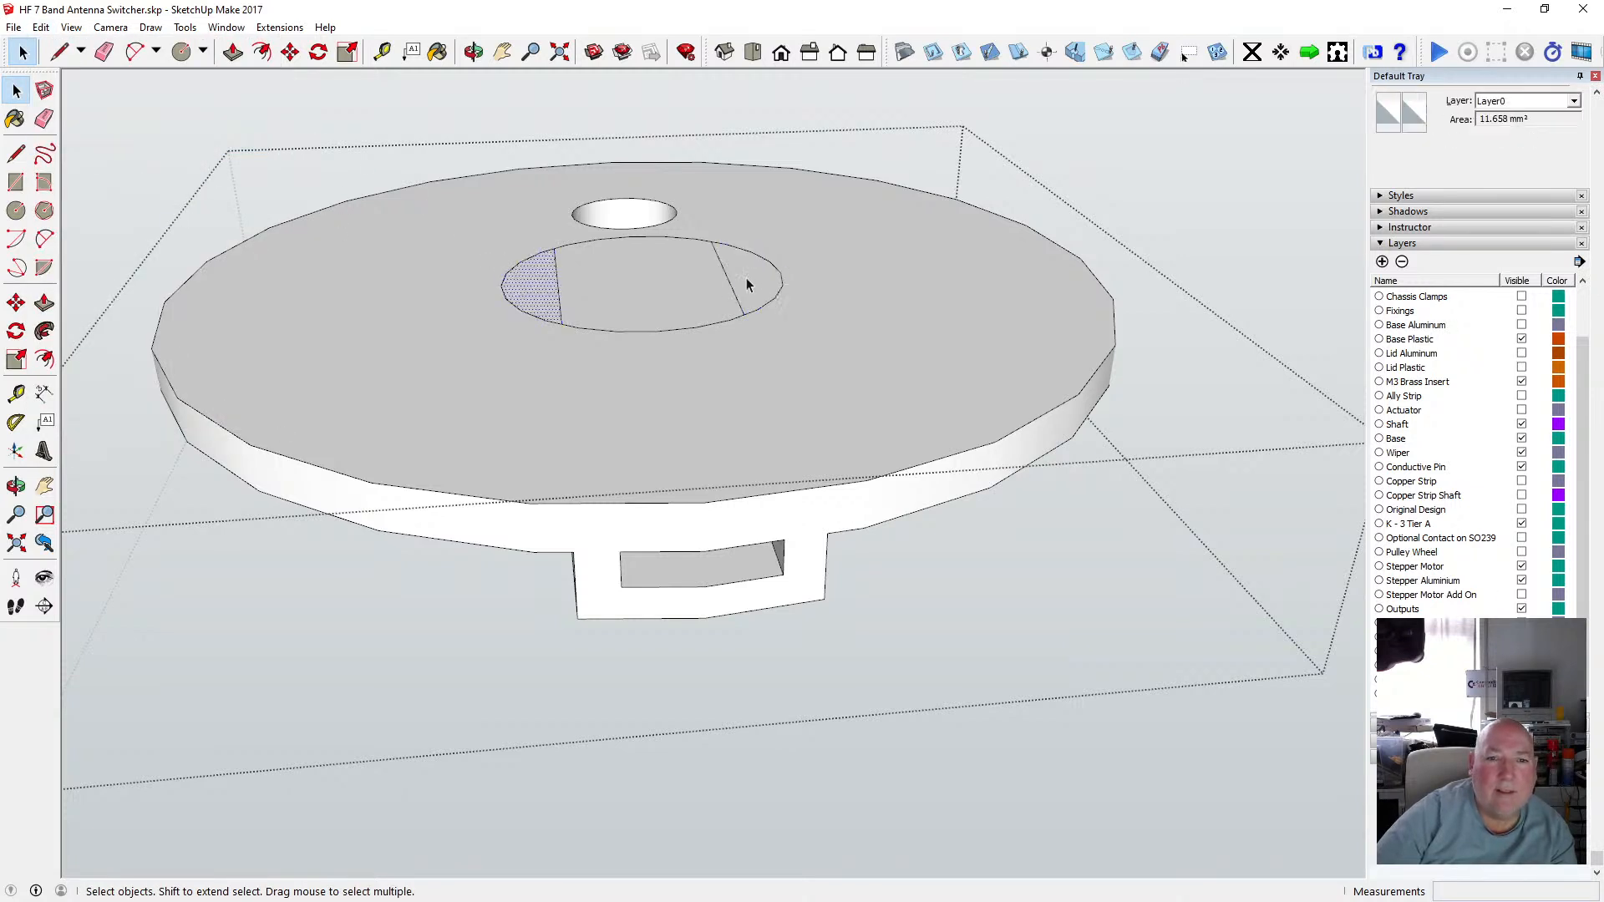
click(472, 52)
drag(576, 261, 601, 168)
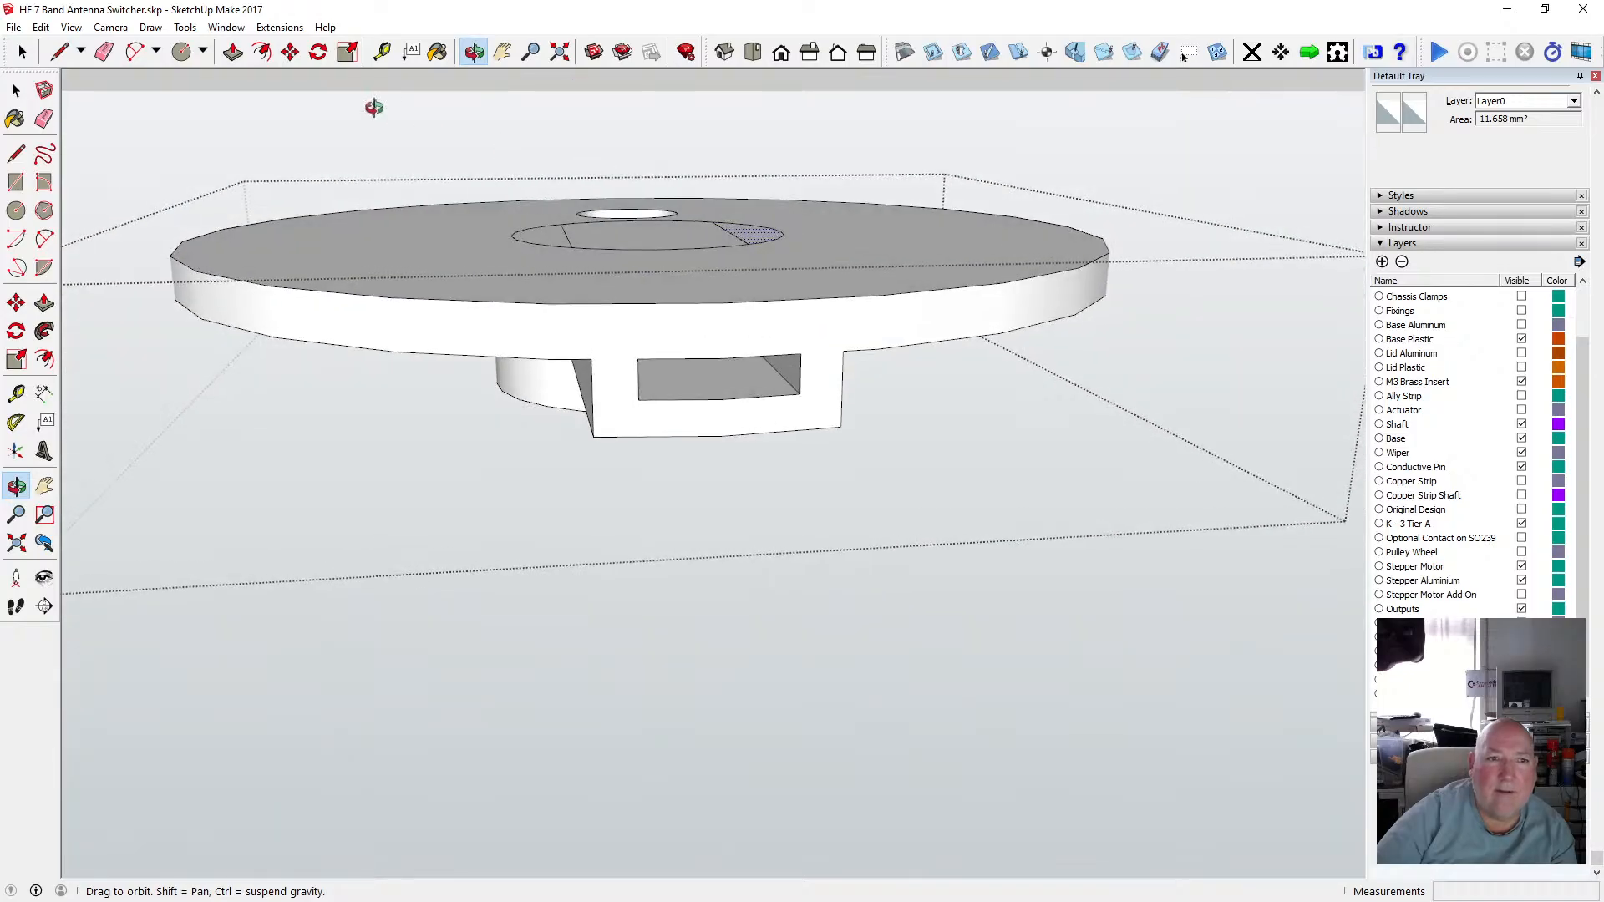
click(233, 52)
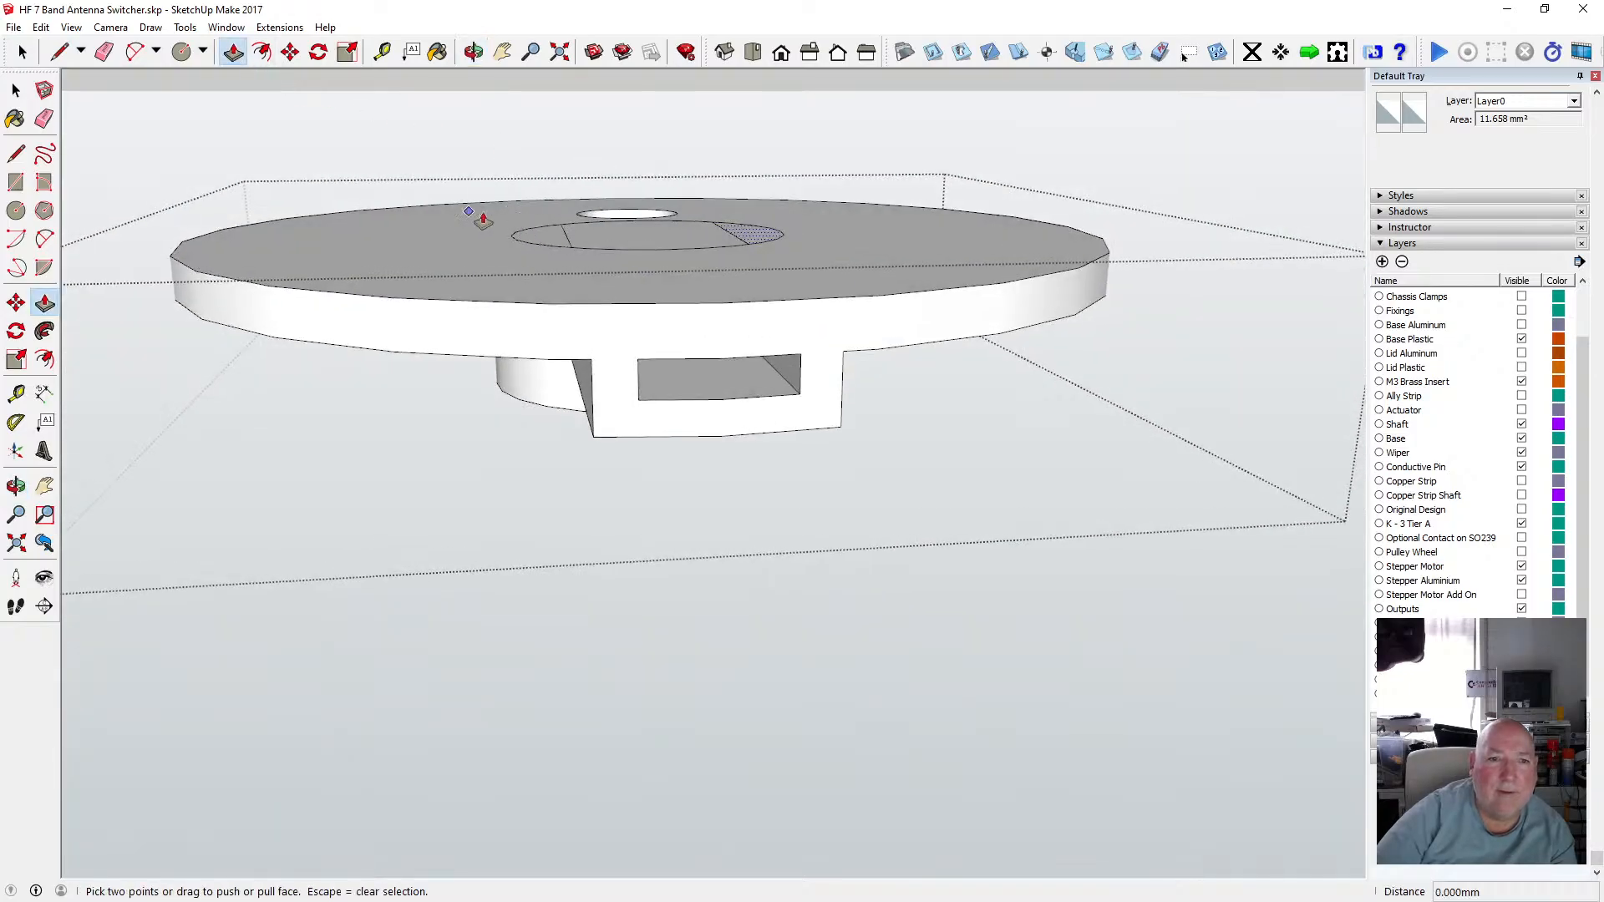
click(758, 241)
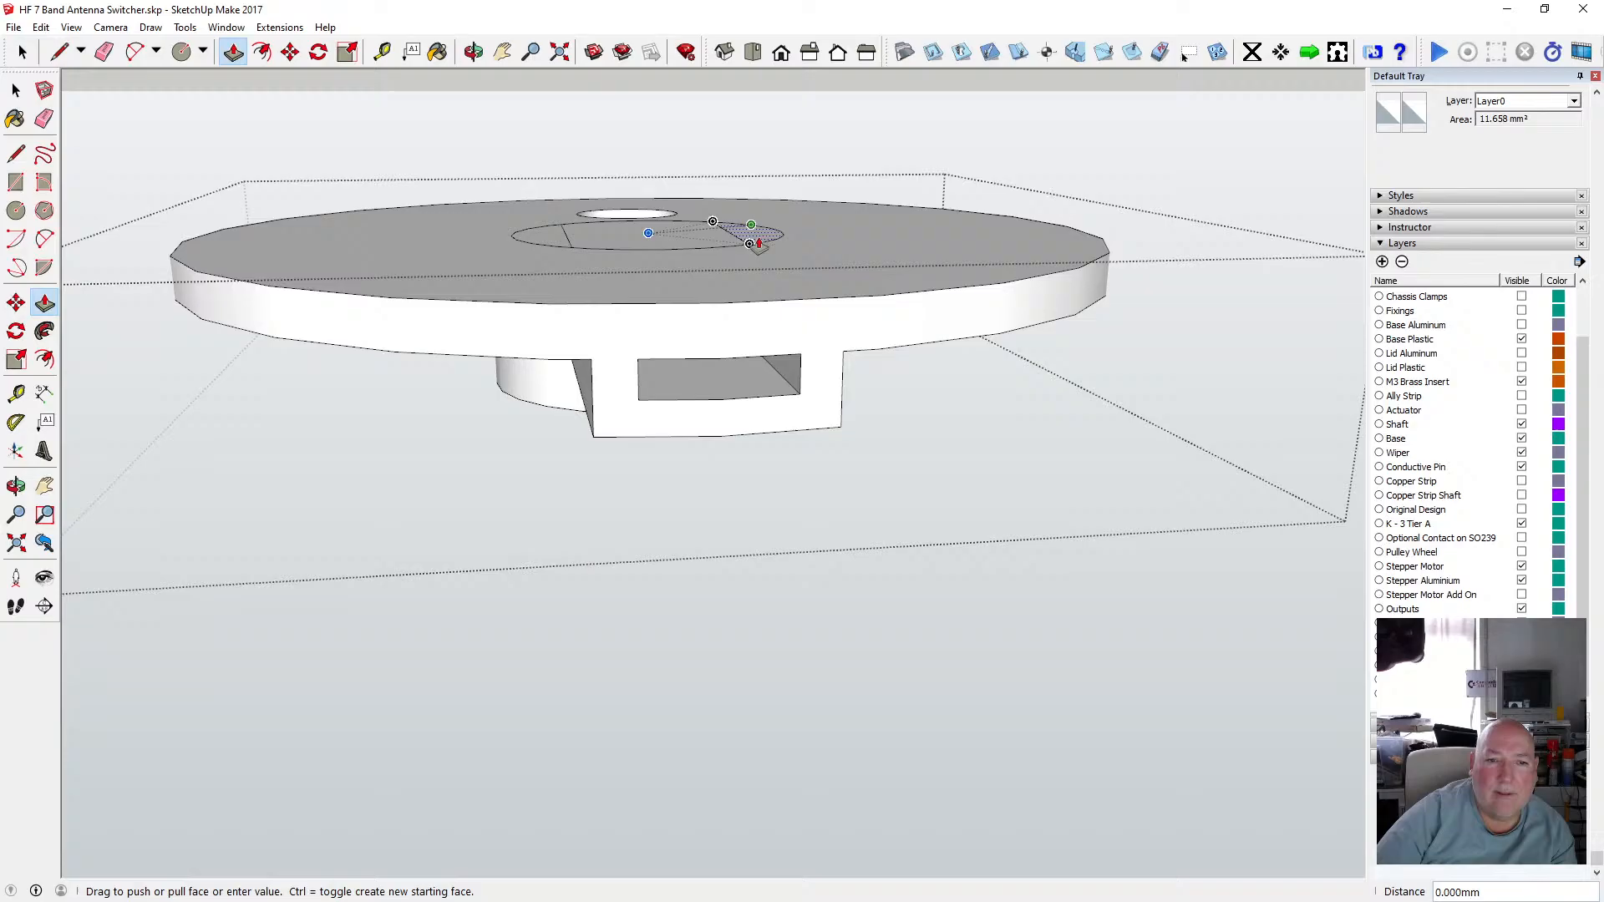
click(572, 417)
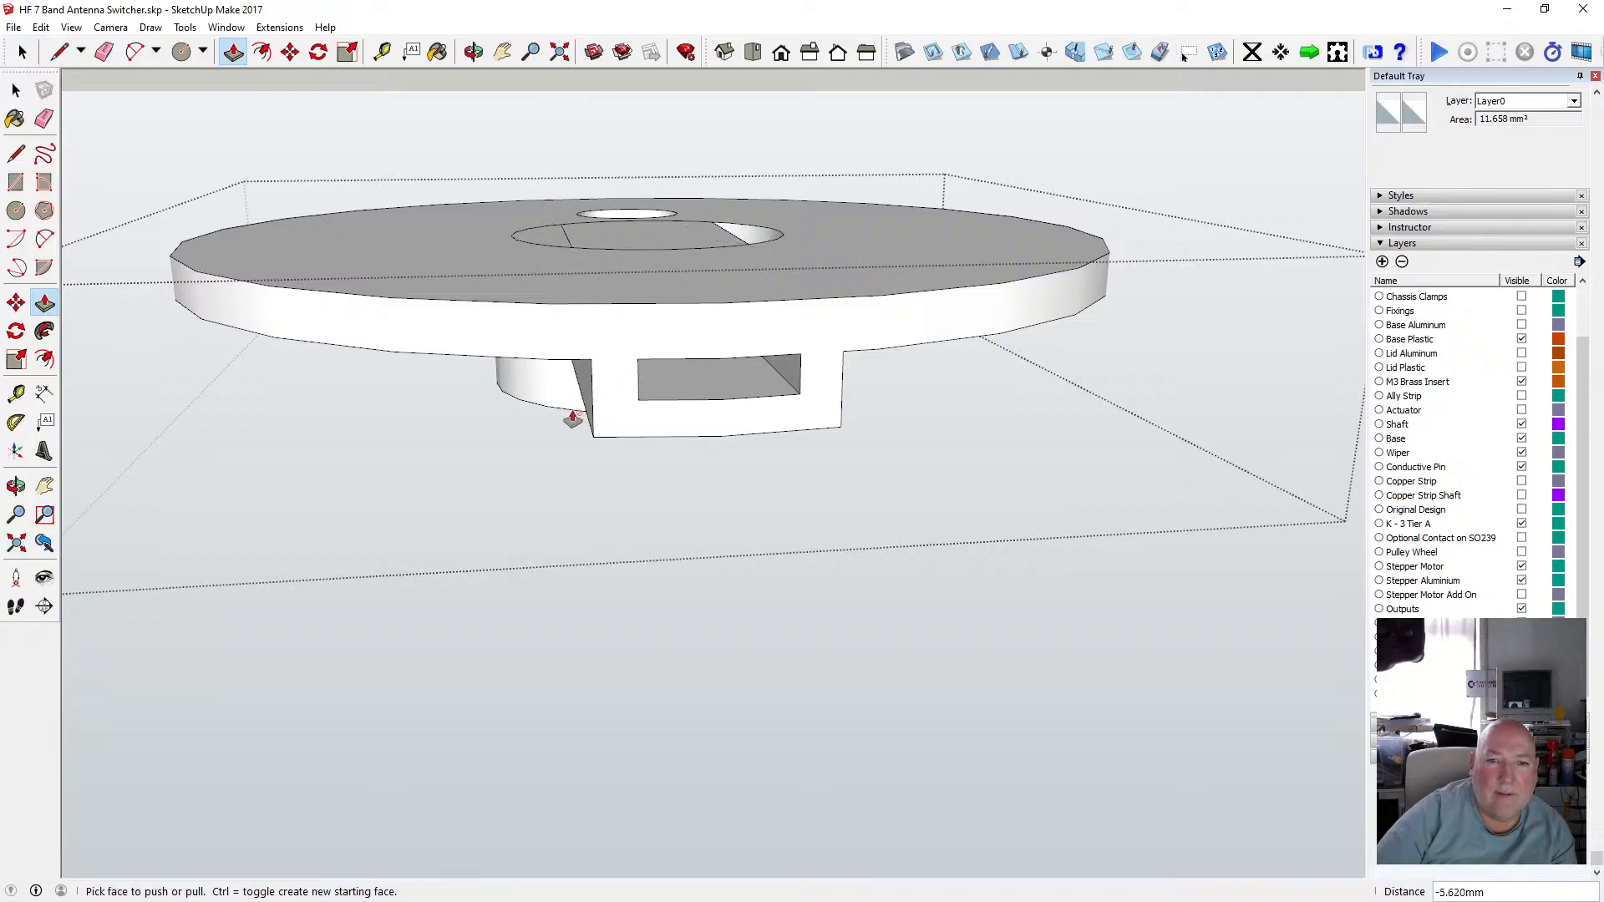
click(553, 242)
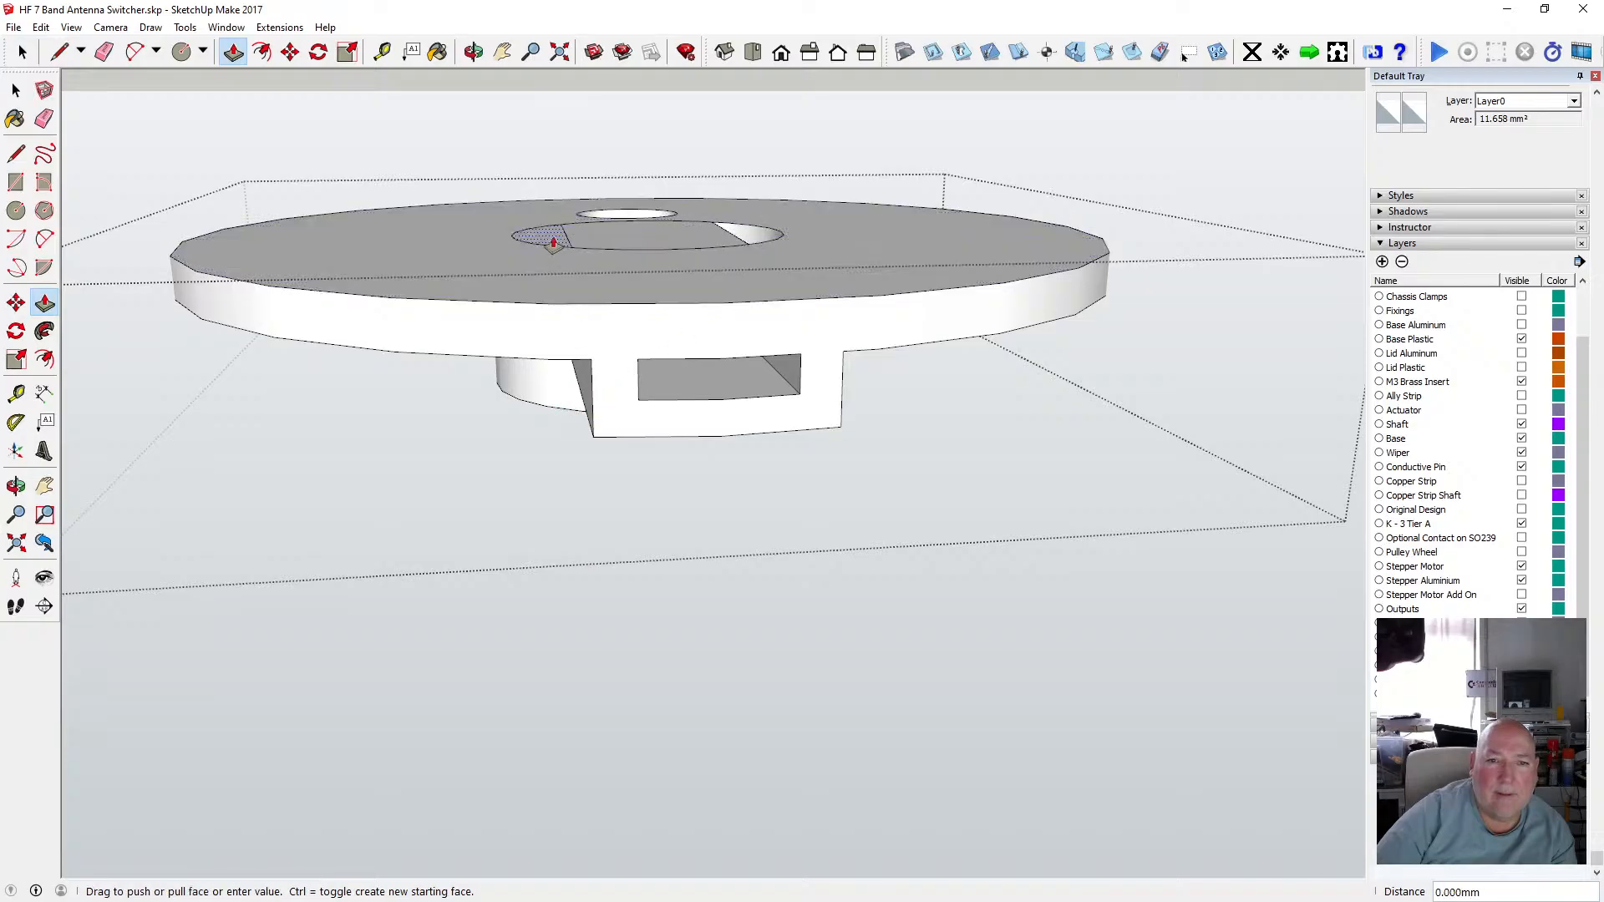
click(549, 415)
Remove the hole's arc edges between the two slots so the disc's centre fills in.
middle_drag(659, 175, 618, 741)
scroll(671, 592, up, 7)
middle_drag(671, 588, 735, 391)
drag(735, 391, 709, 422)
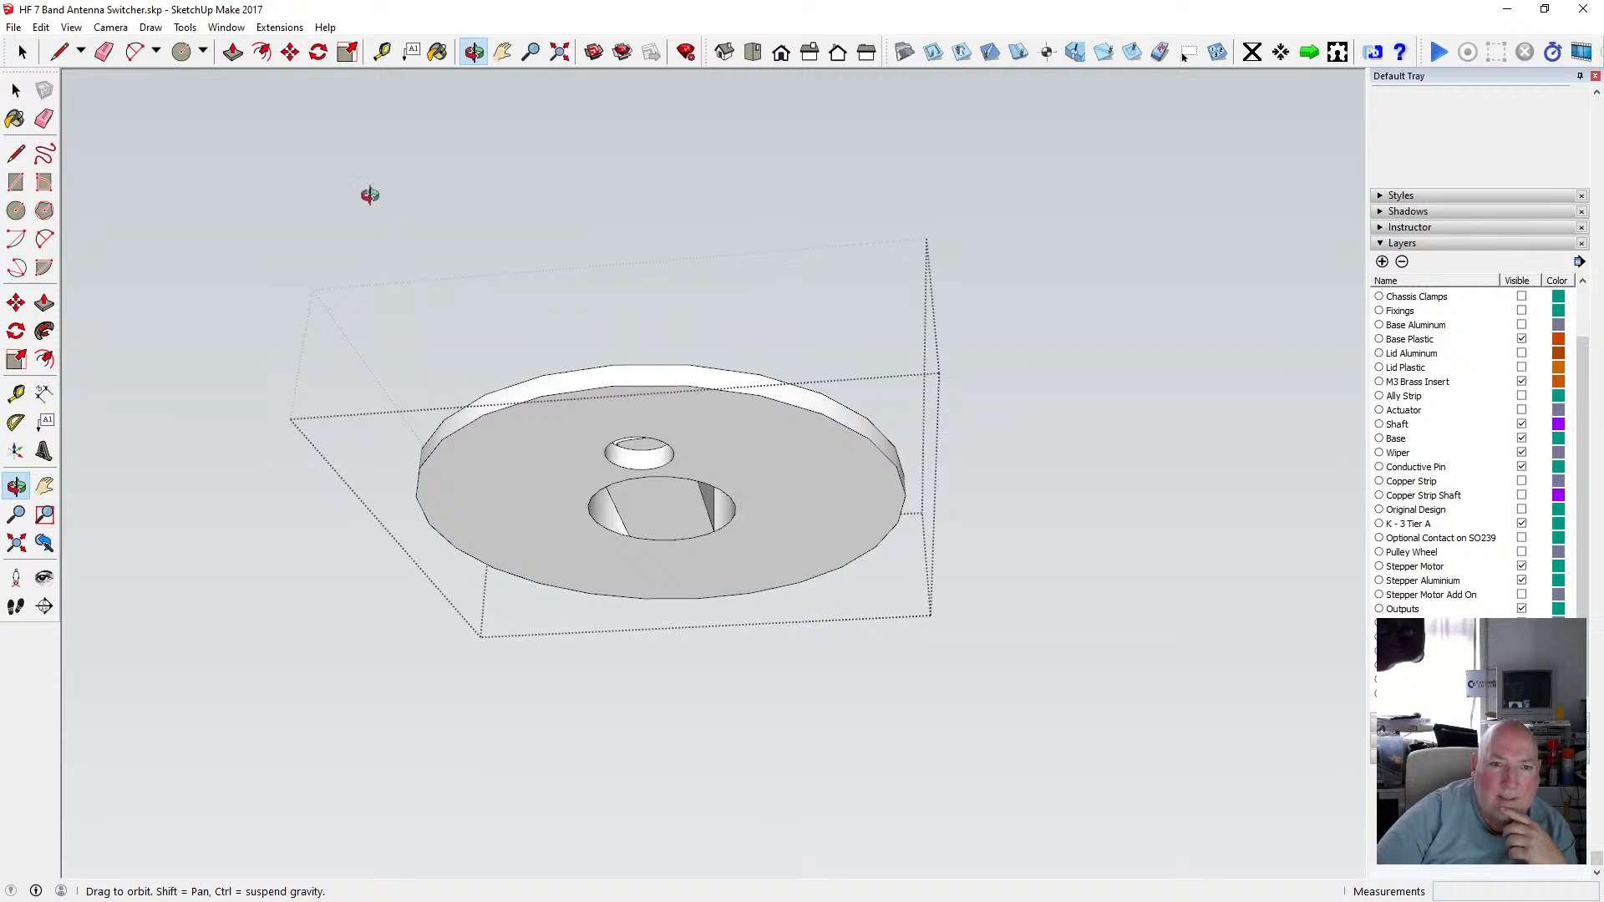
click(20, 92)
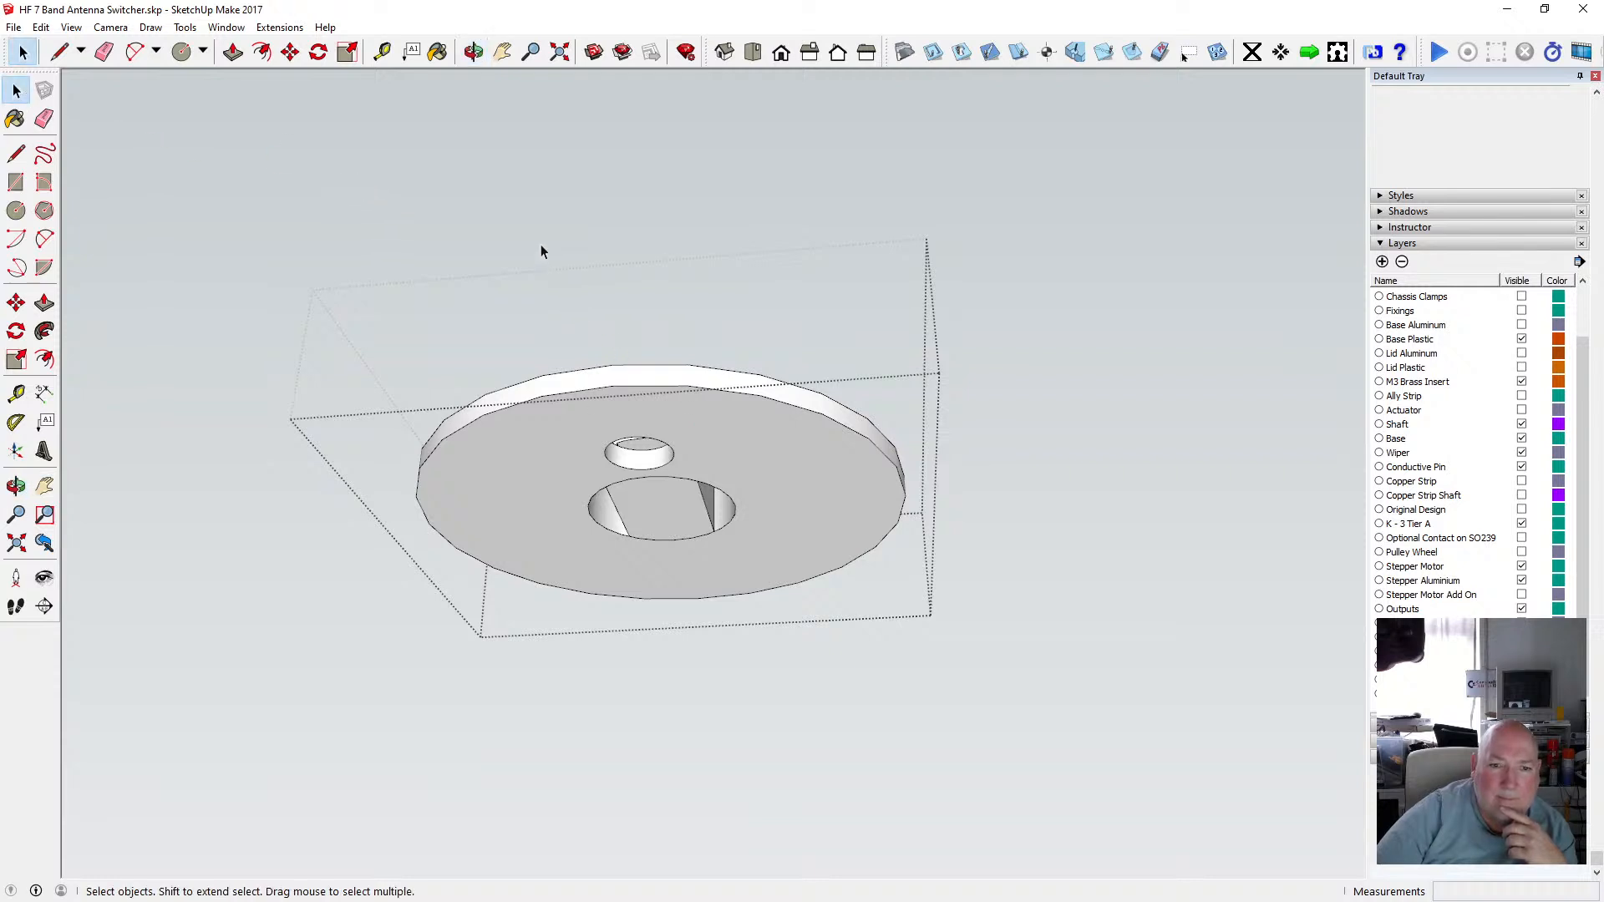
scroll(678, 514, up, 3)
click(631, 442)
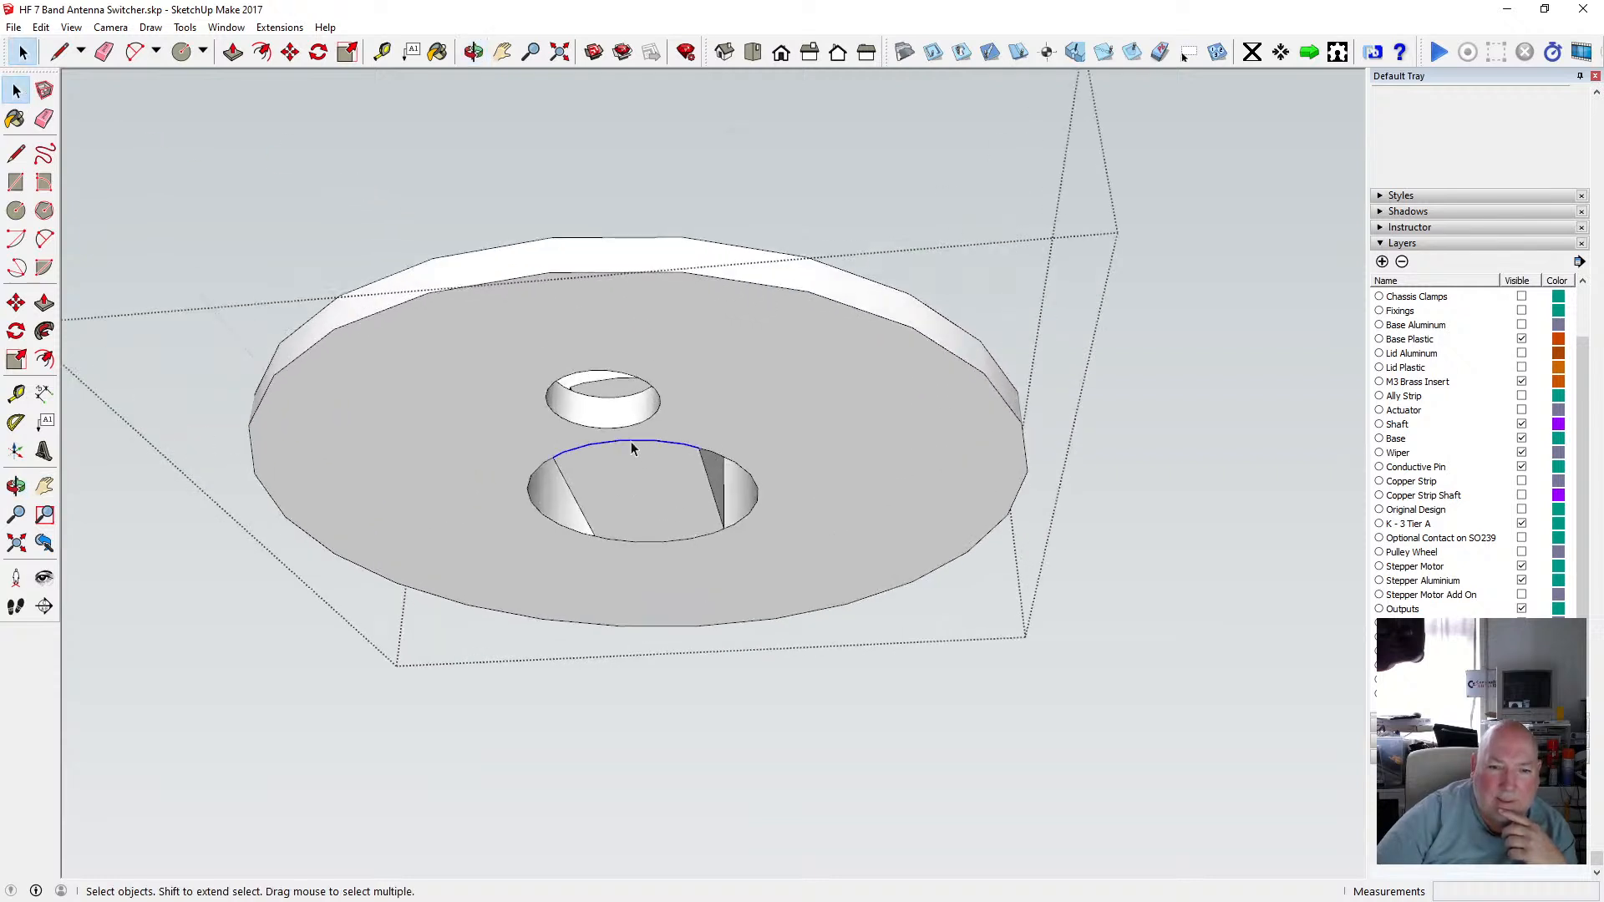
click(655, 542)
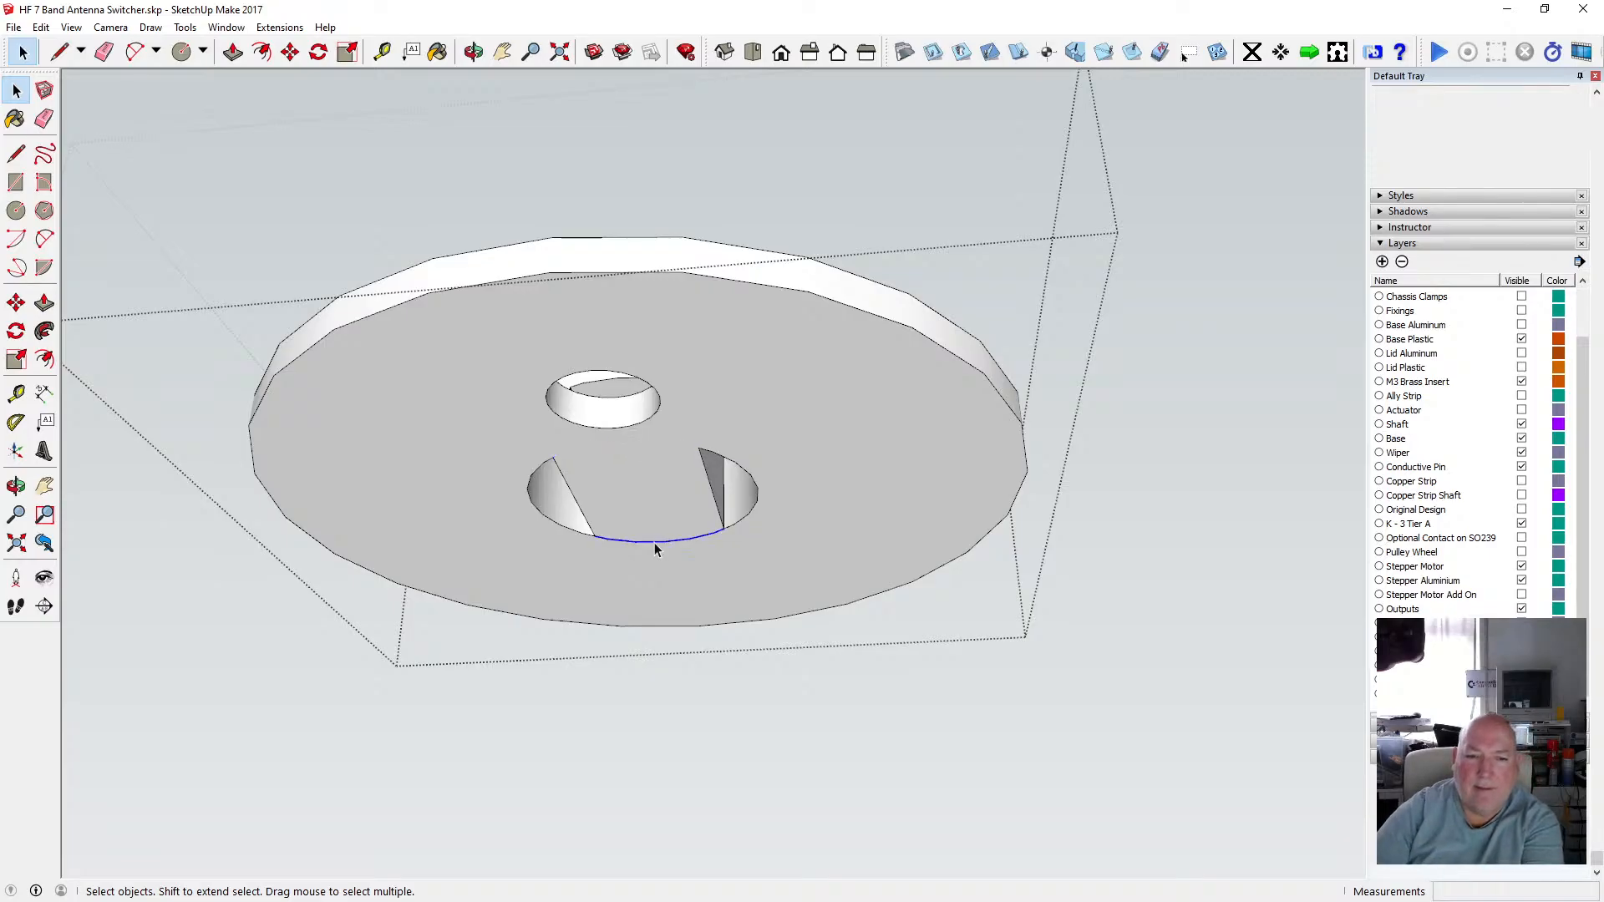
Orbit and zoom around the upper disc to inspect the new slots from both sides.
click(474, 52)
drag(694, 351, 656, 290)
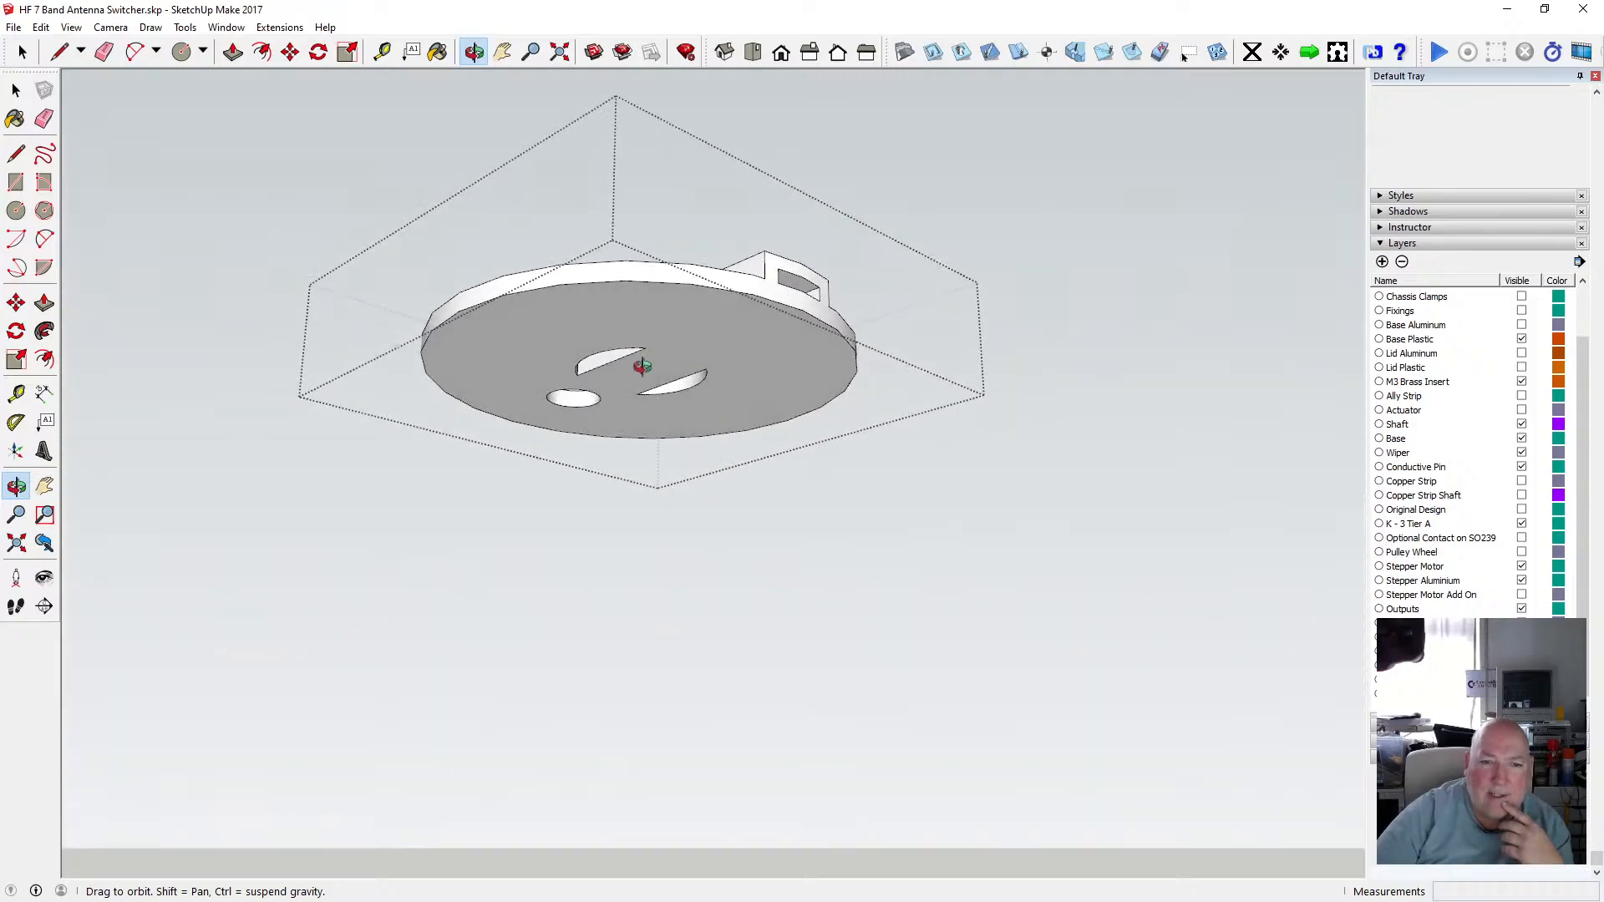
scroll(641, 363, up, 5)
drag(605, 369, 659, 232)
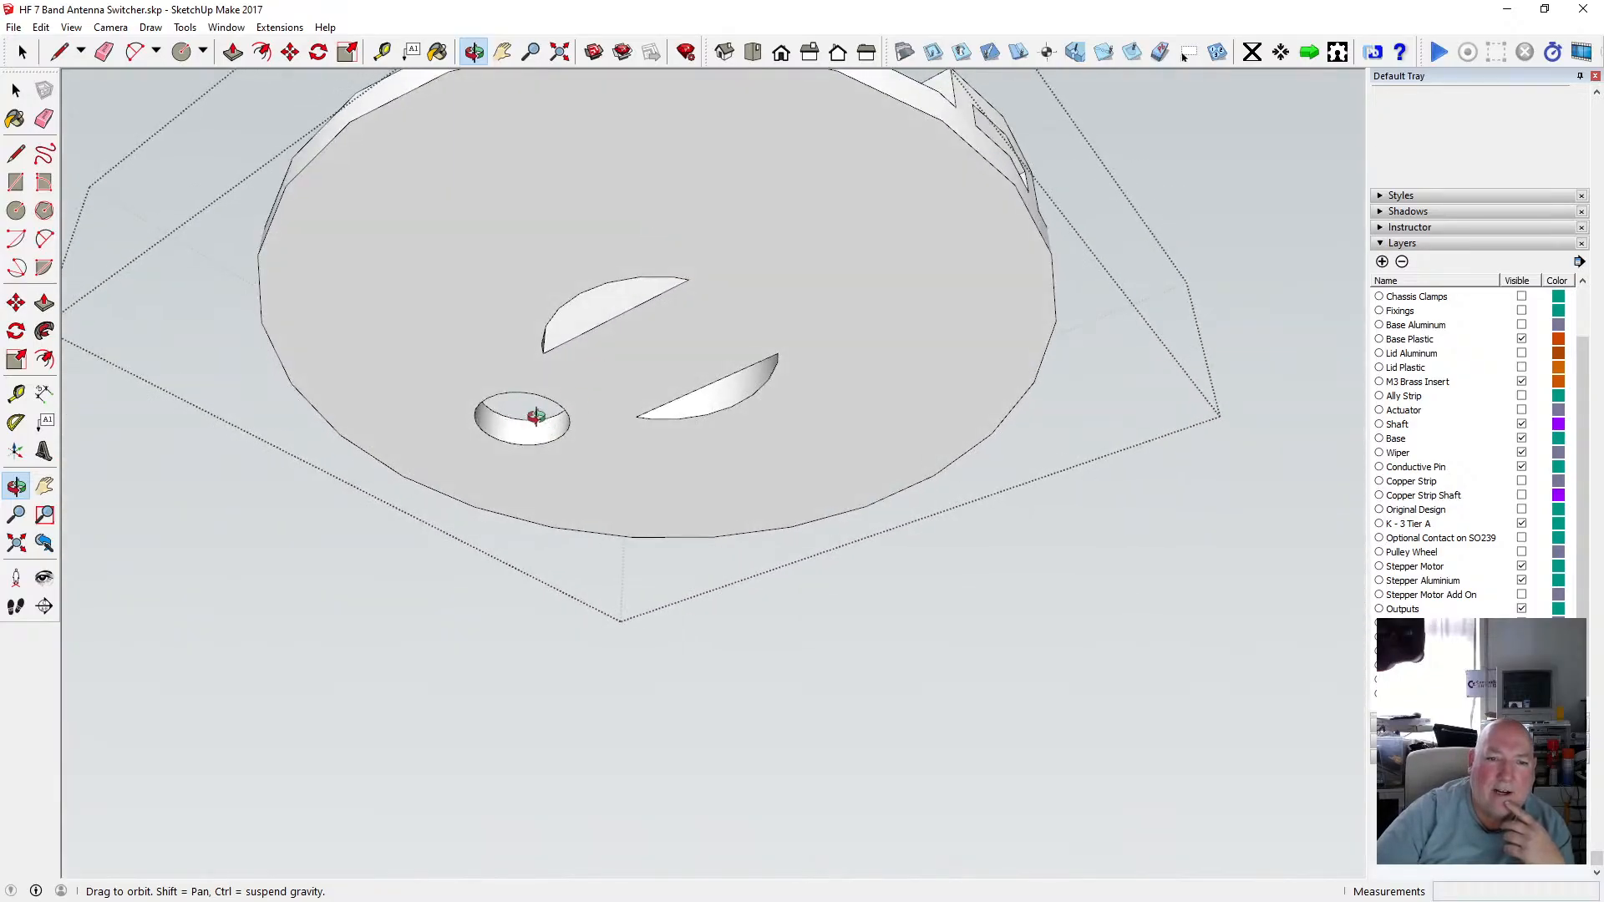
drag(607, 407, 599, 179)
drag(573, 301, 703, 368)
scroll(737, 405, up, 3)
drag(548, 343, 1005, 422)
scroll(596, 350, down, 3)
Move the upper disc group straight down 20 mm so its slots seat over the lower tier's hub.
key(space)
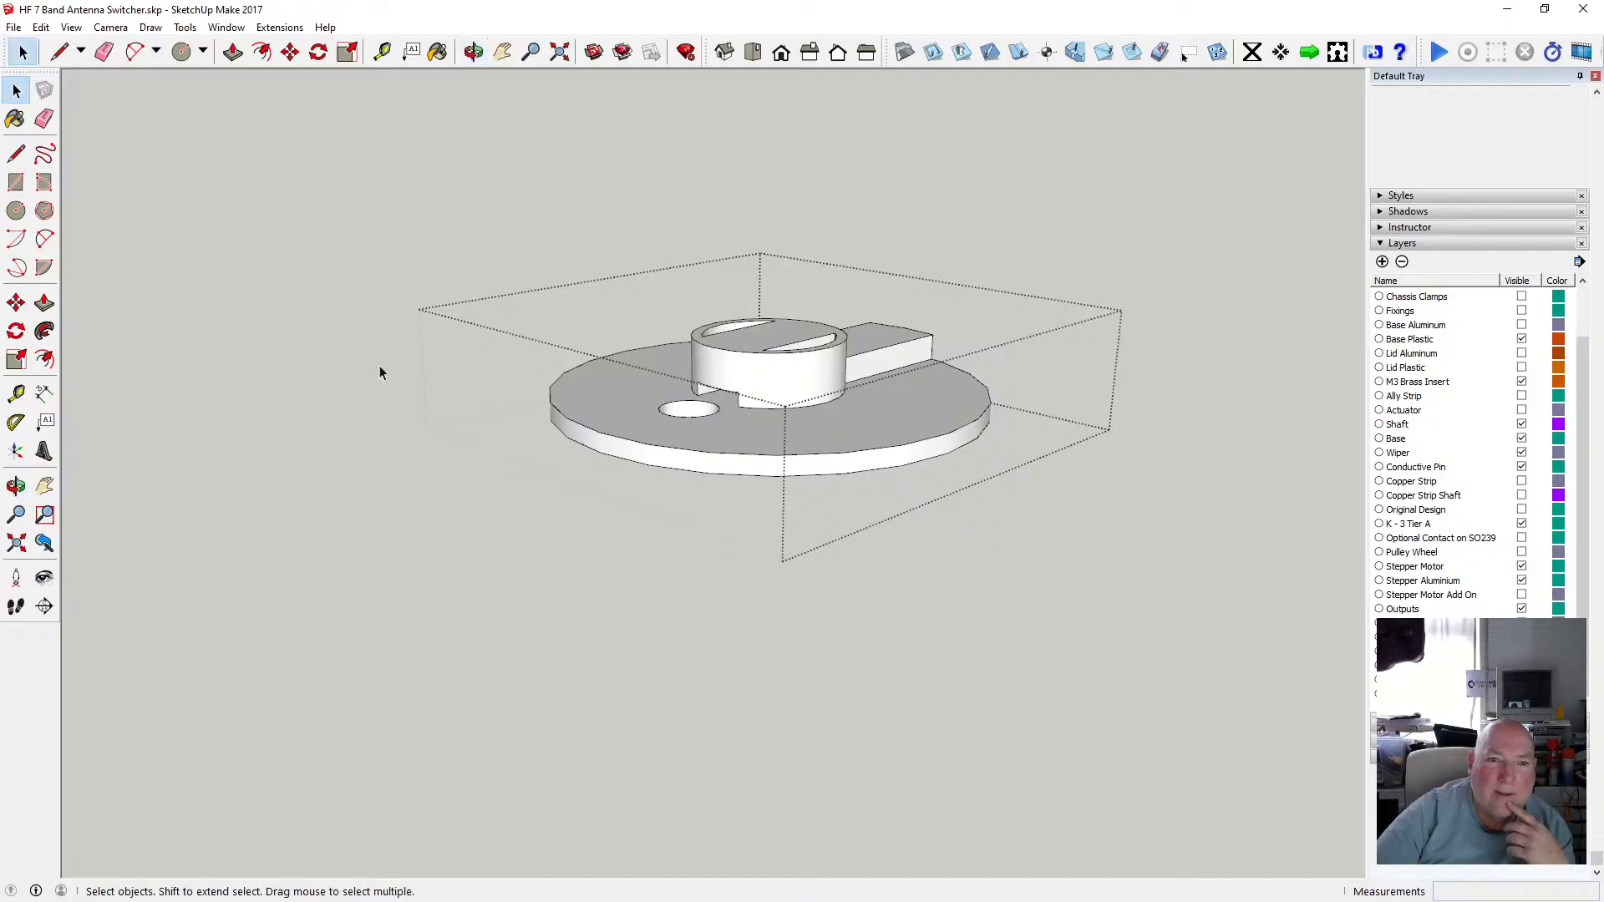
click(379, 366)
key(o)
drag(664, 316, 727, 478)
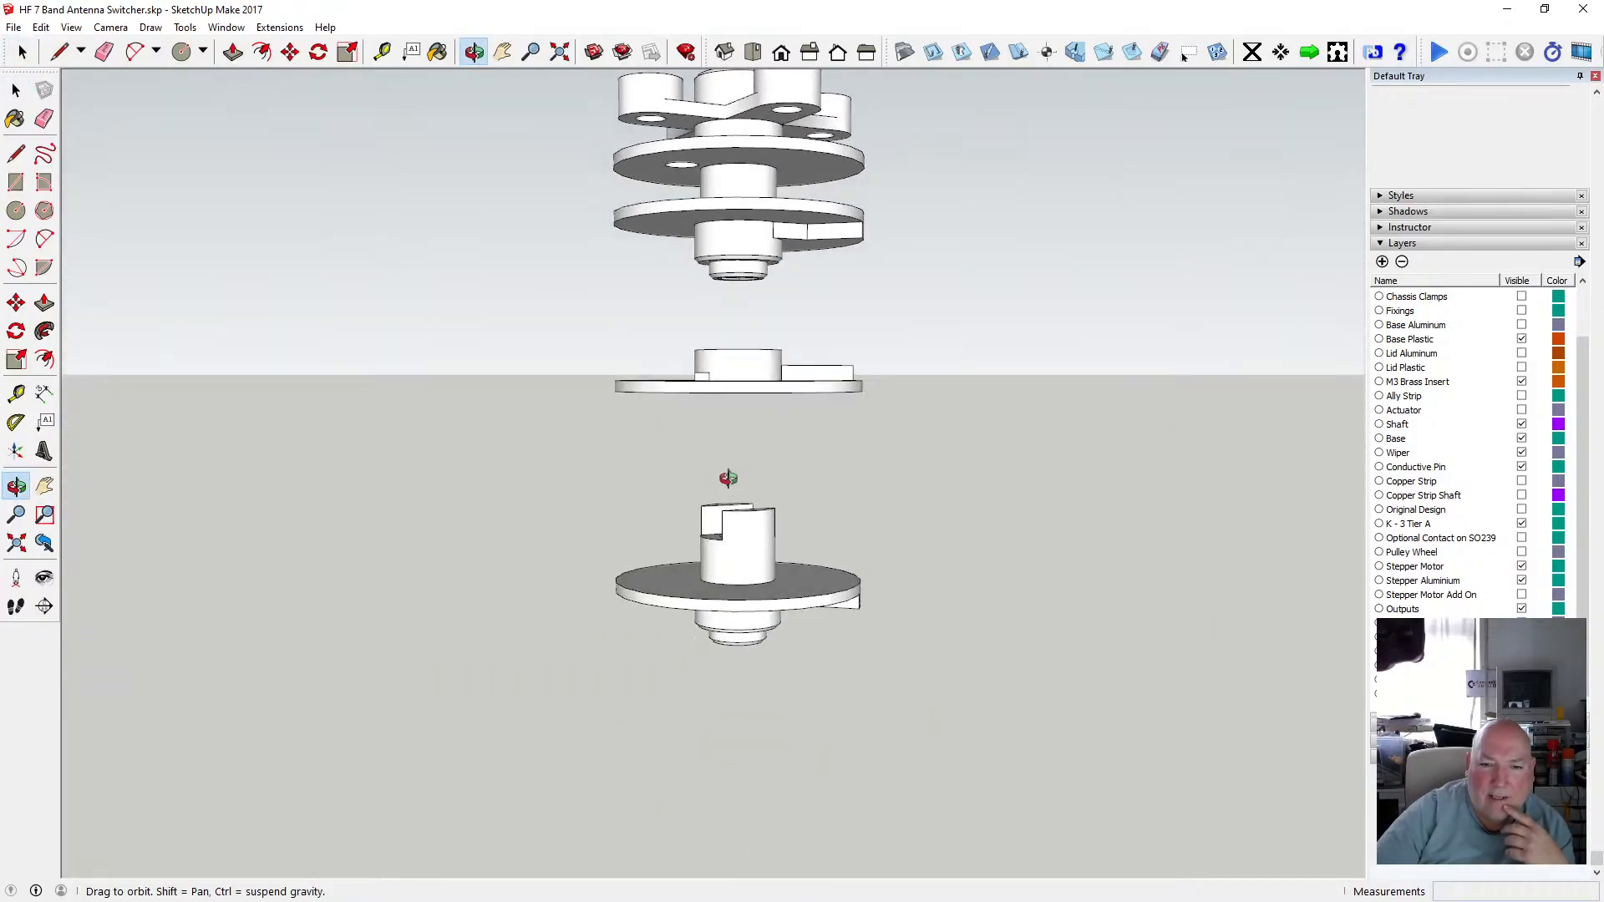
drag(777, 397, 859, 383)
click(17, 90)
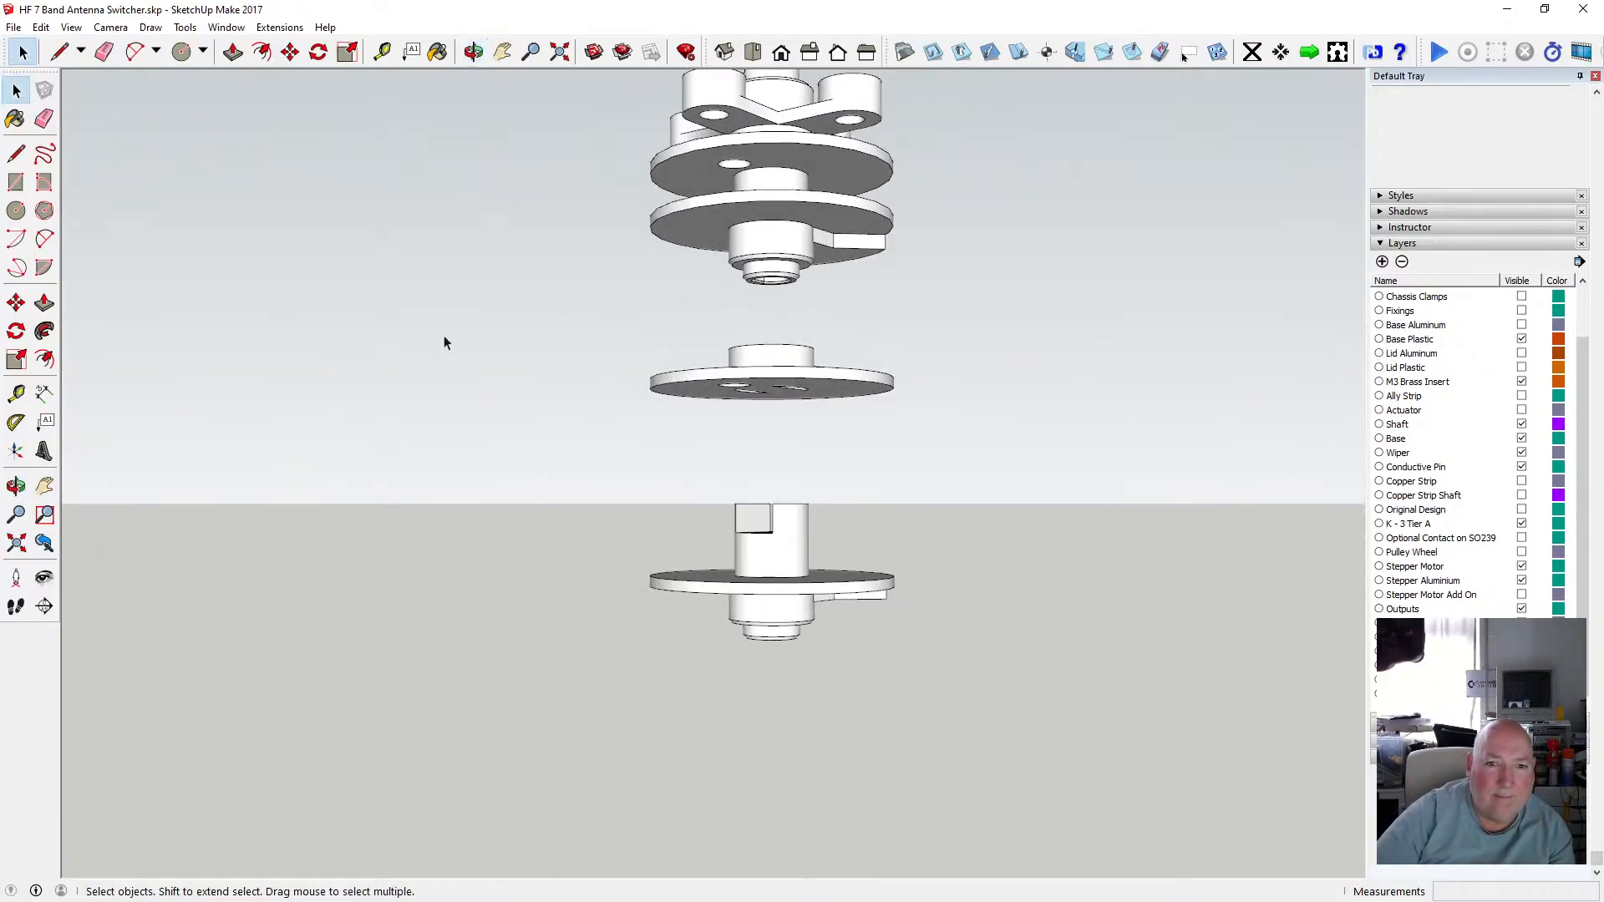
click(776, 387)
key(m)
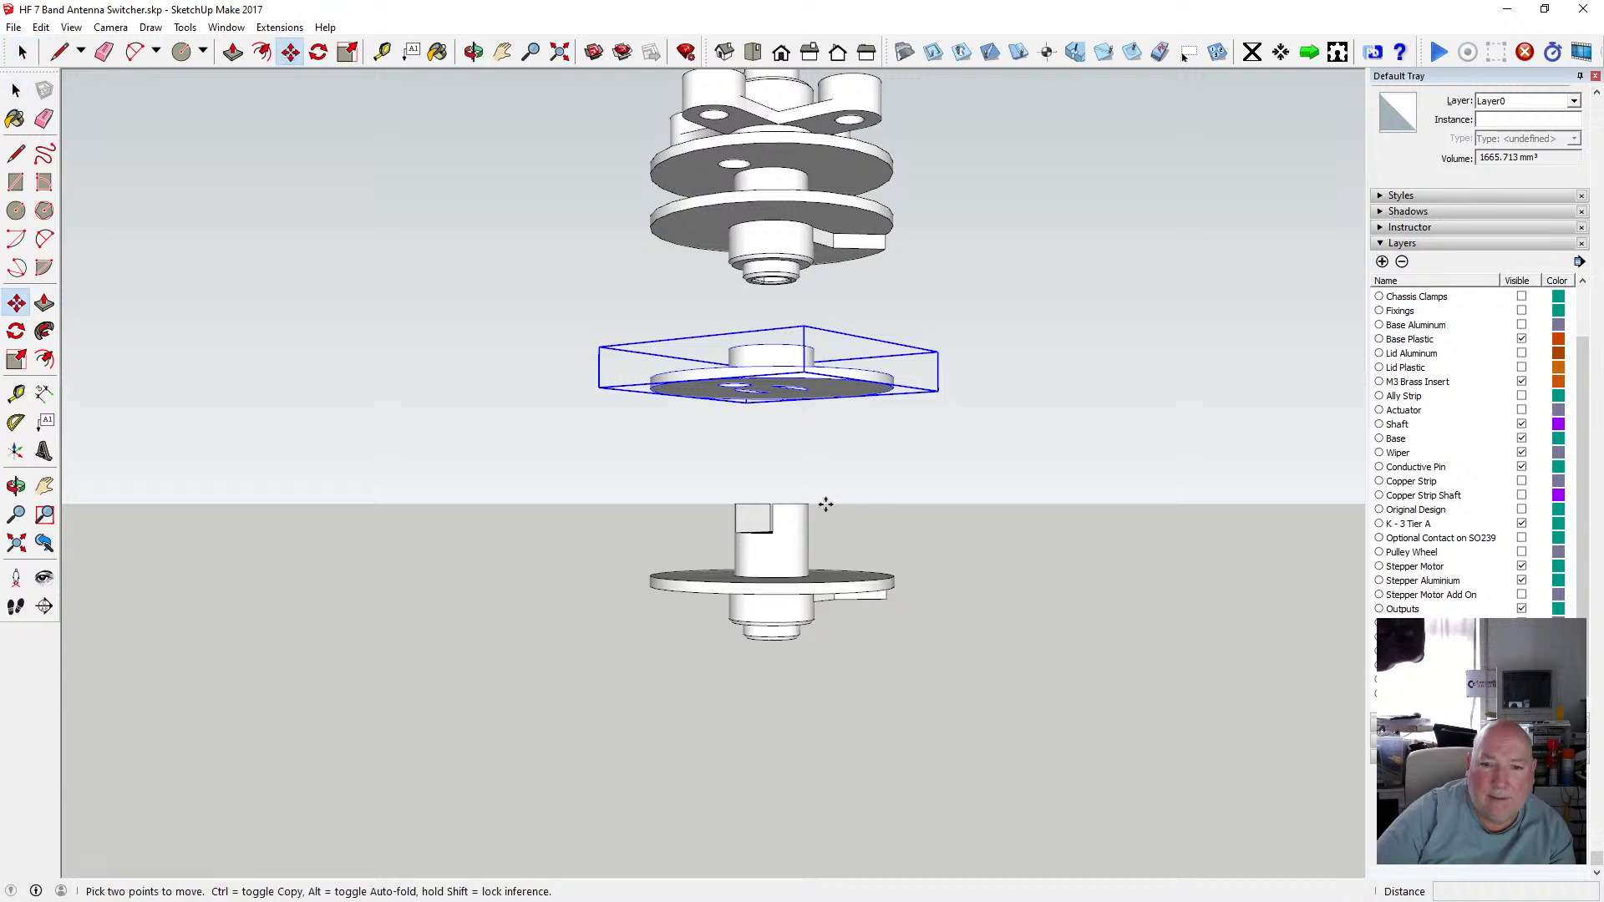
scroll(819, 492, up, 5)
scroll(820, 493, down, 4)
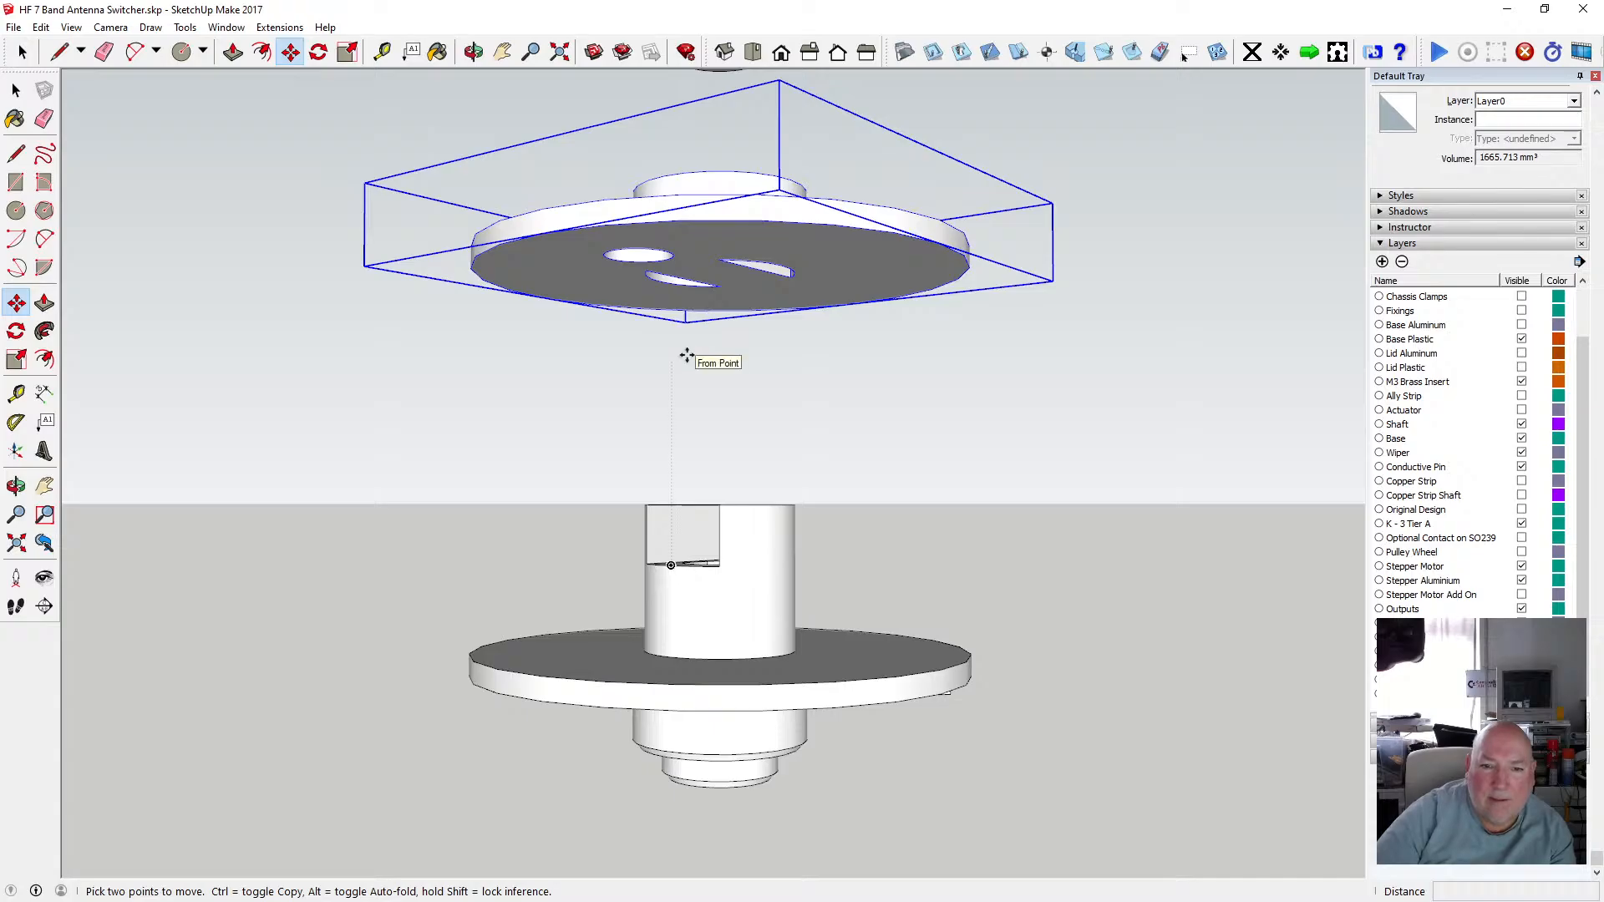
click(648, 273)
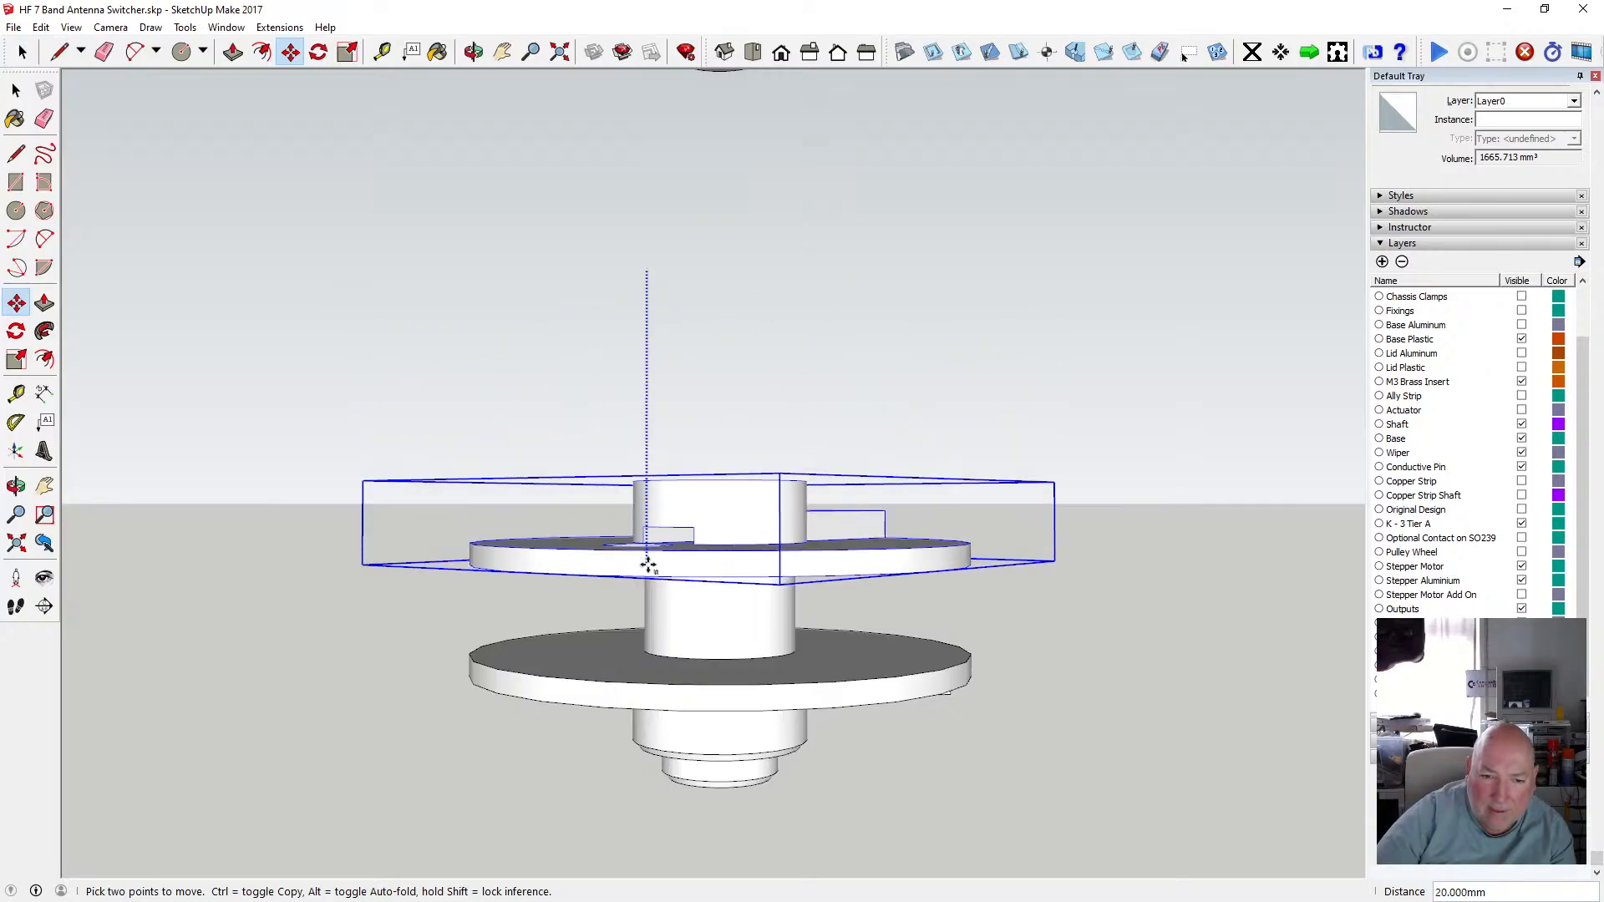
click(646, 561)
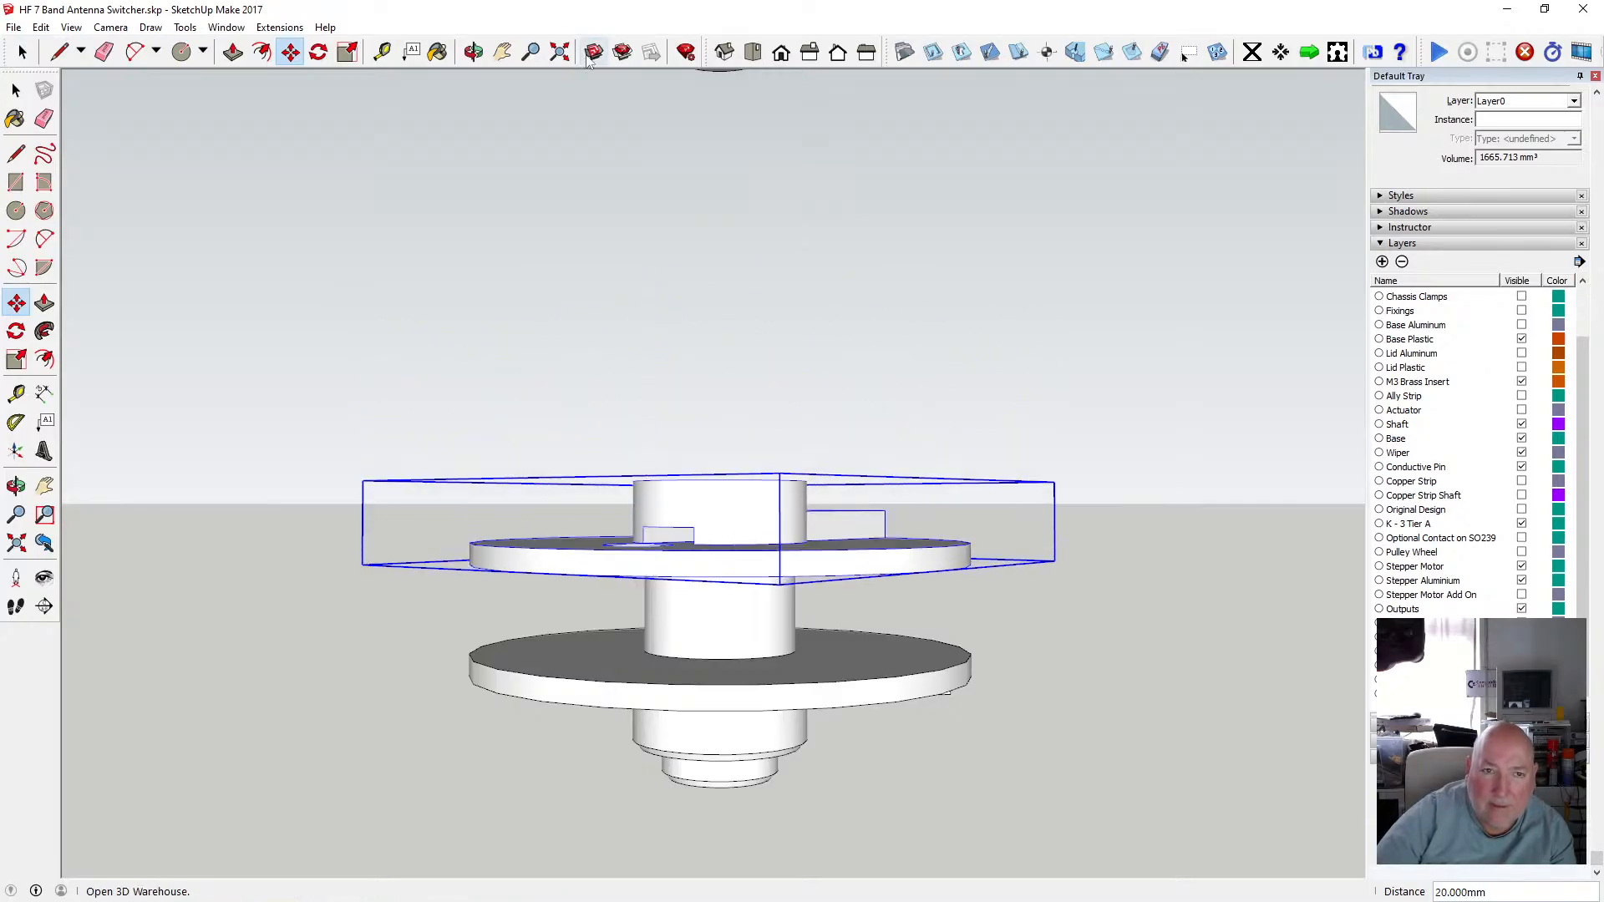
Orbit around the stacked tiers, switching X-ray face style on and off, to inspect how the disc sits on the hub.
click(474, 52)
scroll(665, 544, up, 6)
drag(666, 544, 994, 476)
click(71, 27)
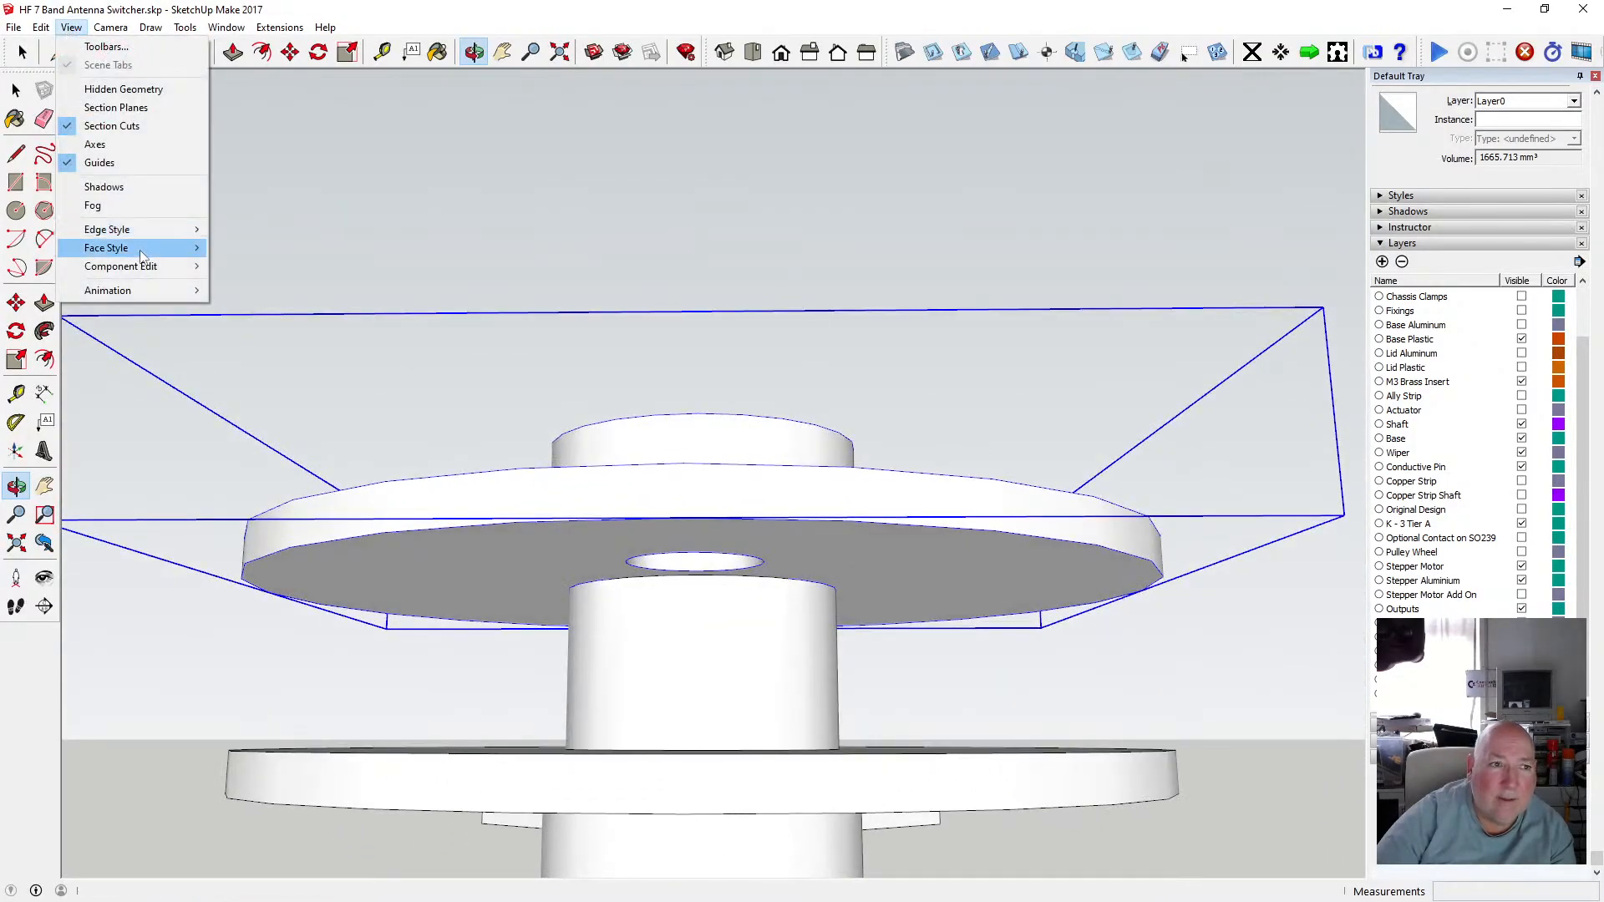
mouse_move(142, 246)
click(251, 247)
scroll(693, 625, up, 3)
drag(669, 591, 546, 488)
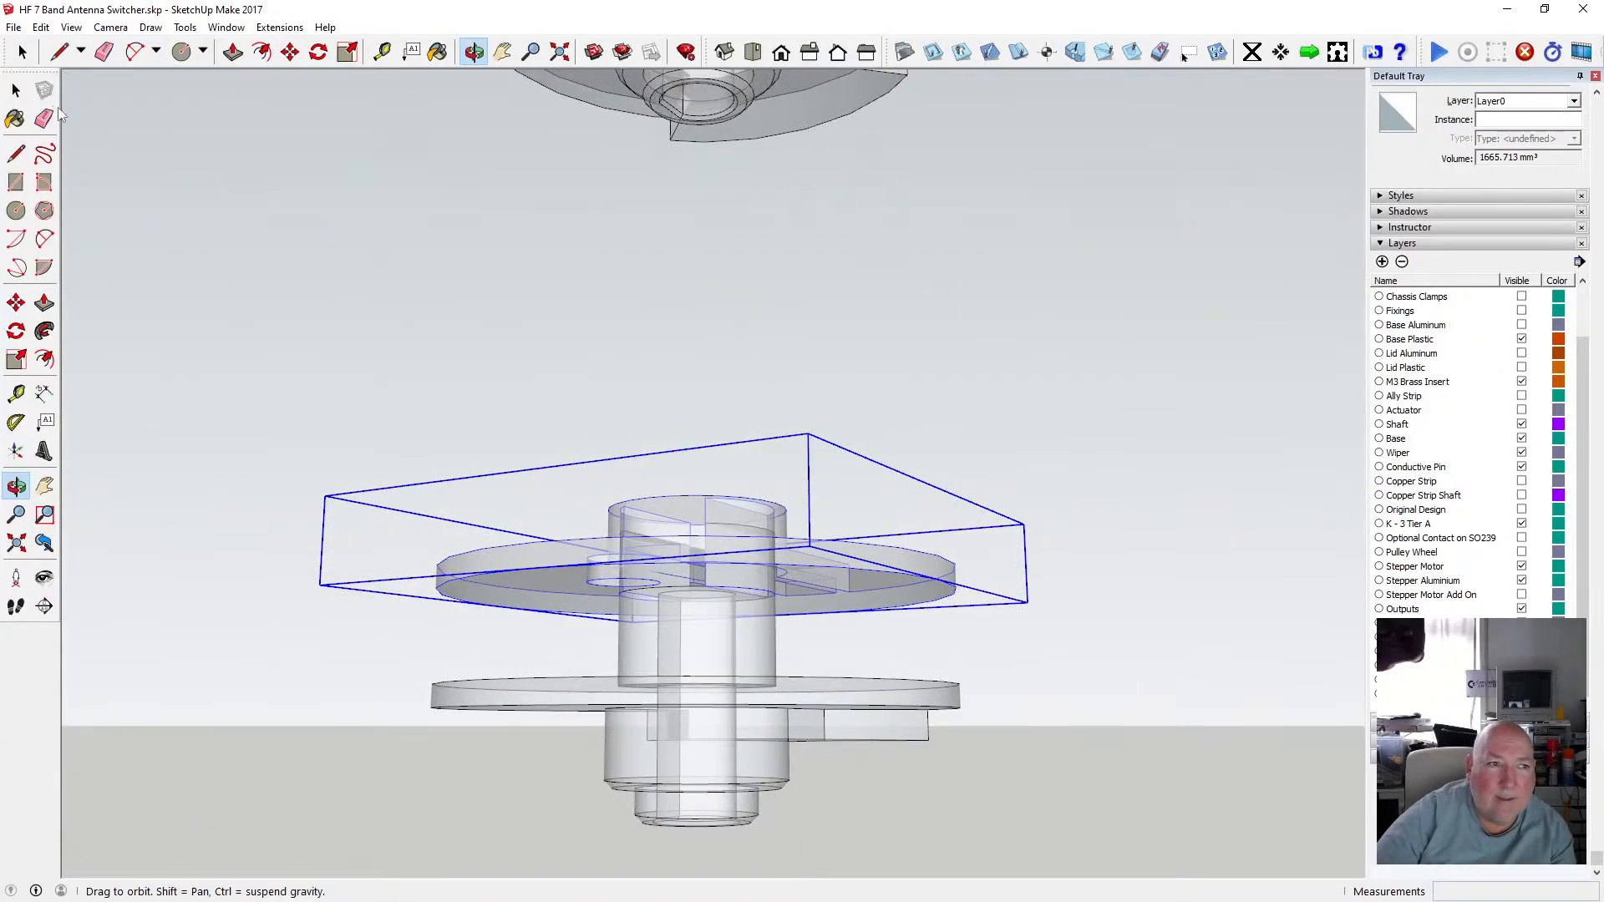
click(72, 28)
mouse_move(109, 243)
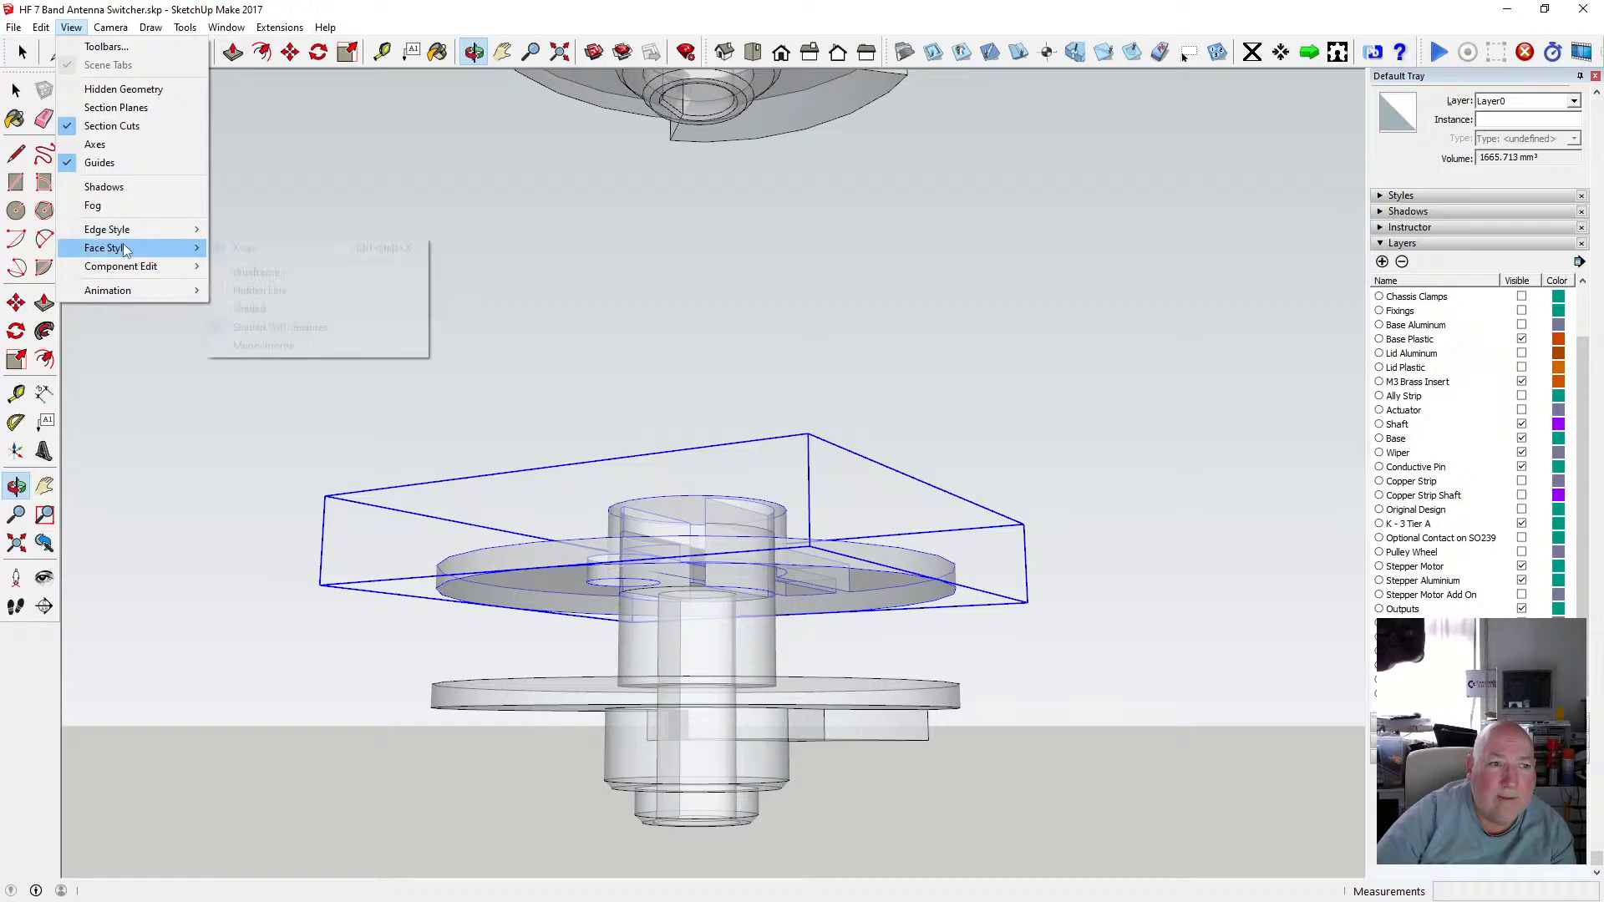
click(251, 247)
drag(423, 350, 483, 254)
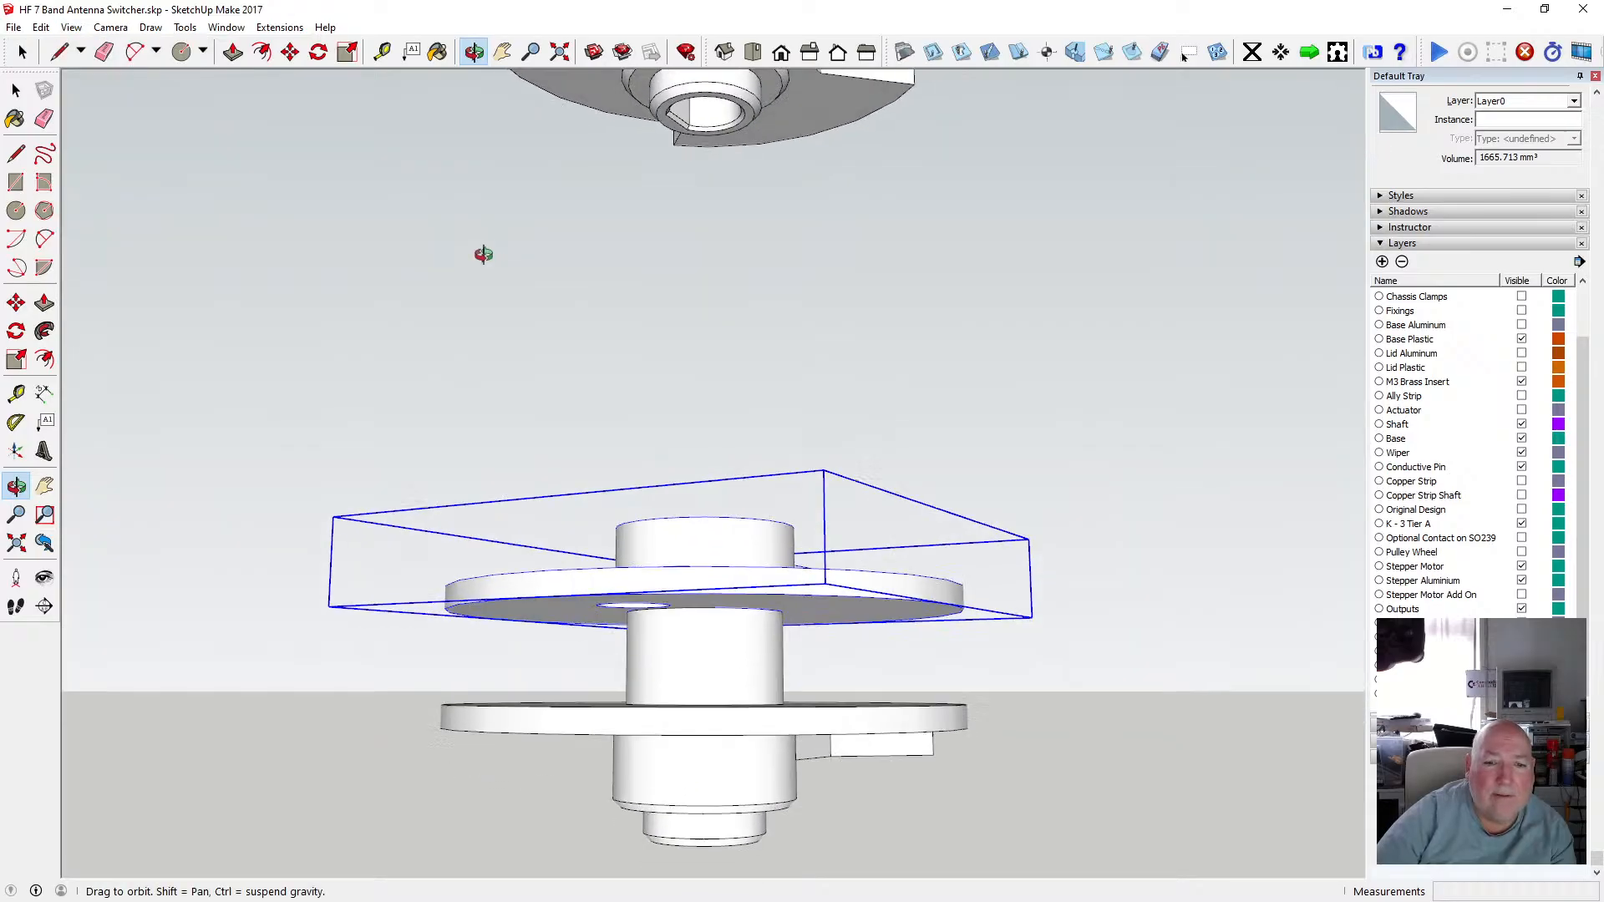
Measure the height from the lower disc's top face up to the upper disc's underside, then orbit to re-examine the fit.
key(t)
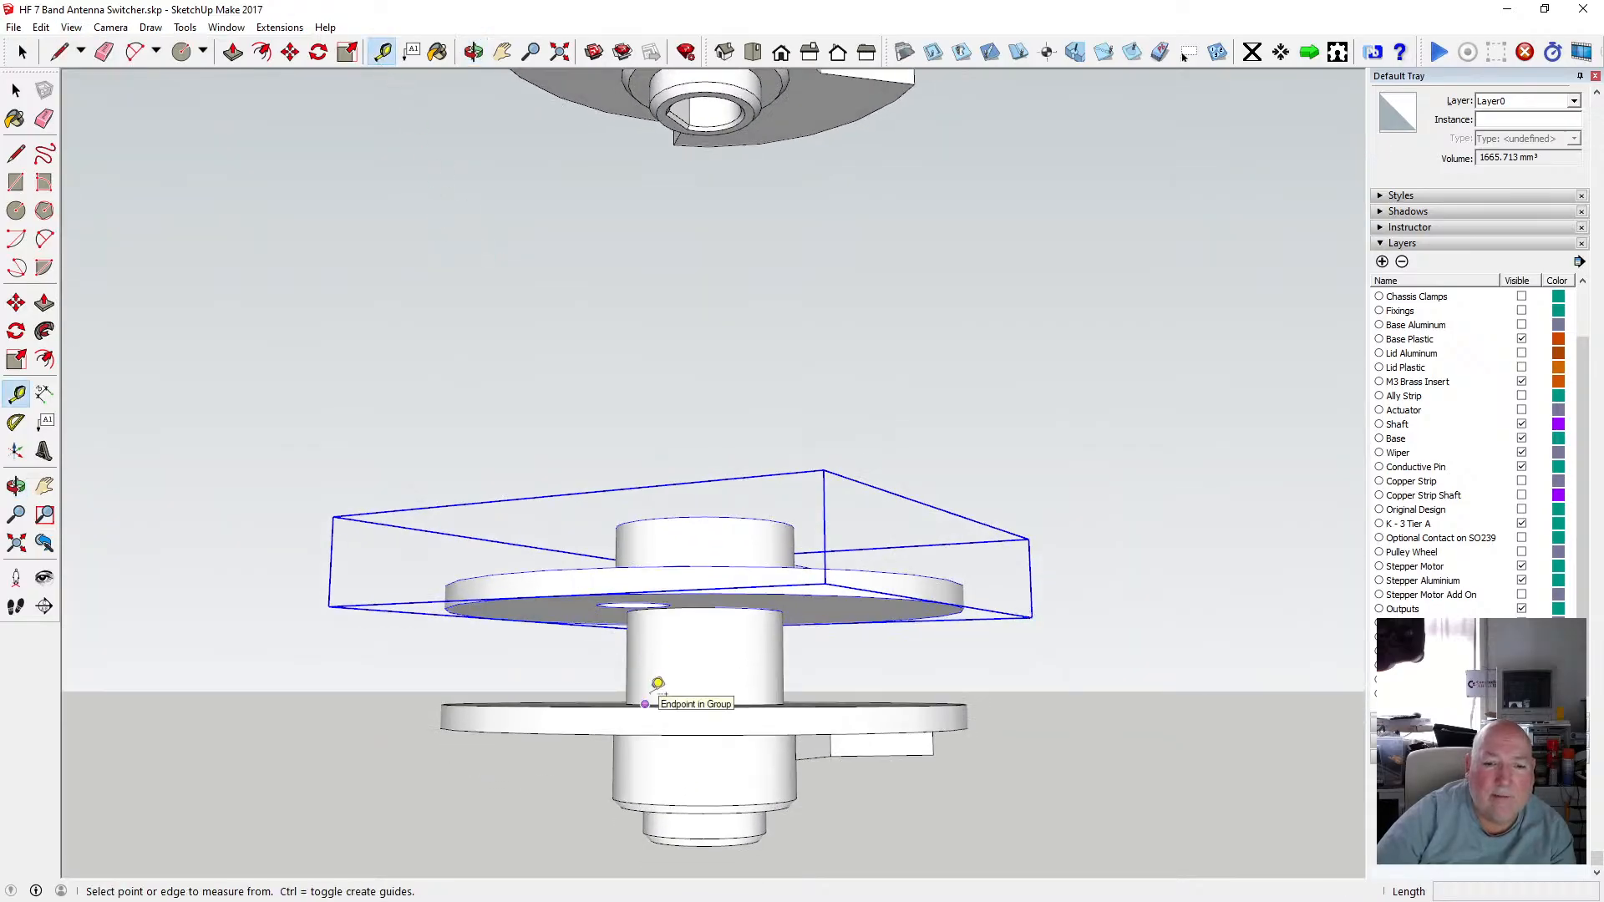
click(645, 704)
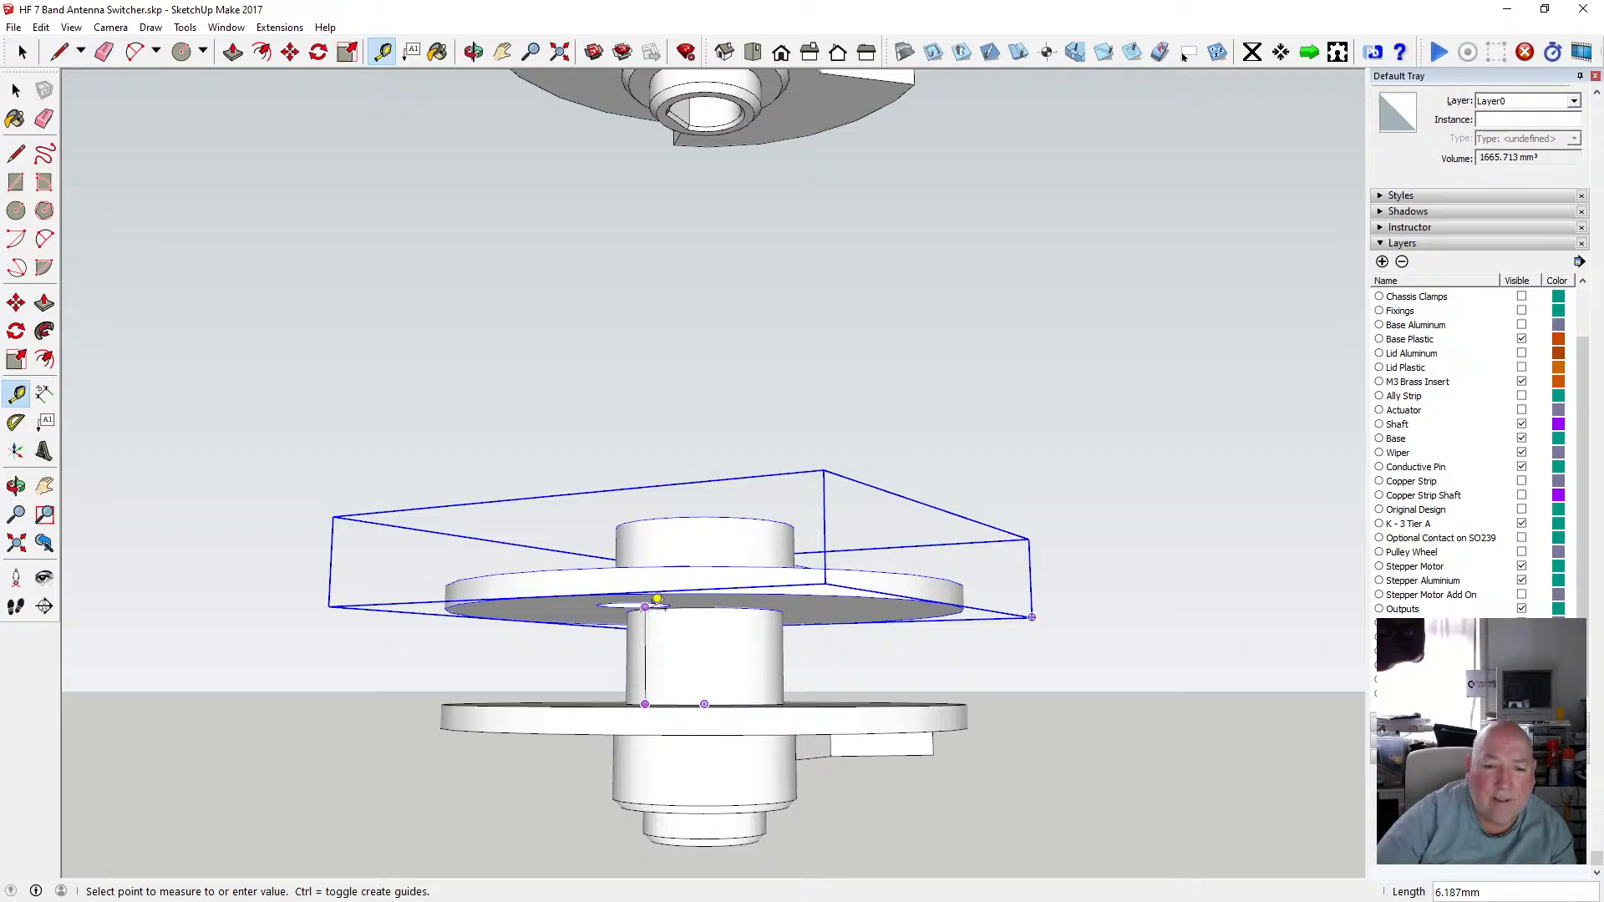
scroll(655, 602, up, 5)
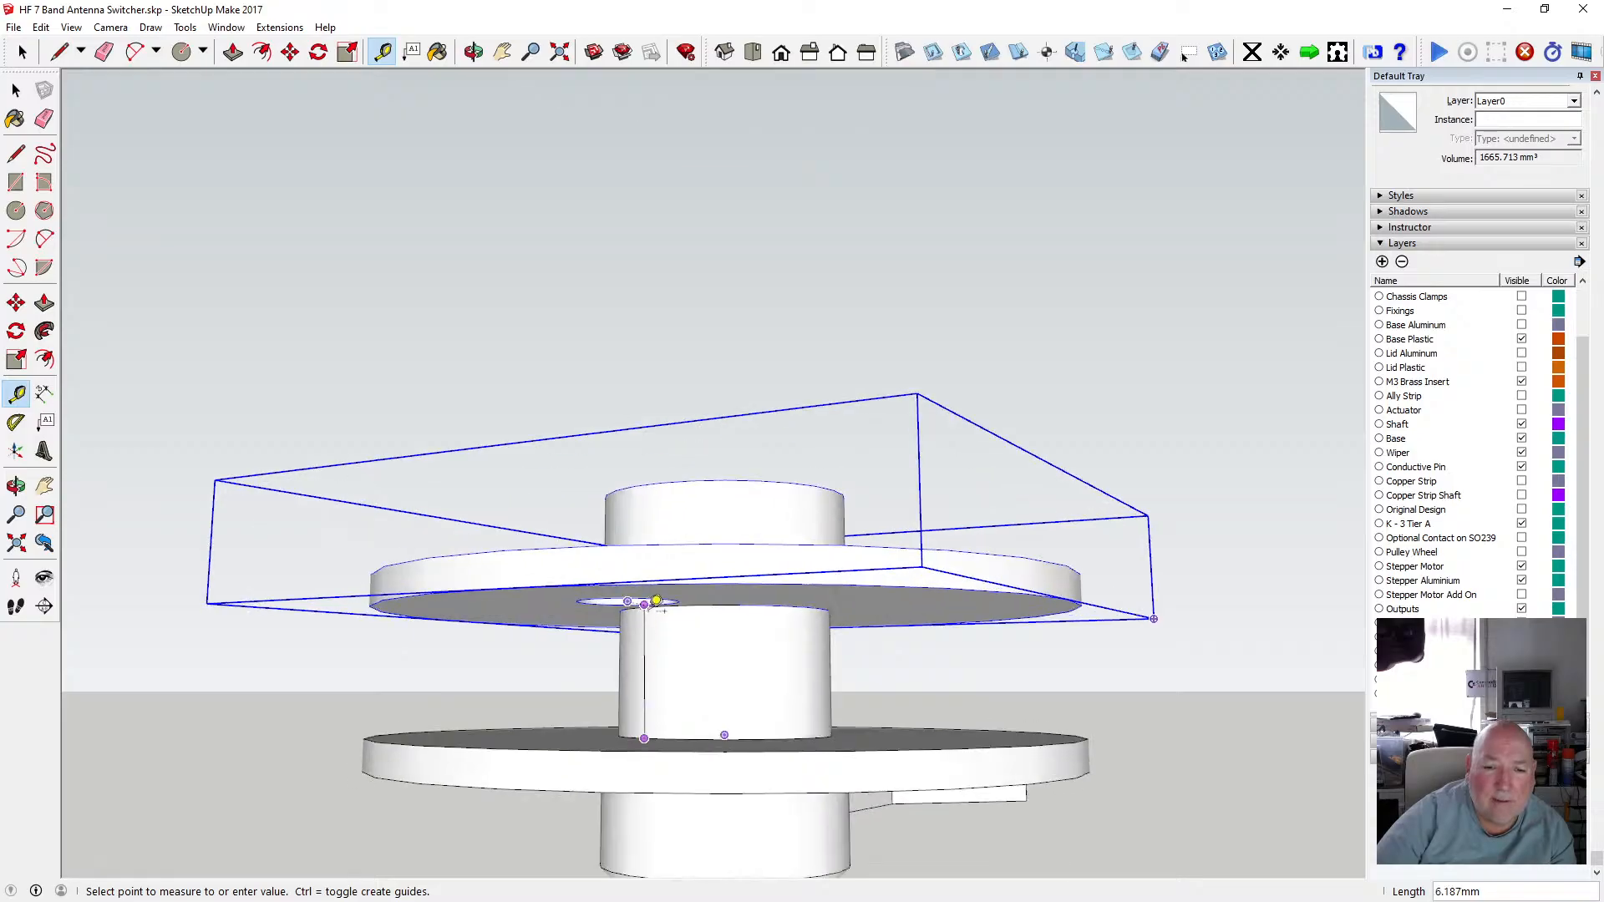
click(661, 607)
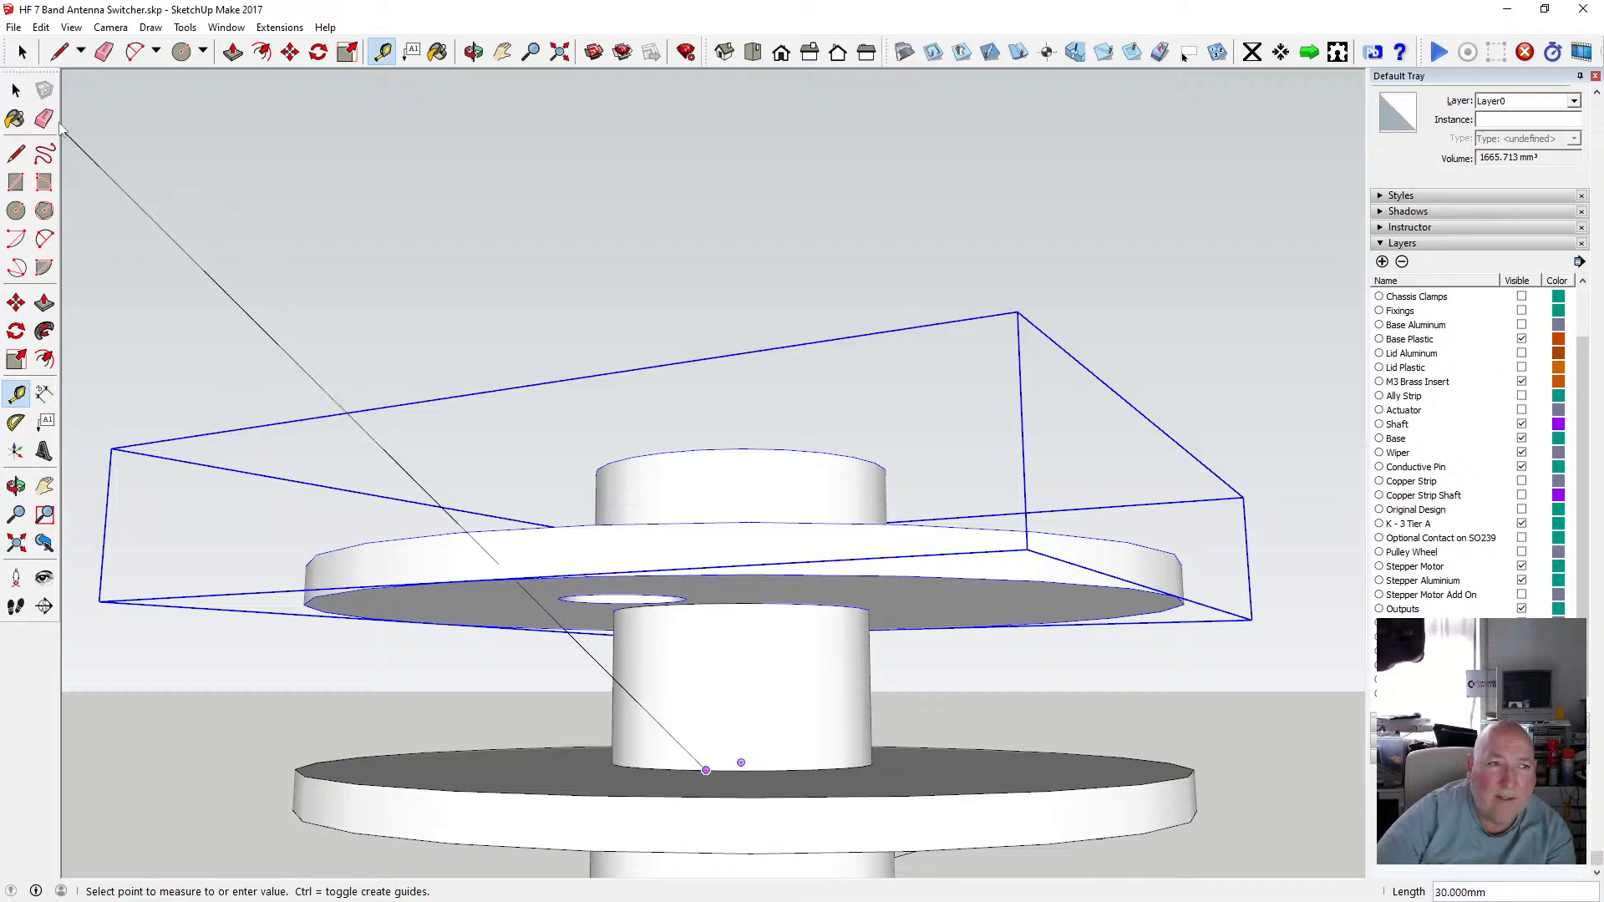
click(16, 90)
scroll(655, 637, down, 5)
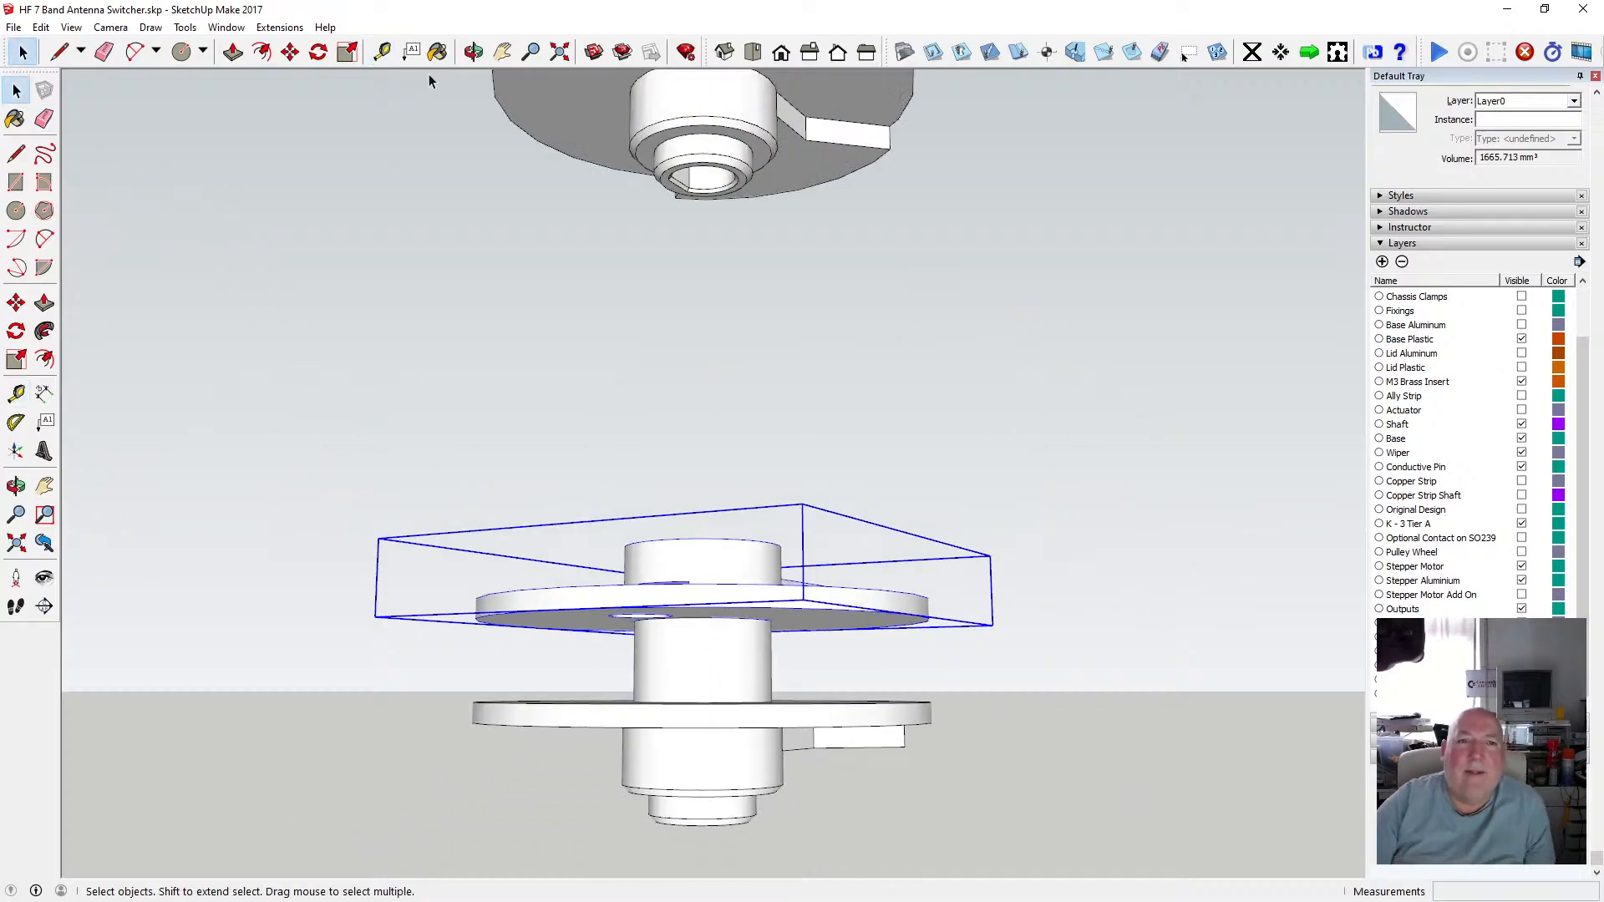
click(472, 52)
drag(735, 562, 699, 619)
click(23, 89)
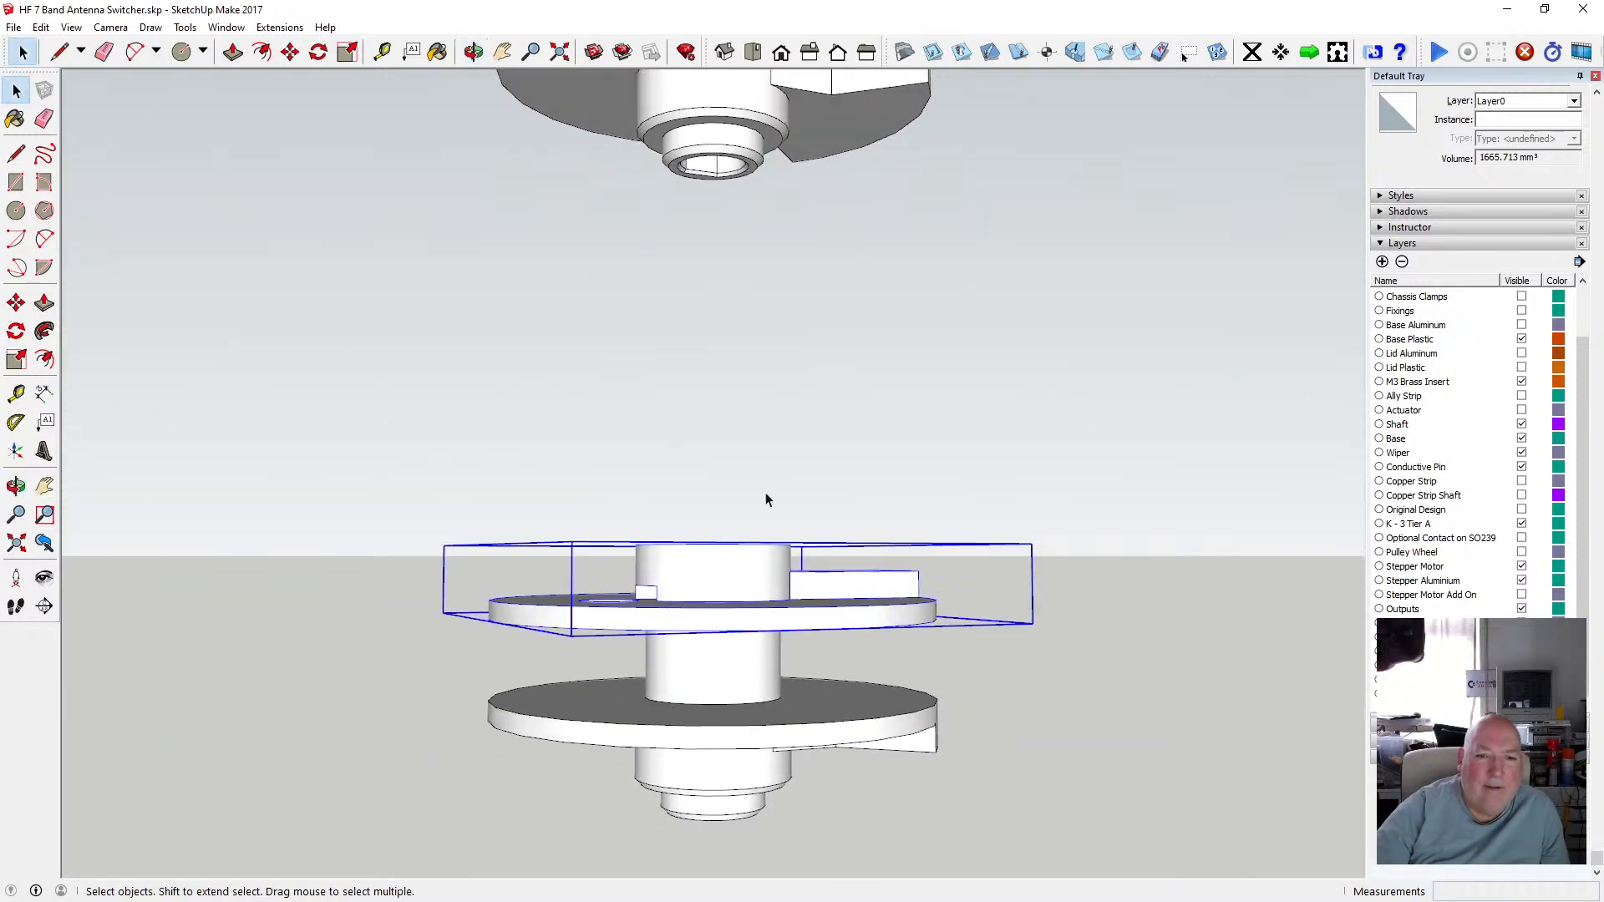
Add a new layer to the model's layer list.
right_click(715, 565)
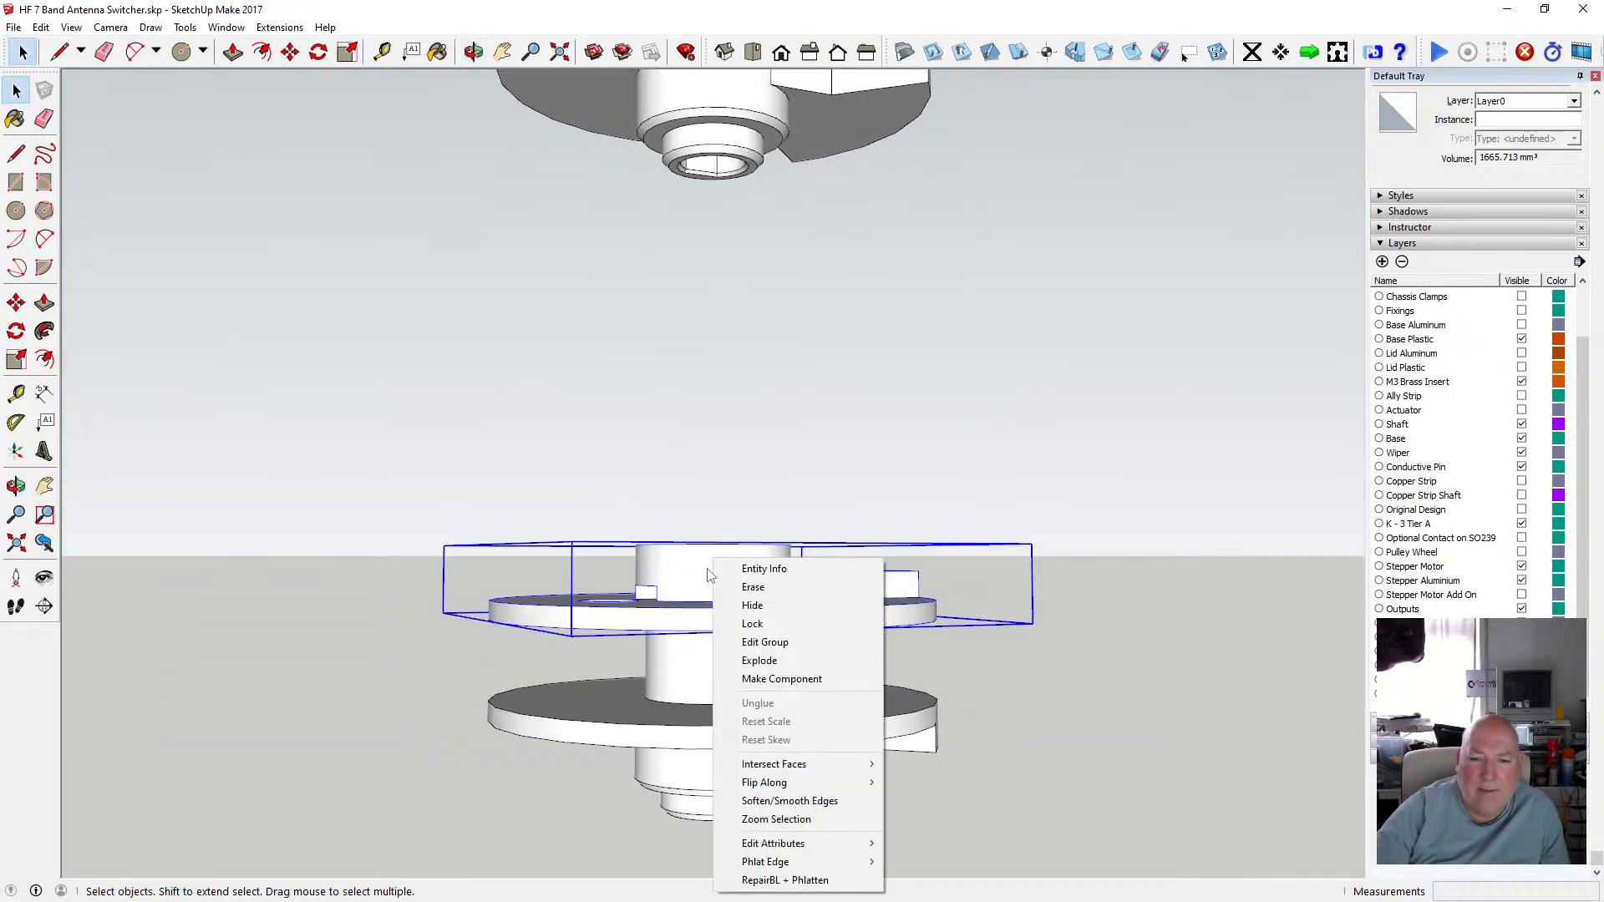
click(1382, 264)
scroll(1437, 376, down, 1)
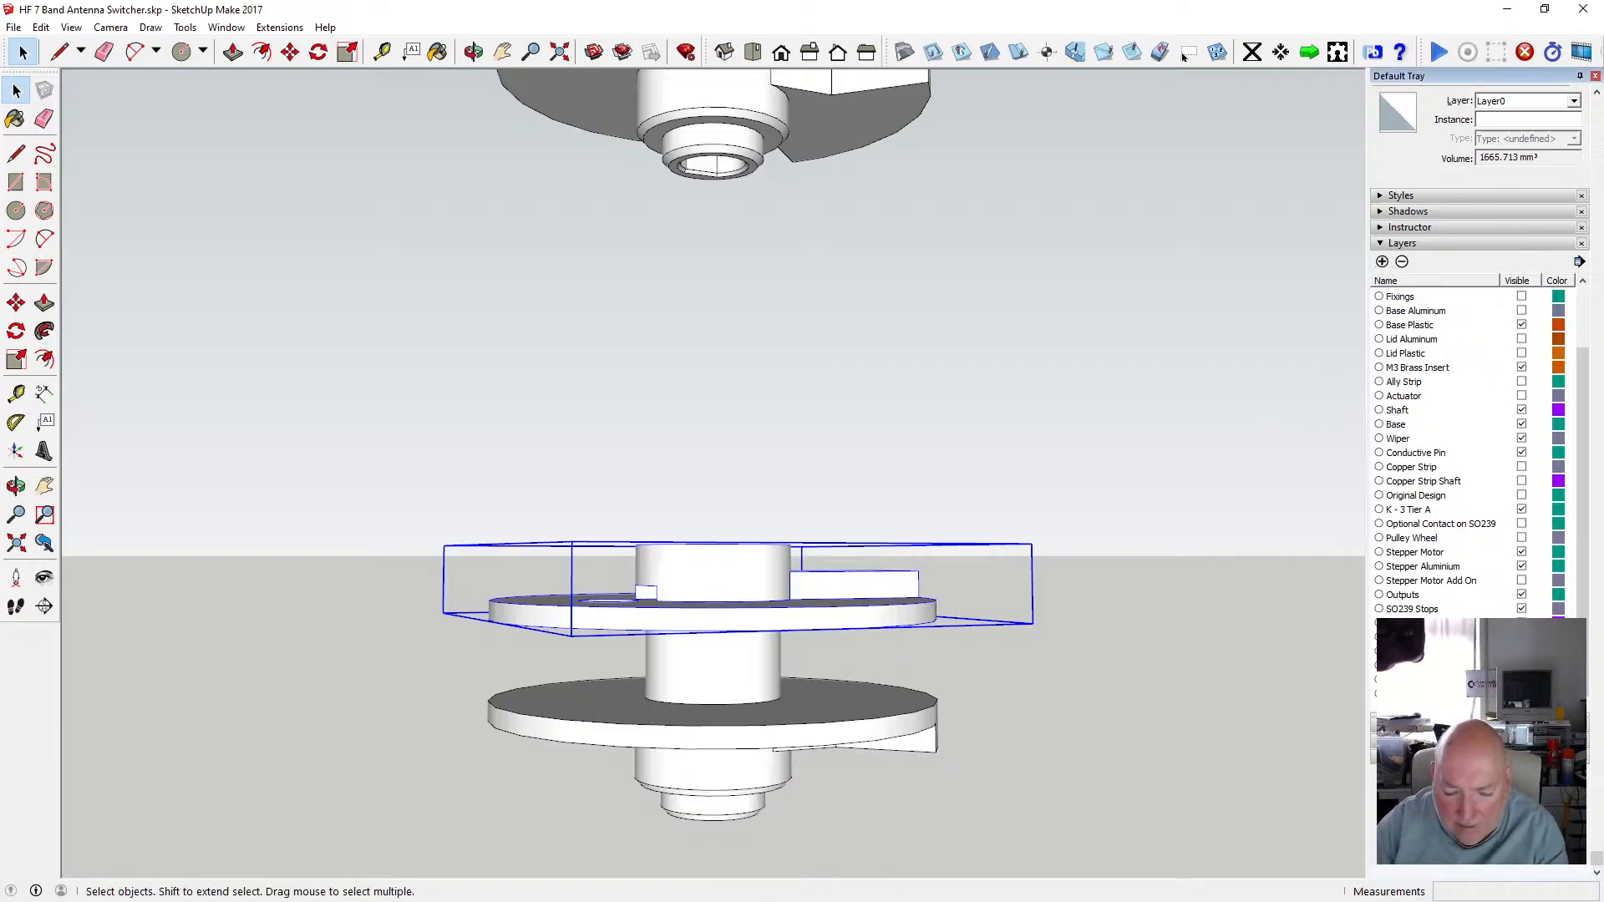
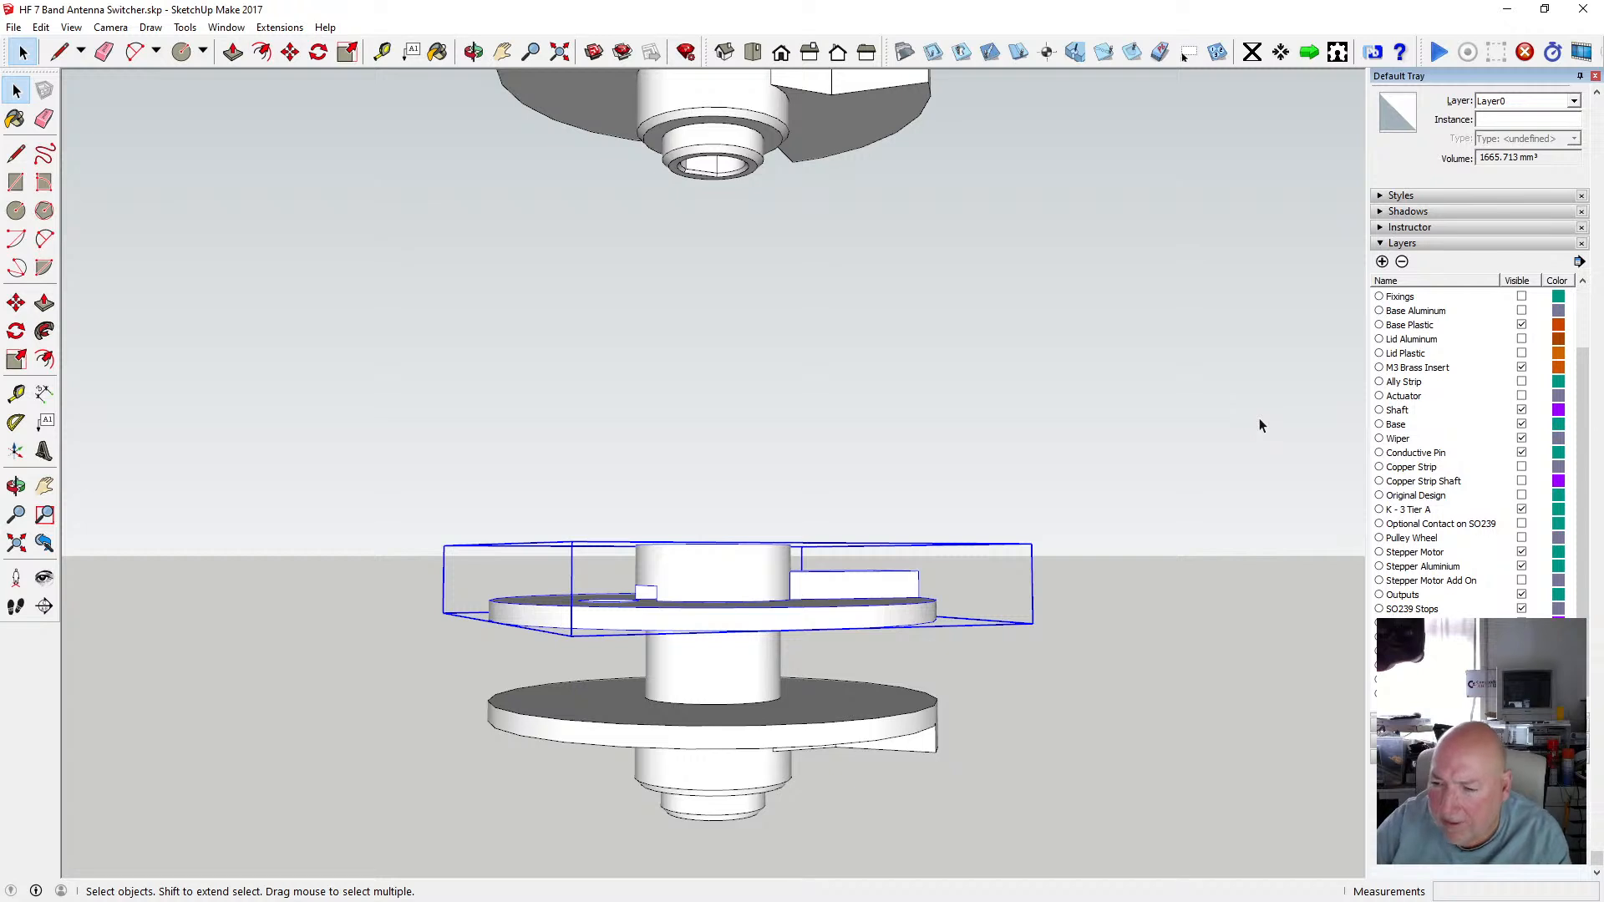
Assign the selected upper disc group to the Modular Spindle Top-Mid layer.
click(1574, 101)
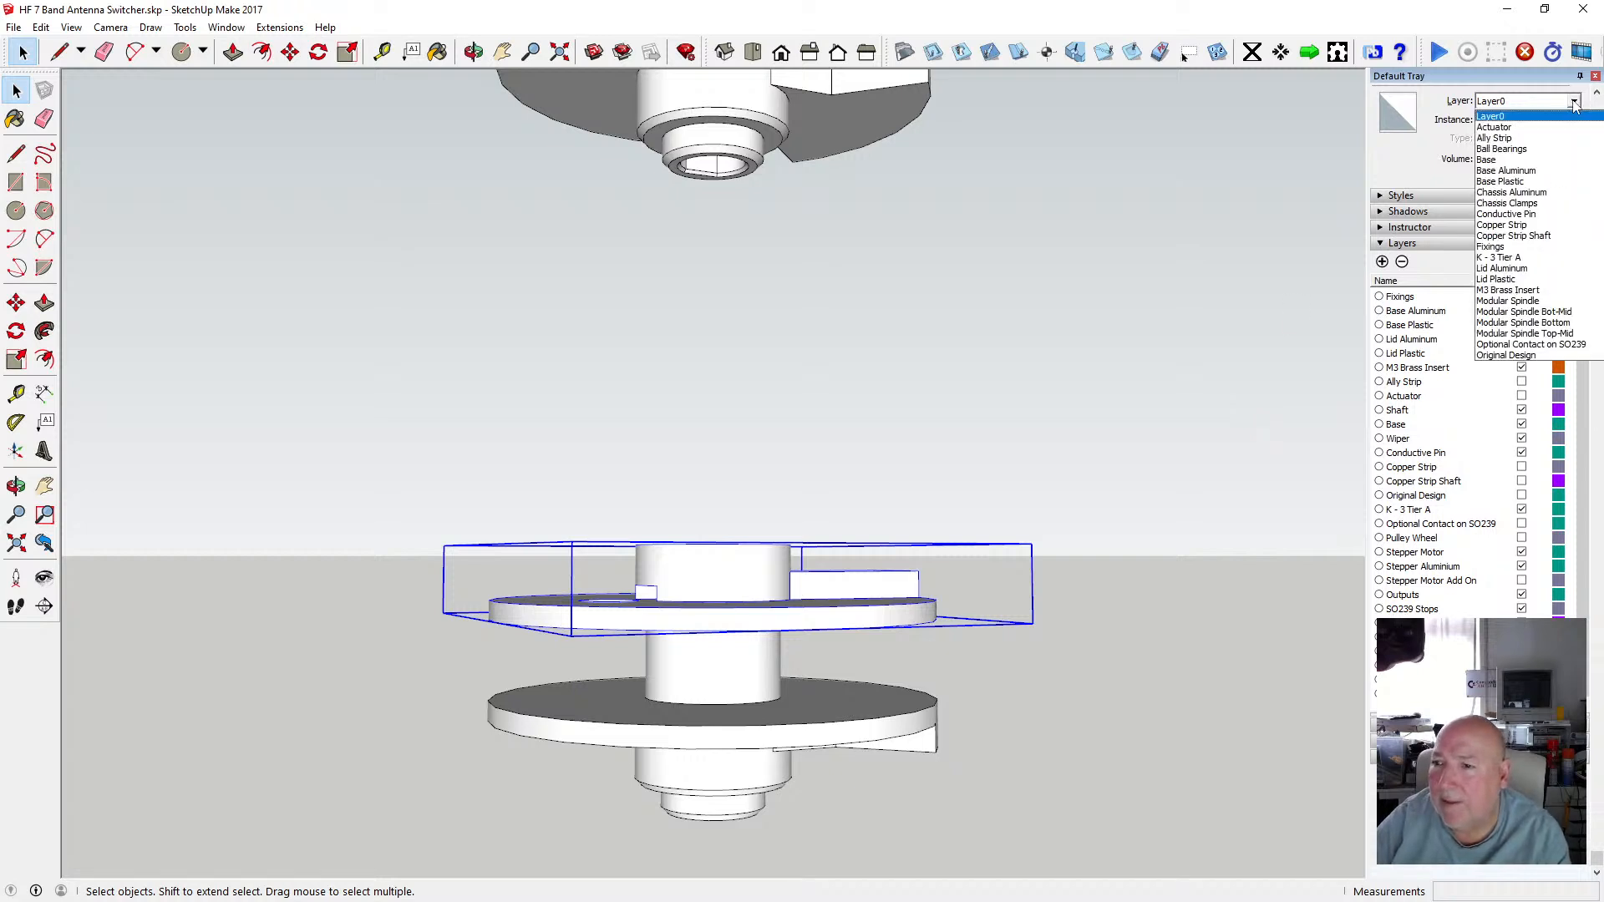
click(1572, 334)
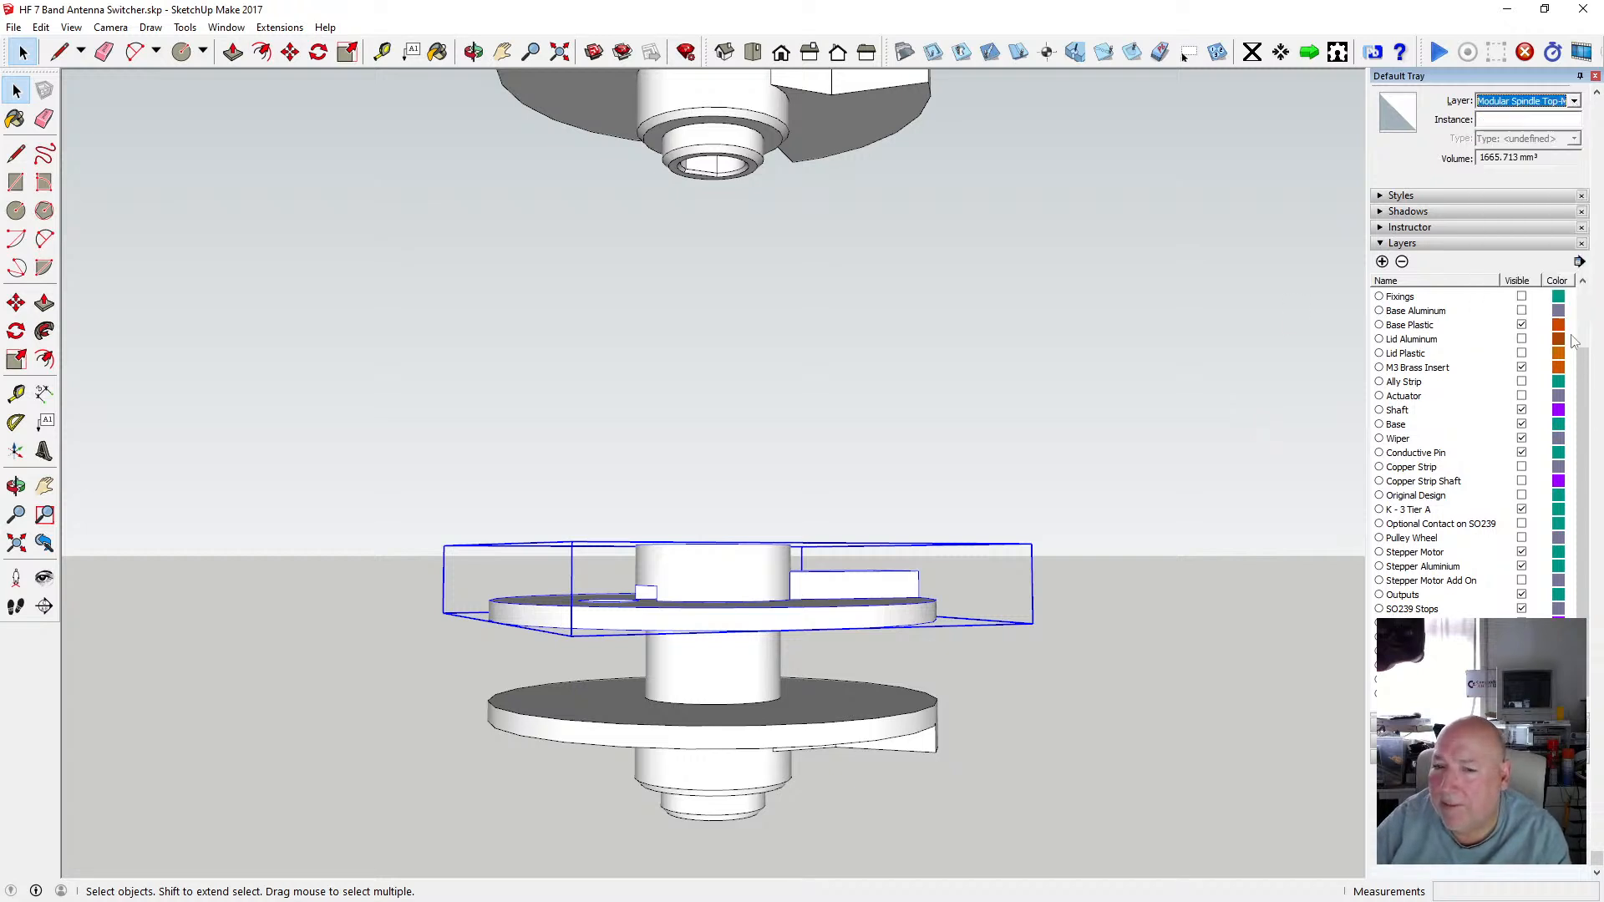
click(1140, 543)
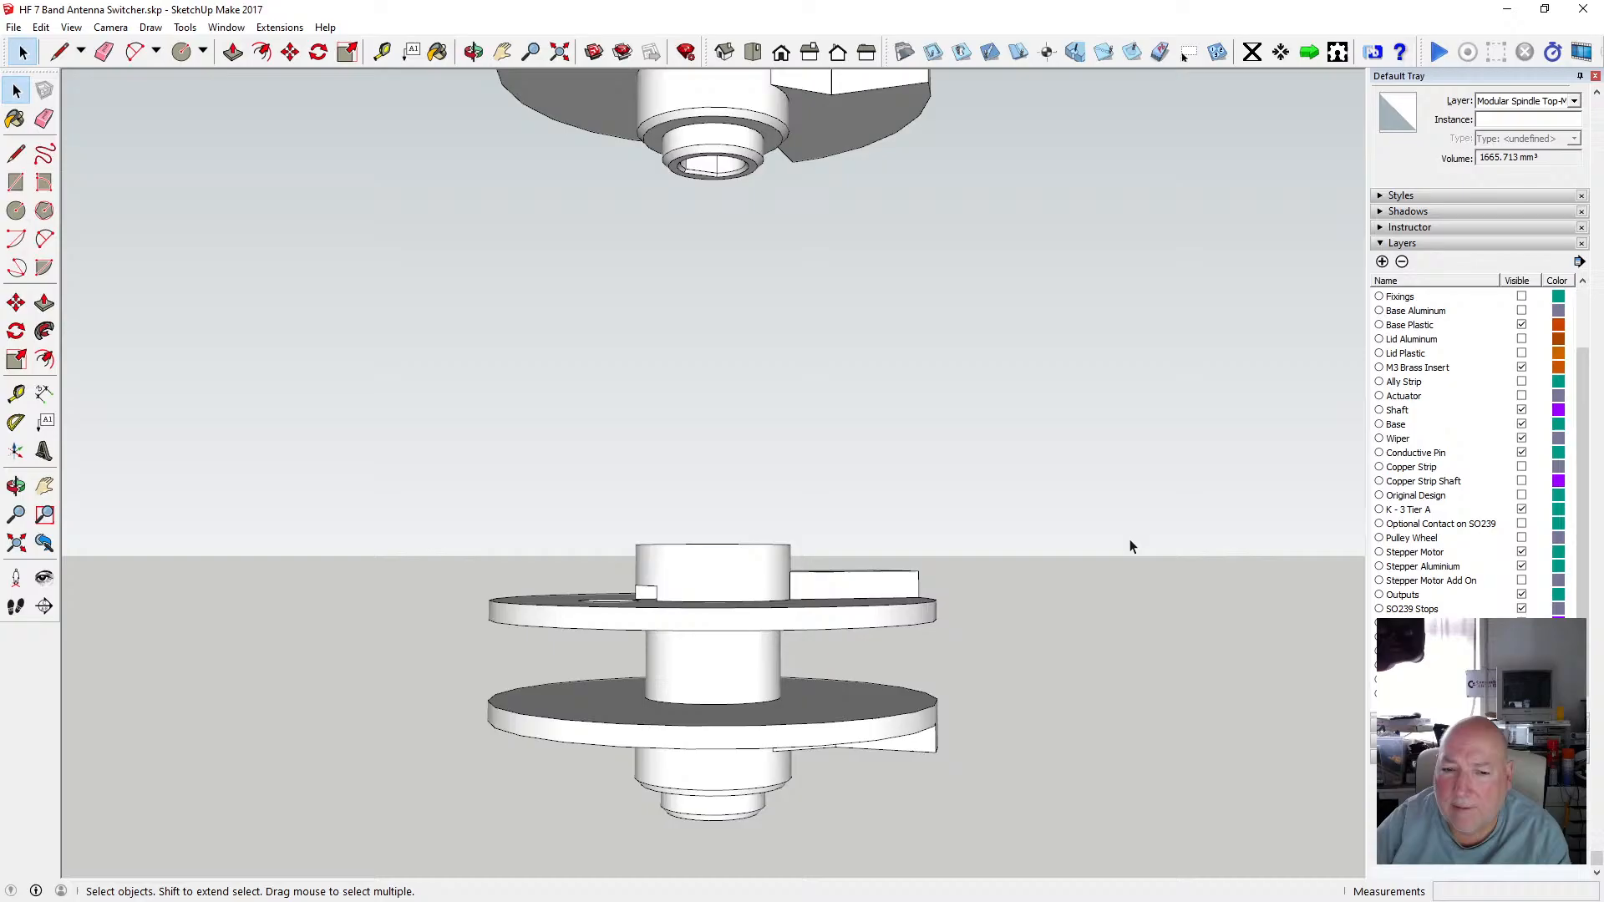
Orbit and zoom around the stacked tiers to inspect how the upper disc's slots sit over the lower hub.
click(473, 52)
drag(787, 577, 439, 630)
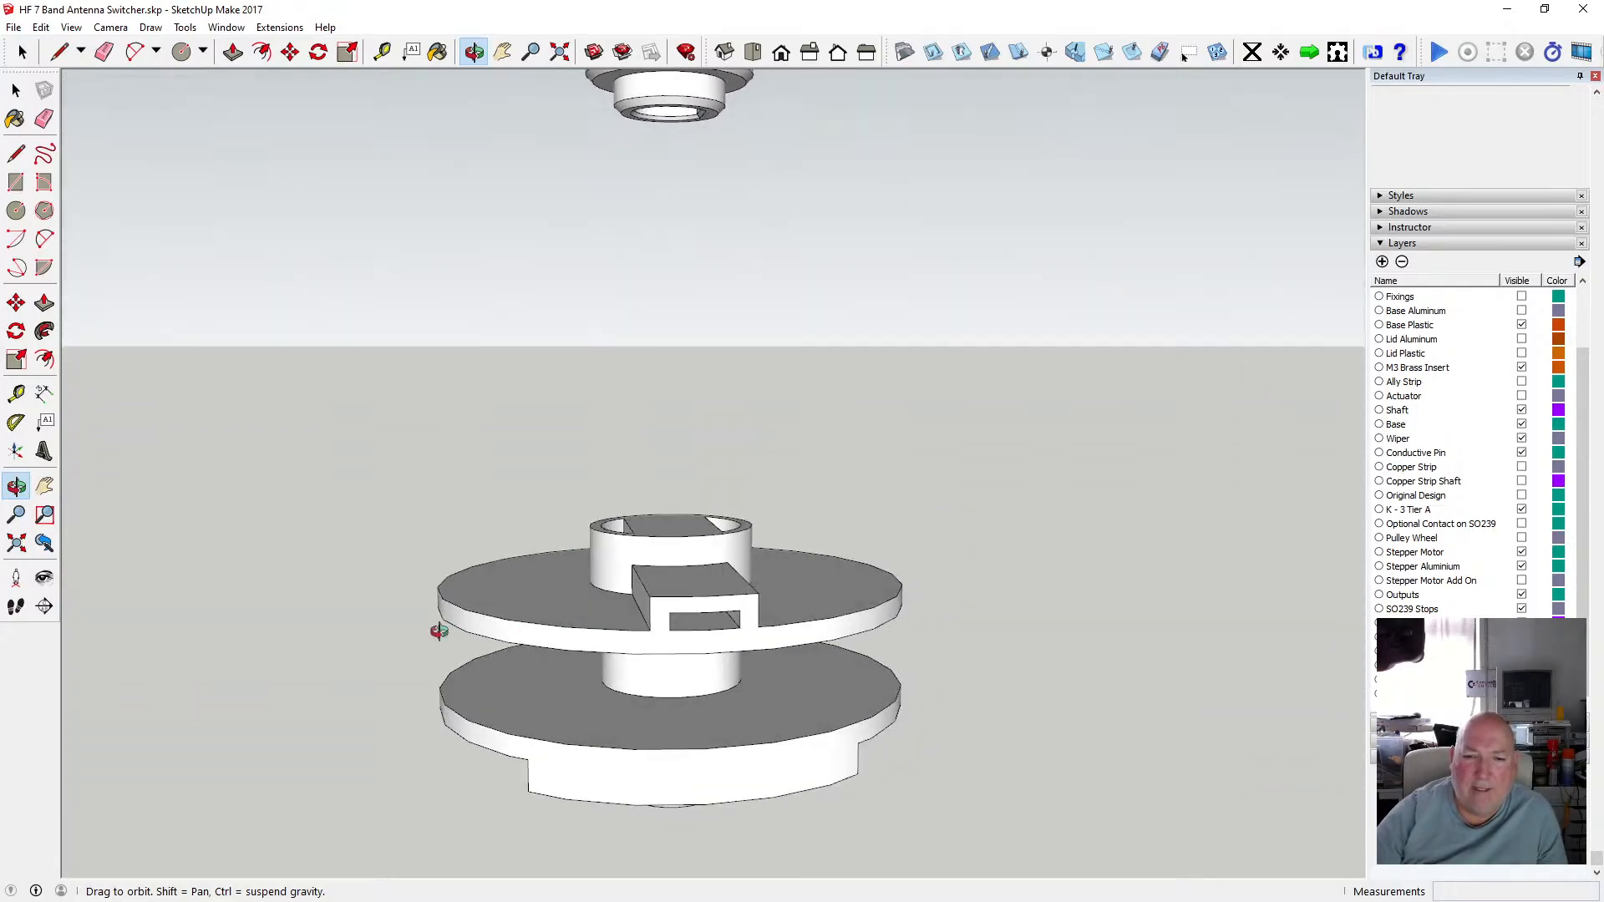
drag(660, 608, 1172, 512)
drag(1138, 433, 1160, 406)
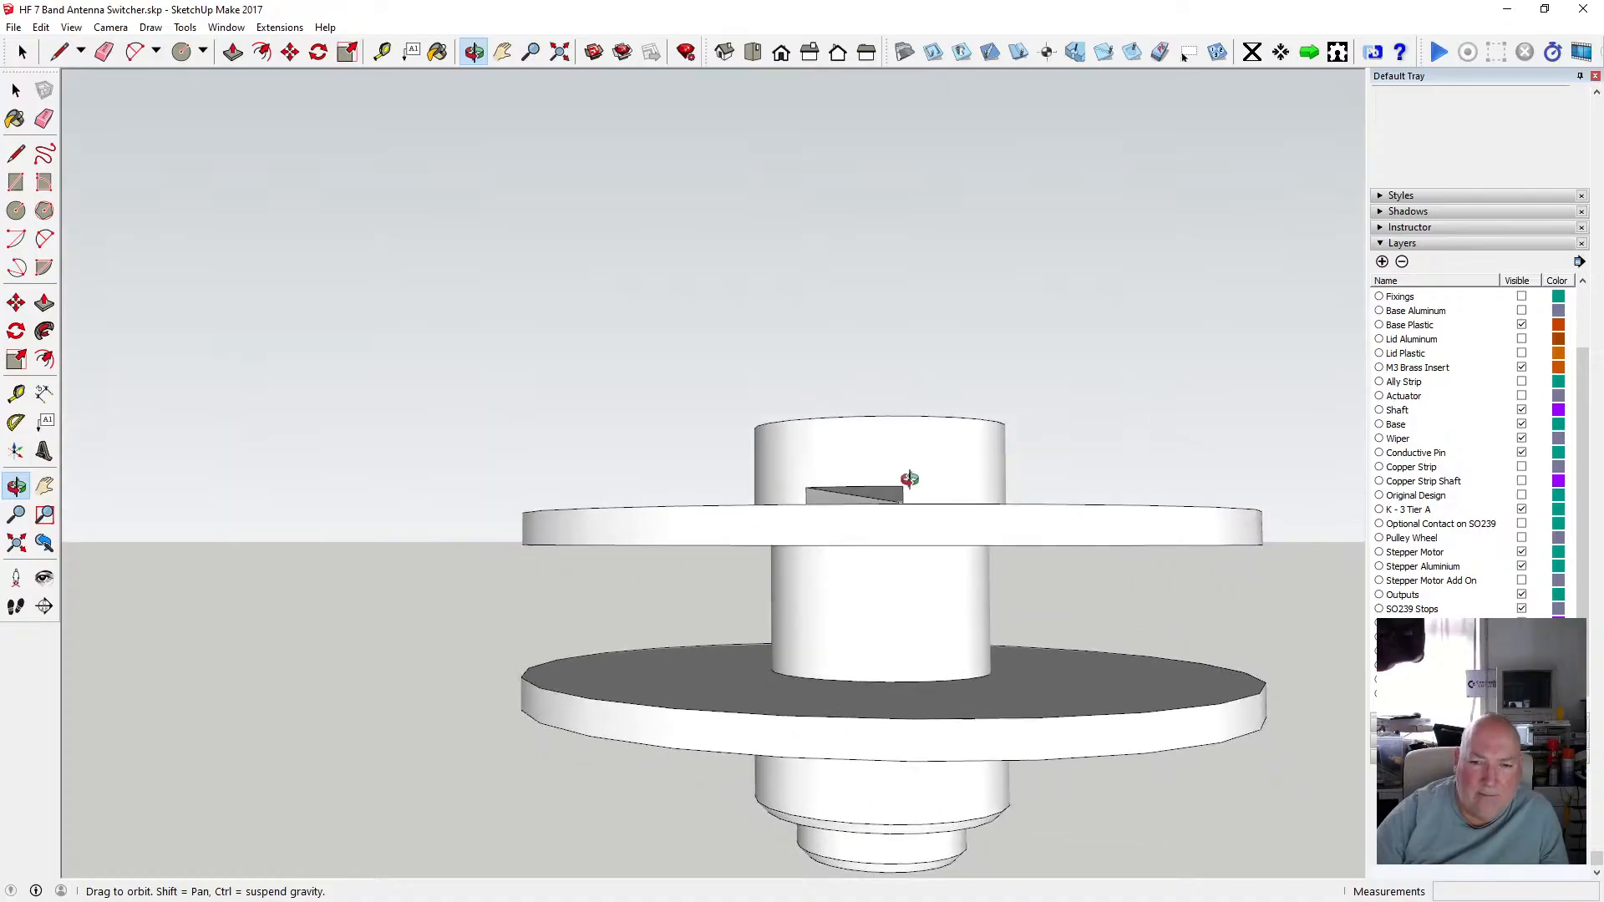
drag(906, 478, 794, 480)
scroll(889, 496, up, 2)
scroll(922, 497, down, 3)
drag(907, 489, 736, 546)
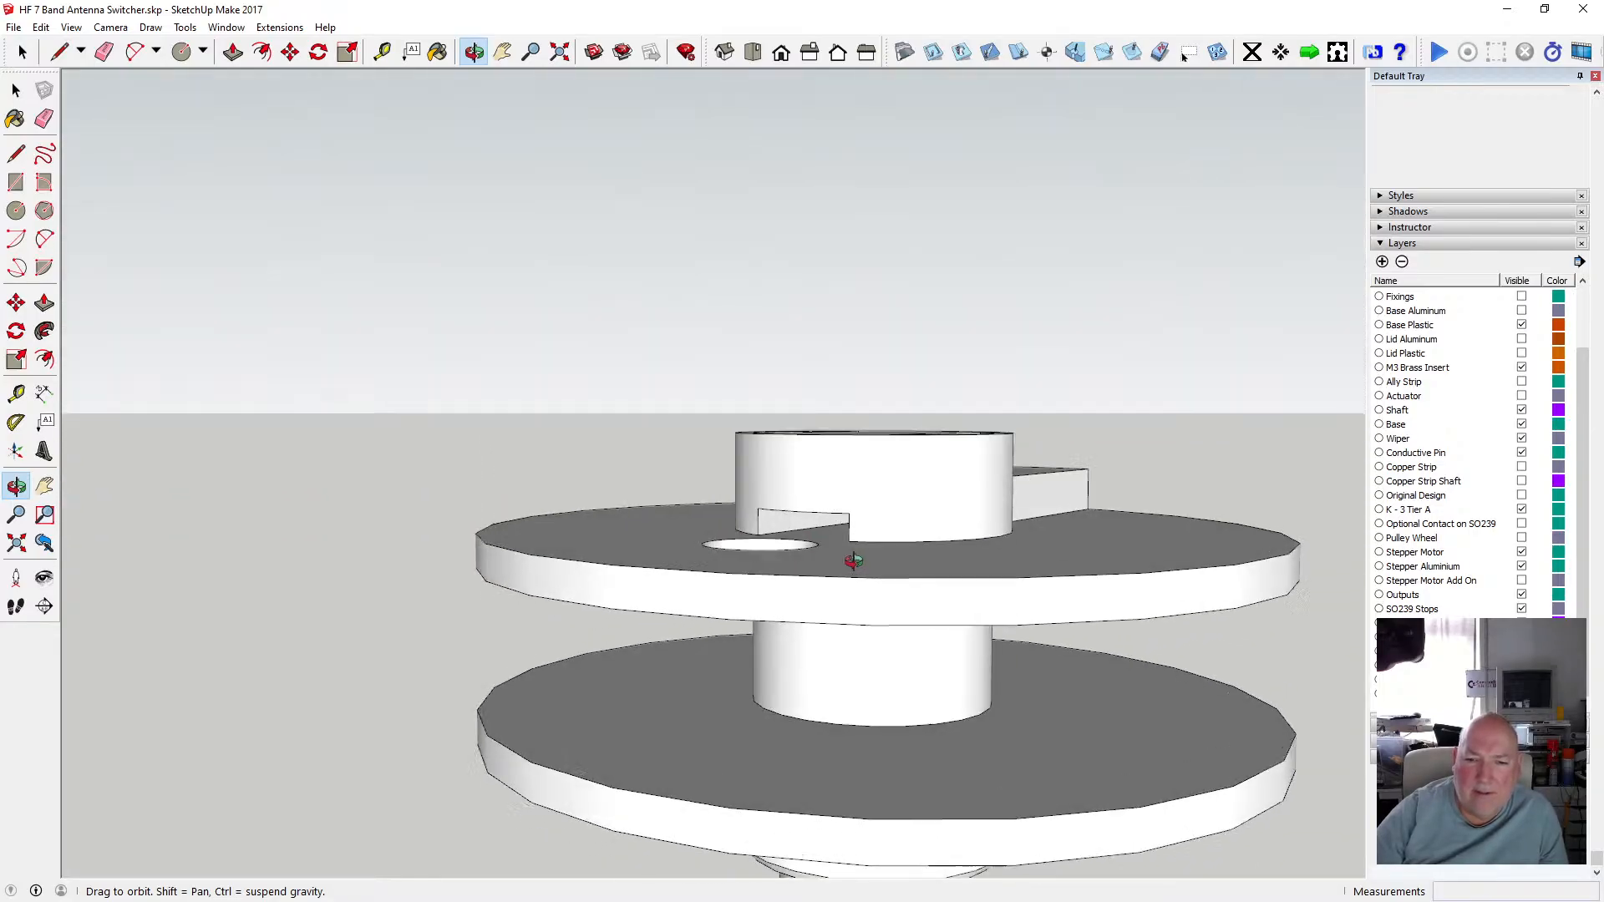
scroll(848, 555, up, 5)
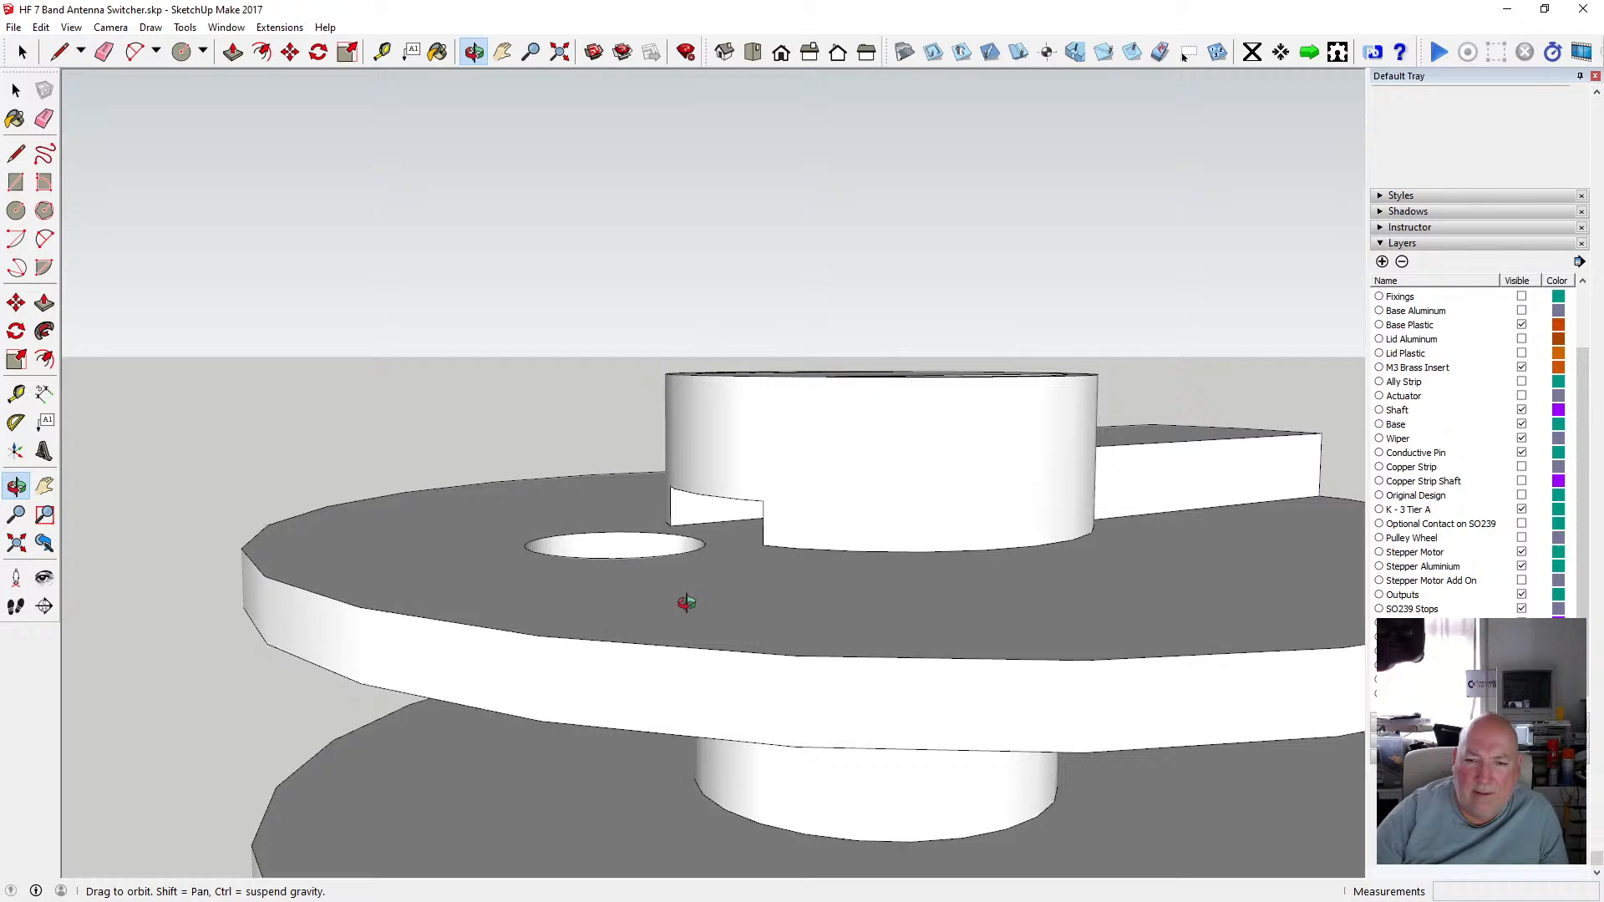
drag(686, 602, 1003, 444)
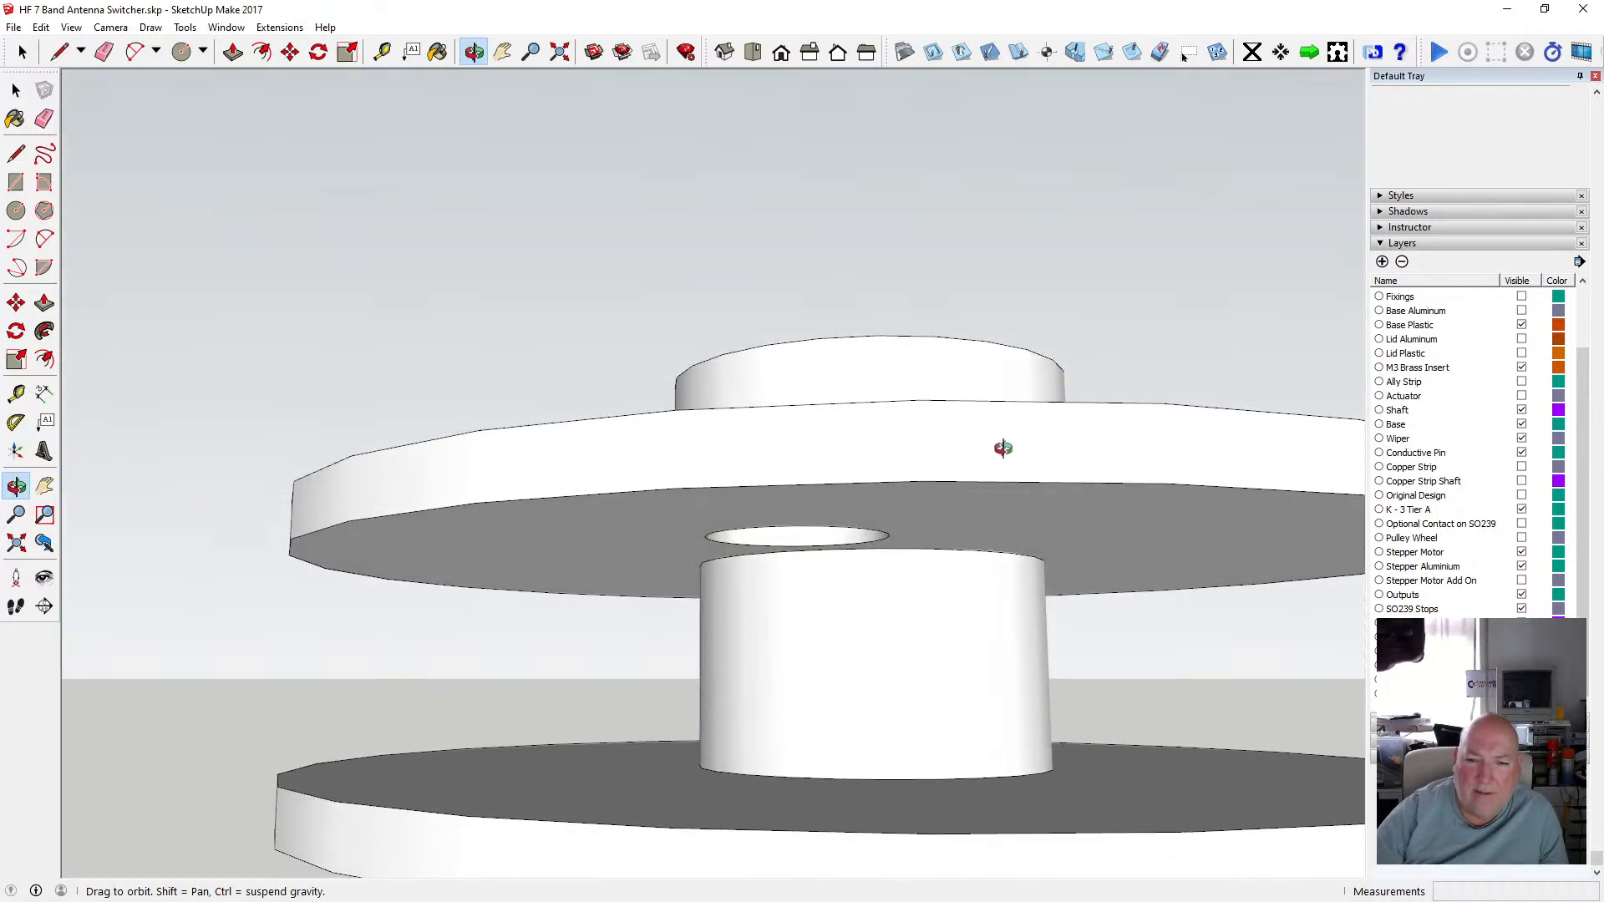
scroll(869, 616, down, 5)
drag(816, 621, 844, 646)
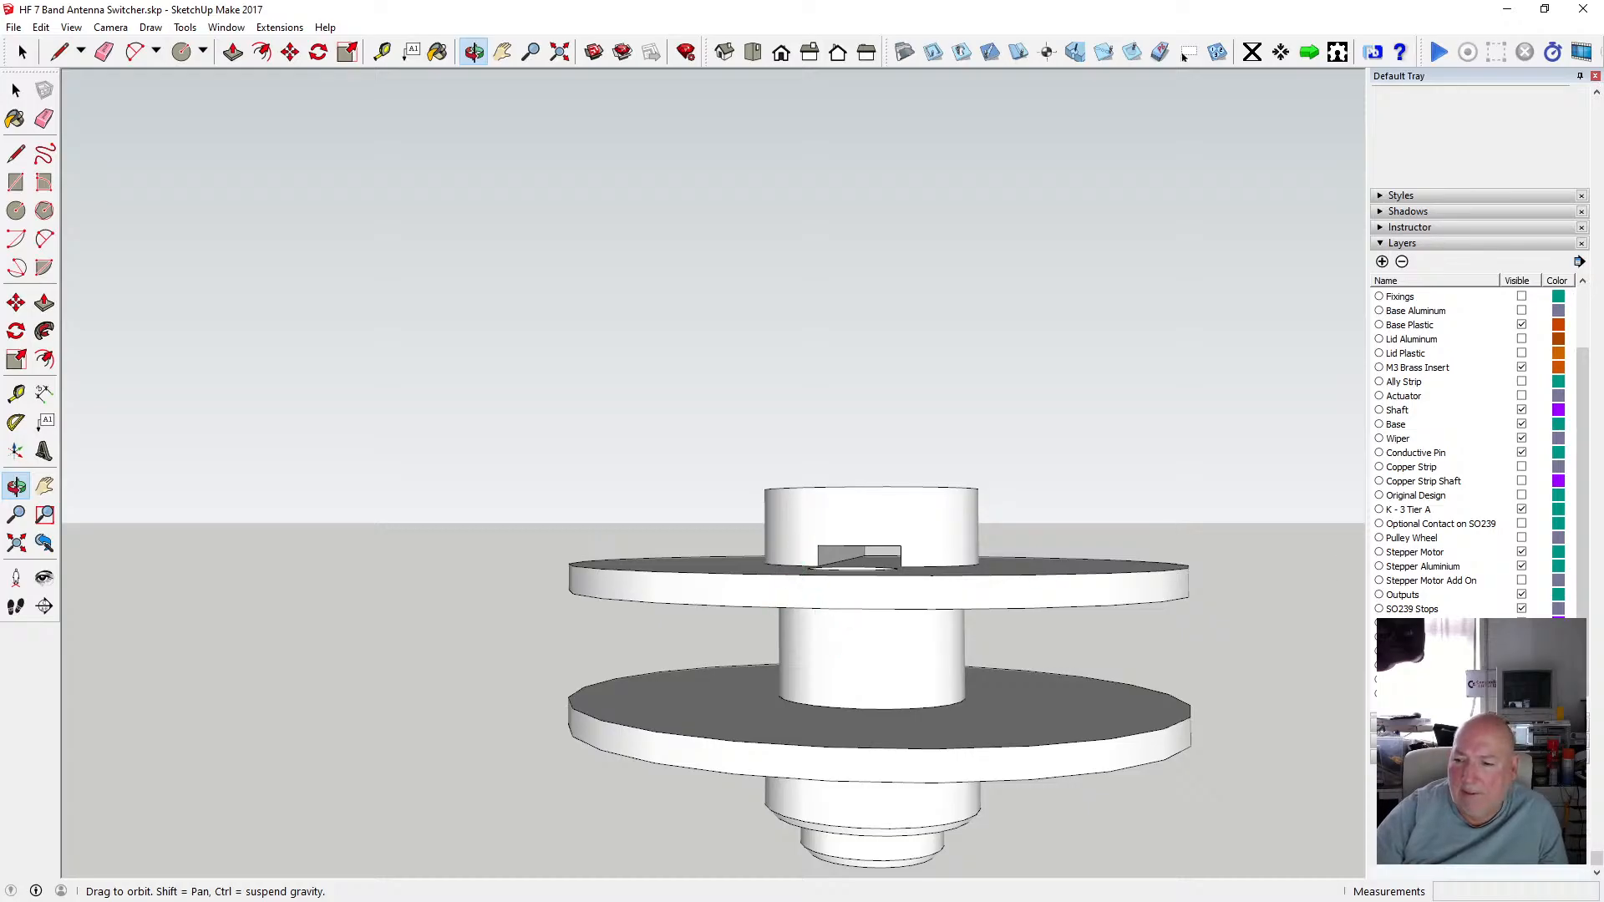
Hide and show the upper tier's layer while orbiting to examine the slotted hub and the disc's key.
click(1521, 658)
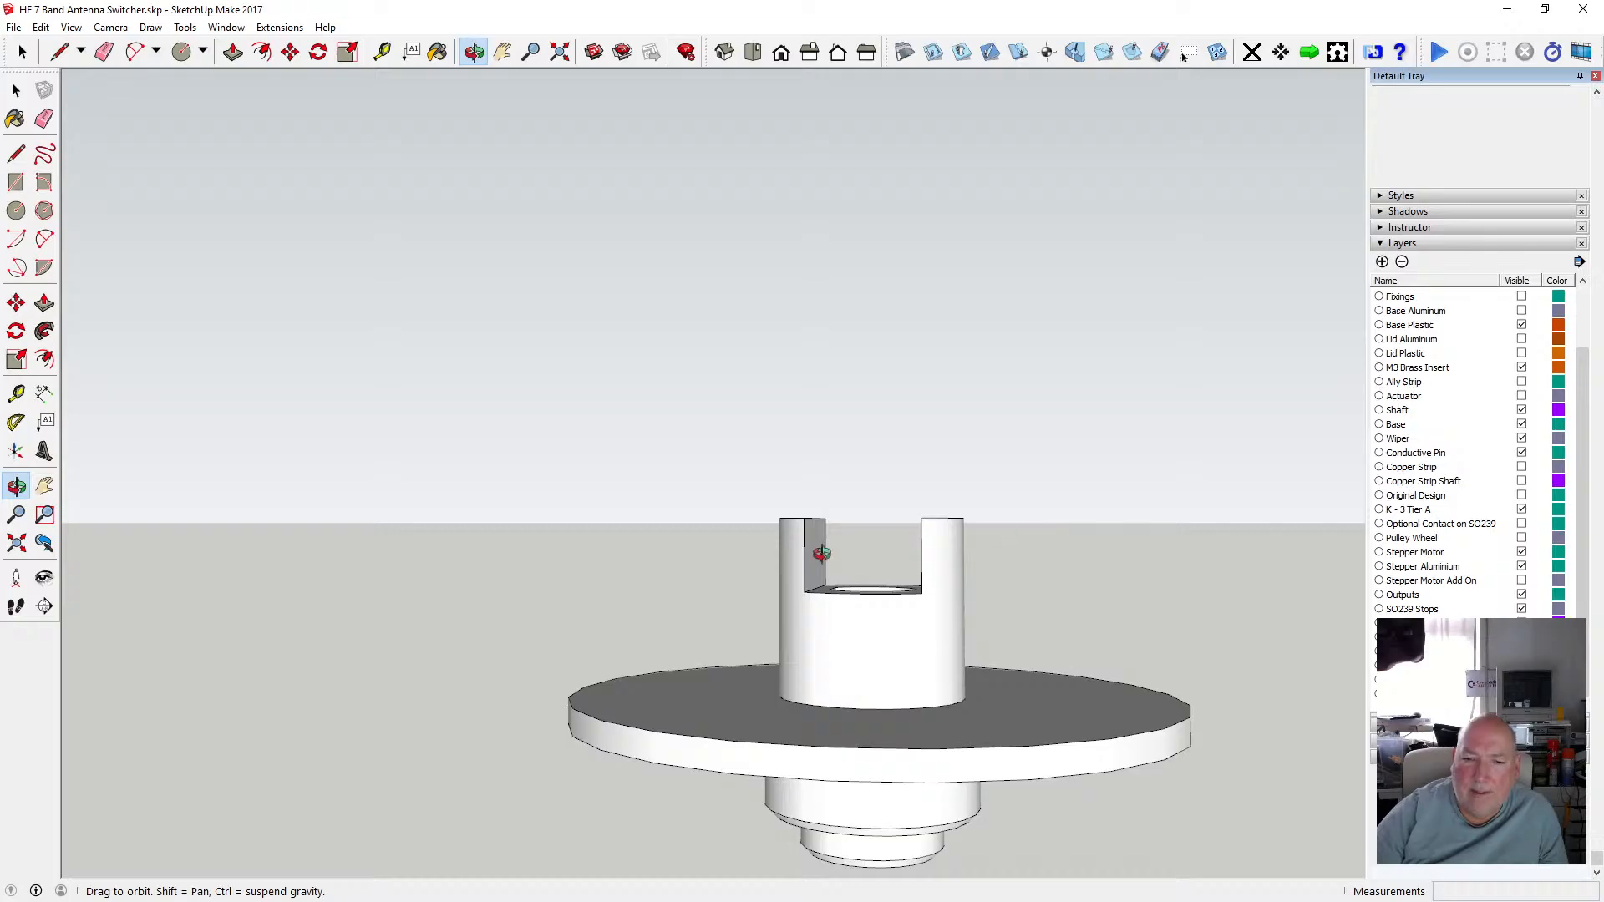
drag(821, 553, 818, 476)
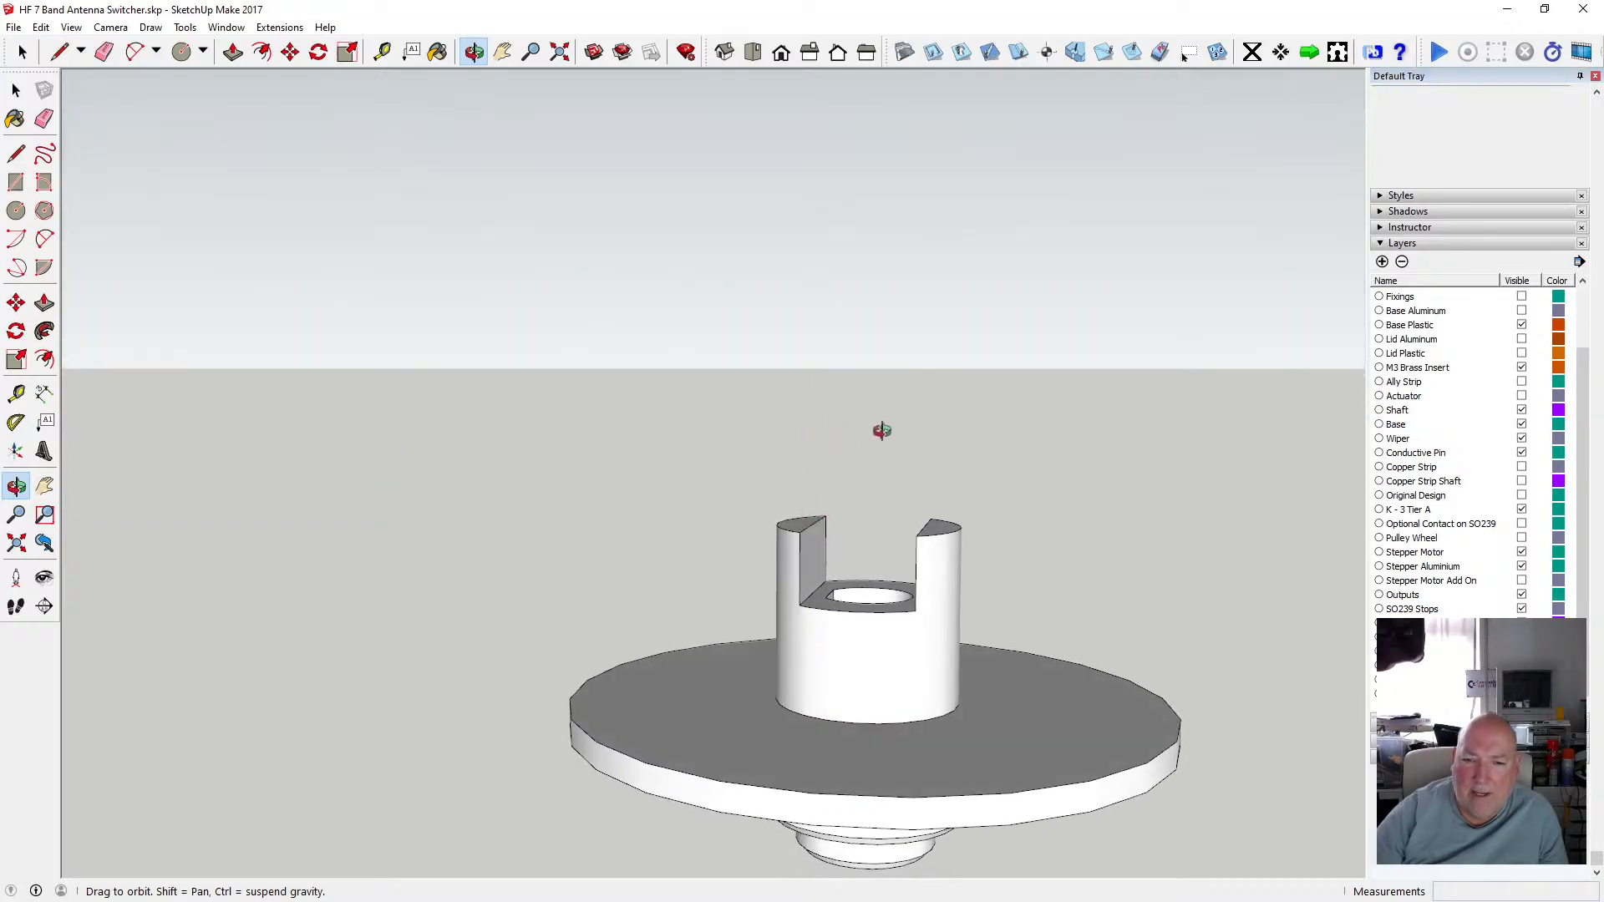
click(1521, 658)
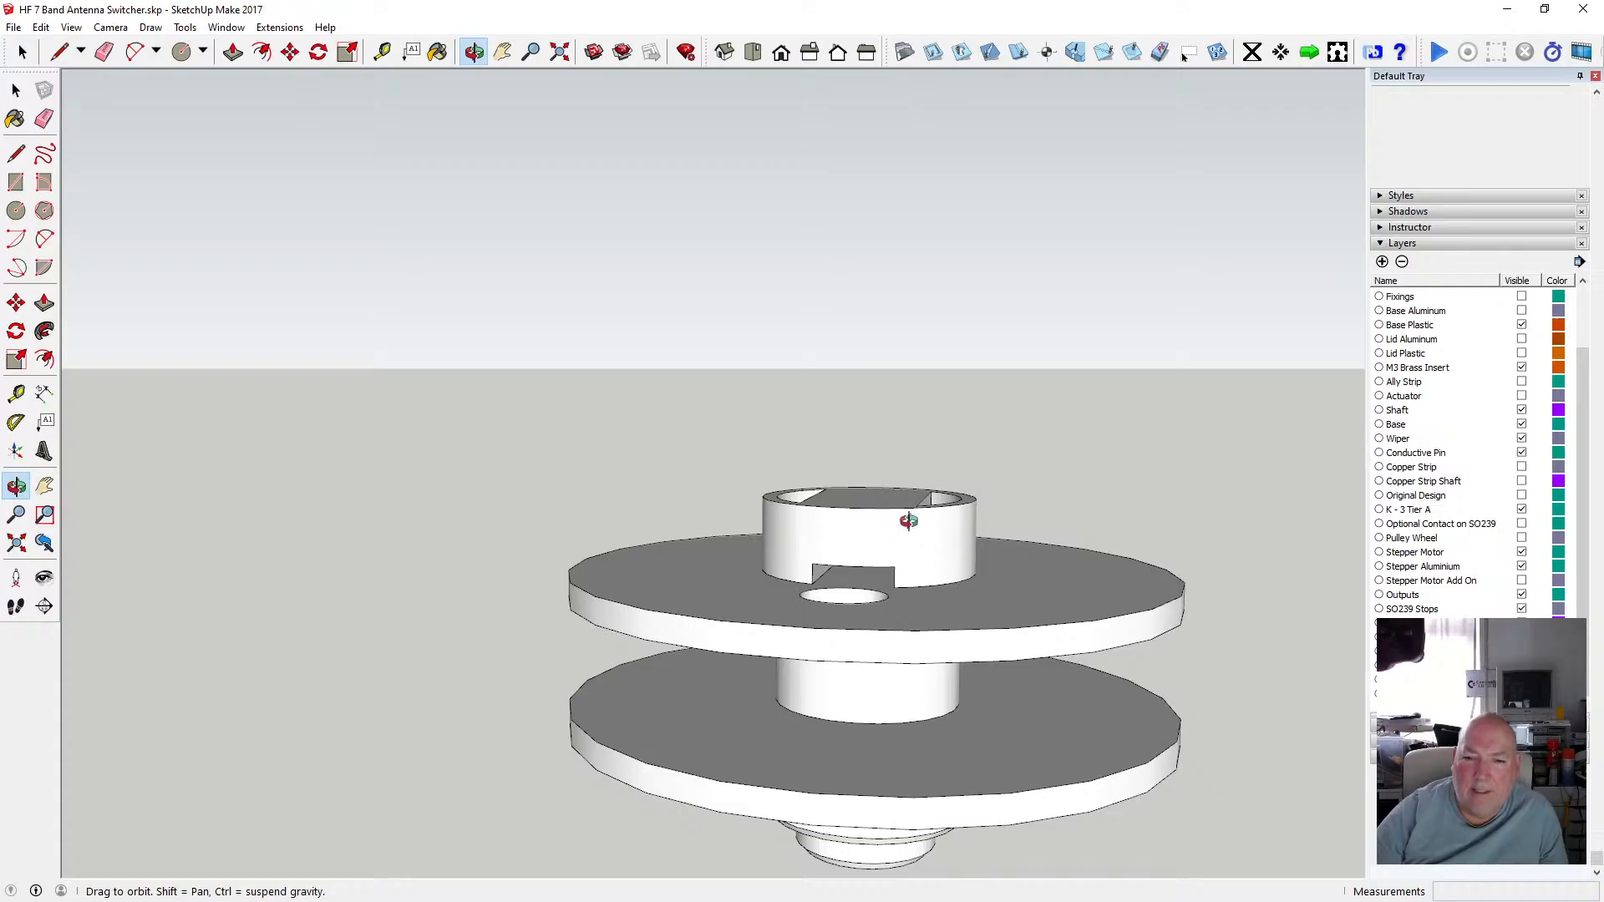
drag(905, 544, 616, 554)
drag(870, 555, 900, 508)
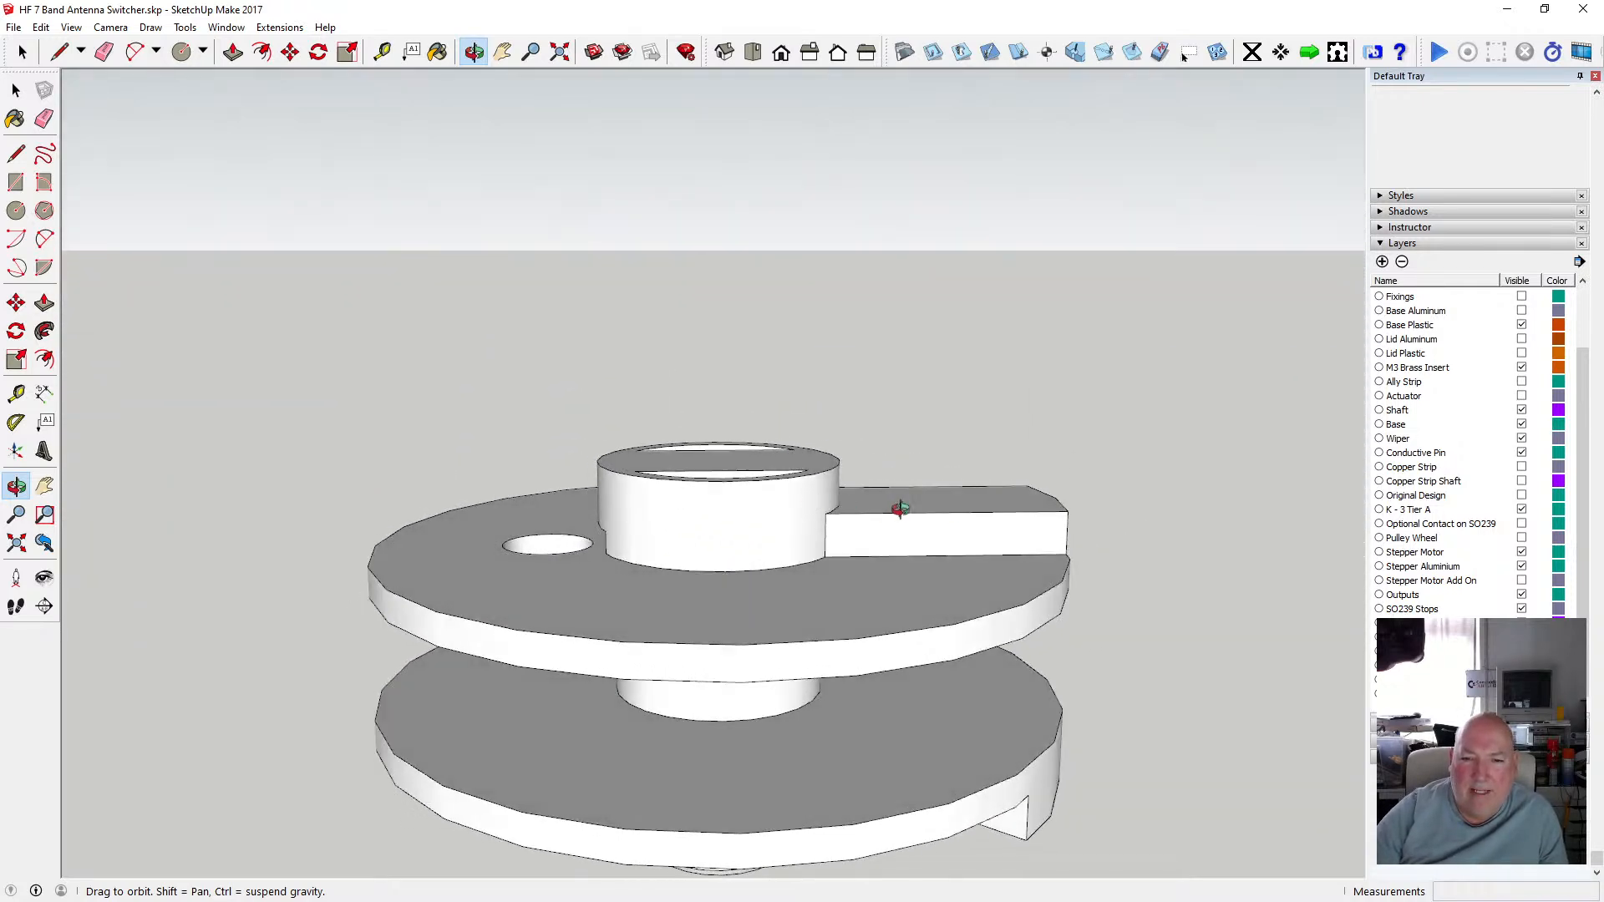
drag(677, 522, 625, 544)
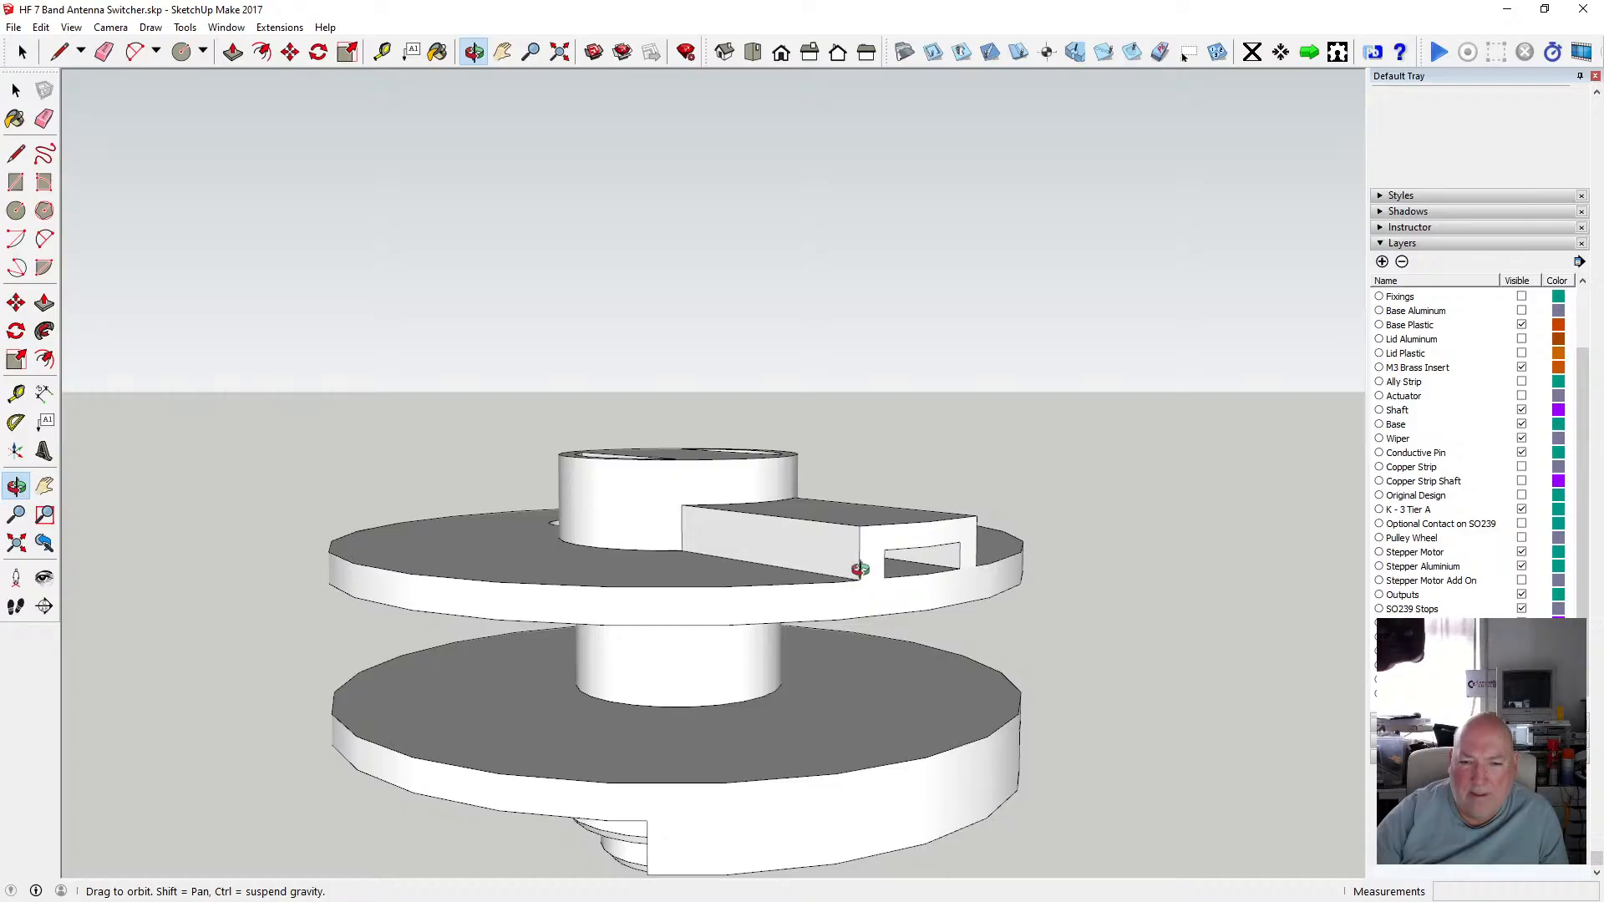
mouse_move(861, 569)
mouse_down()
mouse_move(756, 568)
mouse_move(785, 562)
mouse_move(752, 548)
mouse_move(833, 558)
mouse_up()
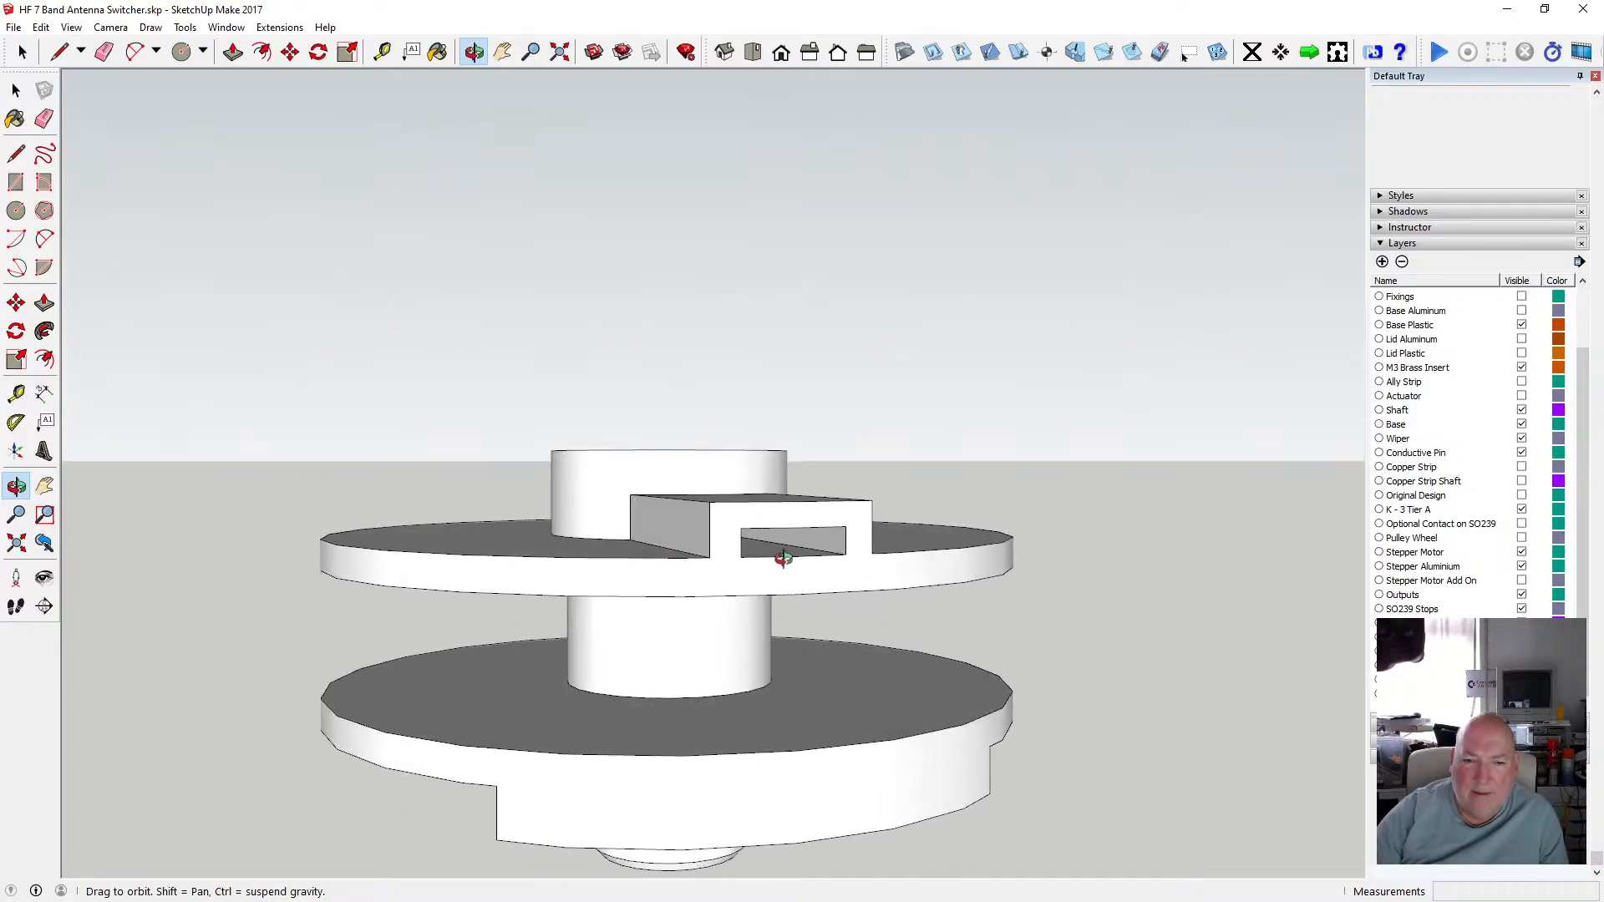
drag(776, 555, 767, 455)
scroll(800, 510, up, 4)
scroll(816, 475, down, 3)
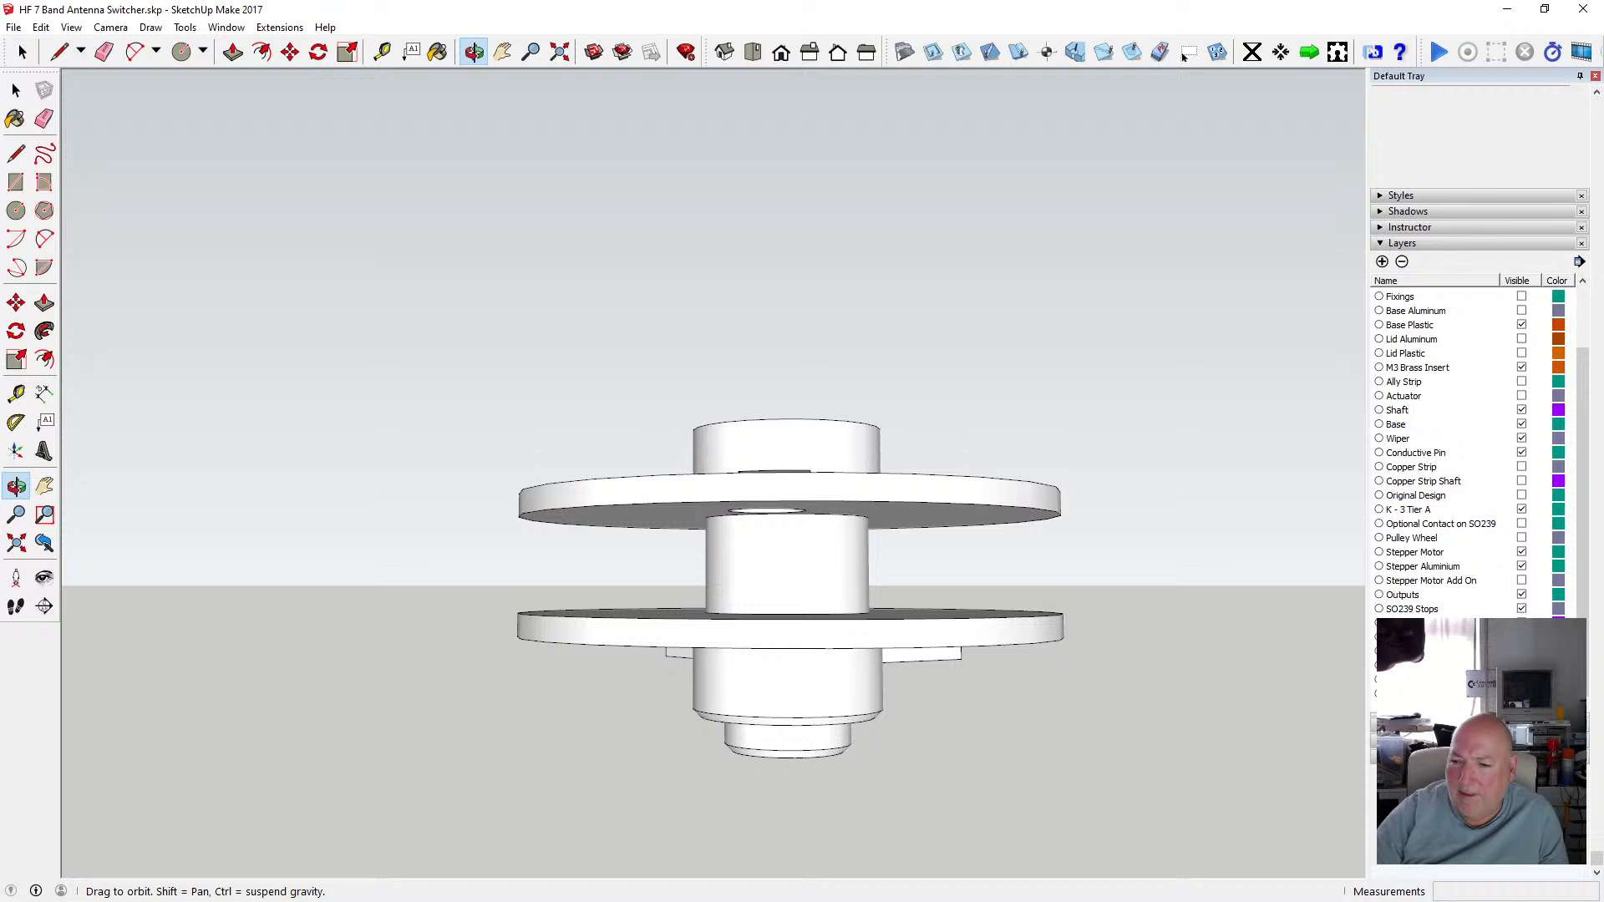
Keep toggling the upper tier's layer visibility and orbiting to compare the disc's underside slots with the hub.
click(1521, 652)
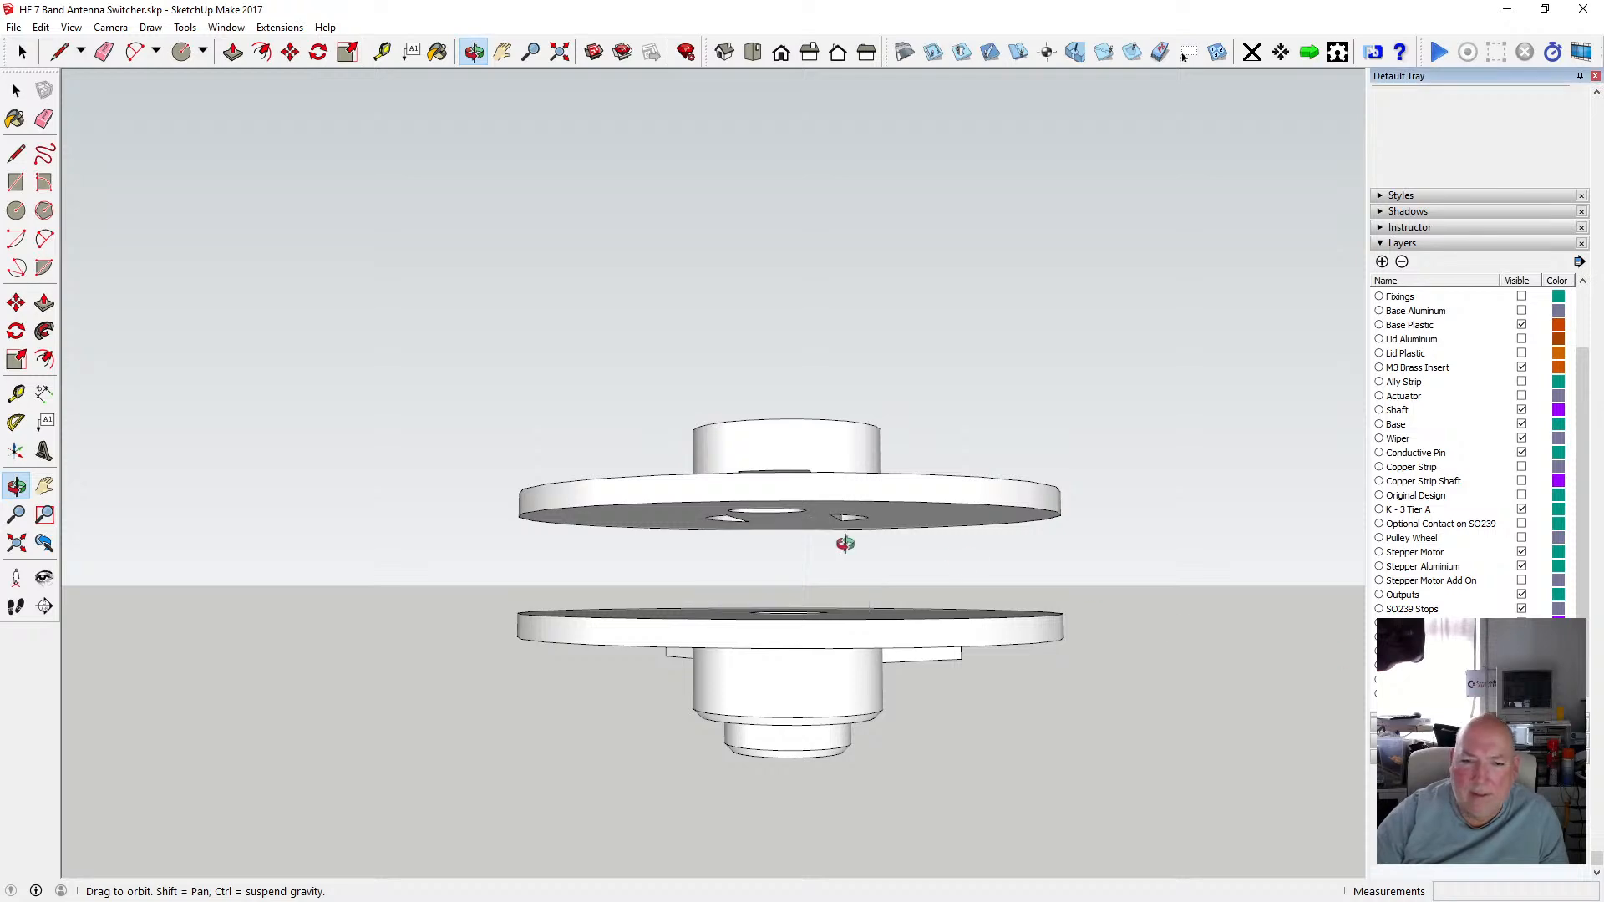
scroll(845, 543, up, 8)
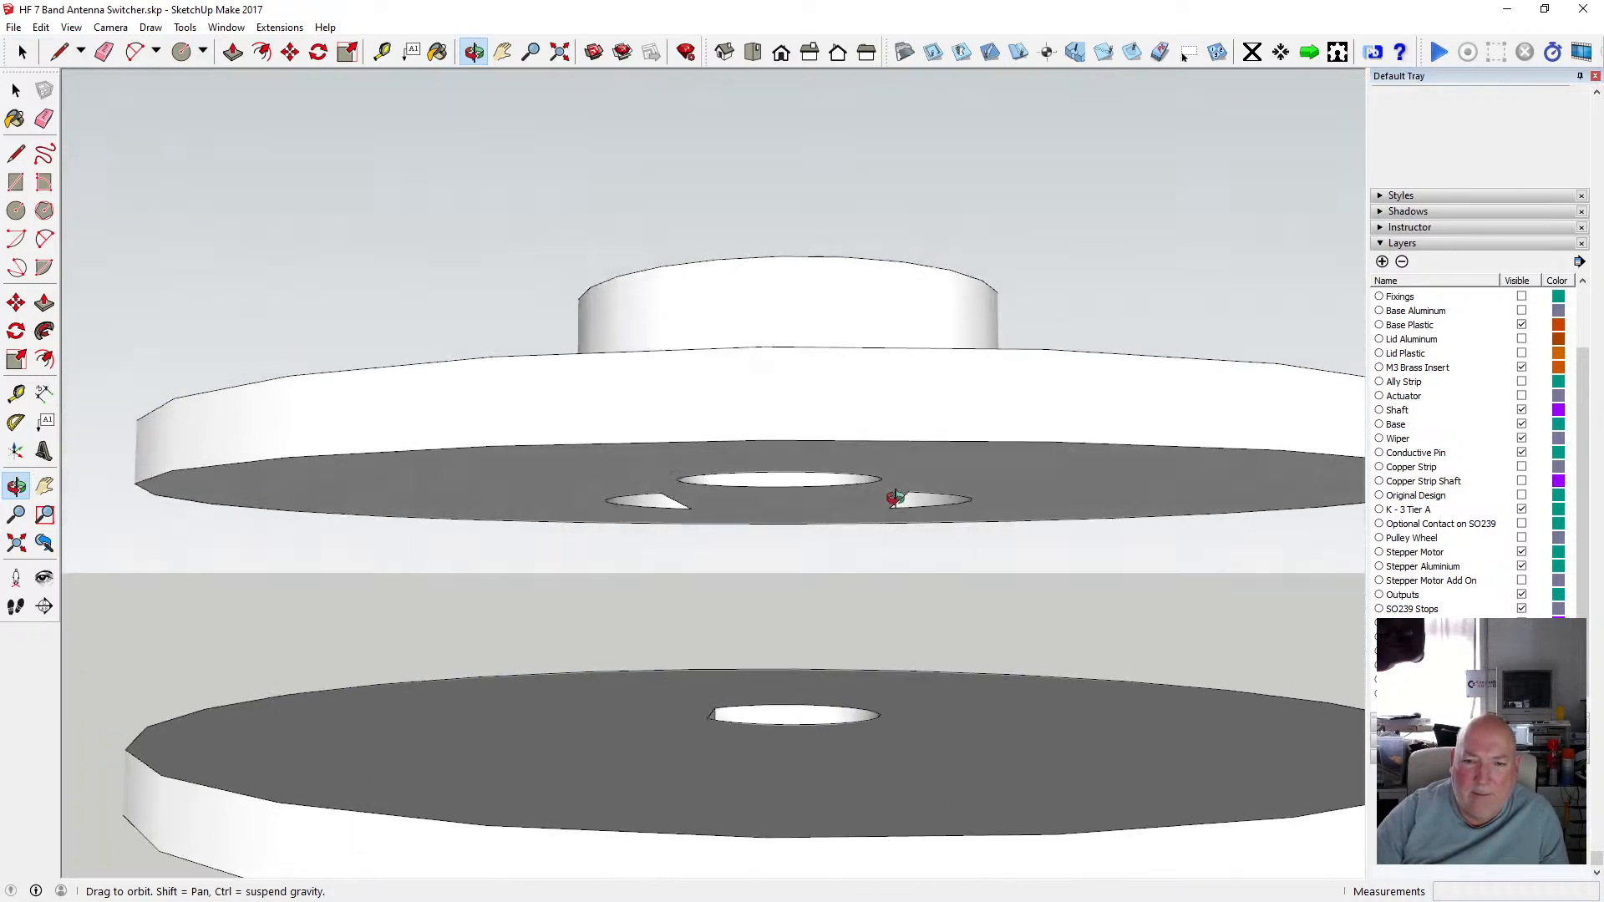
mouse_move(895, 498)
mouse_down()
mouse_move(892, 512)
mouse_move(888, 491)
mouse_up()
scroll(888, 491, down, 4)
mouse_move(792, 667)
mouse_down()
mouse_move(785, 649)
mouse_move(810, 652)
mouse_move(795, 723)
mouse_move(840, 515)
mouse_move(802, 526)
mouse_move(802, 454)
mouse_move(800, 720)
mouse_move(827, 745)
mouse_move(819, 691)
mouse_move(813, 710)
mouse_up()
scroll(794, 616, down, 3)
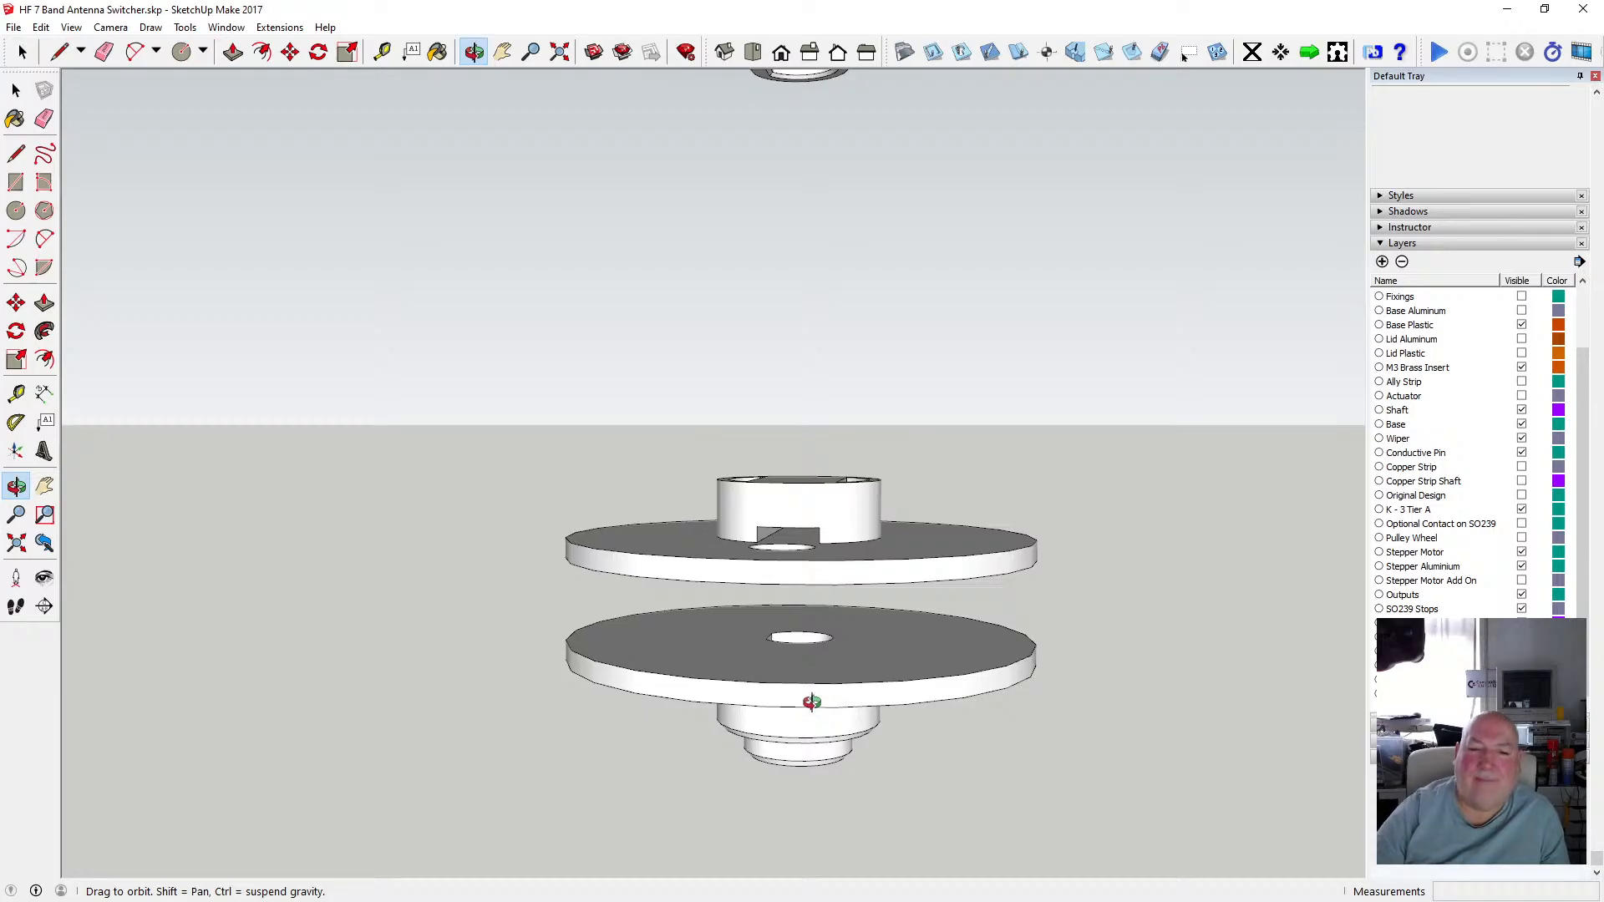
drag(811, 701, 796, 569)
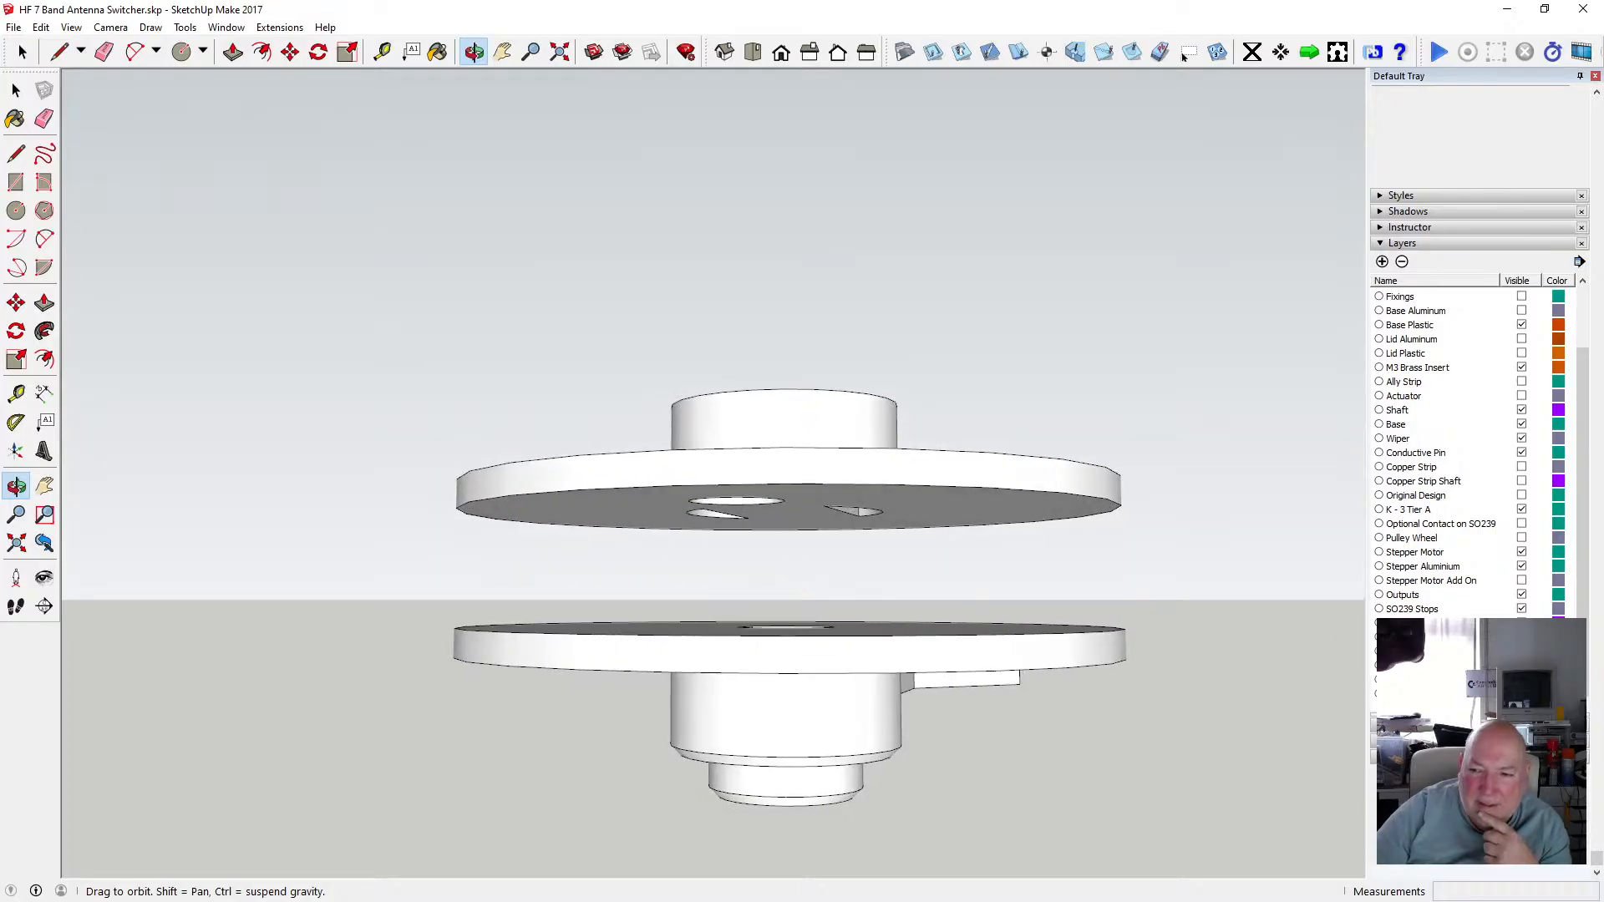
click(1521, 624)
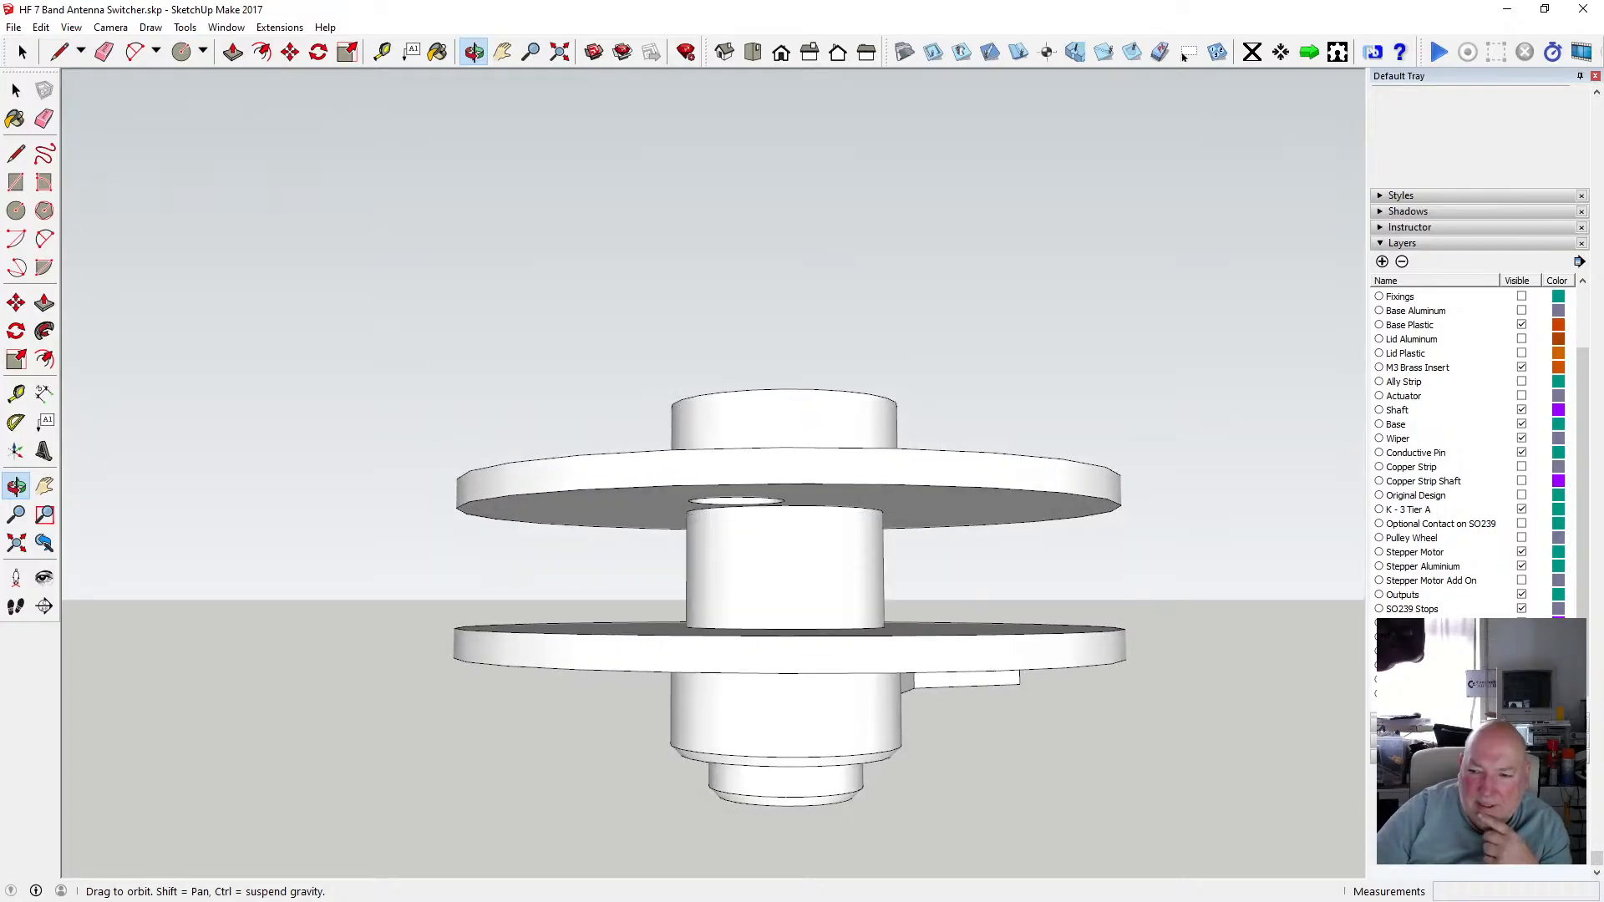
click(1521, 637)
drag(854, 558, 774, 653)
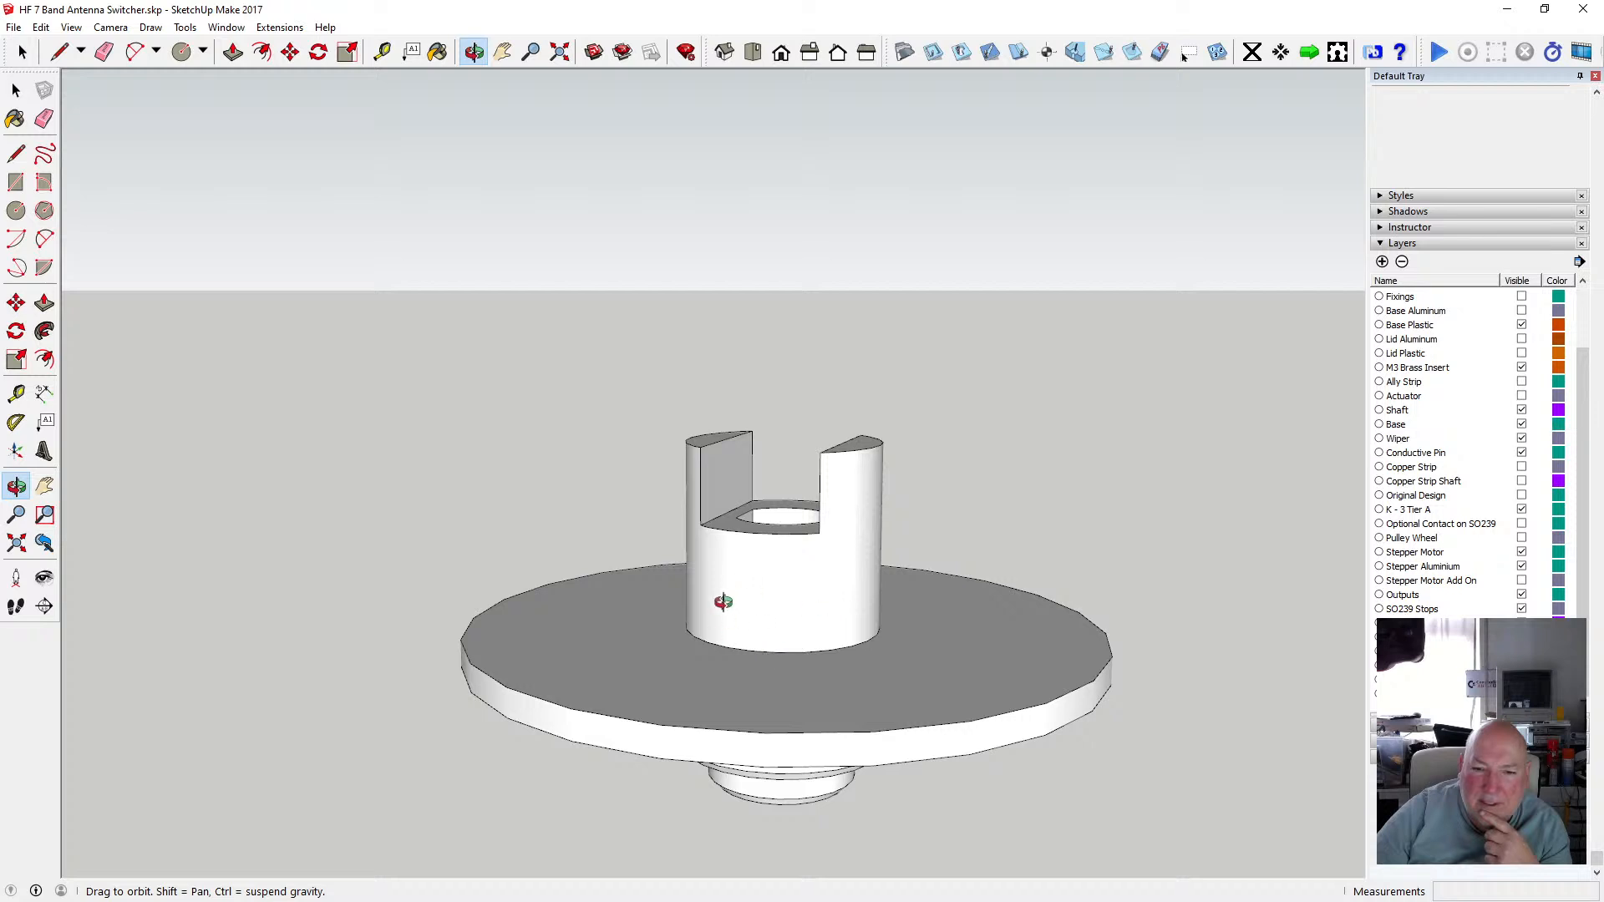
drag(735, 556, 1081, 627)
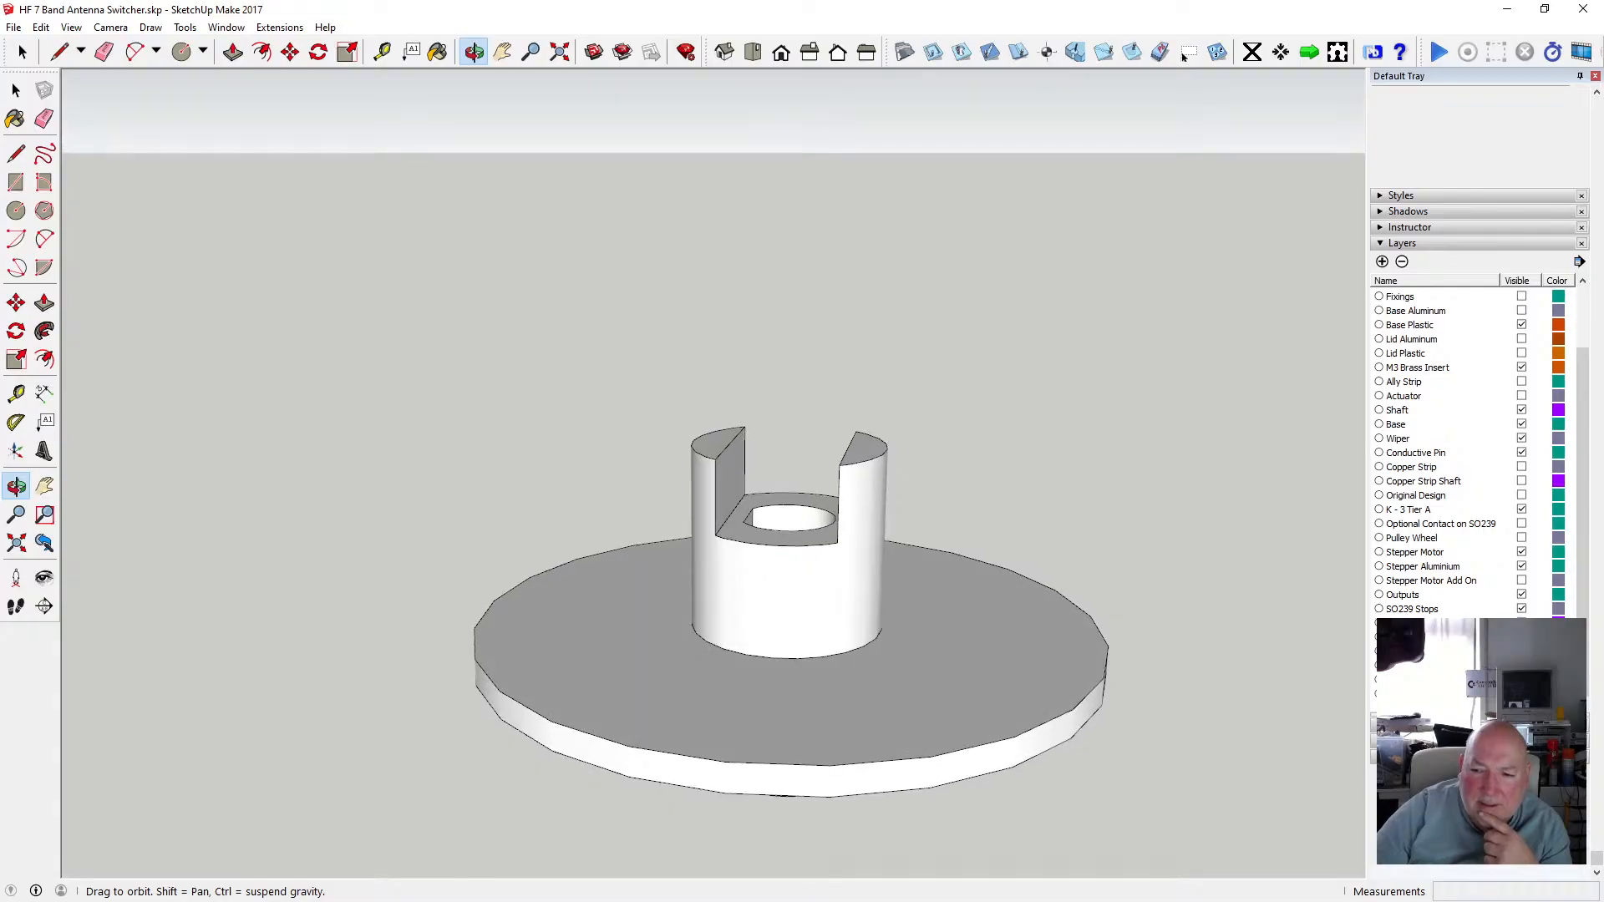
click(1521, 637)
drag(1000, 582, 1123, 583)
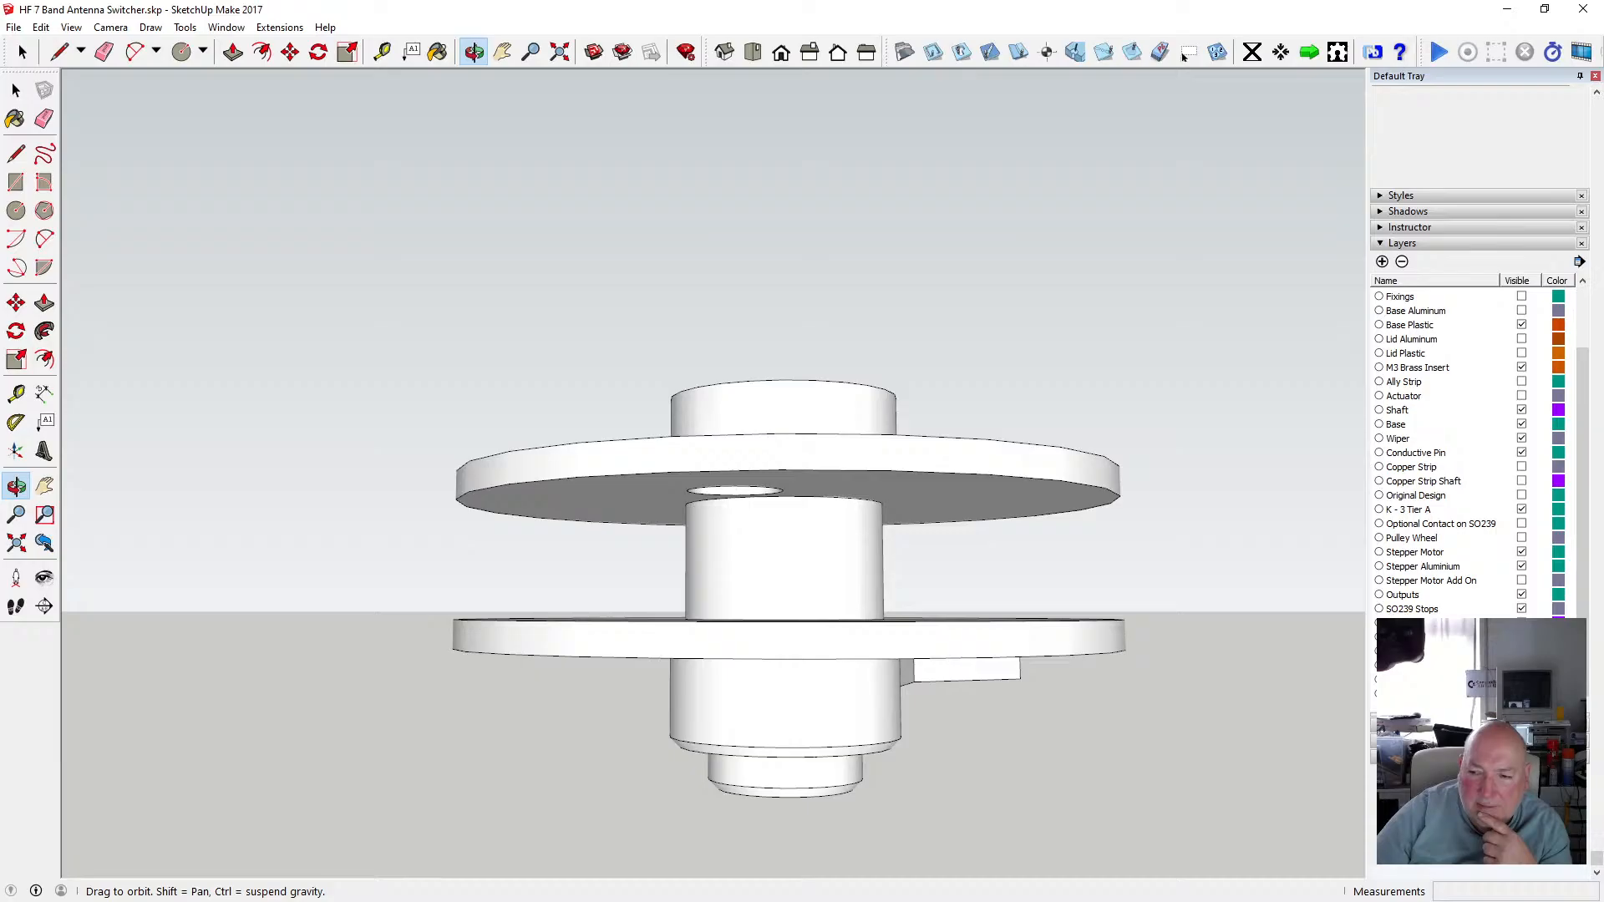
click(1521, 651)
drag(850, 513, 813, 493)
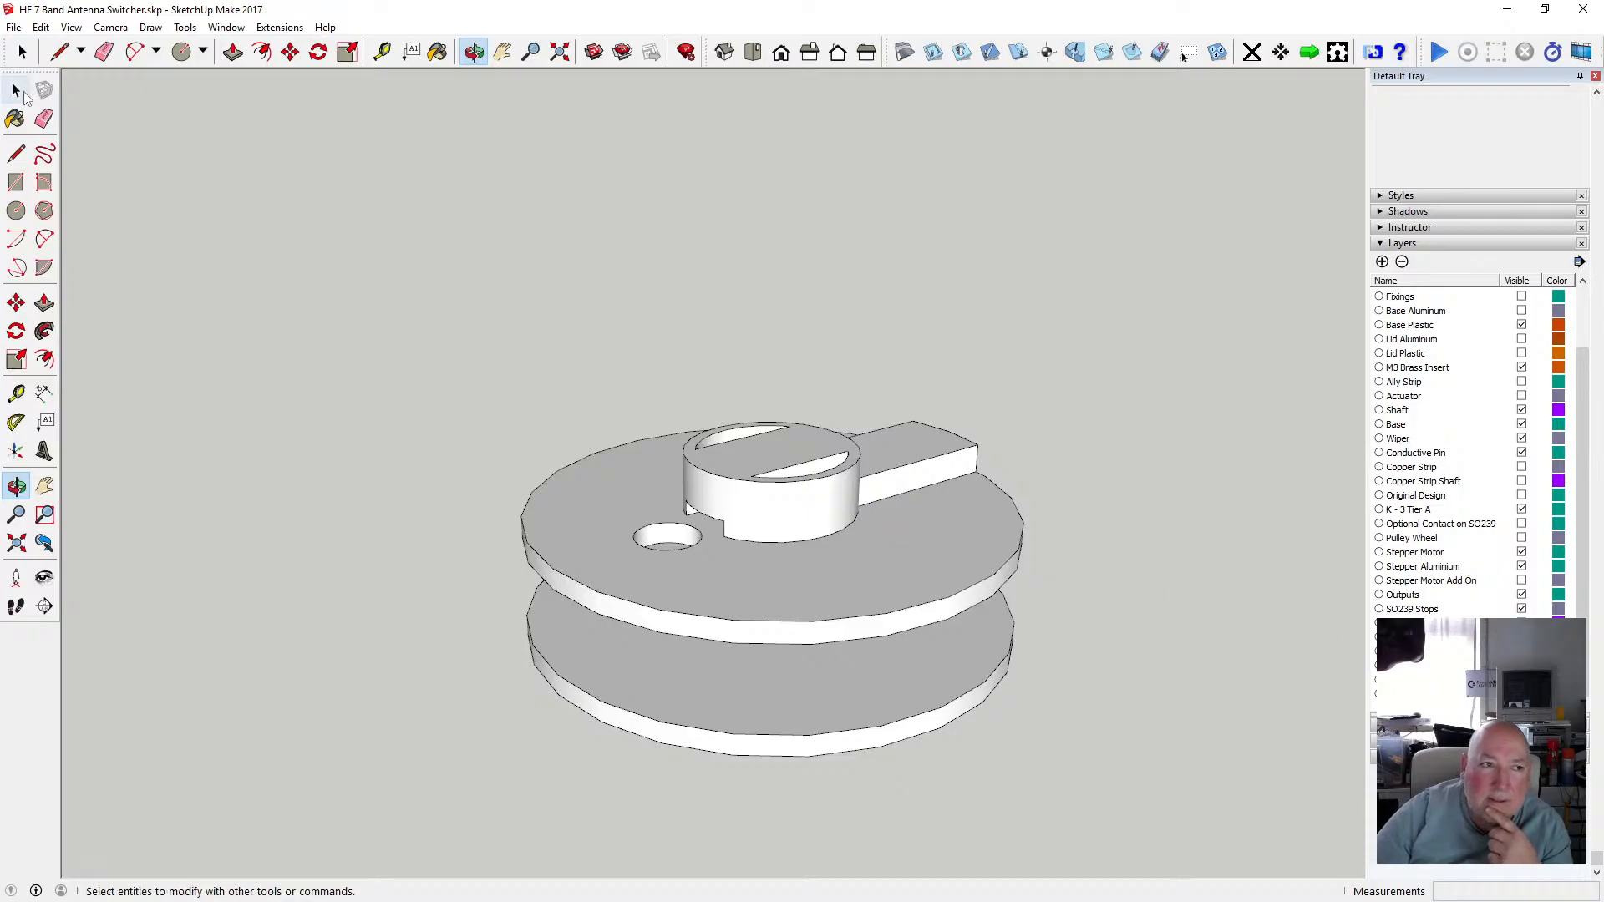
Measure the spacing between the upper spindle assembly and the lower disc tiers.
click(24, 96)
scroll(746, 492, down, 5)
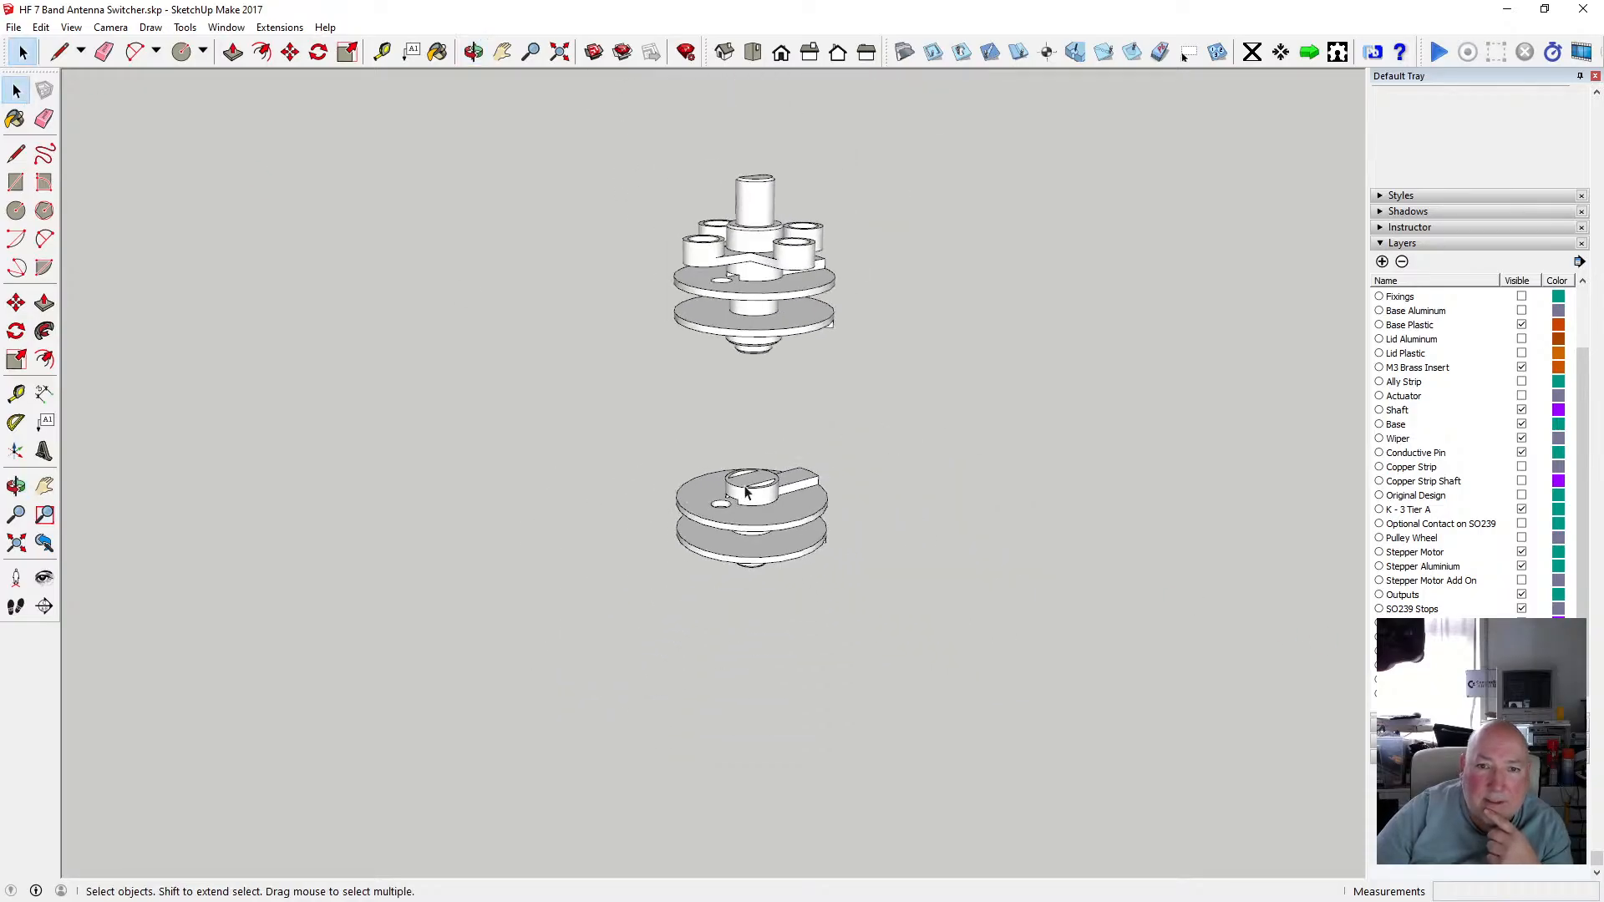
scroll(776, 334, up, 4)
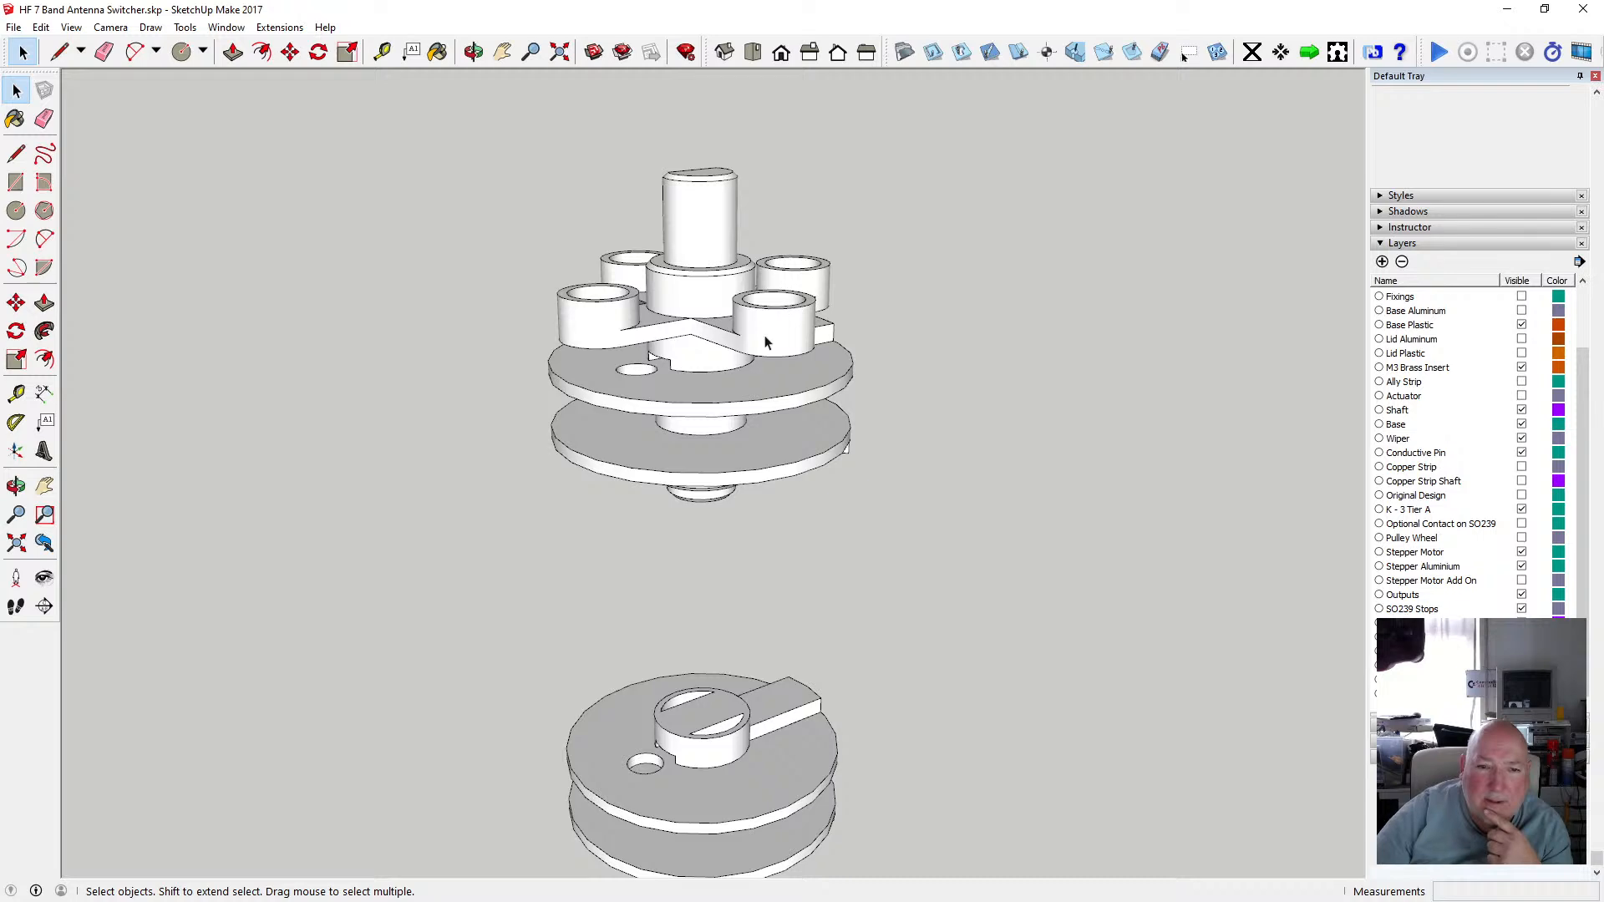
key(o)
drag(681, 242, 707, 317)
scroll(707, 313, up, 5)
click(381, 51)
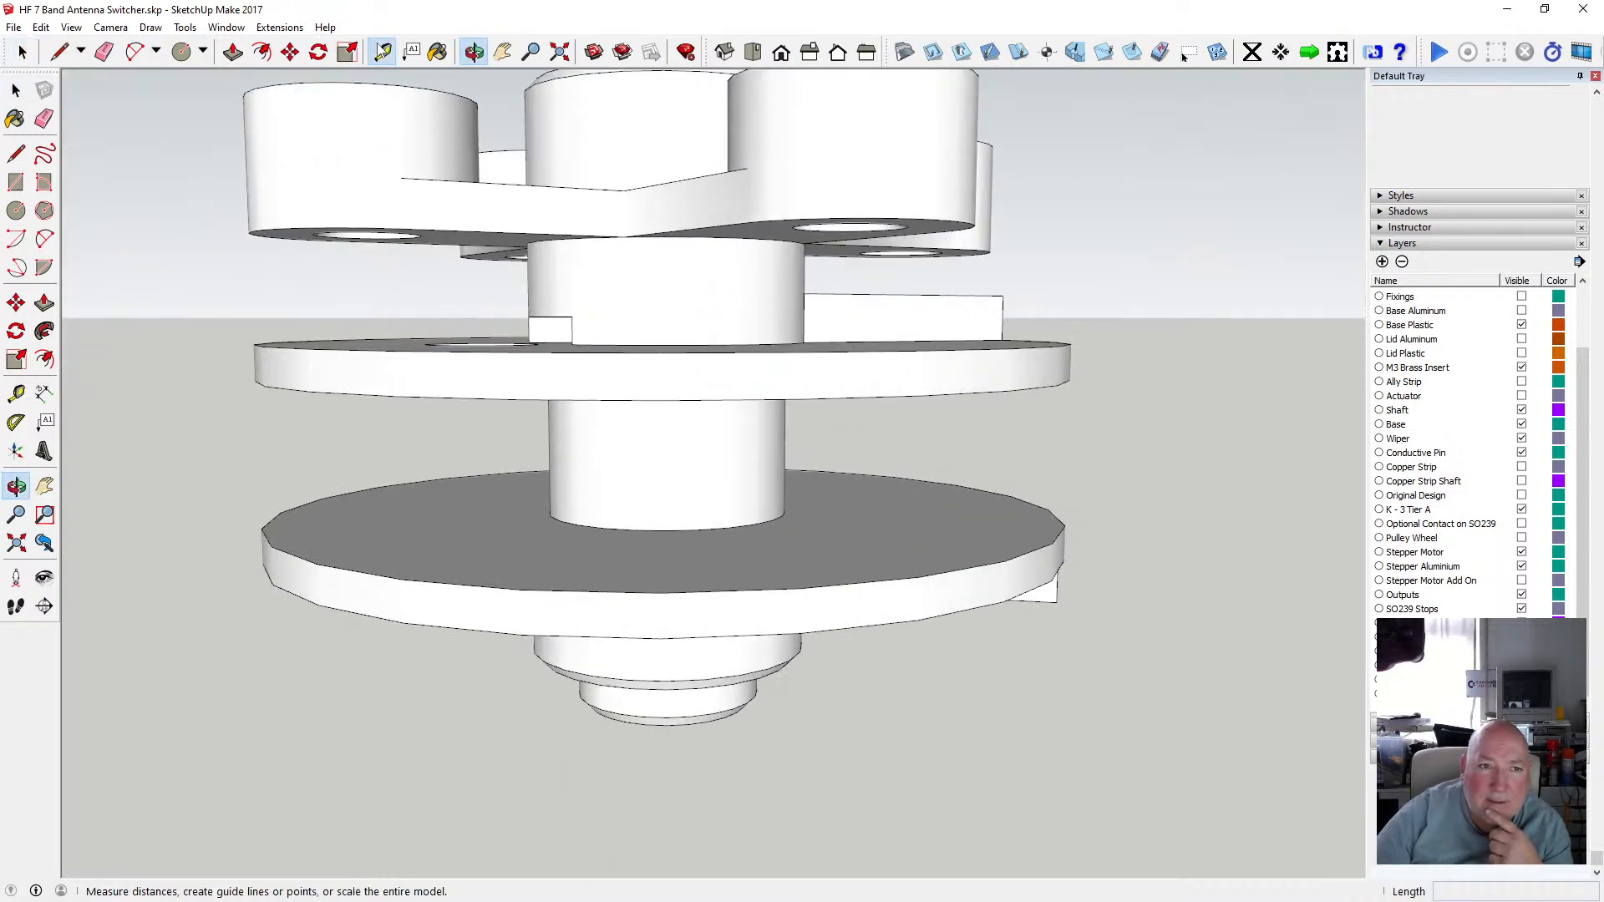
click(665, 344)
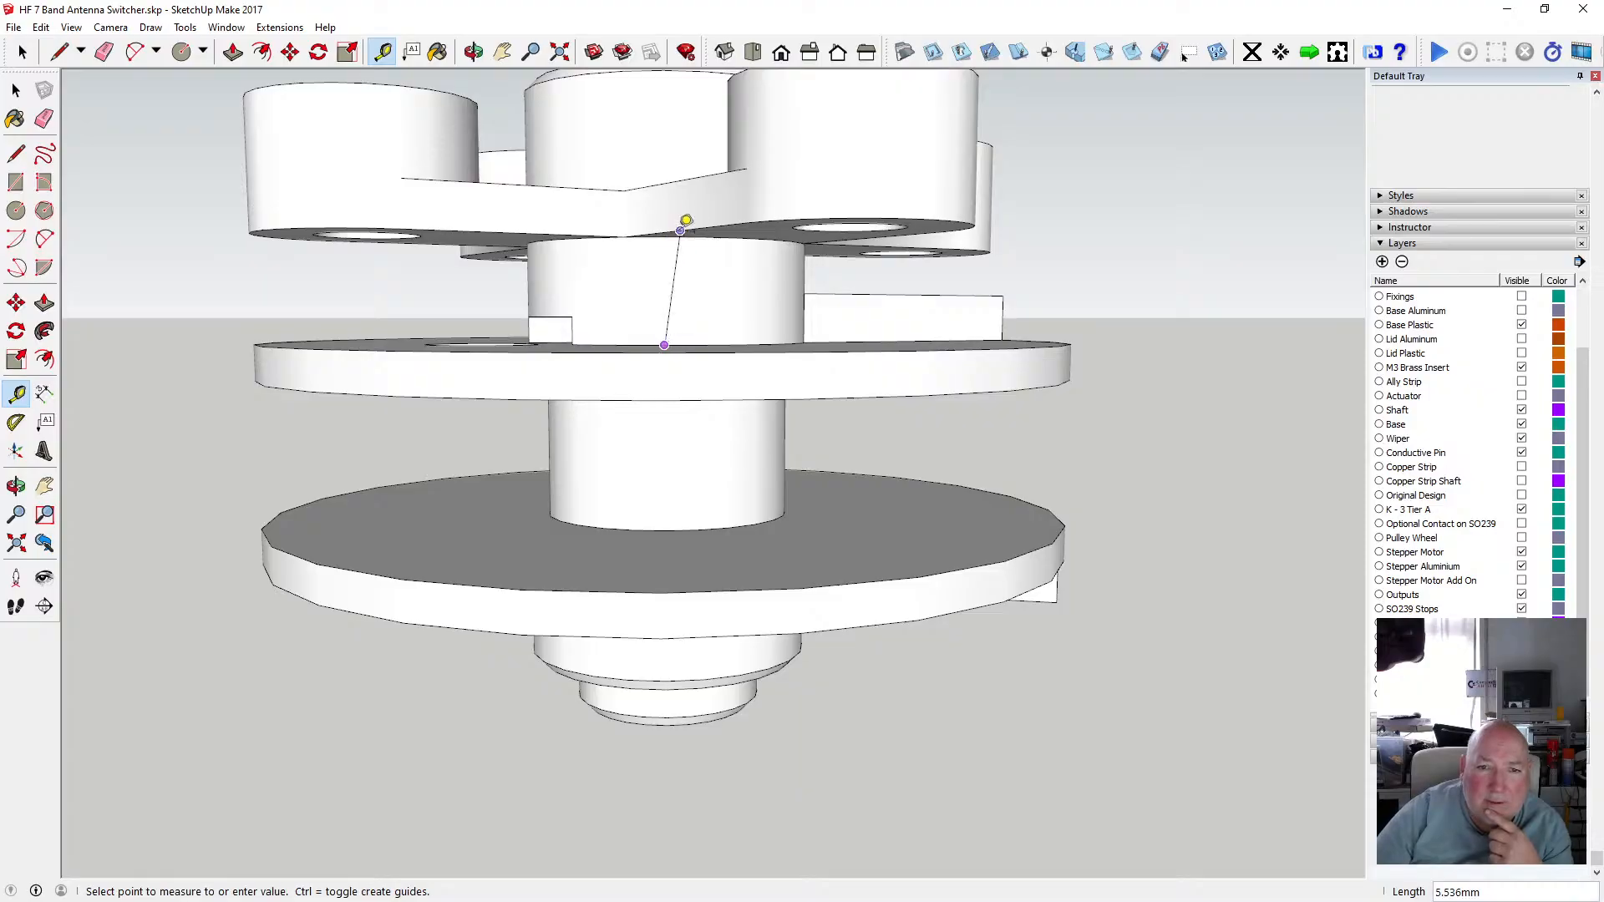
scroll(685, 221, down, 6)
click(704, 623)
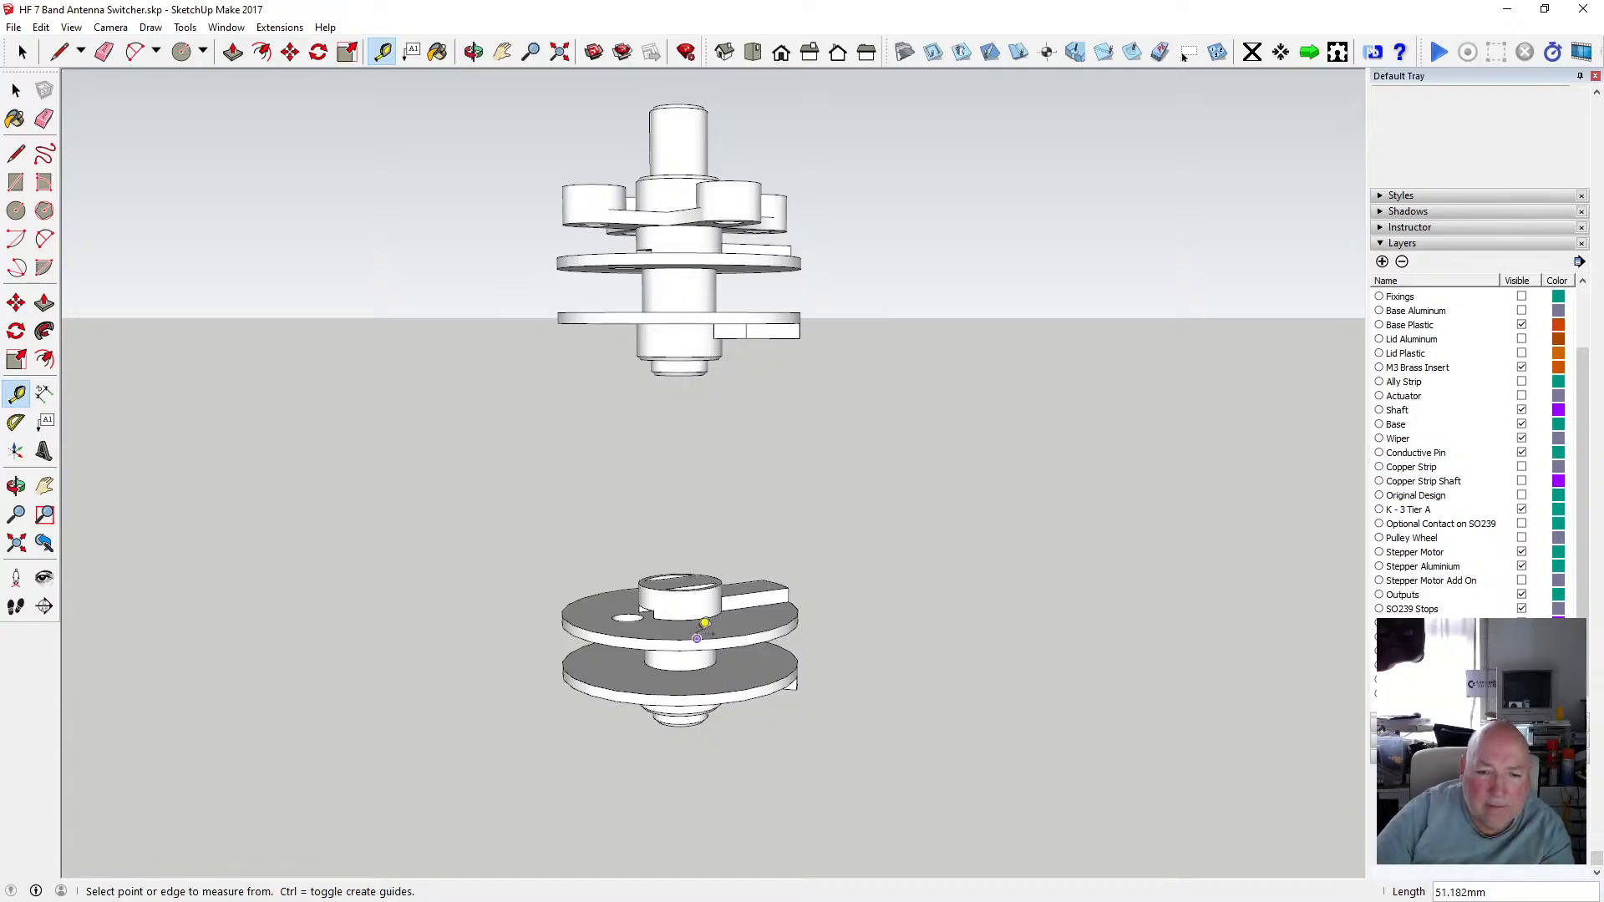
scroll(705, 623, up, 3)
click(695, 604)
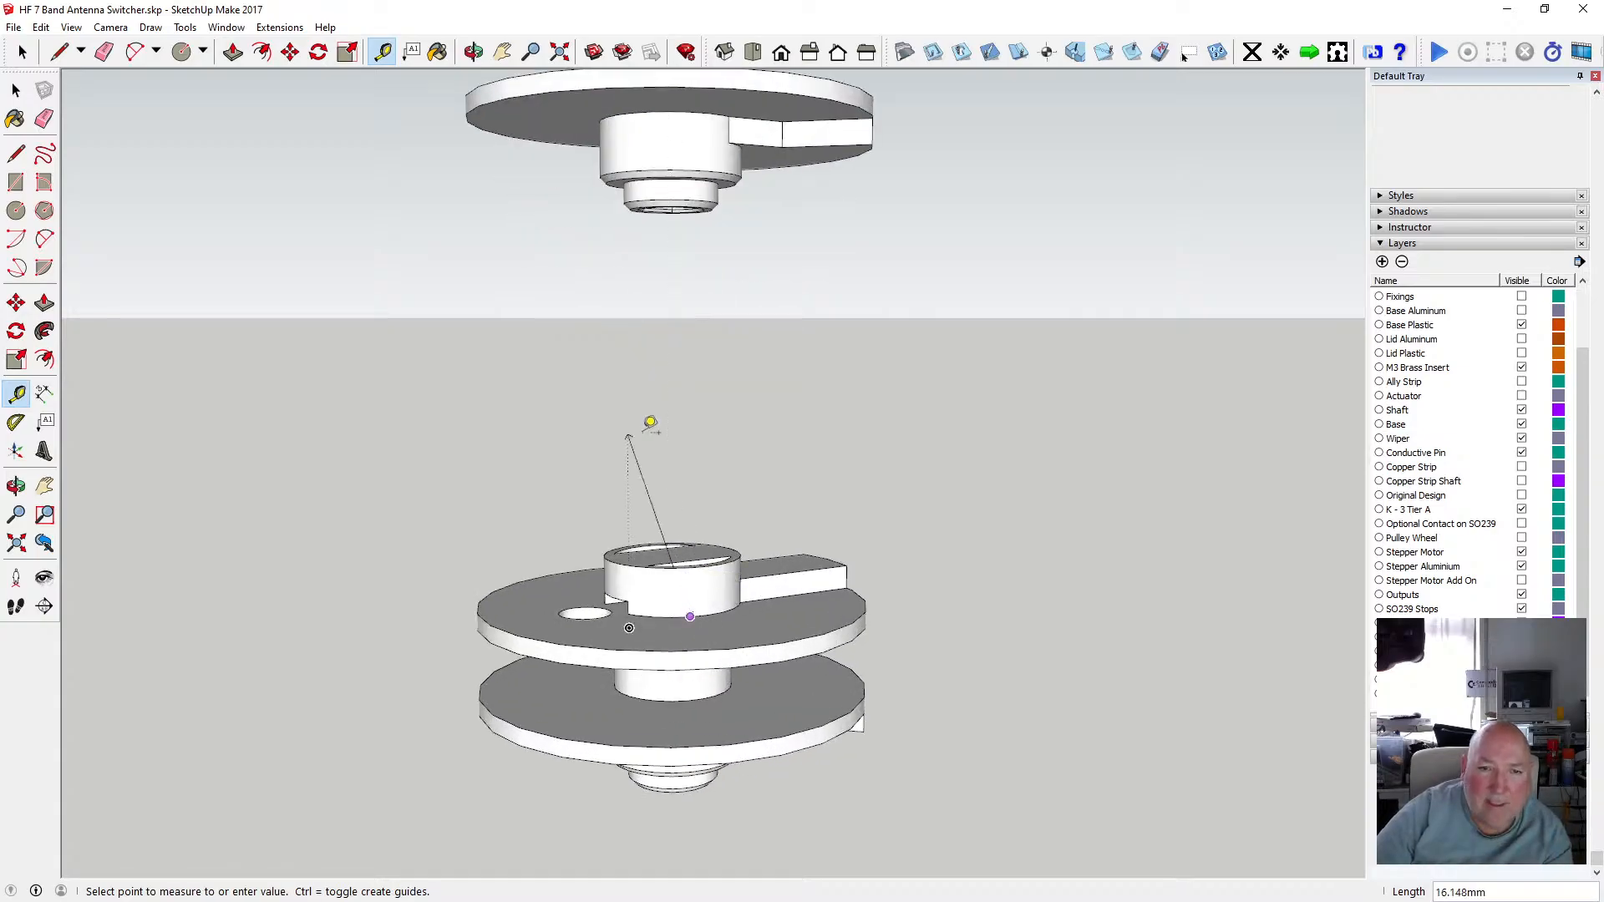
click(654, 151)
scroll(660, 507, down, 5)
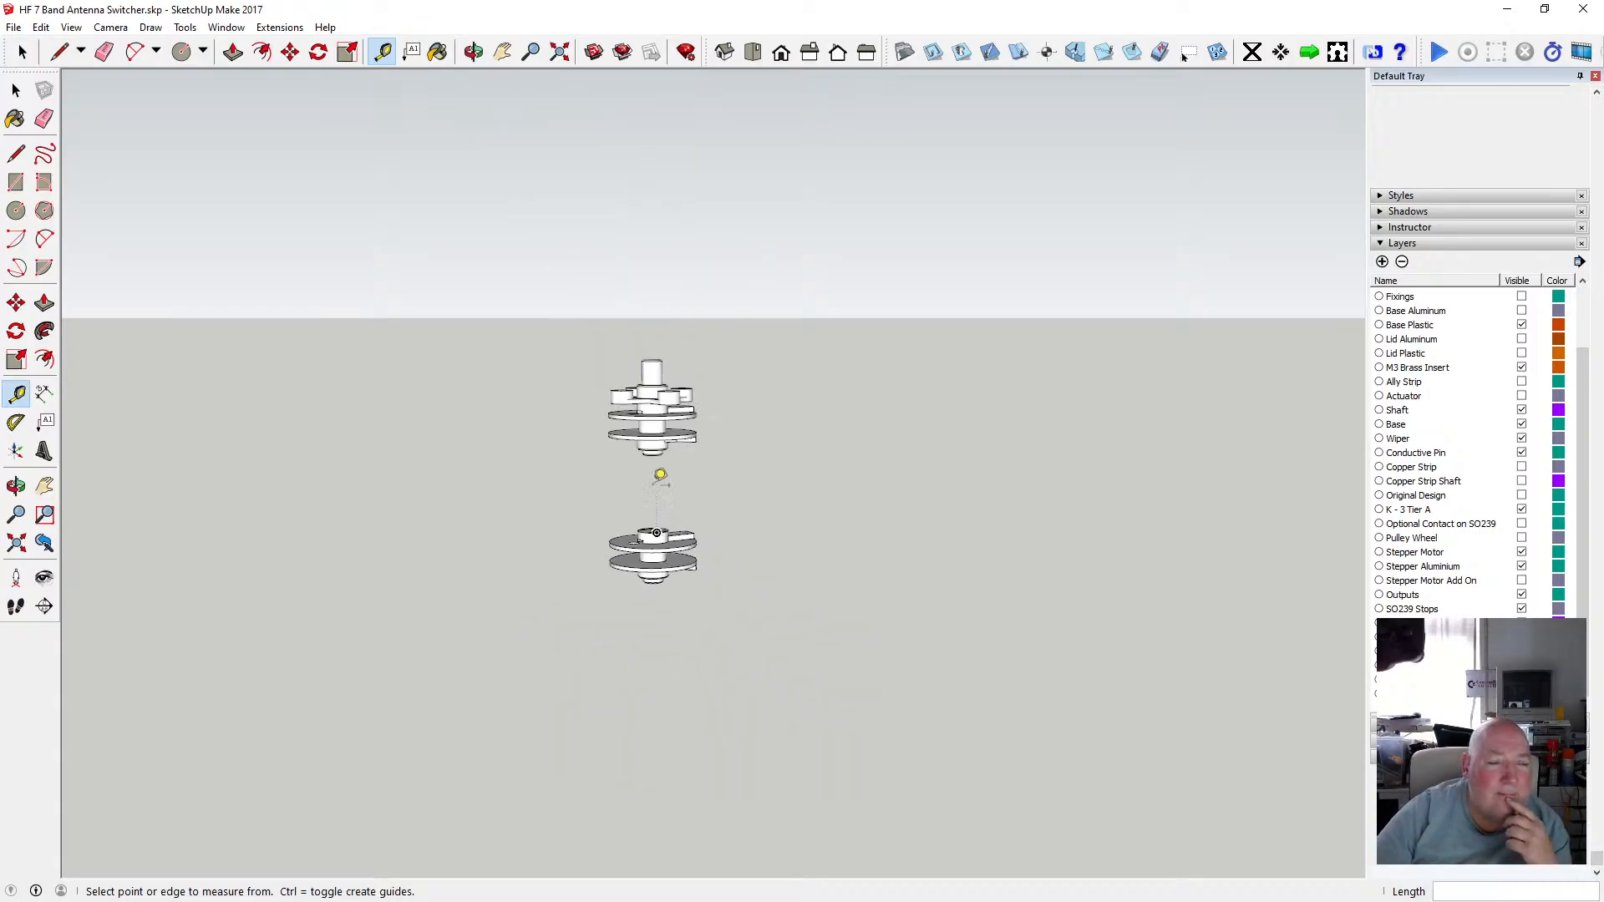
scroll(660, 399, up, 3)
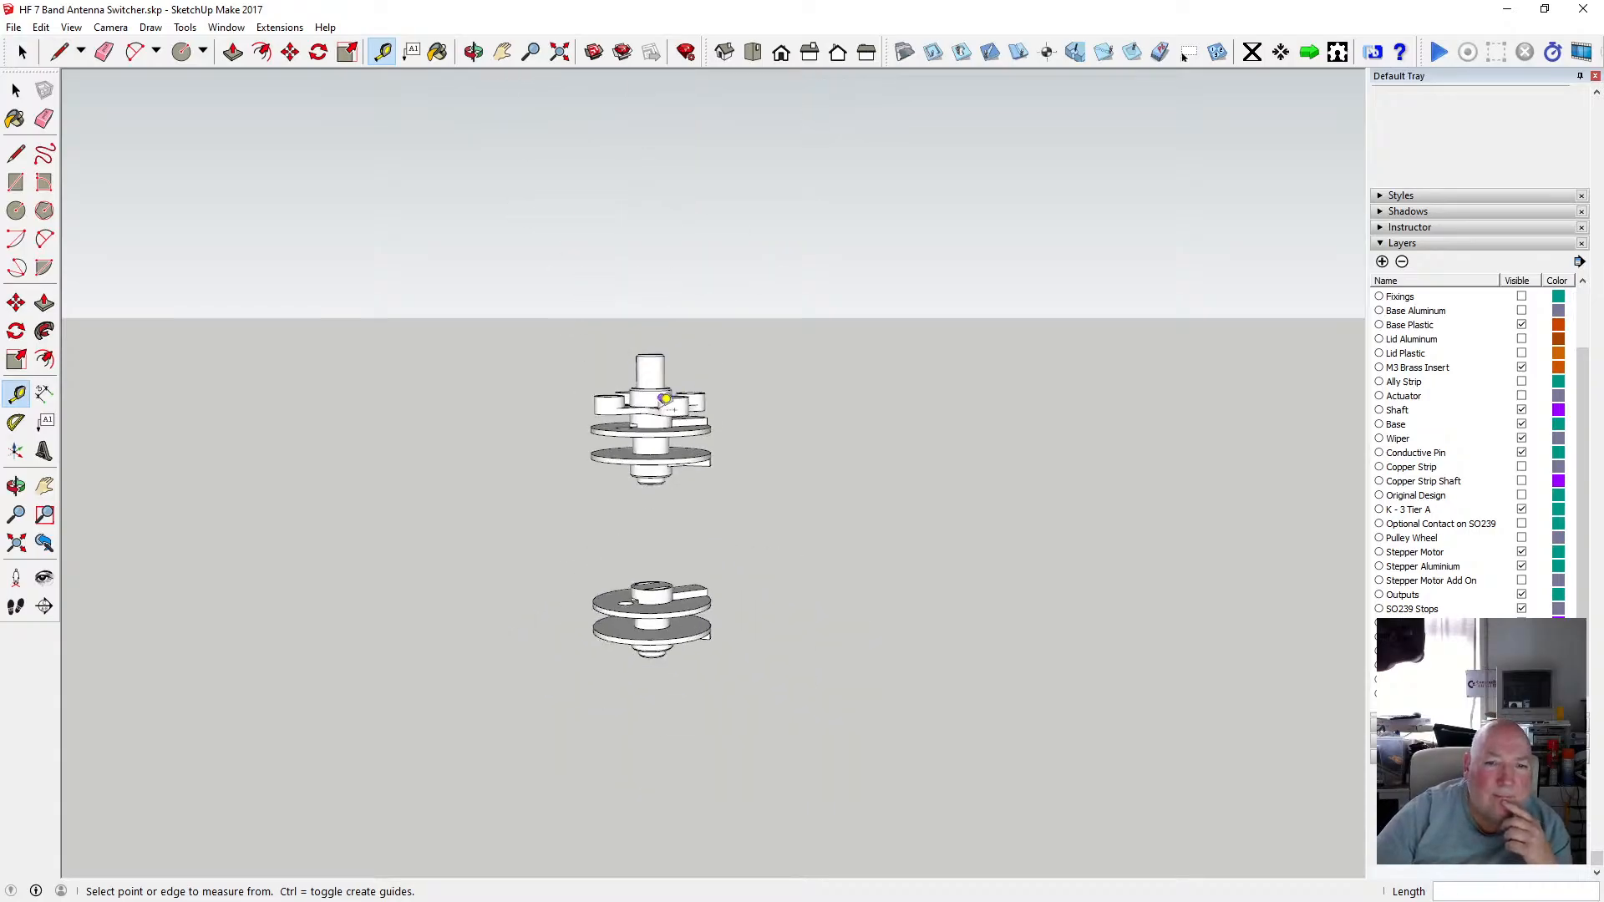
Copy the upper tier's slotted hub parts and paste them in place.
click(474, 52)
scroll(612, 375, up, 4)
drag(613, 375, 673, 313)
drag(695, 410, 672, 310)
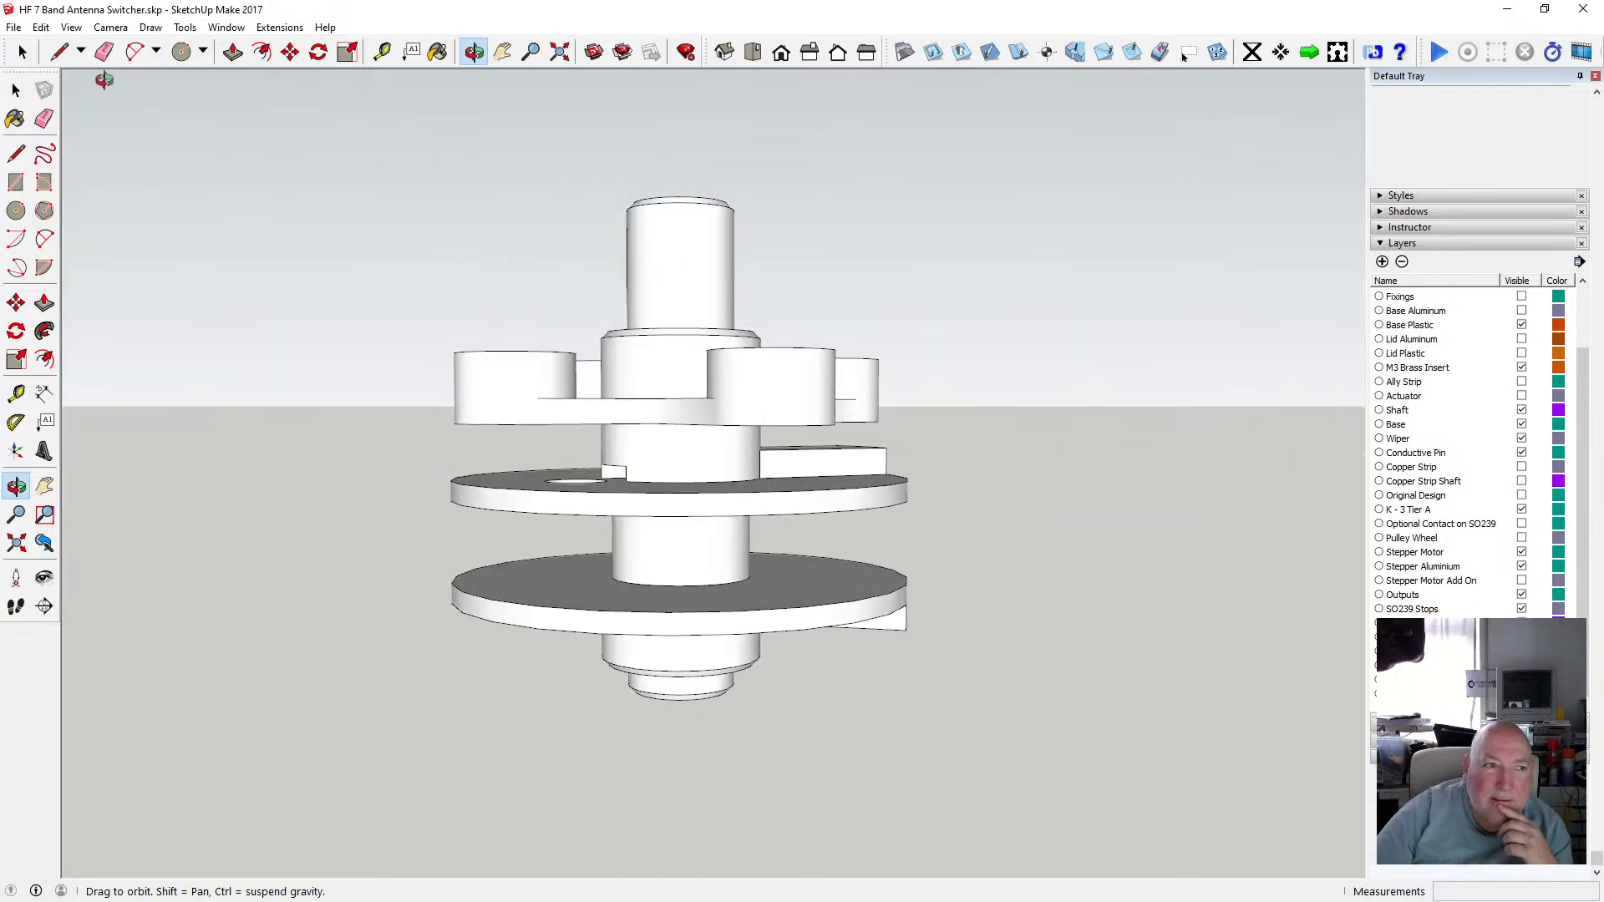
click(16, 89)
click(666, 377)
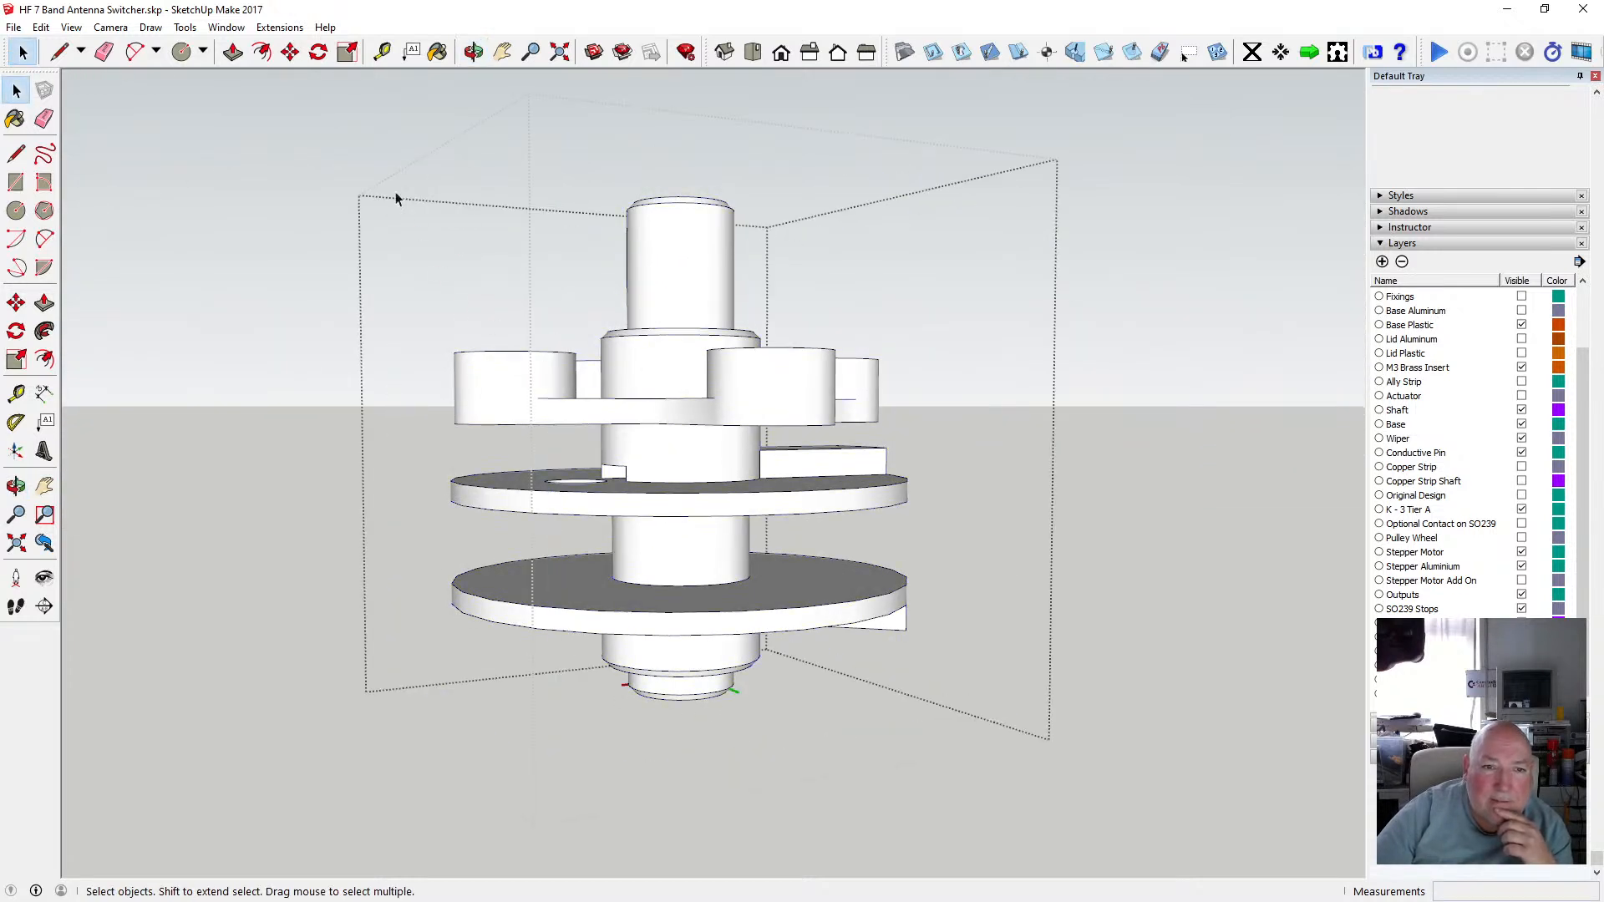
drag(524, 330, 922, 439)
click(41, 26)
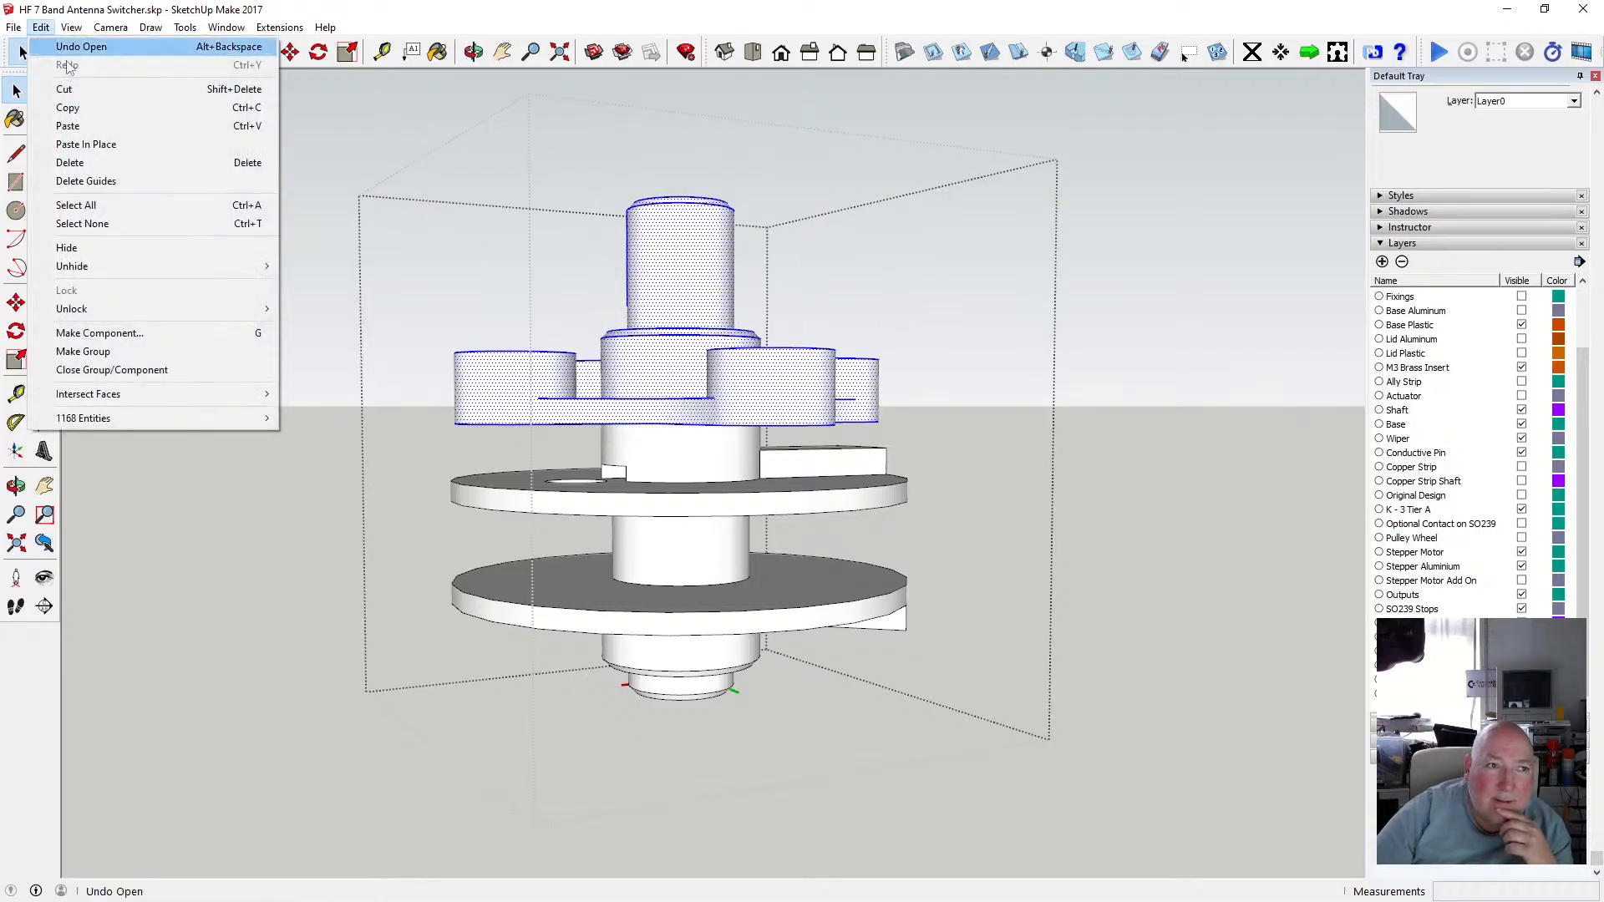
click(117, 107)
click(120, 125)
click(41, 27)
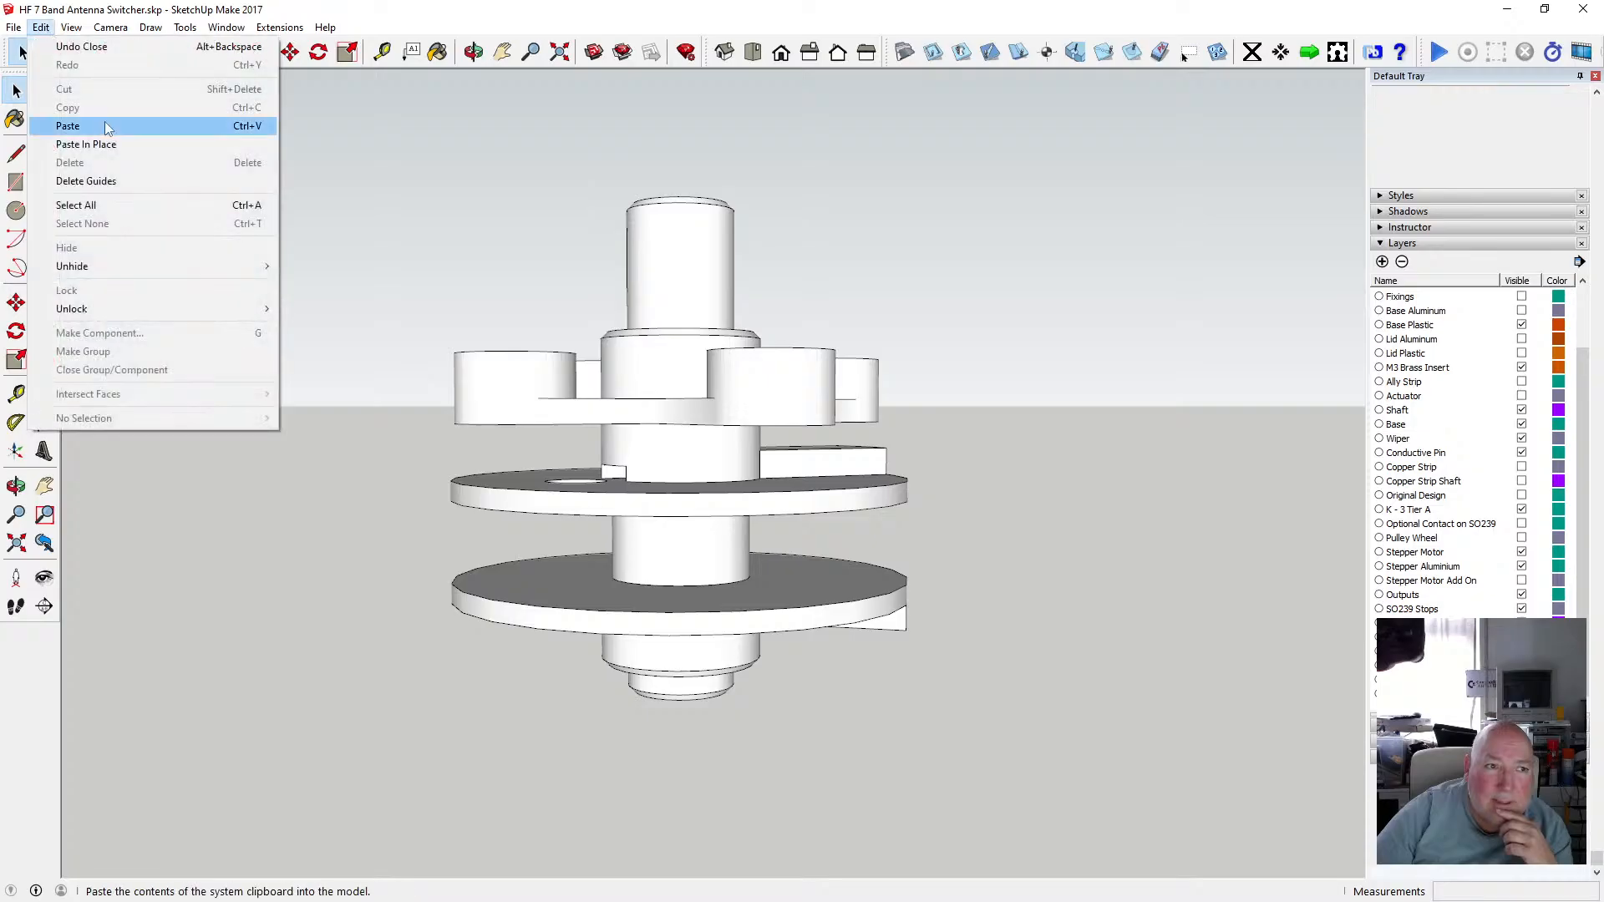
click(109, 142)
Move the pasted hub copy 50 mm down along the blue axis onto the lower disc tier.
scroll(560, 268, down, 4)
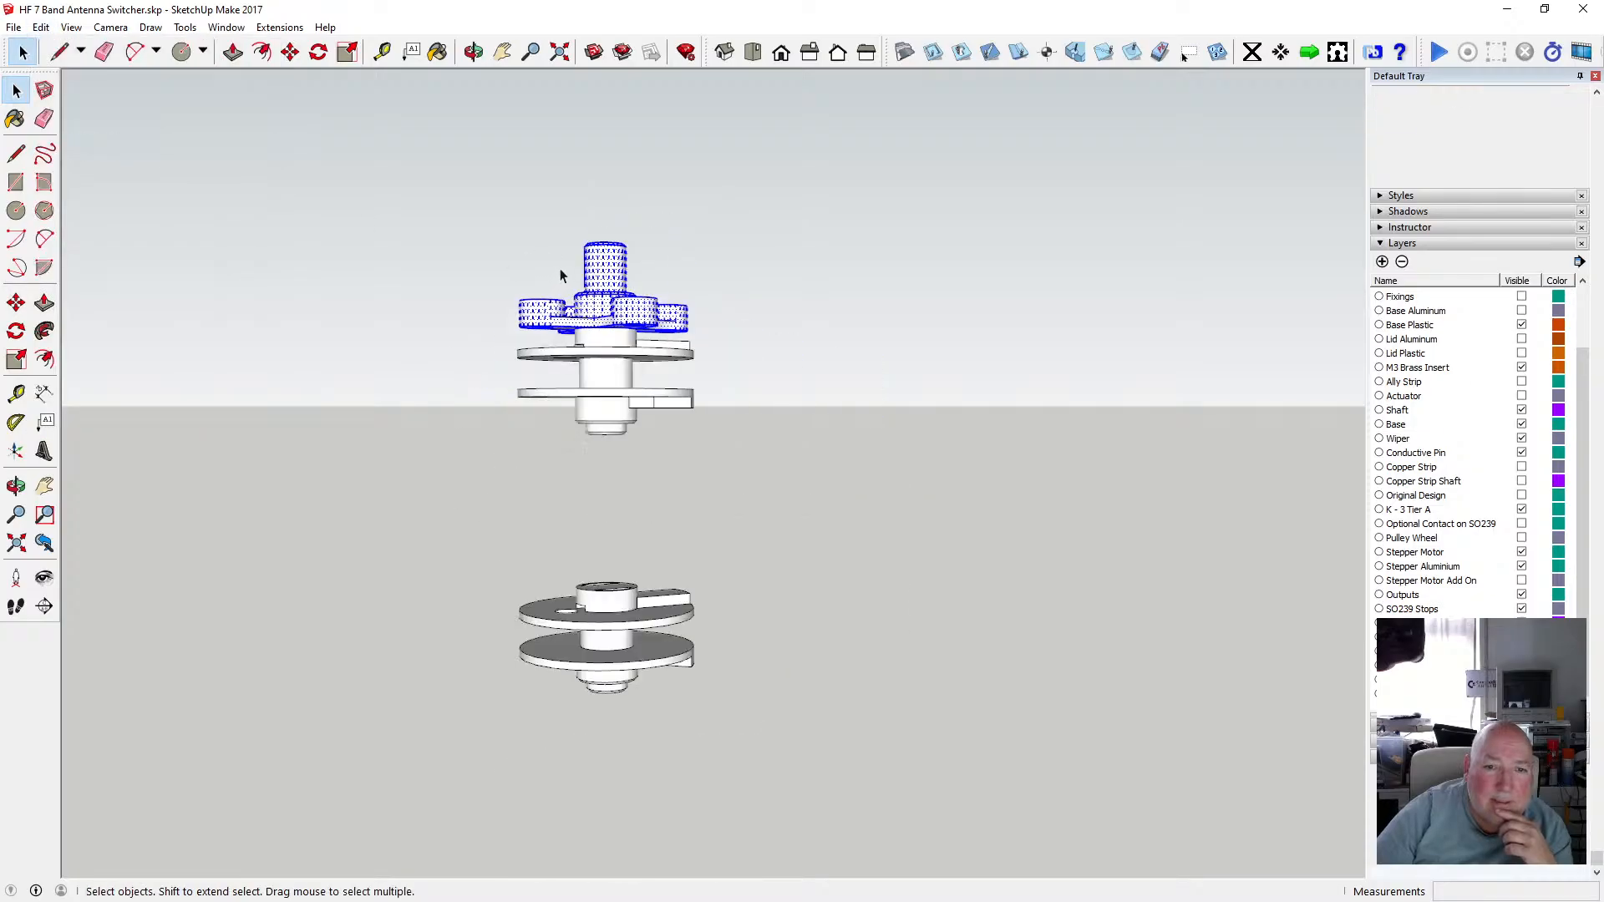
click(291, 53)
click(615, 328)
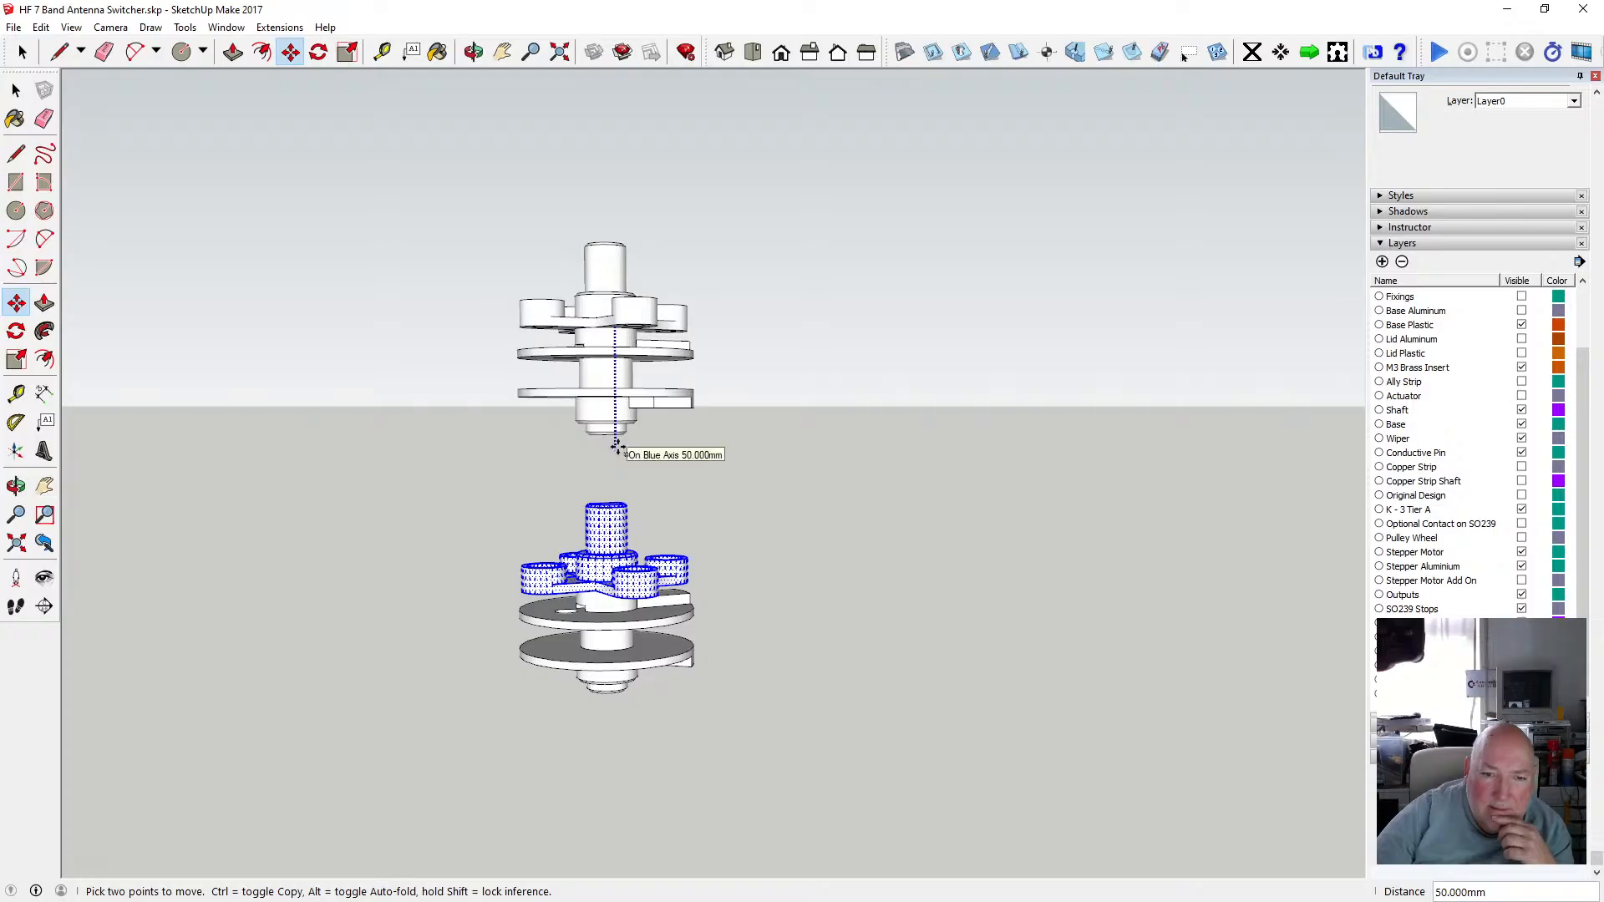
text(50)
key(Return)
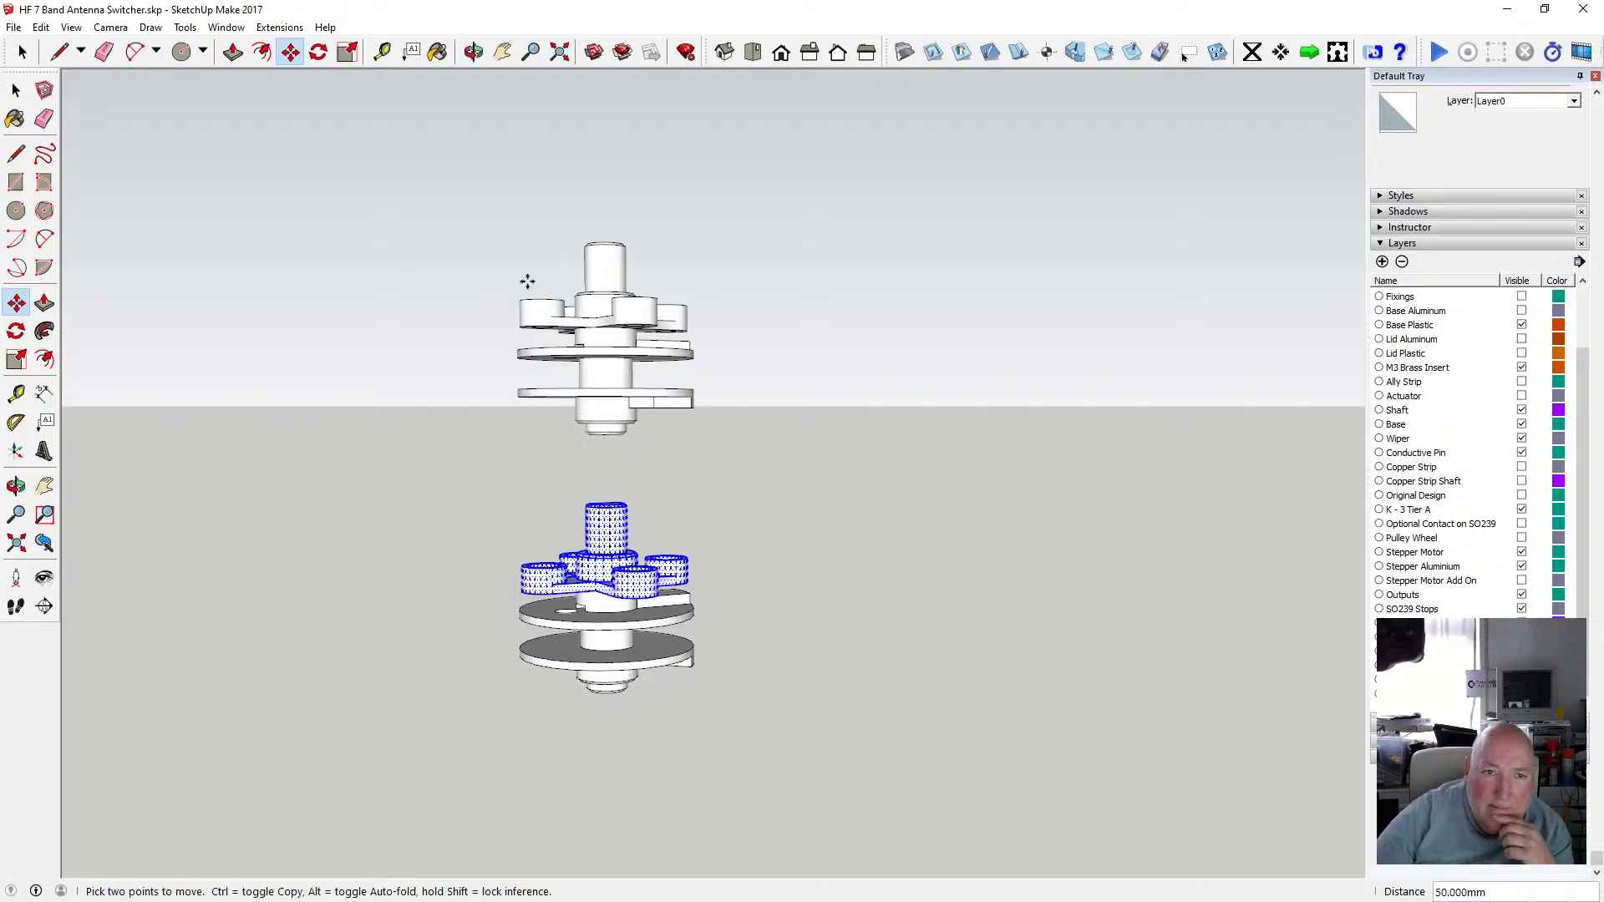
Measure the gap between the pasted hub's underside and the lower disc's top face.
click(473, 51)
scroll(628, 568, up, 5)
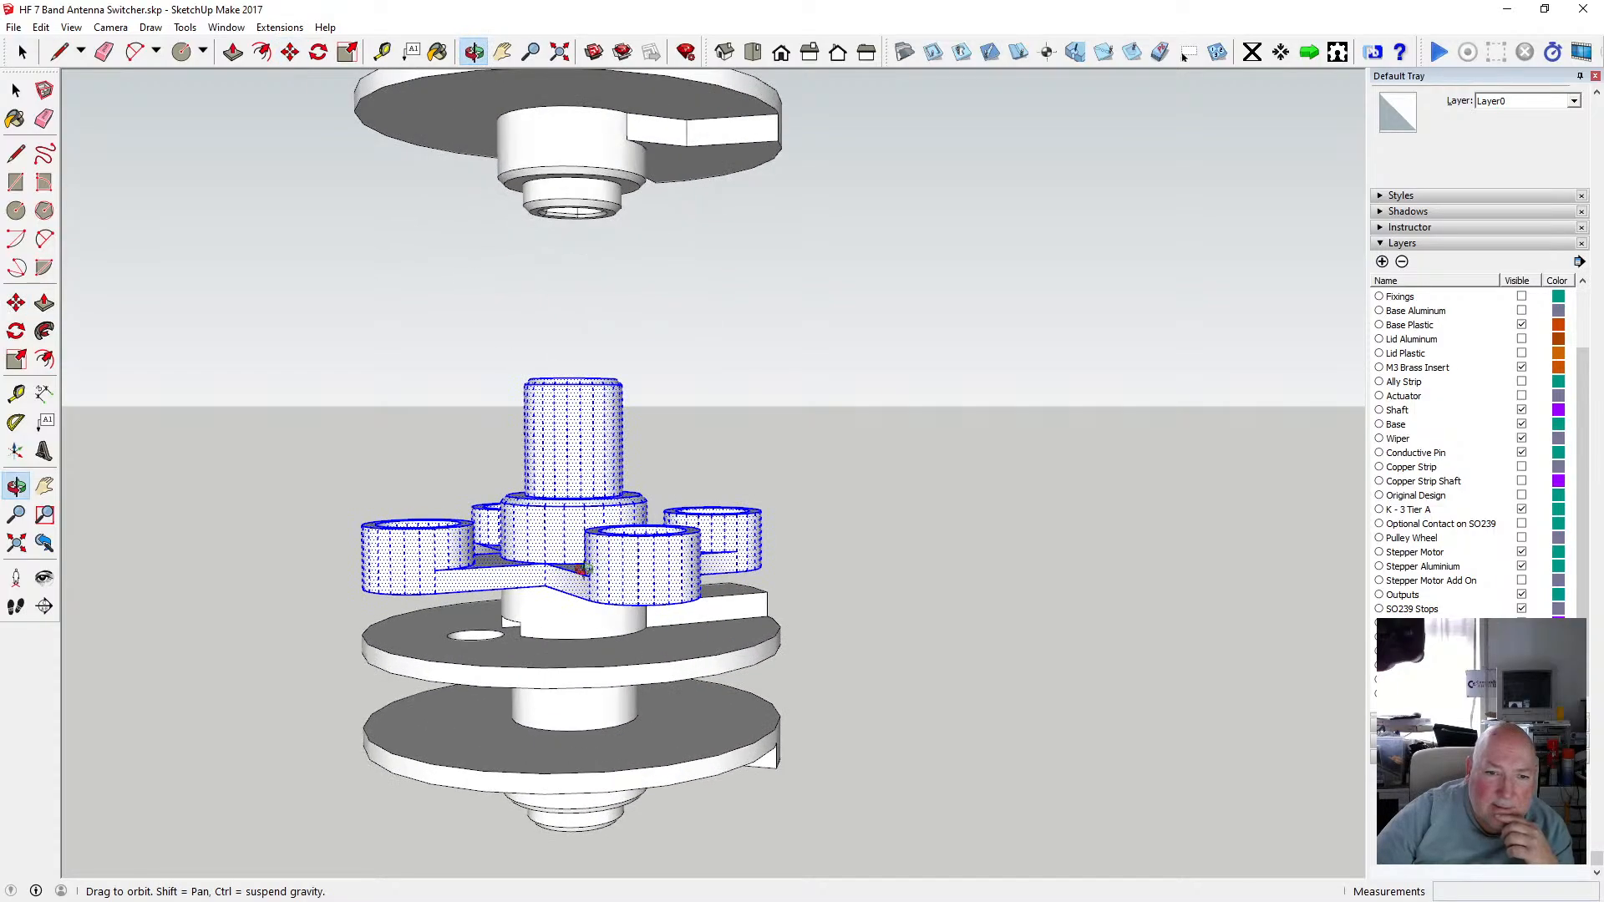
drag(584, 569, 646, 525)
scroll(647, 524, up, 5)
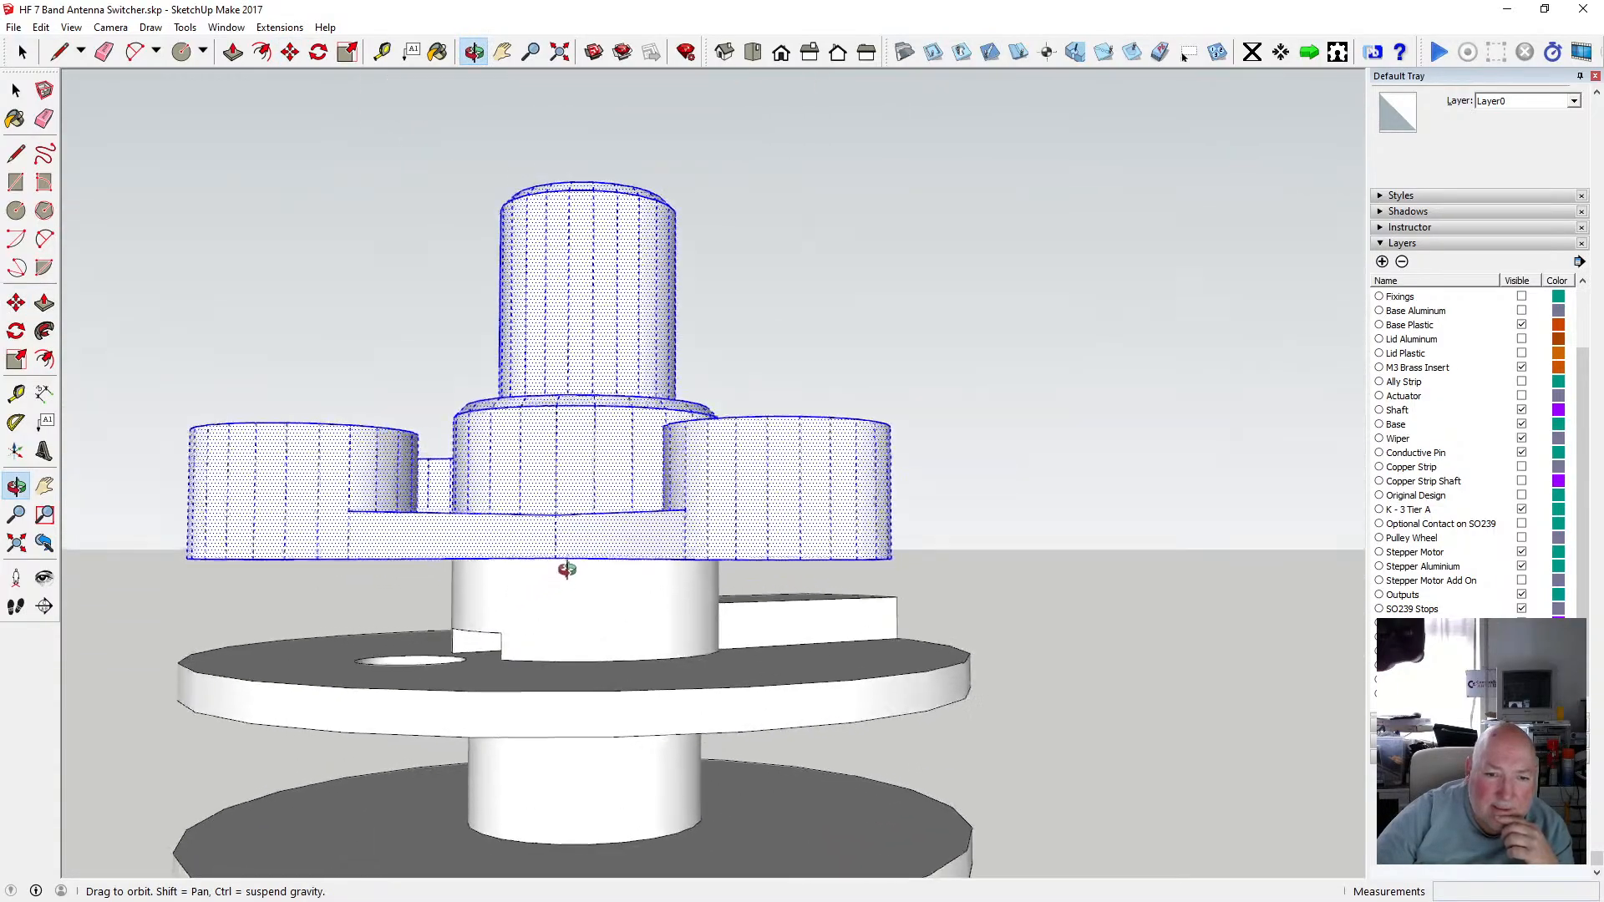
click(382, 52)
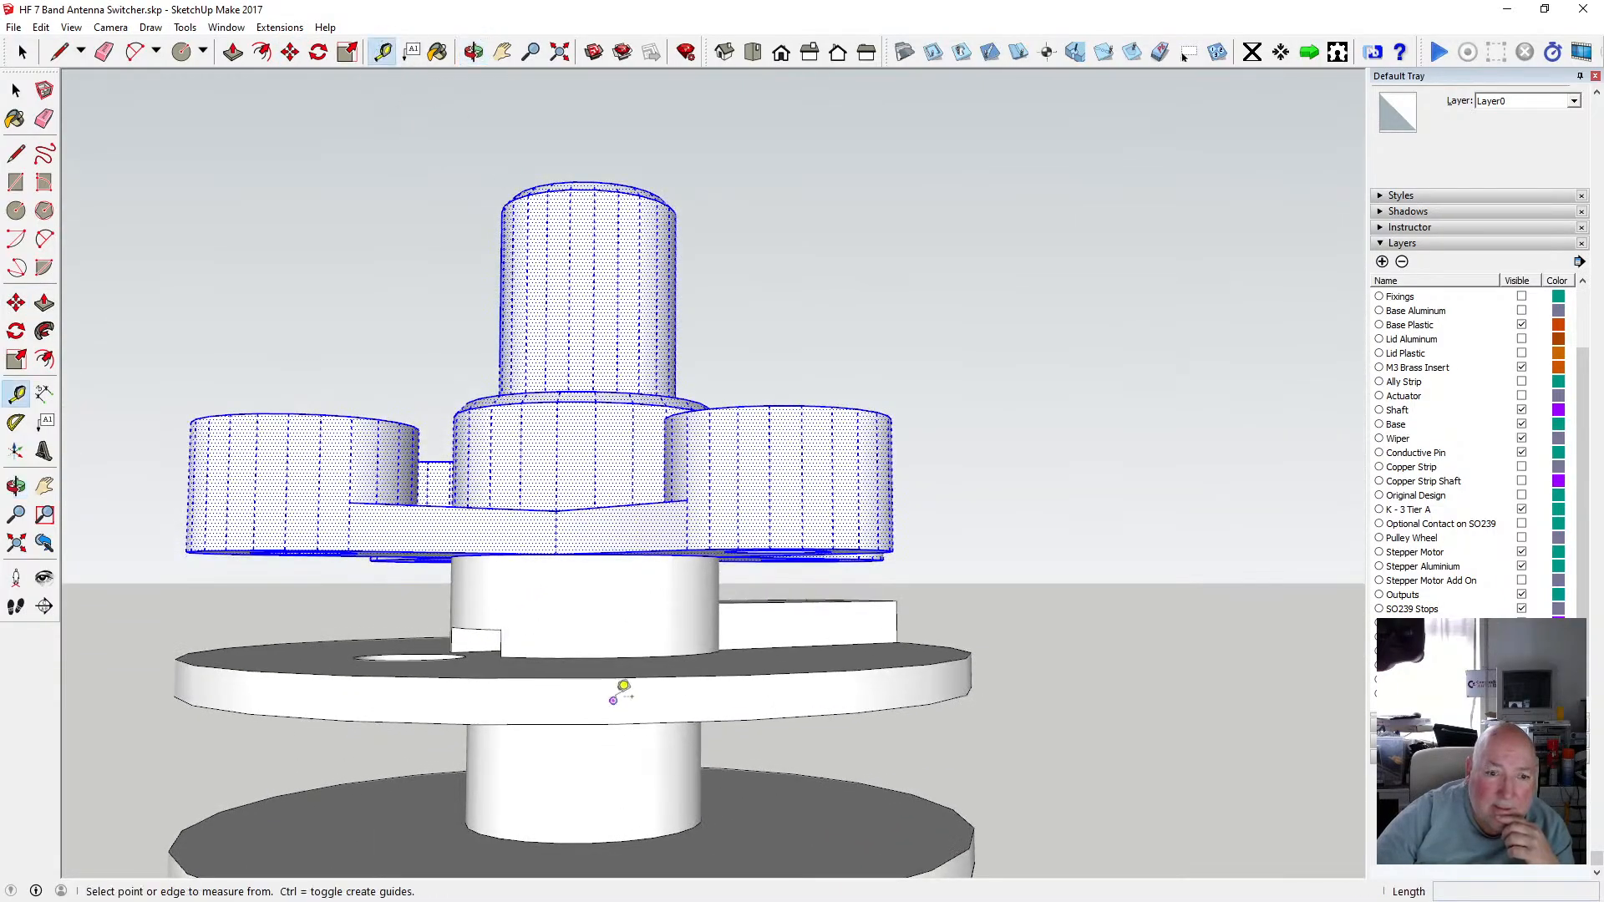
click(574, 658)
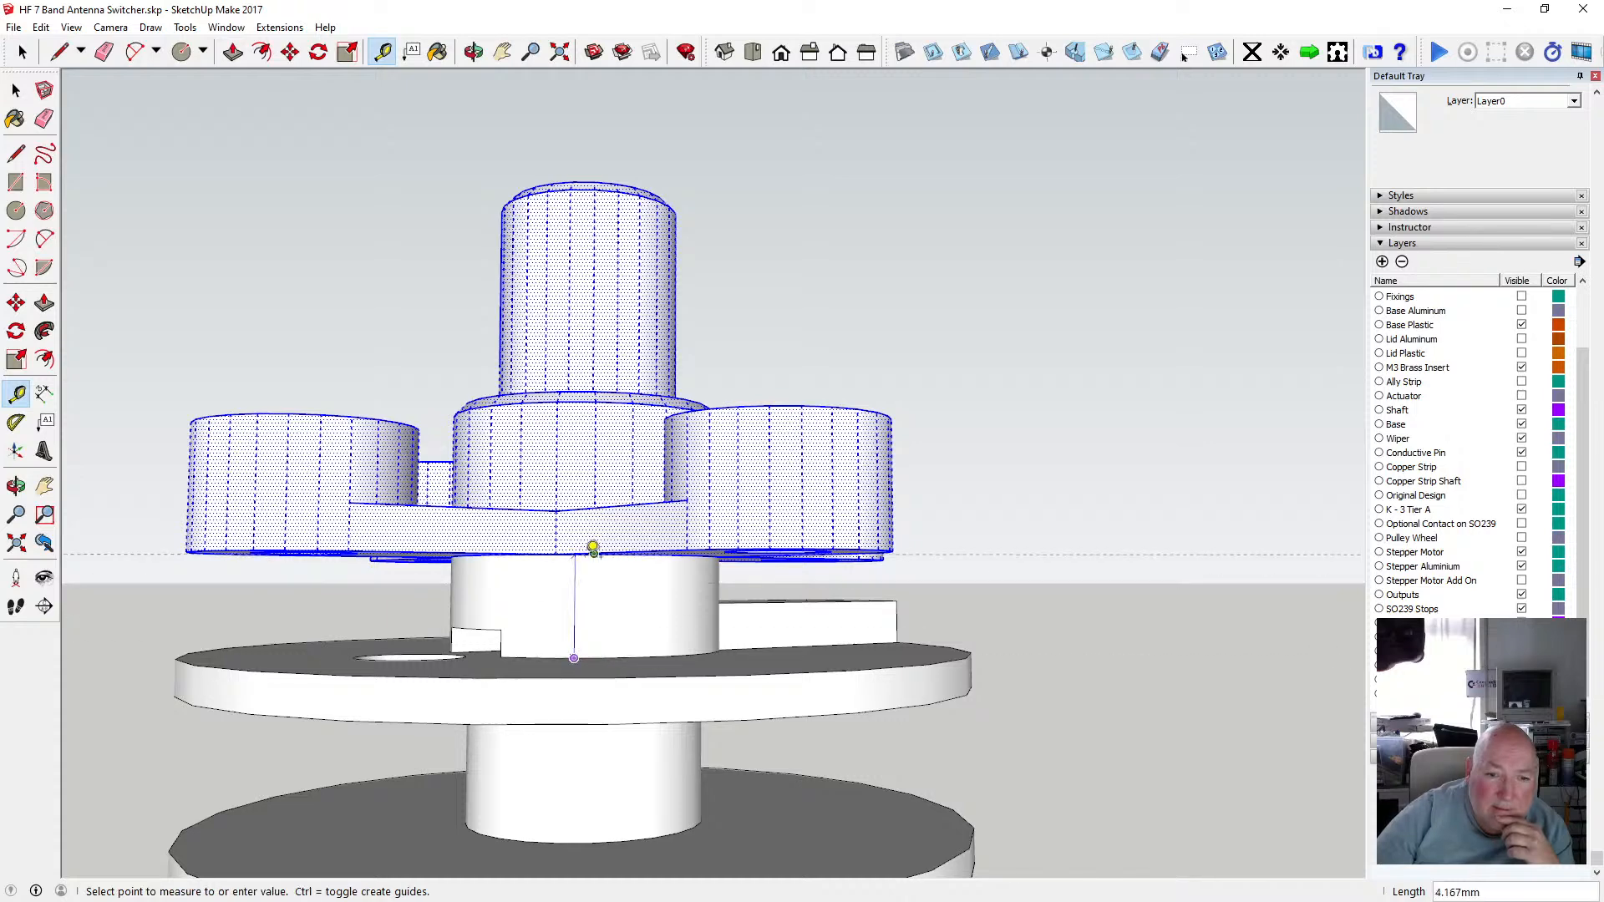
scroll(593, 558, up, 3)
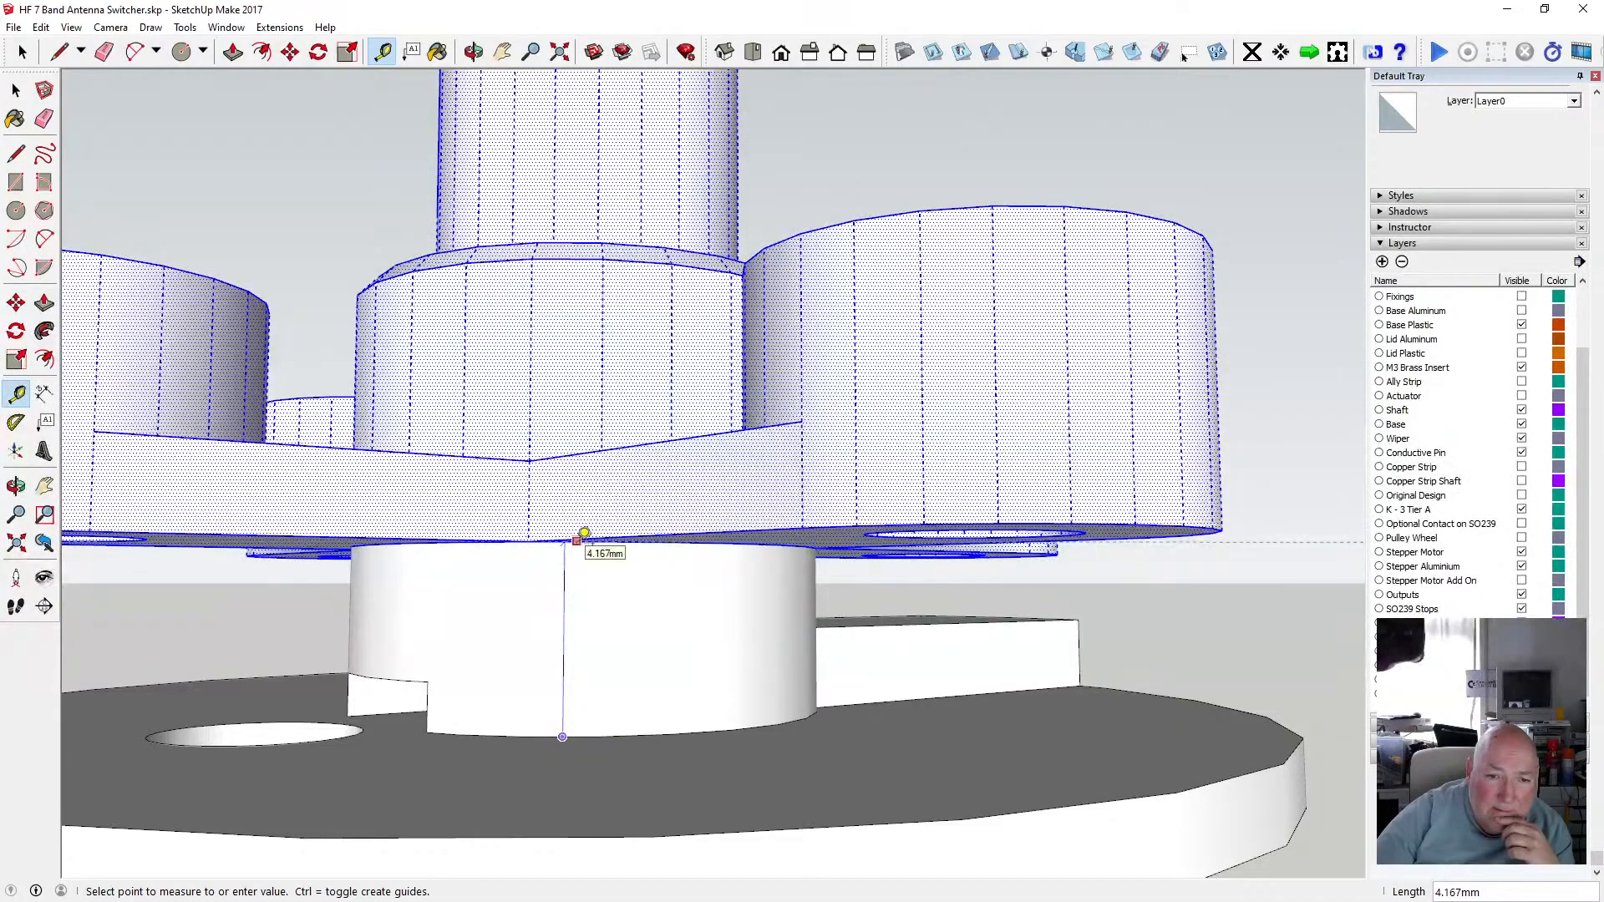
key(space)
Make the pasted hub parts into a group.
scroll(637, 512, down, 5)
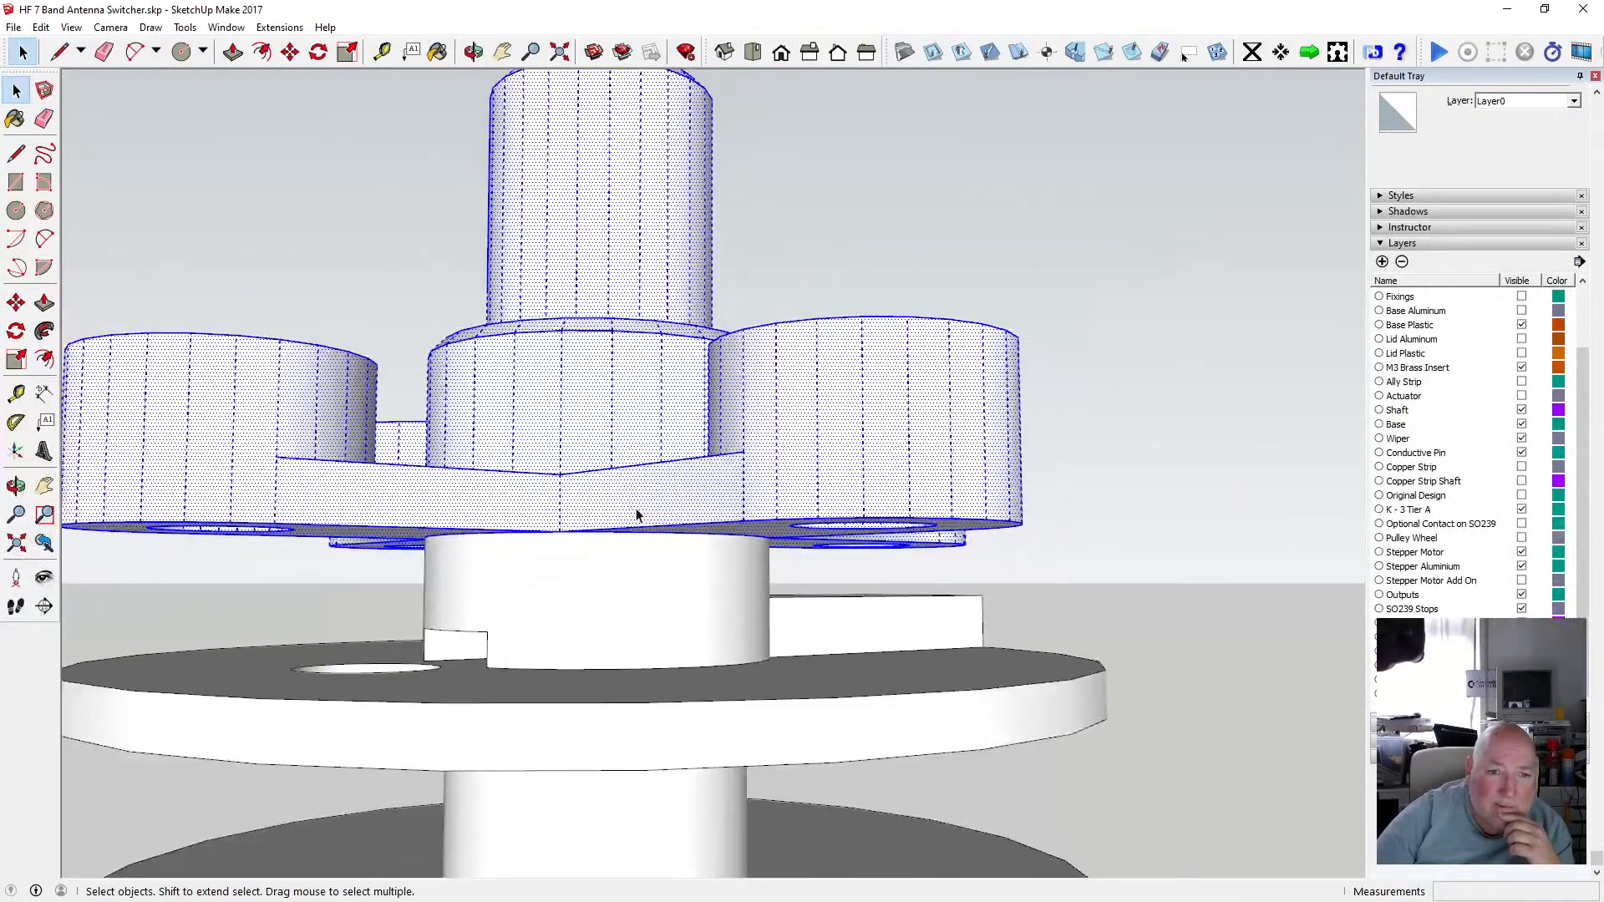
scroll(618, 490, down, 1)
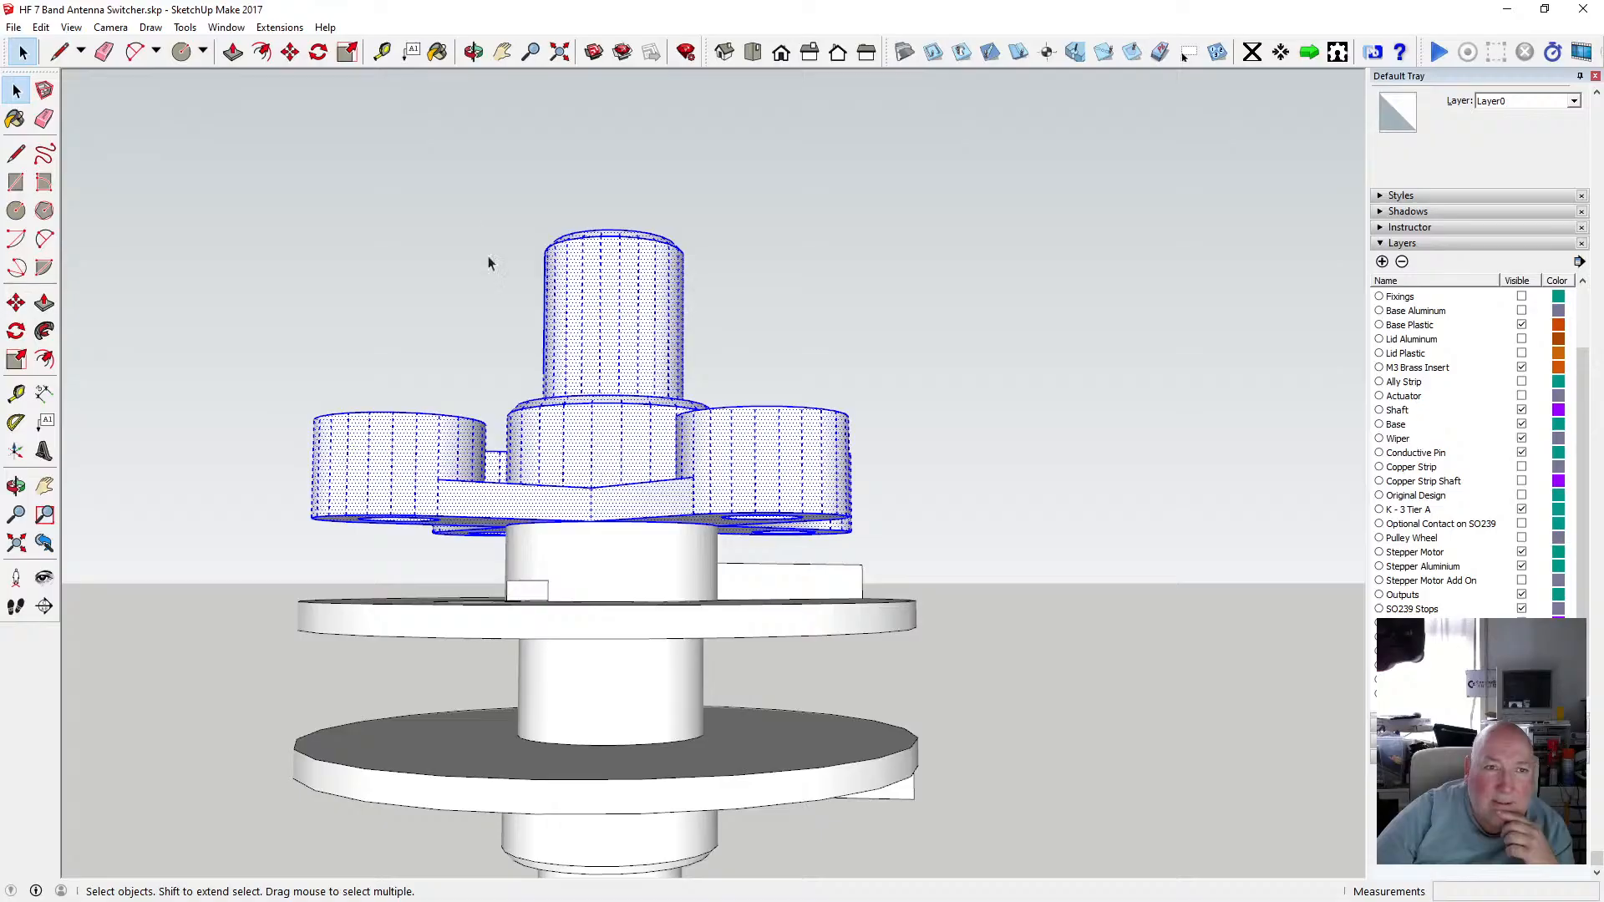
right_click(589, 349)
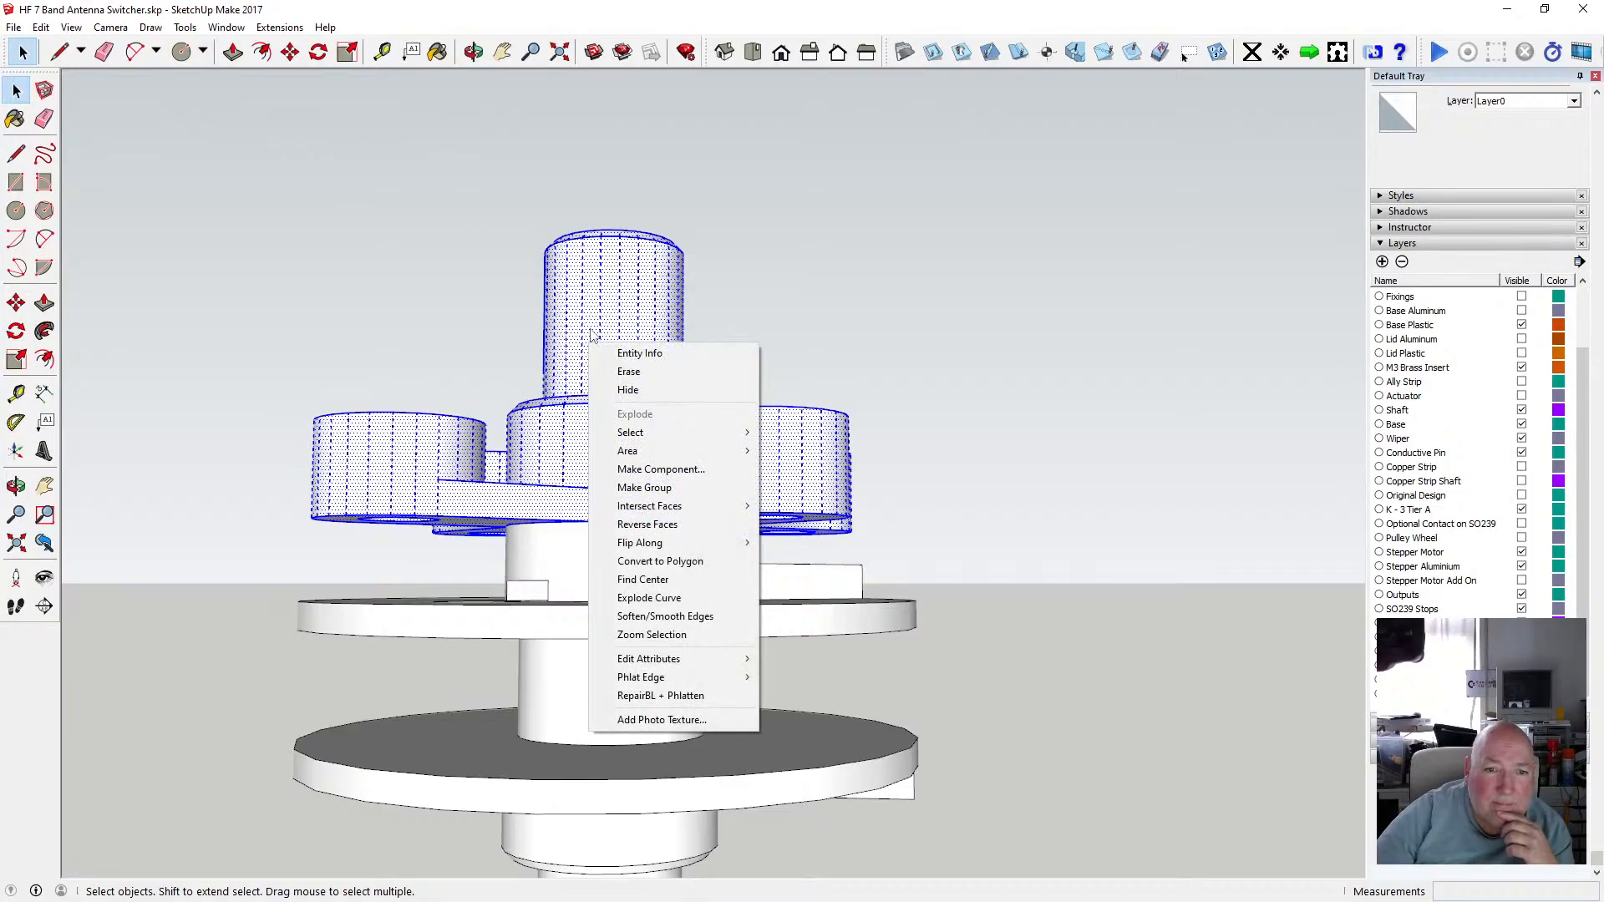
click(688, 487)
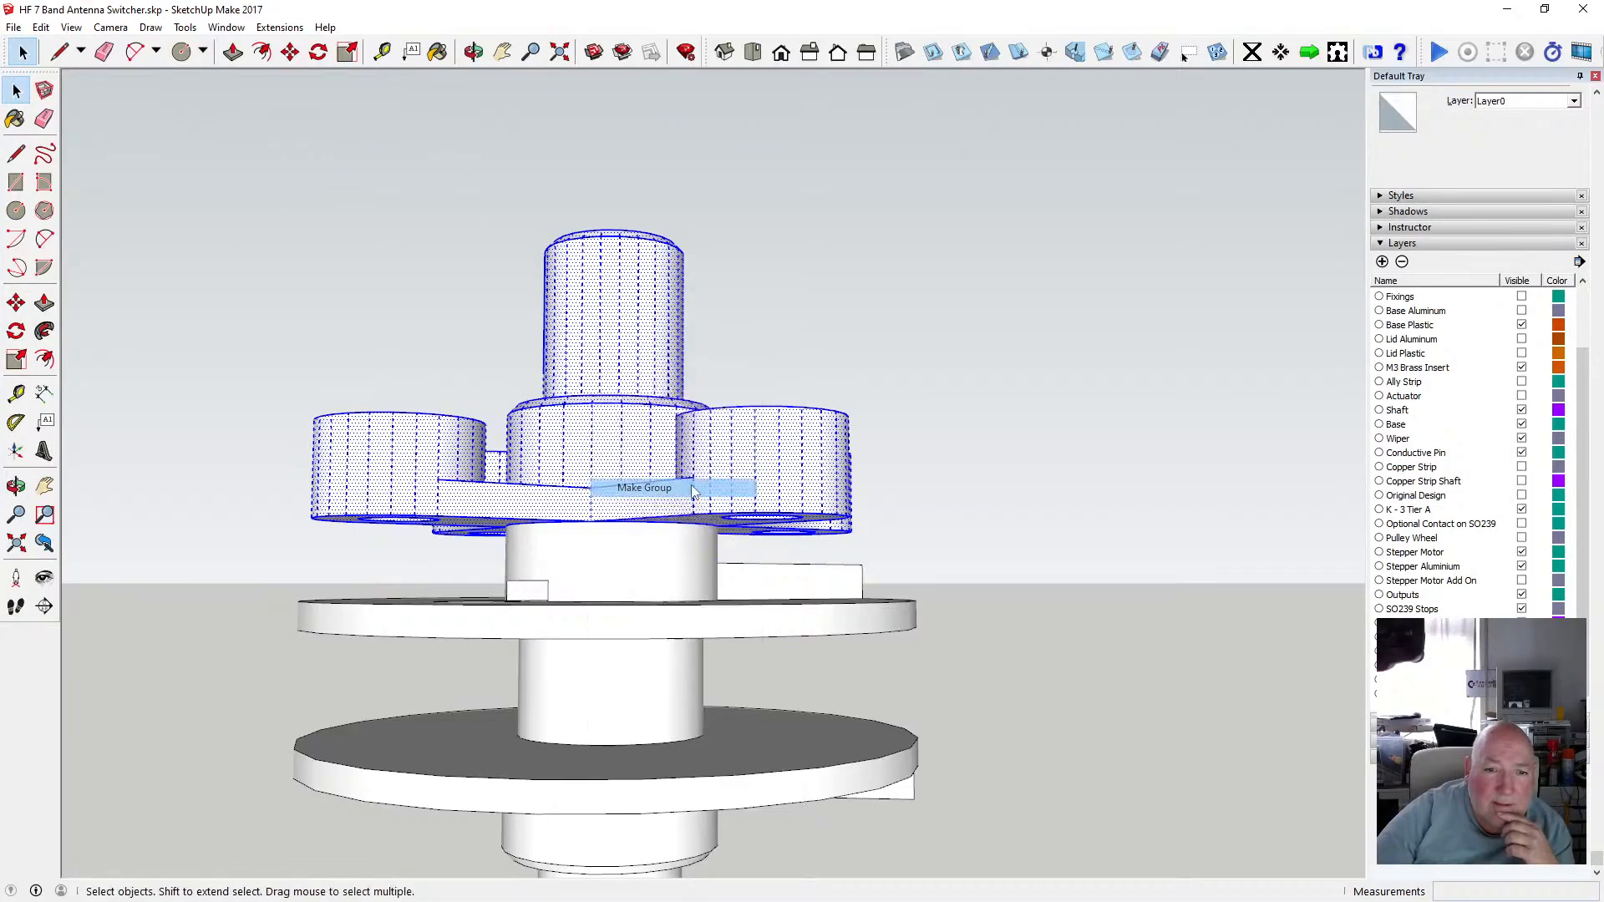
Assign the new hub group to the Modular Spindle Top layer.
click(473, 52)
scroll(604, 336, down, 3)
drag(659, 346, 1237, 358)
click(1383, 262)
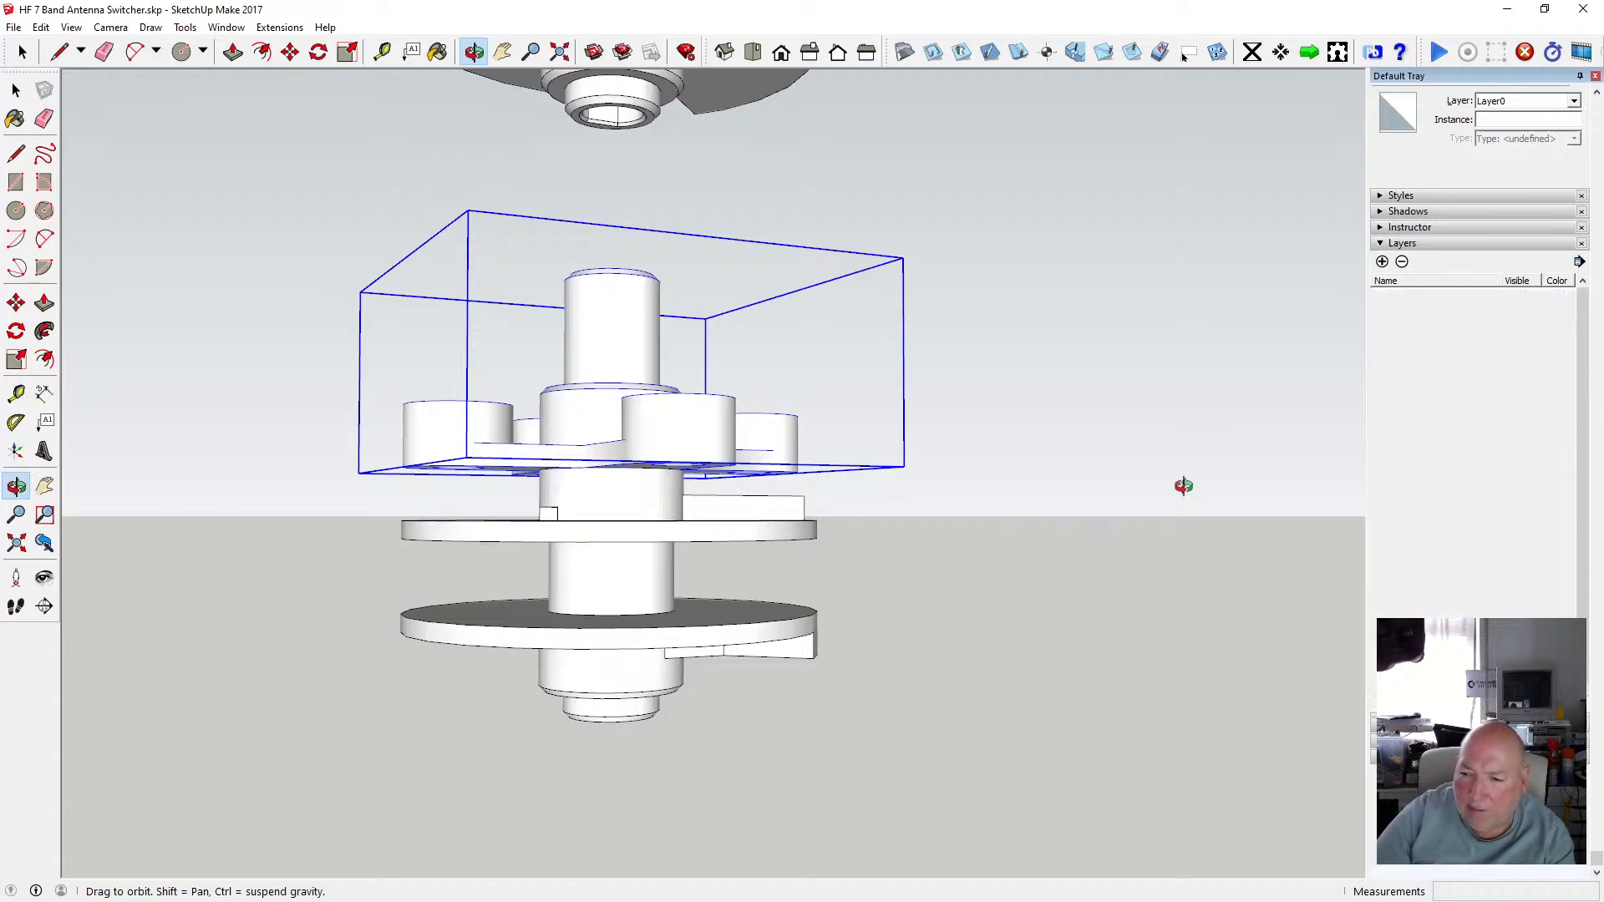
click(1573, 101)
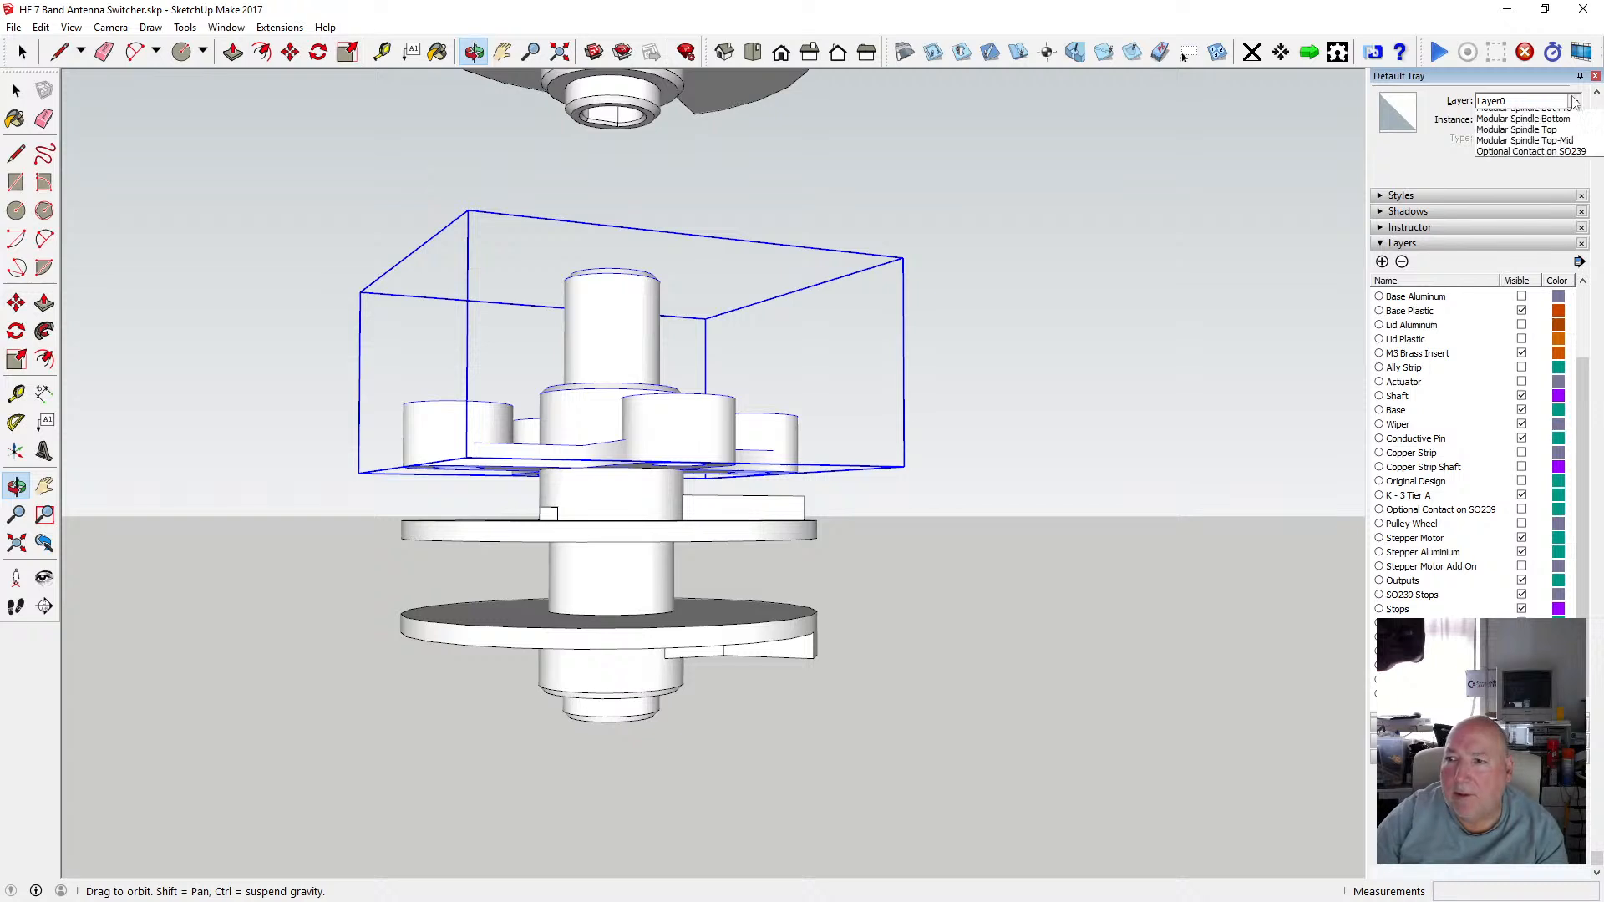
click(1517, 333)
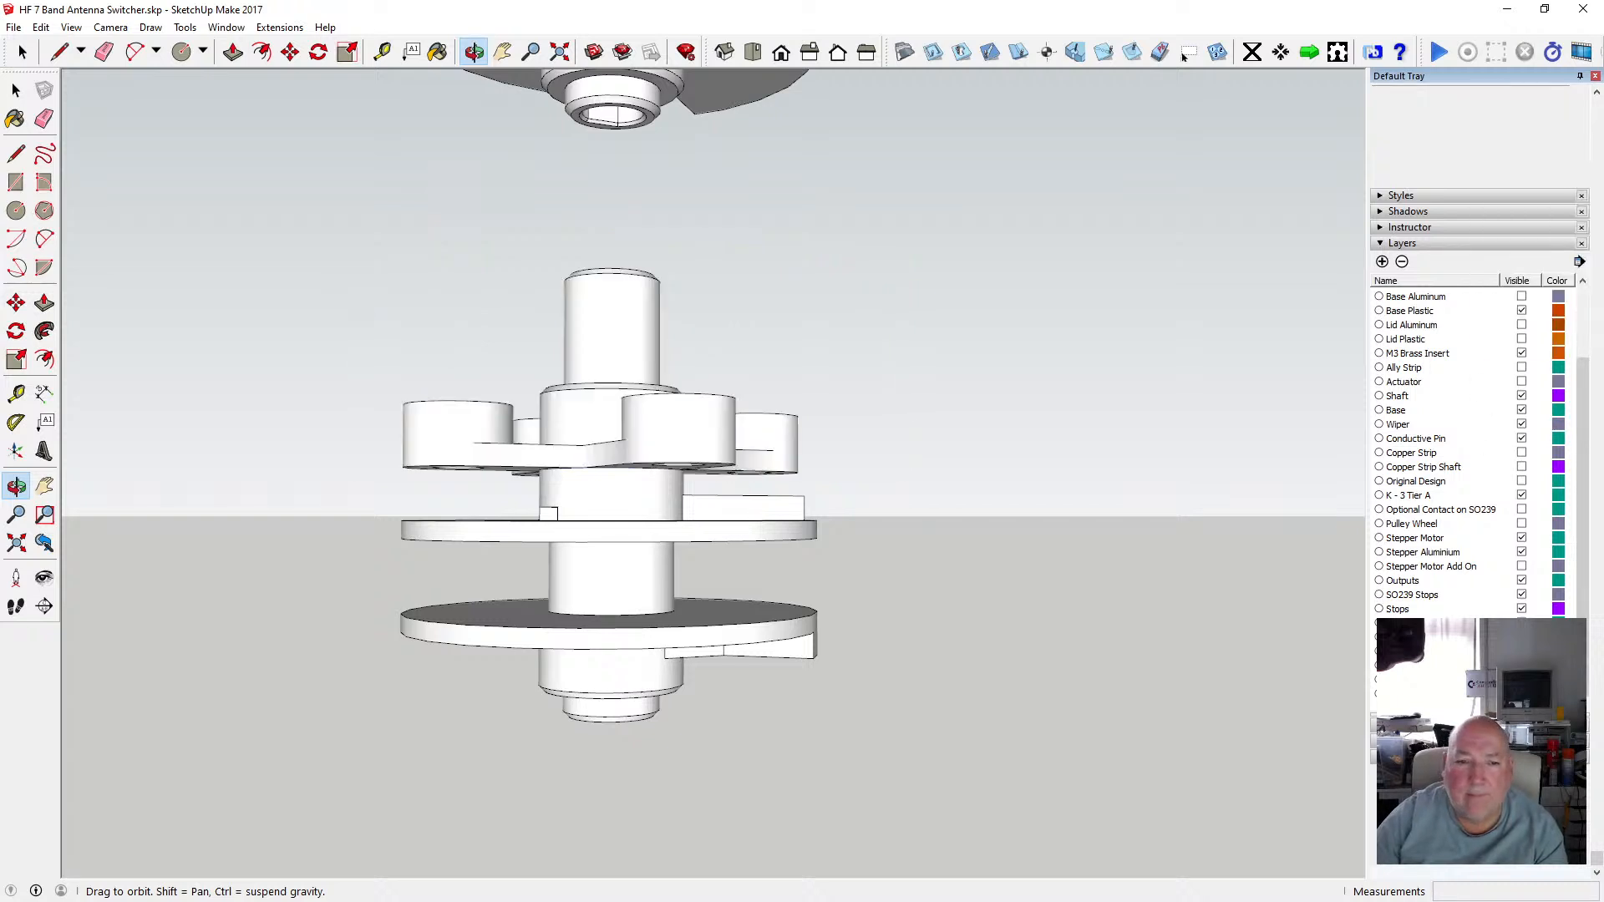
Orbit and zoom around both spindle assemblies to compare the upper and lower tiers.
scroll(628, 438, up, 3)
mouse_move(627, 438)
mouse_down()
mouse_move(601, 337)
mouse_move(594, 504)
mouse_move(640, 478)
mouse_move(590, 358)
mouse_move(613, 432)
mouse_move(583, 365)
mouse_move(598, 361)
mouse_move(596, 483)
mouse_move(559, 354)
mouse_move(609, 443)
mouse_up()
scroll(640, 479, down, 2)
scroll(639, 447, down, 2)
scroll(641, 440, down, 2)
scroll(595, 483, down, 3)
scroll(612, 237, up, 3)
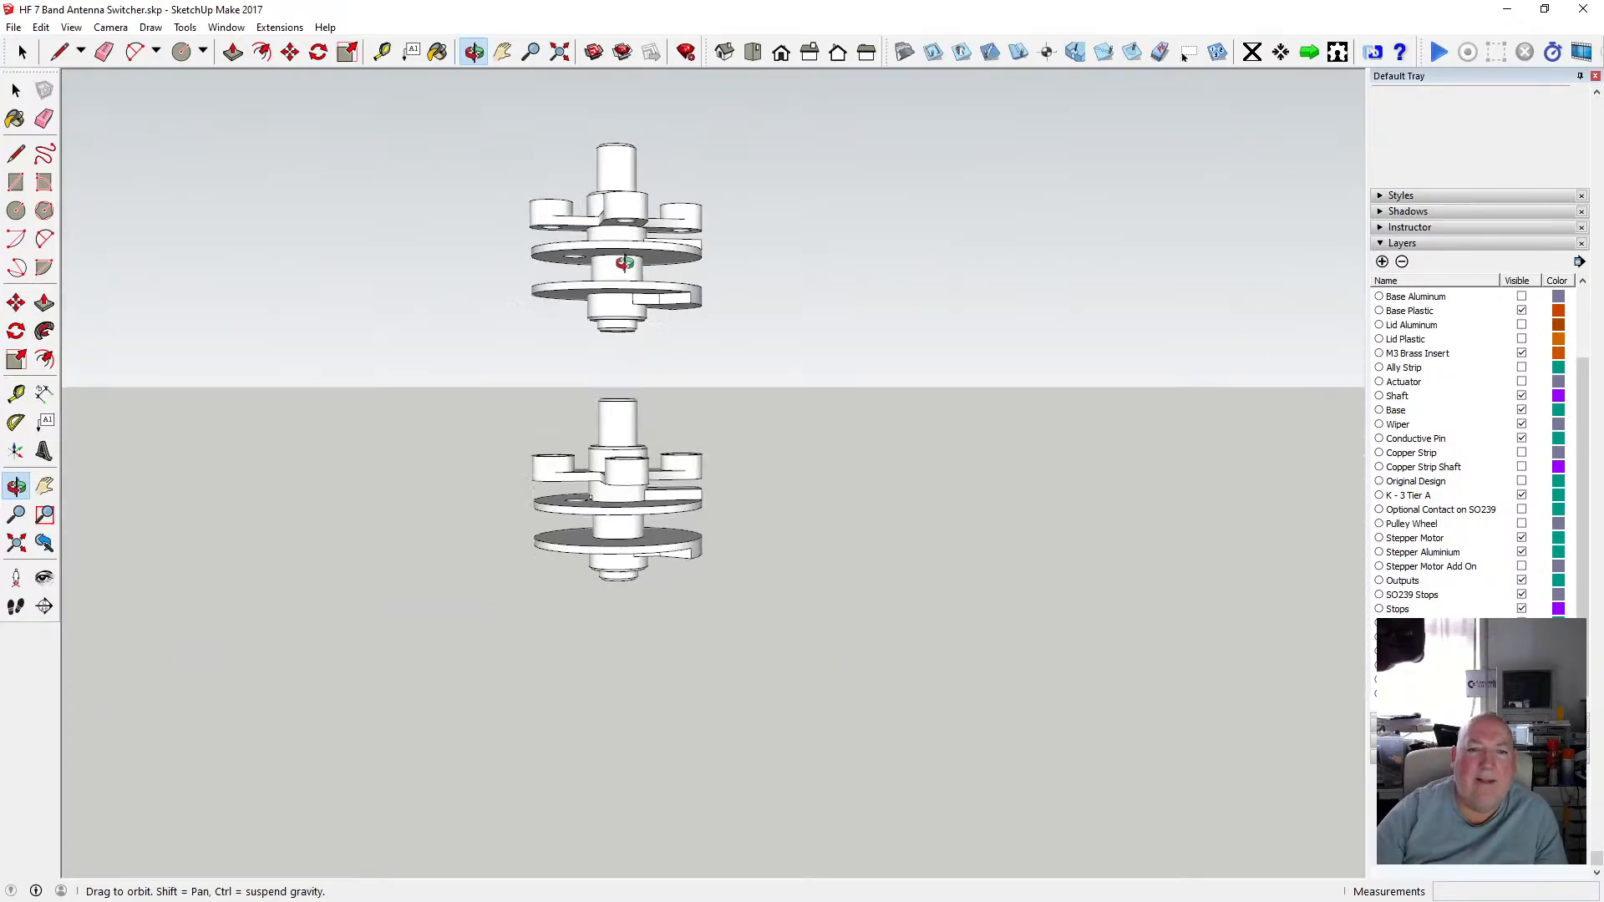
drag(622, 266, 411, 457)
scroll(411, 457, up, 1)
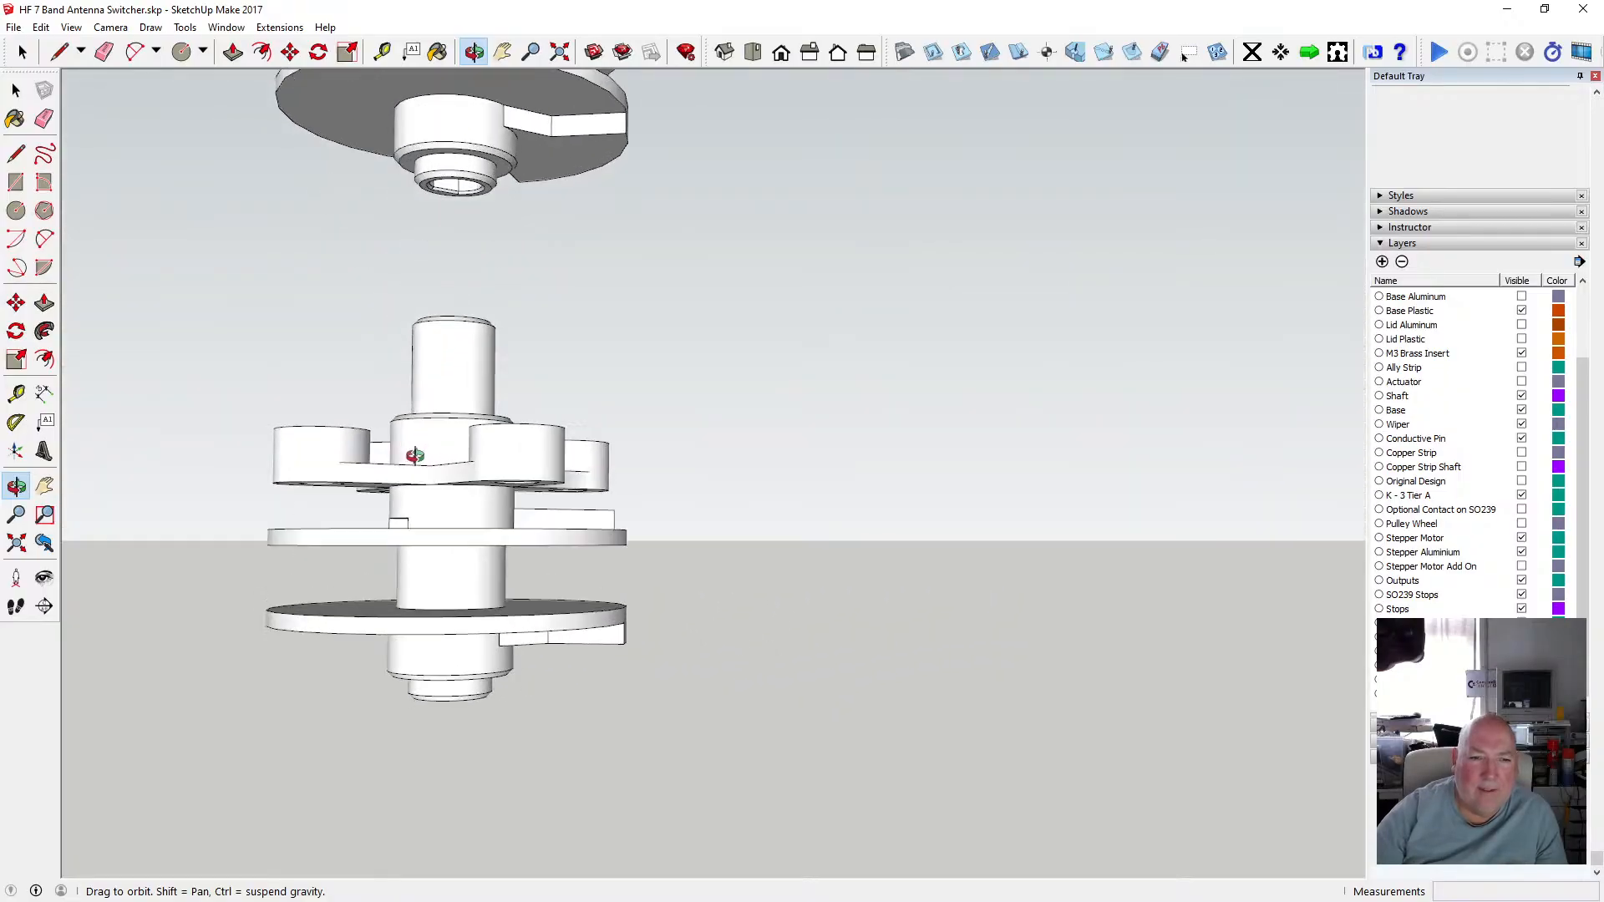
Open the lower hub group and orbit around it to examine its underside and slots.
key(space)
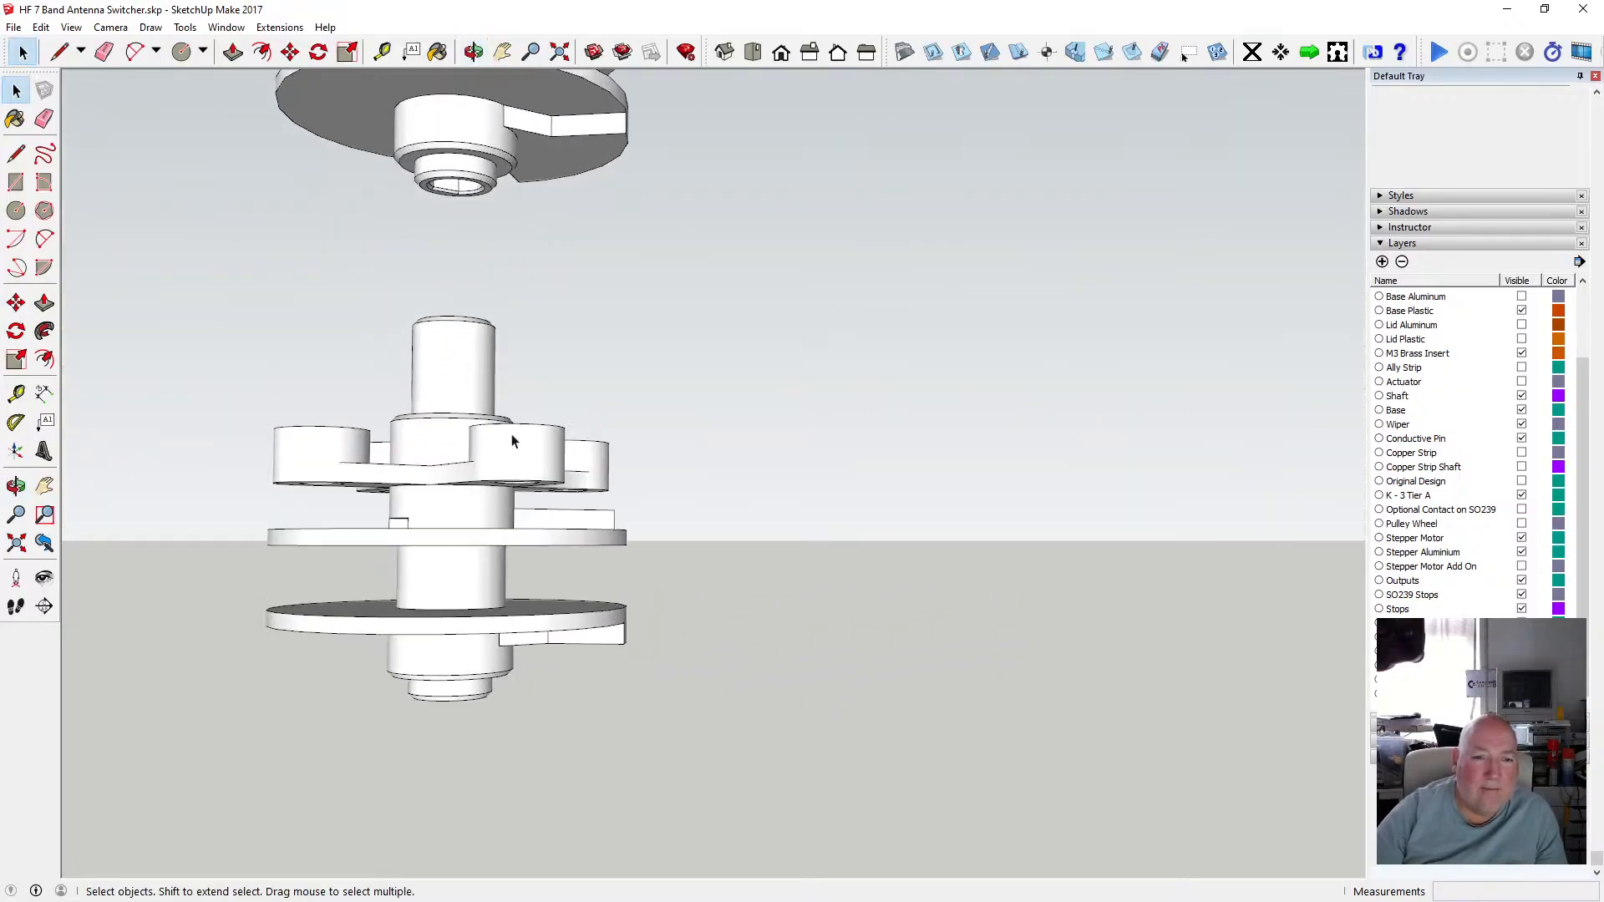
double_click(511, 443)
scroll(484, 442, up, 2)
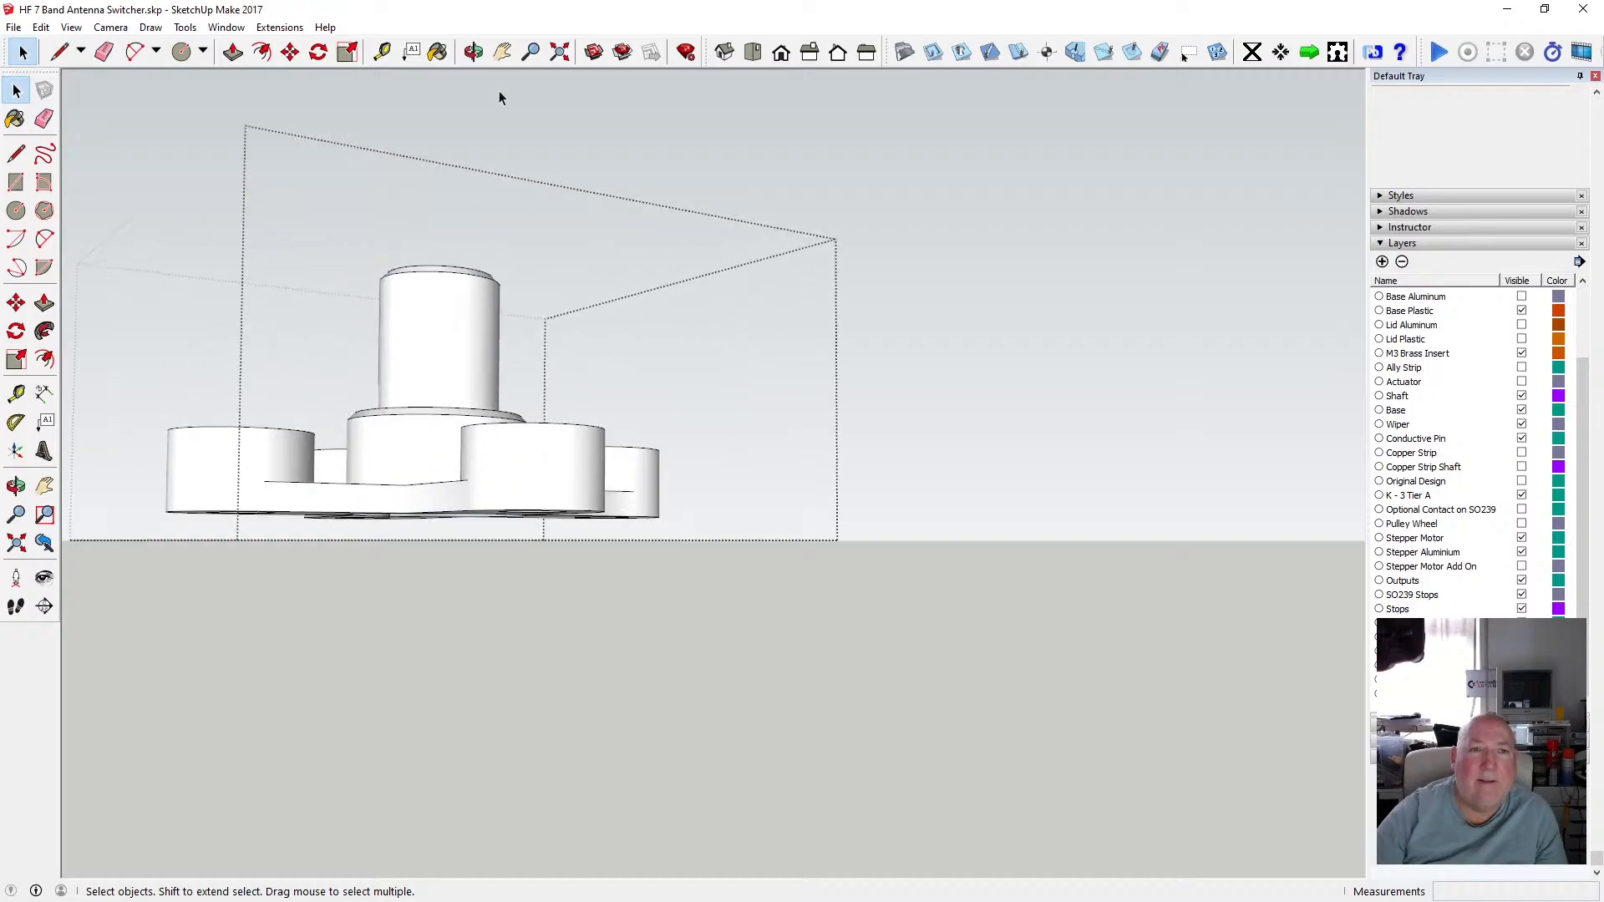
key(o)
drag(537, 340, 534, 534)
scroll(543, 467, up, 3)
scroll(544, 468, up, 1)
scroll(651, 419, down, 4)
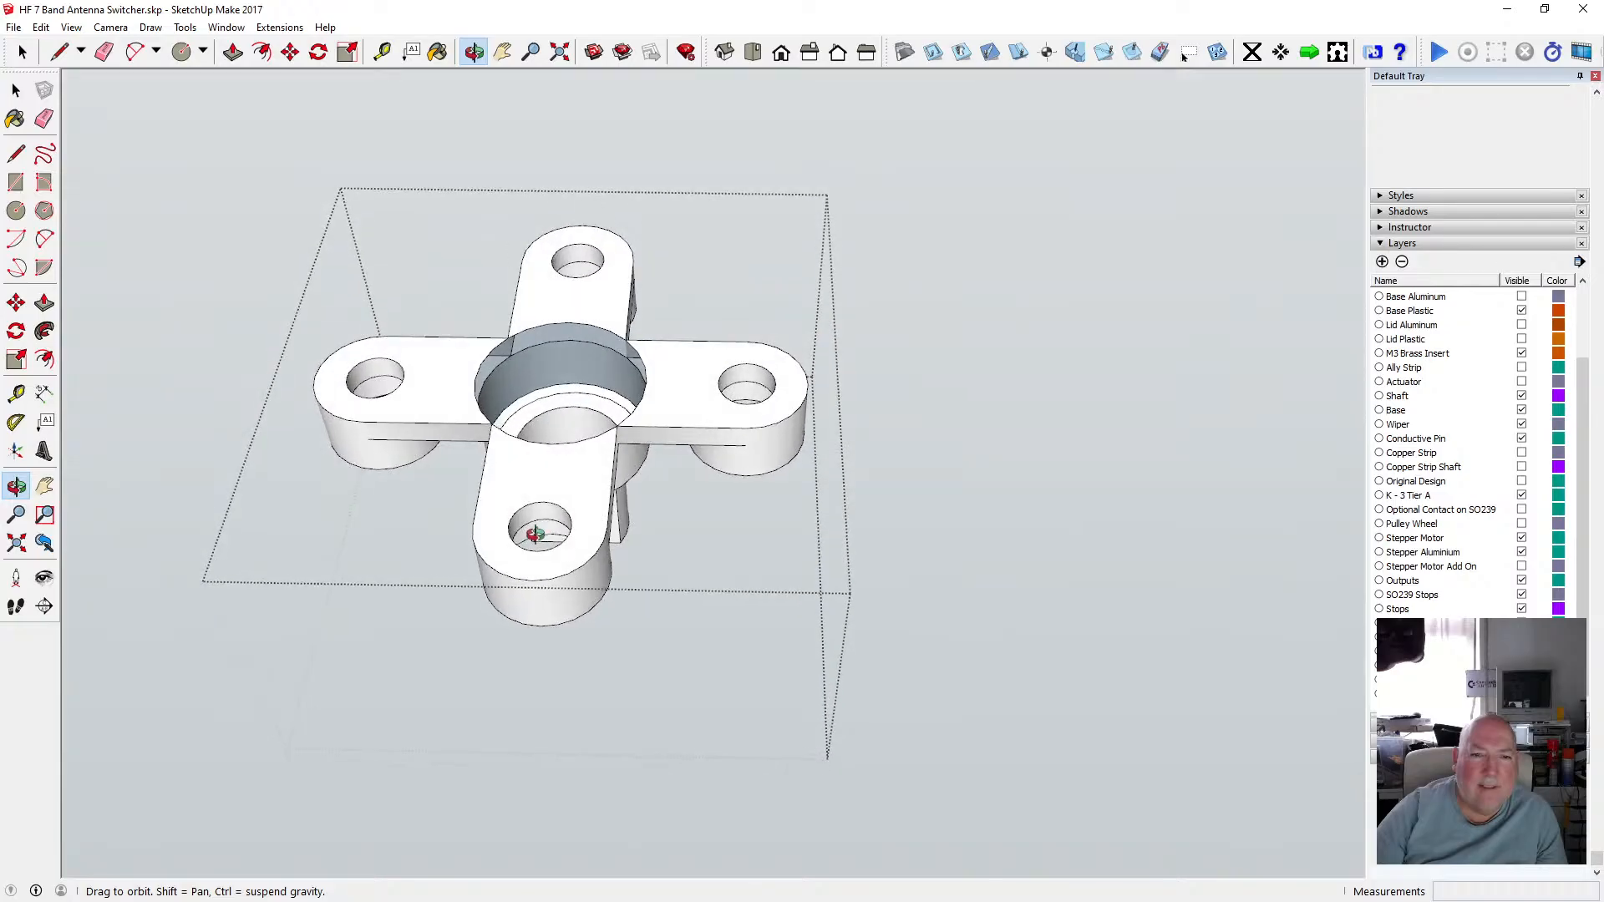
drag(561, 441, 569, 516)
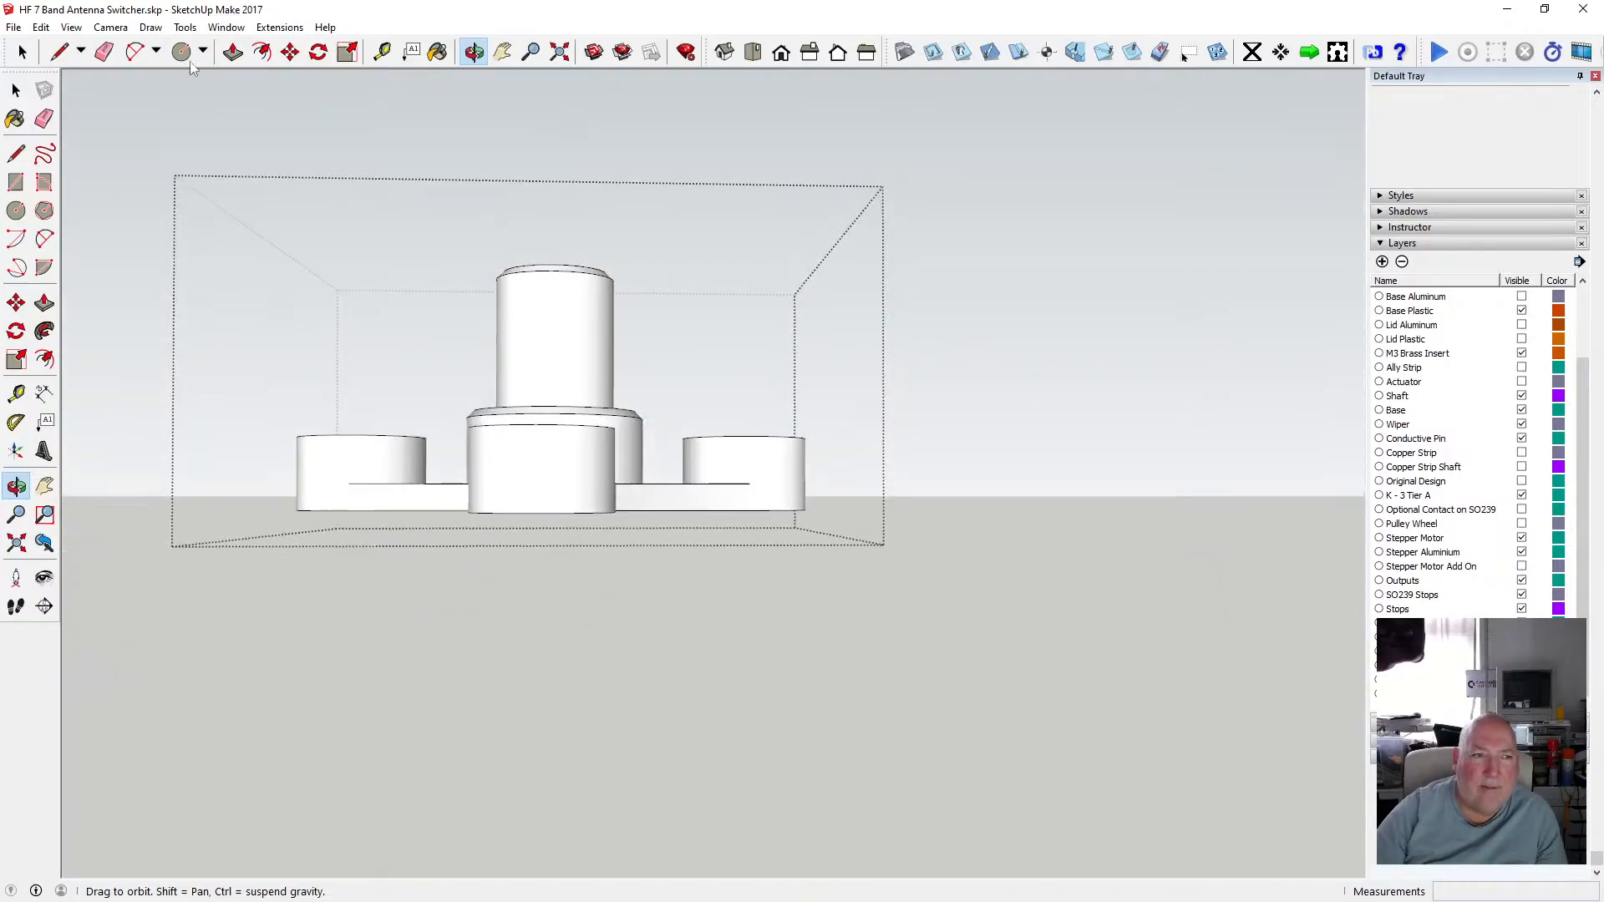
key(space)
click(307, 118)
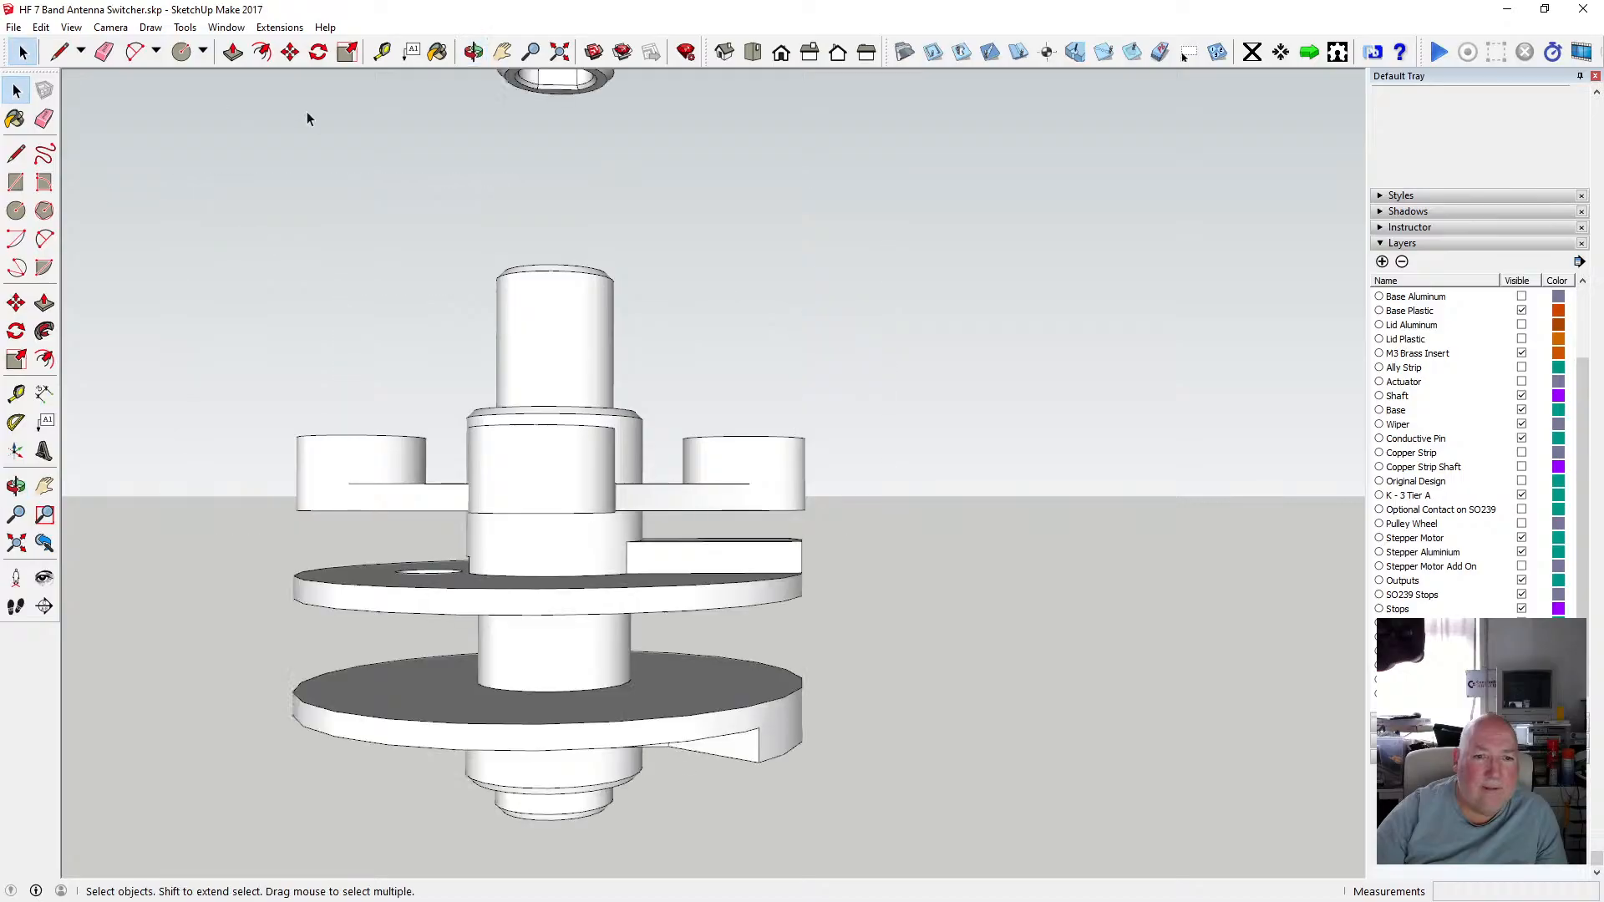
Open the lower disc group and orbit around it to examine its slotted key, then select the hub group.
double_click(572, 543)
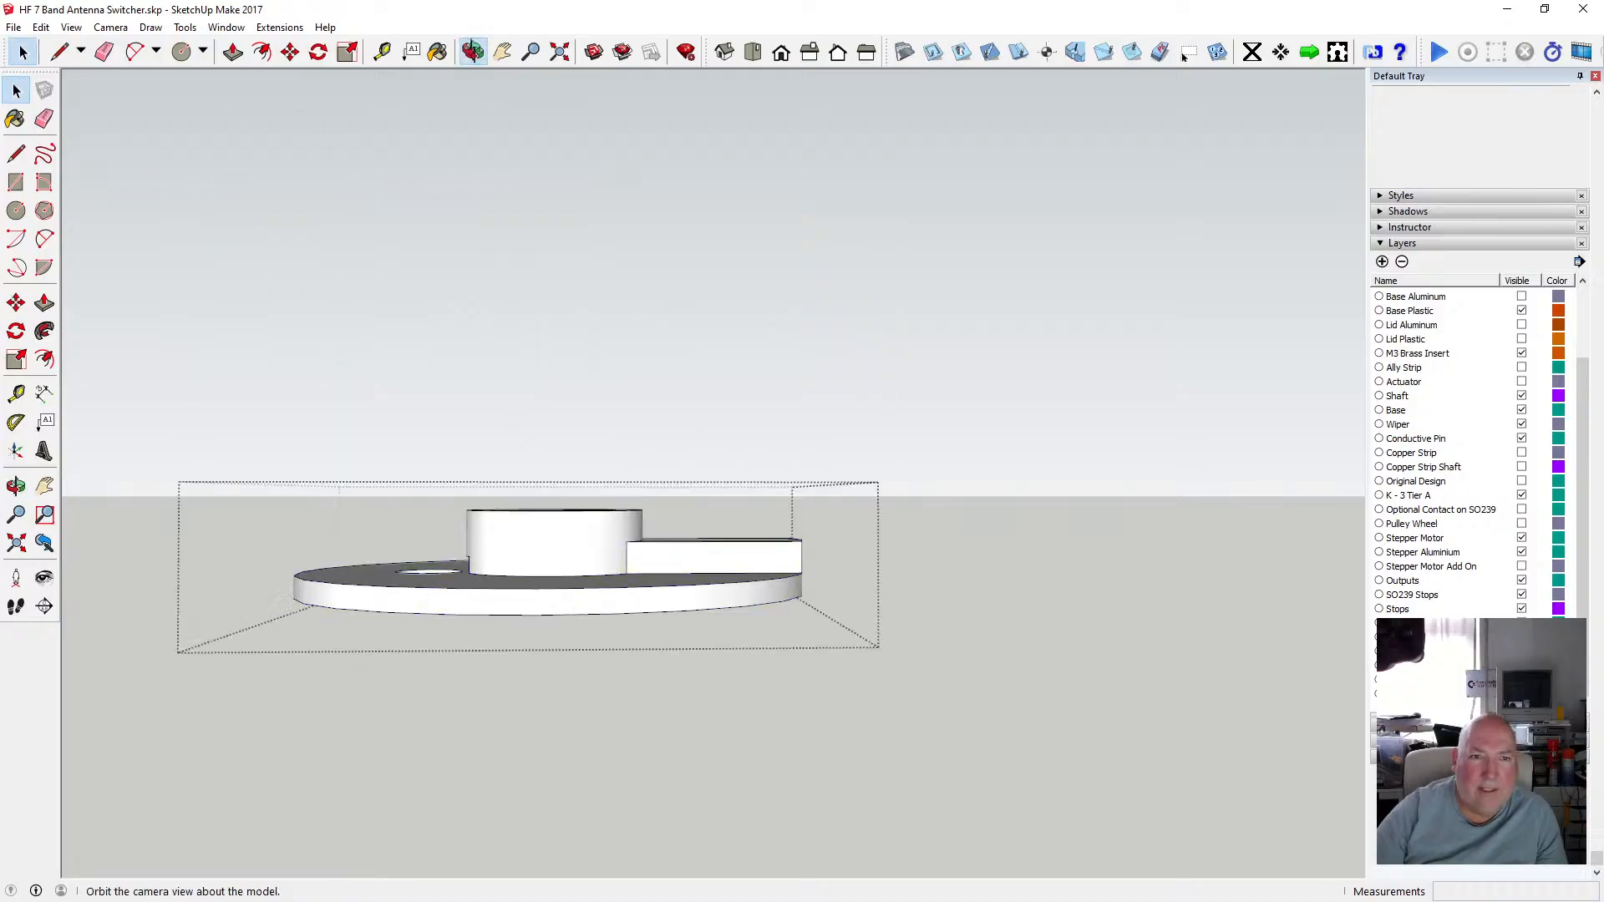
click(473, 52)
drag(523, 548, 535, 706)
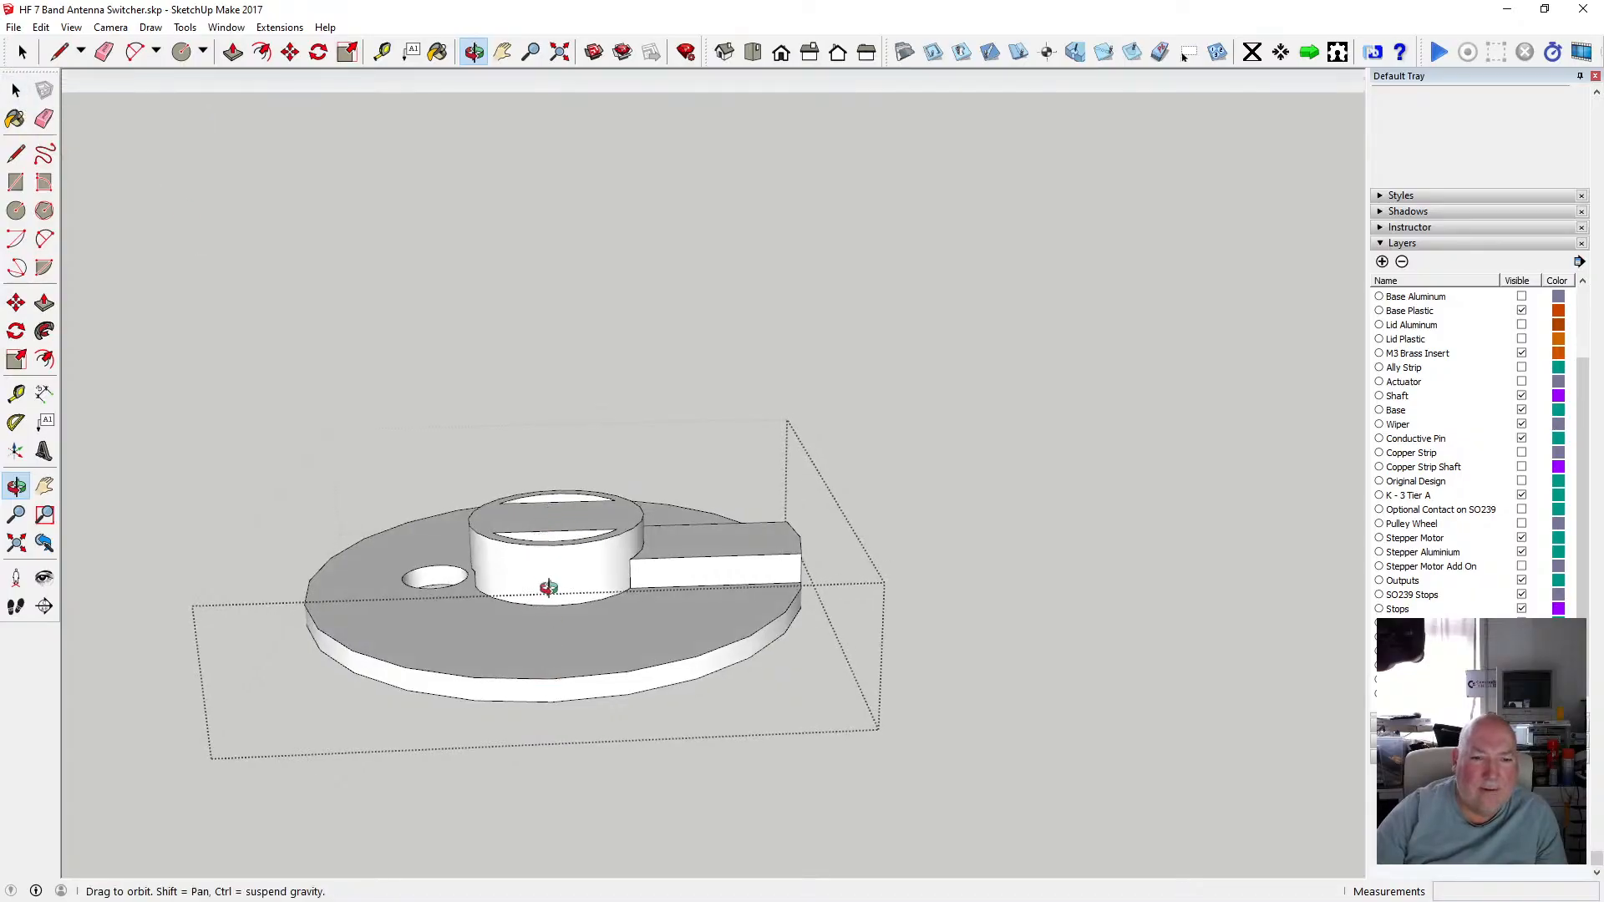
mouse_move(548, 587)
mouse_down()
mouse_move(551, 652)
mouse_move(544, 419)
mouse_move(576, 601)
mouse_up()
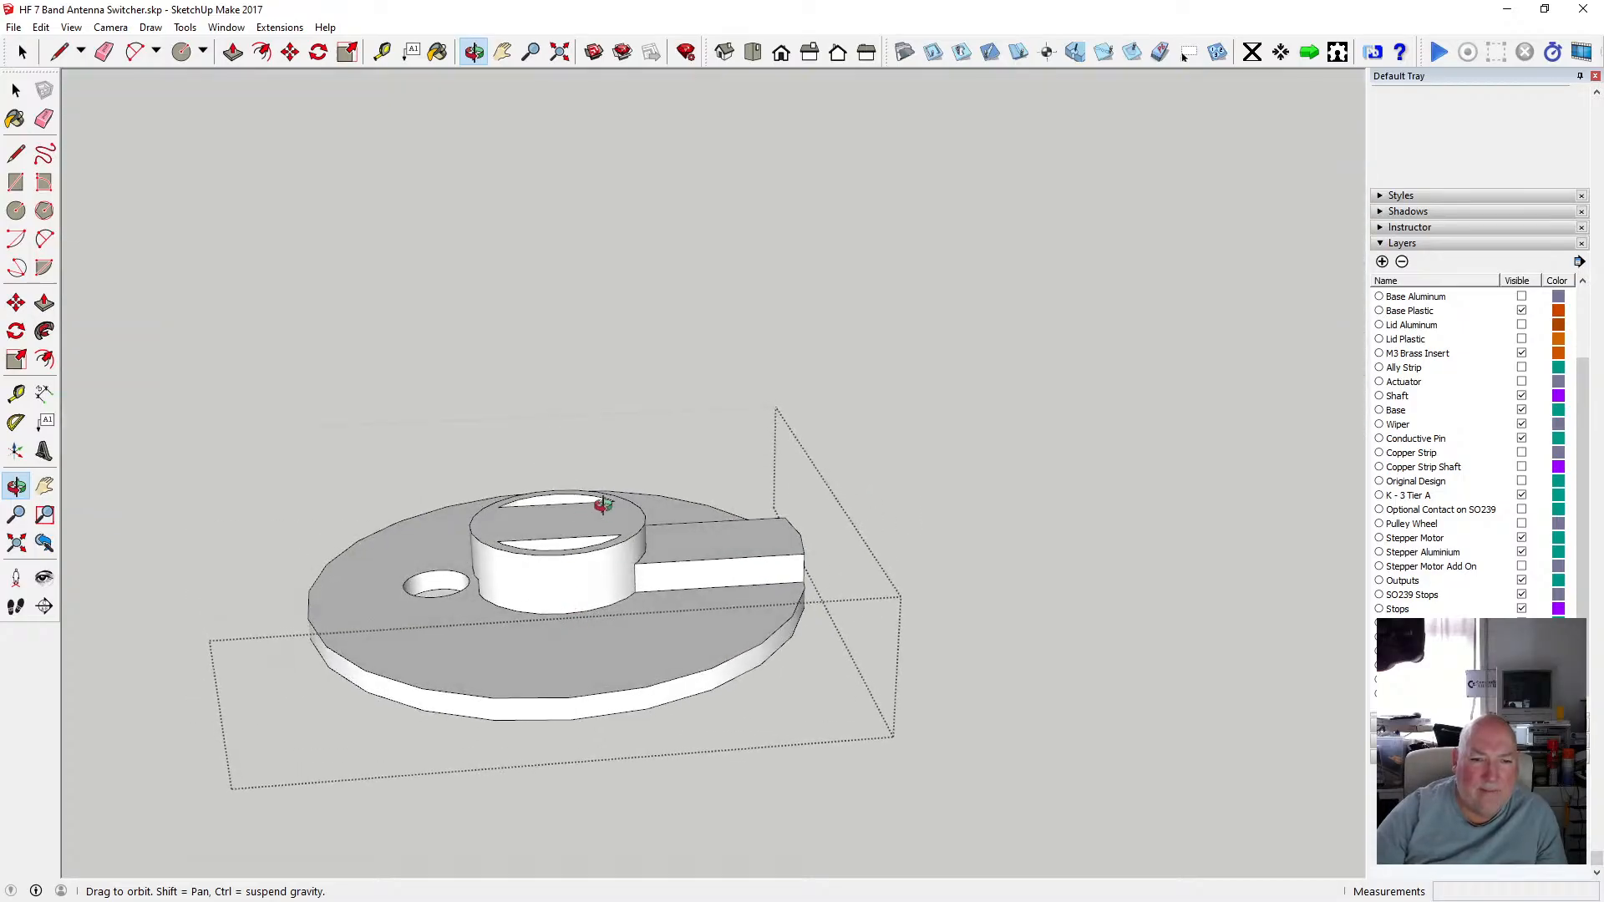
drag(603, 505, 625, 579)
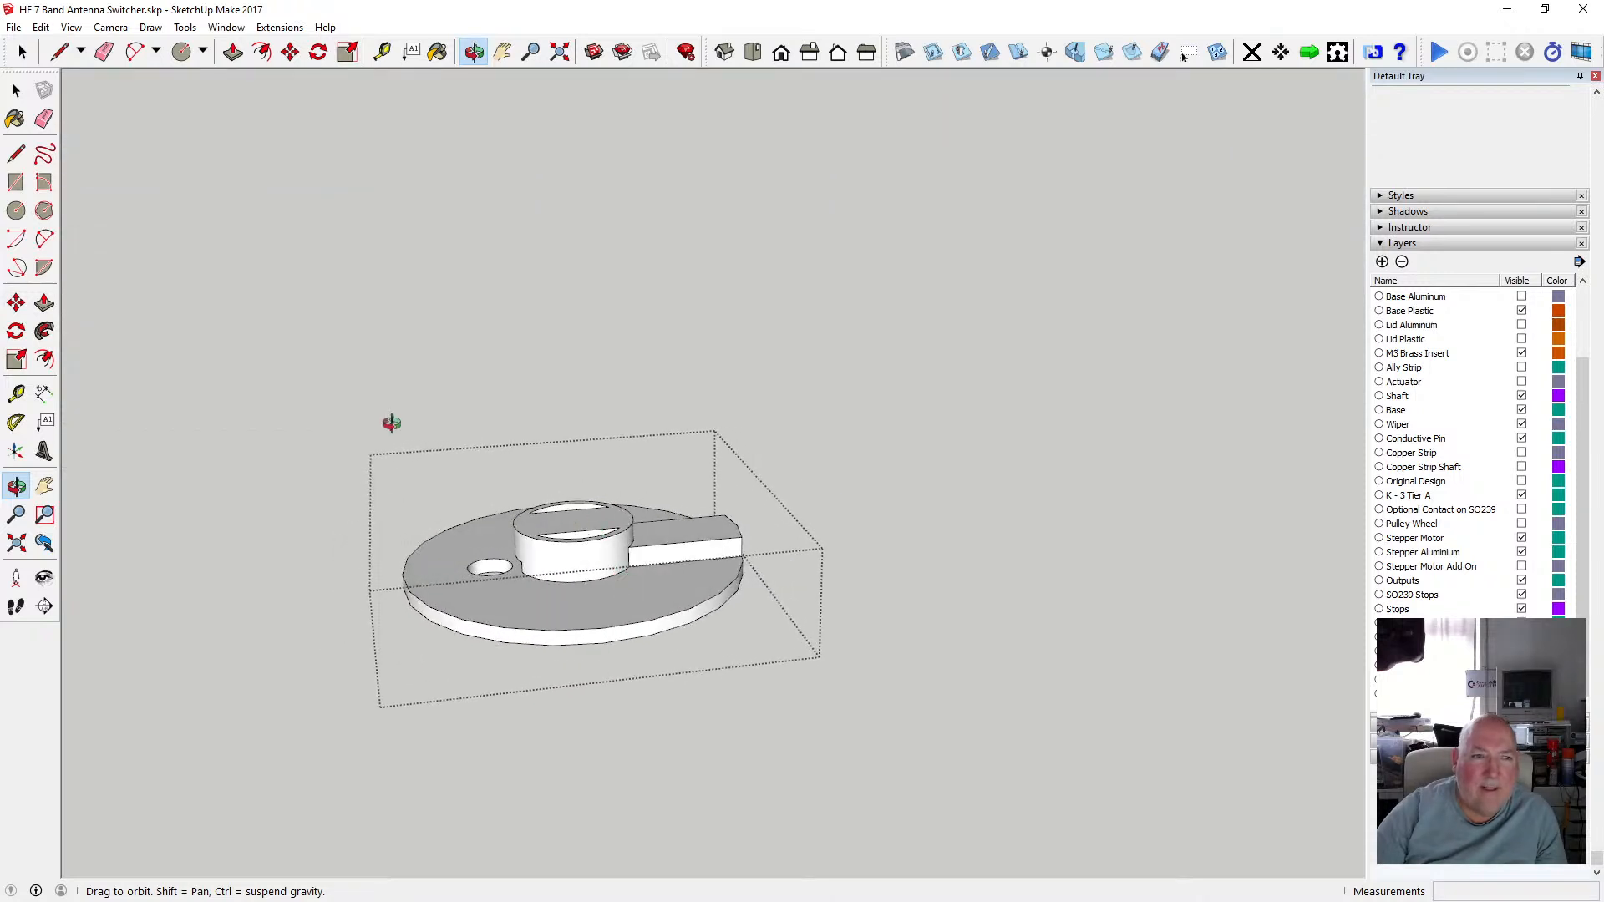
click(17, 90)
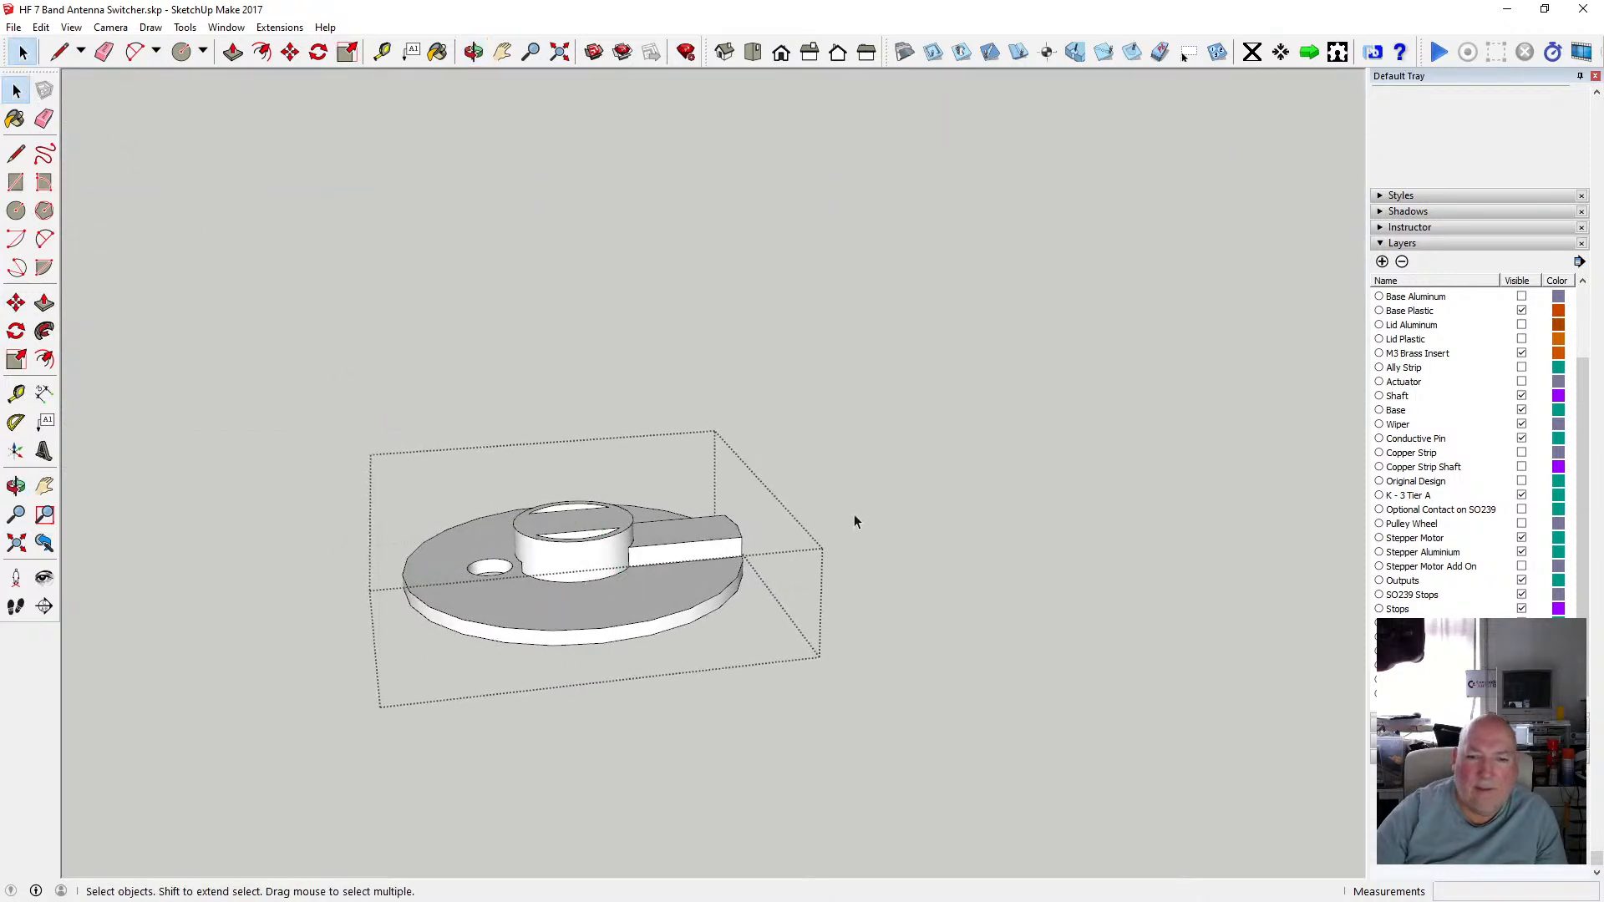
scroll(577, 560, up, 5)
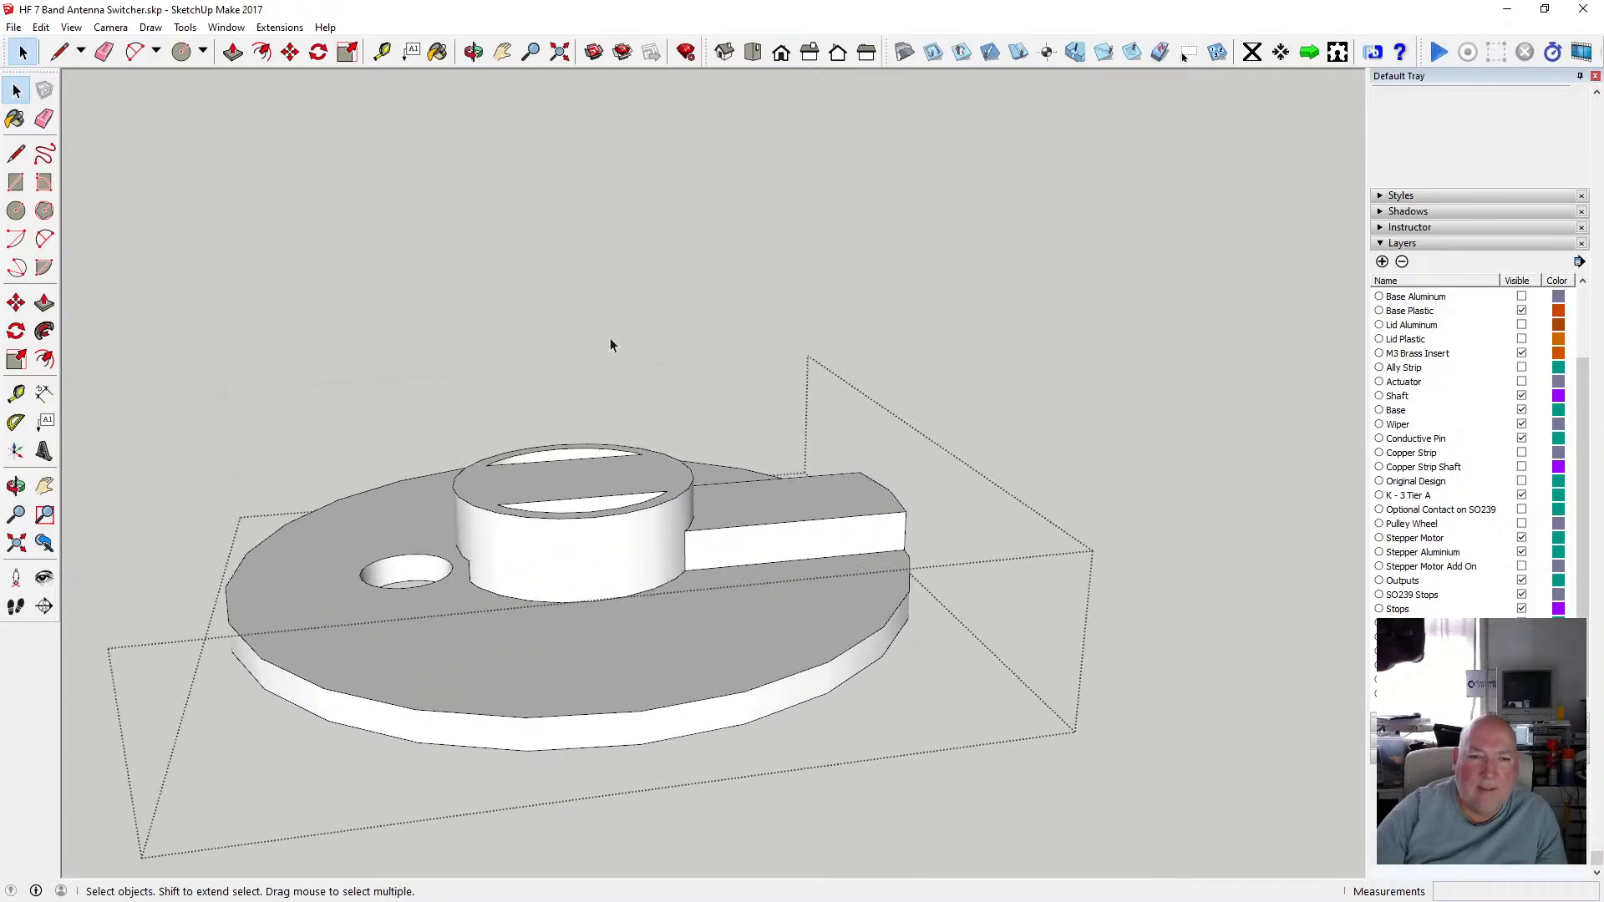
click(473, 52)
drag(535, 350, 609, 514)
scroll(610, 513, down, 3)
click(16, 90)
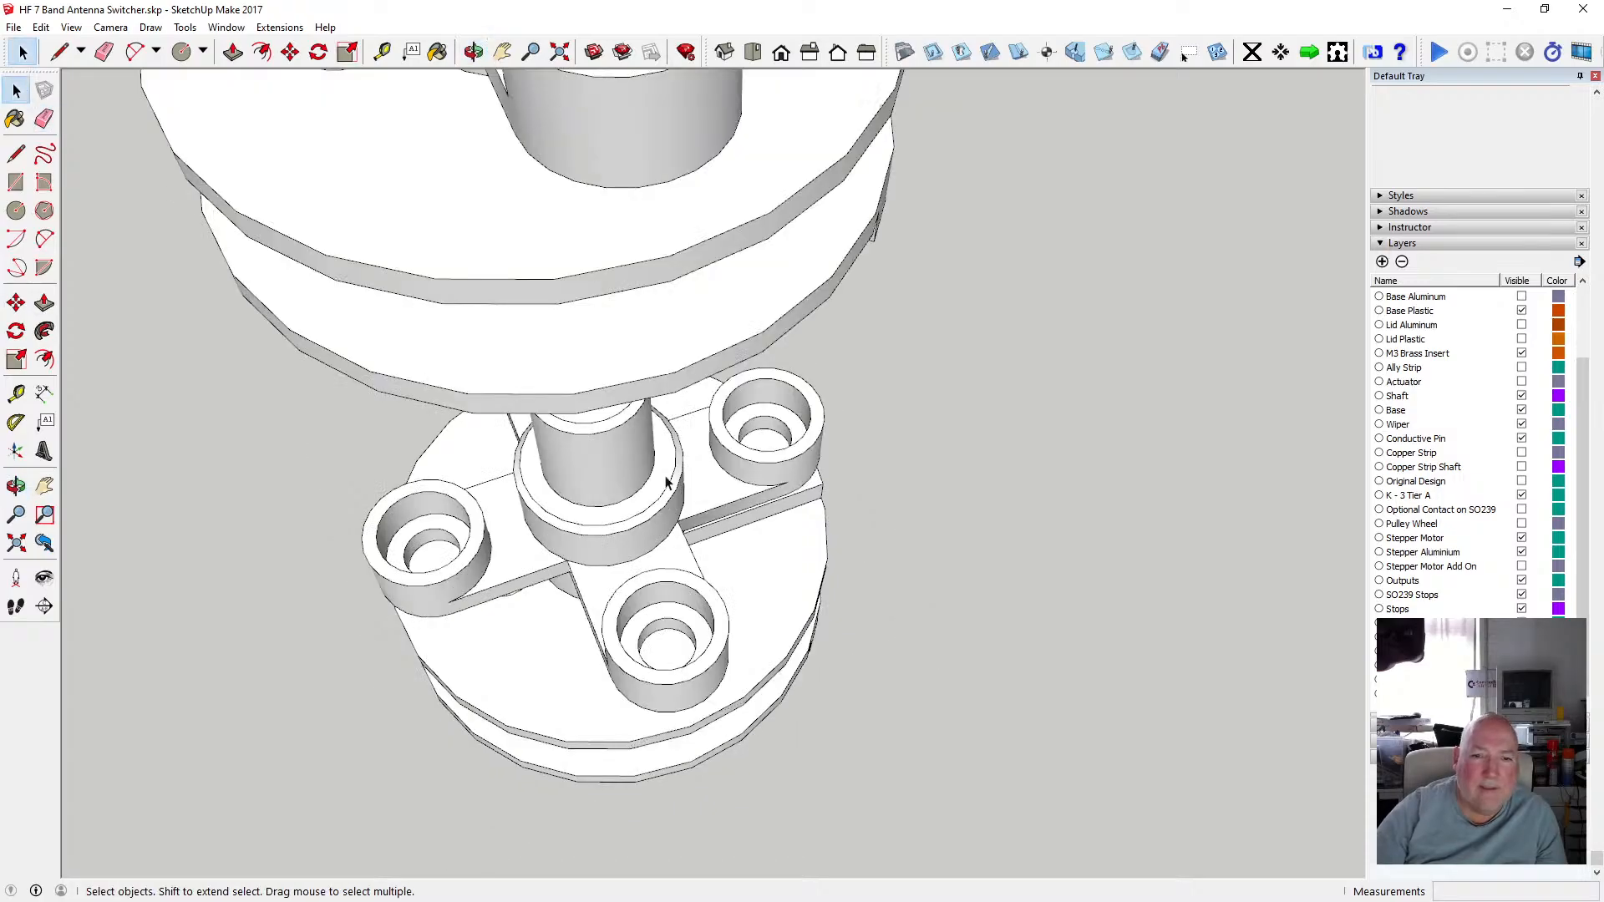
scroll(668, 476, down, 2)
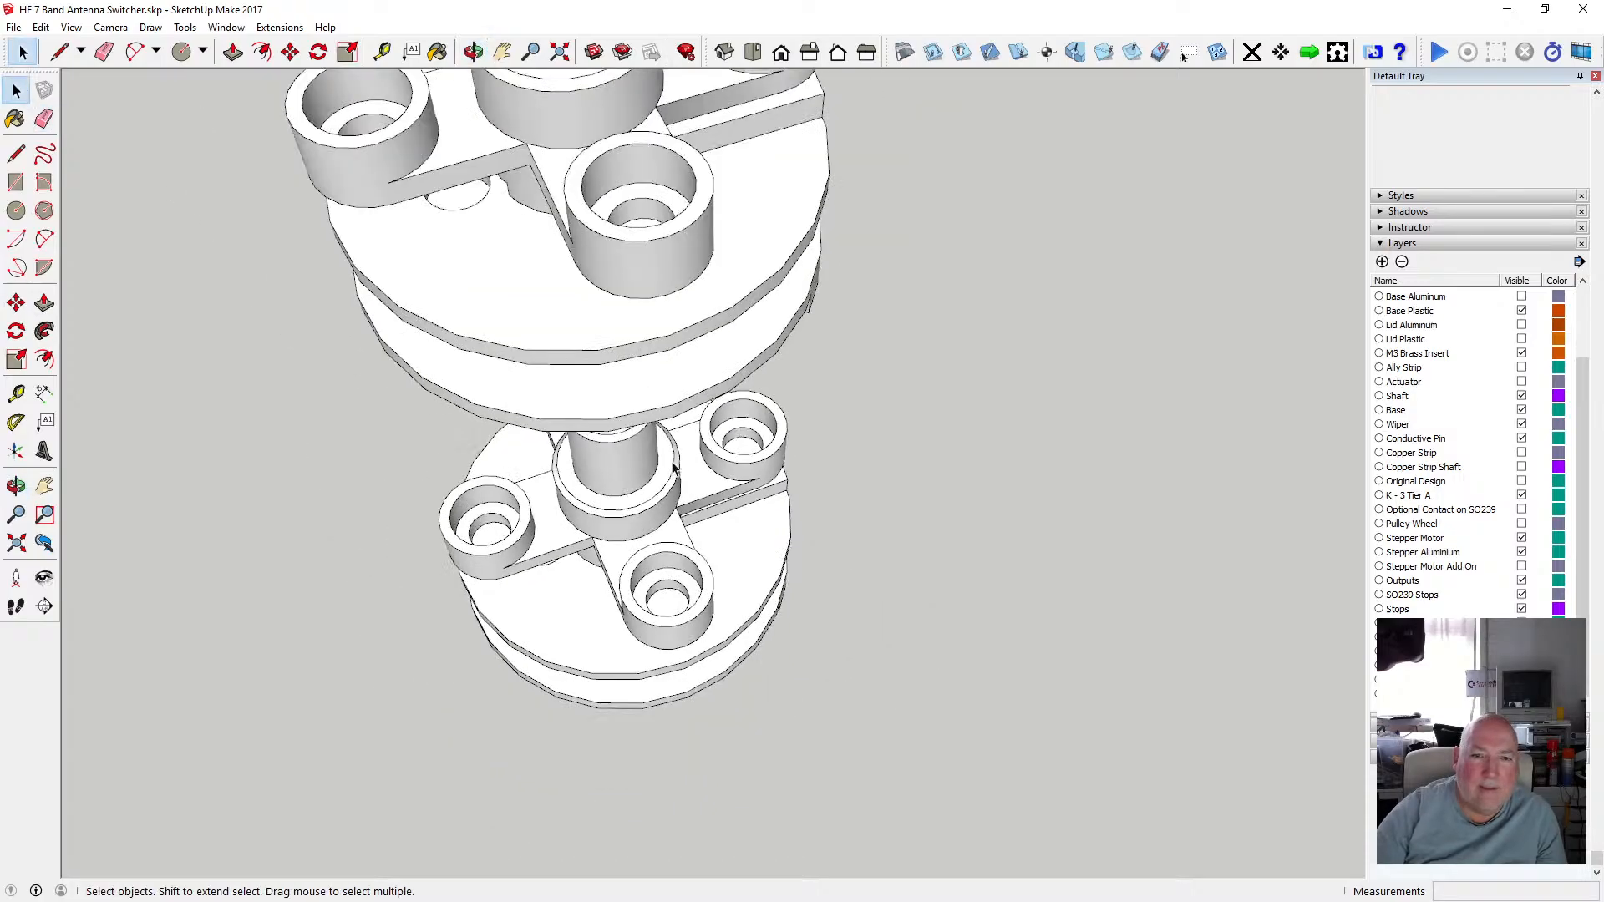
click(652, 470)
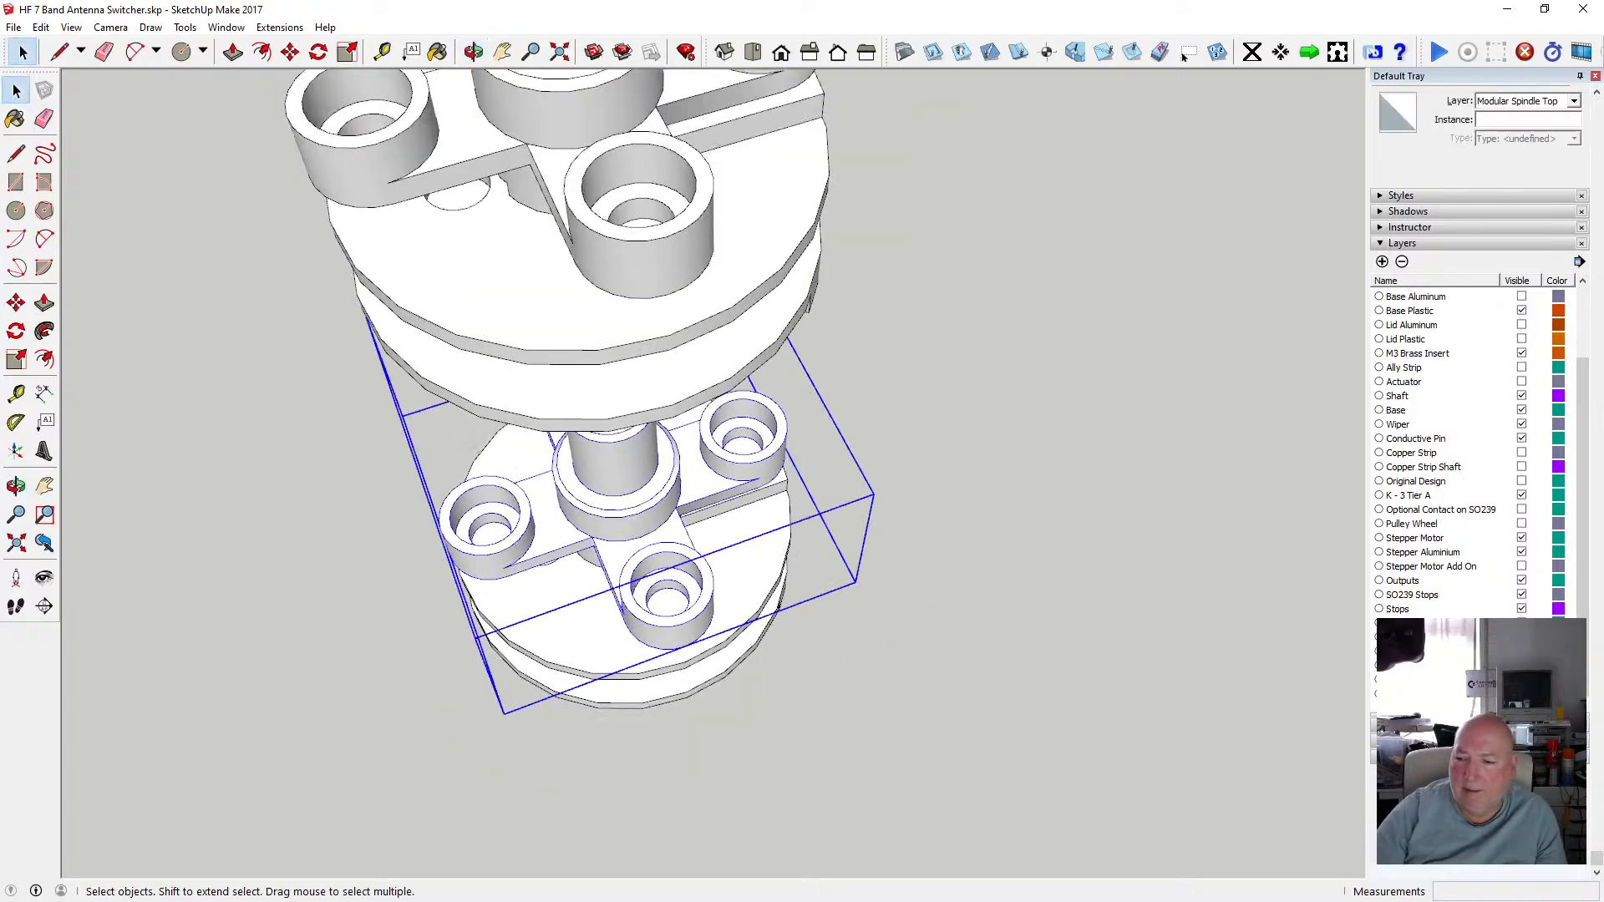
Delete the selected lower cross-shaped hub group and measure the depth of the half-moon recess in the round hub beneath it.
key(Delete)
scroll(603, 493, up, 4)
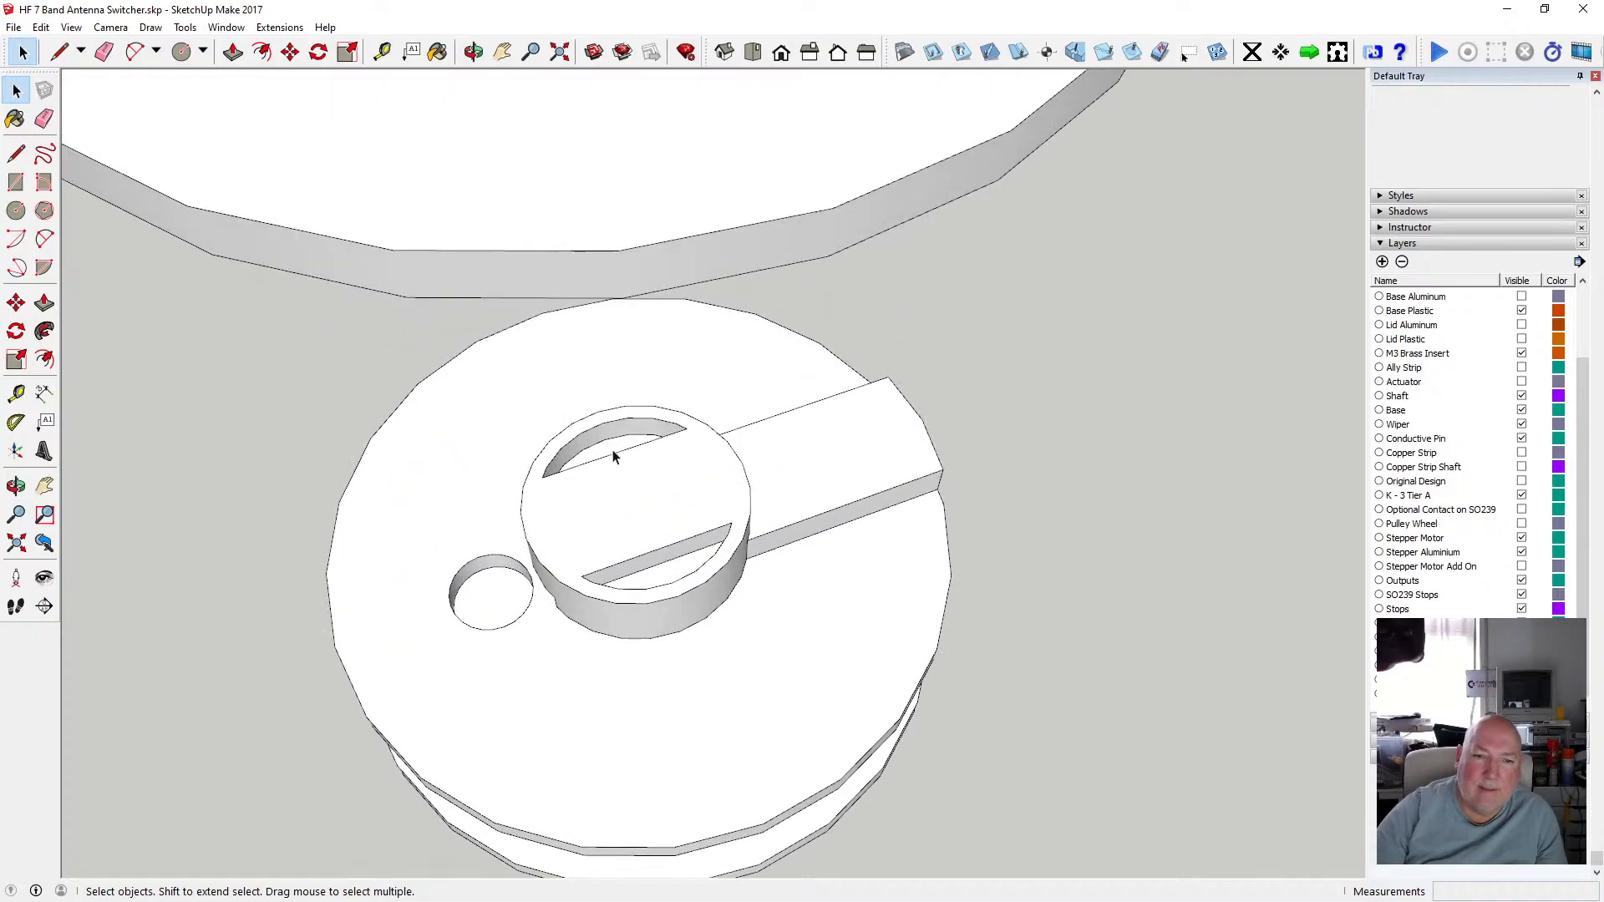
key(t)
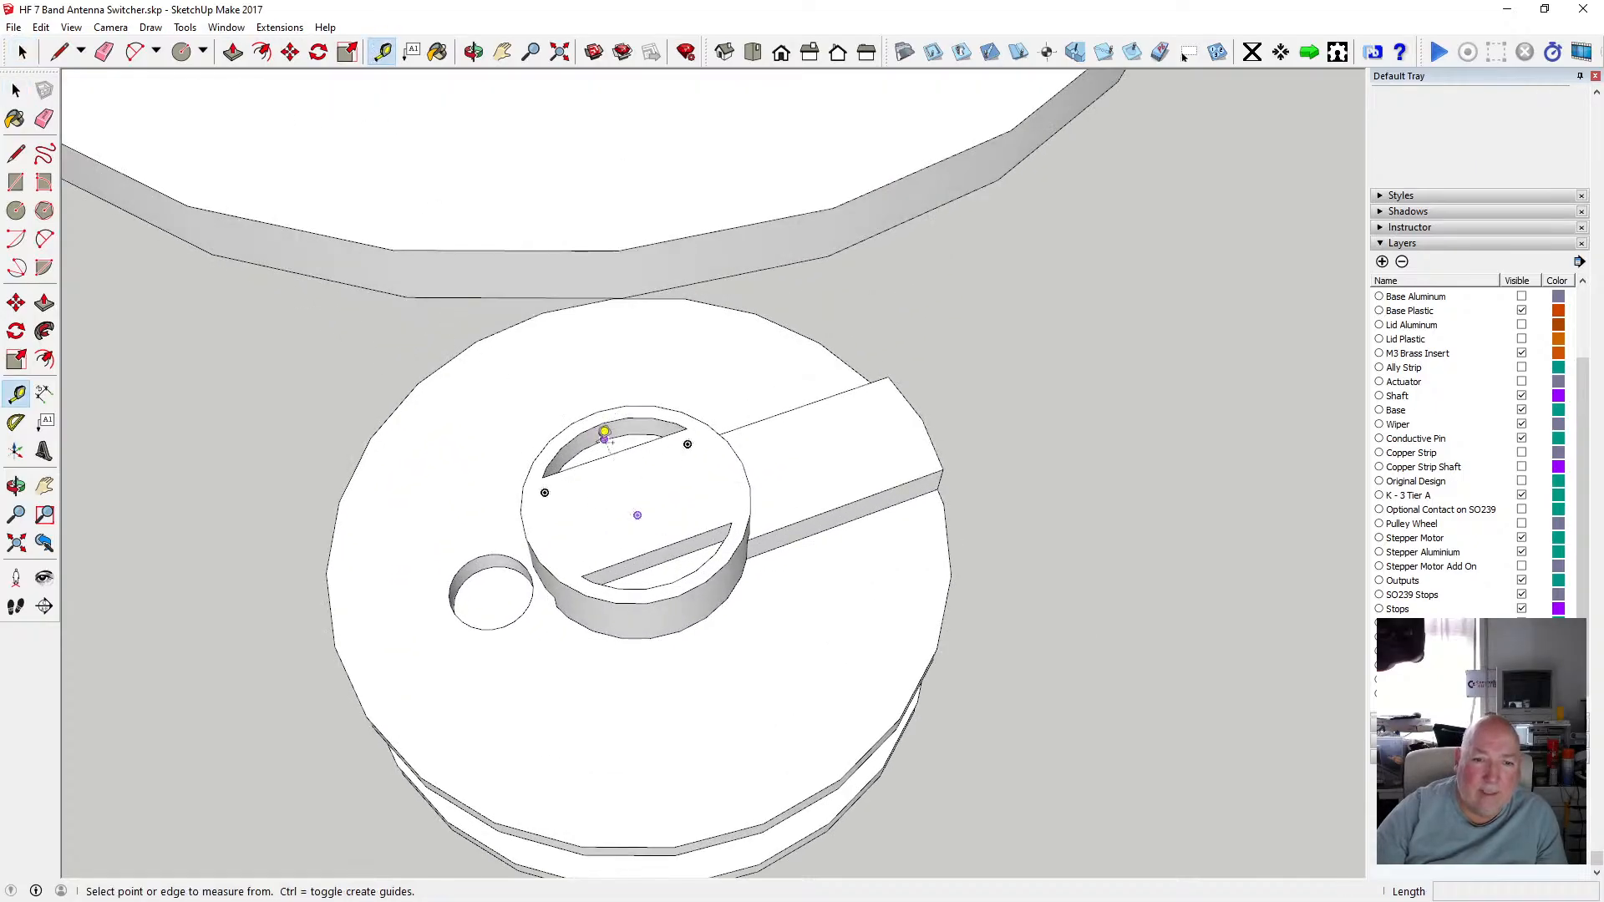
click(604, 433)
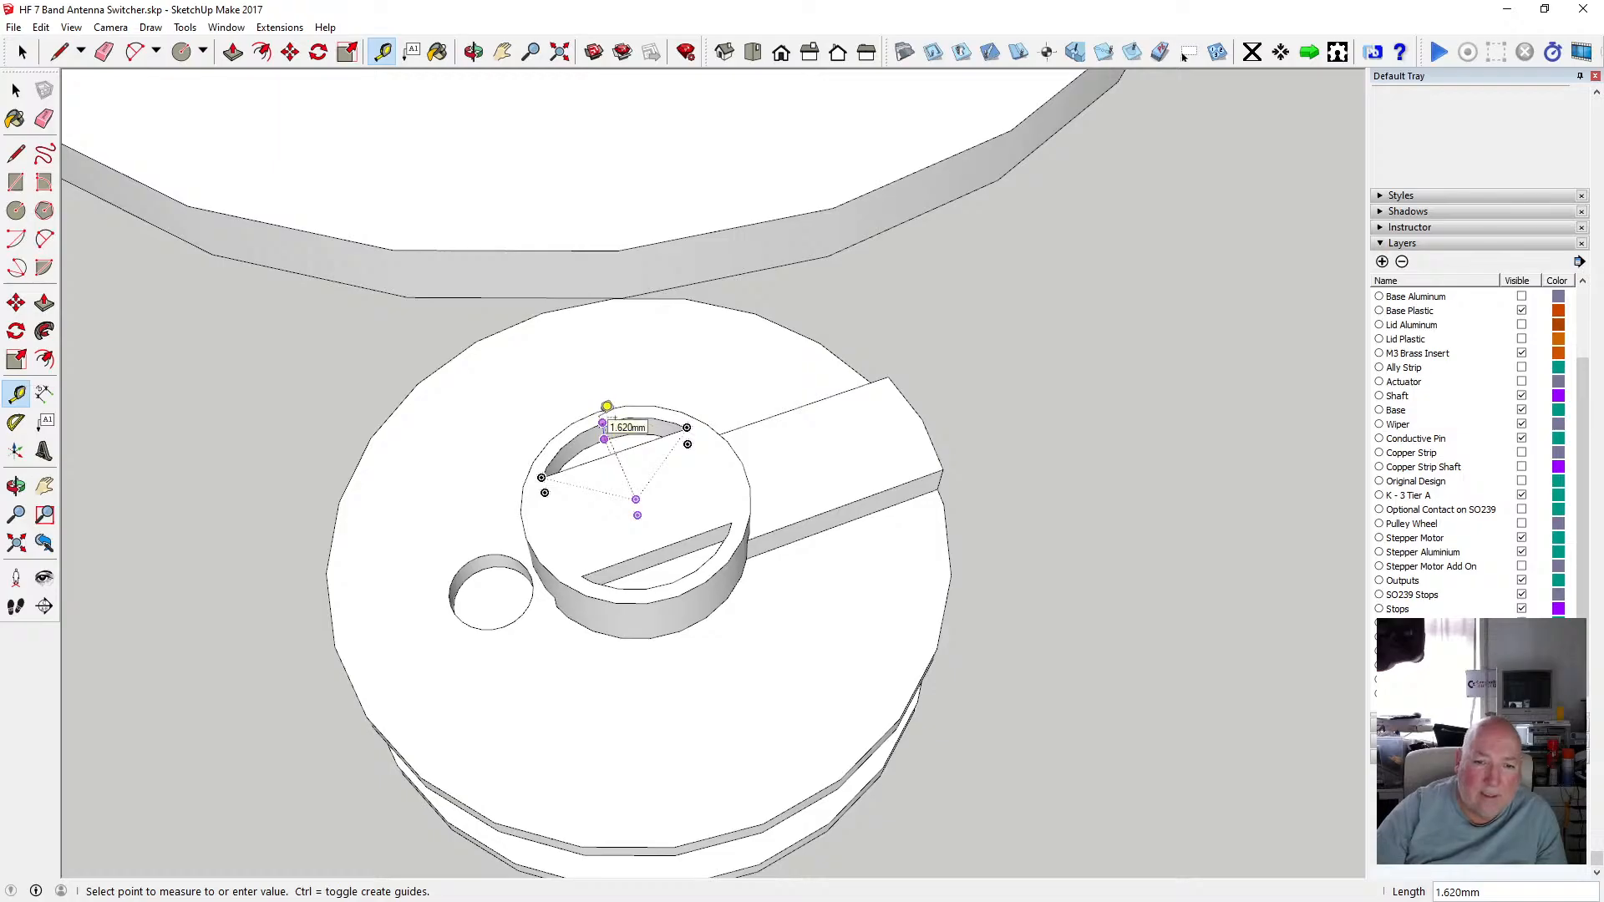
key(space)
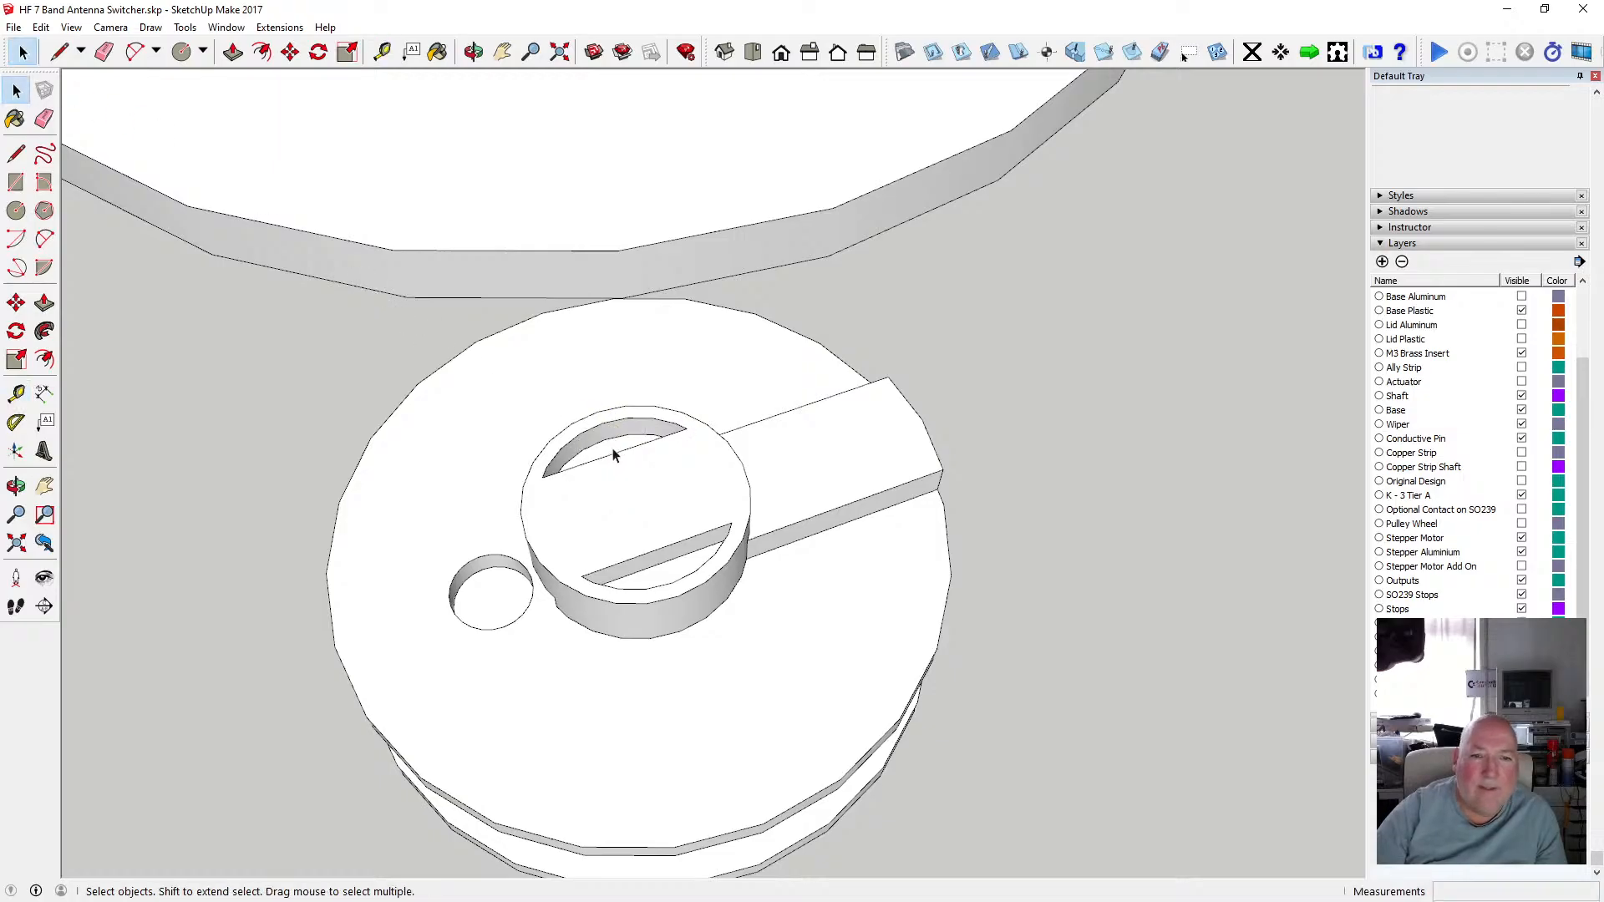
Open the round hub group and push/pull one half-moon recess face 1.32 mm.
double_click(612, 450)
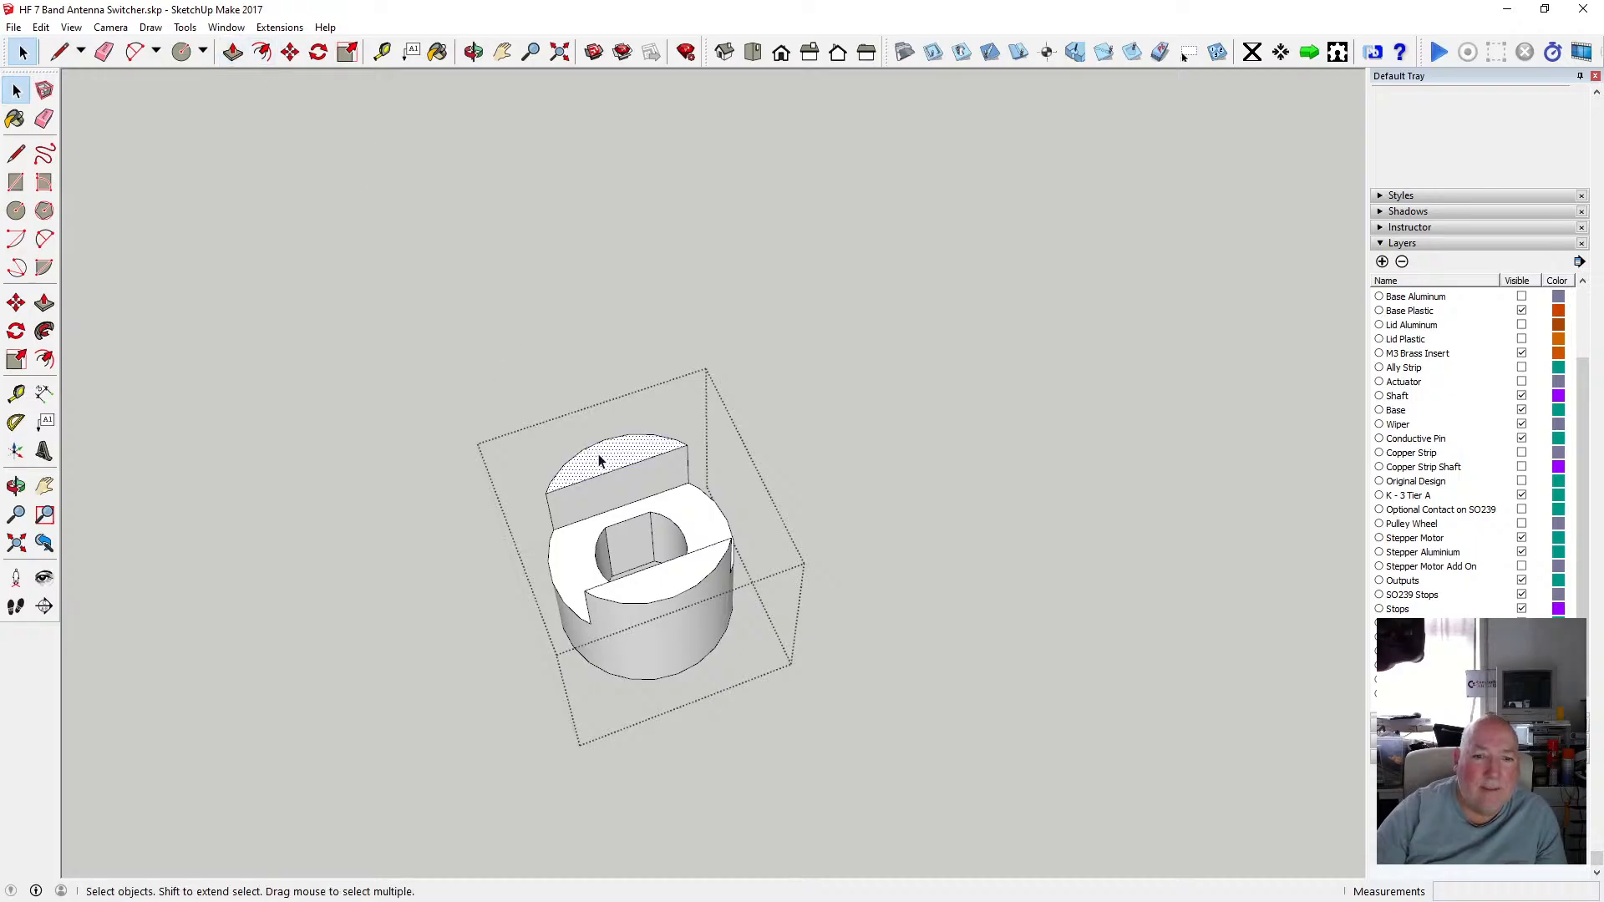
click(599, 460)
click(233, 51)
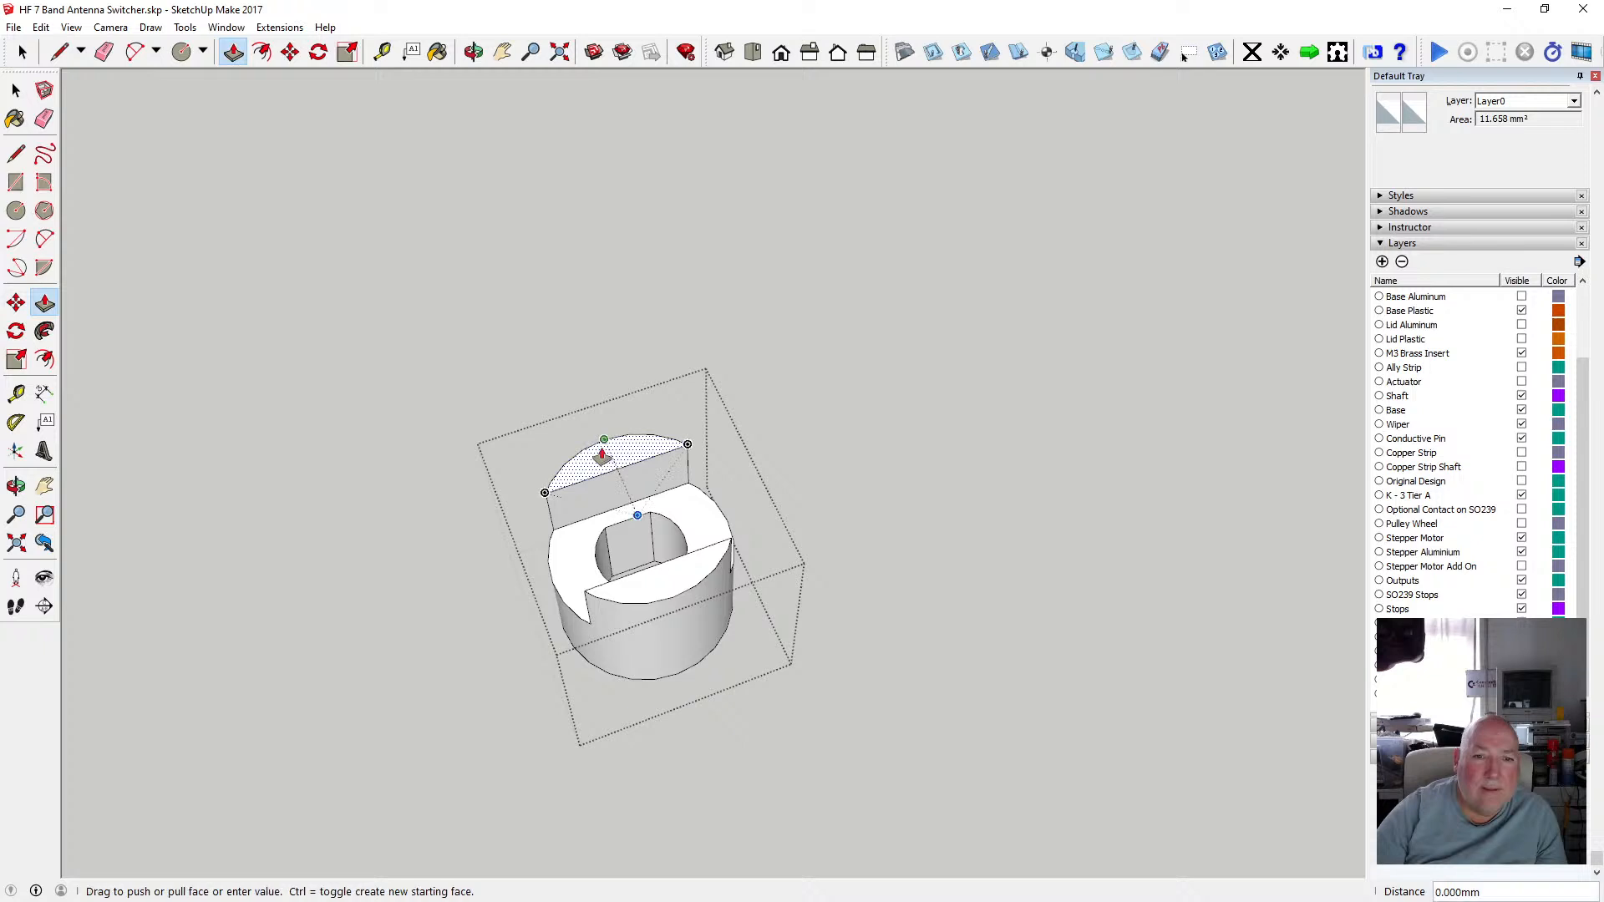
drag(602, 455, 601, 429)
text(1.3)
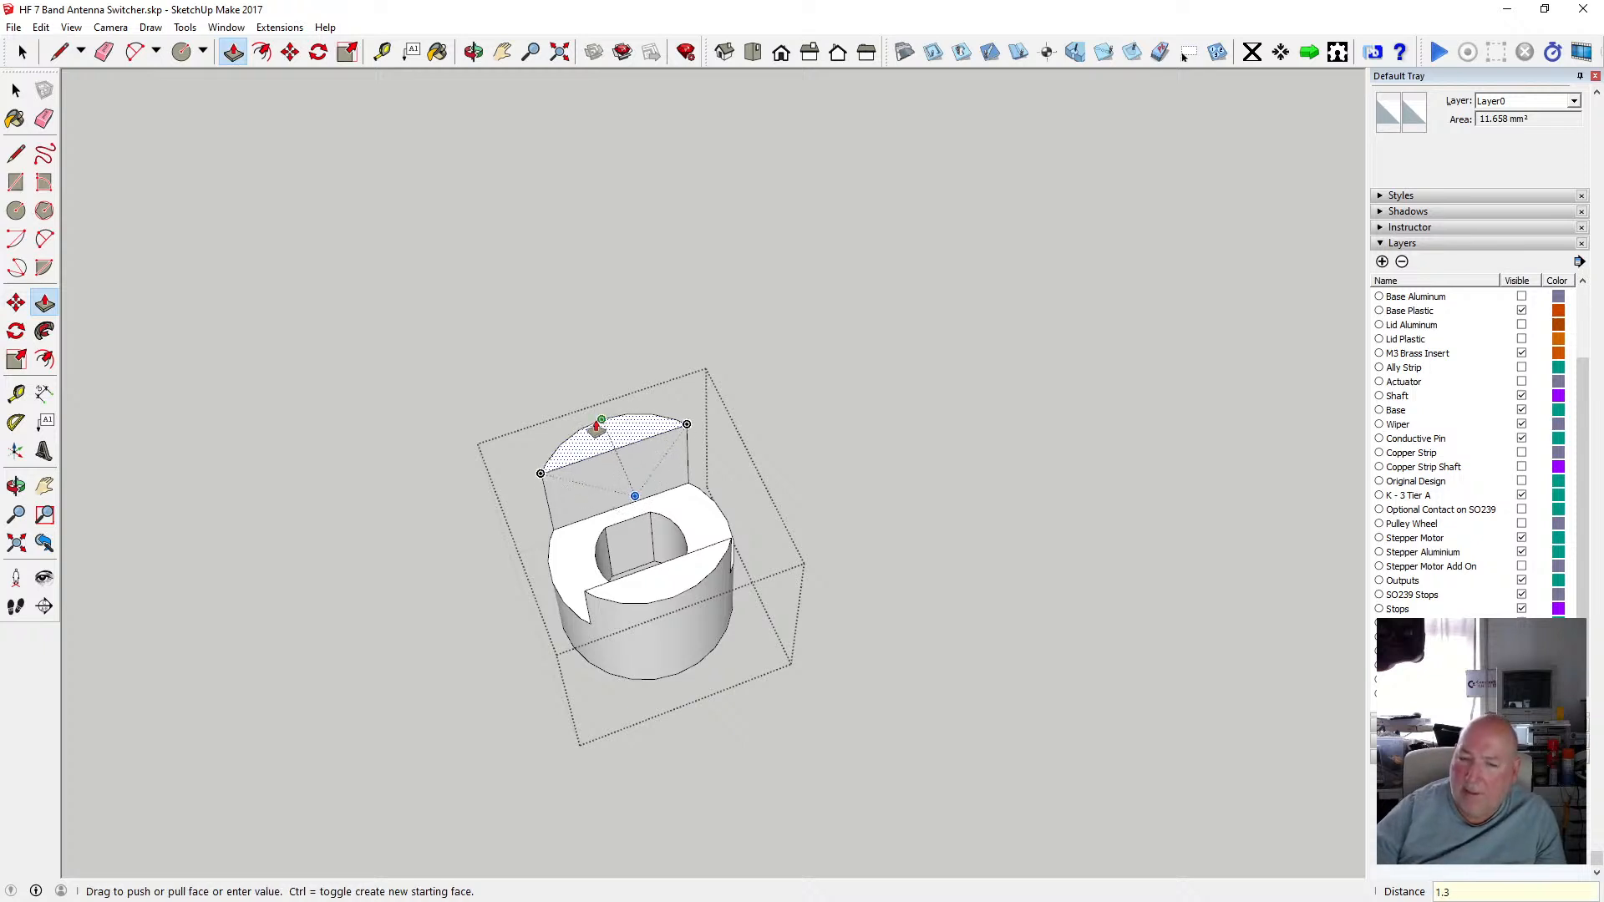
text(2)
key(Return)
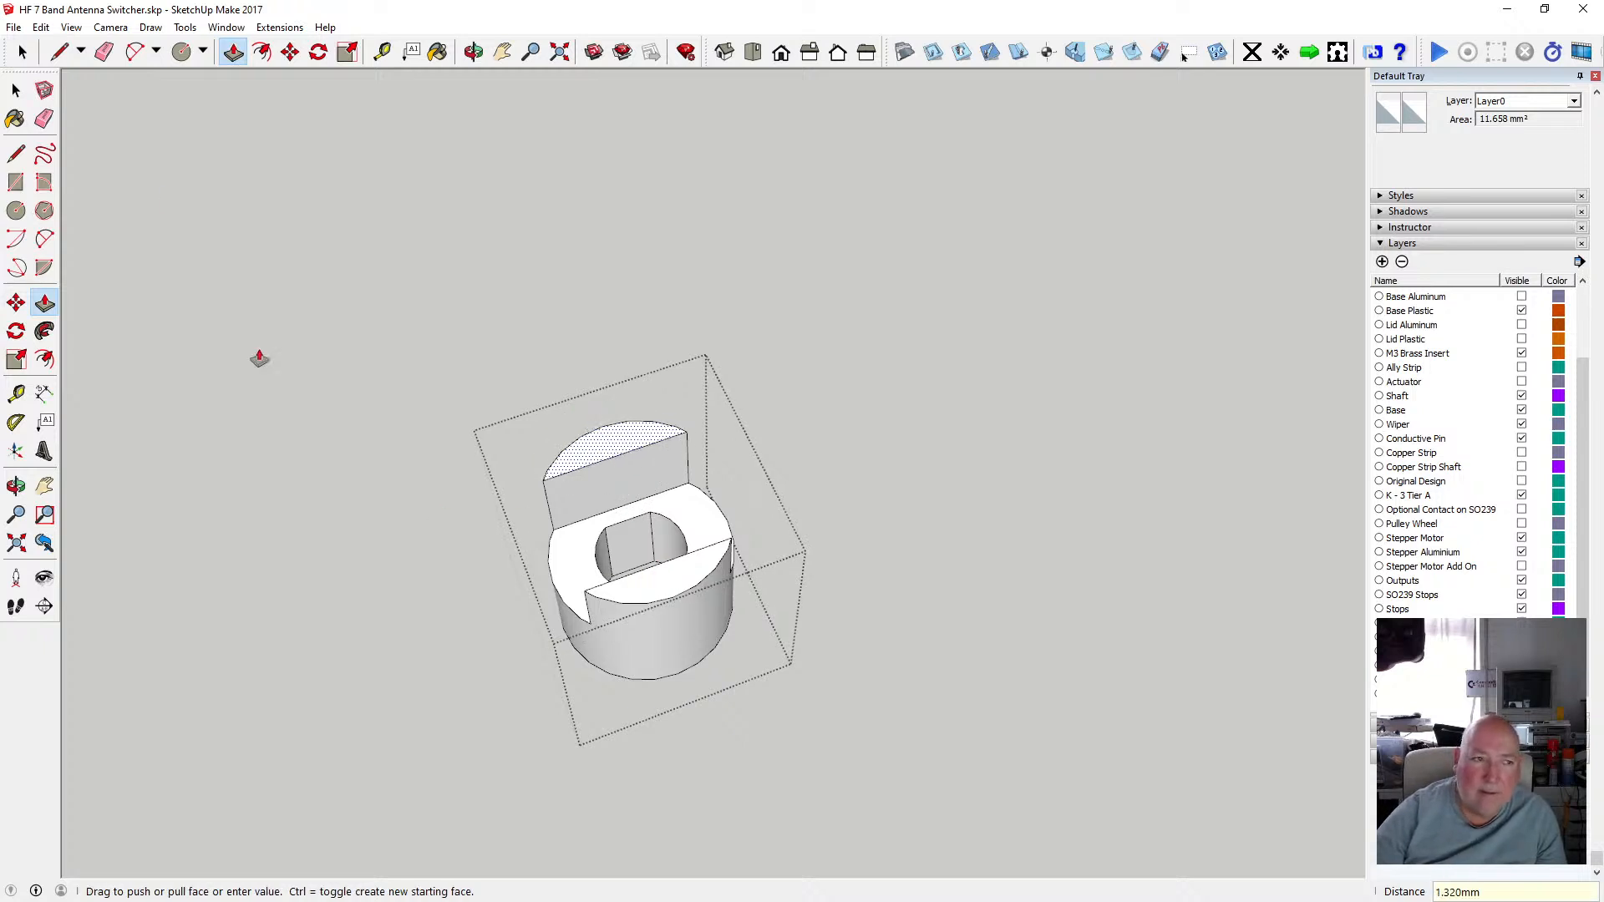
key(space)
Push/pull the opposite half-moon recess face 1.62 mm.
click(643, 582)
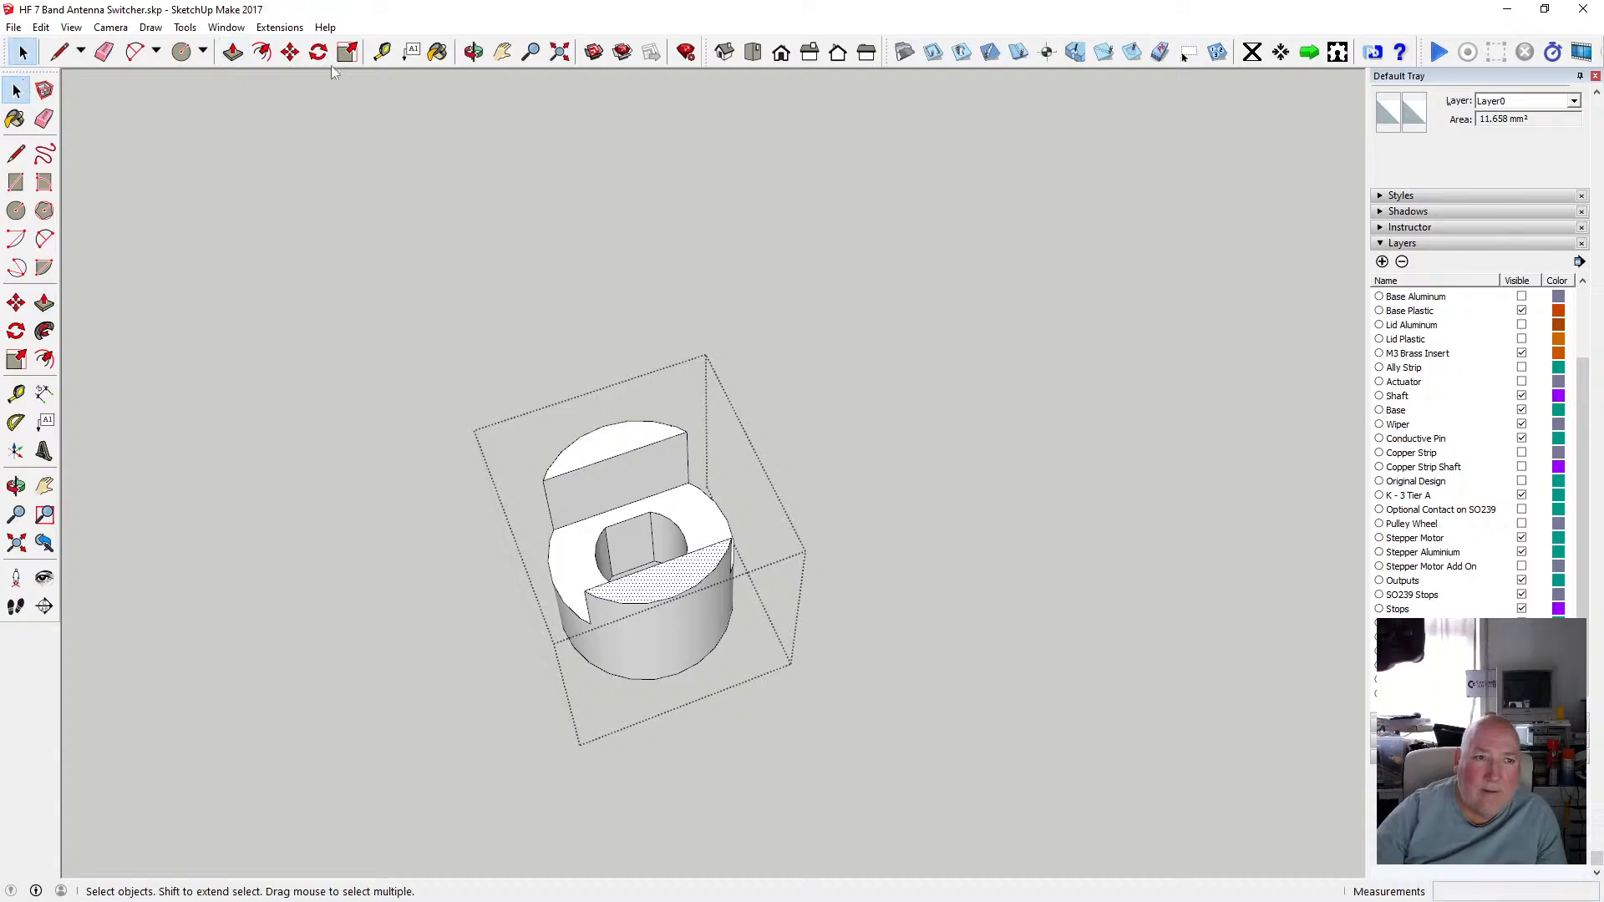
key(p)
click(655, 568)
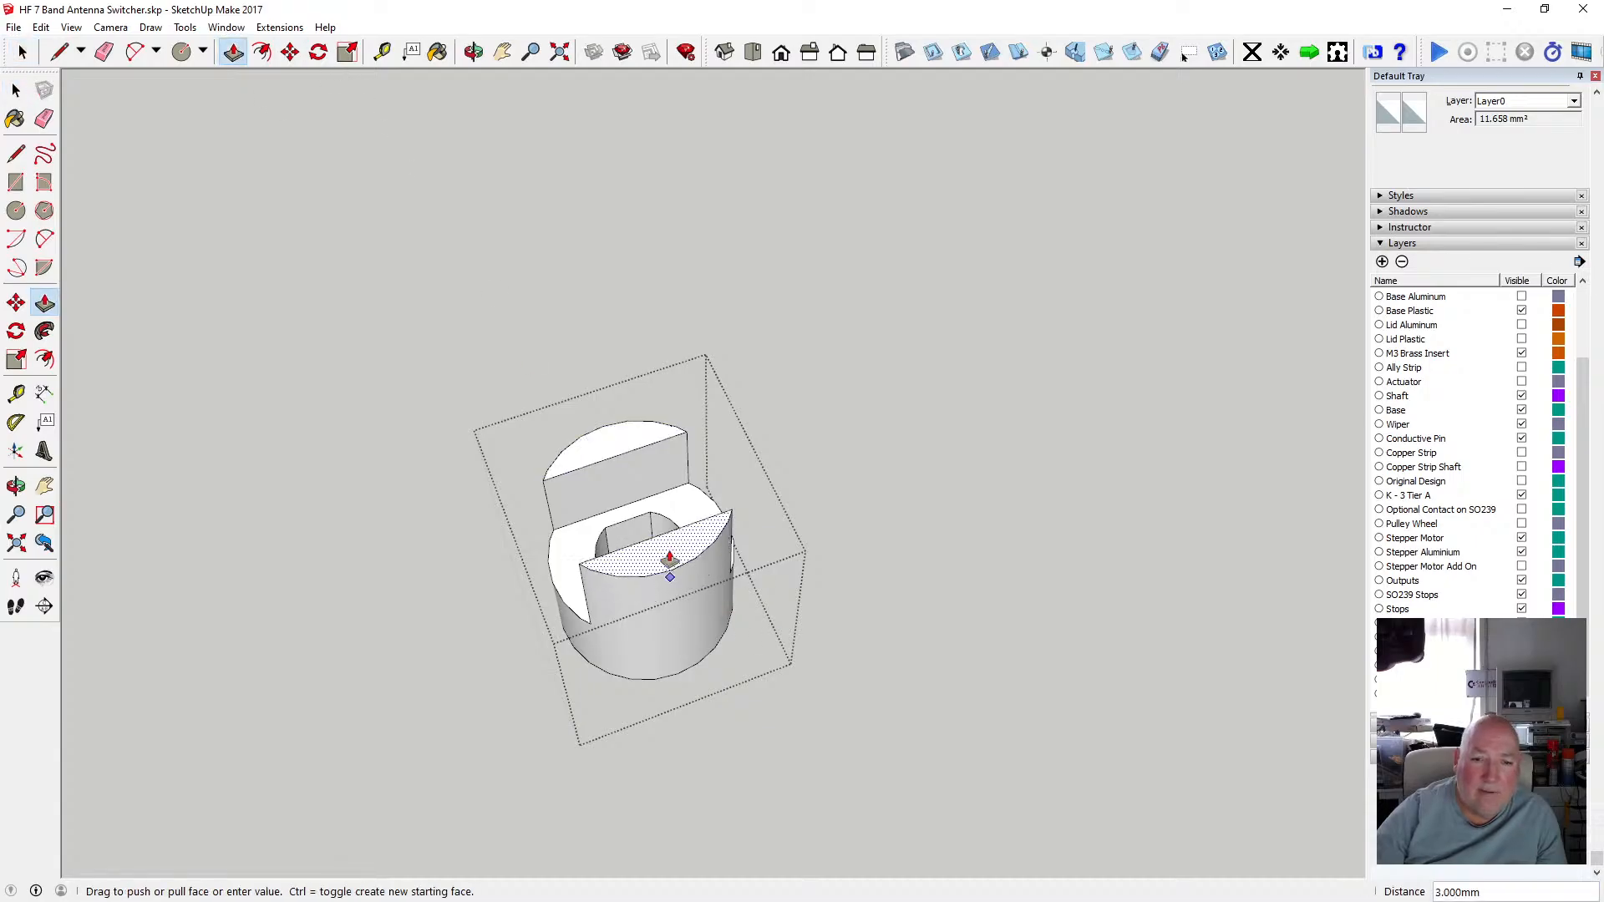
text(1.62)
key(Return)
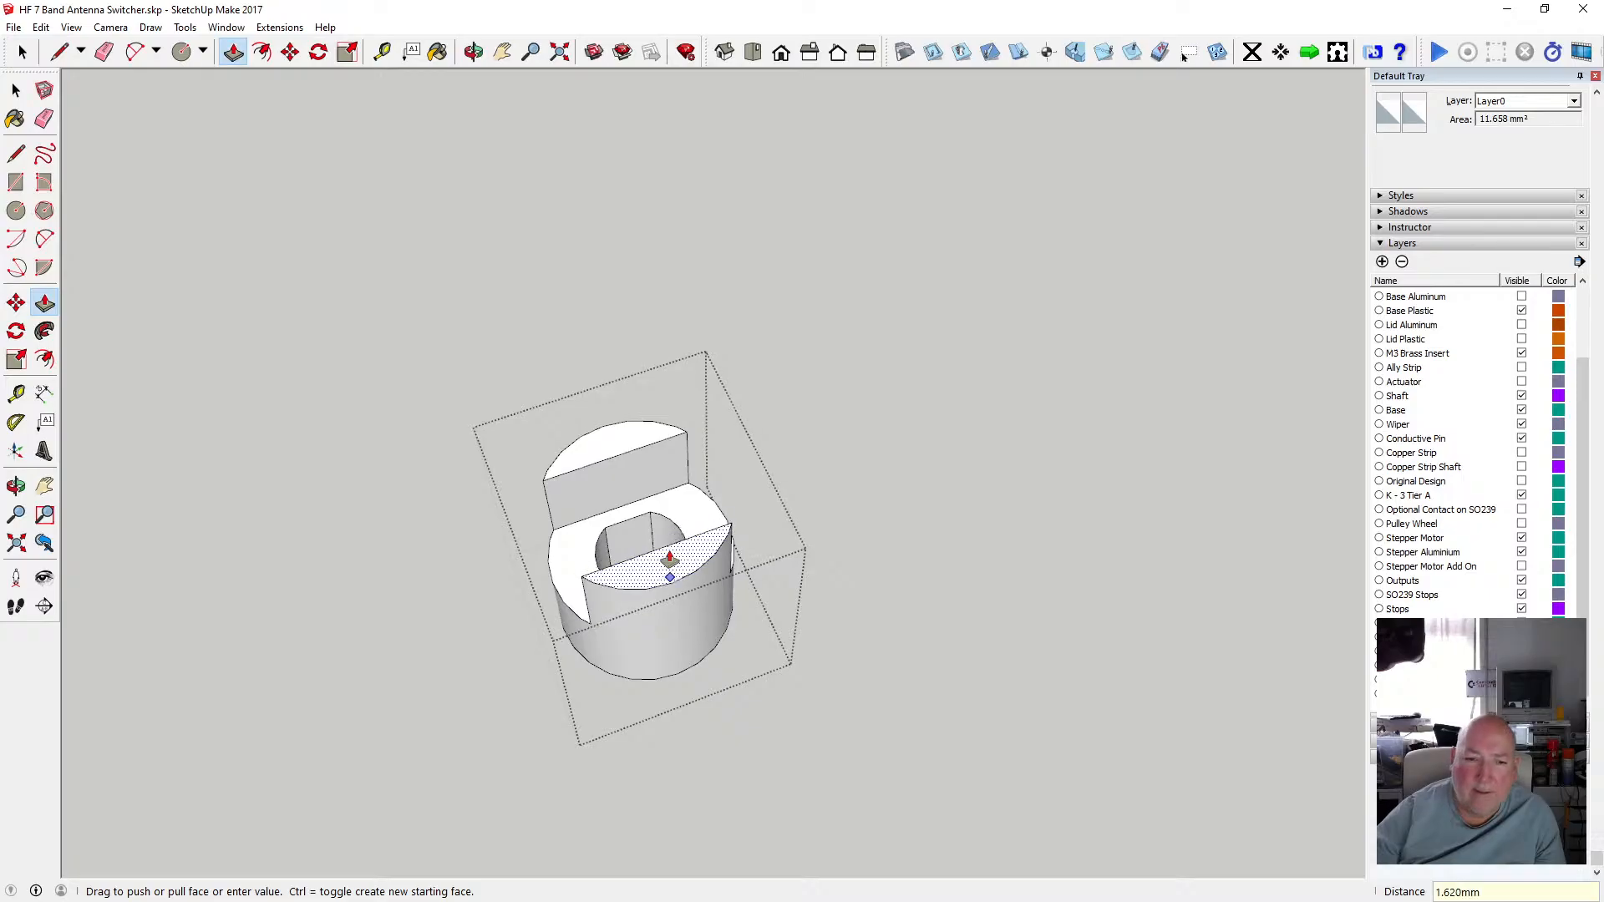
key(space)
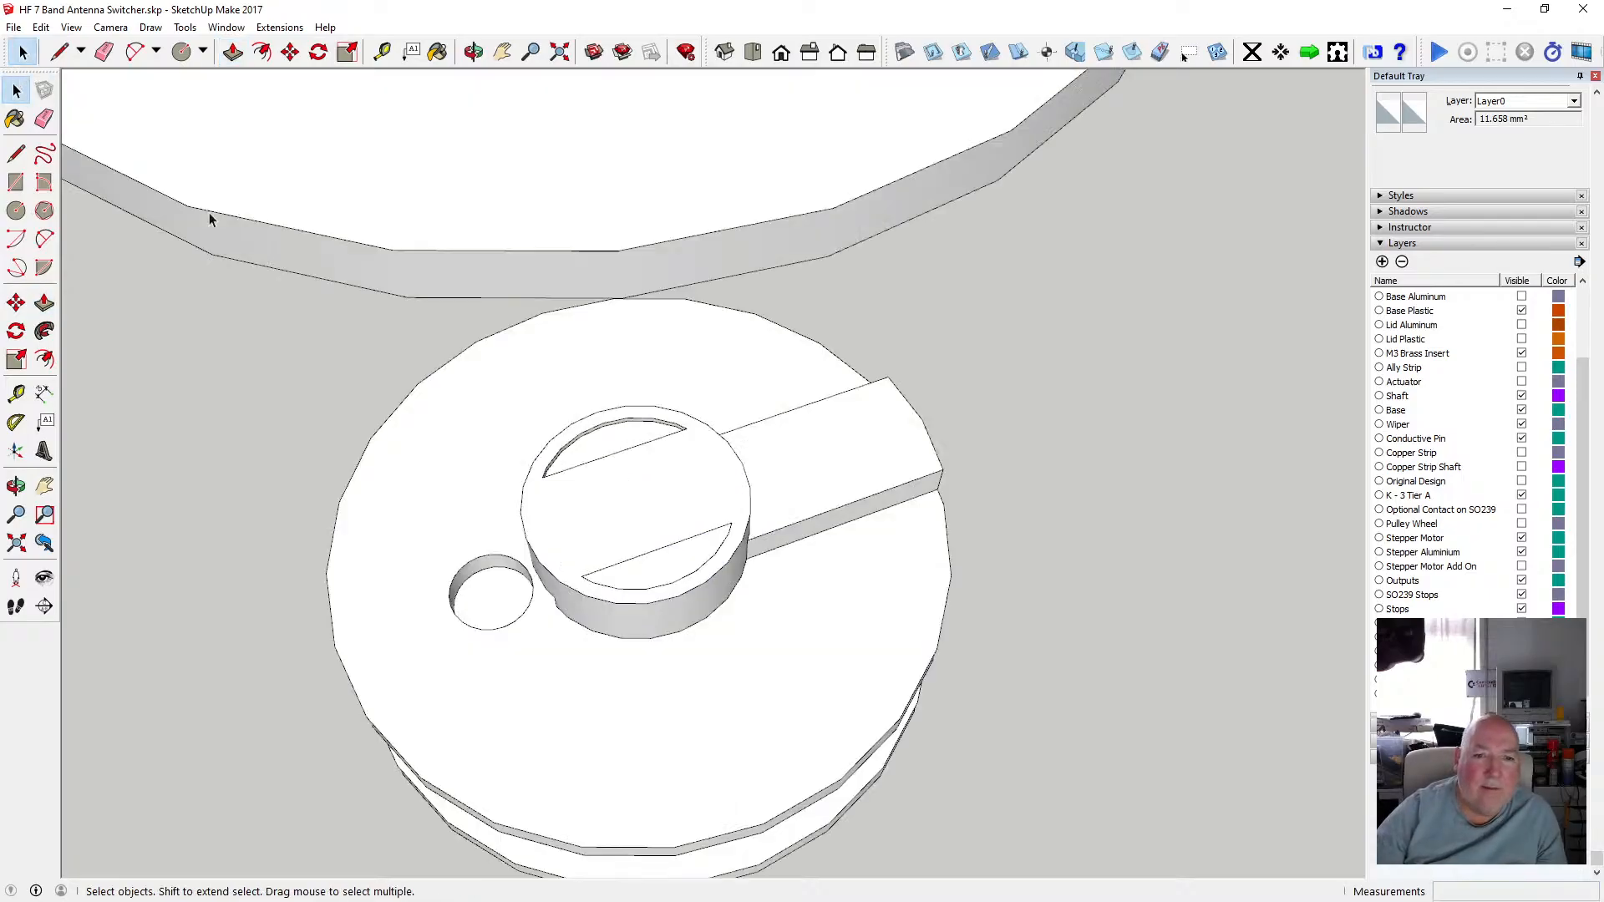
Undo both half-moon recess push/pulls on the round hub.
scroll(645, 557, up, 2)
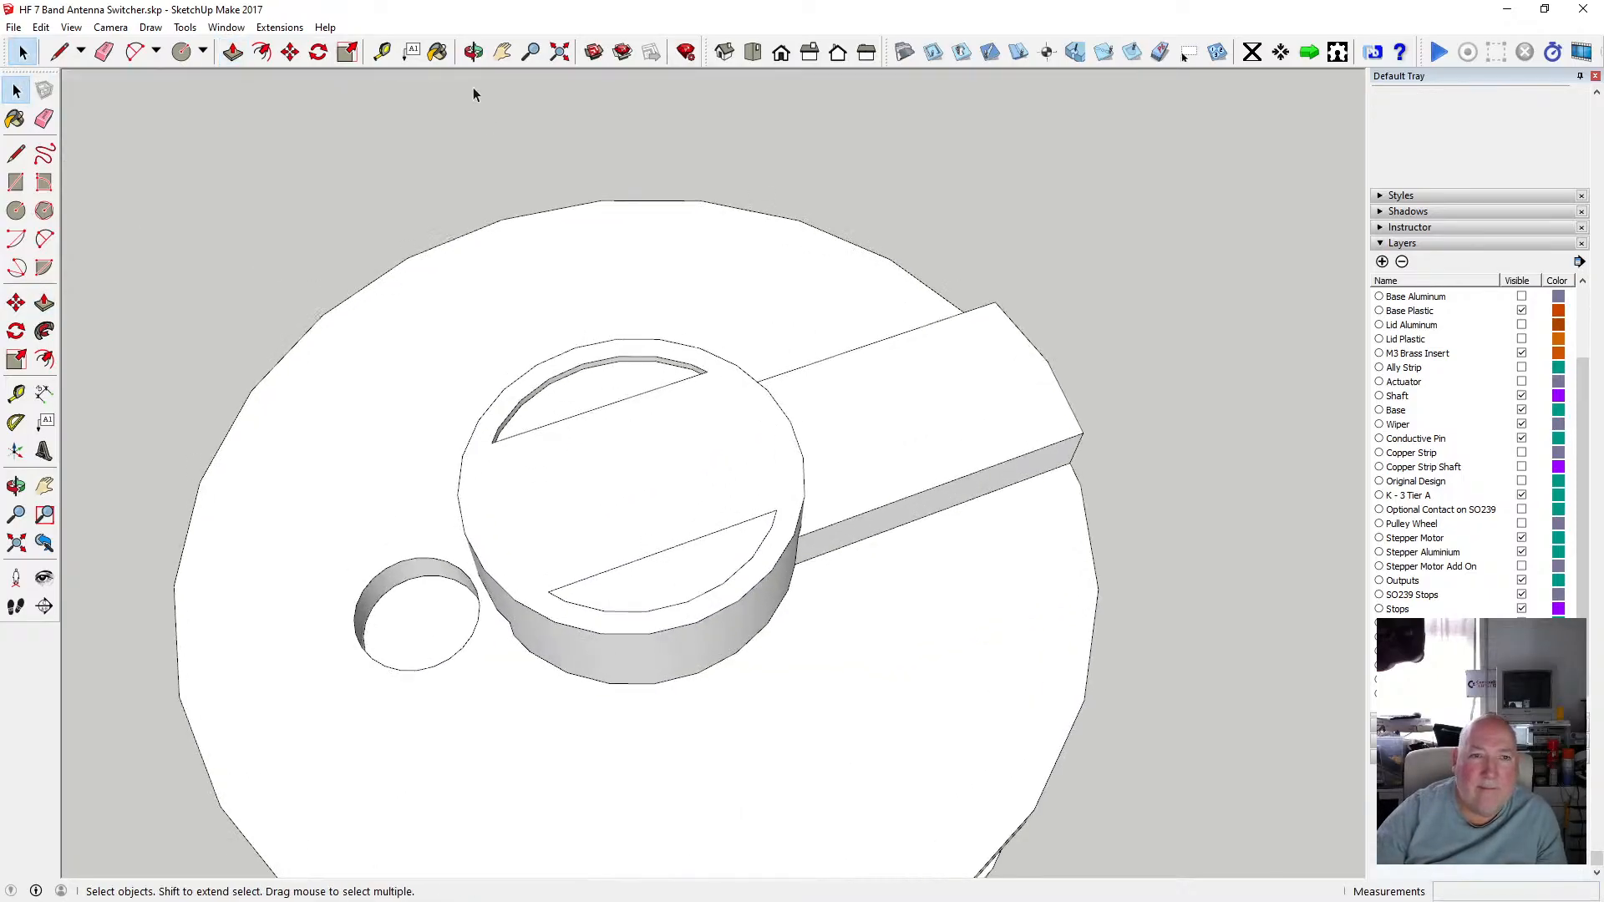
click(473, 52)
drag(601, 361, 792, 353)
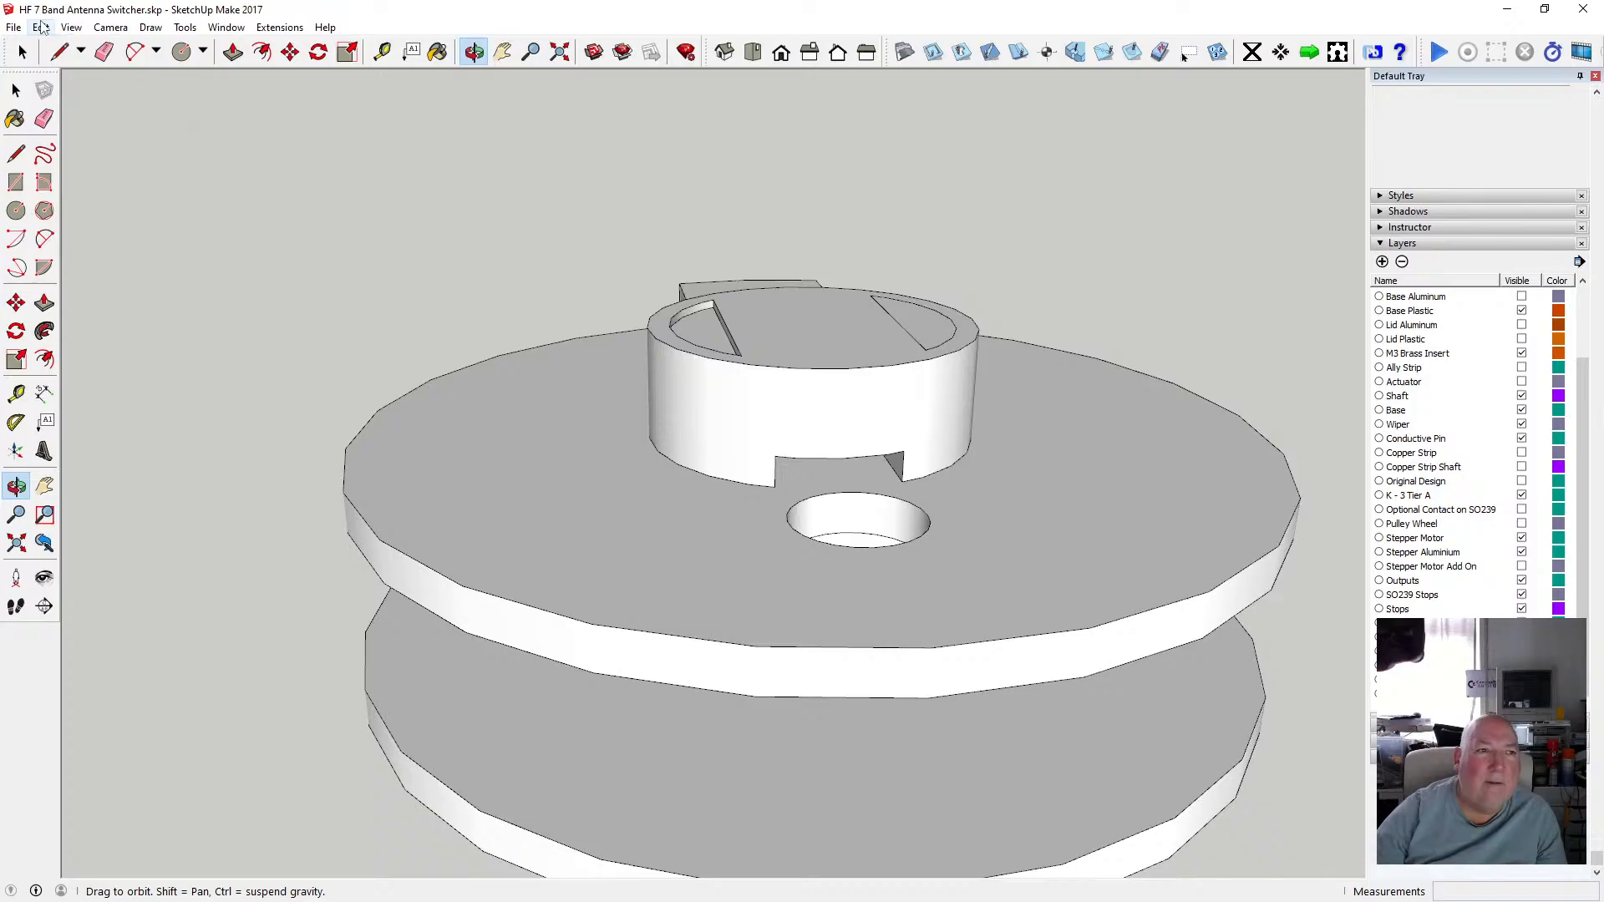
click(40, 27)
click(83, 46)
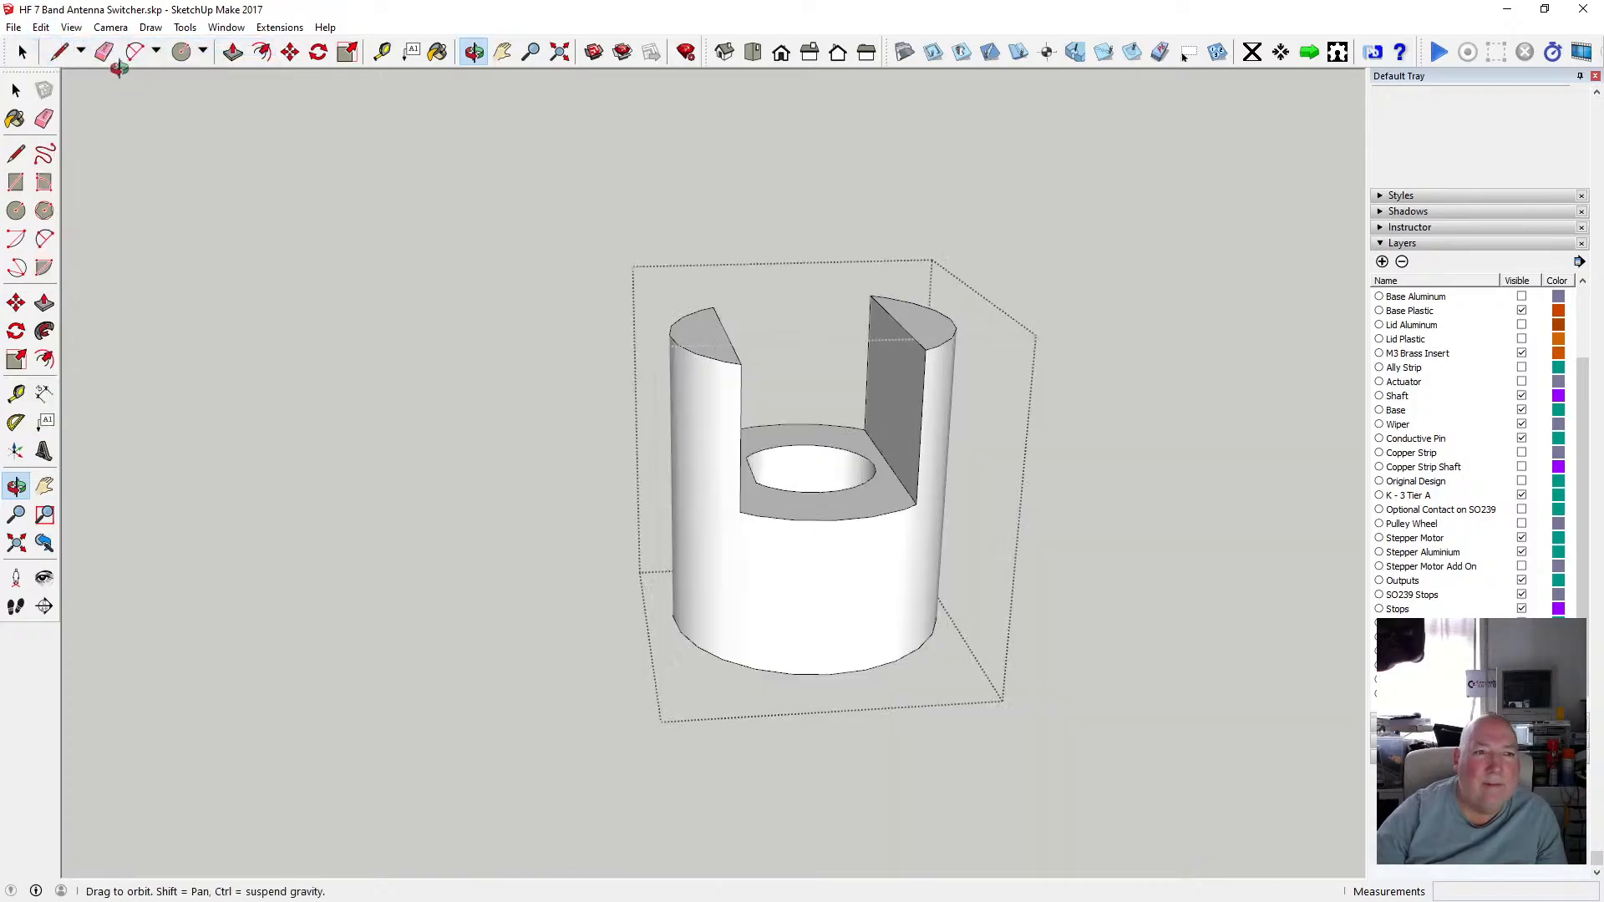
click(71, 26)
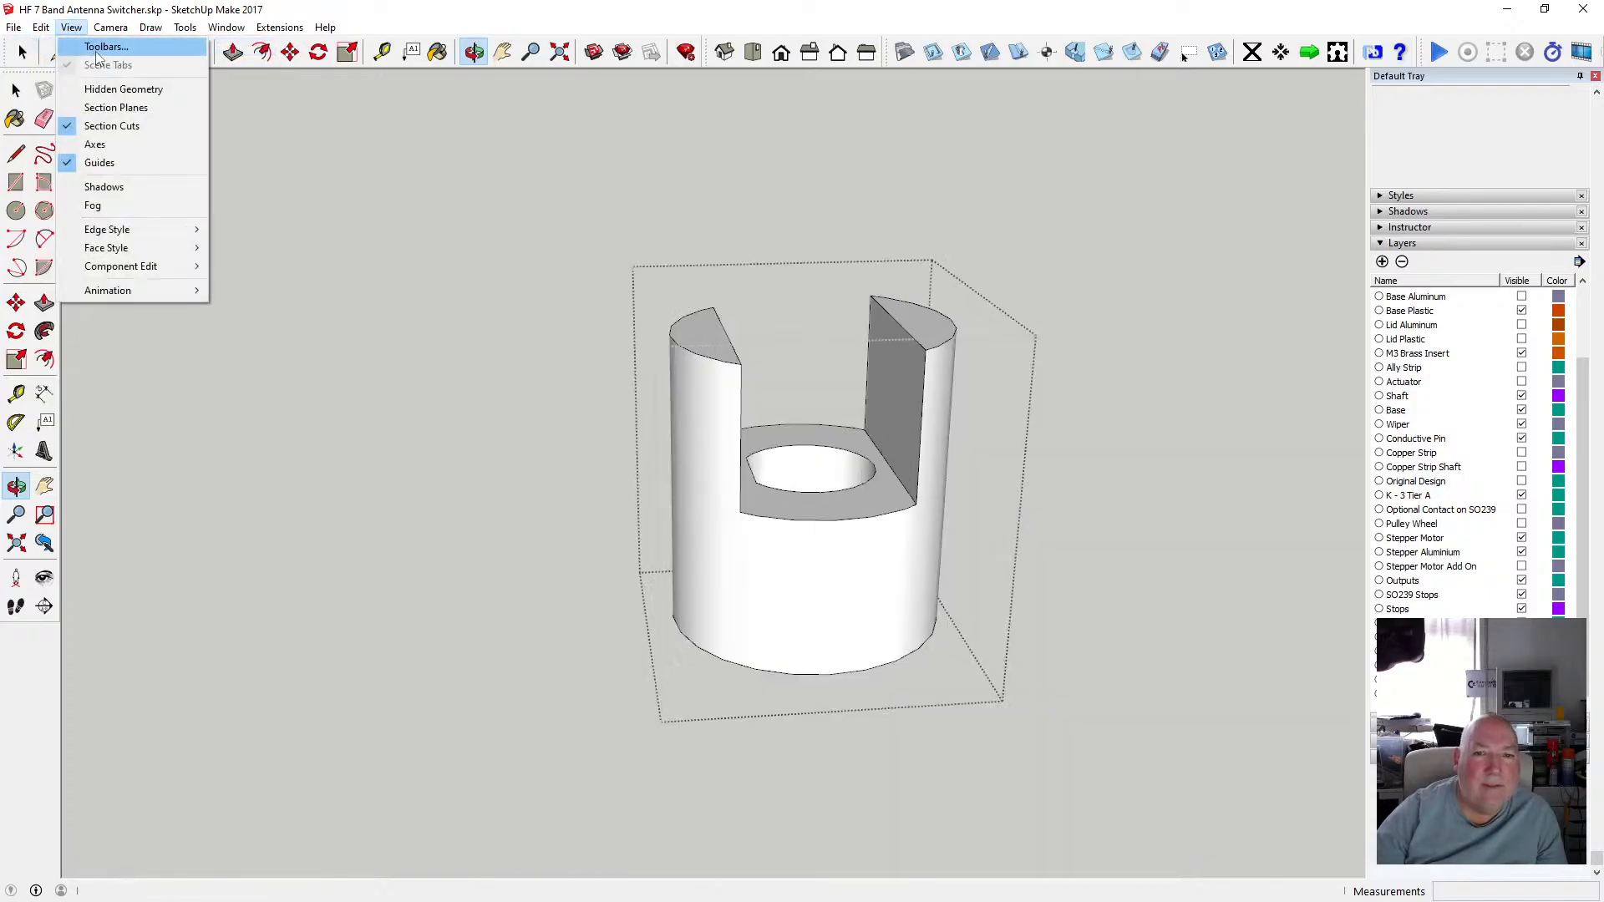
click(52, 46)
click(43, 28)
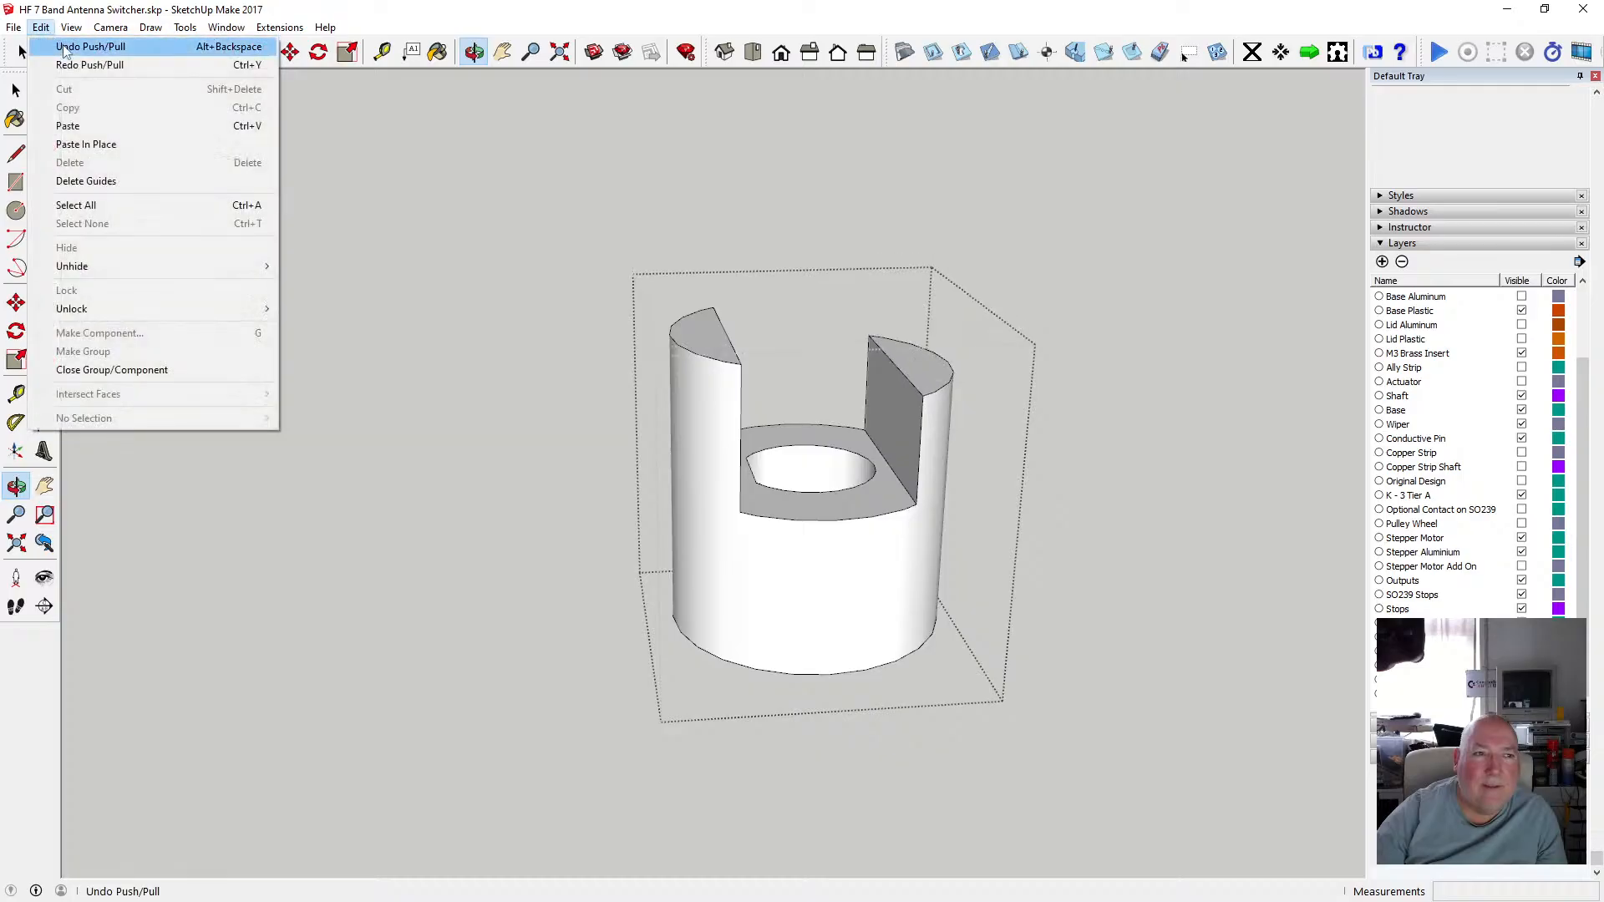
click(51, 45)
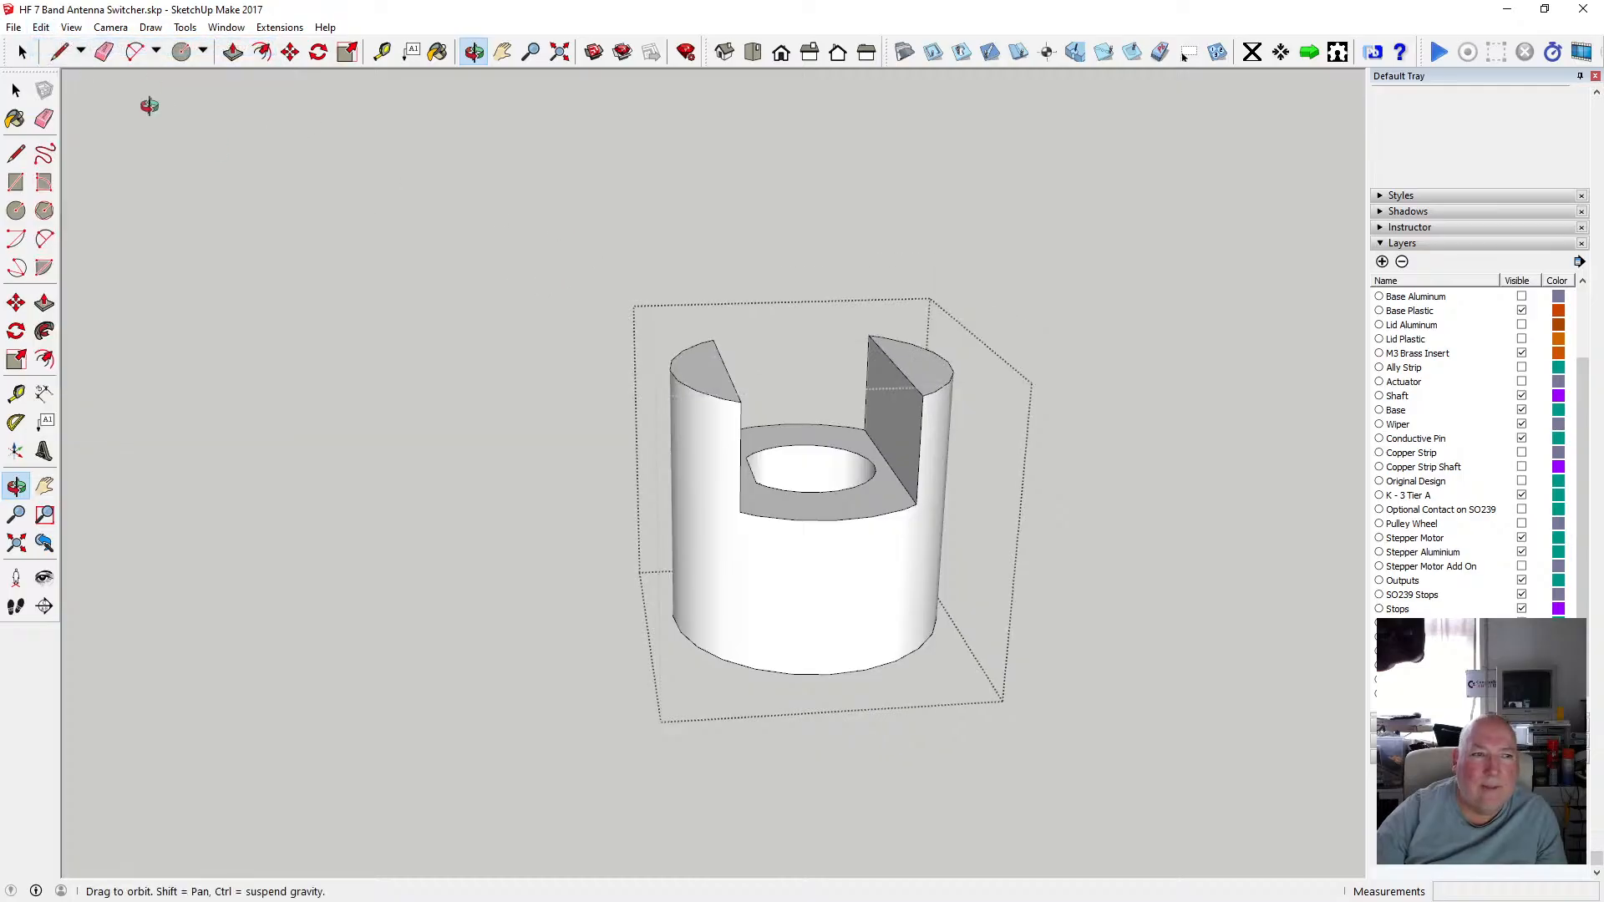
Close the hub group and turn off Hide Rest Of Model for component editing.
click(15, 90)
click(506, 365)
click(473, 52)
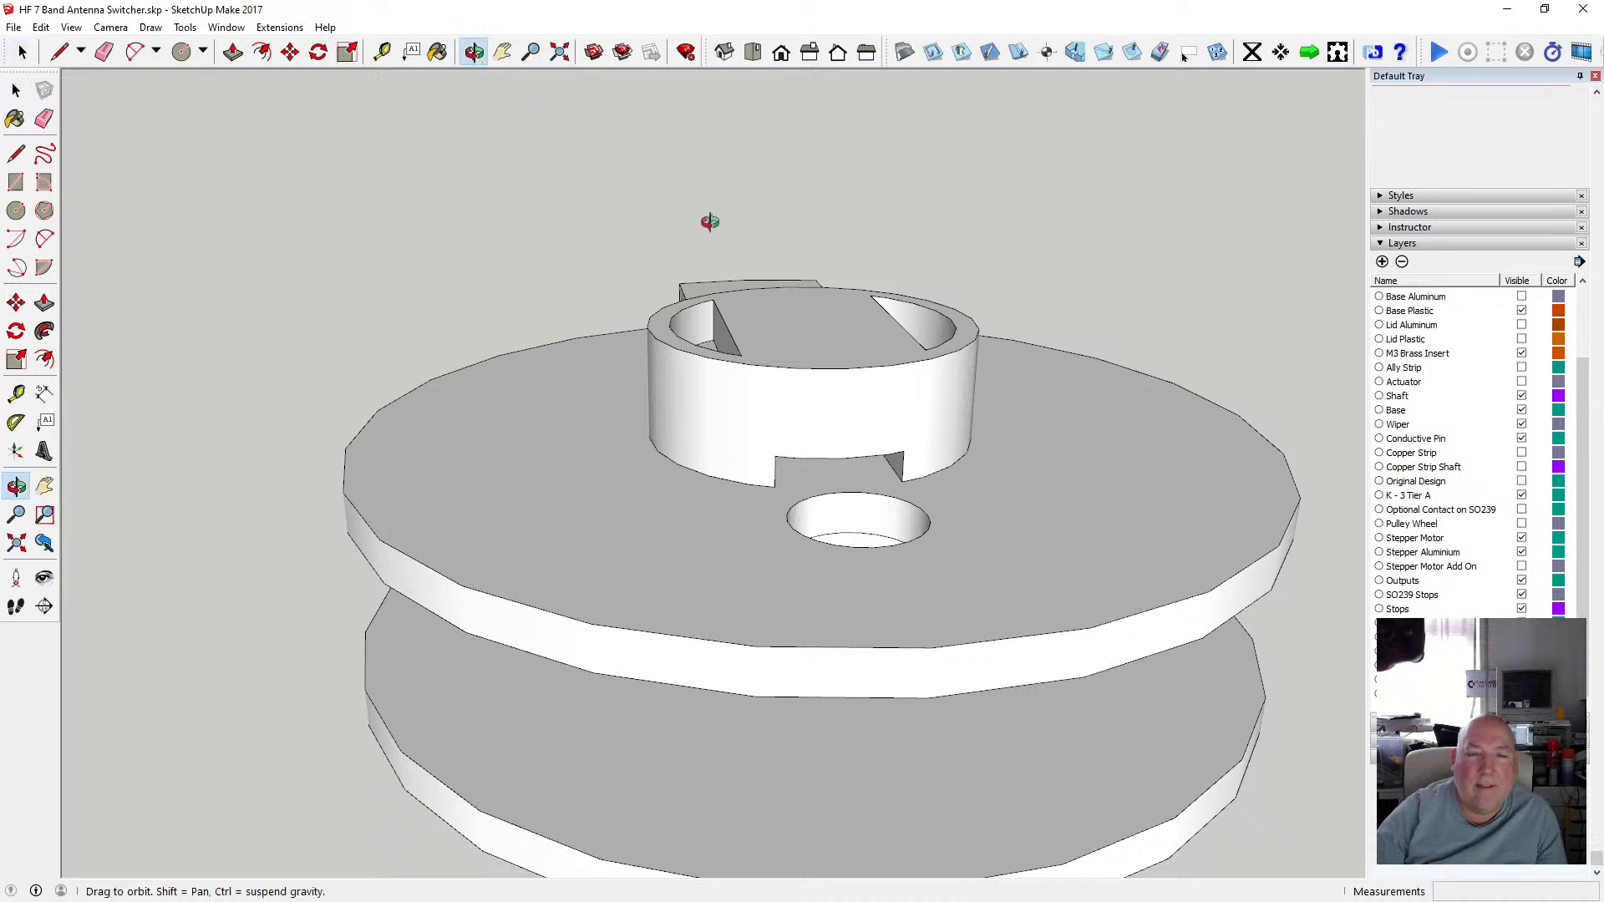
drag(712, 222, 660, 313)
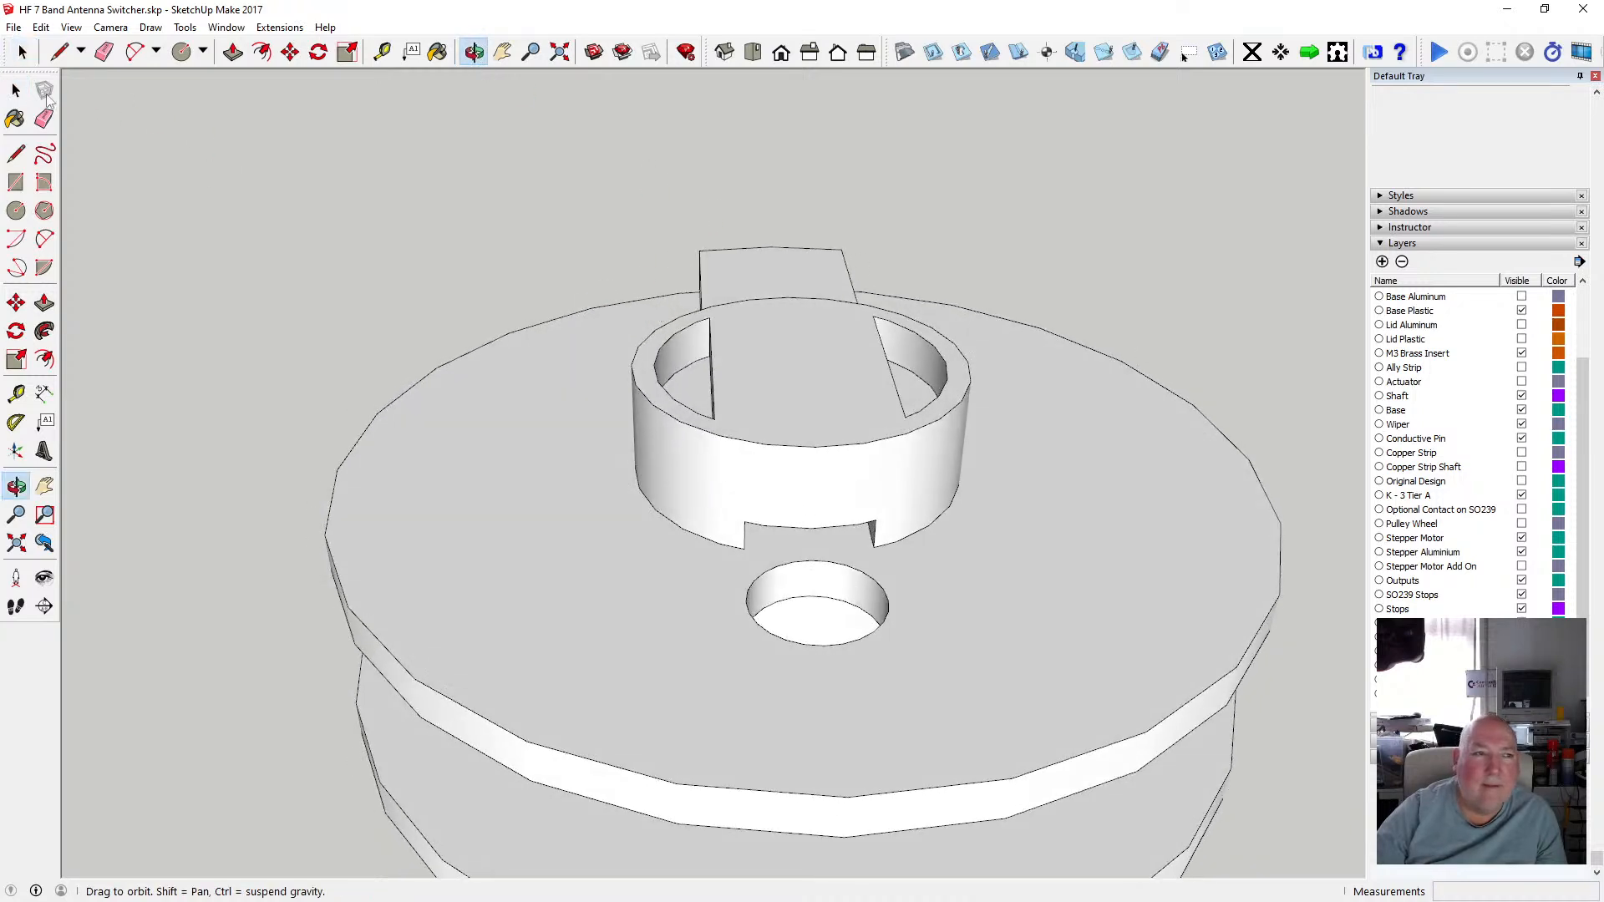
click(15, 90)
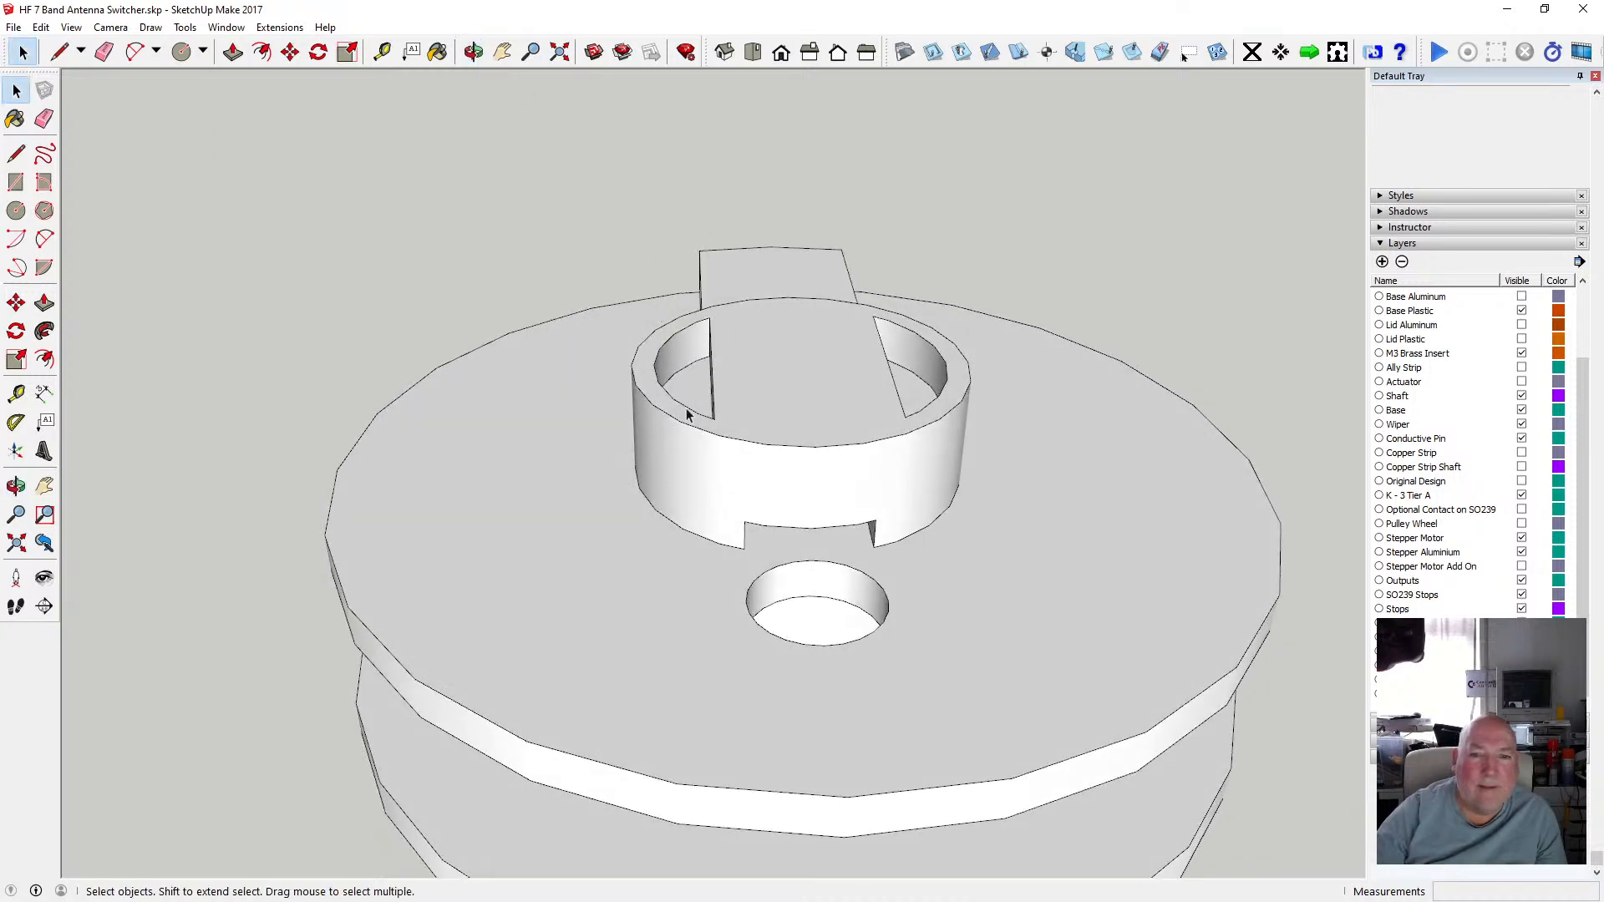
click(71, 27)
mouse_move(168, 266)
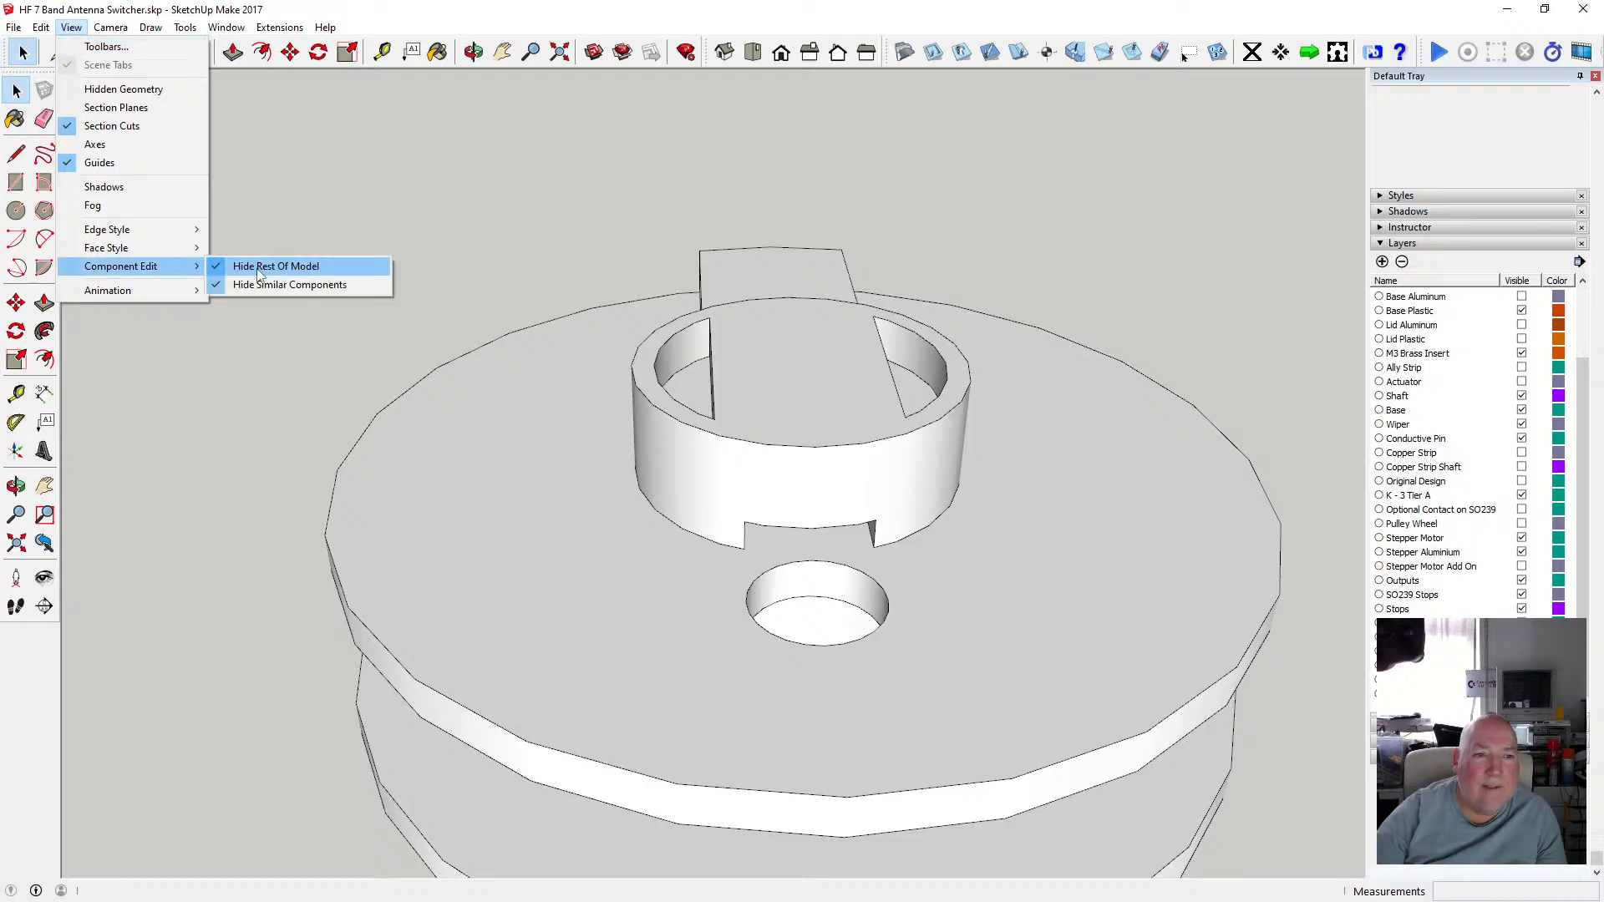
click(258, 269)
Reopen the round hub group and push/pull both half-moon faces inside its ring up to the rim, then close it.
double_click(698, 395)
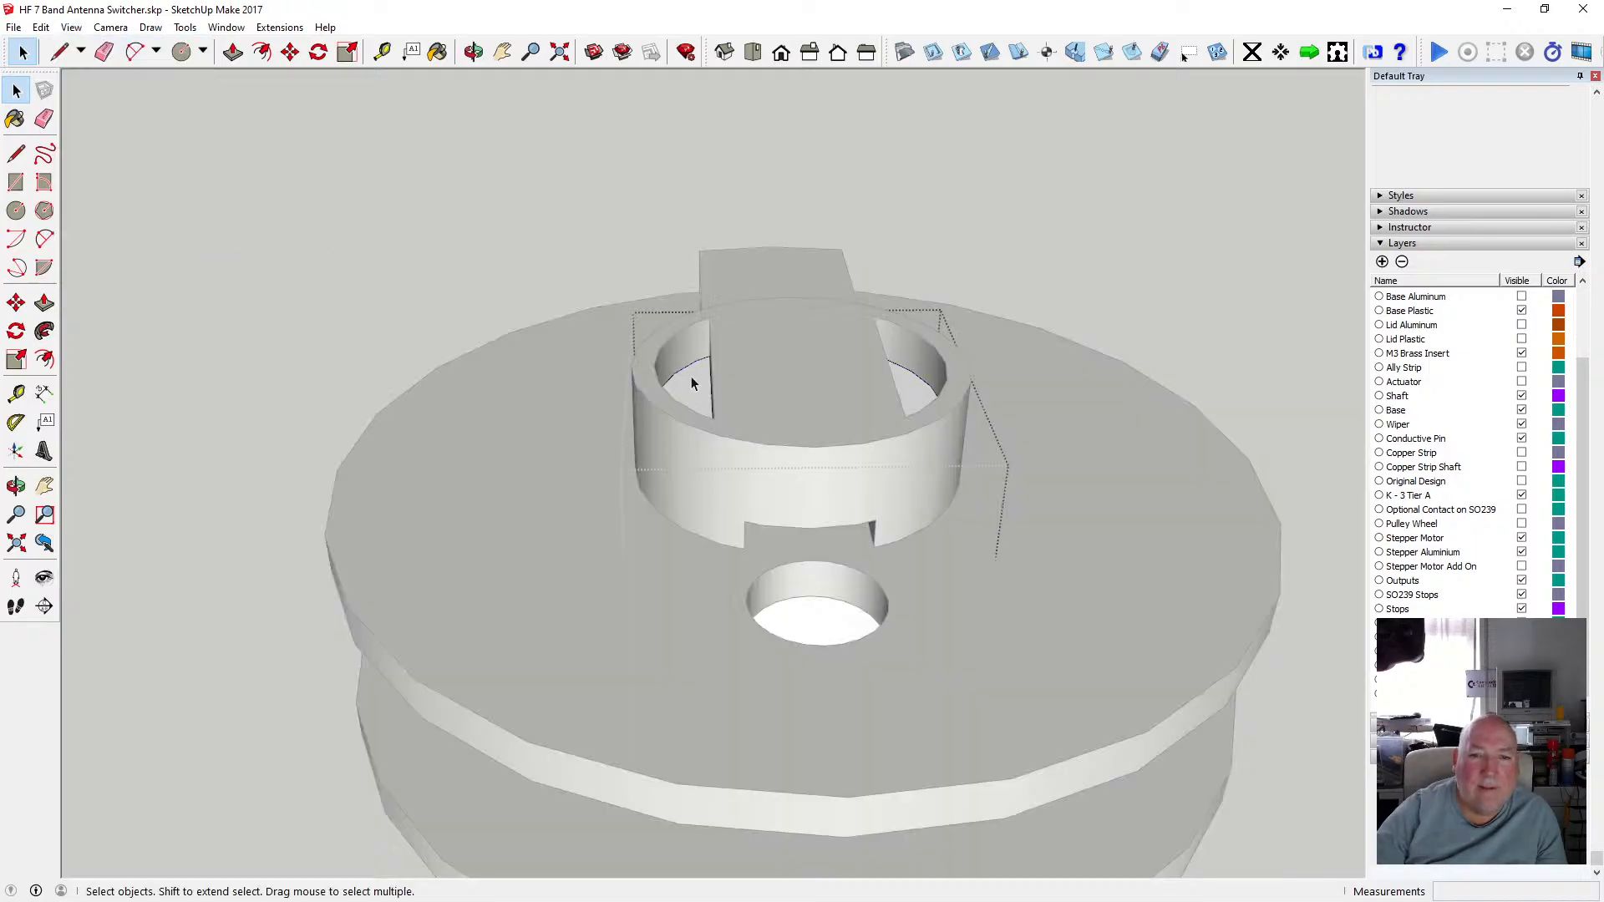
click(235, 54)
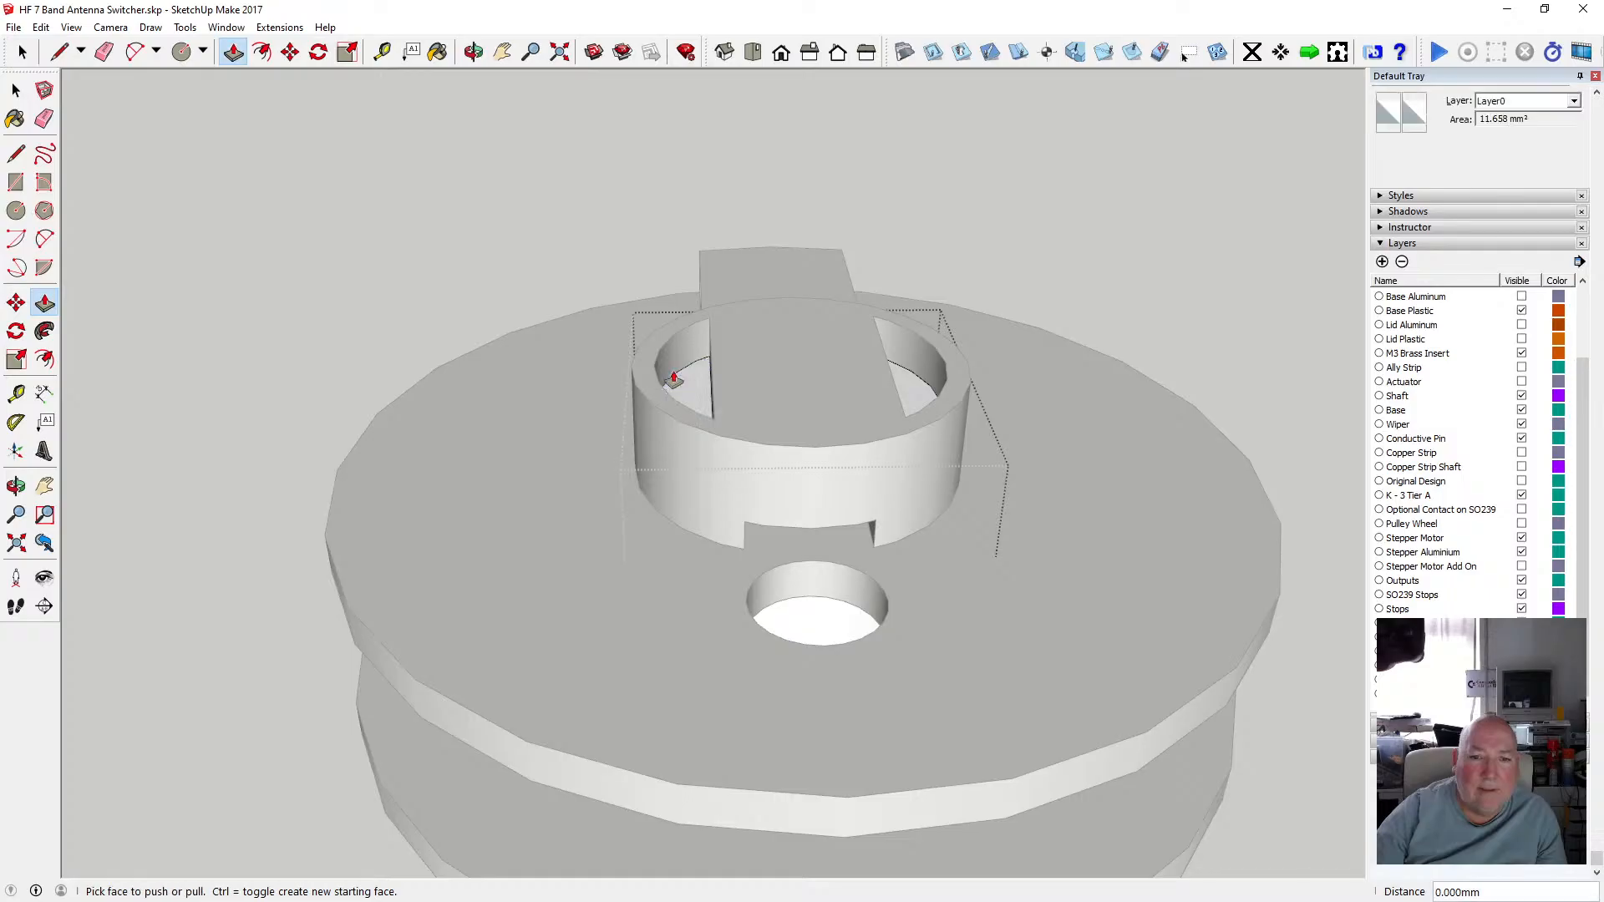
click(688, 383)
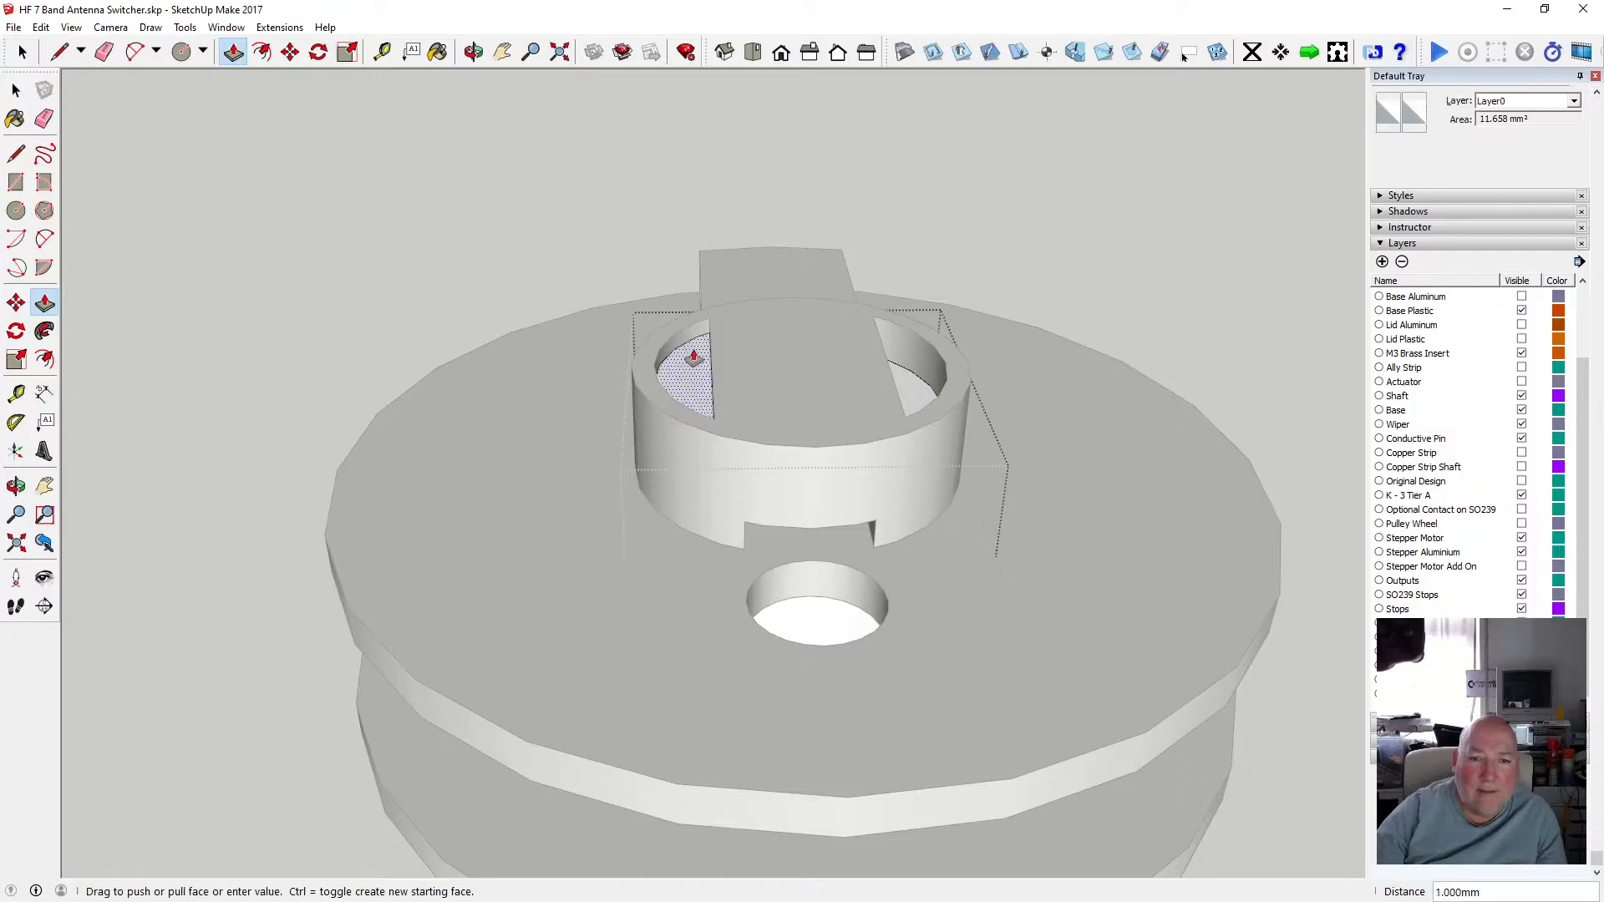
click(662, 357)
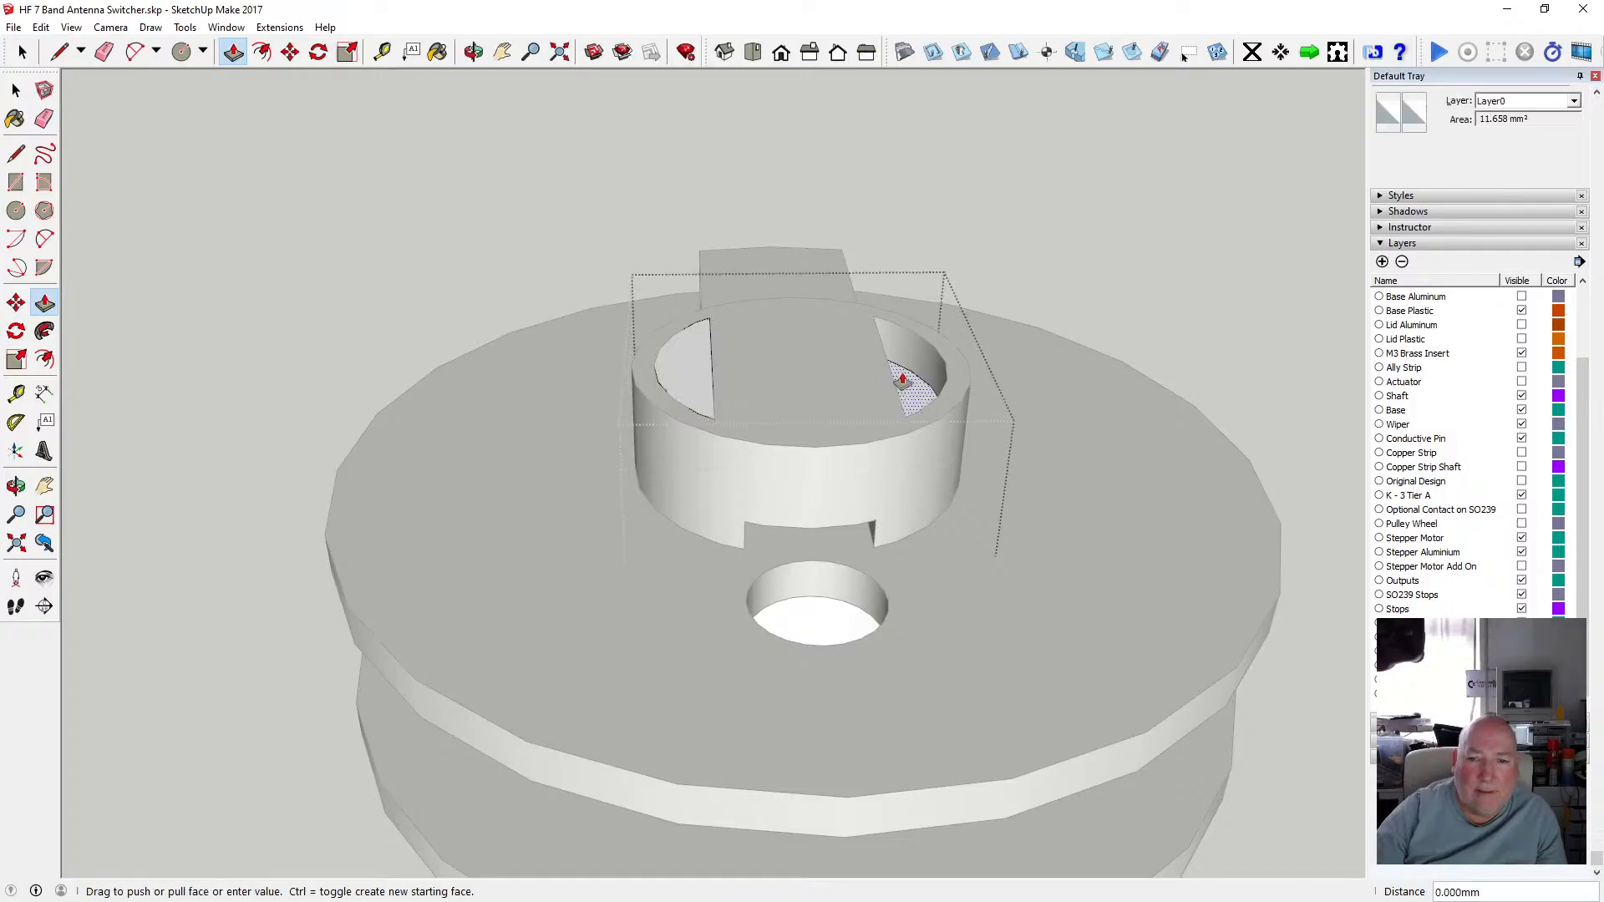
click(908, 384)
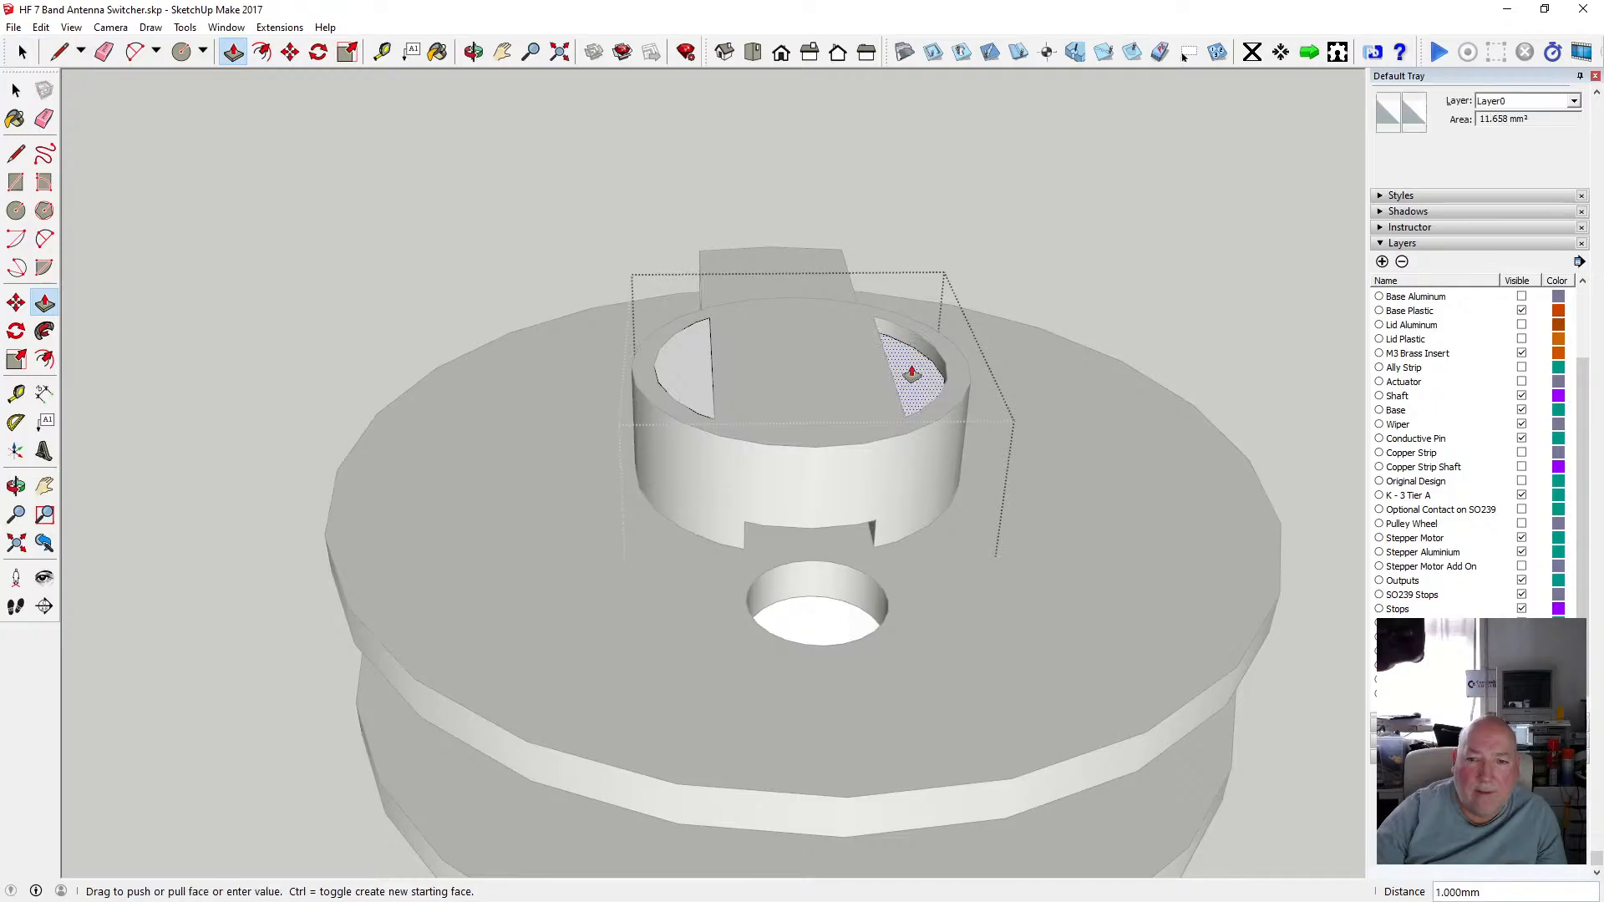
click(945, 368)
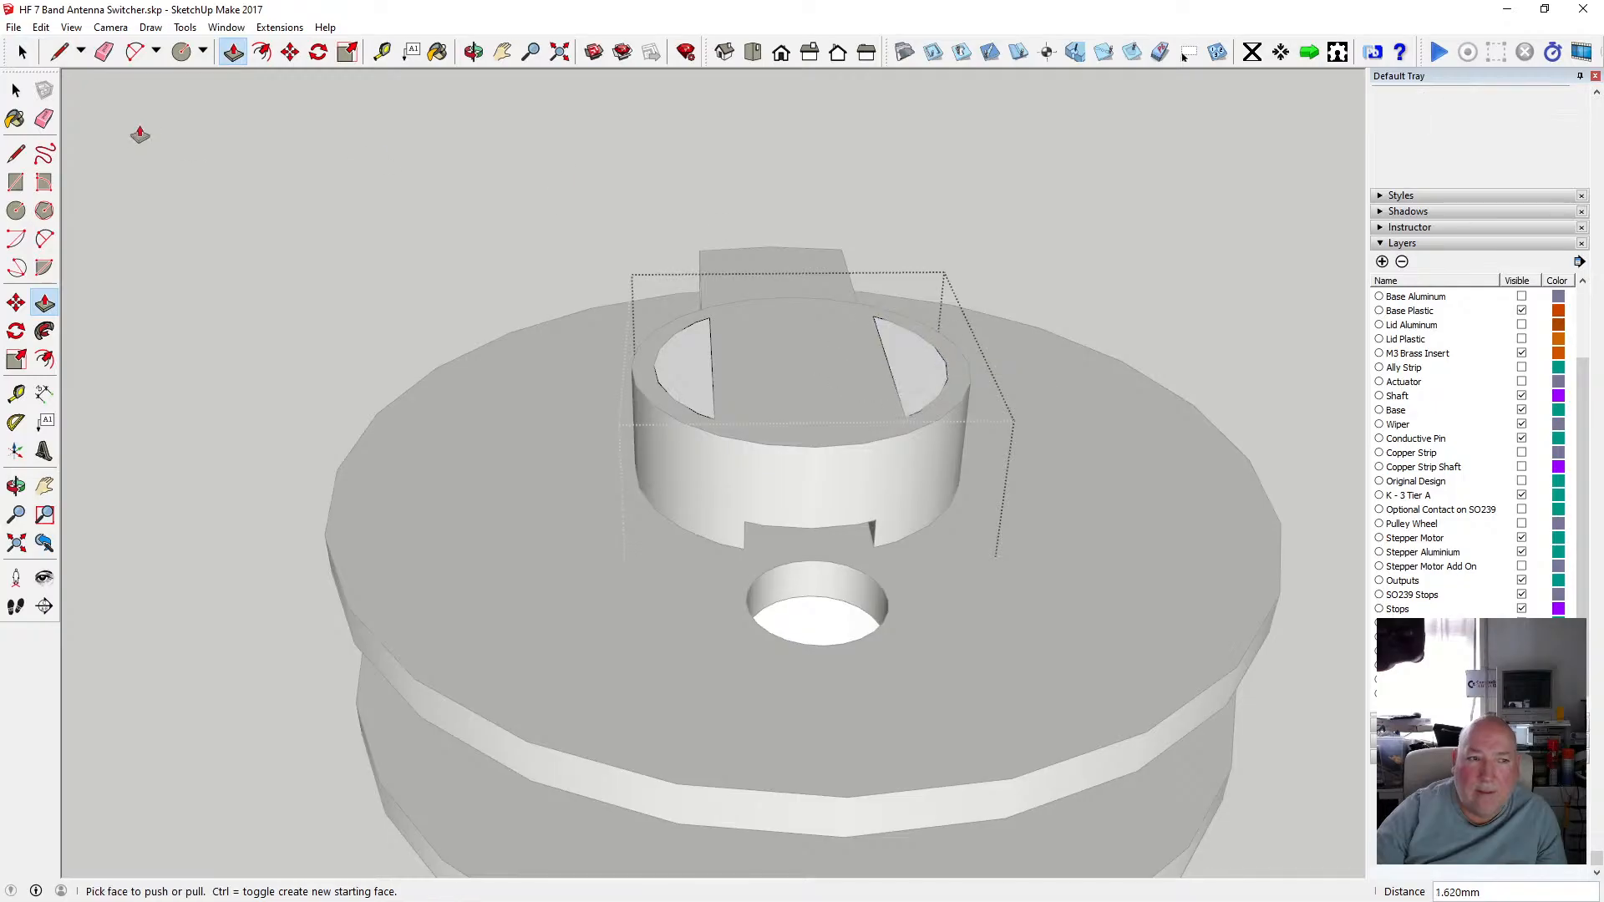
click(16, 90)
click(281, 214)
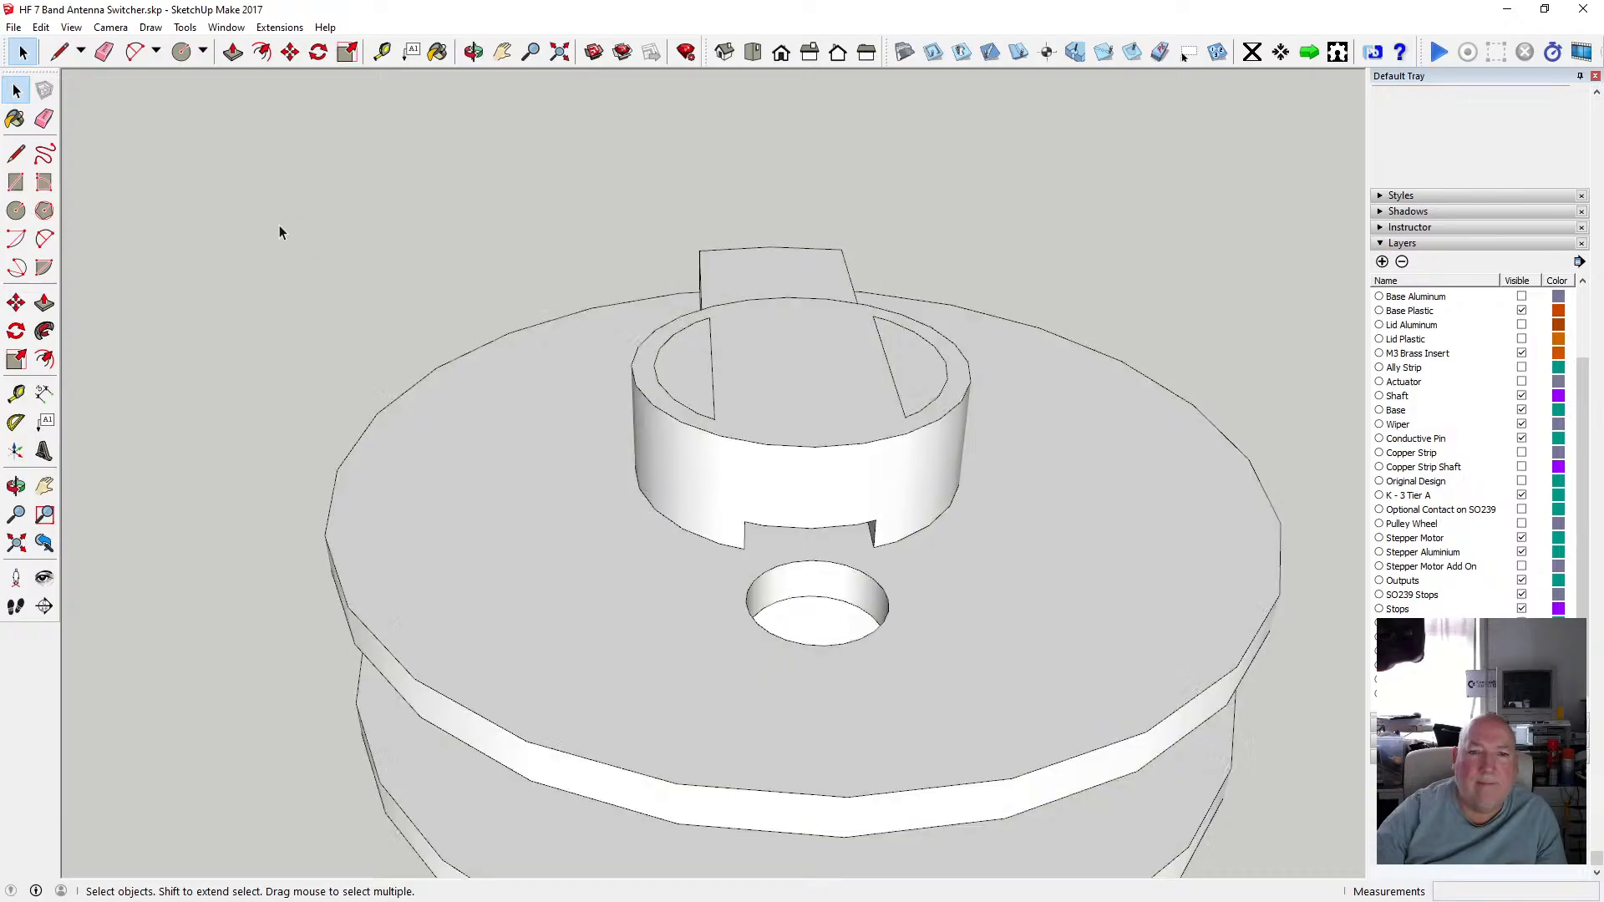
Open the upper cross-shaped hub group and turn on Hide Rest Of Model for component editing.
scroll(414, 288, down, 5)
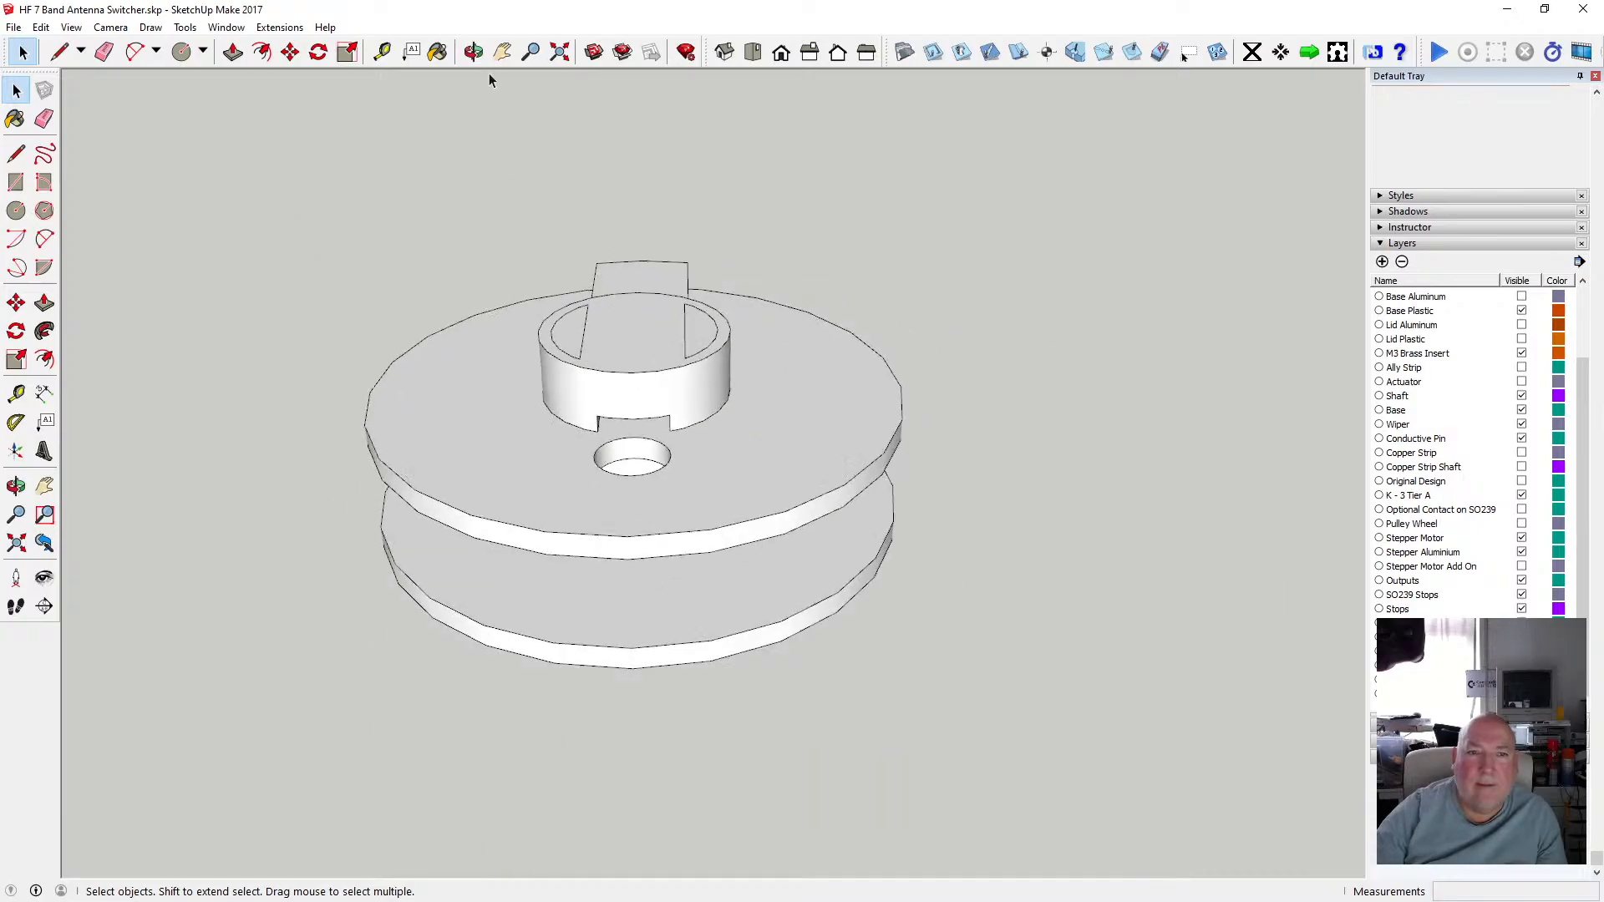
click(473, 52)
drag(568, 184, 642, 176)
scroll(666, 393, up, 4)
key(space)
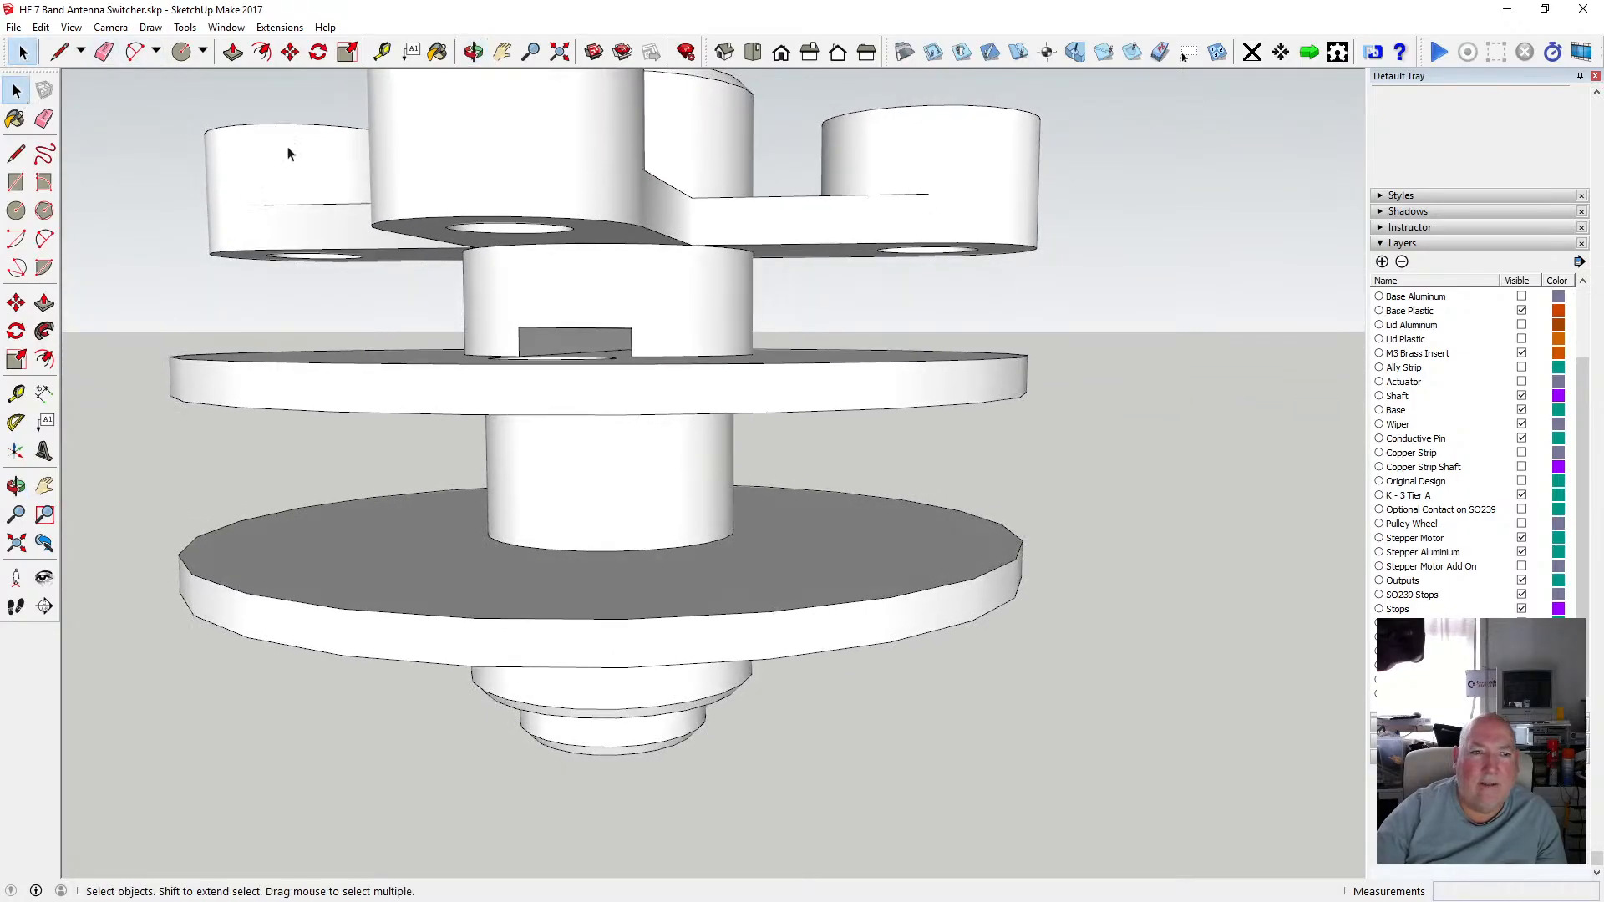
double_click(543, 182)
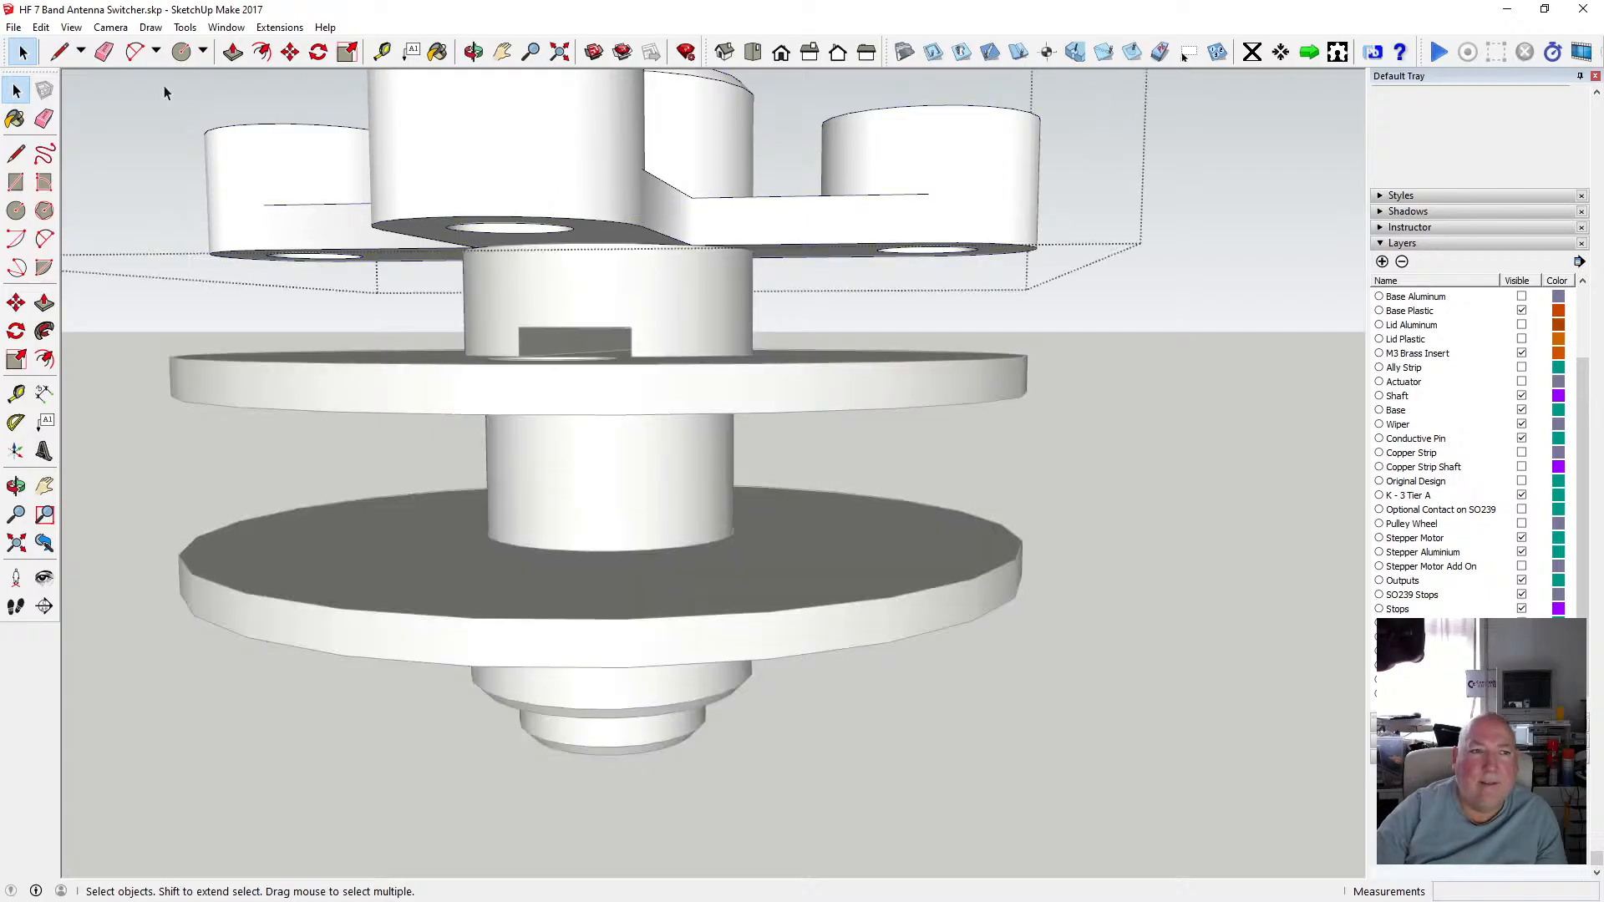
click(71, 27)
mouse_move(167, 266)
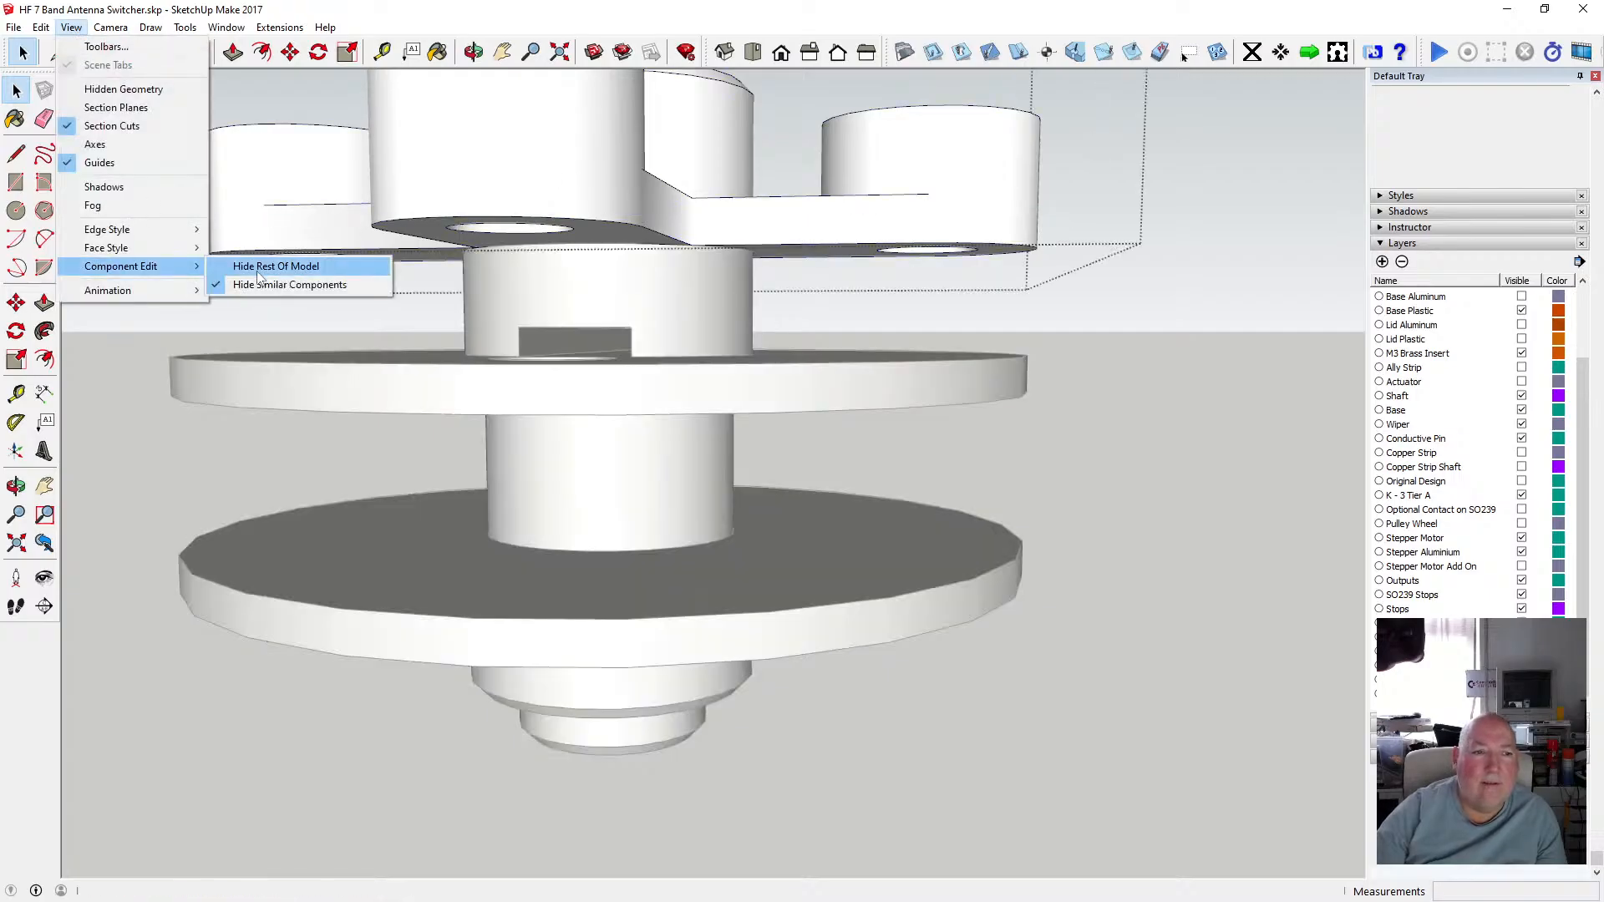
click(276, 266)
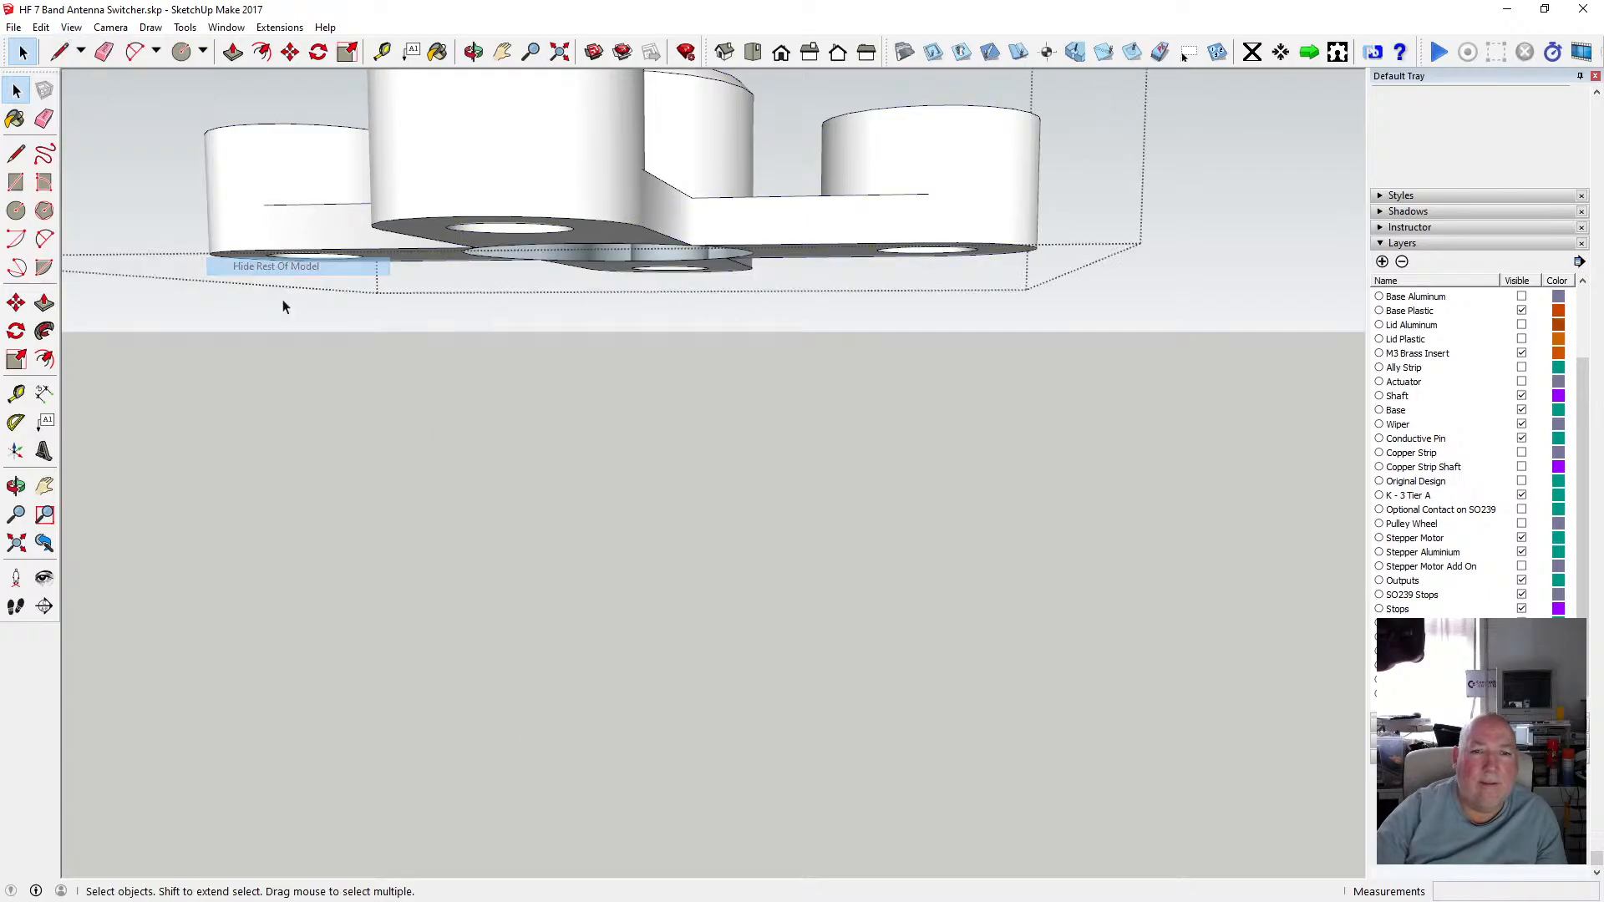
Orbit and zoom to inspect the isolated upper hub group's underside.
click(473, 52)
mouse_move(584, 108)
mouse_down()
mouse_move(648, 143)
mouse_move(702, 470)
mouse_move(680, 286)
mouse_move(719, 376)
mouse_move(712, 83)
mouse_move(666, 122)
mouse_up()
scroll(665, 122, up, 8)
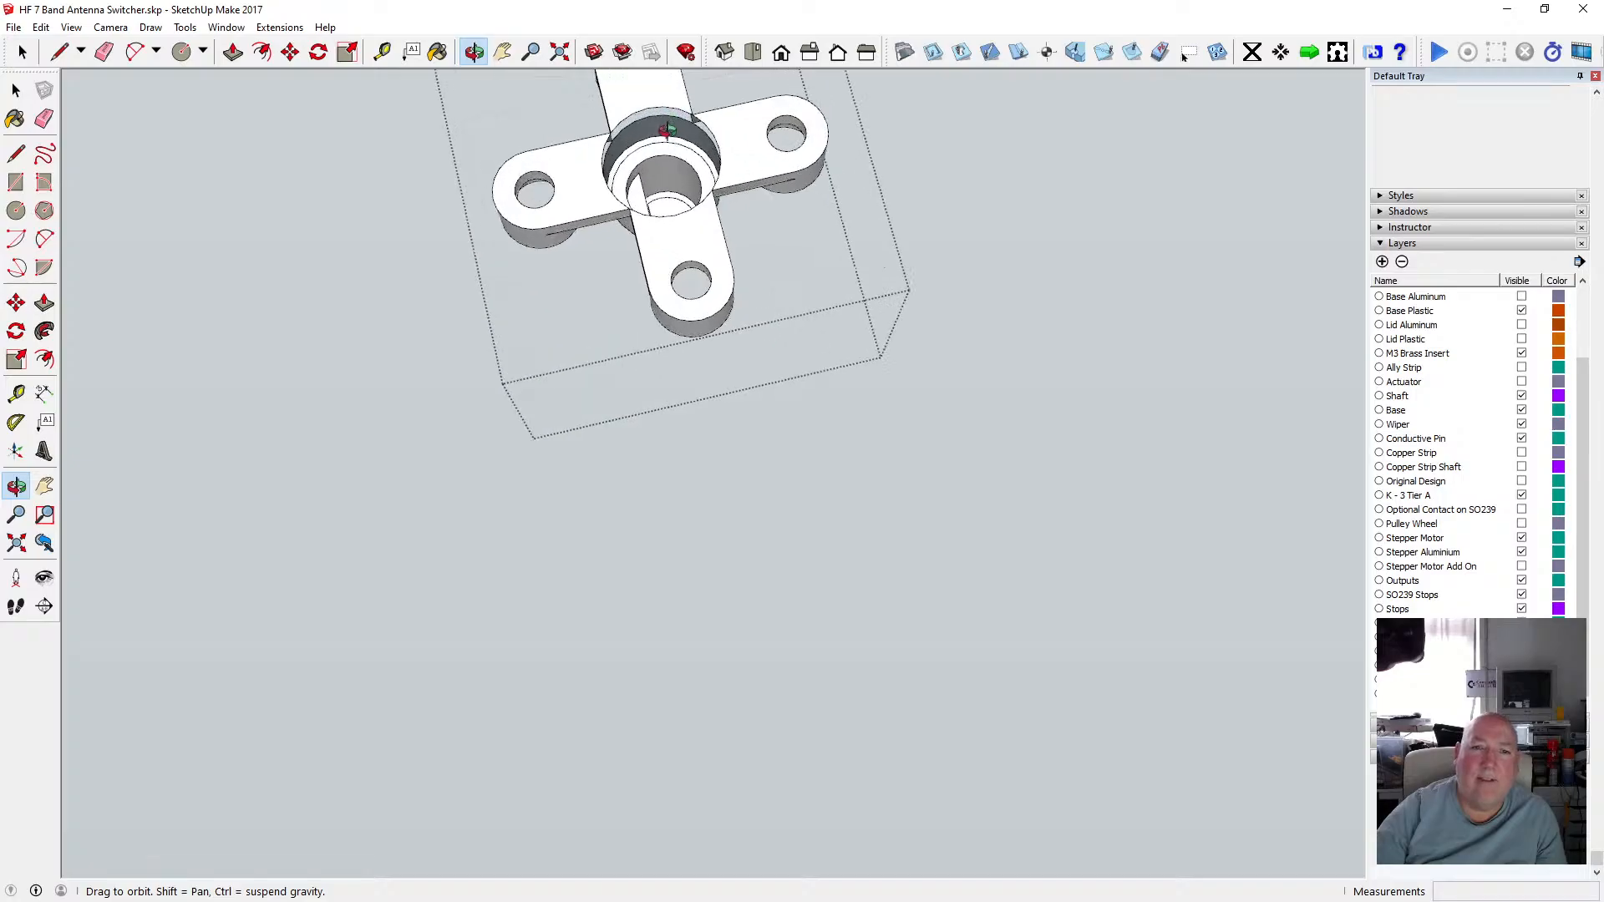
Draw a 6 mm radius circle over the upper hub's central recess to cap it with a face.
scroll(576, 217, down, 5)
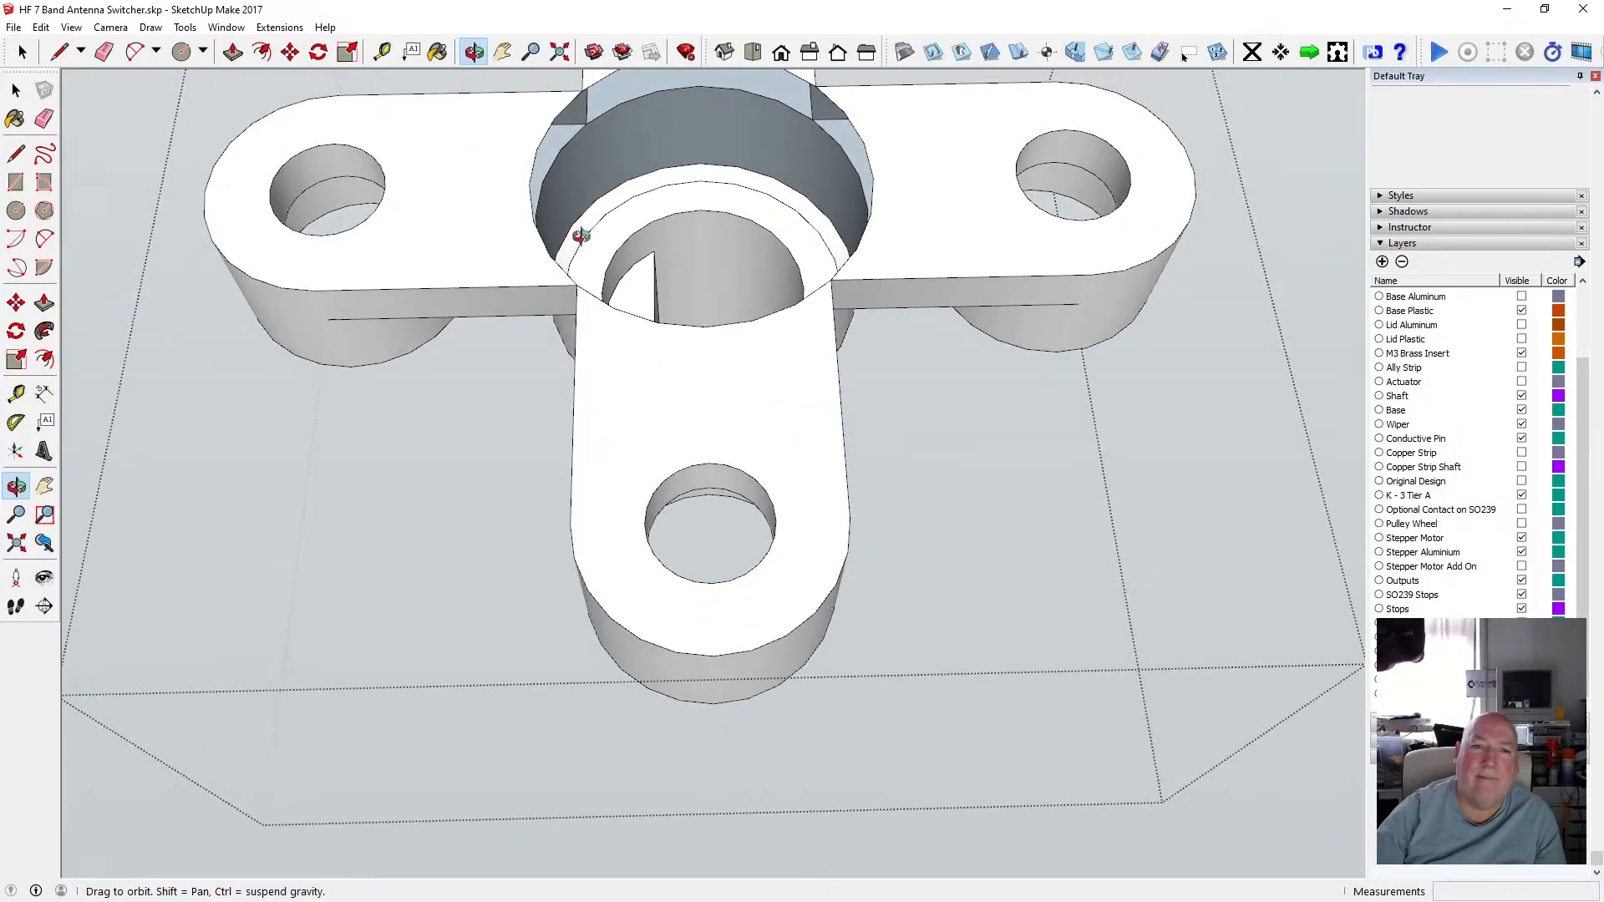
scroll(644, 238, up, 9)
scroll(589, 201, down, 5)
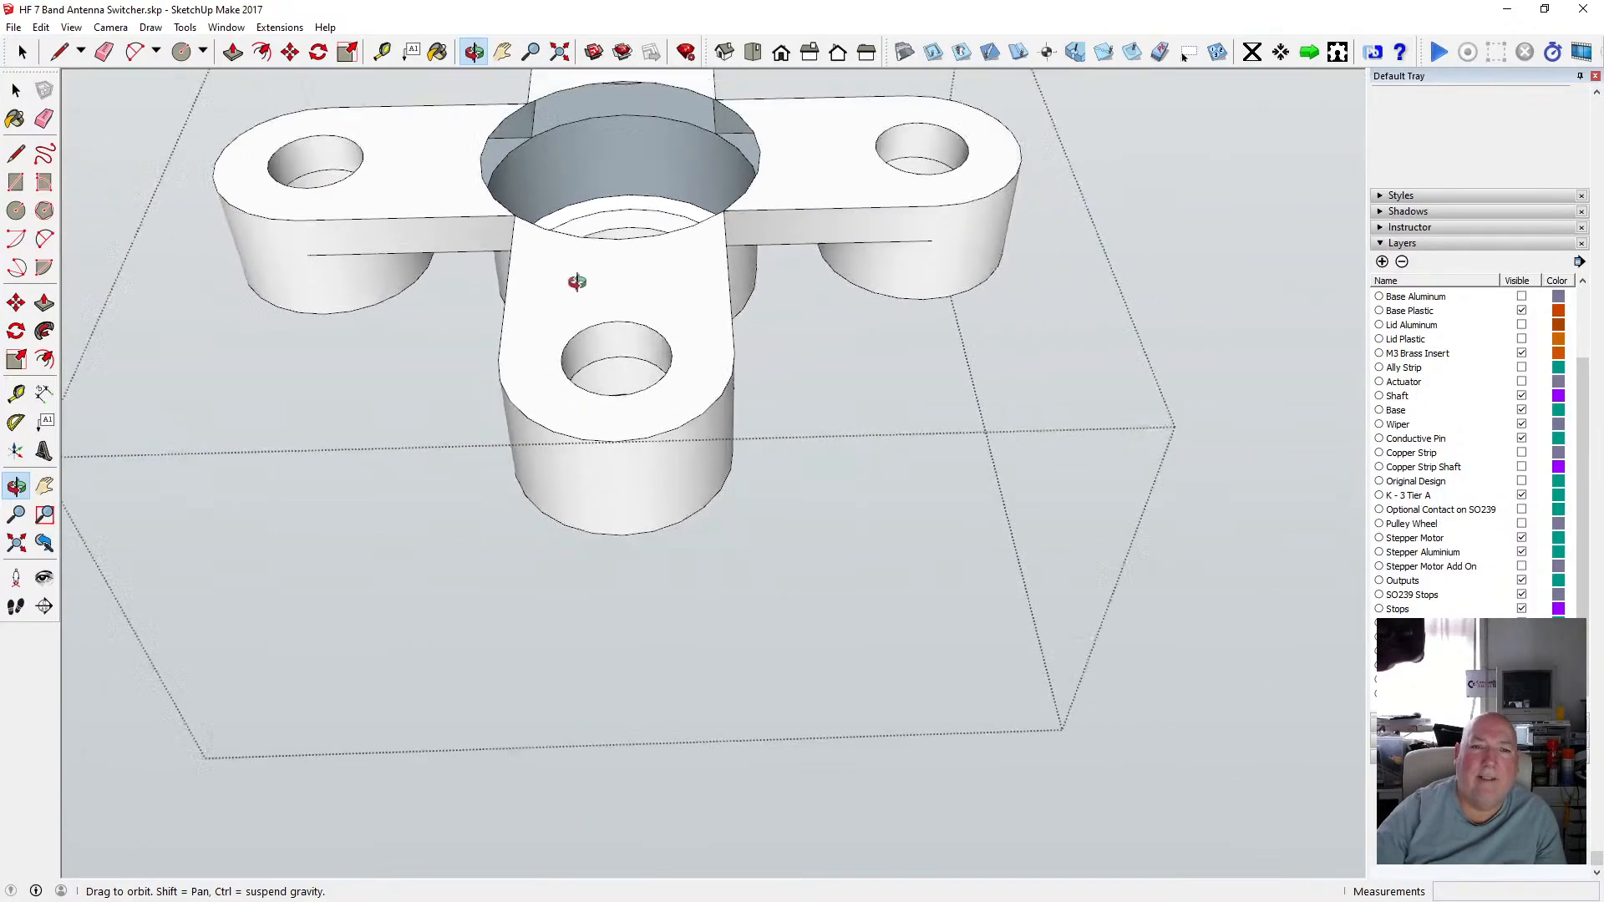
scroll(653, 168, up, 7)
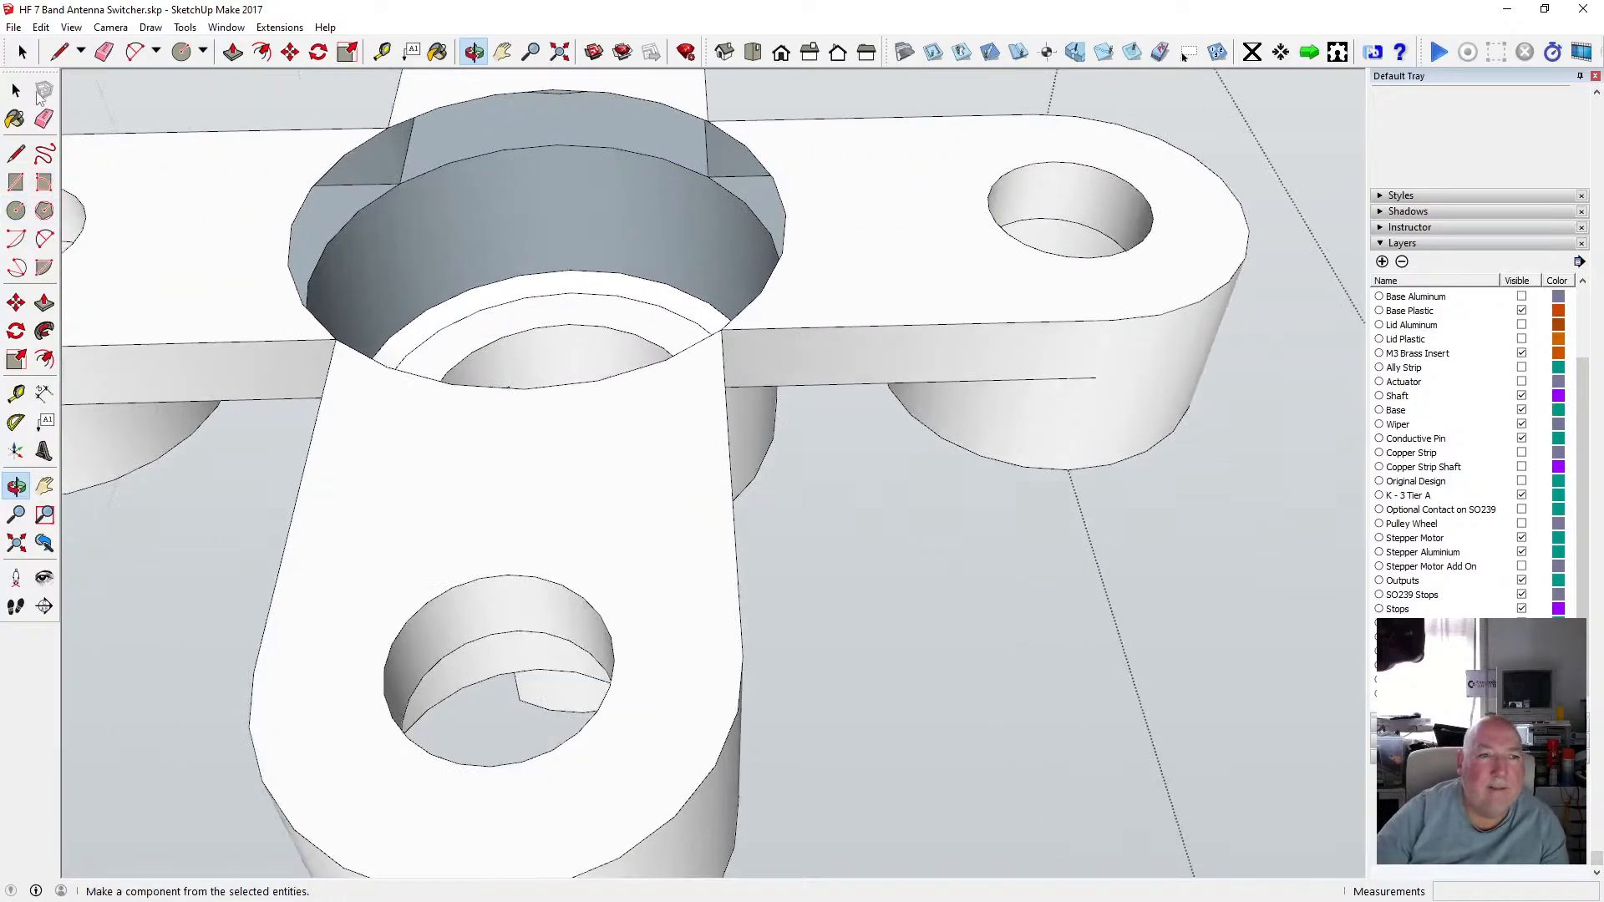
click(16, 89)
click(262, 255)
key(c)
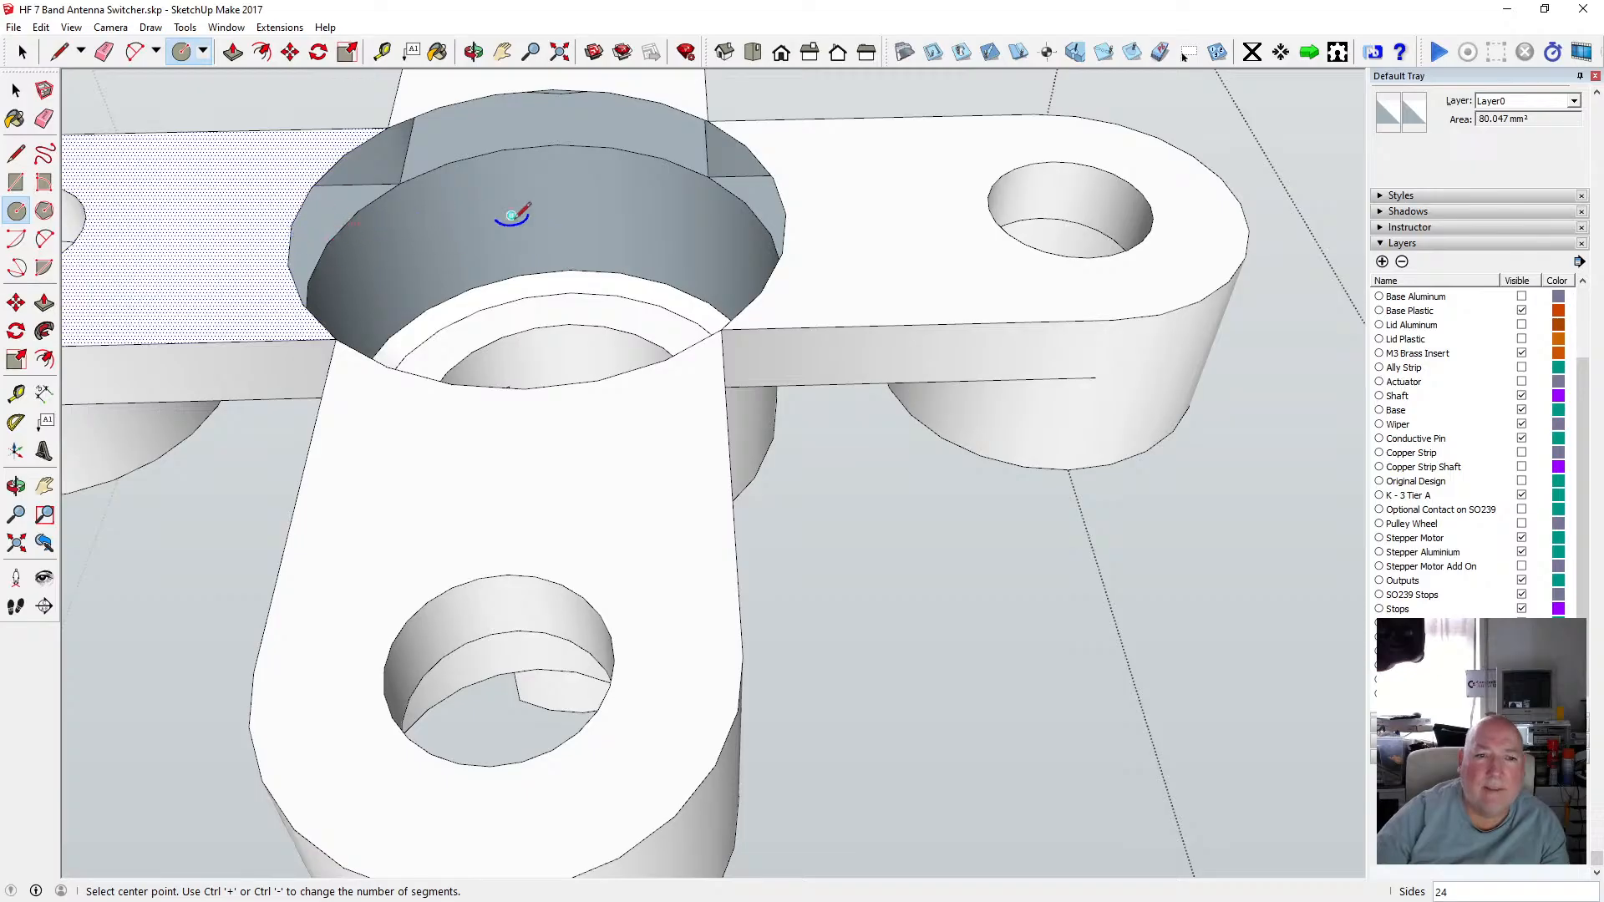
click(541, 217)
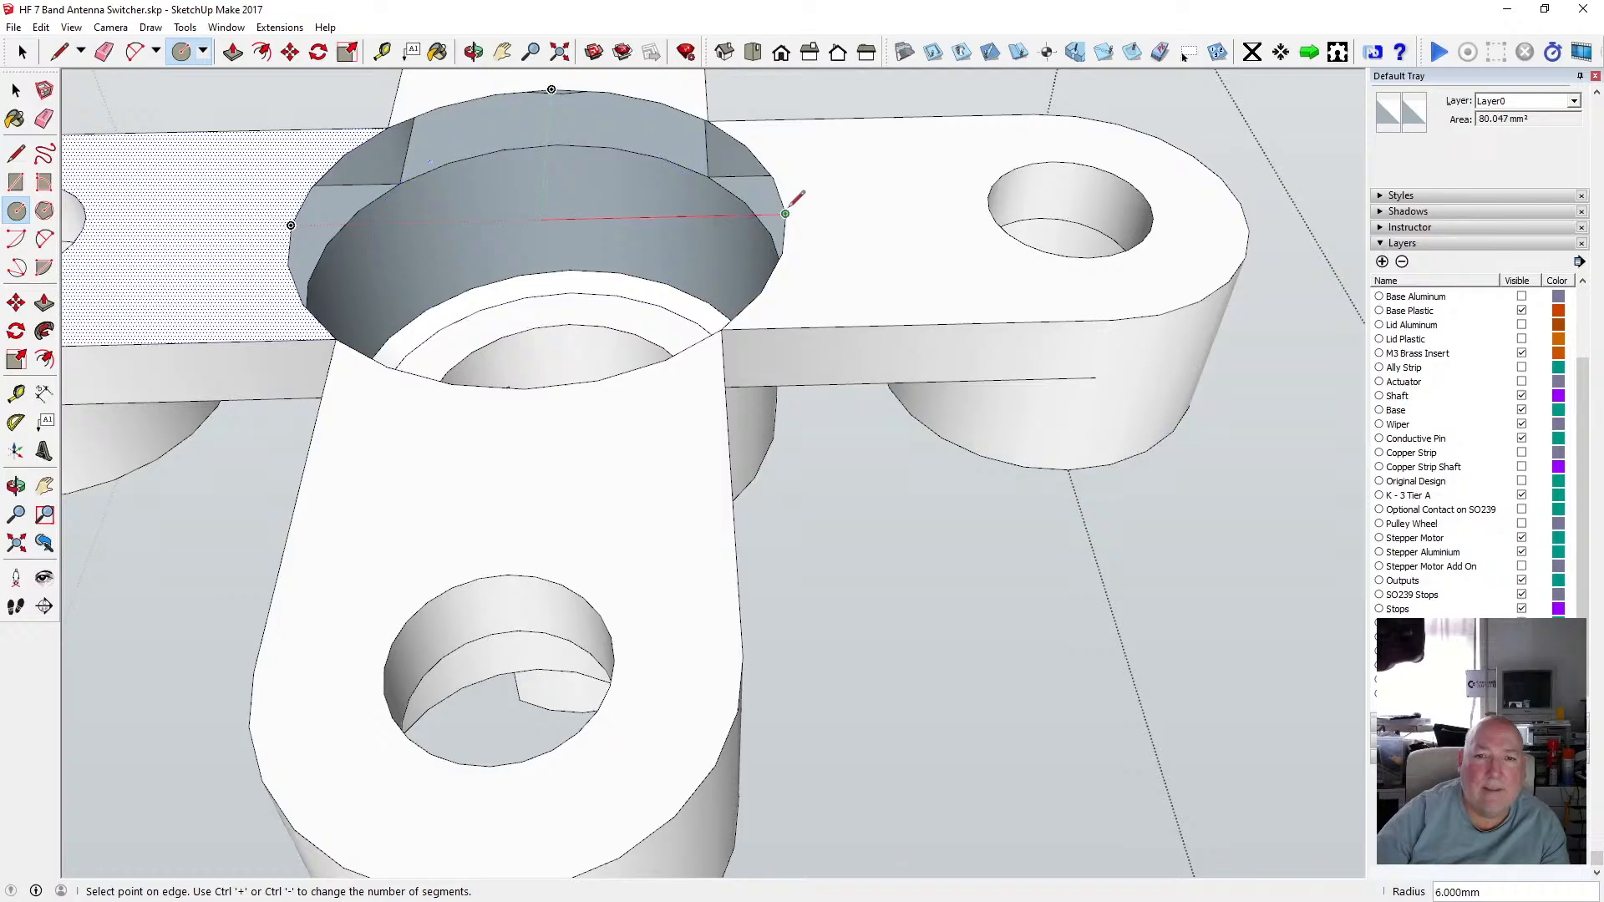
click(785, 213)
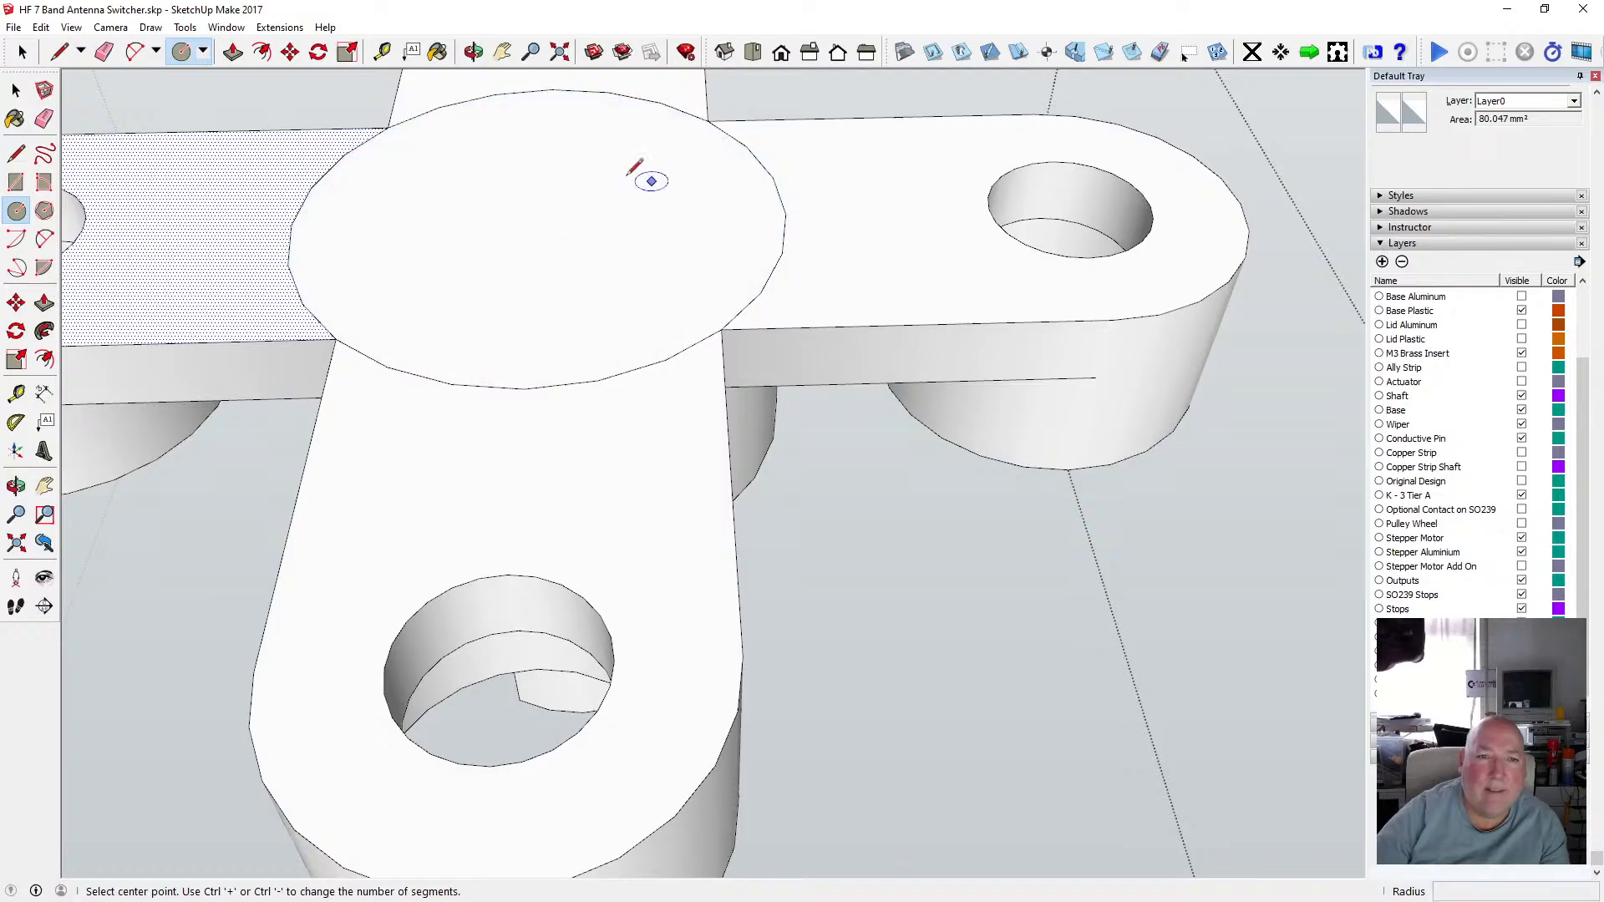
click(15, 92)
click(16, 92)
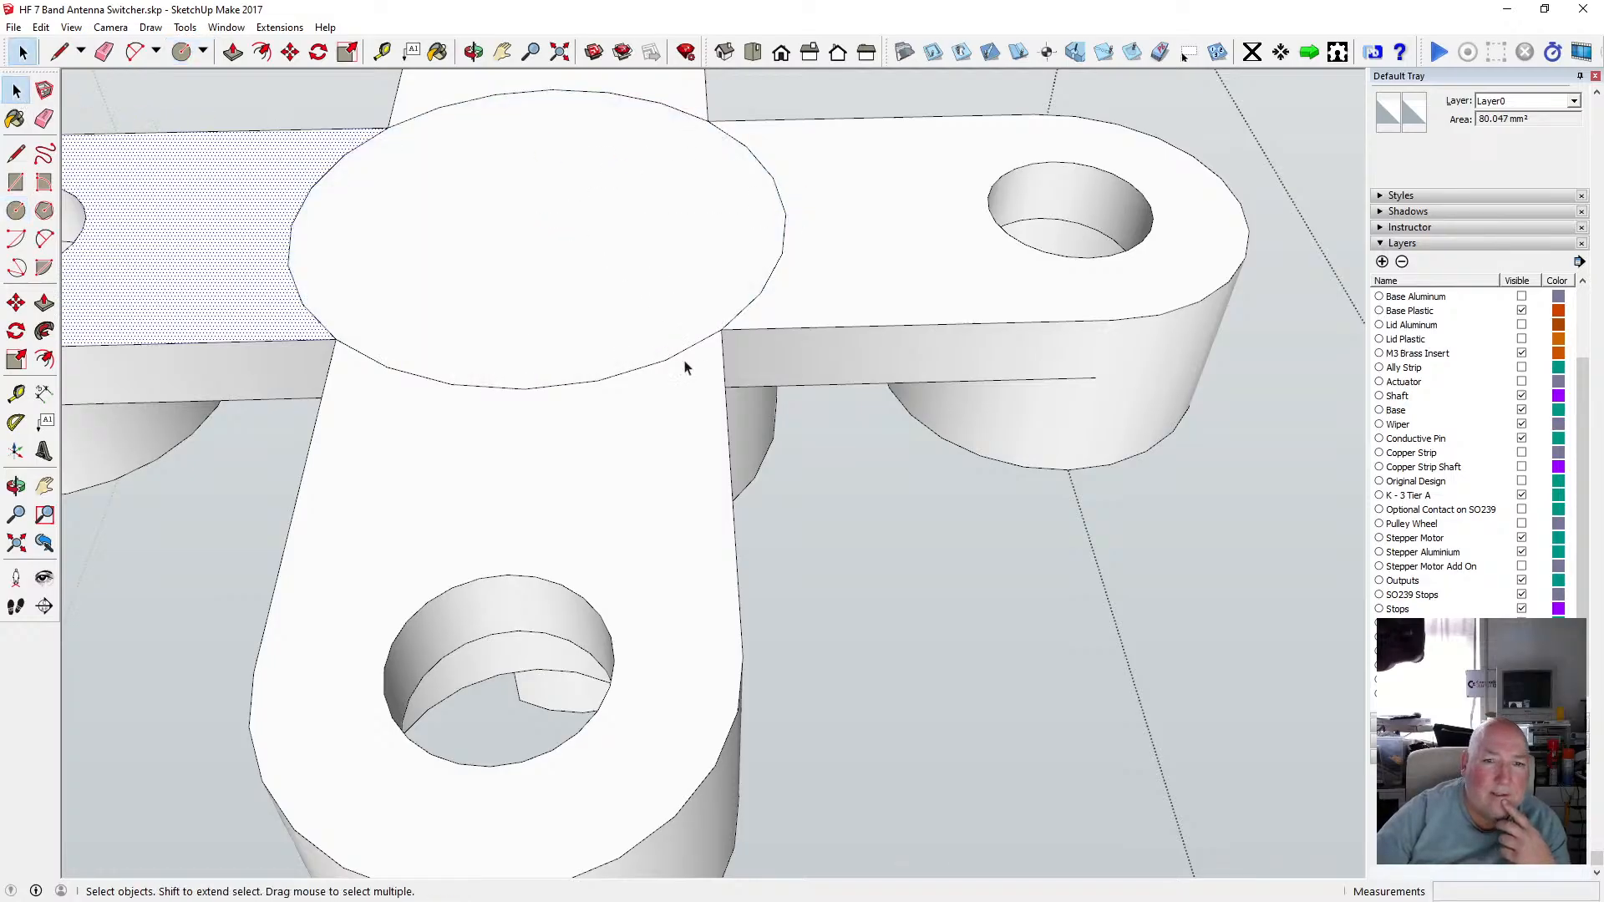
Orbit around the spindle stack and toggle layer visibility to examine the underside of the disc's slotted hub.
scroll(806, 354, down, 4)
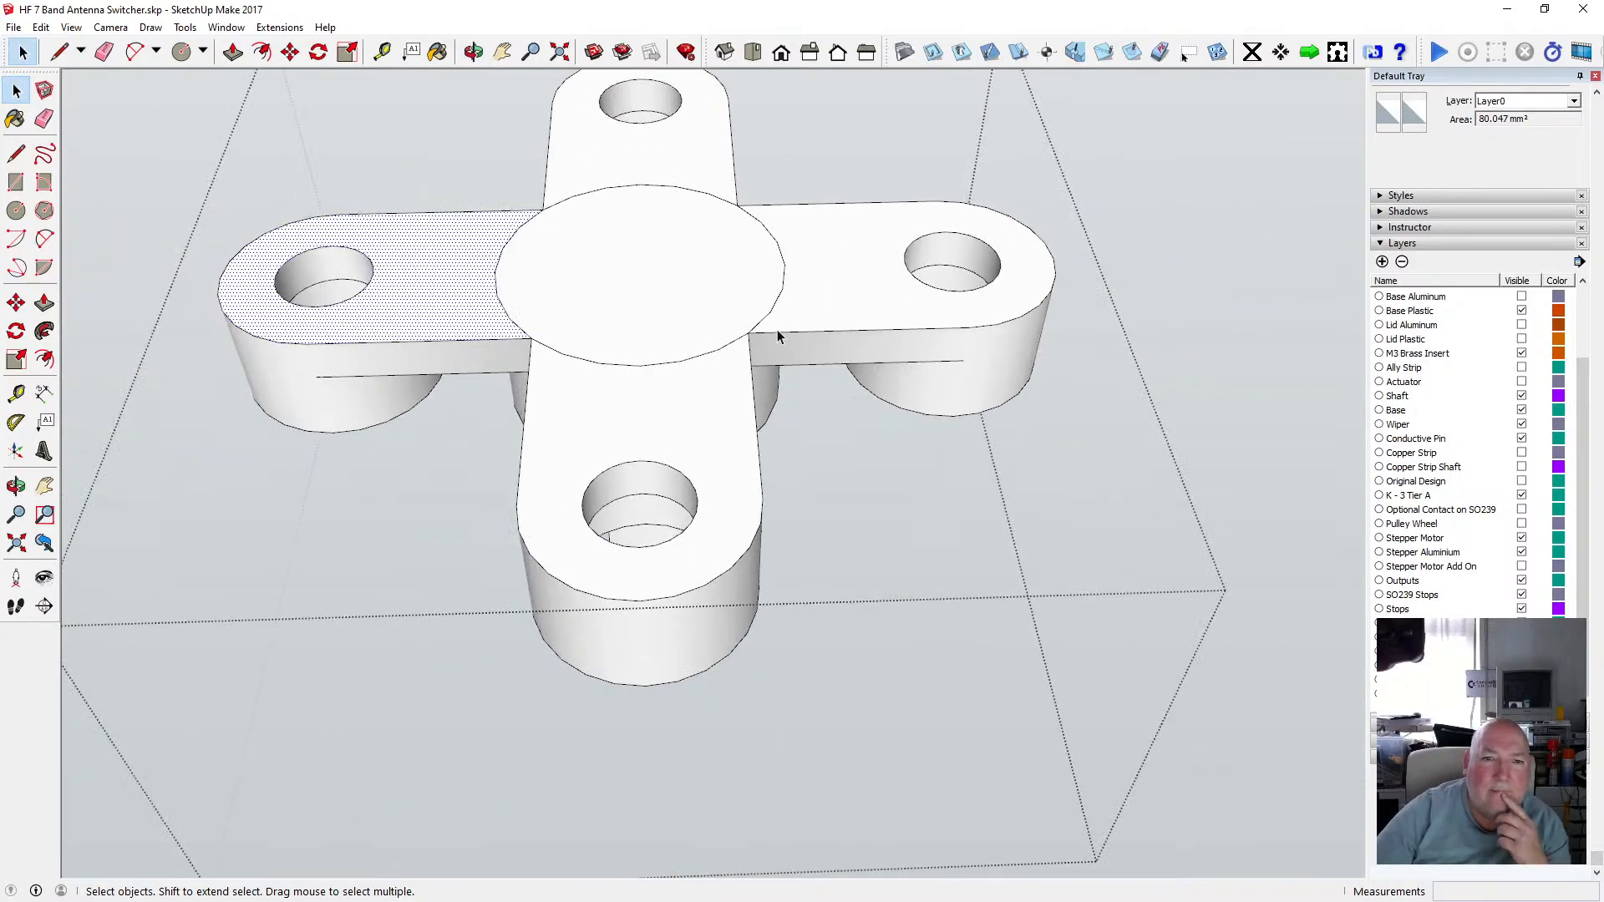
scroll(655, 376, down, 3)
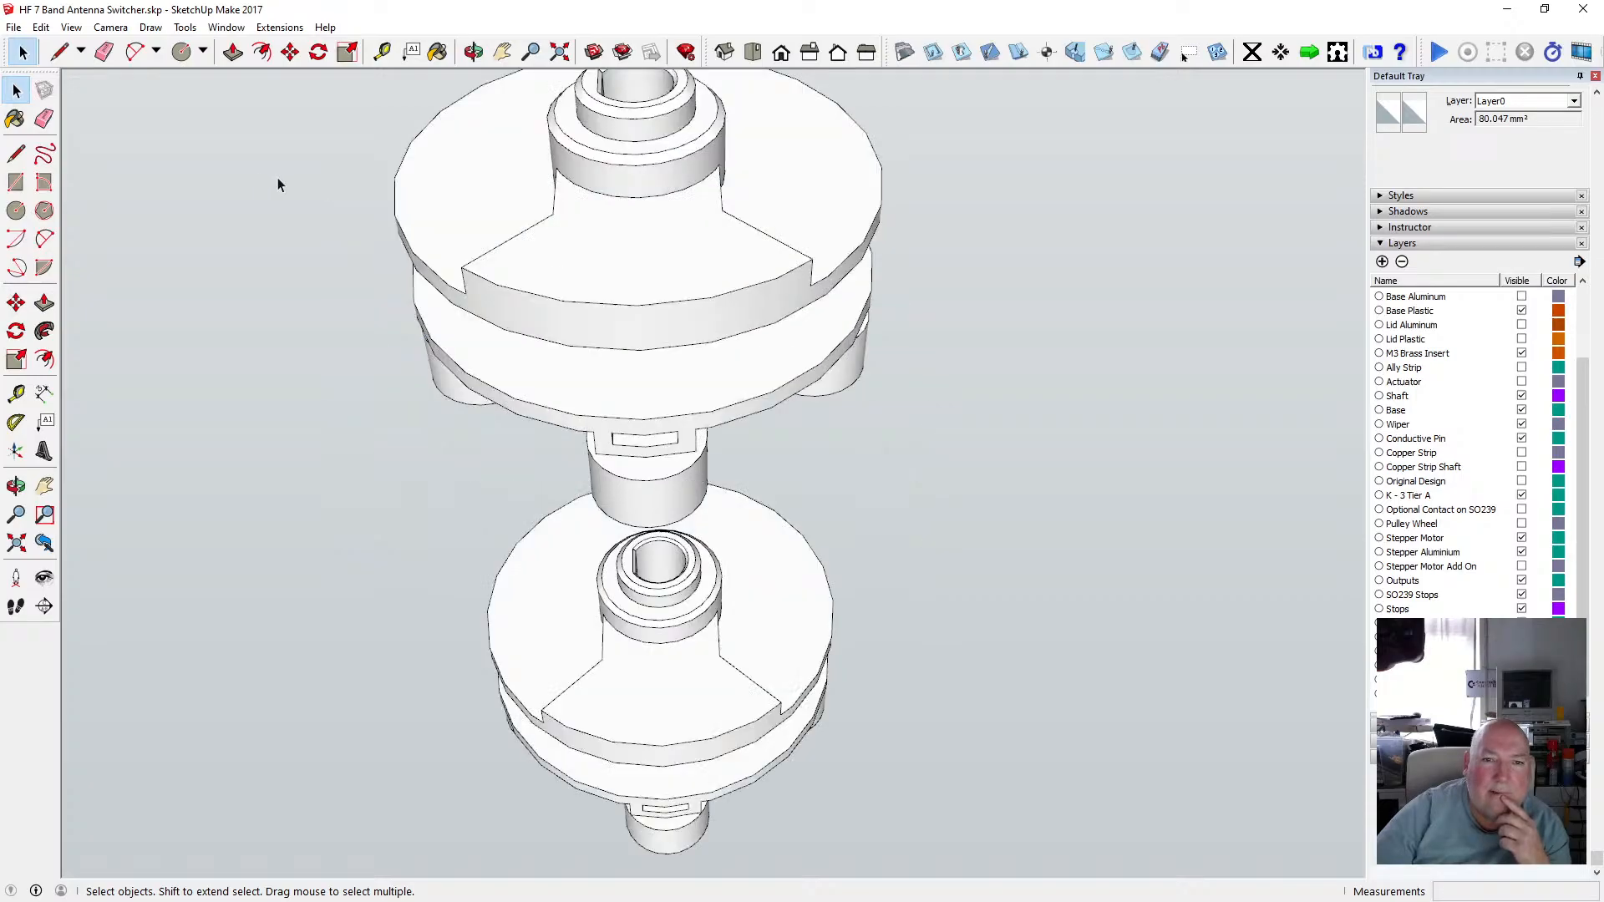
key(o)
drag(591, 280, 519, 222)
scroll(715, 362, up, 5)
drag(714, 335, 687, 284)
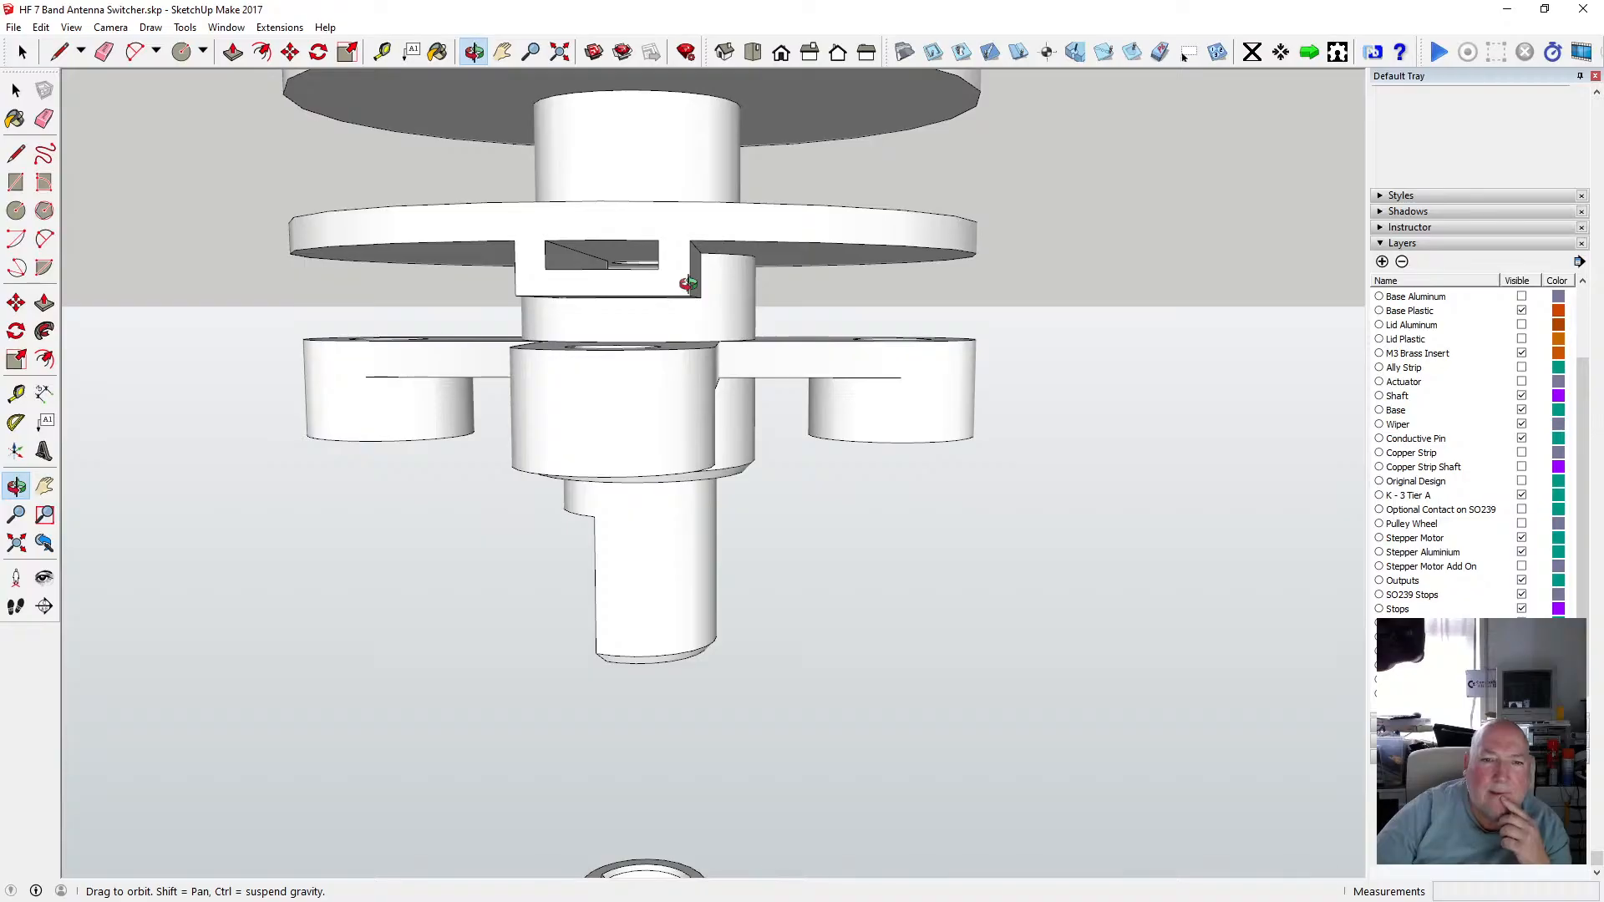
click(16, 89)
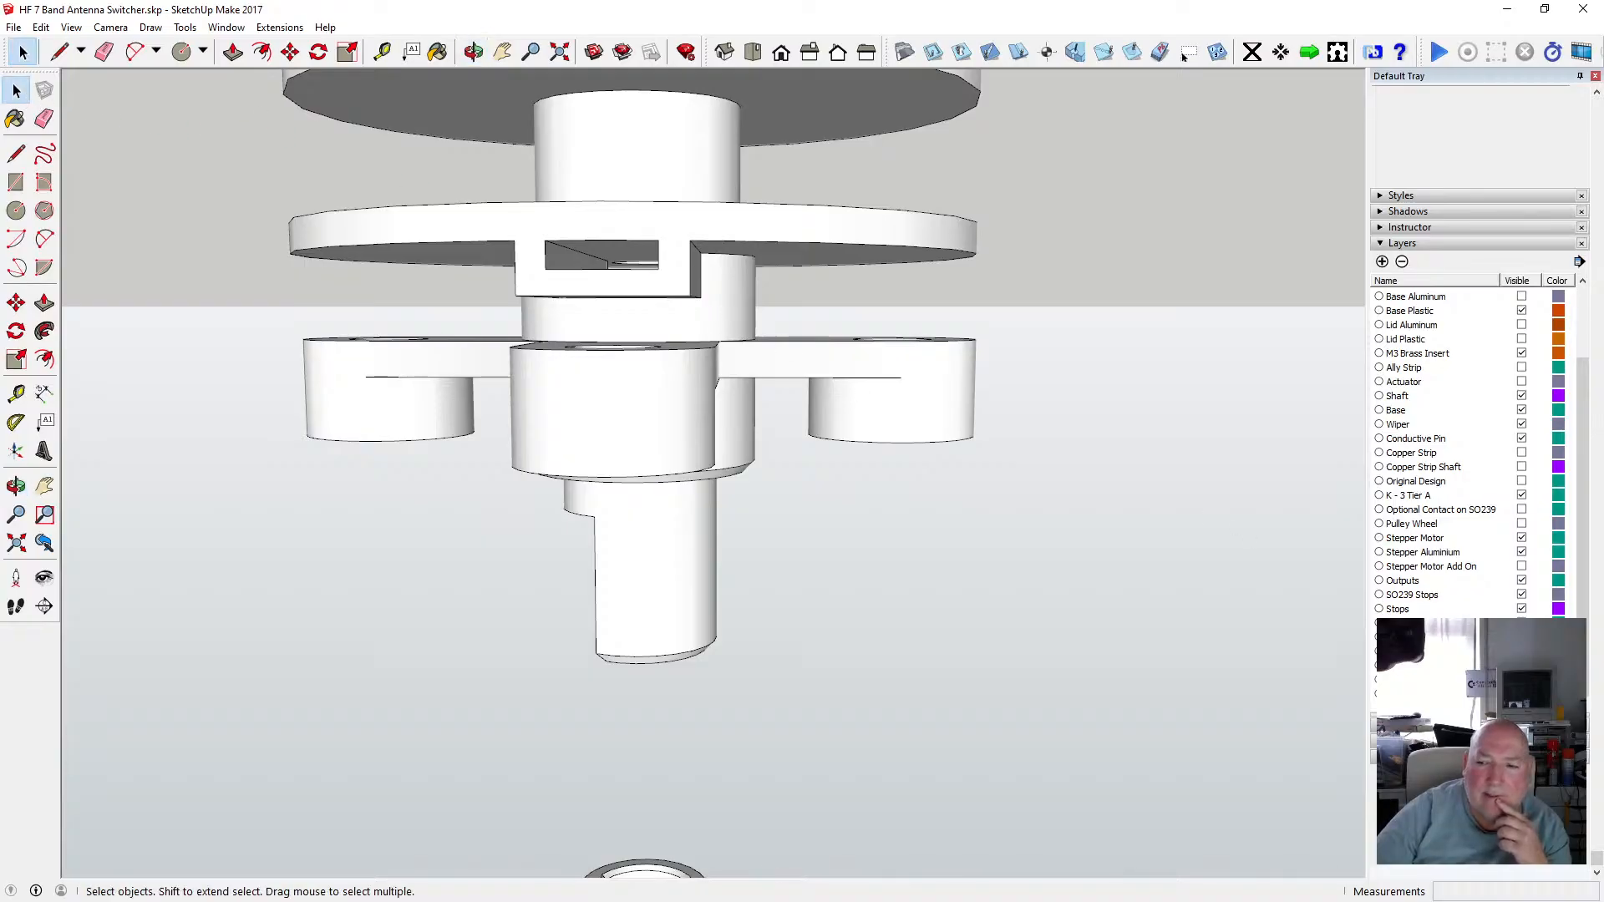
click(1521, 666)
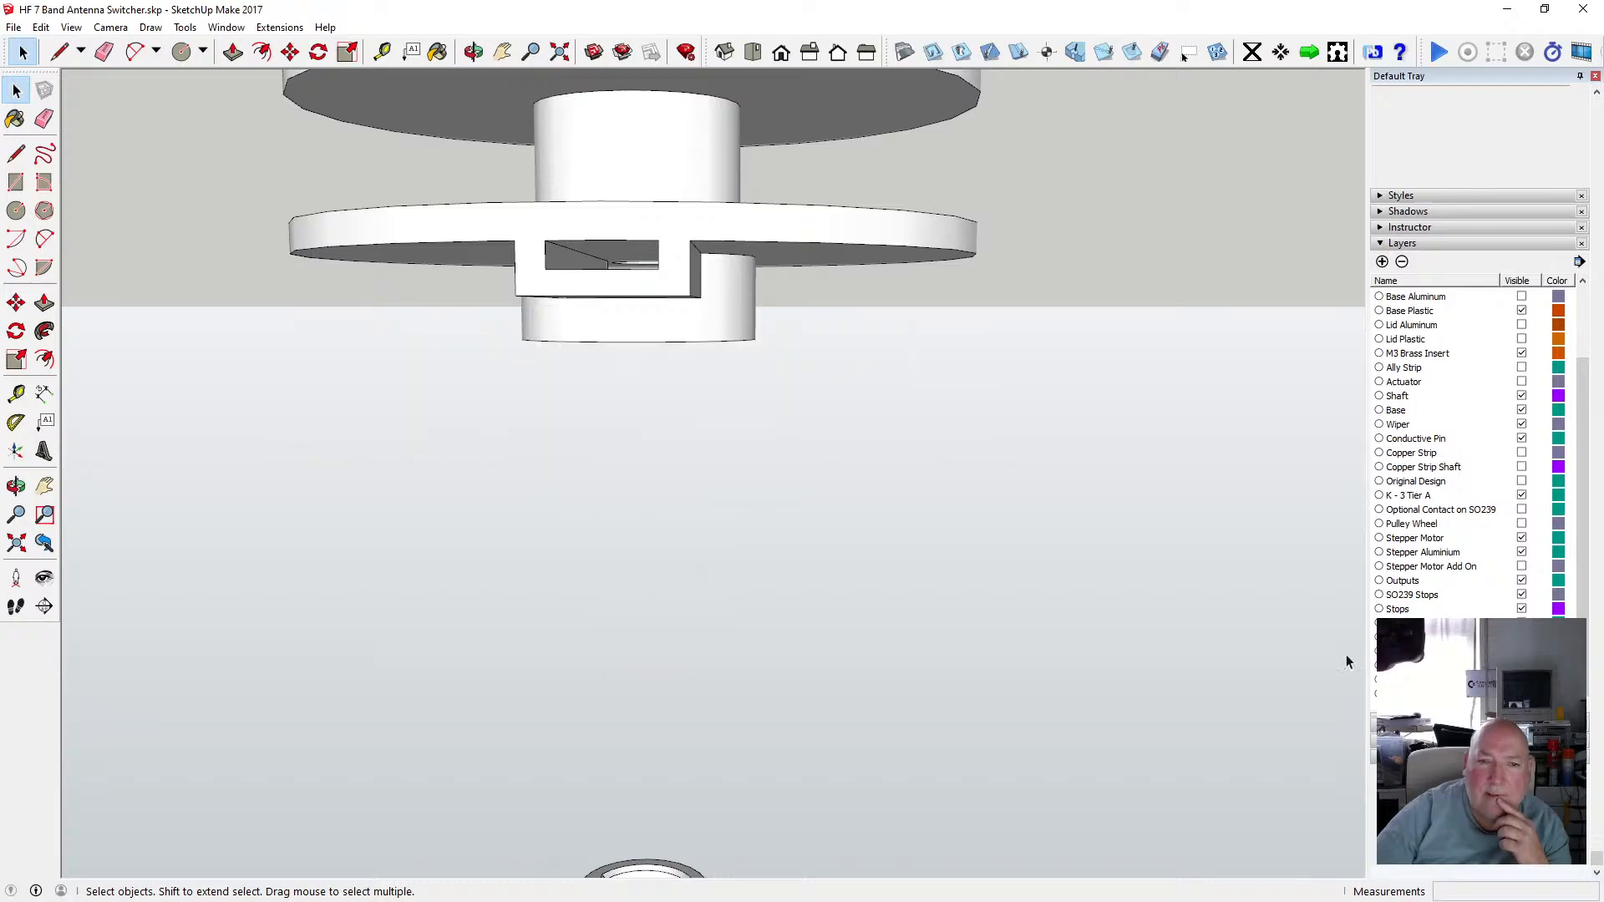
click(473, 52)
drag(635, 167, 666, 340)
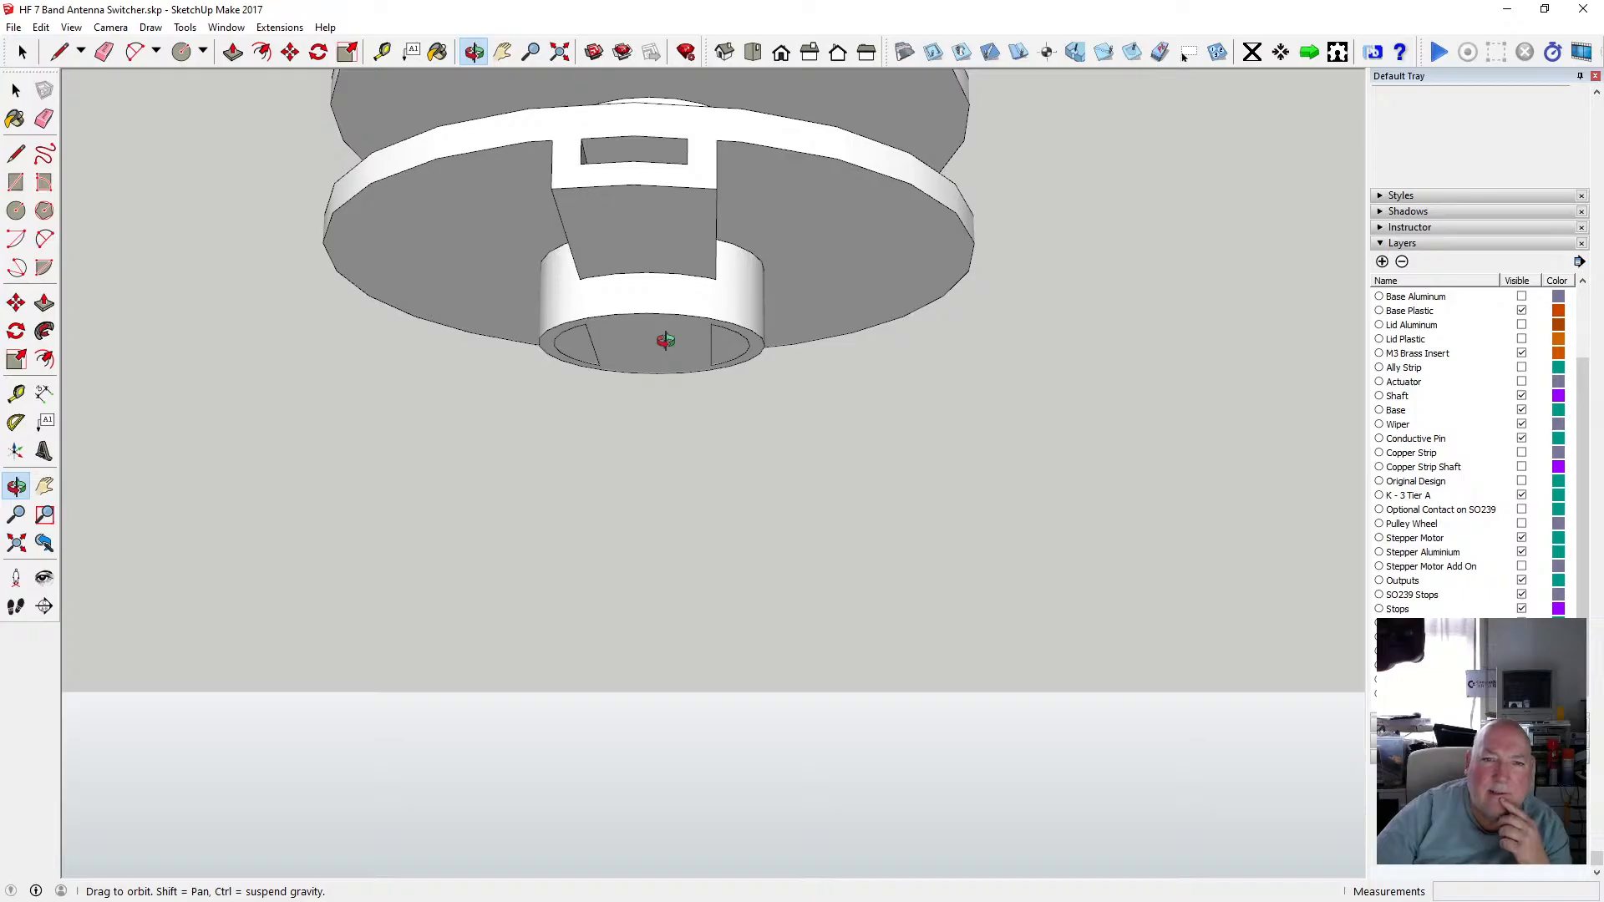
drag(660, 347, 438, 240)
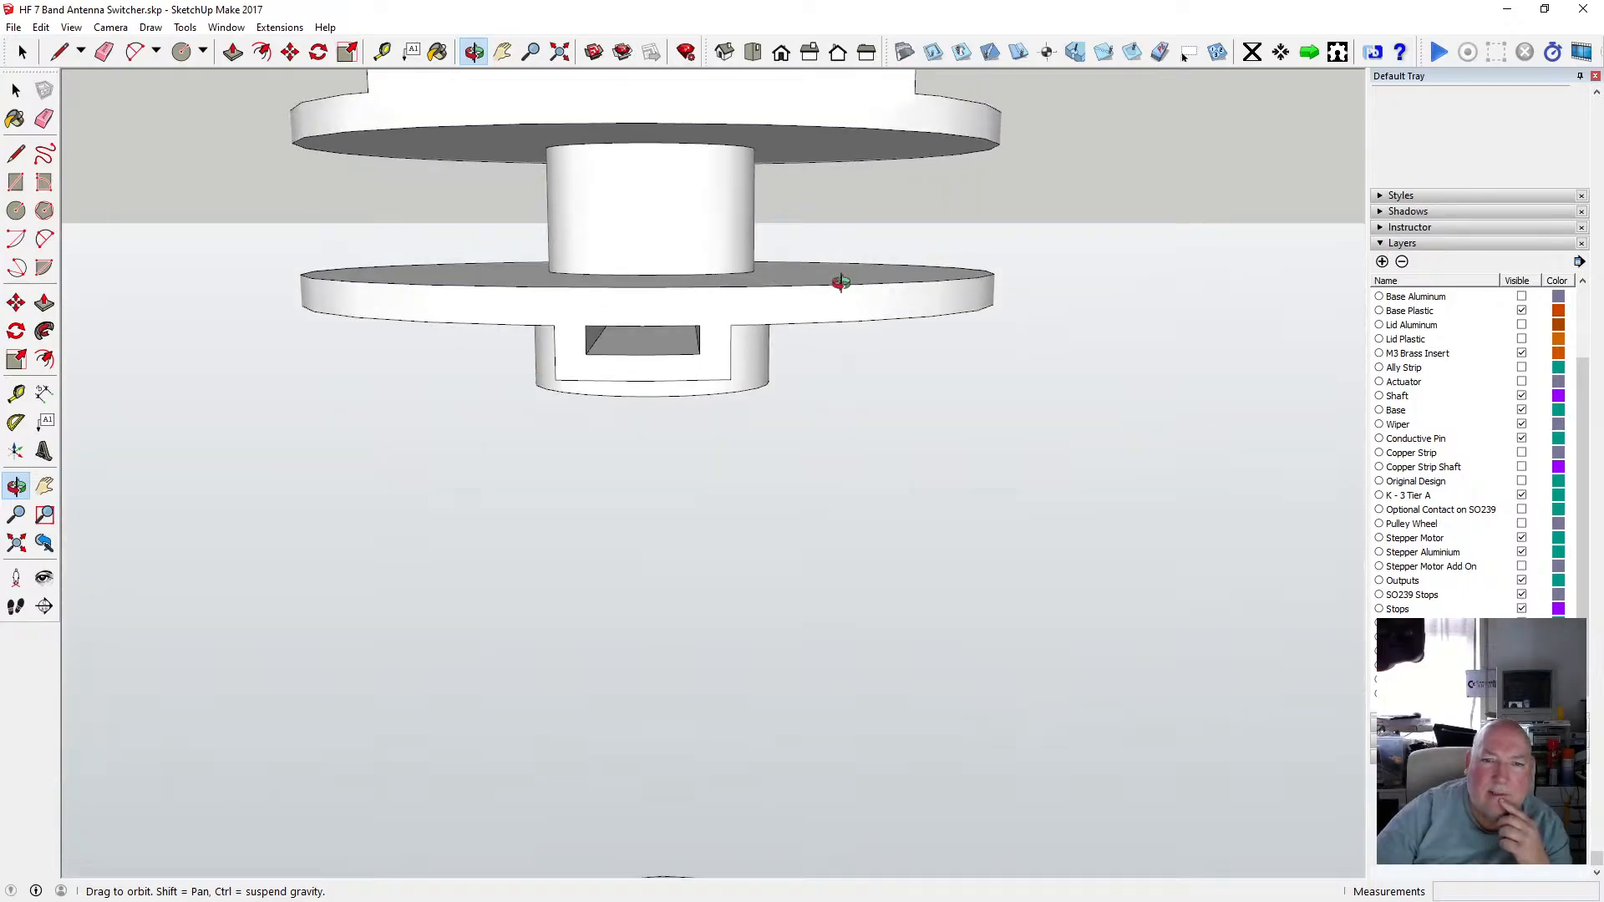
drag(840, 283, 704, 131)
drag(642, 359, 640, 241)
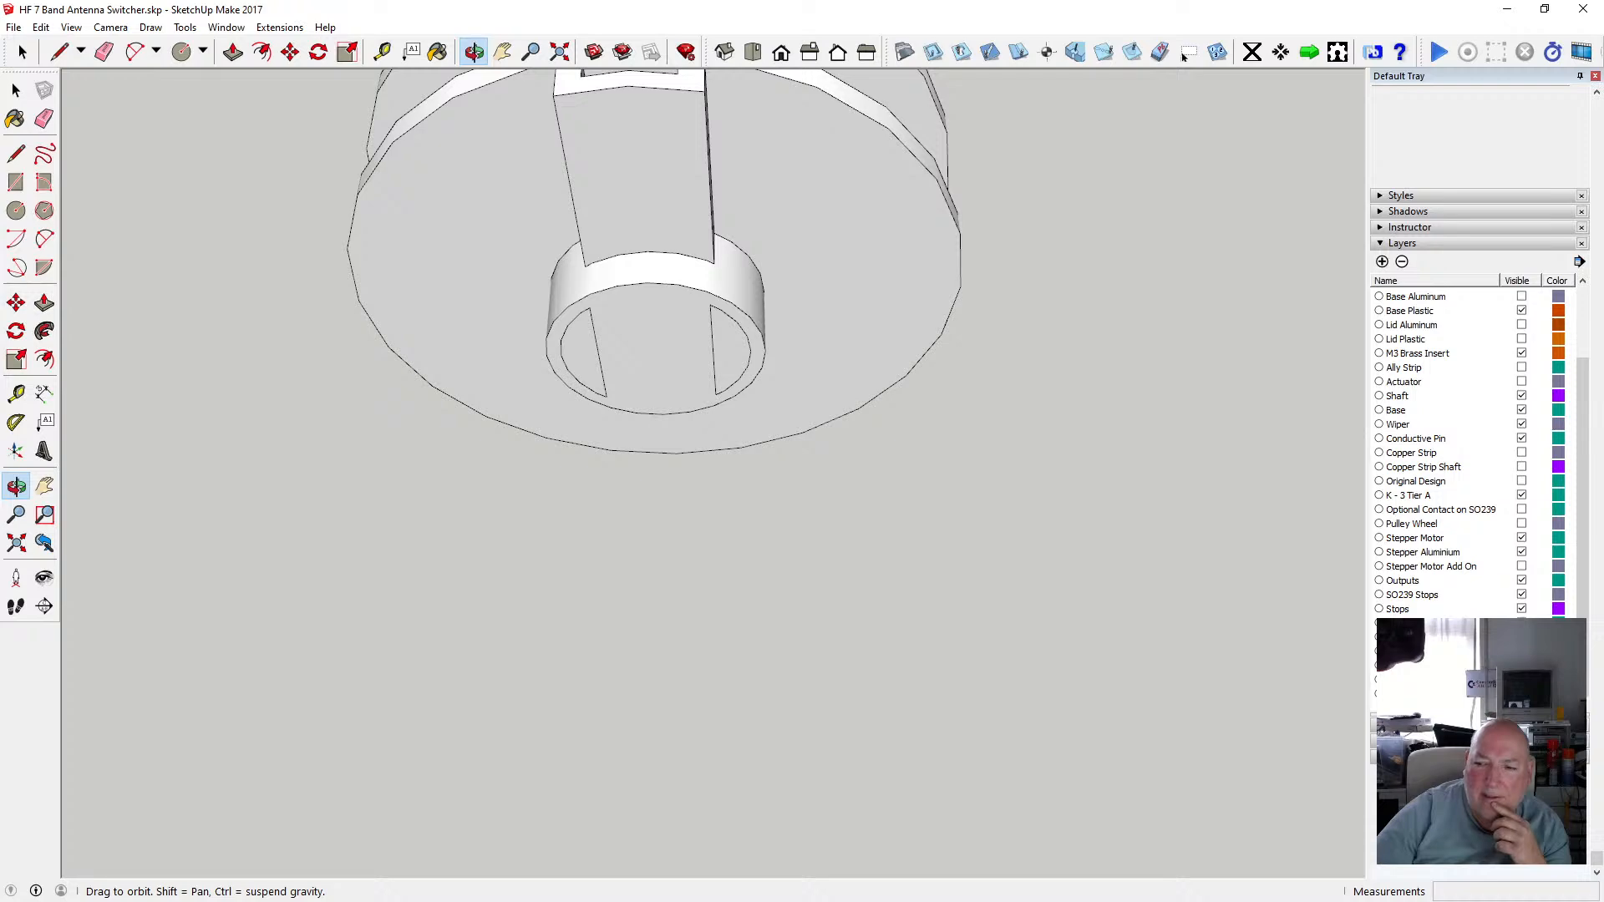
click(1186, 53)
drag(752, 370, 735, 489)
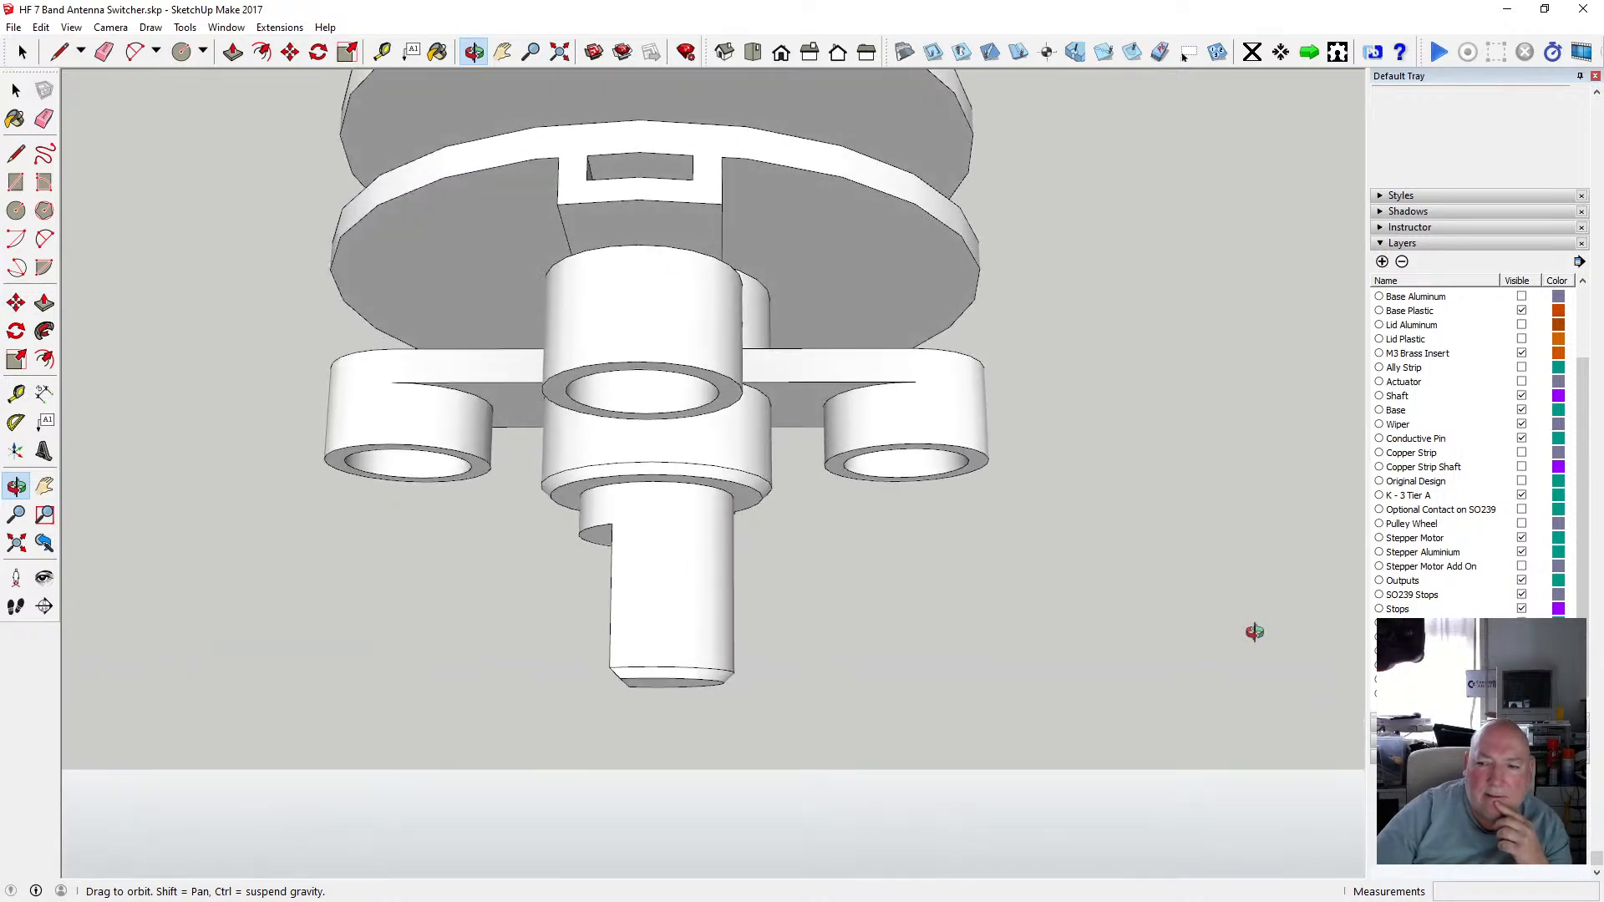
click(1183, 55)
key(space)
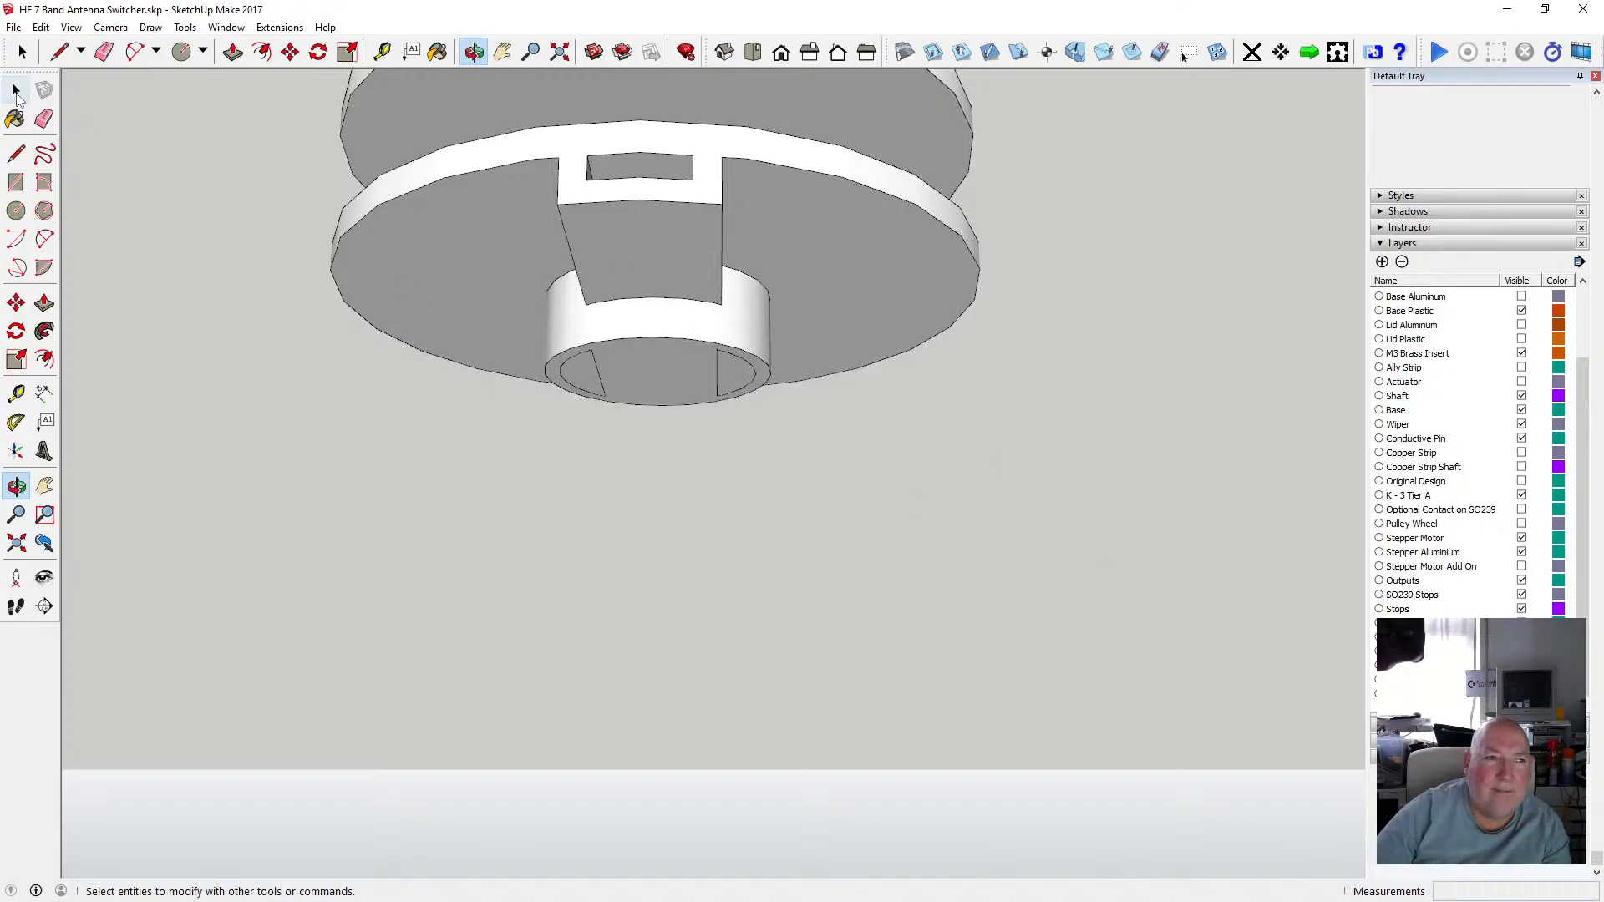
Open the disc's slotted hub group, select both half-moon faces, copy them and paste them in place.
double_click(577, 355)
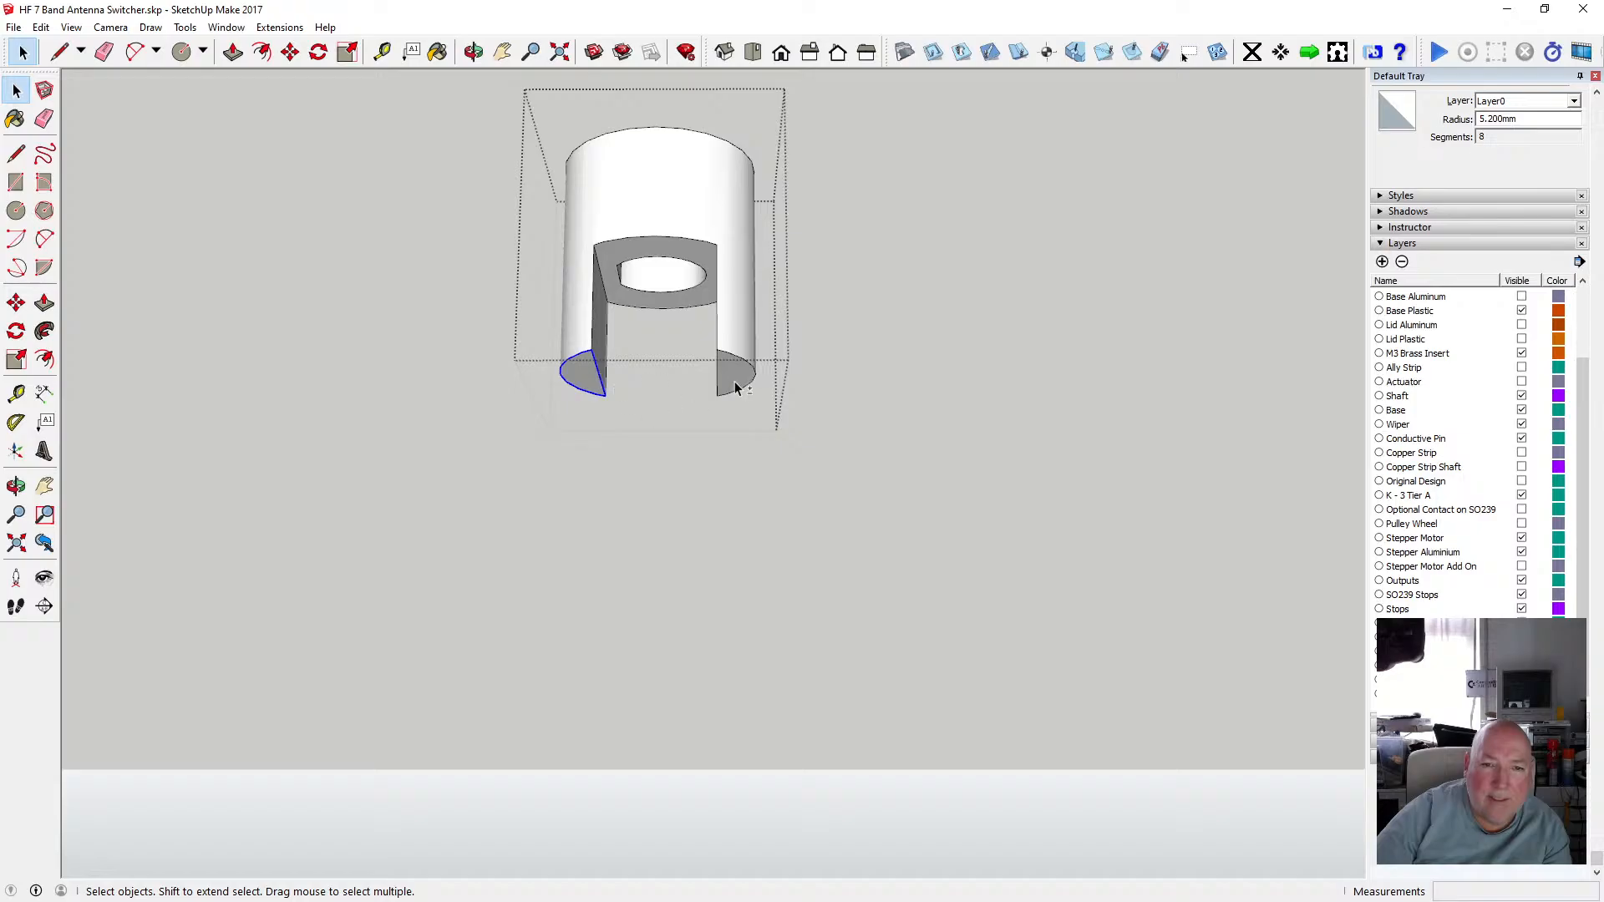
shift+click(735, 388)
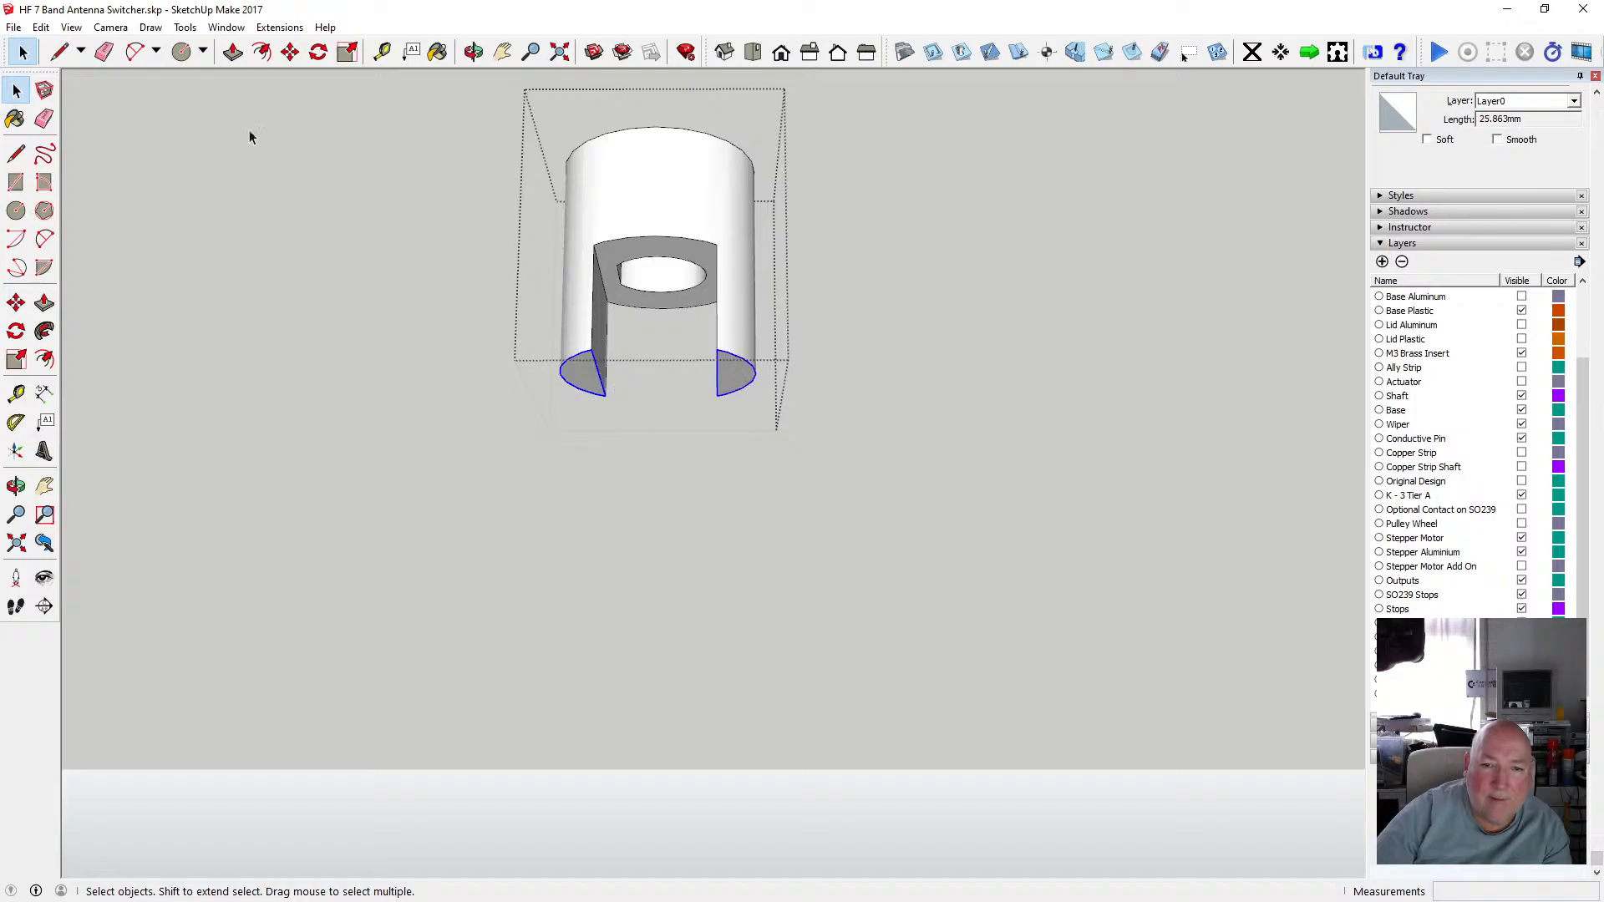
click(41, 27)
click(92, 107)
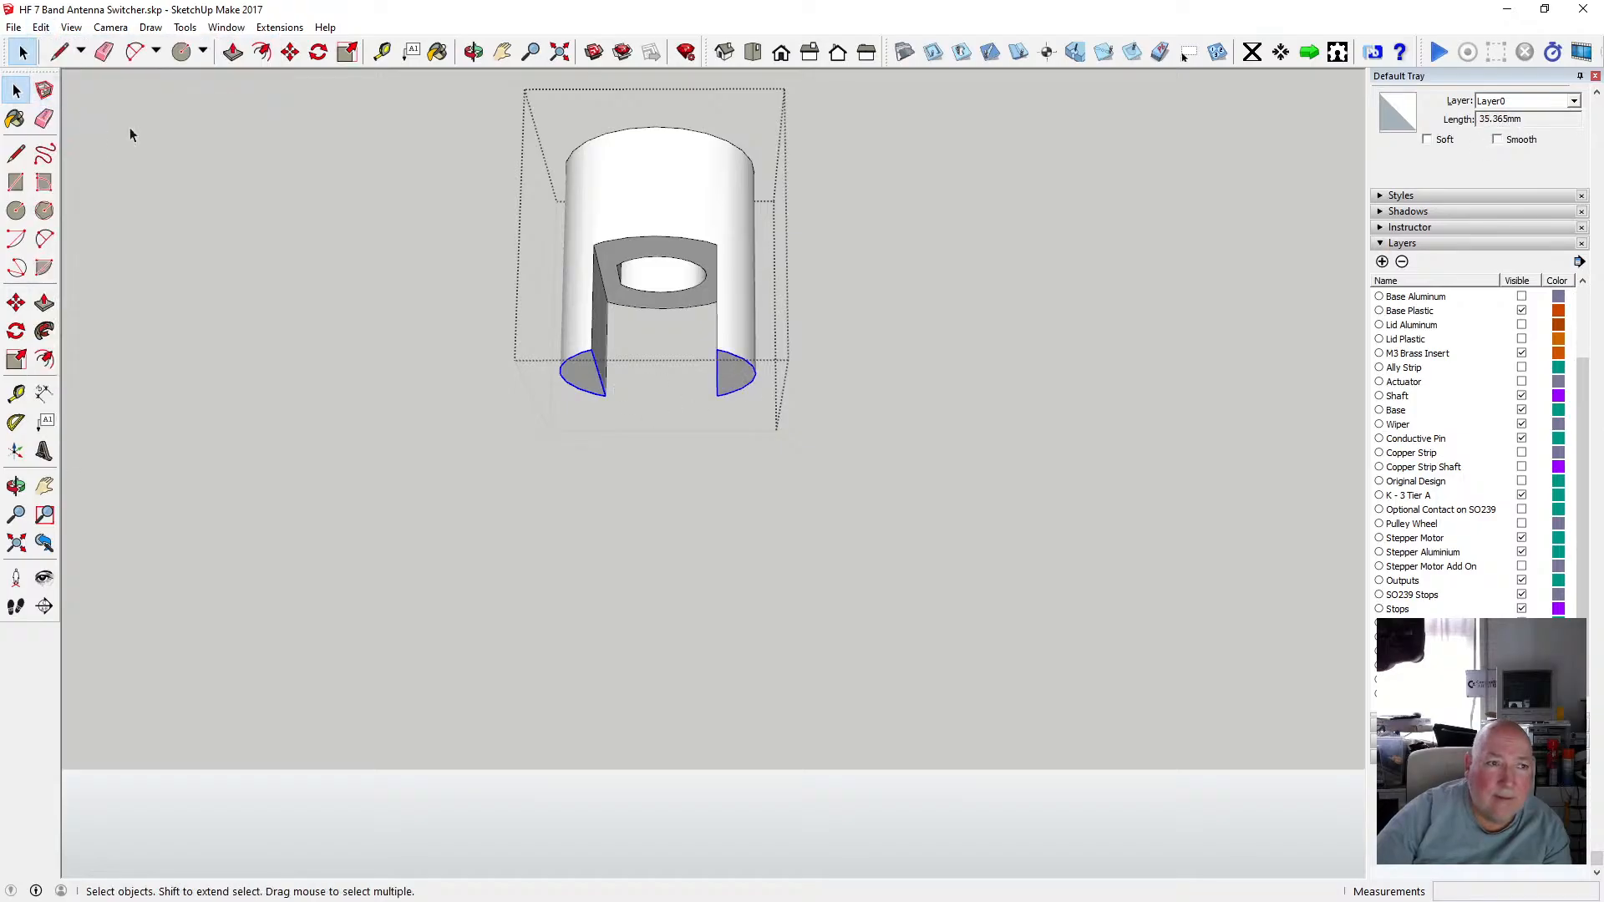
click(158, 140)
click(41, 27)
click(100, 144)
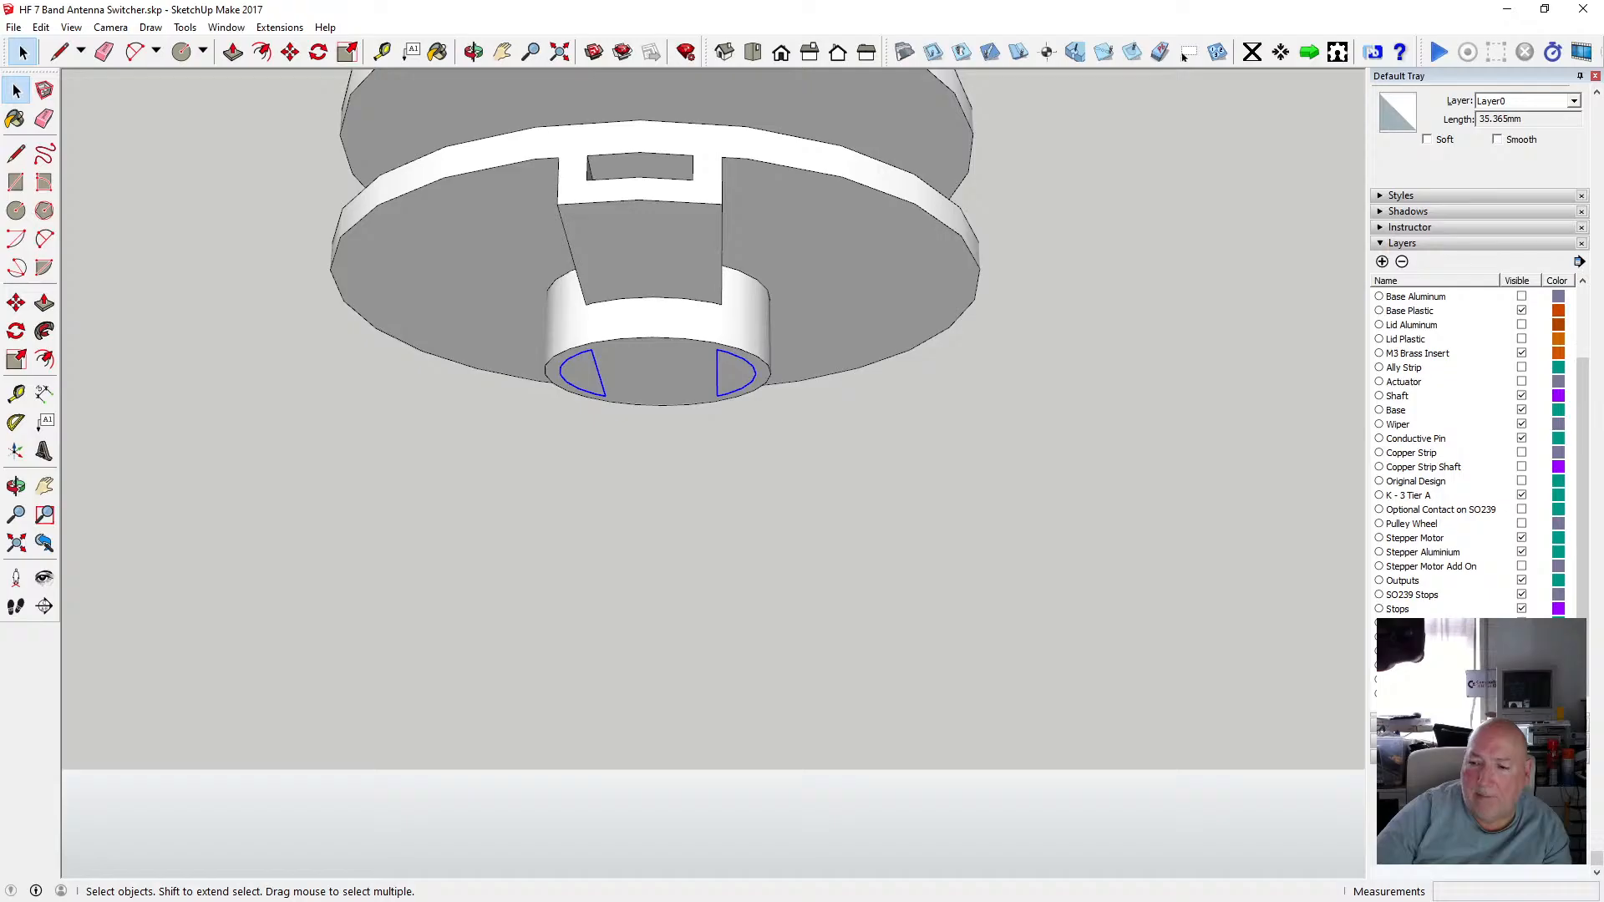
Toggle layer visibility and orbit to check the pasted half-moons against the cross hub's top face.
click(1521, 652)
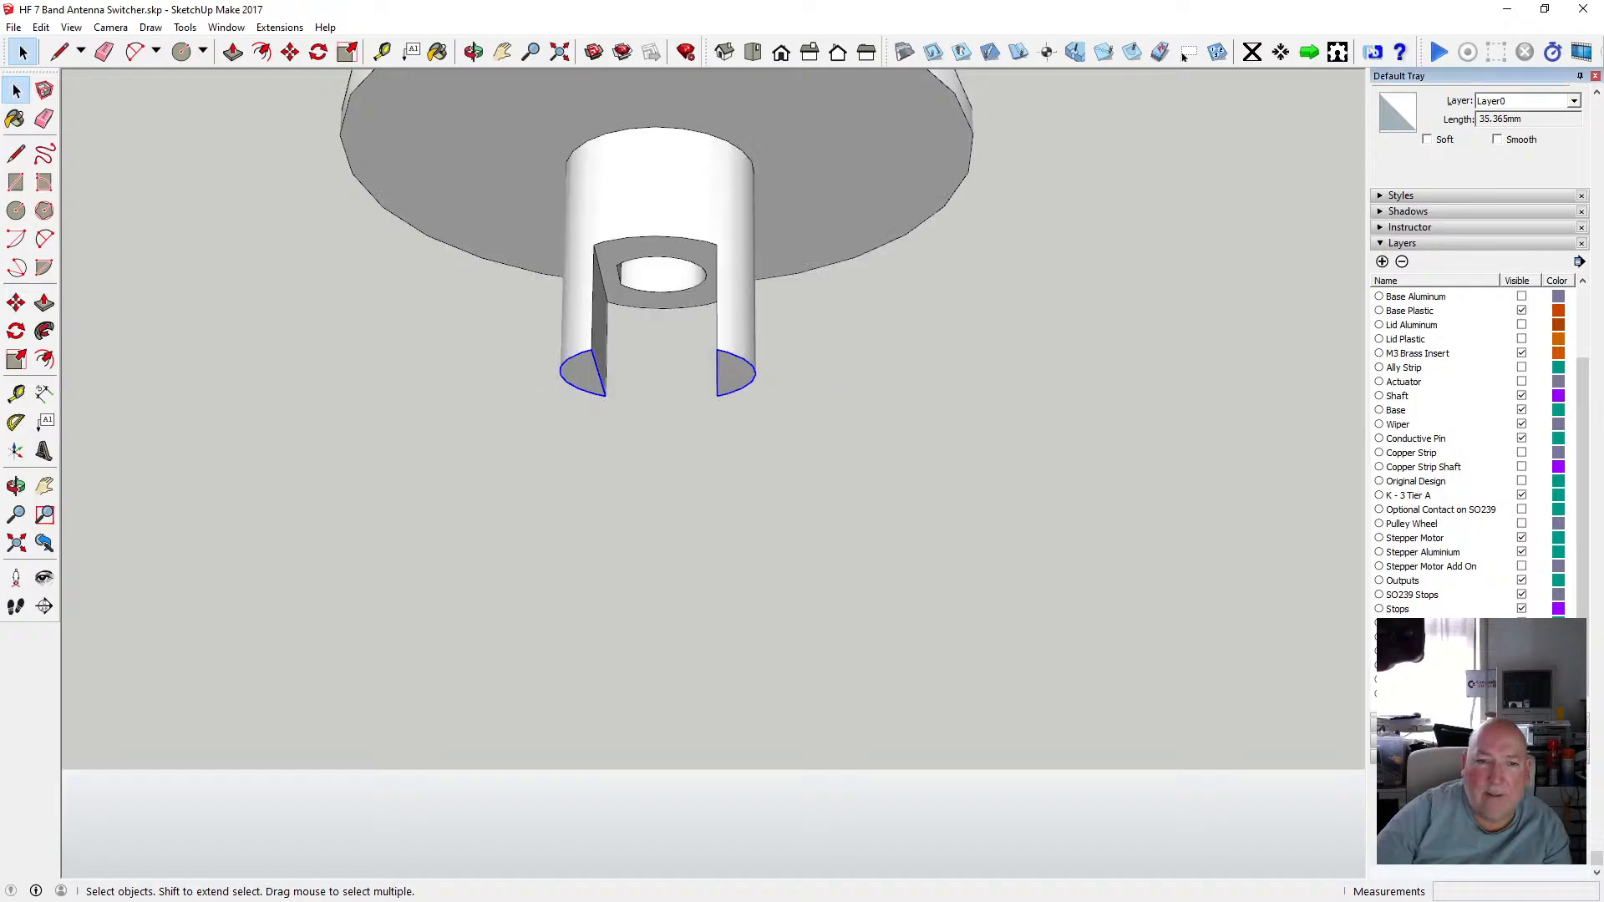
click(1521, 652)
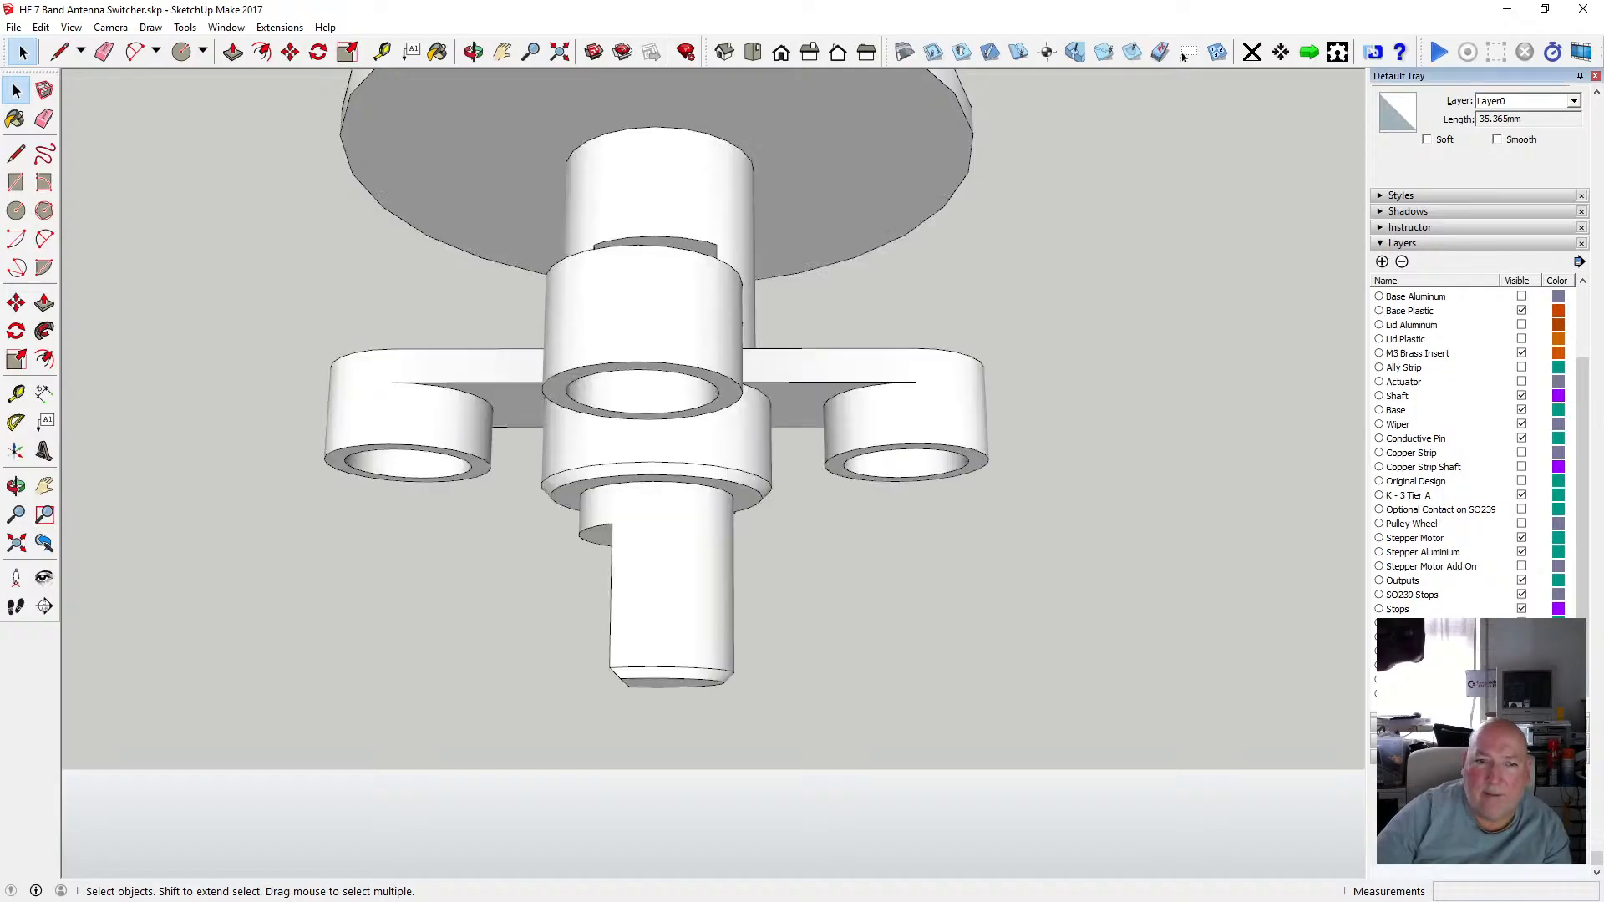
key(o)
drag(573, 197, 658, 366)
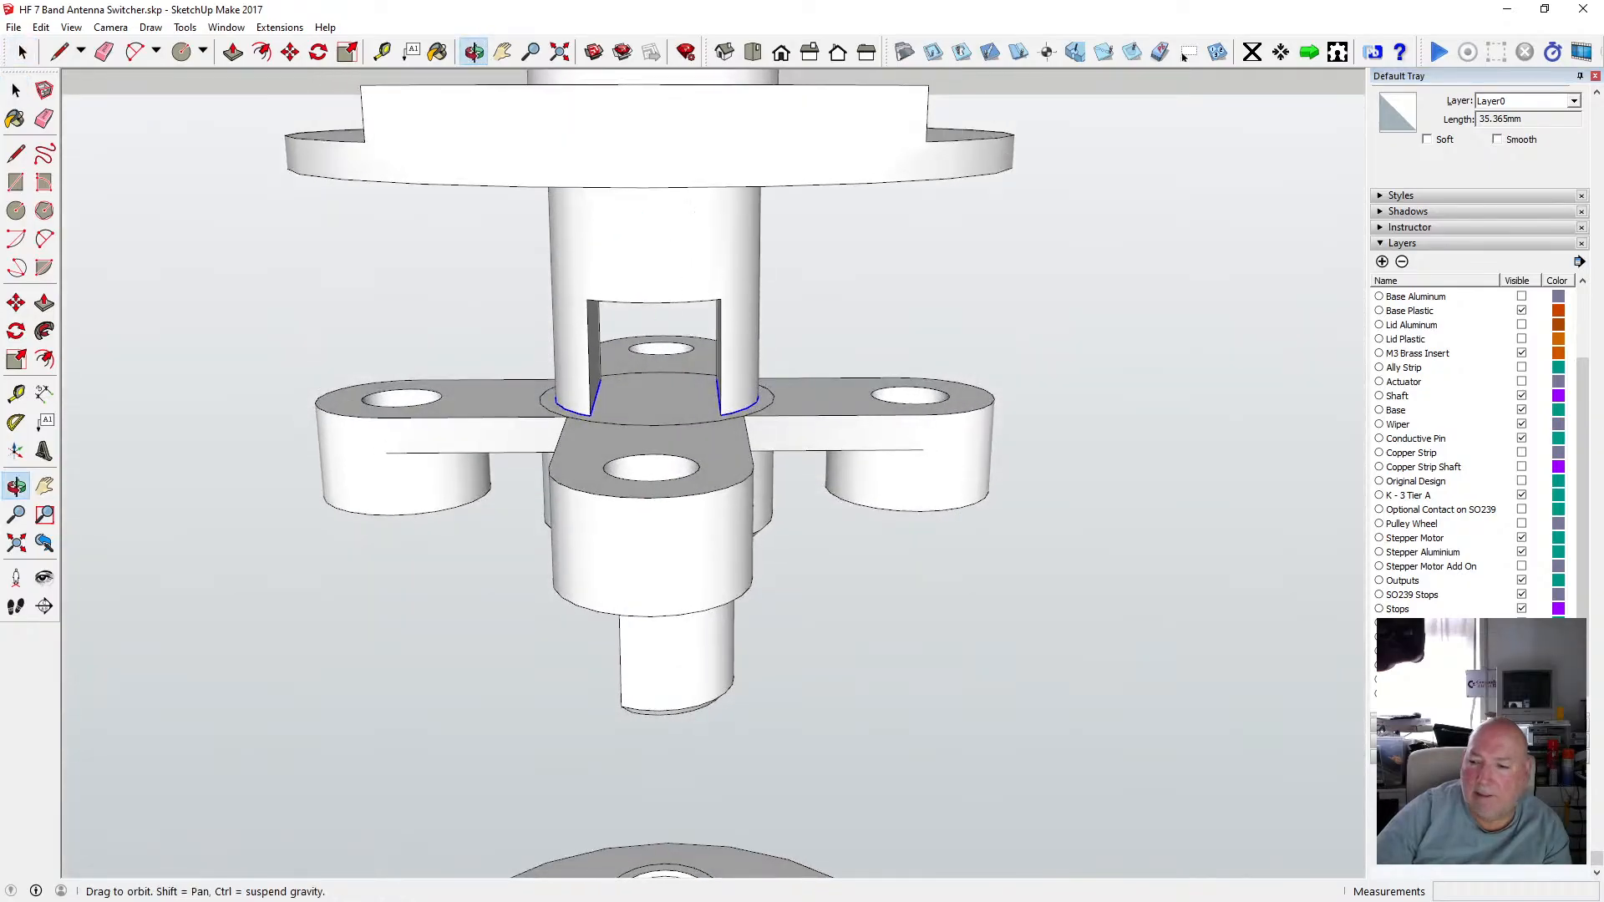
click(1521, 651)
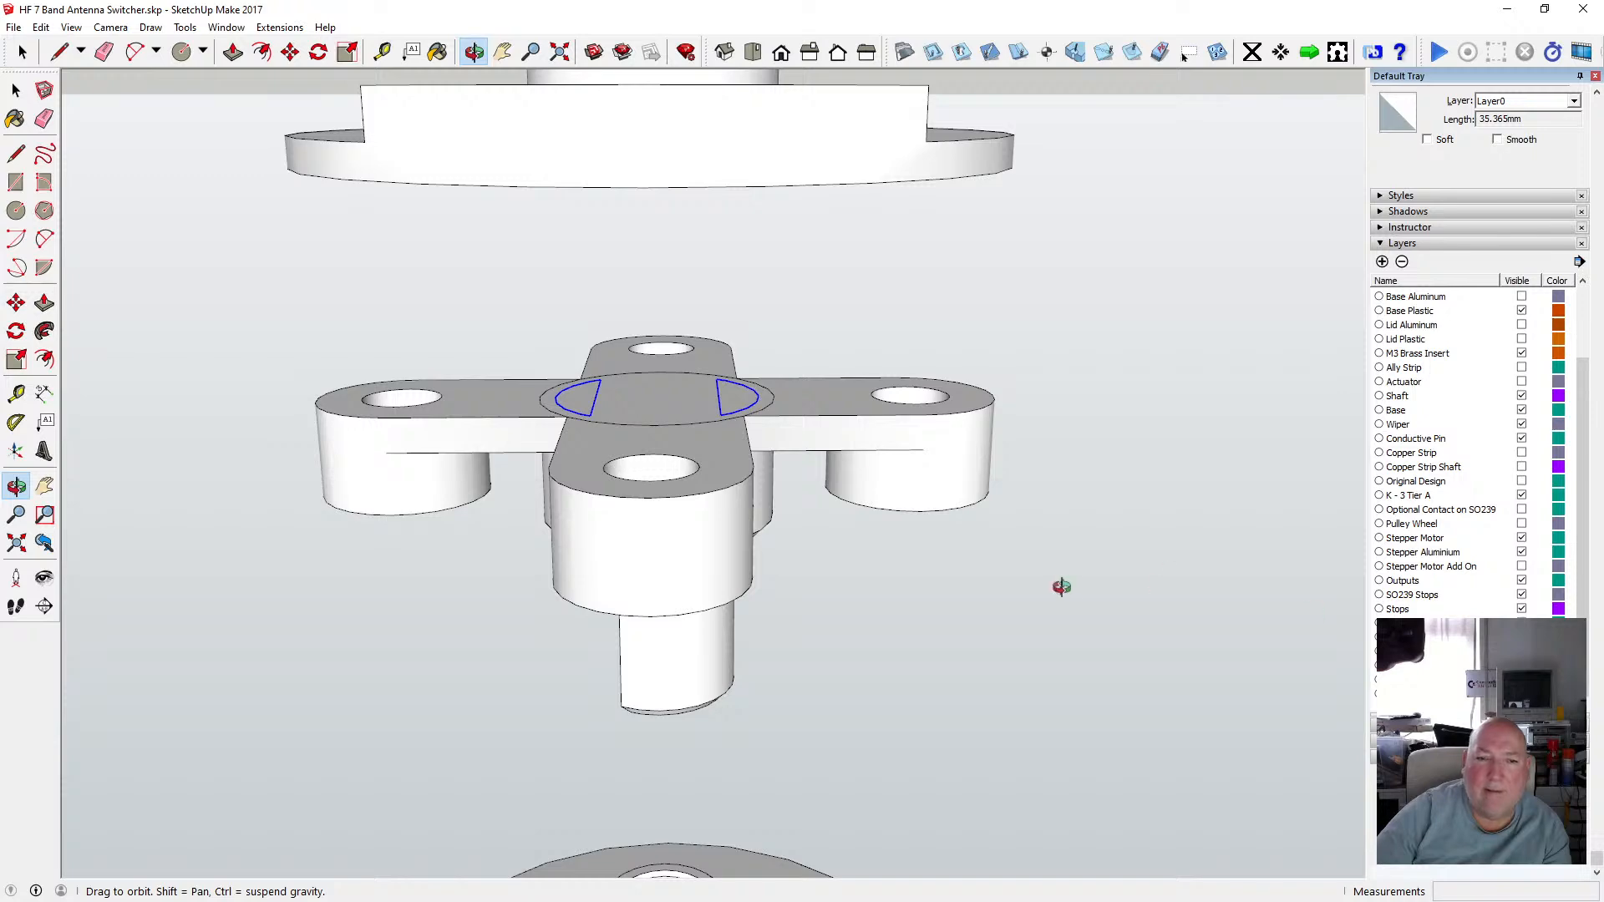
drag(718, 438, 759, 519)
scroll(641, 400, up, 3)
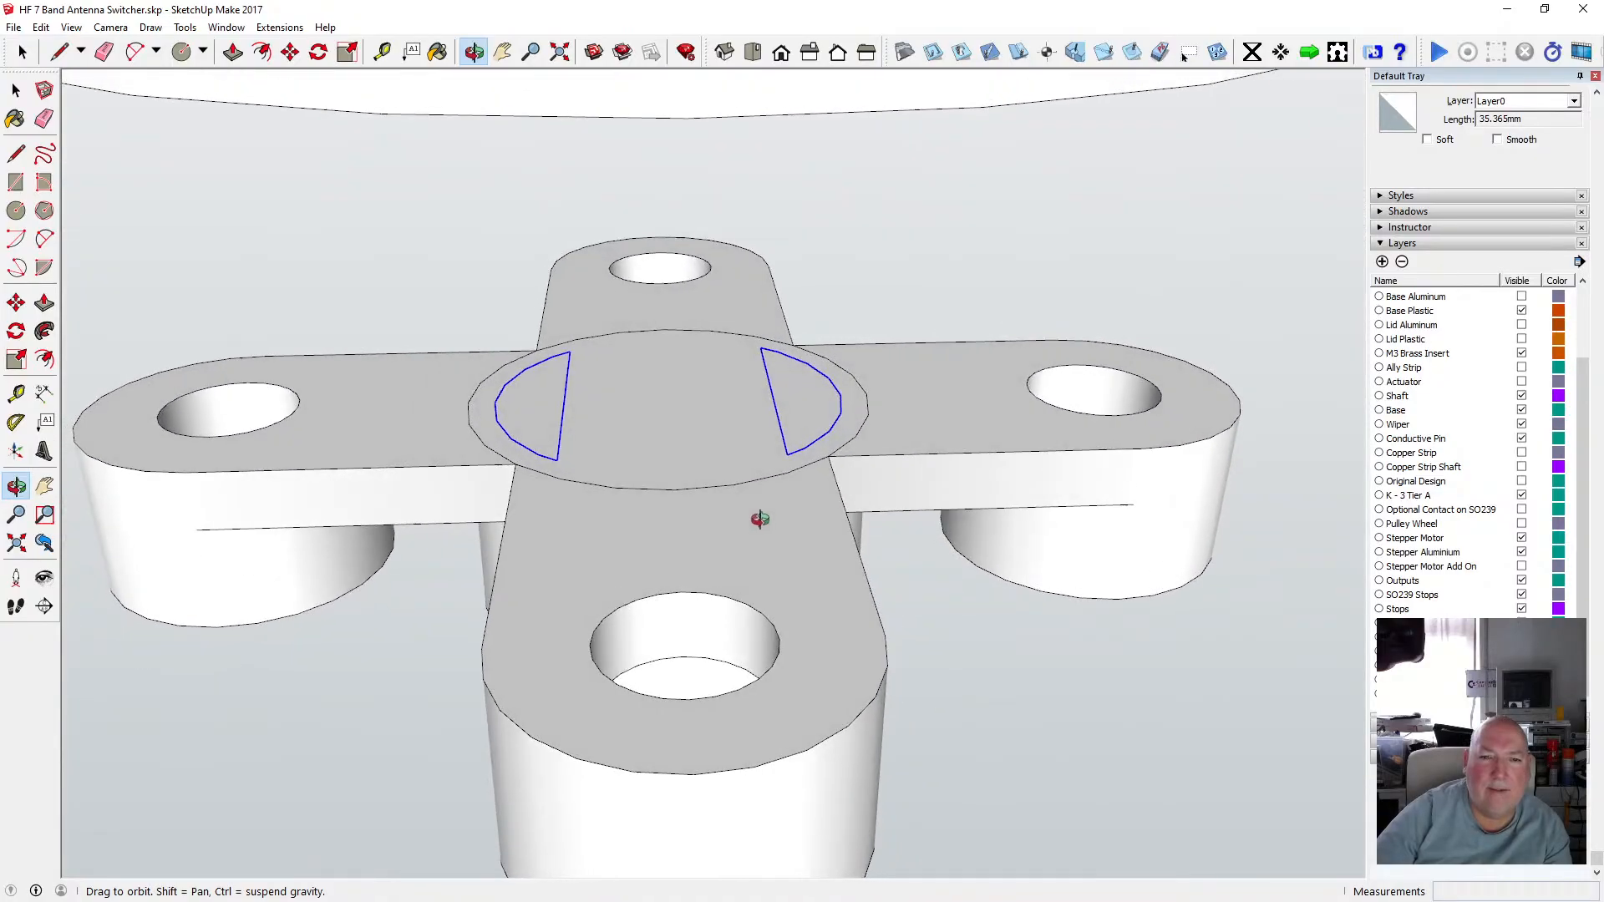
scroll(759, 519, down, 5)
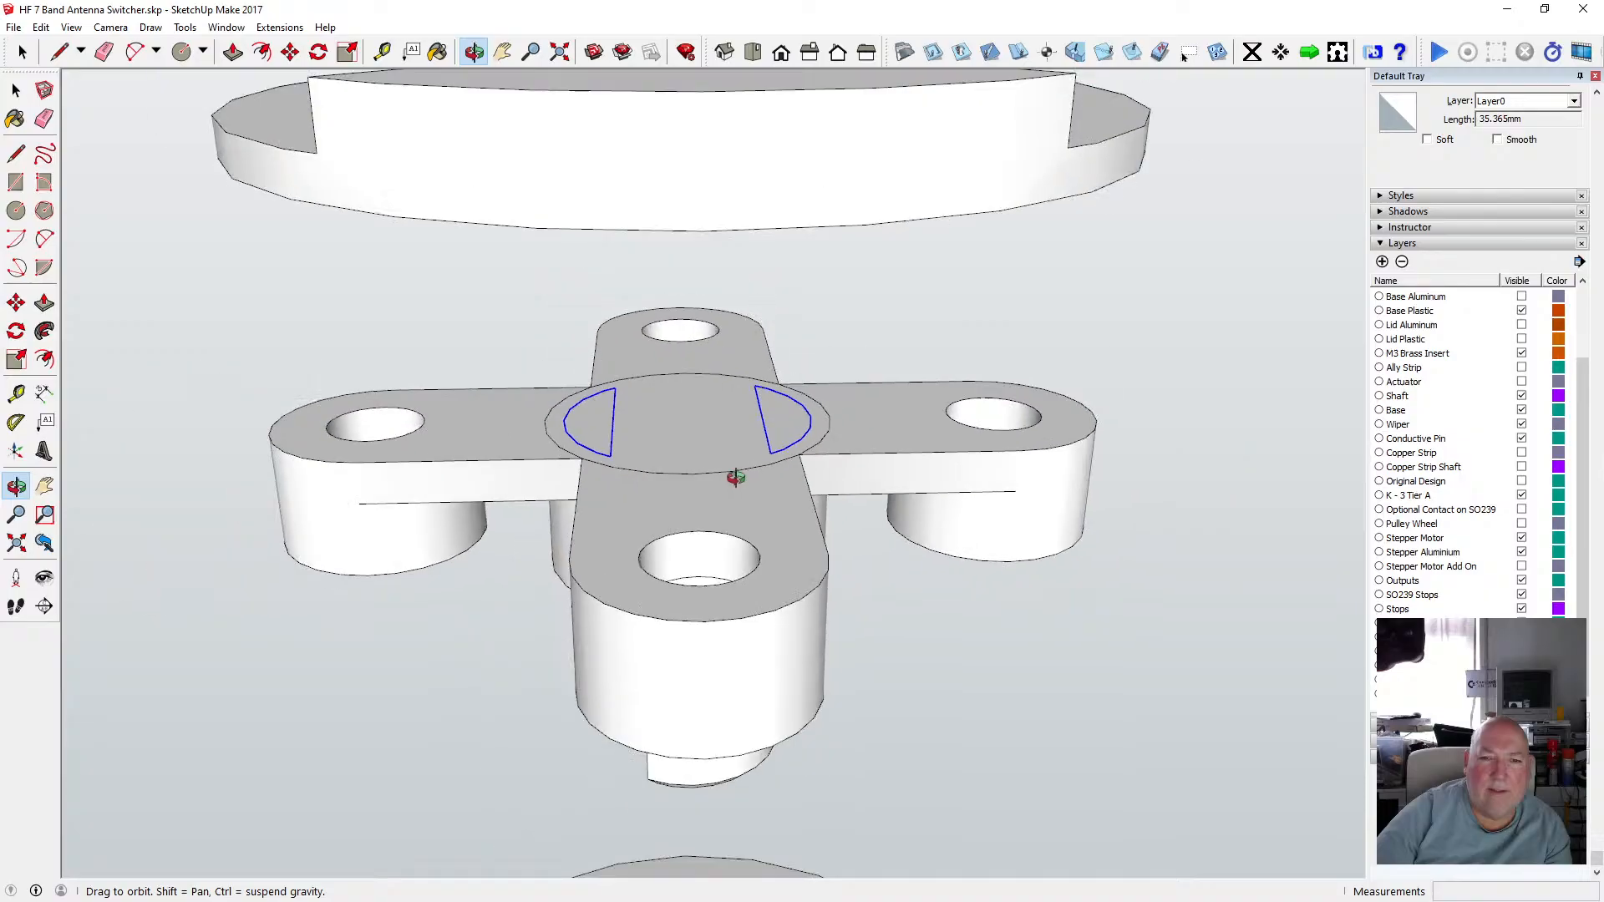
drag(742, 499, 680, 476)
Move the two pasted half-moon faces into the cross hub's group by cutting them and pasting them in place inside it.
click(16, 91)
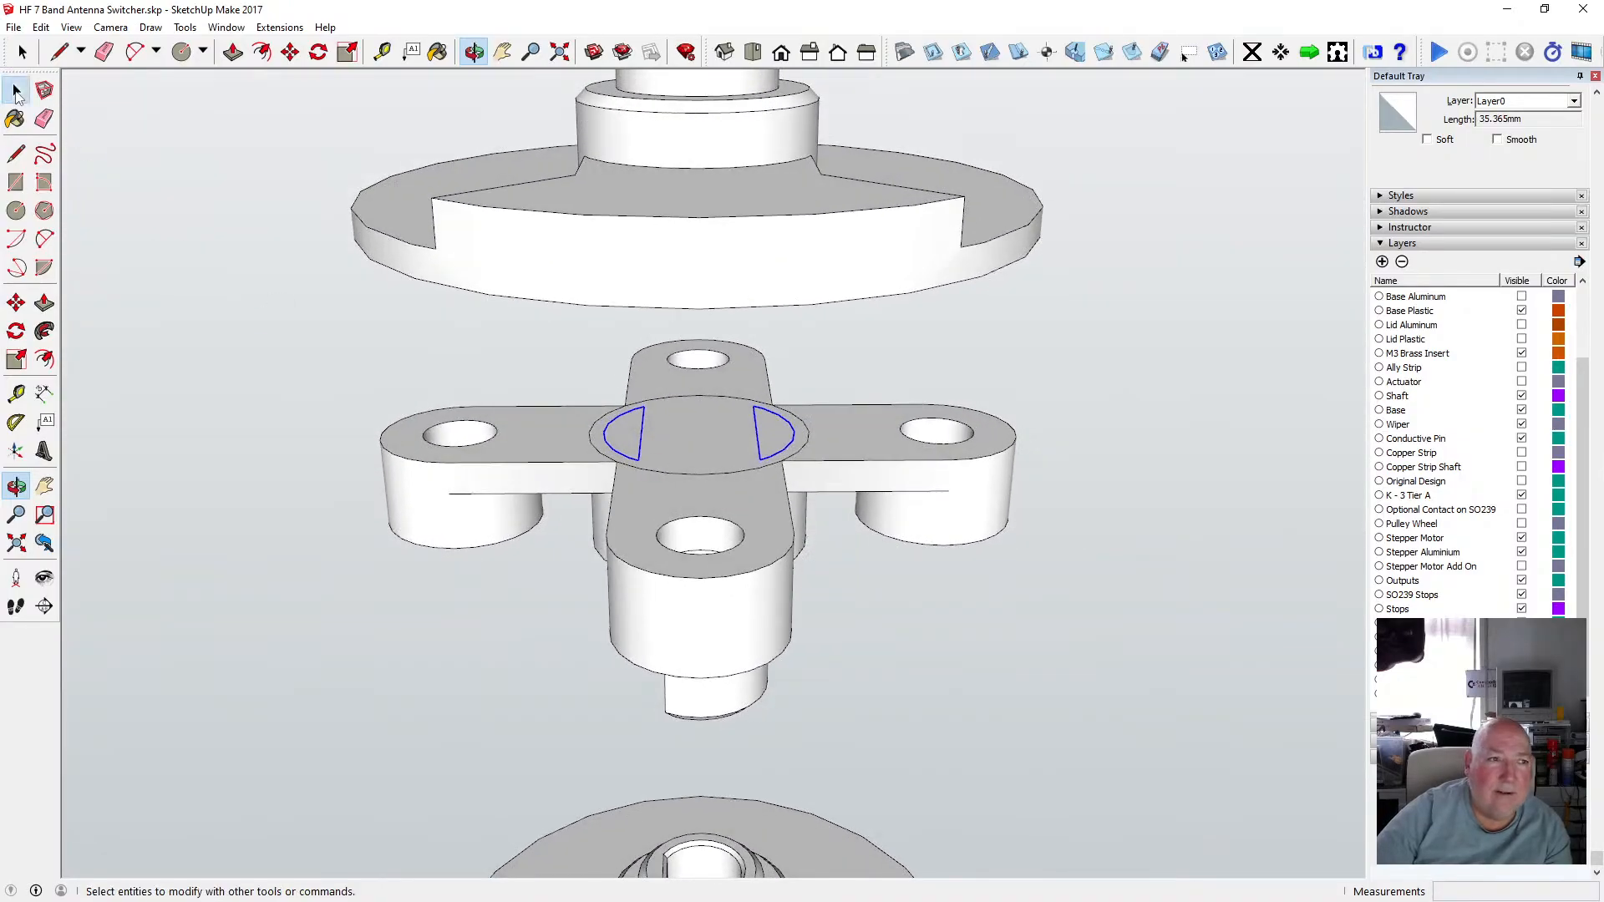
click(650, 473)
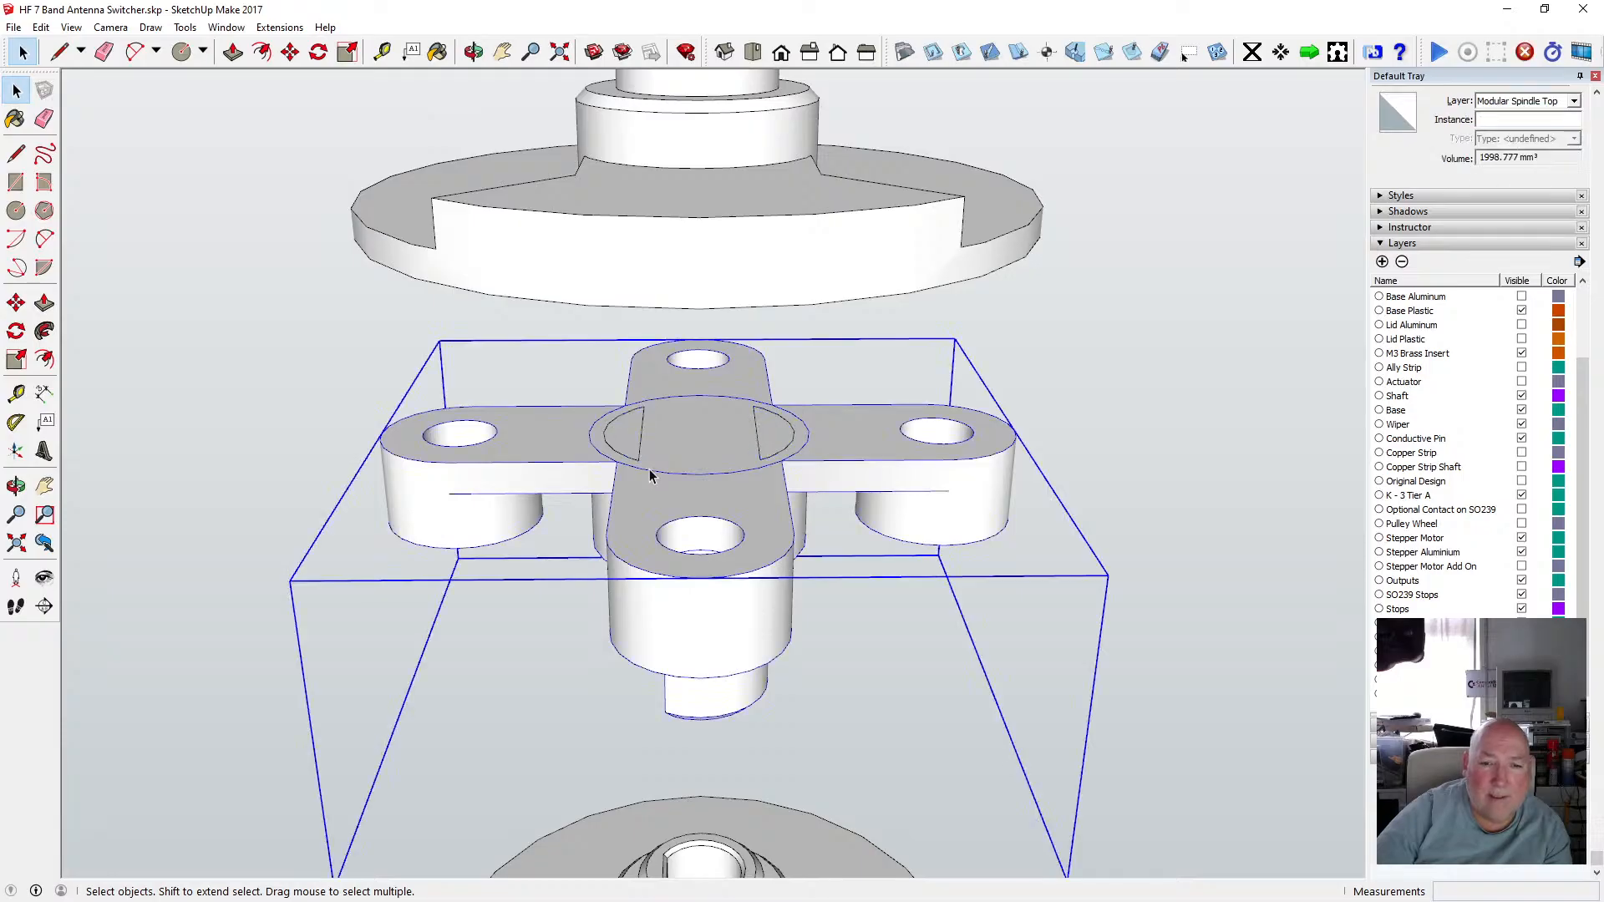
double_click(648, 473)
click(644, 475)
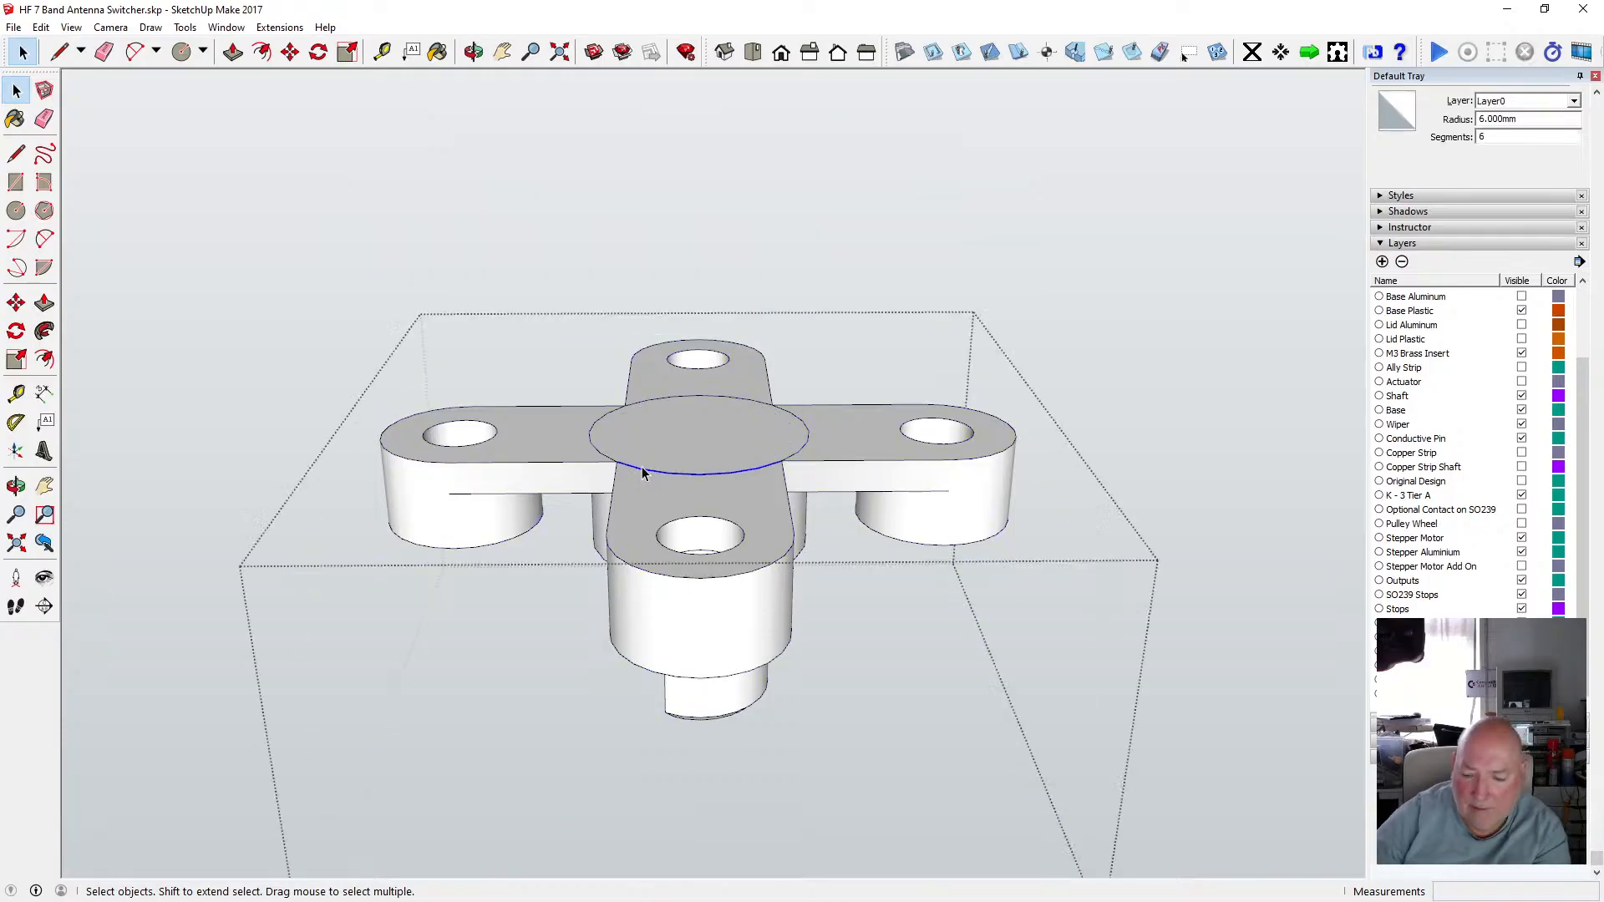
click(805, 447)
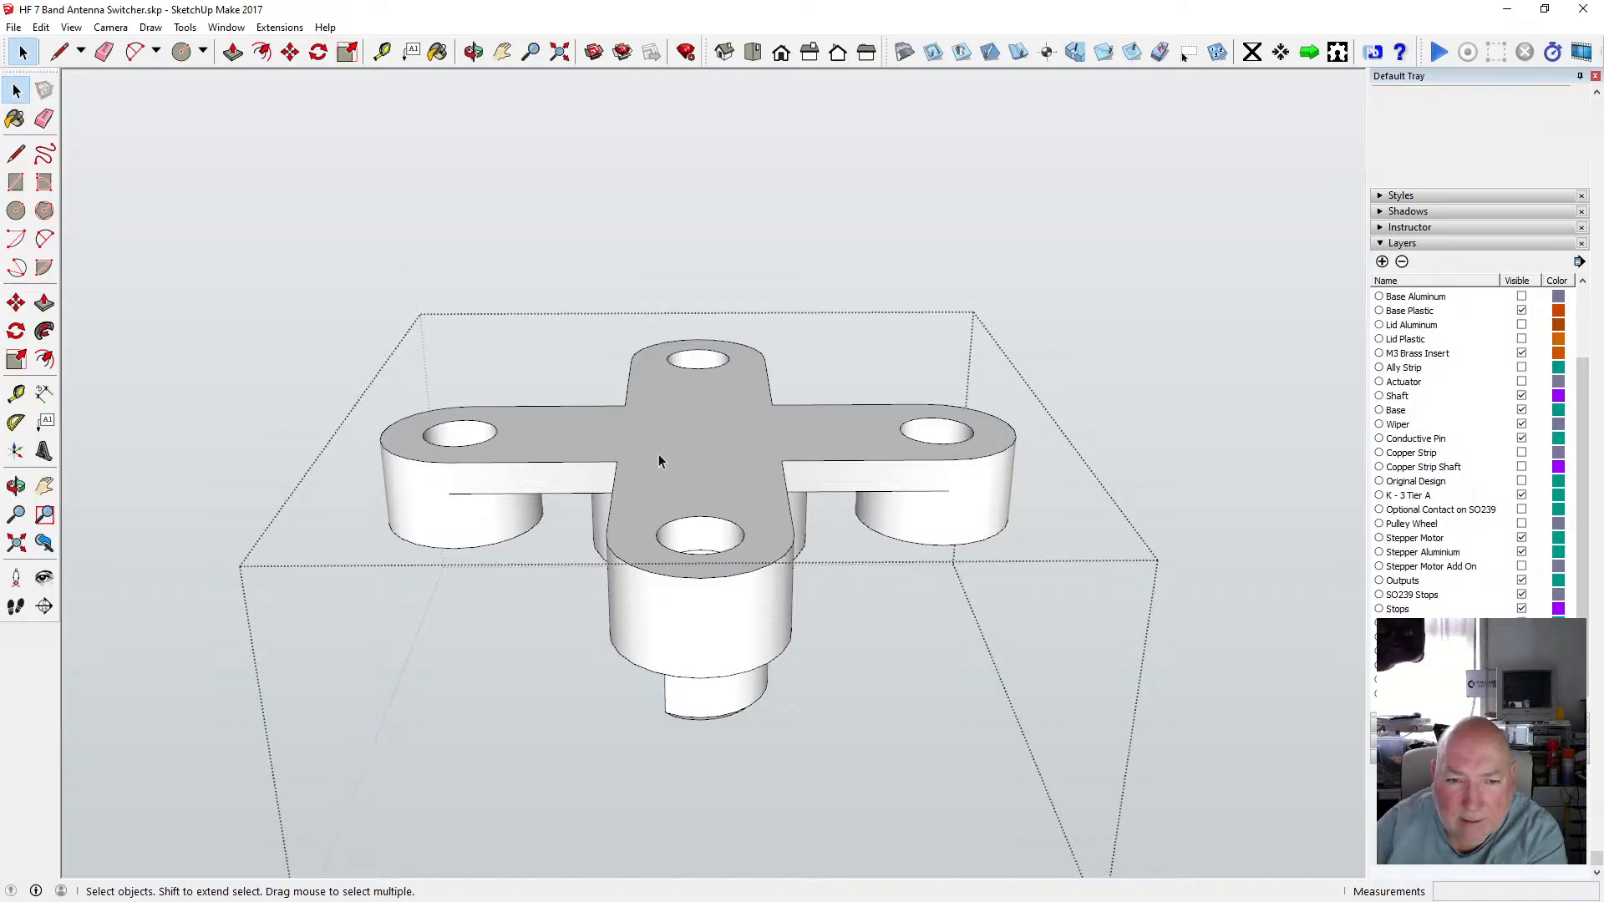
click(548, 283)
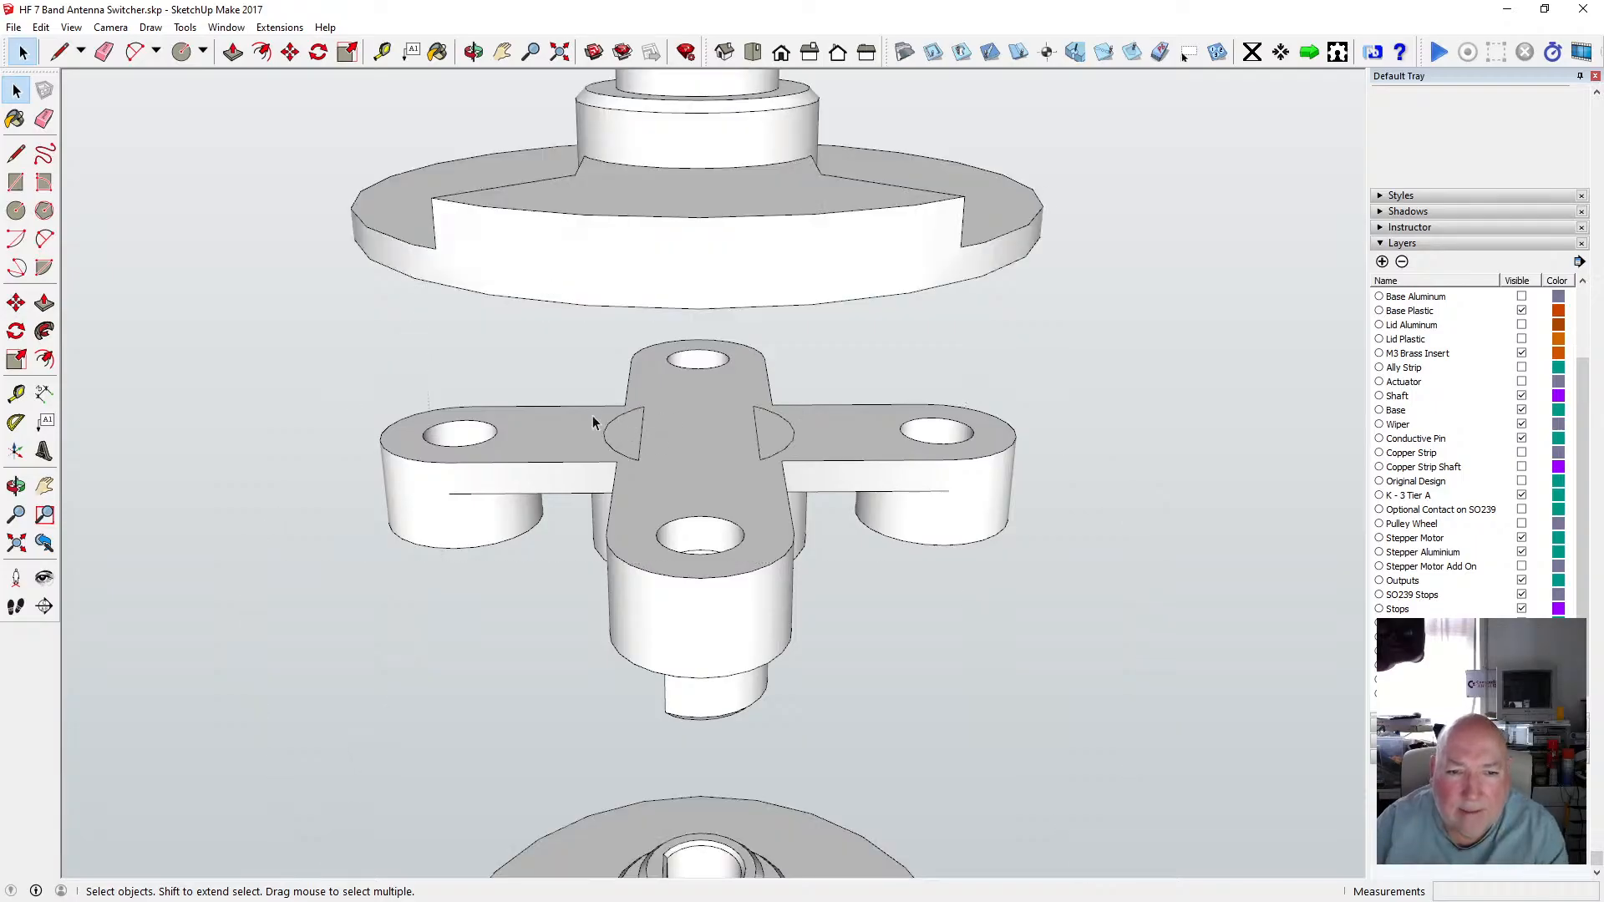
drag(739, 453, 804, 473)
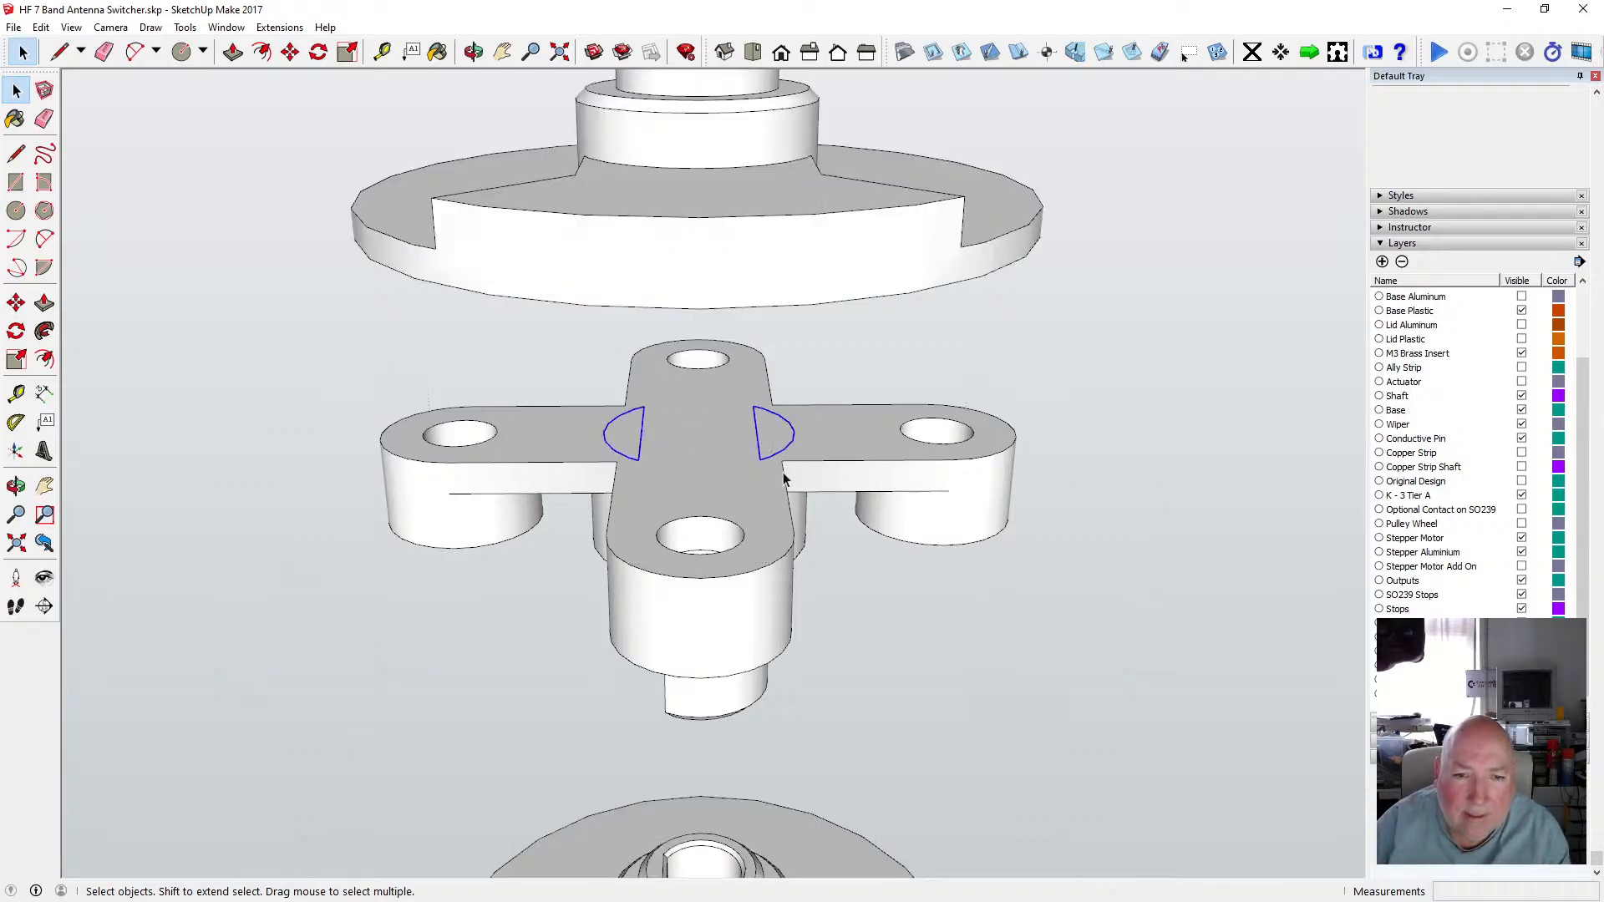
click(41, 27)
click(71, 88)
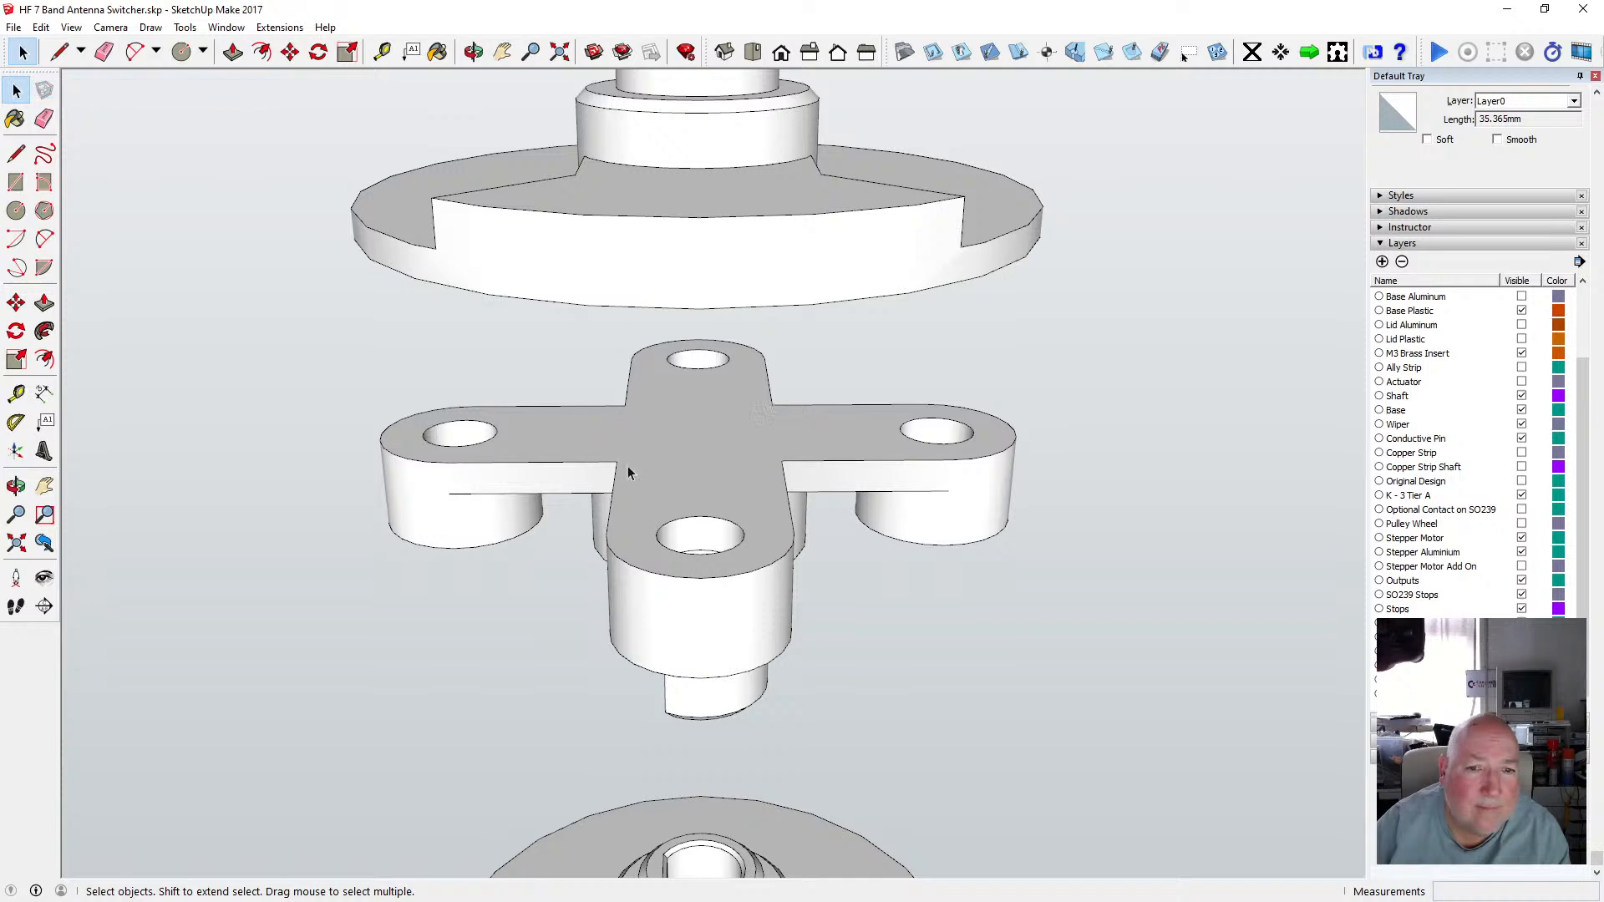
double_click(655, 446)
click(41, 27)
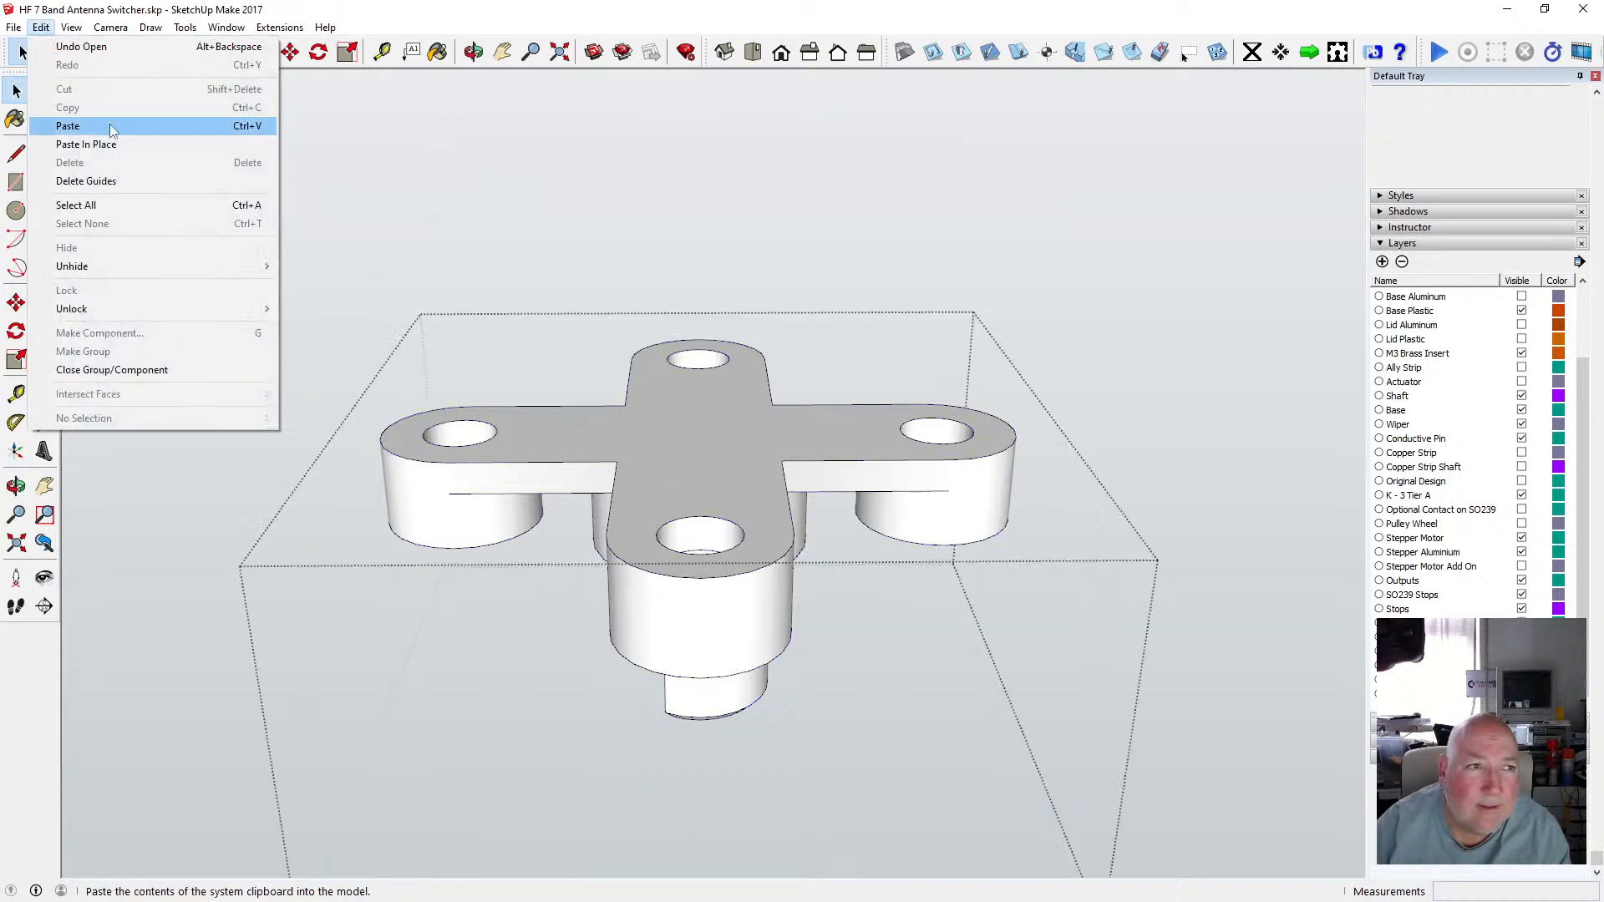
click(135, 143)
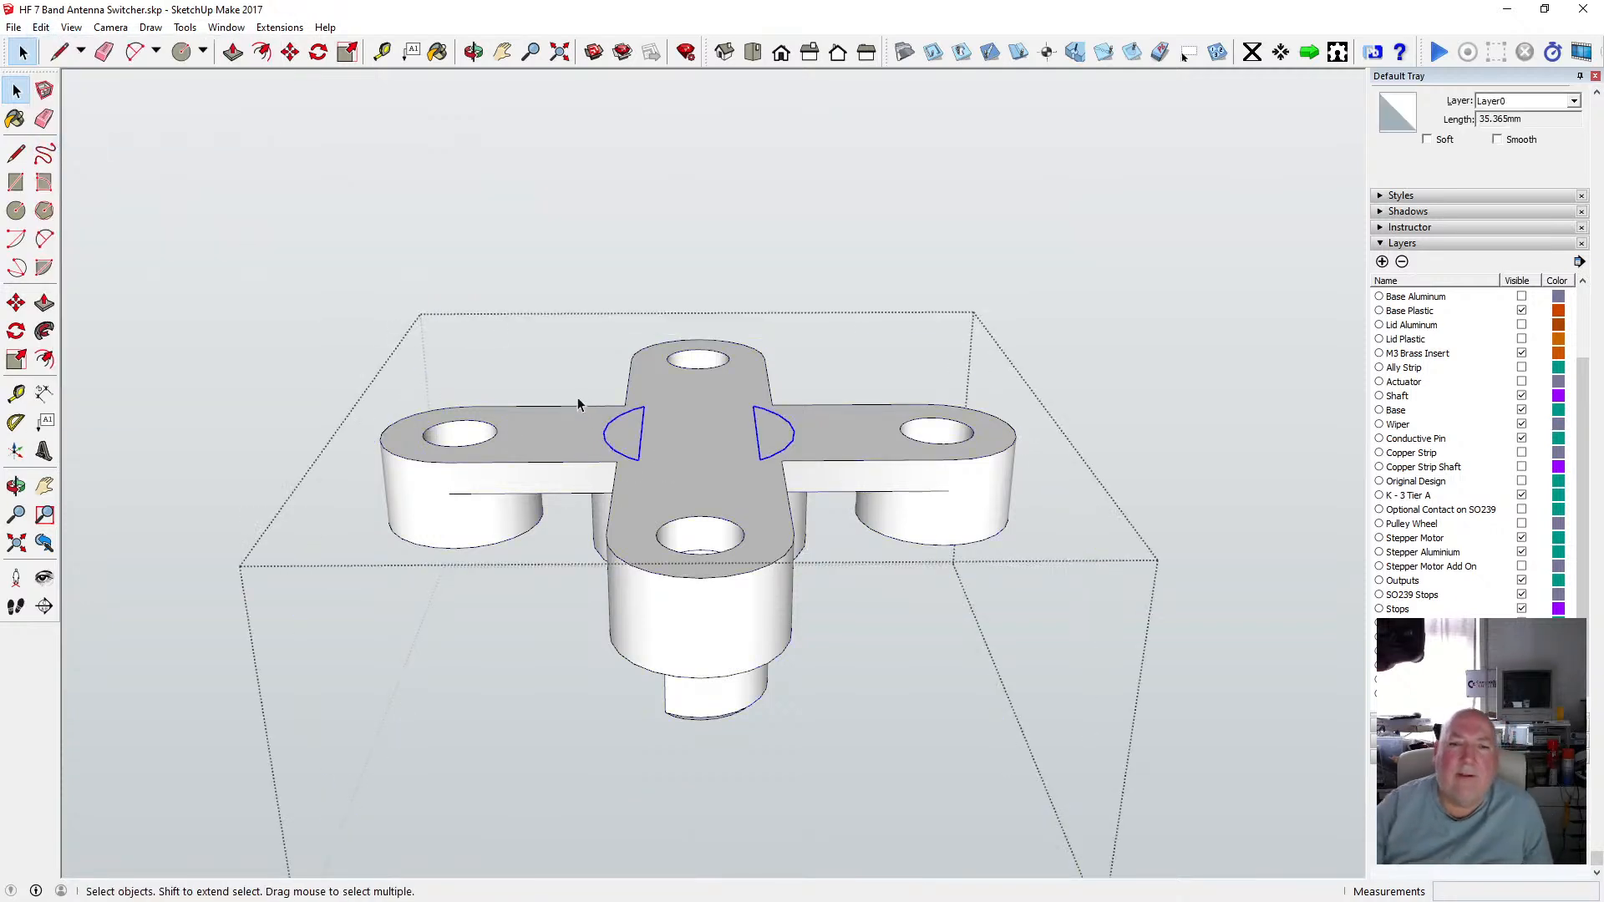
Orbit and zoom around the cross hub to check the half-moons on its top face, then close the group.
click(473, 52)
drag(670, 369, 653, 659)
scroll(649, 512, up, 5)
scroll(617, 384, down, 3)
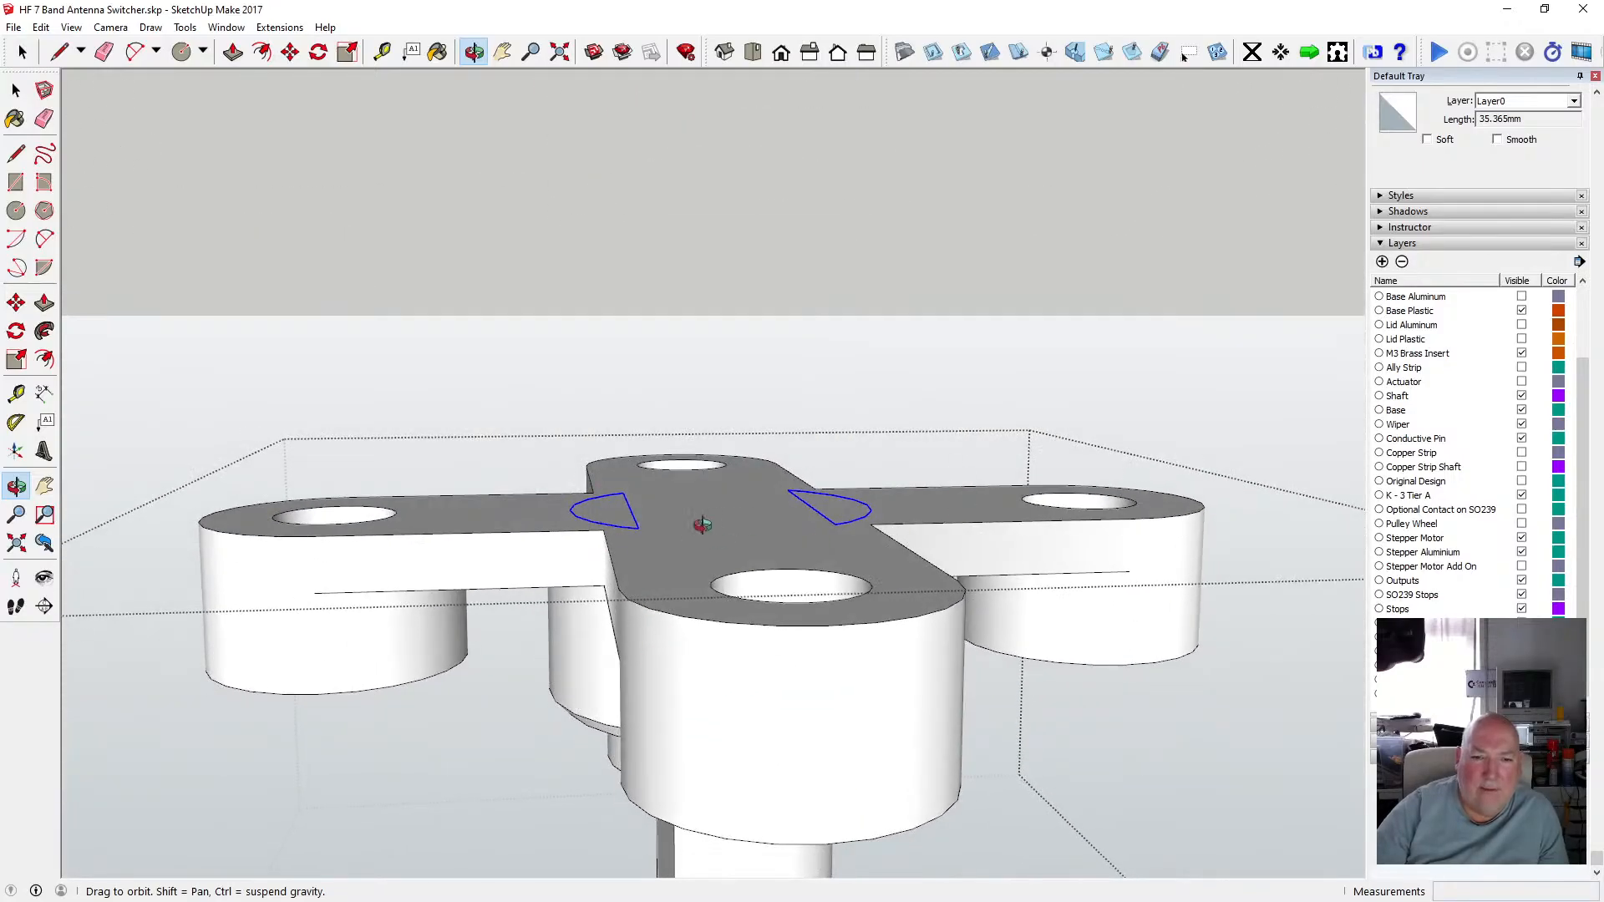
drag(701, 525, 632, 542)
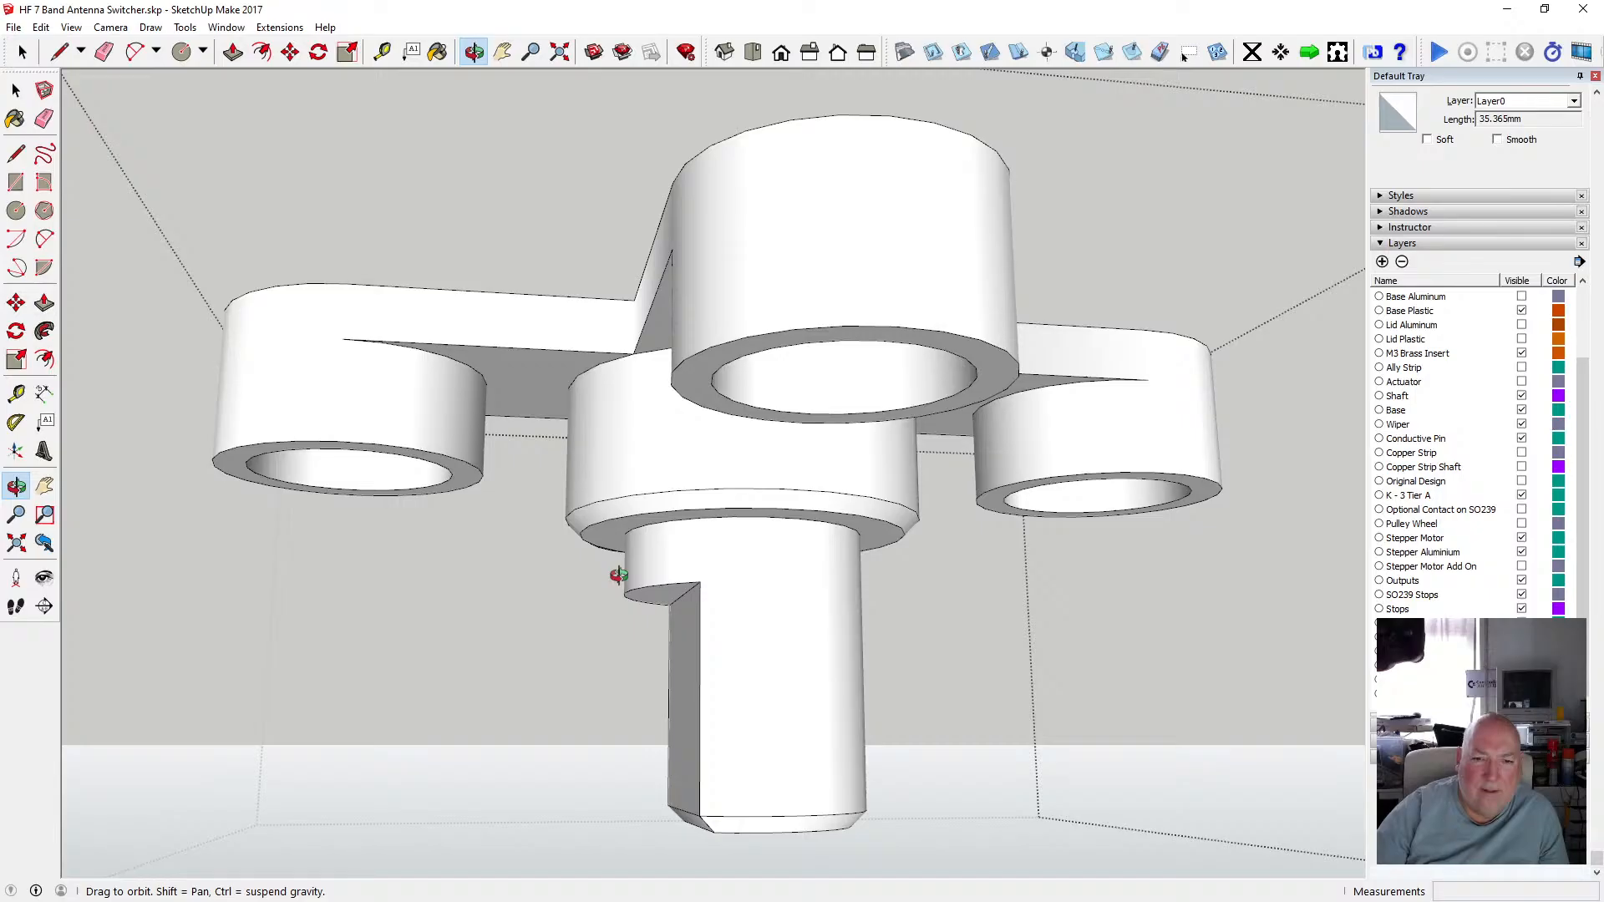
drag(685, 539, 610, 656)
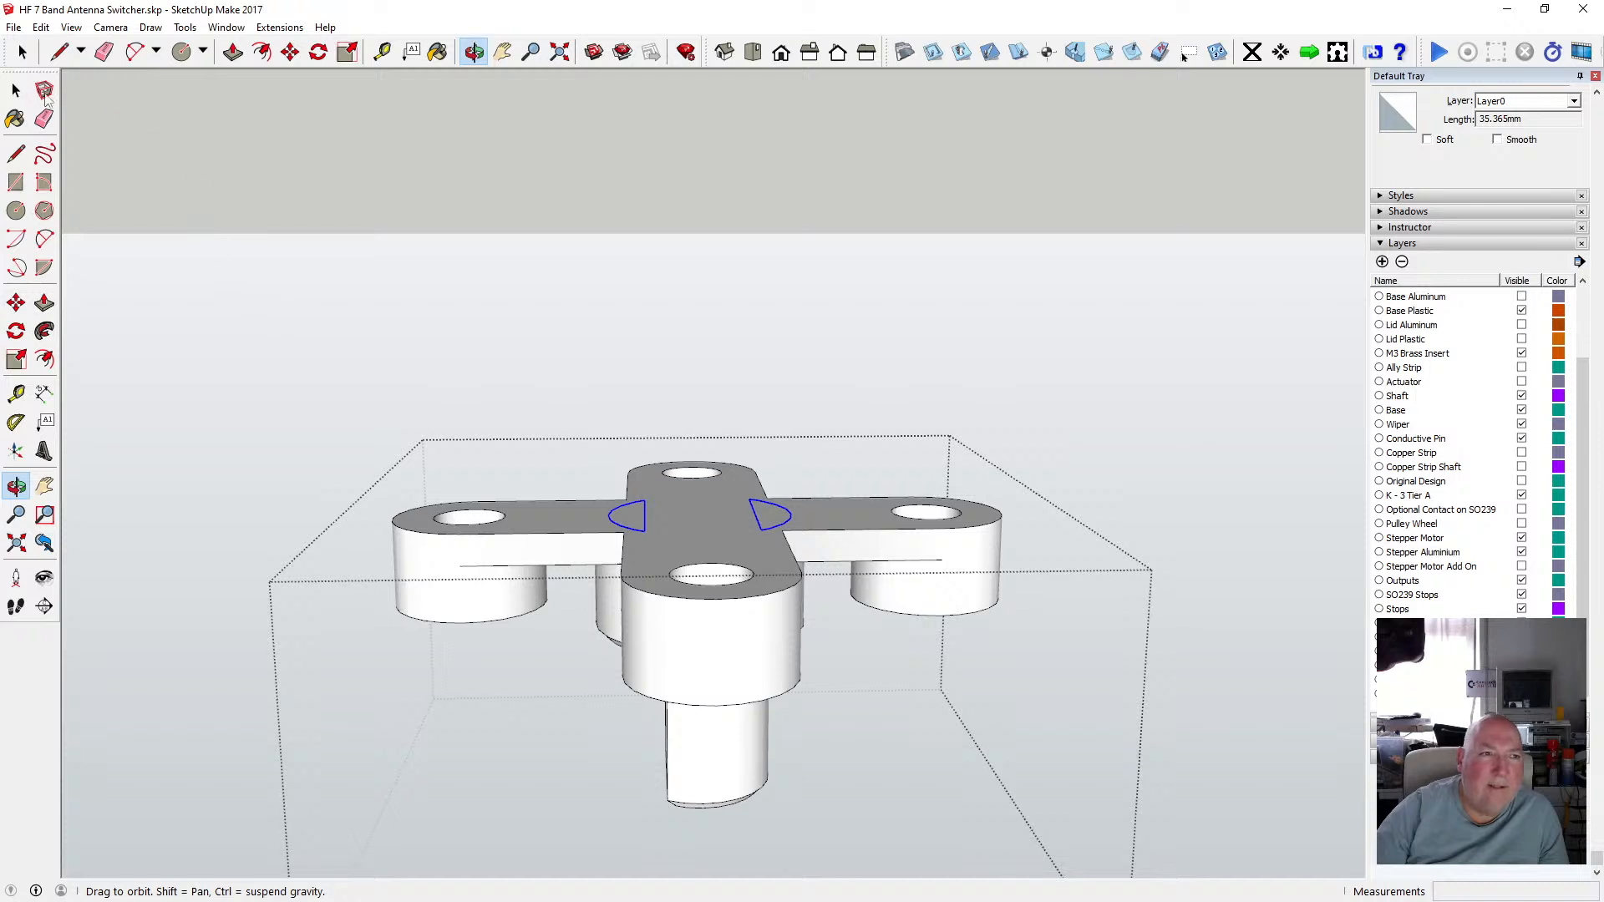
key(space)
click(370, 311)
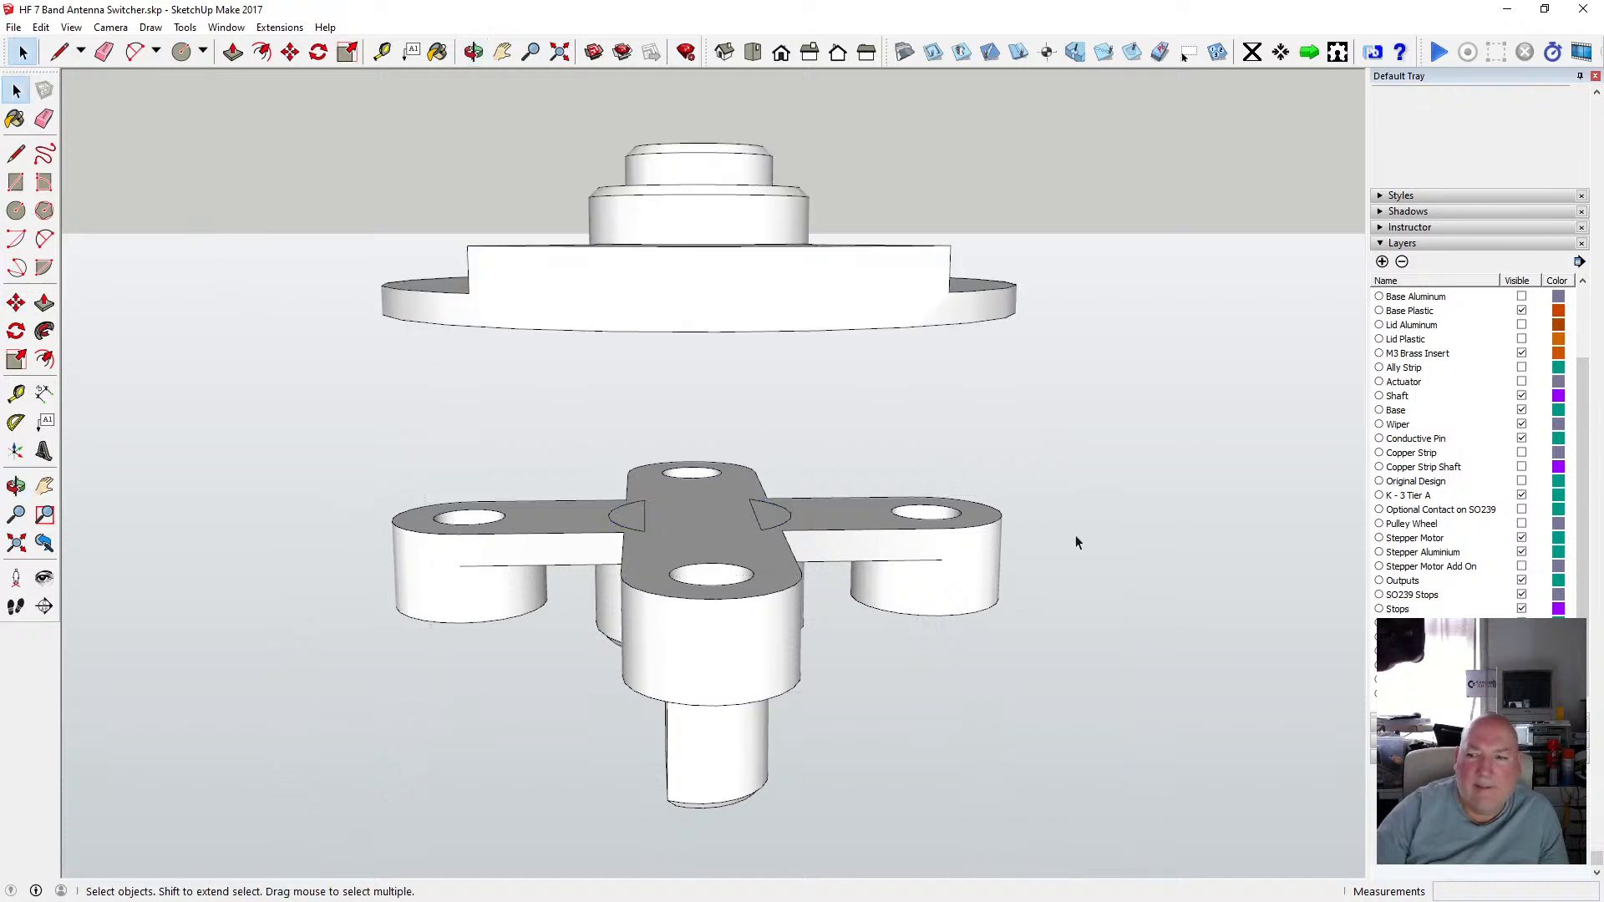
Show the hidden shaft and orbit around the spindle stack to examine the cross hub against the shaft.
click(1183, 54)
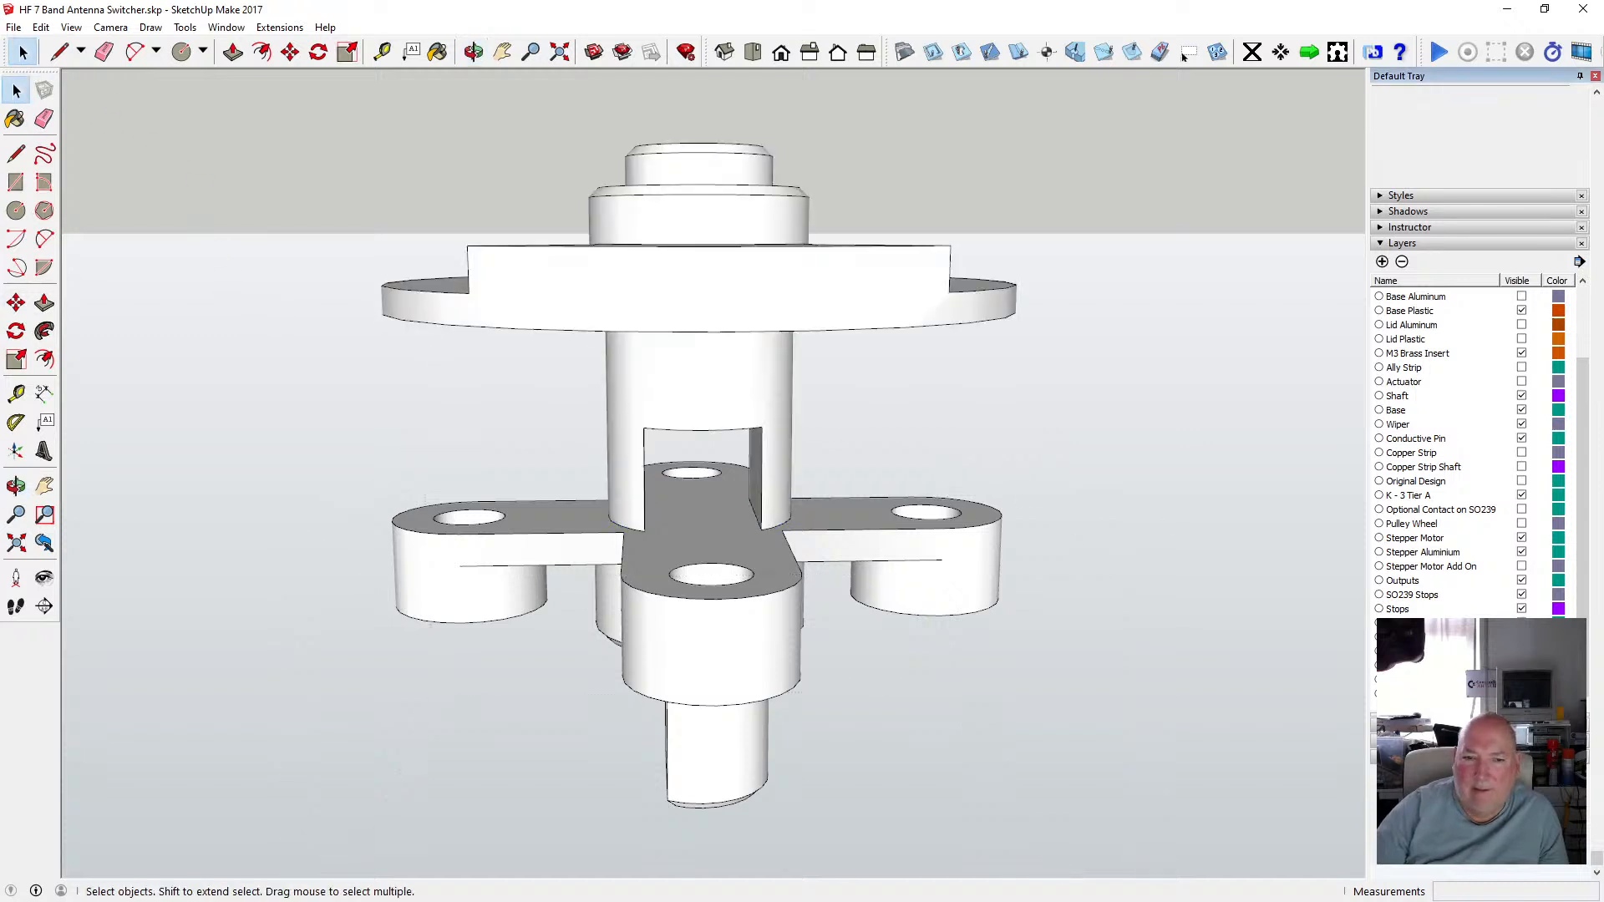
click(473, 55)
mouse_move(702, 397)
mouse_down()
mouse_move(491, 272)
mouse_move(605, 398)
mouse_move(674, 386)
mouse_up()
middle_drag(673, 386, 911, 539)
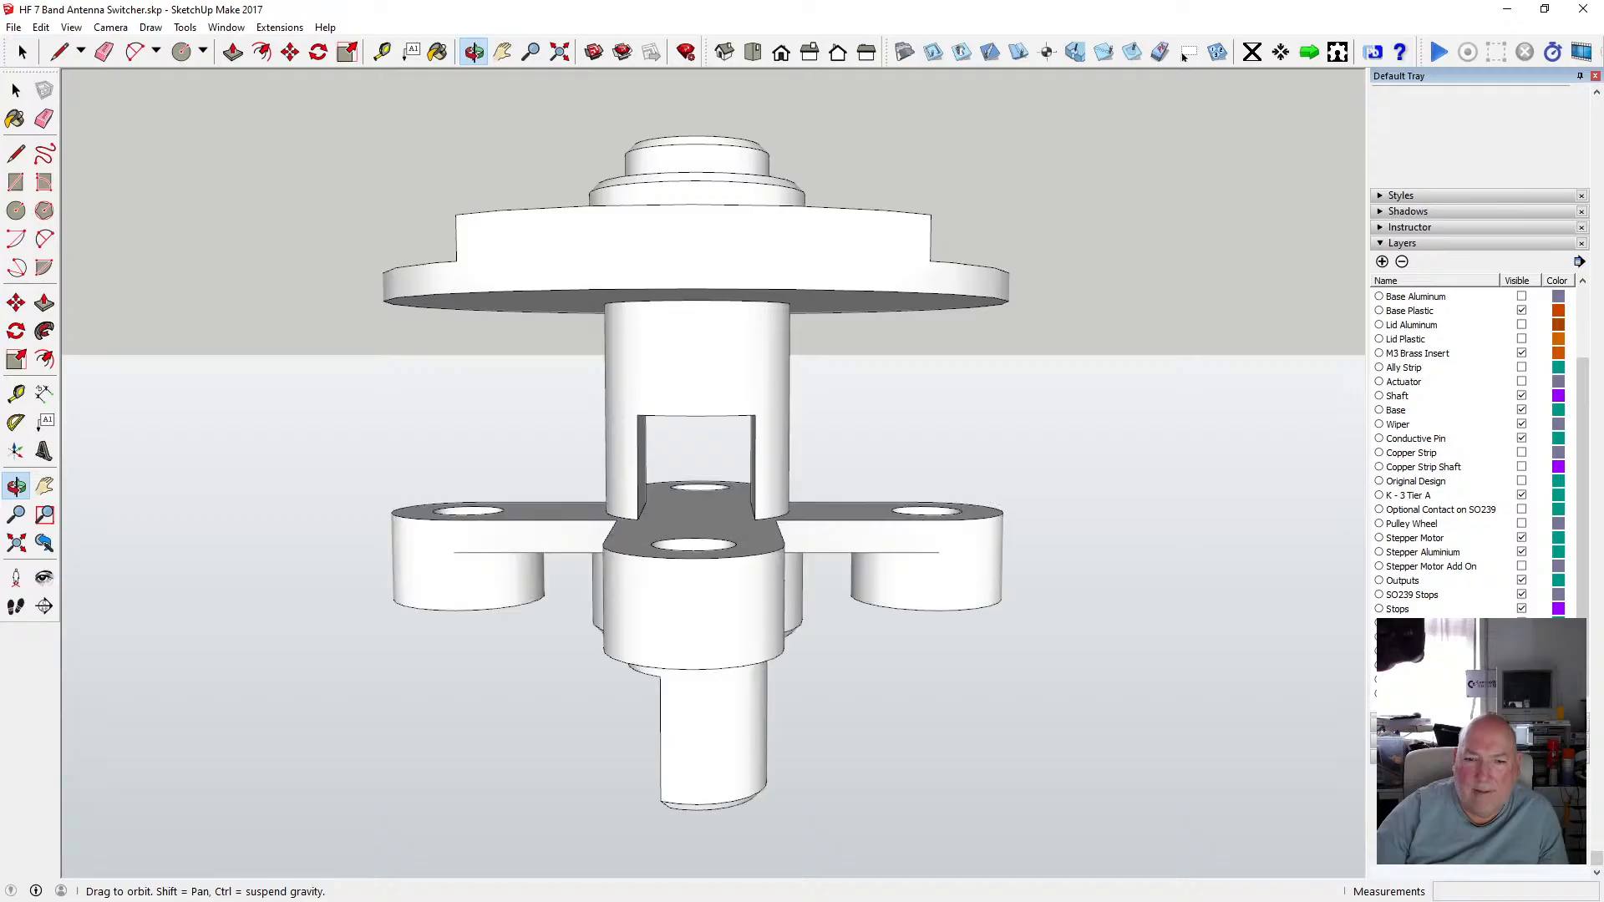
drag(867, 520, 1084, 535)
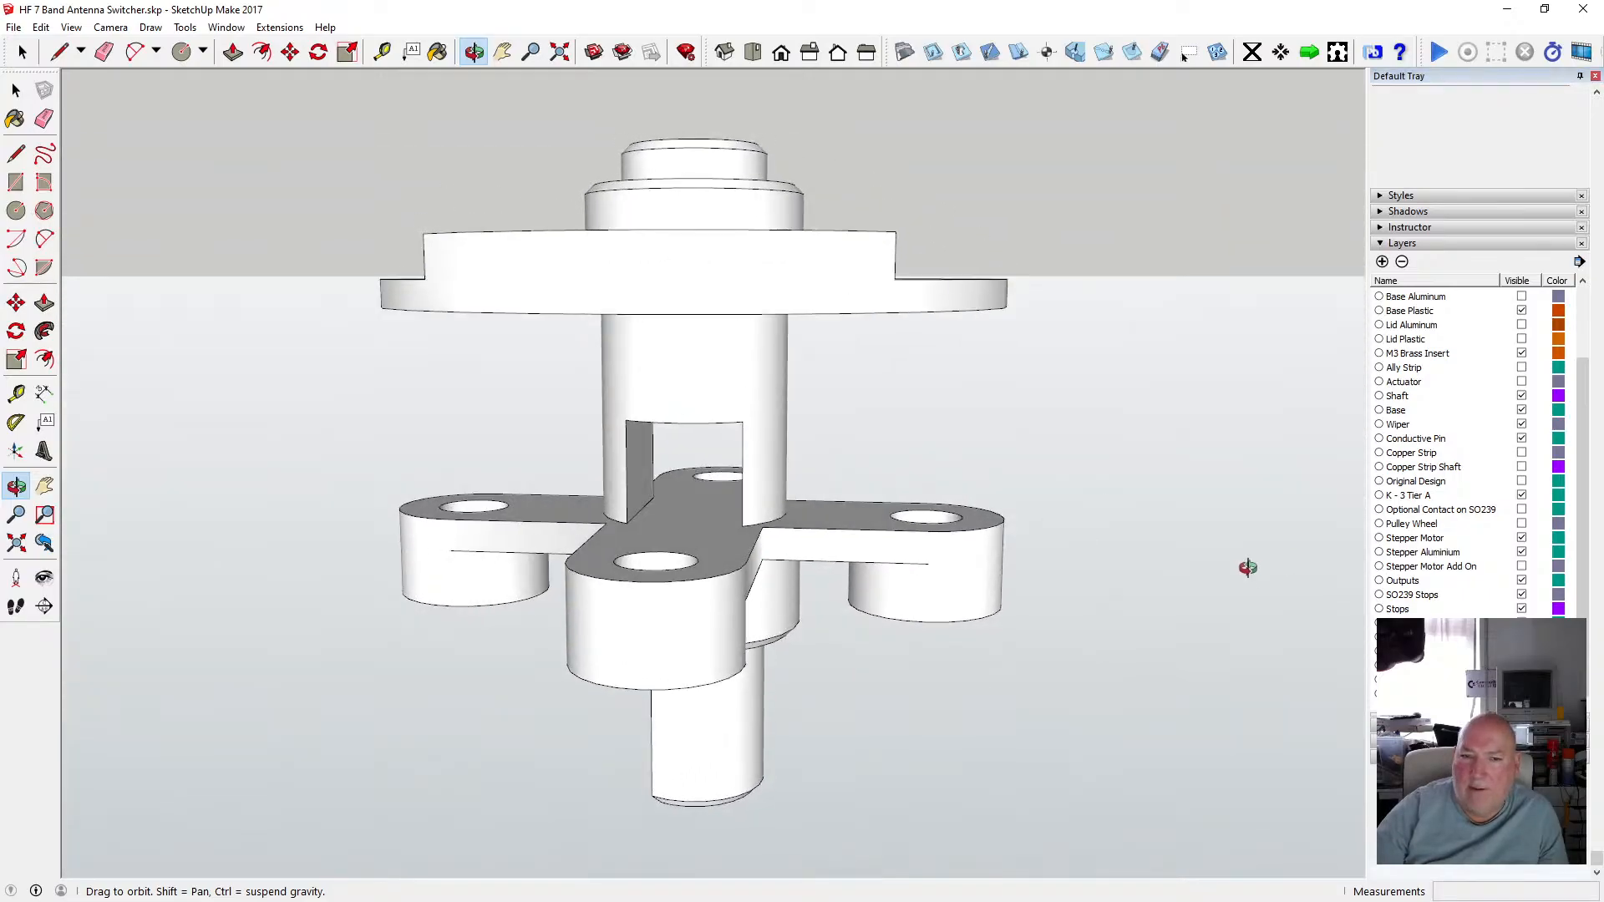
drag(800, 509, 764, 536)
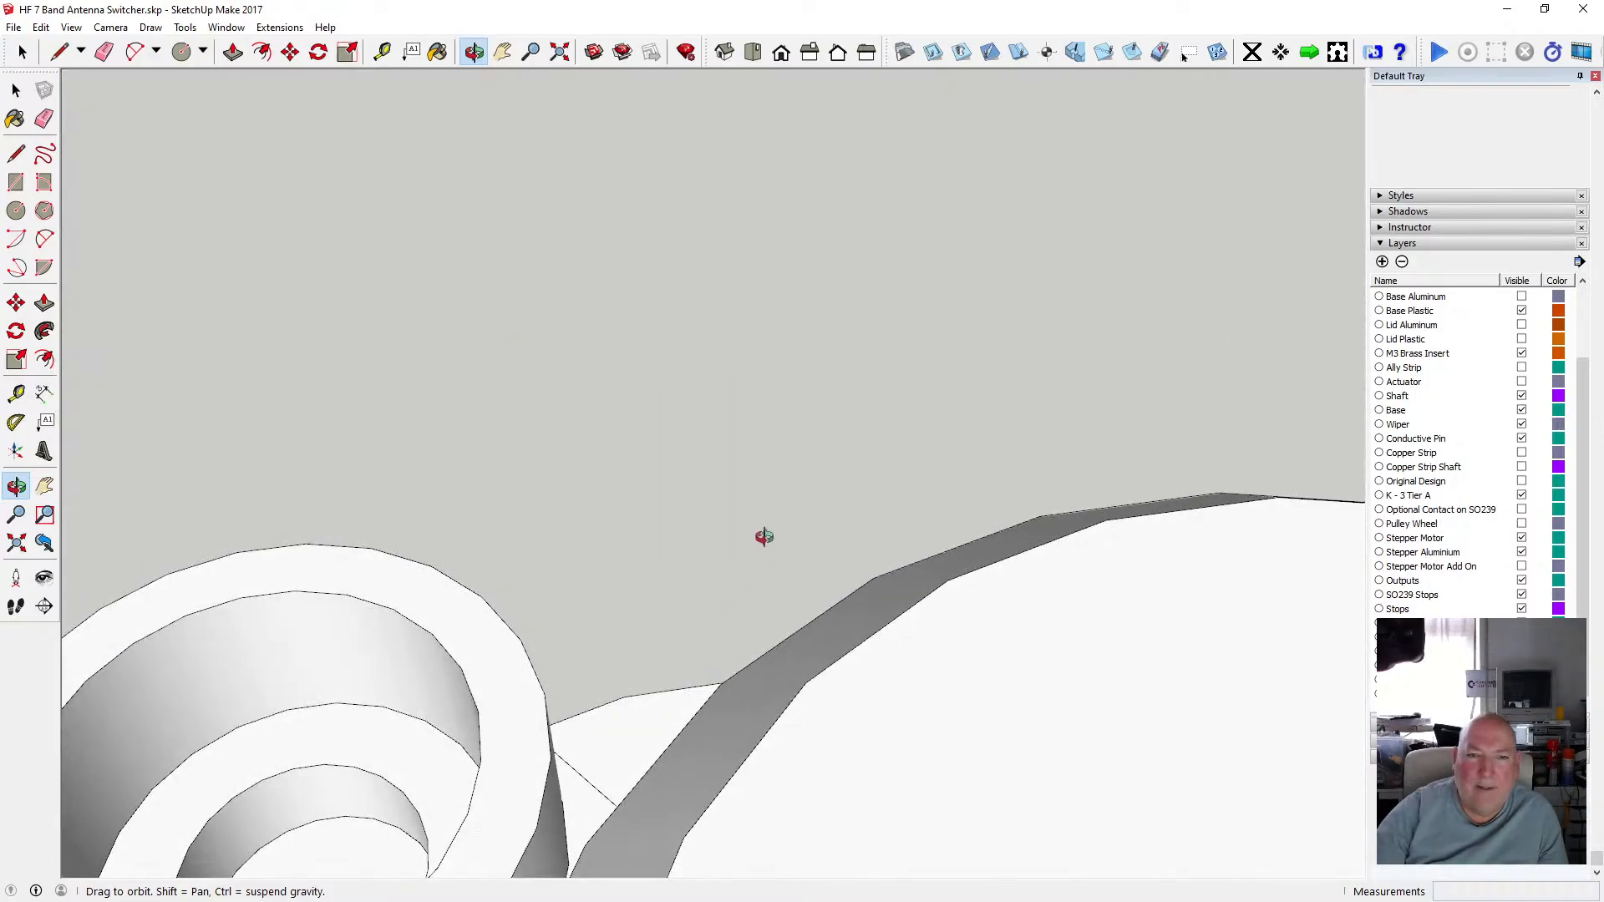
click(561, 55)
drag(707, 489, 725, 666)
scroll(725, 666, up, 10)
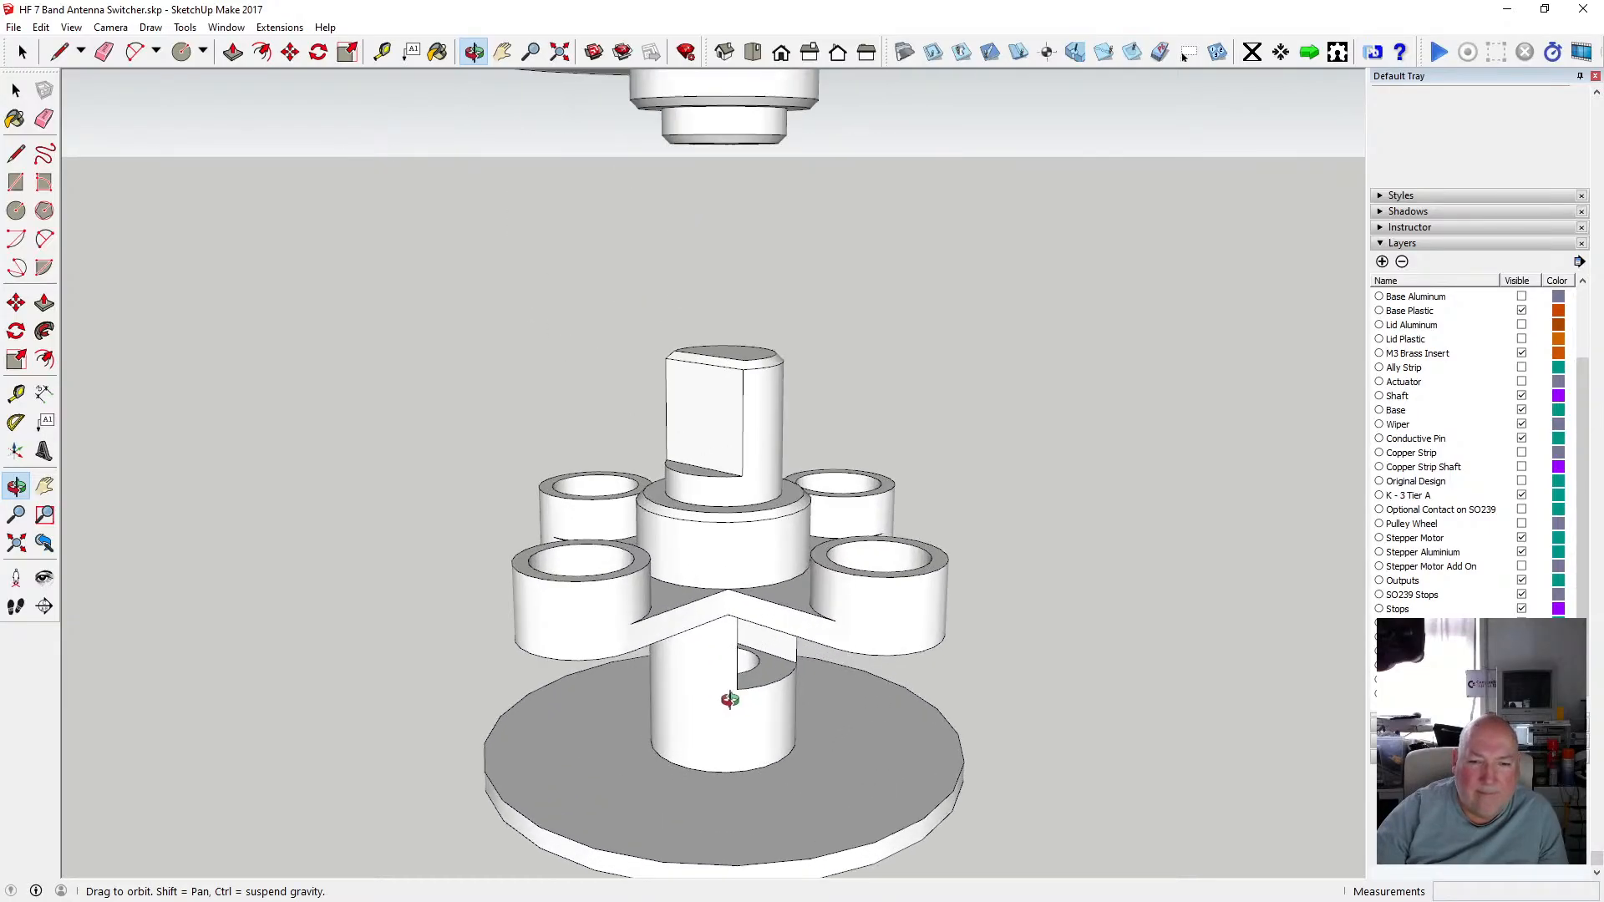
drag(927, 651, 639, 547)
scroll(494, 526, down, 6)
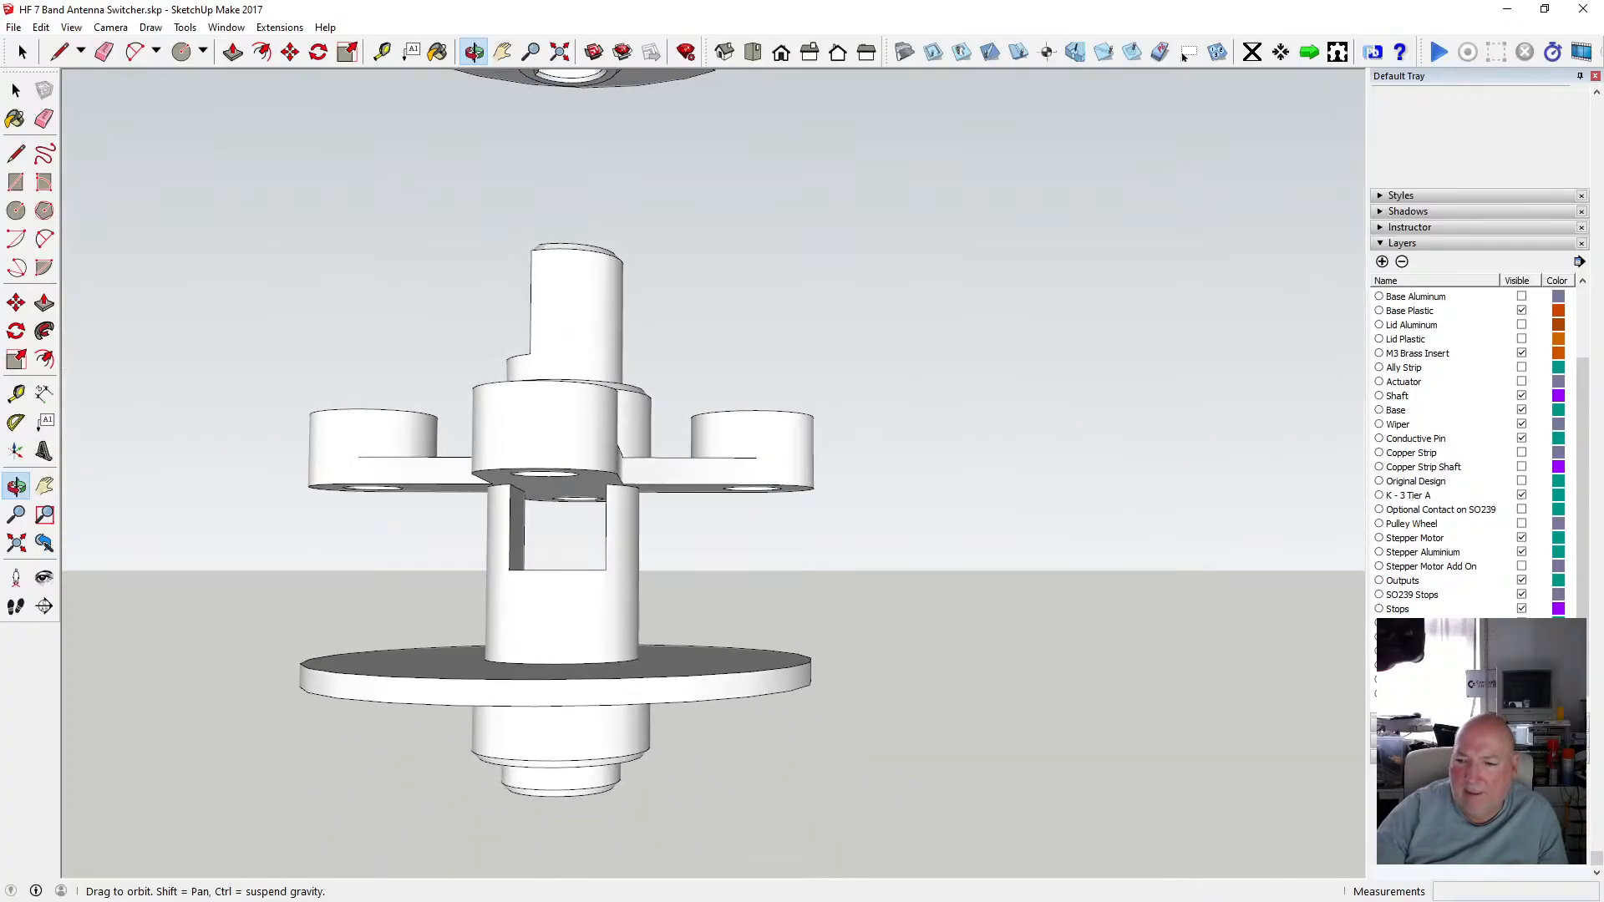
Toggle a layer's visibility and orbit around the stack to inspect how the hub slots interlock between tiers.
click(1521, 652)
click(1521, 651)
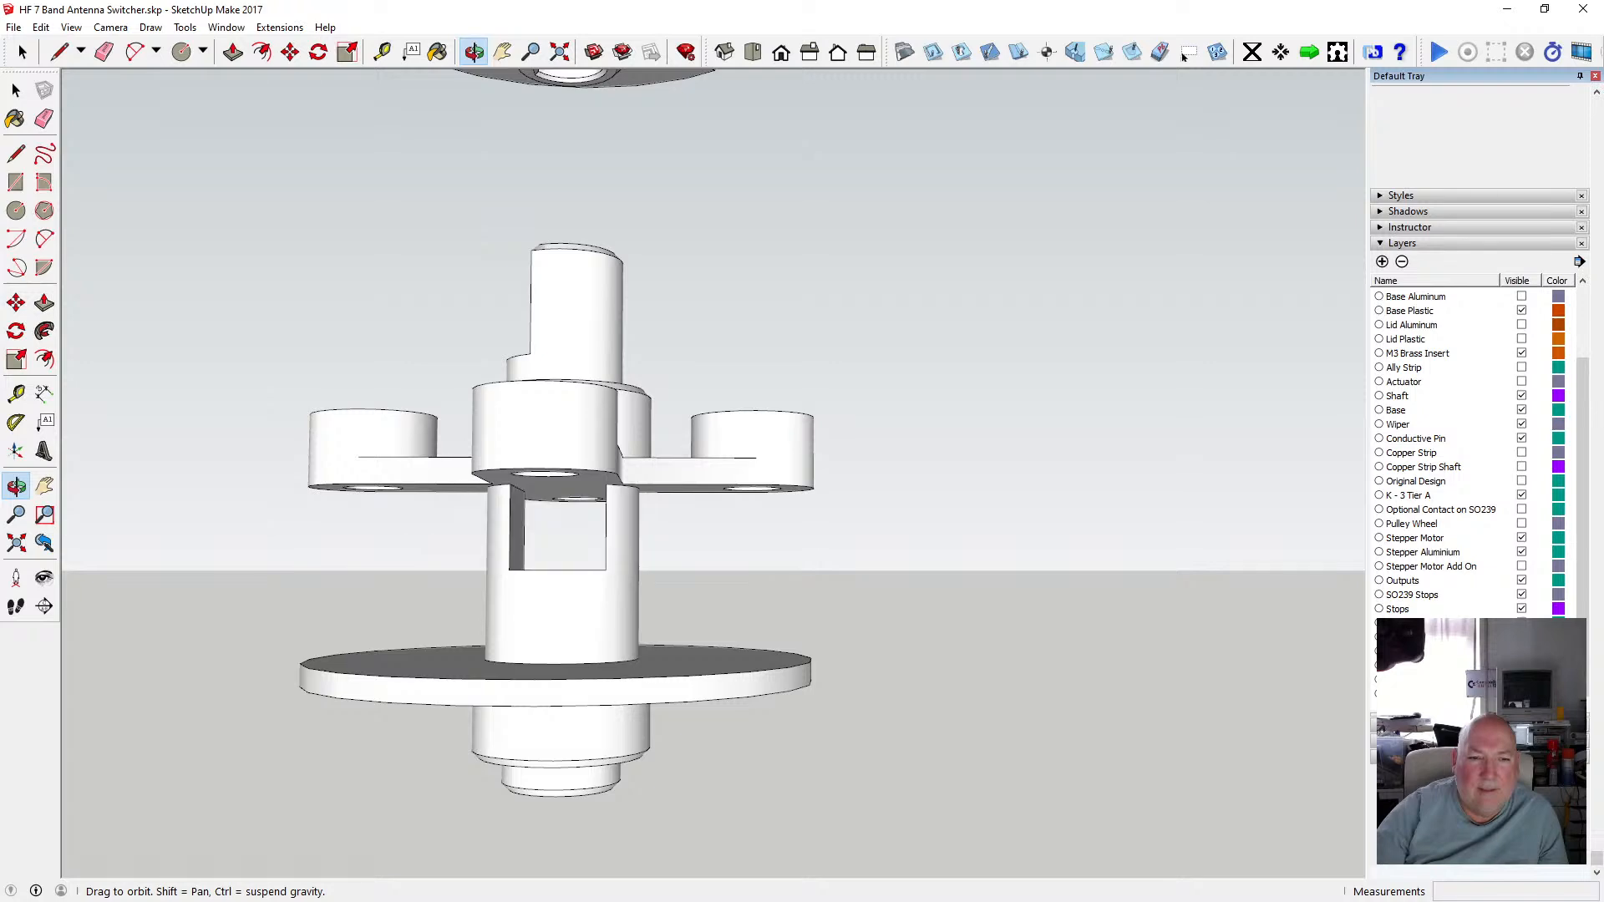
click(1521, 652)
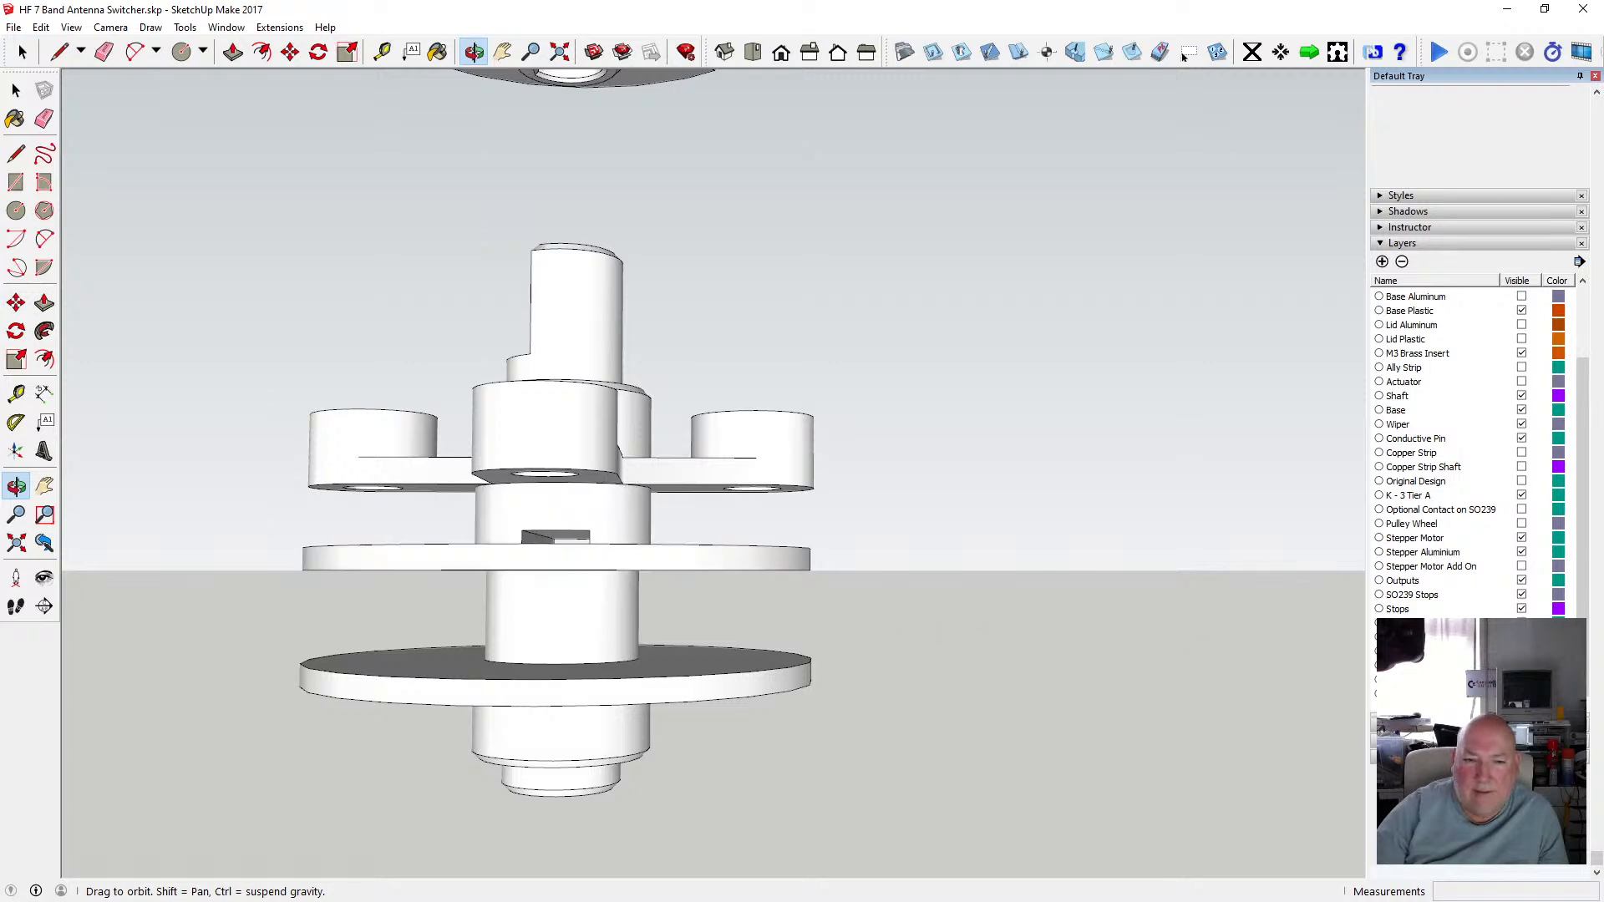
drag(701, 583, 585, 544)
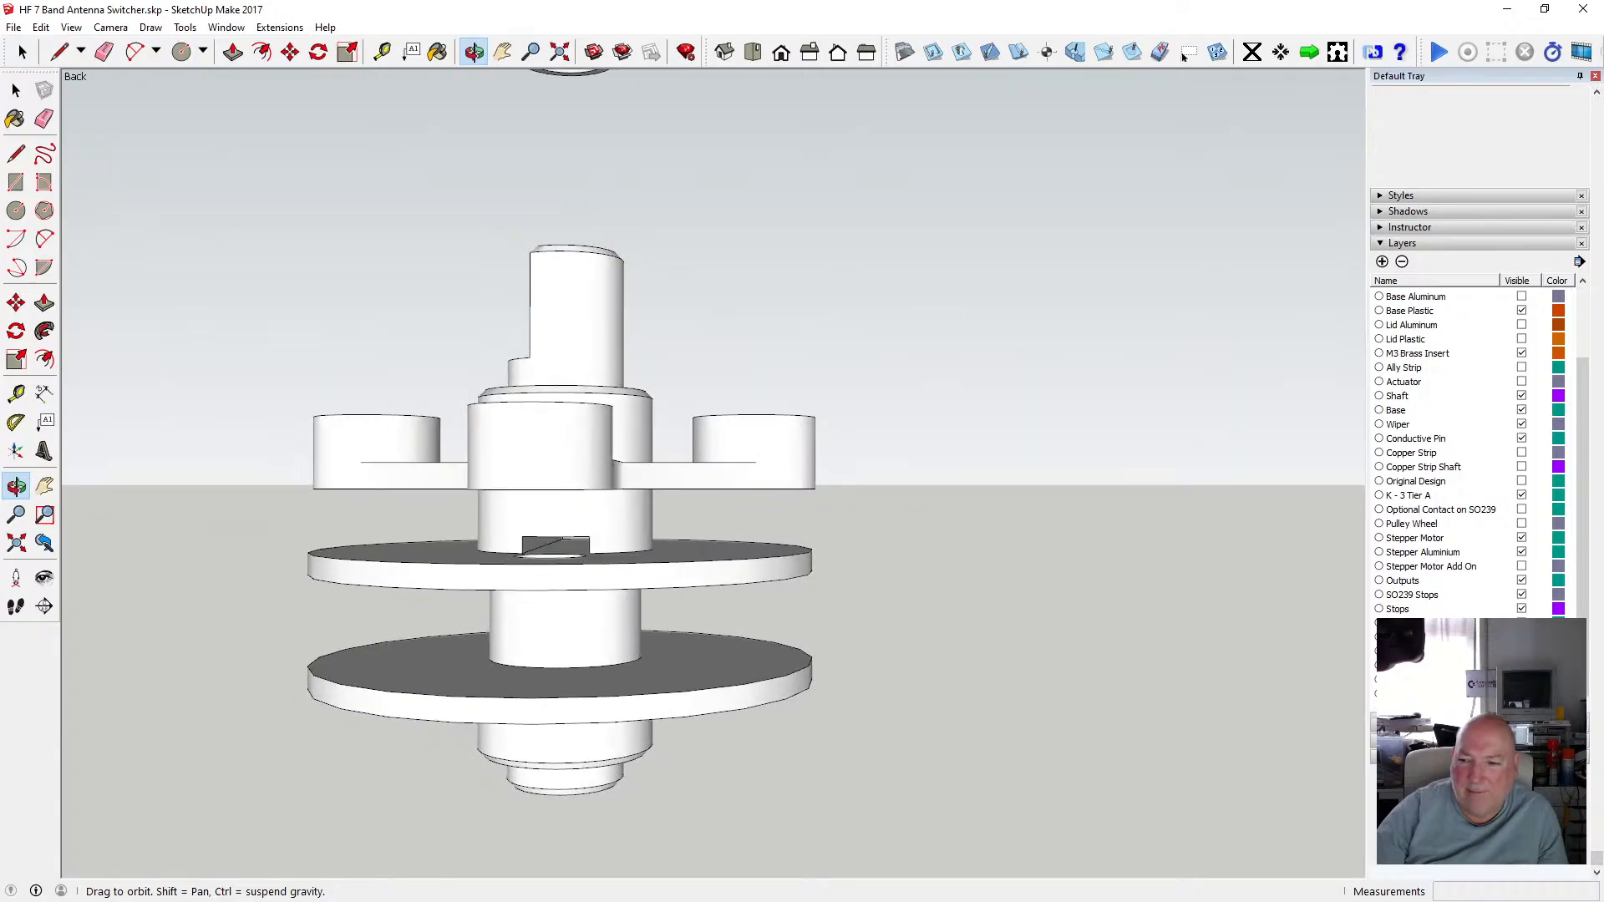
click(1521, 651)
scroll(599, 513, up, 3)
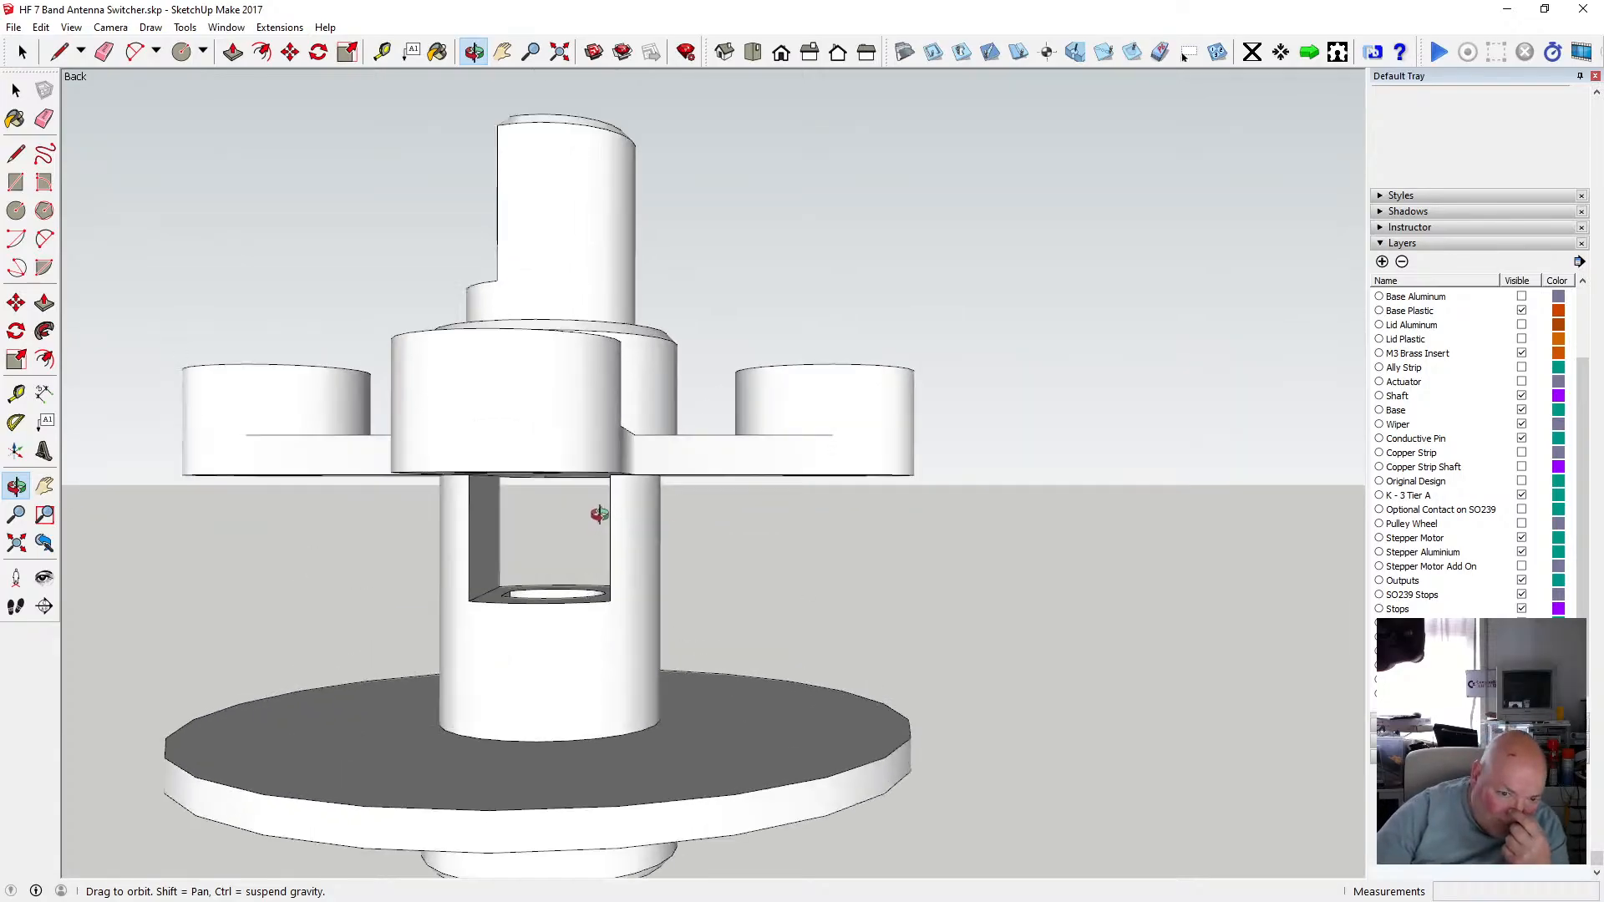
scroll(599, 515, up, 3)
drag(602, 512, 643, 500)
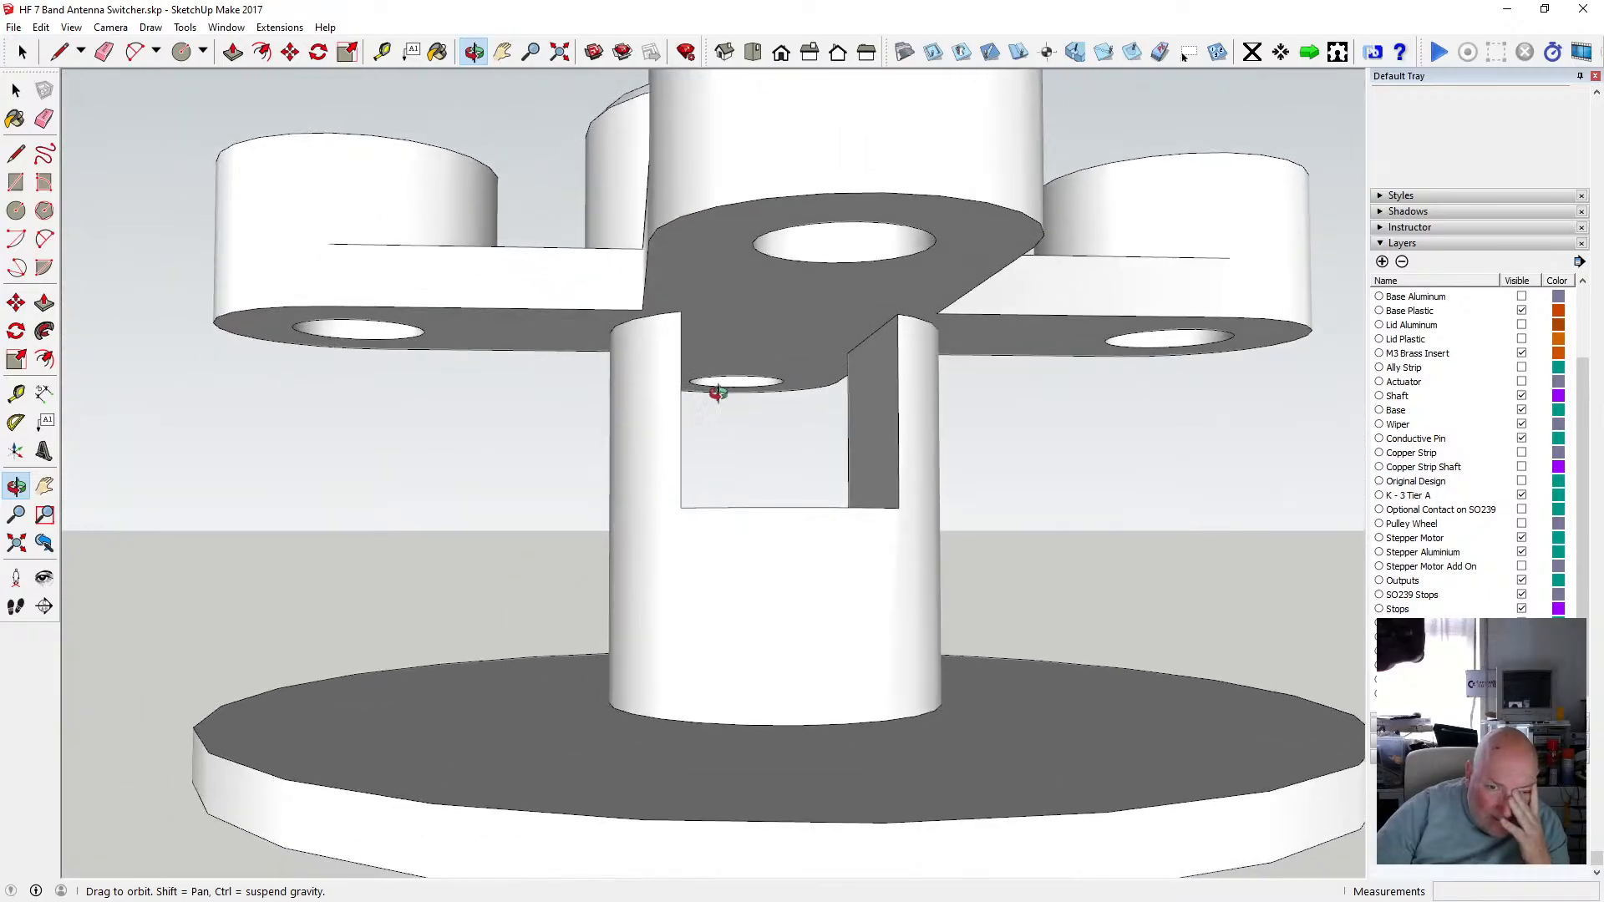
drag(772, 289, 827, 292)
drag(1032, 315, 813, 372)
scroll(812, 374, up, 3)
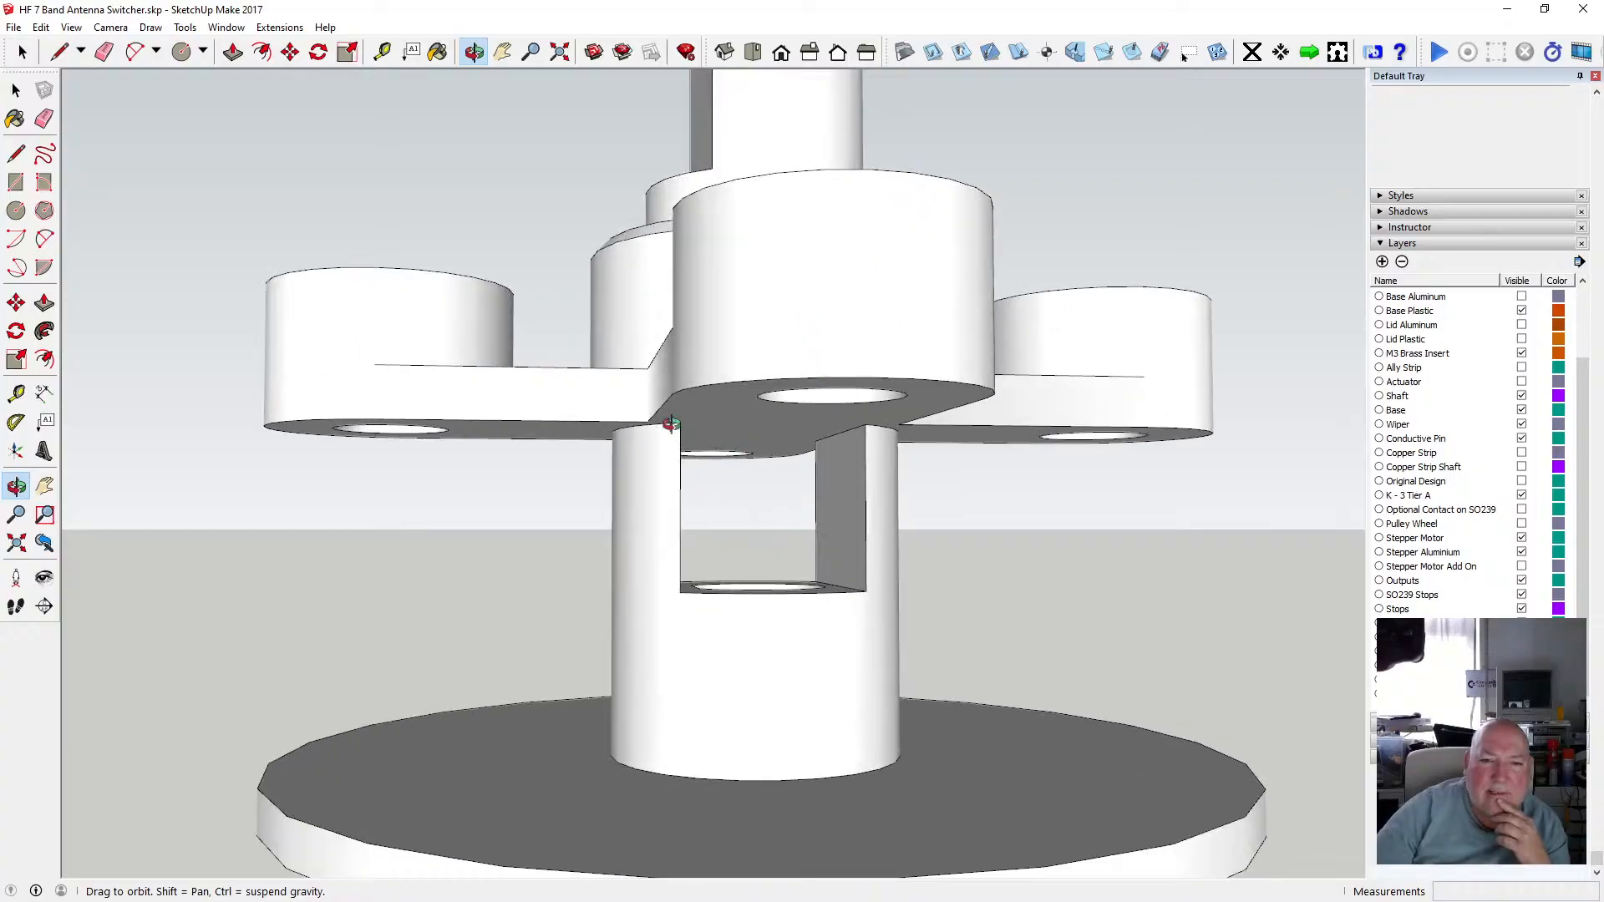
drag(683, 353, 695, 311)
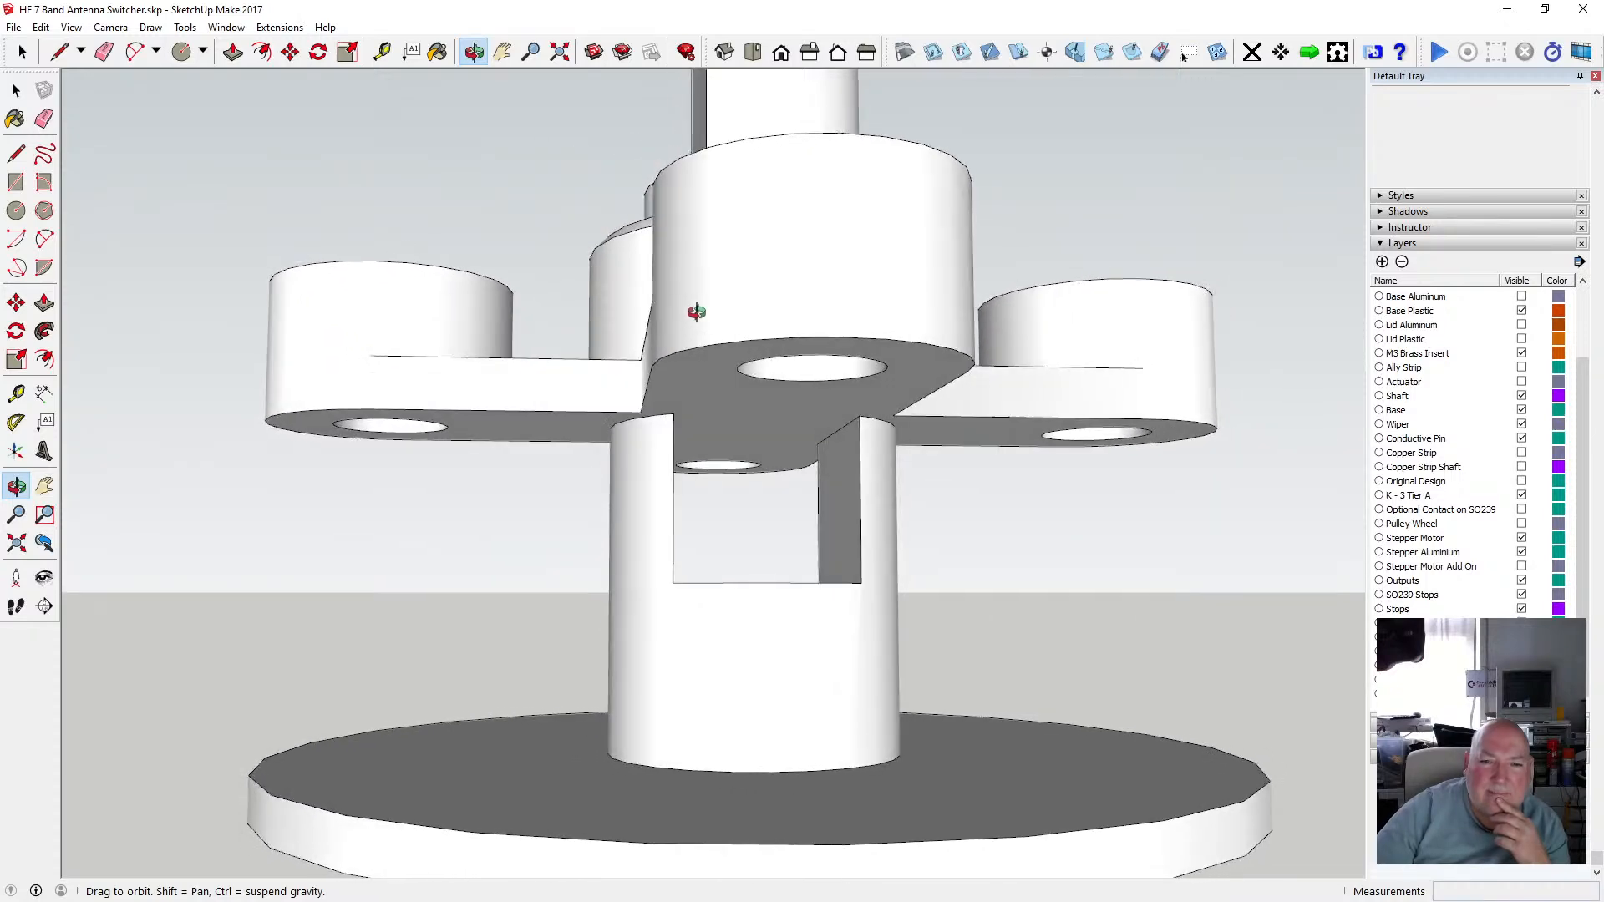
drag(857, 435, 787, 436)
scroll(787, 436, down, 4)
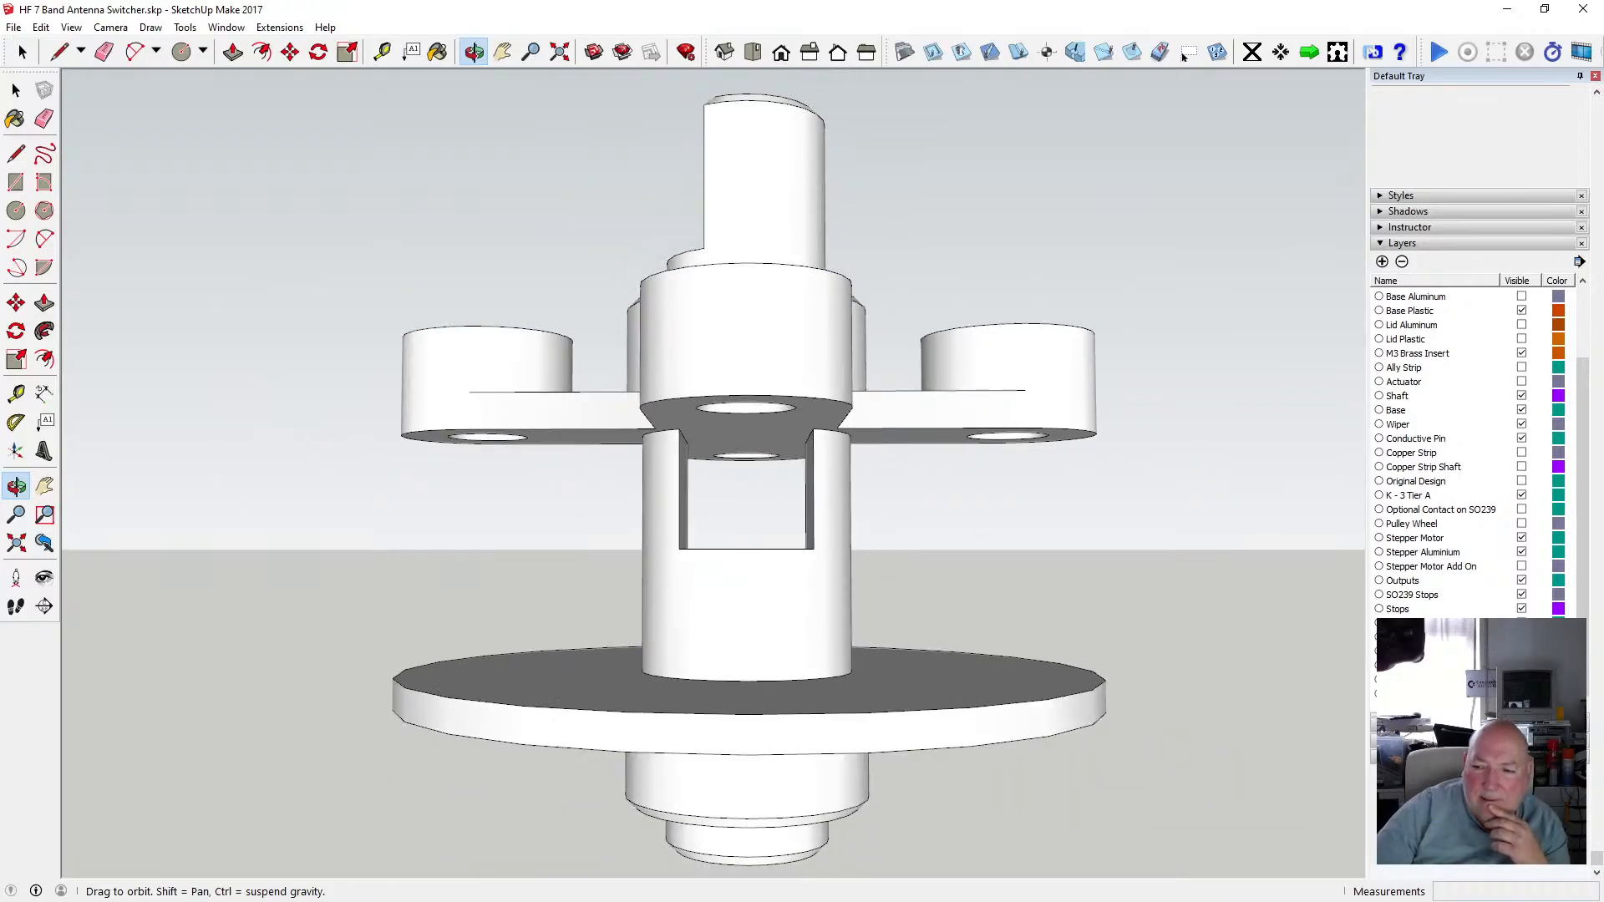
drag(792, 490, 776, 520)
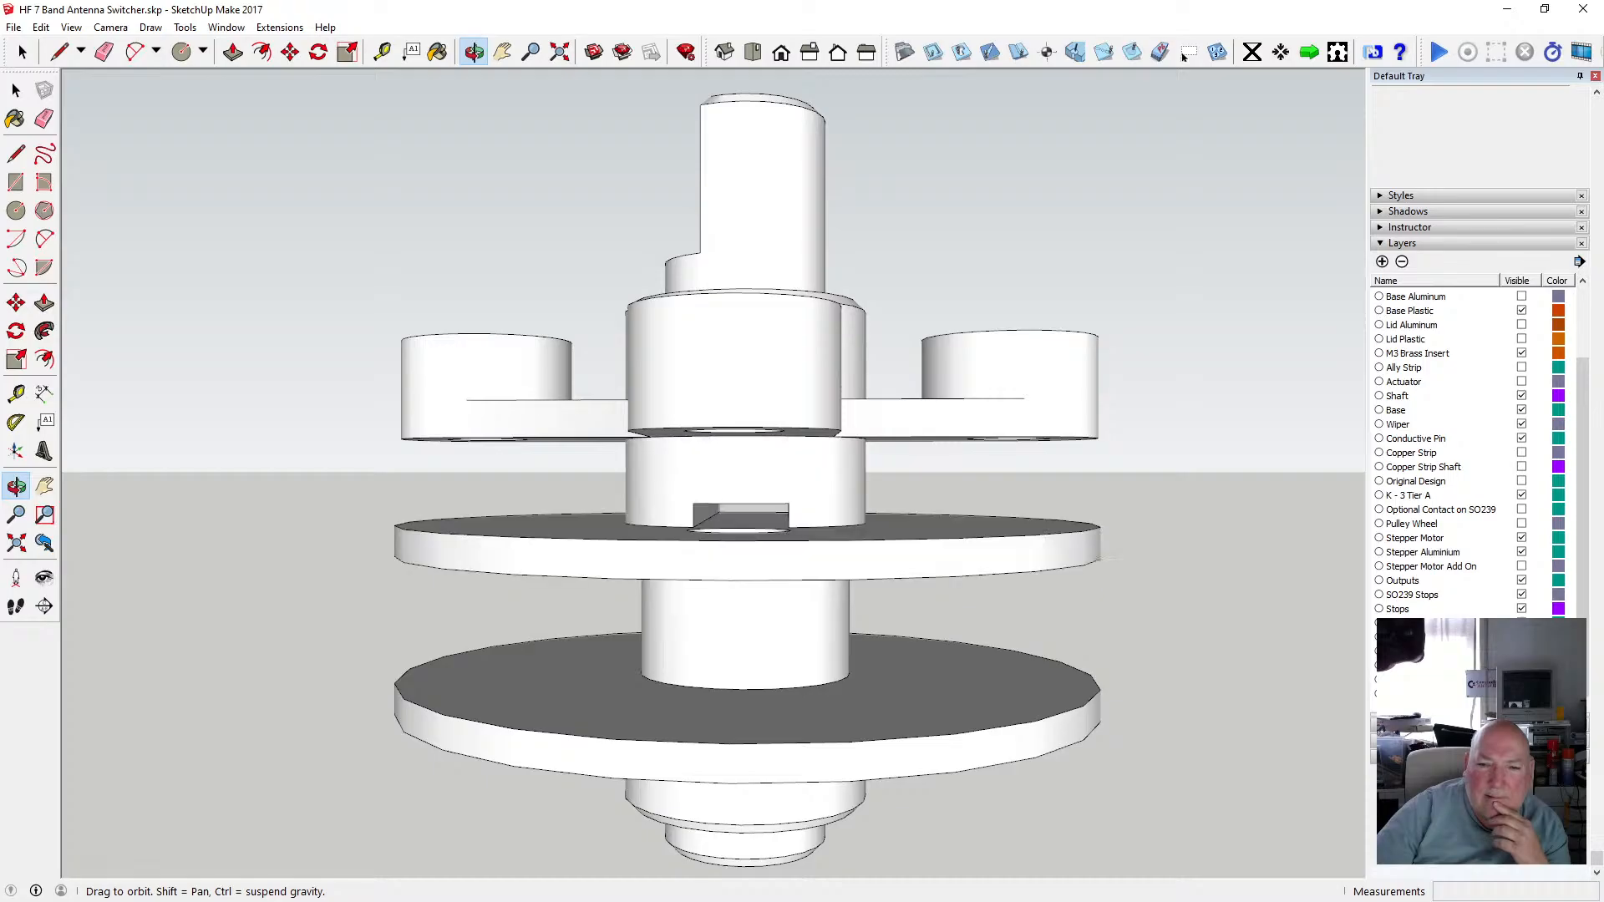
drag(774, 520, 698, 528)
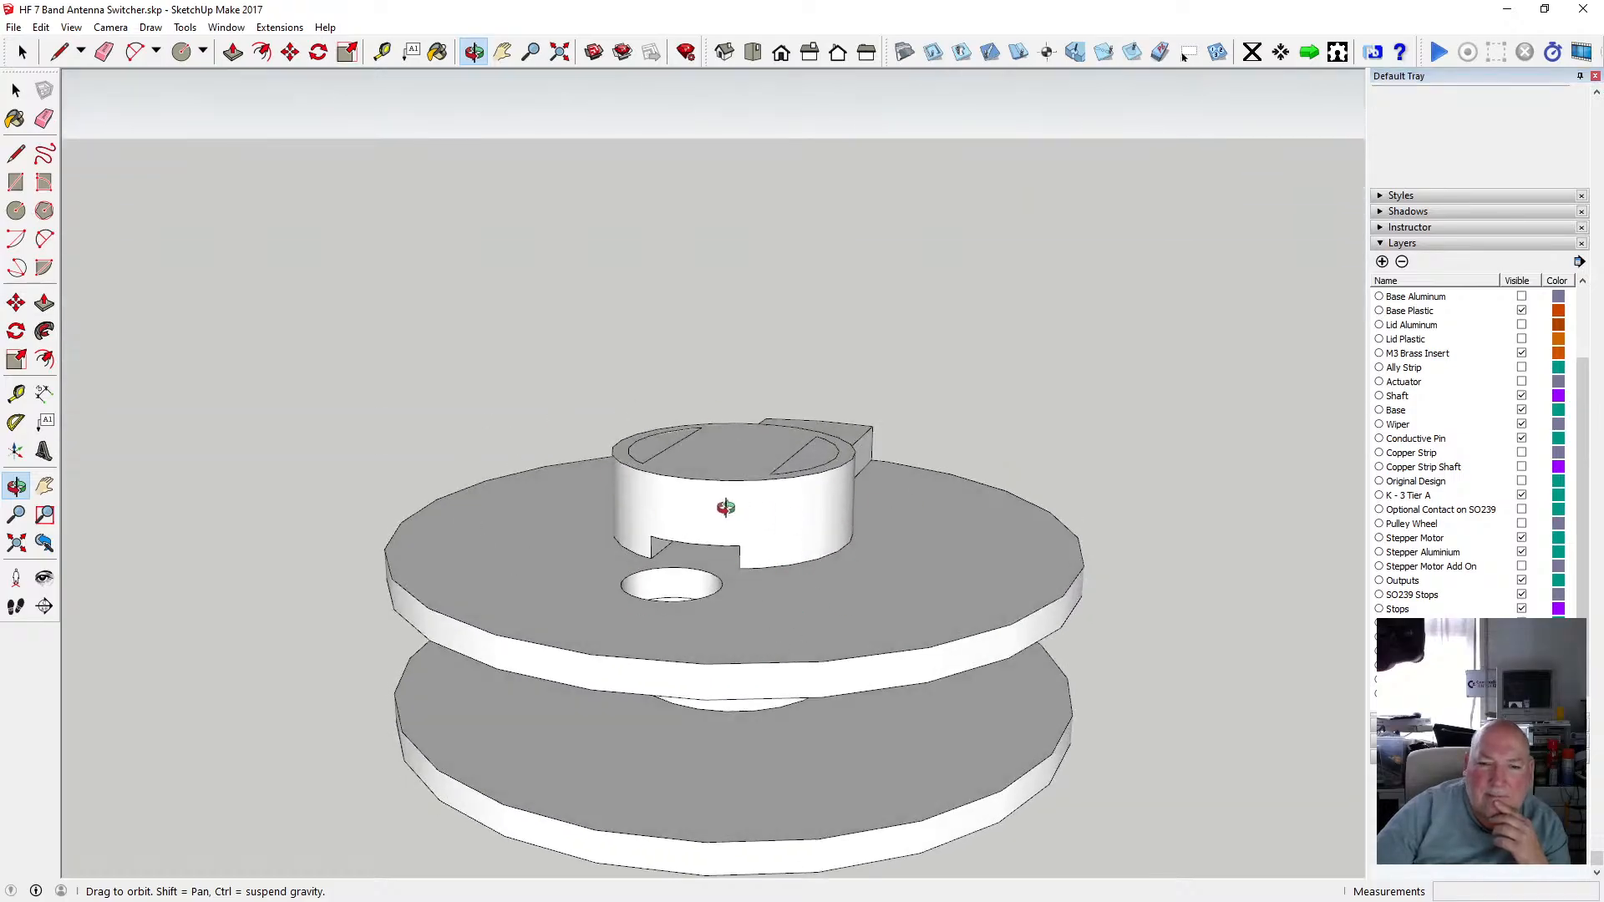
Undo the last operation on the disc's slotted hub.
click(10, 92)
click(600, 472)
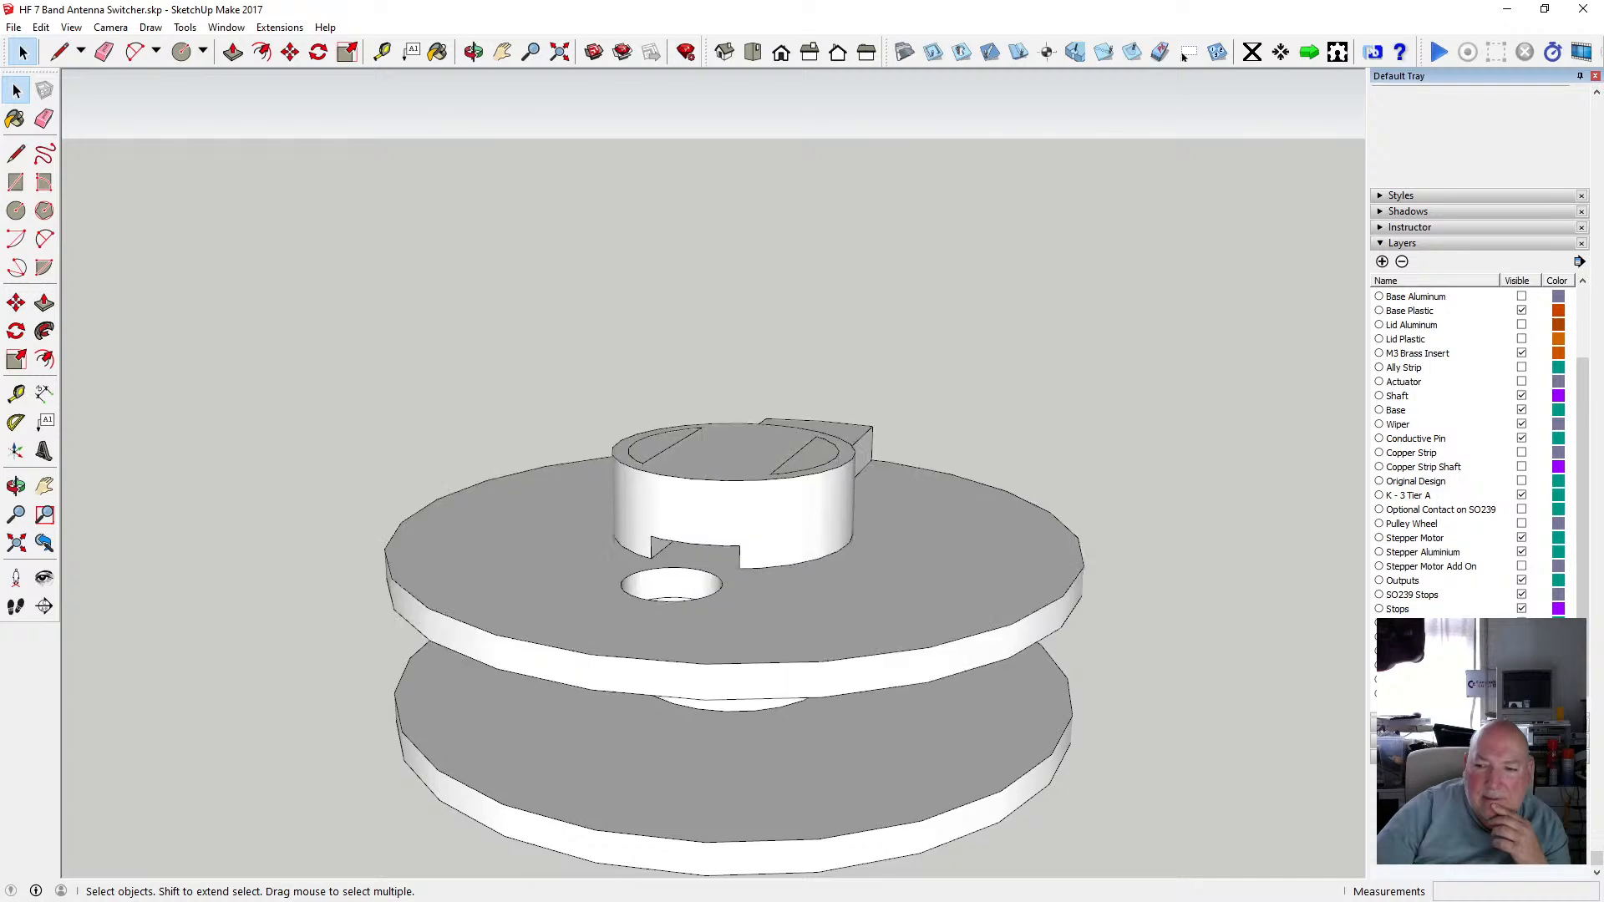
key(ctrl+z)
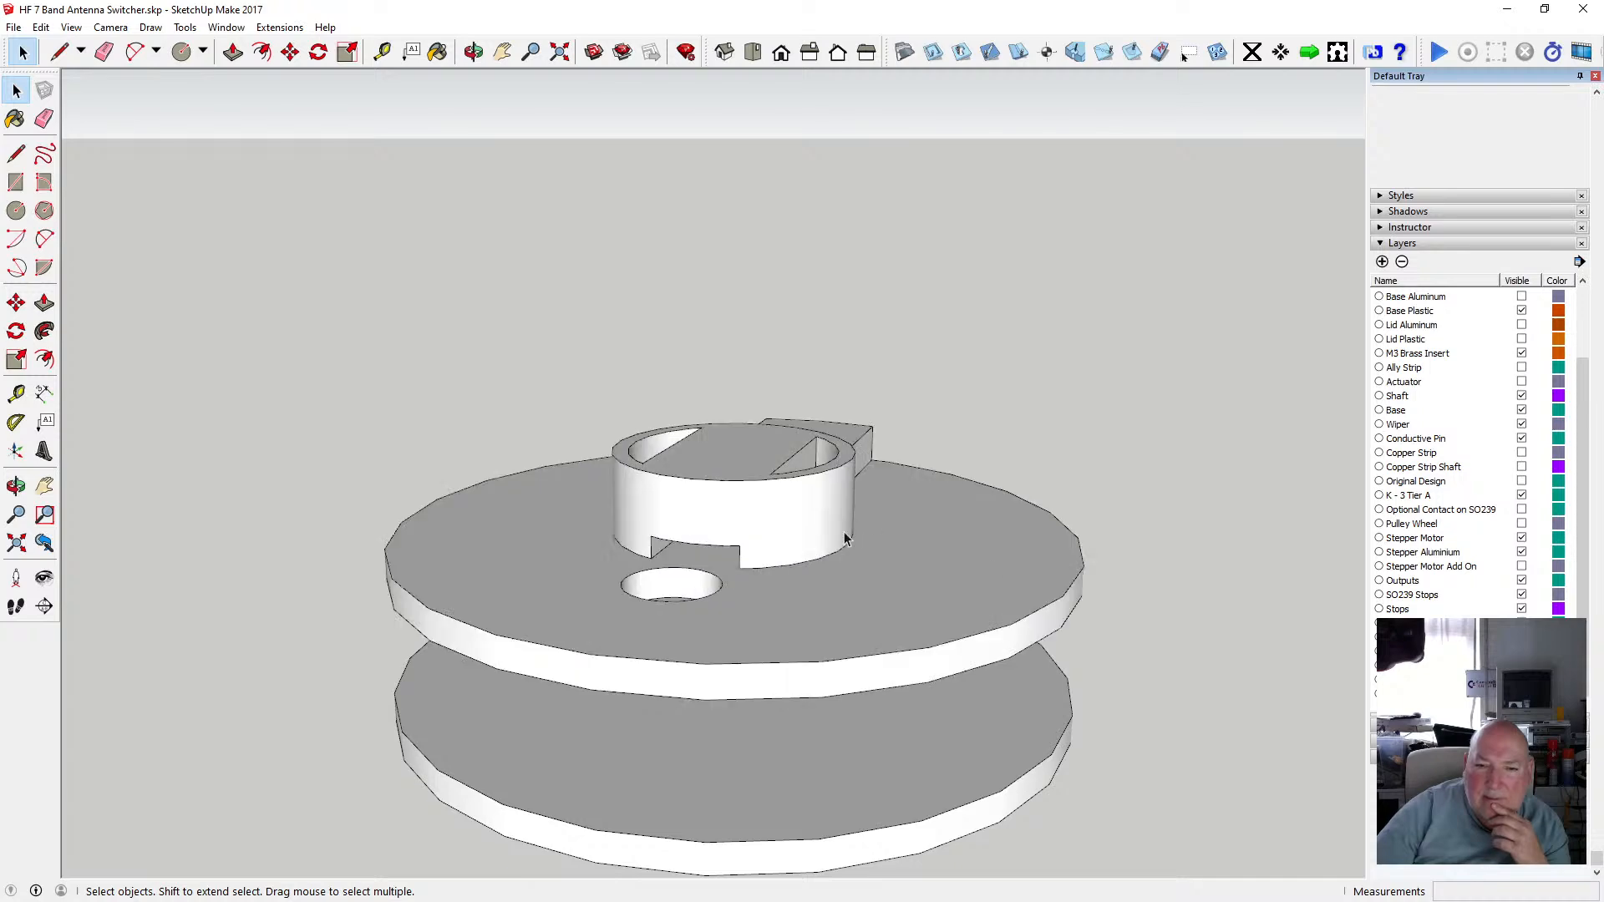
Orbit and zoom around the disc tiers to examine the slotted hub beneath the cross hub.
click(473, 52)
drag(762, 654, 308, 565)
drag(724, 448, 614, 650)
scroll(720, 477, up, 2)
scroll(948, 504, down, 3)
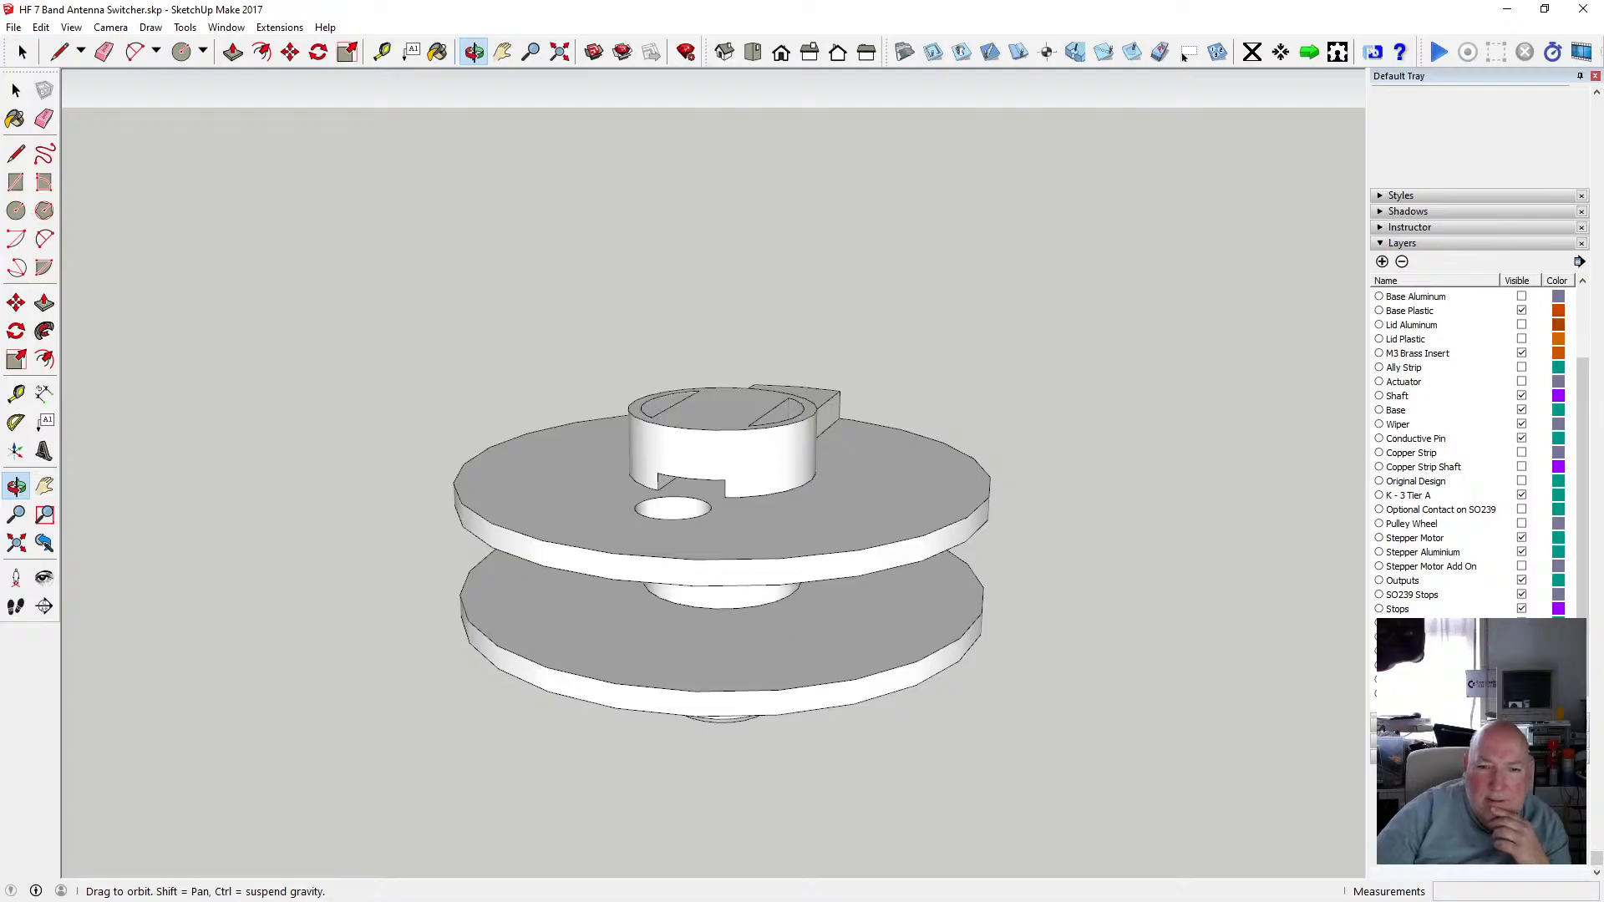
drag(775, 420, 727, 368)
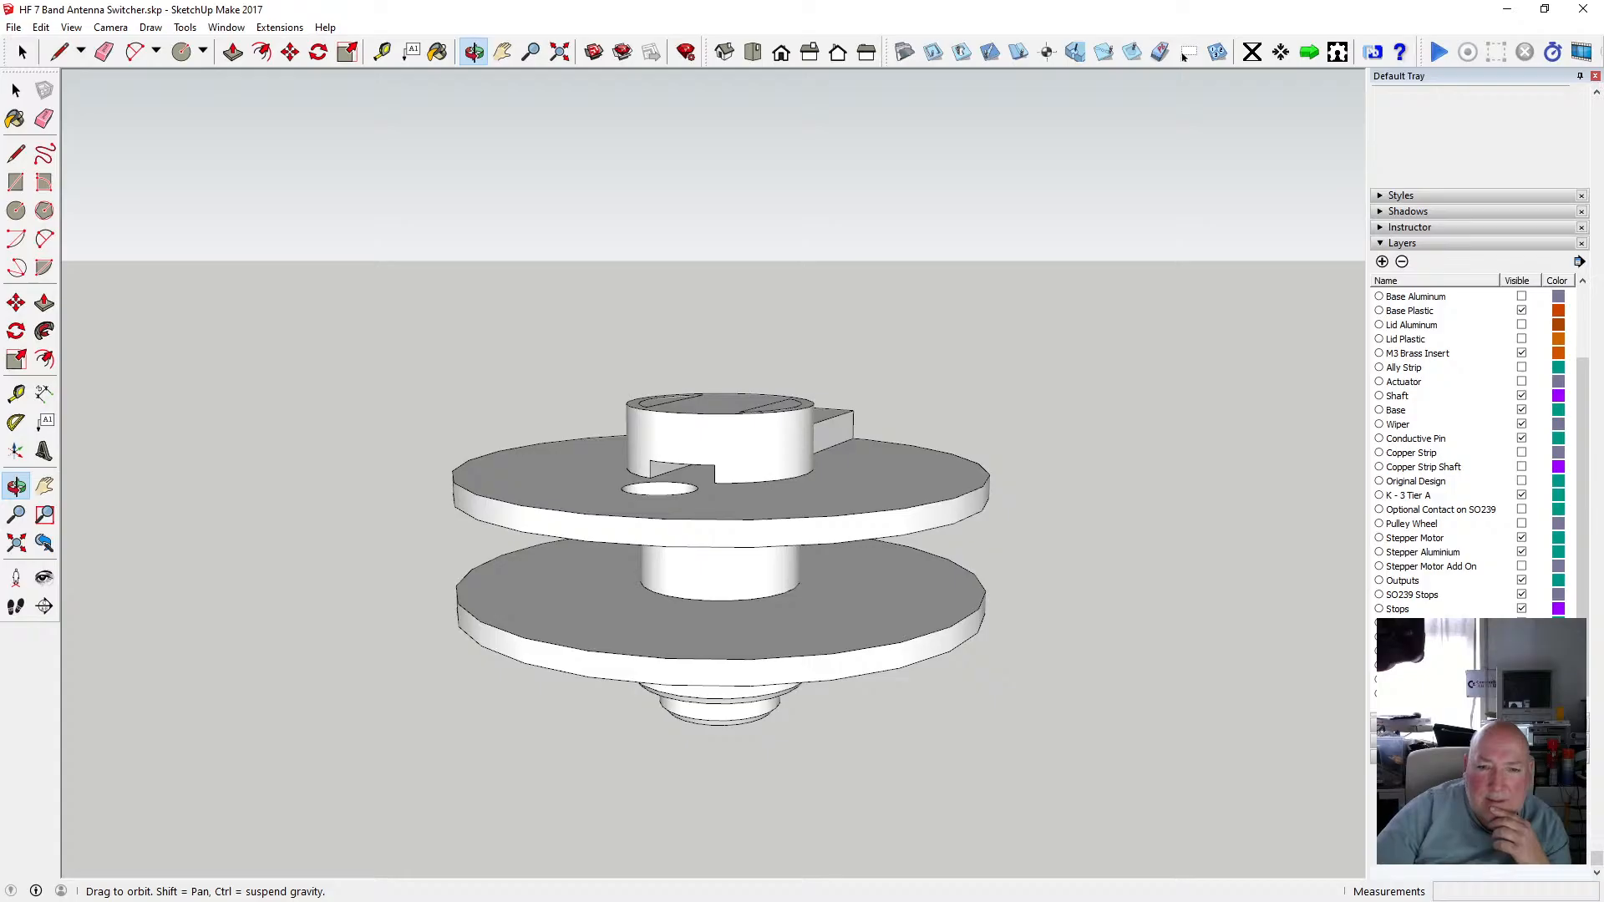
scroll(735, 455, up, 6)
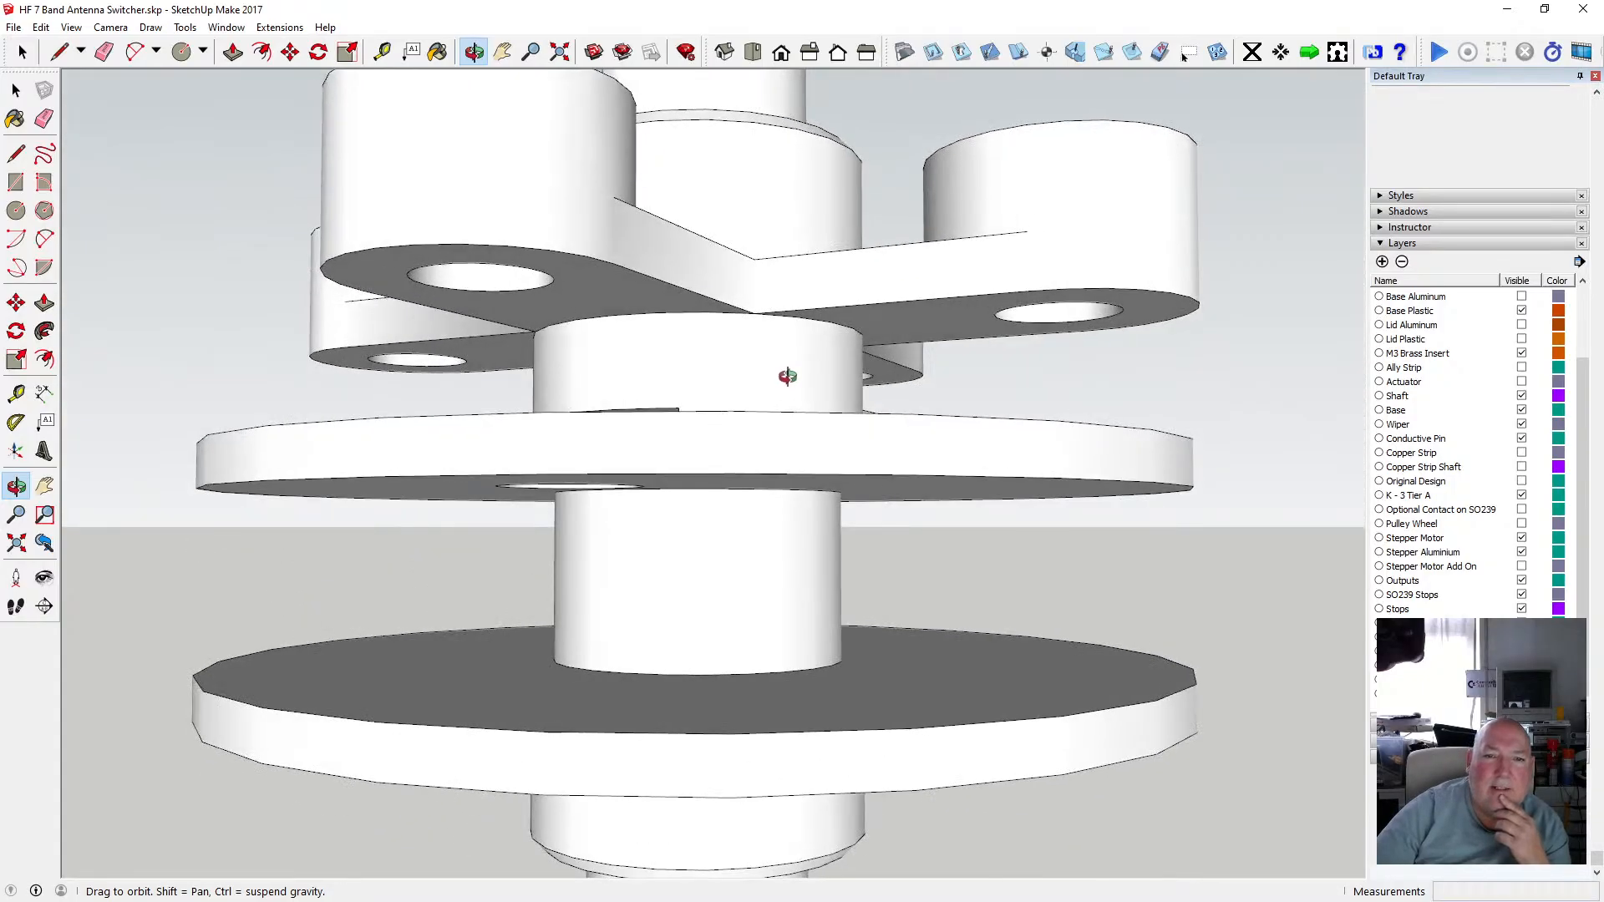
drag(787, 376, 861, 427)
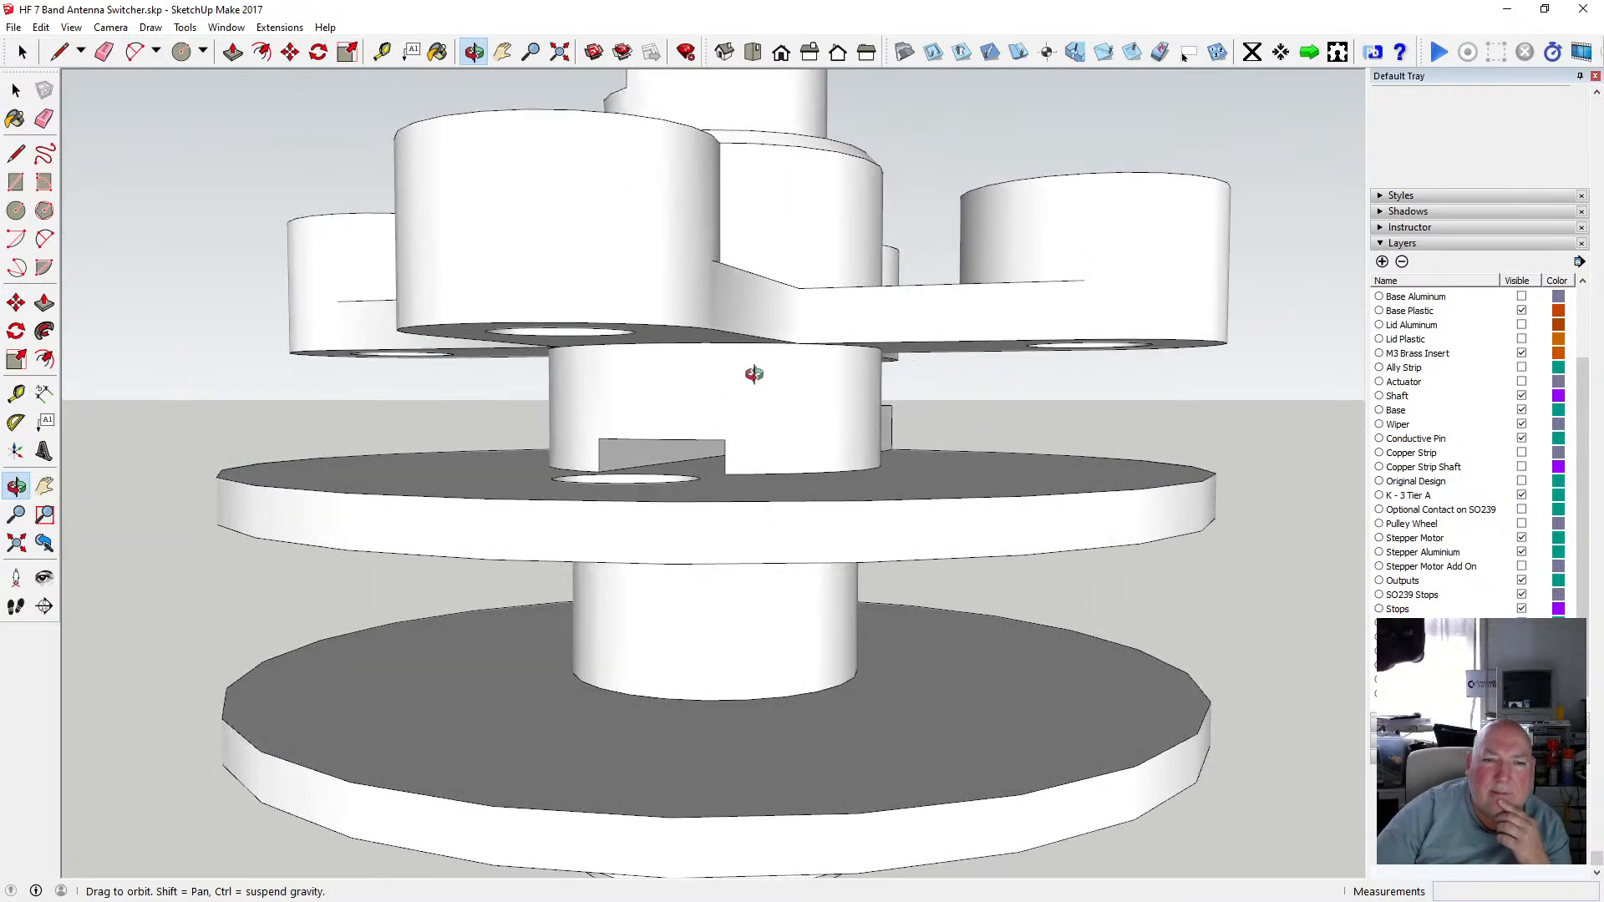
Open the cross hub group and orbit around it to examine its underside and key slot.
drag(753, 373, 802, 521)
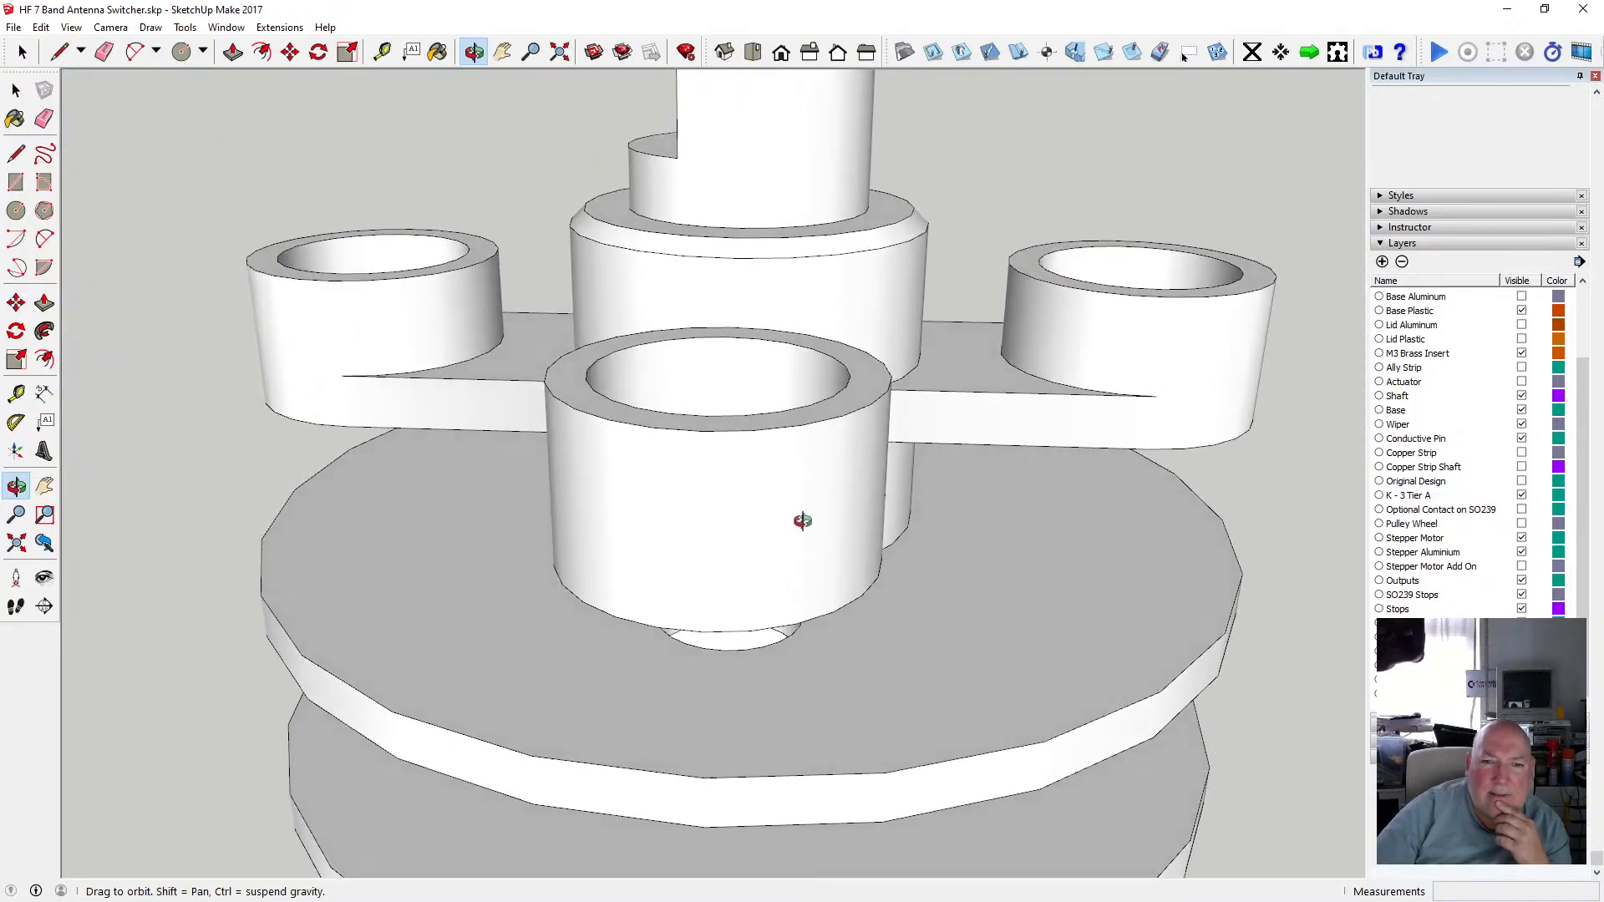
drag(802, 521, 890, 523)
scroll(848, 492, down, 5)
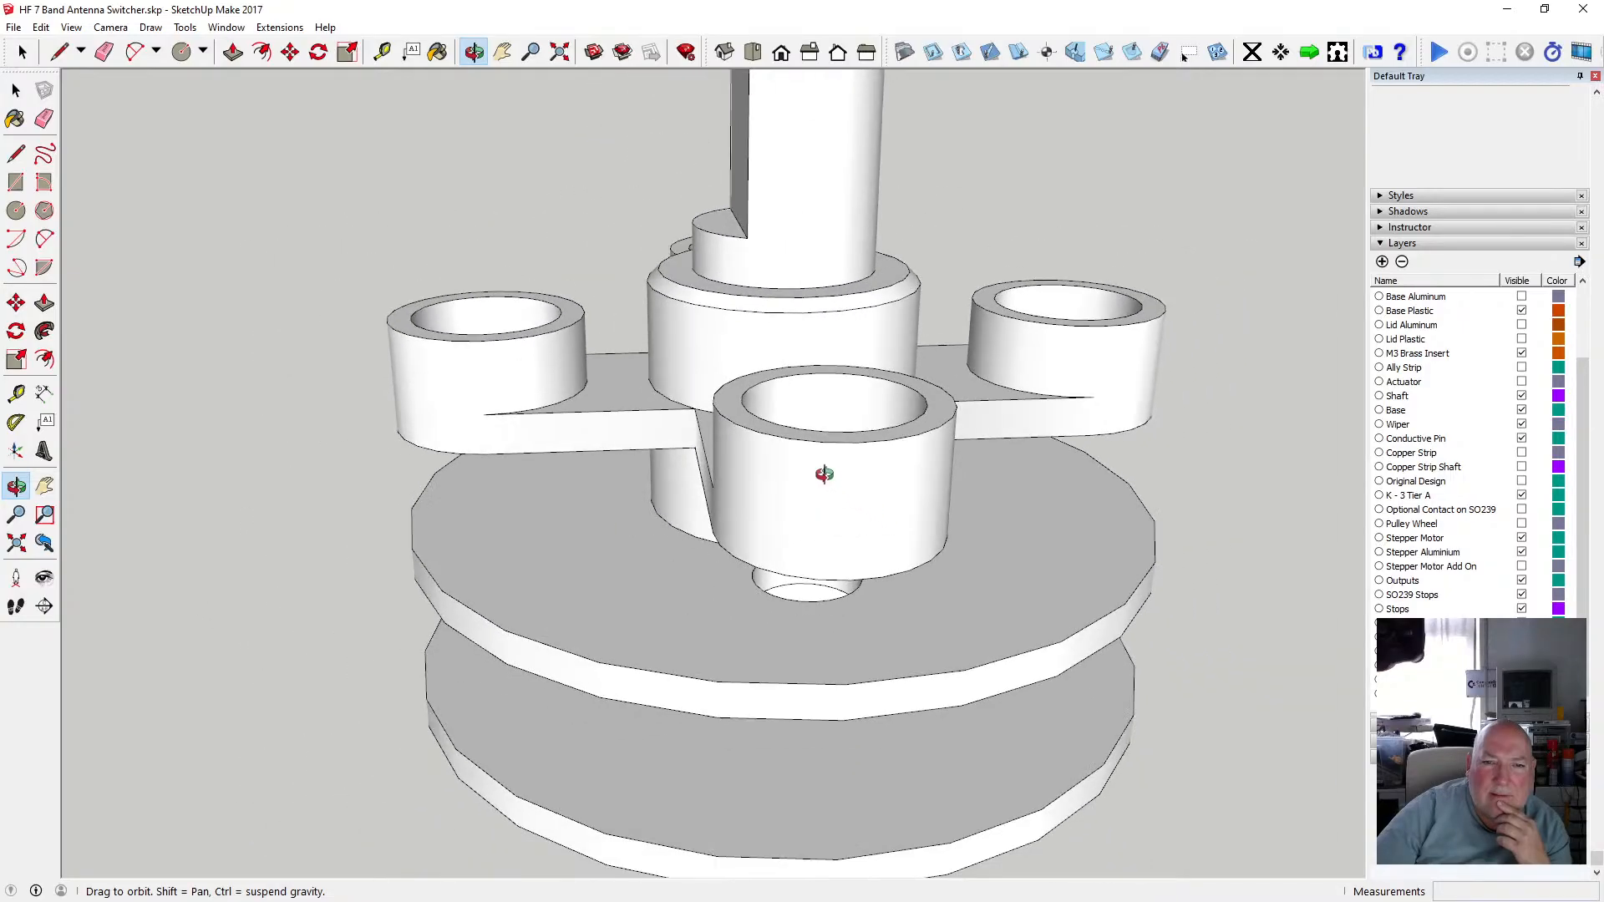
drag(848, 465, 803, 410)
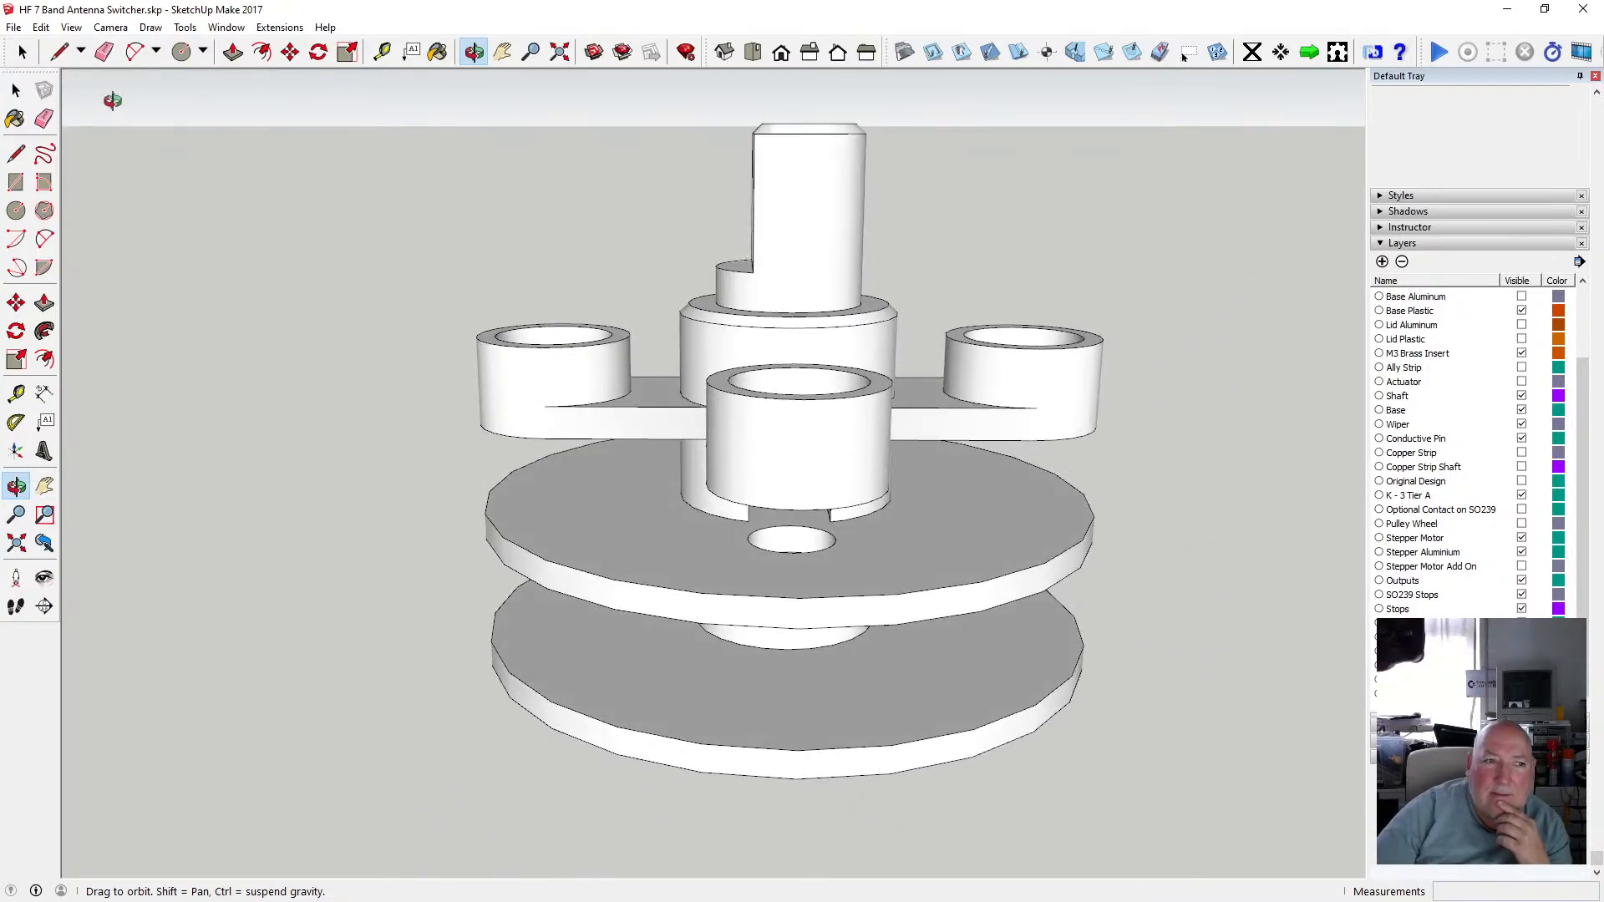
click(23, 92)
double_click(783, 350)
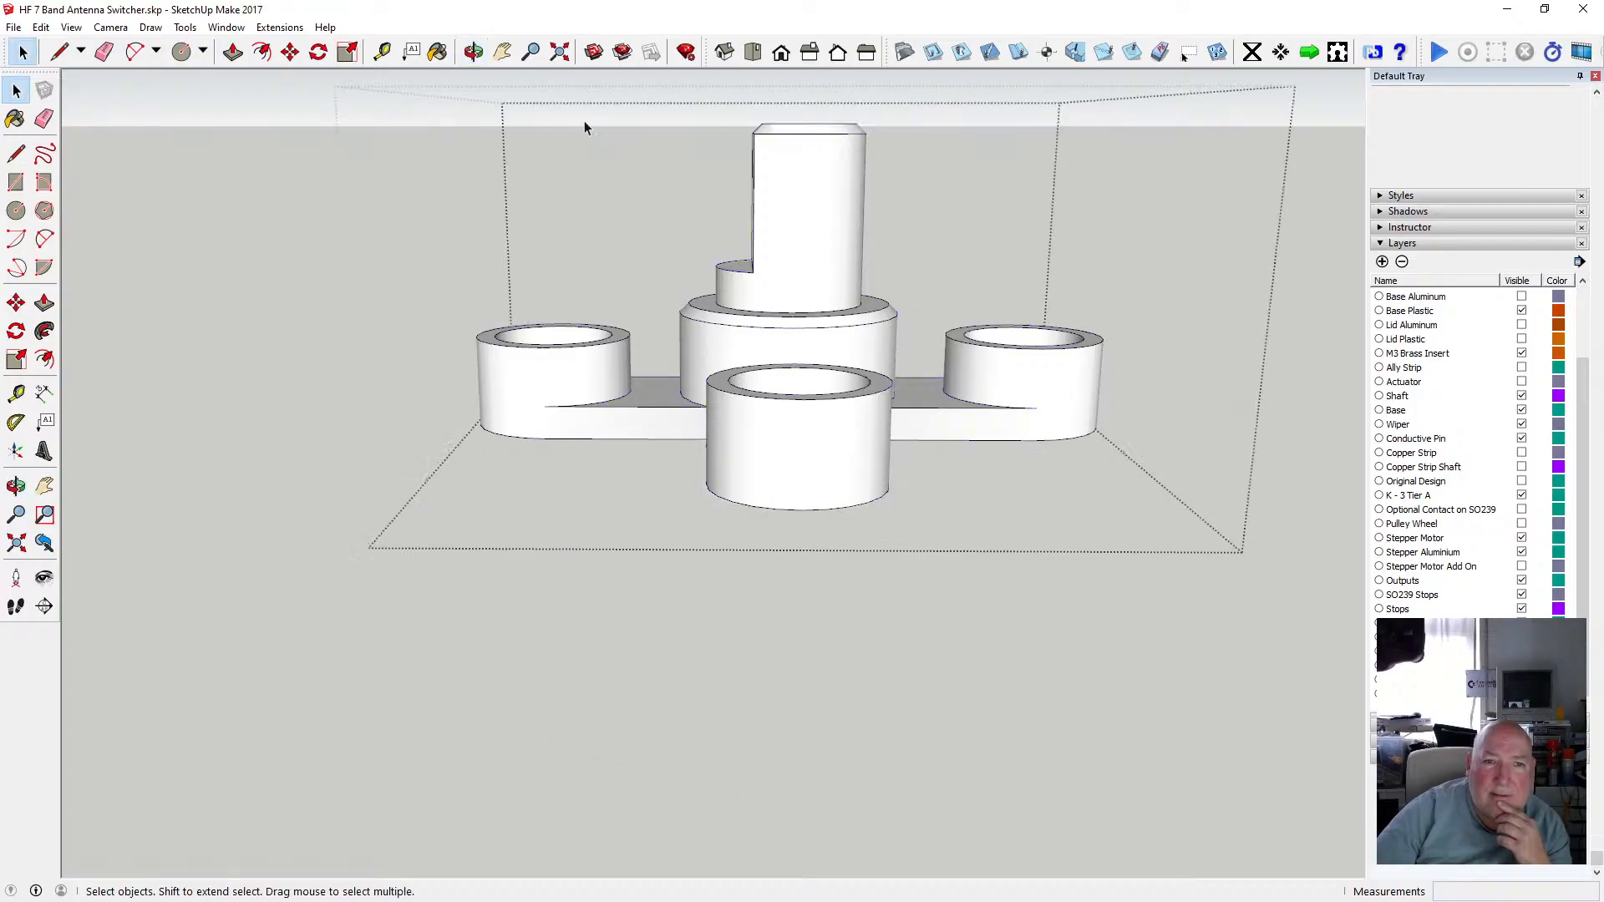
click(473, 52)
drag(651, 251, 720, 165)
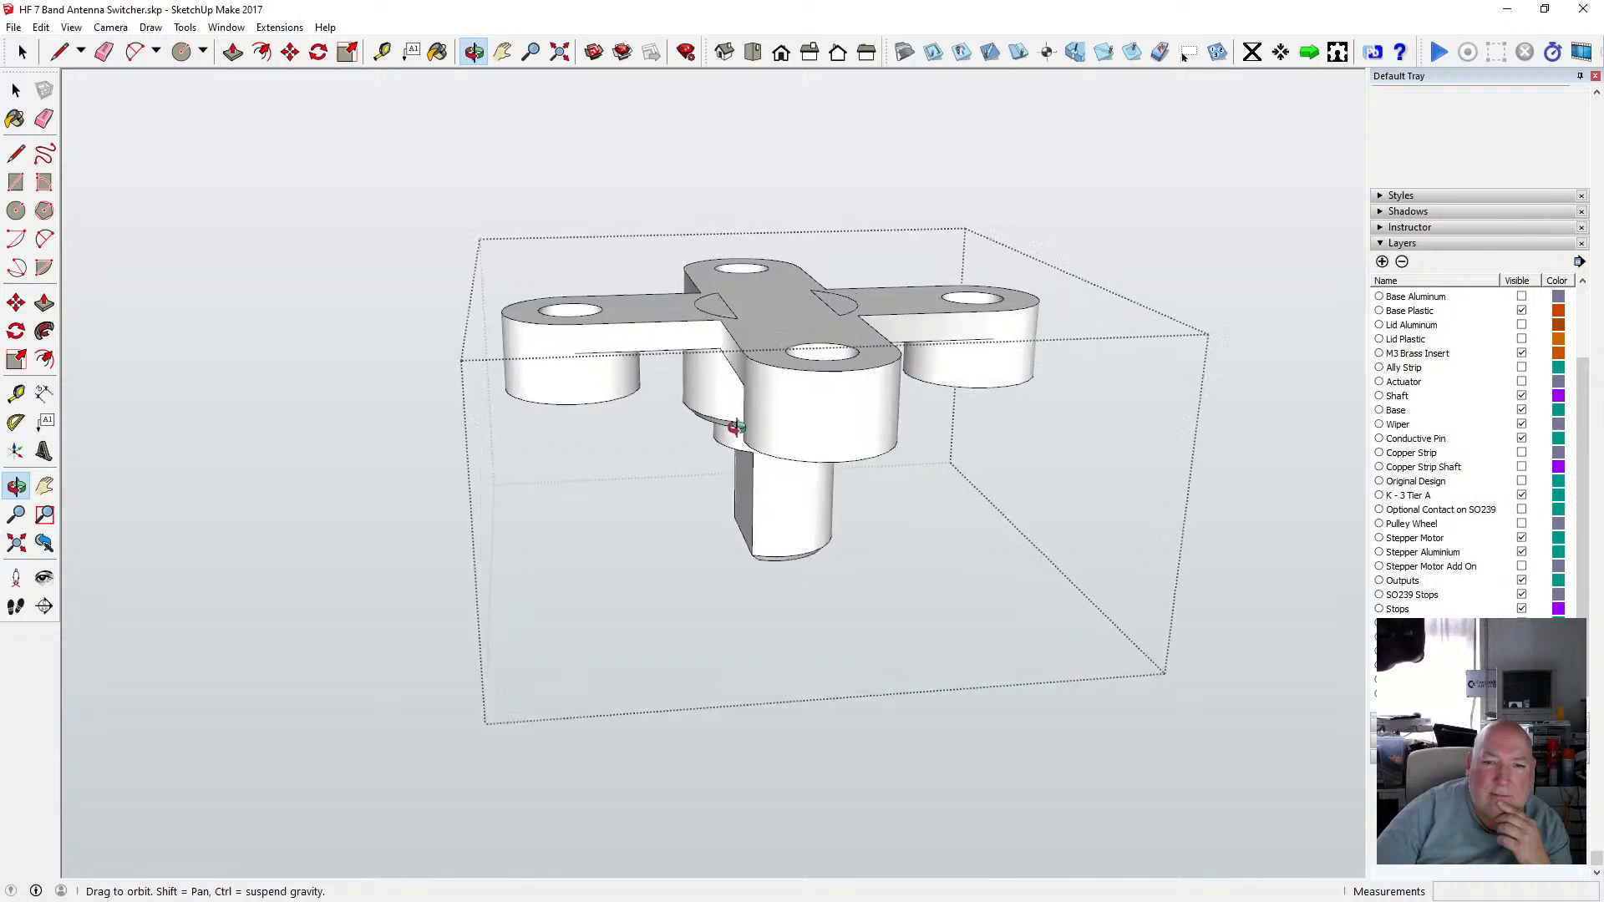
scroll(735, 391, up, 5)
drag(752, 422, 814, 354)
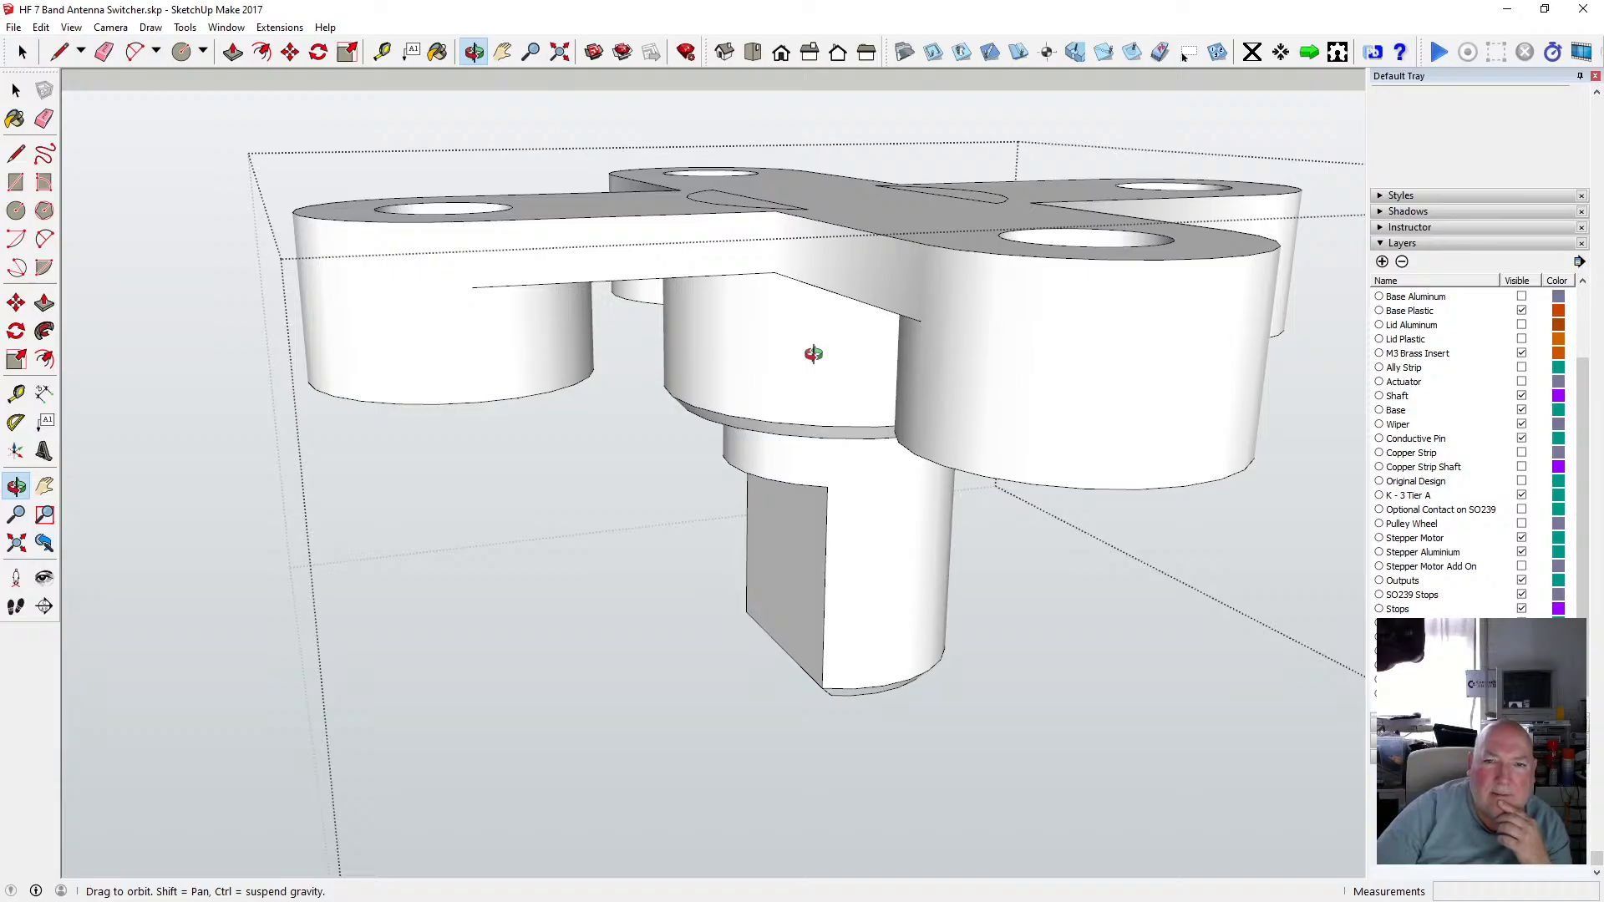
drag(814, 354, 790, 345)
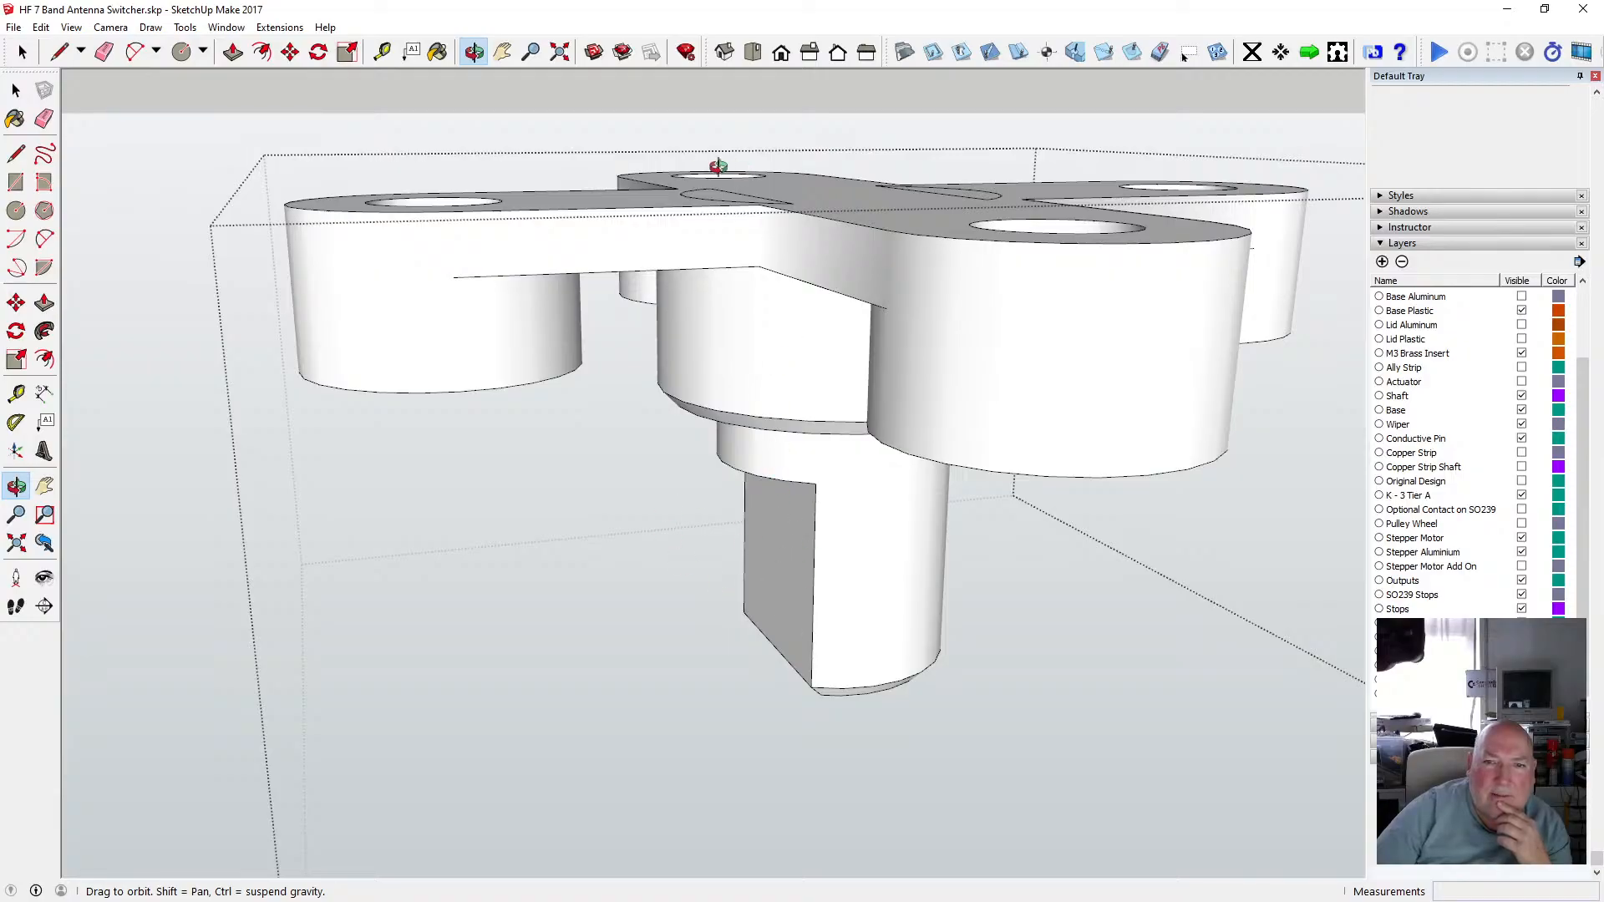
drag(843, 256, 834, 307)
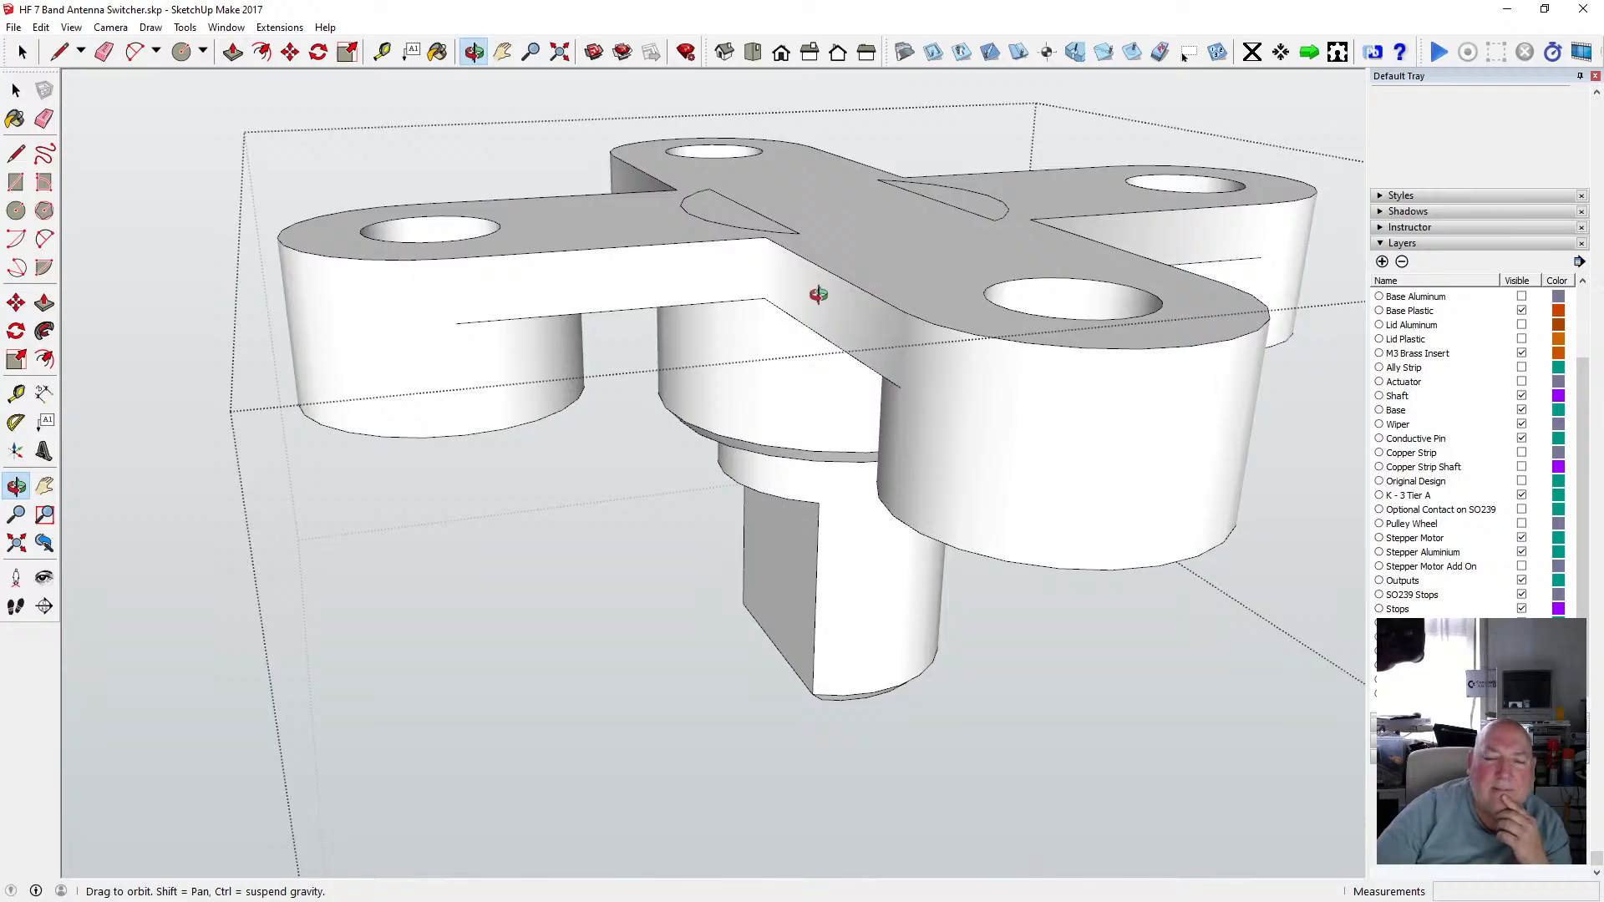
drag(817, 295, 960, 165)
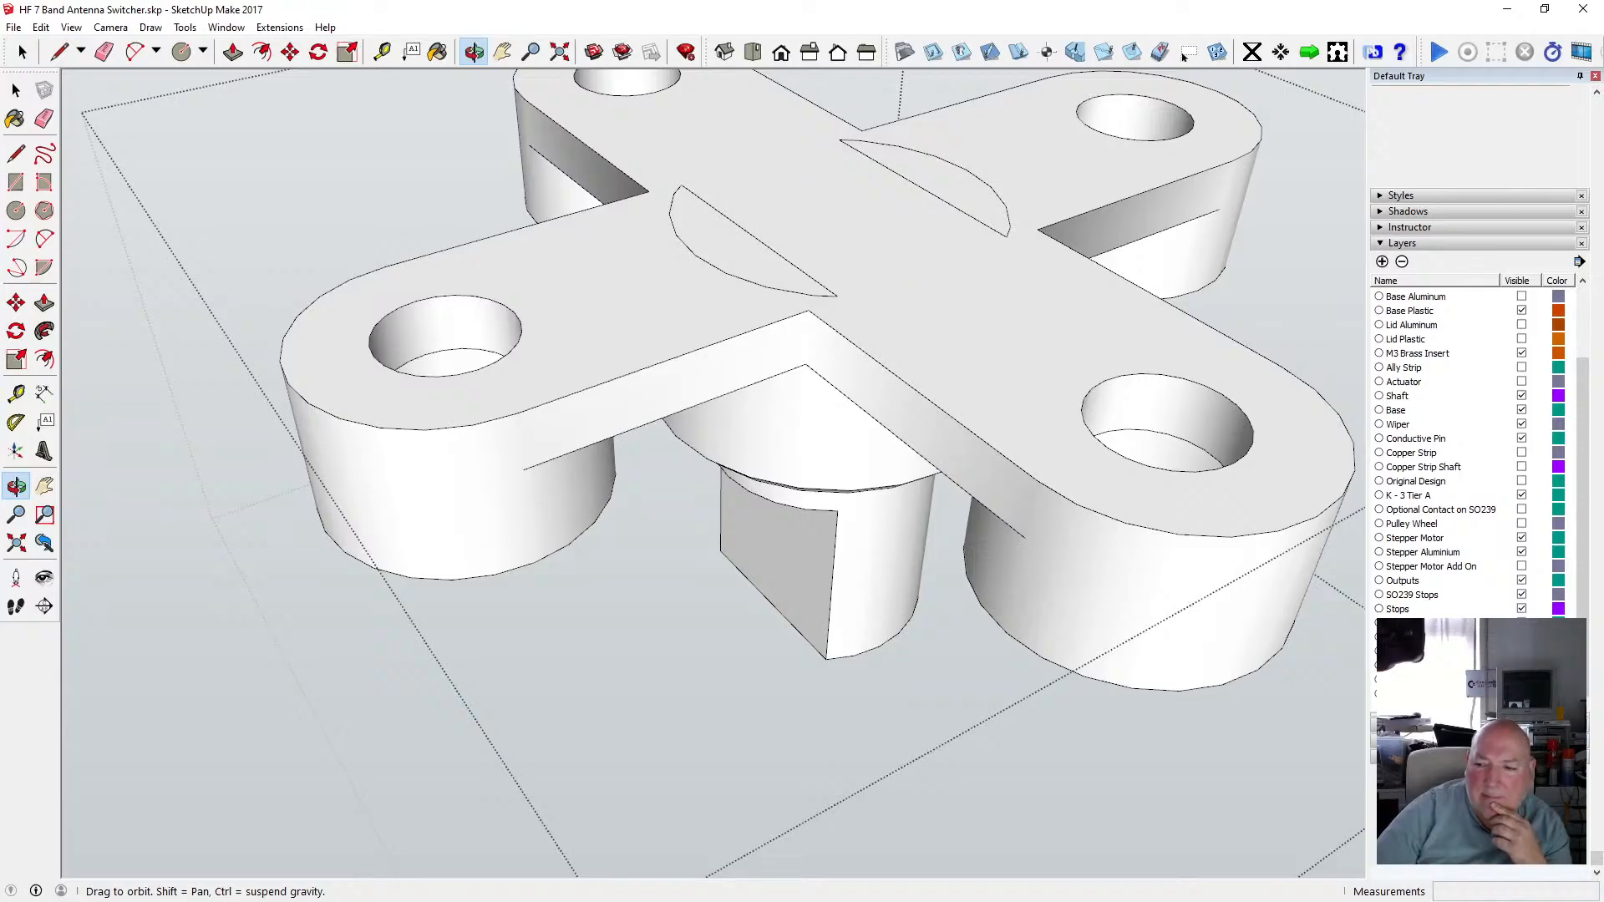
drag(1077, 569, 321, 323)
click(17, 90)
click(174, 133)
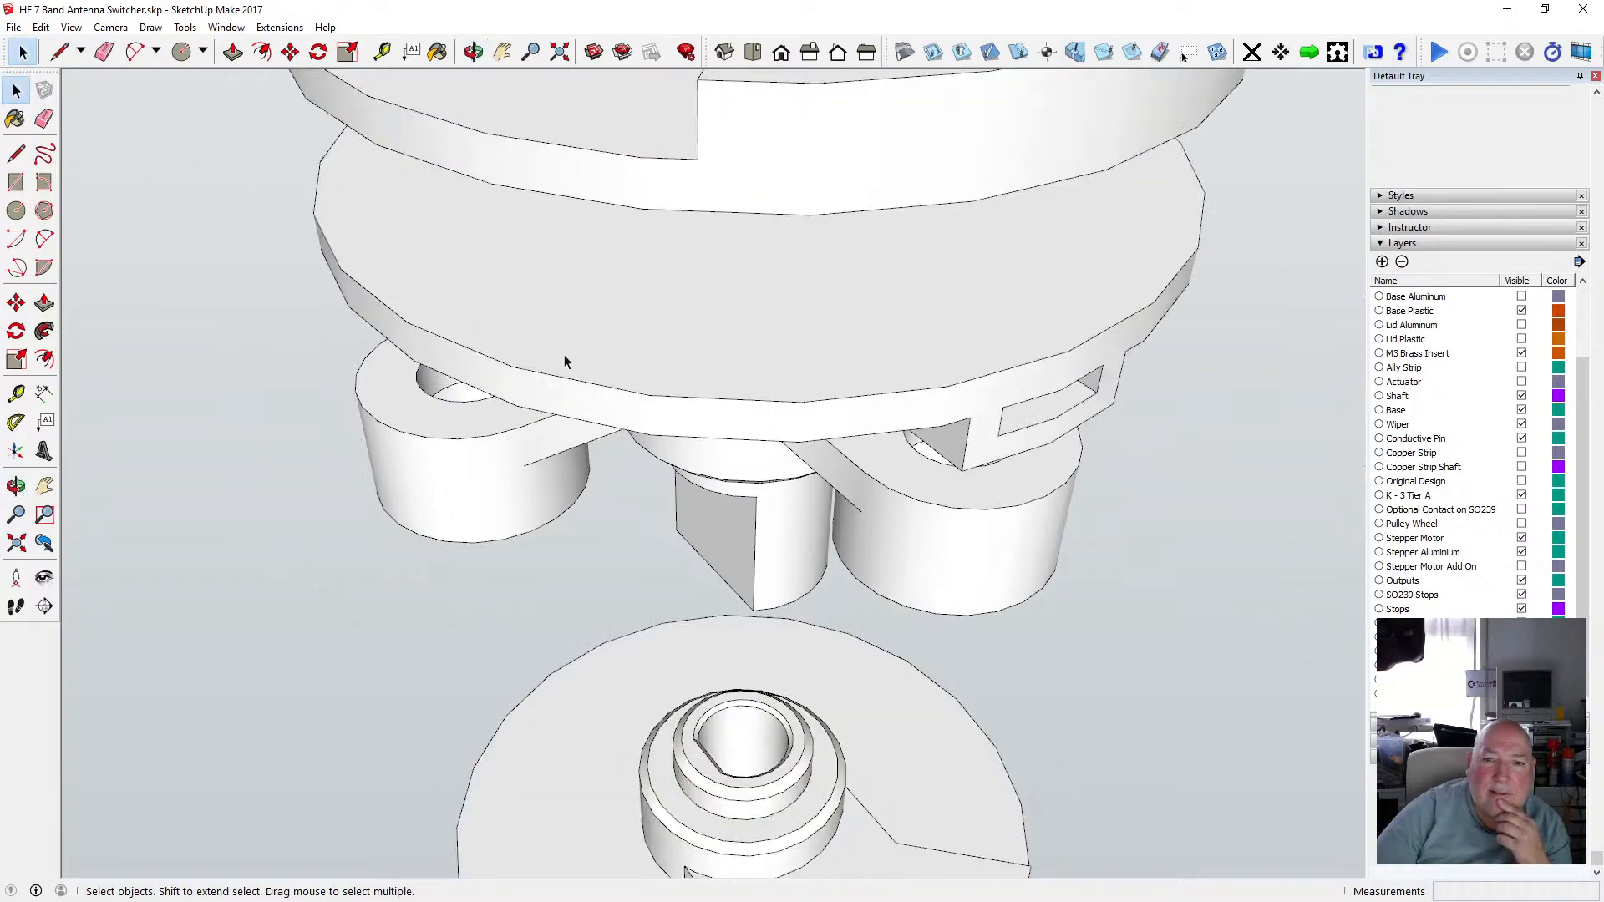
Open the slotted disc's group and orbit around it to examine the hub slot and key opening.
click(474, 52)
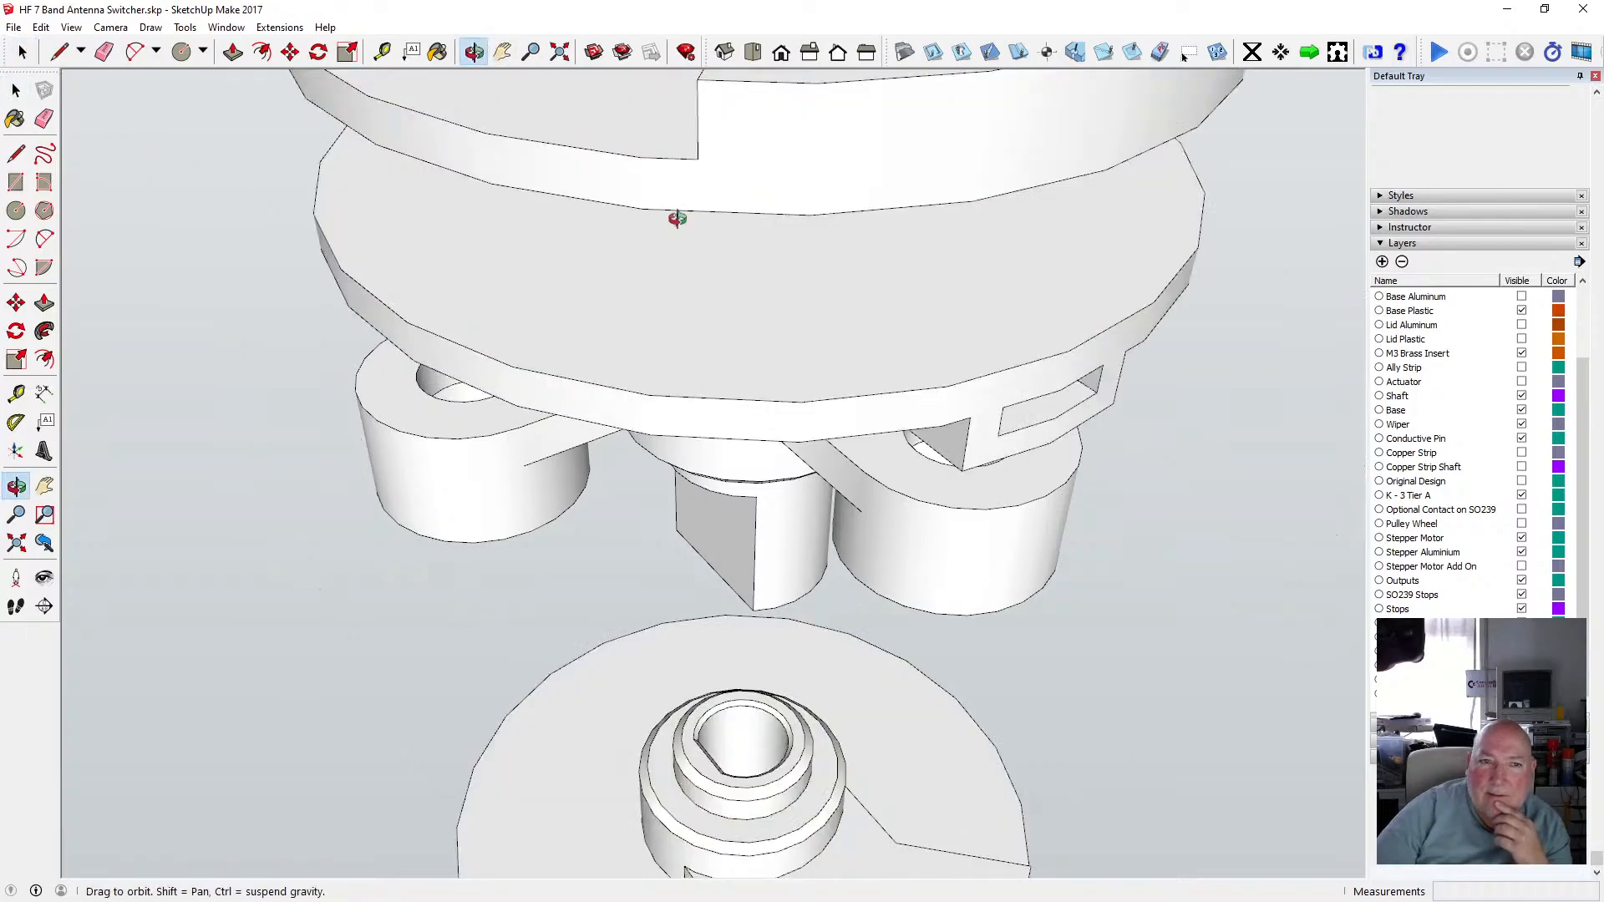
drag(681, 240, 716, 177)
scroll(766, 384, down, 3)
scroll(767, 380, down, 2)
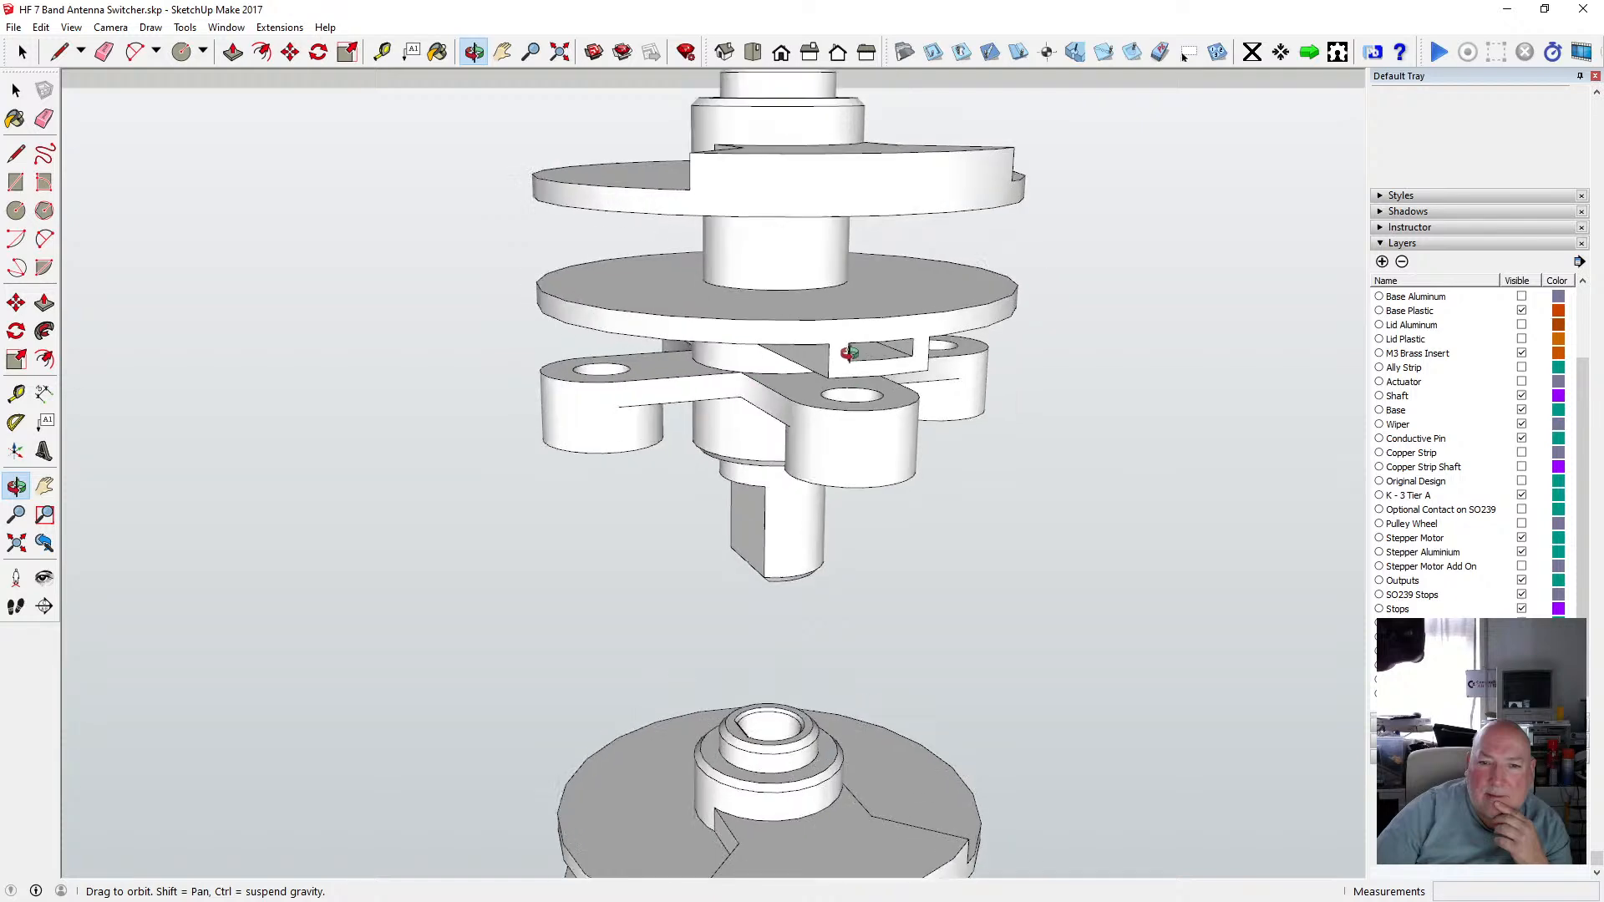
scroll(847, 351, up, 4)
drag(847, 352, 814, 275)
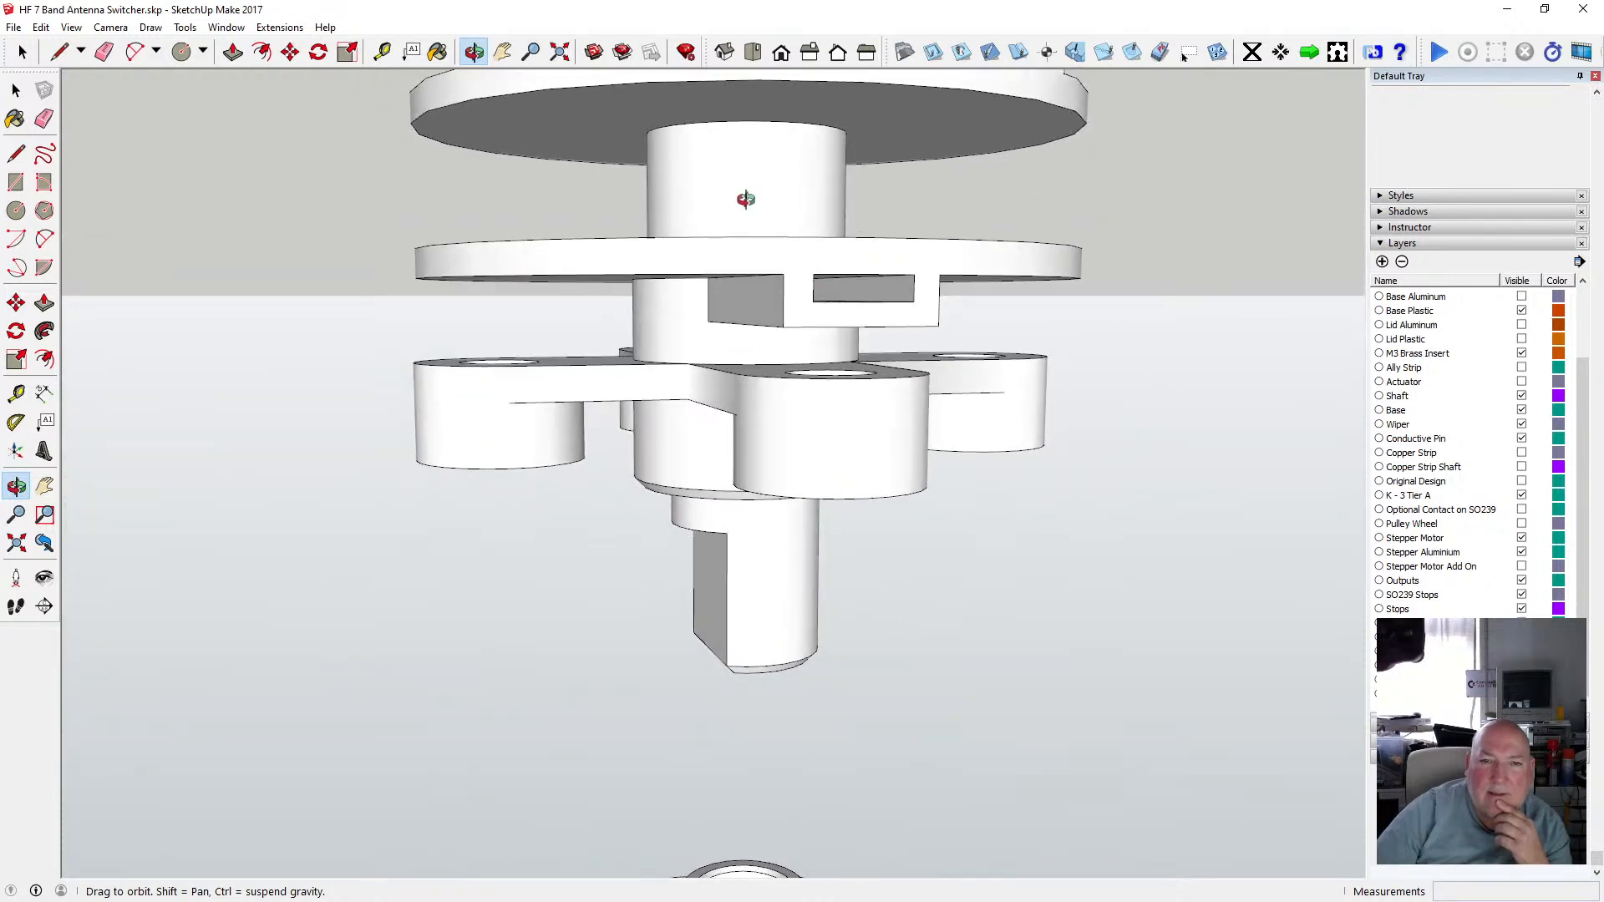
drag(745, 199, 789, 226)
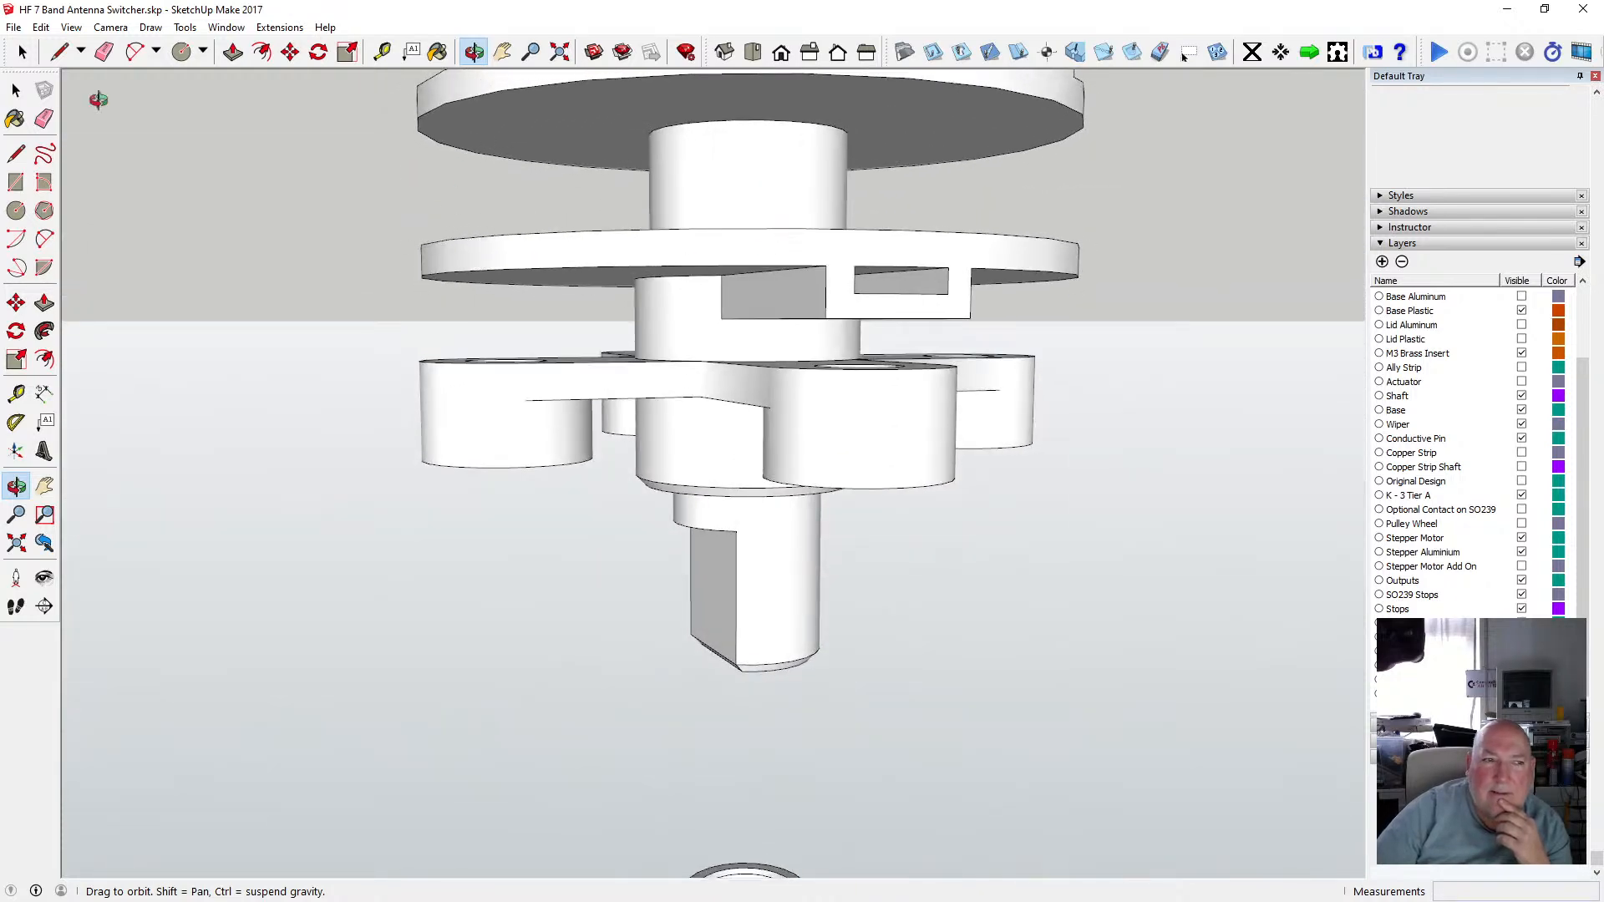
click(17, 90)
click(662, 315)
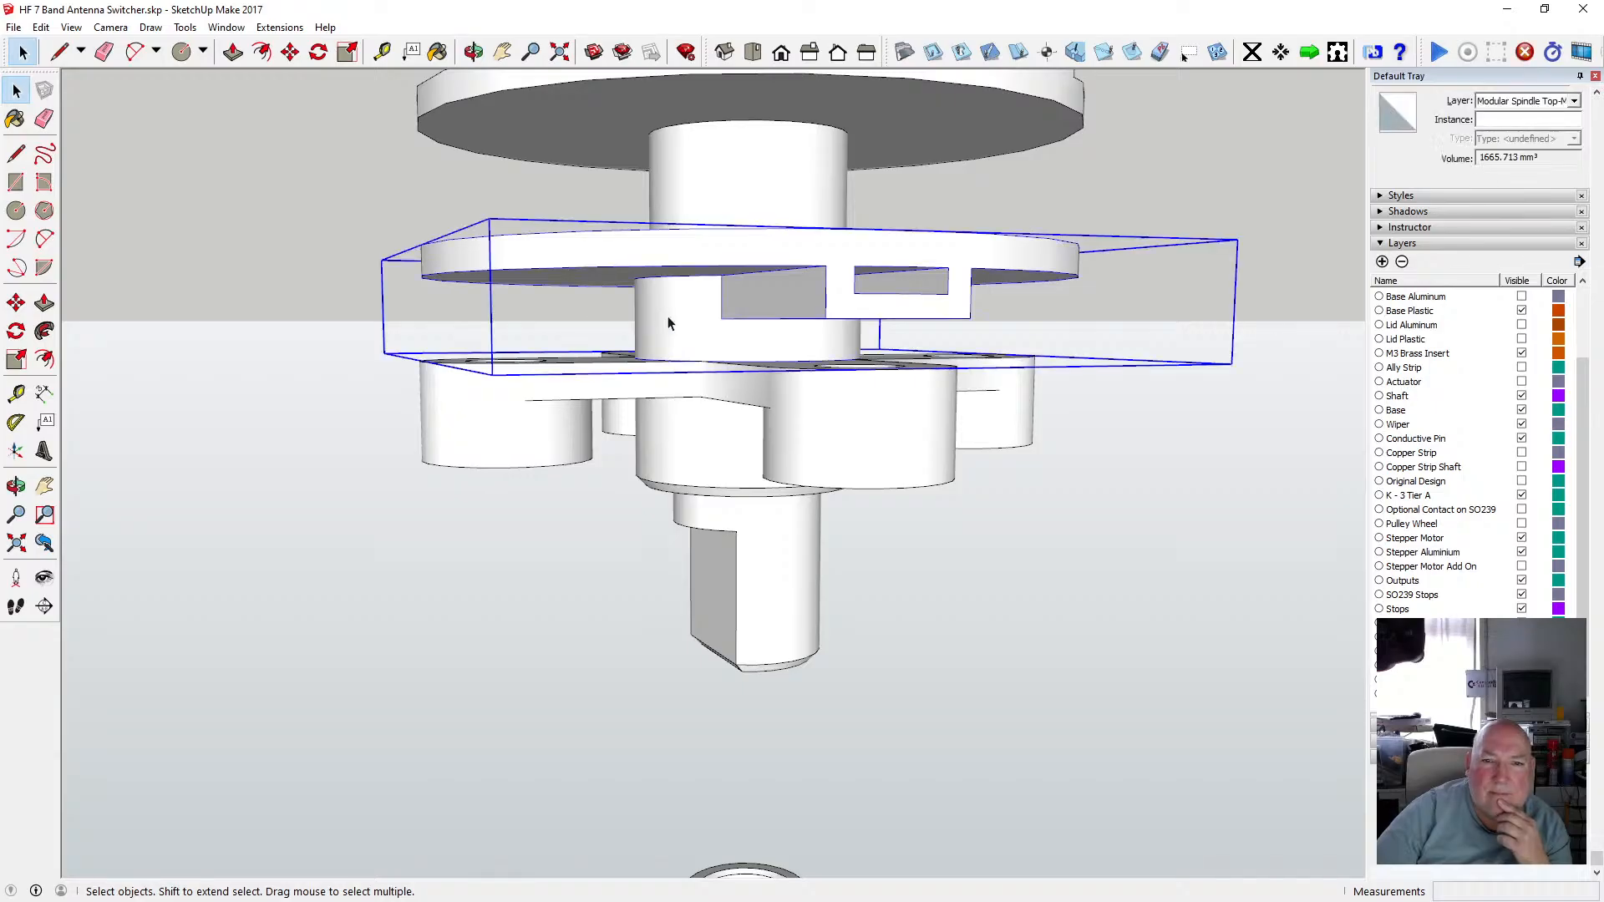
double_click(652, 288)
click(474, 51)
drag(695, 312, 665, 159)
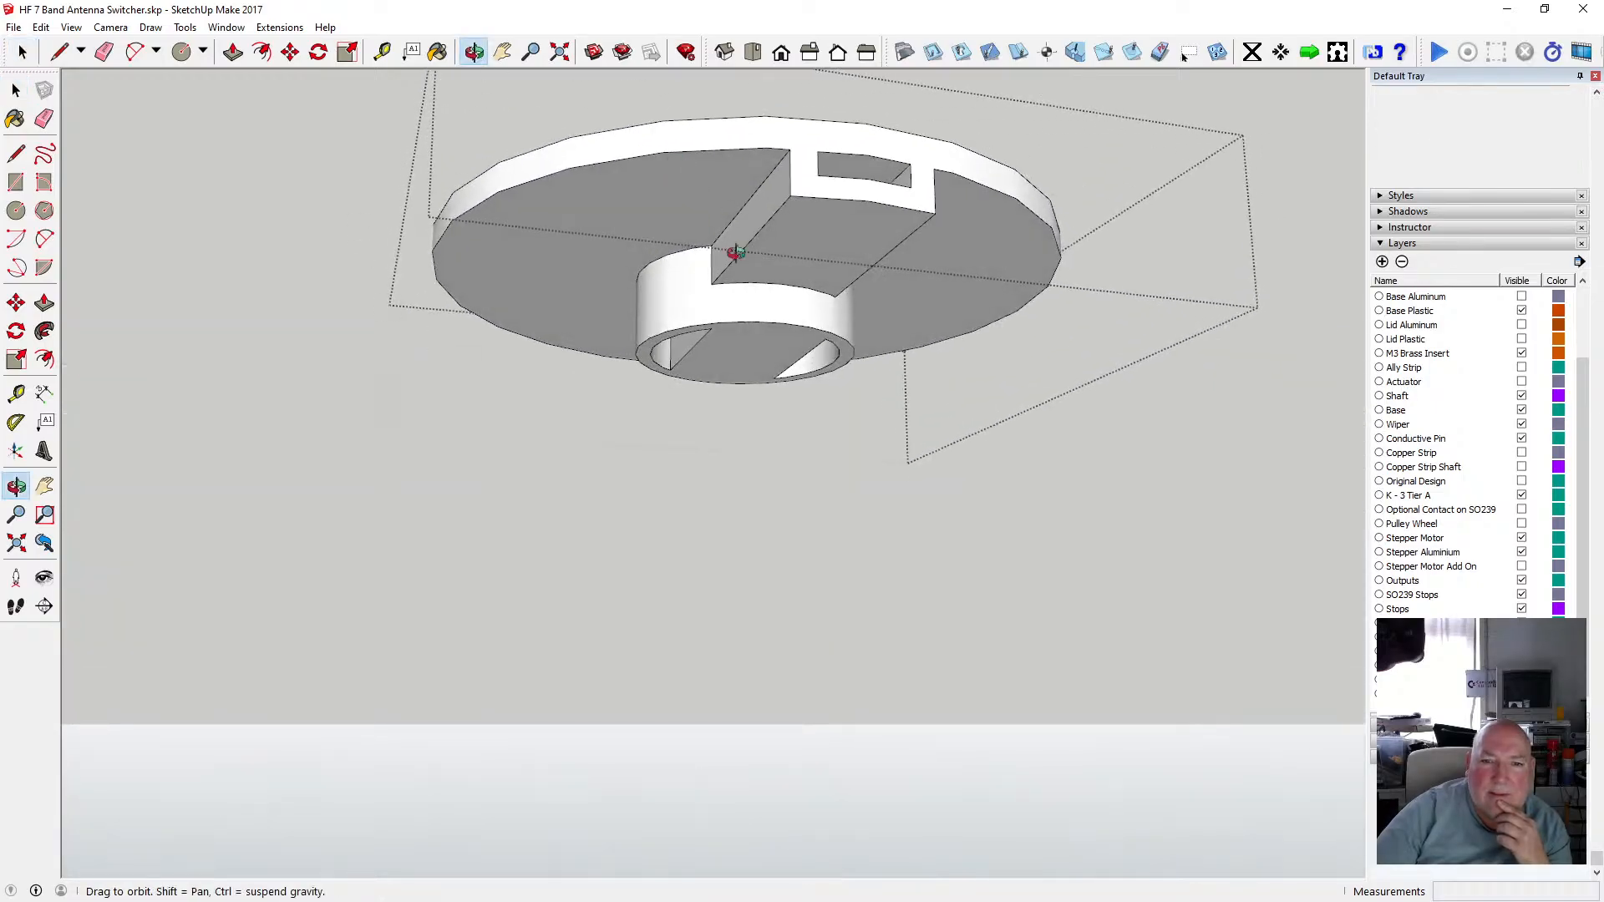
drag(734, 254, 691, 211)
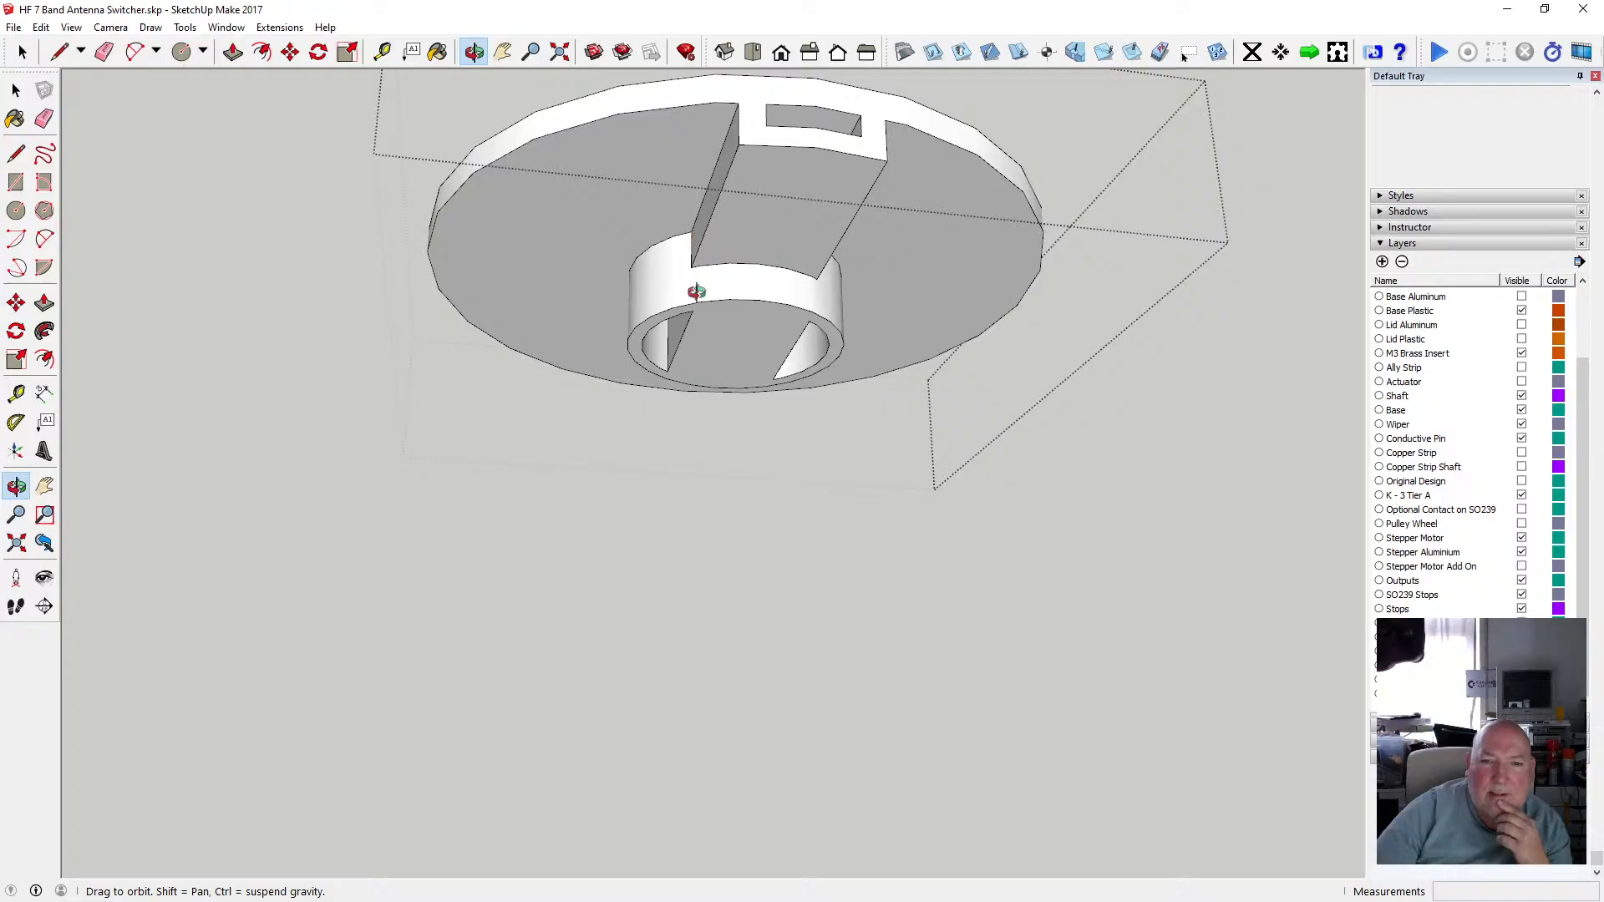
drag(695, 292, 643, 301)
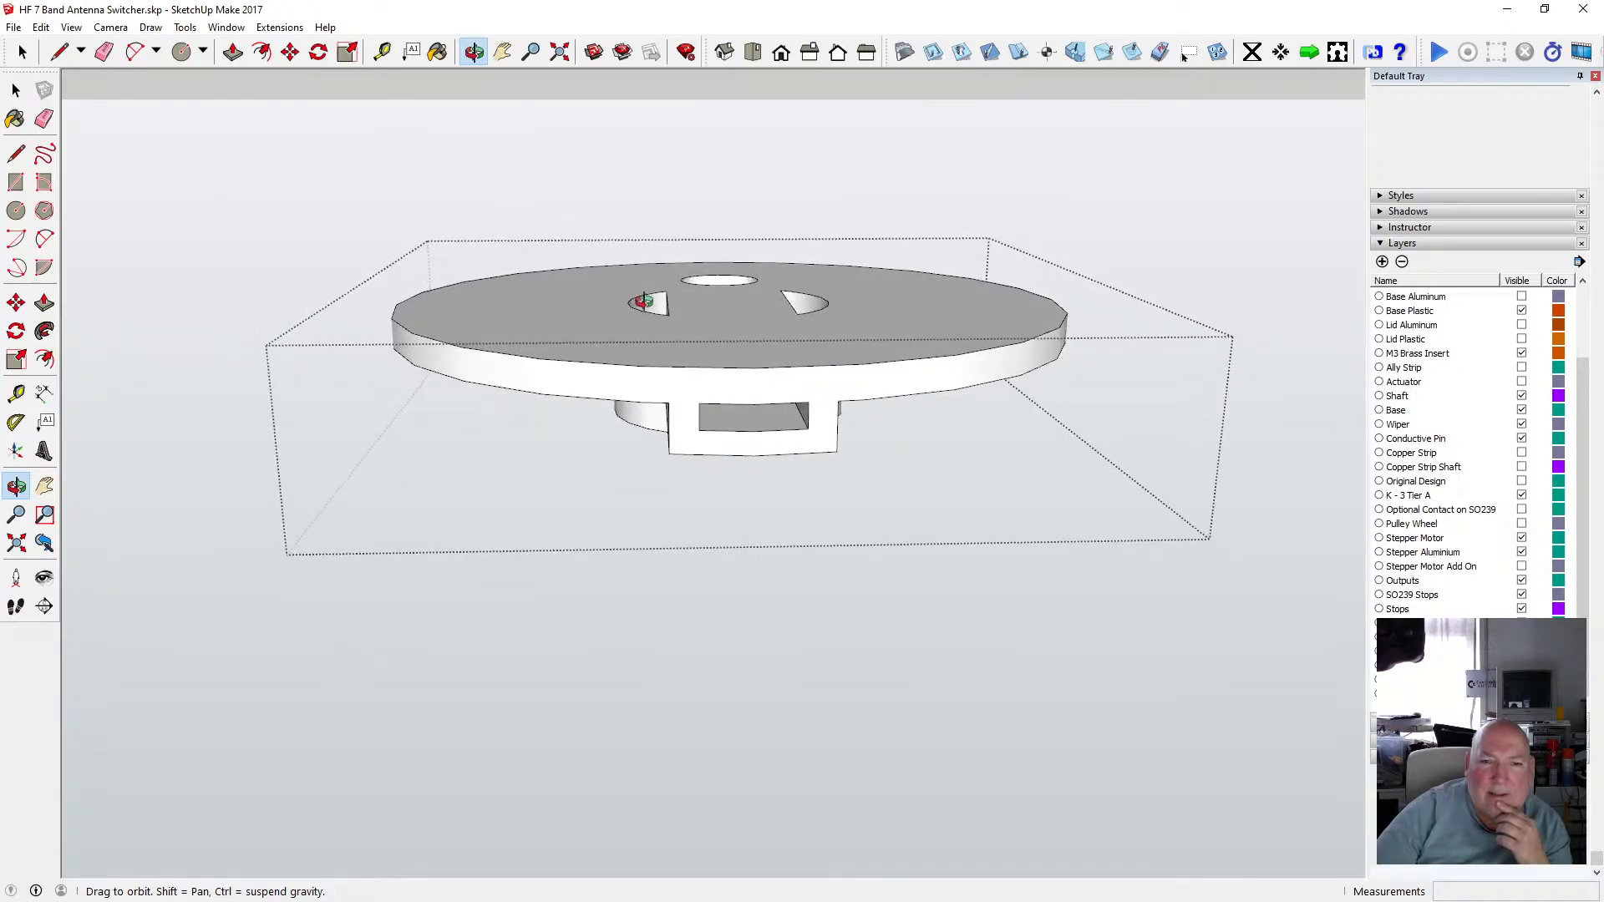
drag(722, 388, 635, 246)
scroll(719, 323, up, 3)
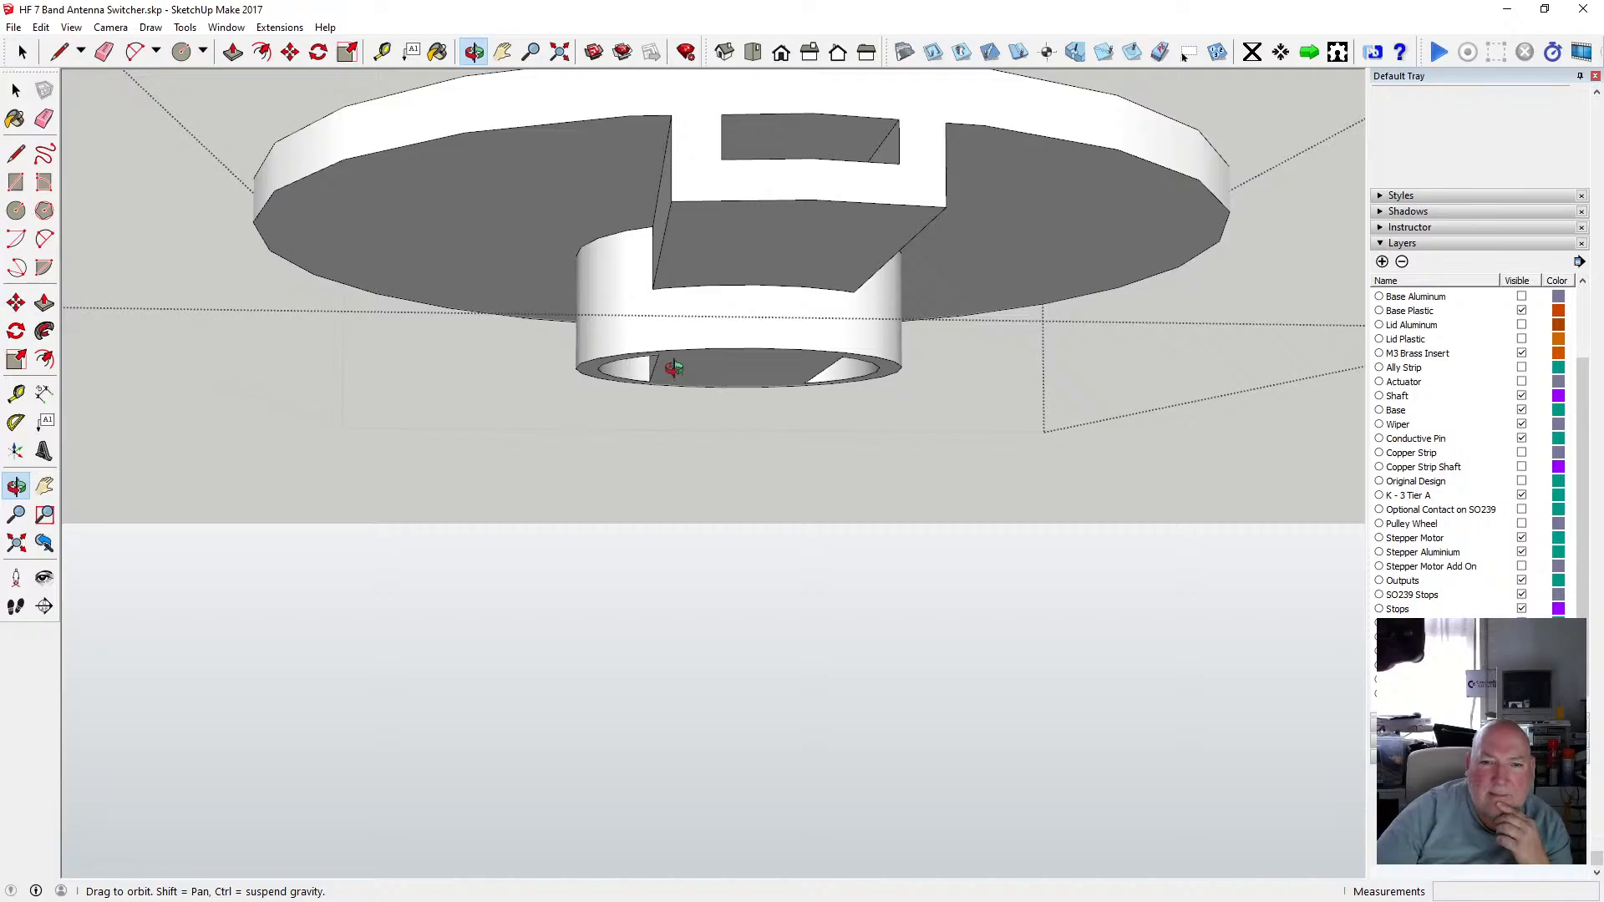
scroll(676, 361, down, 3)
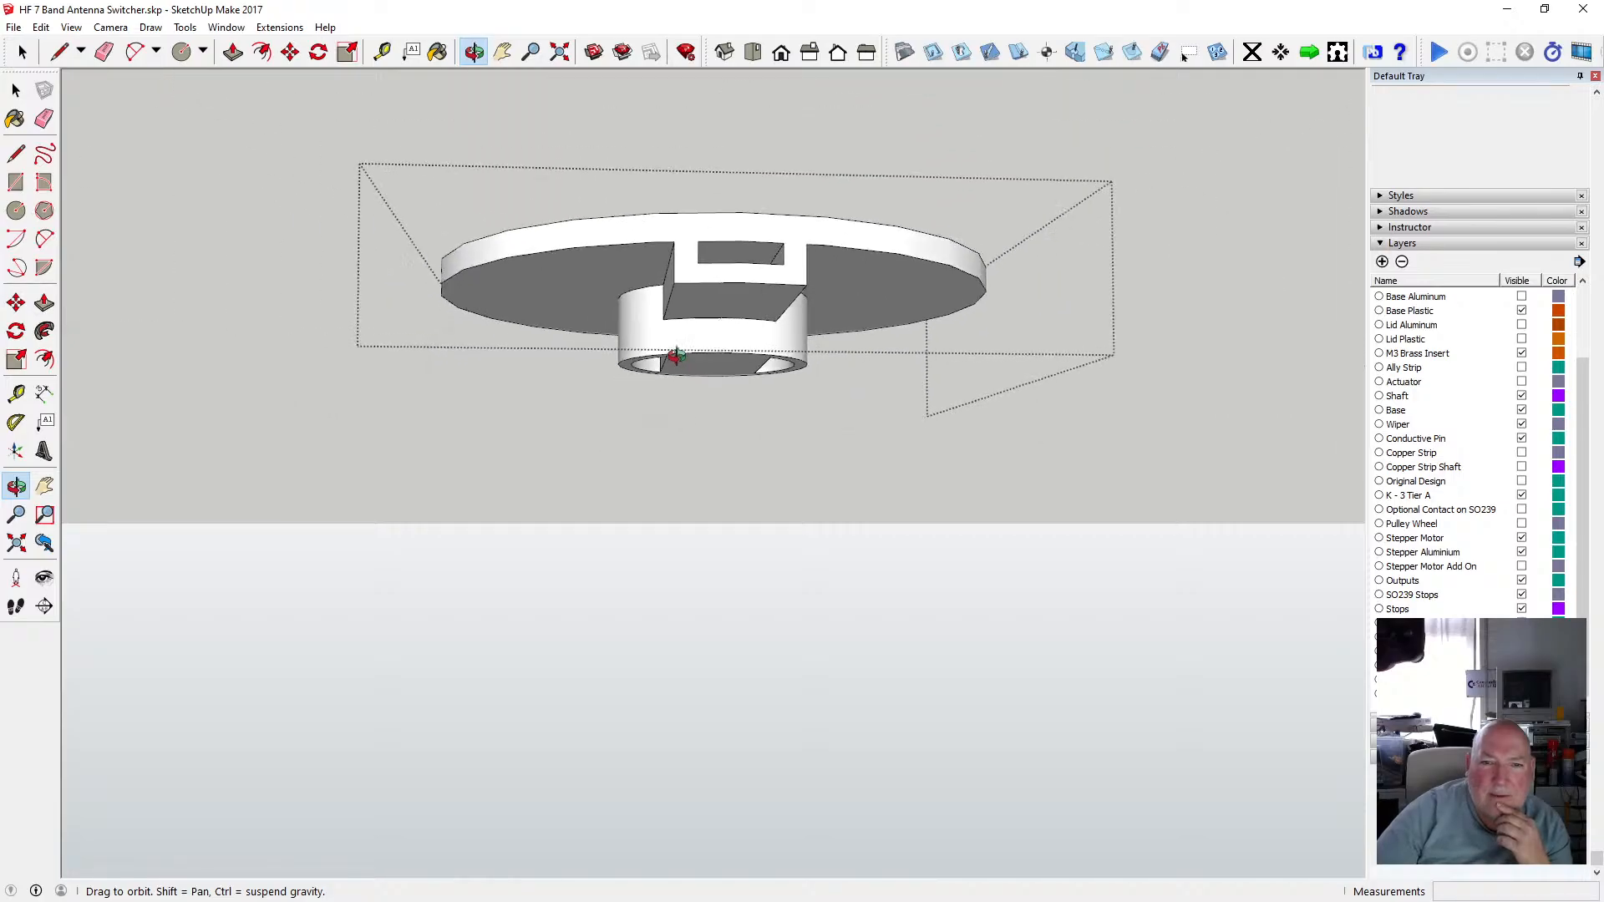
drag(692, 358, 1099, 612)
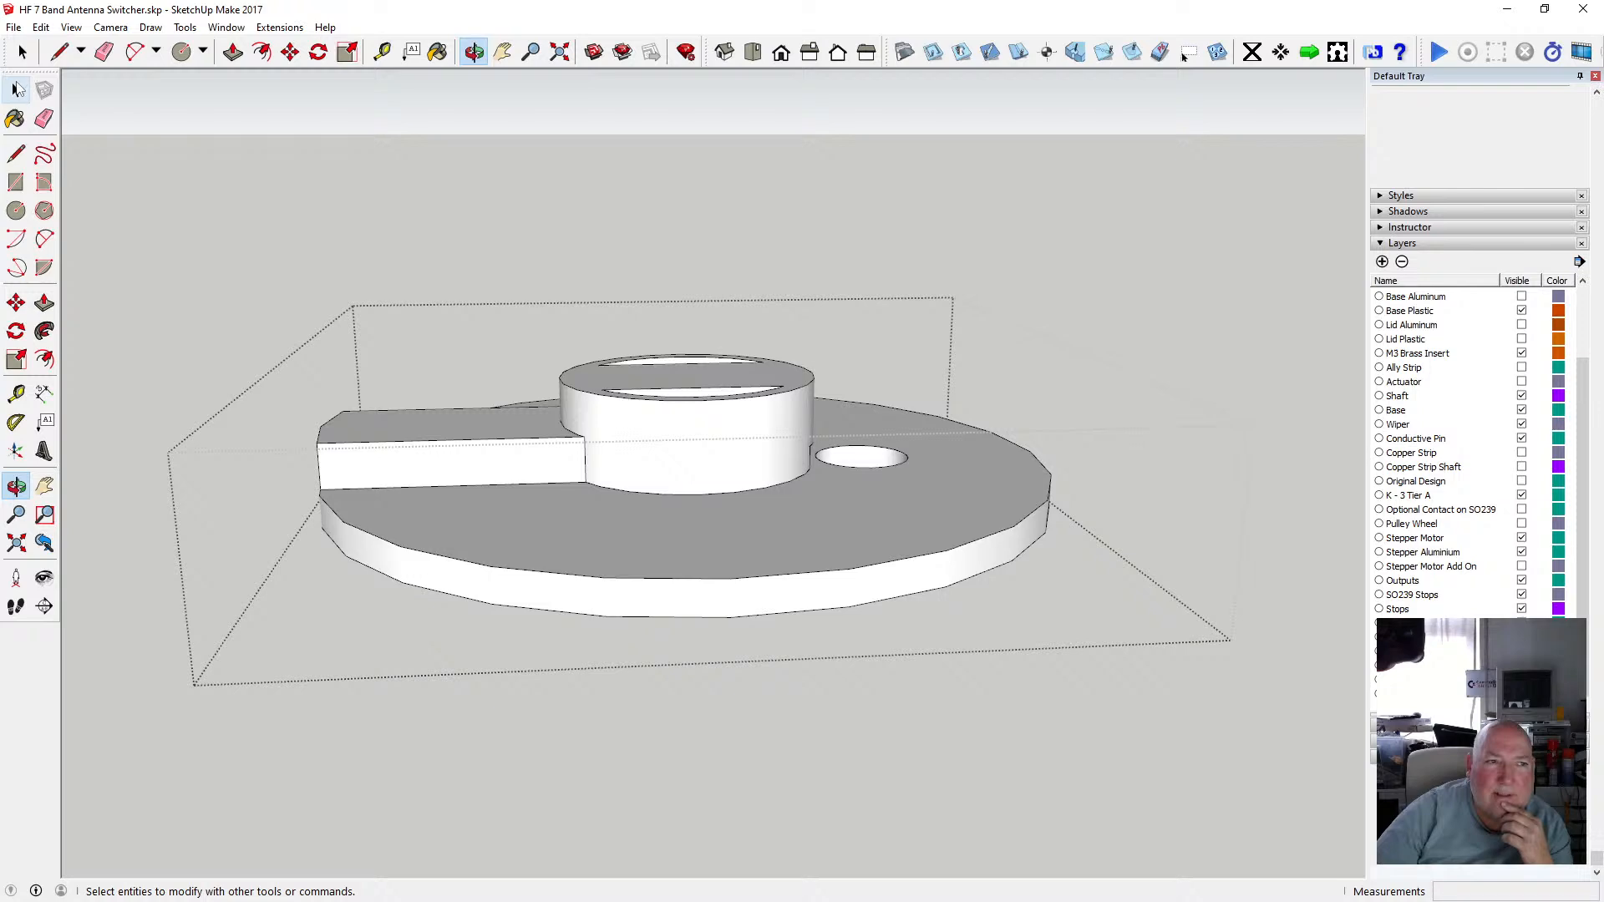
Orbit and zoom around the spindle stack to compare how the tiers line up.
click(18, 90)
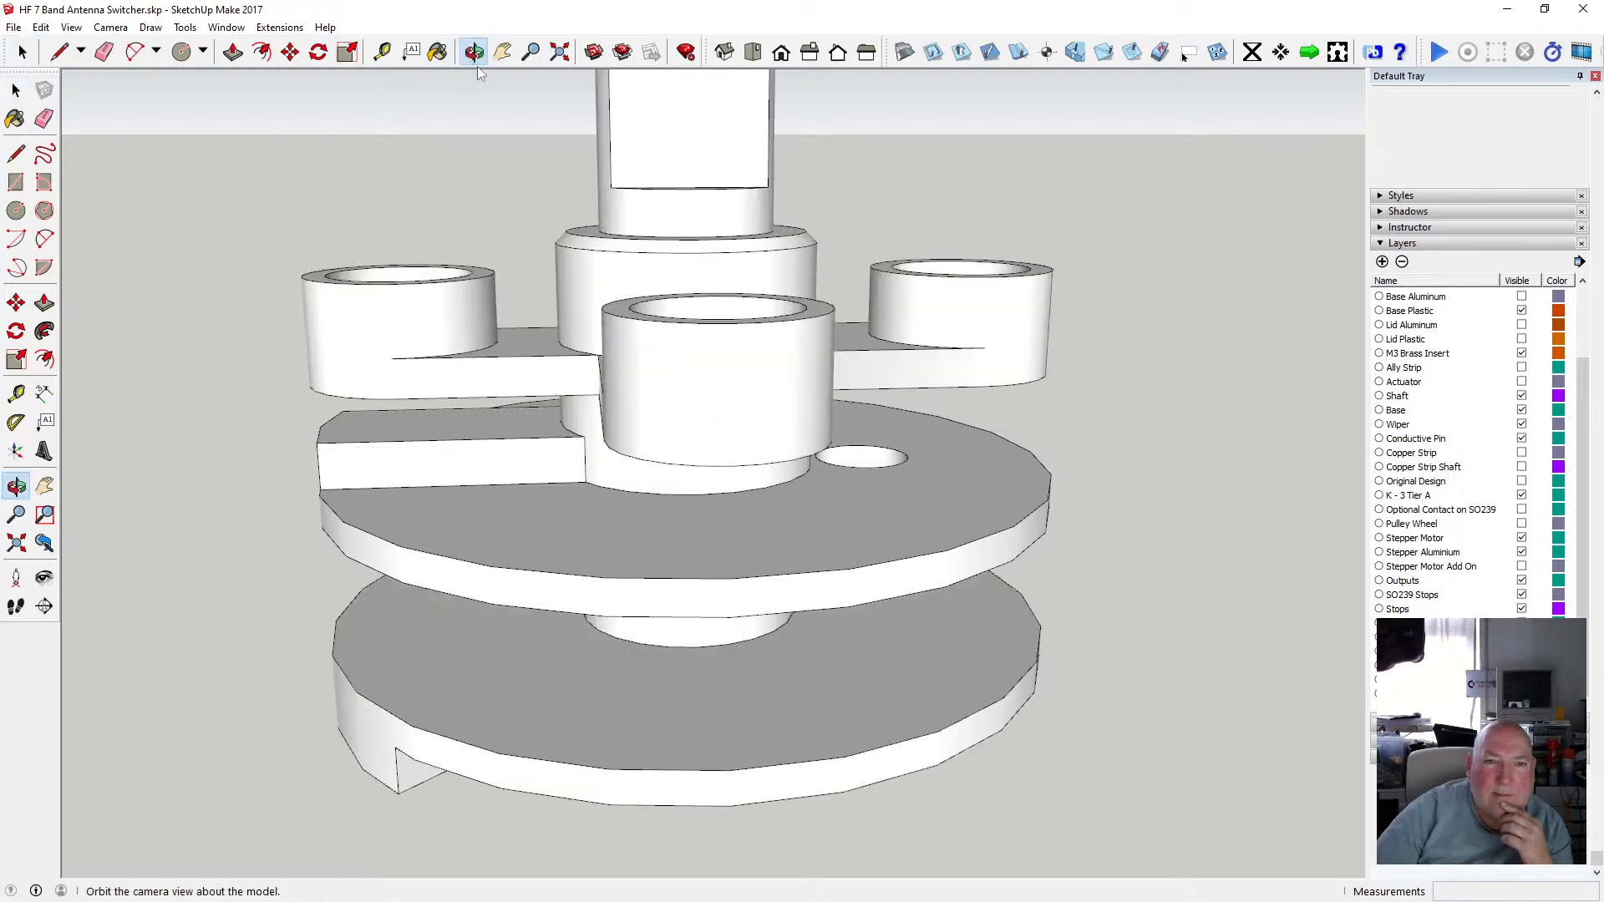
drag(609, 404, 806, 382)
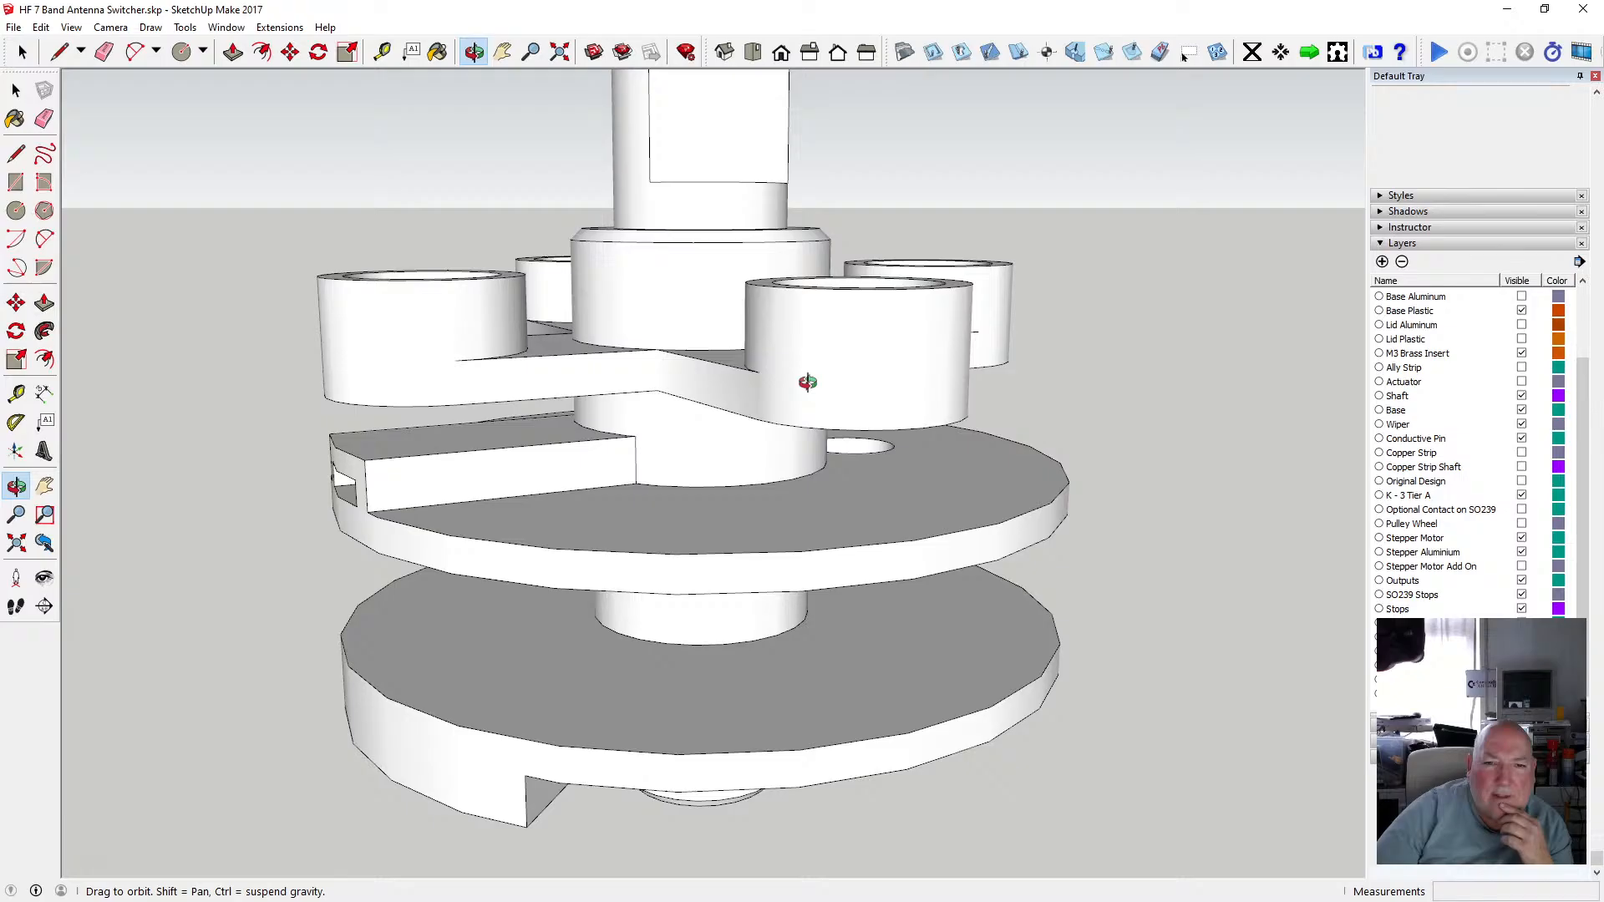
drag(807, 381, 489, 312)
scroll(750, 346, down, 3)
scroll(759, 329, up, 5)
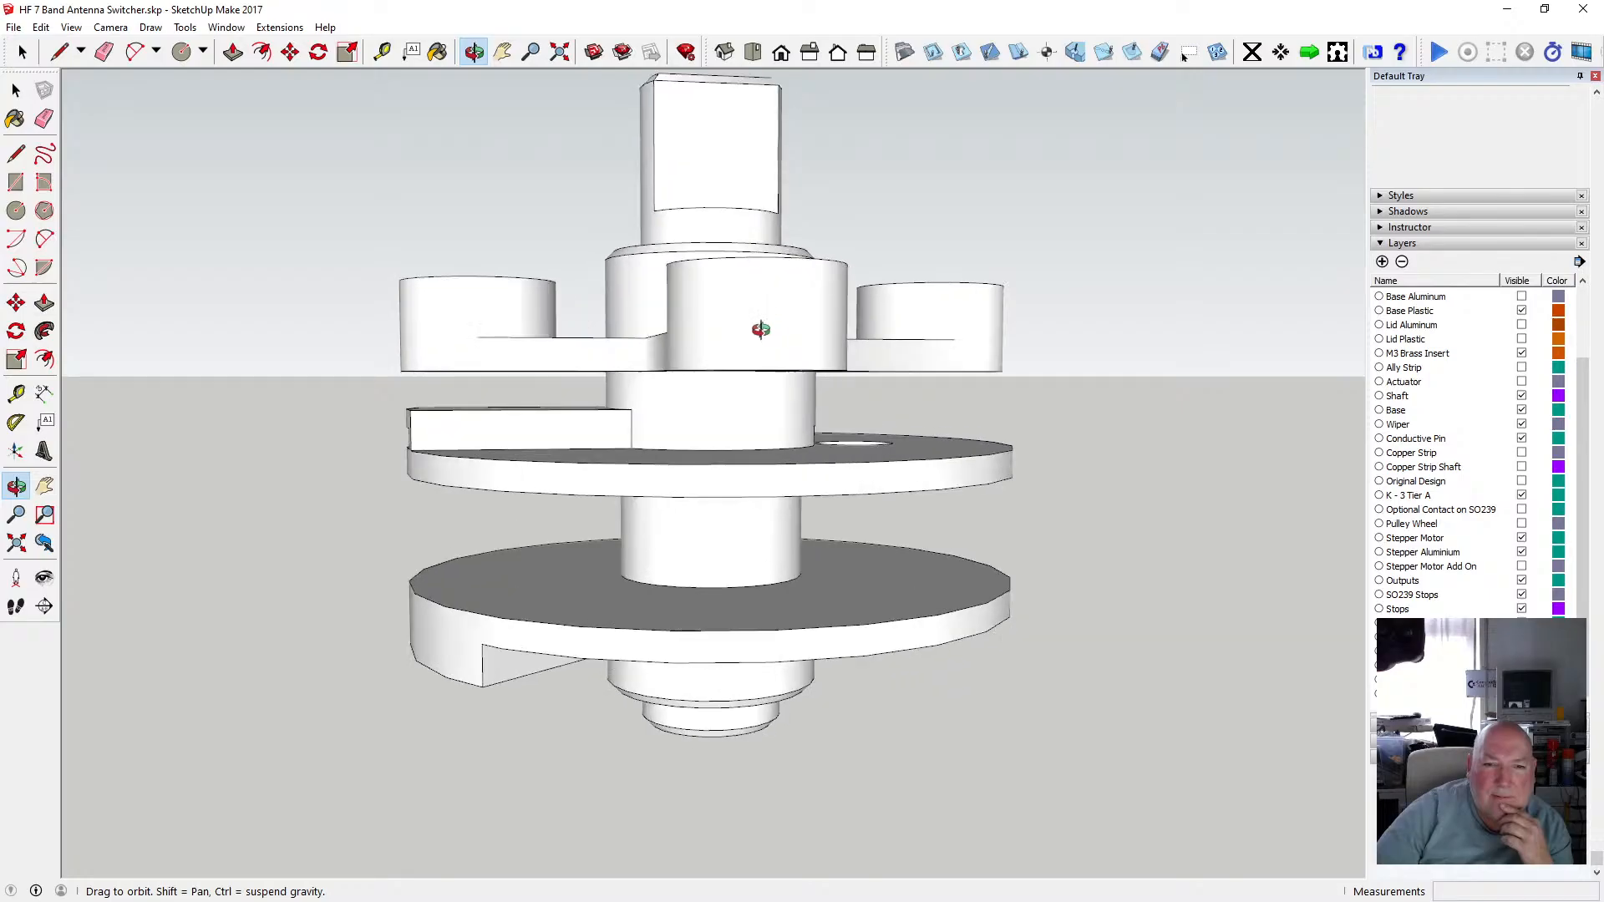
drag(759, 329, 707, 345)
scroll(682, 306, down, 5)
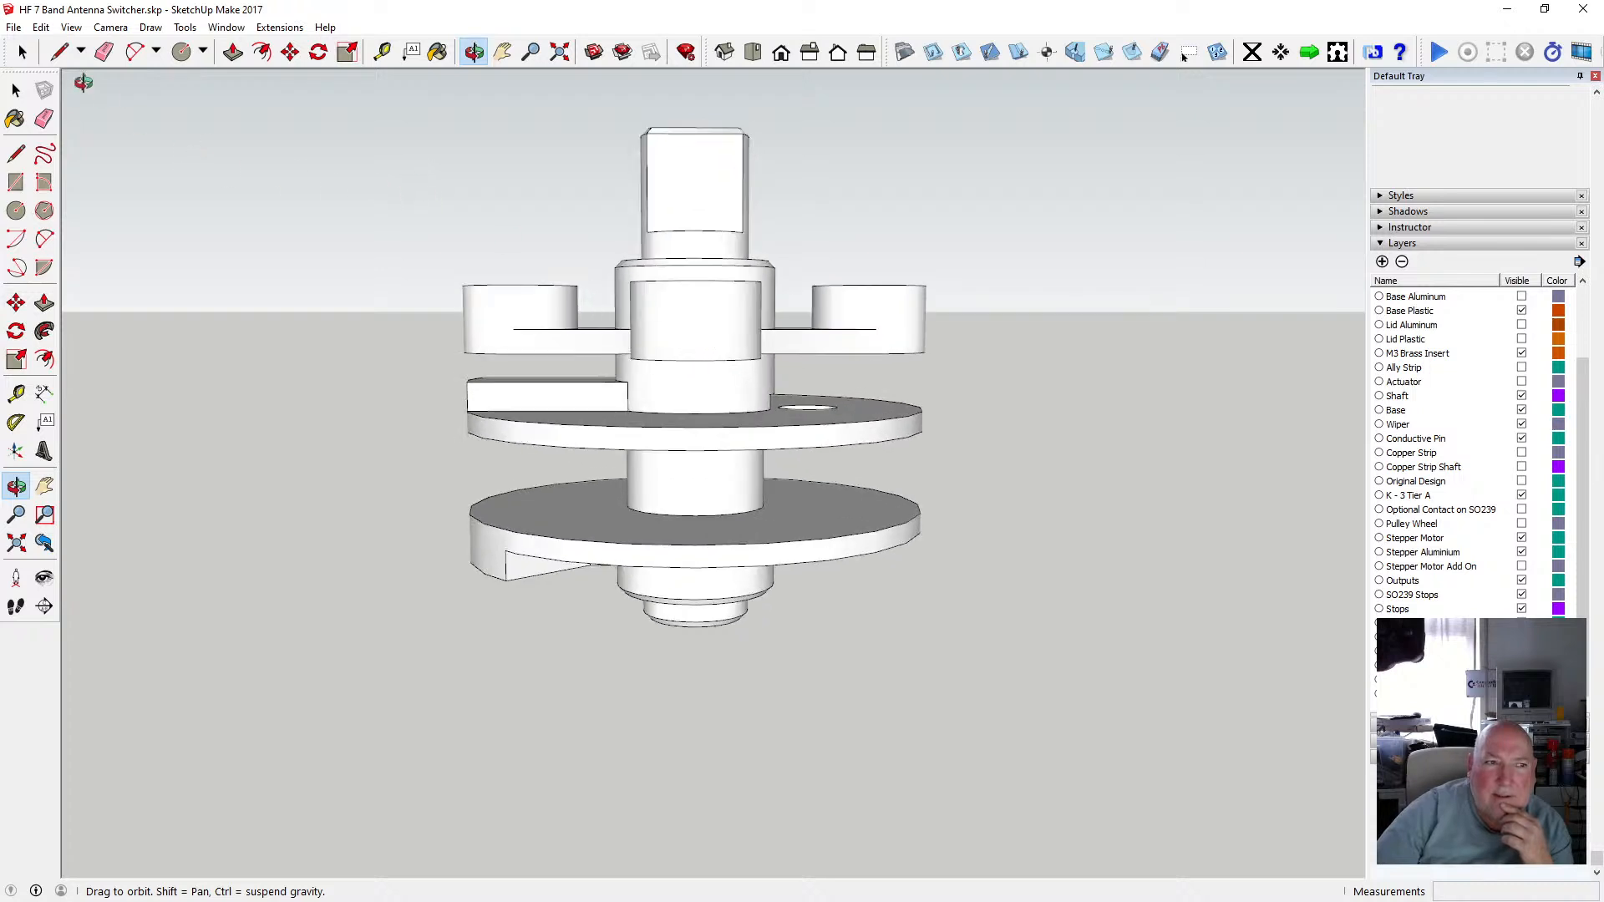
Open the cross hub group and delete the raised shaft stub and collar on top of it.
click(16, 89)
double_click(525, 315)
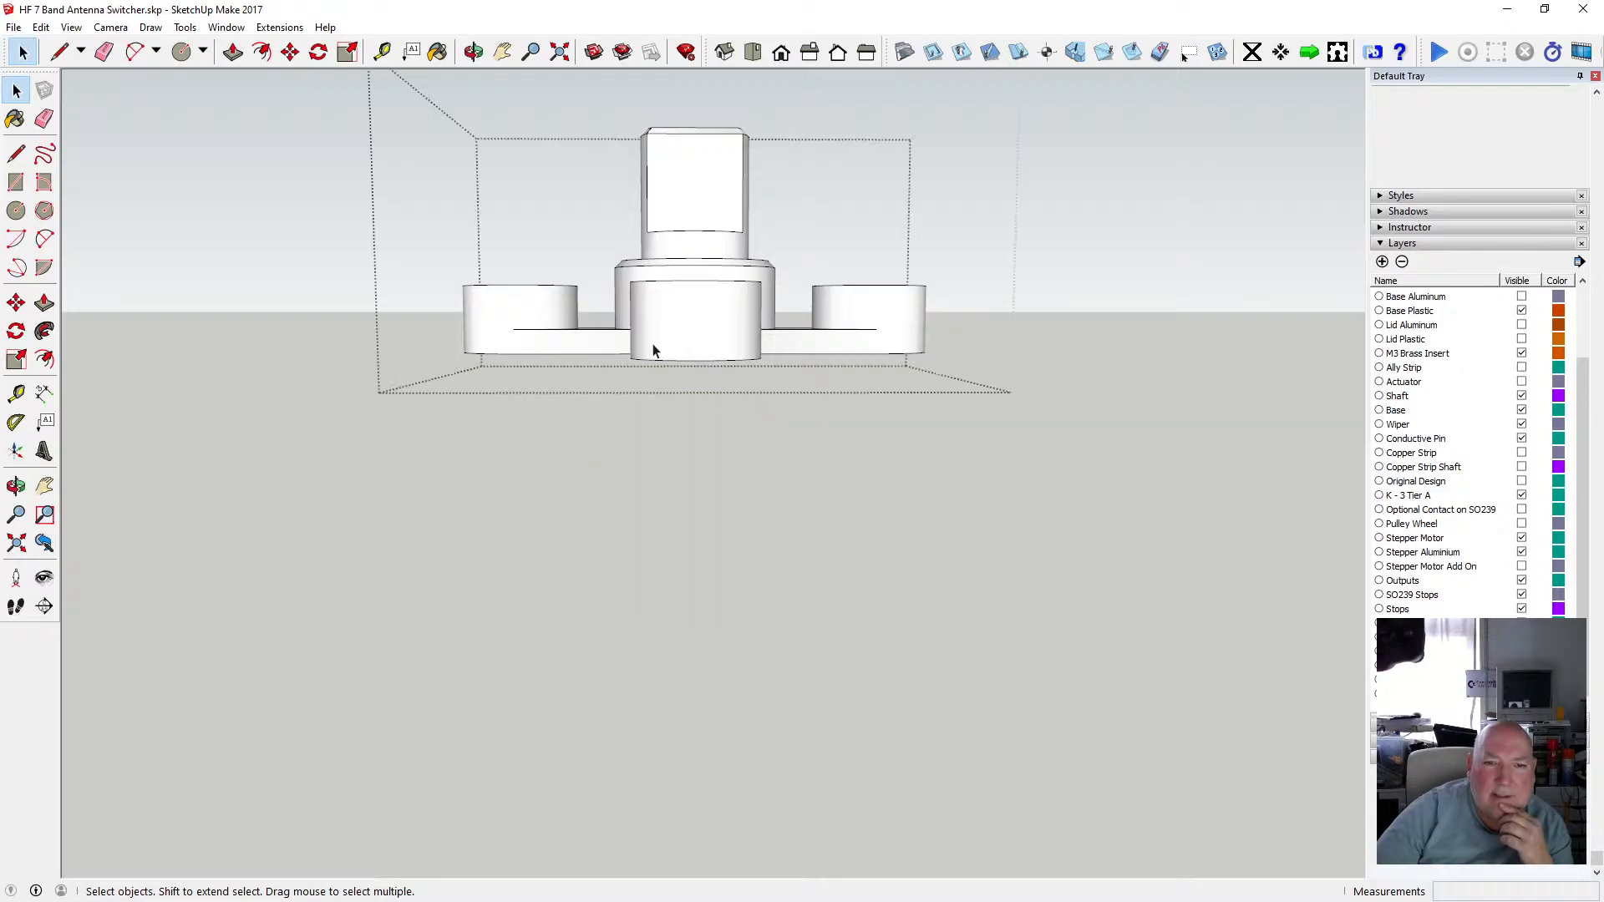
scroll(654, 343, up, 3)
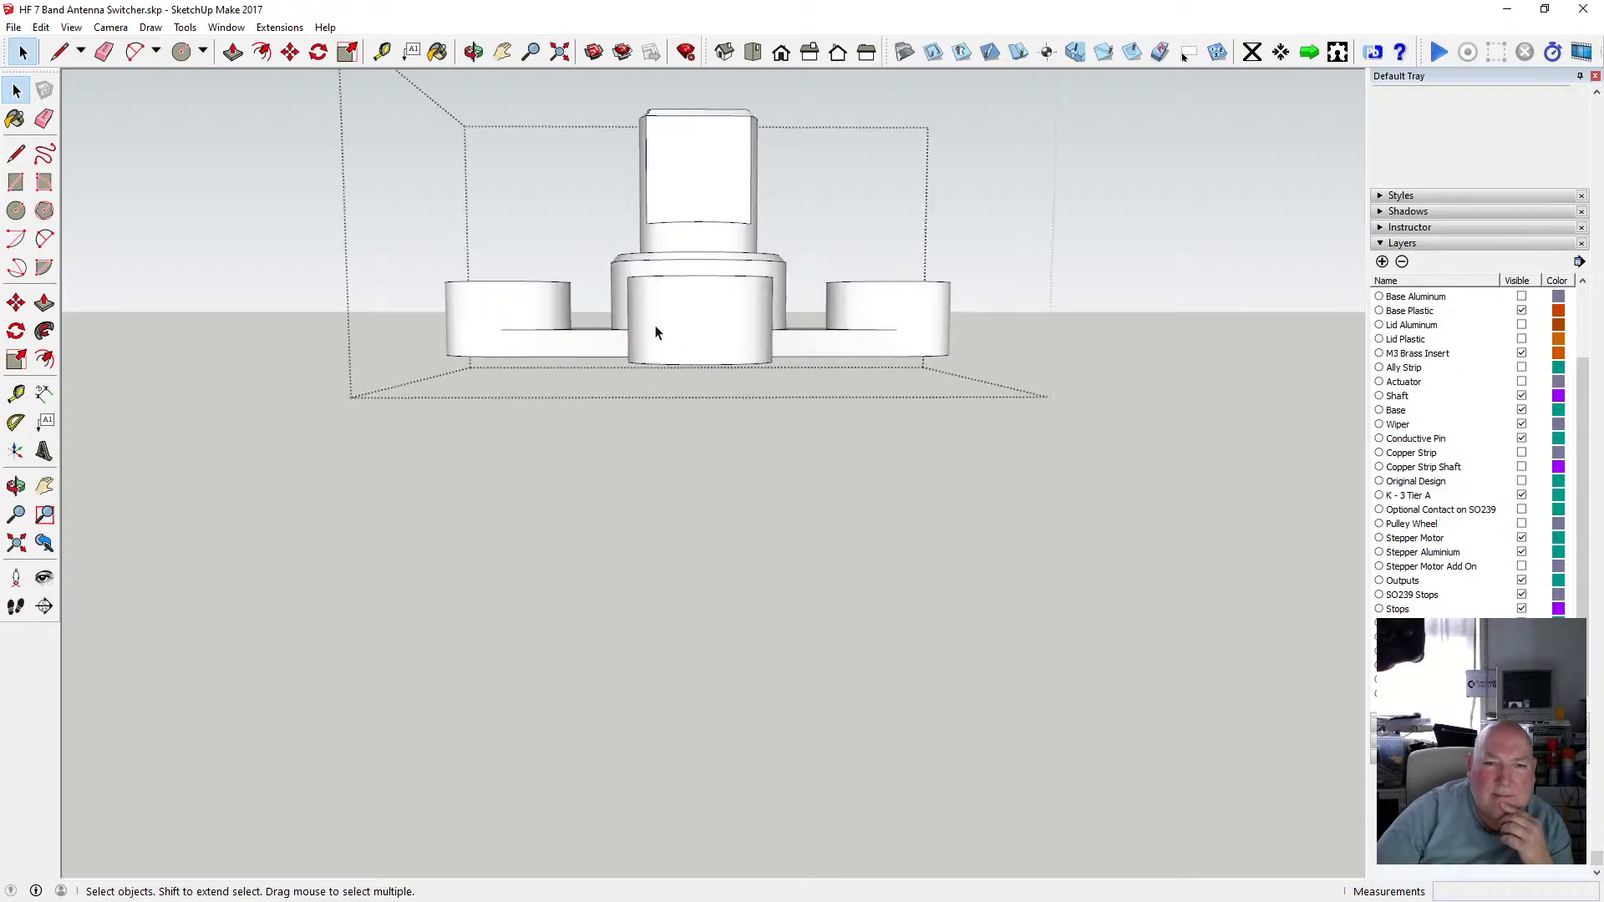
click(473, 52)
drag(676, 286, 646, 301)
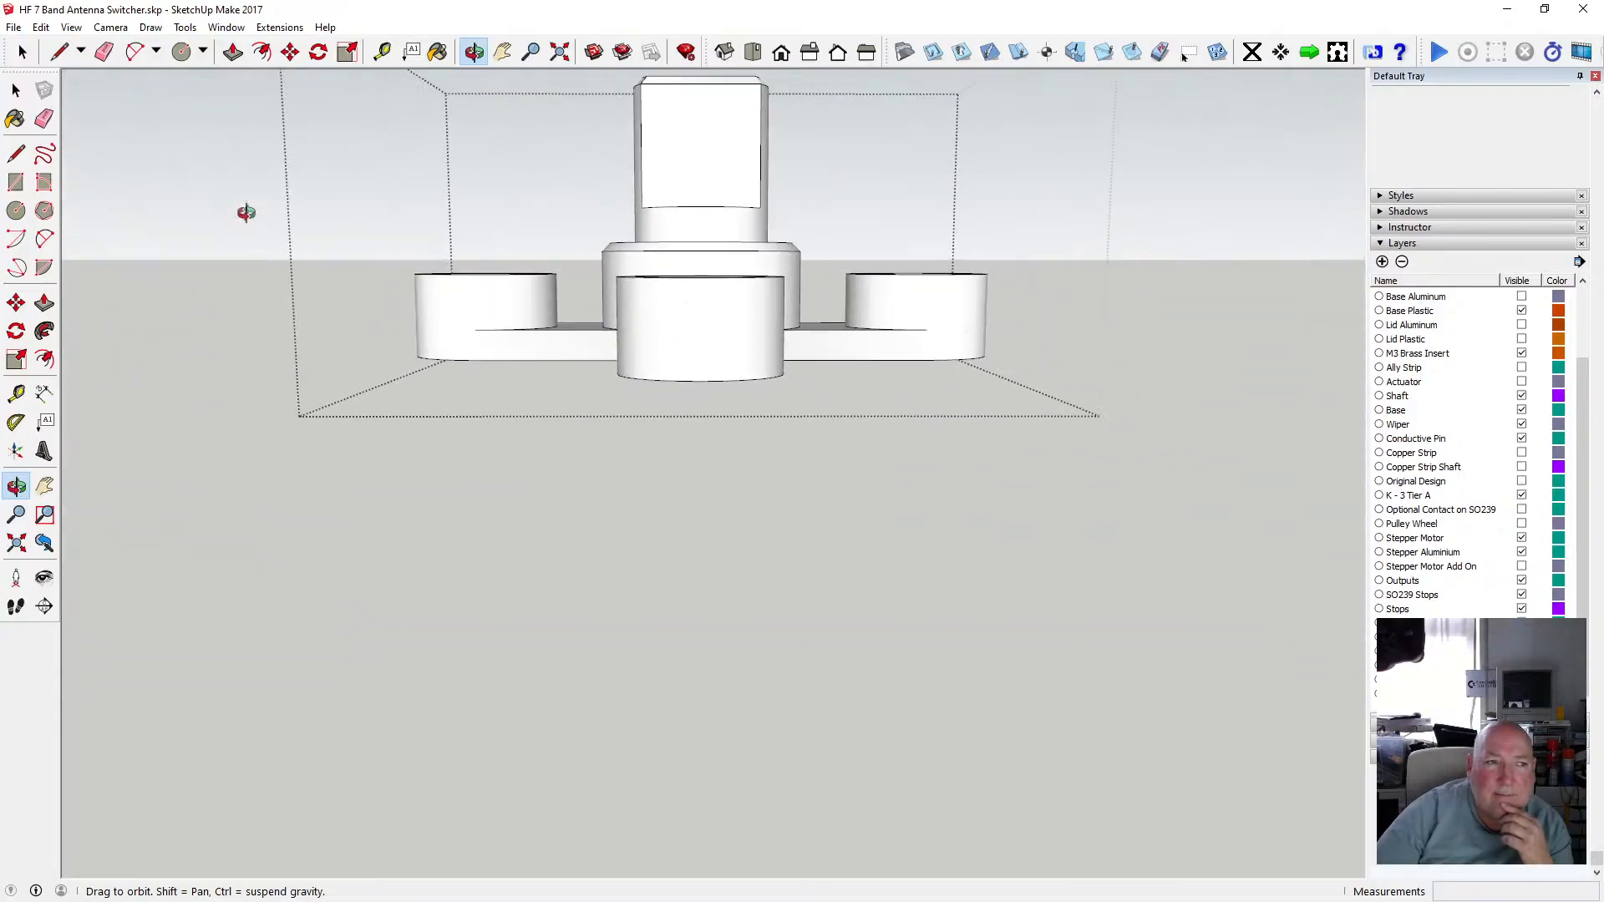
click(16, 90)
drag(383, 266, 1027, 387)
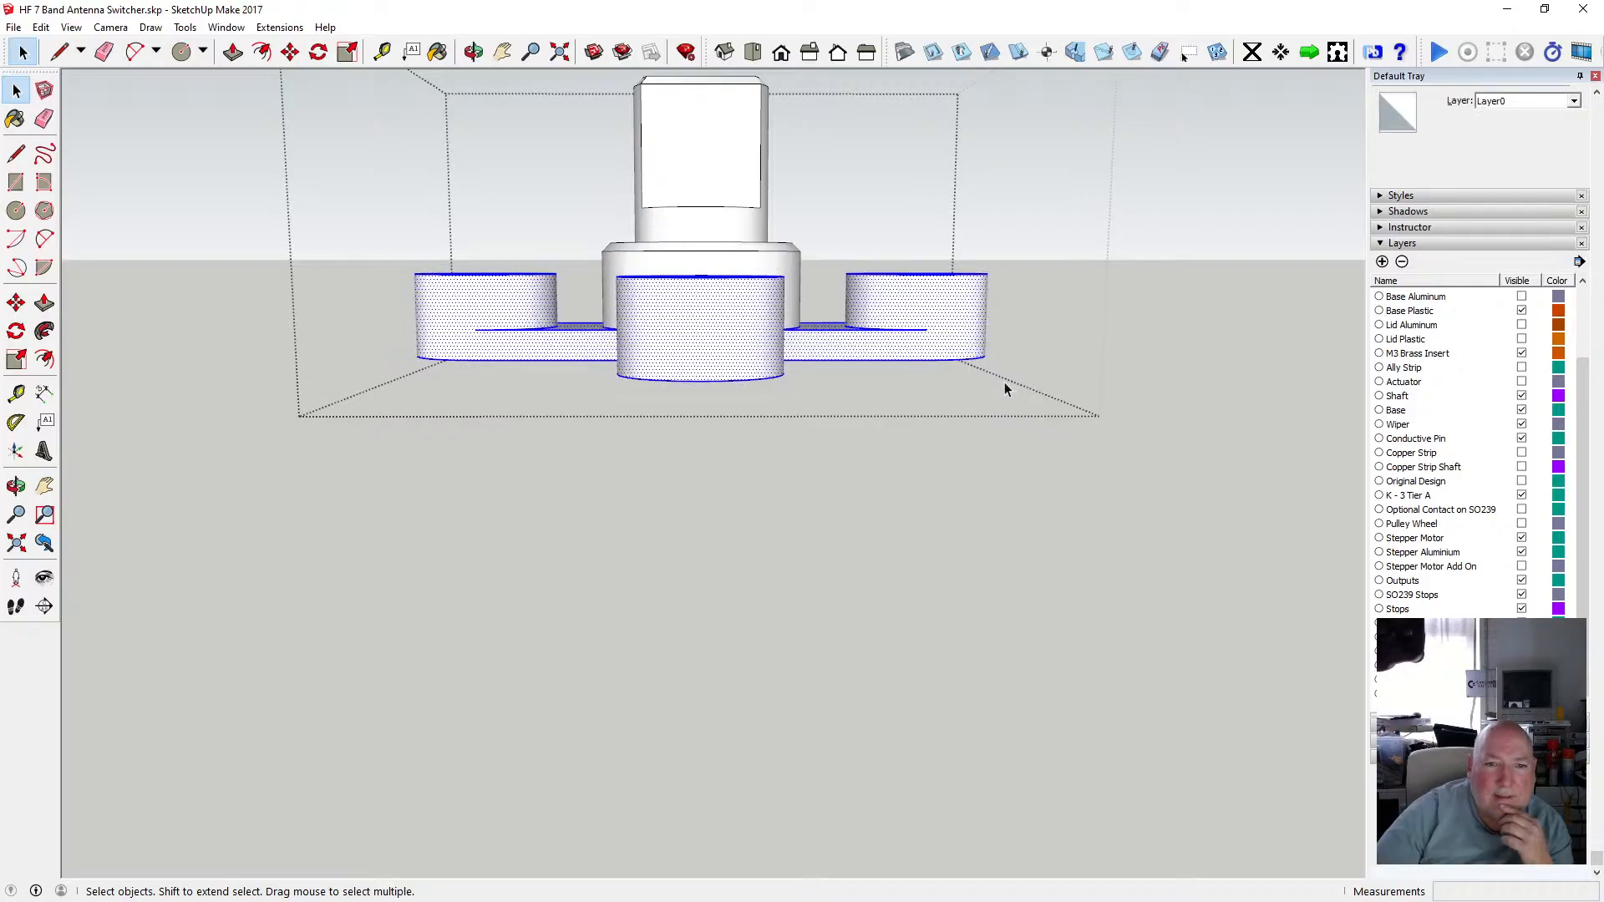
scroll(680, 413, down, 2)
drag(794, 122, 710, 282)
drag(609, 287, 609, 281)
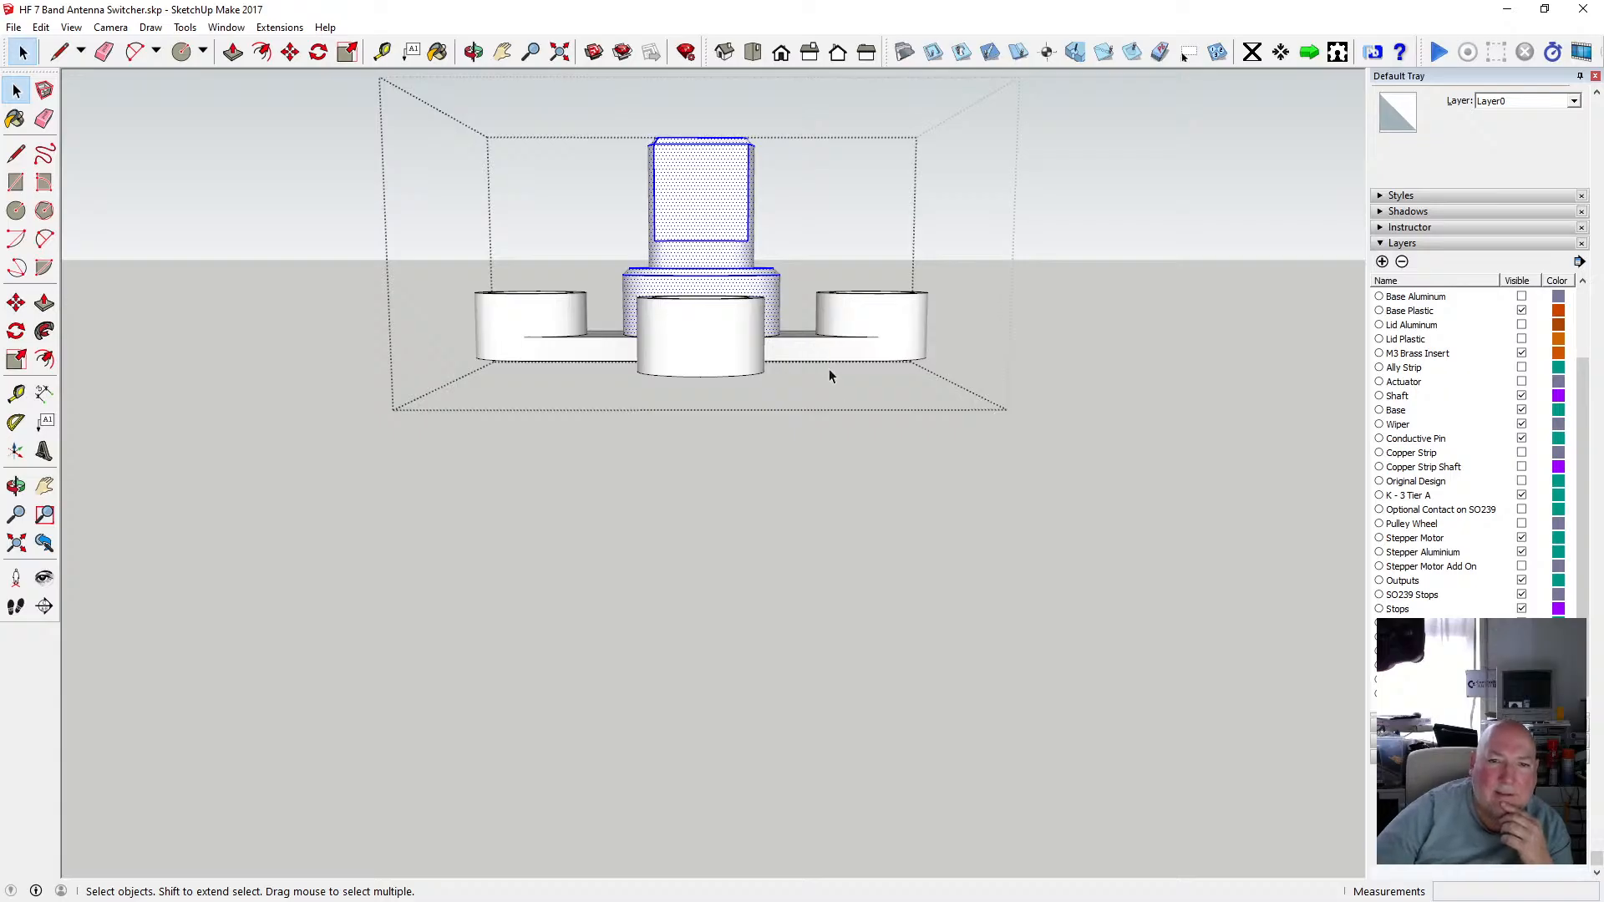
key(Delete)
Orbit and zoom to inspect the cross hub's top face where the shaft was removed.
click(473, 51)
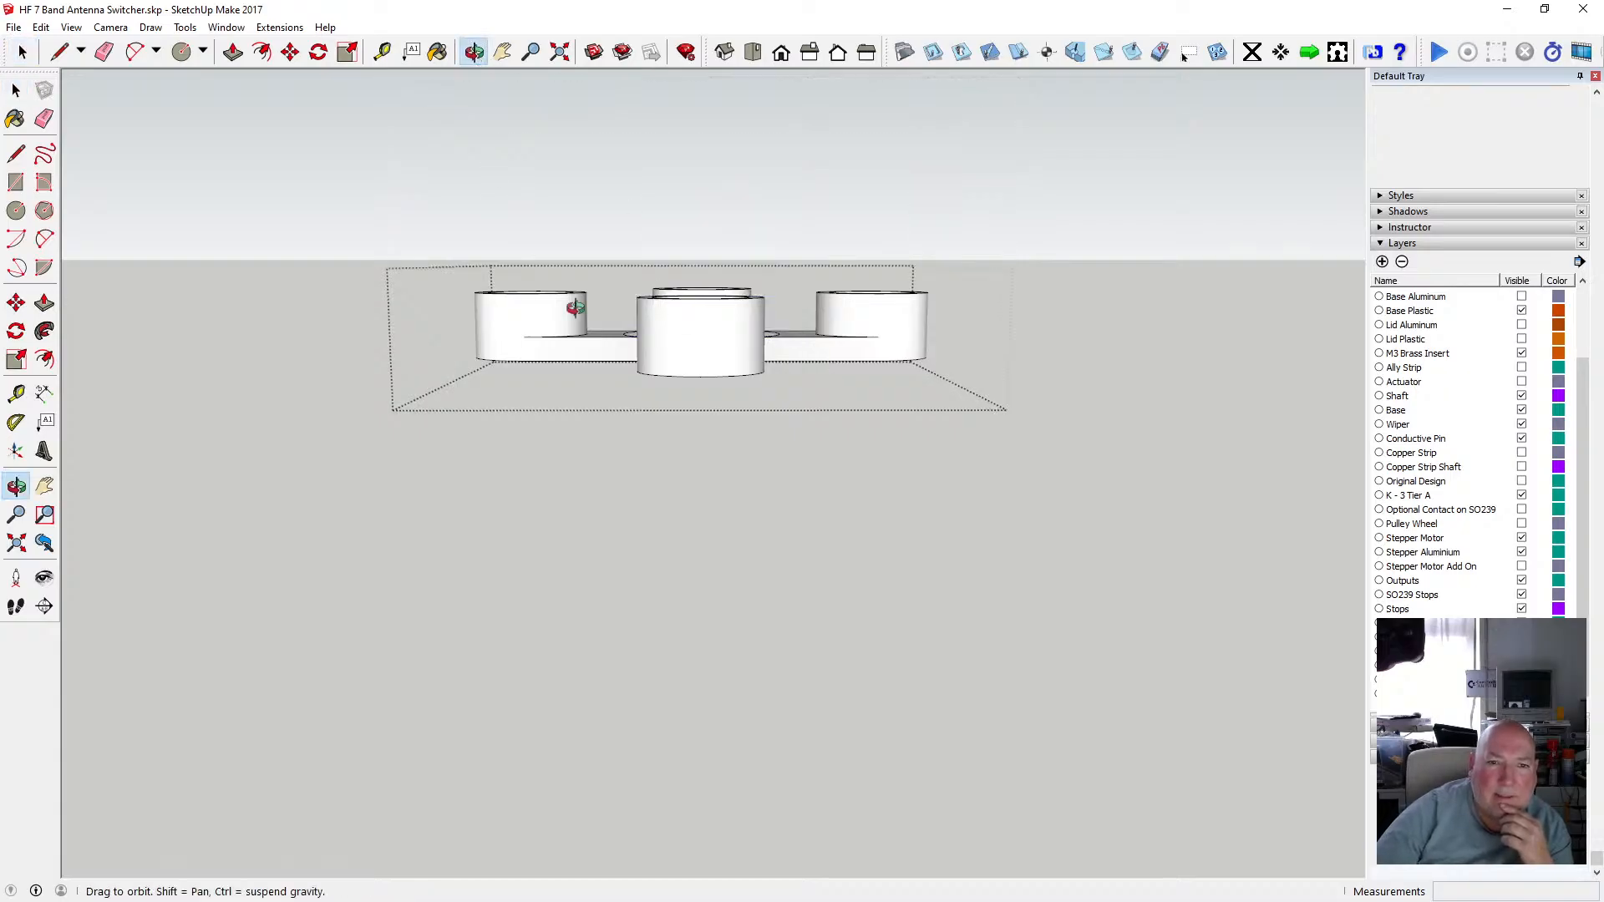
drag(631, 281, 701, 479)
scroll(720, 386, up, 3)
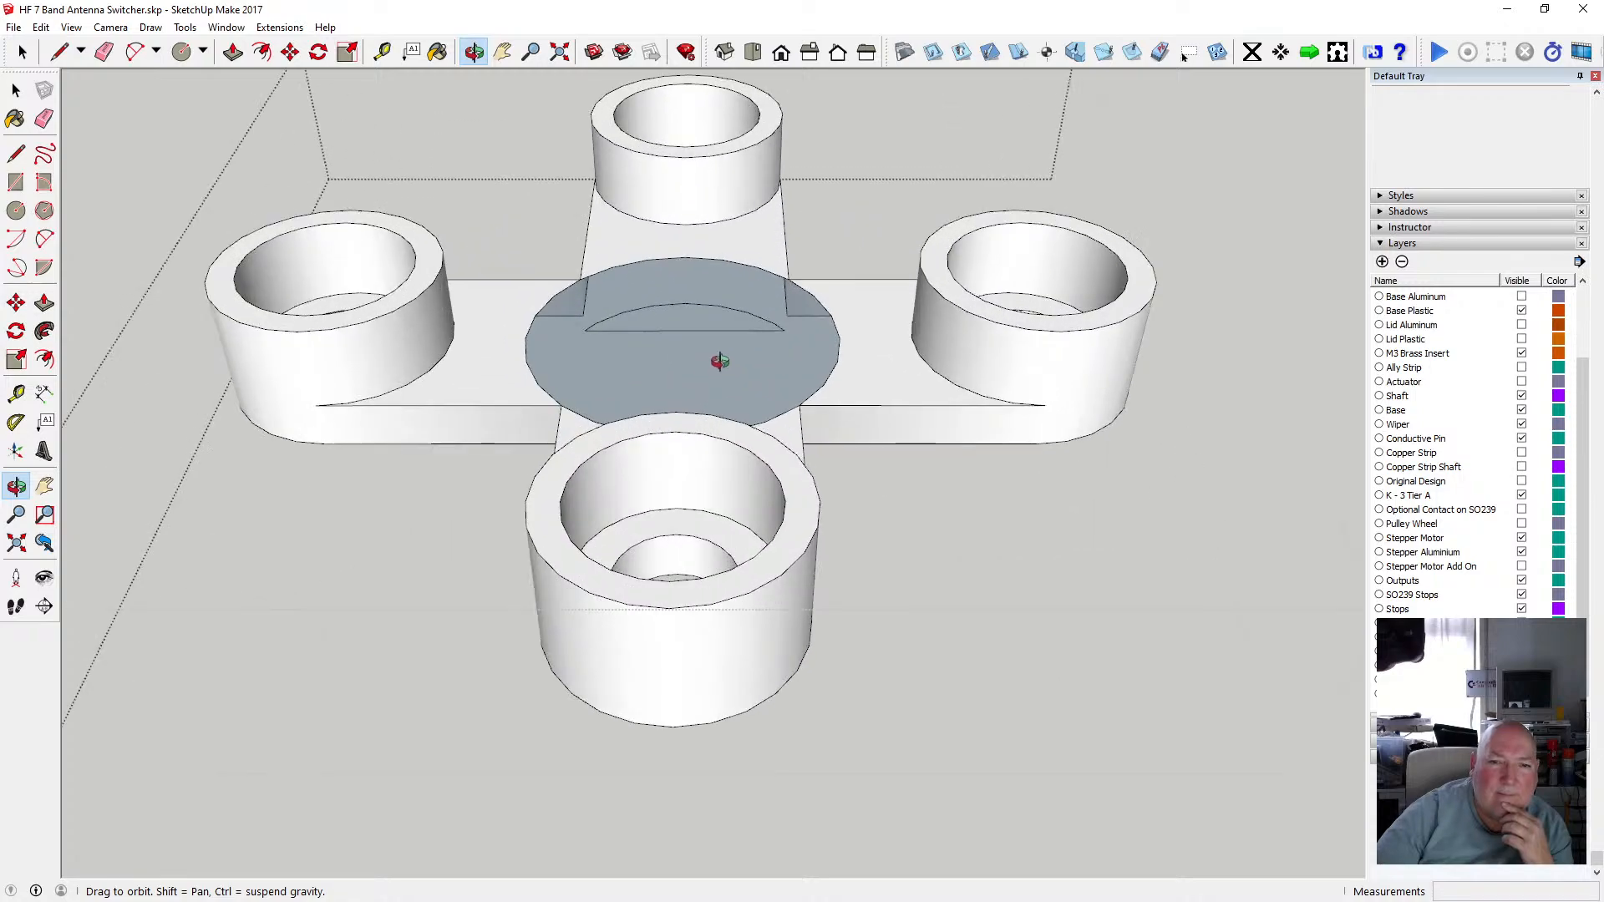
drag(716, 359, 607, 354)
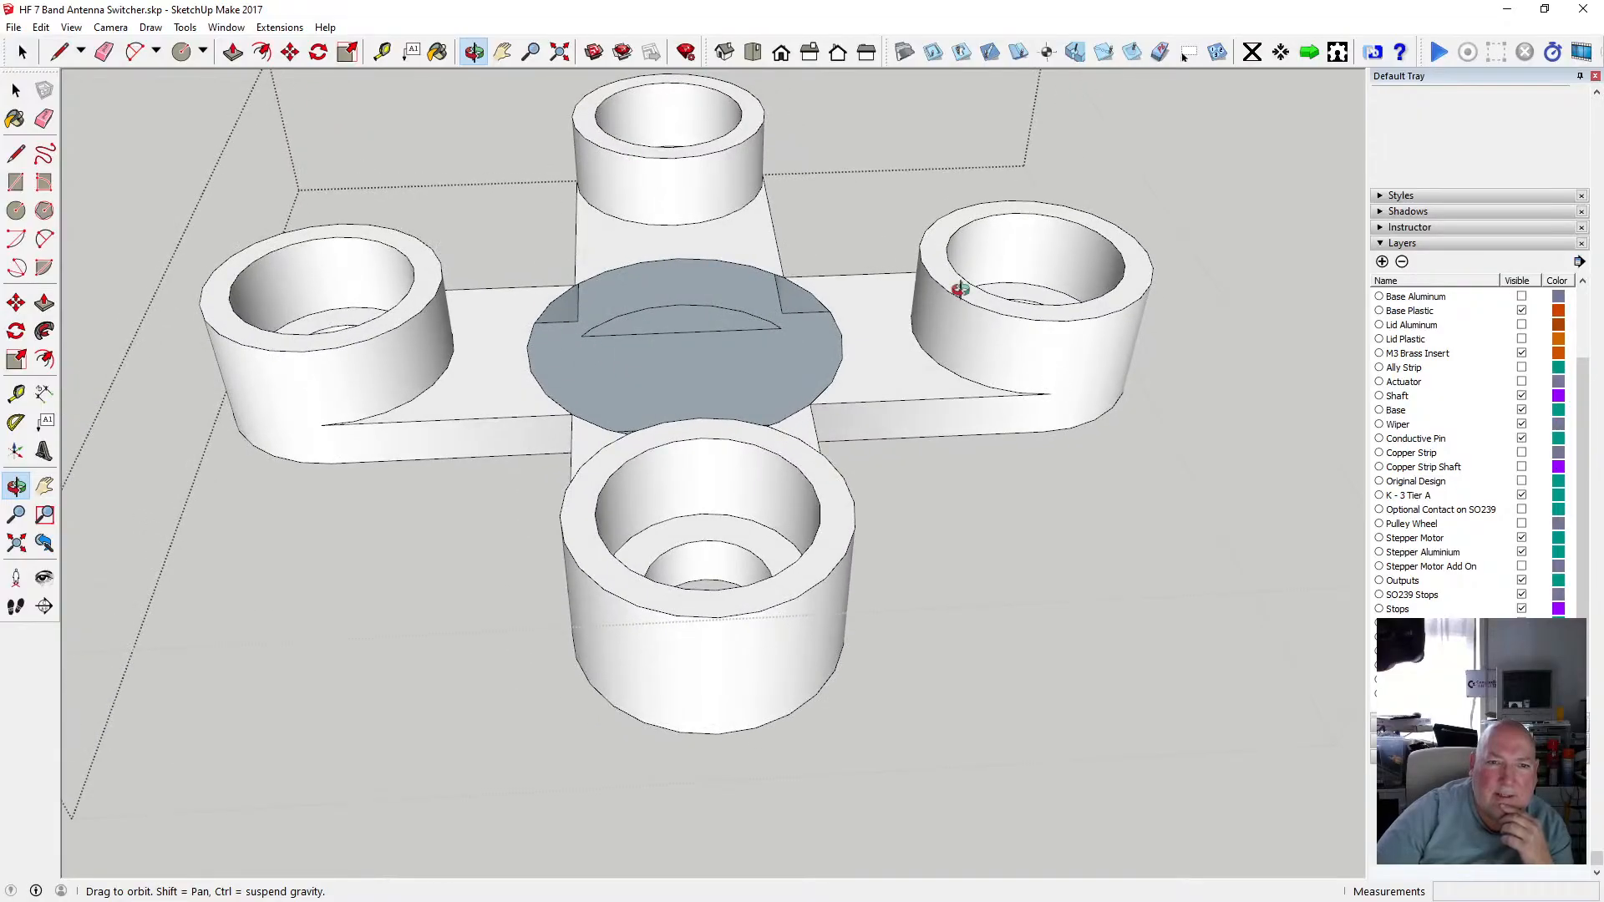
drag(690, 392, 620, 428)
click(17, 91)
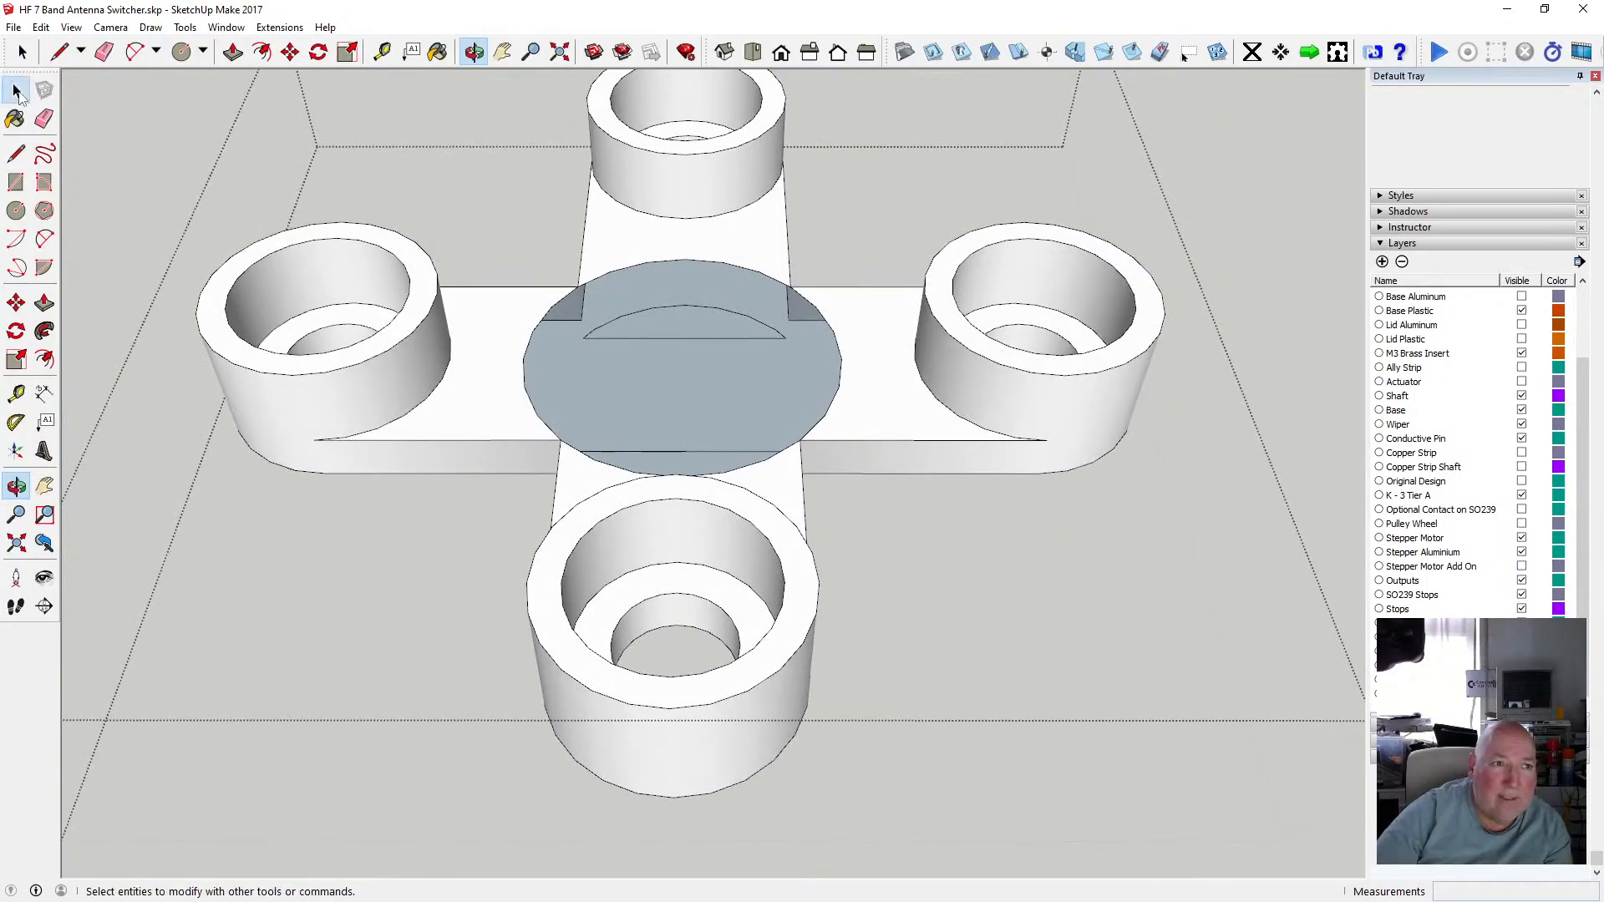
click(18, 92)
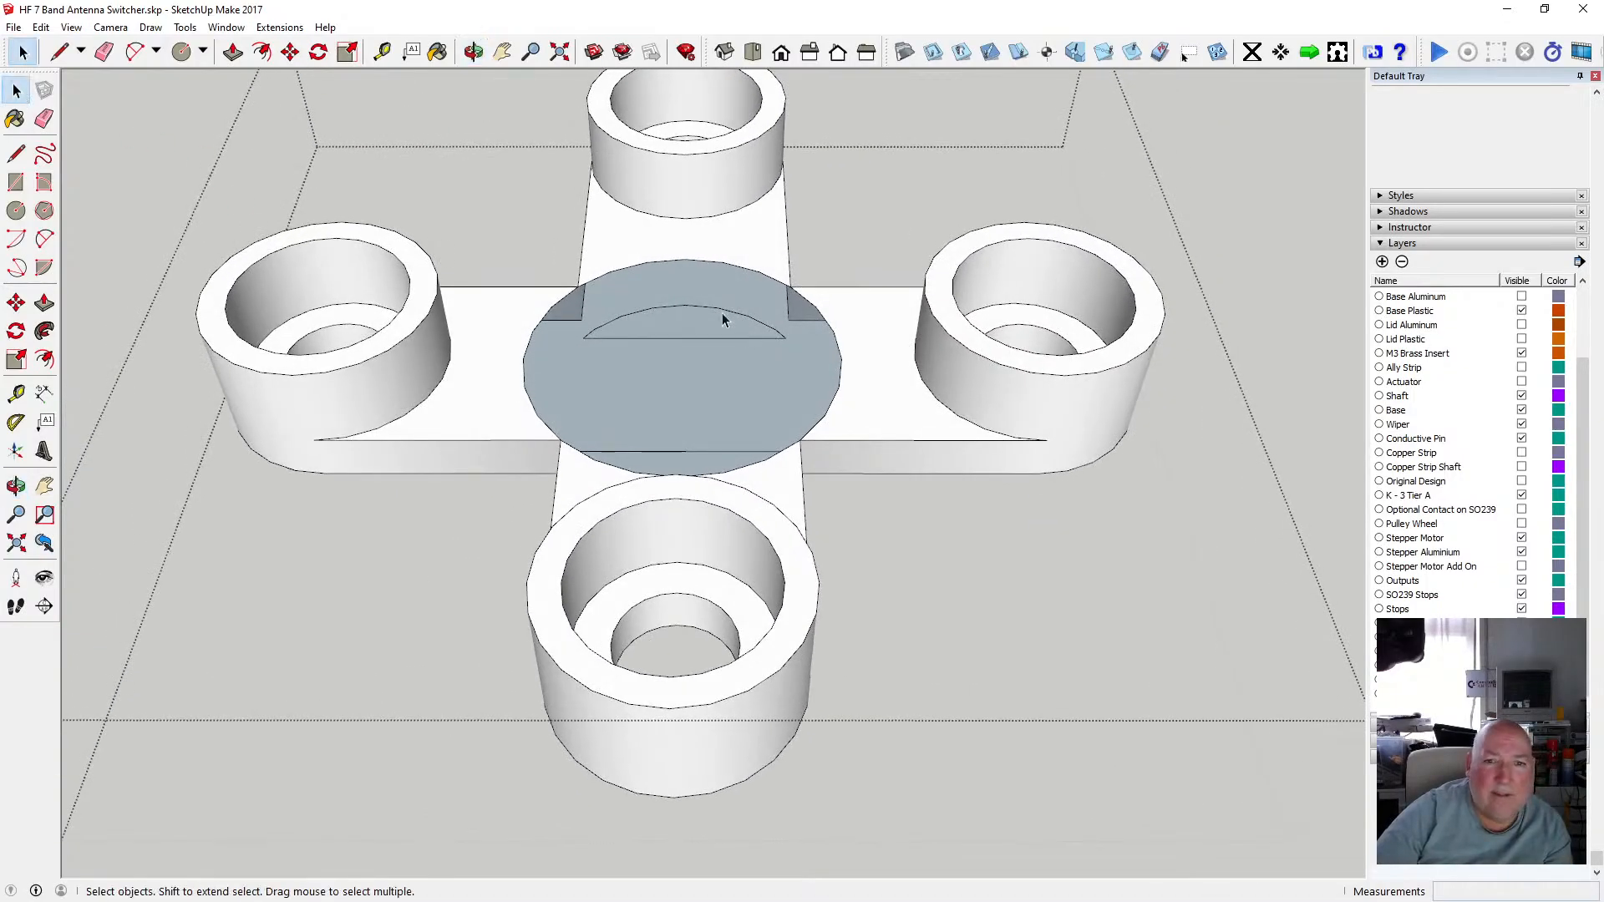
Draw a line along the upper arm's edge across the circle on the cross hub's top face.
click(630, 266)
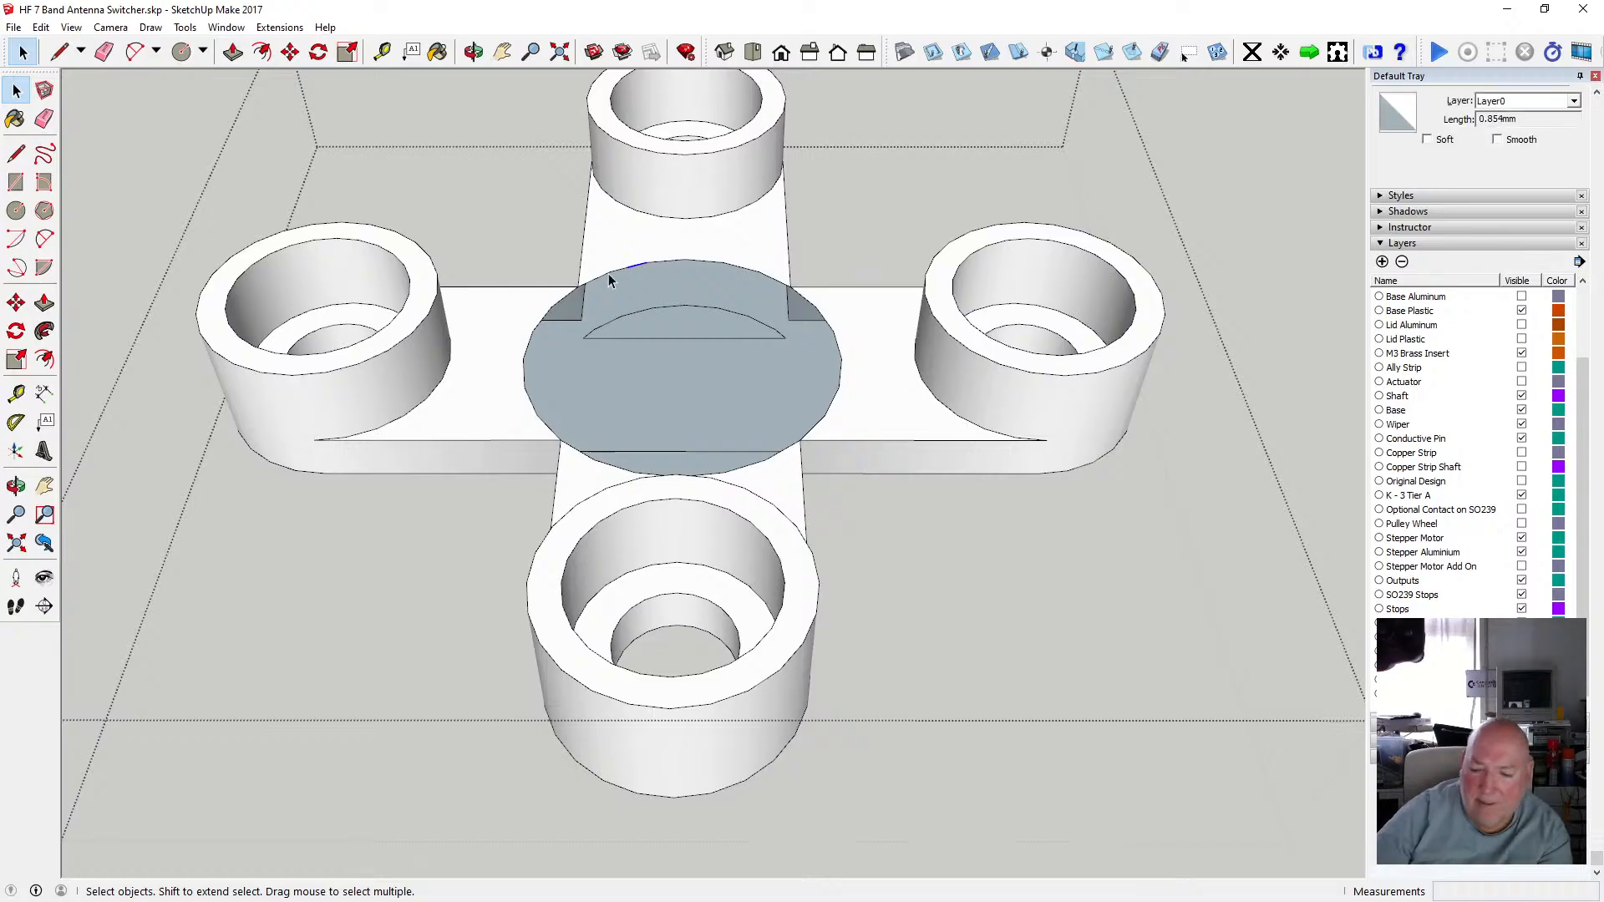
click(596, 282)
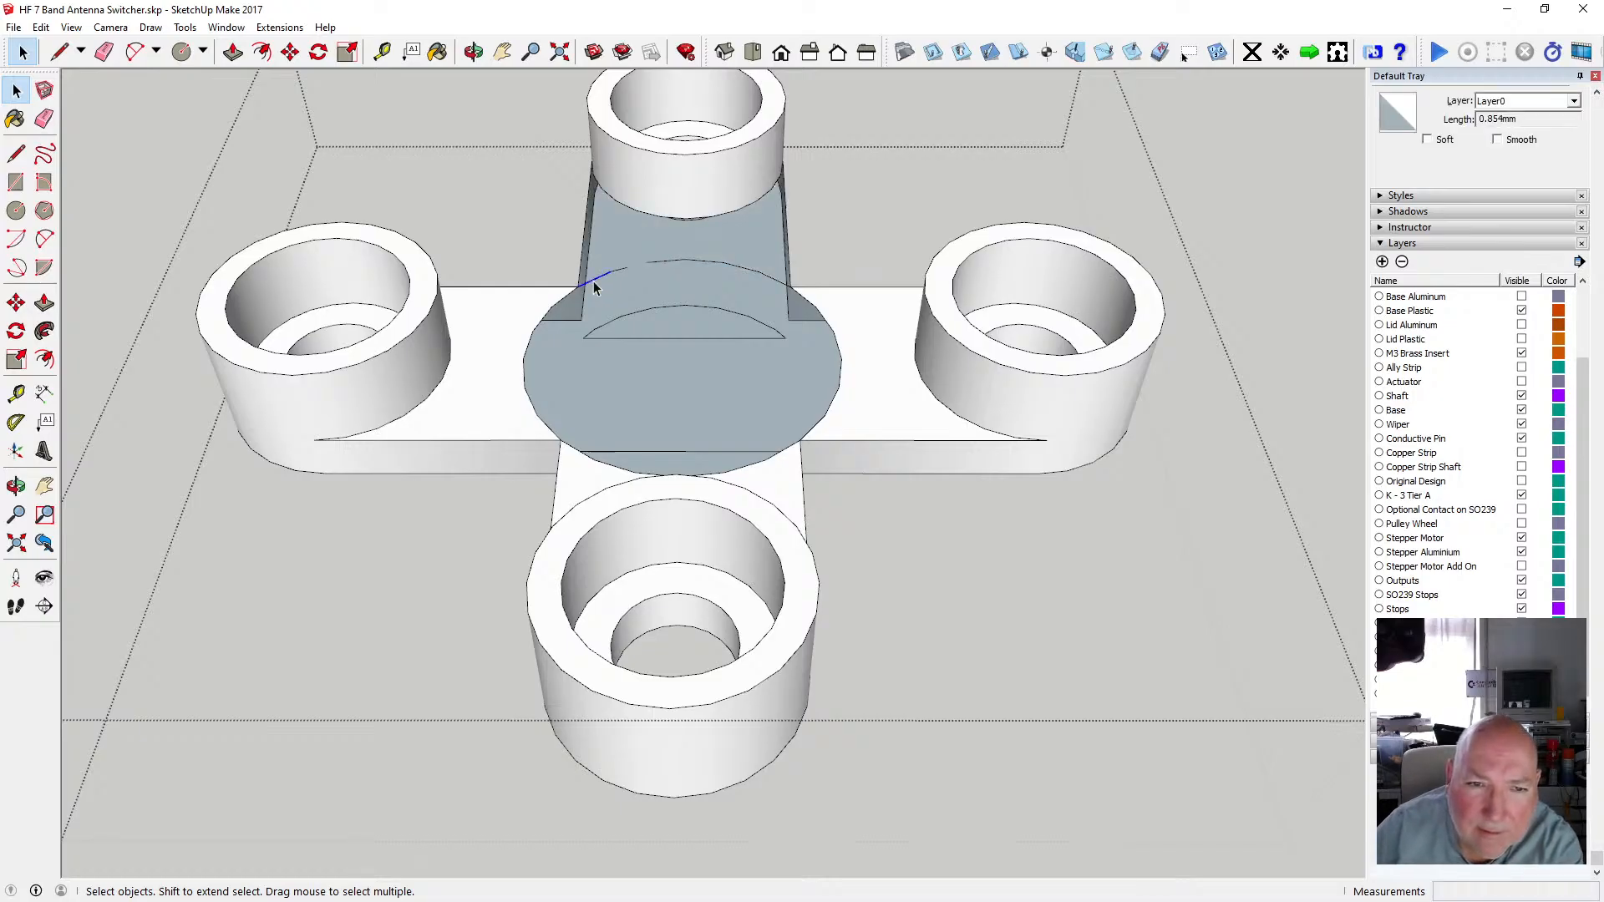
shift+click(622, 278)
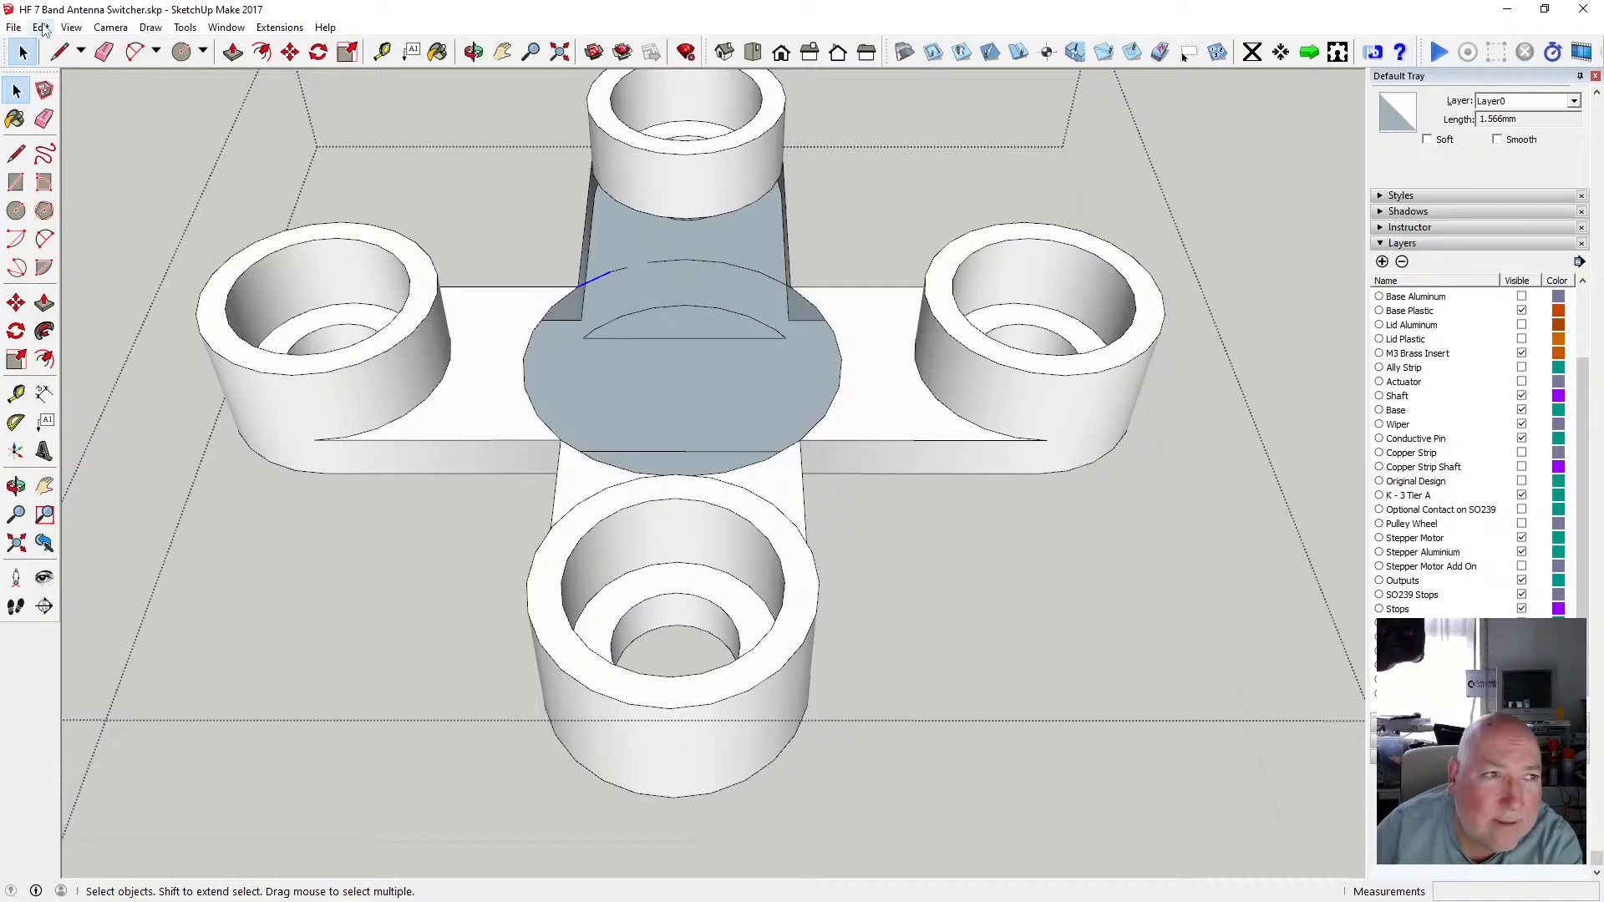
key(alt+e)
key(Return)
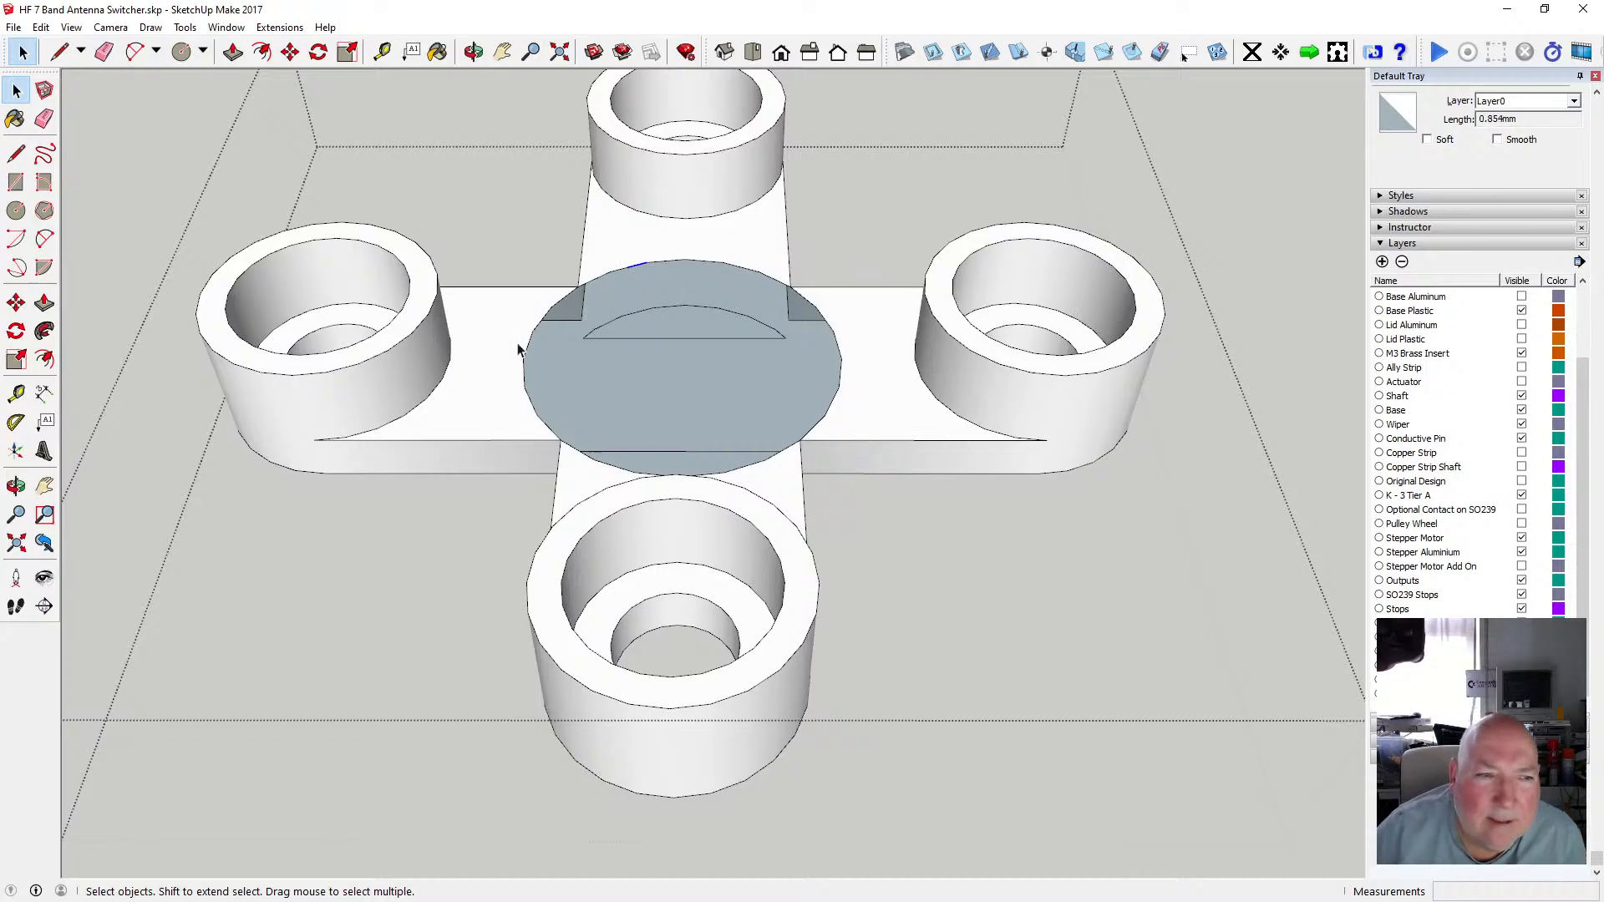
click(16, 153)
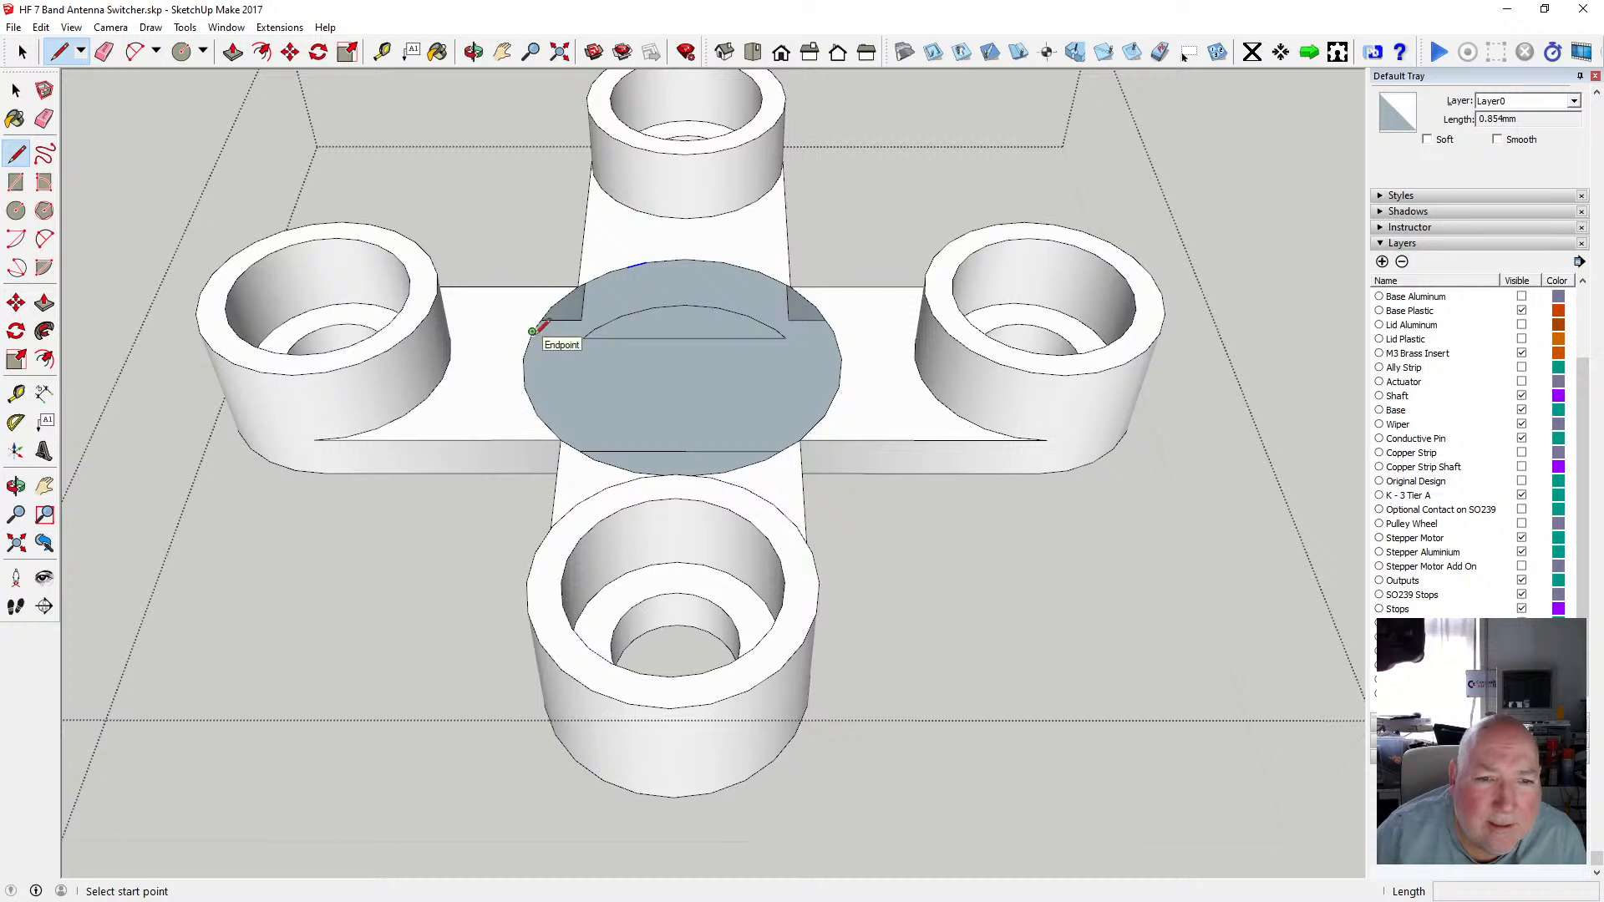
click(578, 286)
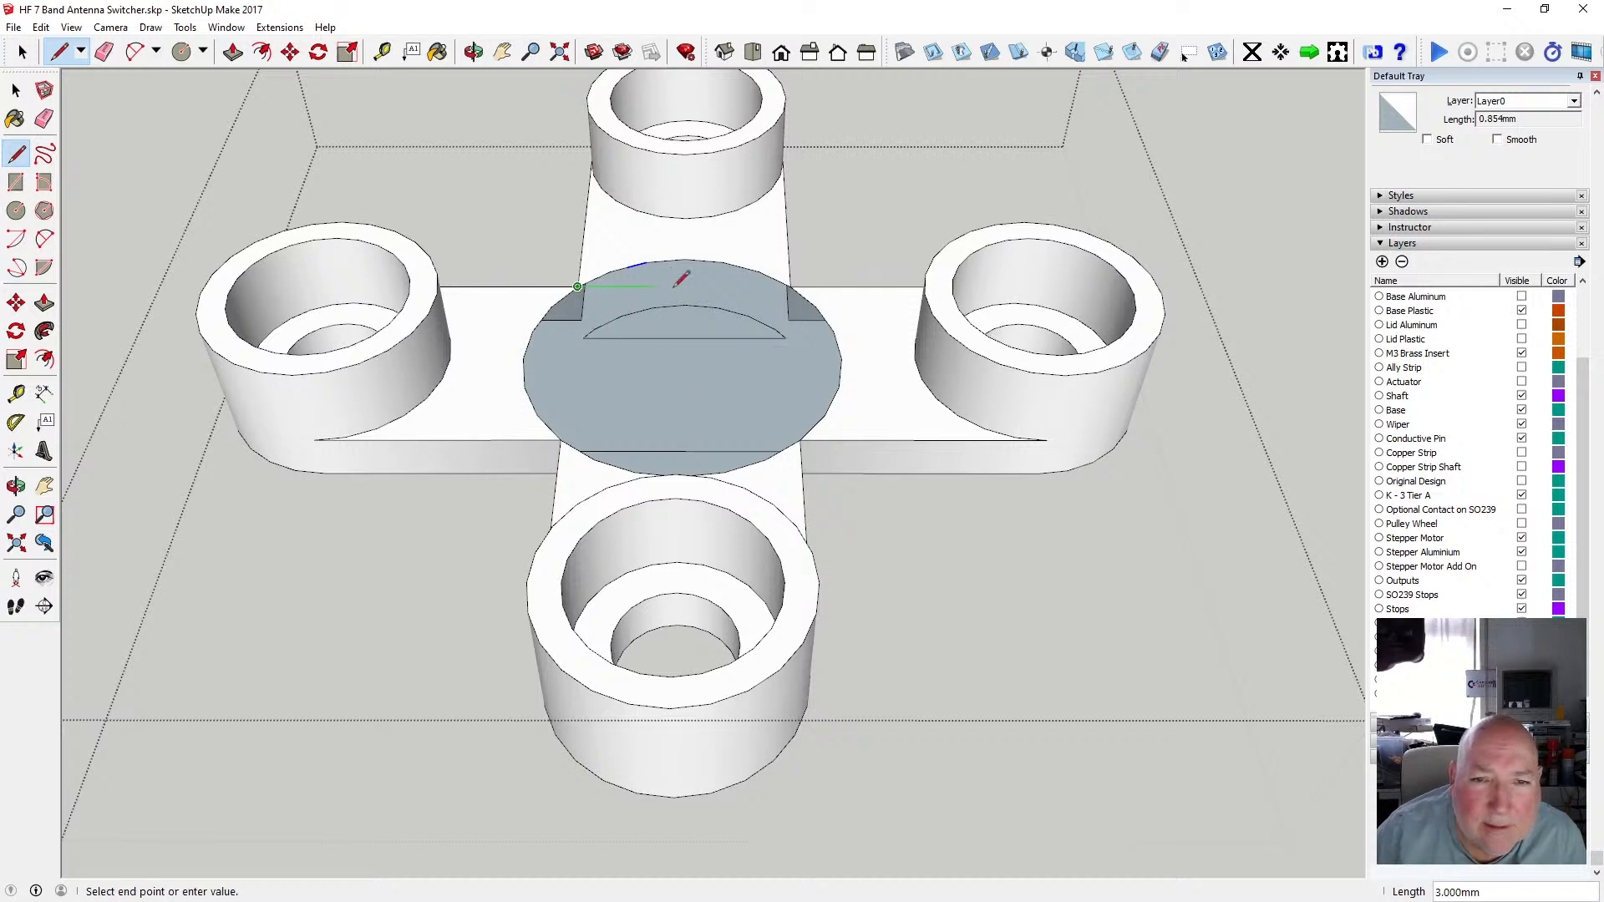
click(790, 286)
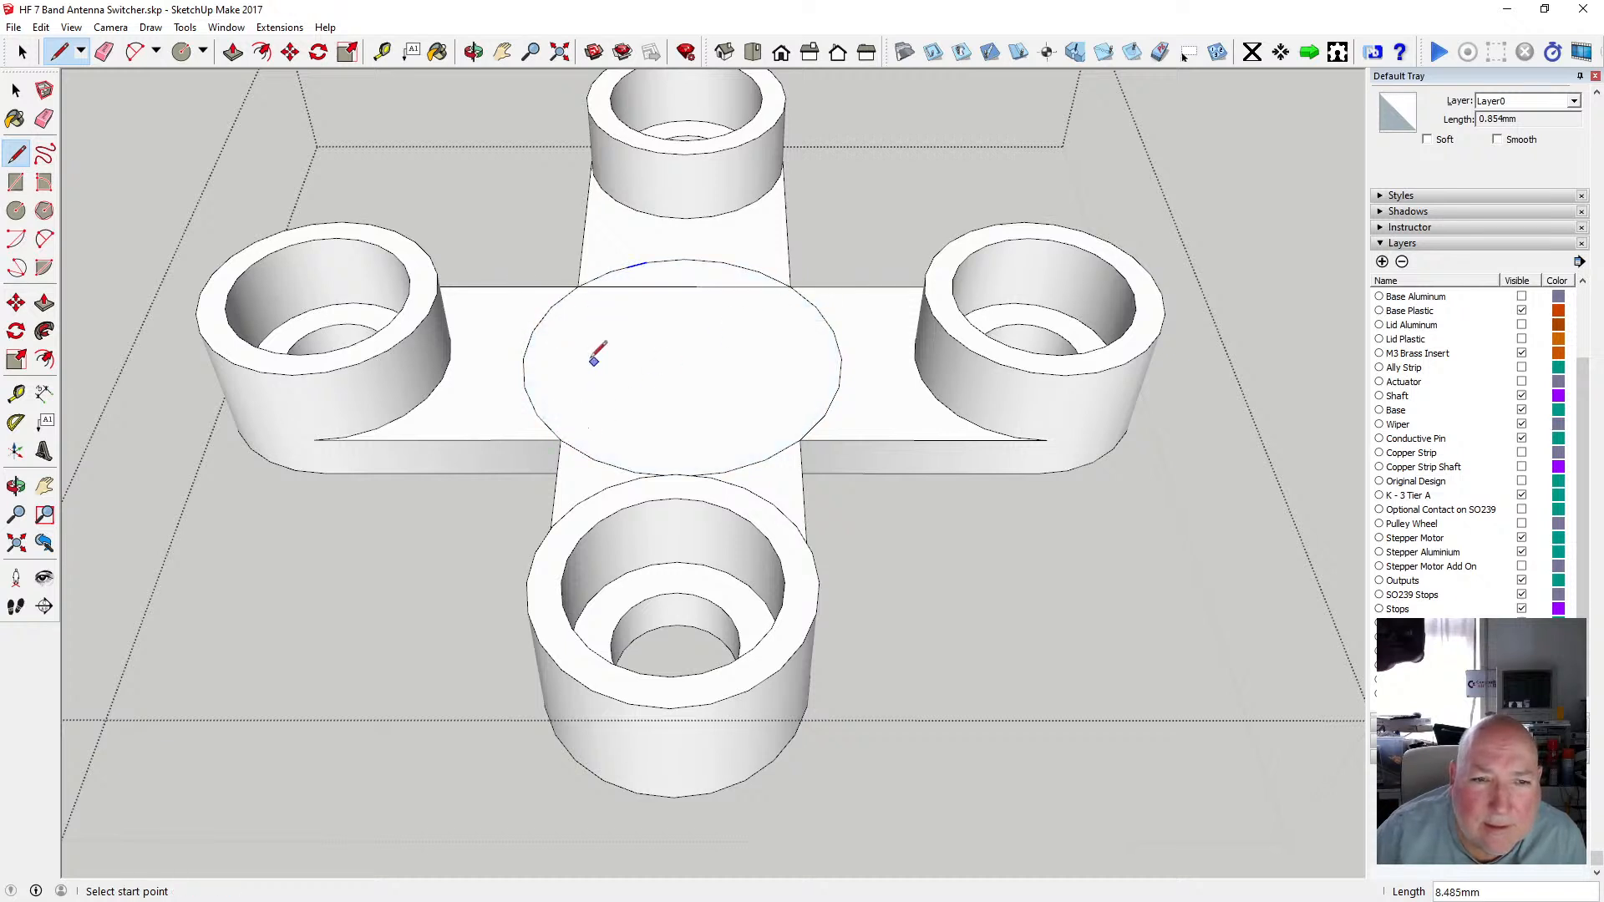
Delete the leftover circle outline and stray edge segments from the cross hub's top face.
click(16, 91)
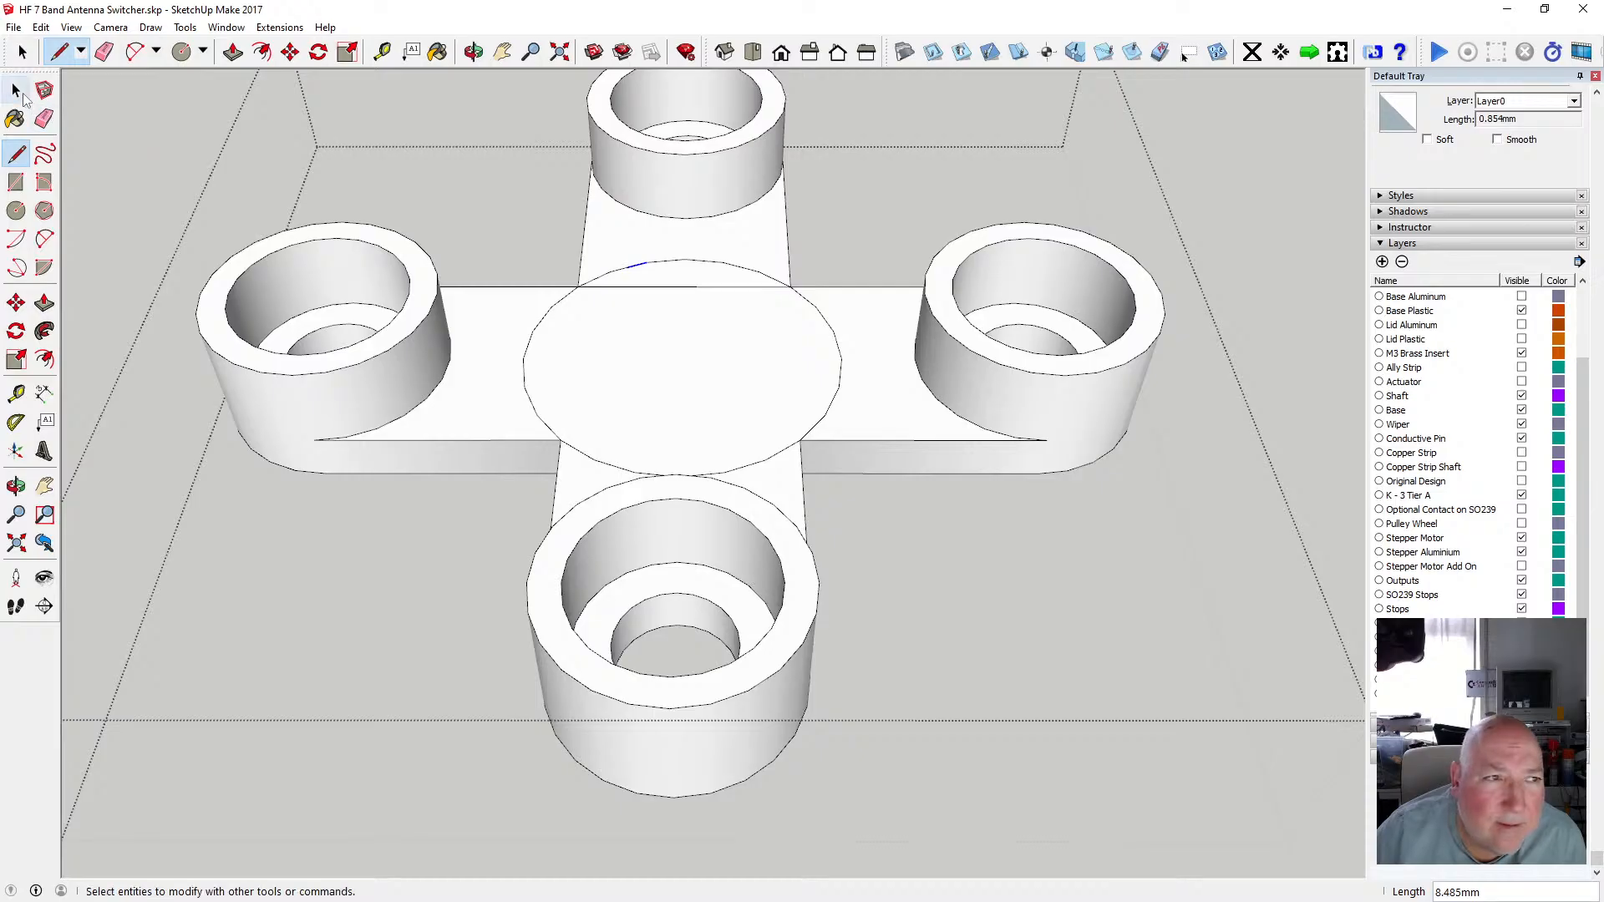
click(560, 307)
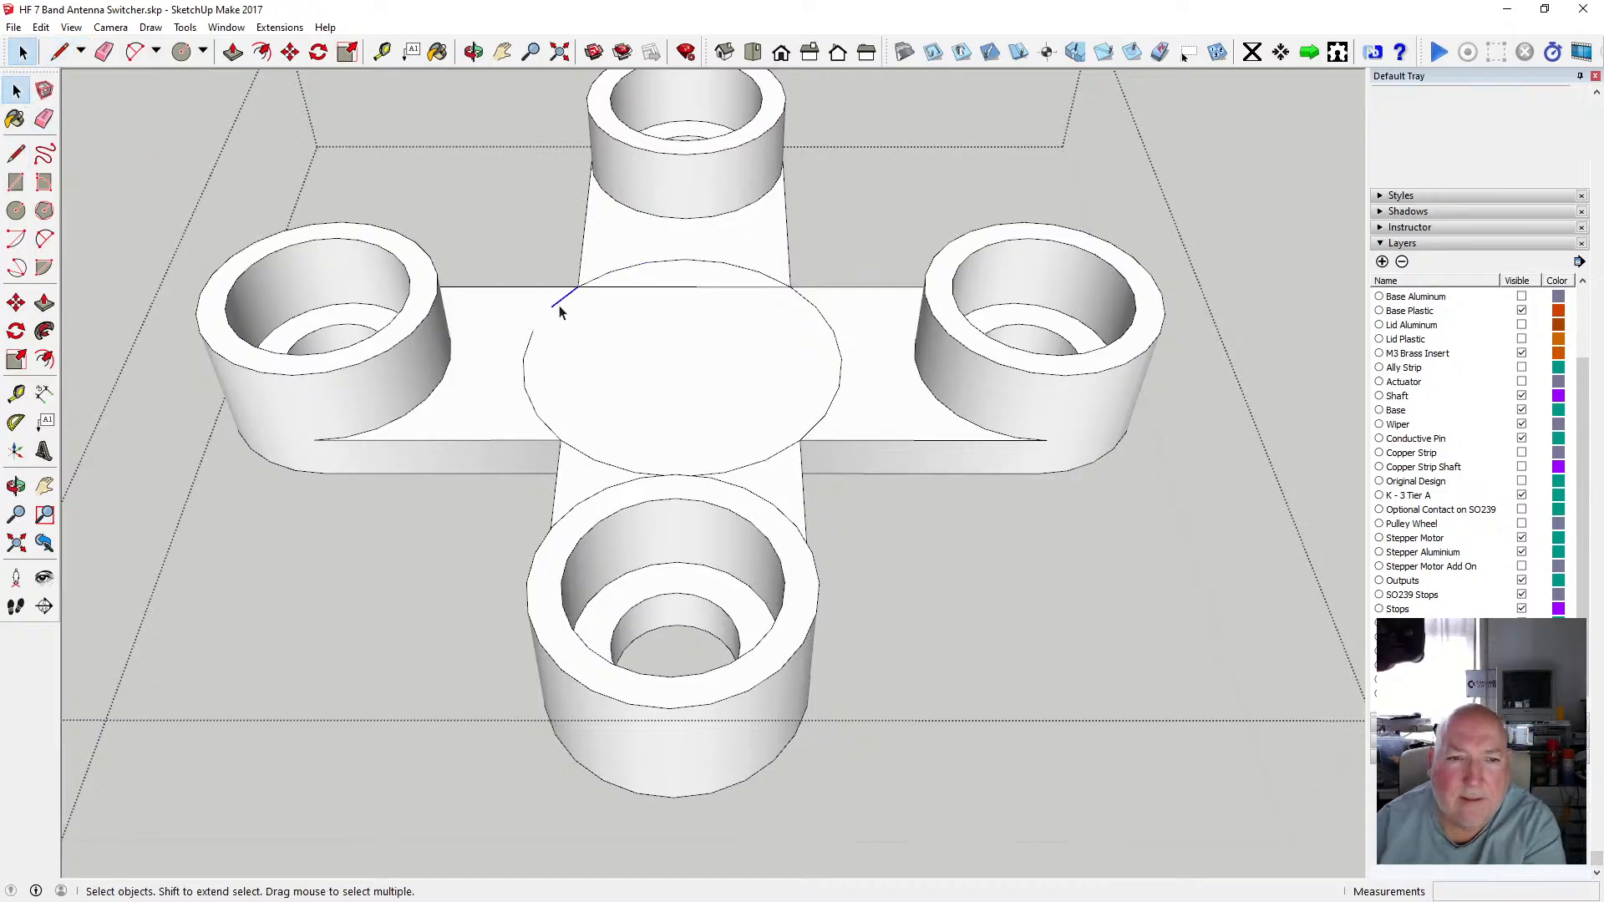
key(Delete)
click(525, 376)
key(Delete)
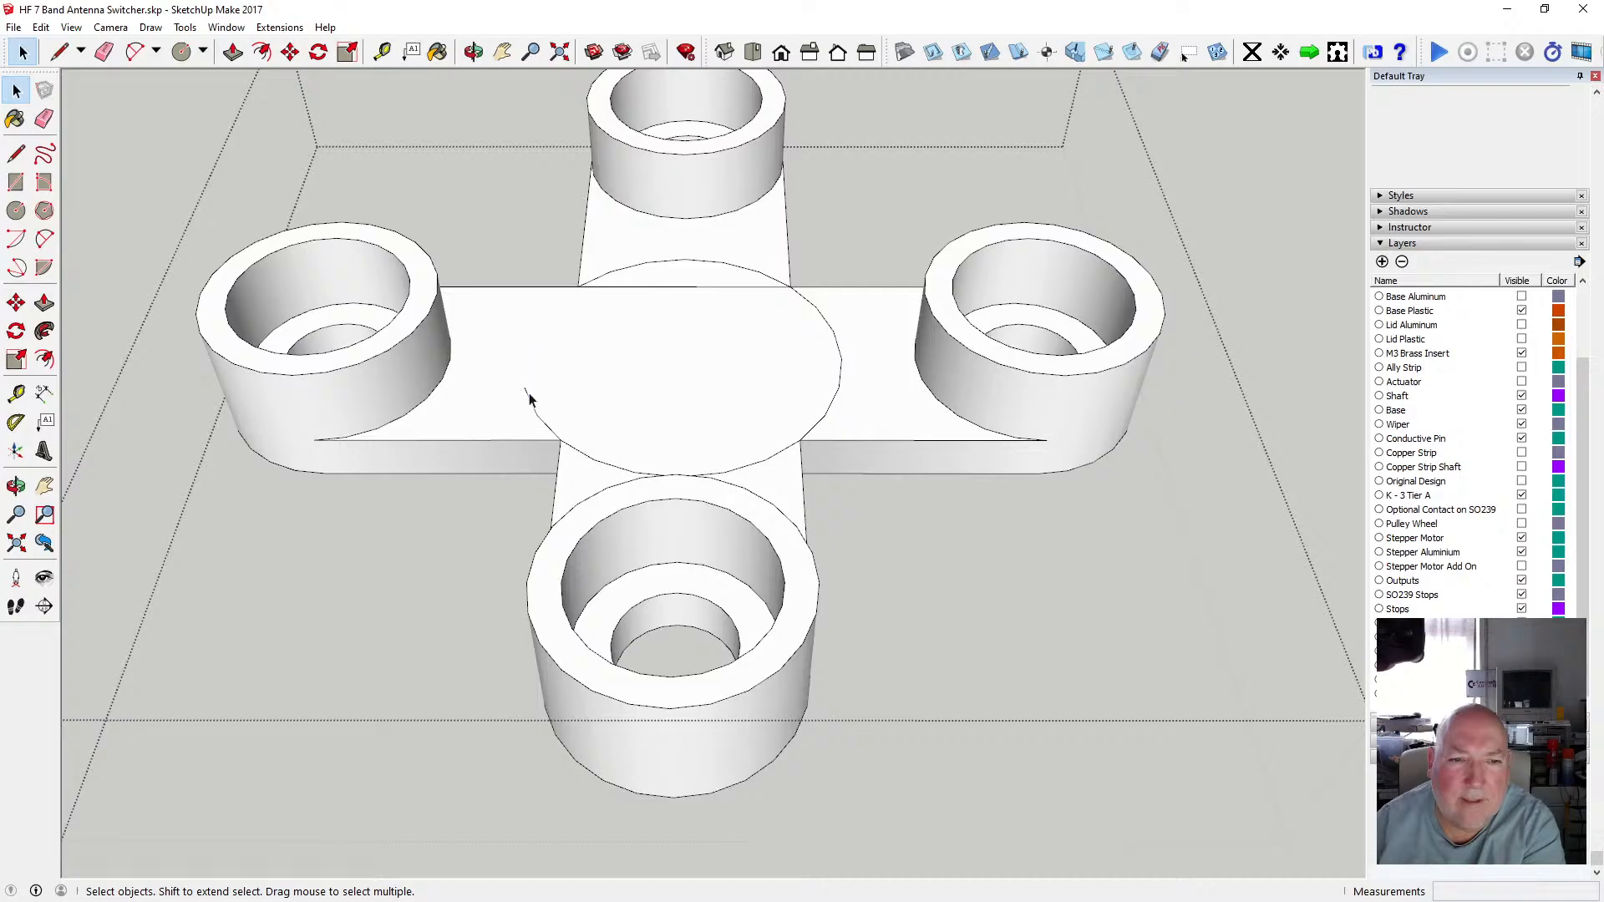
key(Delete)
click(544, 426)
key(Delete)
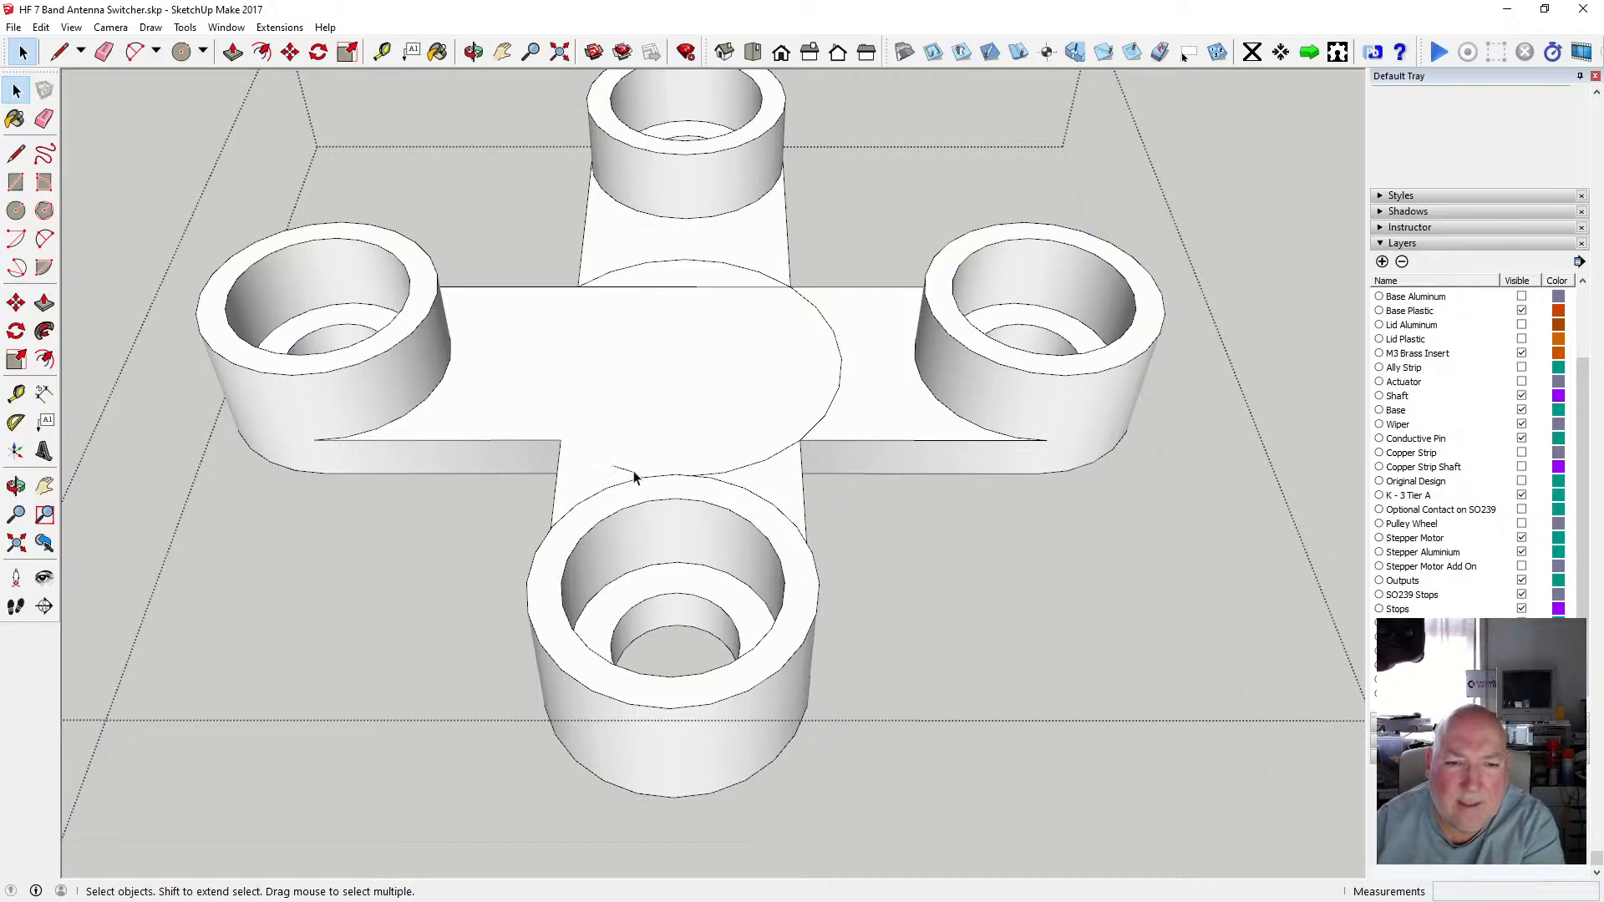
key(Delete)
click(715, 475)
key(Delete)
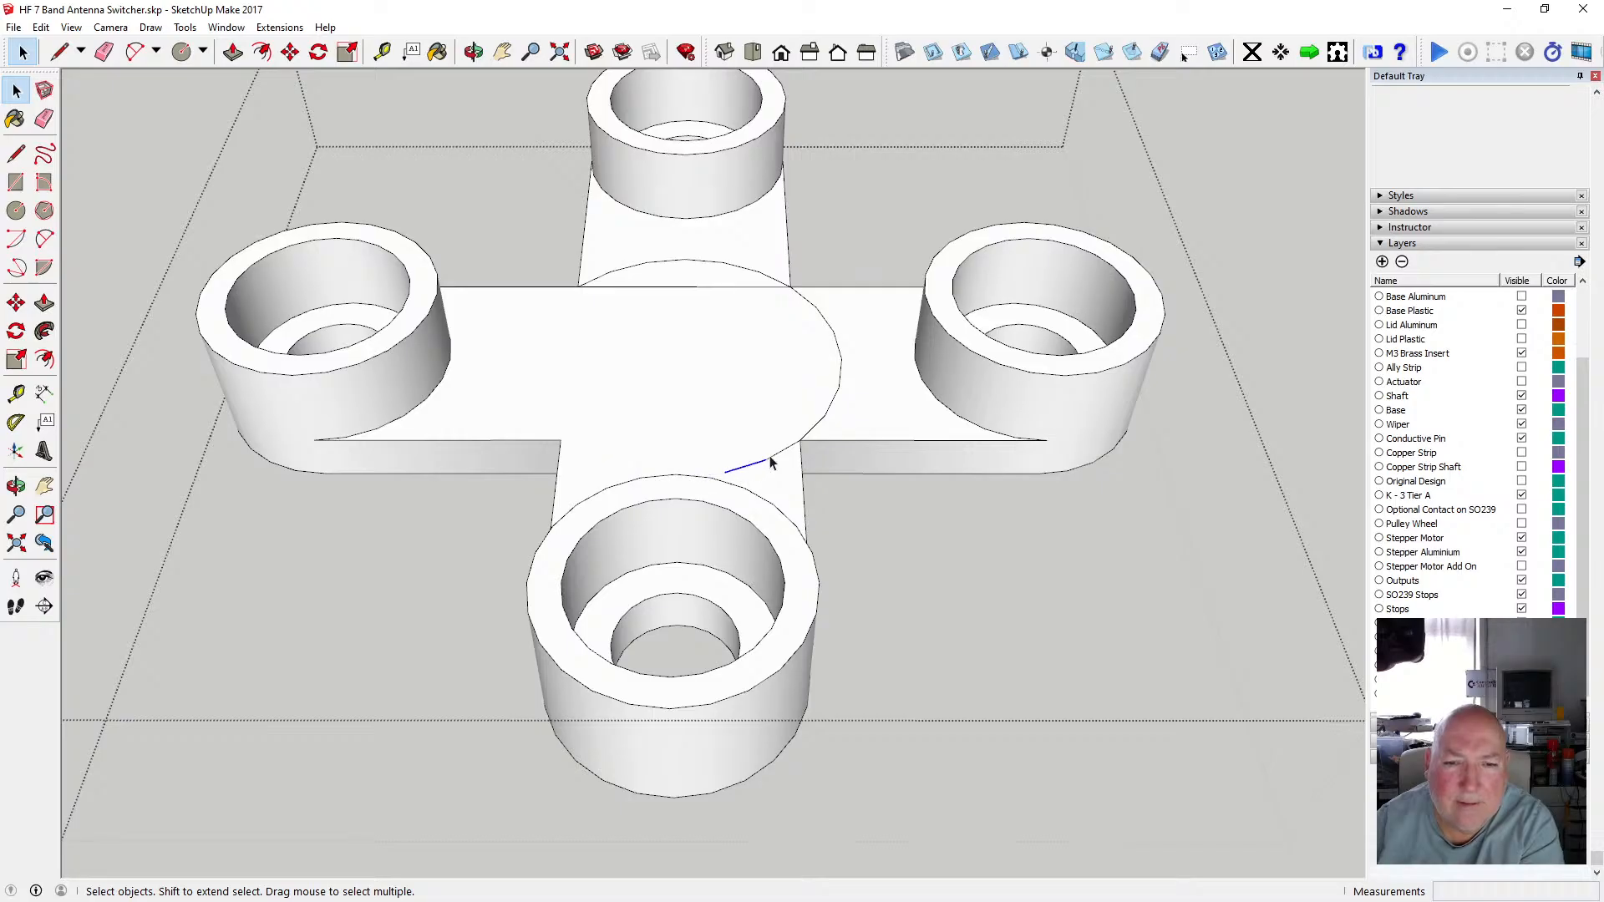
key(Delete)
click(800, 446)
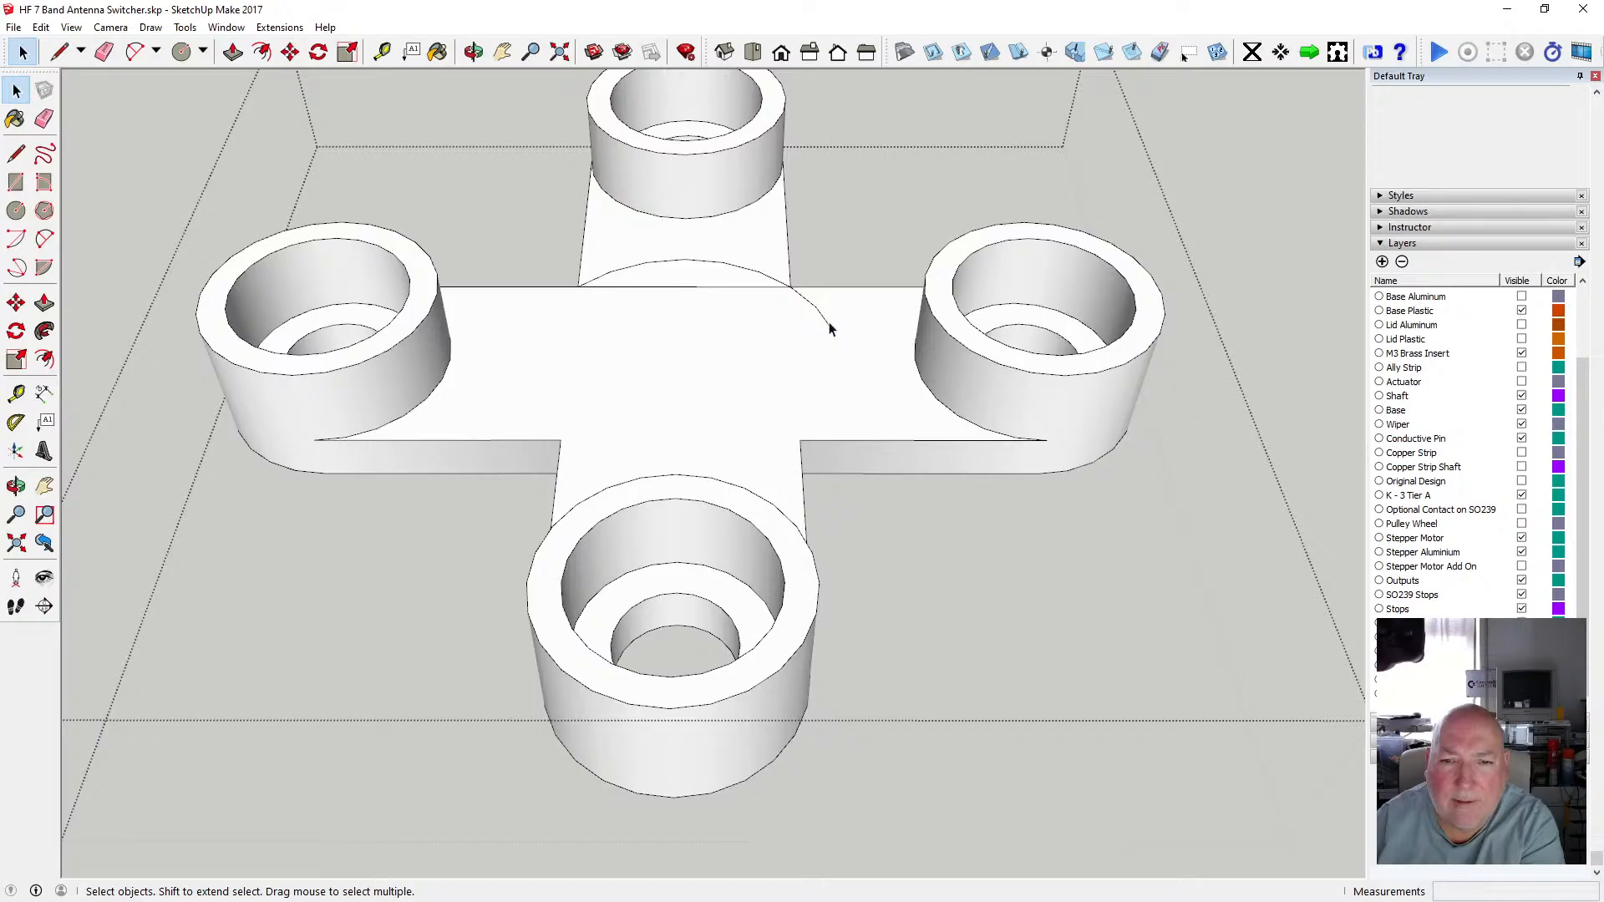
click(778, 284)
key(Delete)
key(Delete)
click(679, 264)
key(Delete)
click(636, 267)
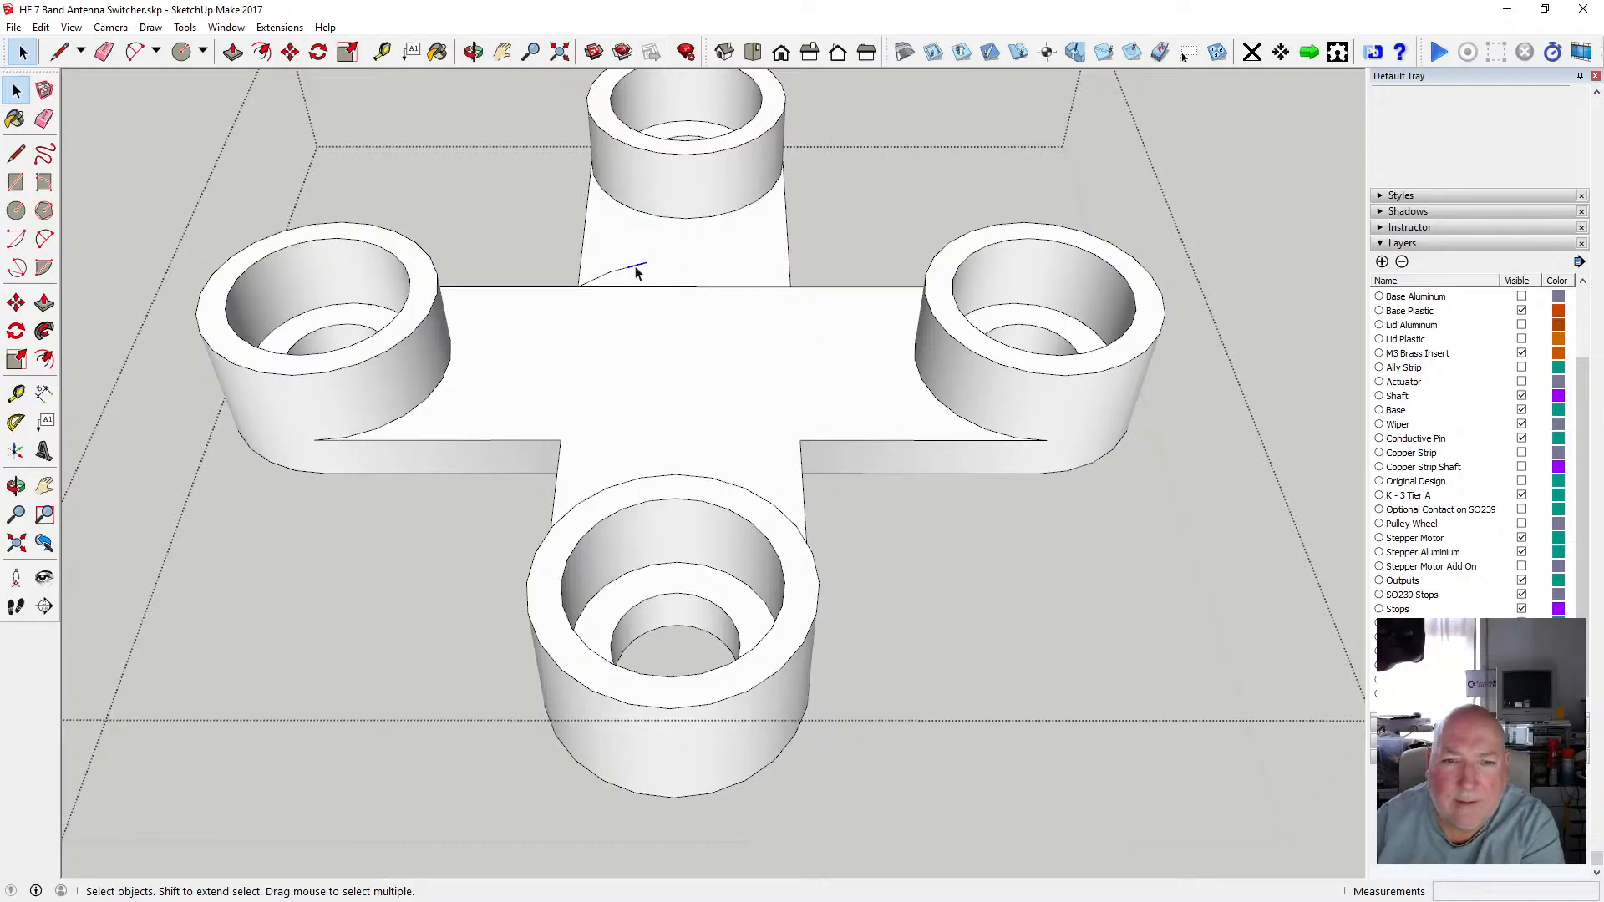
click(590, 289)
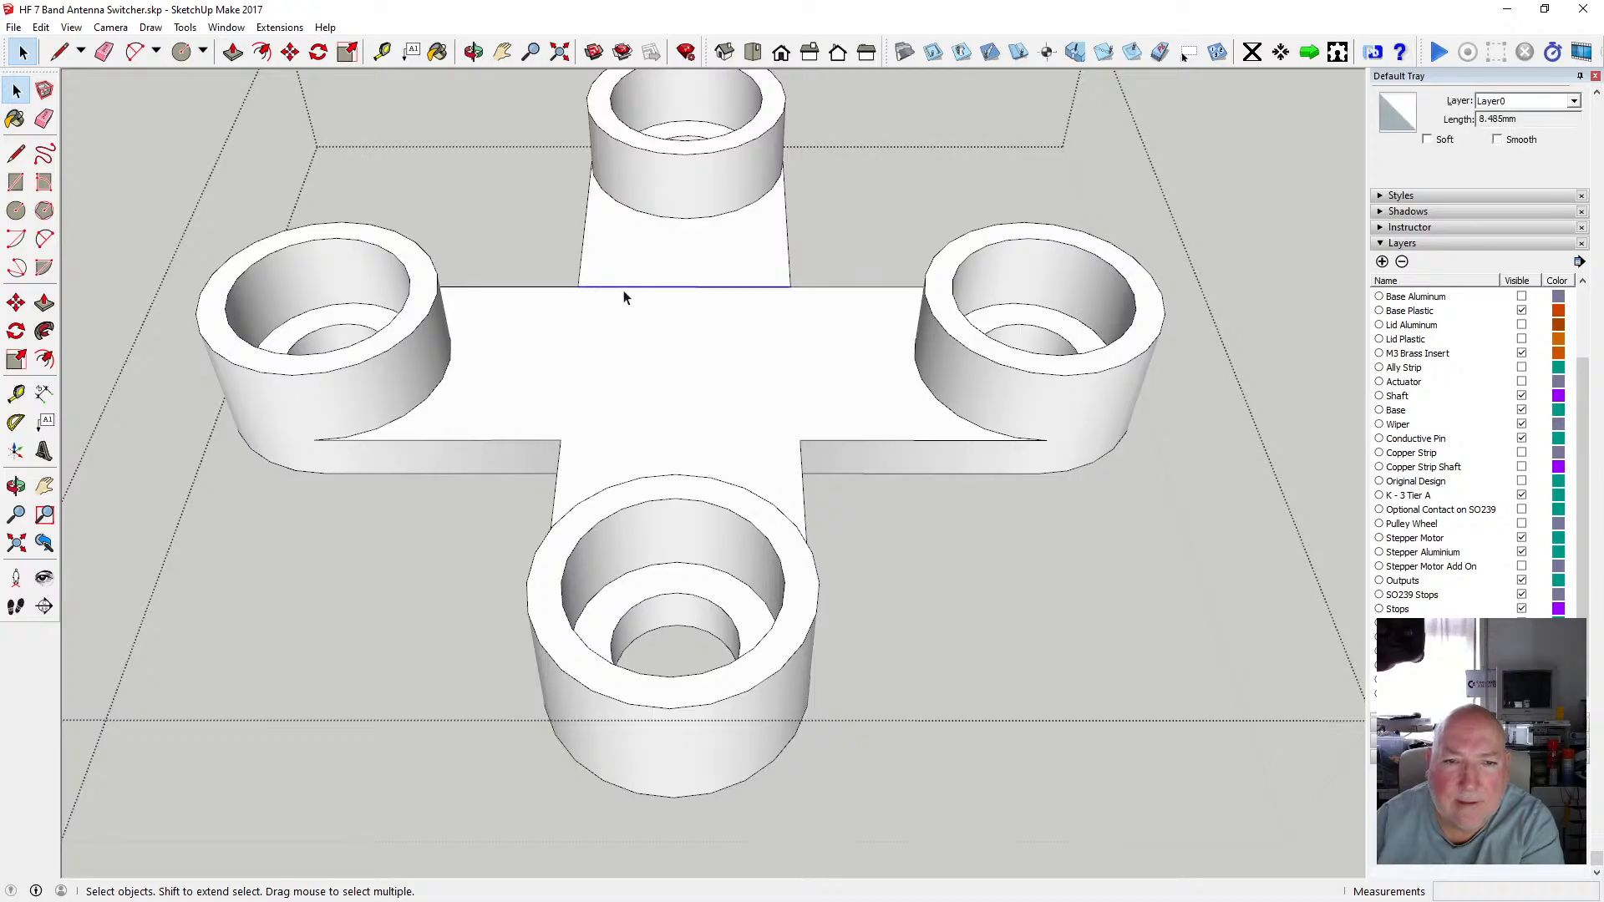
key(Delete)
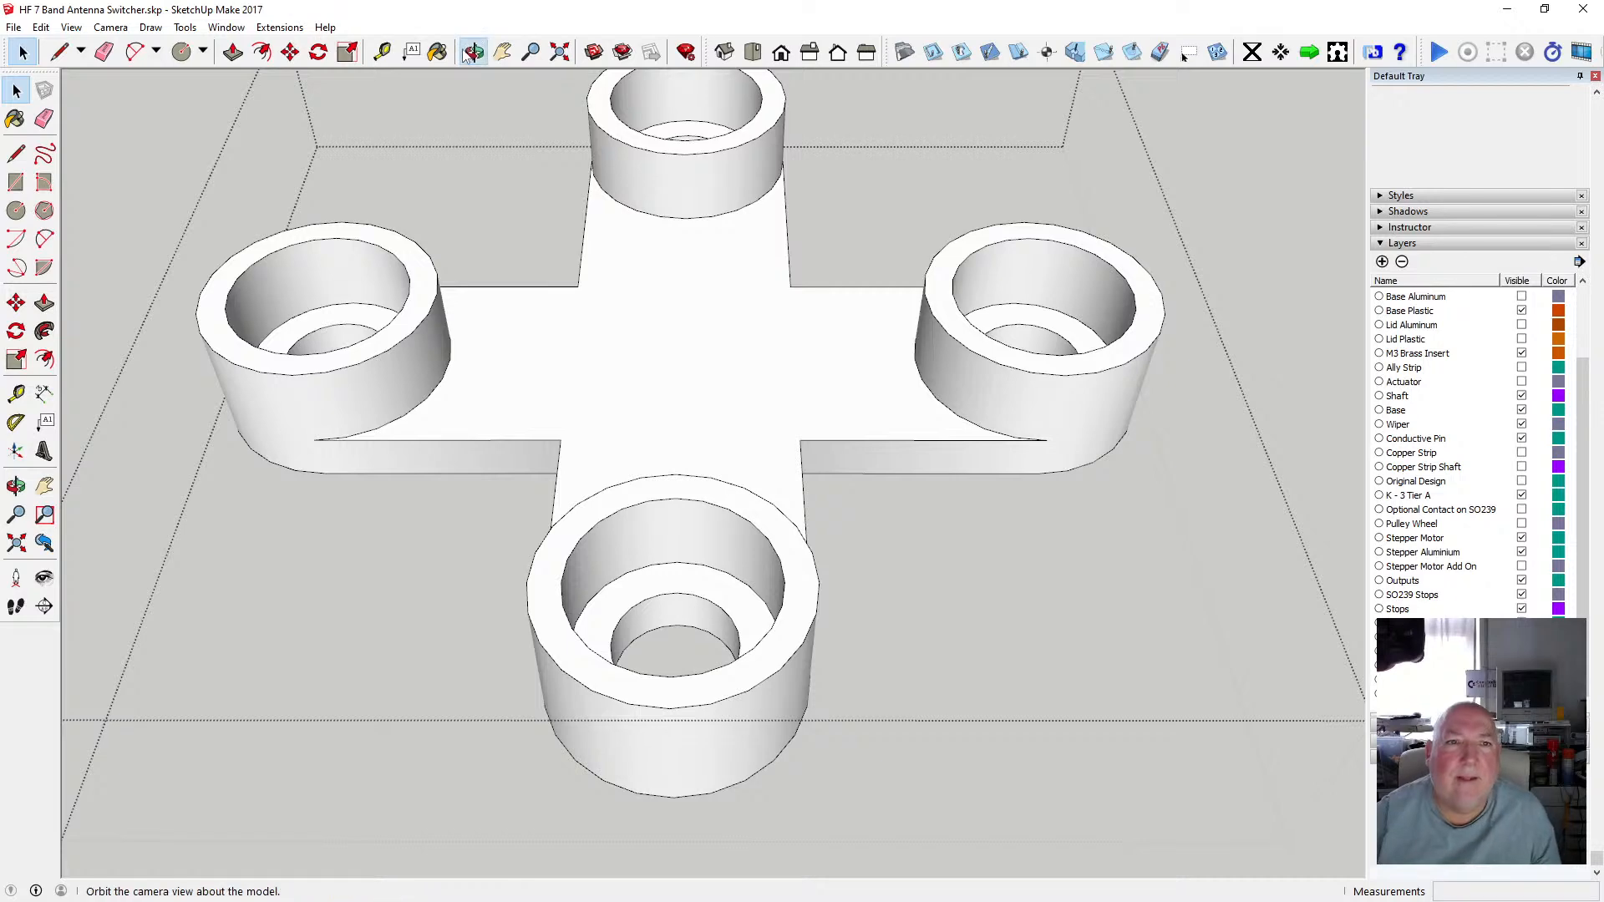
Orbit to the hub's underside and push/pull both half-moon faces 1.75 mm to form key recesses.
click(472, 51)
drag(794, 448, 662, 333)
click(232, 52)
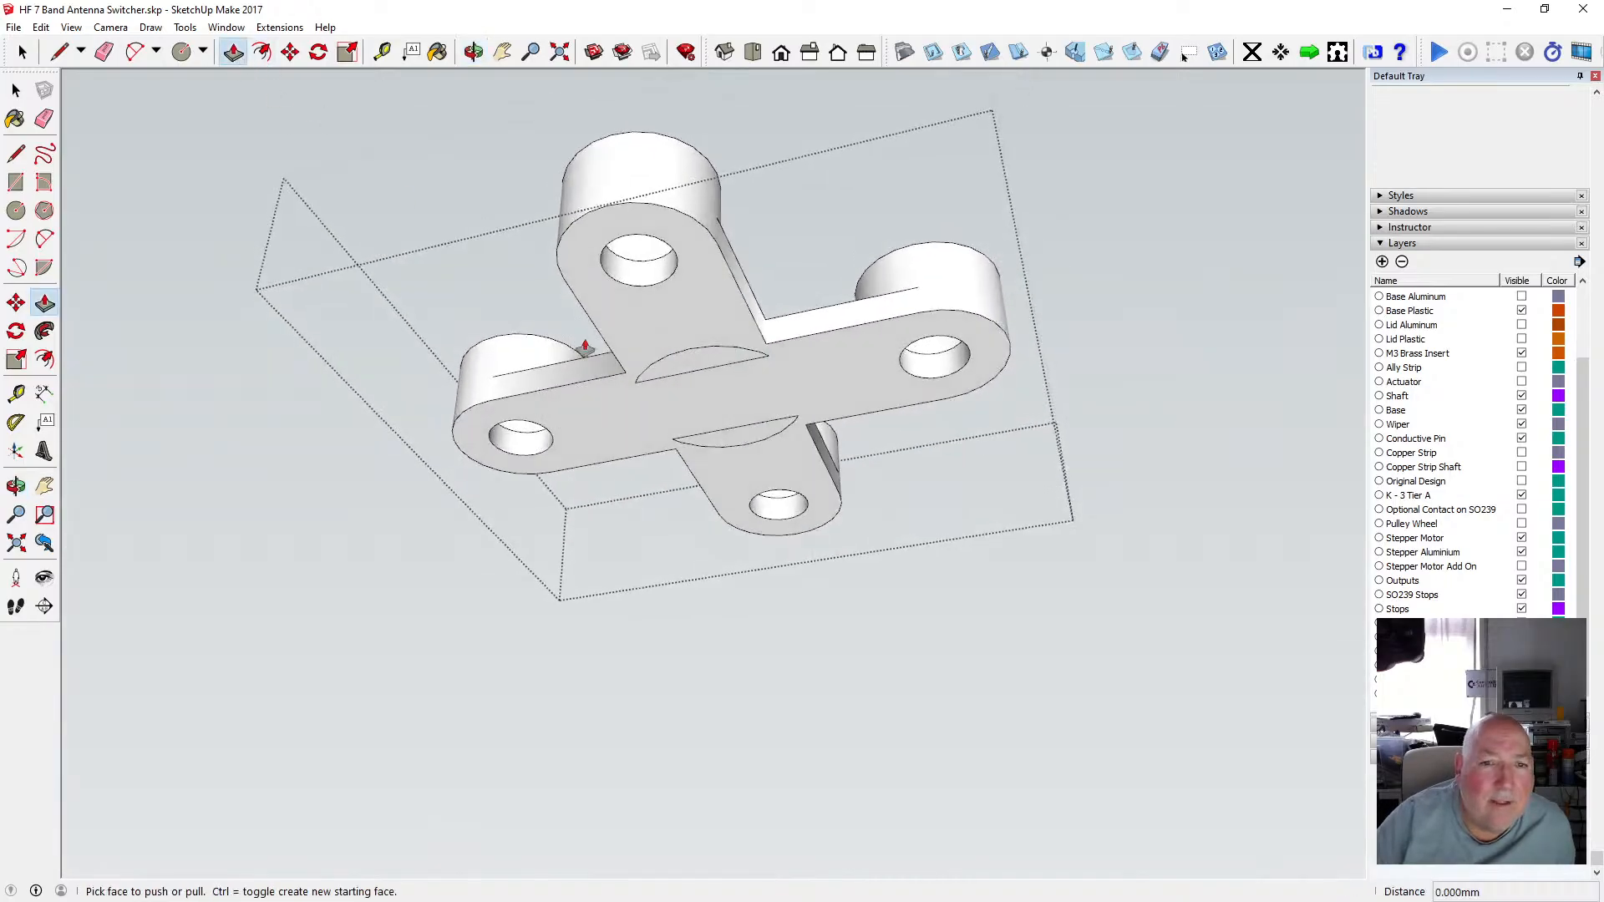
click(694, 367)
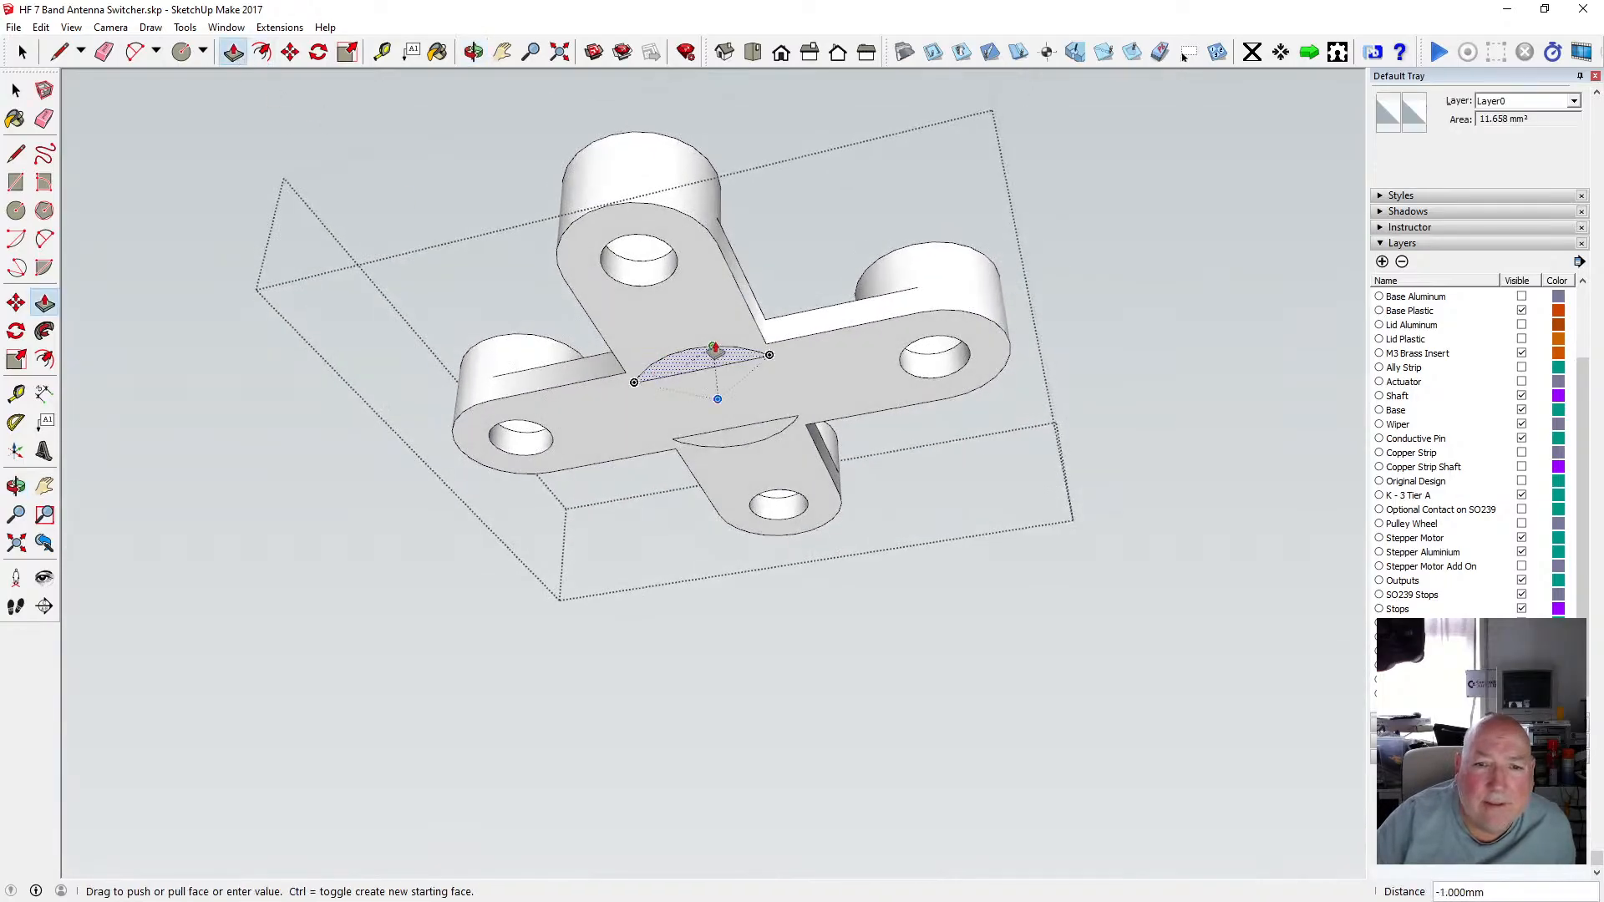
click(786, 317)
click(777, 425)
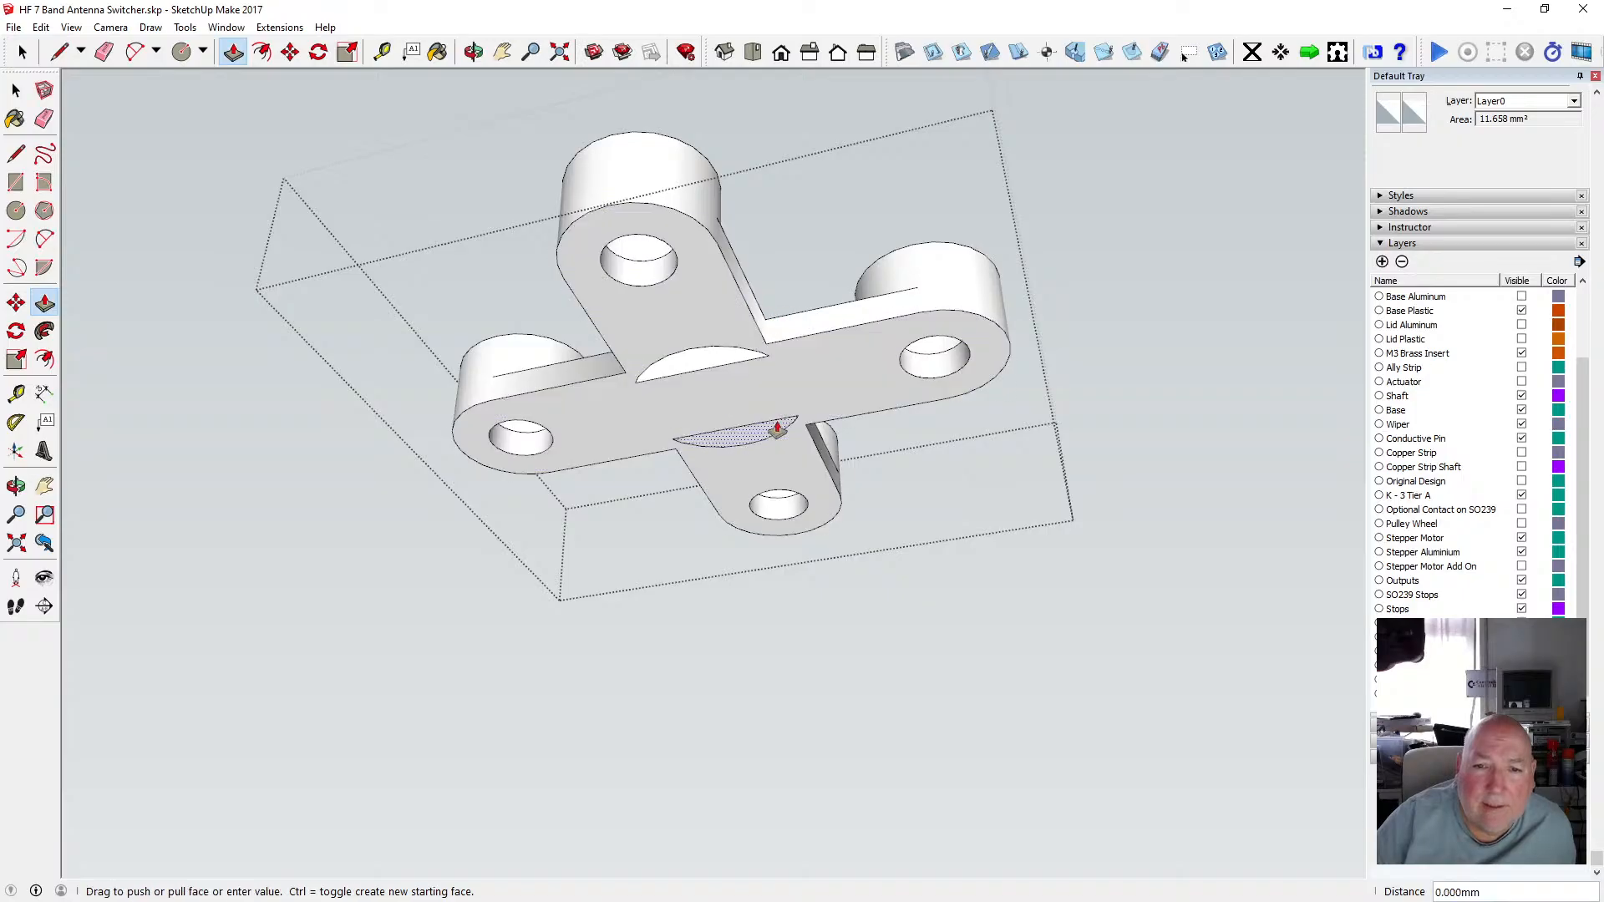
click(798, 319)
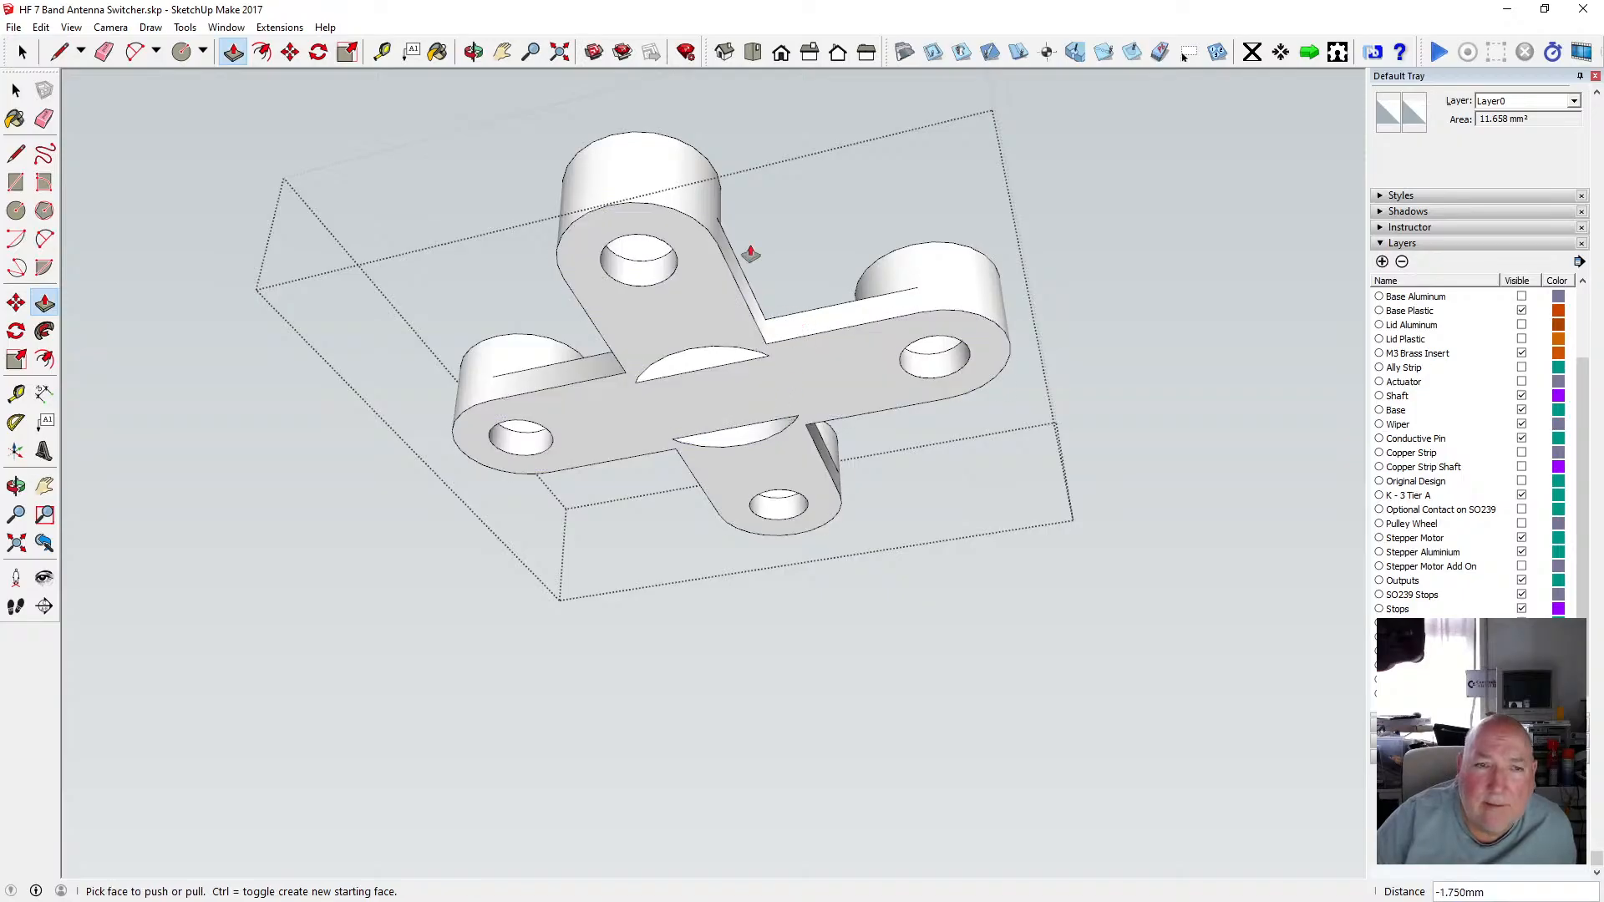
Inspect the half-moon recesses up close and undo both push/pull operations.
key(o)
drag(528, 92, 537, 405)
scroll(730, 438, up, 3)
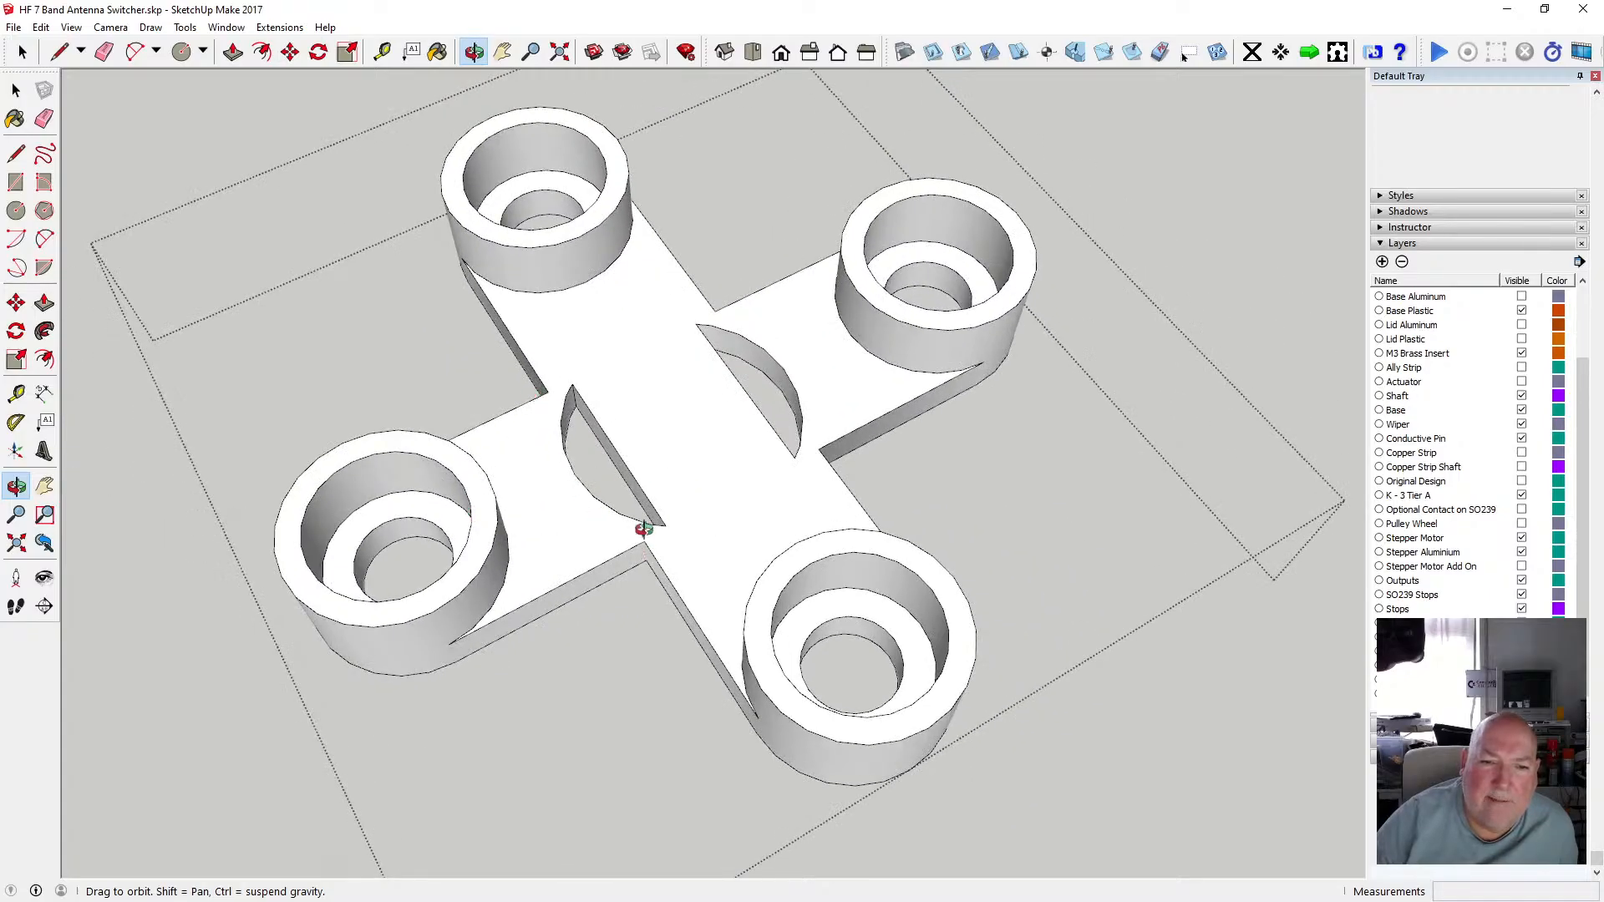
drag(643, 528, 568, 441)
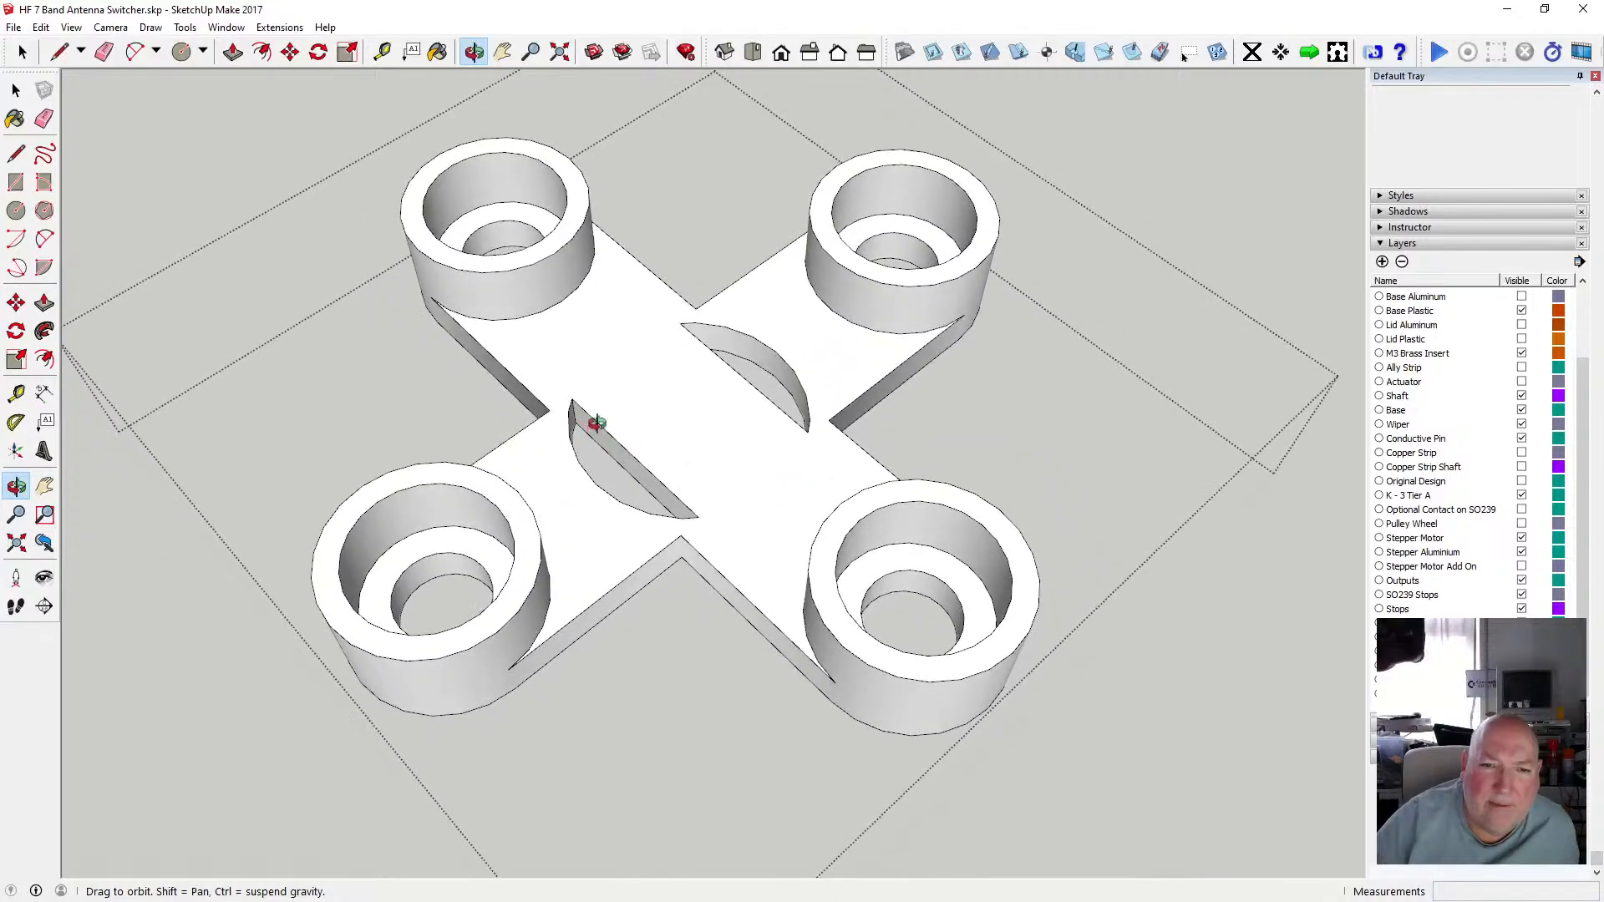
scroll(597, 422, up, 6)
drag(605, 423, 419, 443)
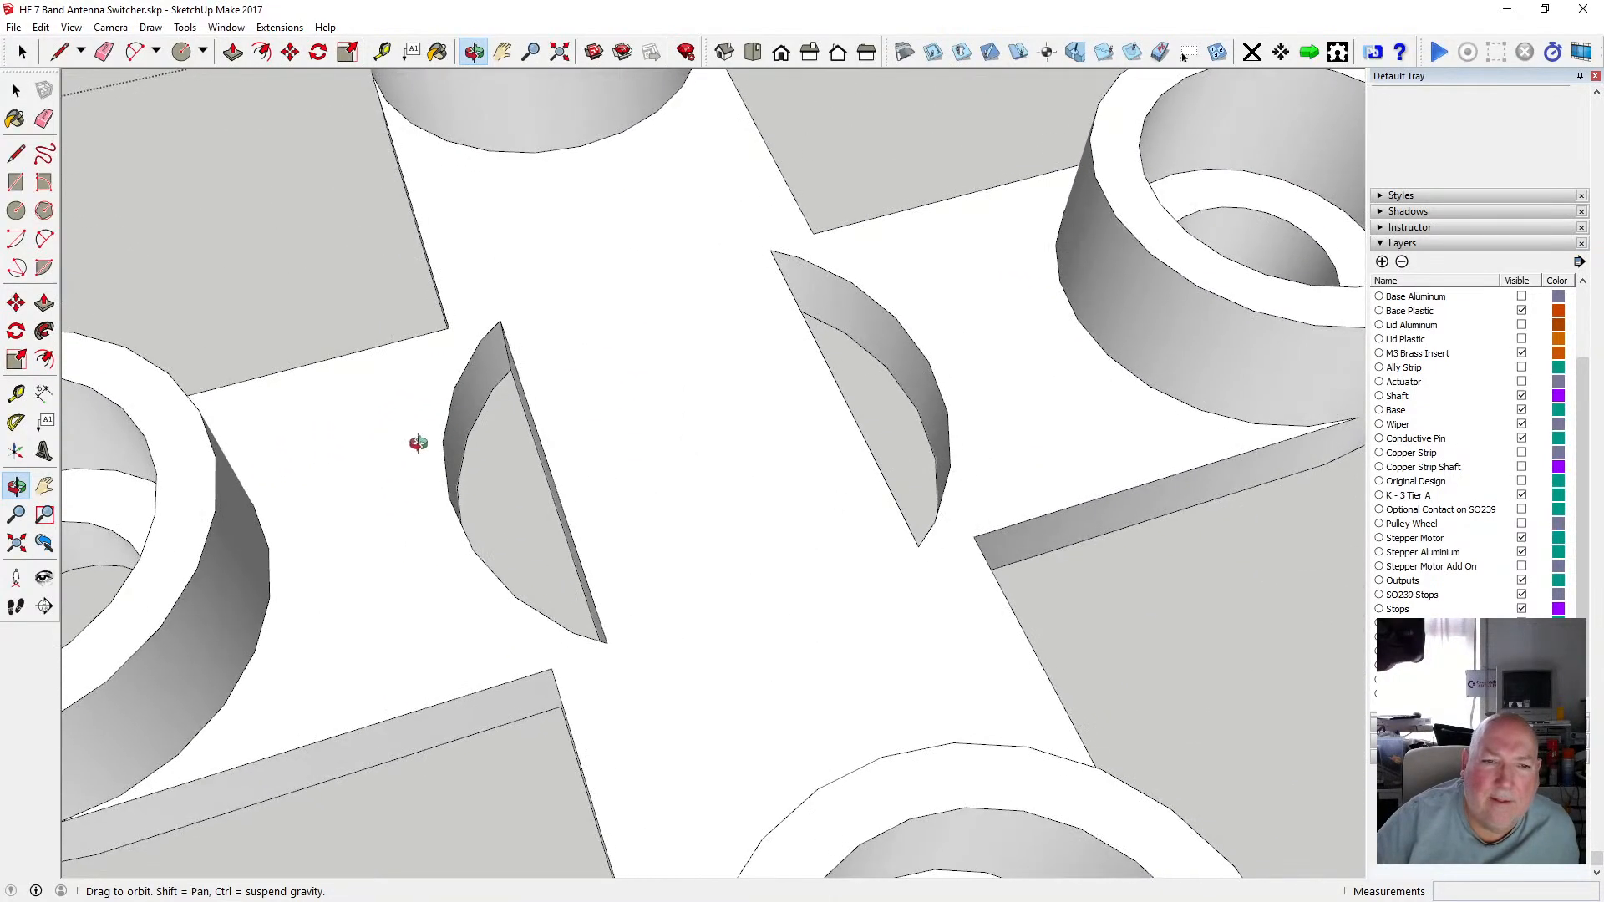
click(41, 28)
click(79, 43)
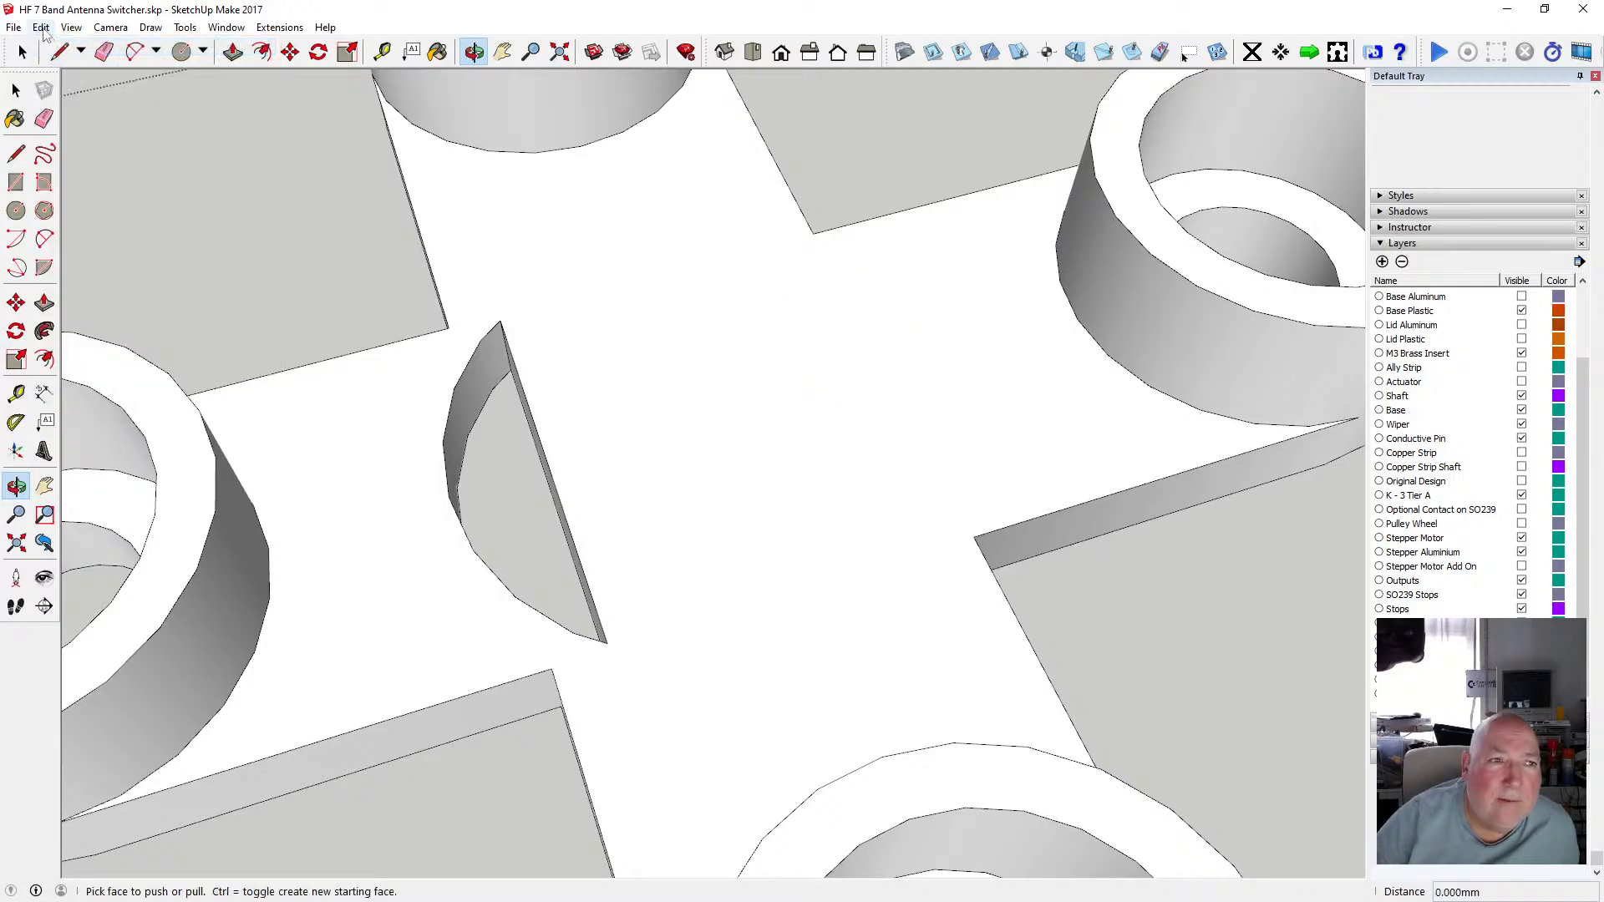
click(41, 28)
click(76, 43)
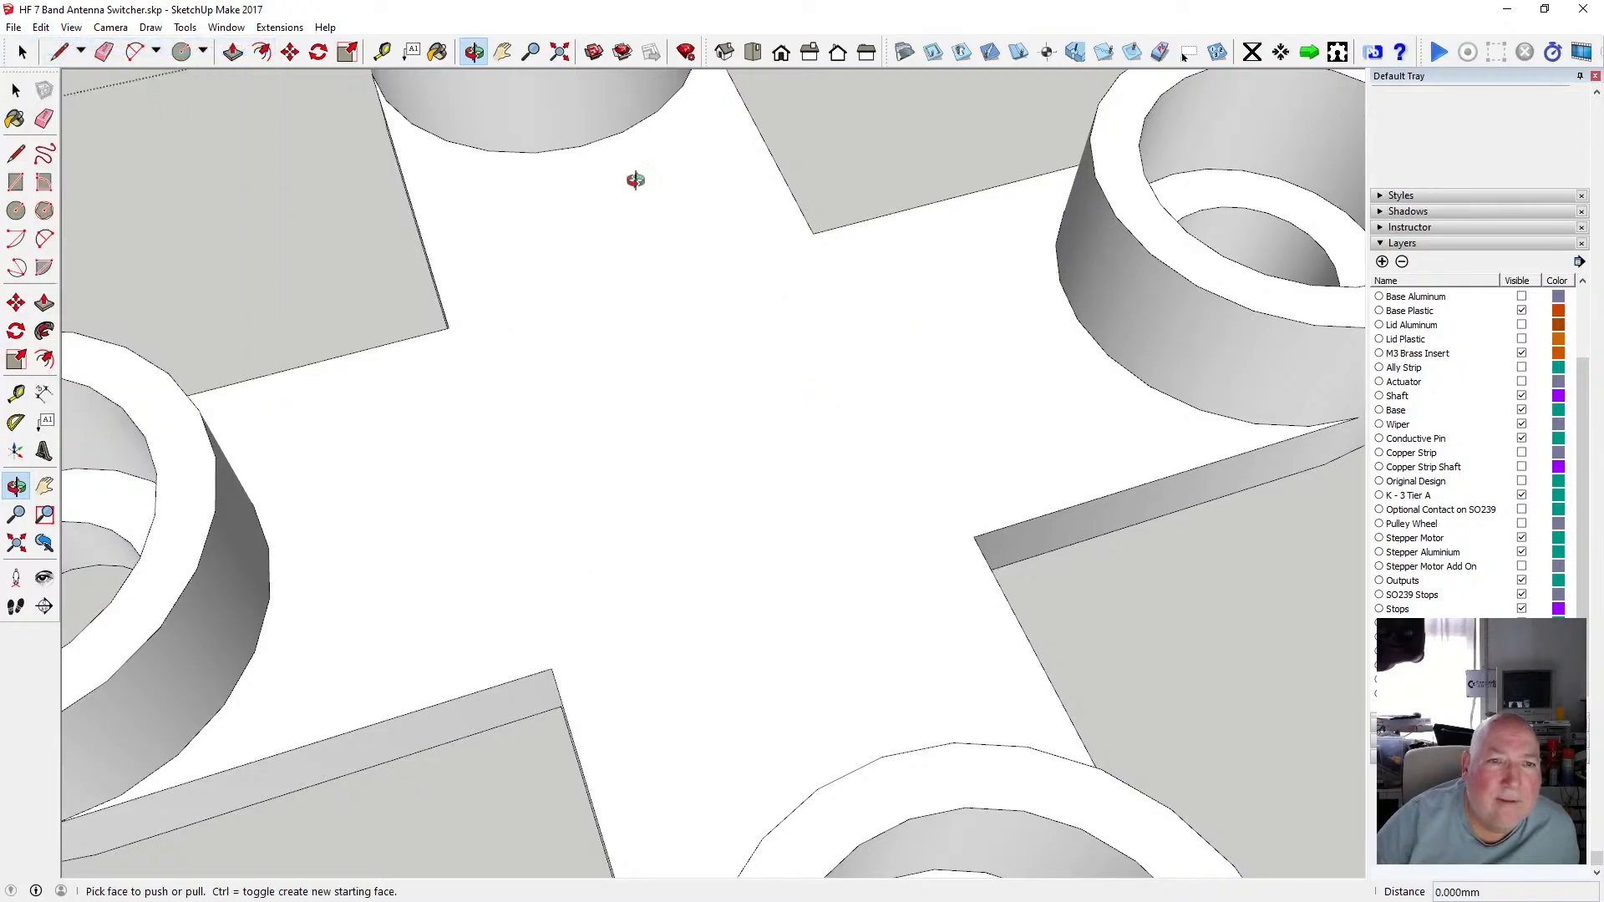
Draw two lines across the lower half-moon outline, from its arc to its straight edge, near each end.
drag(635, 180, 485, 437)
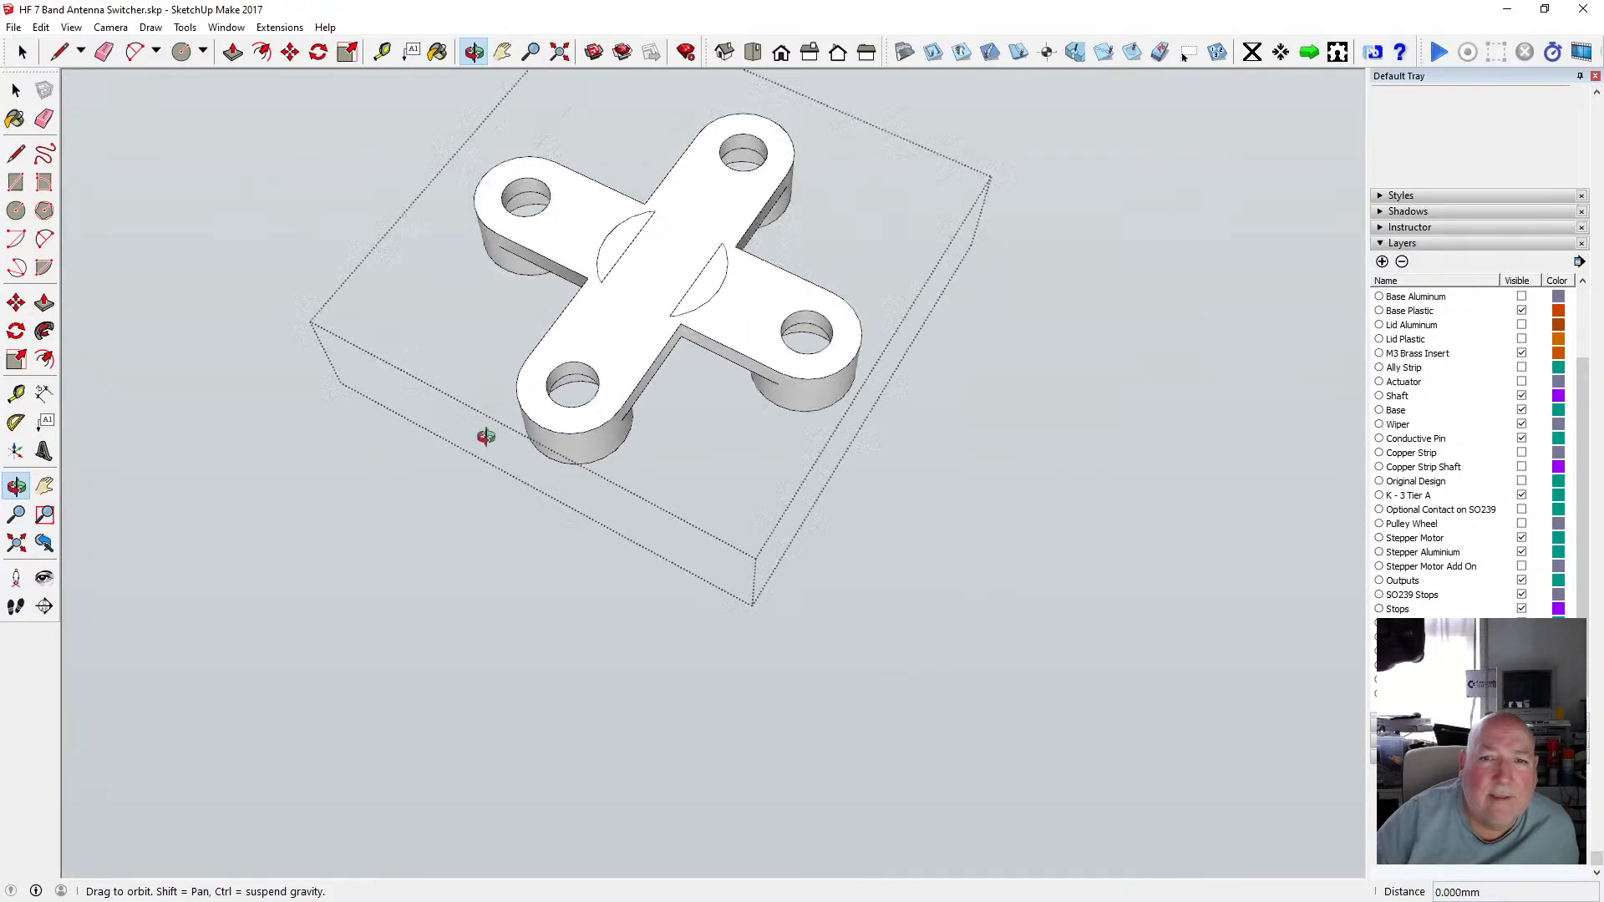
scroll(486, 437, down, 3)
scroll(673, 283, up, 6)
drag(612, 340, 183, 394)
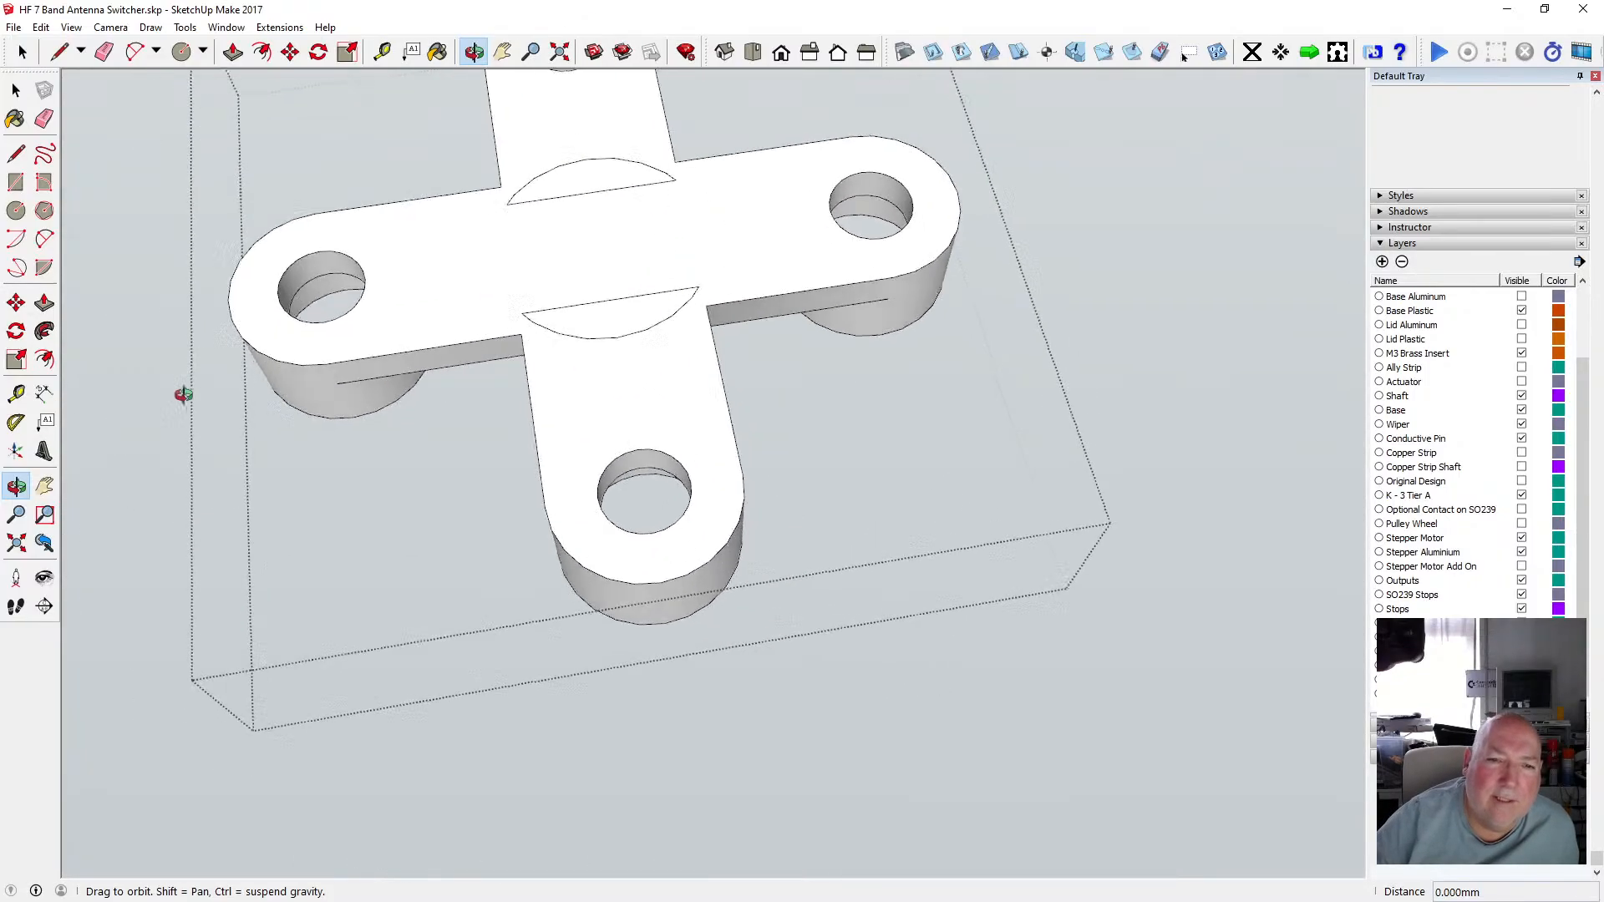
scroll(638, 297, up, 8)
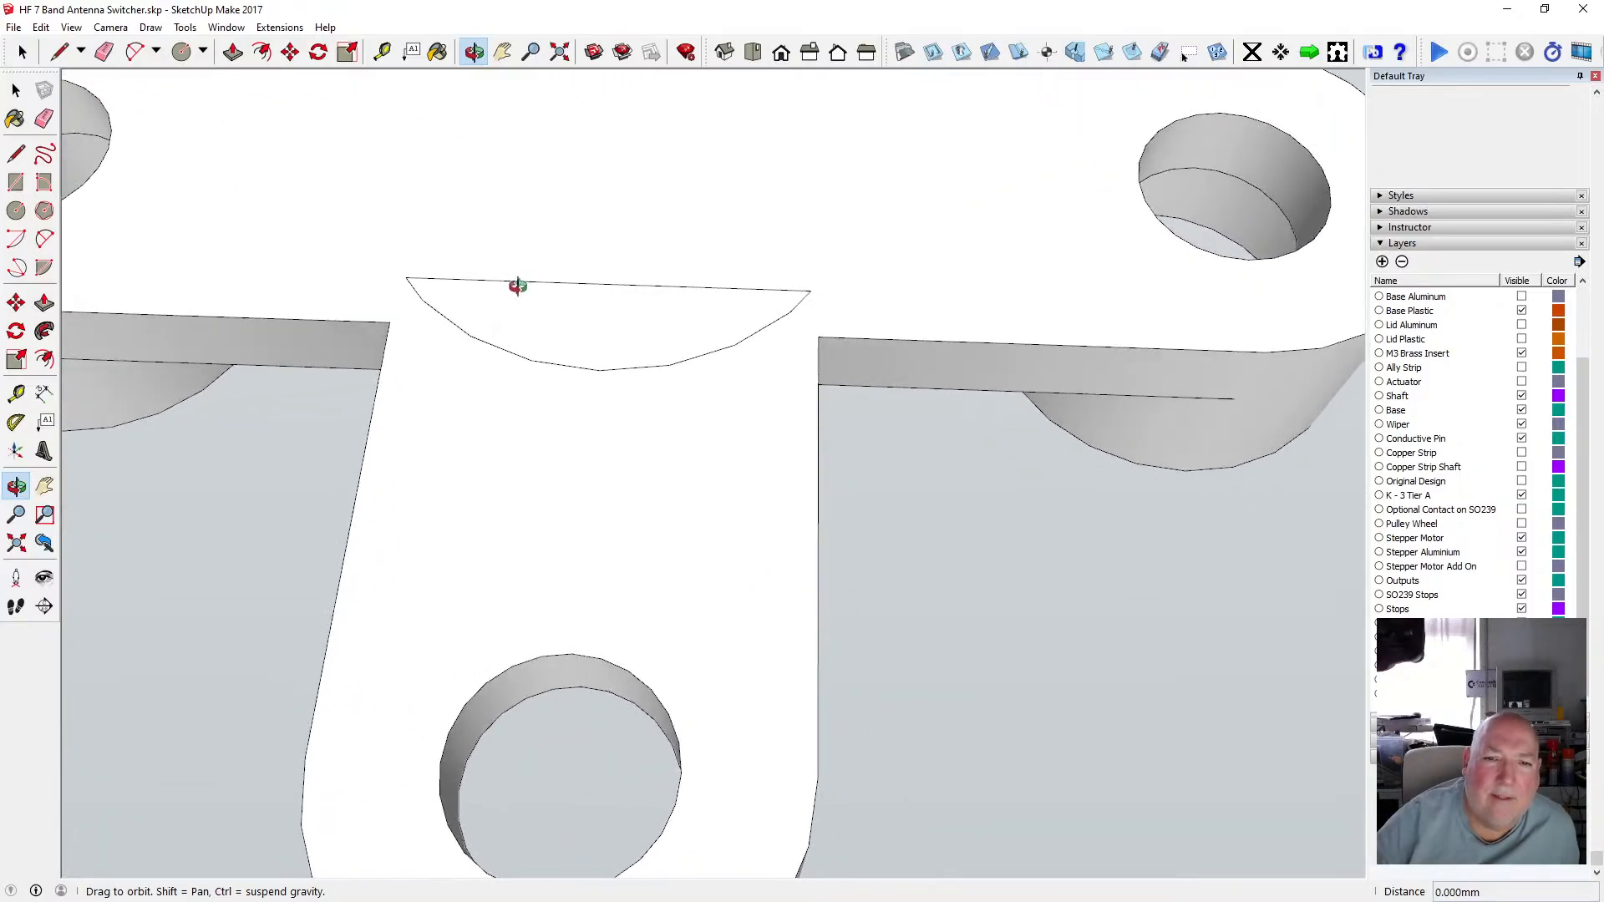
scroll(680, 348, down, 4)
scroll(698, 354, up, 5)
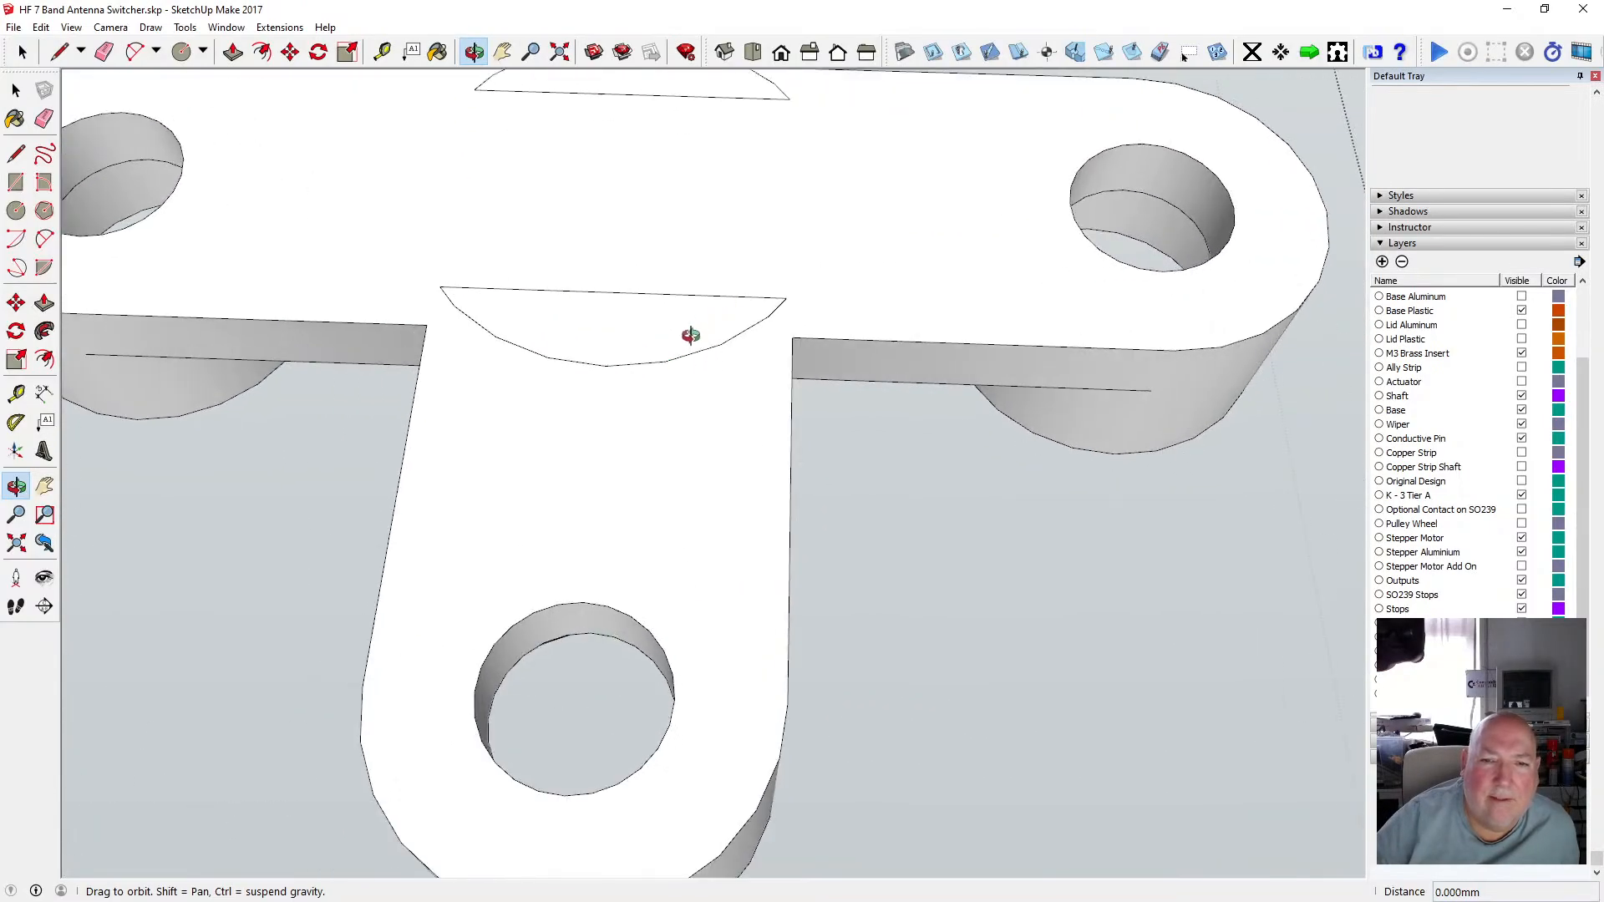
key(l)
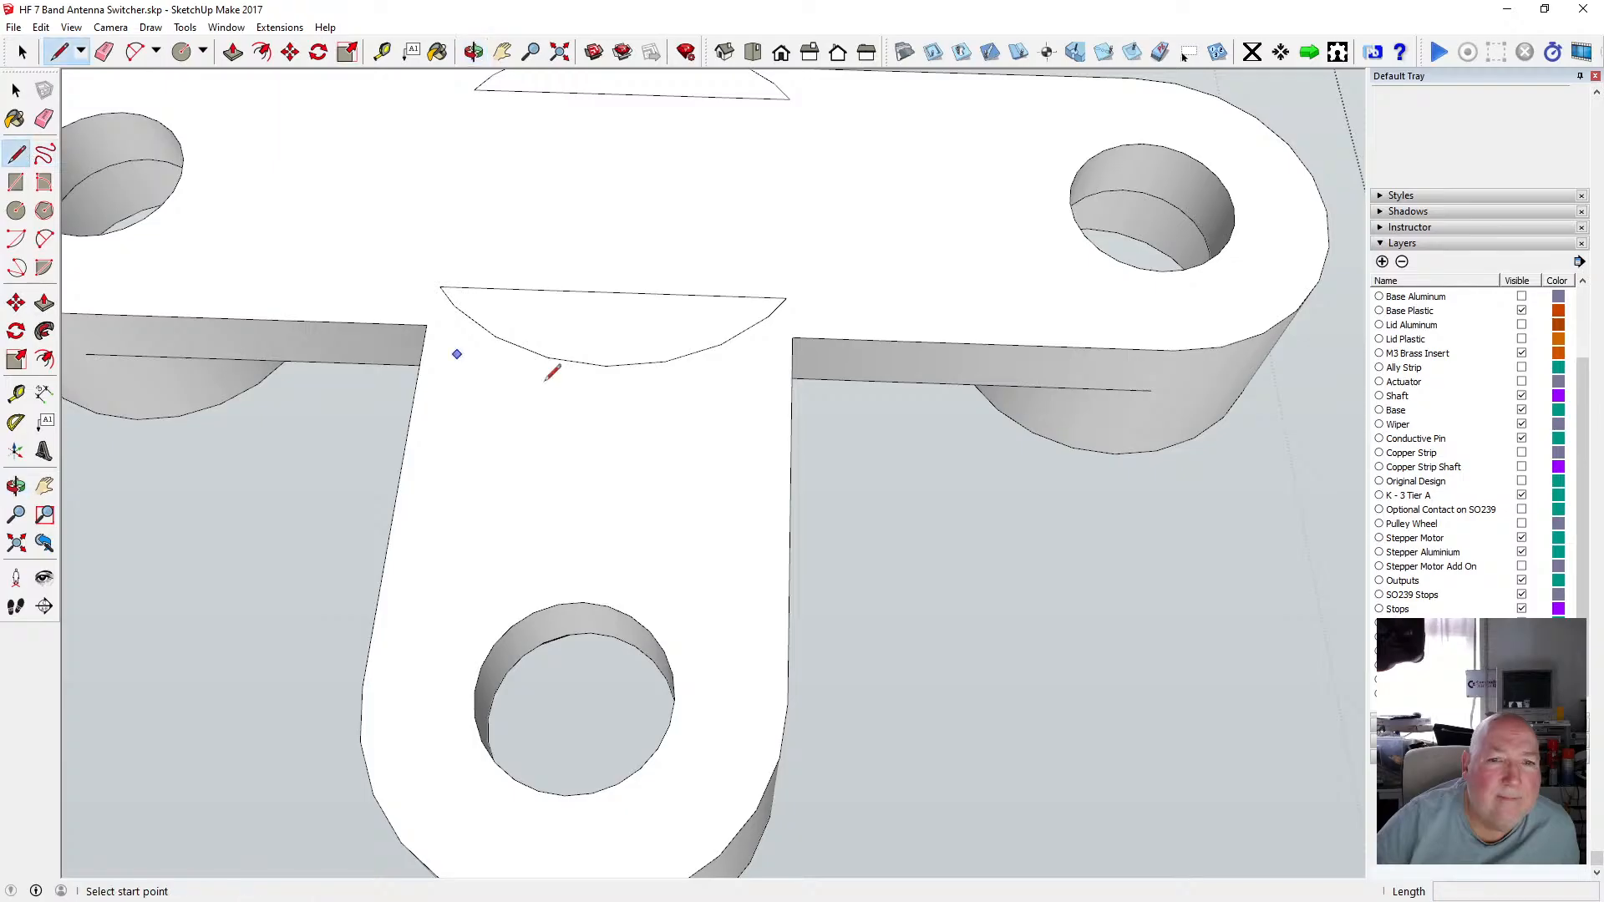
click(721, 344)
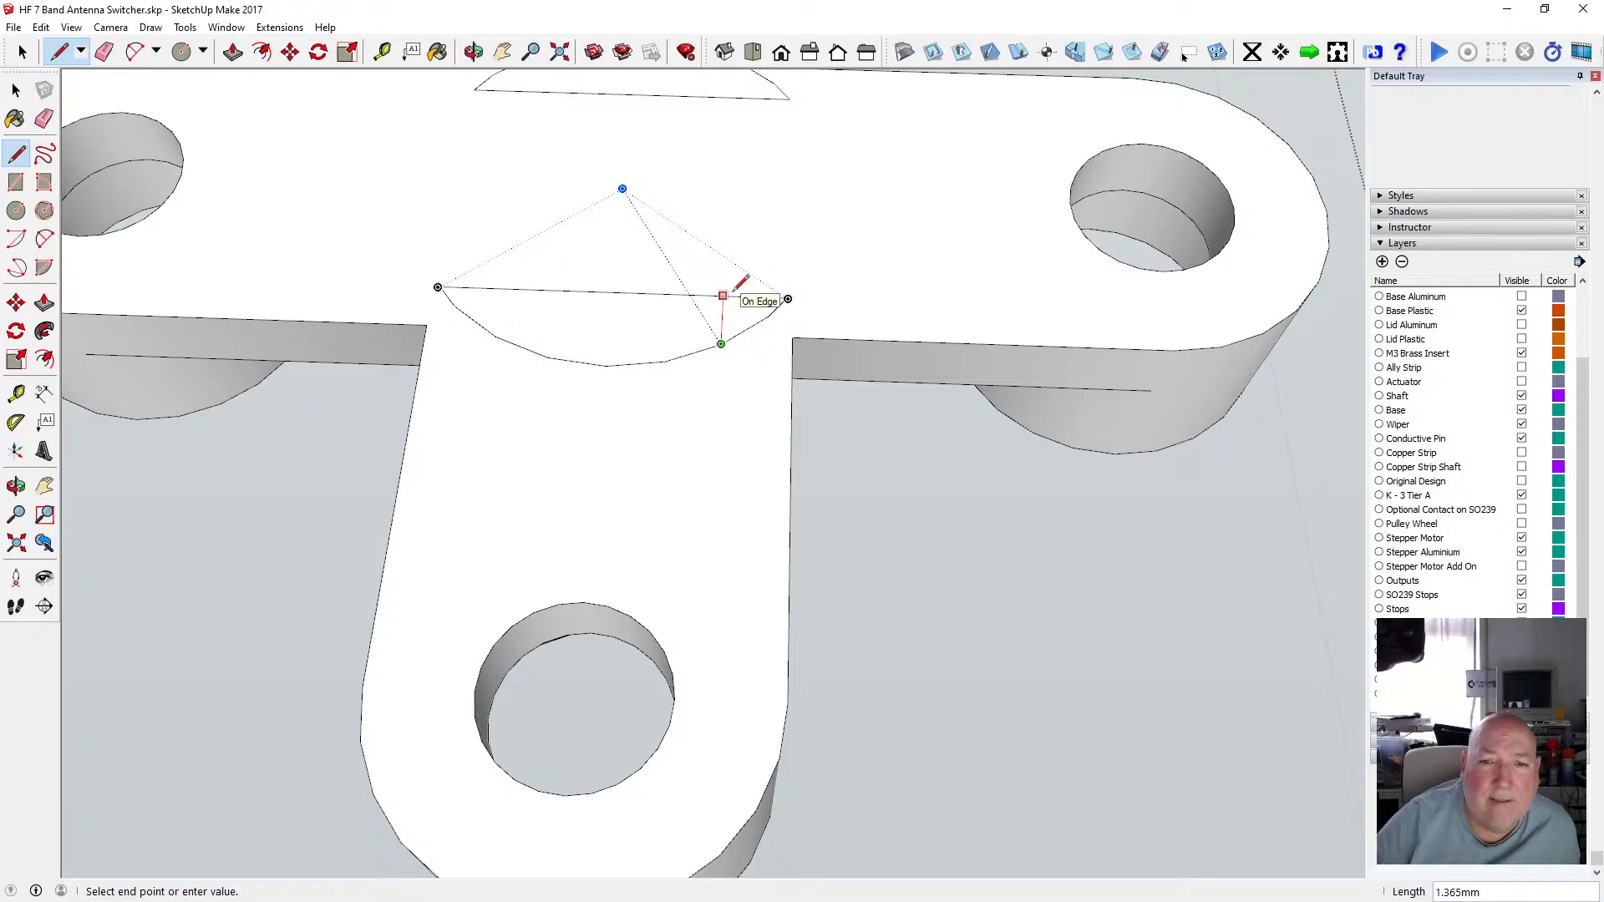
key(Escape)
click(693, 352)
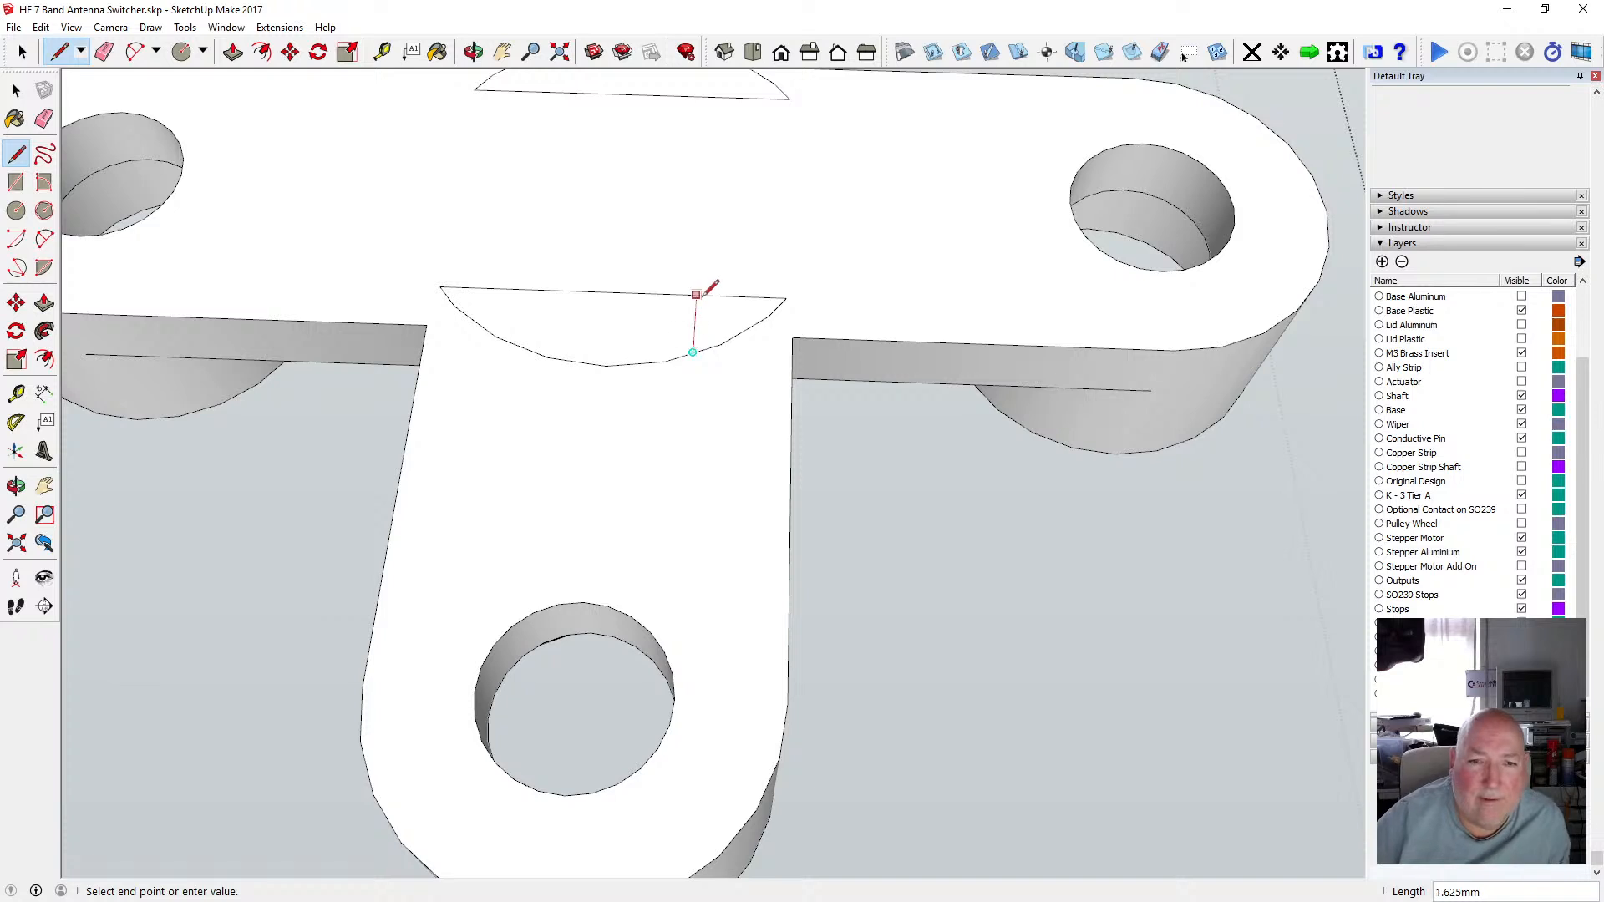
click(696, 296)
click(522, 347)
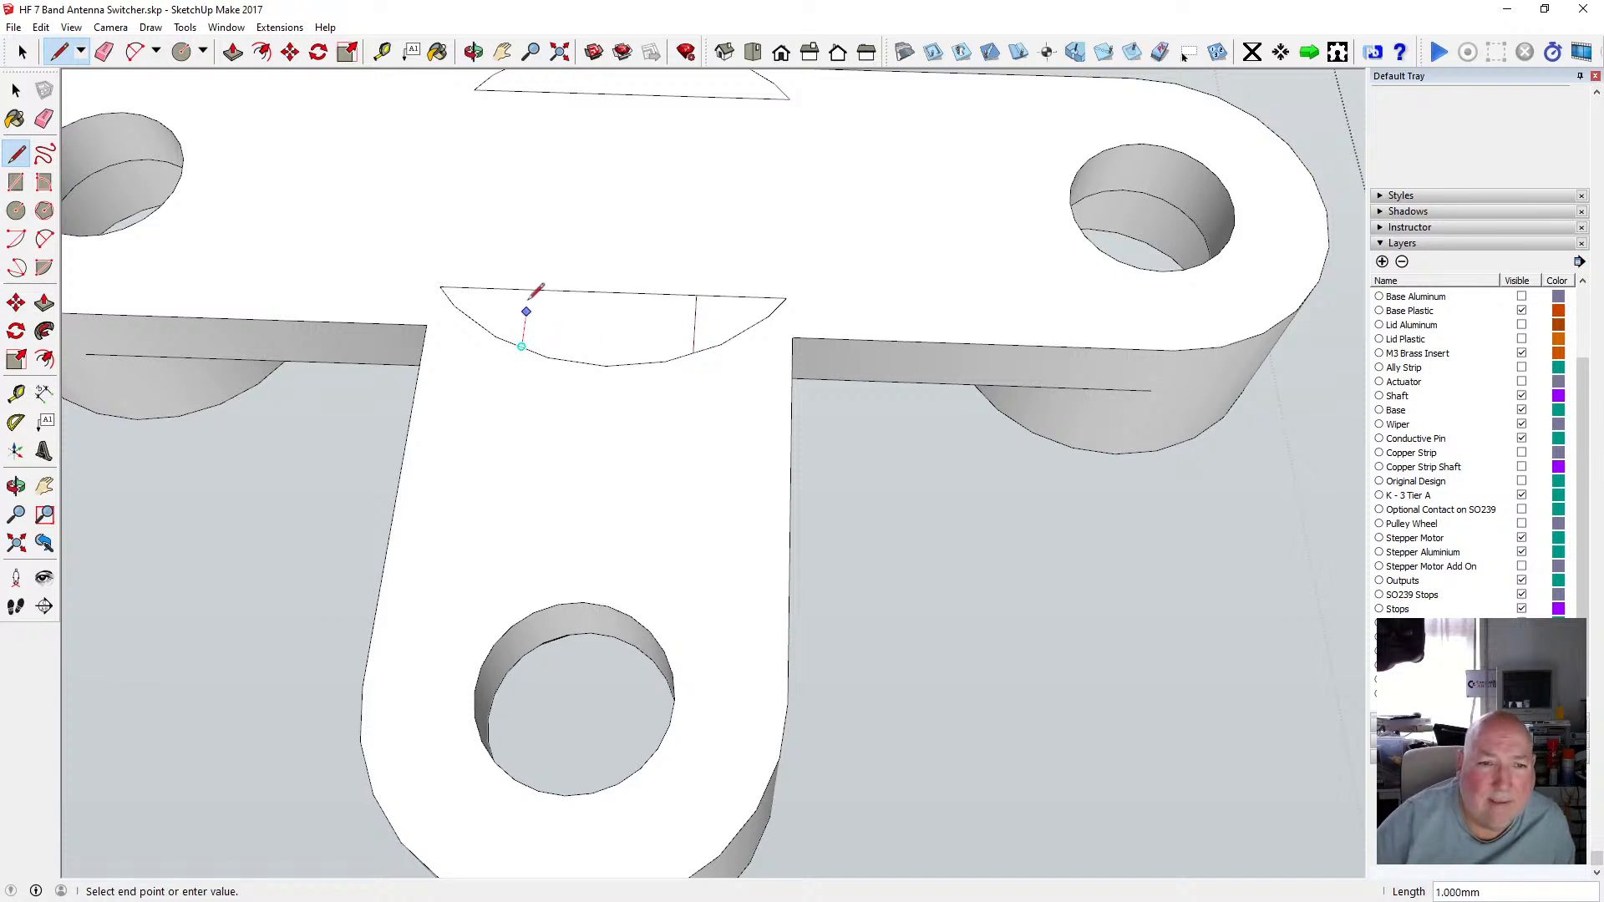
click(528, 292)
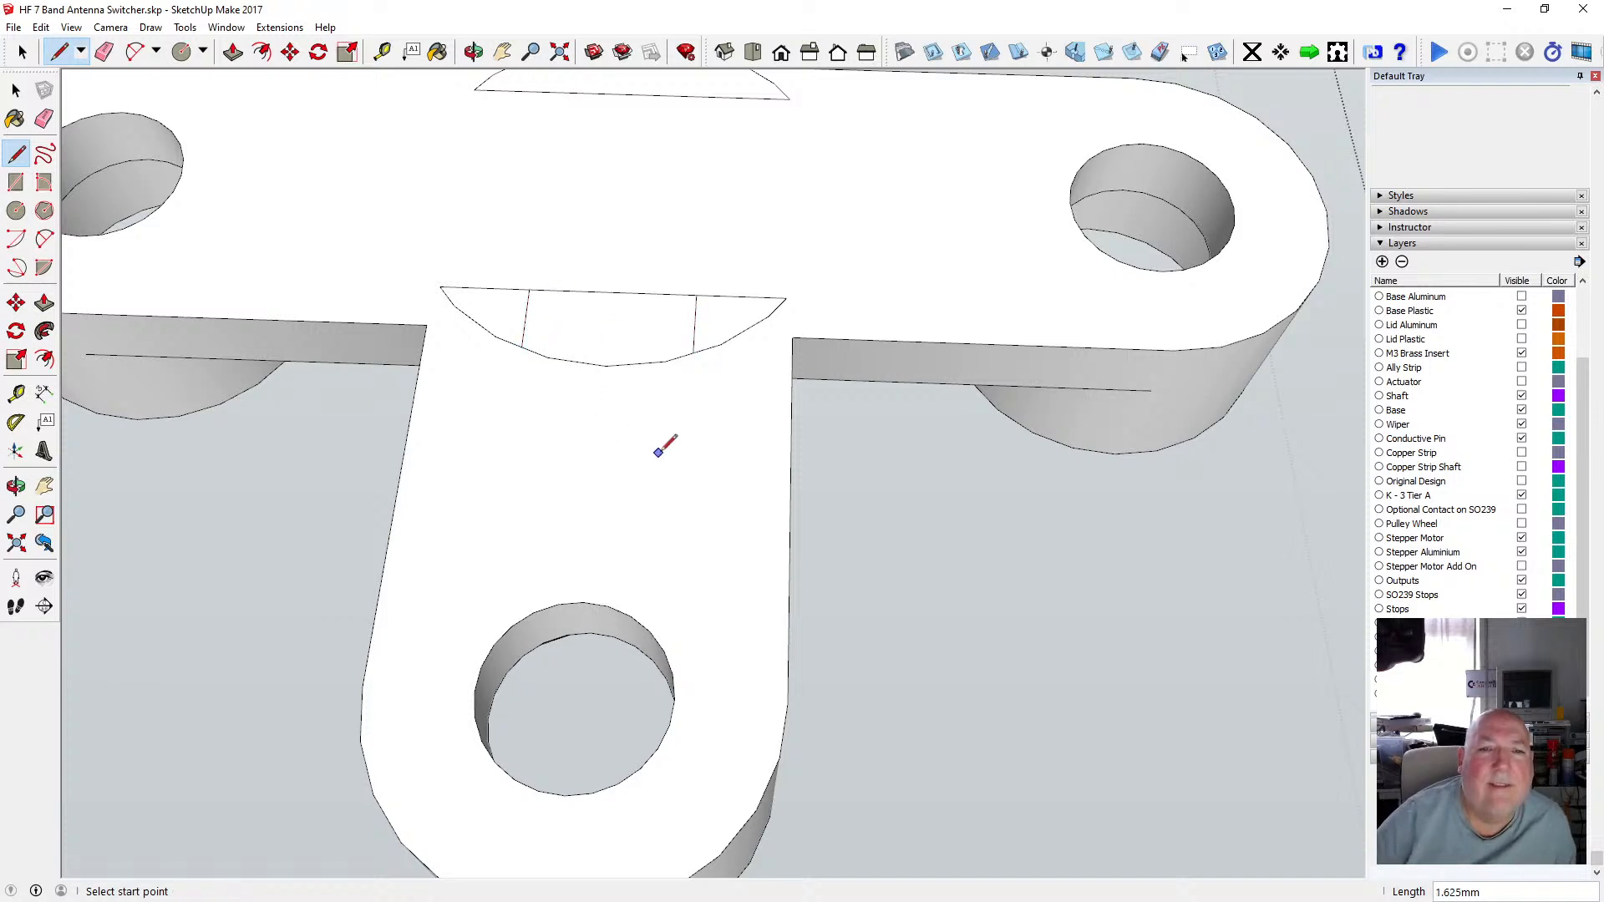
Measure the spacing between the new lines and the half-moon's depth with the Tape Measure.
key(t)
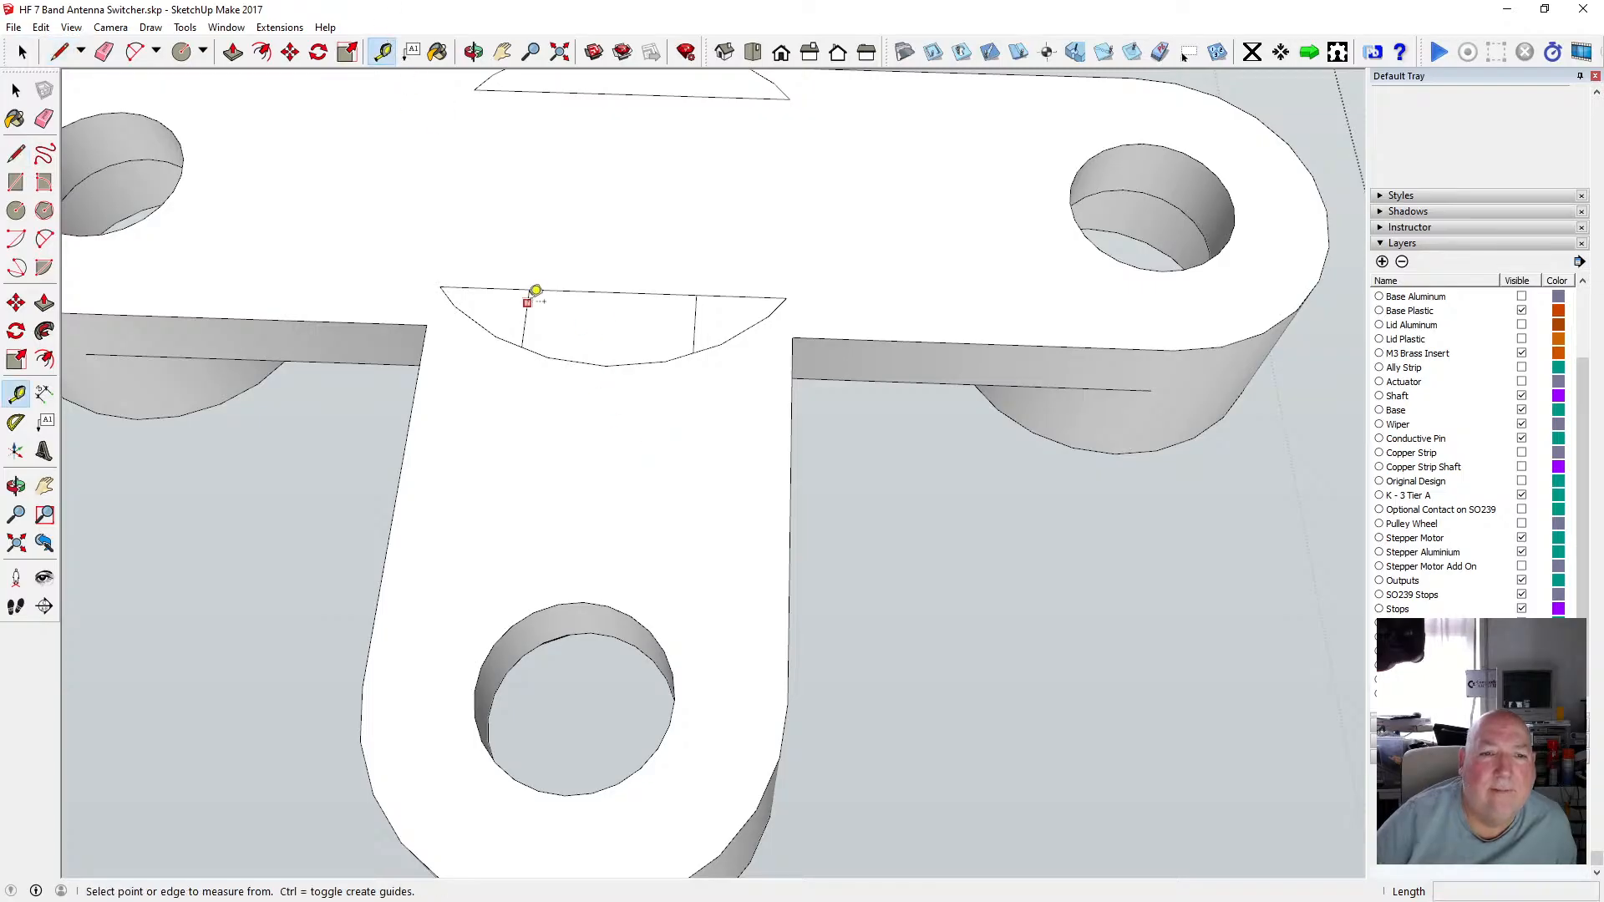
click(527, 301)
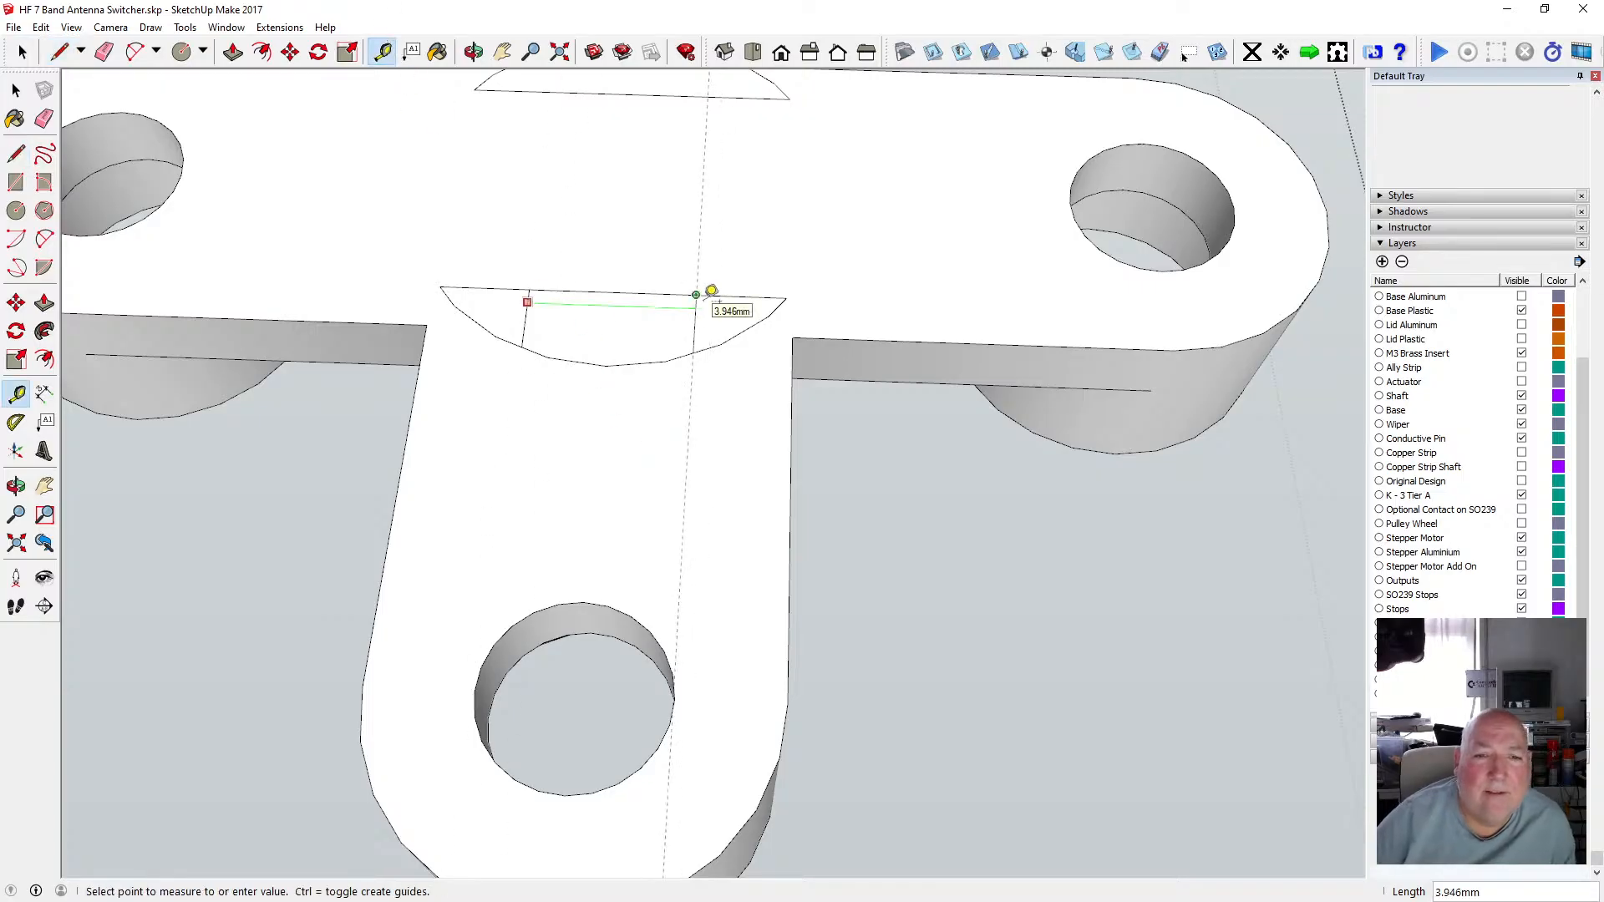
click(606, 365)
click(606, 365)
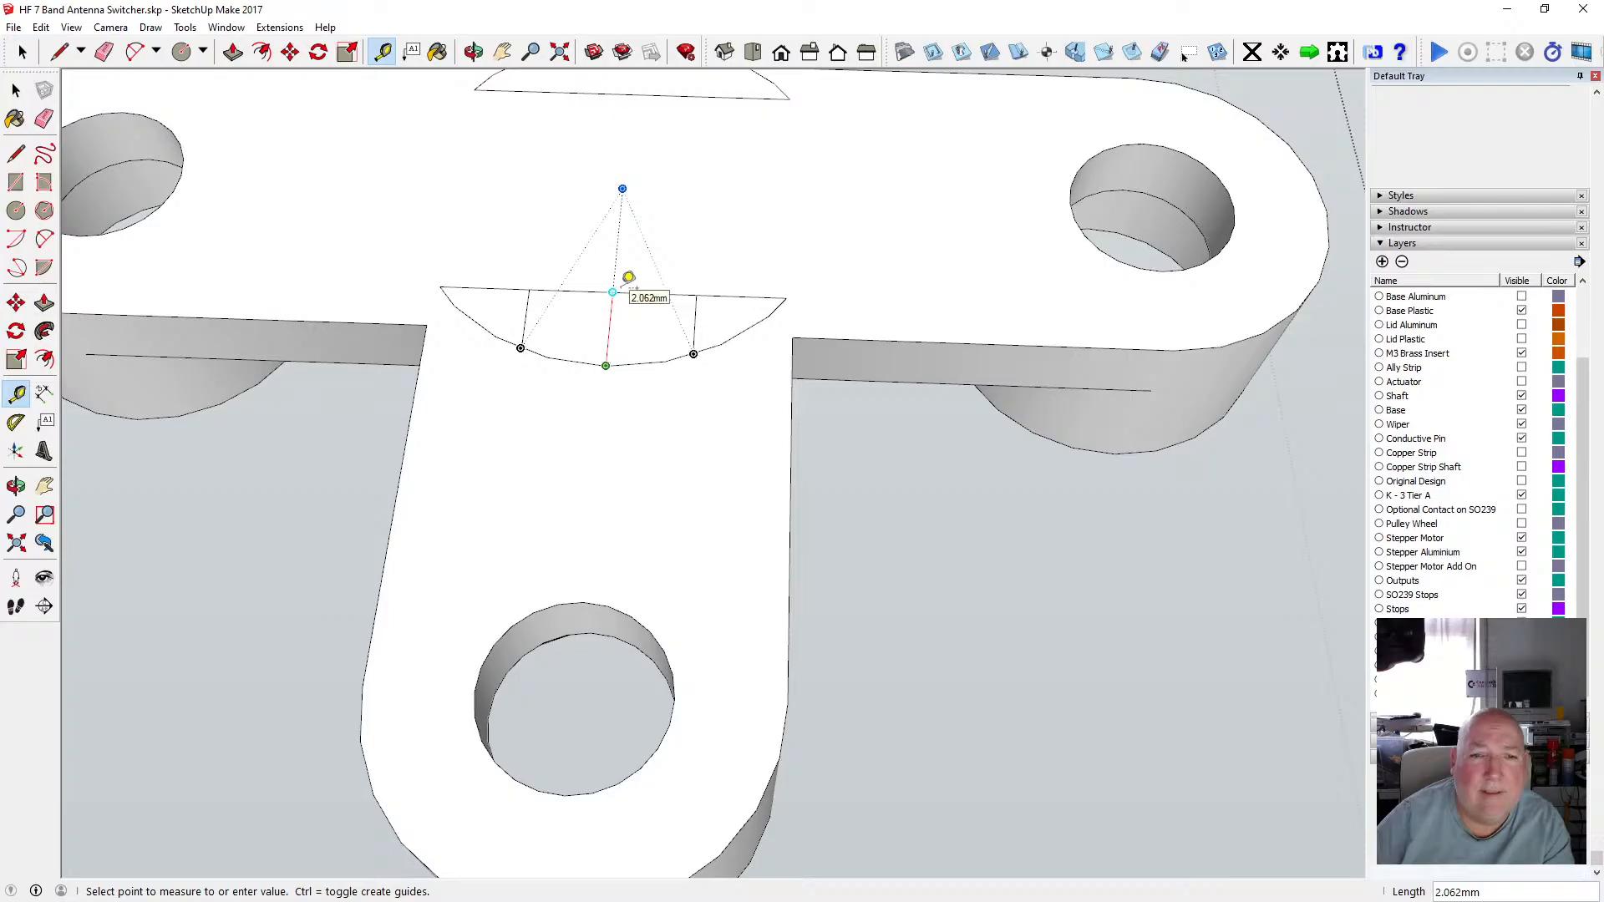
click(16, 89)
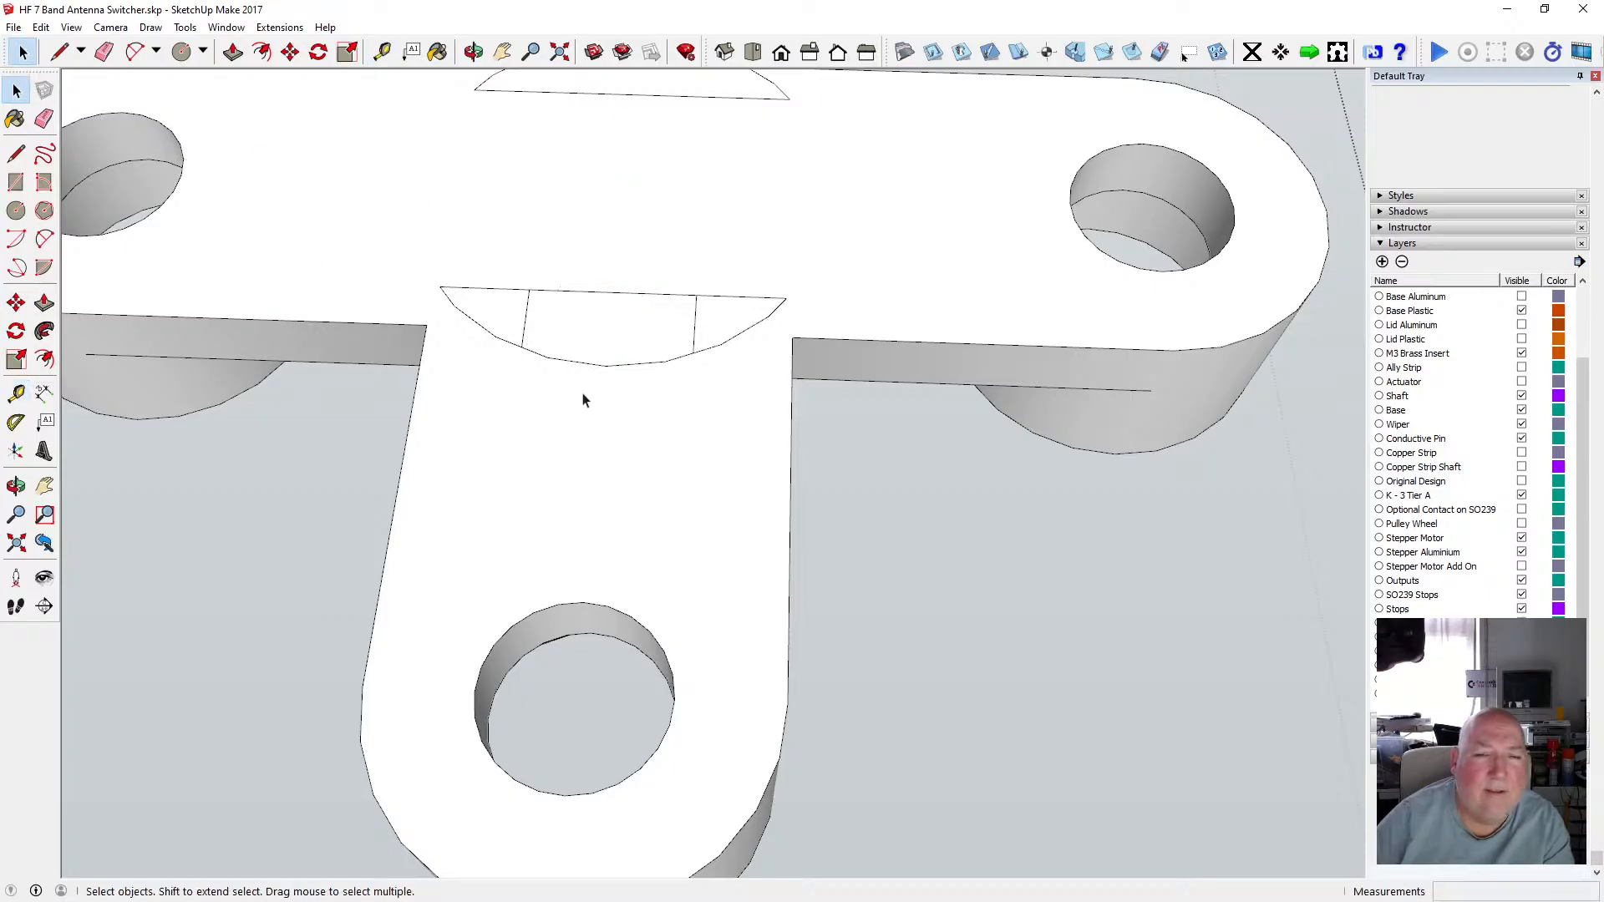
scroll(583, 384, down, 3)
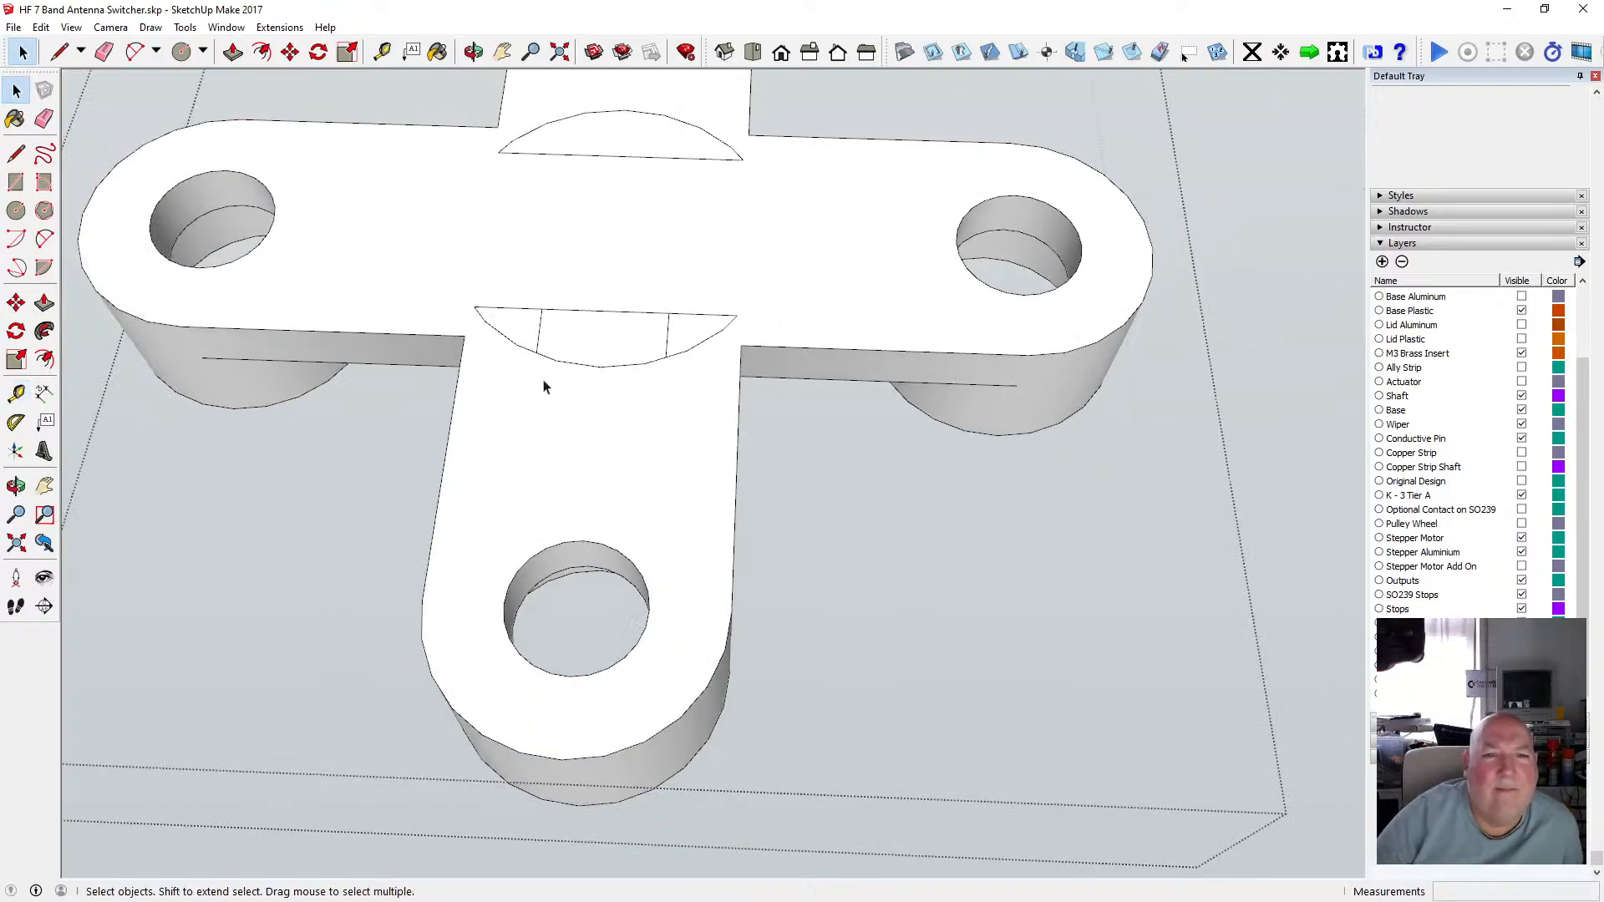
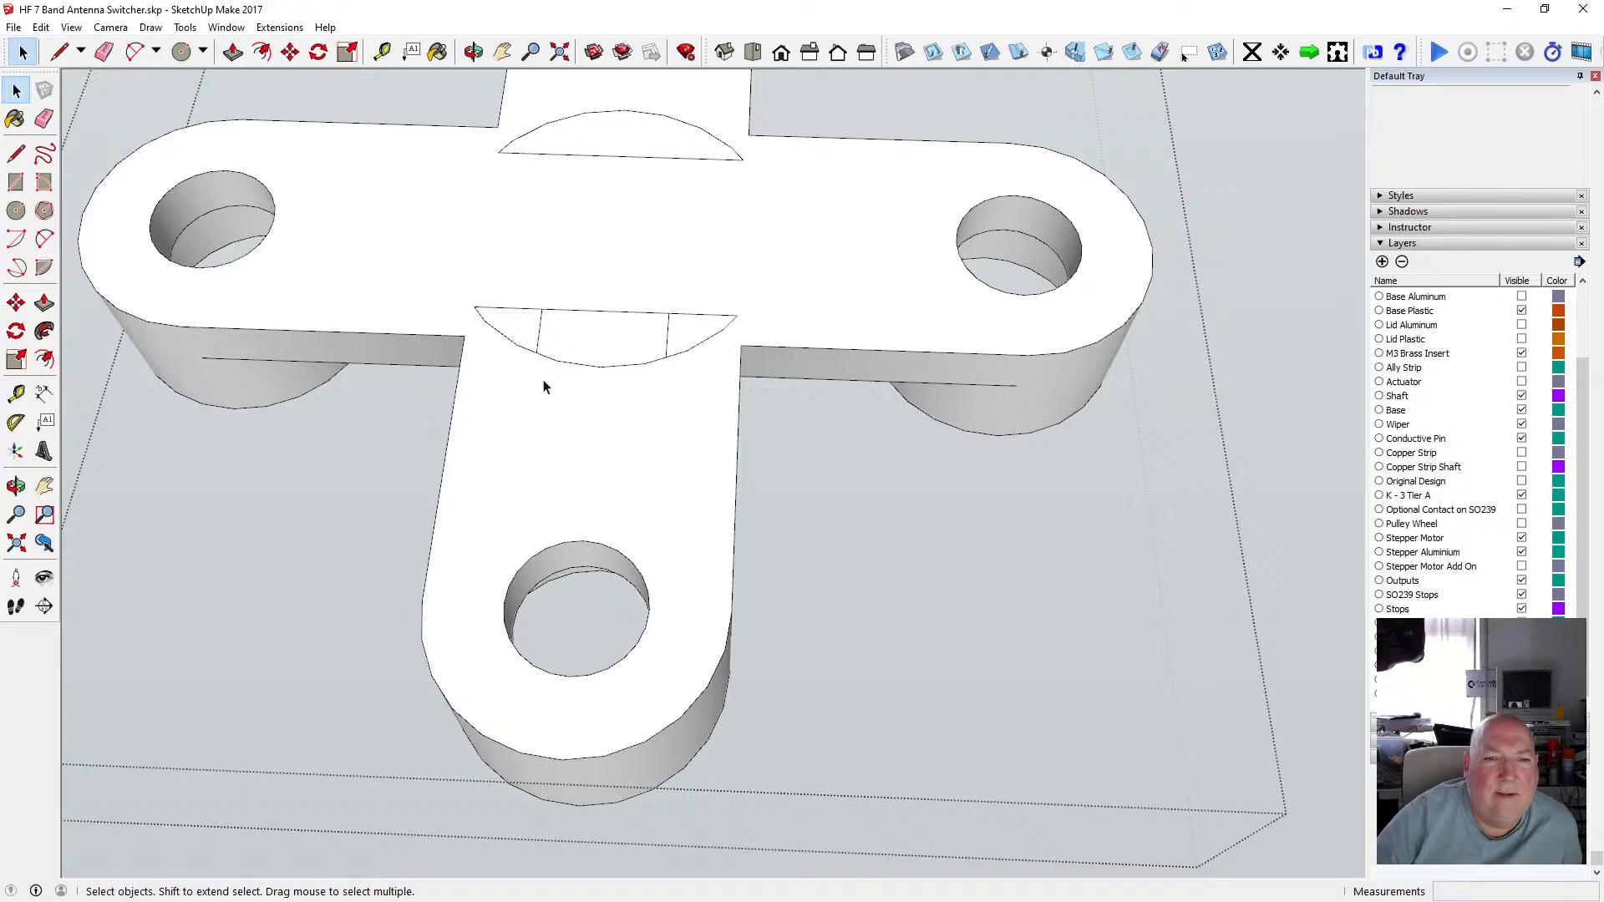
Draw two short lines across the arc-shaped notch on the upper arm, near each curved end.
key(l)
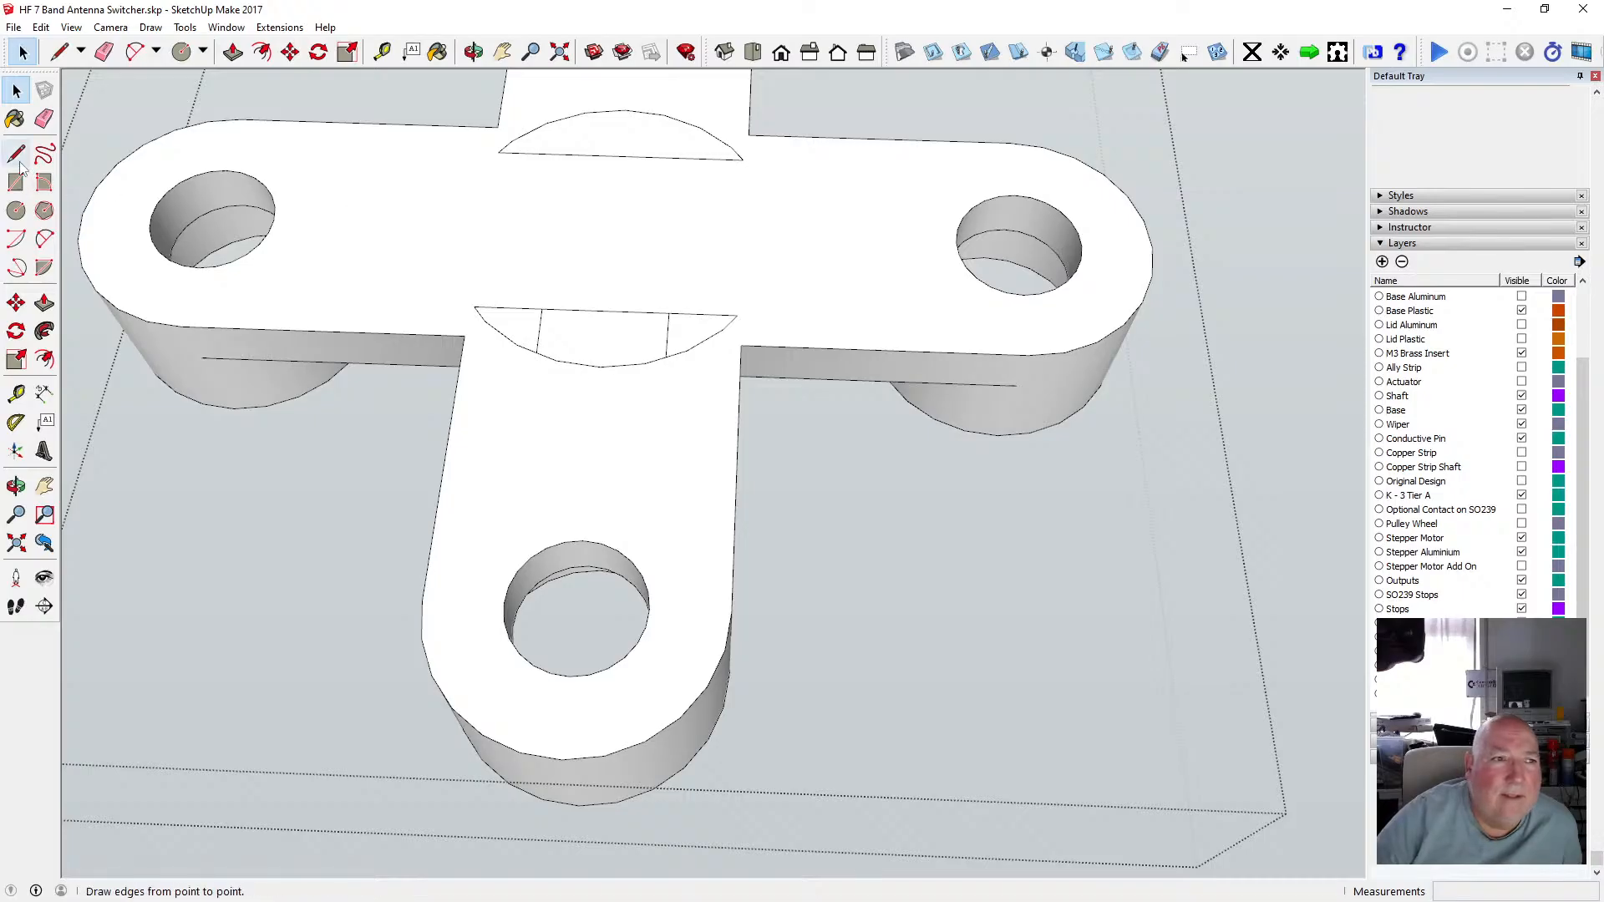
click(567, 117)
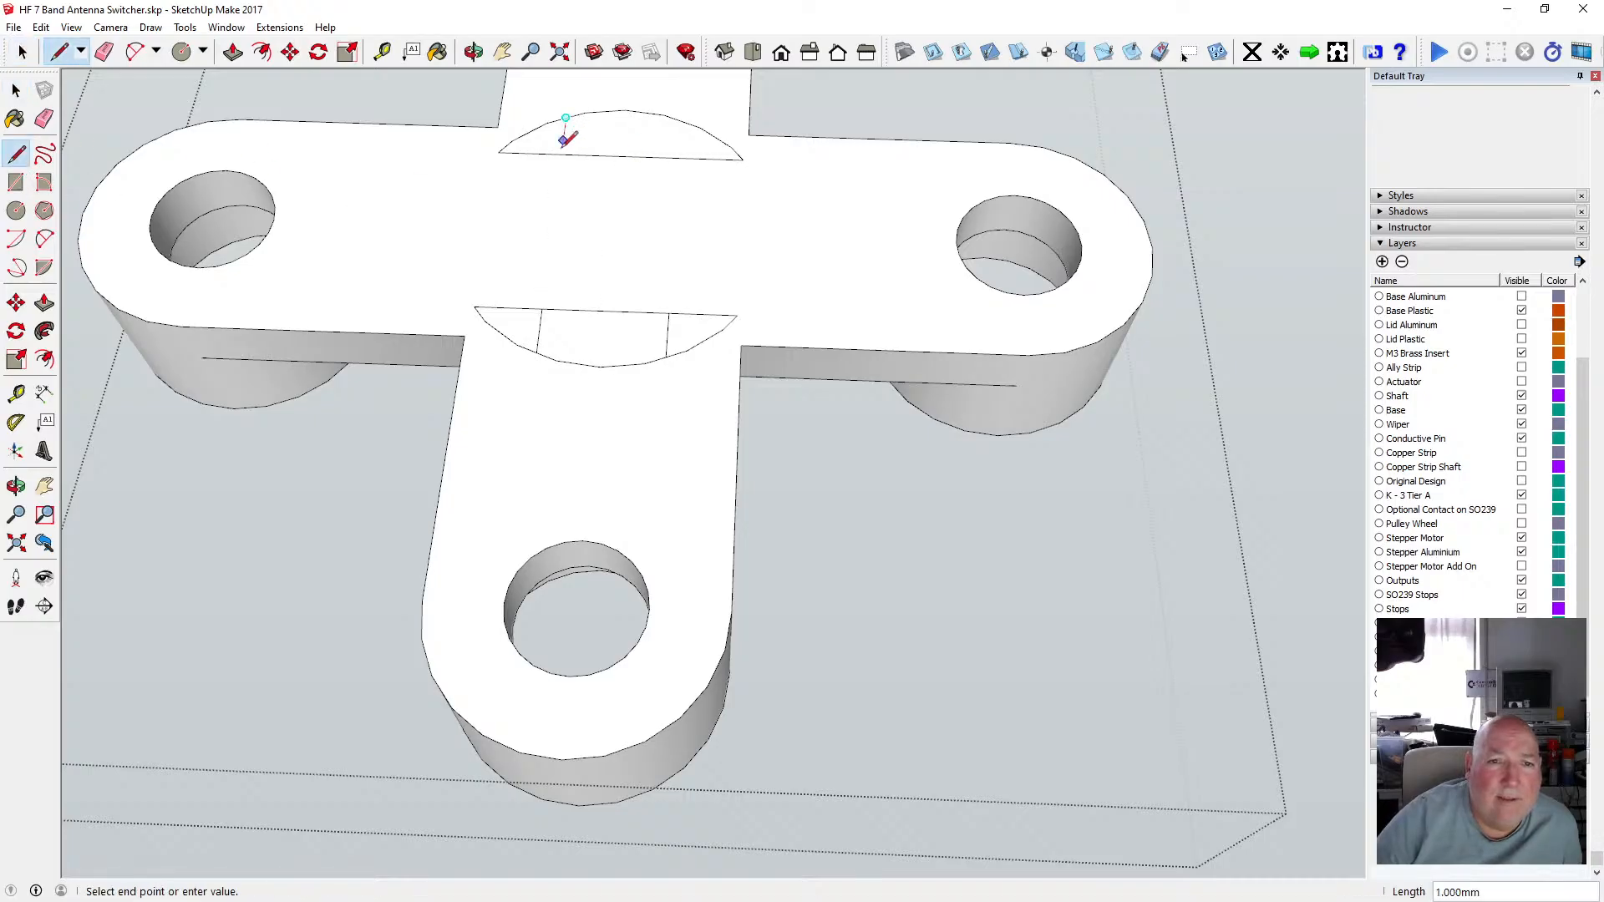
click(561, 153)
click(681, 120)
click(681, 156)
key(space)
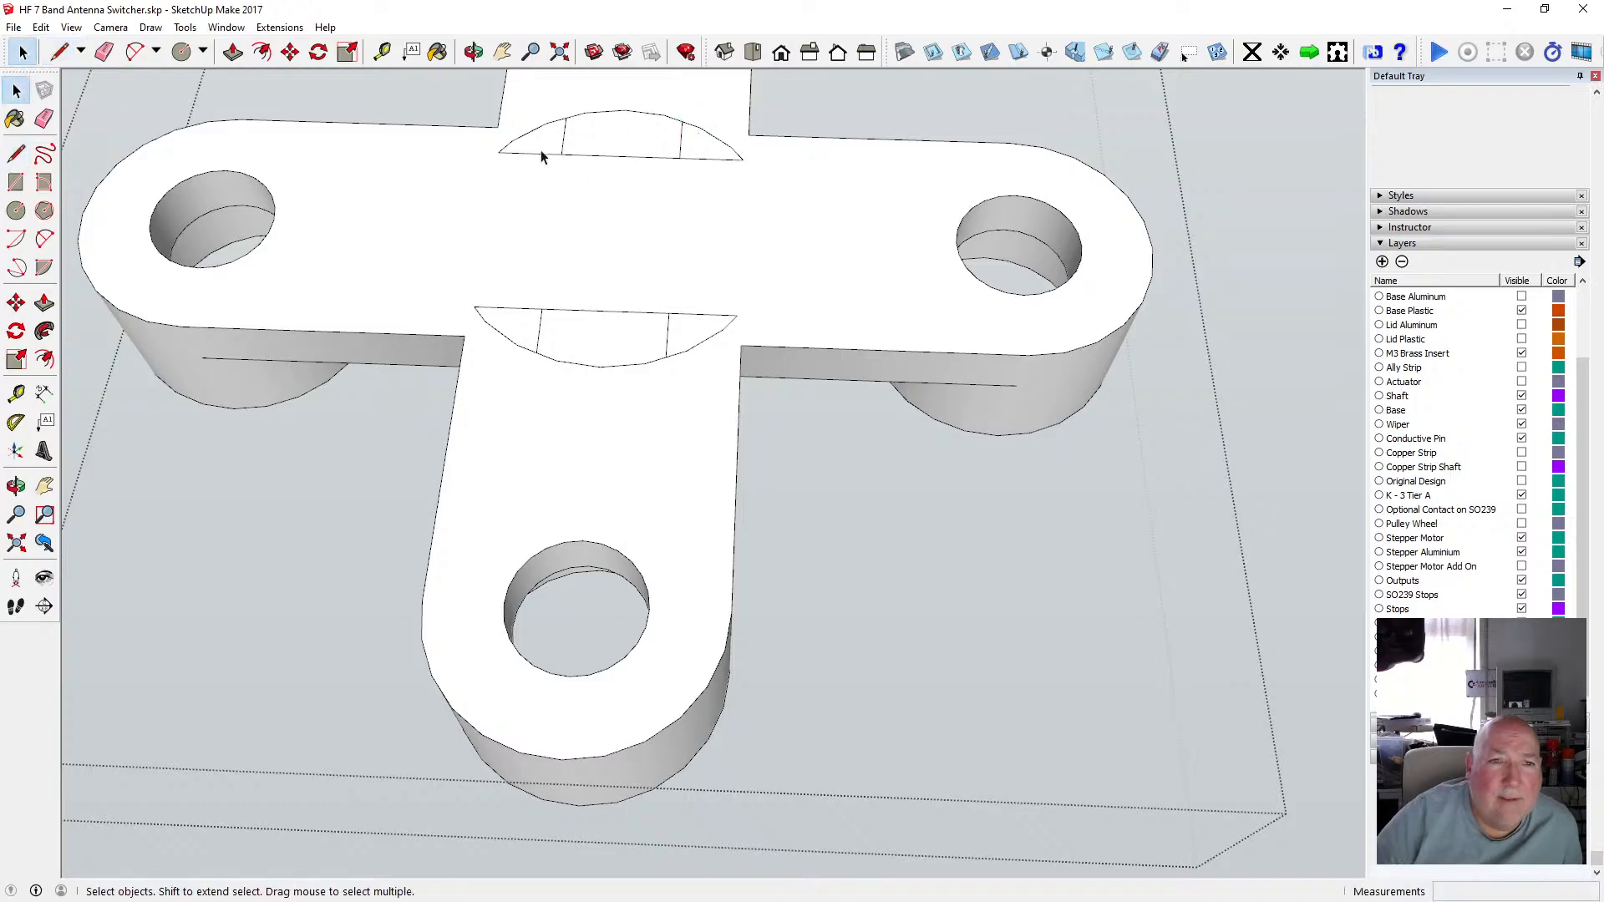
Delete the curved end pieces of both notches, leaving two rectangular faces on the plate.
click(534, 134)
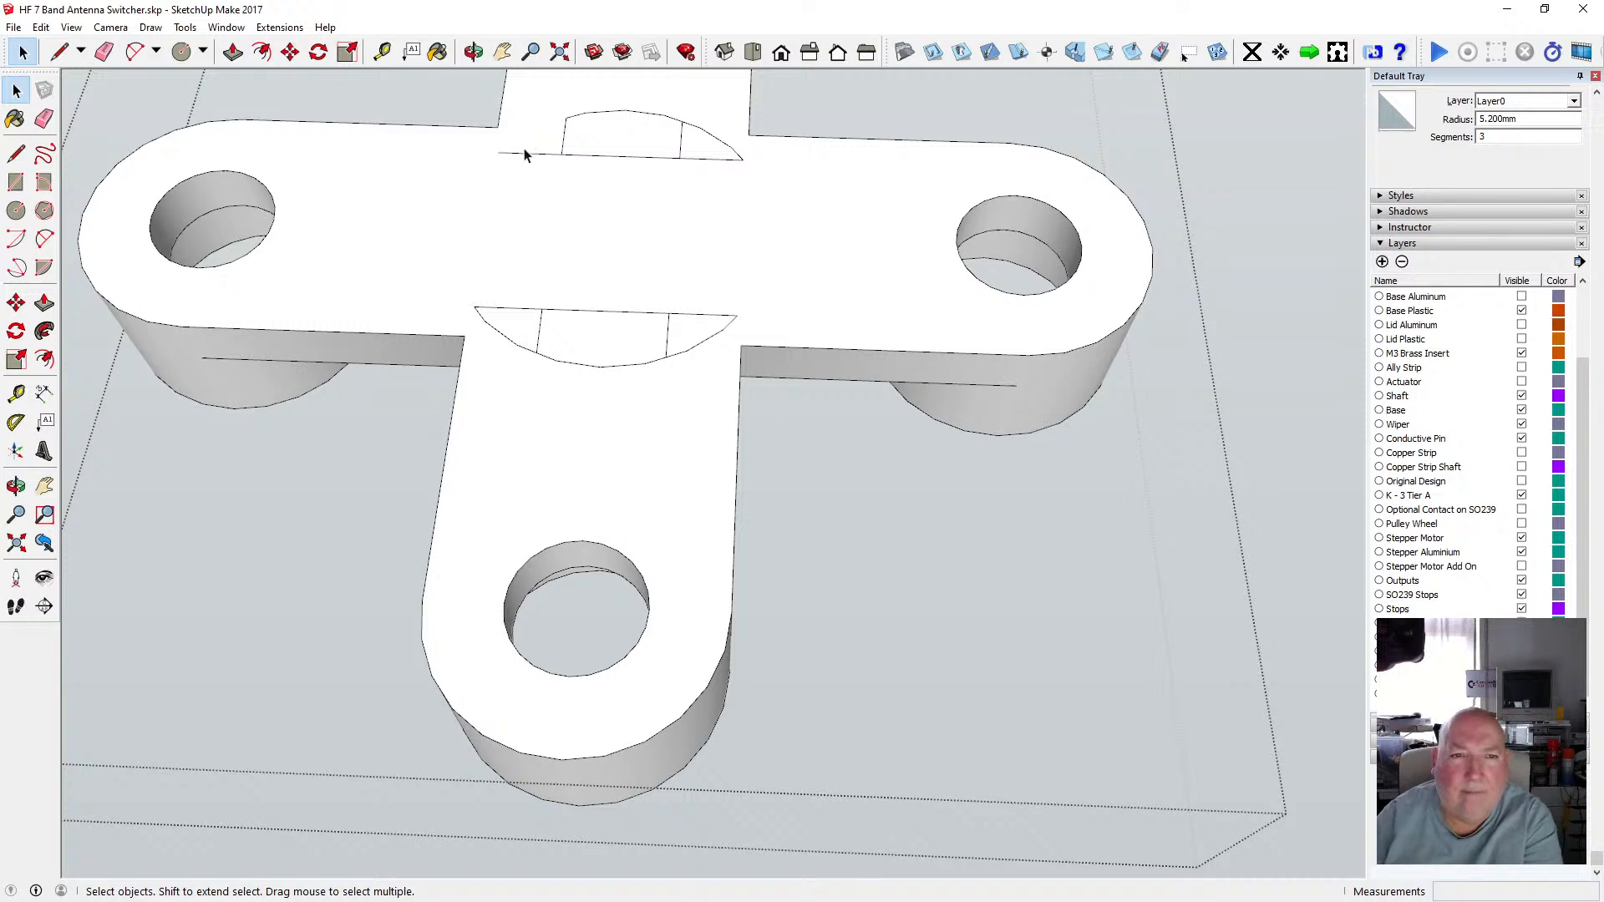
key(Delete)
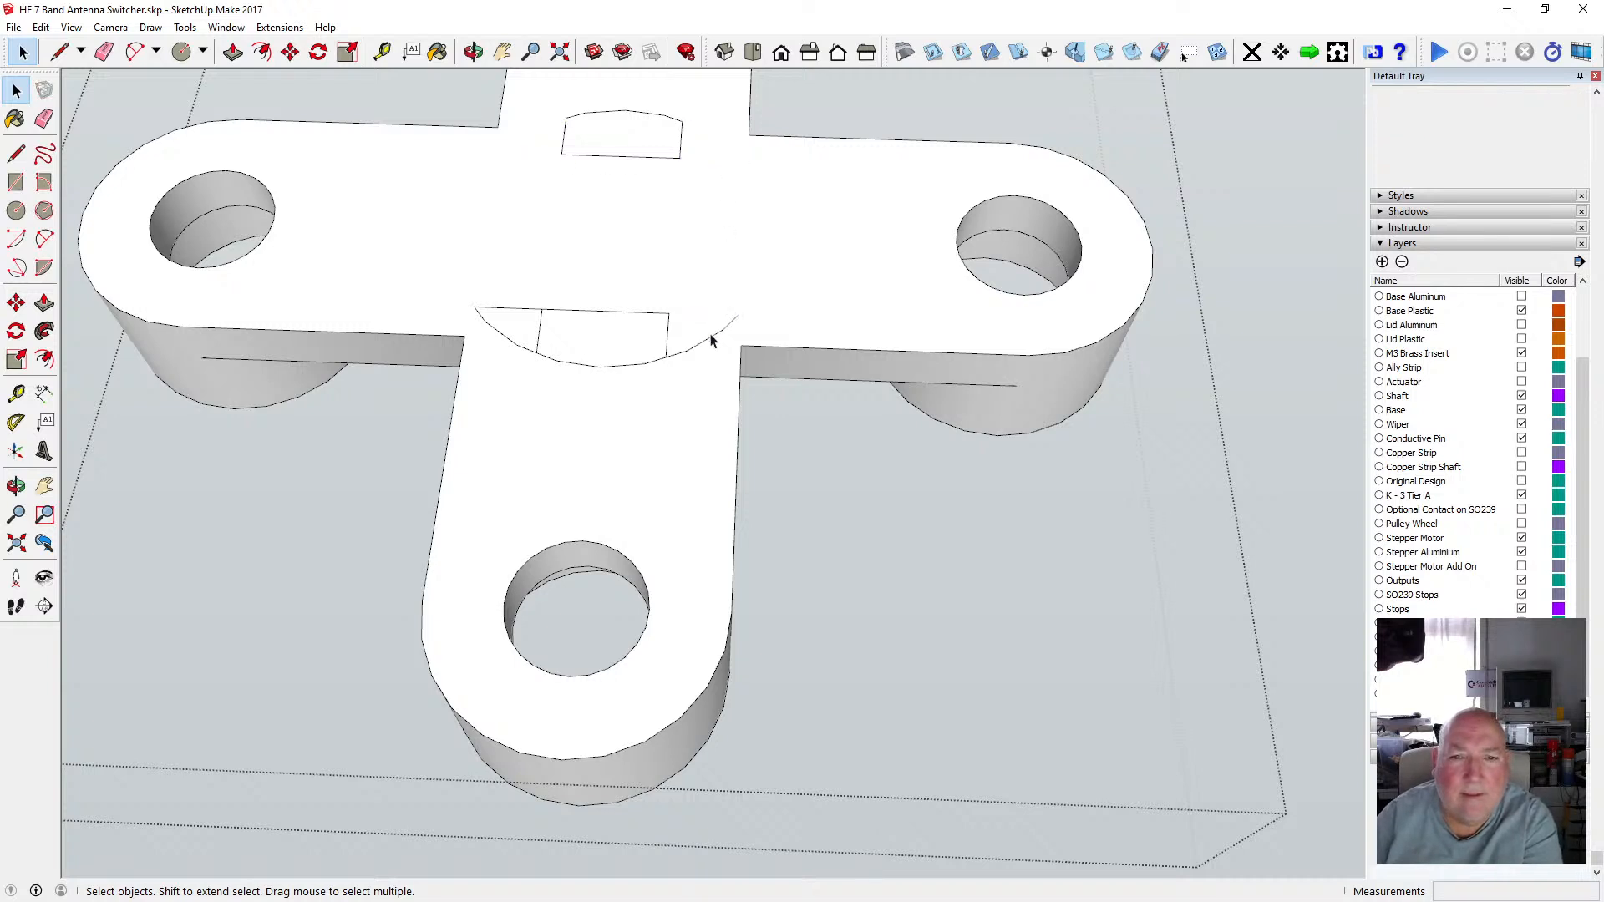
key(Delete)
click(516, 307)
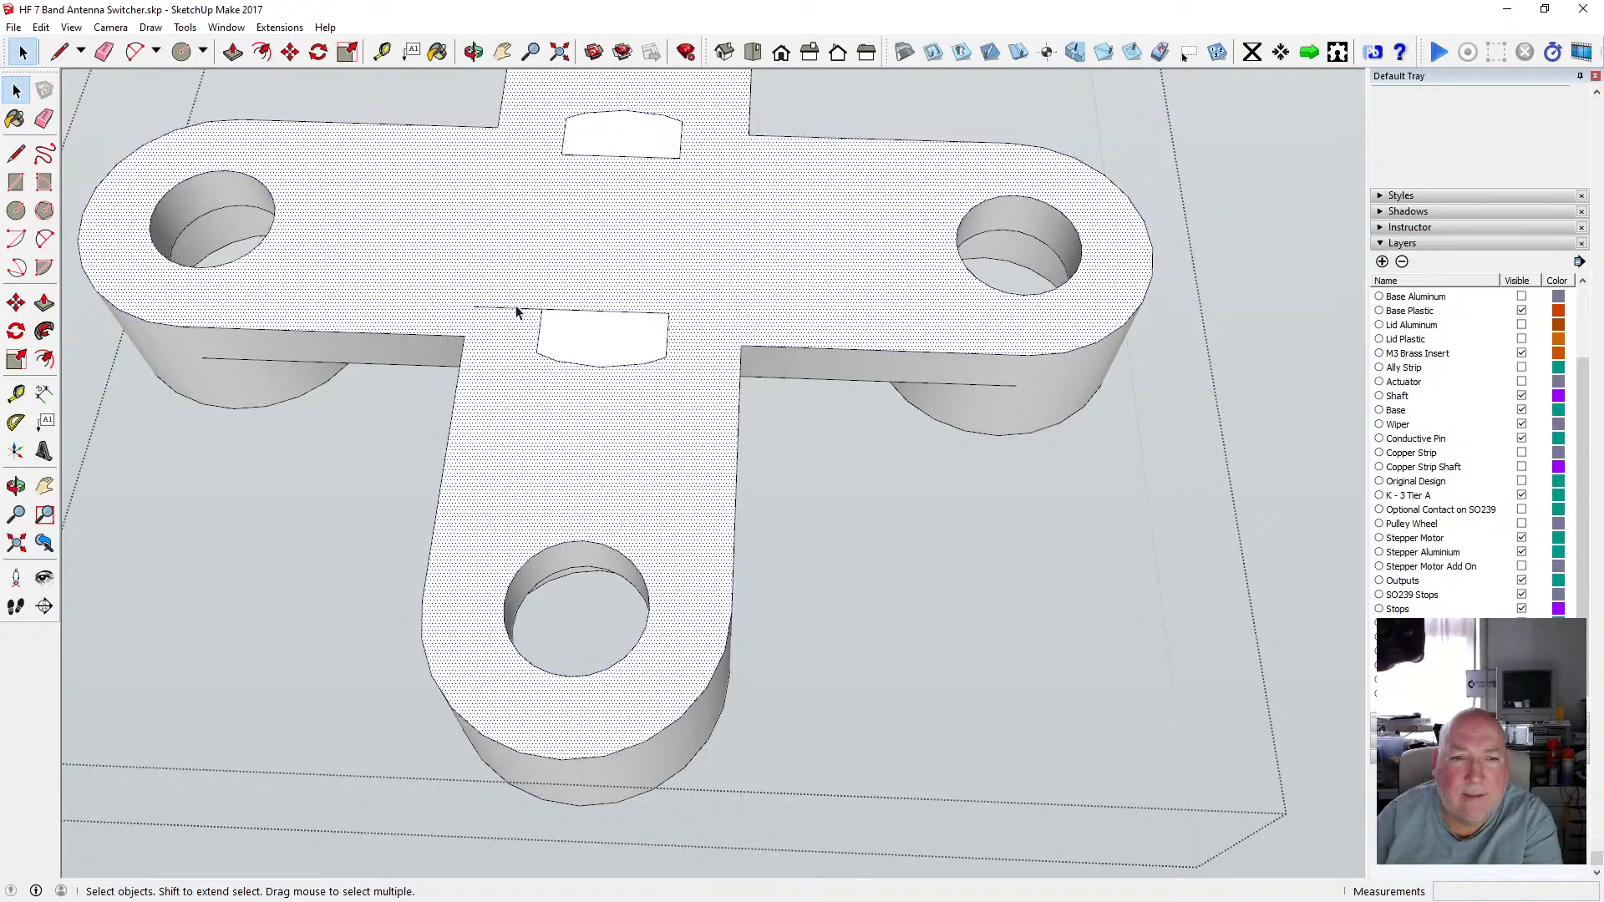
click(511, 310)
key(Delete)
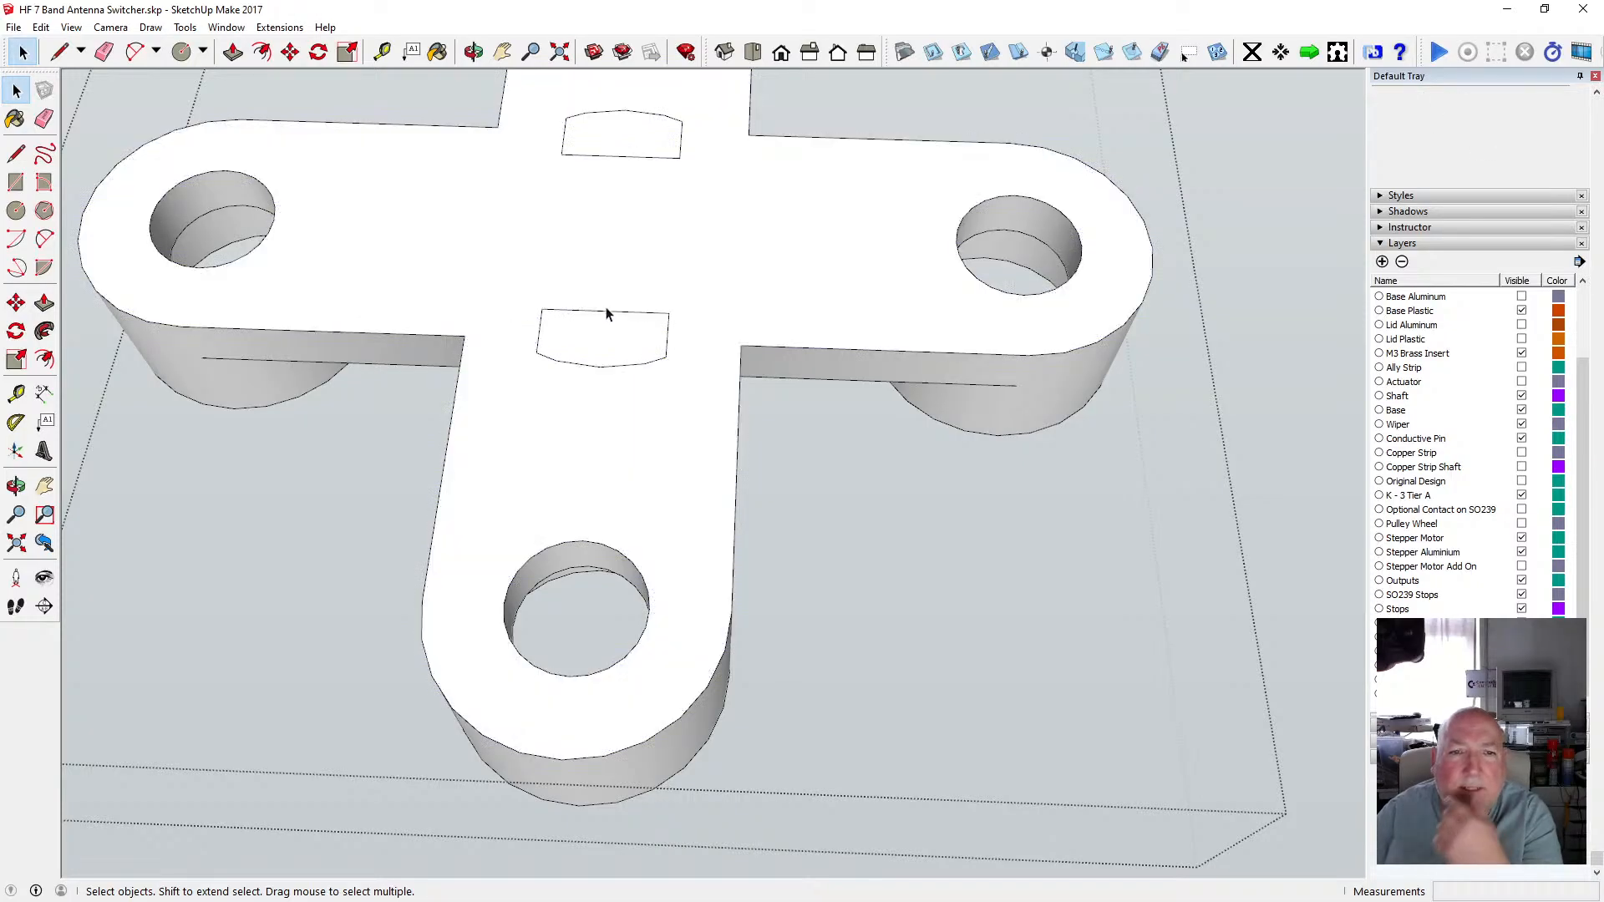
Push both rectangular faces down through the plate with Push/Pull to cut two slots.
click(473, 52)
drag(714, 254, 501, 176)
click(234, 52)
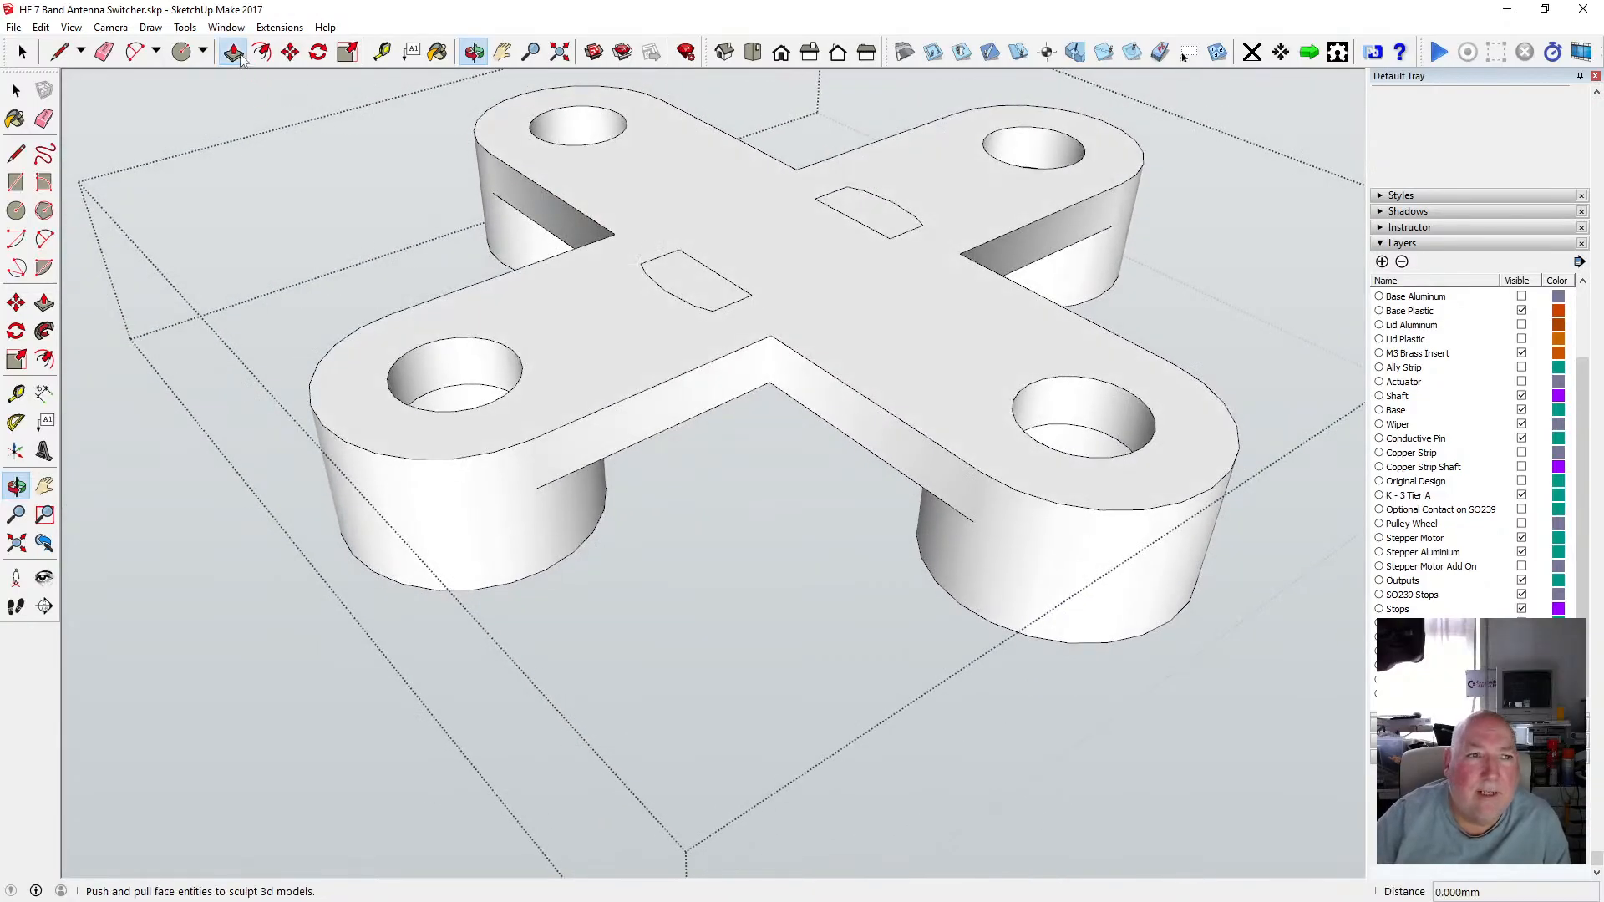
click(705, 287)
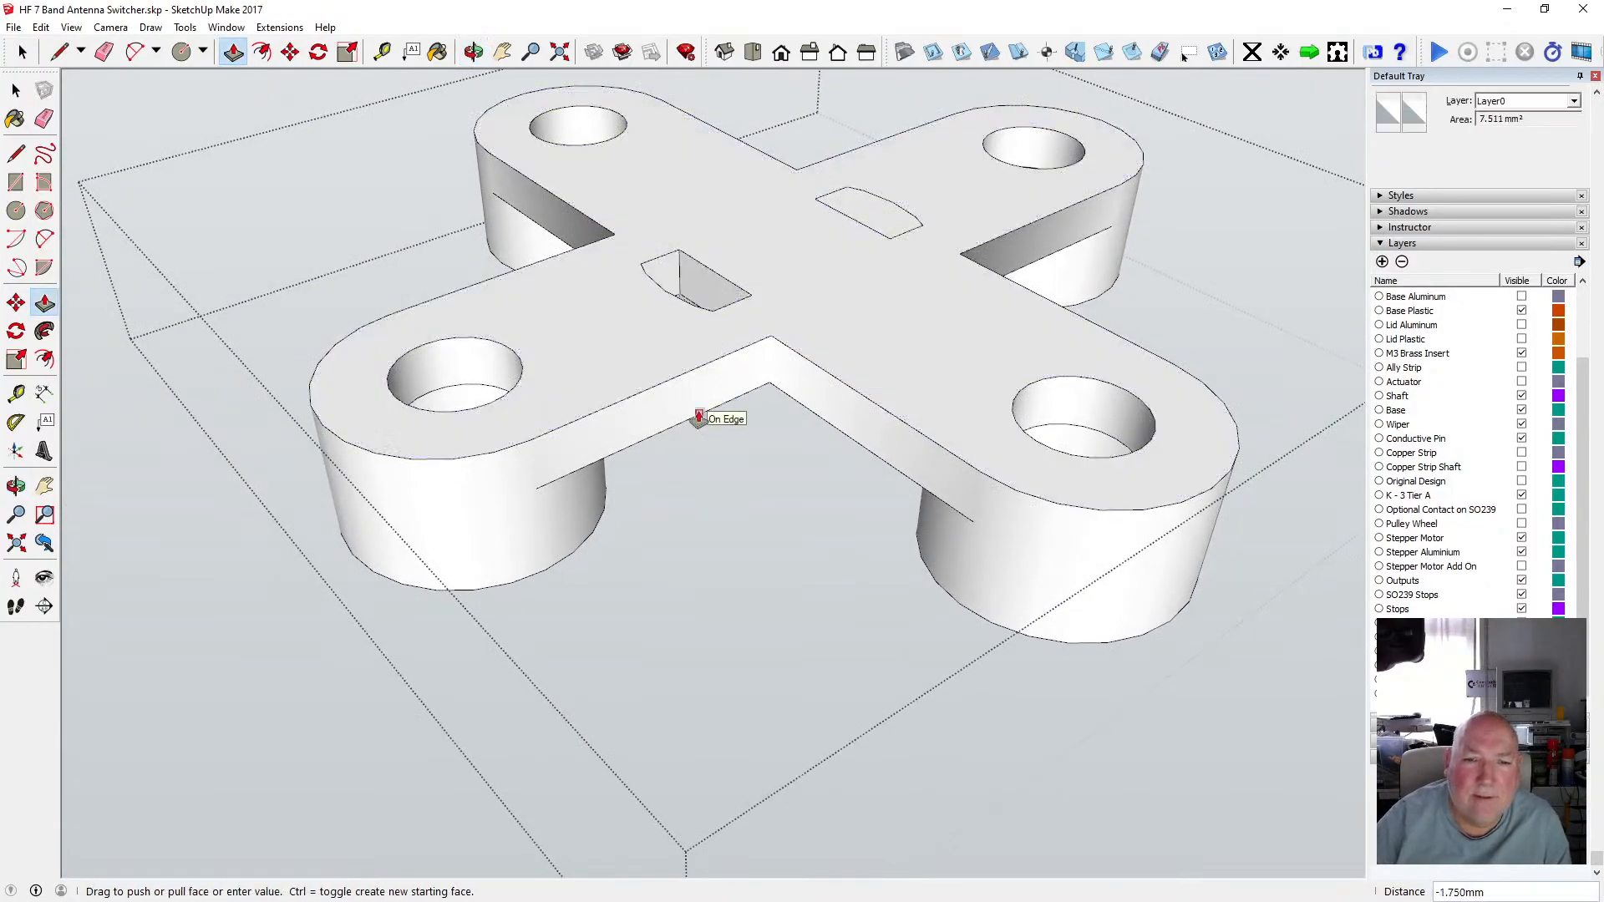
click(700, 418)
click(893, 228)
click(843, 434)
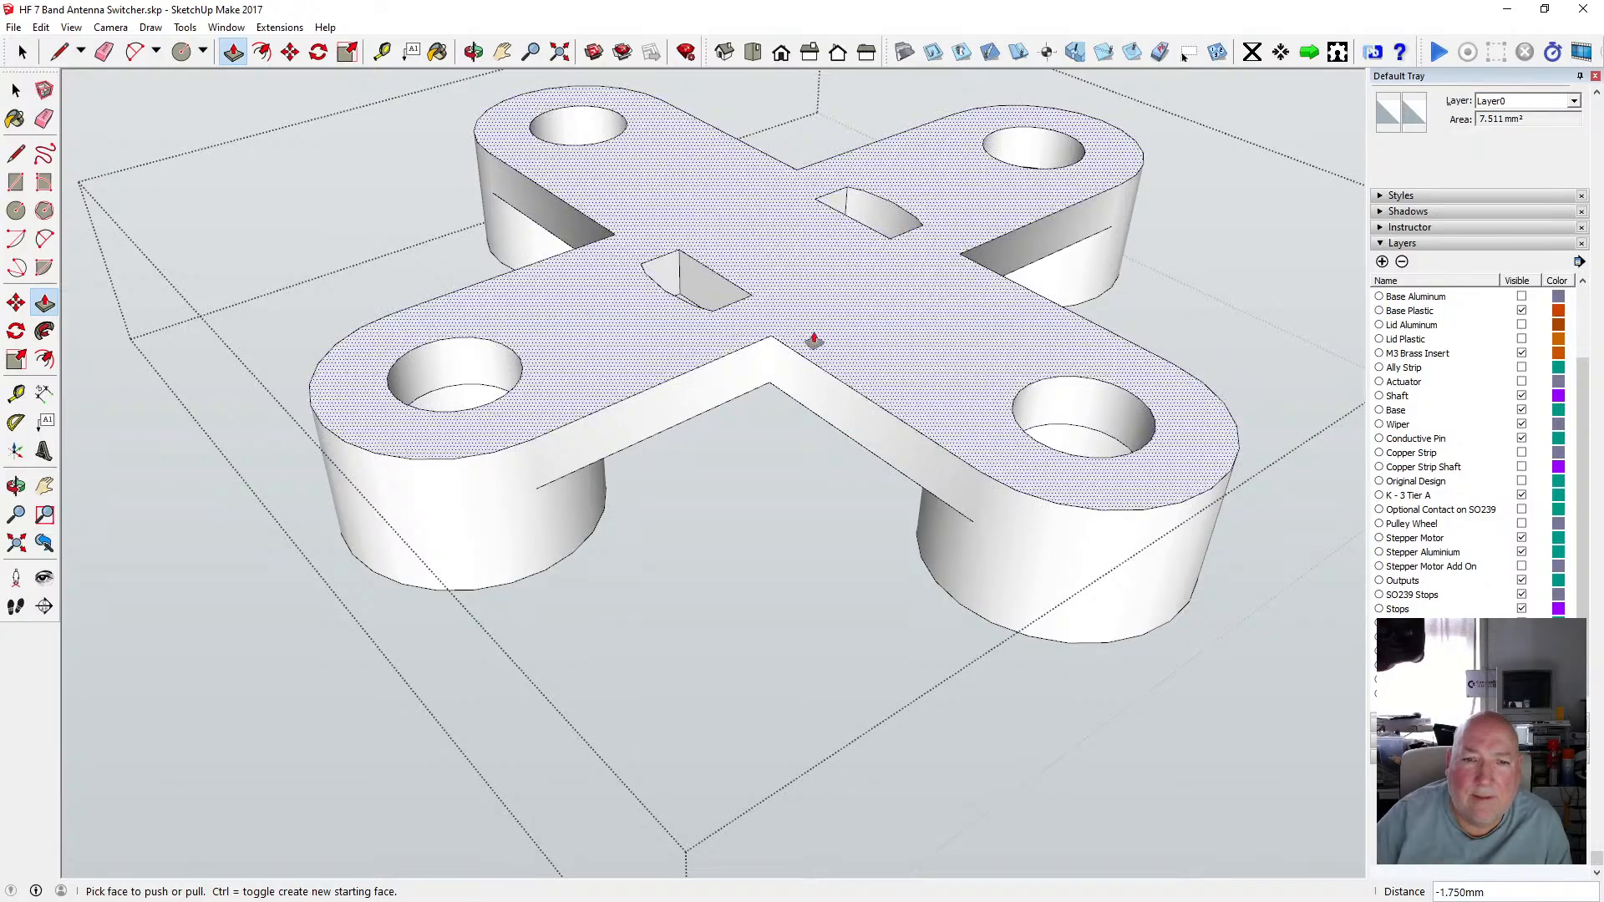
click(20, 90)
click(20, 90)
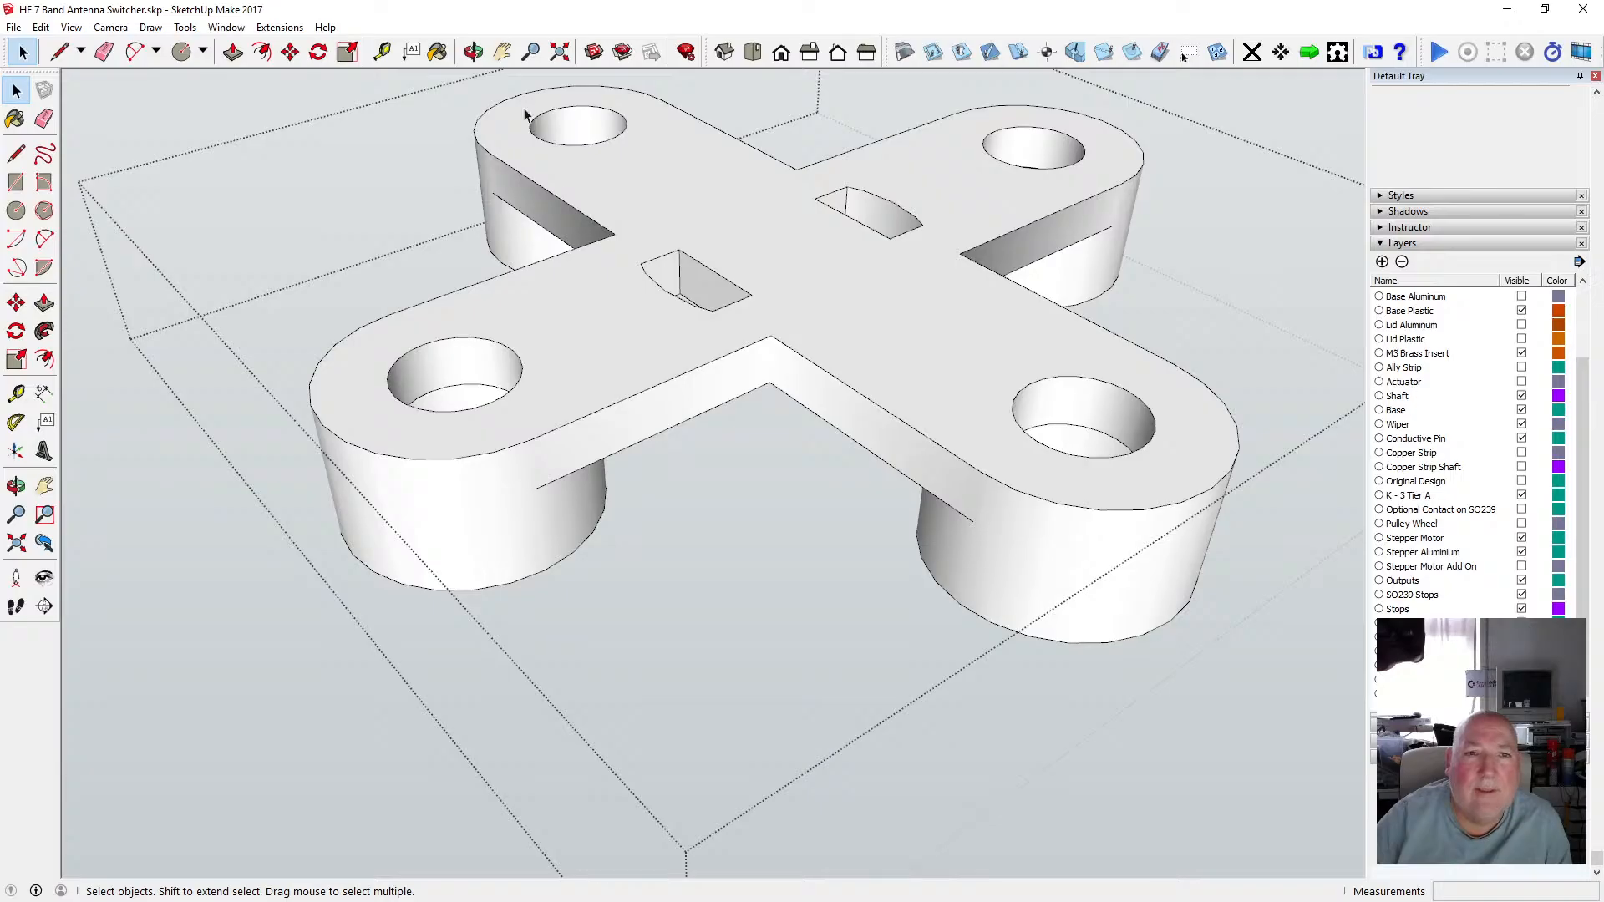
Orbit and zoom around the assembly to inspect the new slots against the parts beneath.
click(474, 52)
drag(752, 276, 819, 514)
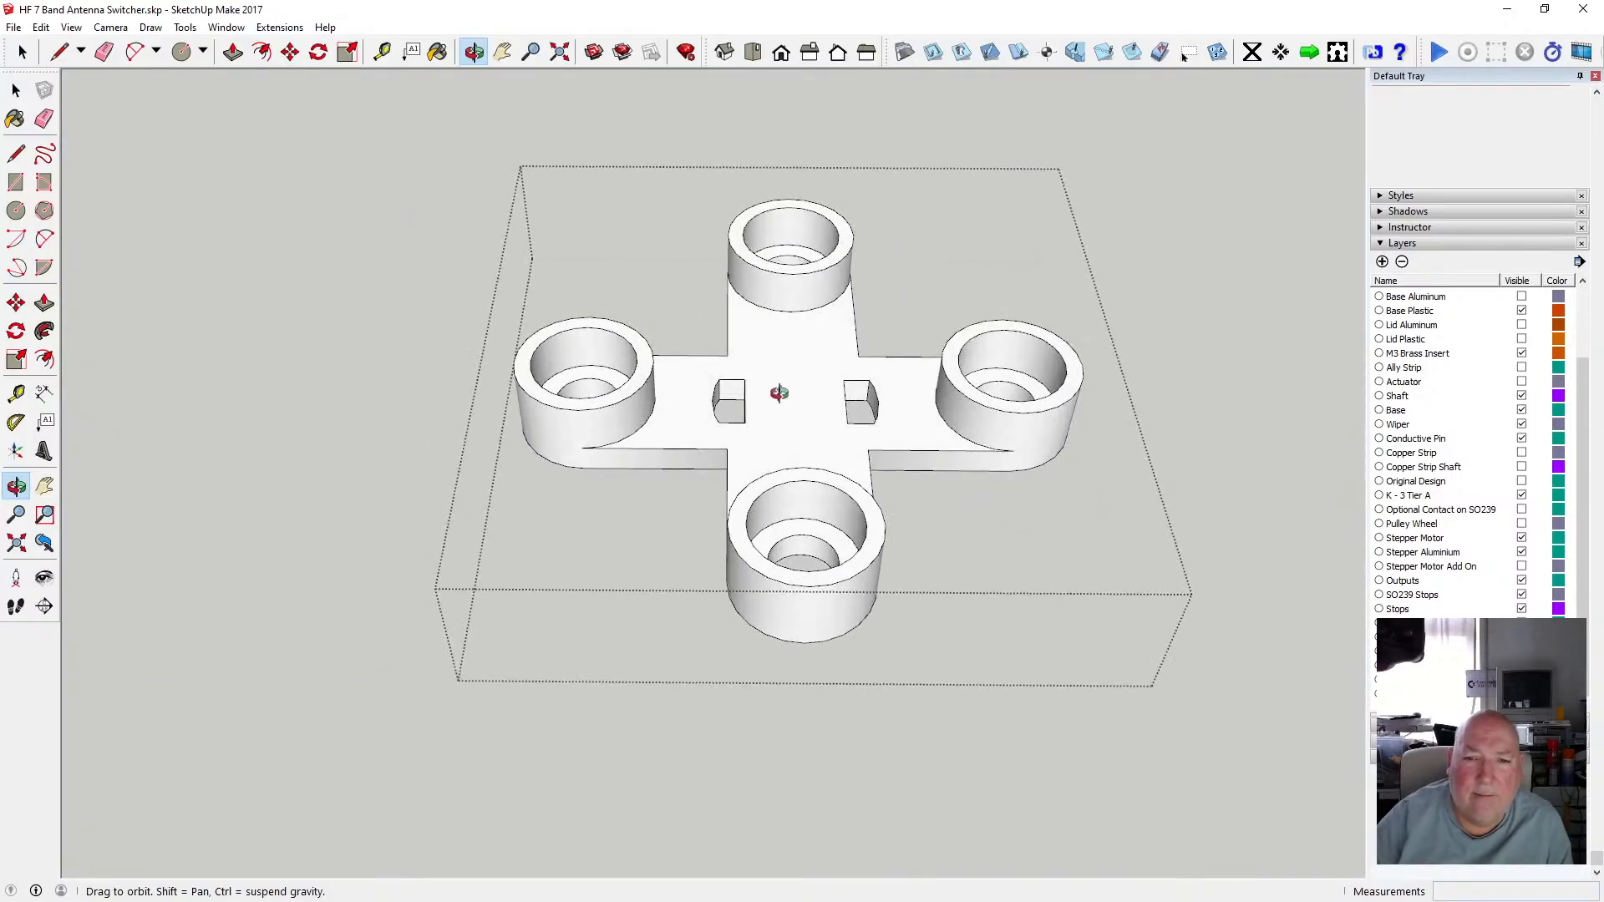
scroll(779, 392, up, 5)
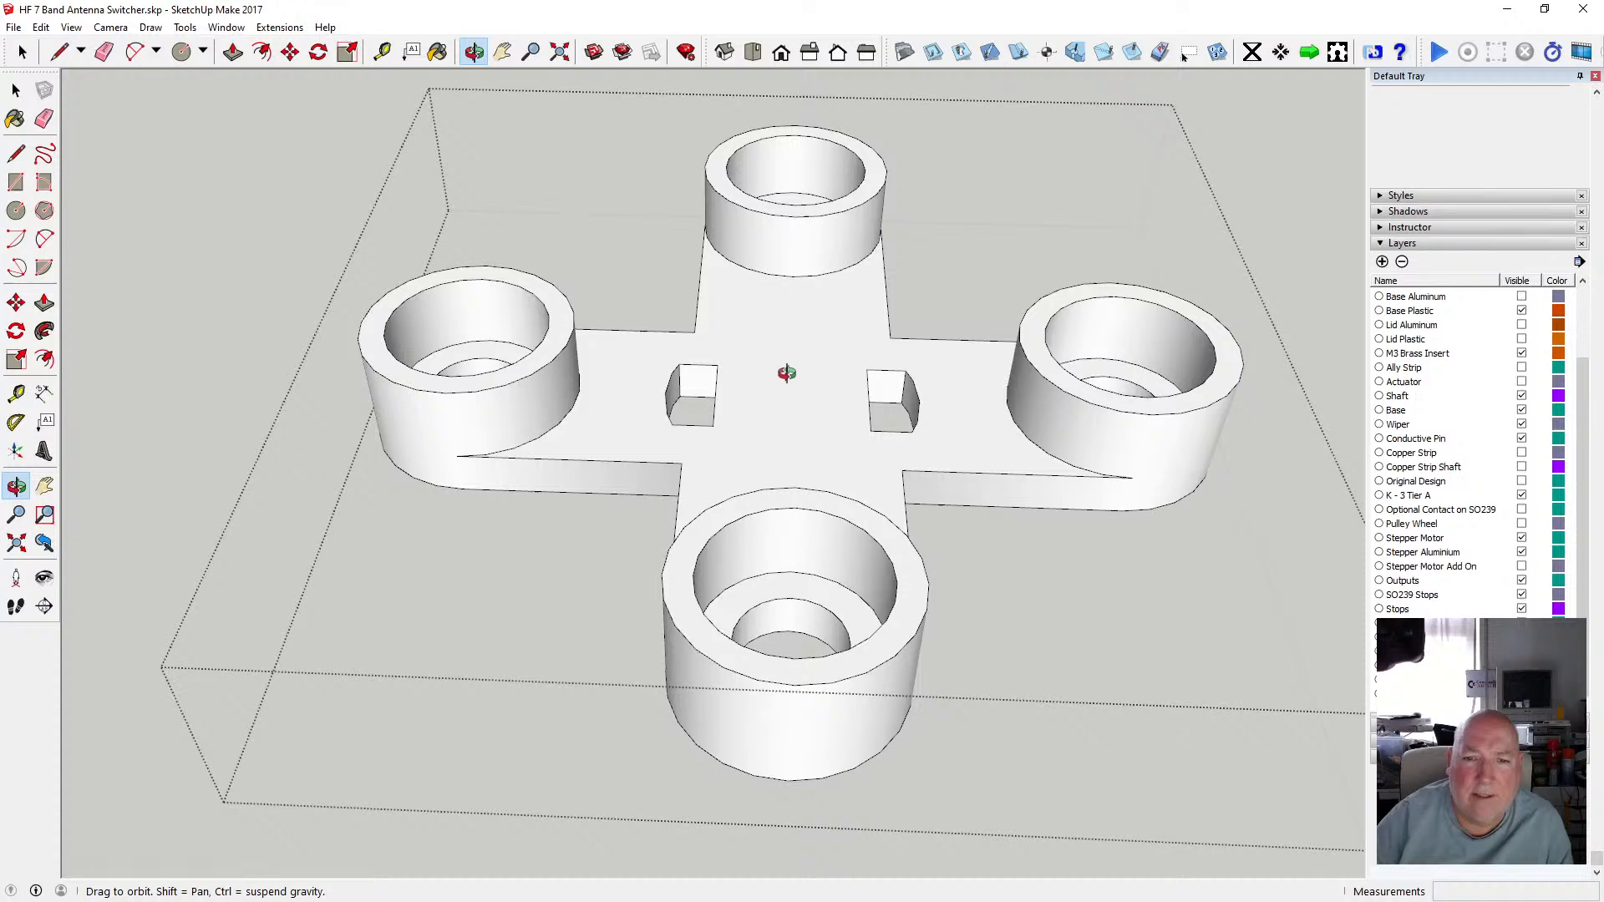
scroll(786, 373, down, 3)
drag(781, 347, 813, 360)
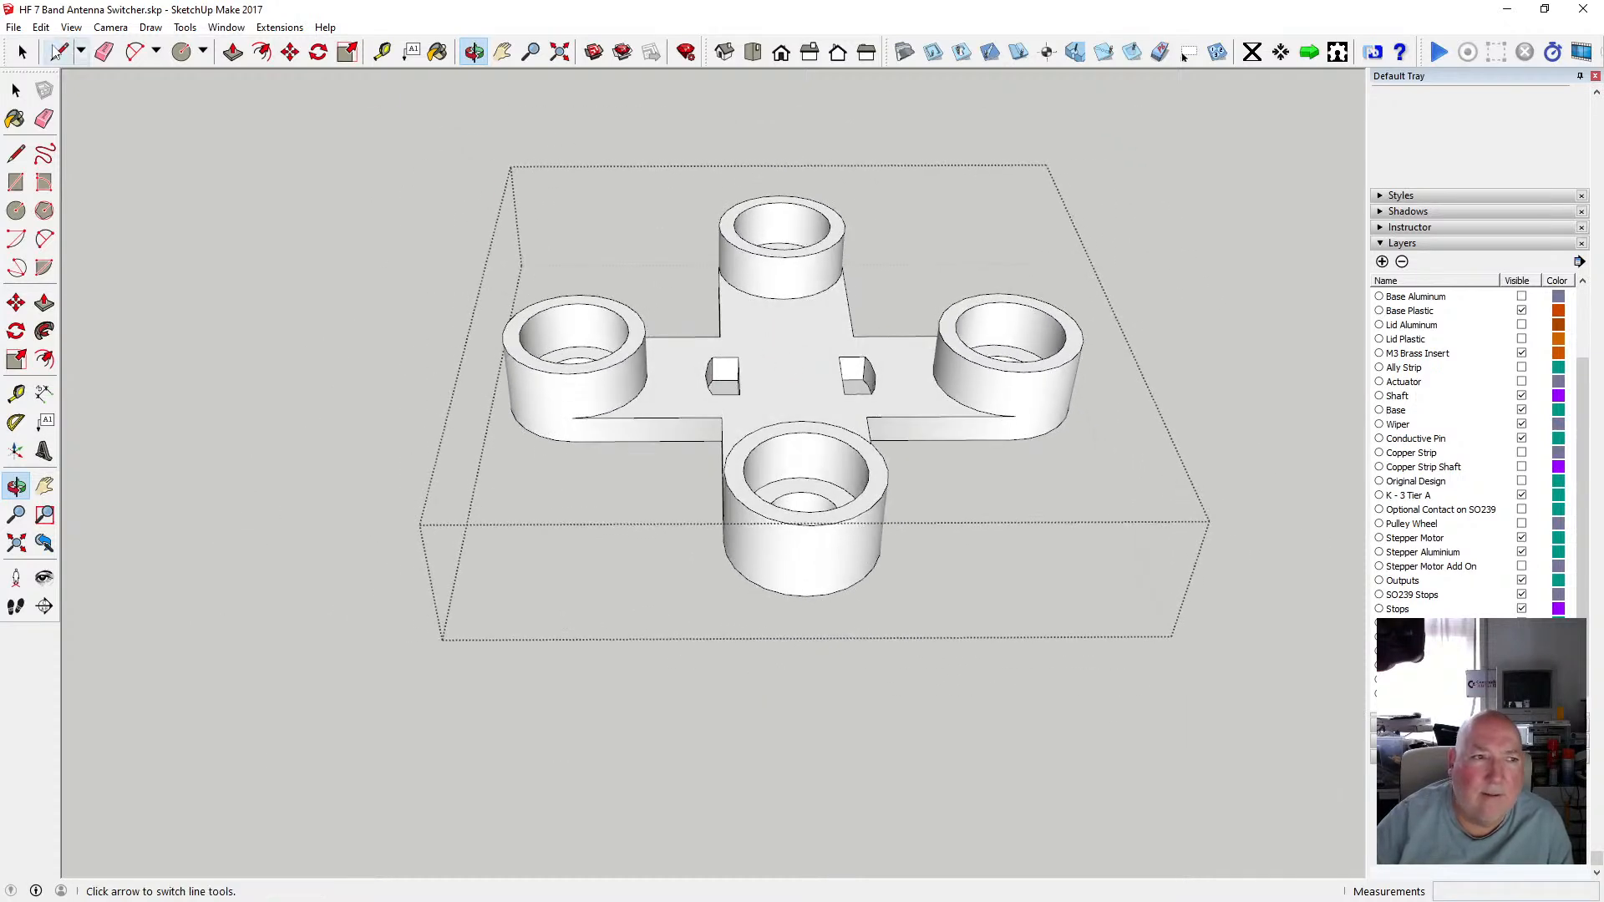
click(16, 90)
click(286, 217)
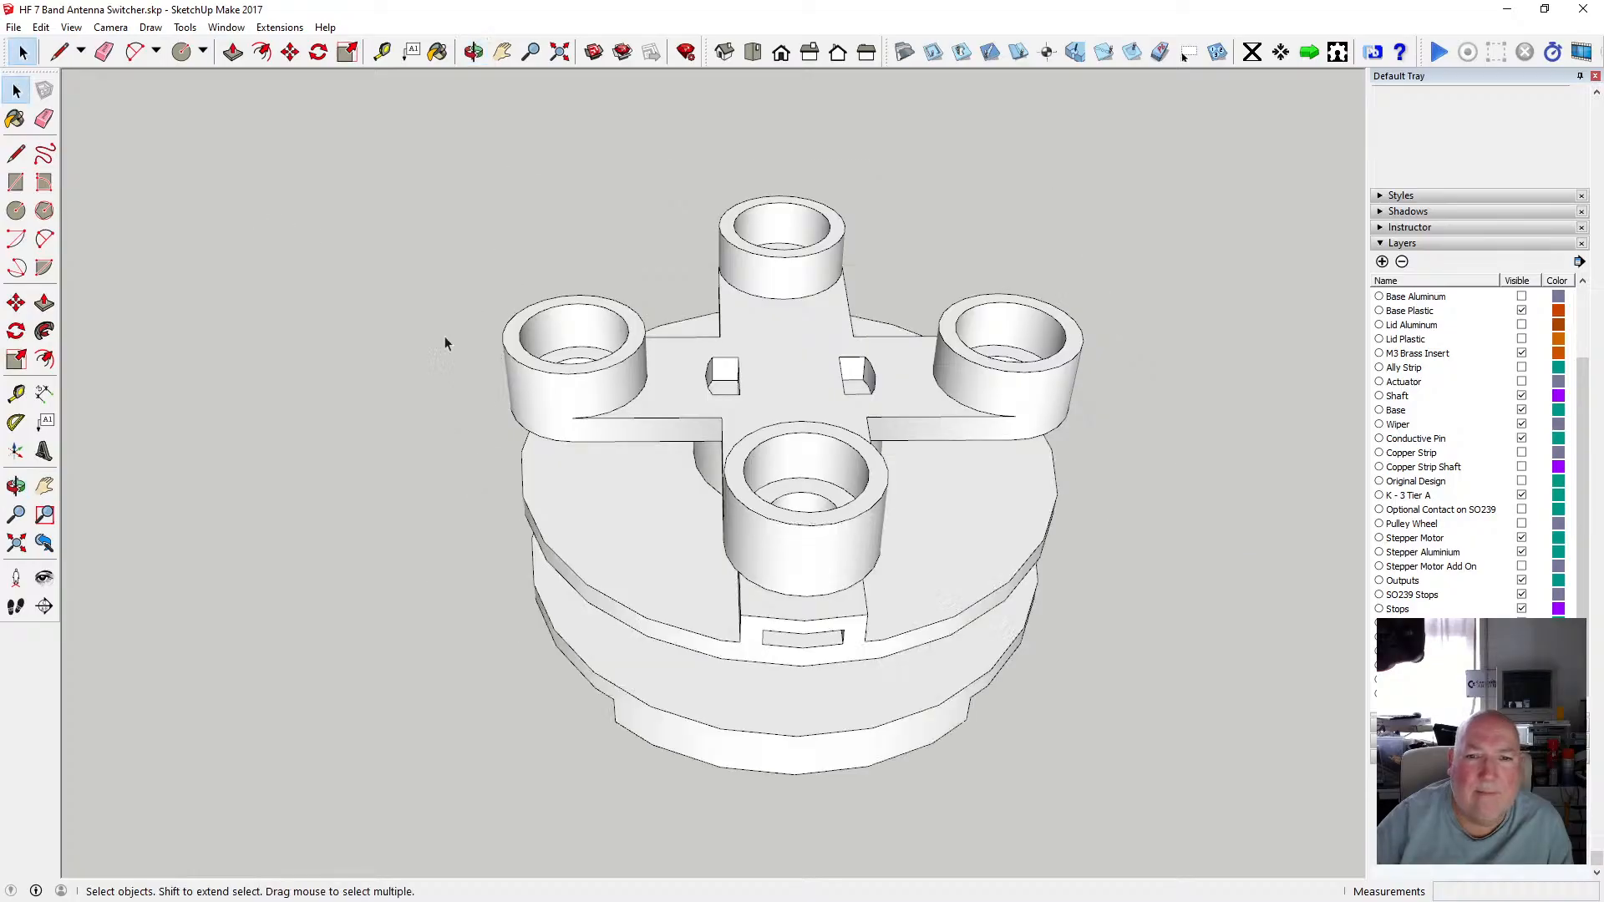
scroll(643, 439, down, 2)
scroll(693, 390, up, 3)
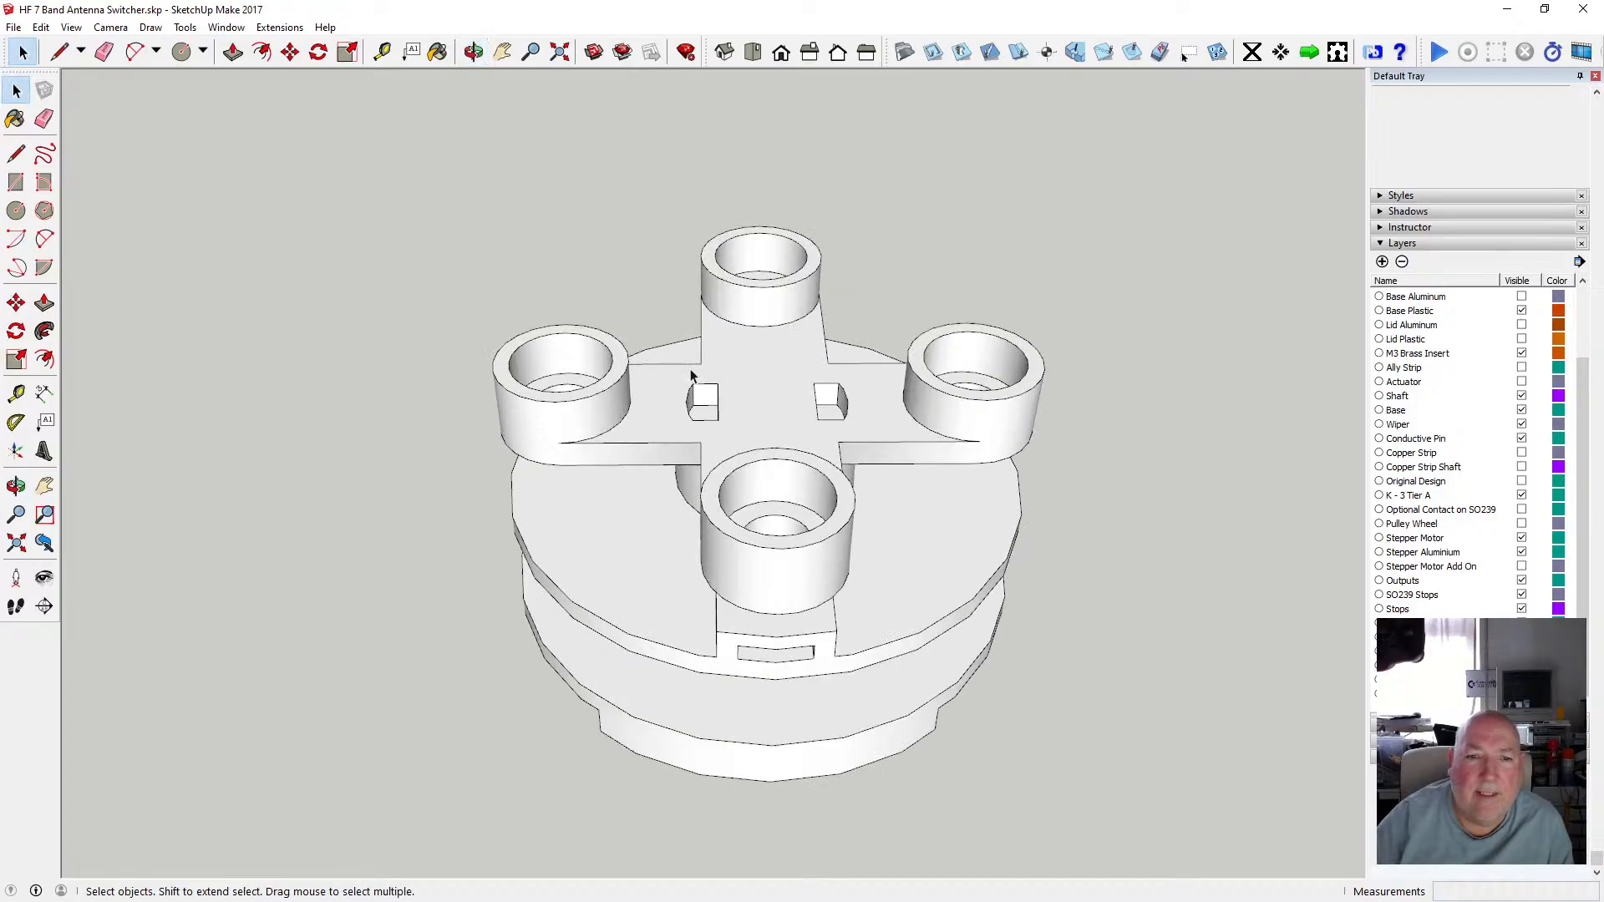
click(473, 52)
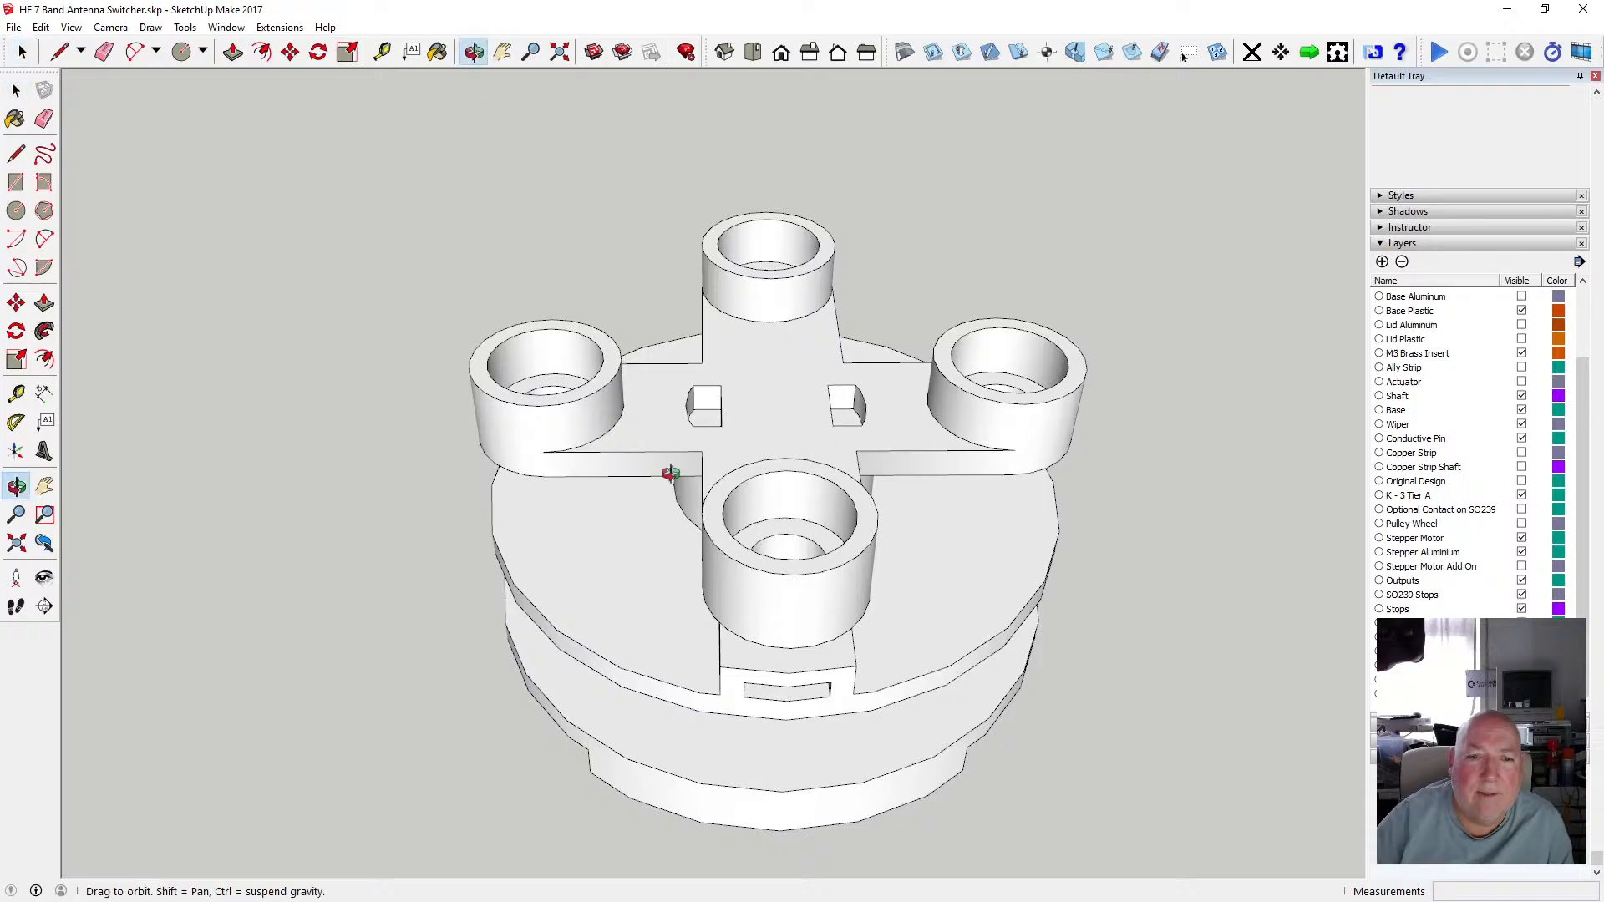
key(space)
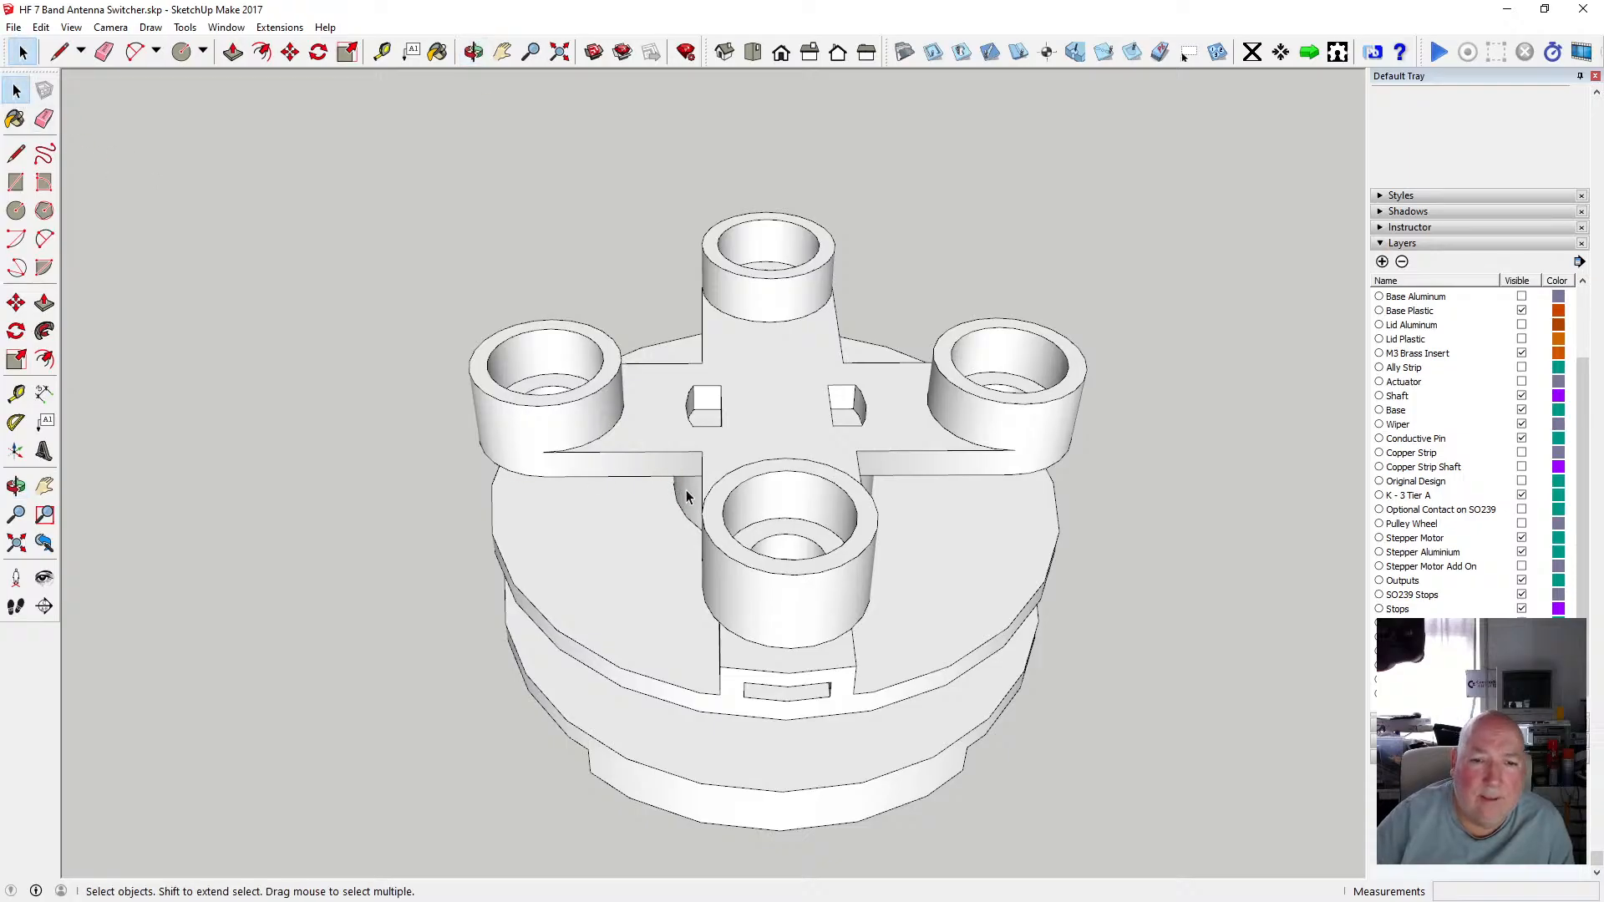
double_click(686, 496)
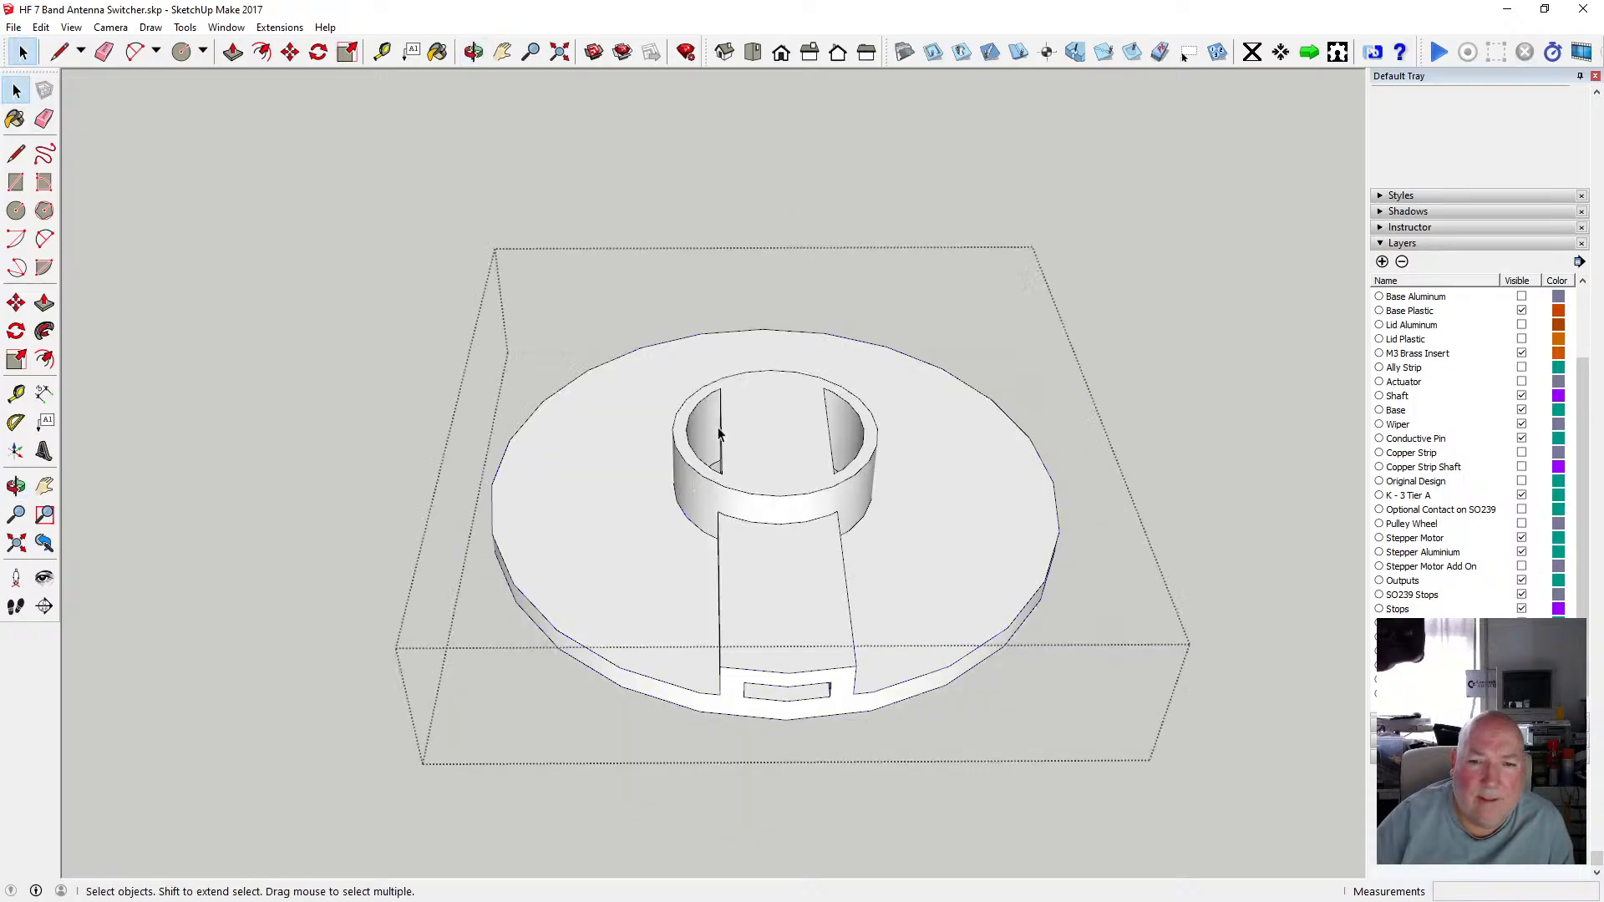
click(430, 262)
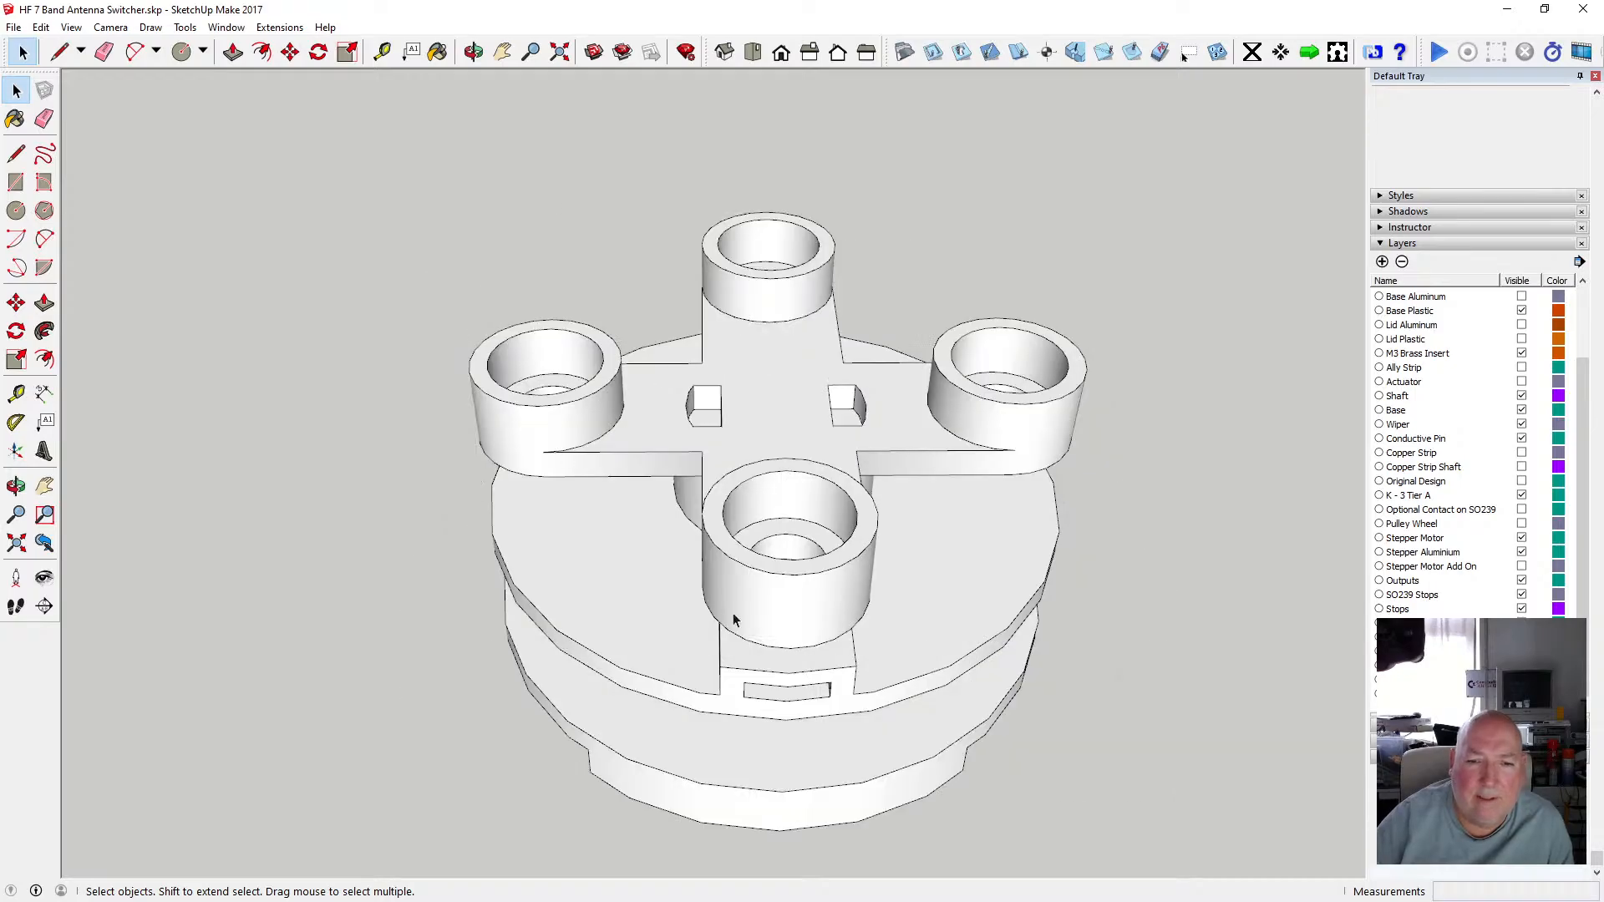
key(o)
drag(616, 379, 684, 358)
click(16, 89)
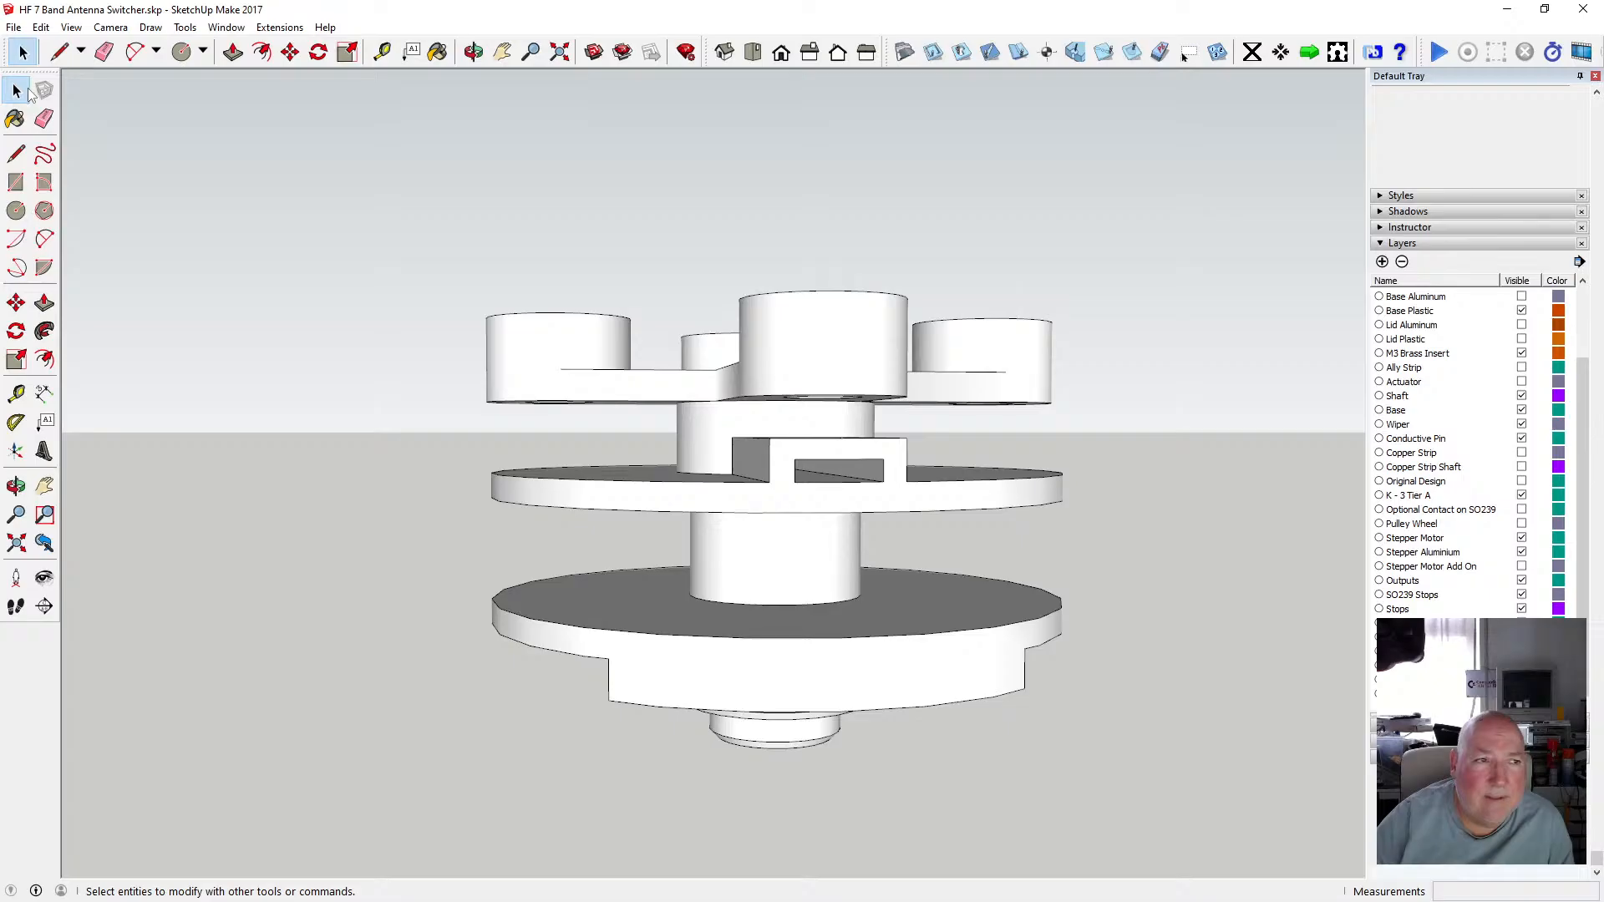
Open the shaft component and draw lines across the top faces of both upright tabs near their curved ends.
double_click(805, 579)
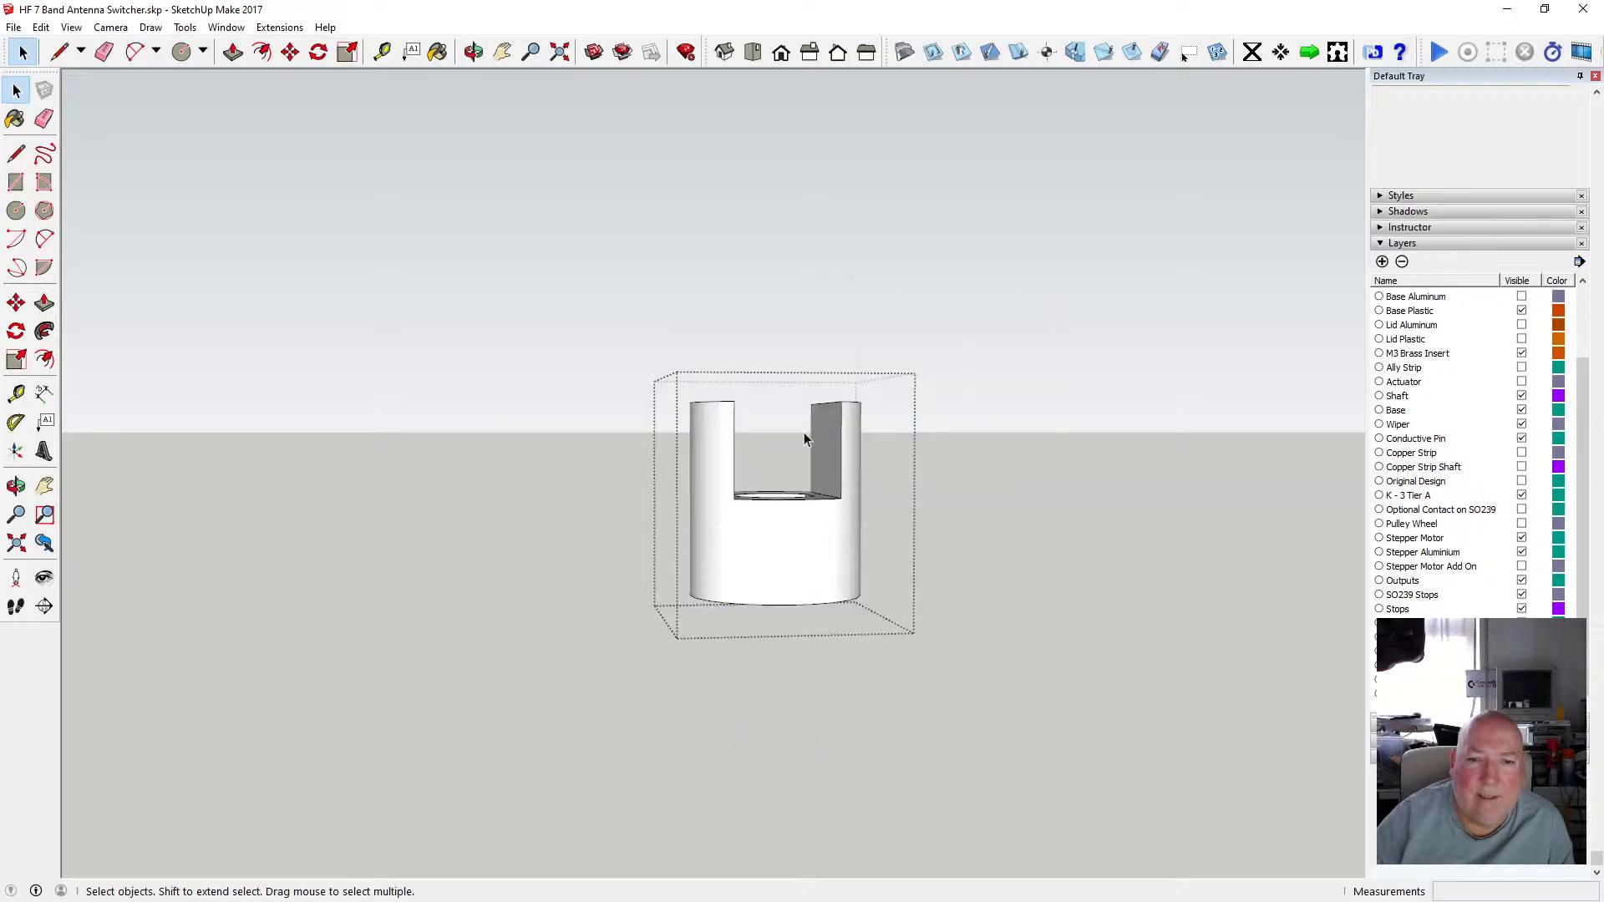
scroll(763, 414, up, 5)
scroll(603, 323, down, 4)
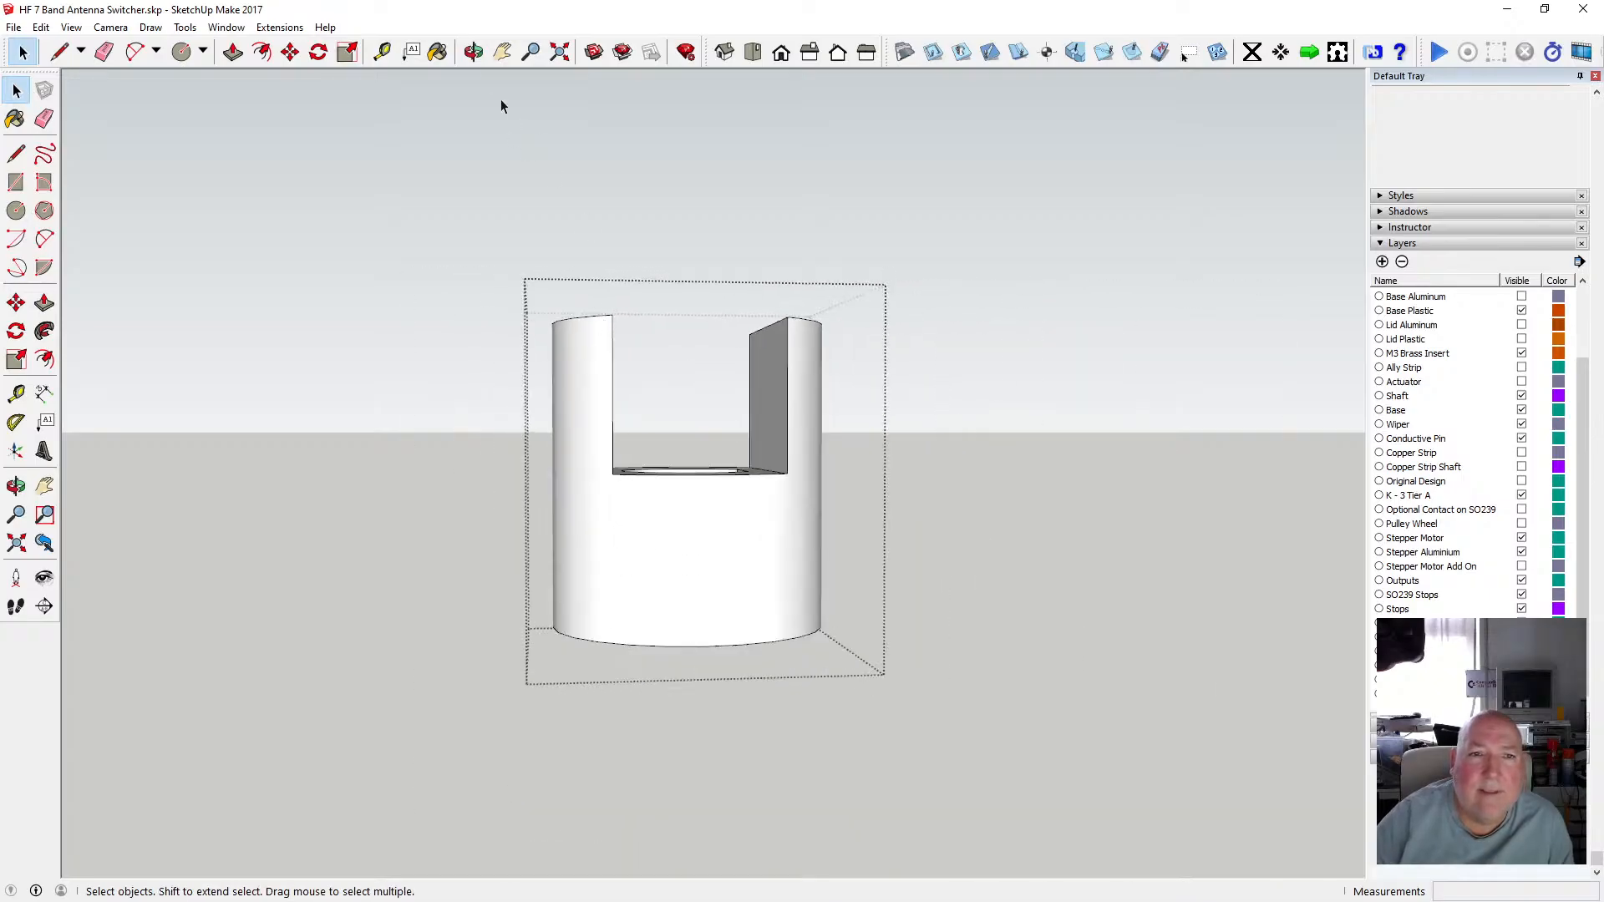
key(o)
drag(465, 197, 698, 430)
scroll(648, 384, down, 5)
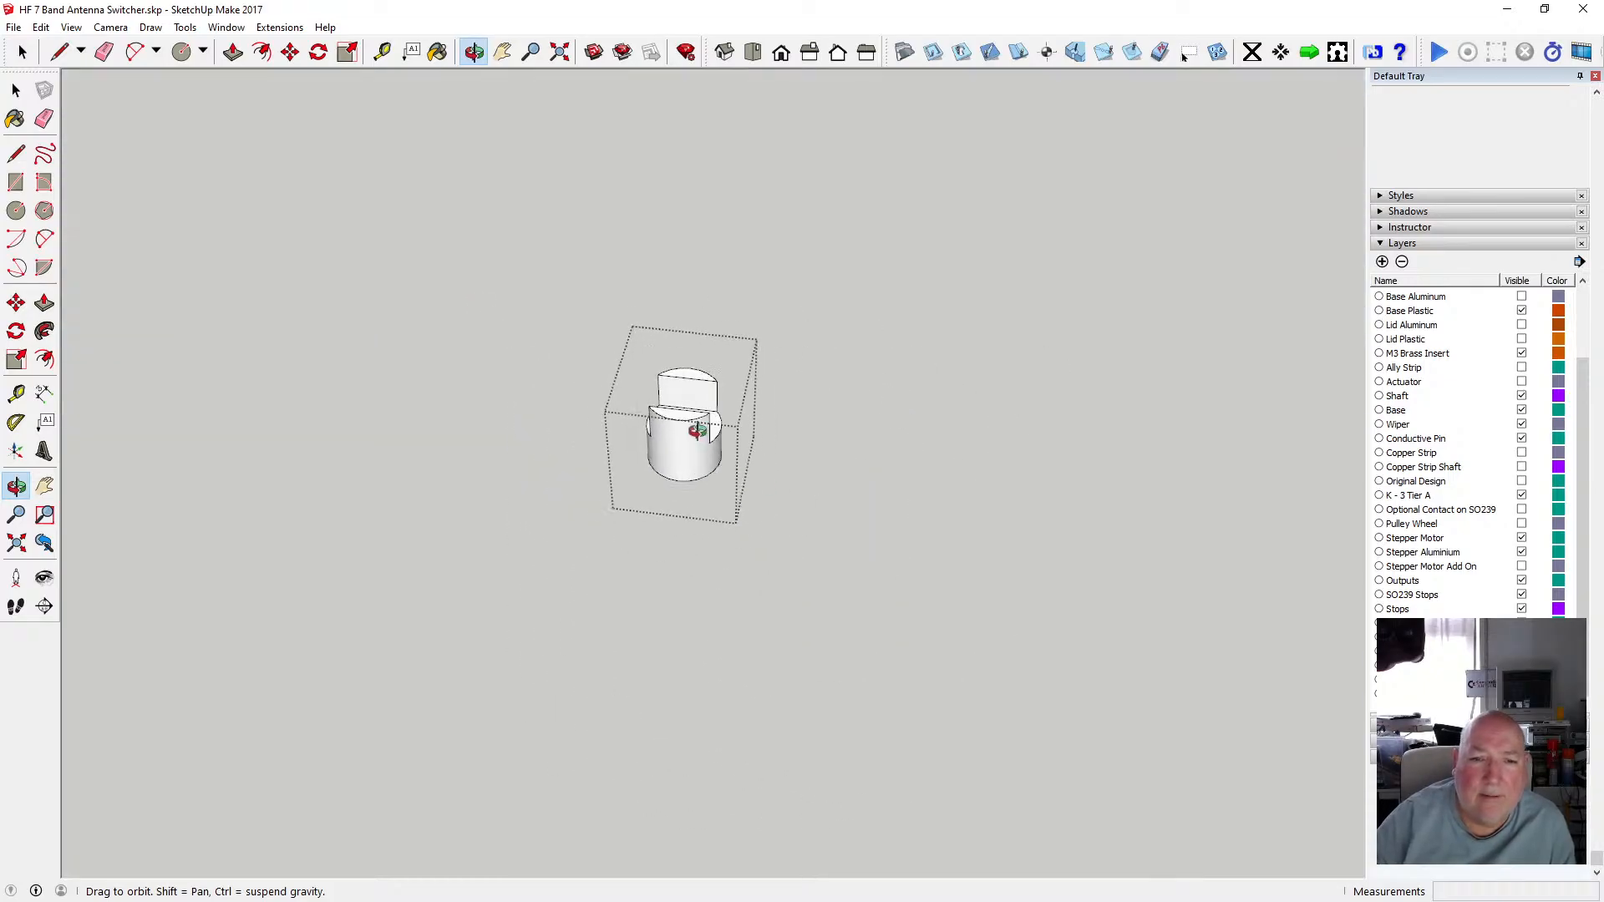
scroll(699, 426, up, 8)
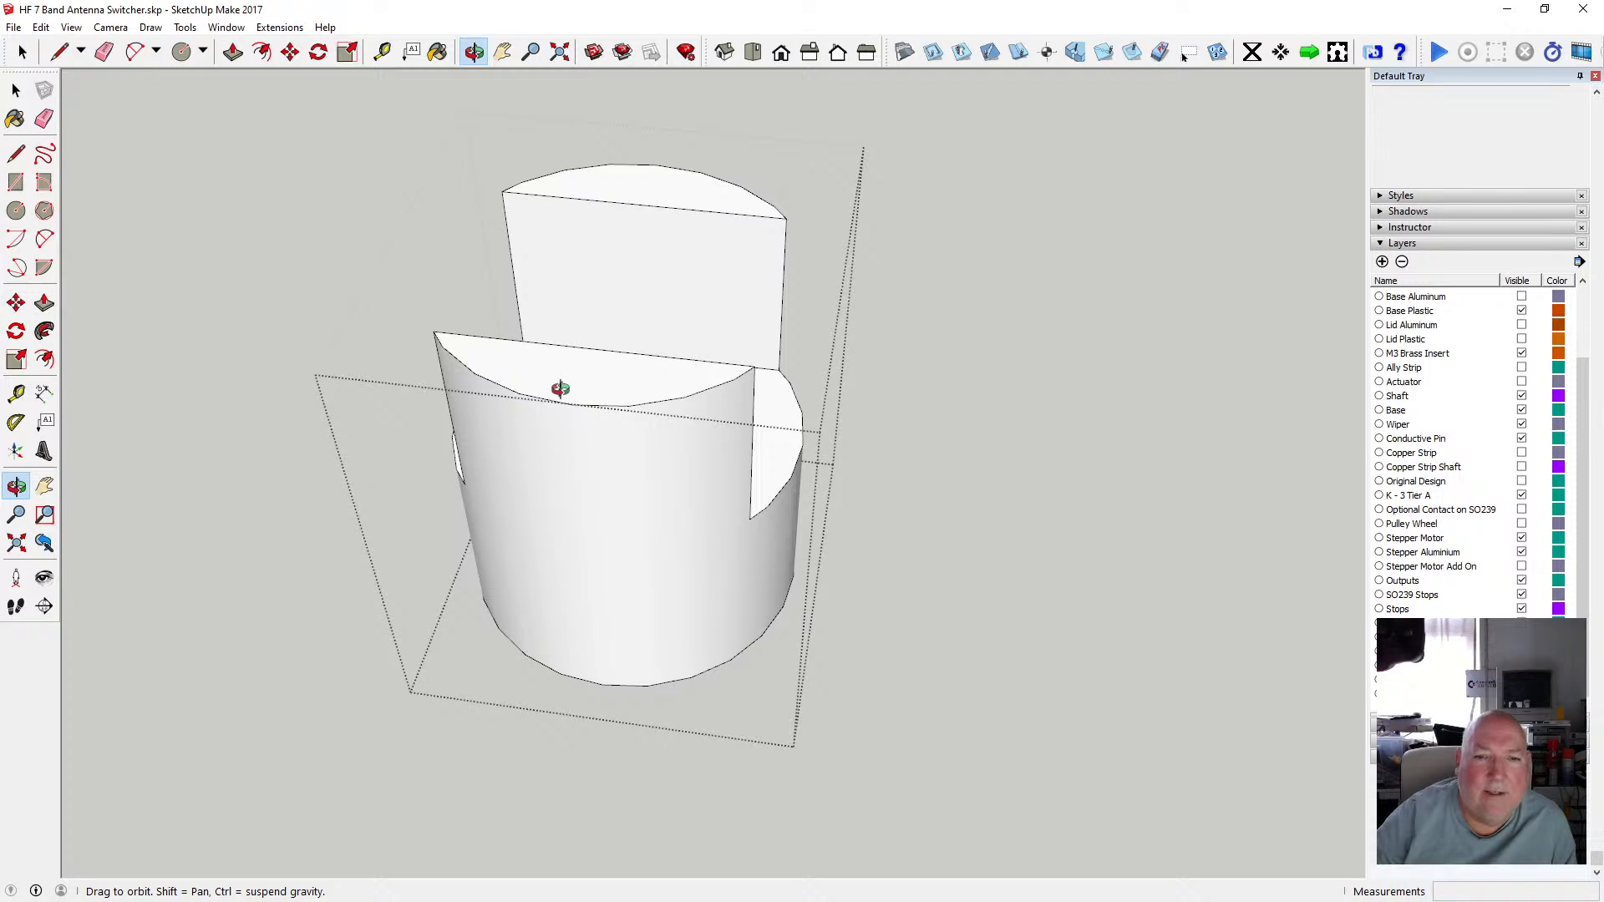
drag(559, 389, 608, 486)
key(l)
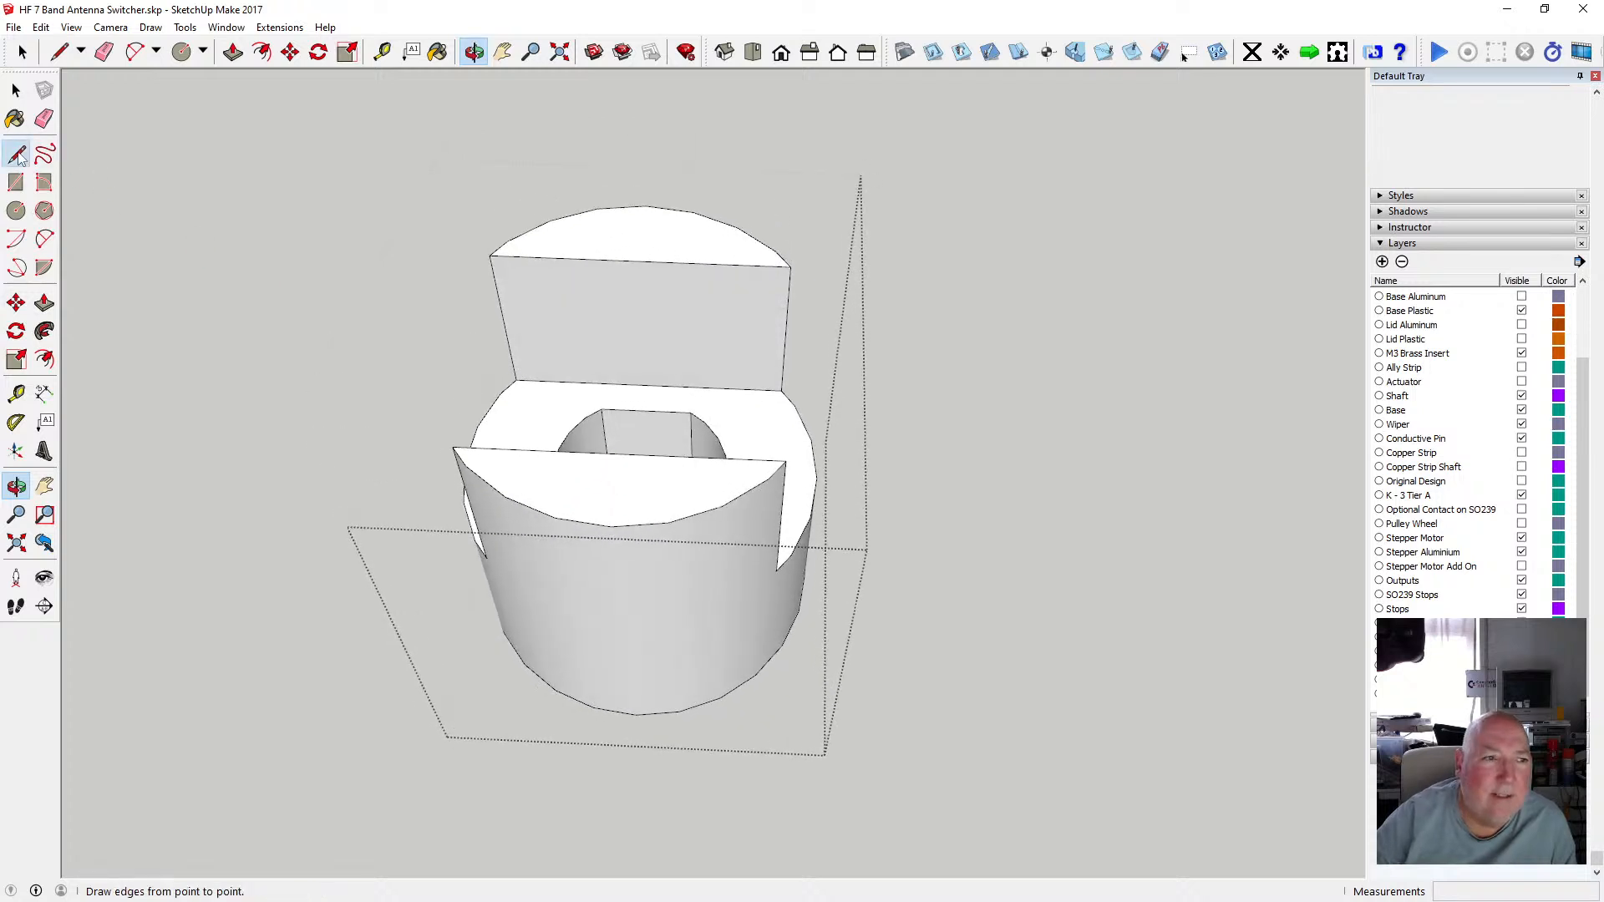
click(696, 512)
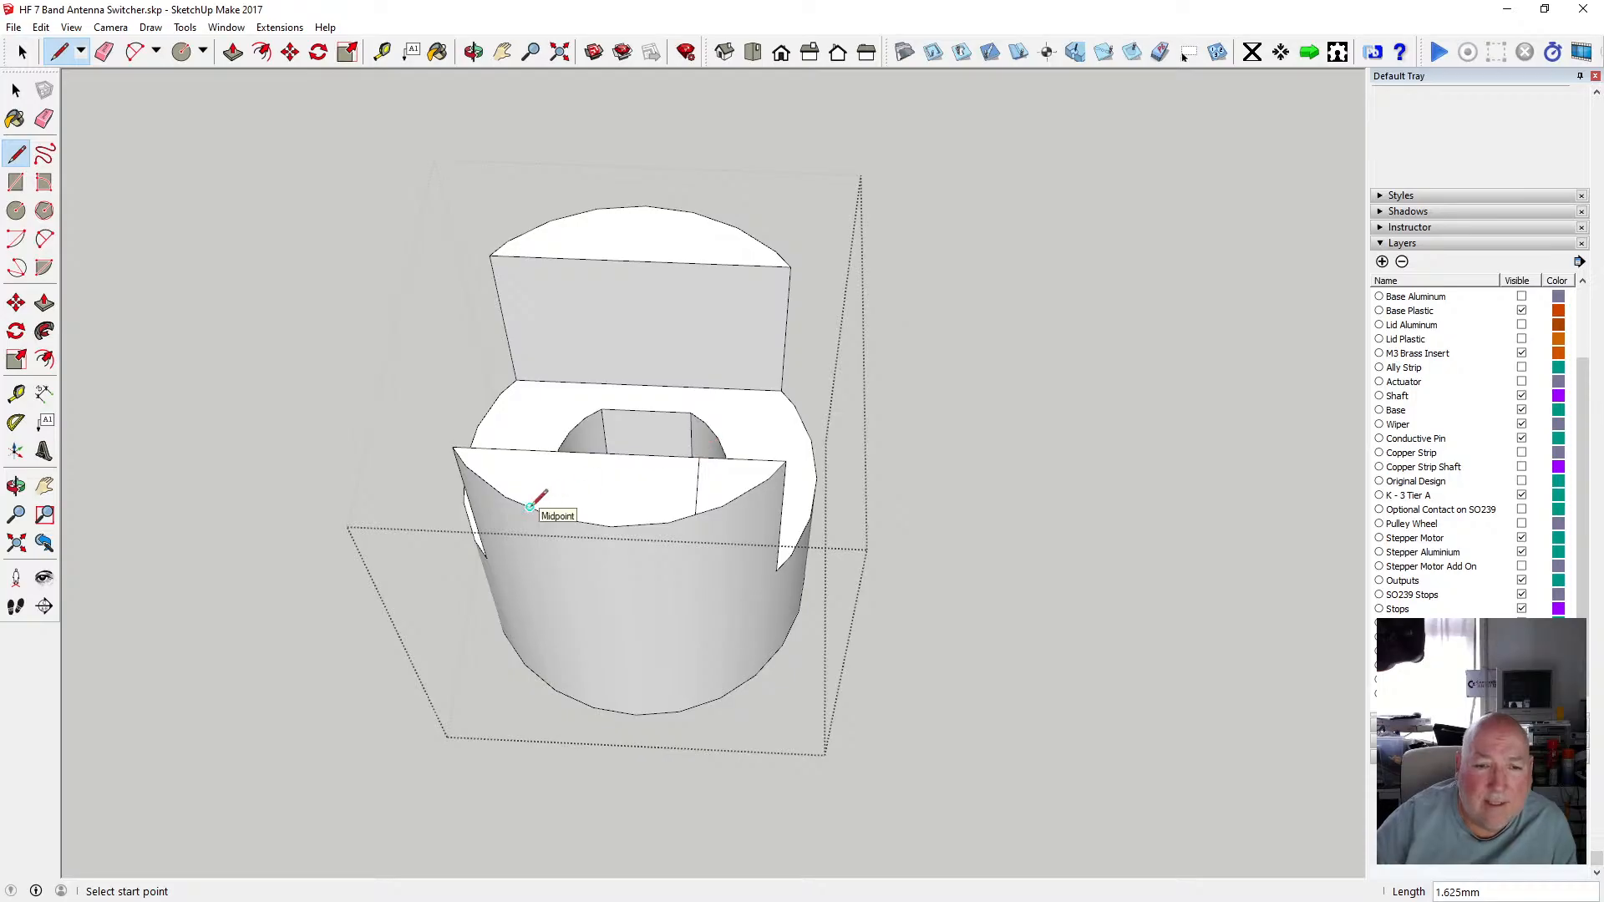
click(539, 450)
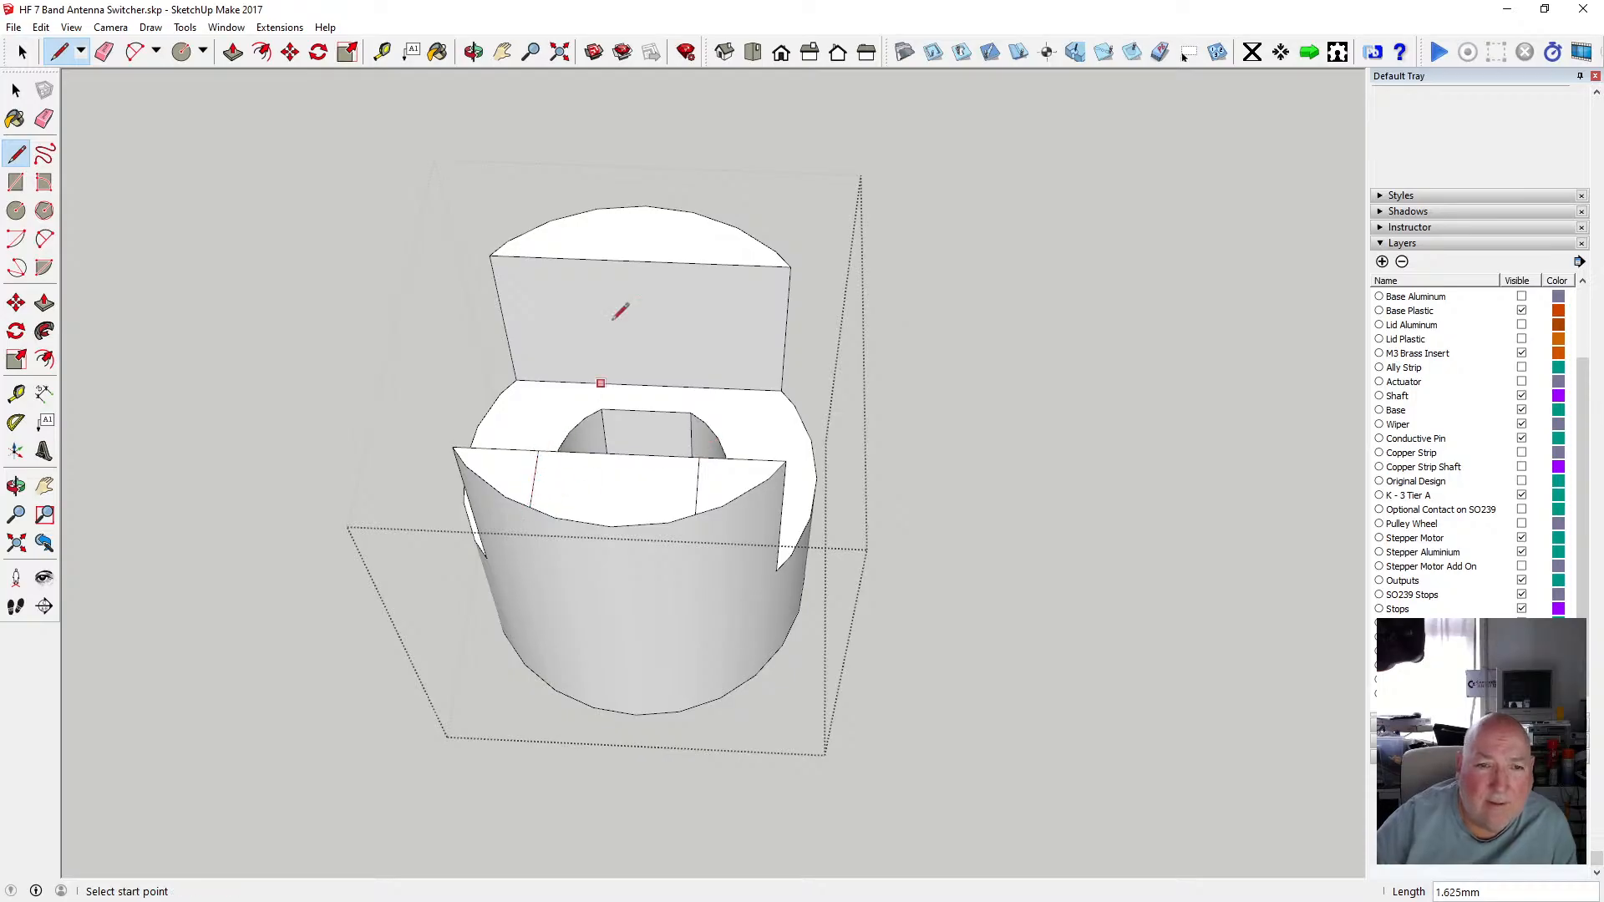
click(566, 257)
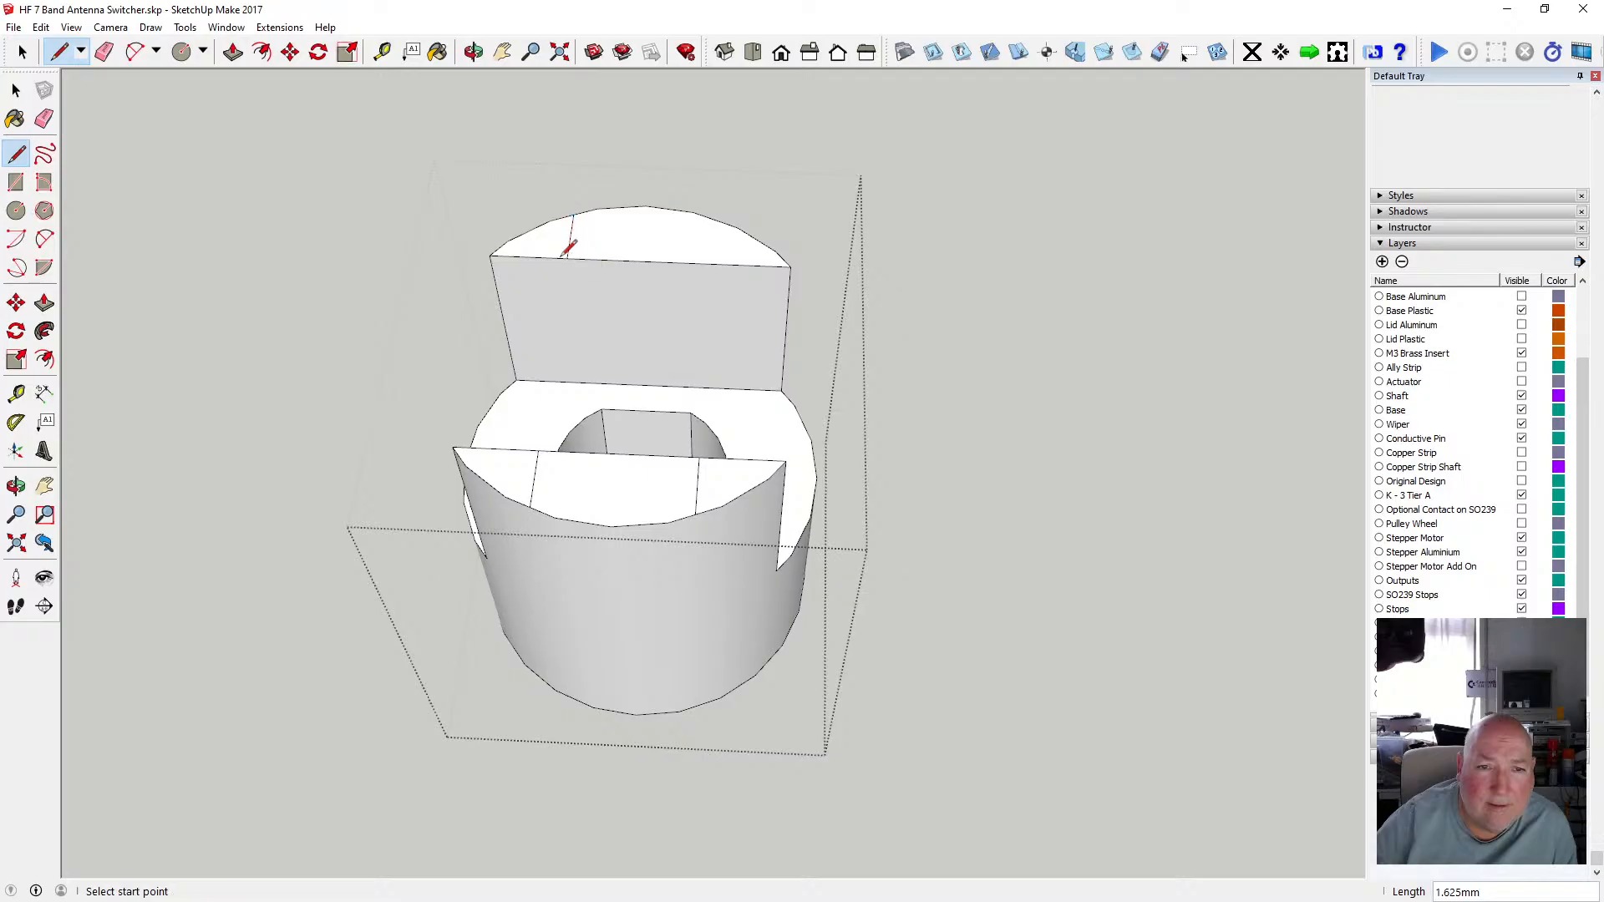
click(715, 219)
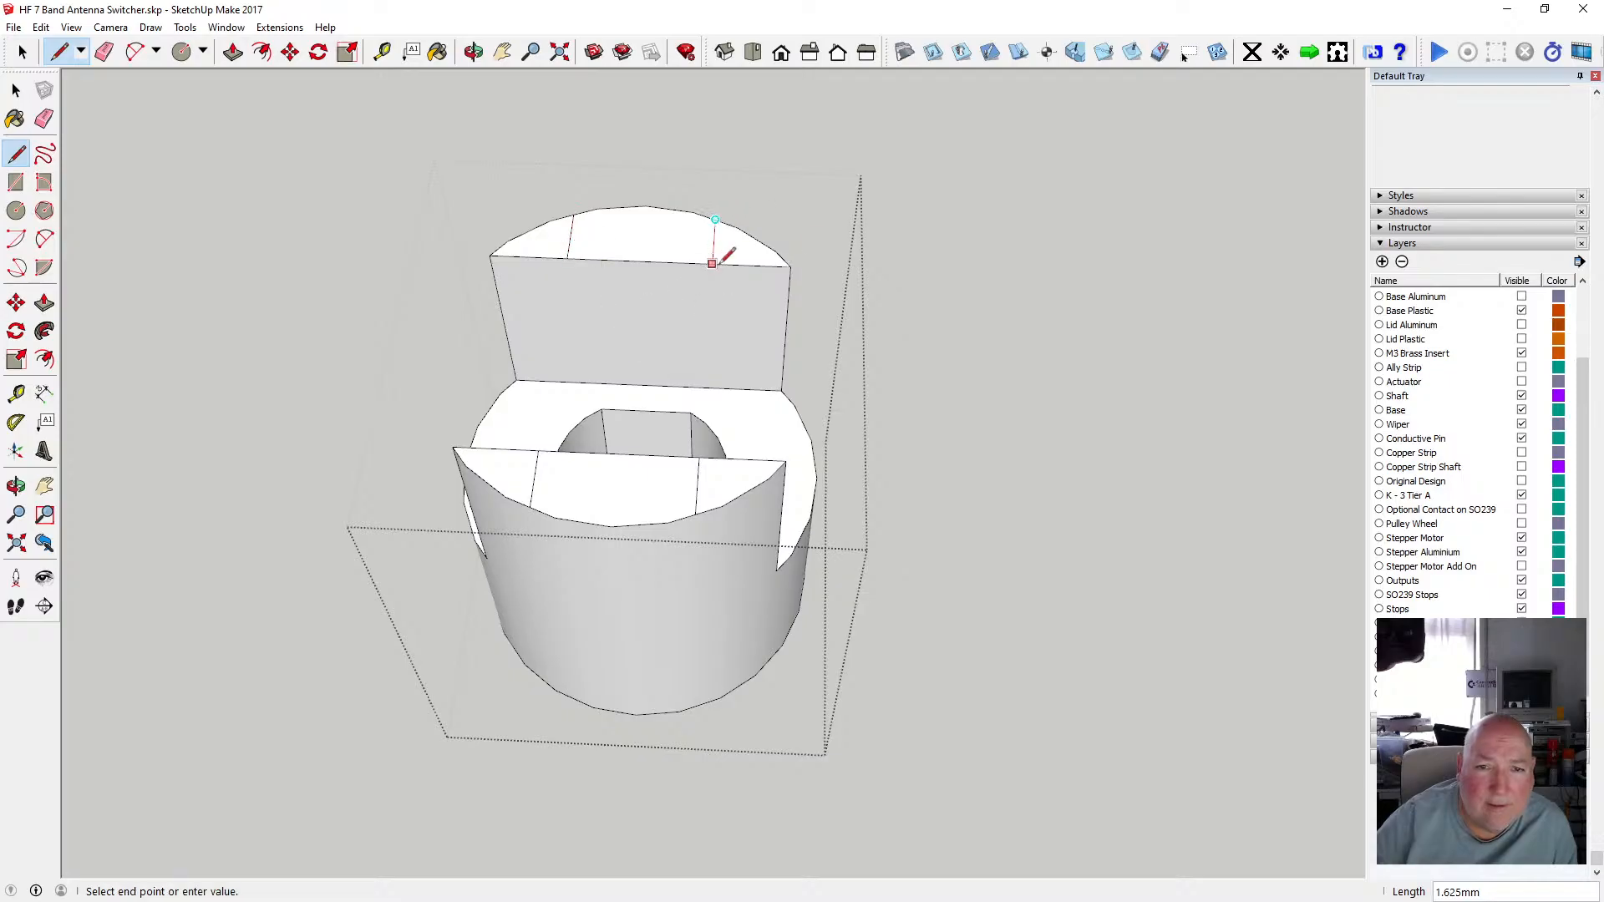
click(714, 263)
key(space)
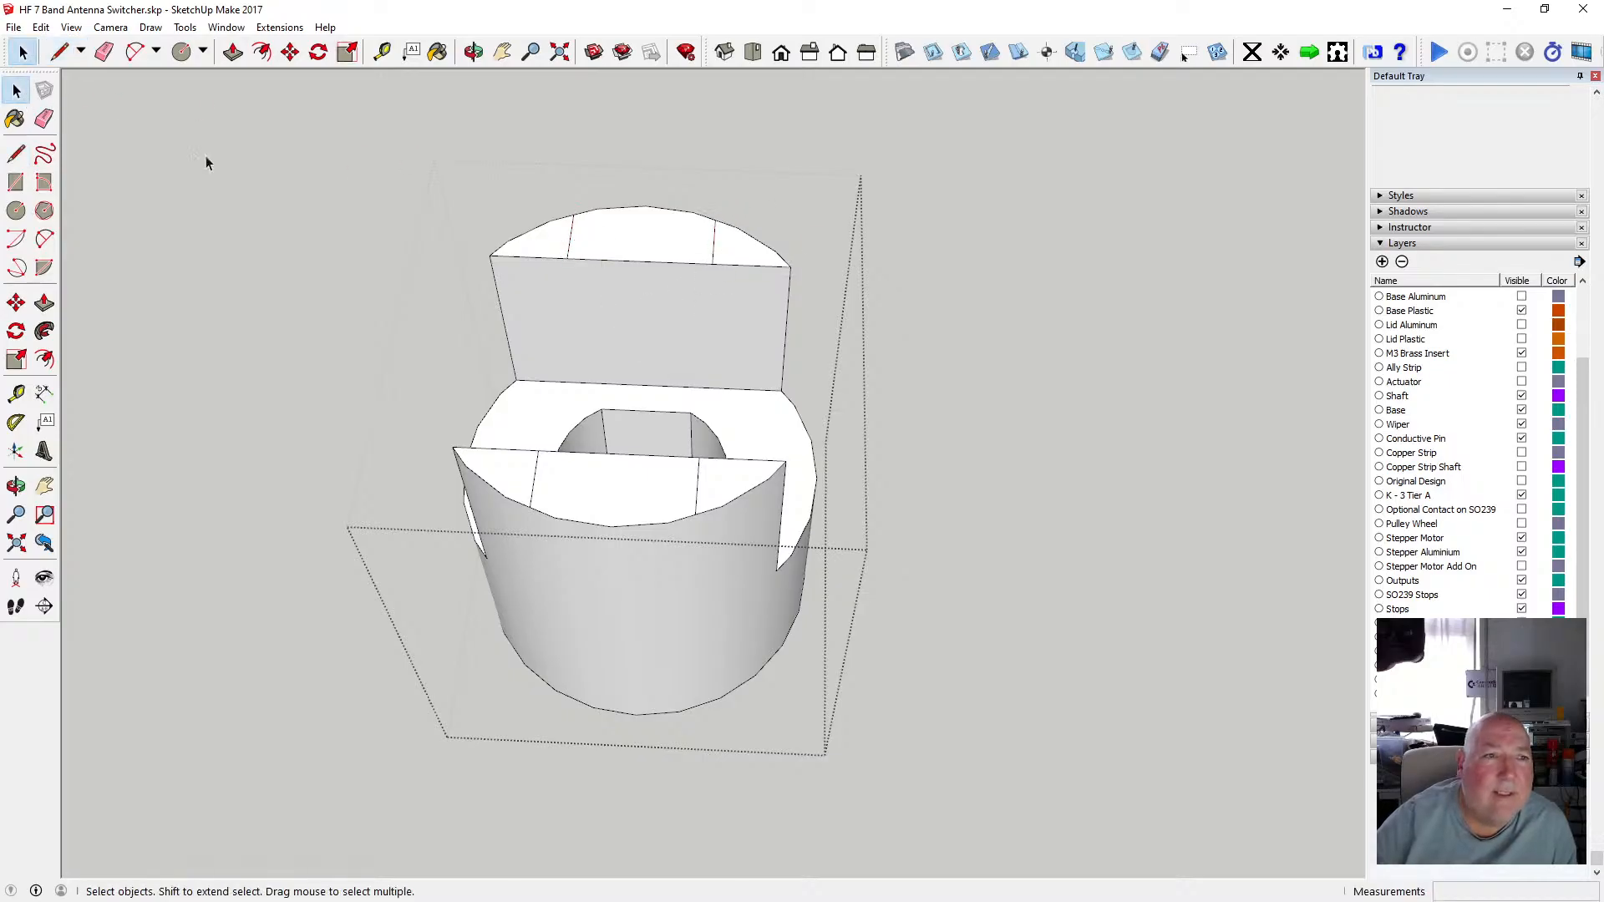
click(234, 52)
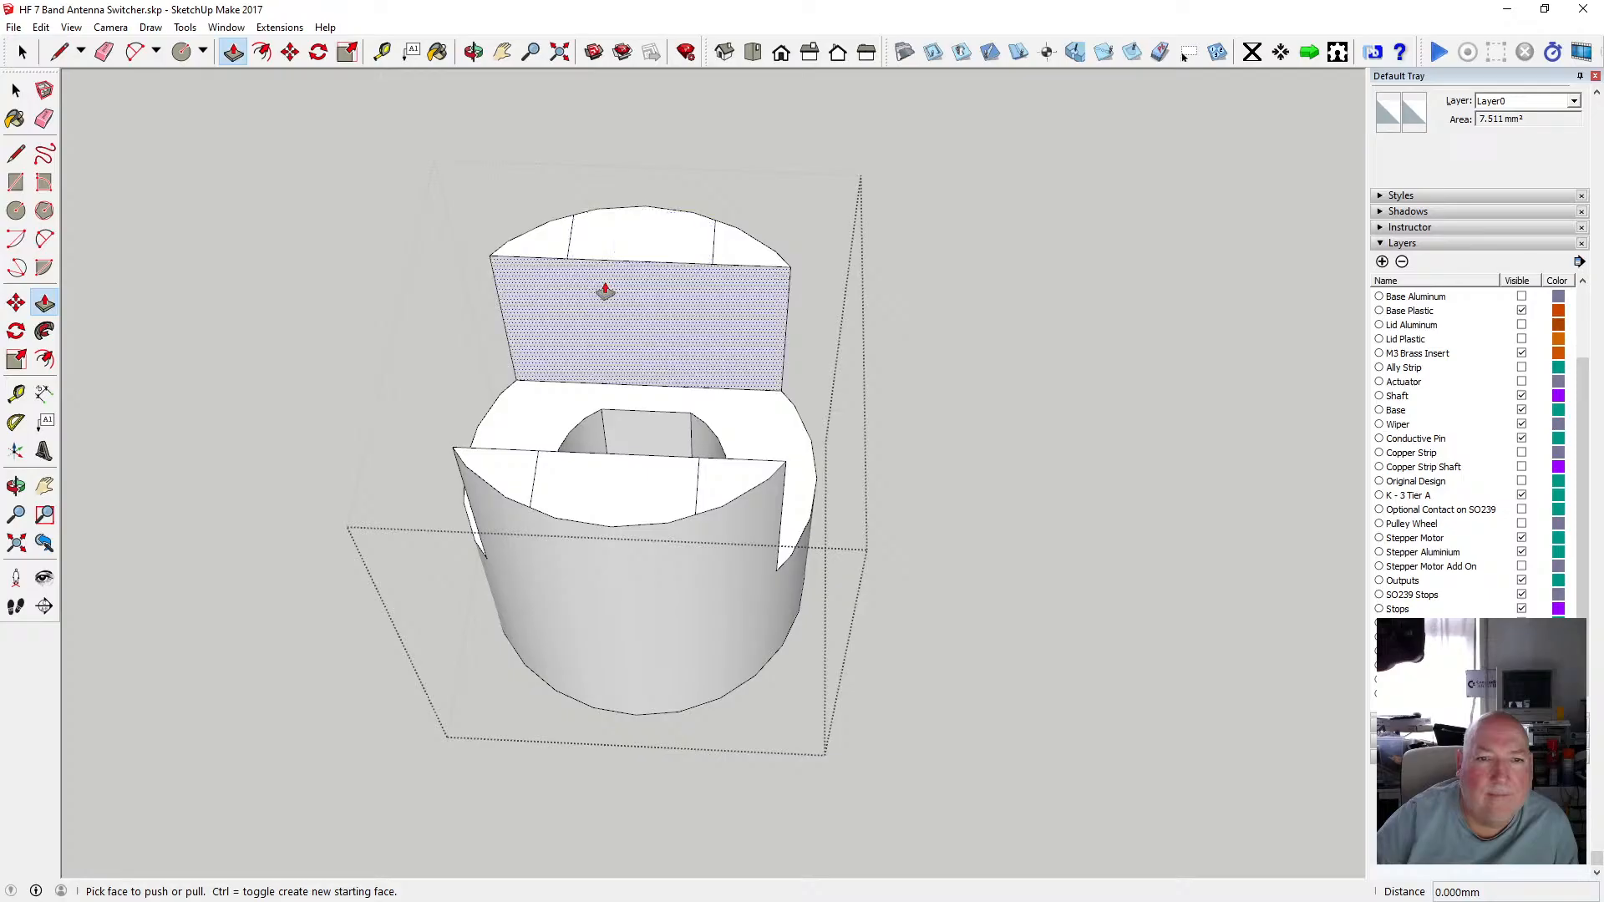
key(space)
click(28, 93)
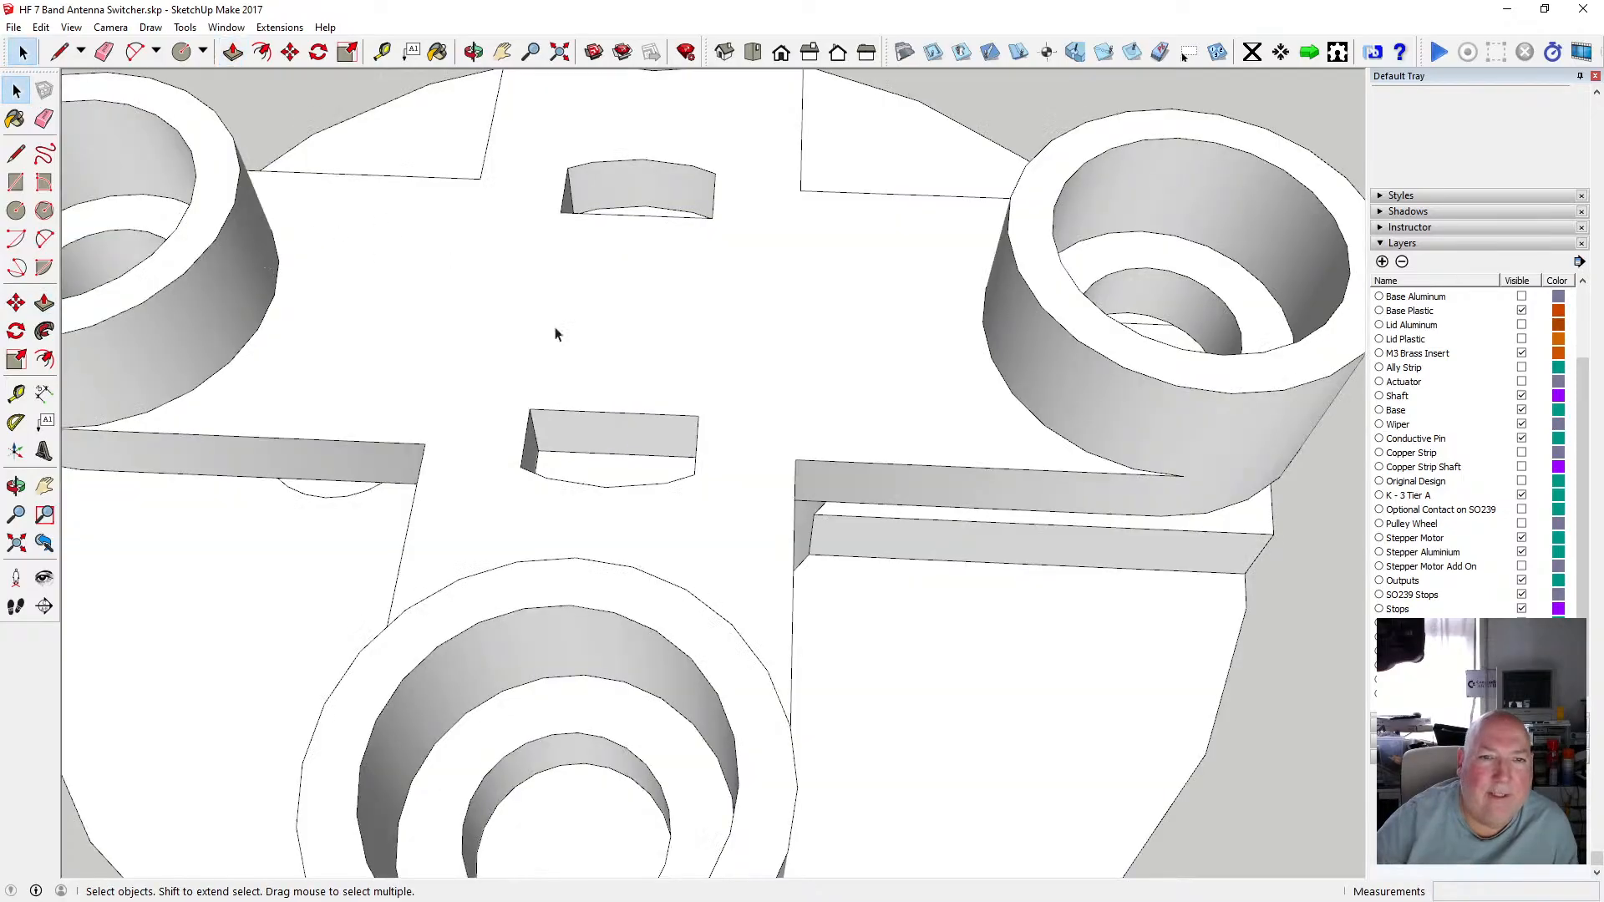
Switch the view to X-ray and inspect how the shaft tabs line up with the plate slots, measuring between them.
scroll(569, 352, down, 4)
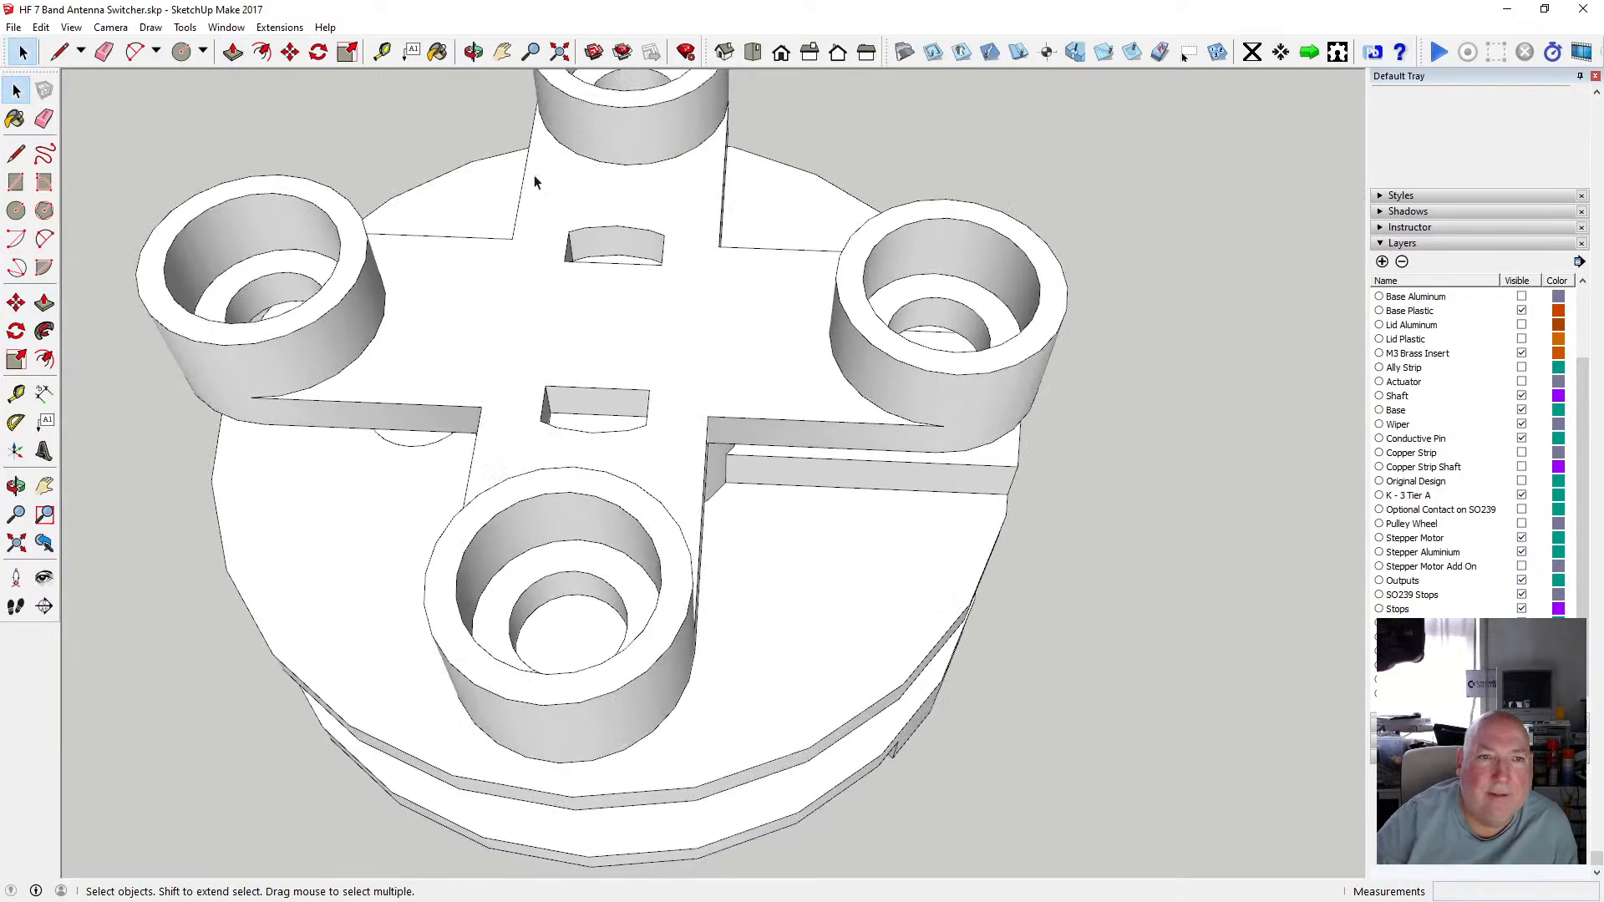
click(474, 53)
drag(647, 517, 544, 294)
click(71, 27)
mouse_move(141, 246)
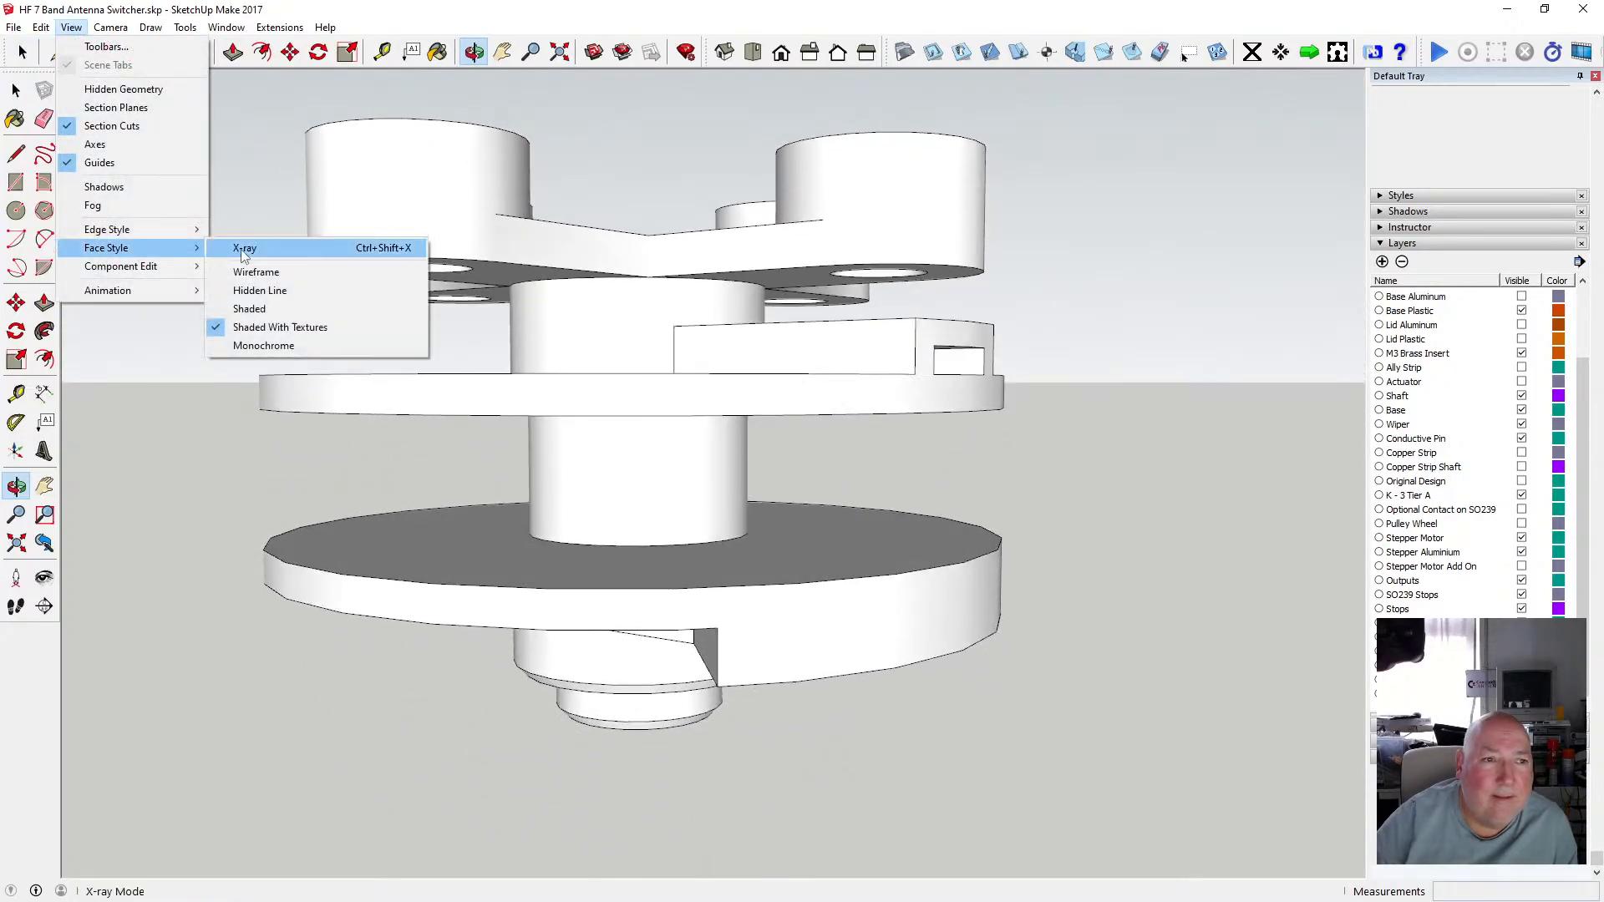
click(255, 244)
drag(576, 286, 609, 304)
scroll(609, 304, up, 6)
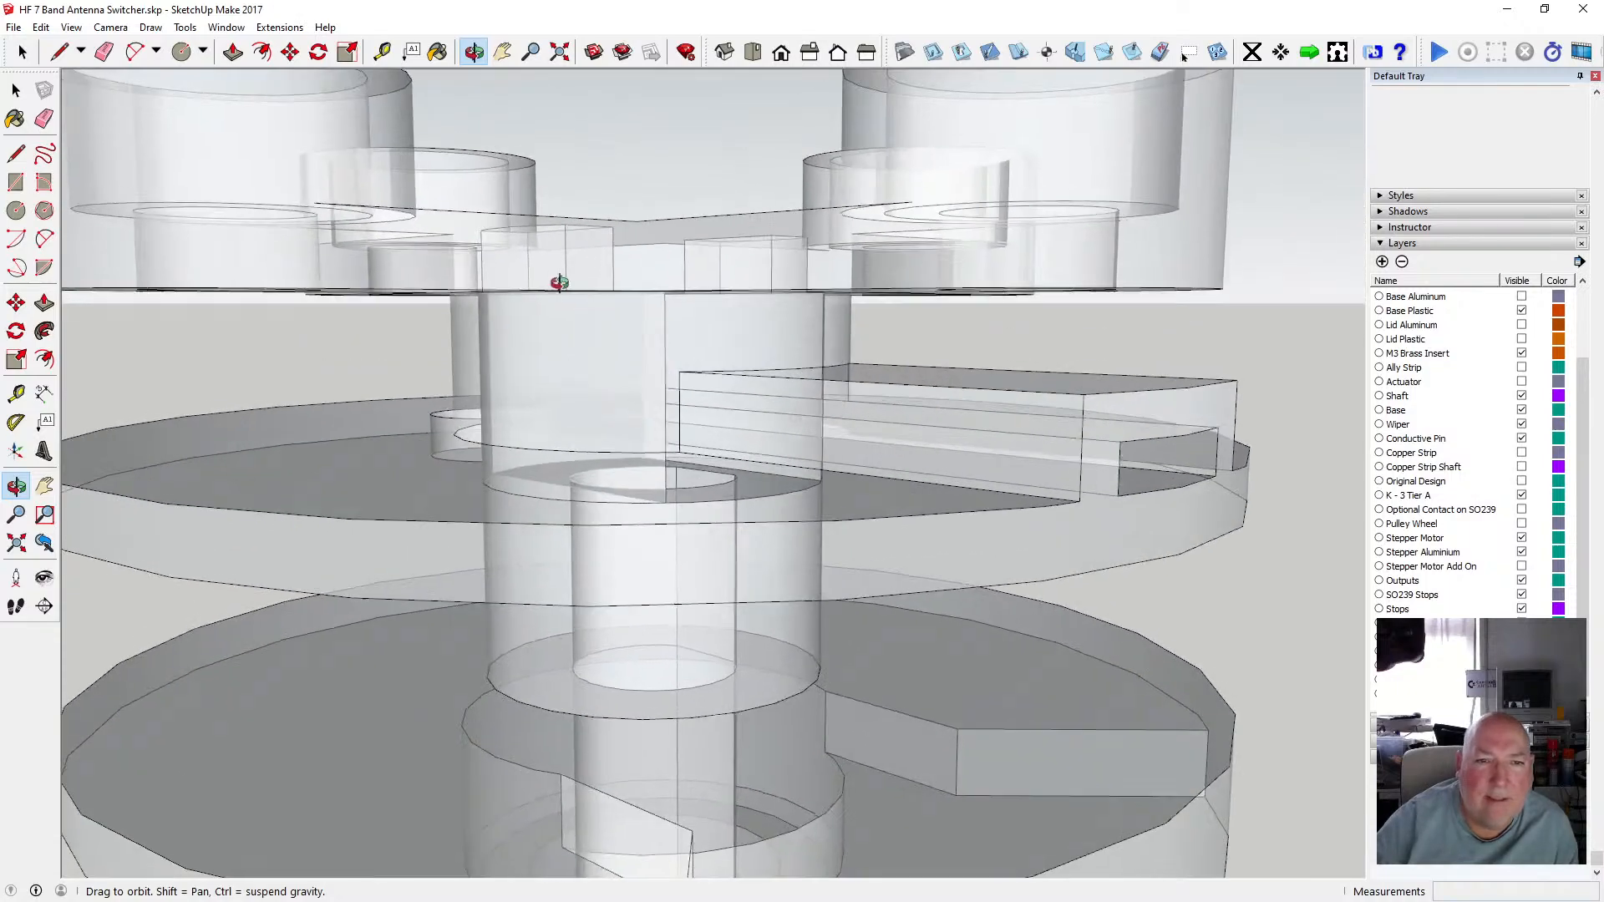
click(382, 52)
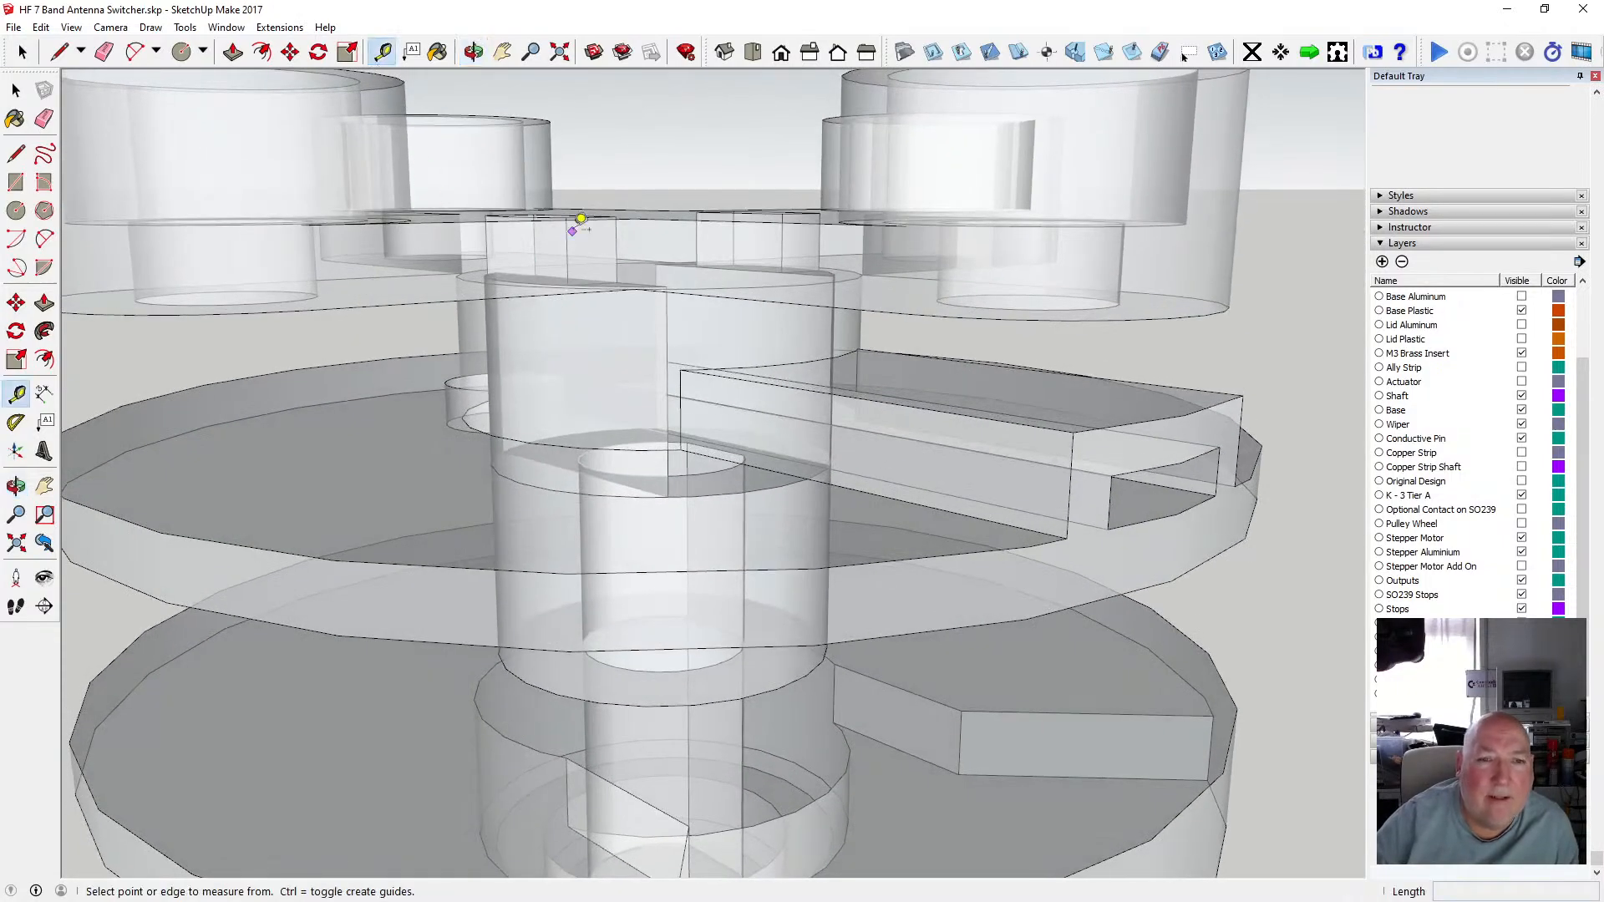
click(621, 265)
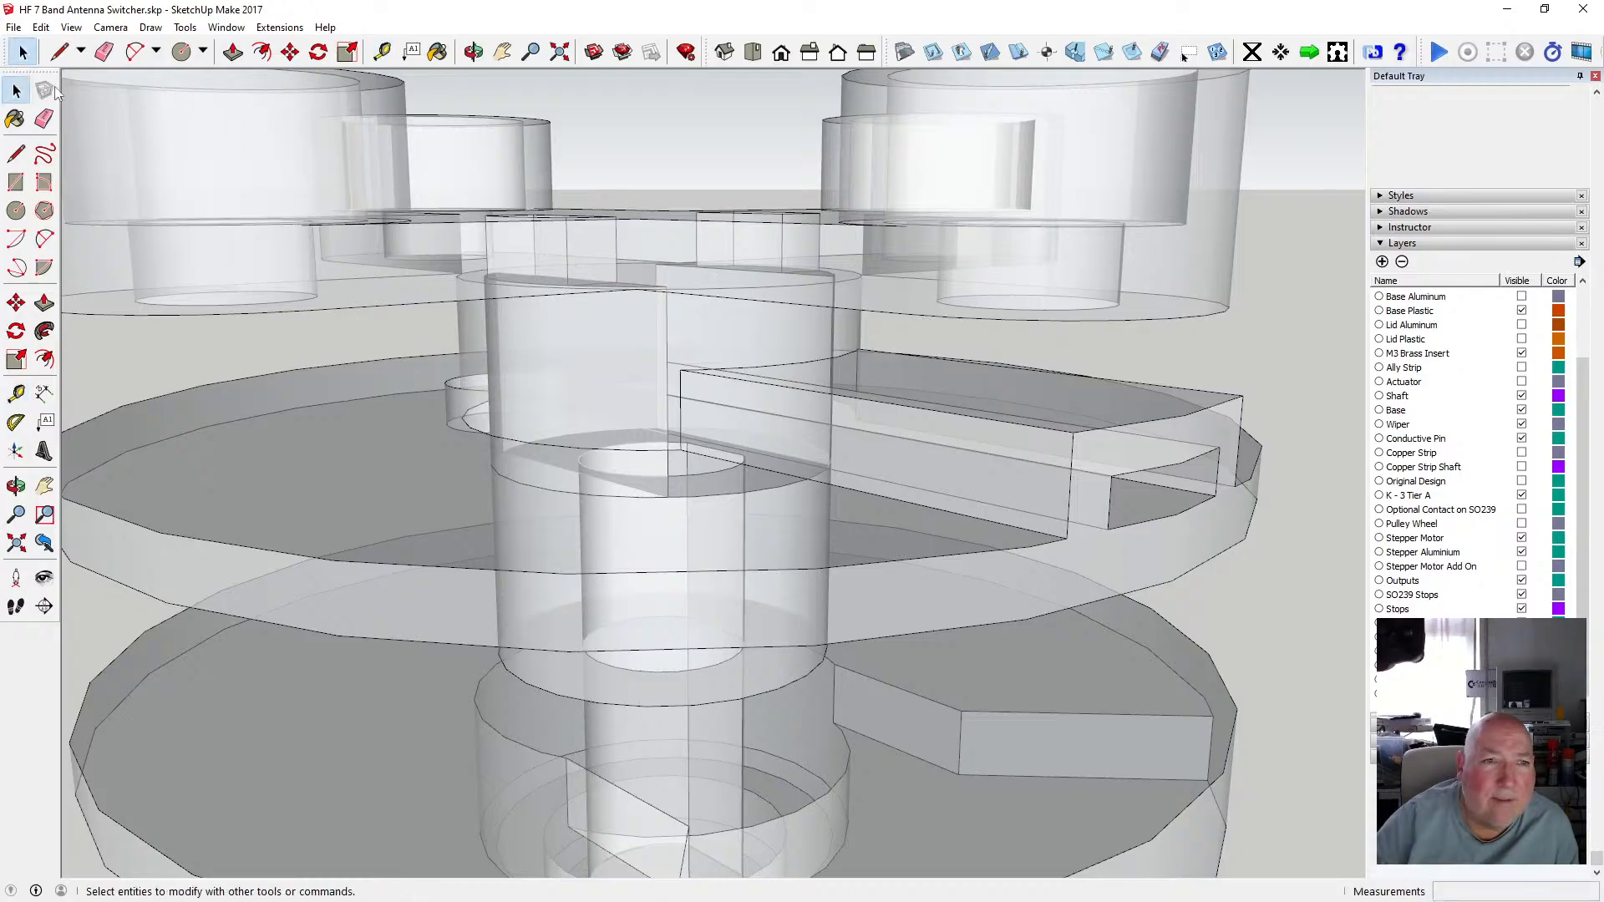
click(474, 52)
scroll(683, 306, down, 5)
drag(666, 300, 609, 364)
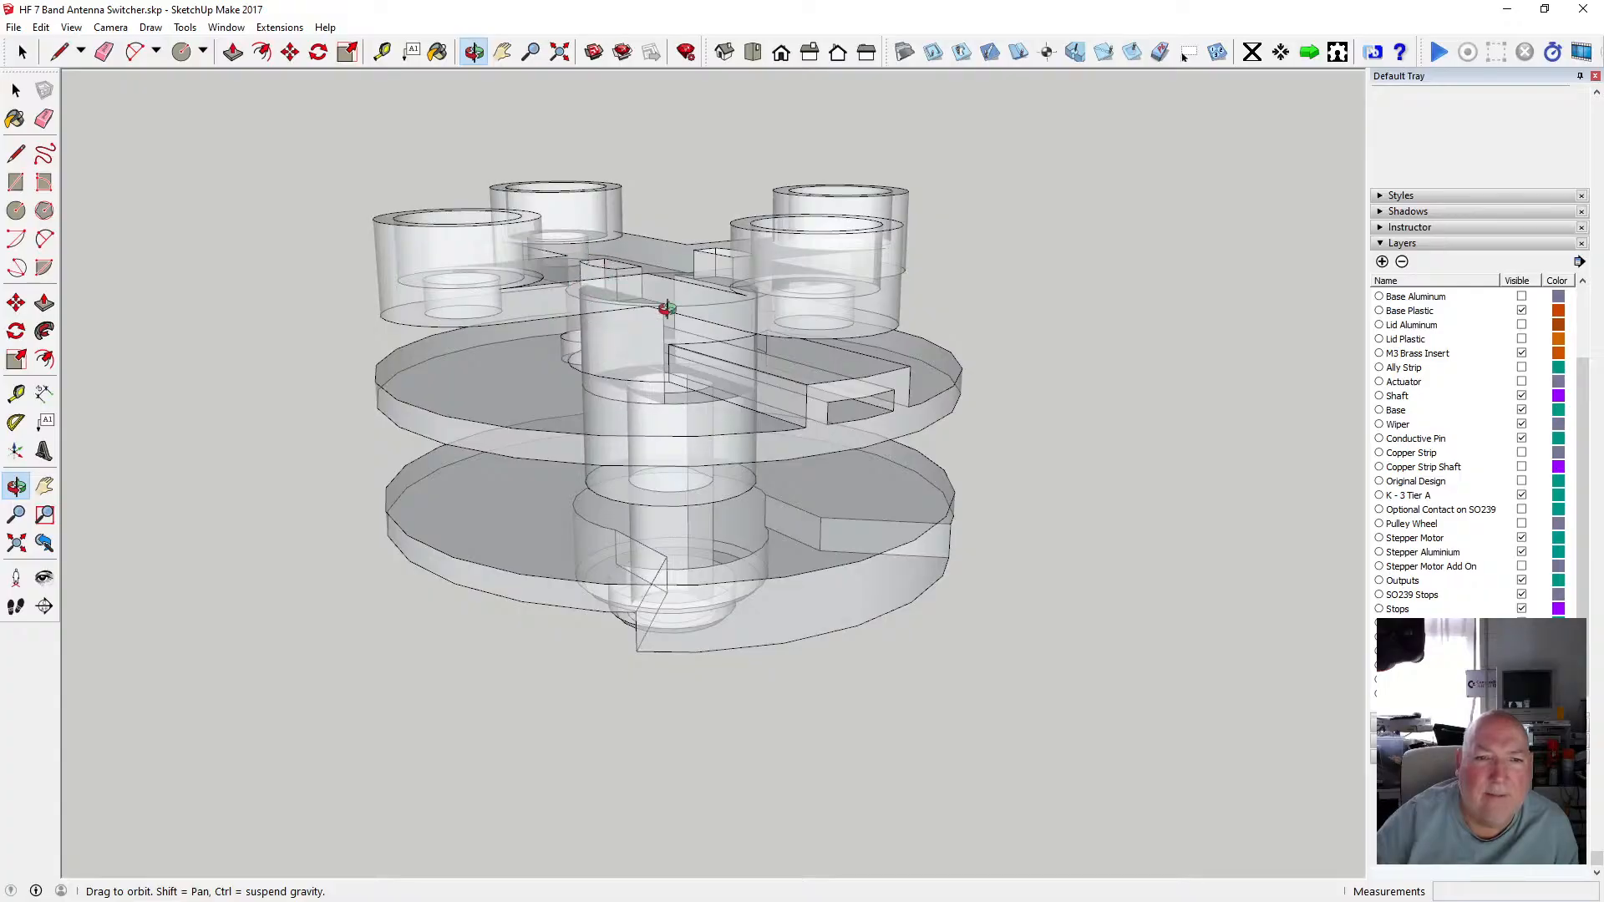
scroll(666, 308, up, 8)
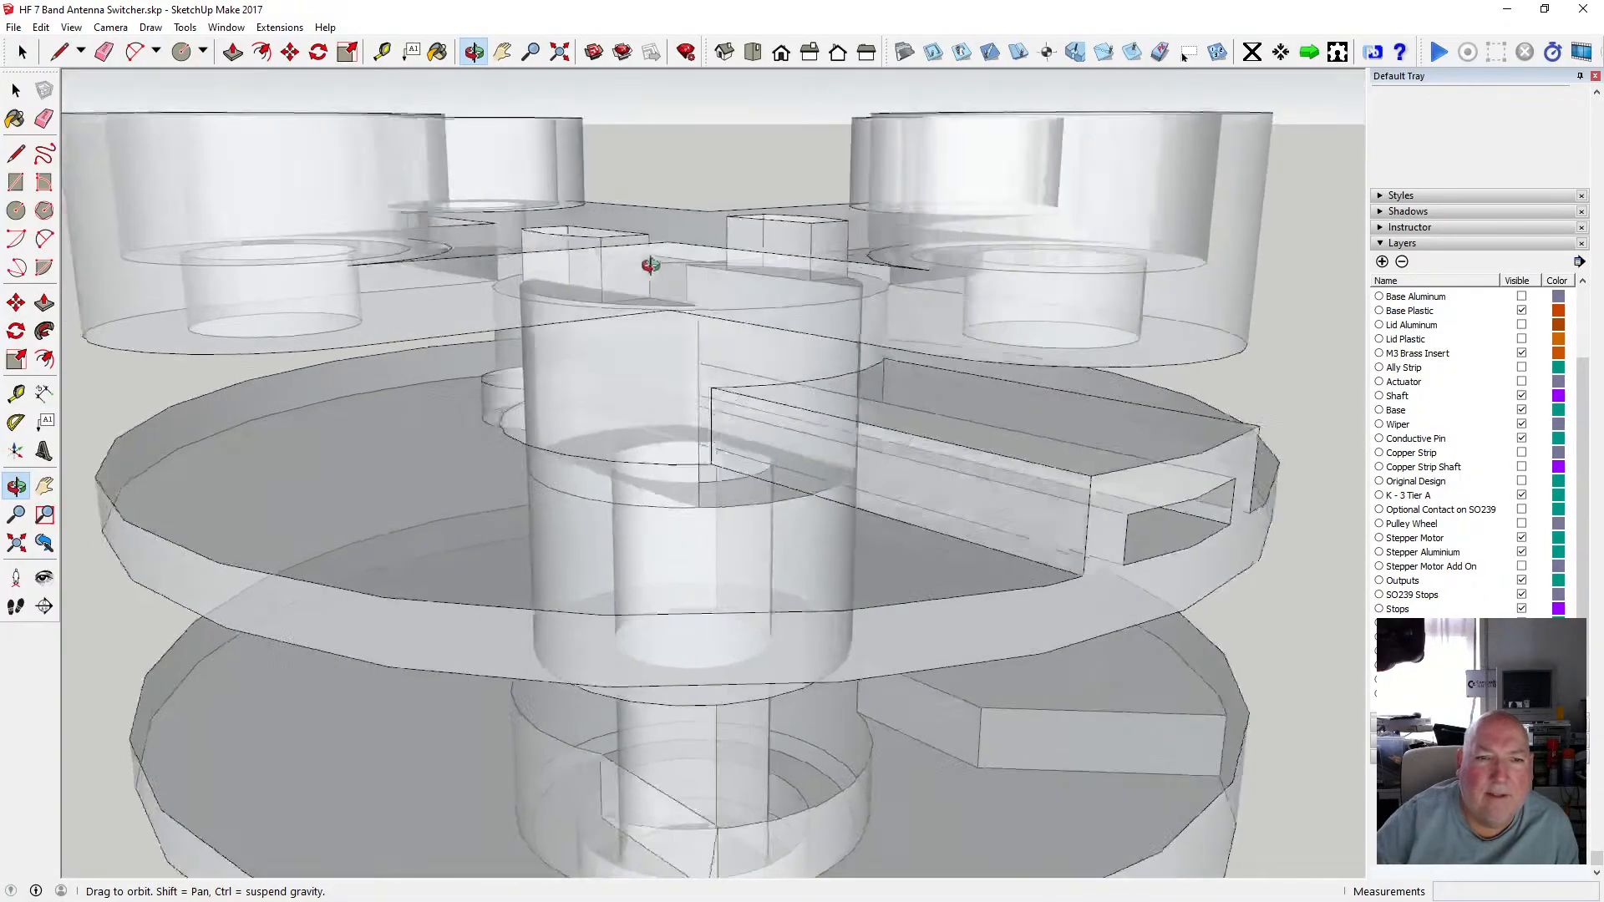
drag(650, 266, 711, 305)
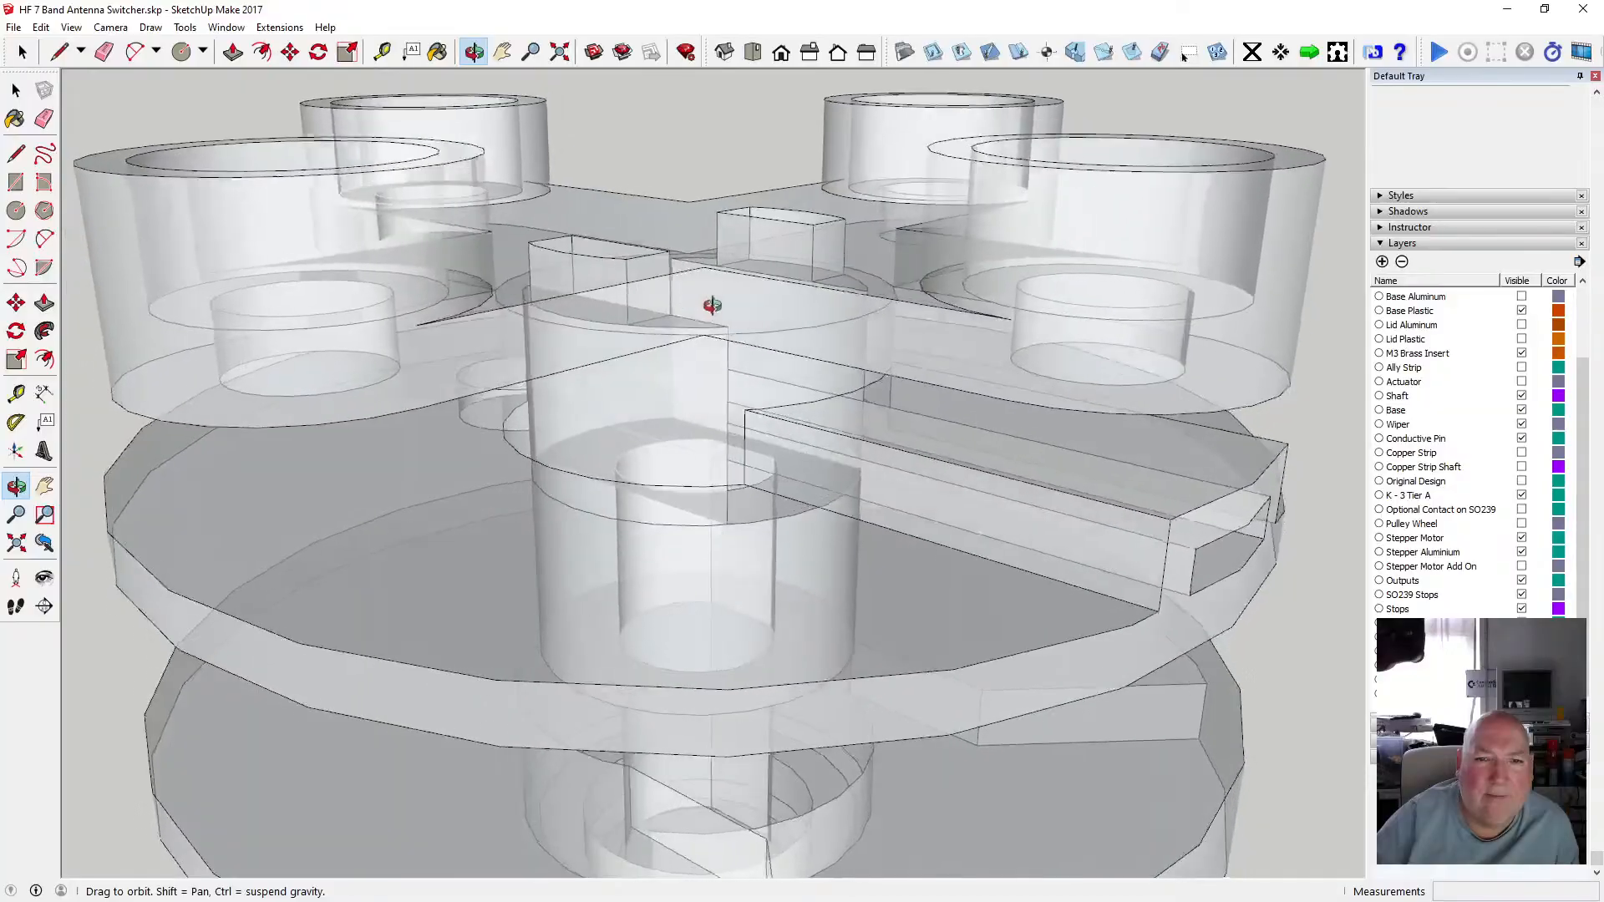
scroll(711, 306, down, 5)
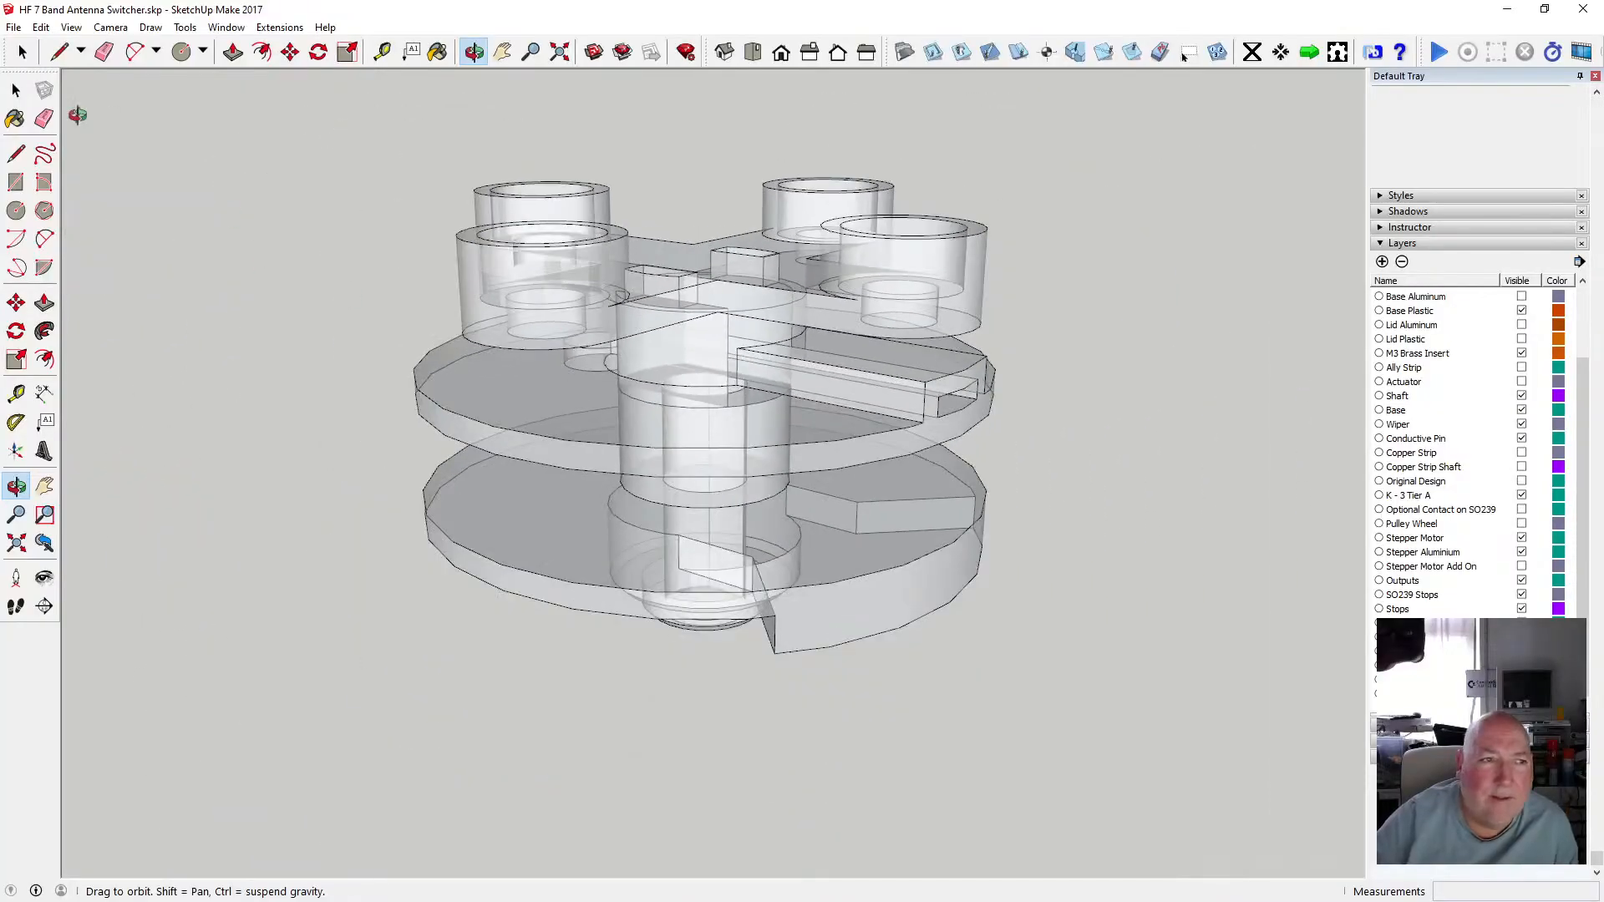
Open the shaft component, turn X-ray off and pull up the end sections of both tabs 1.75 mm with Push/Pull.
key(space)
double_click(665, 493)
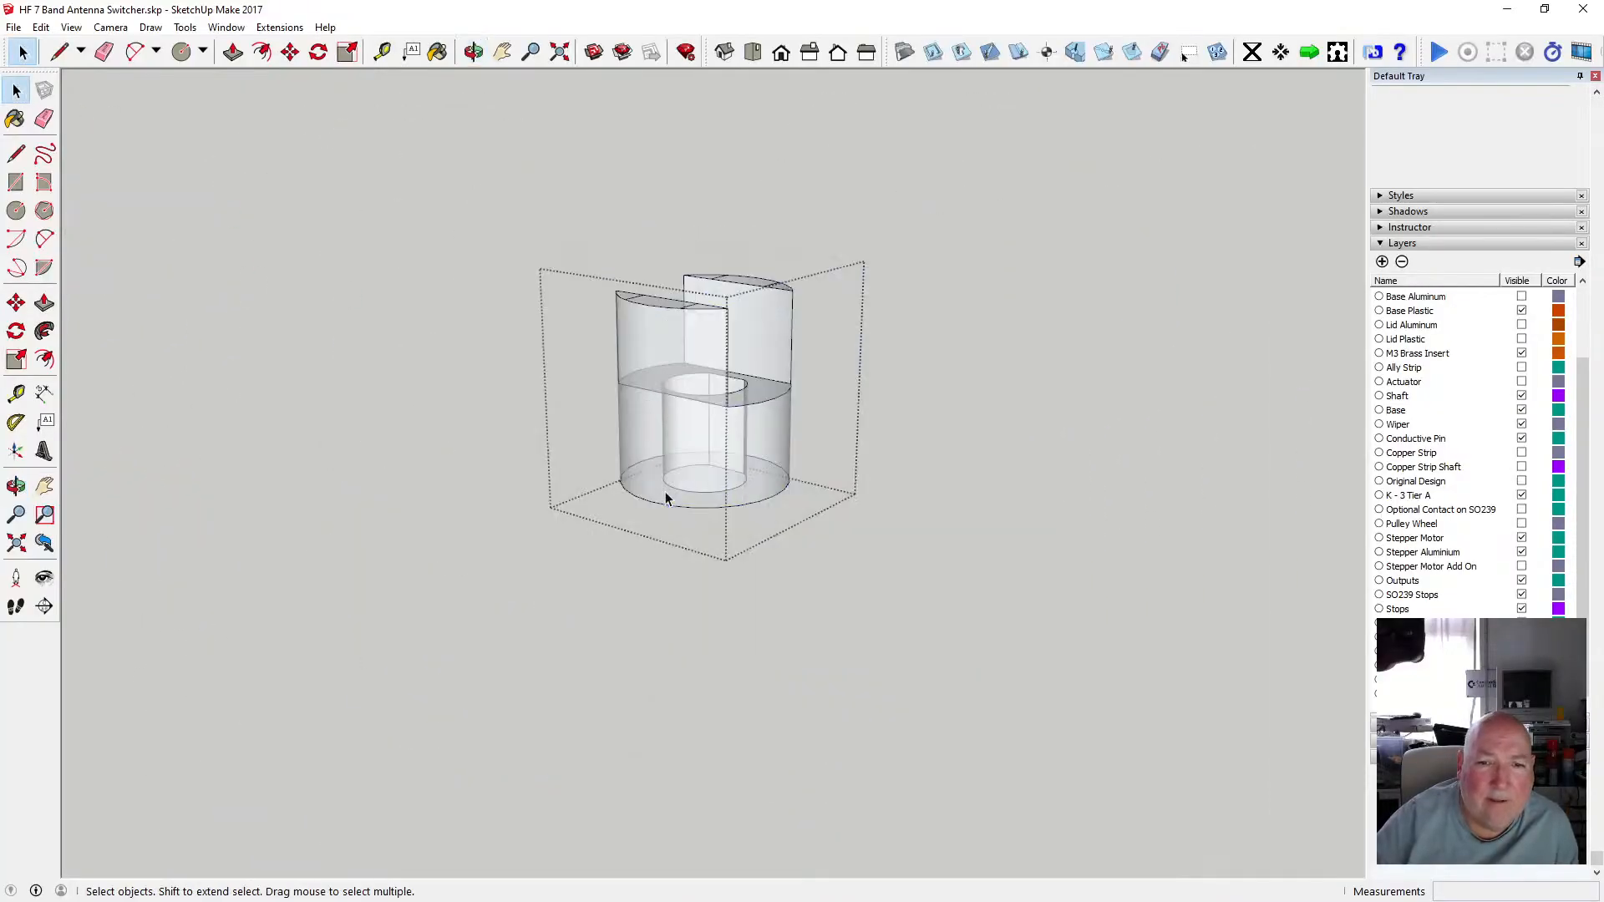
click(71, 27)
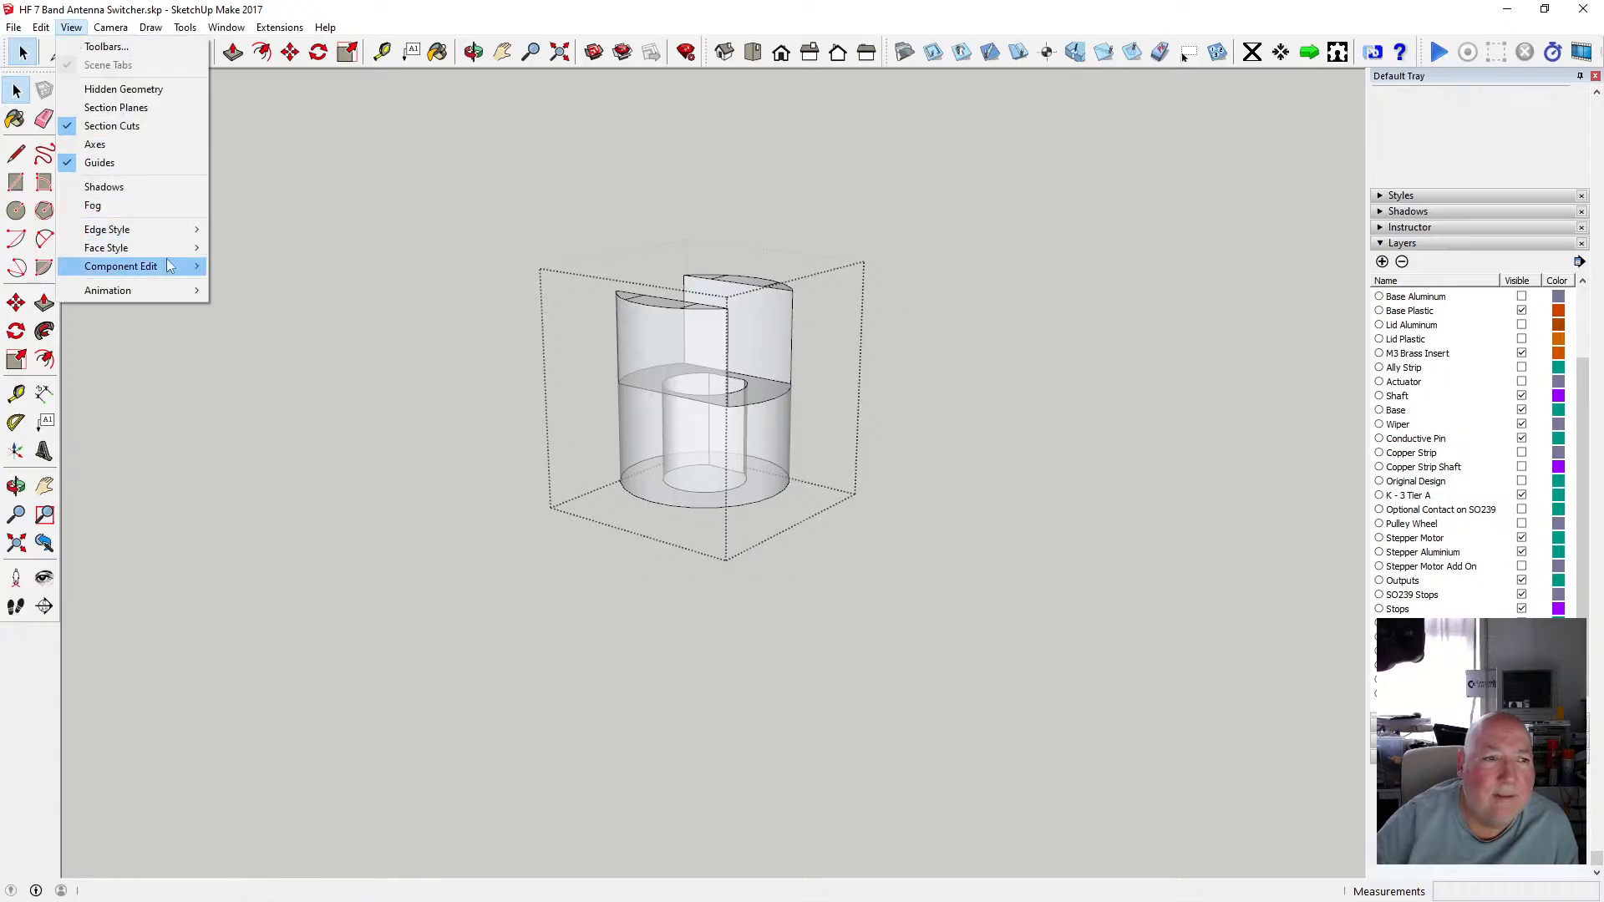
mouse_move(108, 243)
click(392, 248)
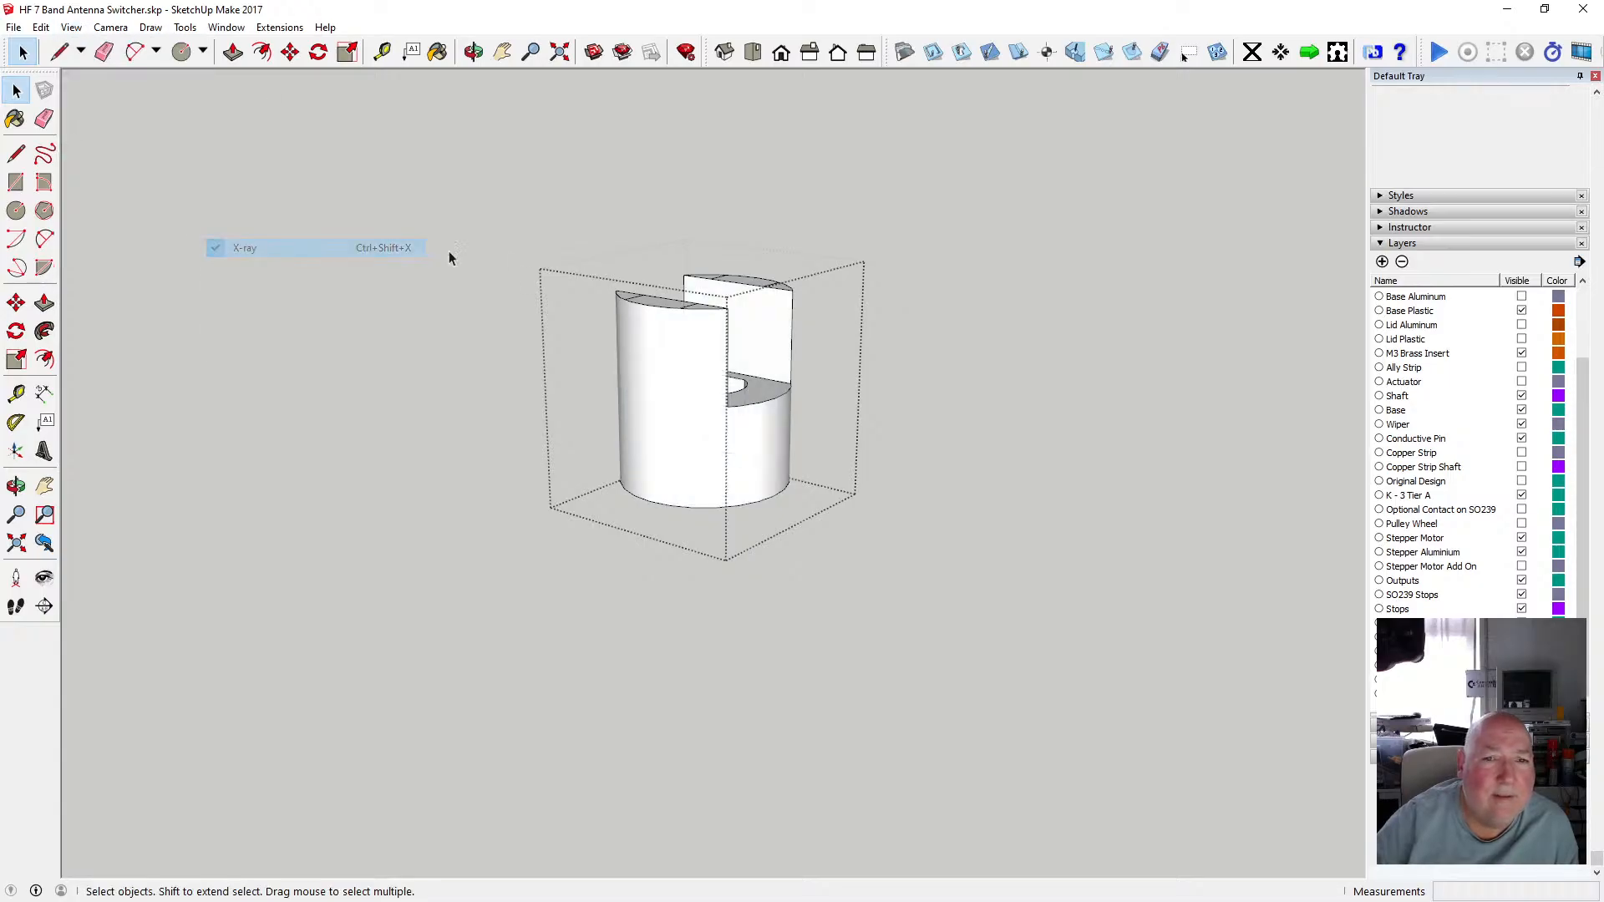
click(232, 52)
drag(664, 313, 664, 294)
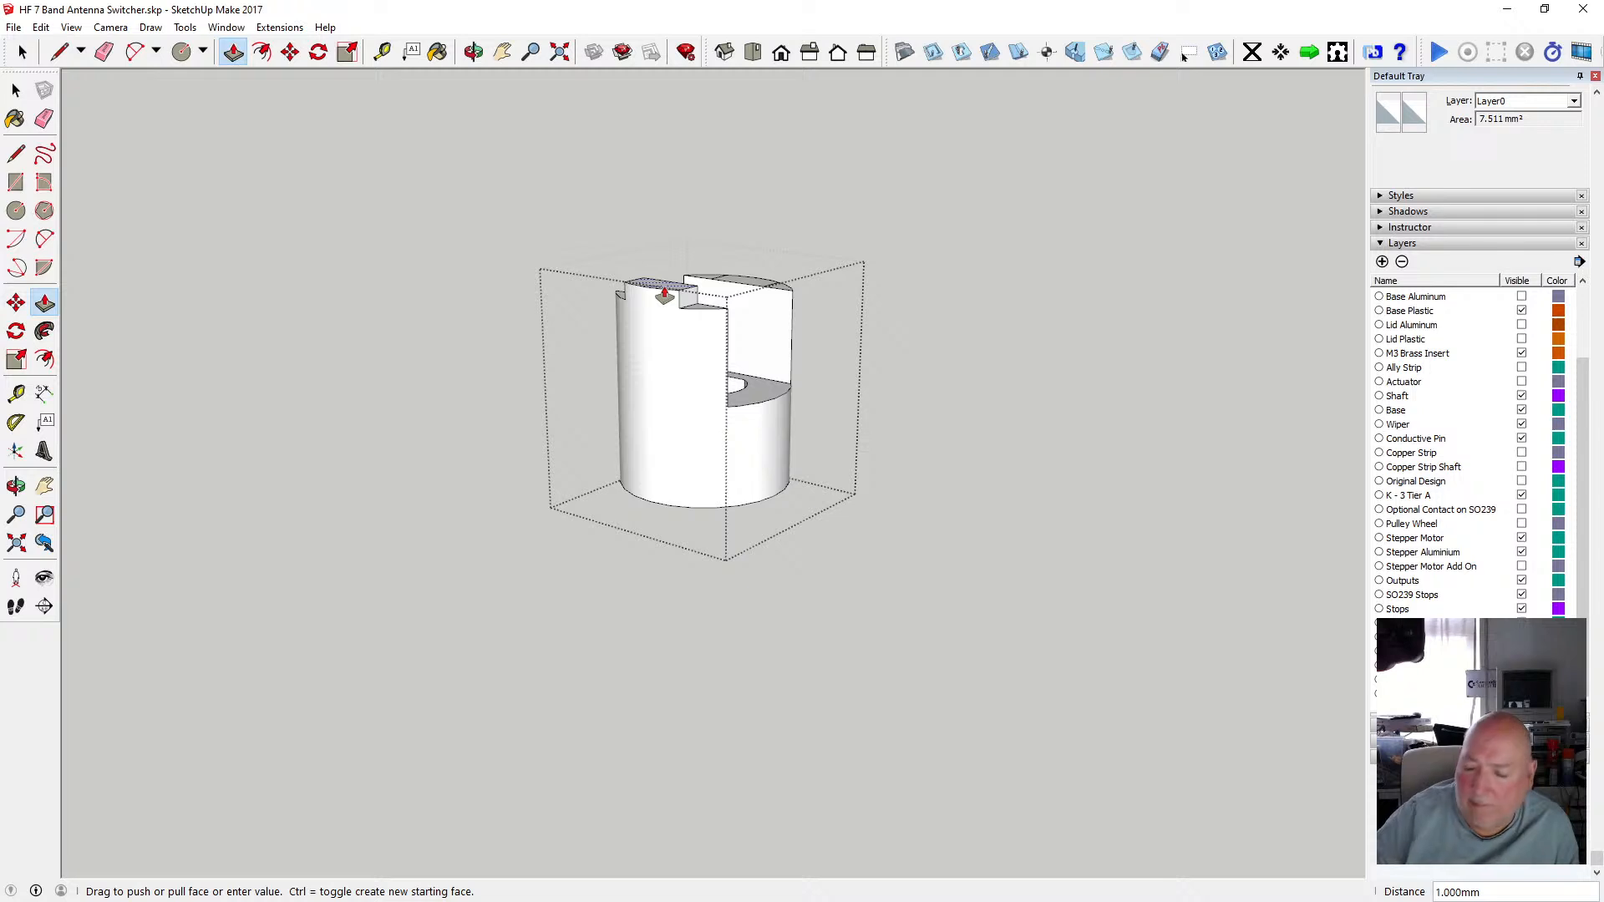
key(Return)
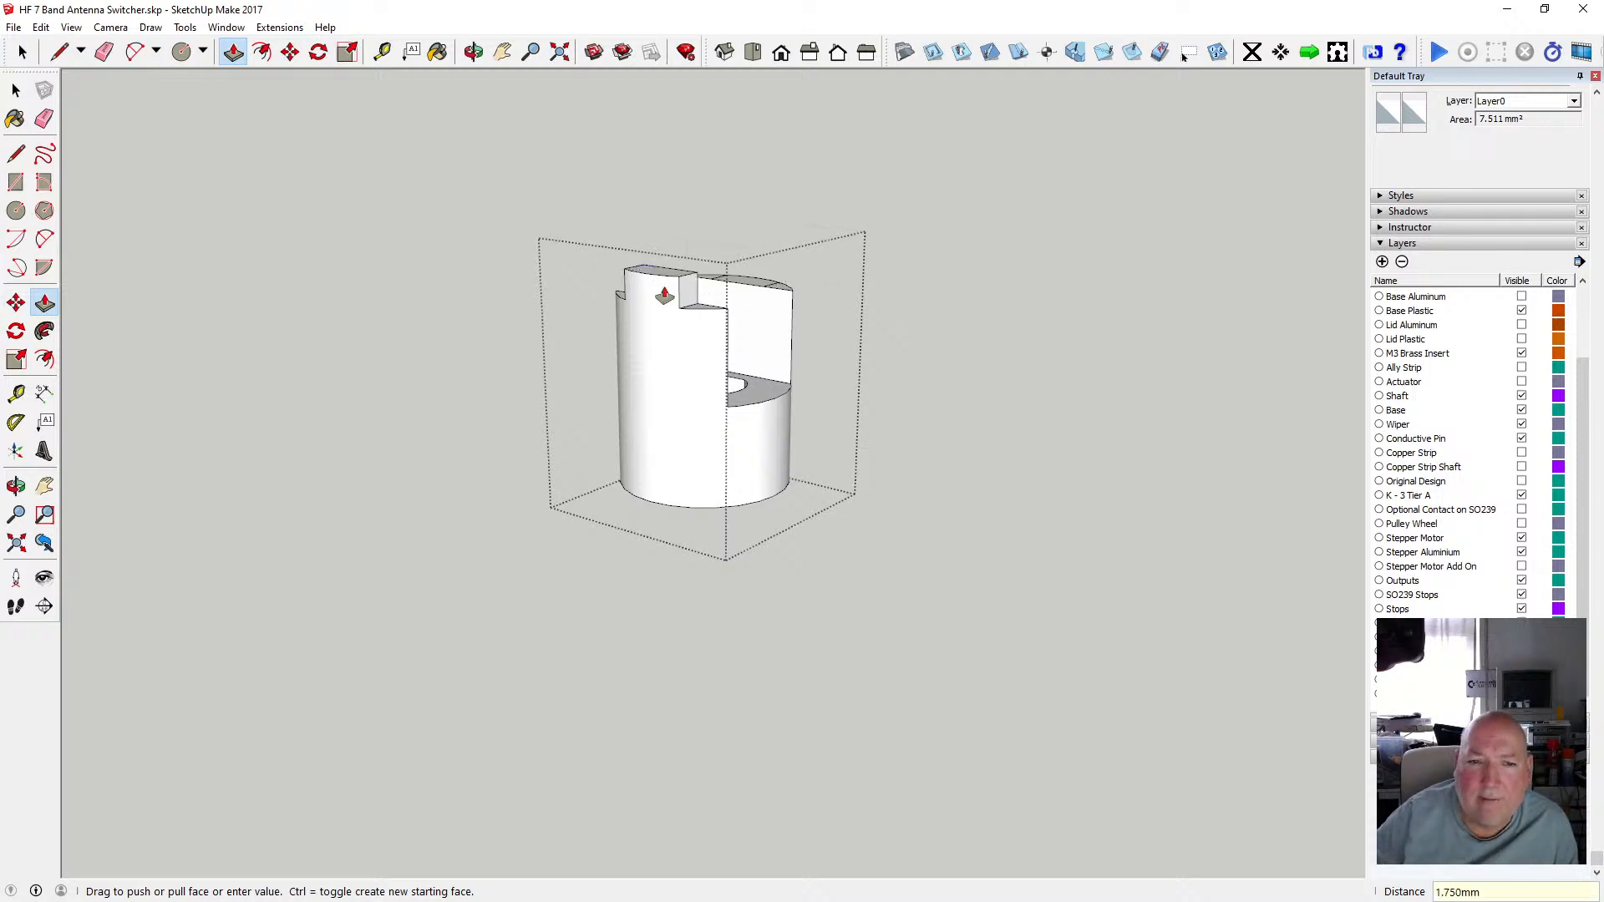
click(742, 286)
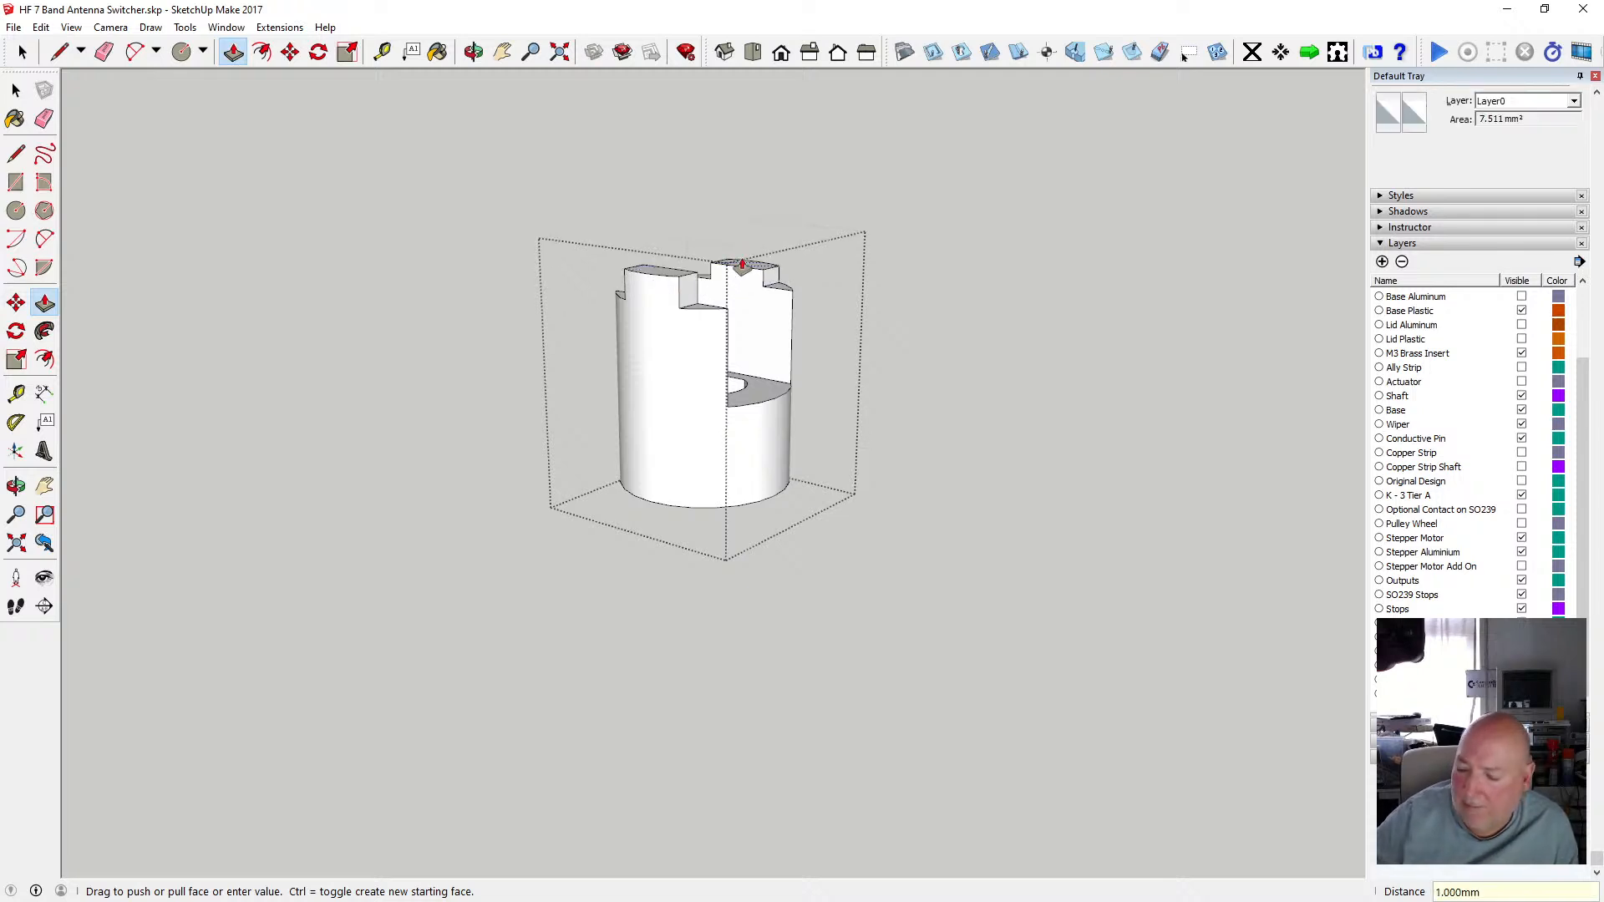
key(Return)
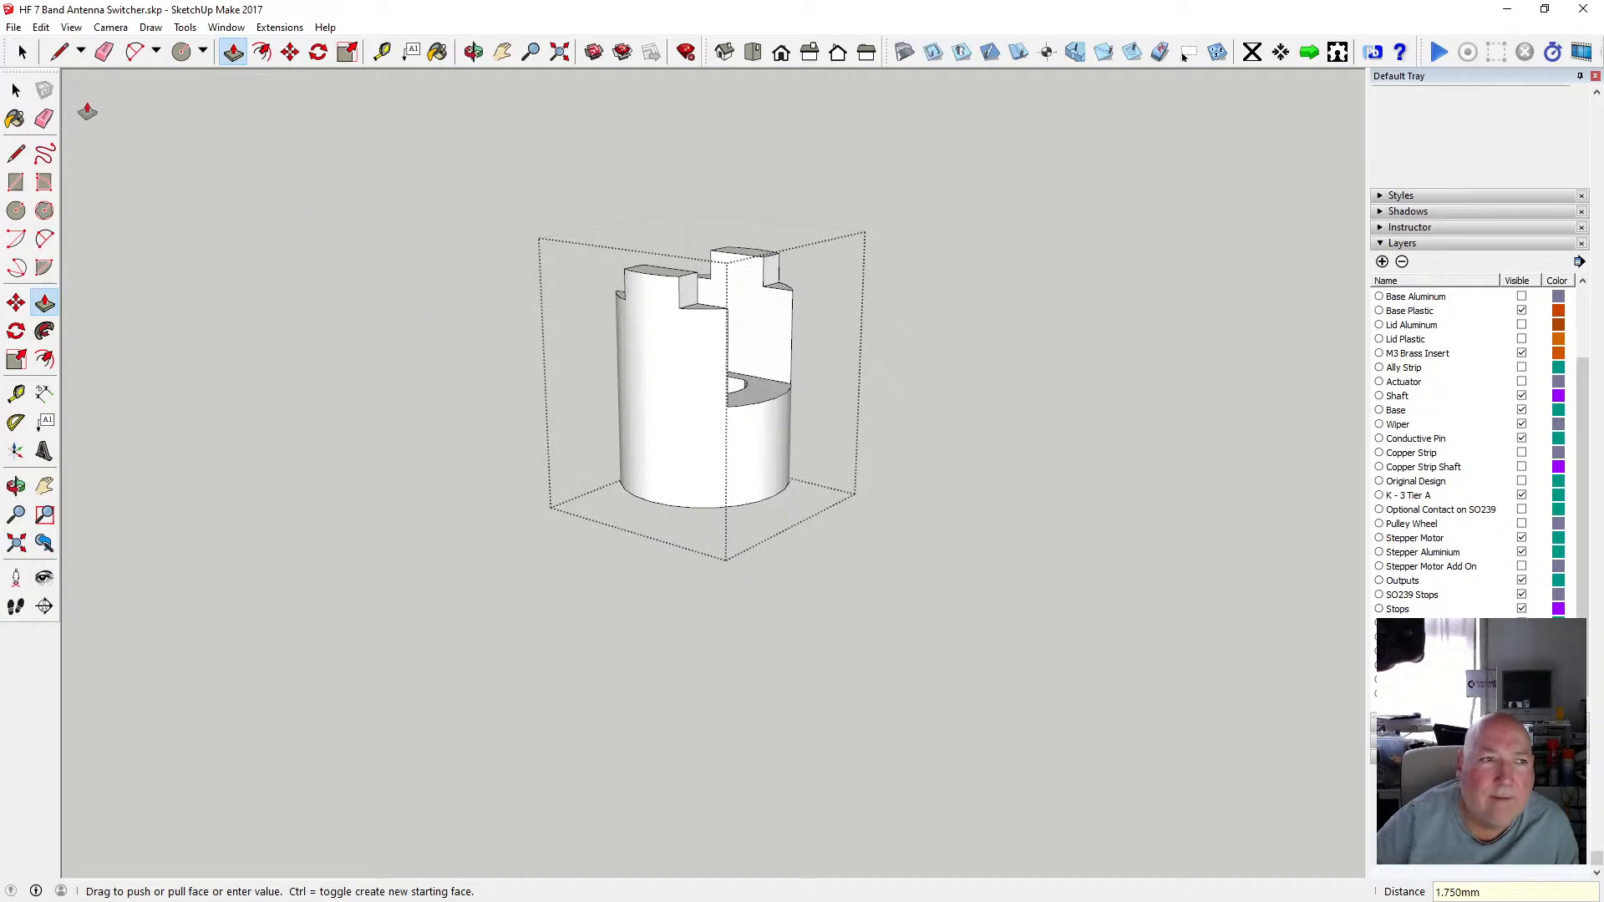
Leave the shaft component and save the model.
key(space)
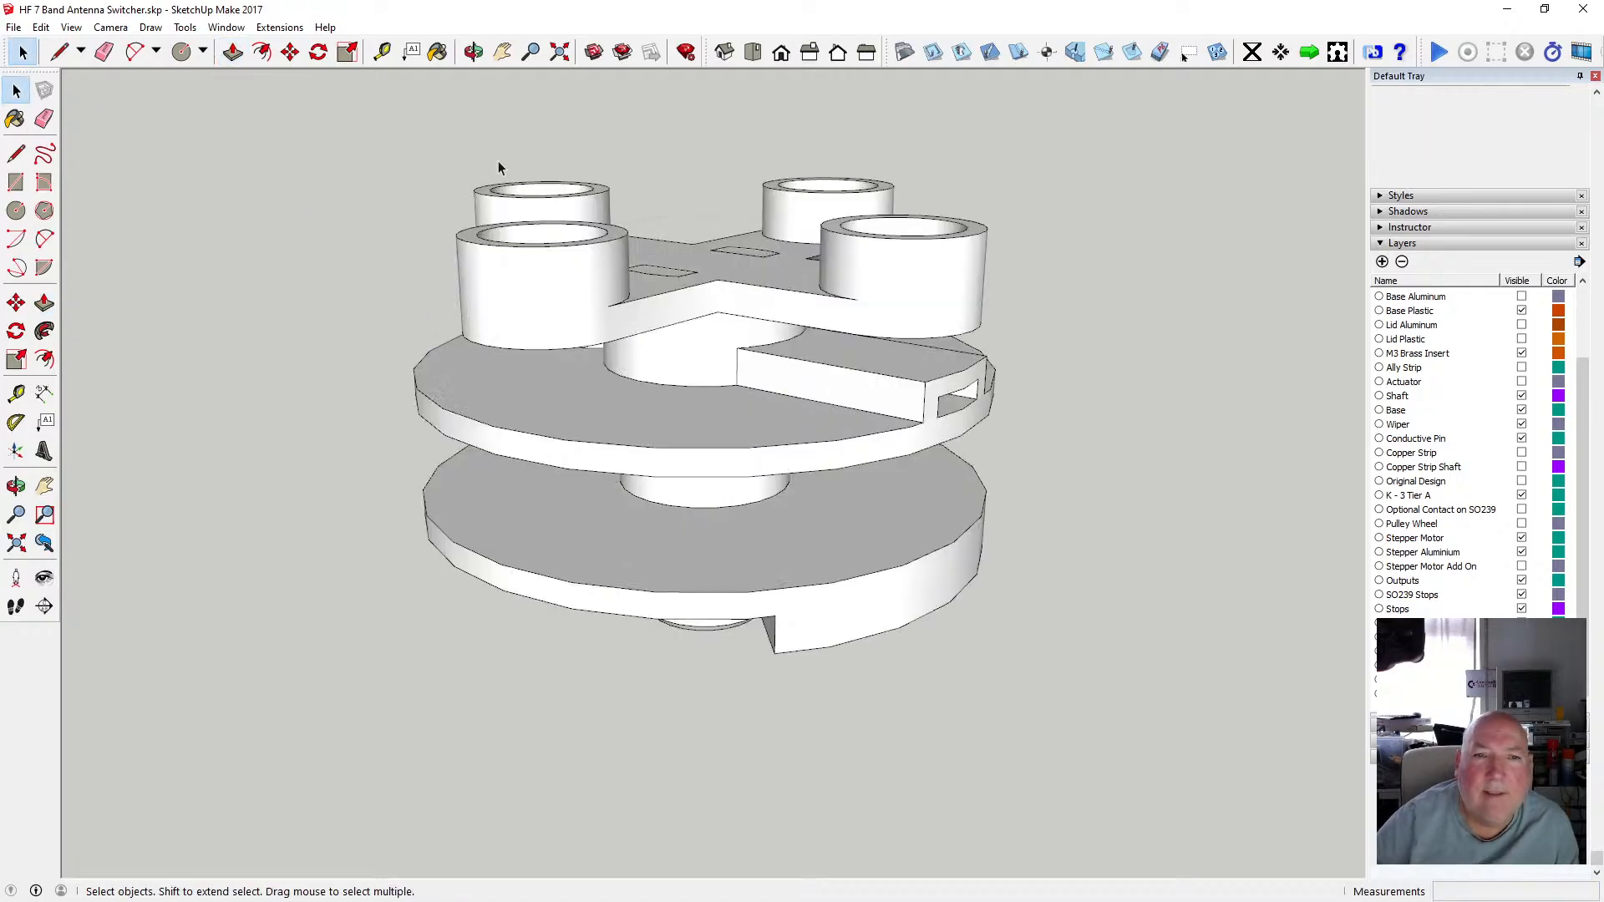
click(473, 54)
drag(680, 313, 732, 390)
click(13, 27)
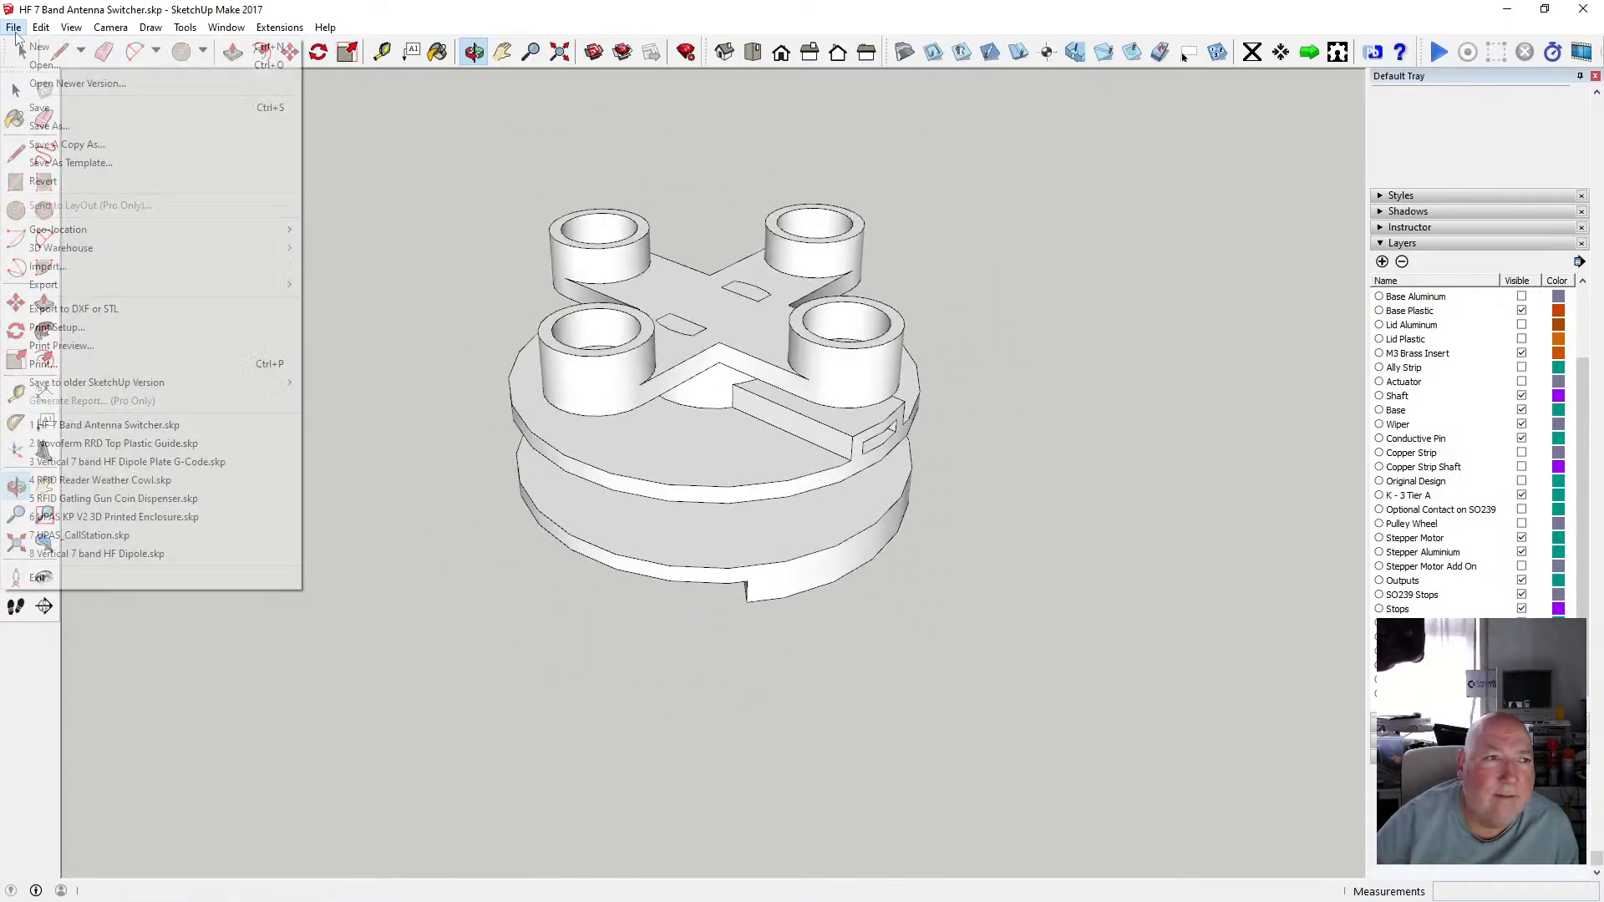
click(61, 107)
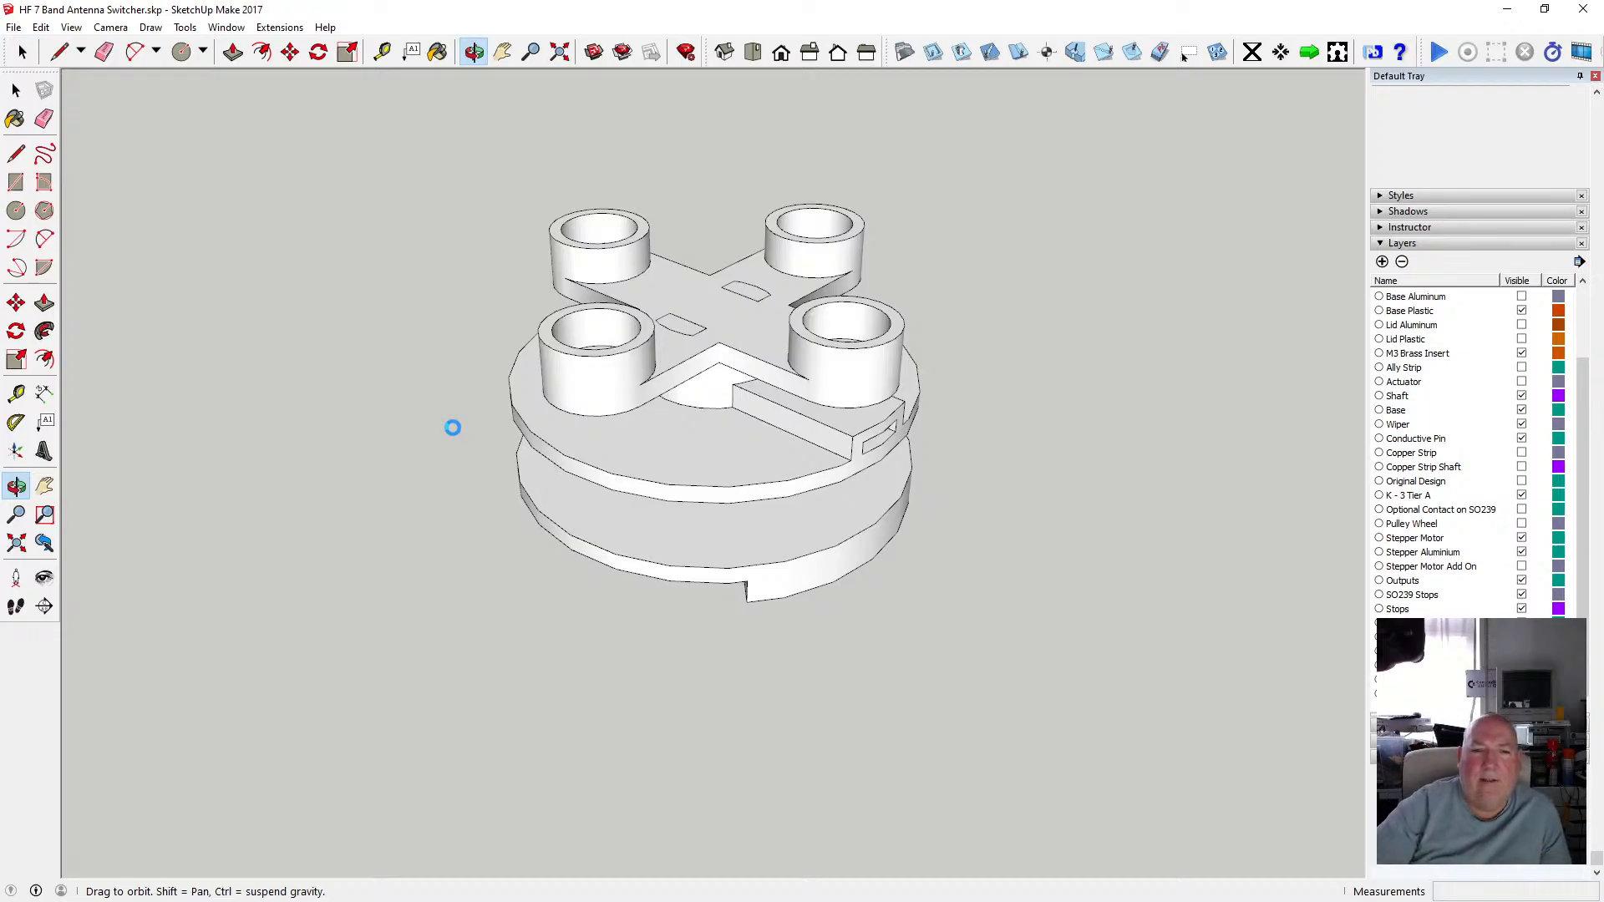
Open the upper assembly and copy its shaft and cross-arm pieces with their cups.
drag(792, 486, 673, 361)
scroll(677, 398, down, 4)
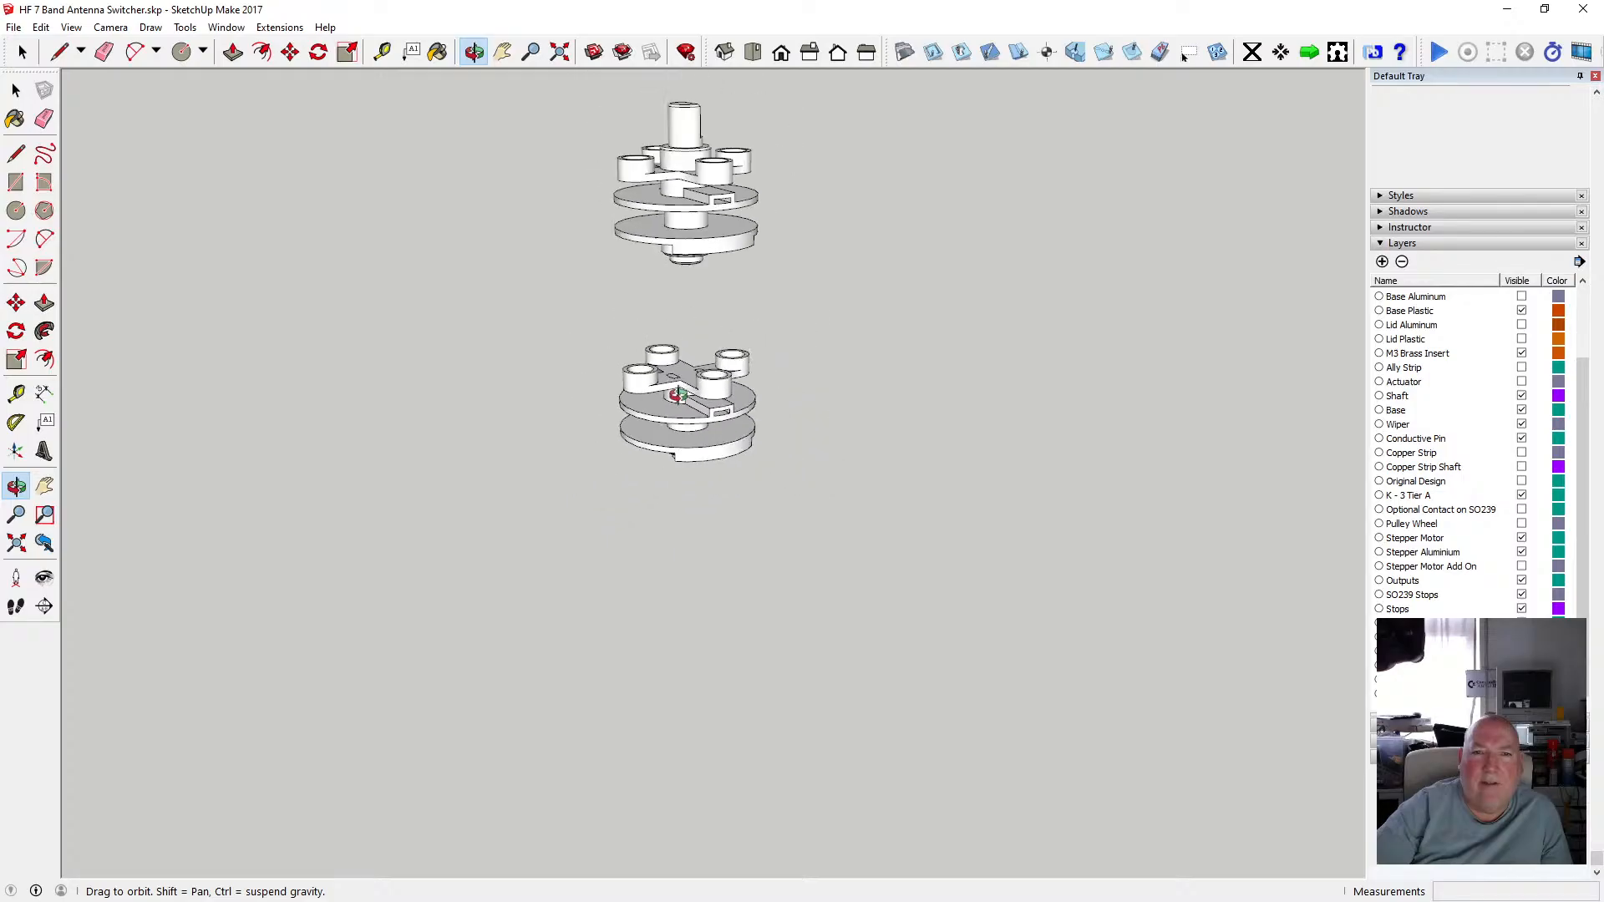
scroll(690, 191, up, 4)
drag(690, 191, 576, 198)
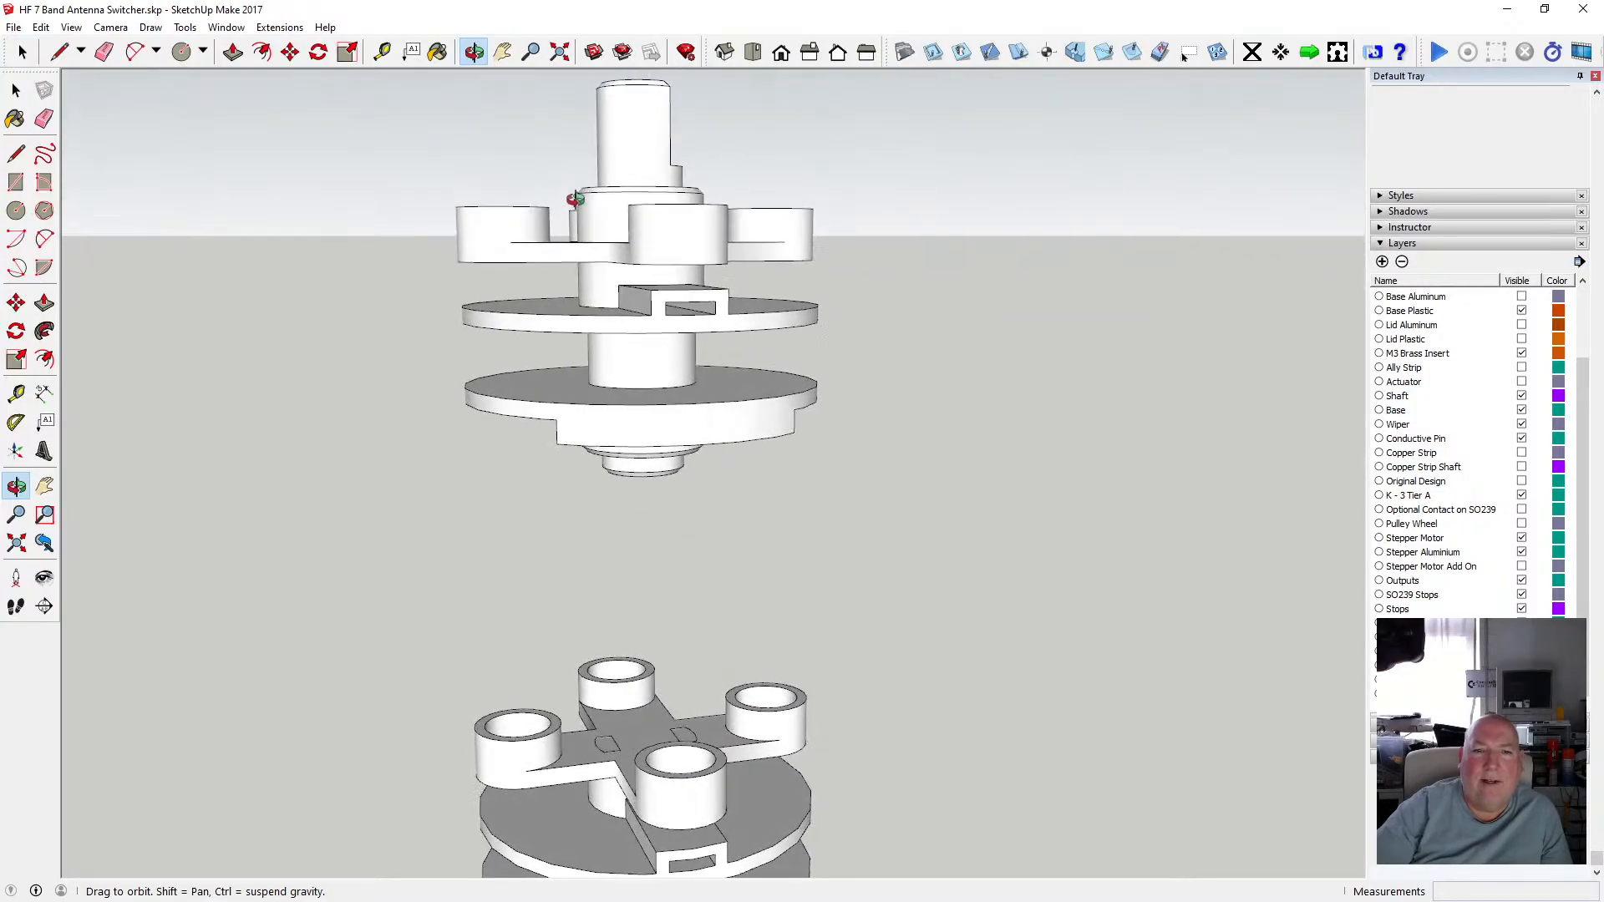
key(space)
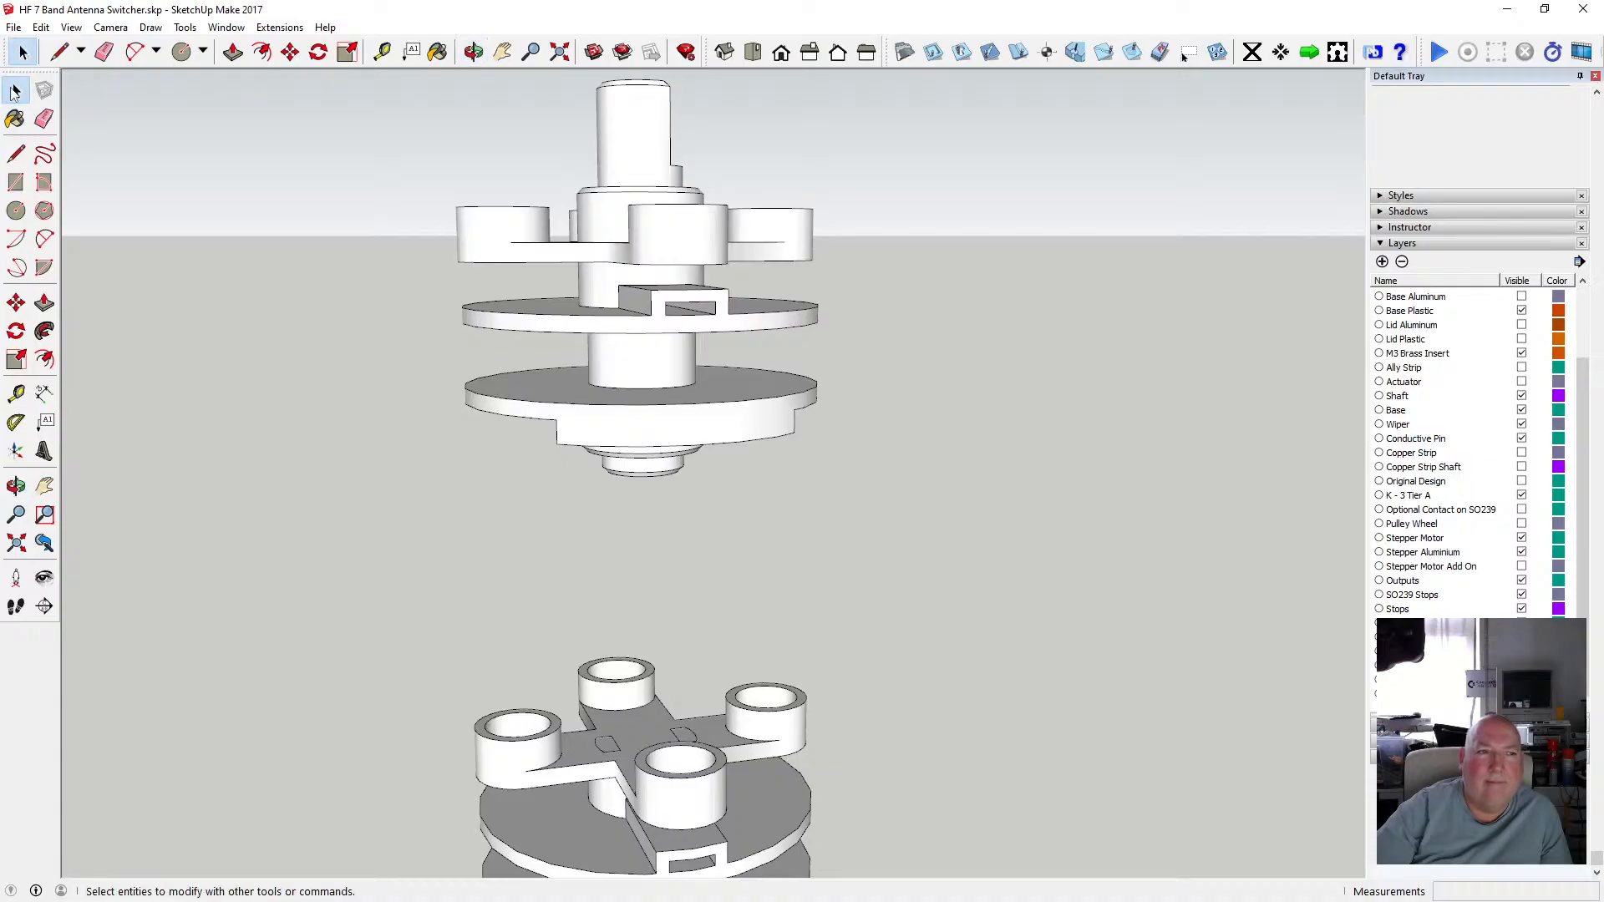
double_click(622, 205)
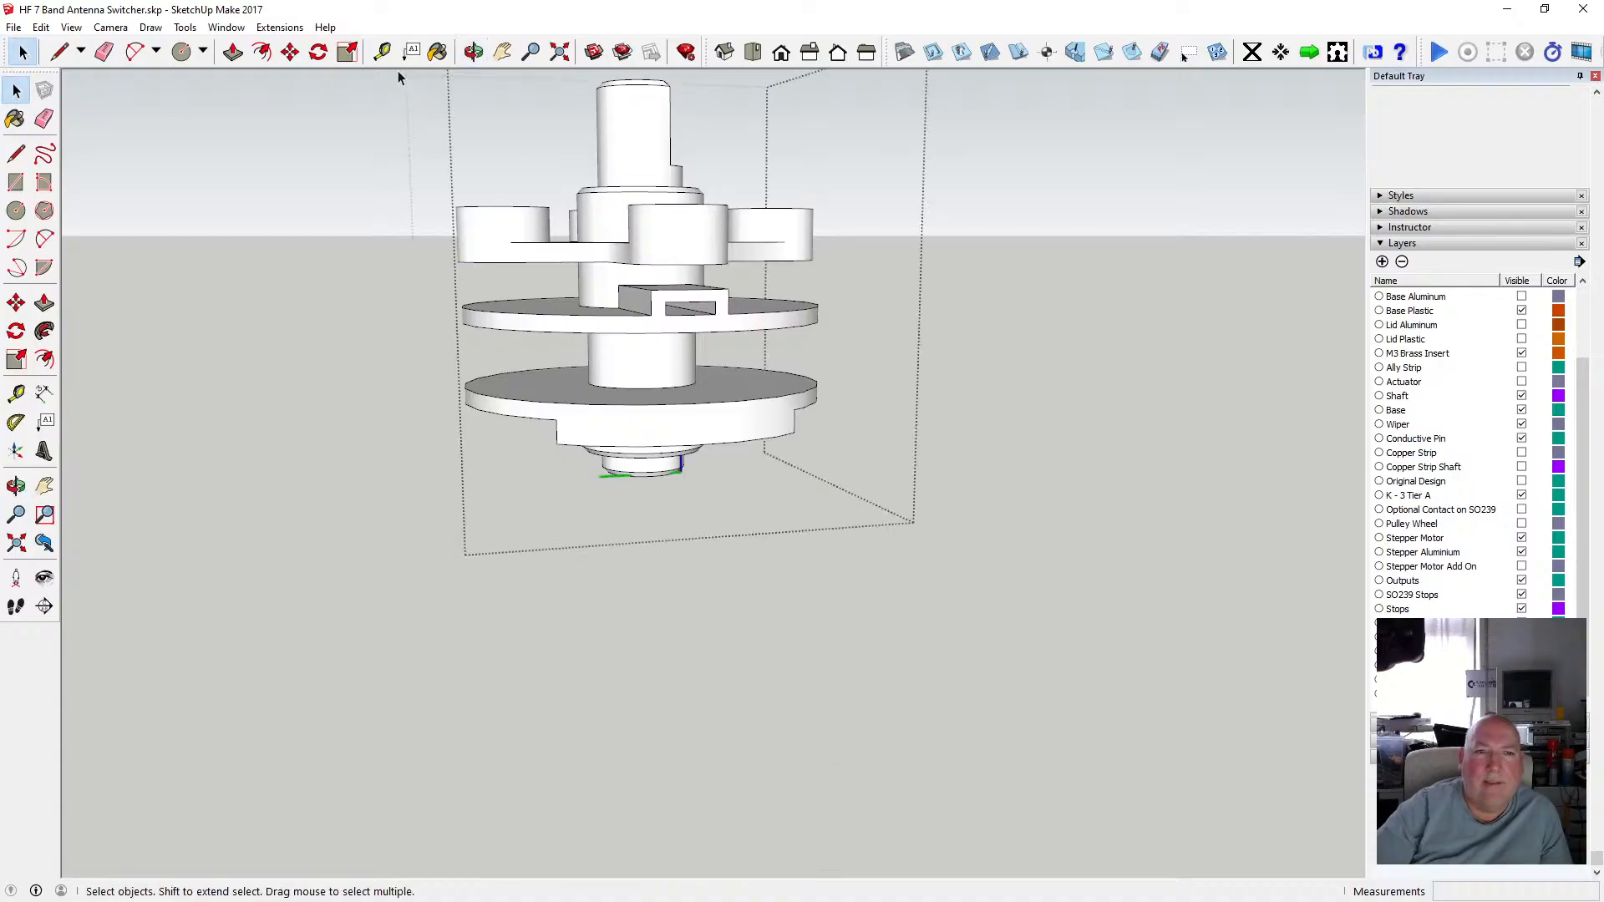
drag(479, 165, 855, 252)
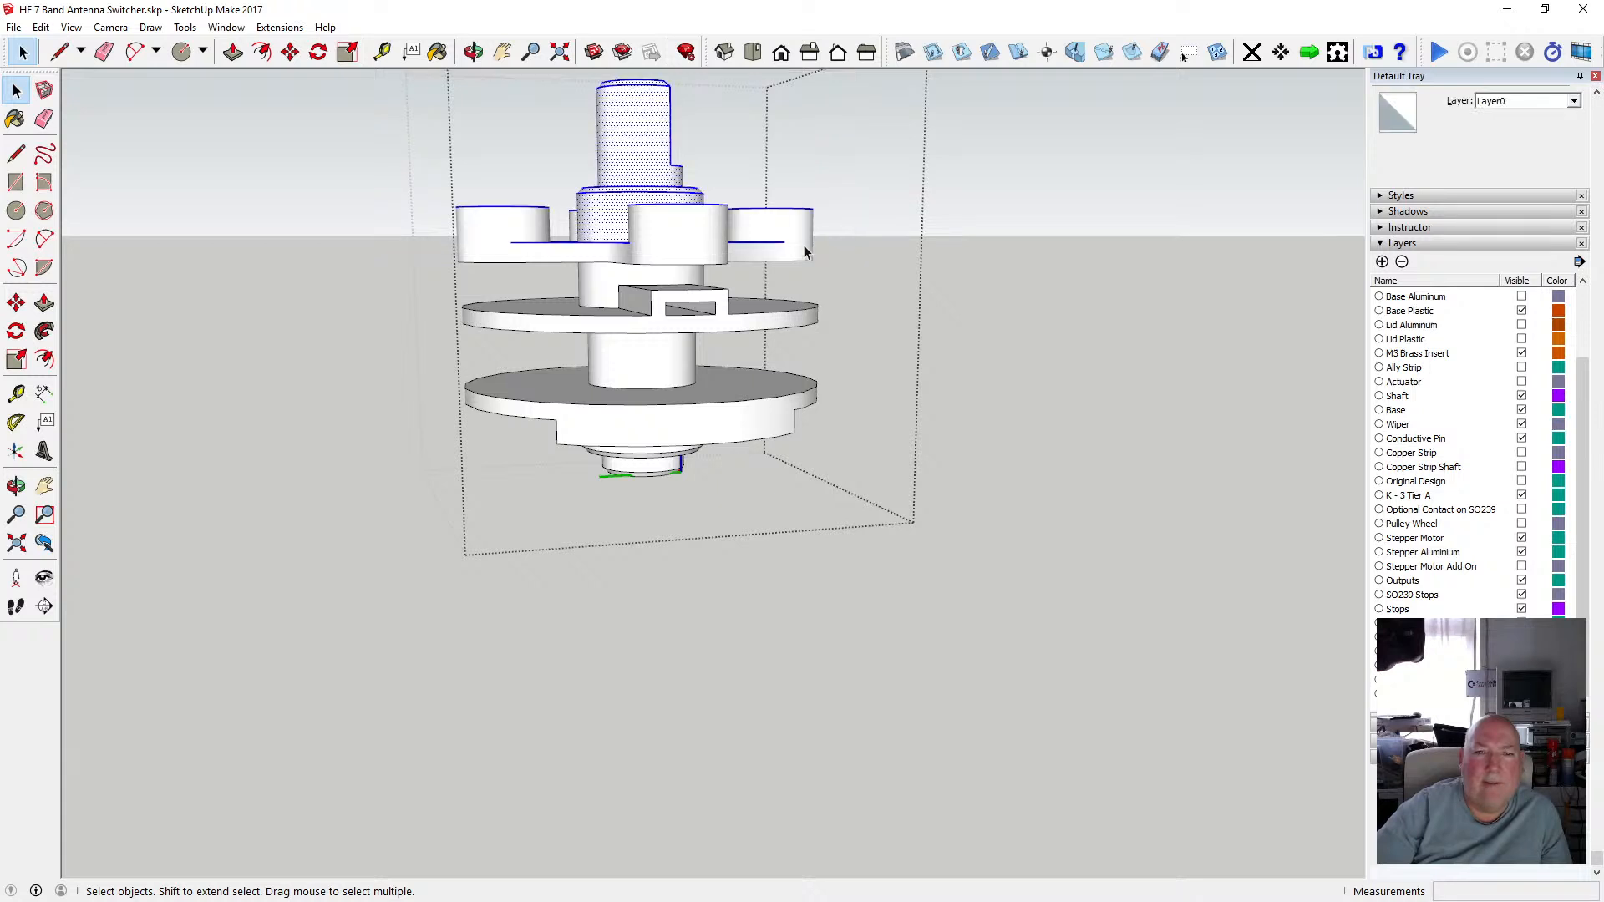
click(40, 27)
click(98, 109)
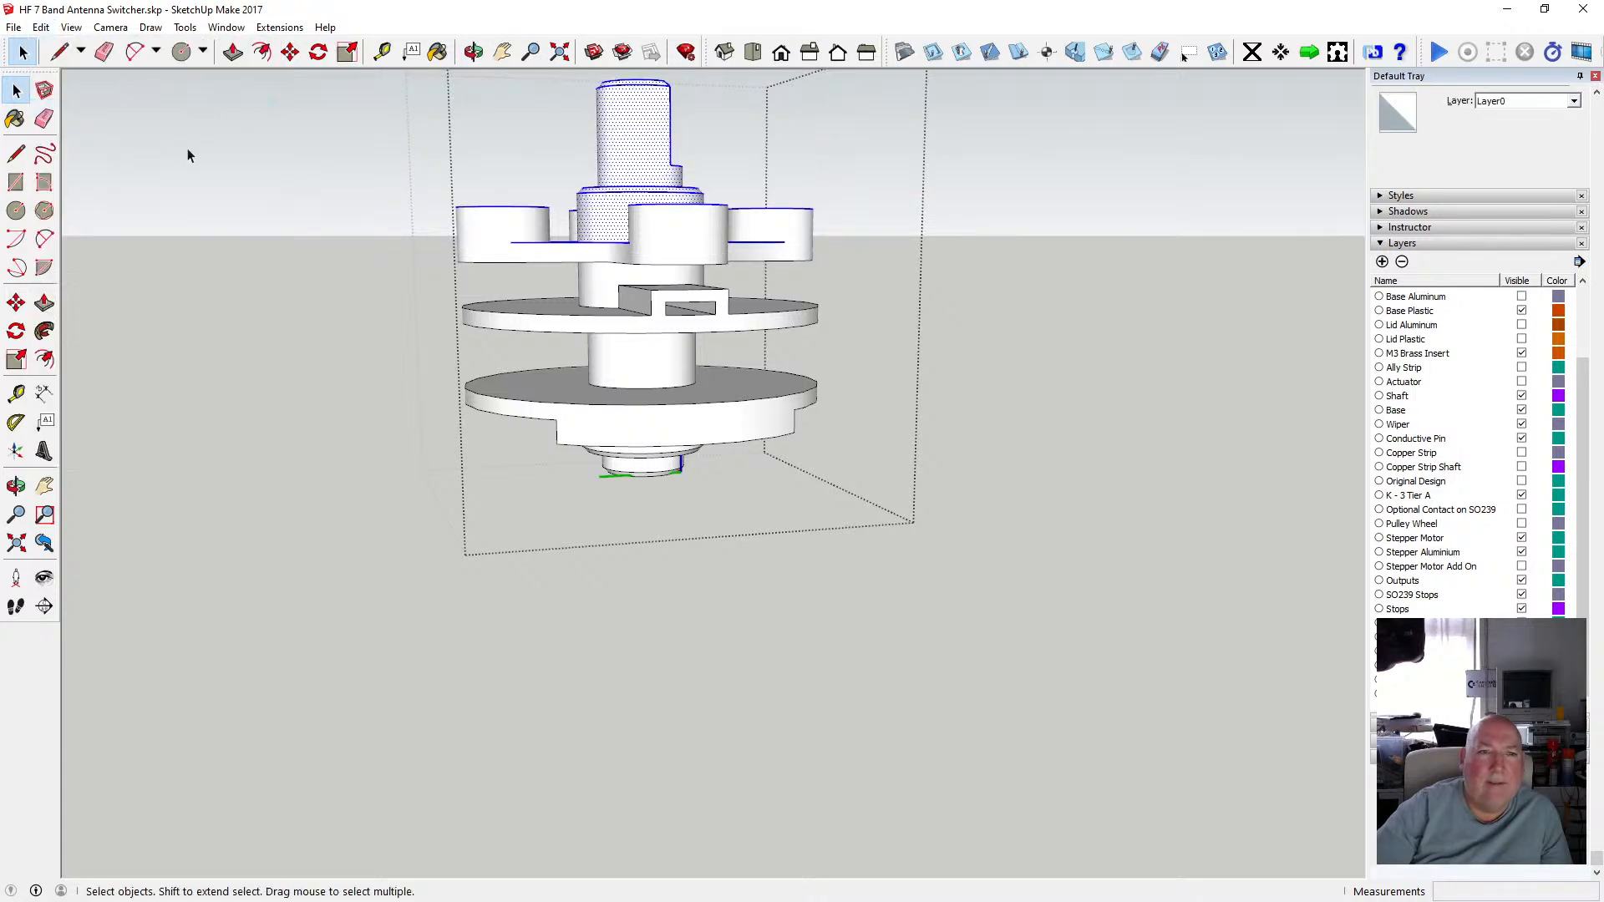
Paste the copied pieces in place outside the component and move them straight down below the assembly.
click(188, 150)
click(40, 27)
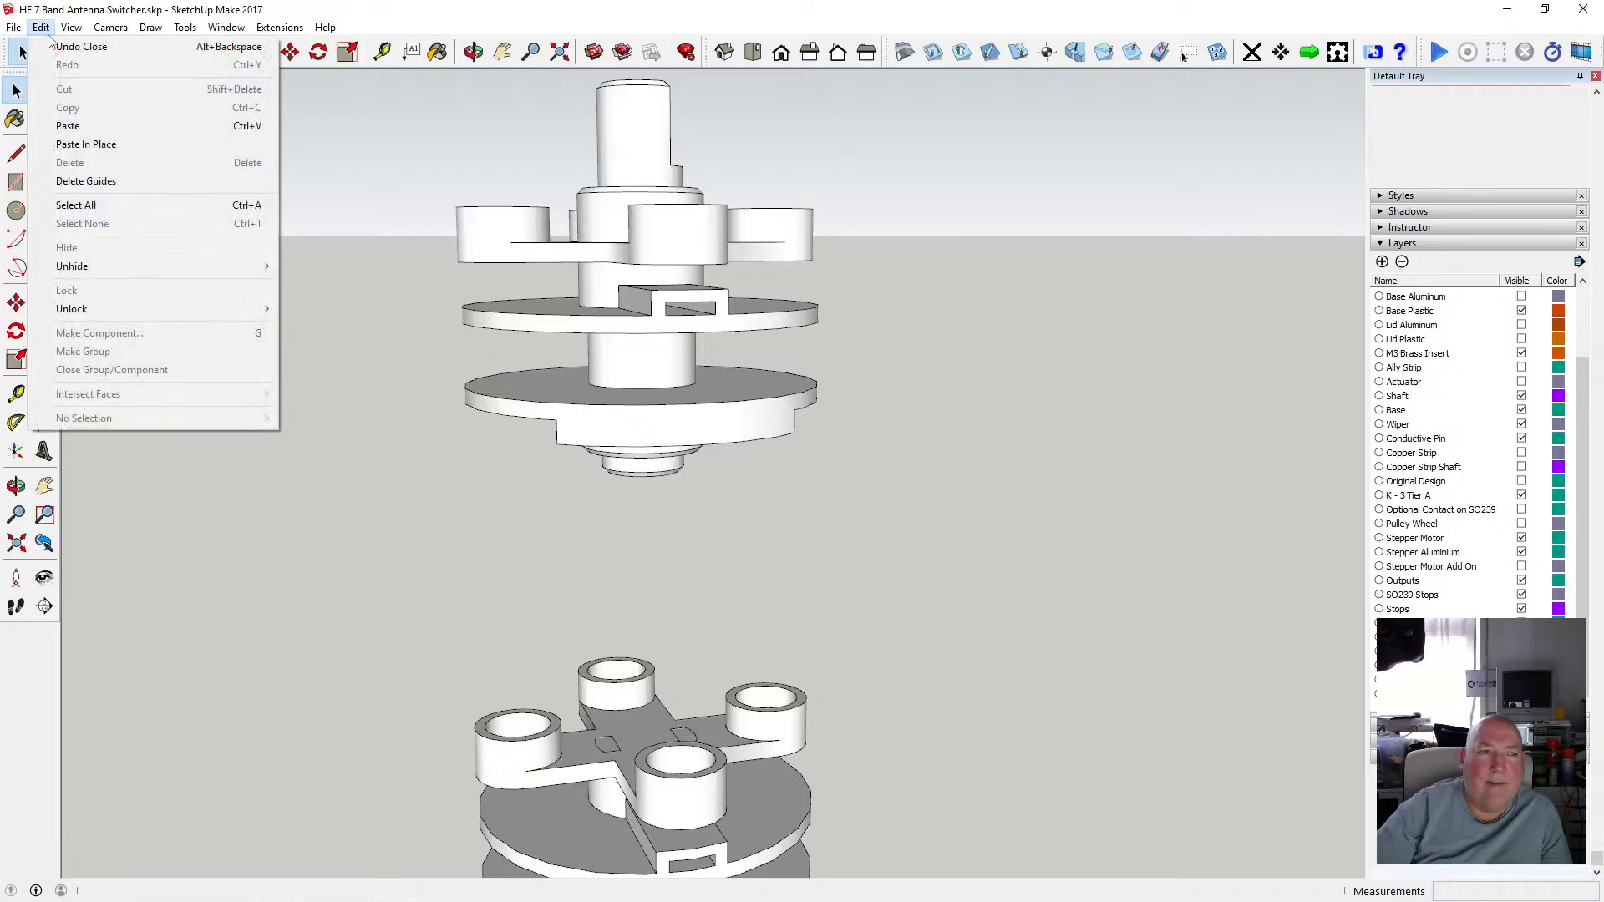
click(103, 150)
click(289, 51)
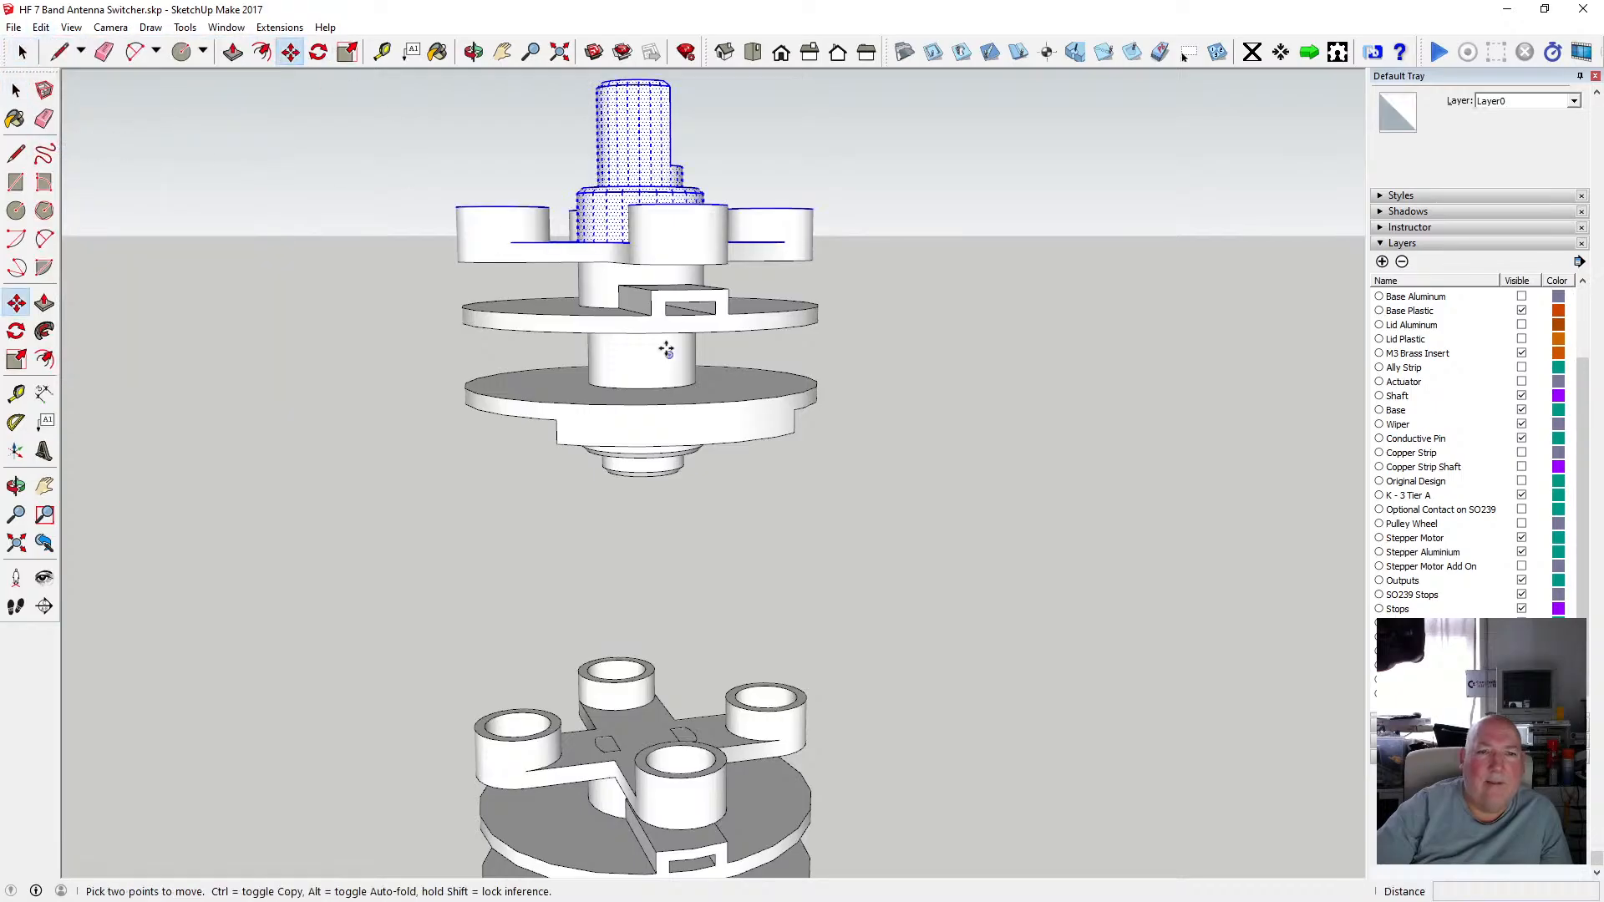
click(630, 243)
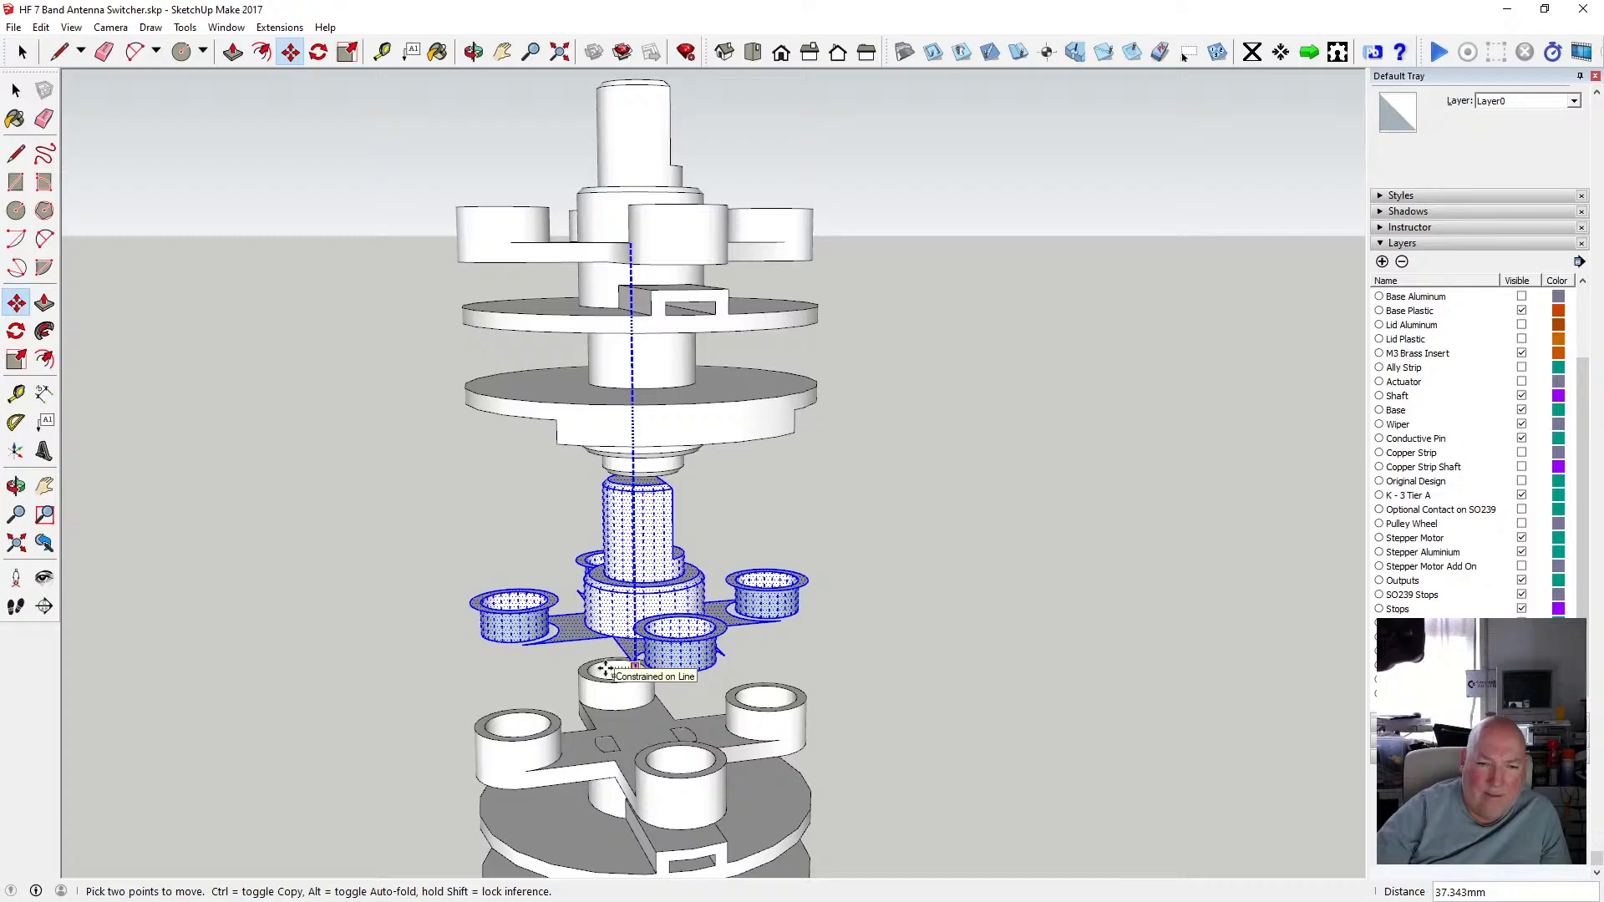
click(605, 668)
Delete two of the four cups from the pasted copy.
middle_drag(512, 140, 687, 362)
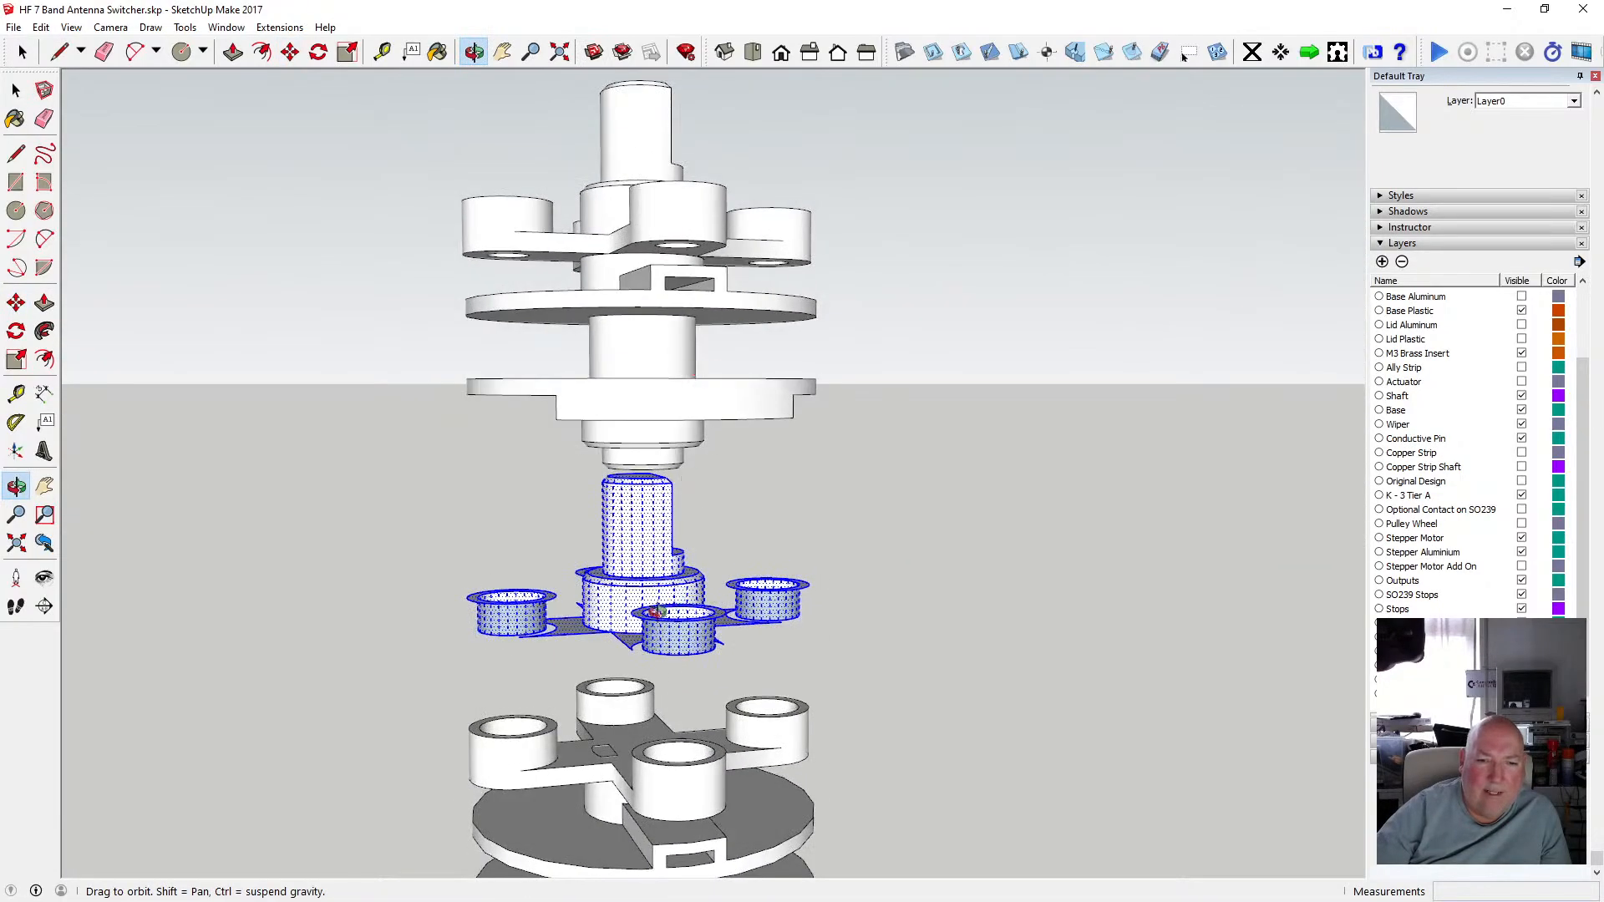
scroll(662, 594, up, 3)
middle_drag(663, 594, 558, 565)
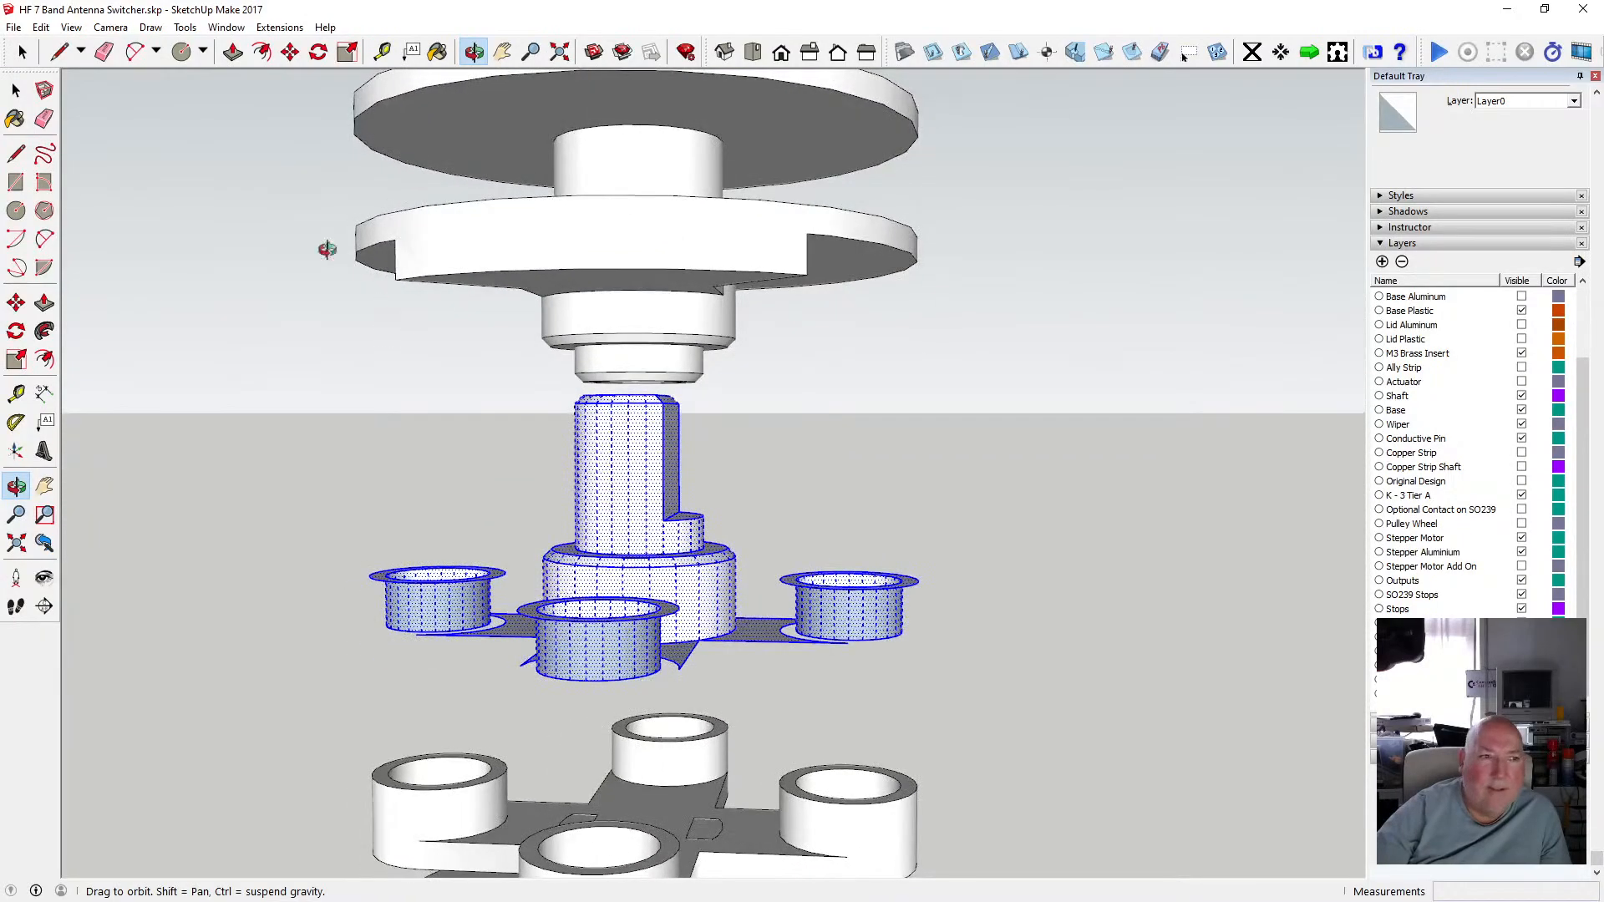
click(17, 91)
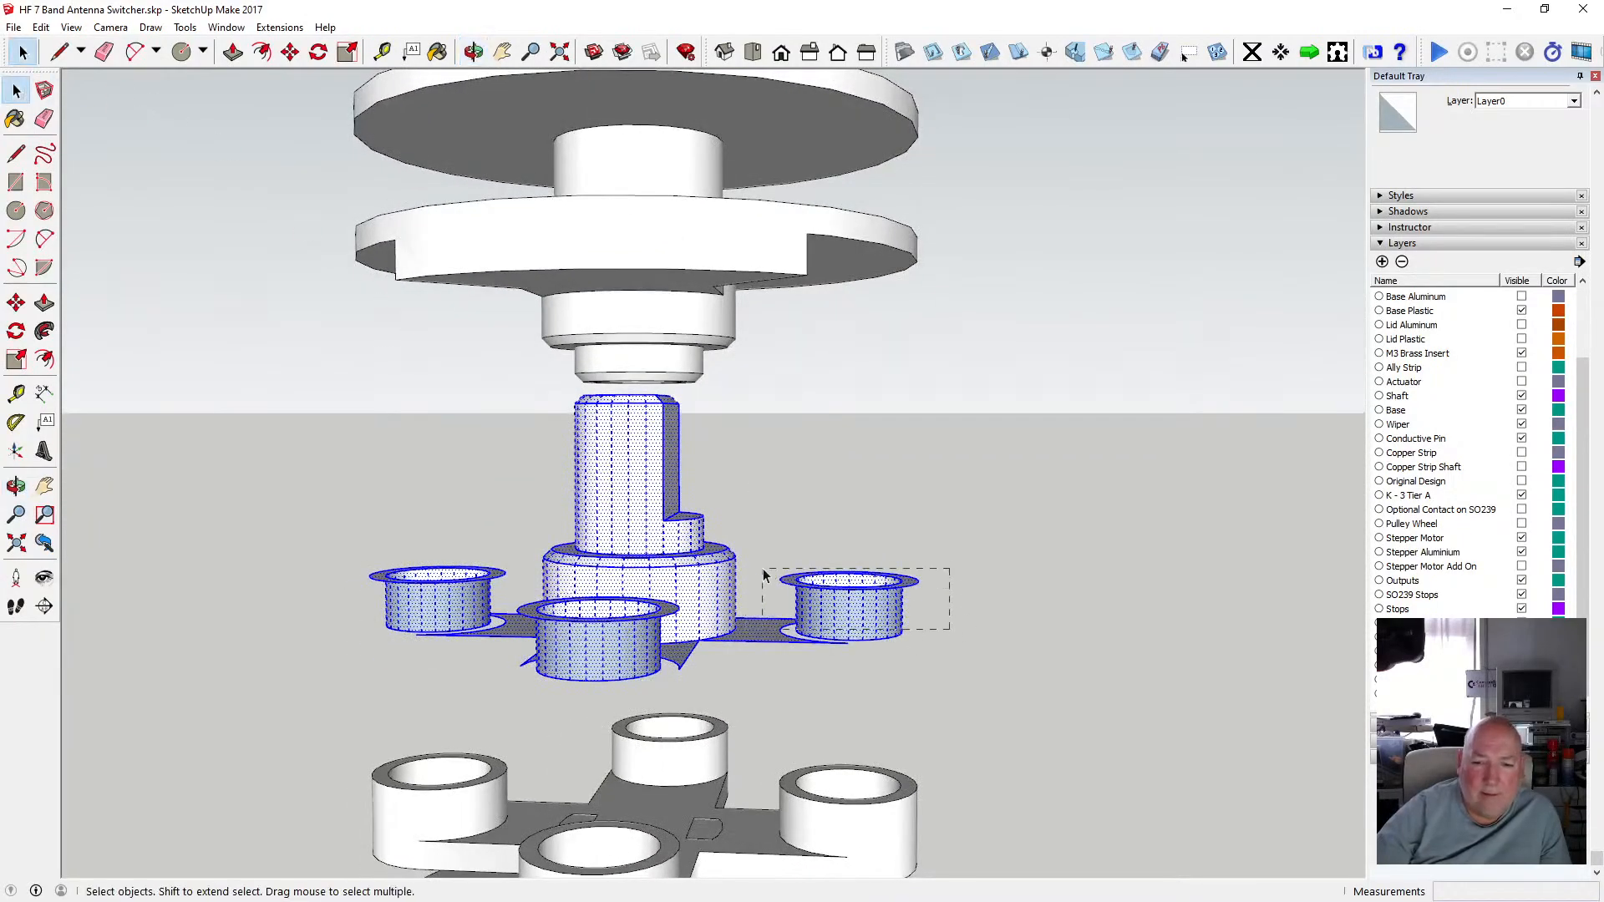
drag(762, 574, 764, 576)
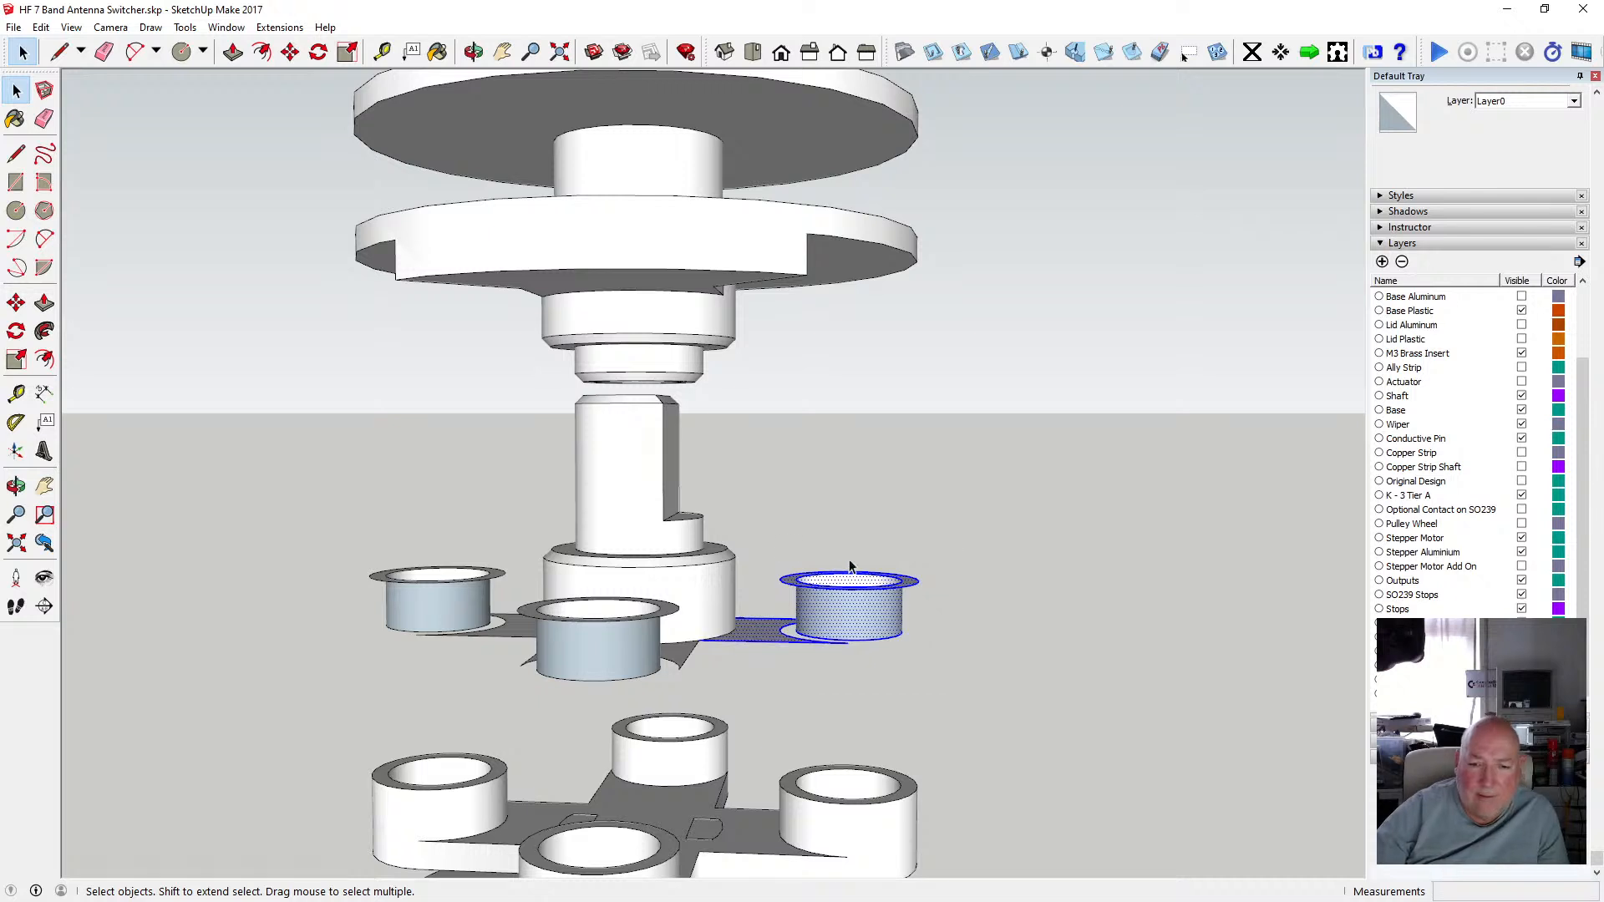
key(Delete)
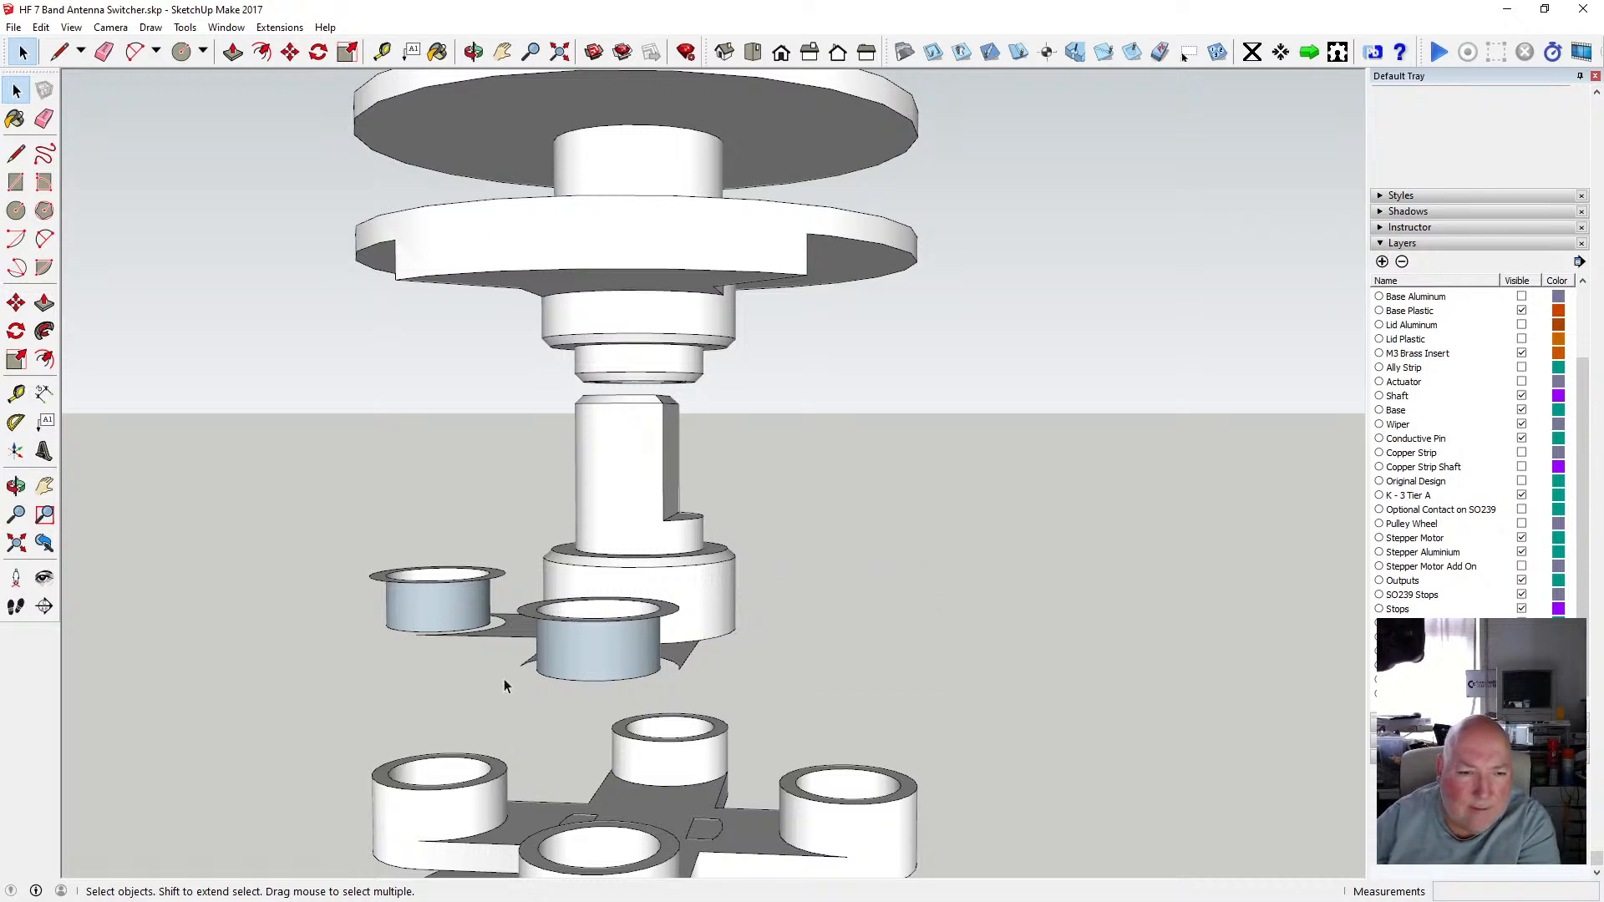
drag(308, 524, 286, 523)
key(Delete)
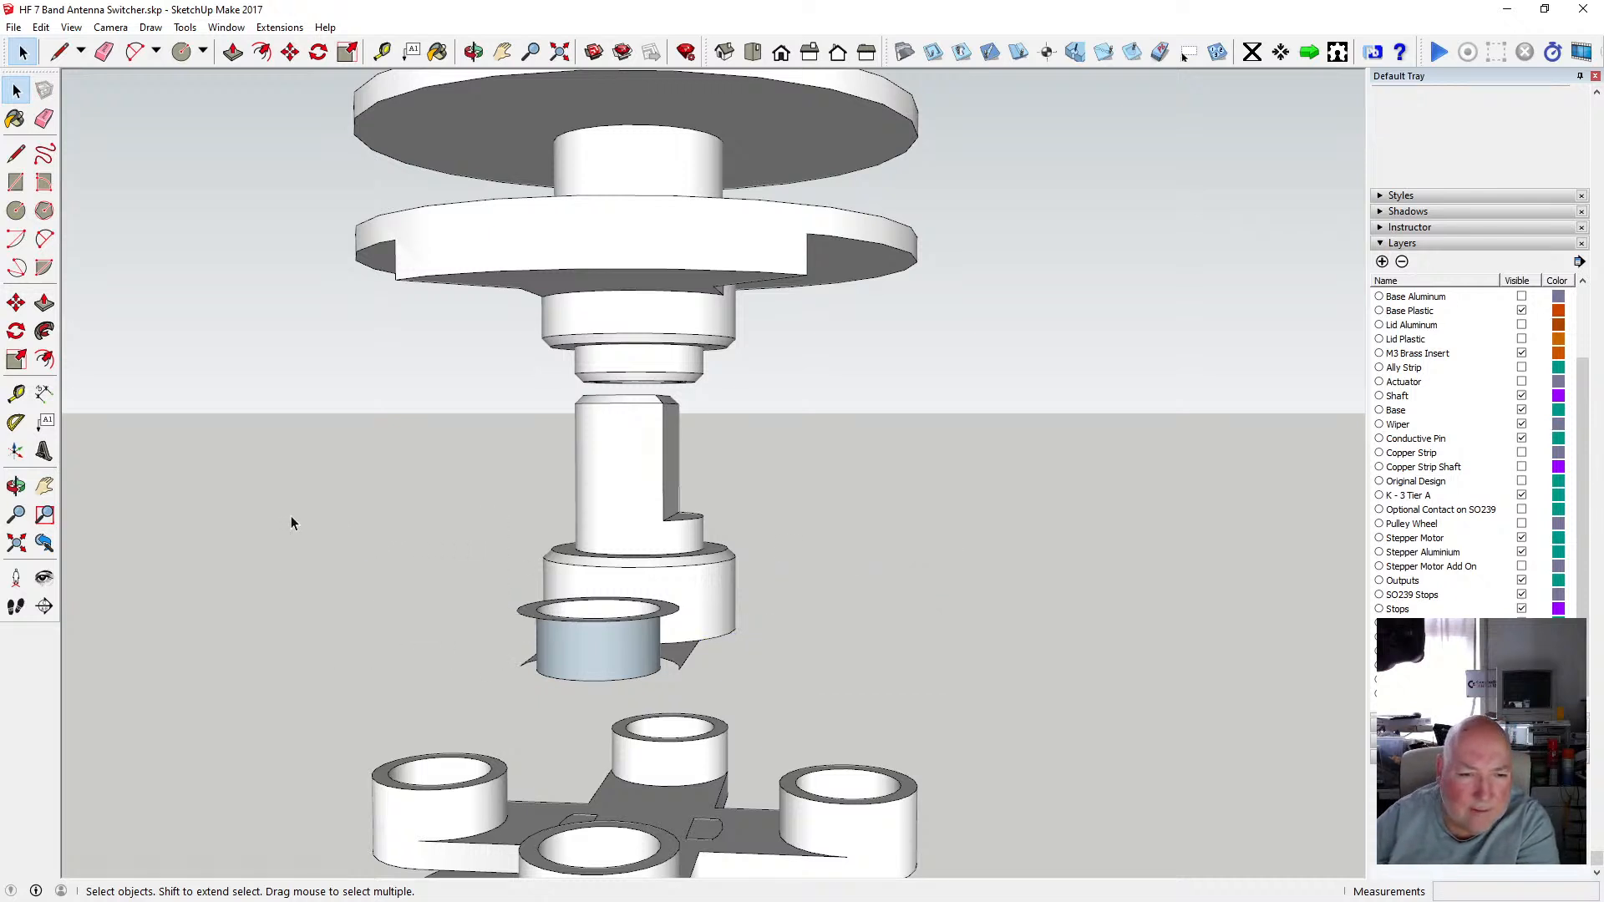
click(473, 52)
drag(834, 429, 185, 461)
click(16, 90)
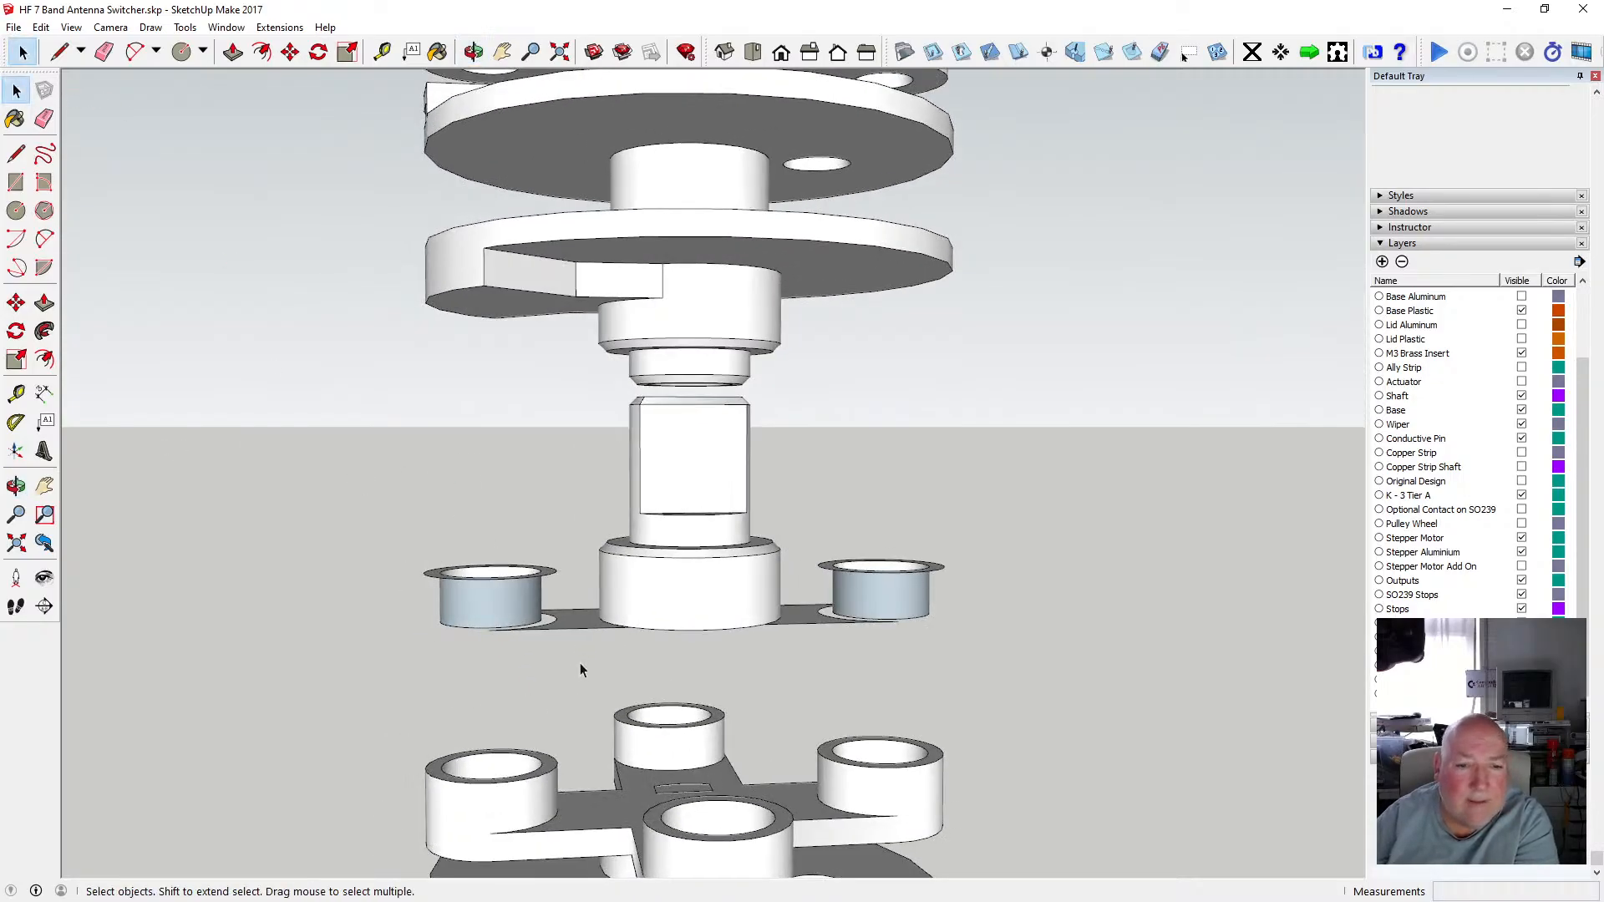
Delete the remaining two cups from the pasted shaft and cross-arm copy.
drag(348, 541, 347, 541)
key(Delete)
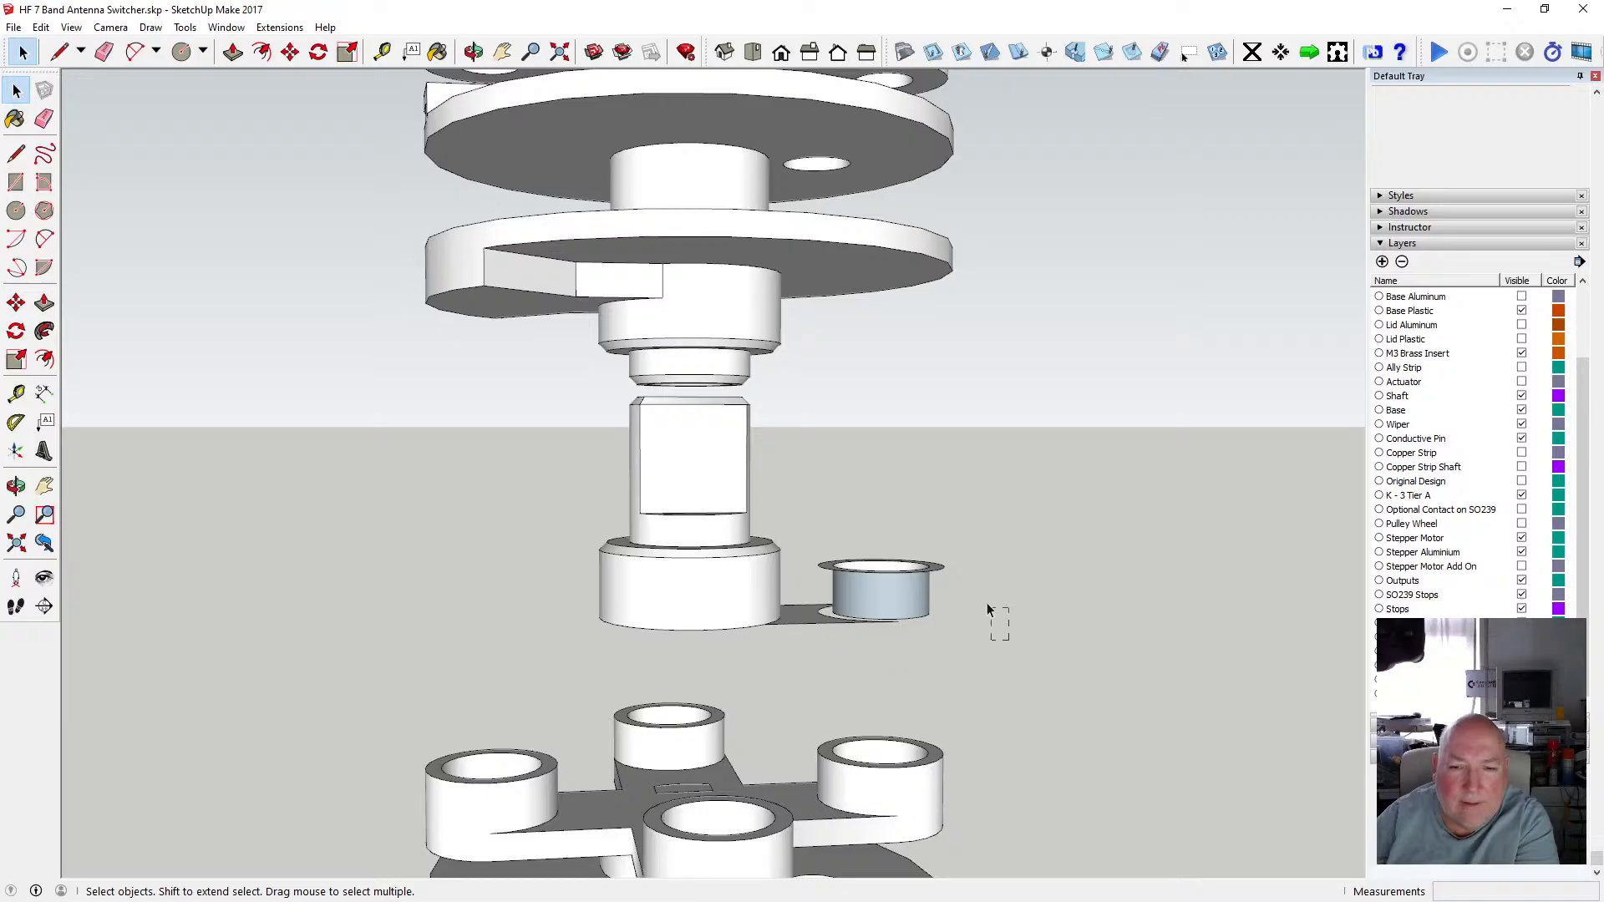
drag(796, 543, 796, 543)
key(Delete)
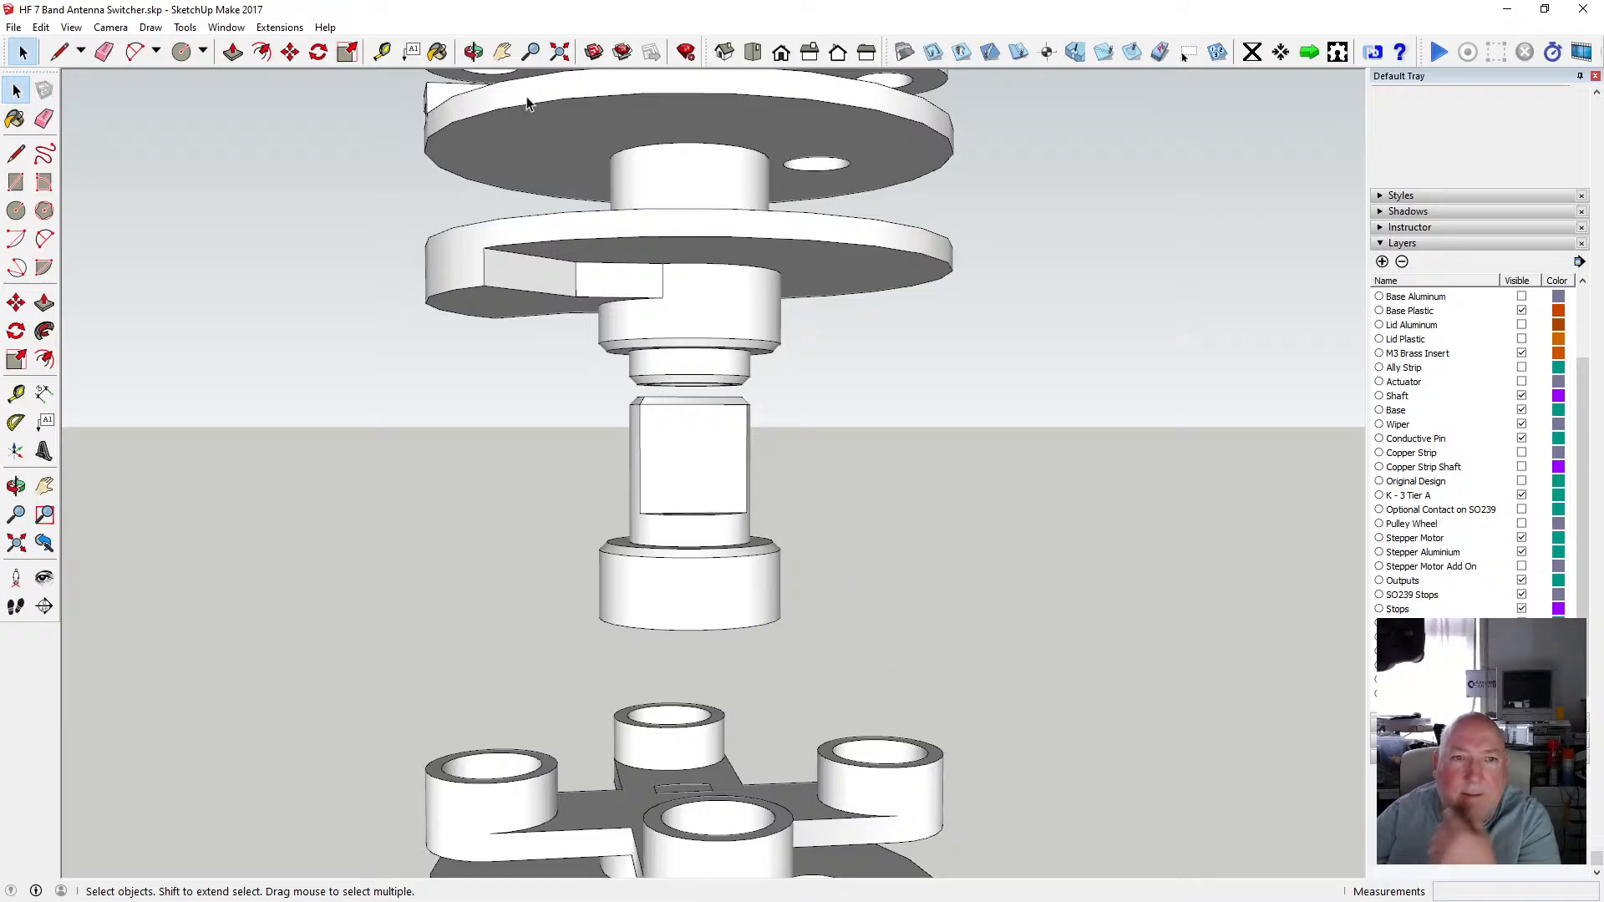
Copy the circular edge at the top of the square section of the pasted shaft.
click(472, 52)
drag(484, 217, 716, 690)
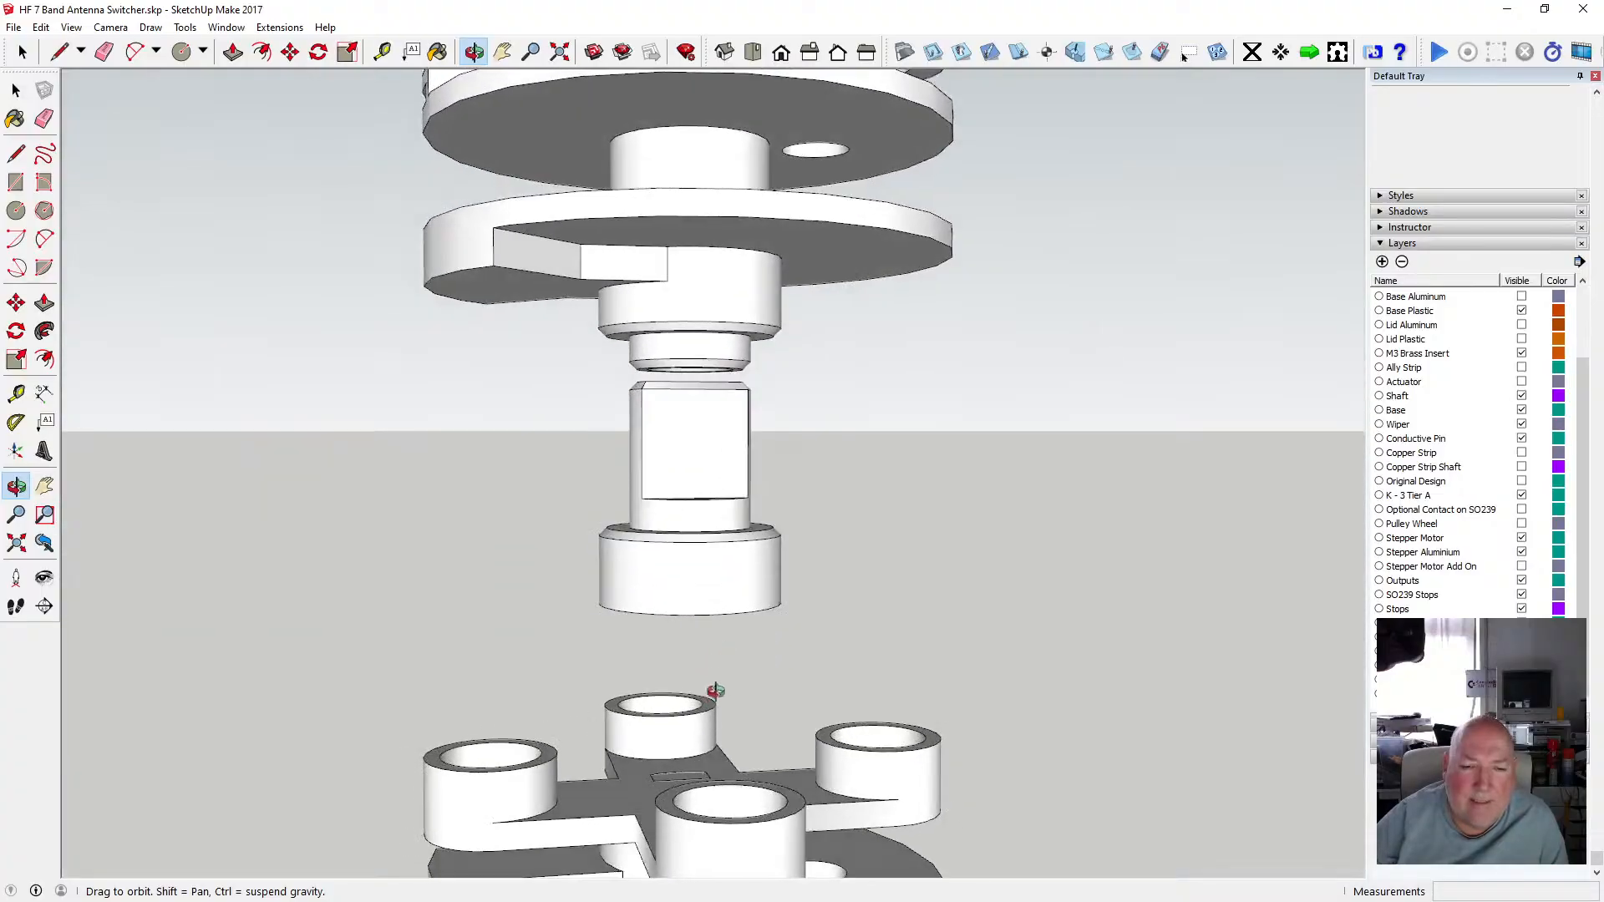
scroll(729, 515, down, 5)
scroll(717, 558, up, 3)
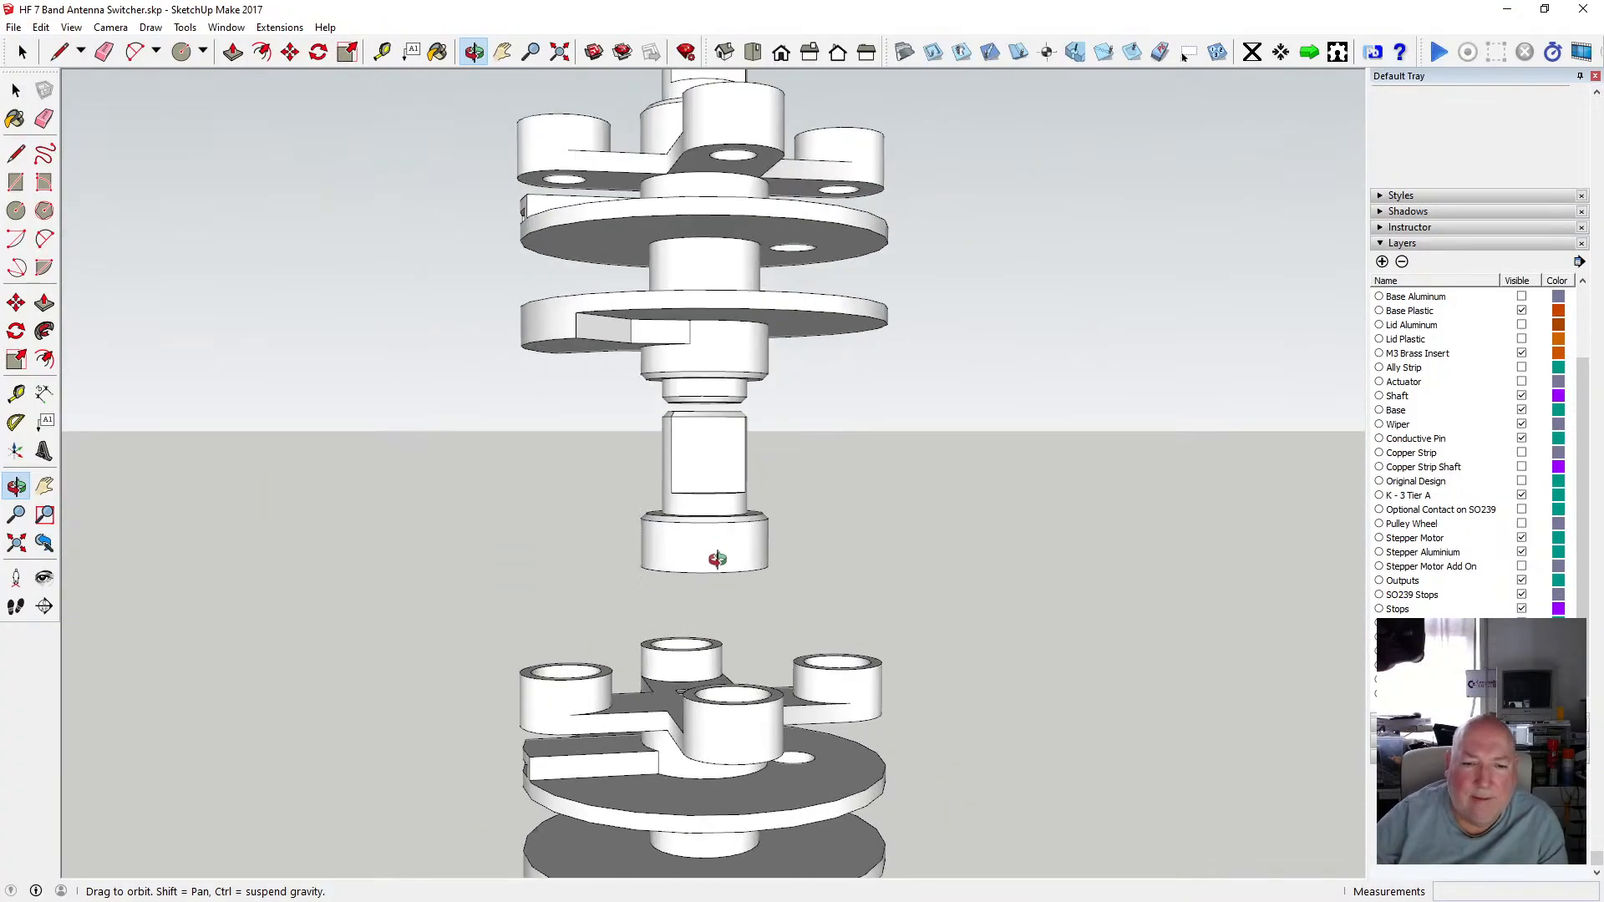
drag(717, 558, 682, 660)
scroll(711, 703, up, 2)
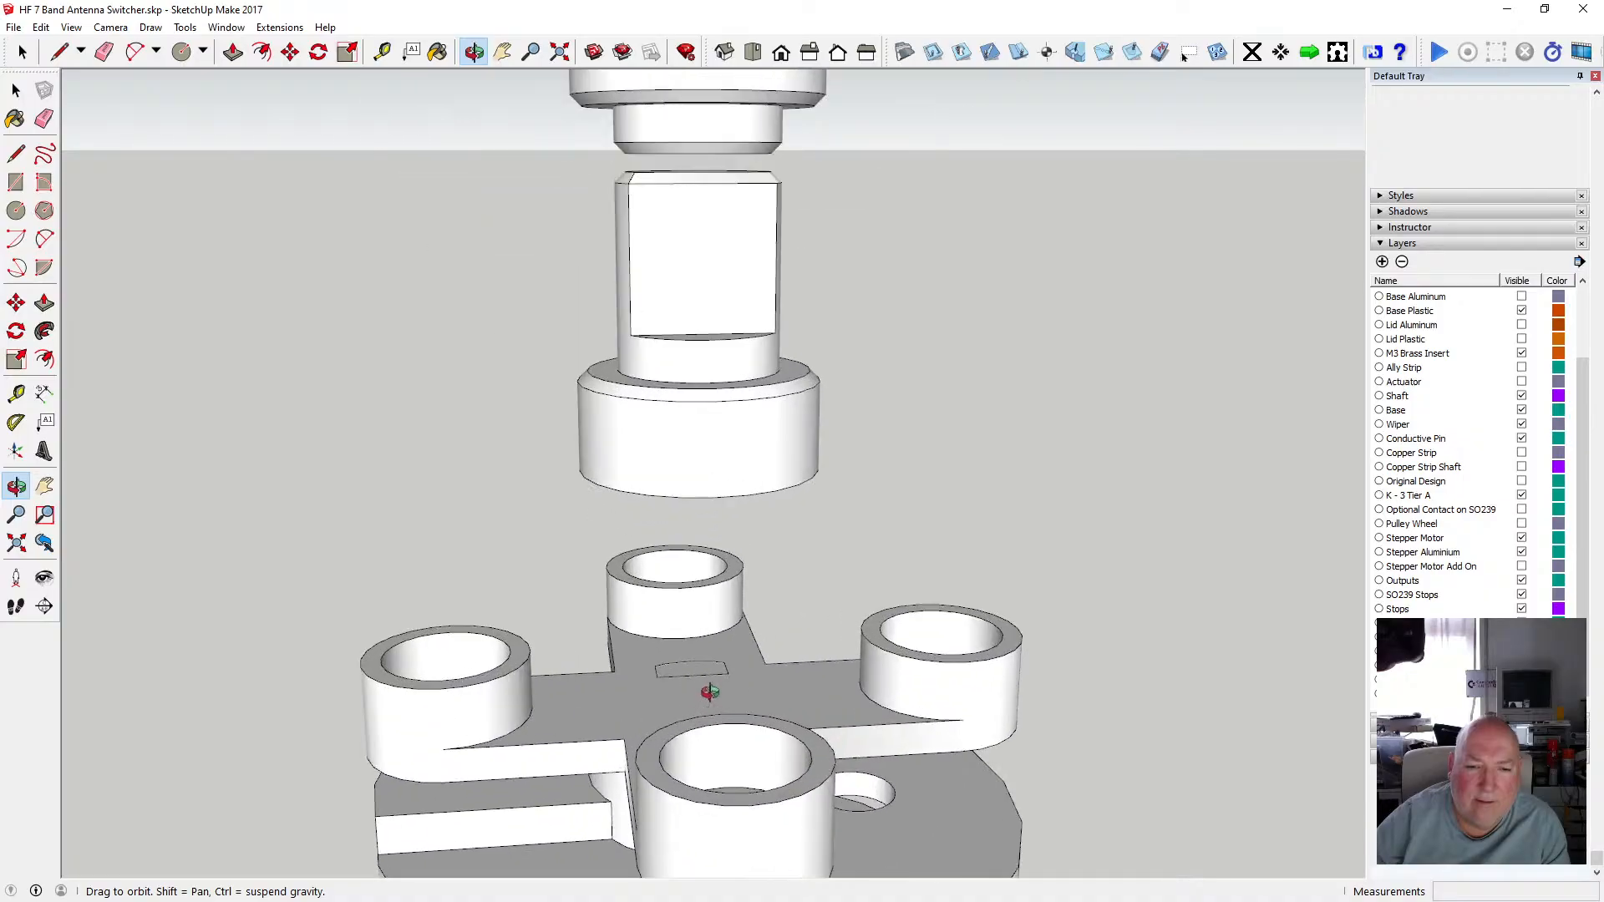
drag(706, 691, 738, 538)
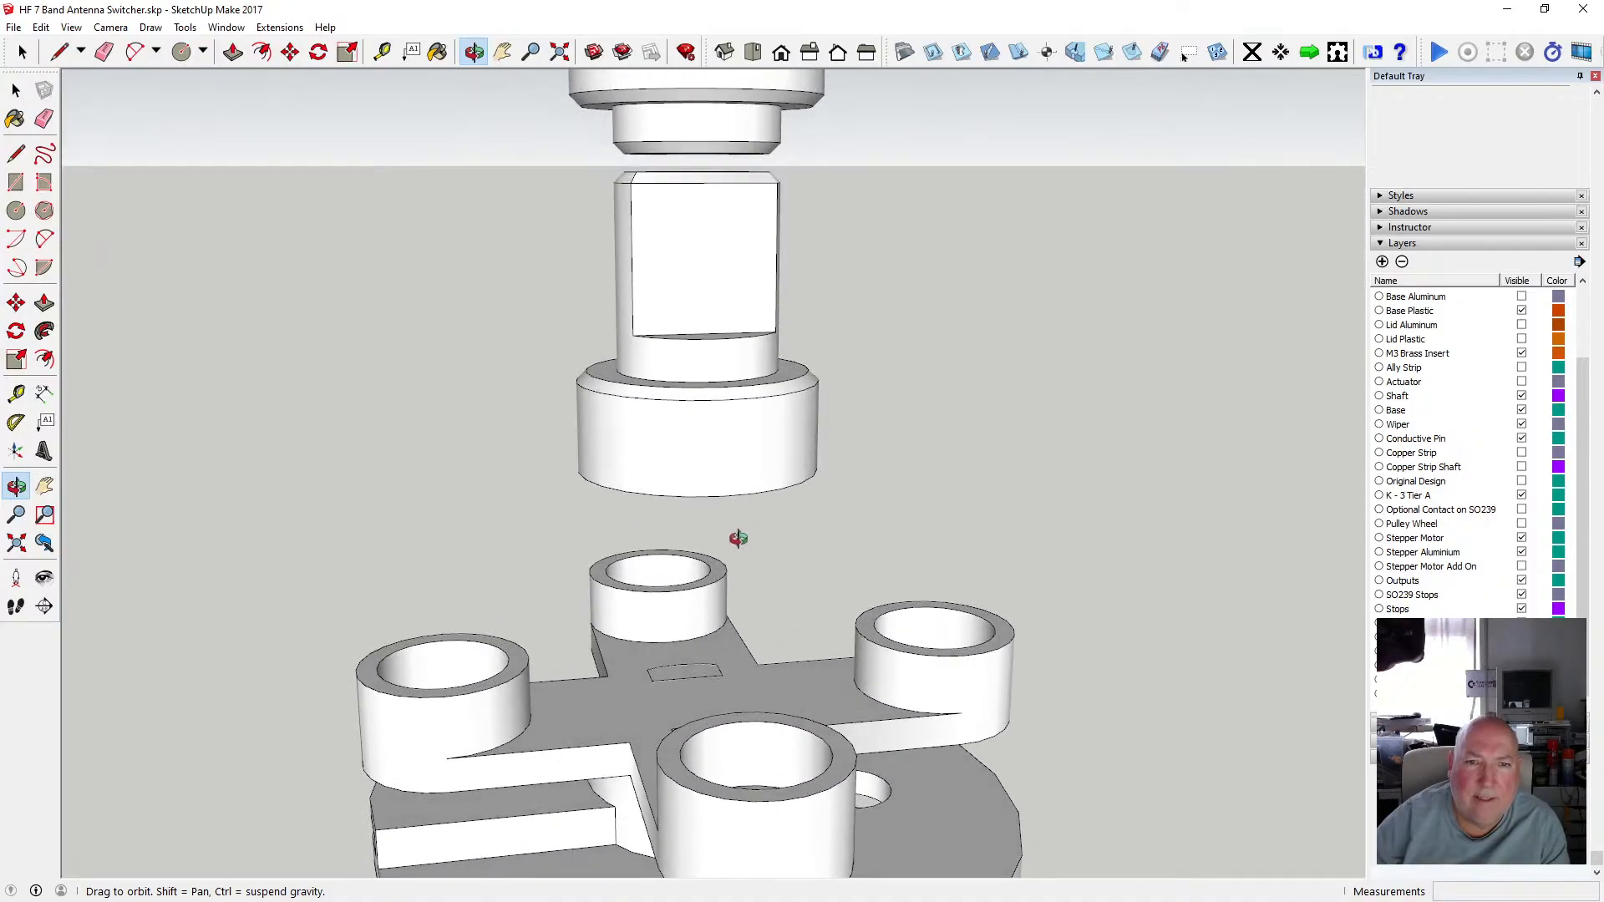
scroll(724, 460, down, 3)
drag(713, 441, 689, 302)
scroll(711, 429, up, 4)
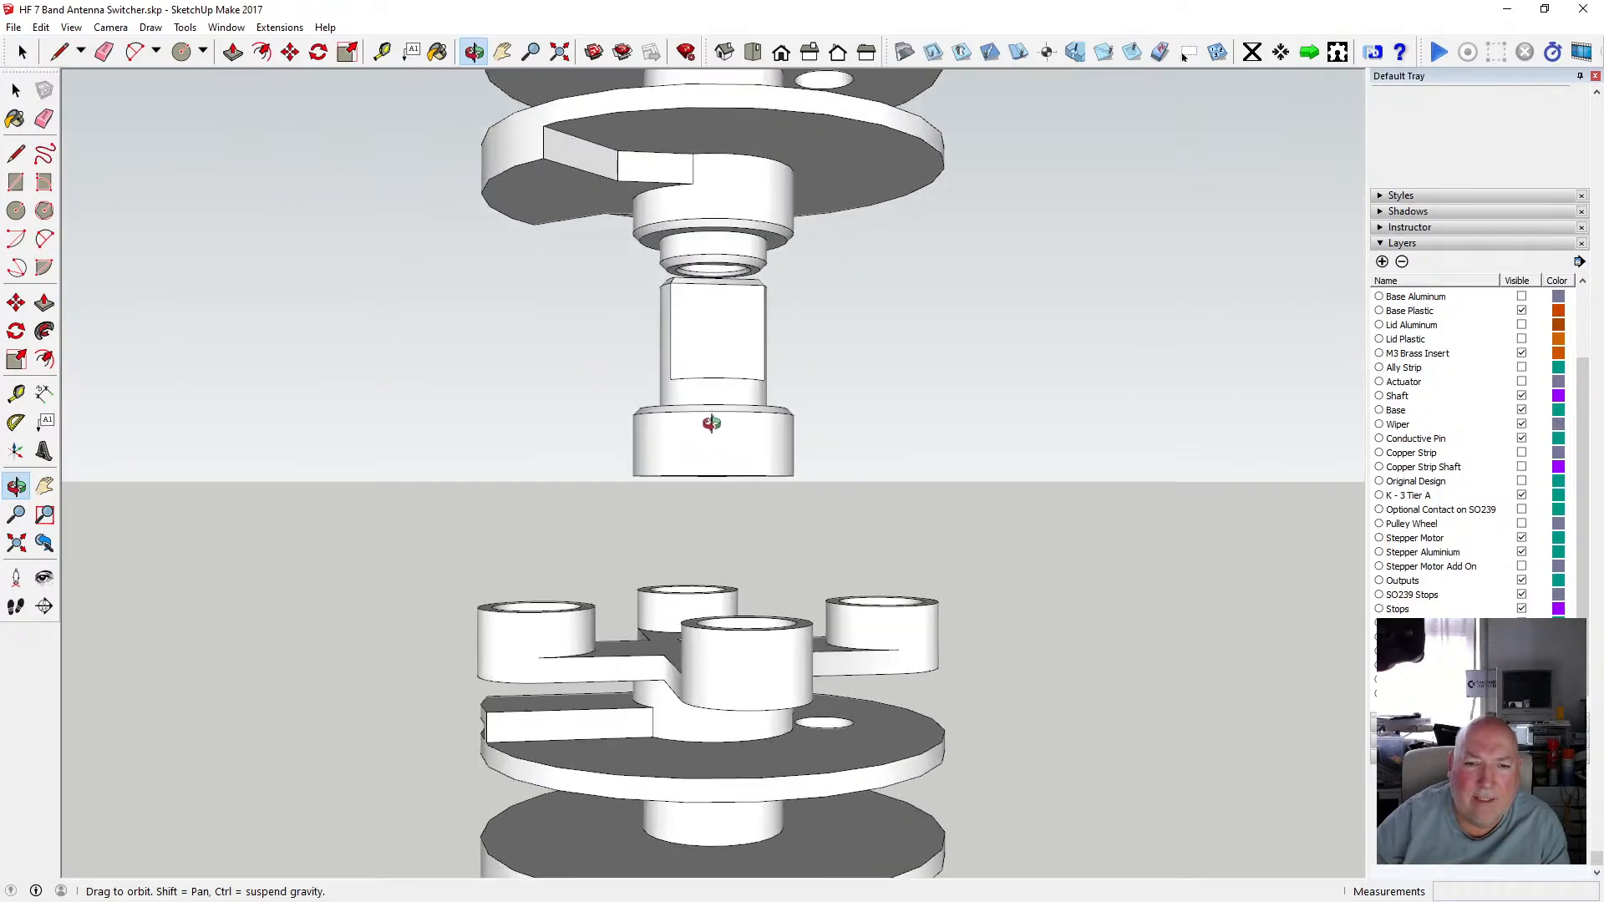
drag(710, 425, 454, 556)
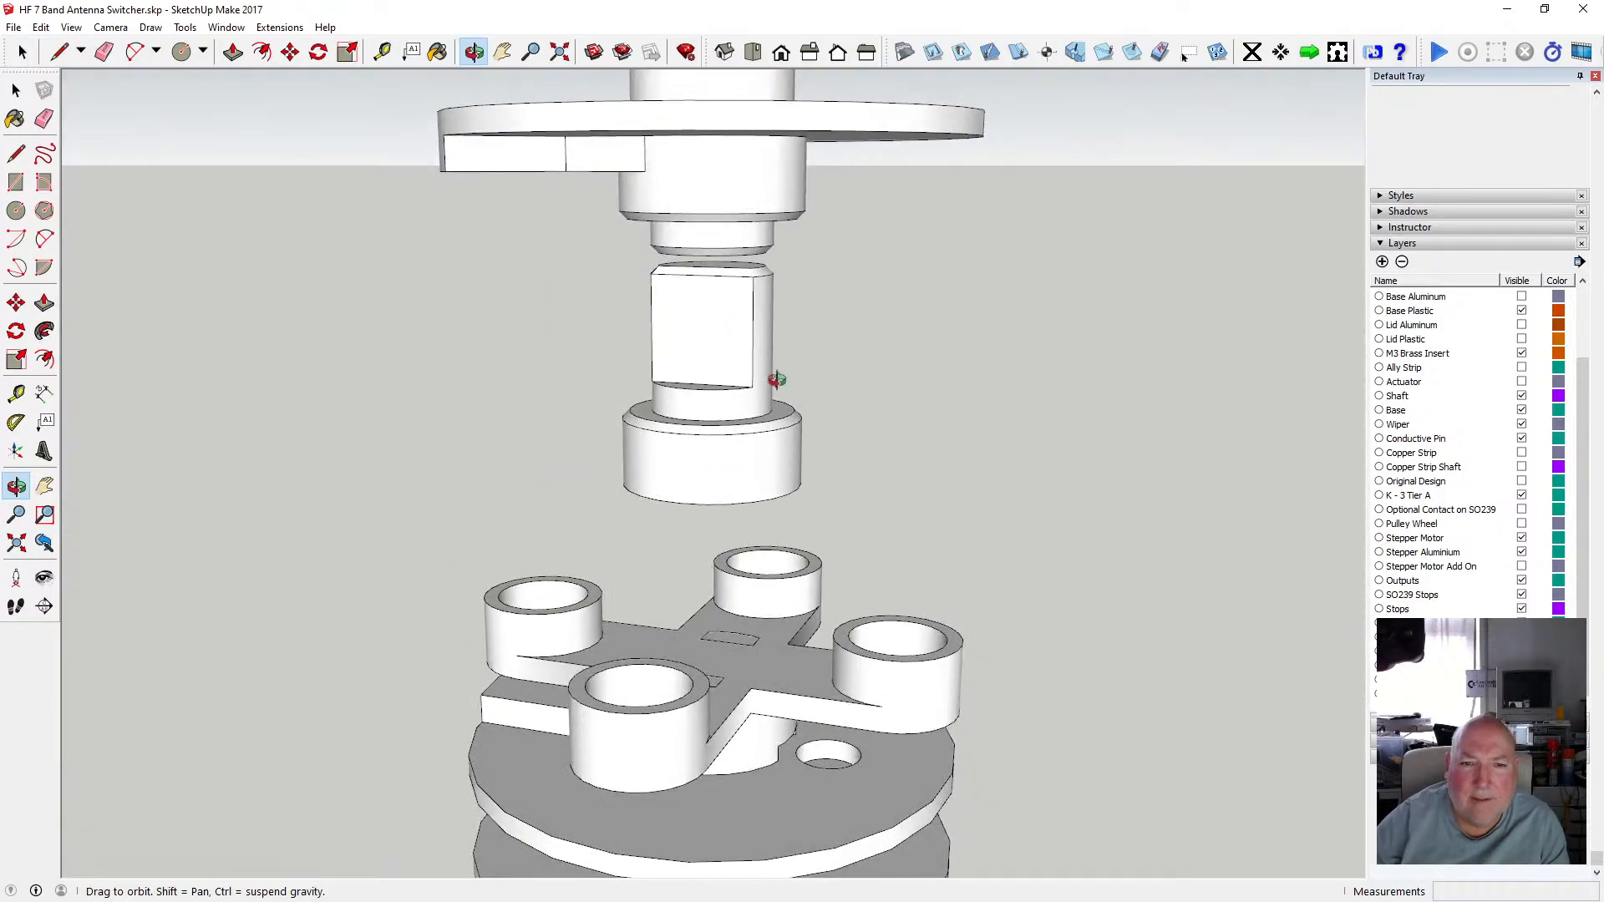
drag(728, 328, 482, 266)
click(16, 90)
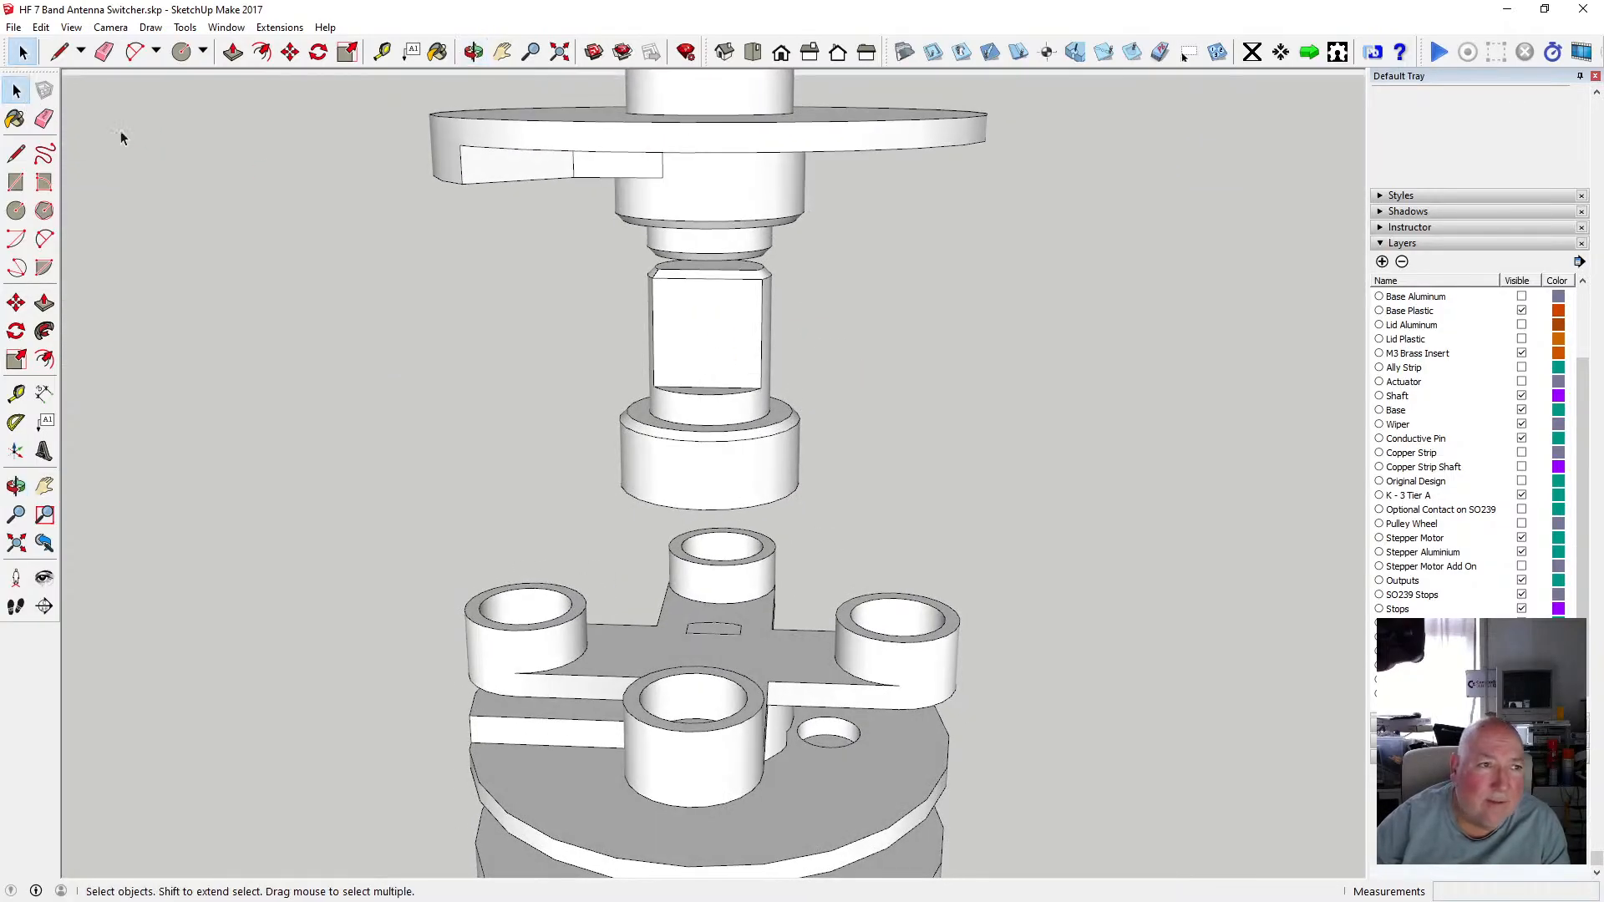
click(652, 282)
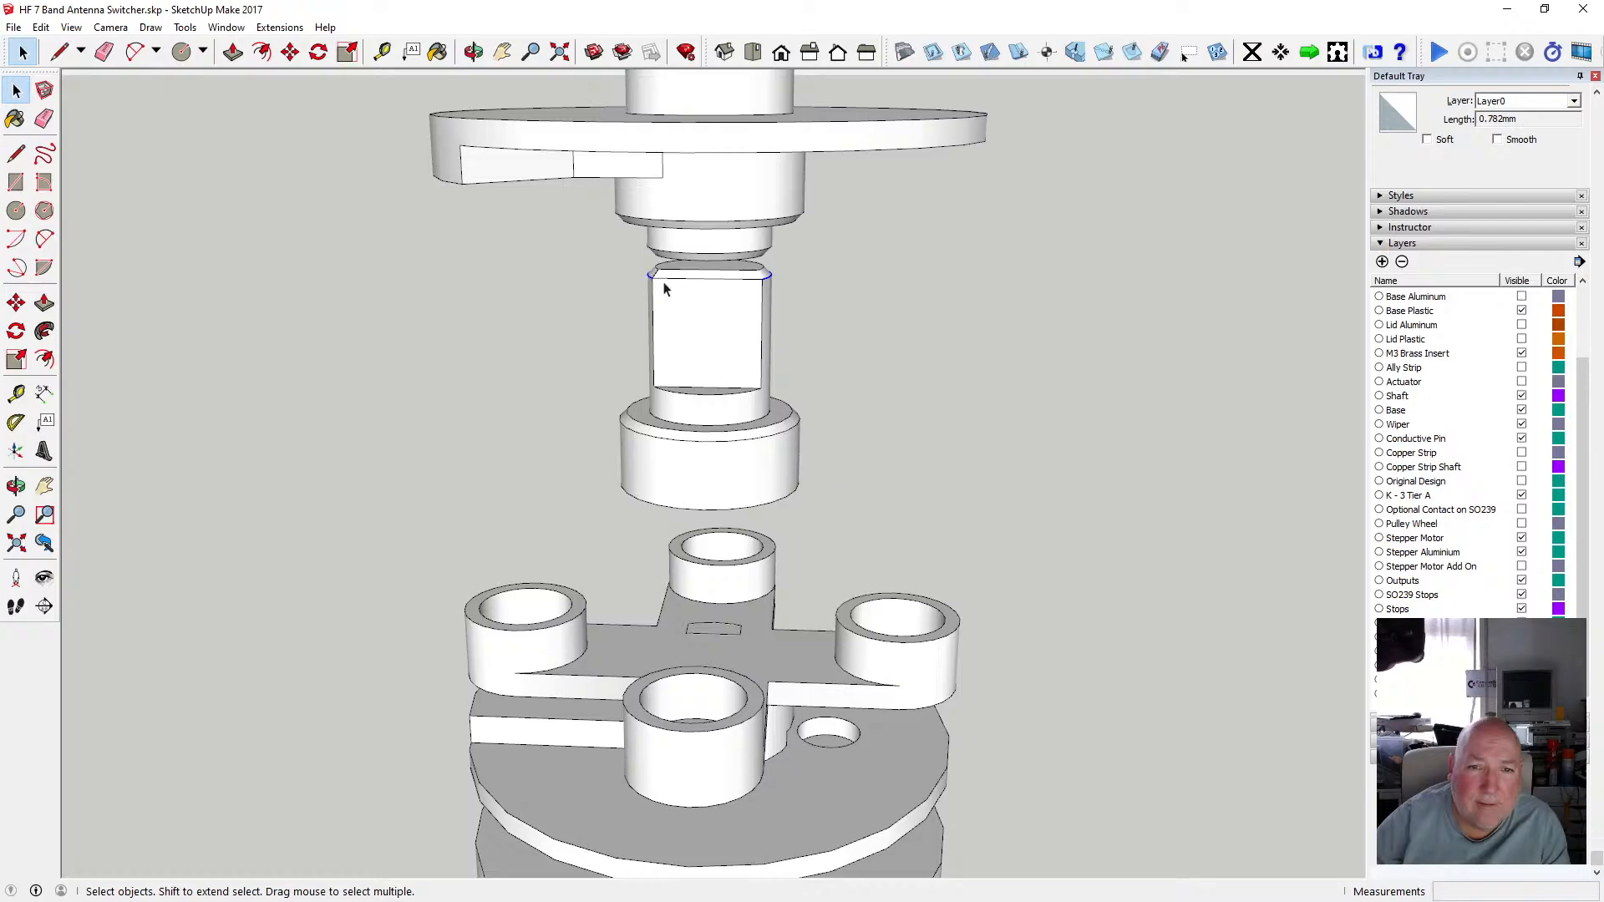
shift+click(666, 287)
click(41, 27)
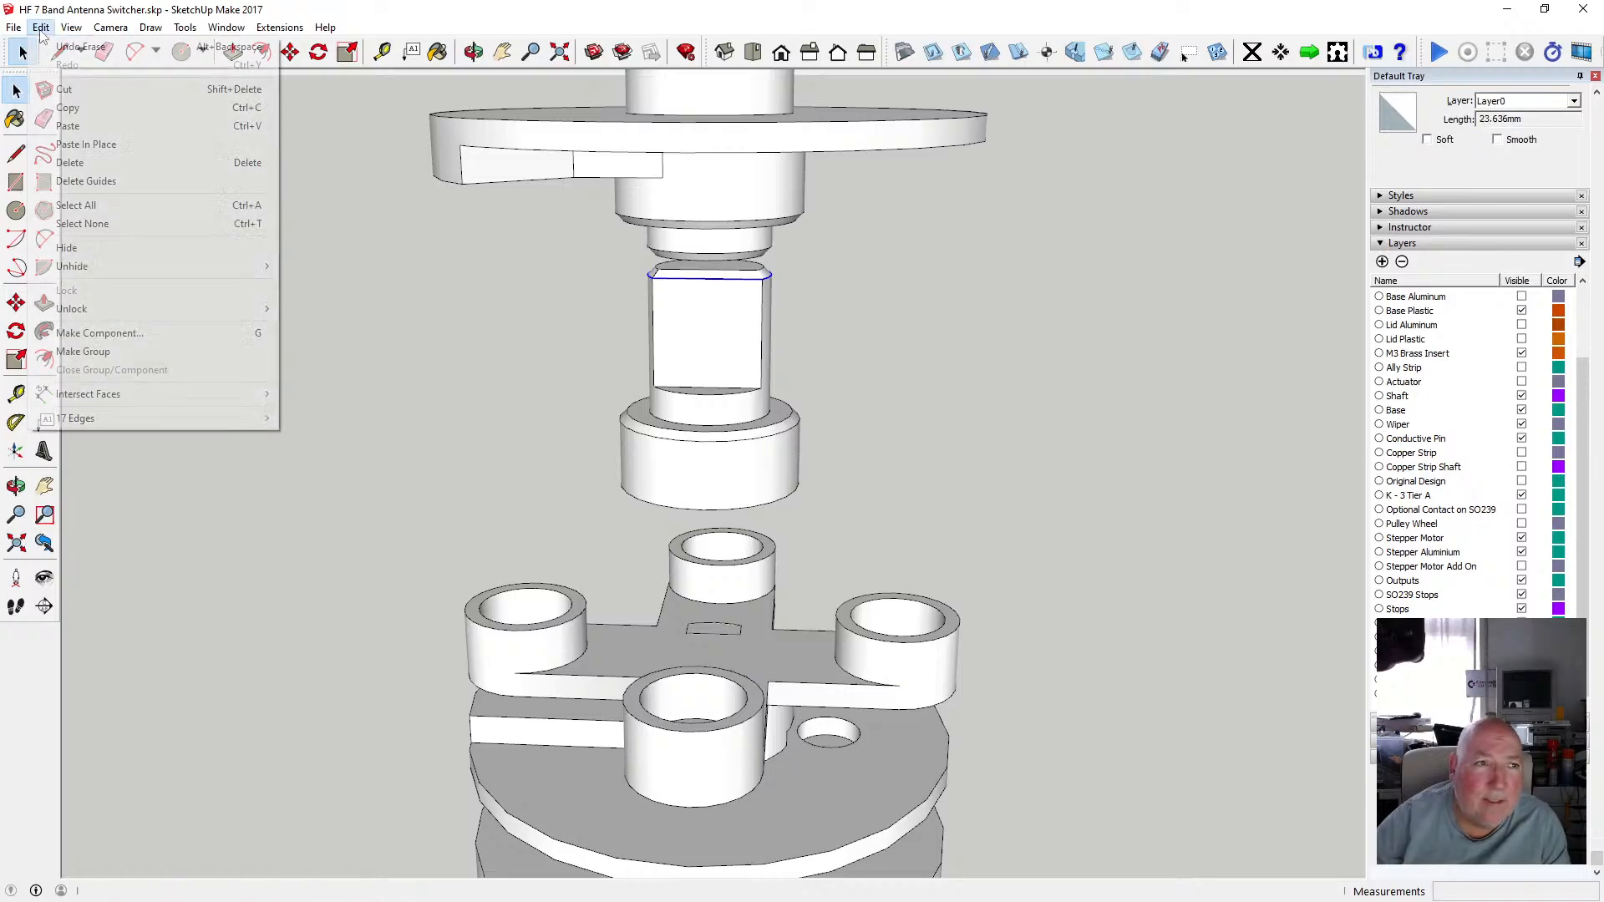
click(92, 107)
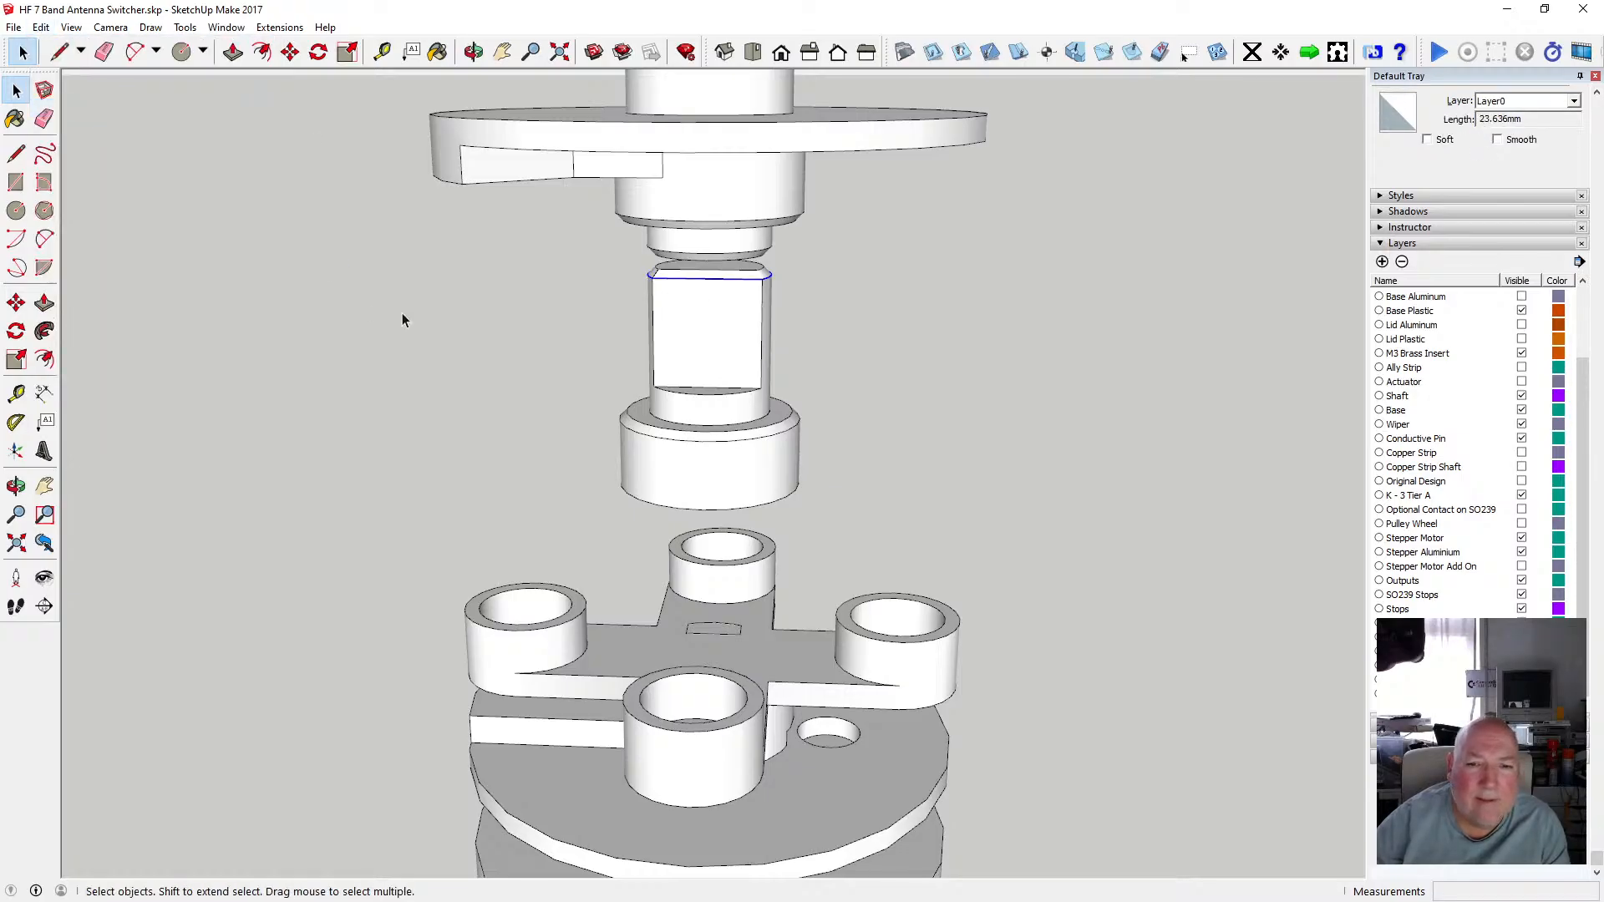
Paste the copied circle in place inside the lower cross-arm component and move it down onto the arm's plate.
double_click(630, 653)
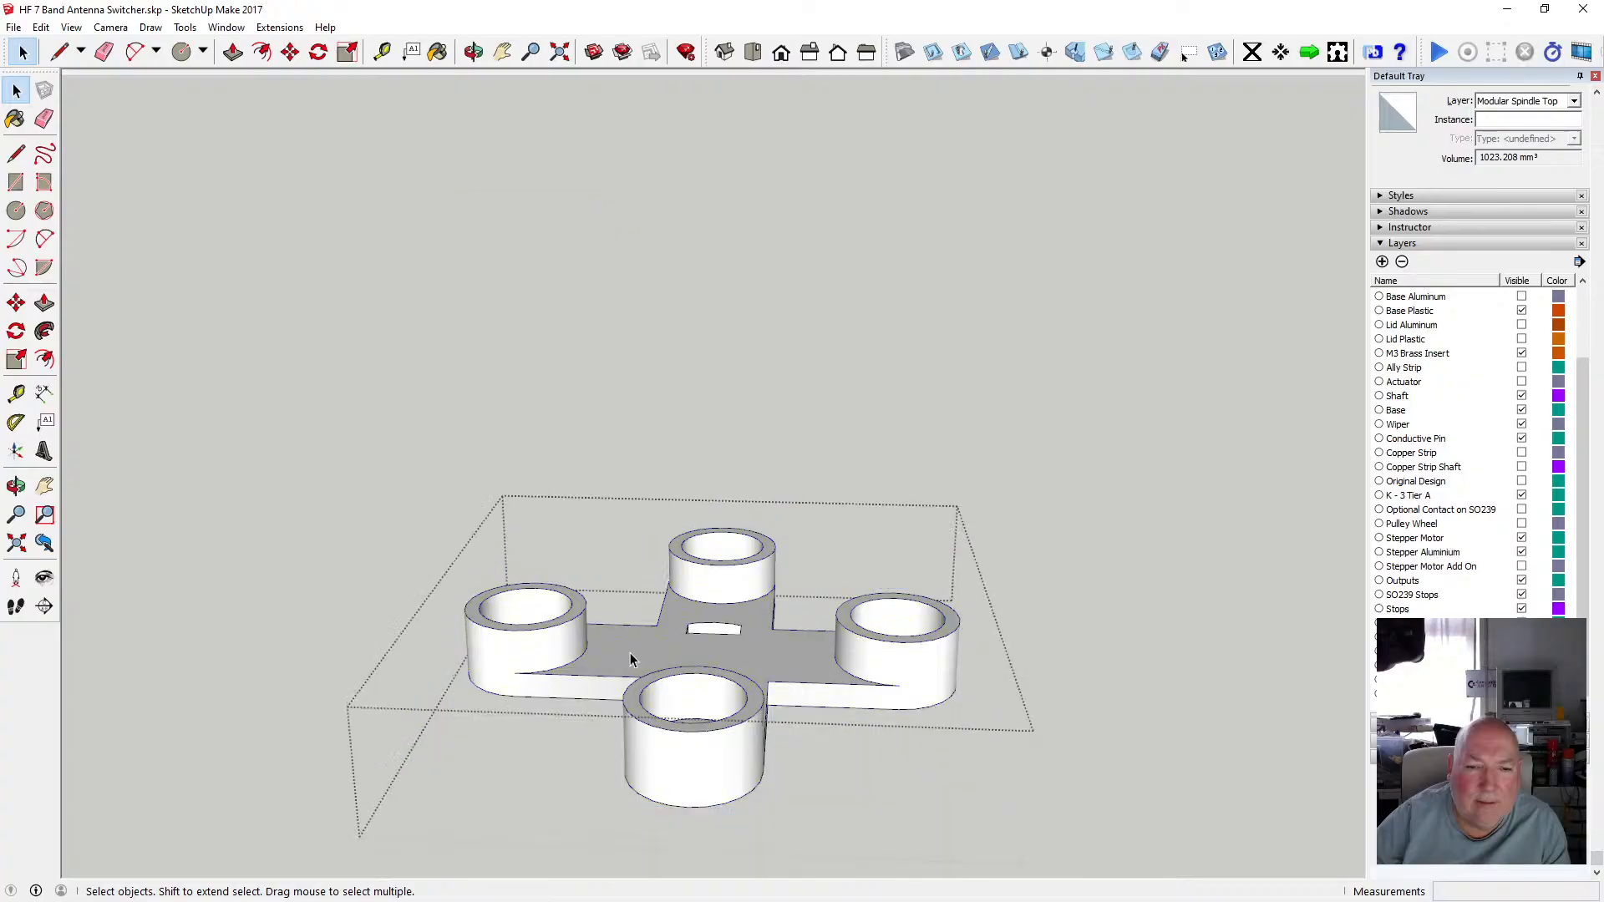
click(350, 334)
click(41, 26)
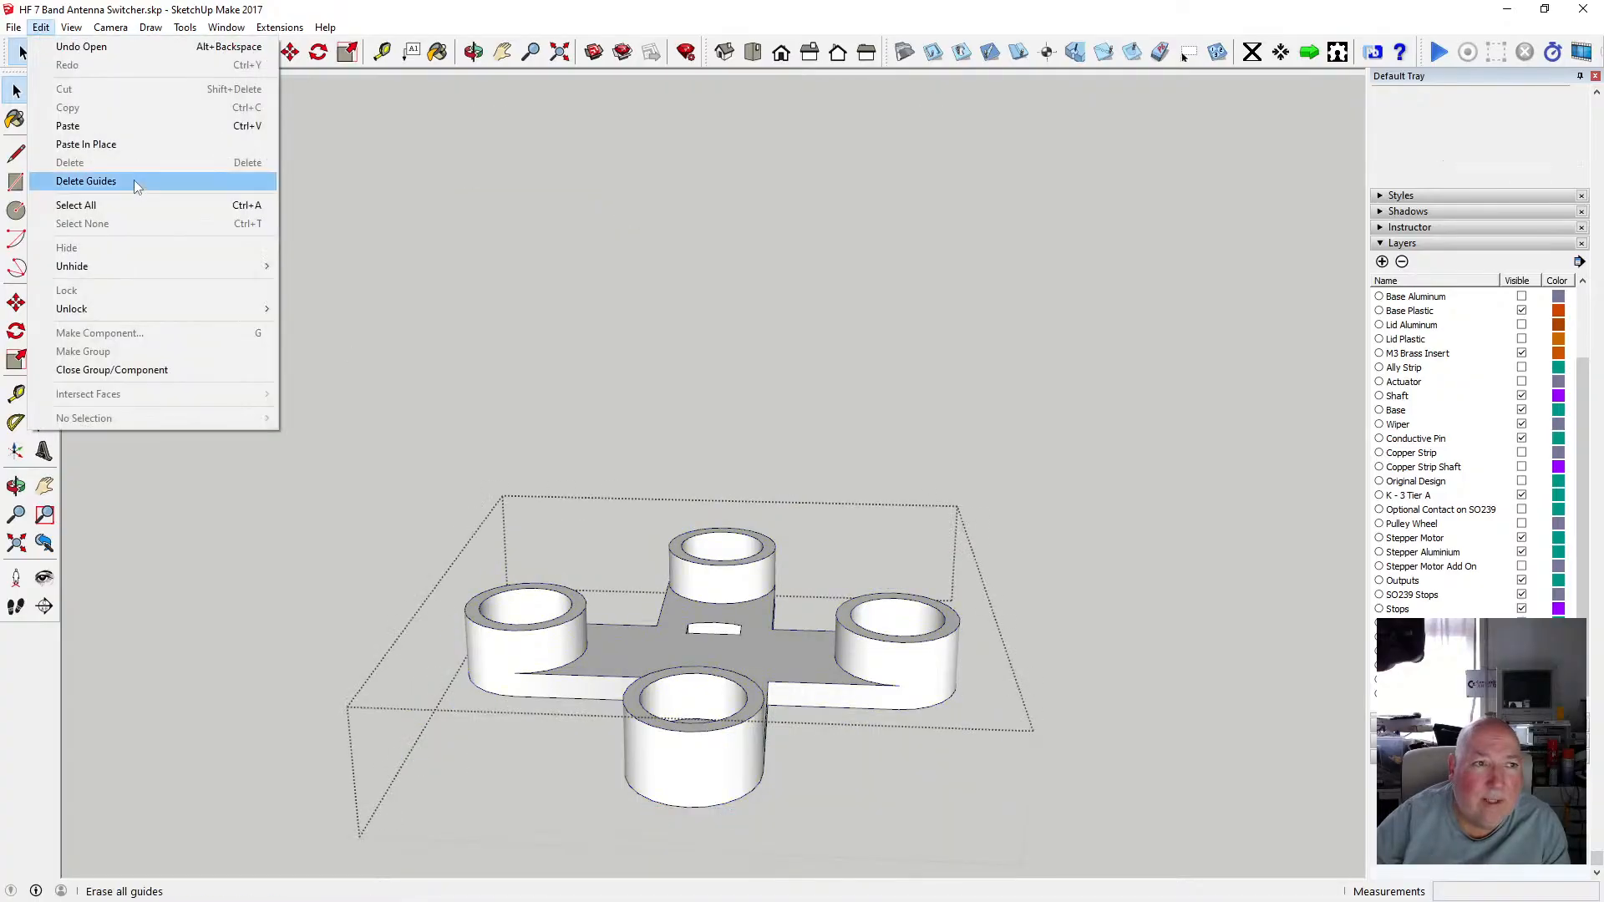
click(118, 148)
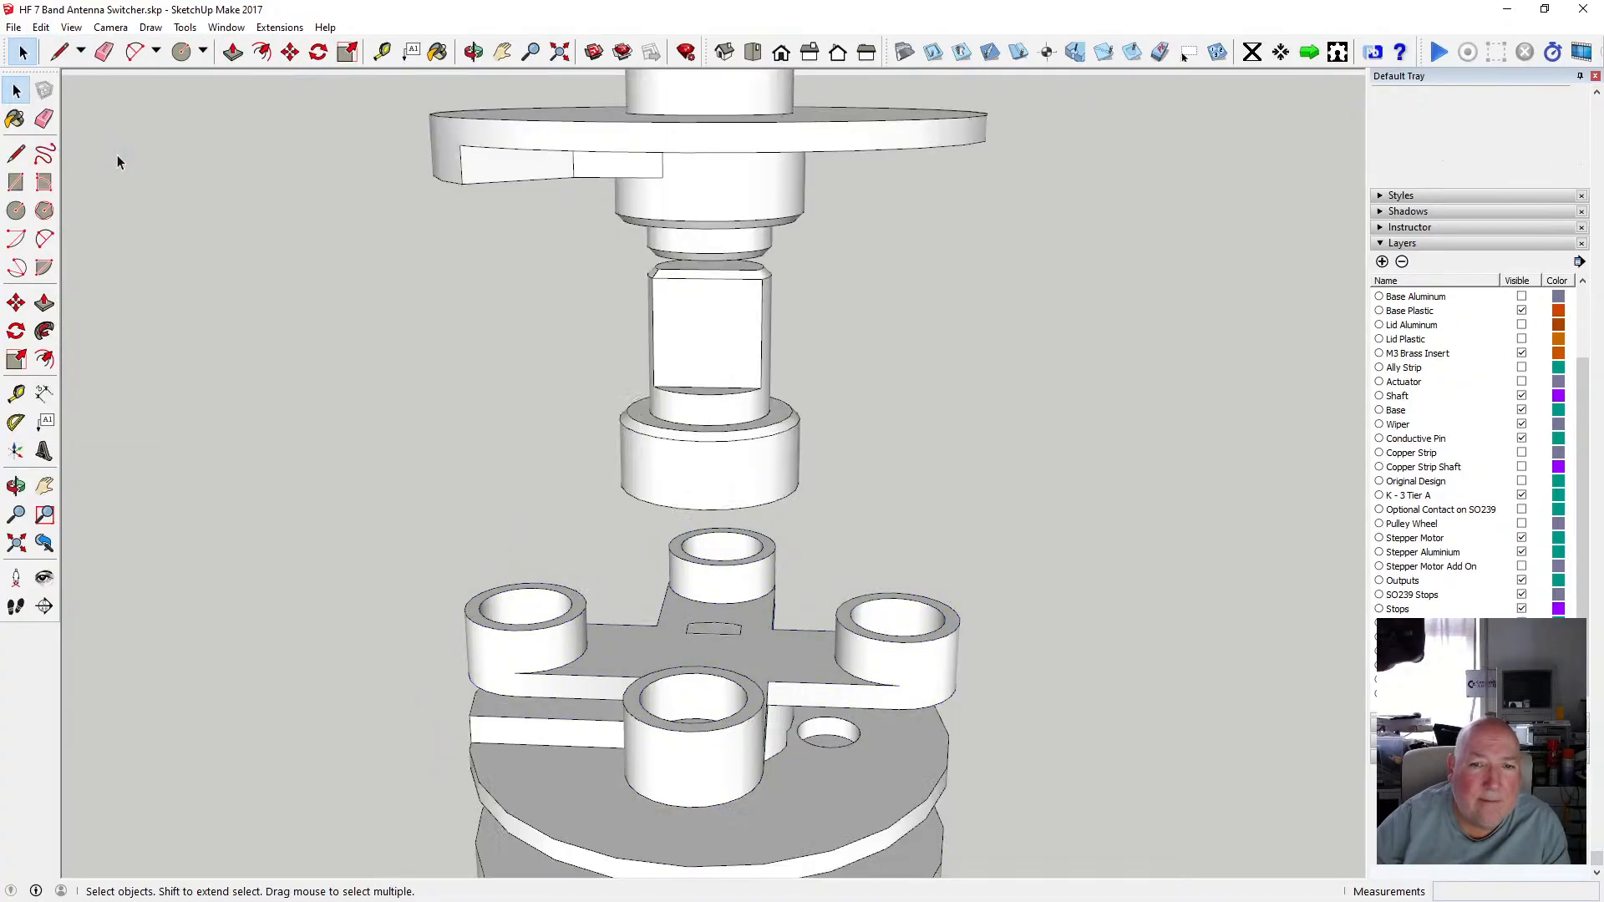
click(41, 26)
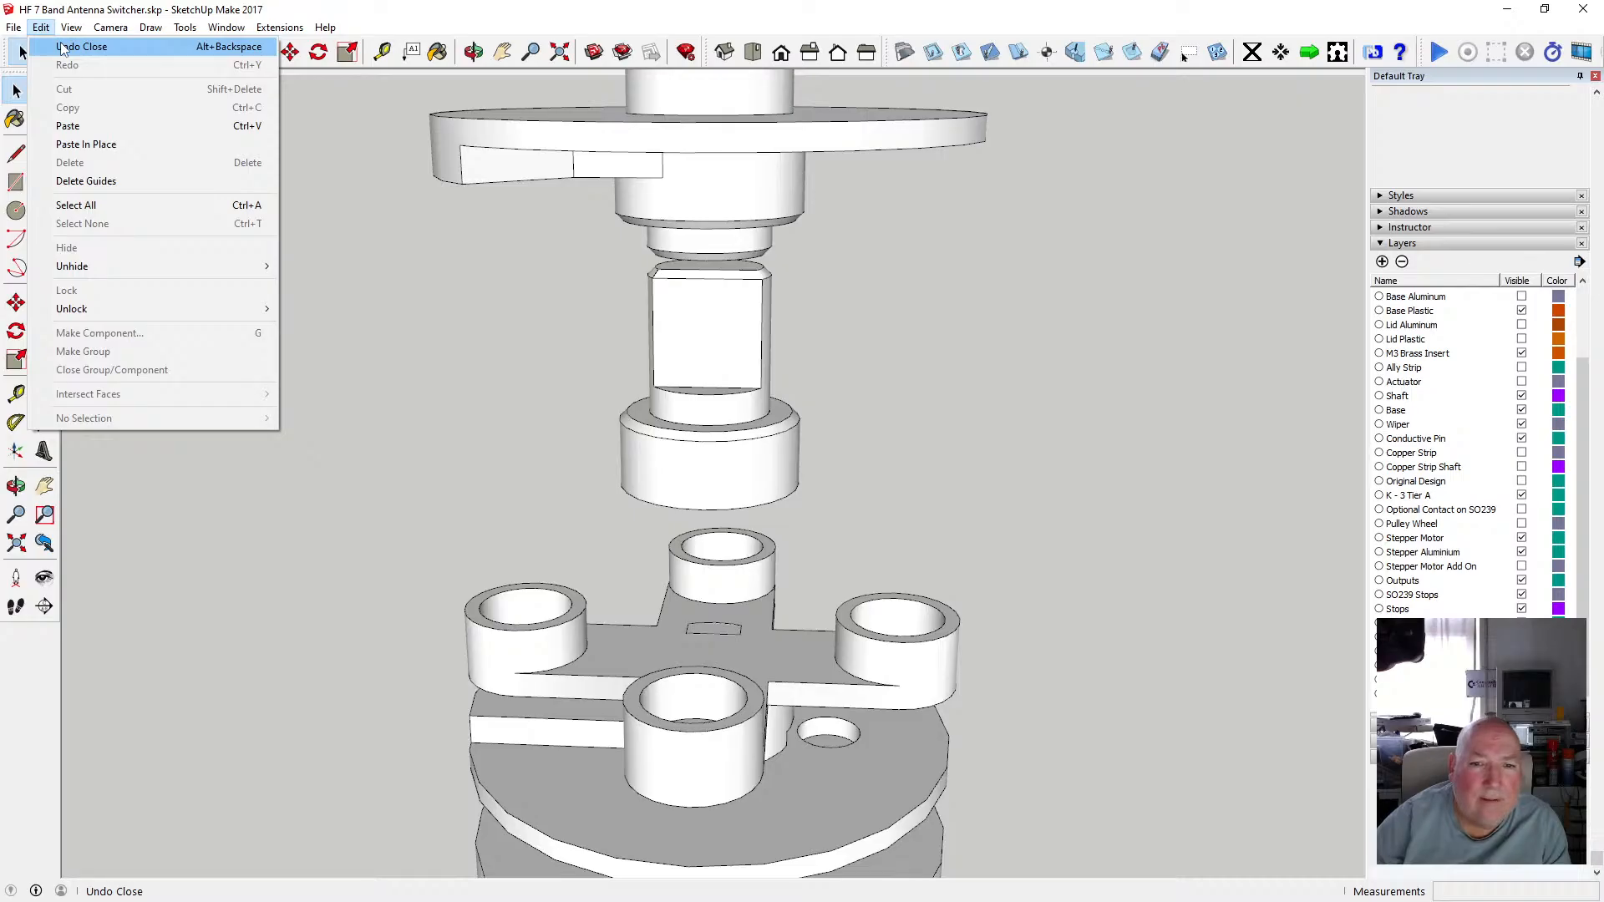
click(81, 47)
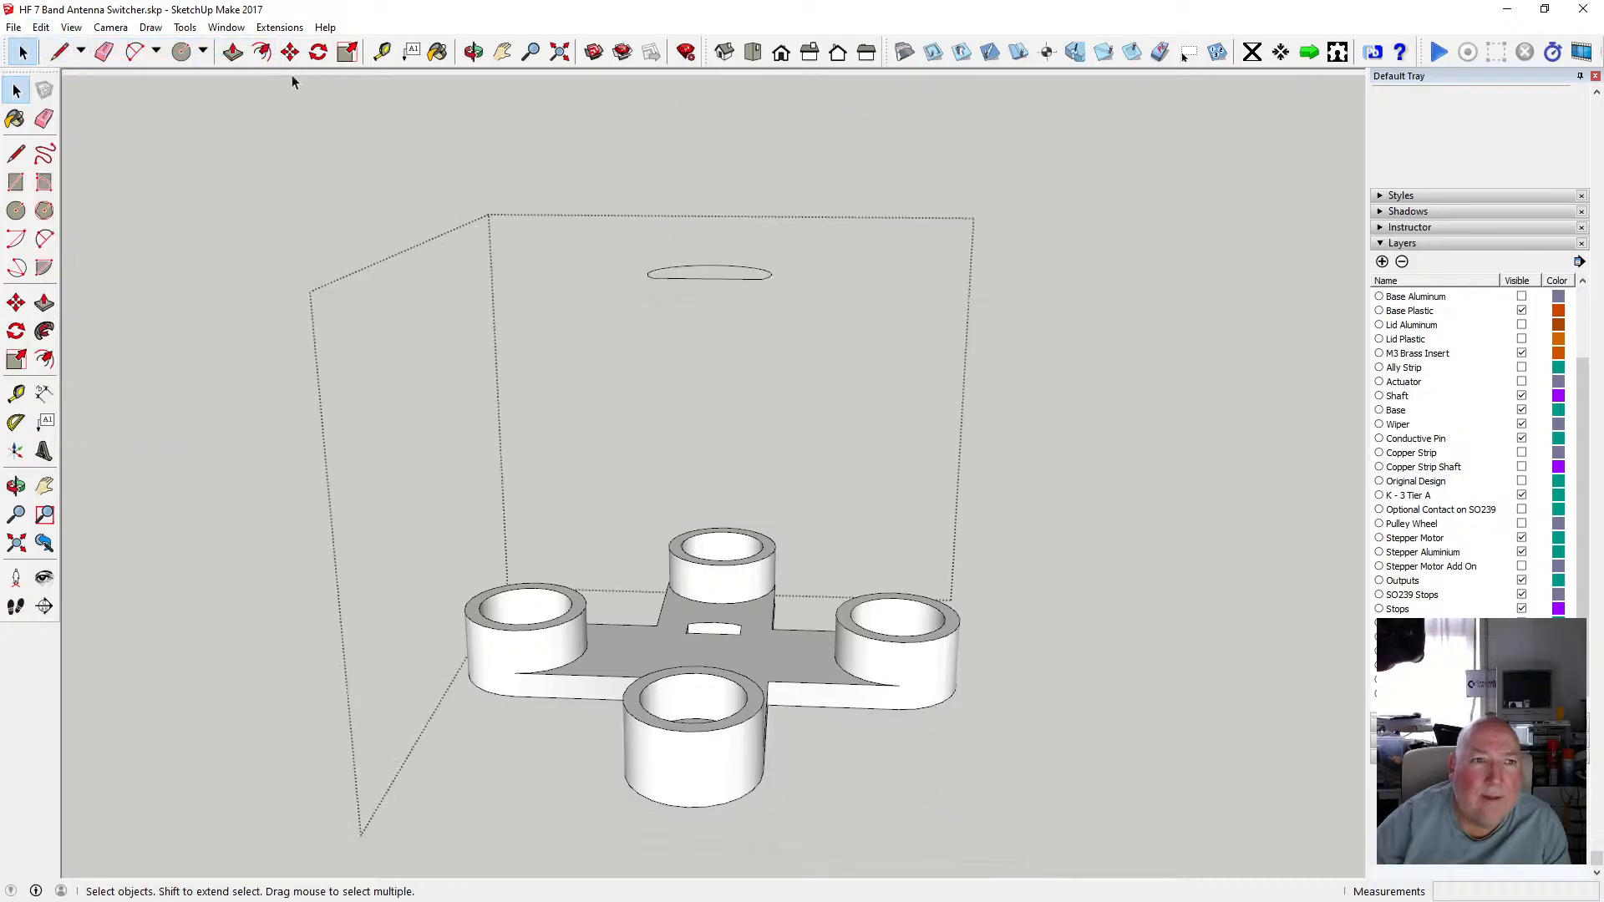
click(290, 52)
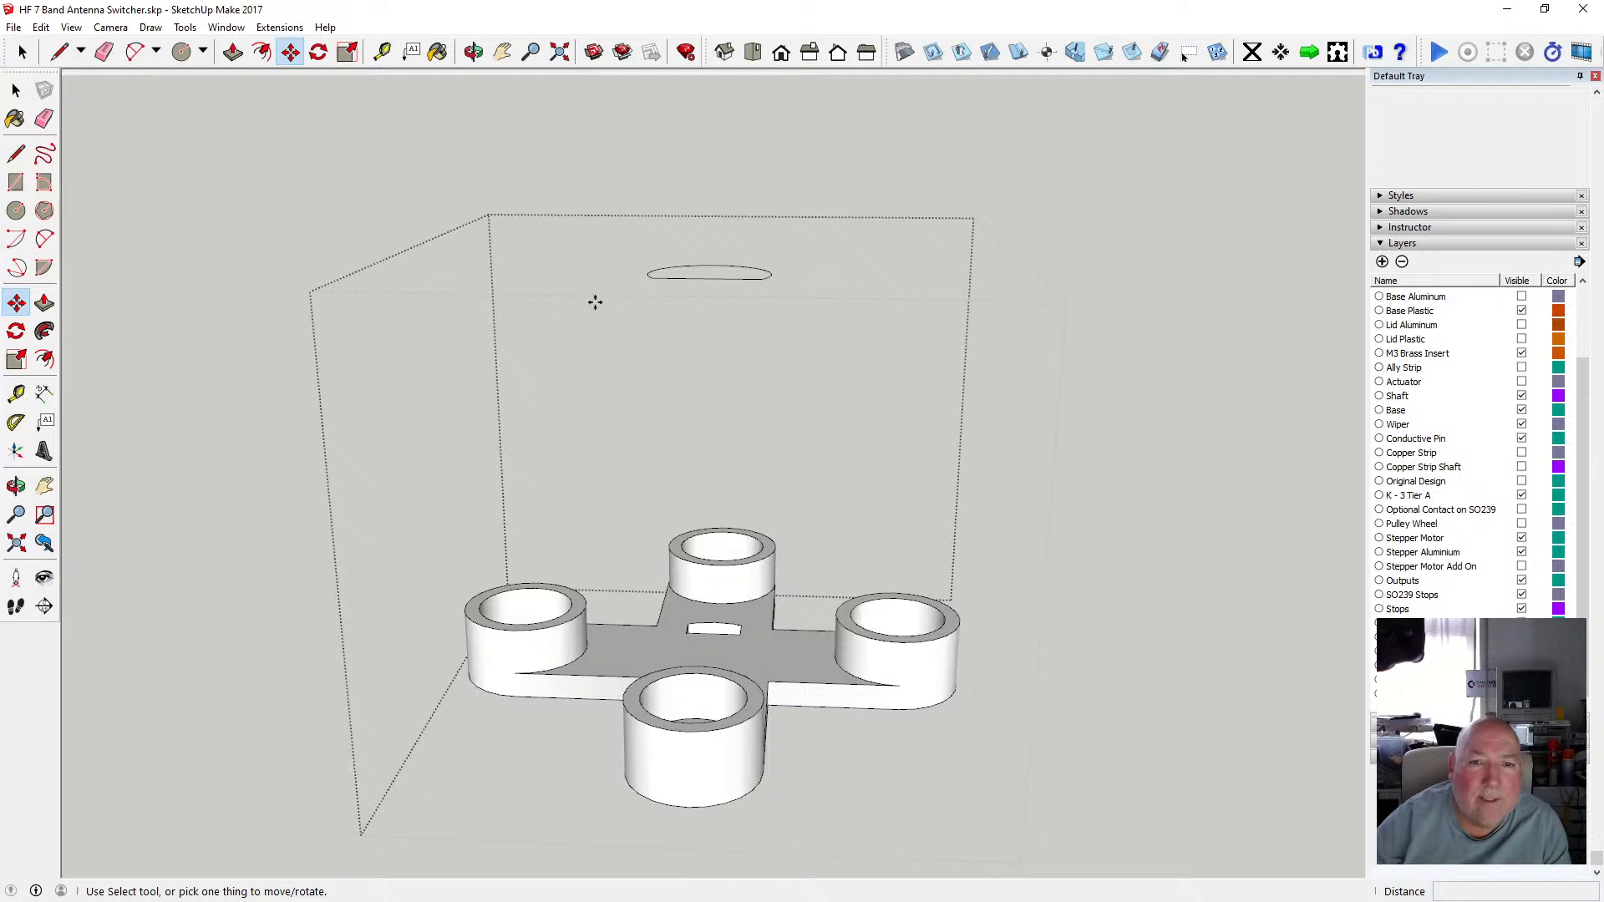
key(e)
key(space)
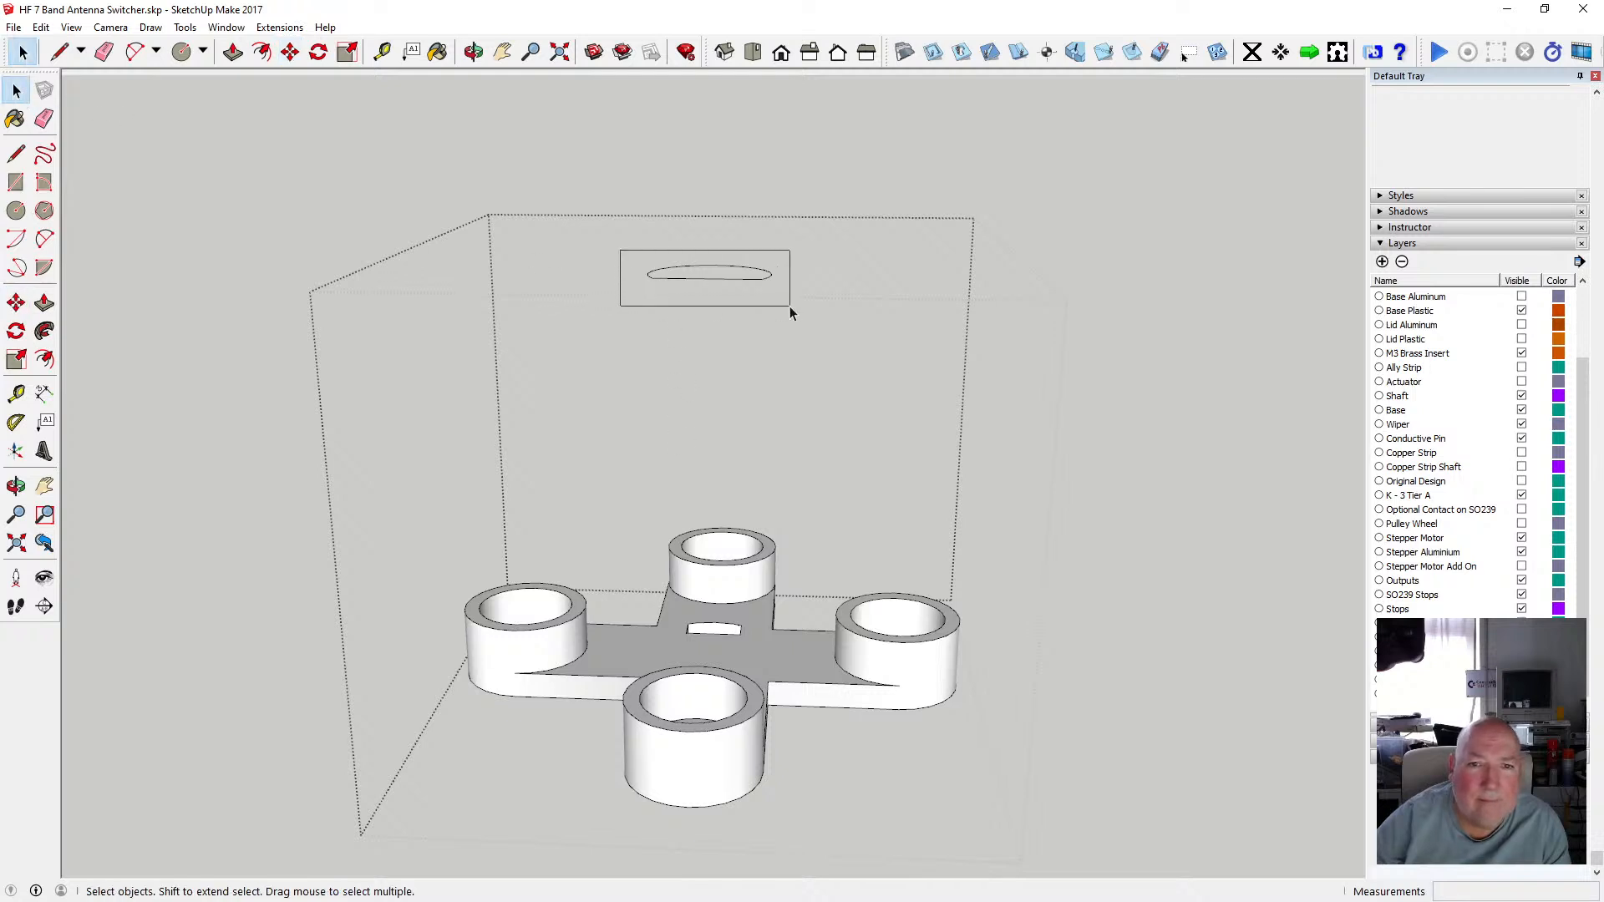
drag(789, 305, 790, 307)
click(290, 52)
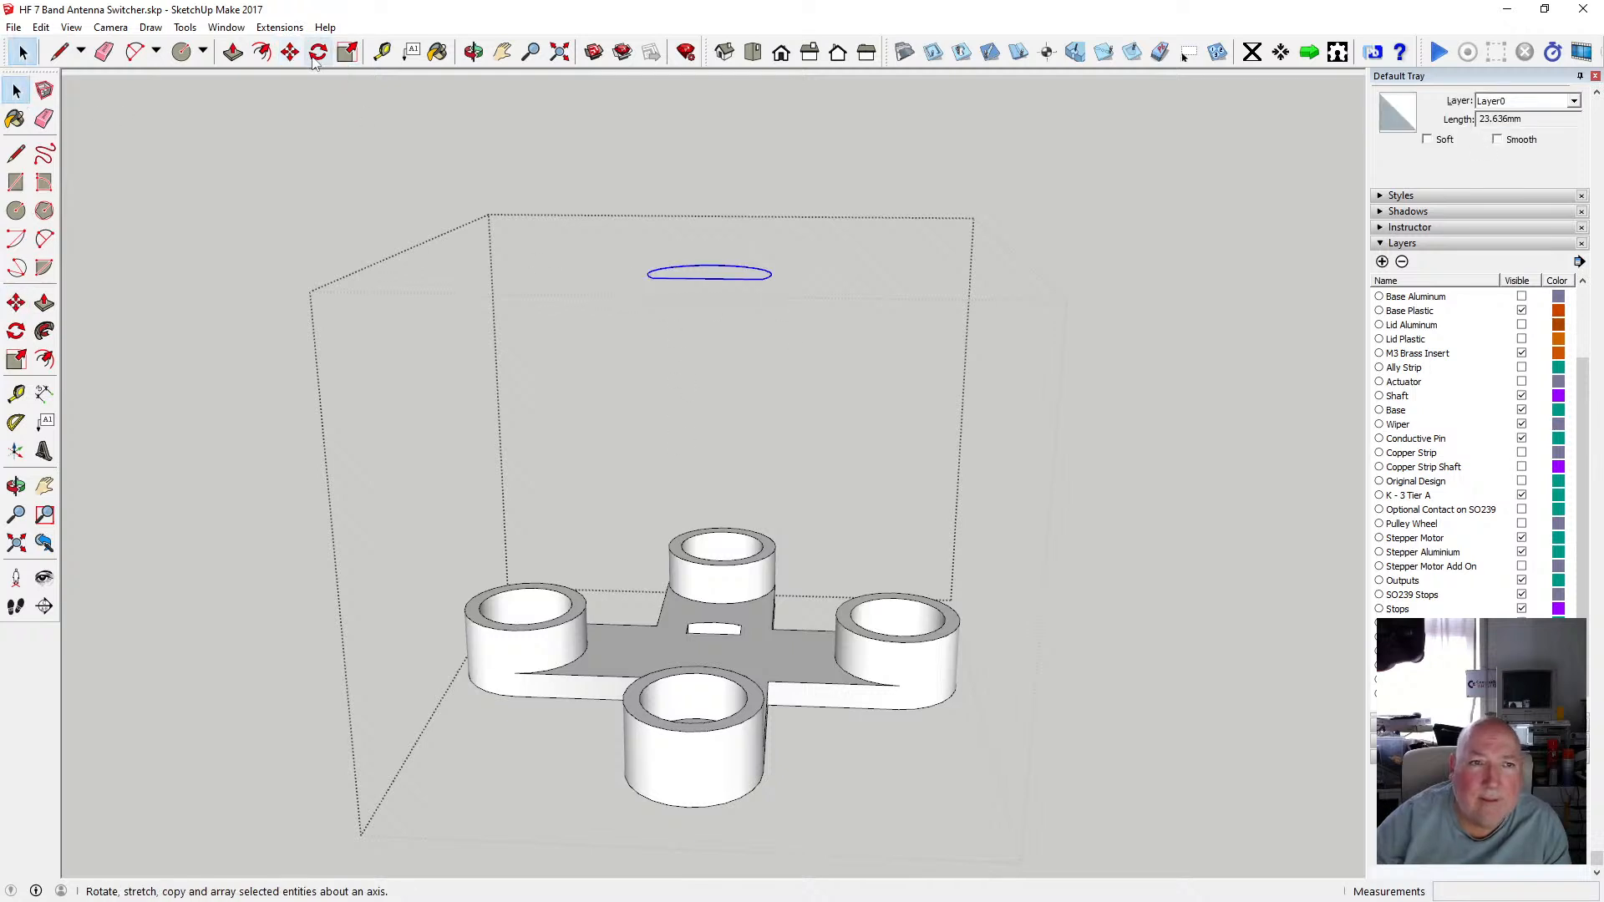
click(732, 278)
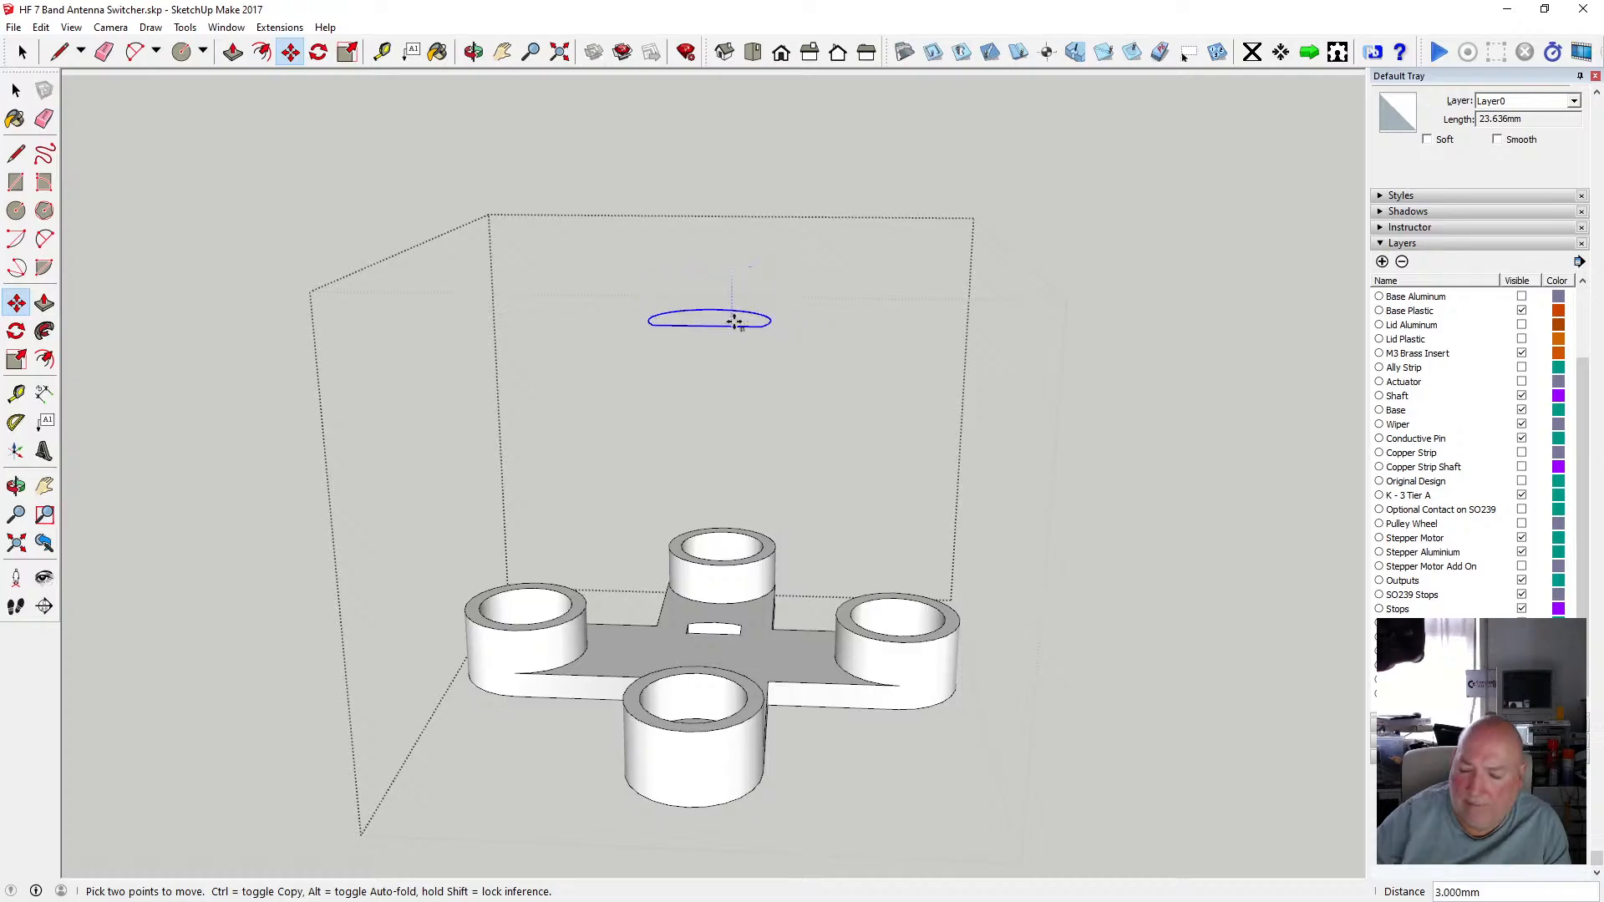
click(734, 323)
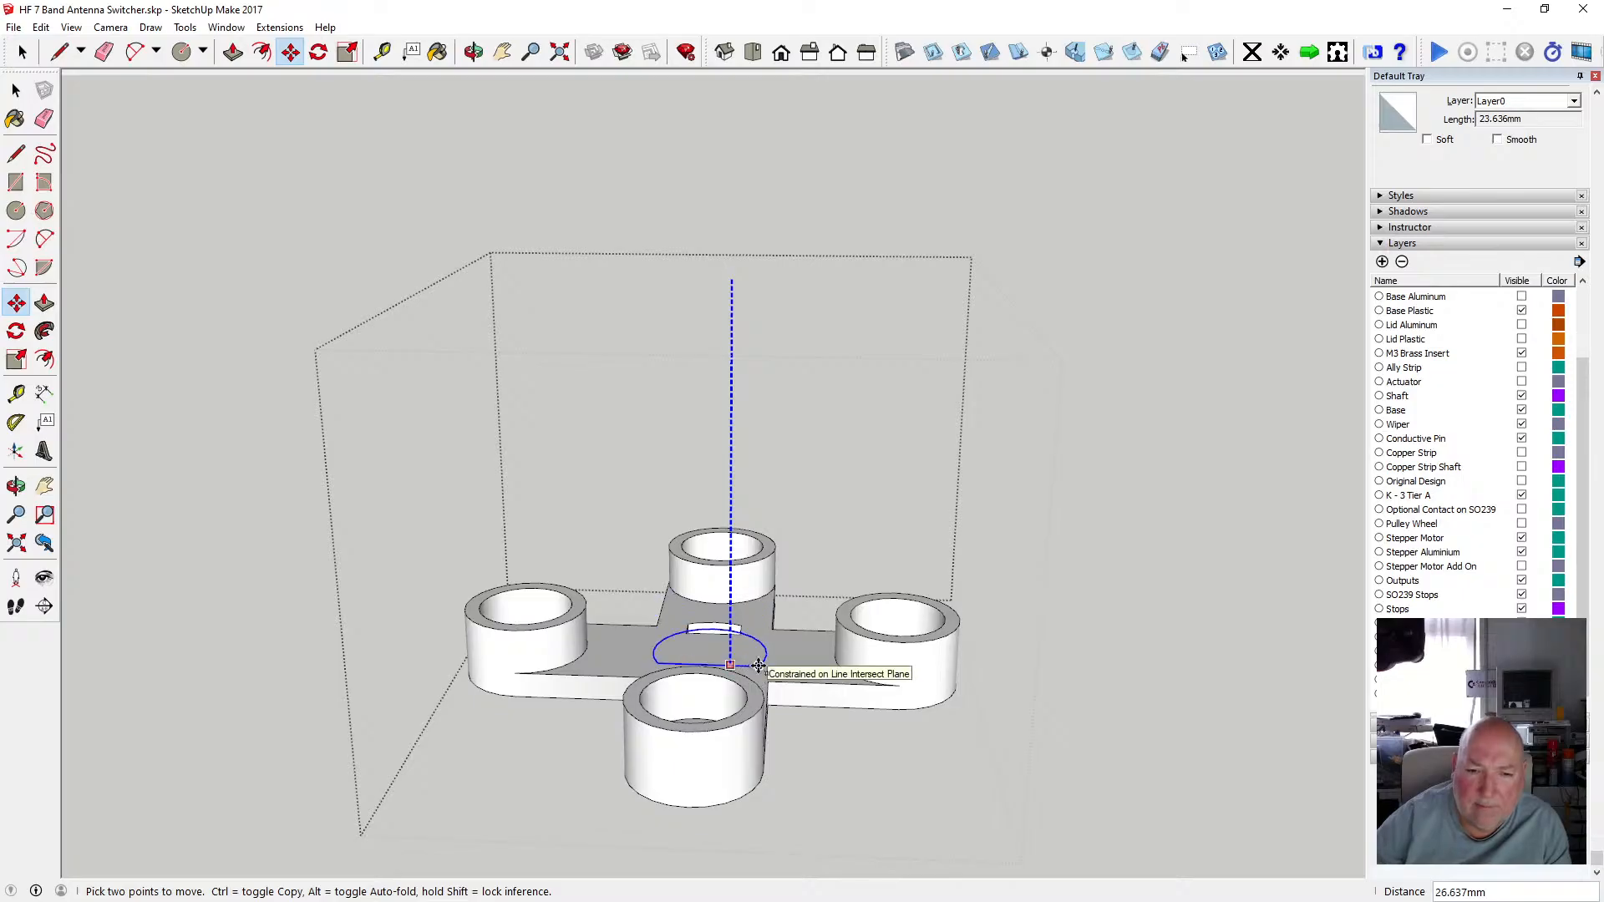
click(758, 666)
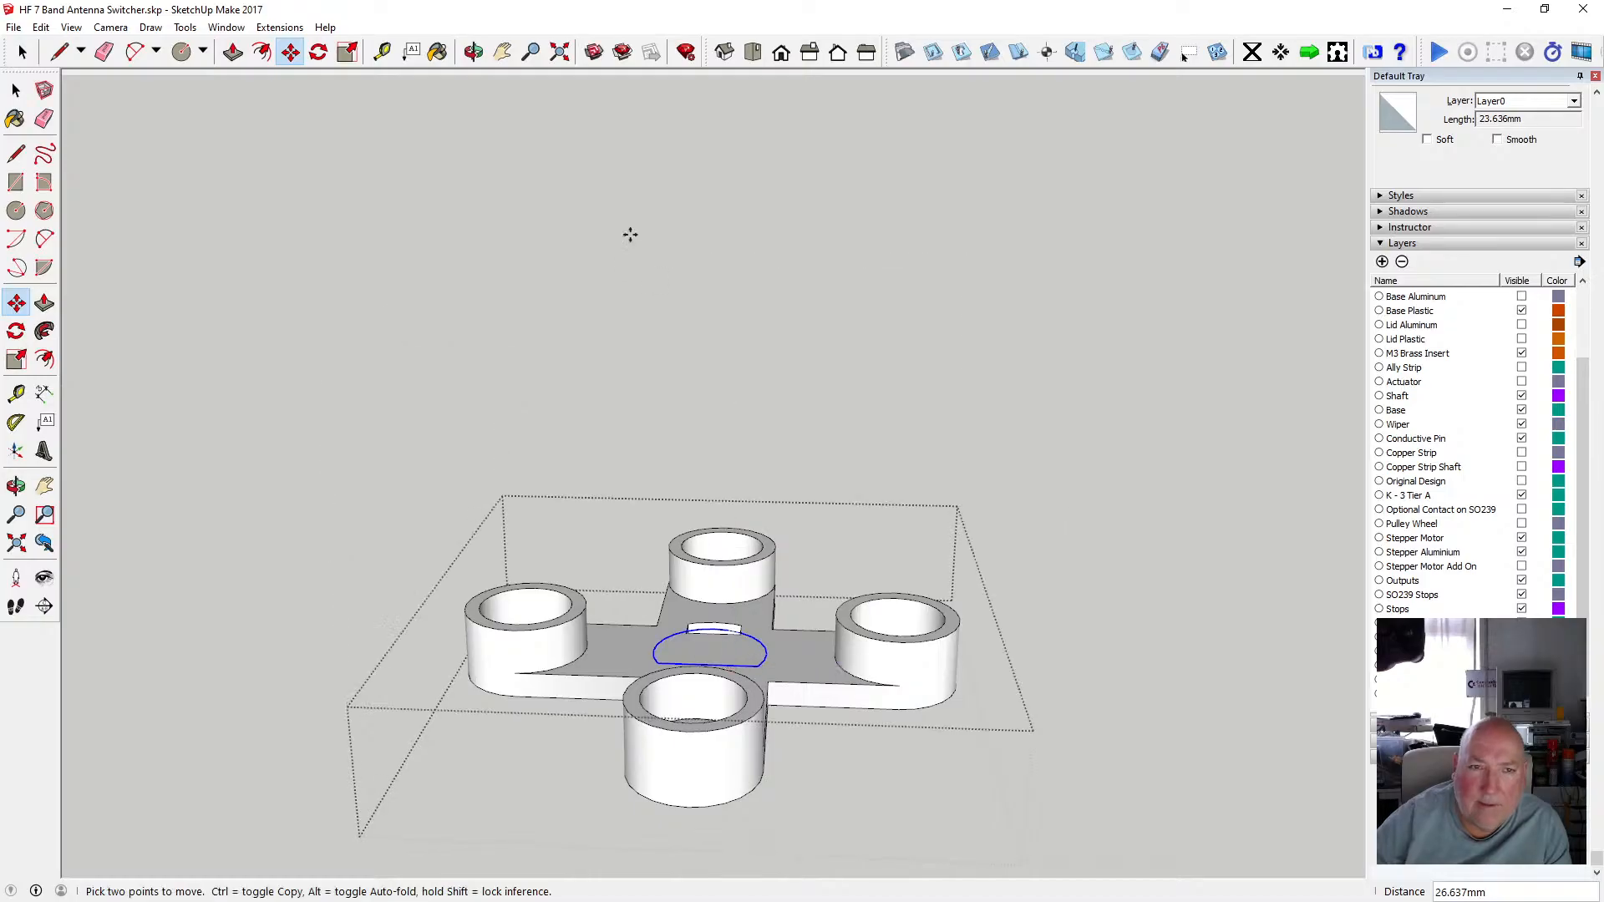
Undo the circle's move, remove the pasted circle and close the cross-arm component.
click(473, 52)
drag(837, 488, 807, 628)
scroll(663, 651, up, 3)
scroll(741, 630, down, 5)
scroll(741, 627, up, 7)
scroll(708, 588, down, 3)
scroll(708, 588, down, 3)
click(40, 27)
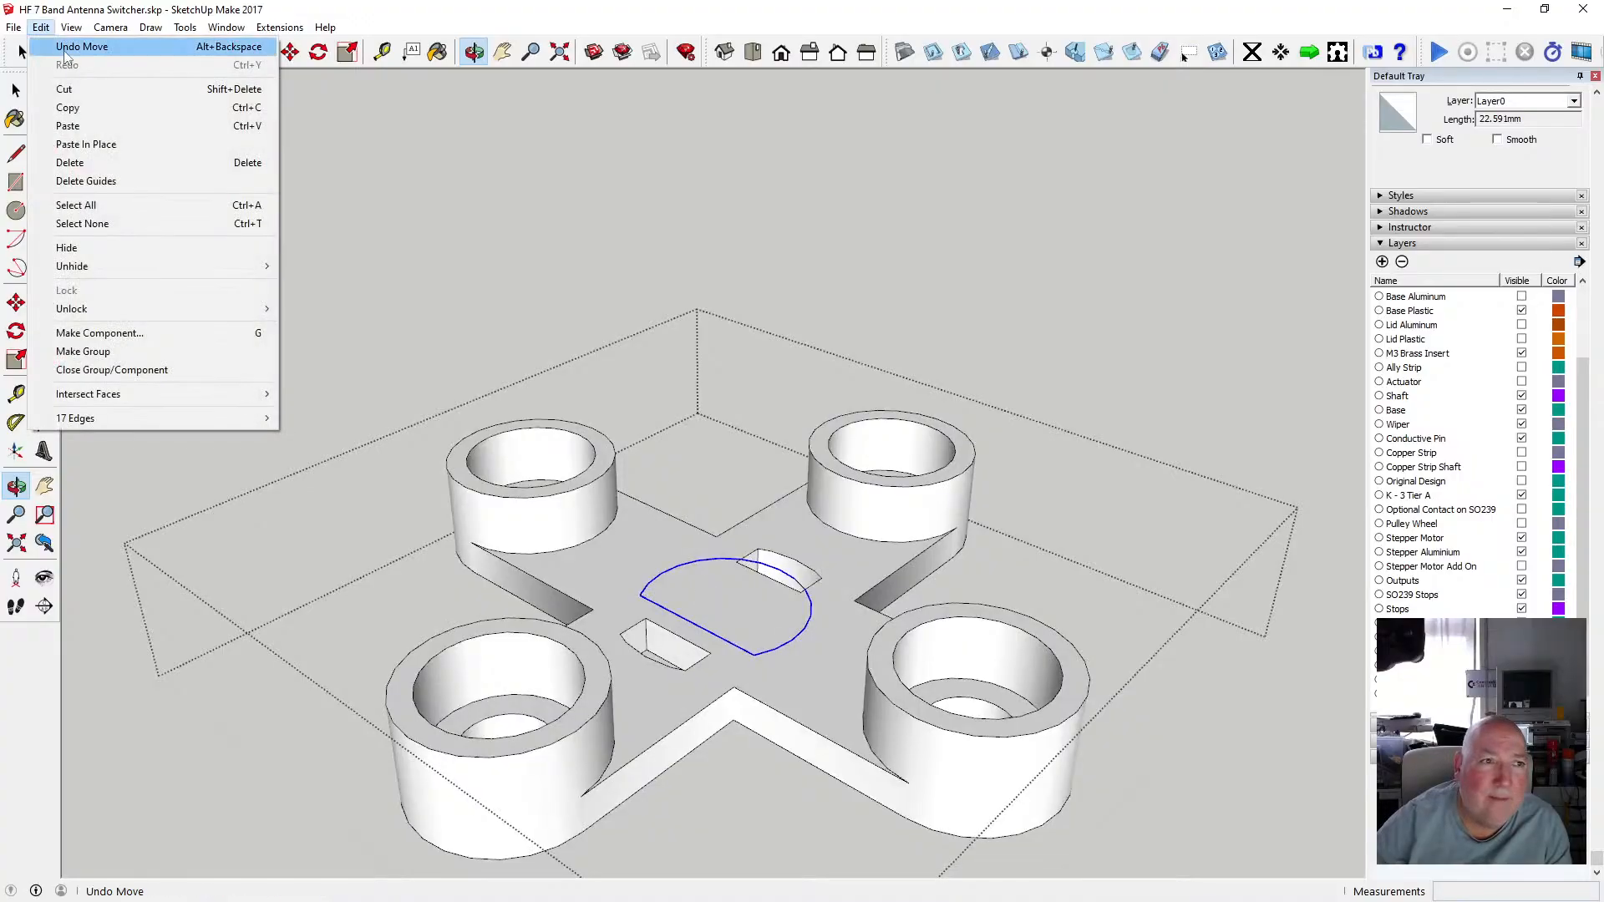
click(83, 163)
scroll(728, 615, down, 4)
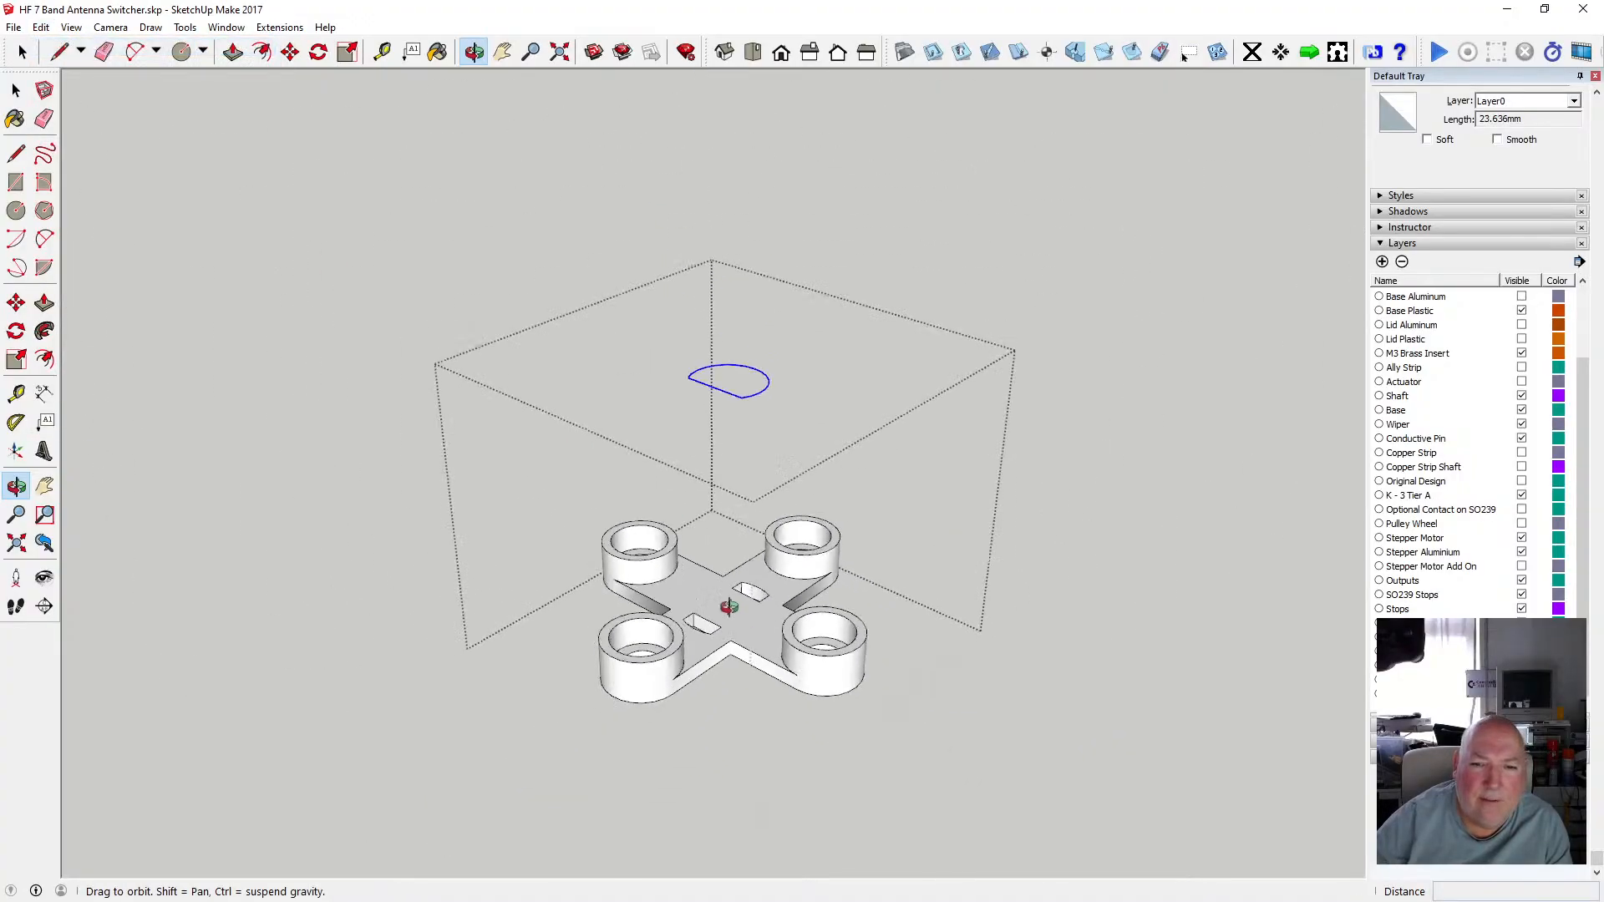
click(41, 27)
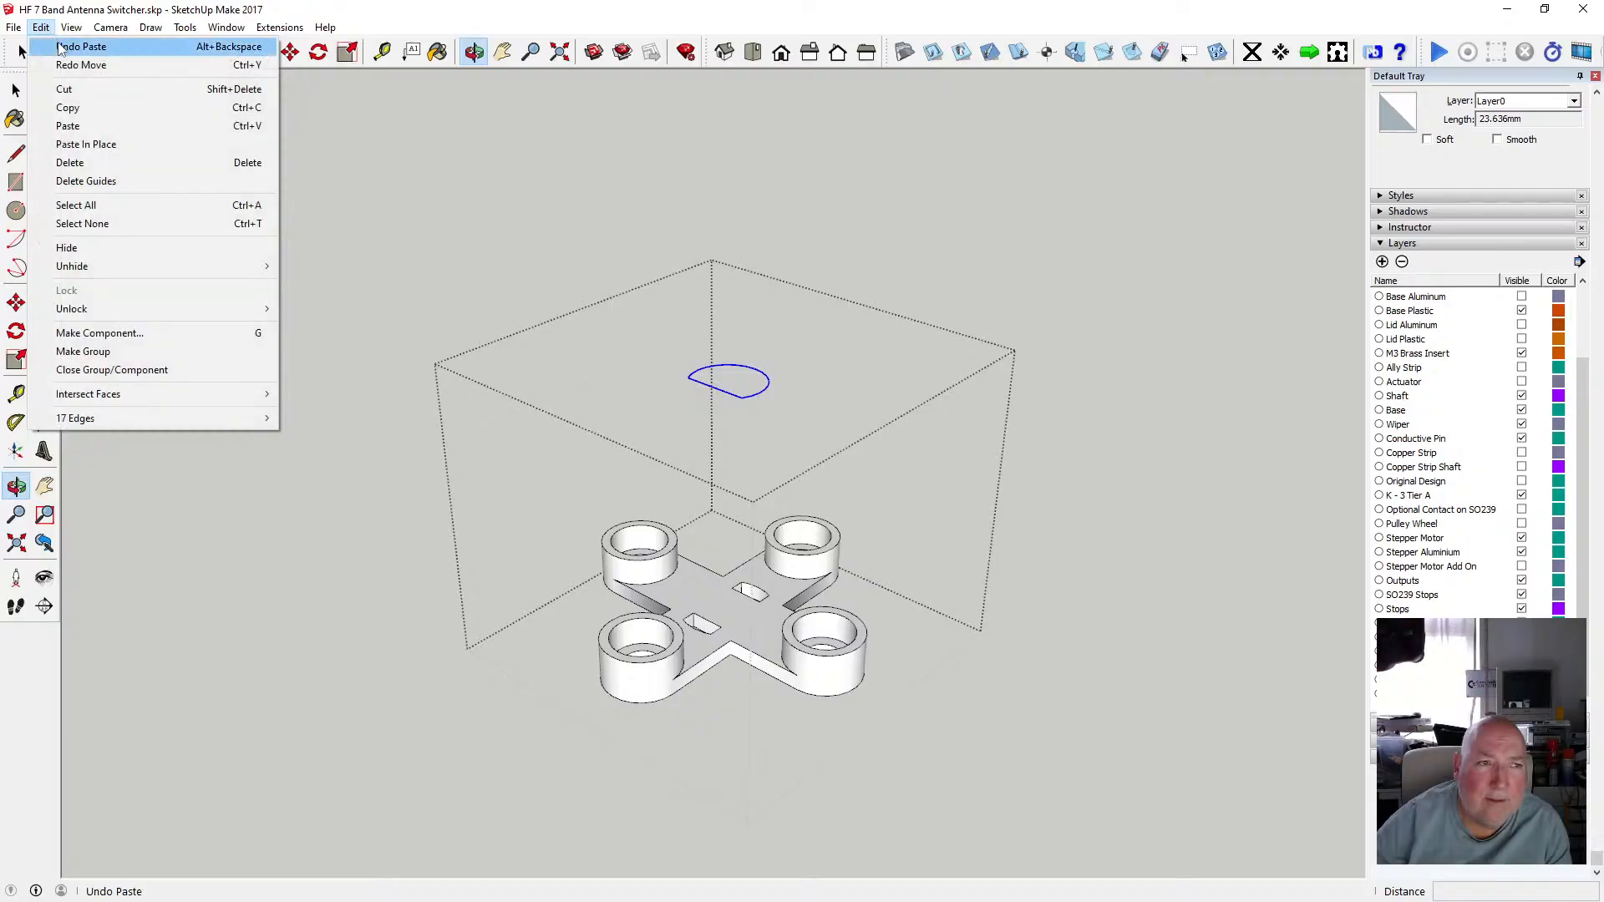
click(92, 162)
click(16, 90)
click(398, 357)
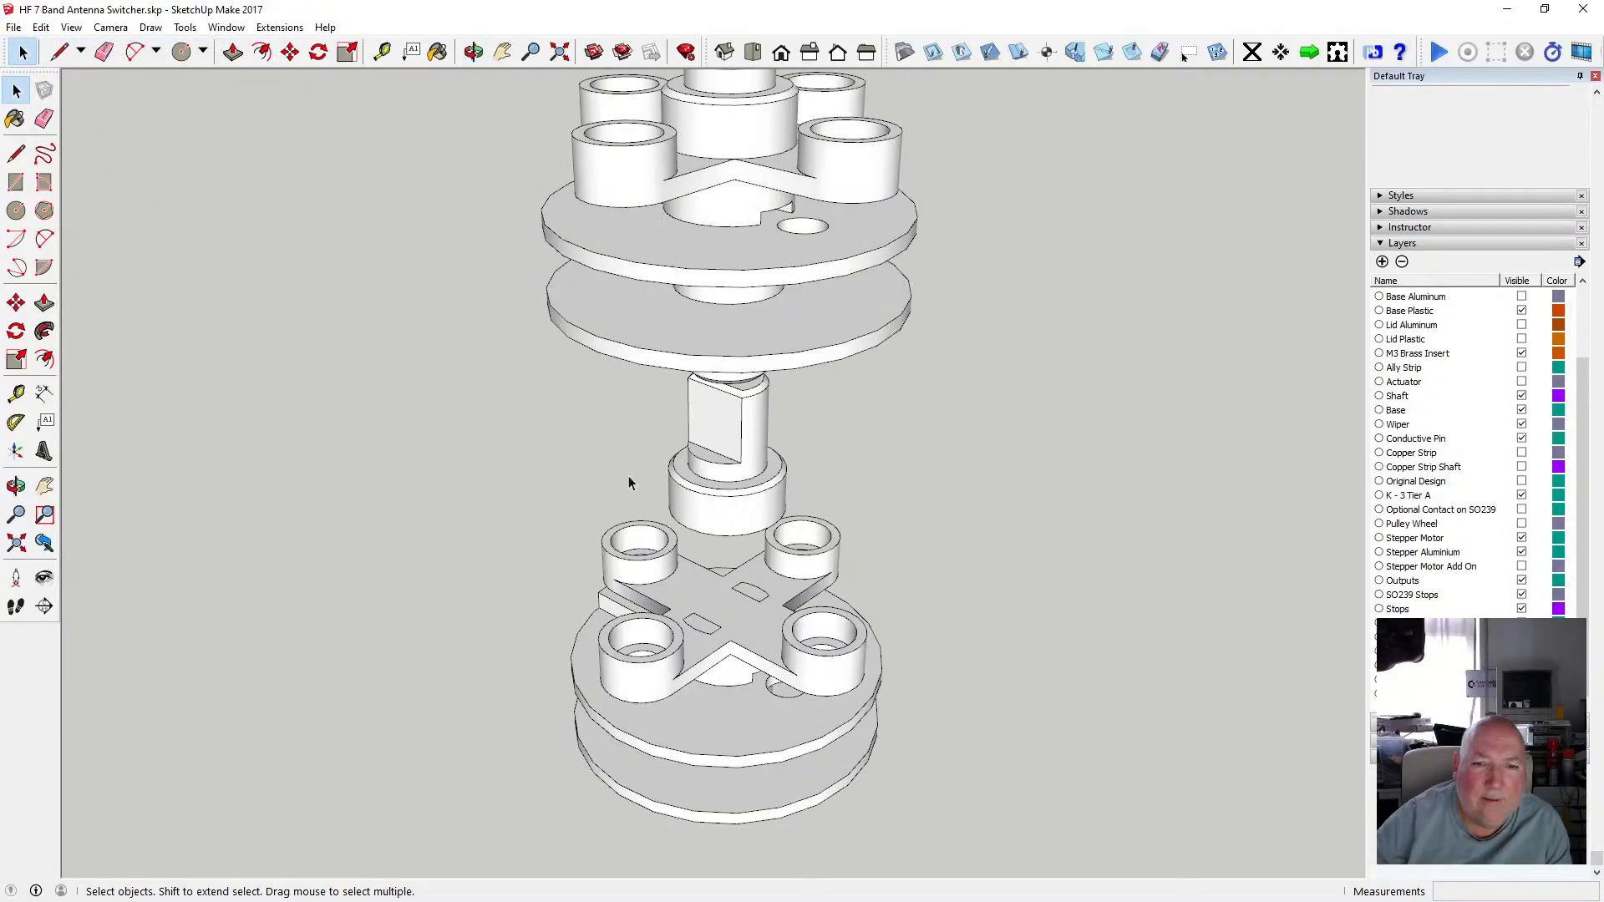
Select the edges around the keyed inner hole at the underside of the upper shaft collar.
click(473, 51)
drag(702, 534, 751, 381)
scroll(751, 381, down, 6)
mouse_move(754, 595)
mouse_down()
mouse_move(775, 479)
mouse_move(747, 622)
mouse_up()
scroll(739, 519, up, 5)
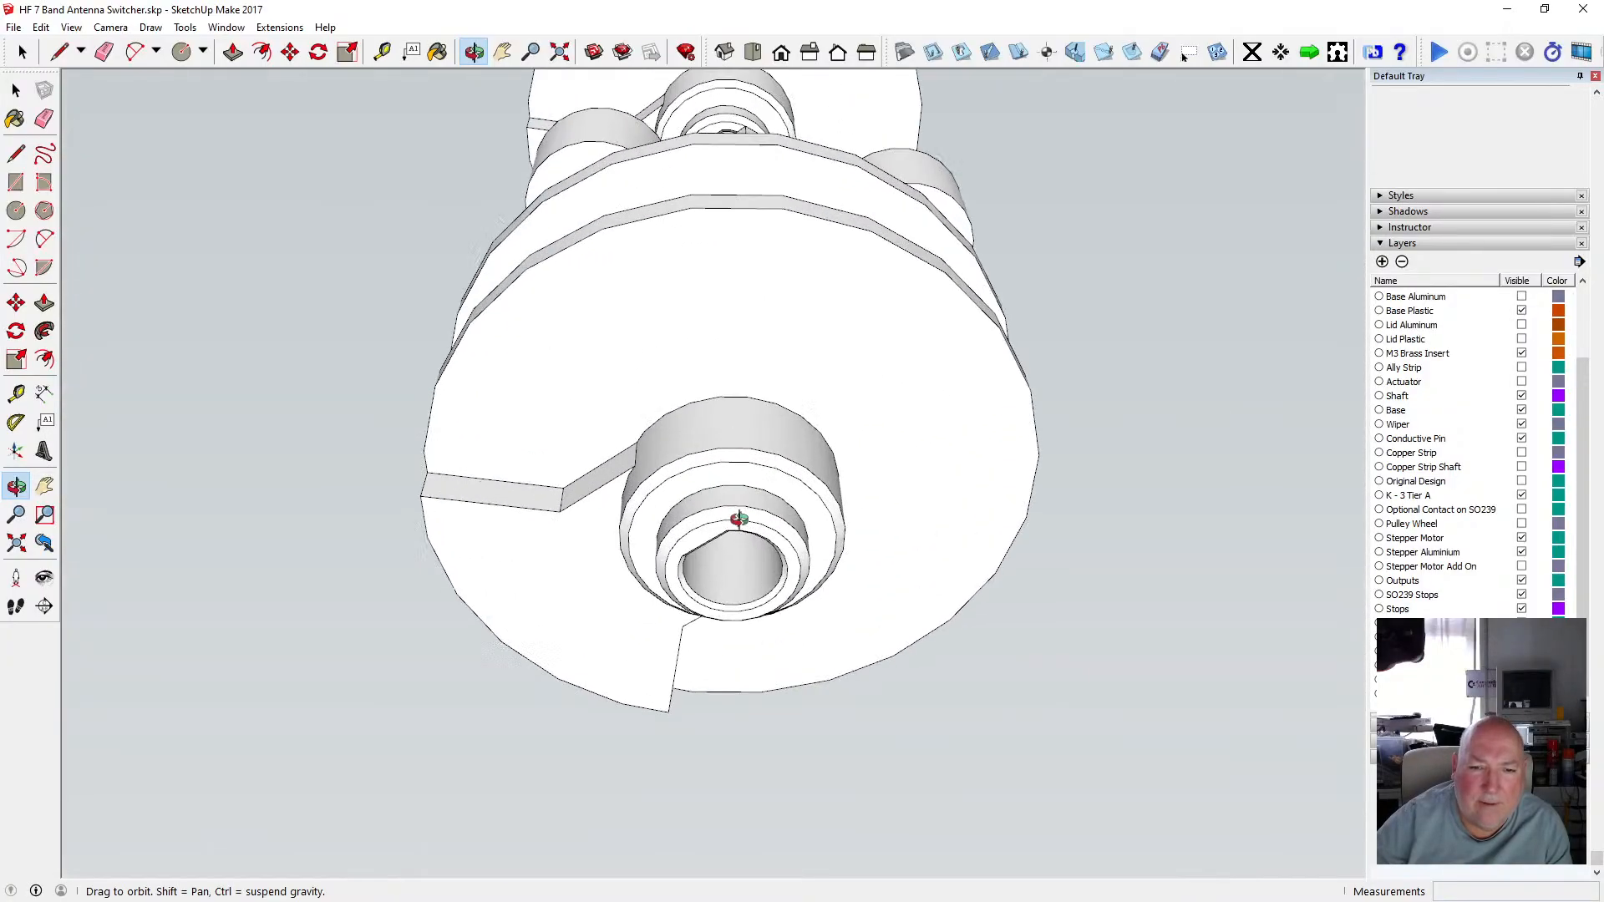
drag(739, 519, 655, 326)
scroll(673, 258, up, 5)
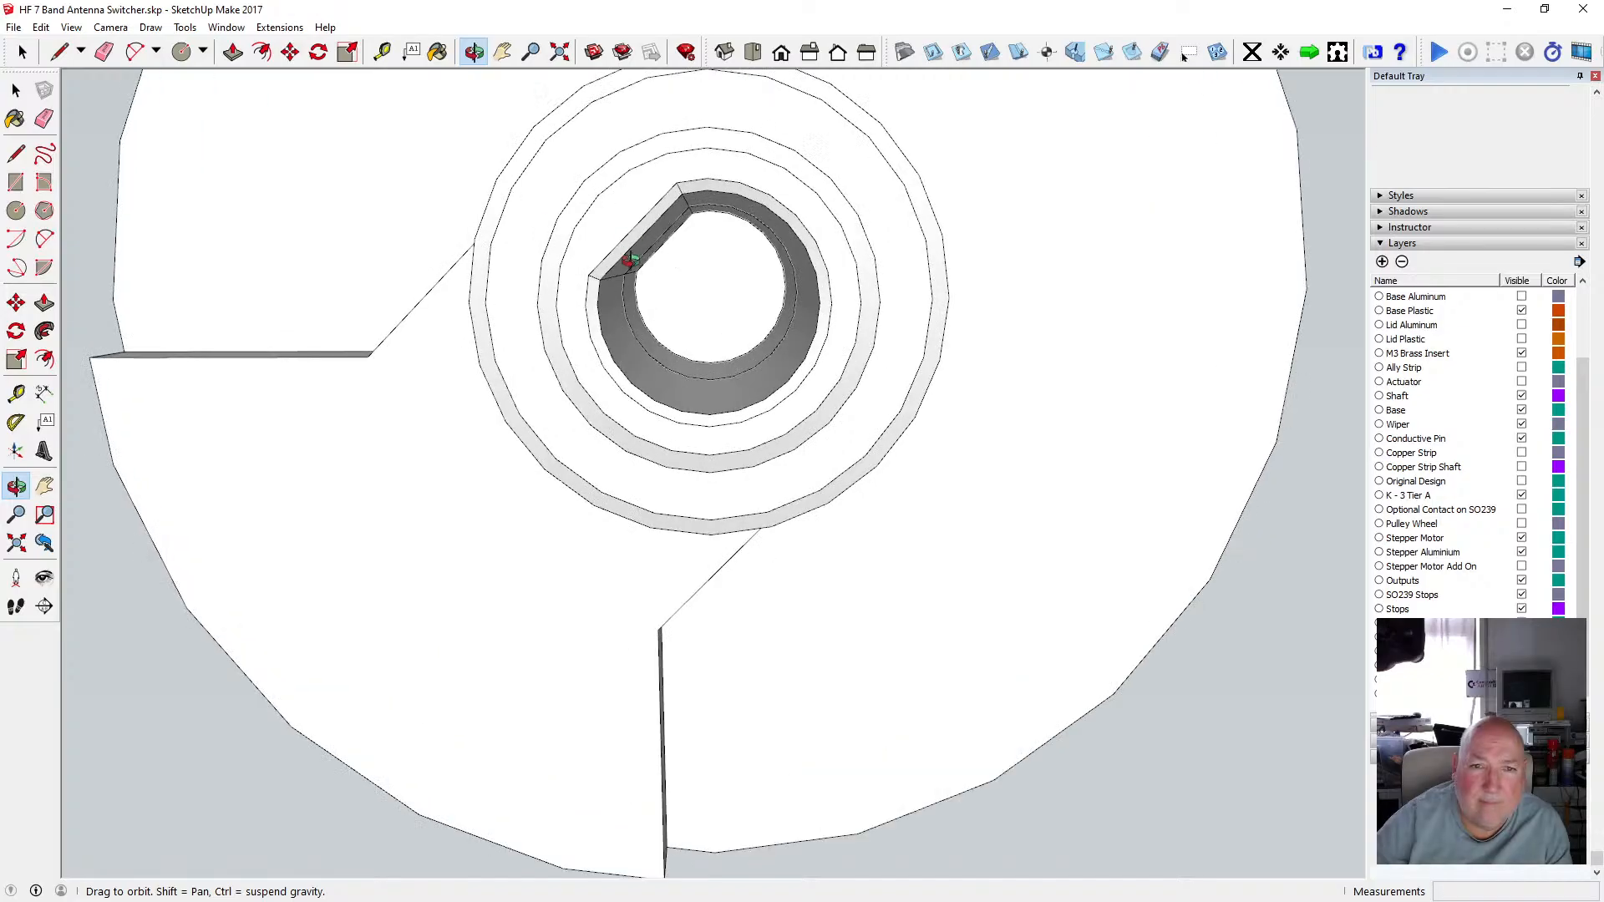
click(16, 89)
key(ctrl+a)
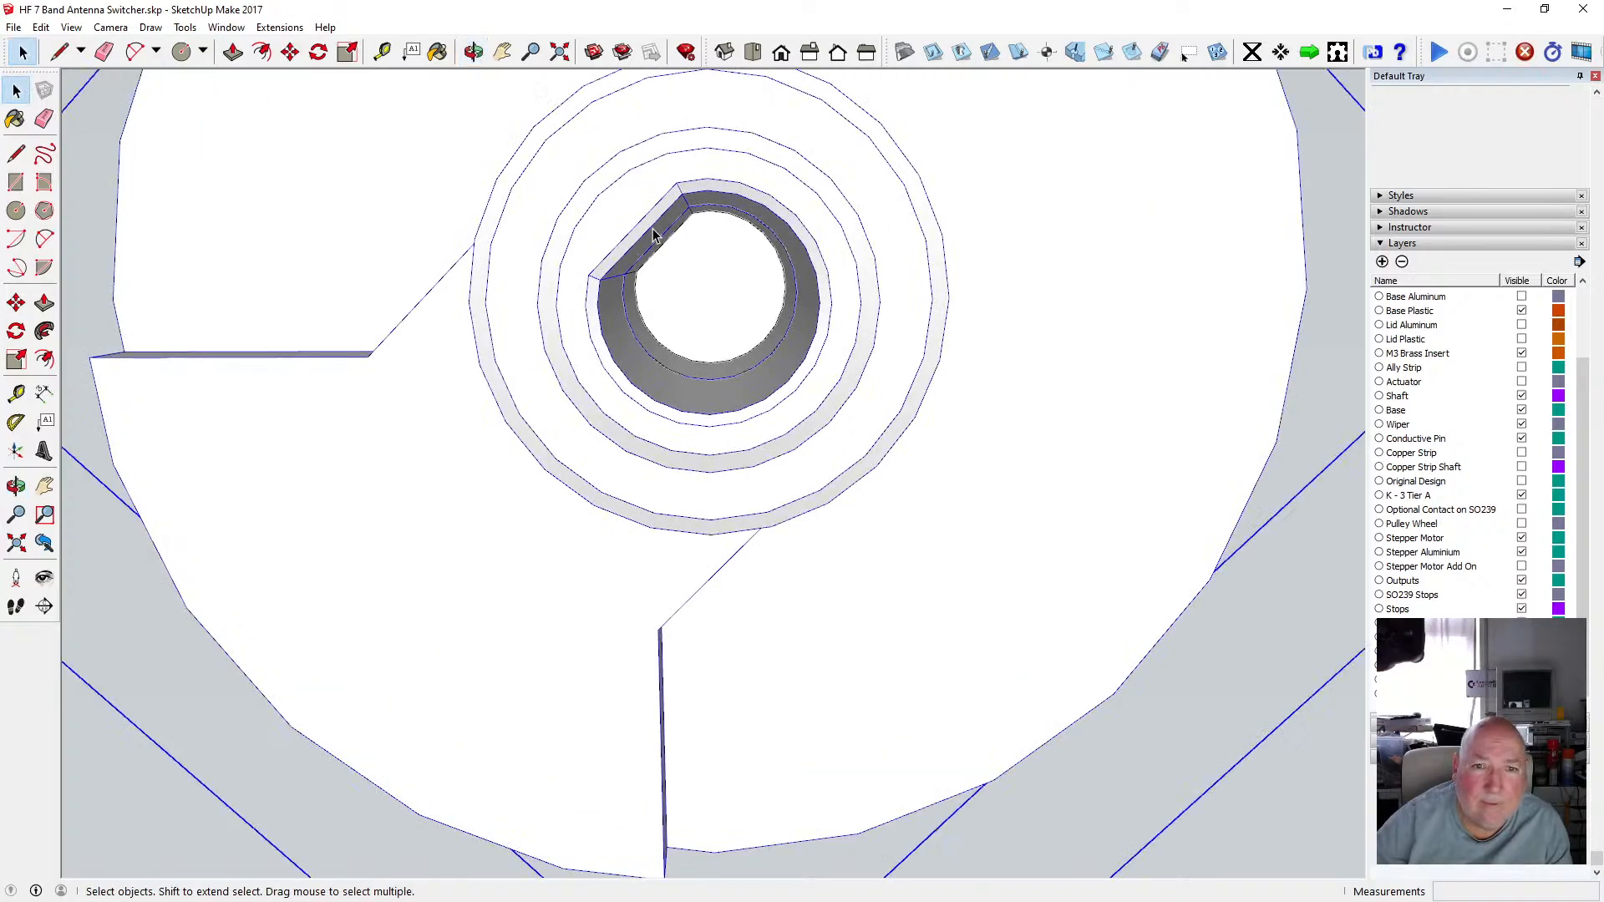
double_click(654, 228)
triple_click(656, 222)
click(656, 221)
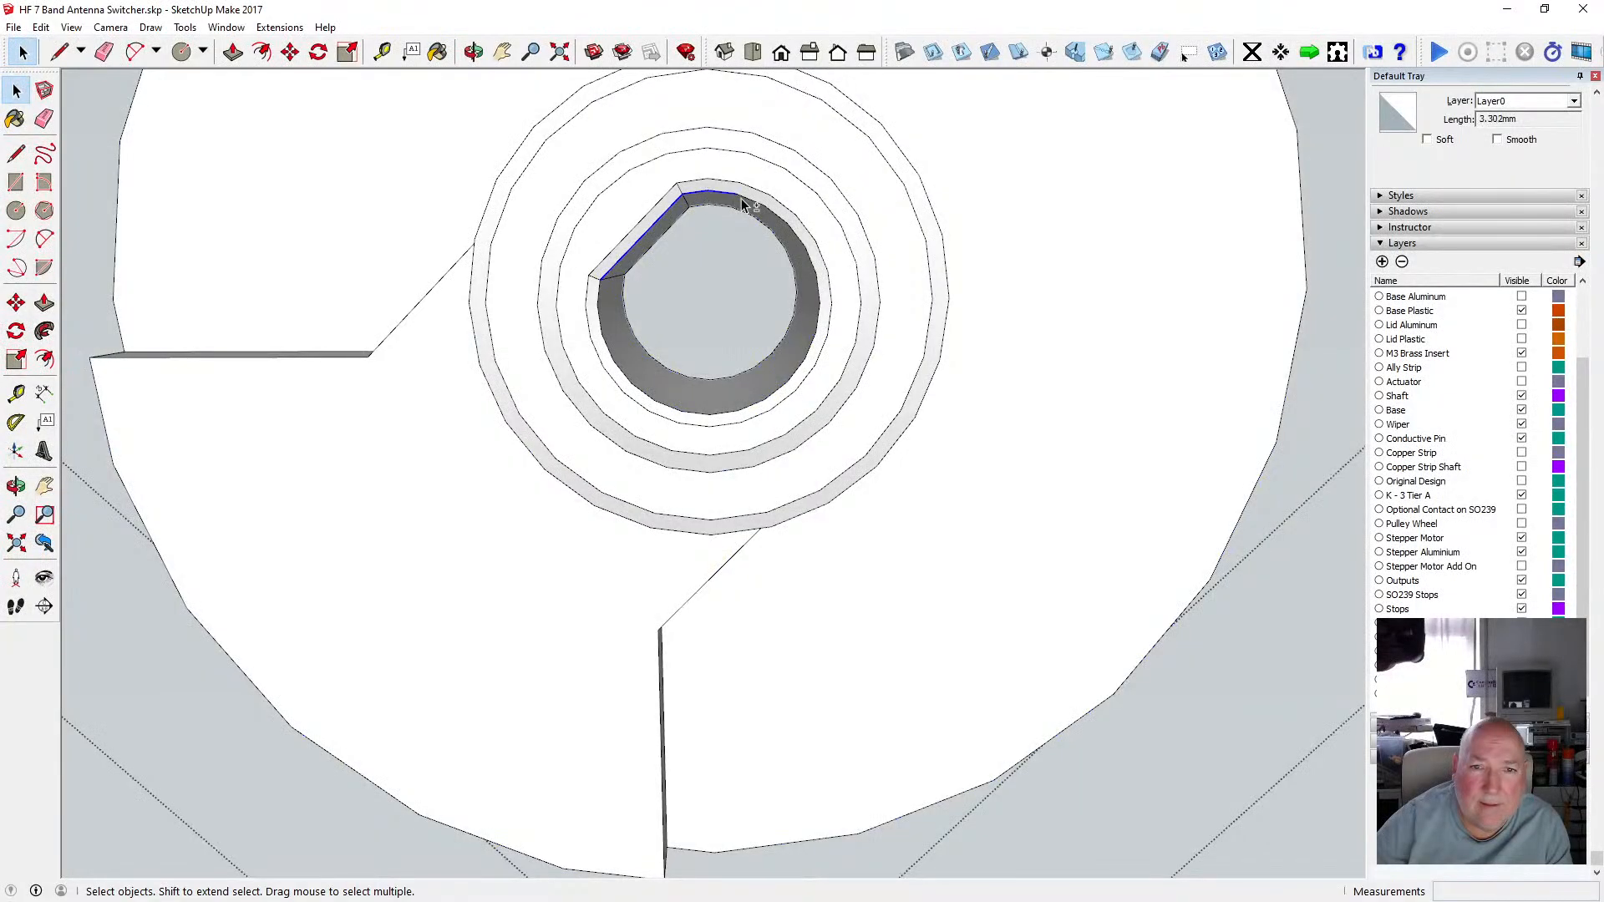
shift+click(774, 210)
shift+click(799, 235)
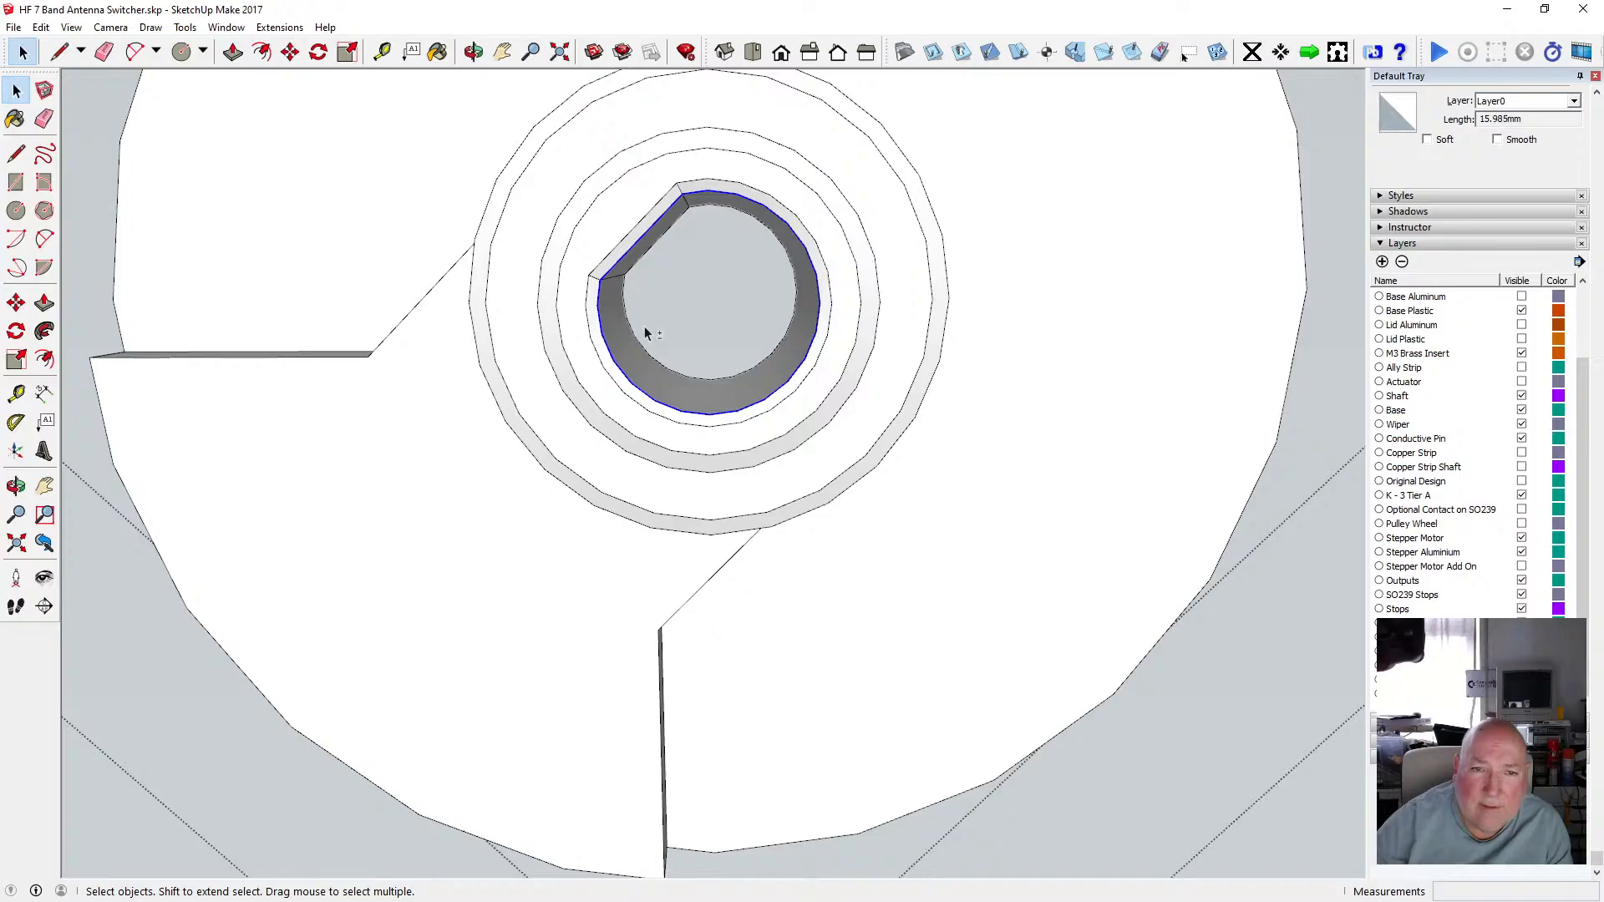
key(o)
scroll(658, 288, down, 5)
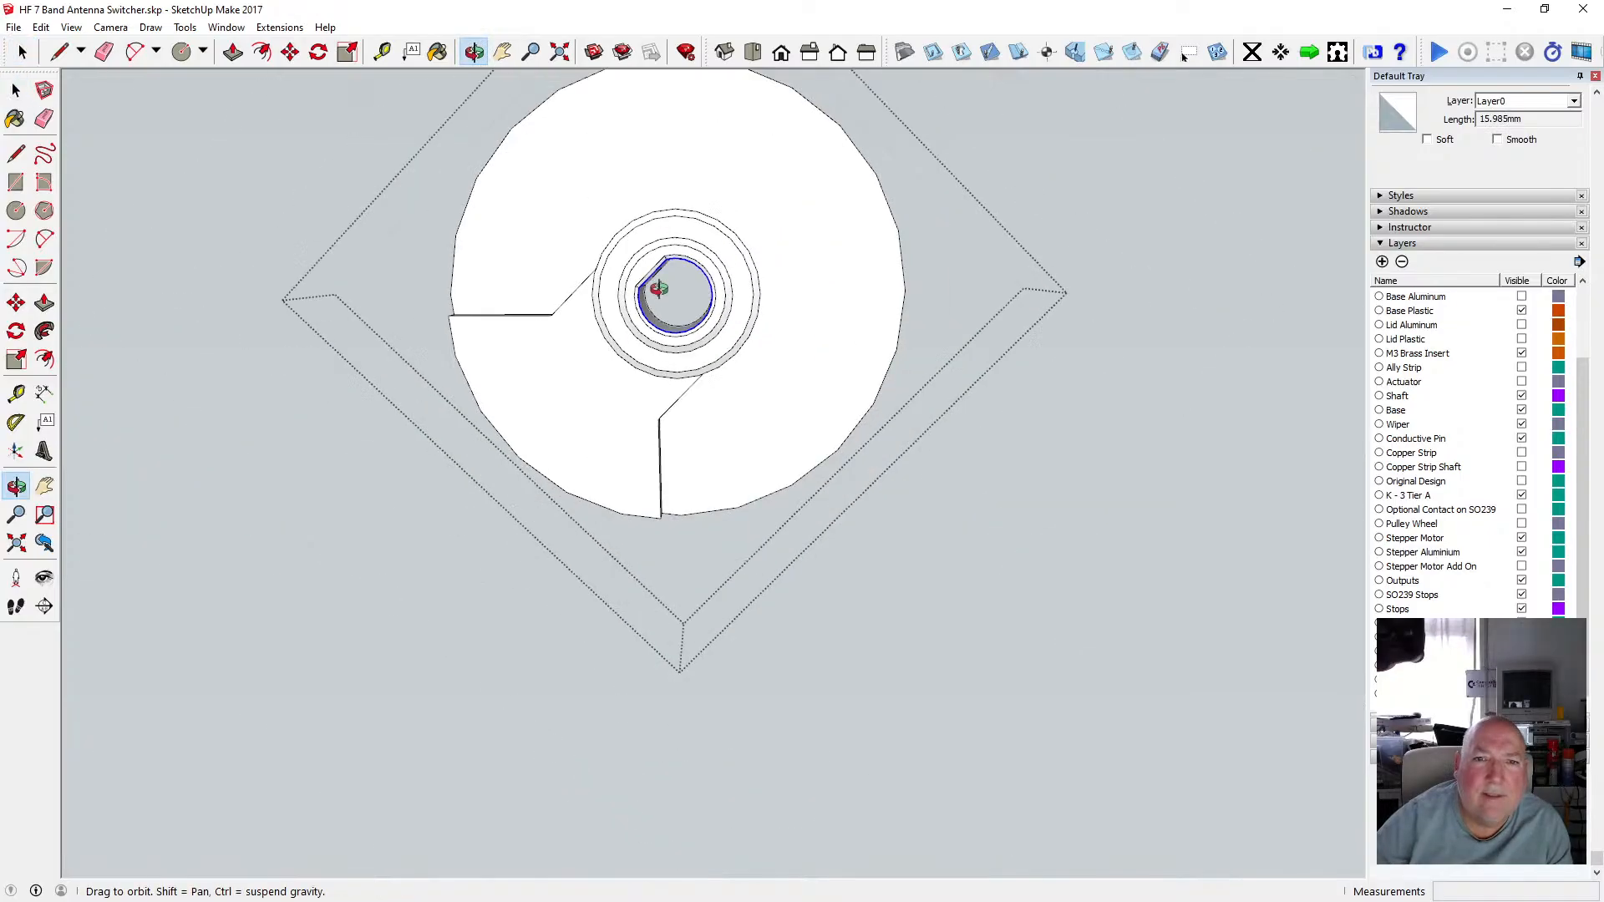
drag(658, 288, 612, 450)
scroll(644, 348, down, 3)
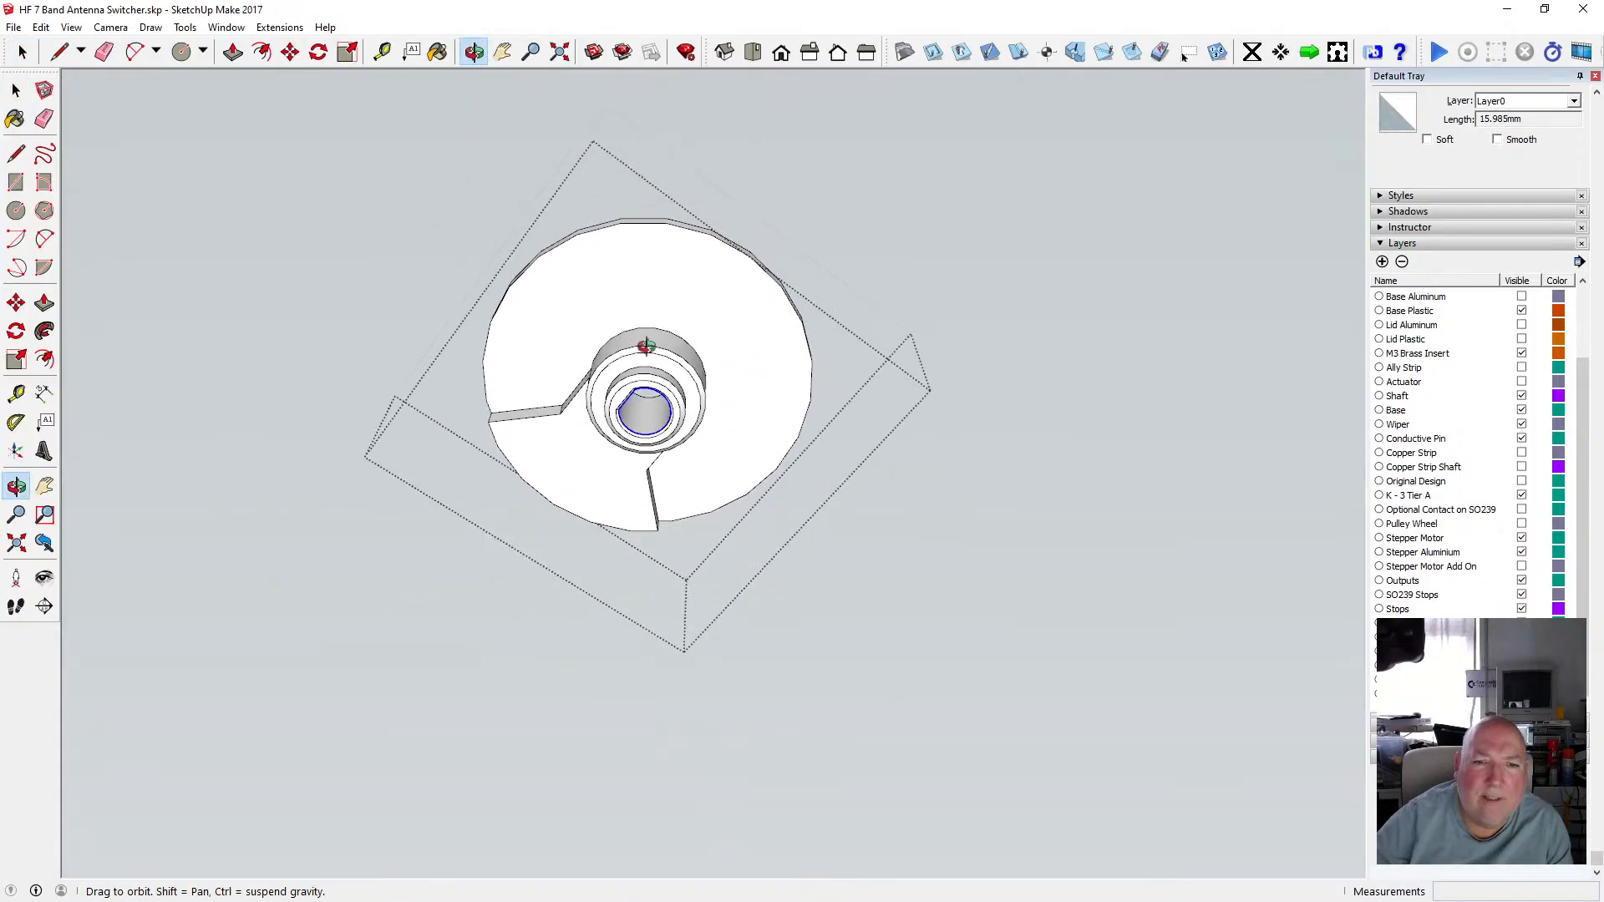
drag(623, 292, 634, 523)
scroll(638, 451, down, 3)
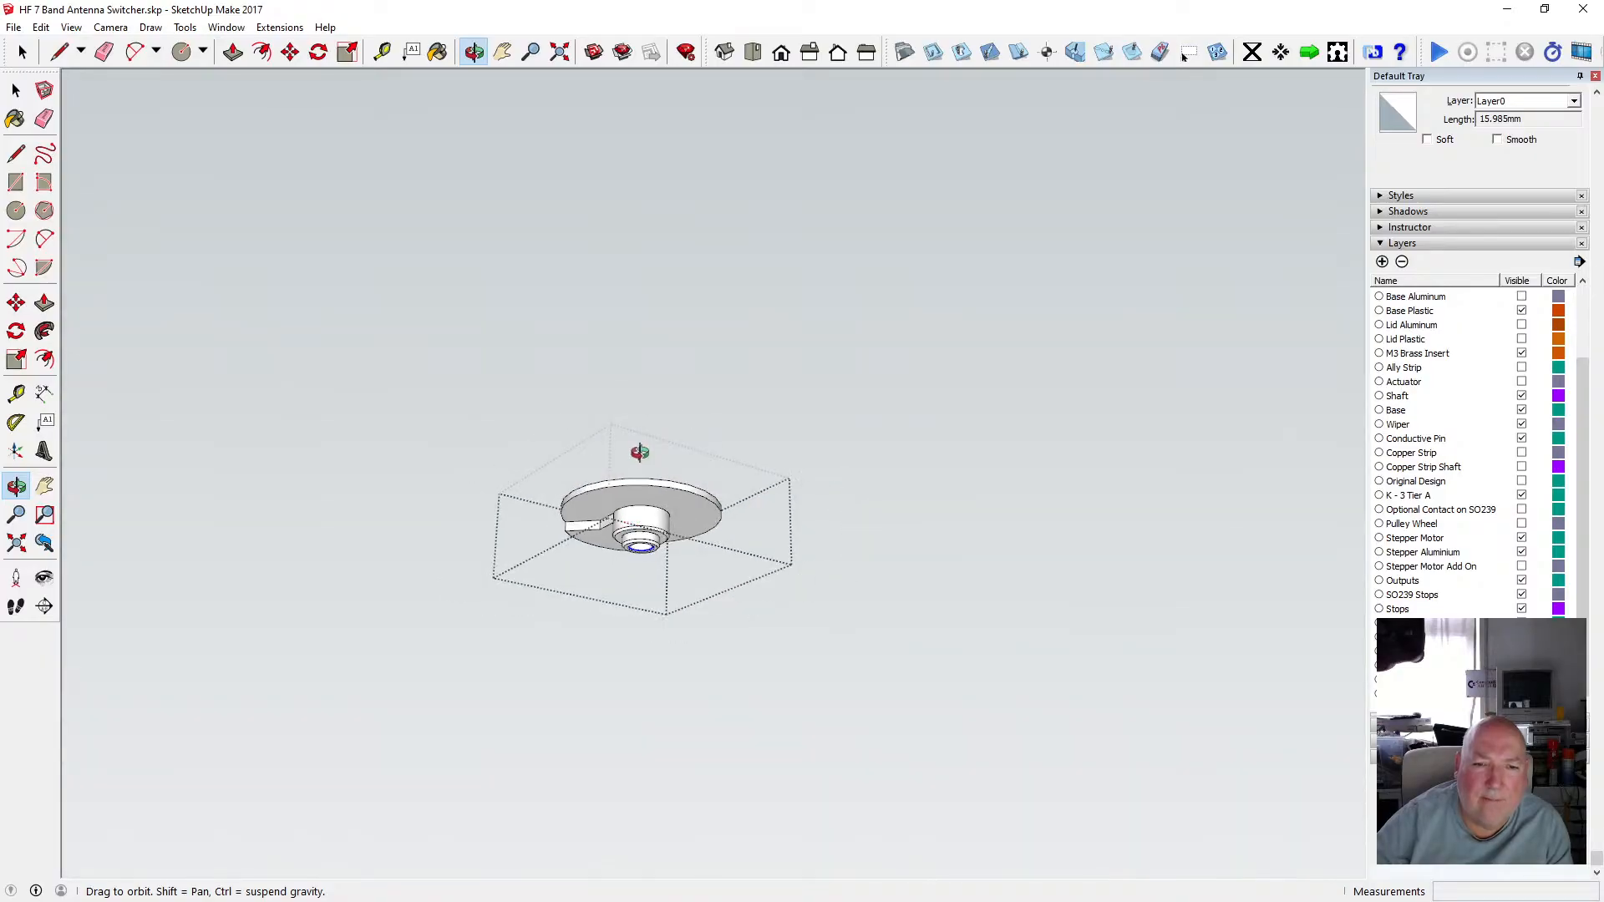
Copy the selected keyed-hole edges and paste them in place.
click(41, 27)
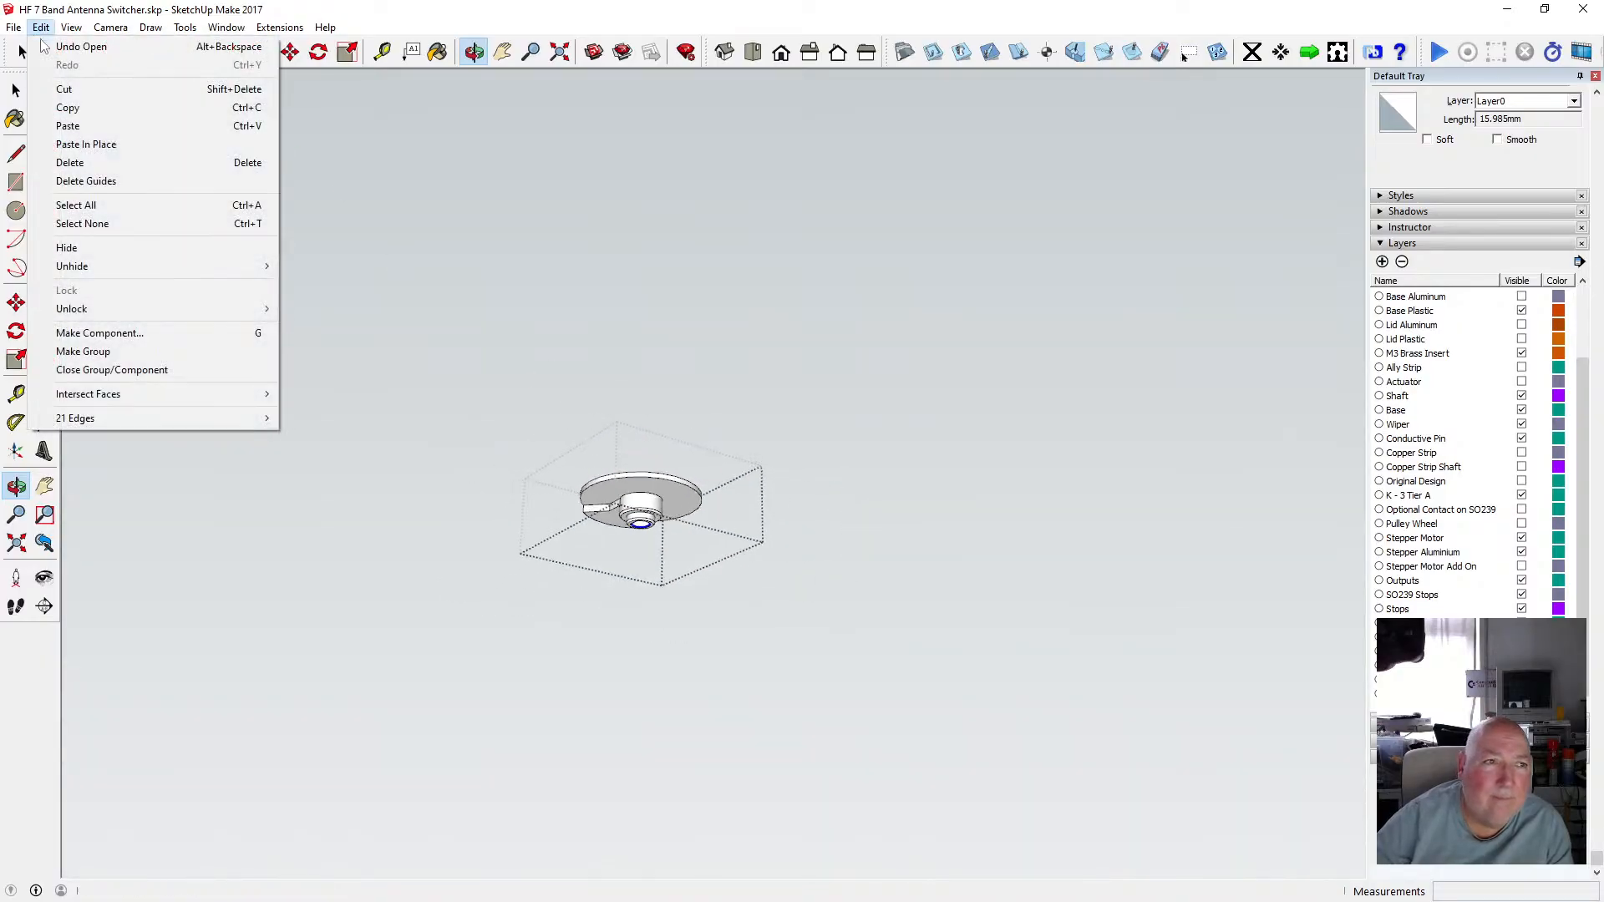
click(85, 109)
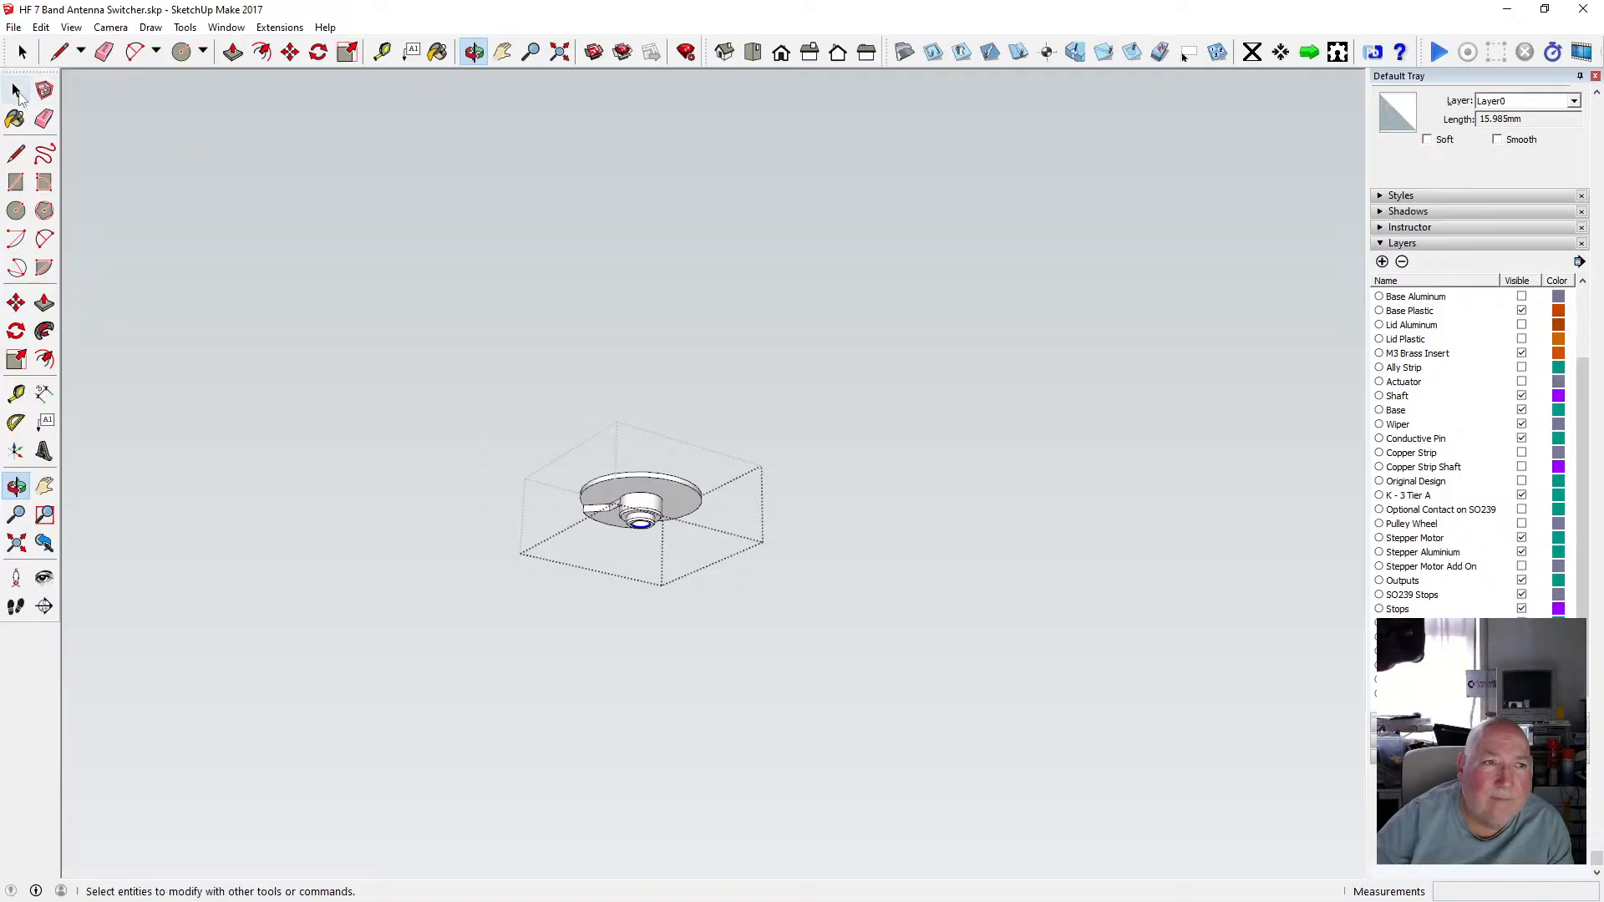
click(16, 89)
click(365, 322)
click(41, 27)
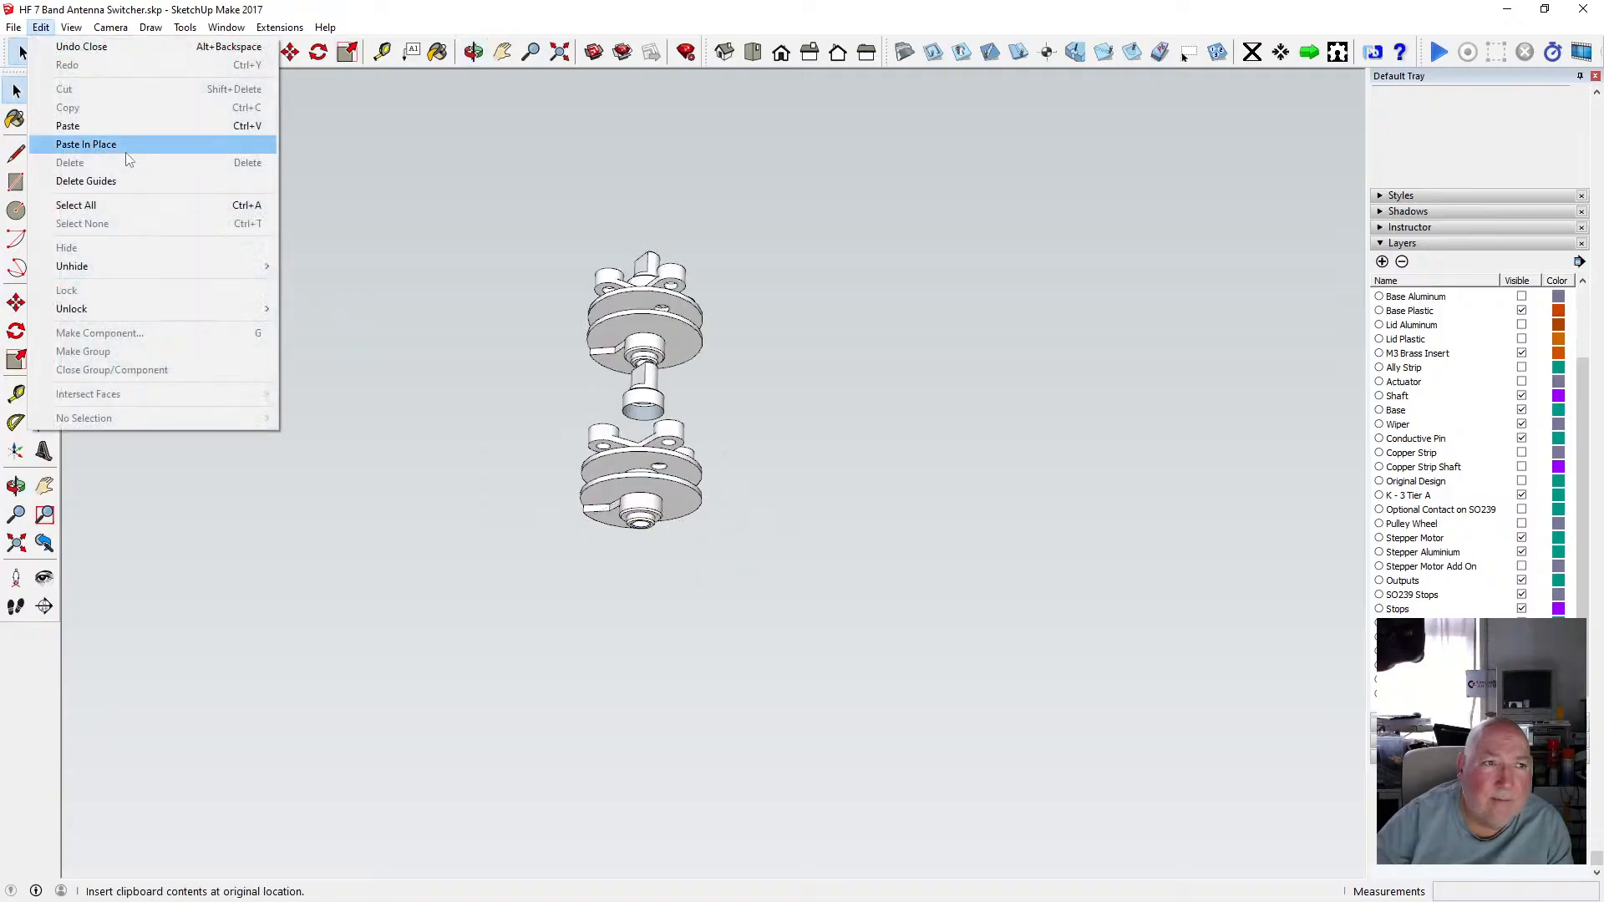
click(126, 145)
Move the pasted keyed outline down onto the top of the lower cross-arm plate.
scroll(684, 520, up, 2)
scroll(684, 520, up, 3)
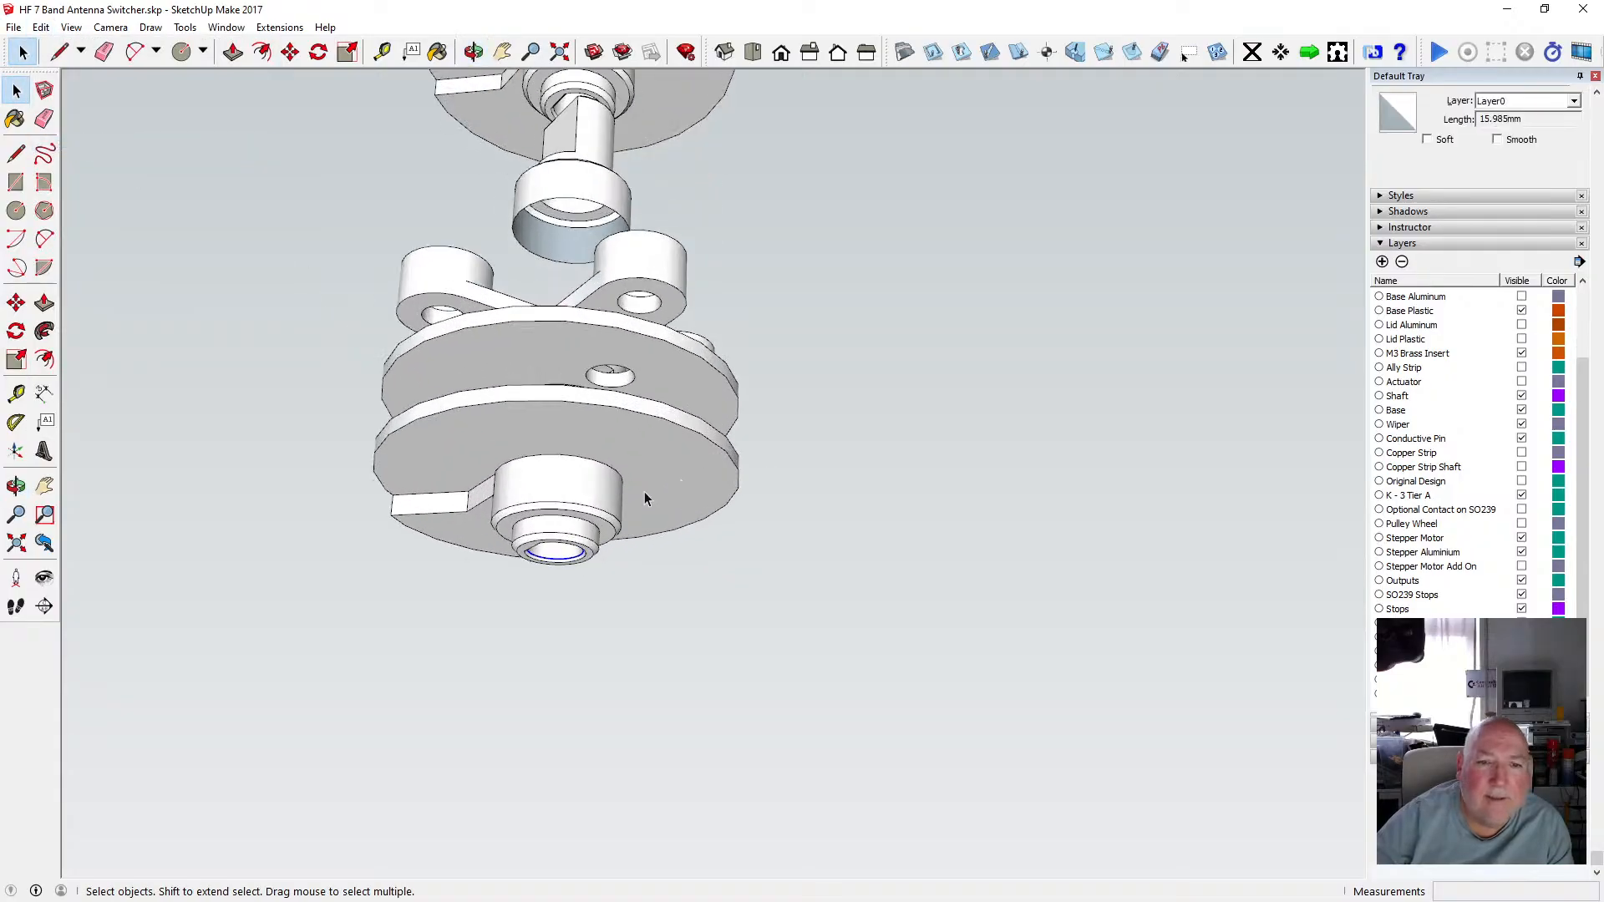
scroll(703, 458, down, 2)
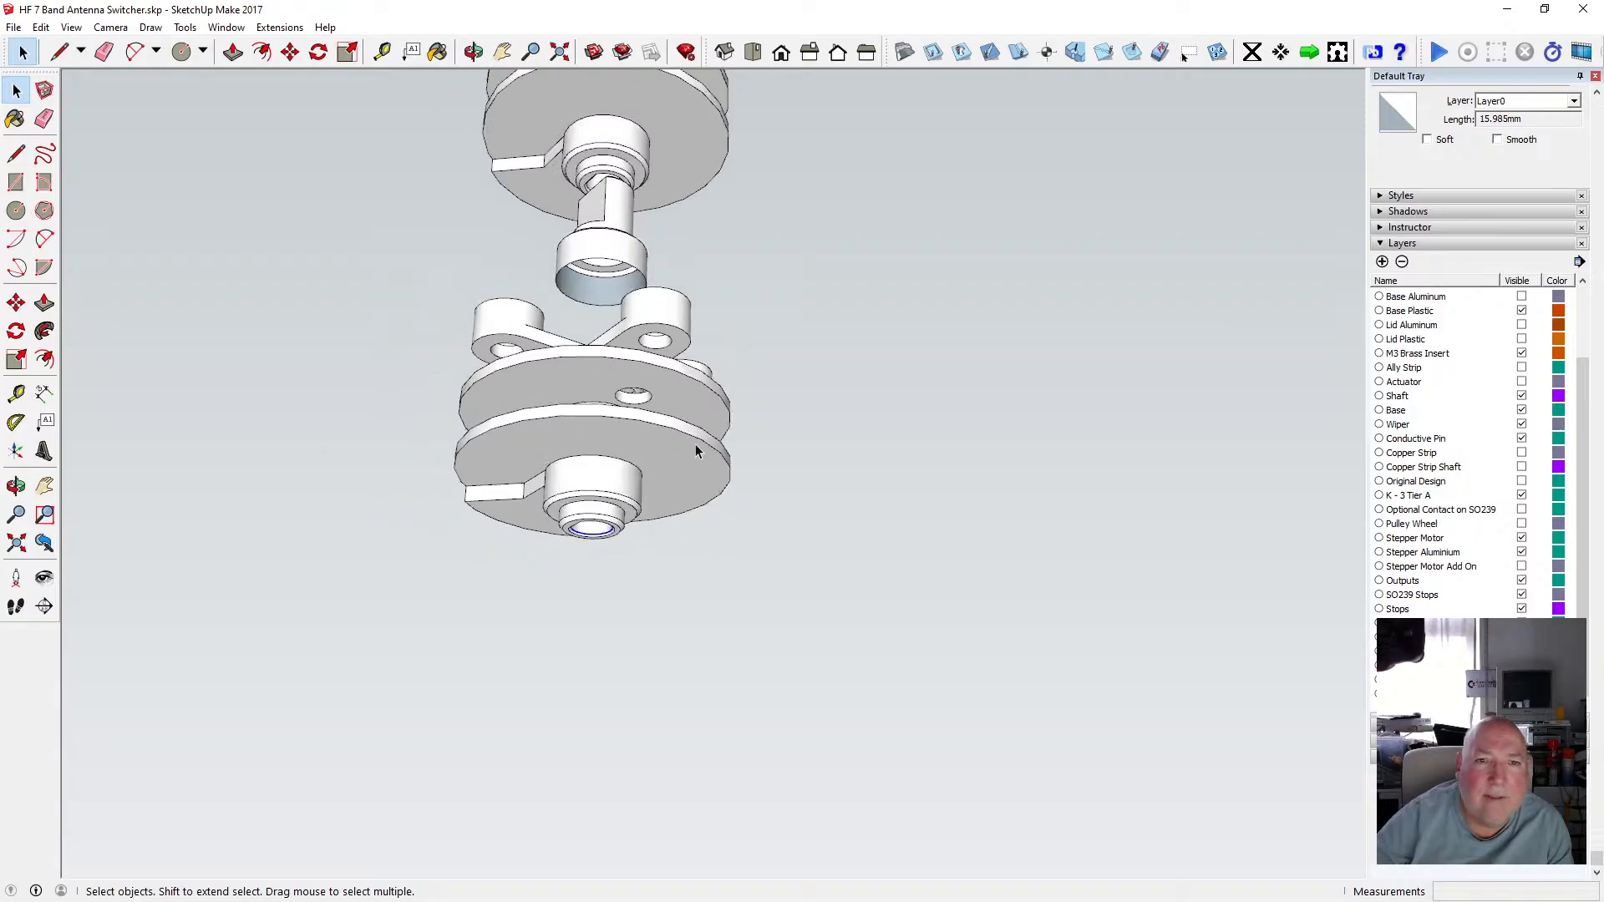
click(290, 52)
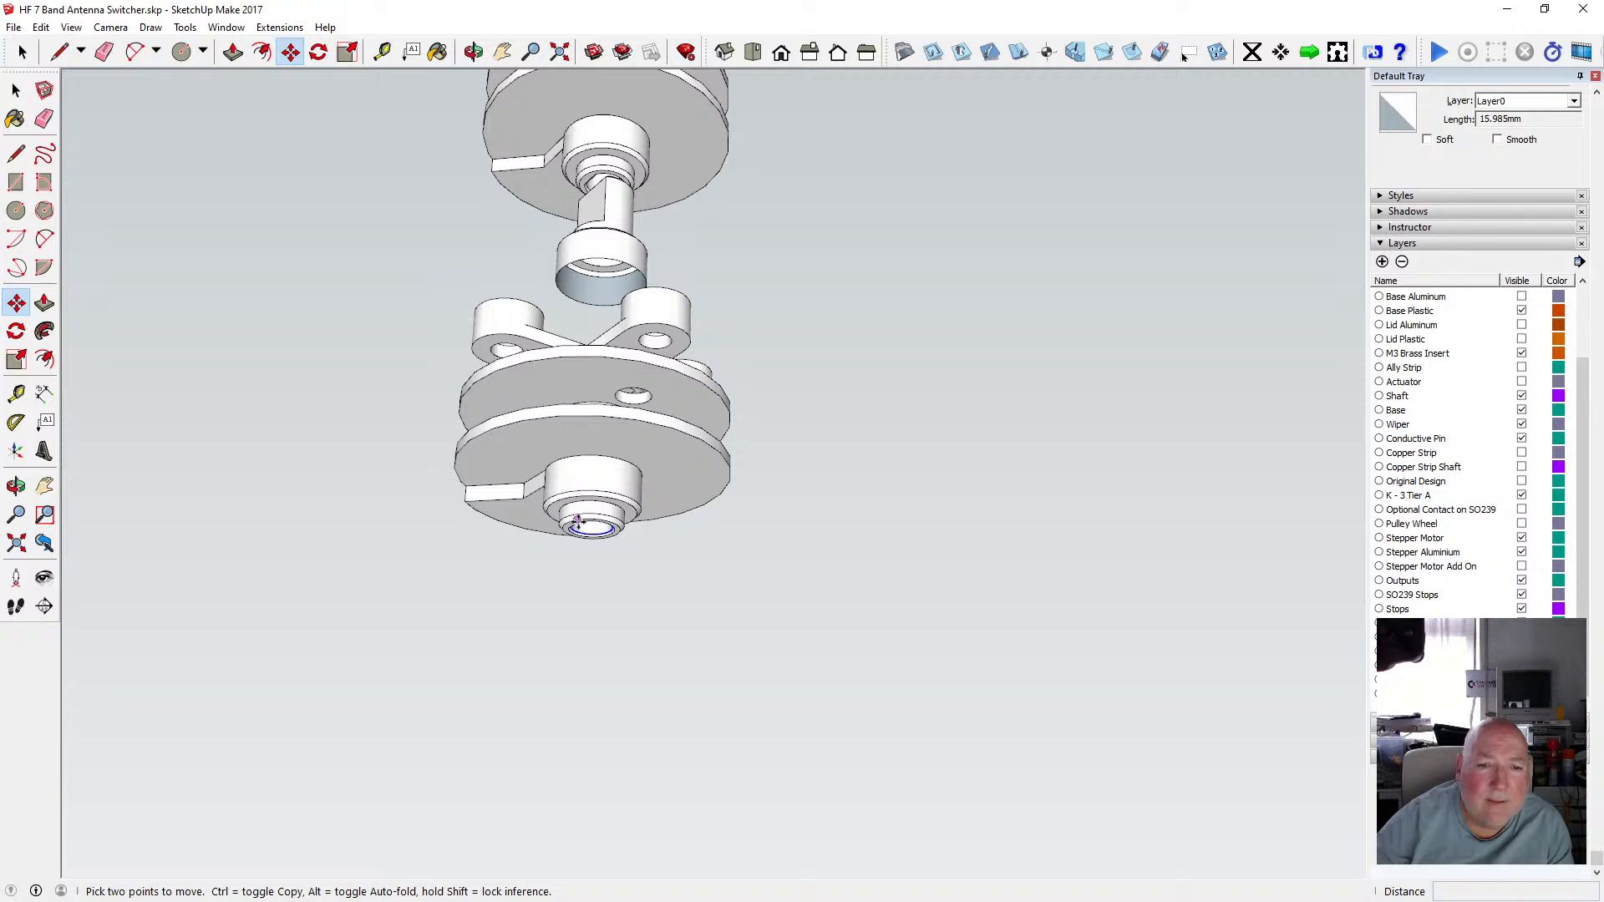
click(579, 524)
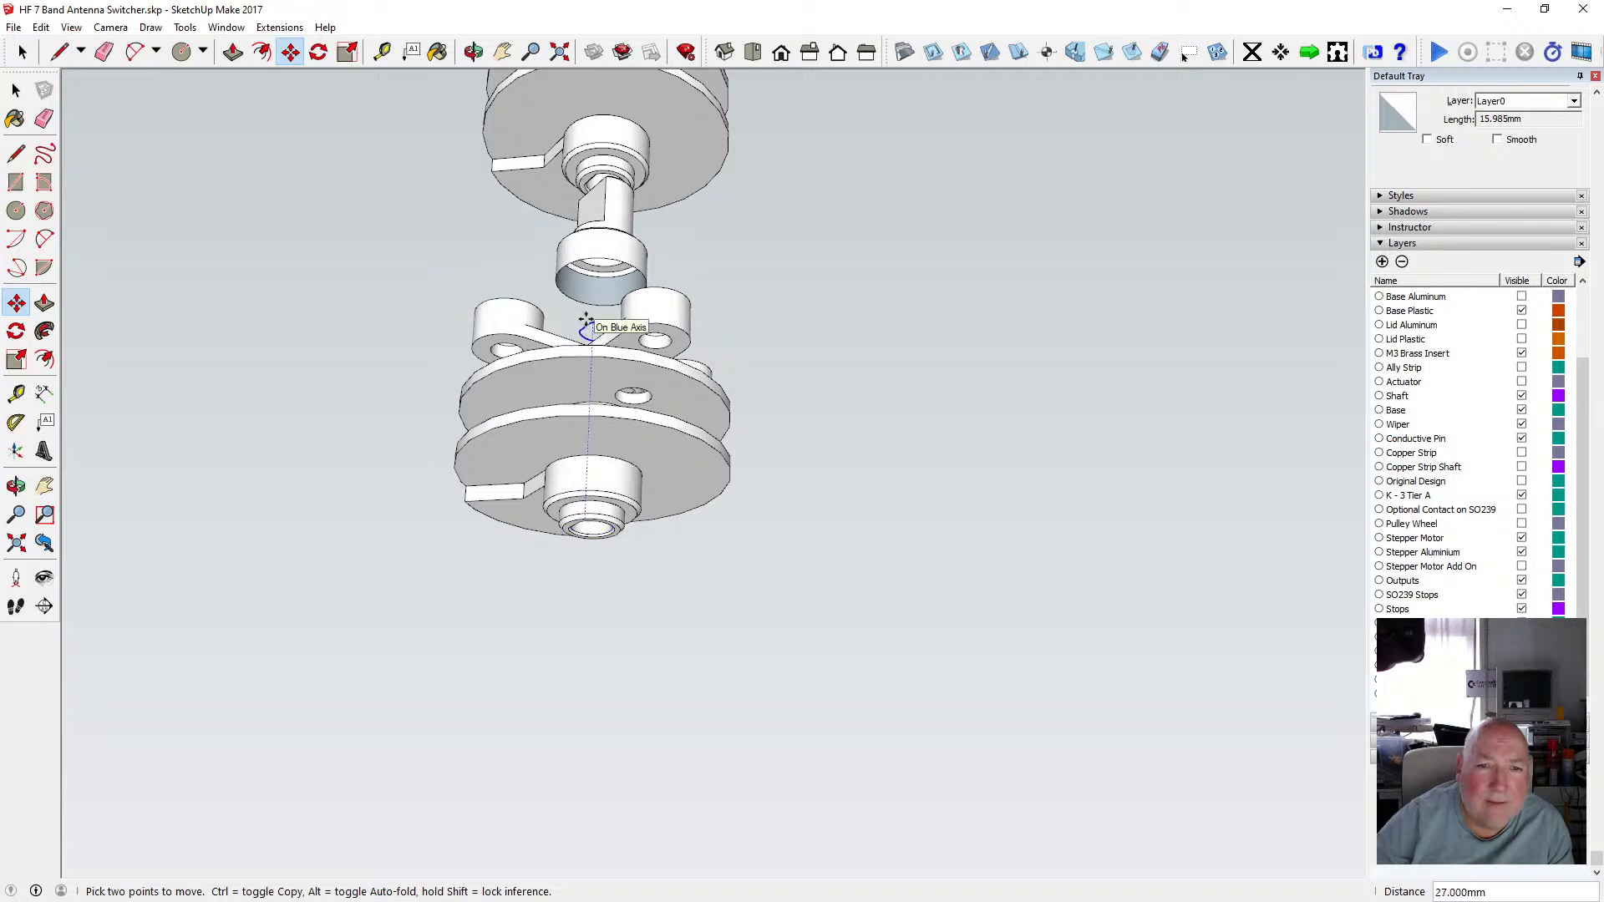
click(564, 262)
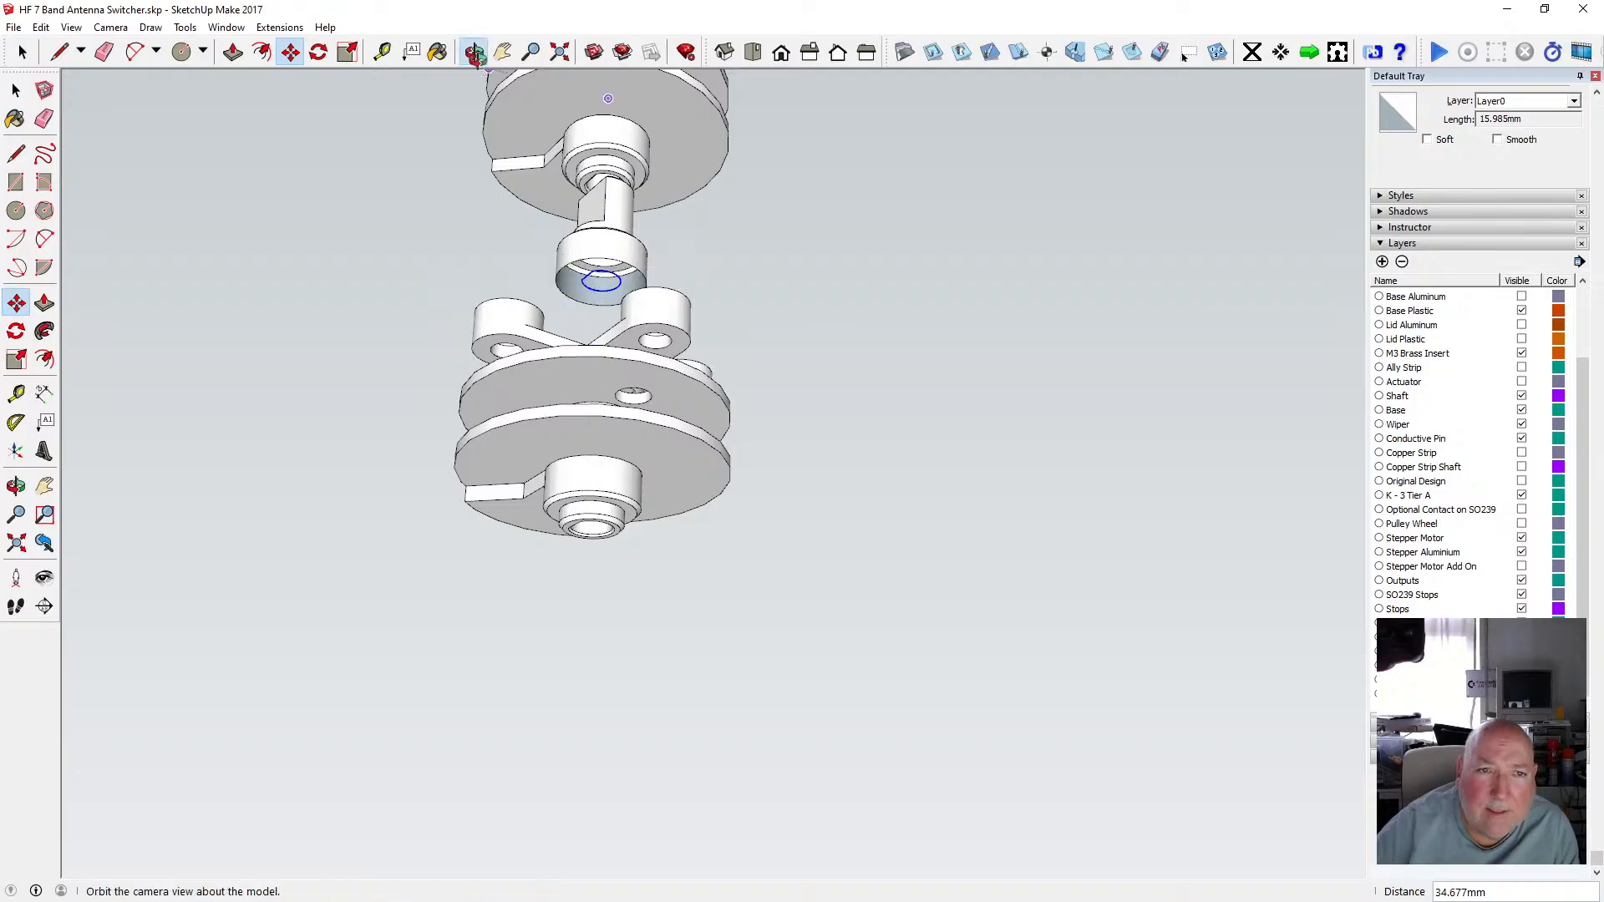
click(474, 52)
scroll(642, 248, up, 2)
drag(642, 248, 563, 441)
scroll(571, 489, up, 2)
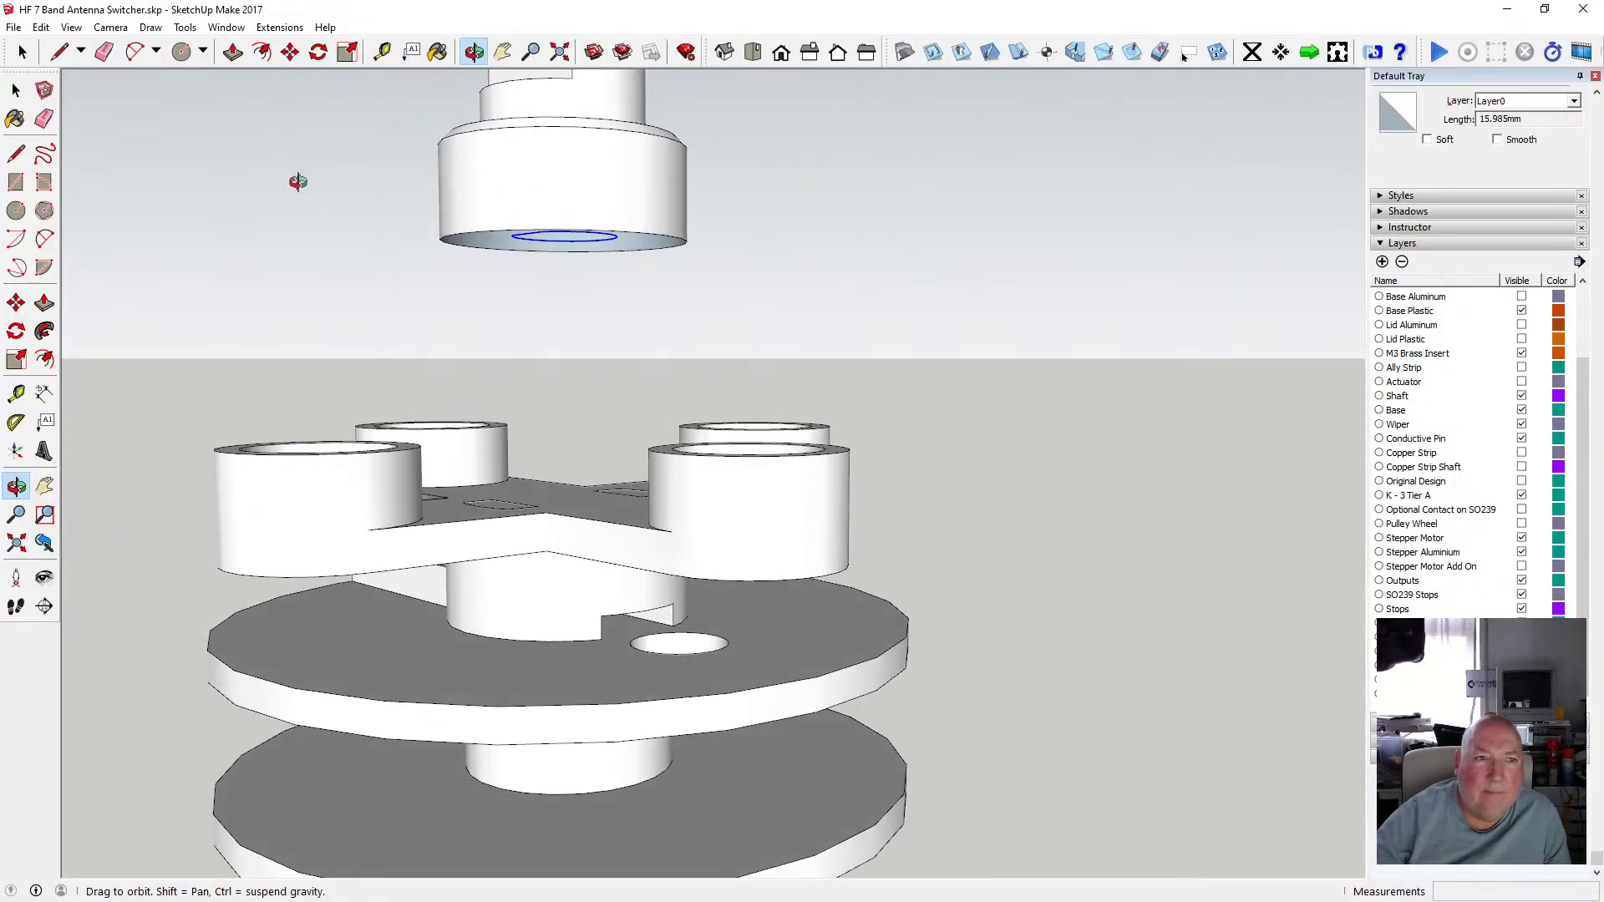
click(292, 59)
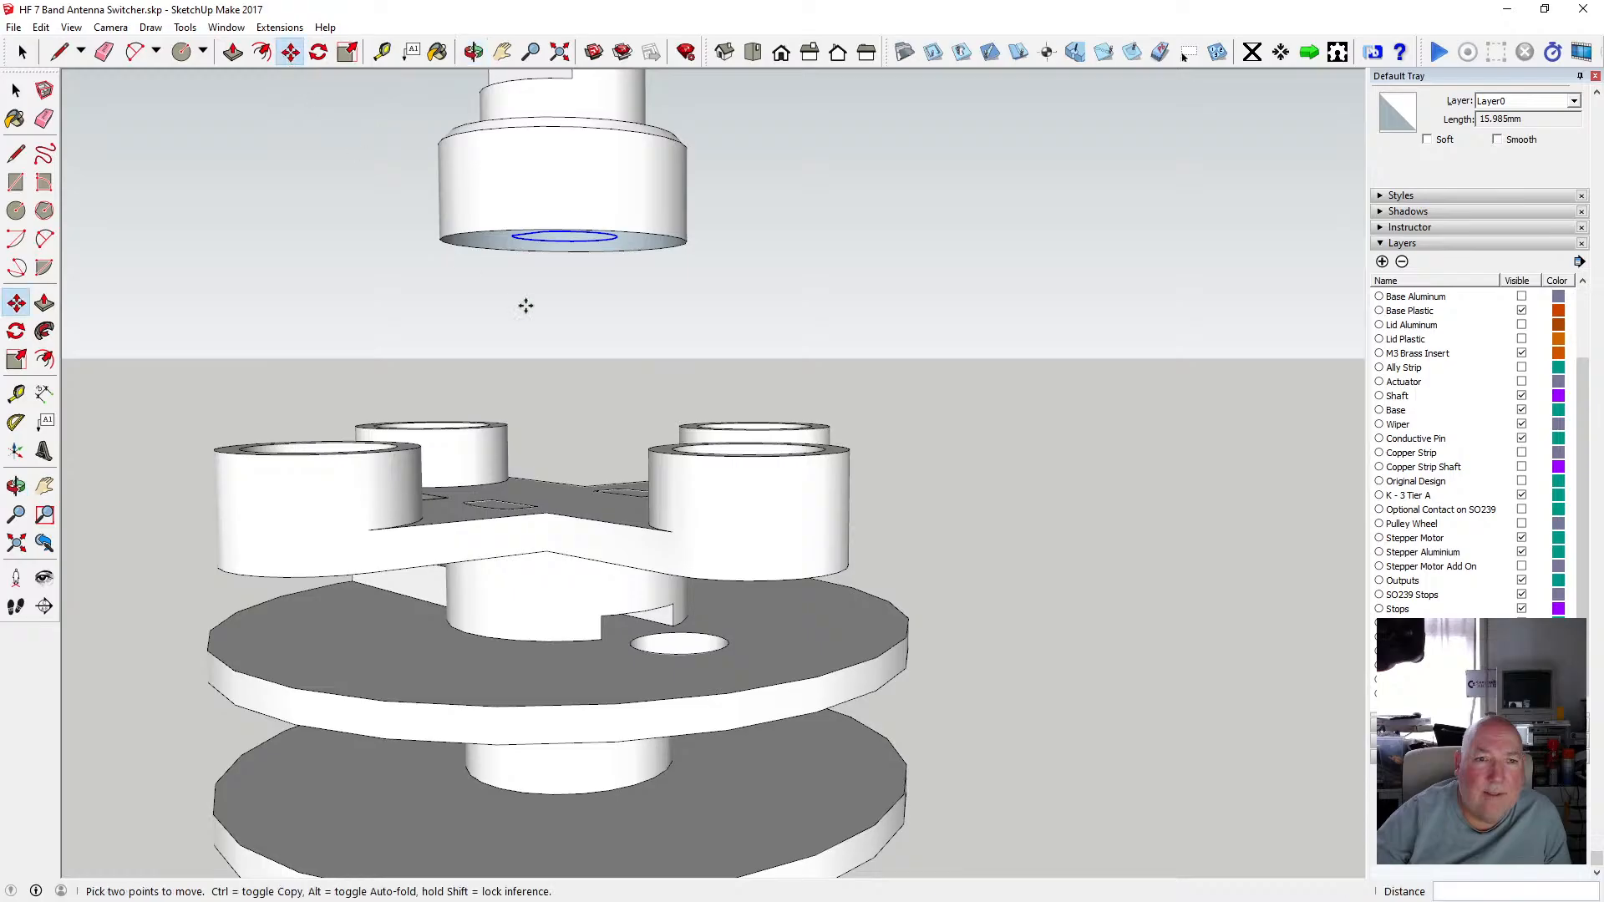
click(544, 230)
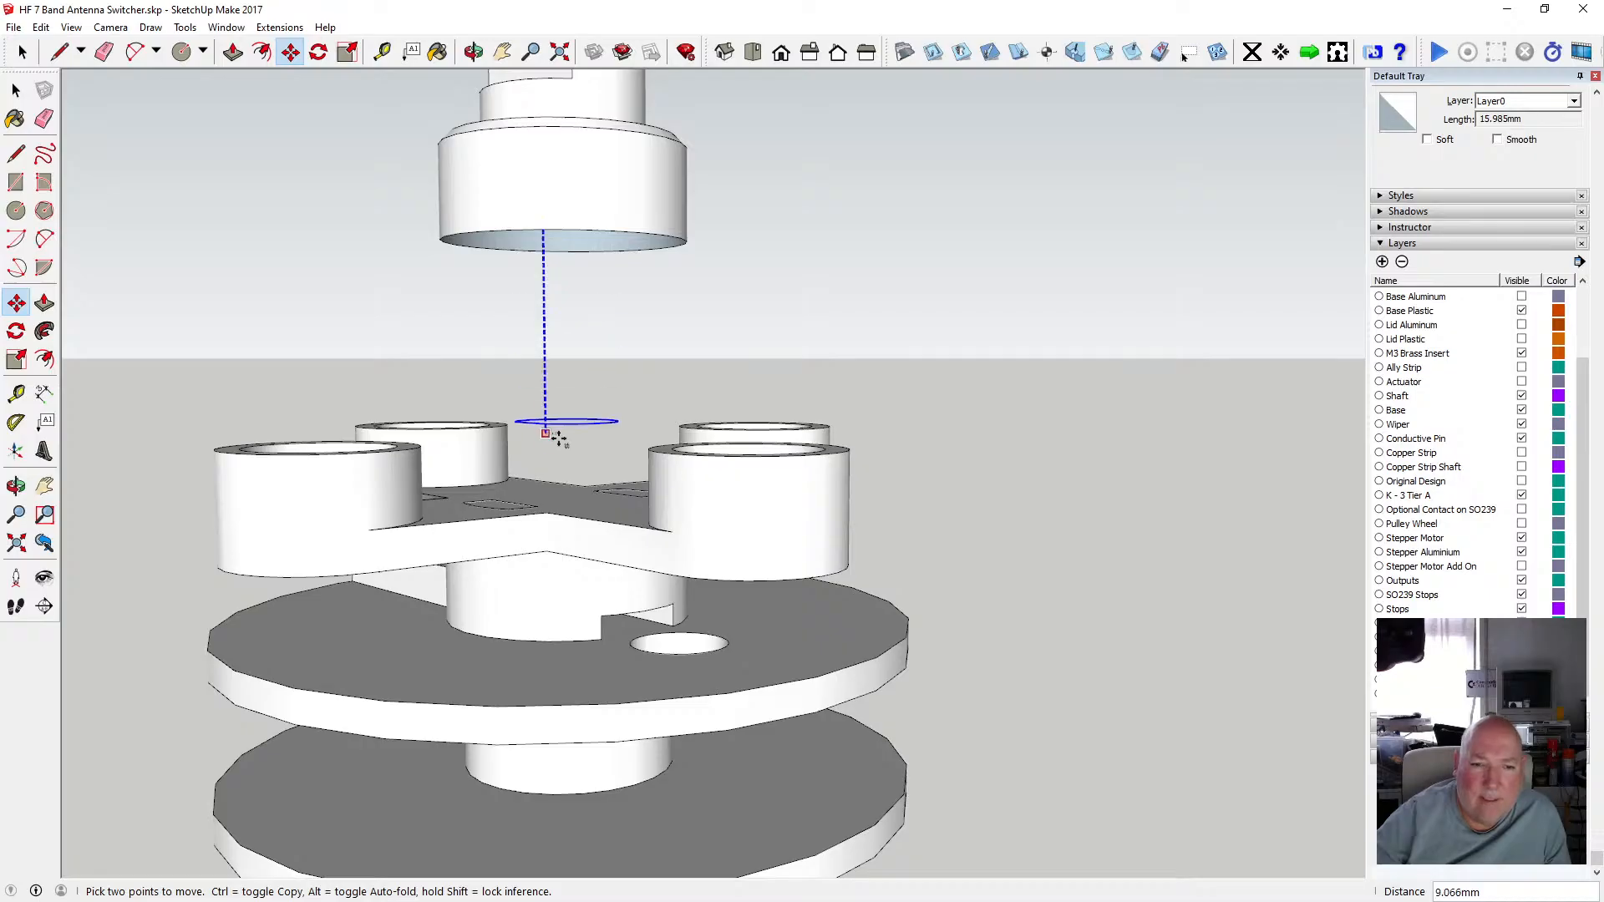
click(568, 506)
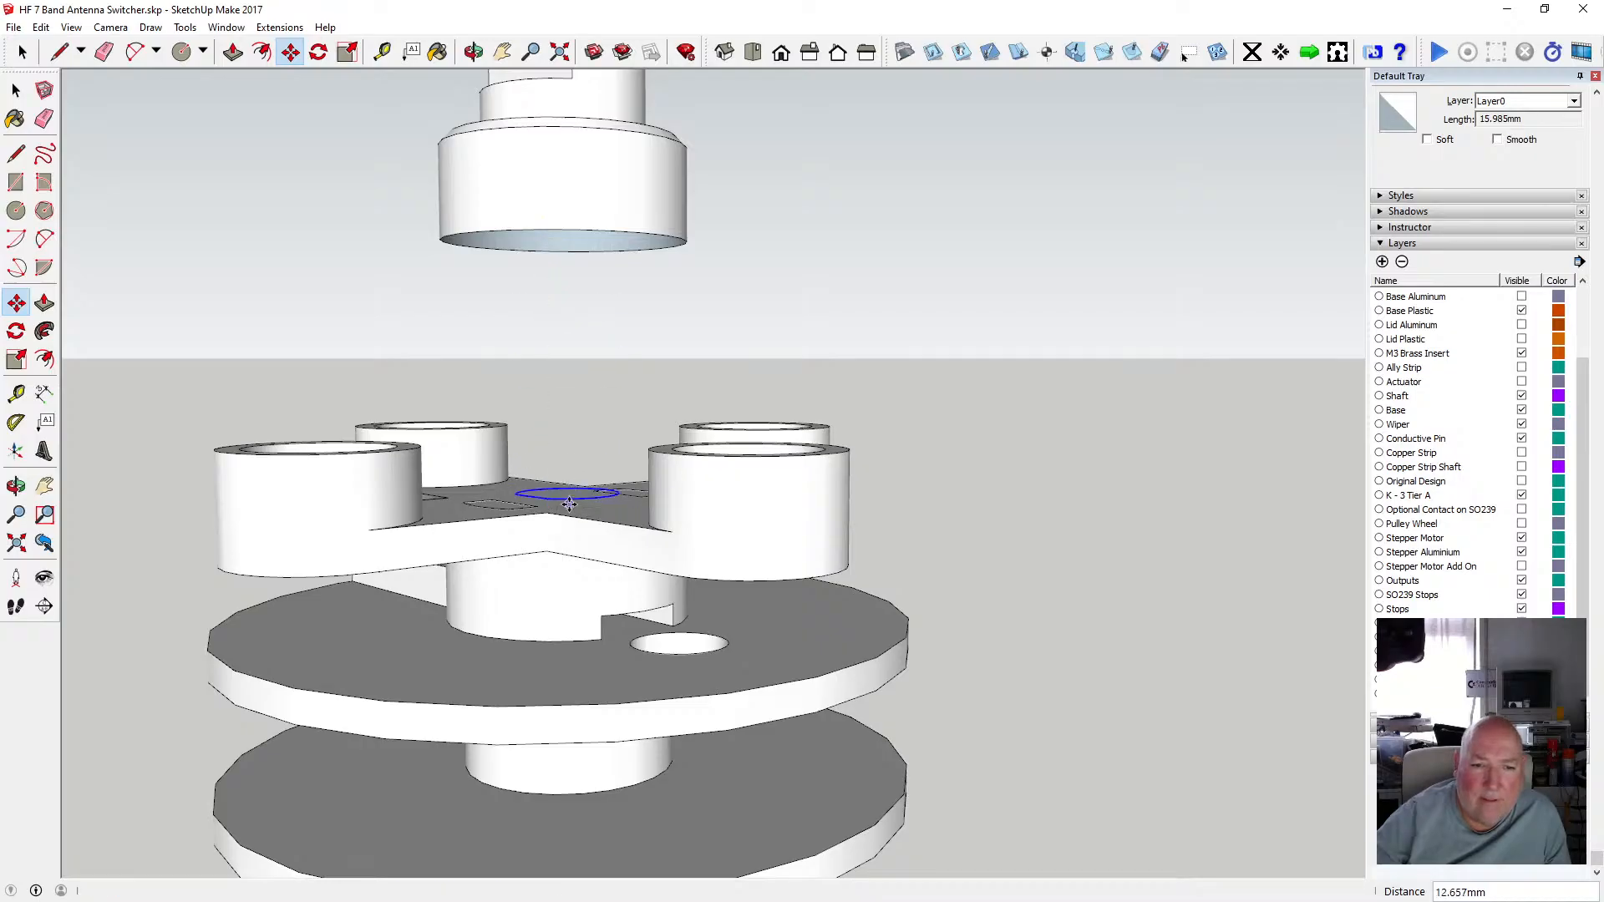
Inspect the keyed outline's position on the cross-arm plate from several angles.
middle_drag(618, 351, 299, 548)
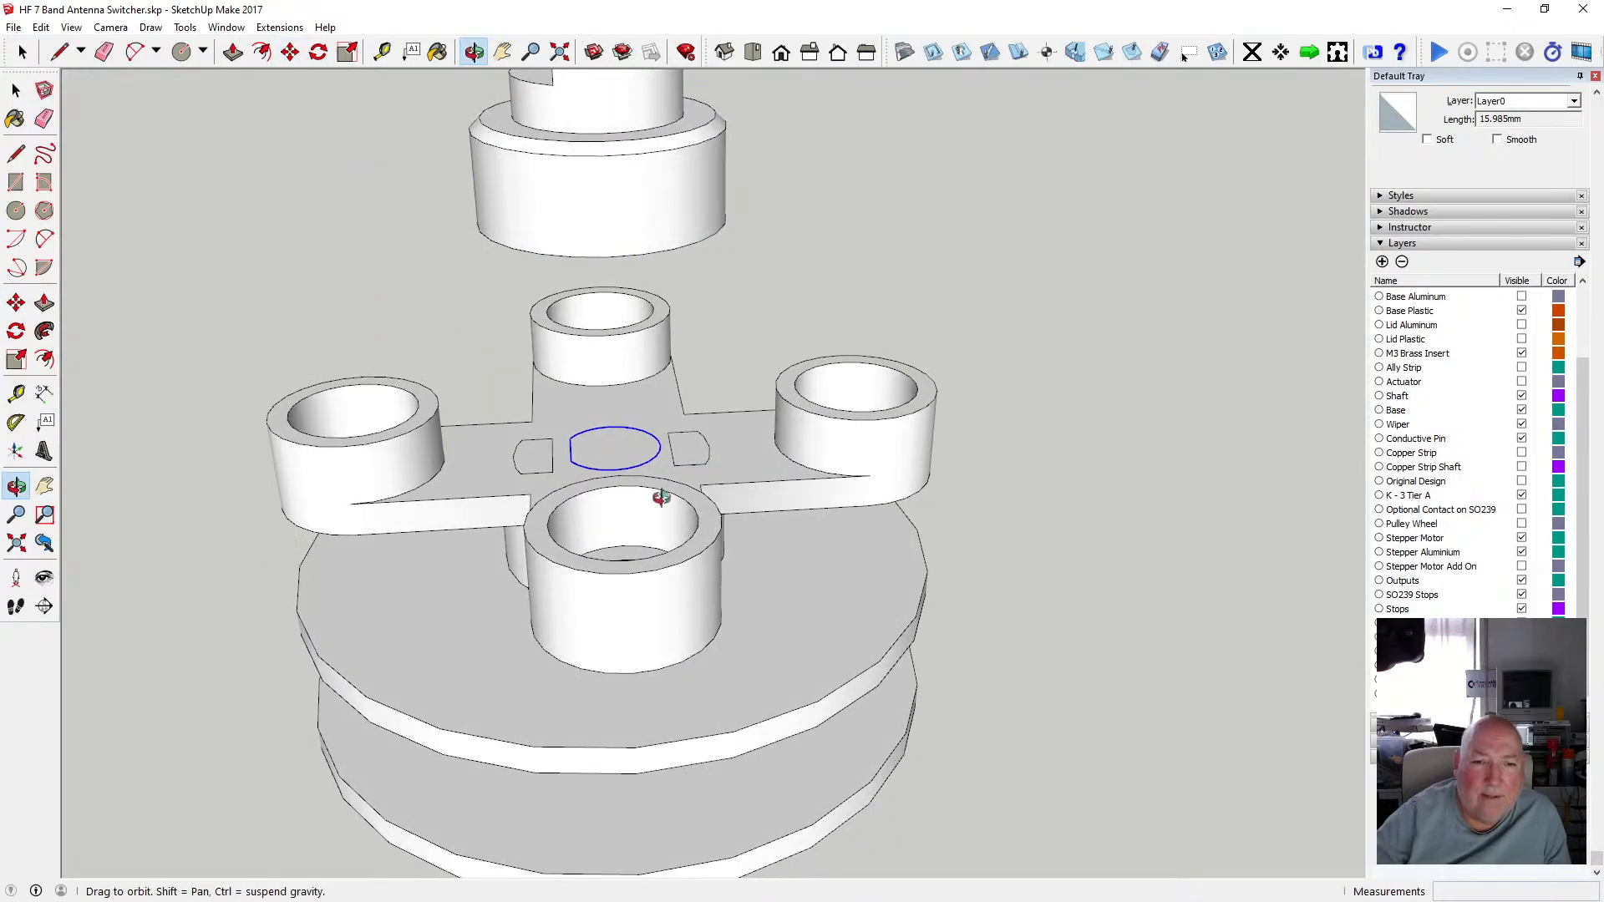
scroll(655, 501, up, 5)
middle_drag(565, 449, 716, 459)
scroll(598, 463, down, 4)
scroll(555, 498, up, 5)
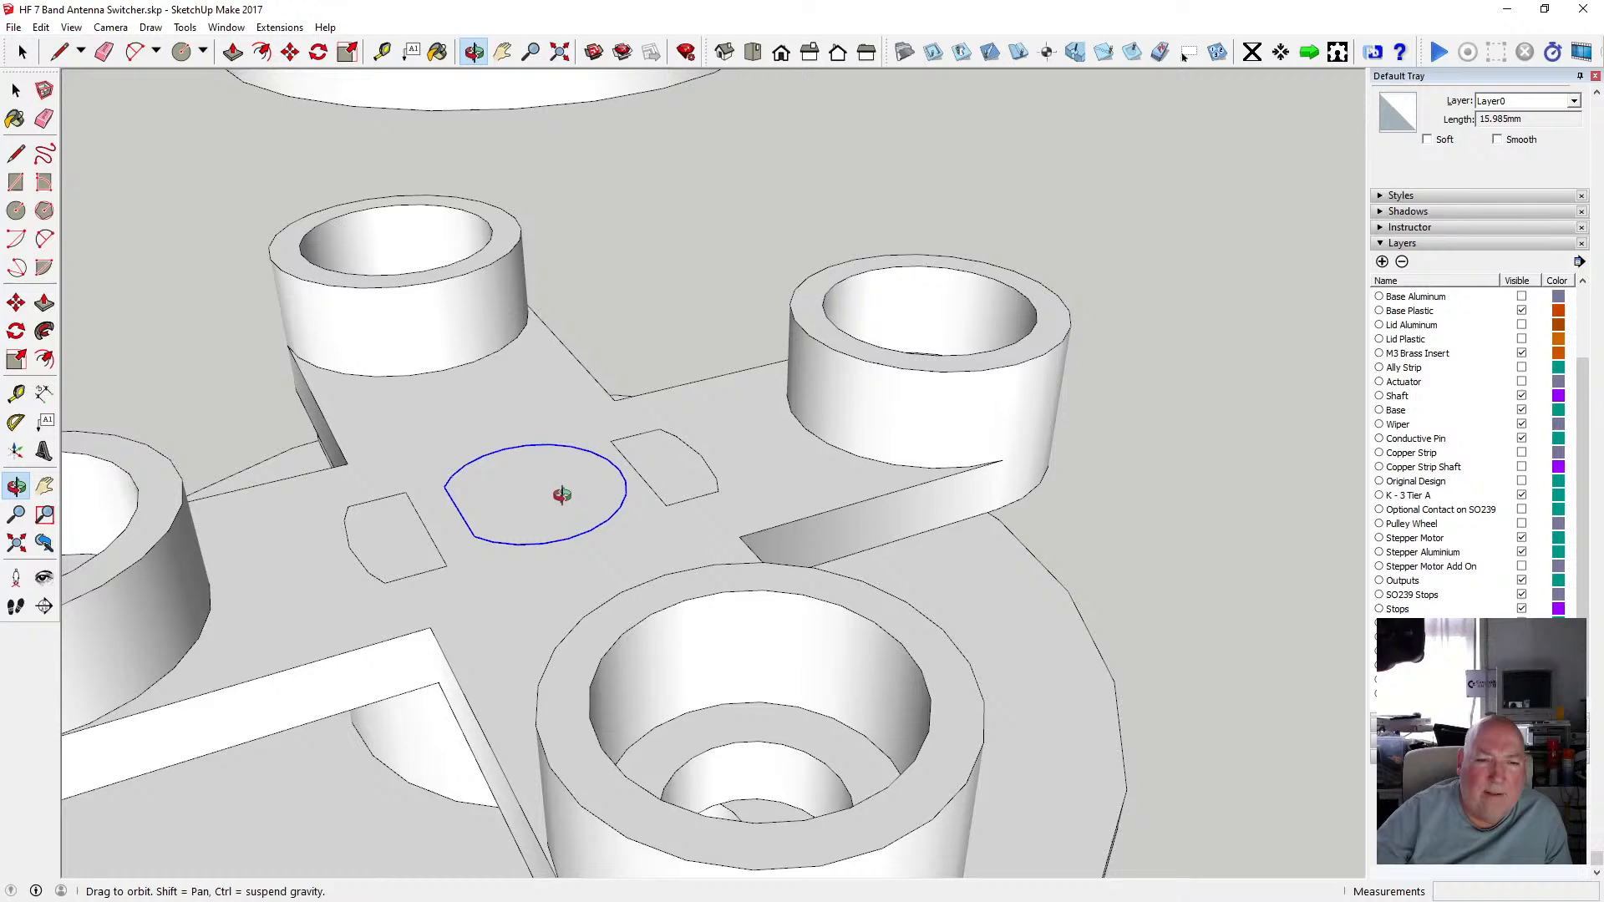
scroll(600, 499, down, 3)
middle_drag(602, 498, 694, 531)
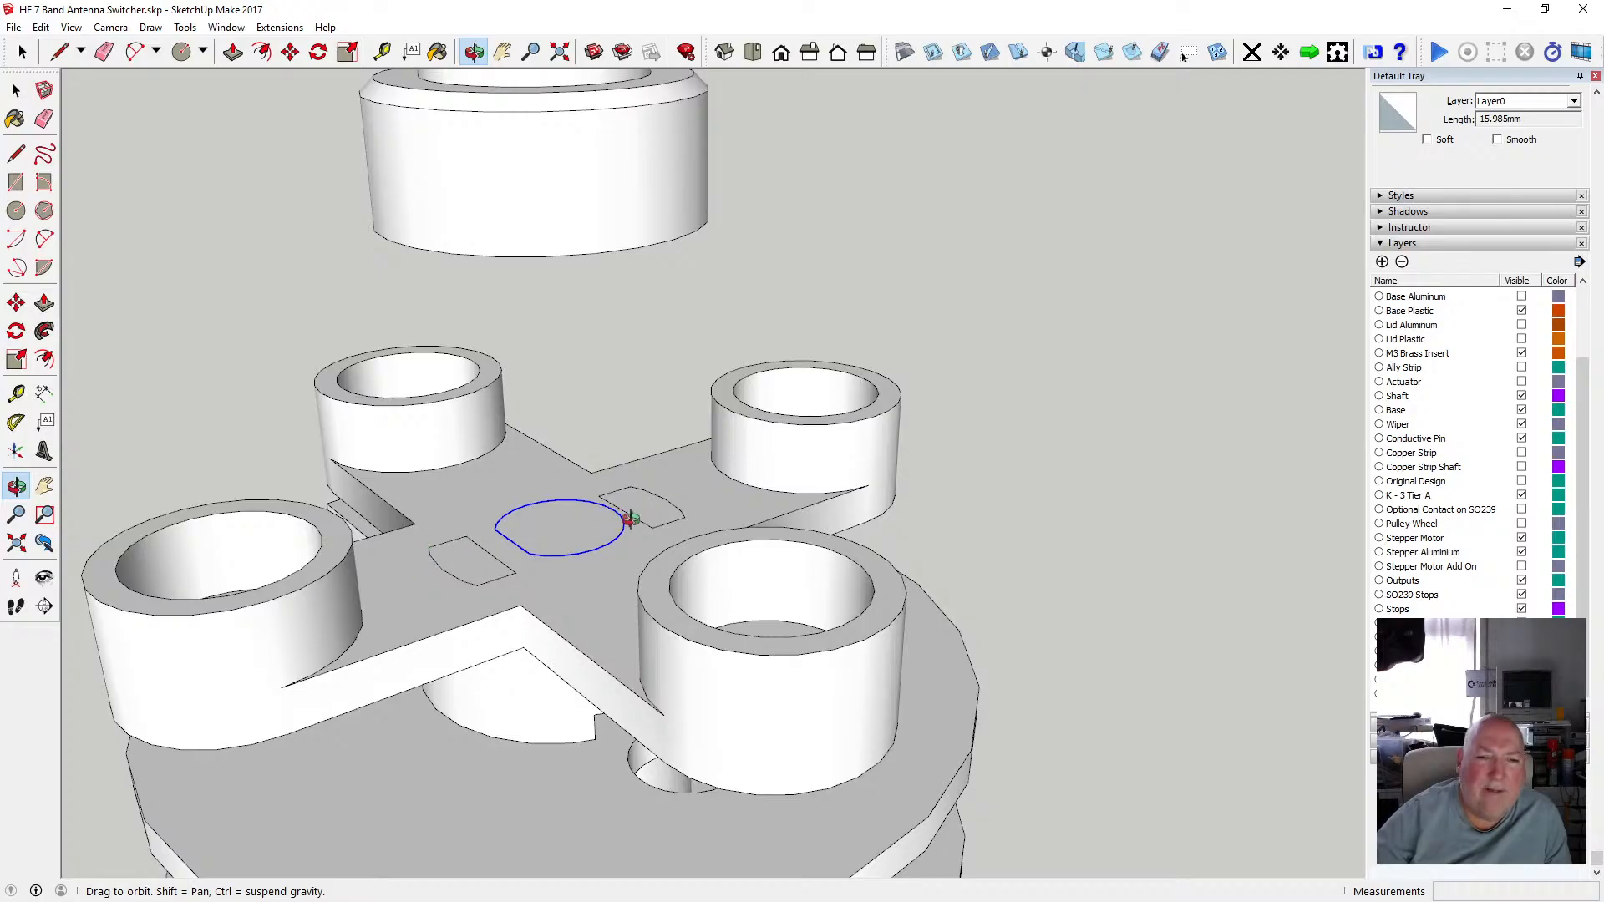
middle_drag(561, 544, 425, 523)
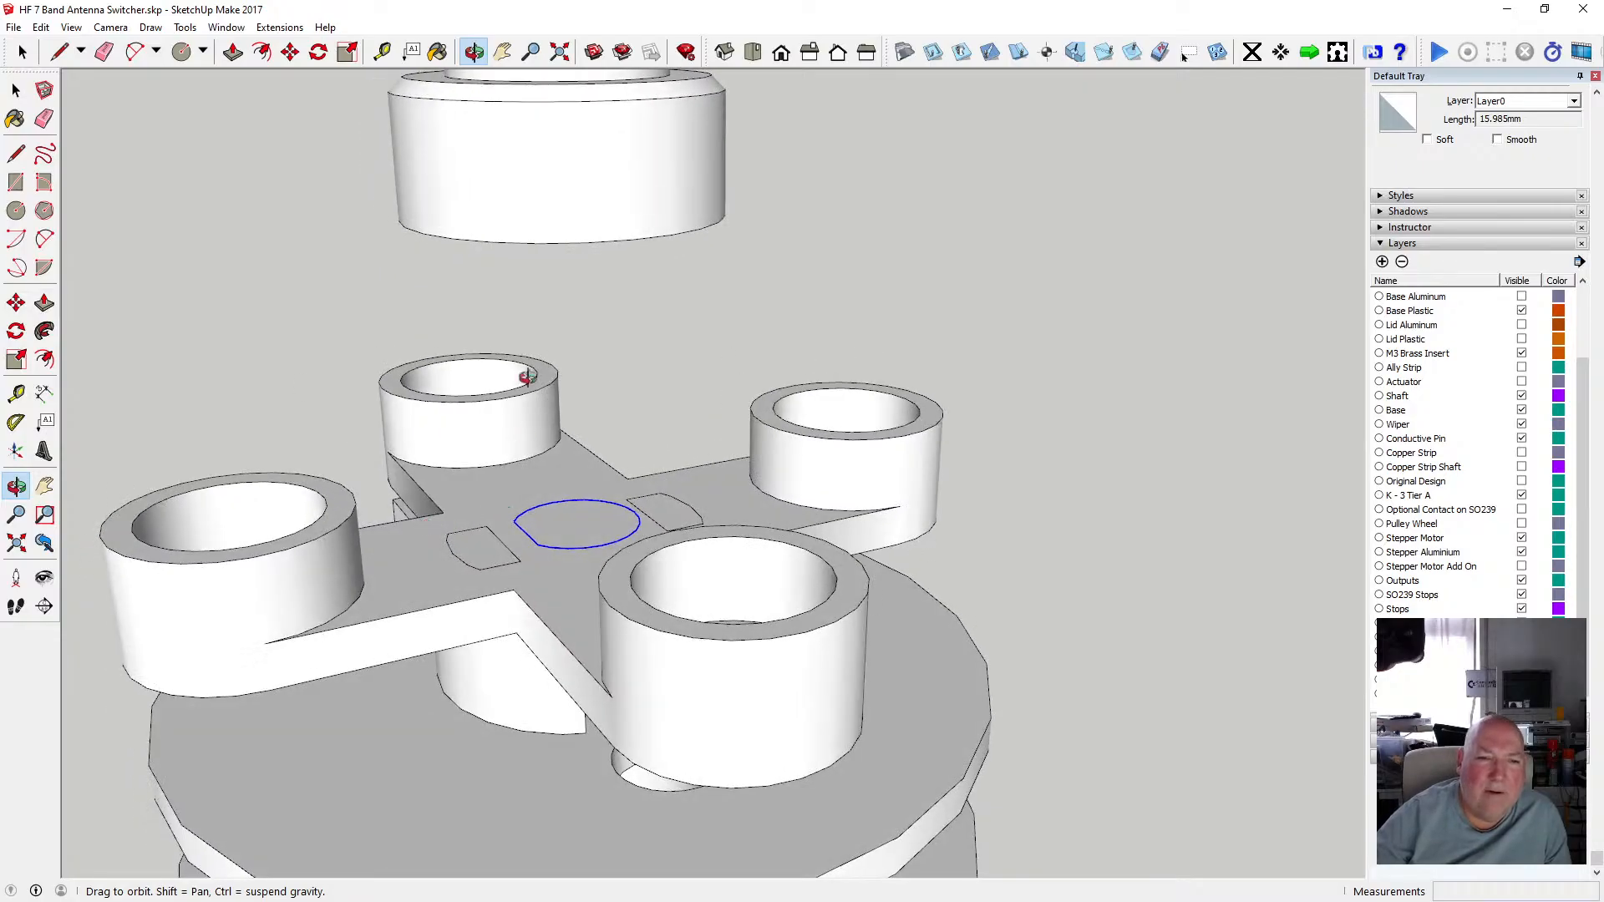
scroll(578, 531, down, 2)
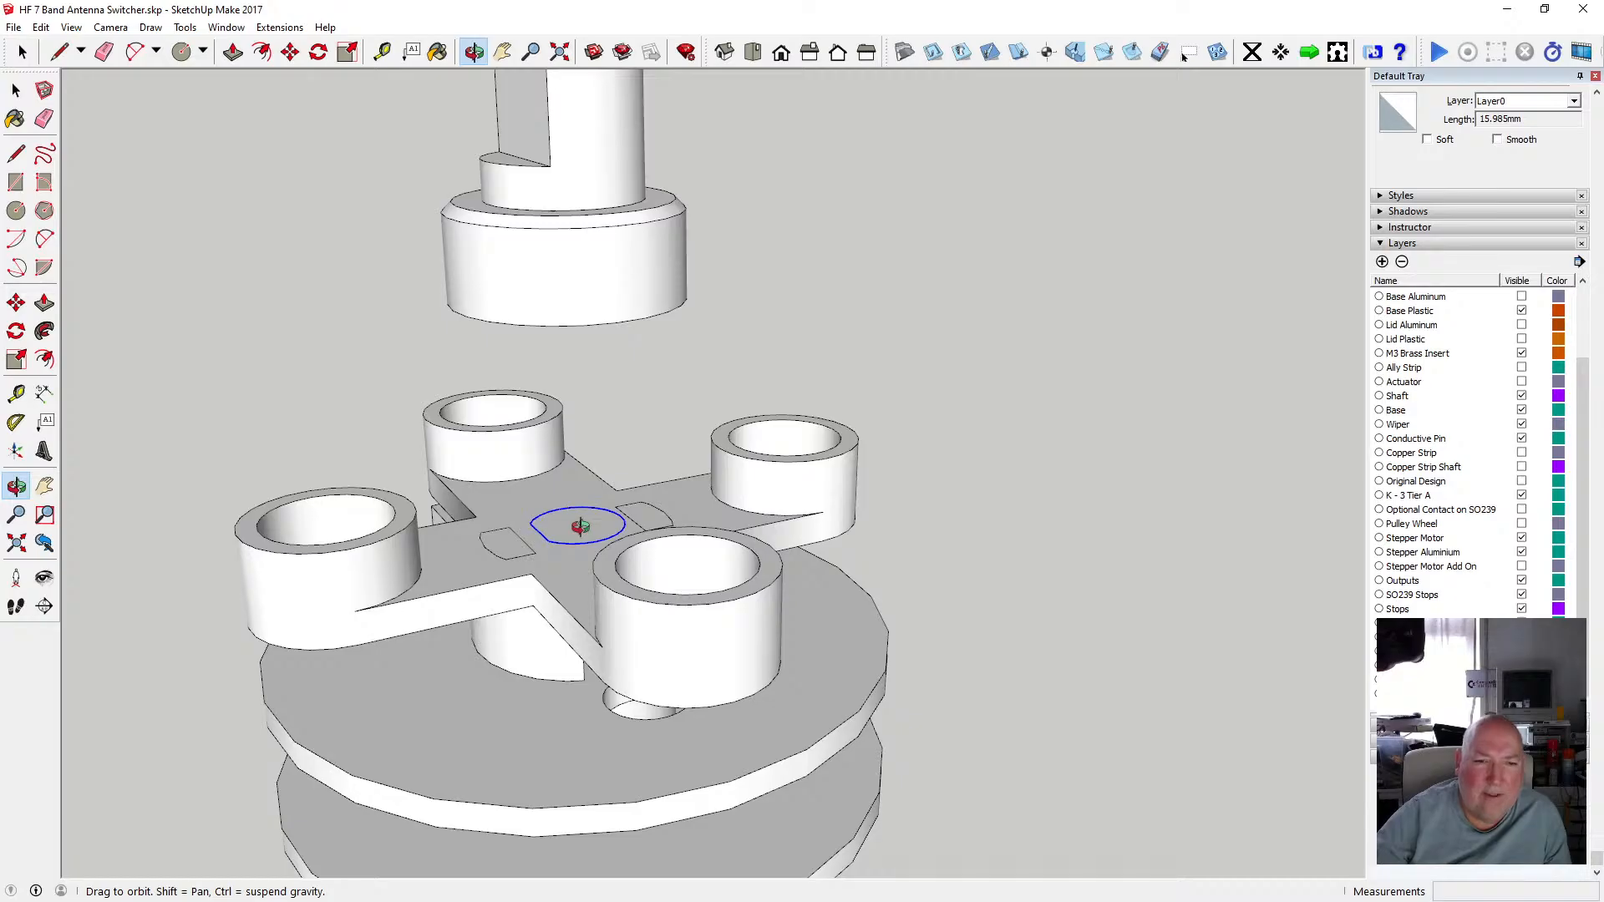
scroll(579, 526, down, 3)
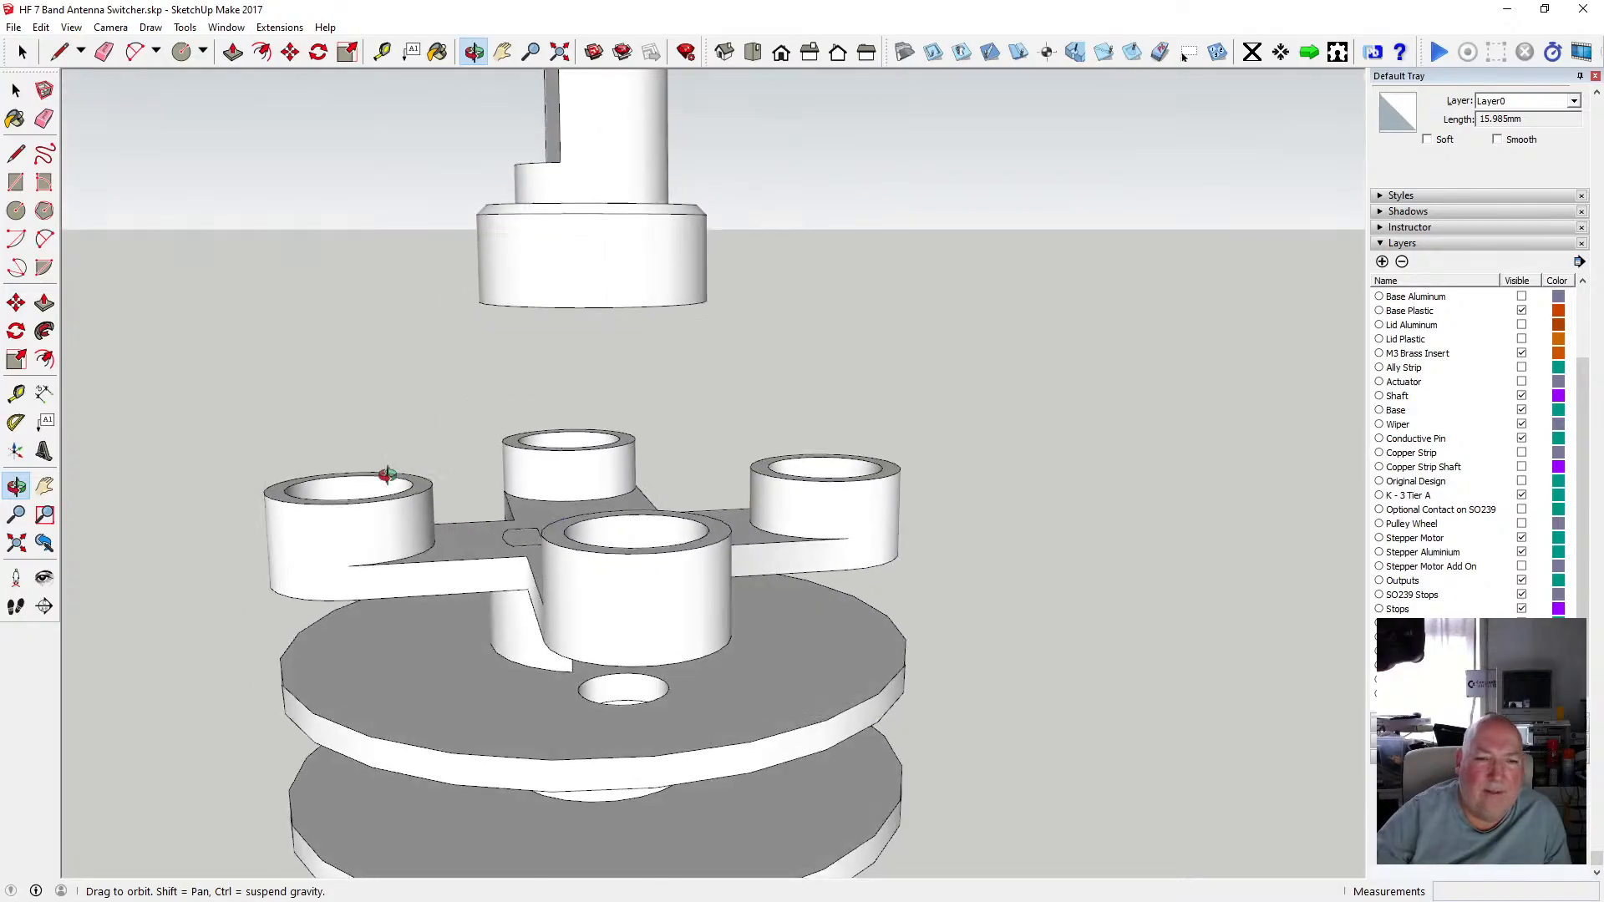
scroll(578, 532, up, 3)
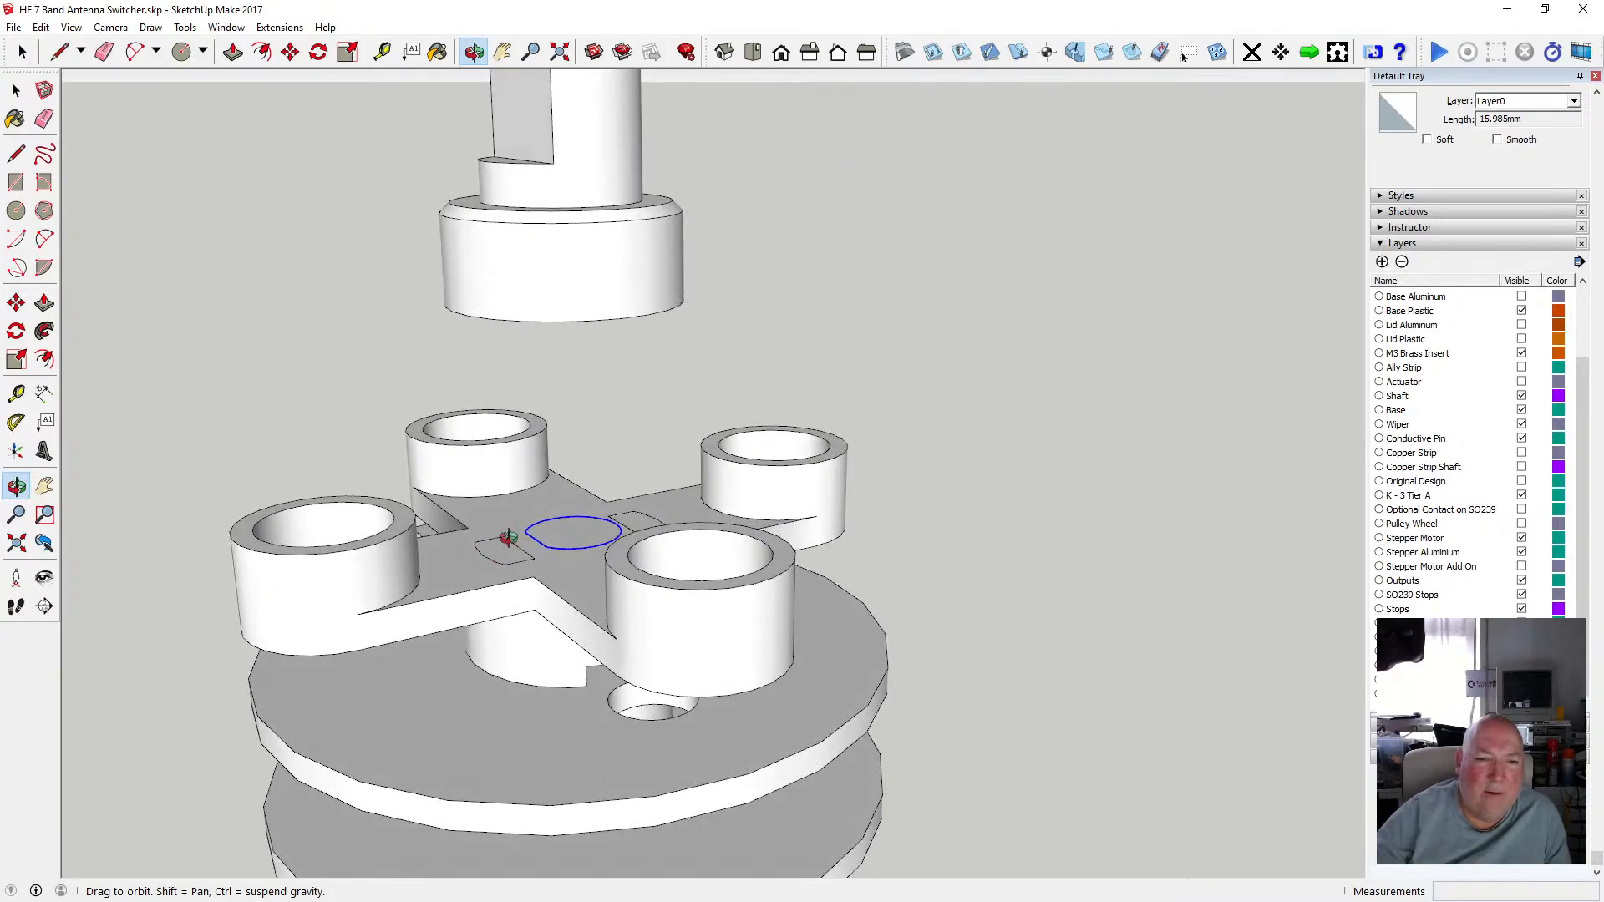
middle_drag(626, 541, 556, 544)
scroll(585, 547, up, 3)
scroll(578, 539, down, 4)
scroll(560, 562, up, 3)
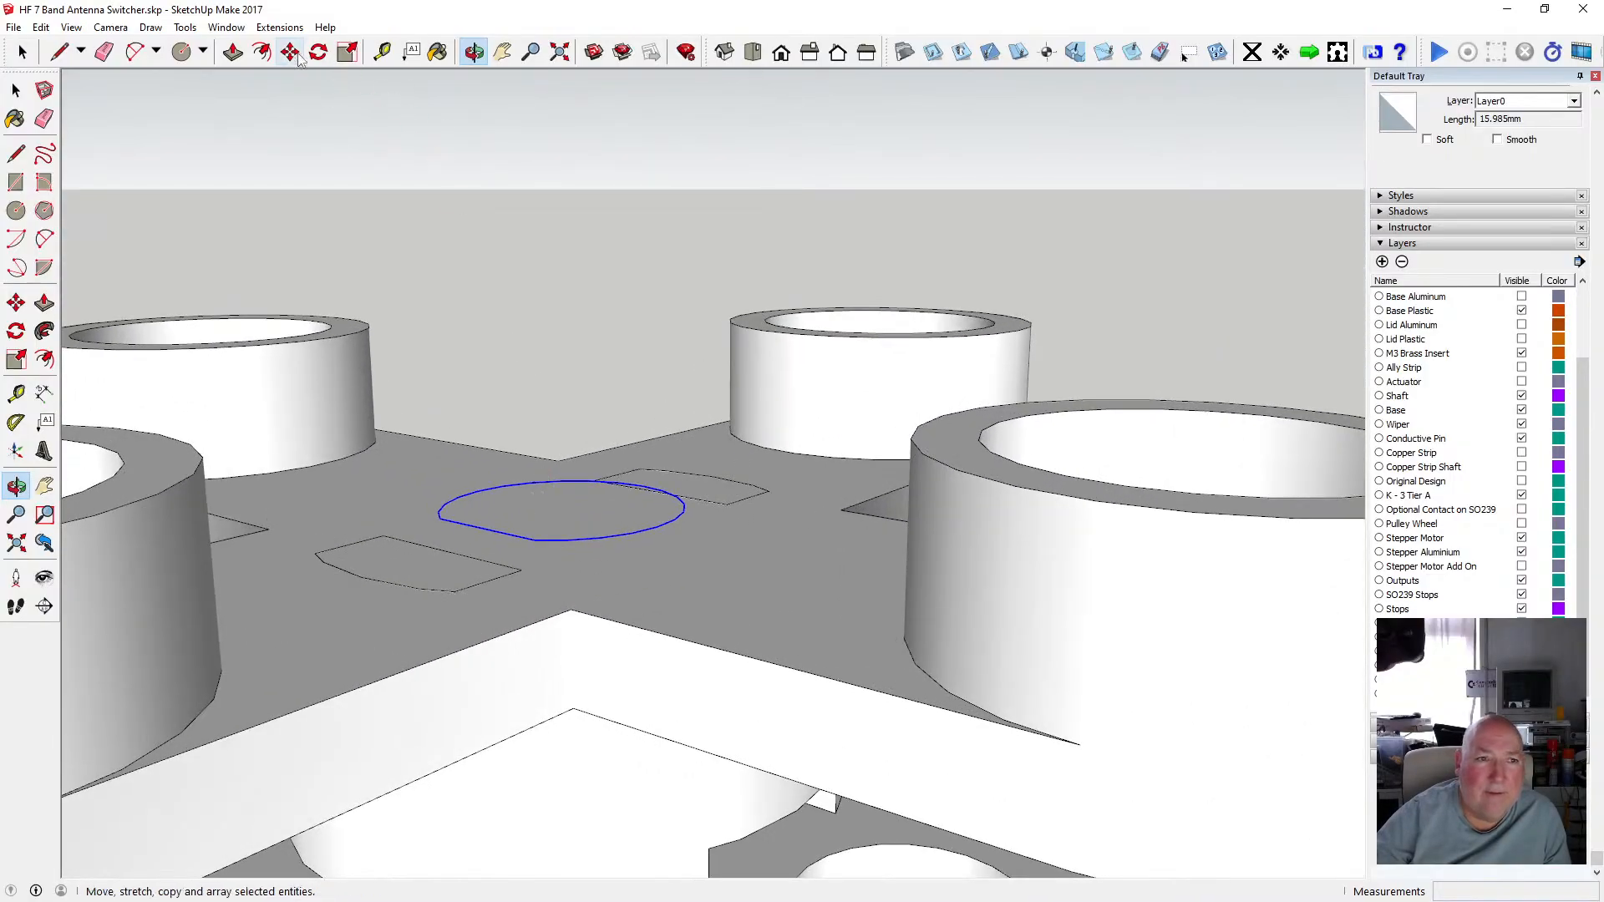
Nudge the keyed outline slightly to centre it on the cross-arm plate.
key(m)
click(596, 538)
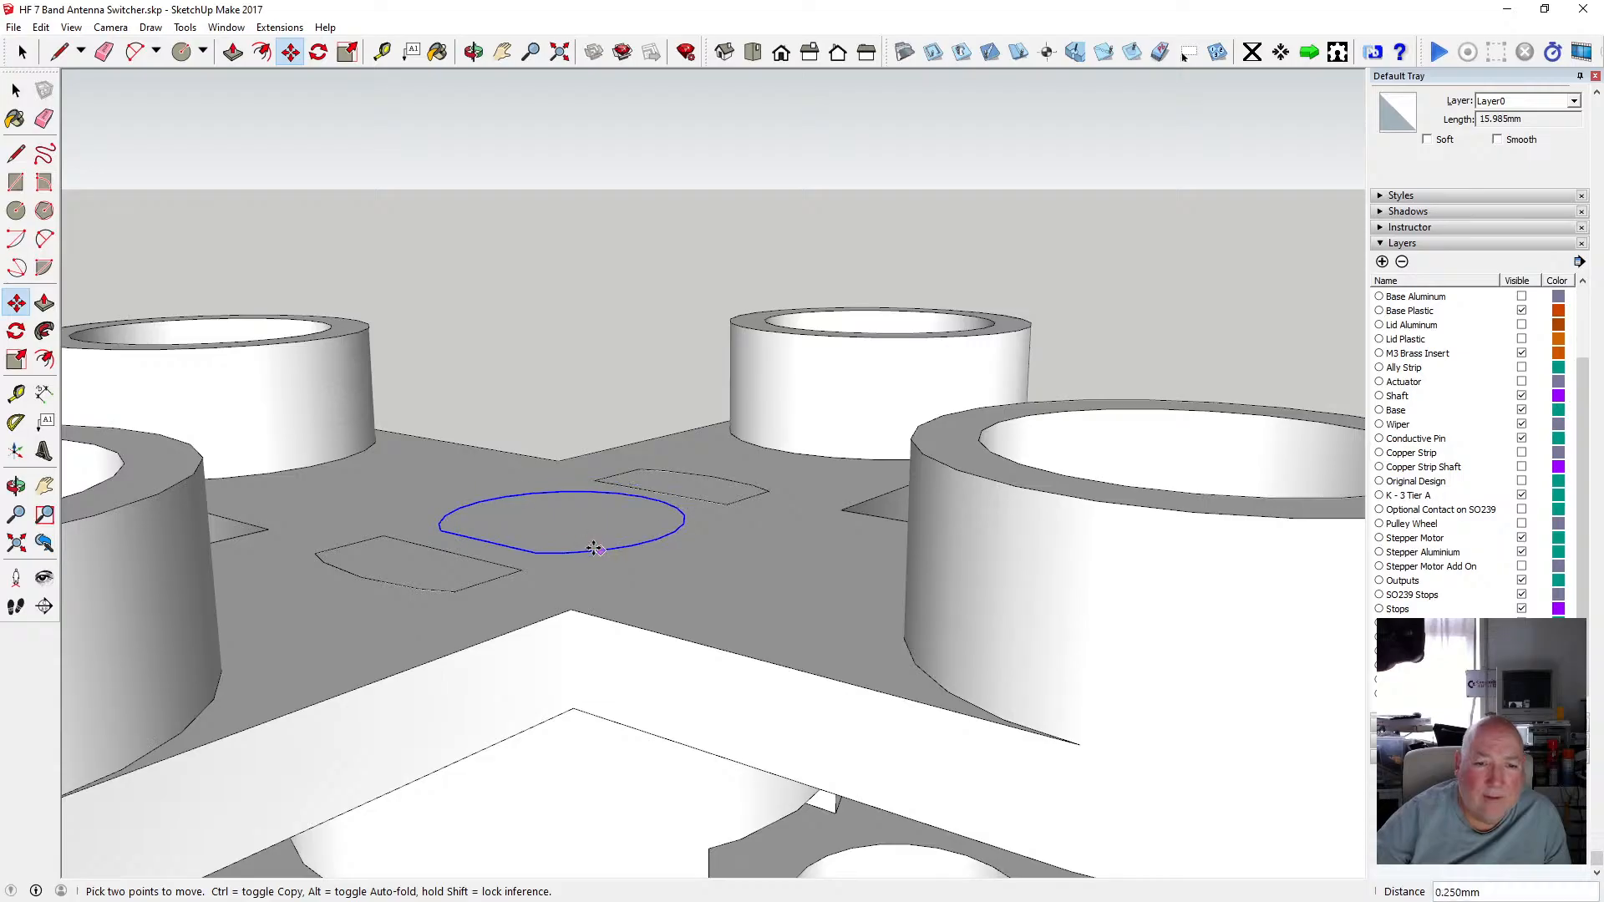
click(594, 549)
Cut the keyed outline and paste it in place inside the cross-arm component.
click(475, 57)
drag(663, 577, 822, 583)
click(40, 27)
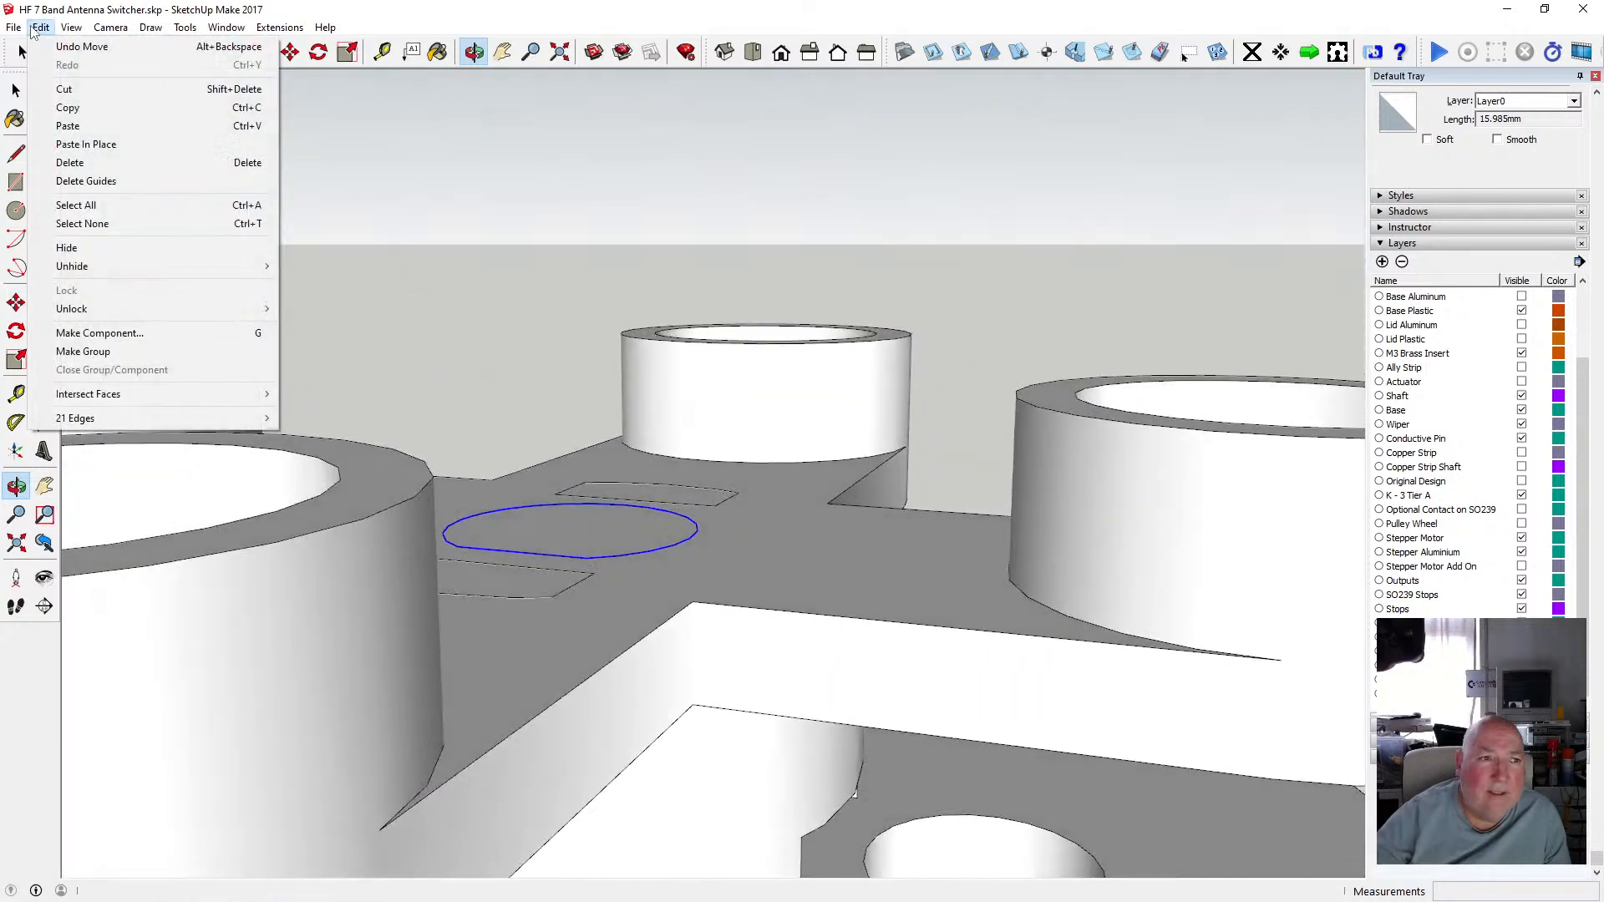
click(58, 91)
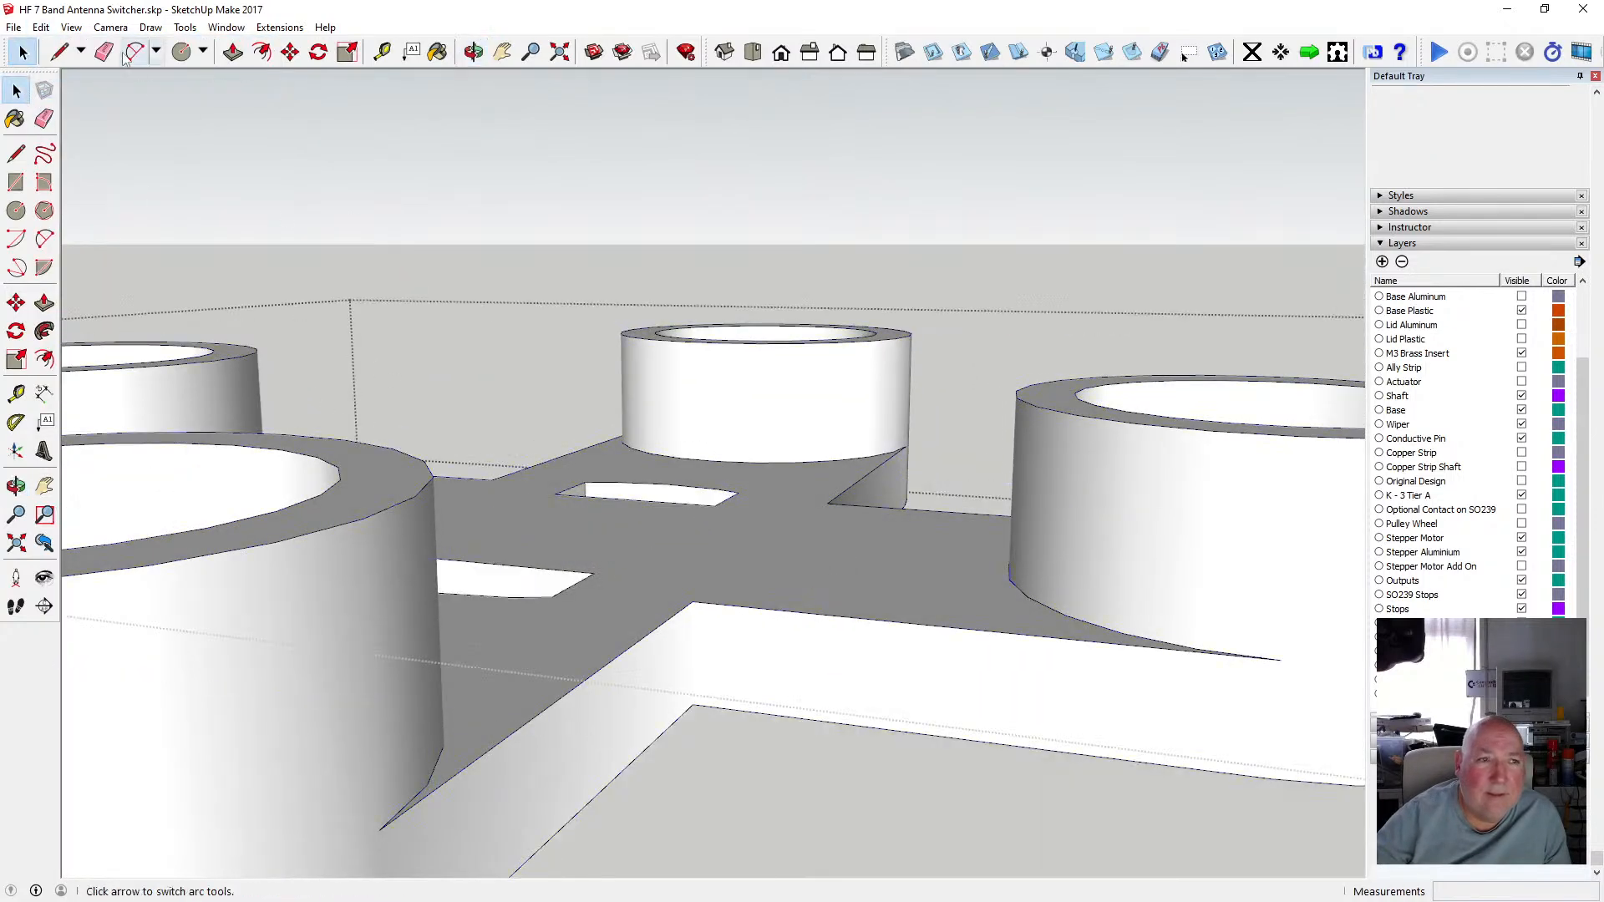
click(41, 27)
click(102, 143)
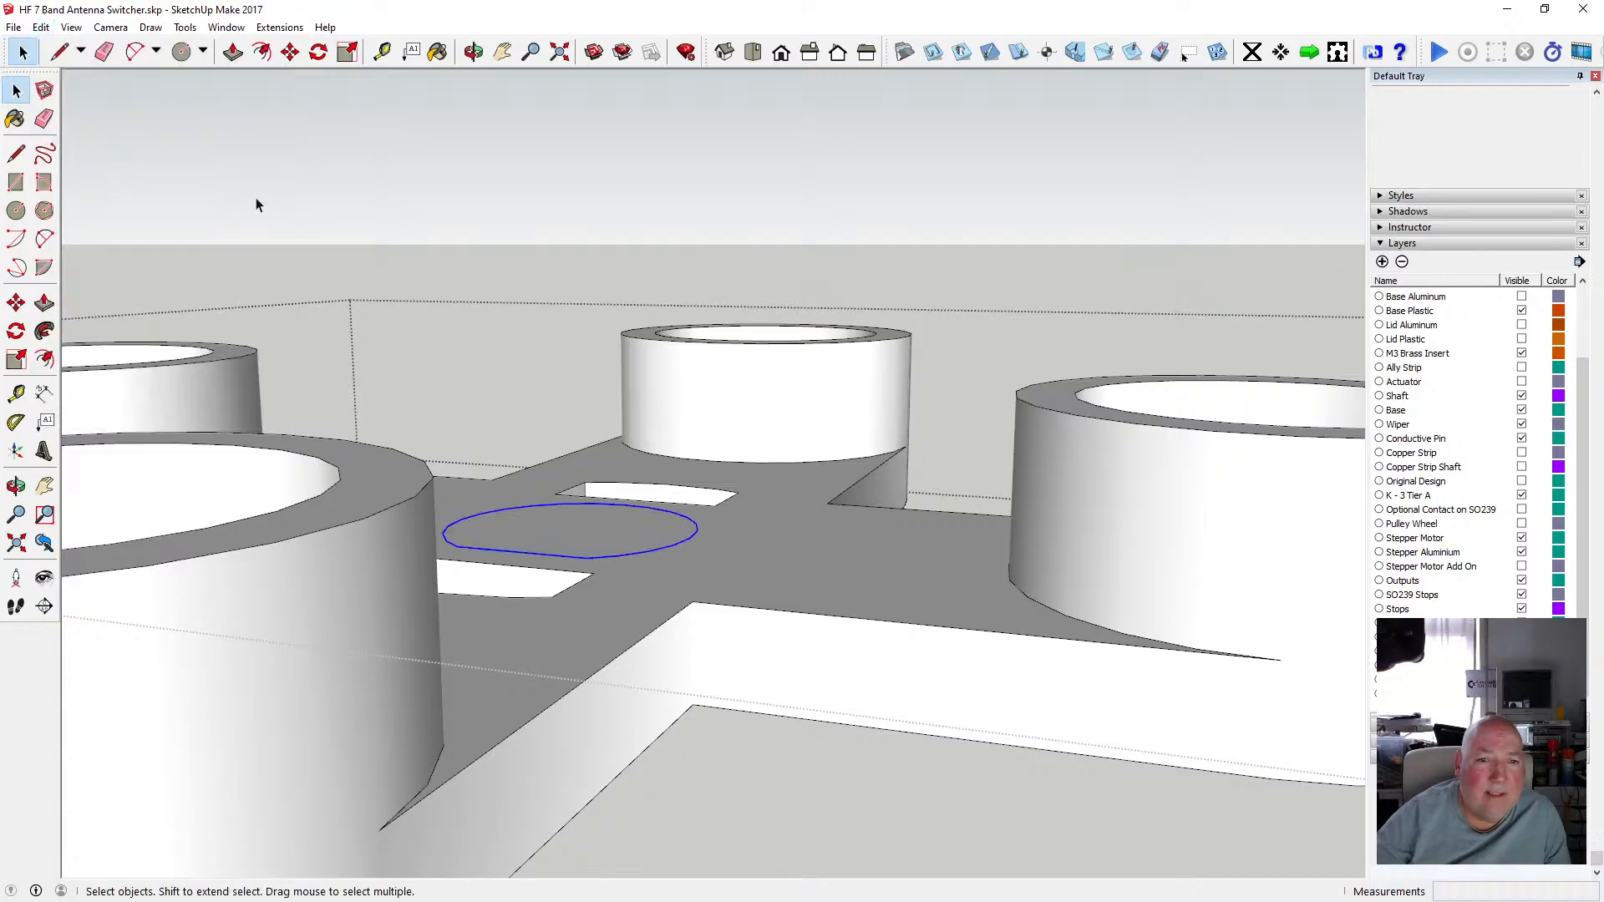
Push/pull the keyed outline face upward about 3 mm to form a key boss on the plate.
click(233, 52)
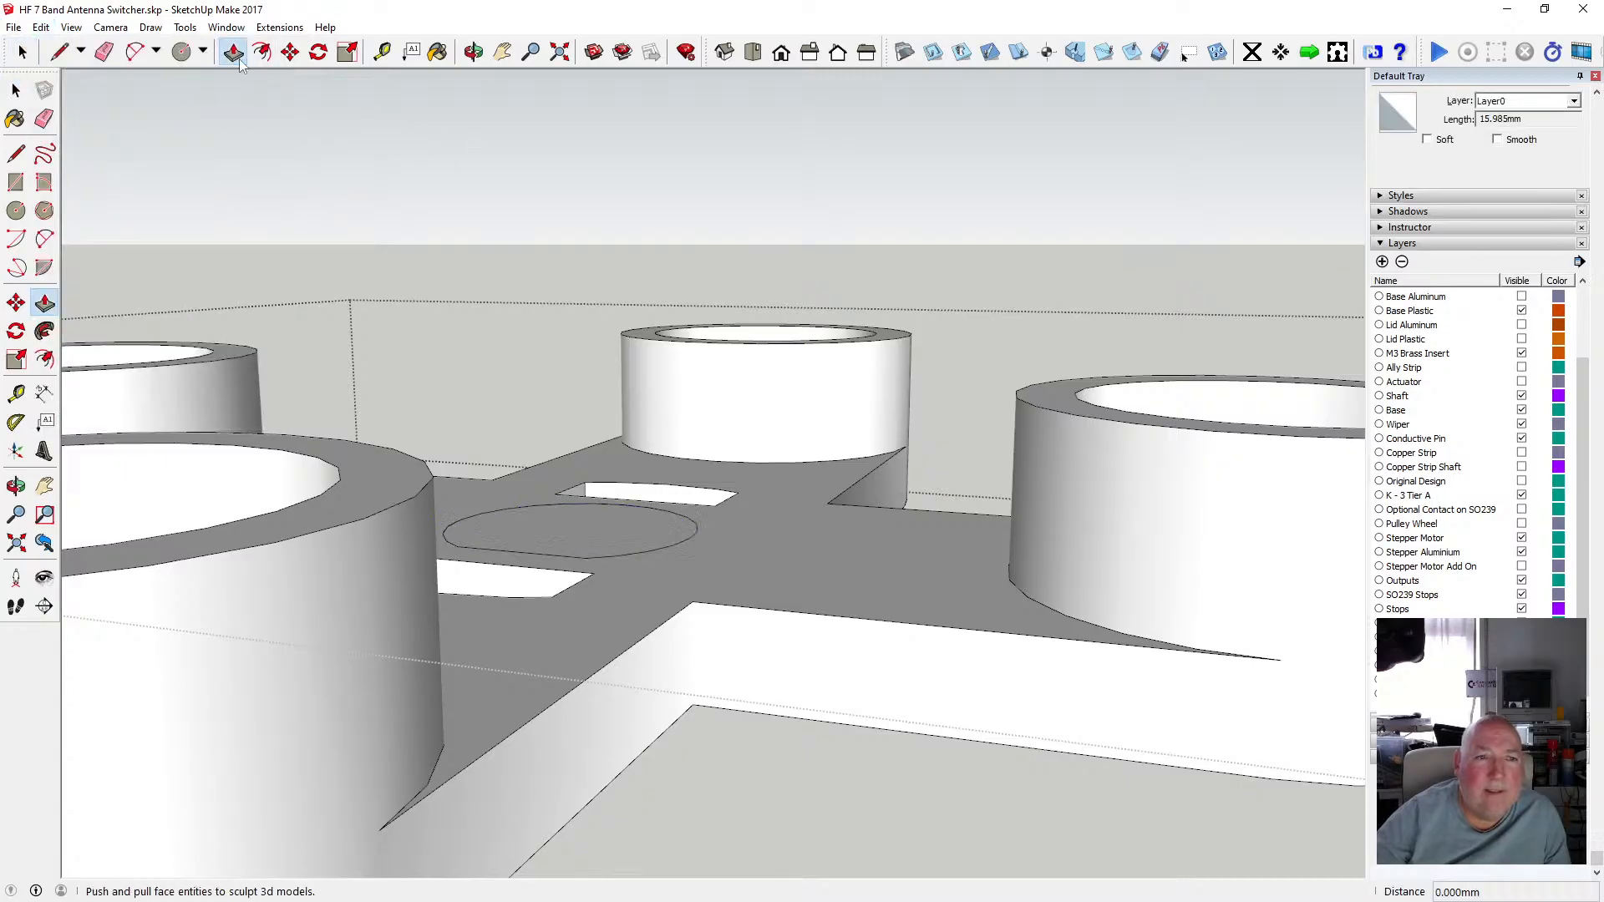
click(637, 544)
click(631, 483)
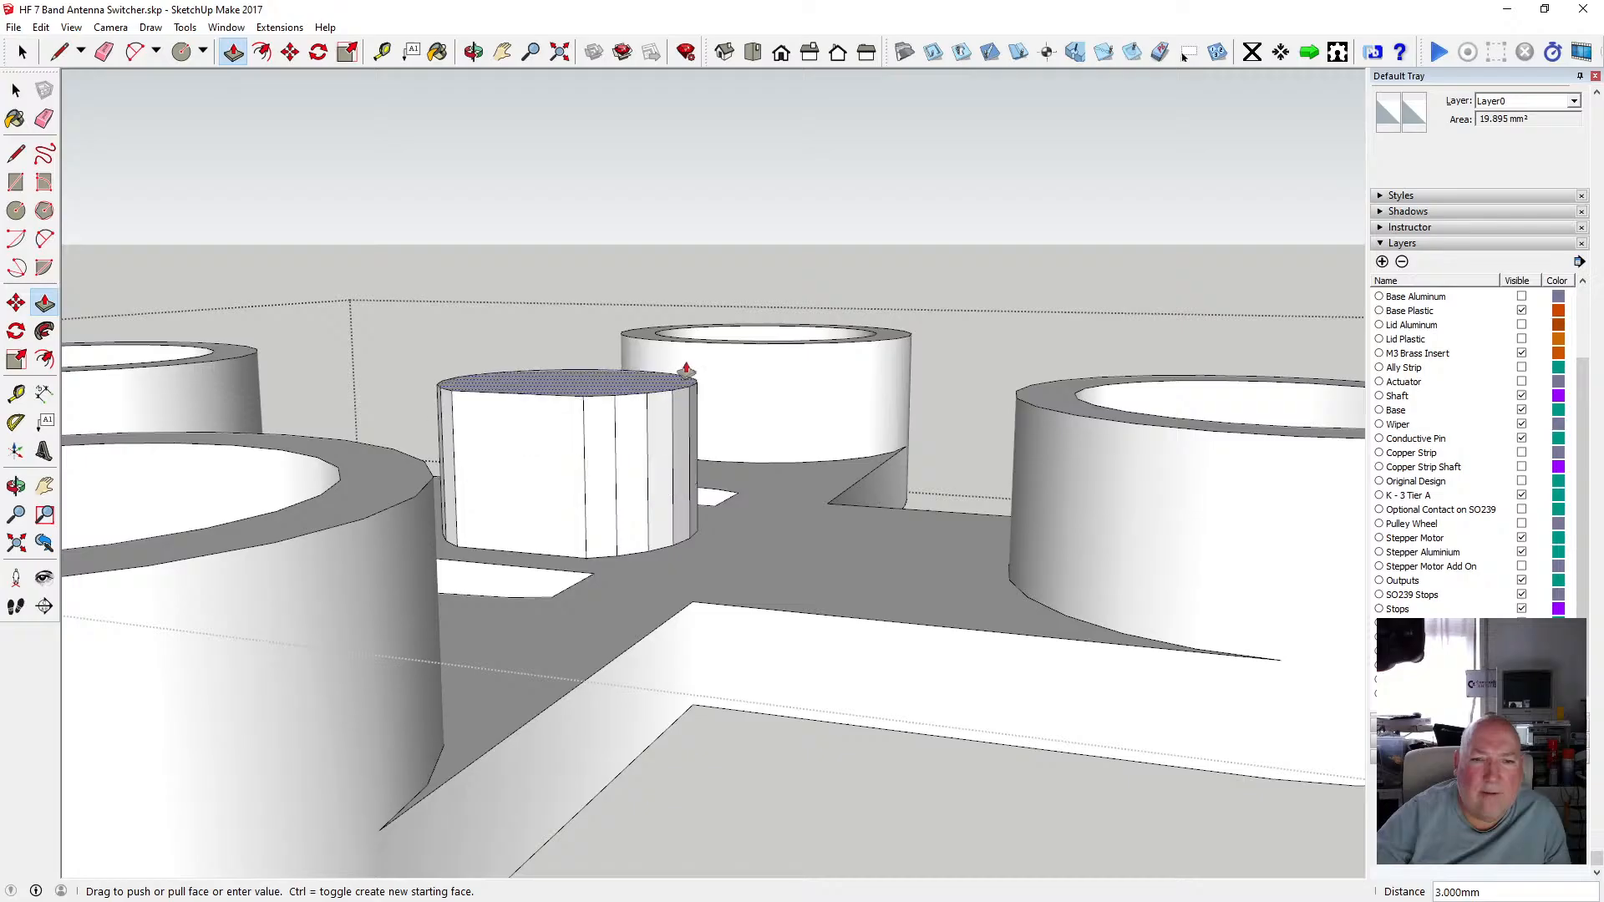
click(765, 348)
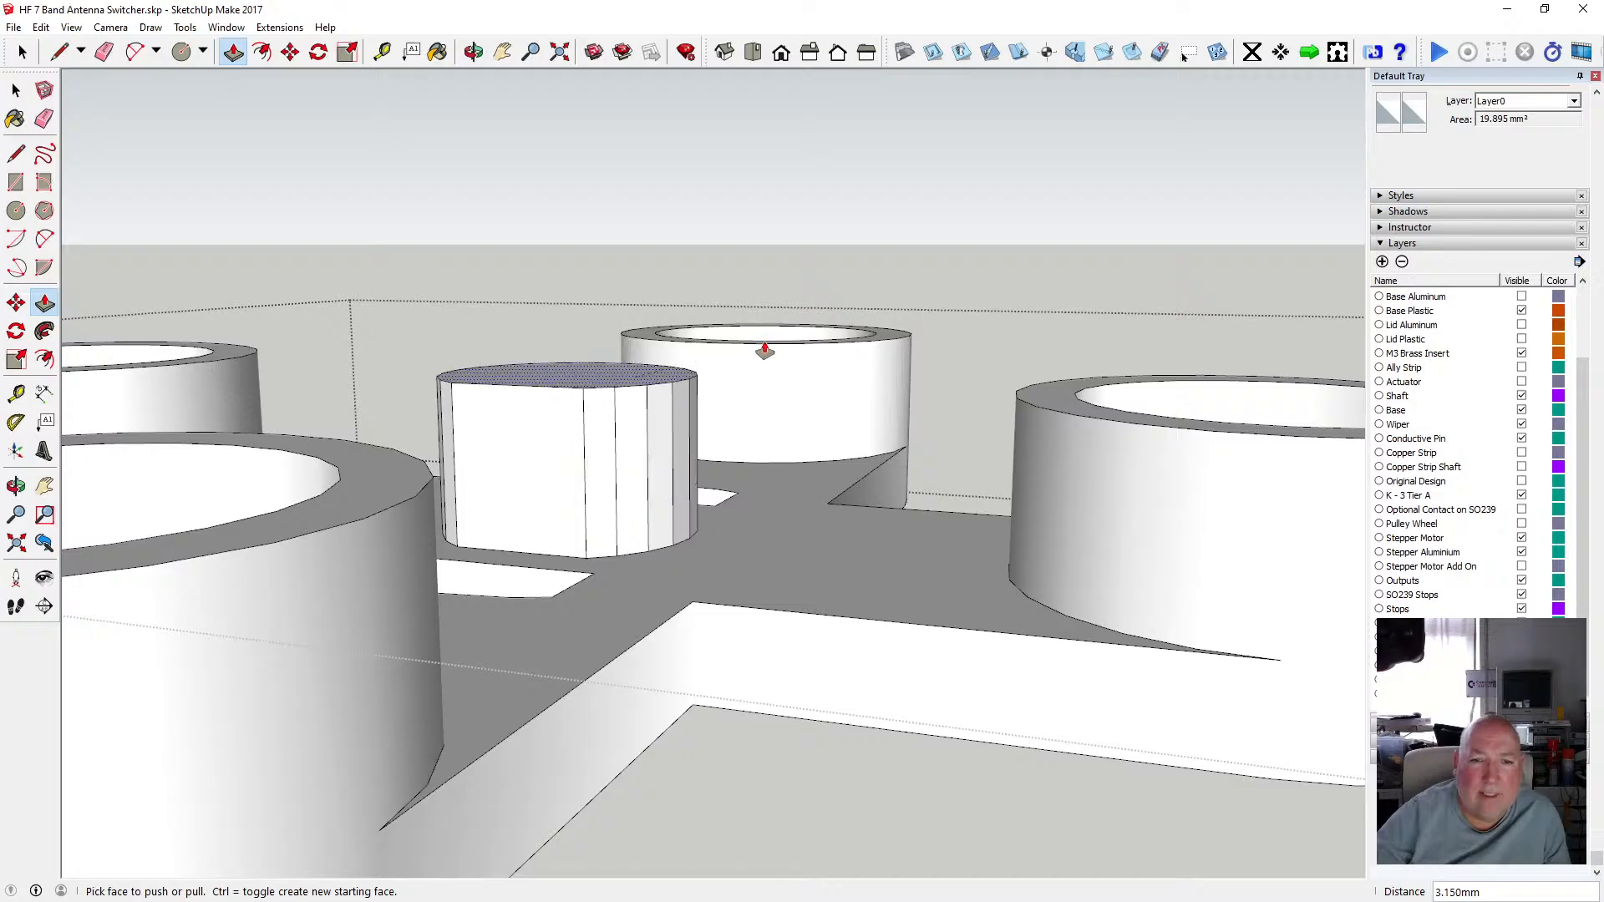
Select the key boss and soften/smooth its side edges.
key(o)
drag(566, 142, 501, 529)
scroll(651, 373, down, 3)
key(space)
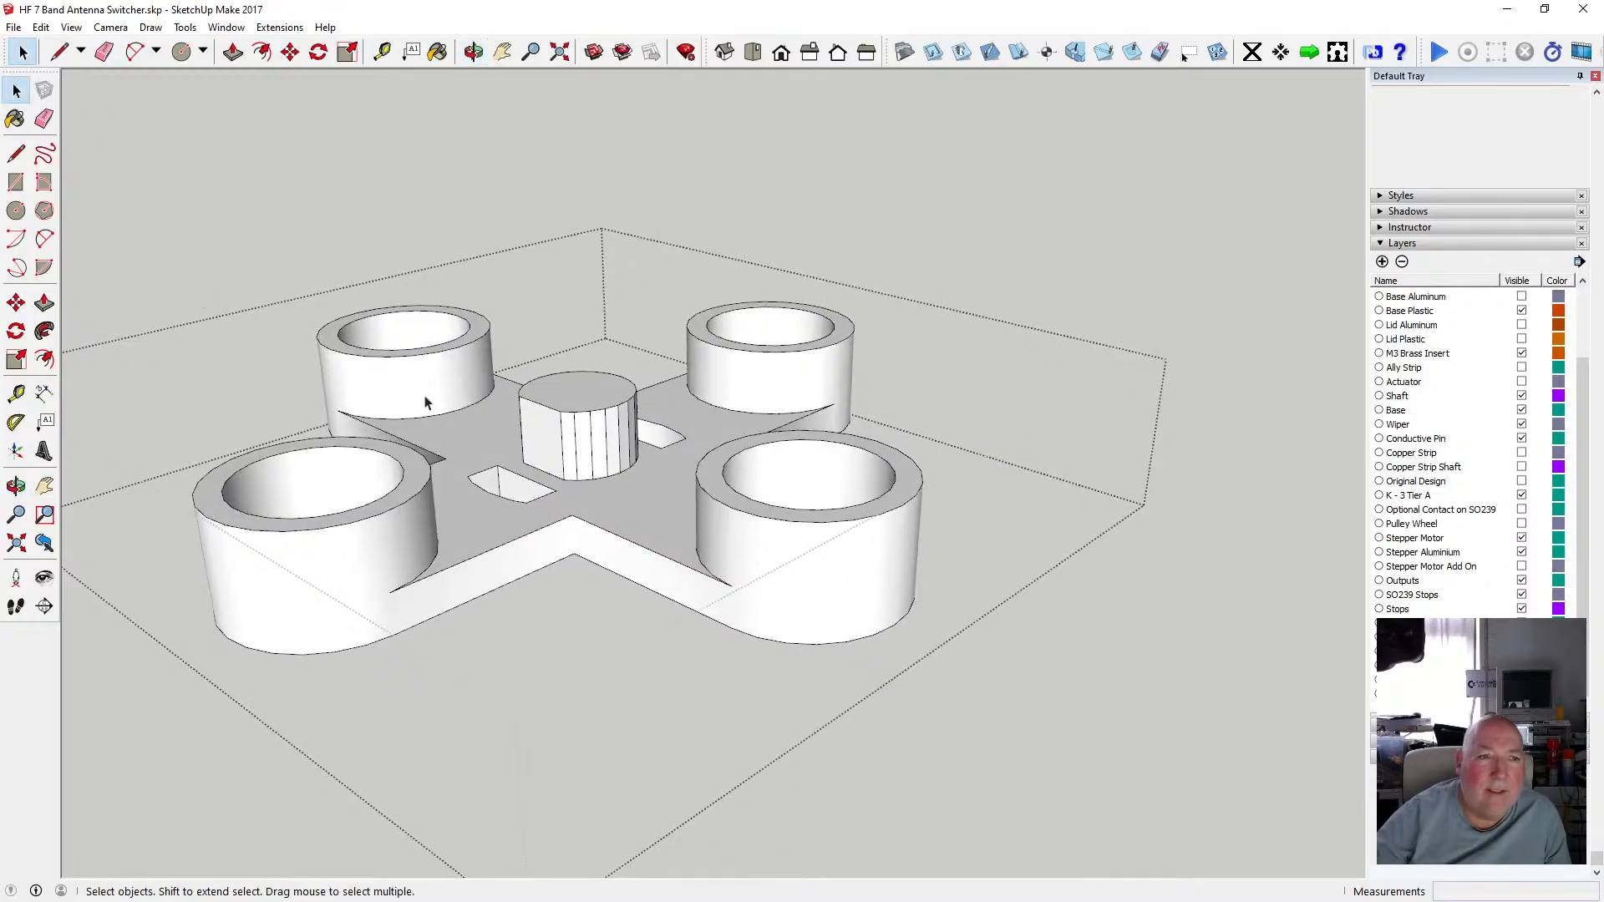
click(603, 451)
right_click(604, 455)
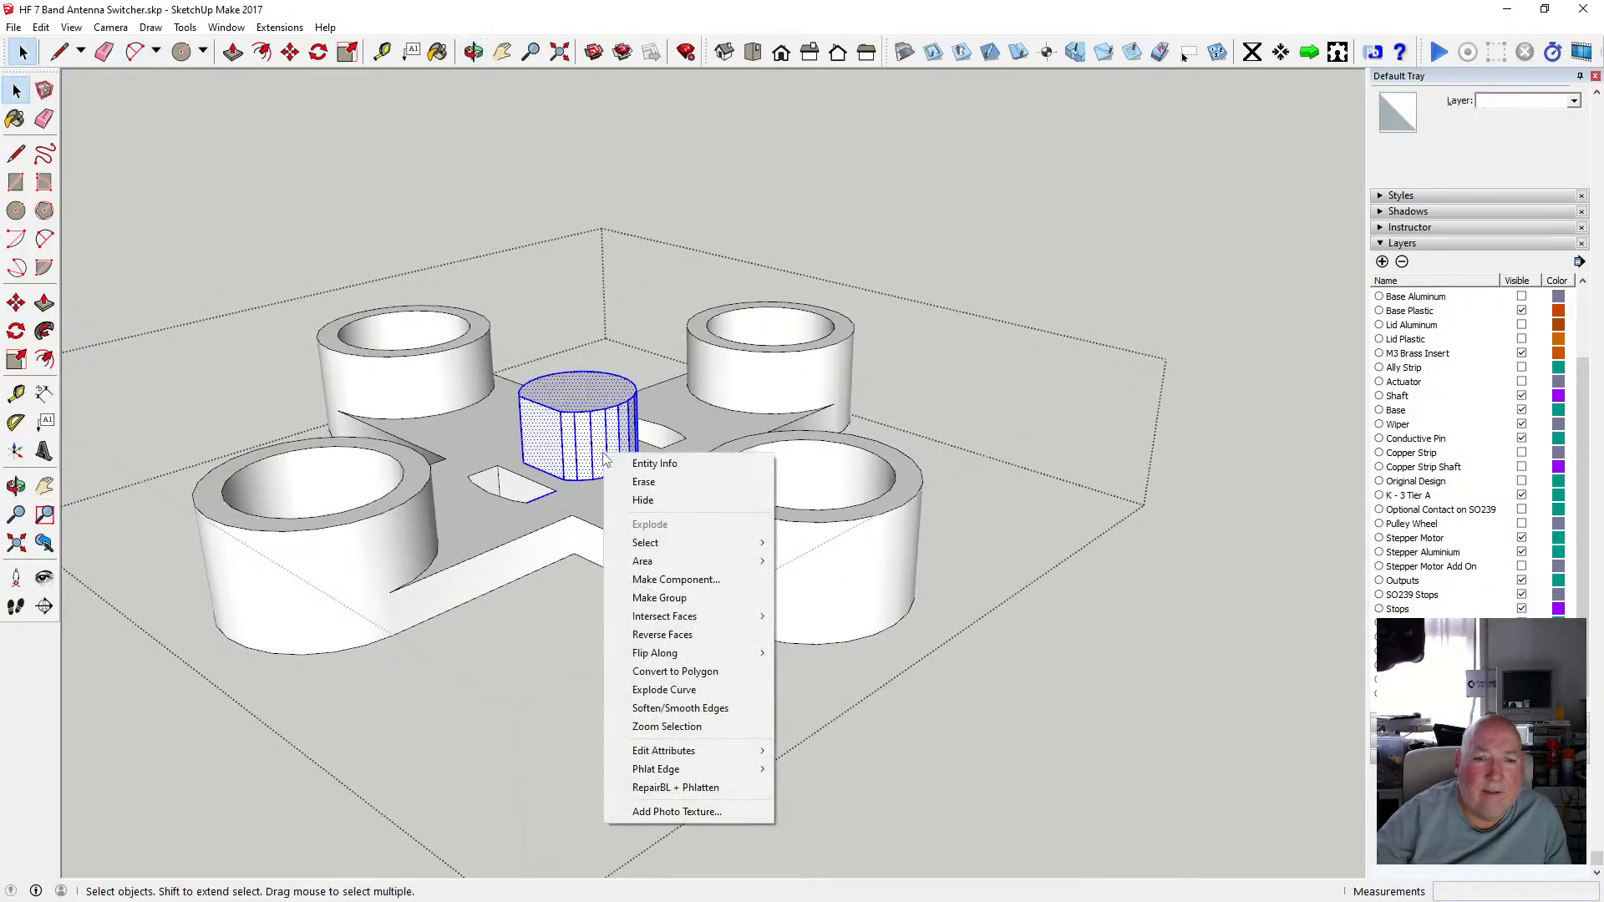
click(740, 710)
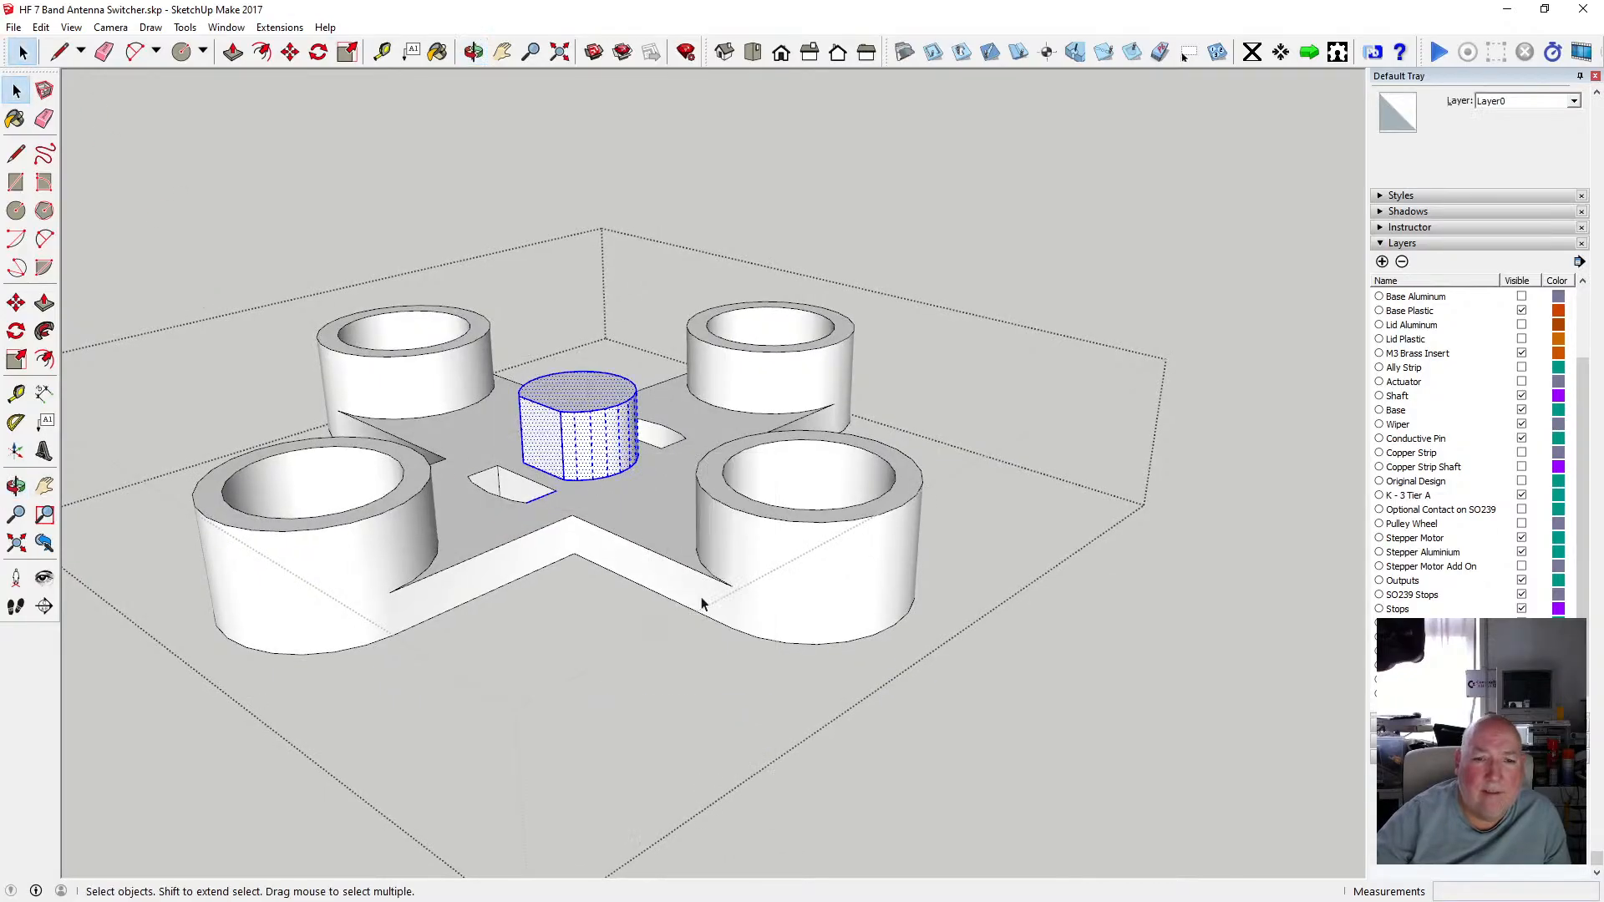
click(641, 362)
Offset the key boss's top face edge inward by 0.5 mm.
key(o)
drag(548, 135, 833, 273)
scroll(671, 382, up, 4)
drag(607, 387, 649, 408)
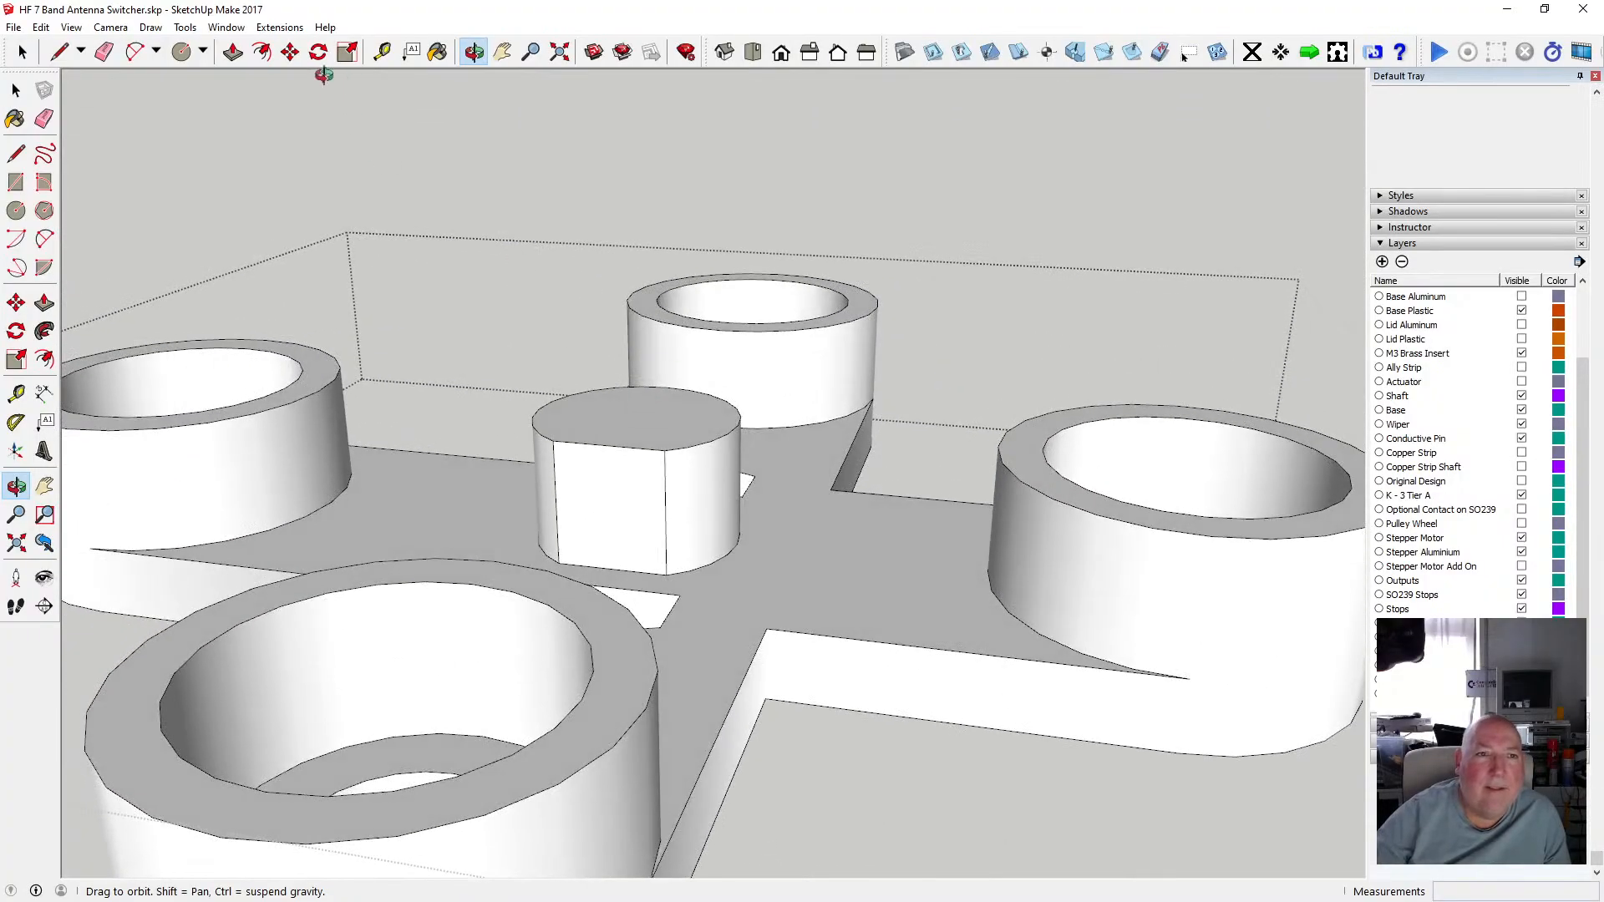
click(261, 52)
click(583, 400)
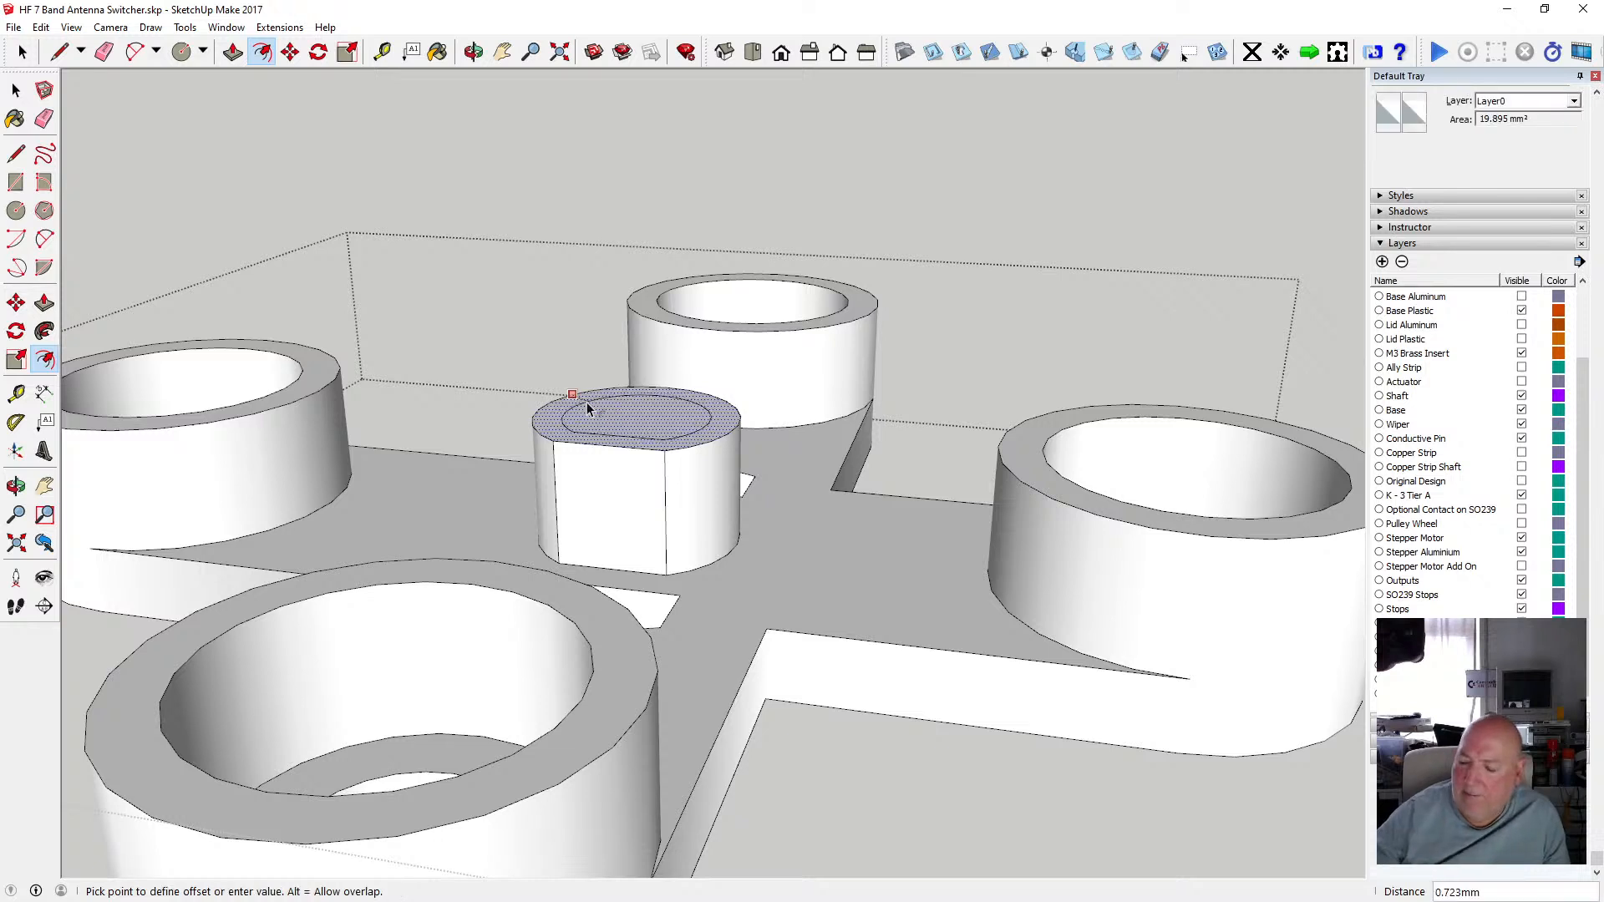
text(.5)
key(Return)
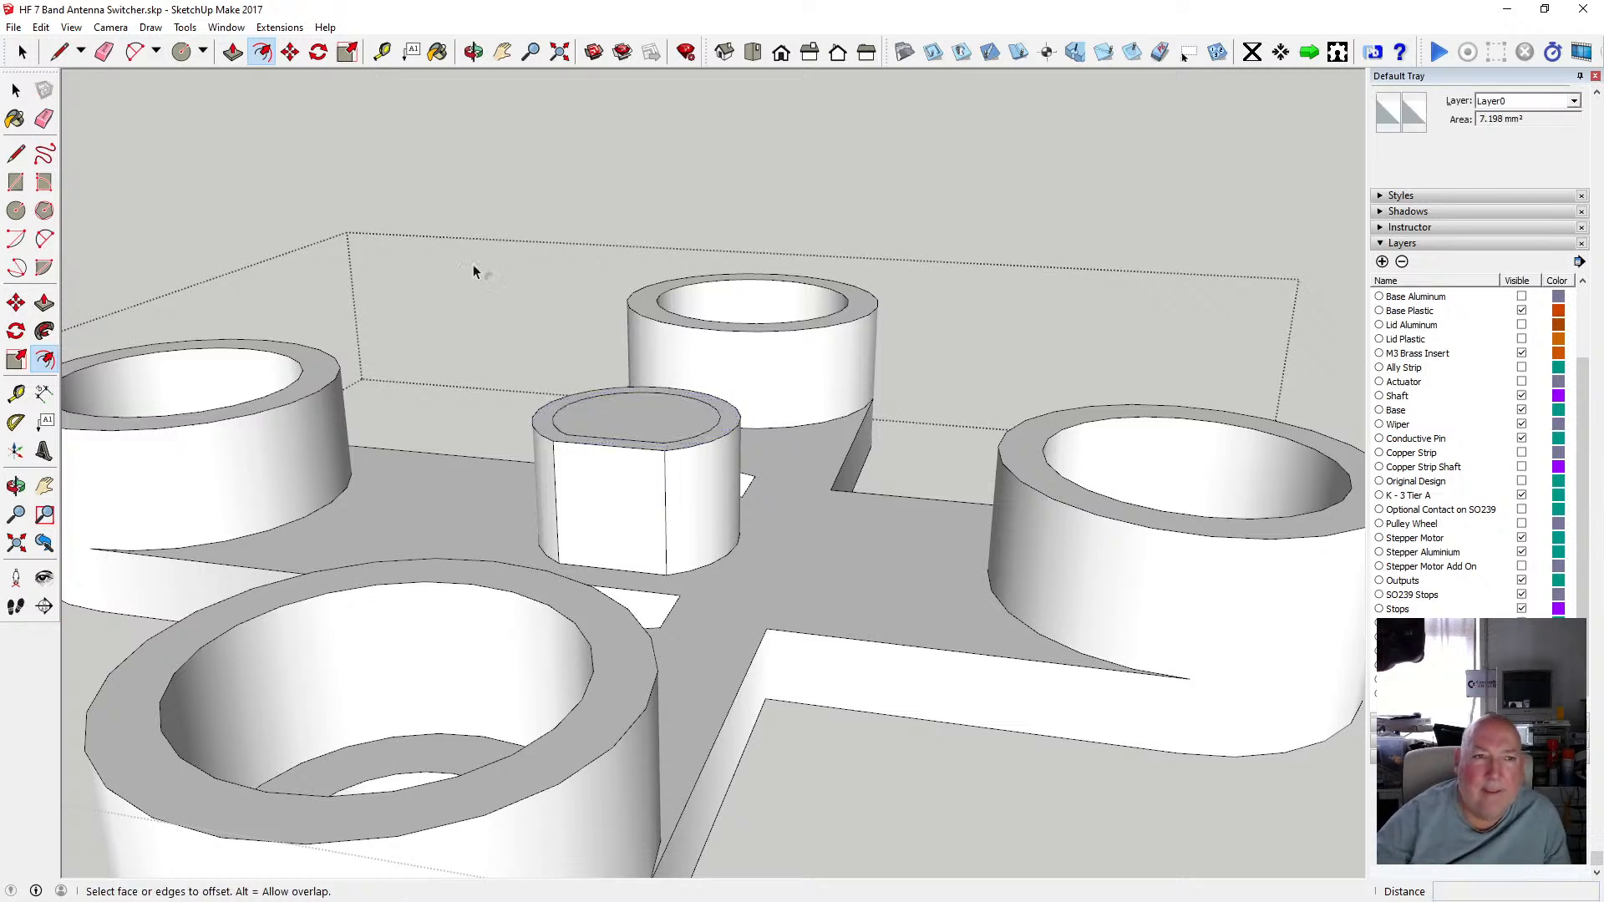
Select the key boss's top outer edge and move it down 0.5 mm to chamfer the top.
click(22, 52)
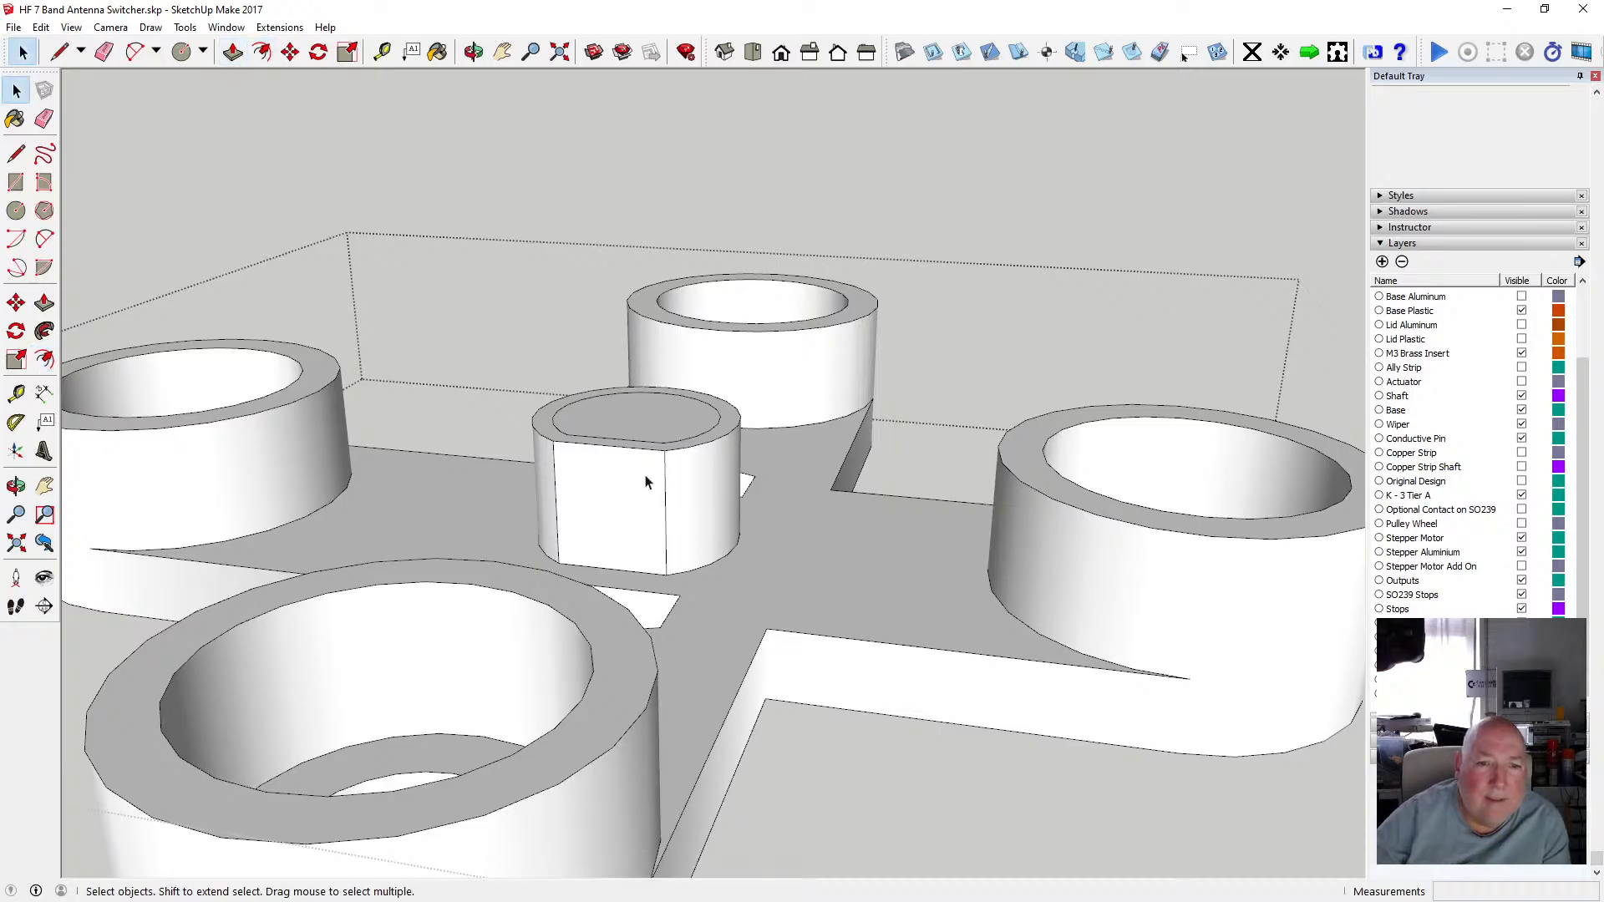
click(545, 437)
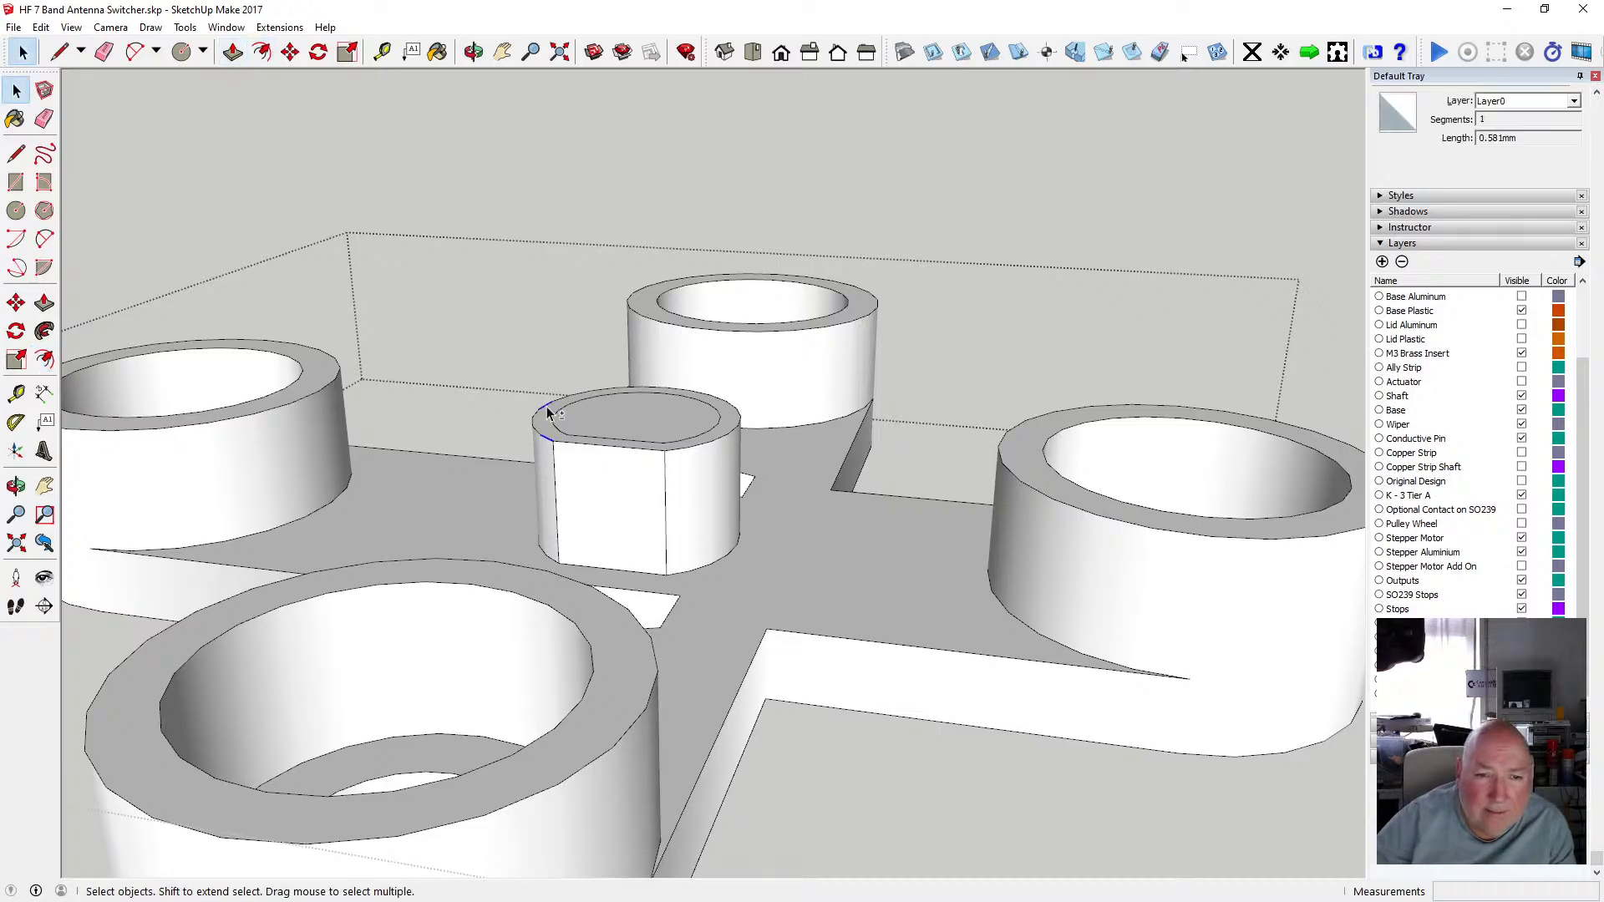
scroll(553, 428, up, 3)
shift+click(524, 432)
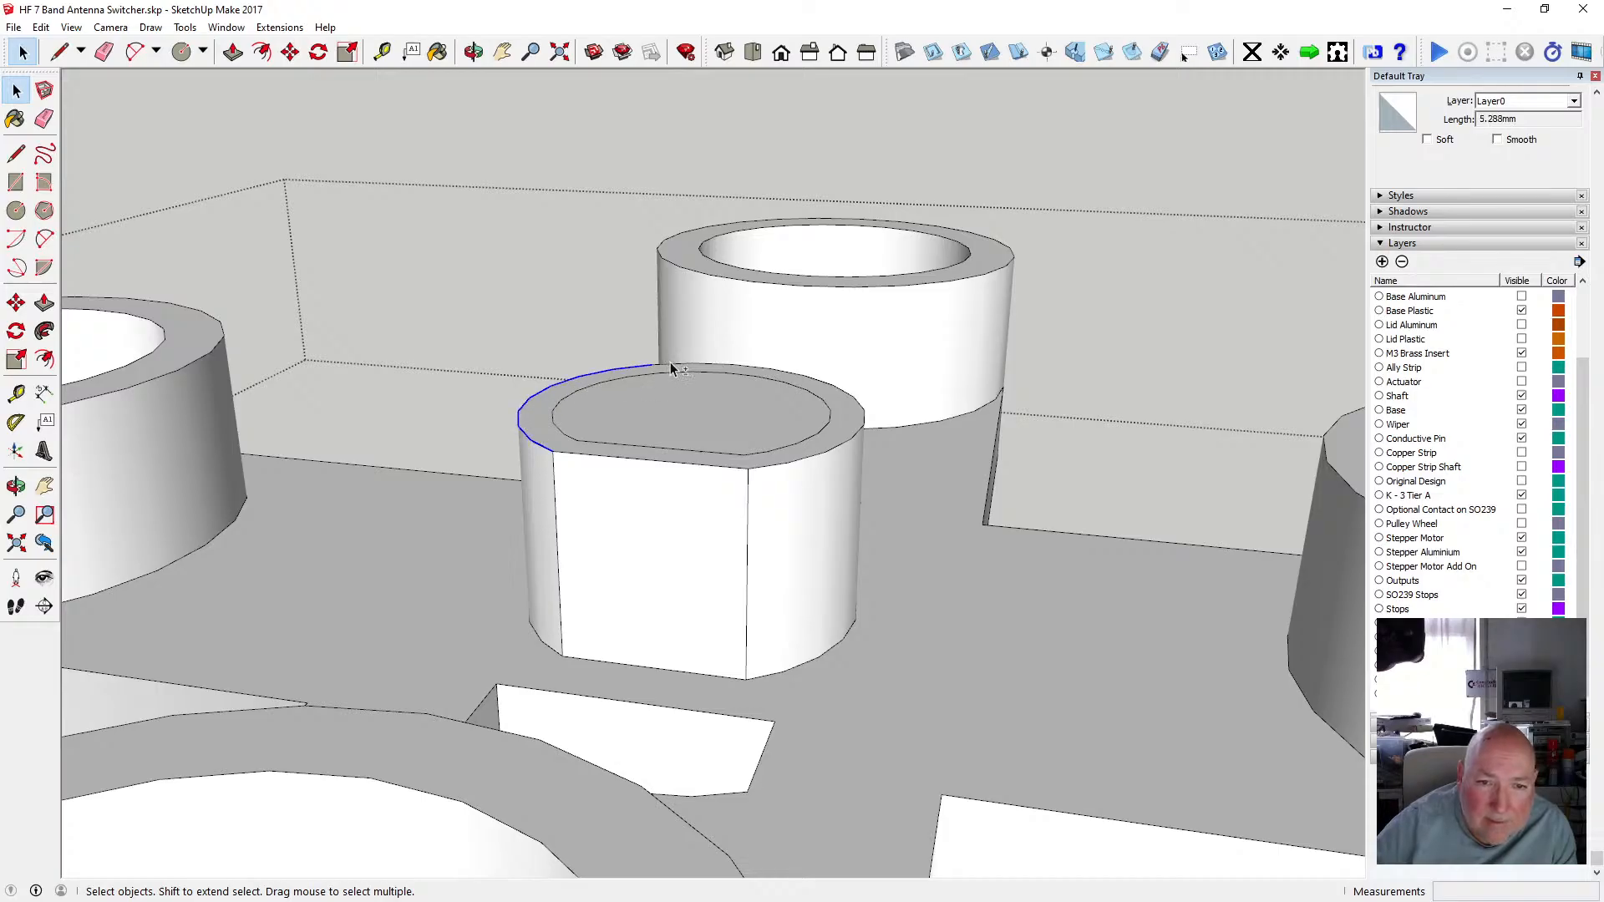
shift+click(705, 369)
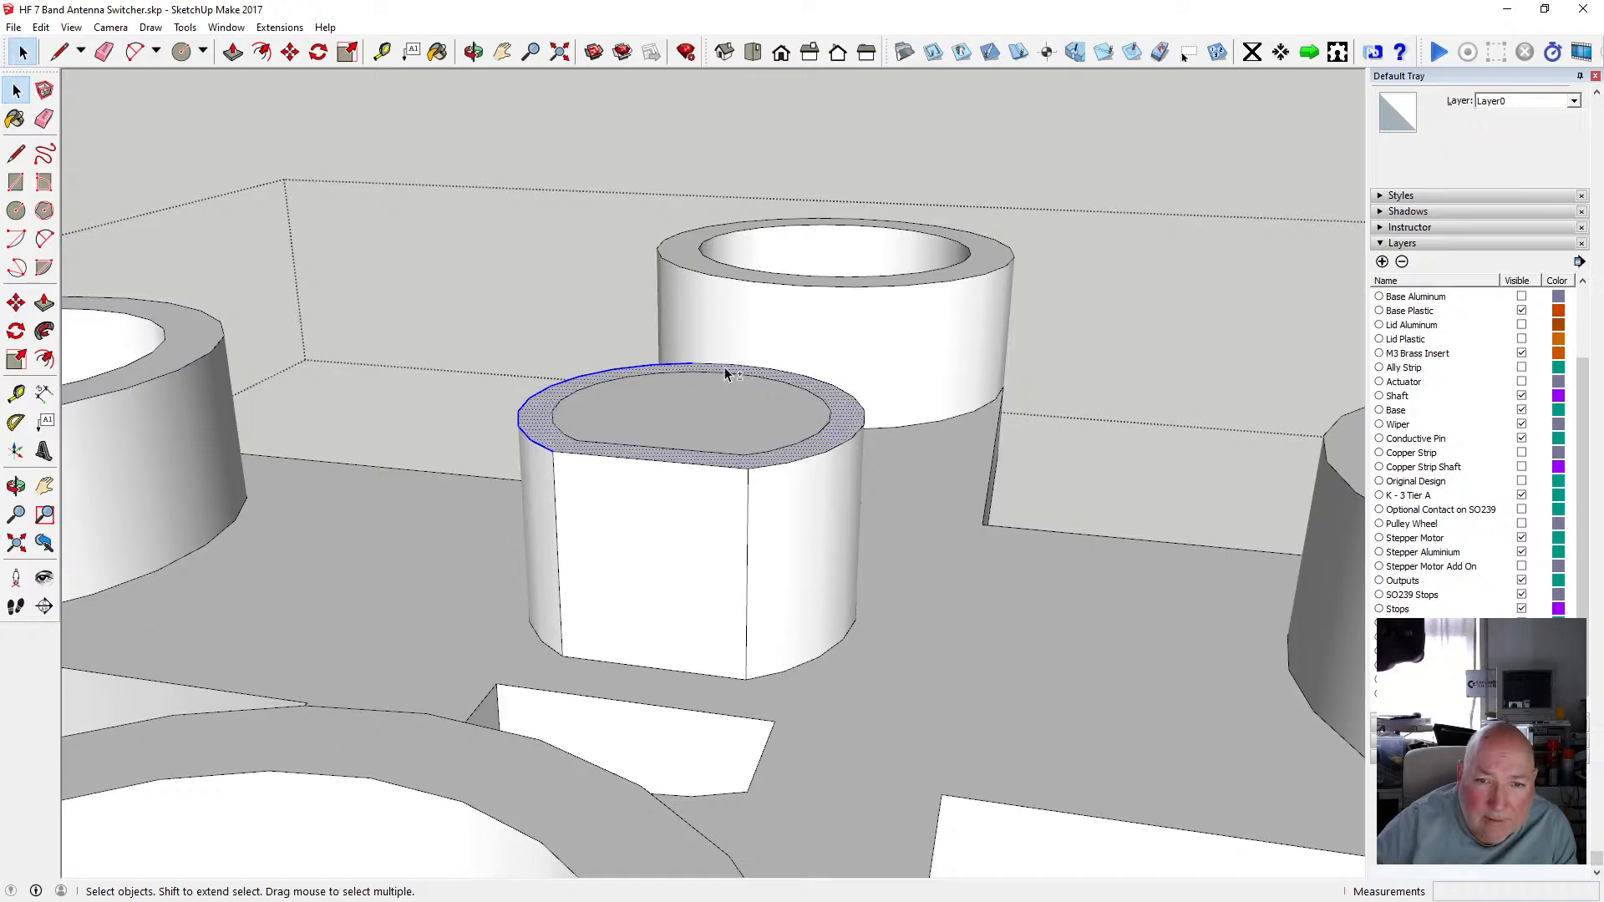
shift+click(774, 376)
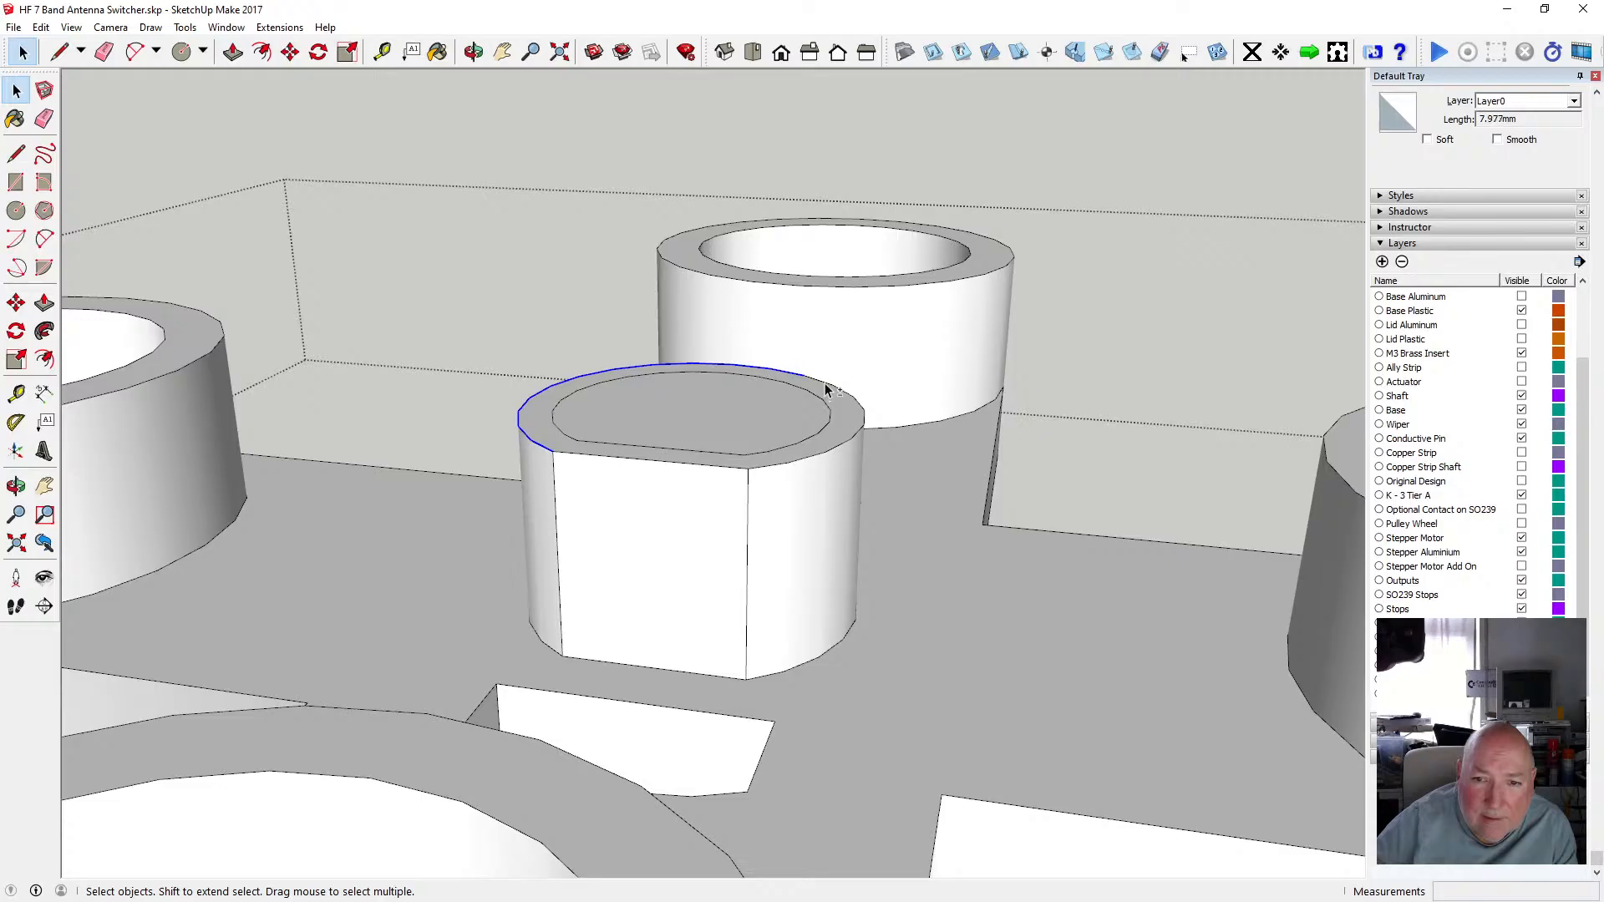
shift+click(863, 421)
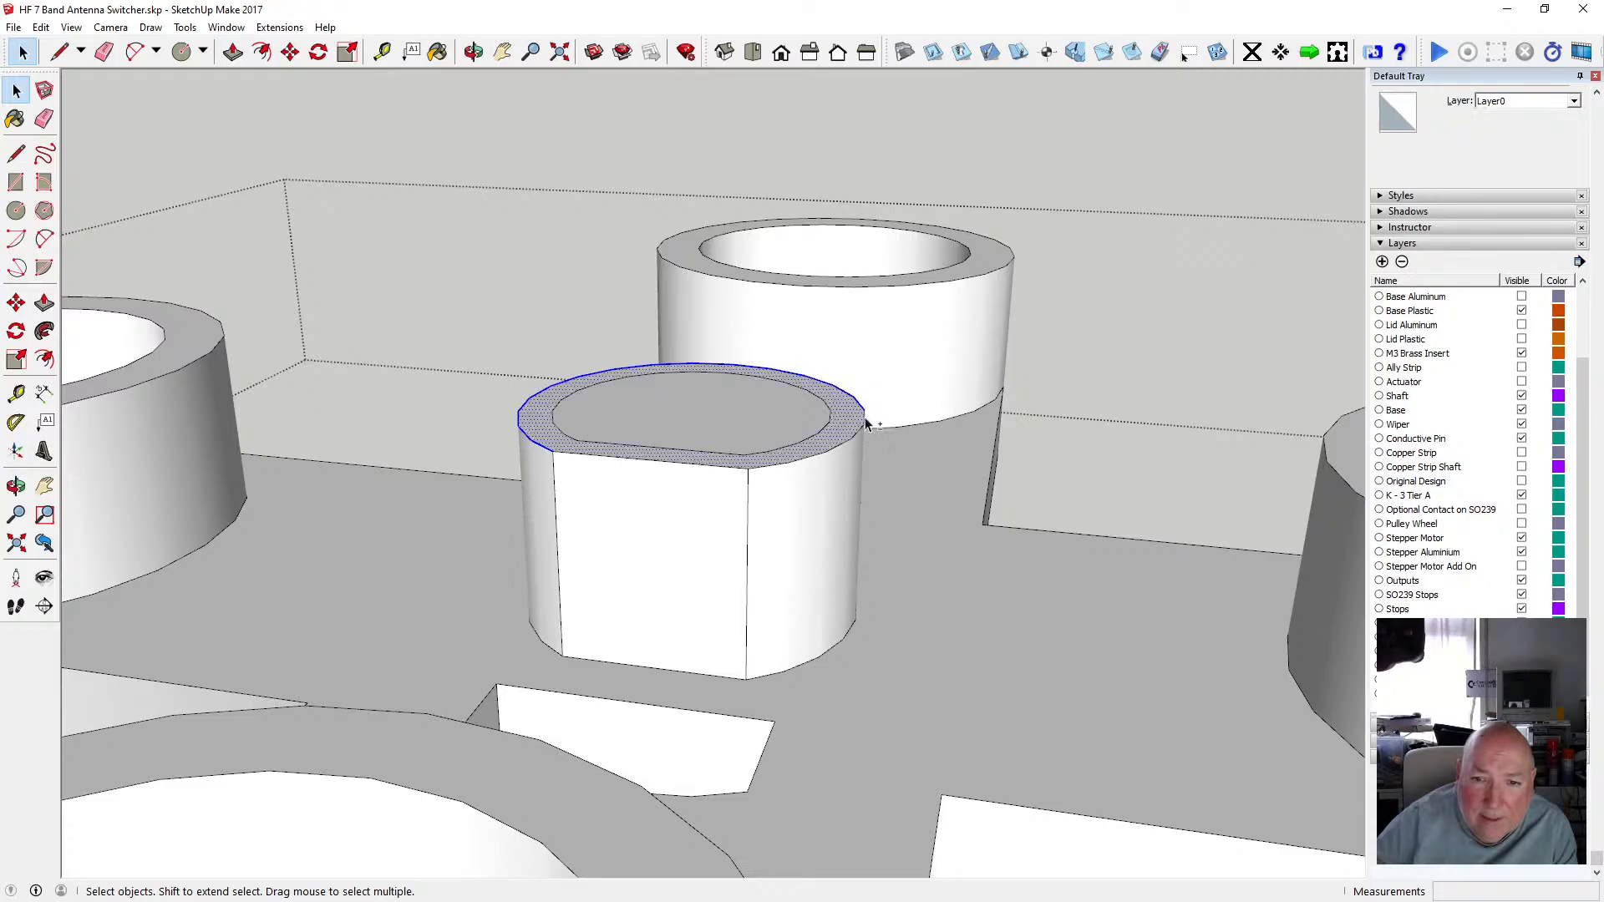
shift+click(859, 435)
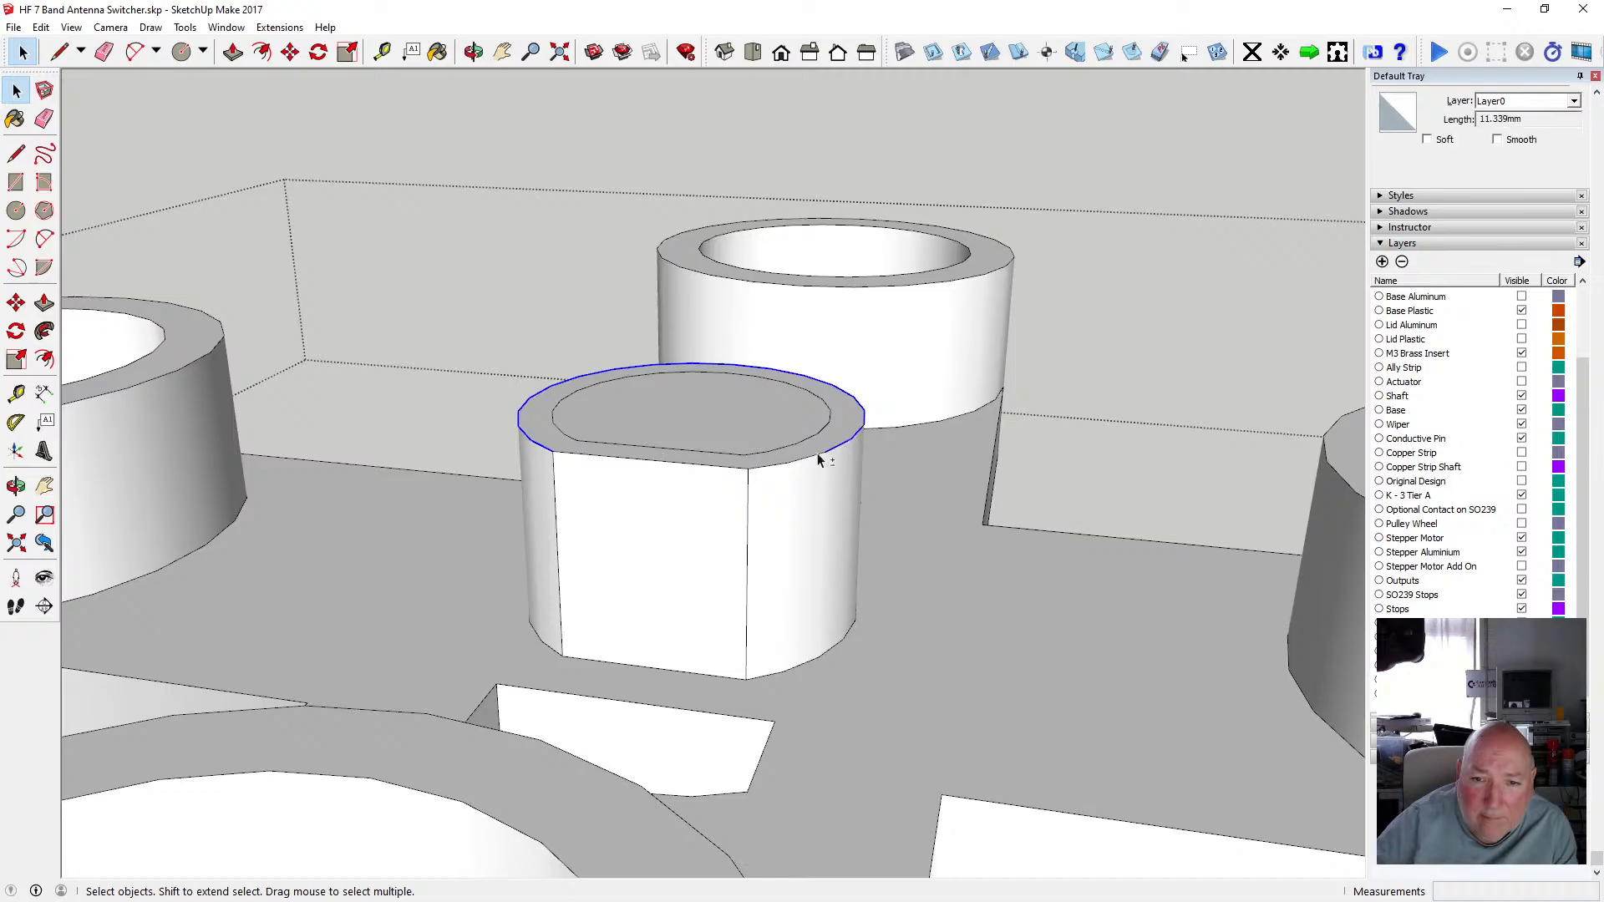
shift+click(735, 471)
key(m)
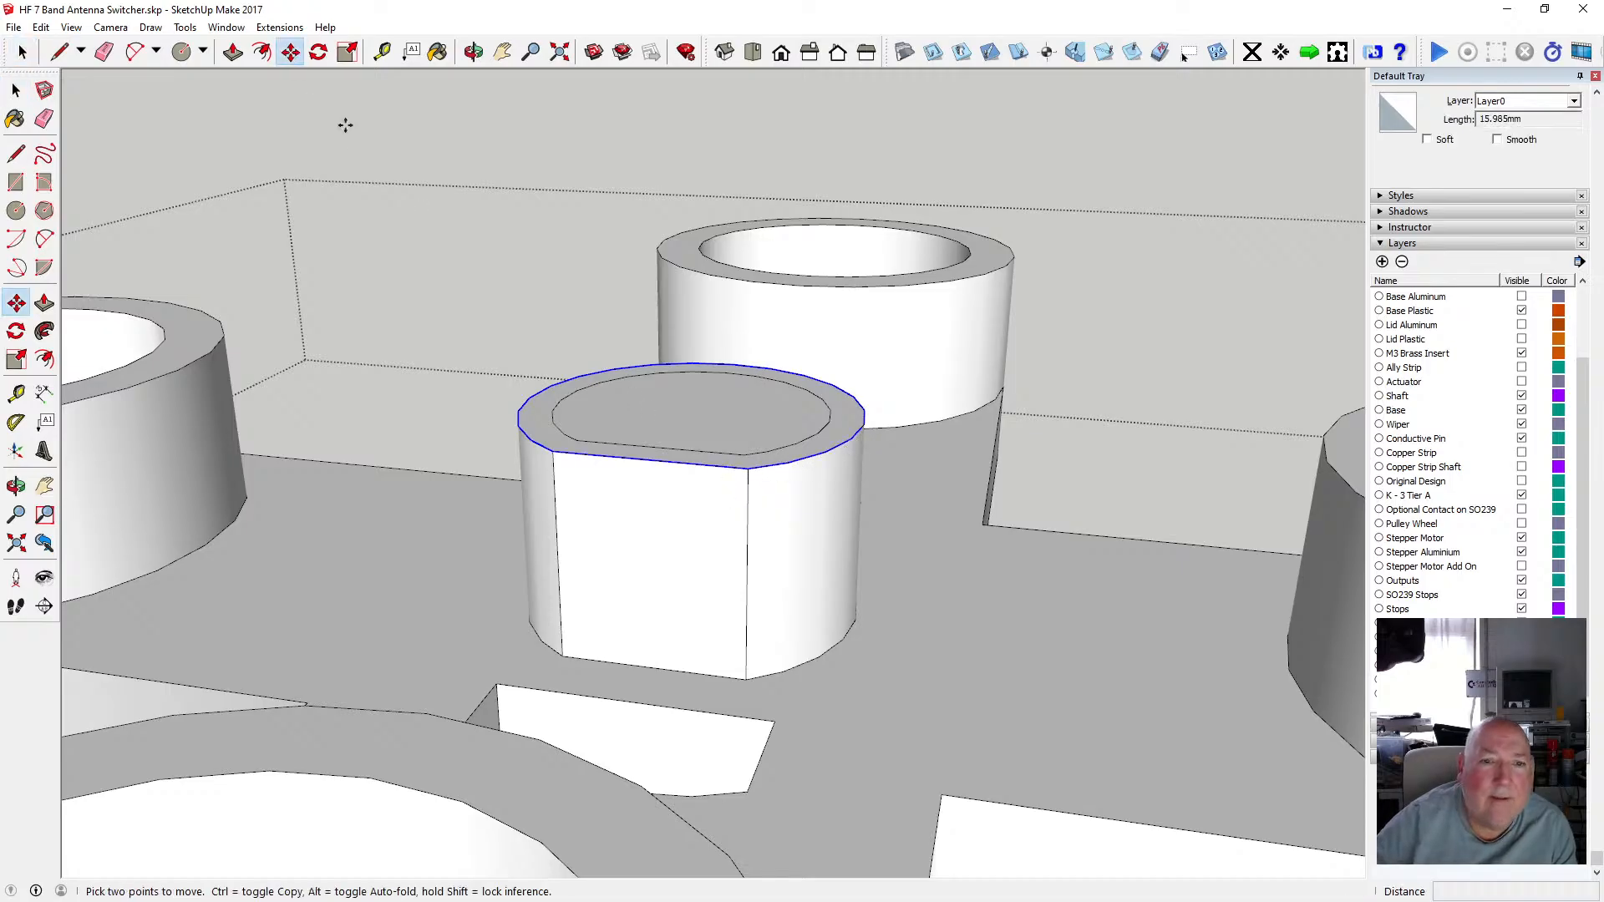
click(550, 451)
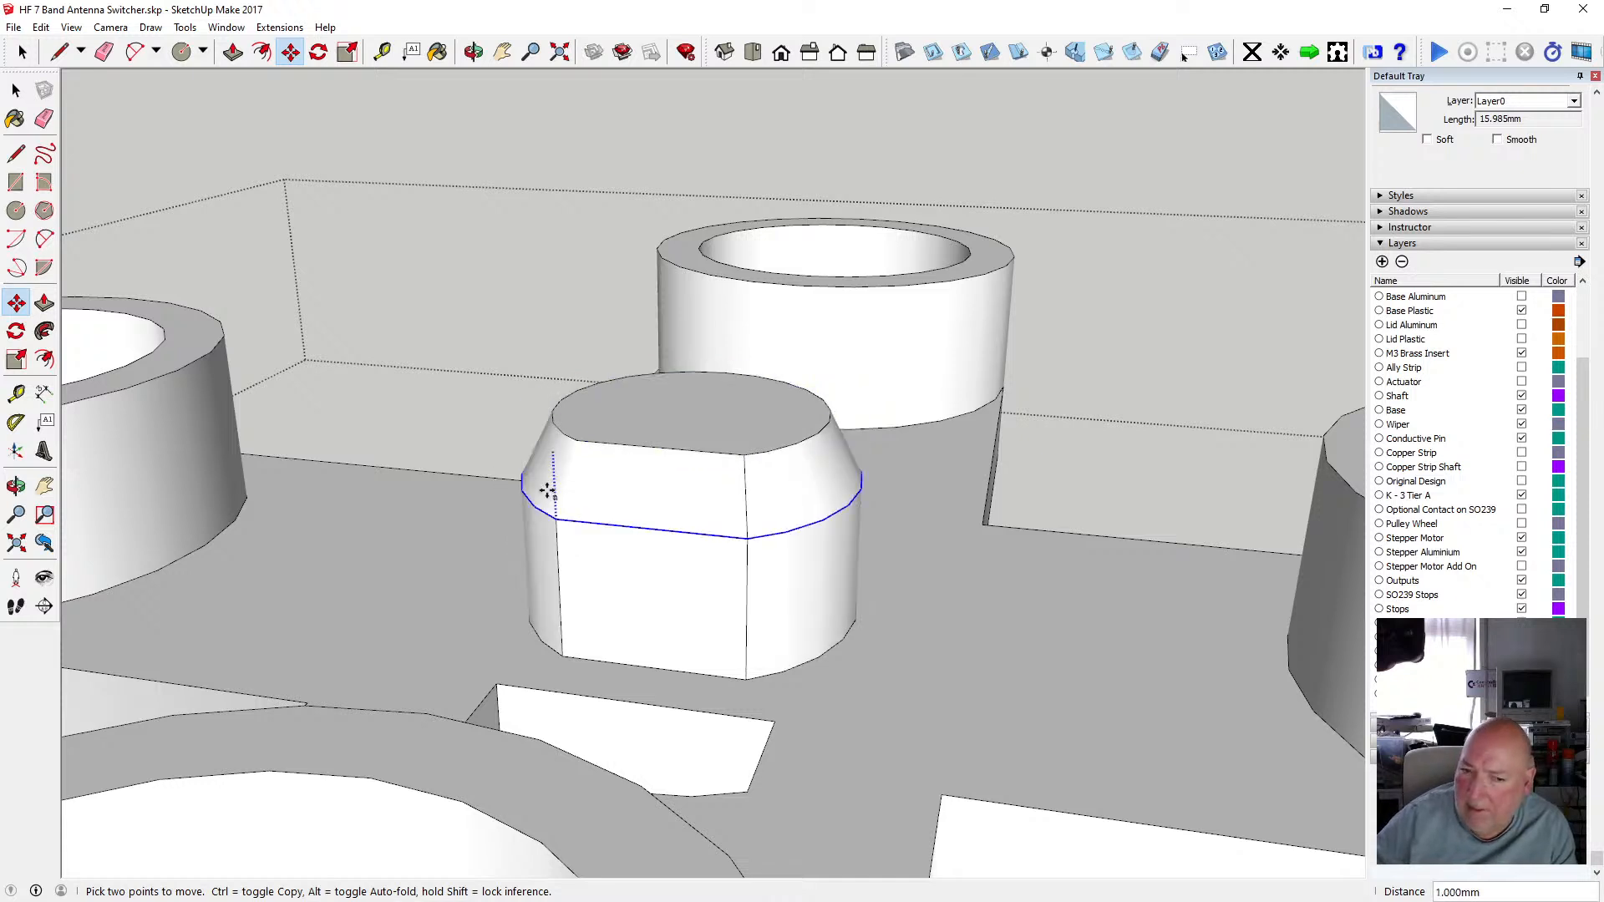
text(.5)
key(Return)
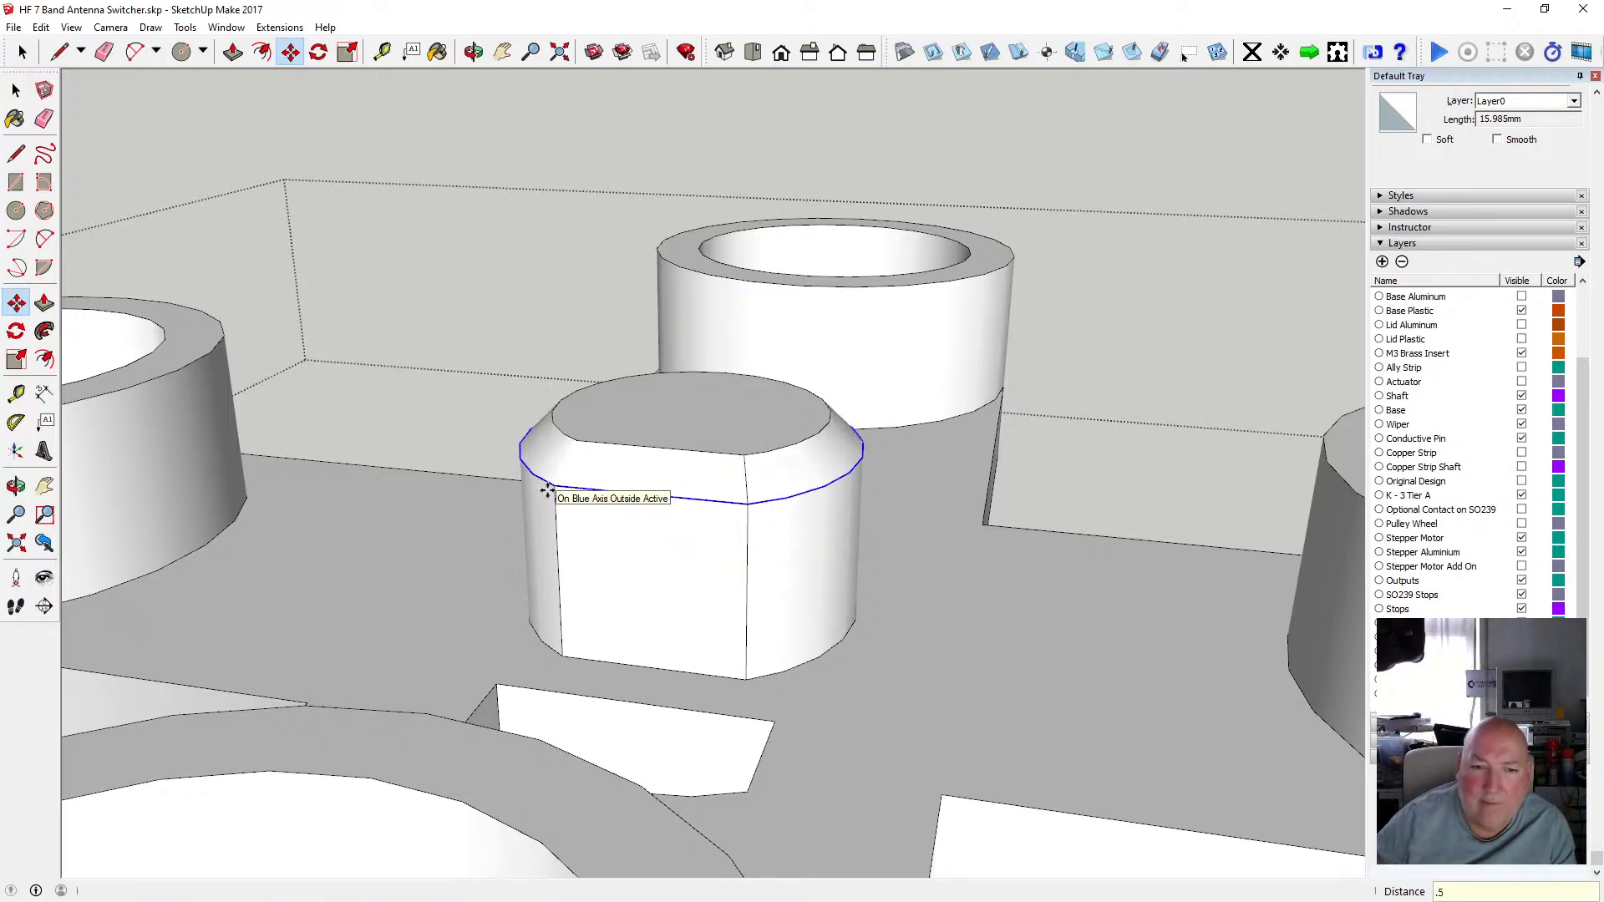
Undo the chamfer and move the boss's top outer edge down 0.25 mm instead.
click(474, 52)
drag(618, 434, 708, 409)
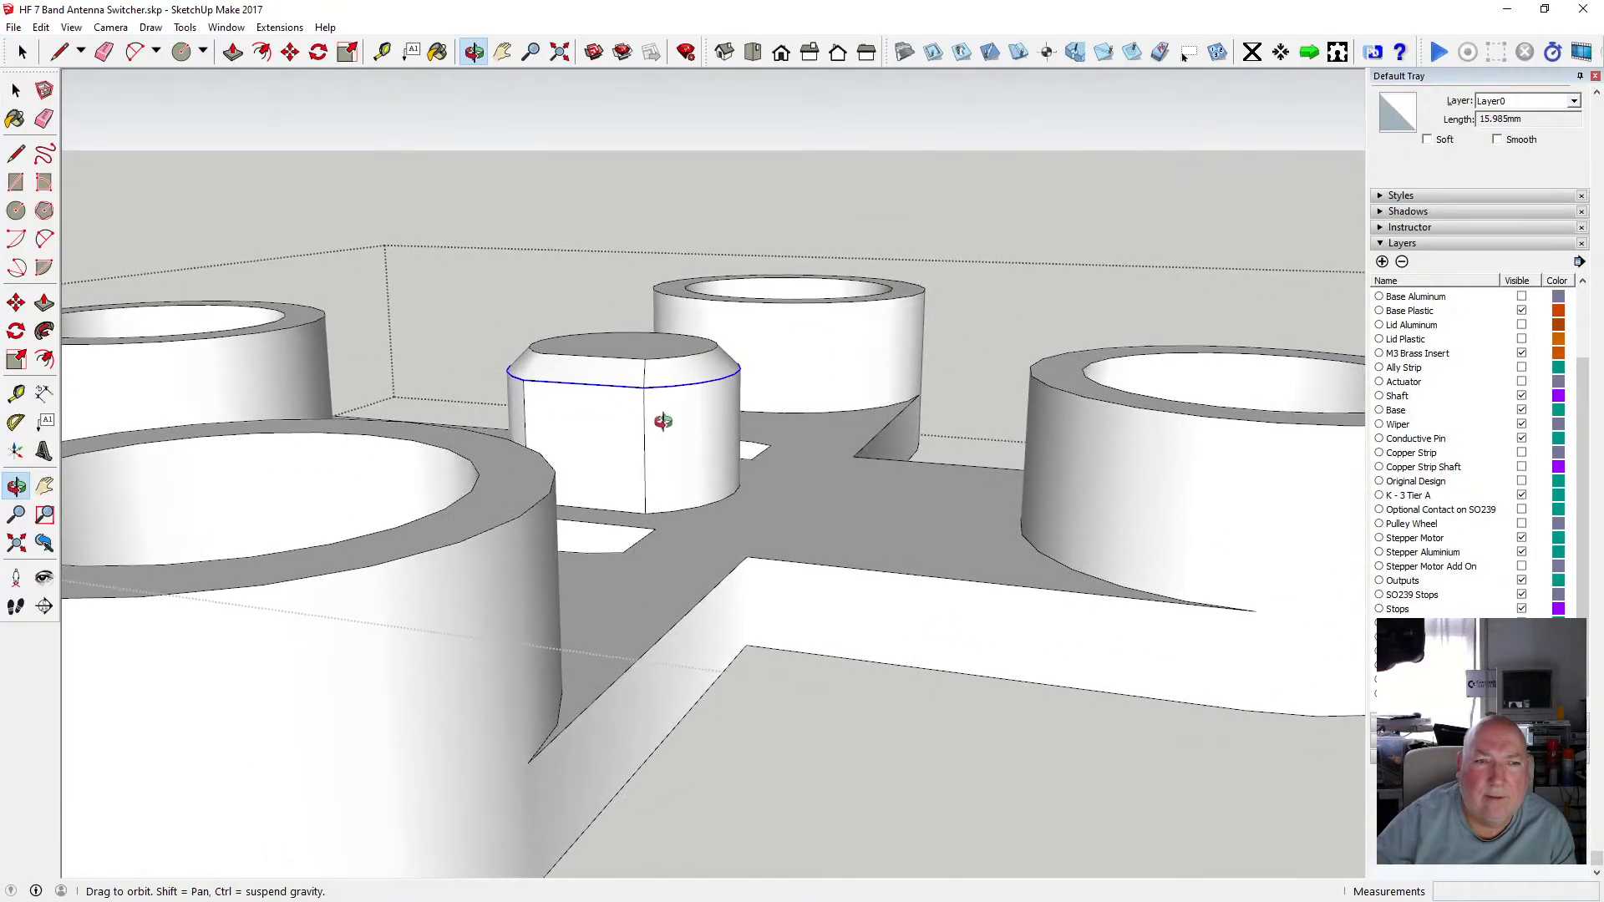
click(41, 27)
click(81, 47)
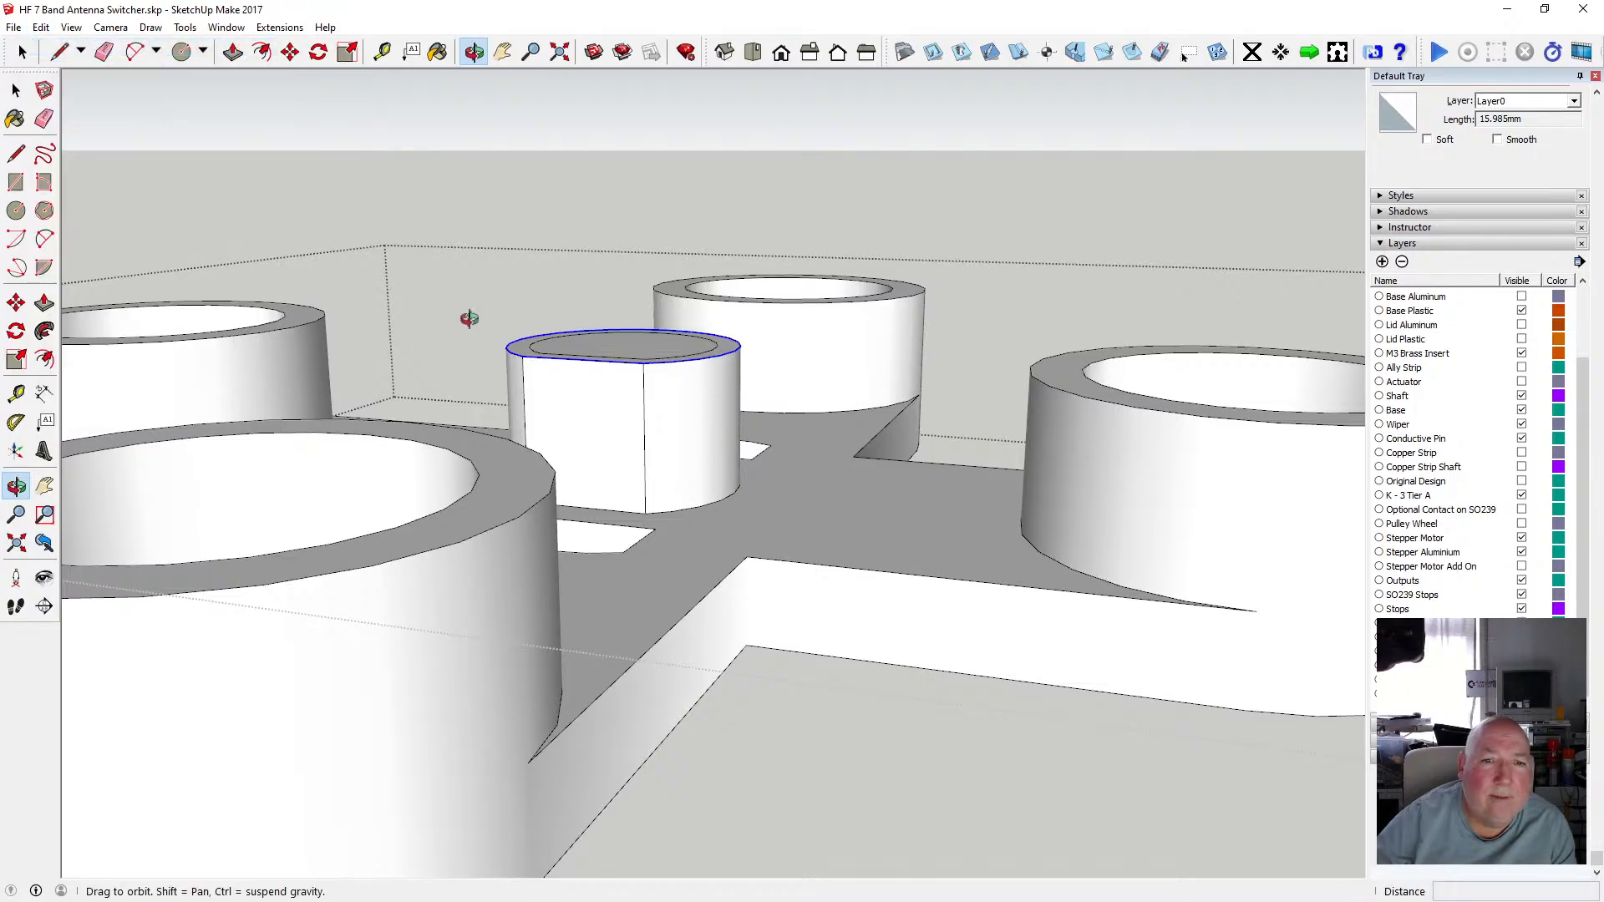
click(290, 52)
click(523, 358)
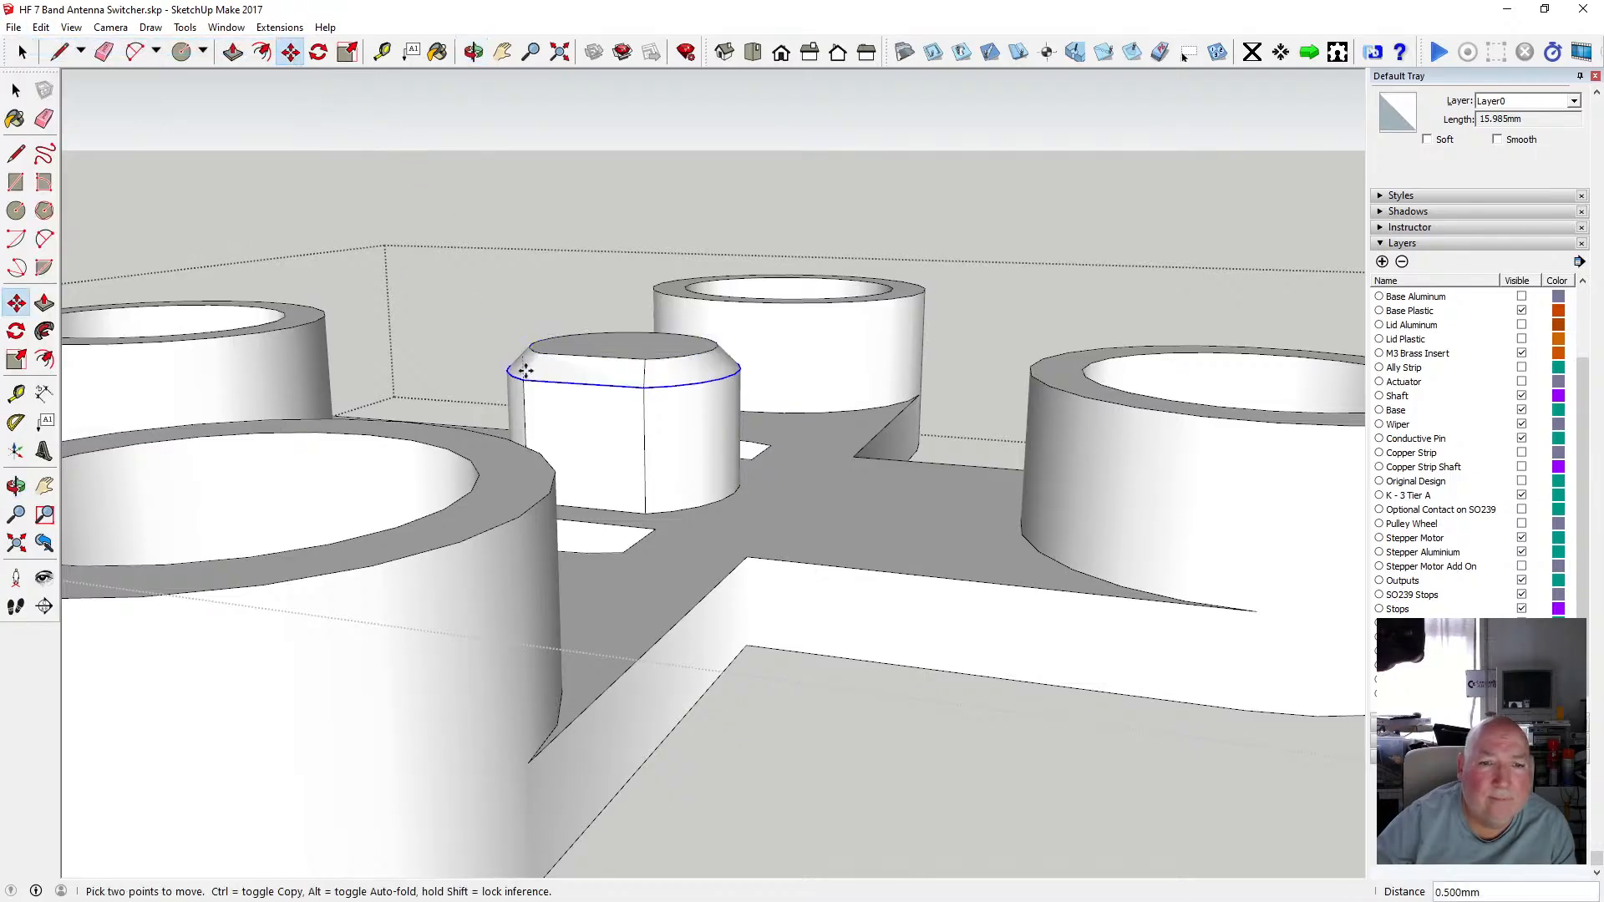
text(.25)
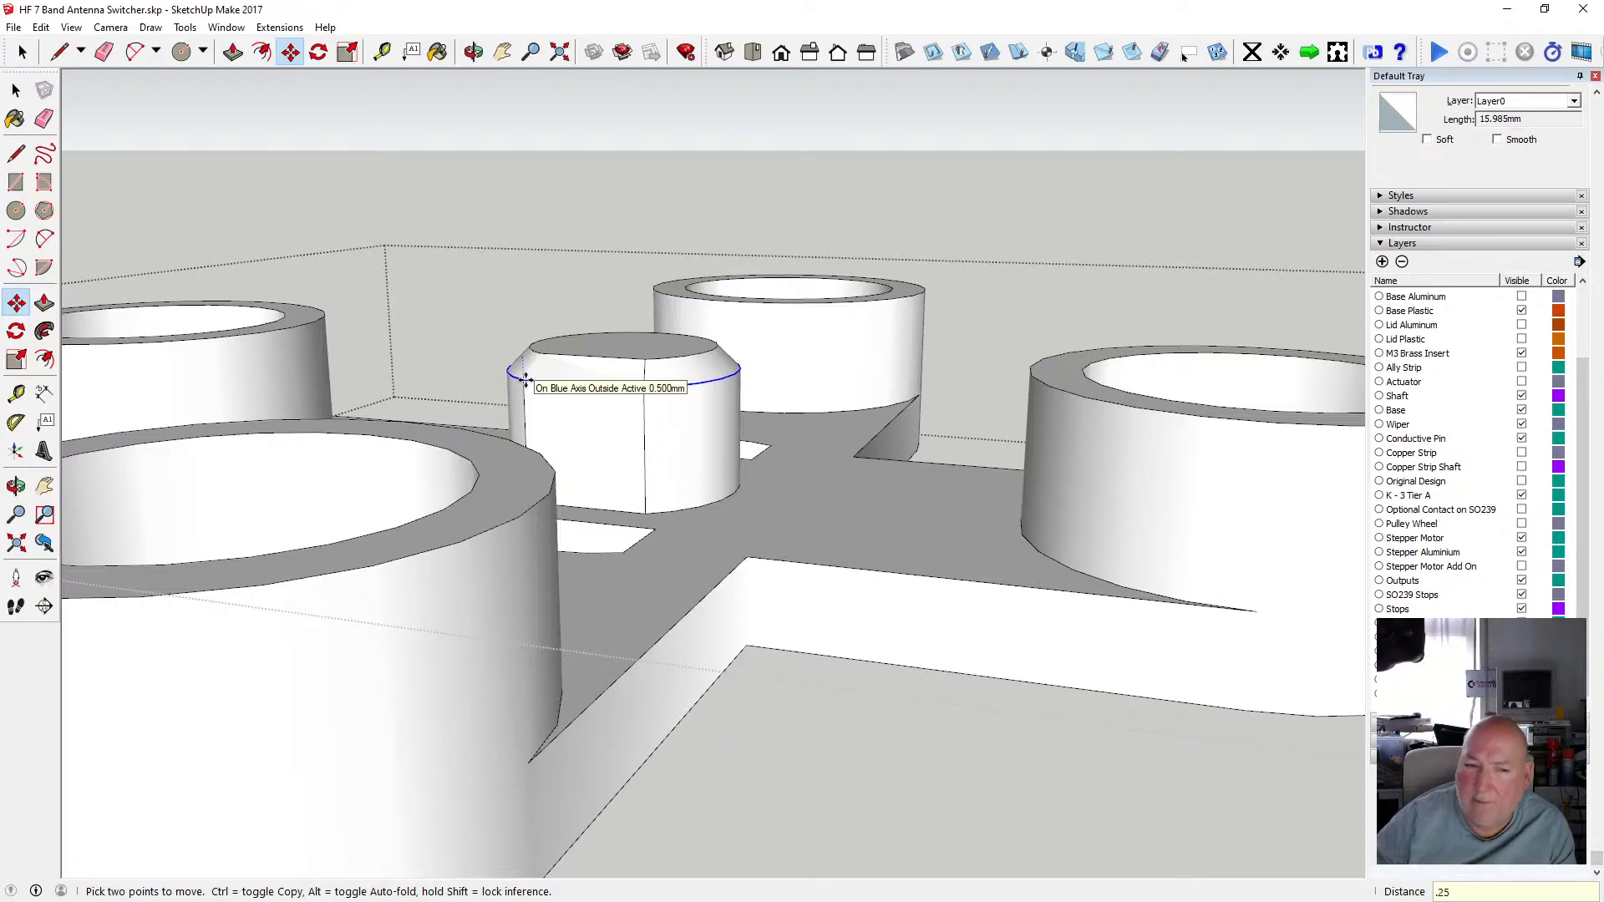
key(Return)
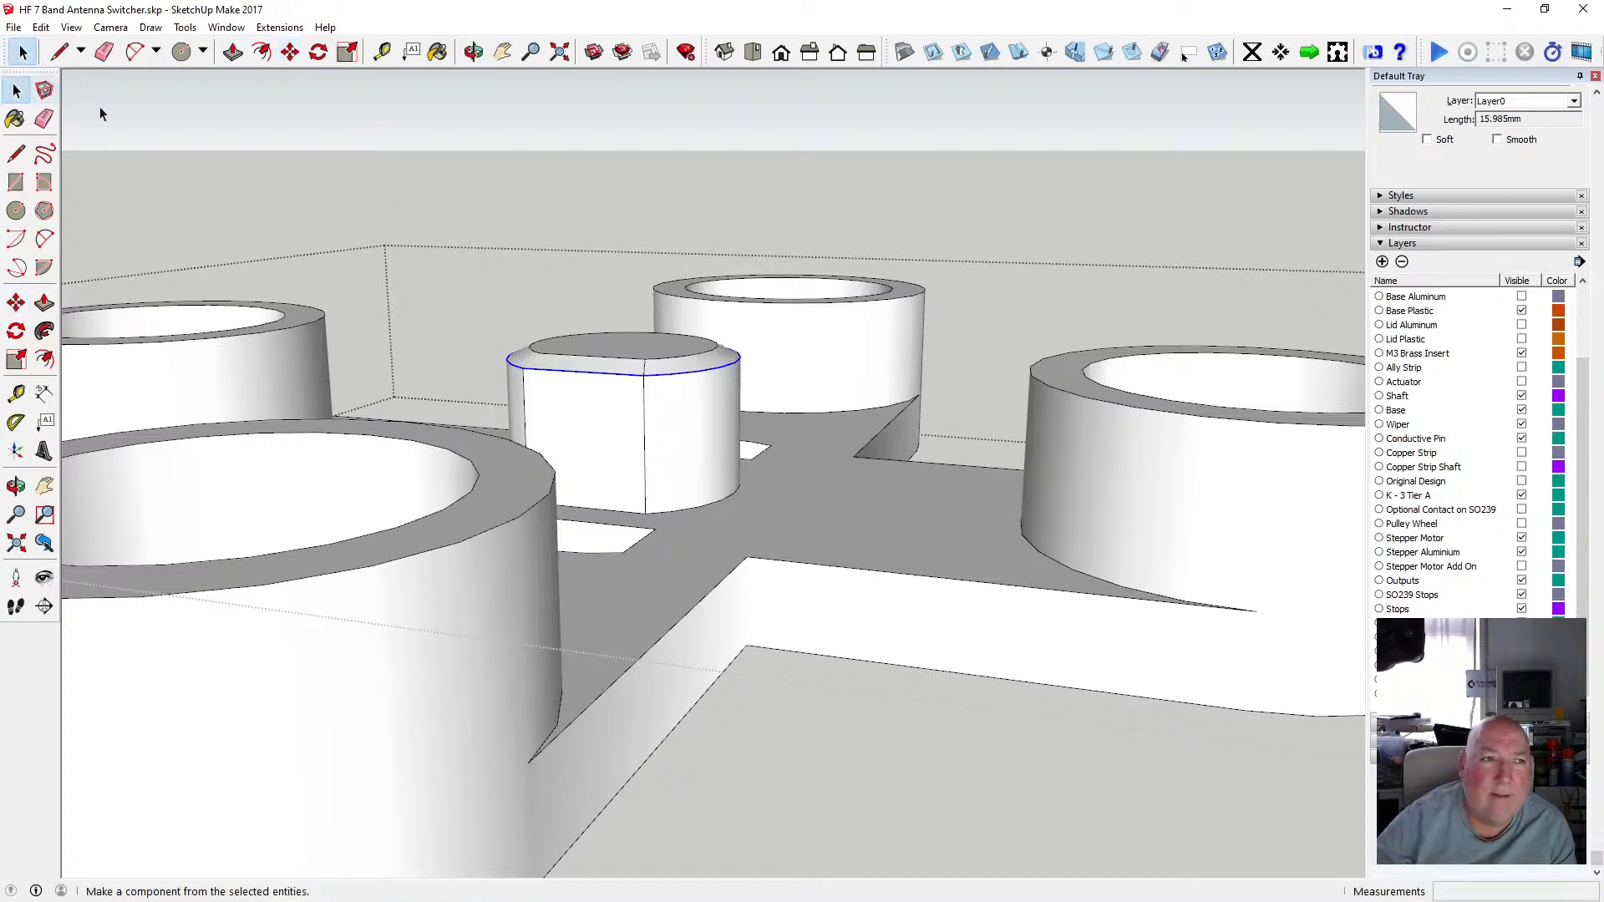
Undo the chamfer, offset, edge softening and push/pull to return the key boss to a flat outline.
click(474, 52)
scroll(603, 357, down, 3)
drag(607, 353, 351, 458)
scroll(562, 465, up, 5)
scroll(562, 458, up, 2)
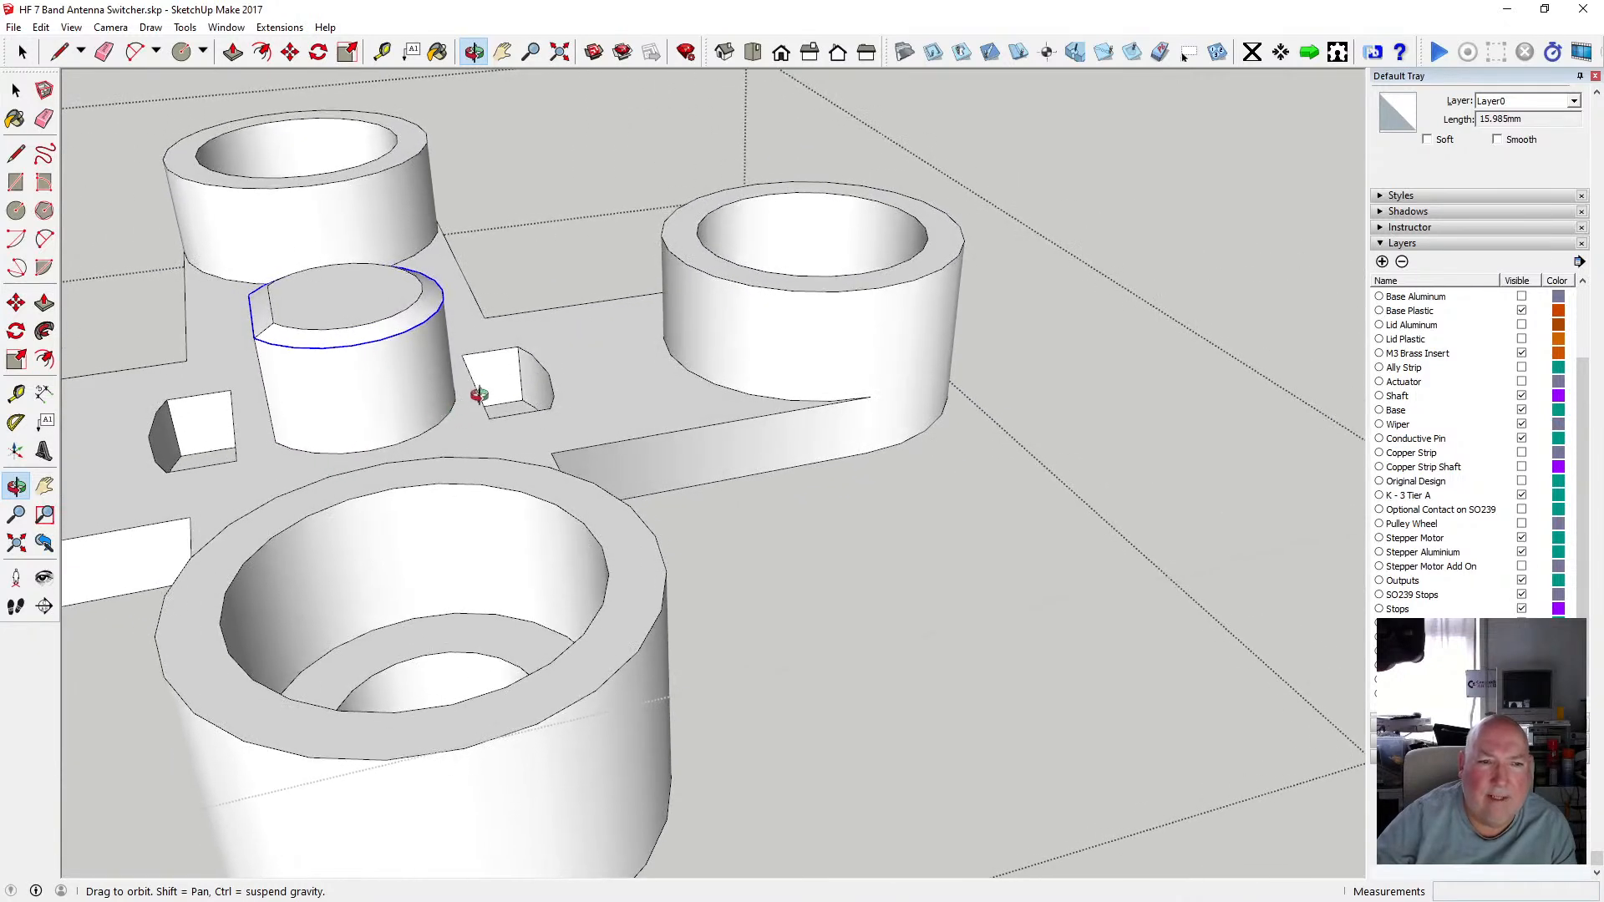
mouse_move(479, 394)
mouse_down()
mouse_move(297, 394)
mouse_move(478, 386)
mouse_up()
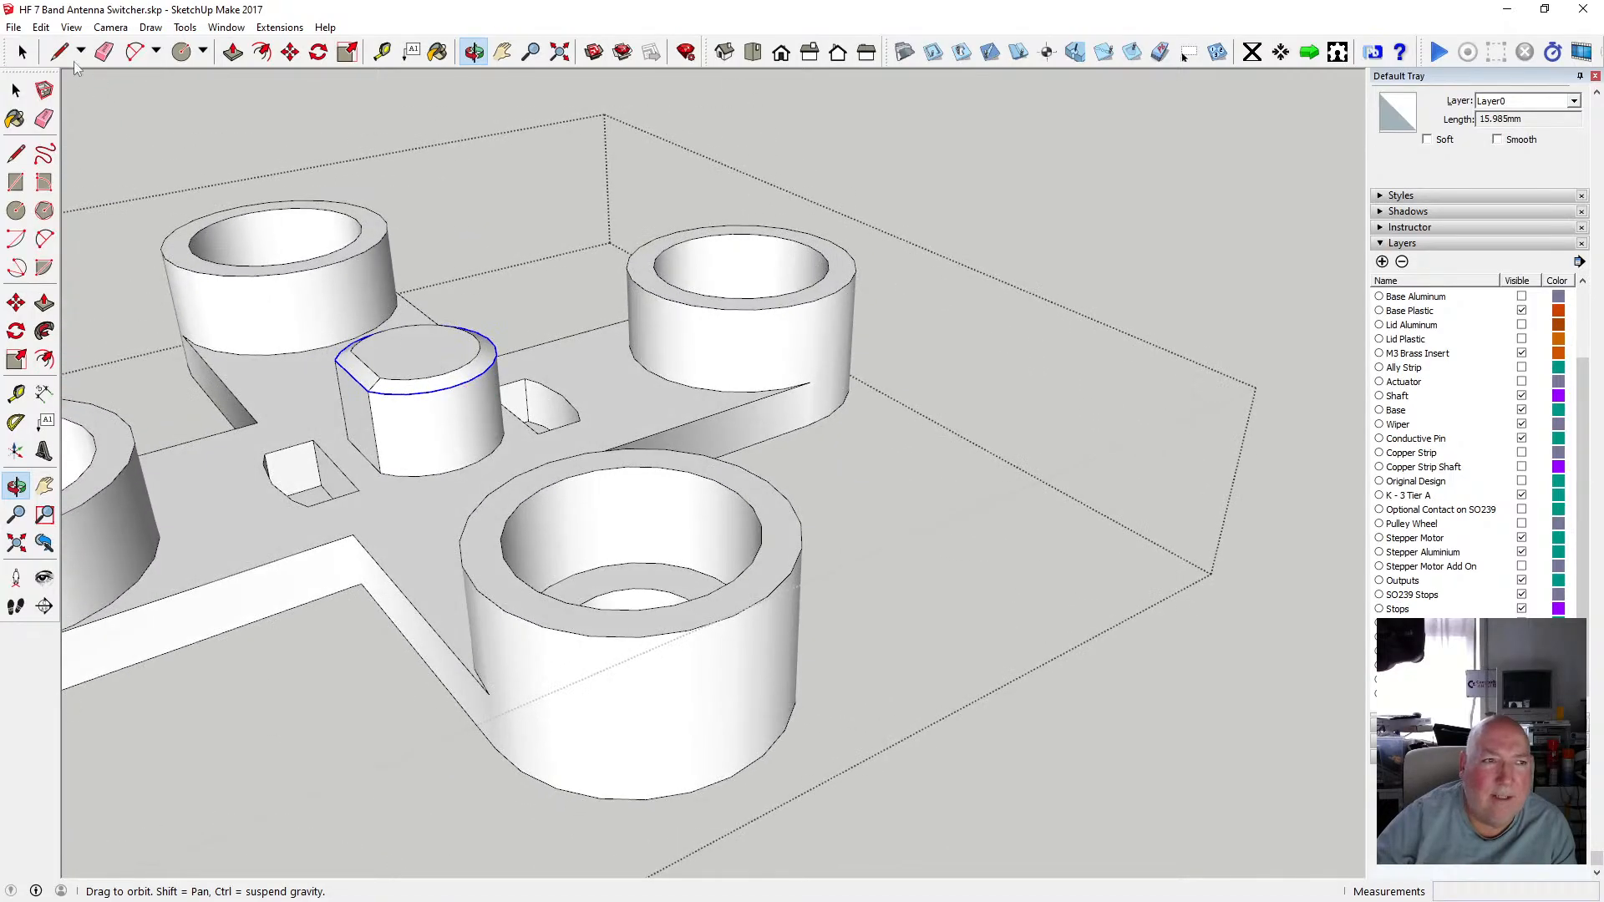
click(41, 27)
click(81, 47)
click(46, 29)
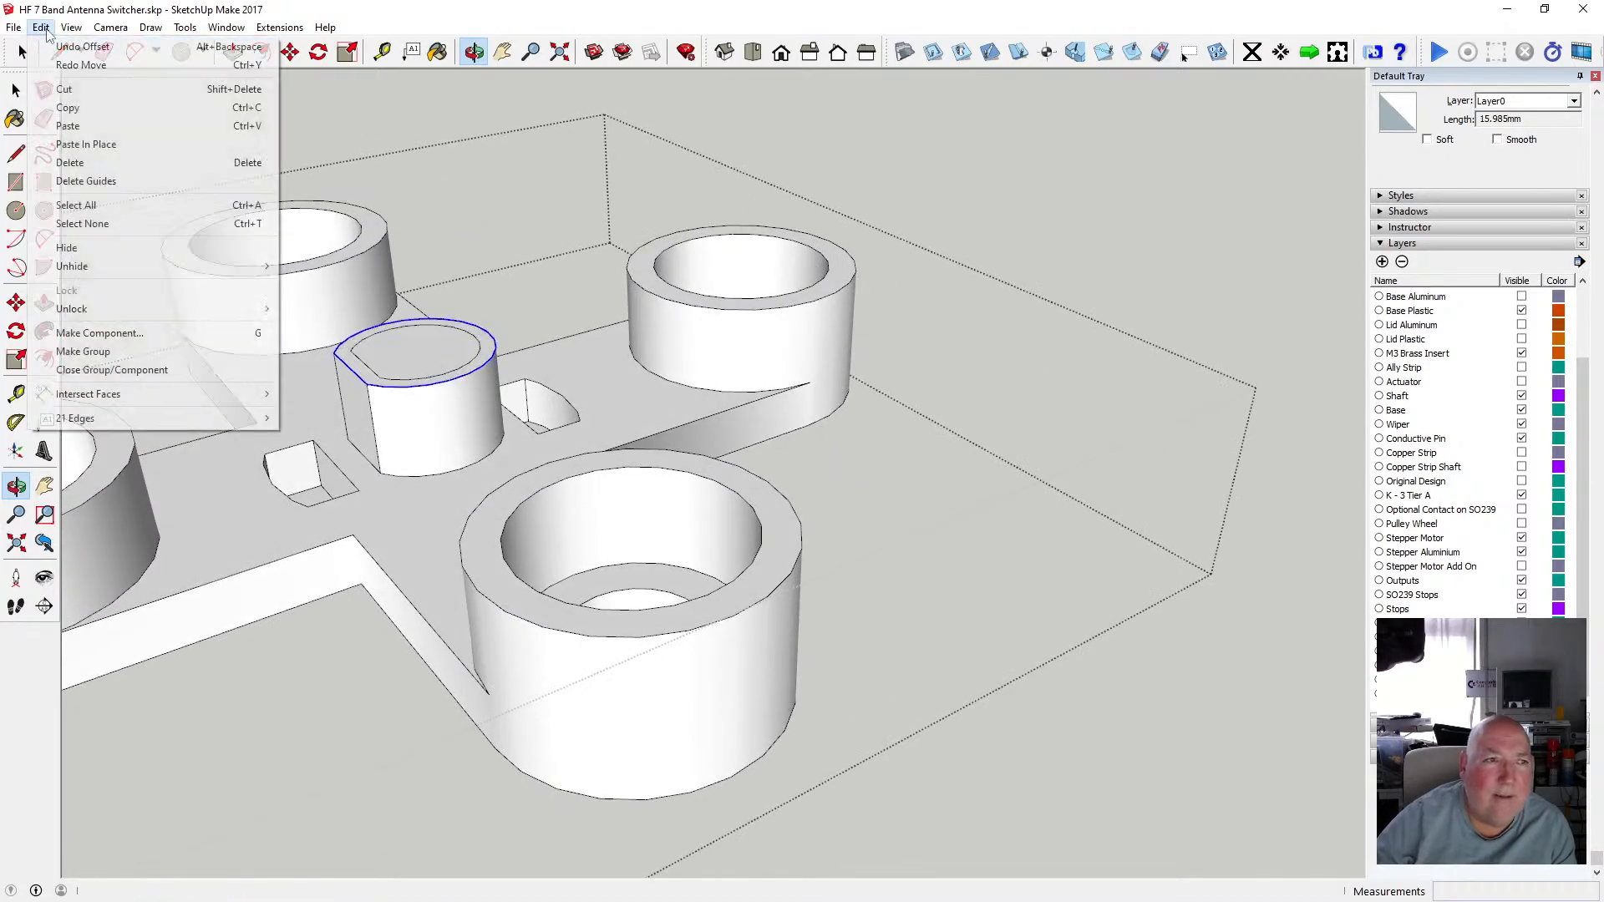
click(81, 47)
click(41, 27)
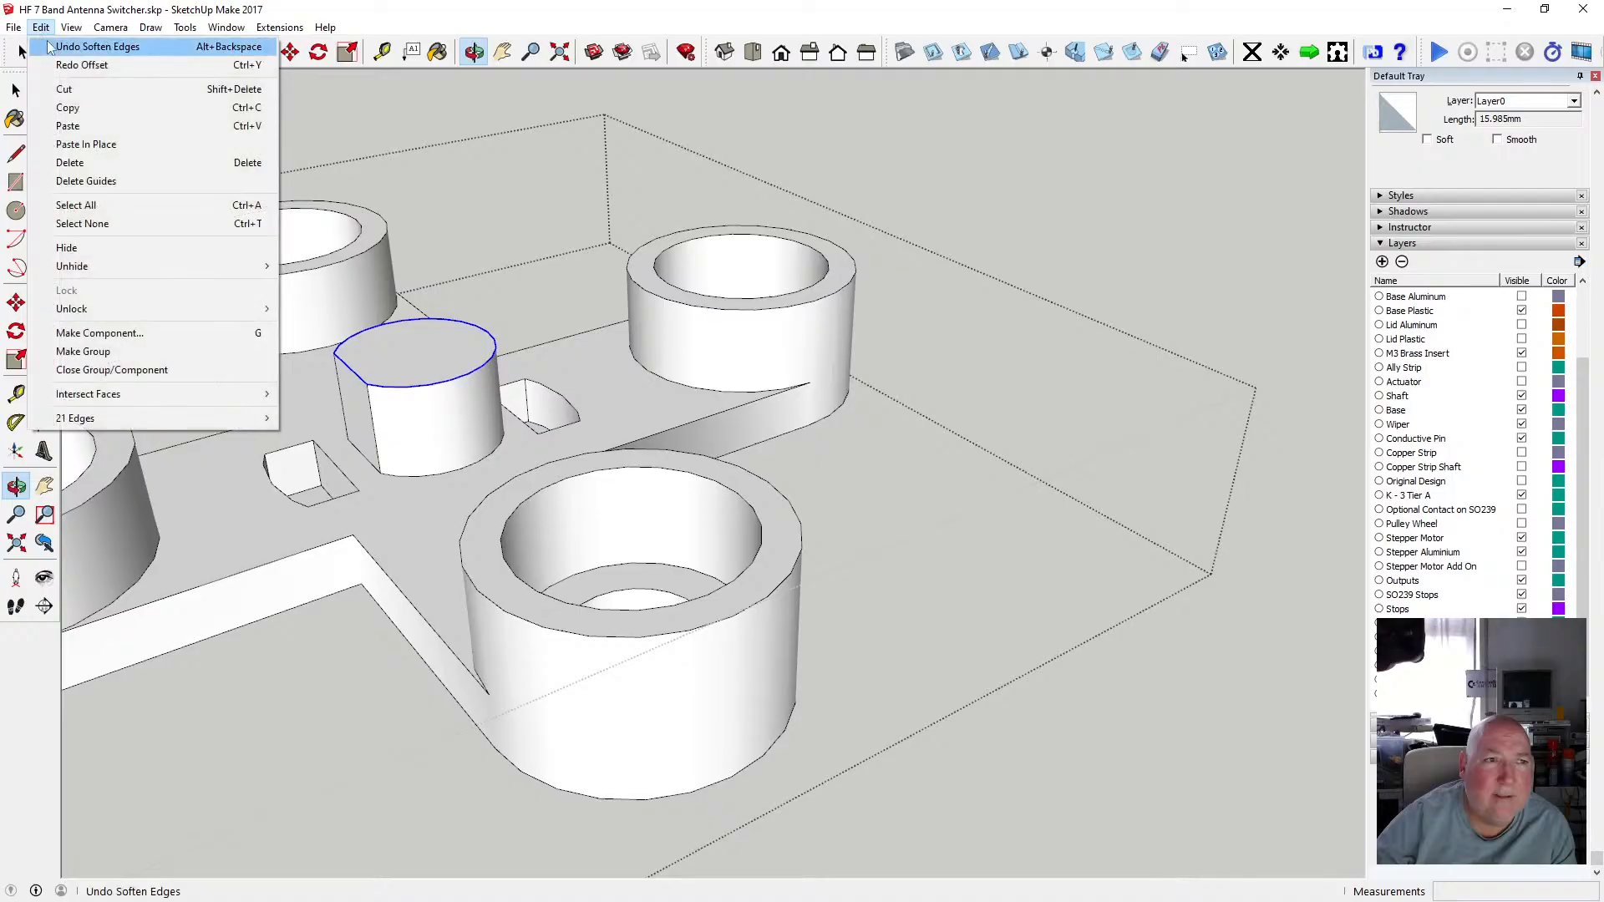
click(50, 46)
click(41, 27)
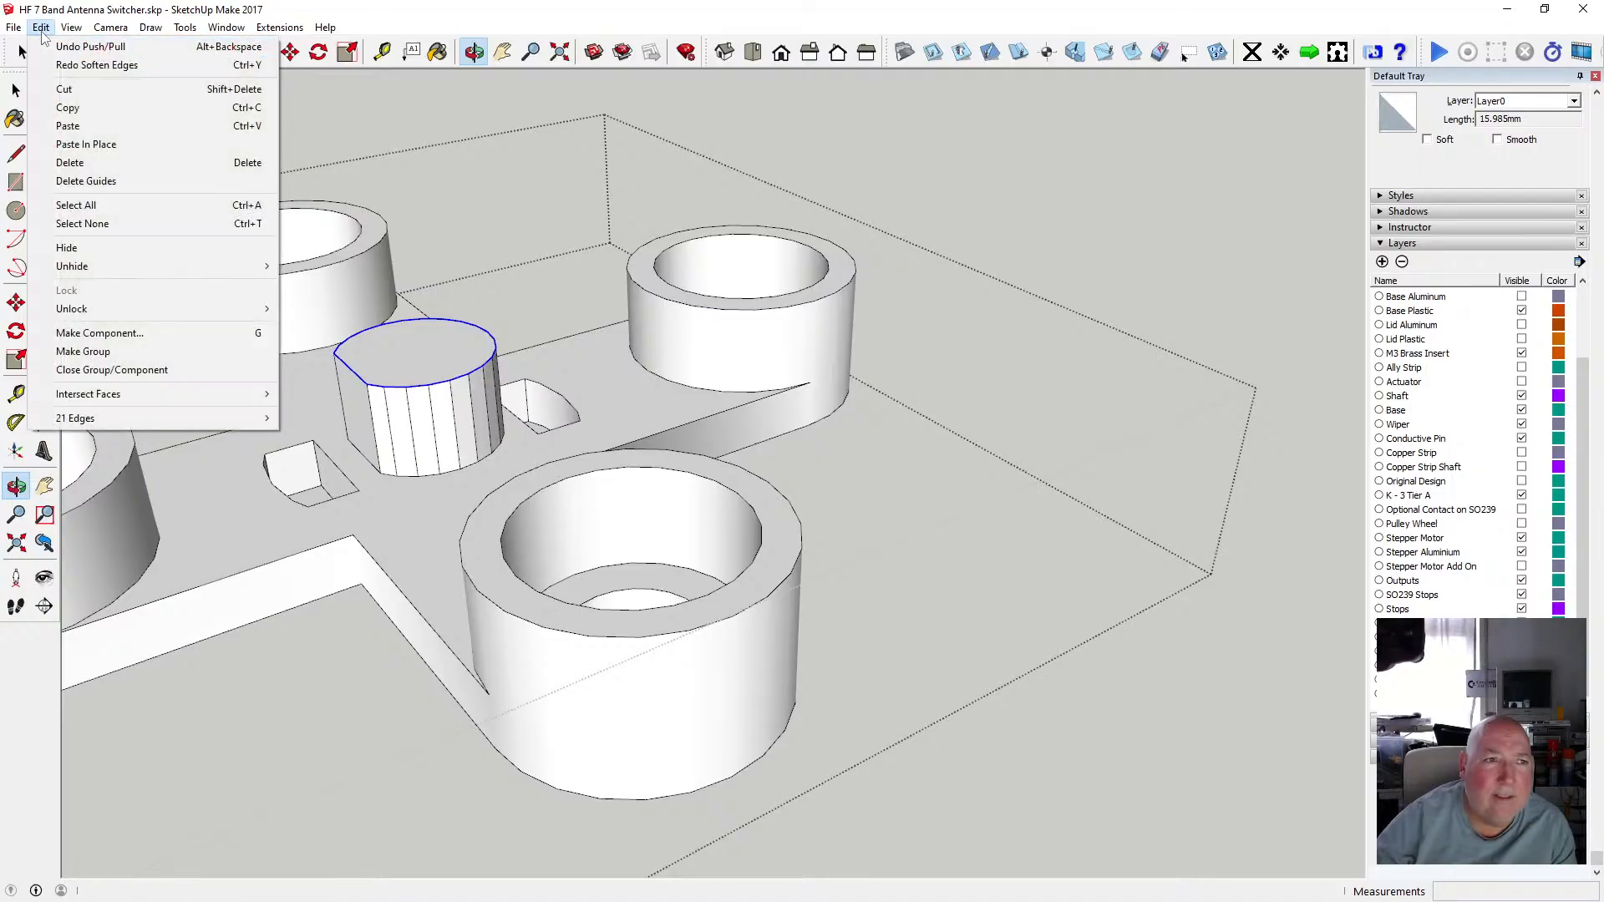
click(54, 46)
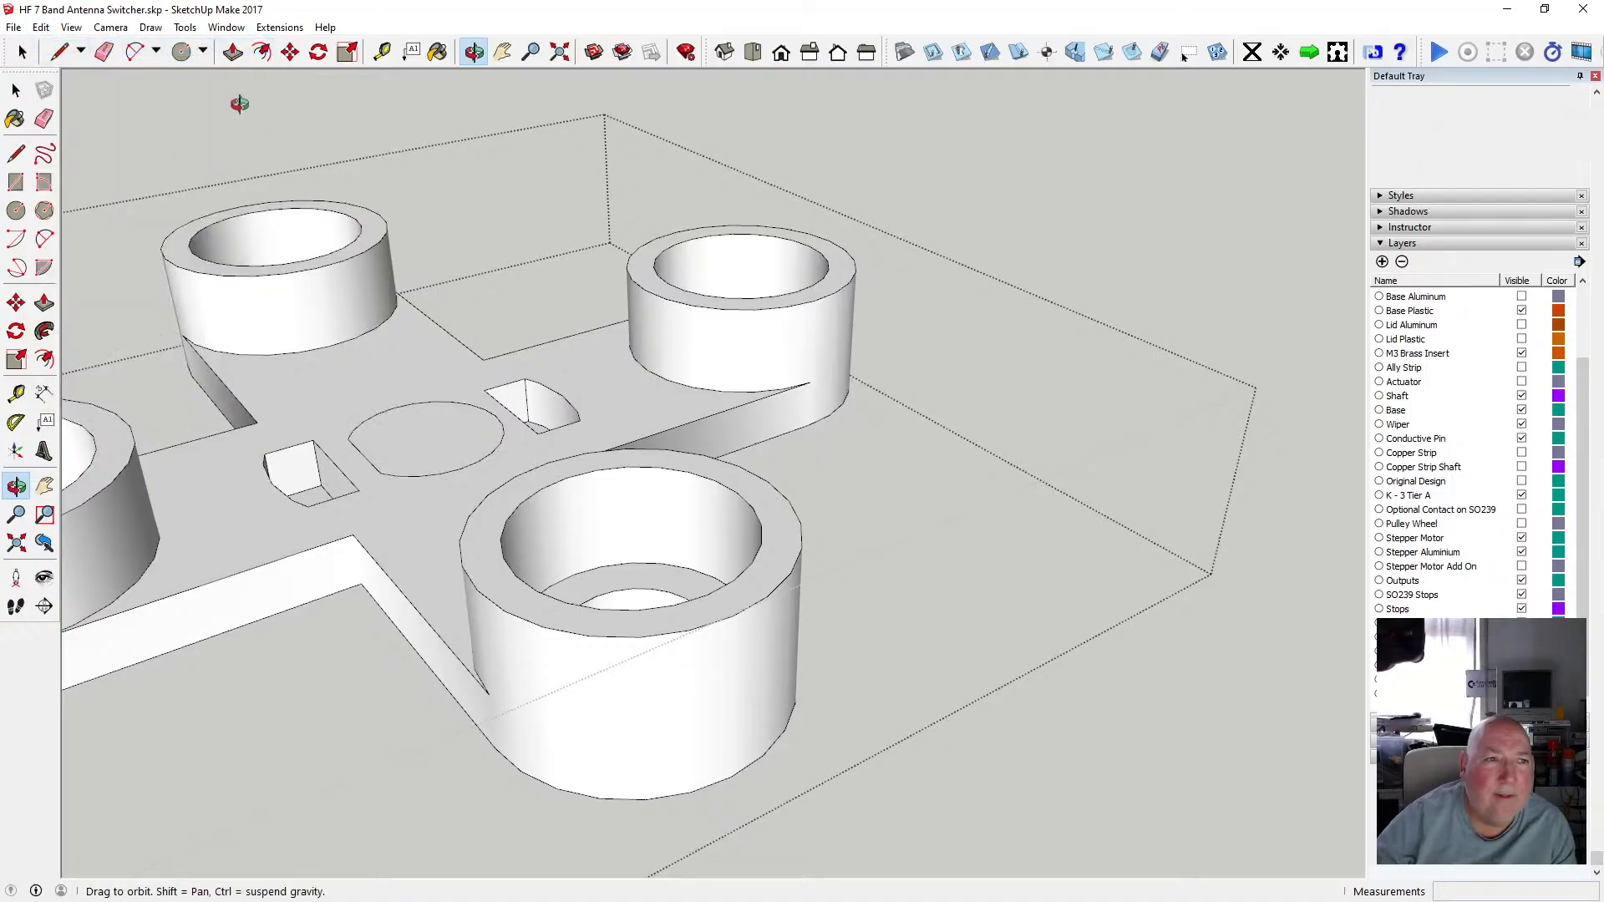
Offset the keyed outline outward about 0.56 mm and delete the original inner outline.
click(261, 52)
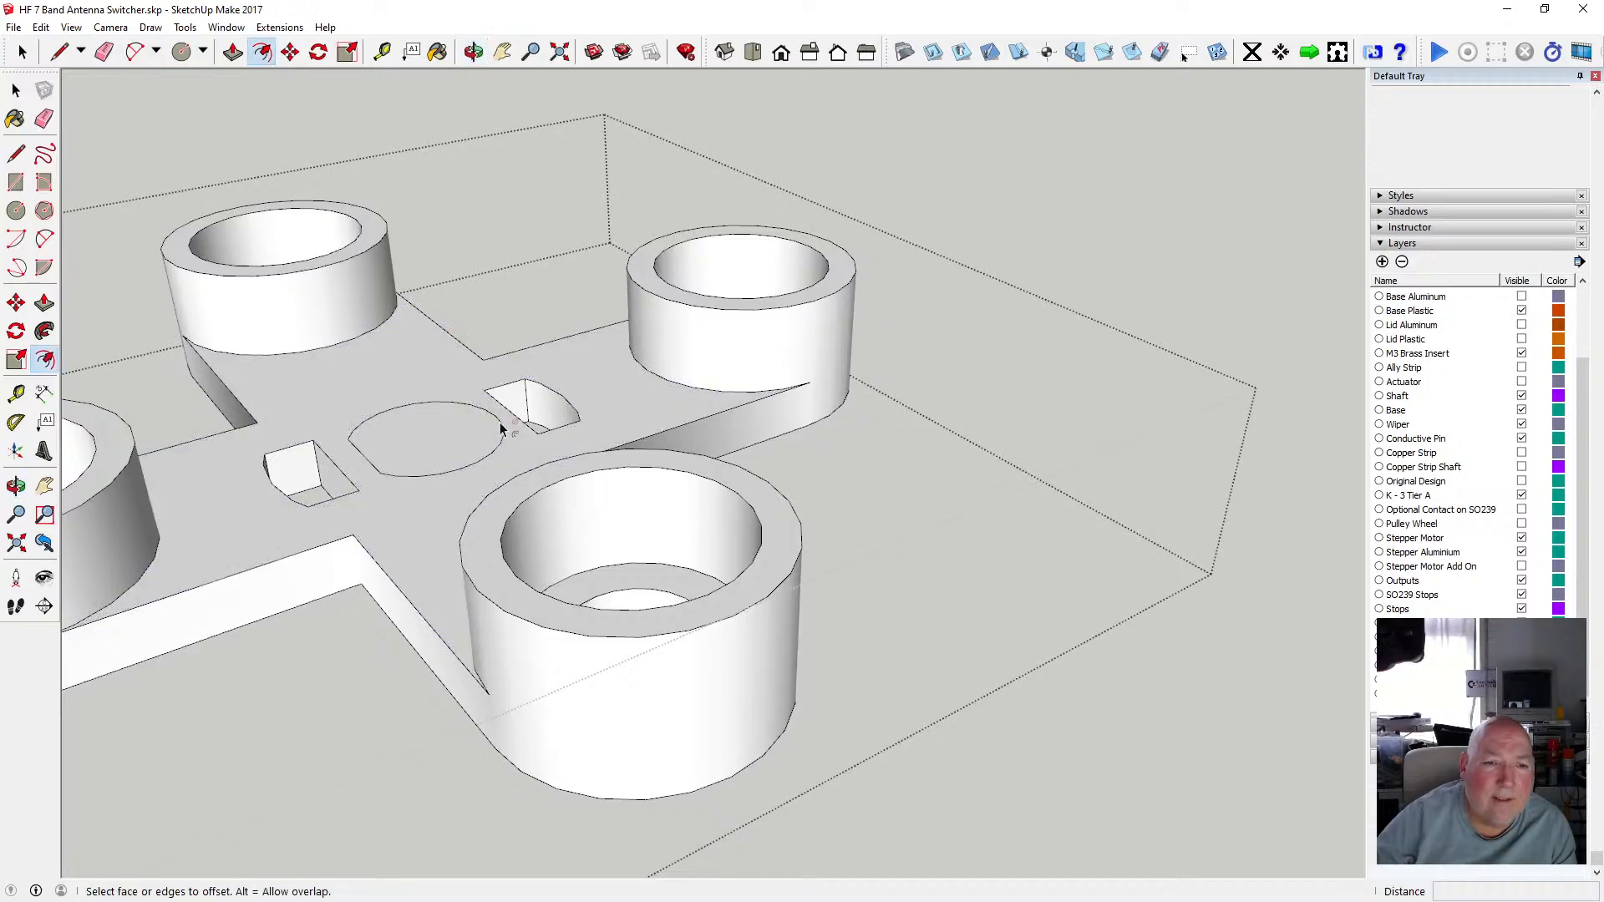
scroll(501, 429, up, 3)
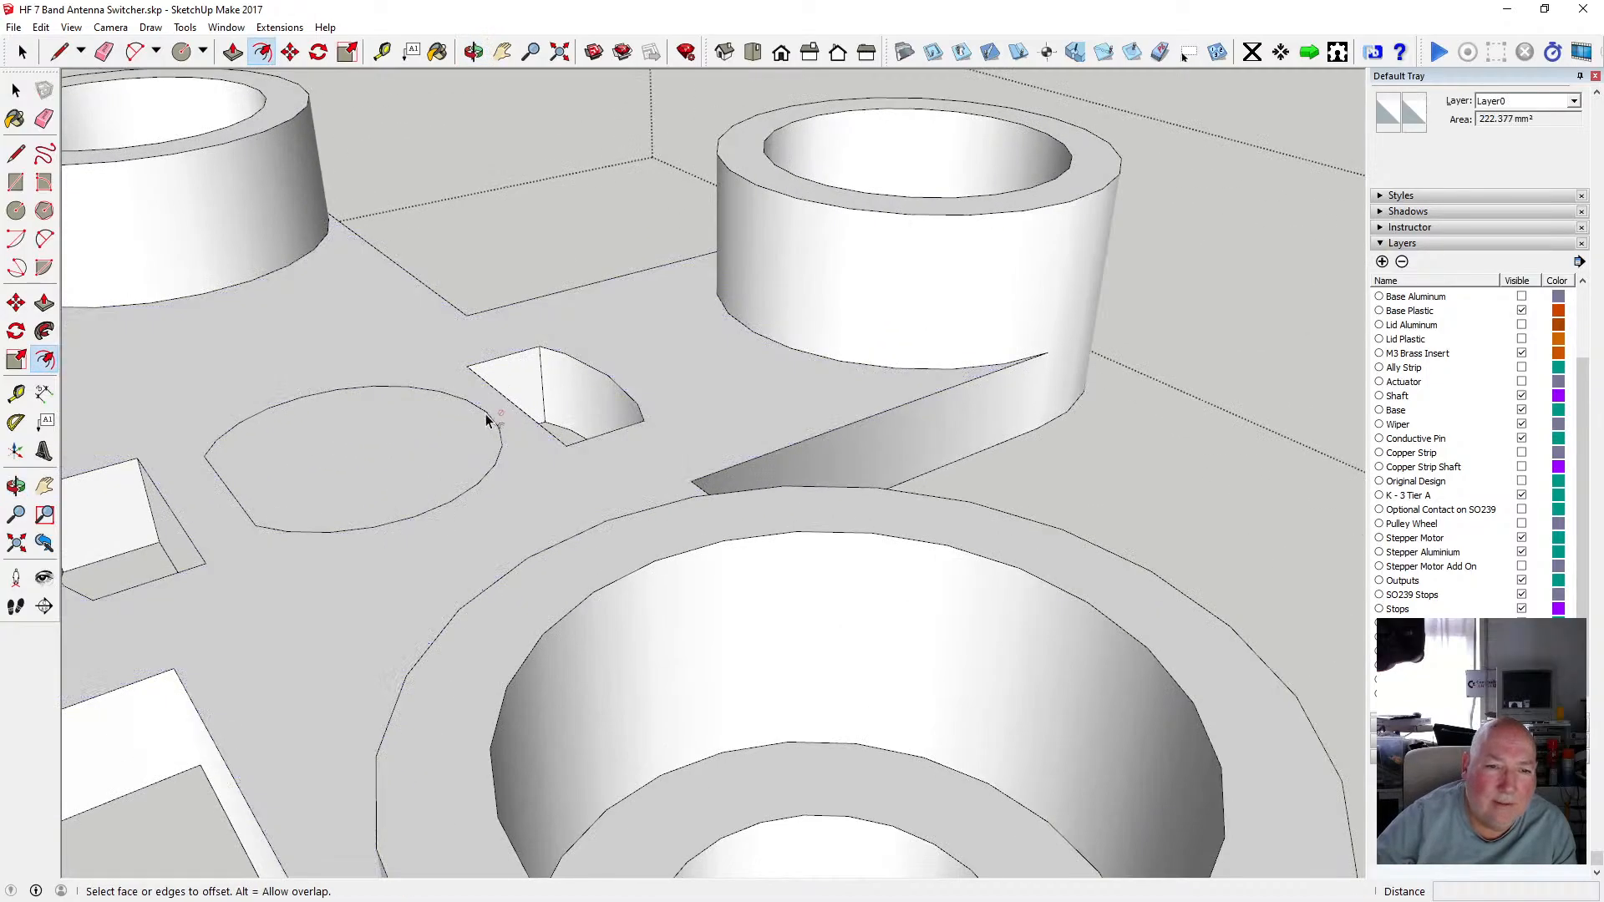
click(16, 90)
click(225, 489)
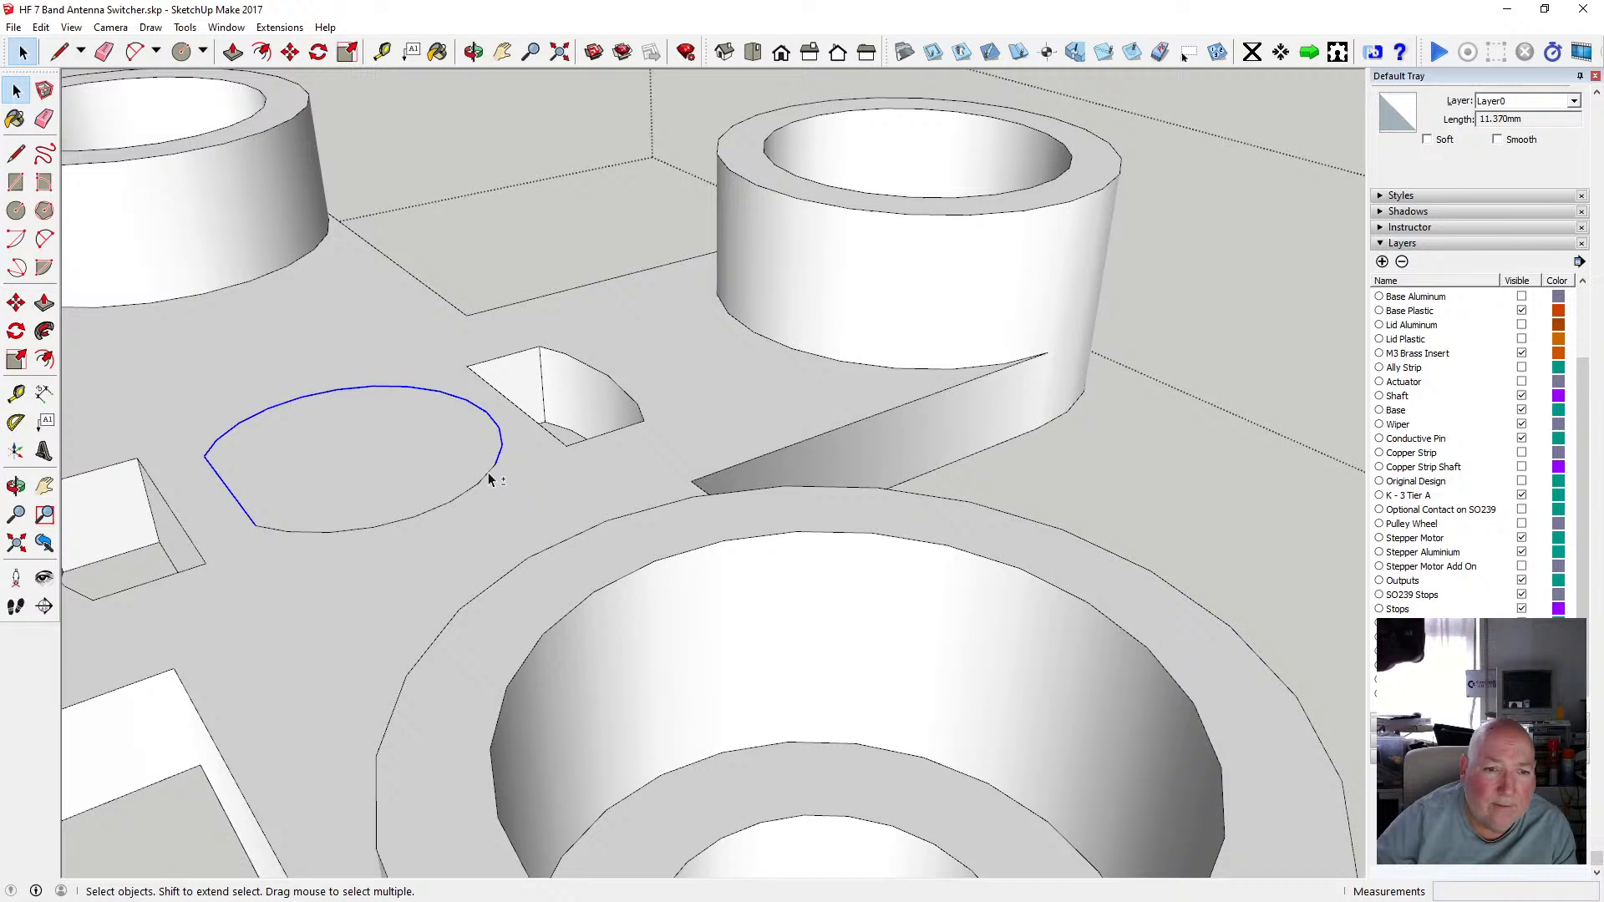
shift+click(395, 522)
shift+click(351, 527)
shift+click(340, 528)
shift+click(337, 533)
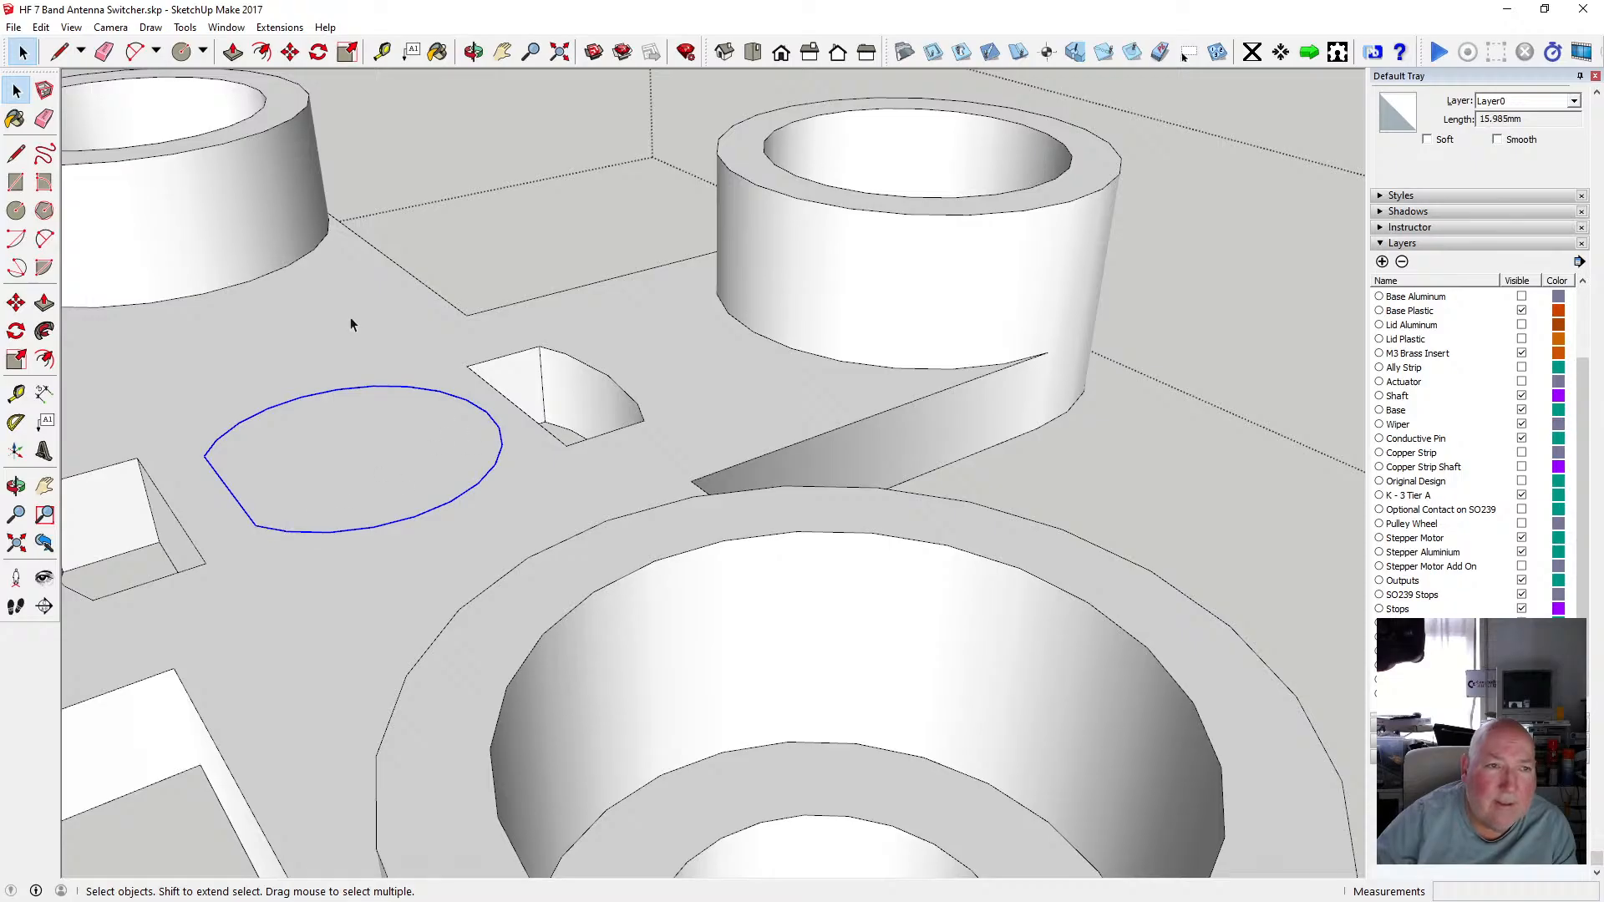
click(279, 27)
click(279, 27)
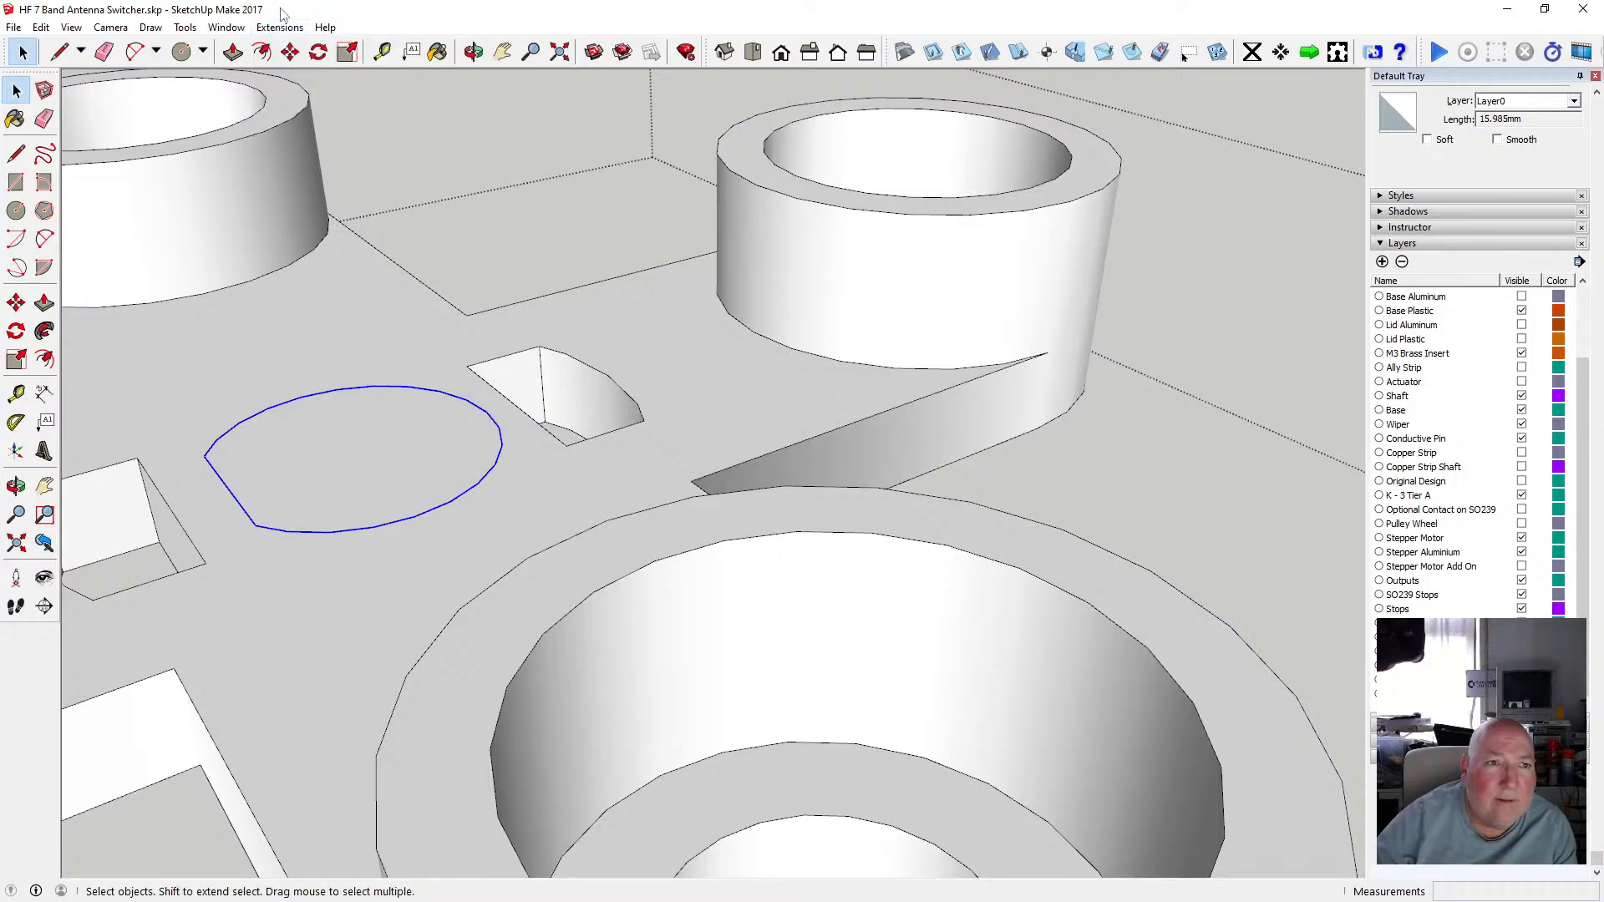
click(262, 51)
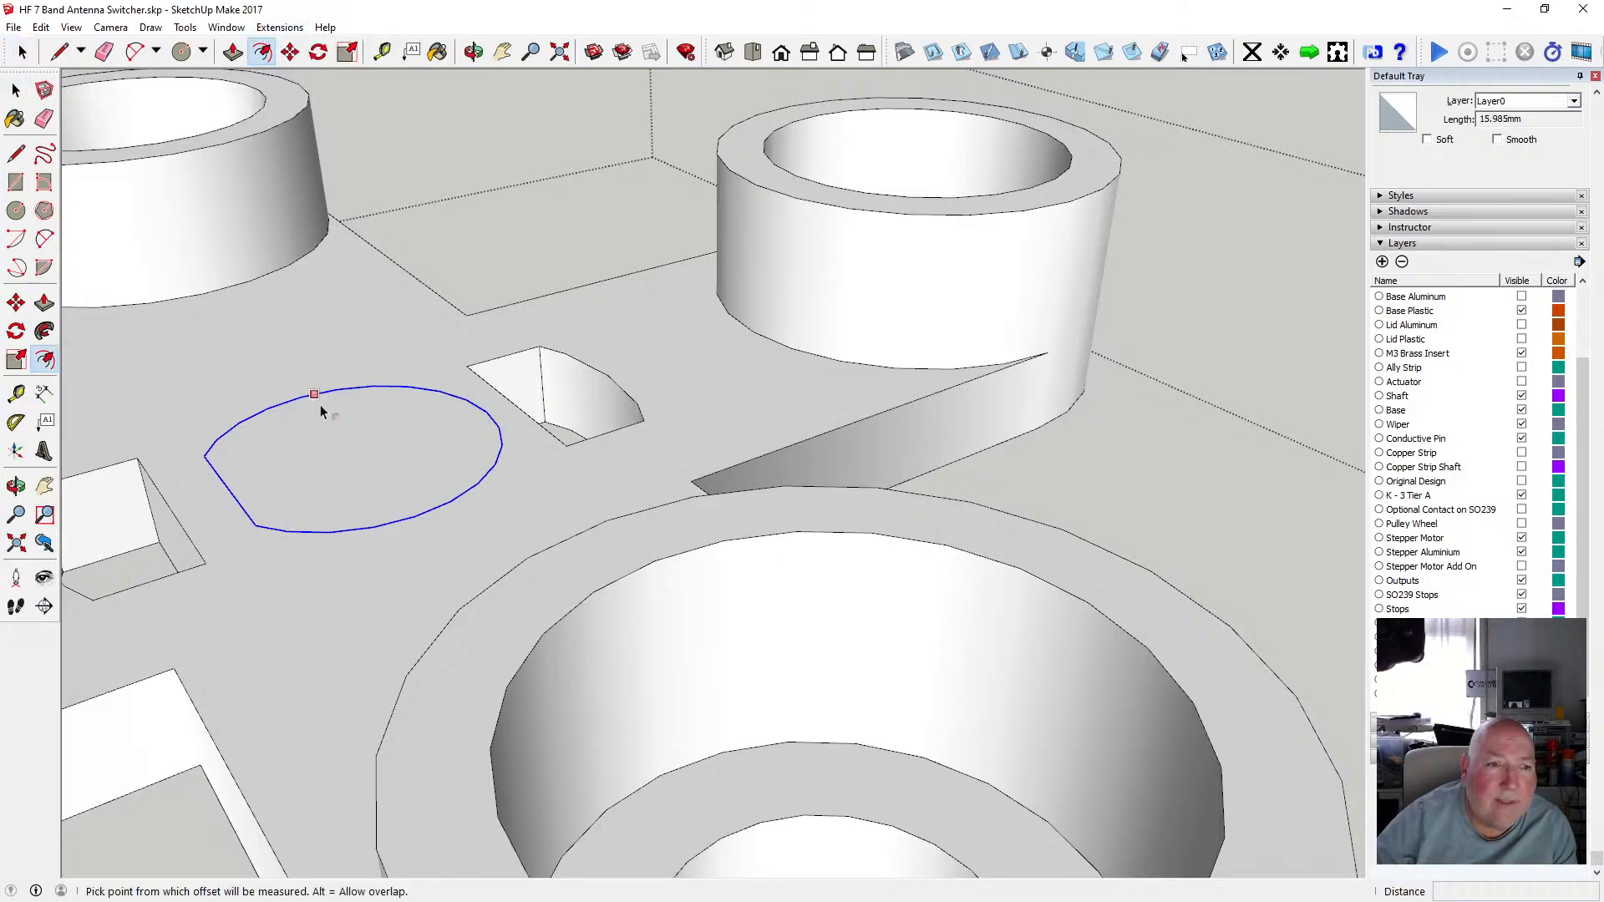
click(493, 418)
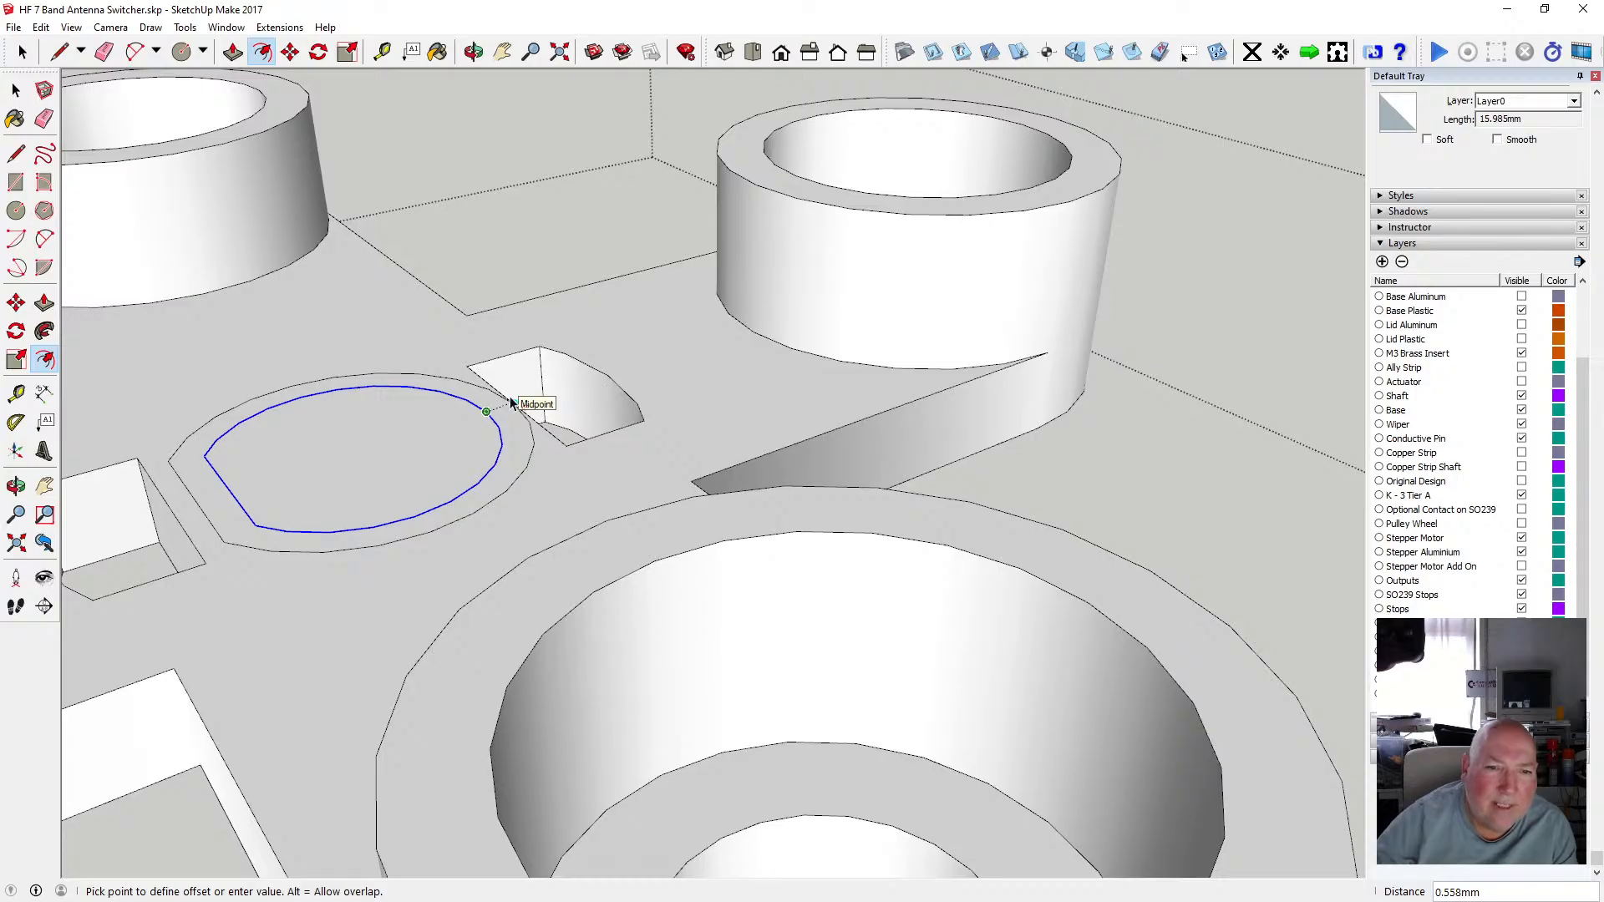
click(511, 404)
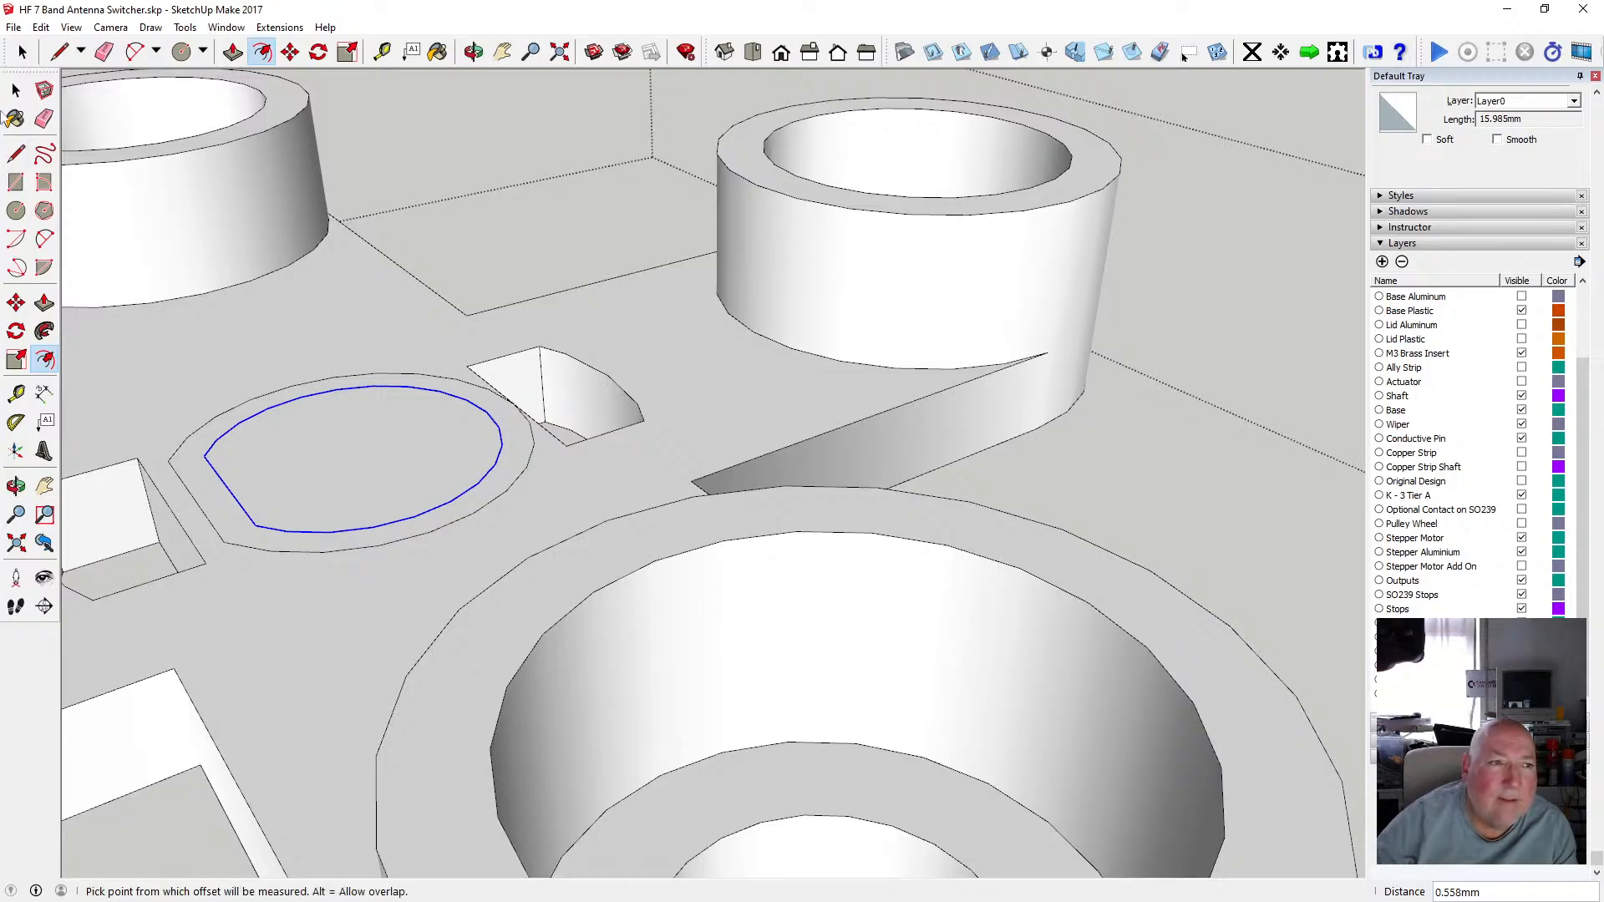
key(Delete)
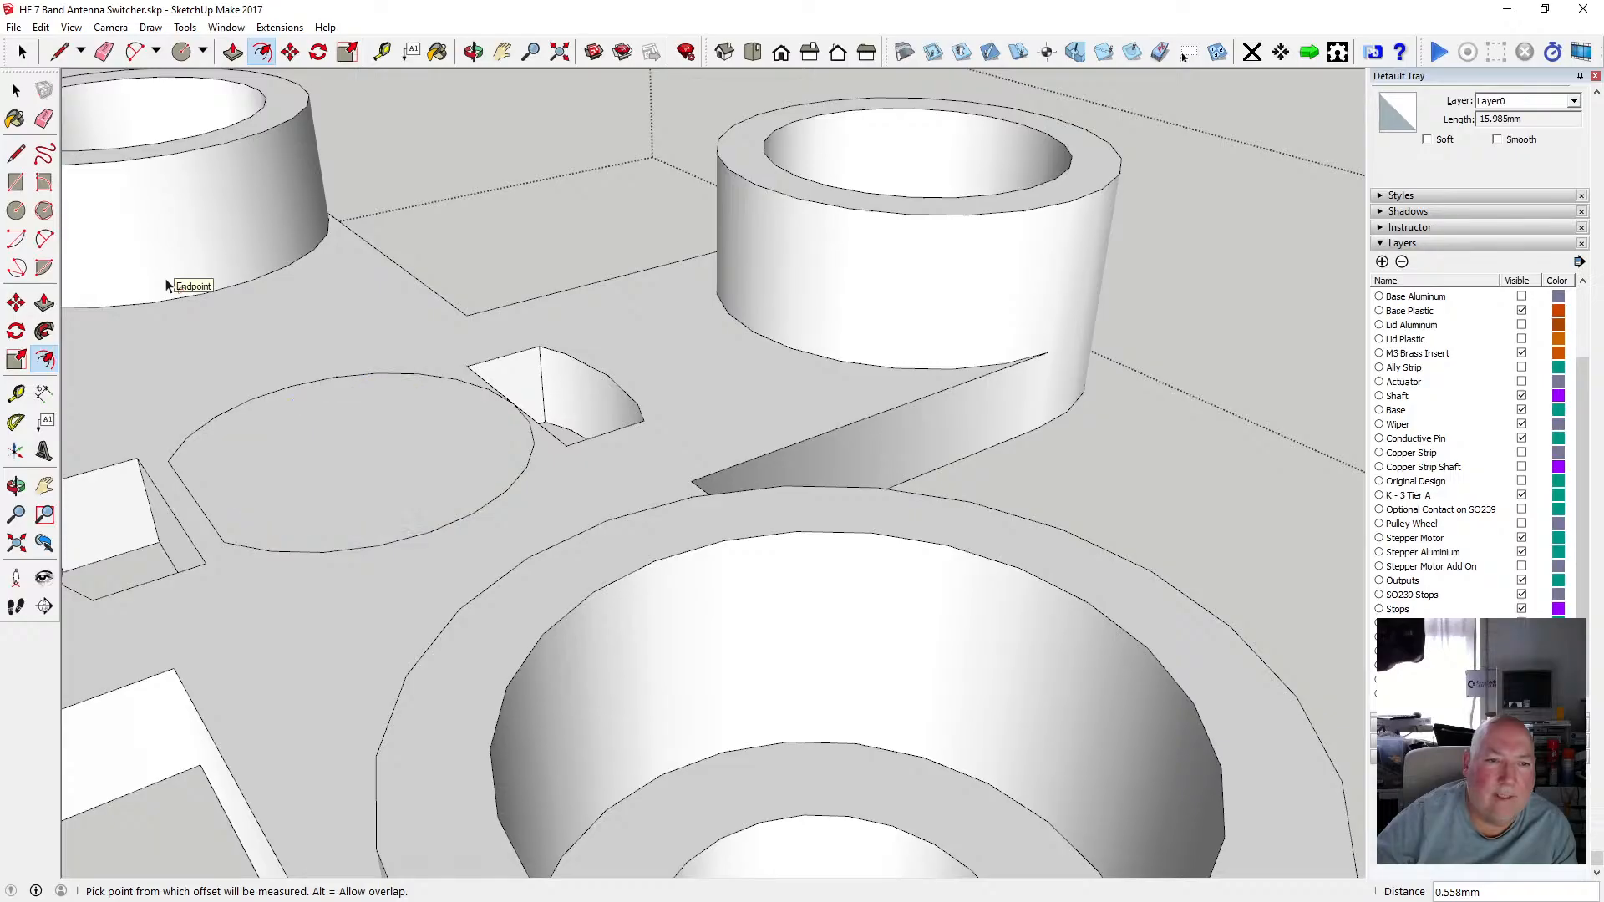
Push/pull the enlarged keyed face upward about 3.15 mm to form the key boss.
scroll(413, 406, down, 2)
key(p)
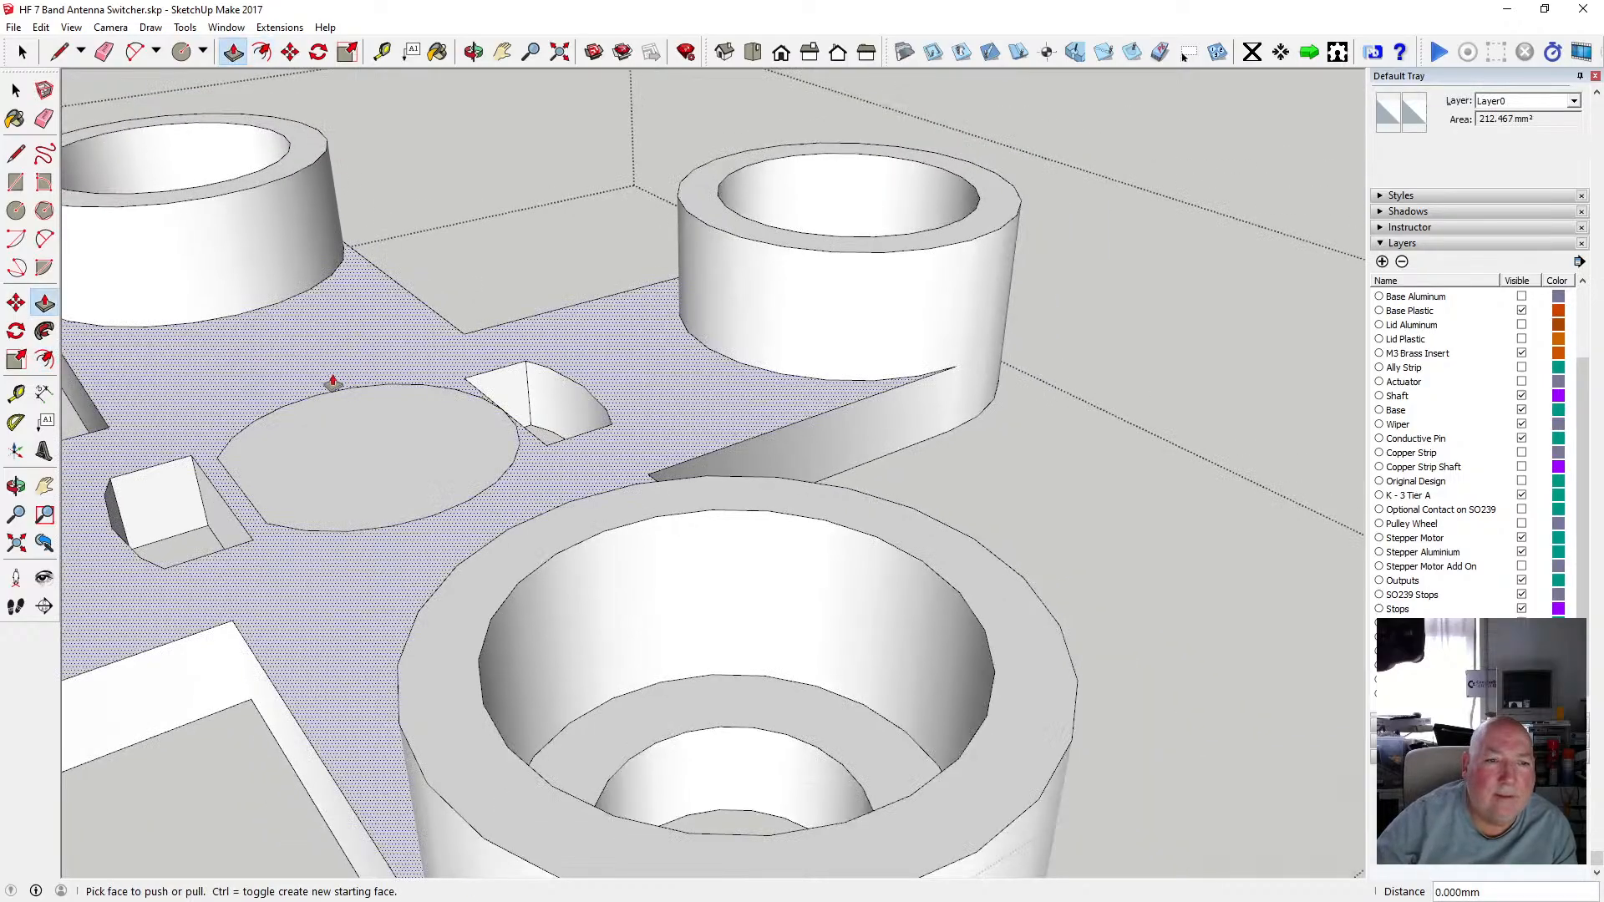
drag(334, 426, 706, 228)
scroll(612, 384, down, 5)
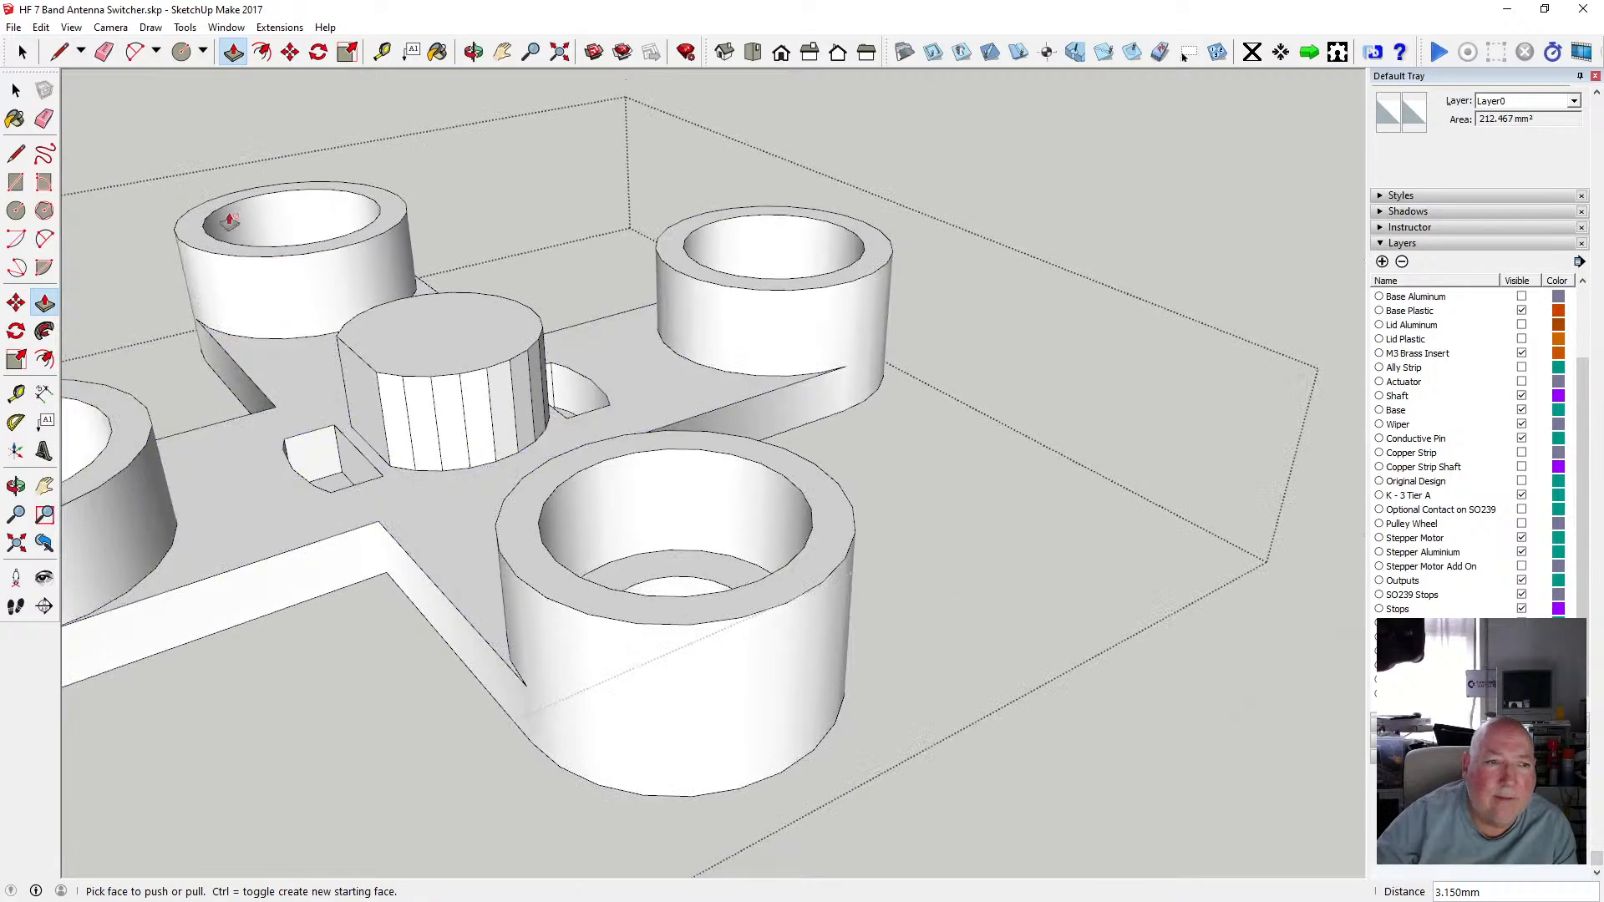
Select the new key boss and soften/smooth its side edges.
click(16, 89)
drag(303, 264, 576, 485)
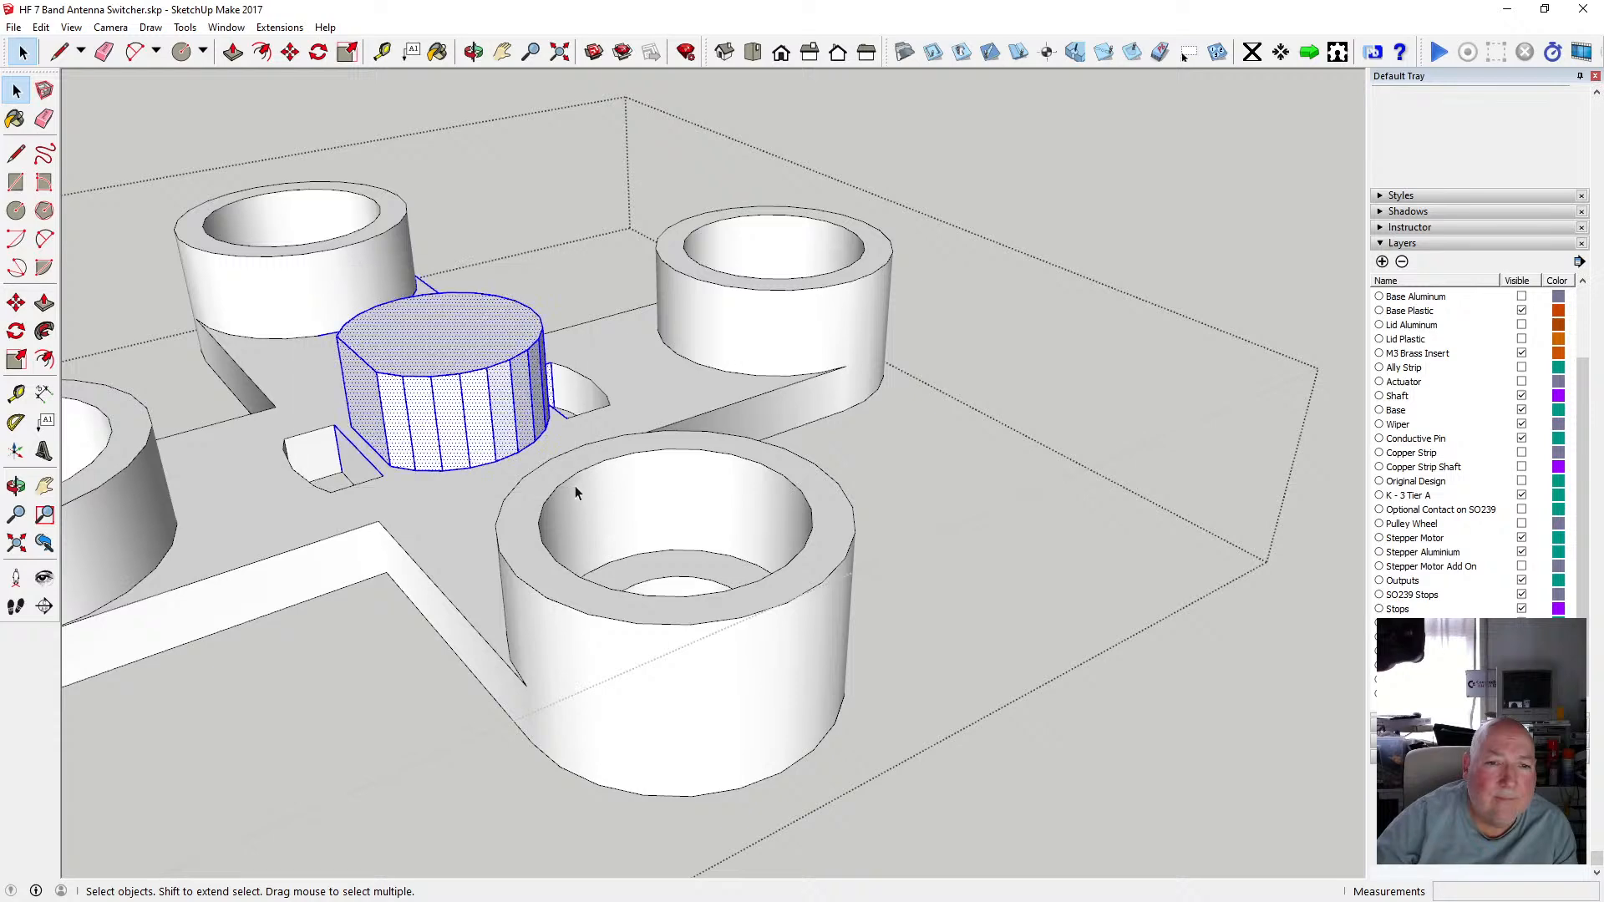
right_click(505, 452)
click(604, 700)
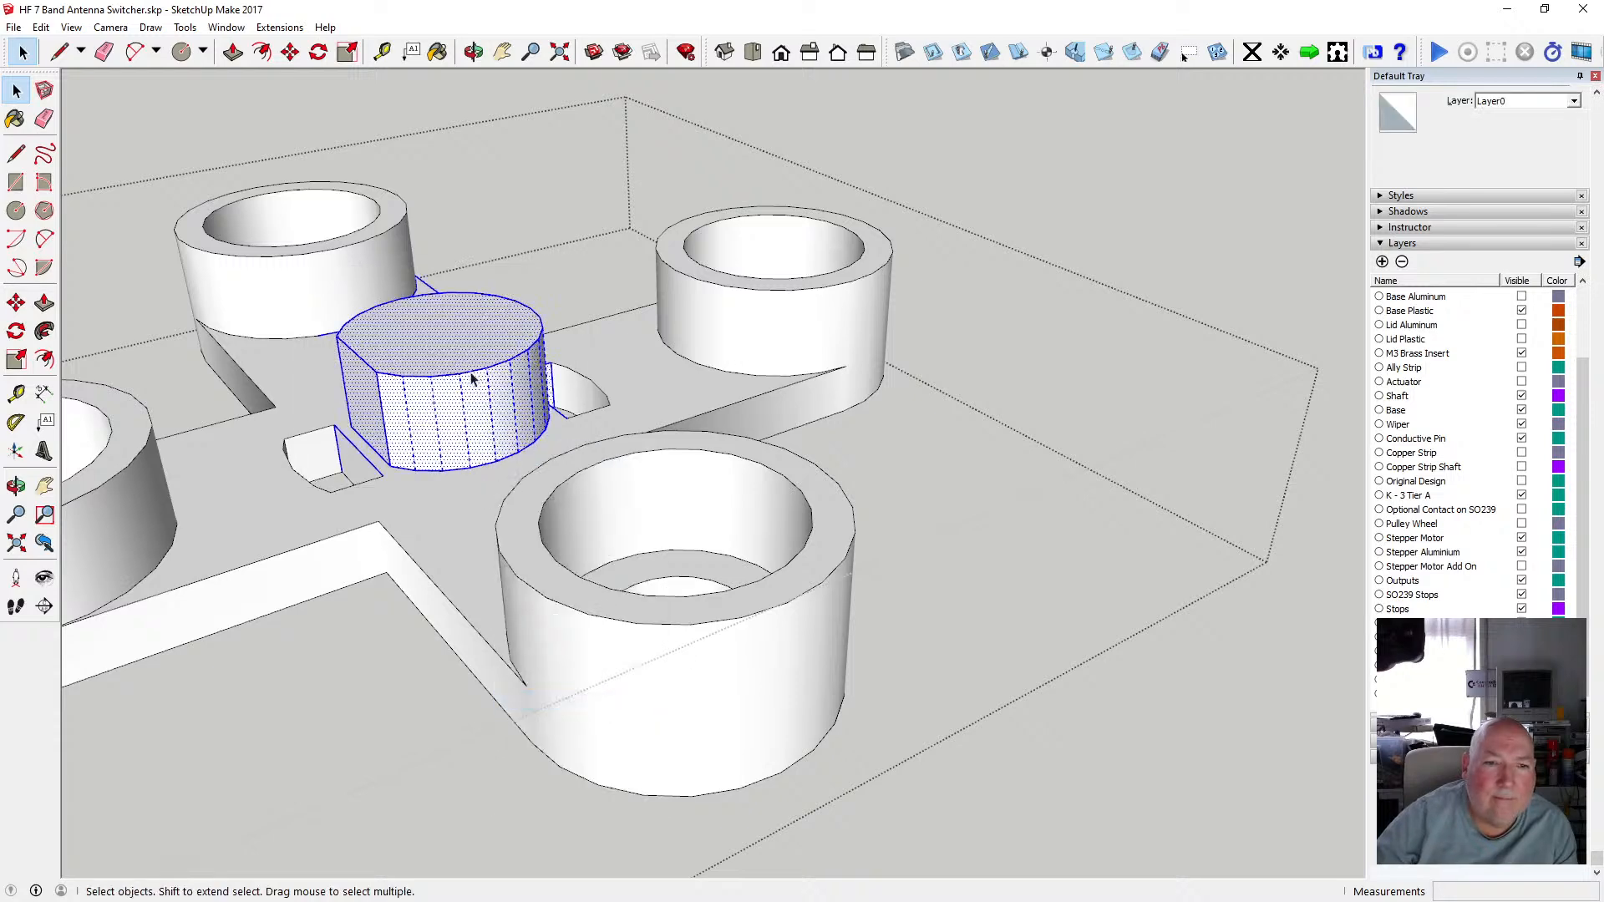
click(542, 264)
middle_drag(509, 113, 293, 454)
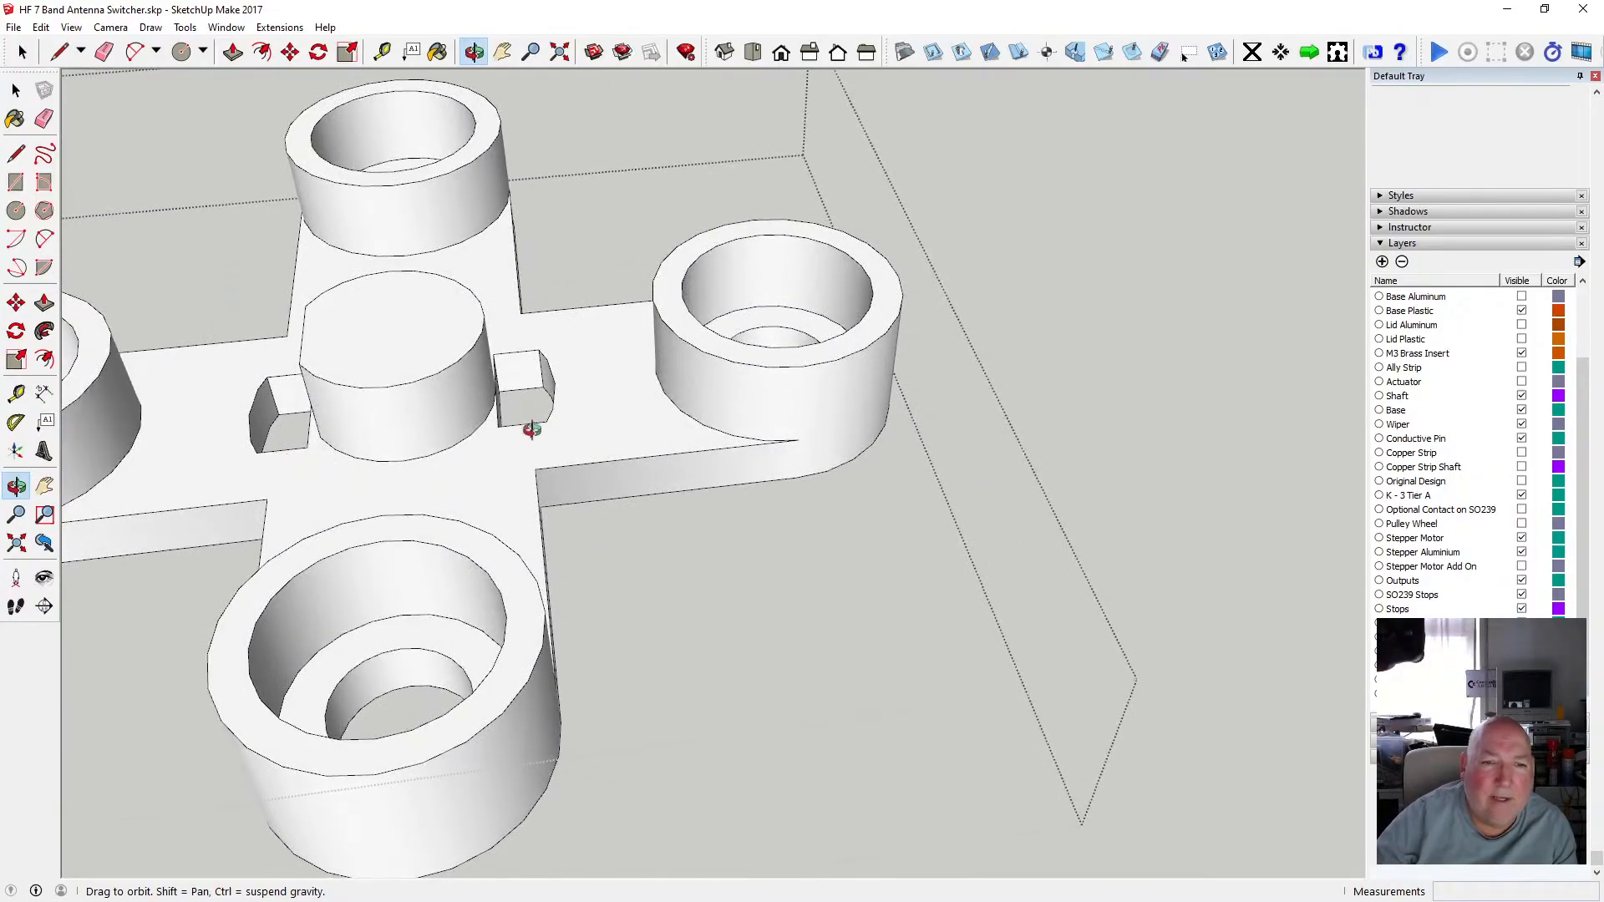
Offset the key boss's top face outline inward 0.5 mm.
scroll(526, 411, up, 3)
middle_drag(526, 410, 563, 442)
middle_drag(415, 435, 389, 451)
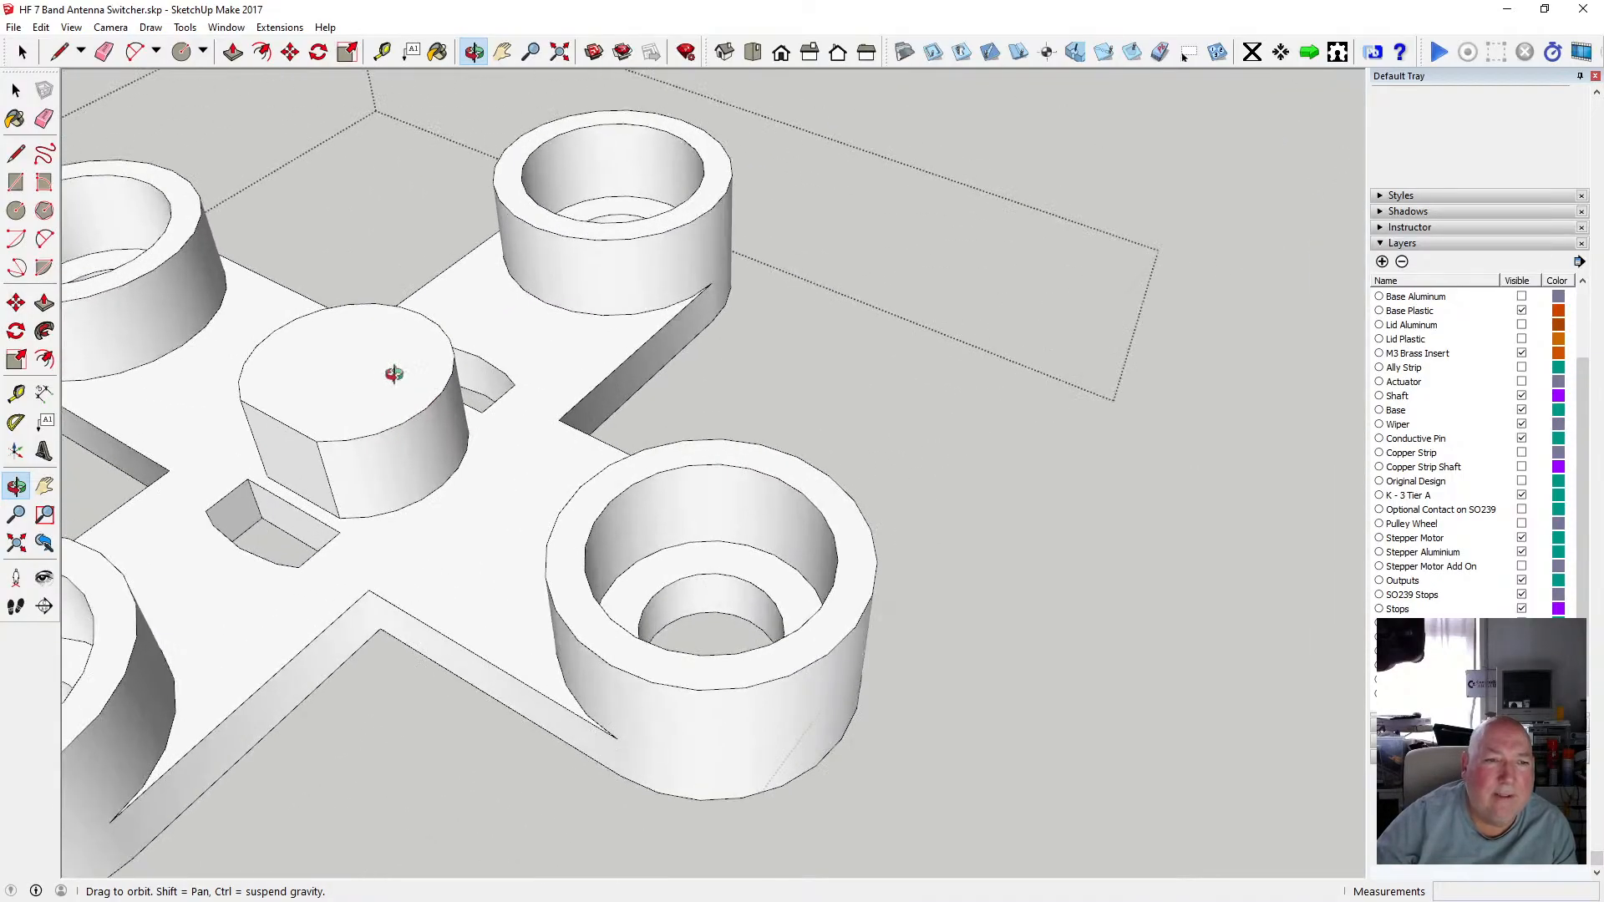
key(f)
click(302, 349)
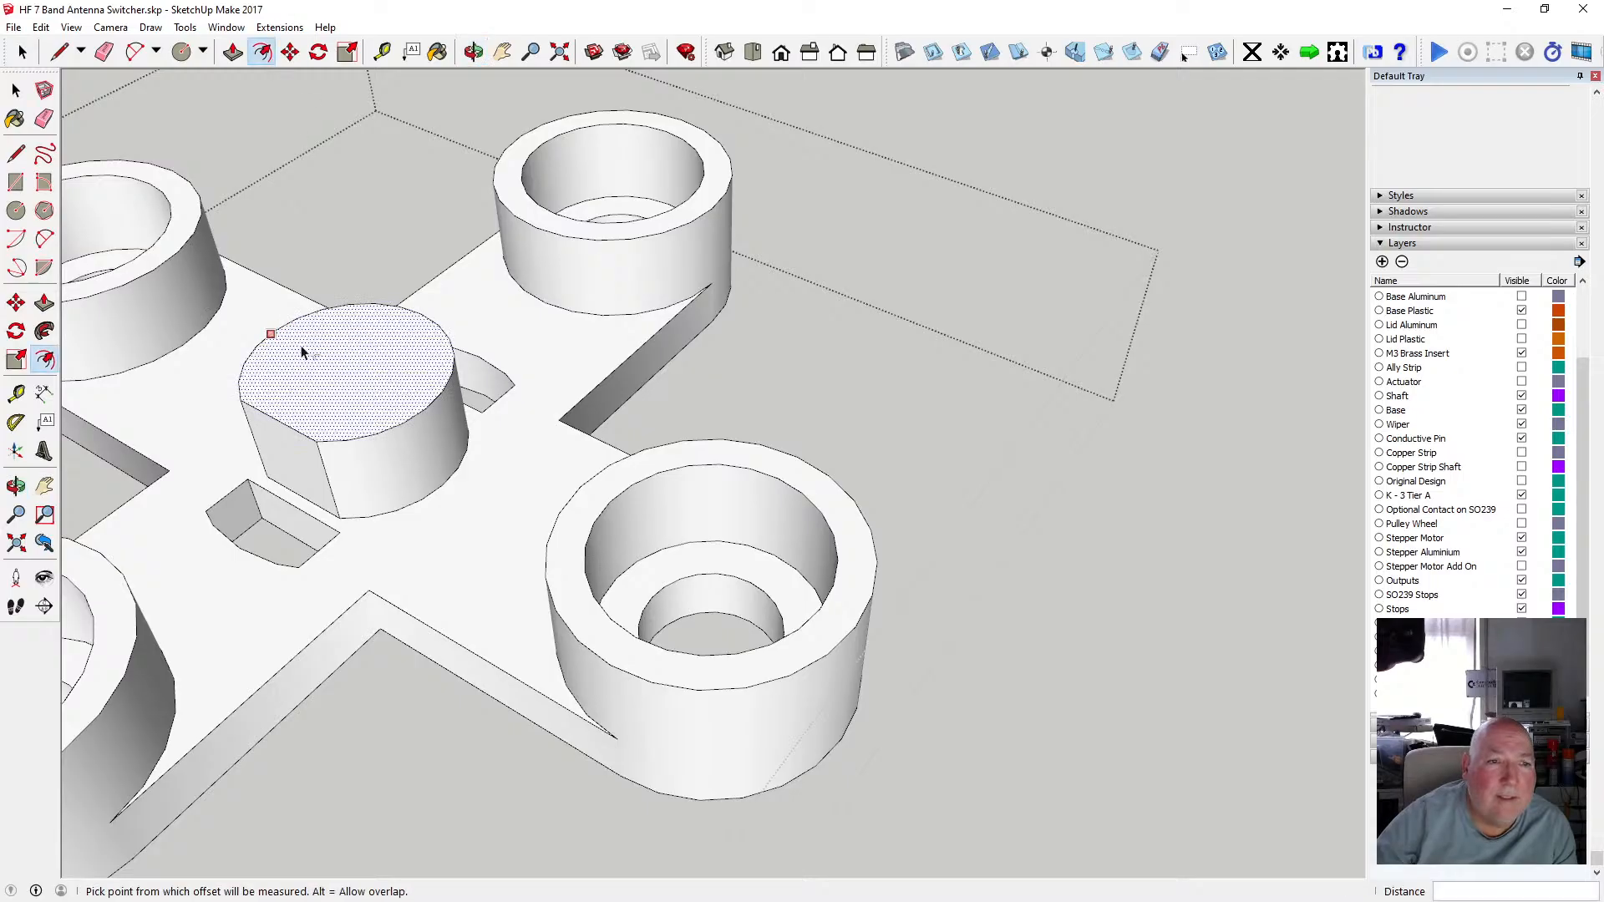
text(.5)
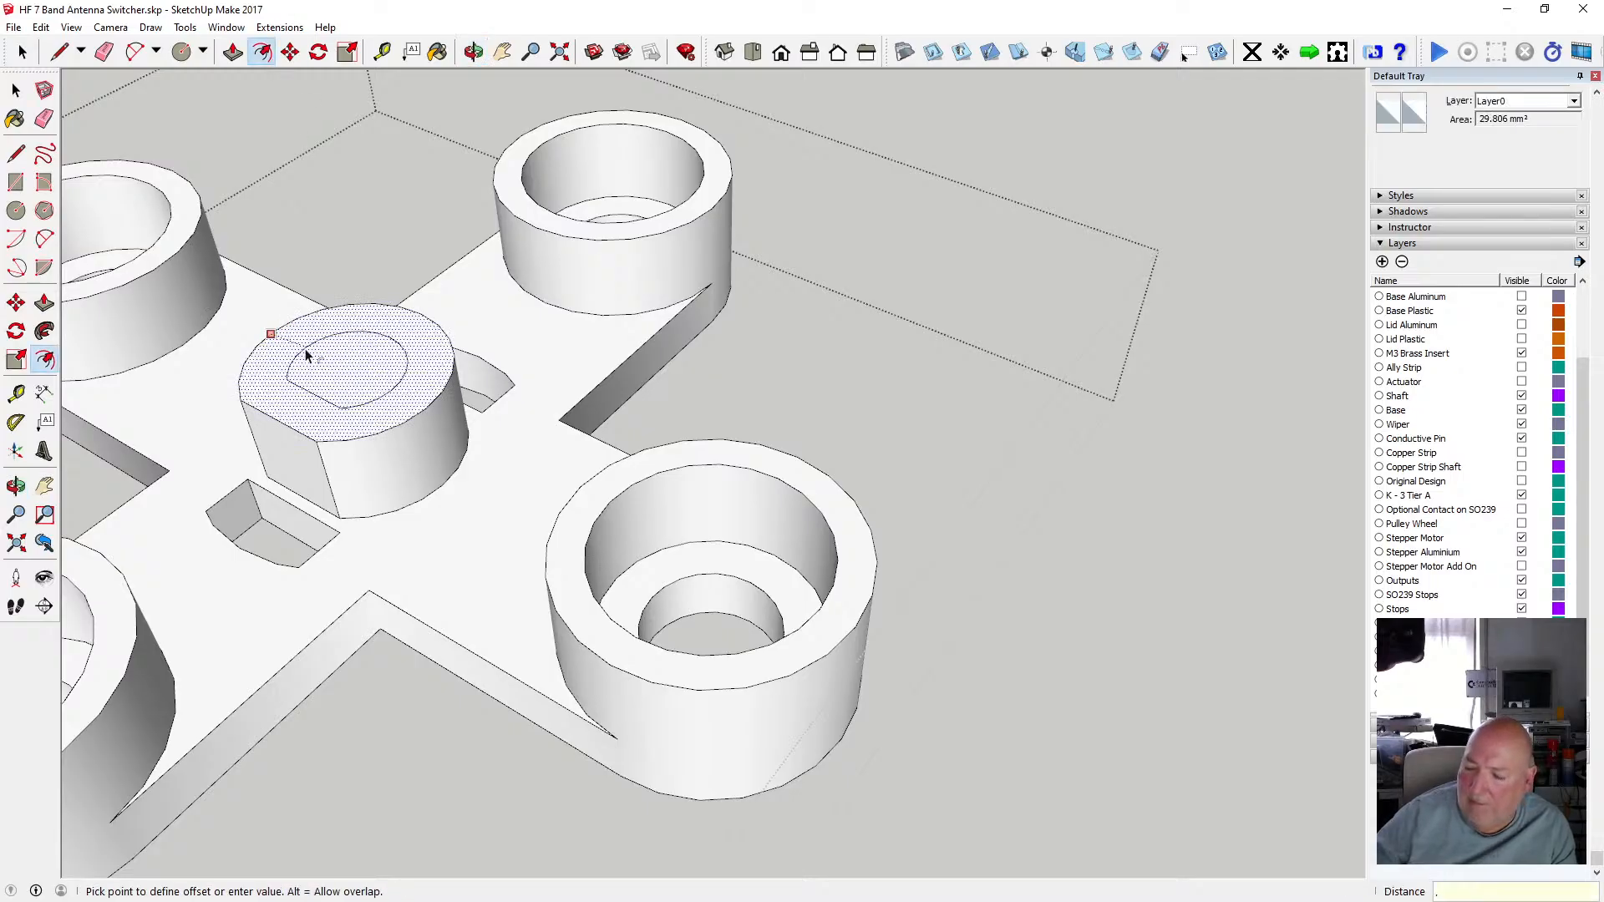
key(Return)
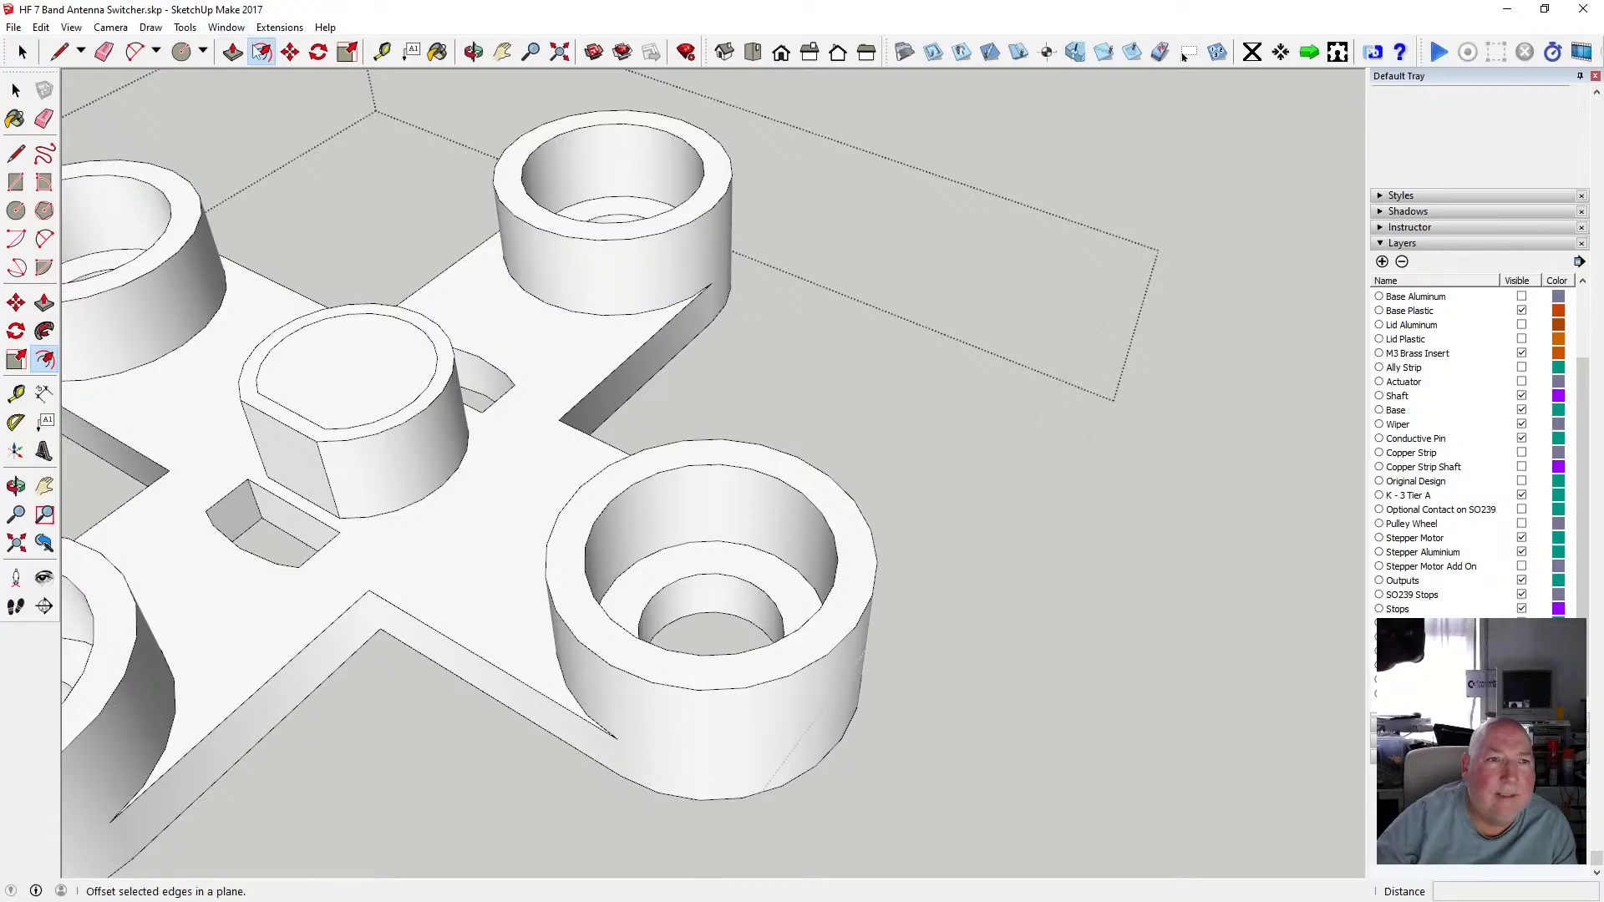
Select the boss's outer top rim edges and move them down 0.5 mm to chamfer the rim.
key(space)
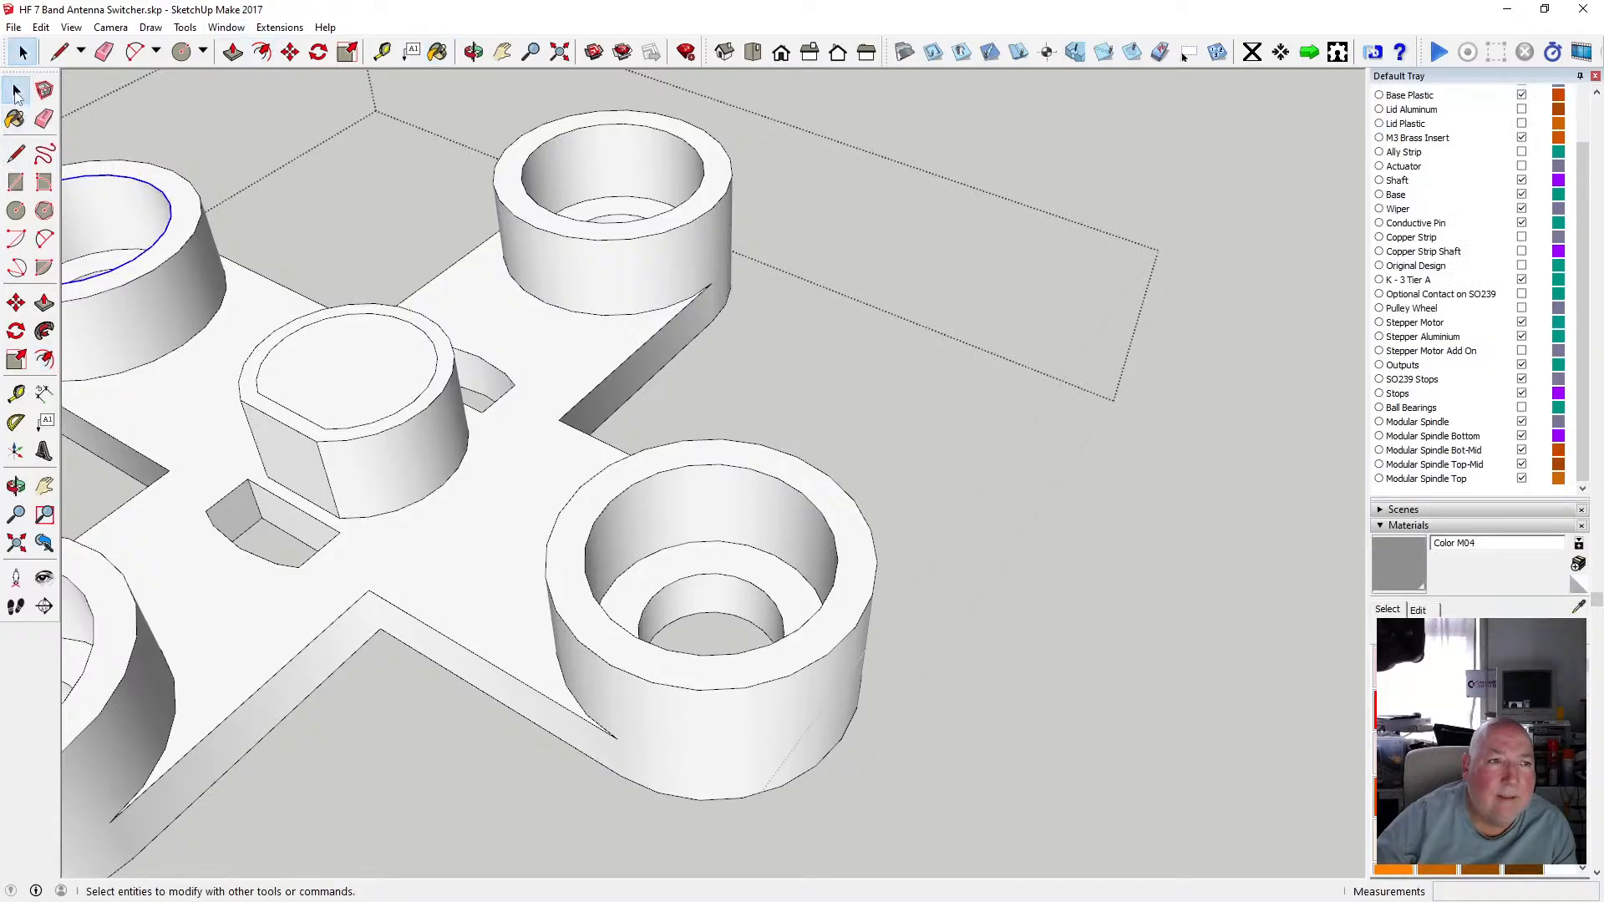
click(1380, 527)
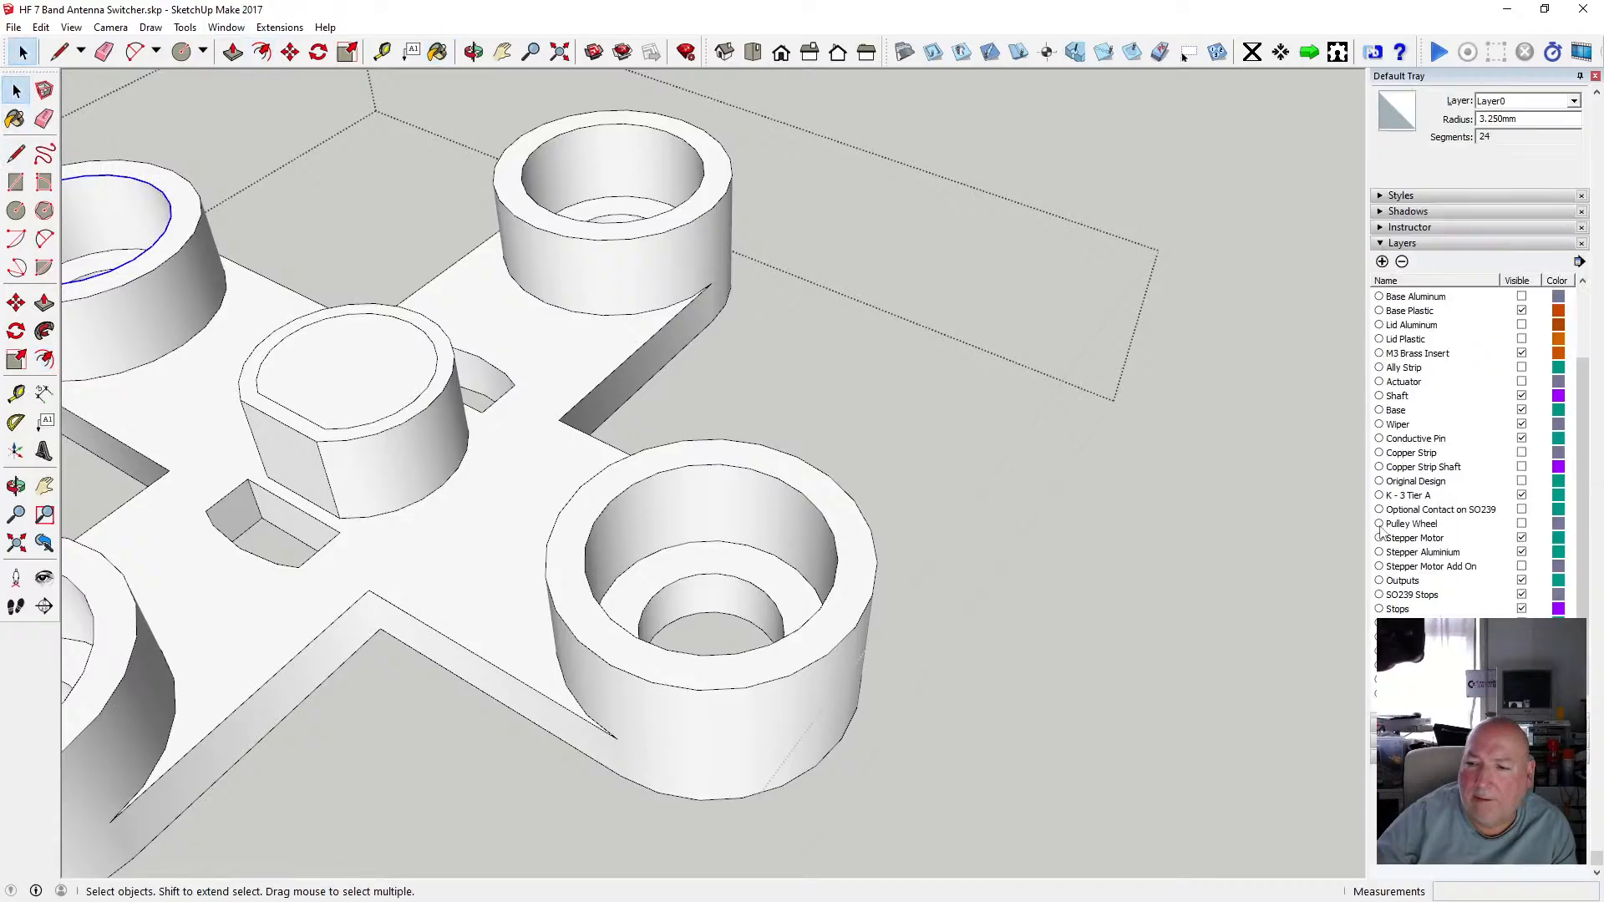
click(249, 356)
click(240, 389)
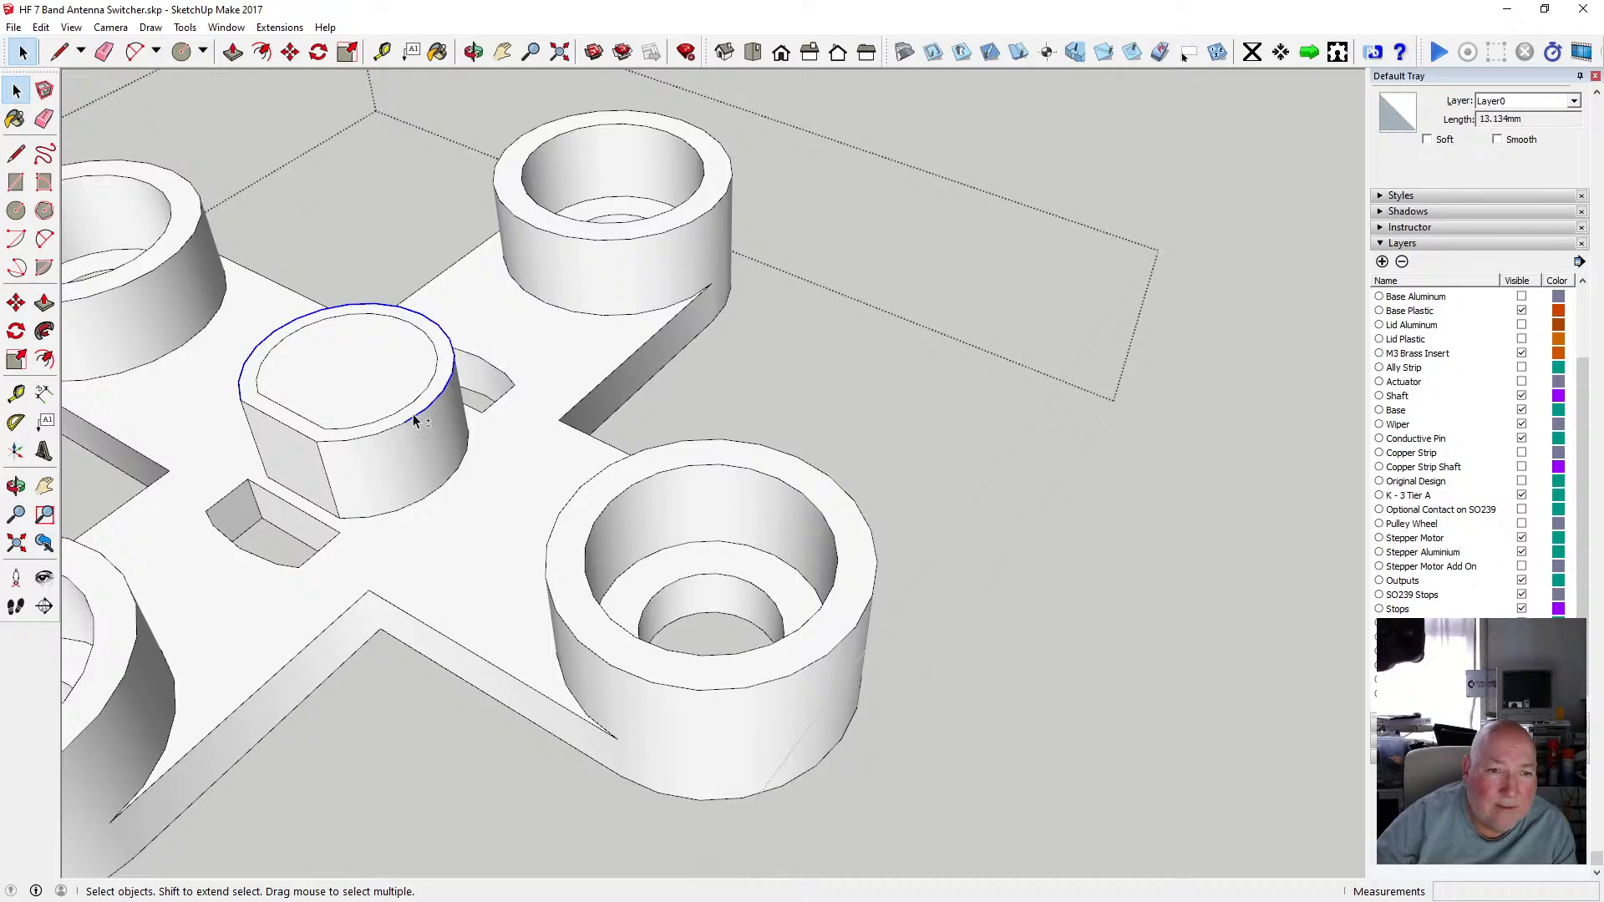
shift+click(337, 440)
shift+click(311, 442)
click(261, 52)
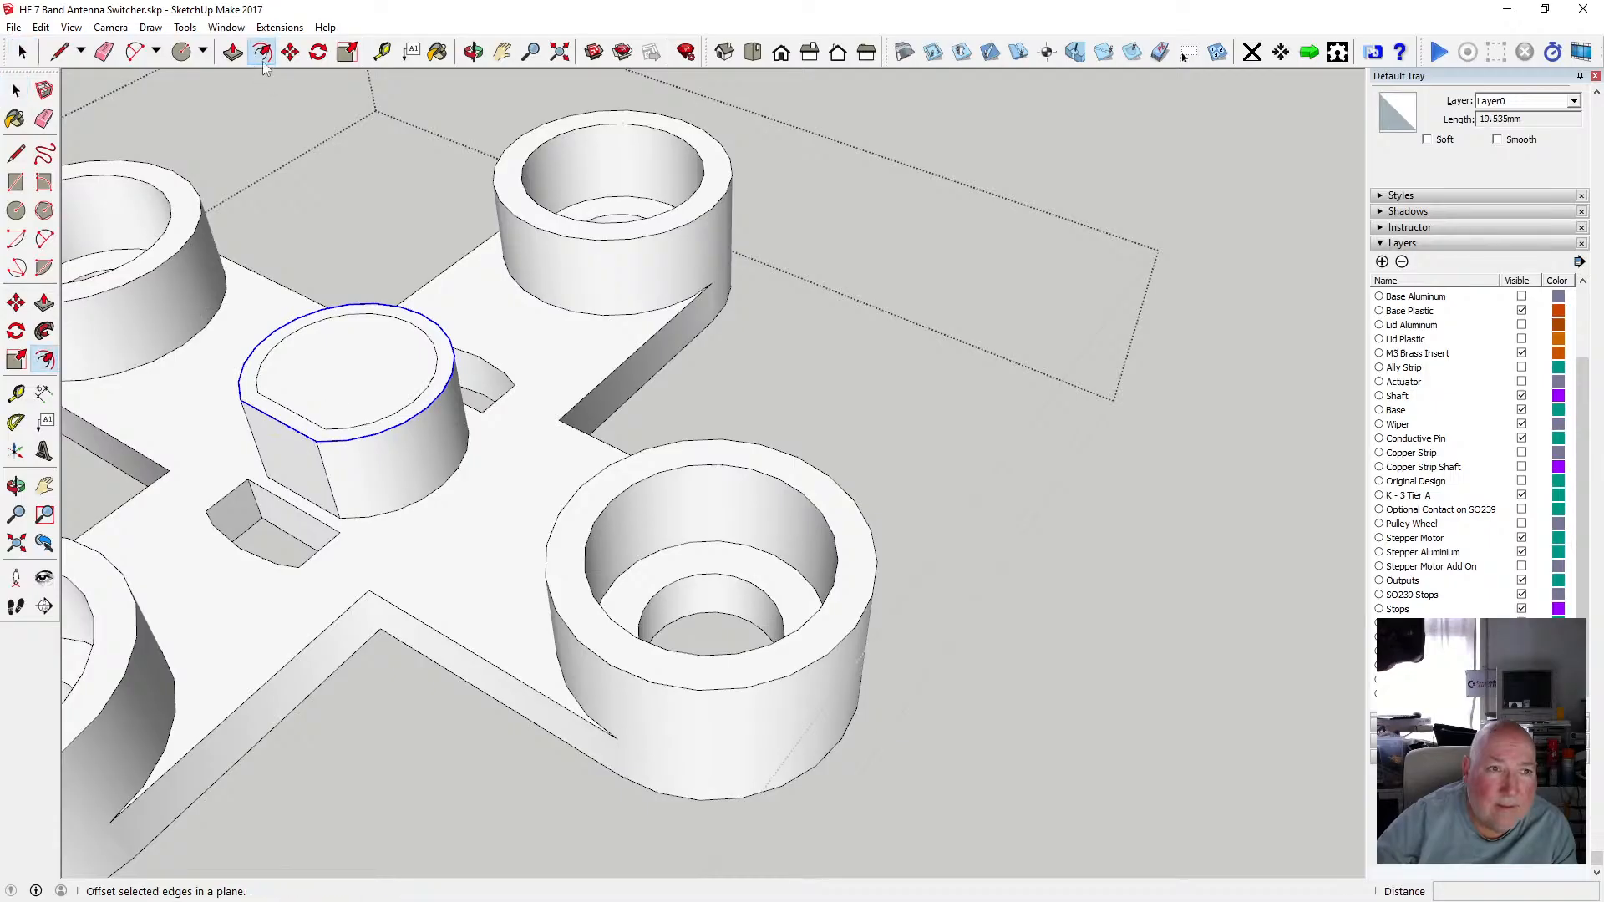
click(289, 52)
click(315, 440)
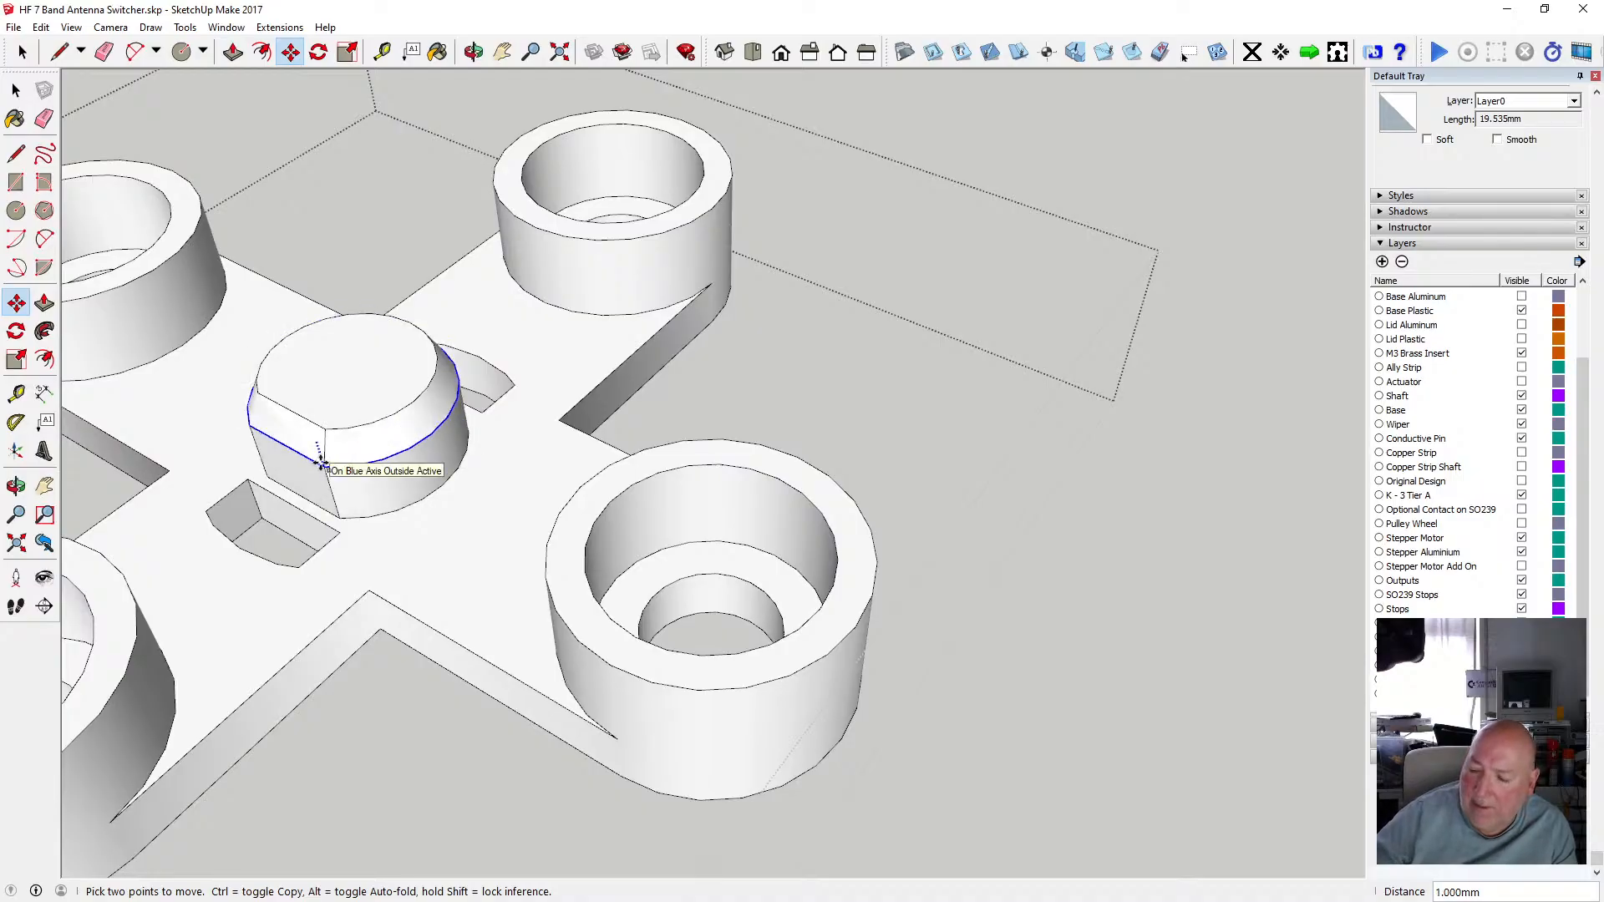
text(.)
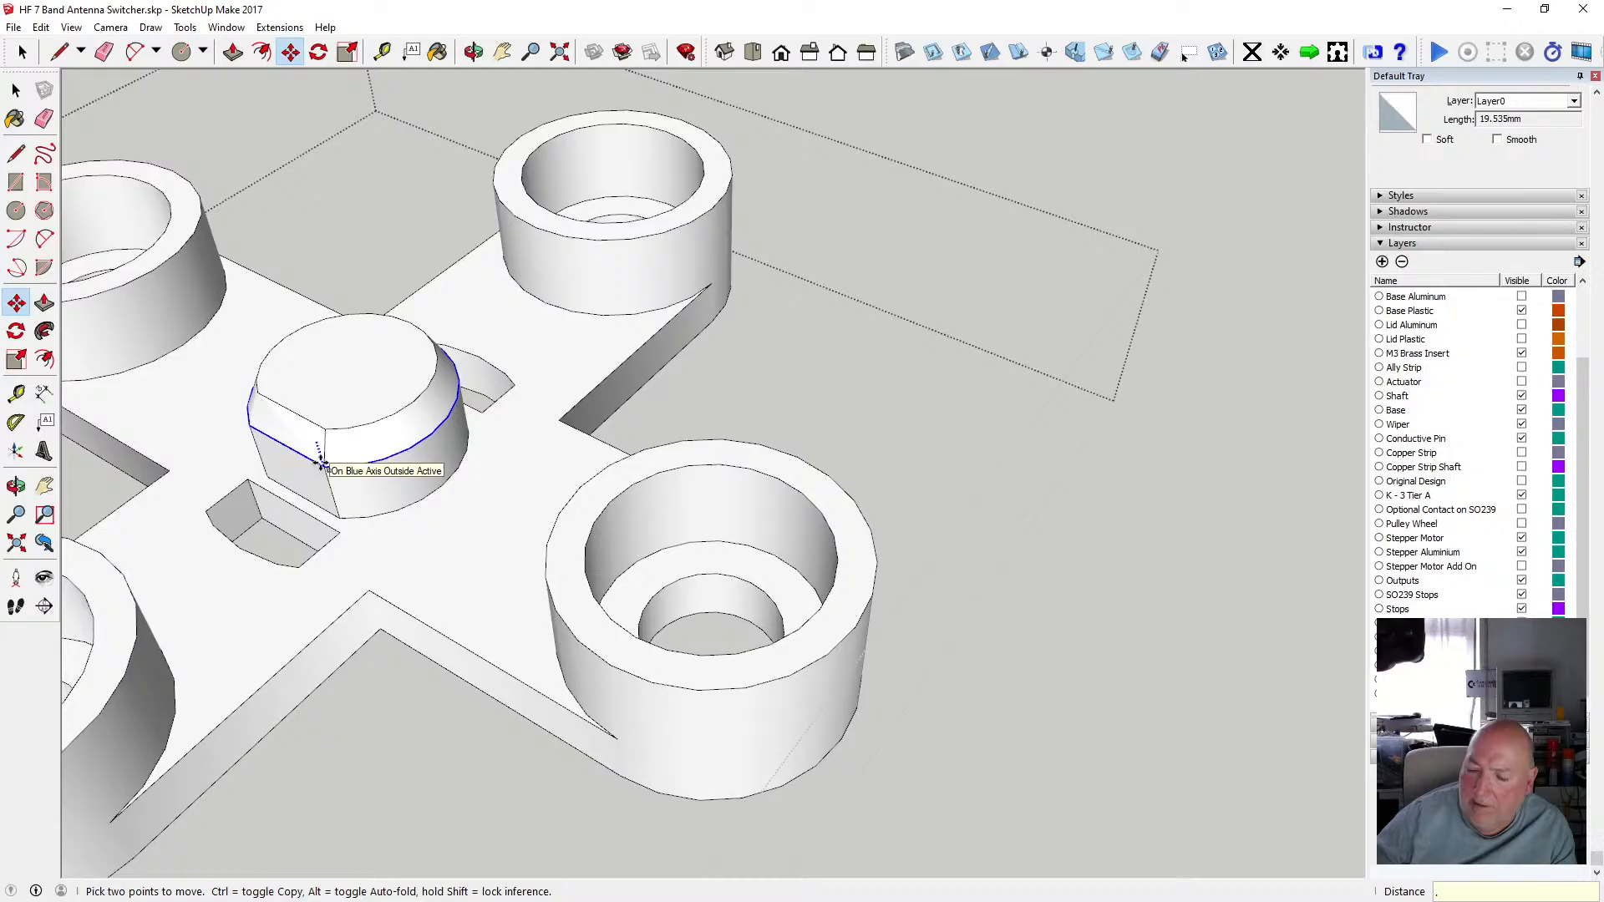
text(5)
key(Return)
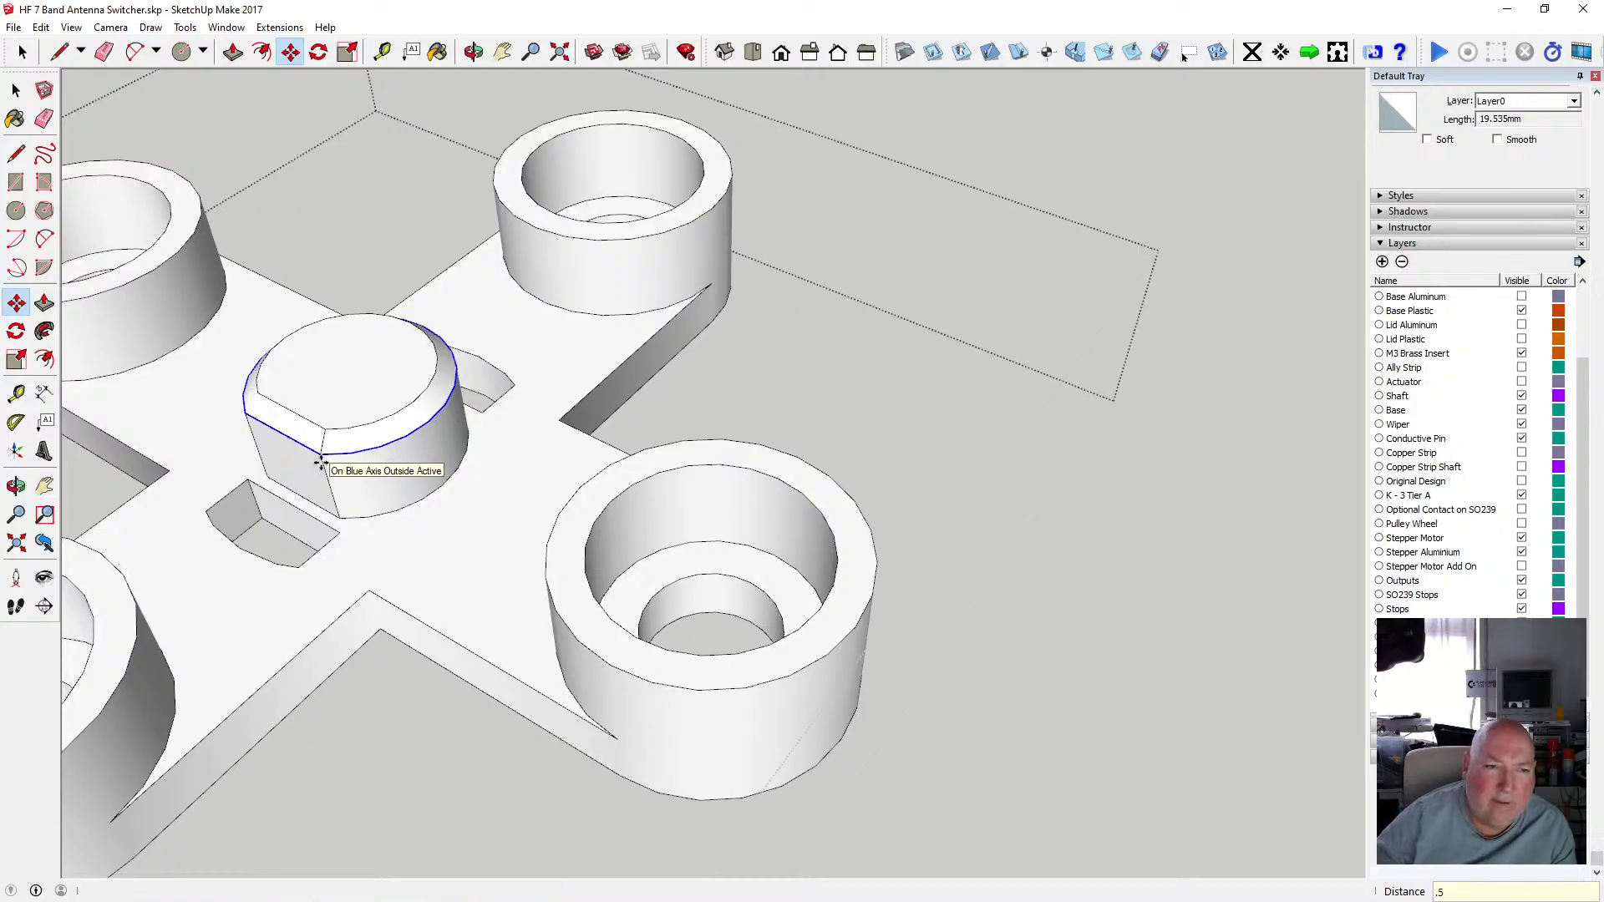
Inspect the chamfered key boss in X-ray face style from several angles, then return to normal shading.
click(472, 52)
drag(537, 469, 528, 212)
drag(520, 193, 562, 561)
scroll(552, 515, up, 2)
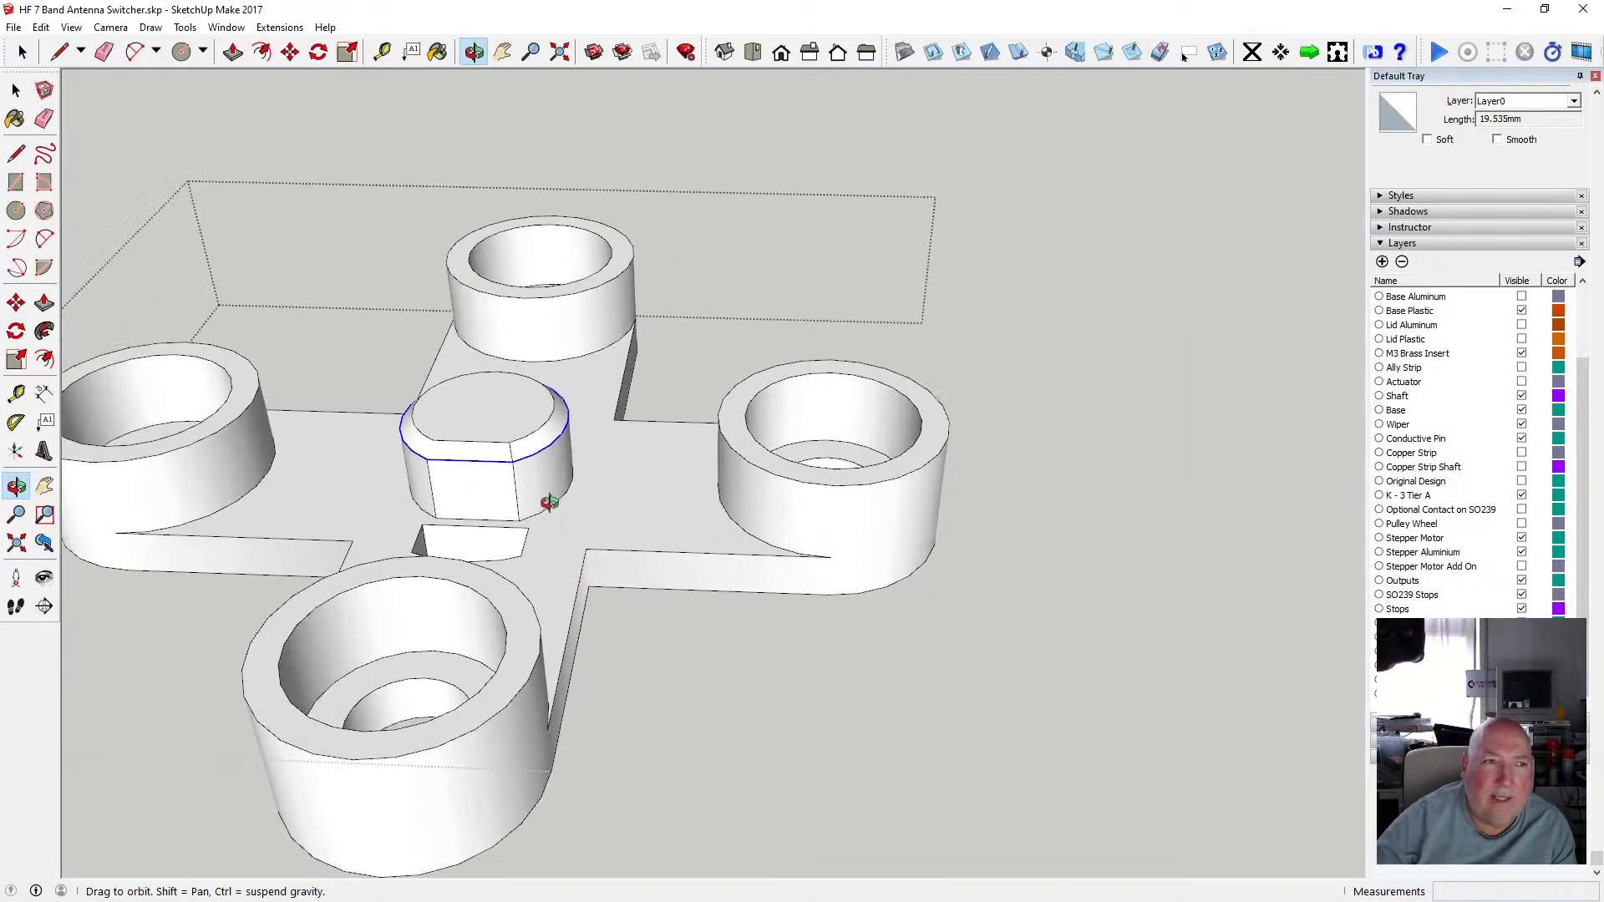
click(71, 27)
mouse_move(152, 251)
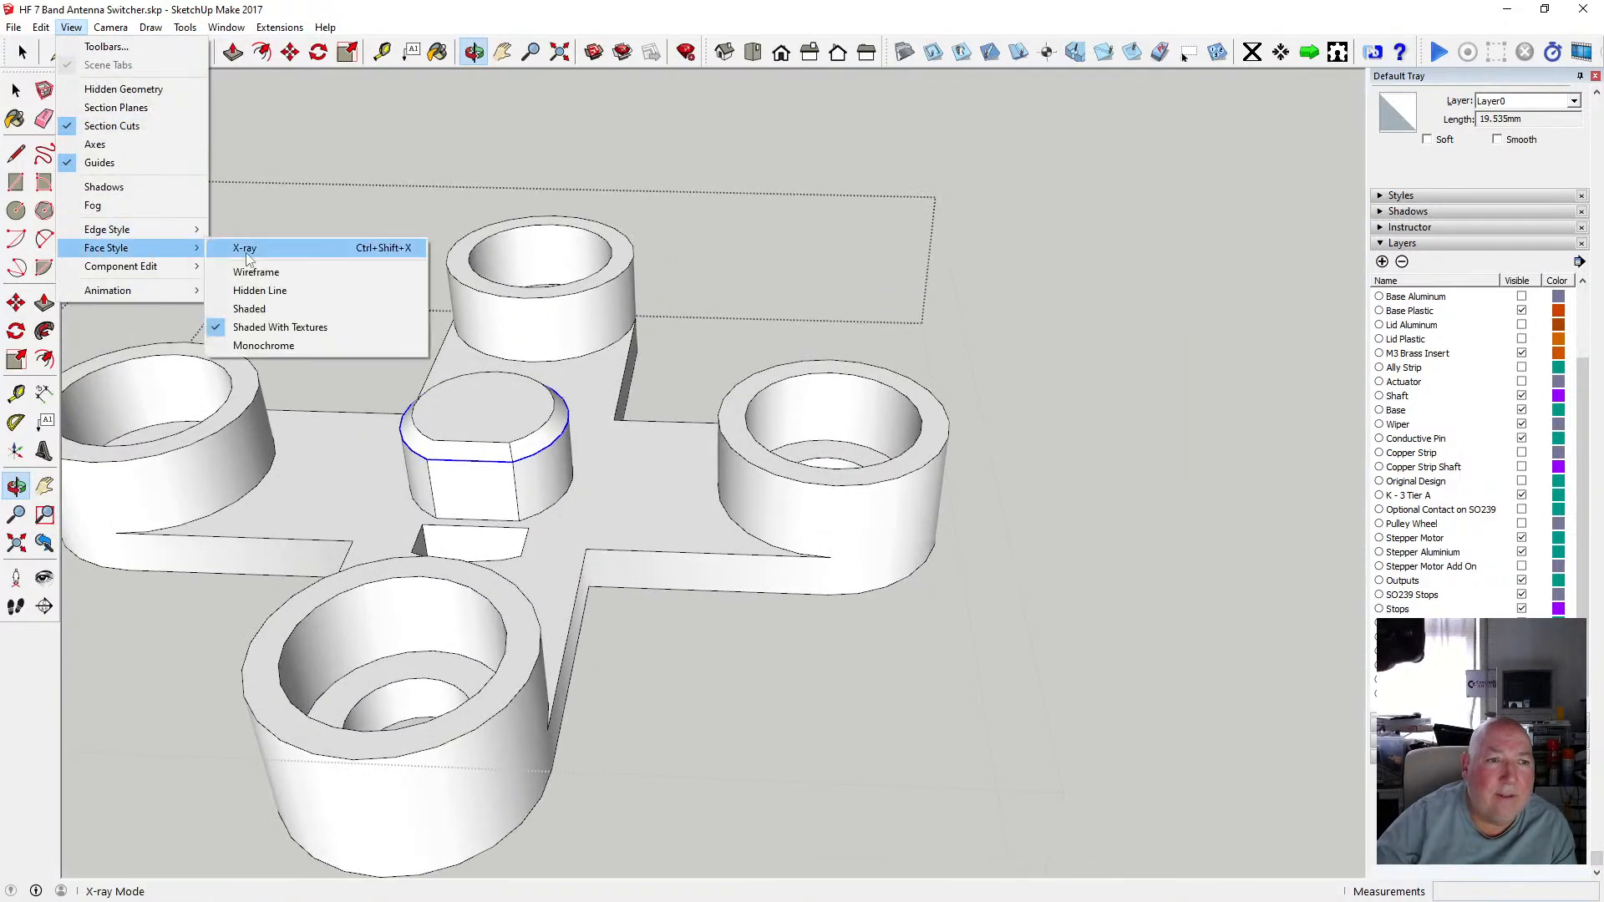
click(242, 248)
drag(543, 405, 415, 544)
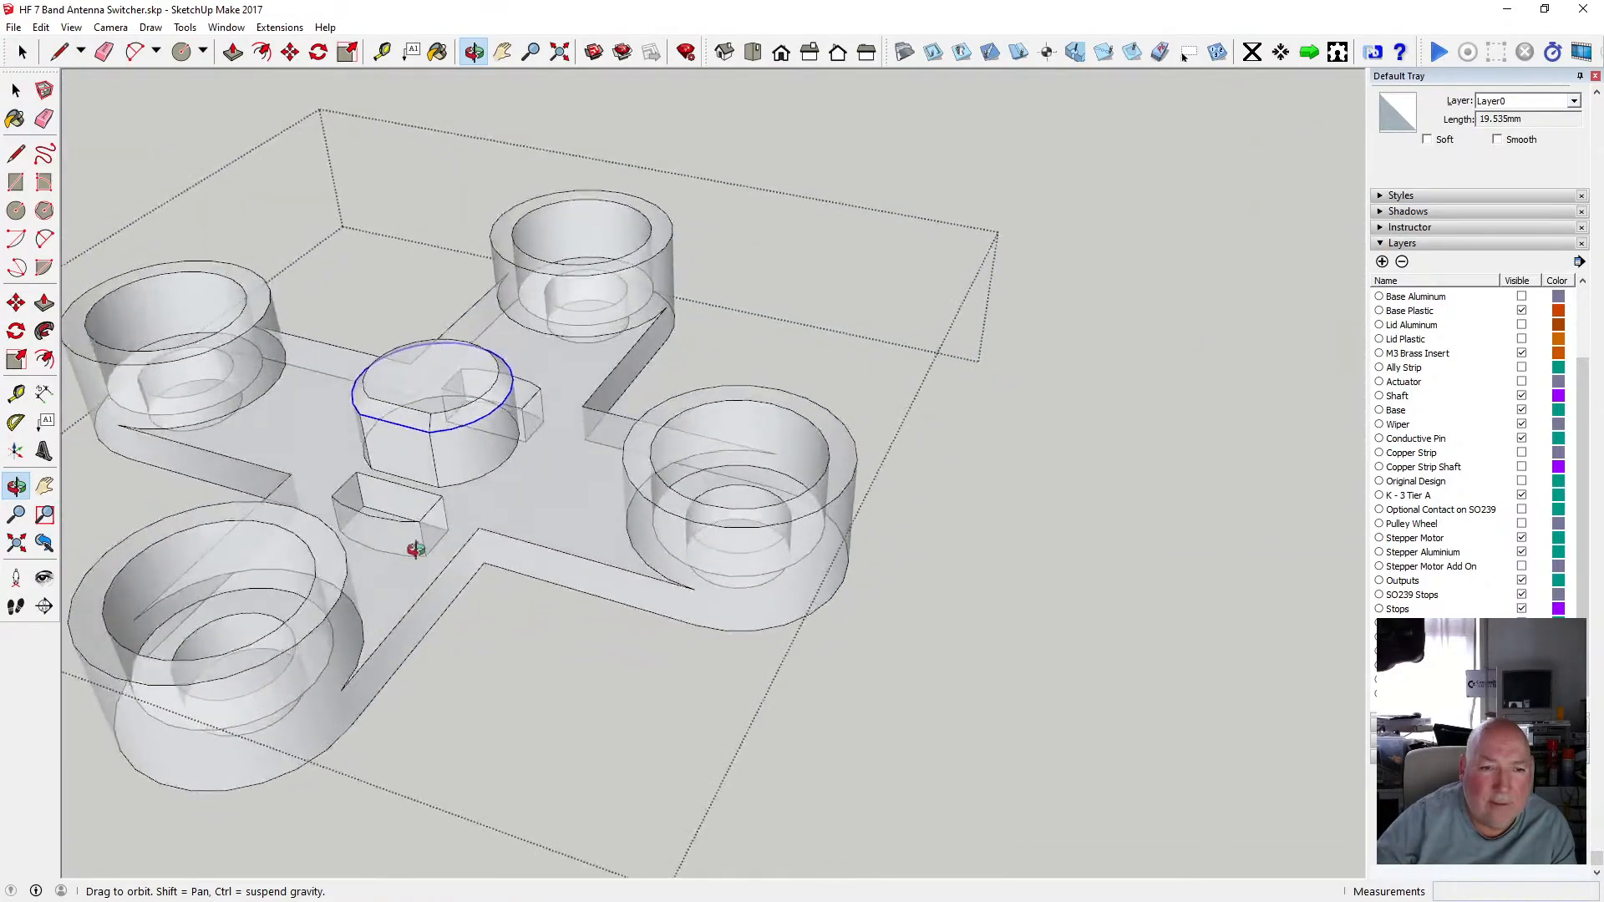
scroll(498, 451, up, 6)
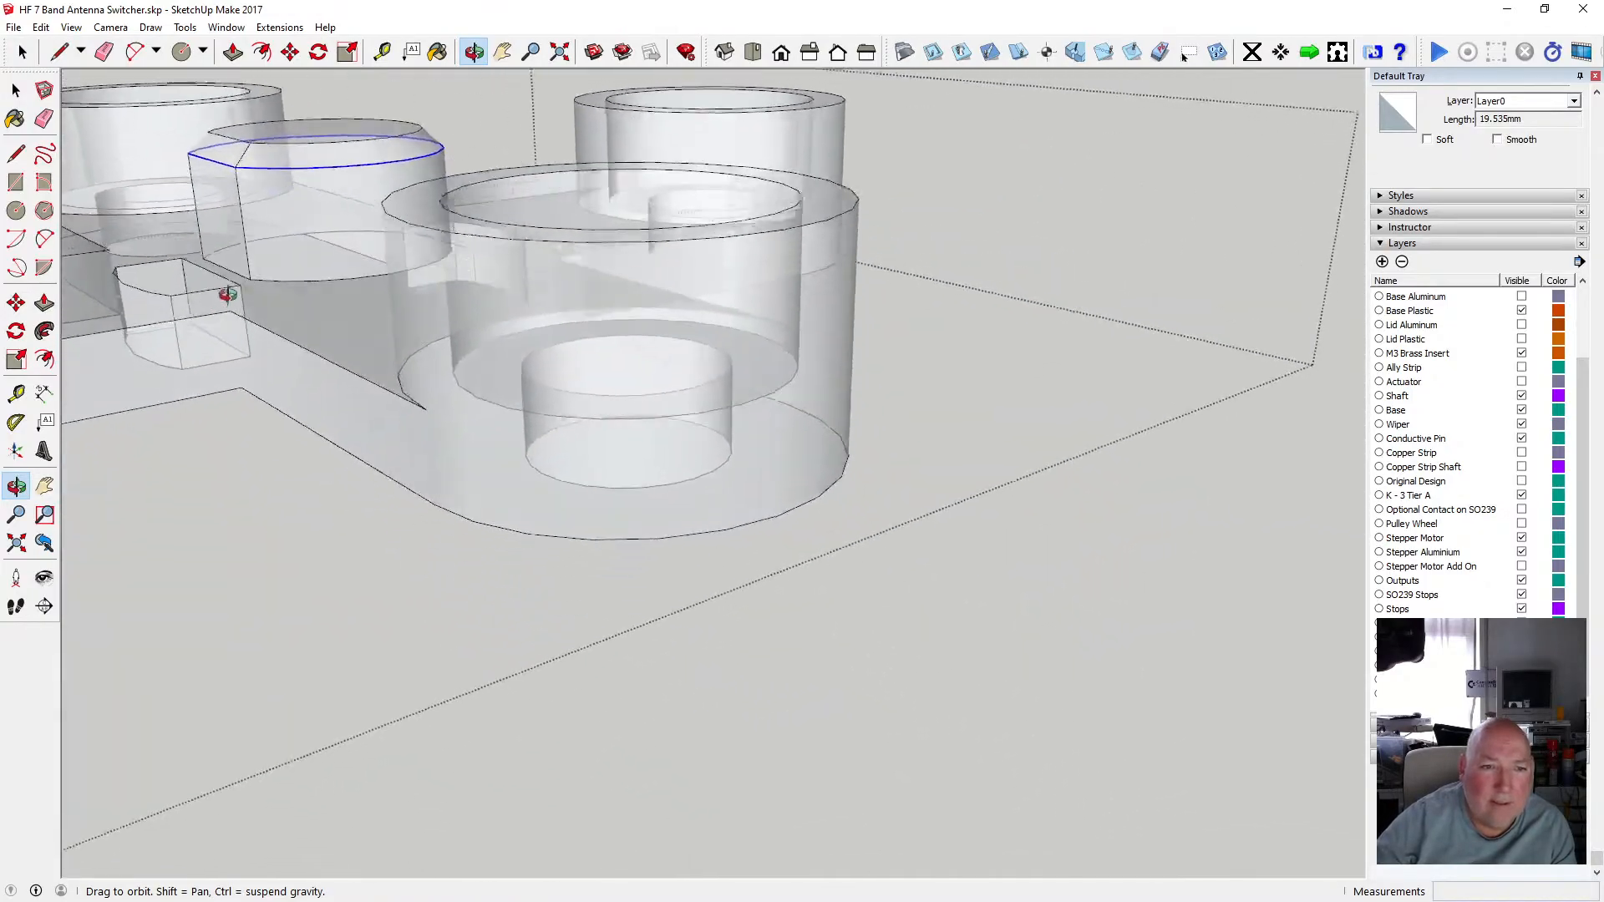
drag(229, 294, 308, 275)
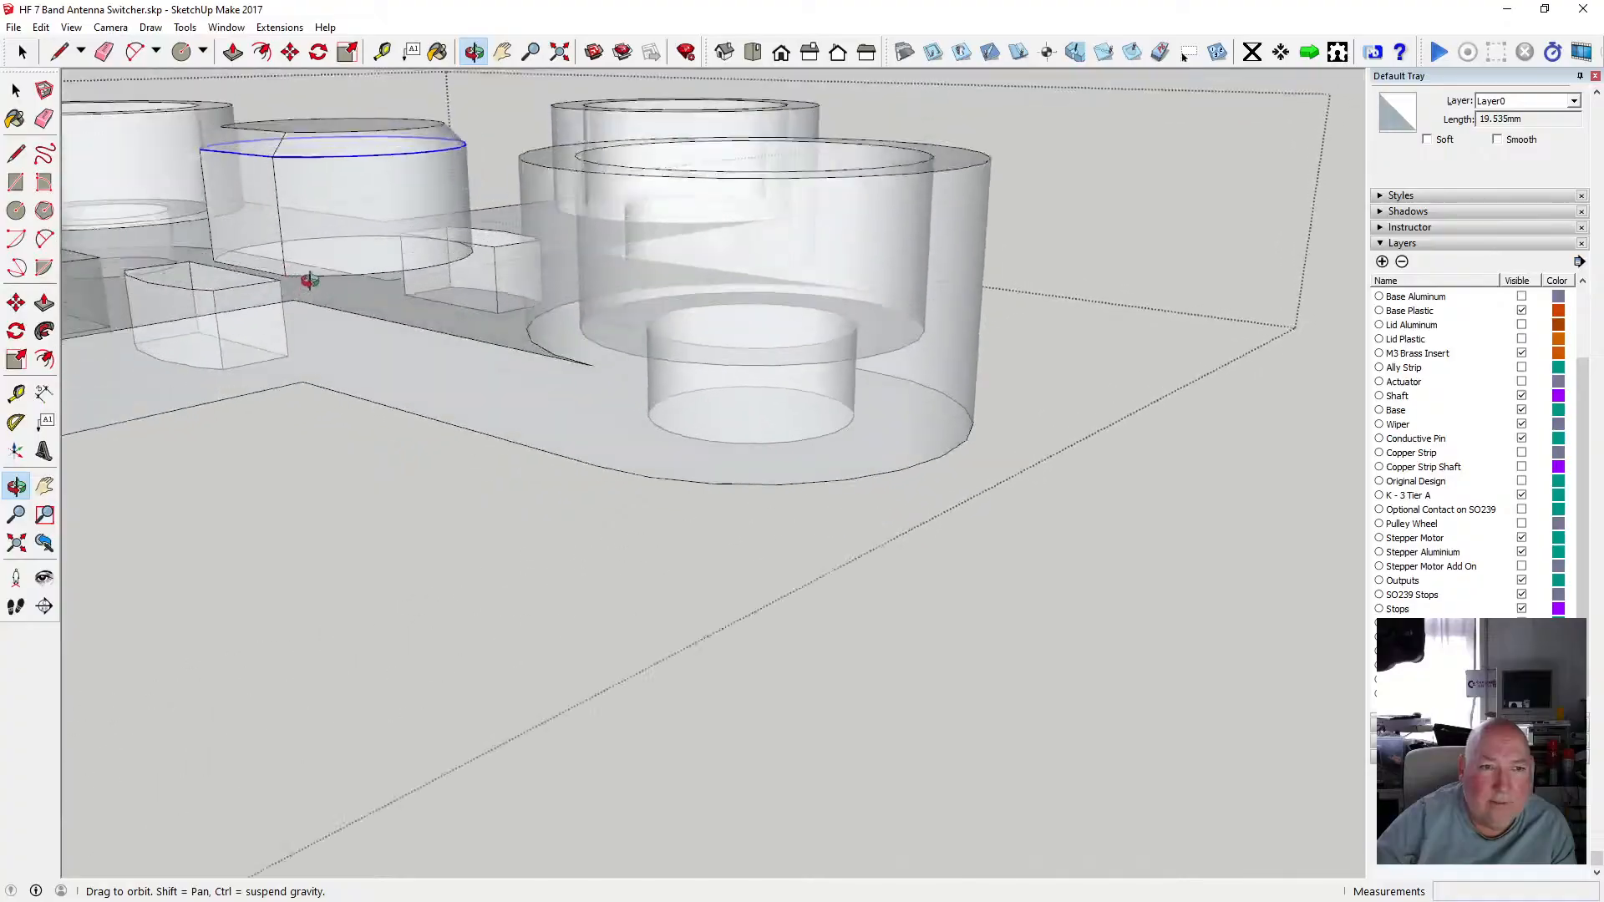
scroll(469, 333, up, 6)
scroll(568, 415, down, 8)
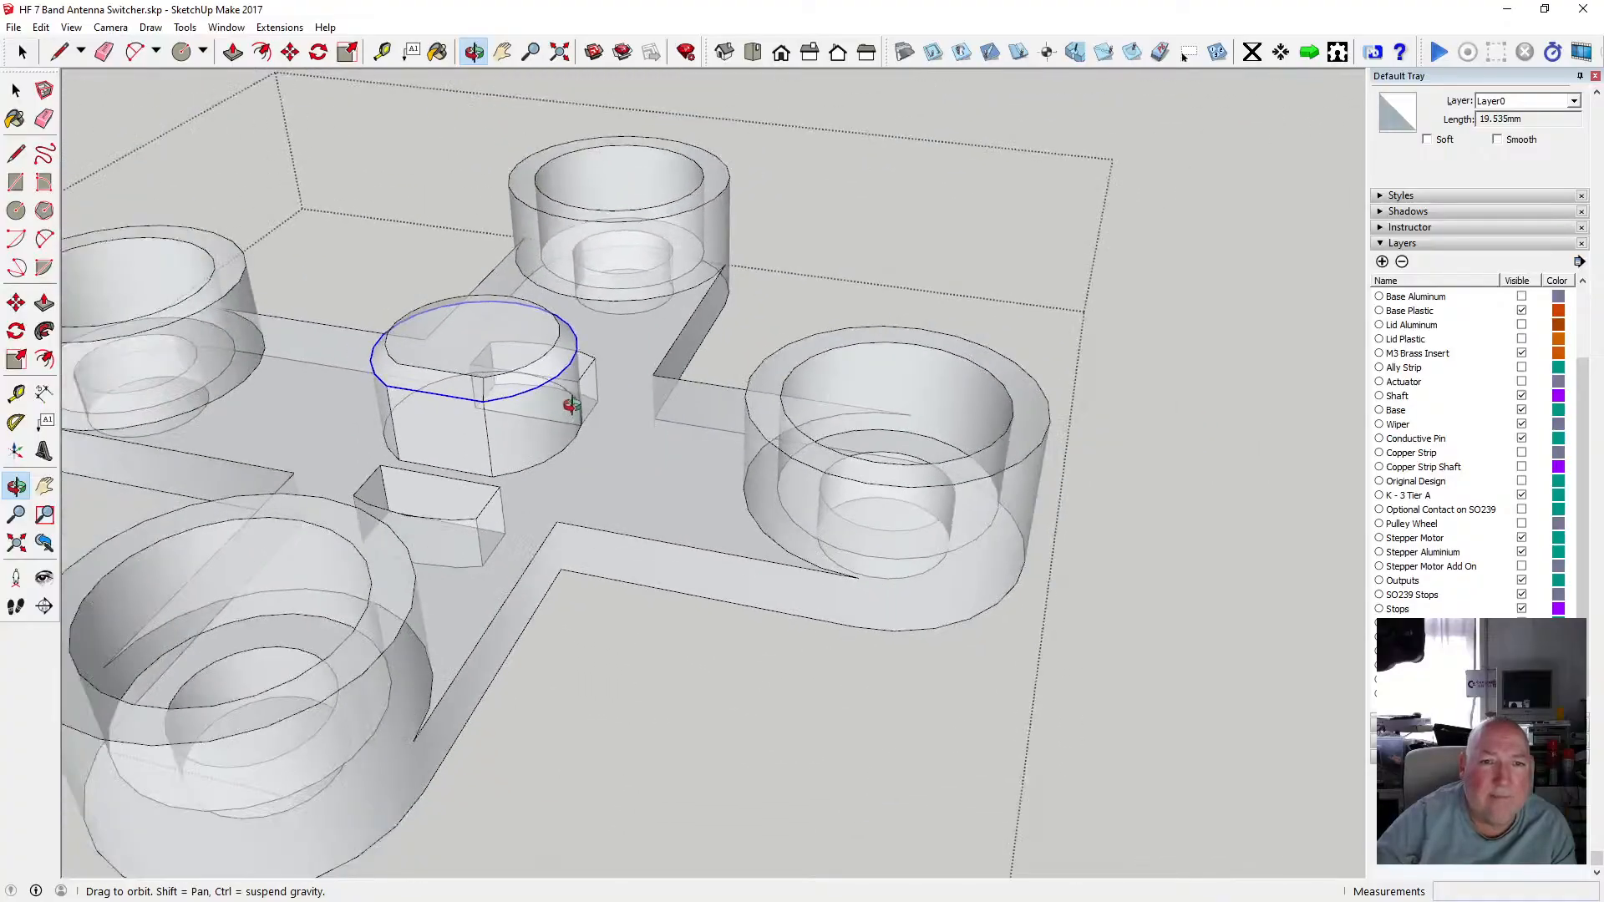
scroll(660, 405, down, 10)
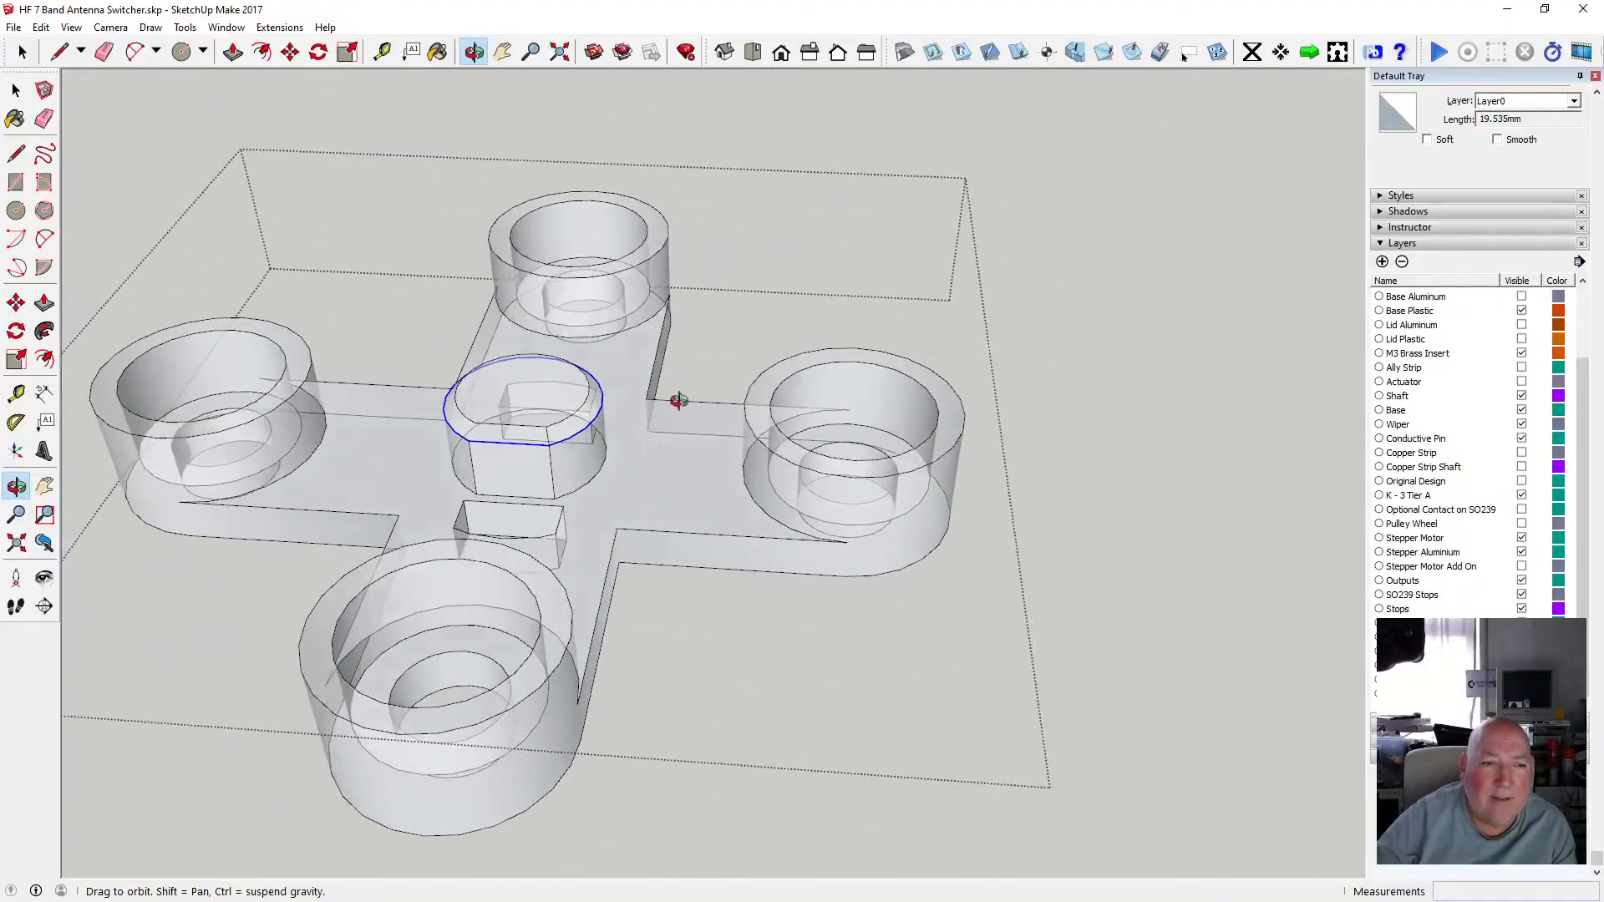
click(25, 92)
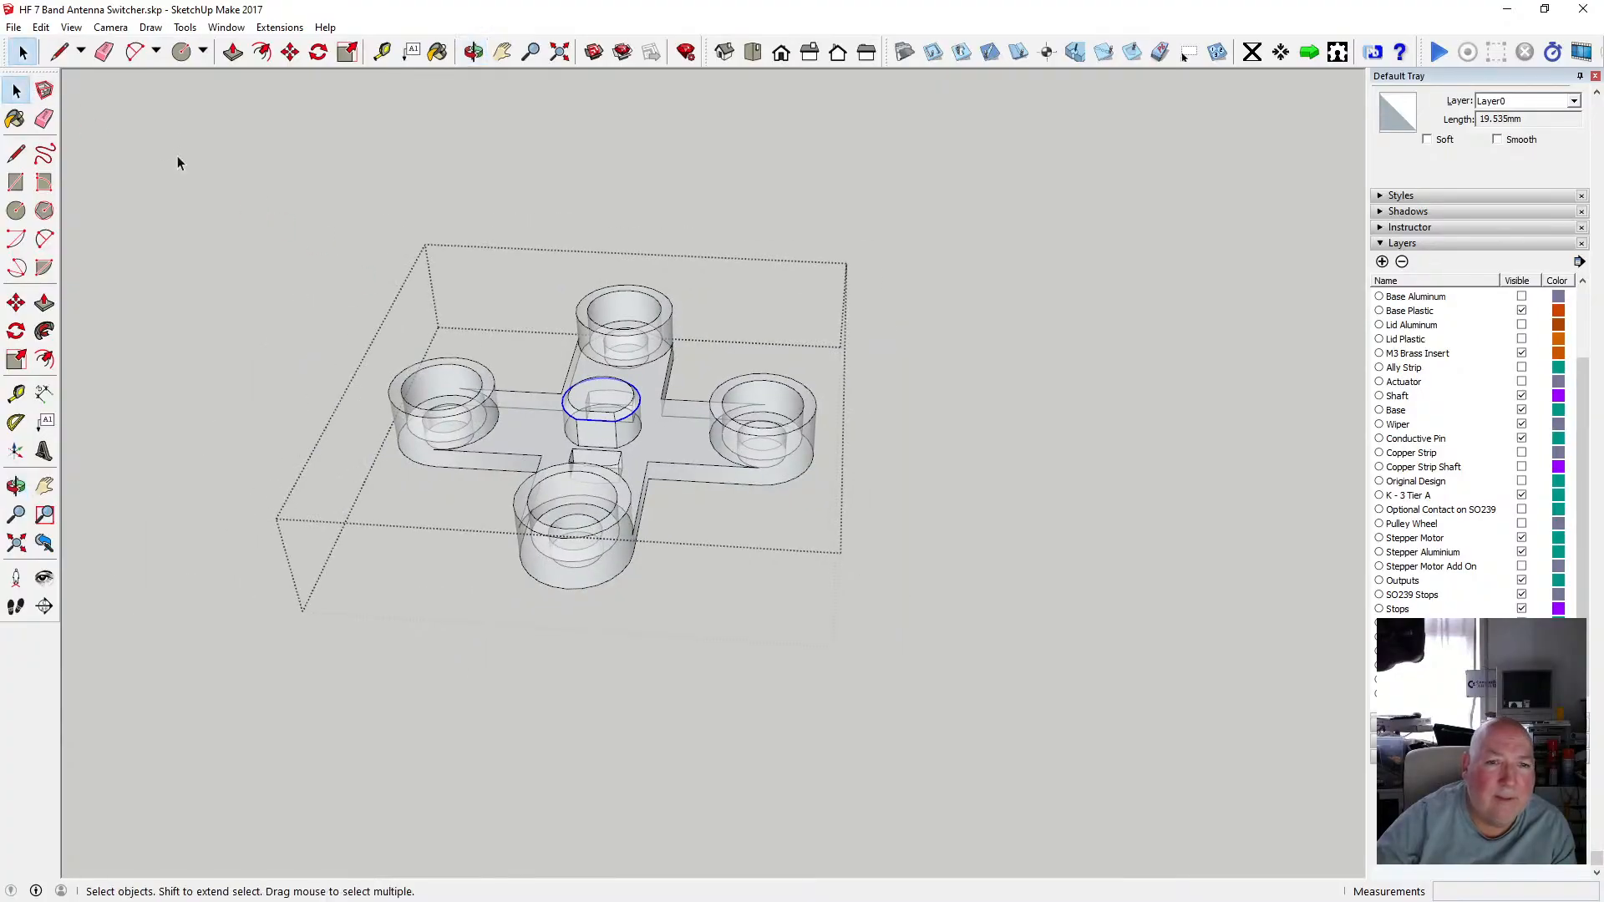
click(199, 163)
click(71, 27)
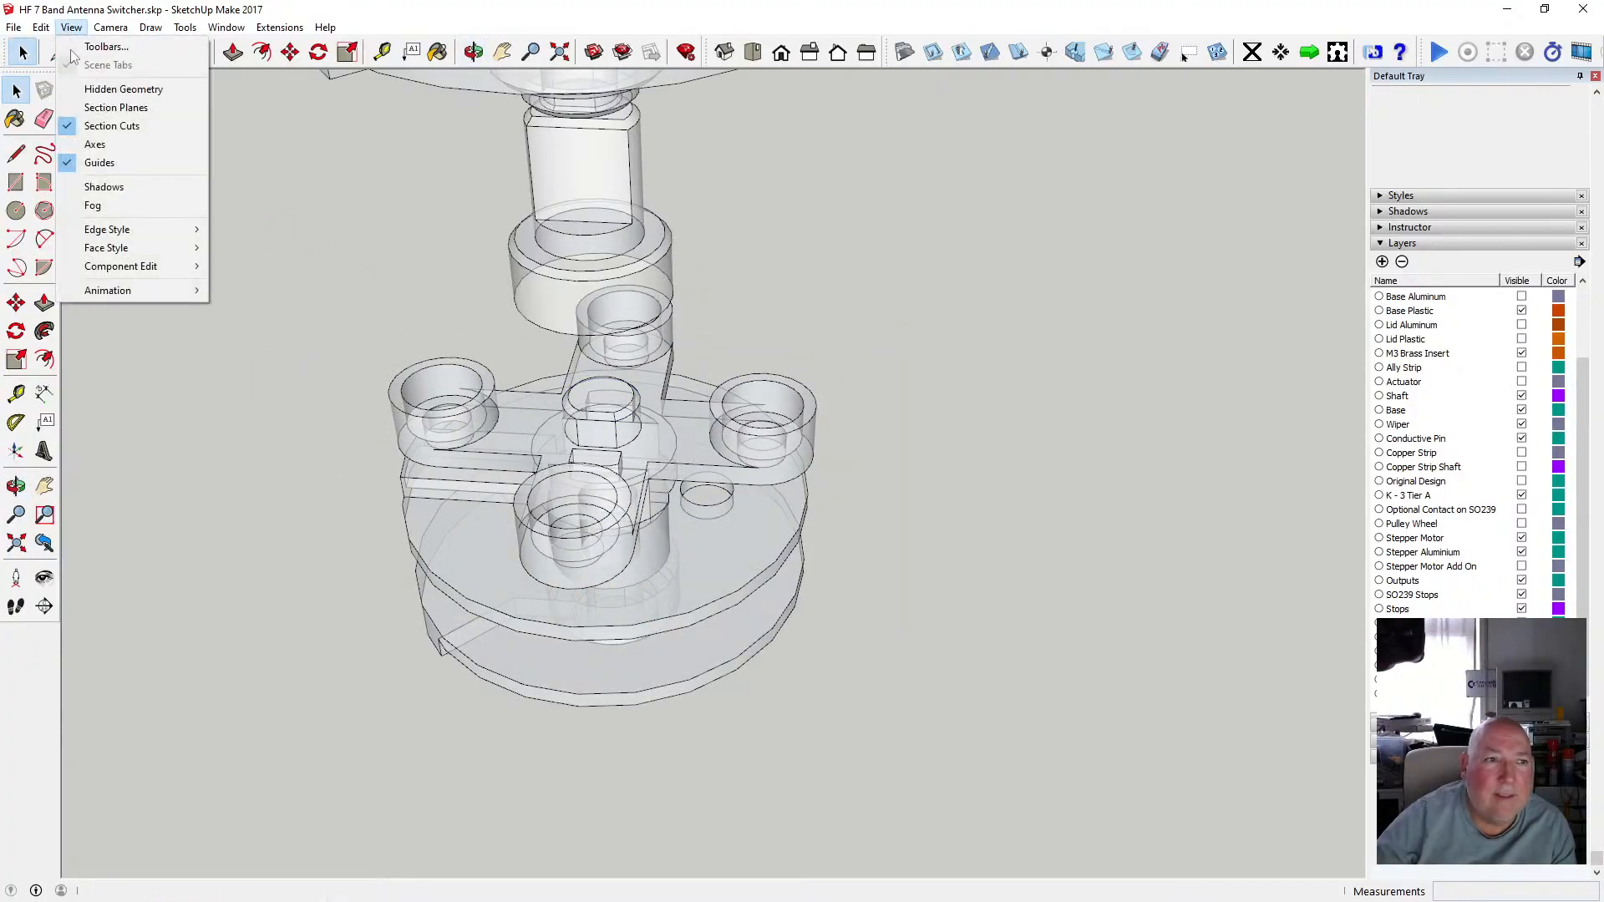
mouse_move(142, 247)
click(275, 248)
scroll(630, 415, up, 3)
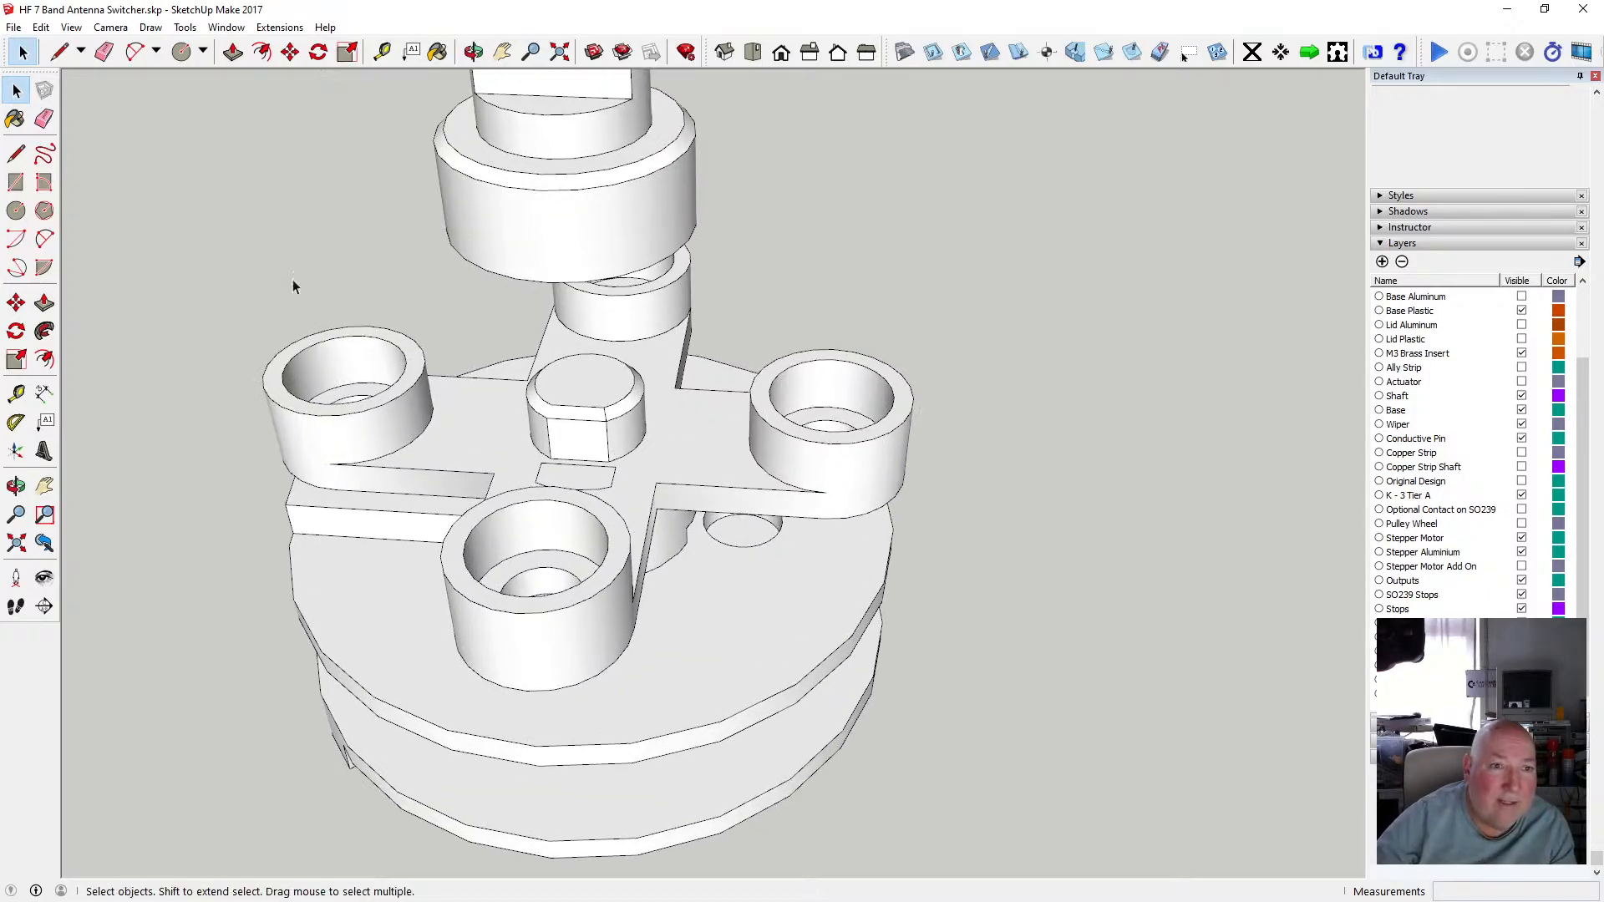
Open the cross-arm group, select the boss's chamfered top outline edges and copy them.
double_click(539, 419)
triple_click(537, 413)
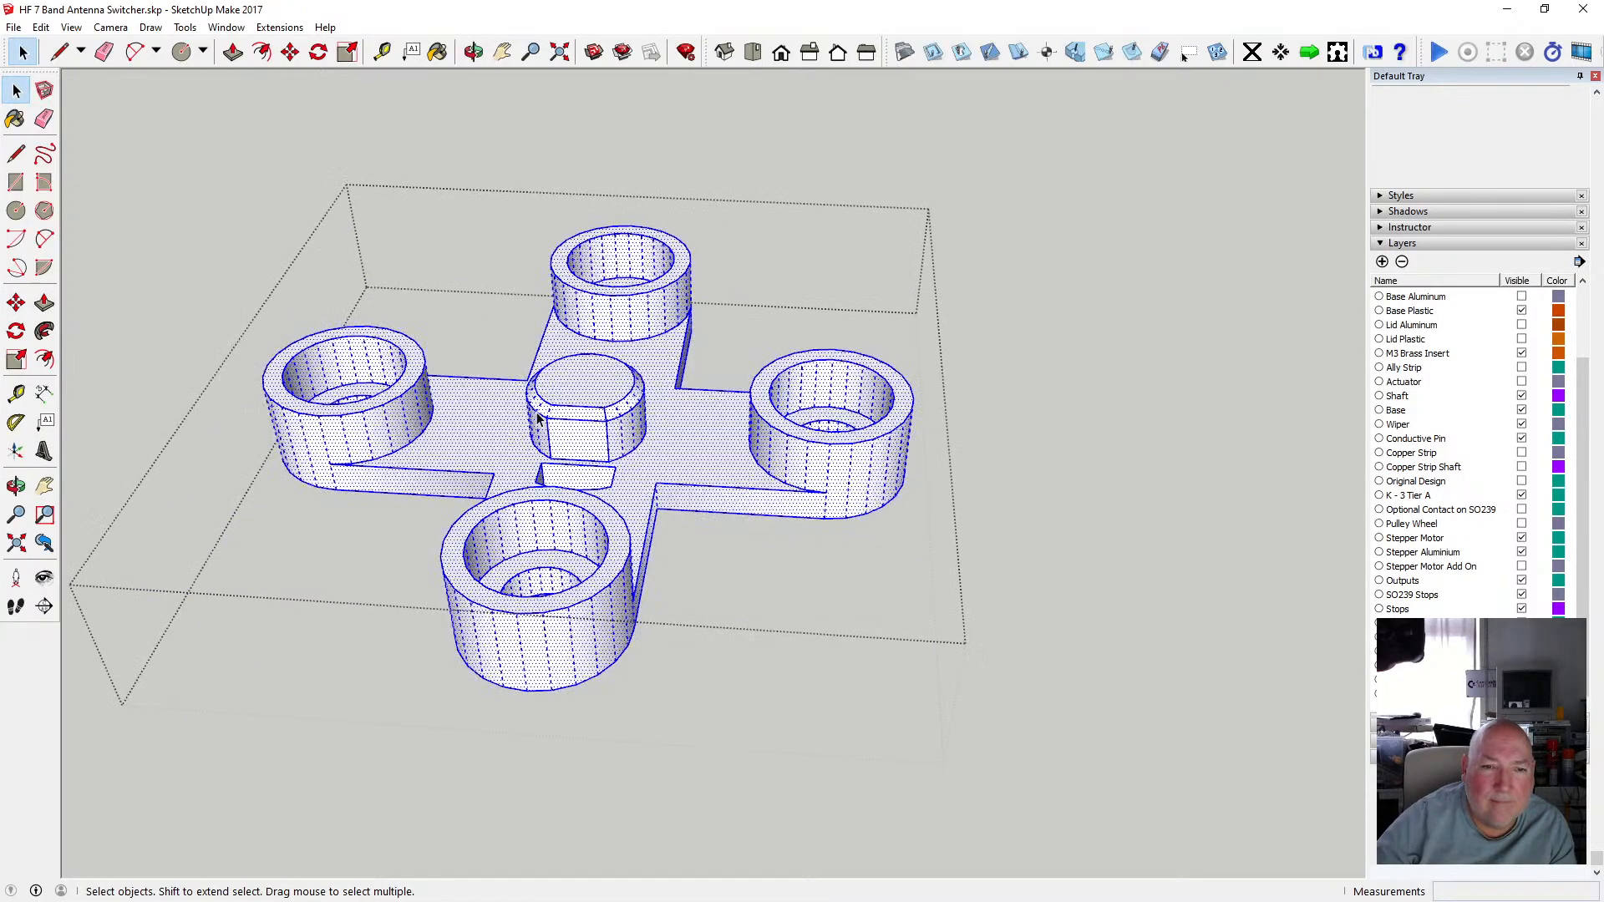
click(536, 412)
scroll(565, 449, up, 3)
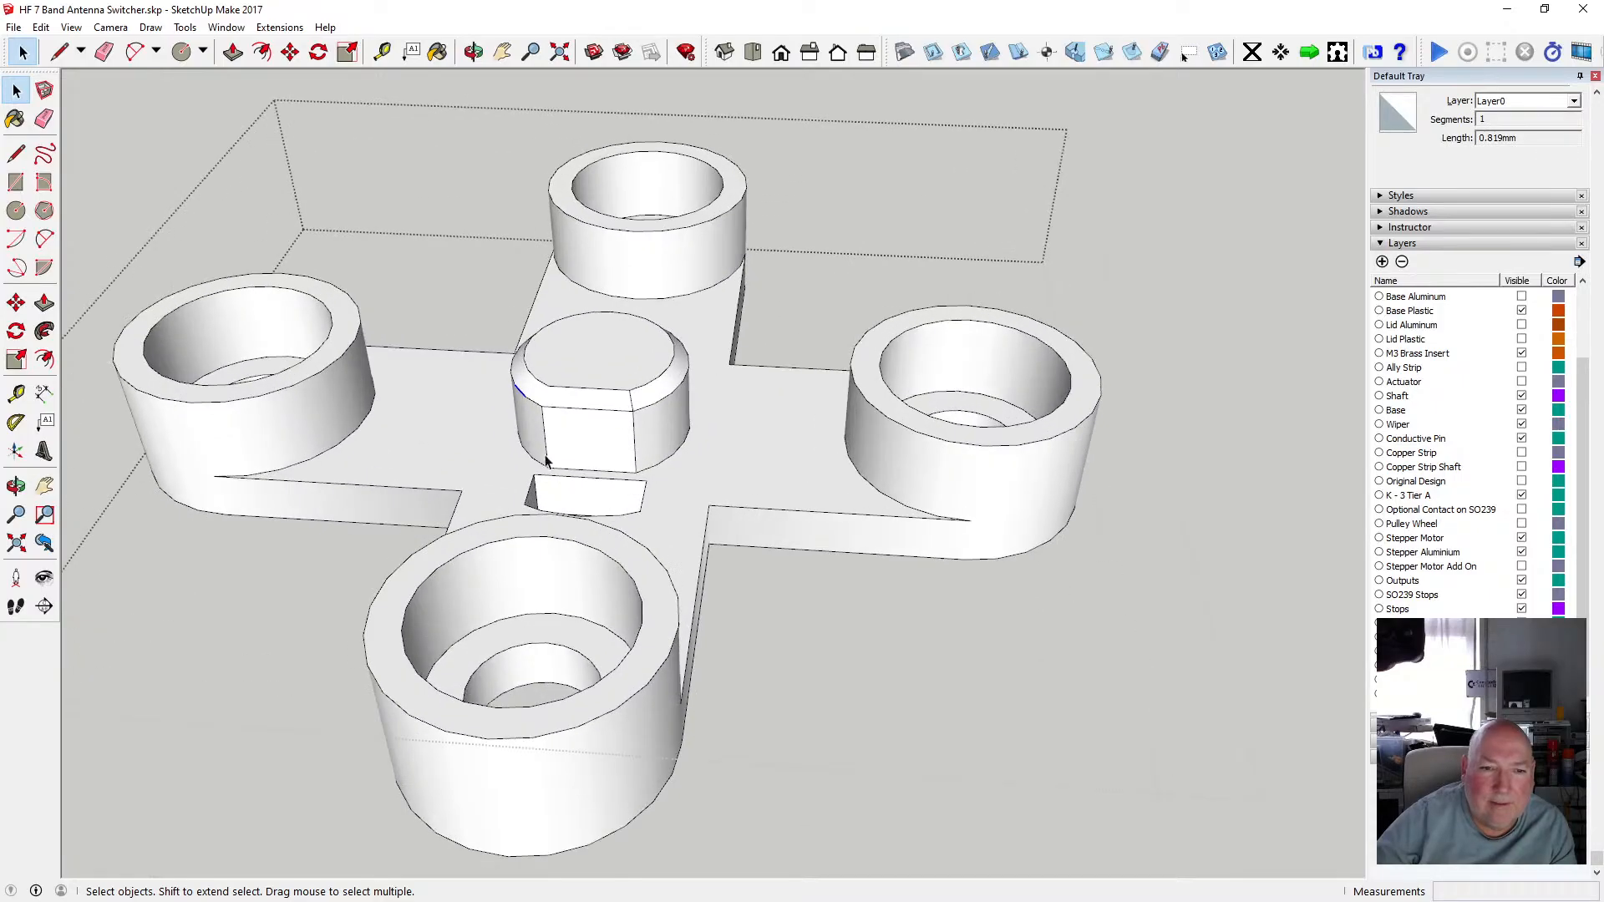
click(543, 464)
scroll(544, 426, up, 3)
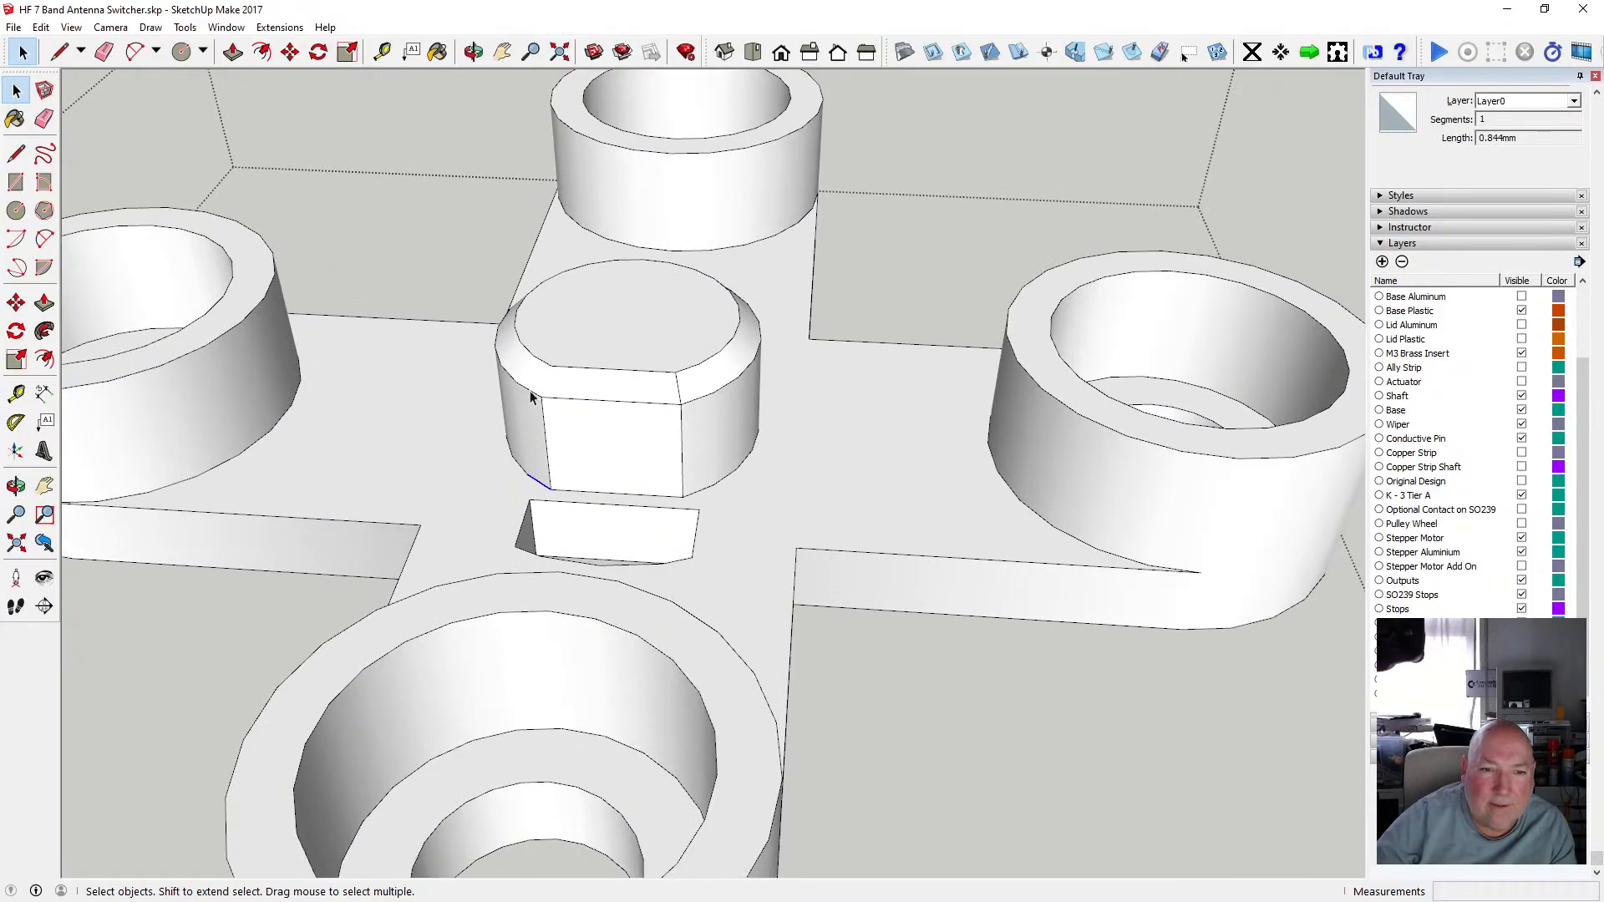
shift+click(526, 388)
shift+click(500, 358)
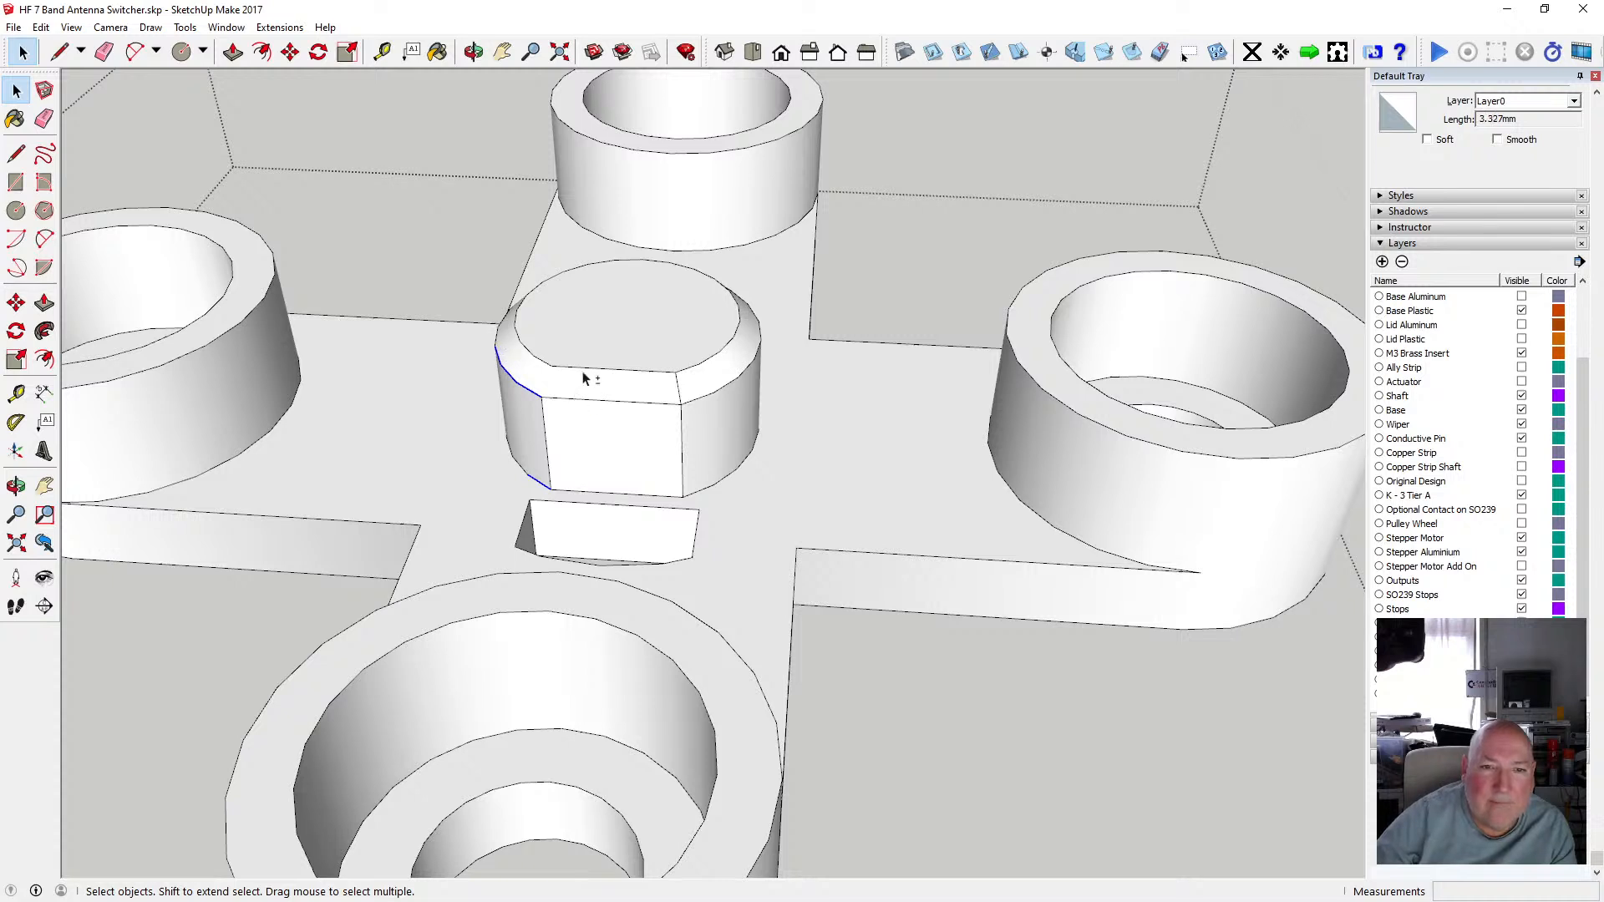
shift+click(498, 337)
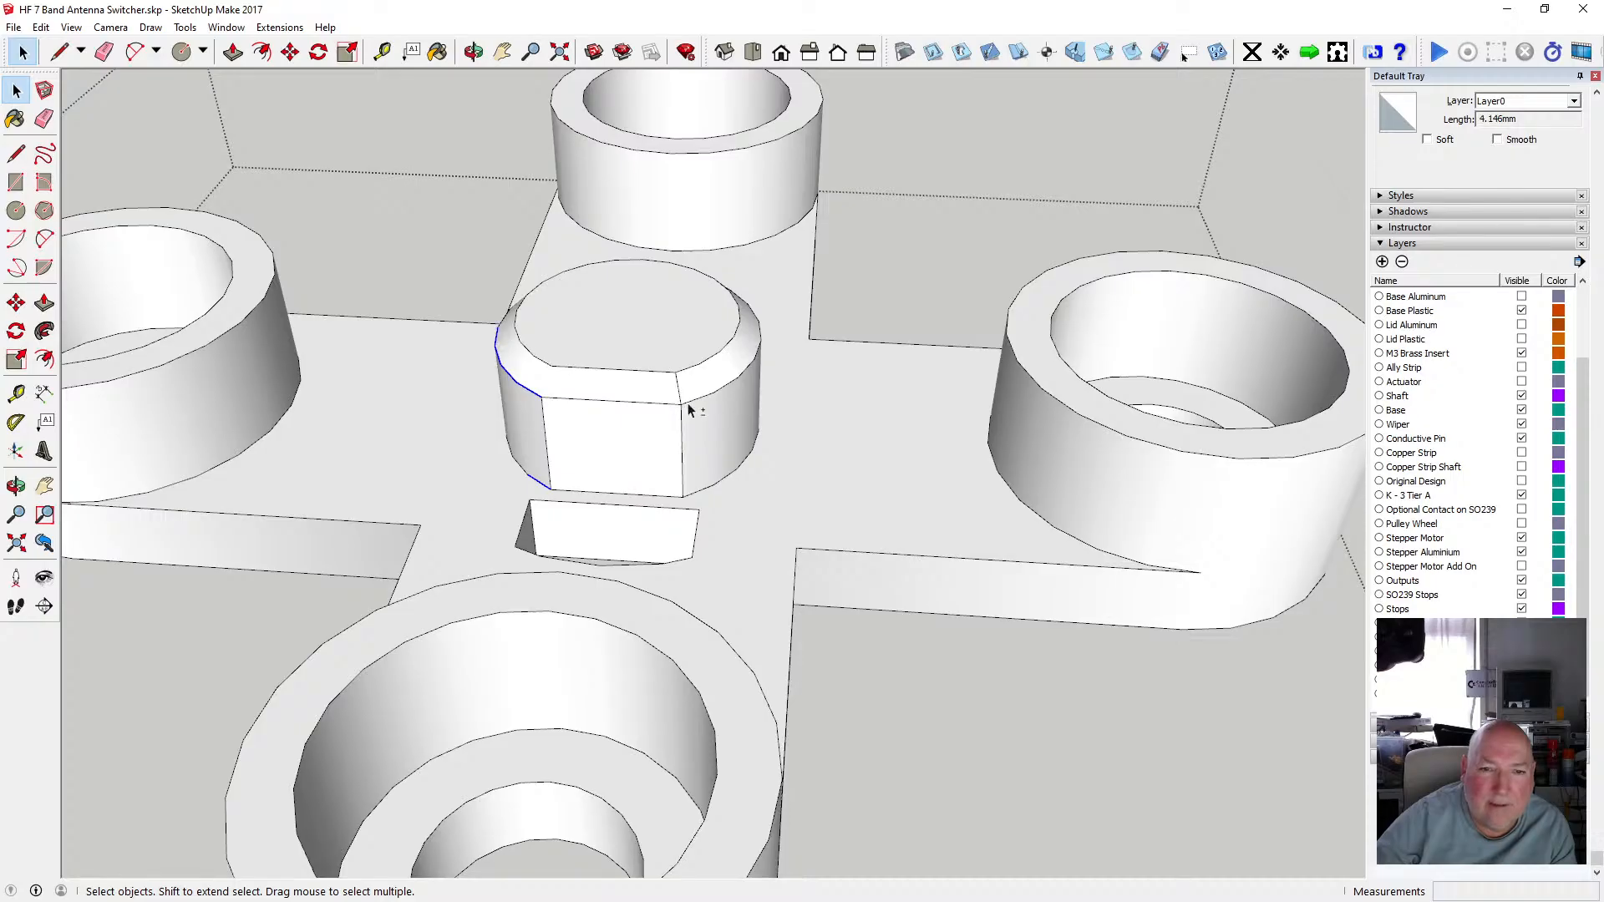
shift+click(643, 403)
shift+click(702, 397)
shift+click(738, 379)
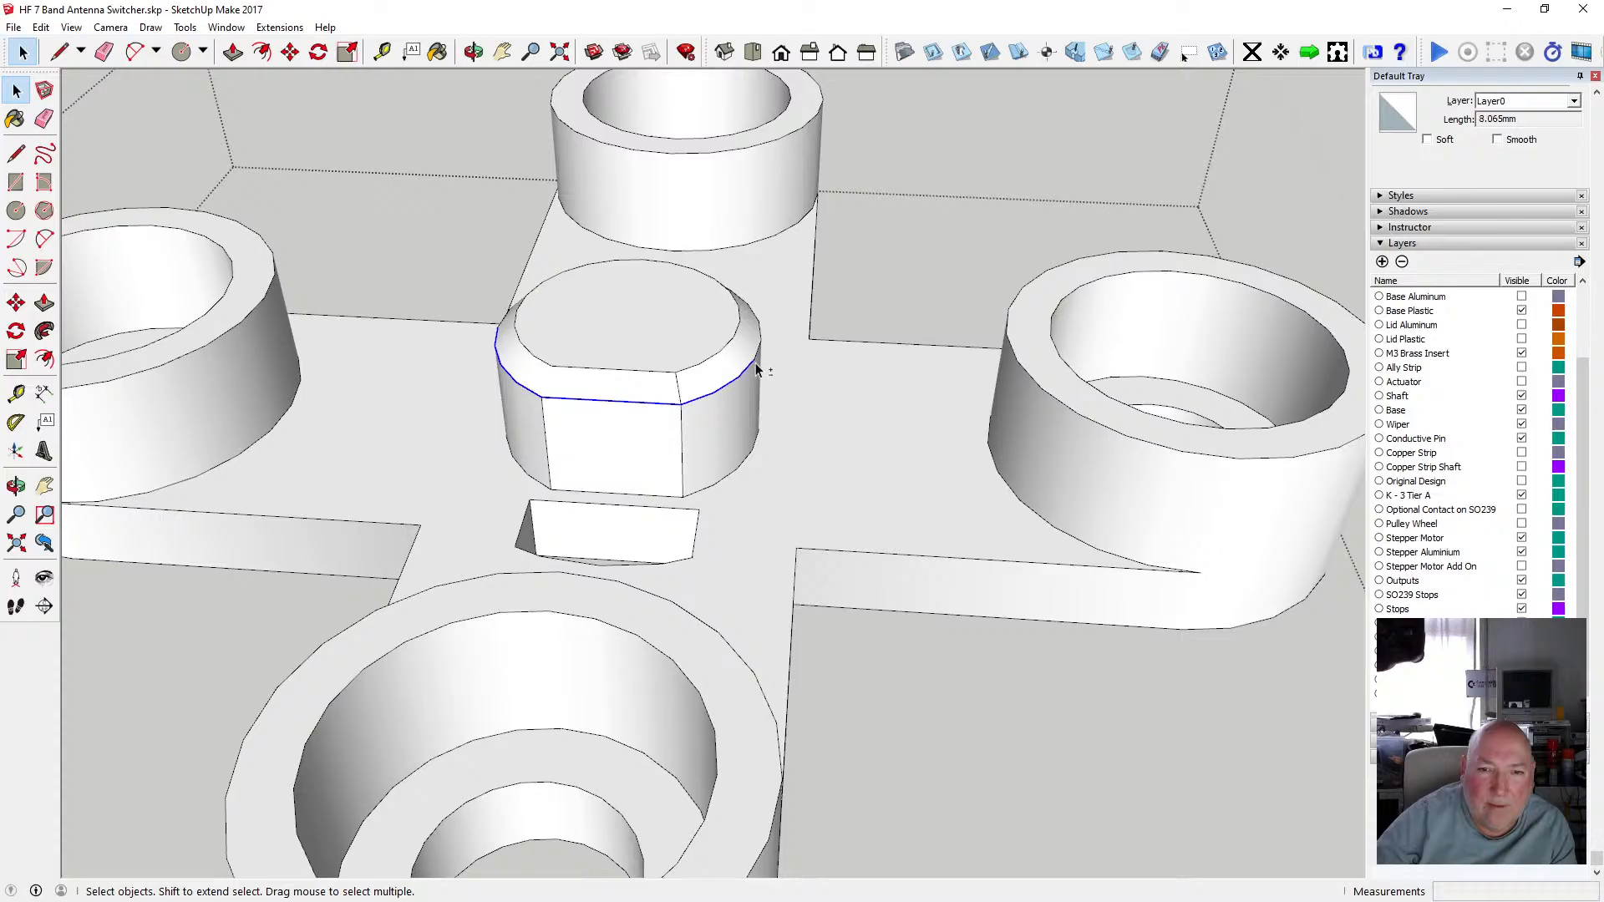
shift+click(759, 356)
middle_drag(762, 359, 398, 329)
scroll(390, 315, up, 3)
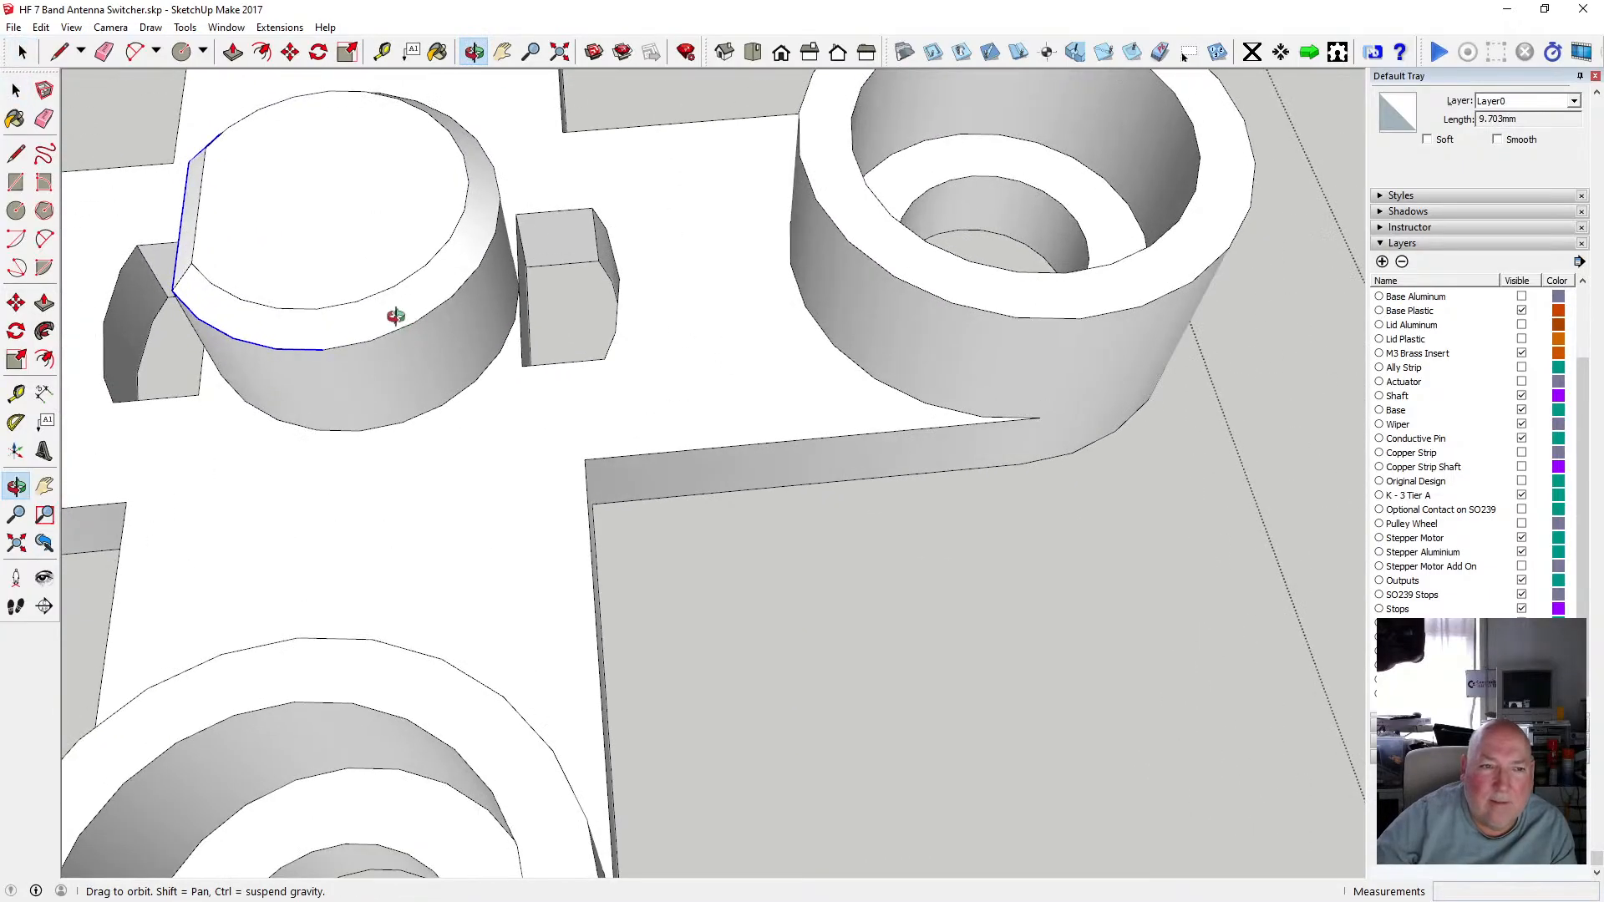
click(16, 91)
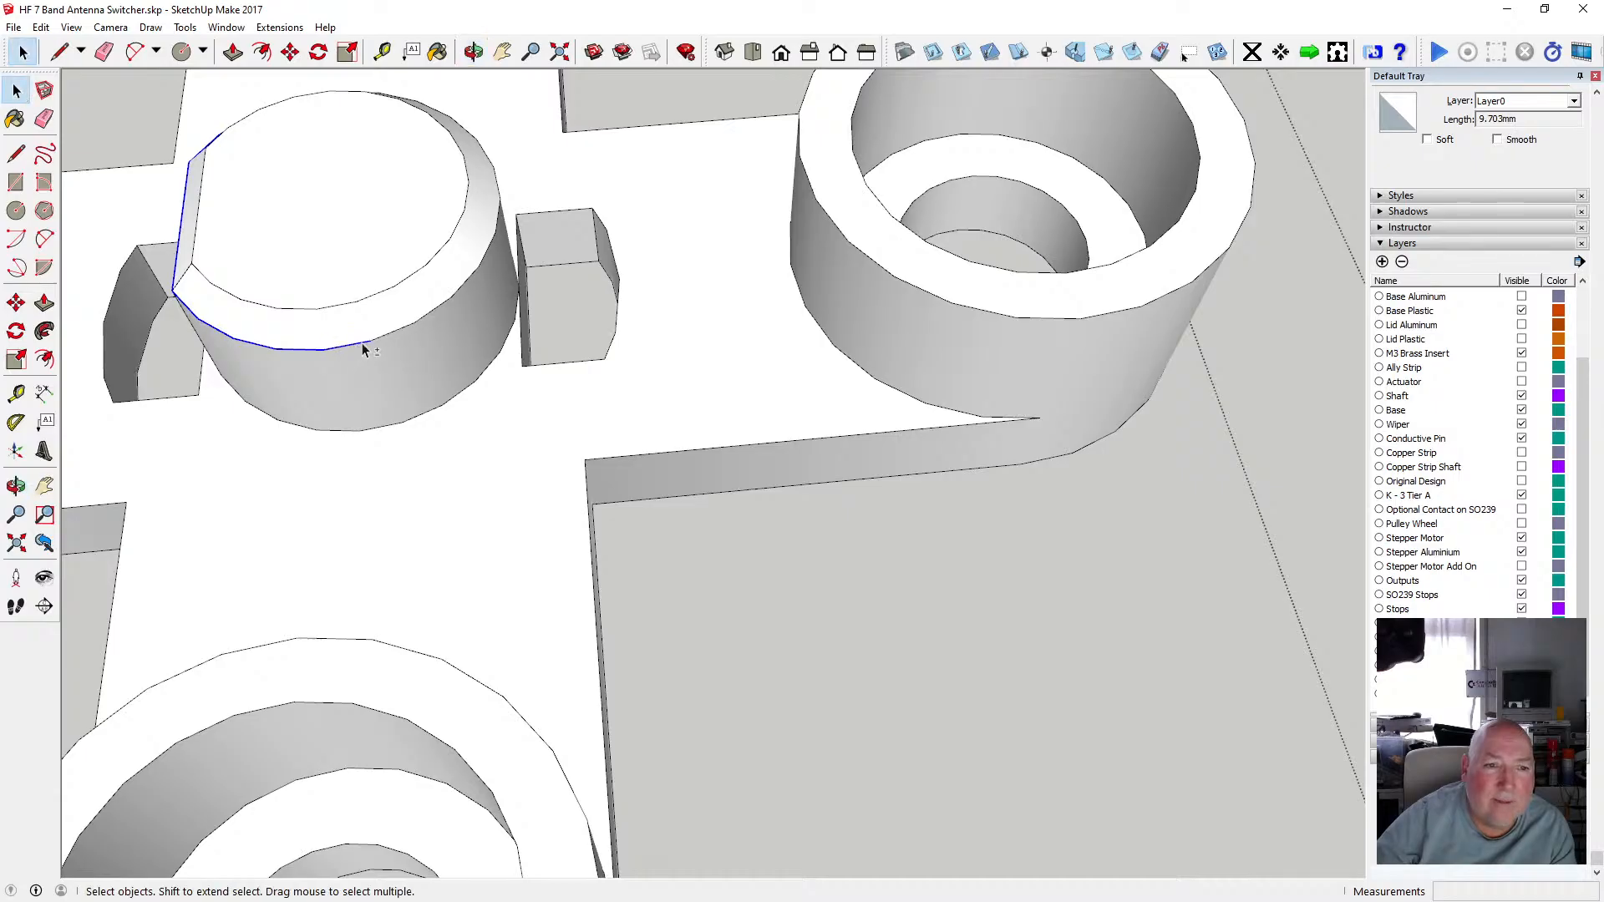
shift+click(369, 343)
shift+click(441, 309)
shift+click(469, 279)
shift+click(493, 241)
shift+click(499, 218)
shift+click(500, 179)
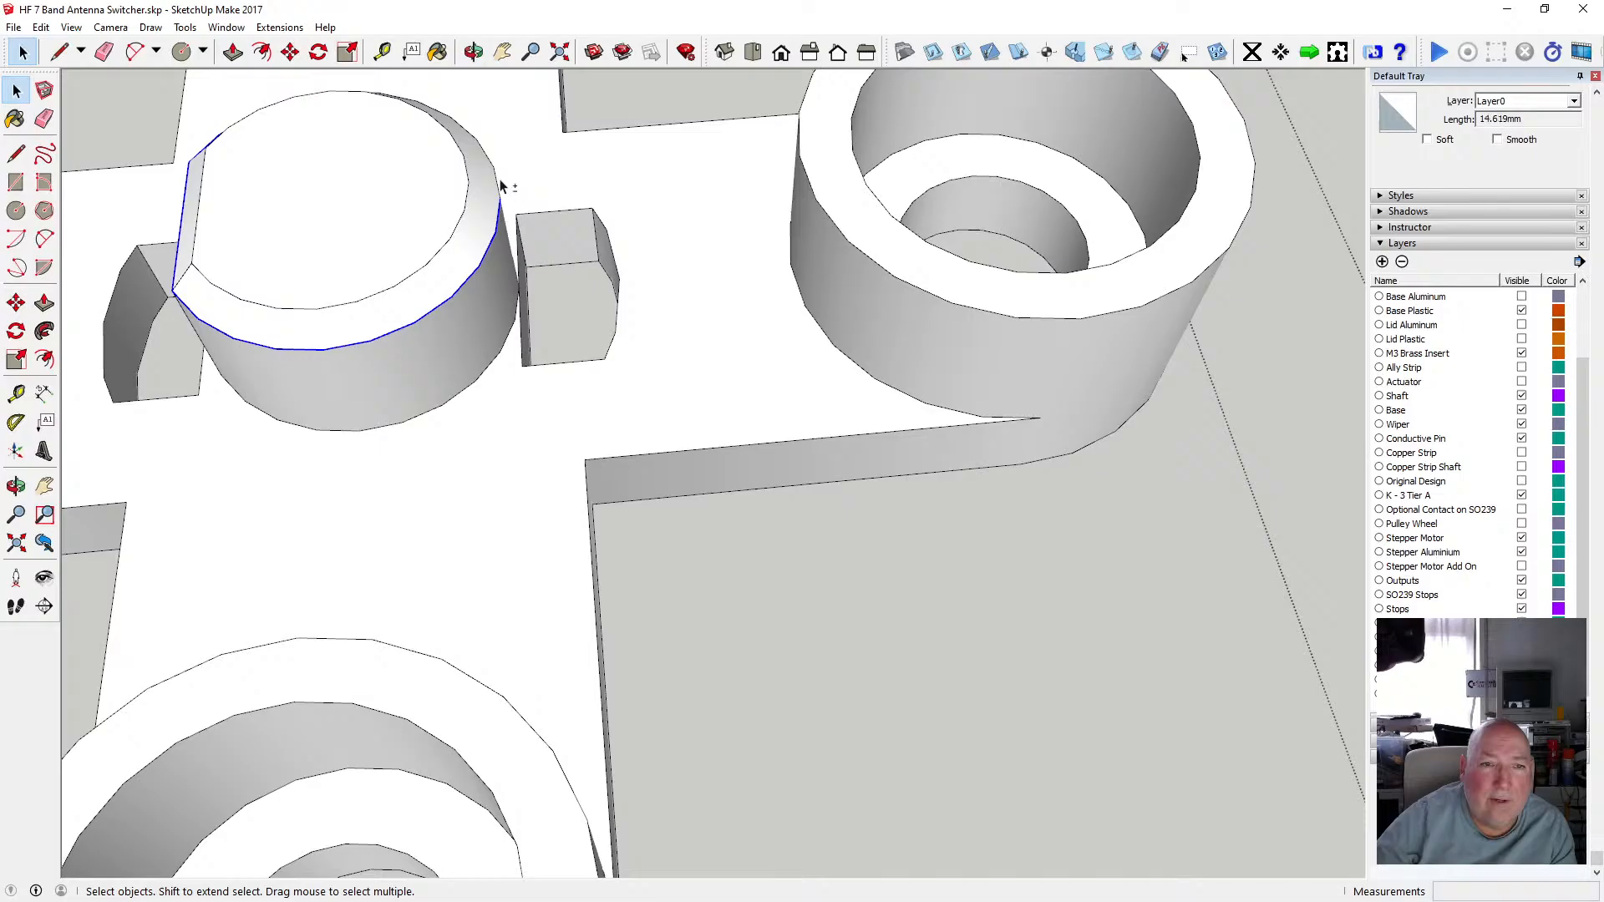
shift+click(489, 156)
shift+click(469, 136)
shift+click(443, 121)
shift+click(409, 99)
shift+click(389, 94)
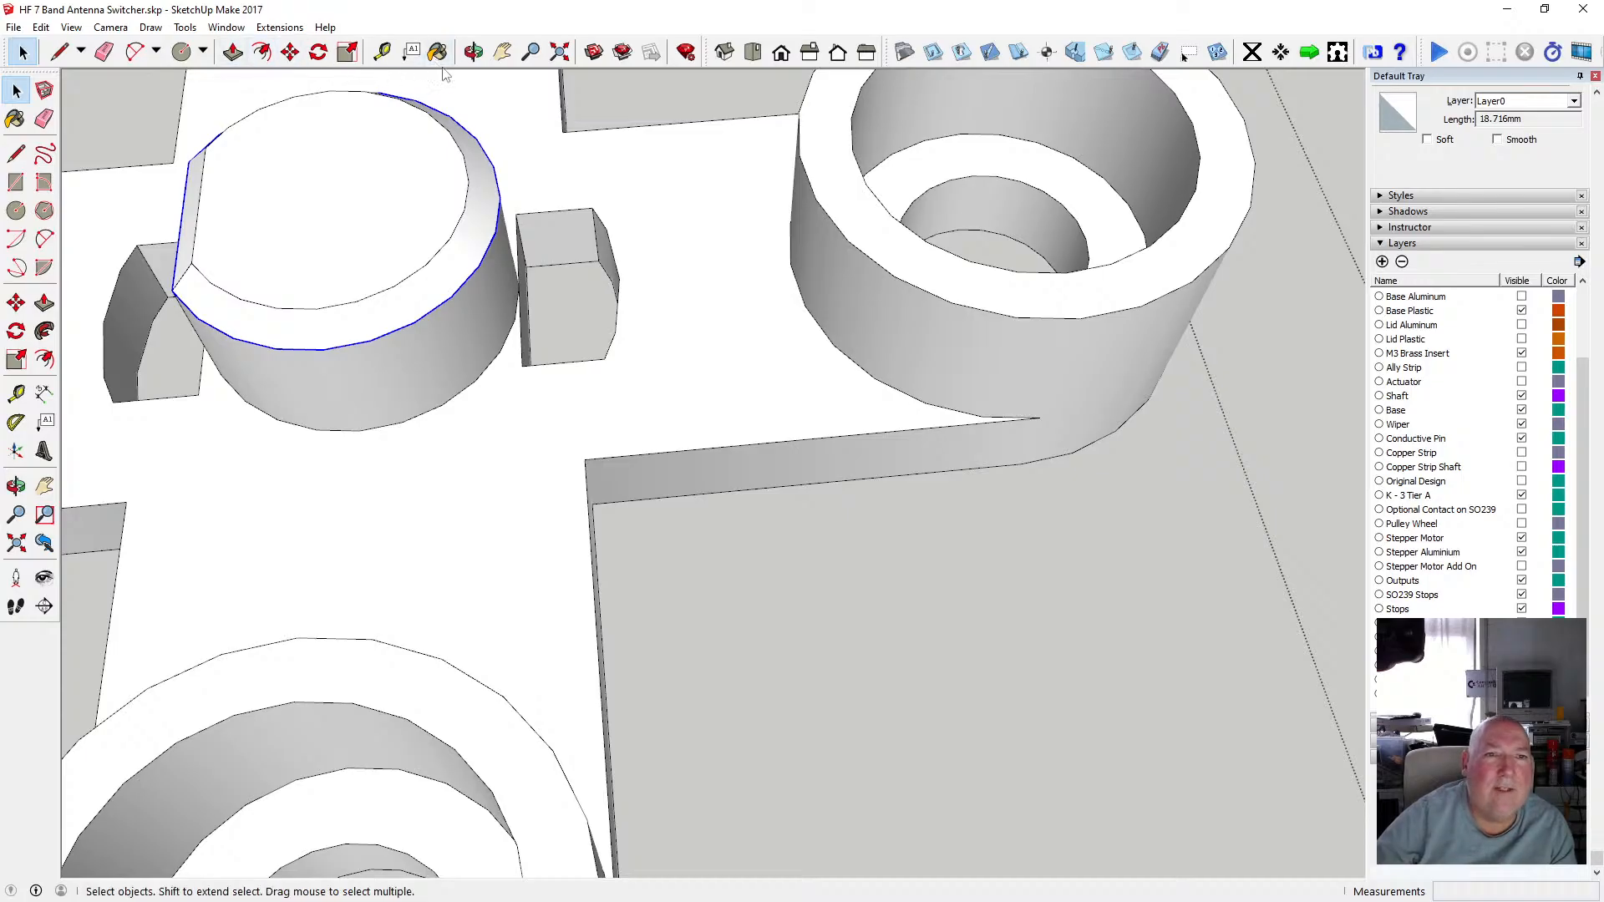
click(474, 52)
drag(264, 143, 948, 349)
click(16, 90)
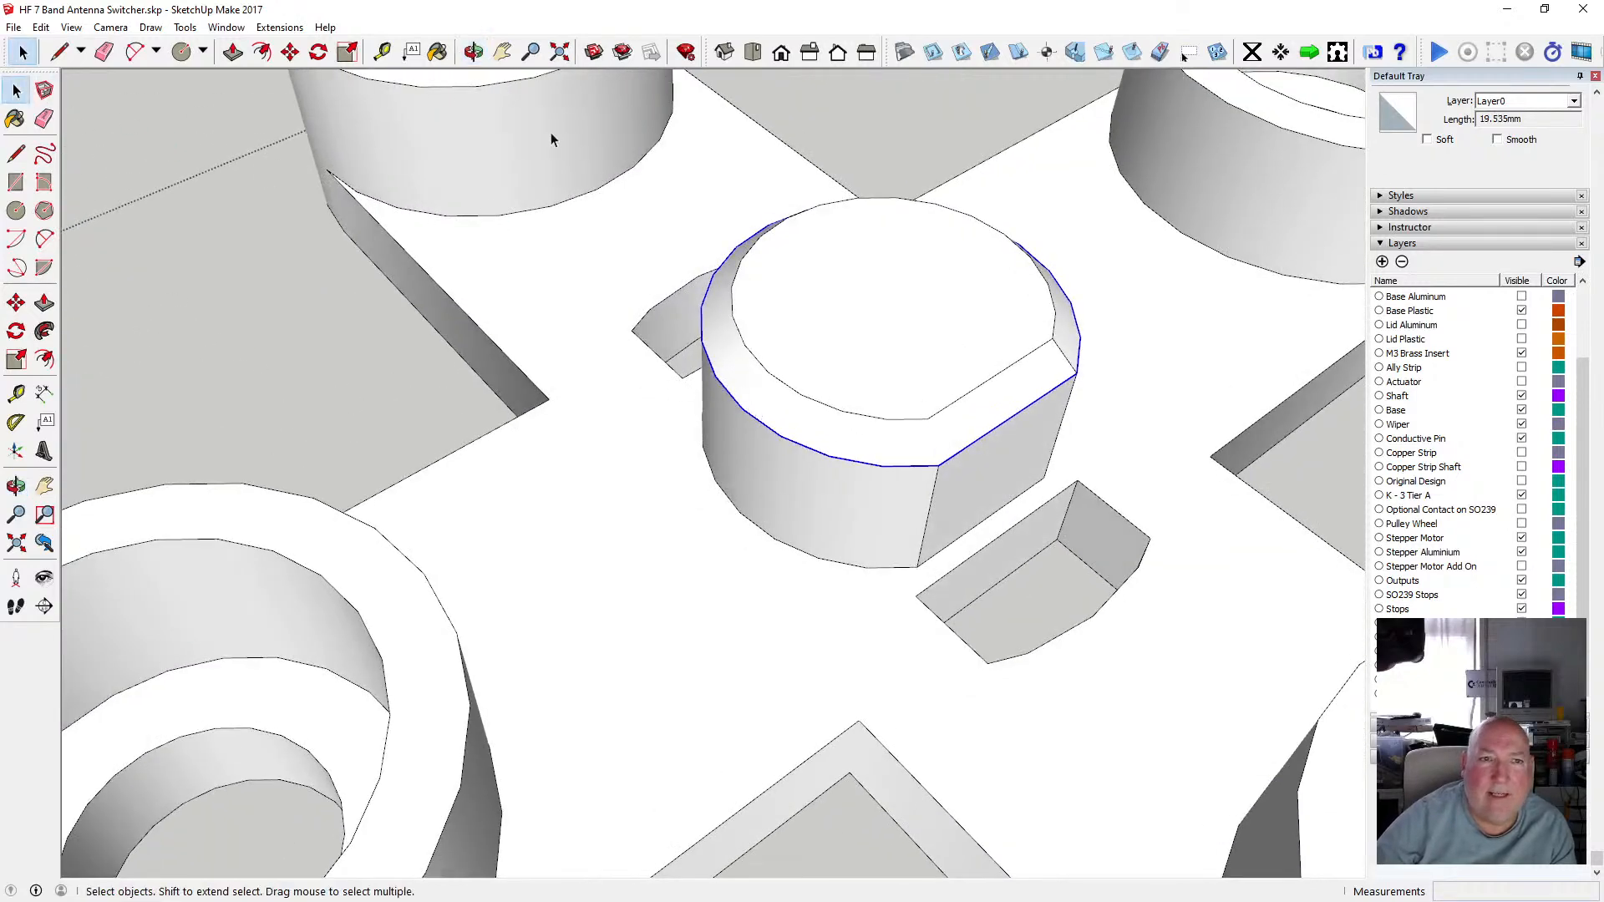
click(473, 51)
drag(576, 184, 493, 404)
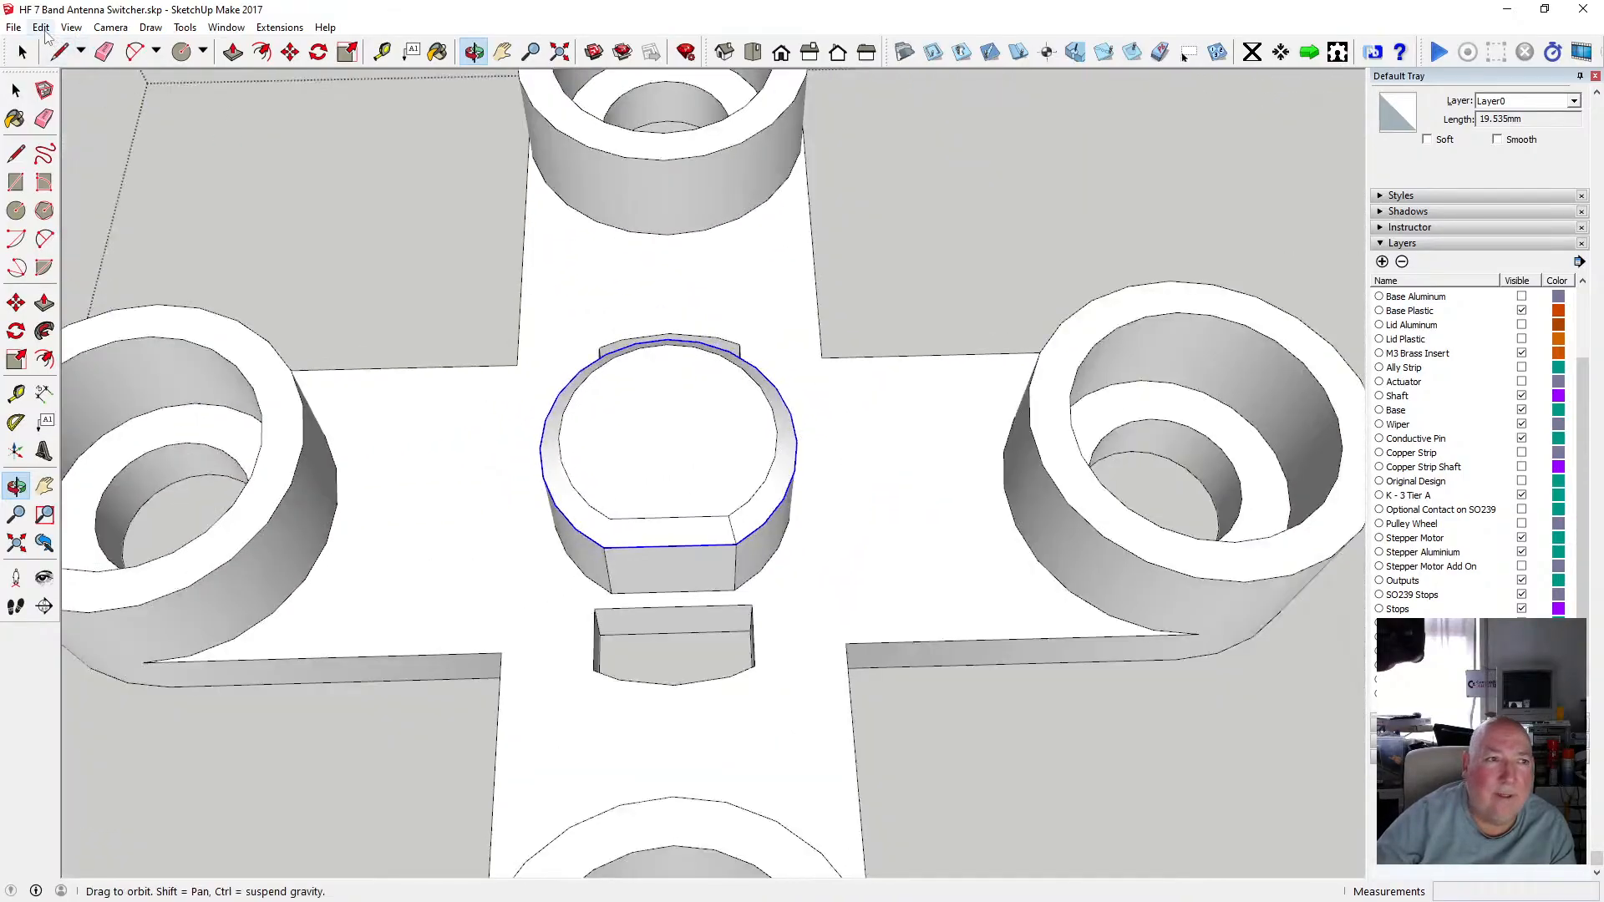
click(40, 27)
click(58, 107)
Leave the cross-arm group and paste the copied outline edges in place.
click(15, 90)
scroll(491, 471, down, 4)
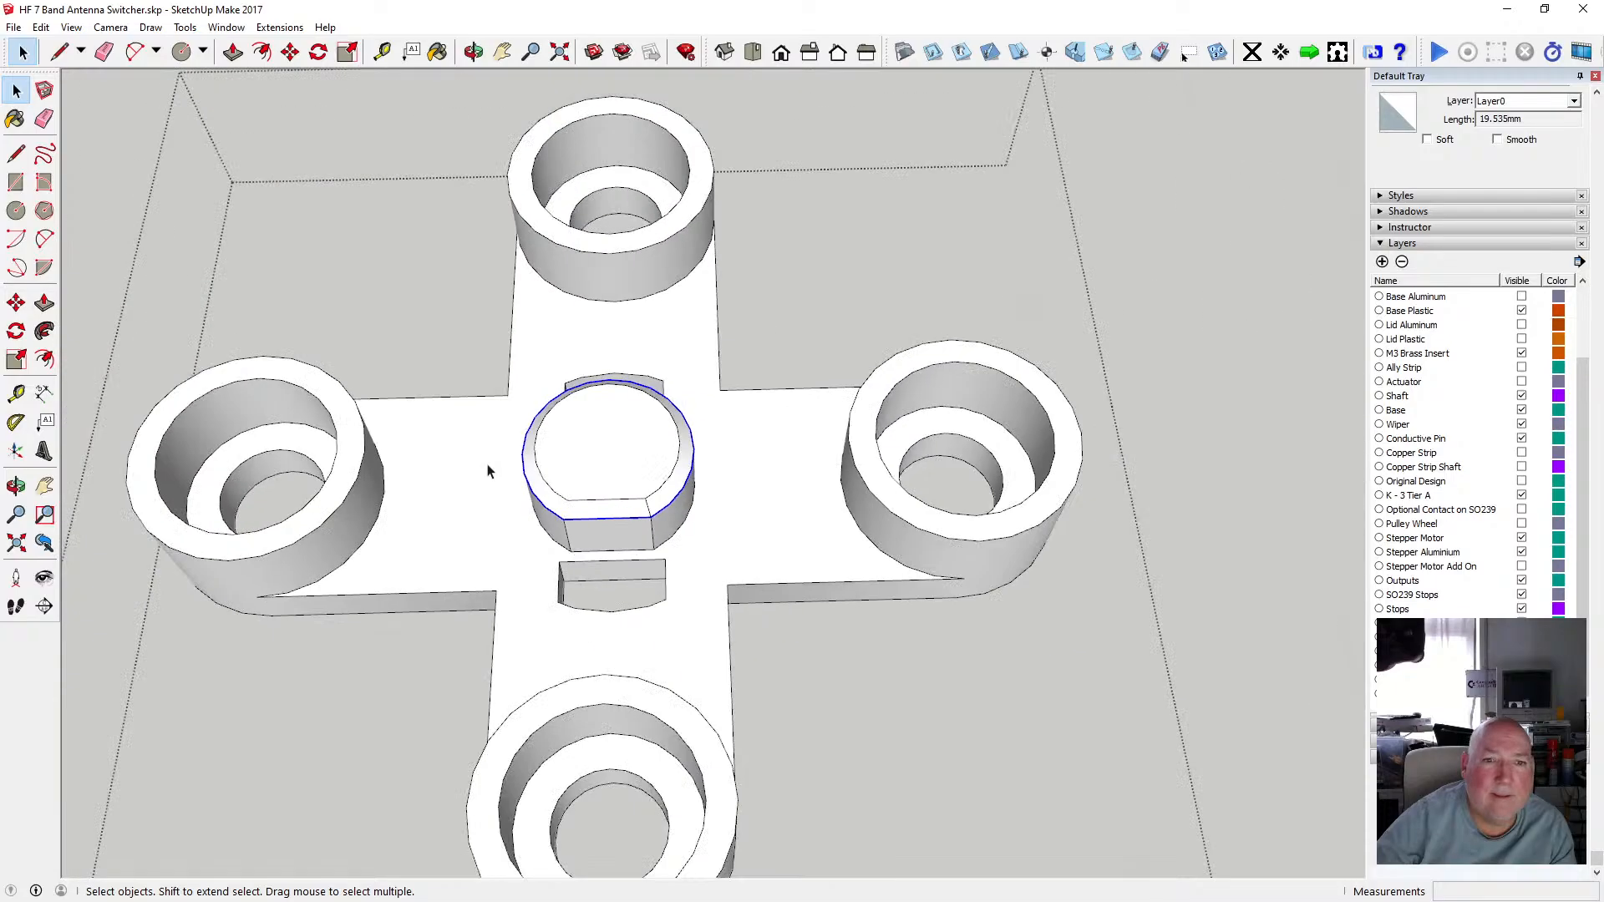
click(1015, 440)
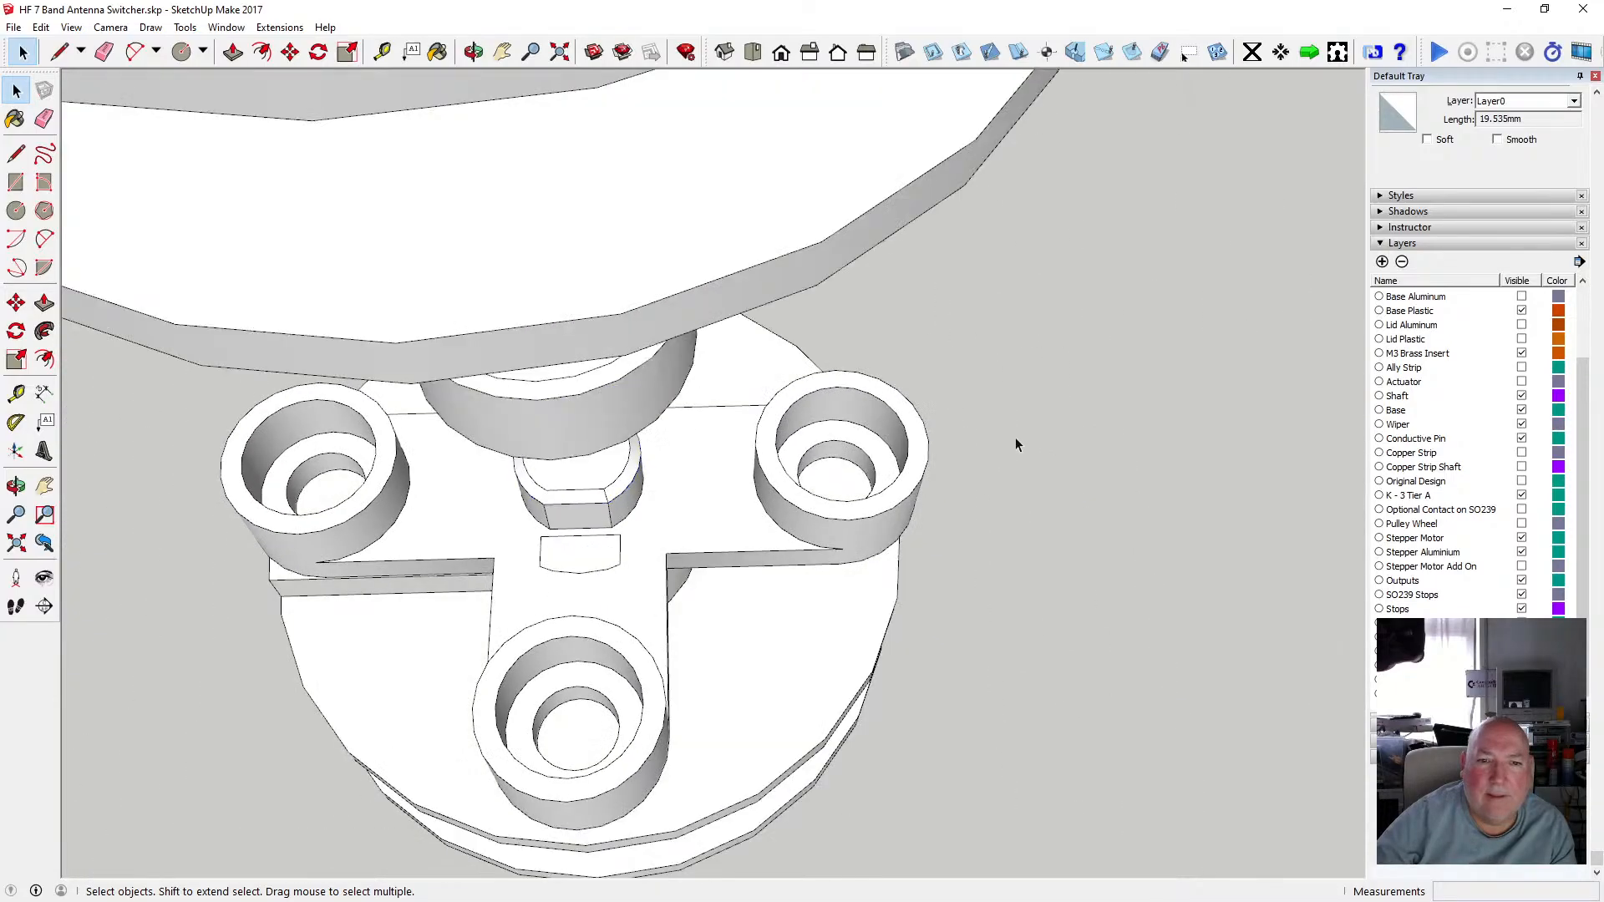
click(40, 27)
click(100, 147)
click(474, 52)
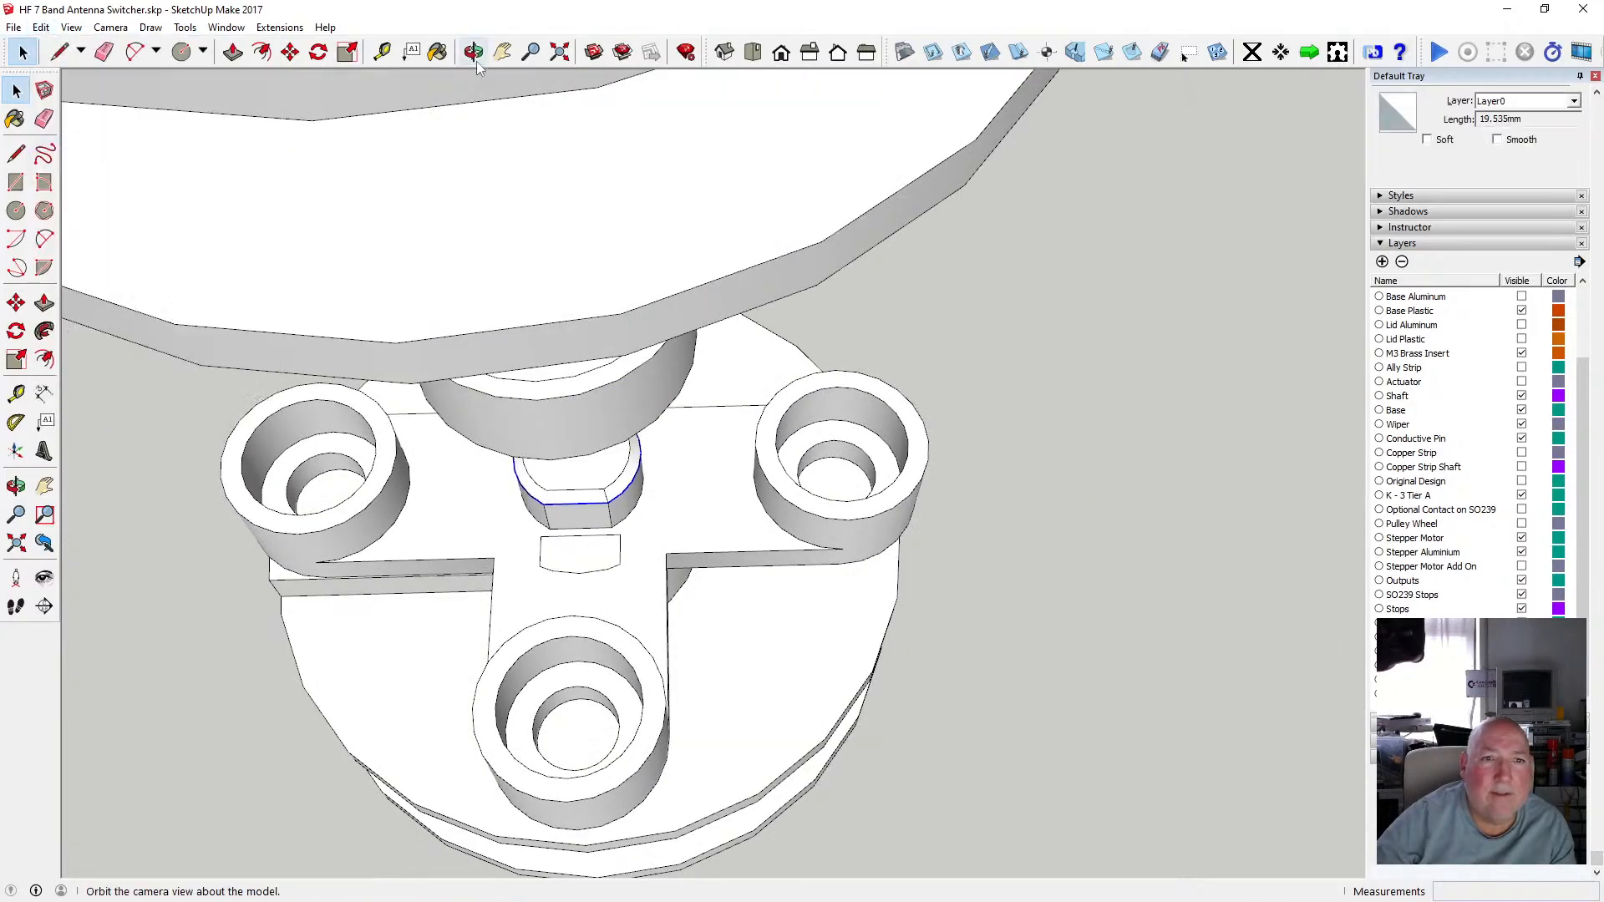
drag(501, 251, 541, 318)
key(space)
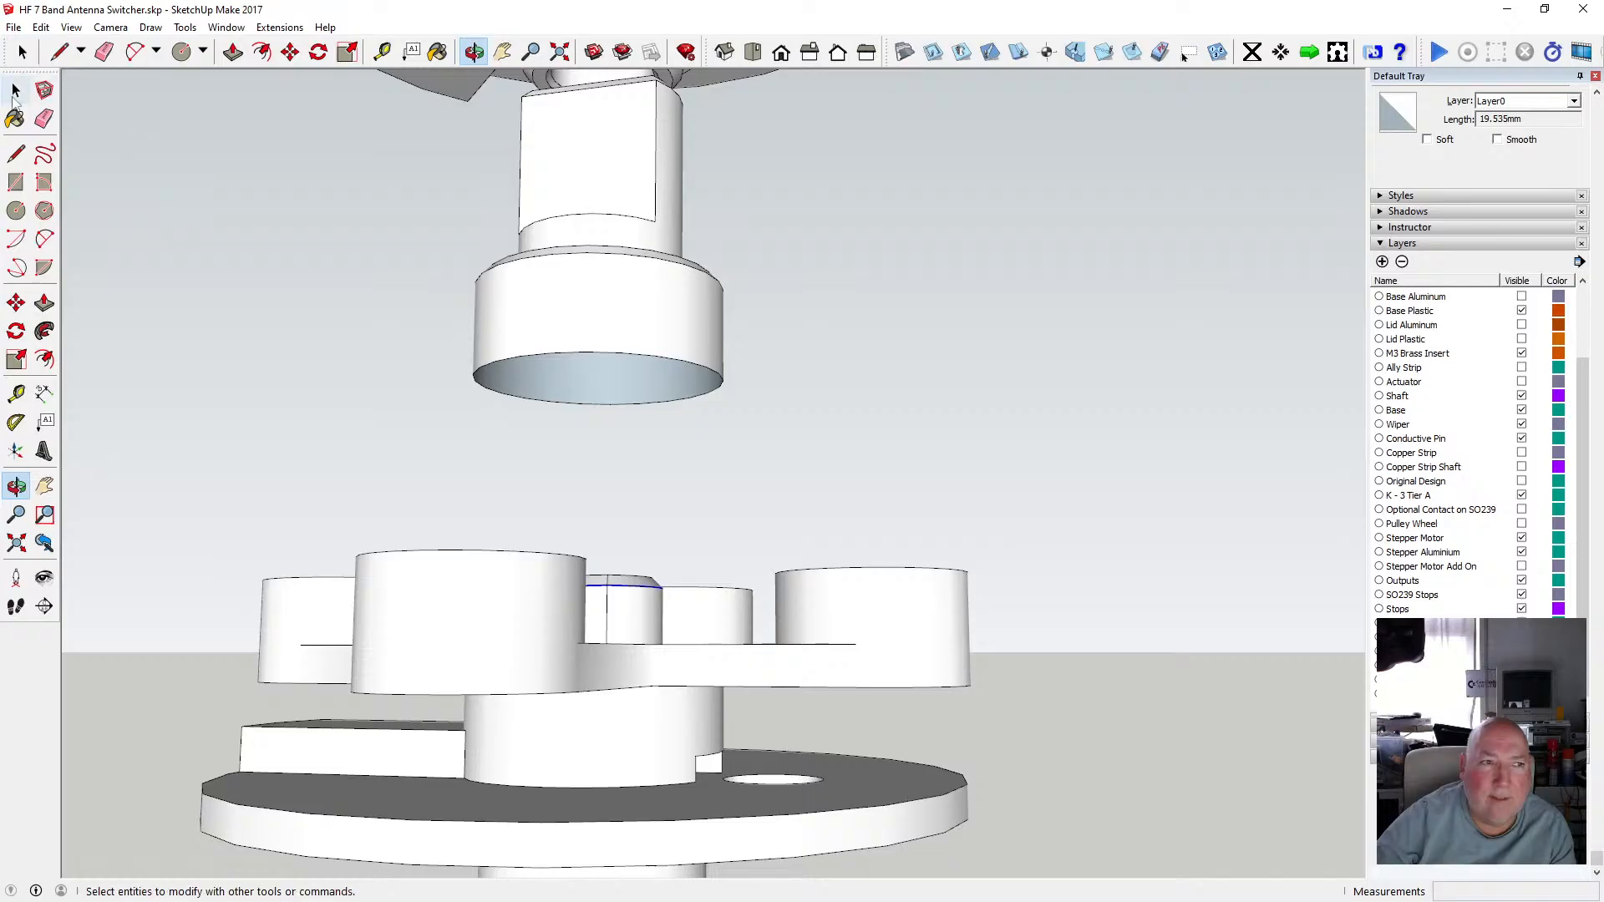
Select all the loose shaft-end geometry, the collar and keyed stub, and make it into a group.
double_click(611, 340)
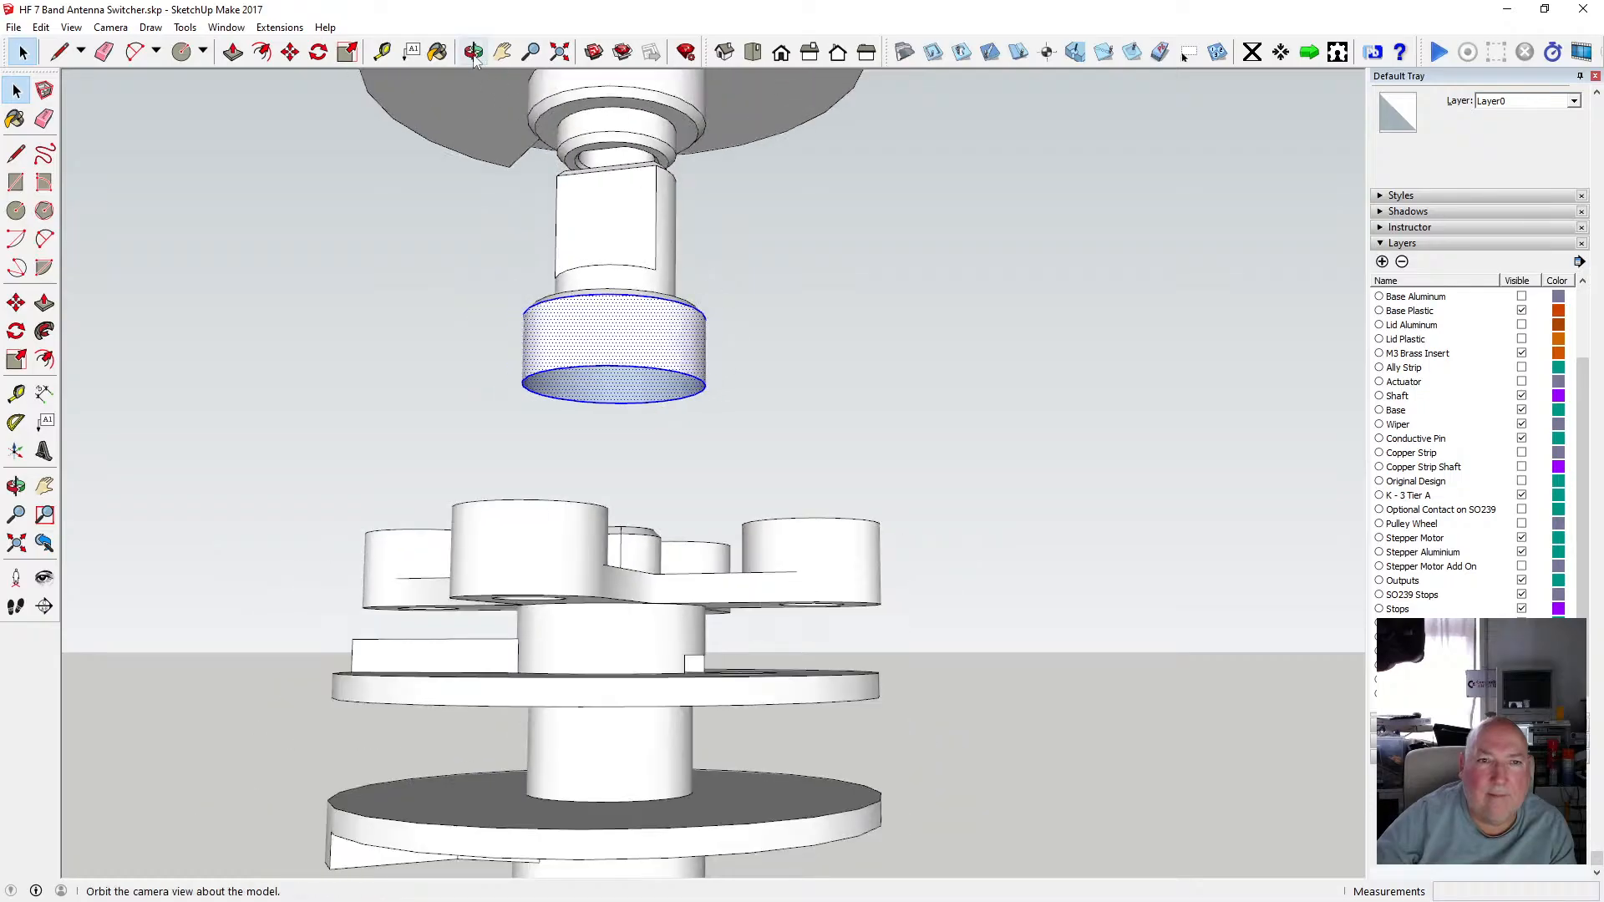
click(473, 52)
drag(501, 186, 523, 225)
key(space)
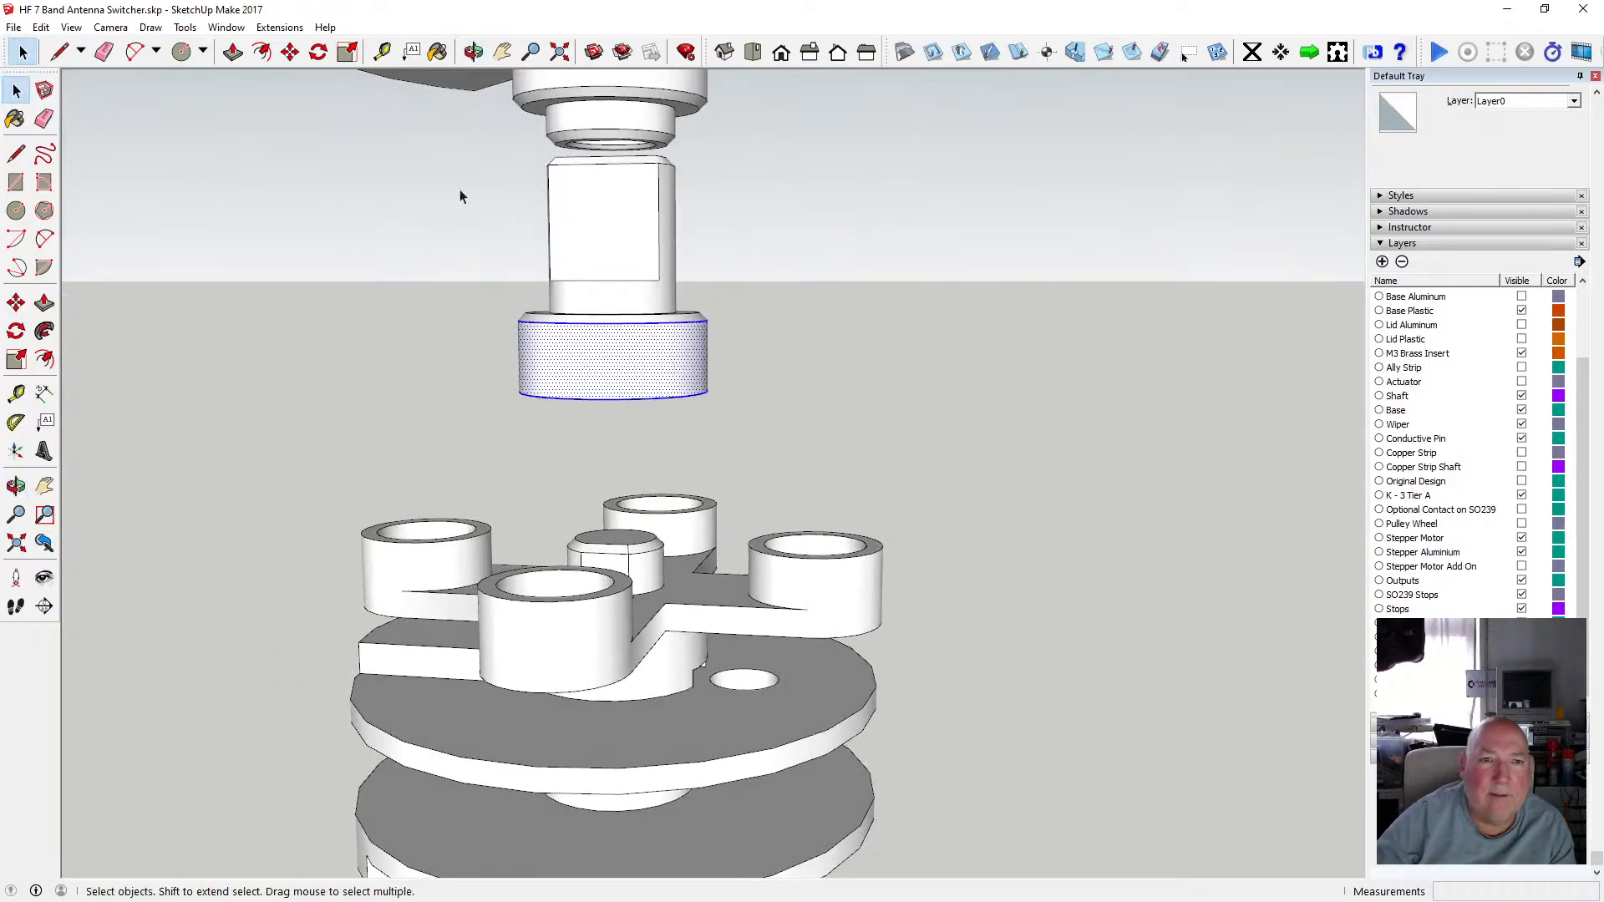
drag(476, 157, 763, 441)
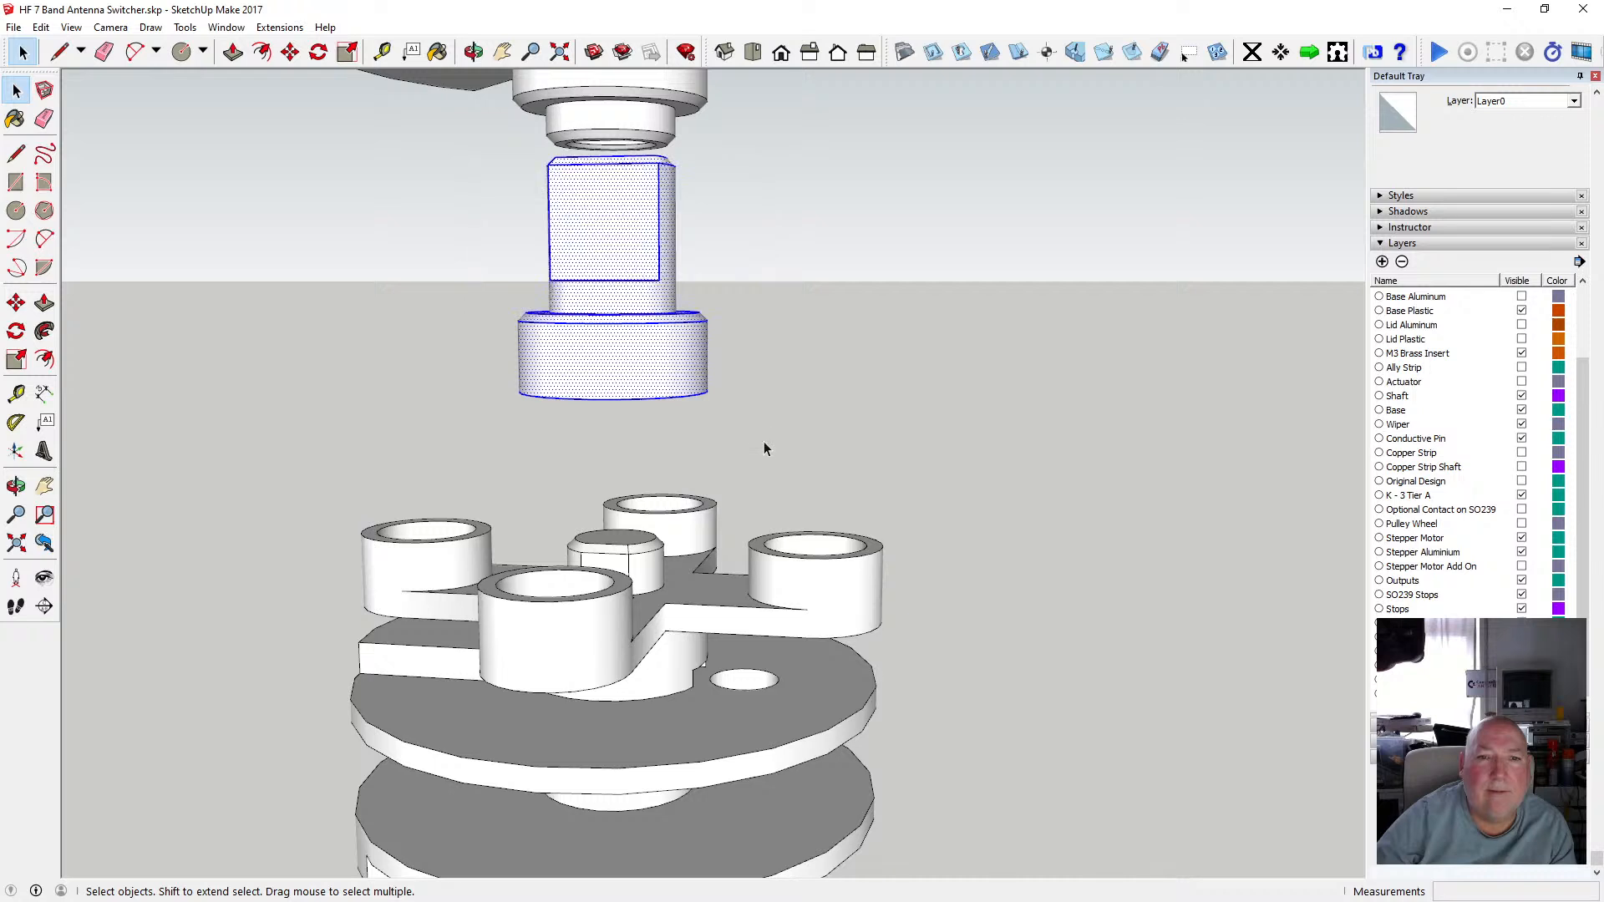
right_click(659, 360)
click(784, 501)
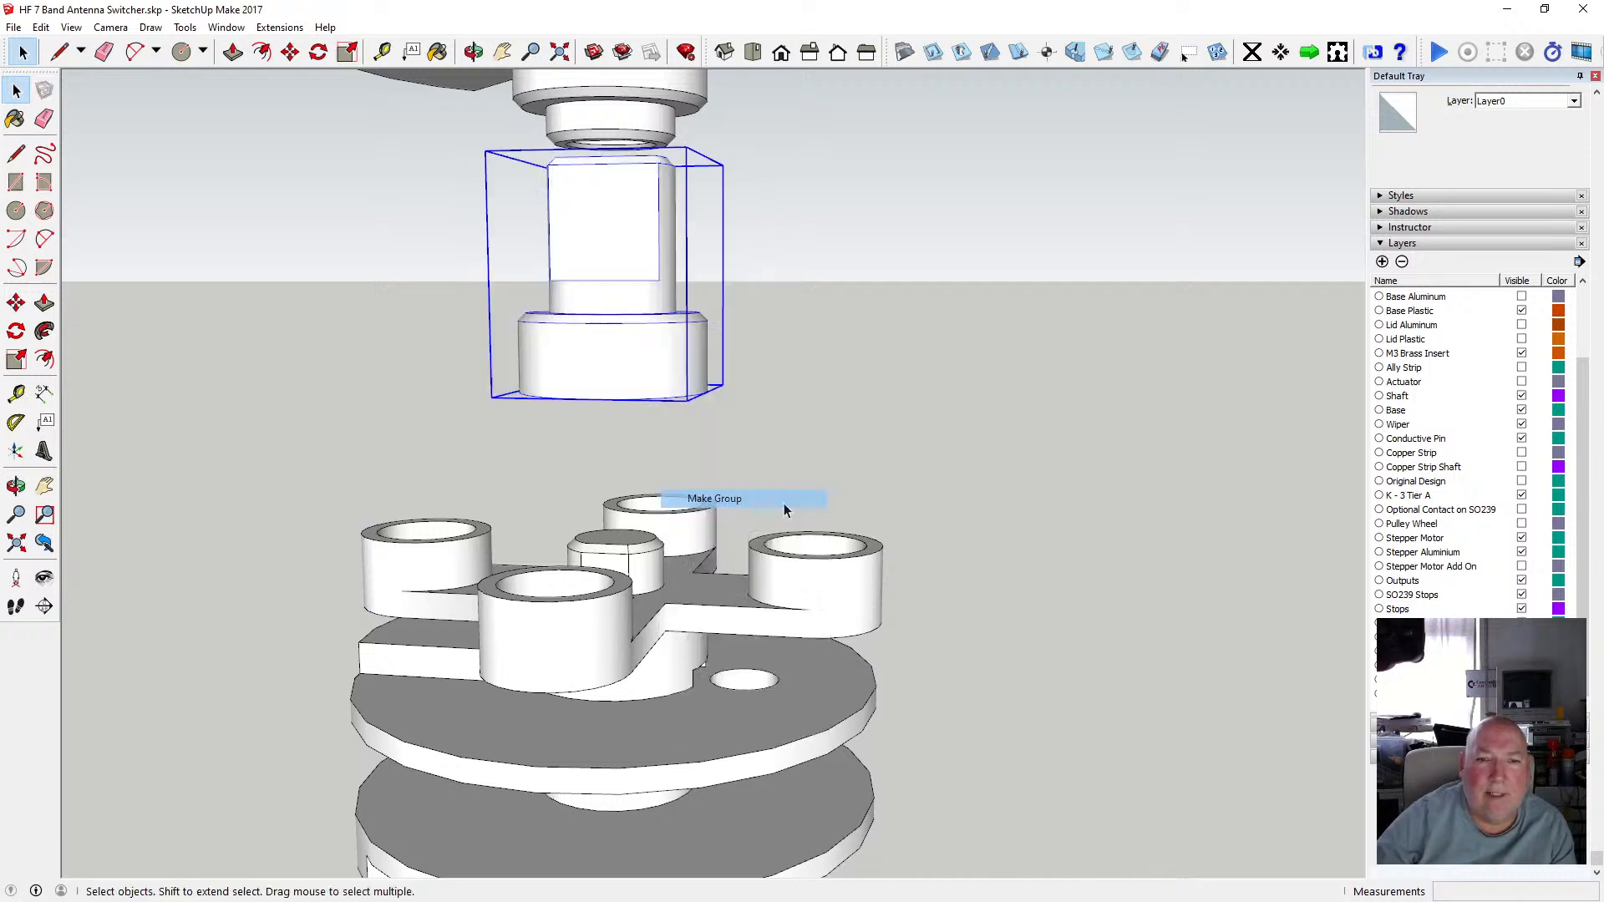
Put the new shaft group on the Modular Spindle Top-Upper layer, the same layer as the cross-arm.
scroll(714, 527, down, 2)
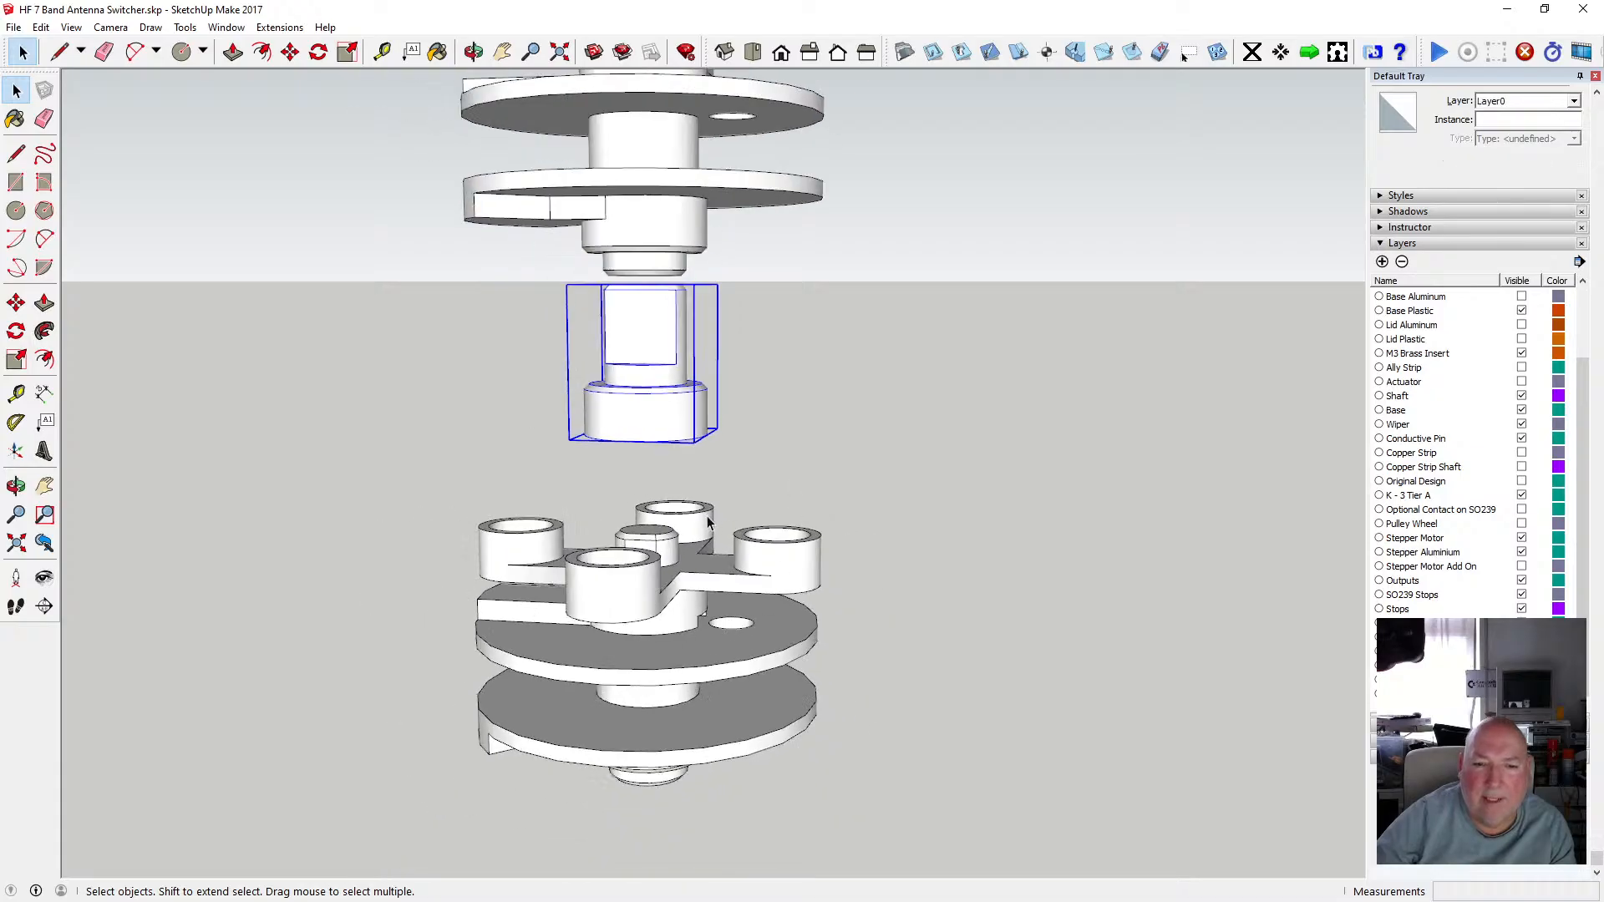
click(708, 576)
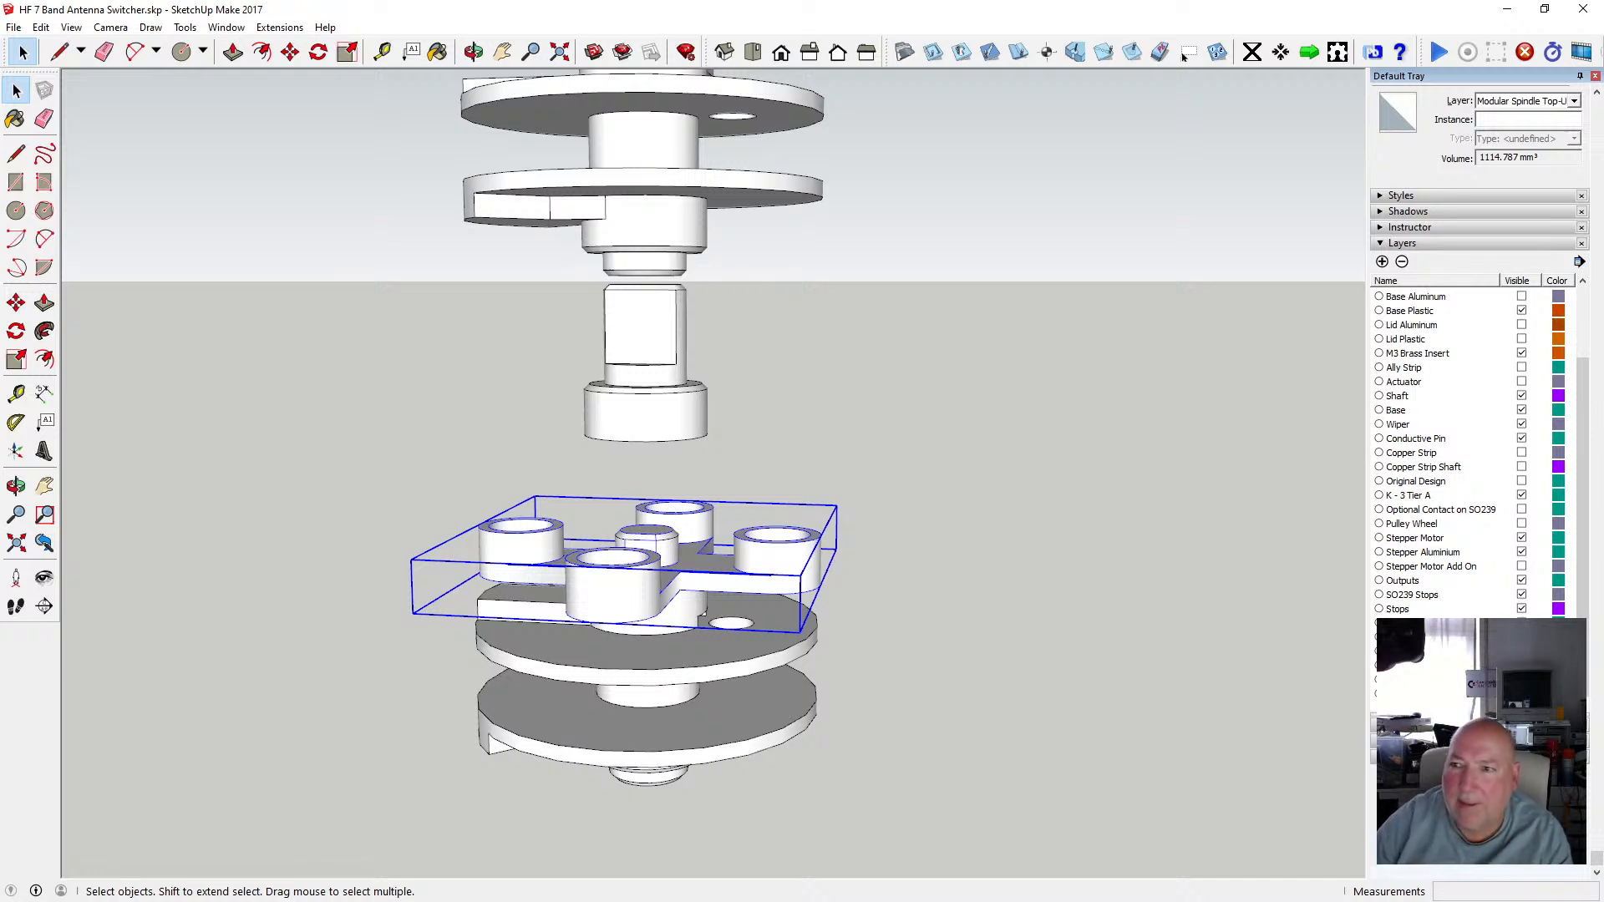
click(1573, 101)
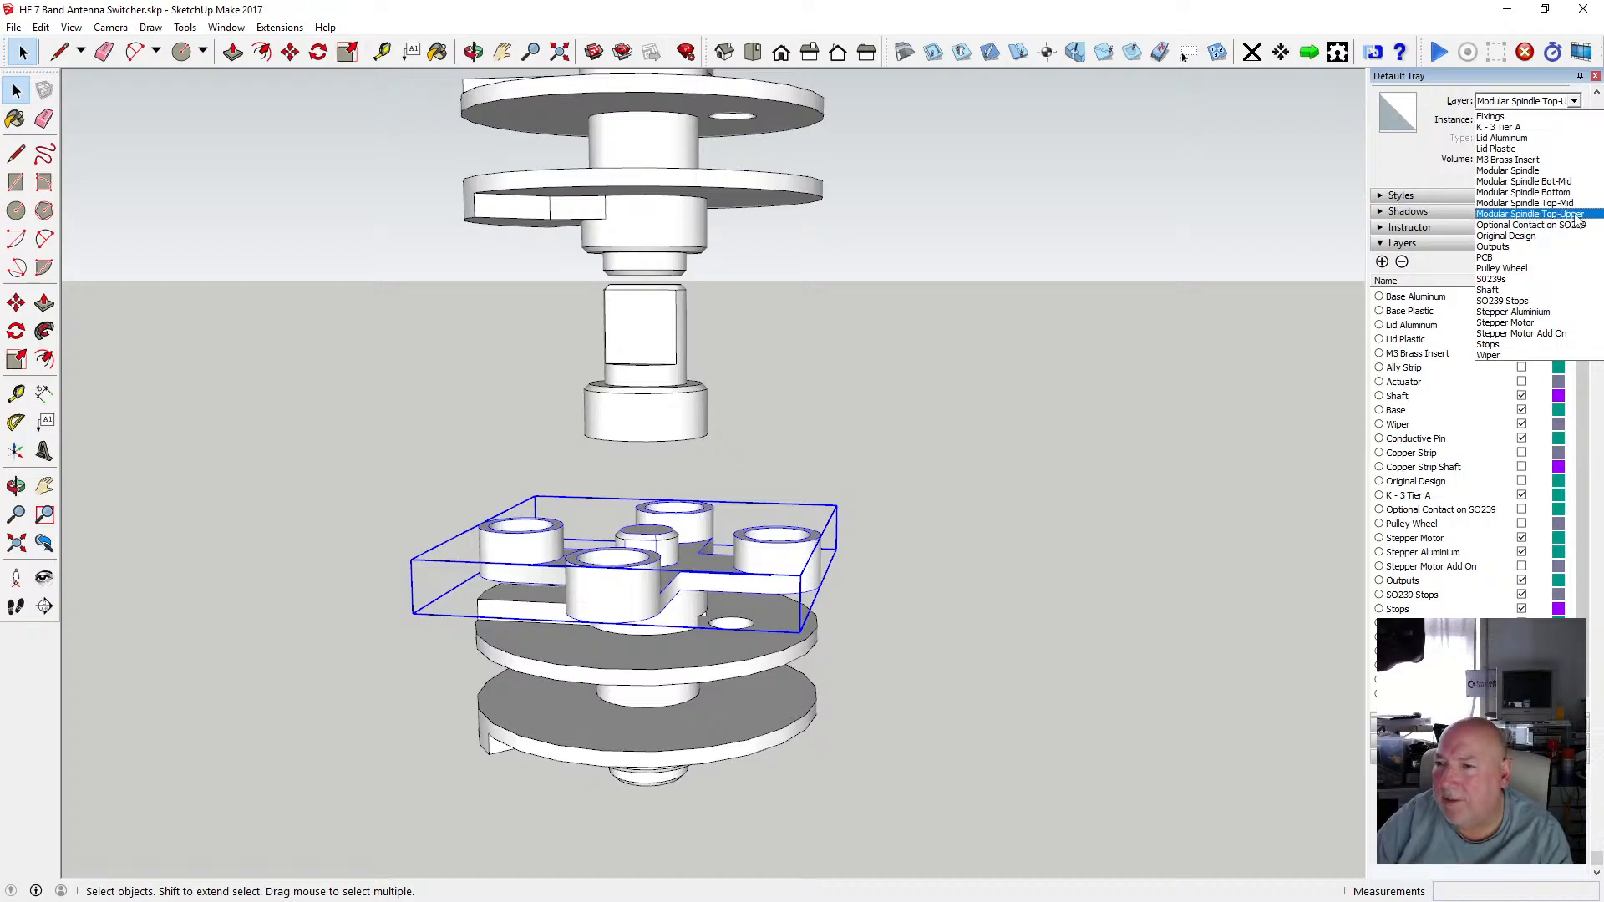
key(Escape)
click(659, 415)
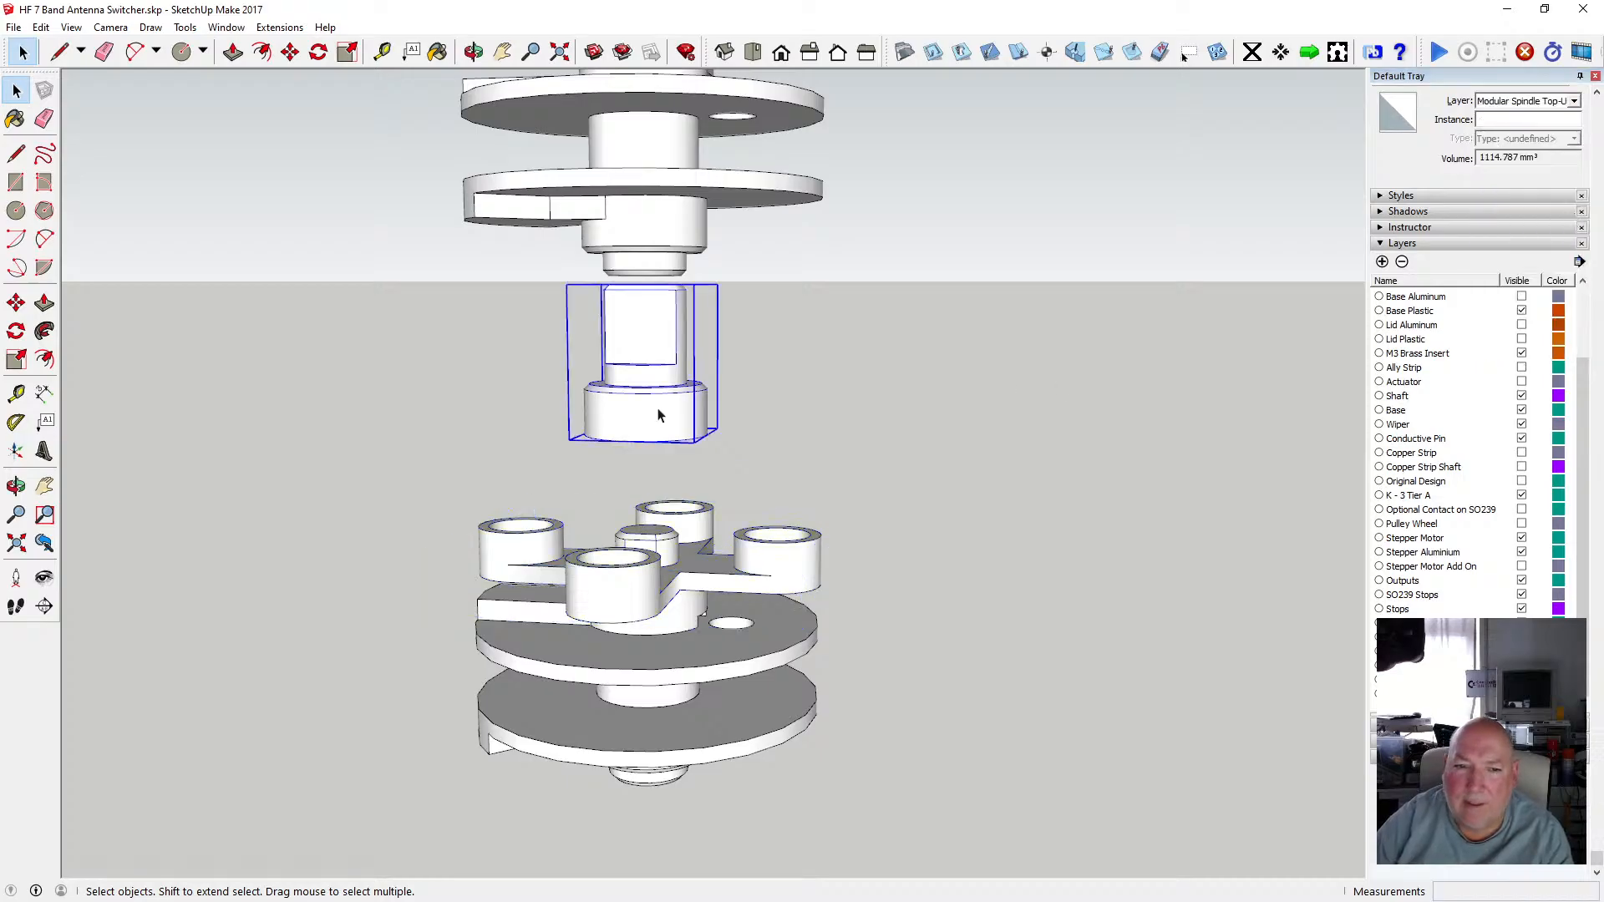
click(1574, 100)
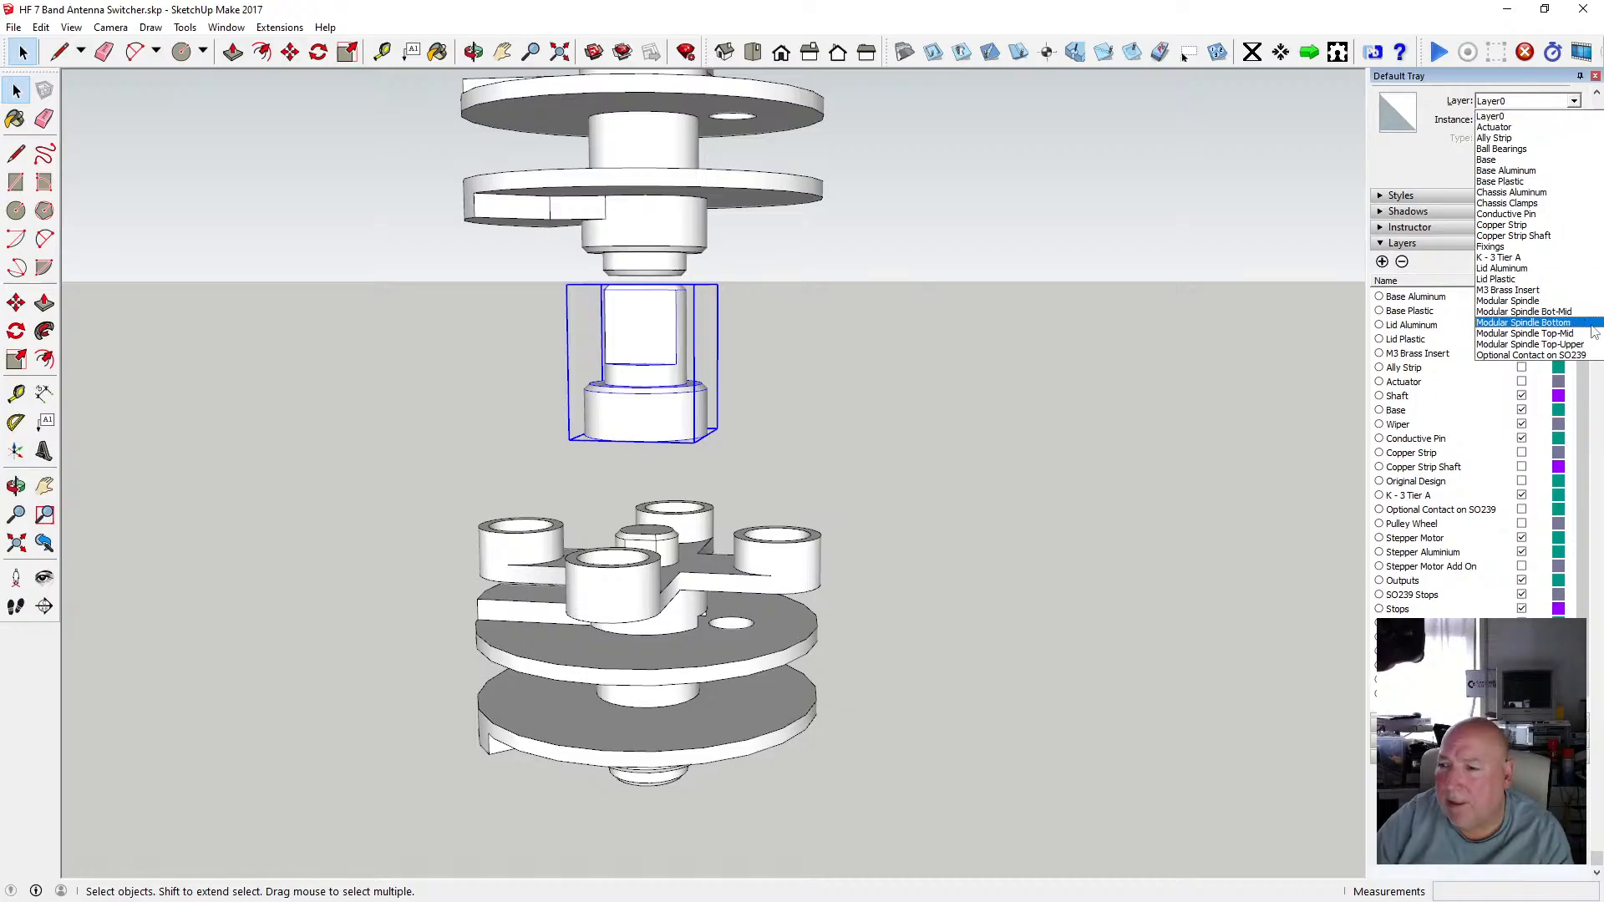
key(Escape)
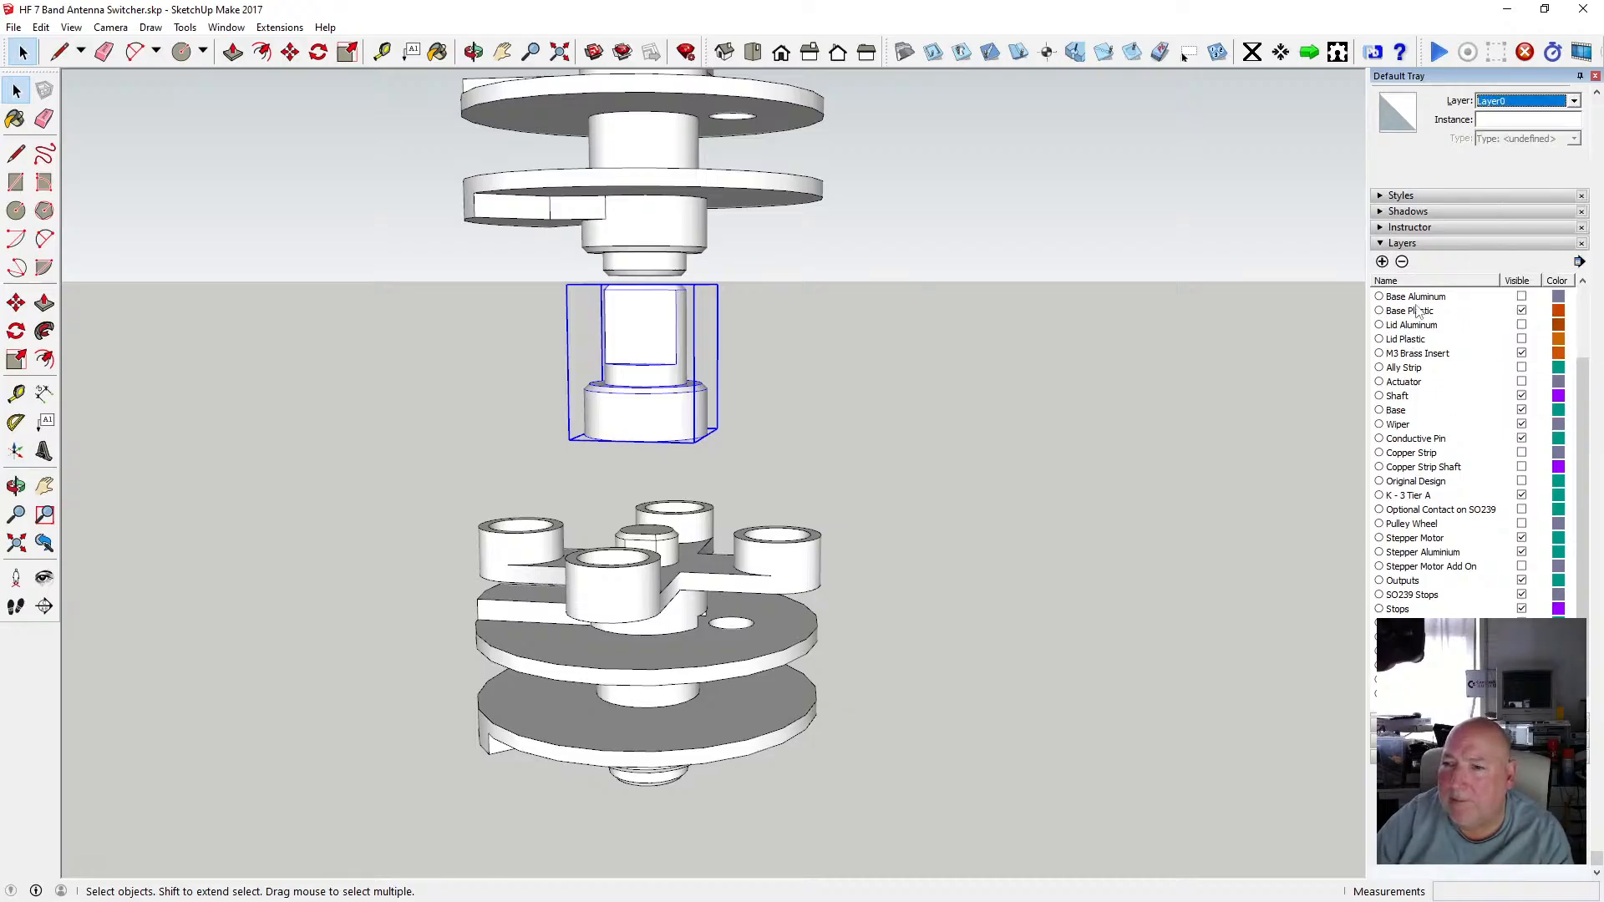
scroll(1454, 405, down, 1)
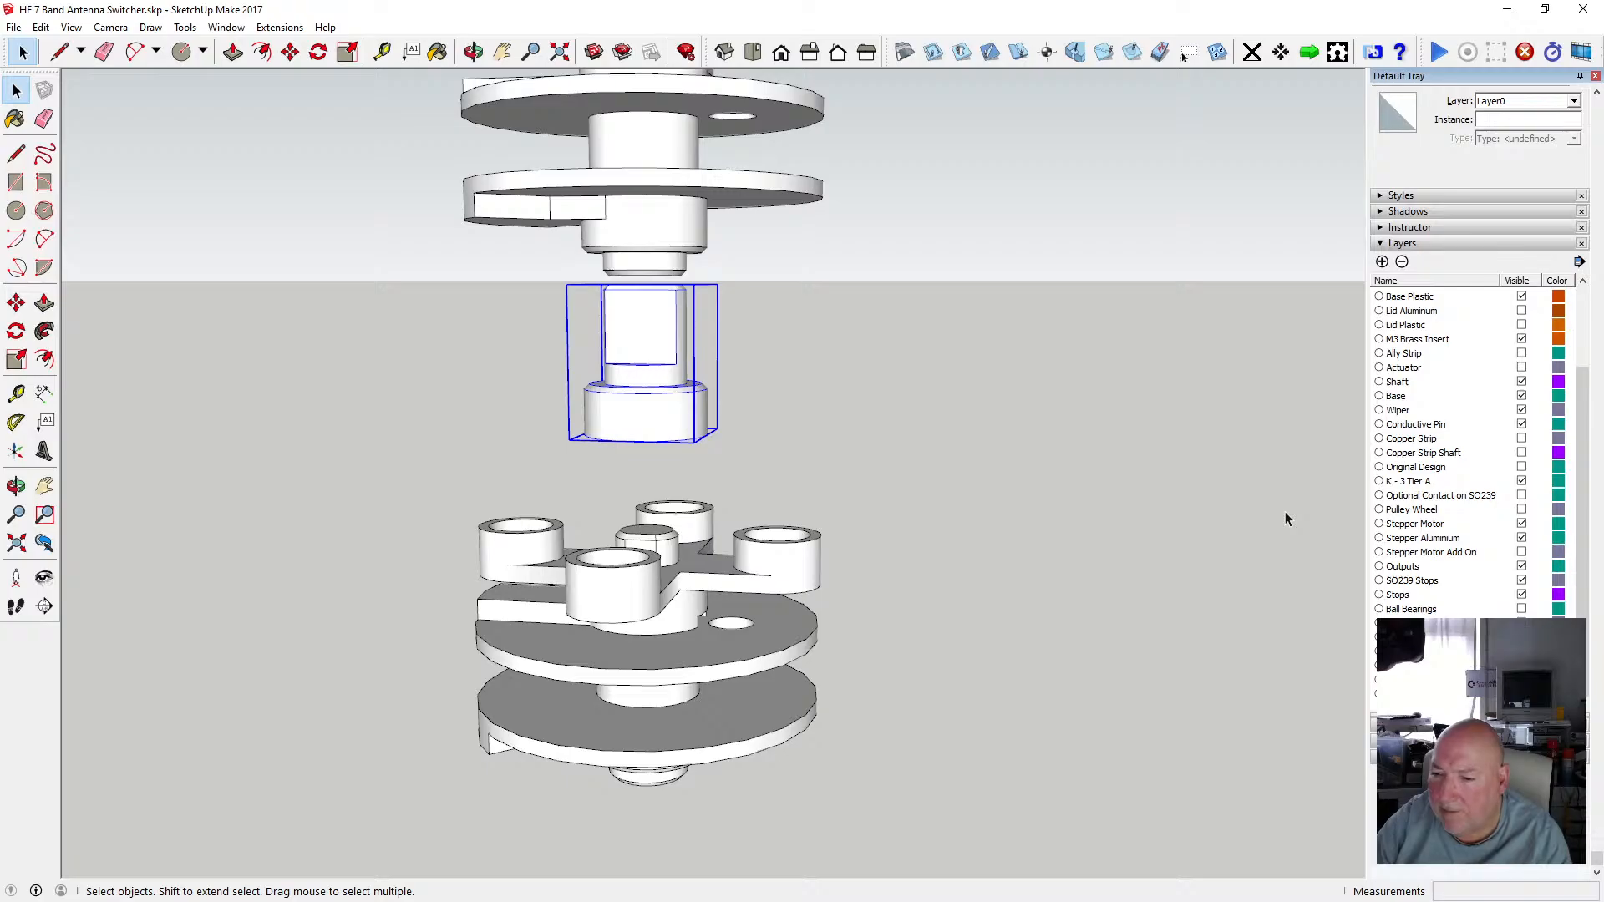
click(1574, 101)
click(1545, 342)
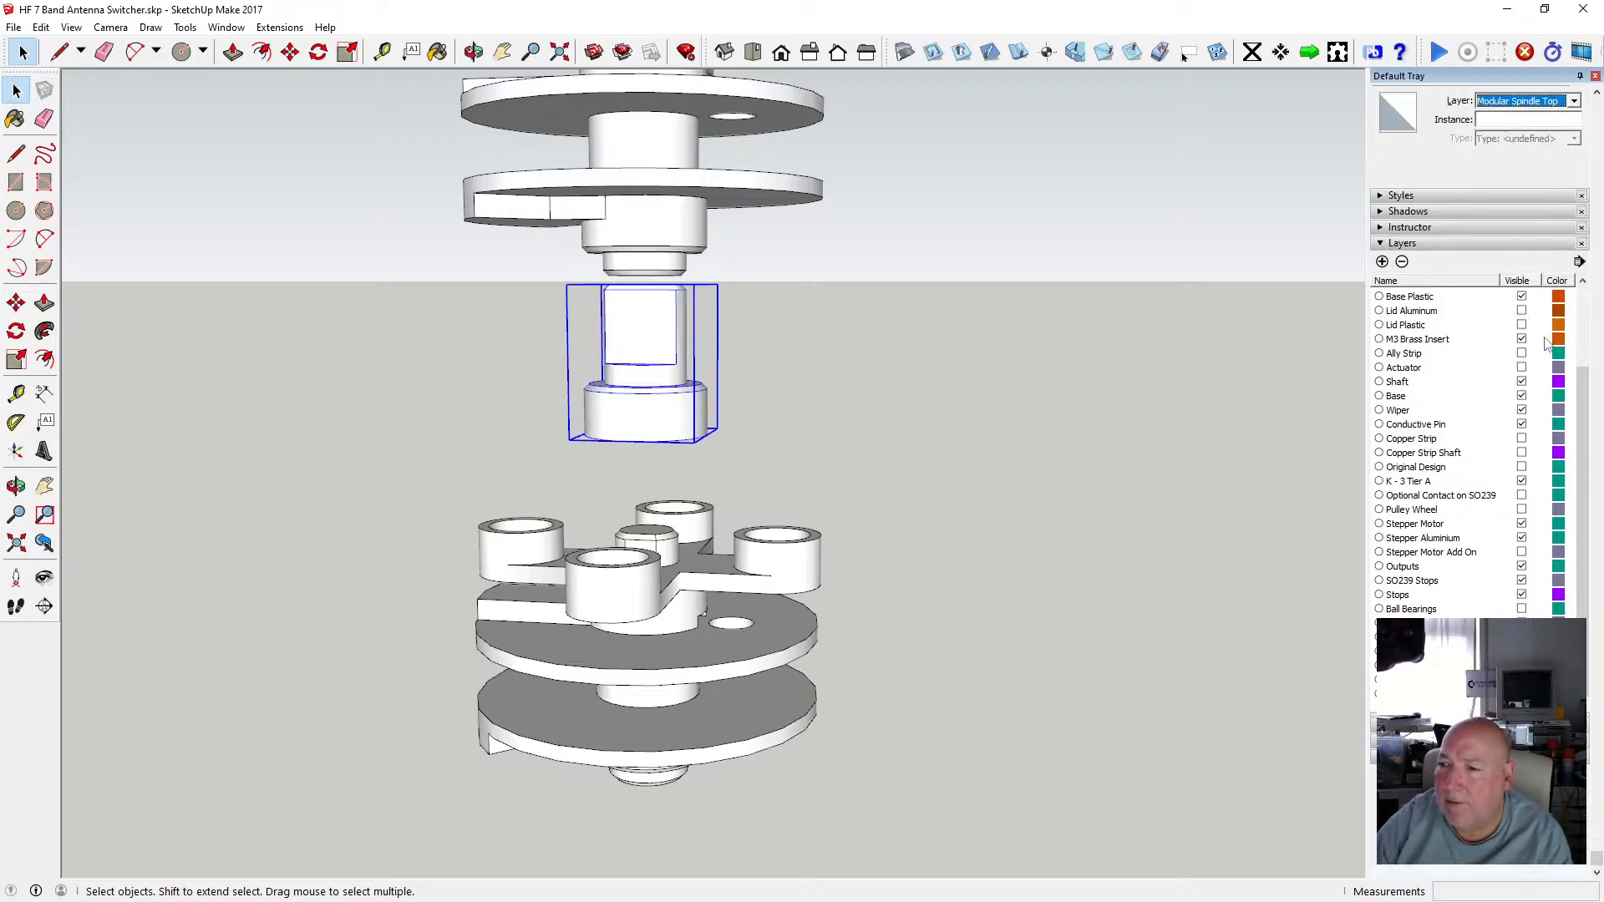
click(875, 446)
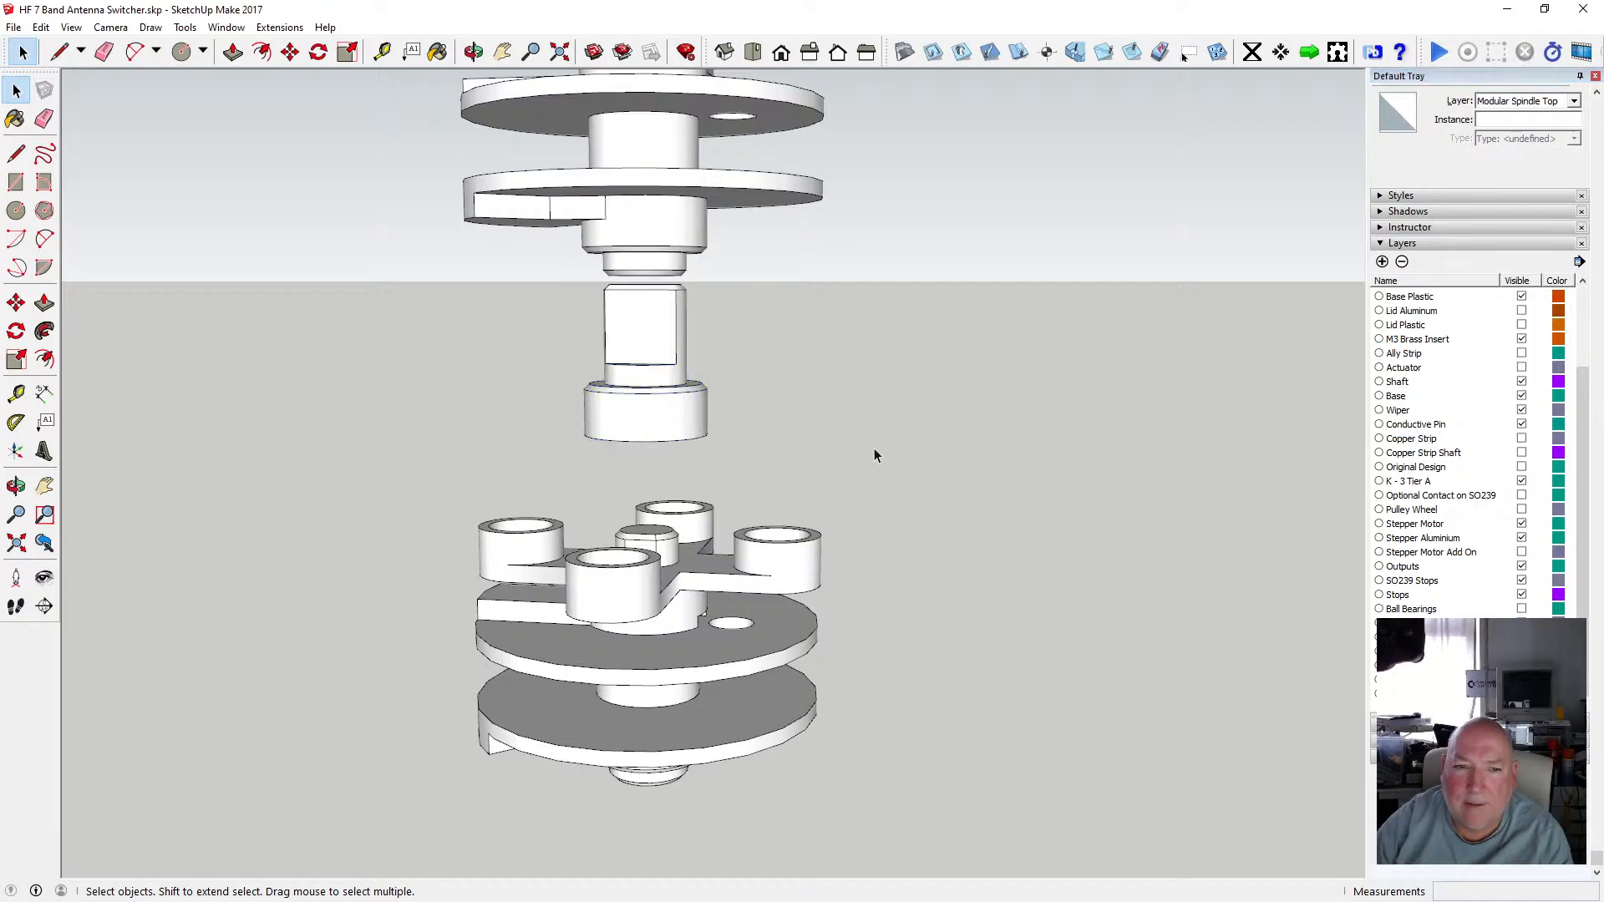
Open the new shaft group for editing.
double_click(618, 416)
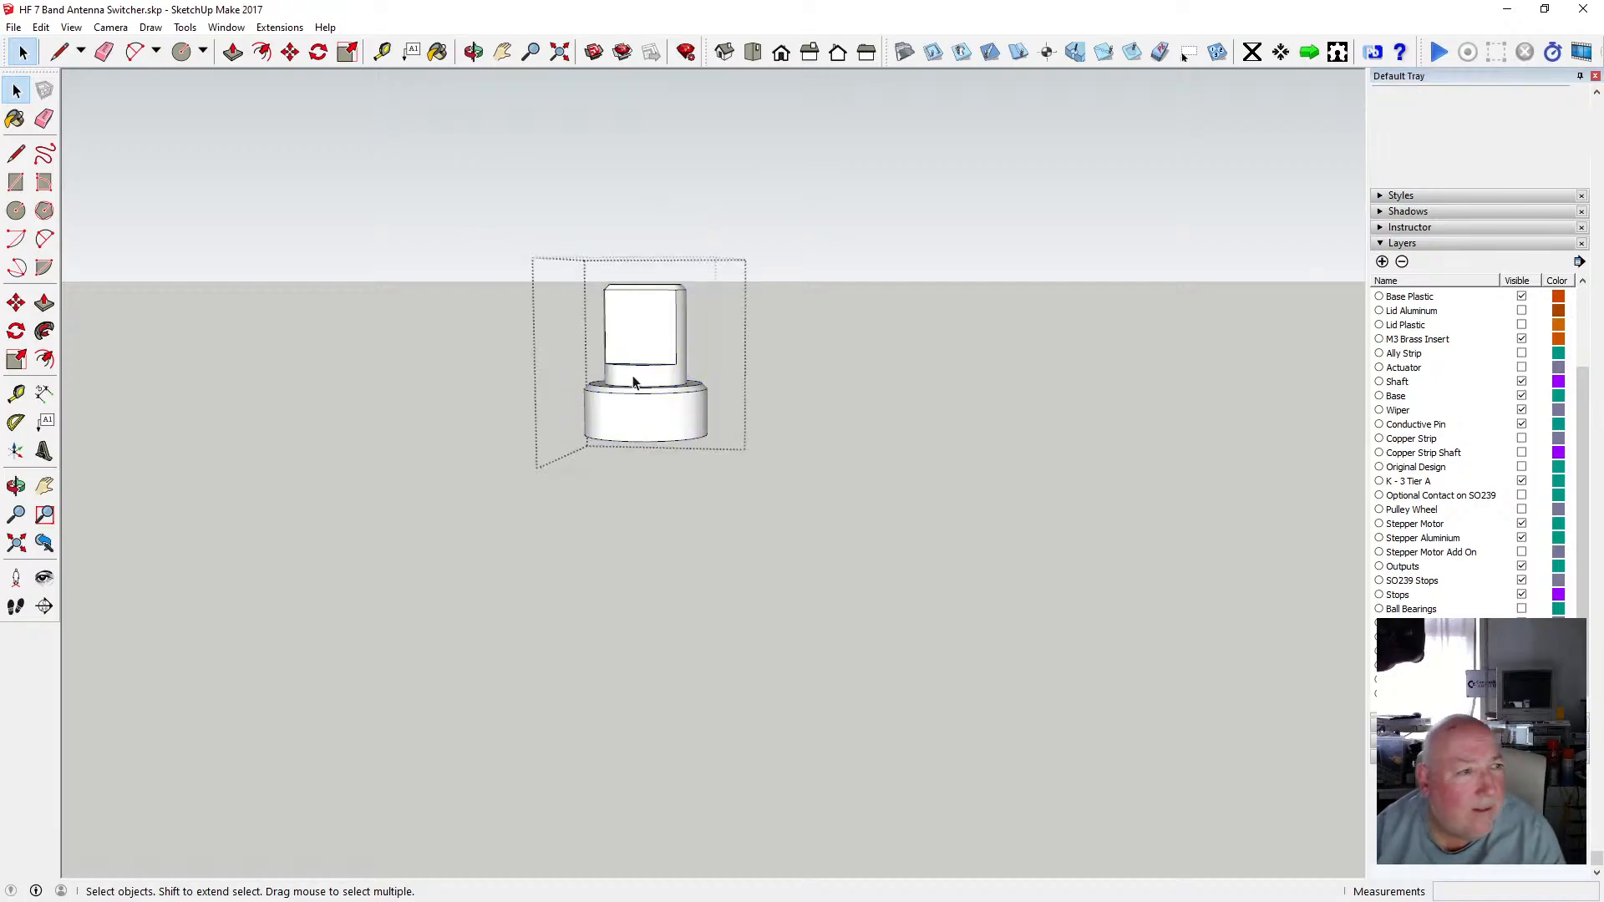
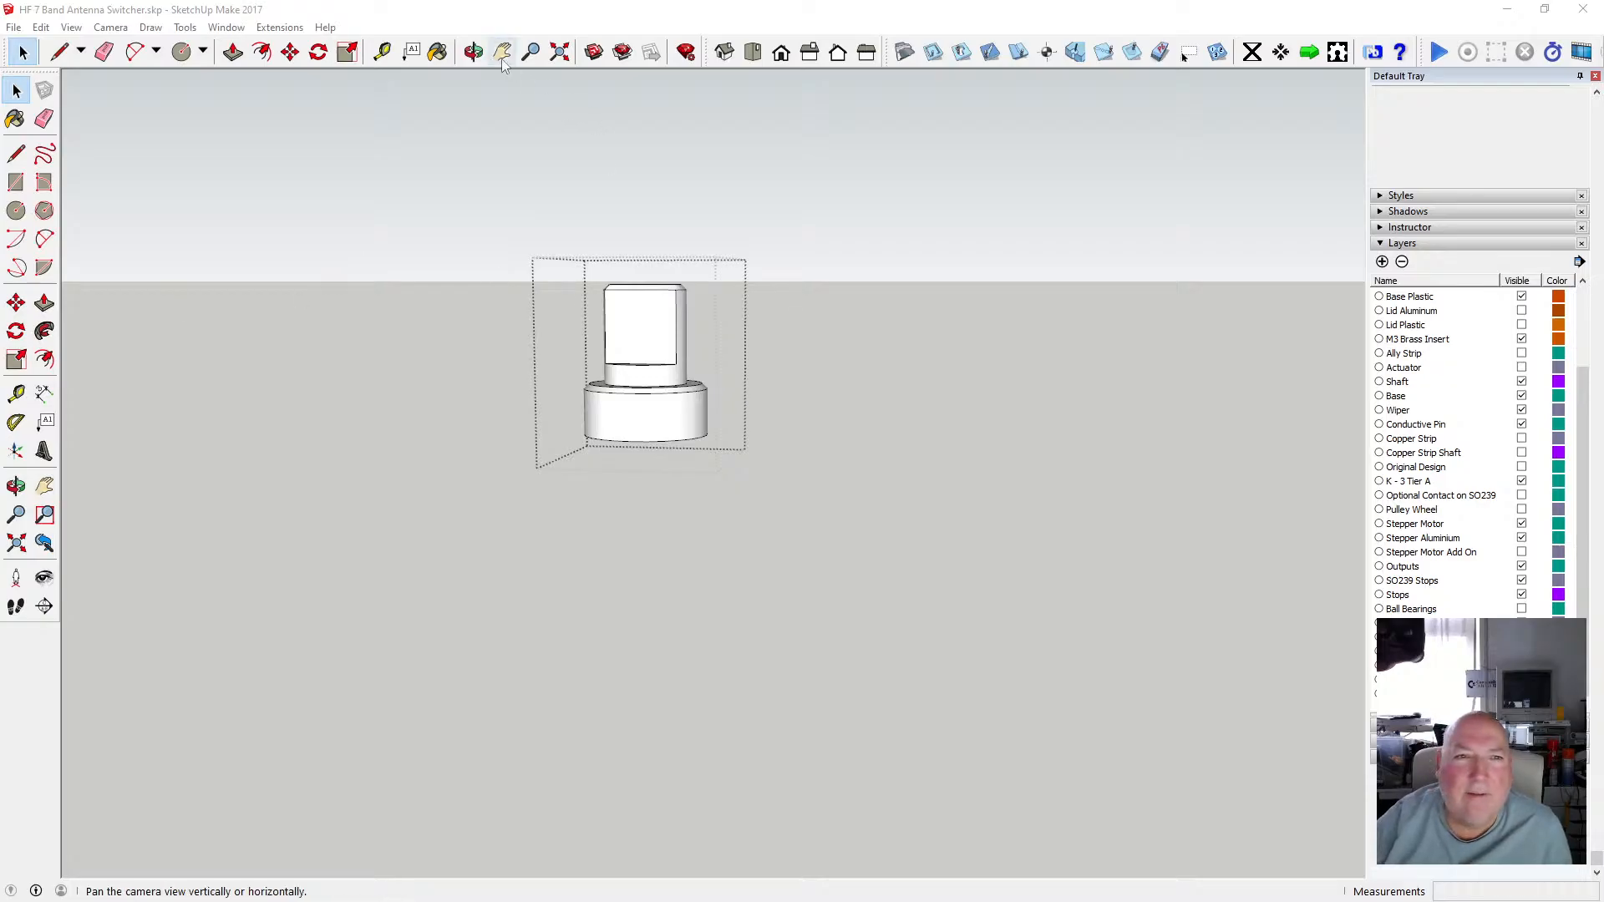
Try drawing a 6 mm radius circle on the end of the shaft collar, then undo it.
click(473, 52)
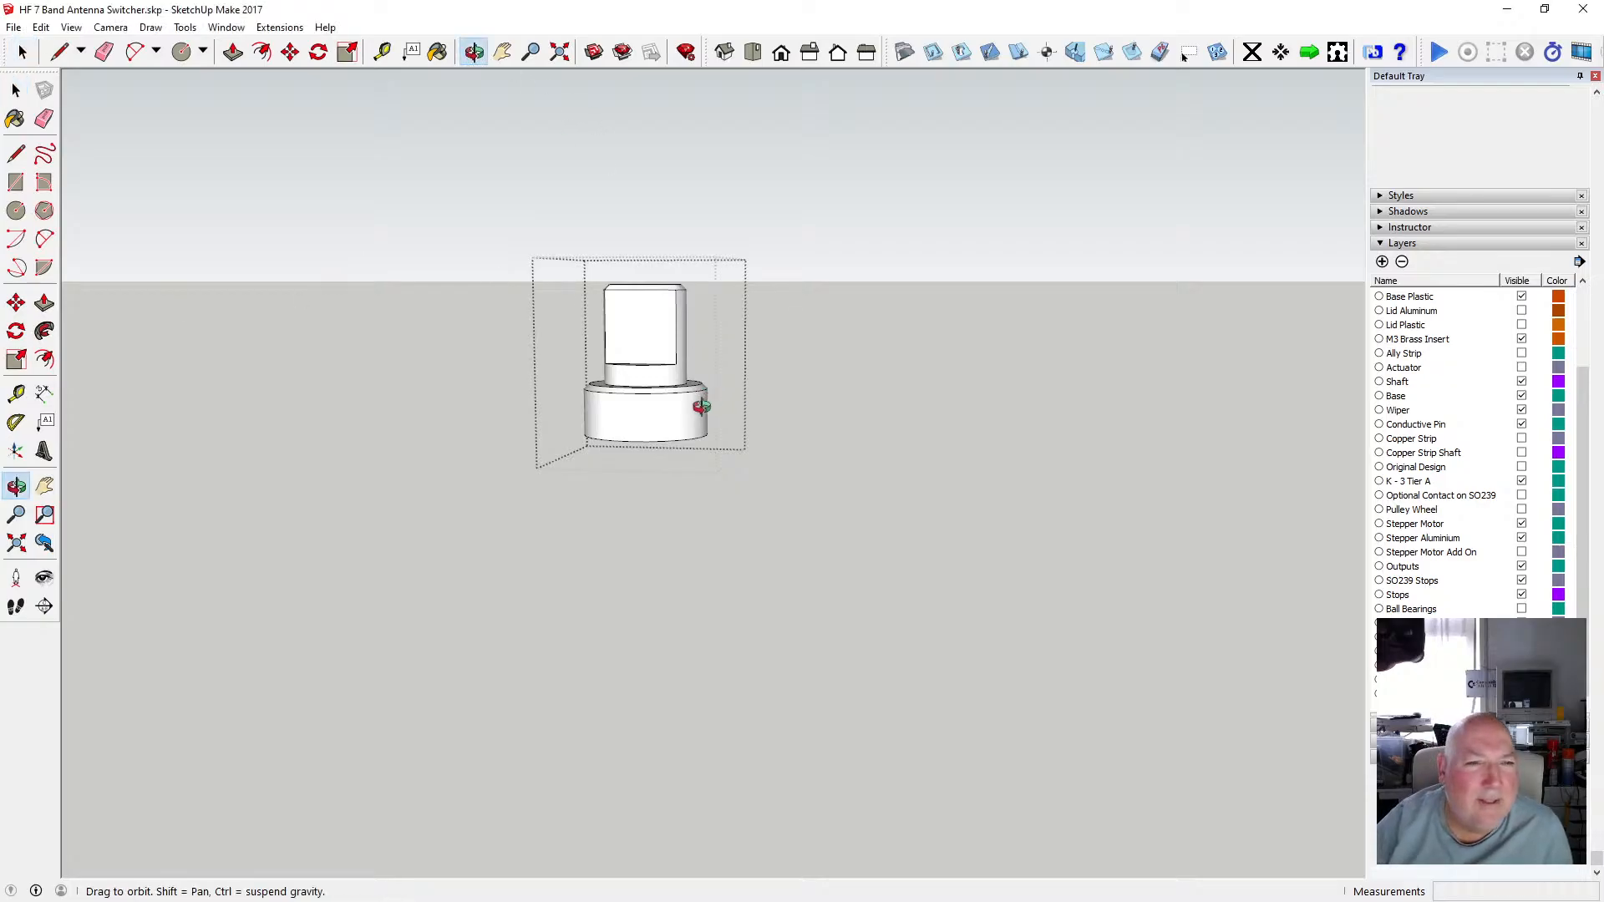
drag(702, 407, 598, 592)
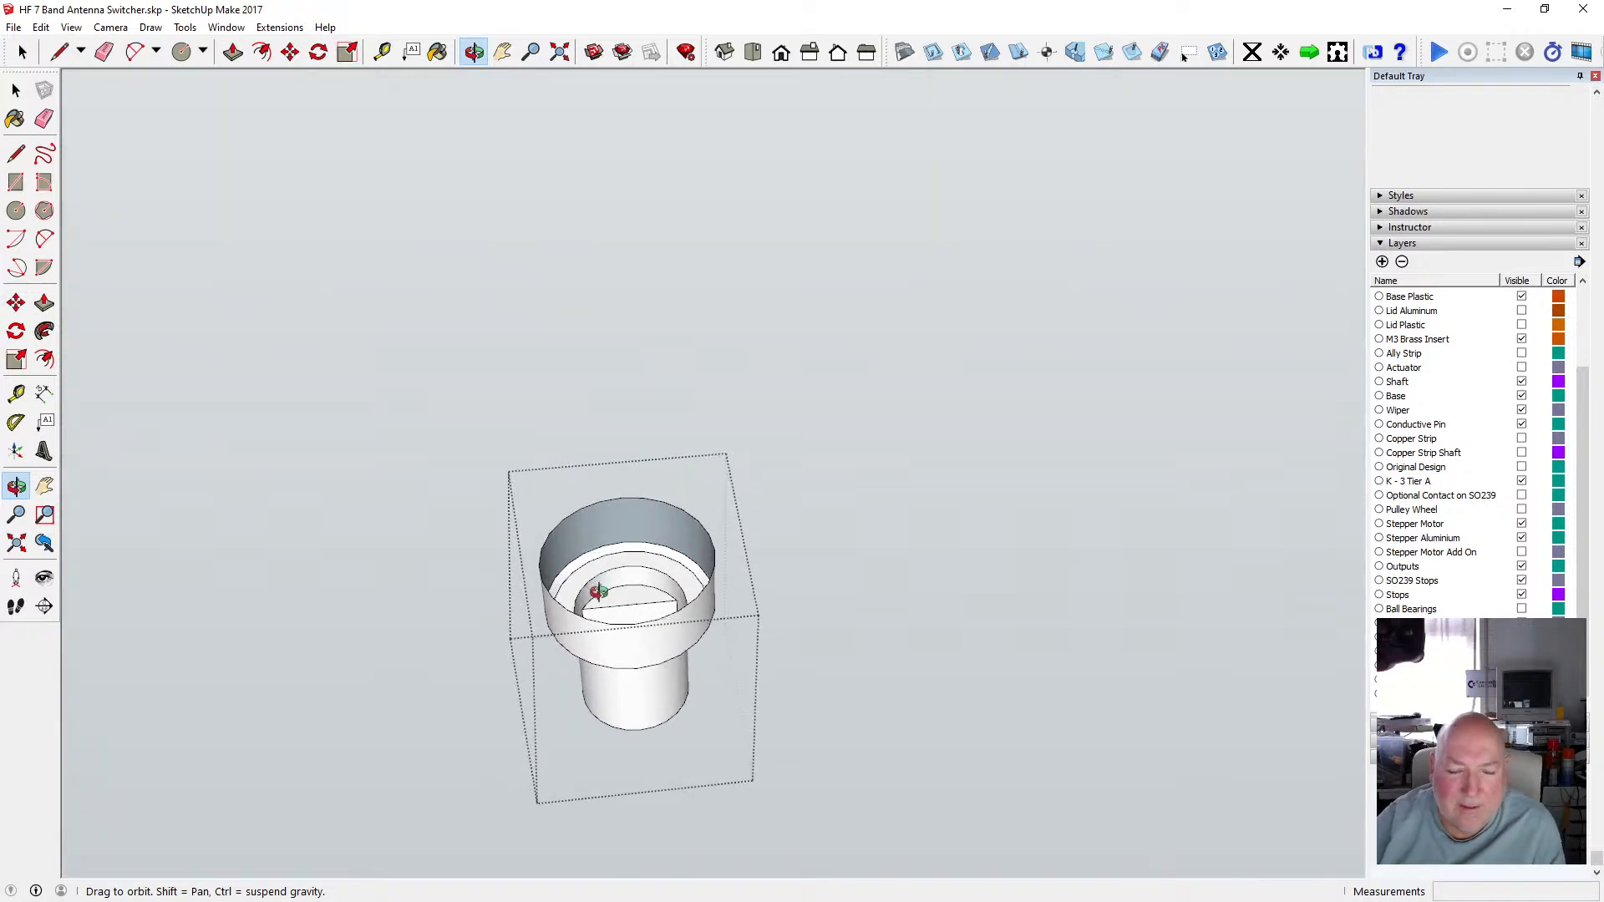
scroll(598, 592, up, 5)
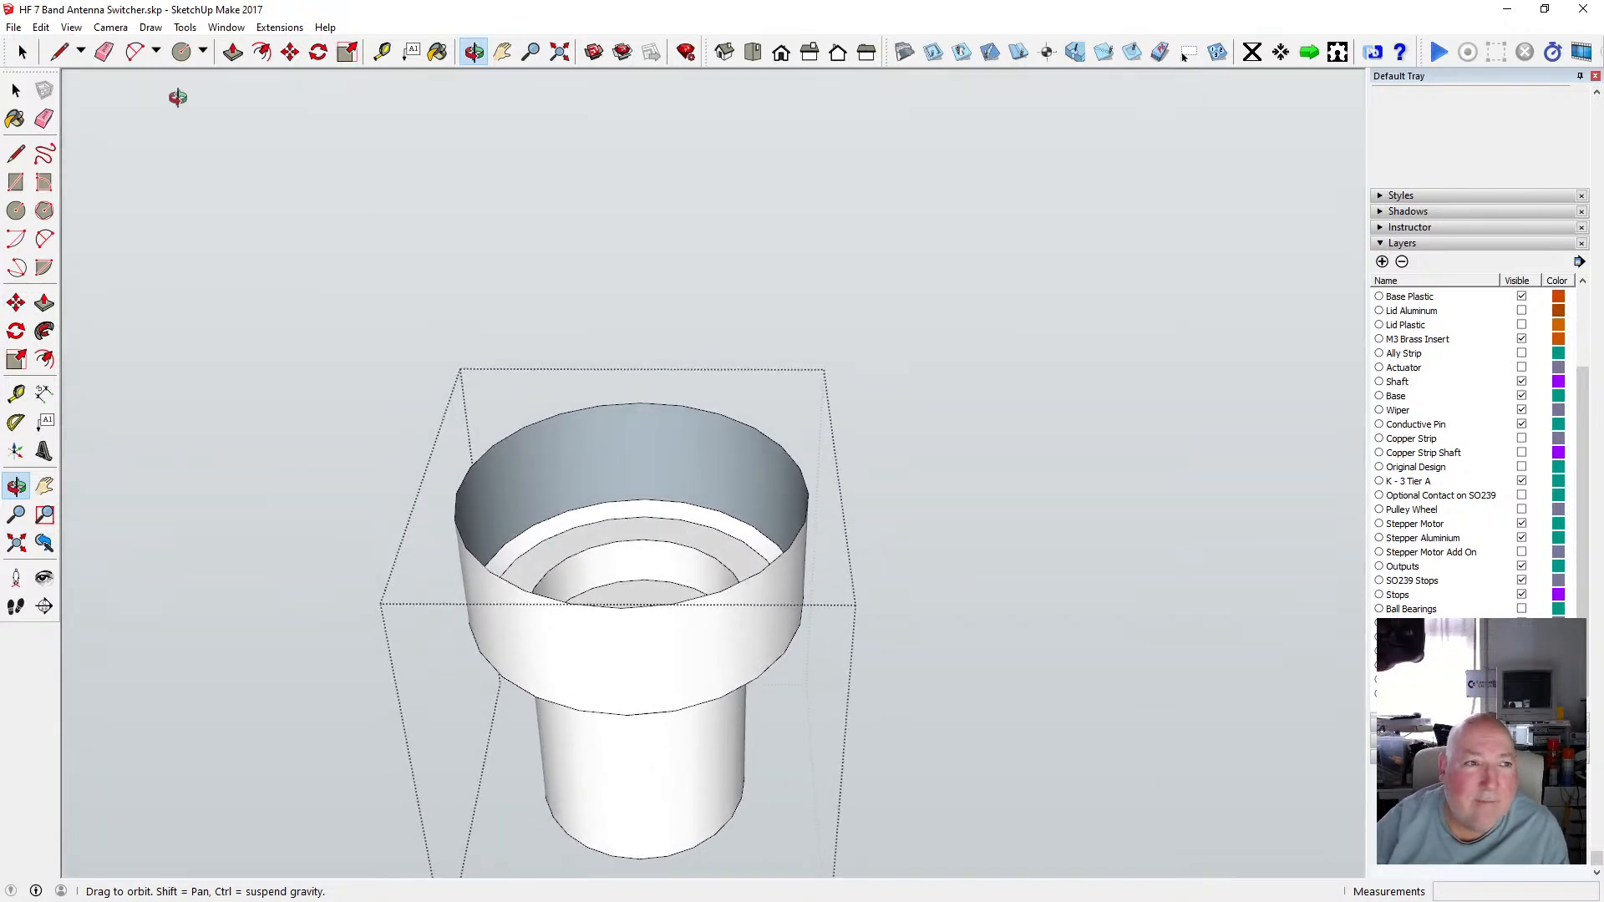
click(16, 211)
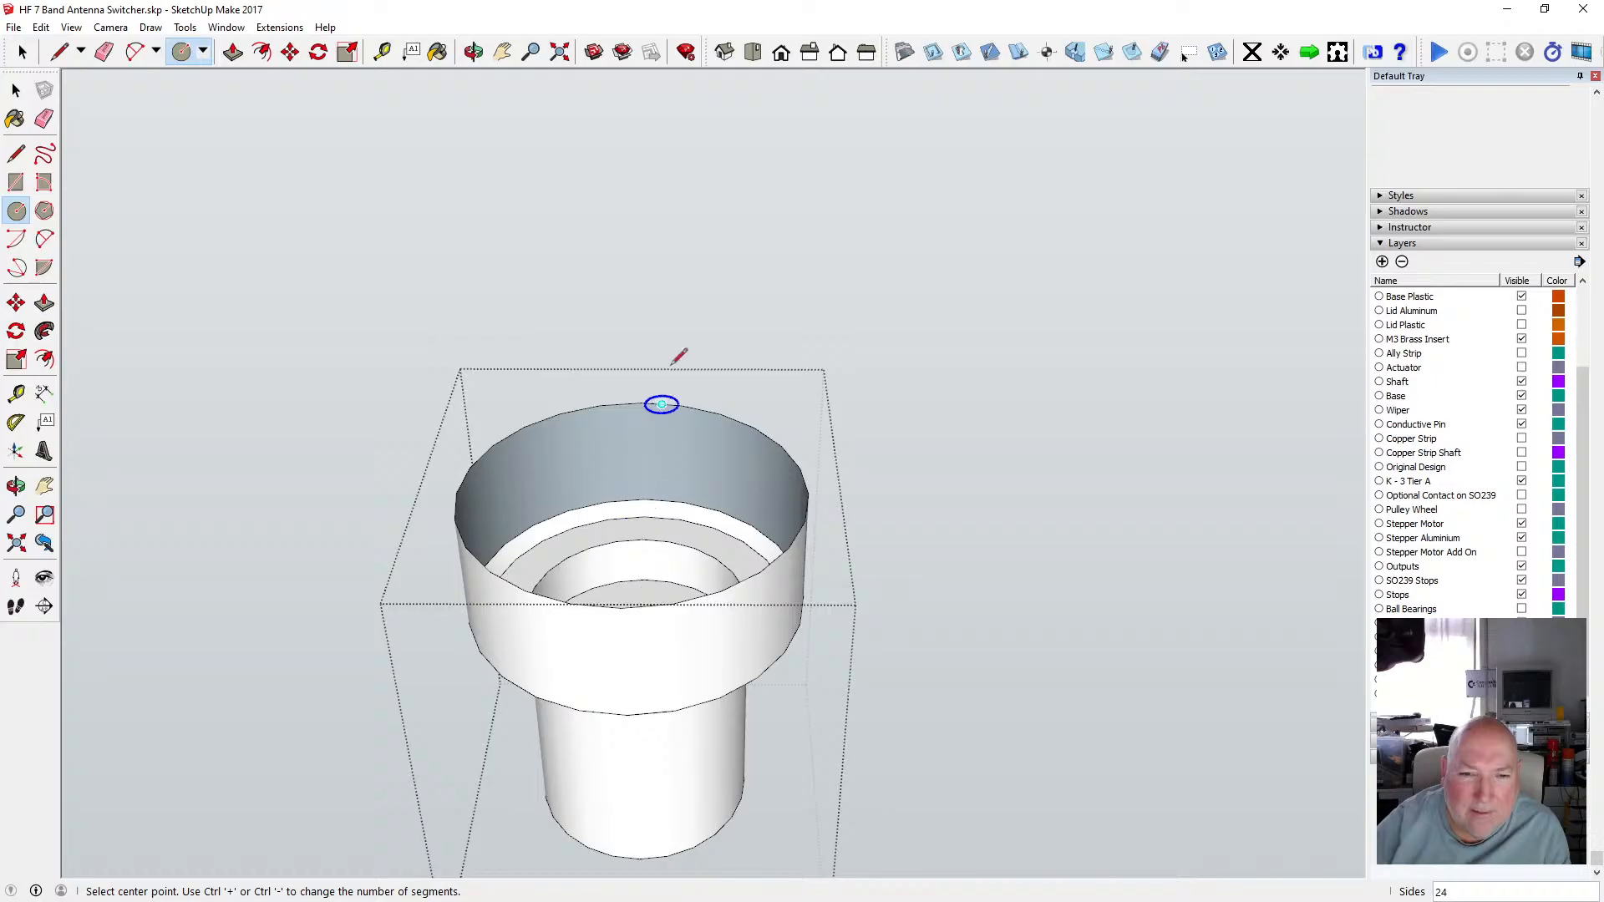
click(474, 52)
drag(512, 189, 511, 467)
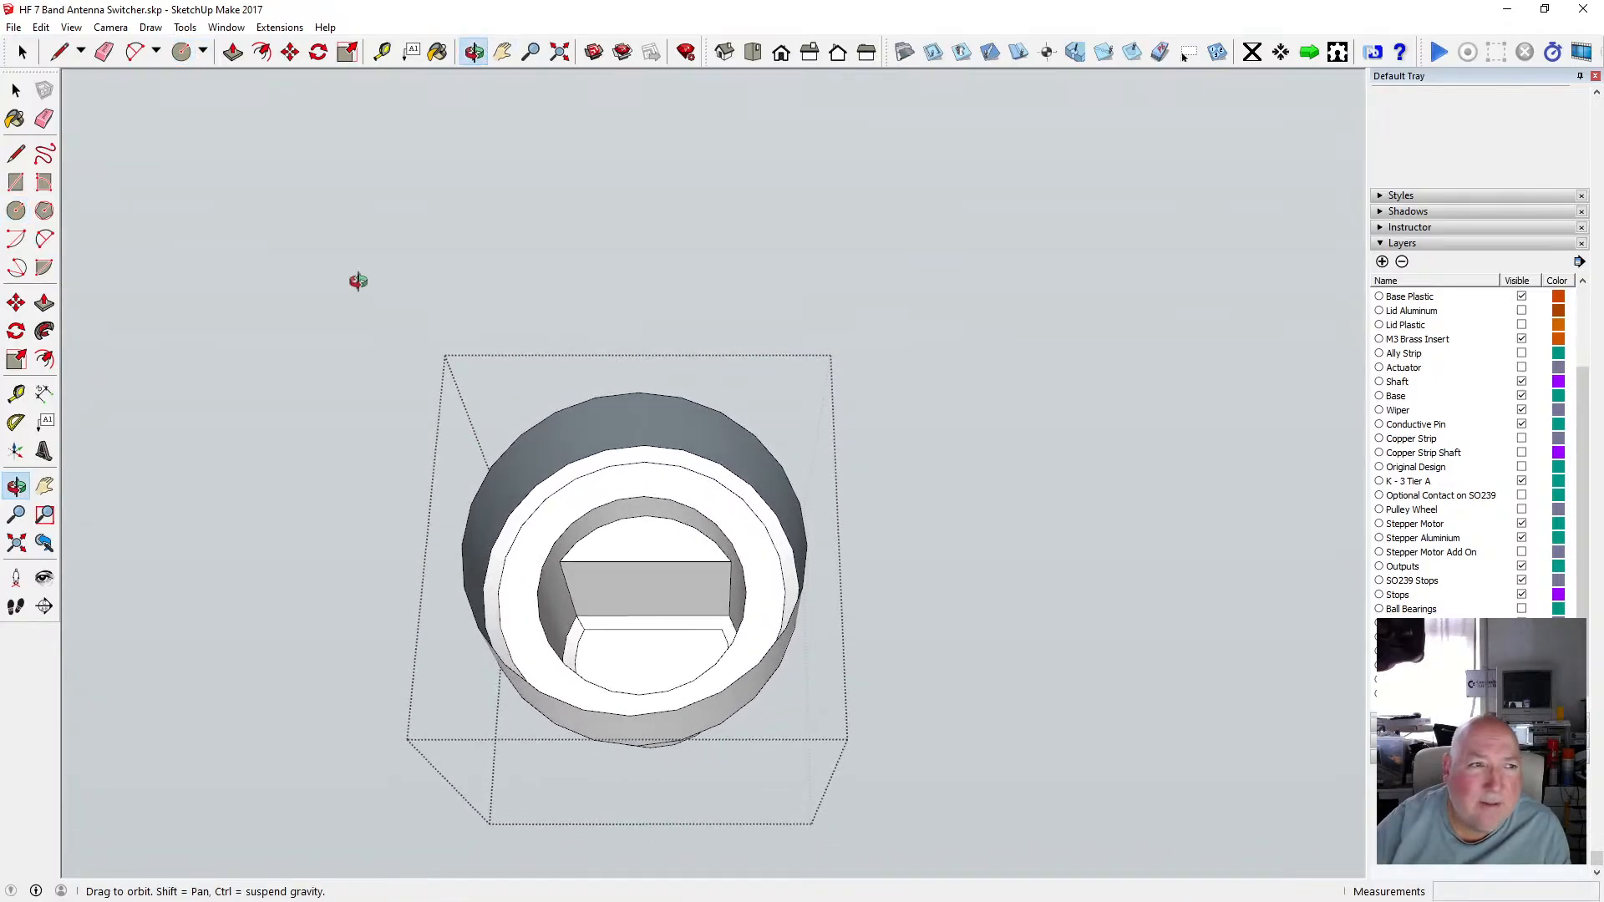
click(20, 212)
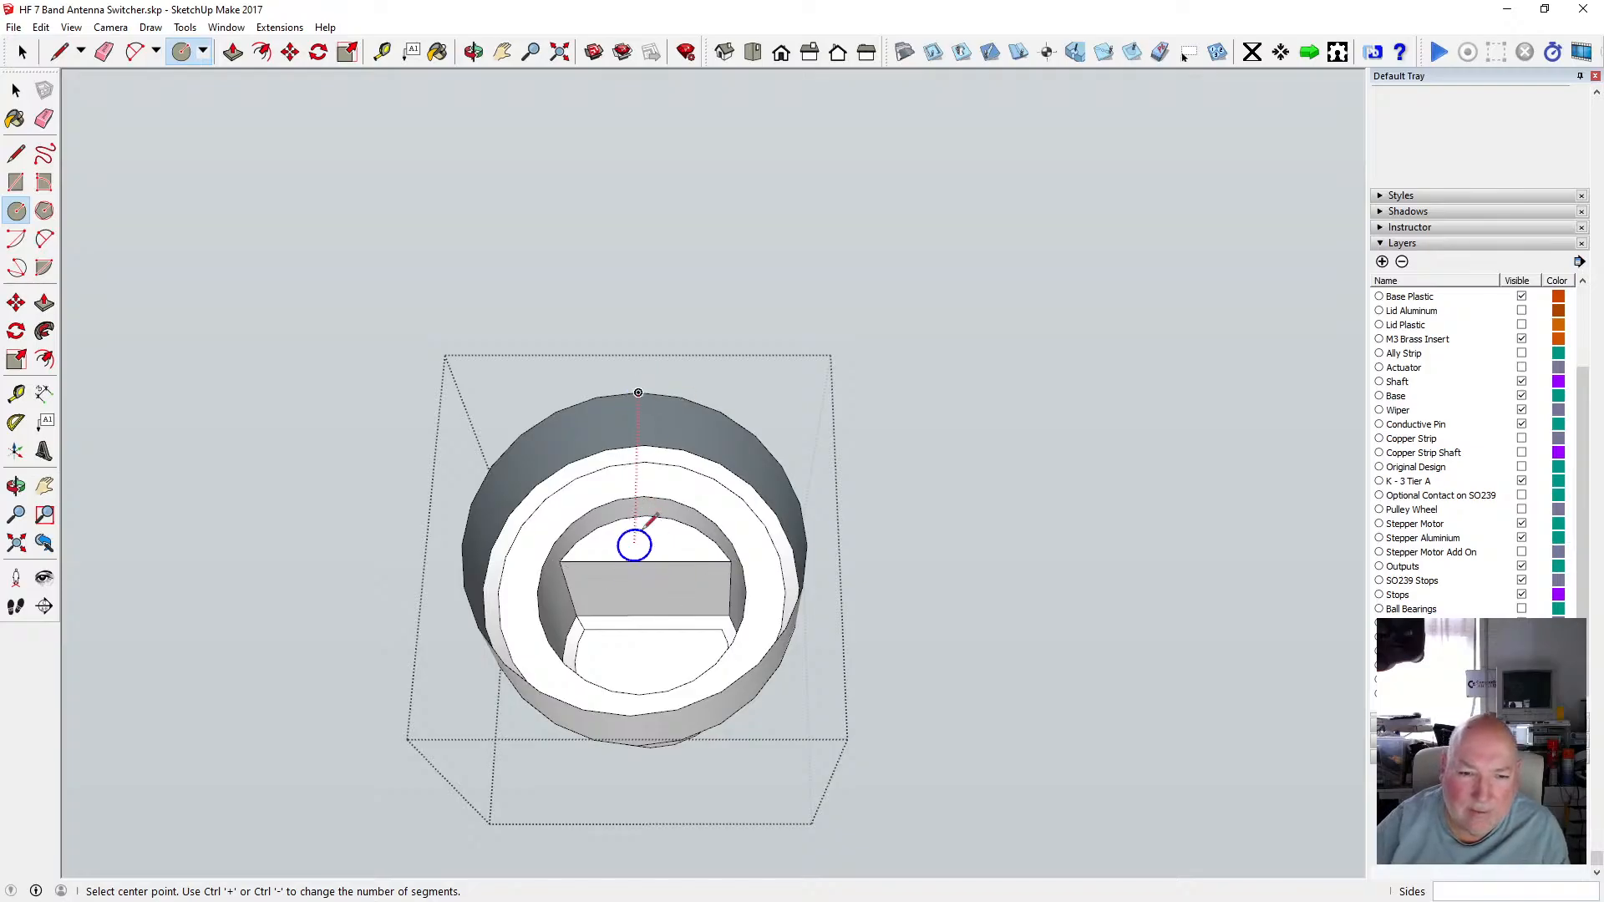
click(473, 52)
drag(618, 368, 606, 450)
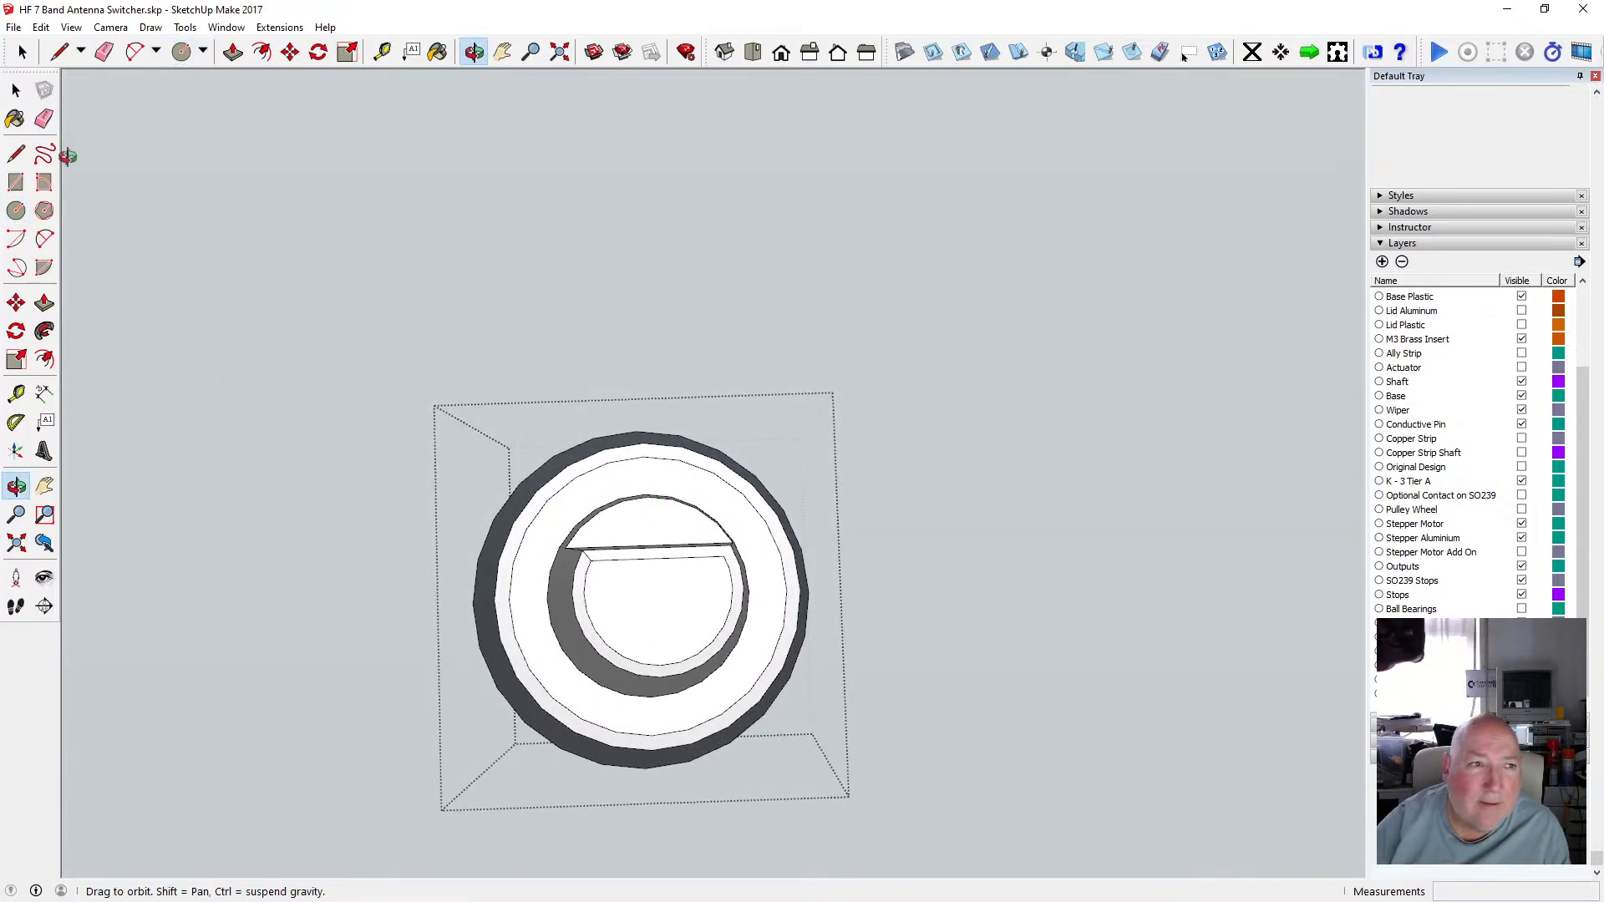
click(15, 209)
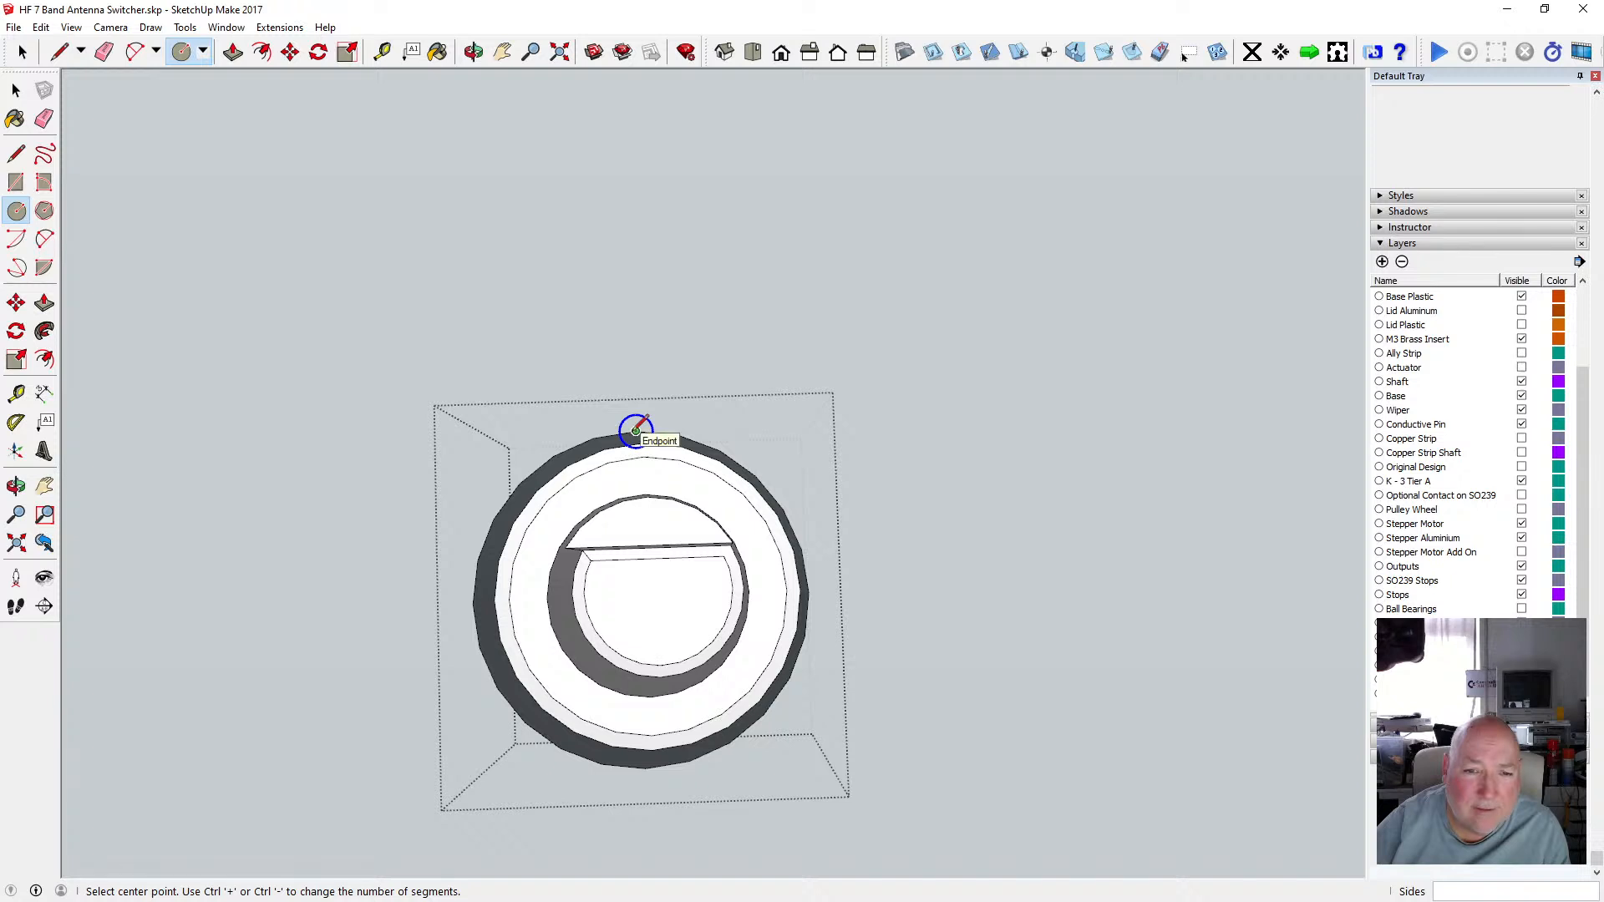
click(647, 595)
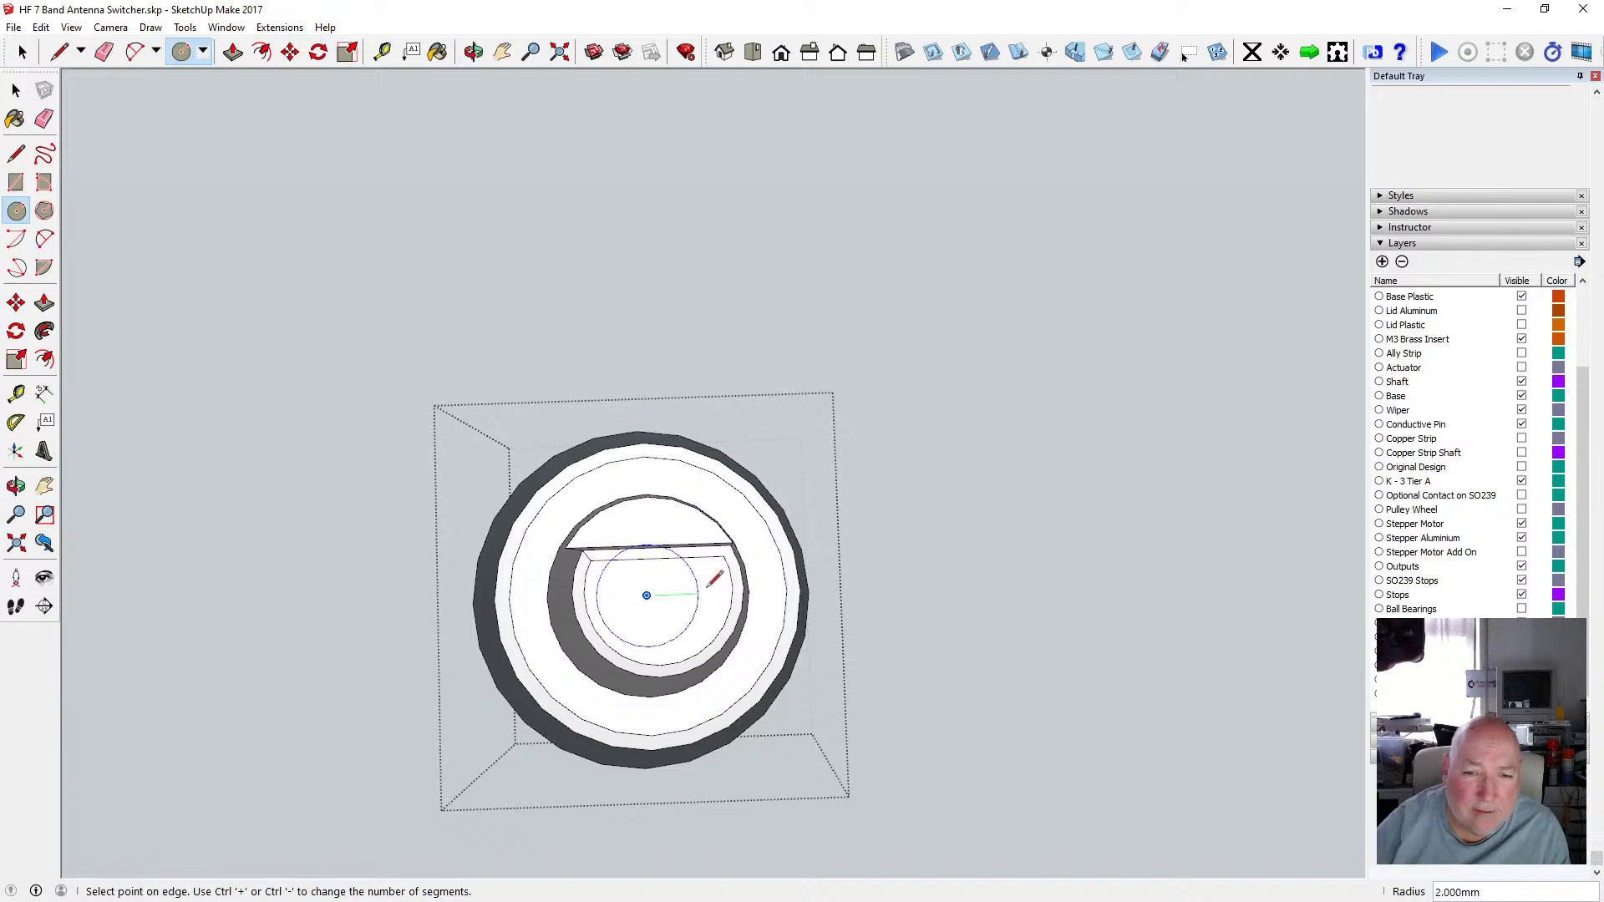
click(804, 586)
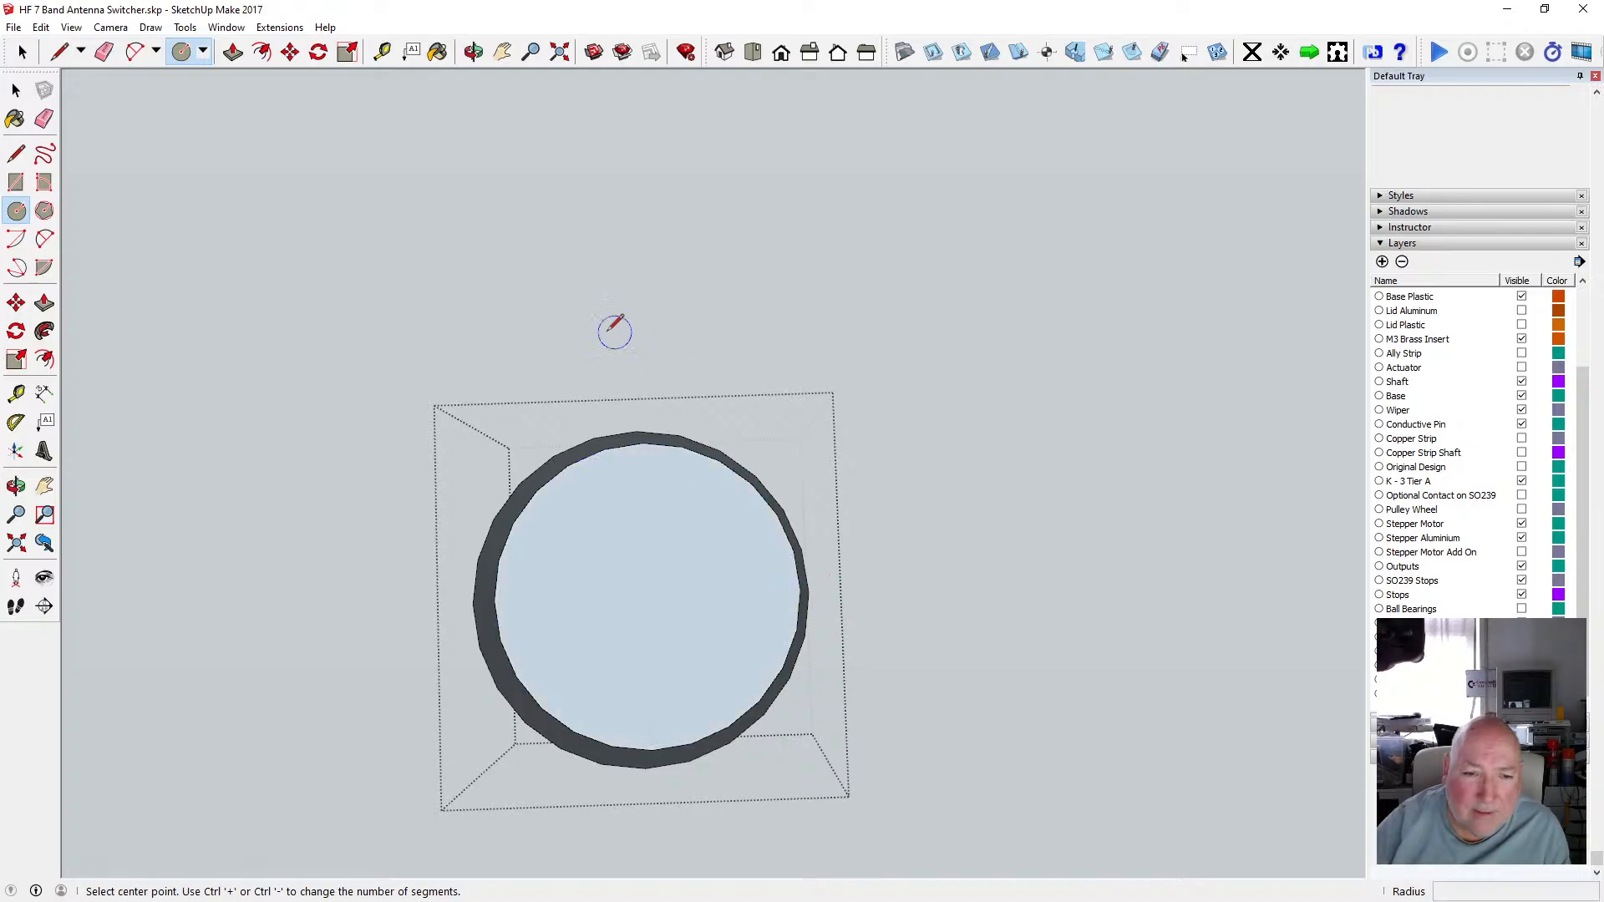
click(40, 26)
click(59, 47)
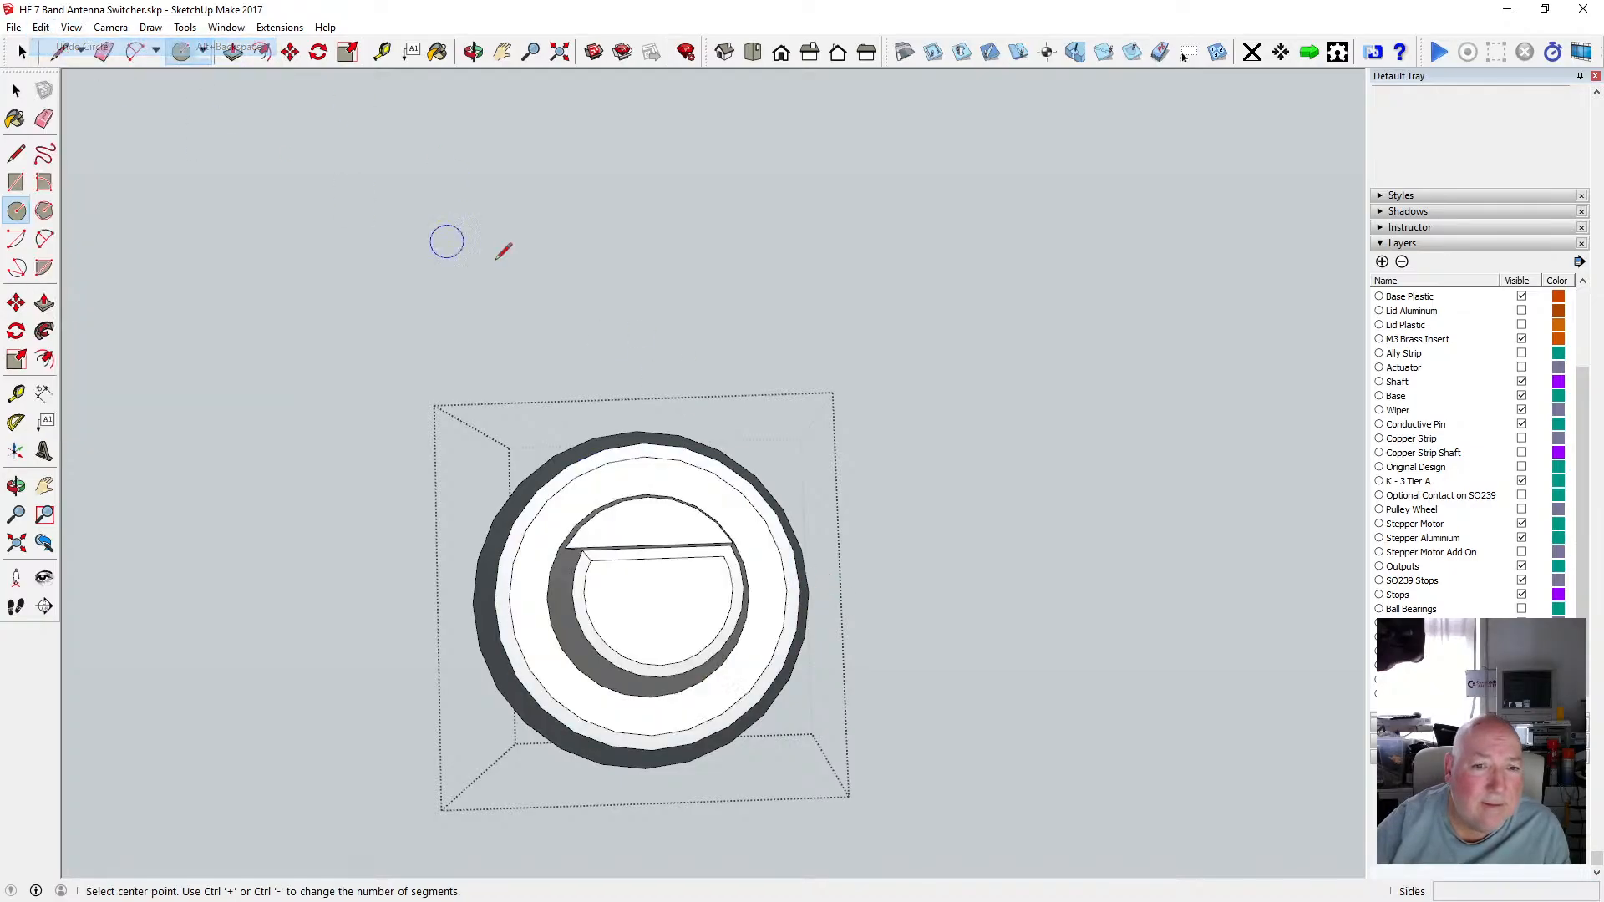
Draw a circle on the collar's top face snapped to its outer edge, then leave the shaft group.
click(473, 51)
drag(495, 74, 534, 172)
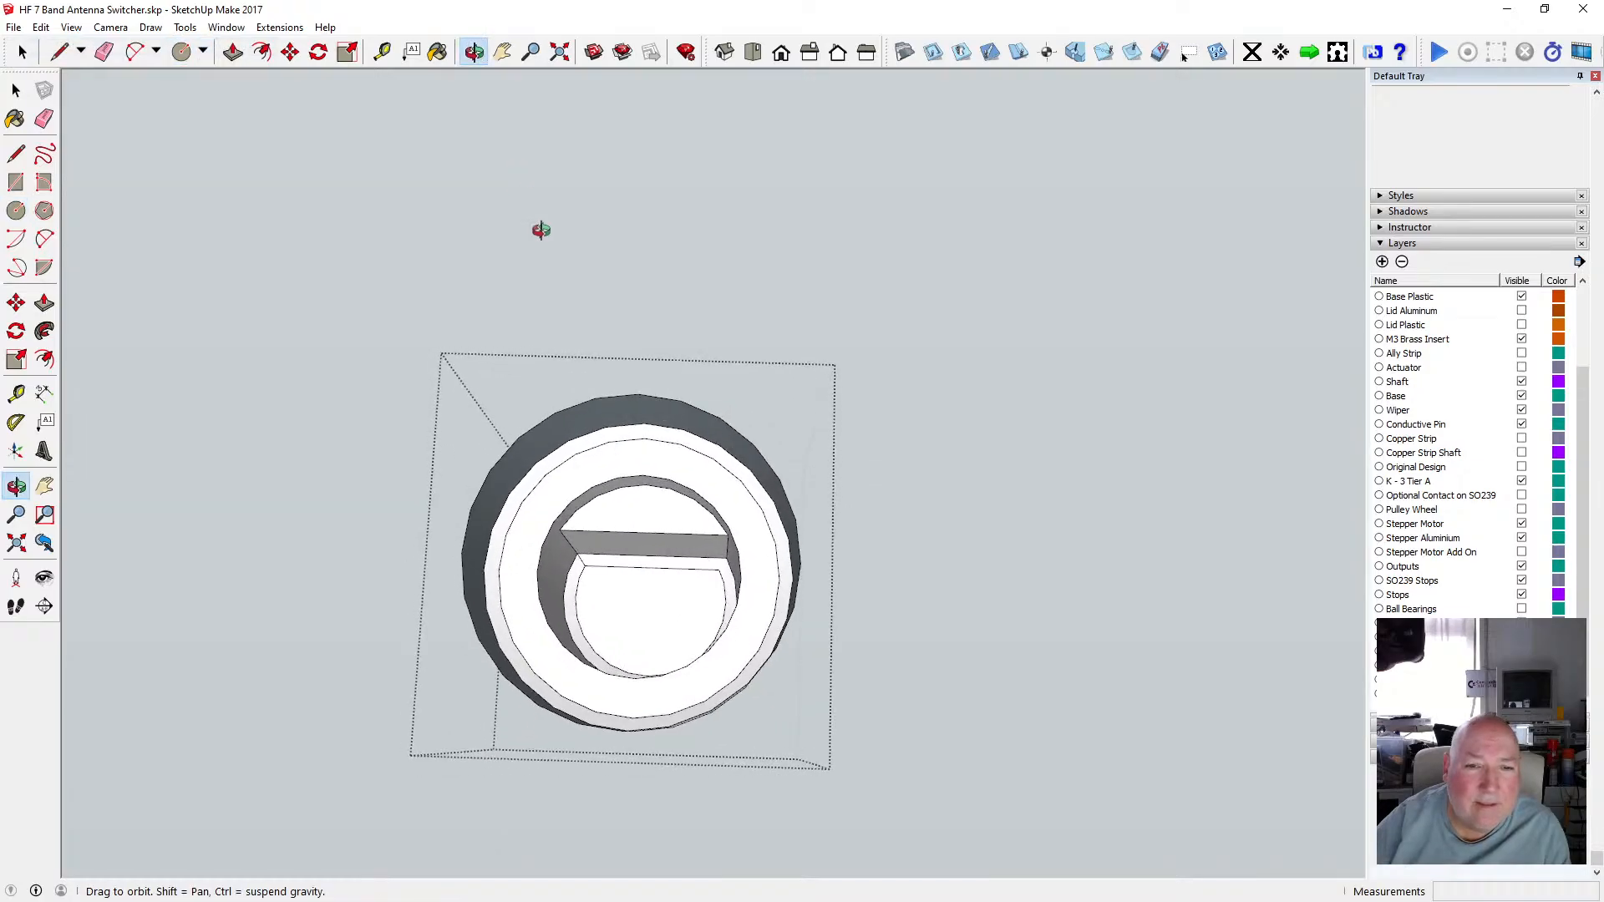
click(16, 210)
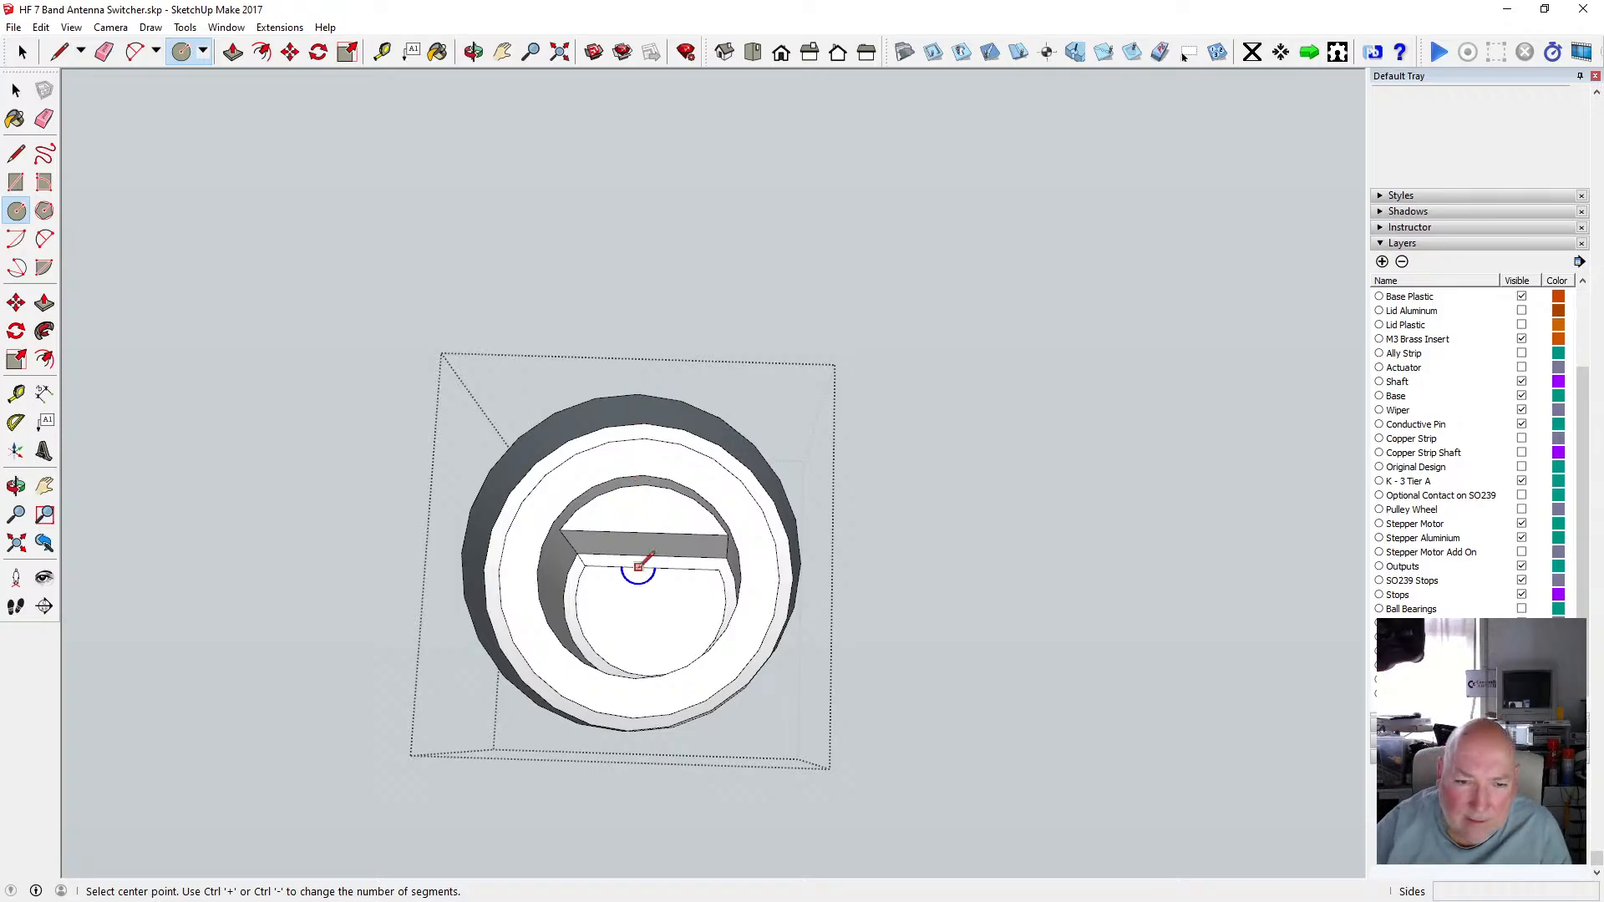
key(o)
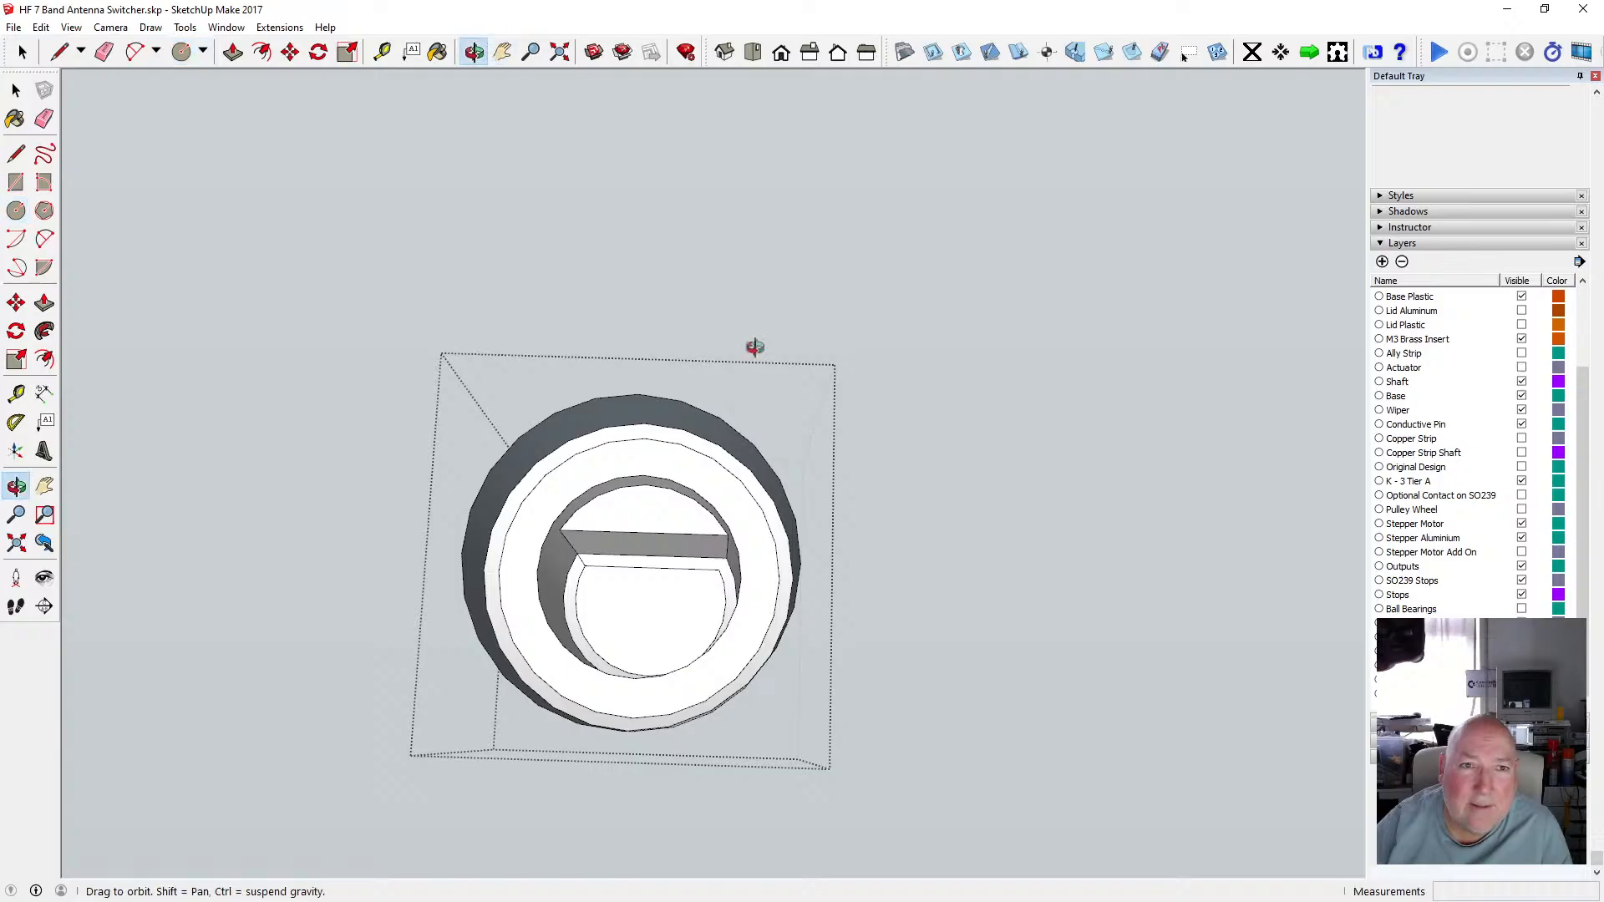
drag(755, 347, 478, 170)
click(16, 210)
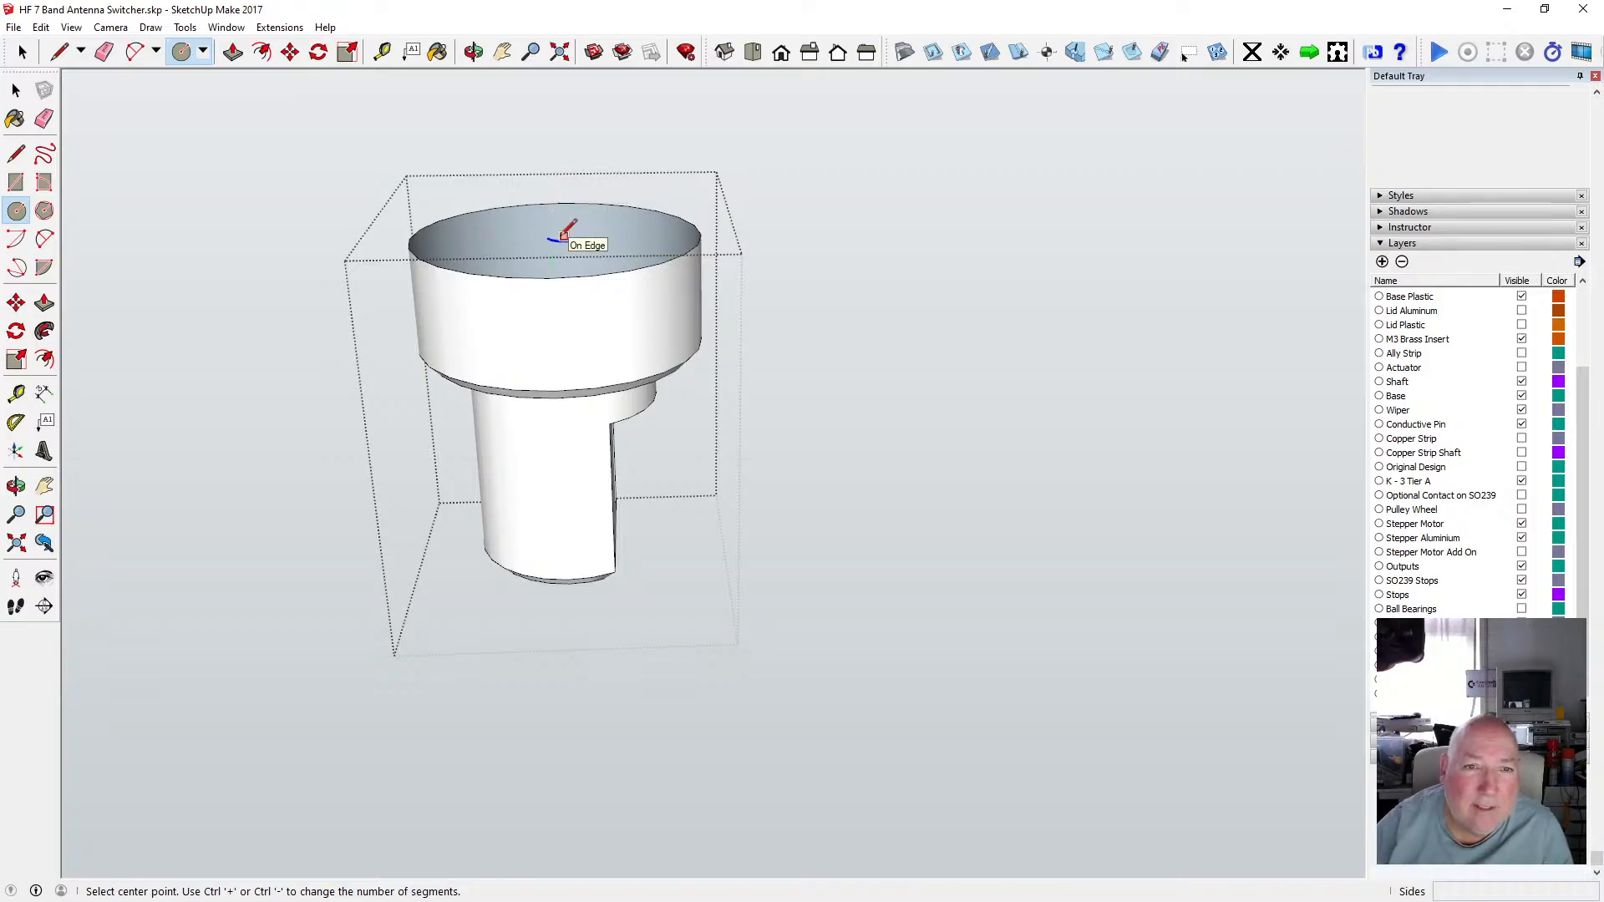
click(557, 236)
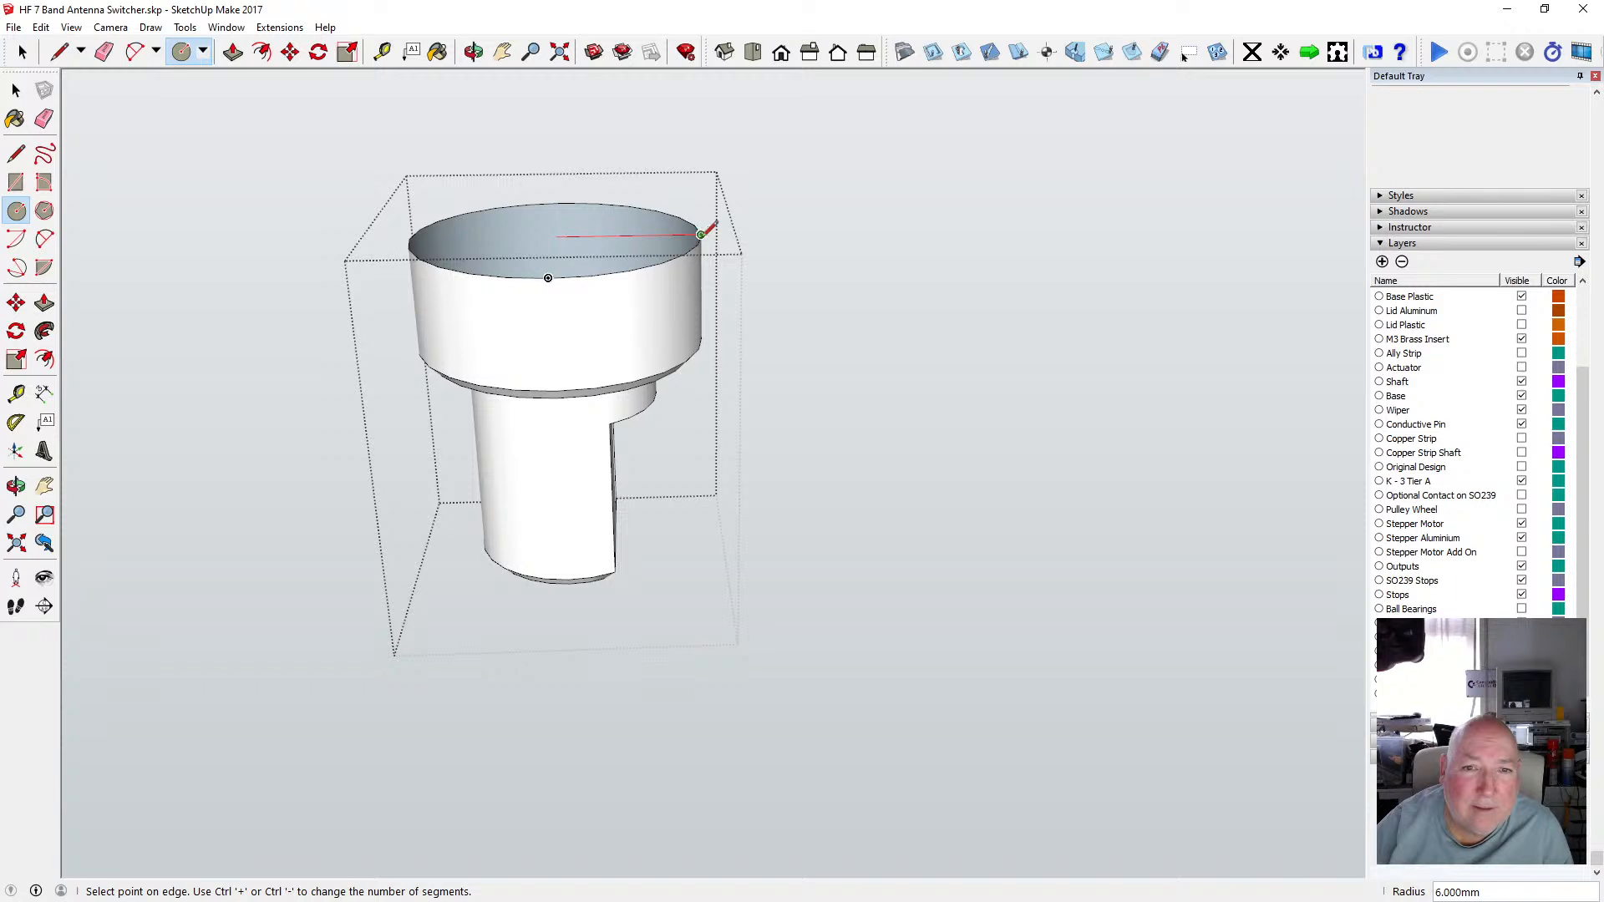
click(700, 234)
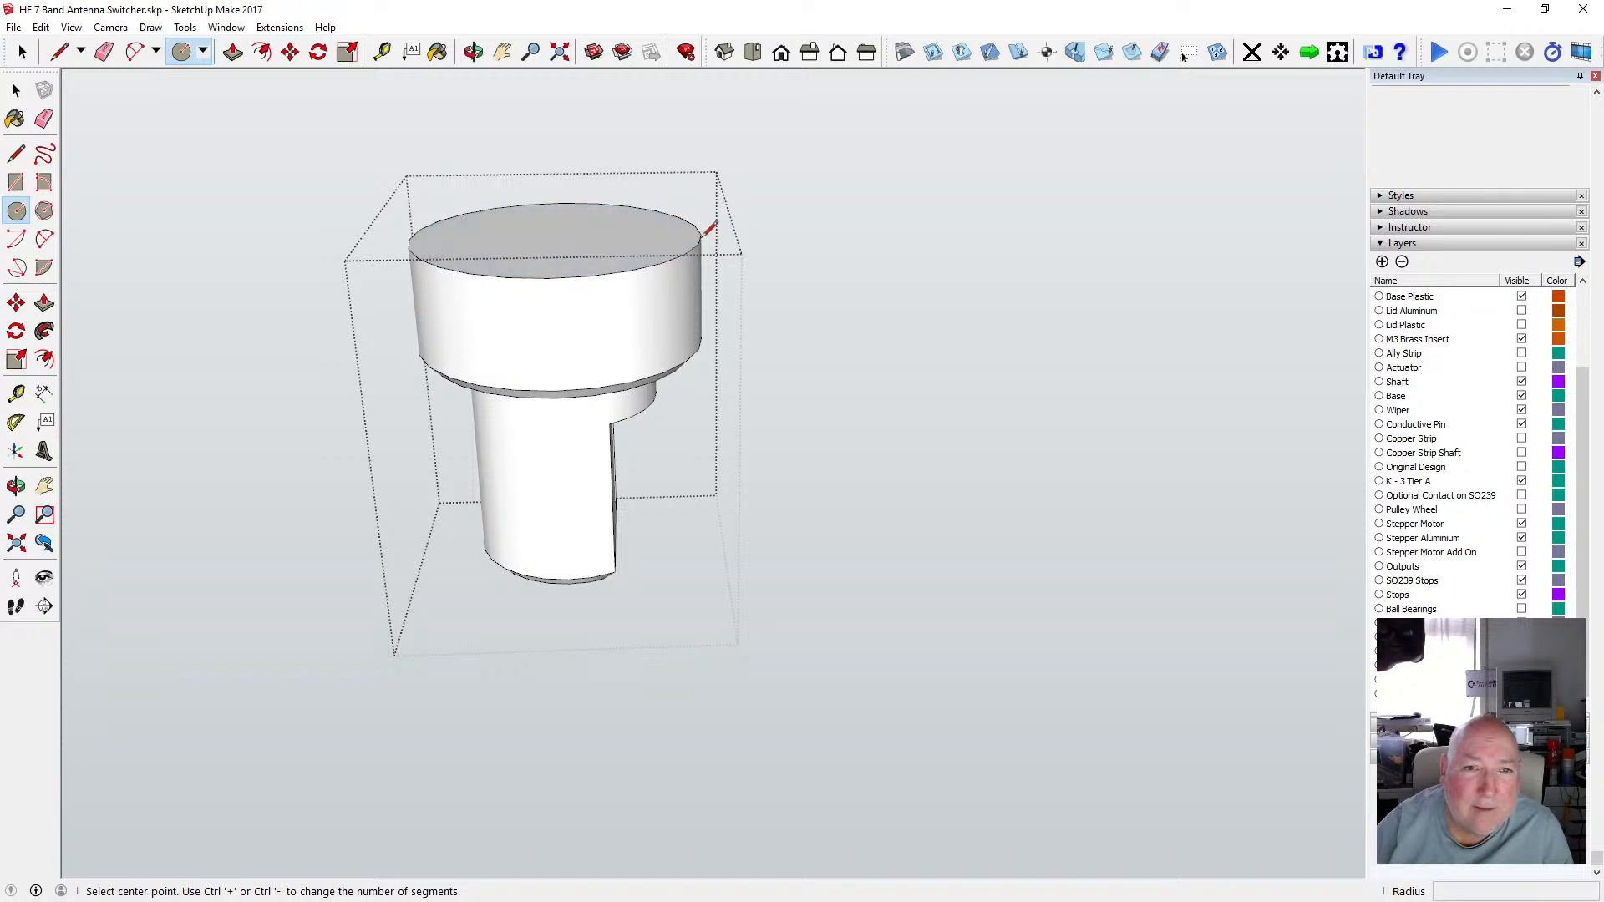
click(474, 52)
drag(590, 286, 628, 253)
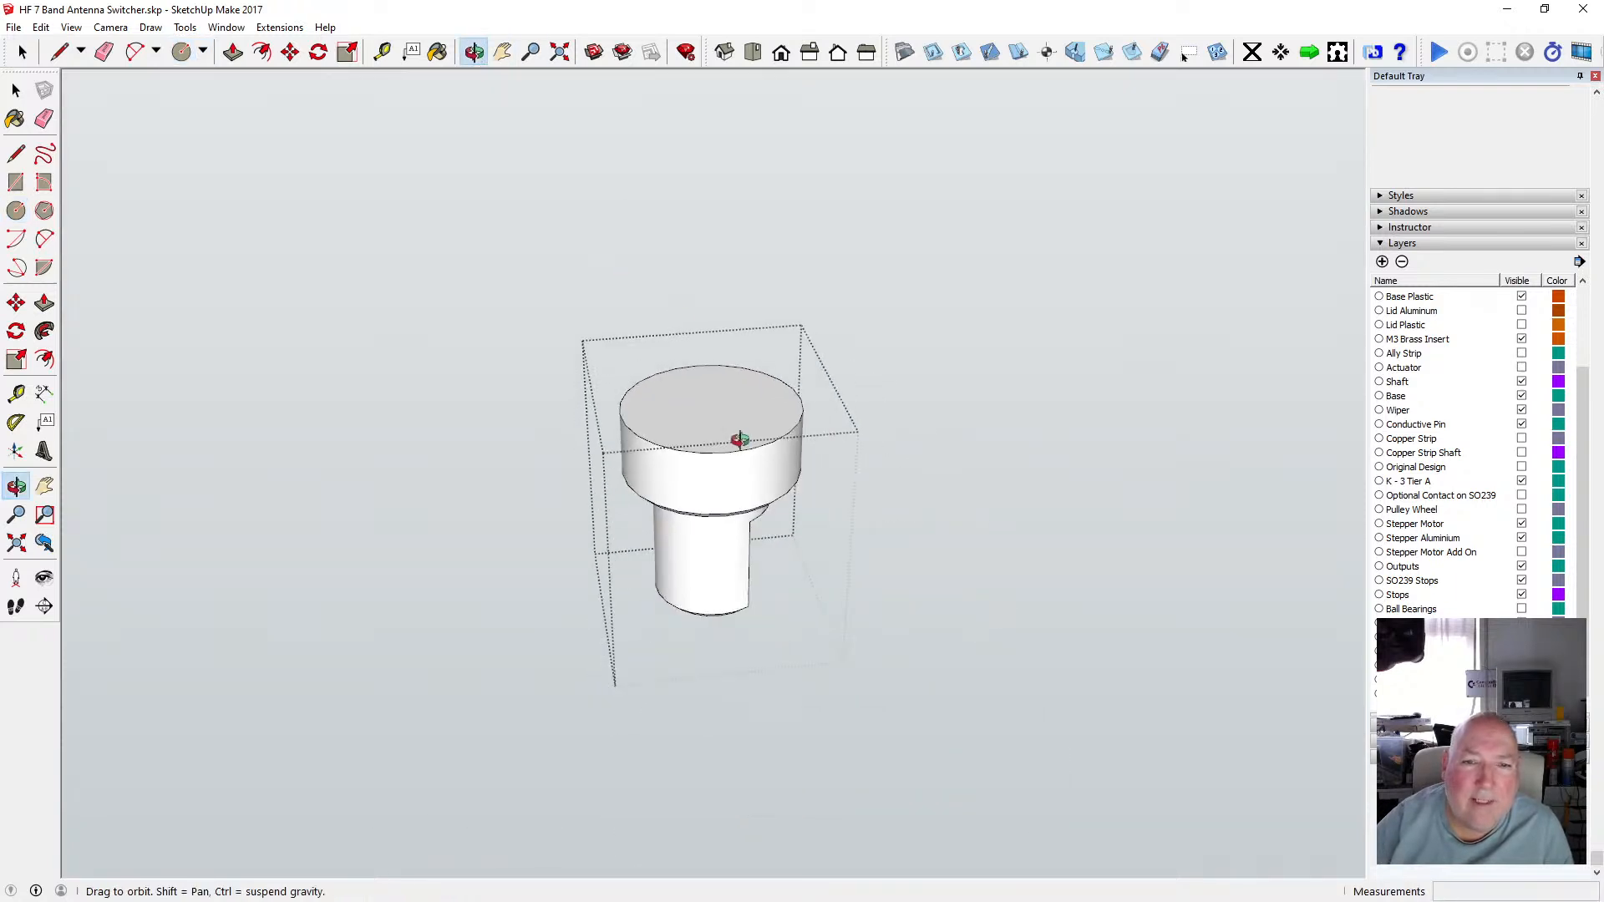
scroll(740, 440, up, 2)
click(16, 90)
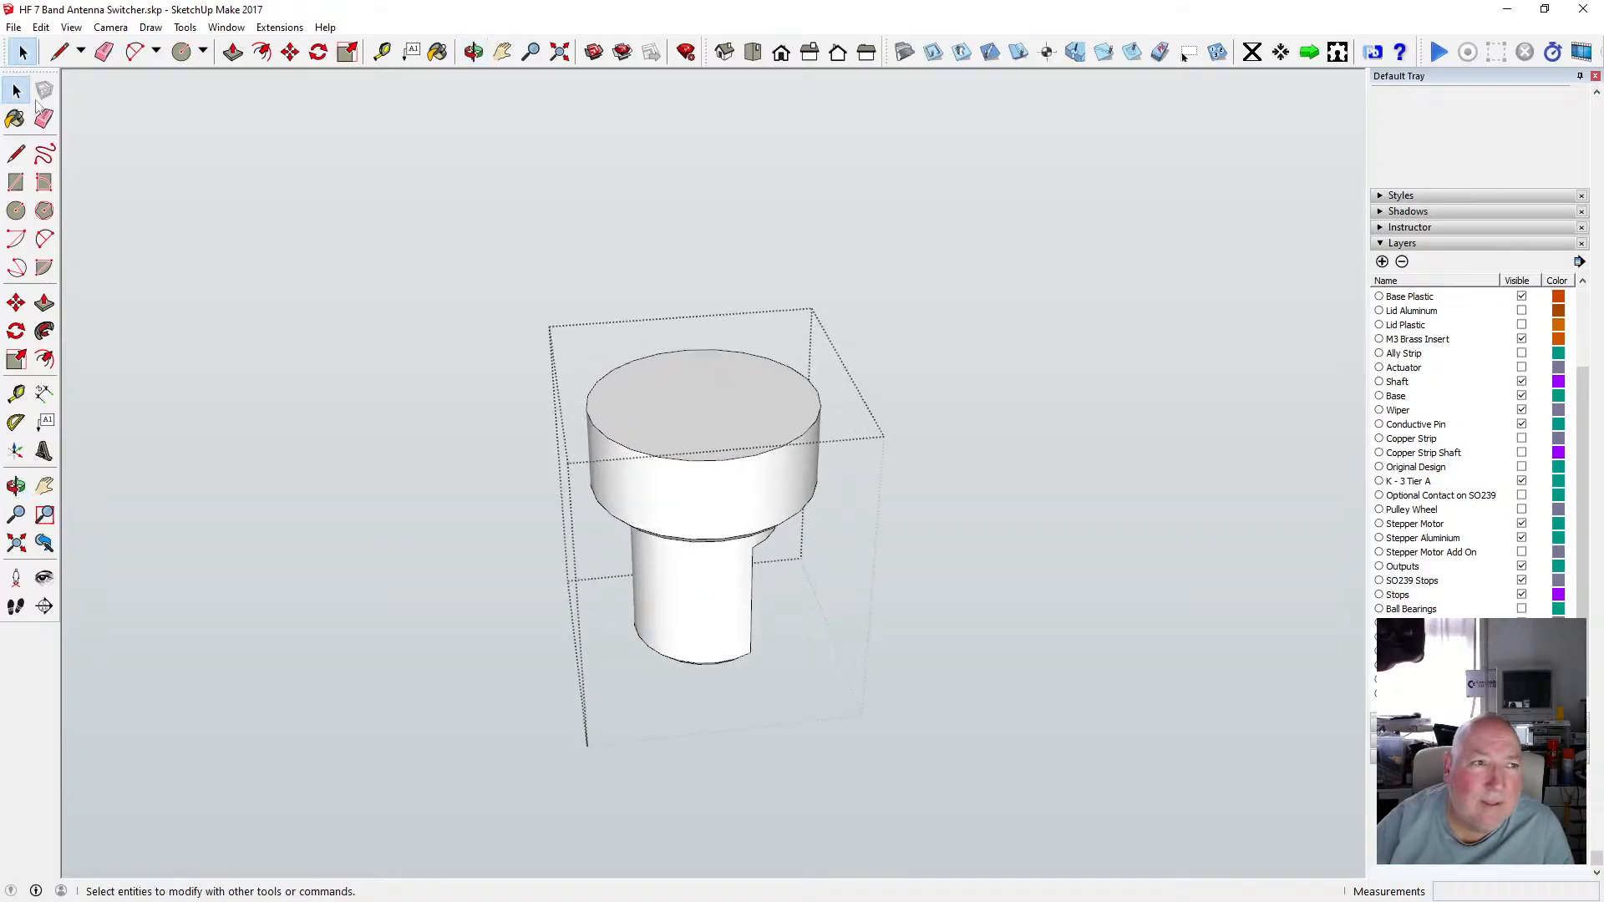
click(361, 293)
Select the loose outline edges under the cross-arm boss and move them straight down onto the shaft collar's top.
click(474, 51)
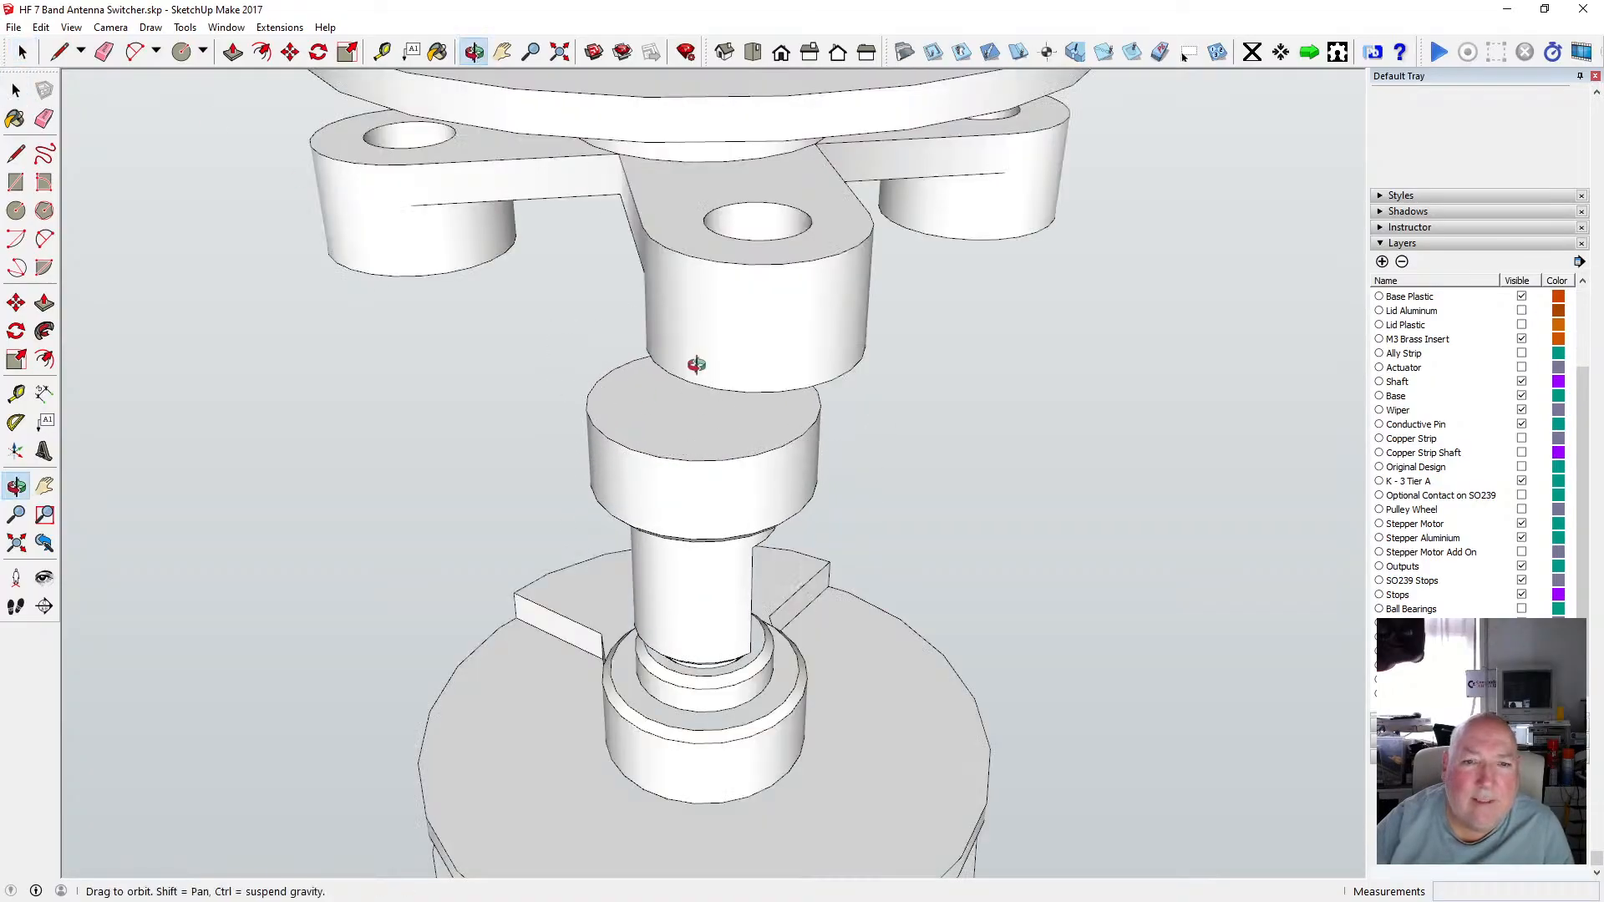
drag(698, 362, 694, 238)
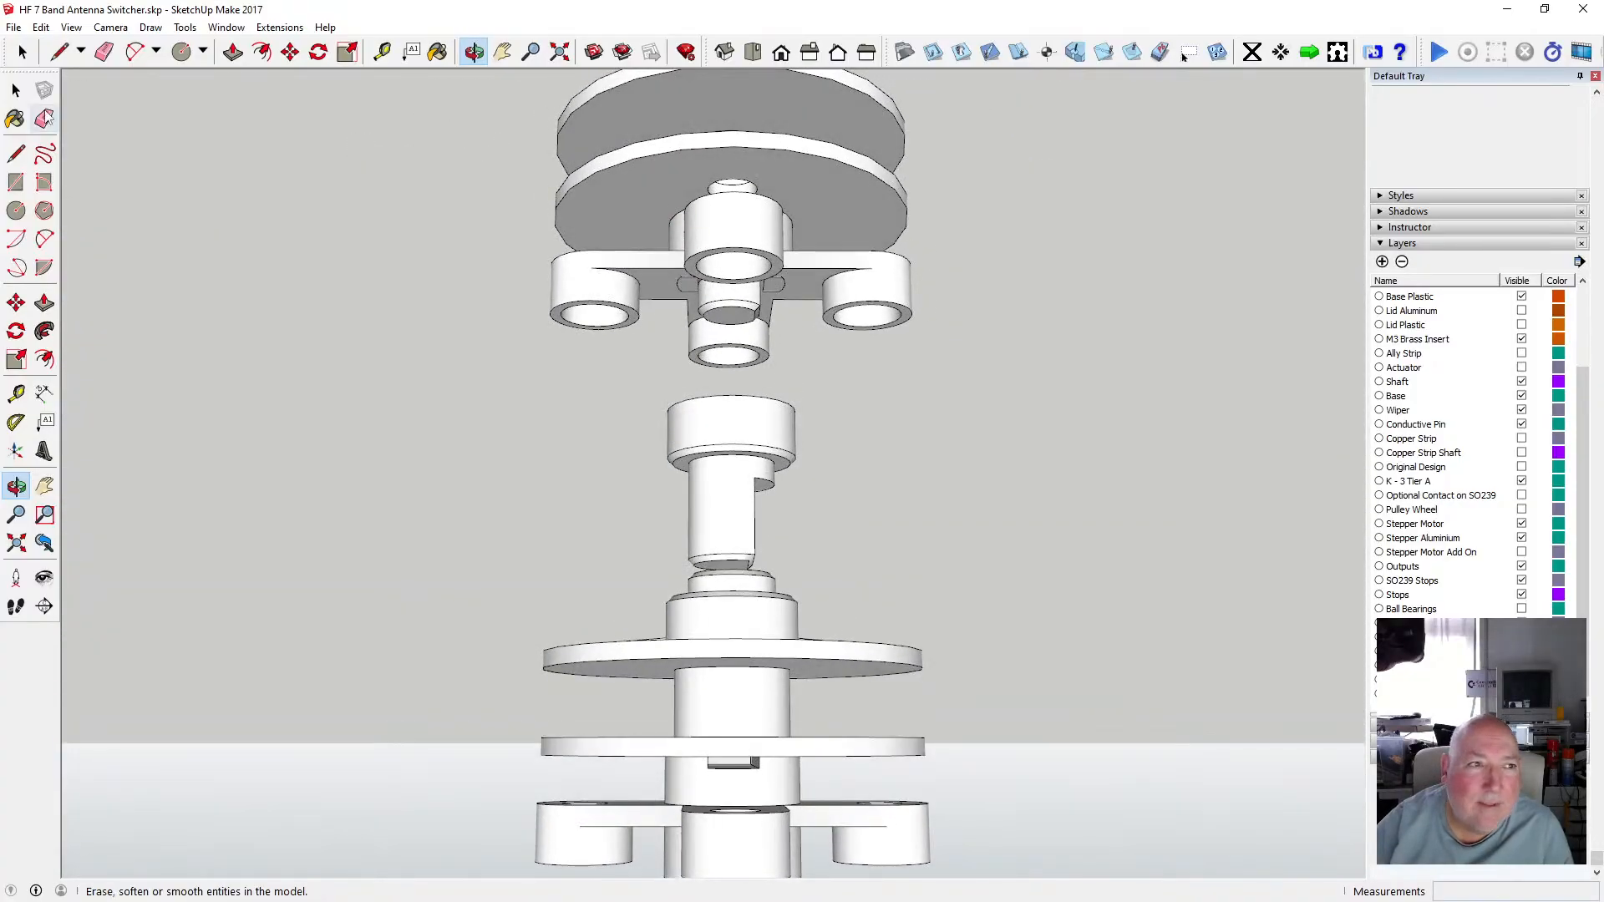
click(16, 89)
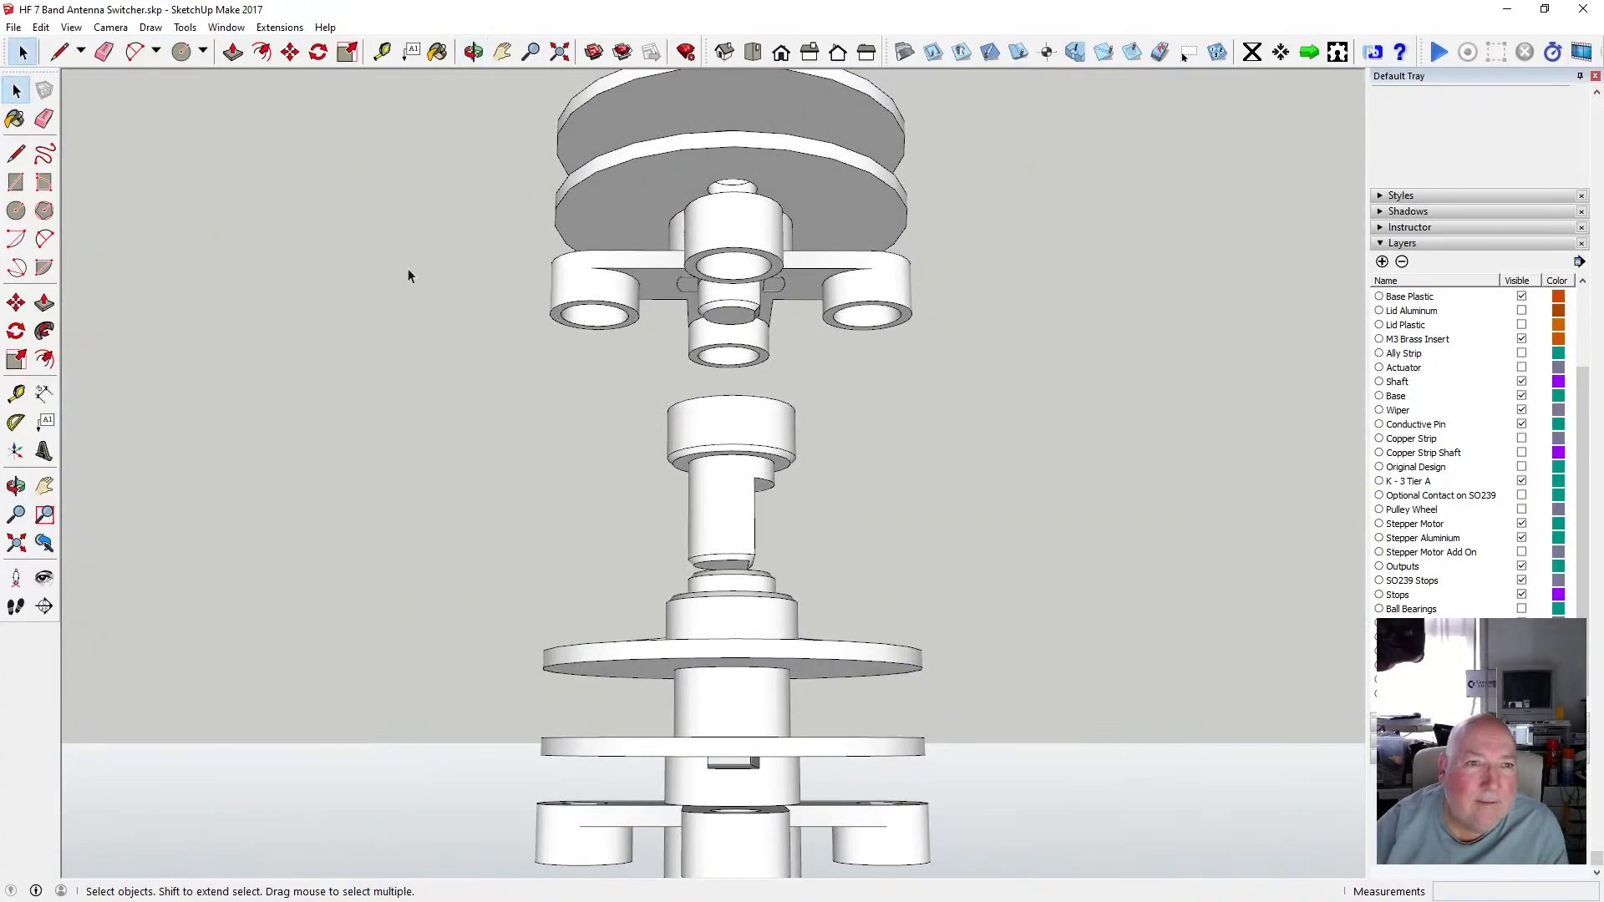
click(733, 306)
scroll(735, 309, up, 2)
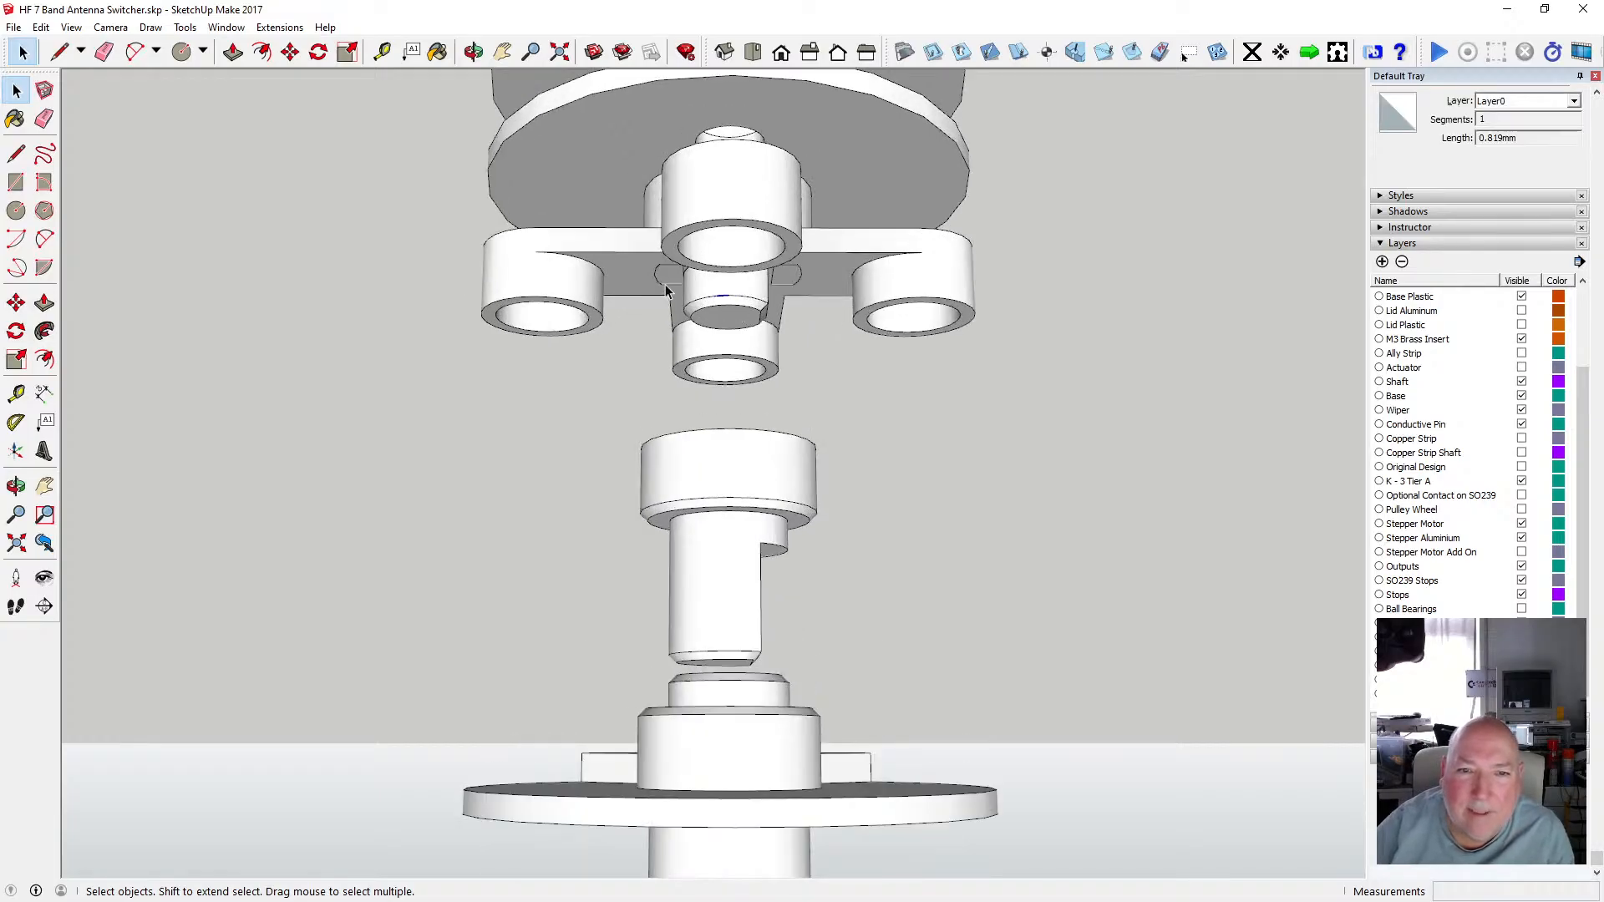
drag(777, 338, 959, 501)
click(474, 52)
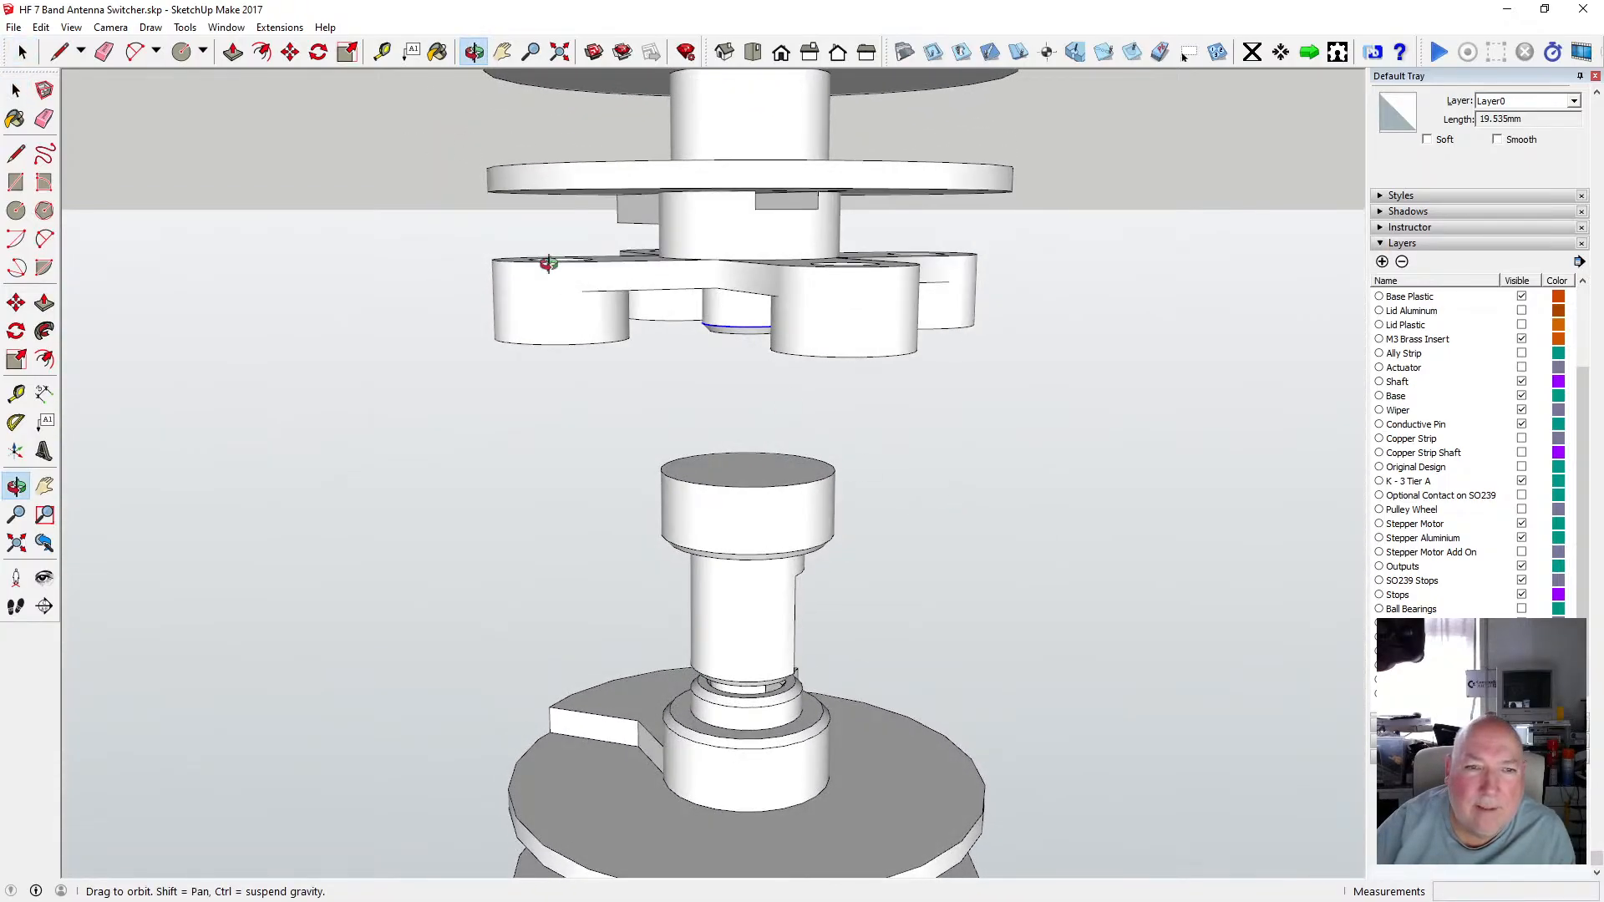
key(m)
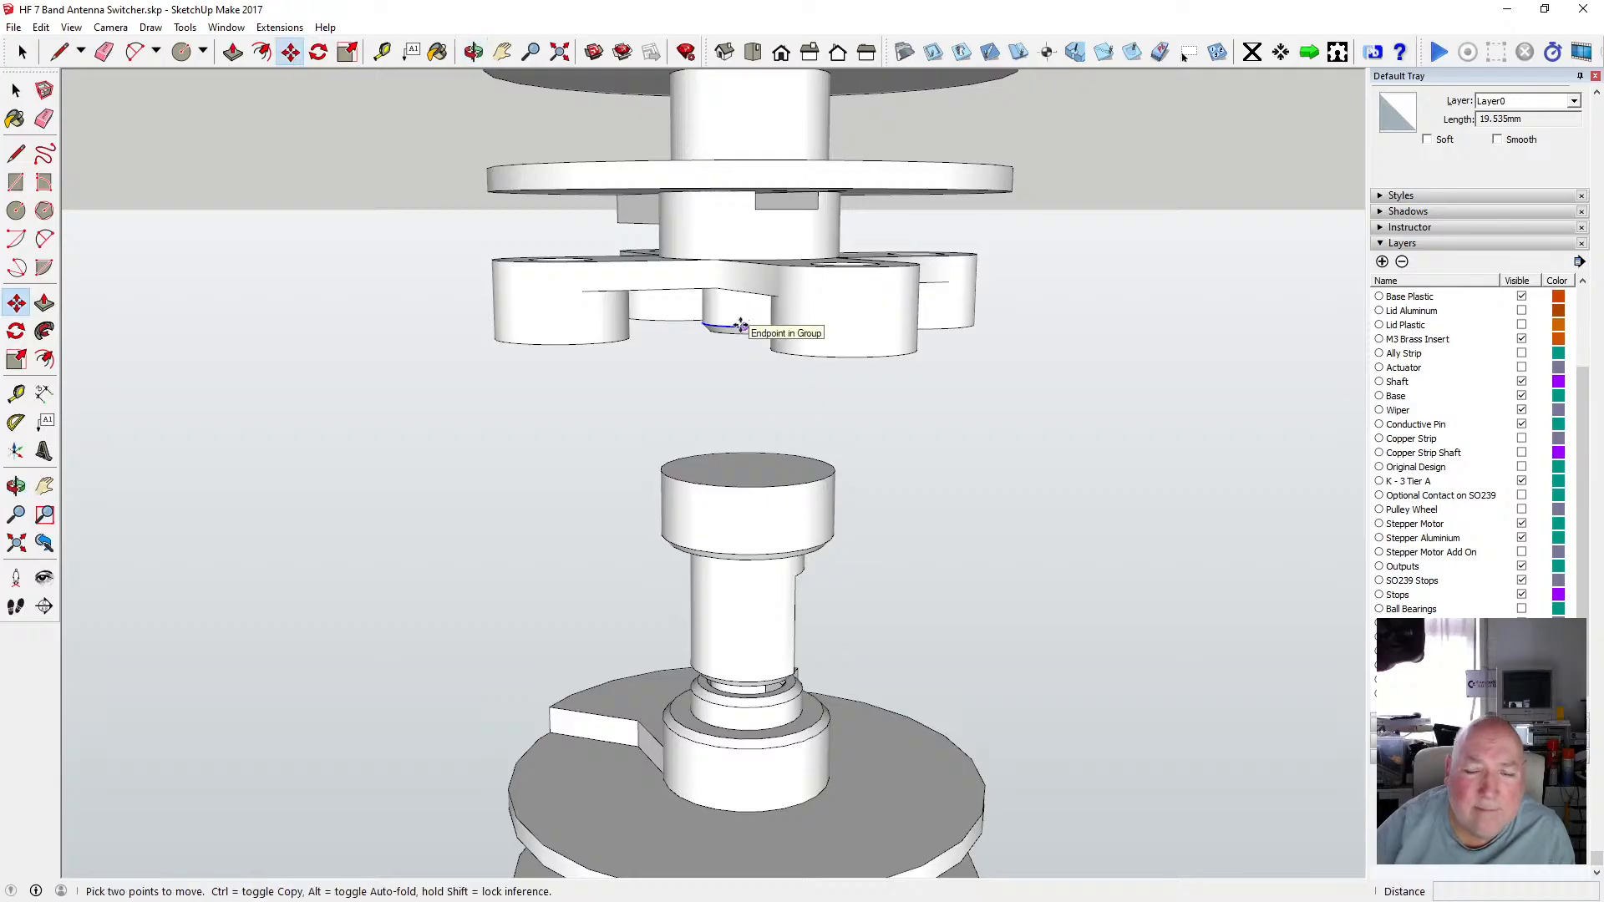
click(742, 326)
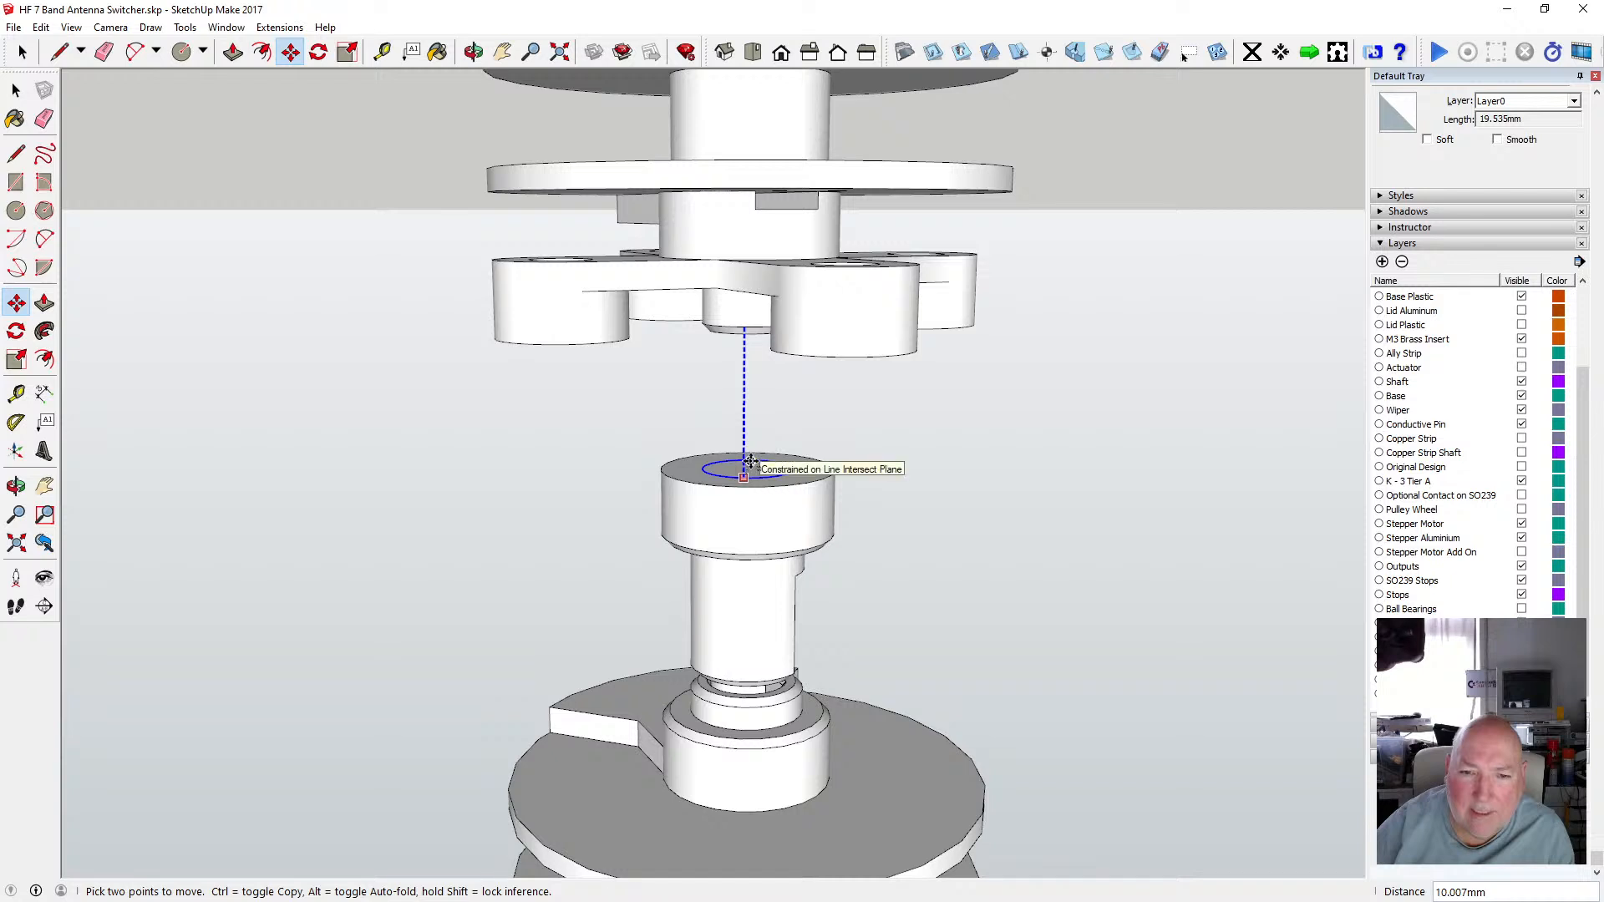
click(752, 453)
Cut the outline edges, open the shaft group and paste them in place on the collar top.
click(41, 28)
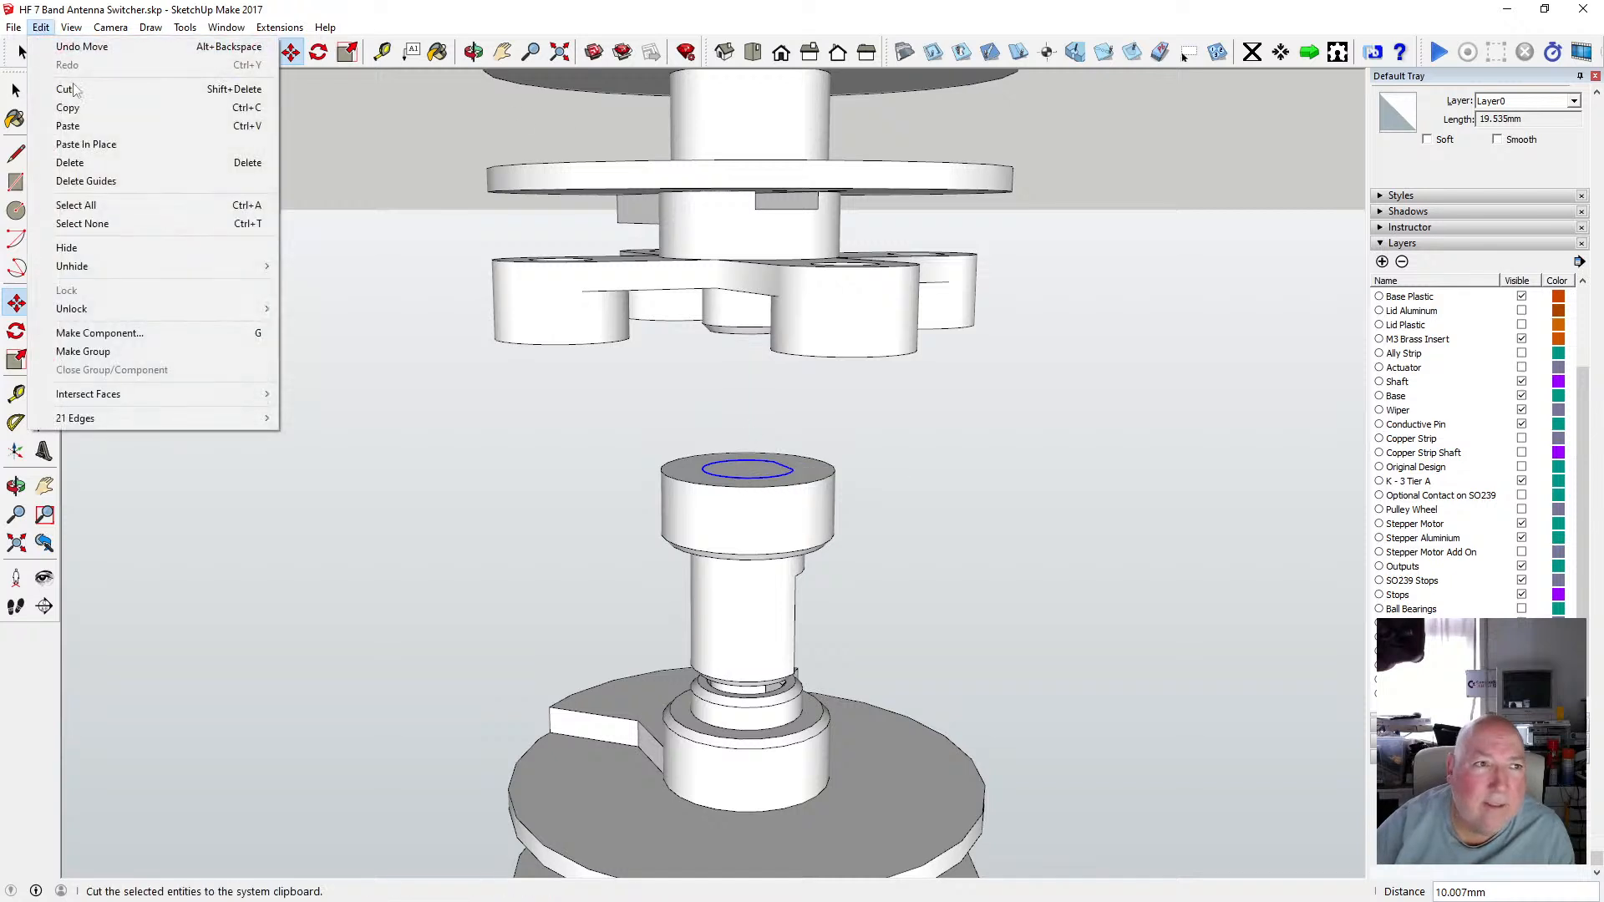
click(75, 87)
click(16, 89)
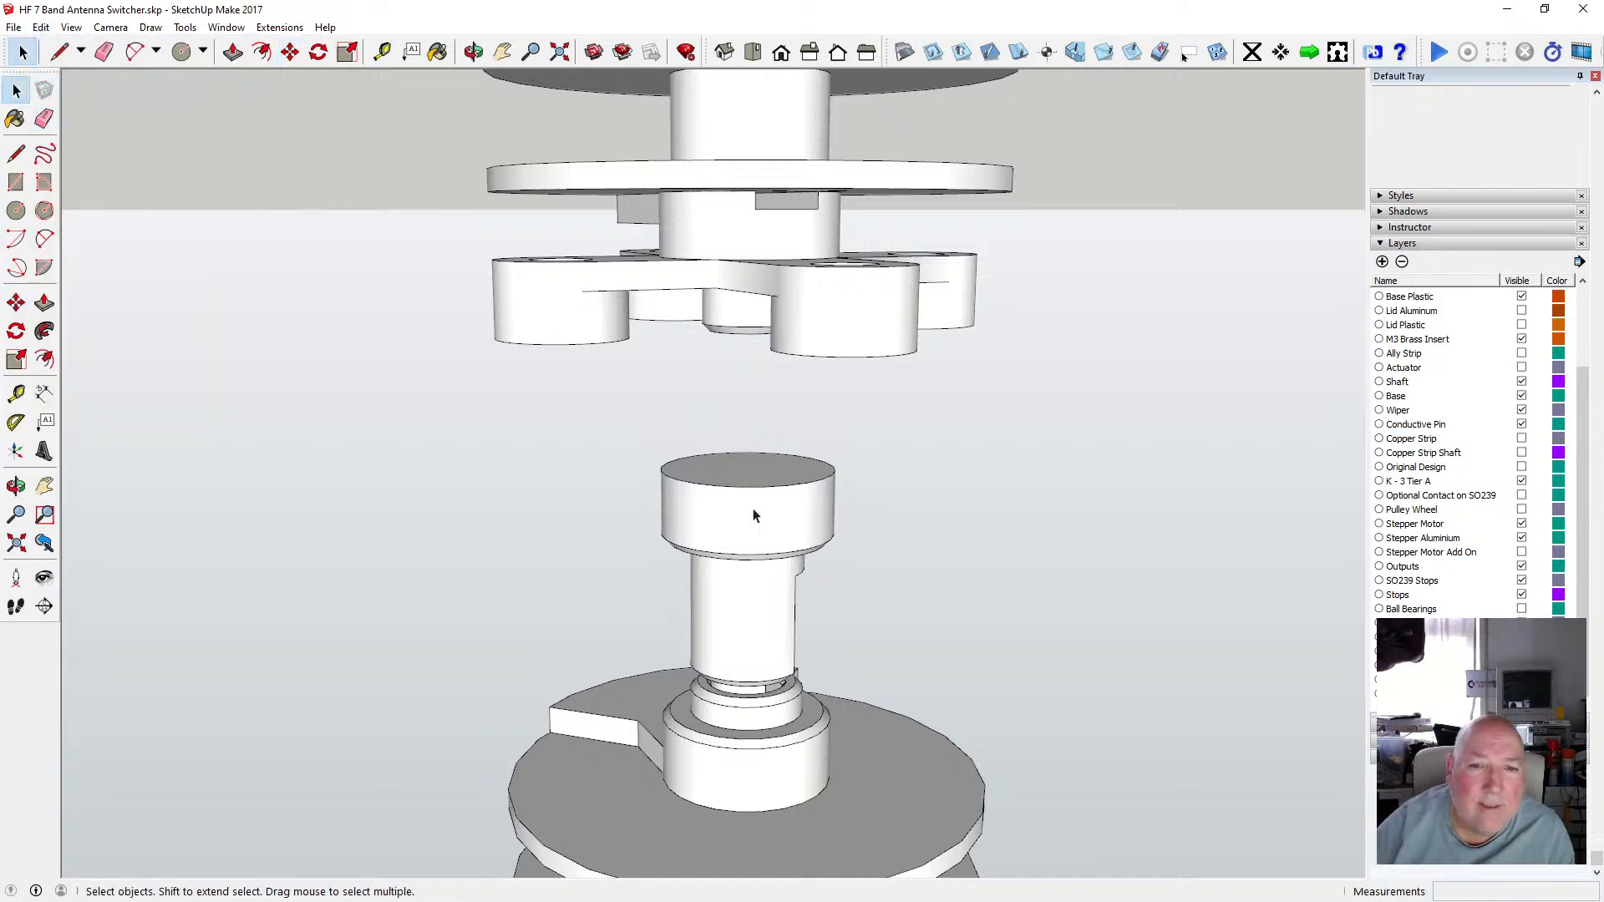
double_click(746, 497)
click(41, 27)
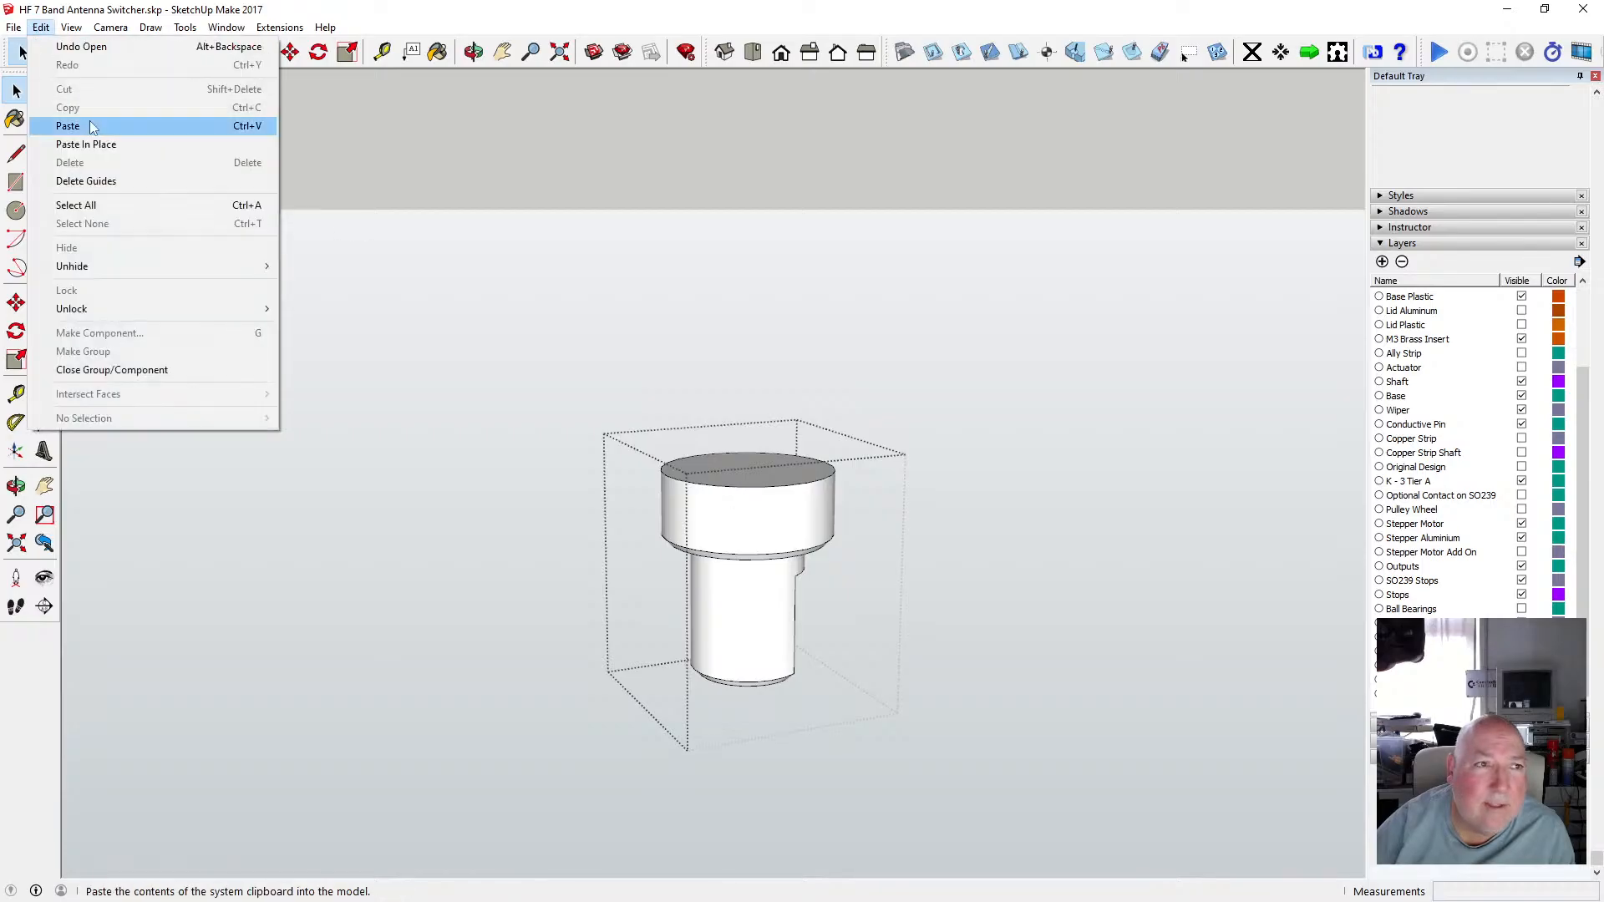
click(92, 143)
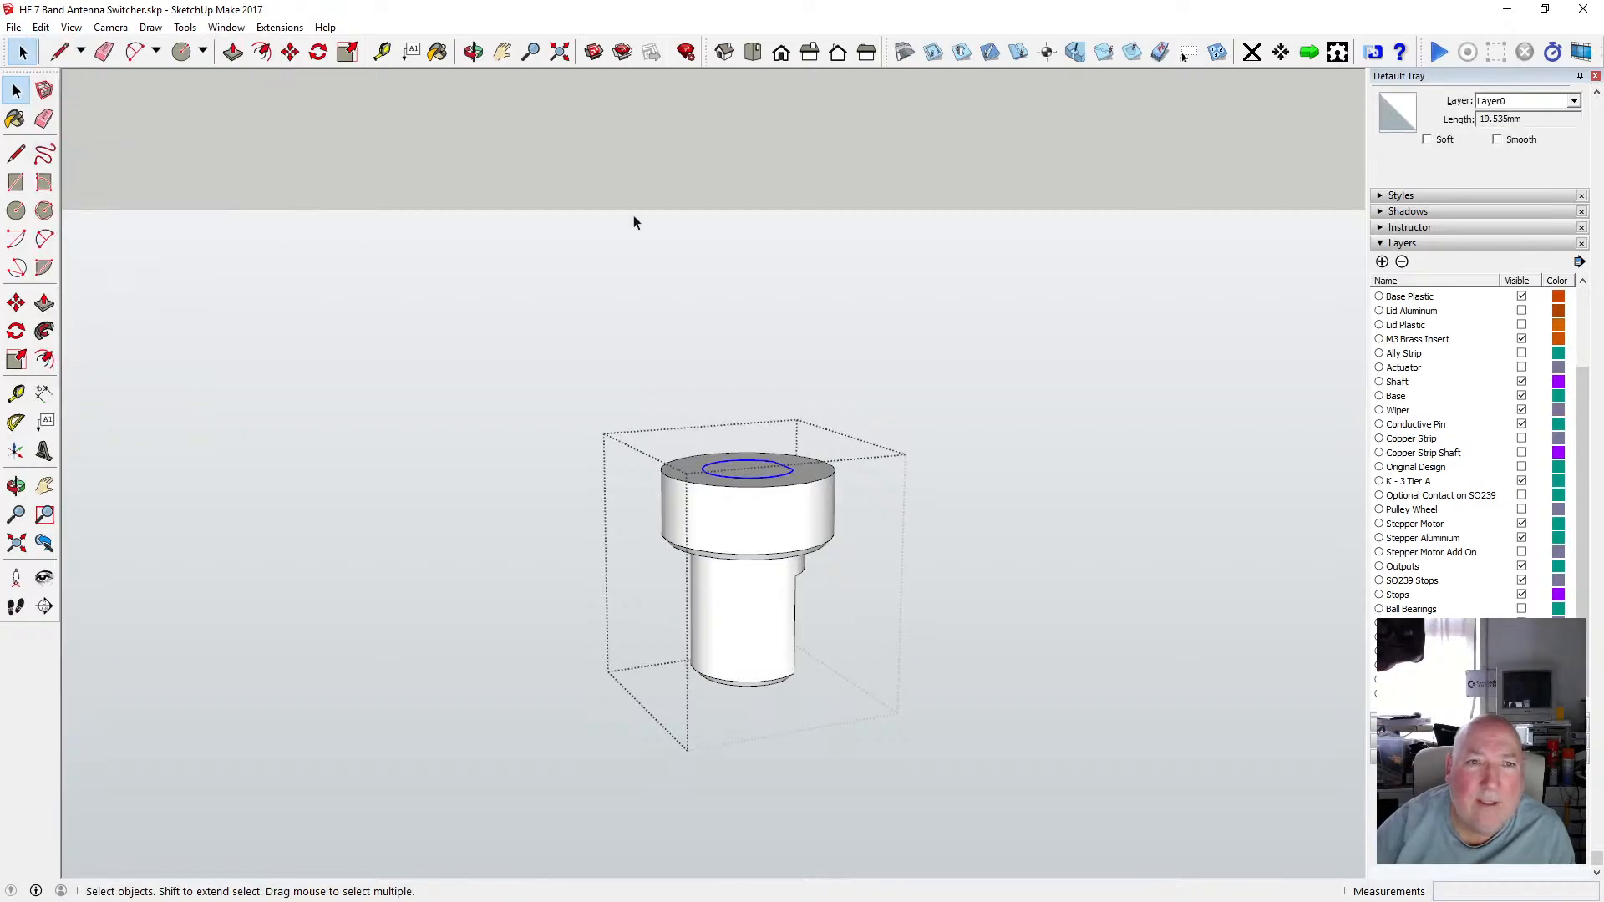
key(o)
drag(633, 222, 652, 477)
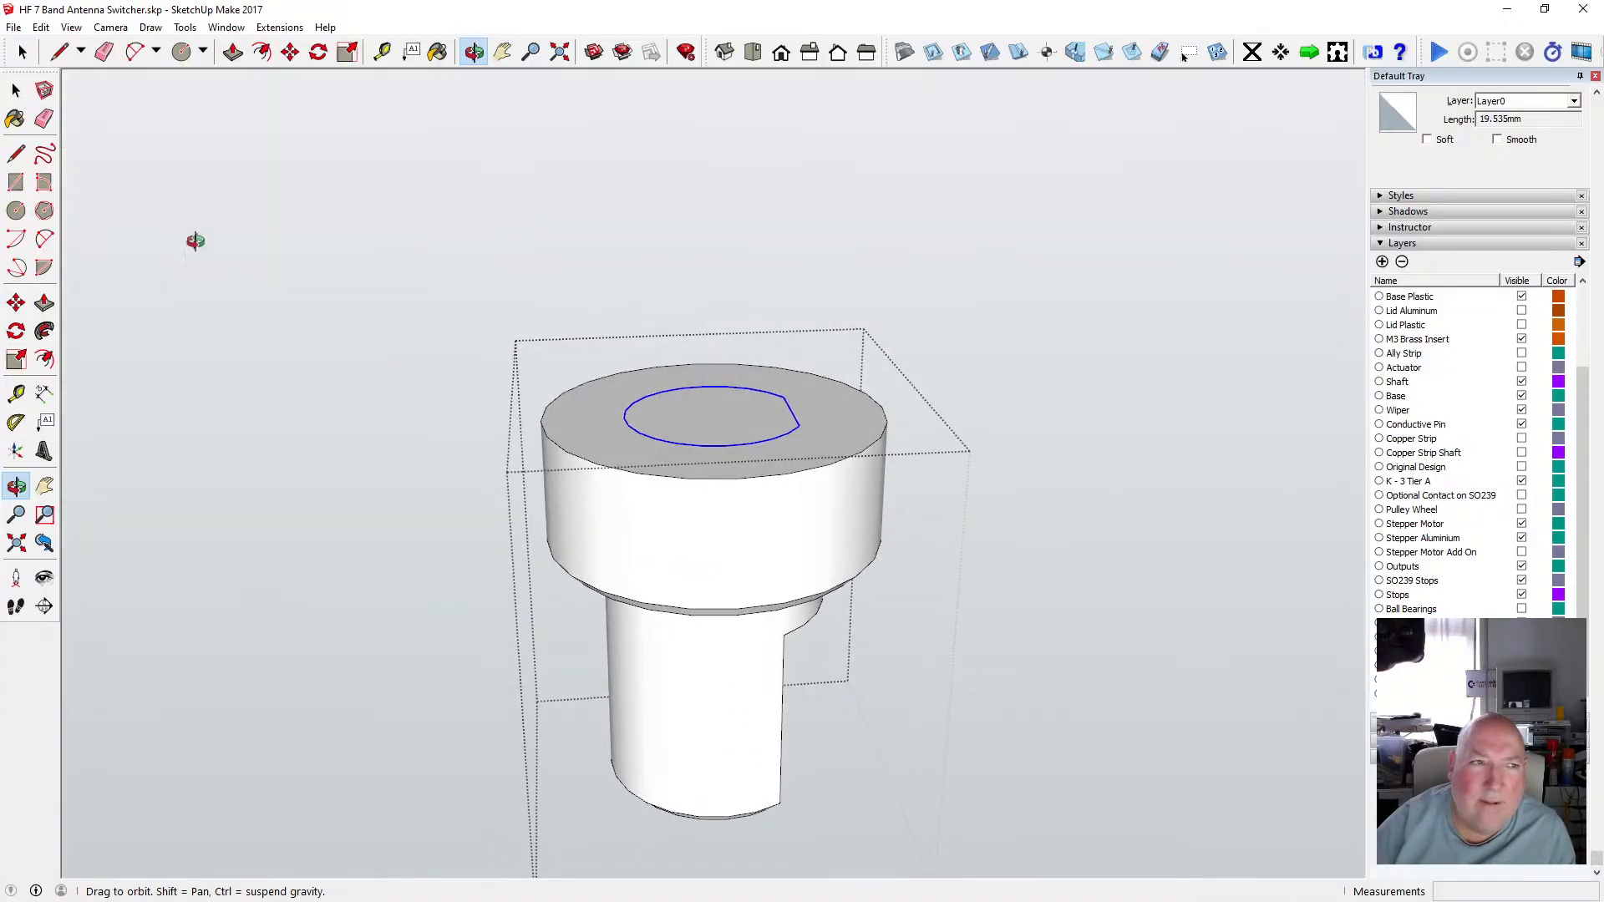
key(space)
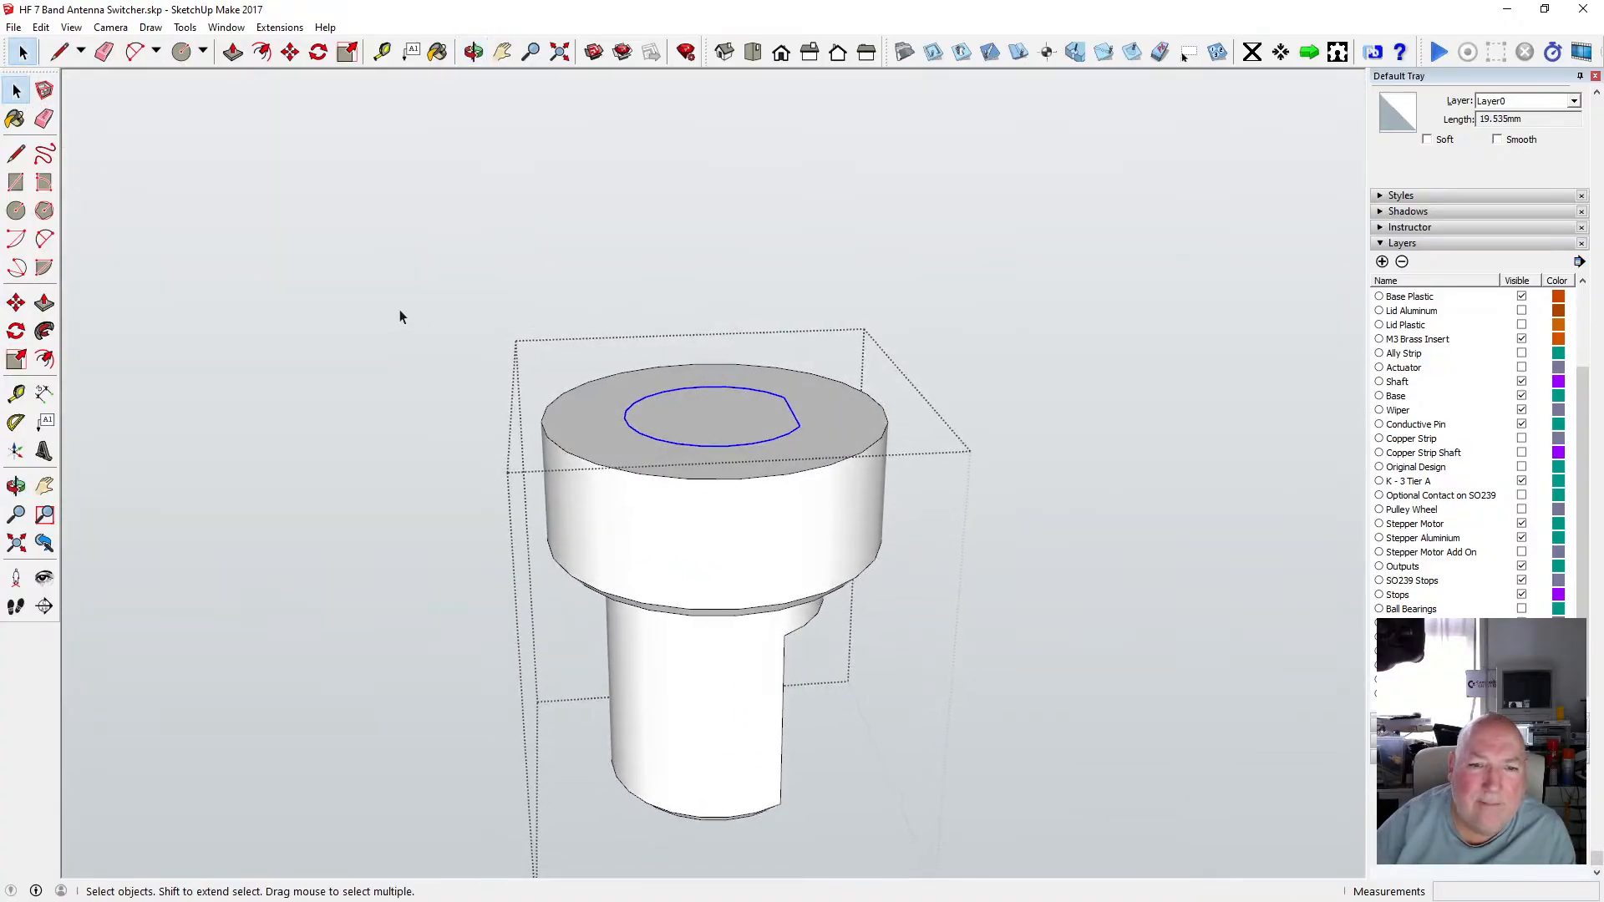
click(400, 311)
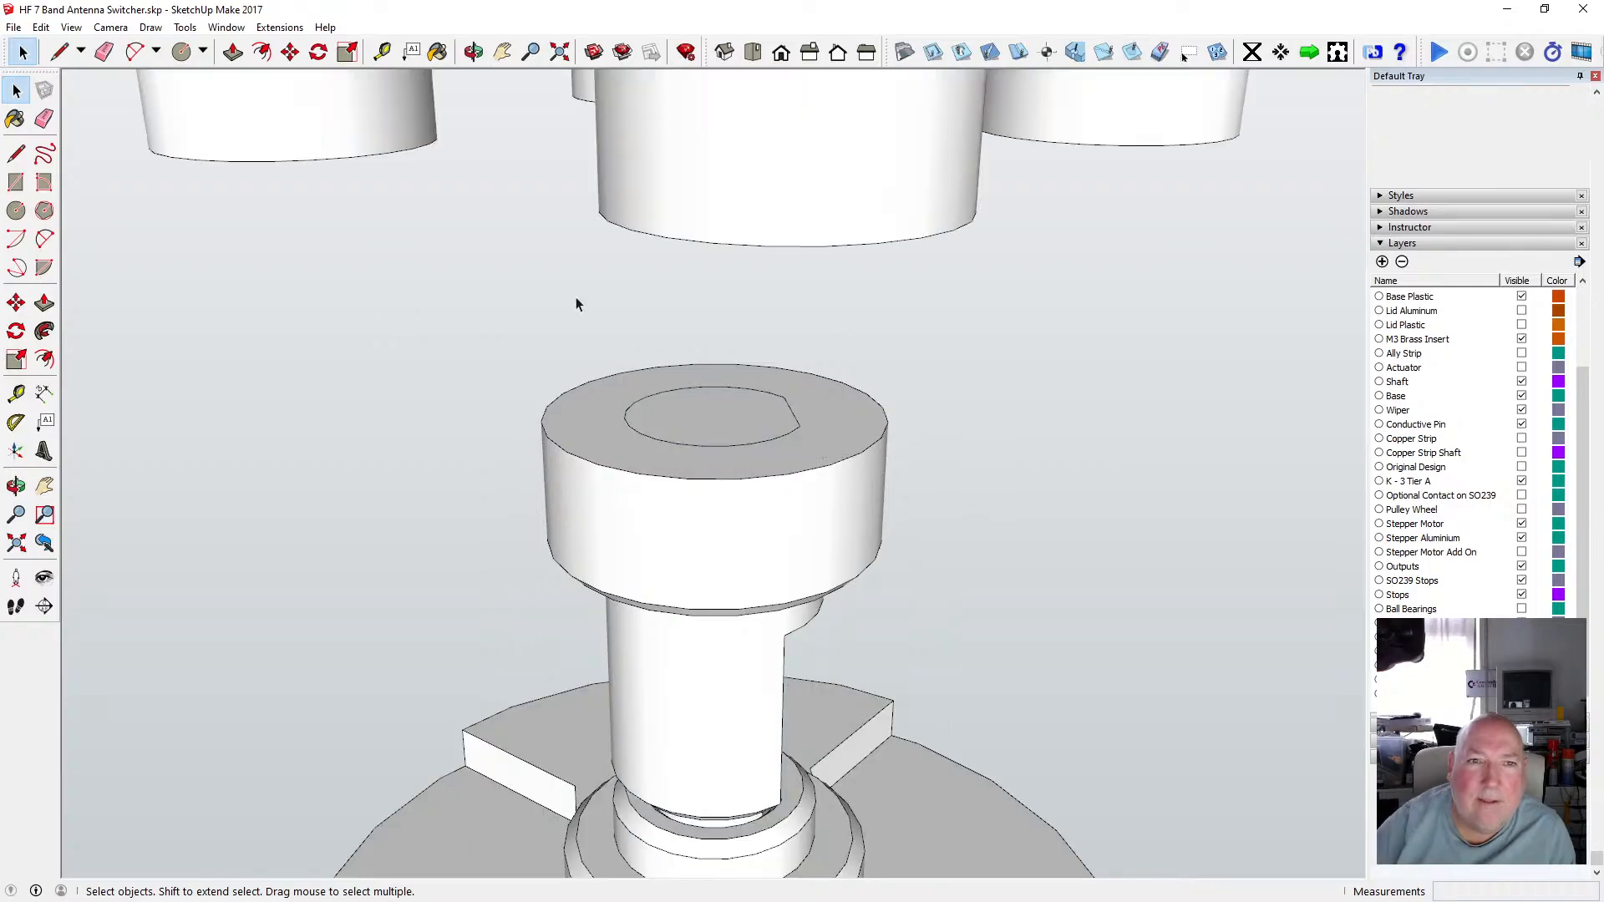
Measure across the top of the cross-arm's keyed boss with the Tape Measure.
click(473, 52)
drag(628, 280, 757, 213)
scroll(756, 214, up, 2)
key(t)
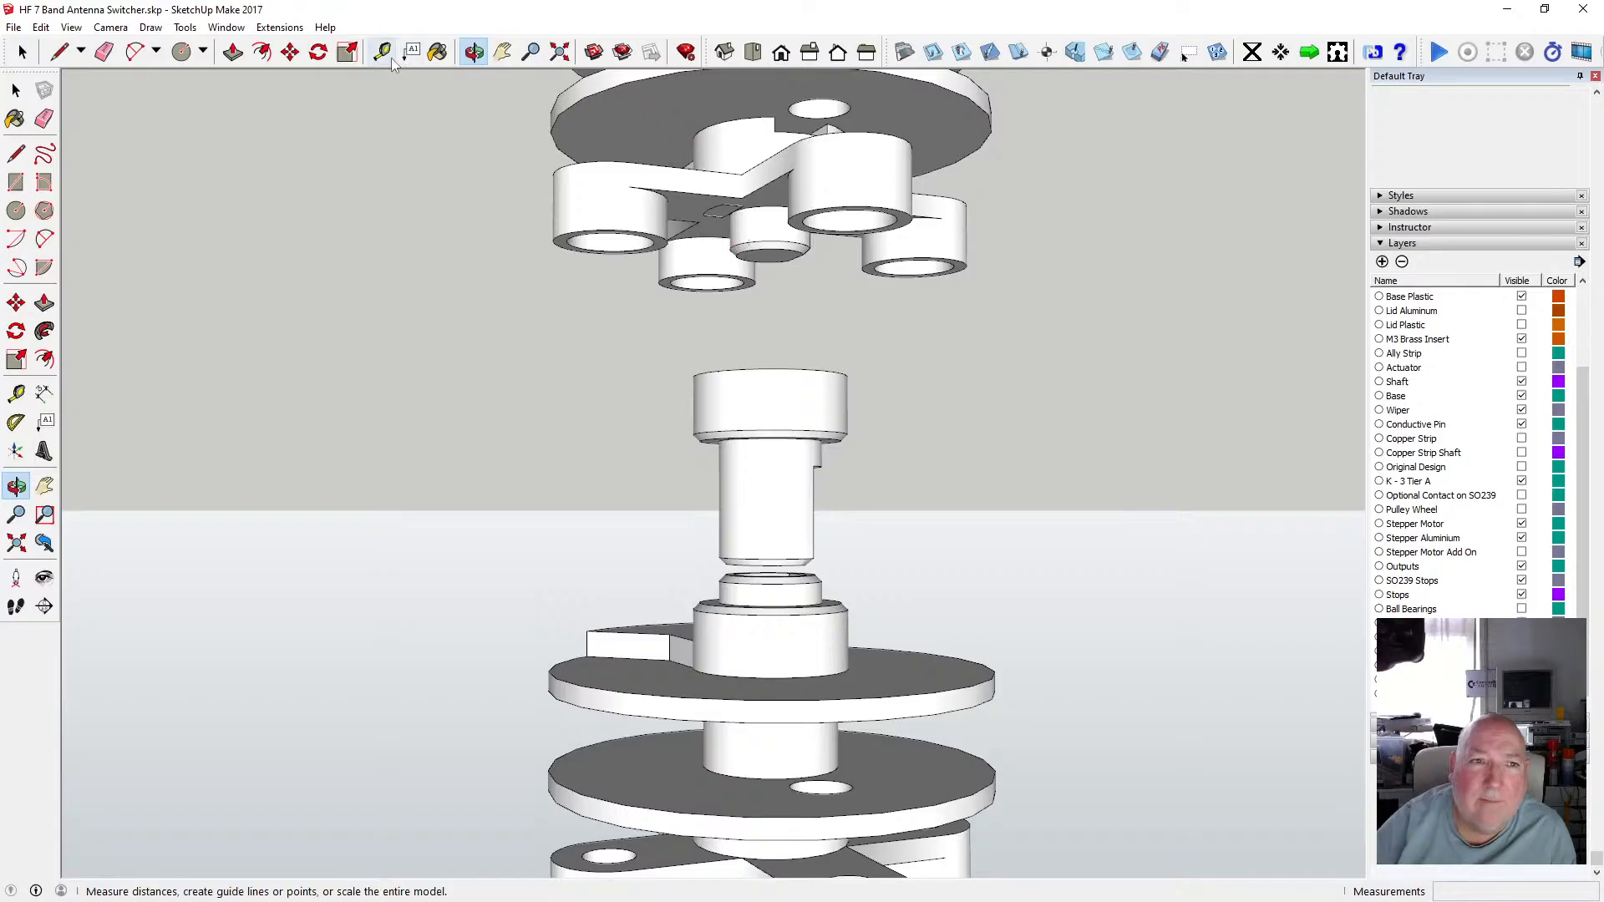
click(766, 204)
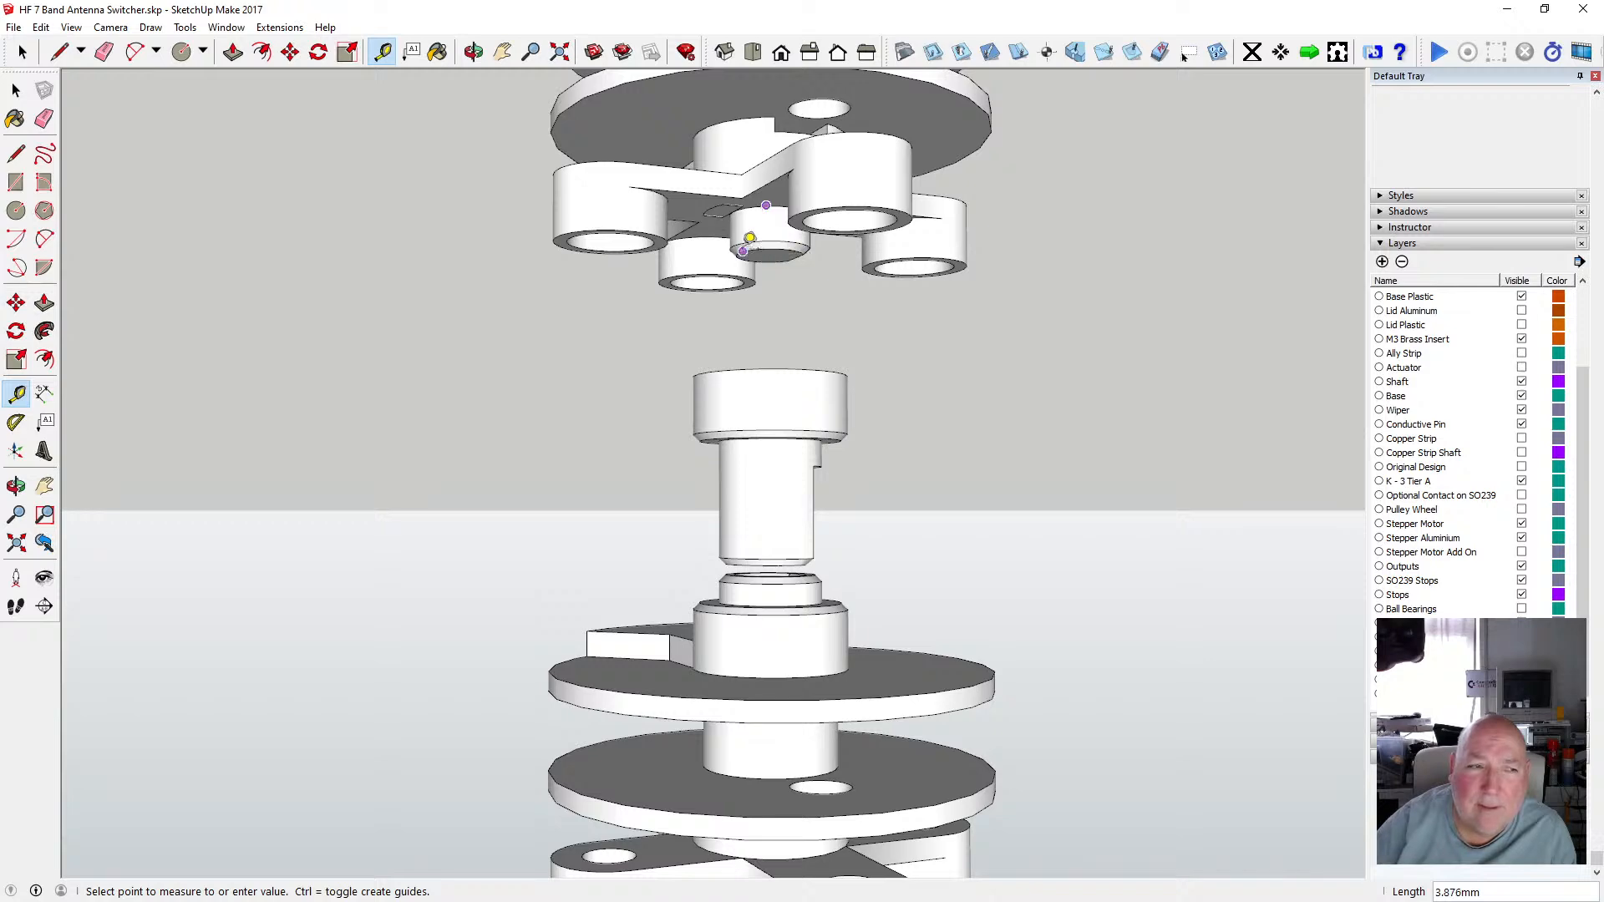
key(space)
key(o)
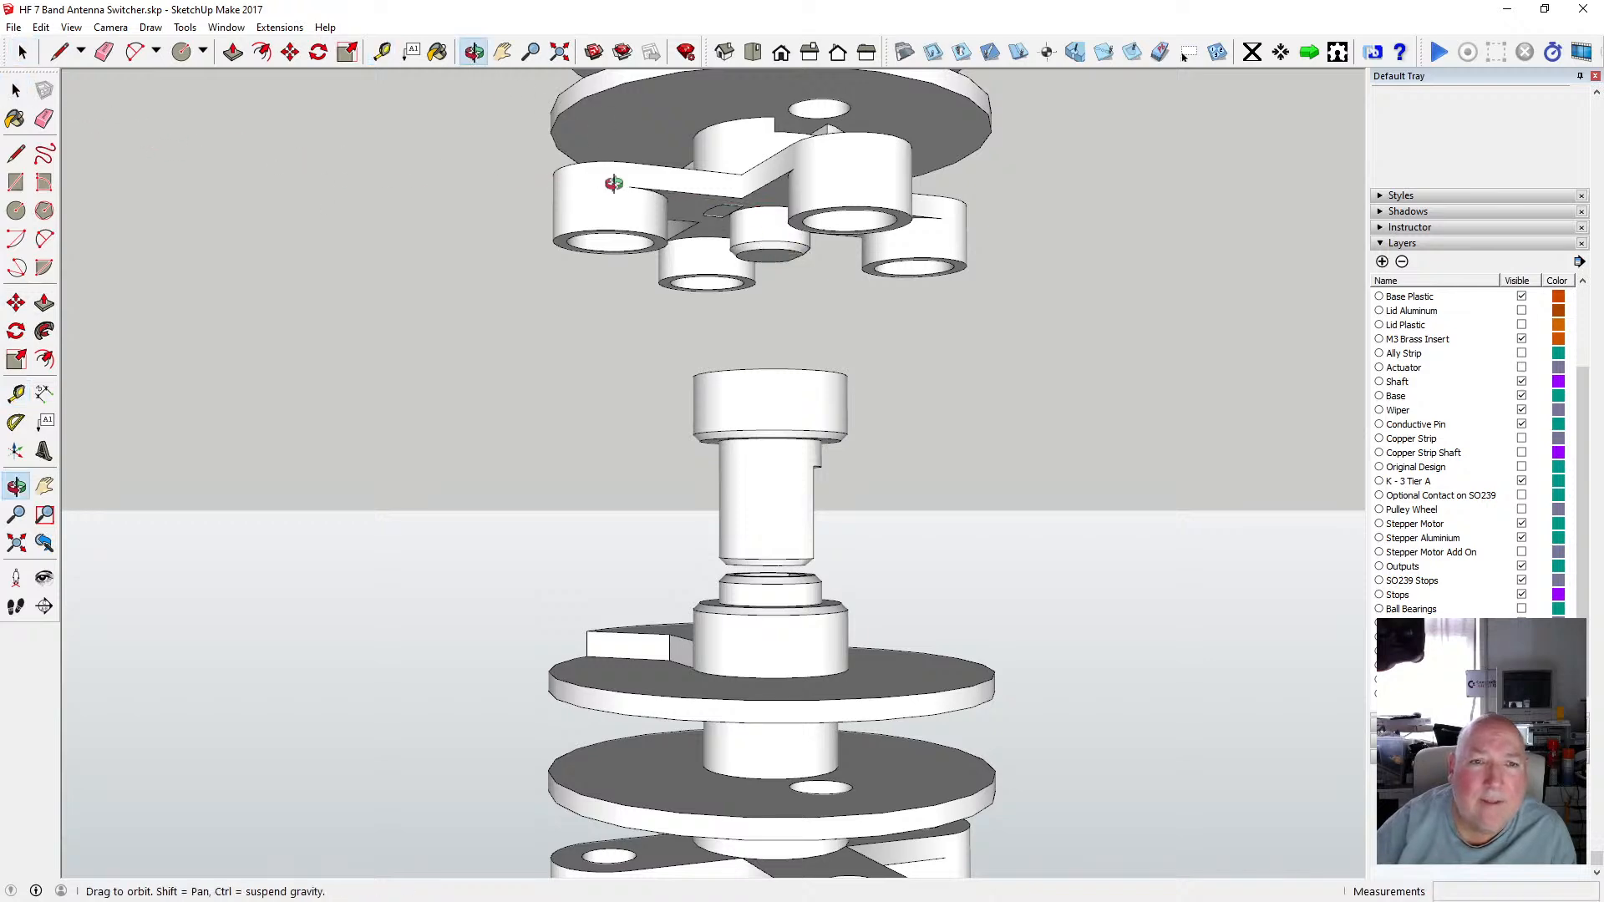
Open the shaft group and push the keyed outline on the collar's top face 3.2 mm down to form a socket.
drag(615, 186, 743, 397)
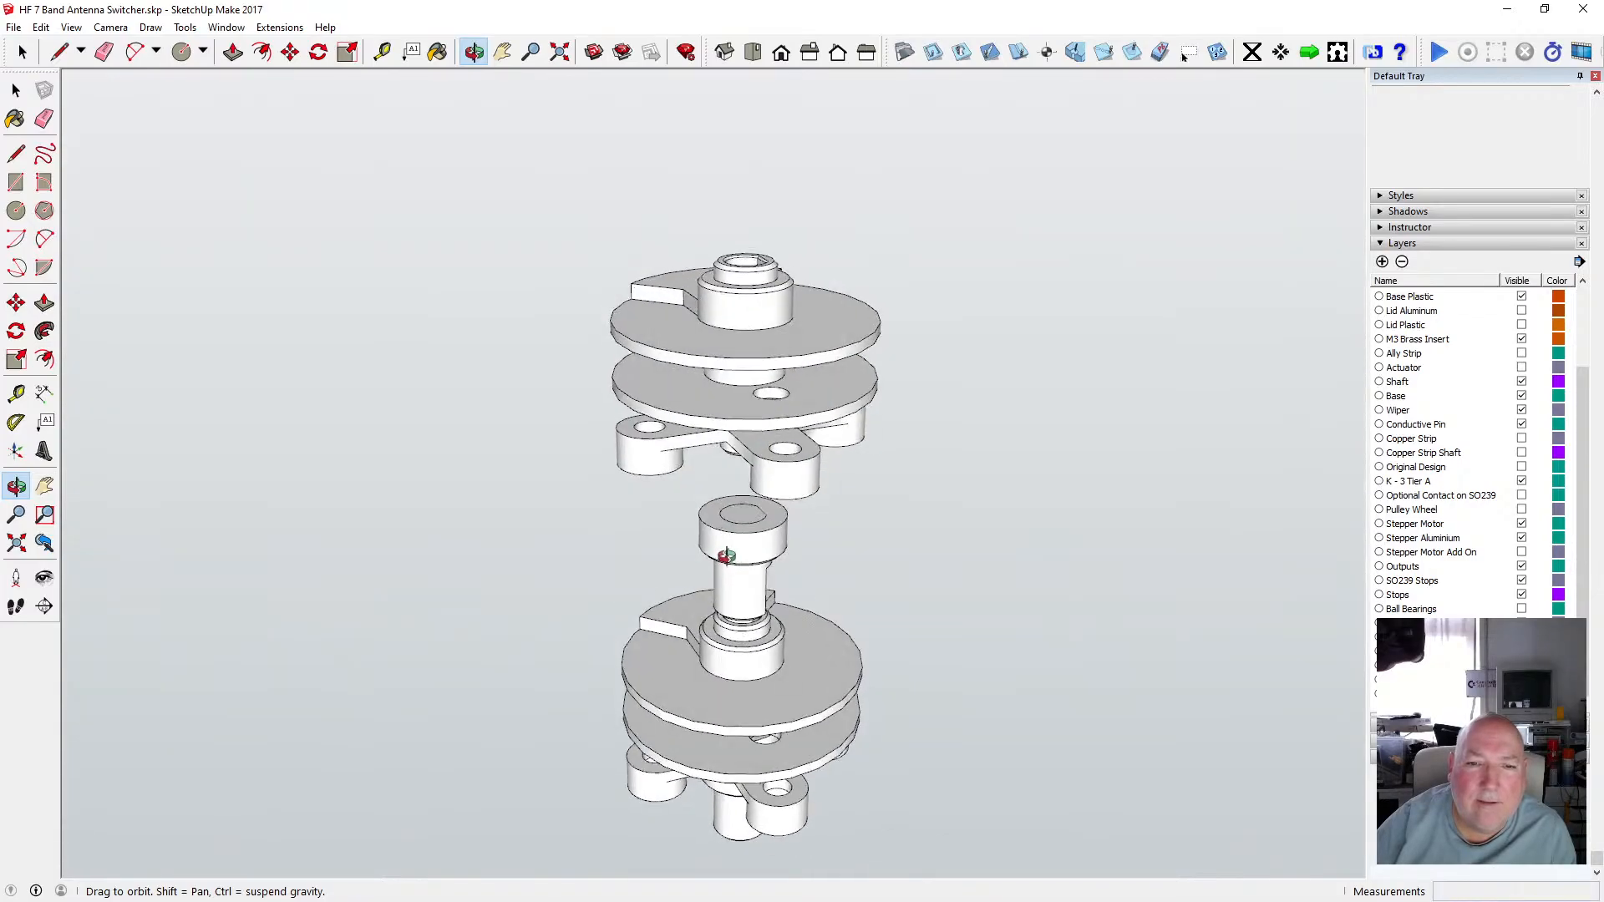
scroll(743, 396, up, 5)
click(18, 90)
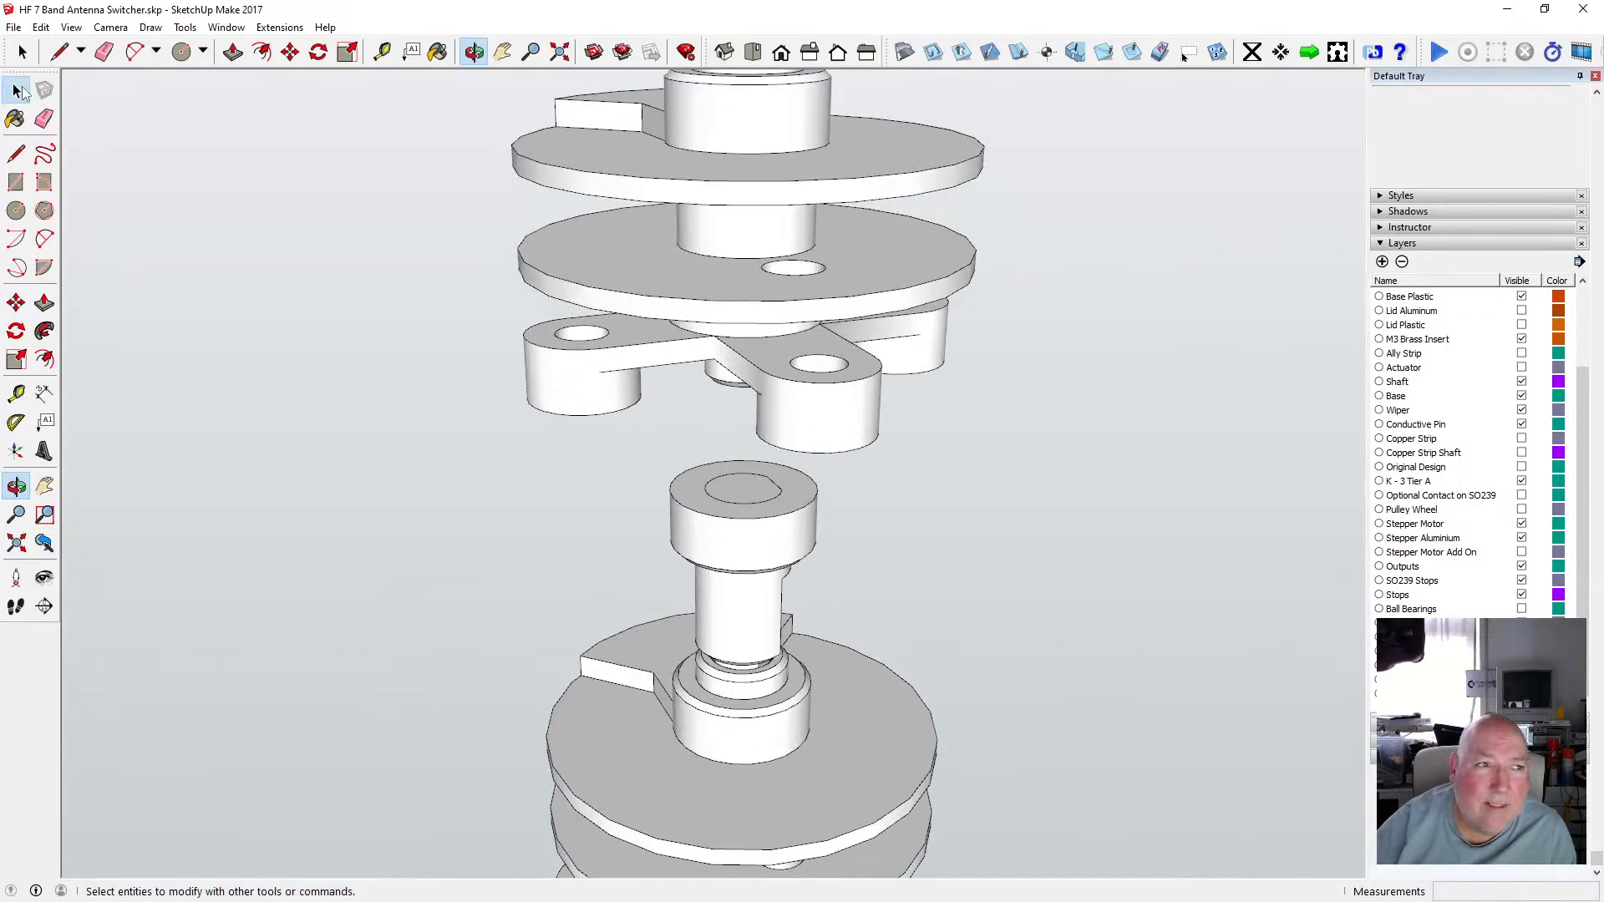
double_click(749, 494)
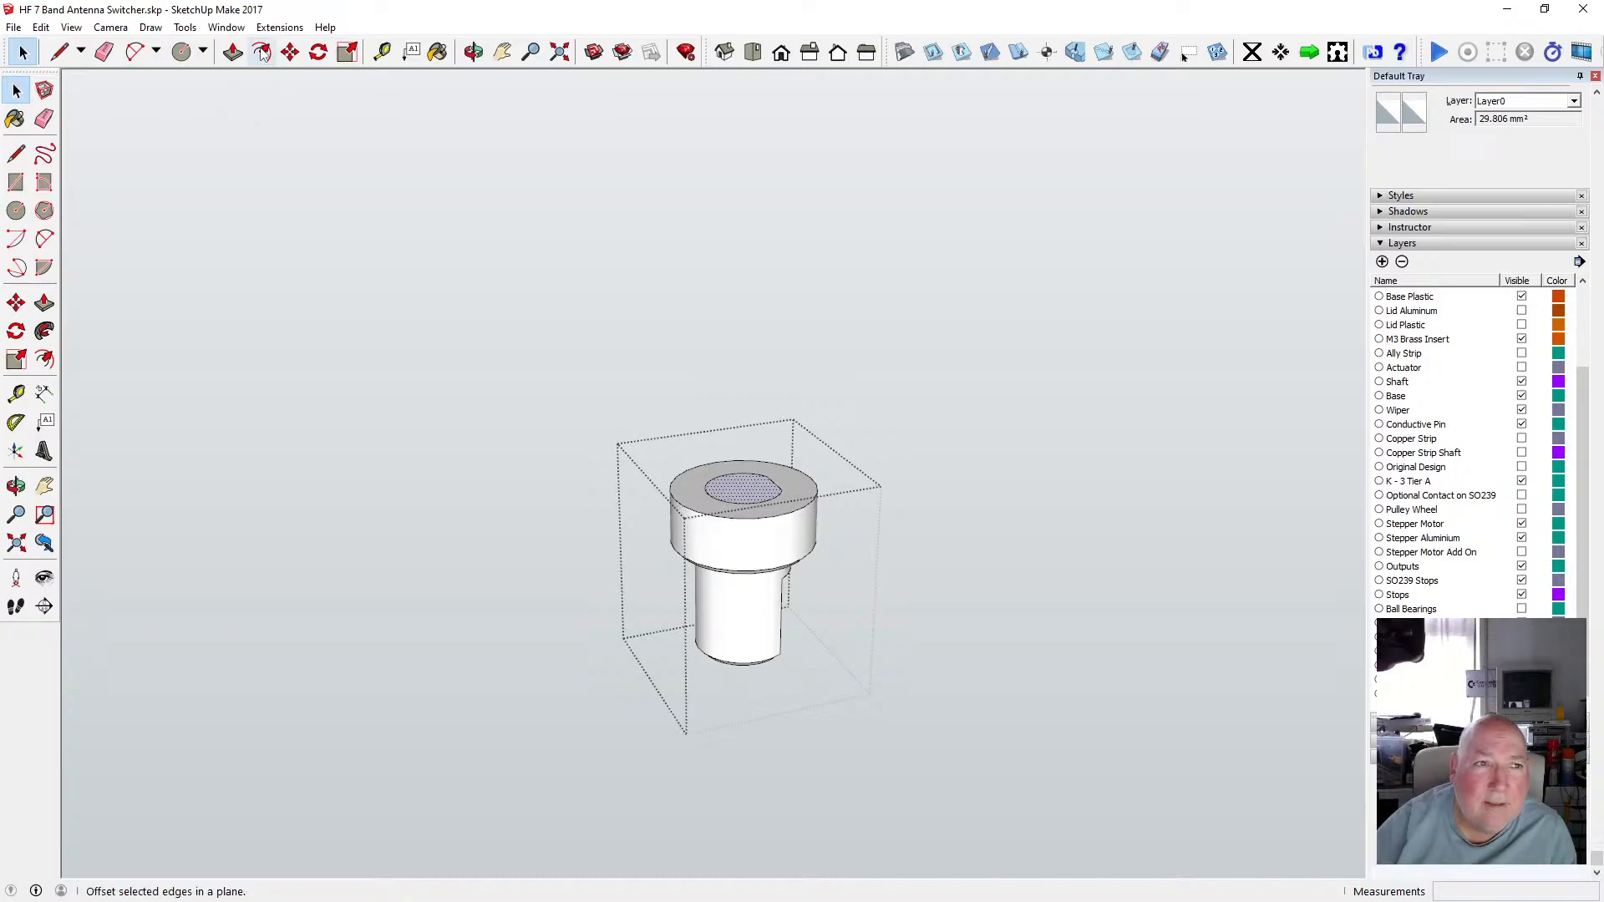
click(232, 52)
click(754, 504)
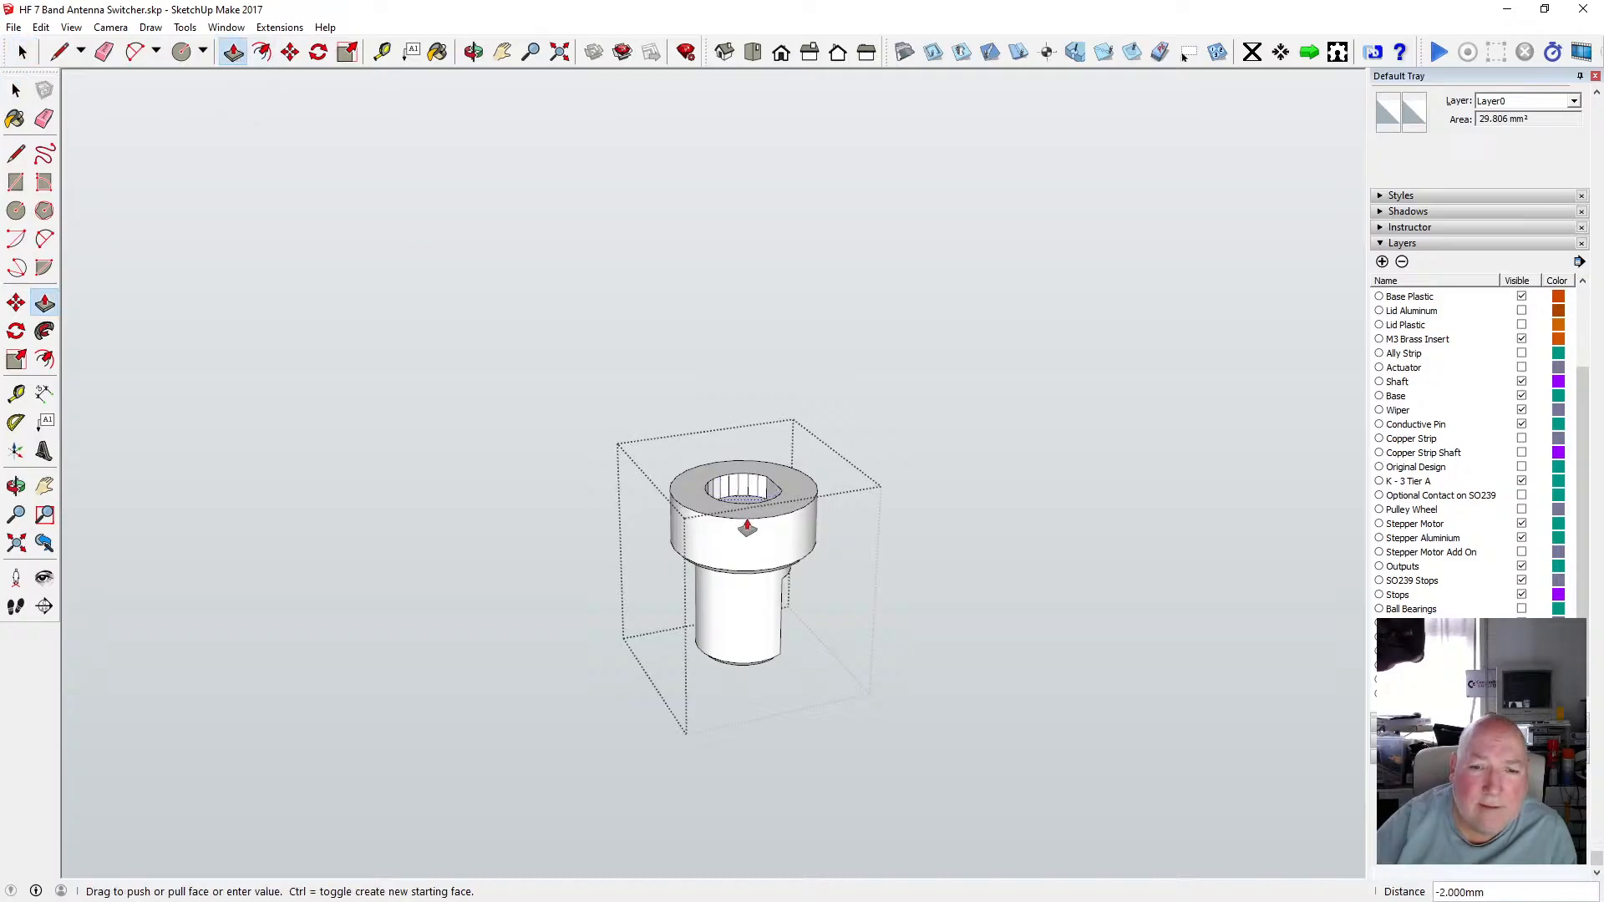
text(3.15)
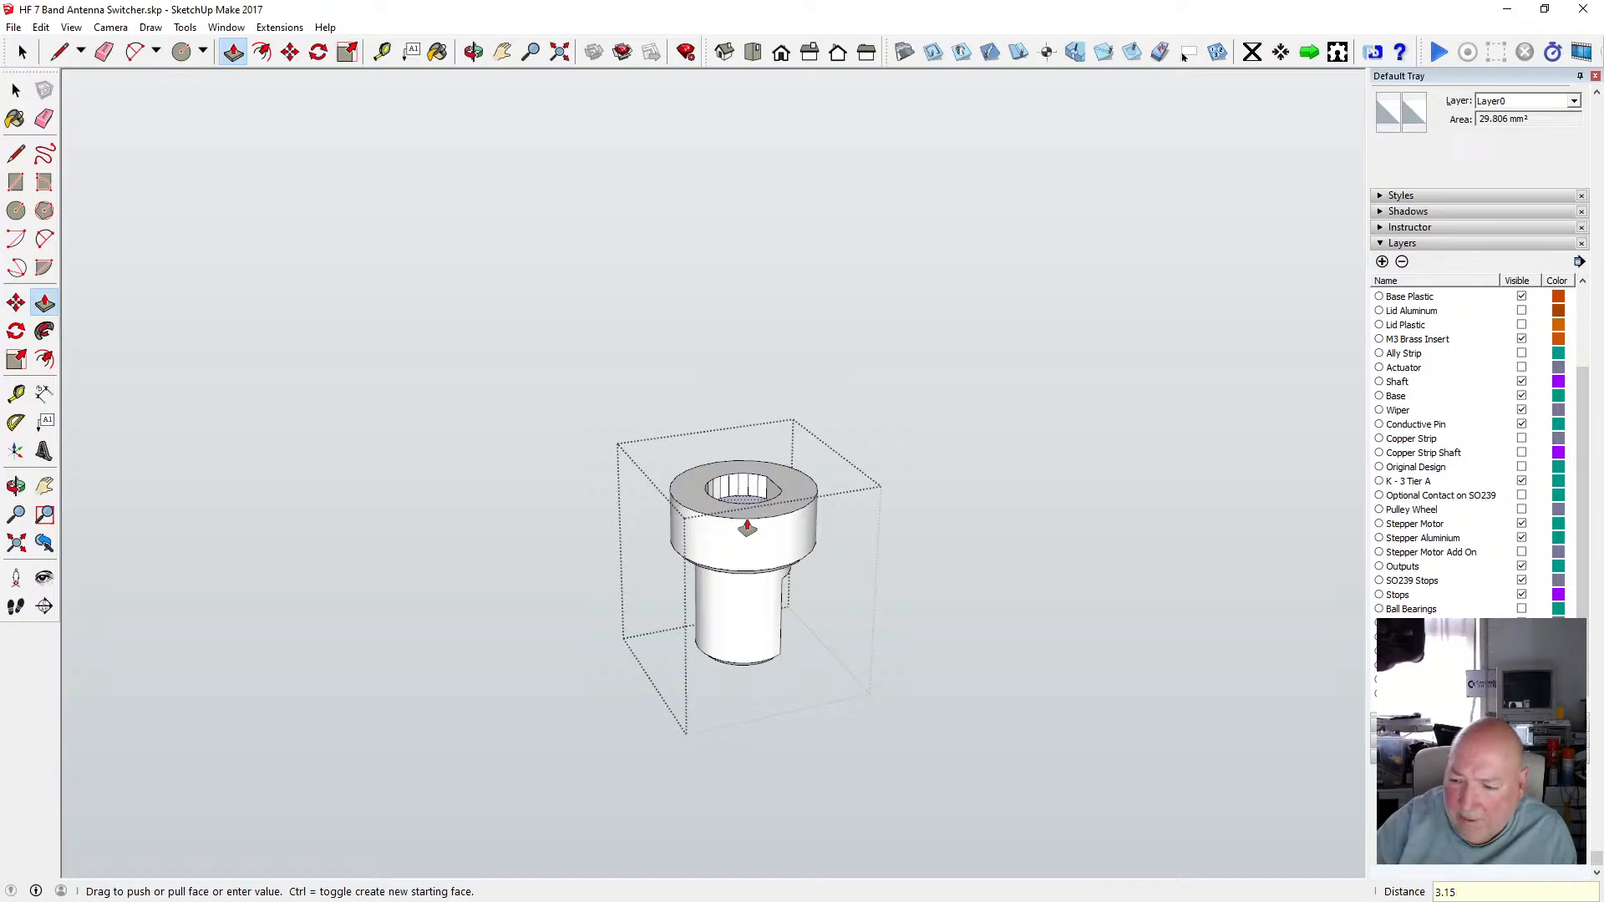
text(2)
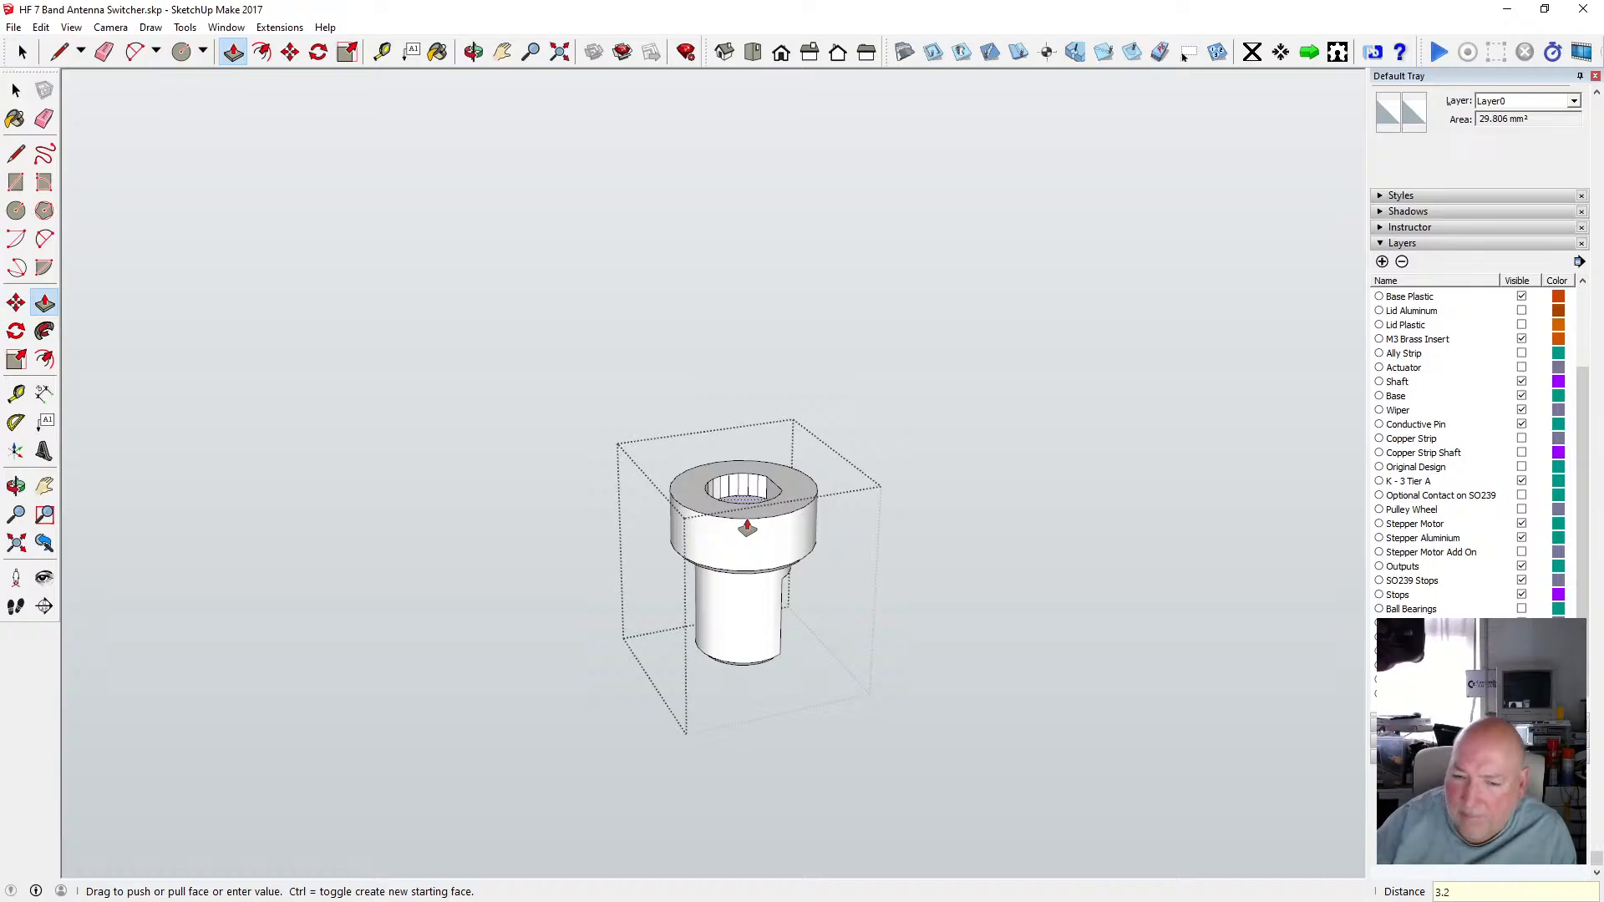
key(Return)
Select all of the shaft geometry and soften and smooth its edges.
click(16, 92)
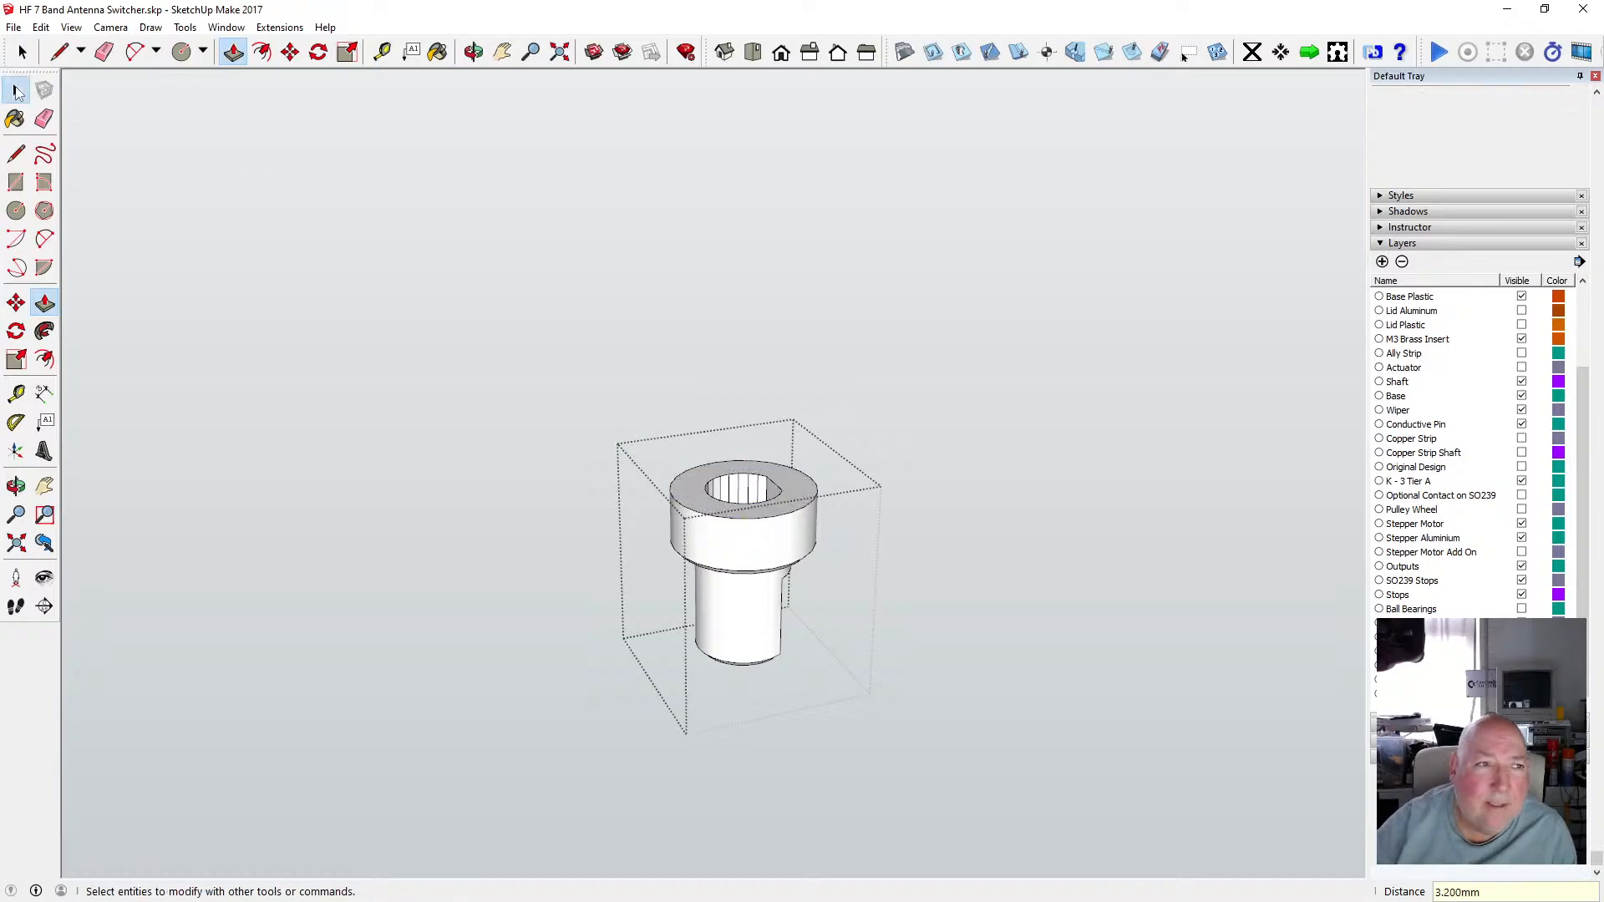
drag(640, 426, 827, 593)
right_click(752, 499)
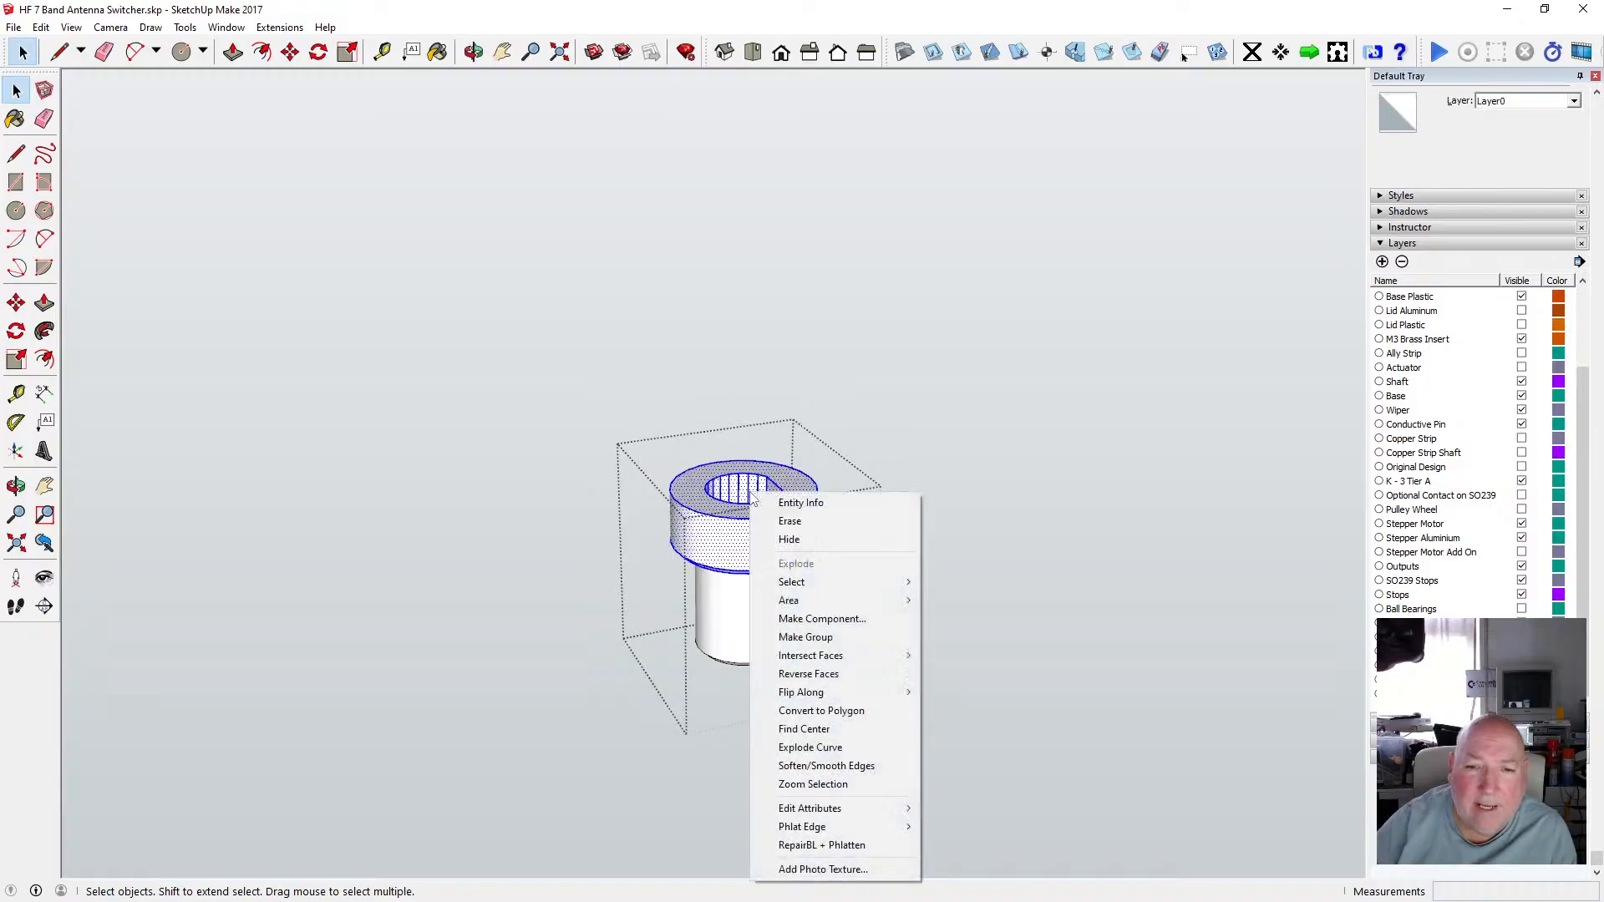
click(826, 765)
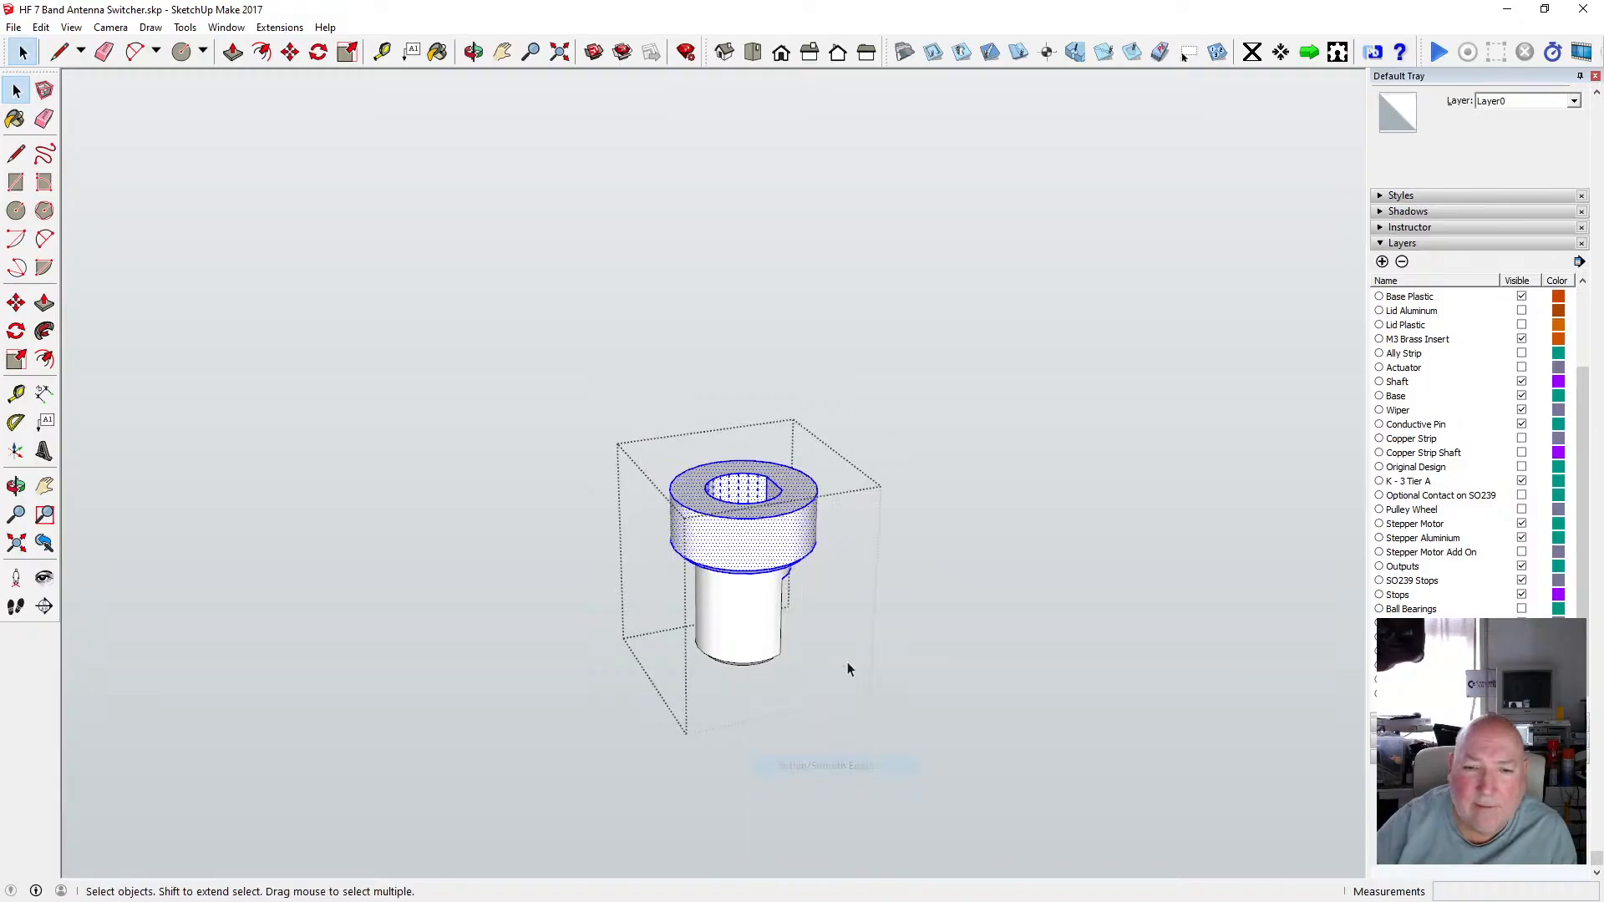
click(831, 444)
Inspect the new keyed socket in the shaft collar from several angles, then close the shaft group.
click(473, 51)
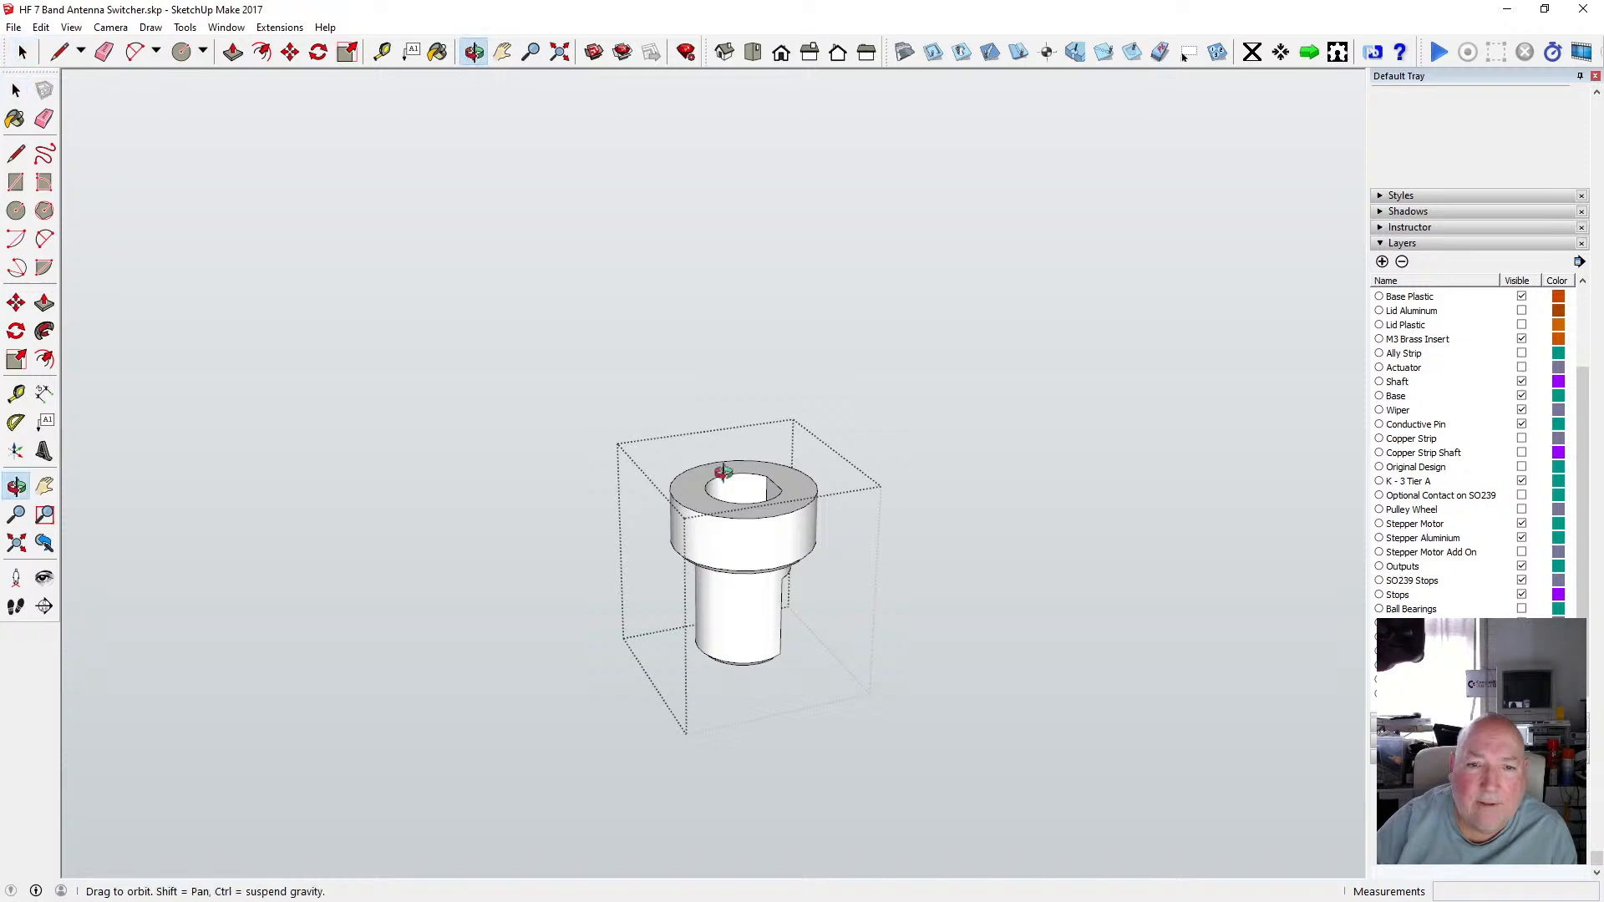
drag(643, 421, 738, 498)
scroll(737, 501, up, 5)
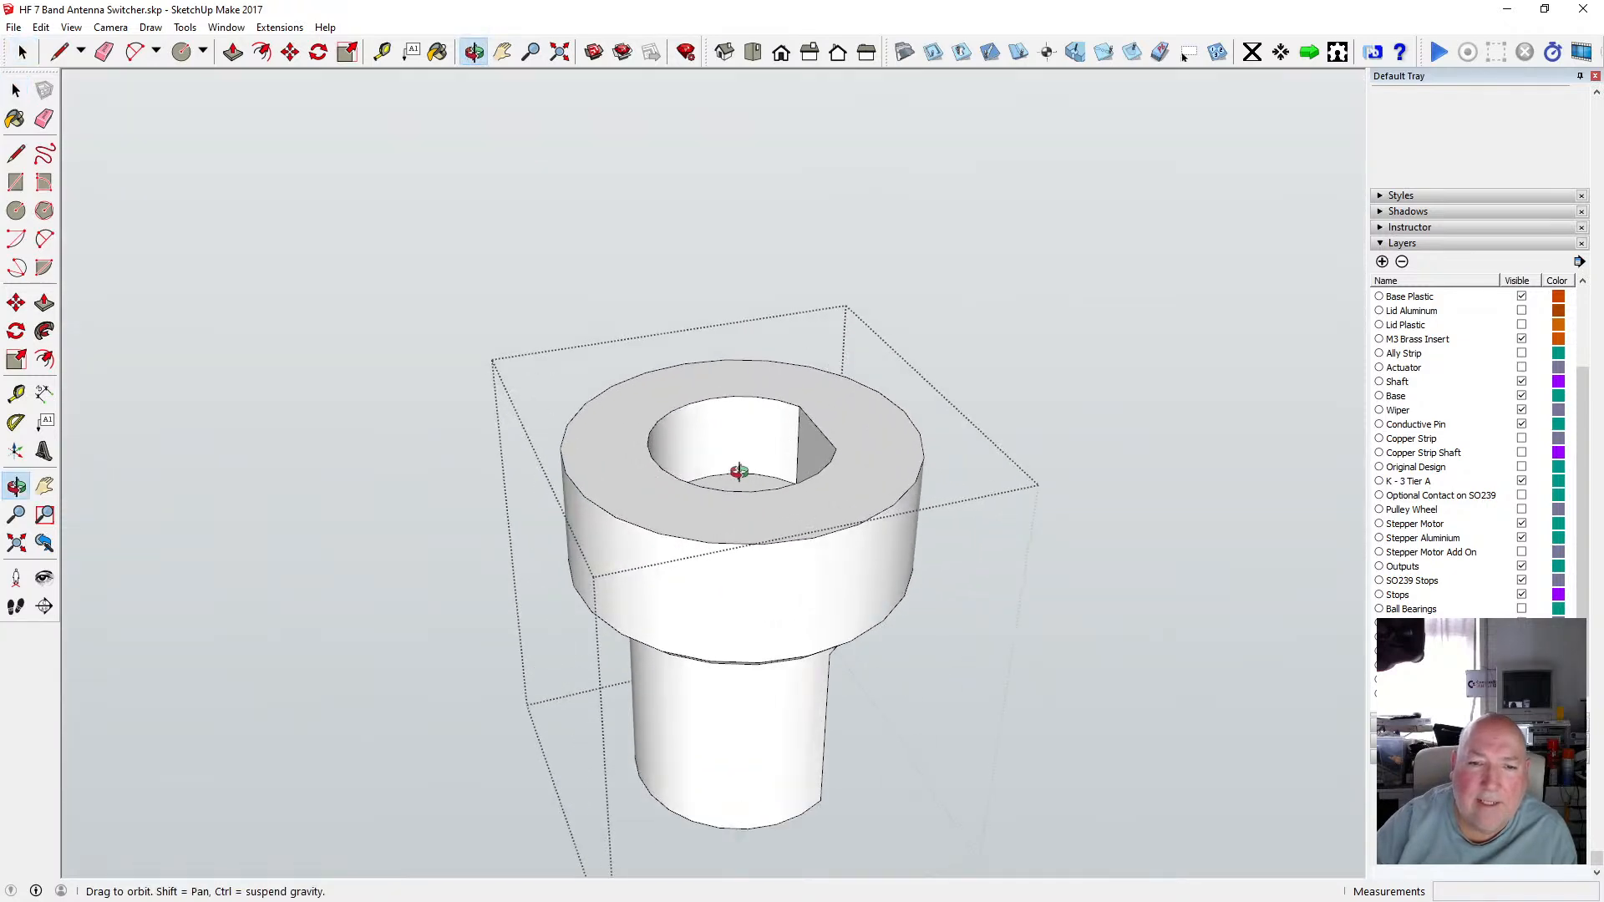
scroll(721, 583, up, 5)
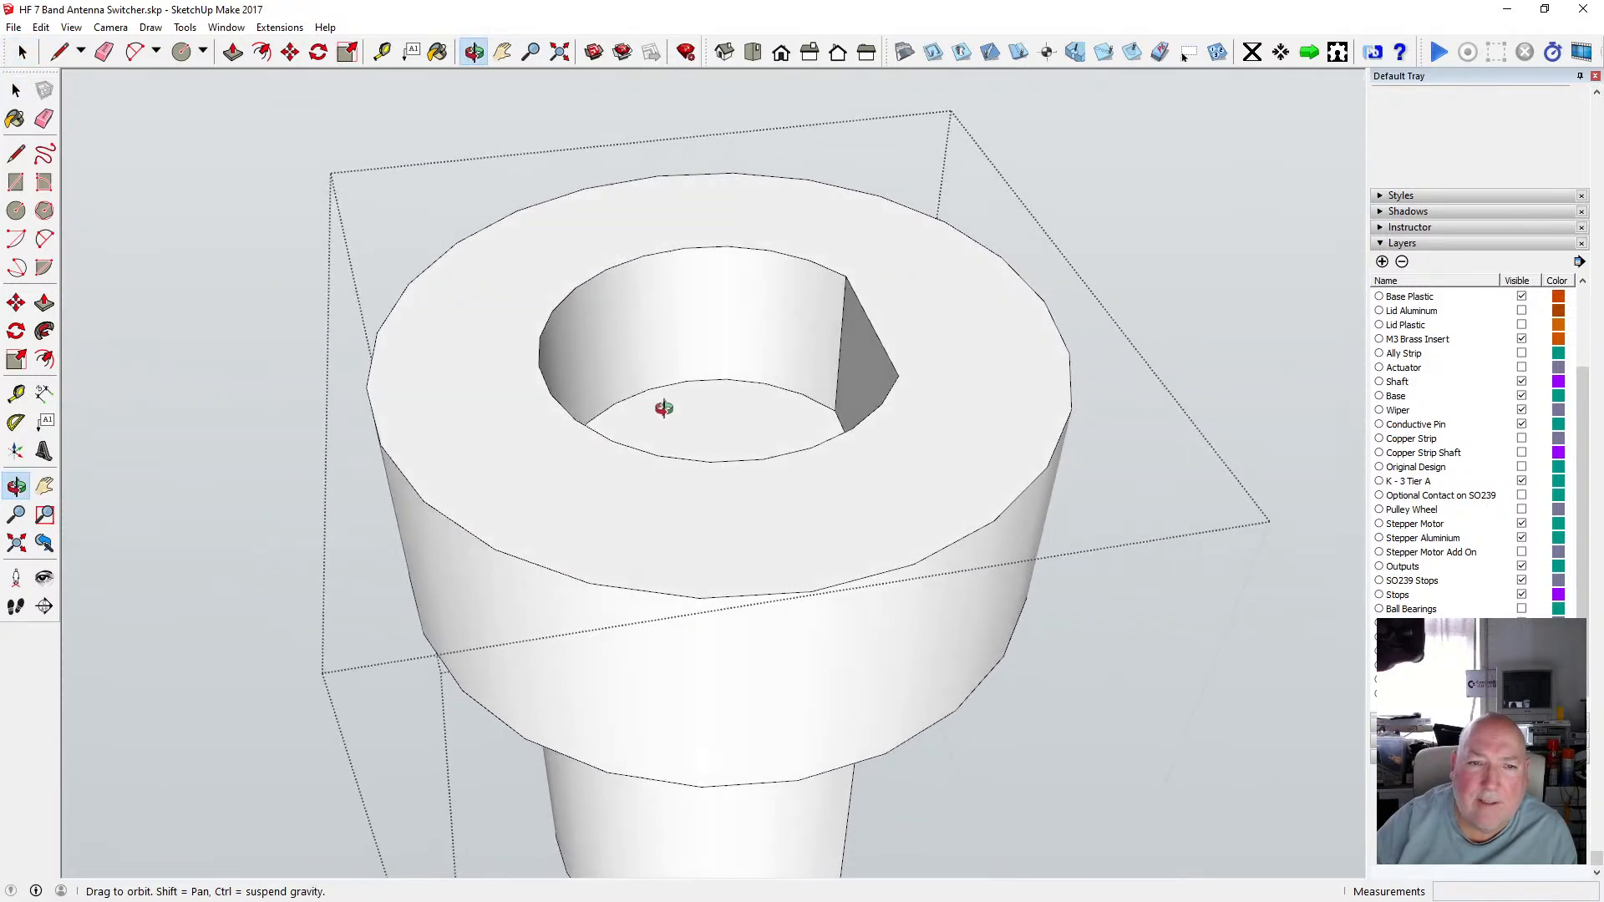
click(15, 90)
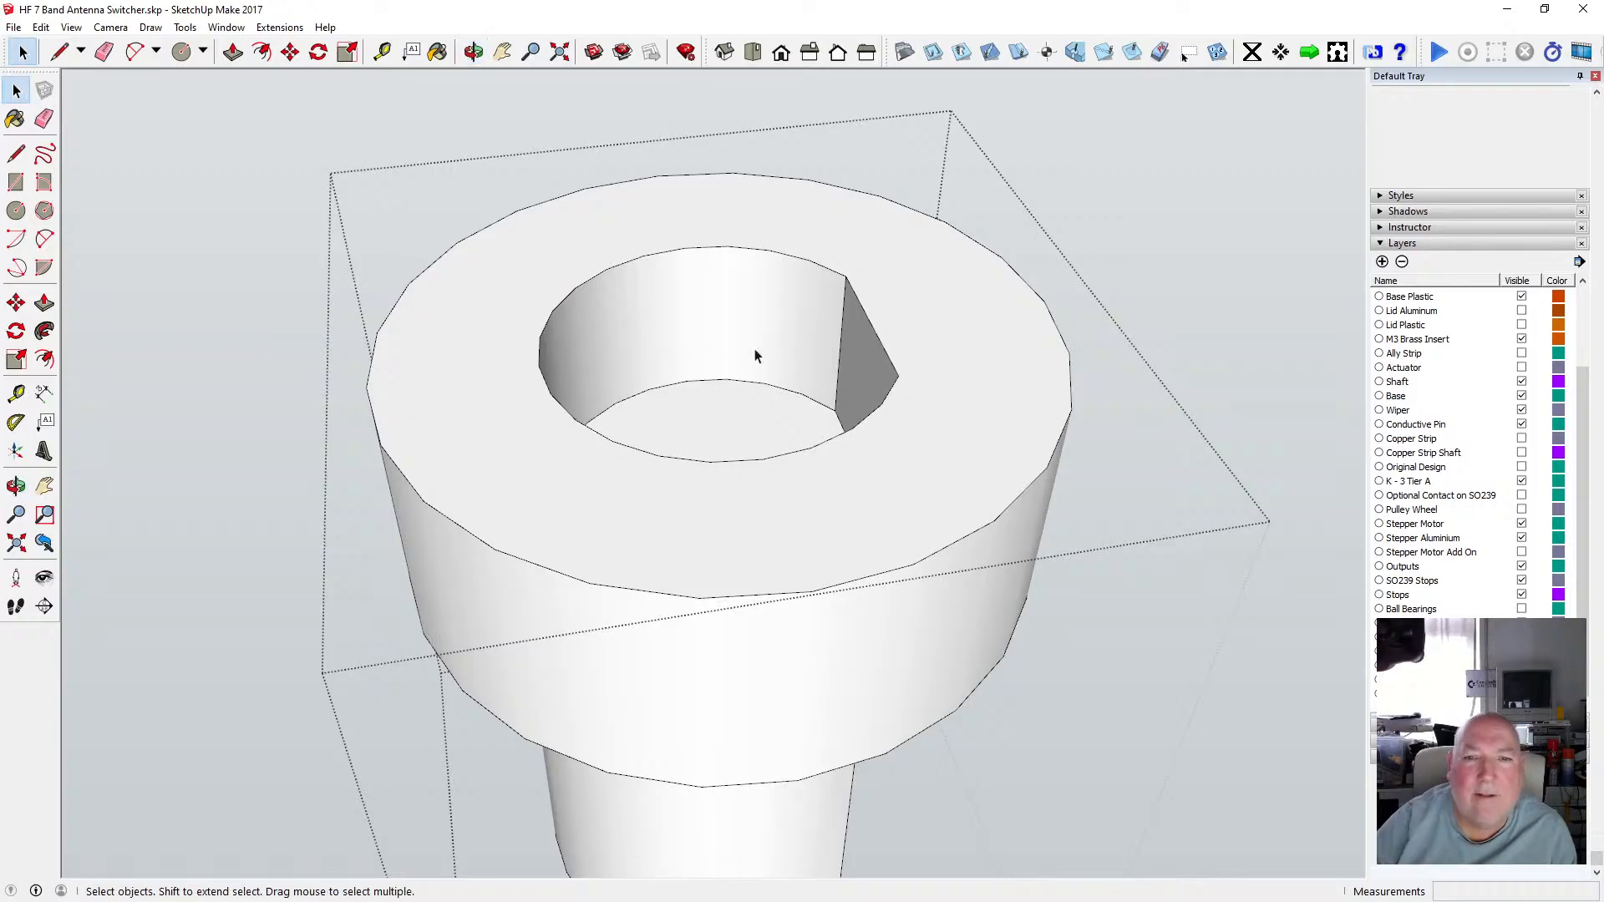
scroll(762, 394, down, 3)
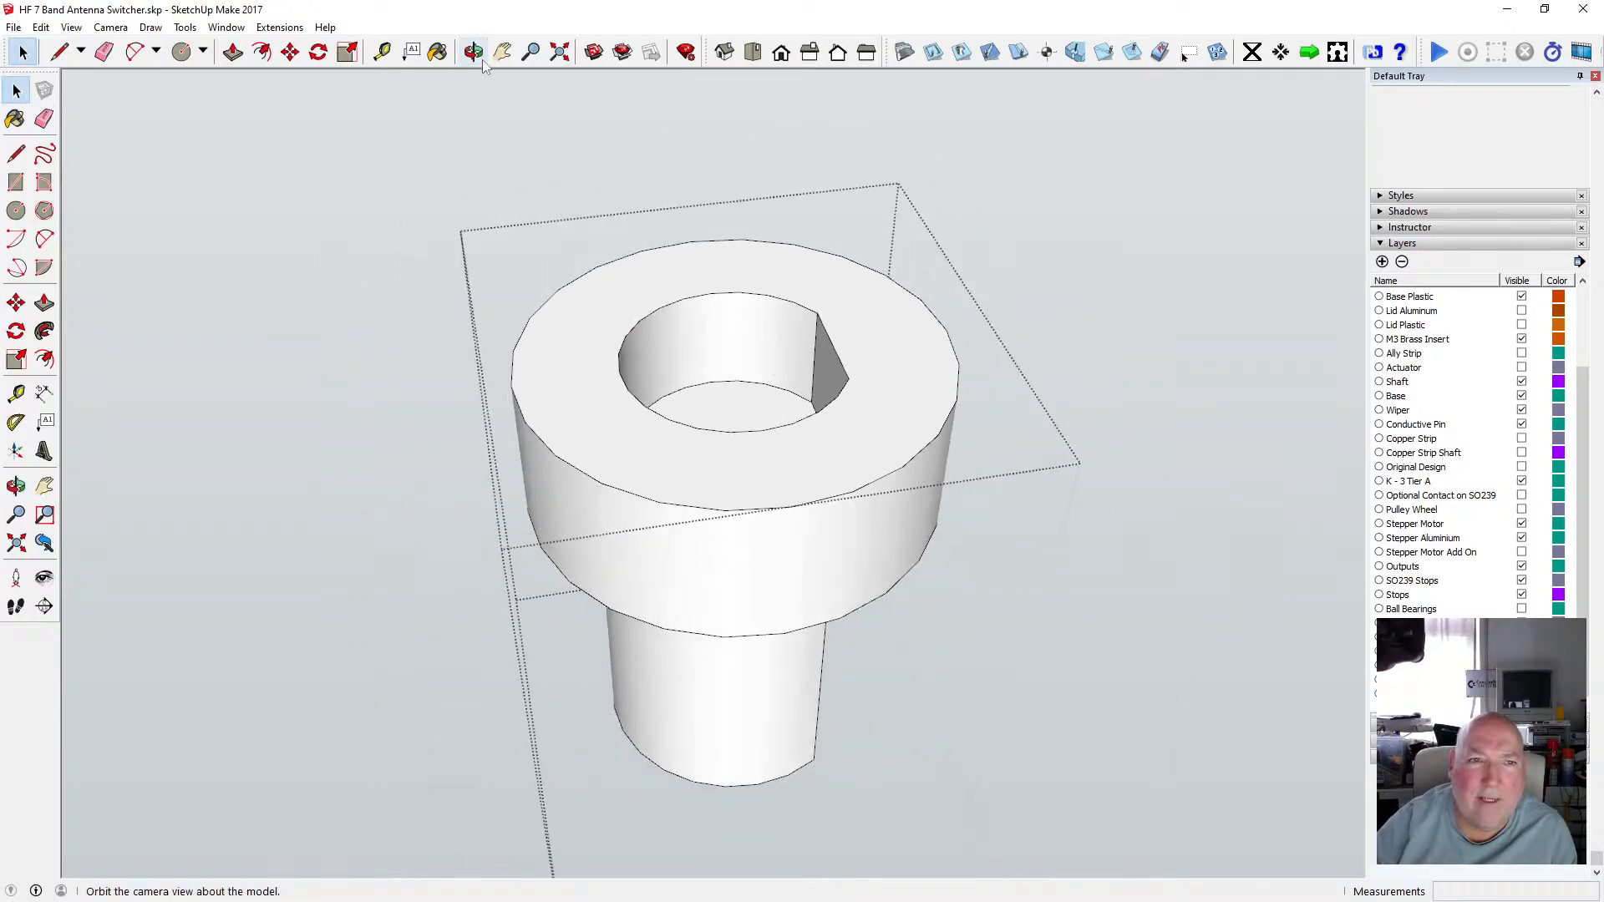
middle_drag(610, 266, 579, 468)
scroll(613, 398, down, 4)
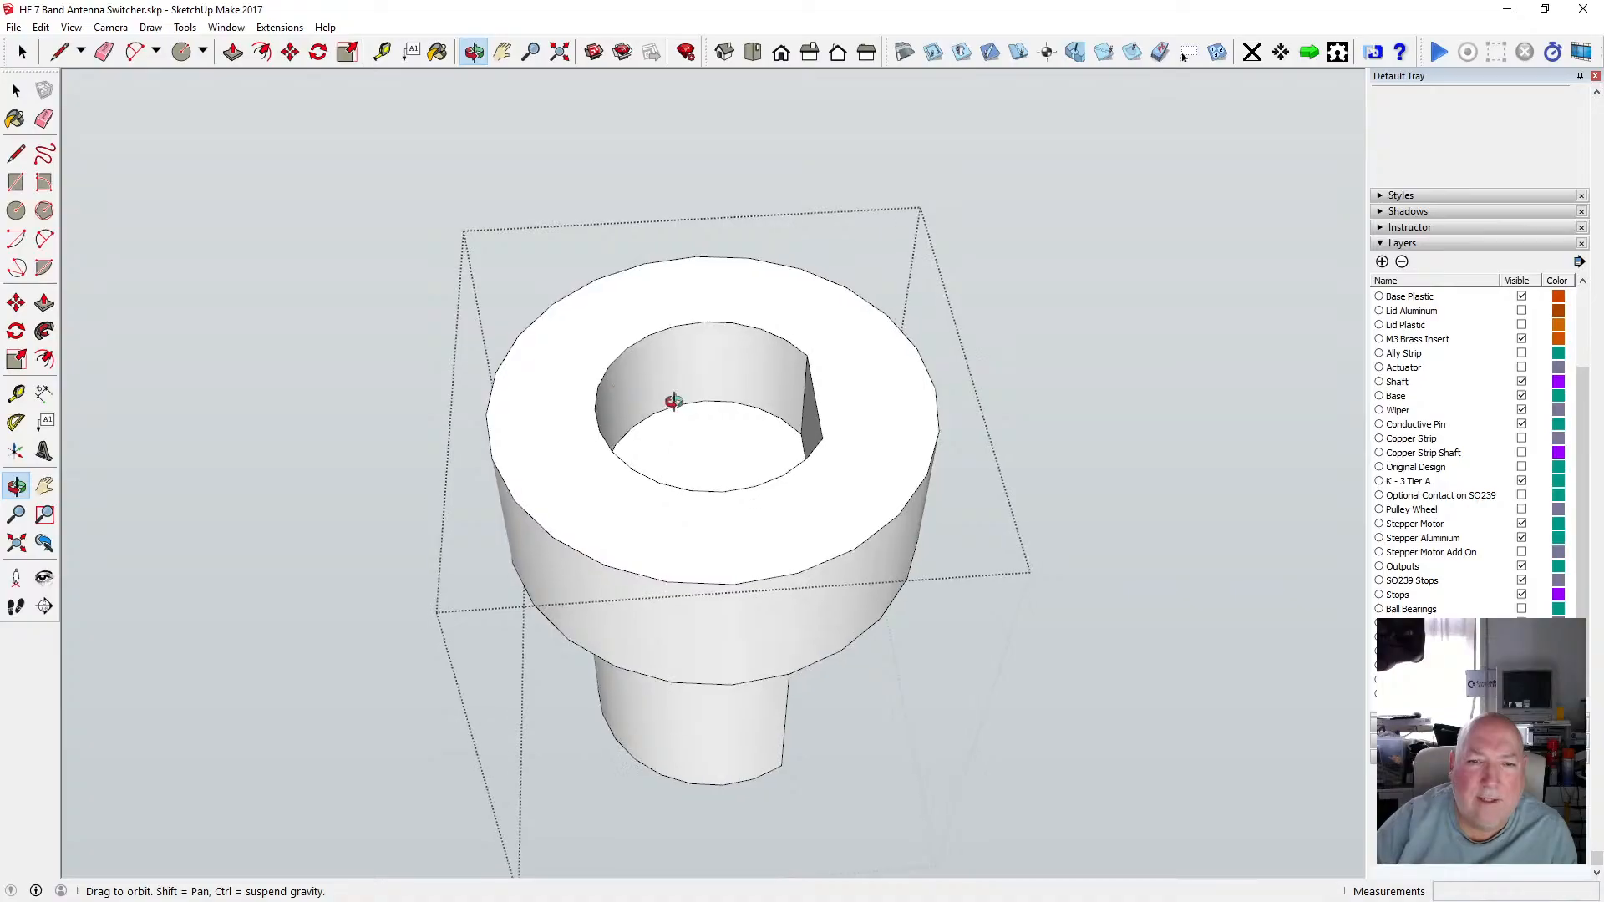
drag(664, 391, 701, 613)
scroll(729, 470, up, 4)
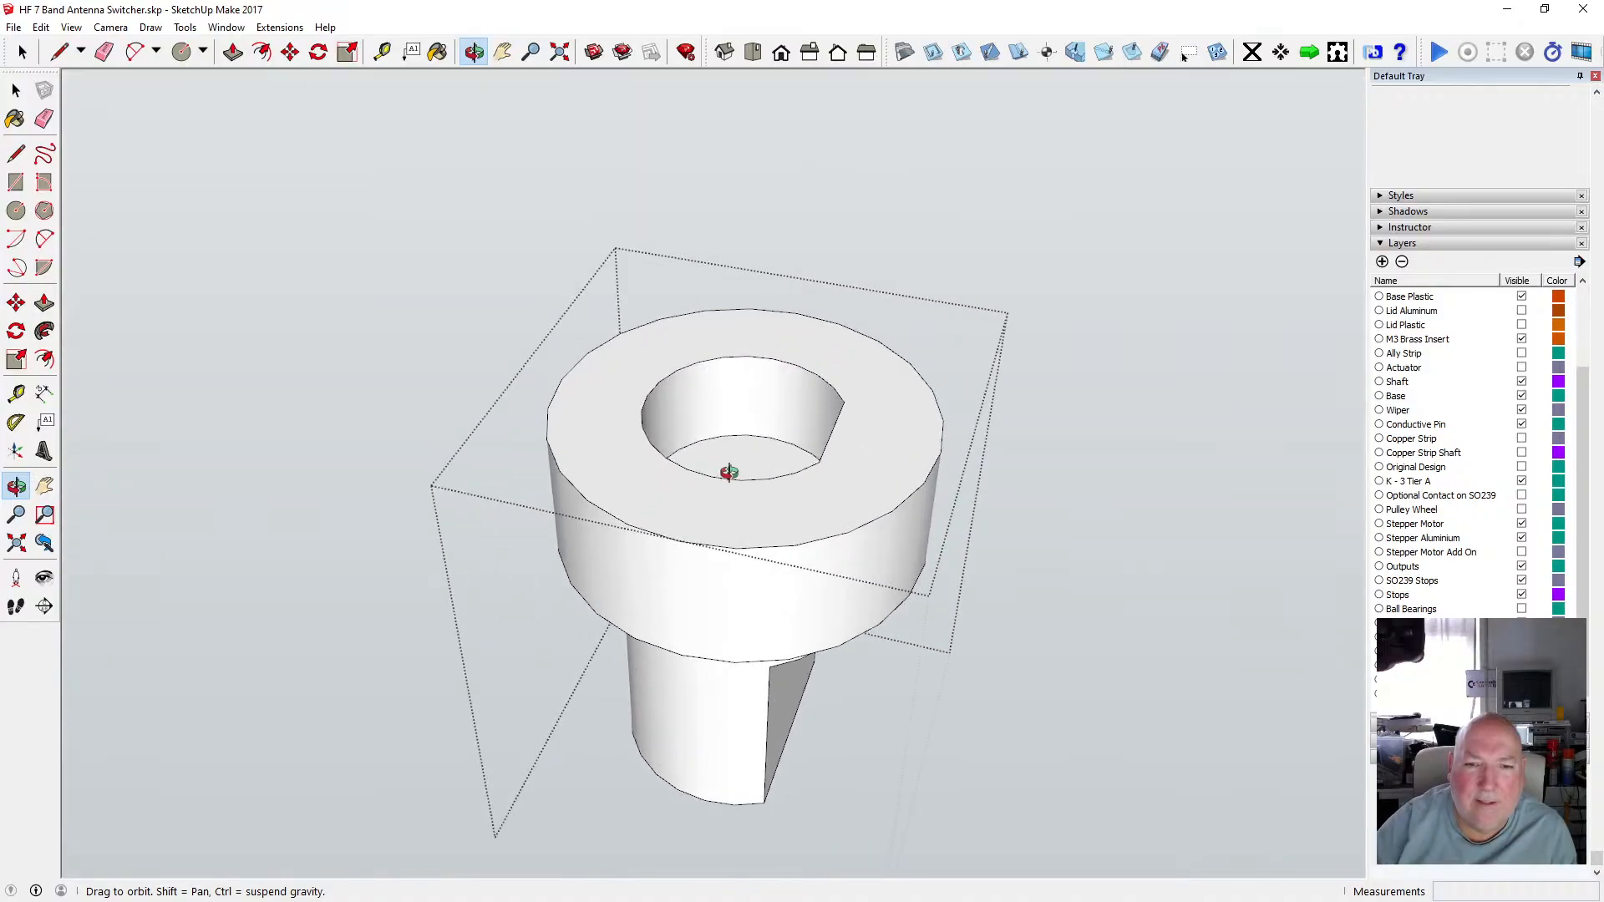
drag(704, 489, 691, 587)
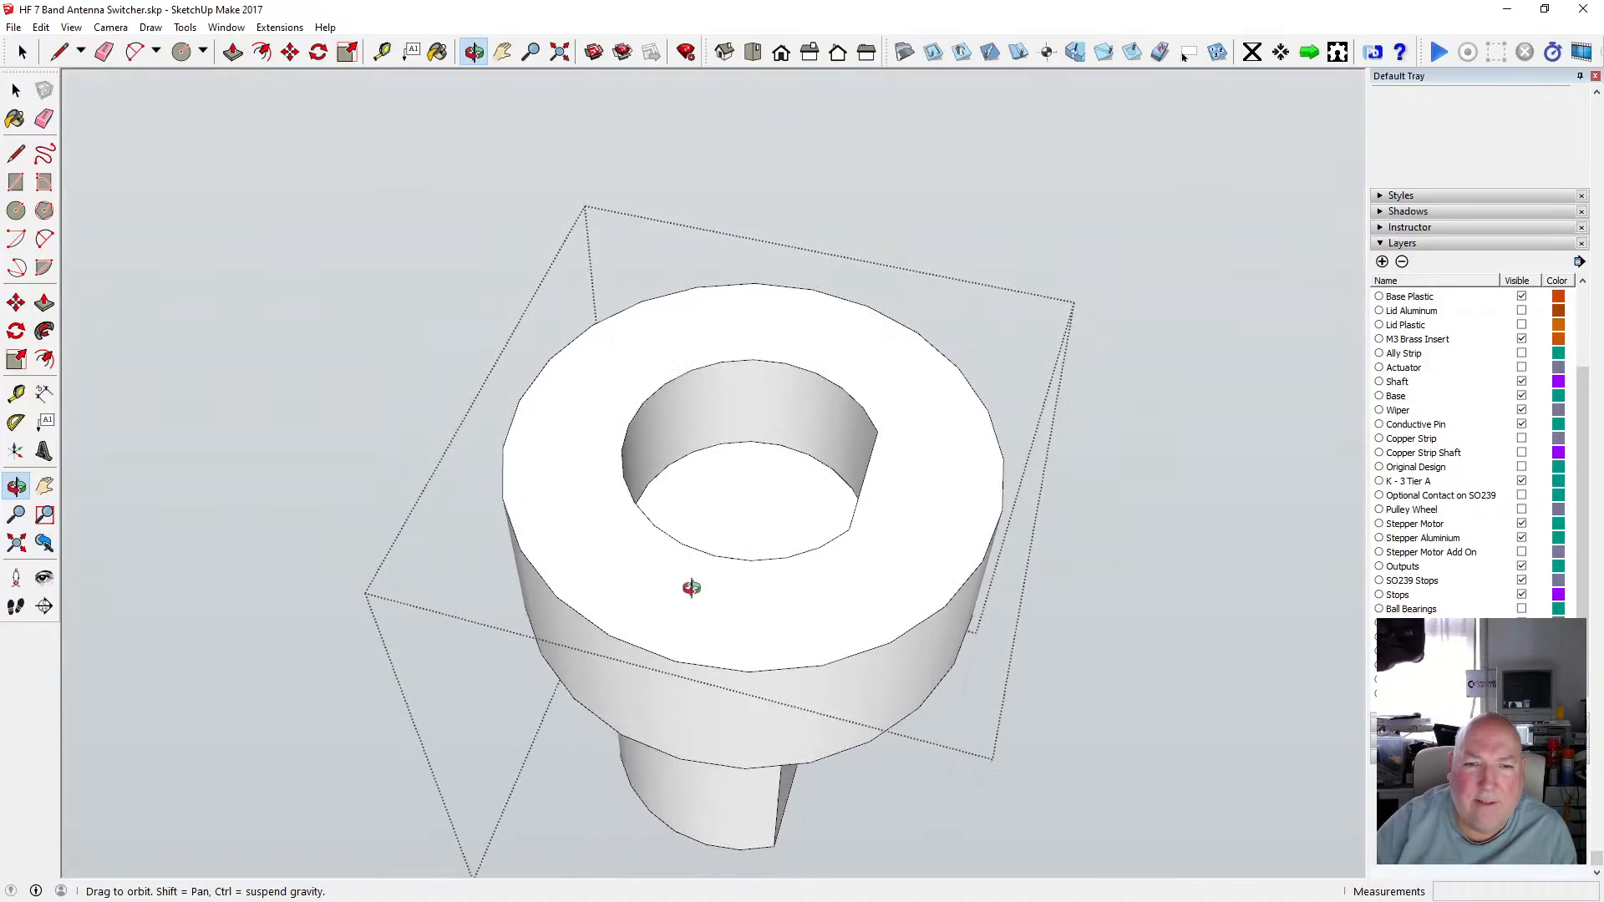
scroll(716, 483, down, 5)
drag(699, 468, 752, 376)
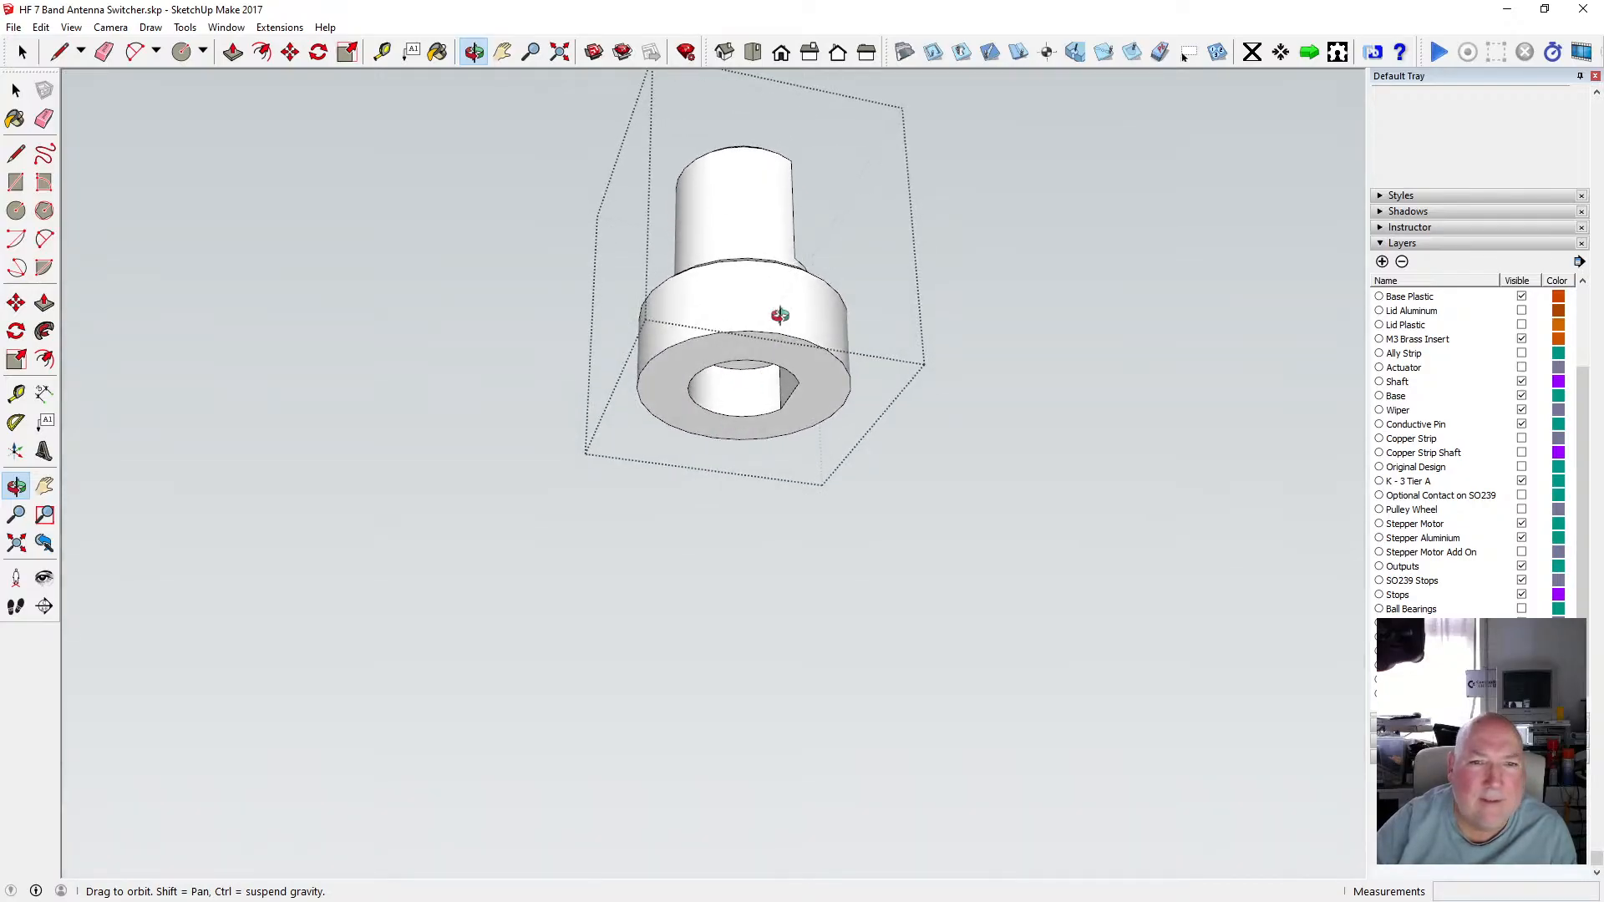
drag(780, 314, 697, 375)
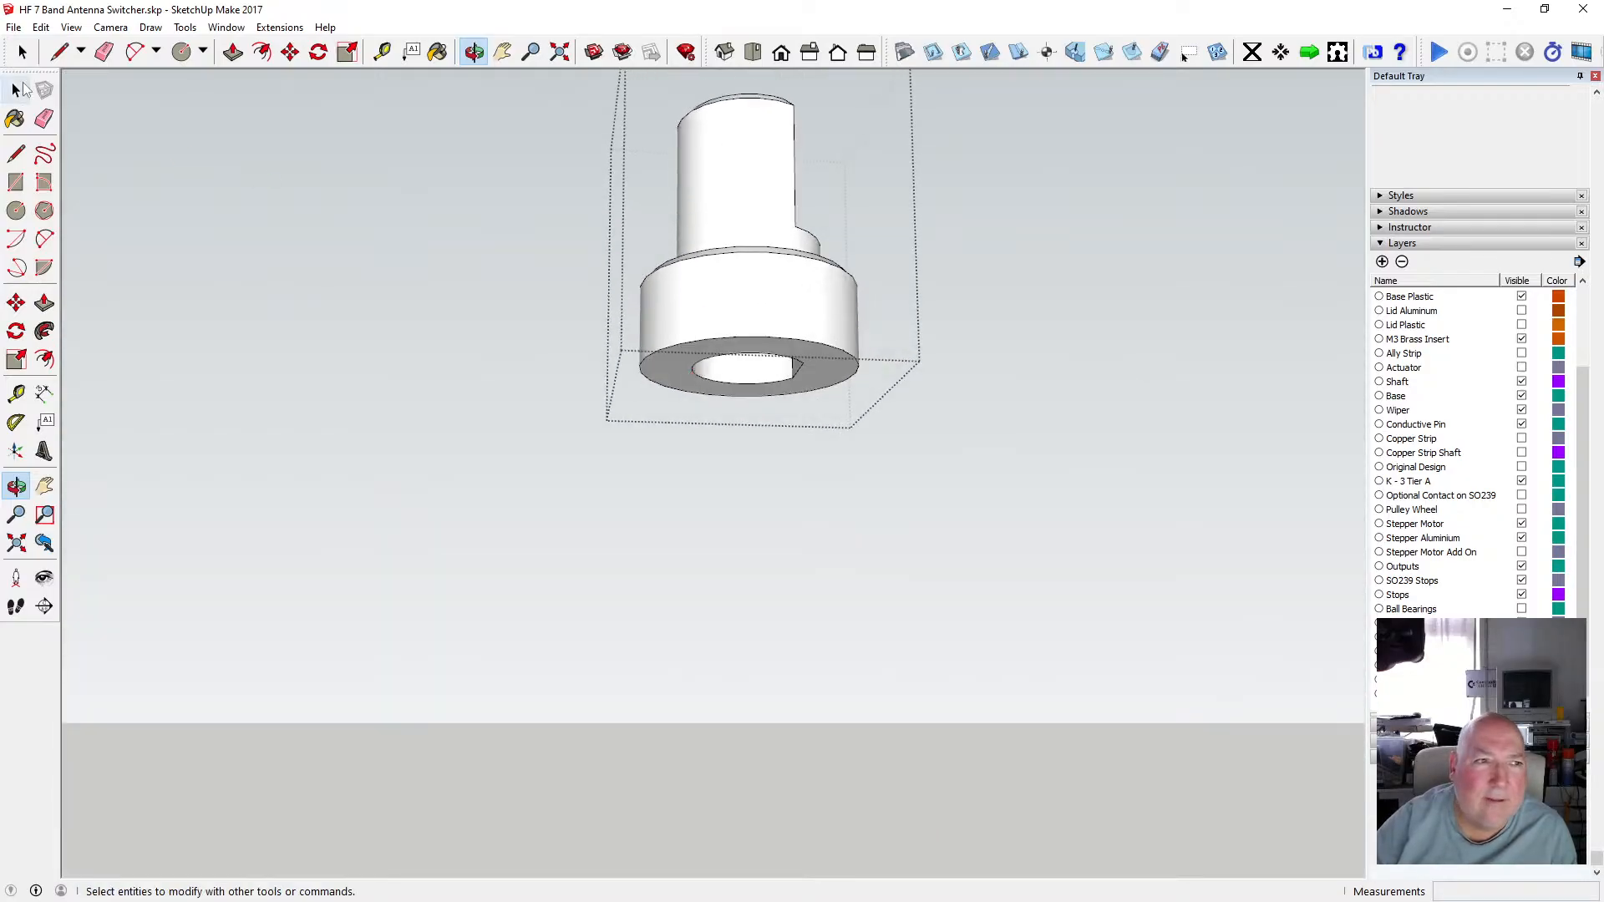
click(17, 90)
click(373, 272)
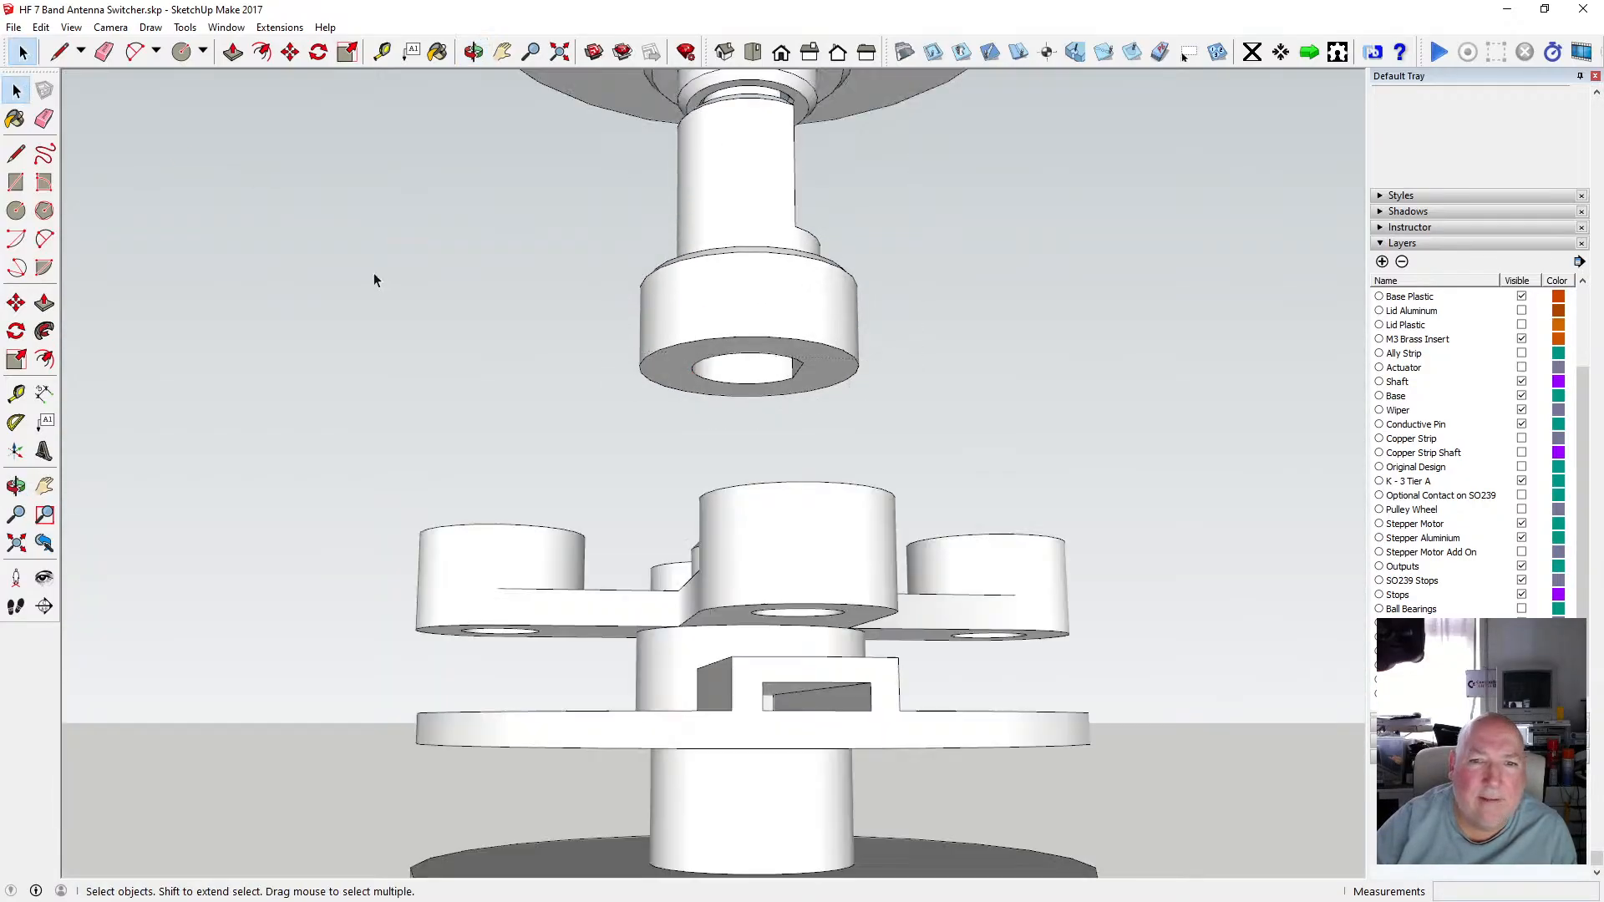
Examine the cross-arm boss and the shaft collar from above and below to compare their keyed shapes.
click(471, 58)
drag(735, 321, 944, 528)
scroll(834, 458, down, 4)
drag(833, 443, 854, 408)
scroll(853, 406, up, 6)
drag(675, 383, 683, 411)
scroll(674, 365, down, 2)
scroll(674, 365, down, 2)
scroll(616, 576, up, 3)
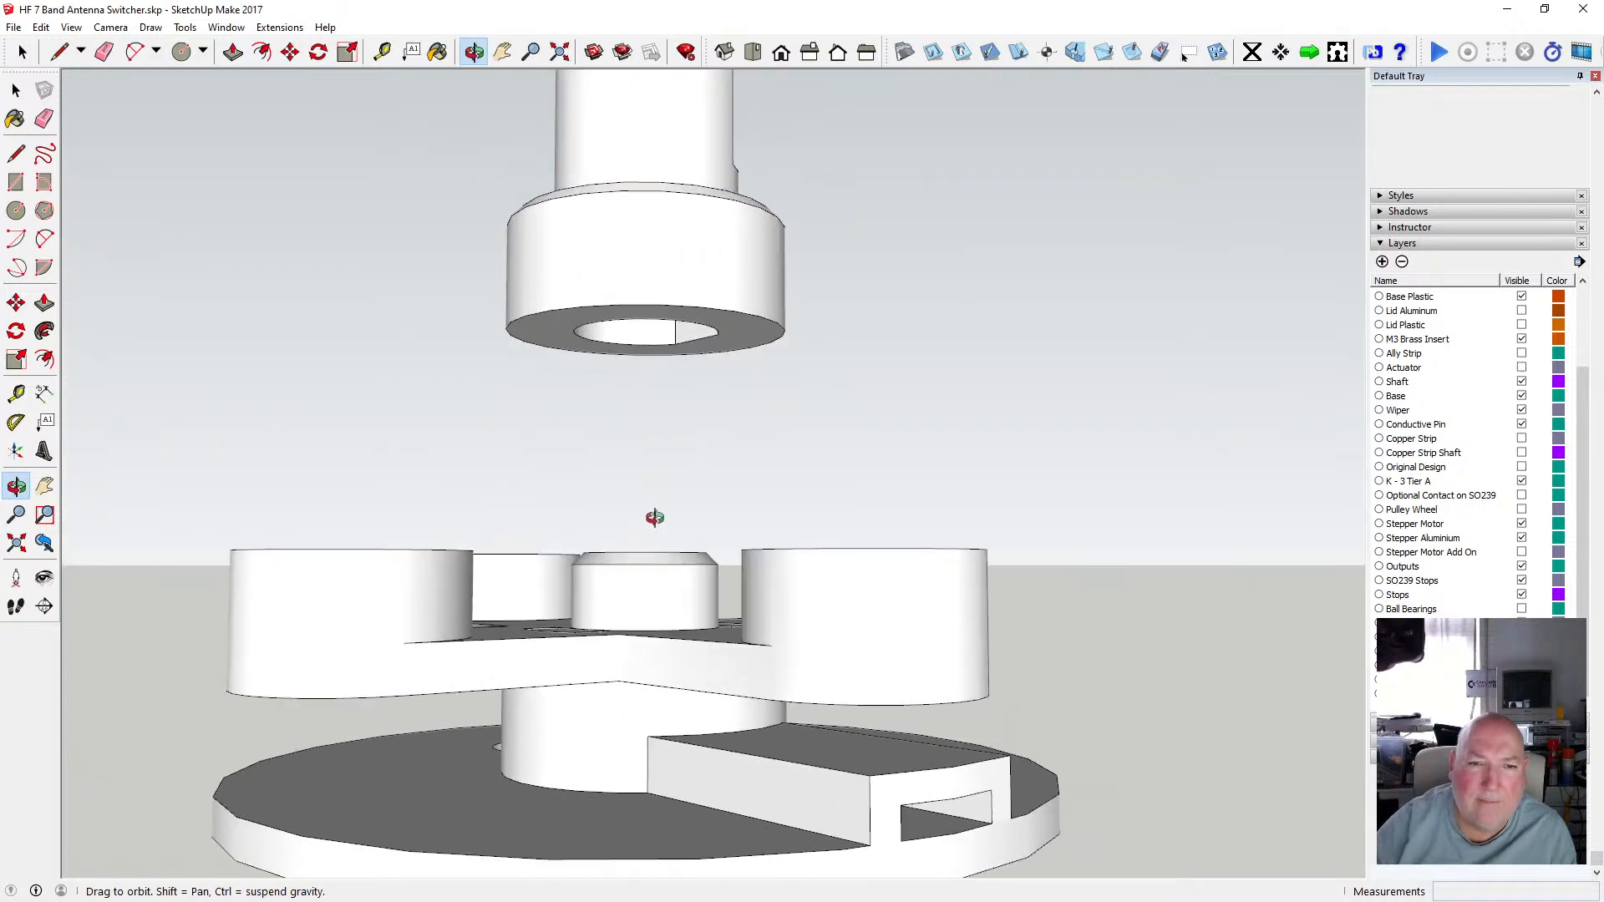
scroll(654, 518, down, 3)
drag(680, 473, 647, 631)
scroll(671, 556, up, 3)
scroll(671, 555, up, 2)
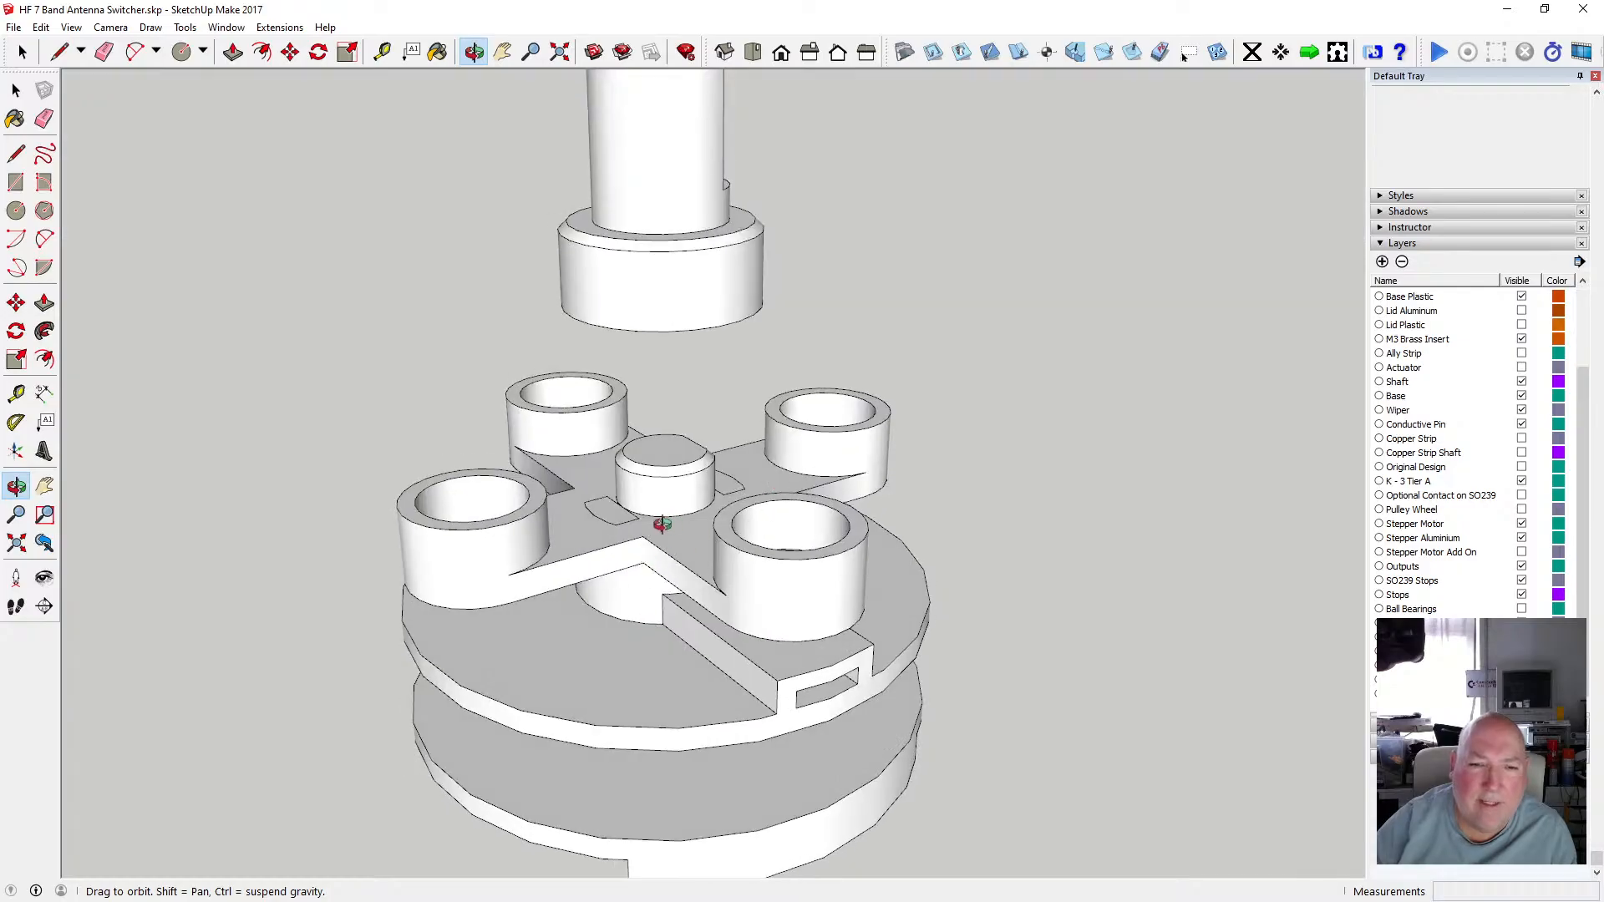
drag(666, 528, 661, 121)
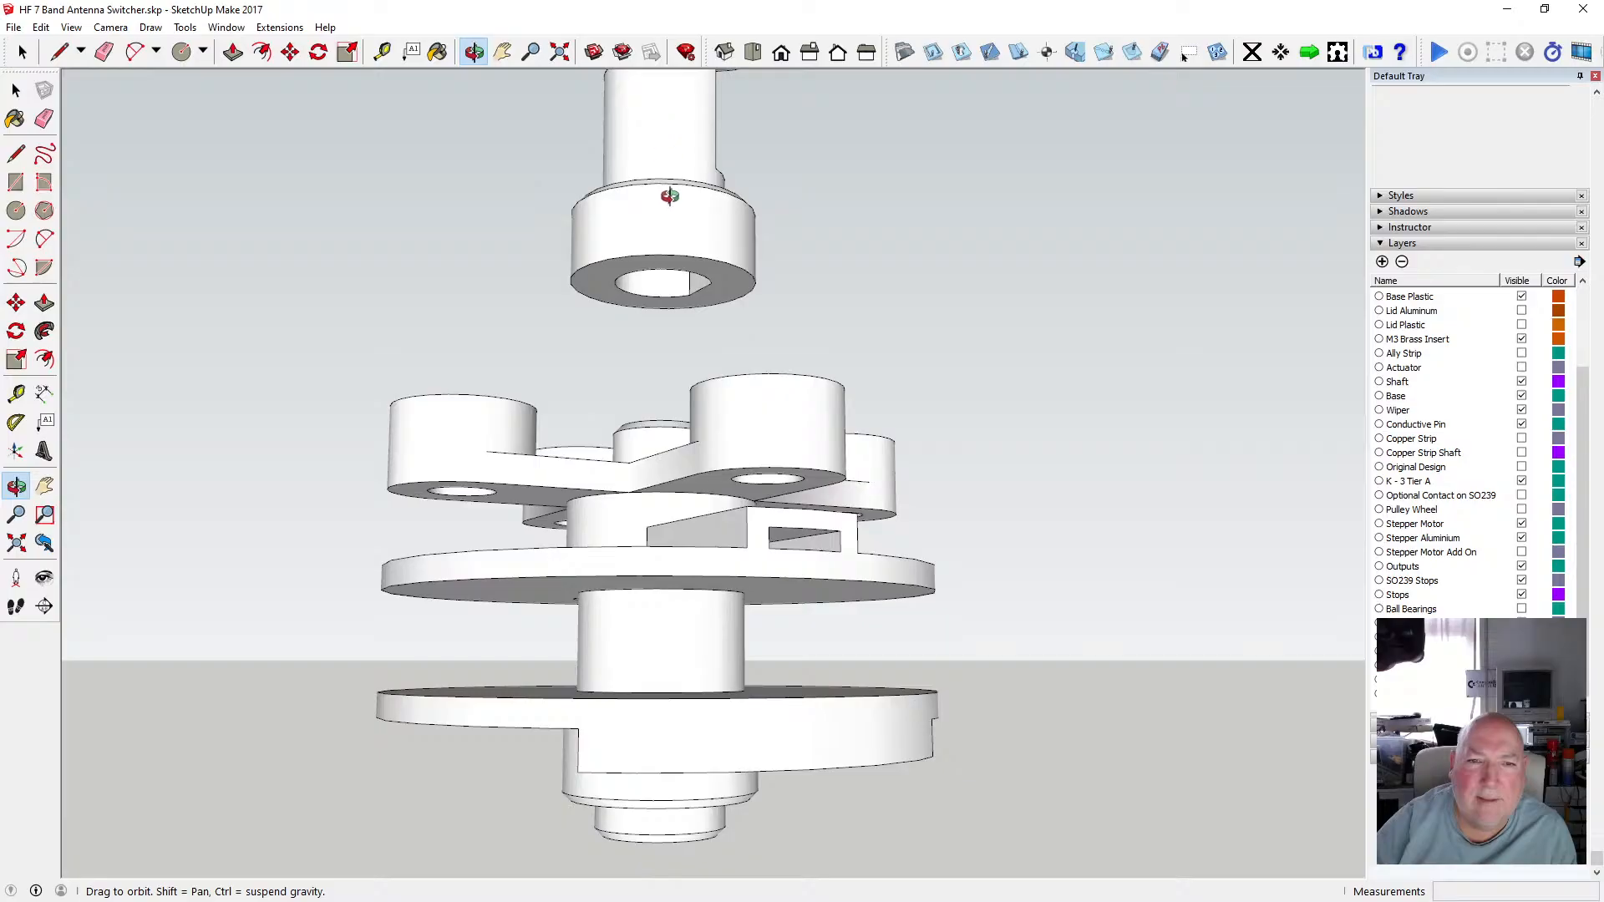
drag(670, 195, 669, 136)
scroll(677, 355, down, 5)
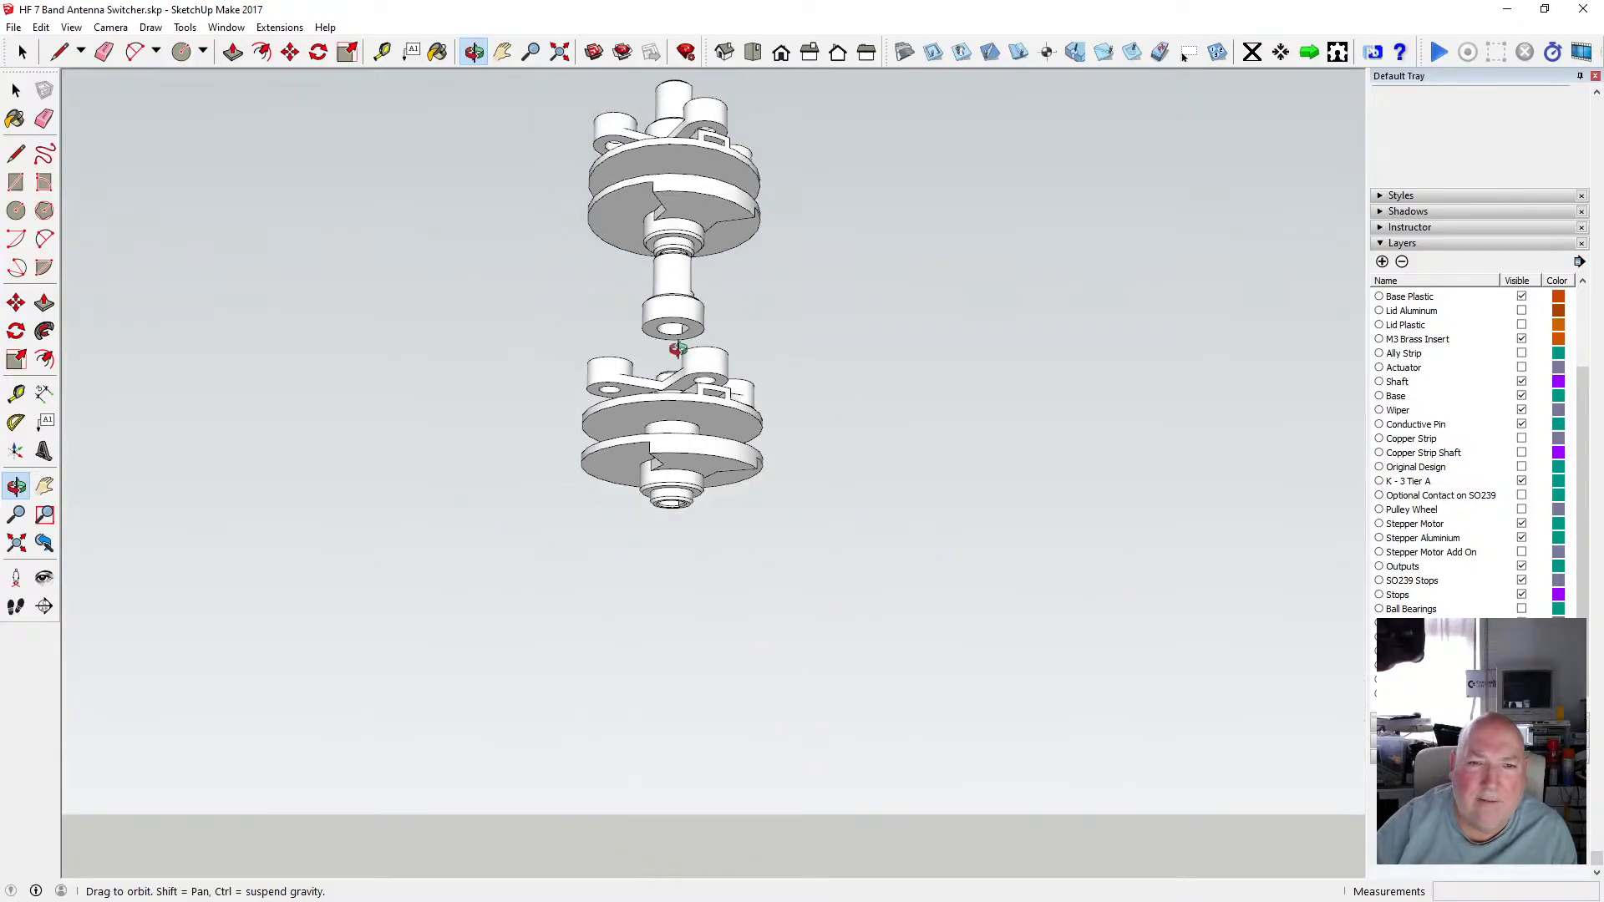
mouse_move(677, 354)
mouse_down()
mouse_move(668, 334)
mouse_move(662, 537)
mouse_move(674, 382)
mouse_up()
scroll(674, 420, up, 4)
scroll(675, 420, up, 2)
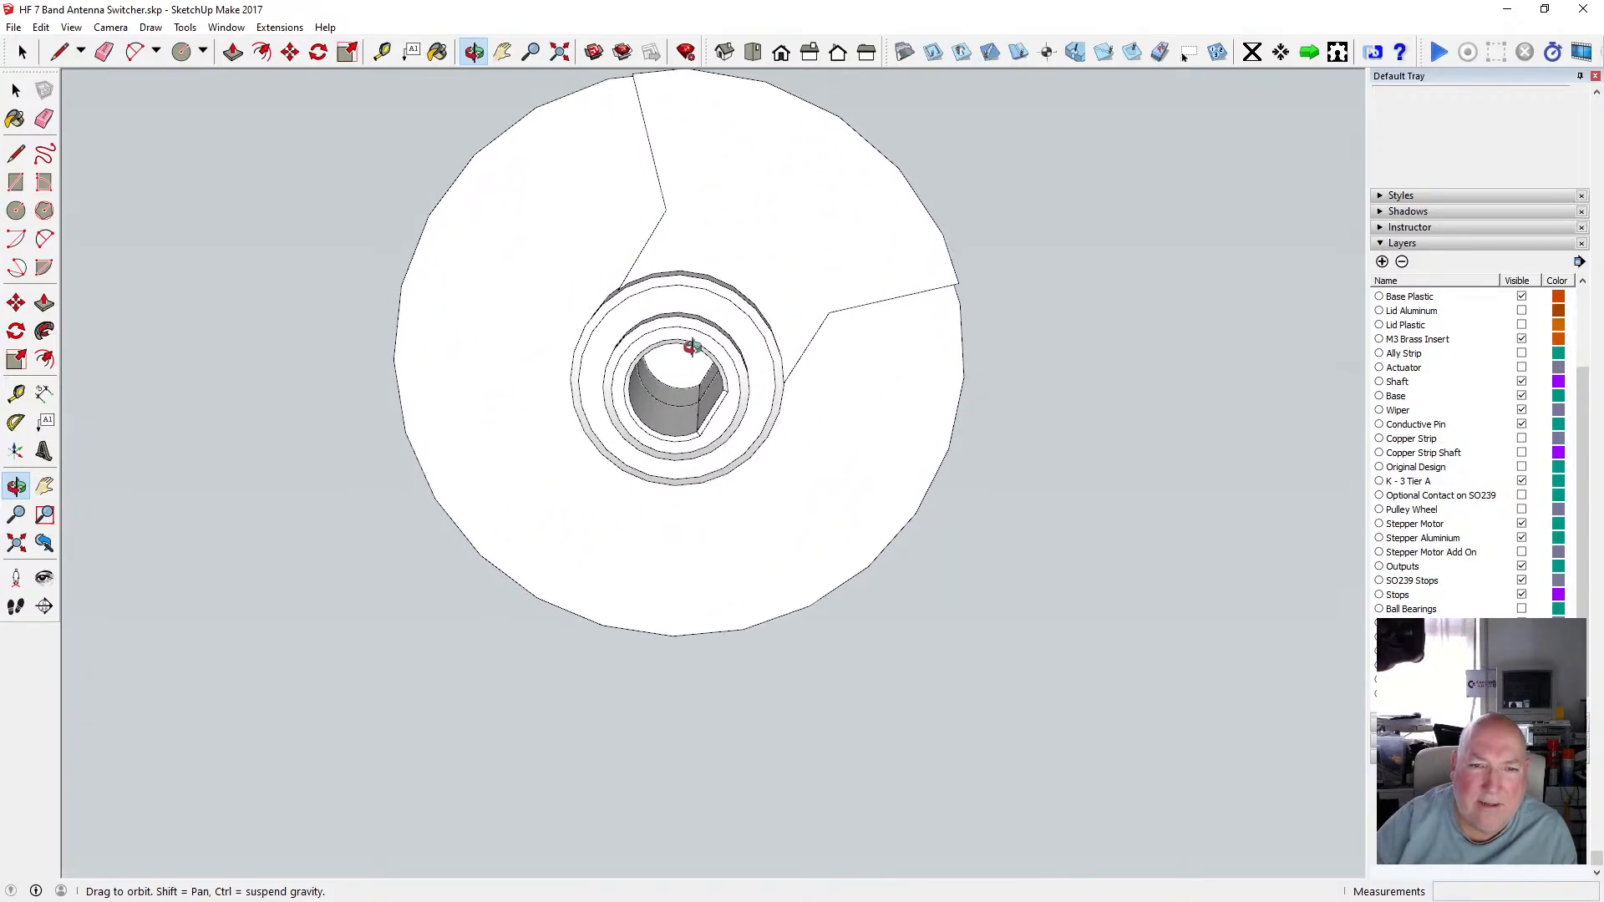
drag(698, 365, 684, 563)
scroll(698, 554, down, 3)
scroll(652, 619, up, 3)
drag(652, 620, 699, 579)
key(space)
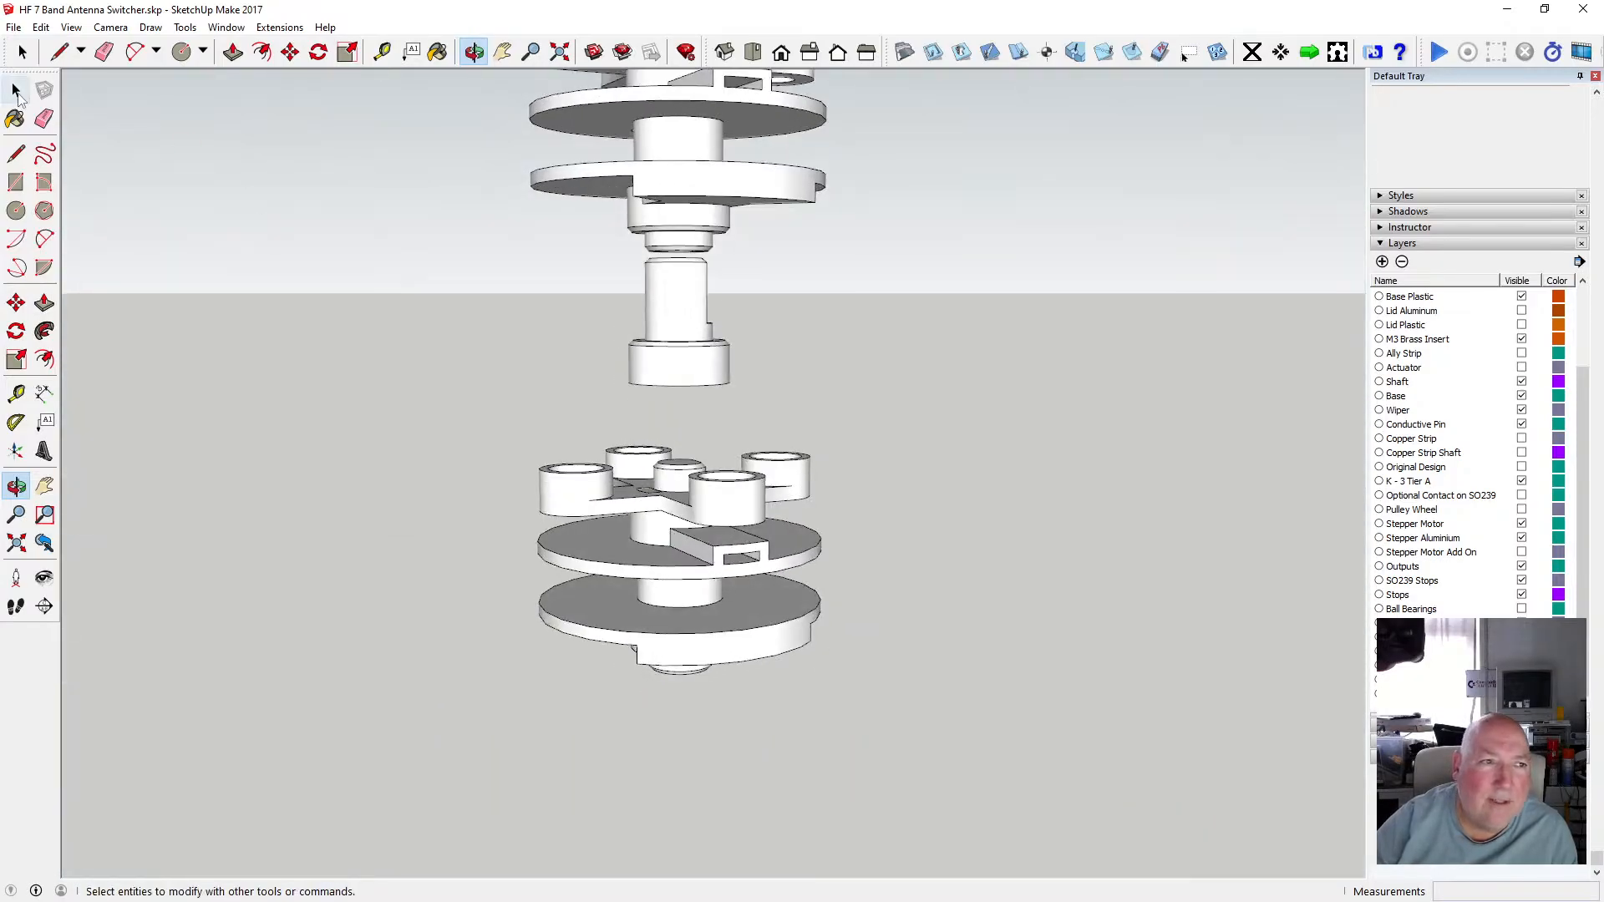
Move the shaft group about 12.7 mm straight down so its collar sits over the cross-arm's keyed boss.
click(691, 367)
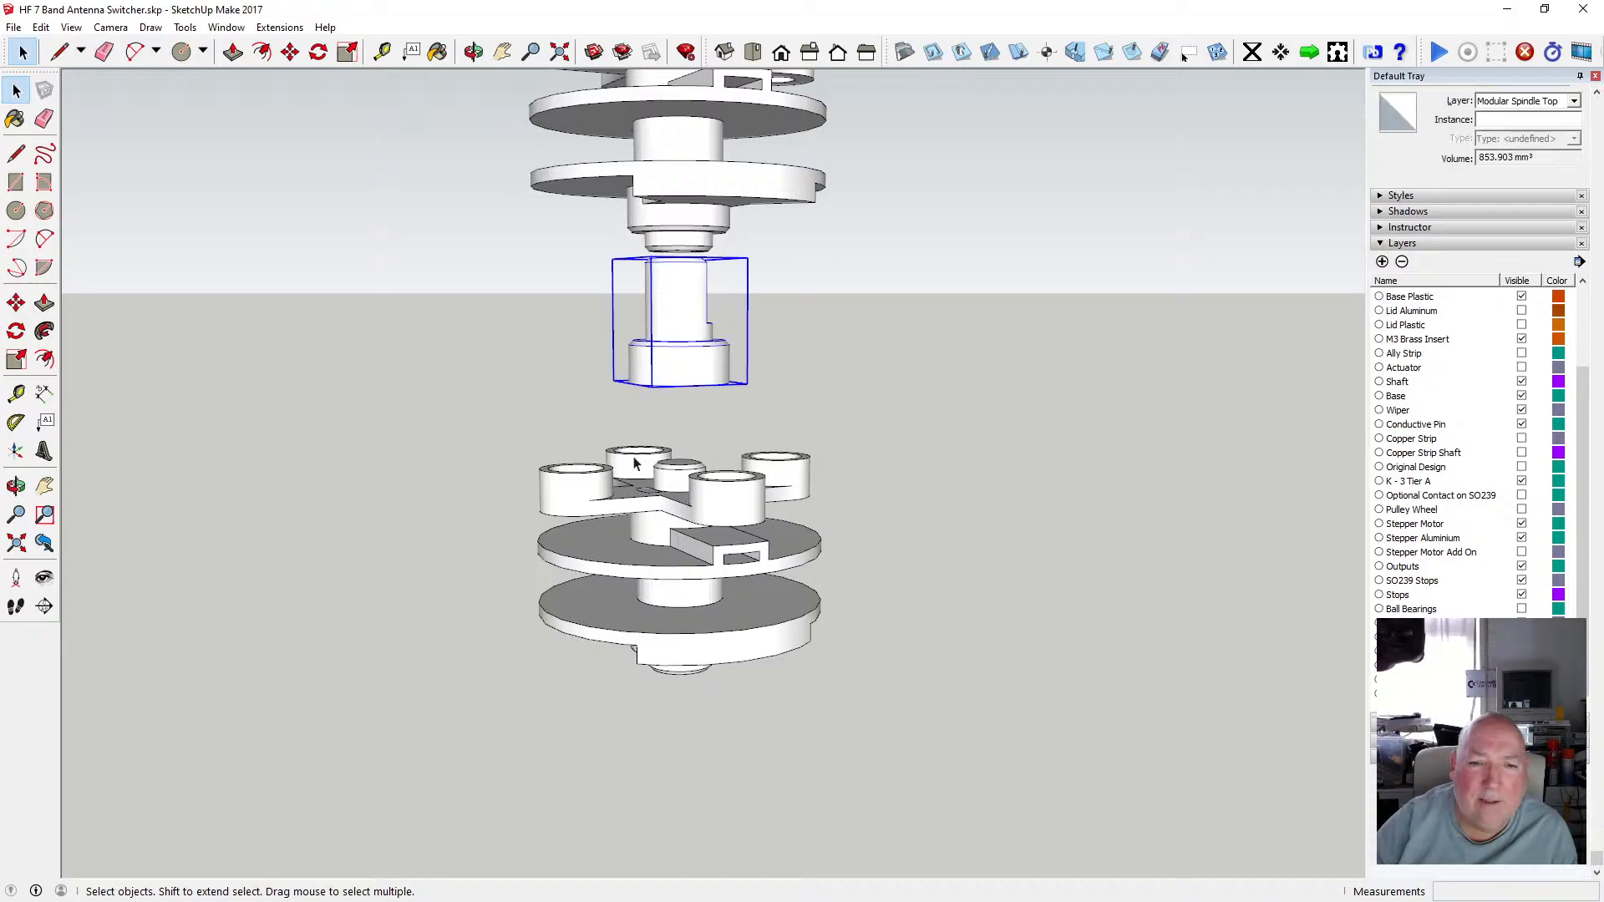
click(260, 59)
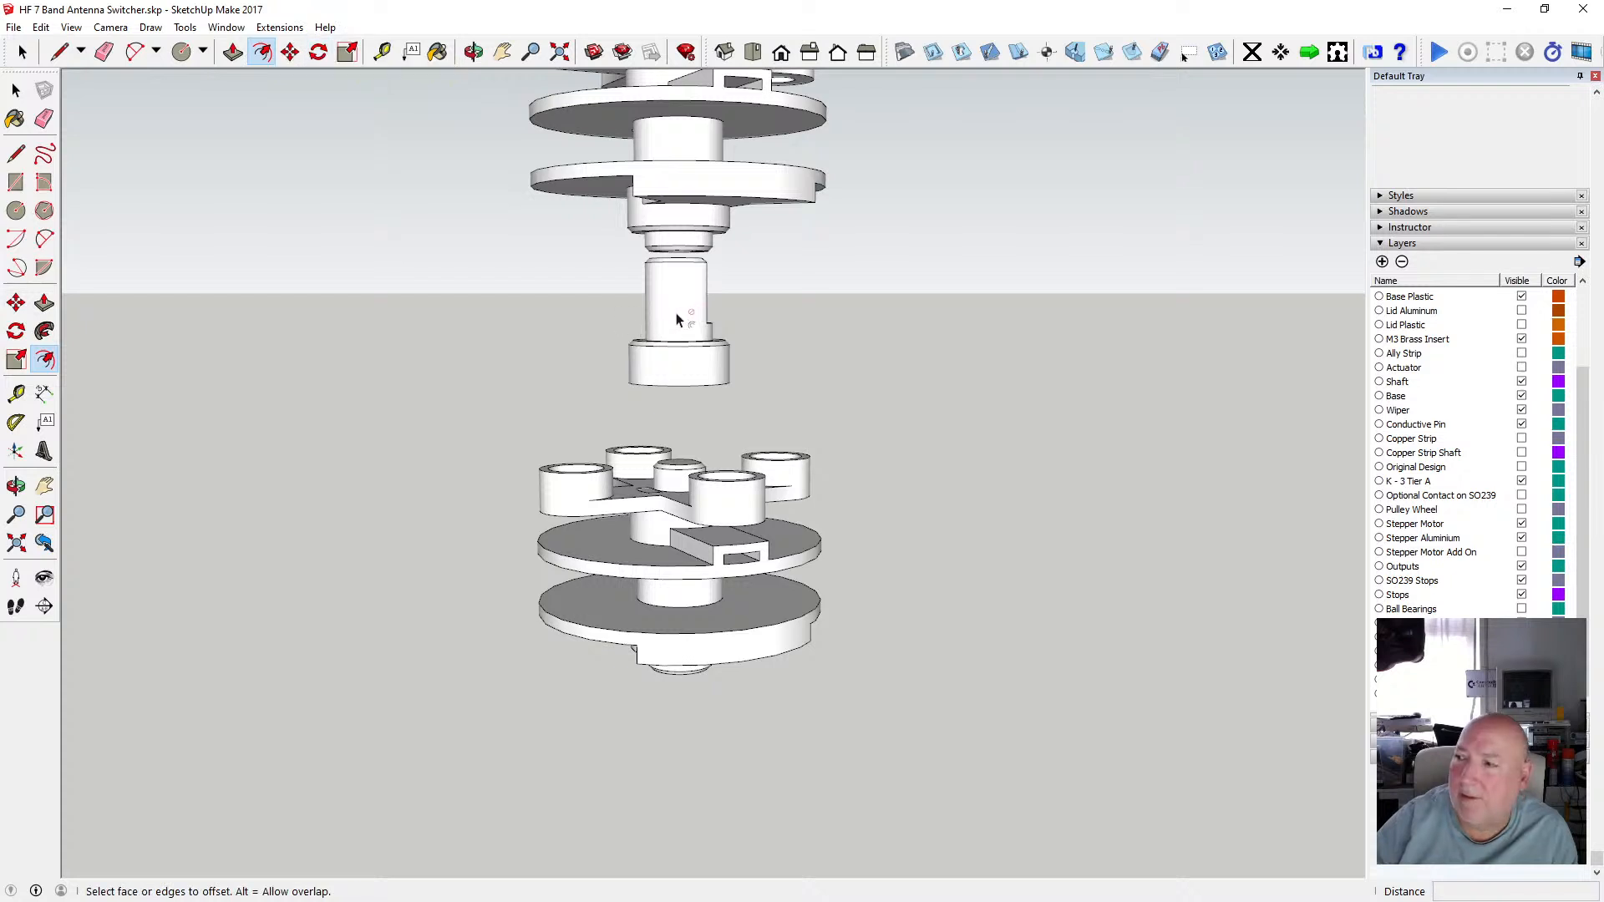
key(space)
click(683, 335)
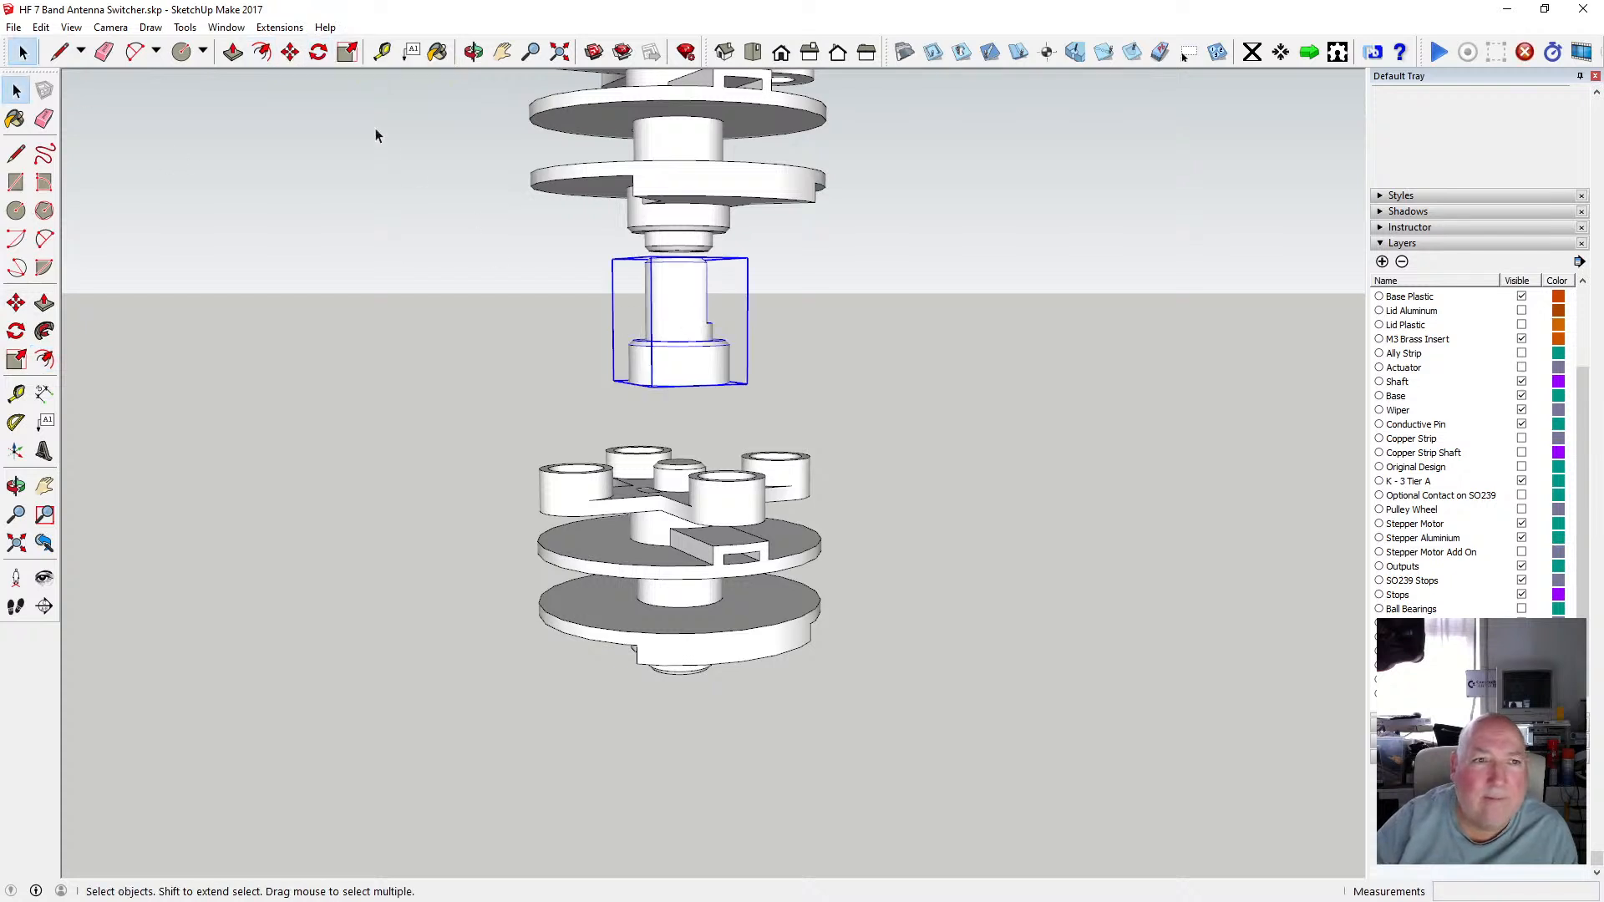
key(m)
click(648, 384)
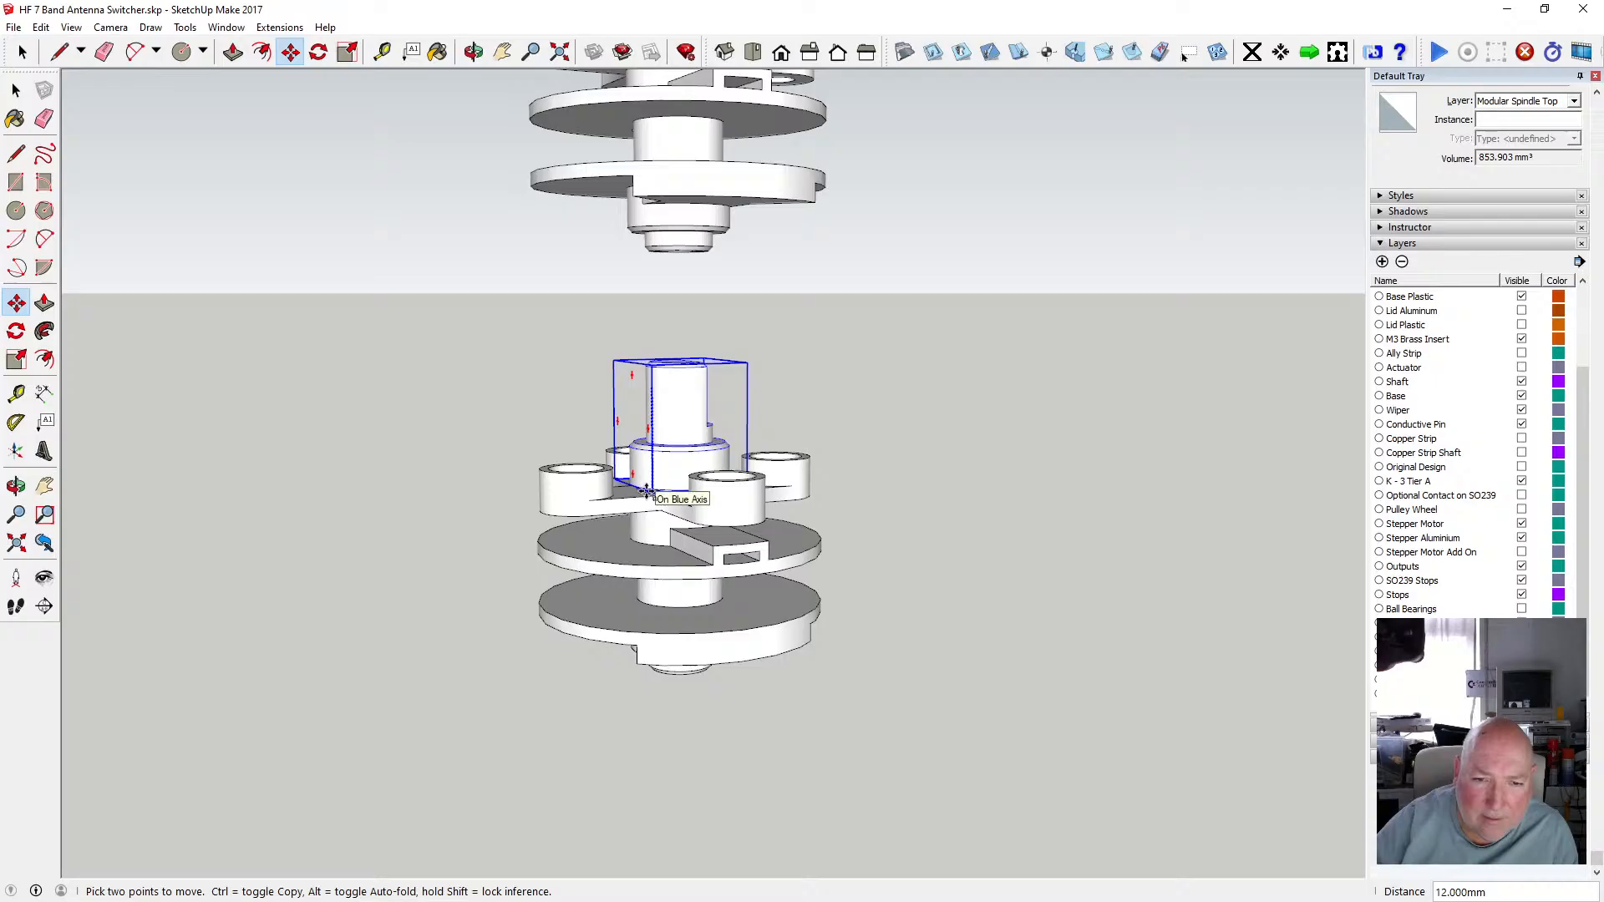
scroll(647, 491, up, 6)
scroll(647, 491, up, 1)
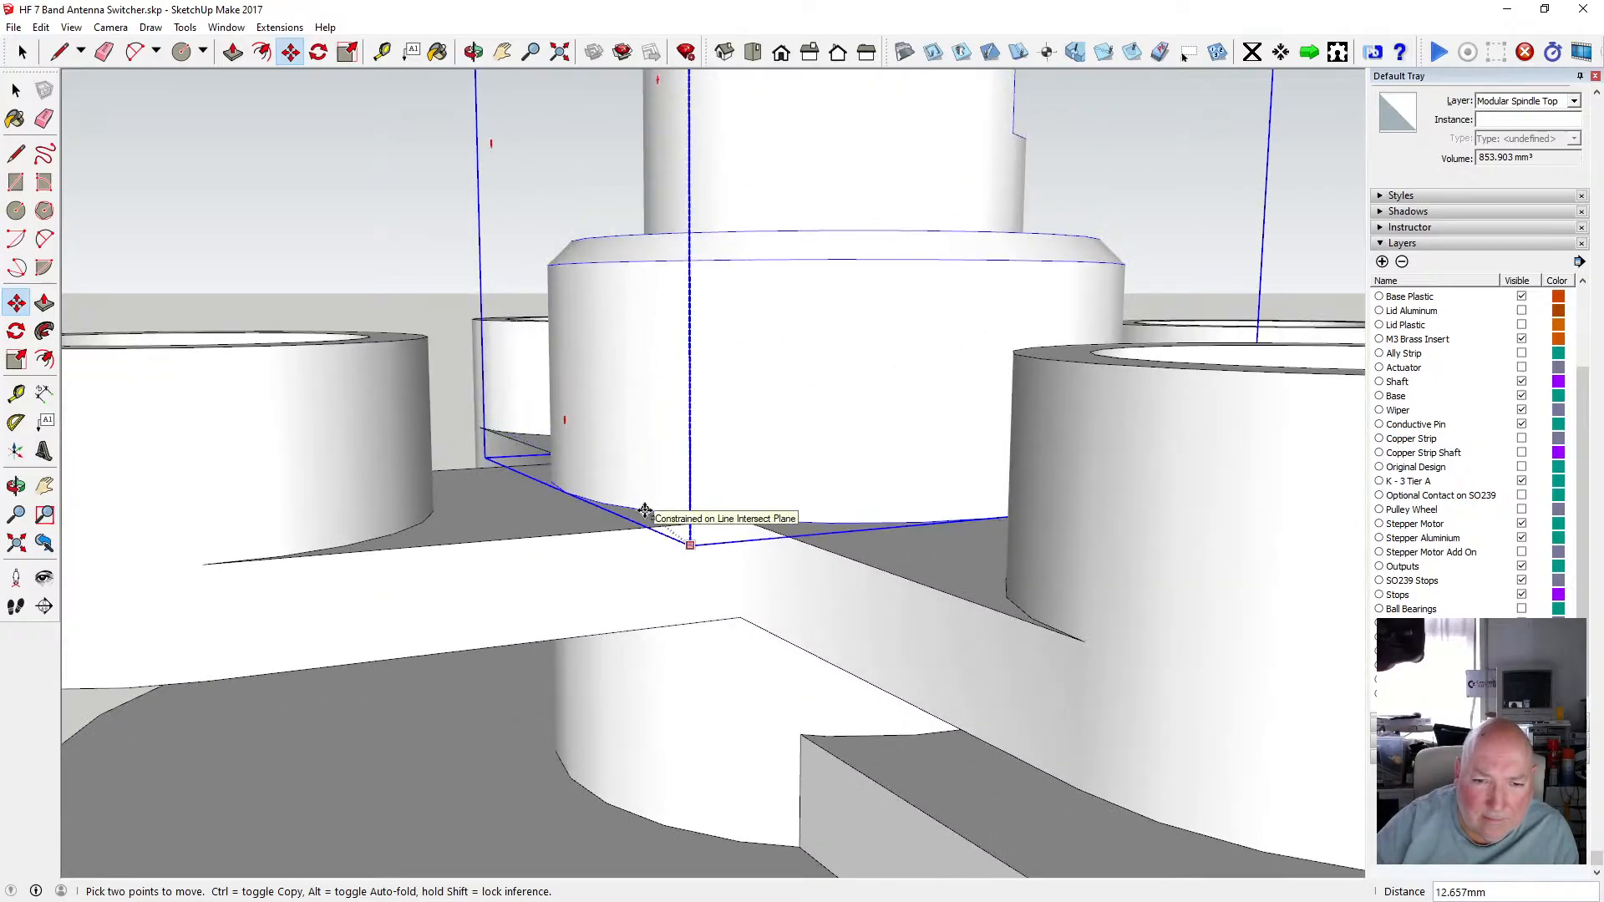
click(645, 512)
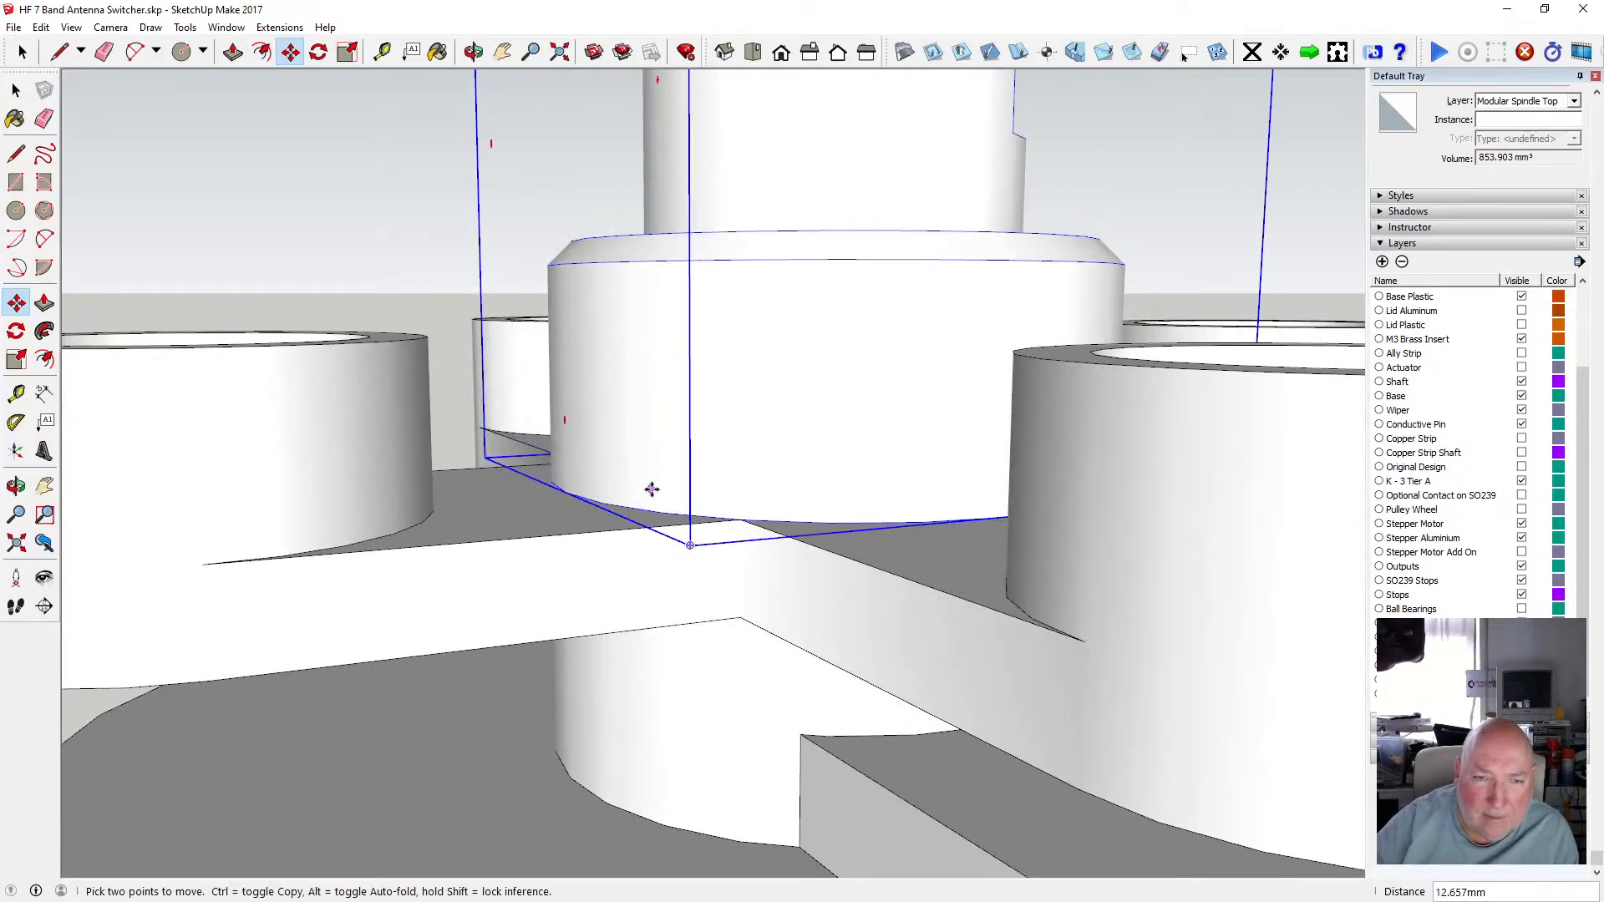
Orbit and zoom out to review the whole assembled switcher, then save the model.
click(474, 52)
drag(619, 308, 587, 320)
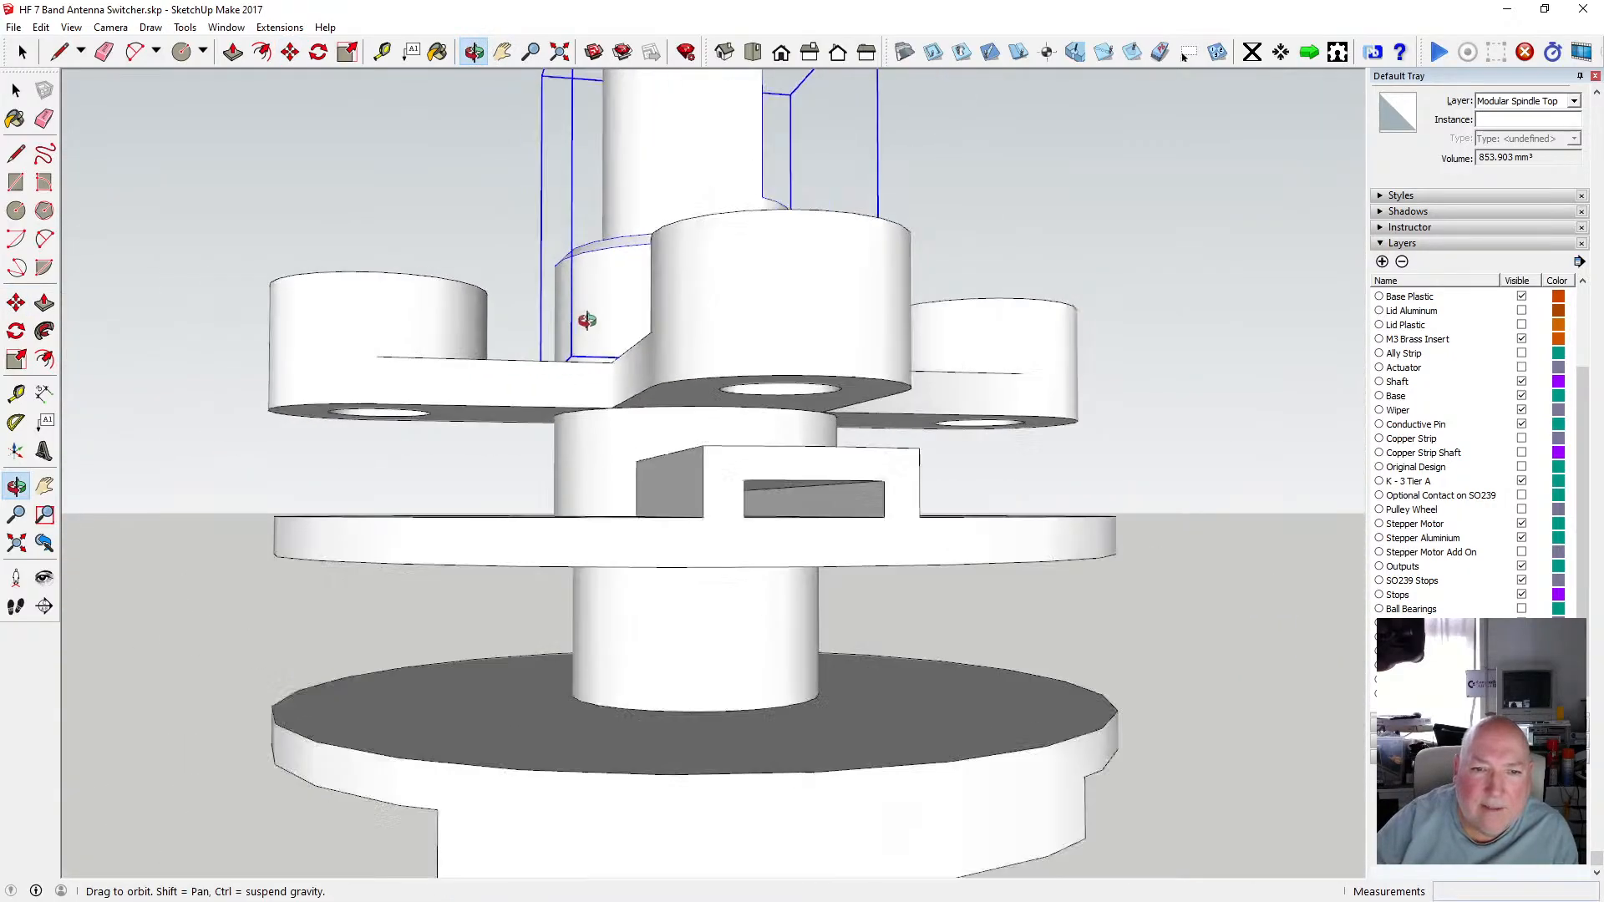
scroll(587, 320, down, 4)
drag(669, 283, 572, 434)
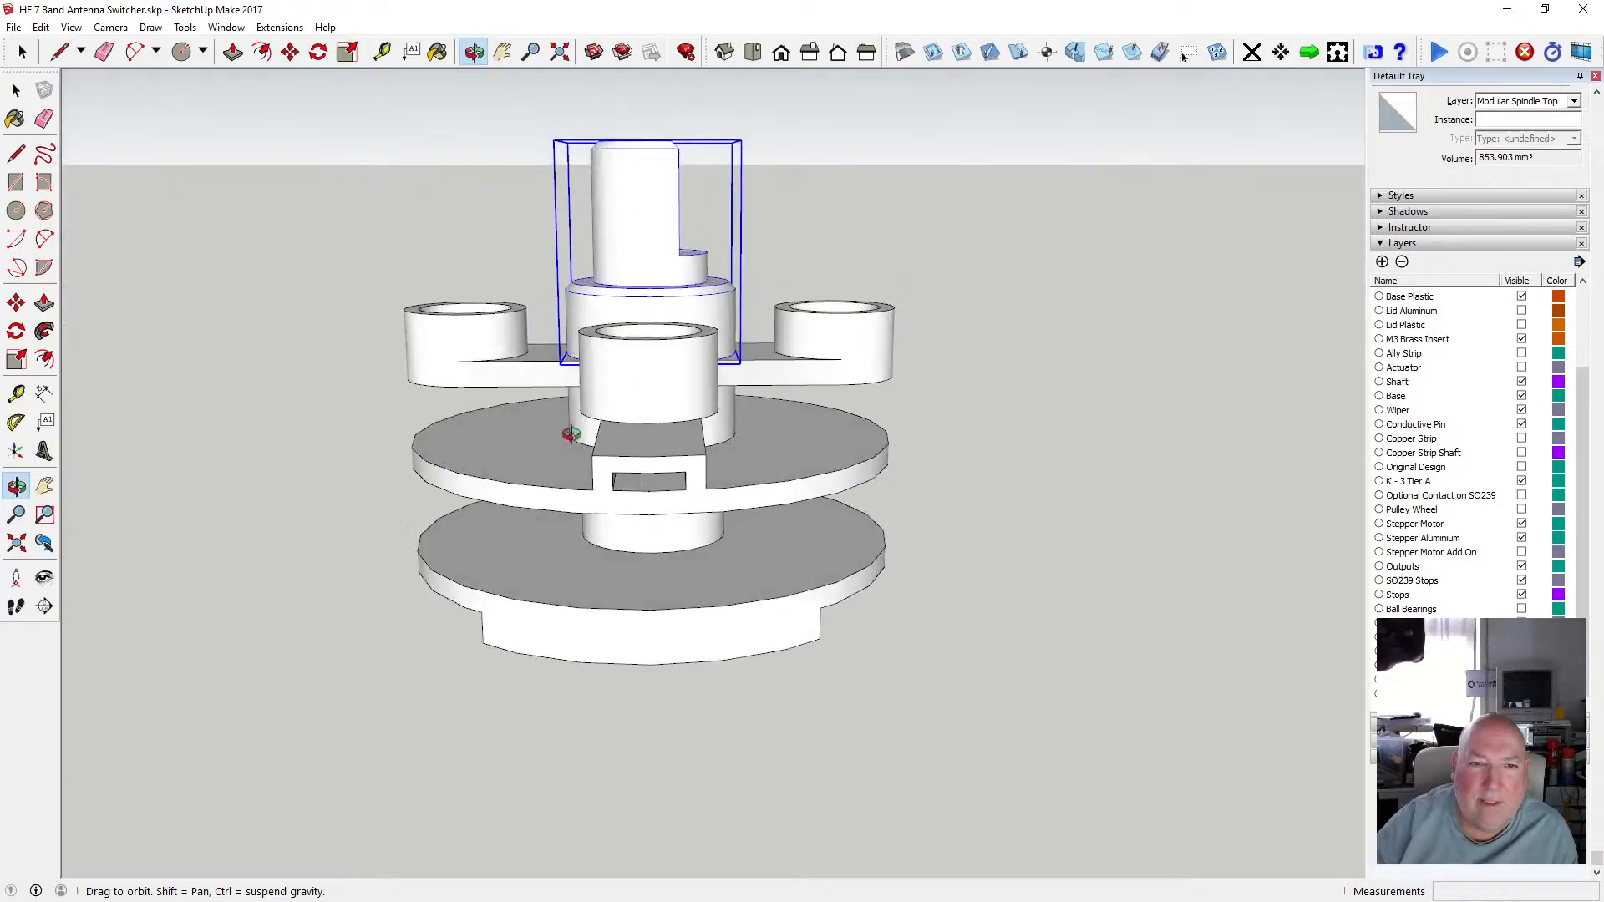
click(16, 90)
click(368, 249)
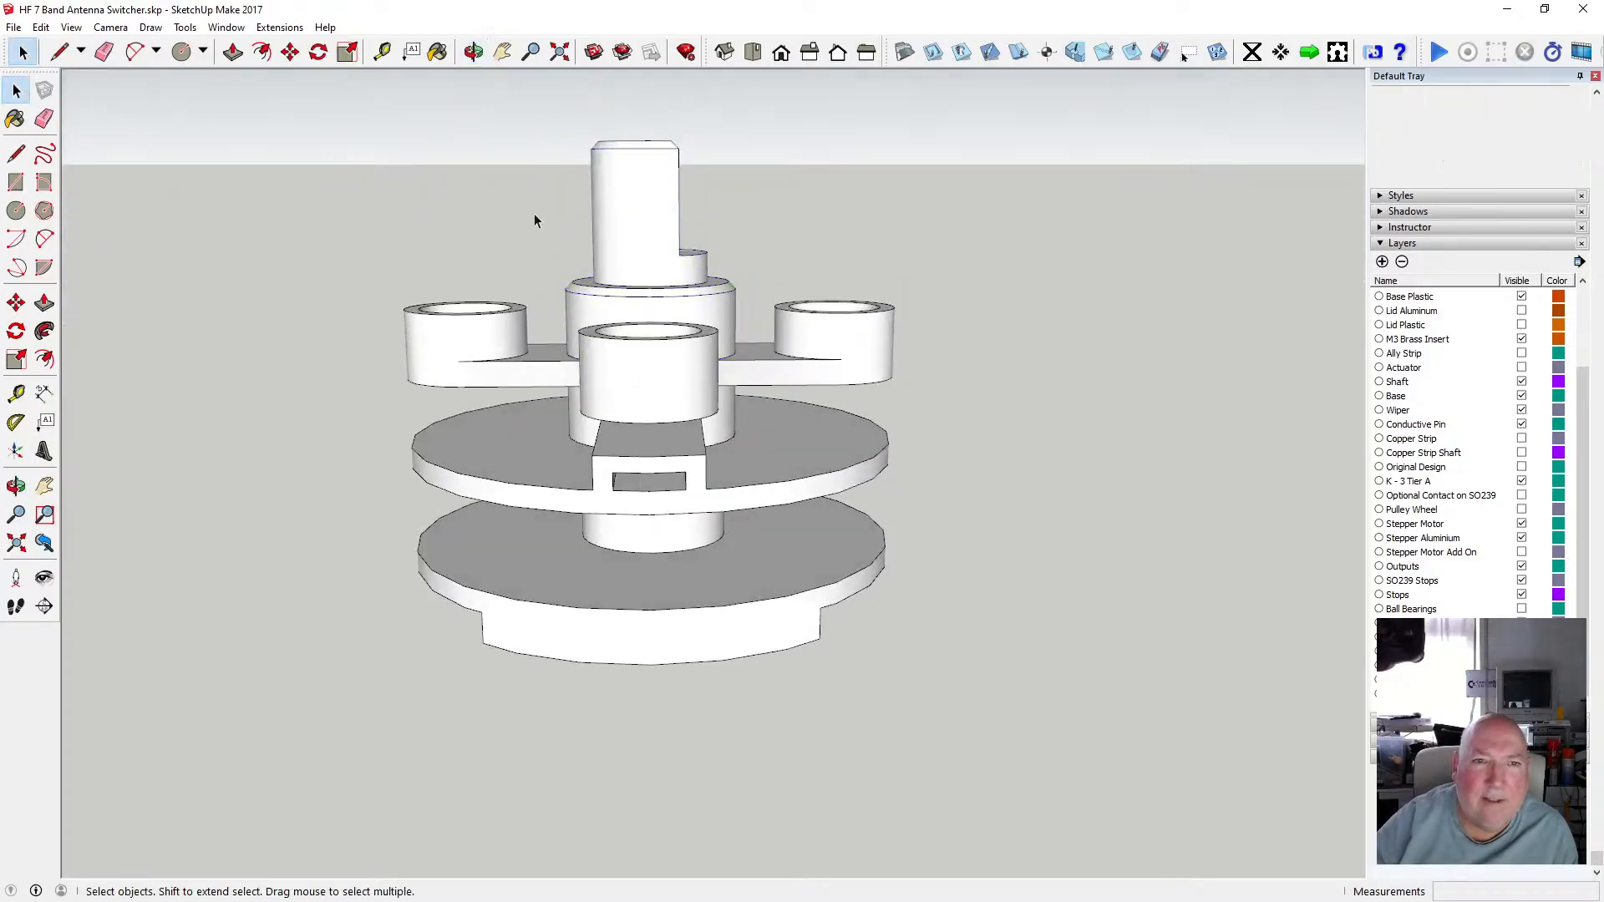
key(o)
drag(534, 213, 769, 322)
scroll(710, 410, down, 6)
scroll(769, 326, up, 4)
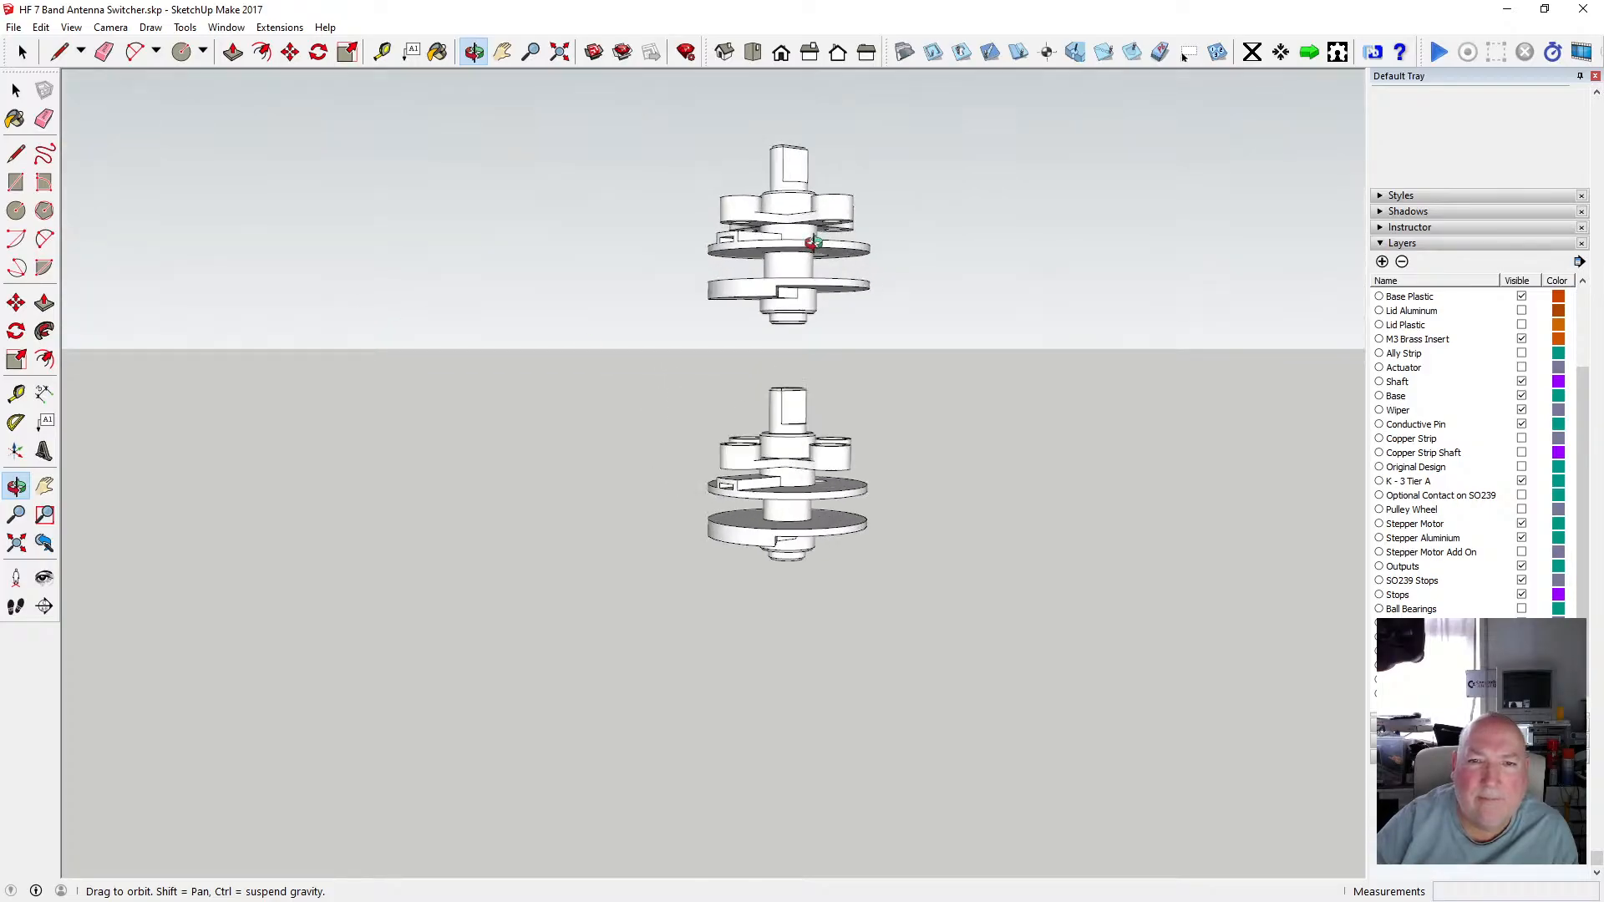
drag(855, 376, 537, 344)
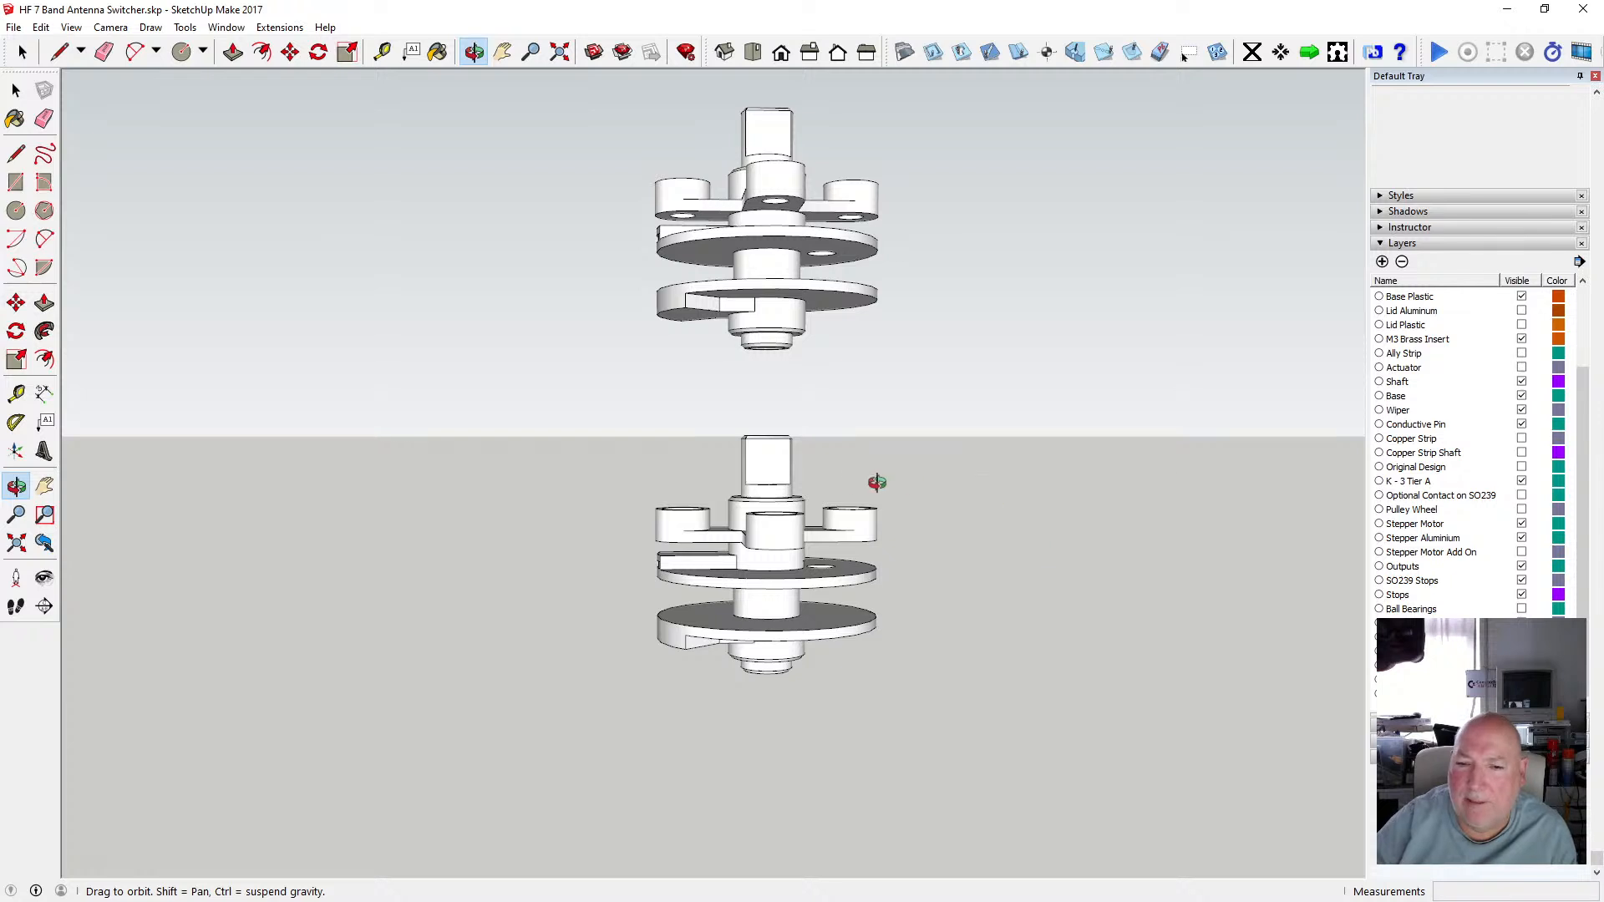
click(14, 29)
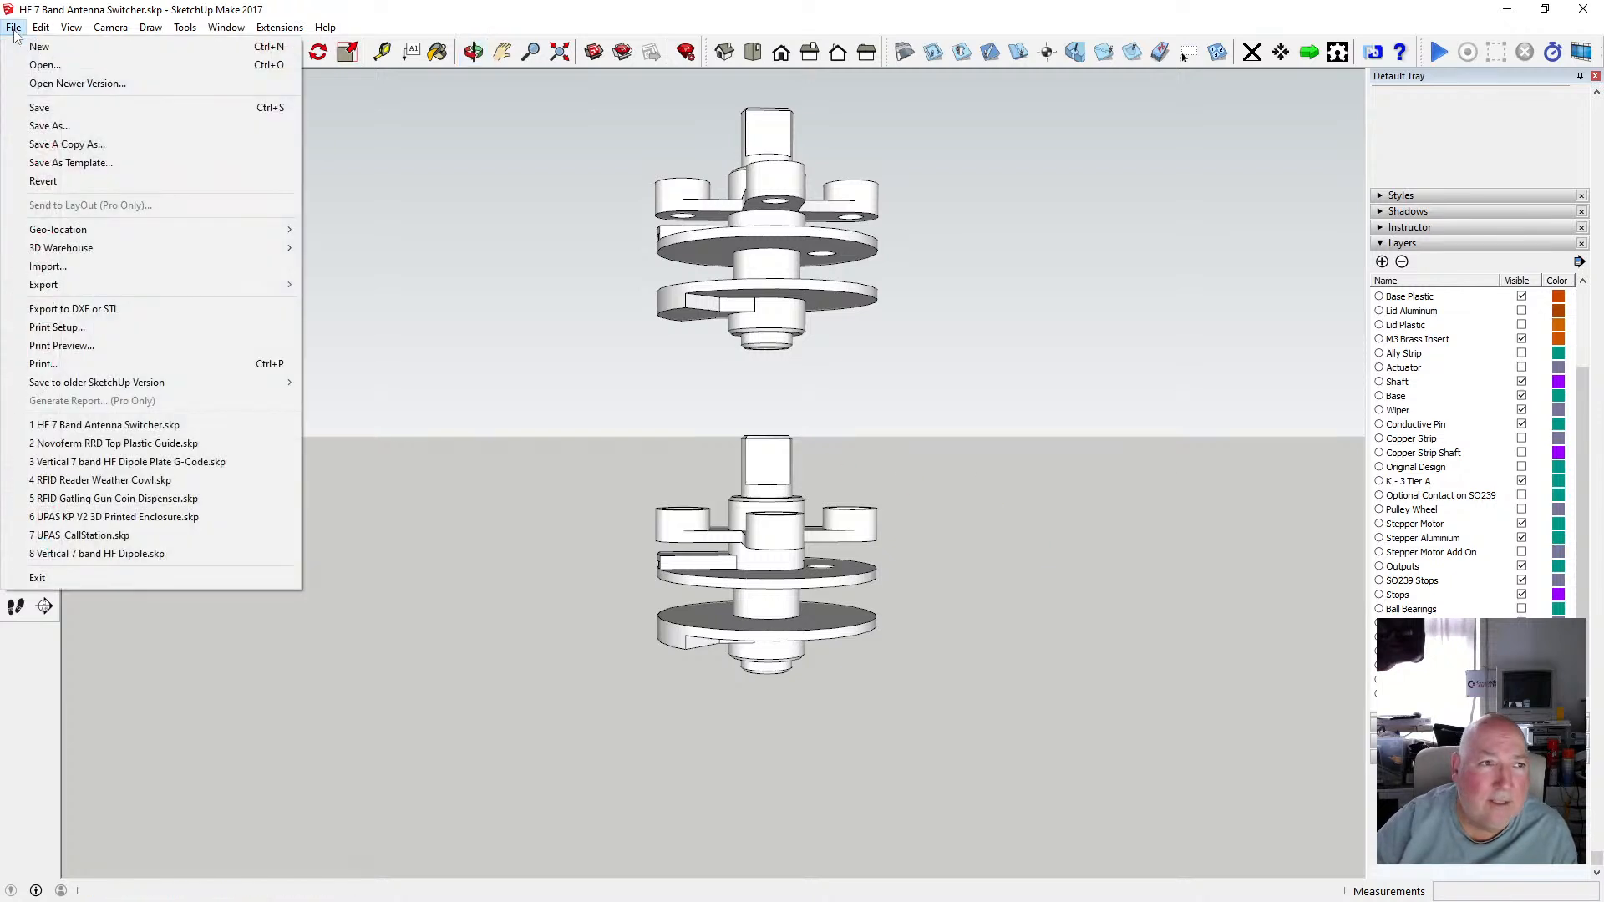
click(47, 104)
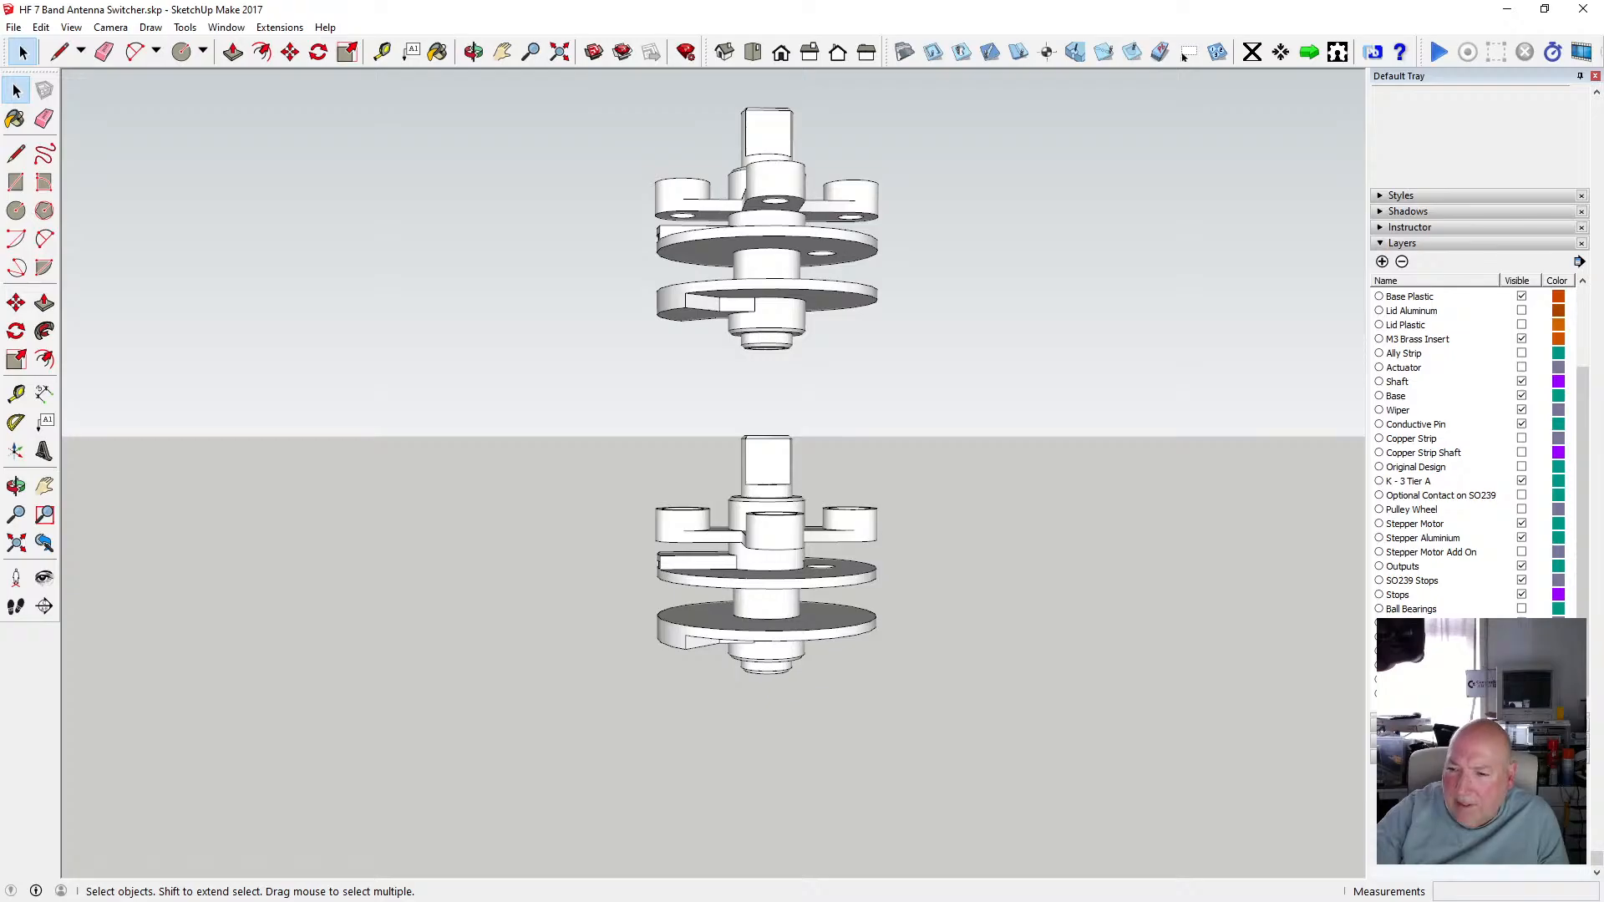
Undo the last change to the model and orbit back in on the cross-arm and shaft collar.
key(ctrl+z)
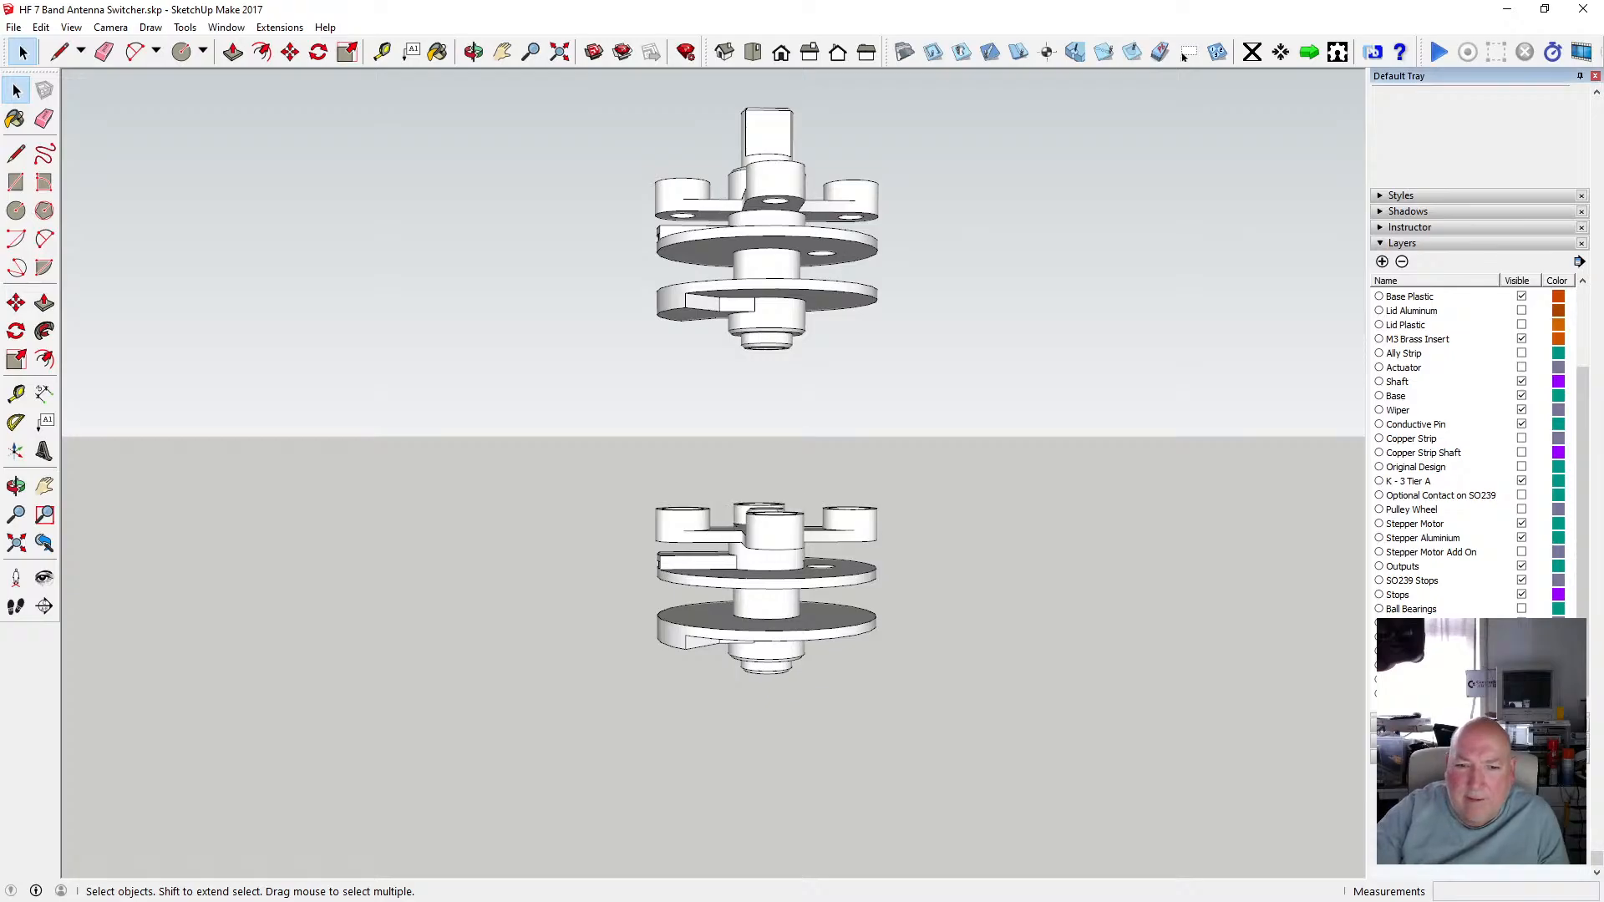
scroll(752, 585, up, 4)
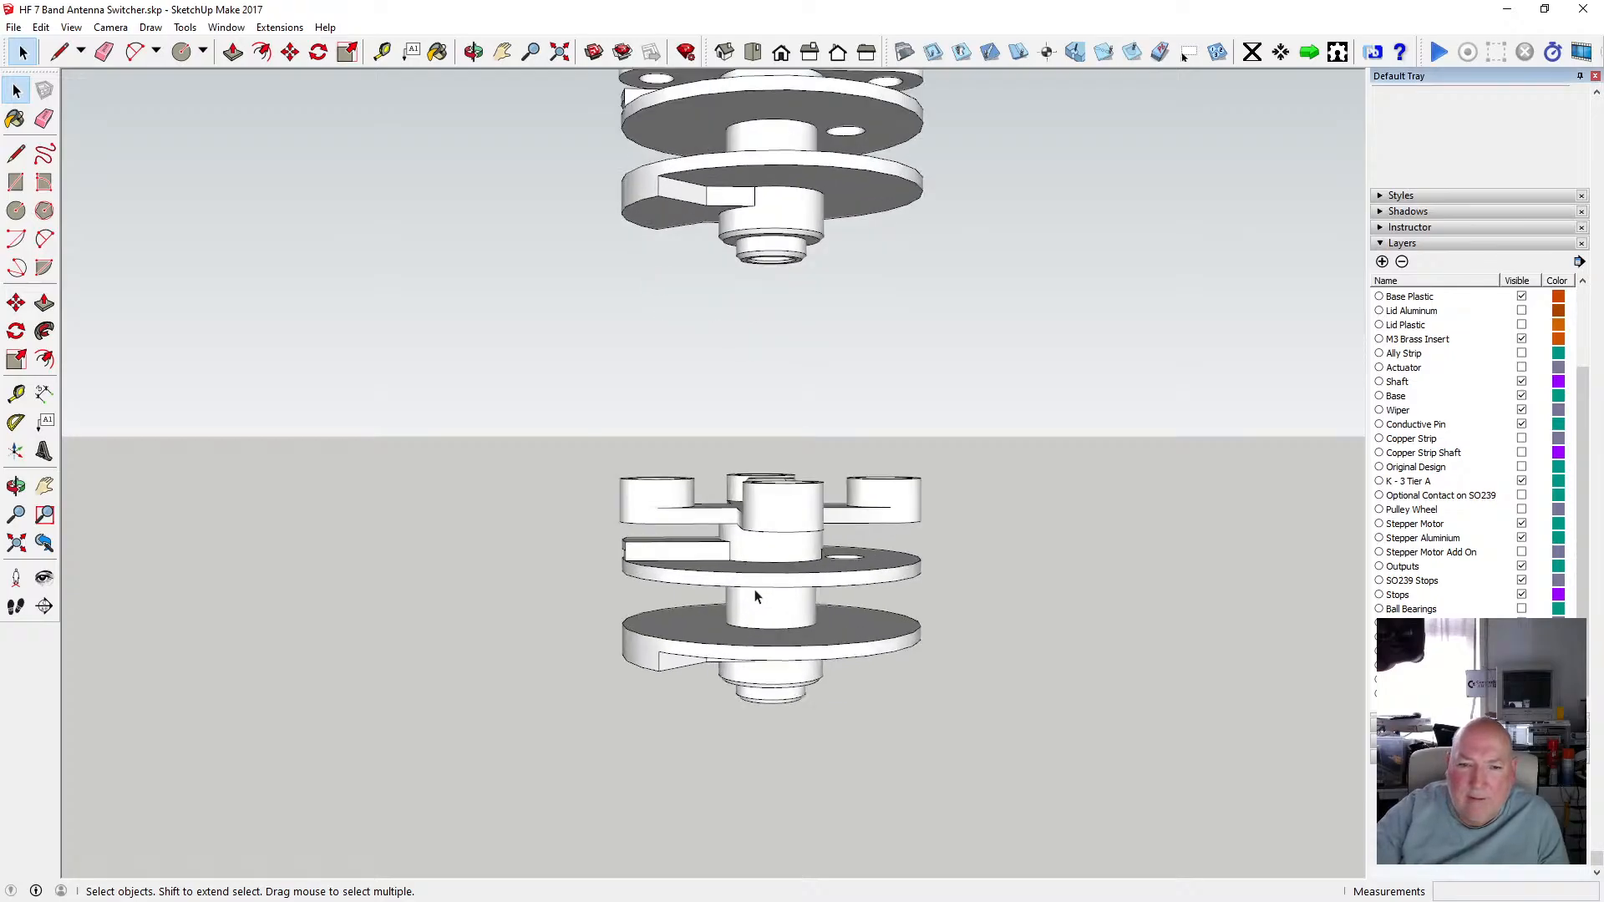
click(474, 52)
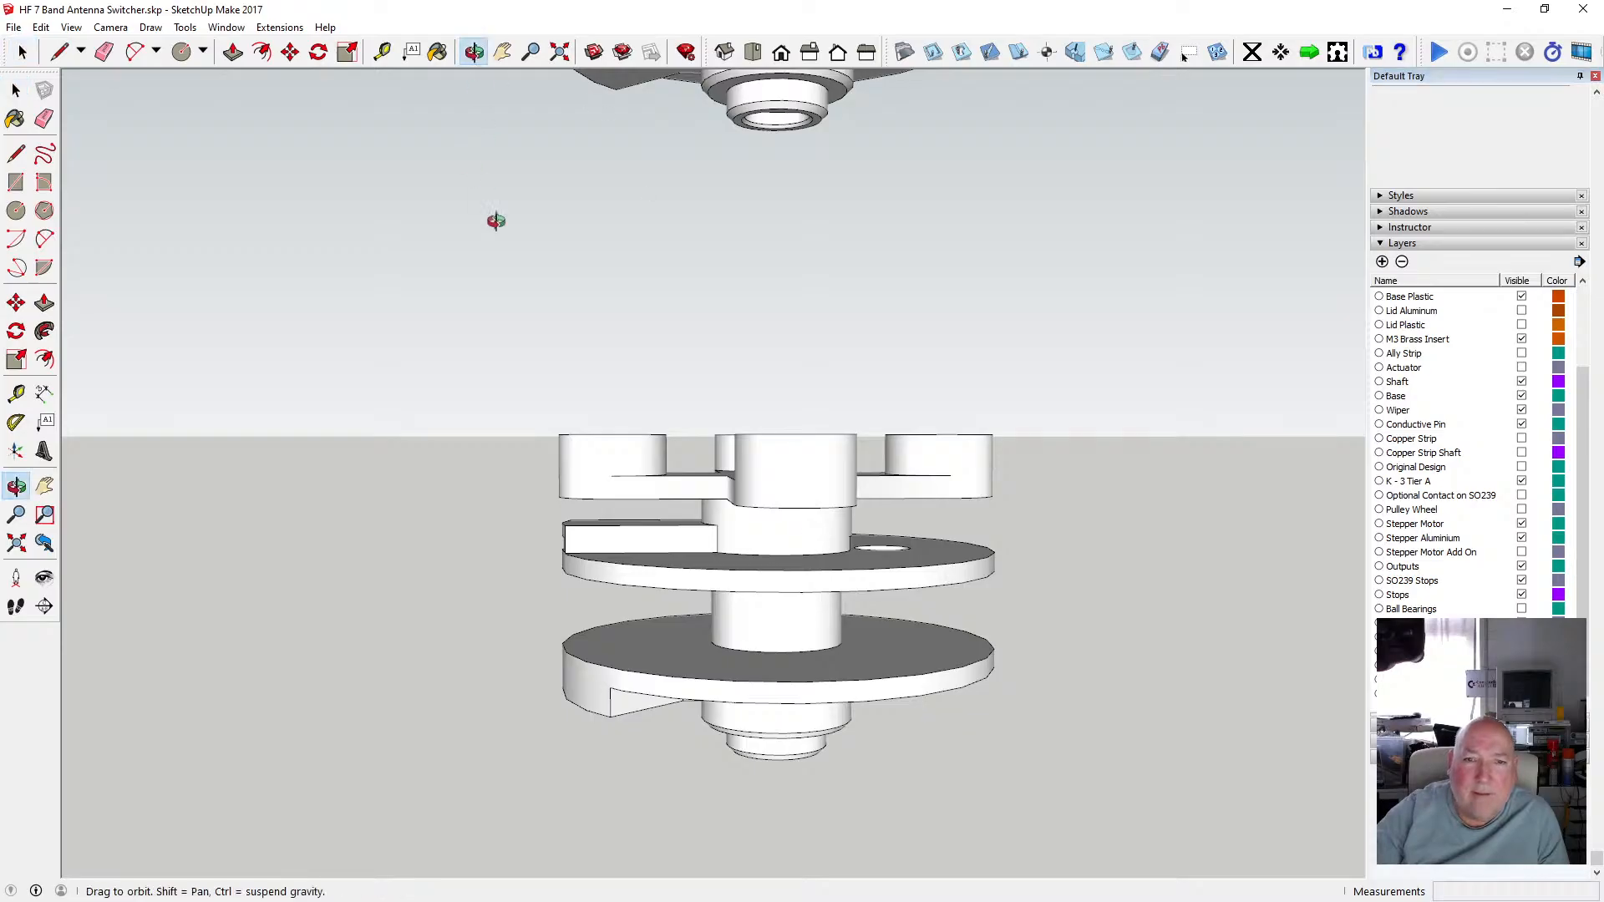
drag(493, 218, 562, 326)
drag(762, 495, 793, 428)
scroll(842, 491, up, 2)
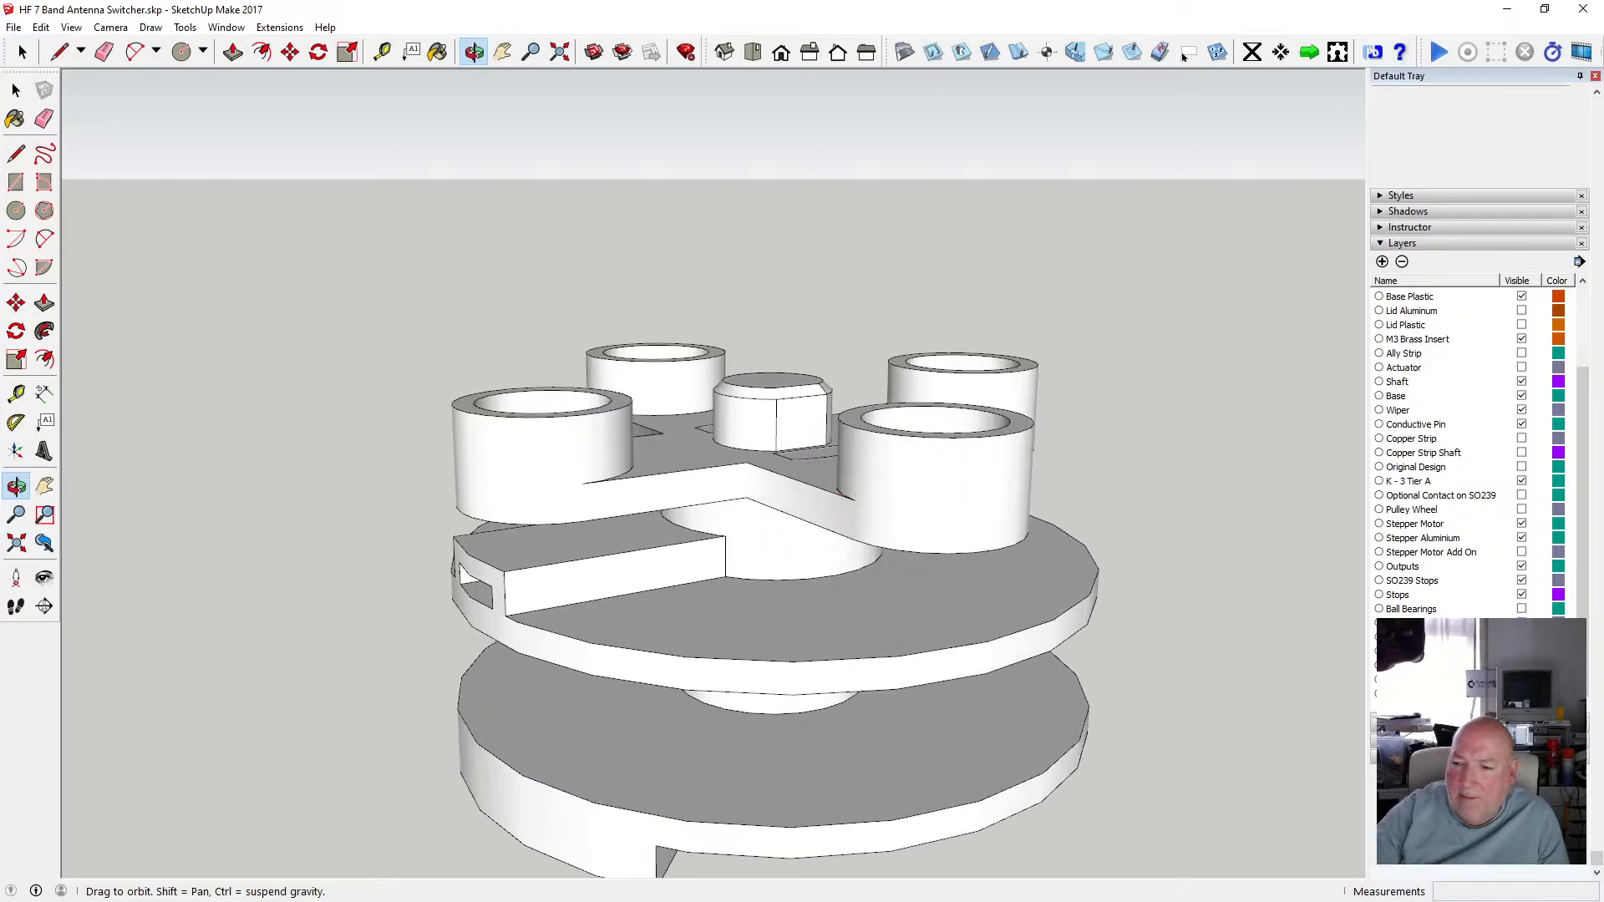
Toggle layer visibility to hide the cross-arm and disc layers, leaving the shaft and its base disc showing.
click(1521, 652)
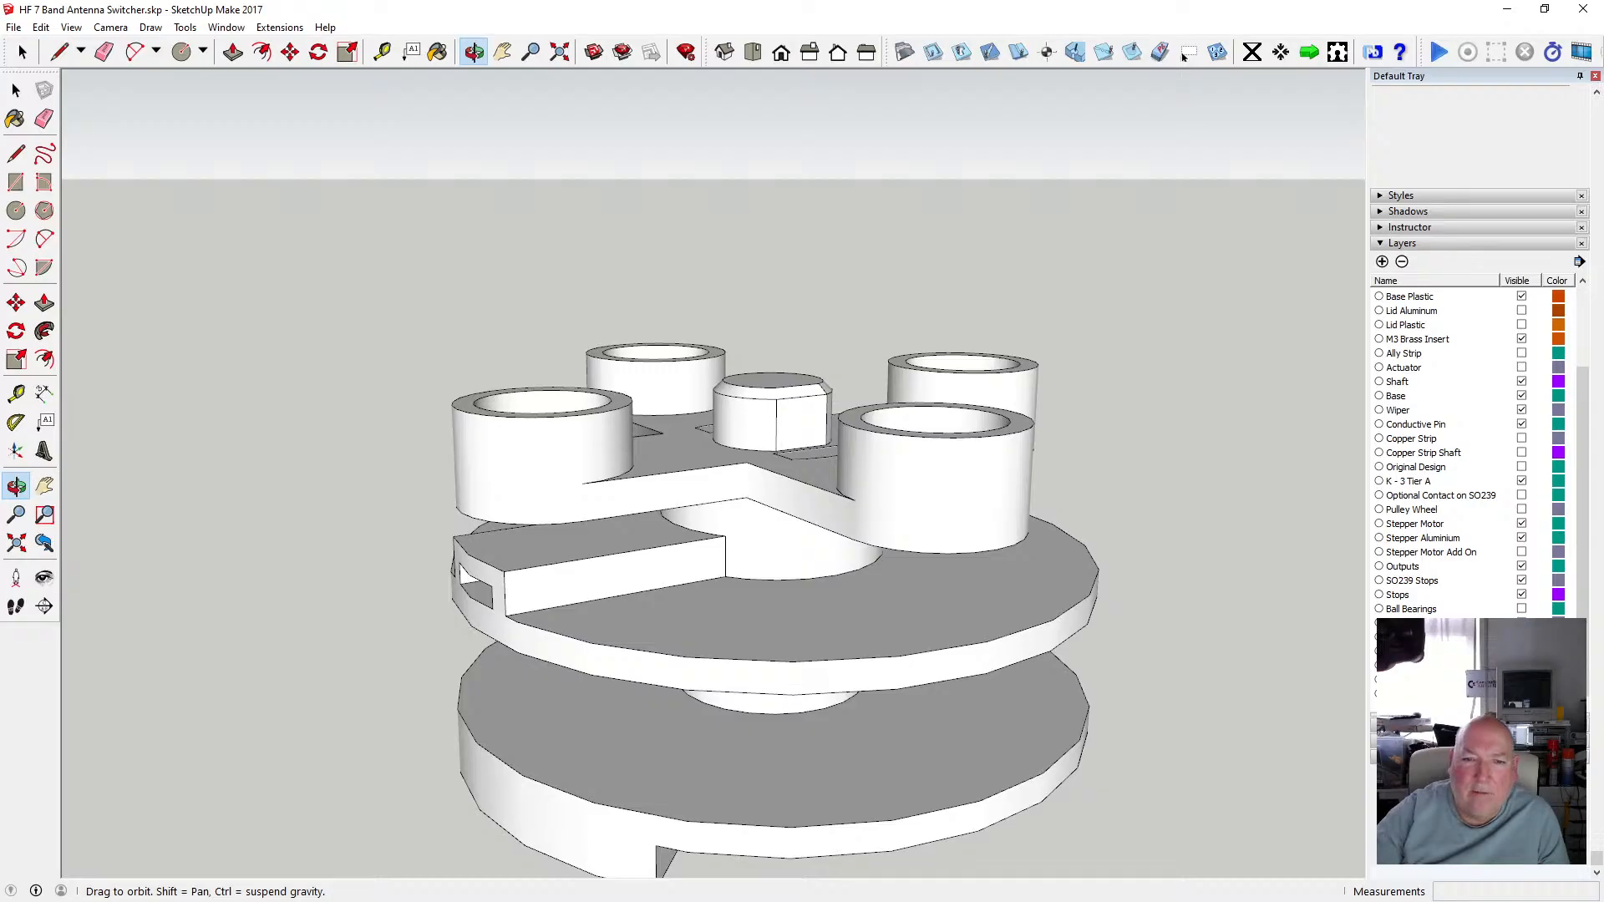
click(1521, 651)
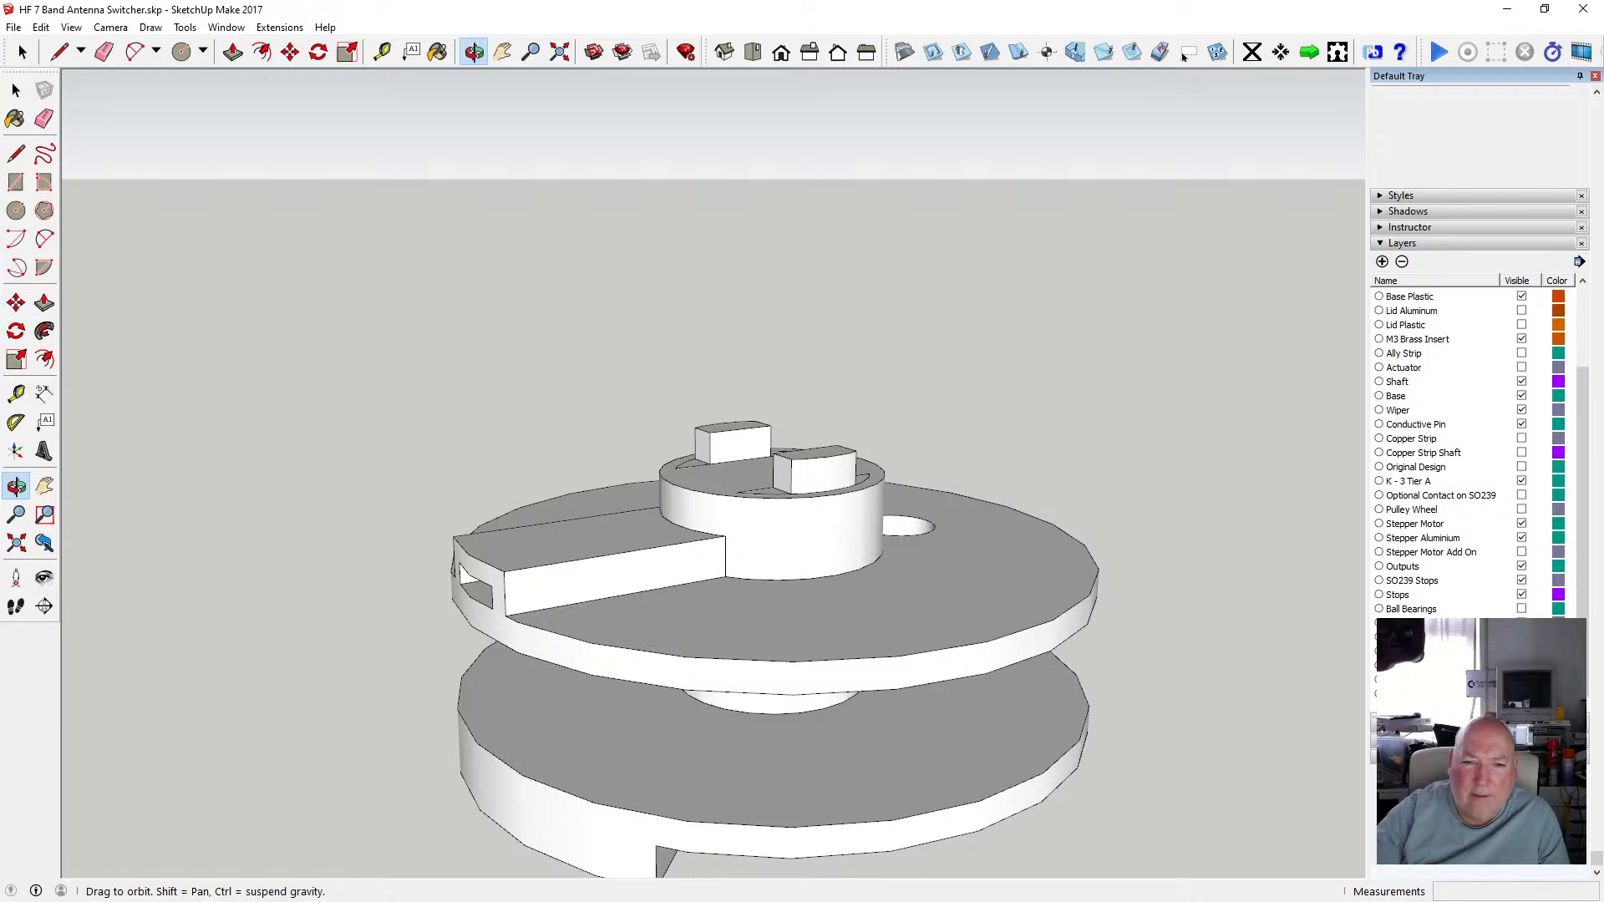
click(1521, 666)
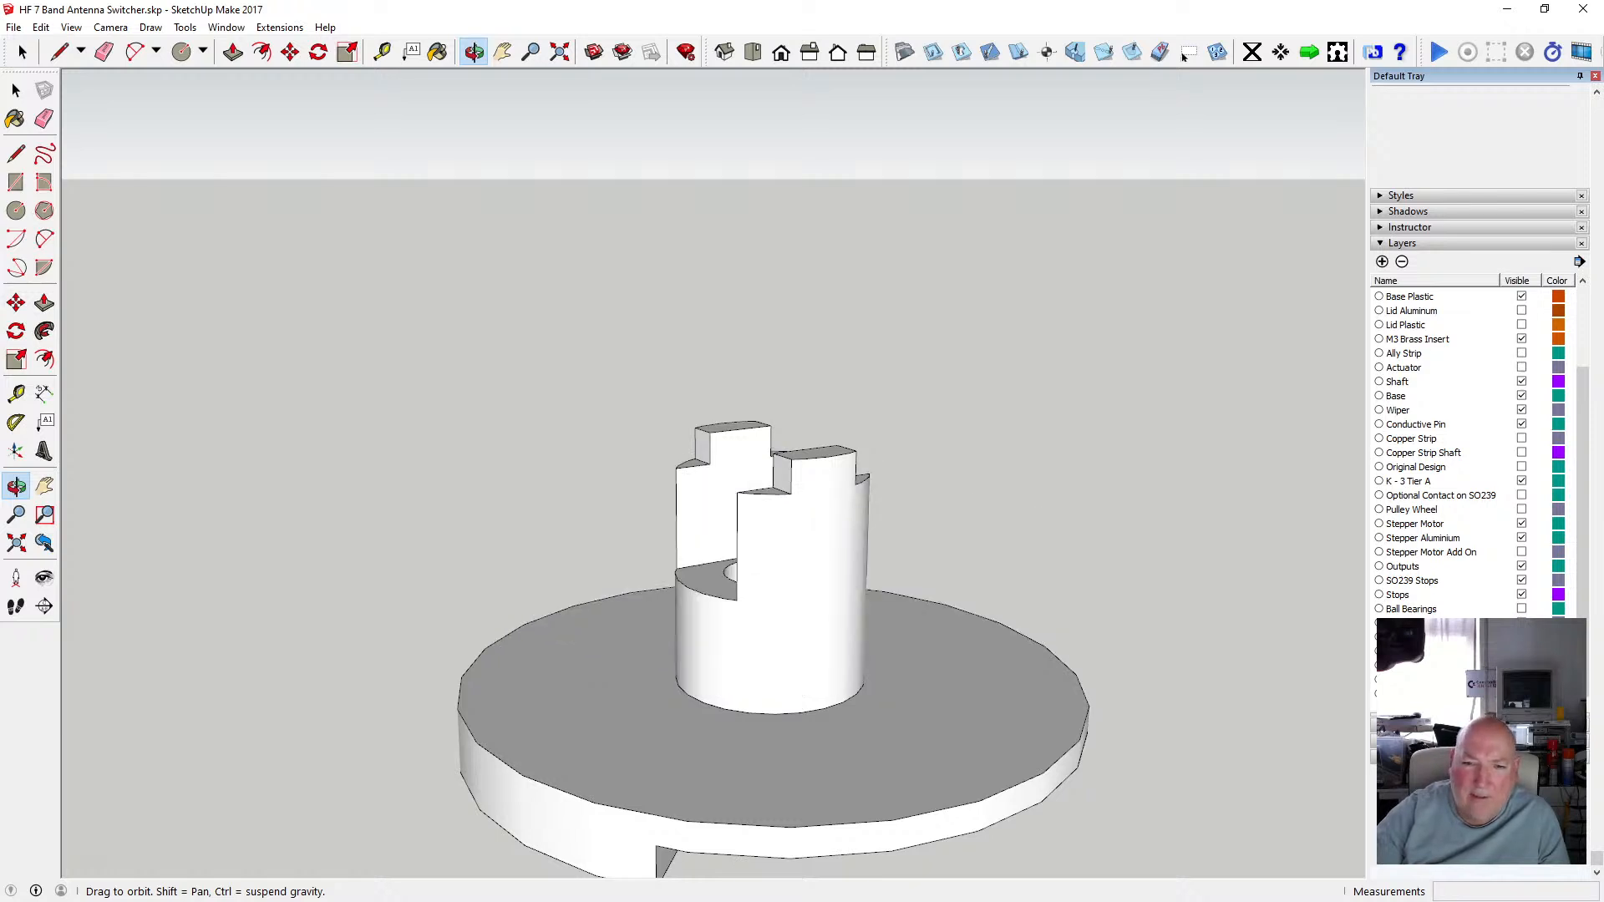
click(1521, 680)
click(1521, 680)
click(1521, 680)
click(1521, 680)
click(1522, 680)
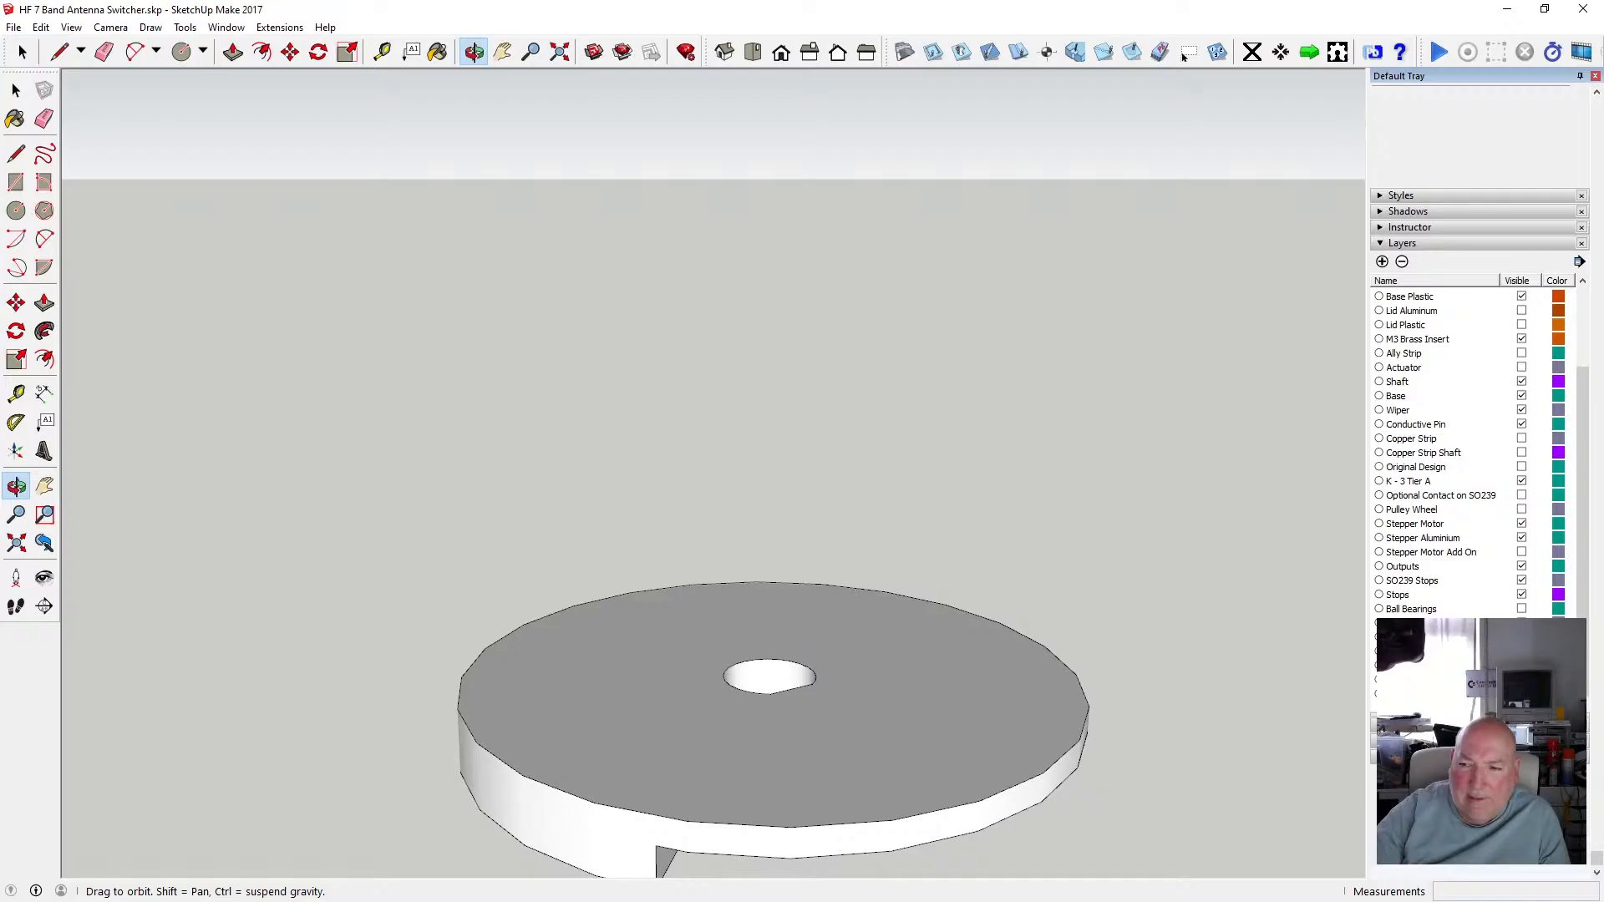
click(1521, 680)
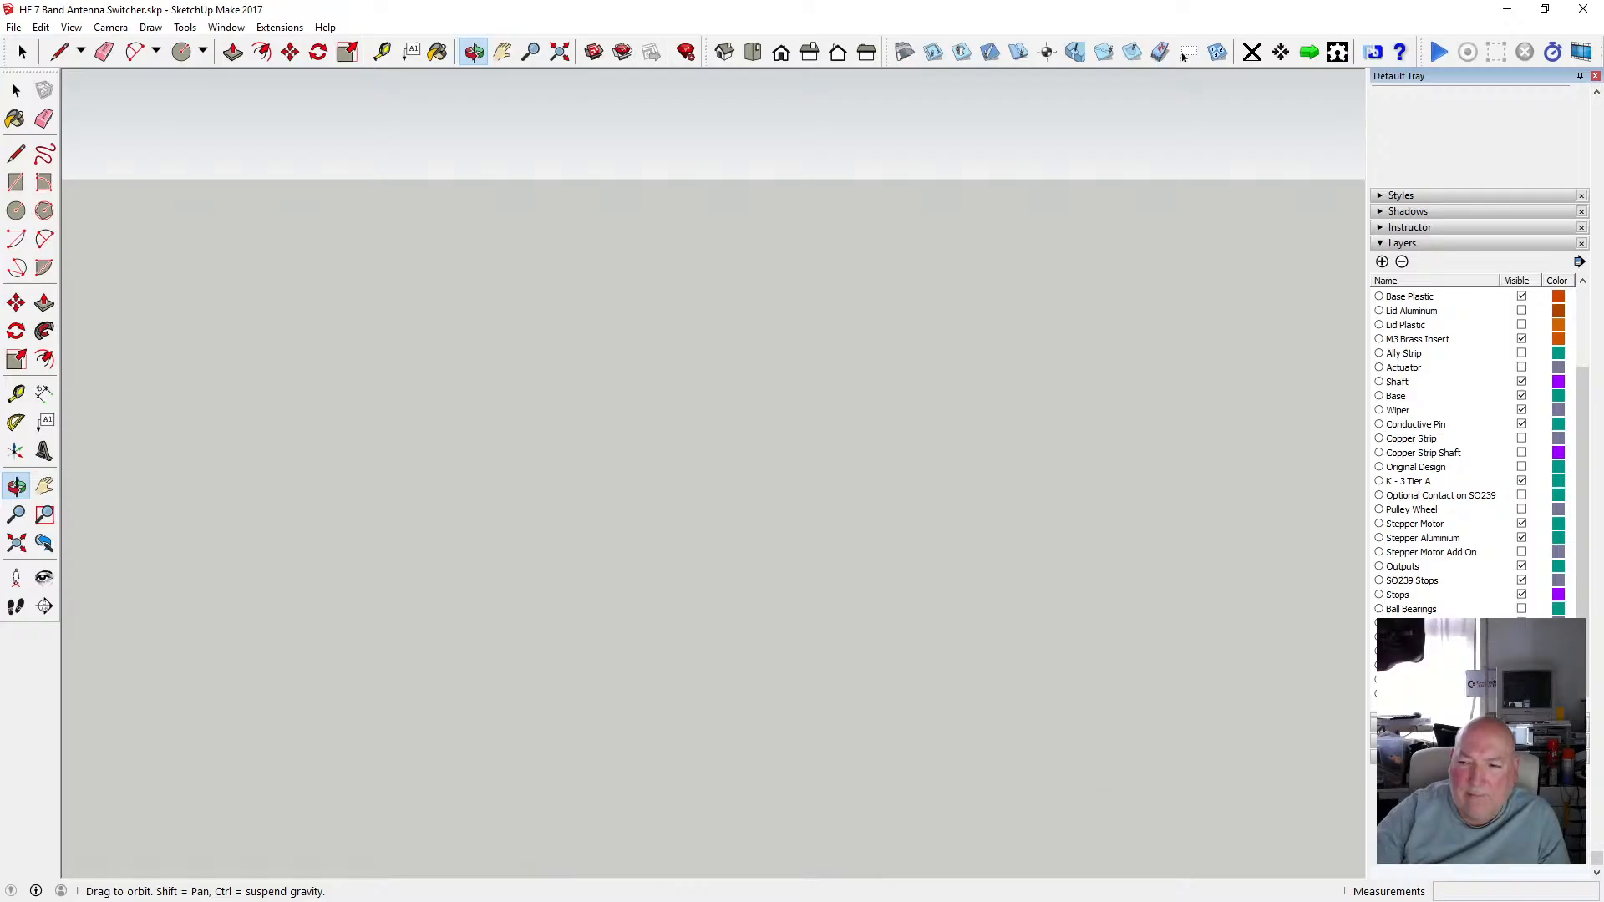
click(1521, 680)
click(1521, 680)
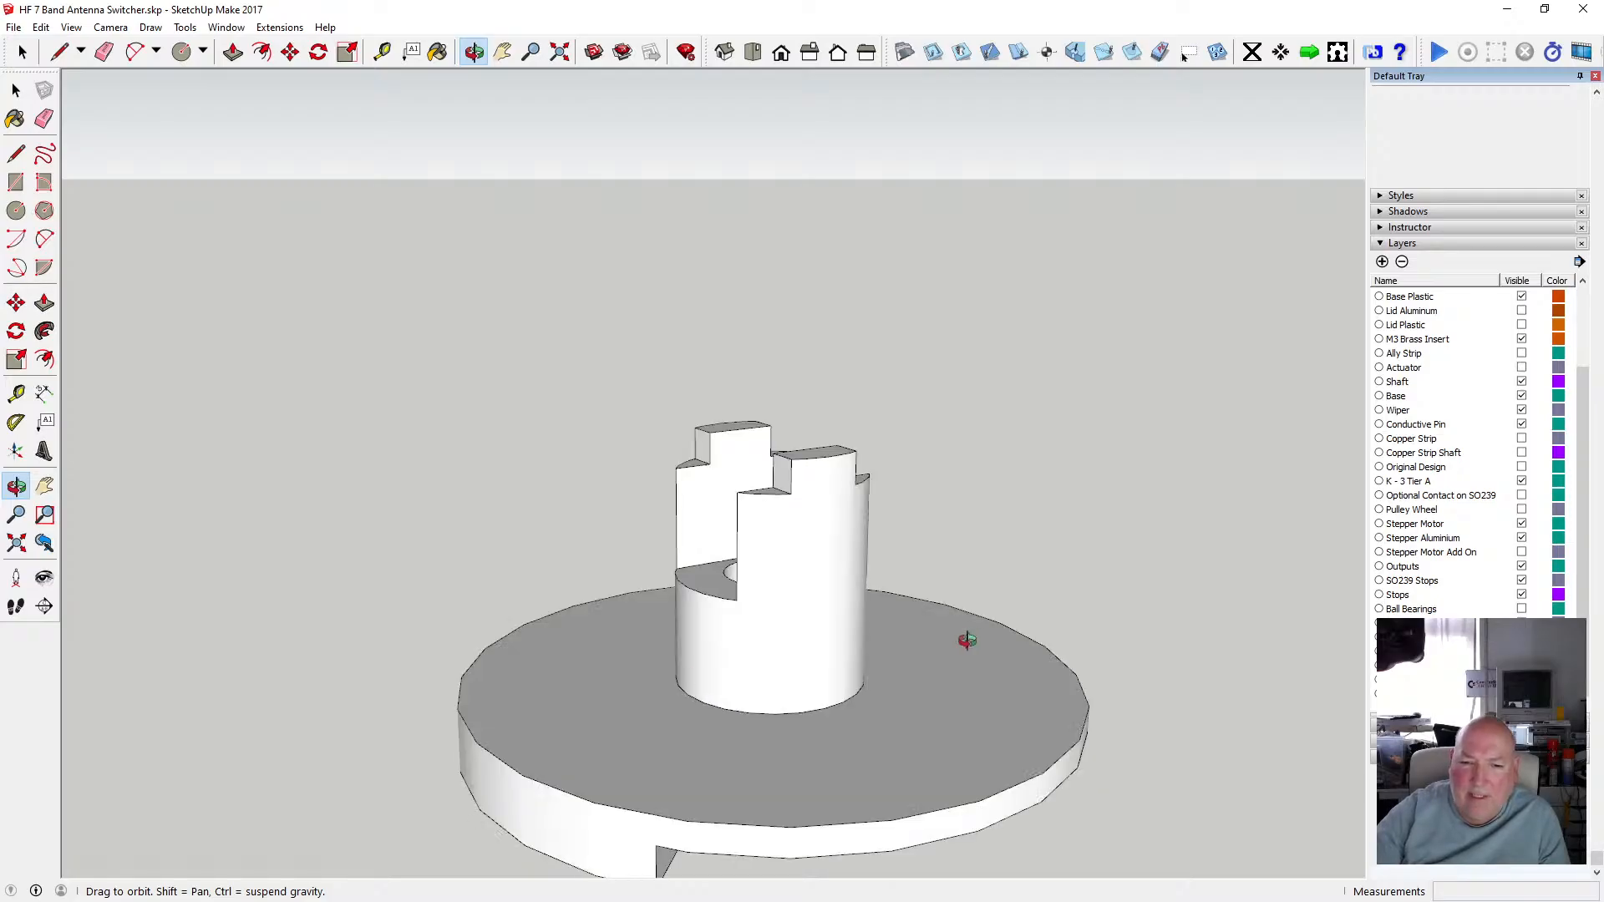
Orbit and zoom around the shaft's underside to examine the keyed socket and bore from below.
drag(743, 673, 887, 762)
drag(788, 612, 849, 454)
scroll(769, 419, up, 6)
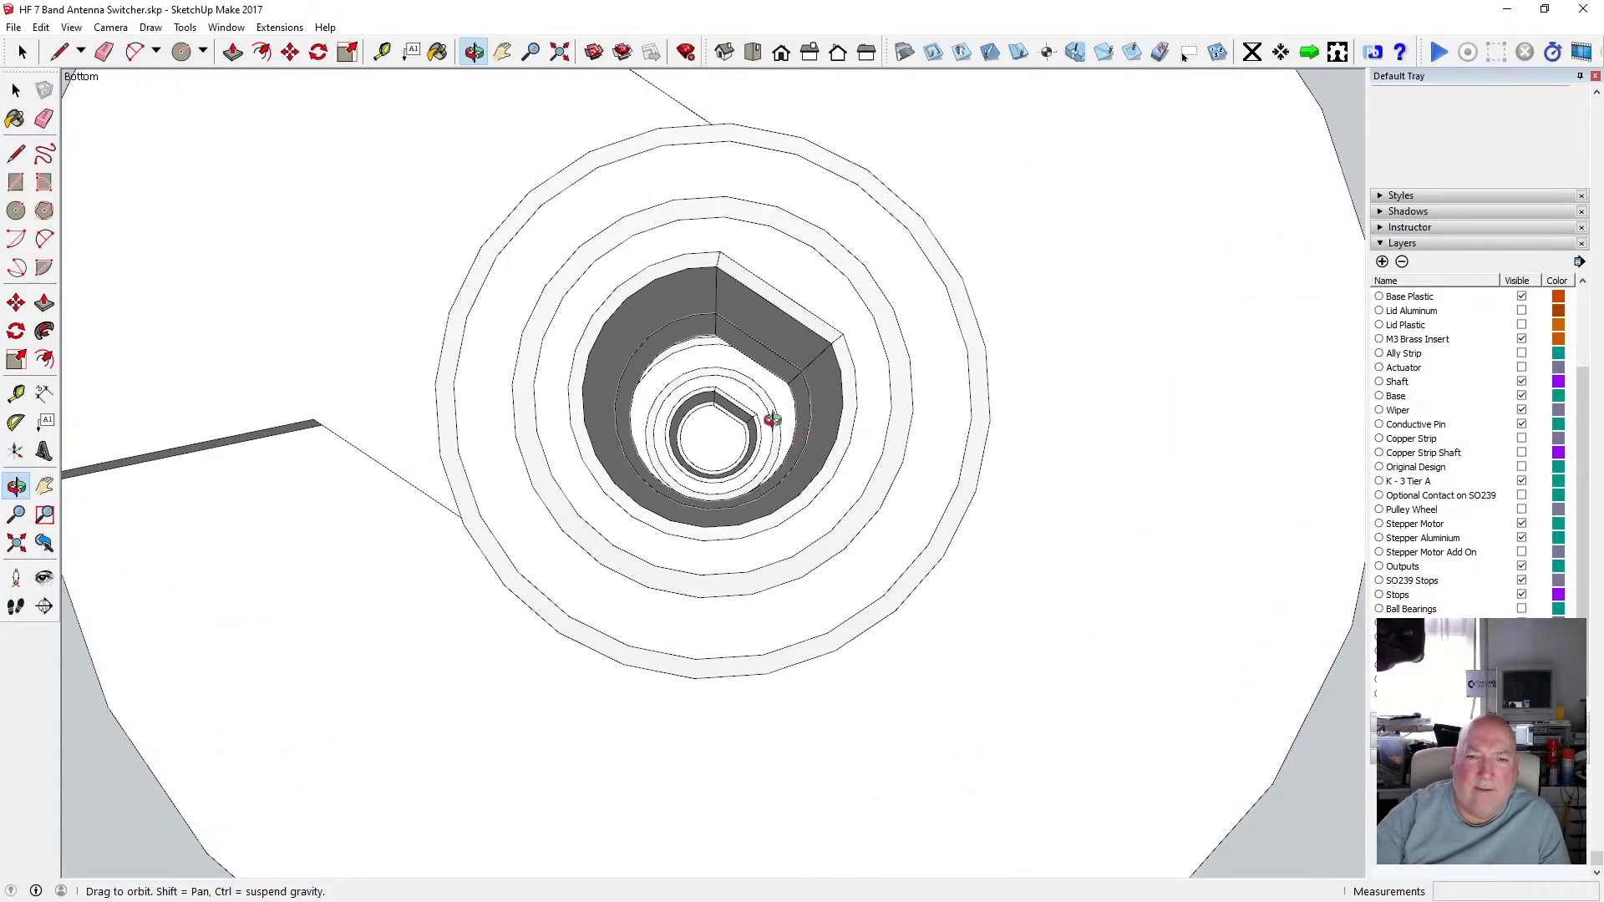
drag(746, 416, 700, 408)
scroll(741, 428, down, 3)
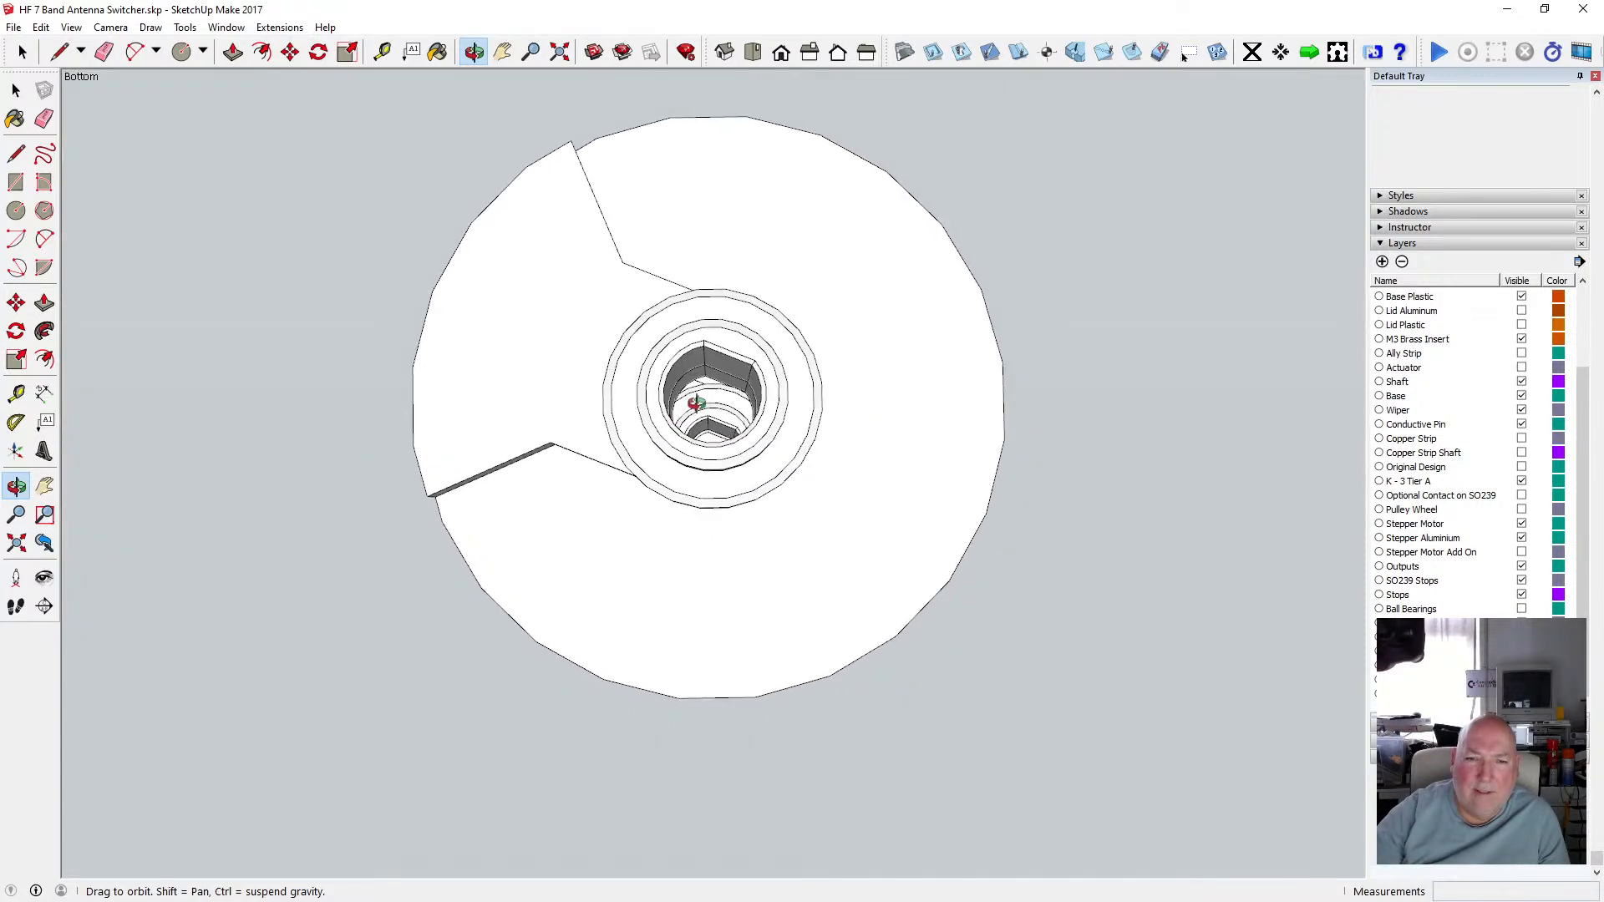
scroll(704, 389, up, 5)
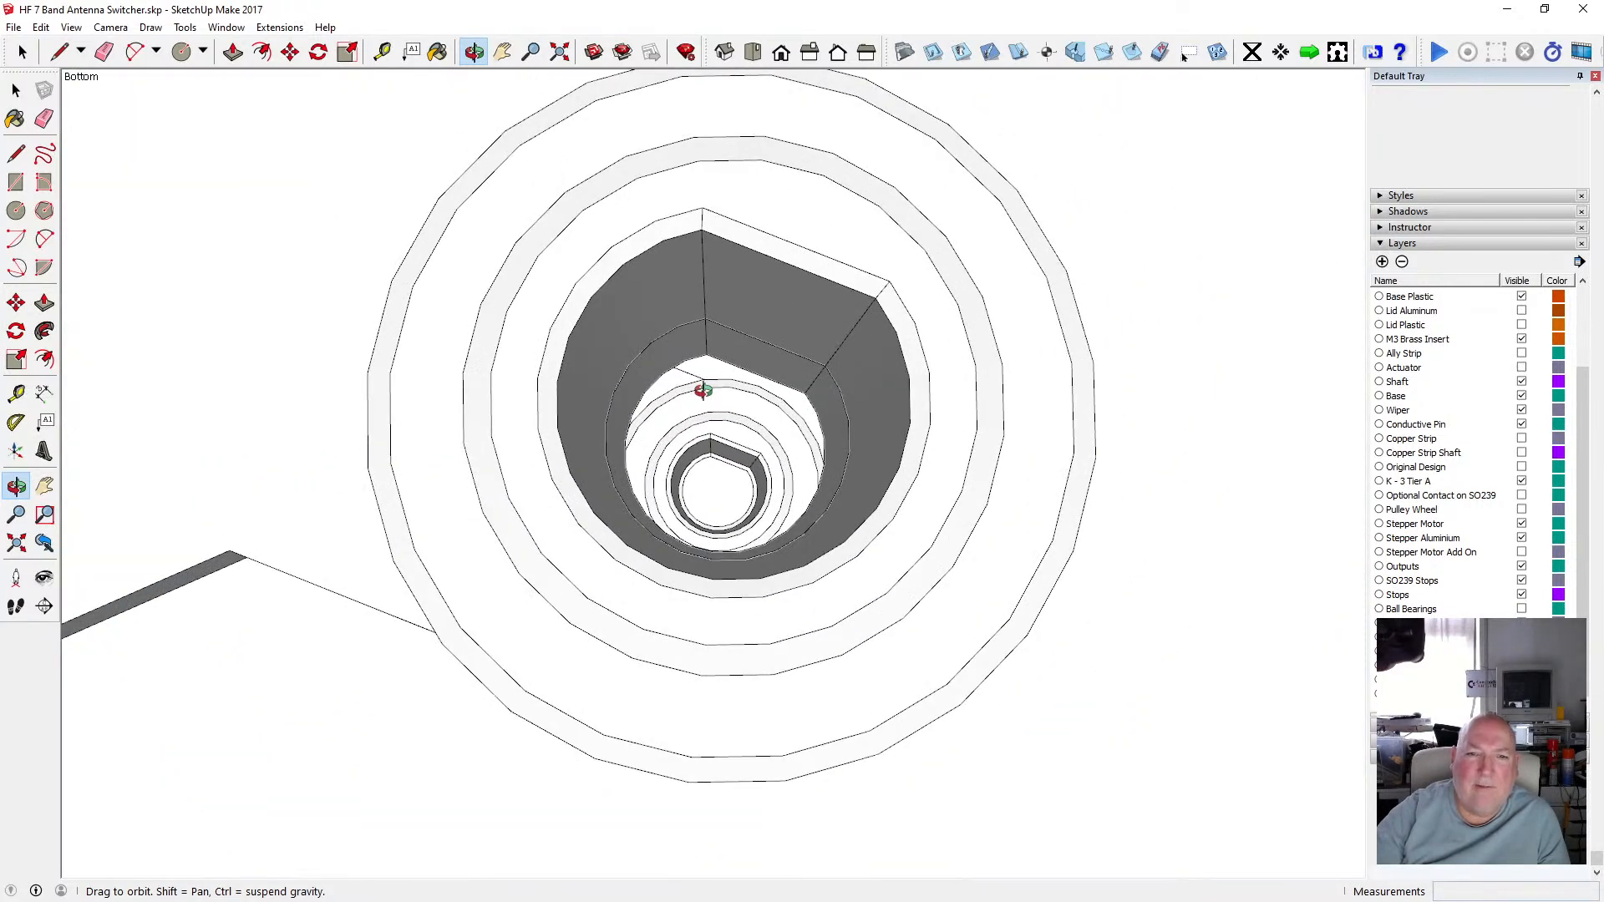
drag(695, 395, 651, 417)
scroll(650, 422, down, 8)
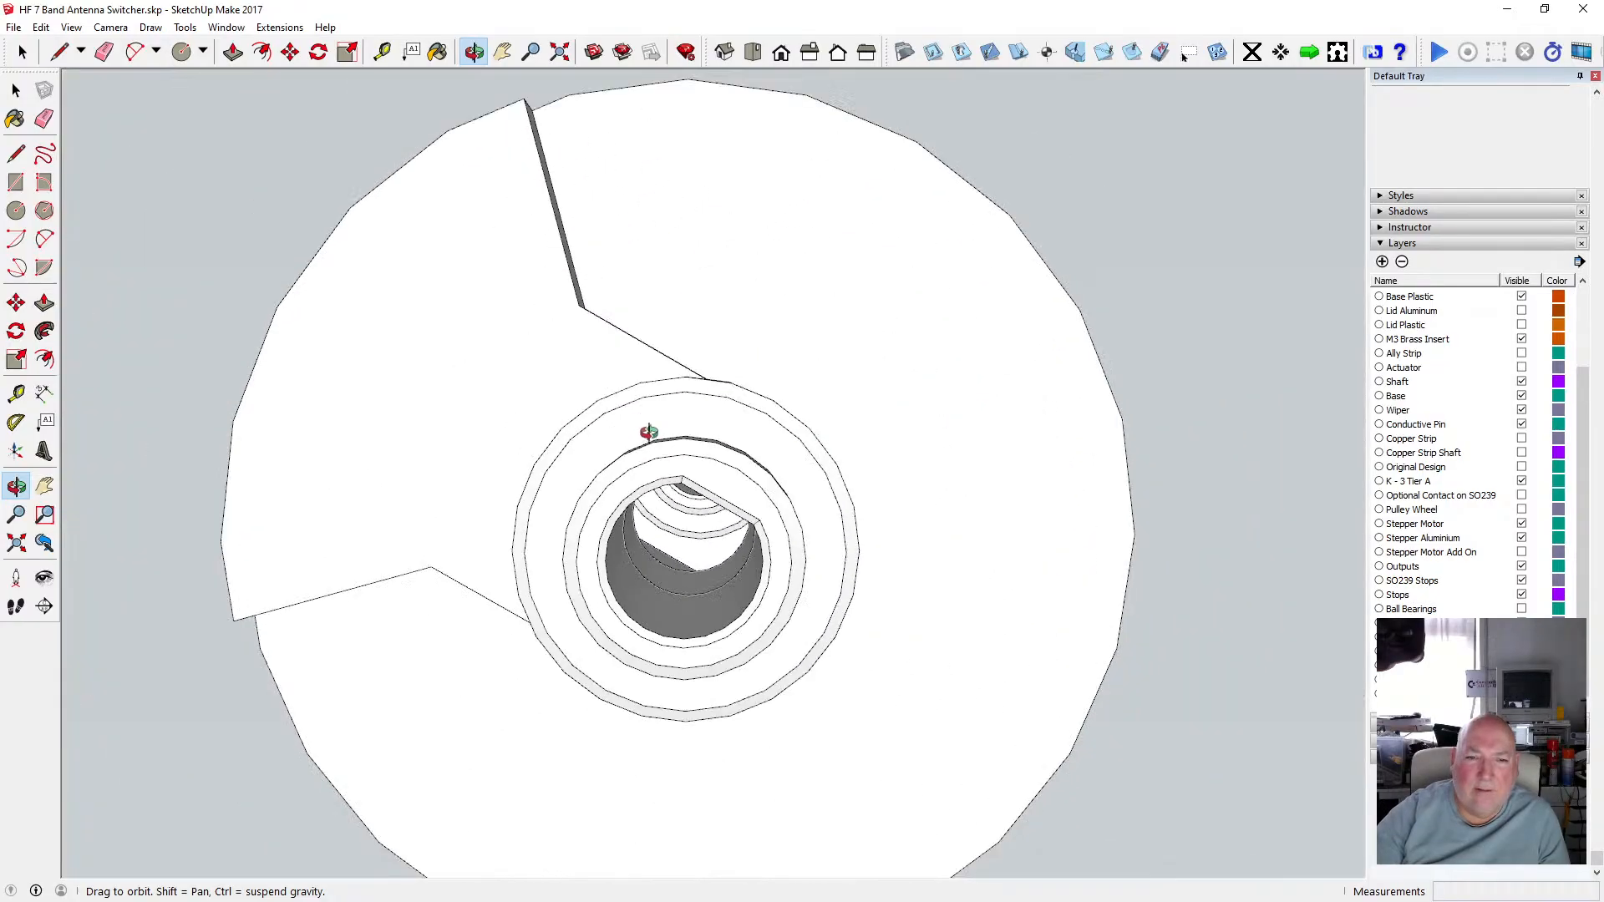
scroll(649, 429, down, 4)
drag(649, 429, 722, 687)
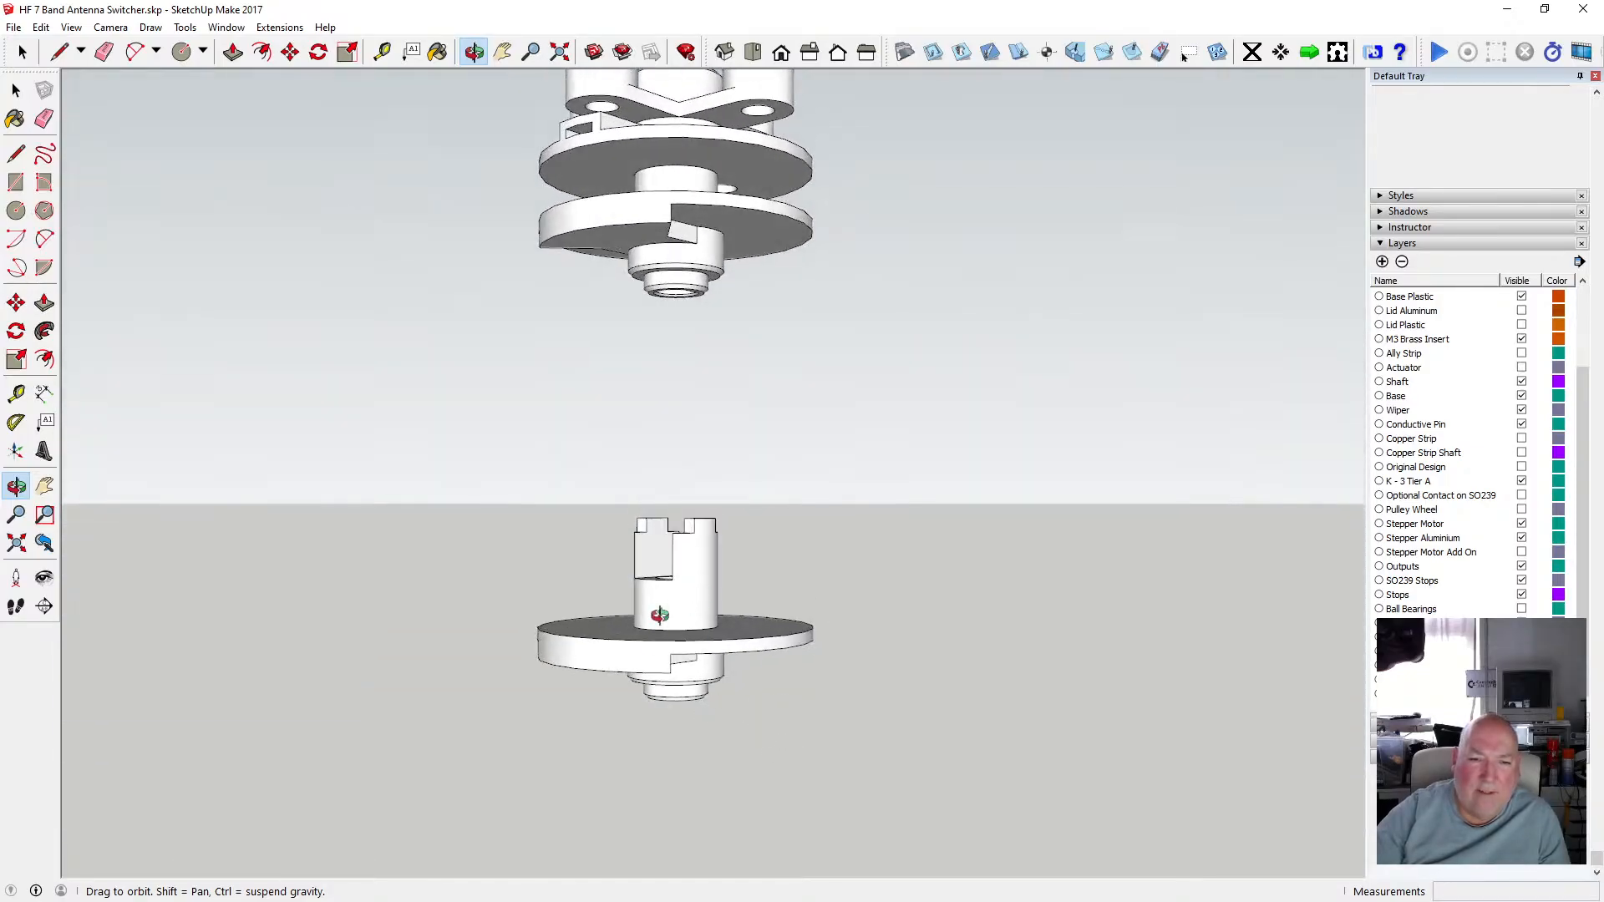
scroll(657, 584, down, 2)
scroll(666, 609, up, 6)
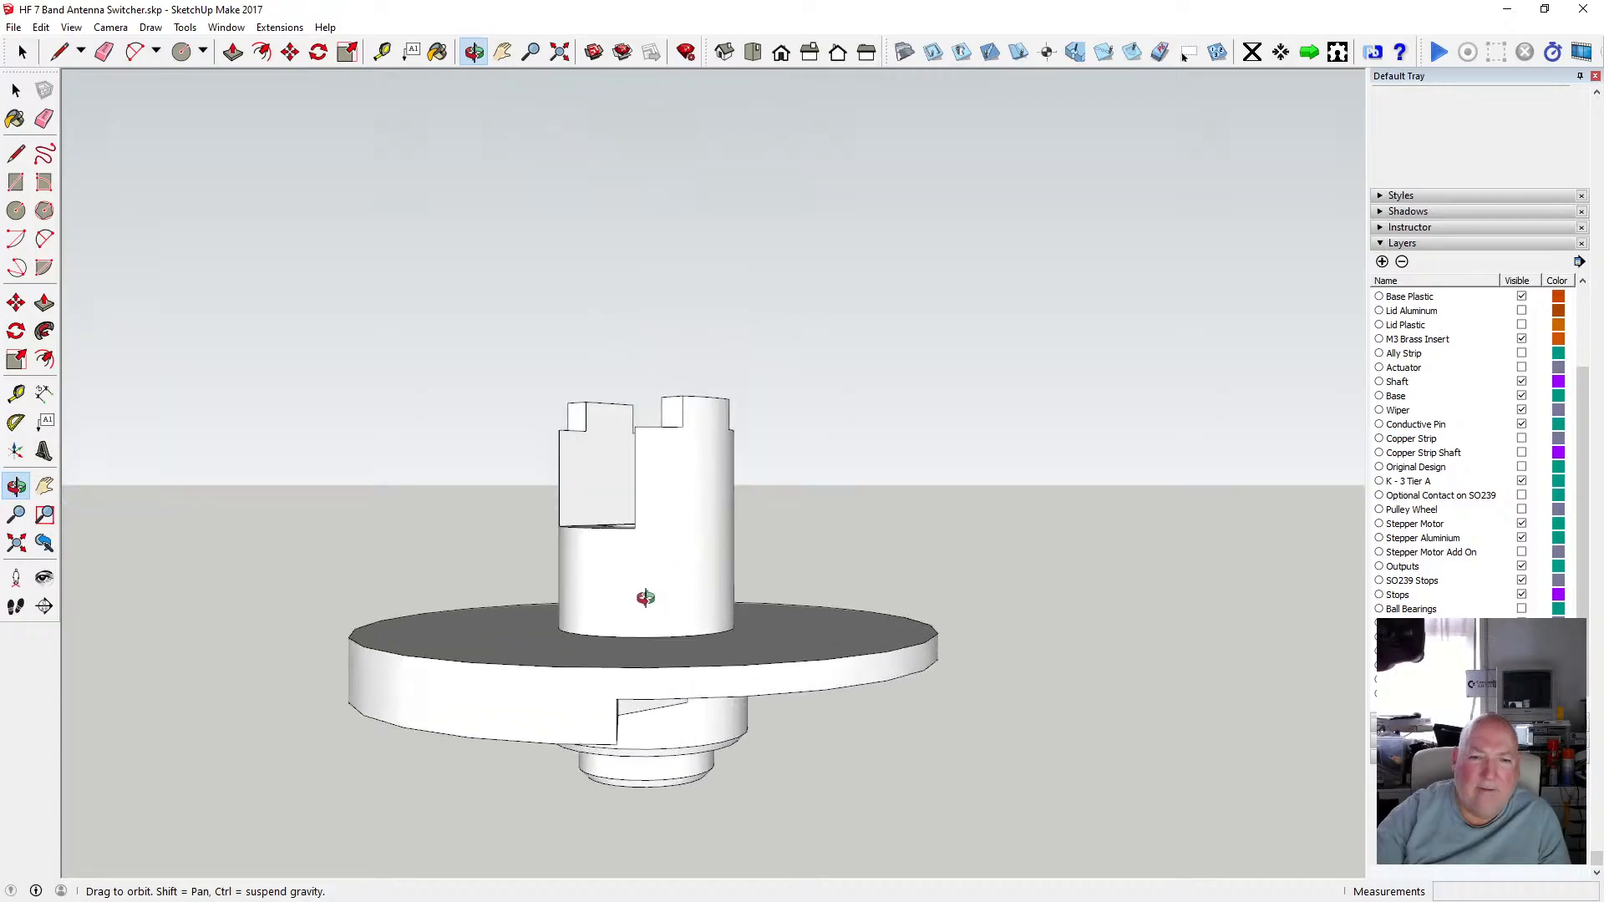
mouse_move(646, 597)
mouse_down()
mouse_move(819, 723)
mouse_move(663, 655)
mouse_move(657, 614)
mouse_up()
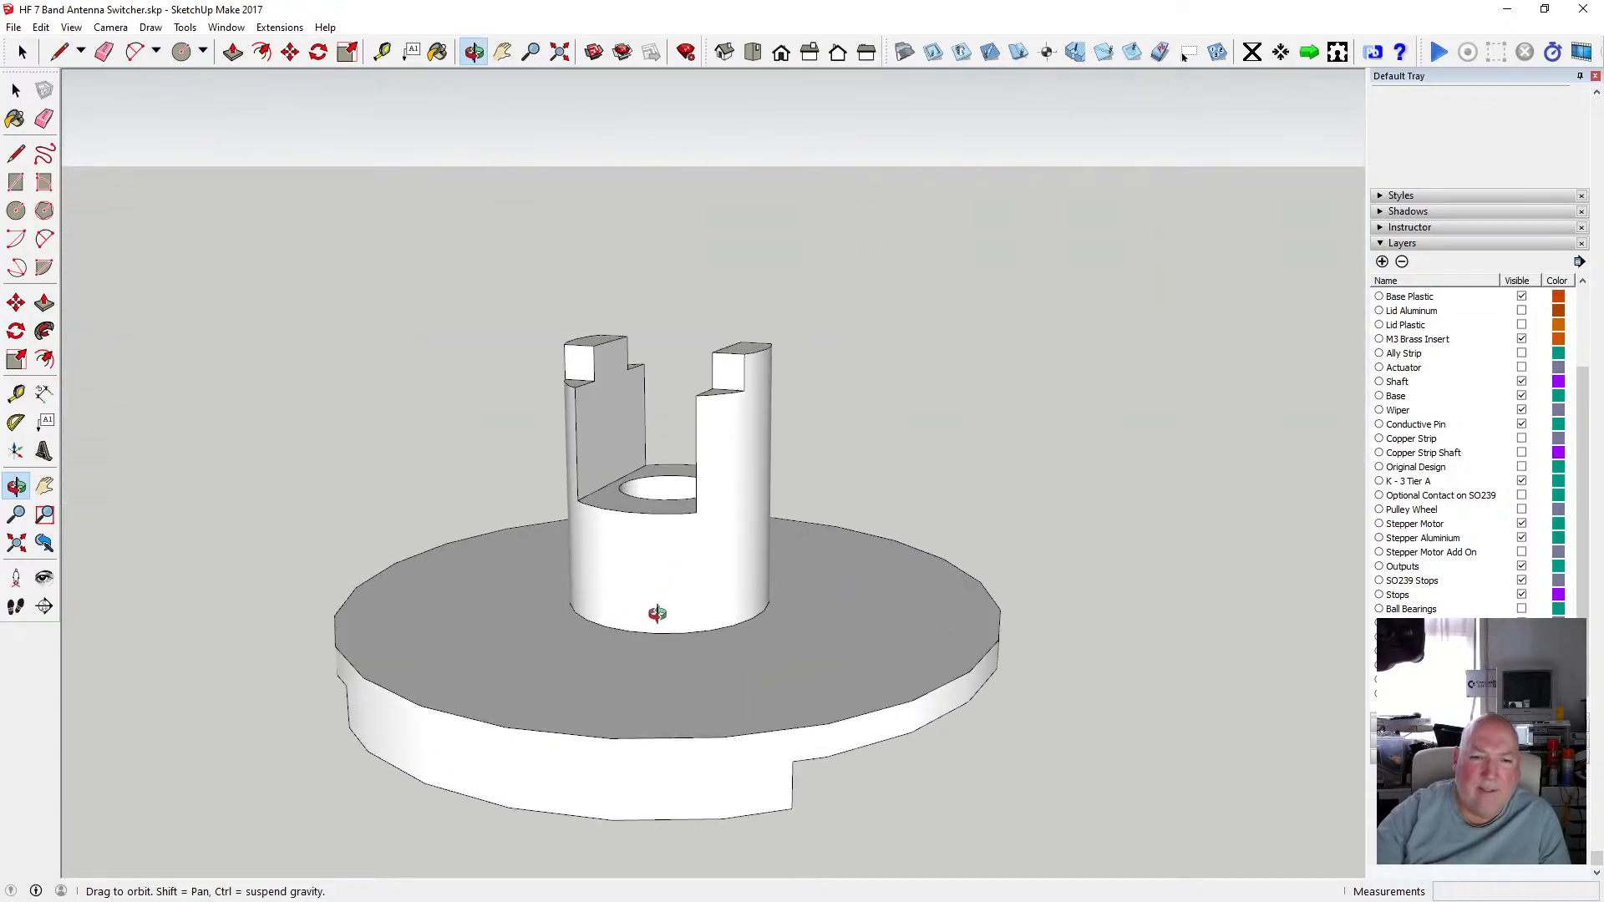
Switch the face style to X-ray to see through the shaft and disc.
click(71, 27)
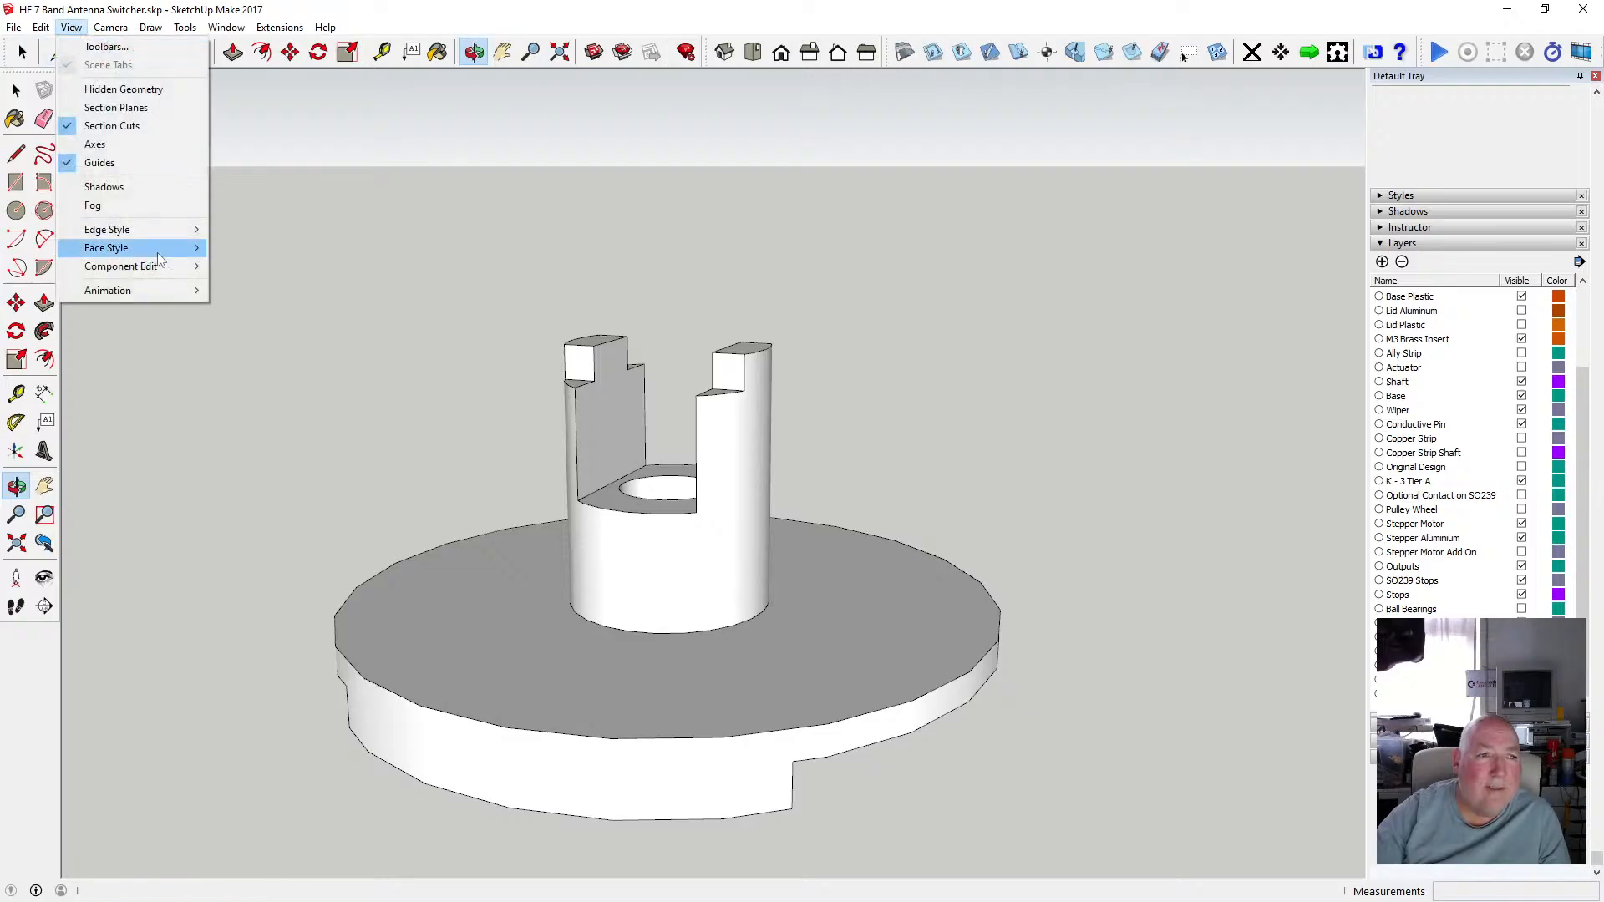
mouse_move(159, 248)
click(247, 249)
drag(752, 619, 992, 605)
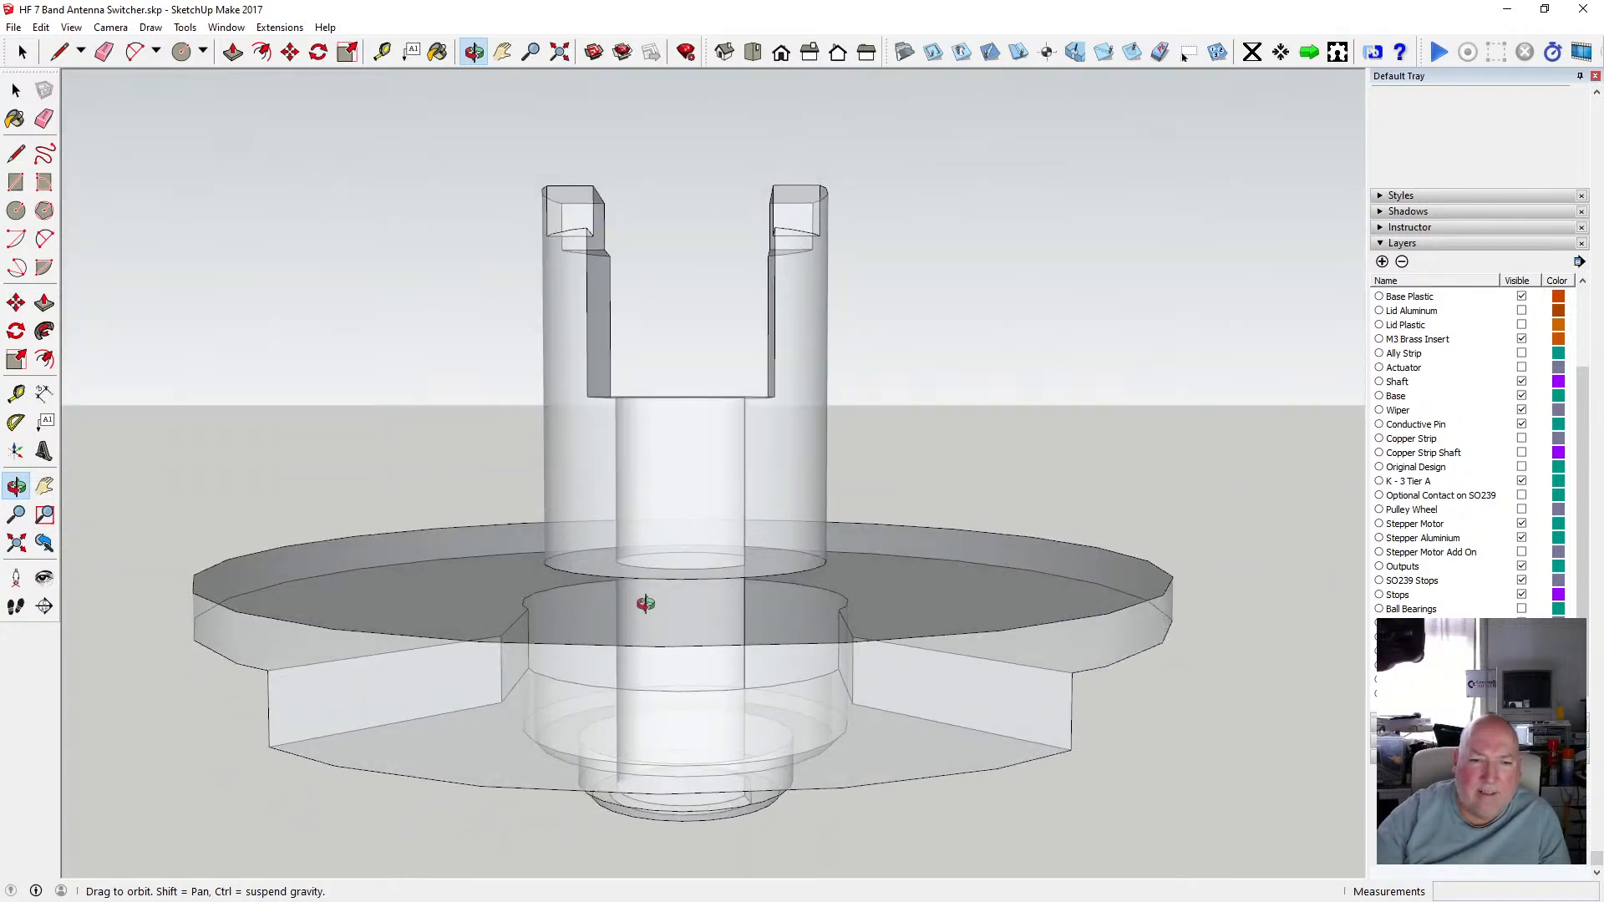
Orbit and zoom around the X-ray shaft to inspect its internal bore and collar from several angles.
drag(604, 606, 578, 549)
drag(659, 479, 724, 440)
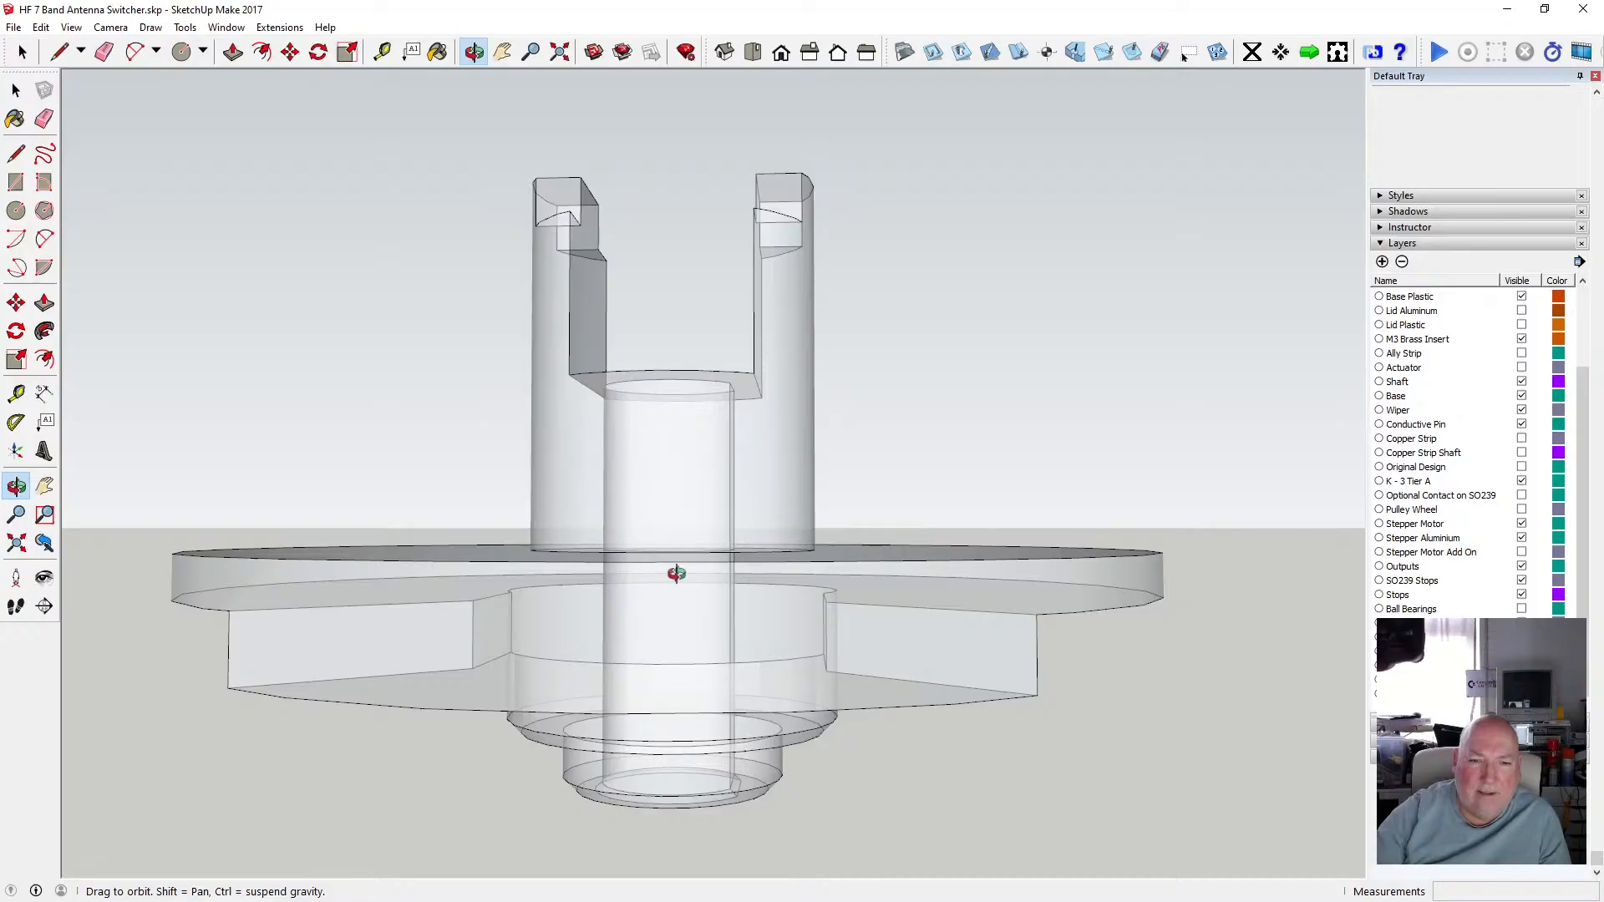
drag(676, 573, 648, 639)
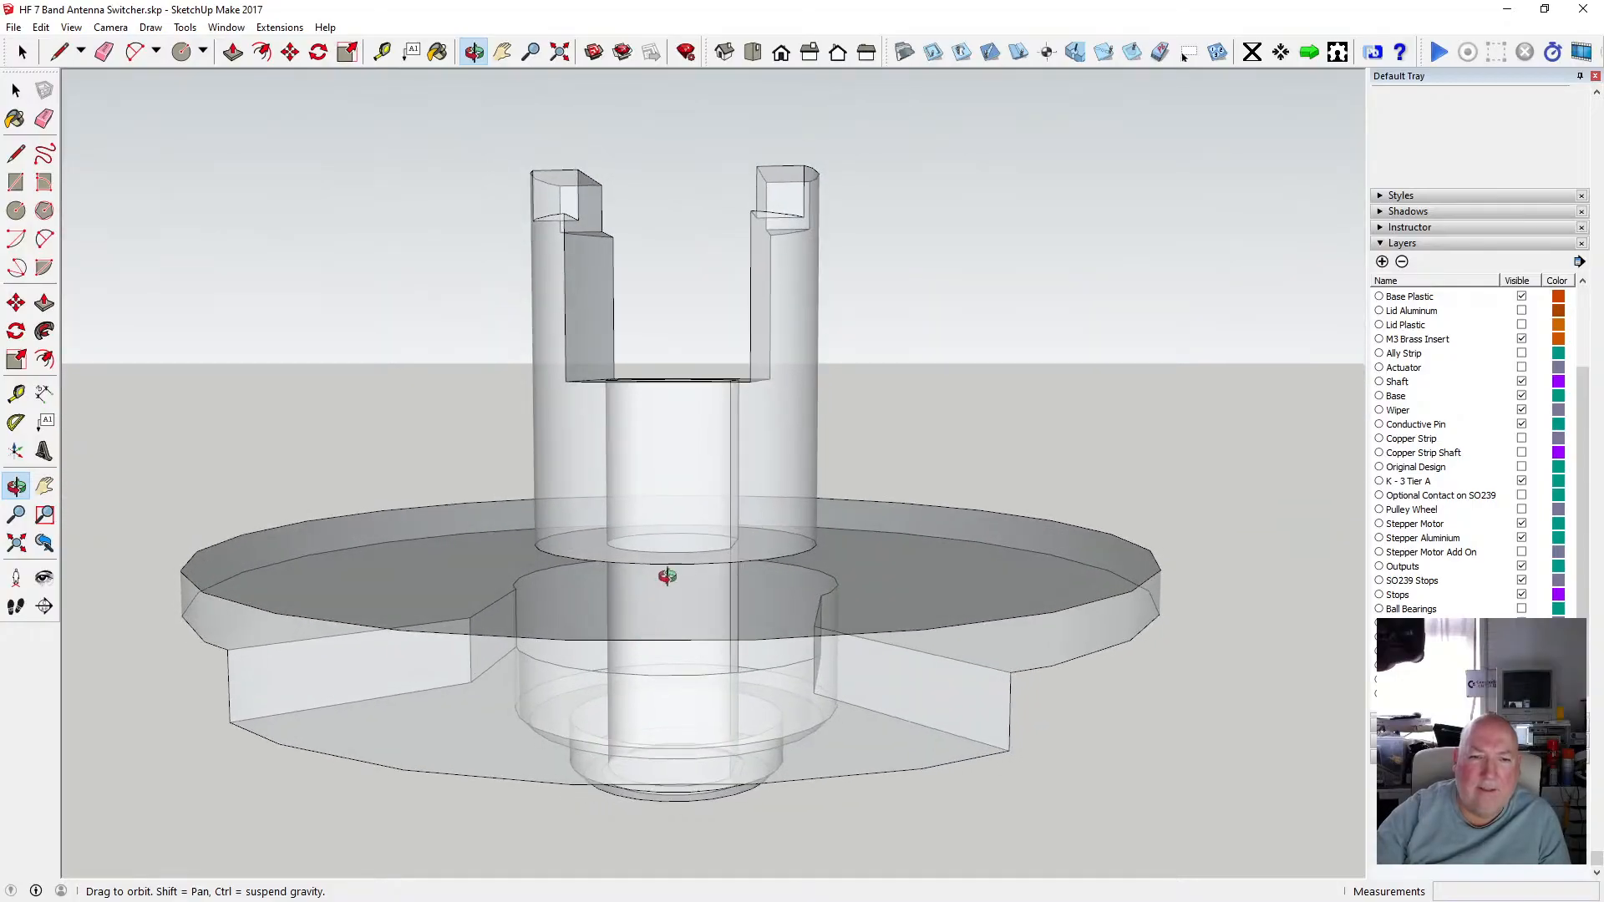
drag(666, 576, 668, 431)
scroll(668, 431, down, 3)
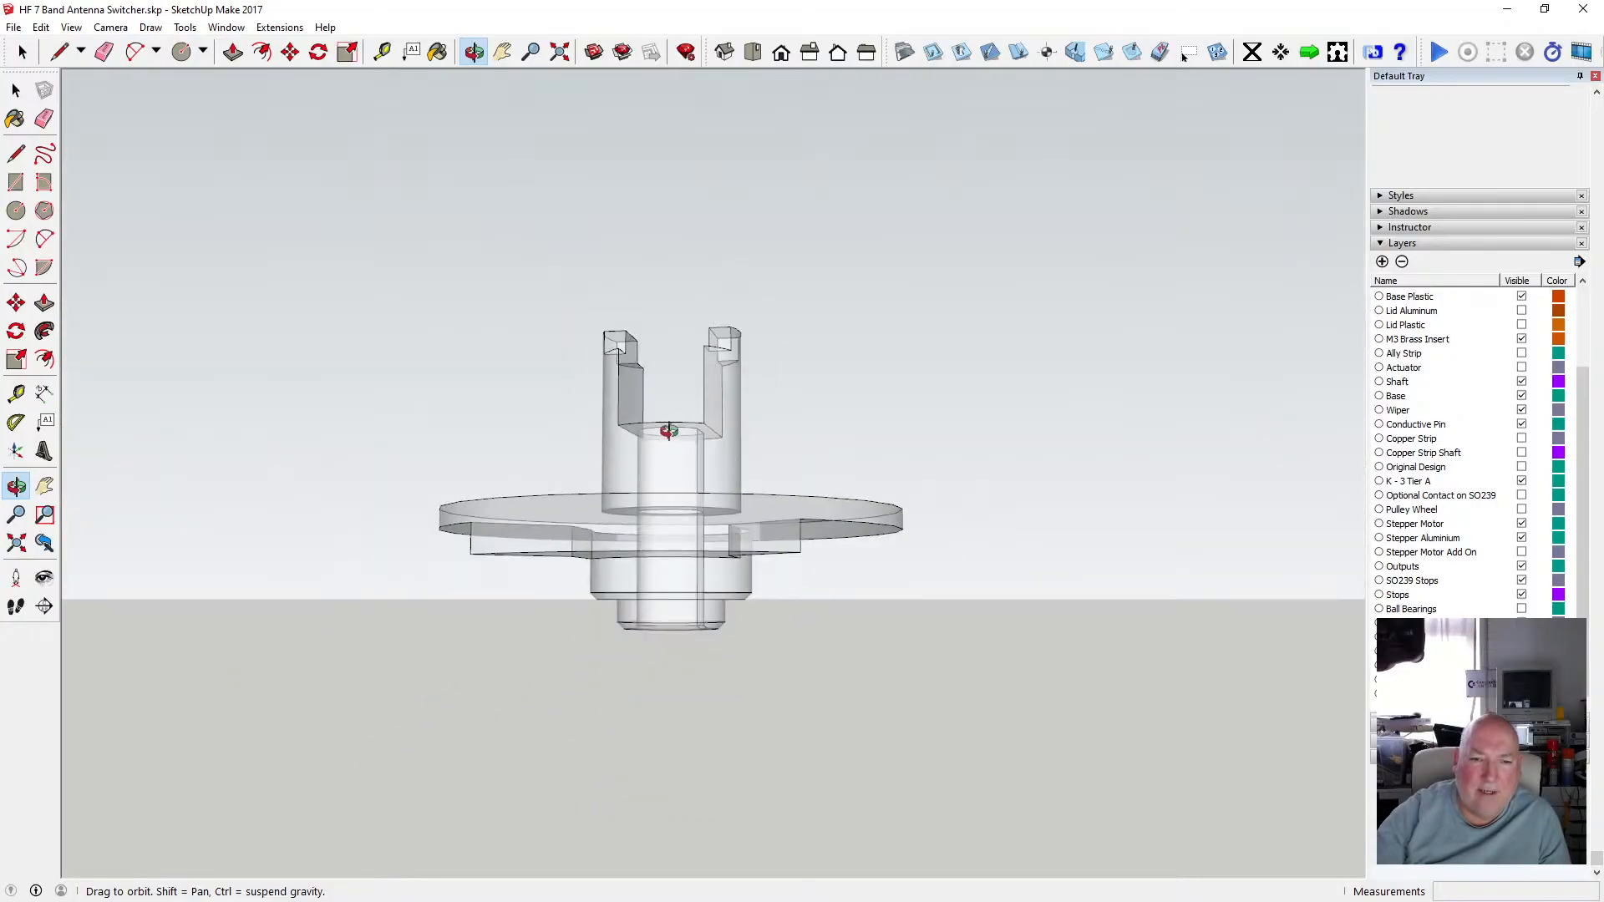
scroll(698, 470, up, 4)
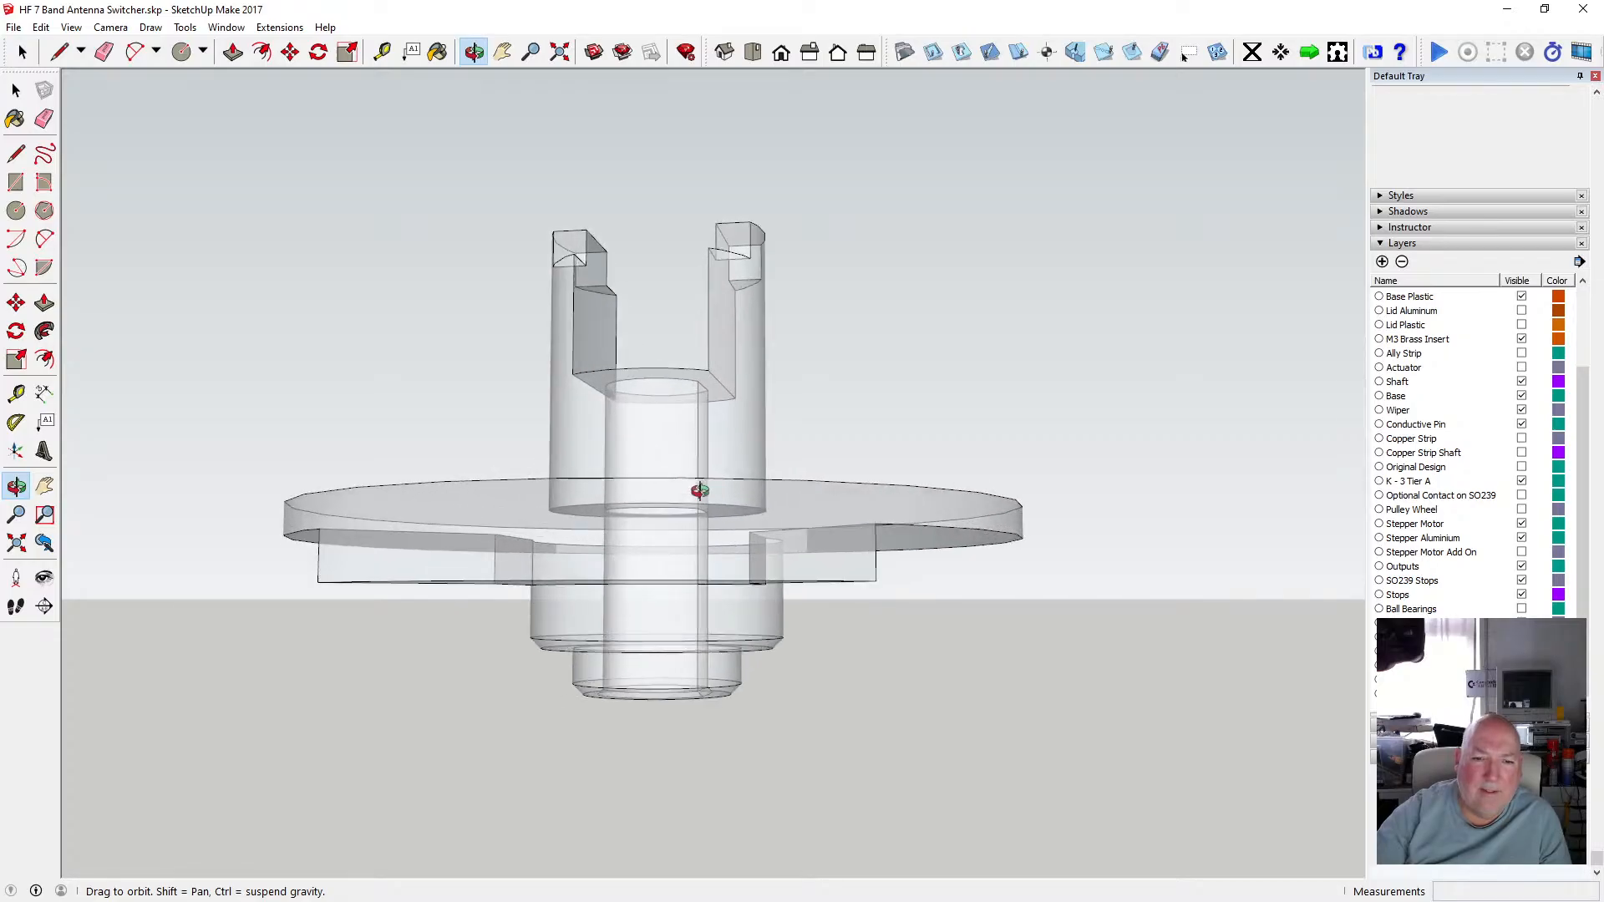
drag(702, 491, 681, 428)
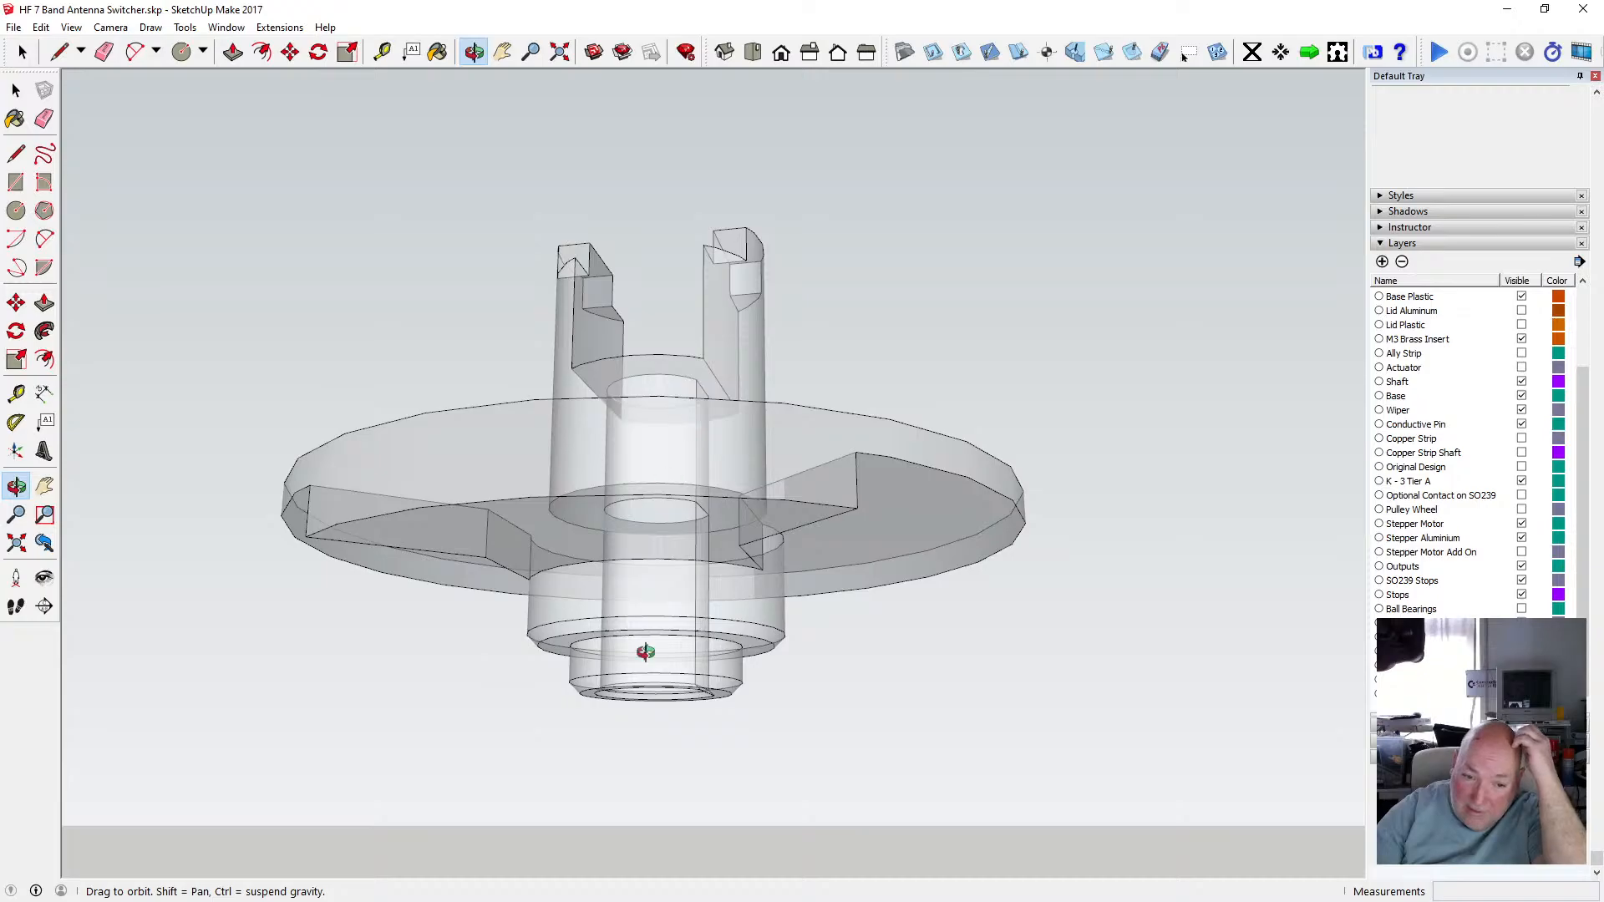
scroll(645, 650, up, 3)
drag(644, 648, 637, 526)
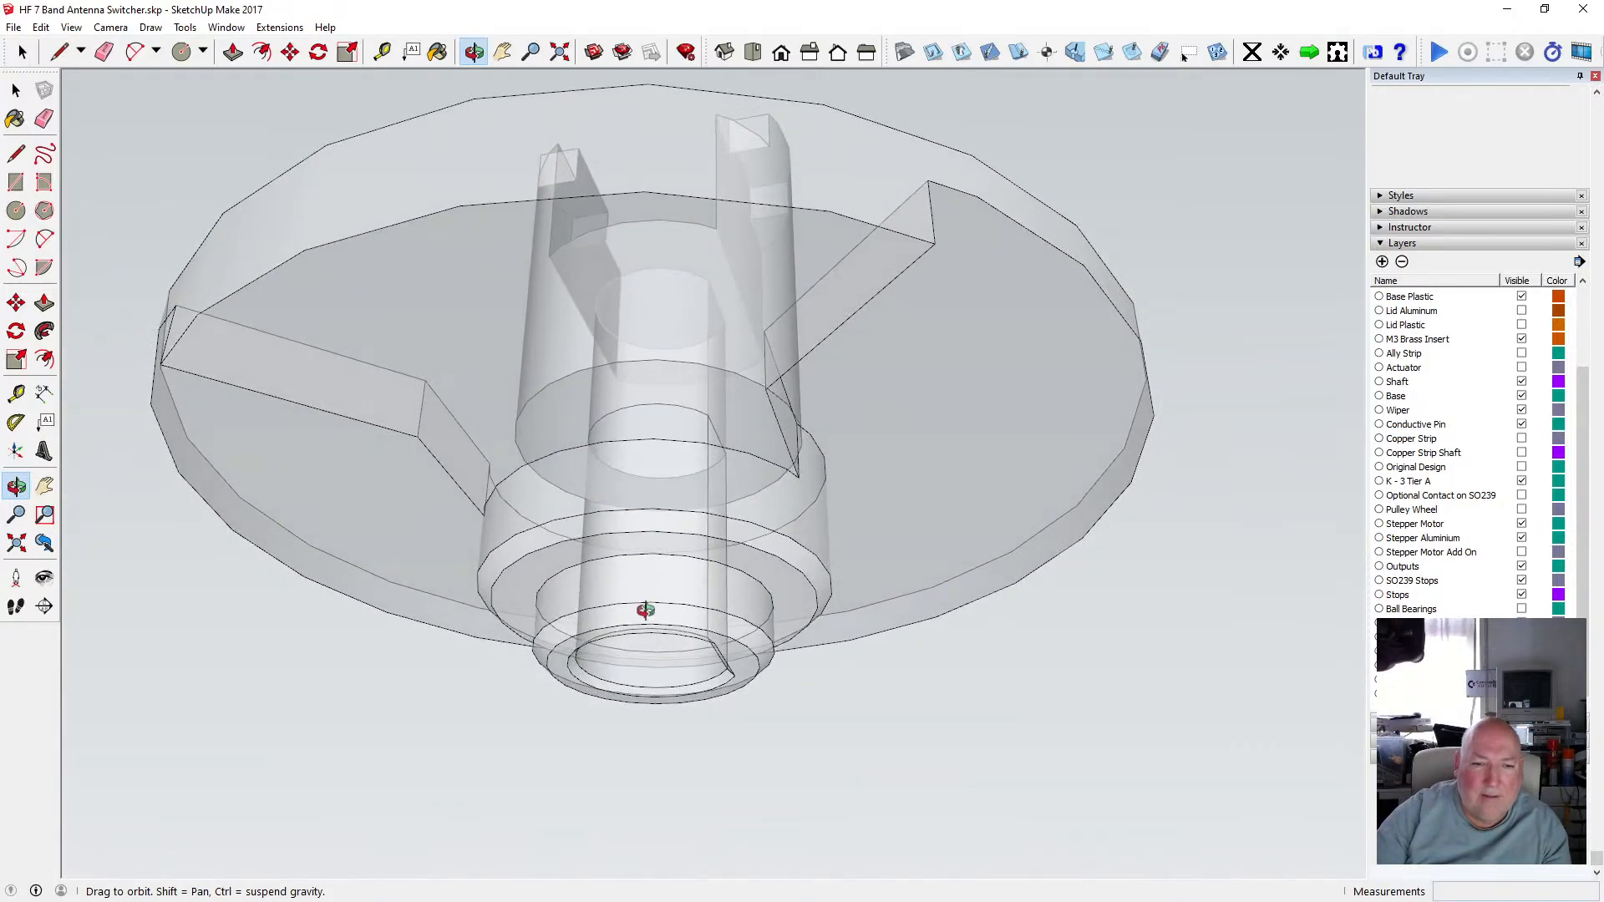
drag(646, 610, 622, 522)
Open the shaft group and select the small bore circle at its base.
click(16, 90)
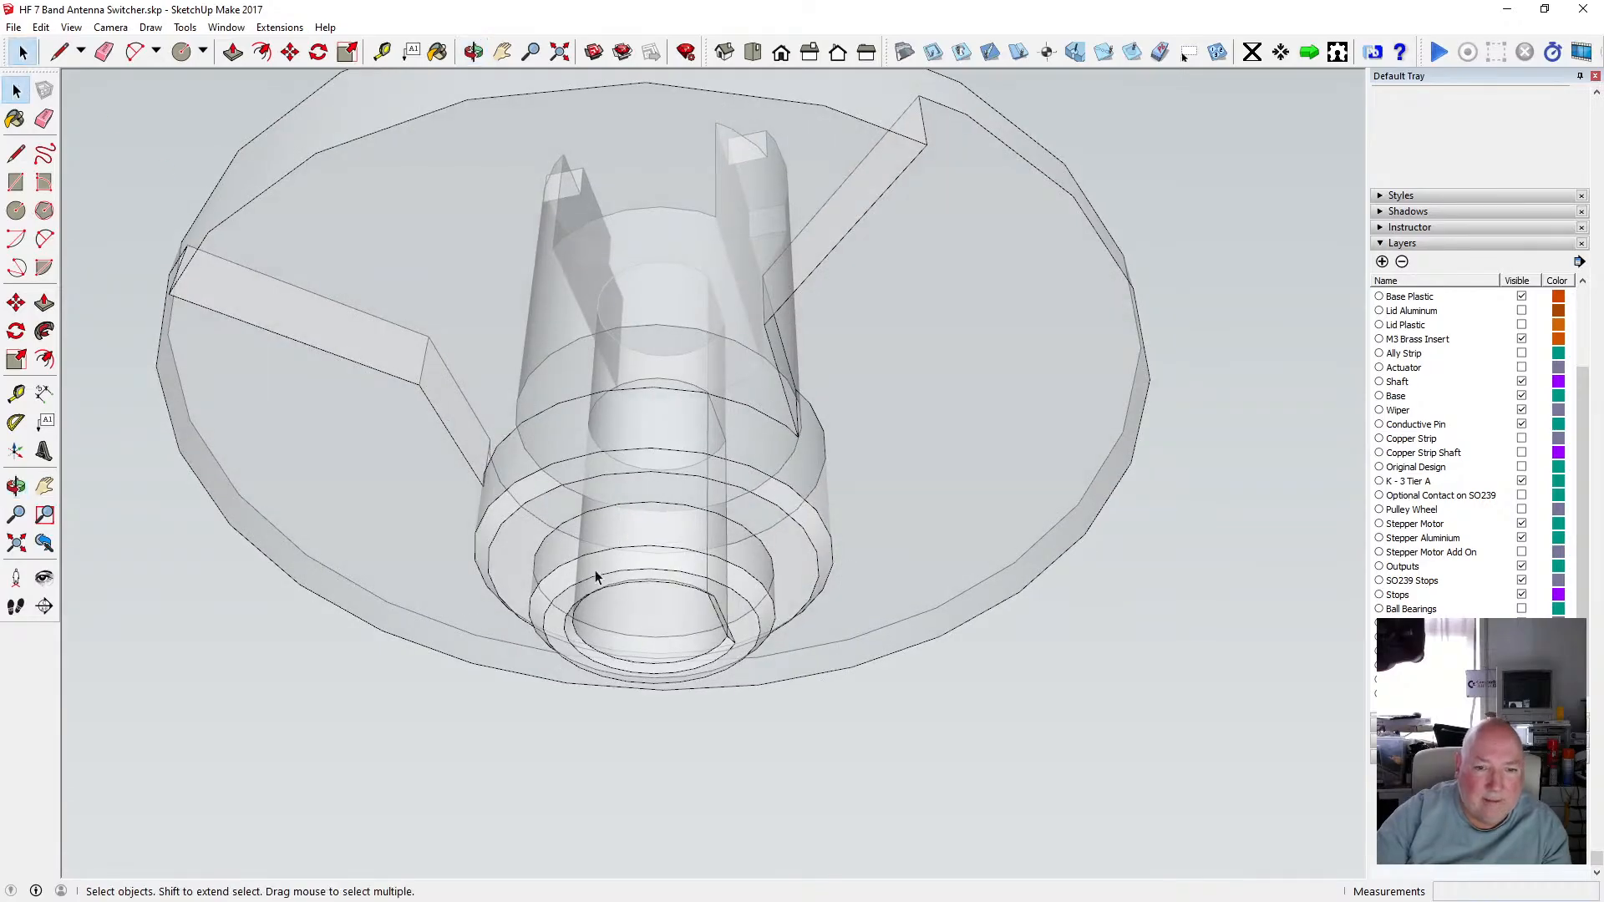
click(588, 582)
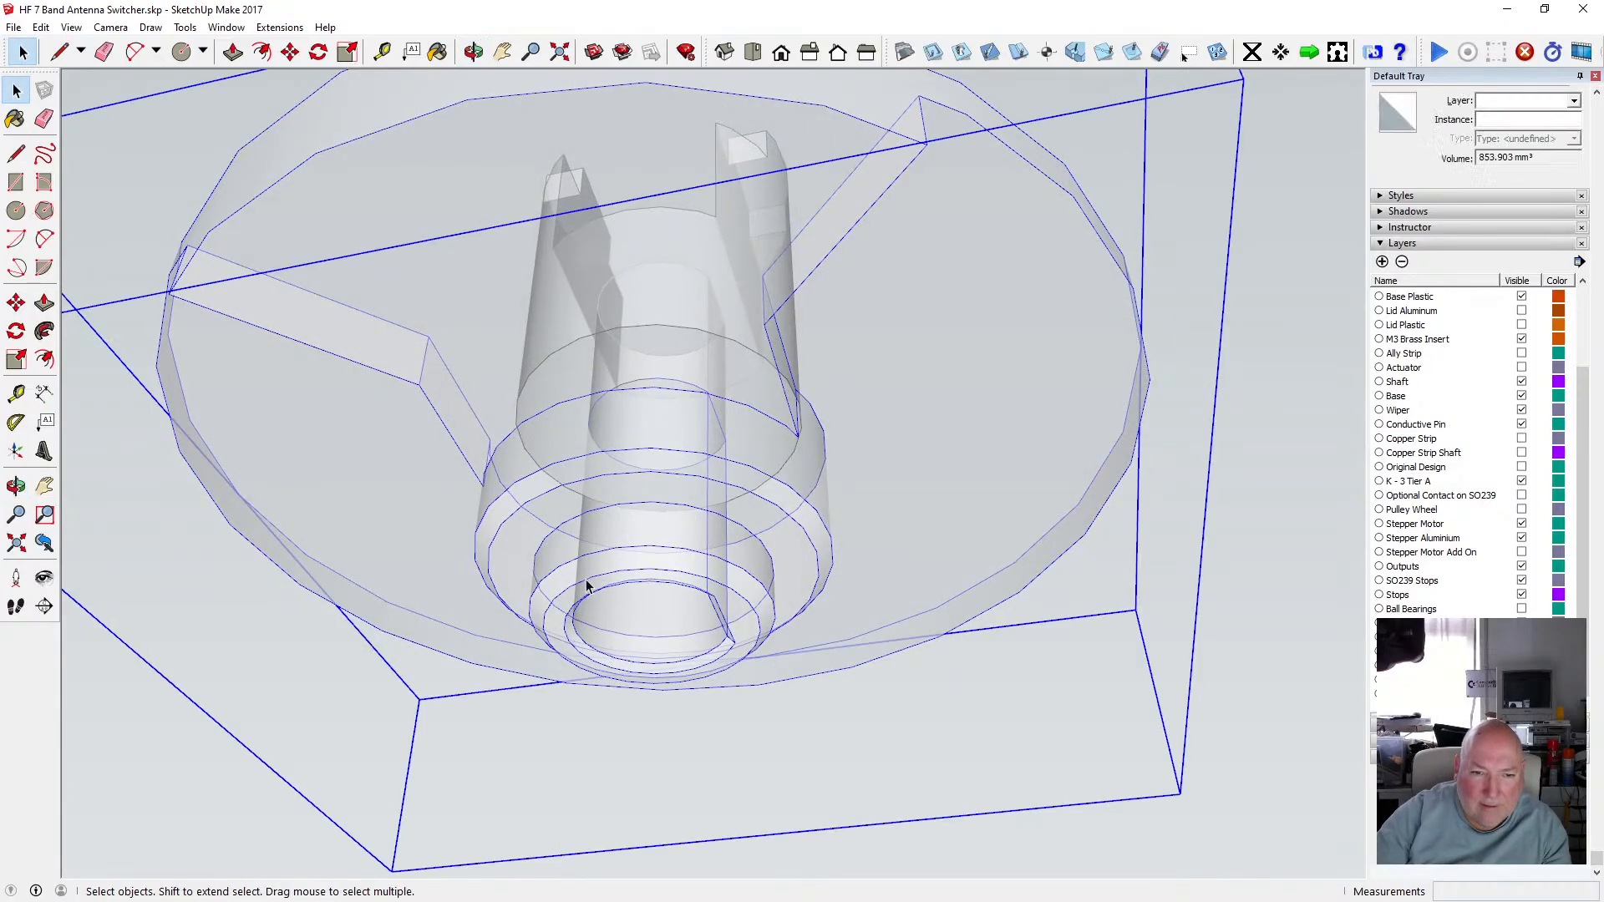
double_click(586, 585)
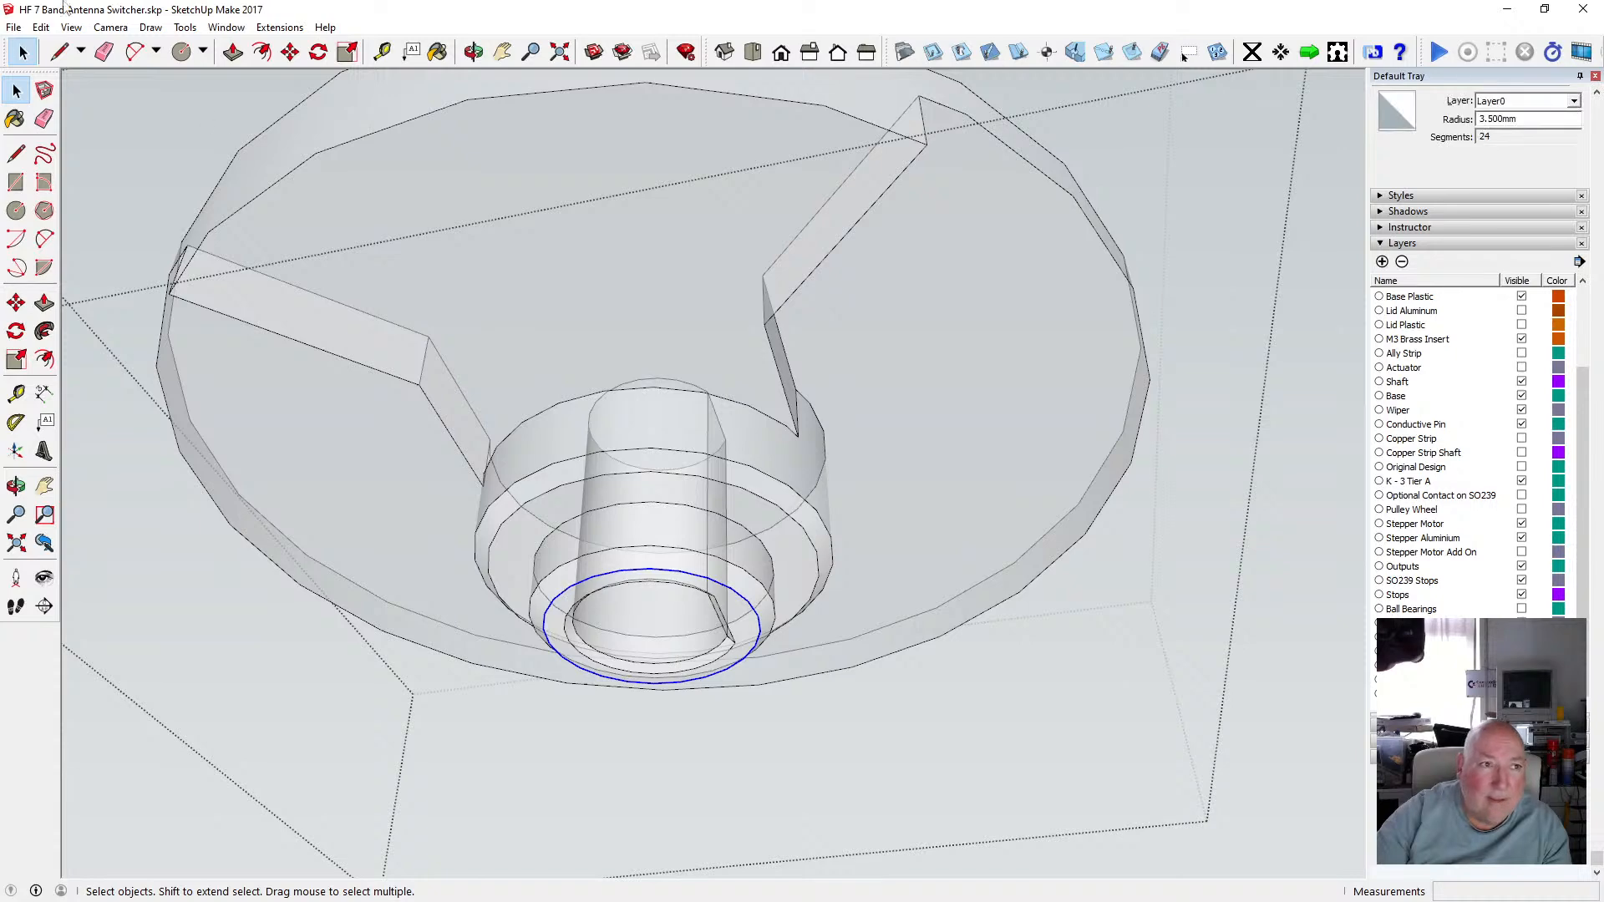
Switch the face style back from X-ray to solid shading.
click(71, 26)
mouse_move(178, 258)
click(250, 248)
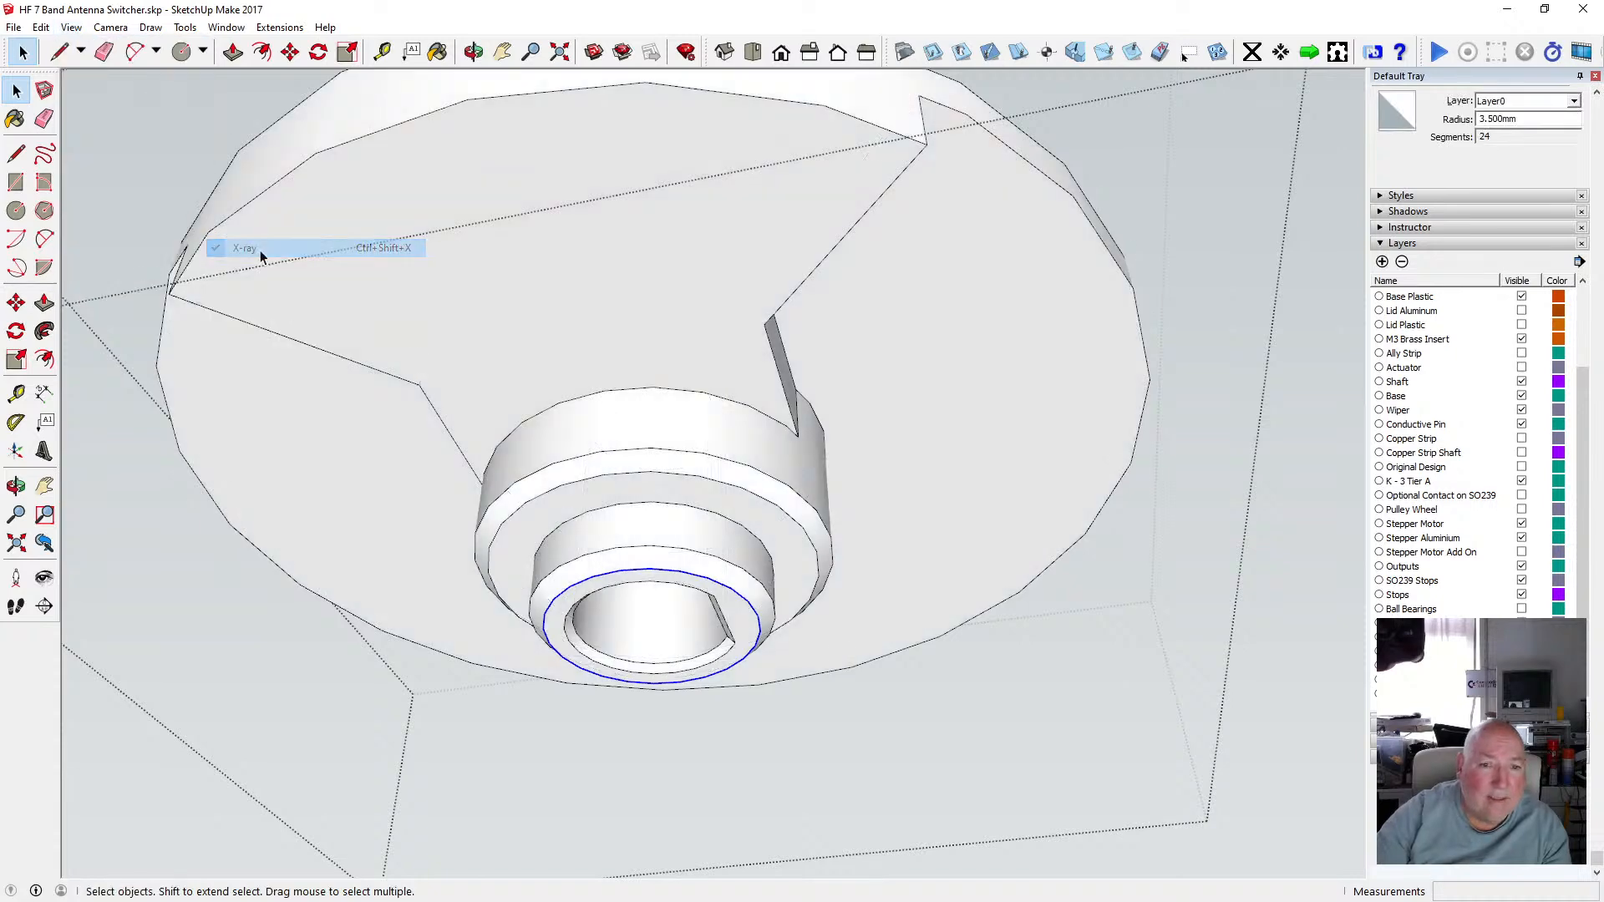
Select the keyed bore outline on the disc's top face inside the shaft group.
scroll(609, 613, up, 5)
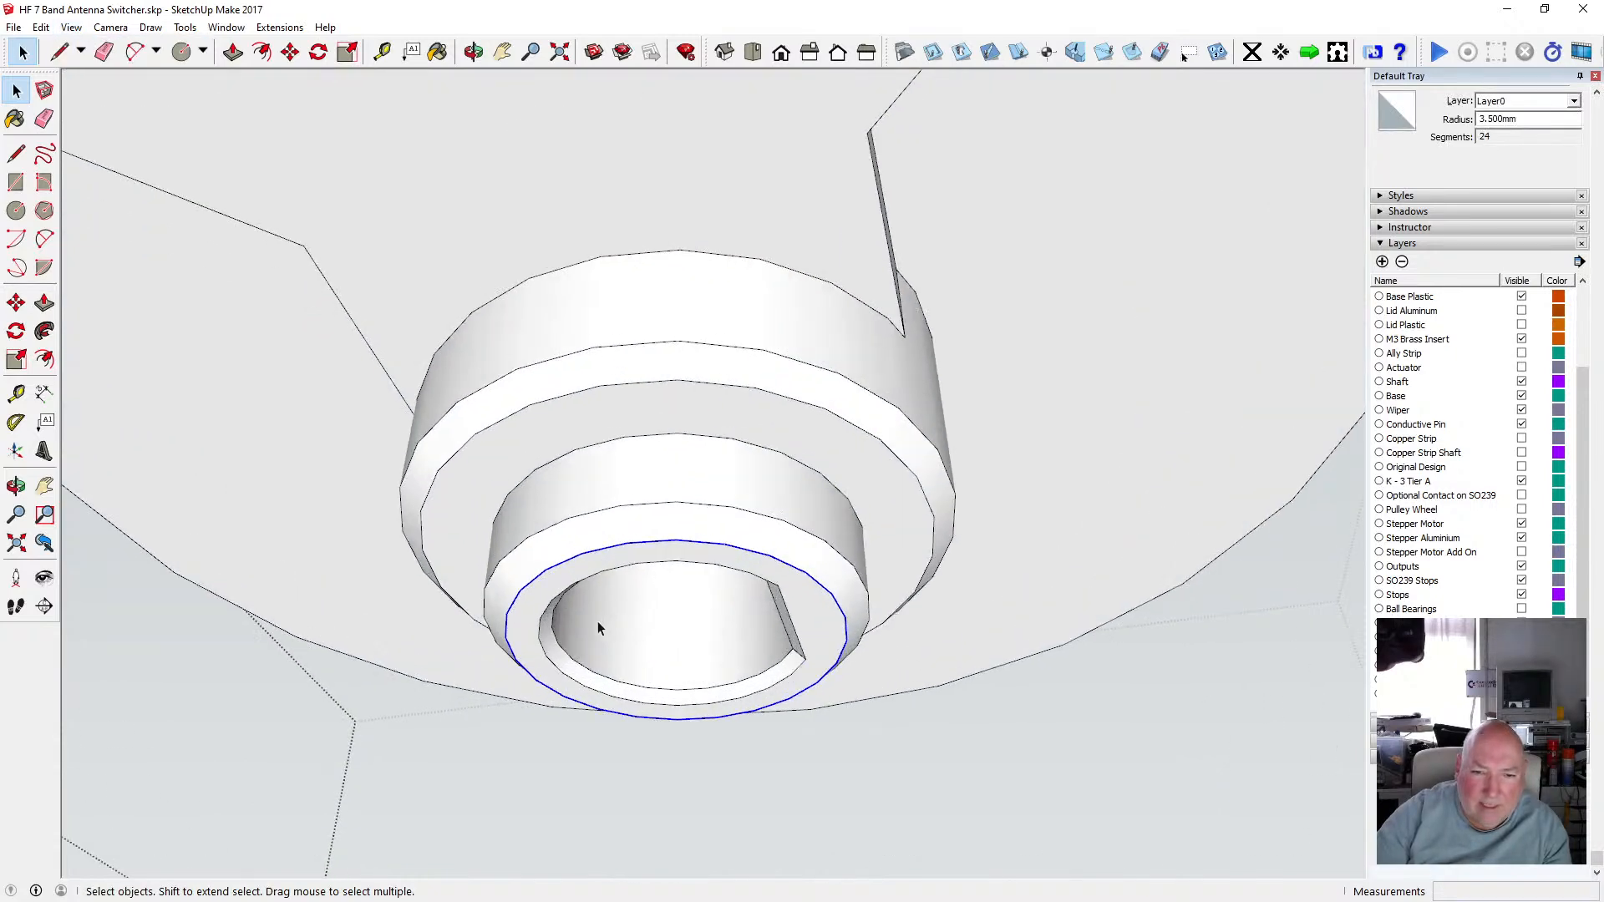
shift+click(554, 631)
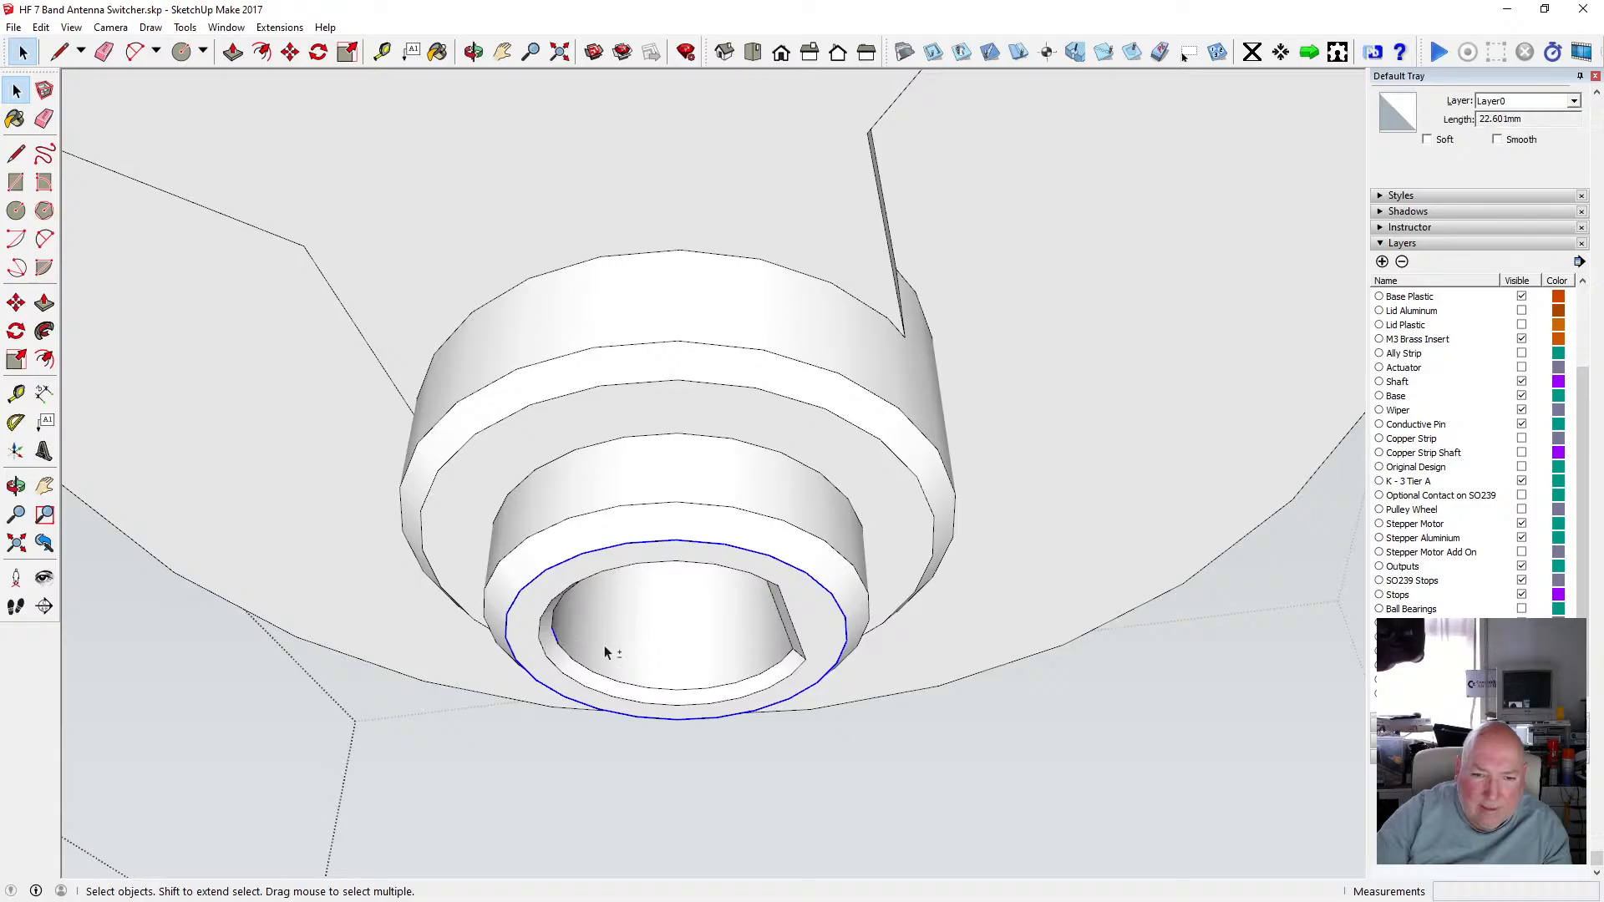
middle_drag(583, 475, 659, 562)
key(space)
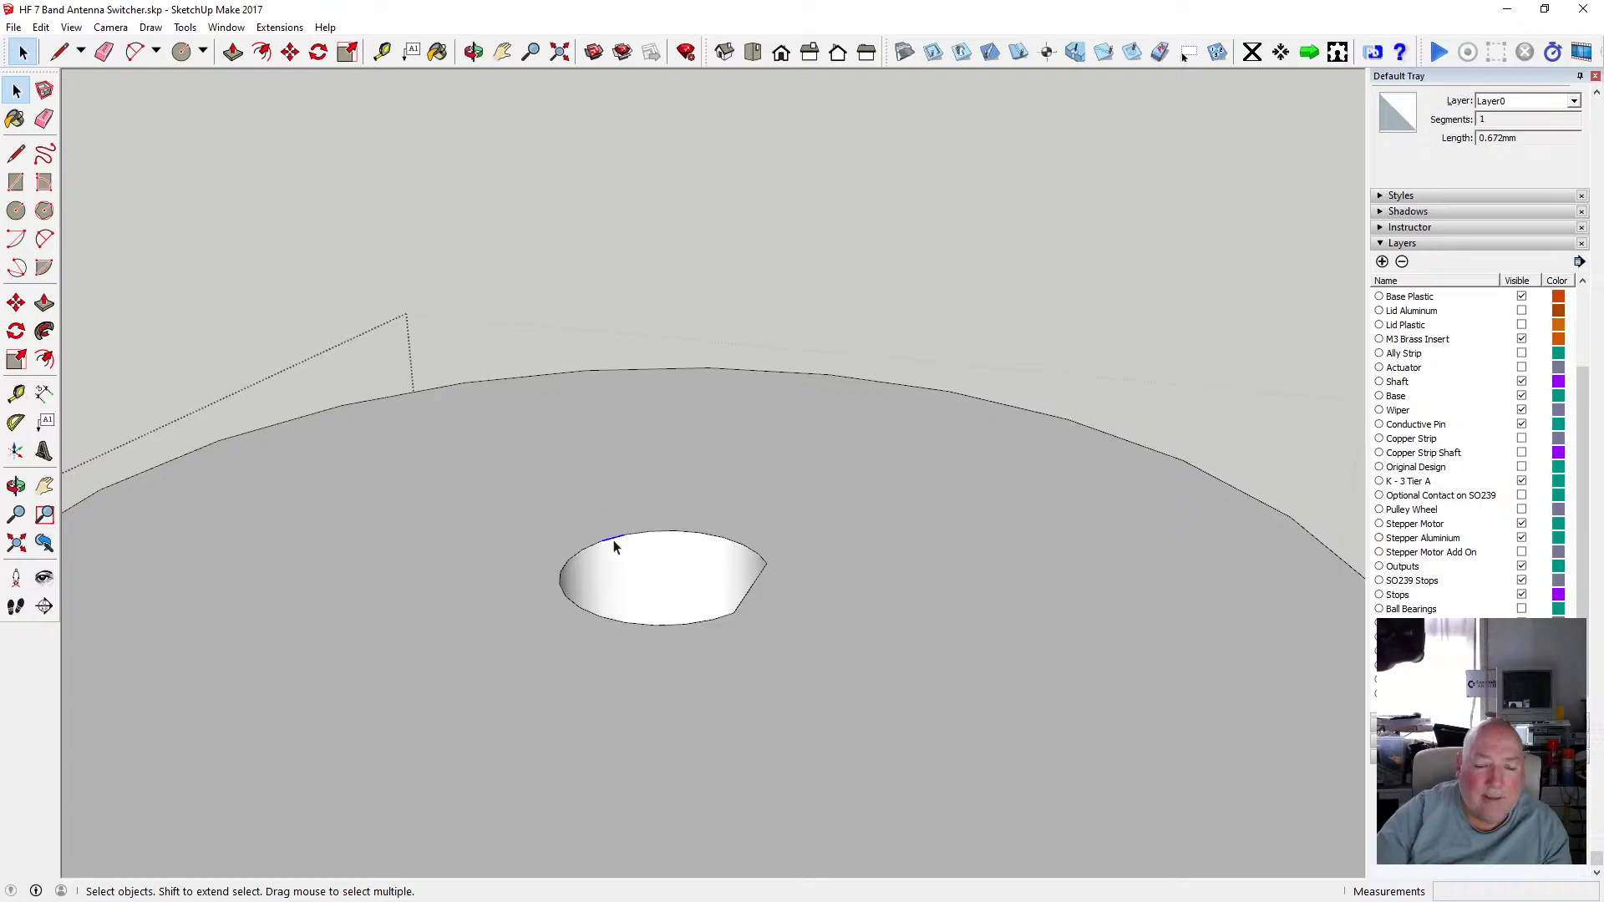
drag(559, 529, 789, 640)
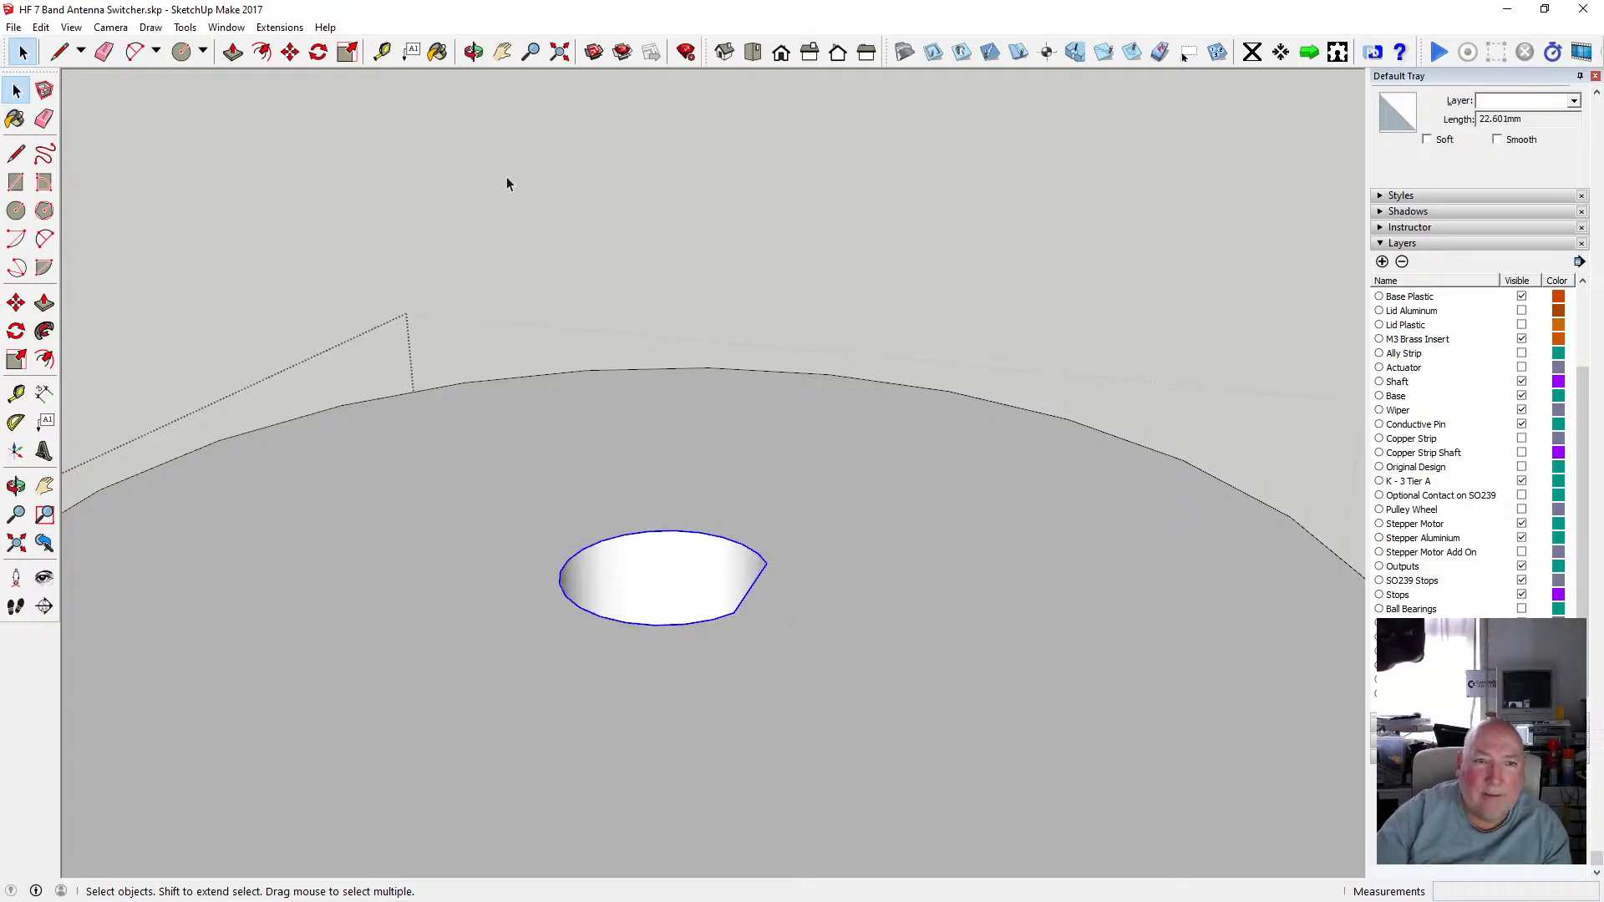
Orbit and zoom around the shaft disc to view the selected keyed outline.
click(473, 52)
drag(643, 510, 275, 411)
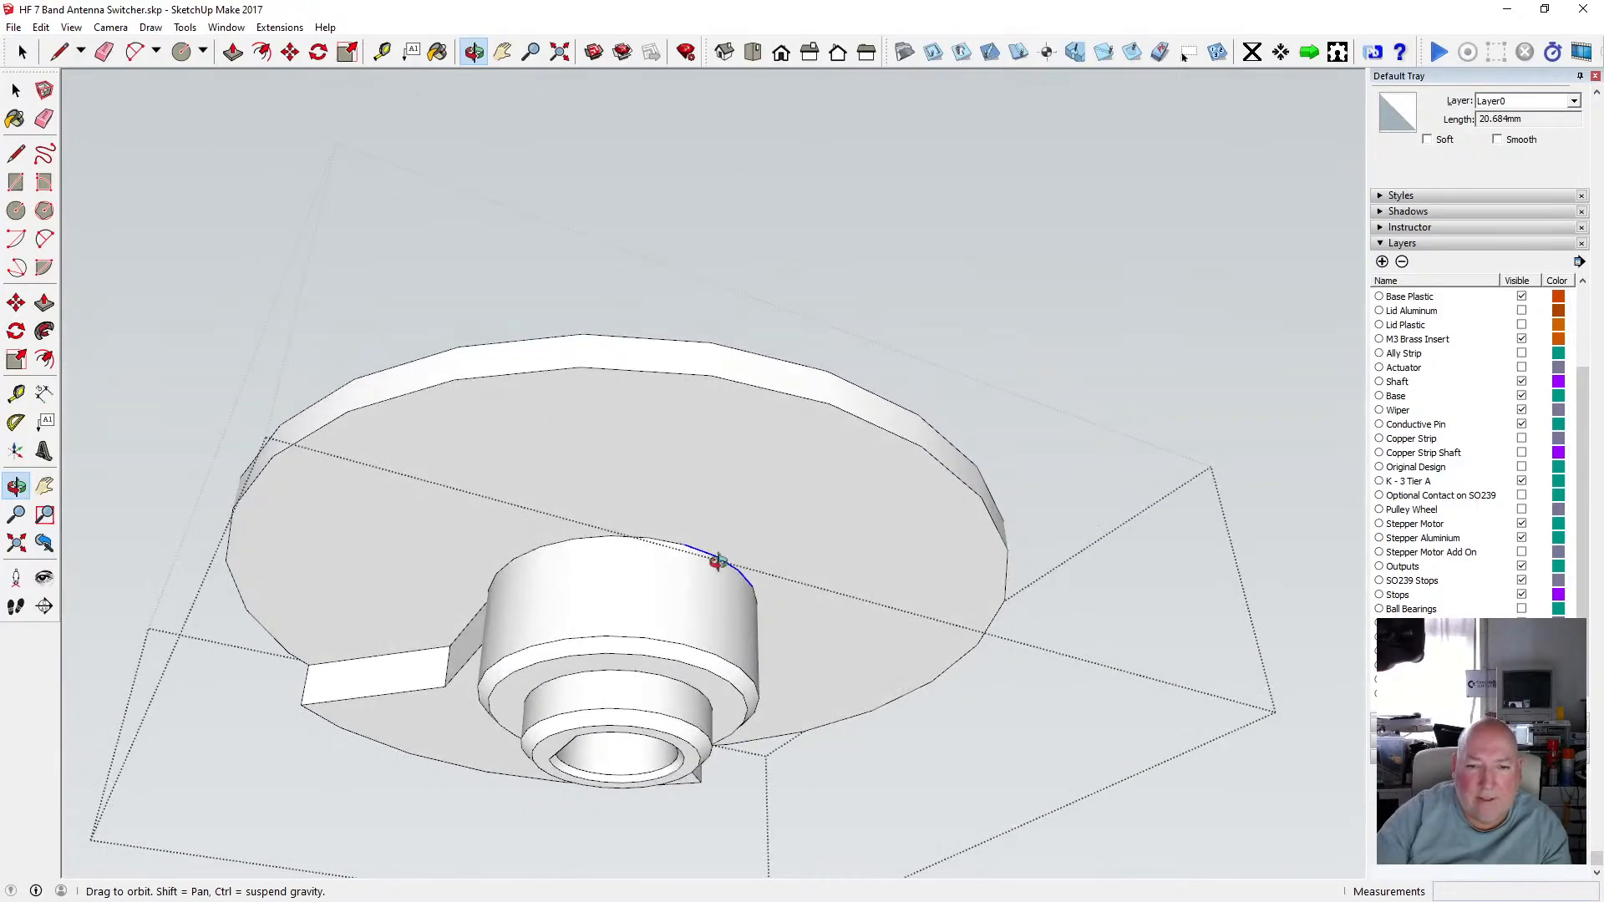
drag(719, 561, 755, 830)
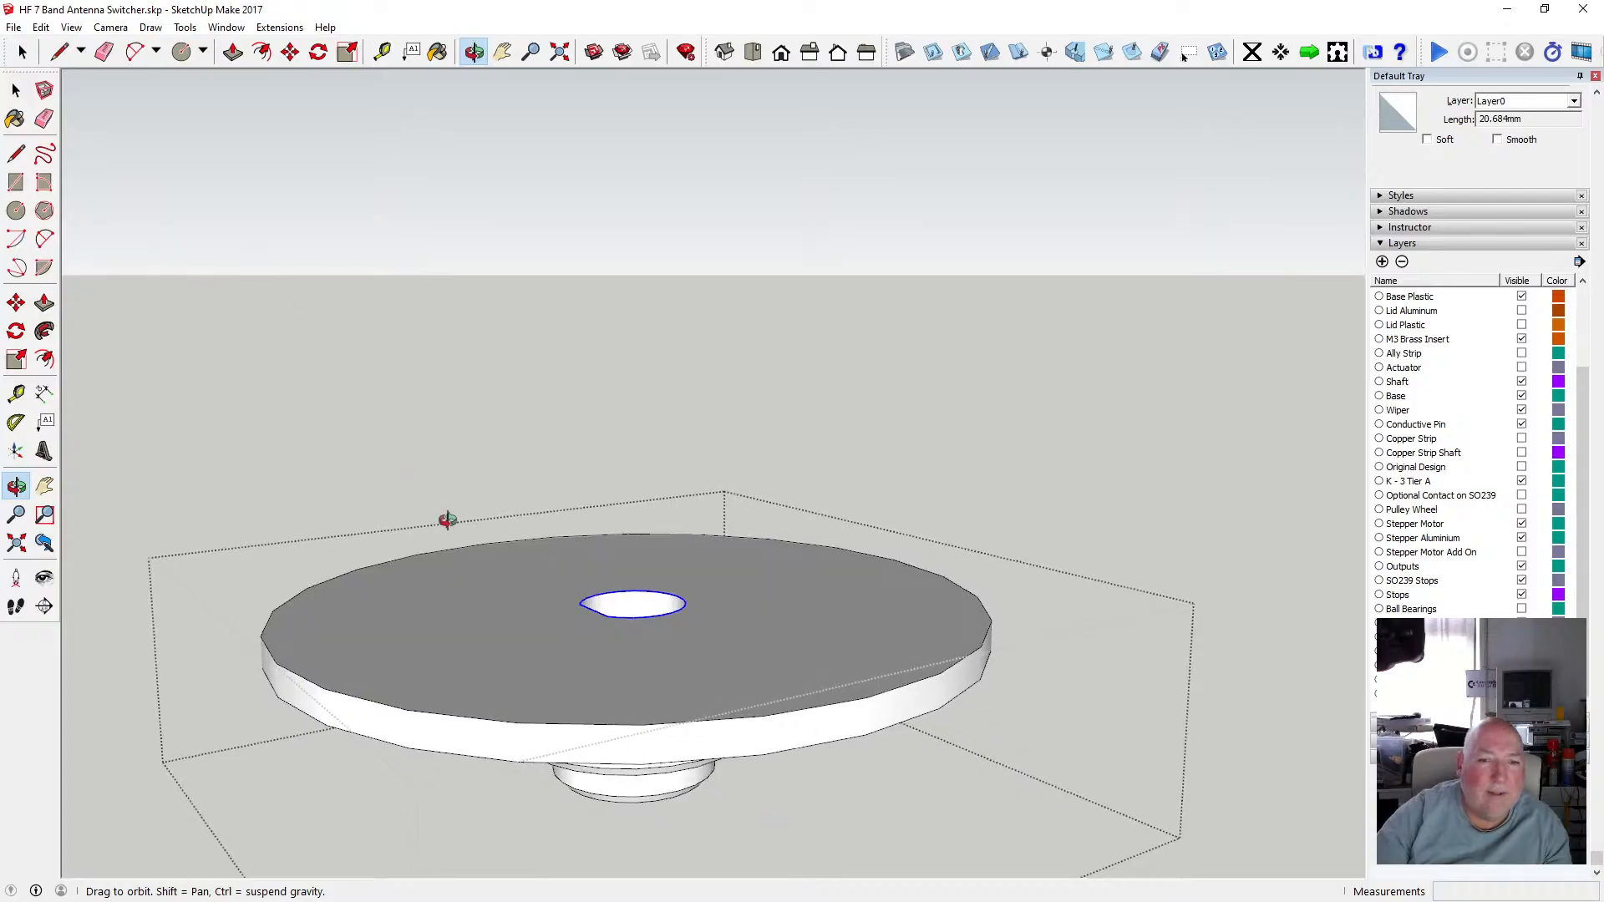
drag(447, 520, 615, 513)
key(space)
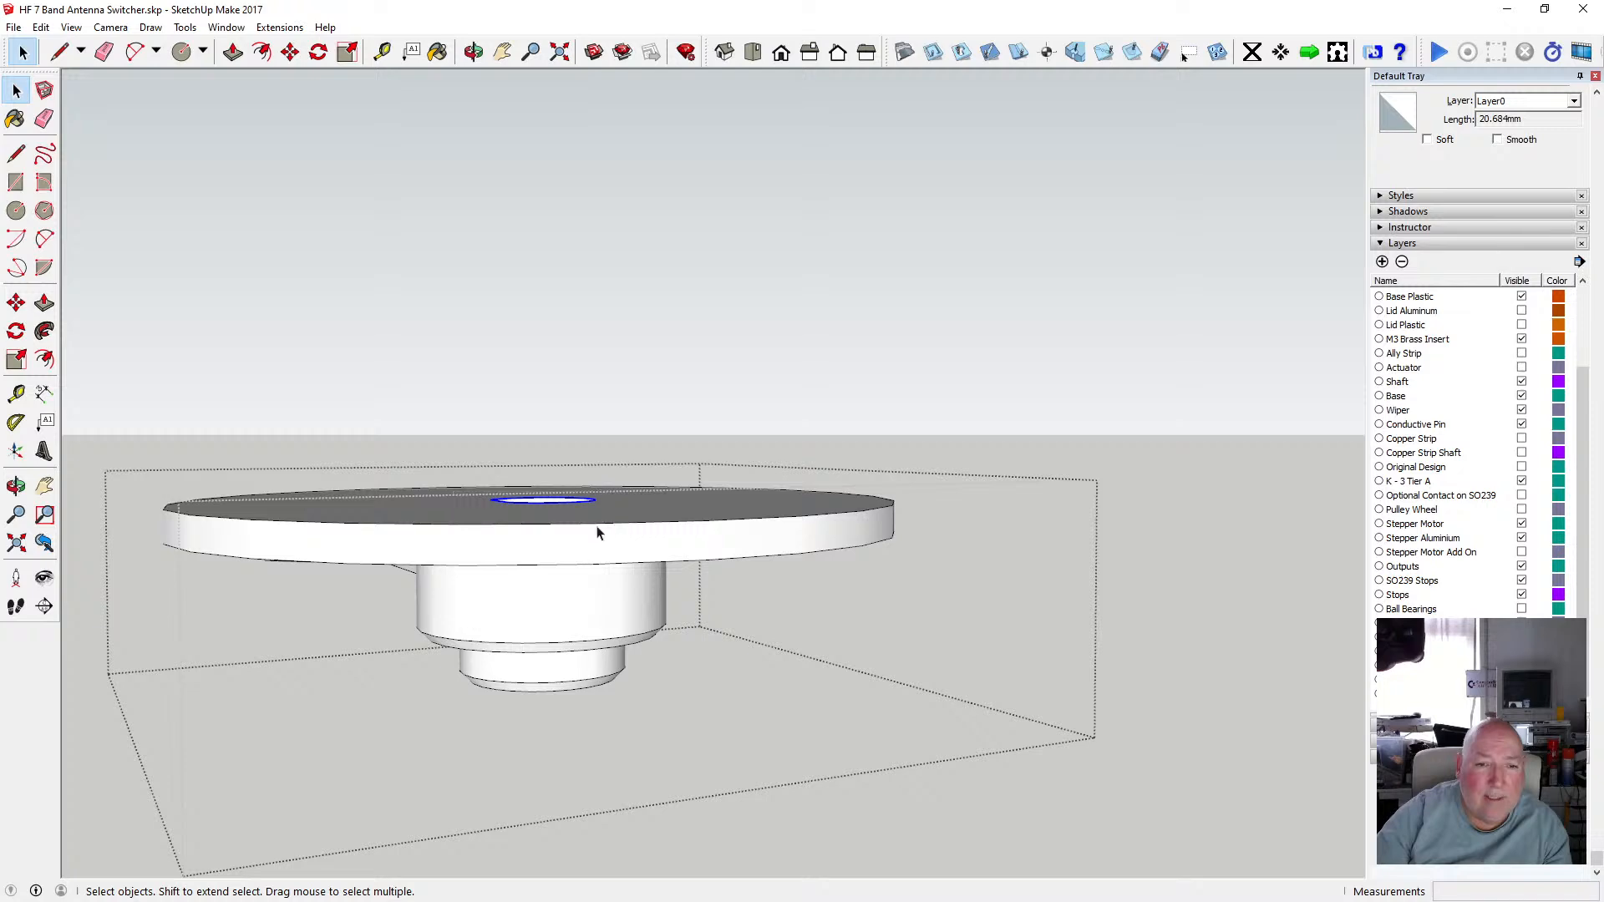
click(472, 51)
drag(727, 595, 776, 340)
scroll(794, 301, down, 5)
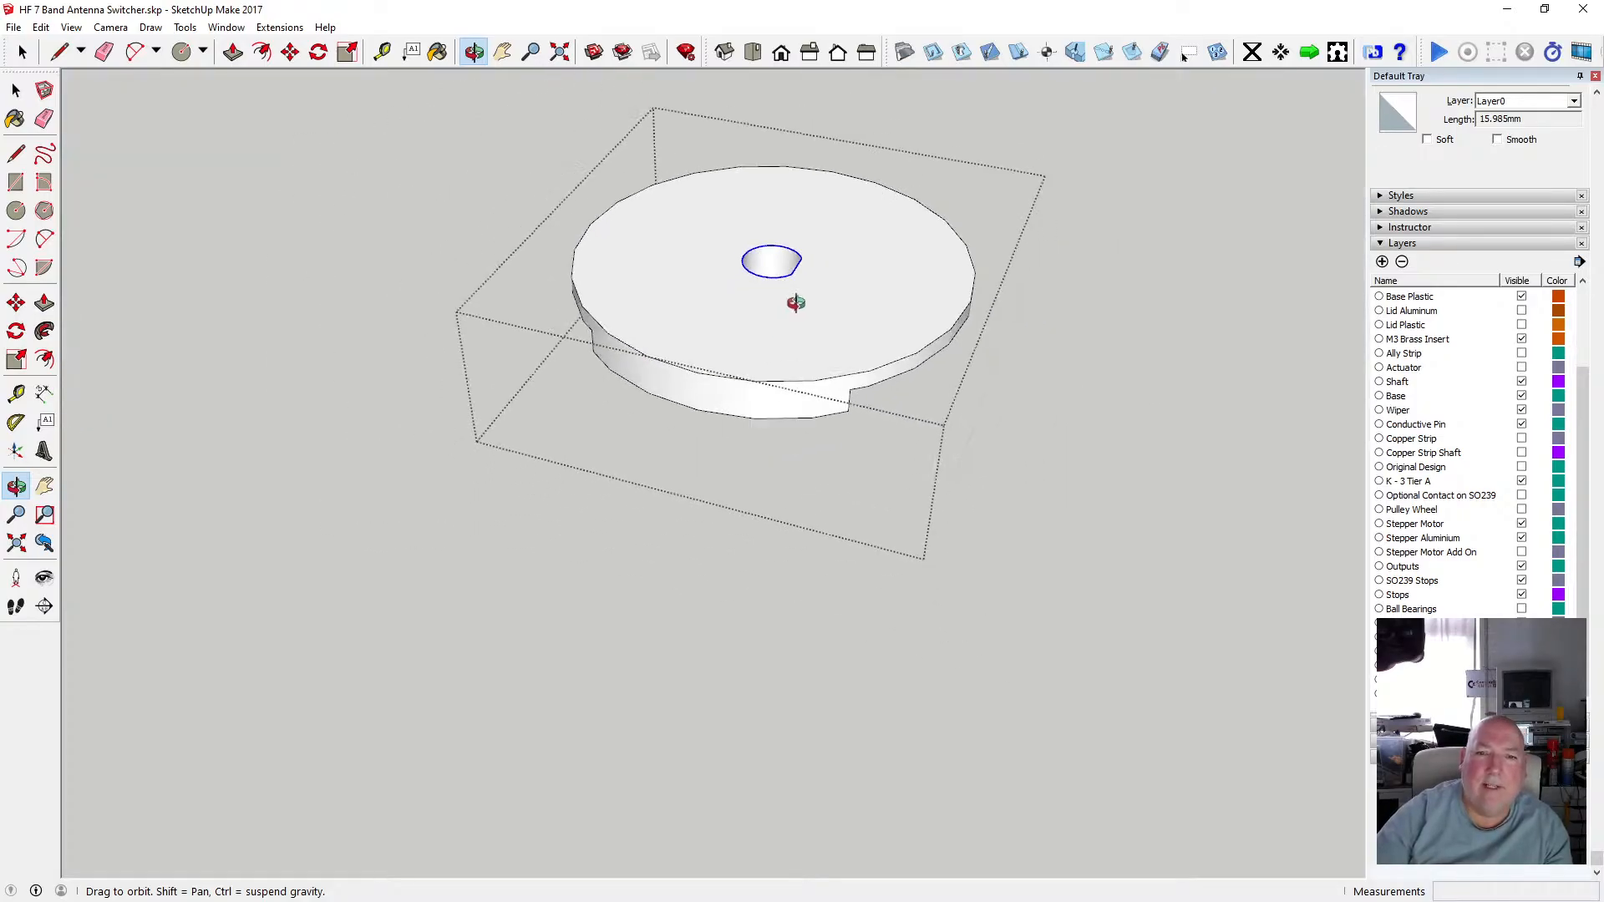
Leave the shaft group and paste the keyed outline in place.
click(46, 28)
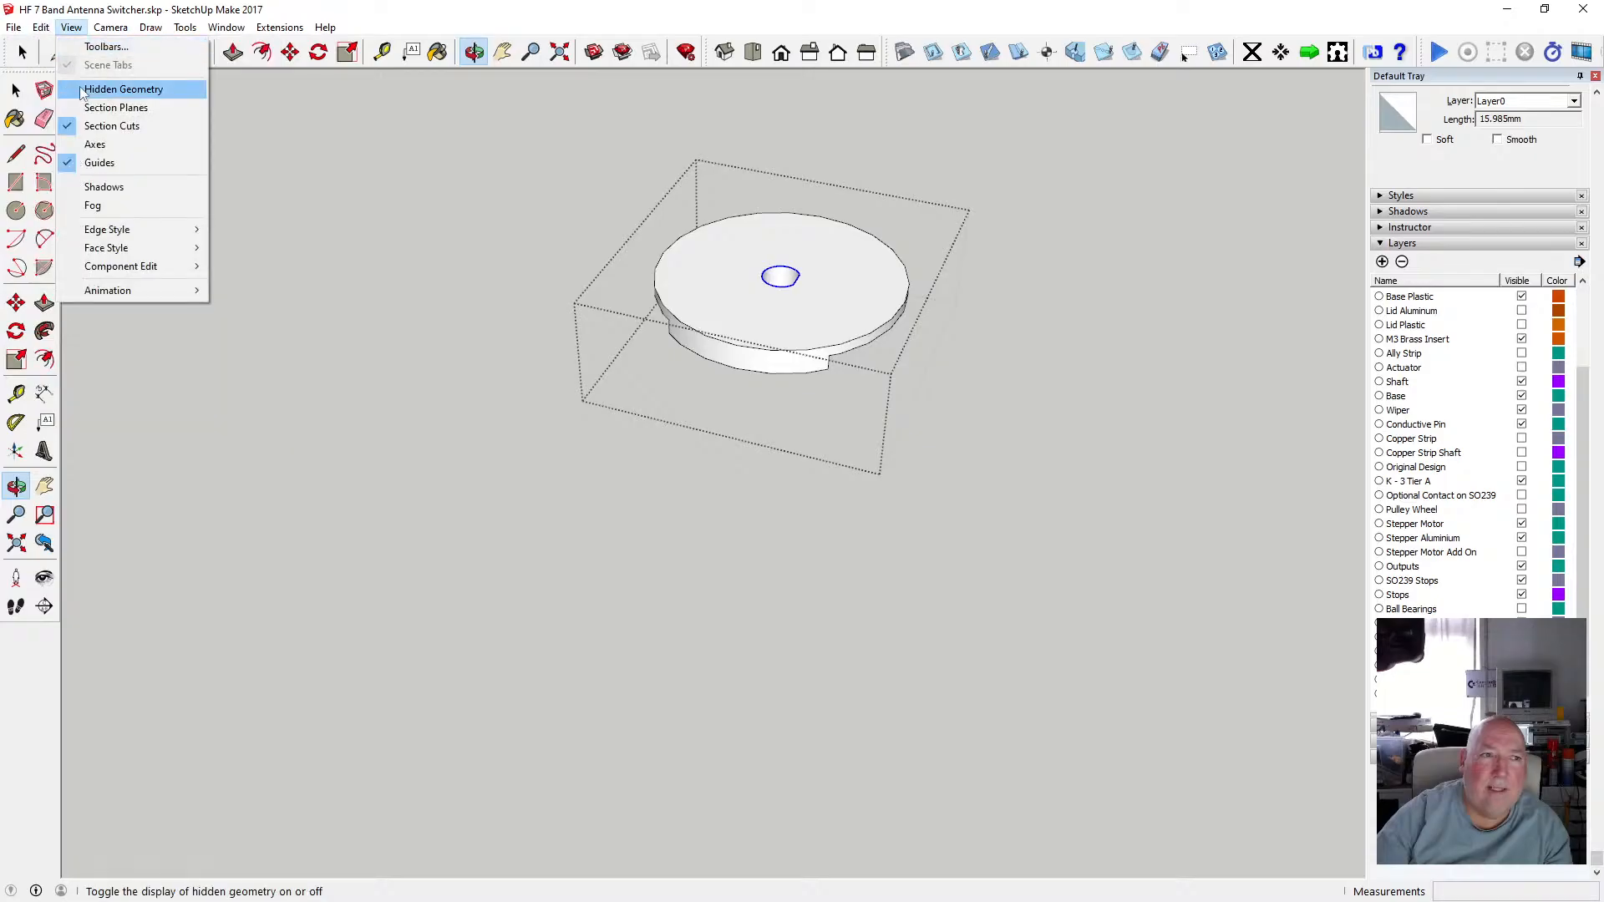
click(85, 107)
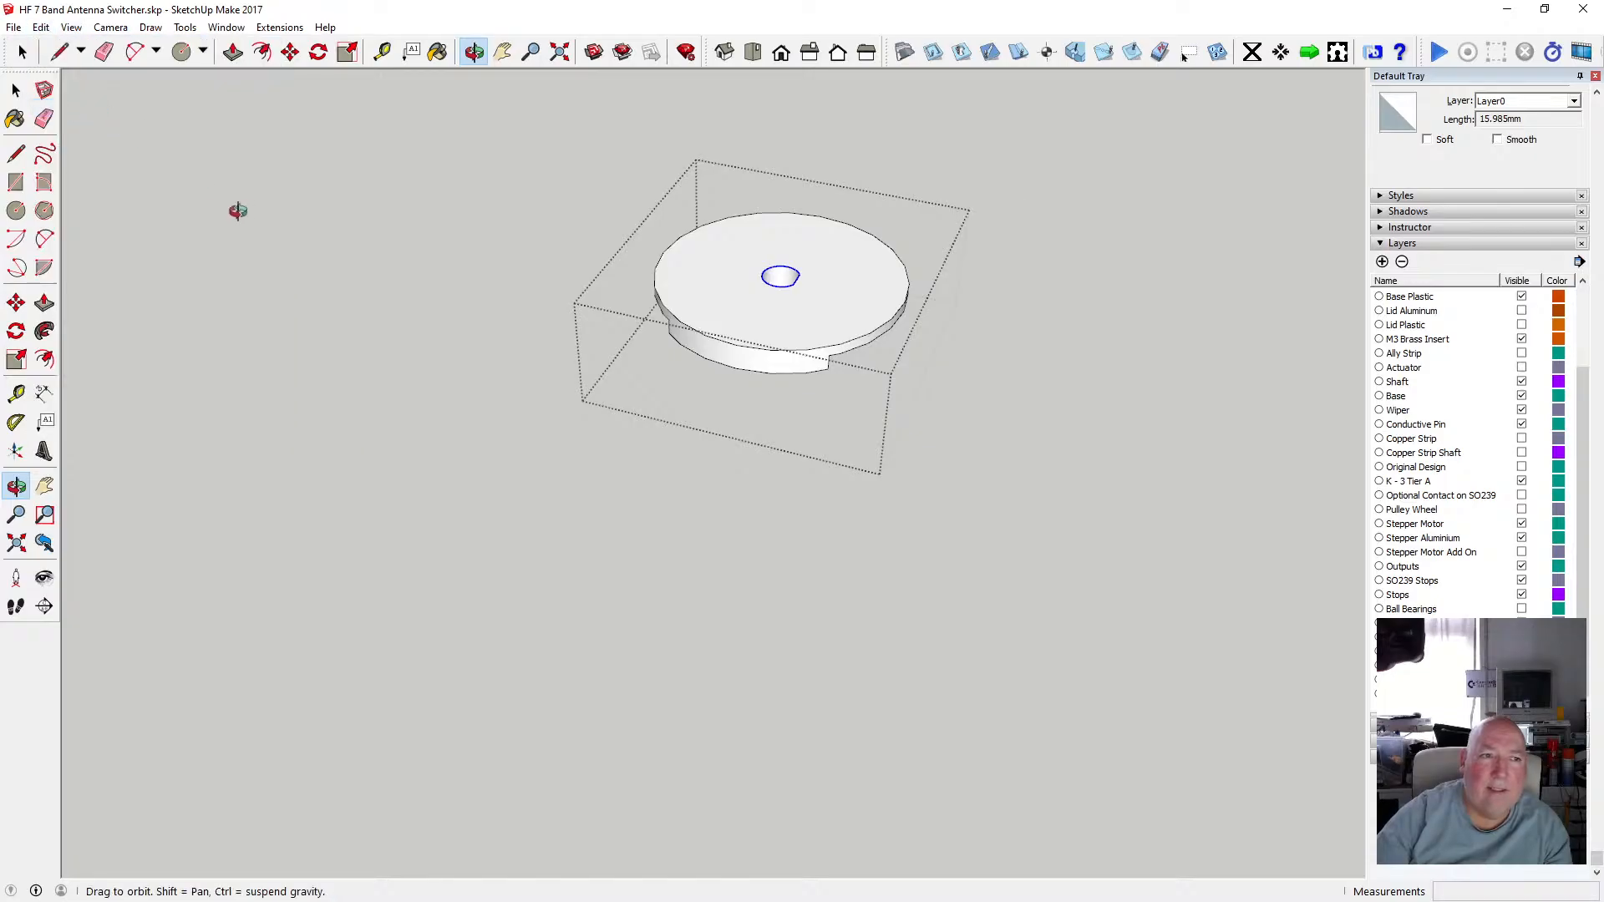
click(16, 89)
click(334, 319)
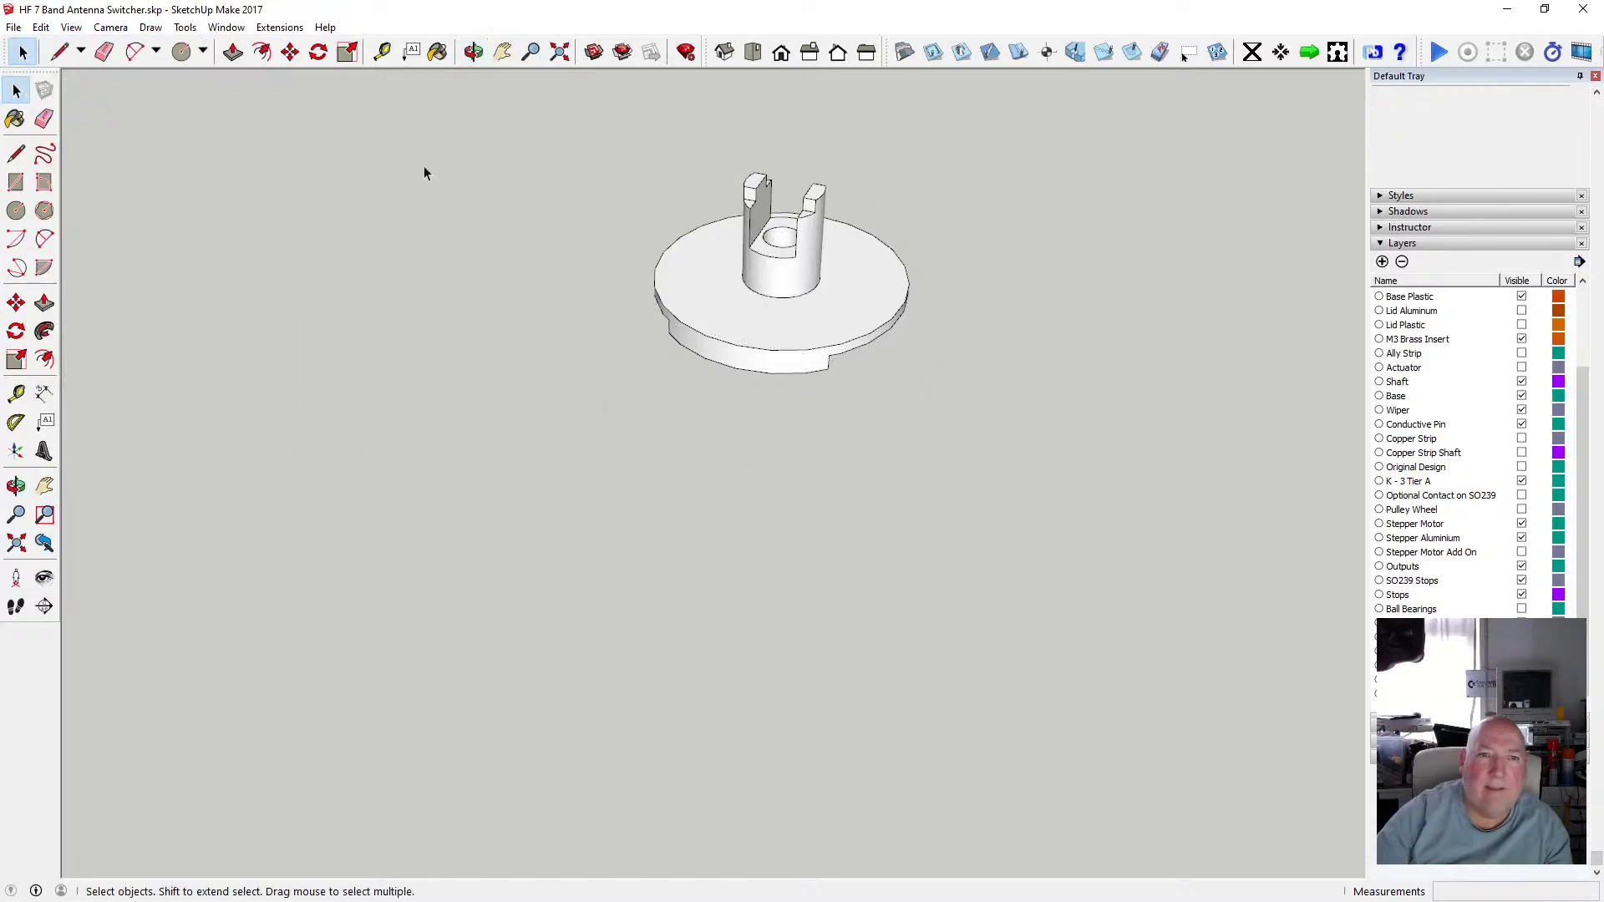
click(474, 52)
drag(632, 523, 712, 346)
click(41, 27)
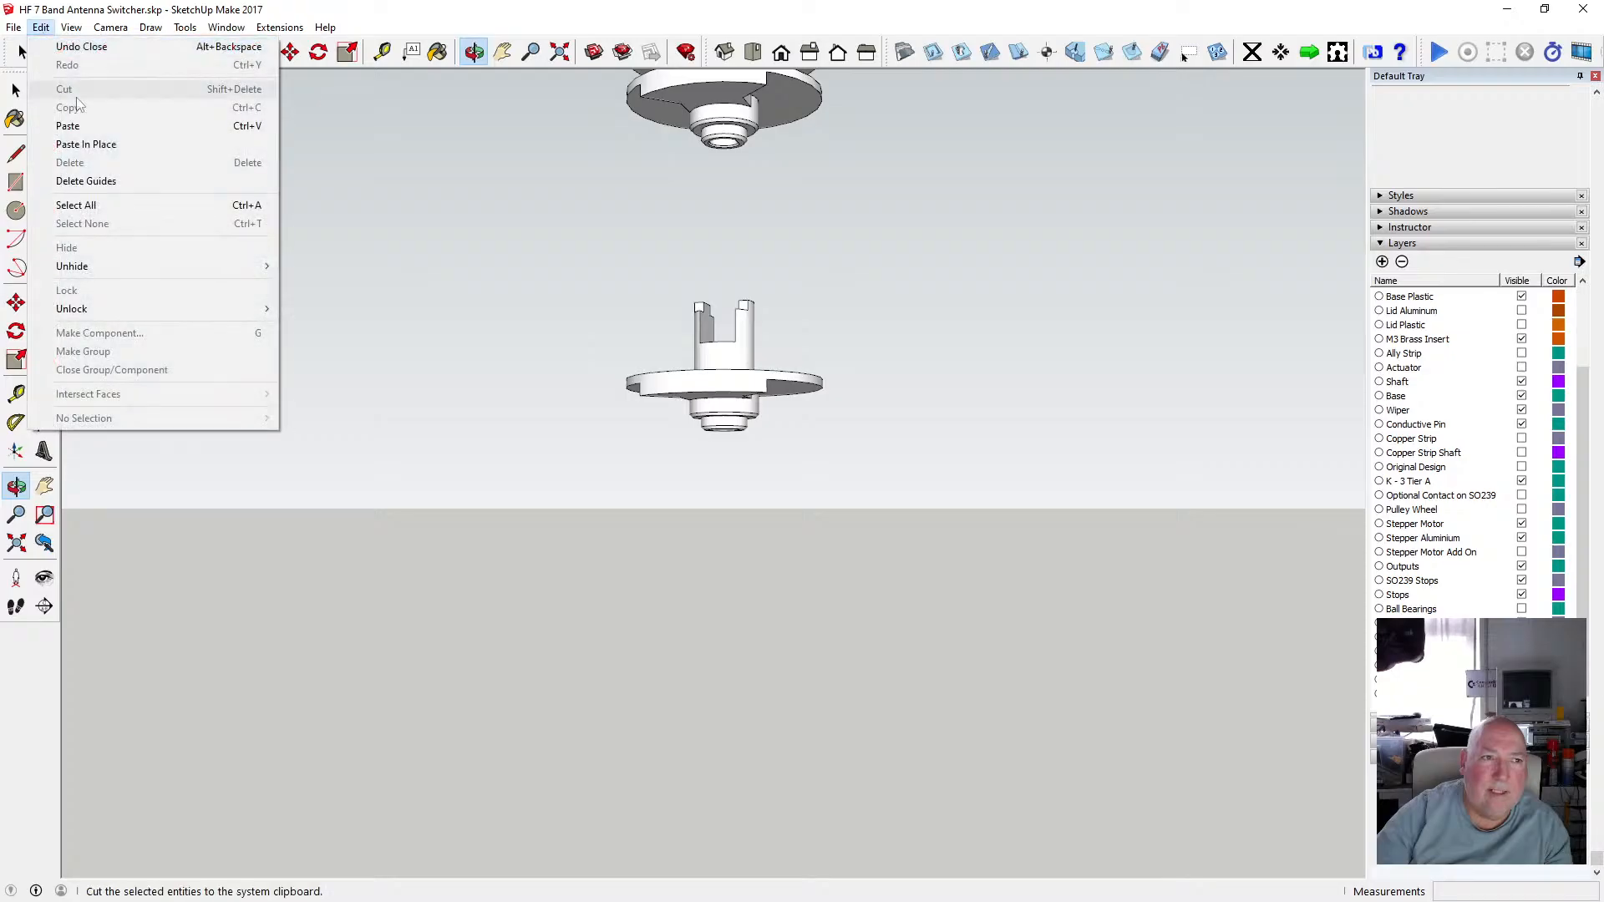
click(107, 143)
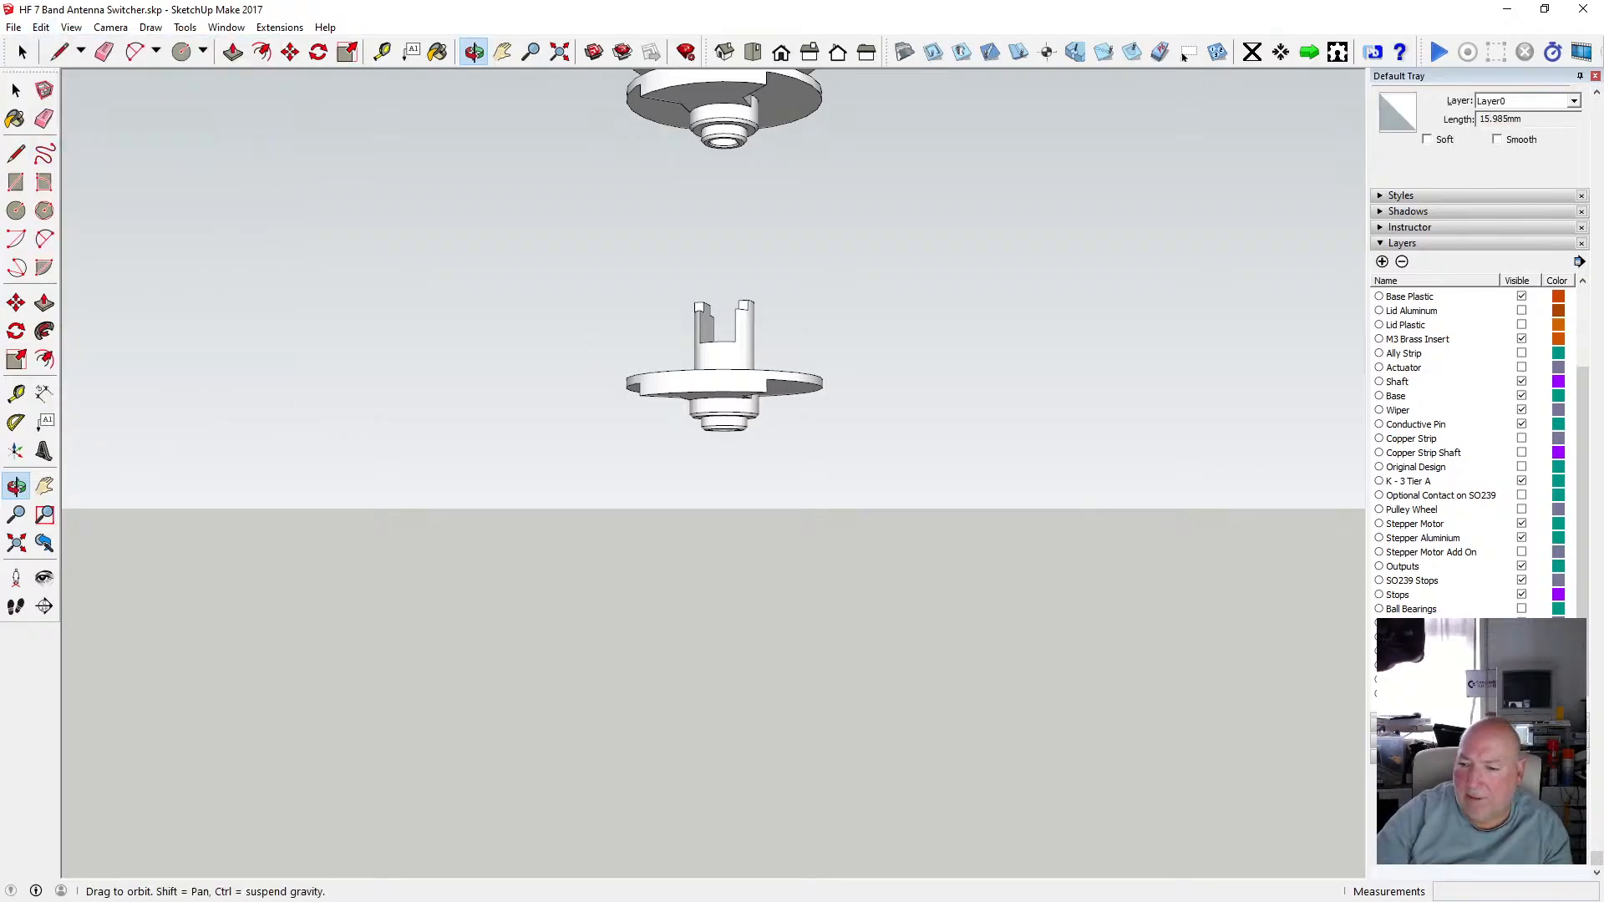
Hide two more layers to isolate the pasted keyed outline.
click(1521, 680)
click(1521, 693)
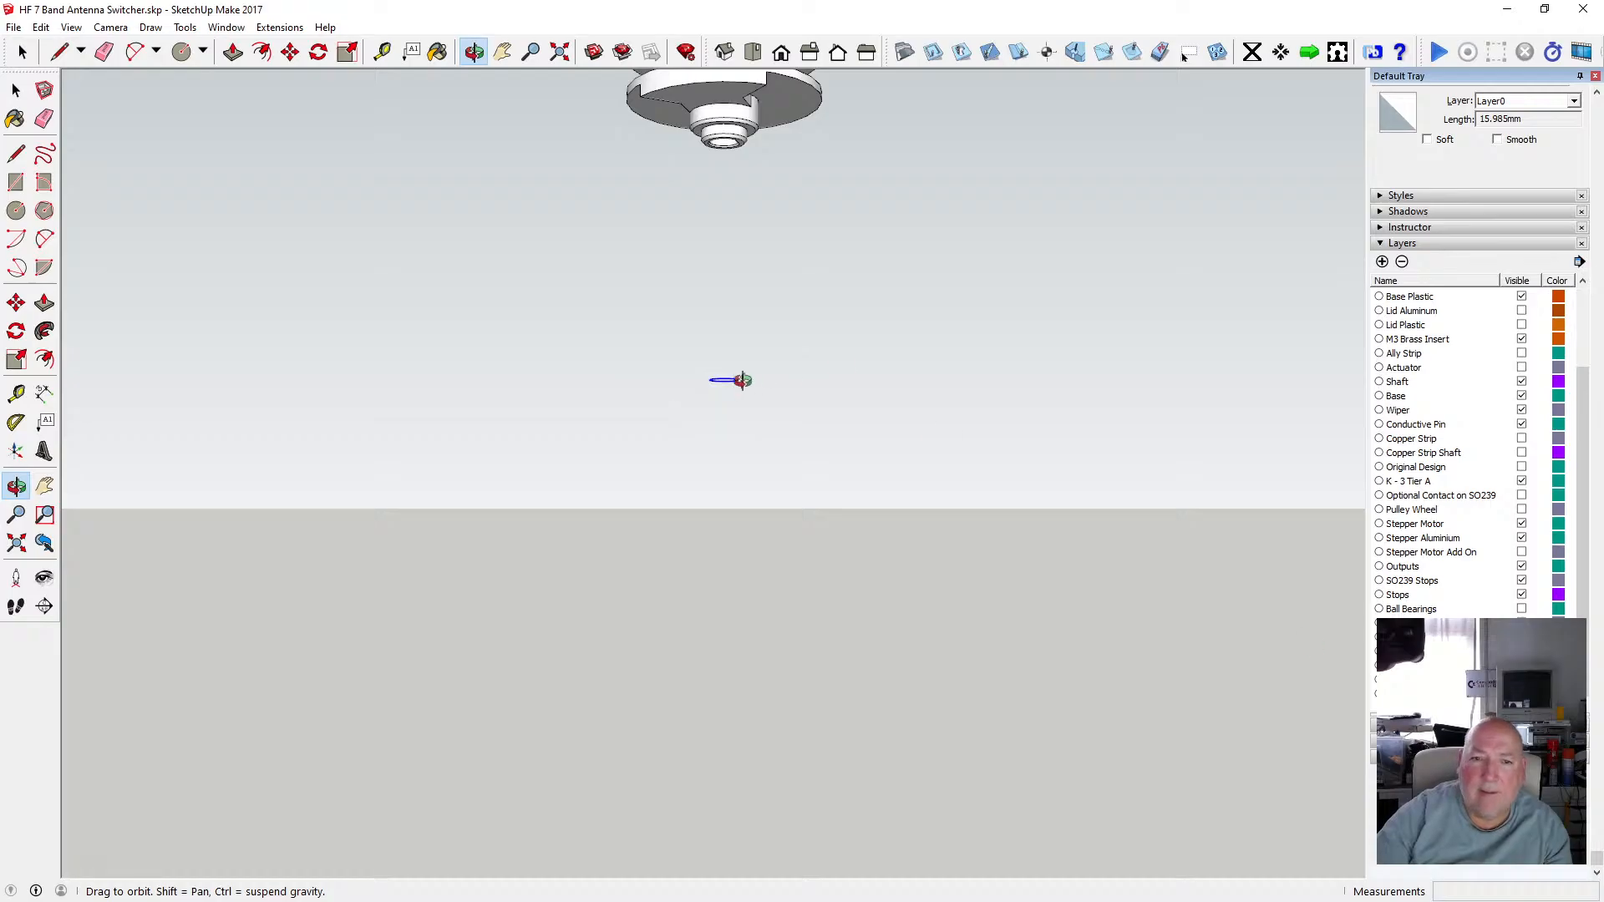
drag(742, 381, 686, 318)
scroll(686, 318, up, 2)
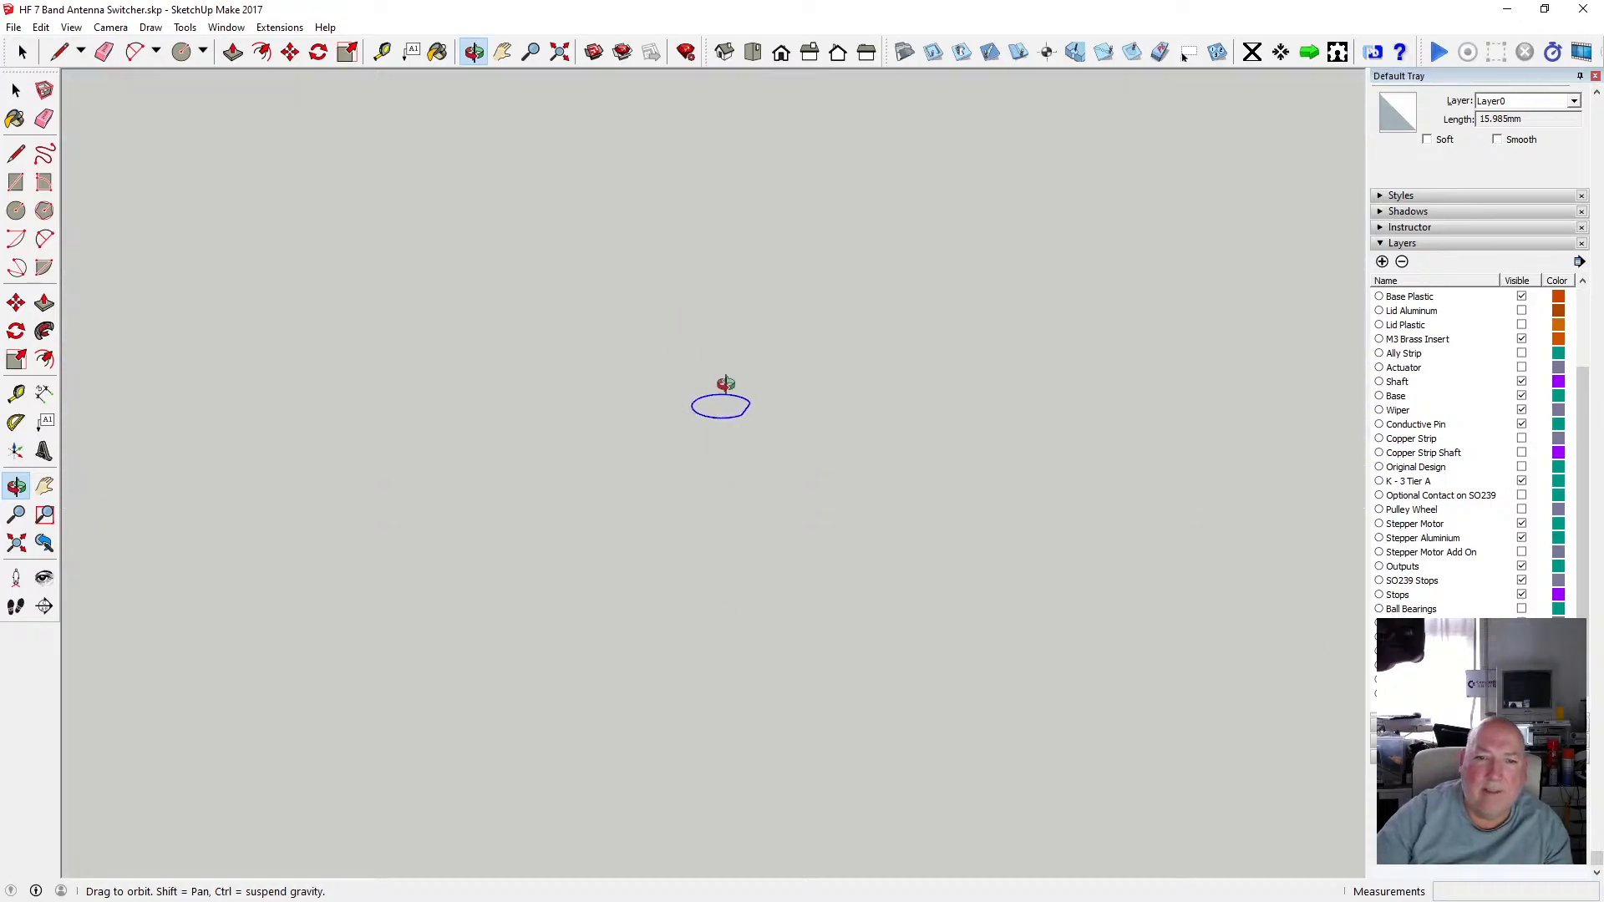
scroll(735, 410, up, 2)
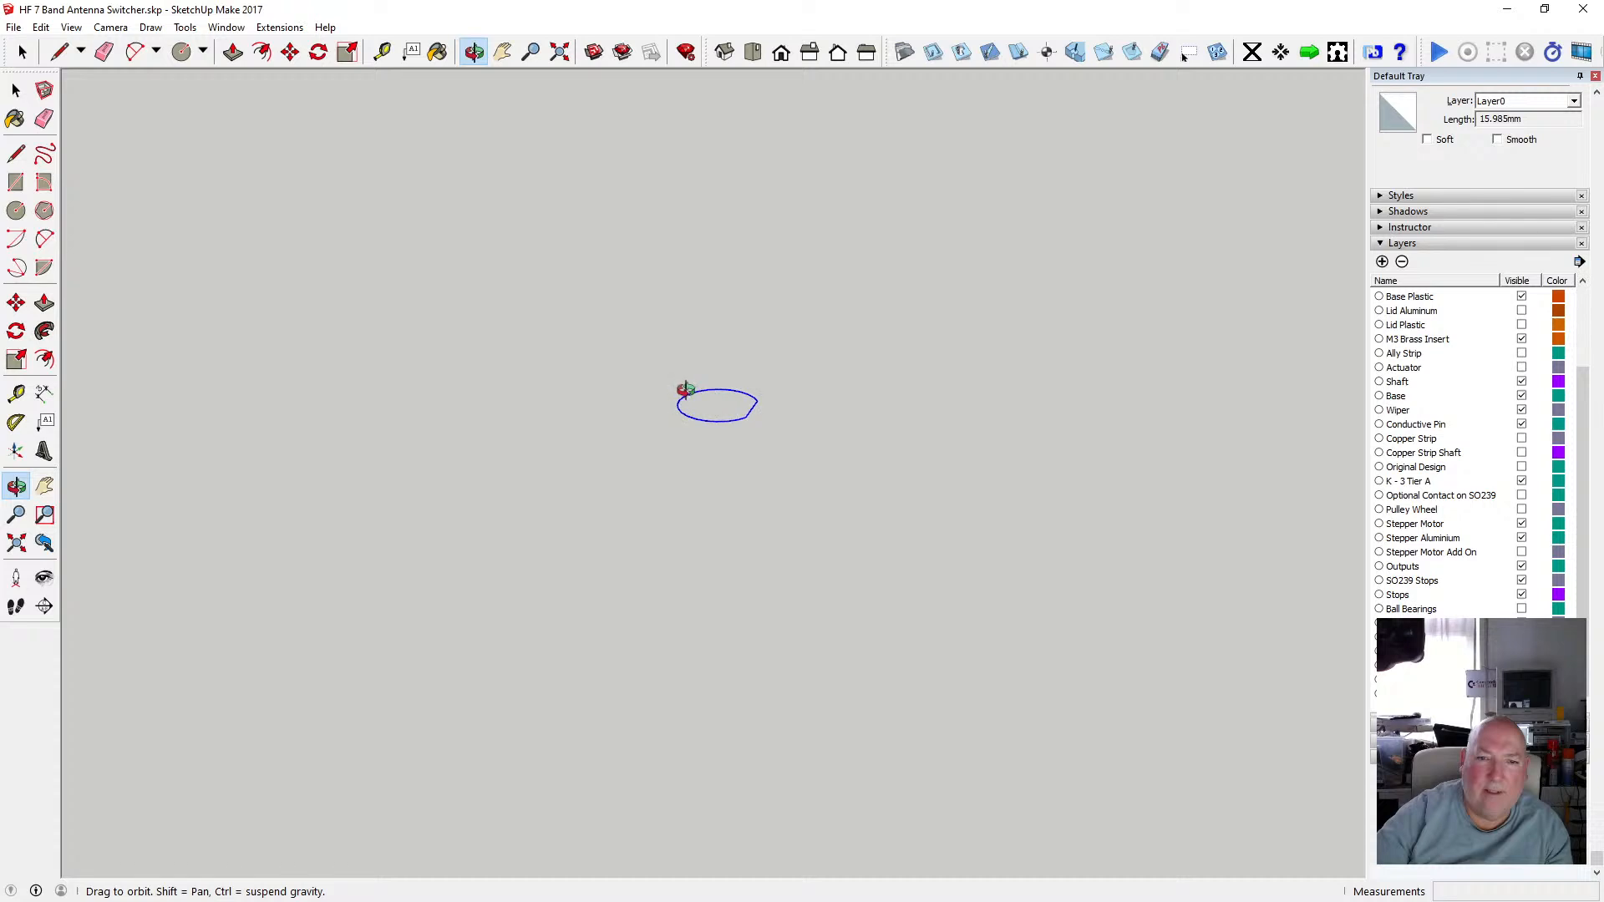
Draw a line across the gap in the keyed outline to close it into a face.
click(16, 154)
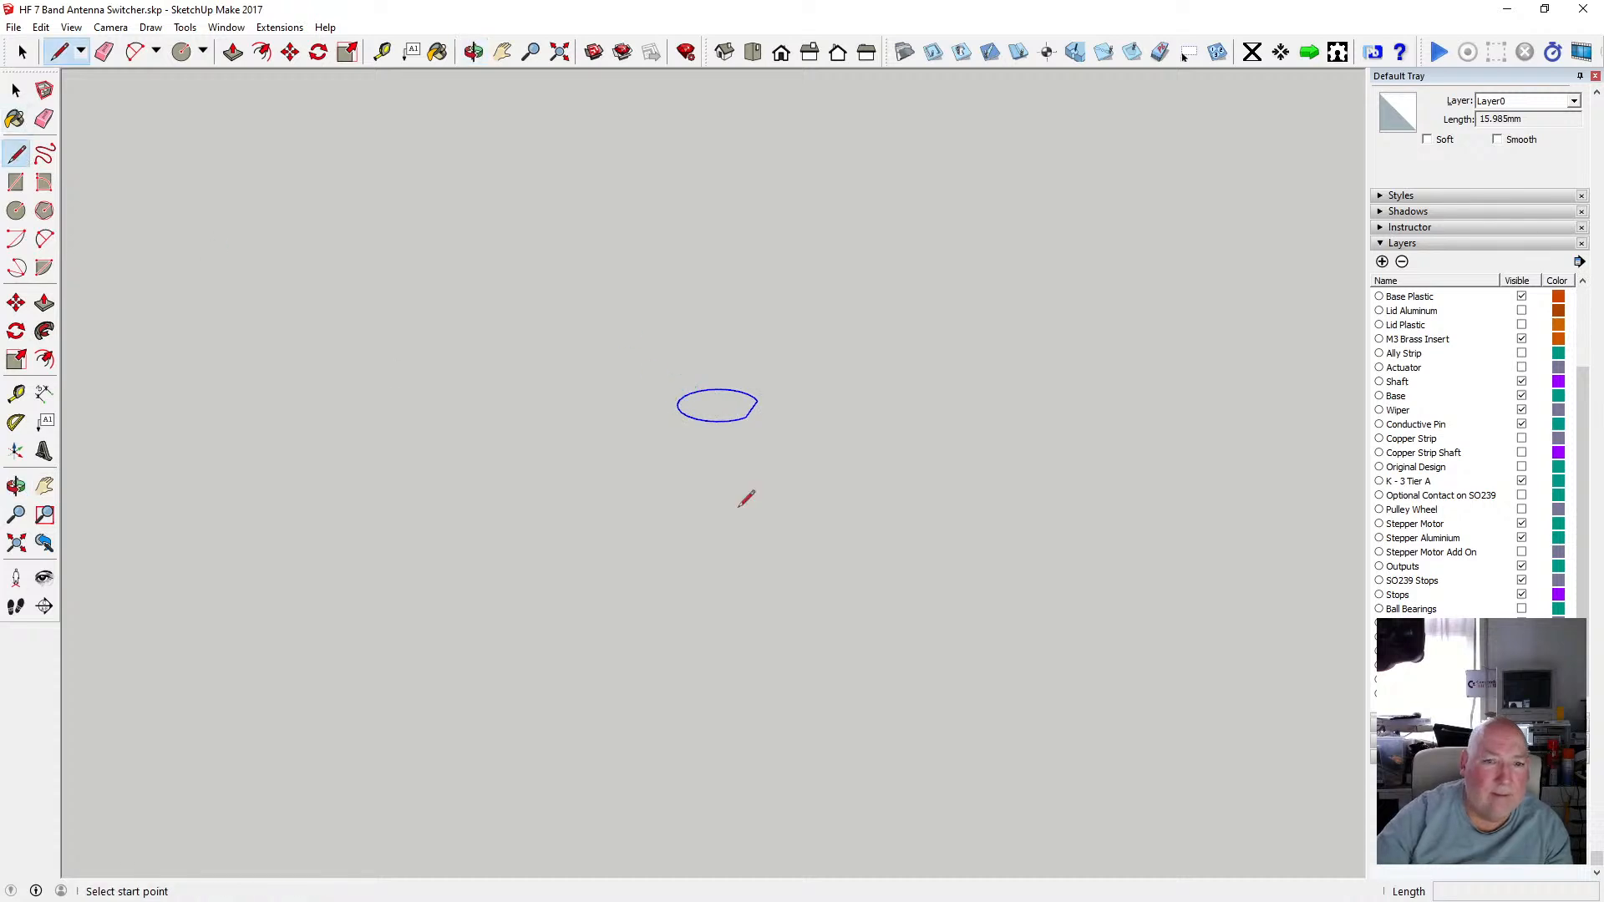
click(745, 416)
click(759, 399)
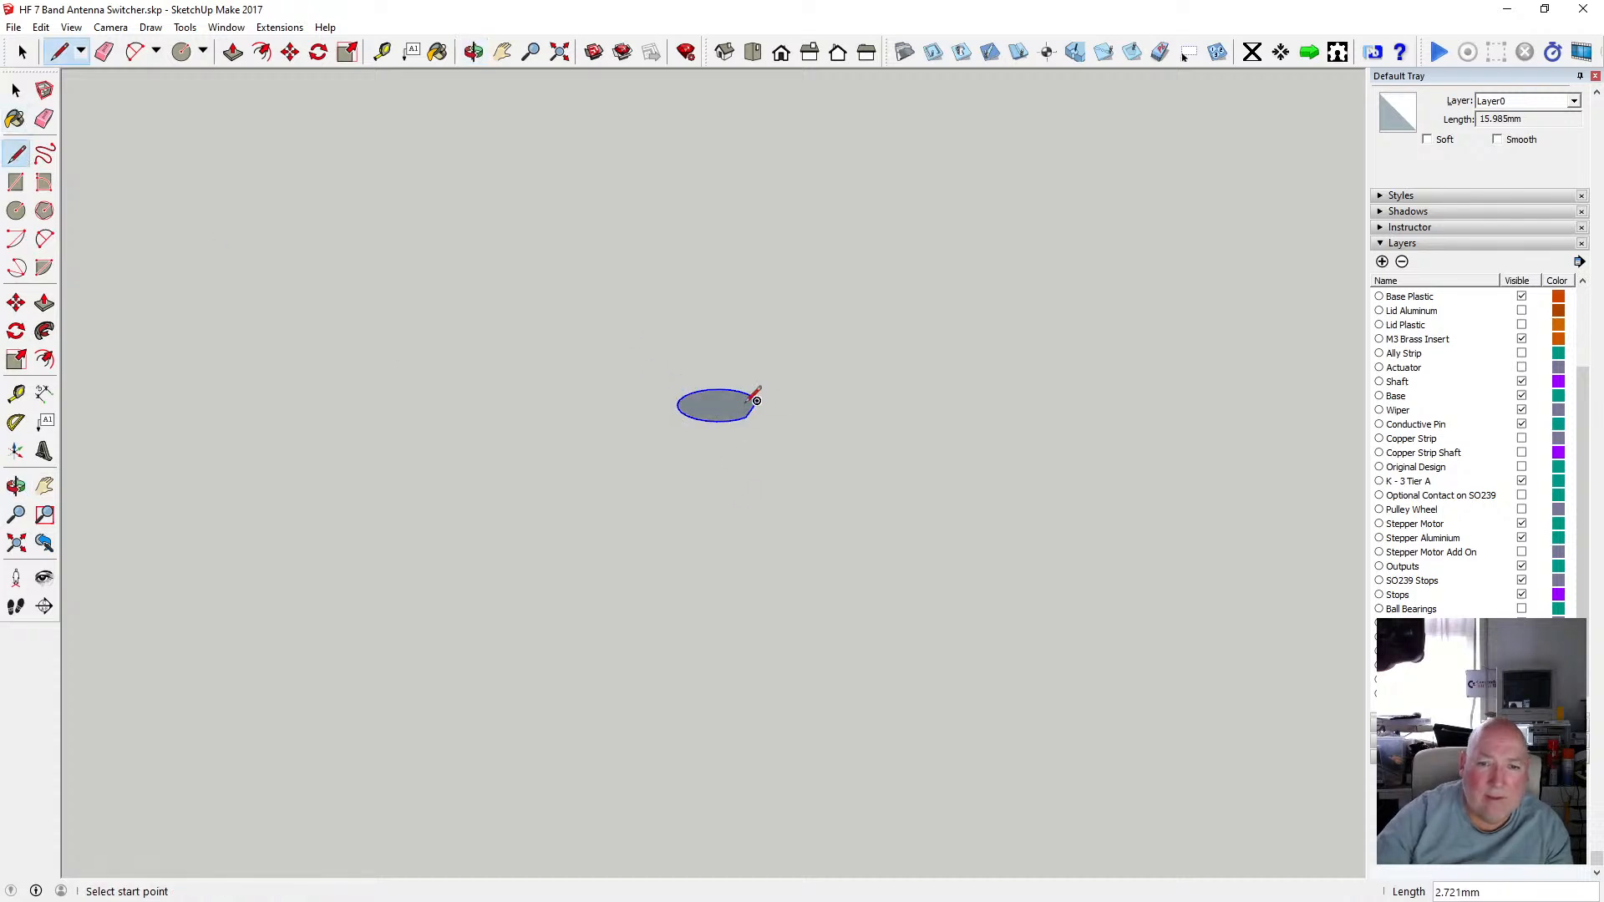
Push/pull the keyed face 20 mm into a solid boss.
key(p)
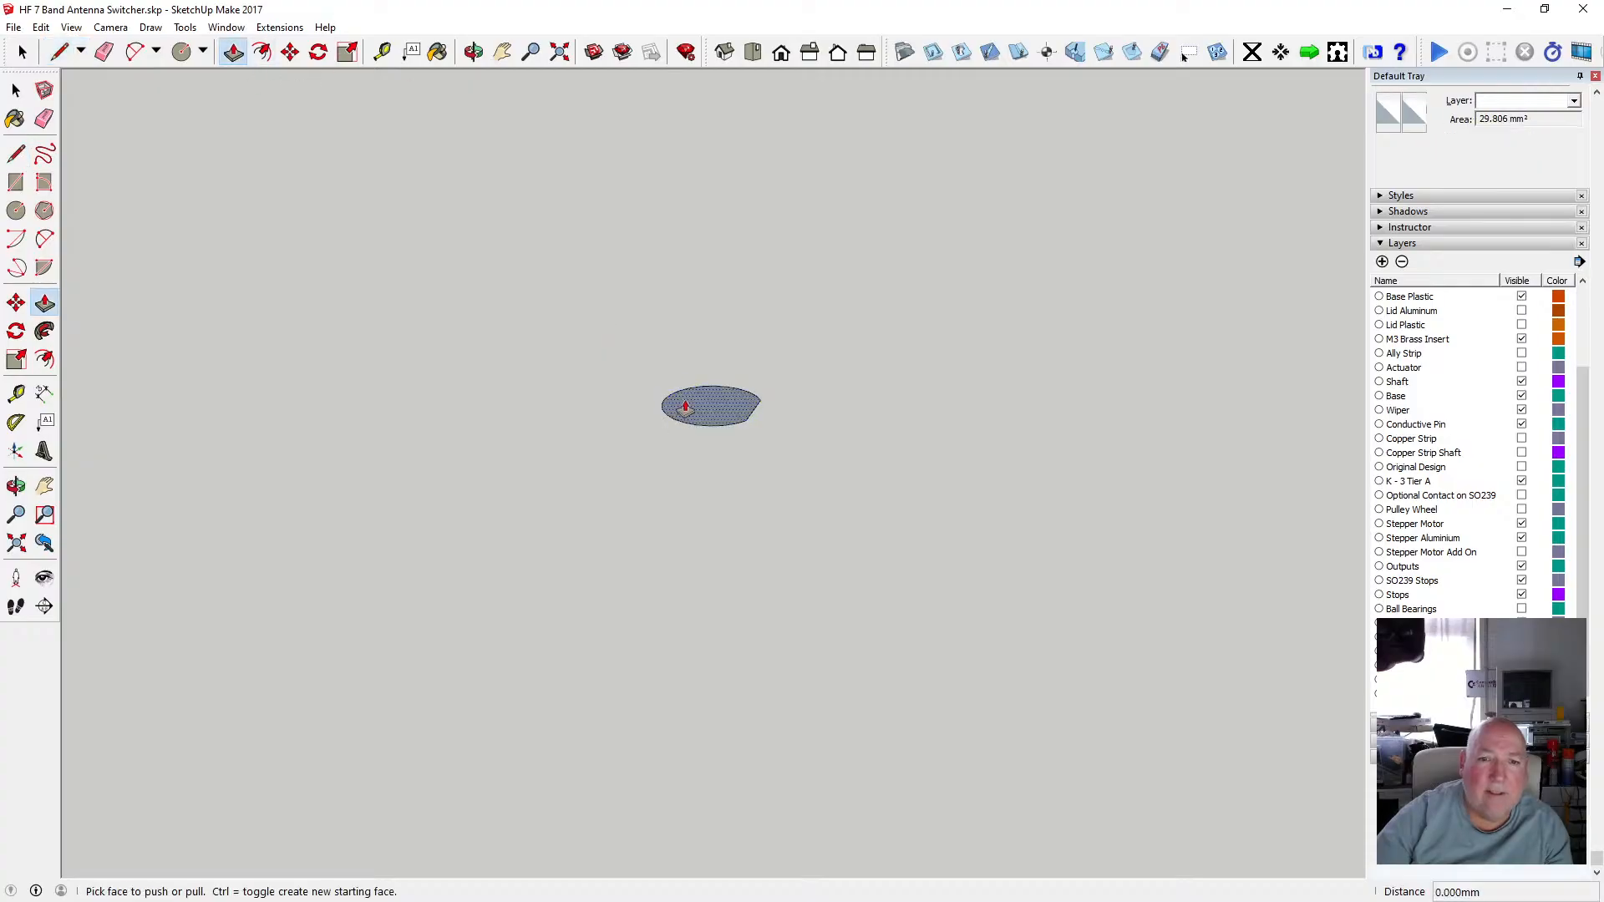
click(685, 407)
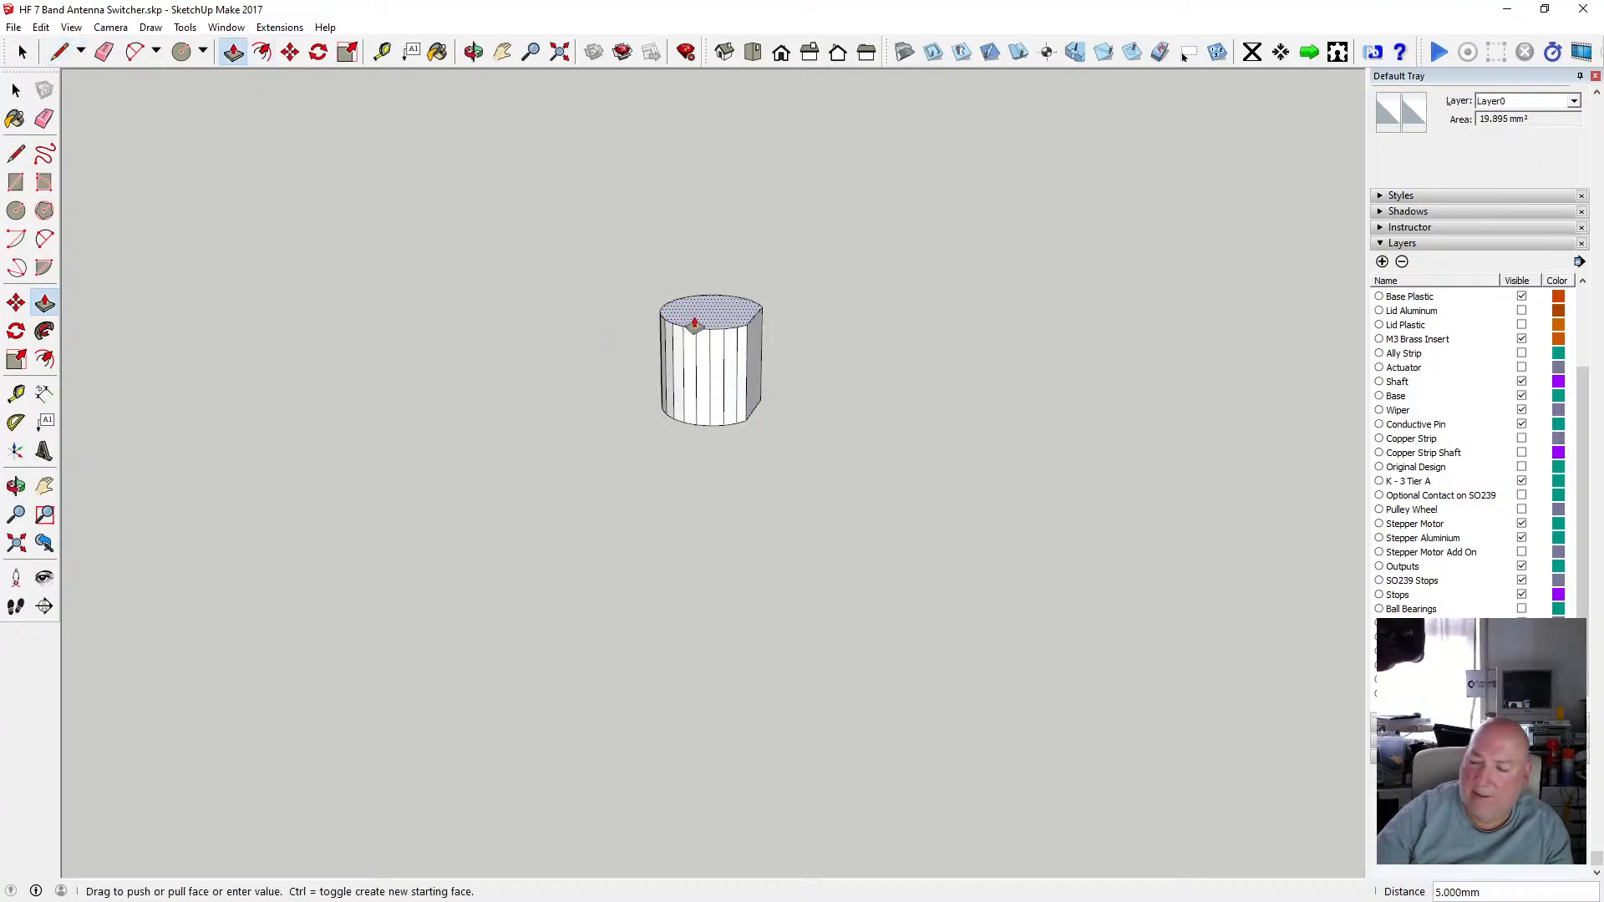
text(20)
key(Return)
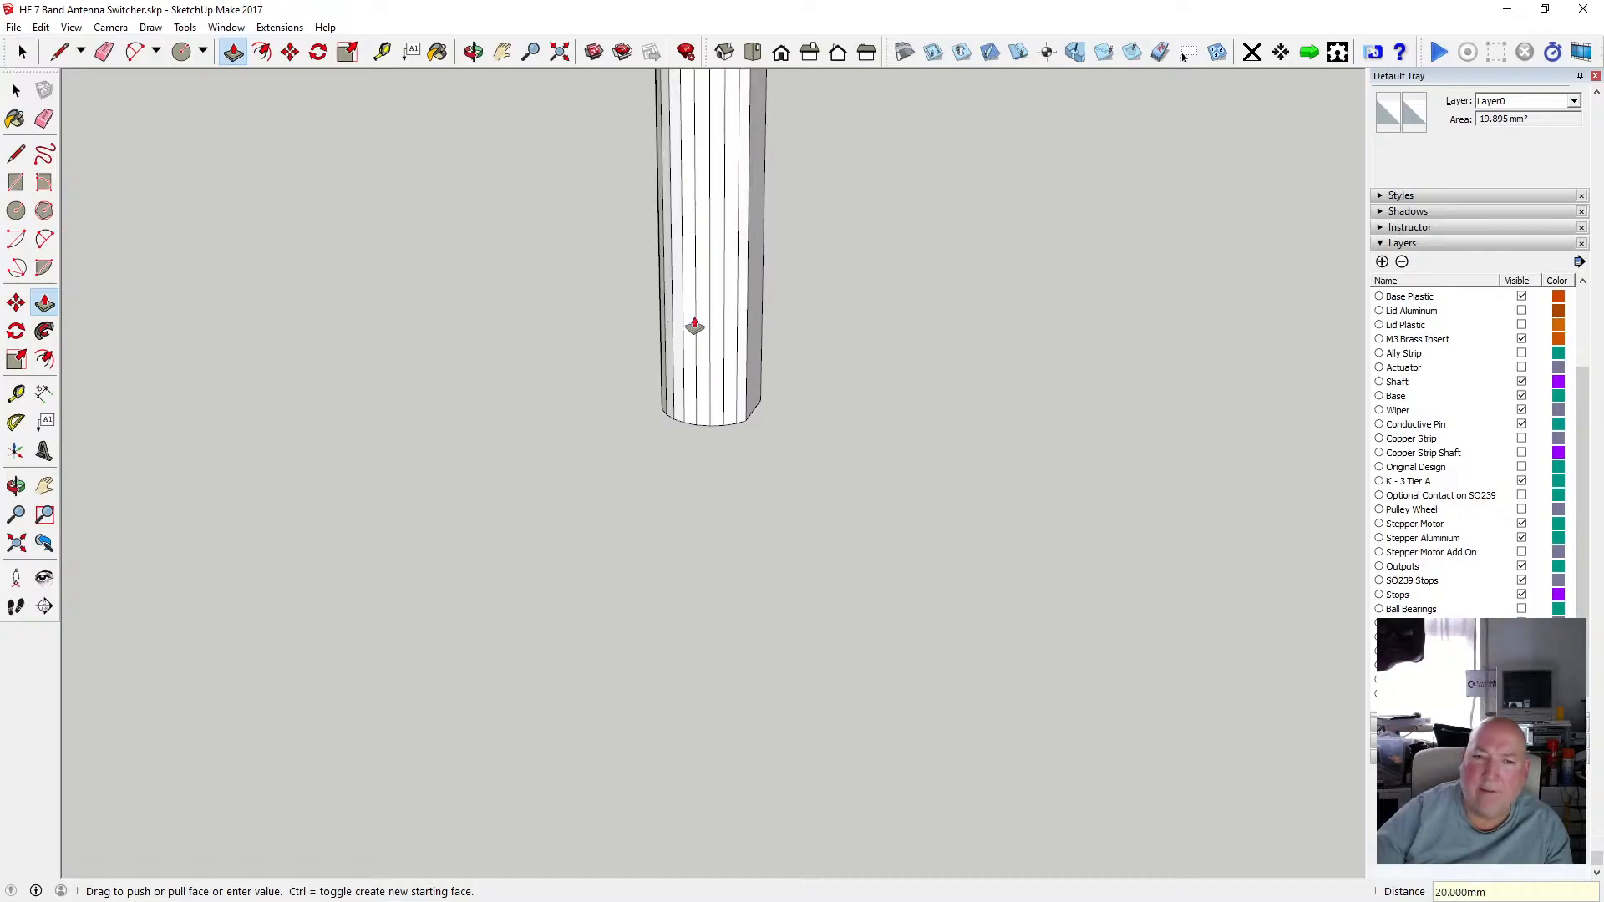
scroll(685, 401, down, 2)
scroll(715, 365, down, 2)
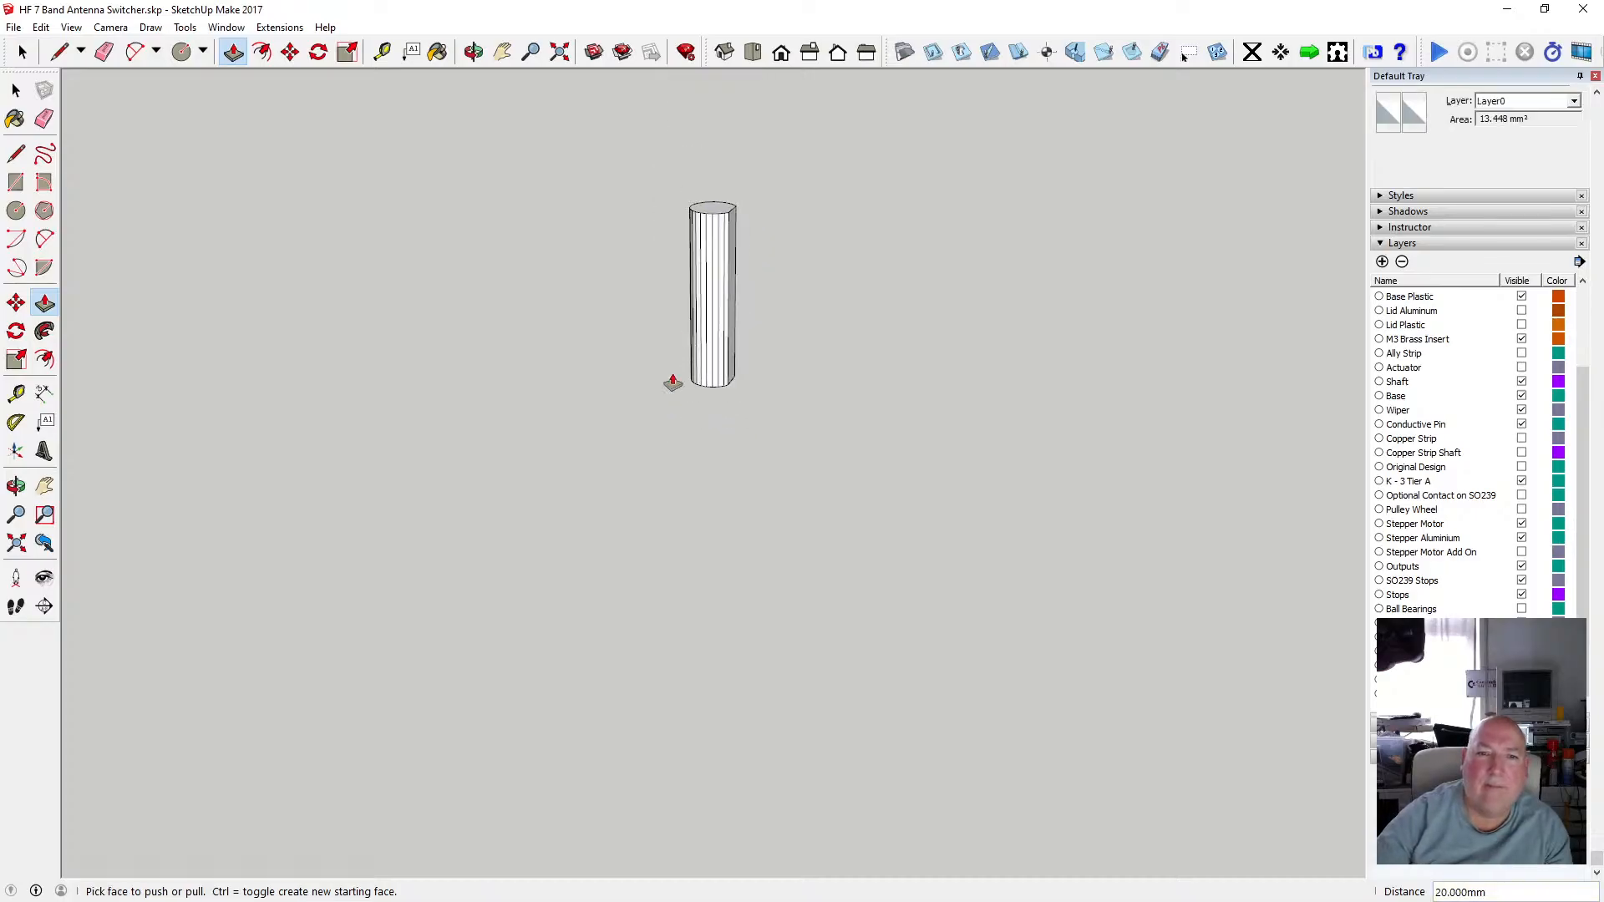
Select the whole keyed solid and make it a group.
key(space)
drag(643, 153, 814, 439)
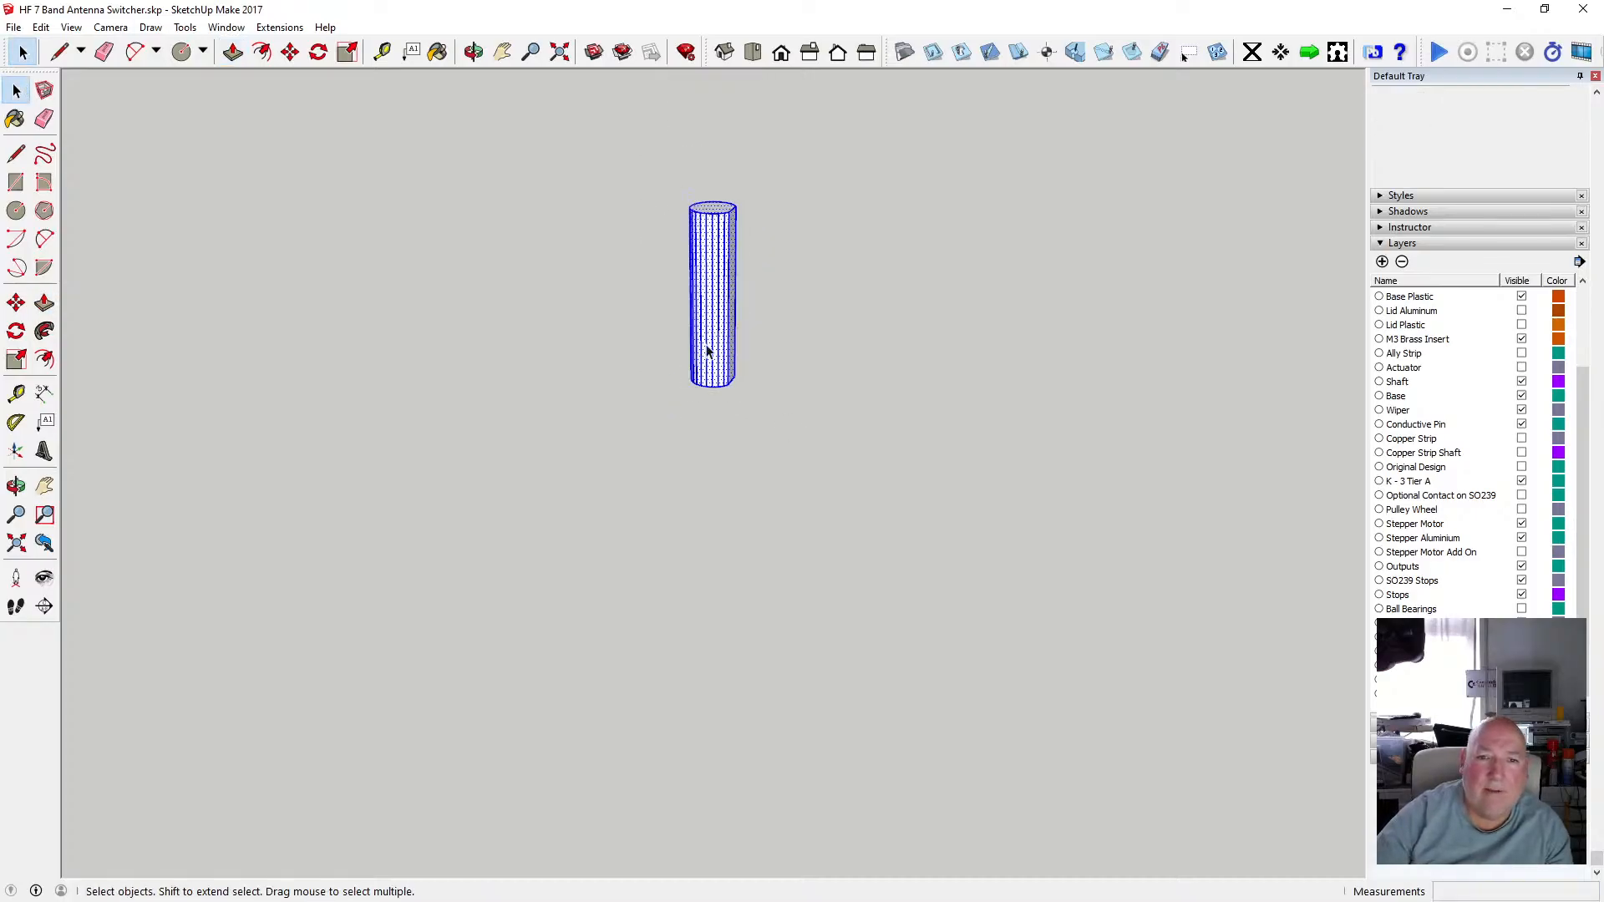
right_click(706, 343)
click(815, 604)
click(777, 256)
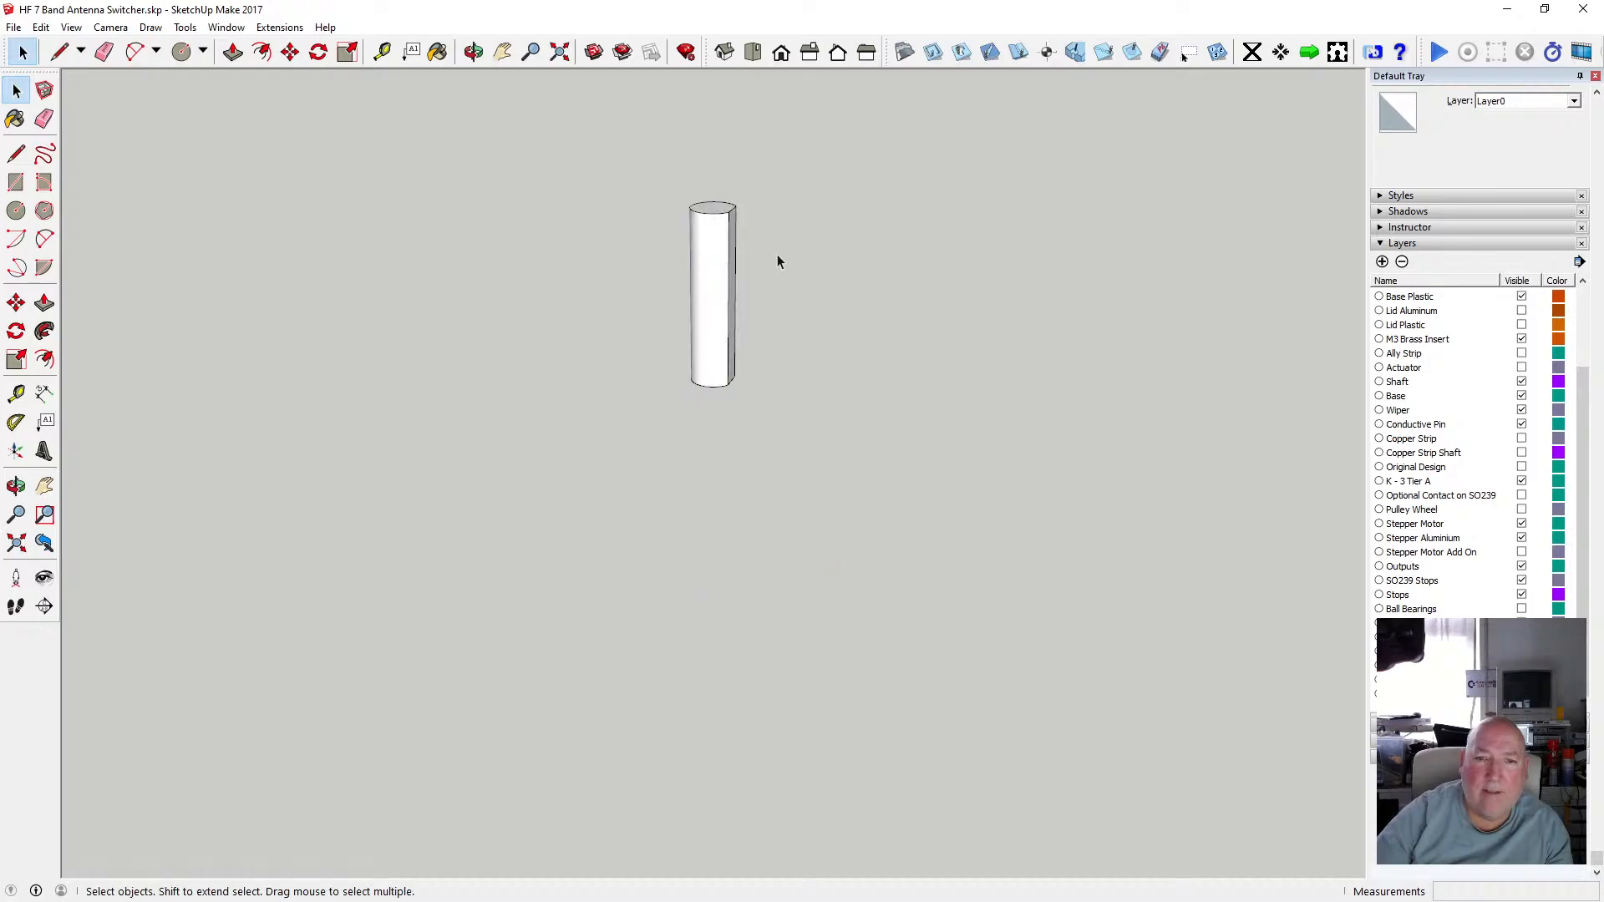
Open the keyed solid's group and select its top face.
scroll(720, 212, up, 4)
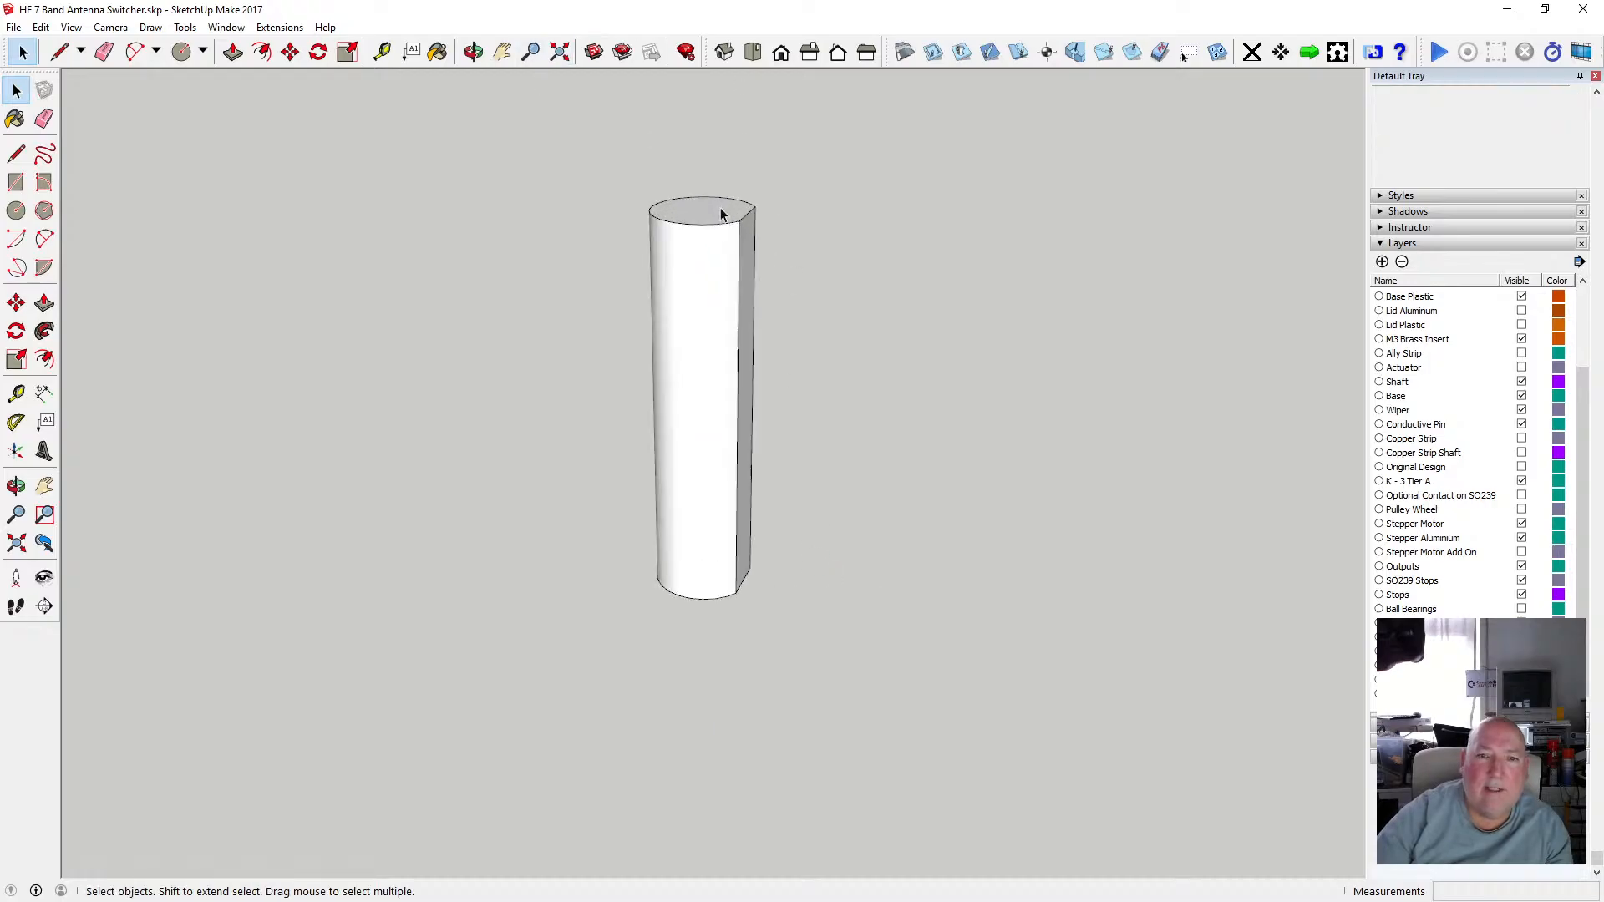
click(473, 52)
drag(701, 250, 709, 219)
scroll(709, 215, up, 5)
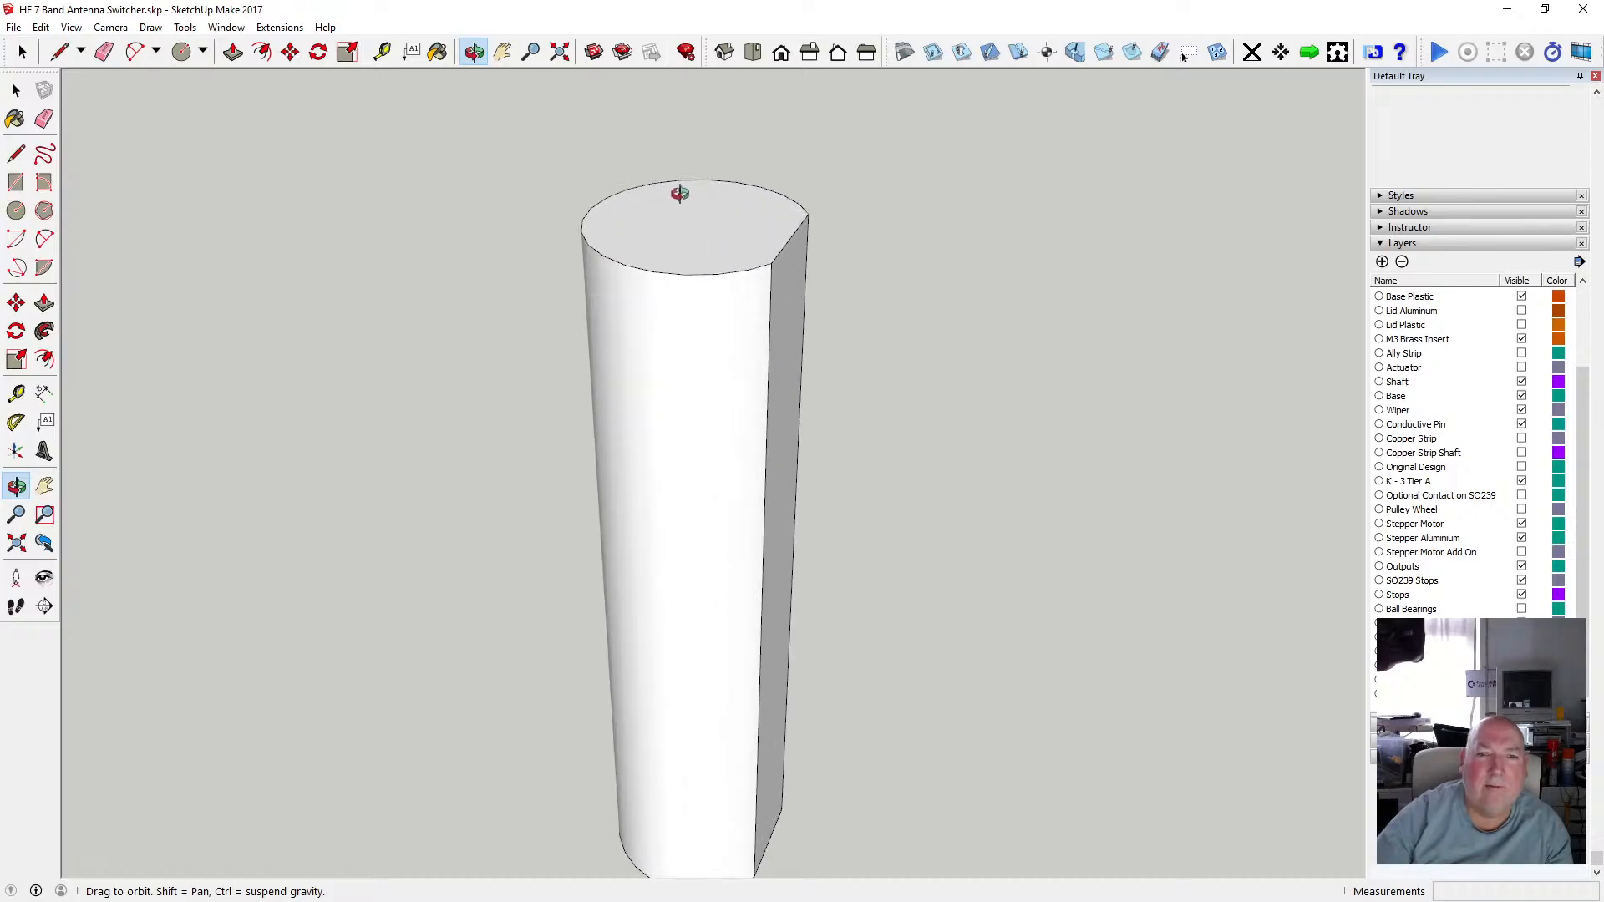
key(space)
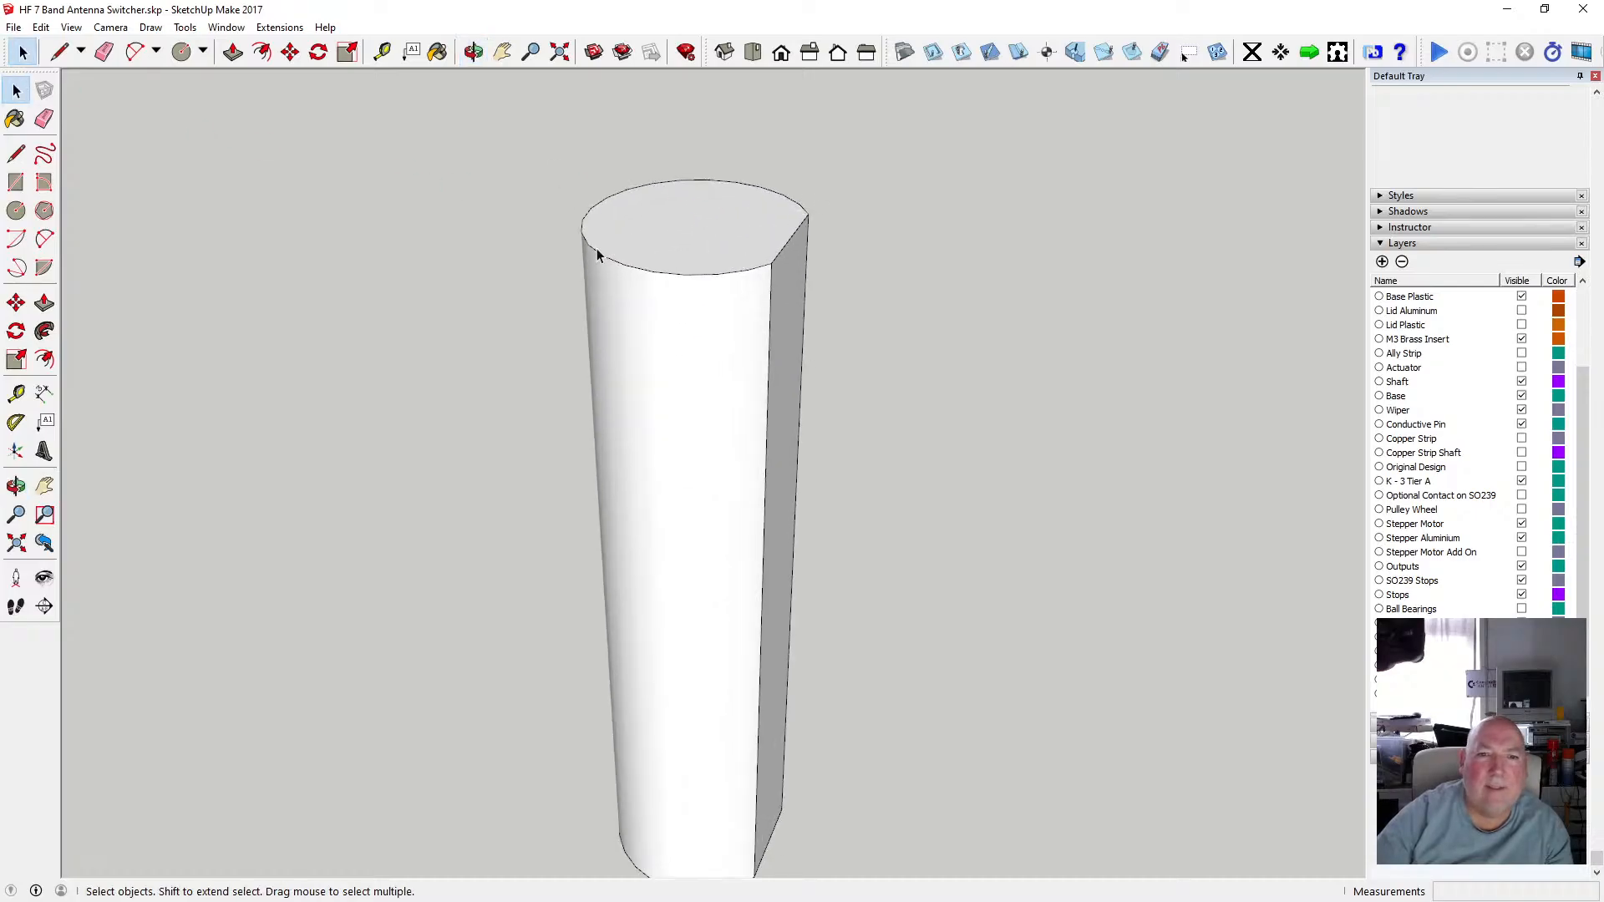
click(596, 255)
drag(533, 163, 870, 299)
Offset the top face's outline inward by 0.5 mm.
click(262, 52)
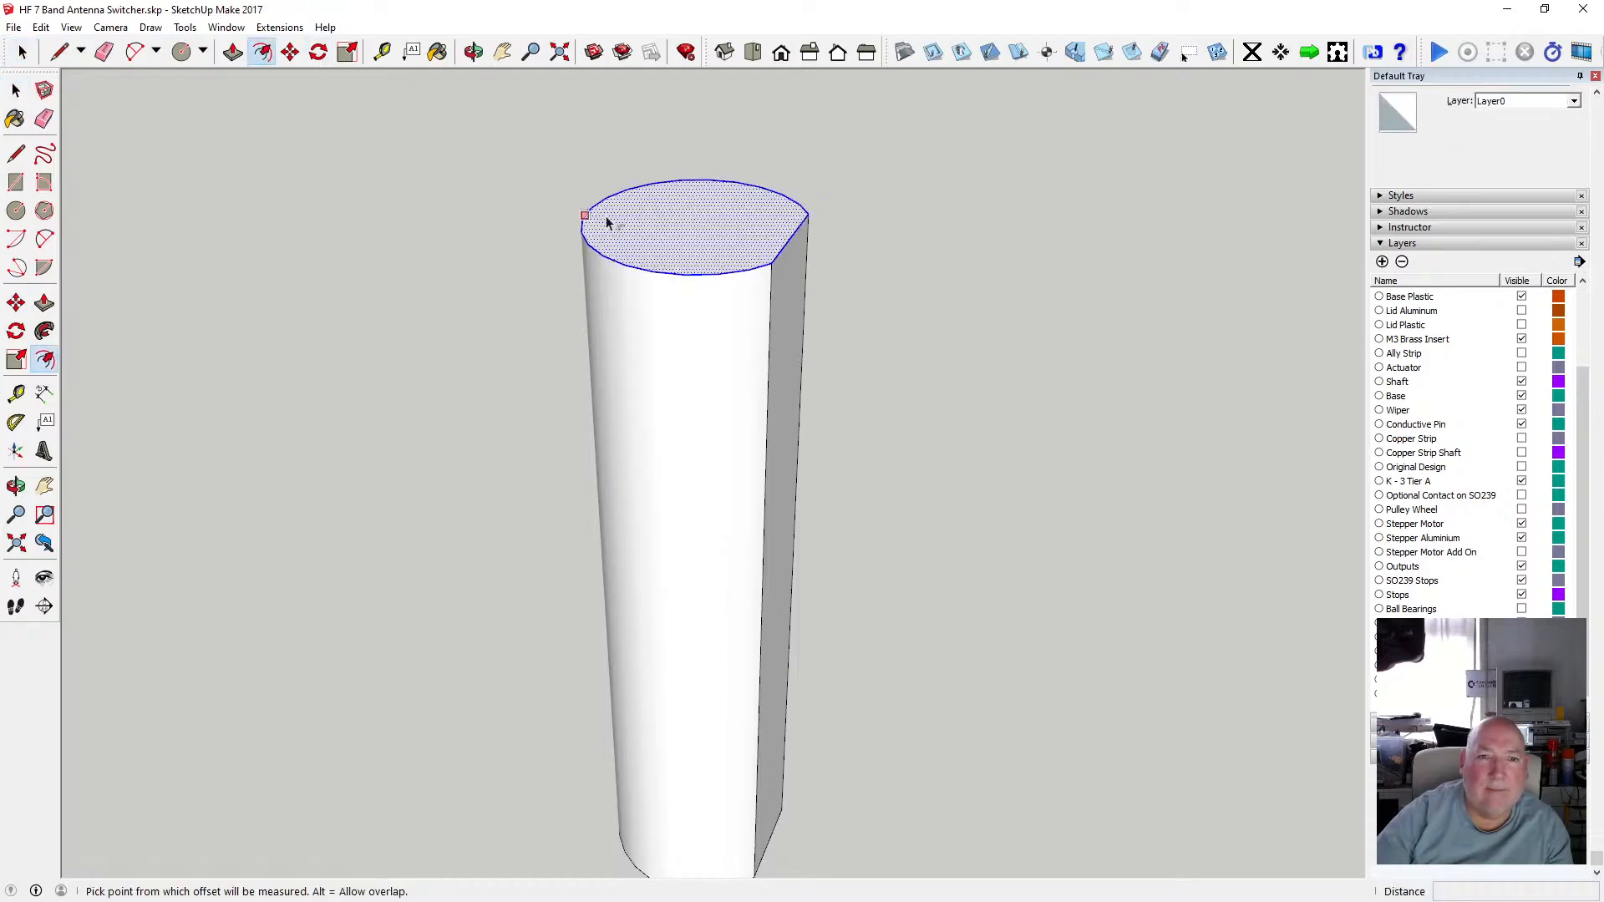
click(603, 211)
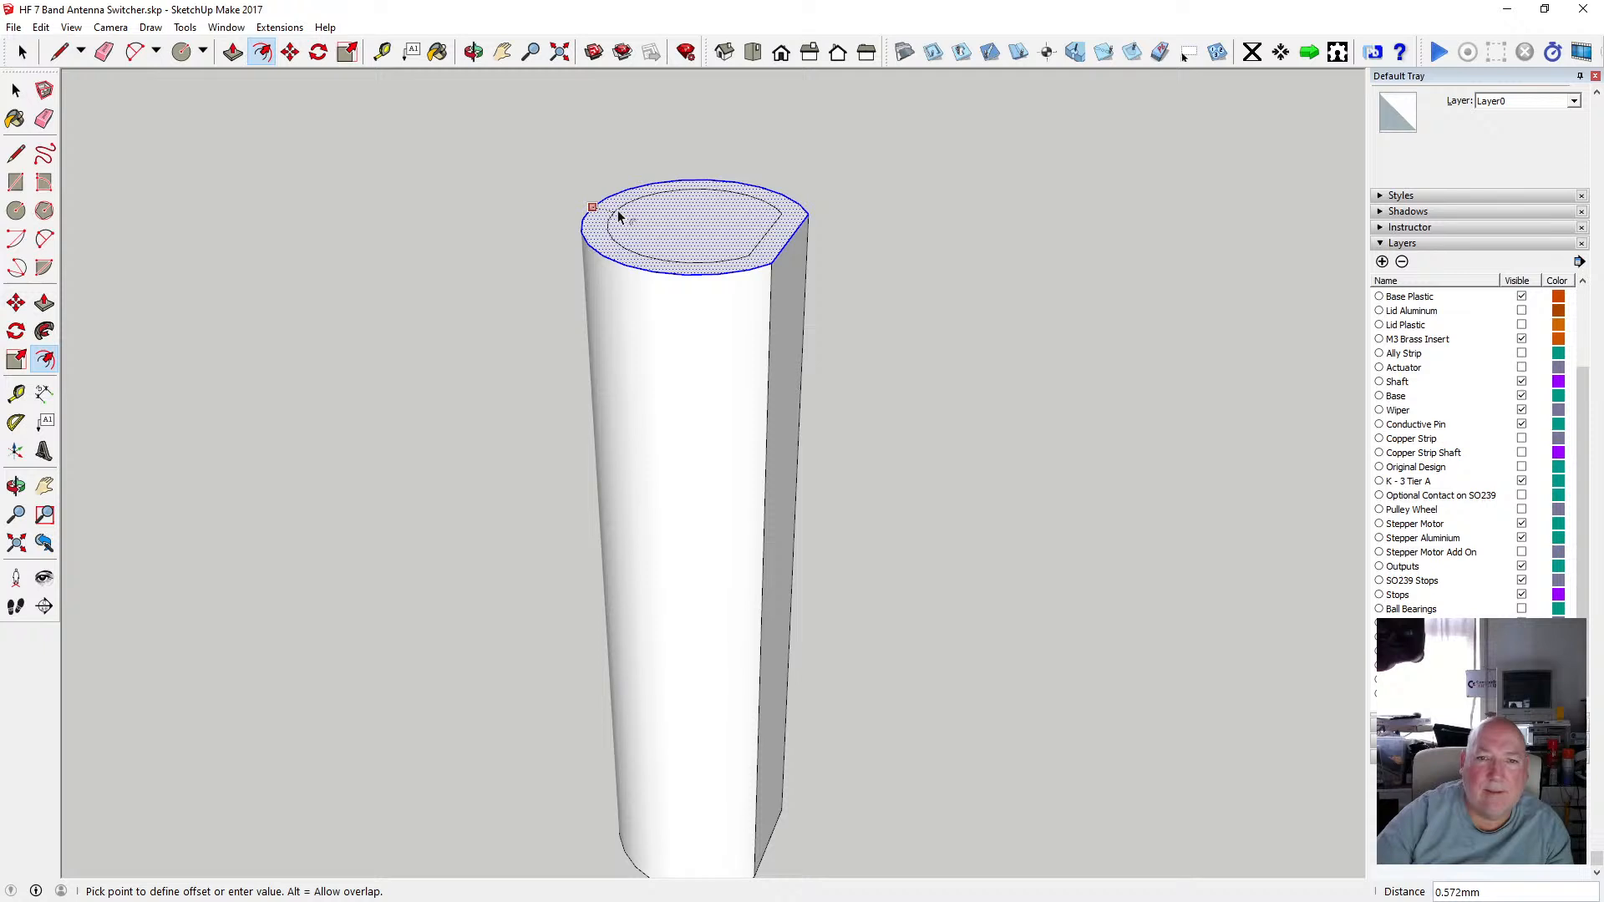
click(618, 209)
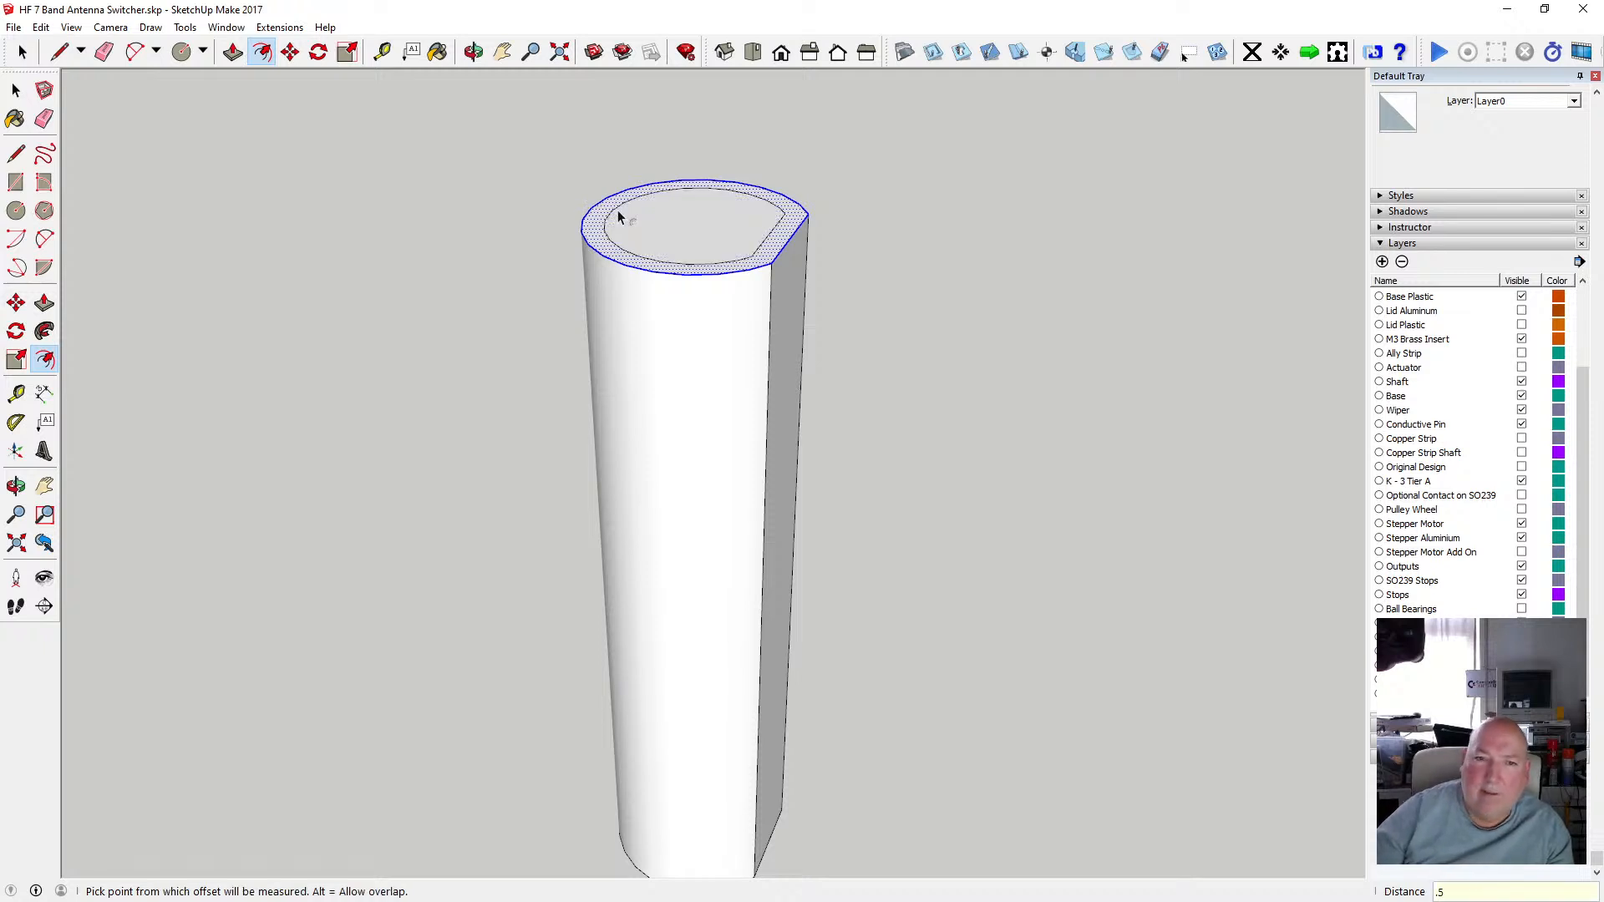
key(m)
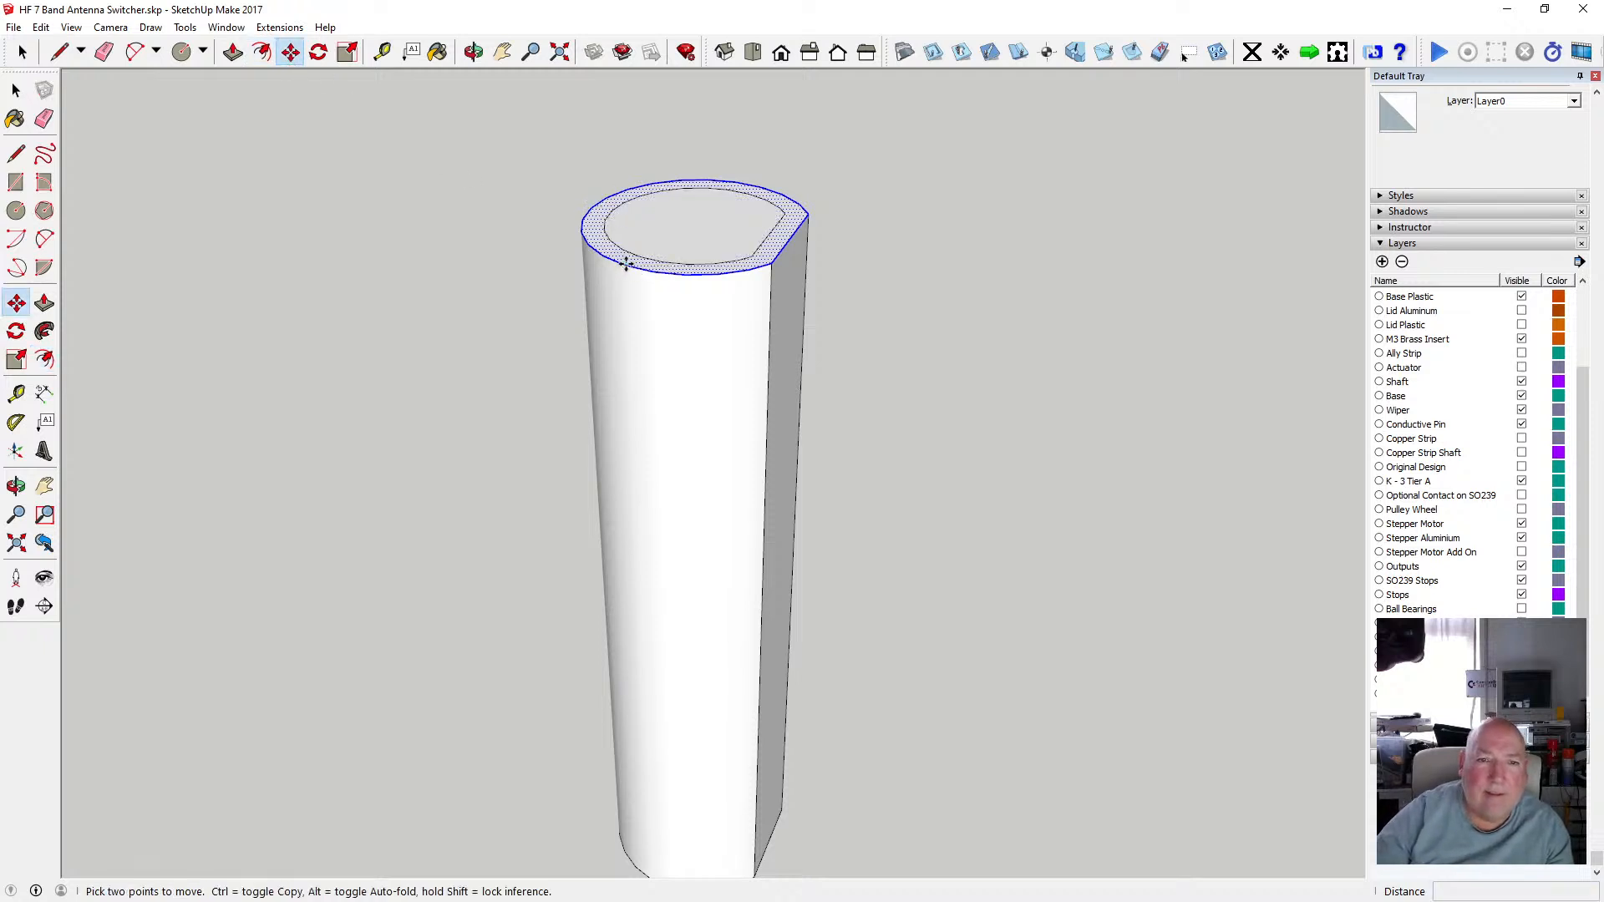
click(626, 264)
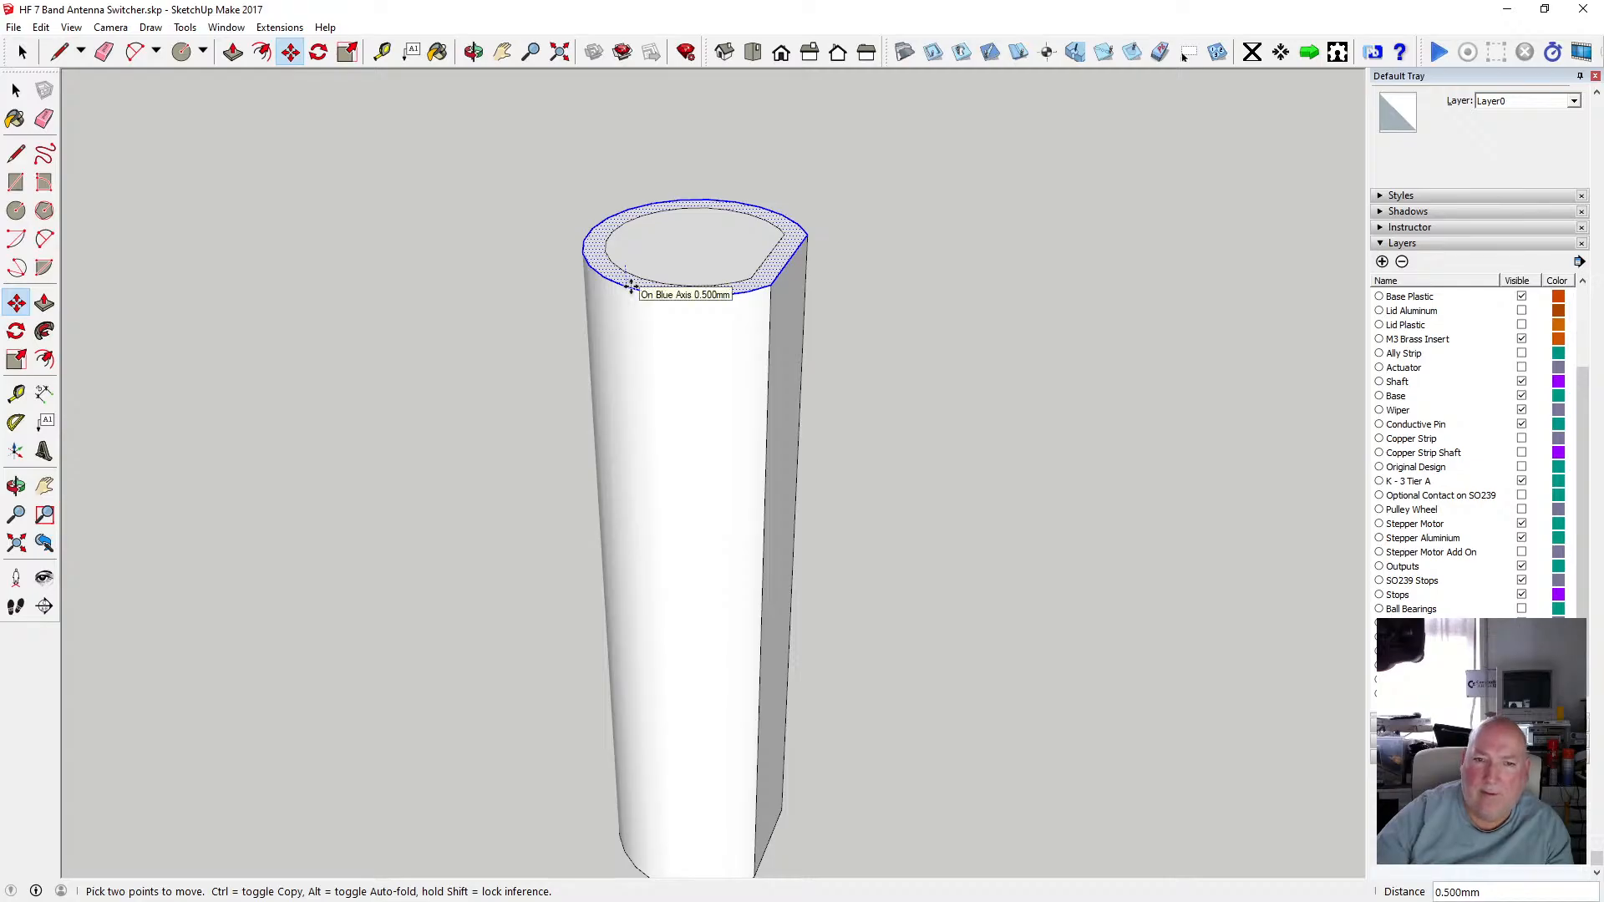
key(Escape)
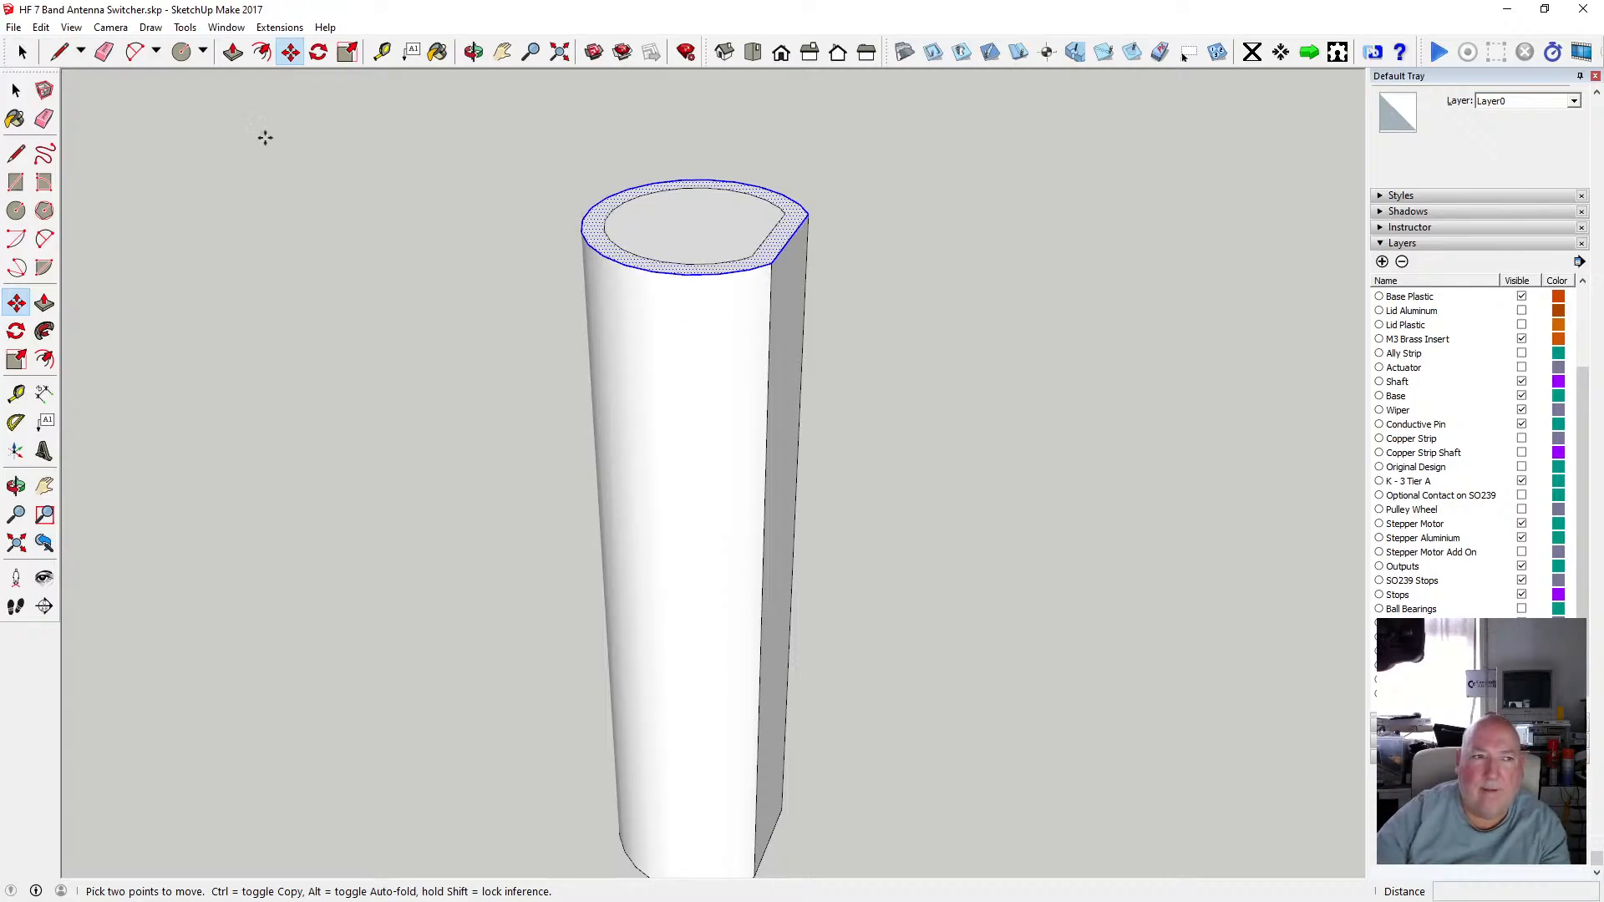
key(space)
click(594, 226)
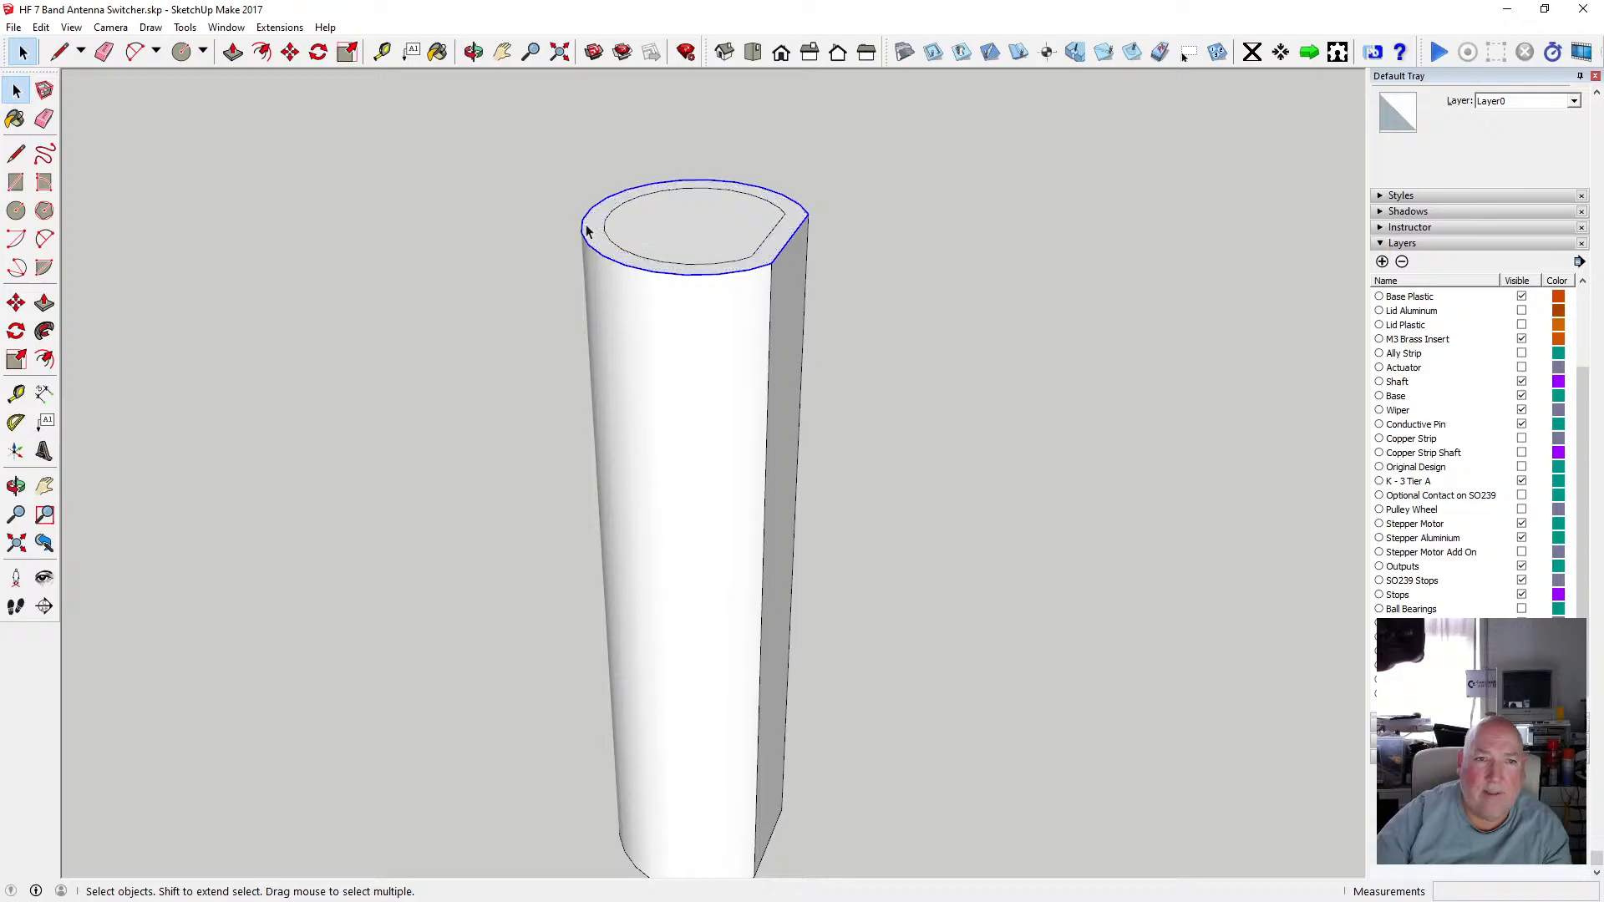
key(m)
click(625, 265)
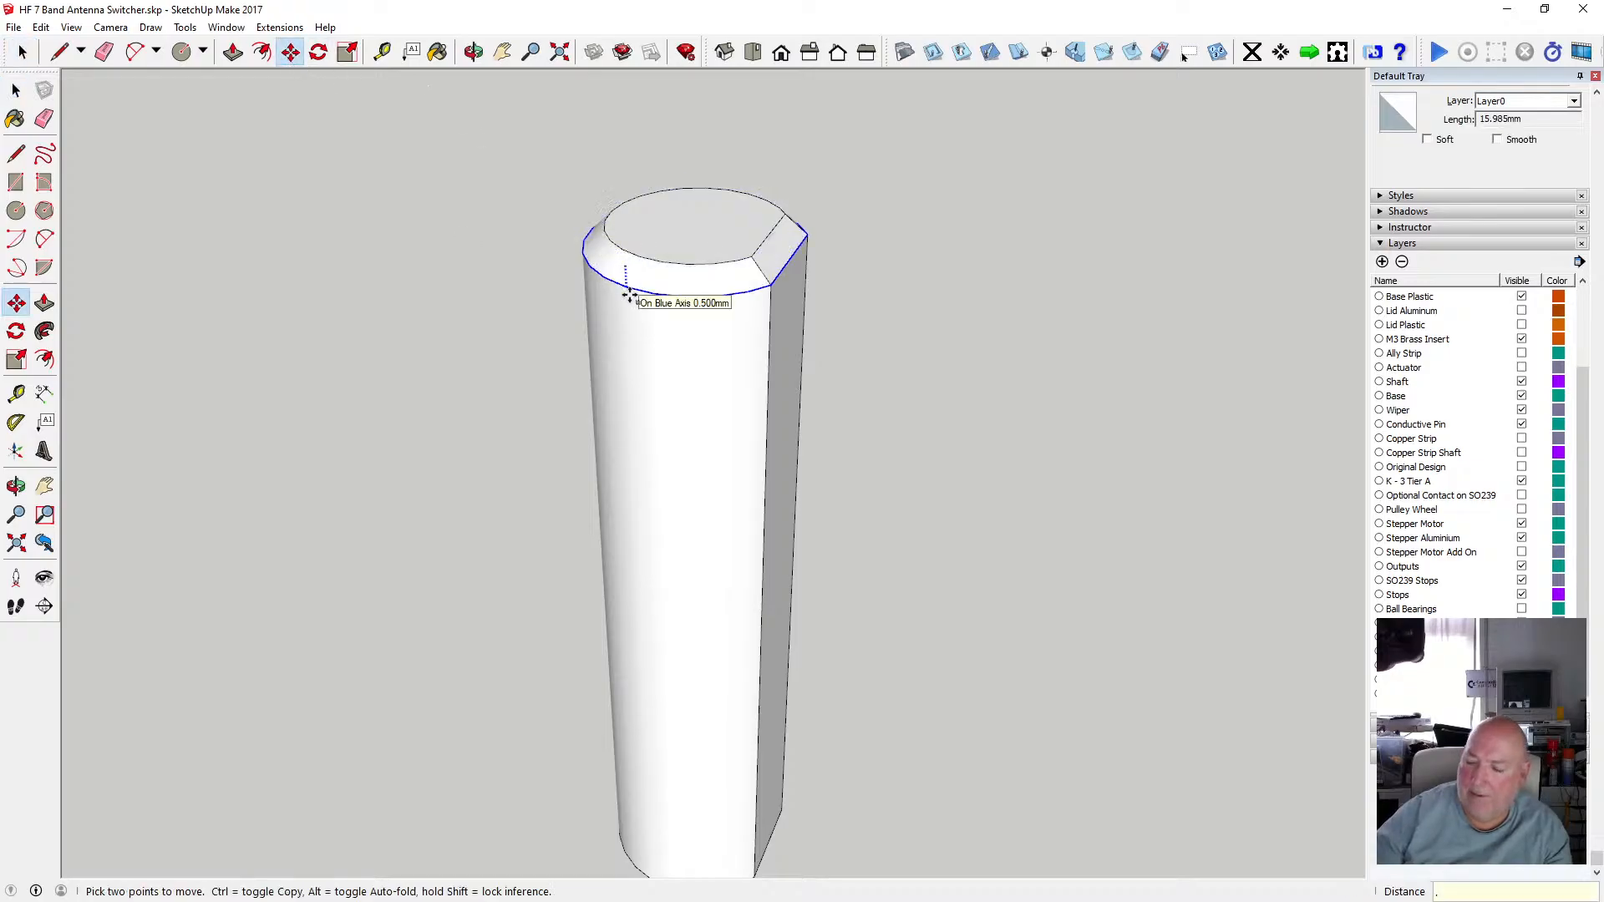
click(474, 52)
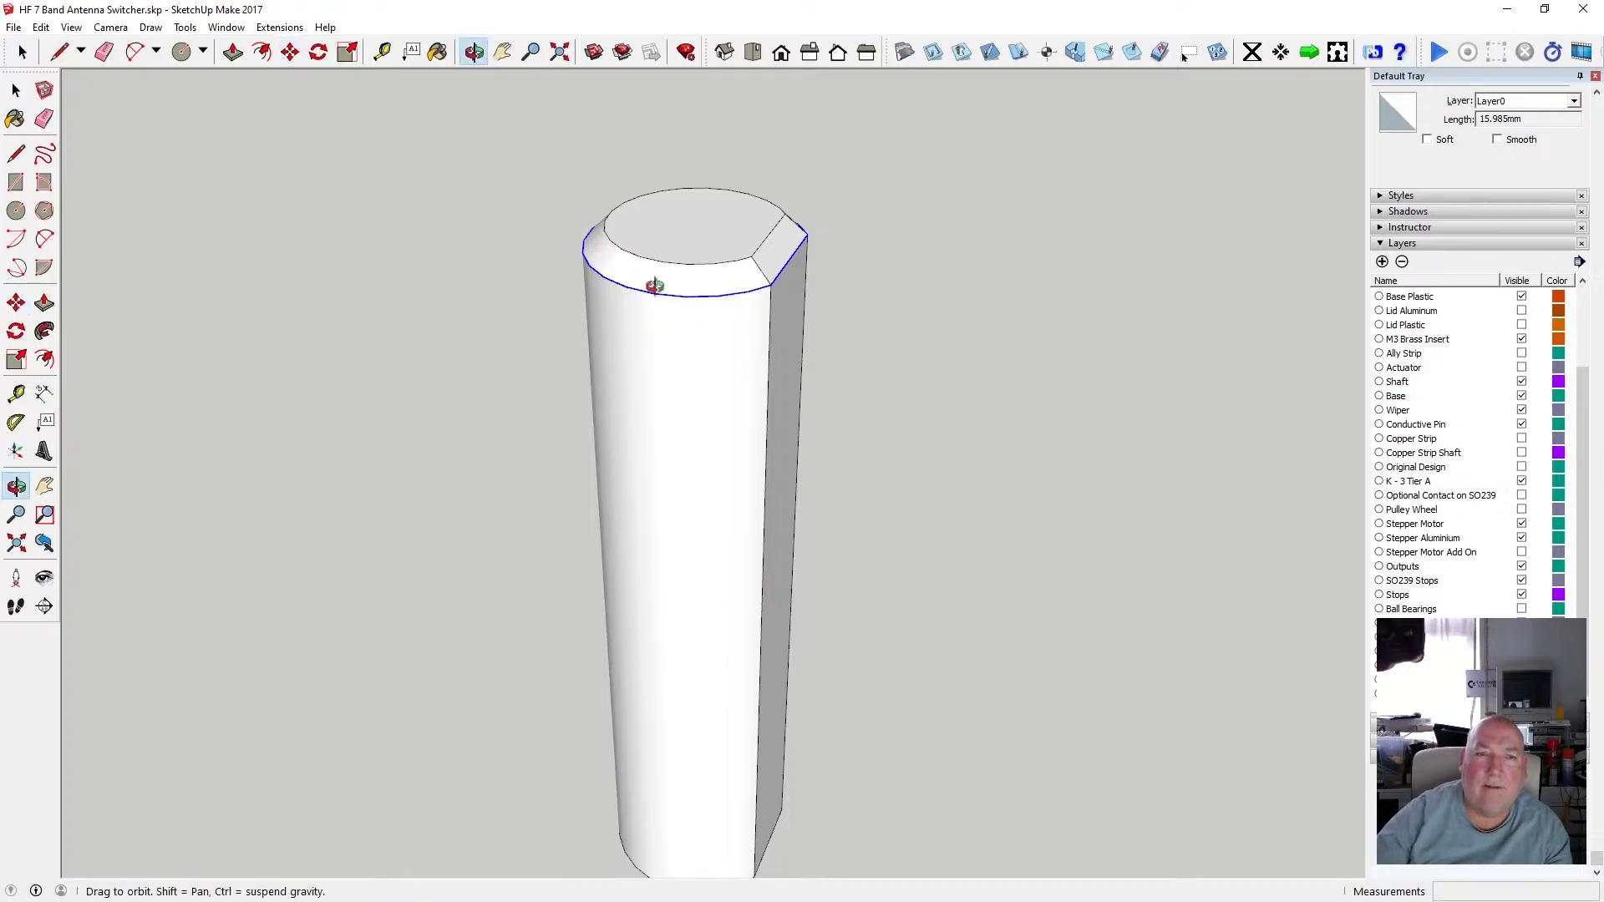
Examine the keyed shaft and the switch disc assembly from different angles.
scroll(659, 321, down, 1)
drag(666, 311, 694, 448)
scroll(686, 241, down, 2)
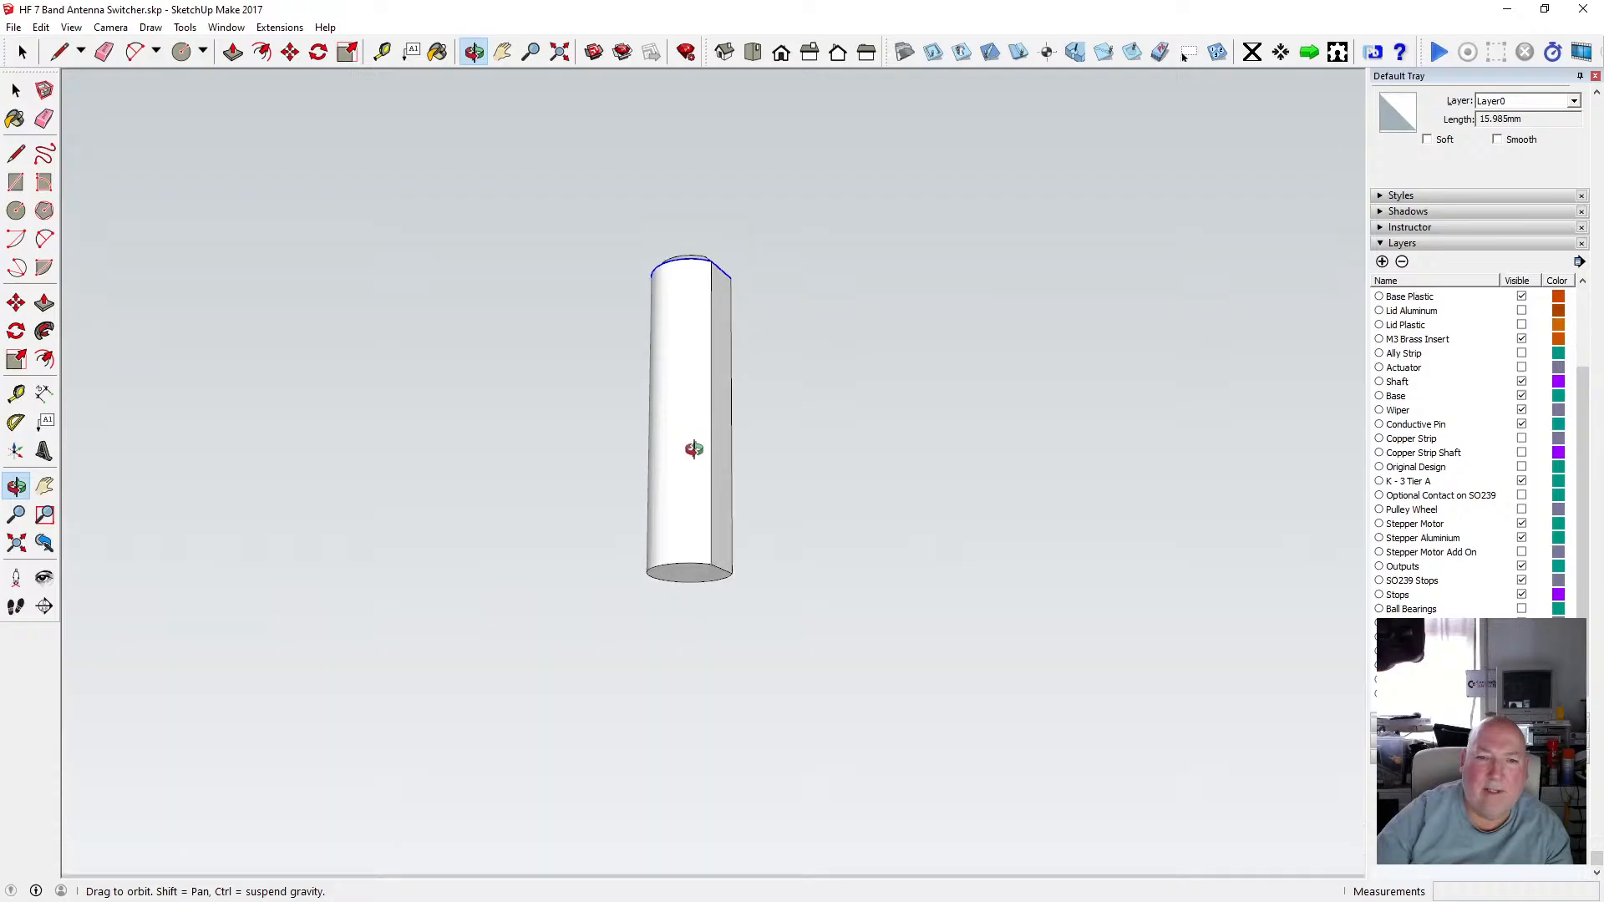
key(space)
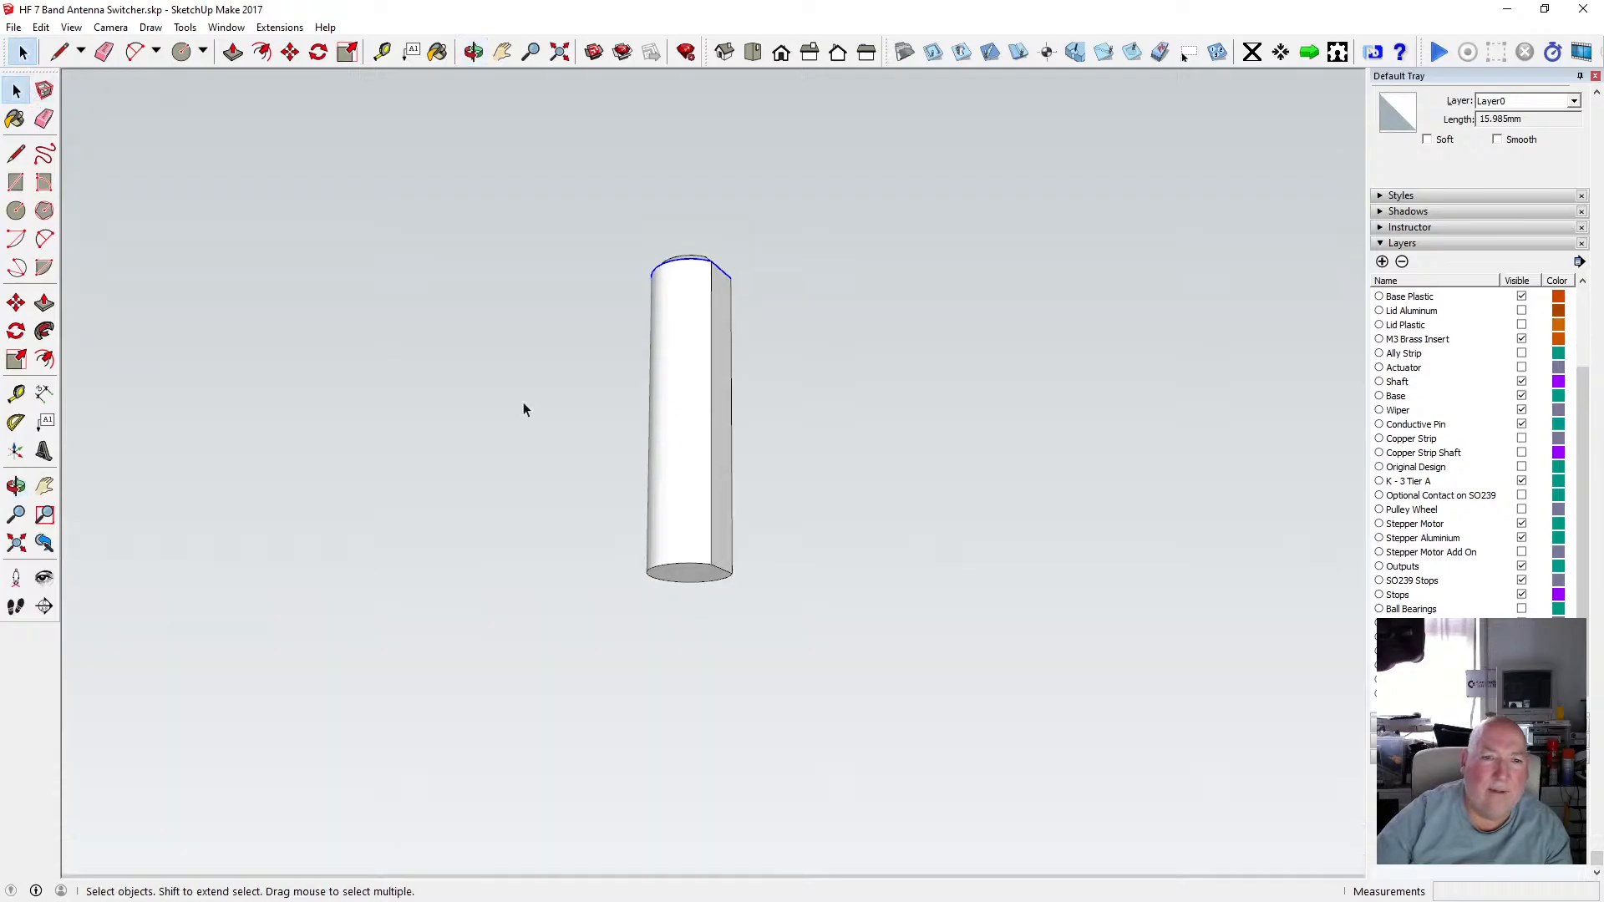
click(650, 381)
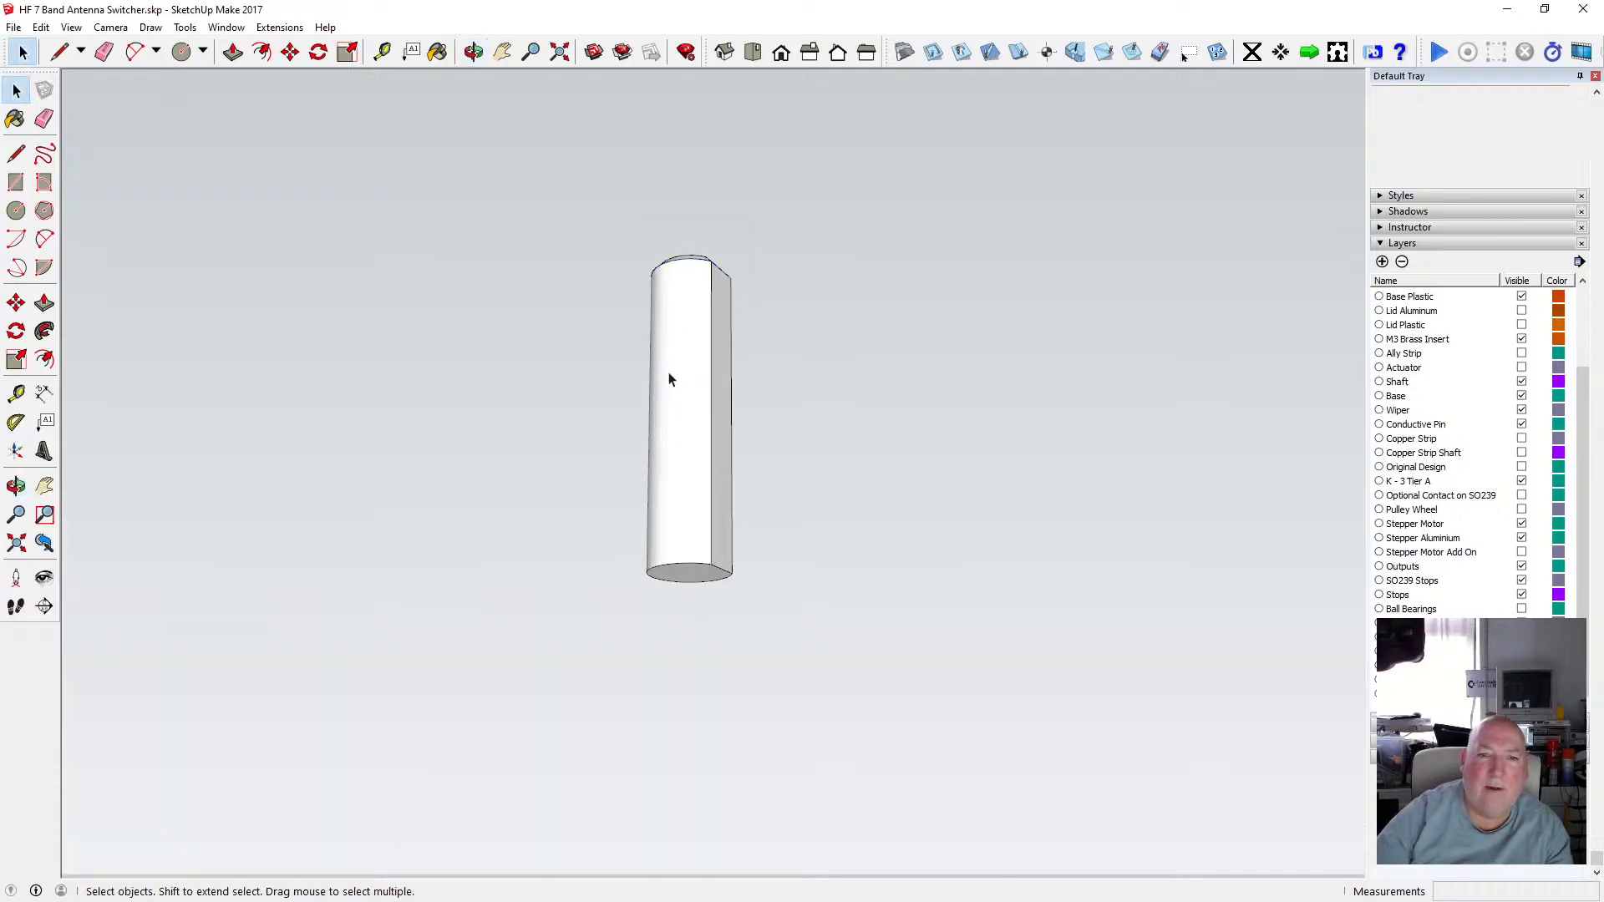
key(o)
drag(681, 450, 690, 446)
drag(697, 174, 712, 347)
scroll(628, 349, down, 3)
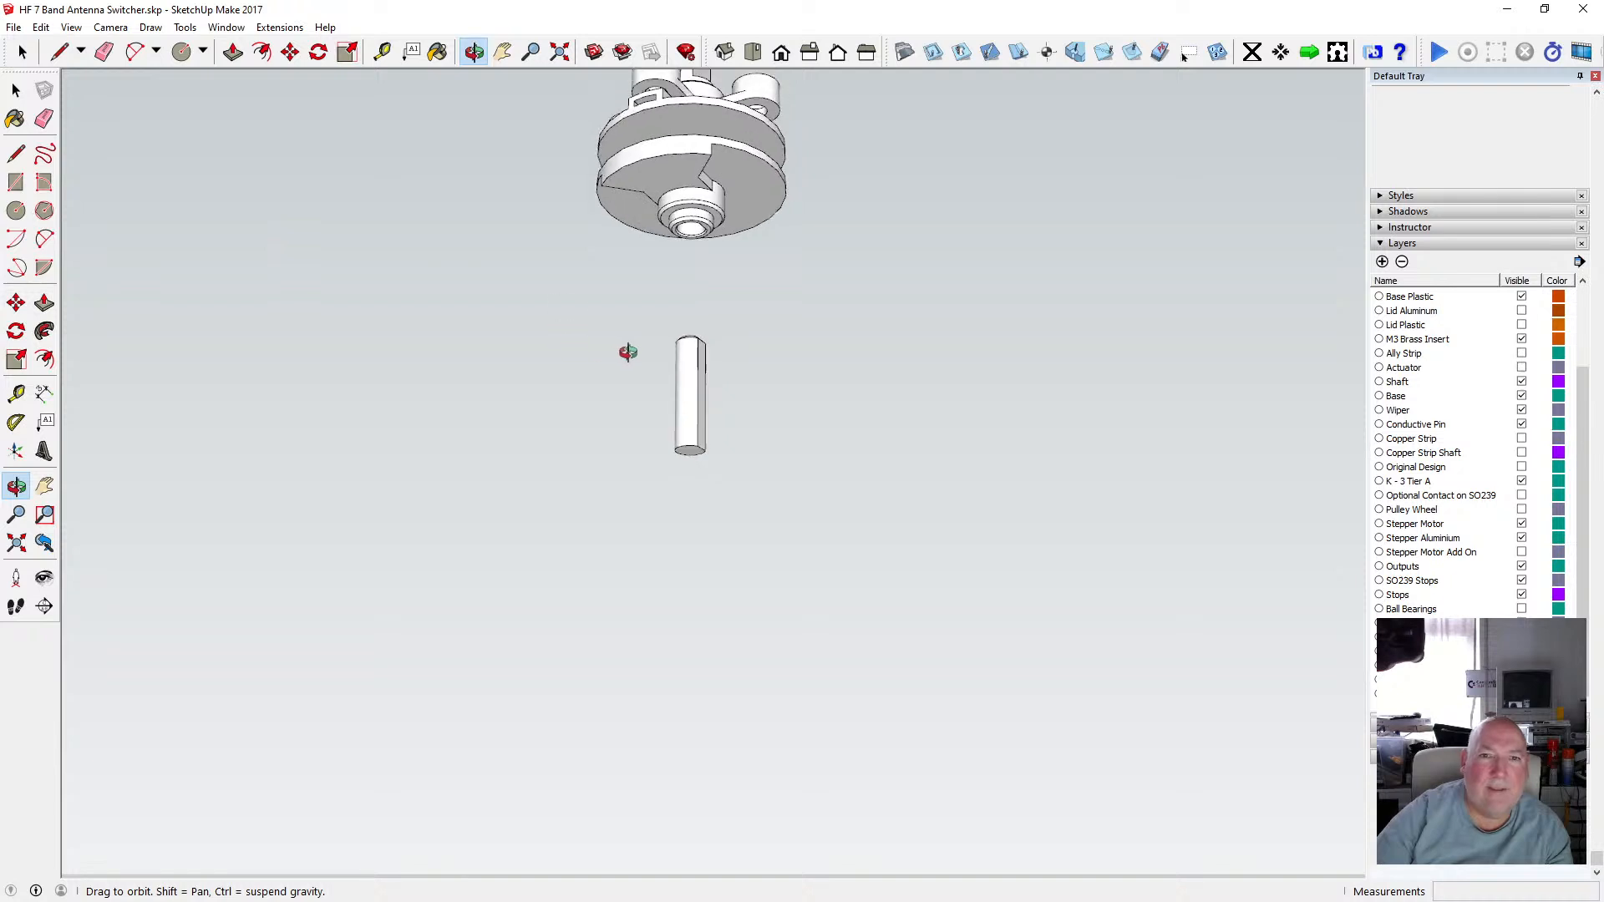
click(16, 90)
click(20, 94)
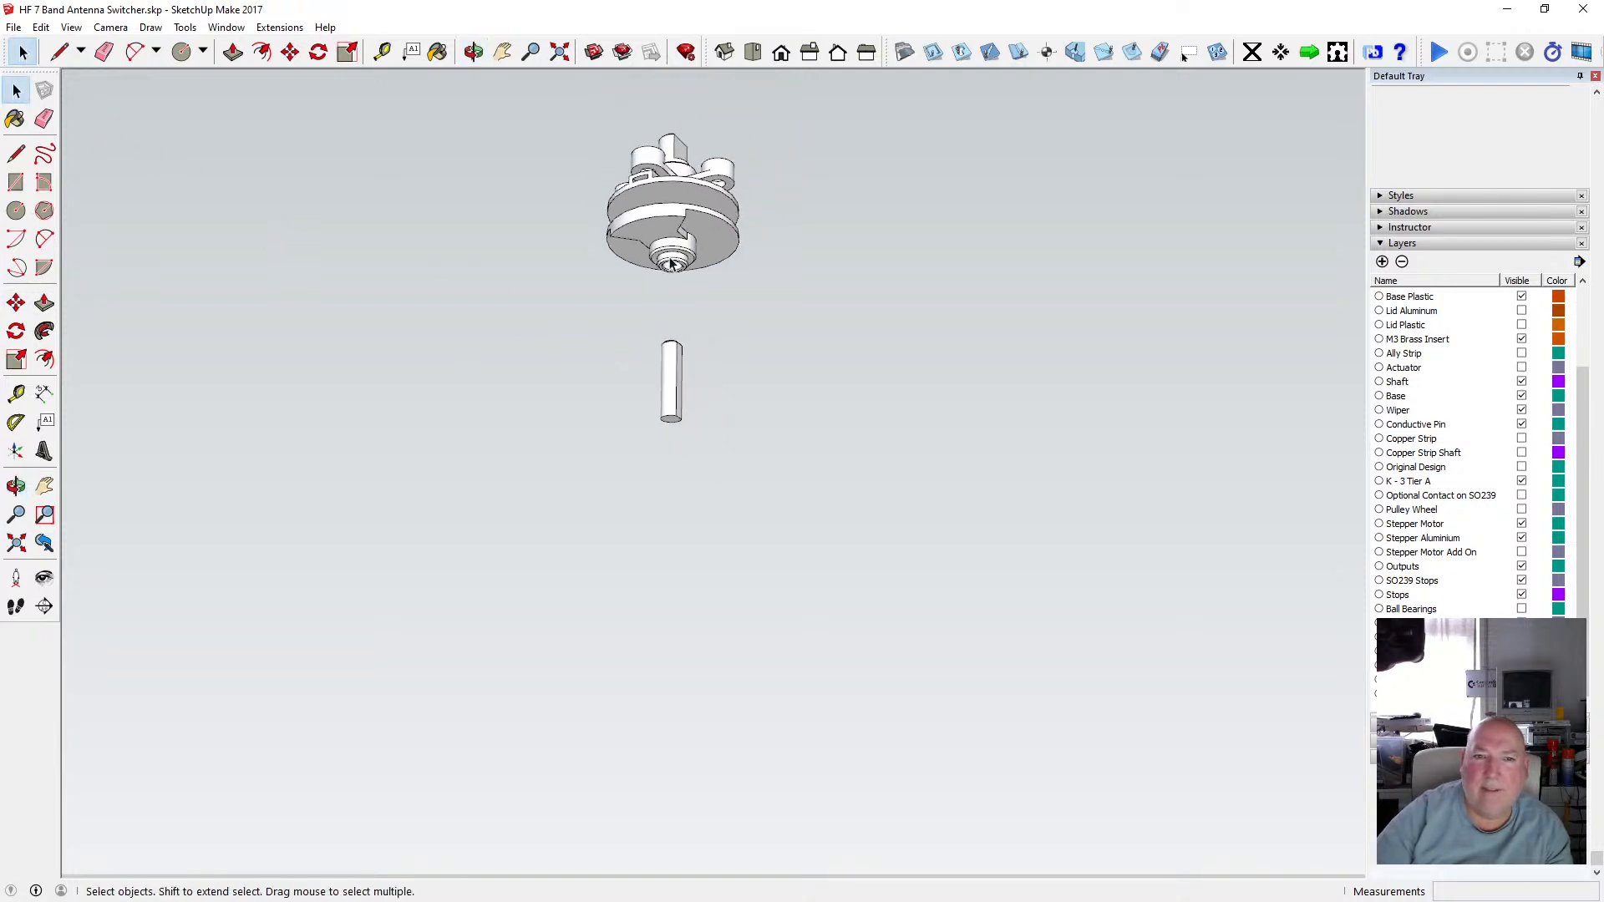
click(474, 51)
drag(509, 158, 843, 347)
click(16, 90)
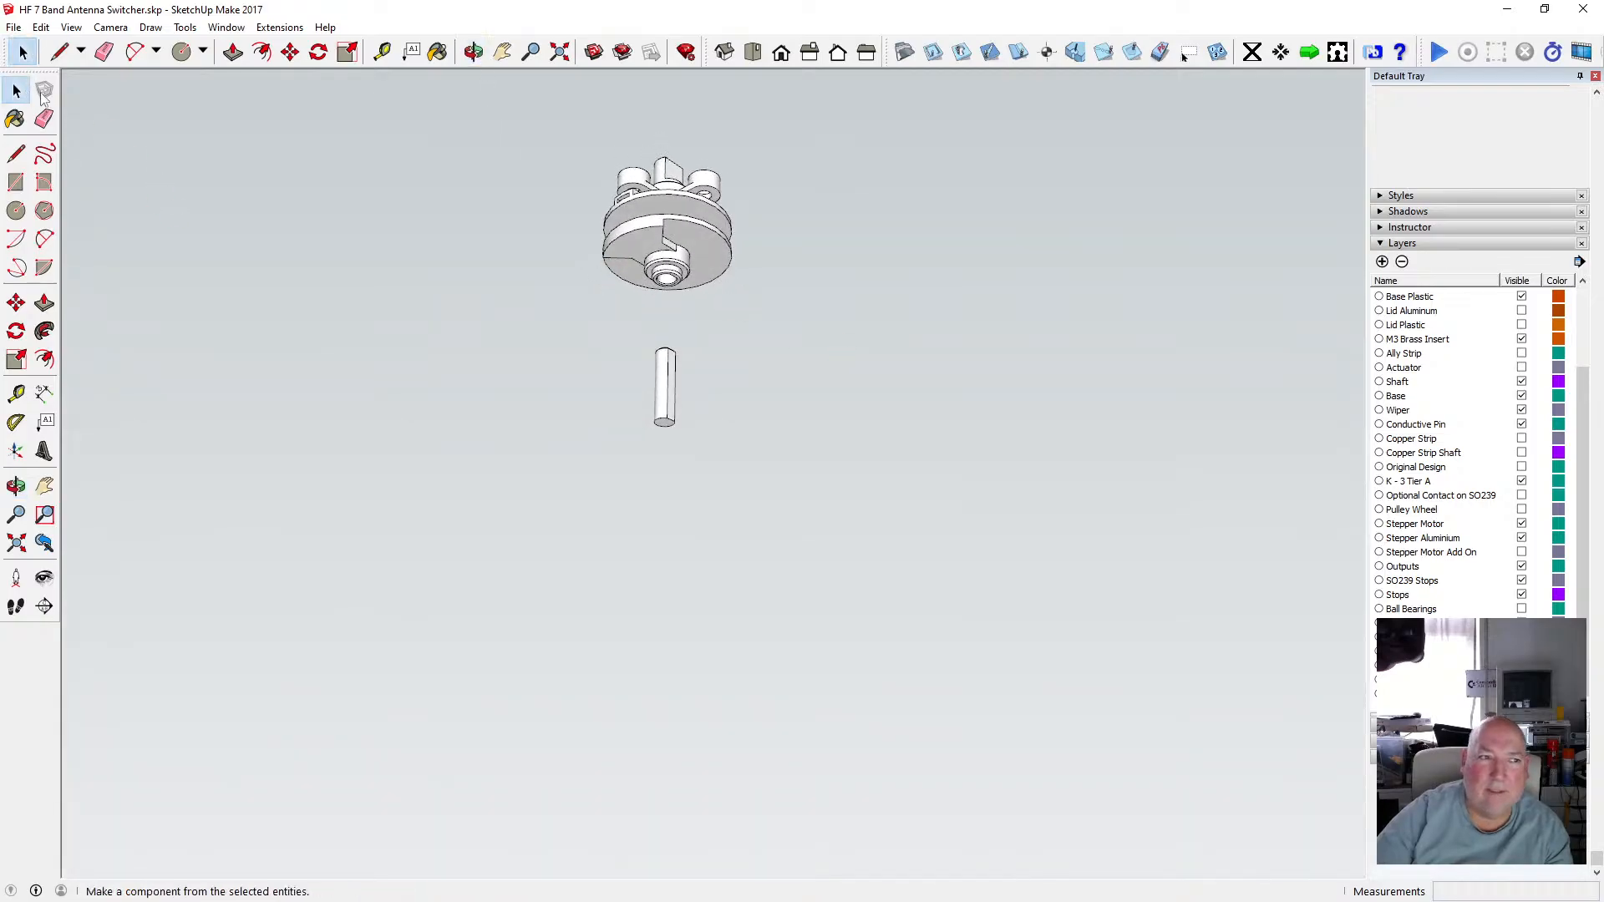
Undo the last operation, redo it, and undo it again.
key(ctrl+z)
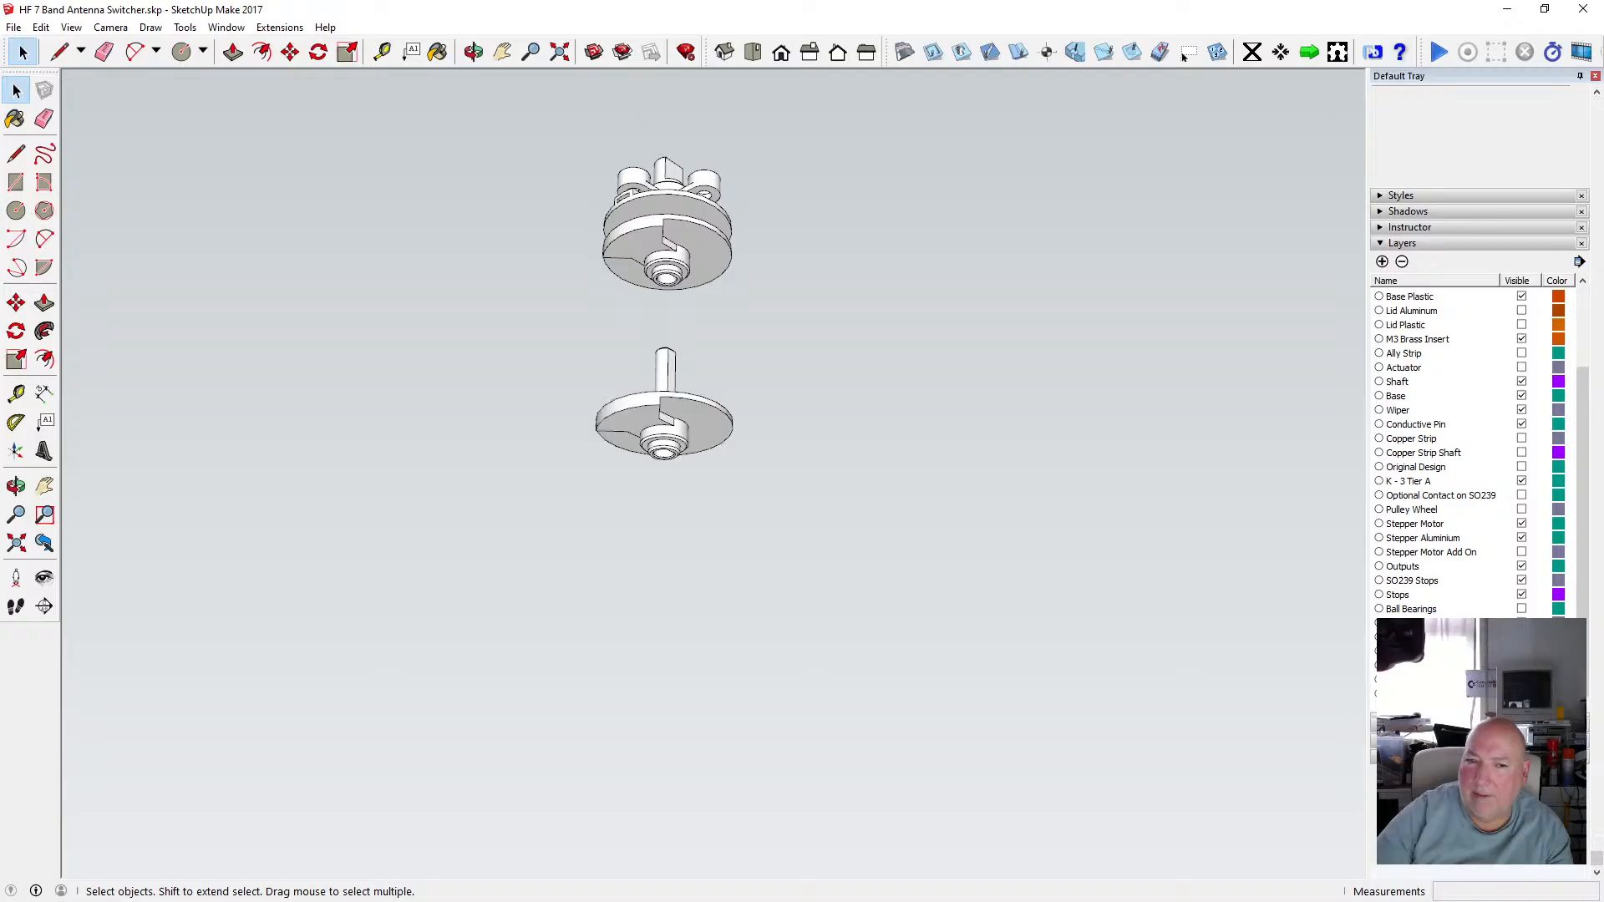
key(ctrl+y)
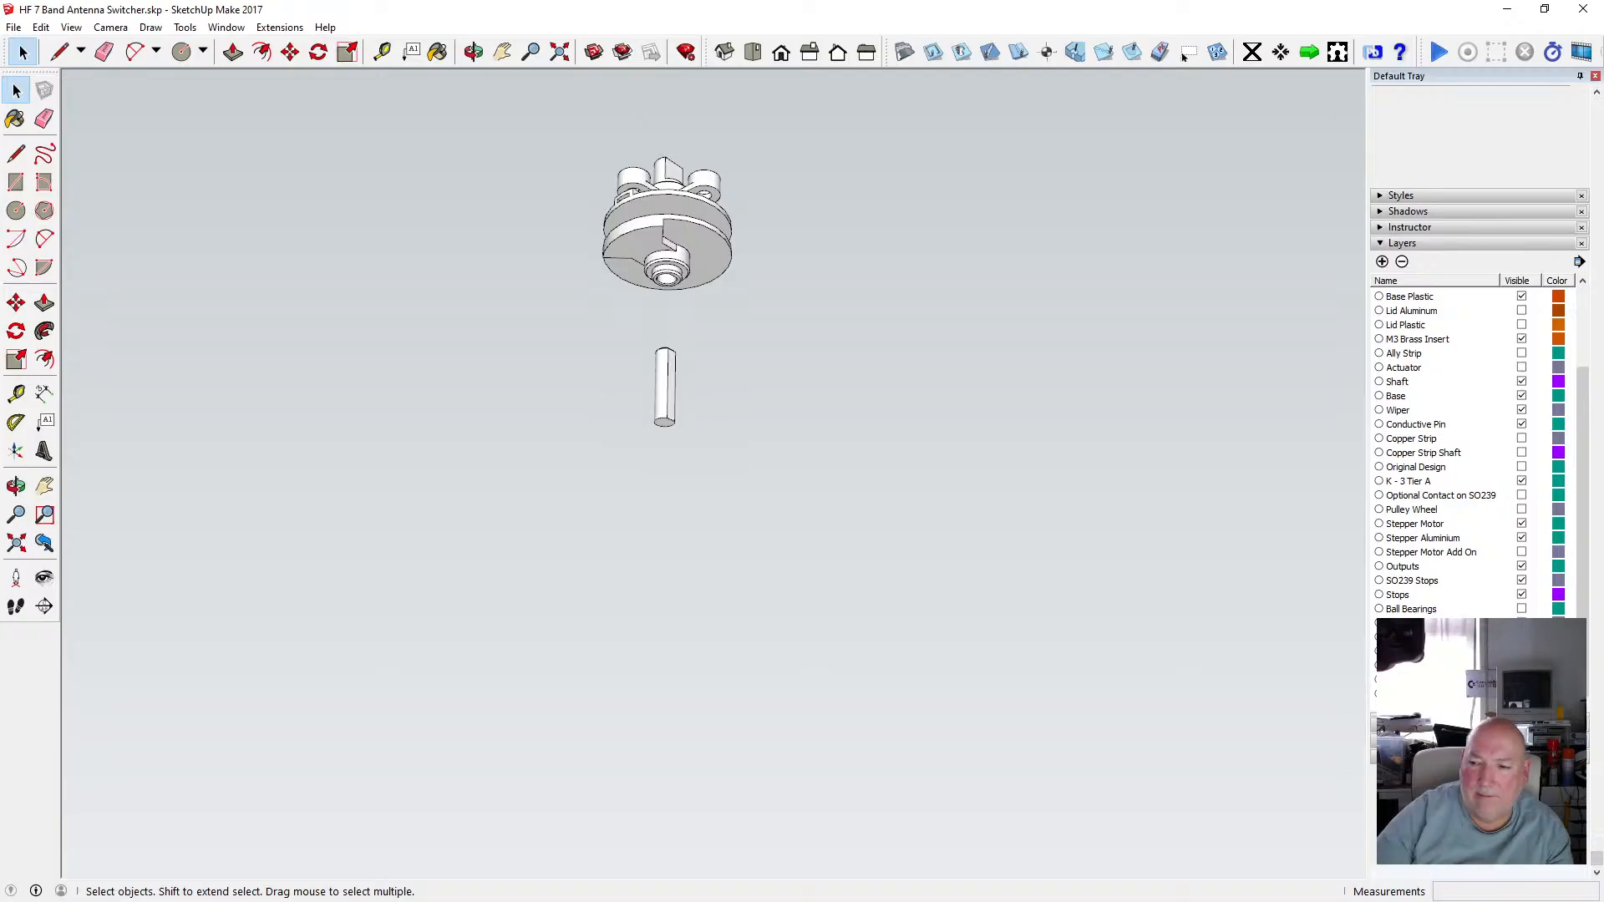
key(ctrl+z)
scroll(687, 454, up, 6)
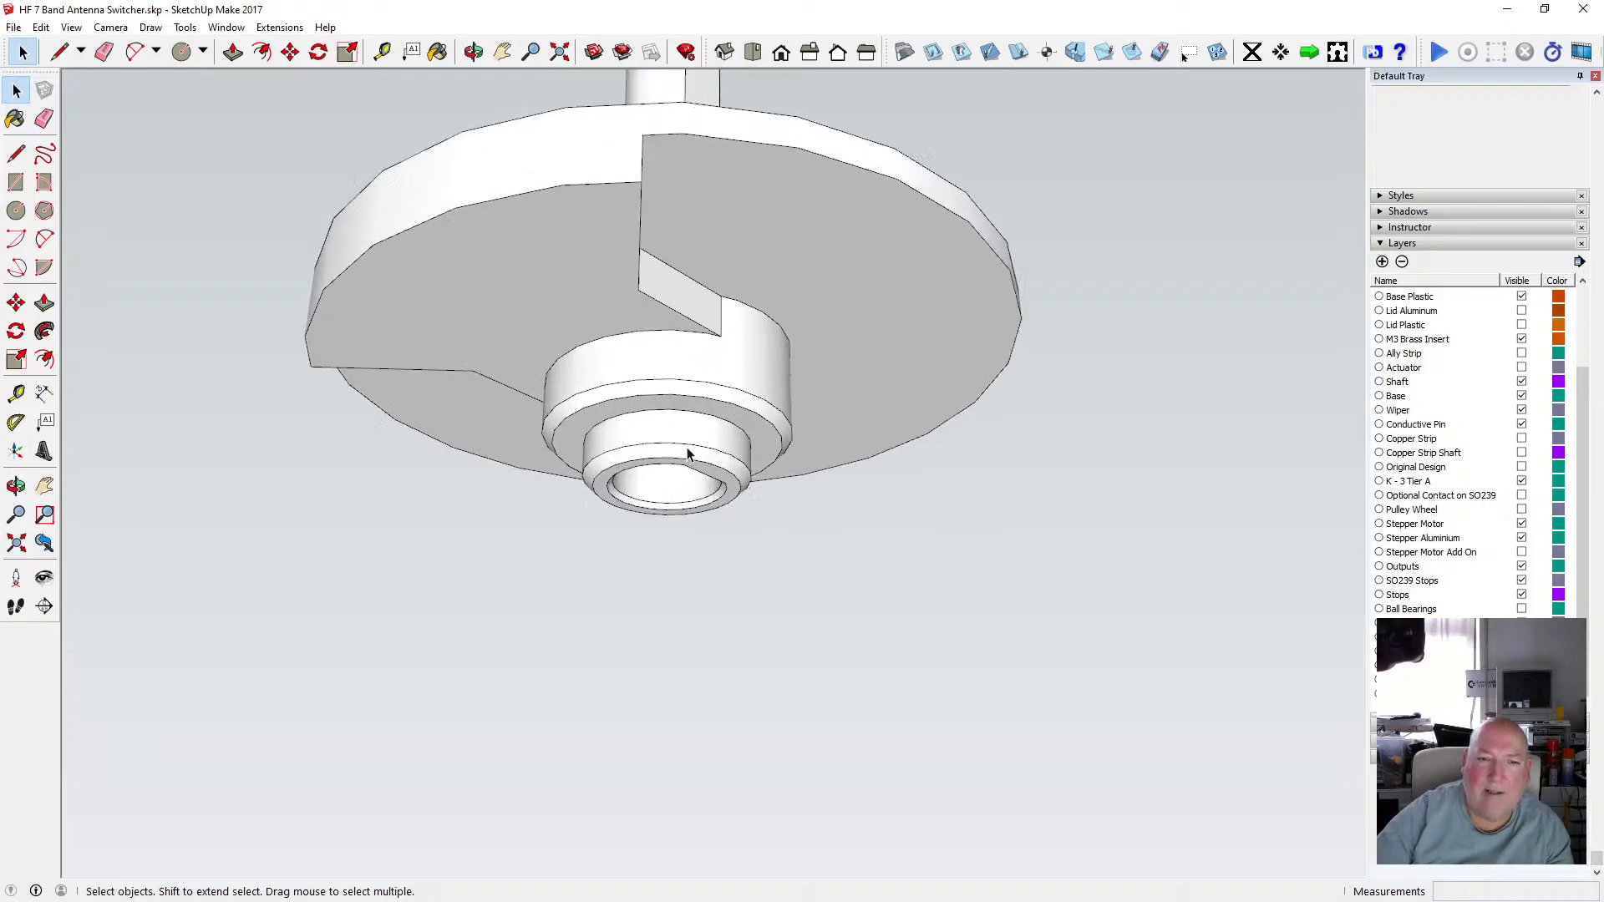
scroll(687, 454, up, 1)
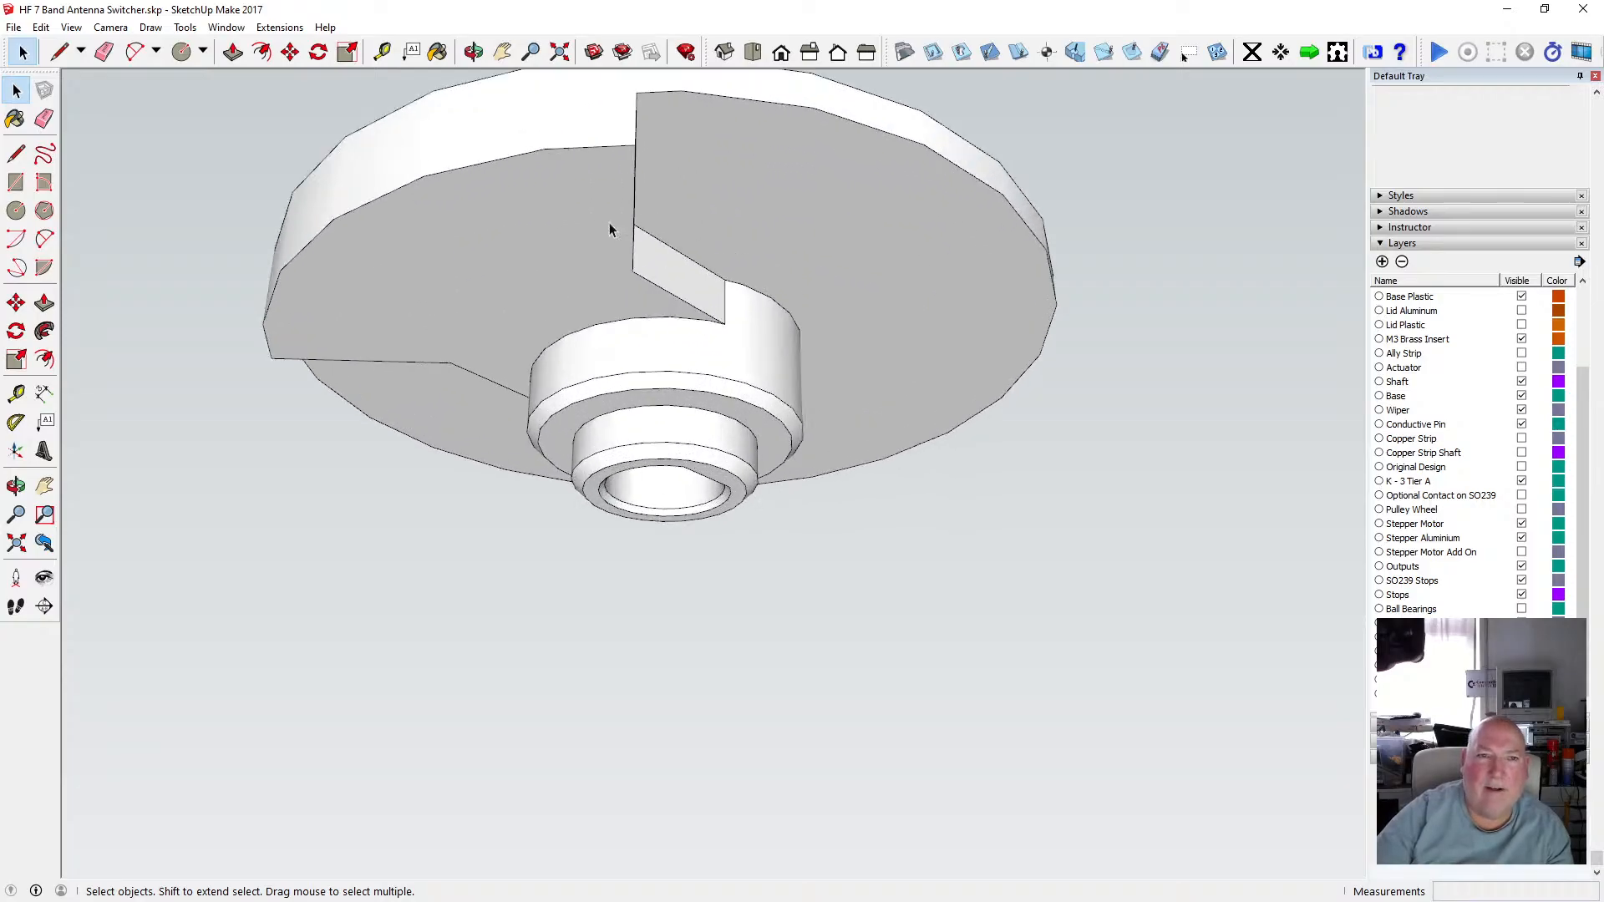
Open the disc's group, select its bore circle, and copy it.
middle_drag(610, 230, 587, 406)
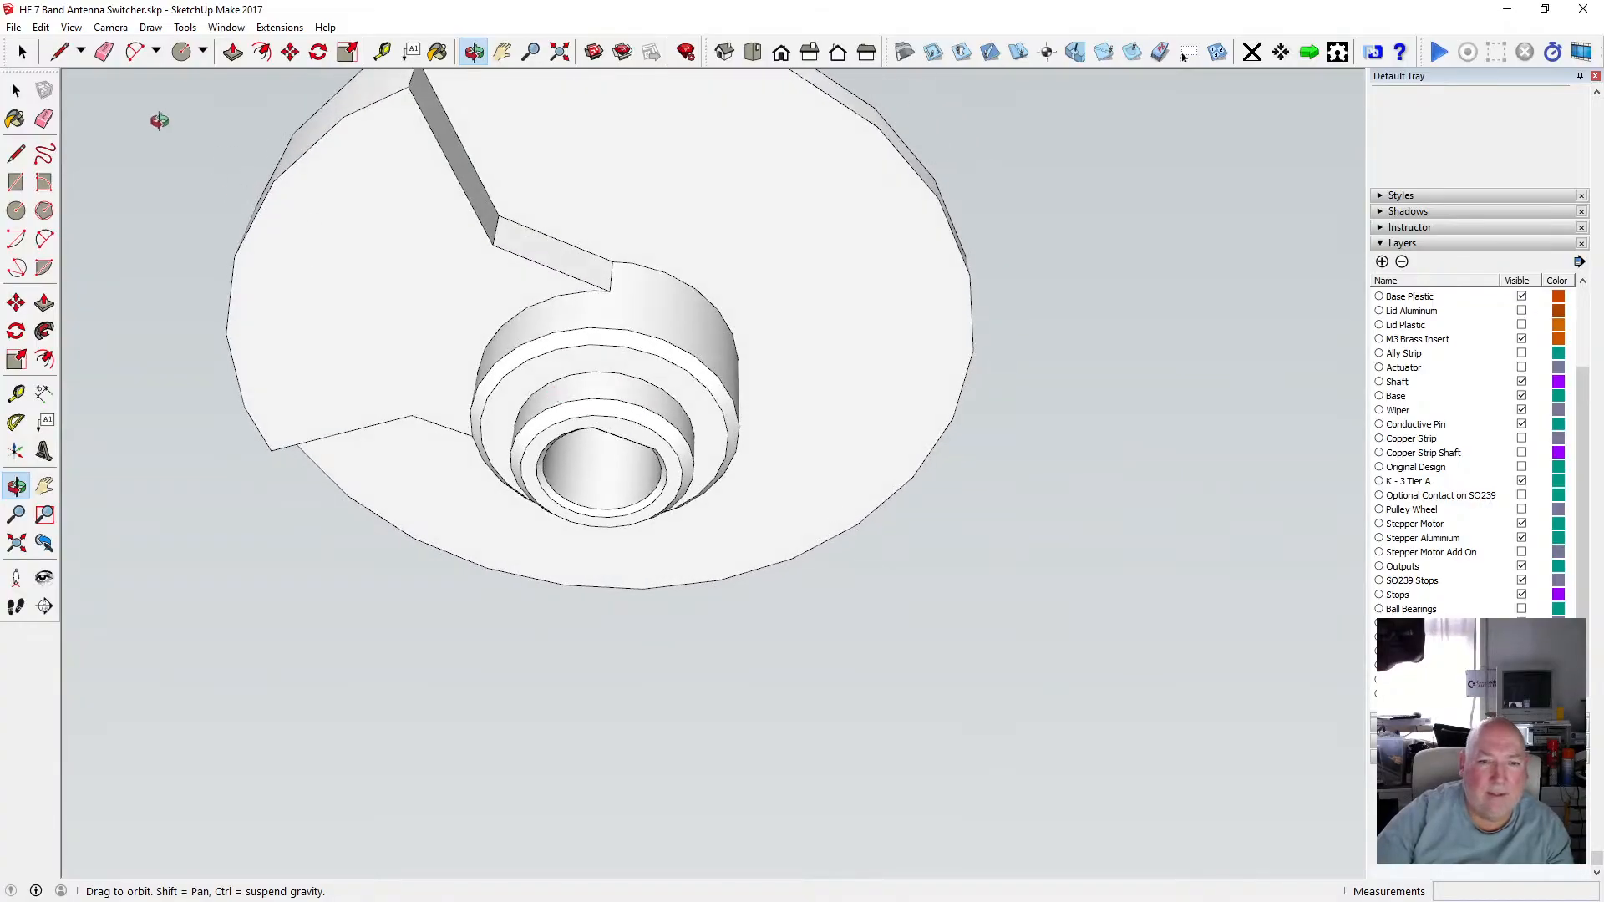
click(16, 90)
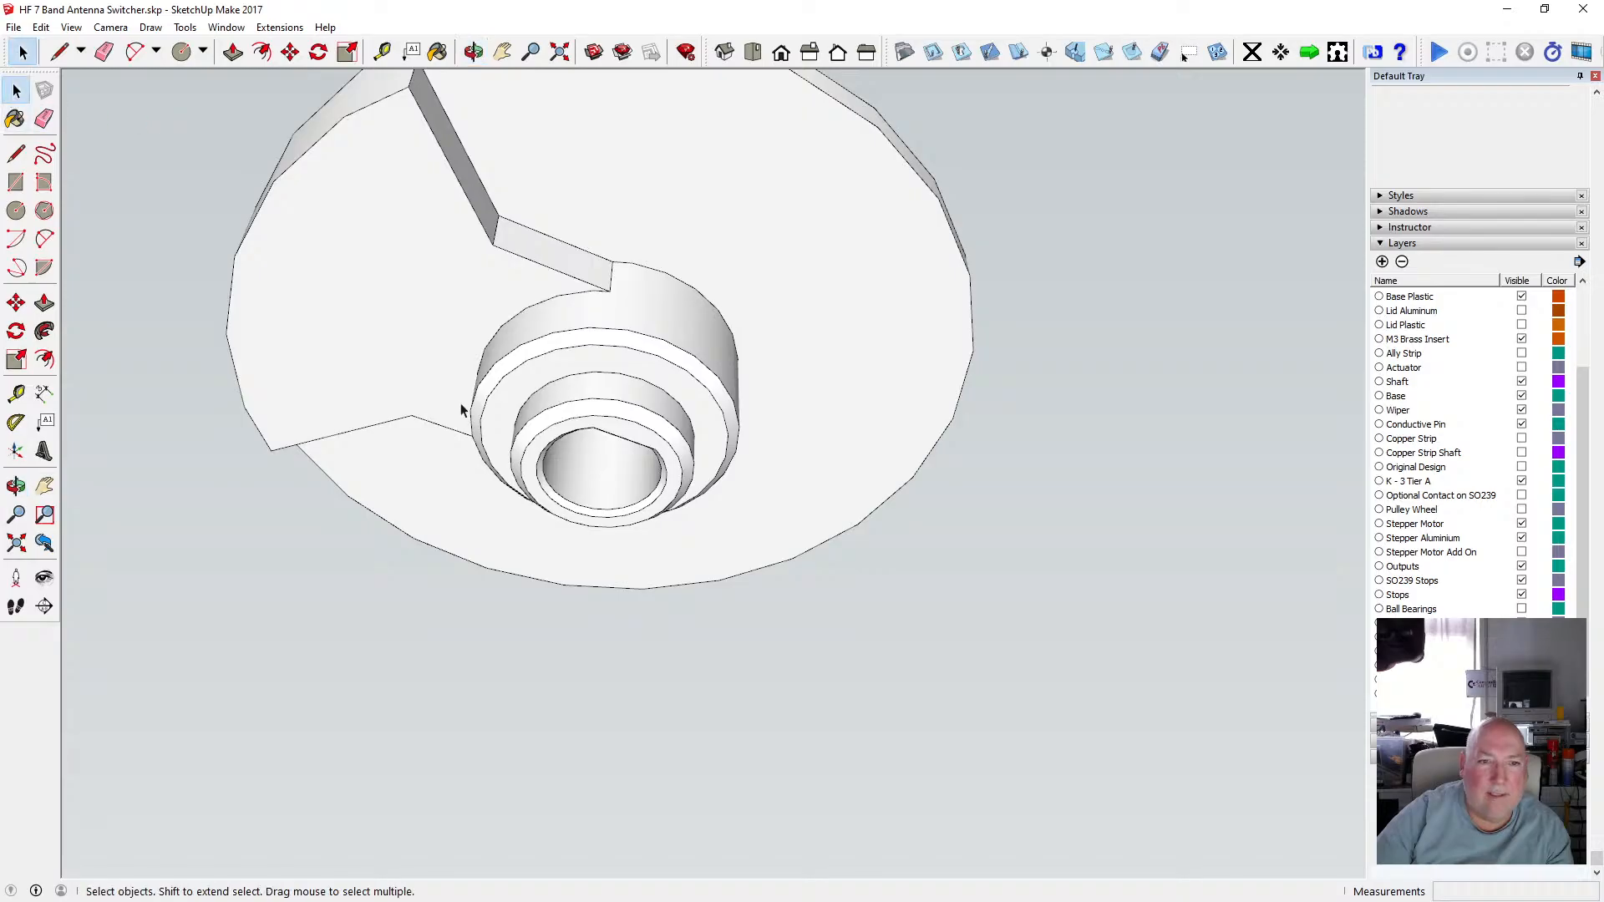
click(551, 432)
double_click(550, 432)
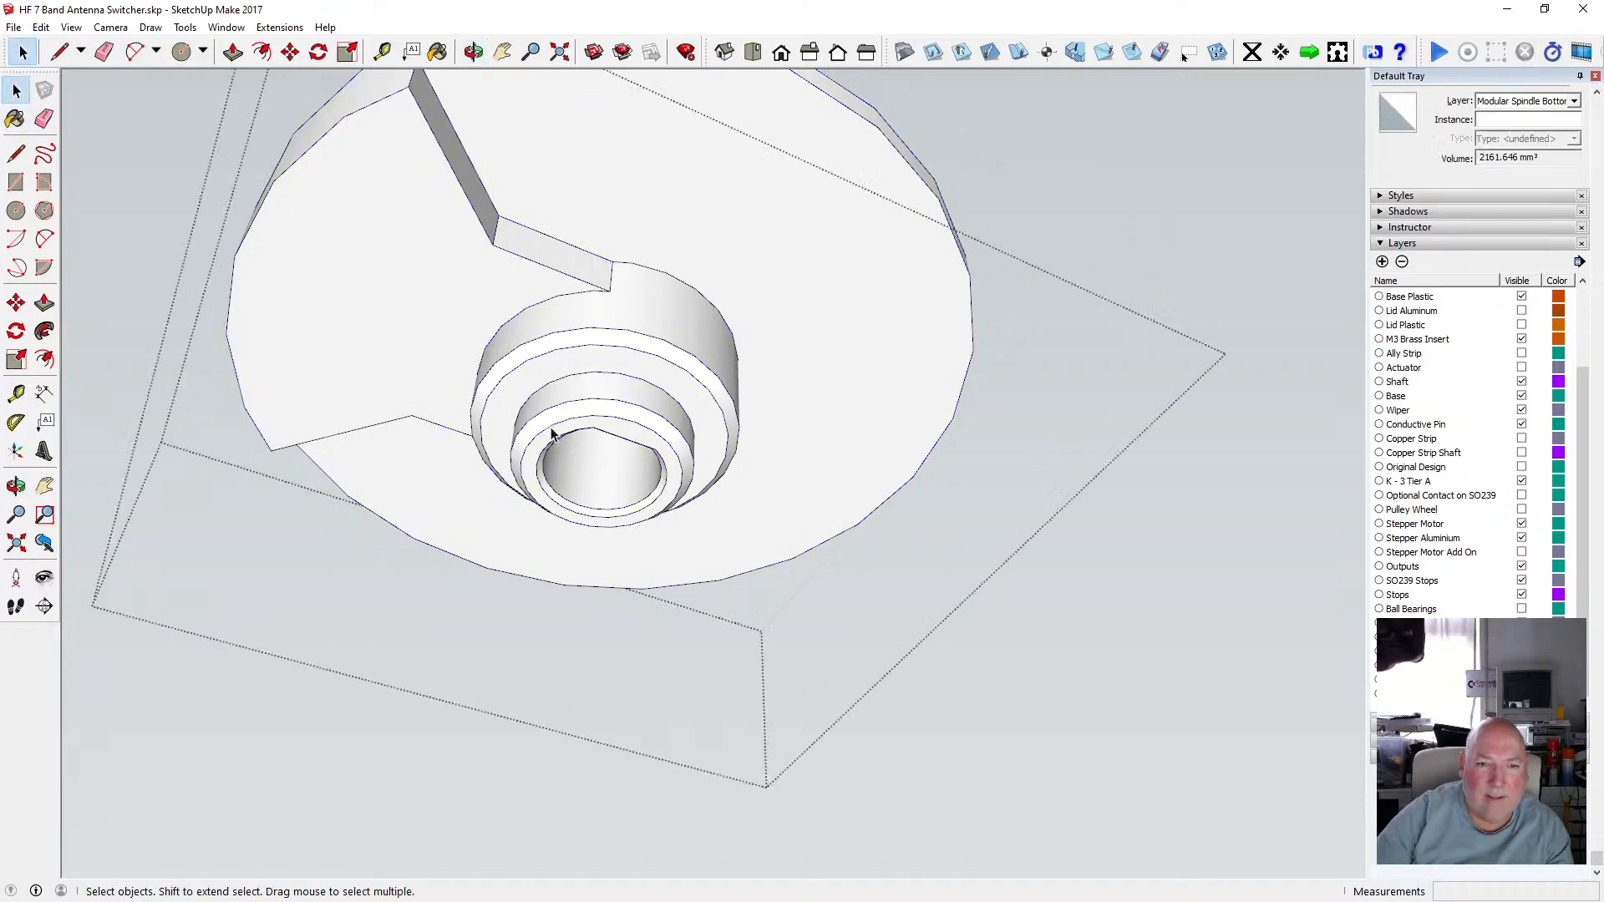
click(551, 432)
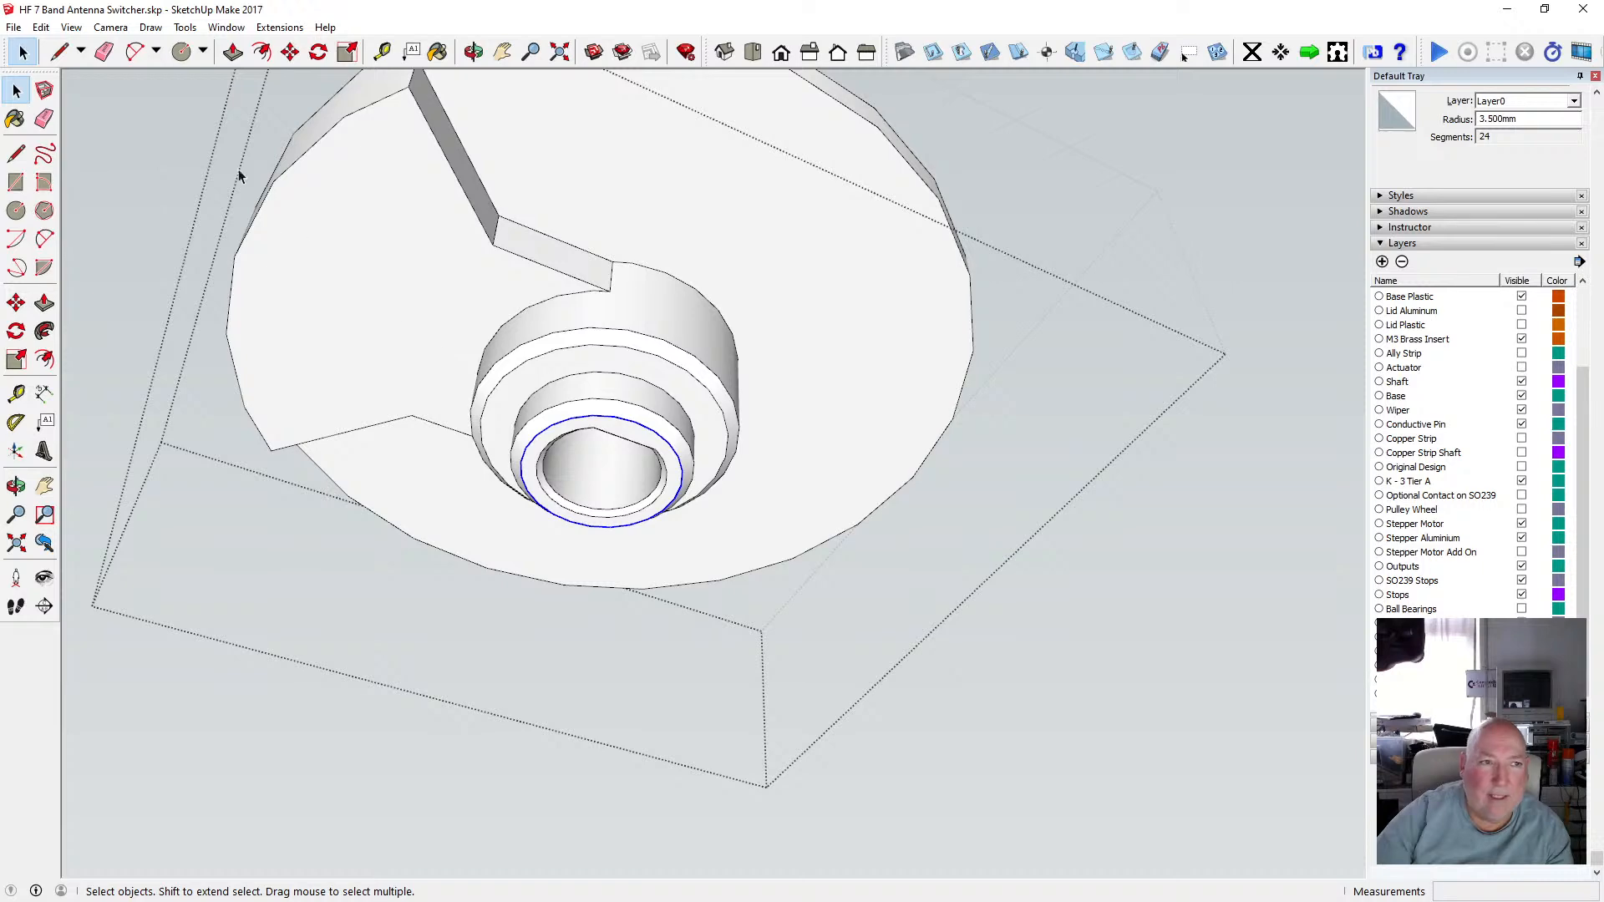
click(41, 27)
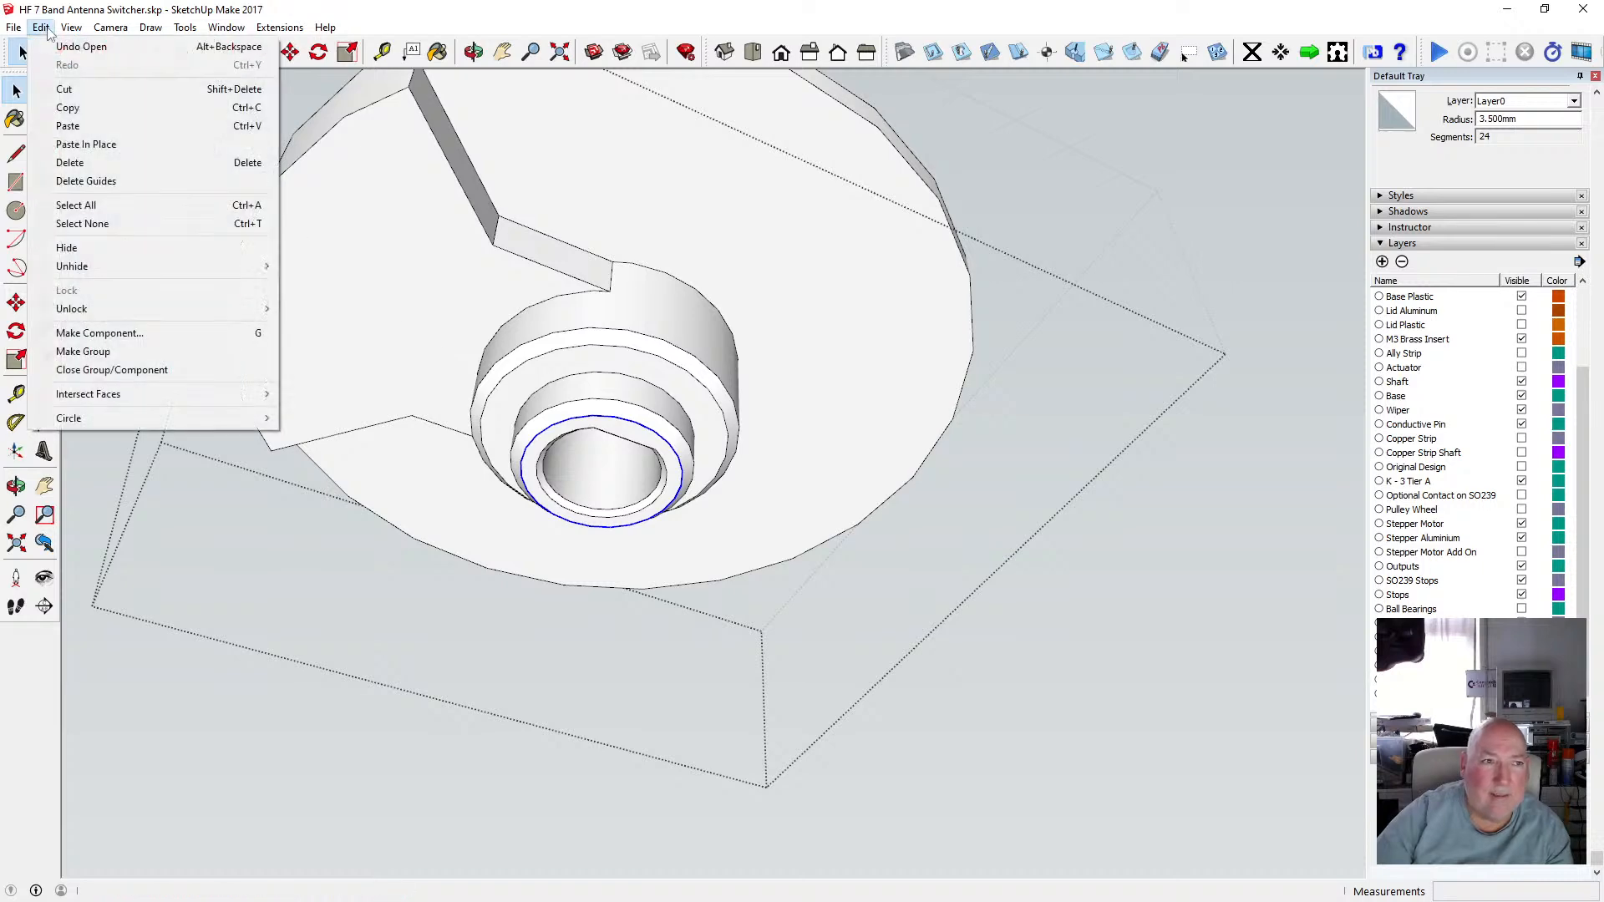
click(68, 108)
Leave the disc group and paste the bore circle in place below the shaft.
scroll(468, 397, down, 3)
click(322, 309)
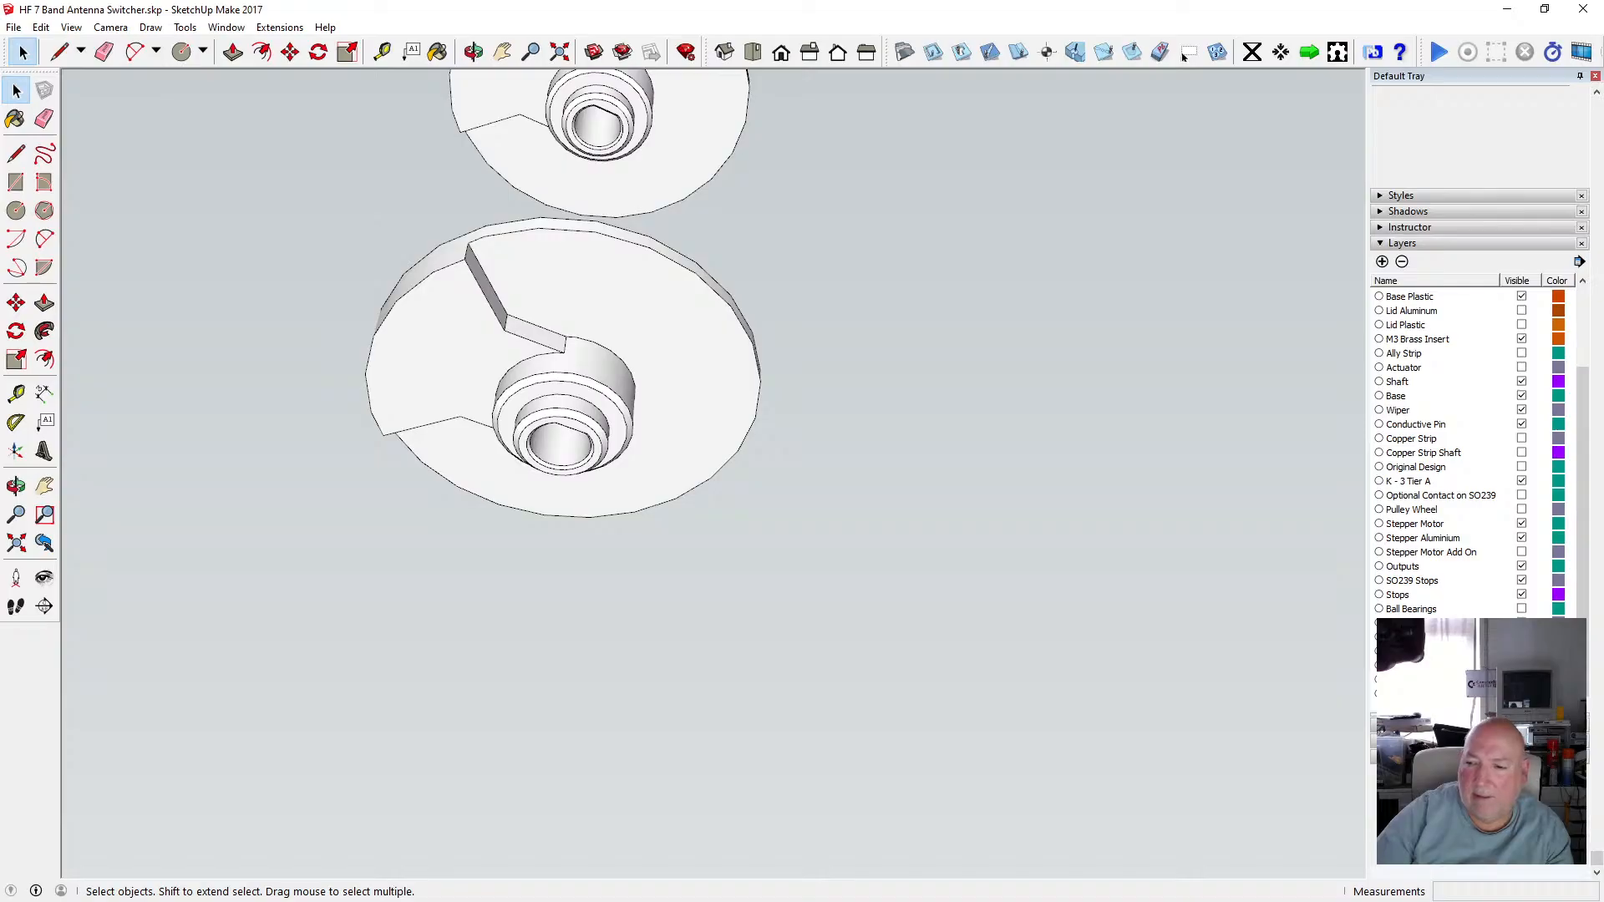
click(1184, 53)
click(41, 27)
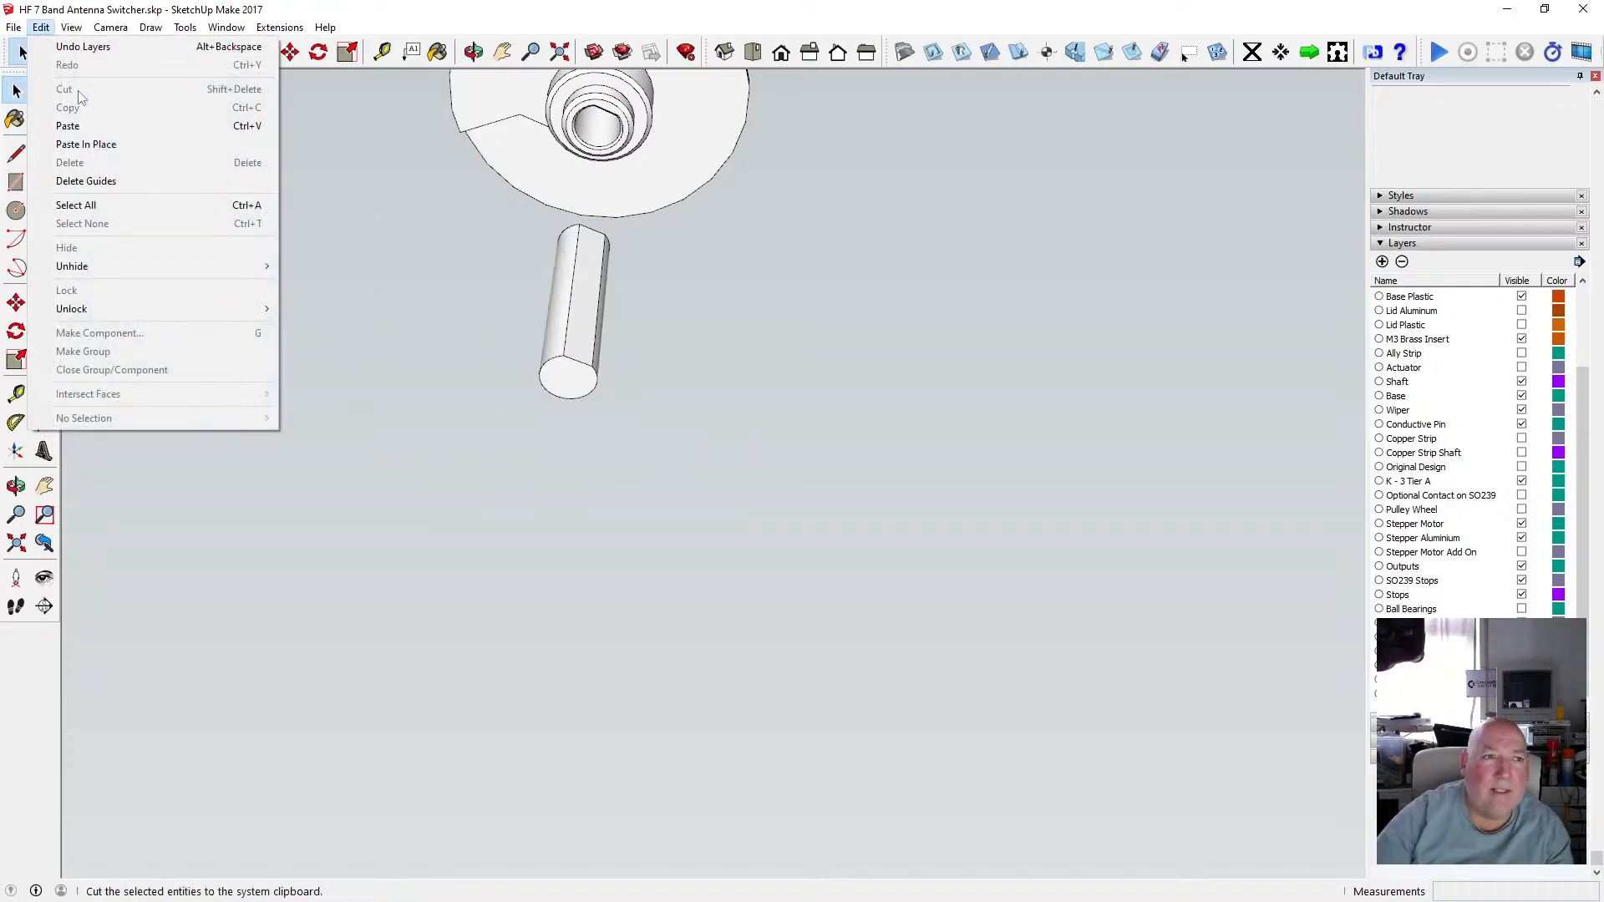
click(67, 144)
Select the keyed shaft and move it down onto the pasted bore circle.
click(473, 52)
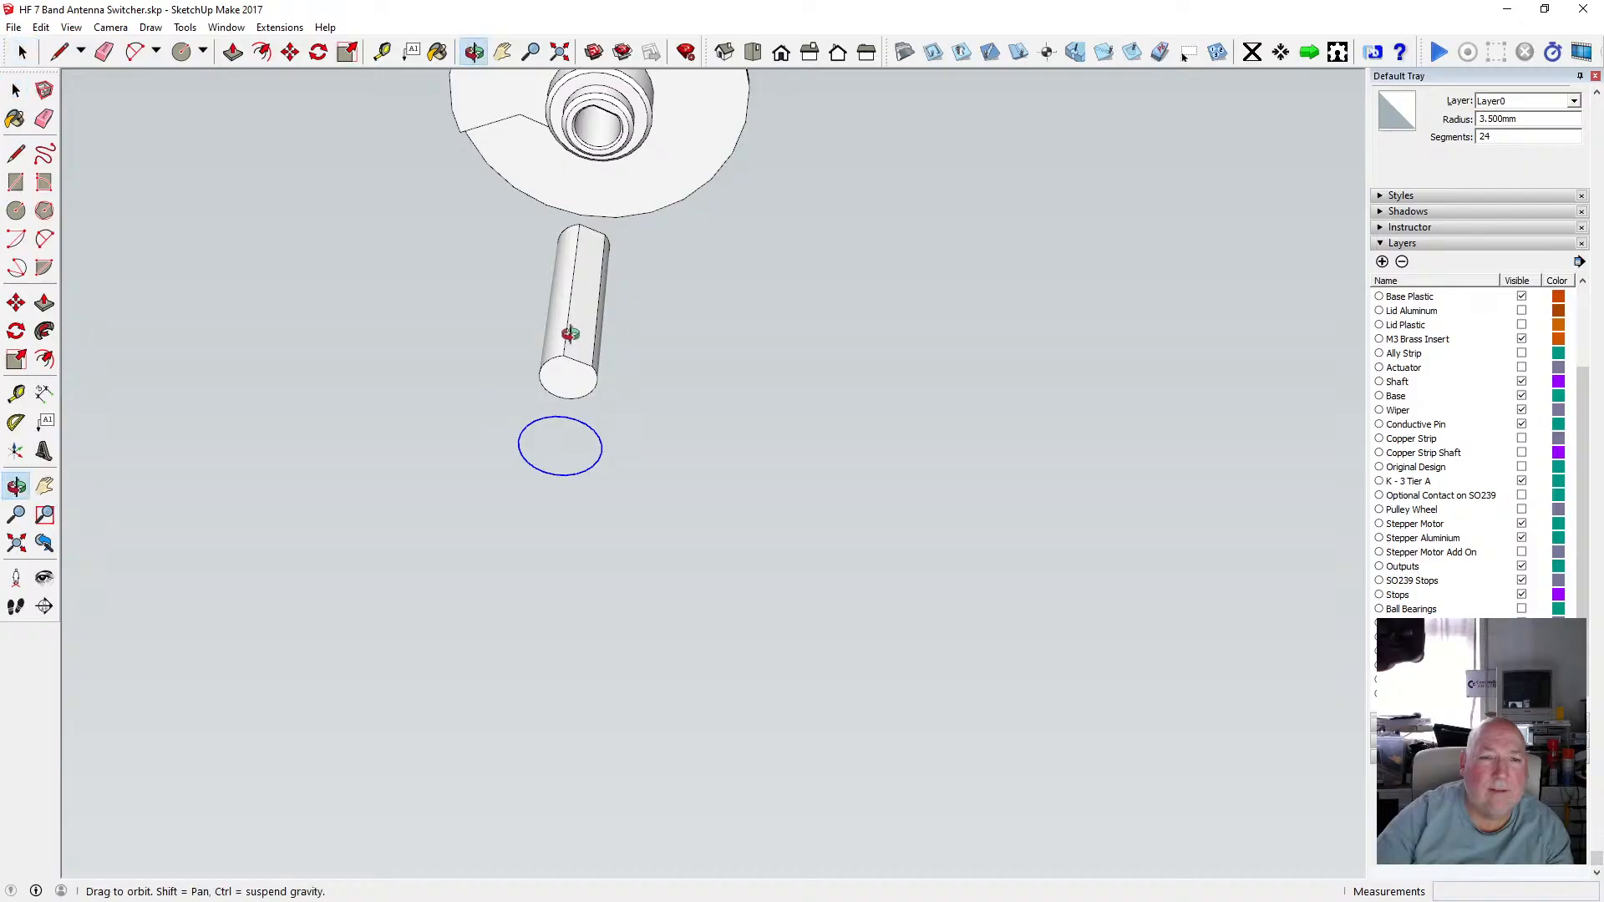
mouse_move(566, 333)
mouse_down()
mouse_move(501, 433)
mouse_move(566, 391)
mouse_move(579, 331)
mouse_up()
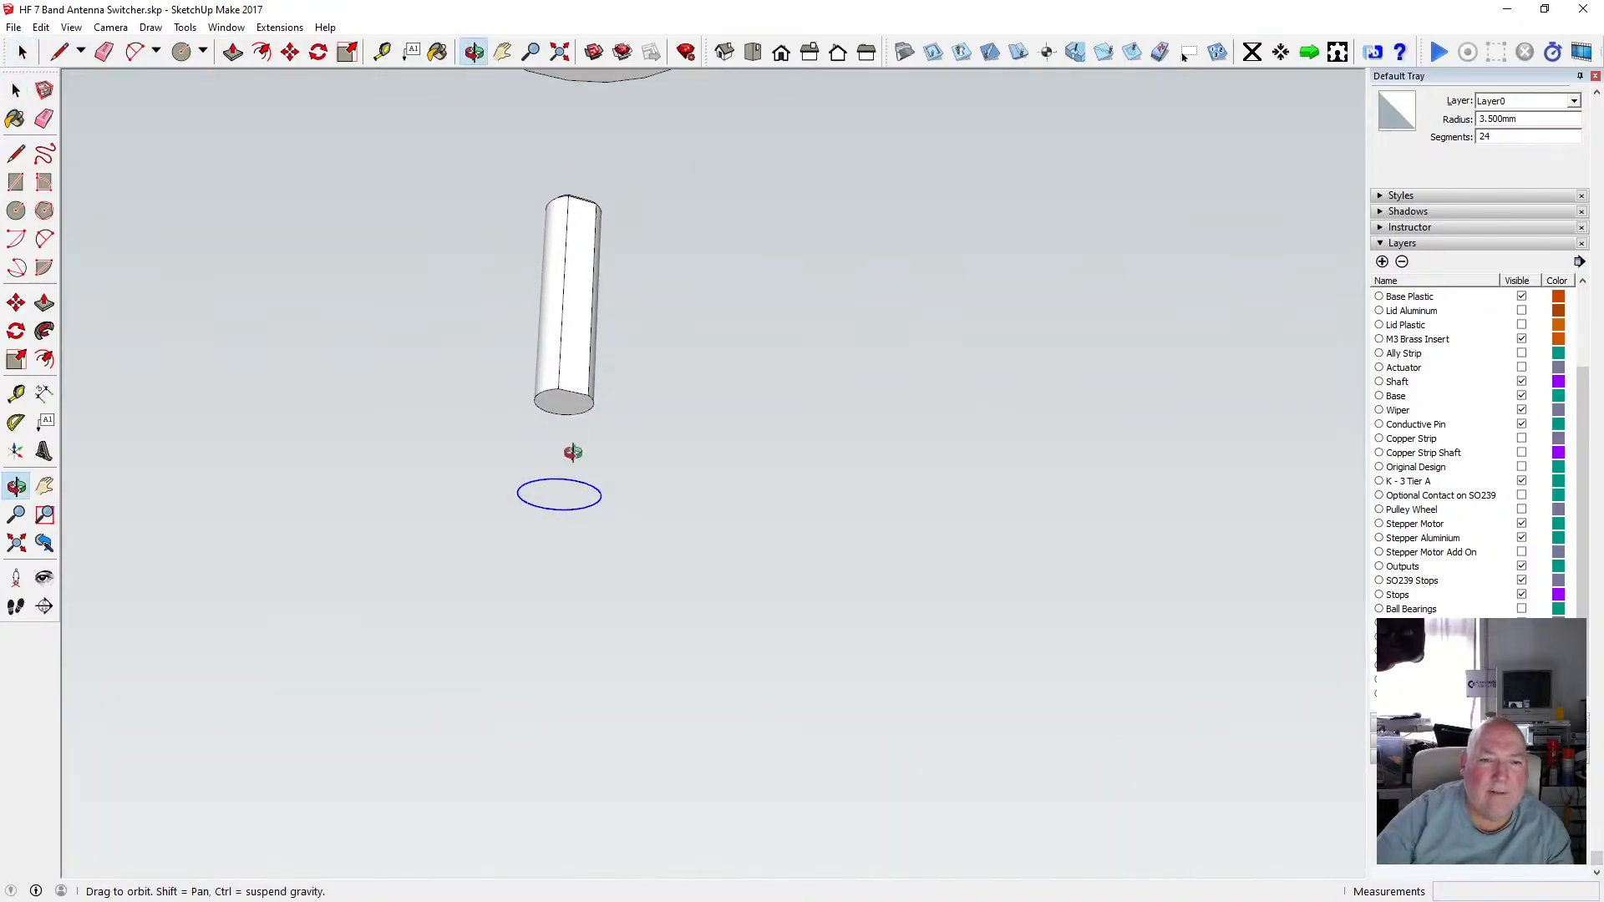
drag(554, 490, 562, 408)
scroll(564, 403, up, 2)
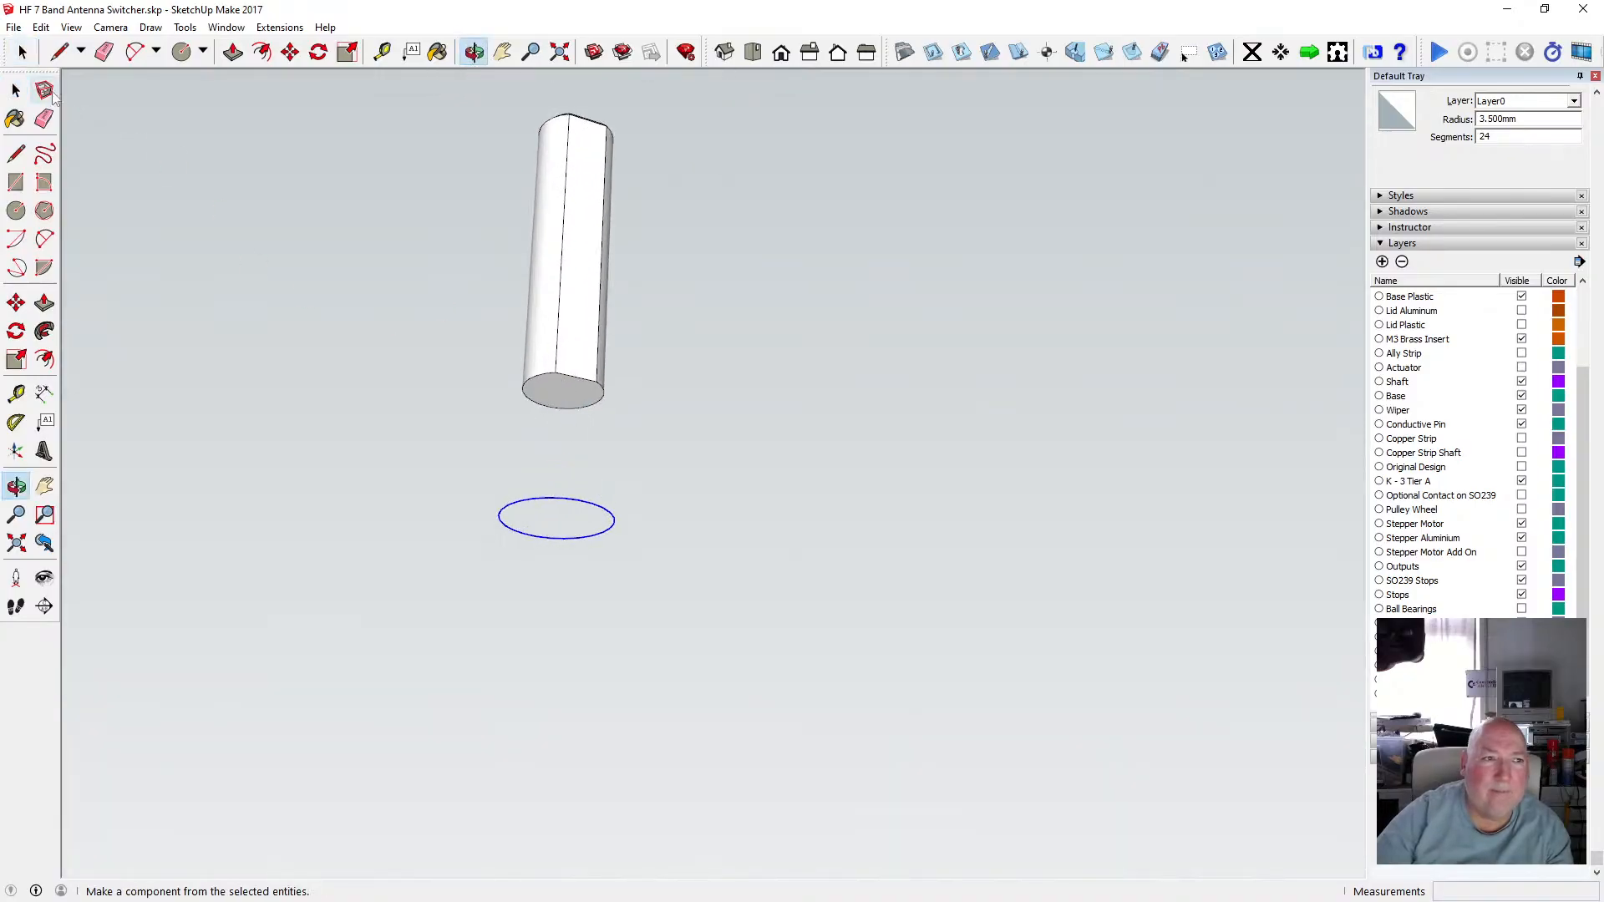
click(16, 89)
drag(495, 111, 689, 441)
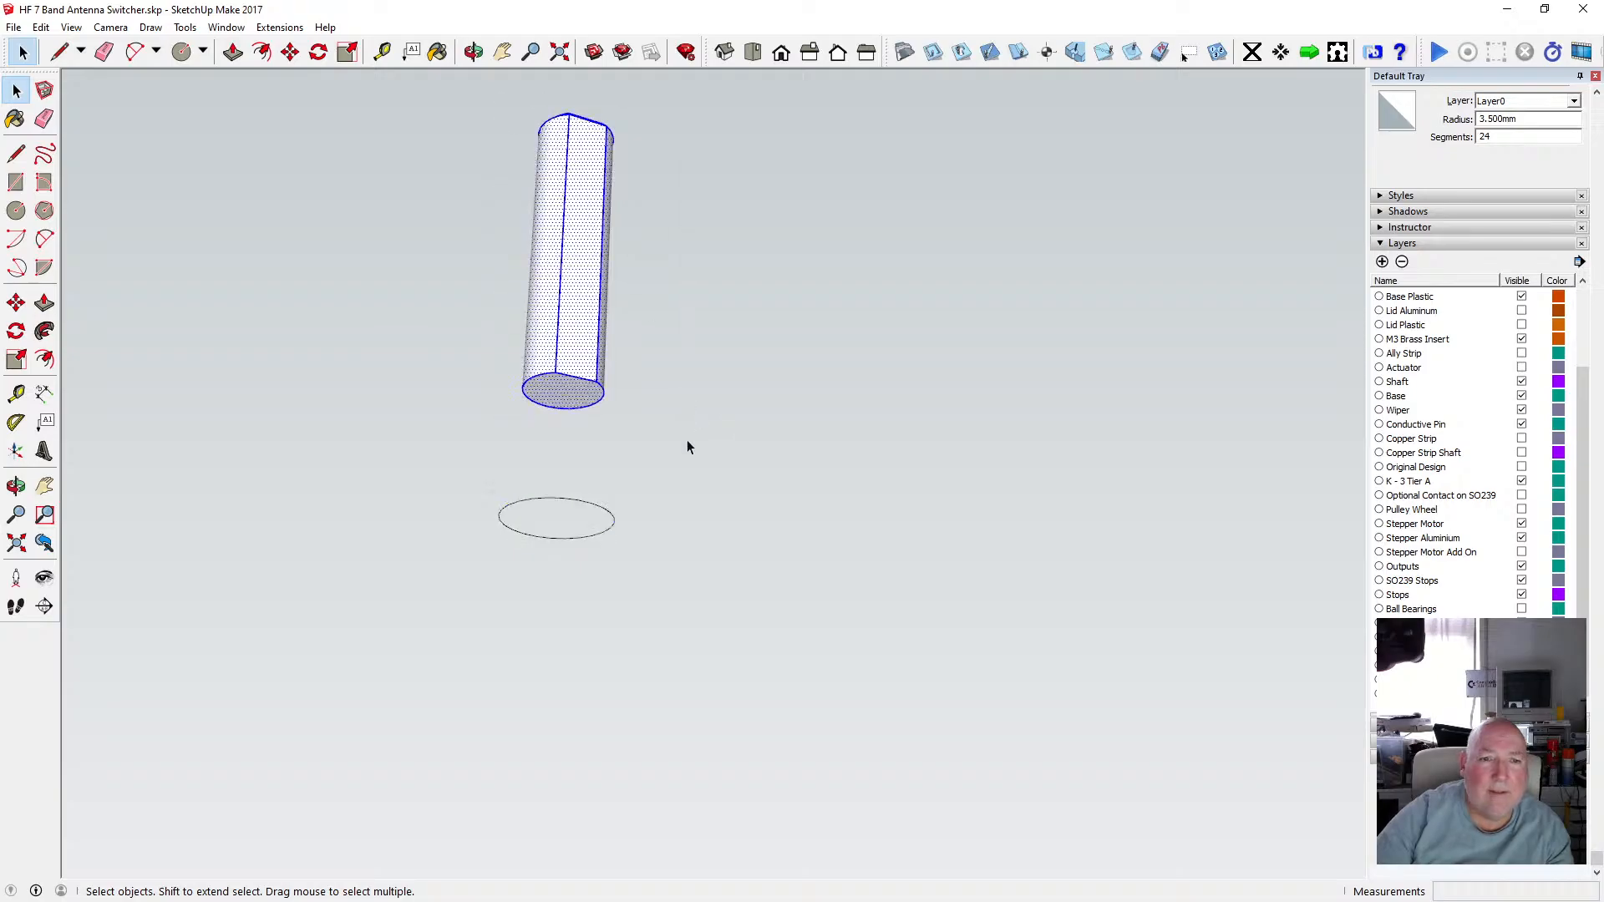
click(290, 51)
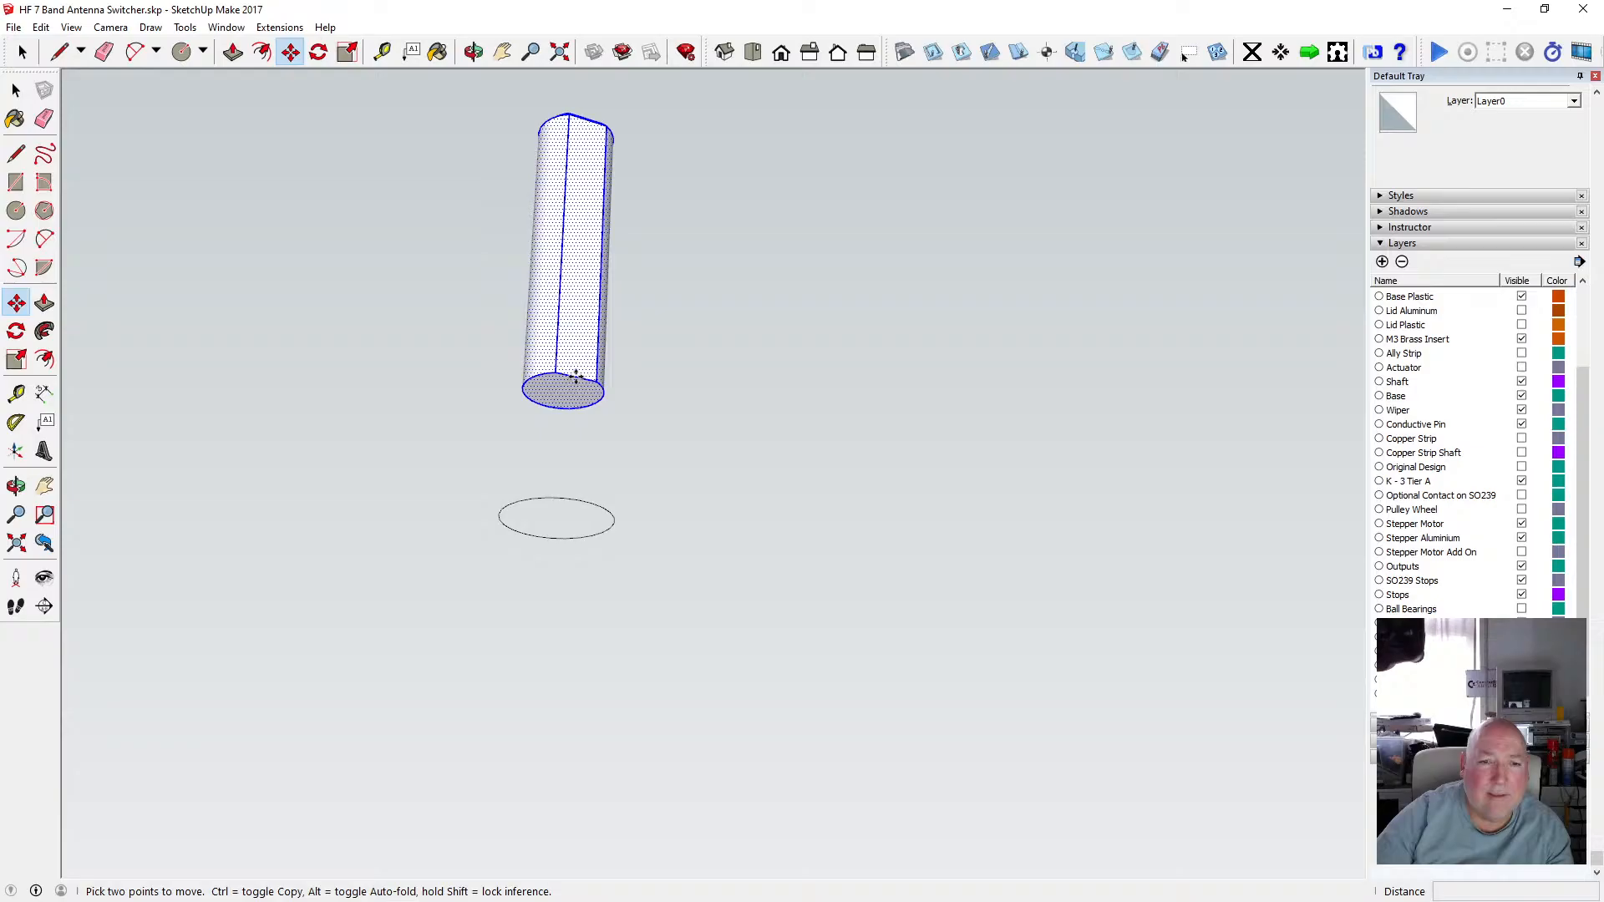
click(576, 376)
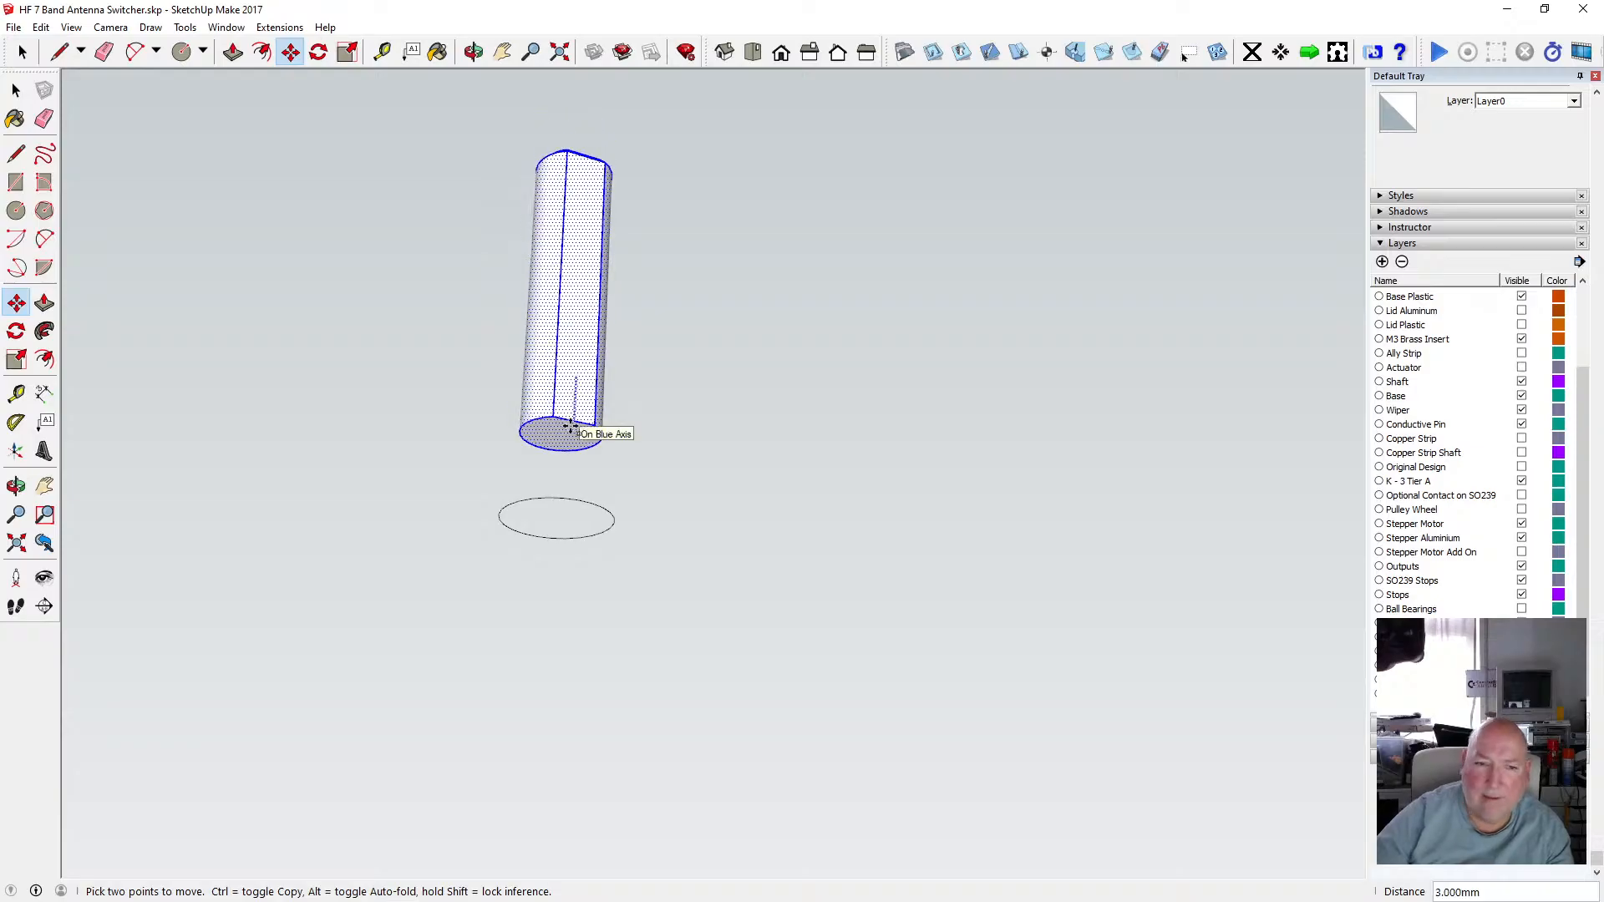
click(620, 517)
Draw a line on the circle's edge at the shaft's base to form a ring face.
click(474, 51)
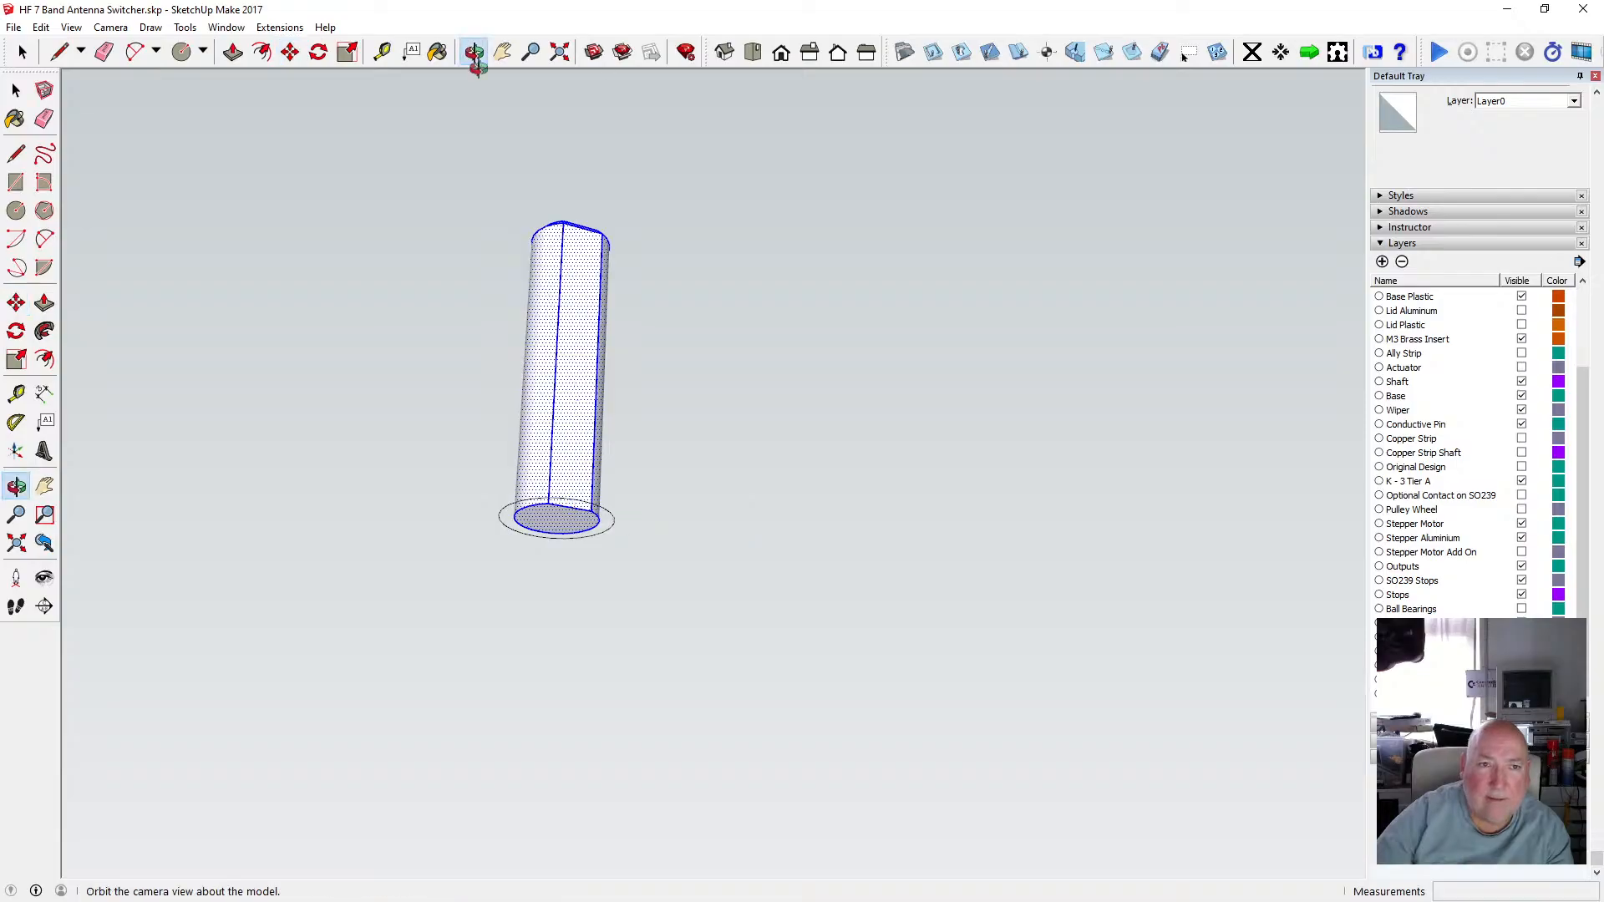
drag(580, 434, 550, 533)
scroll(563, 562, down, 3)
scroll(558, 568, up, 3)
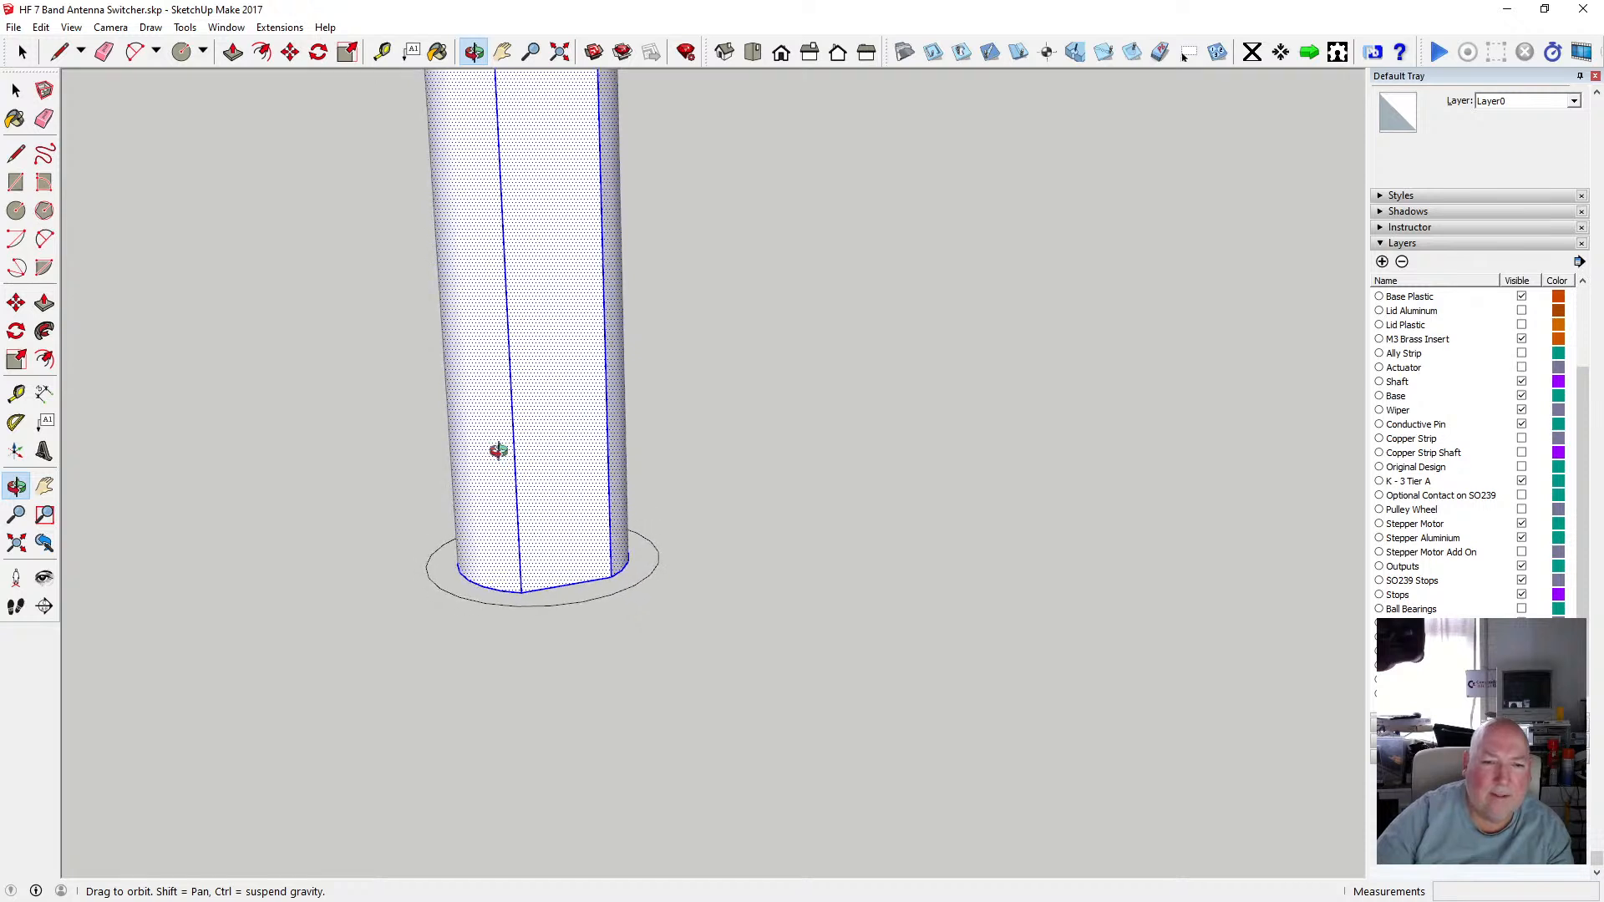
scroll(562, 594, up, 3)
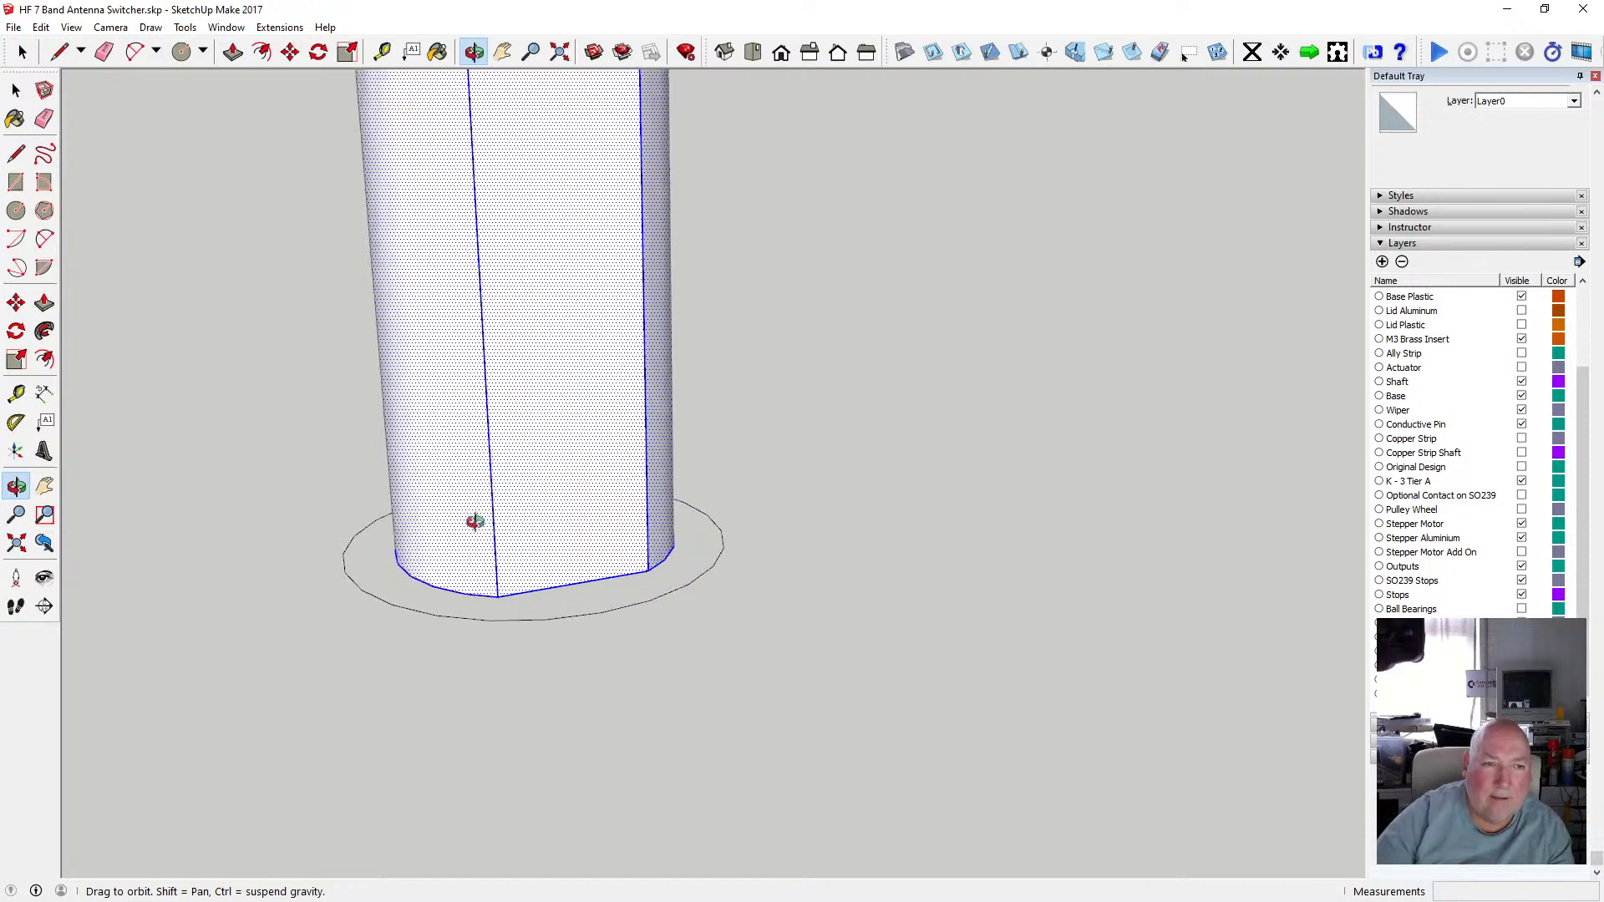
click(15, 153)
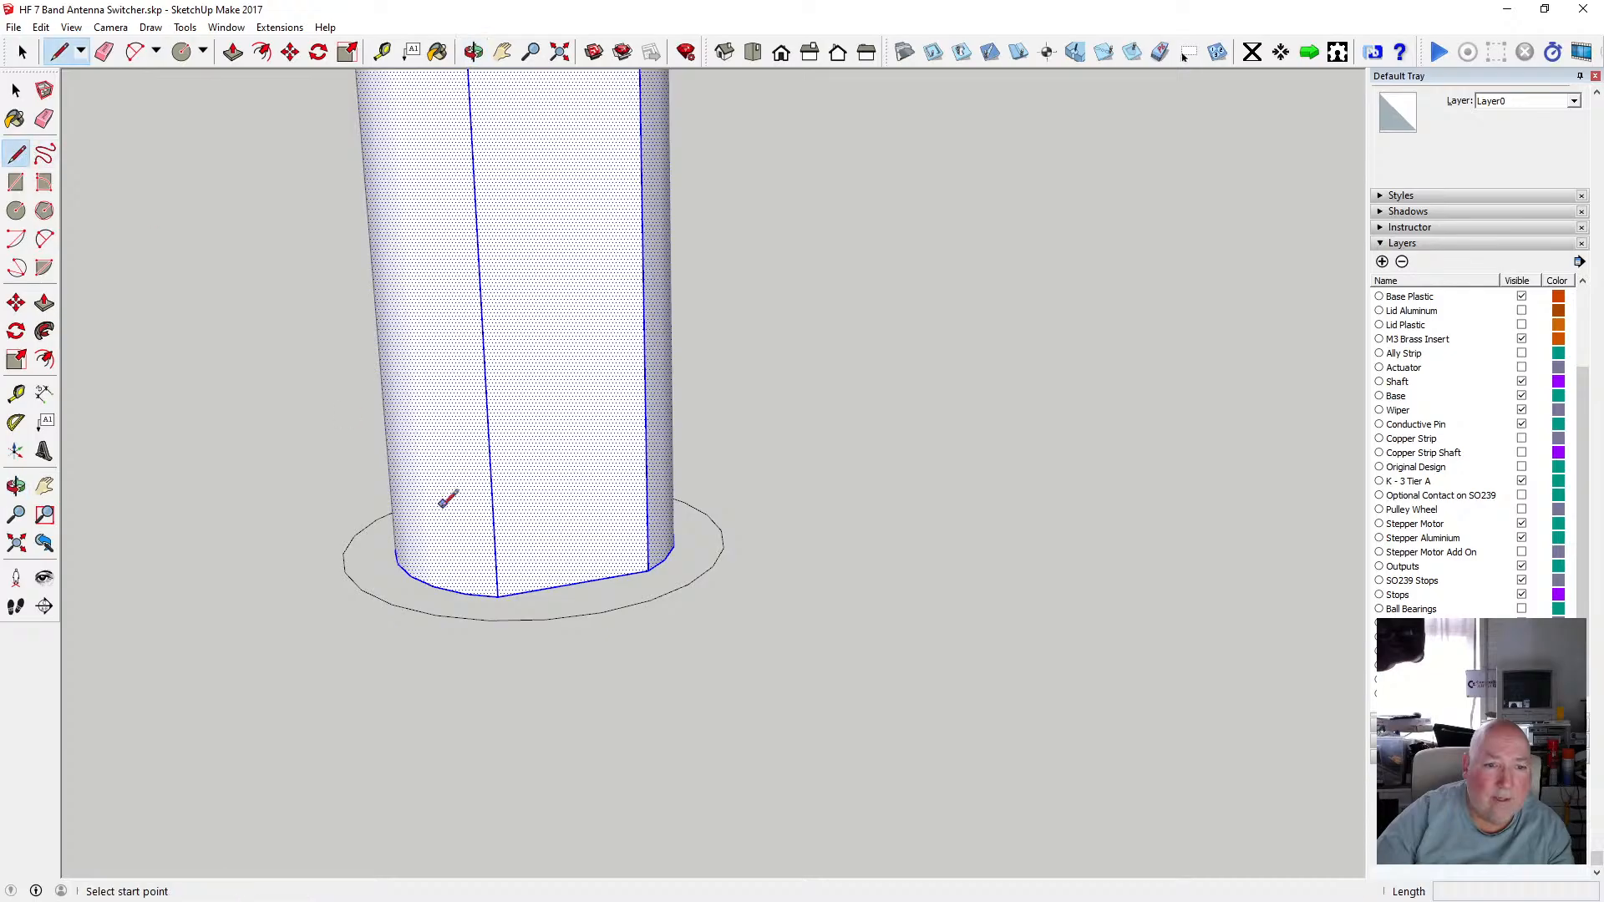
click(488, 620)
click(546, 620)
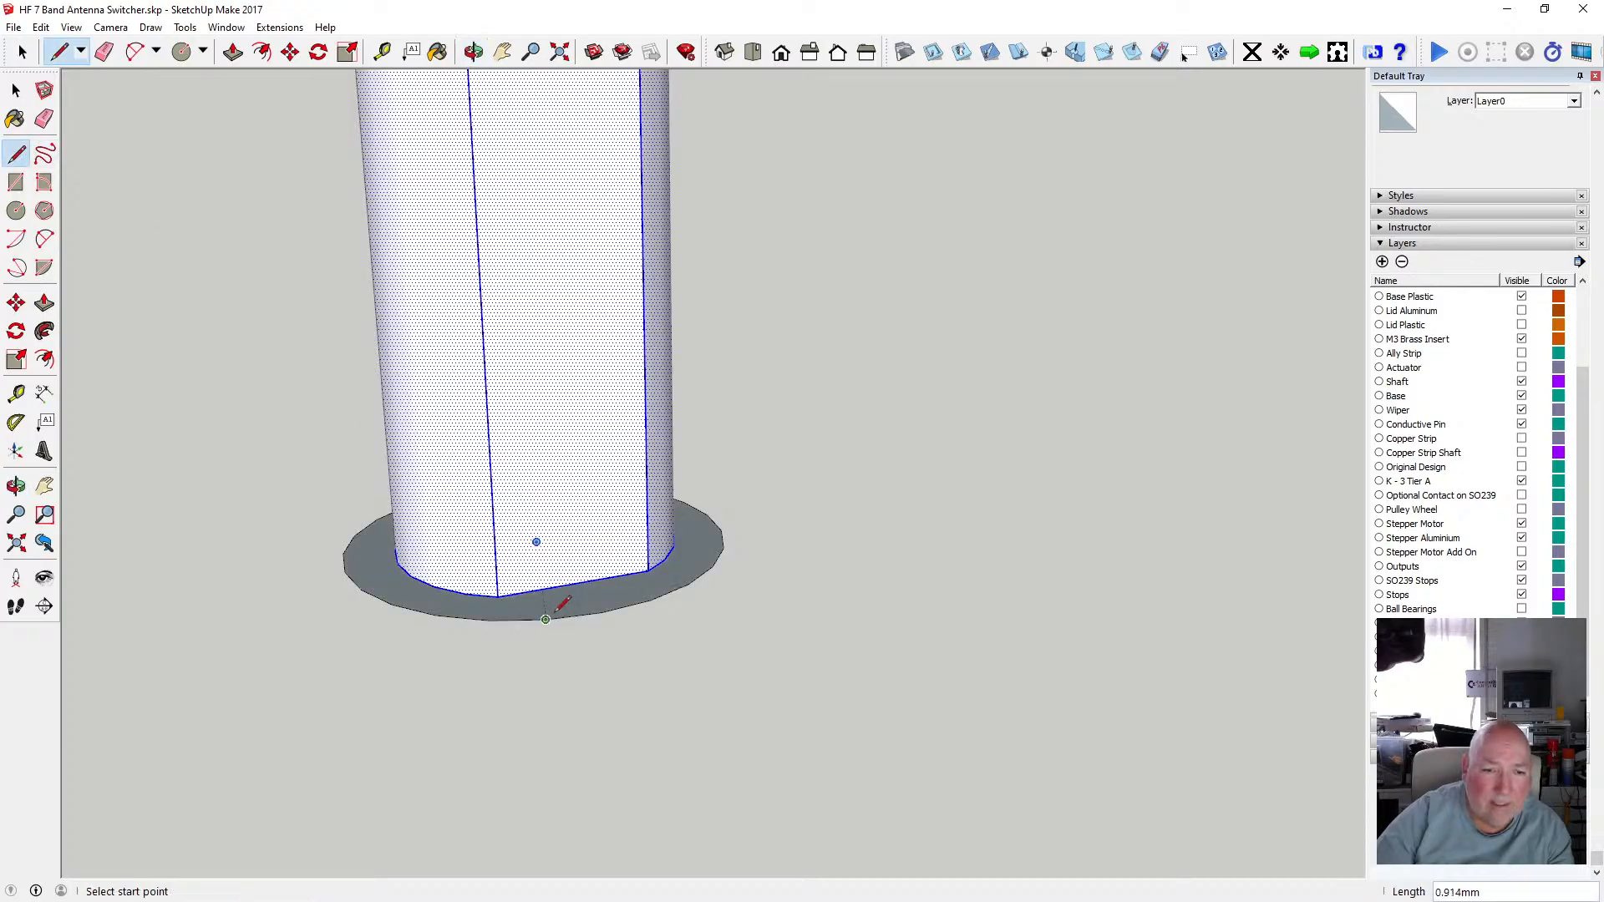
click(474, 52)
drag(562, 189, 552, 355)
Push/pull the ring face around the shaft's base 1.5 mm into a collar.
key(p)
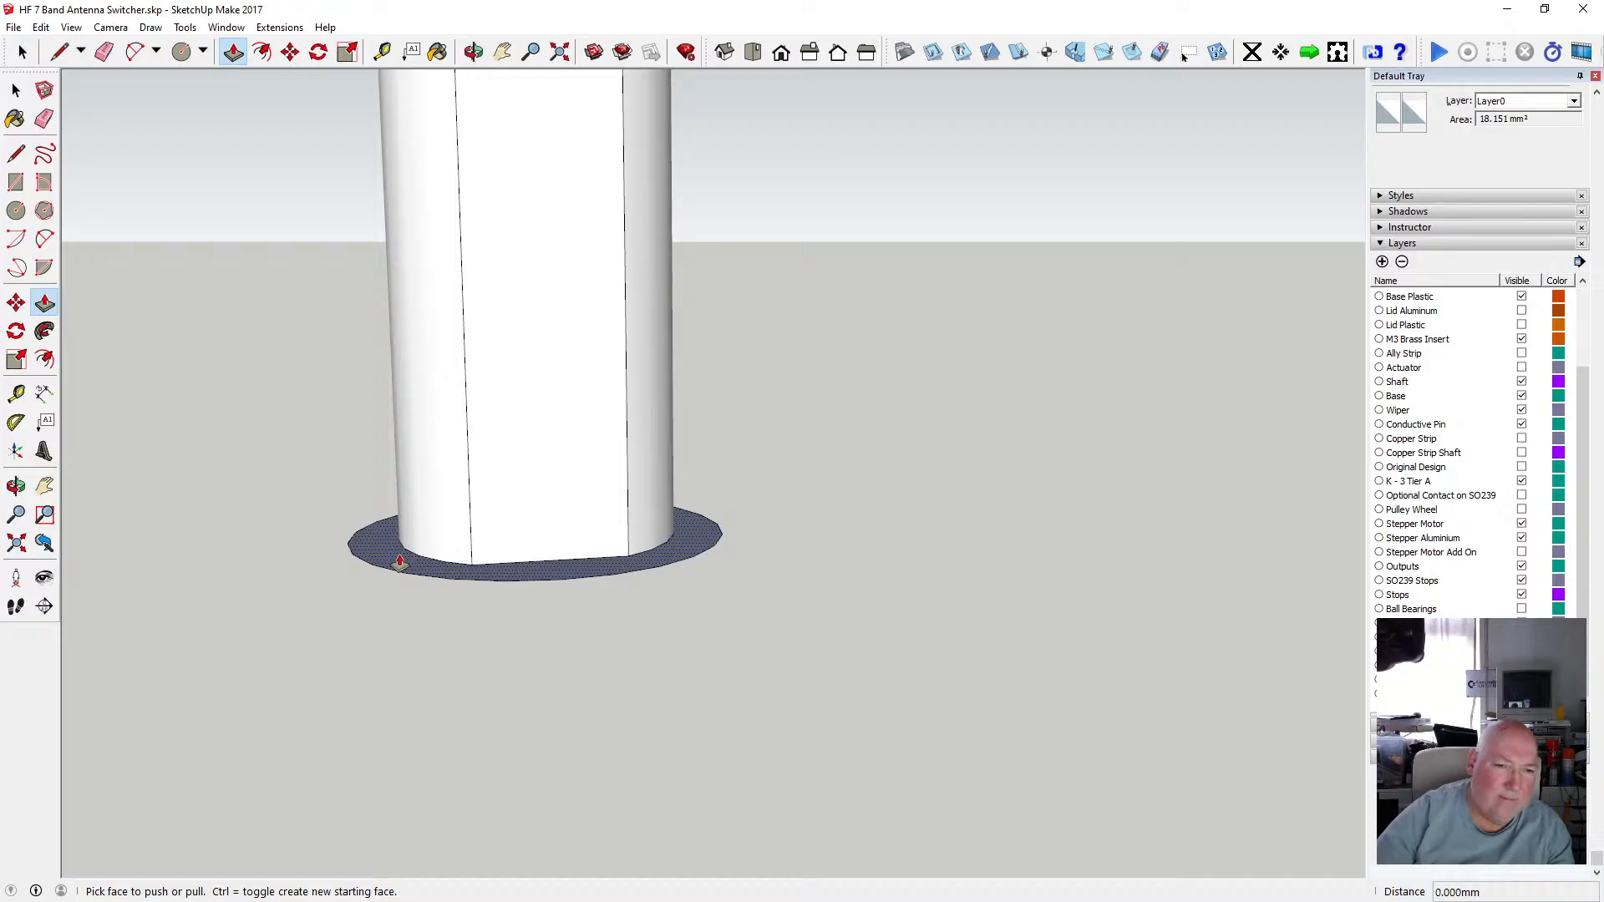
drag(399, 561, 394, 601)
text(1.5)
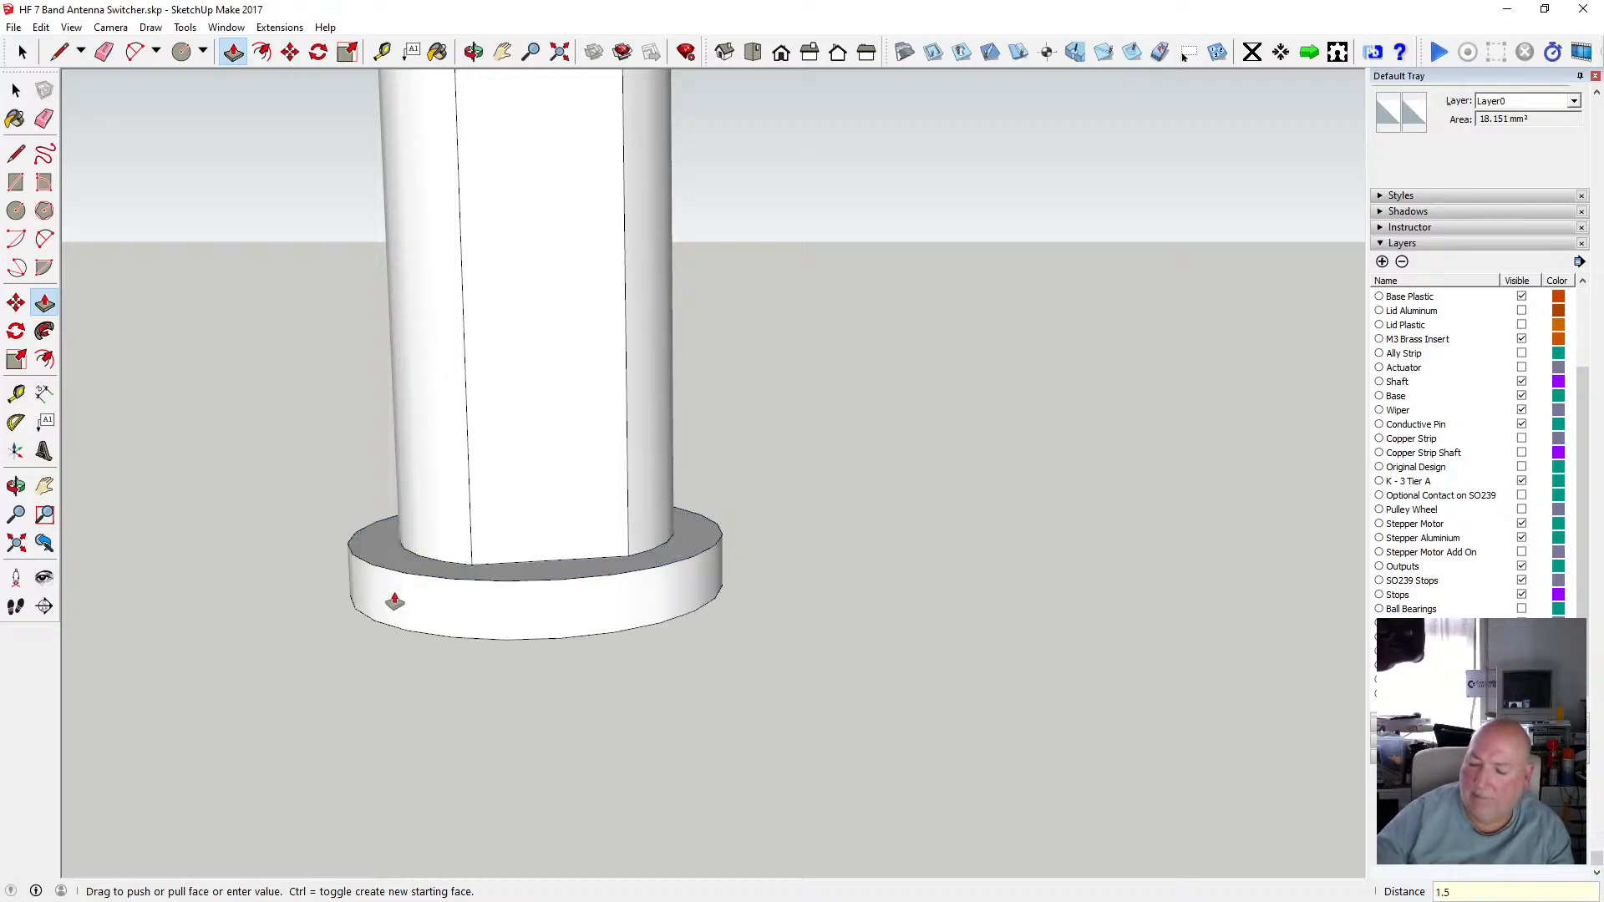
key(Return)
click(474, 52)
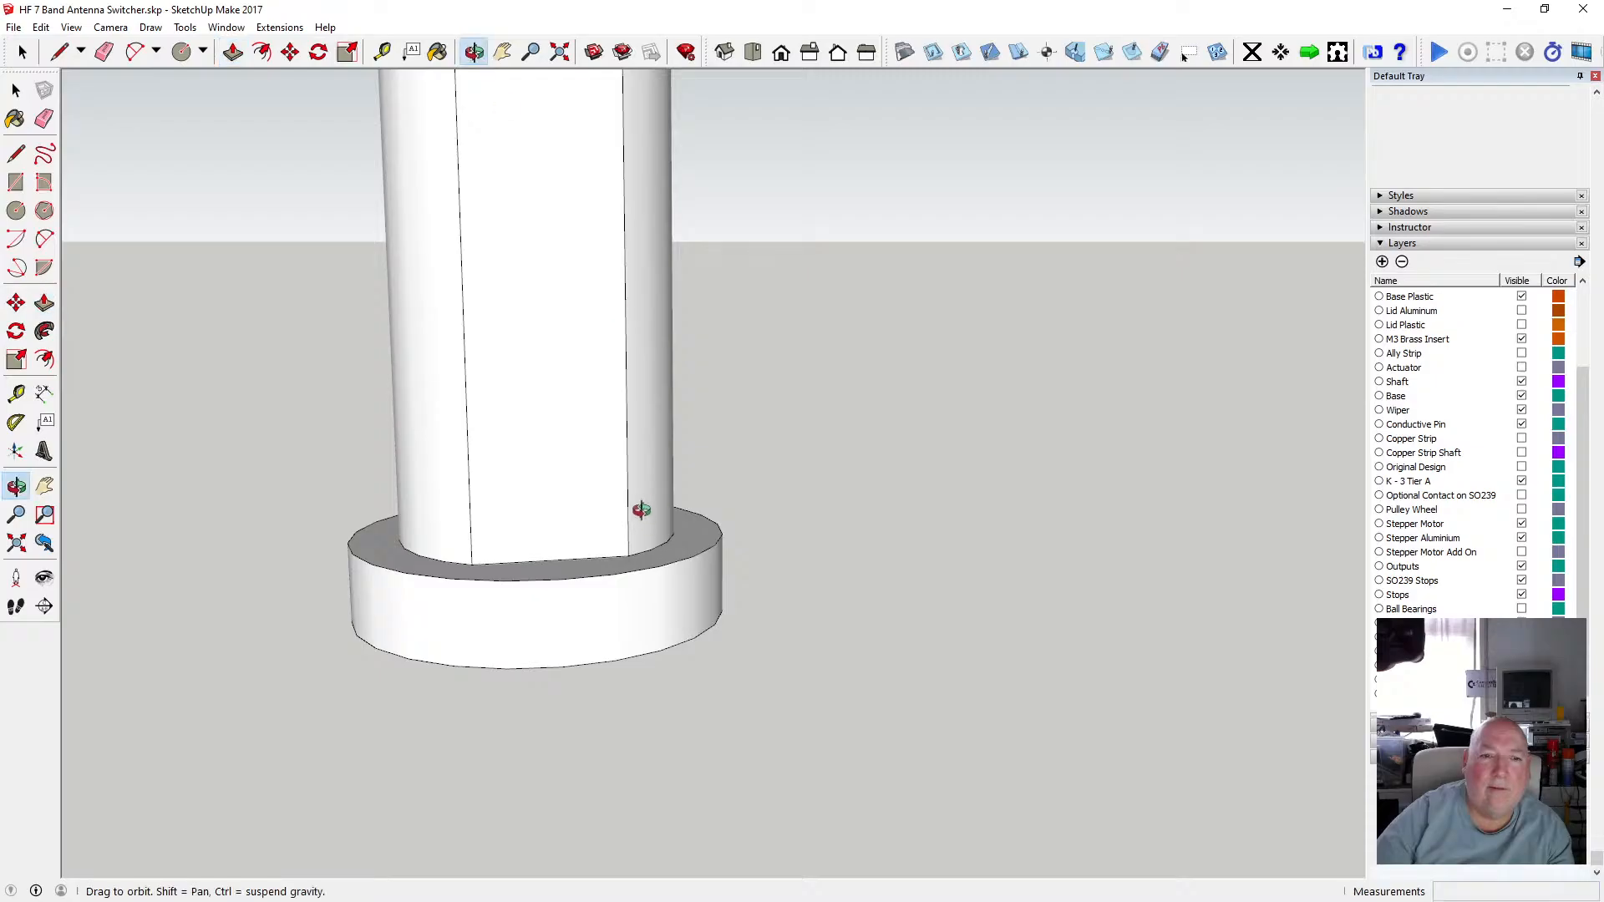
scroll(637, 508, down, 6)
drag(630, 501, 621, 322)
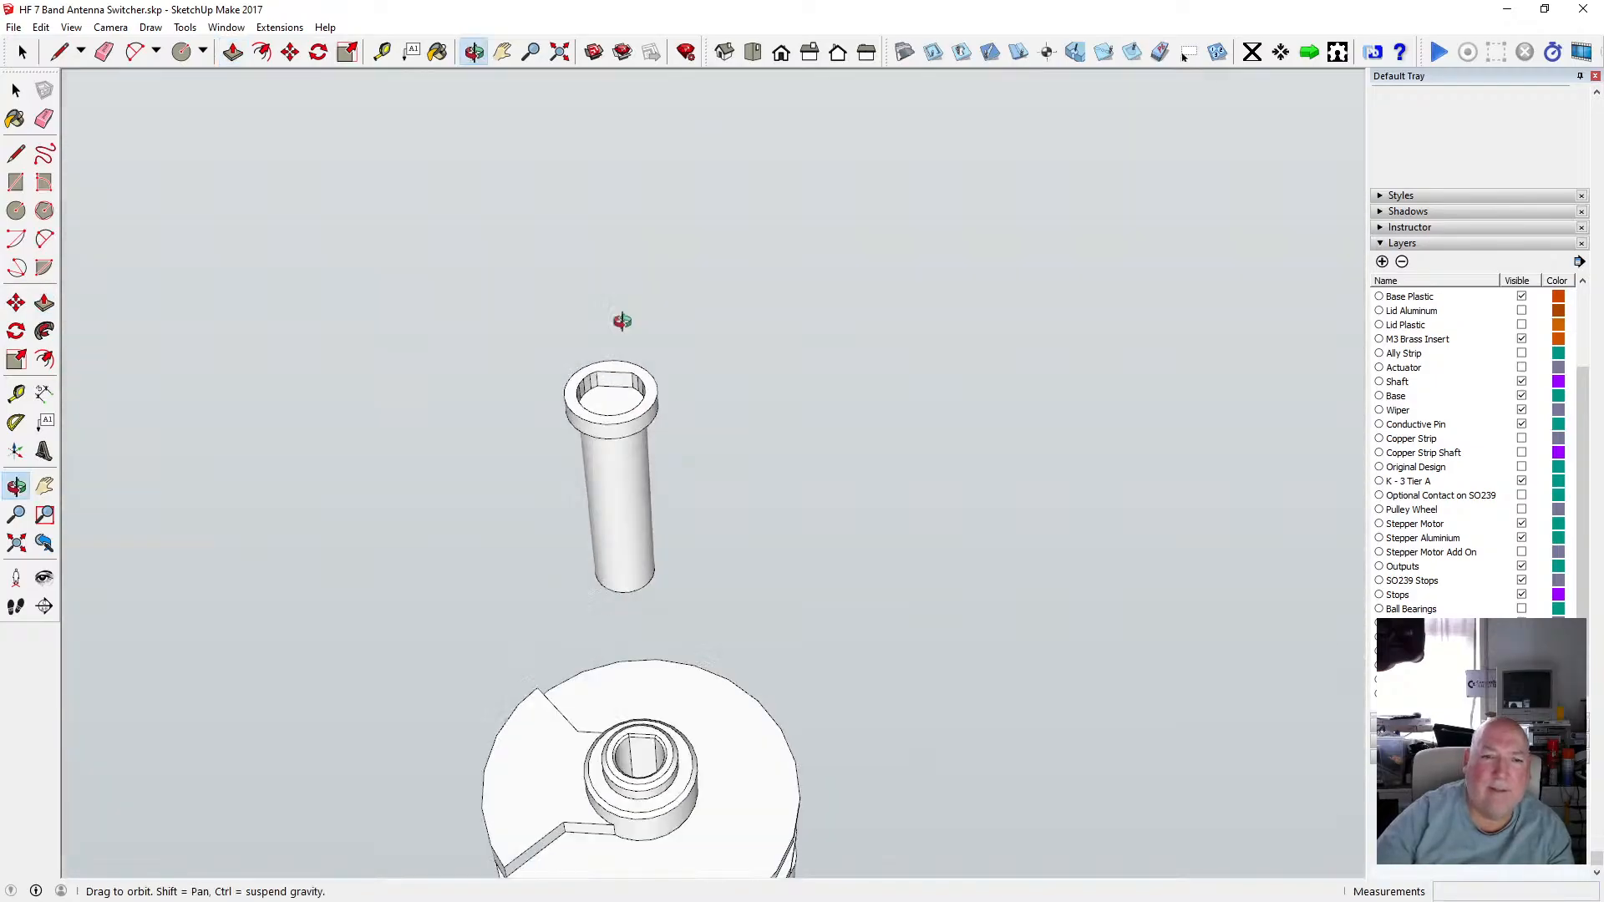
Delete the ring face at the shaft's top end, then undo the deletion.
scroll(617, 439, up, 8)
scroll(619, 375, up, 2)
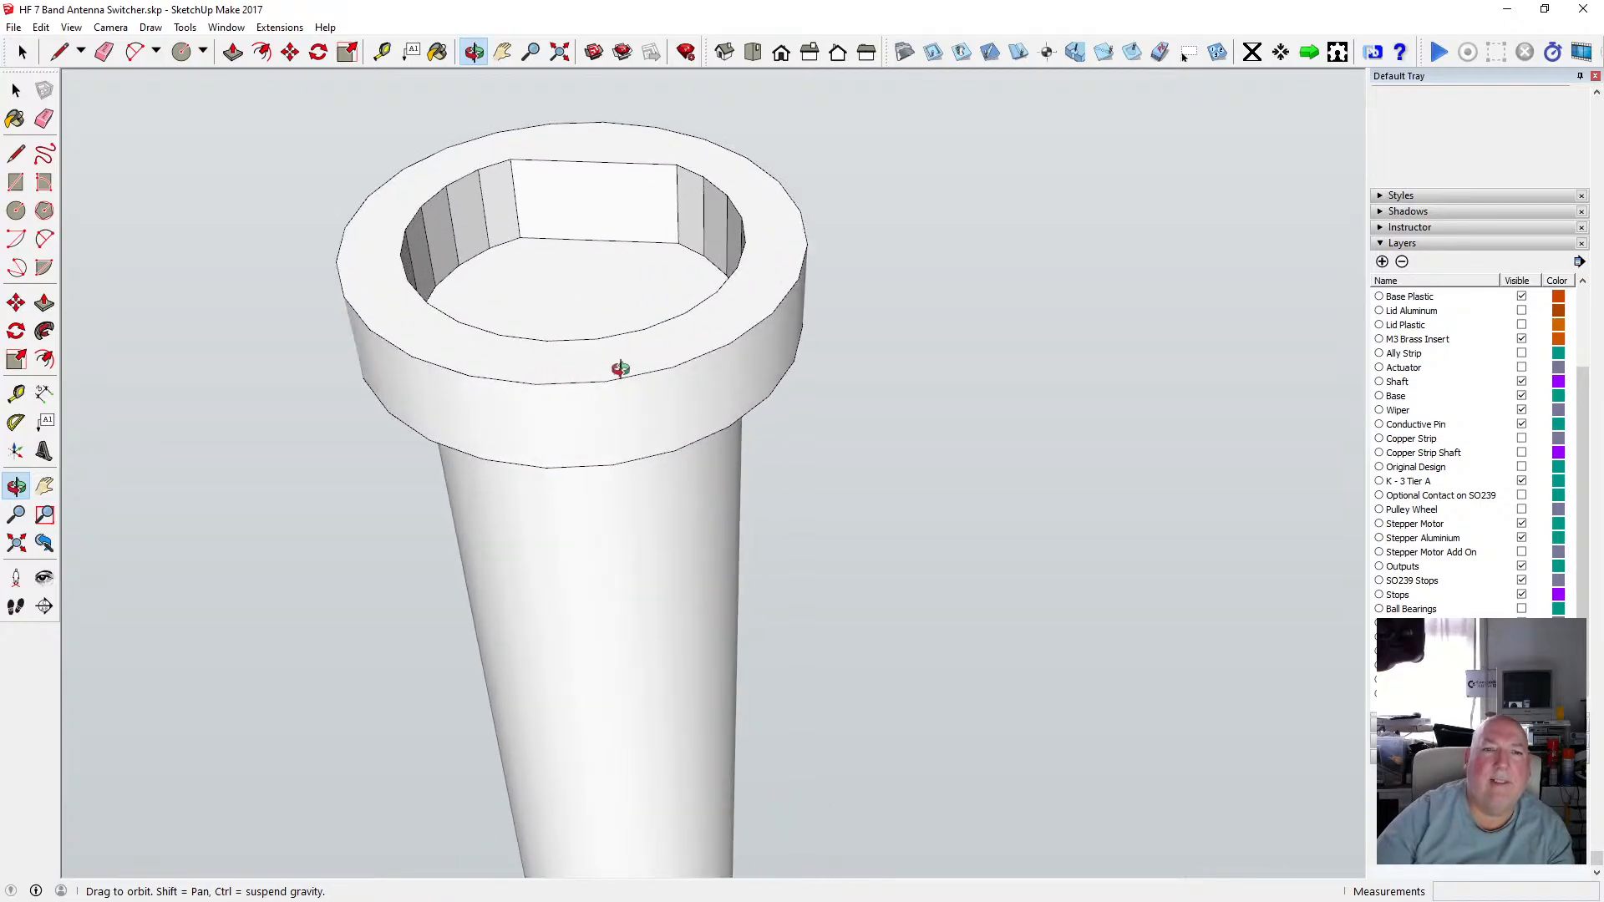
key(space)
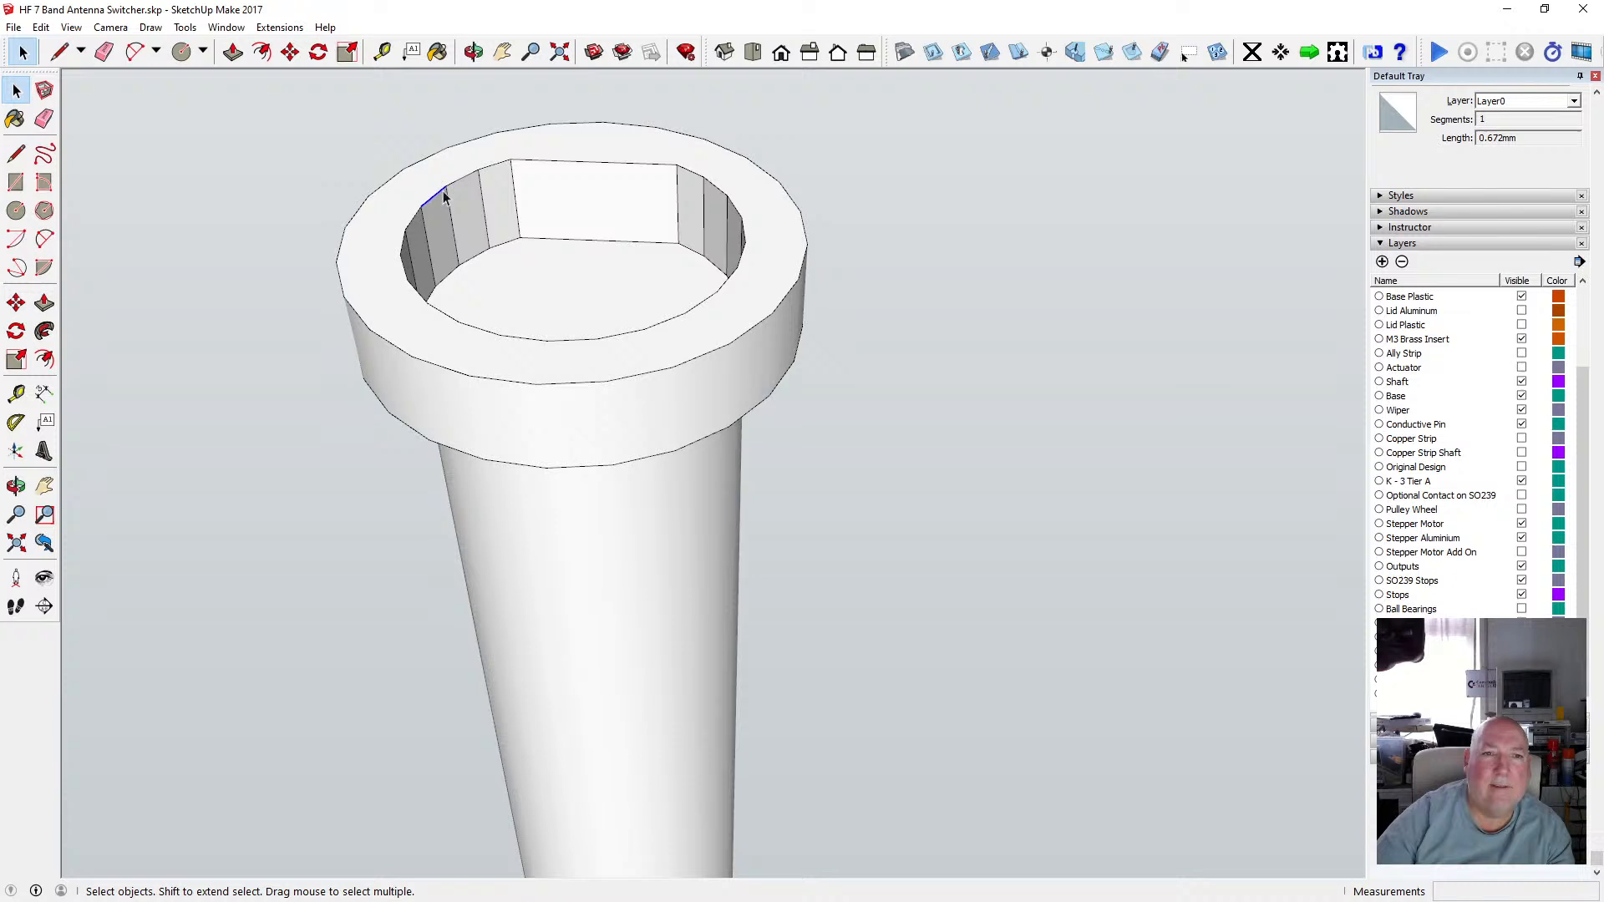
key(o)
drag(443, 196, 611, 150)
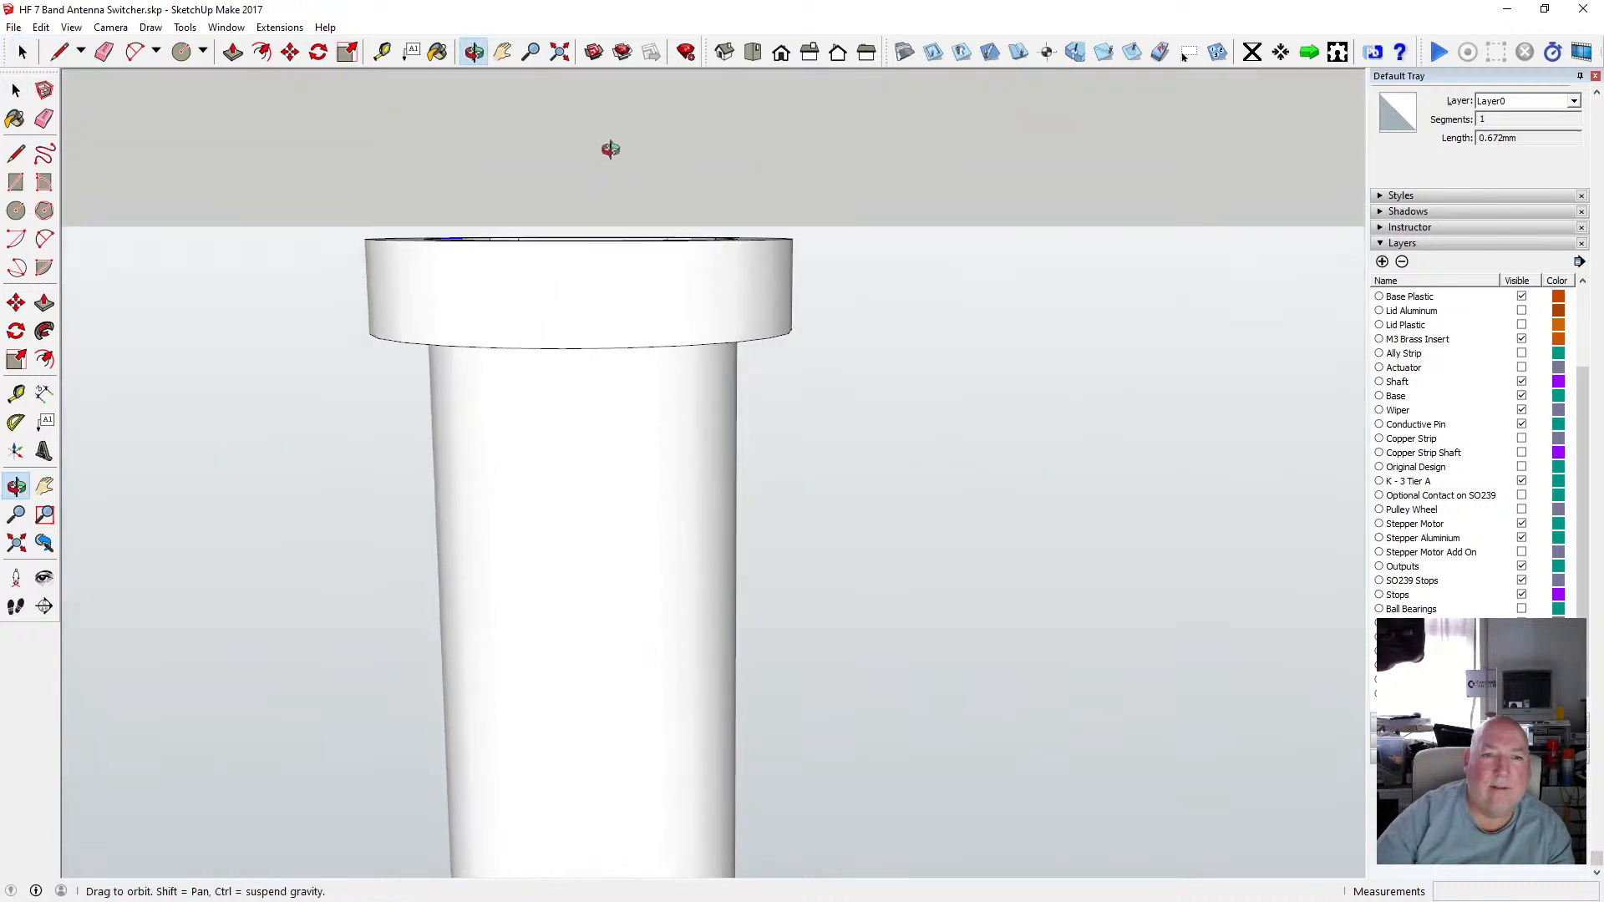
click(16, 89)
drag(353, 197, 831, 282)
click(473, 52)
drag(492, 200, 496, 332)
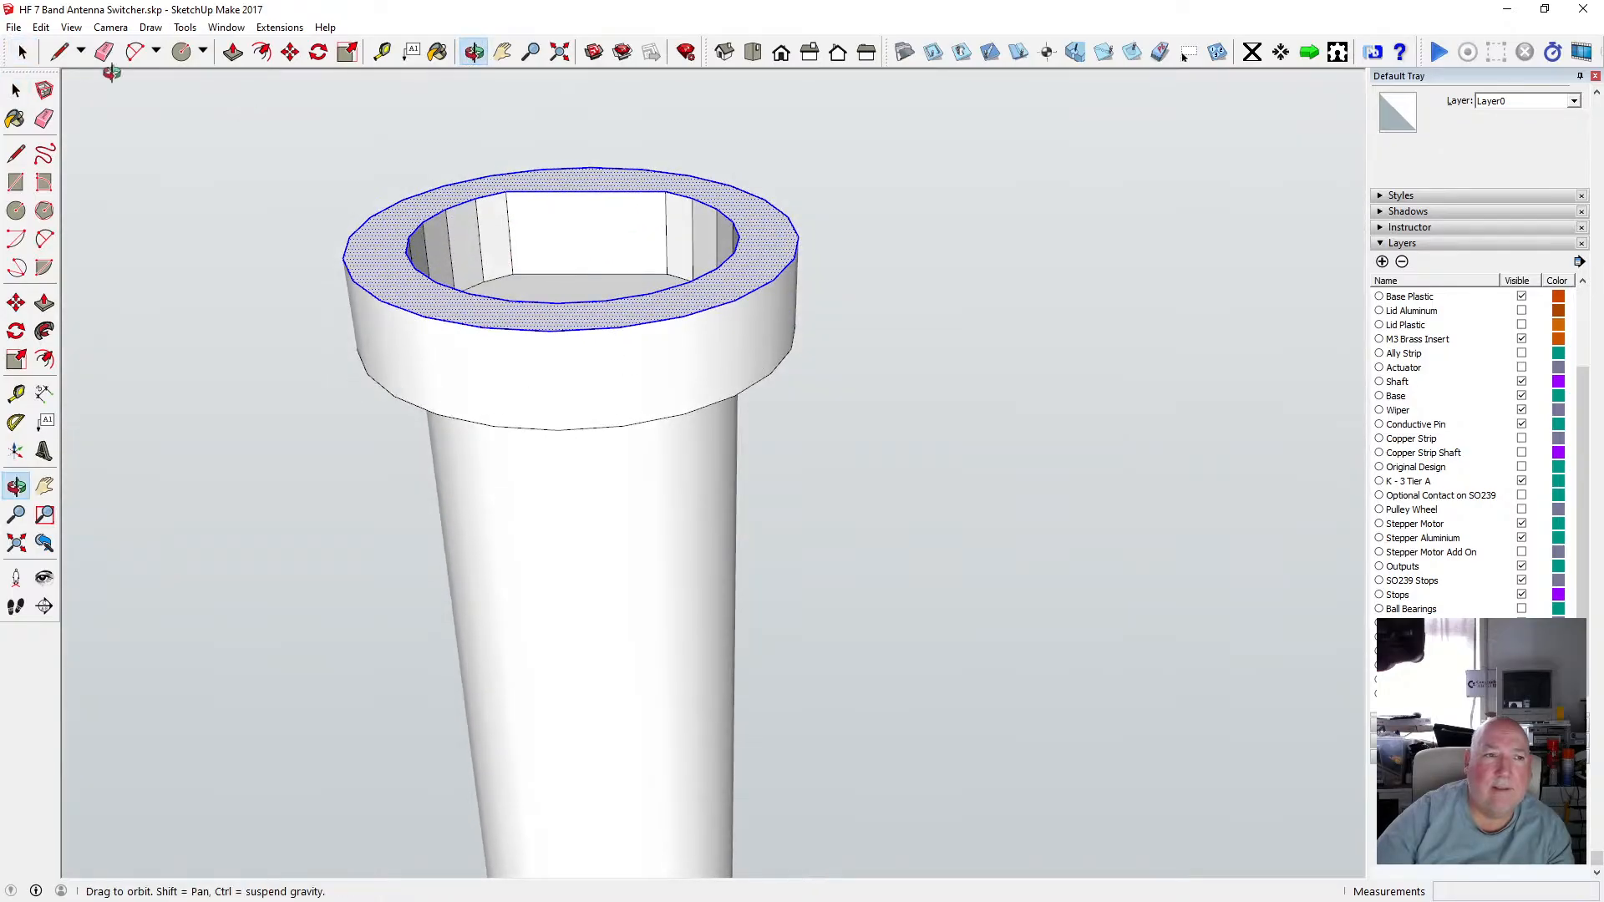
click(16, 89)
shift+click(393, 204)
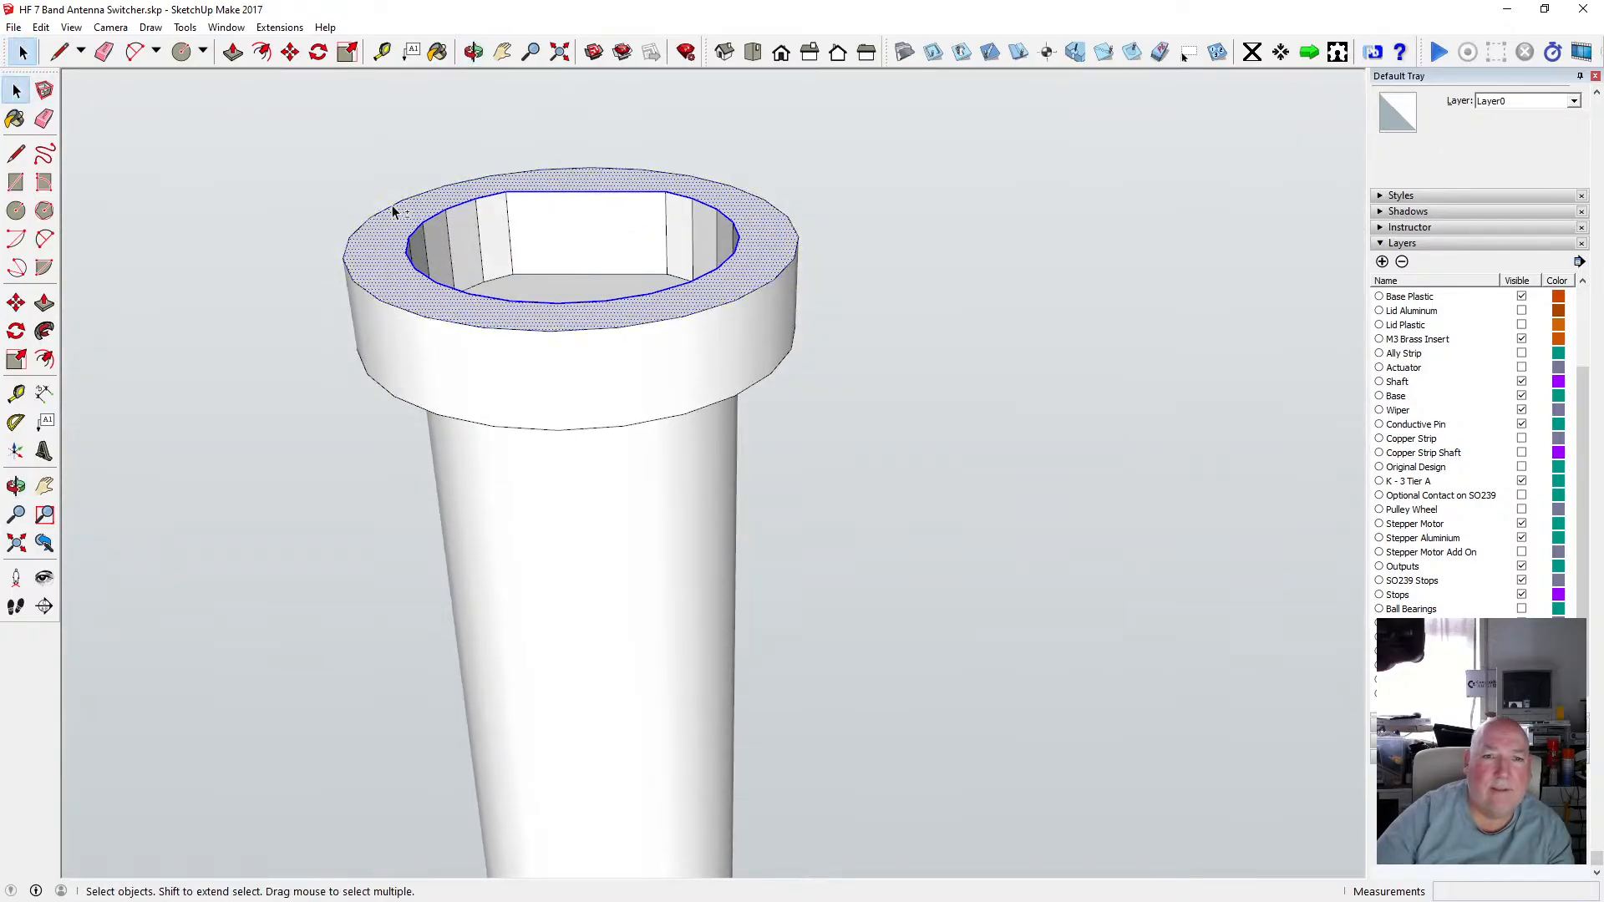
key(Delete)
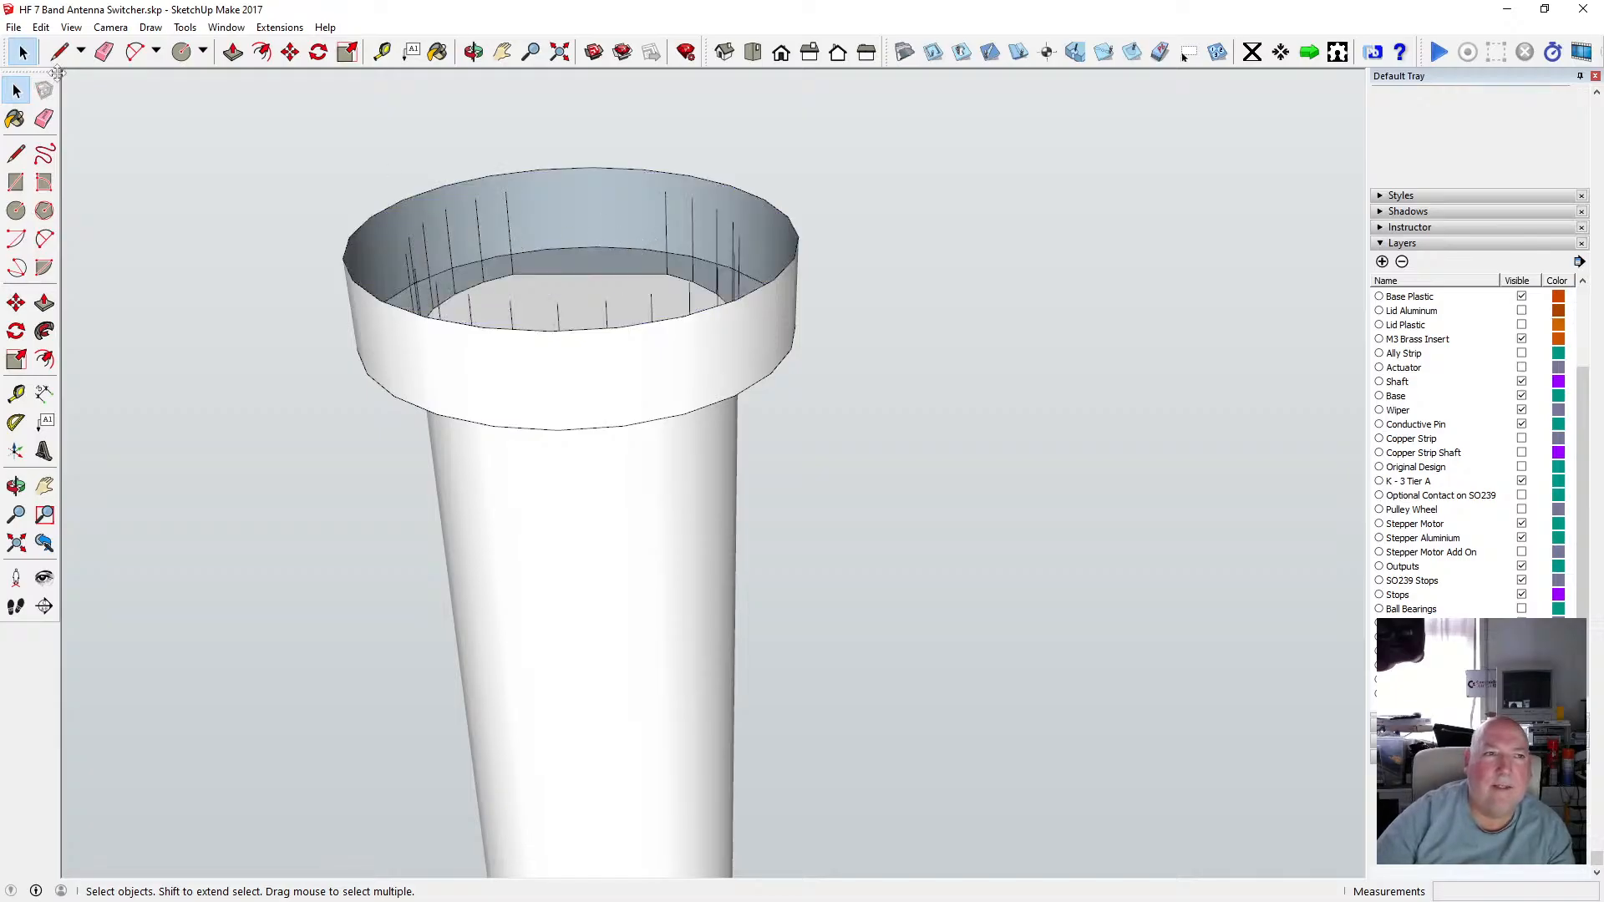
click(41, 27)
click(67, 48)
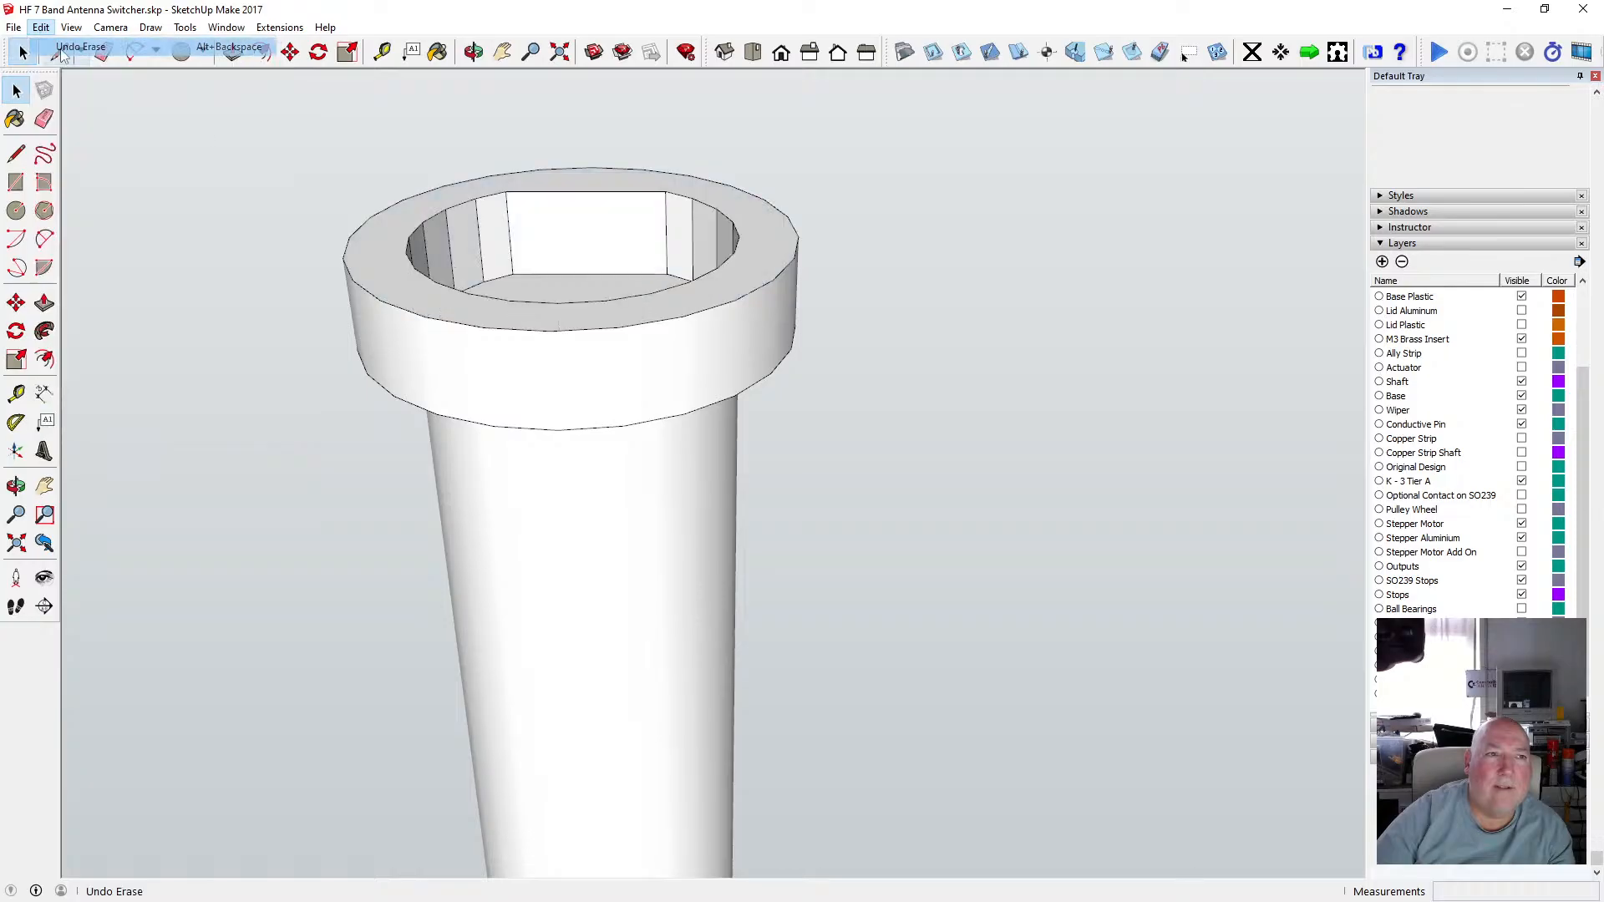
Remove the keyed hole's inner faces from the shaft's top end.
click(474, 52)
drag(618, 251, 621, 149)
key(space)
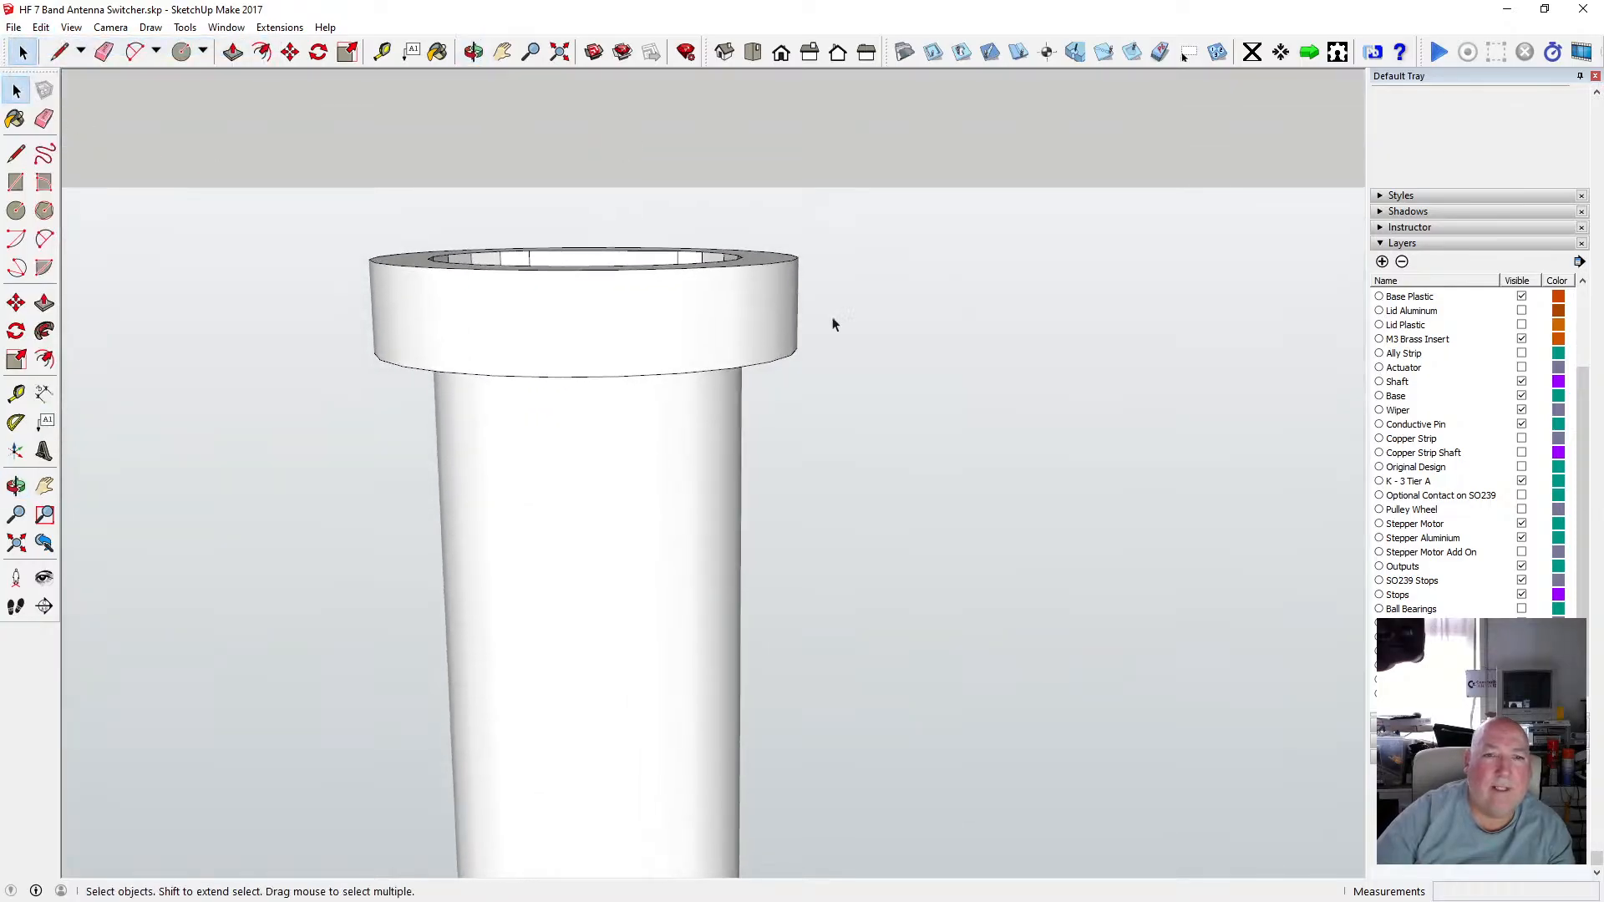
drag(310, 240, 311, 243)
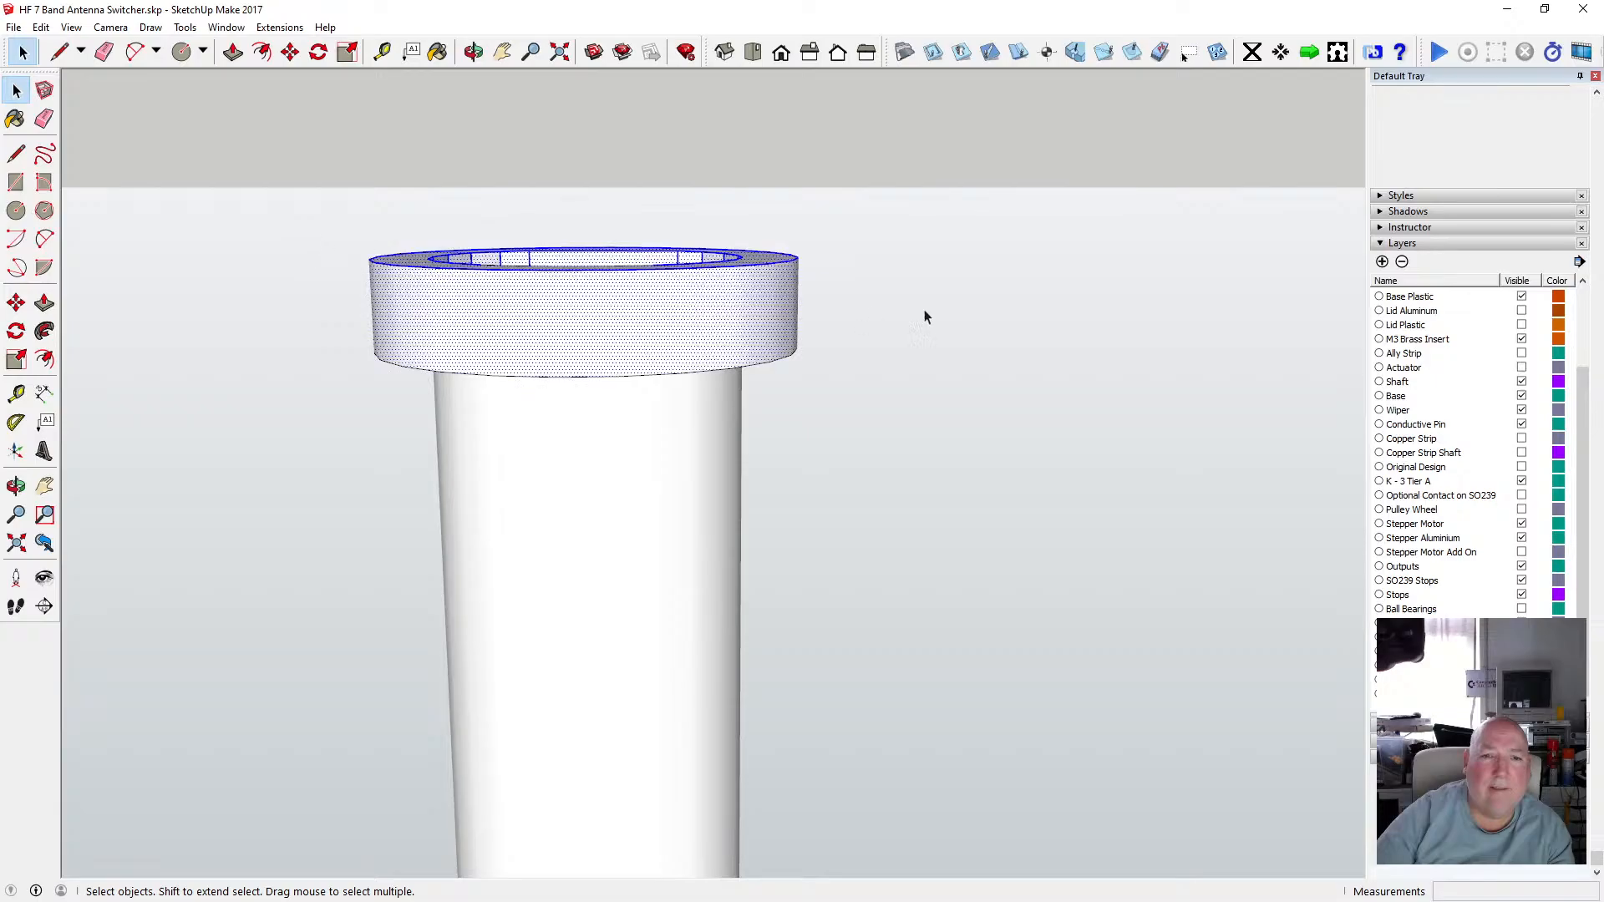
drag(880, 284, 727, 317)
drag(332, 230, 378, 240)
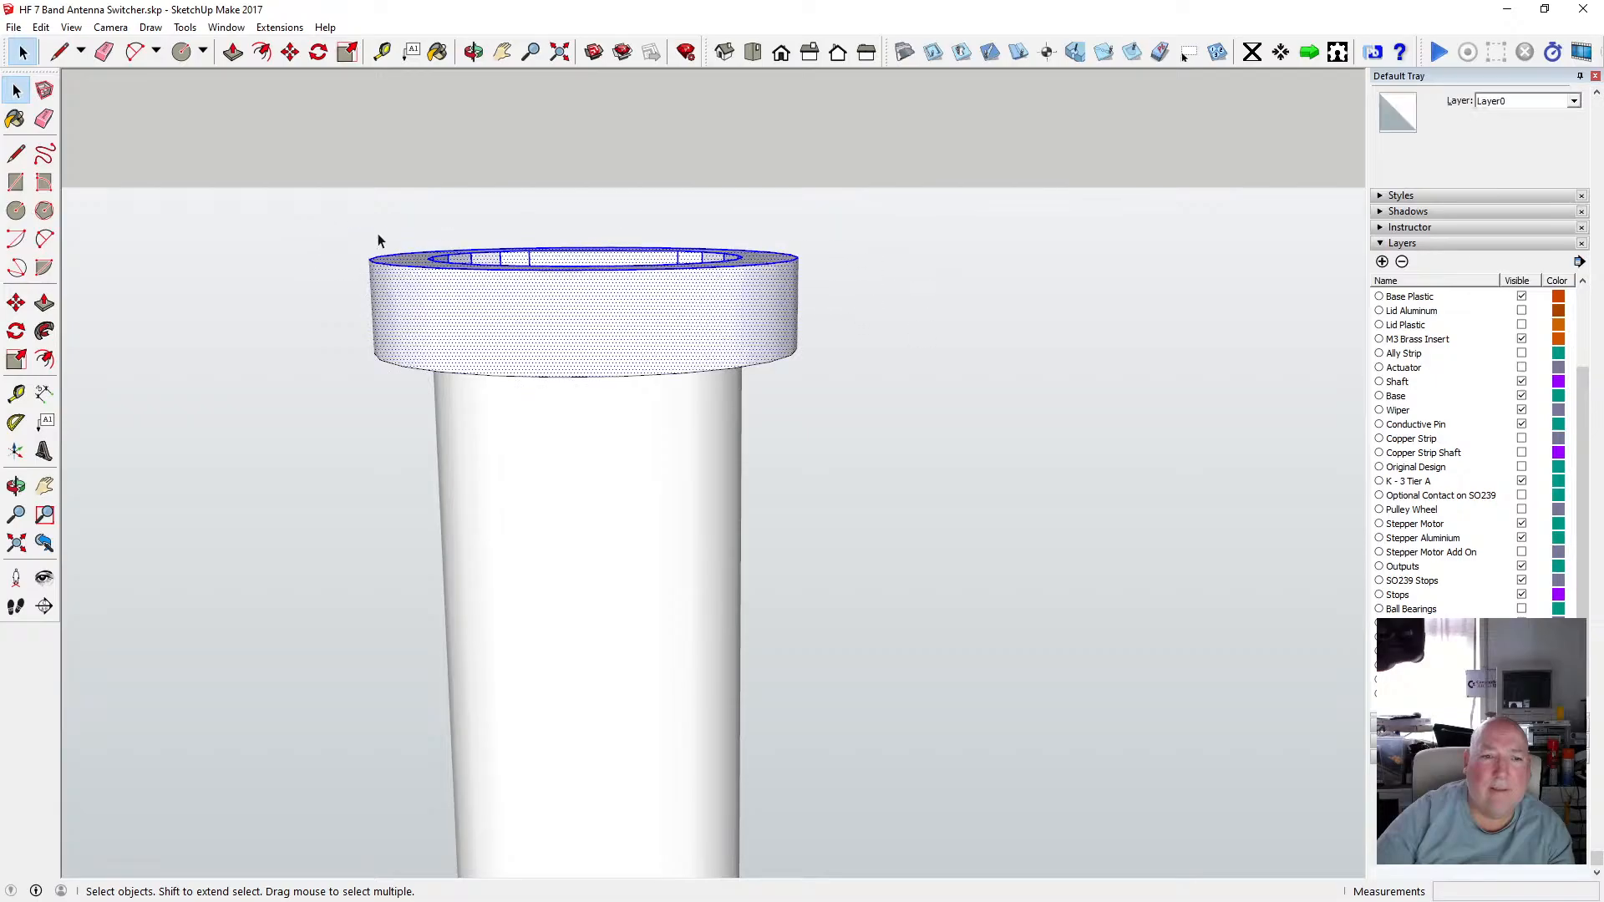
shift+click(465, 335)
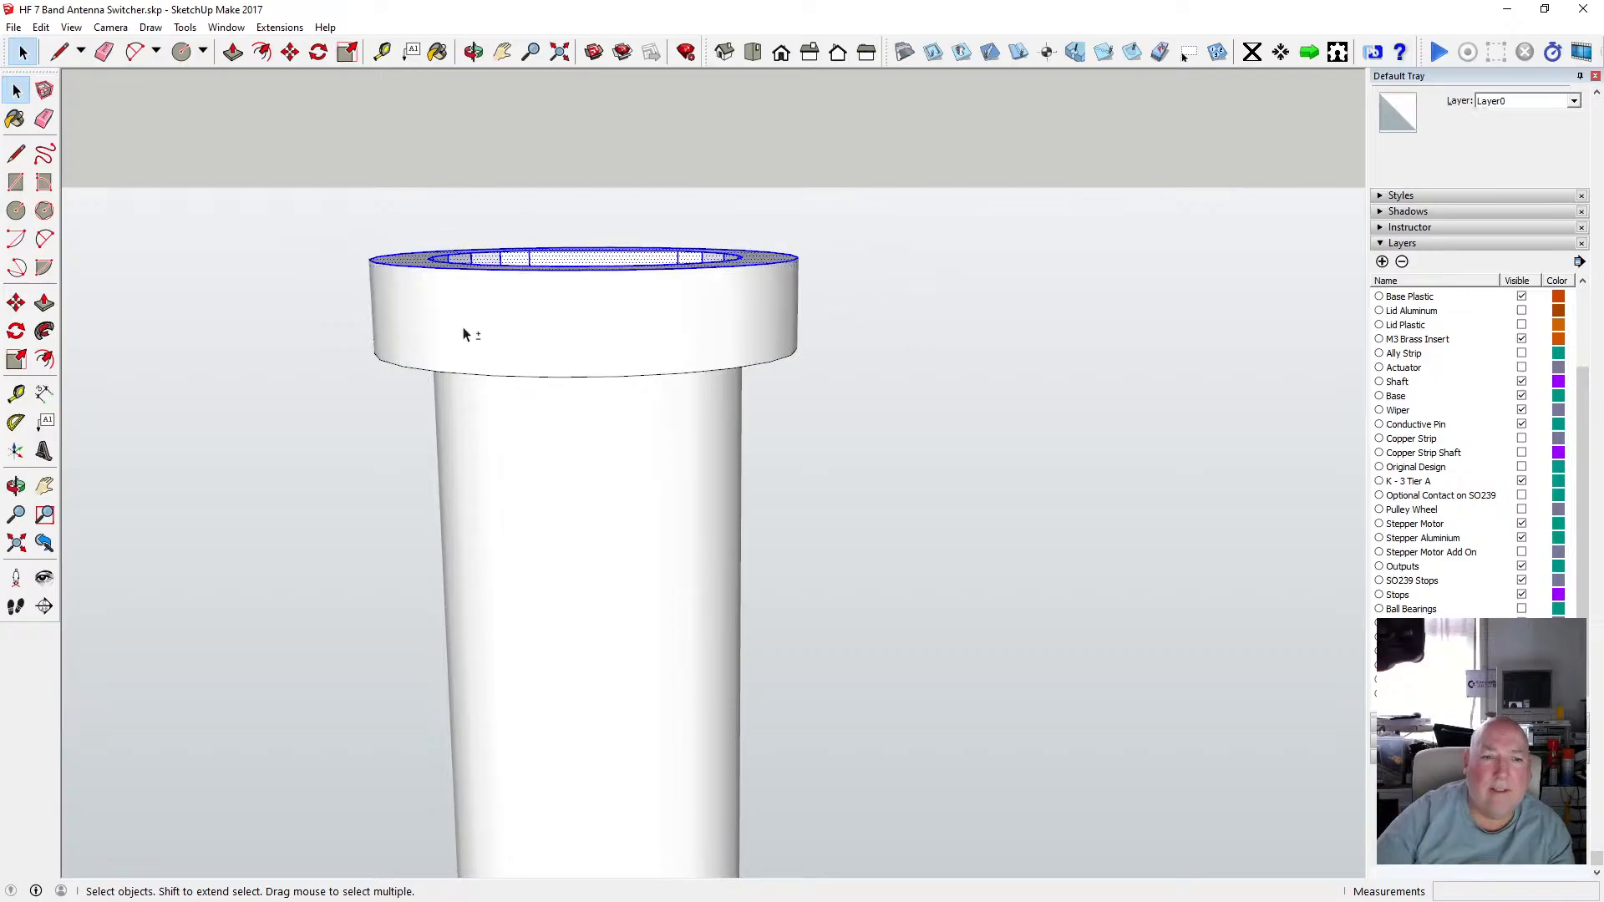
shift+click(408, 273)
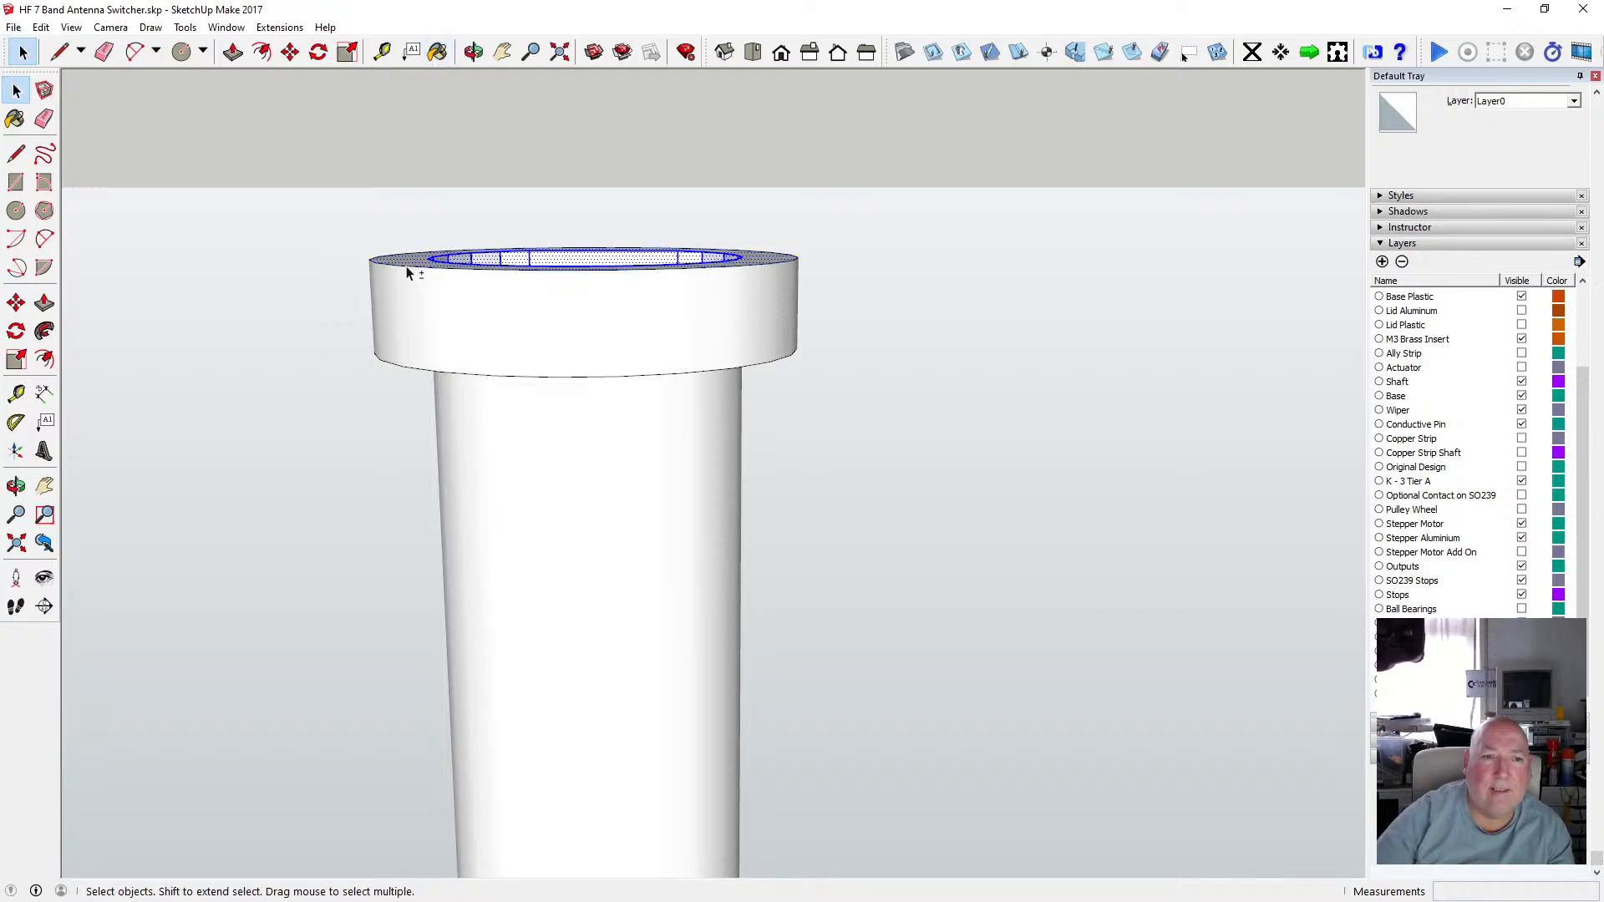
click(473, 53)
drag(487, 97, 521, 274)
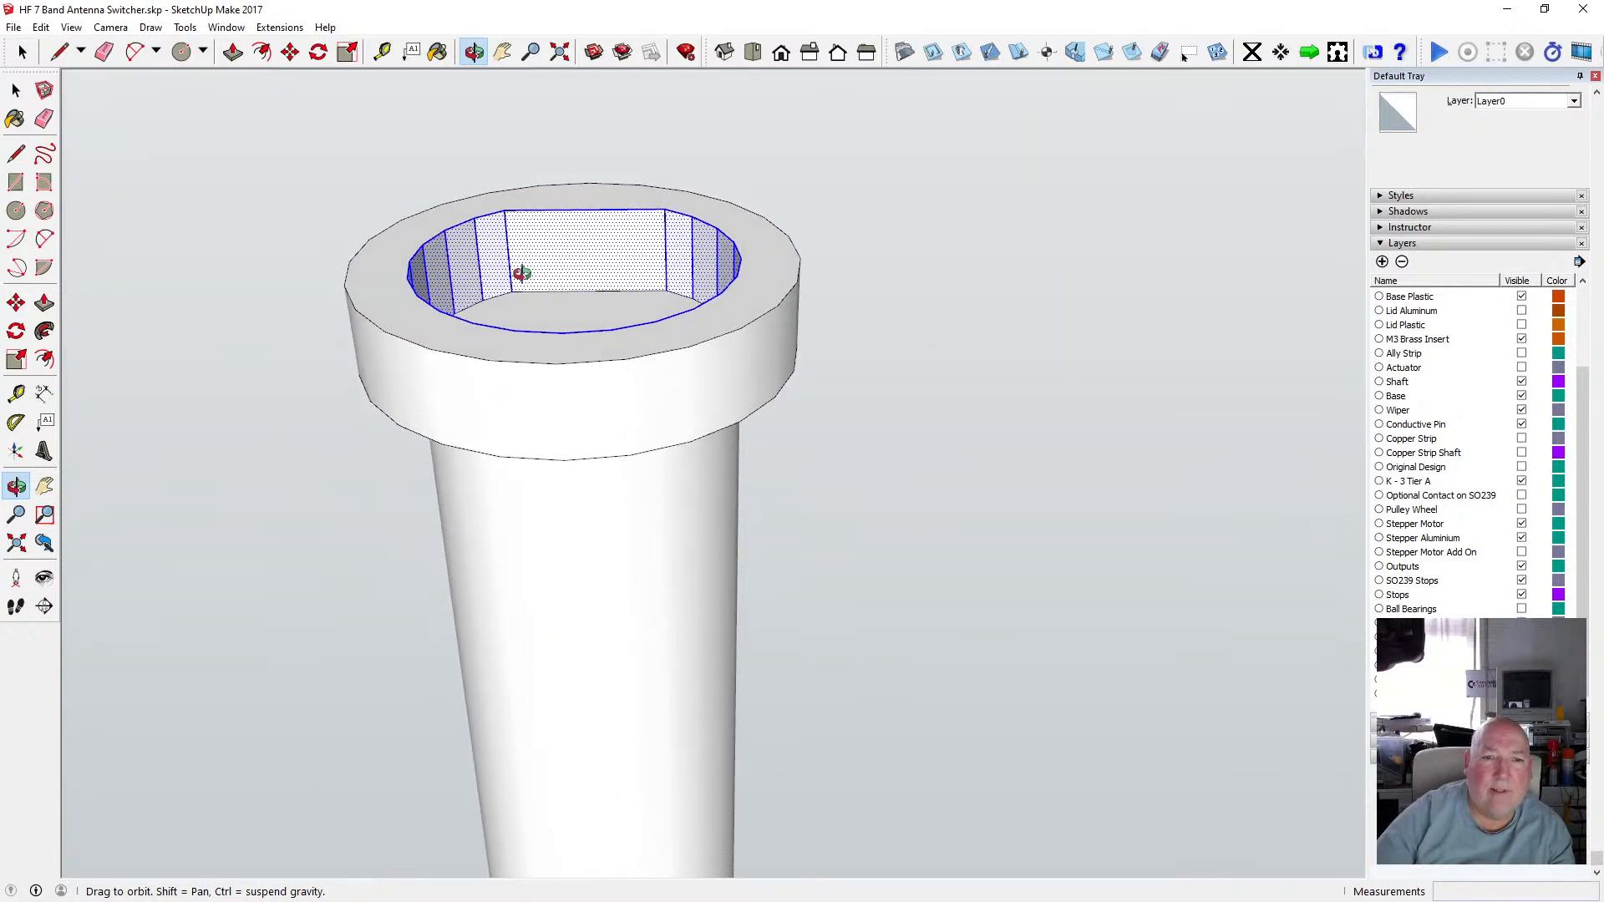
key(Delete)
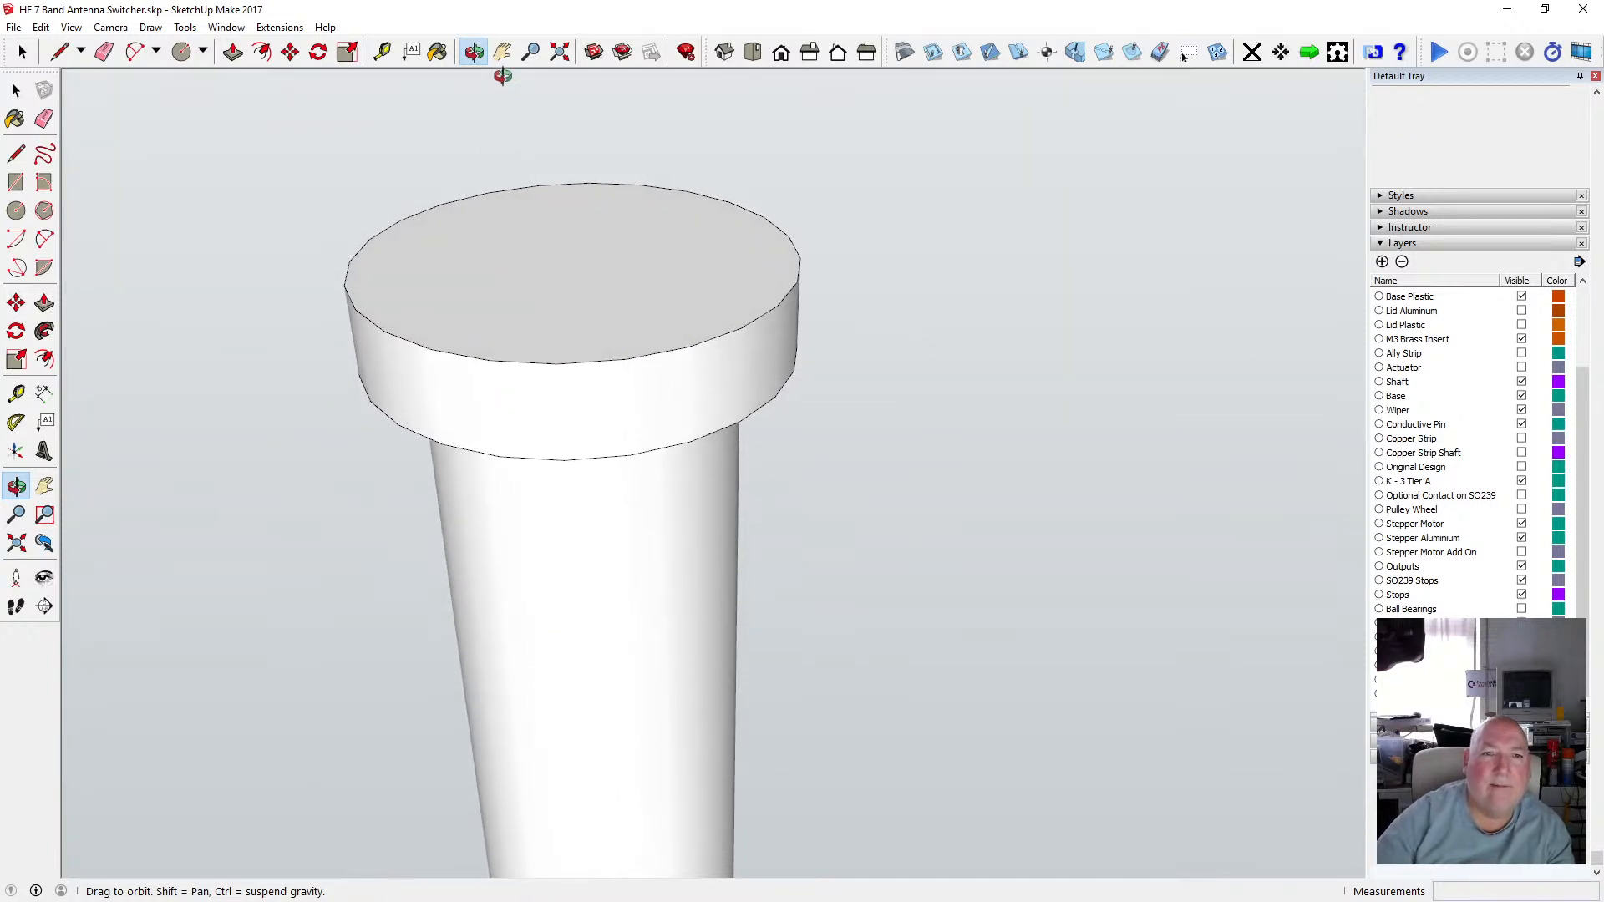
Switch the face style to X-ray.
drag(501, 76, 557, 127)
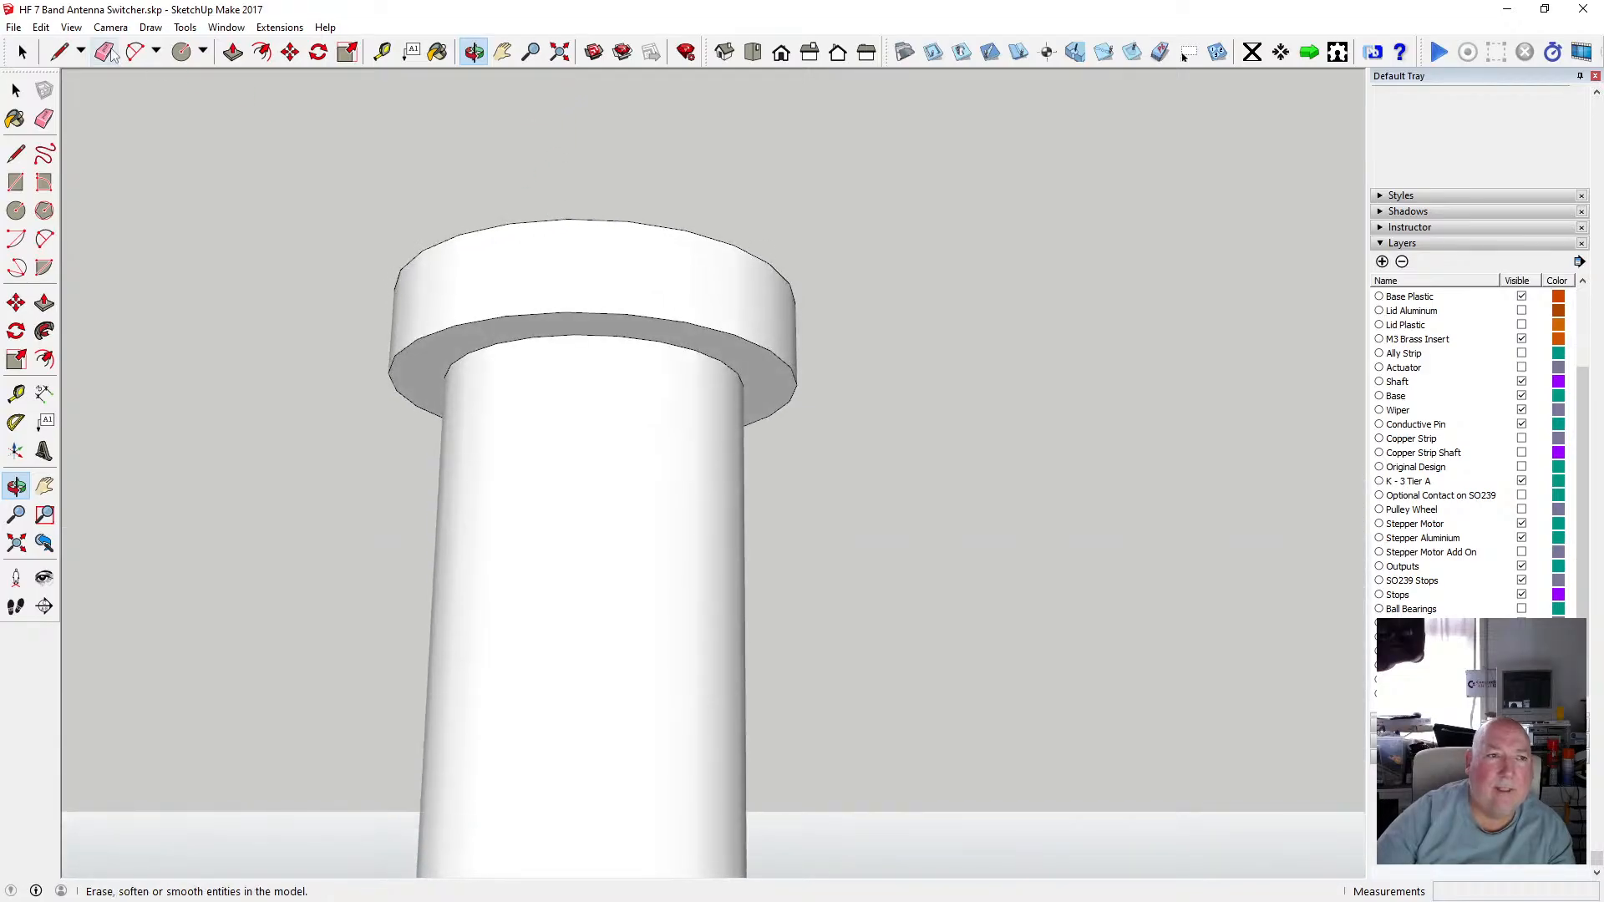
click(71, 27)
mouse_move(150, 248)
click(251, 248)
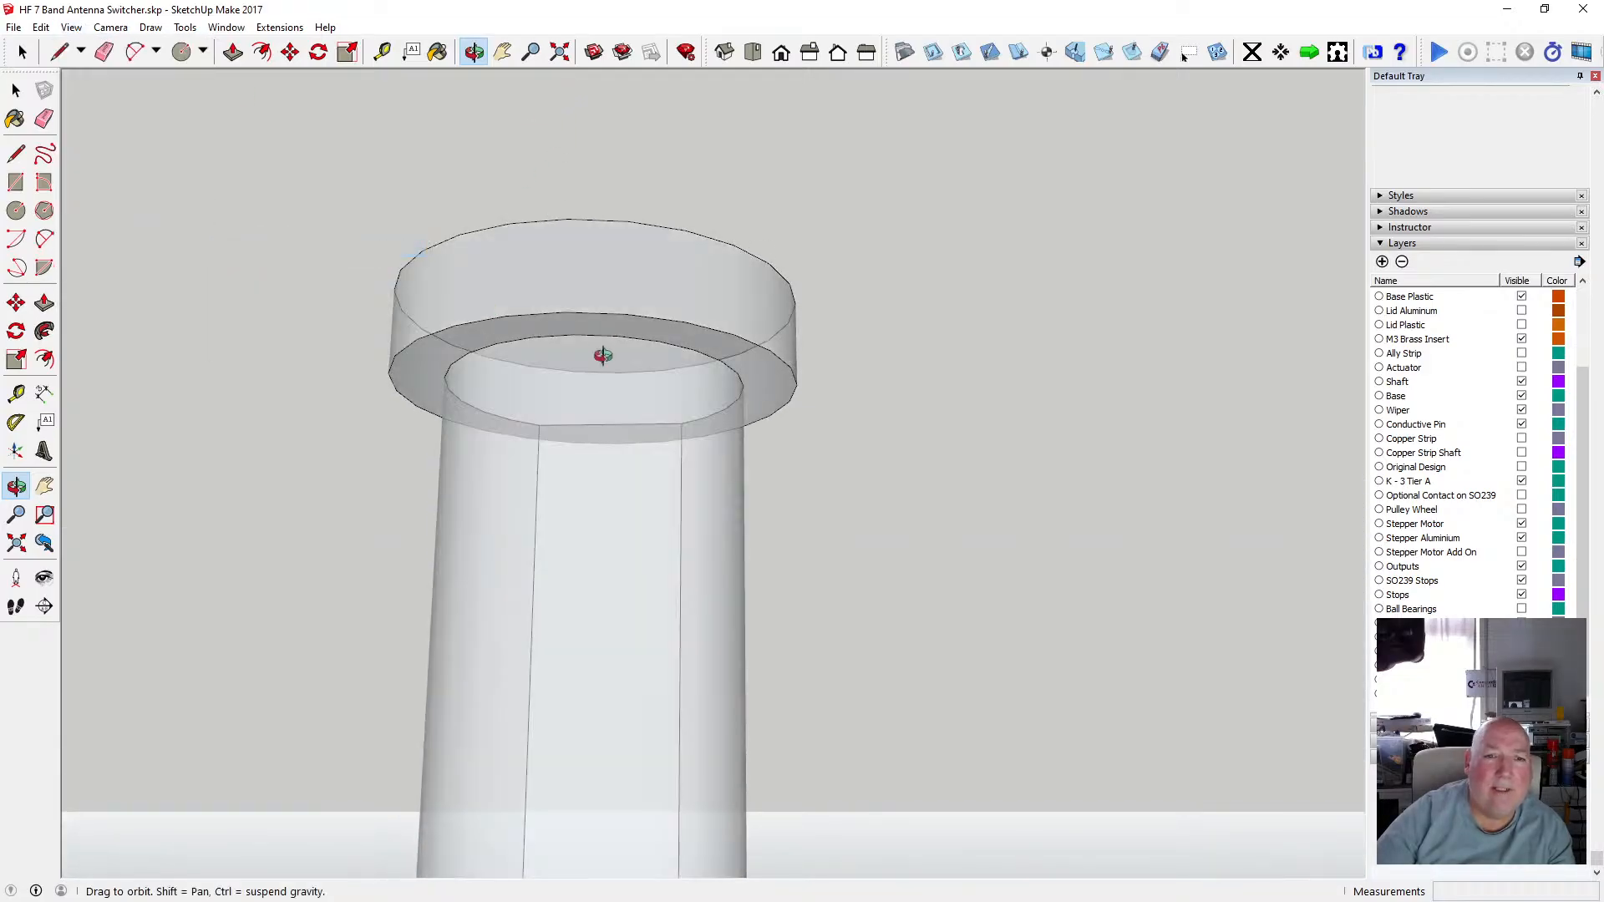
Draw a line across the base collar in line with the shaft's key flat.
drag(601, 354, 776, 373)
scroll(776, 373, down, 8)
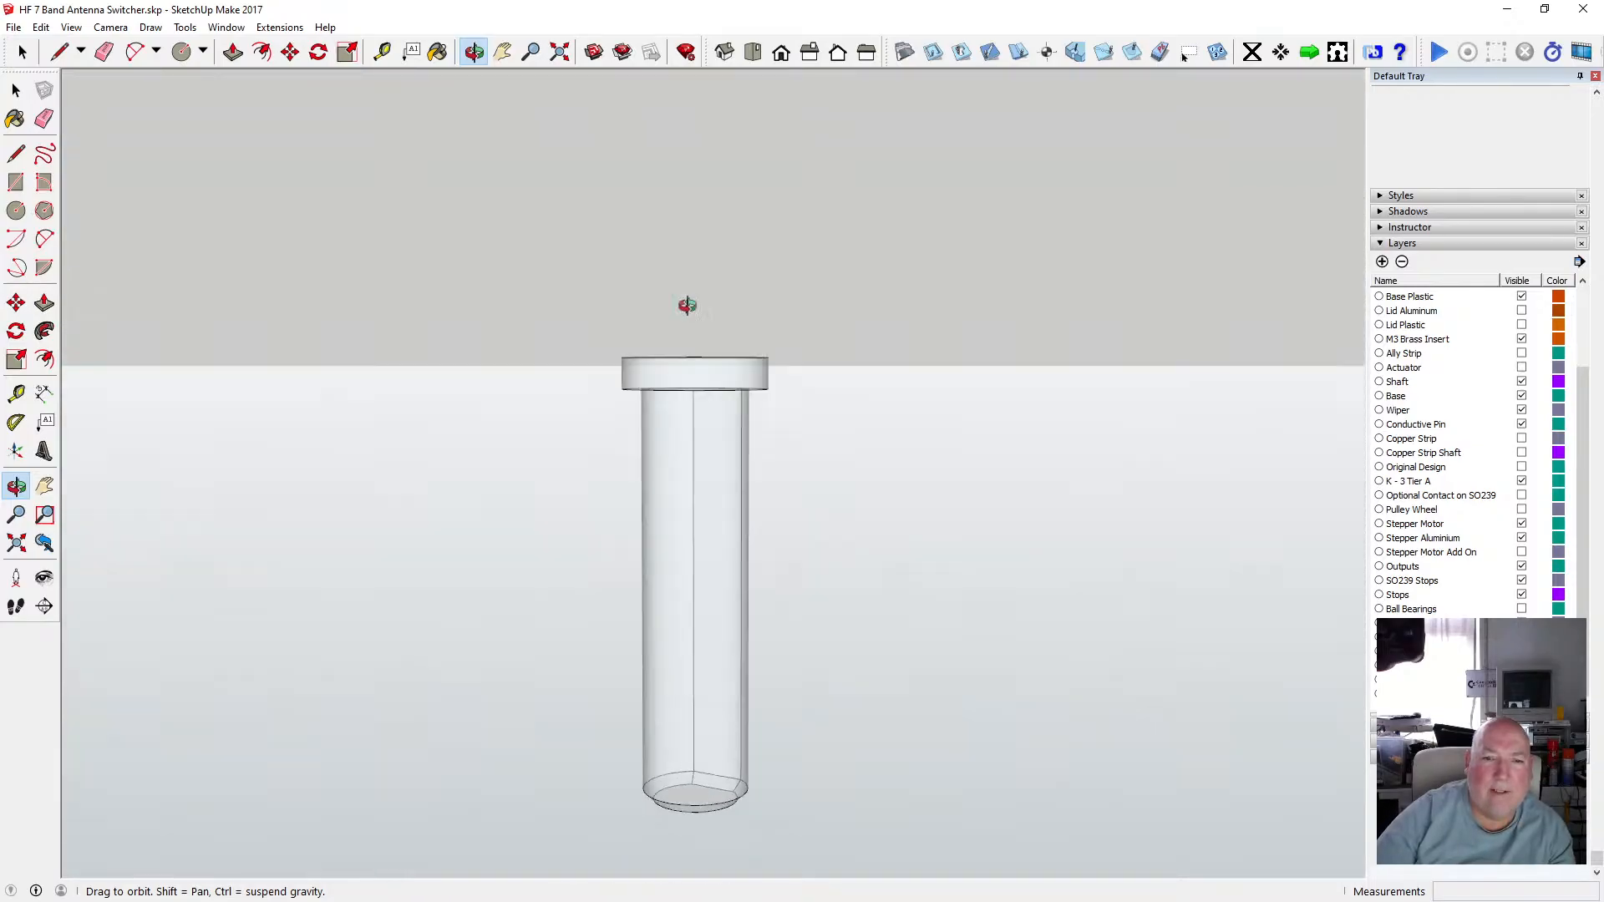
drag(687, 305, 571, 334)
scroll(685, 364, up, 5)
scroll(693, 382, up, 2)
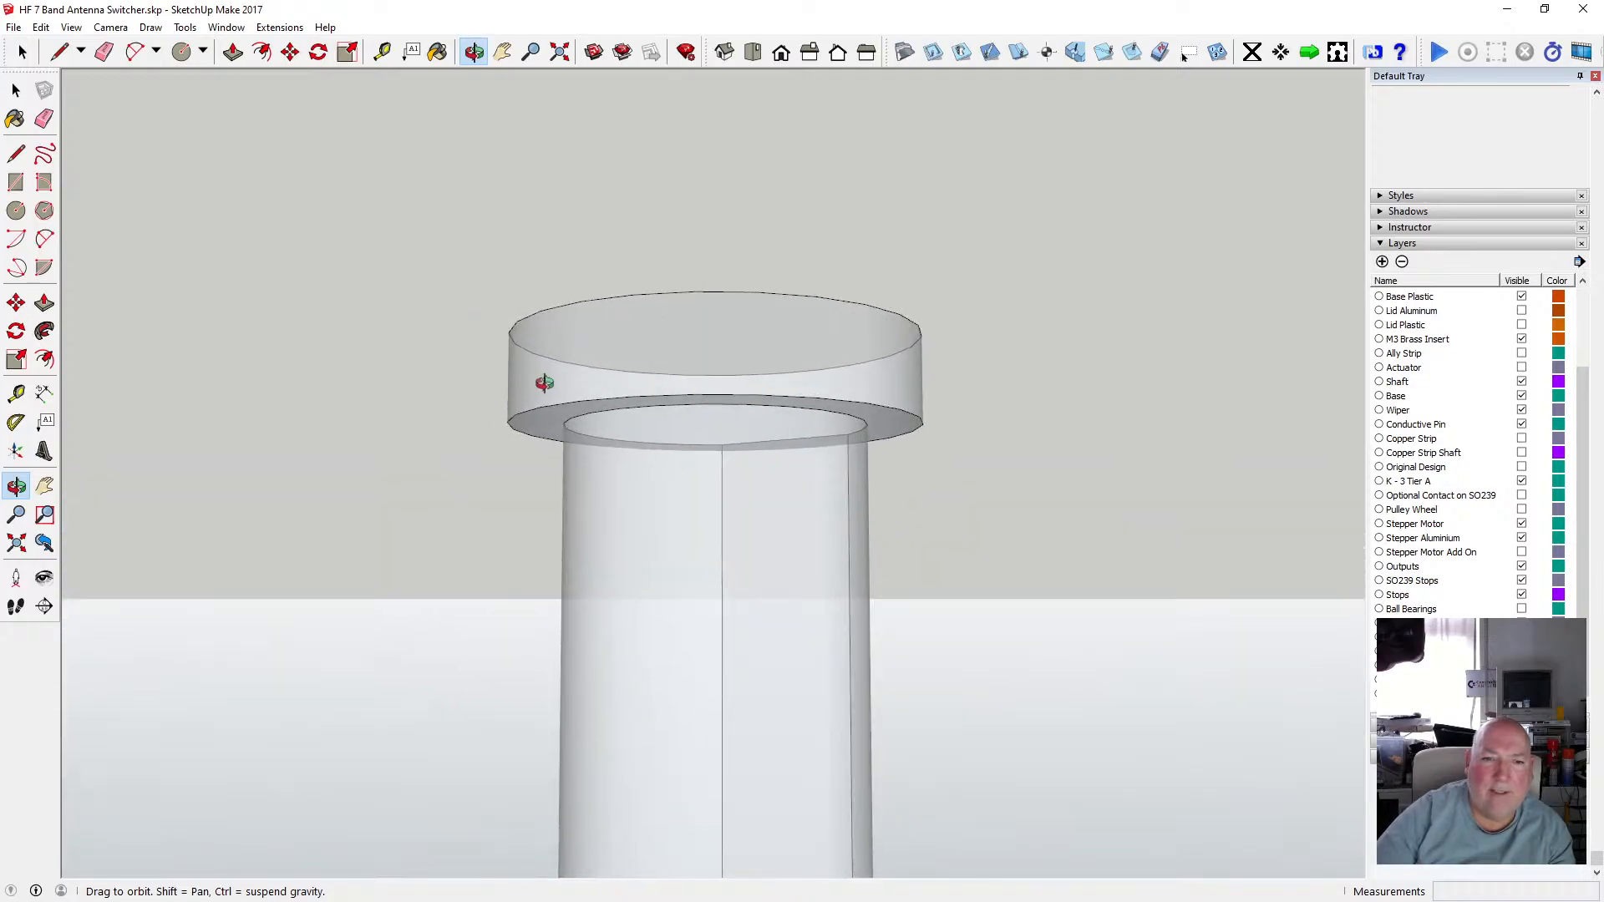
drag(642, 399, 664, 193)
scroll(622, 442, down, 3)
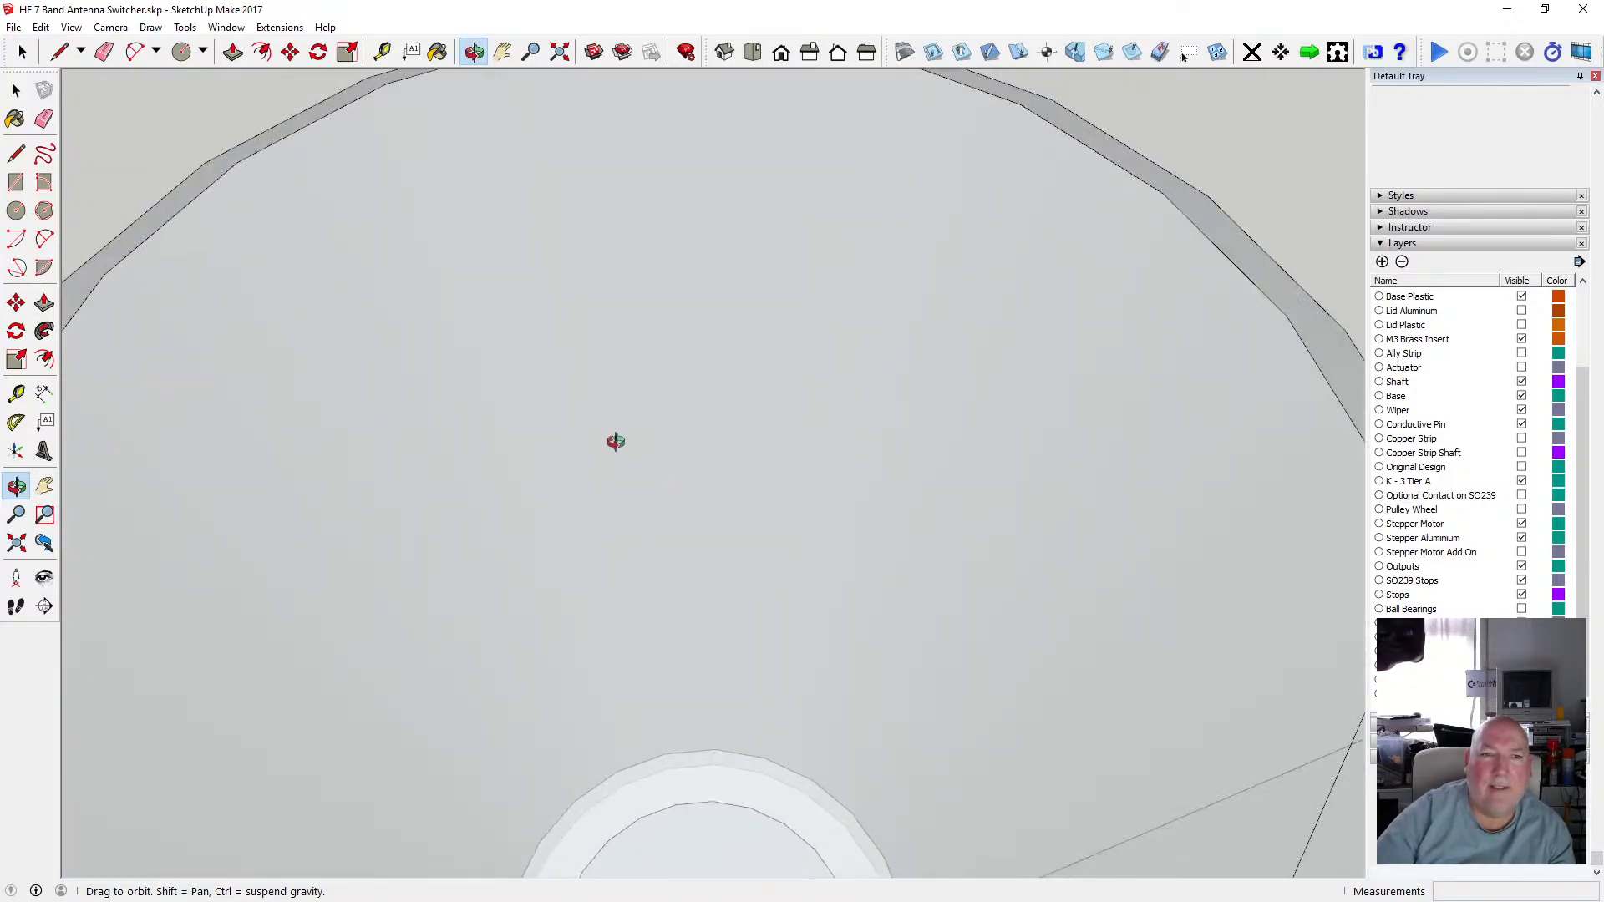
scroll(573, 298, down, 6)
drag(592, 268, 762, 539)
scroll(633, 555, up, 5)
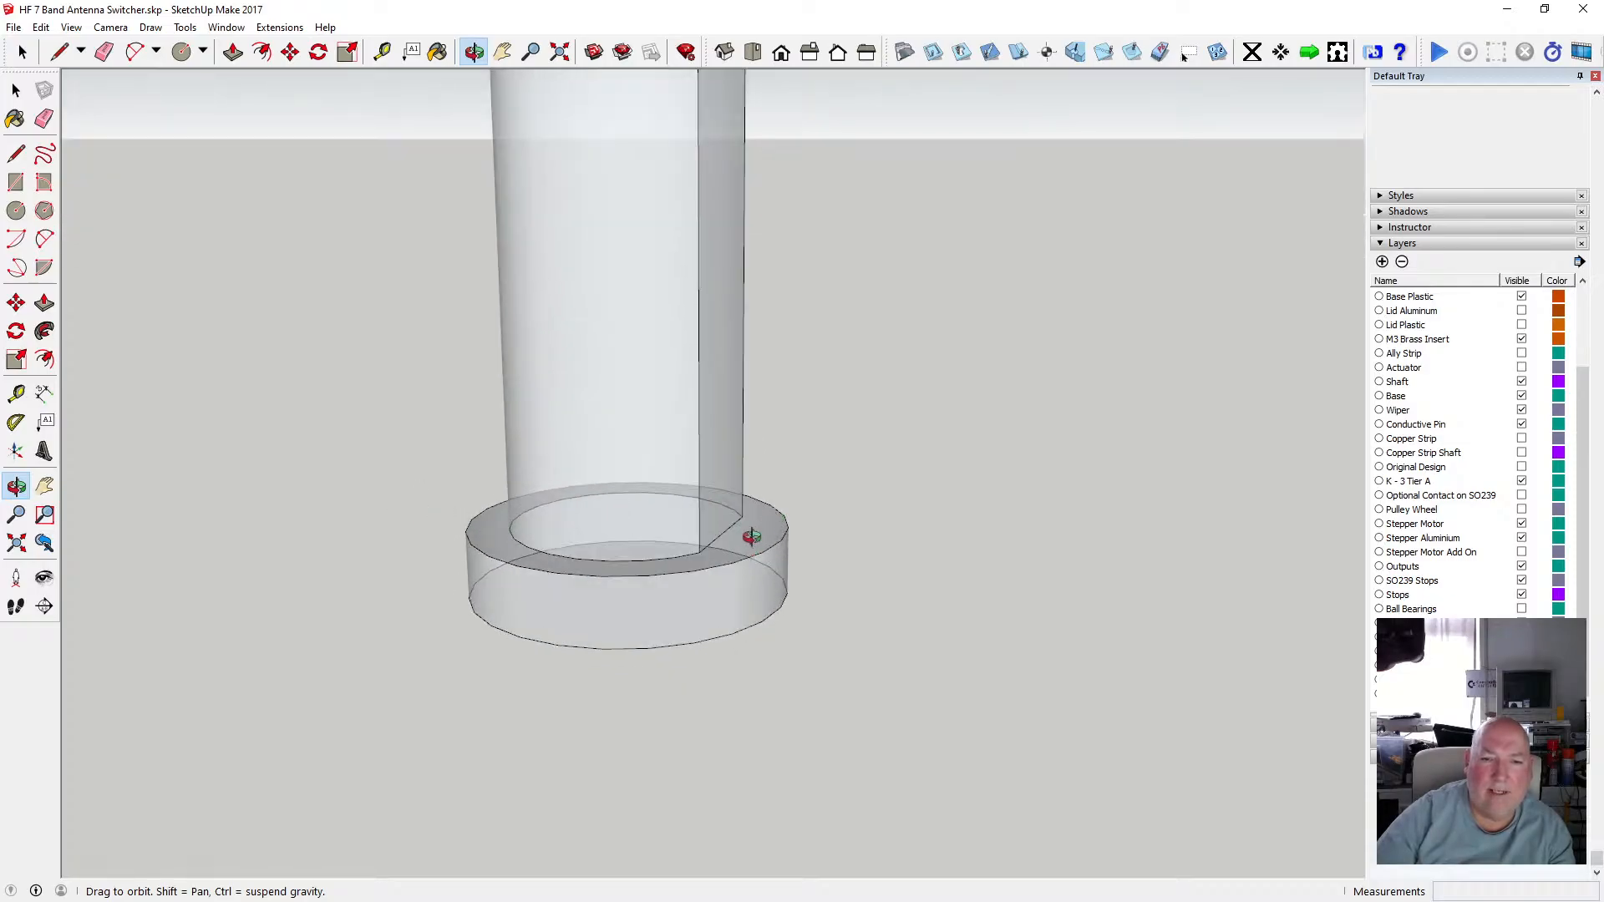
scroll(751, 535, up, 5)
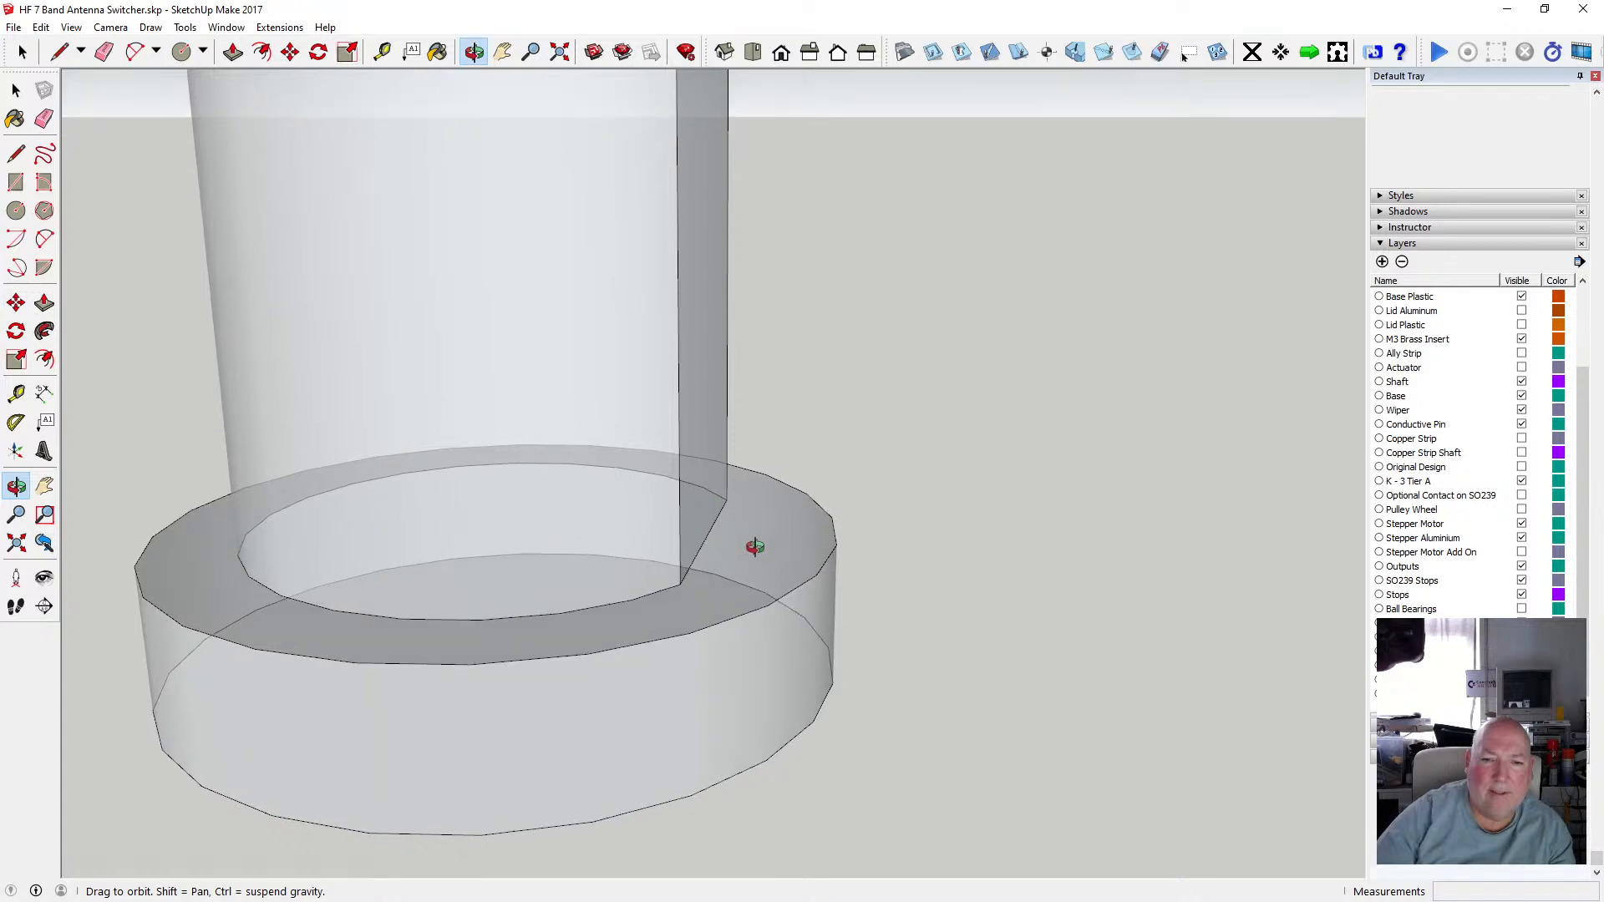
scroll(756, 532, down, 2)
scroll(748, 543, up, 1)
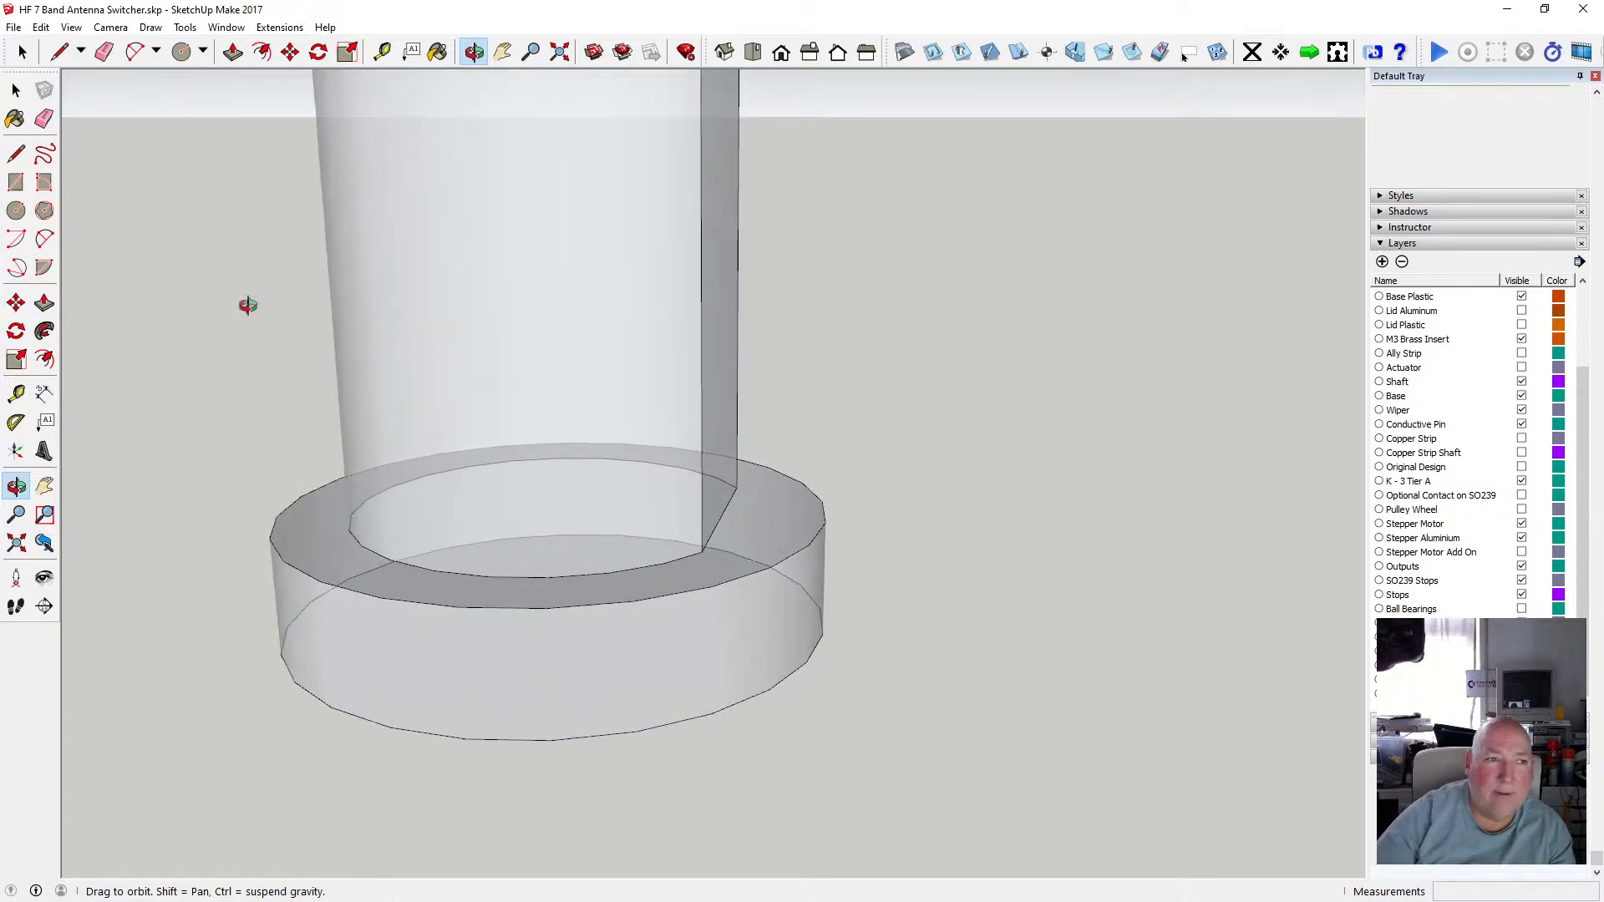
click(19, 154)
click(711, 586)
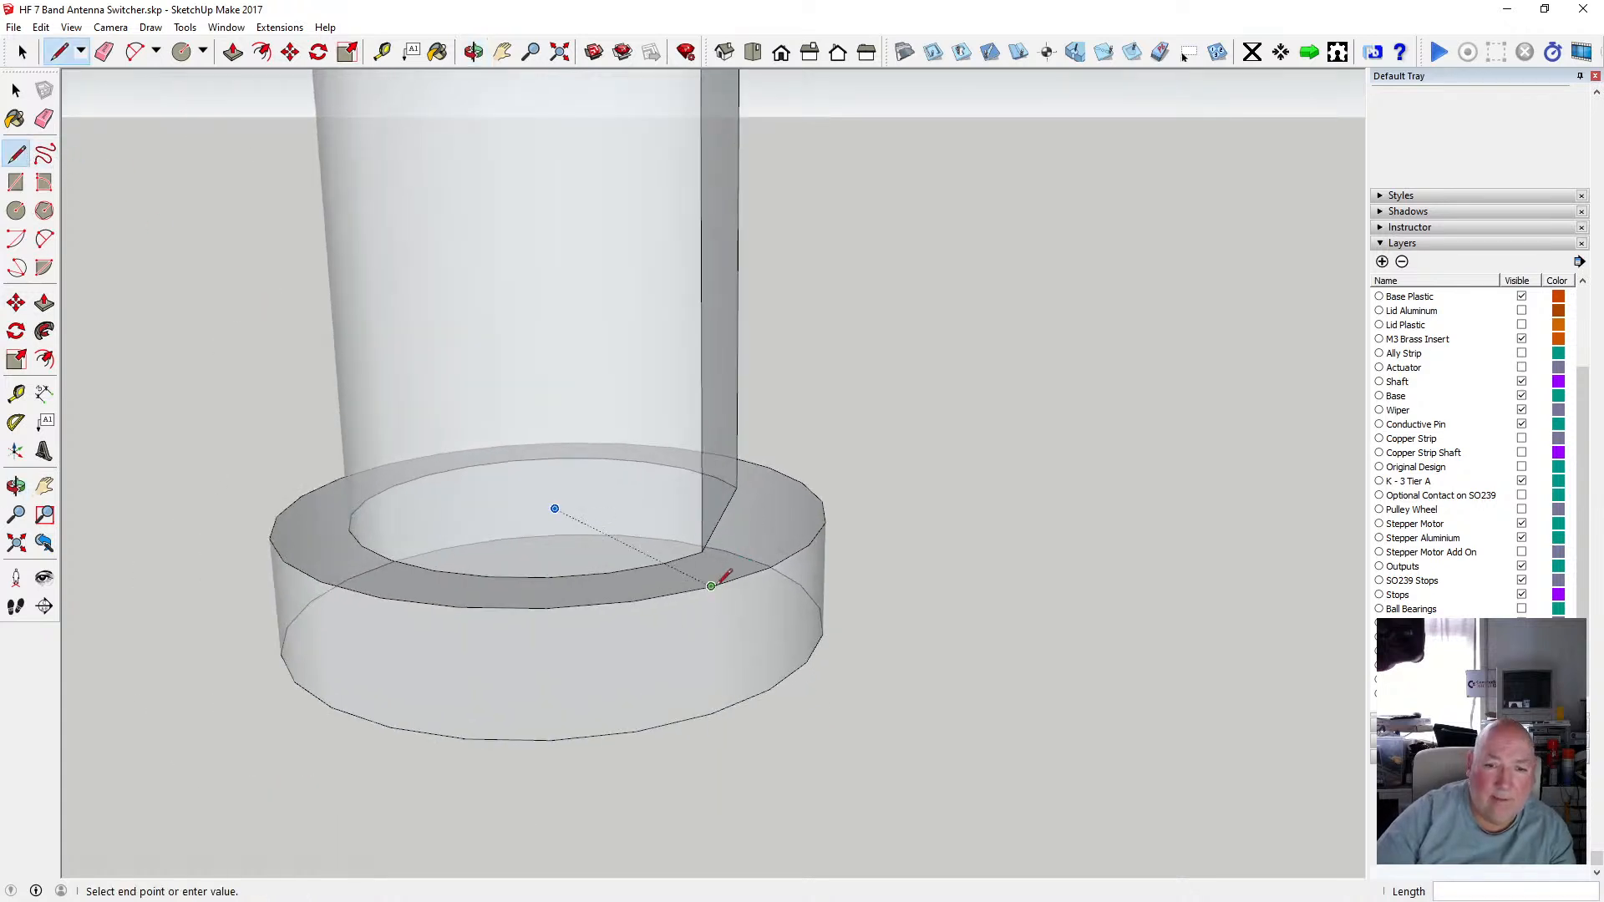
click(769, 467)
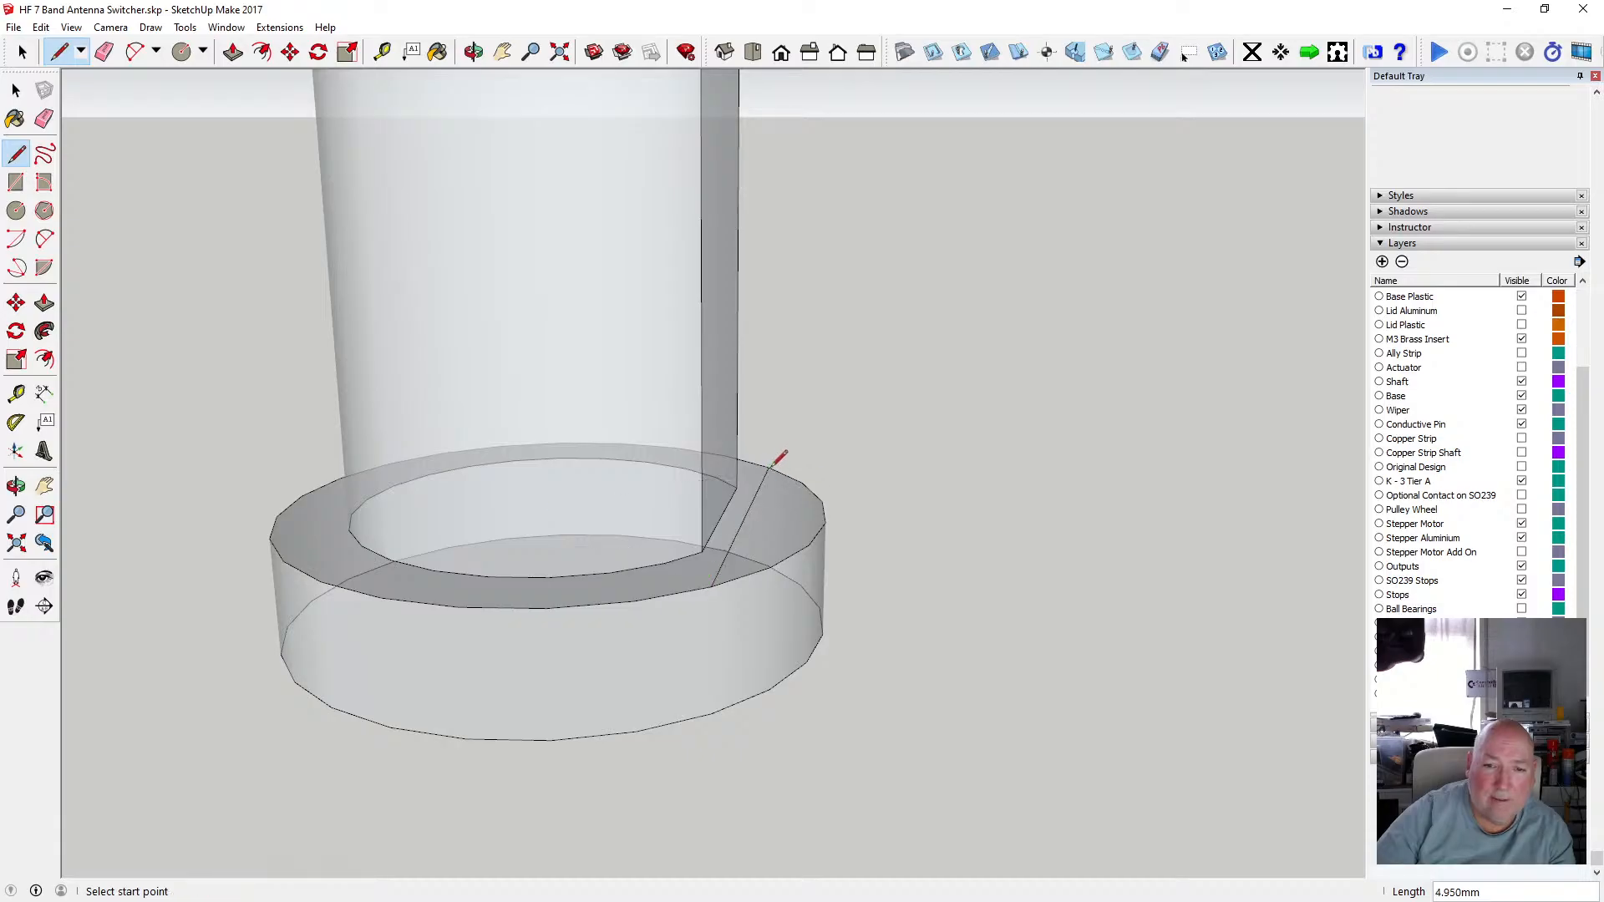
Push/pull the cut-off collar segment 0.75 mm to form a notch at the key flat.
click(233, 52)
click(781, 545)
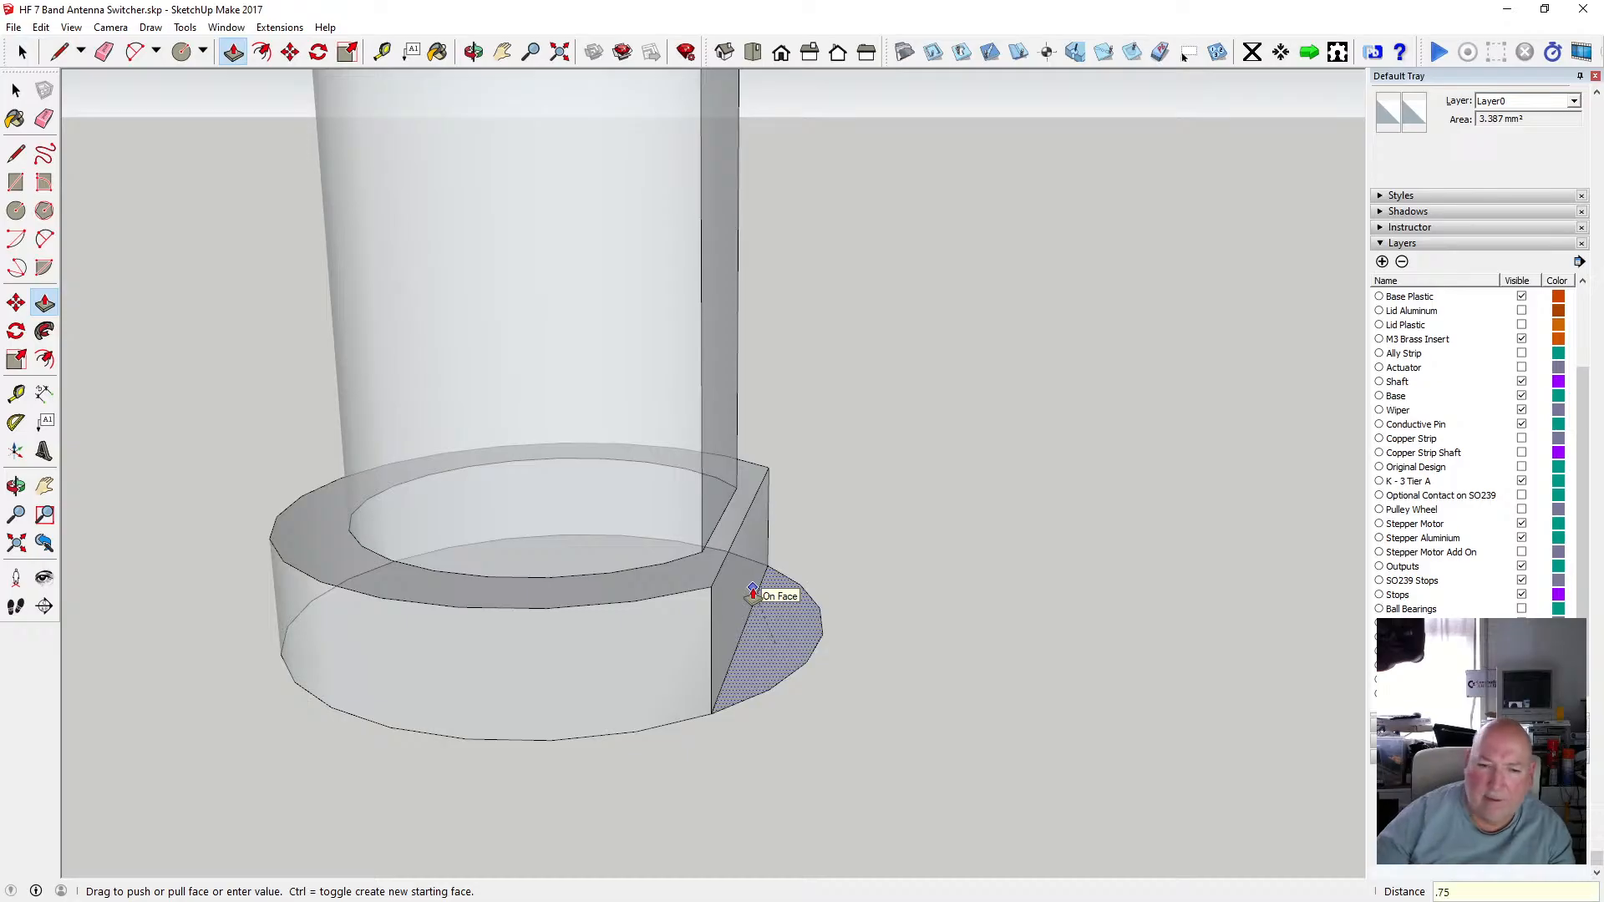
click(754, 593)
key(space)
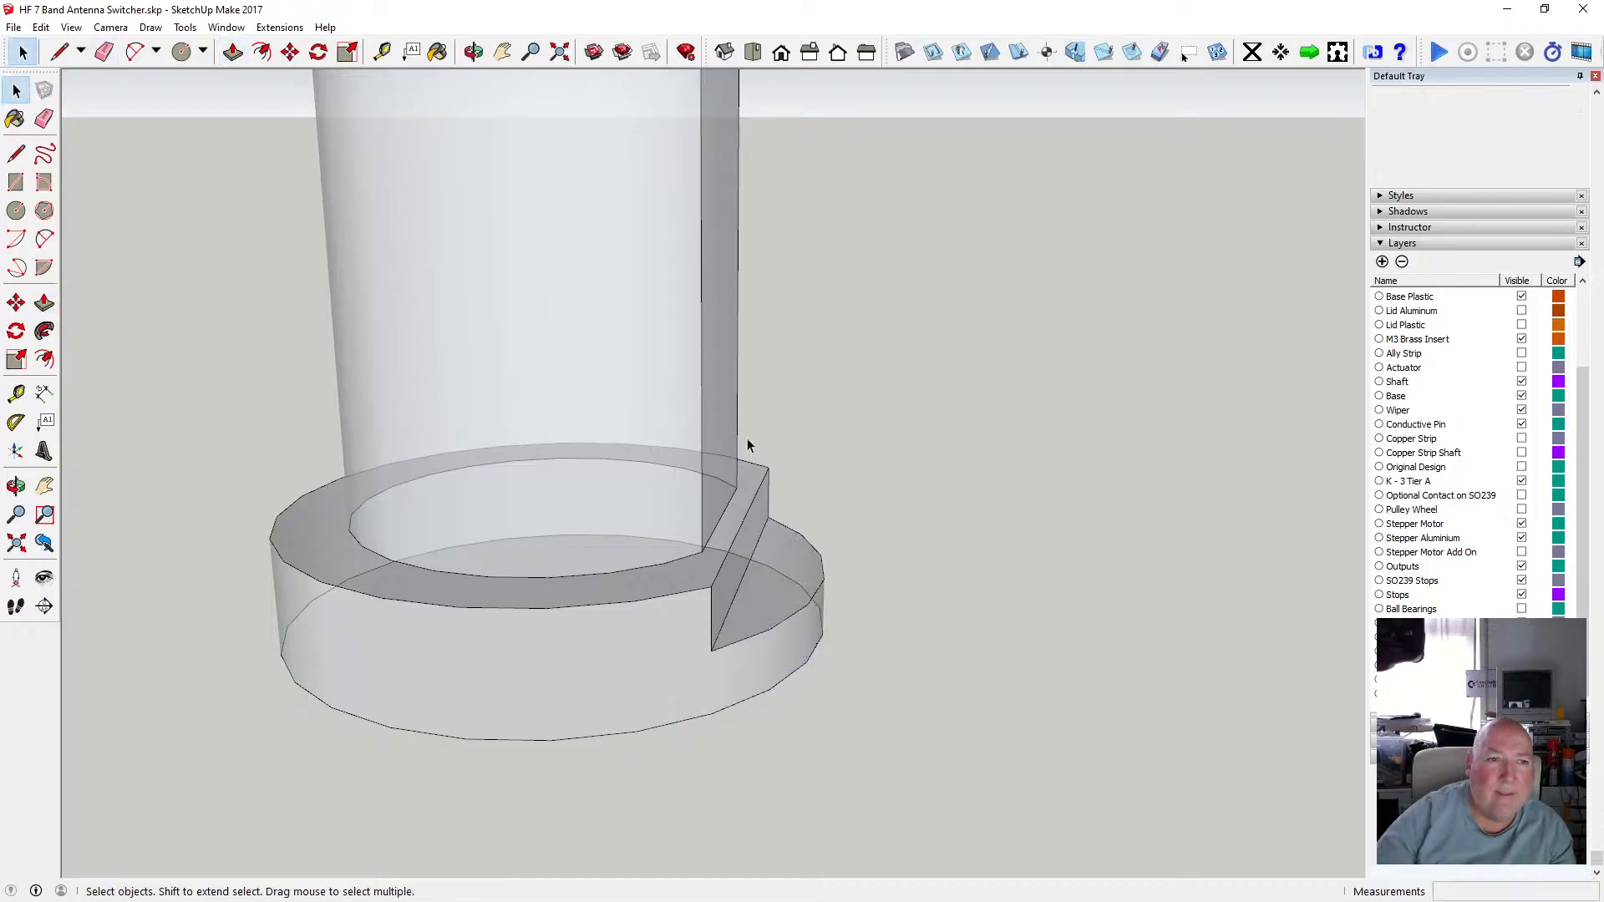
Turn the X-ray face style off.
scroll(848, 417, down, 1)
click(71, 26)
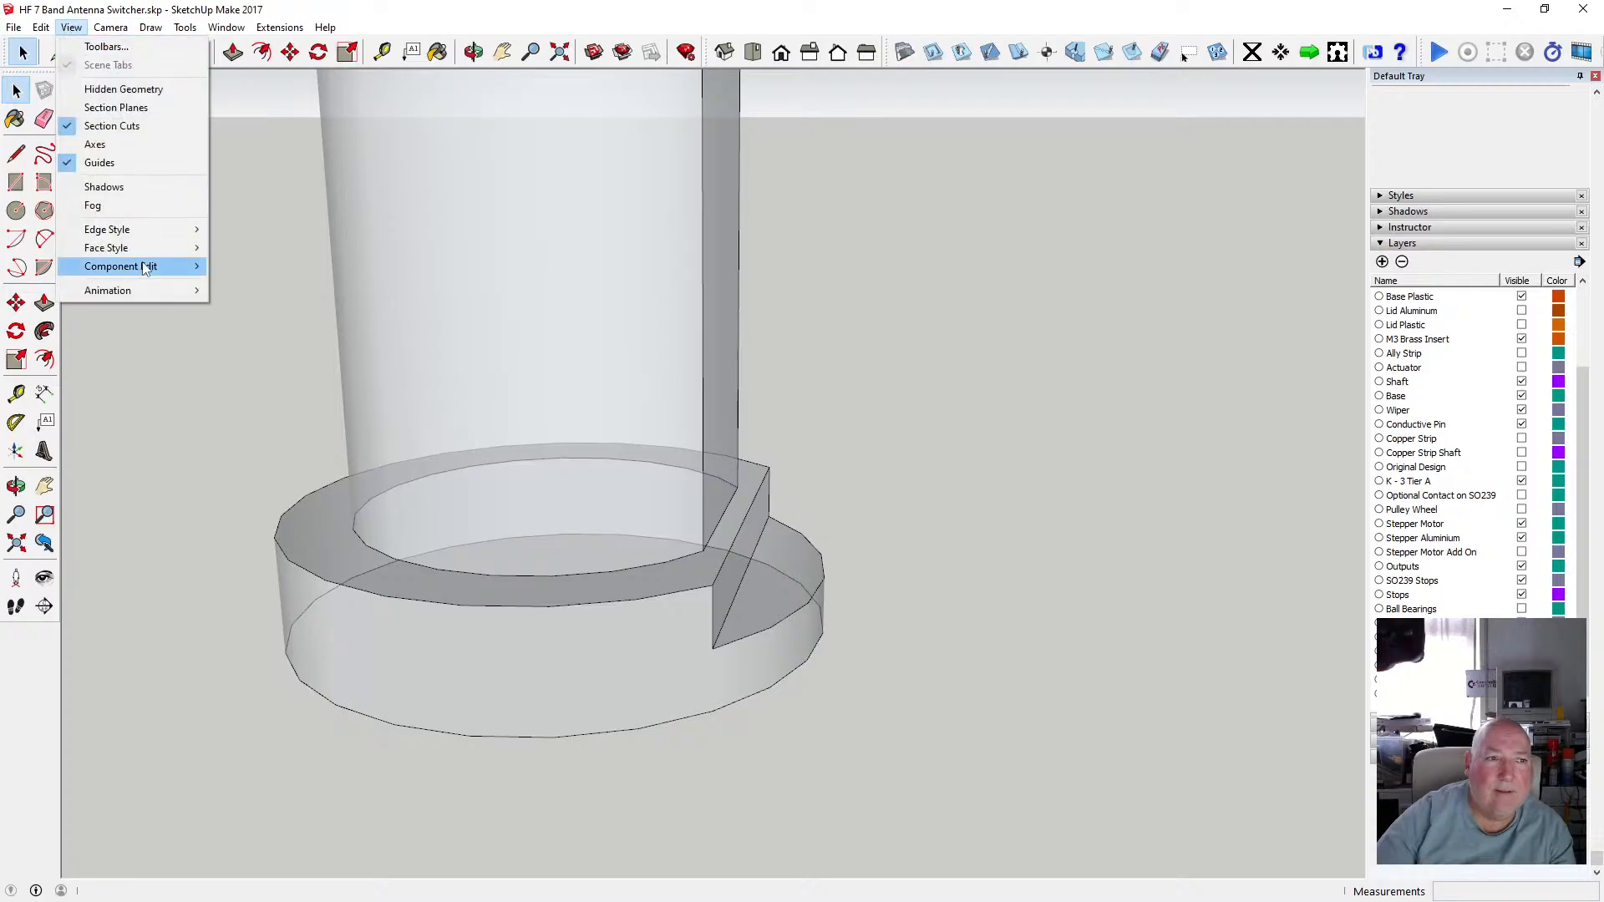
mouse_move(144, 251)
click(235, 249)
scroll(695, 501, down, 5)
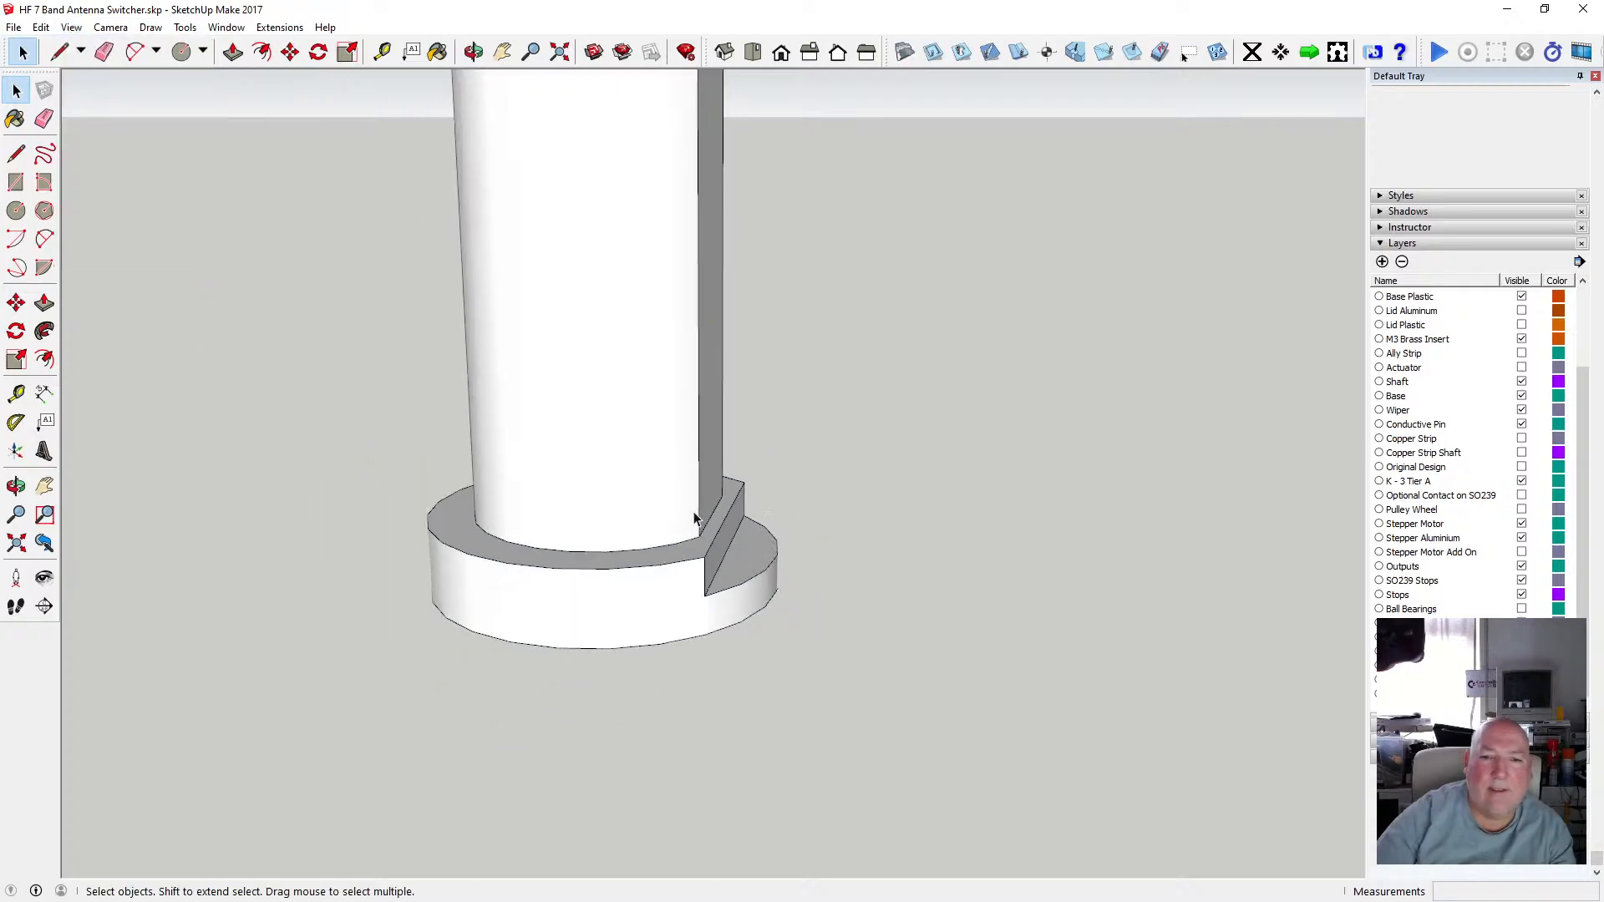
scroll(697, 497, down, 2)
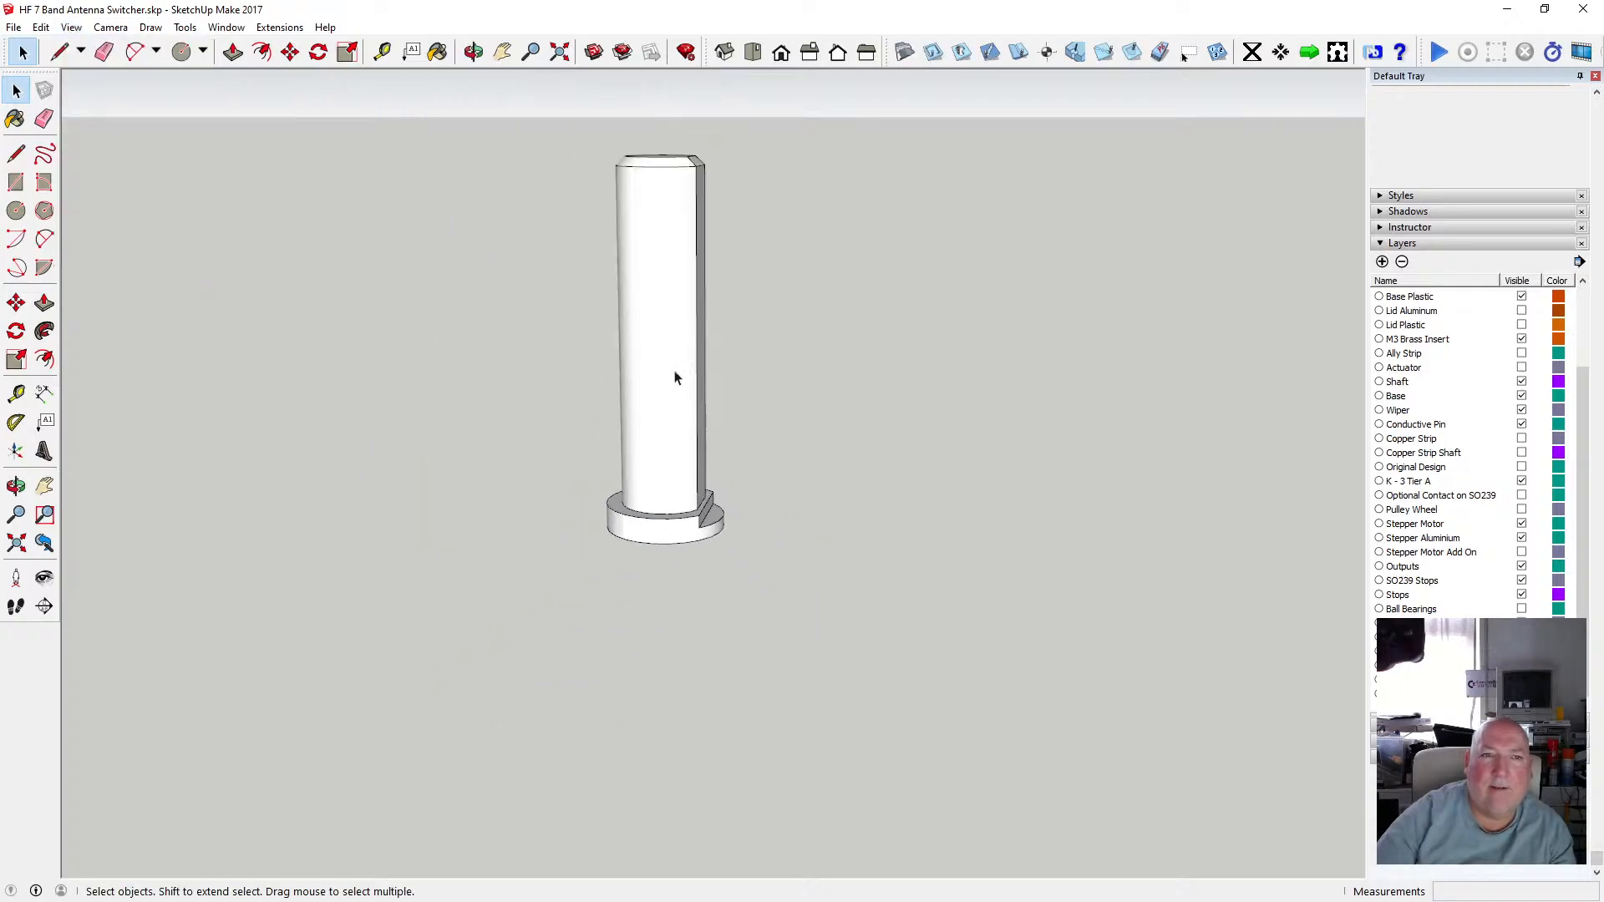
Select all of the shaft's geometry and make it a group.
click(472, 51)
drag(576, 108, 659, 468)
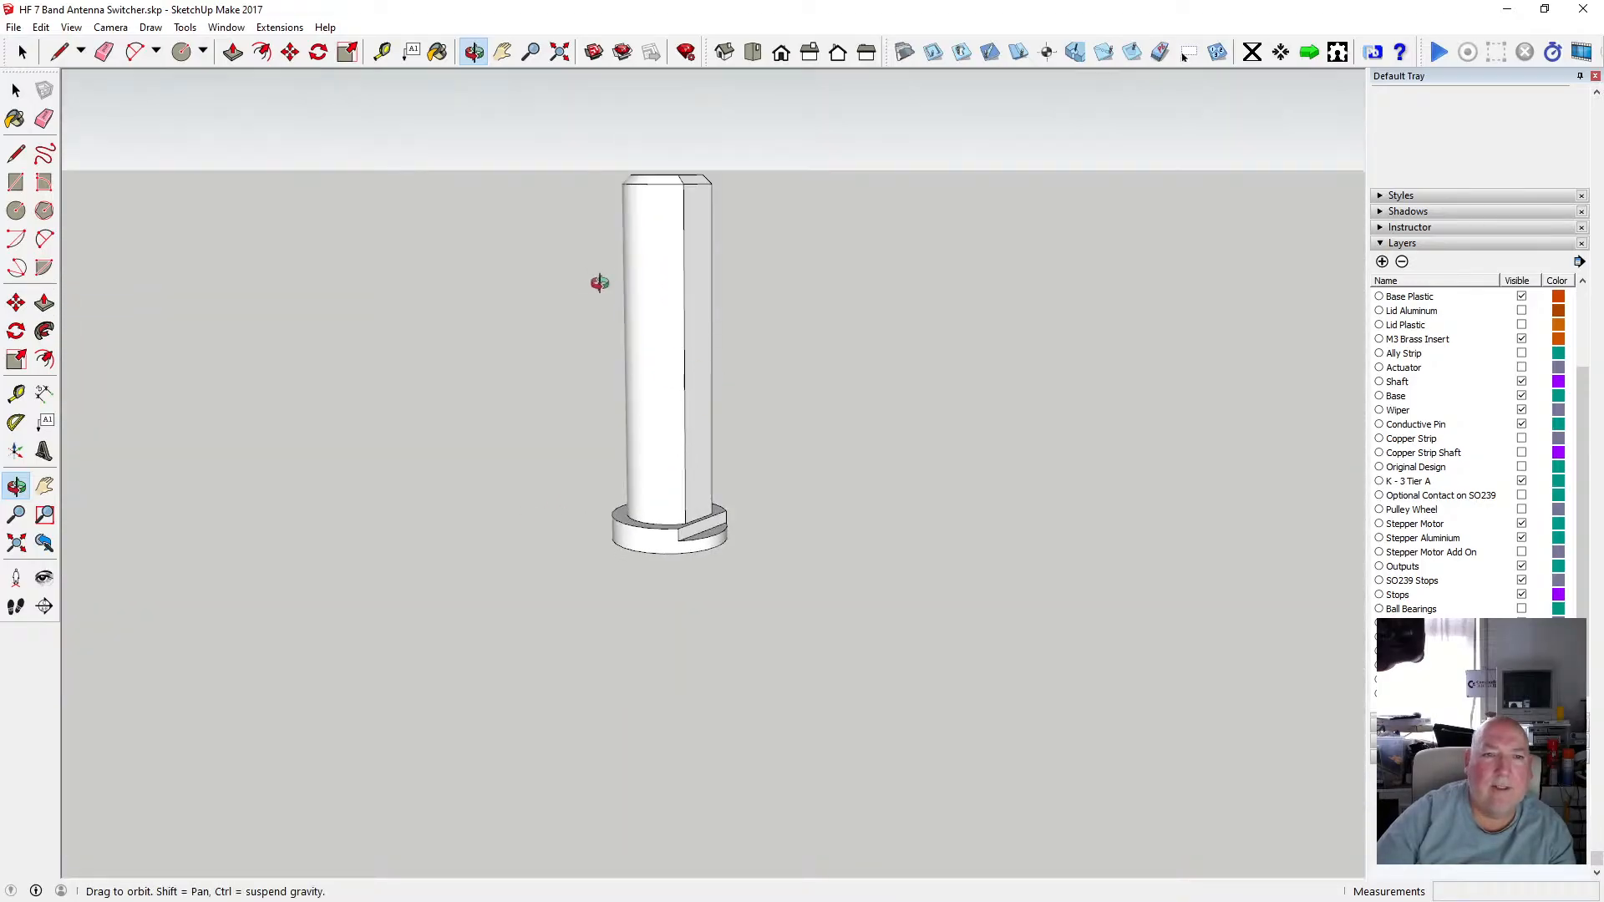
key(space)
drag(519, 134, 819, 620)
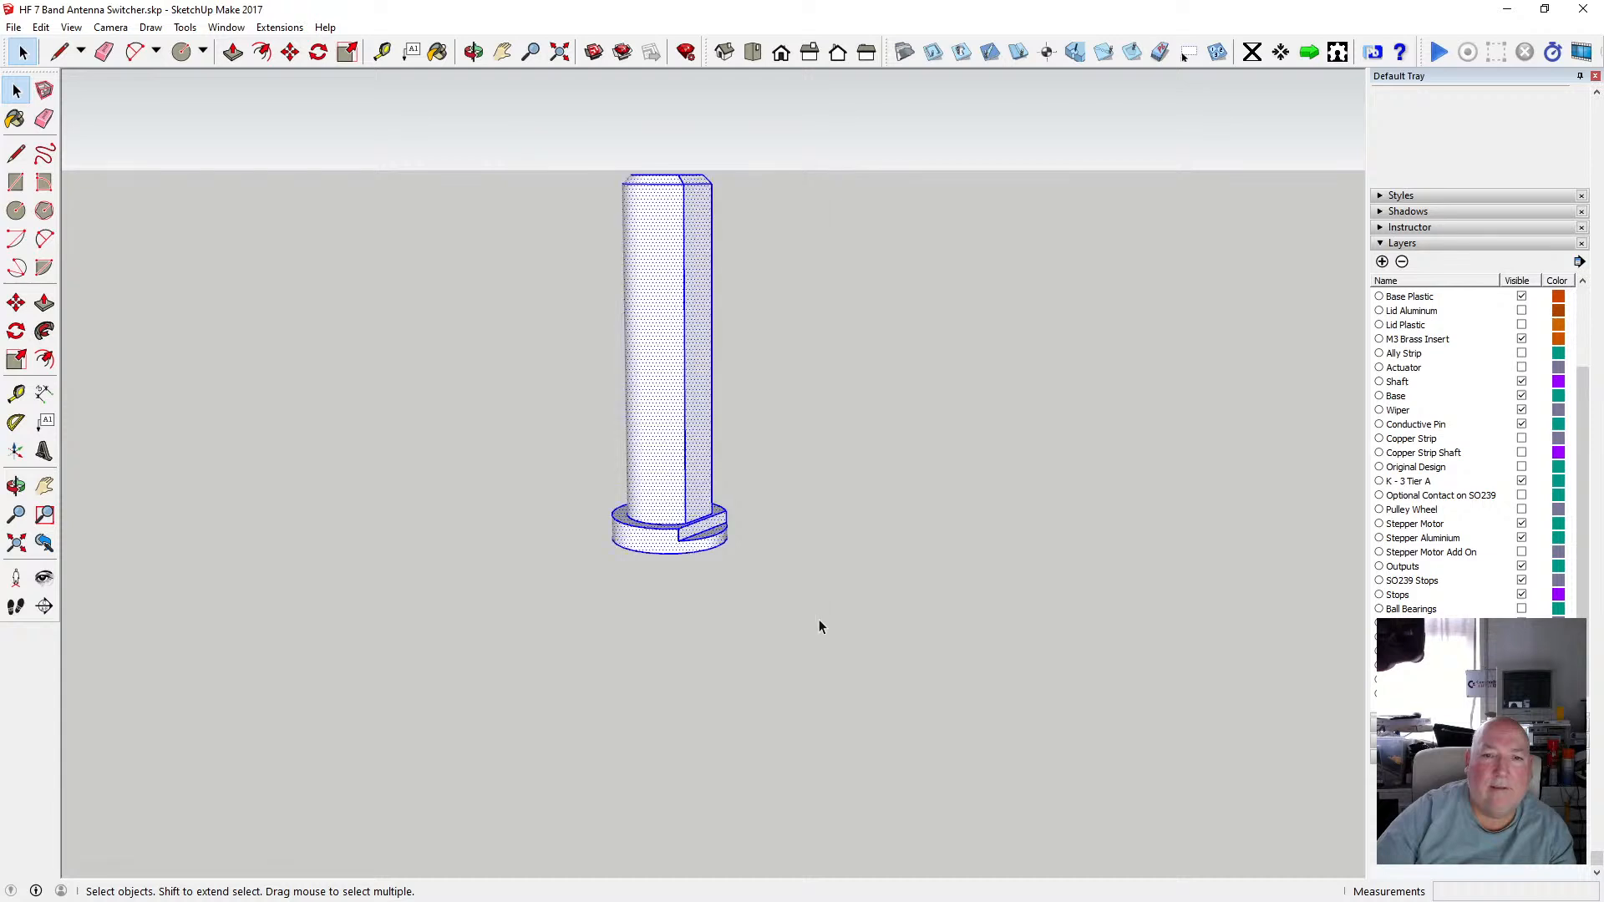
right_click(689, 494)
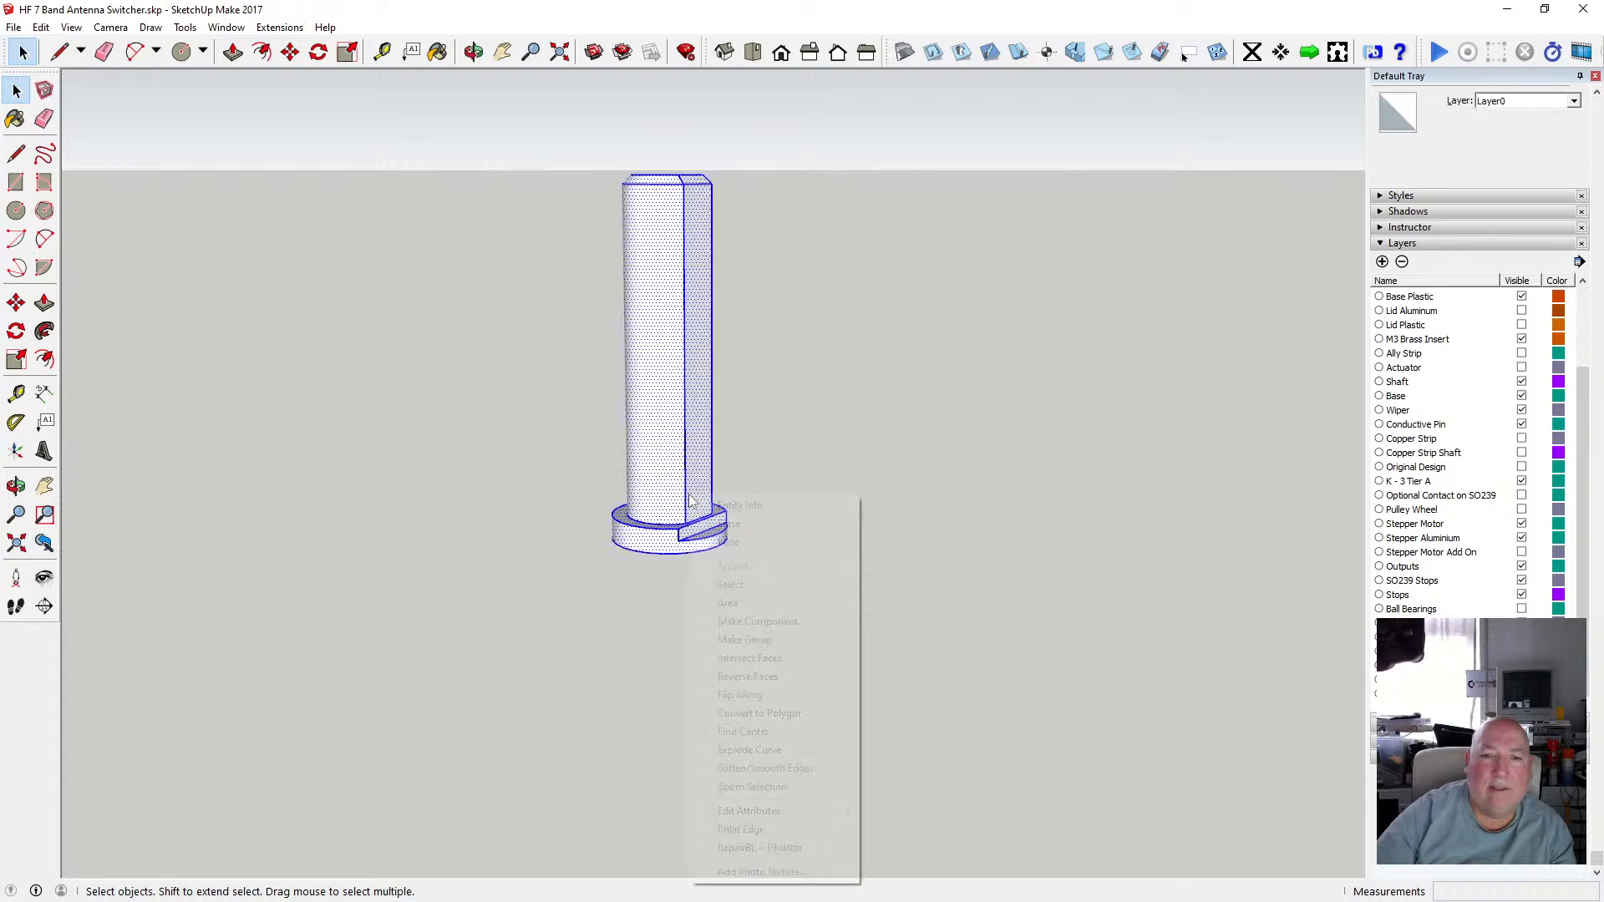
click(774, 639)
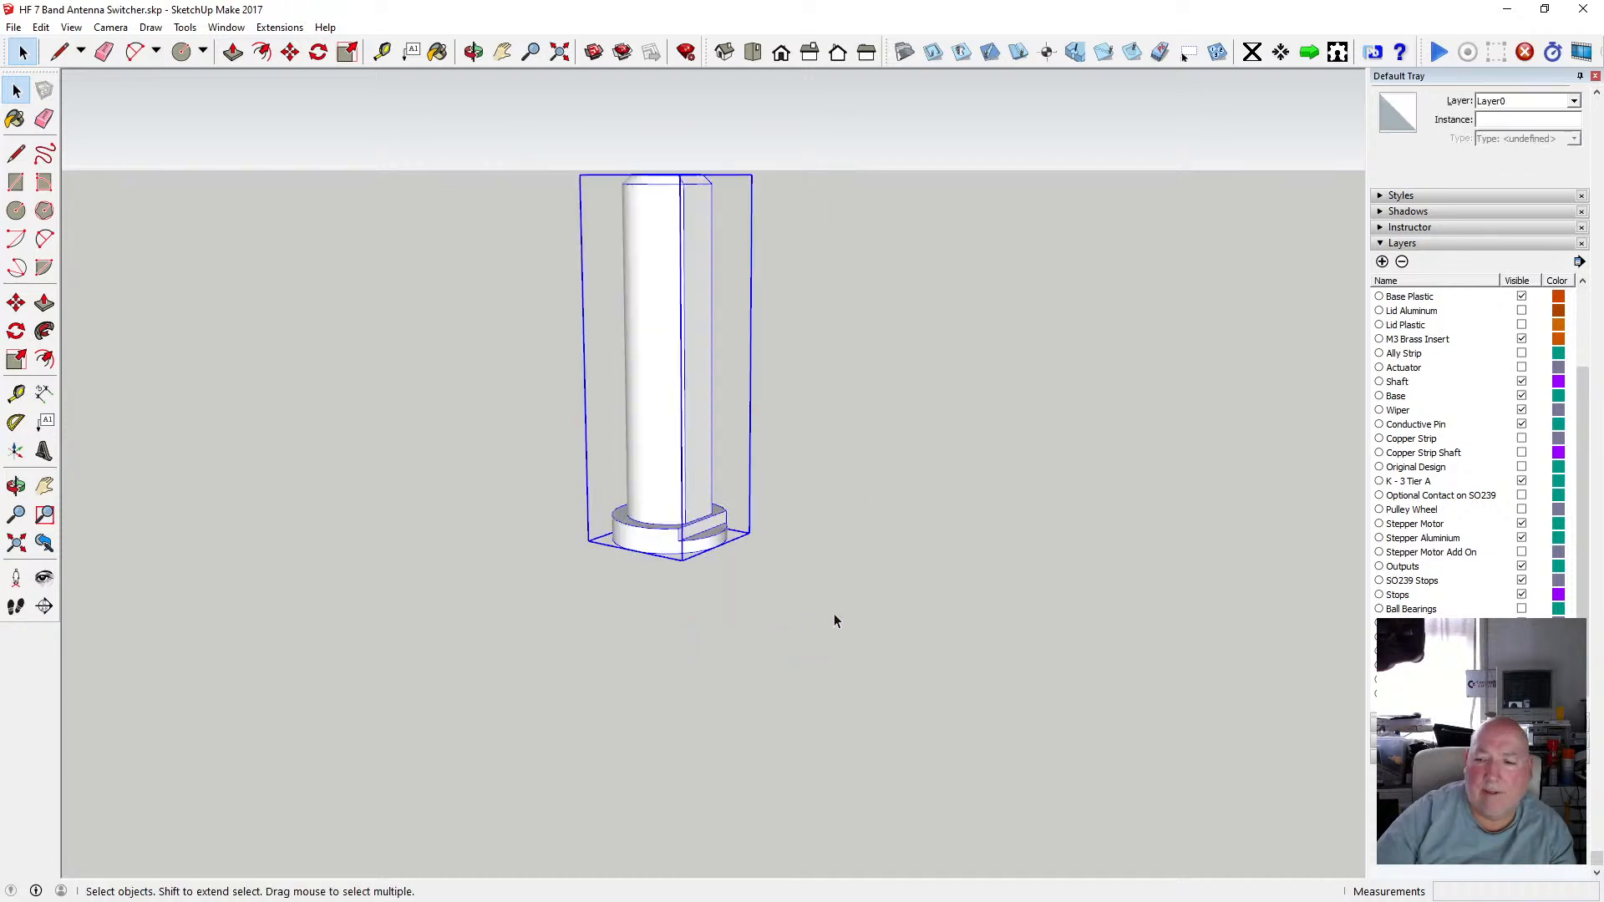
Assign the shaft group to the Modular Spindle Insert layer and deselect it.
click(1383, 260)
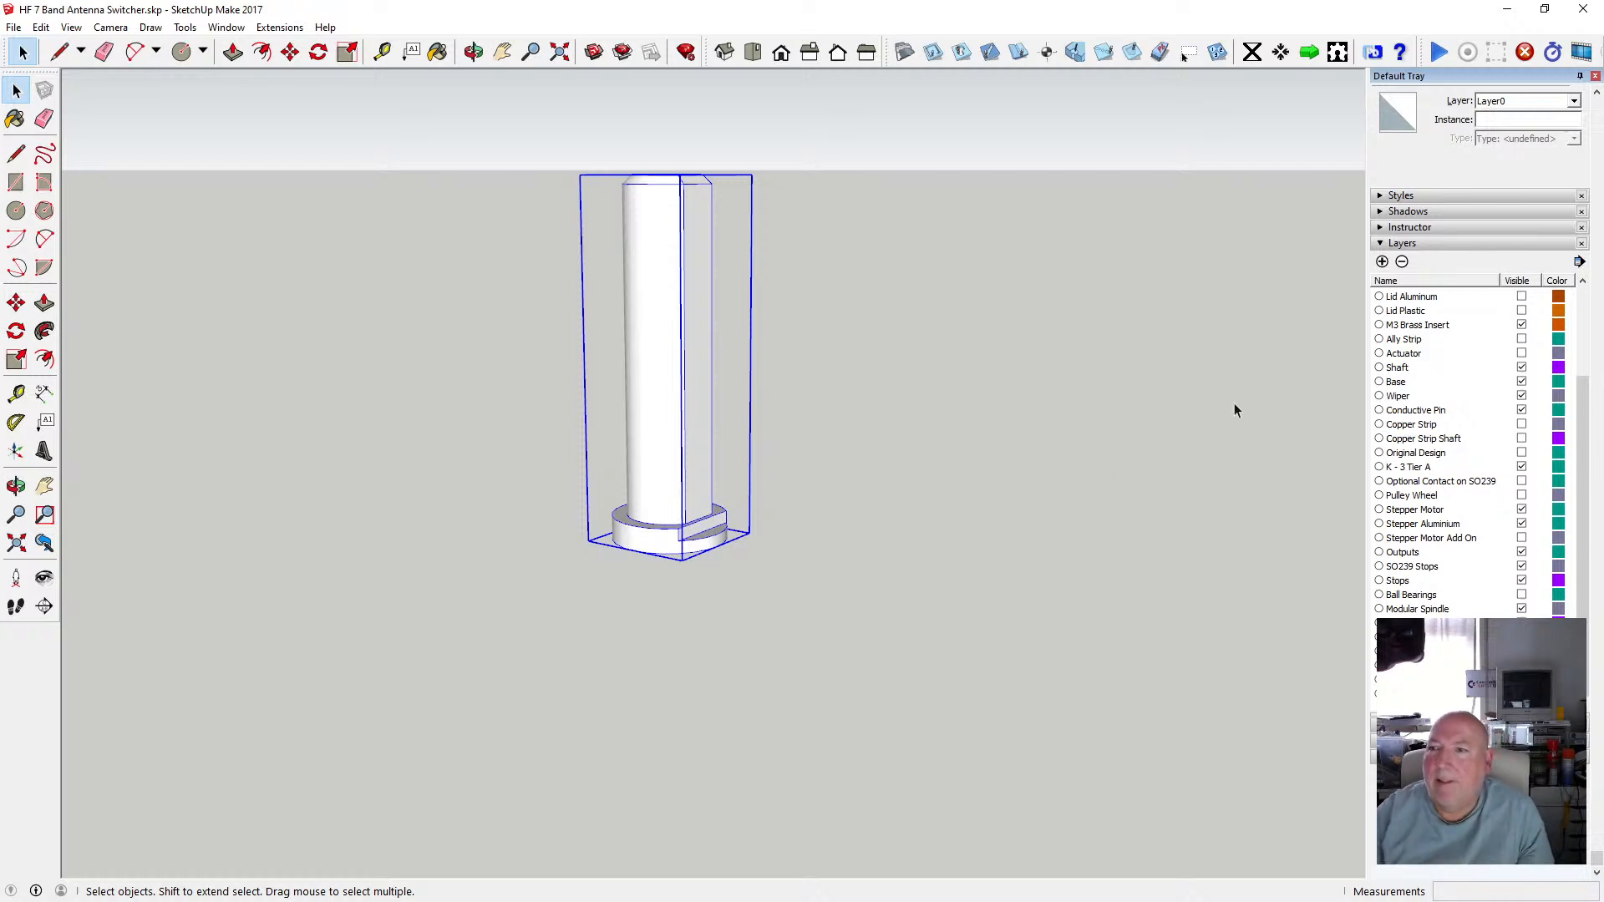
click(1573, 102)
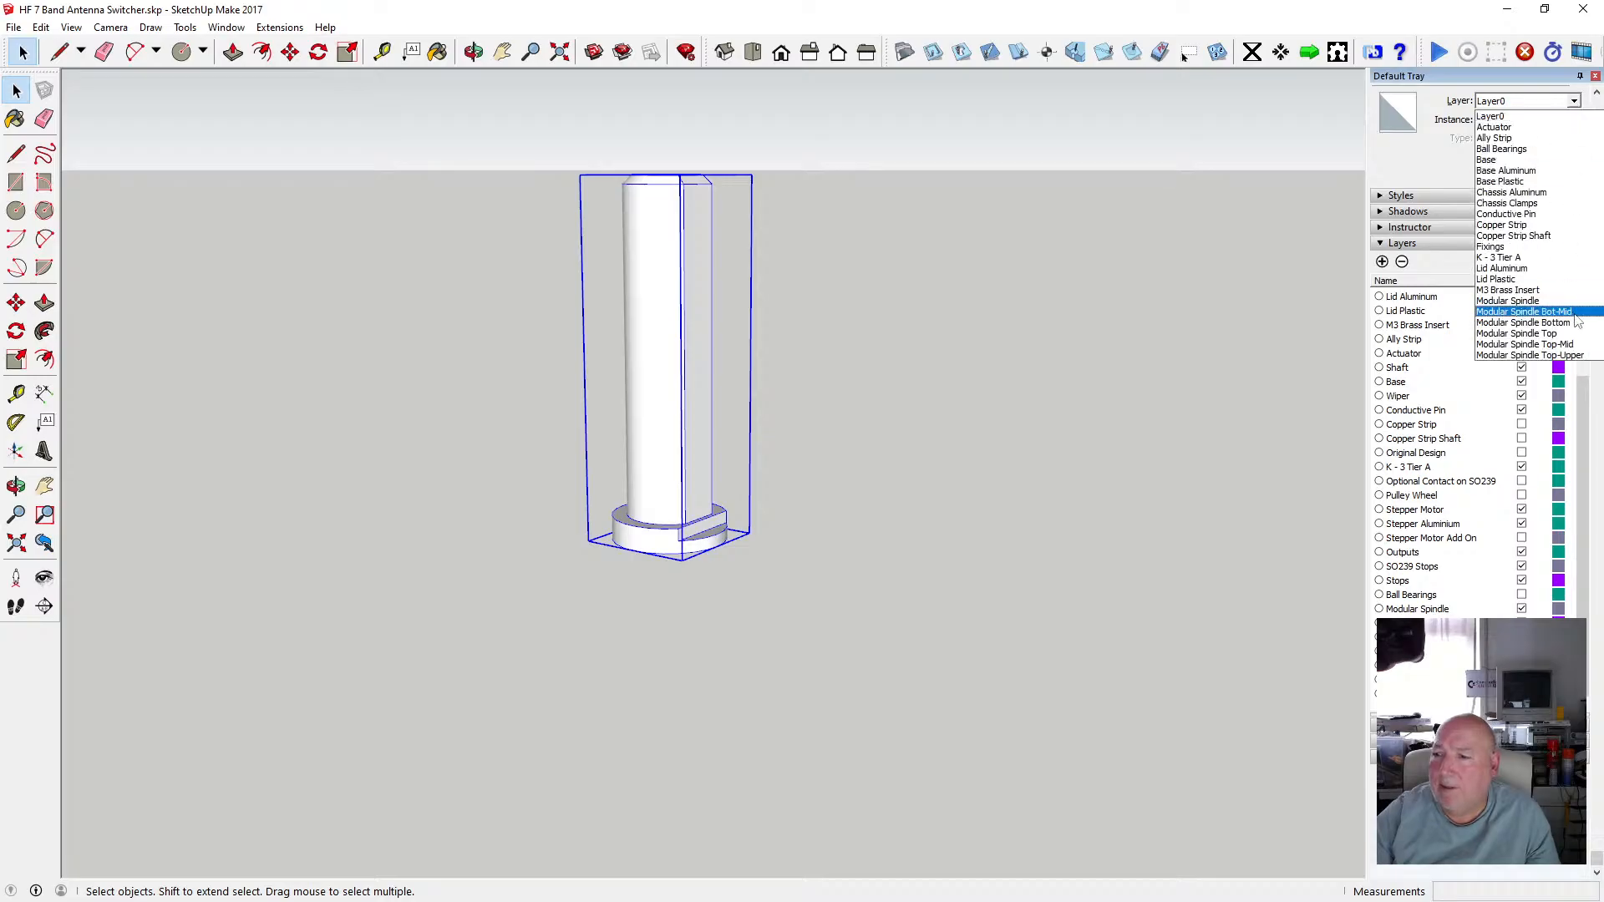
scroll(1584, 330, down, 1)
scroll(1583, 332, down, 1)
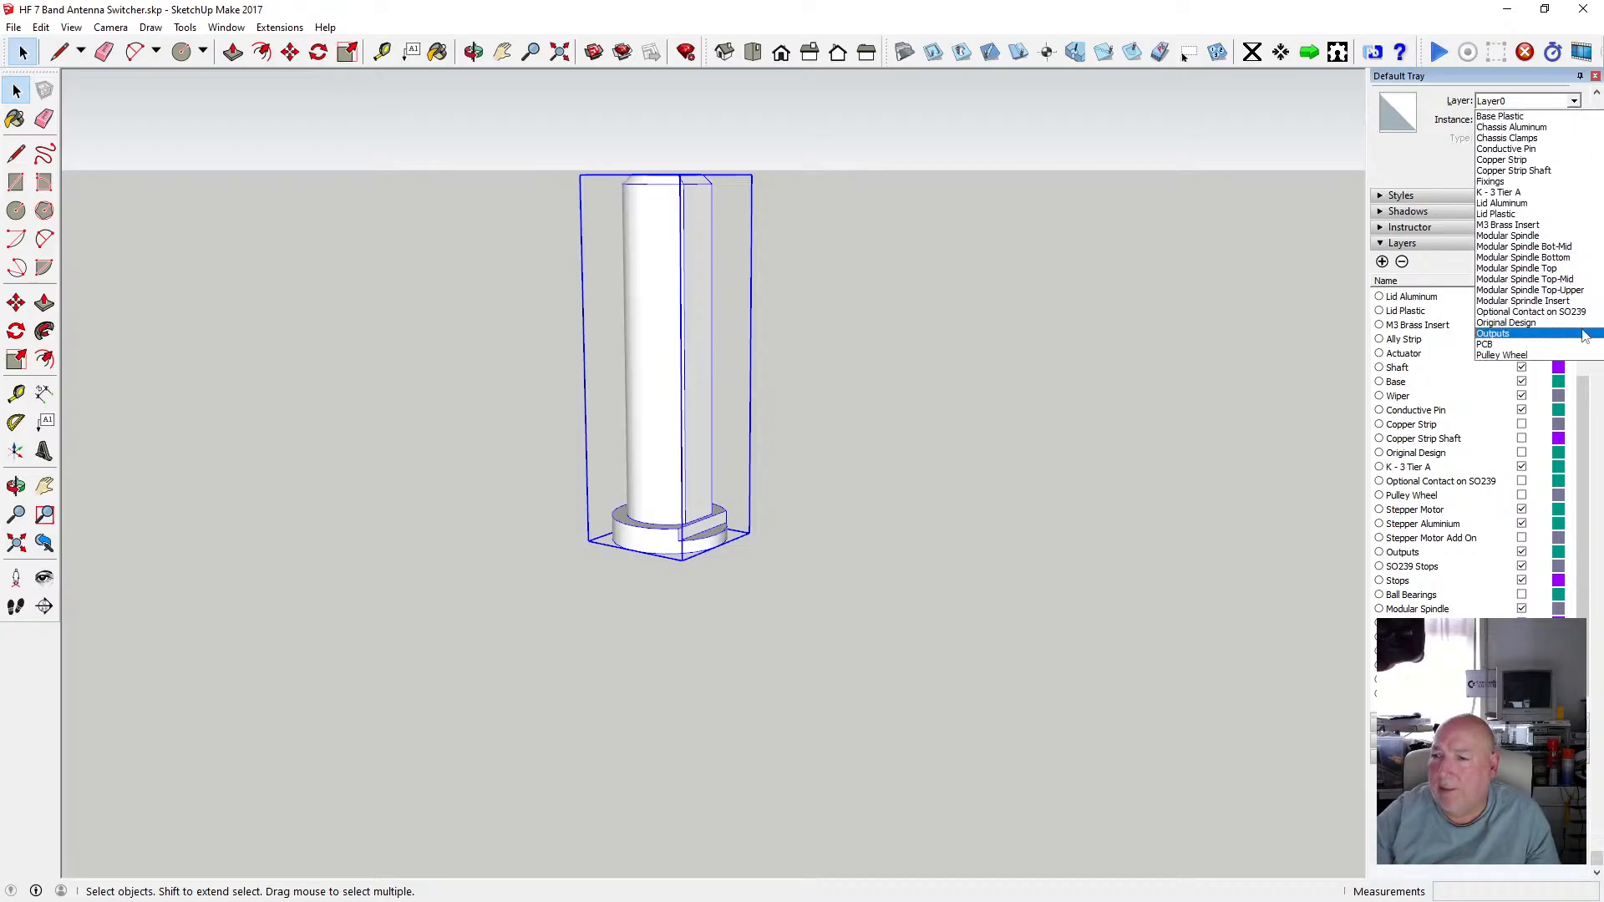
click(1567, 311)
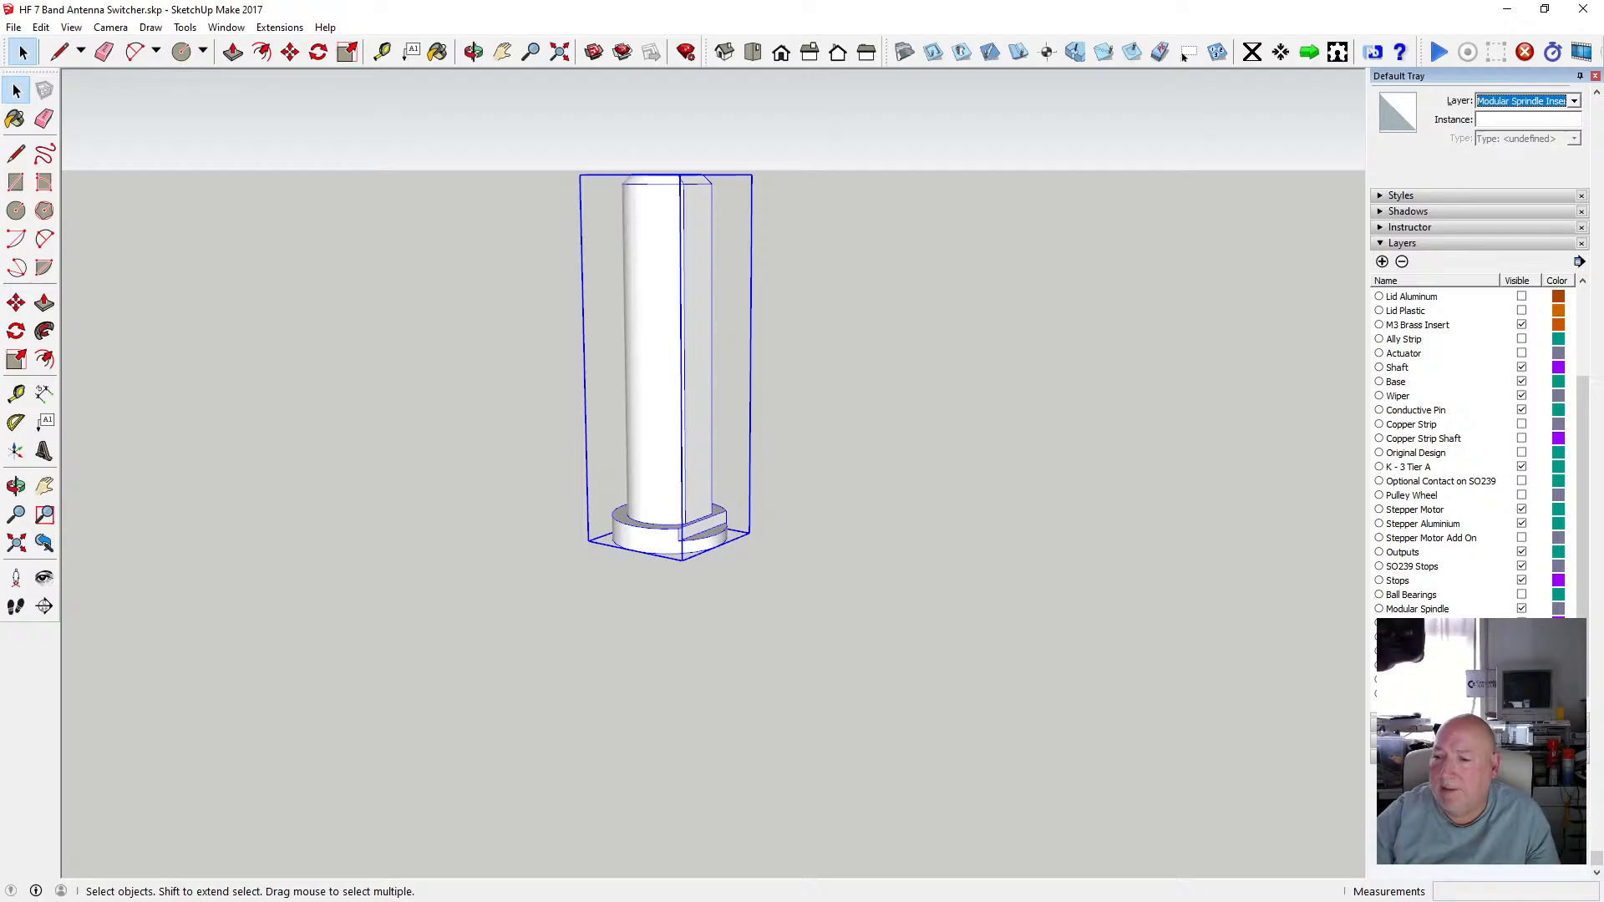
click(924, 650)
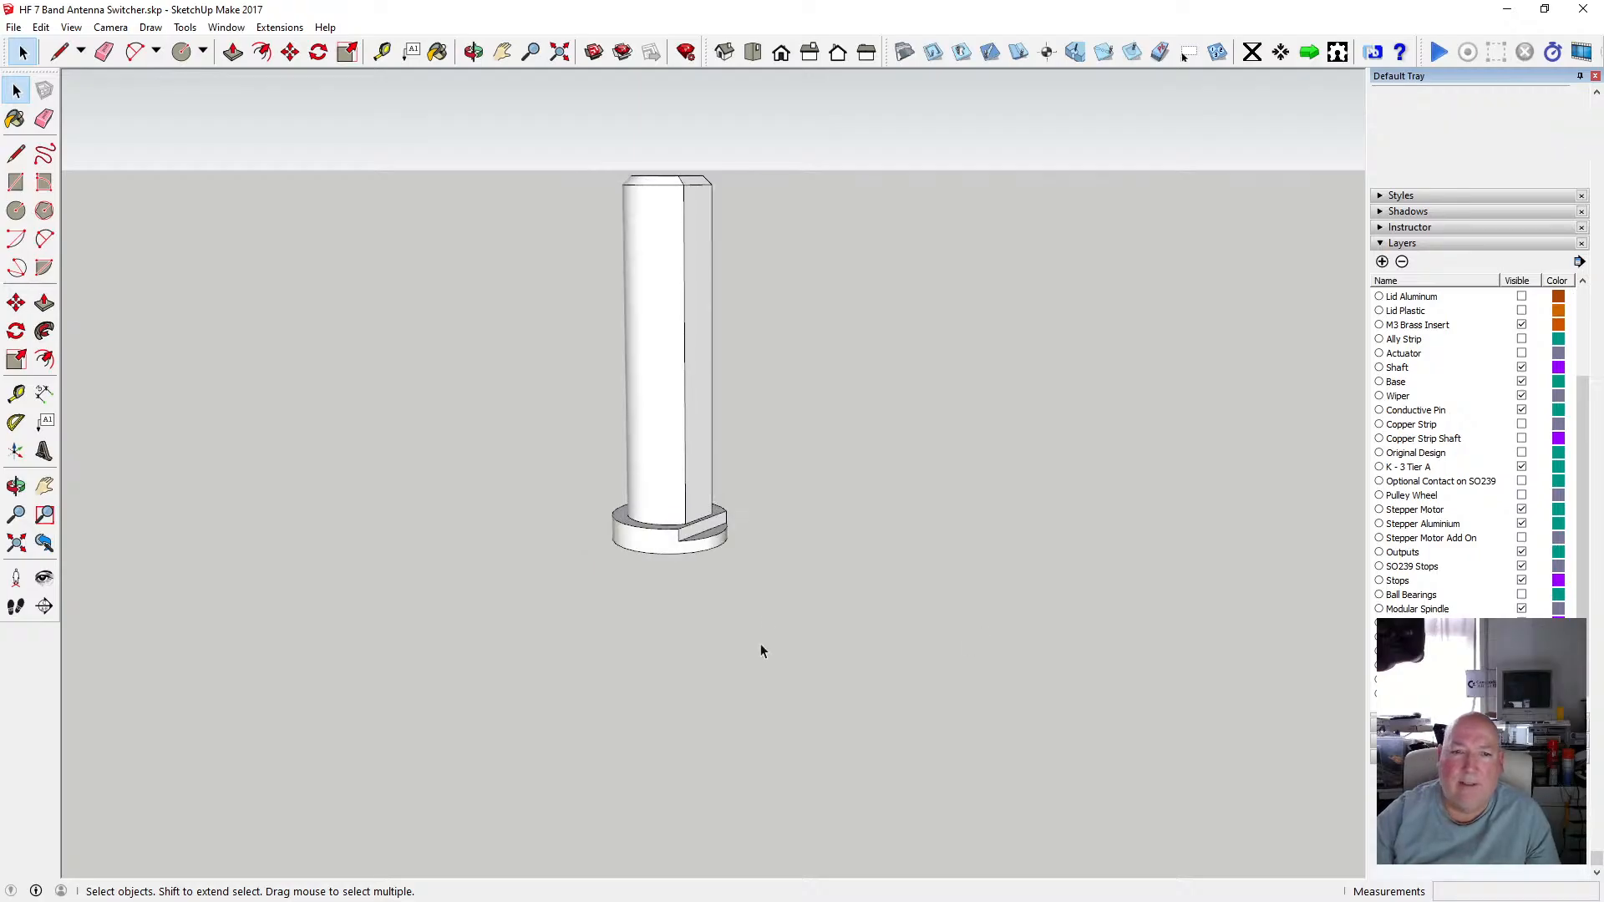
Turn the X-ray face style back on for the shaft.
scroll(681, 460, down, 3)
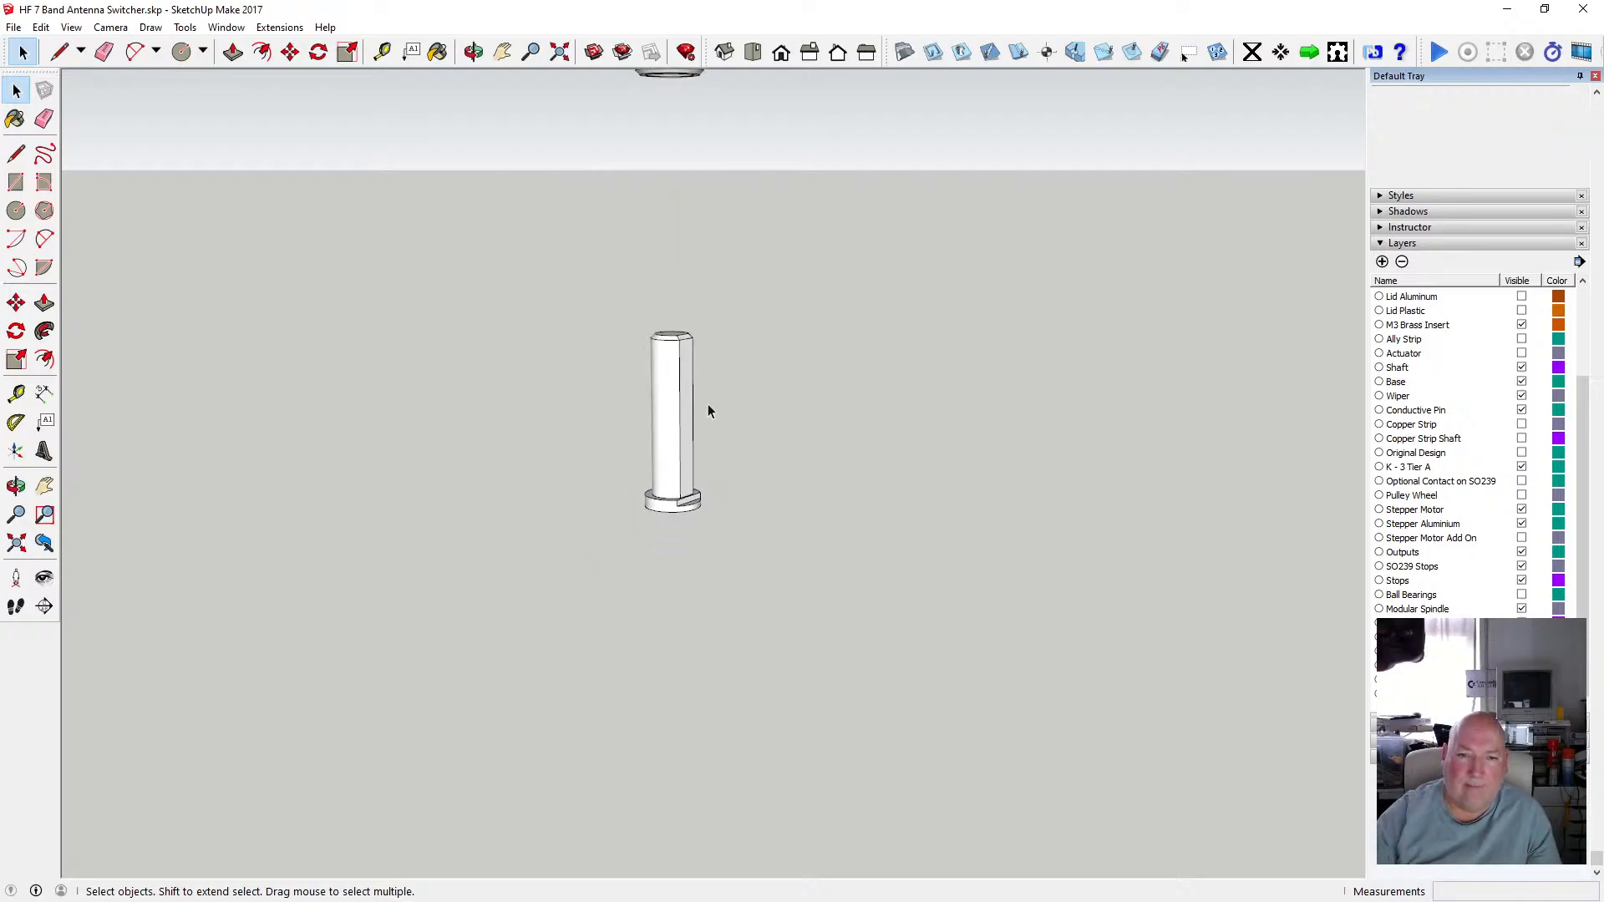
scroll(680, 403, up, 2)
scroll(680, 403, up, 1)
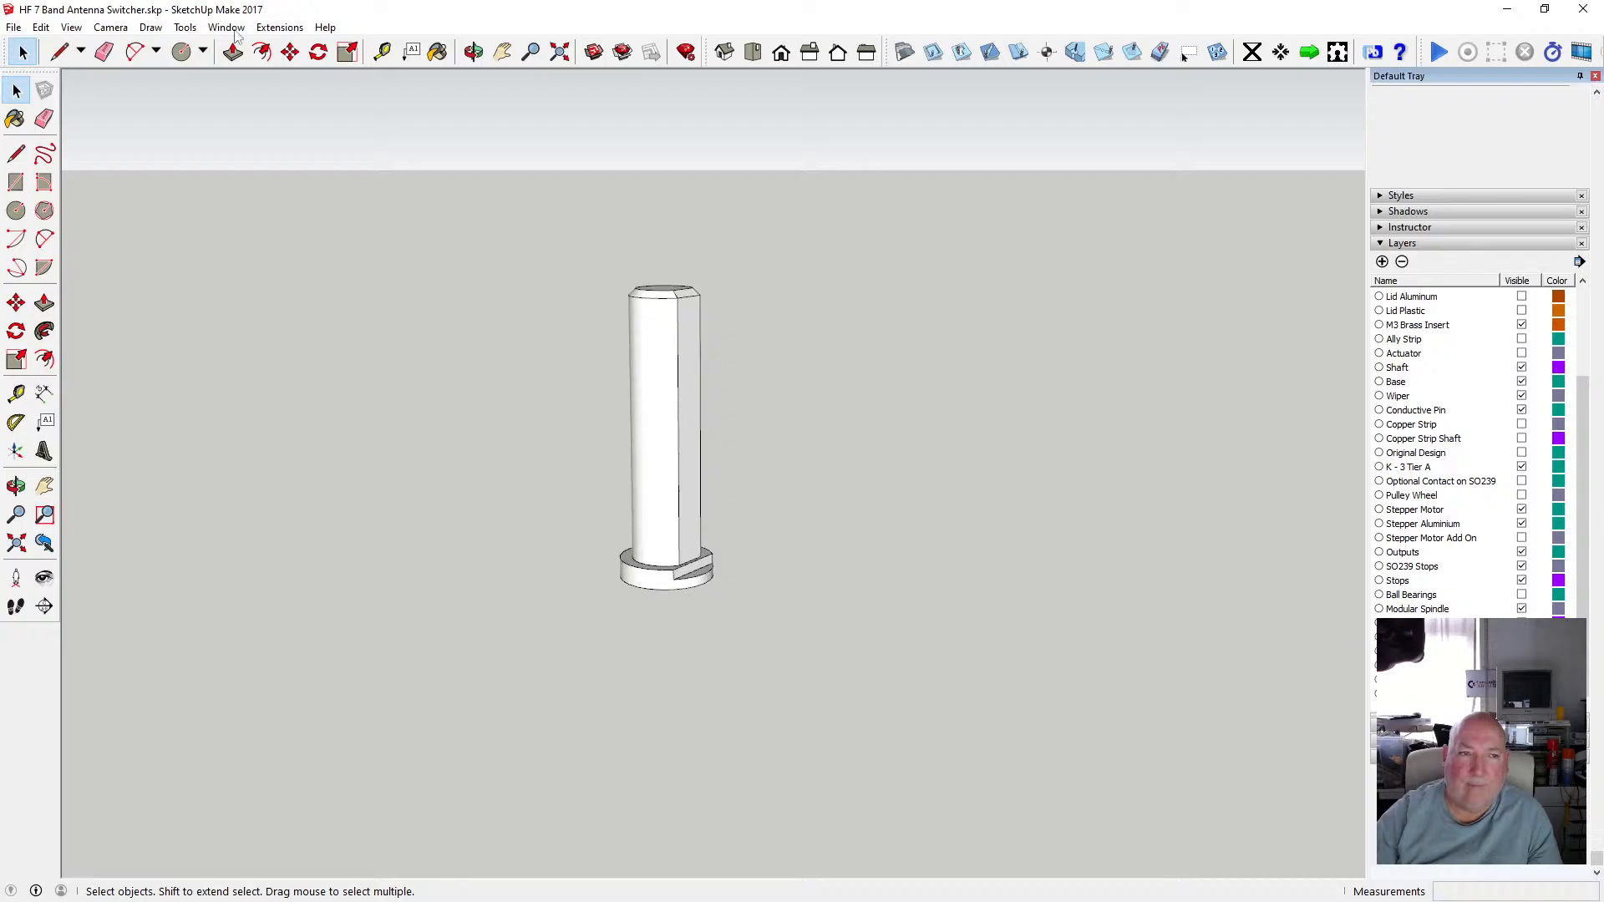
click(71, 28)
mouse_move(117, 248)
click(257, 243)
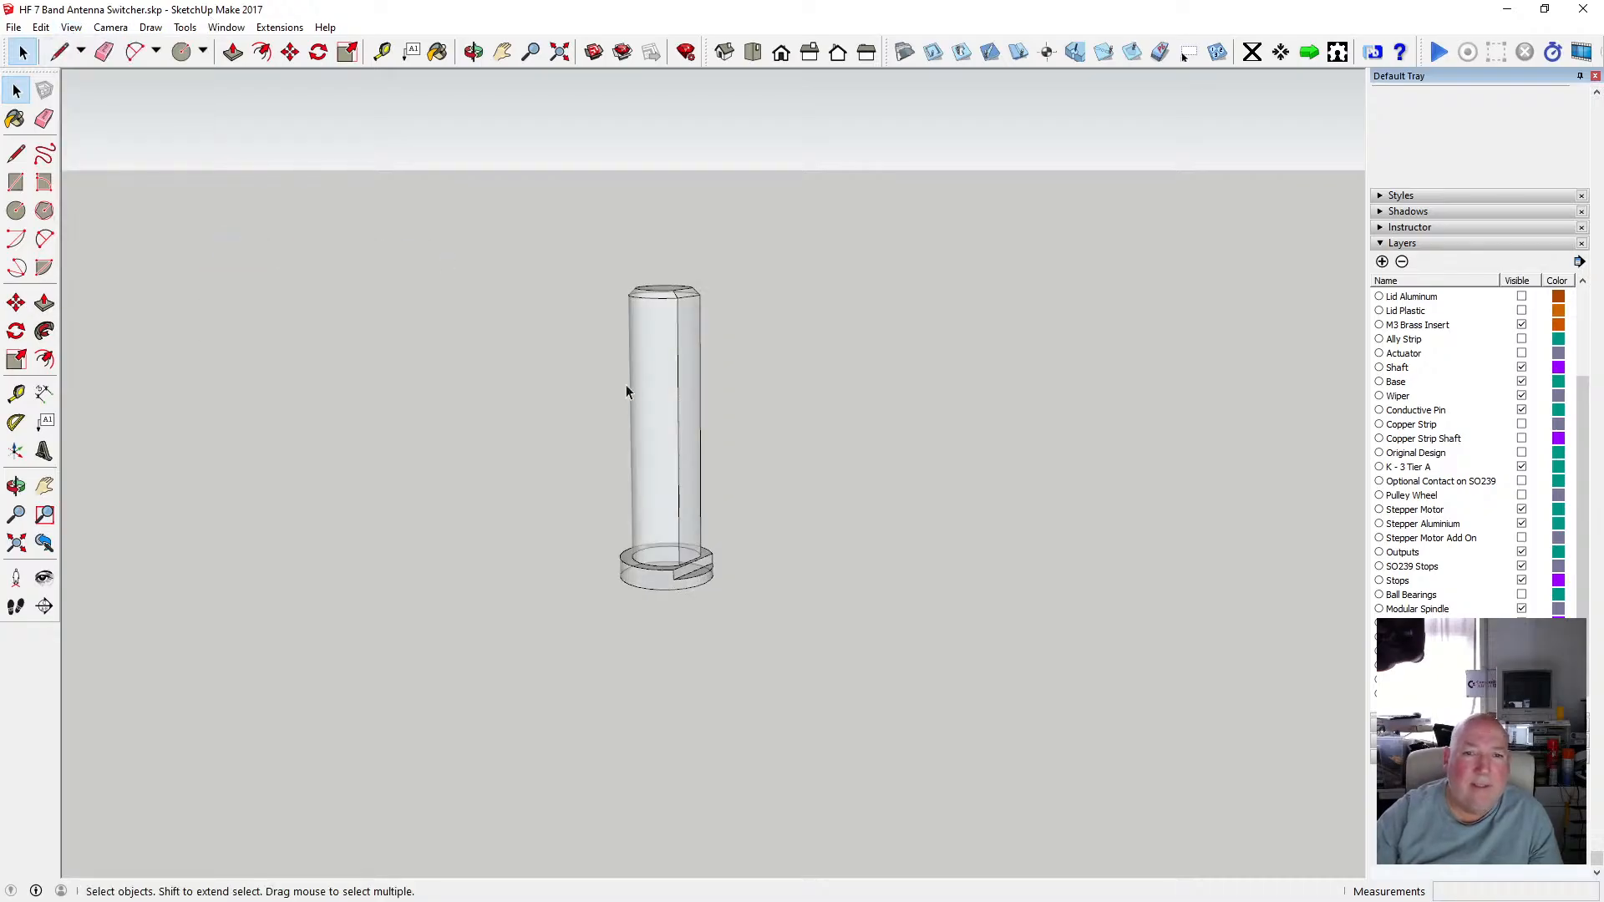
Make the layer below Modular Spindle visible to show the mating base disk around the shaft.
scroll(627, 465, down, 2)
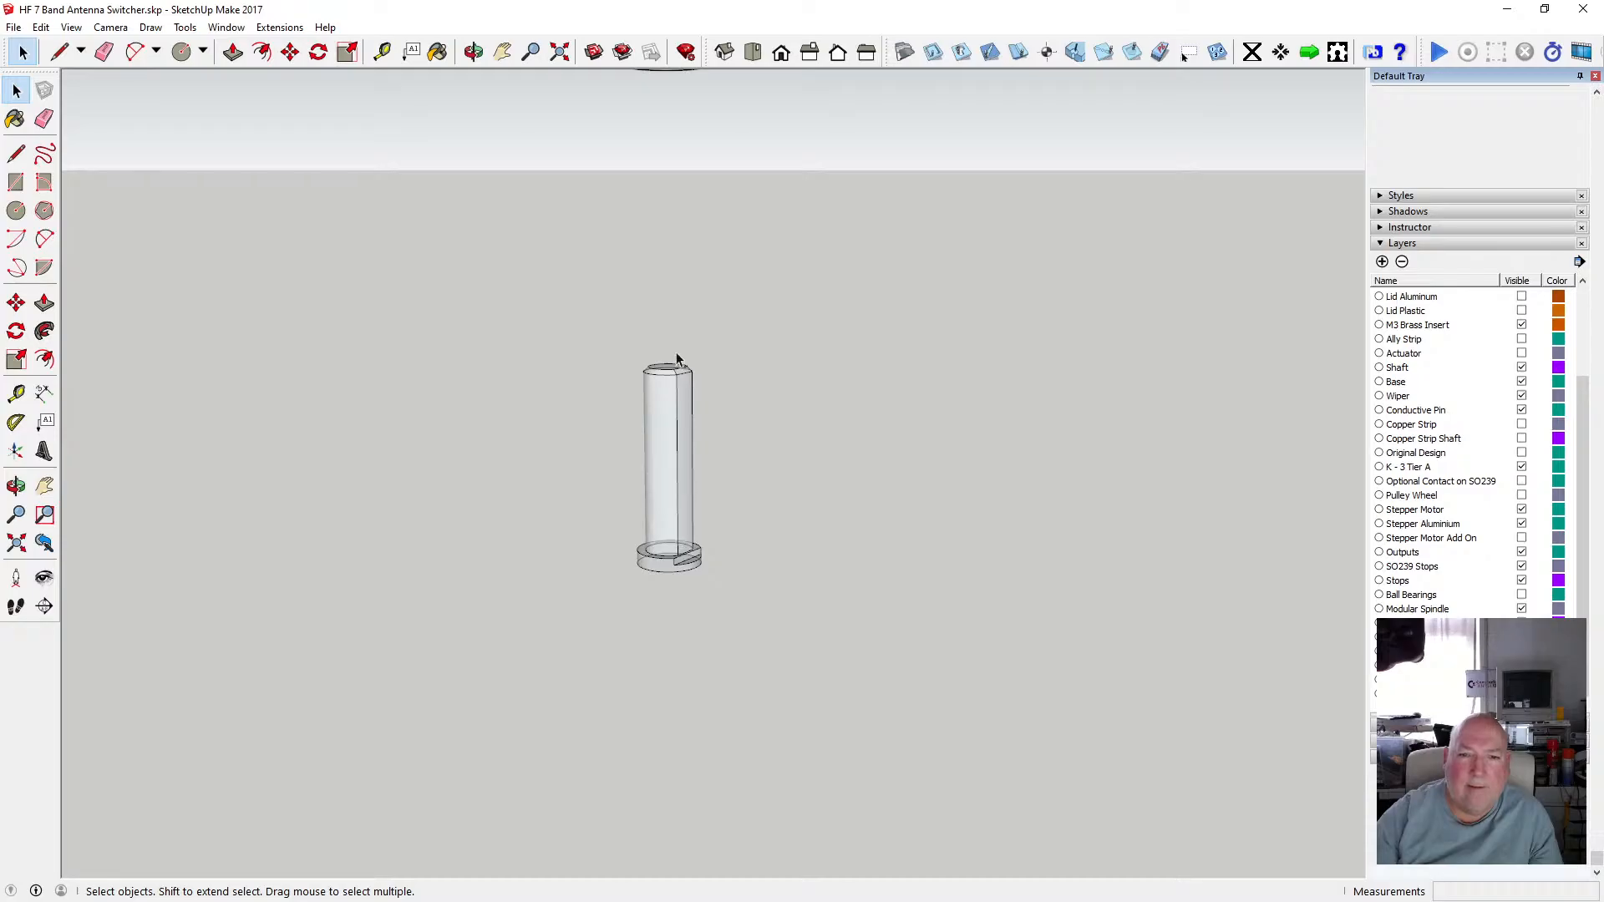
scroll(693, 568, down, 1)
scroll(693, 570, down, 2)
scroll(695, 387, up, 7)
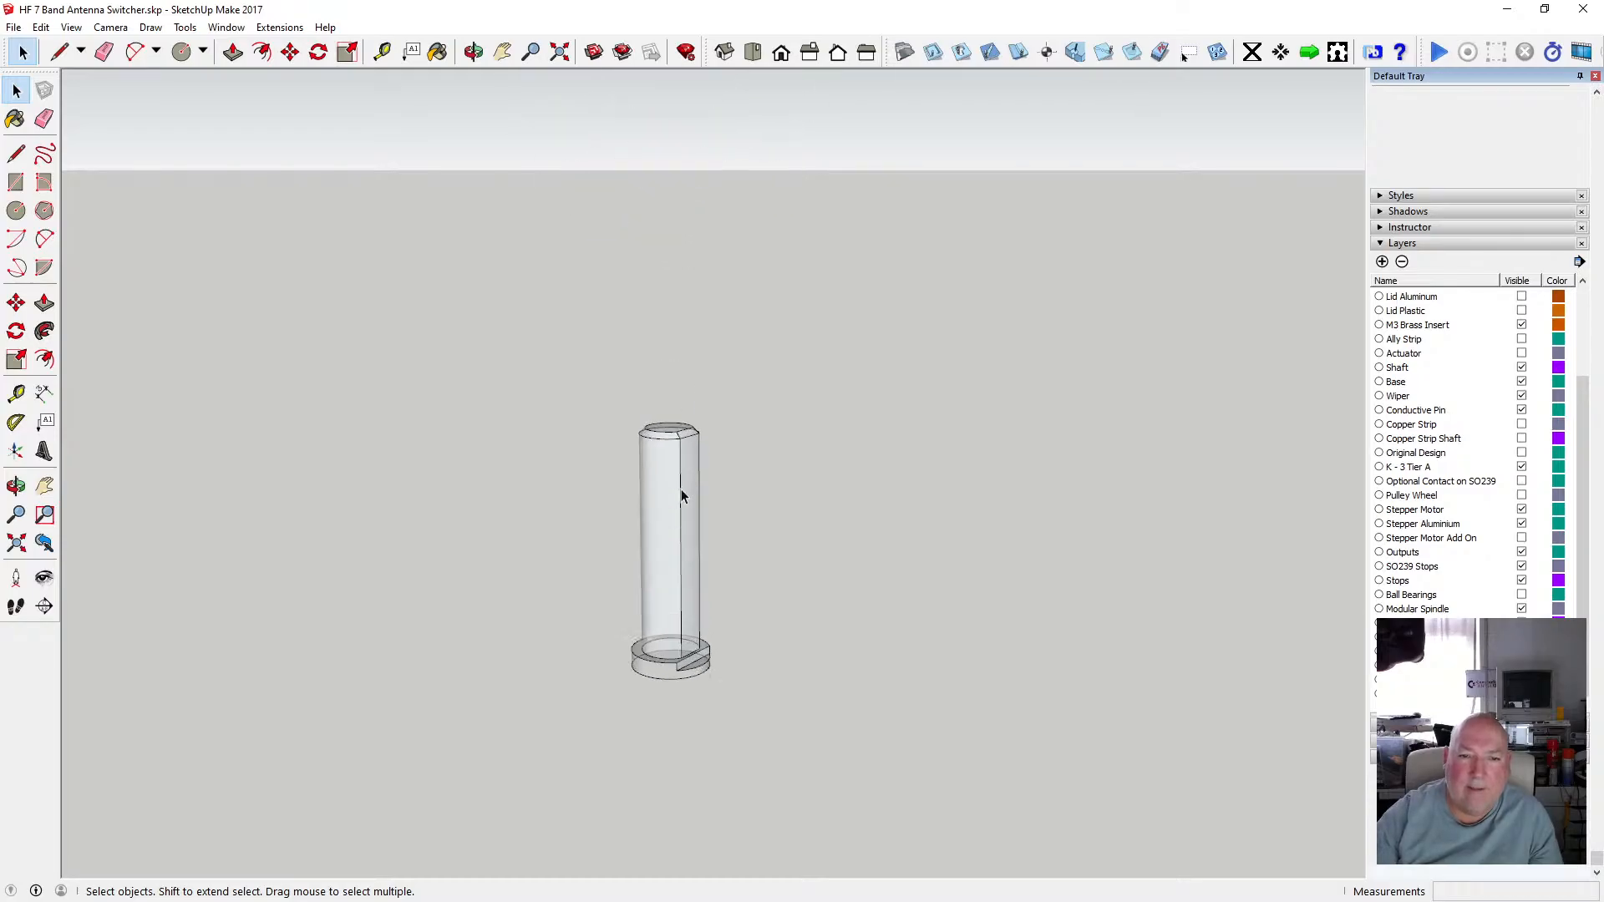
scroll(685, 457, up, 1)
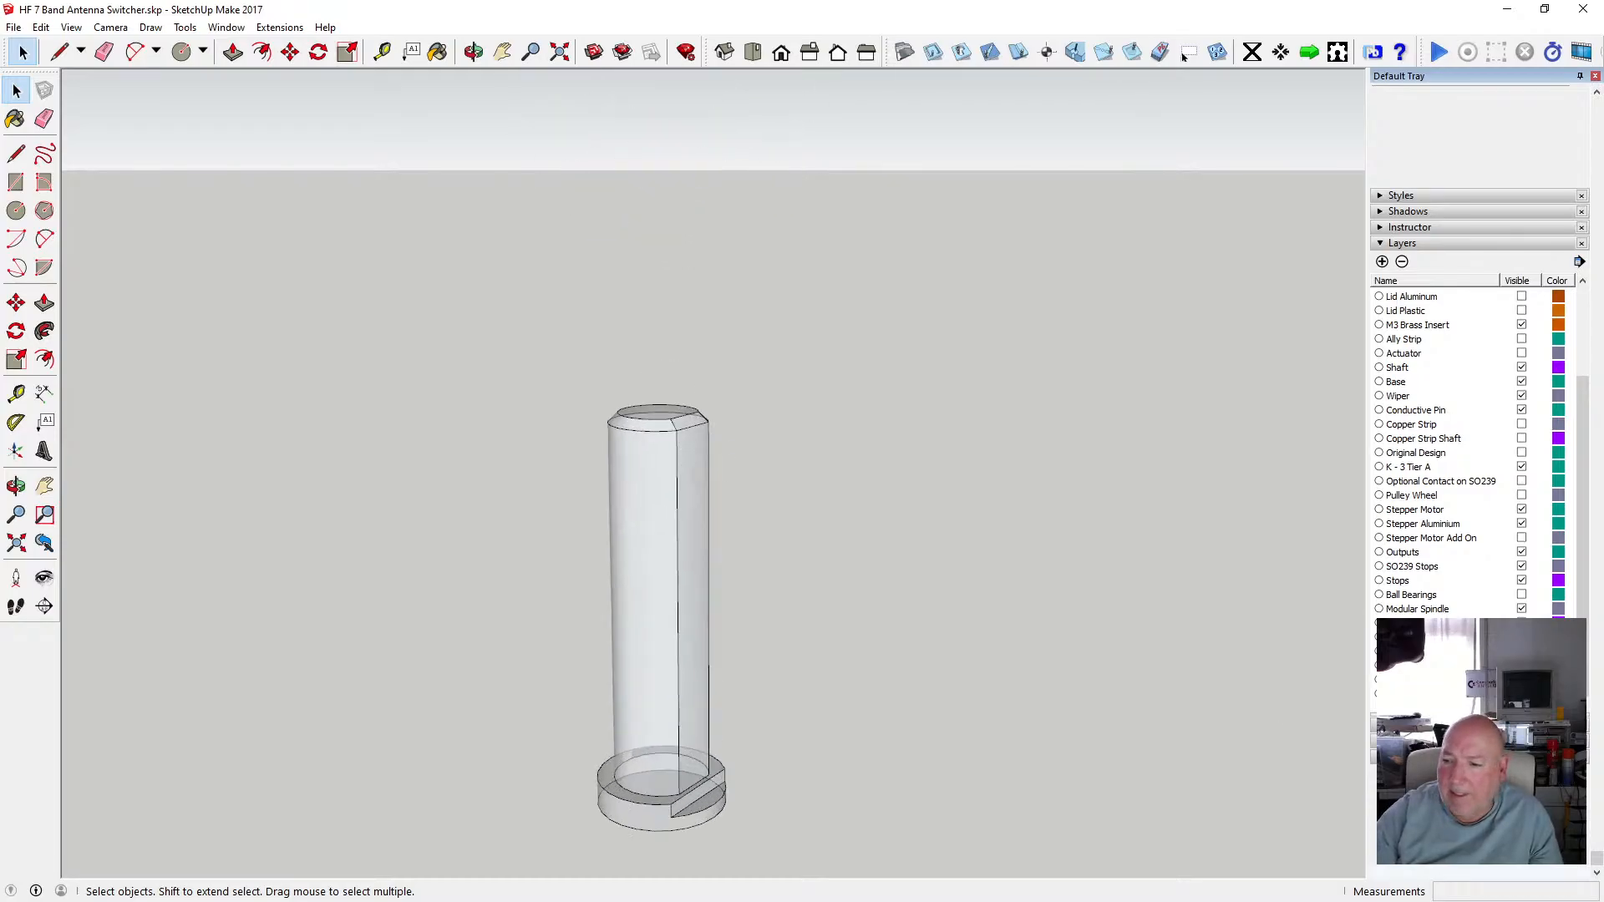
click(1521, 623)
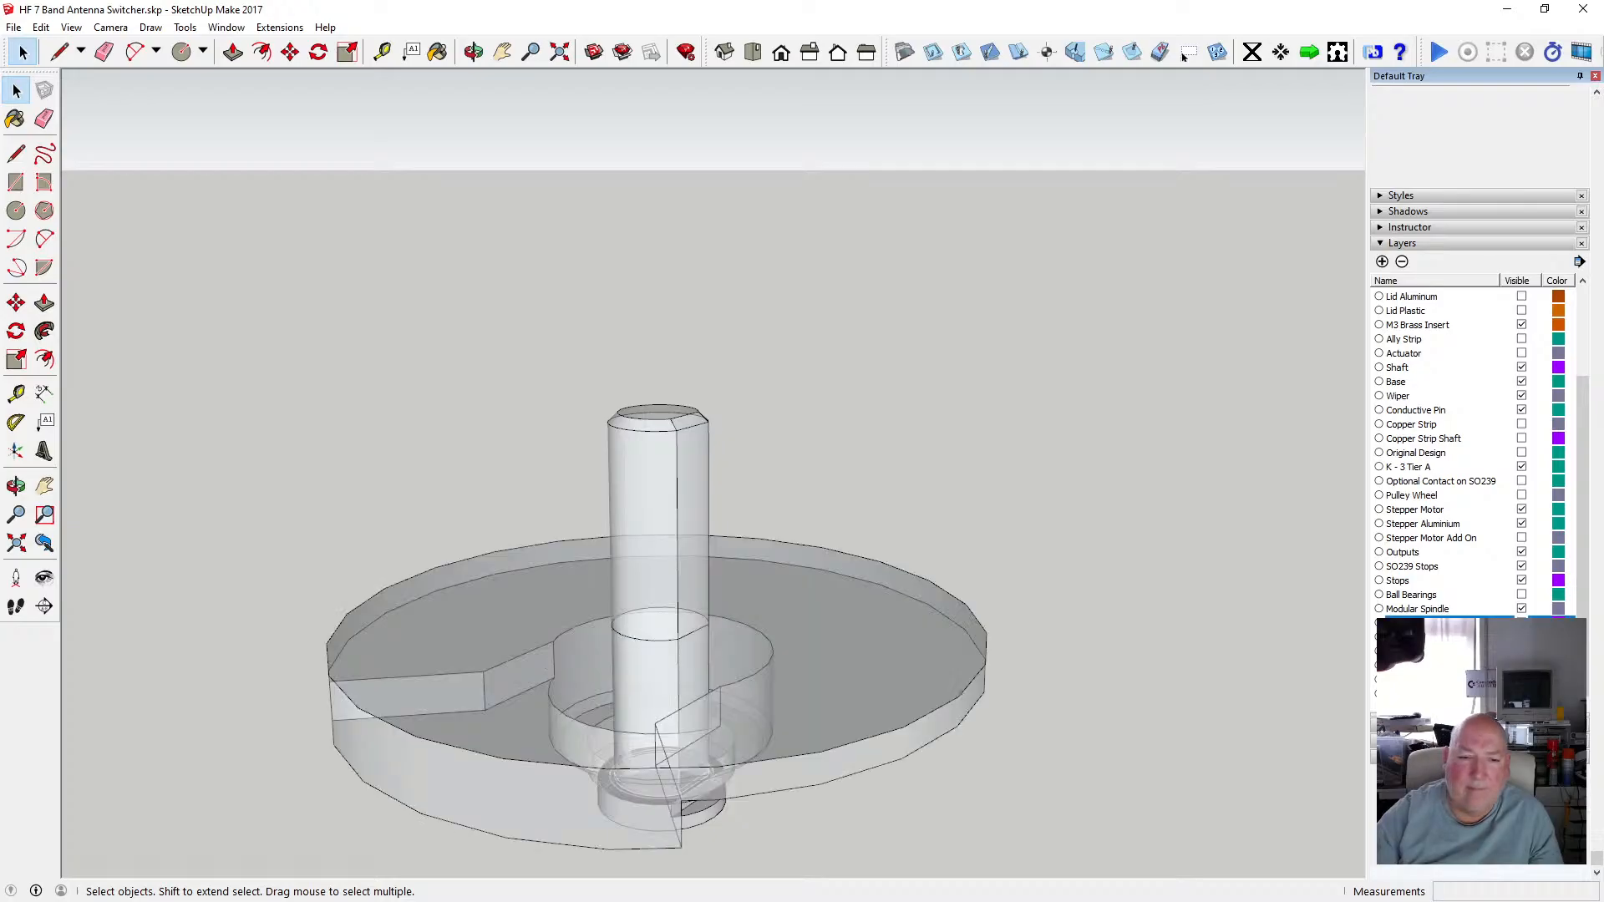
Select the shaft group to check its layer and volume, then deselect it.
scroll(735, 510, down, 4)
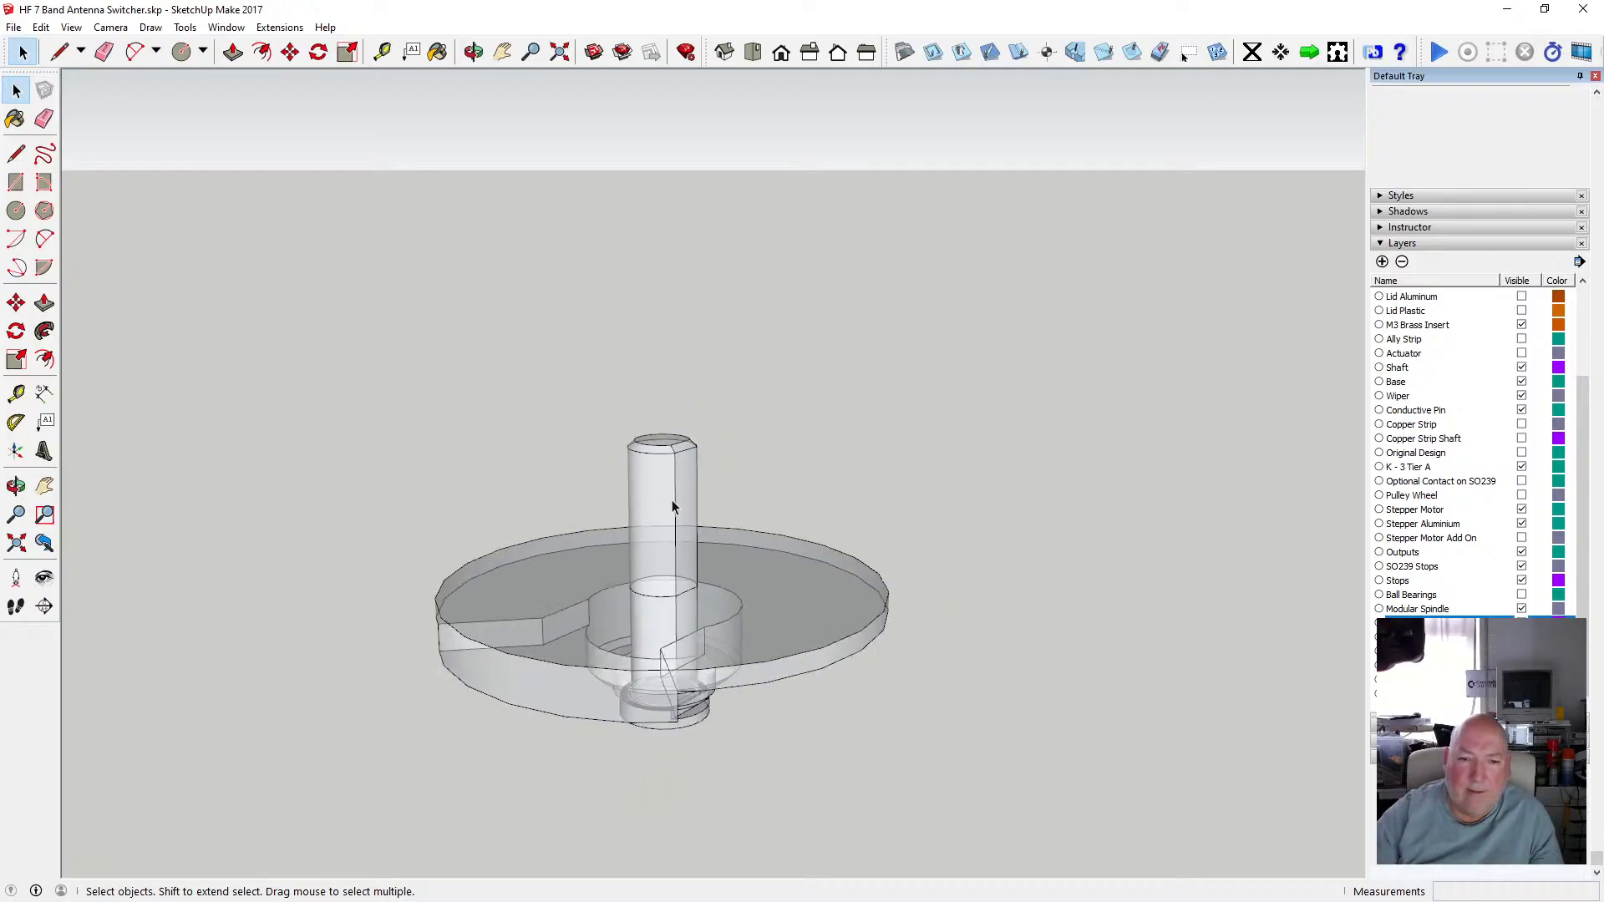
click(747, 614)
click(678, 568)
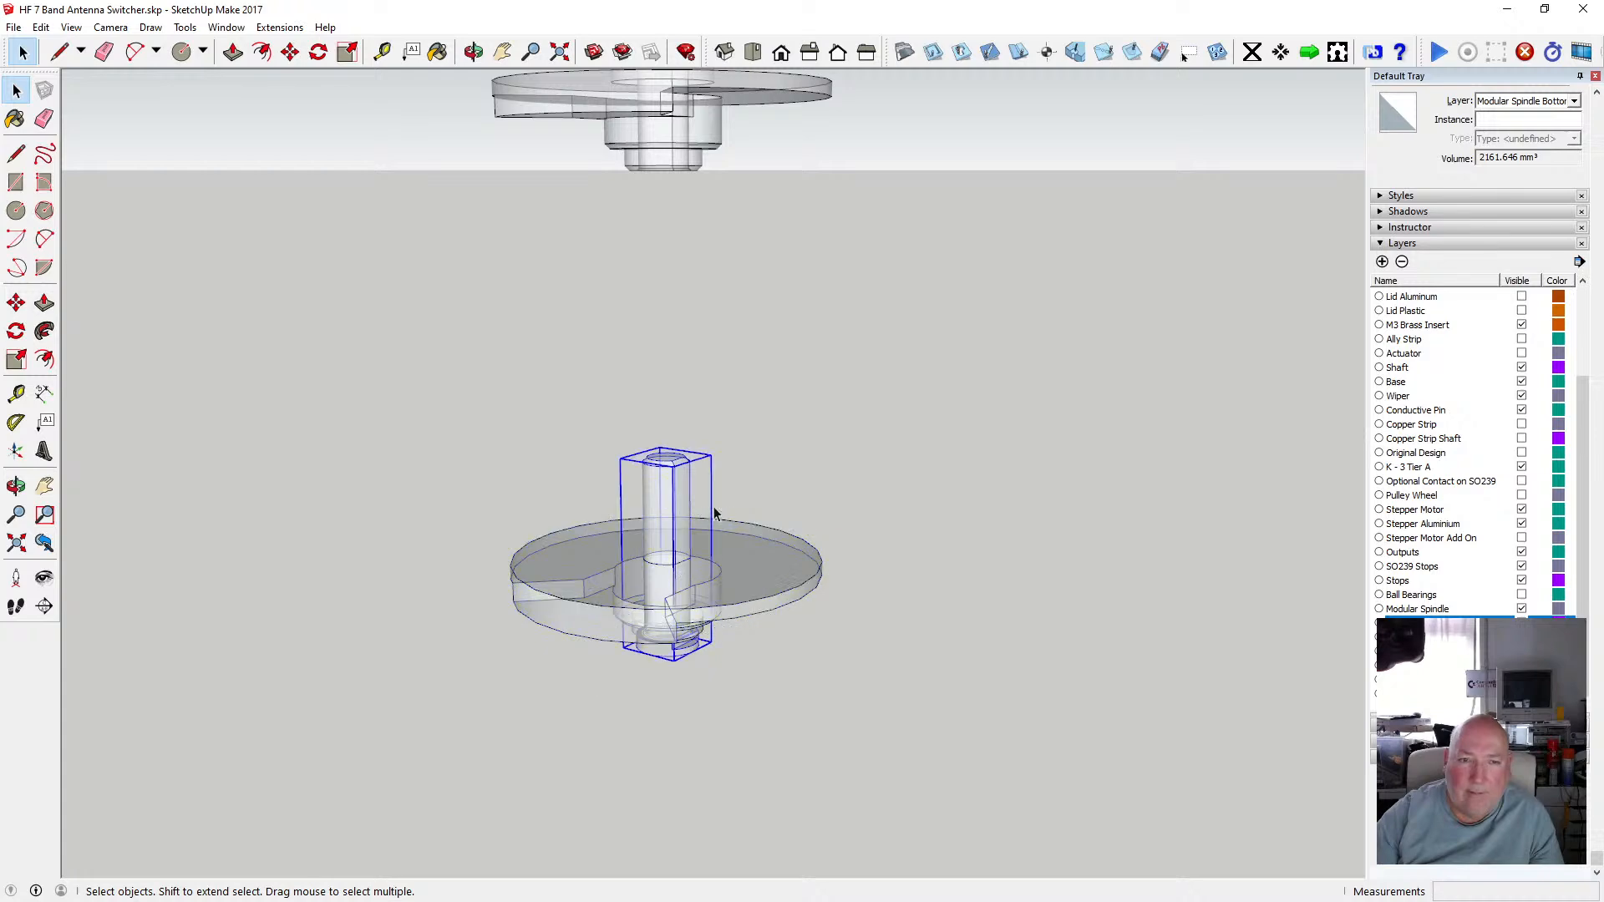
click(628, 315)
Make the next layer in the list visible to show the spindle's upper section.
click(473, 51)
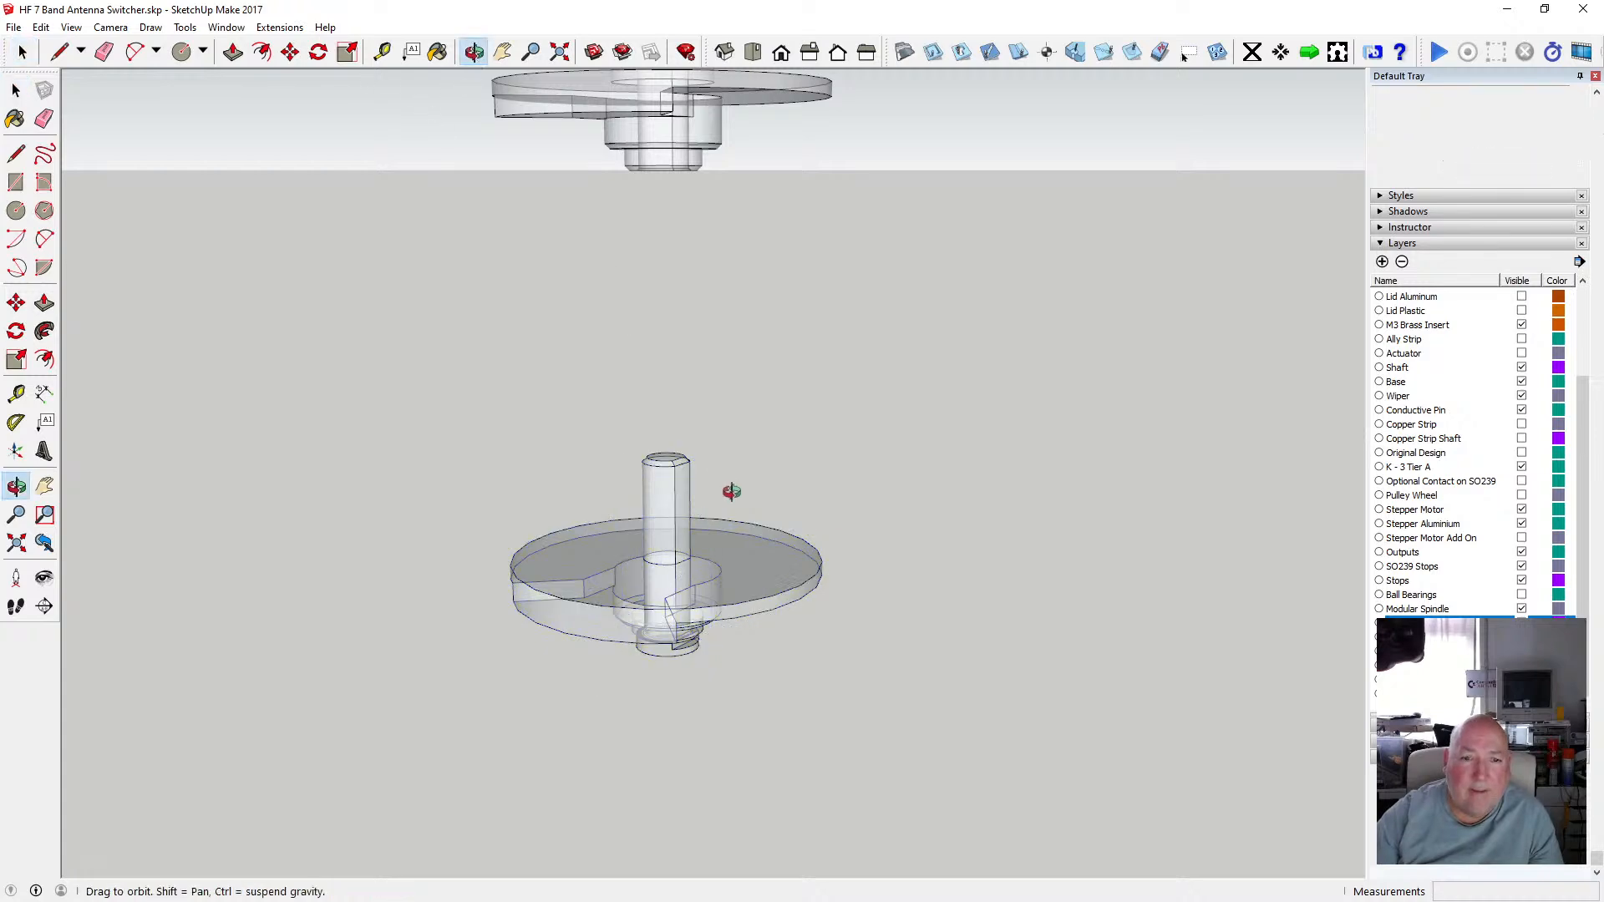
drag(730, 490, 659, 701)
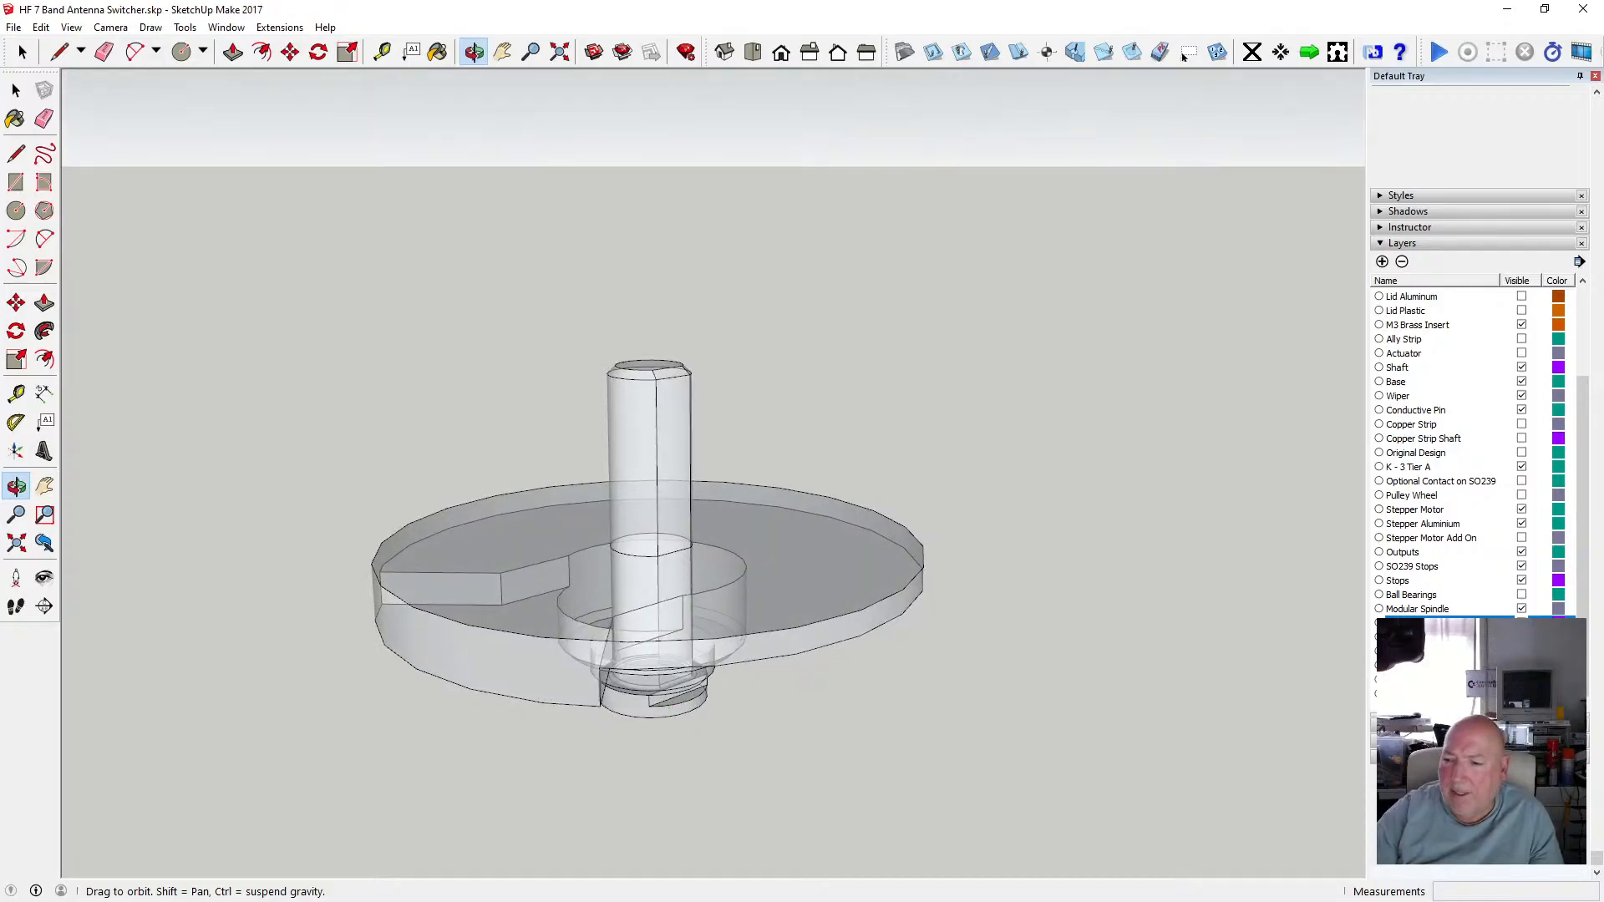
click(1521, 638)
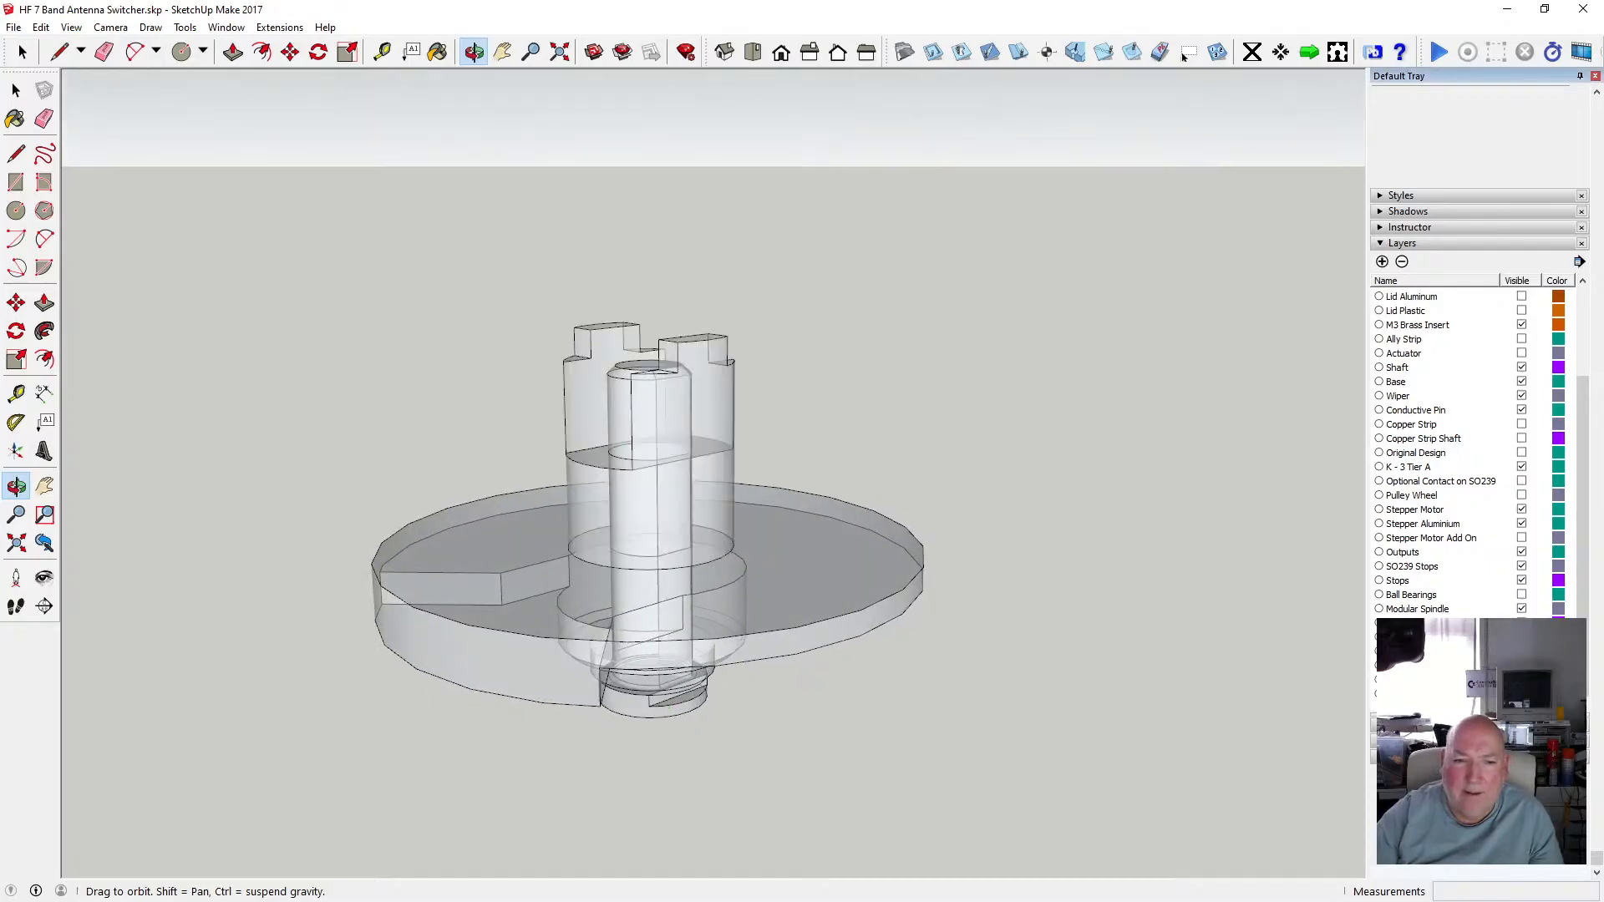
Display the upper spindle disk so the full assembly surrounds the shaft.
drag(814, 602, 748, 618)
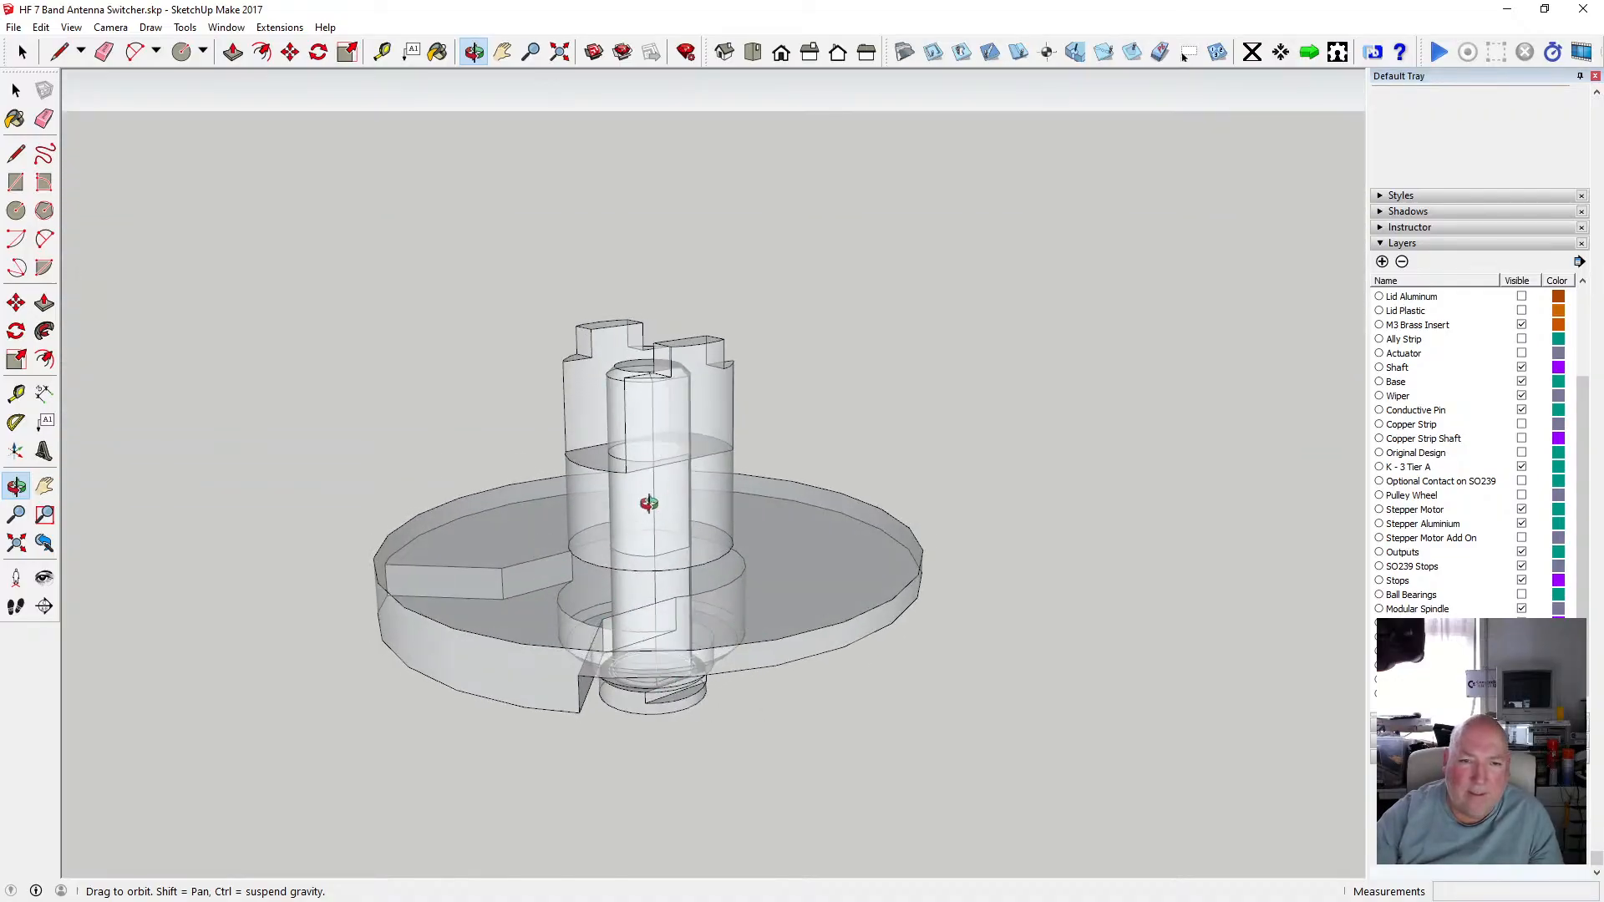
drag(649, 503, 995, 449)
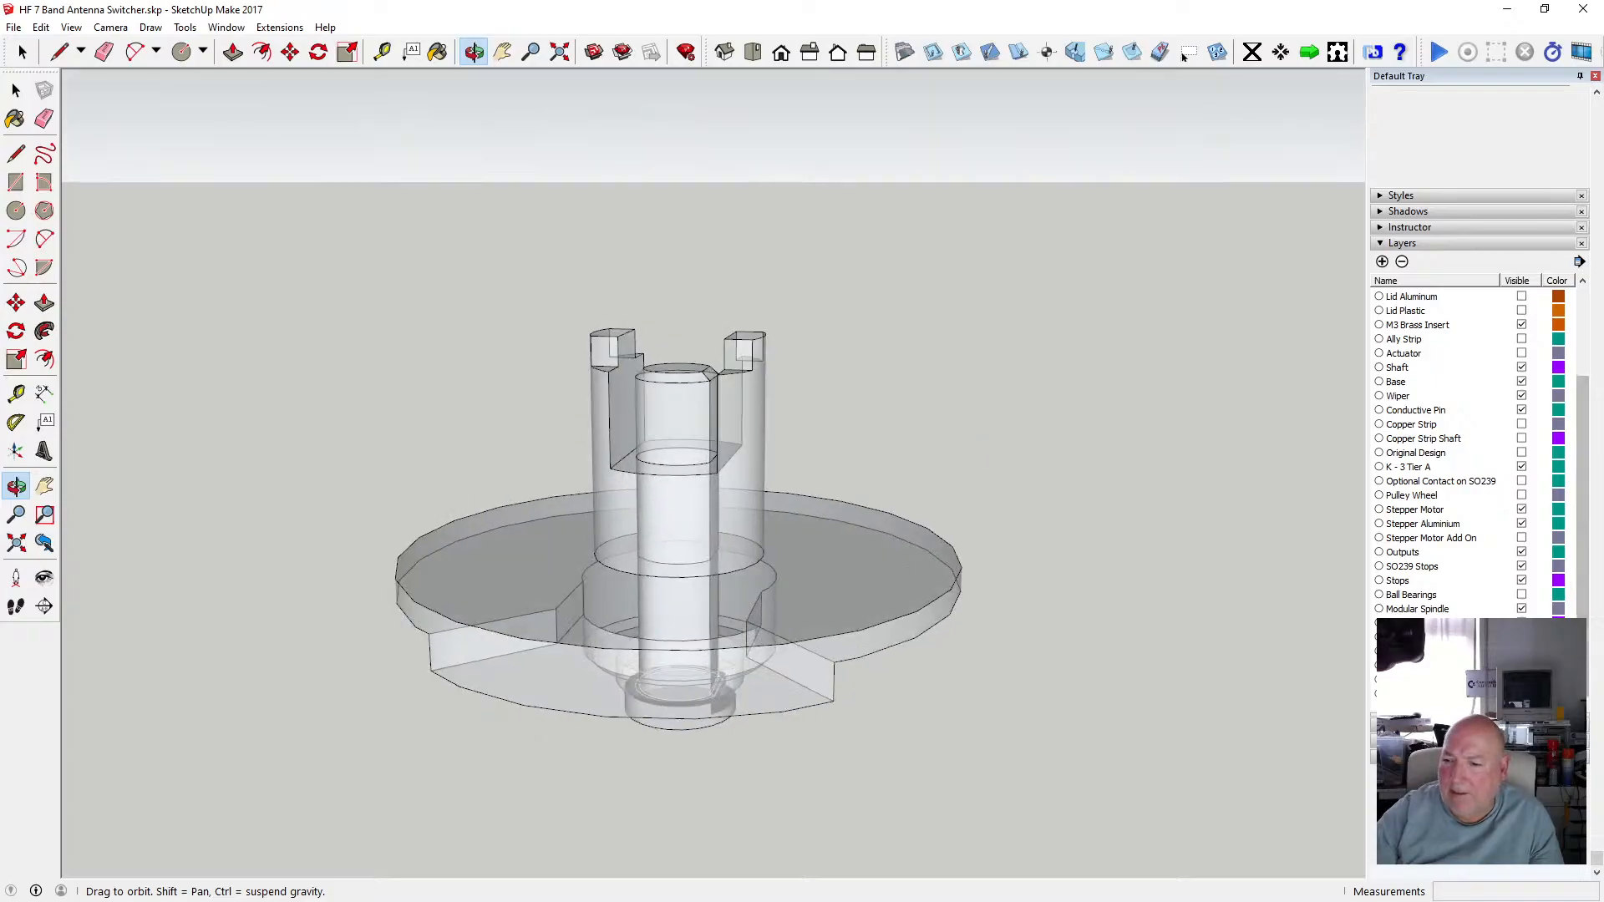
click(1184, 55)
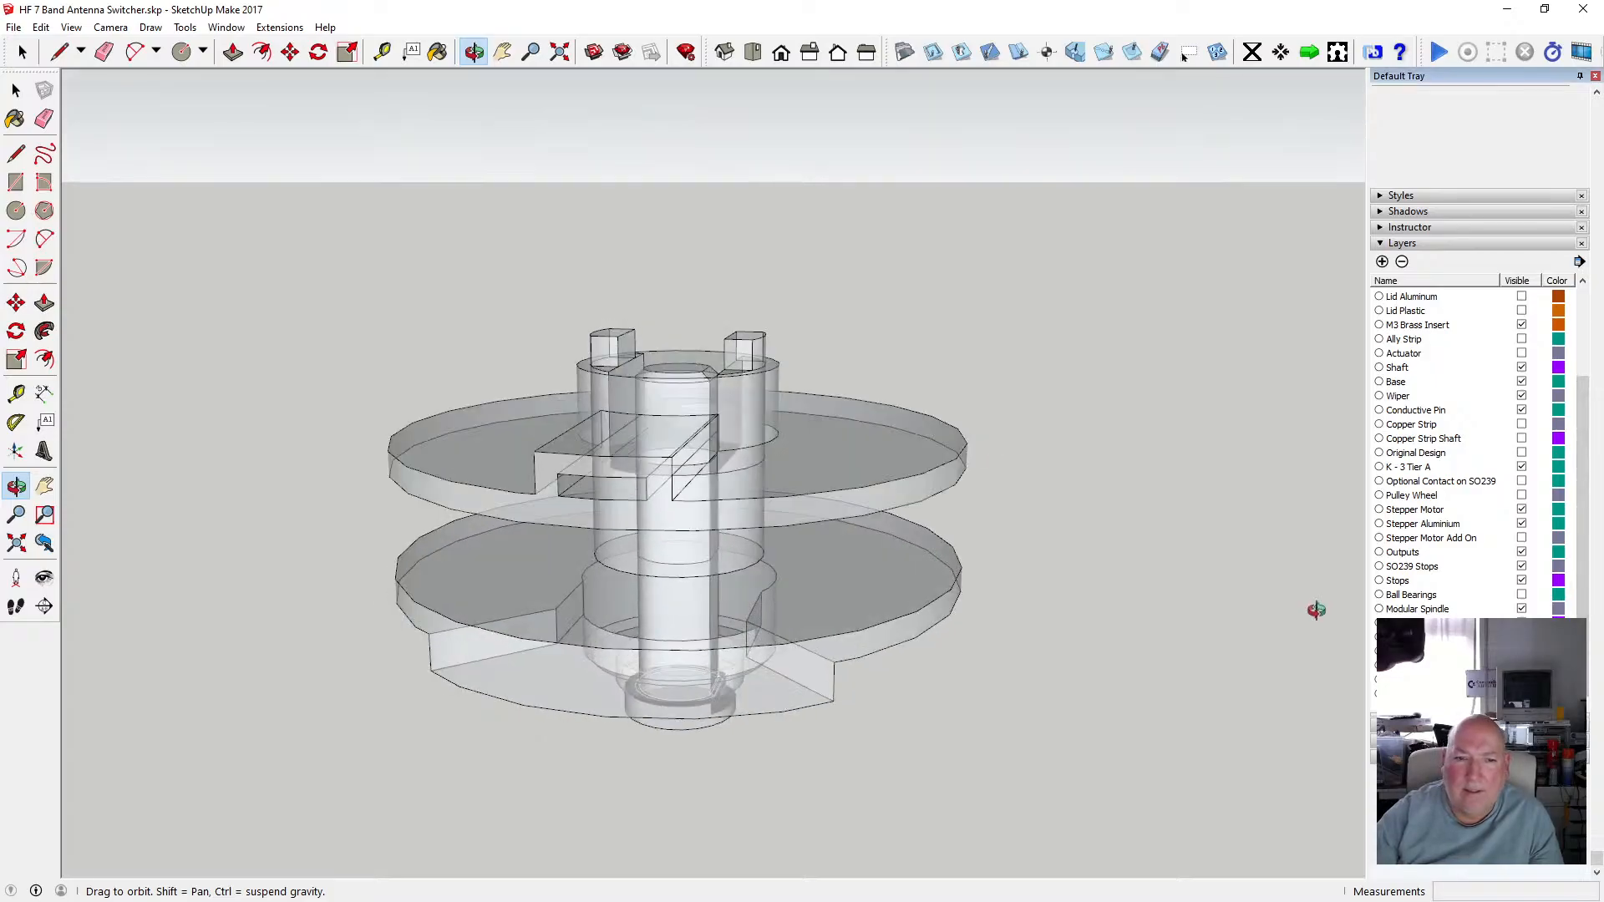
drag(838, 520, 702, 508)
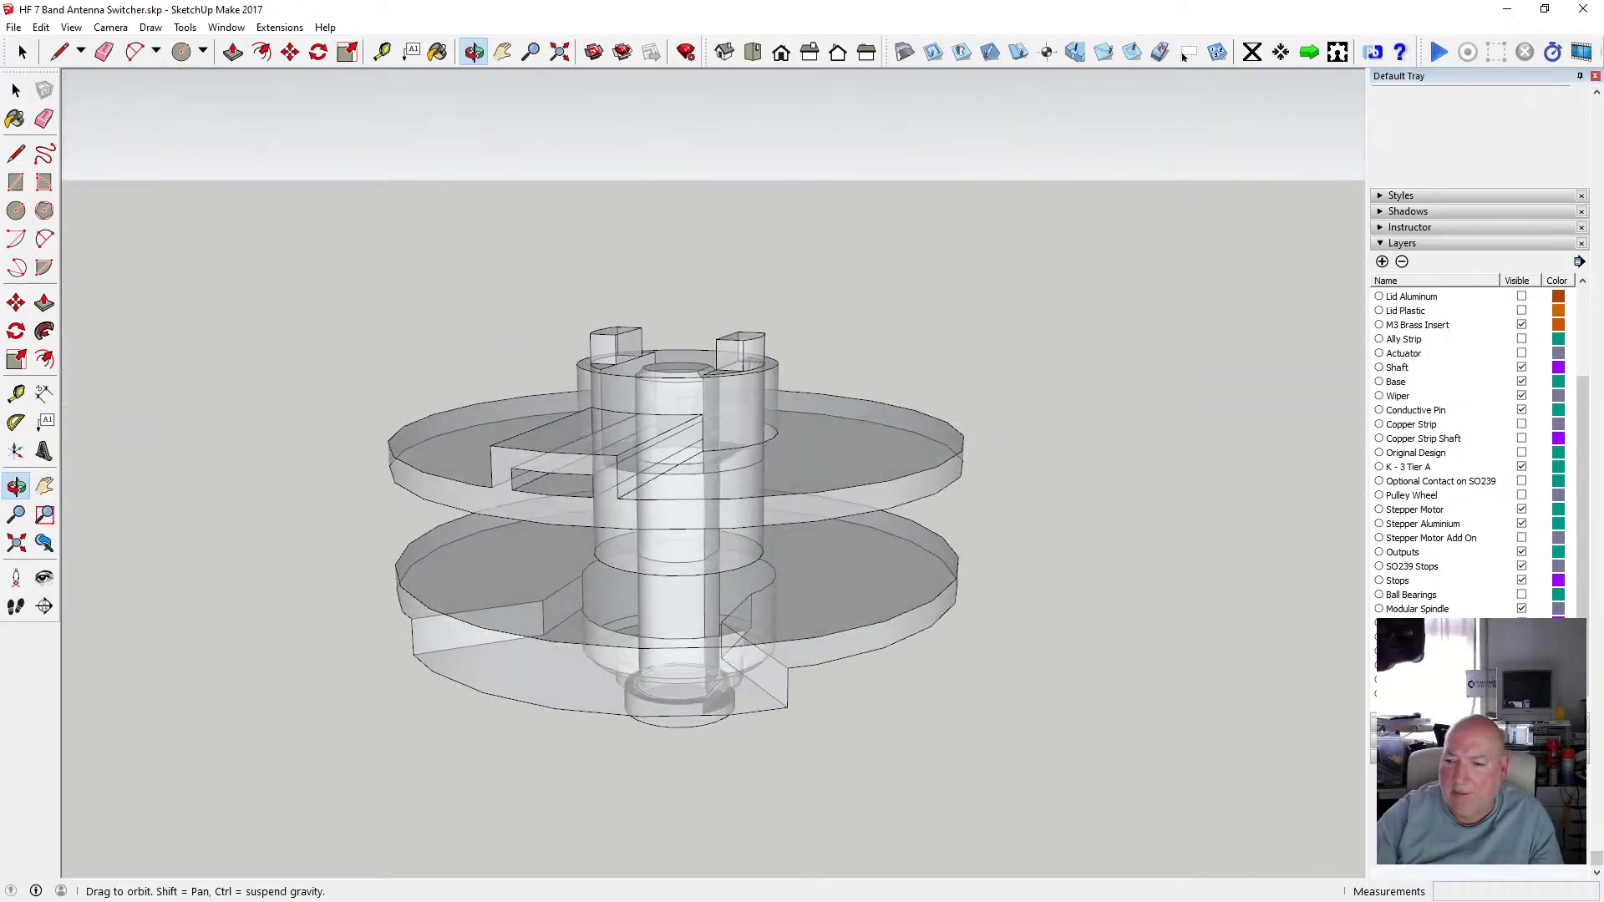
click(1184, 55)
click(1184, 55)
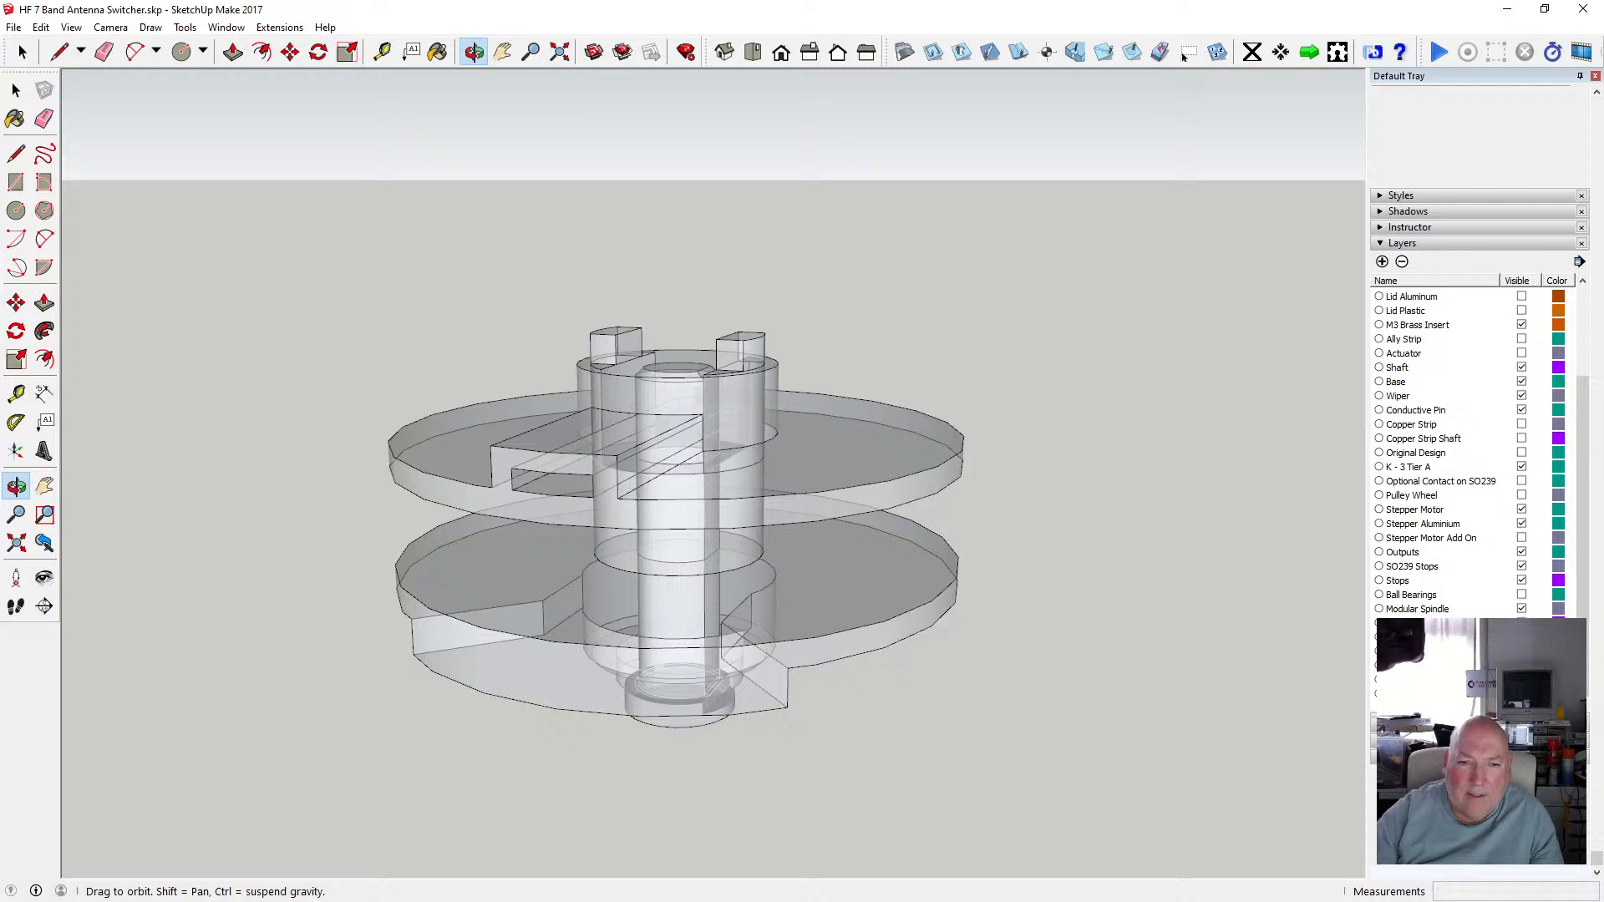
Measure the distance between the shaft's top edge and the upper spindle's slot with the Tape Measure.
drag(903, 532, 785, 378)
scroll(660, 397, up, 6)
scroll(687, 404, down, 3)
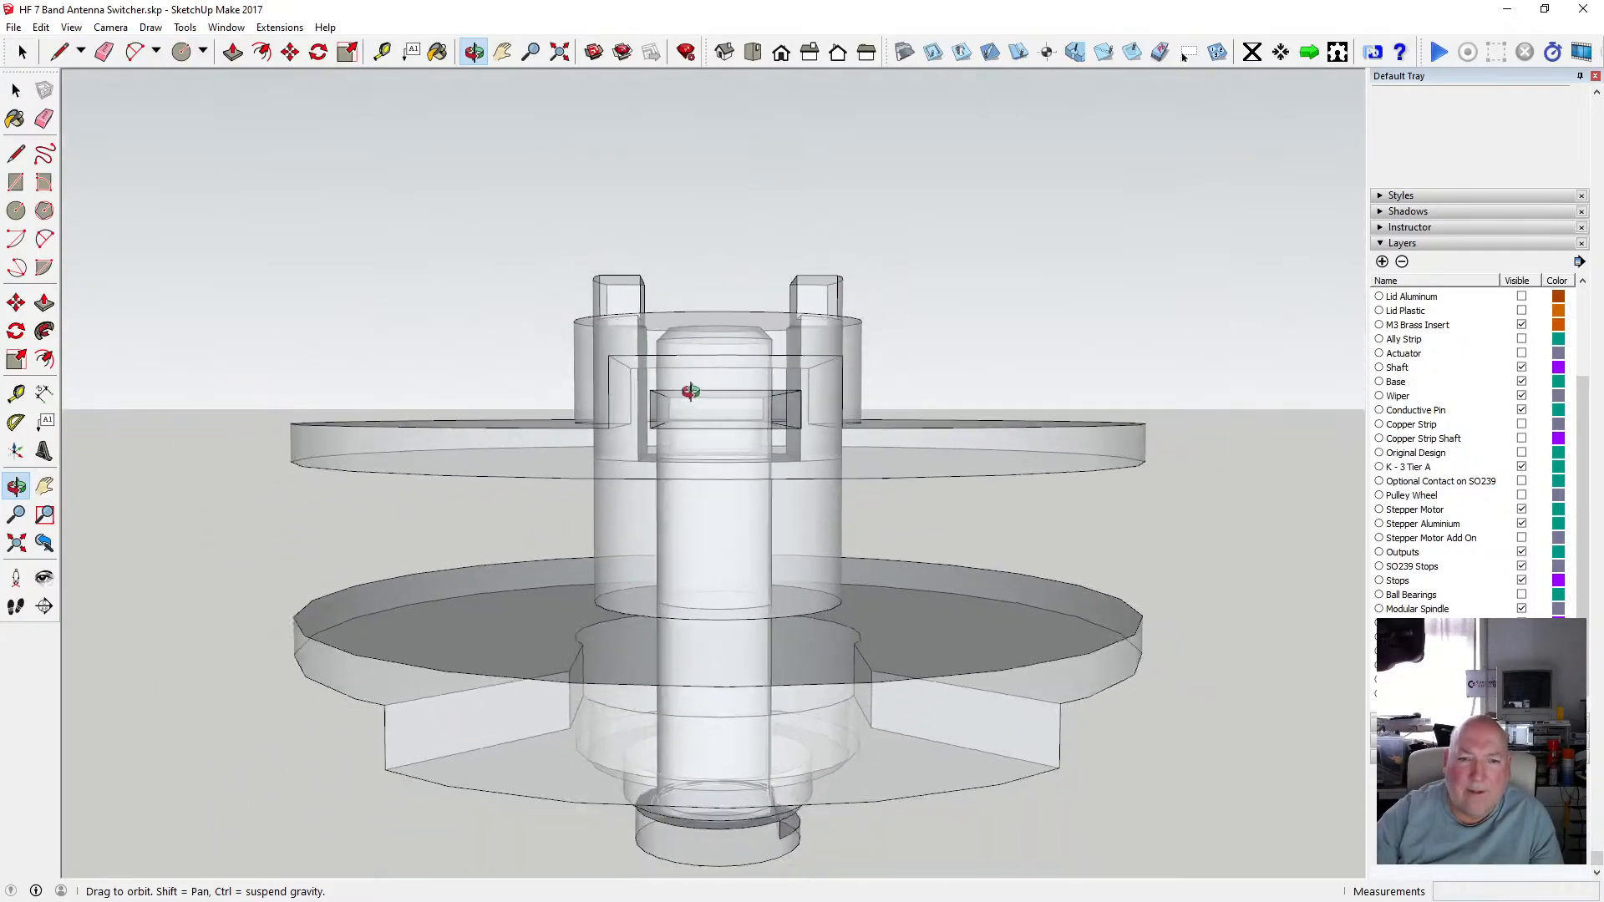
drag(735, 445, 701, 443)
drag(741, 434, 673, 436)
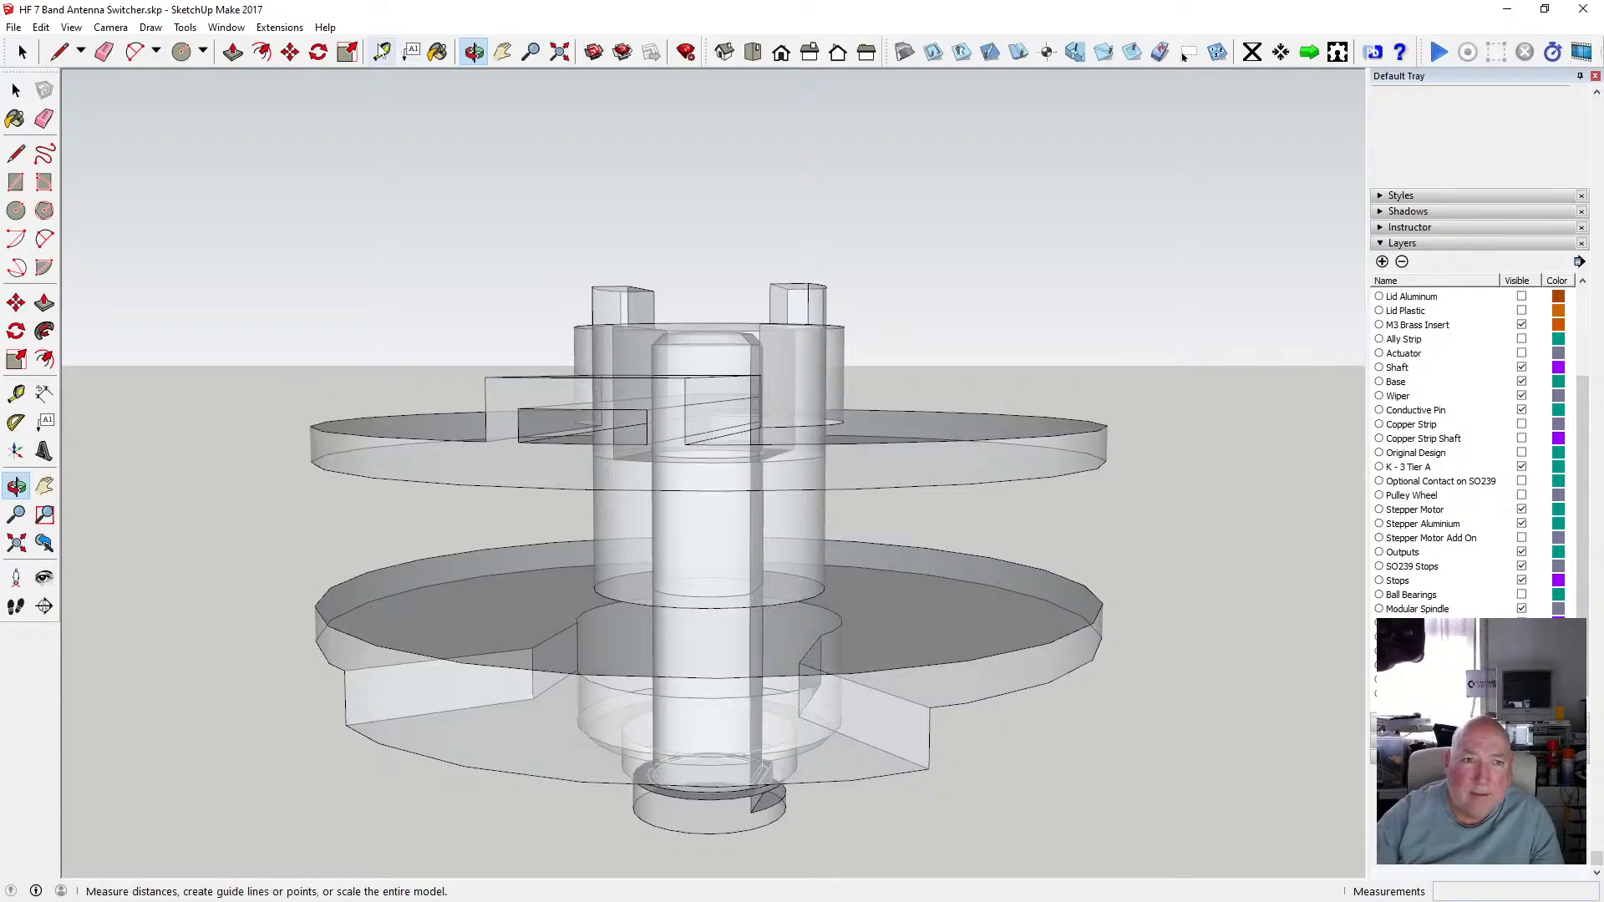
click(16, 393)
scroll(758, 443, up, 2)
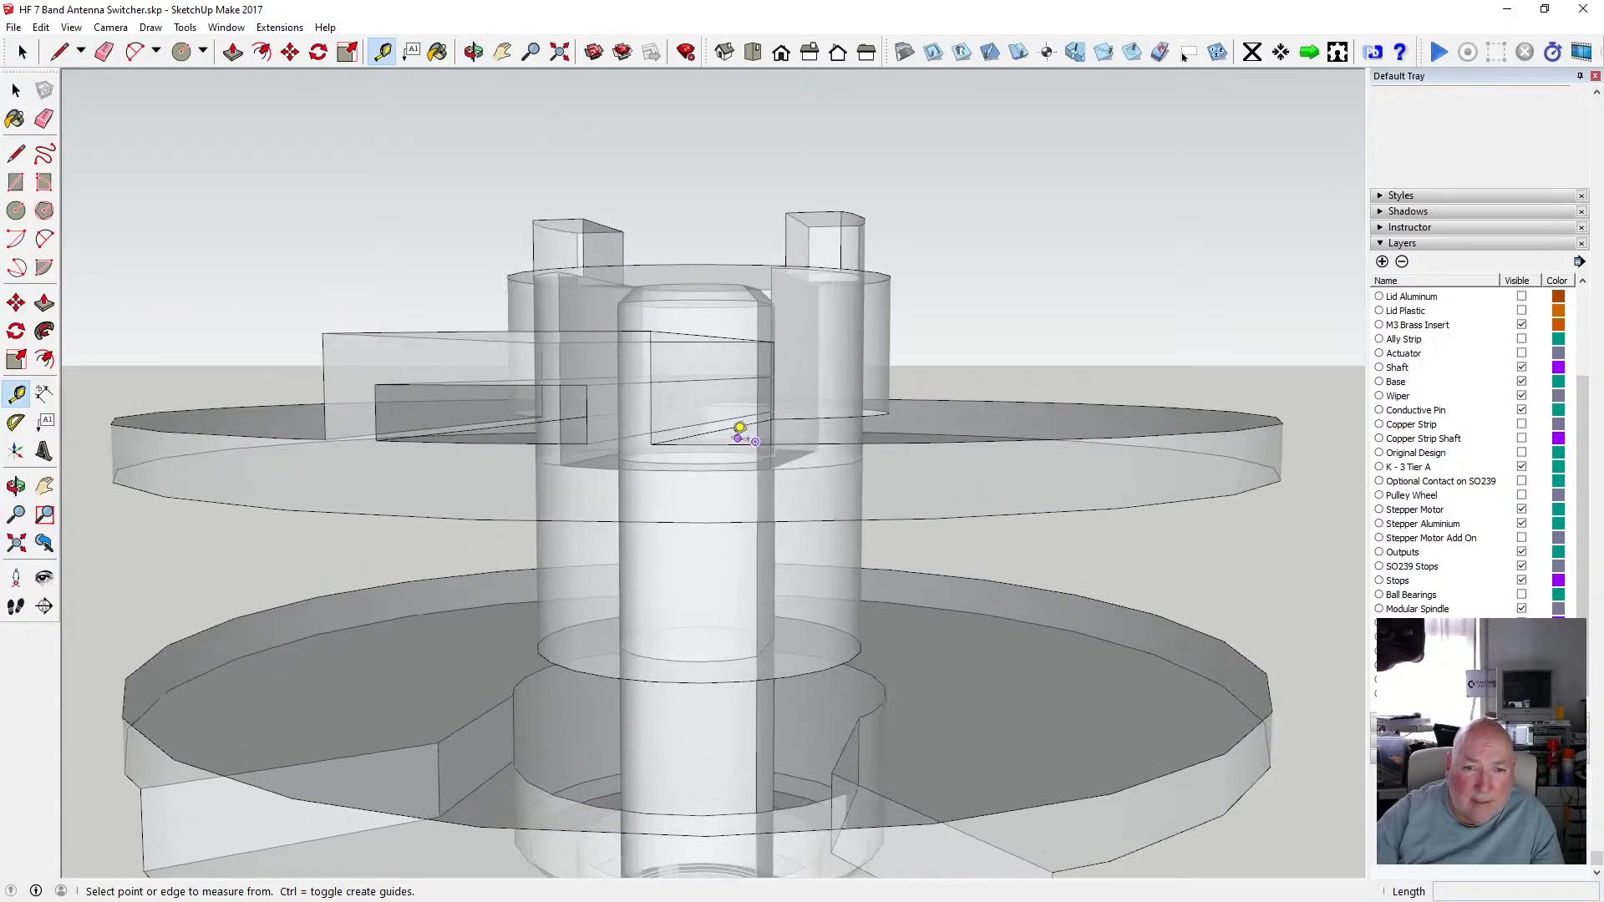
mouse_move(590, 225)
mouse_down()
mouse_move(644, 243)
mouse_move(614, 240)
mouse_up()
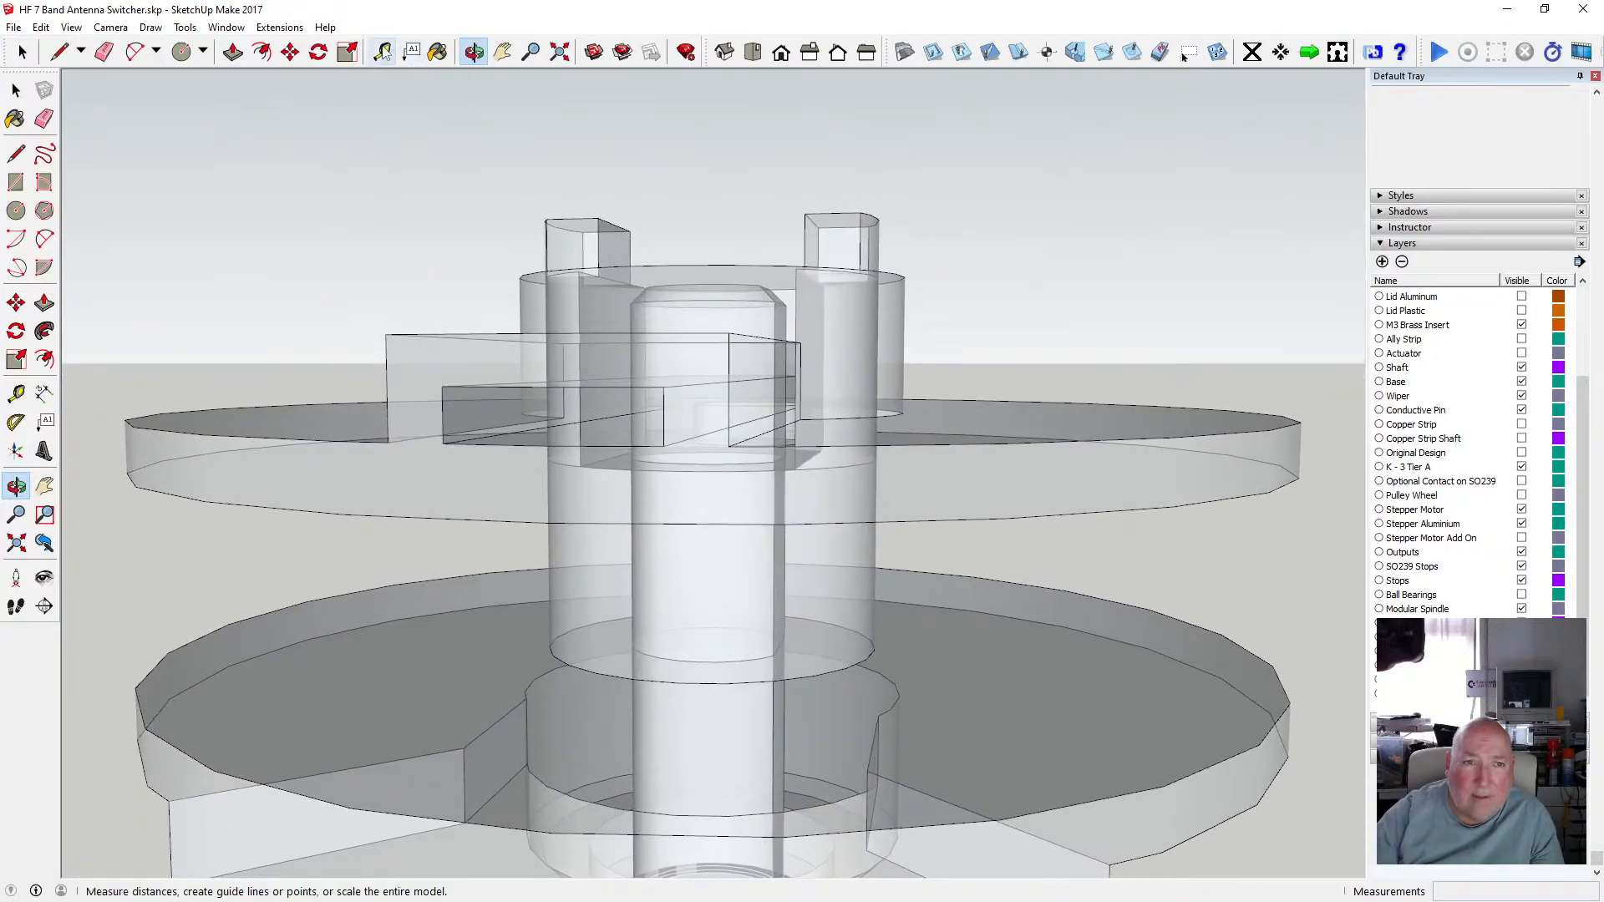
click(16, 392)
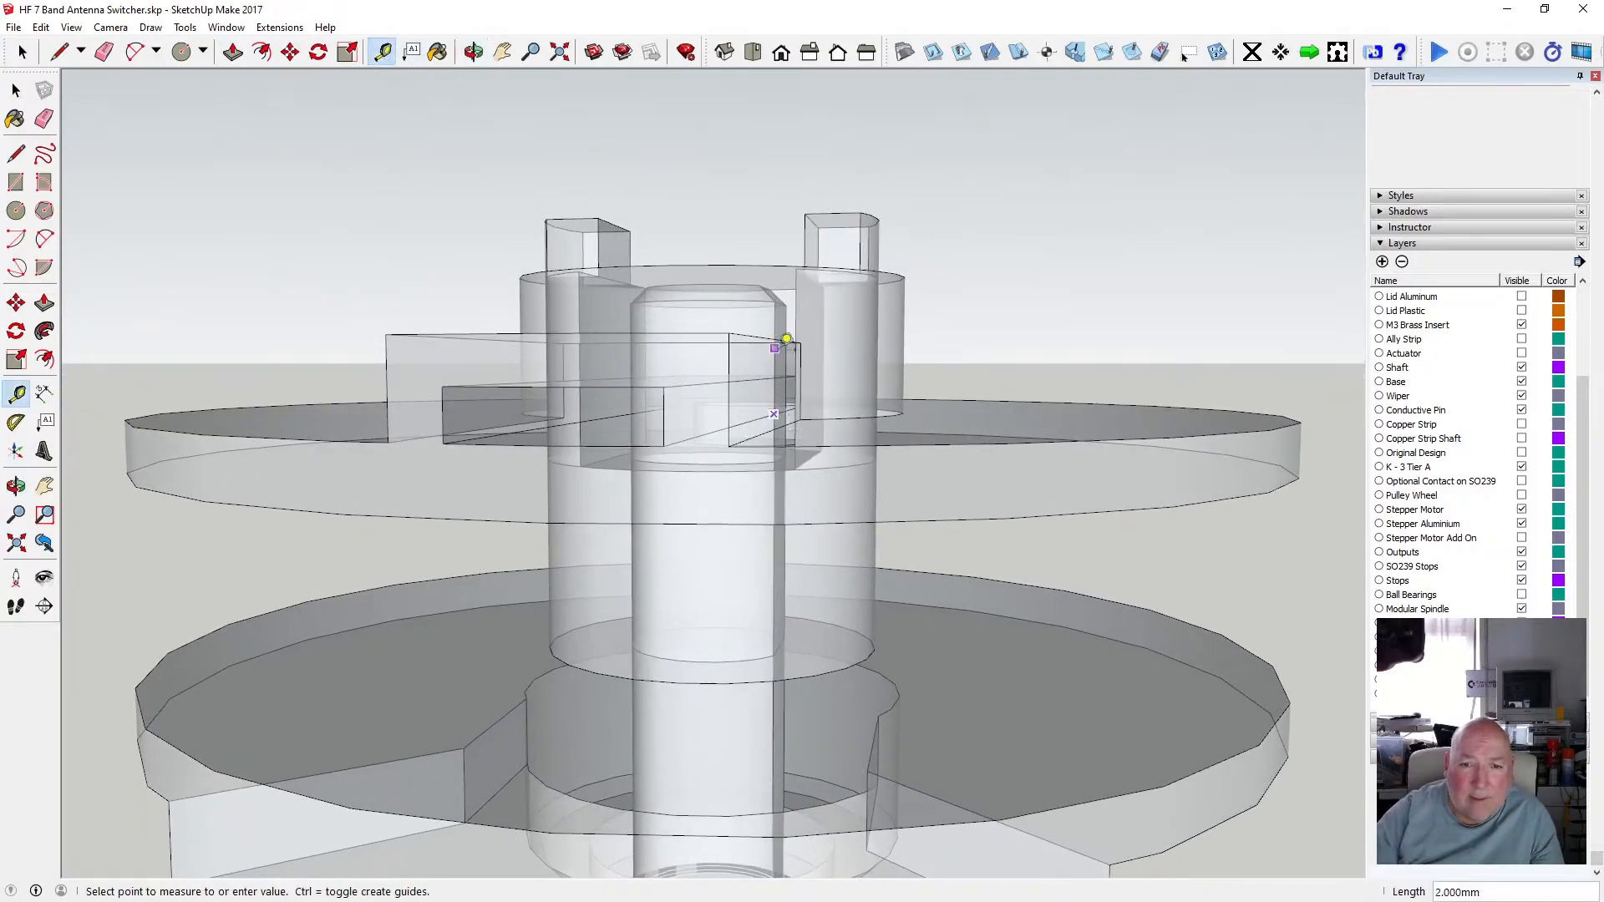
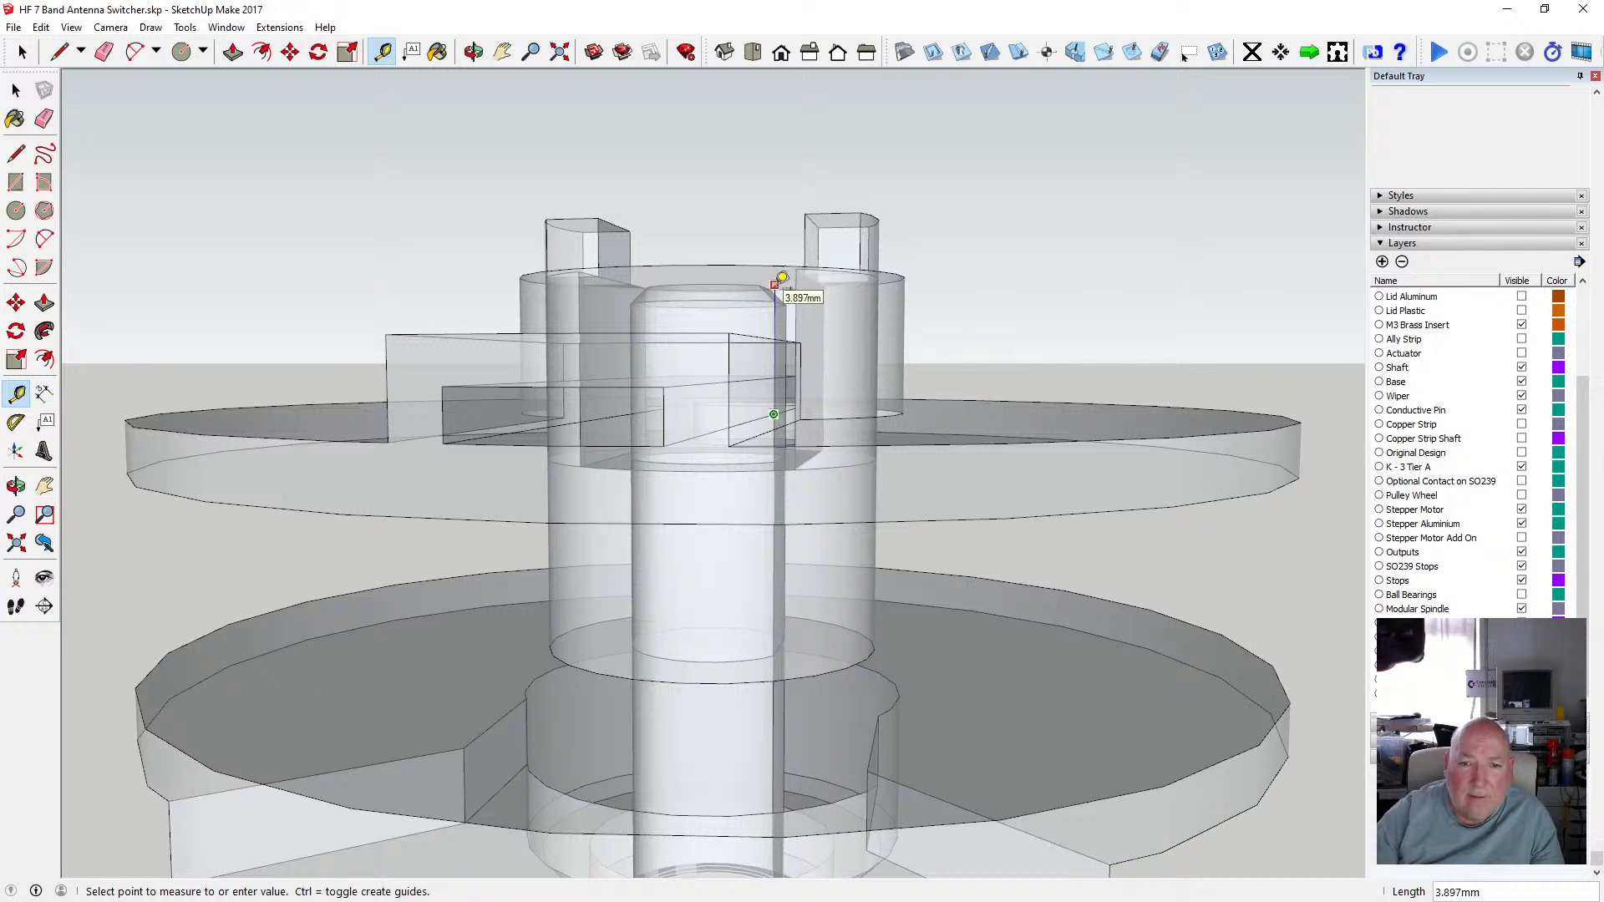
Open the shaft group and lower its top face by 4 mm with Move, then close the group.
key(space)
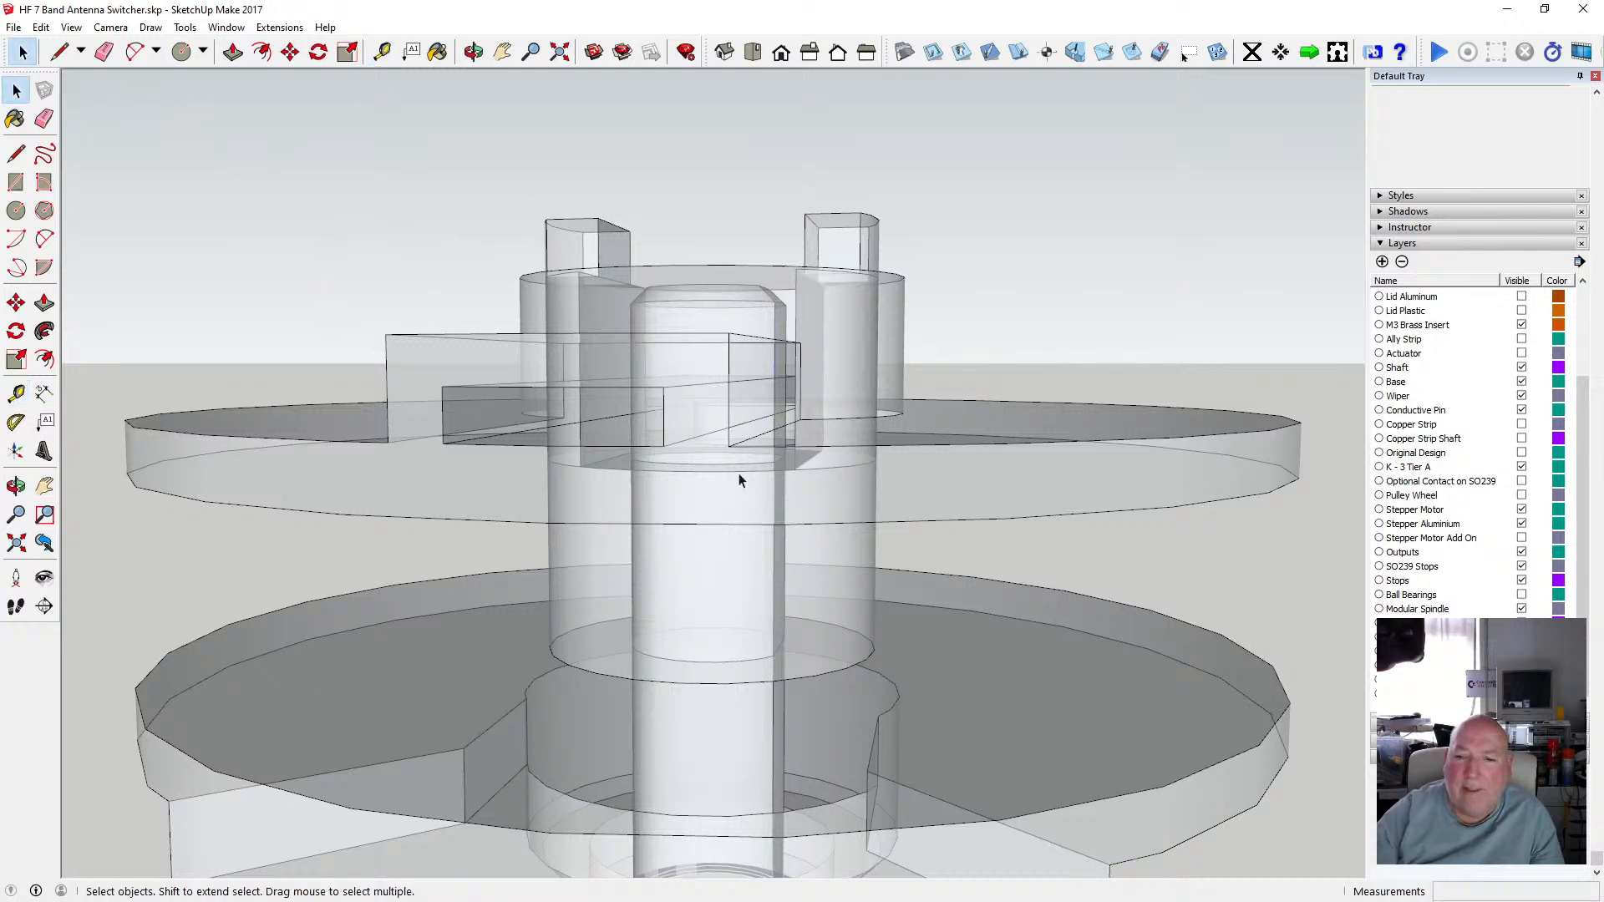
scroll(739, 476, down, 4)
double_click(749, 765)
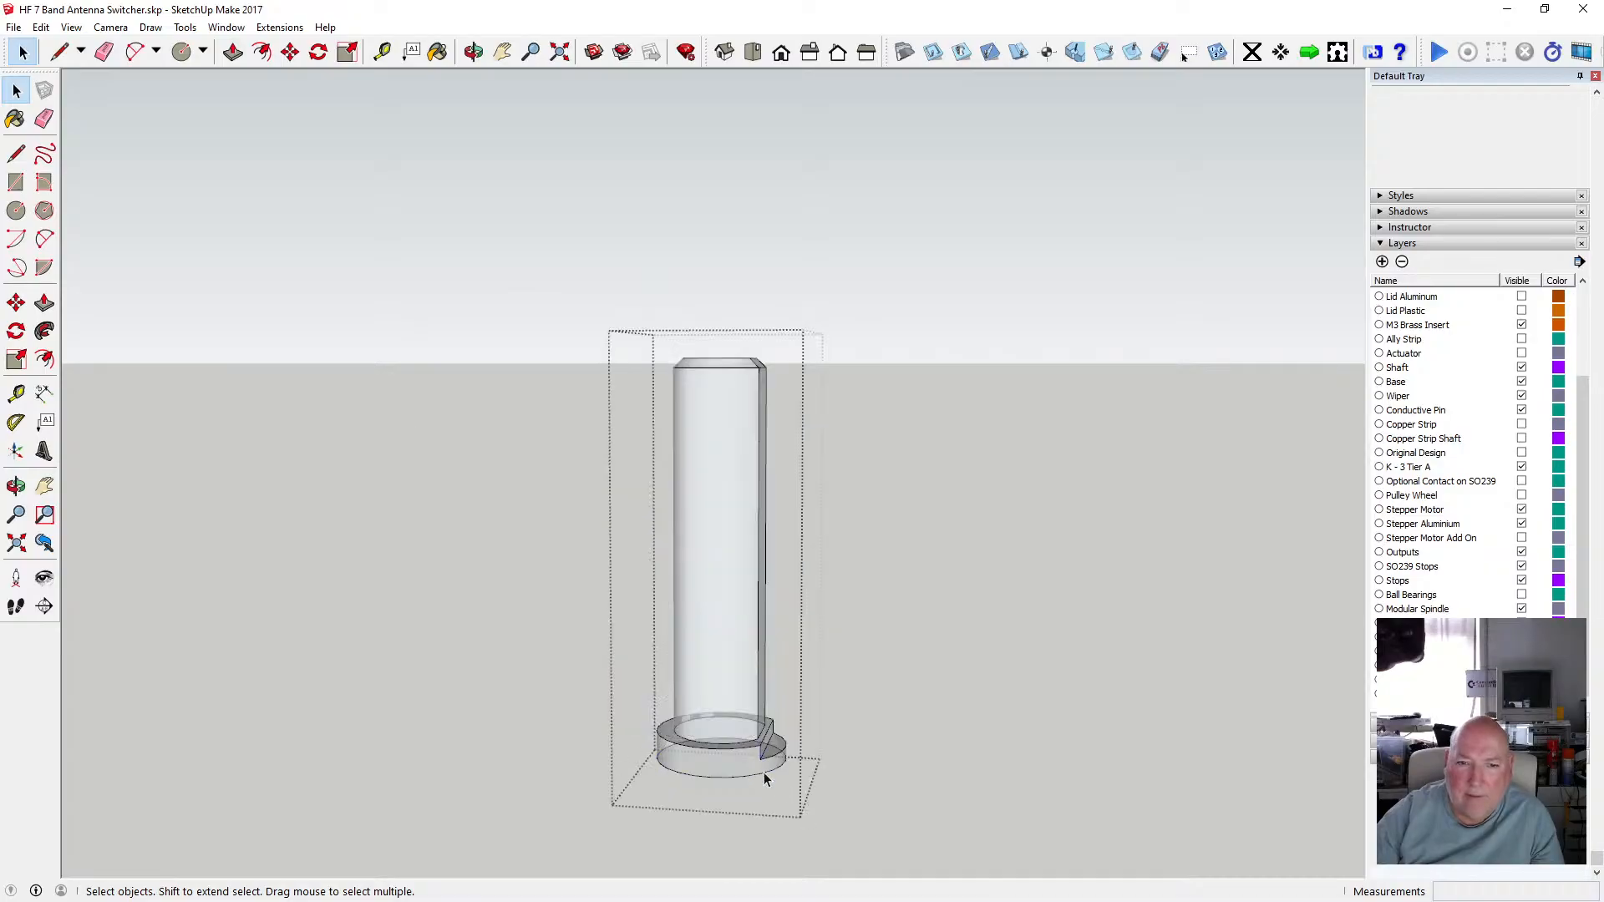
click(290, 52)
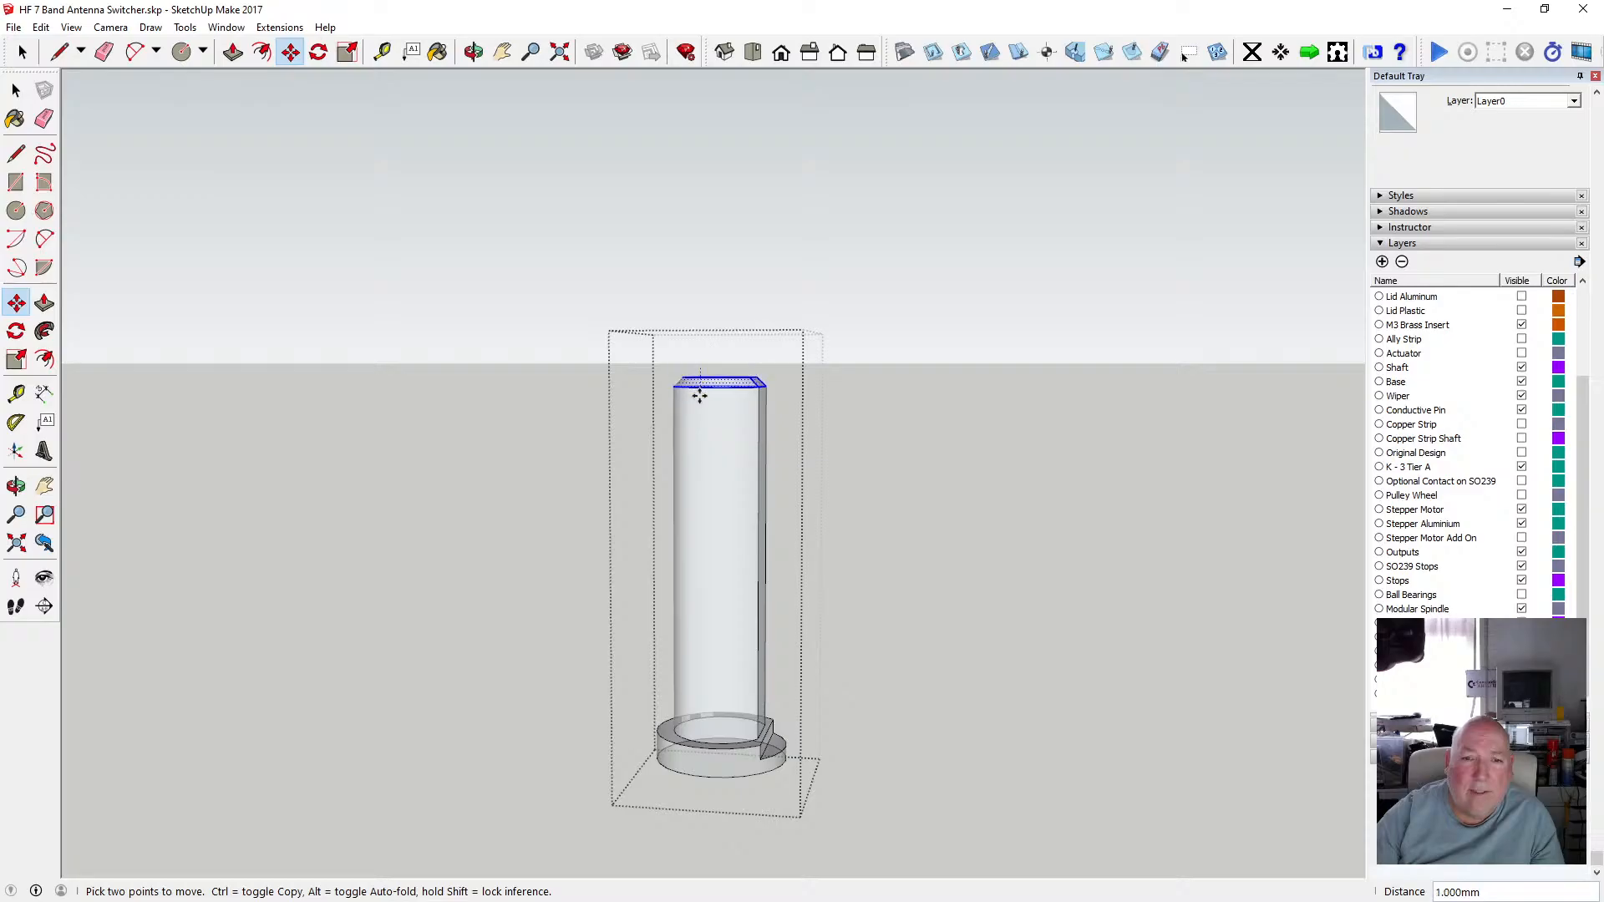
key(Return)
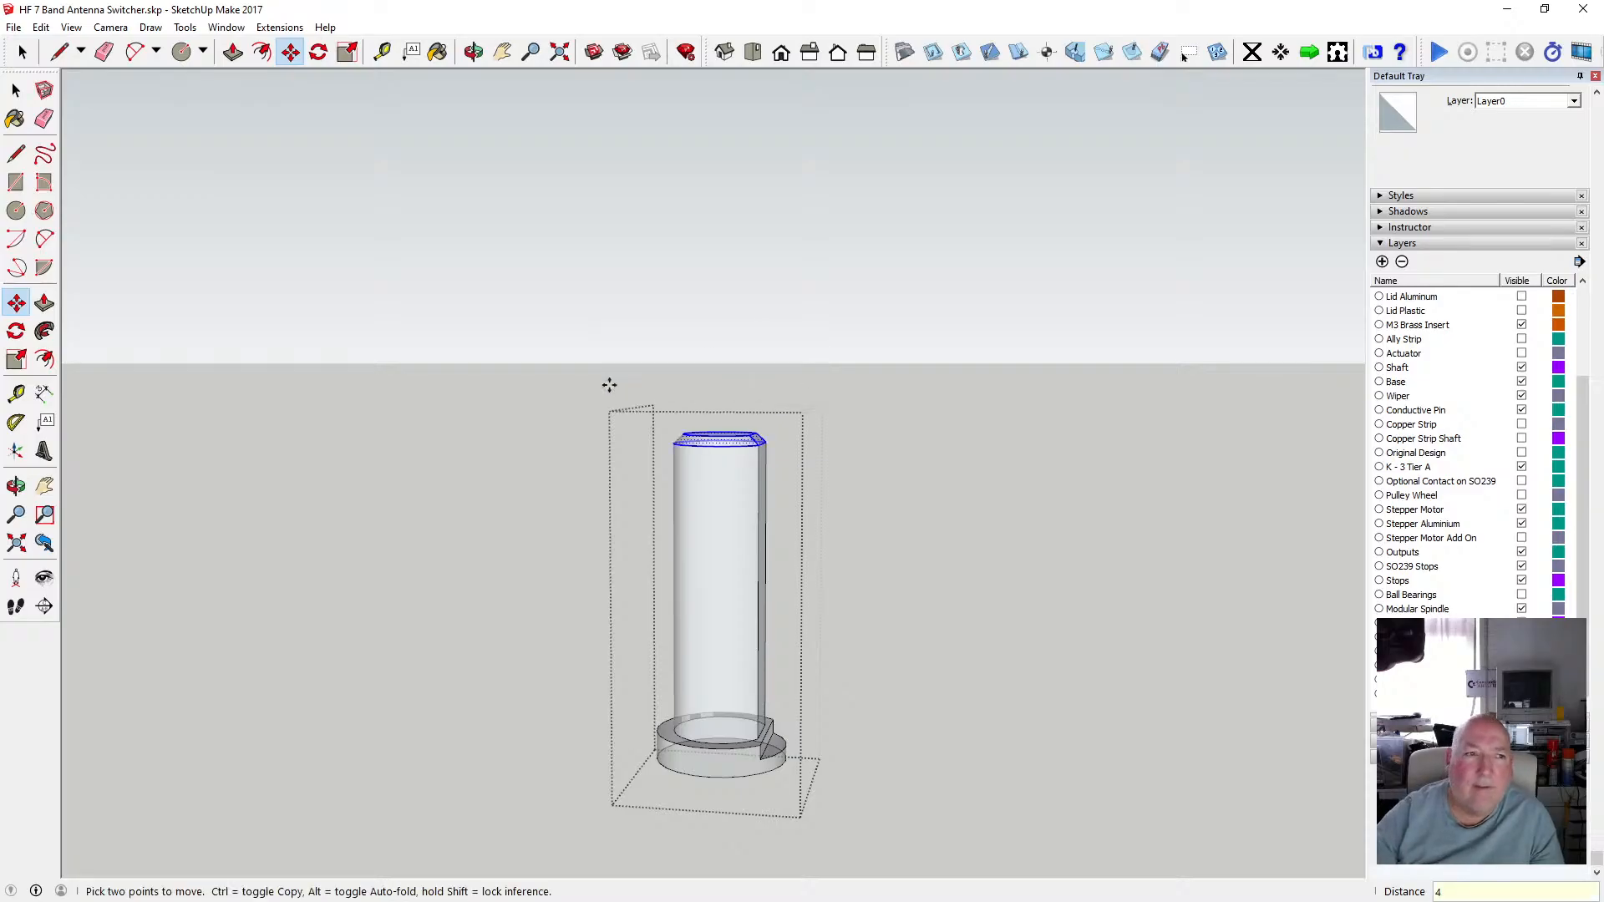
click(28, 95)
click(257, 308)
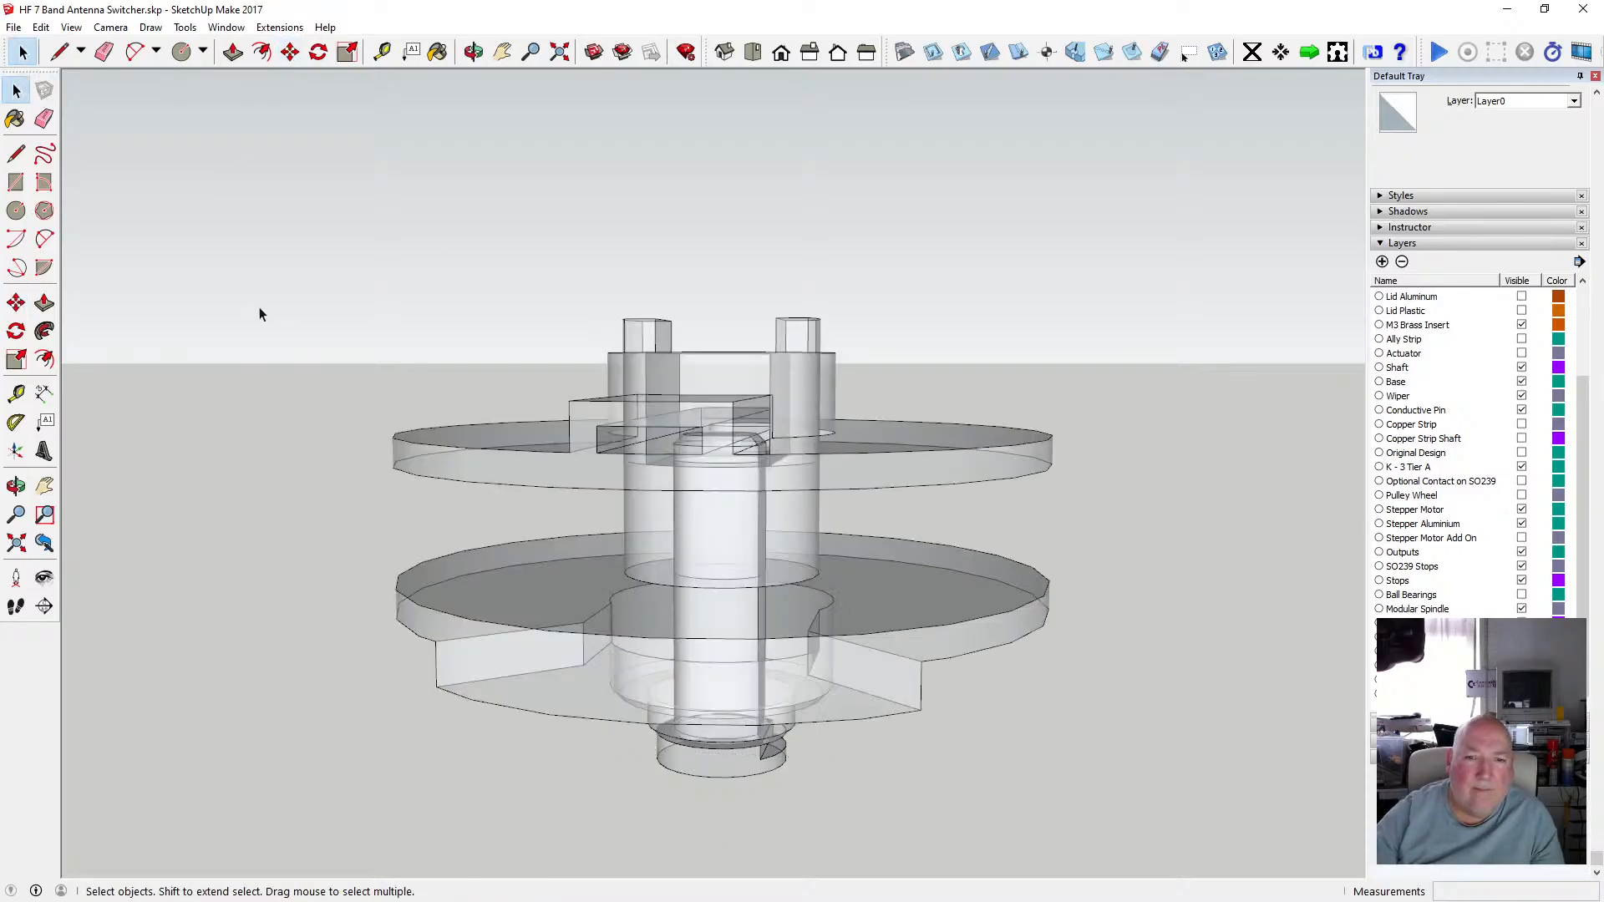
Open the upper spindle disk group to inspect it, then close it again.
drag(787, 497, 525, 476)
middle_drag(525, 475, 806, 452)
drag(806, 452, 639, 424)
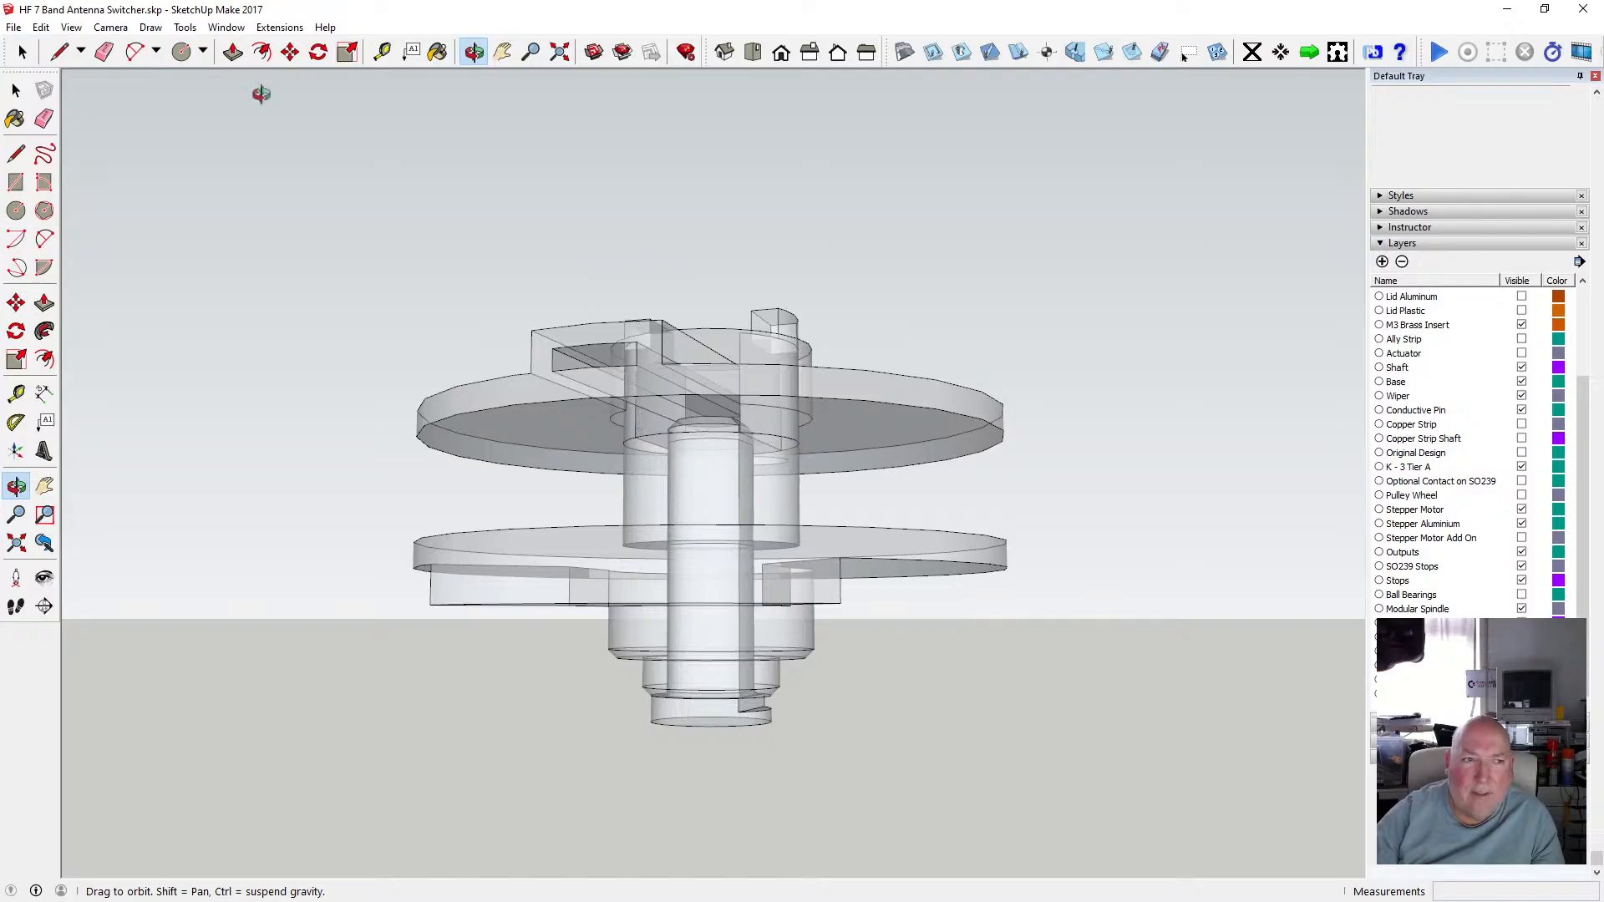
double_click(522, 419)
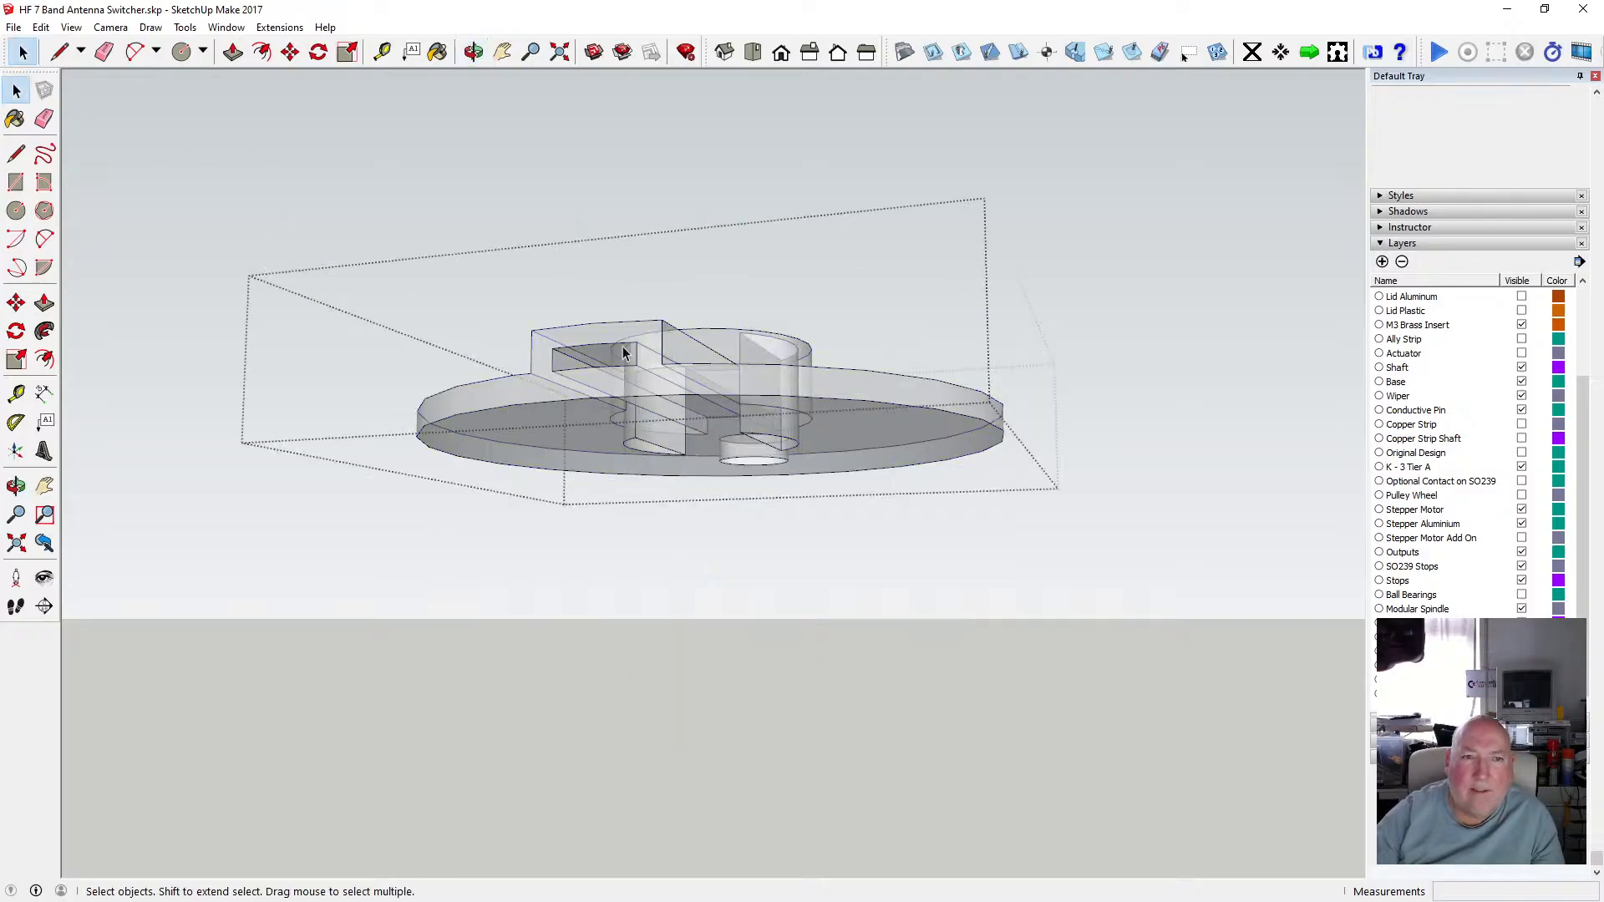
click(383, 201)
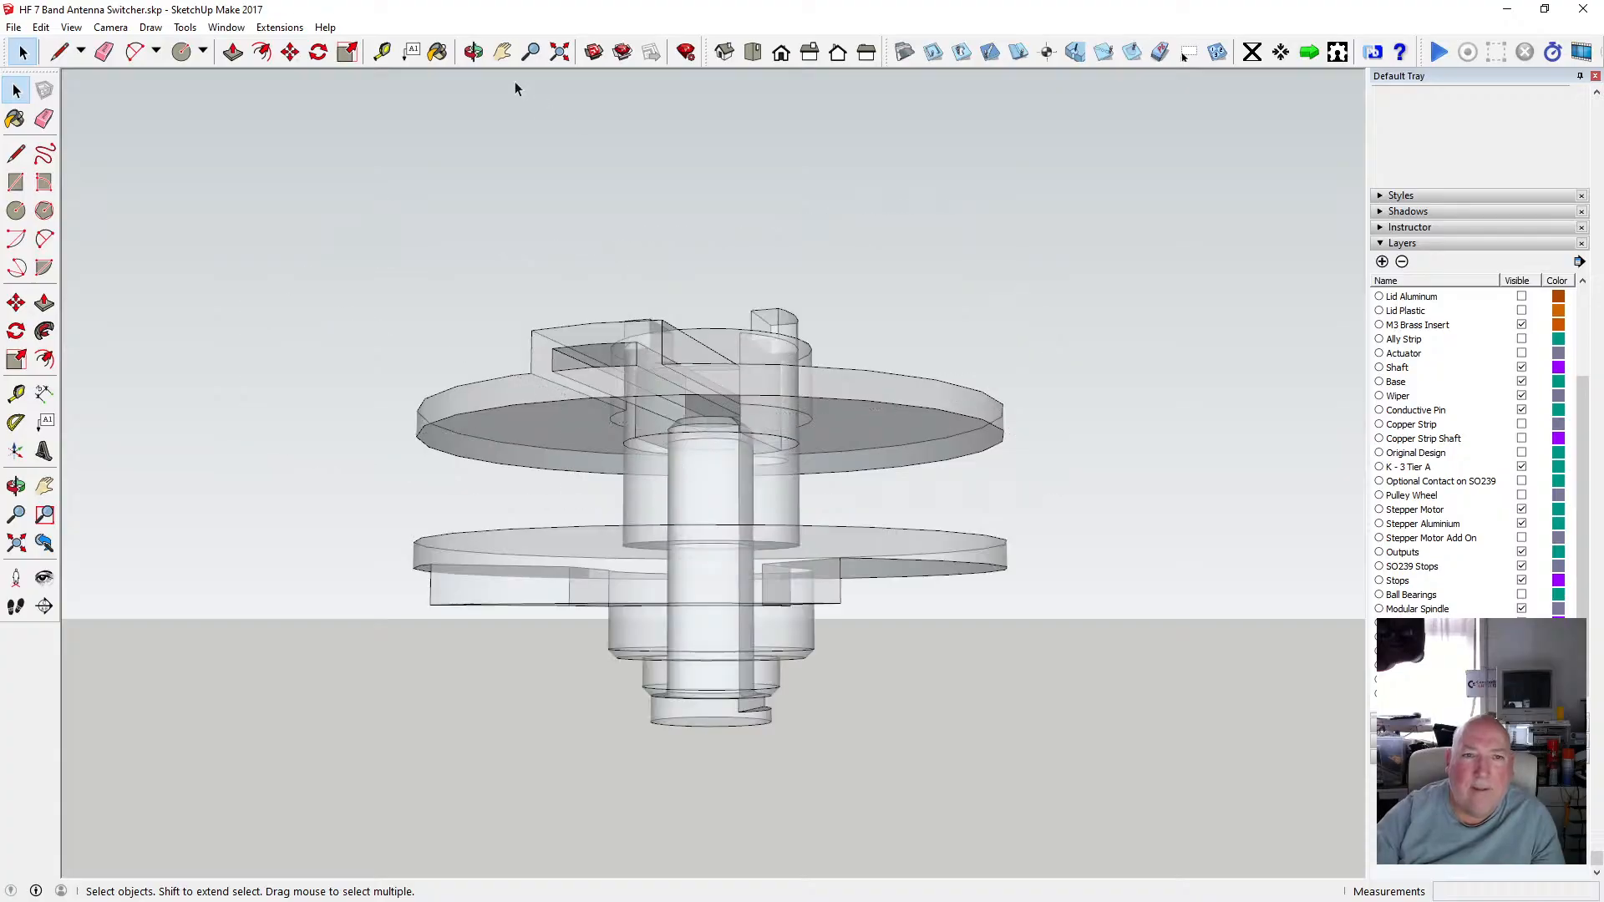
Measure the remaining gap between the shaft's top edge and the upper spindle's slot with the Tape Measure.
drag(660, 352, 744, 454)
scroll(729, 466, up, 6)
scroll(719, 434, down, 3)
scroll(714, 434, down, 4)
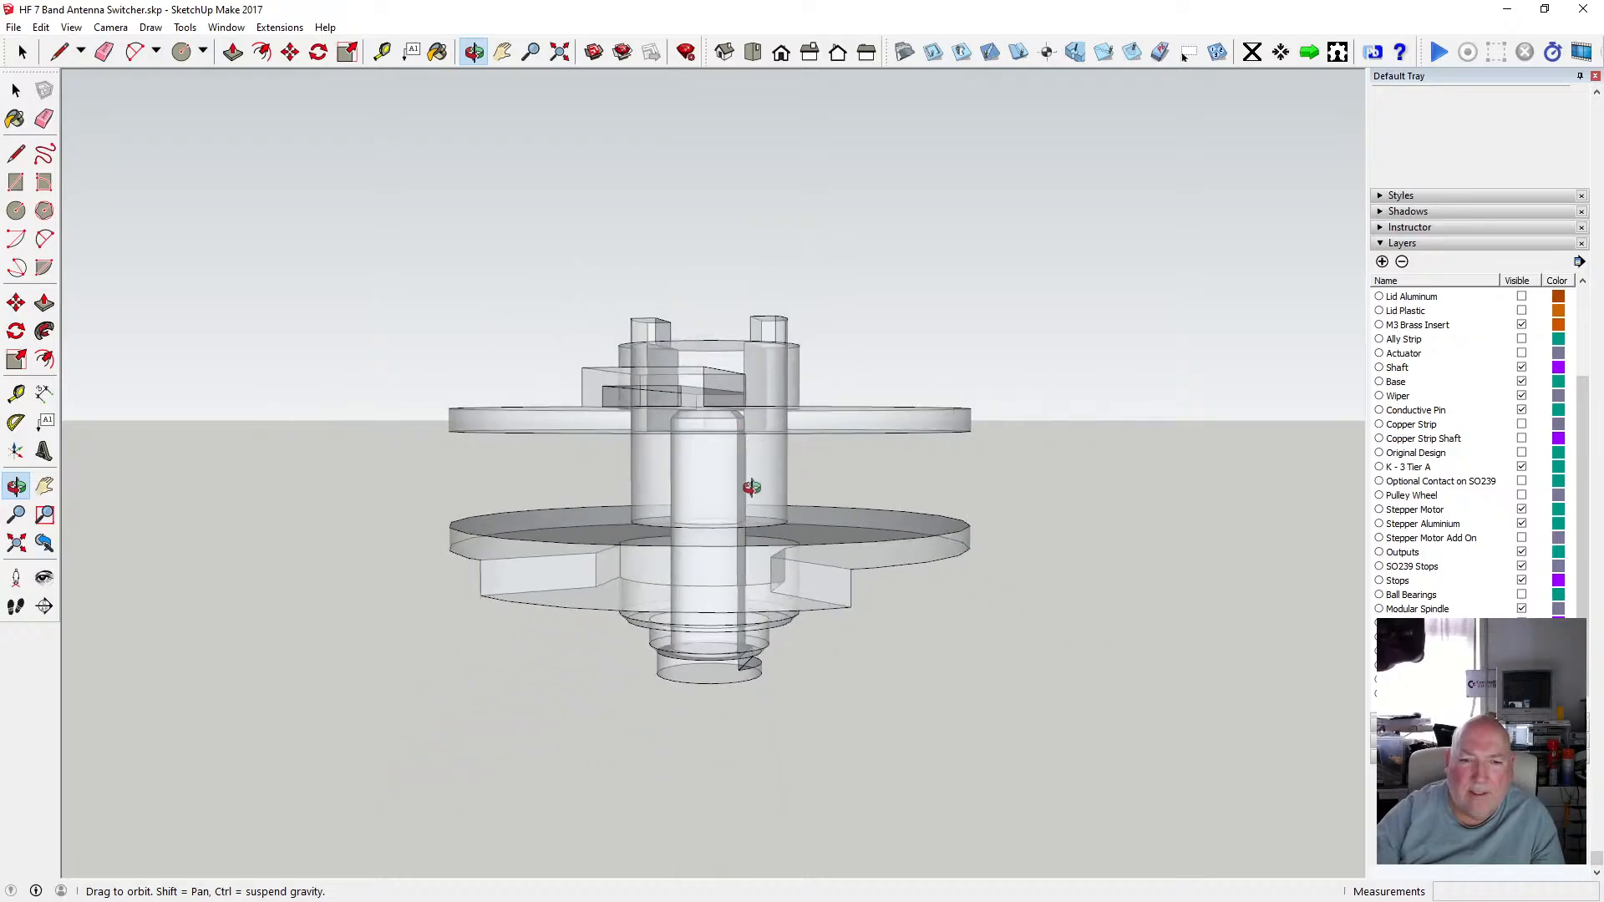
scroll(718, 459, up, 6)
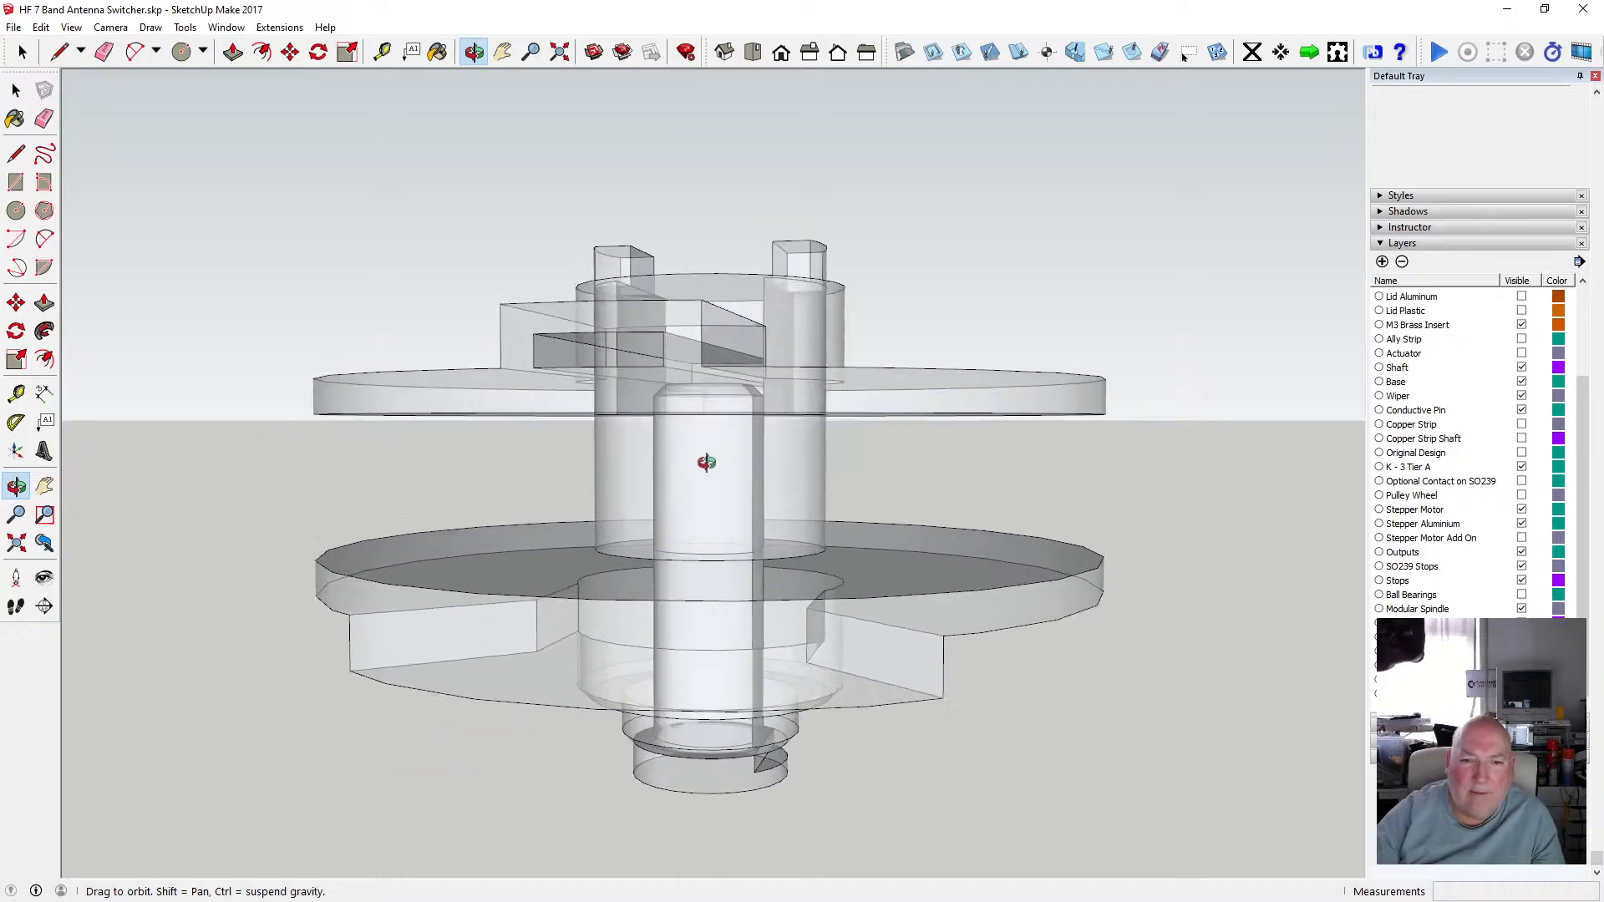
drag(663, 470, 631, 429)
click(383, 52)
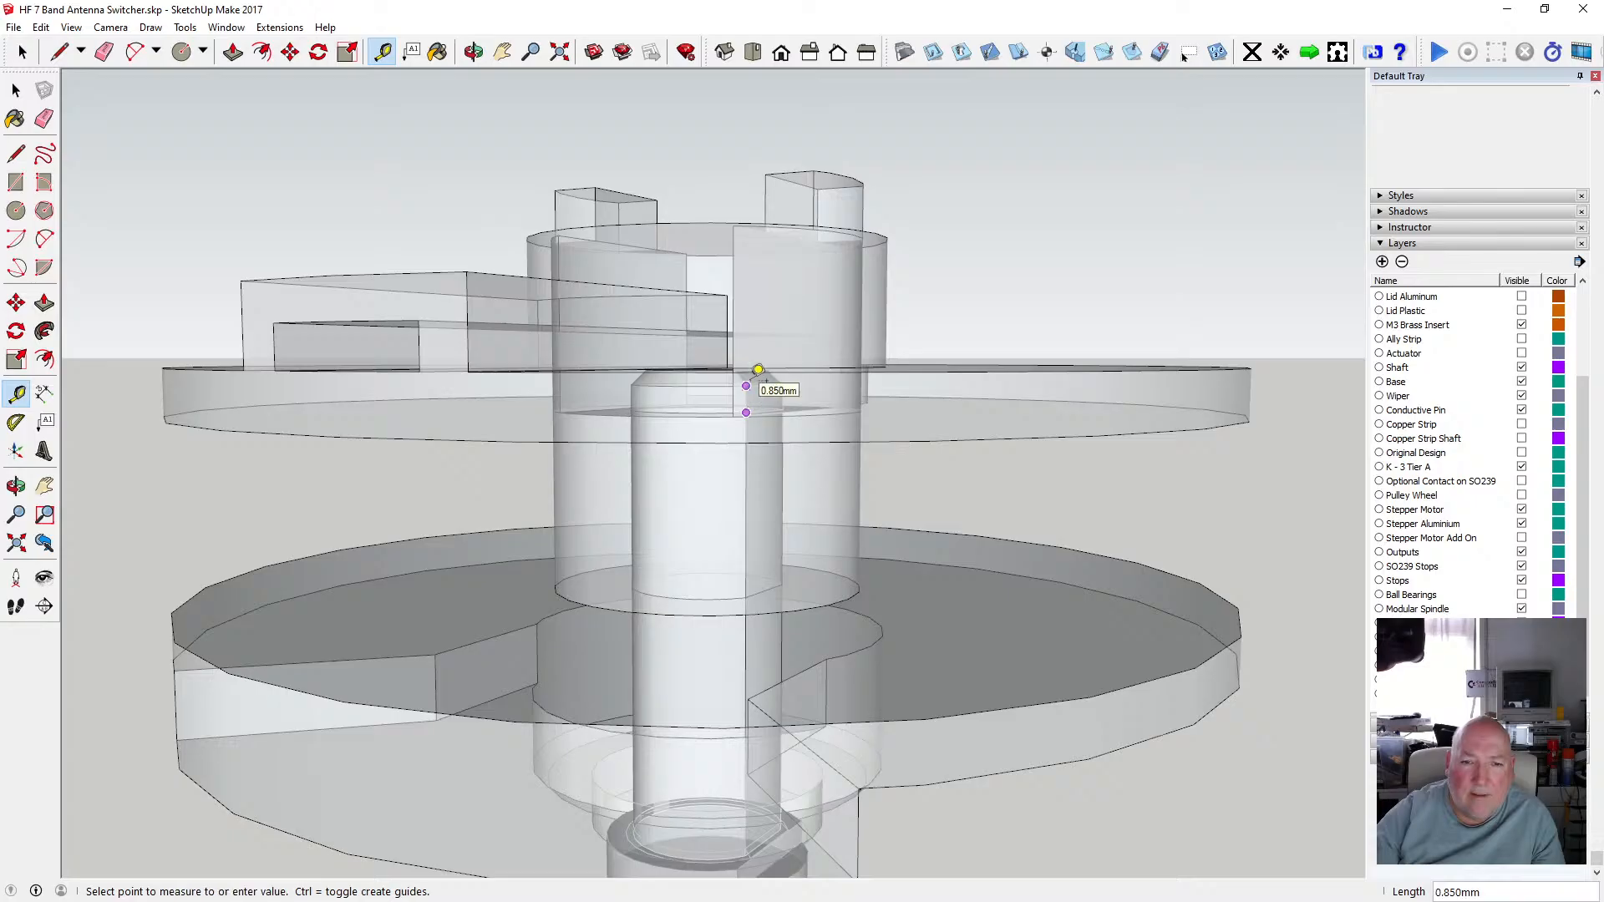
key(space)
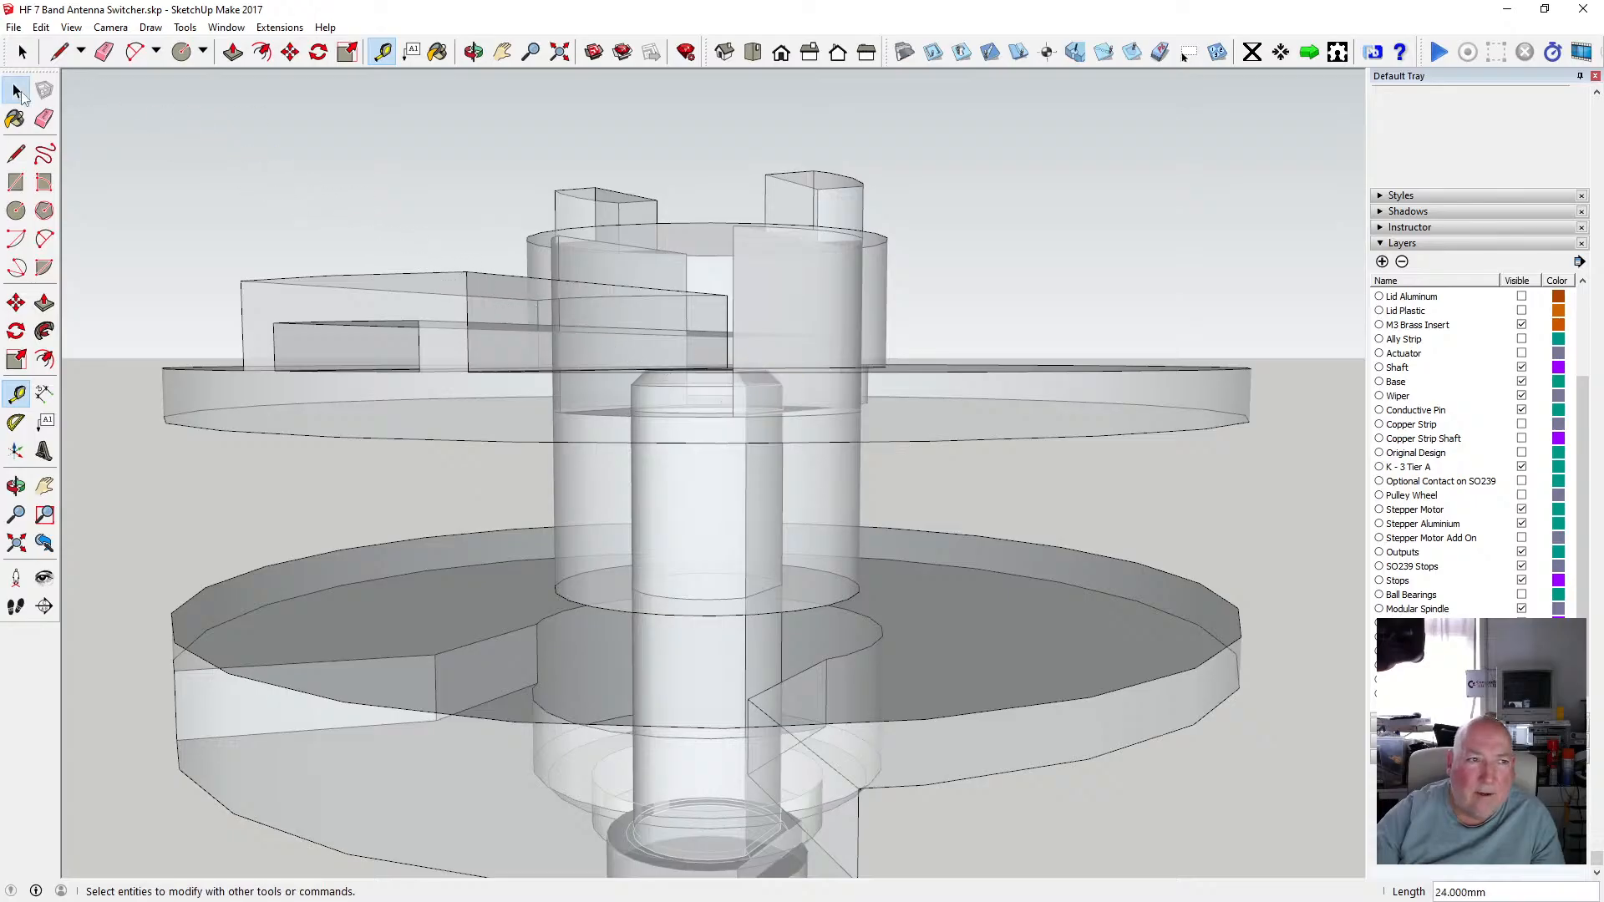
Open the shaft group again and move its top face down a further 1.5 mm along the blue axis.
scroll(712, 474, down, 3)
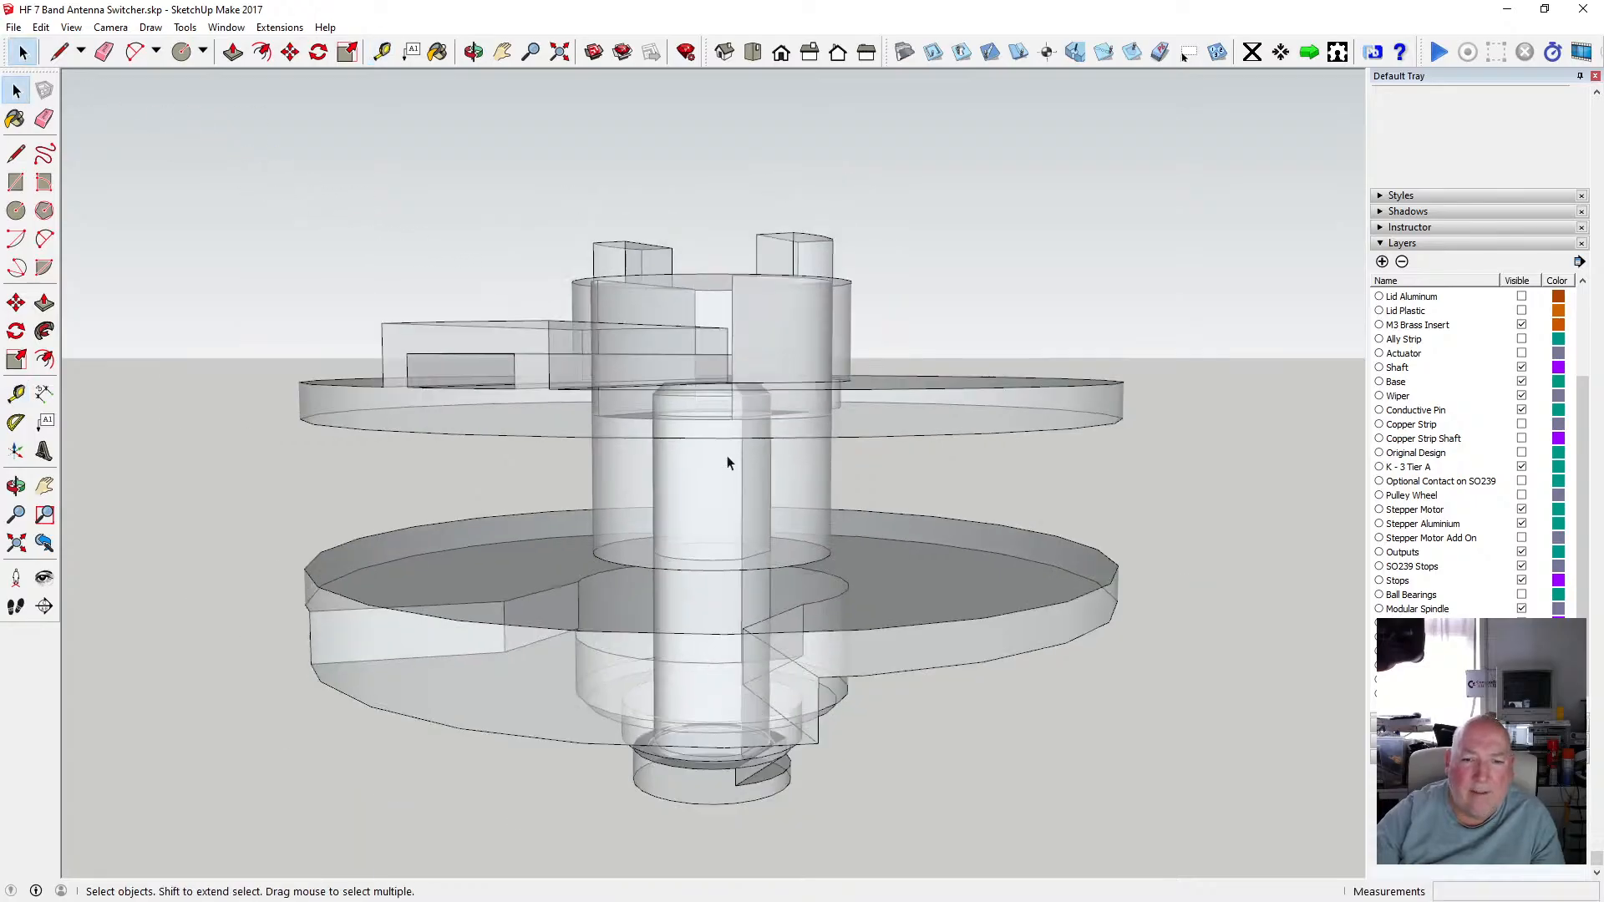
double_click(715, 789)
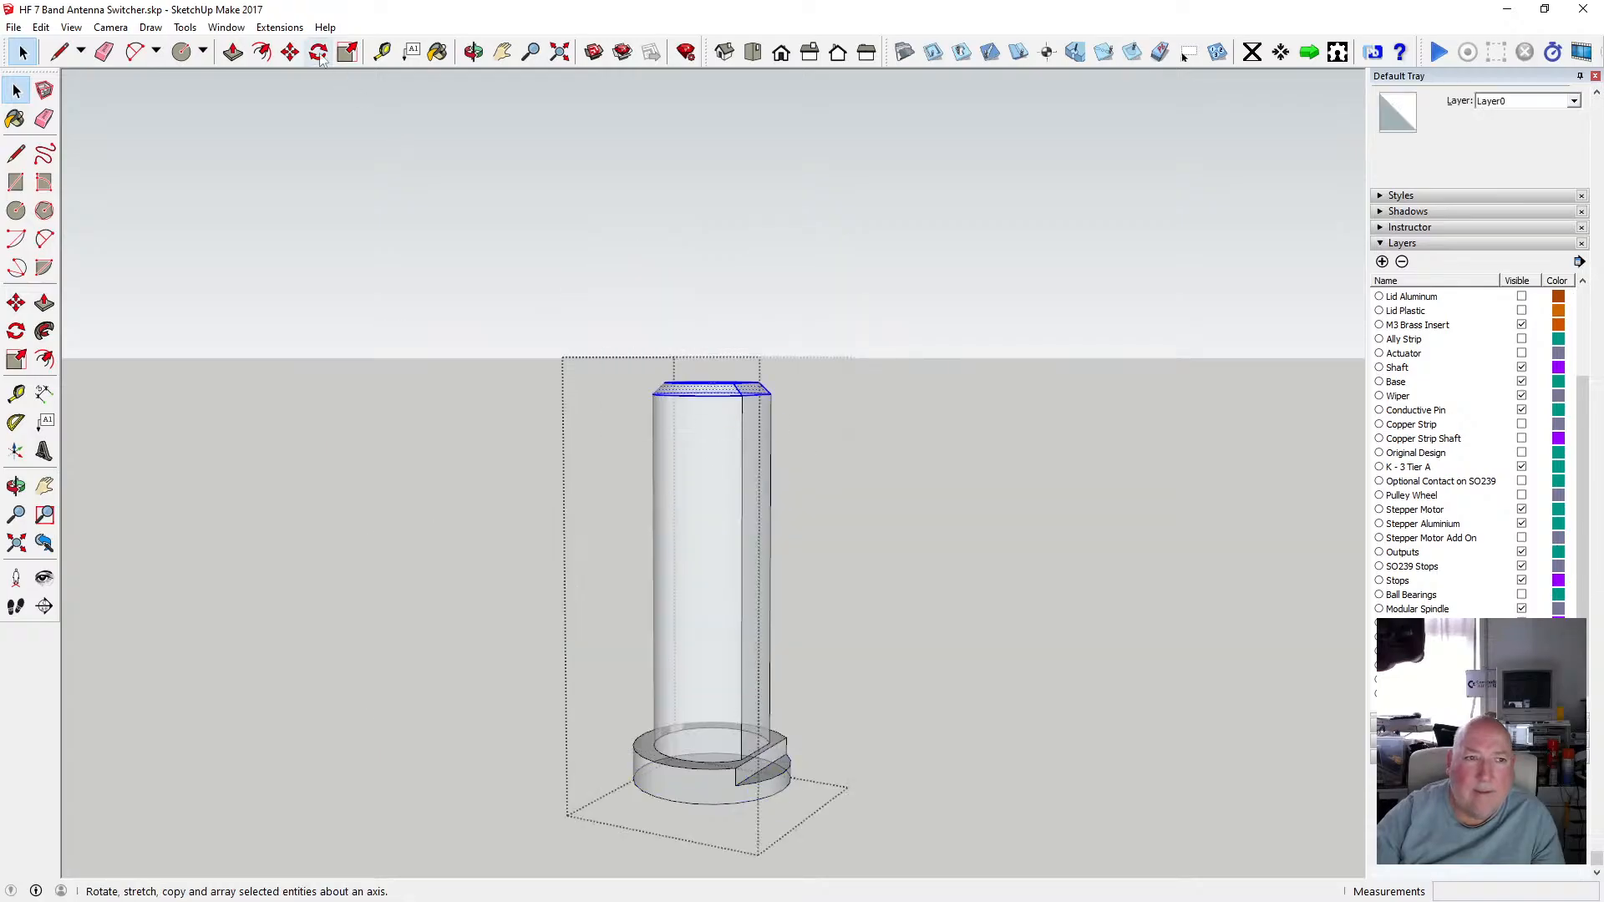
key(m)
click(696, 400)
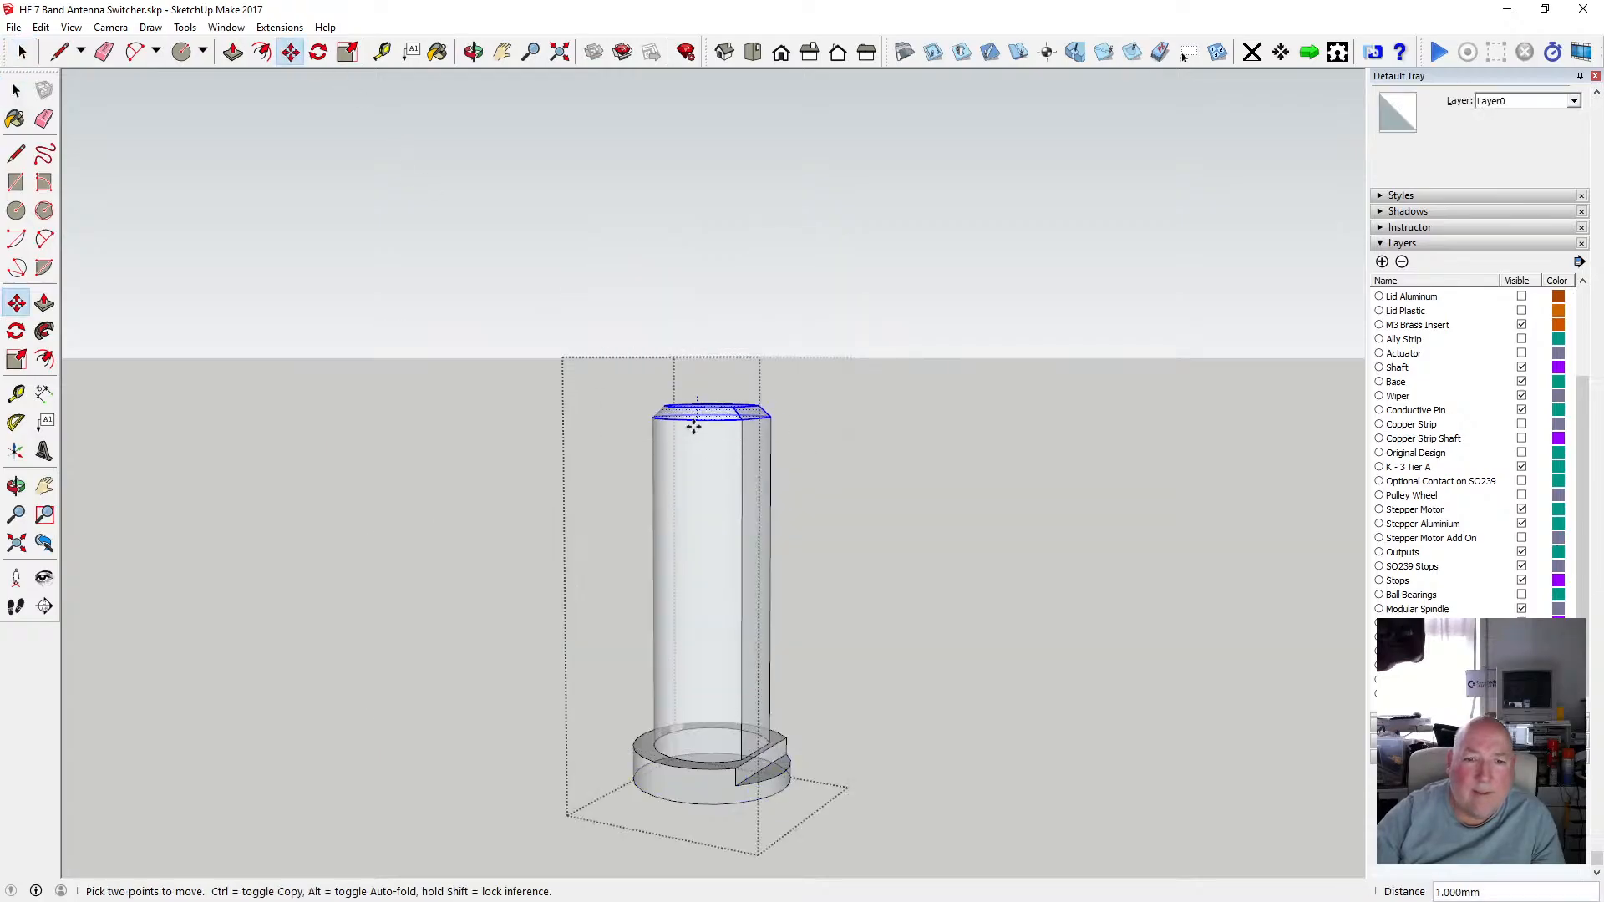
text(1.)
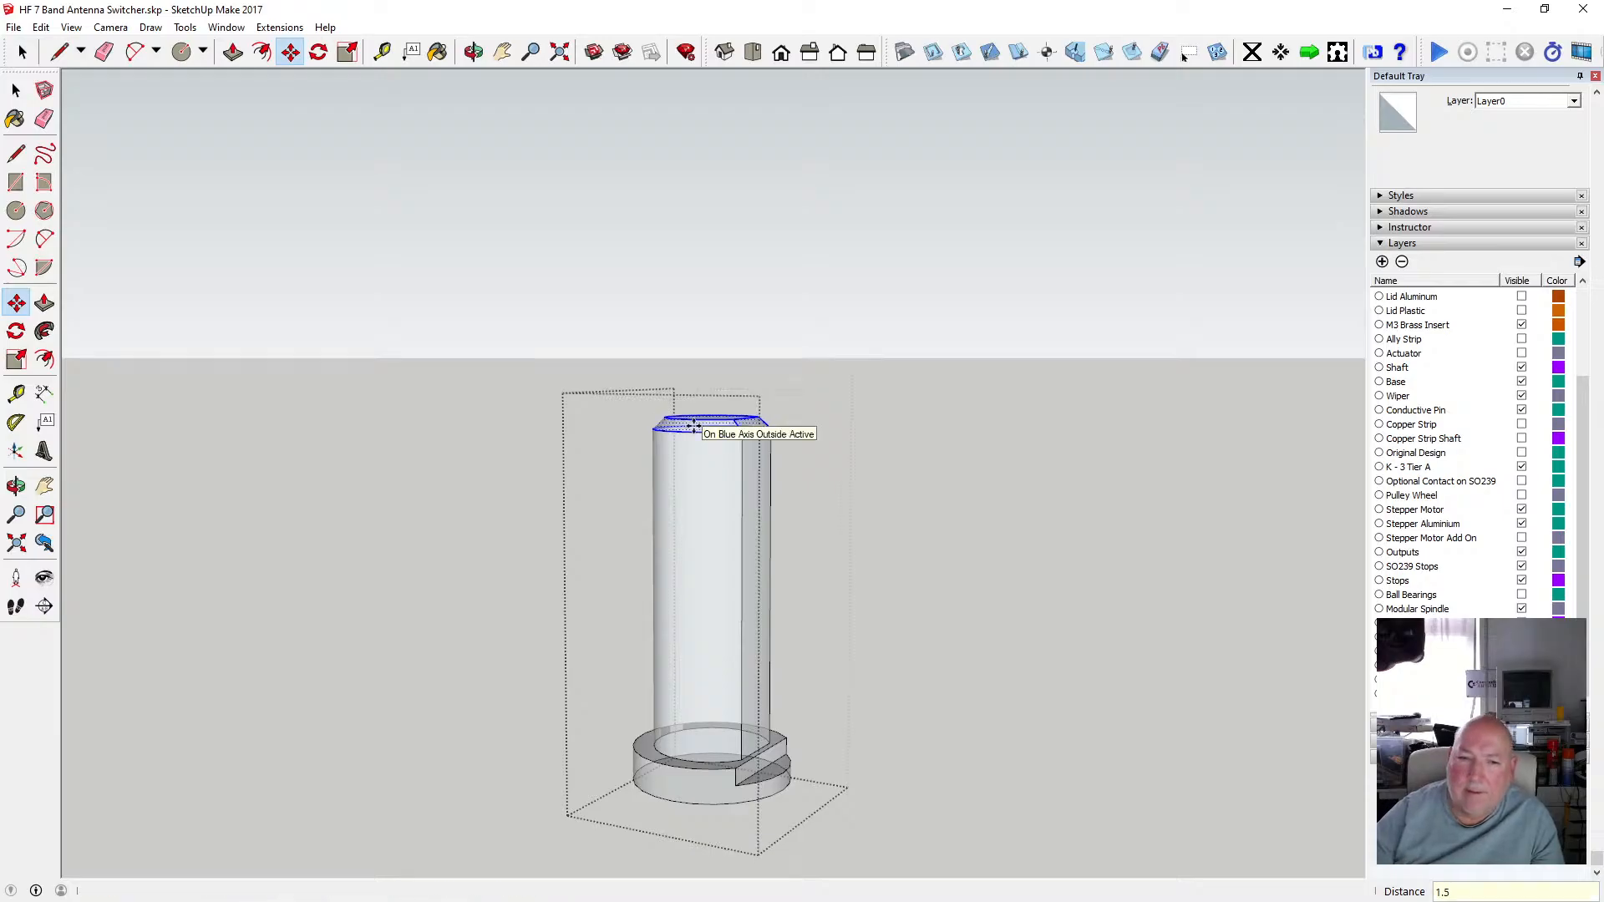
text(5)
click(16, 89)
click(313, 284)
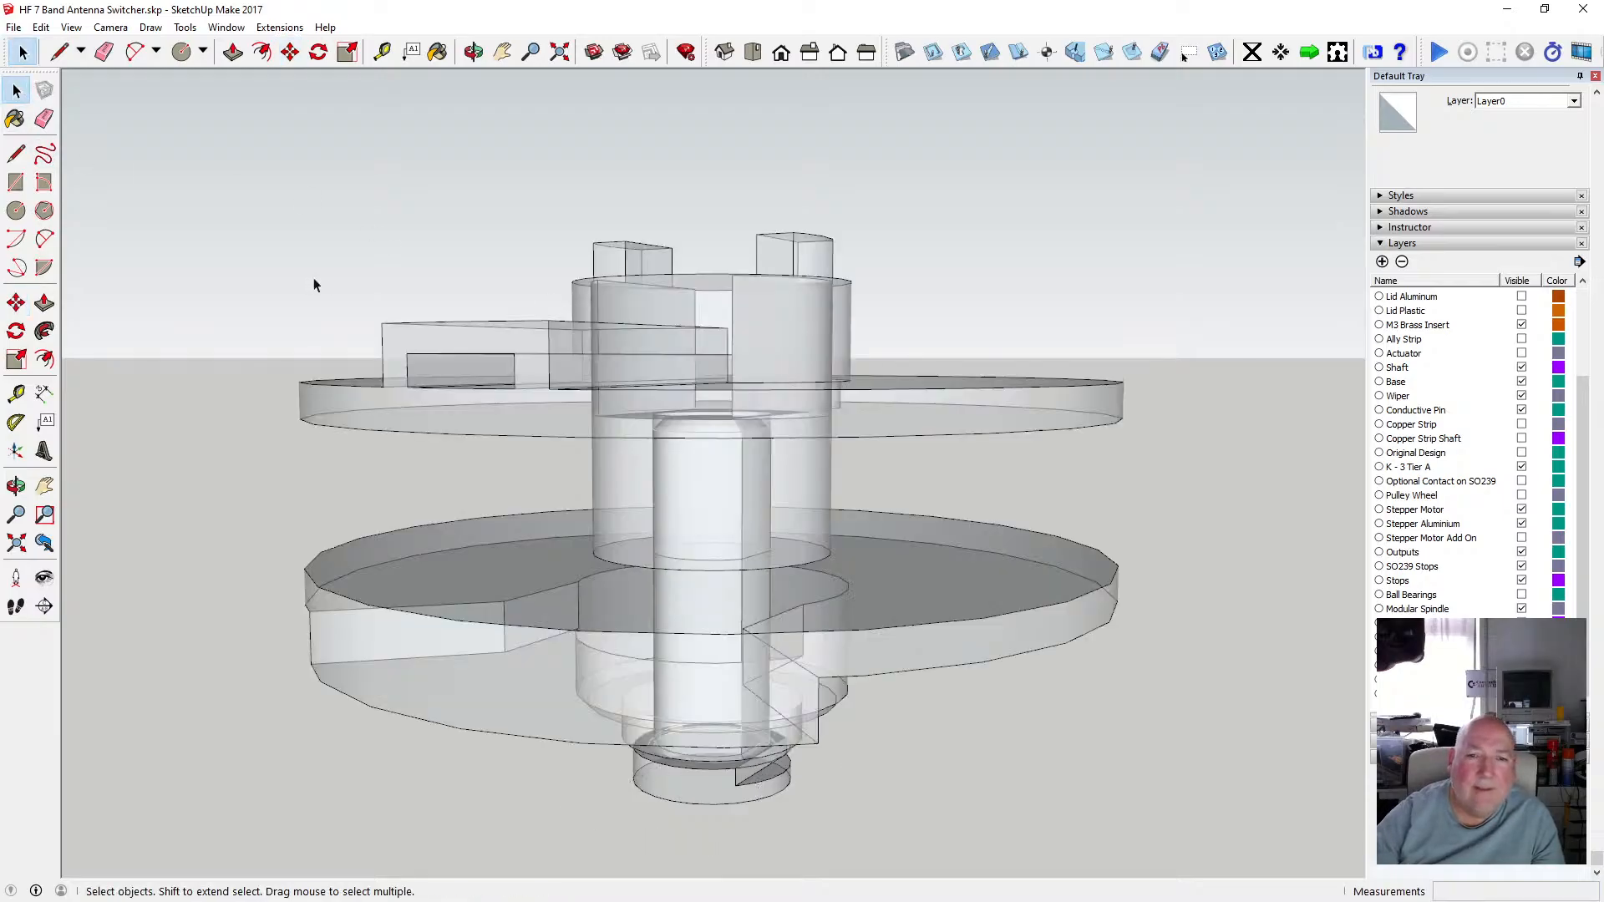
Make the other hidden layers visible to view the shaft within the complete assembly.
middle_drag(547, 147, 709, 431)
scroll(738, 421, up, 3)
scroll(733, 378, down, 3)
middle_drag(717, 357, 883, 454)
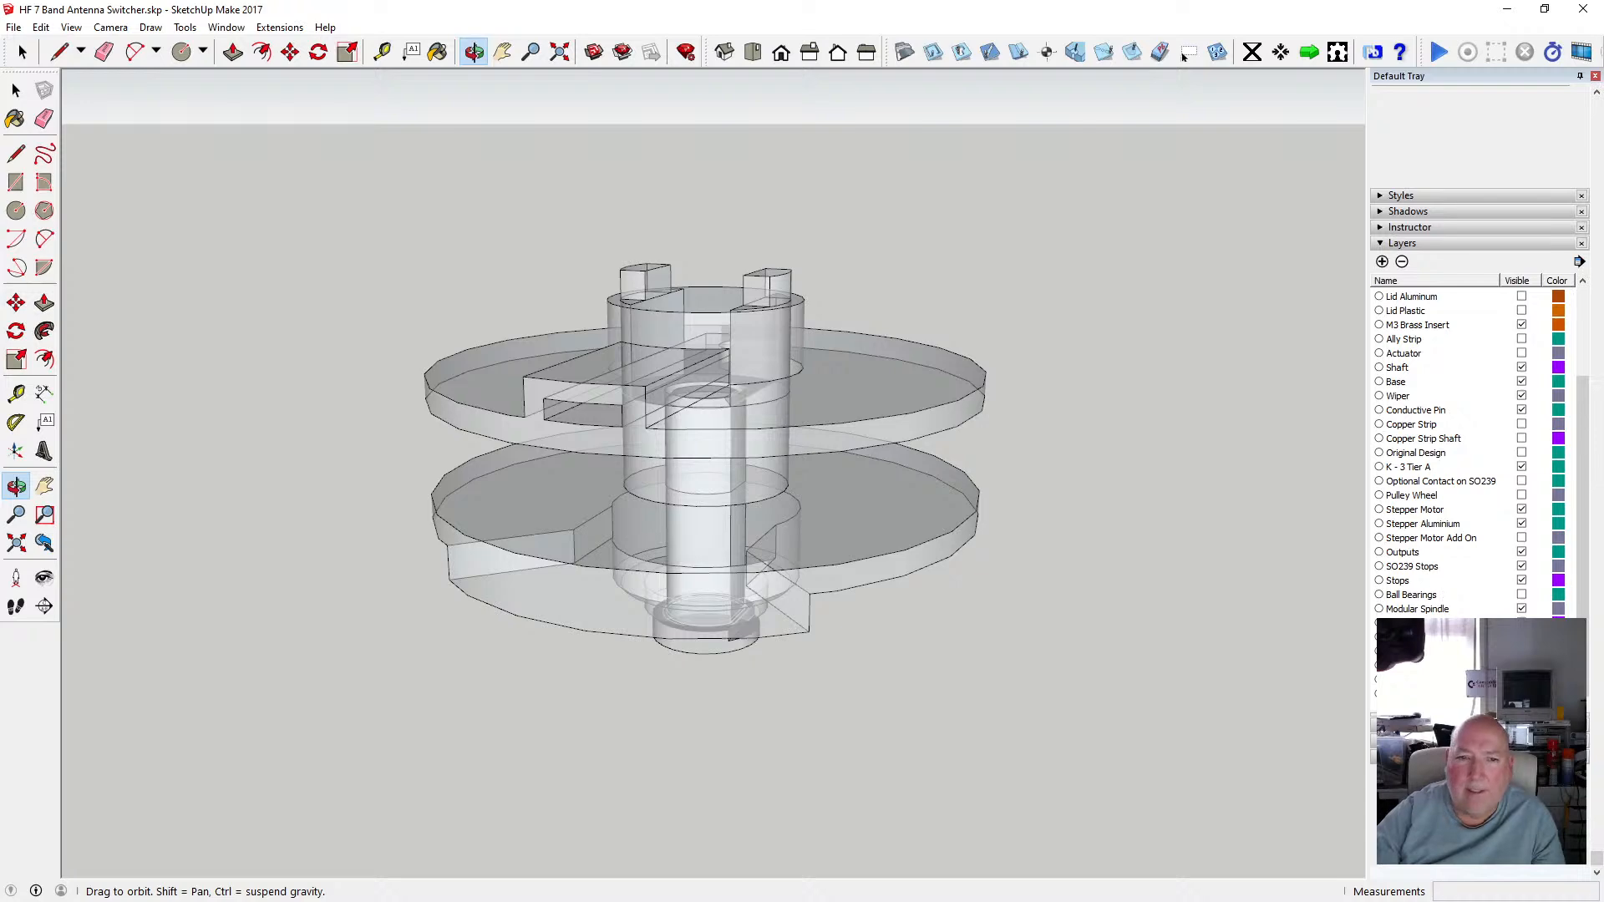
click(1184, 55)
scroll(741, 295, up, 3)
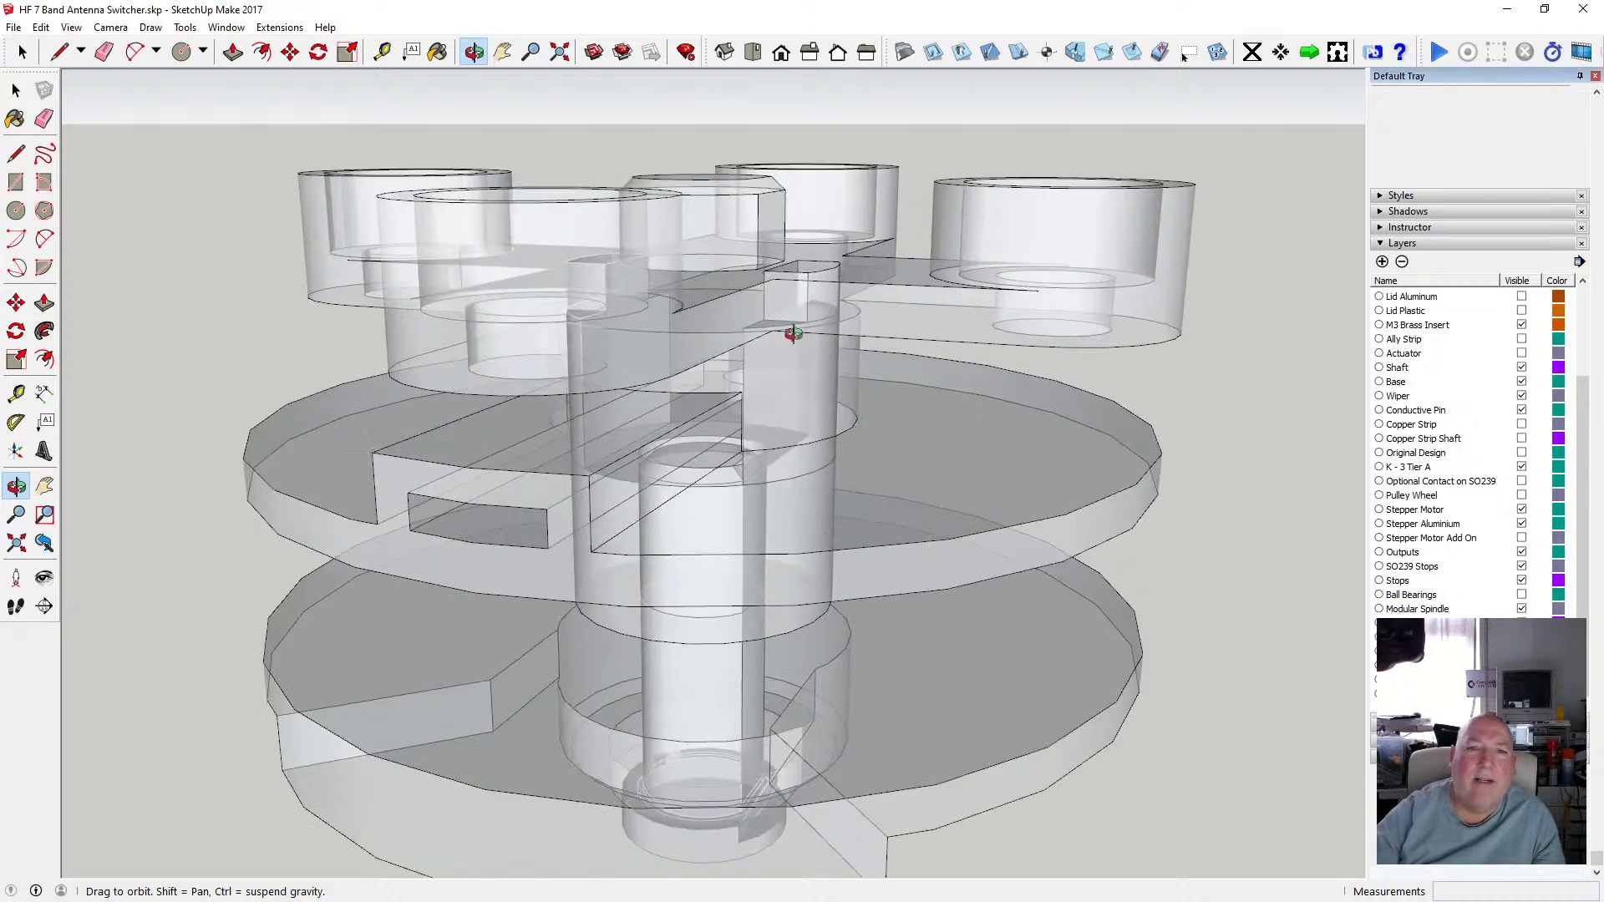
drag(793, 333, 704, 287)
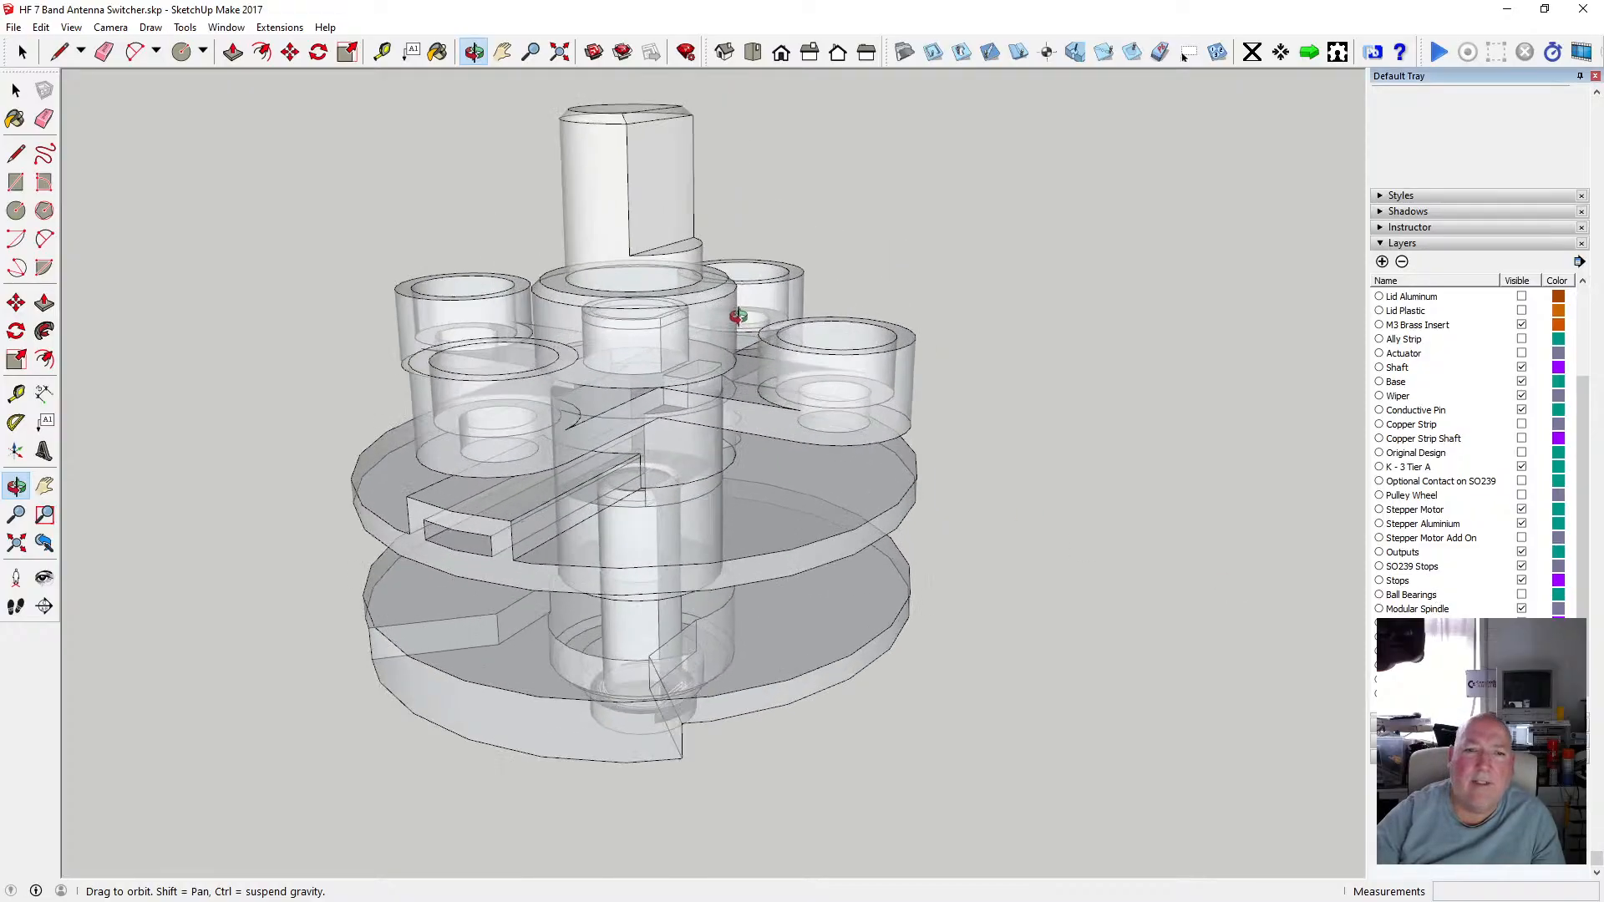
drag(738, 316, 588, 420)
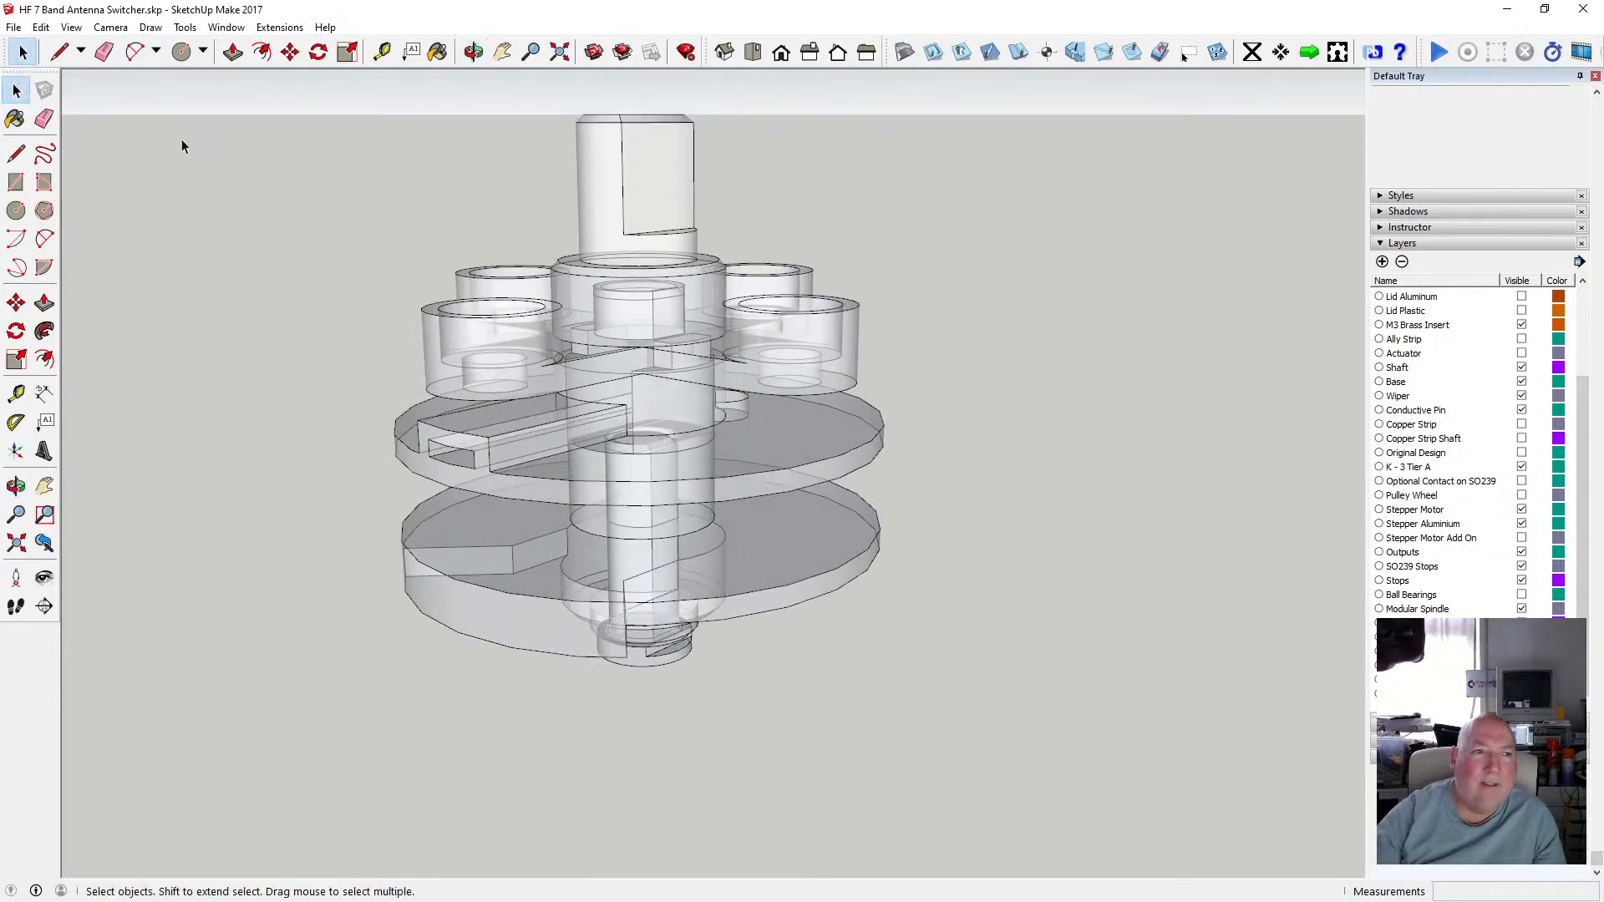
Turn off the X-ray face style to see the assembly shaded.
click(41, 28)
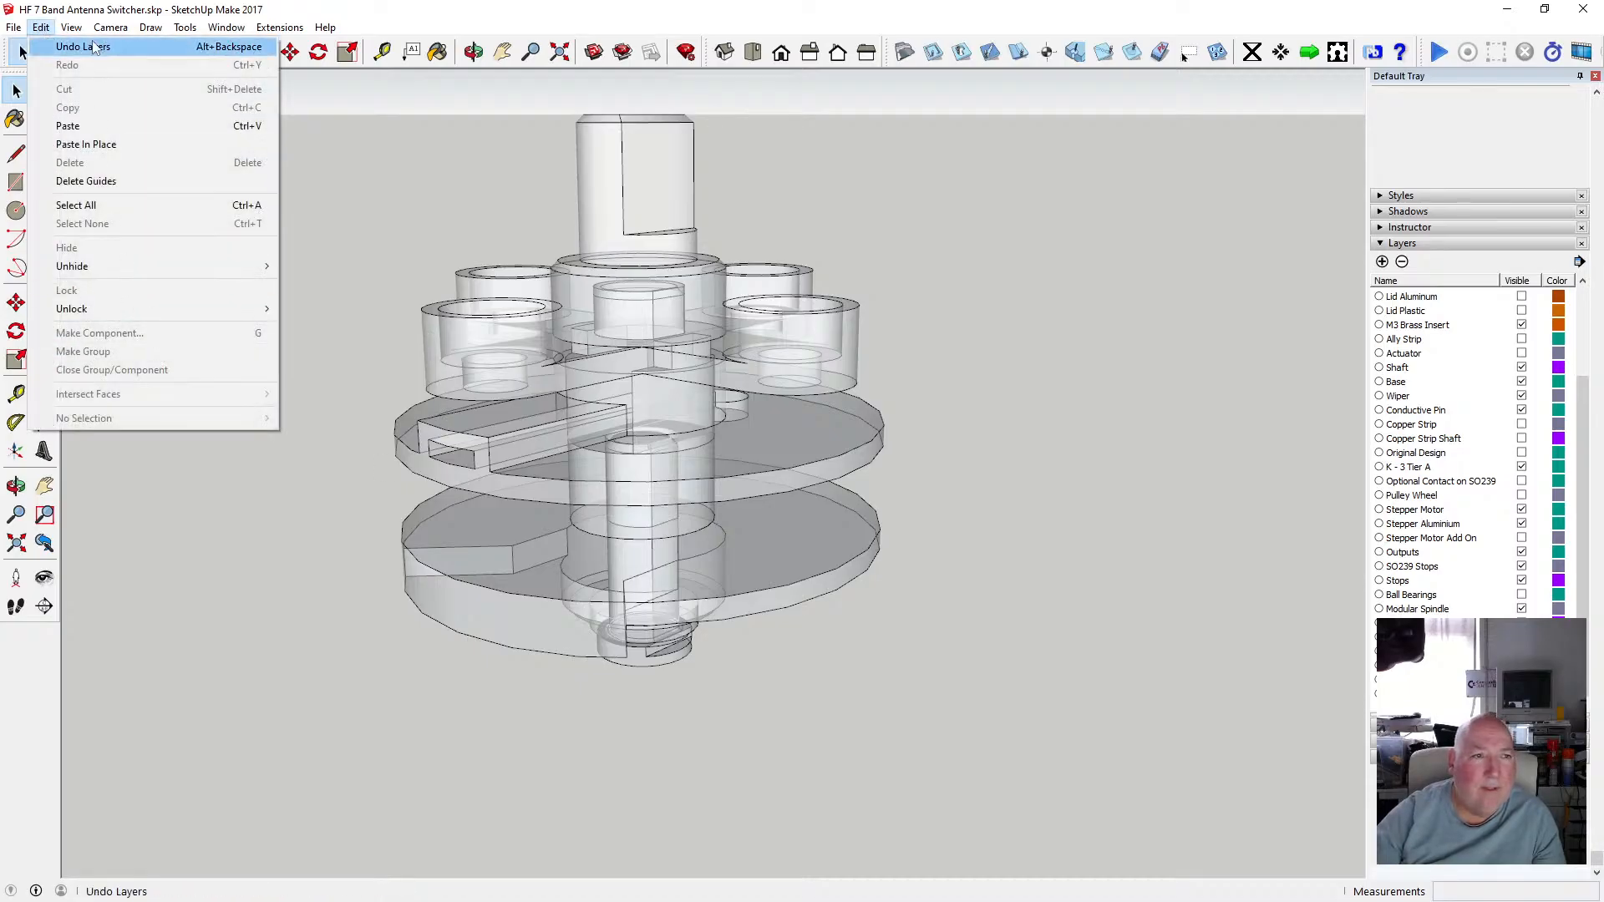
mouse_move(65, 27)
mouse_move(156, 248)
click(242, 248)
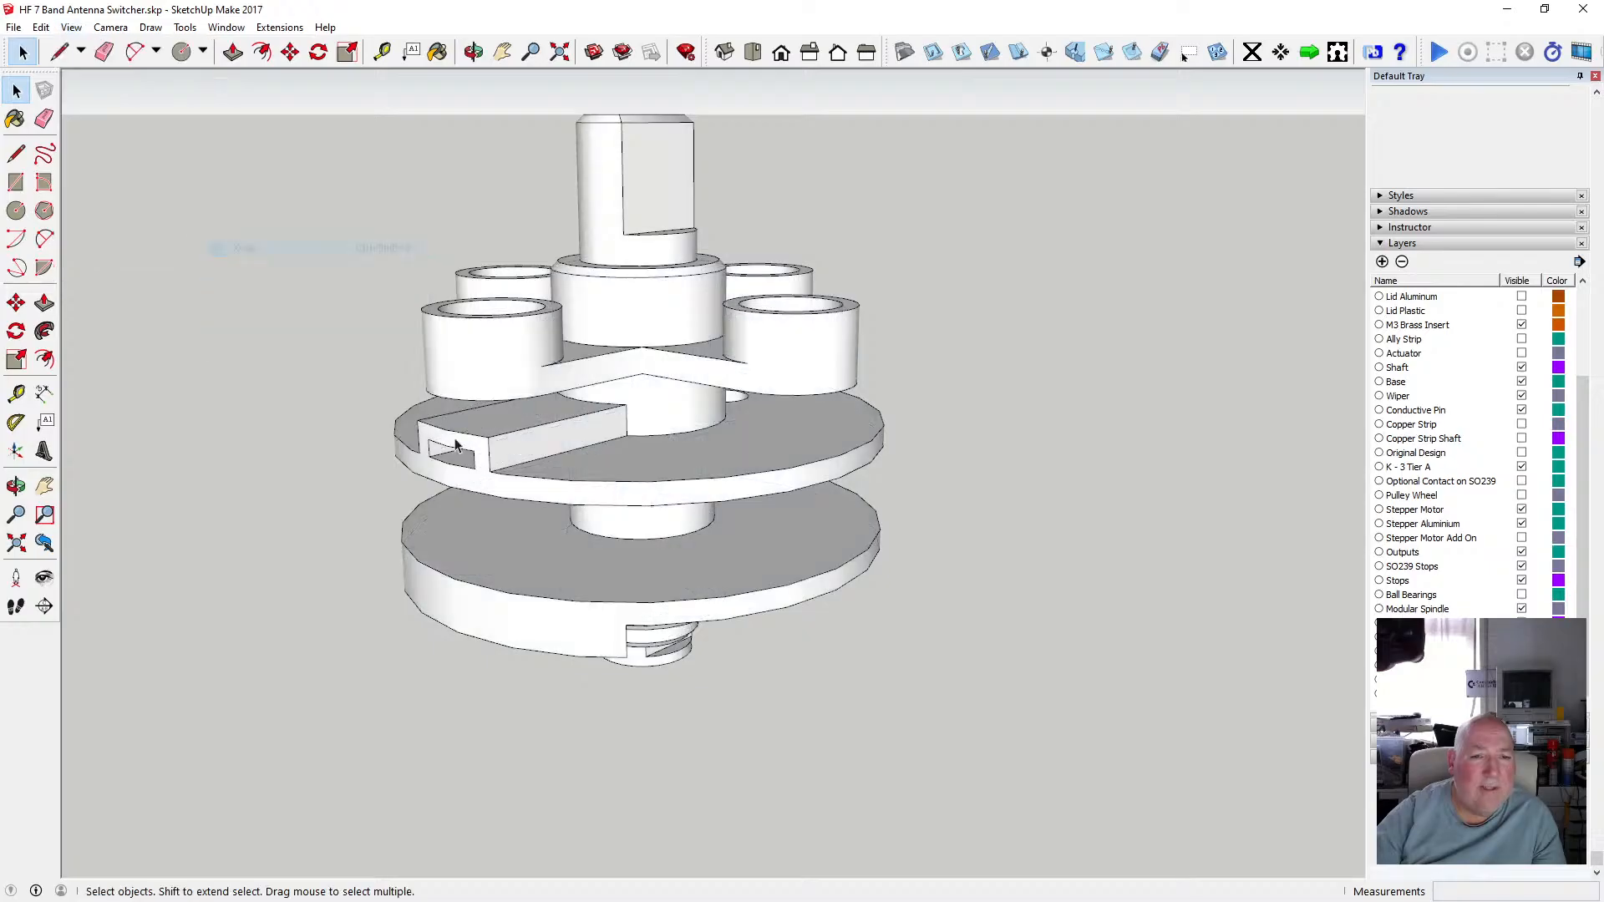
Open the lower spindle disk group and switch the X-ray face style back on.
double_click(628, 594)
scroll(650, 584, up, 2)
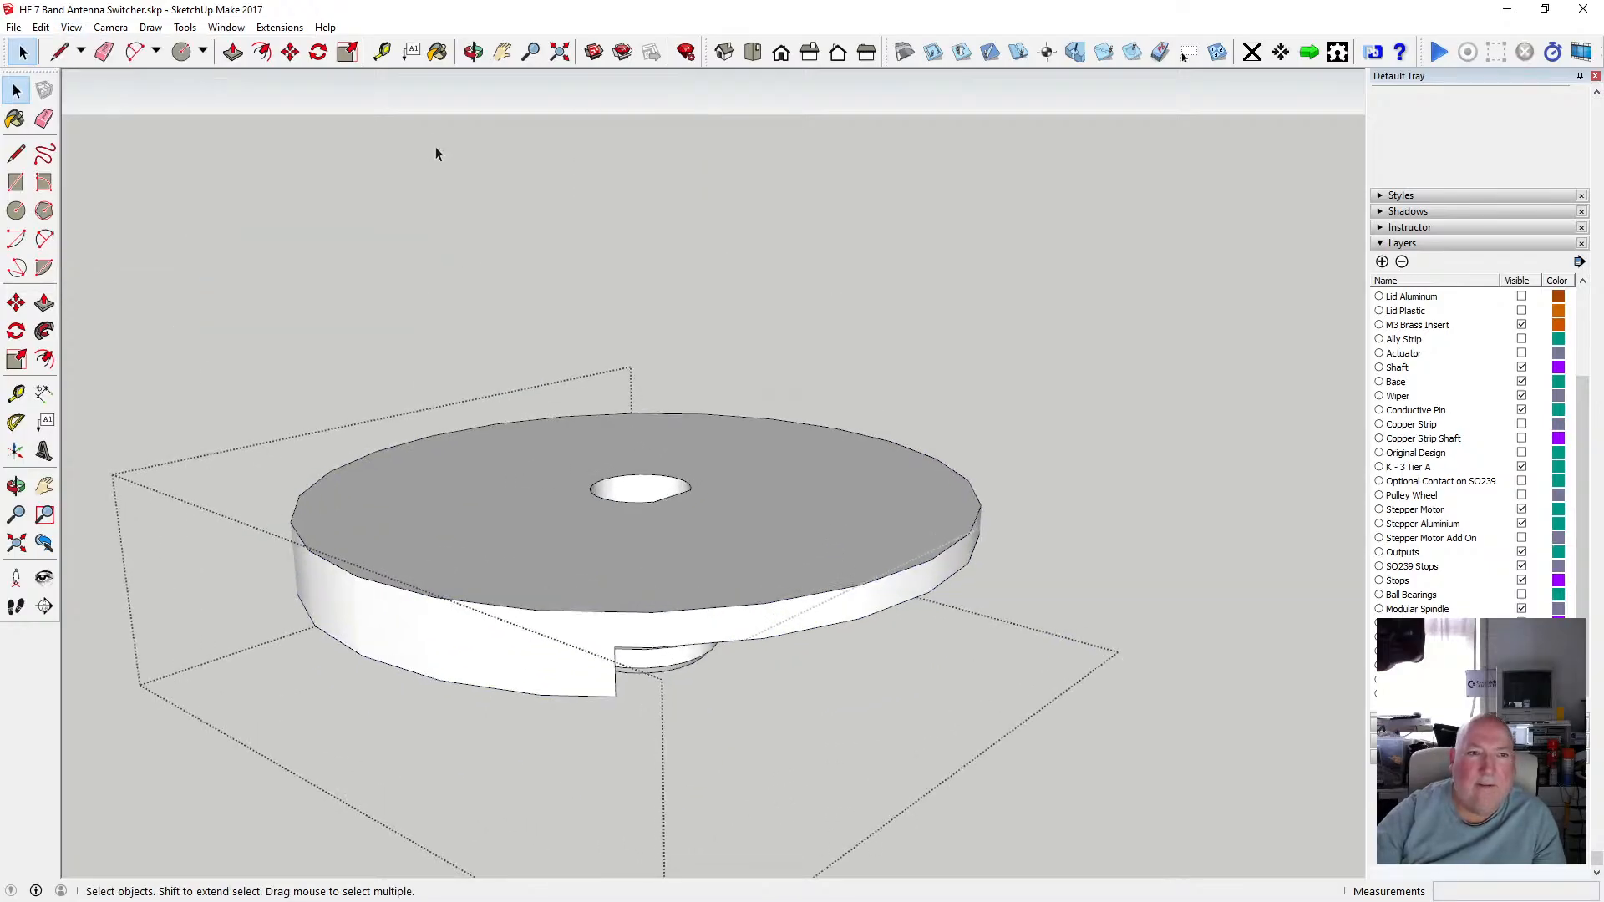
click(41, 27)
mouse_move(64, 27)
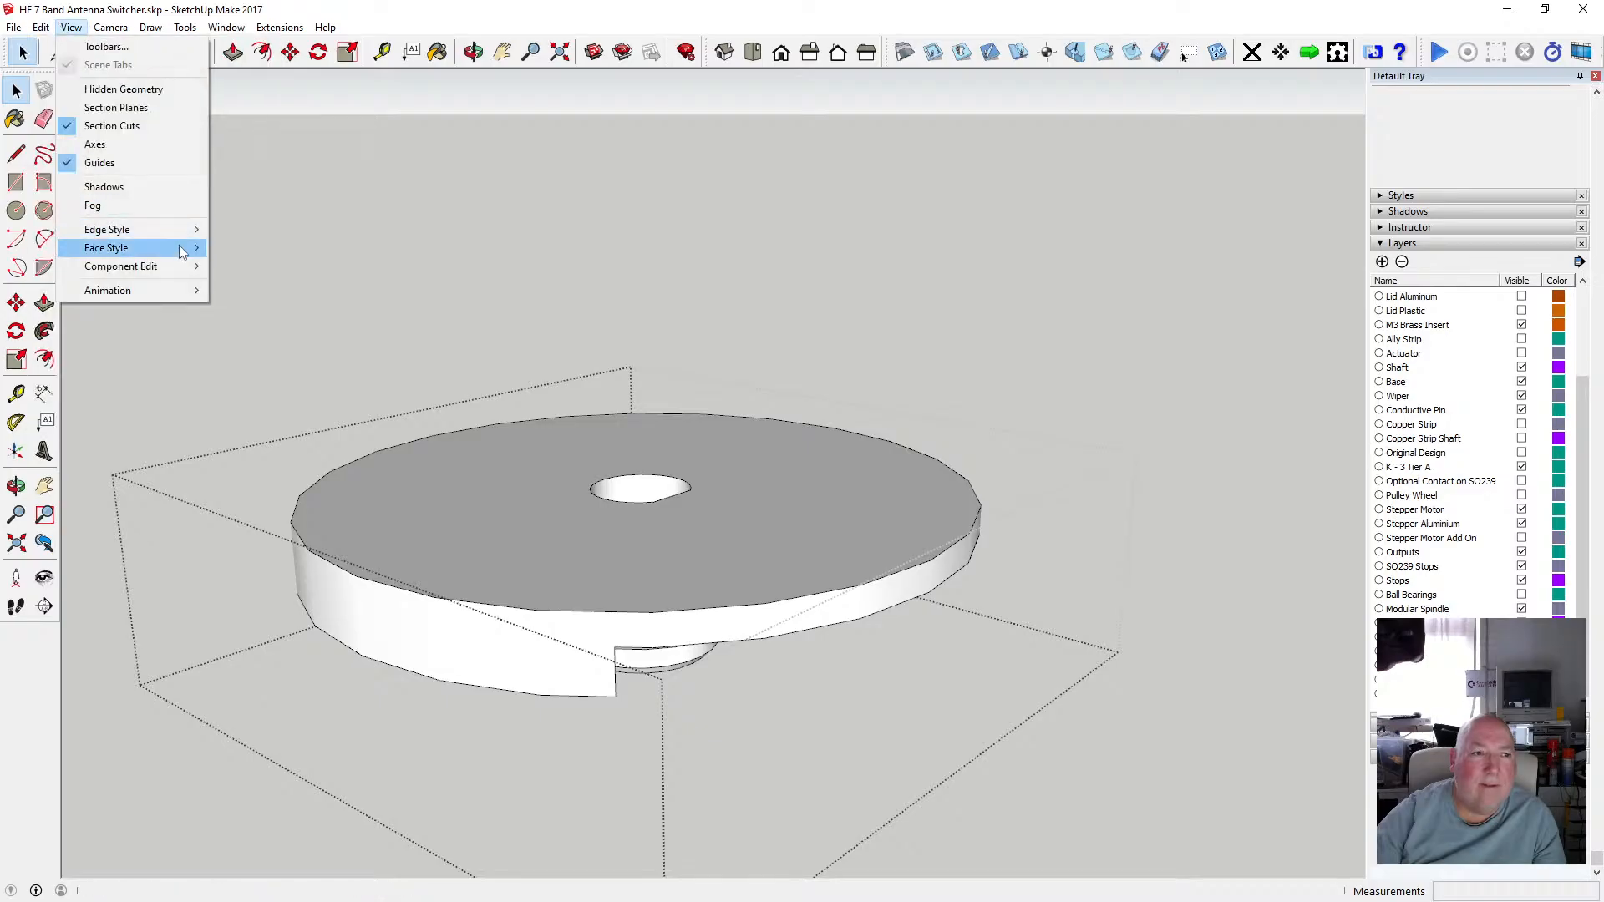
mouse_move(182, 248)
click(244, 249)
Try the Monochrome face style, then switch back to Shaded With Textures.
scroll(697, 521, down, 1)
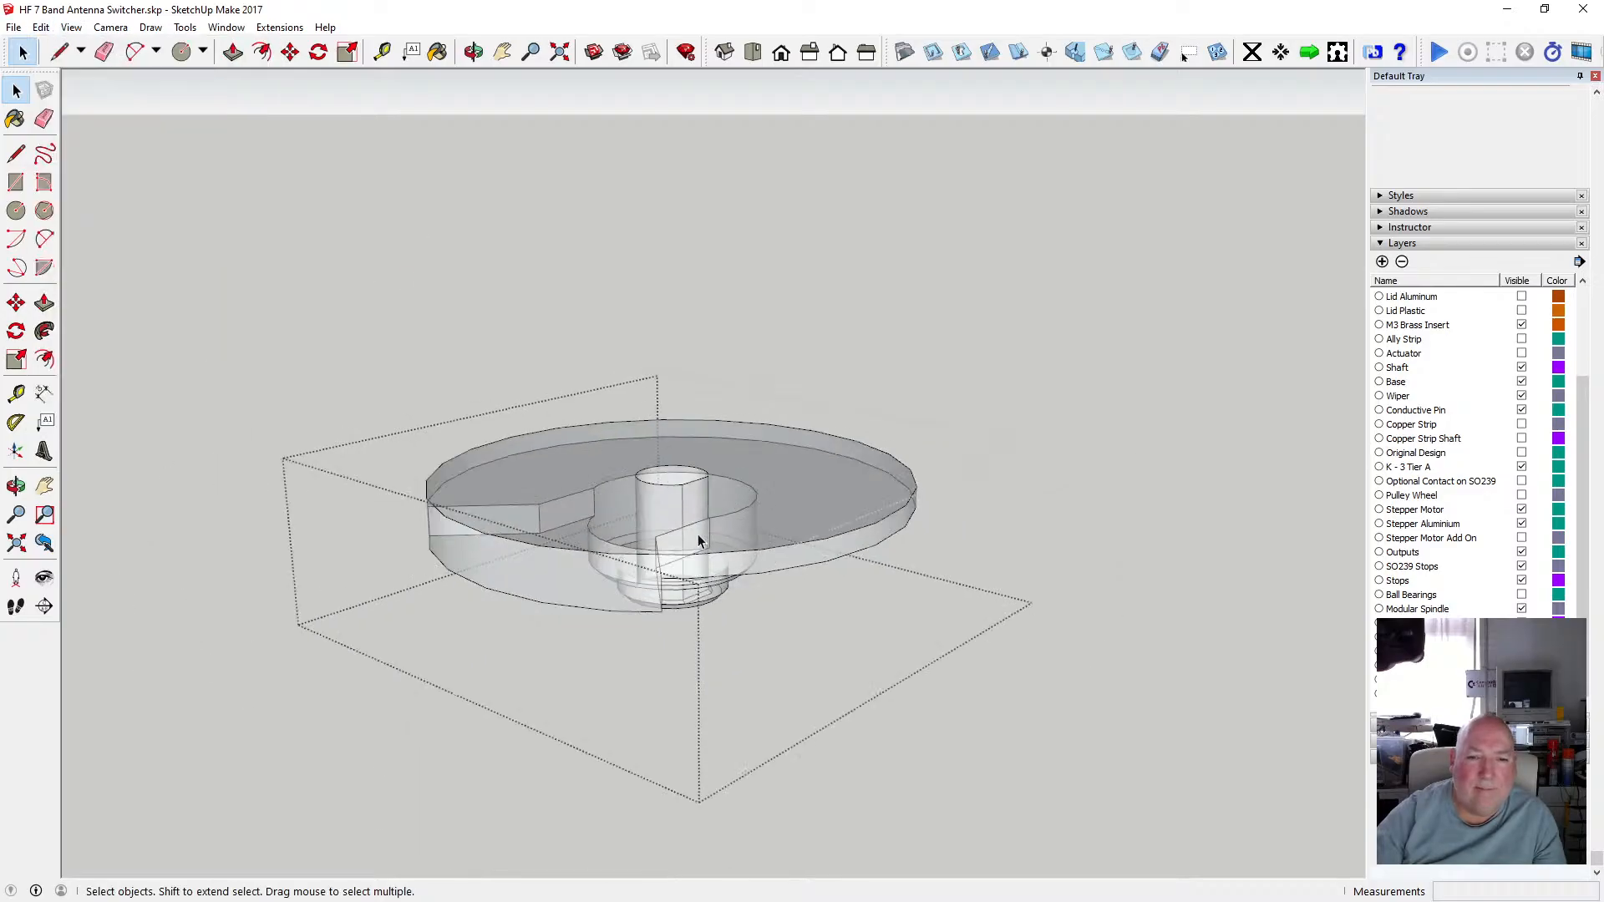
scroll(698, 534, up, 3)
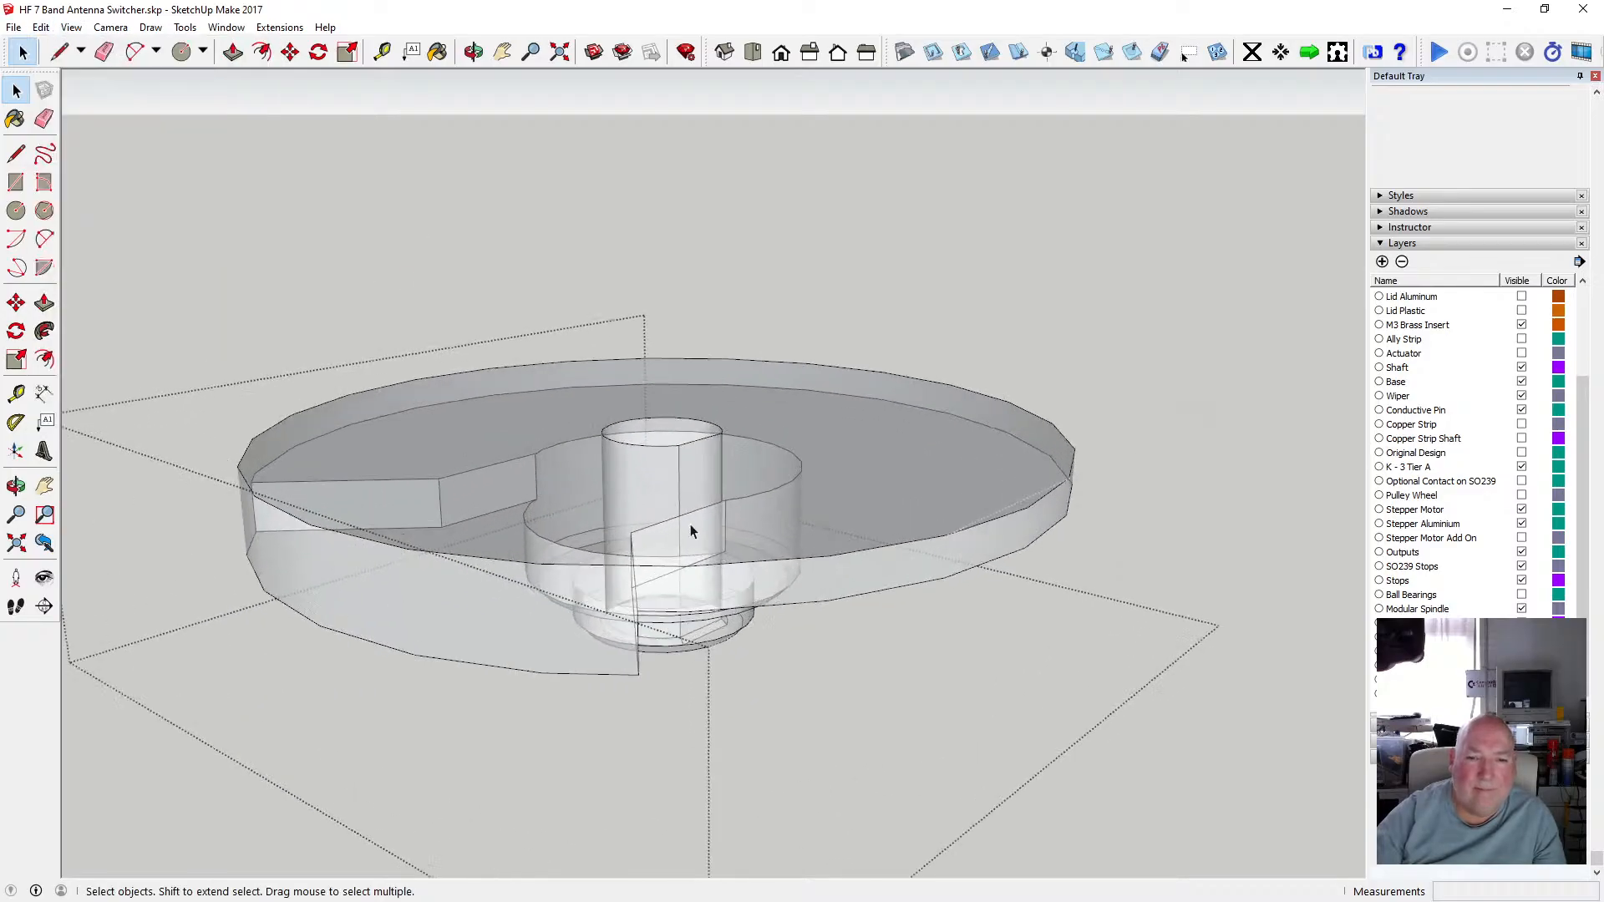
click(73, 27)
mouse_move(150, 249)
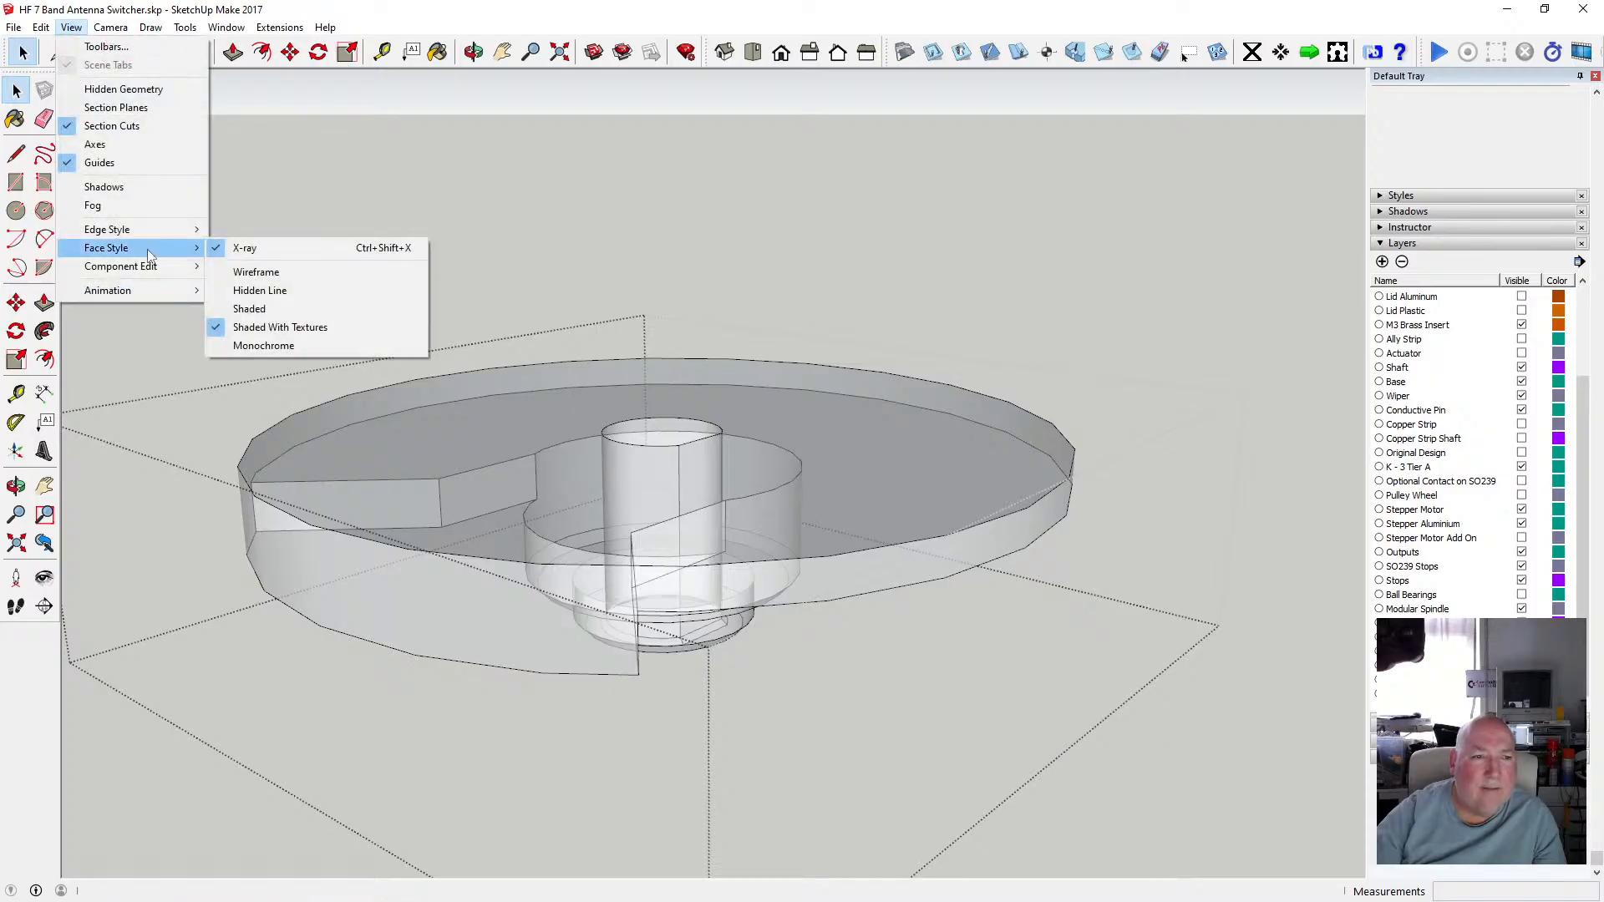
click(273, 345)
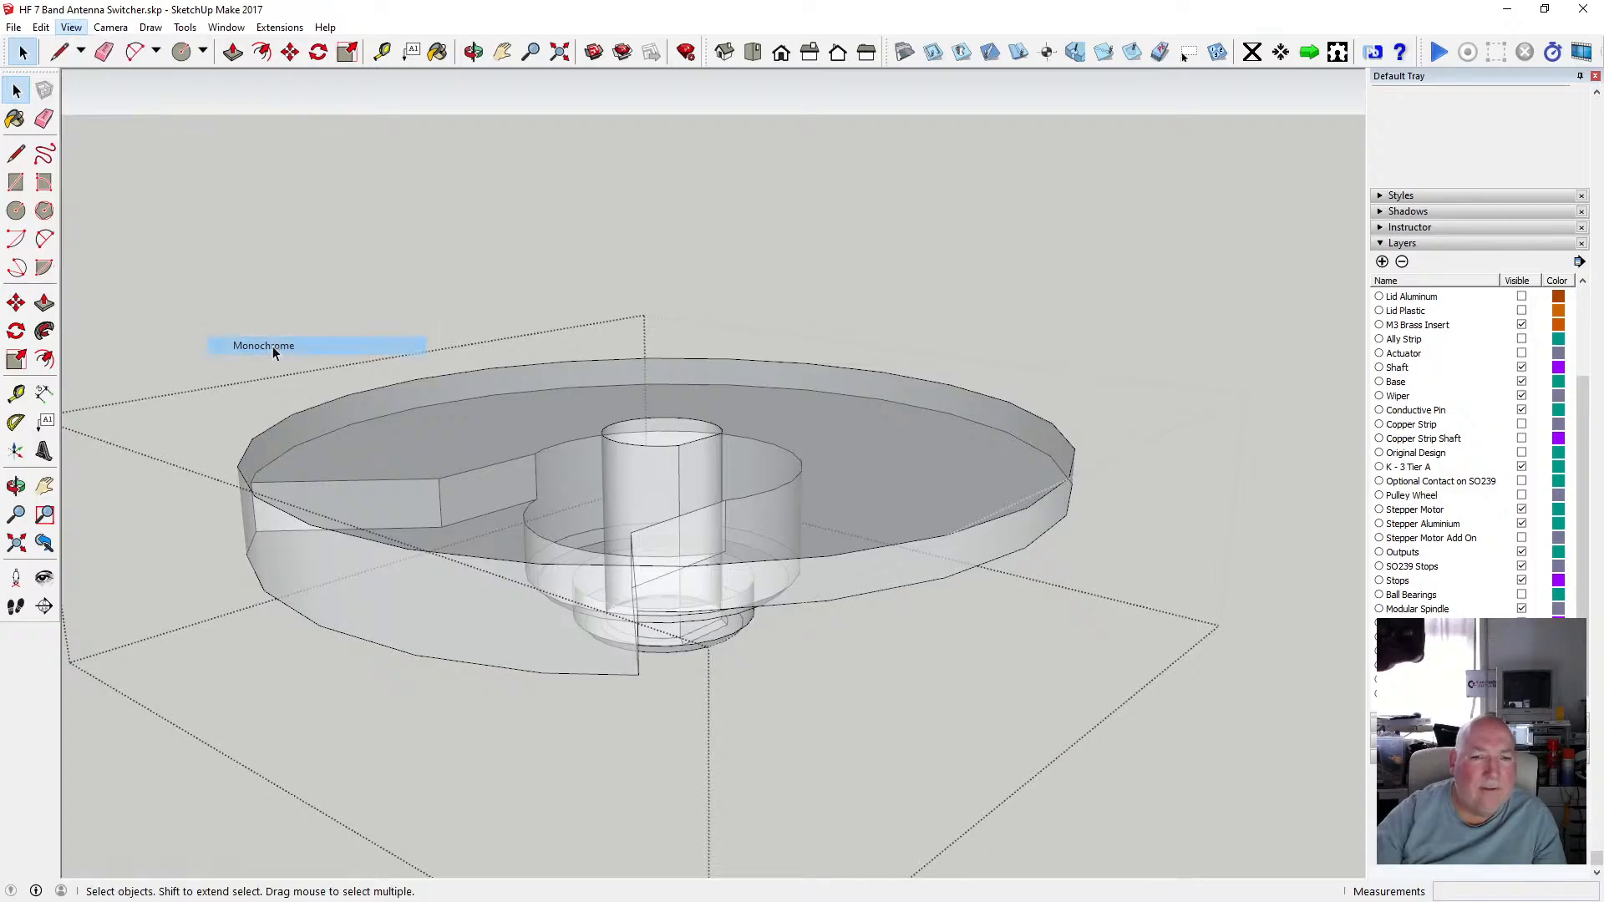
click(50, 29)
mouse_move(71, 30)
mouse_move(149, 251)
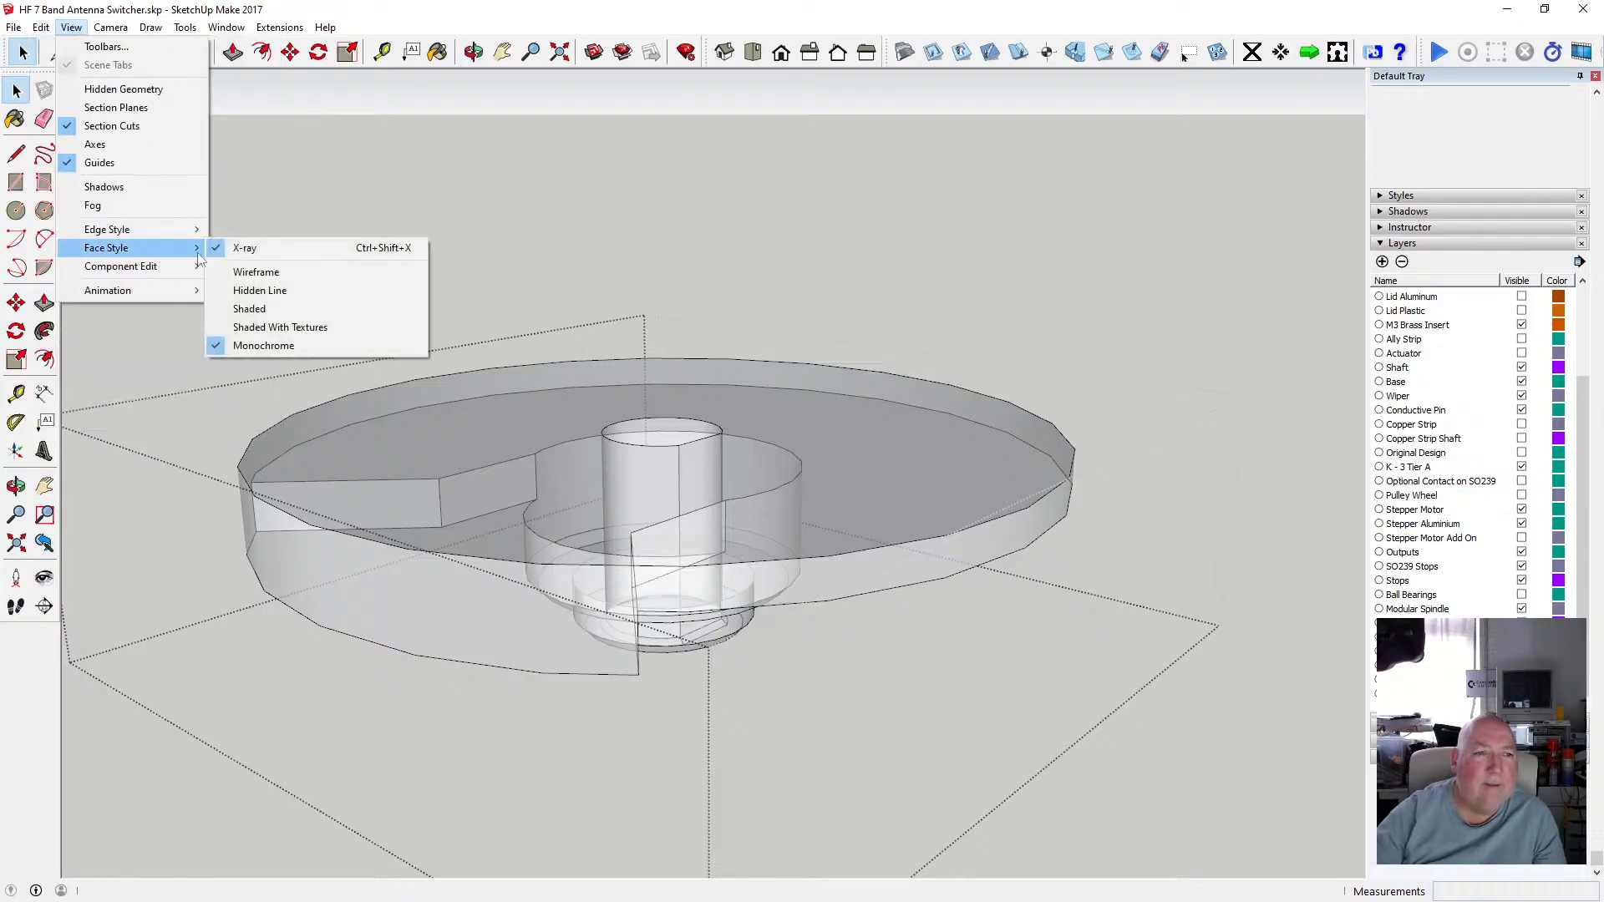
click(305, 328)
Close the lower disk group and open the spindle hub group to inspect it.
scroll(716, 564, up, 2)
scroll(717, 563, down, 2)
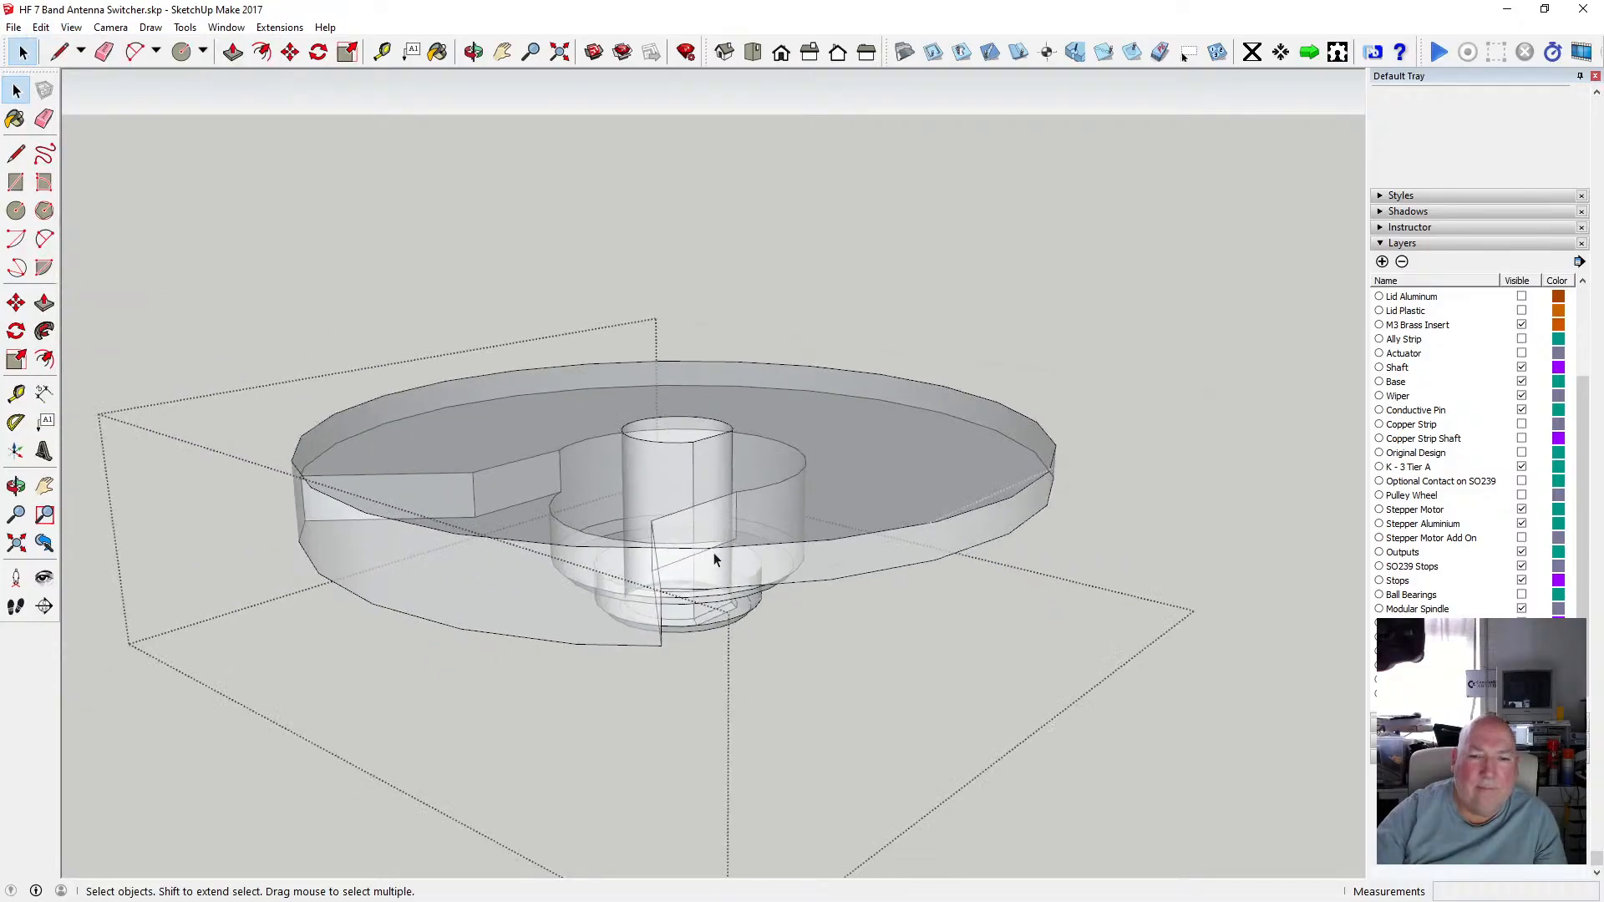
scroll(715, 562, up, 2)
click(473, 52)
drag(484, 334, 657, 594)
scroll(657, 594, down, 3)
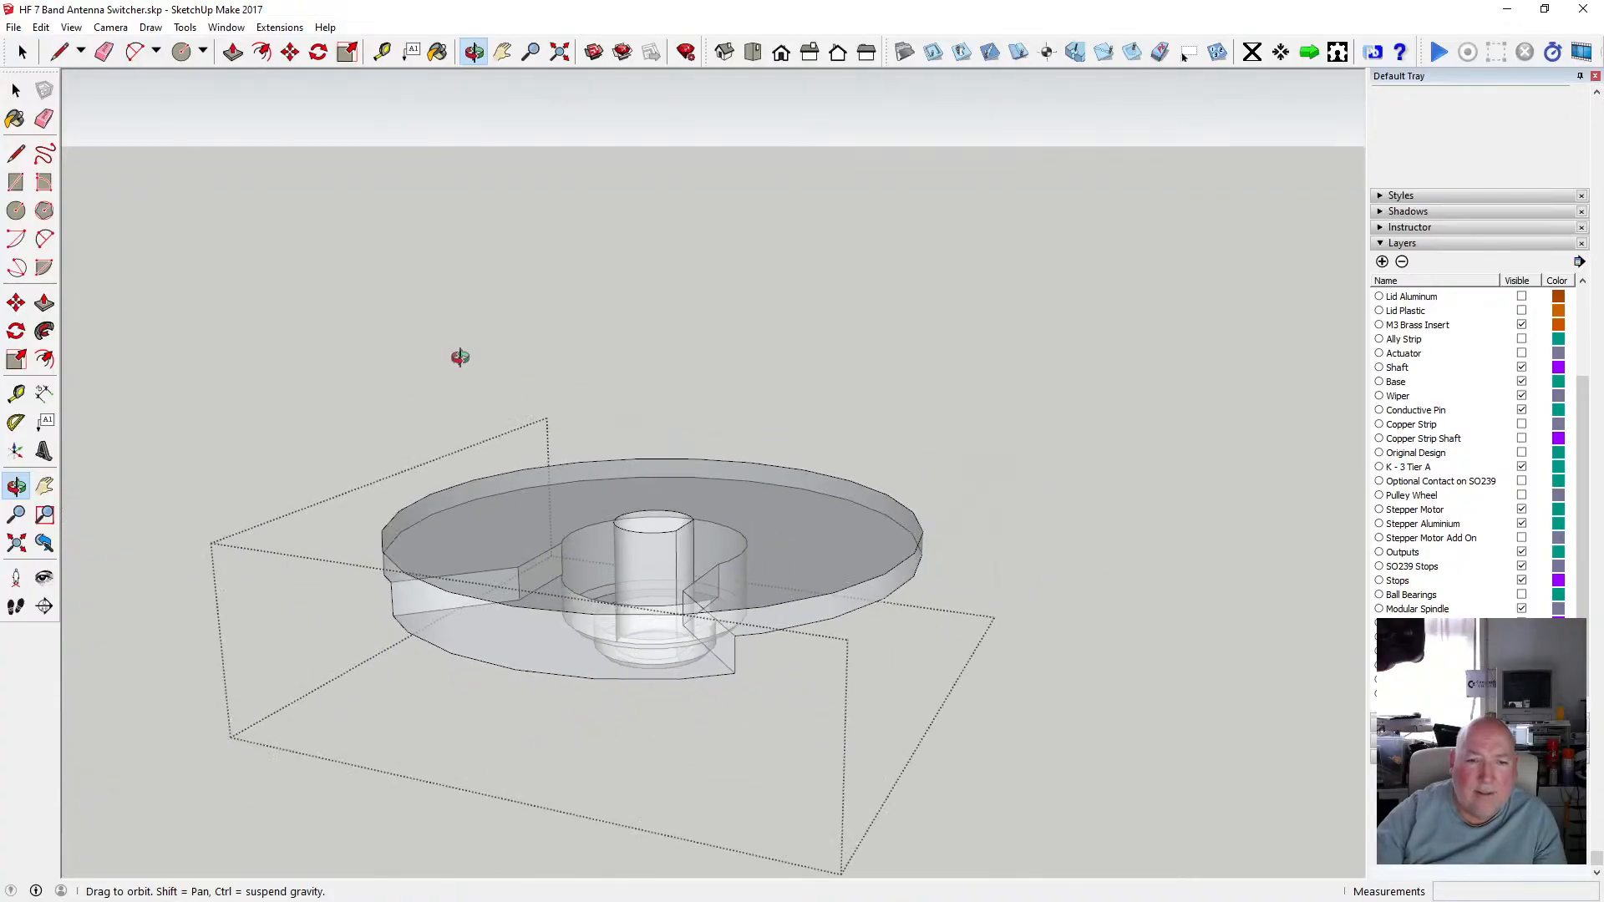
click(202, 249)
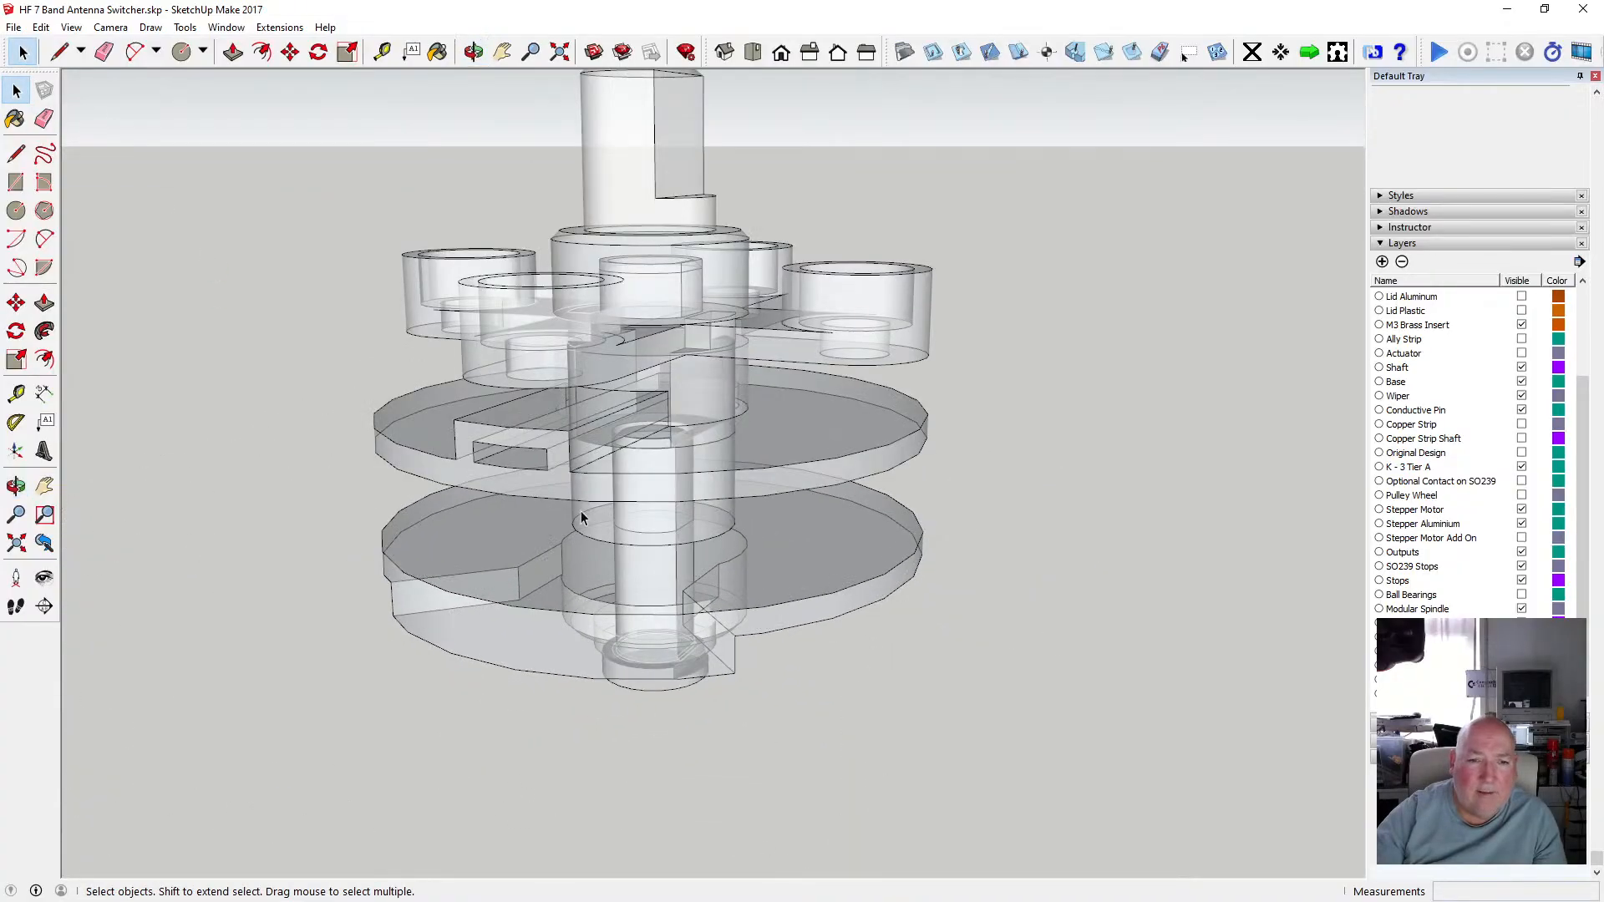
double_click(625, 526)
scroll(663, 497, up, 2)
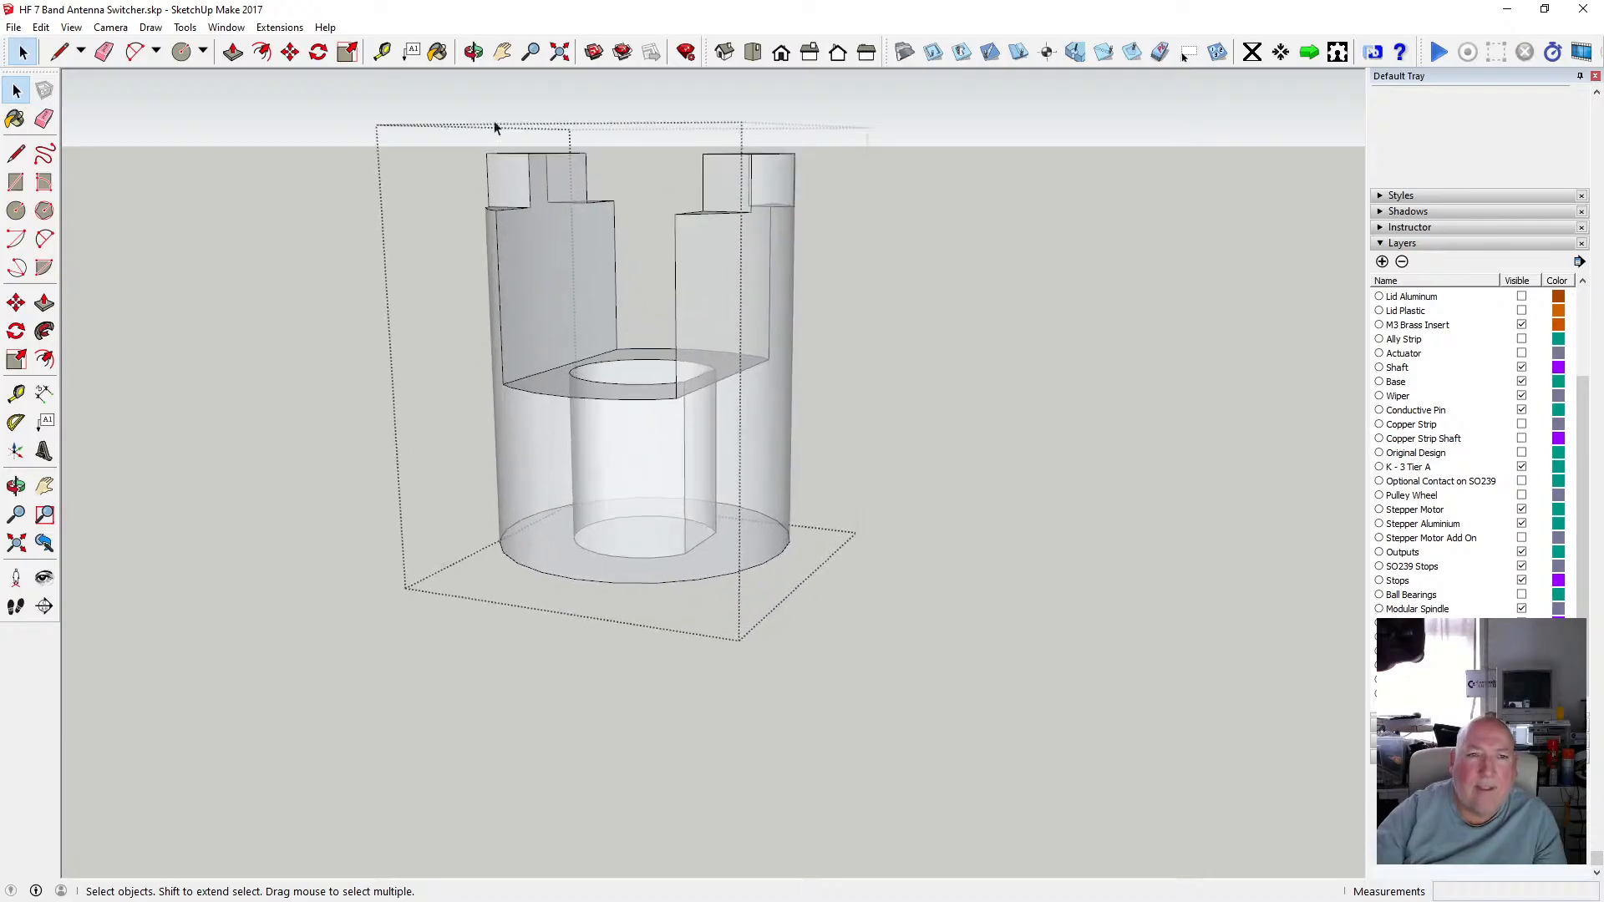
drag(451, 134, 602, 282)
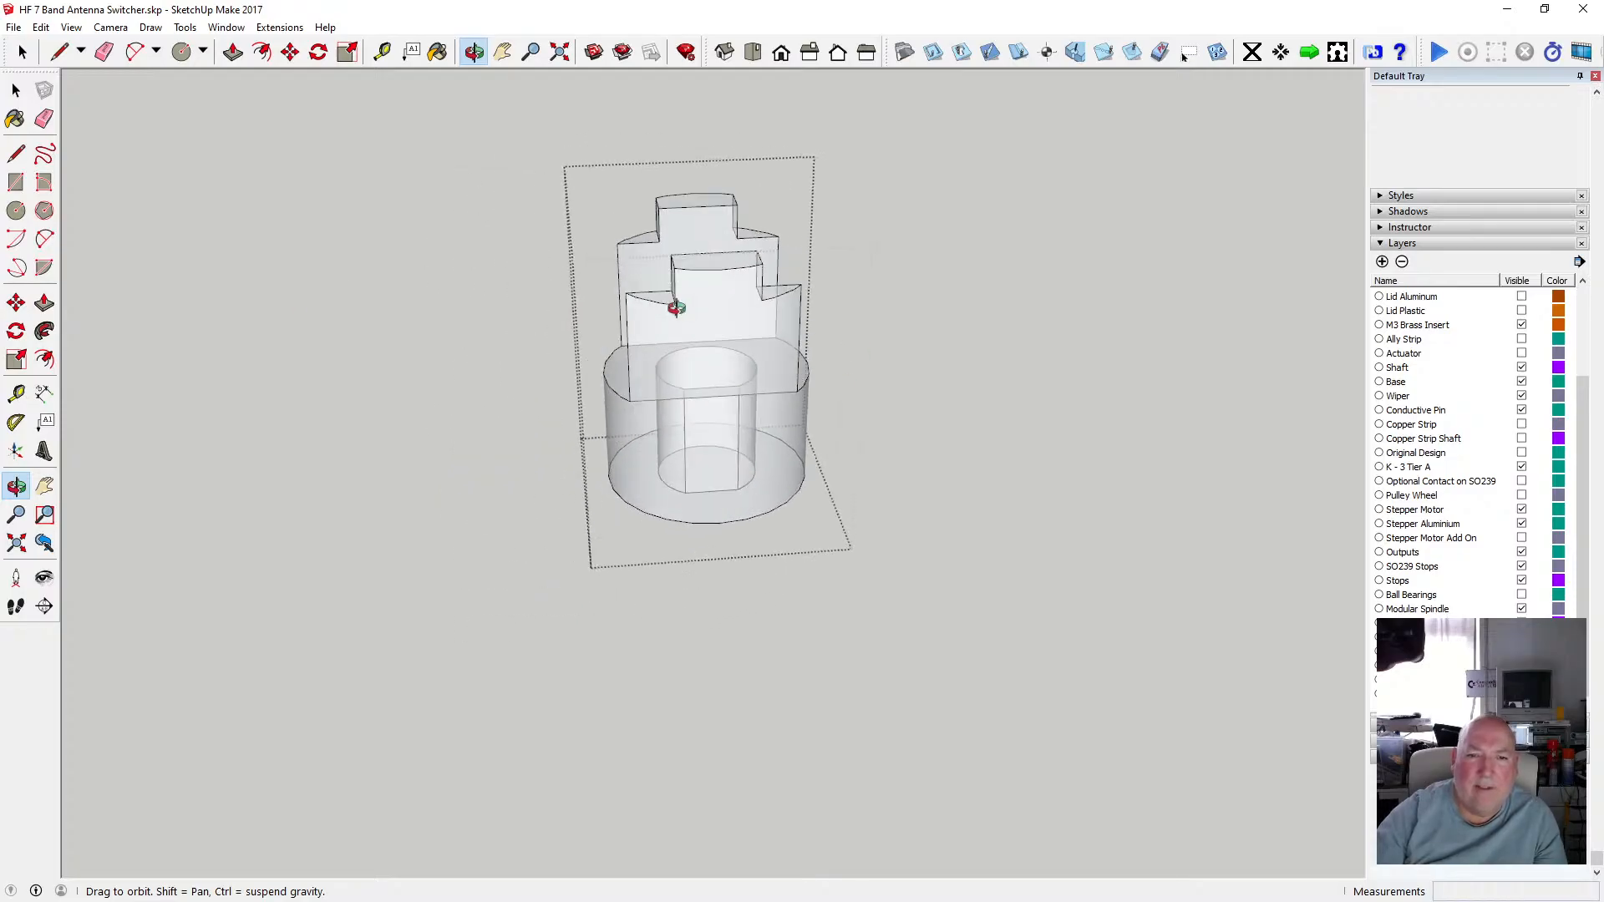
Zoom and orbit around the open spindle hub group to inspect it, then close the group.
scroll(711, 301, up, 5)
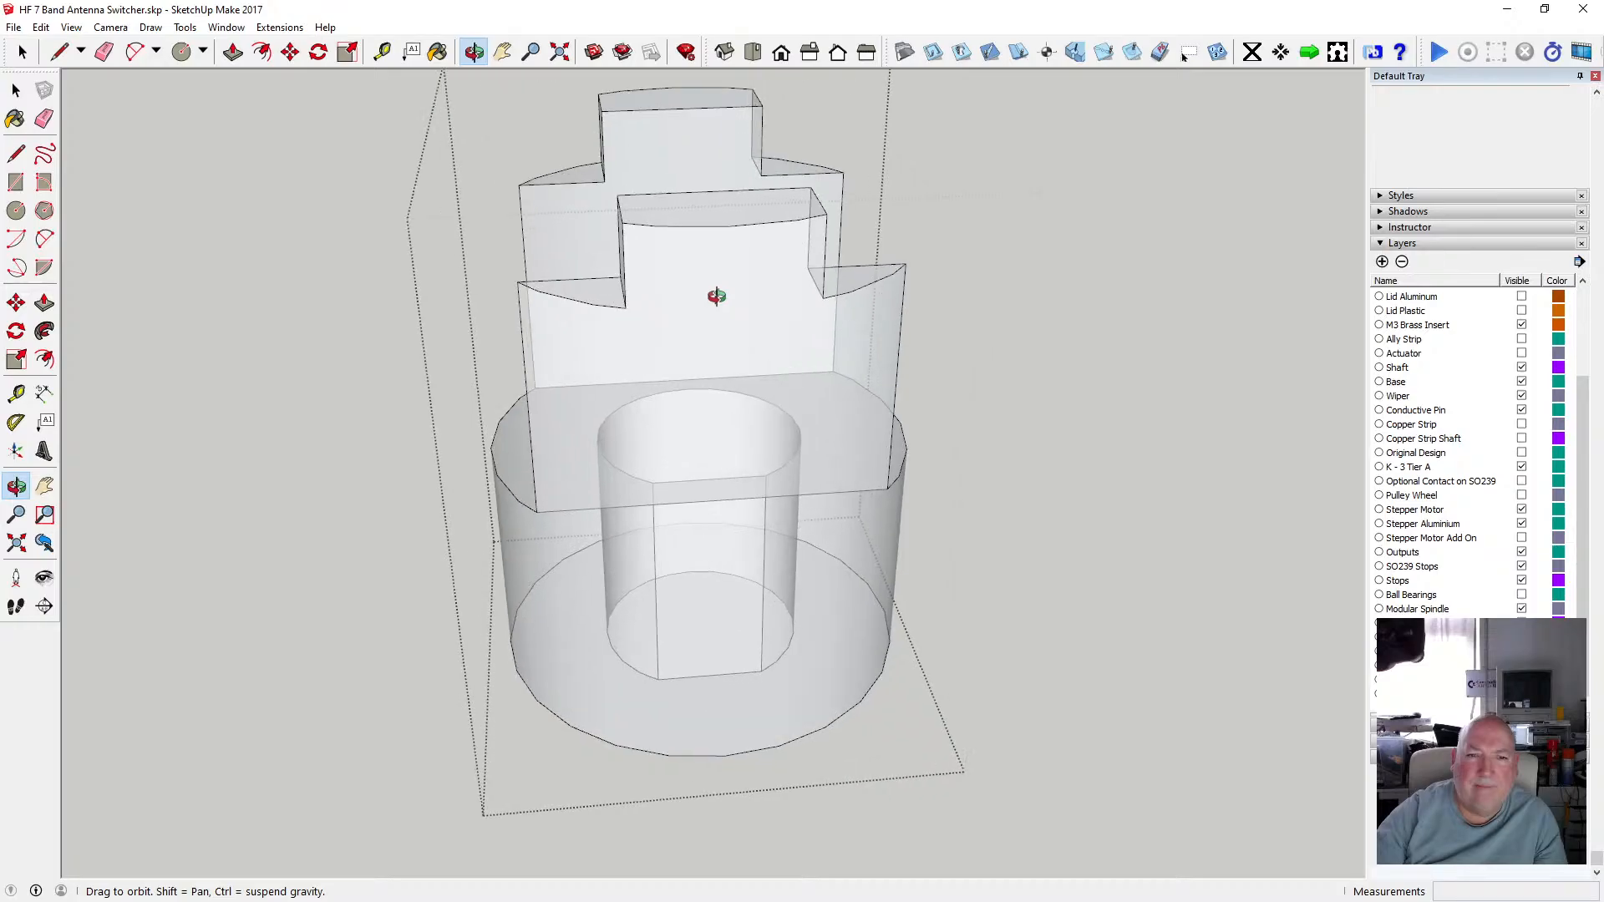
drag(713, 293, 821, 317)
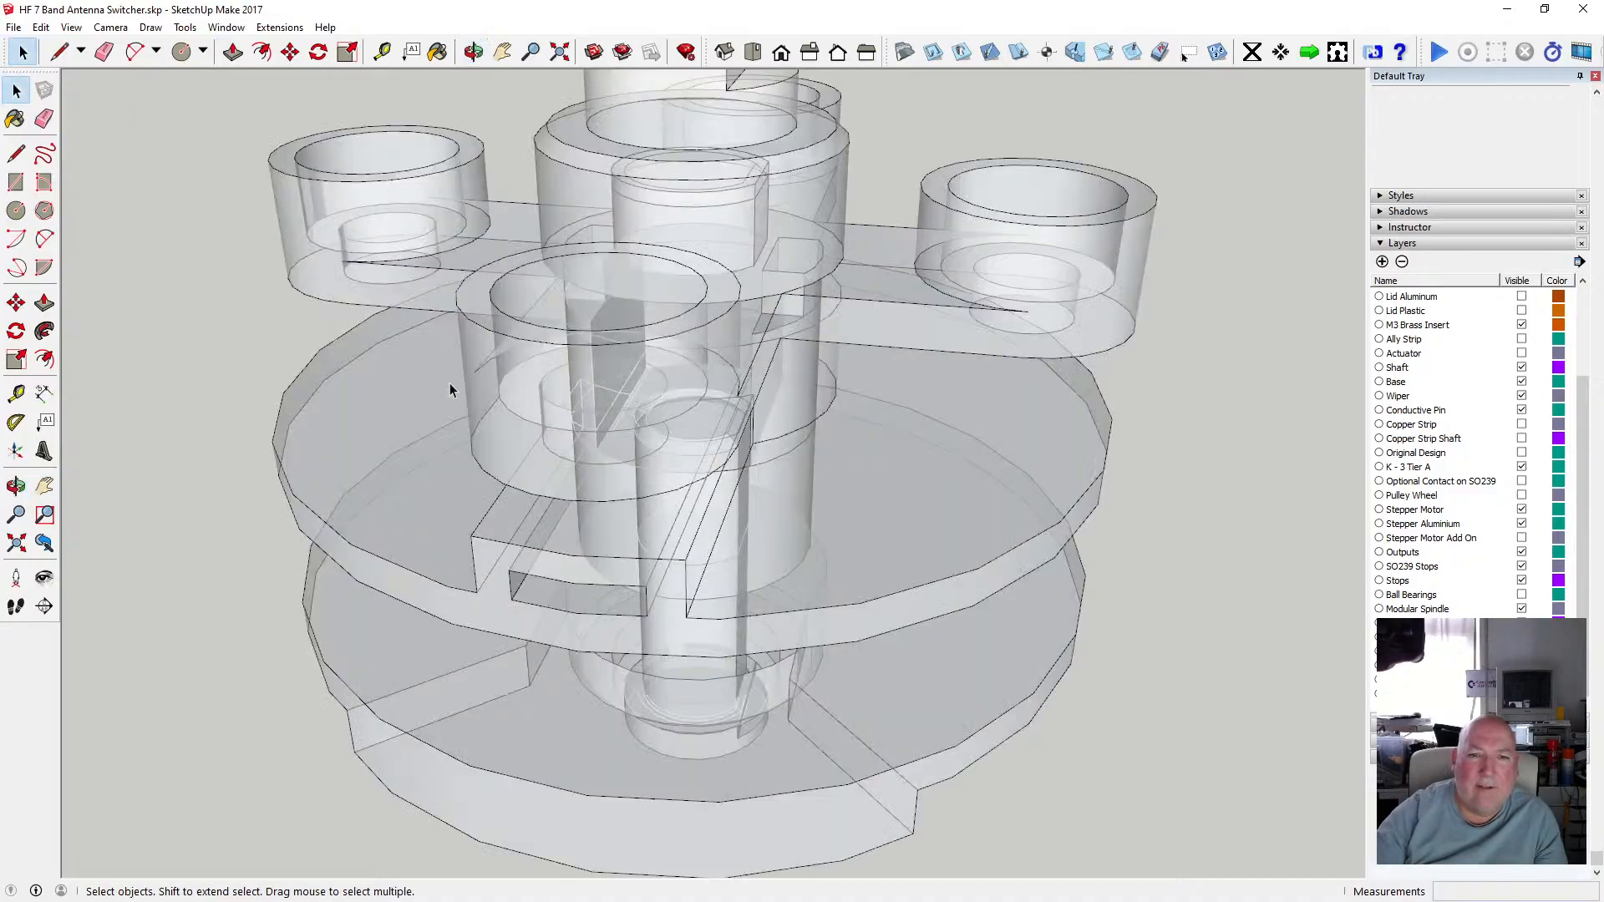
middle_drag(451, 387, 681, 396)
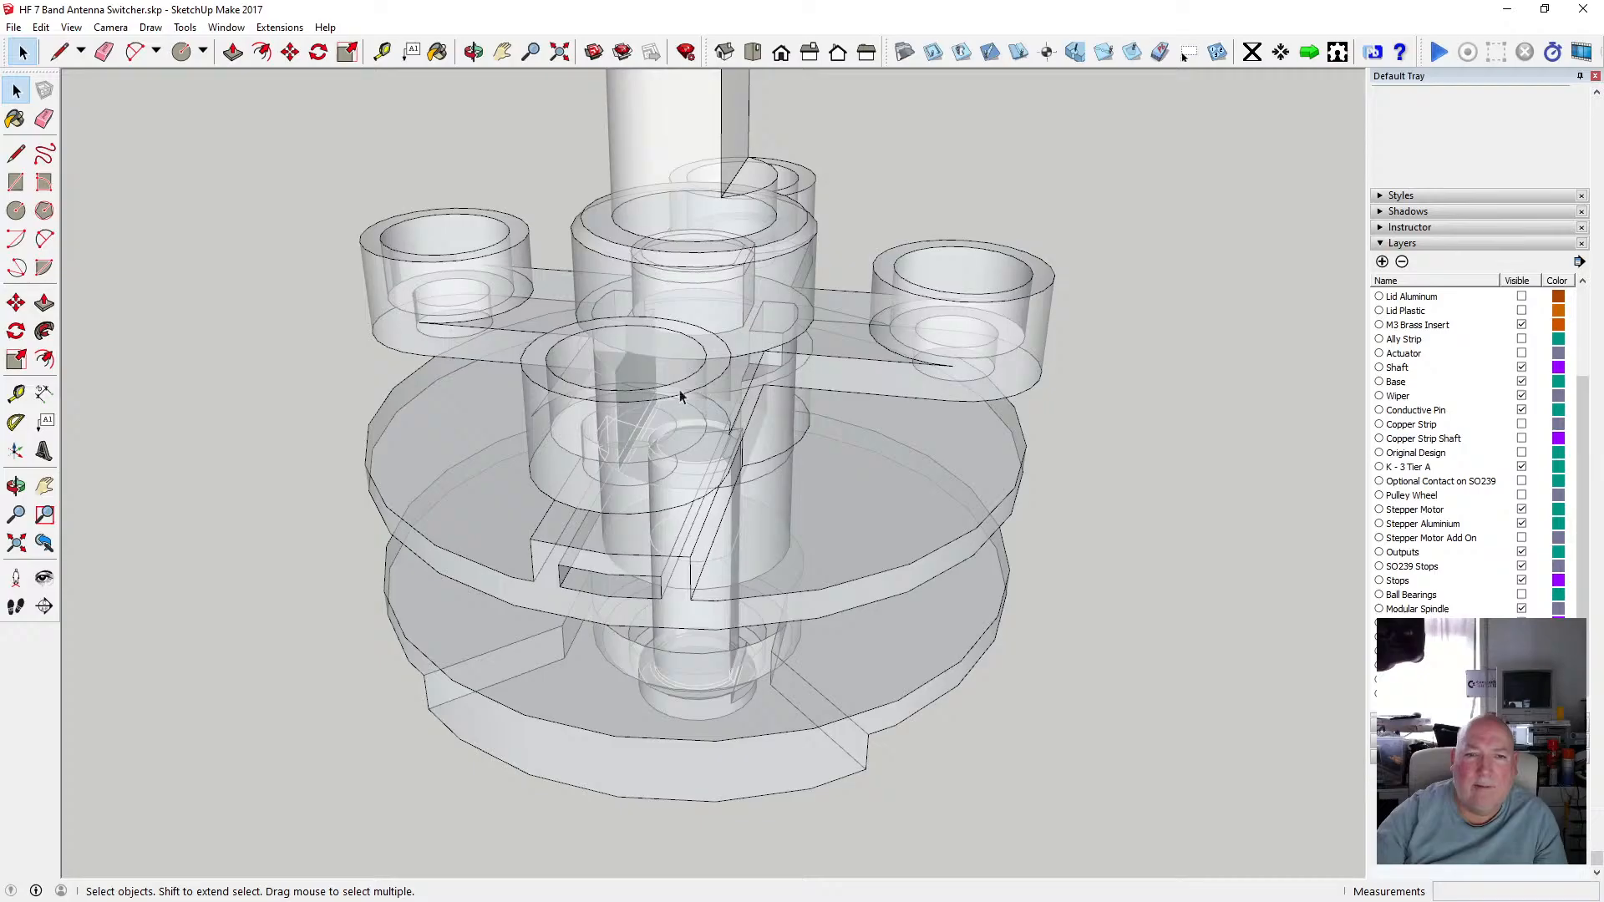
Open the upper spindle disk group and examine its slotted hub from several close-up angles.
click(479, 56)
mouse_move(601, 217)
mouse_down()
mouse_move(662, 294)
mouse_move(537, 165)
mouse_move(590, 193)
mouse_up()
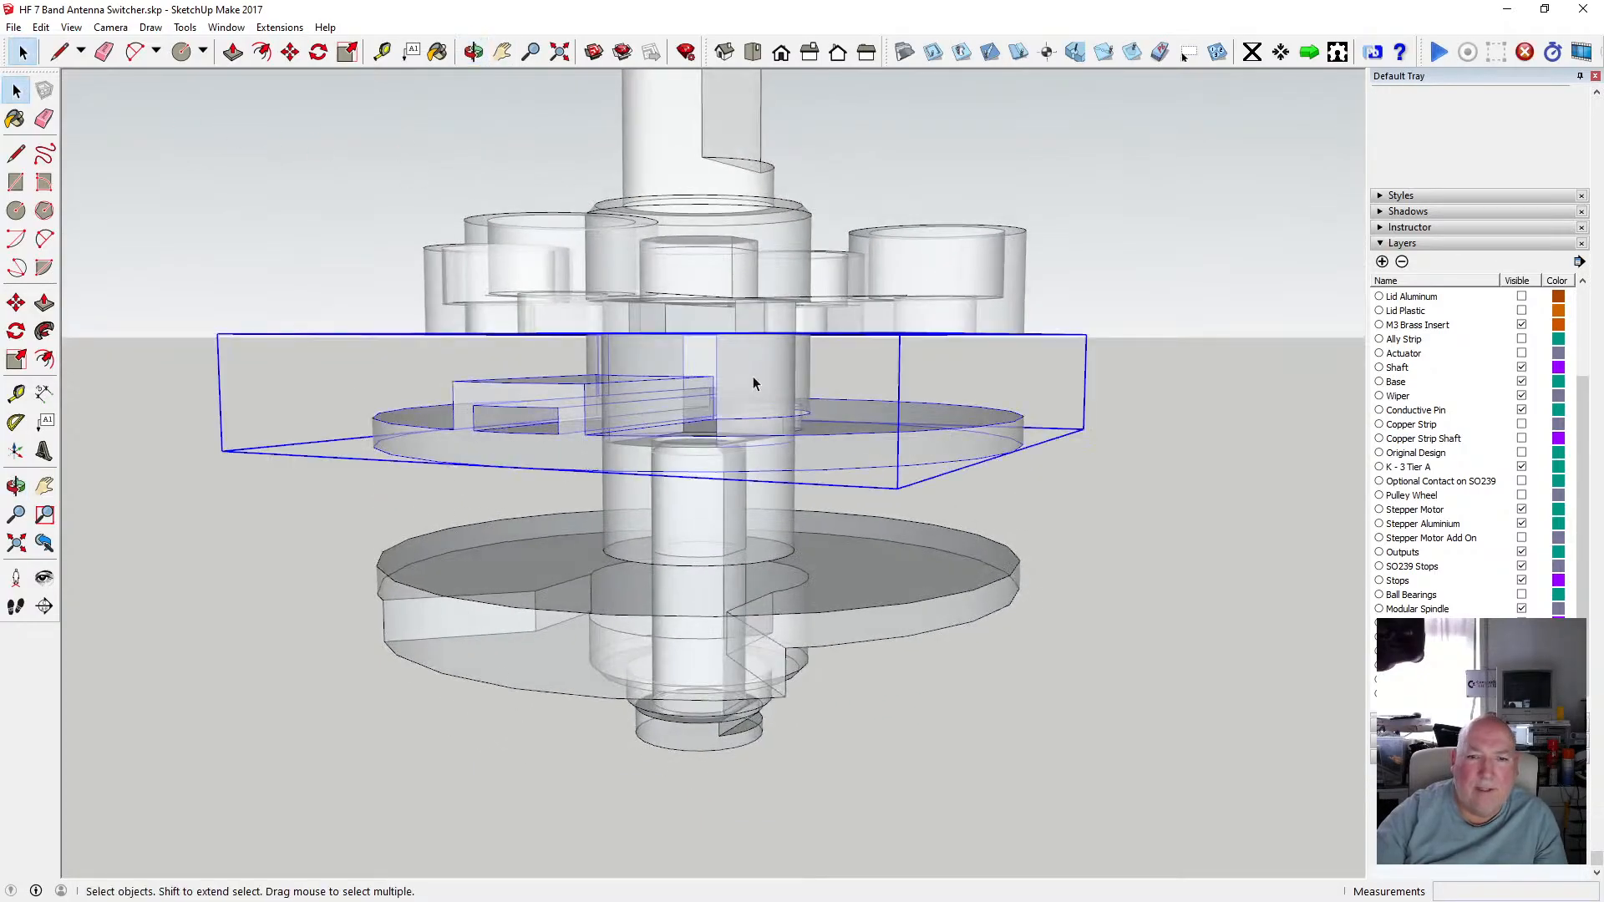
double_click(753, 383)
scroll(749, 372, up, 3)
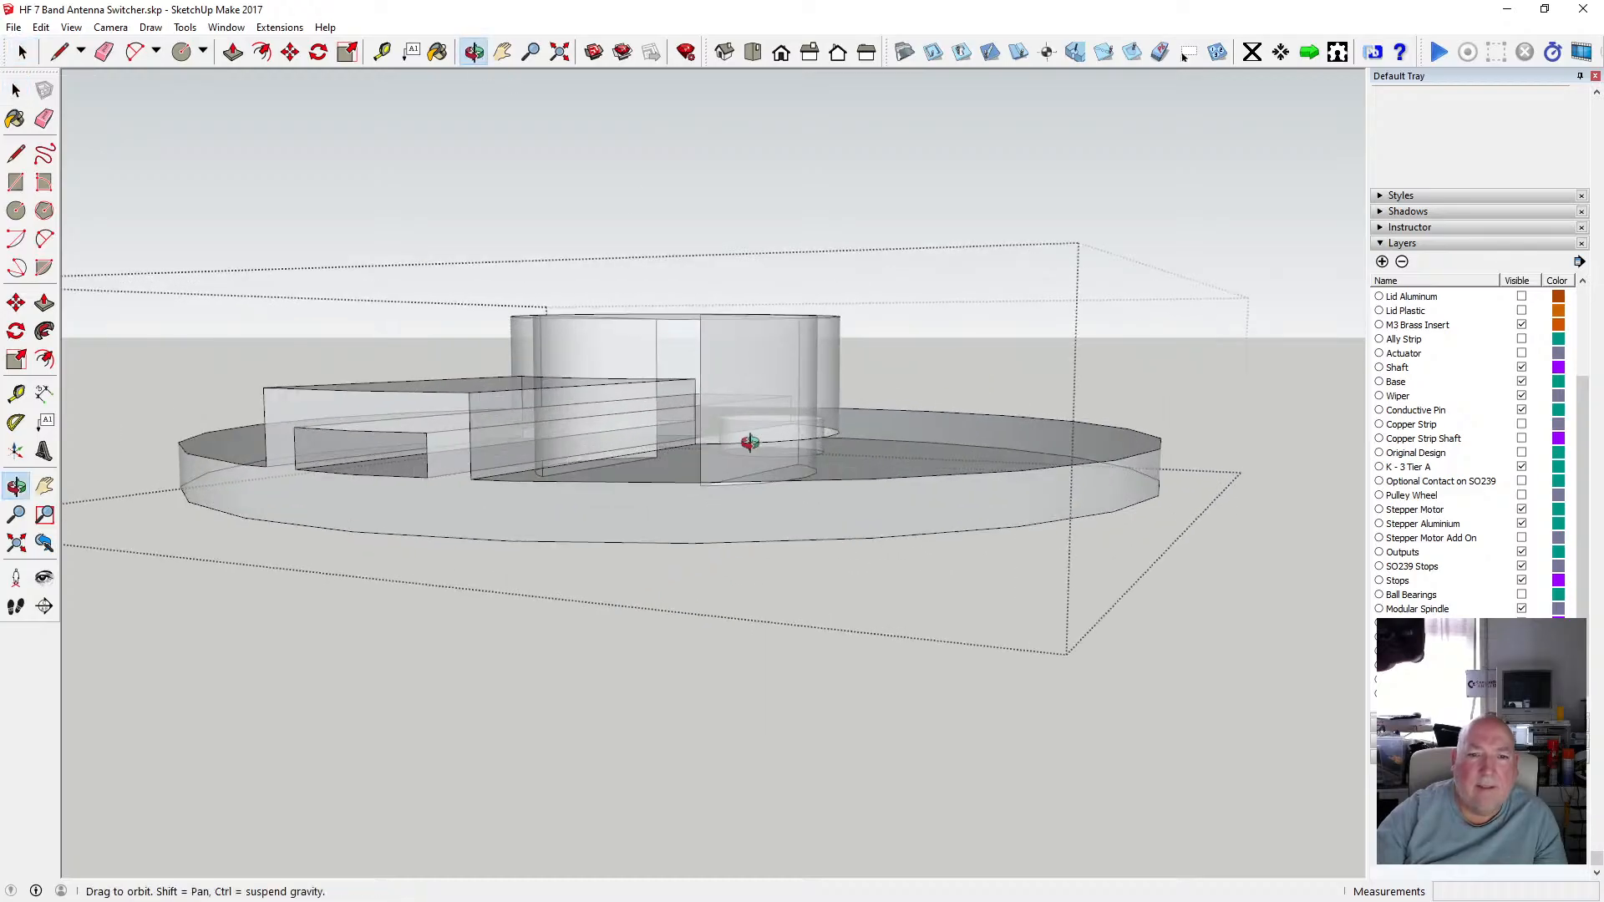
scroll(749, 442, down, 2)
drag(752, 440, 764, 553)
scroll(719, 384, up, 5)
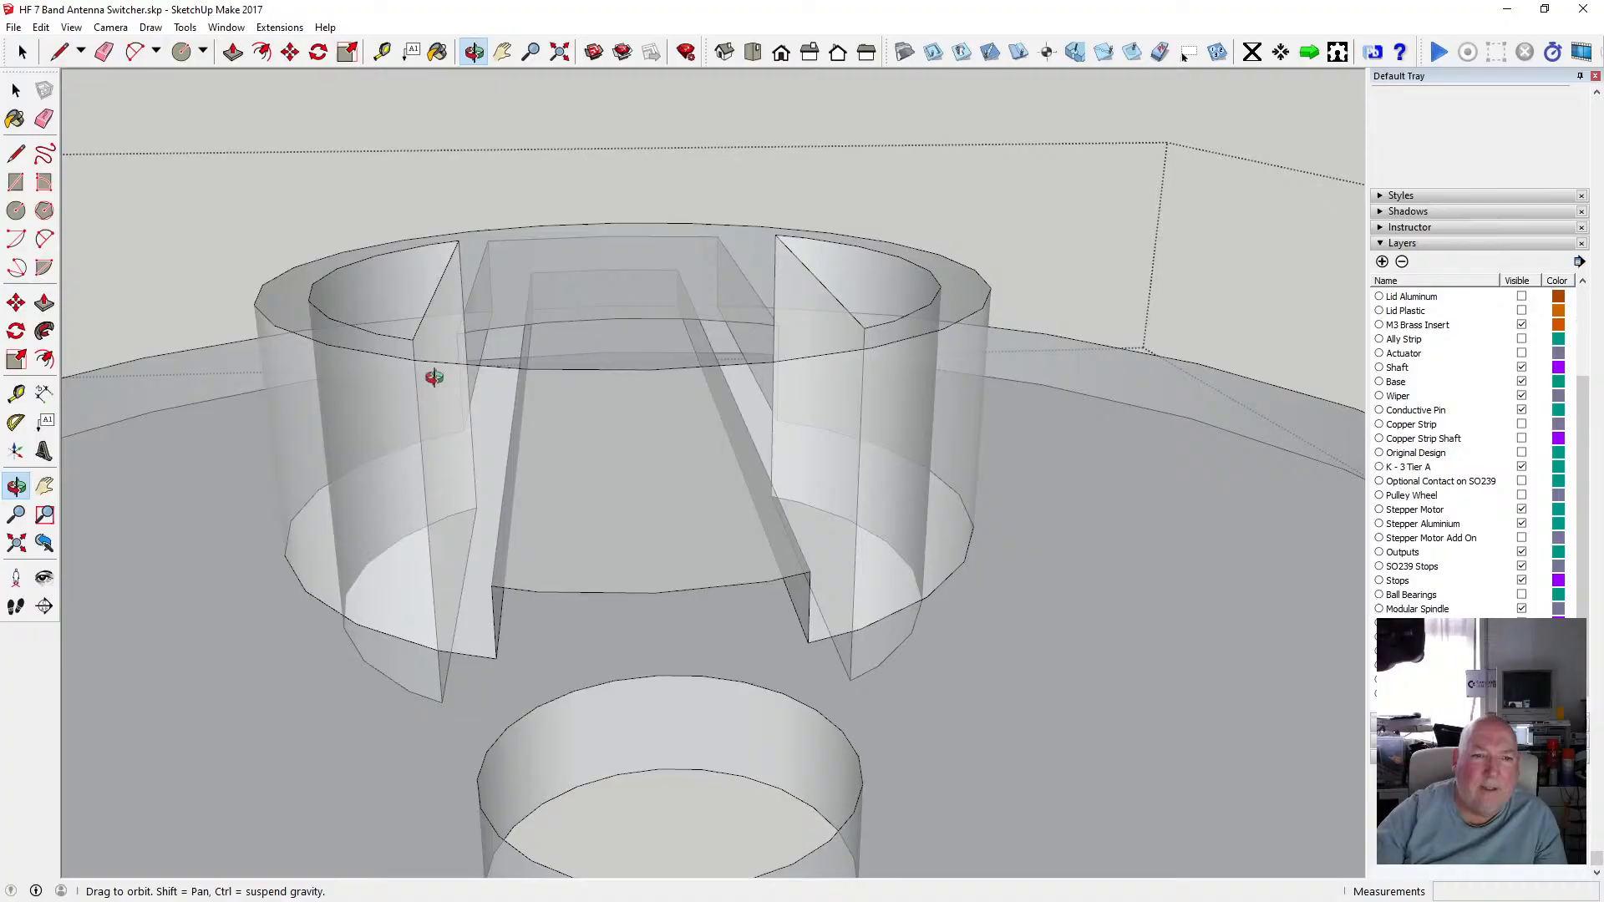
drag(458, 417, 504, 617)
drag(391, 574, 666, 650)
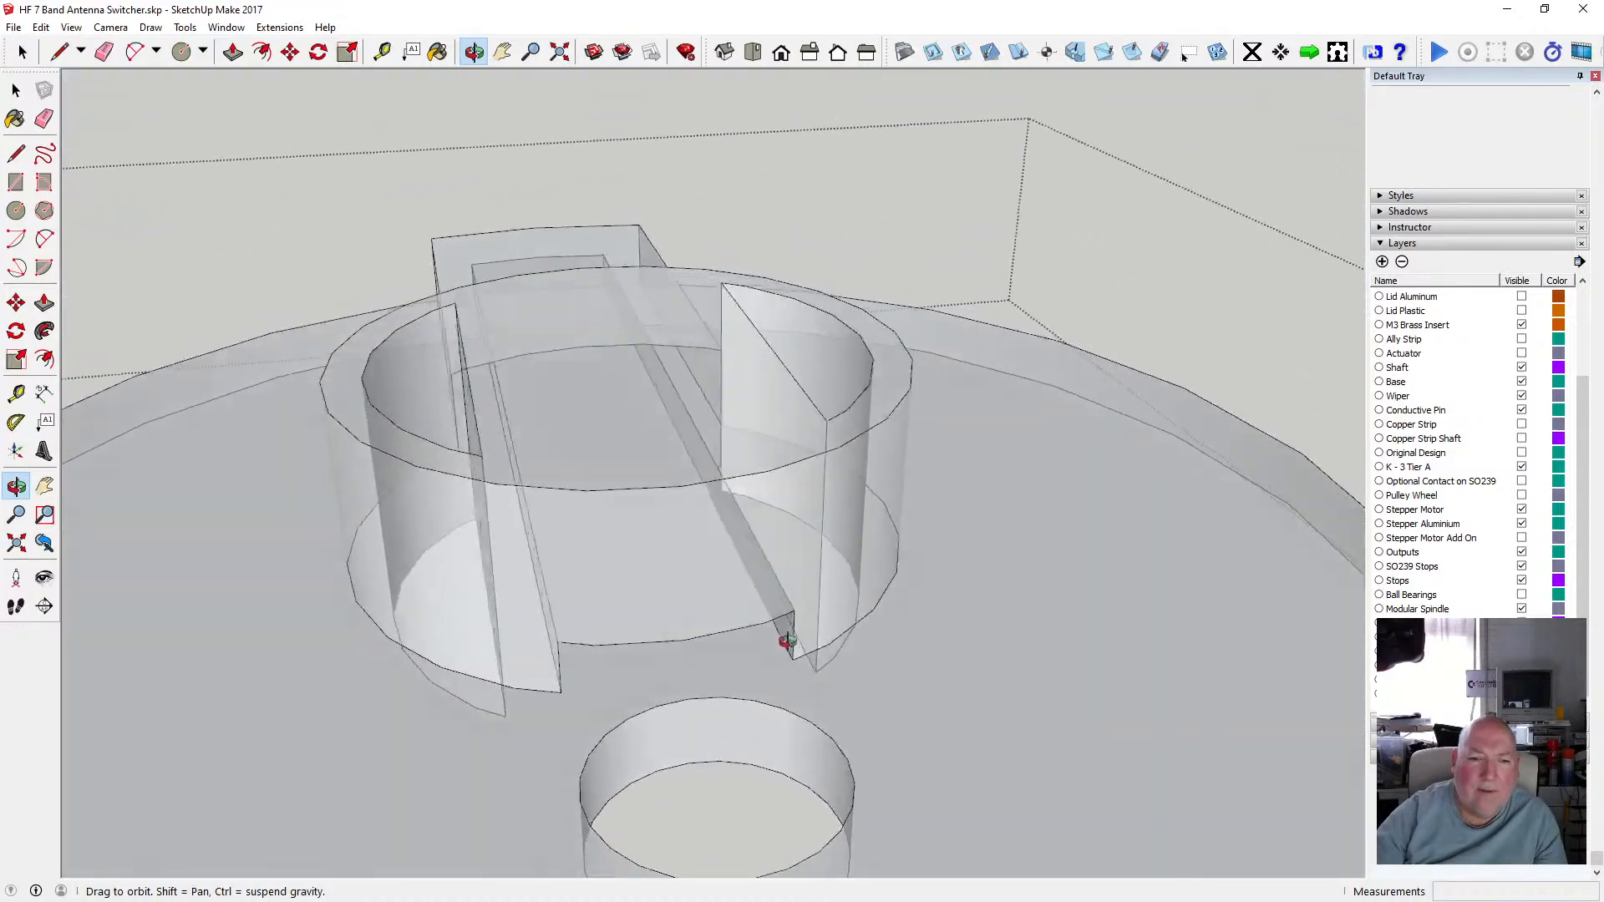
drag(787, 640, 732, 589)
scroll(856, 537, up, 10)
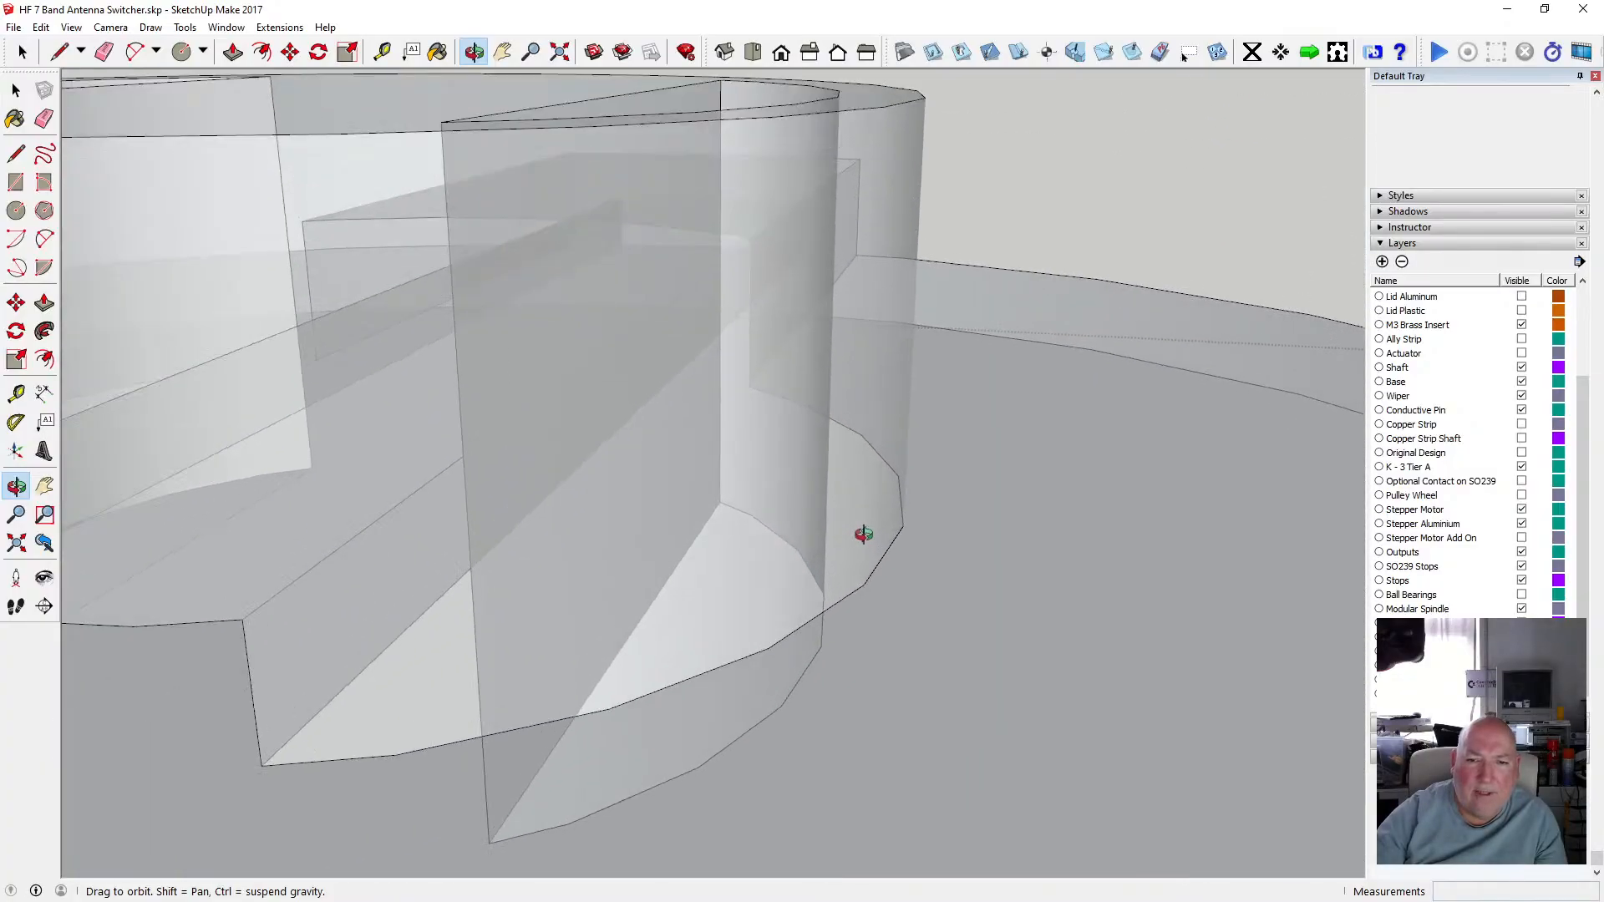
scroll(882, 519, up, 8)
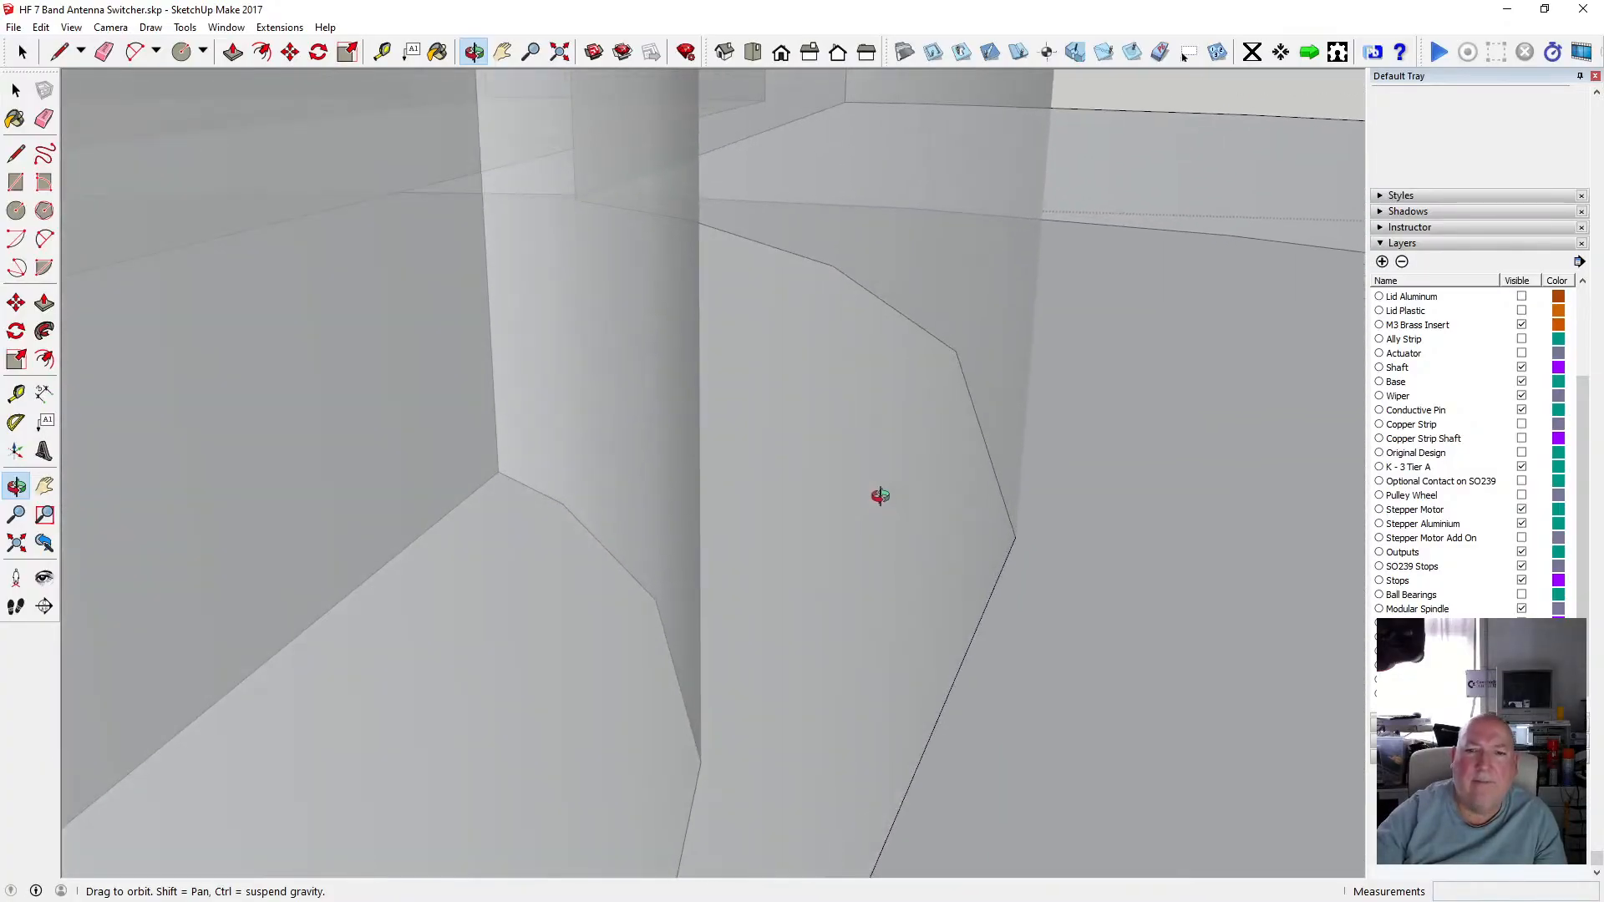
scroll(839, 455, down, 10)
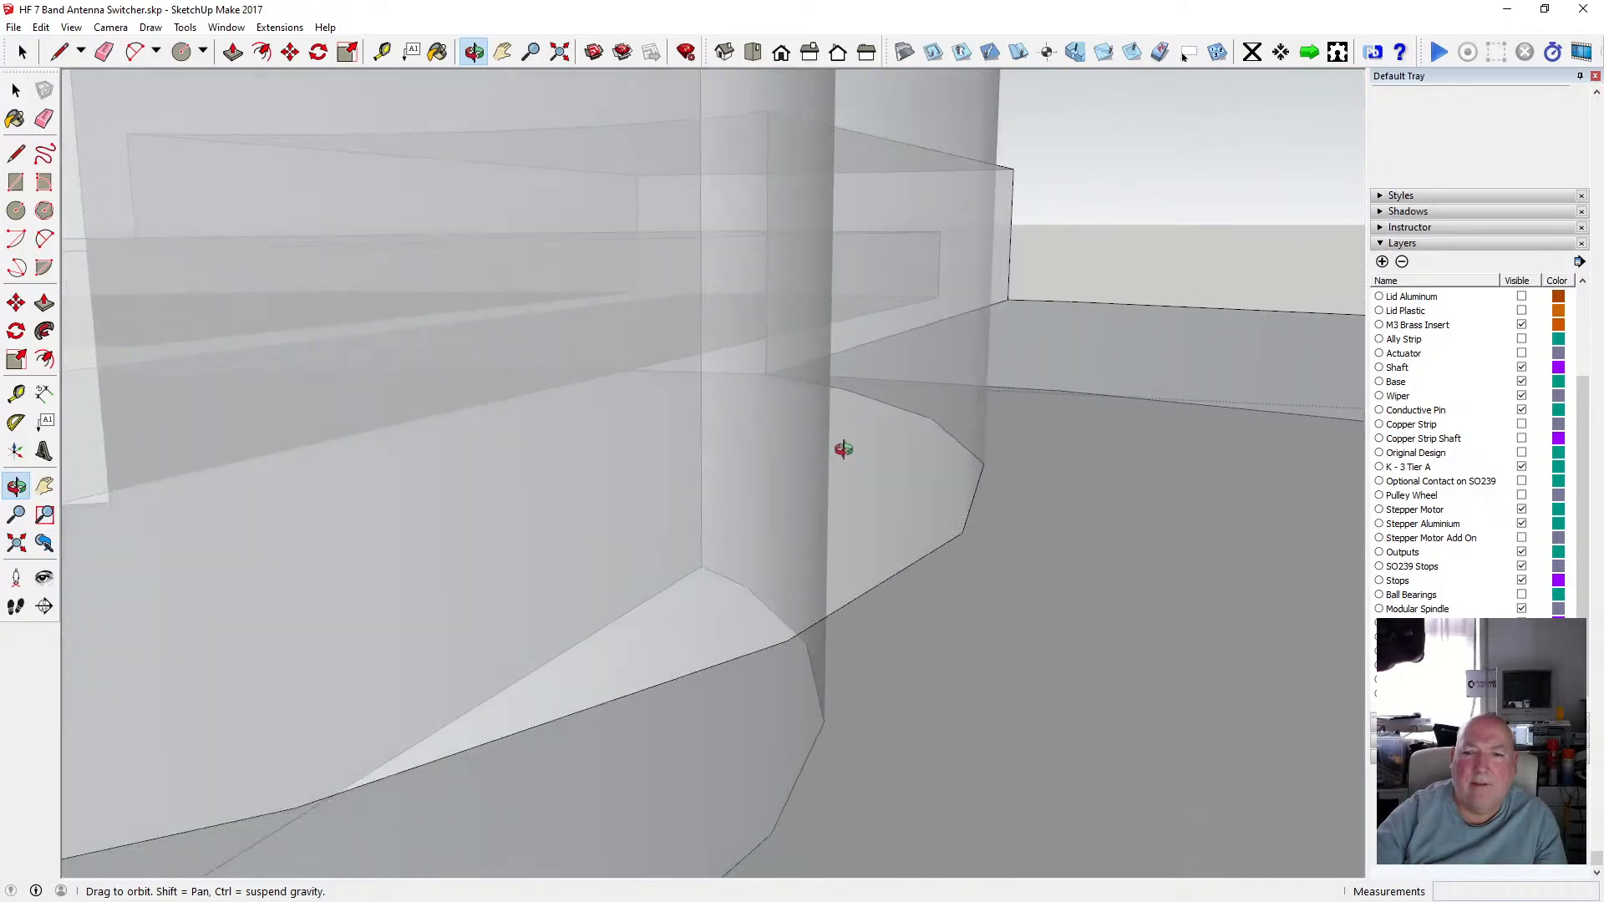
drag(846, 444, 1051, 629)
scroll(956, 537, down, 10)
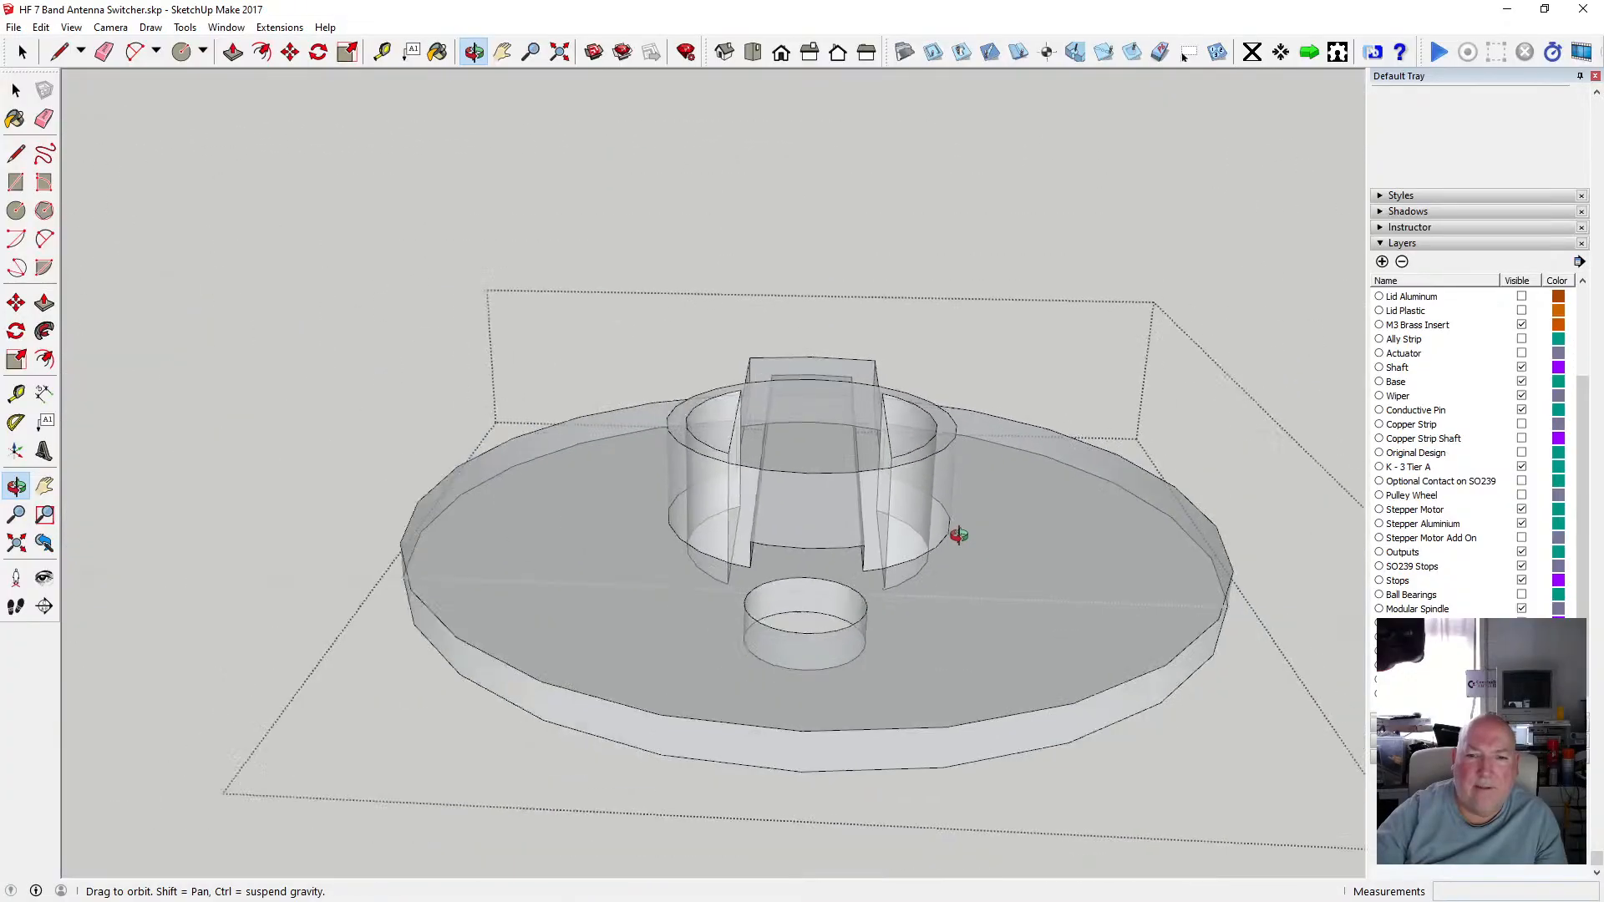
Open the group with the arm and cups, orbit around it to inspect the centre hub, then close it.
click(18, 91)
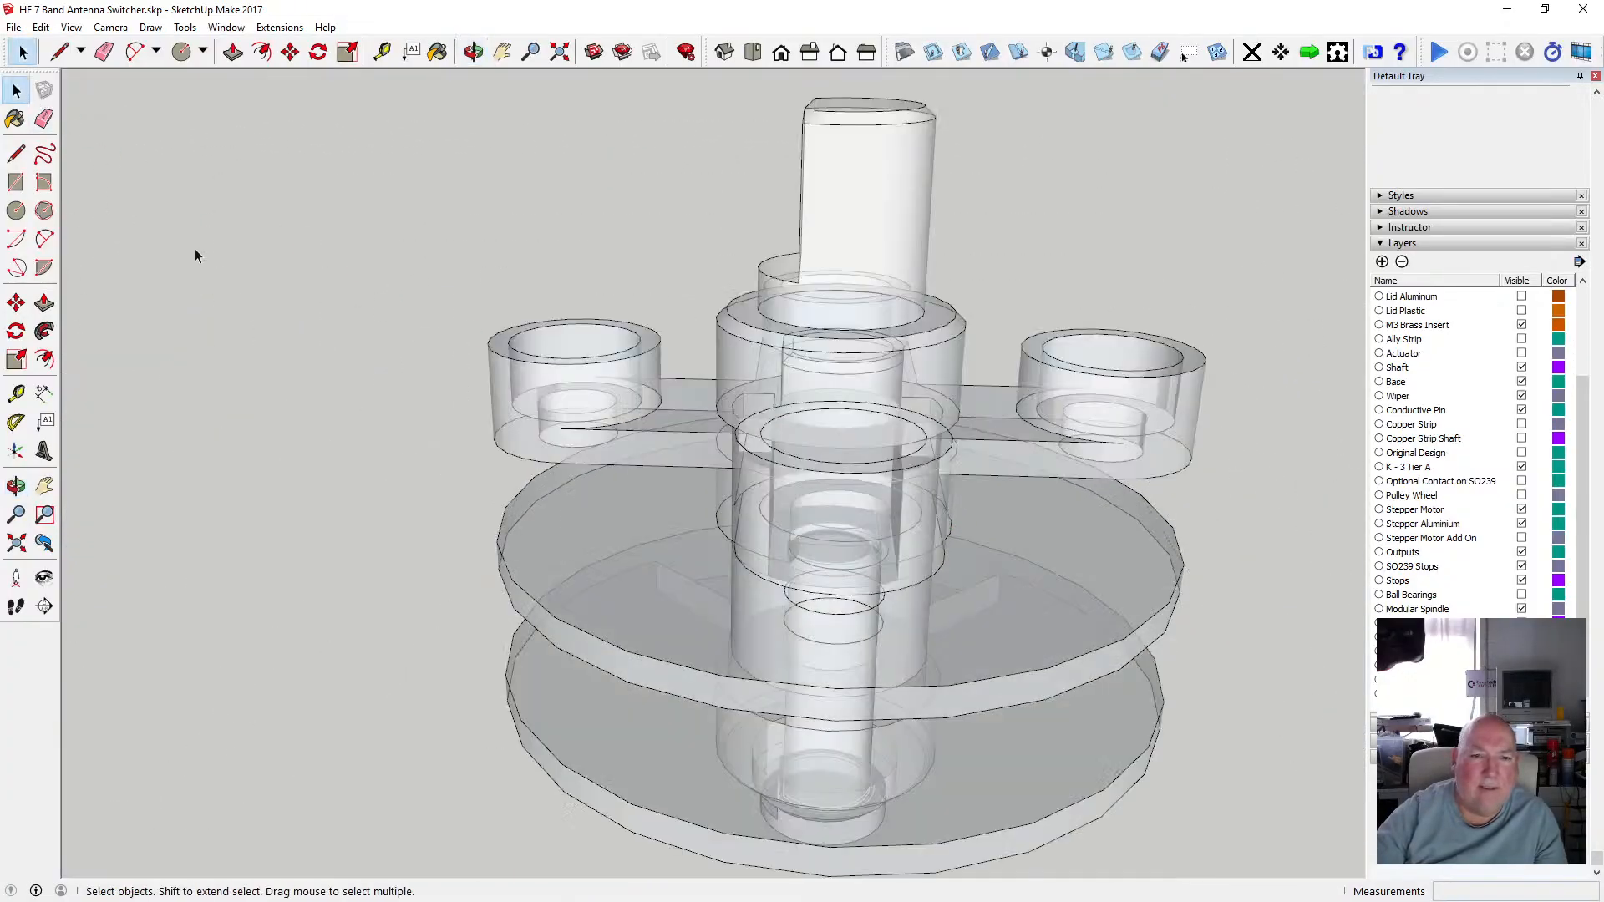
double_click(671, 429)
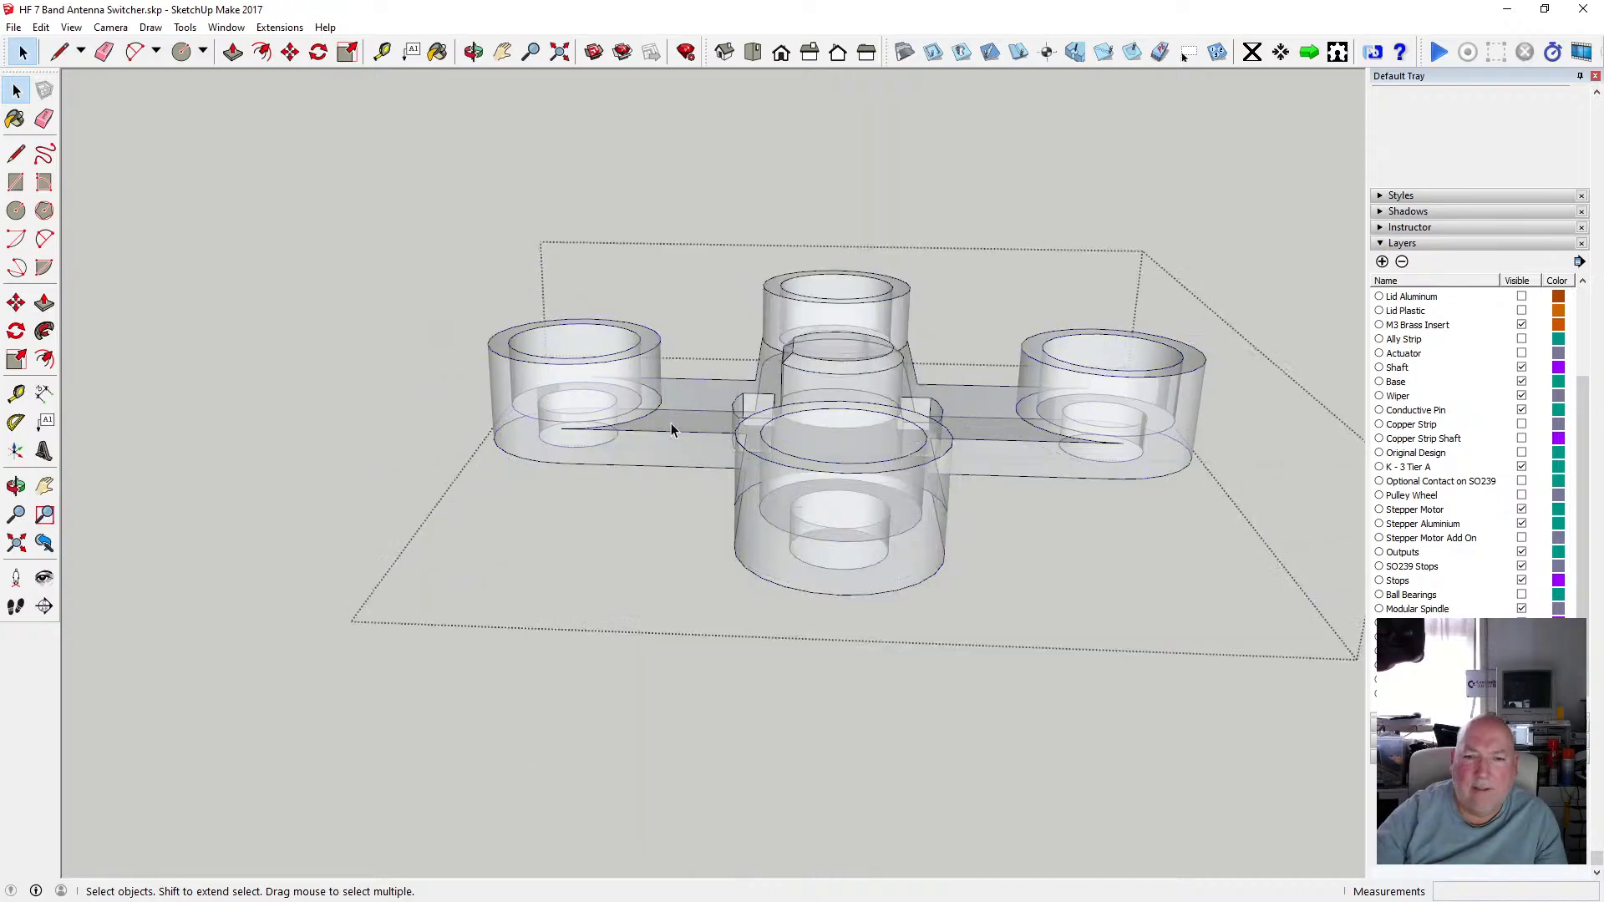
click(473, 52)
drag(819, 423, 934, 561)
scroll(934, 562, down, 6)
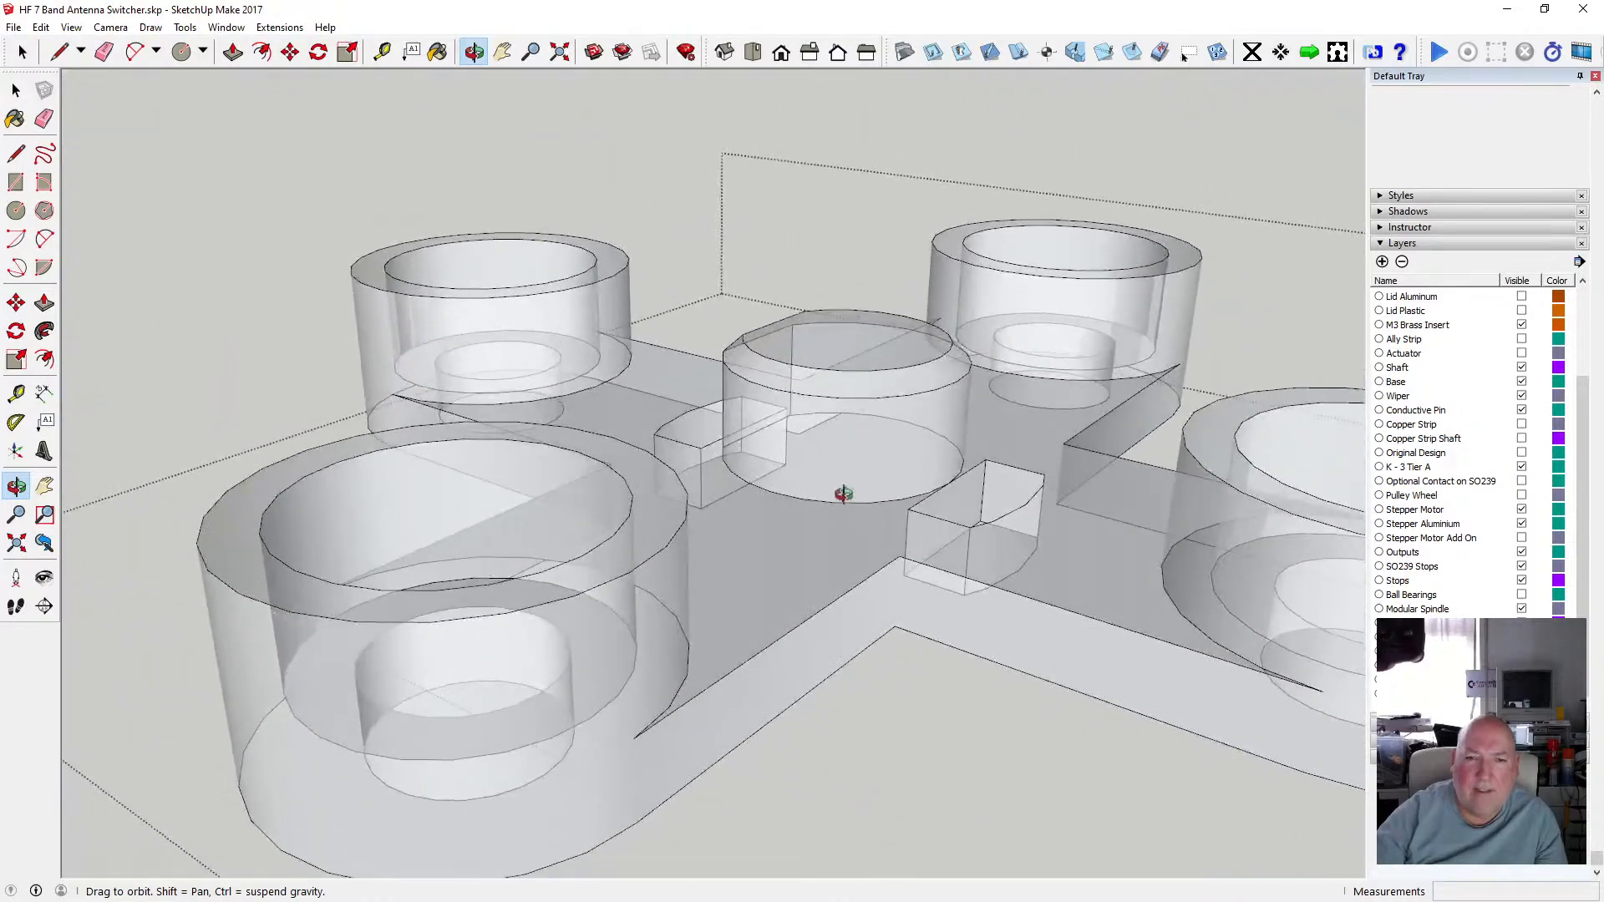
click(18, 92)
click(330, 259)
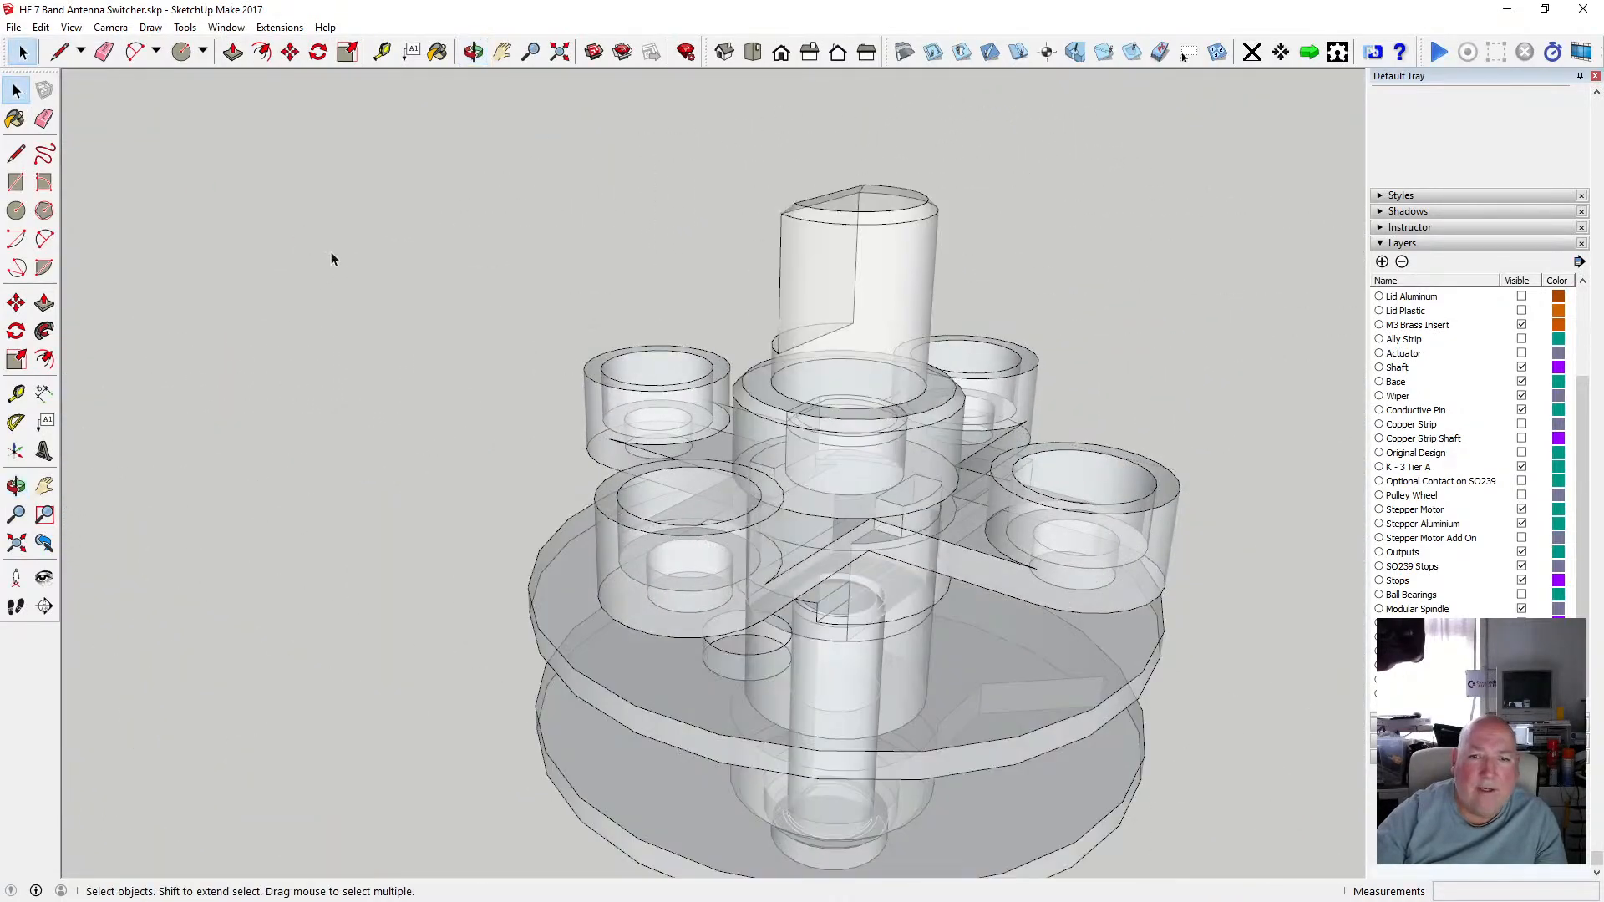
Open the shaft collar group, orbit and zoom to check how the shaft sits in it, then close it.
double_click(852, 337)
scroll(869, 344, up, 4)
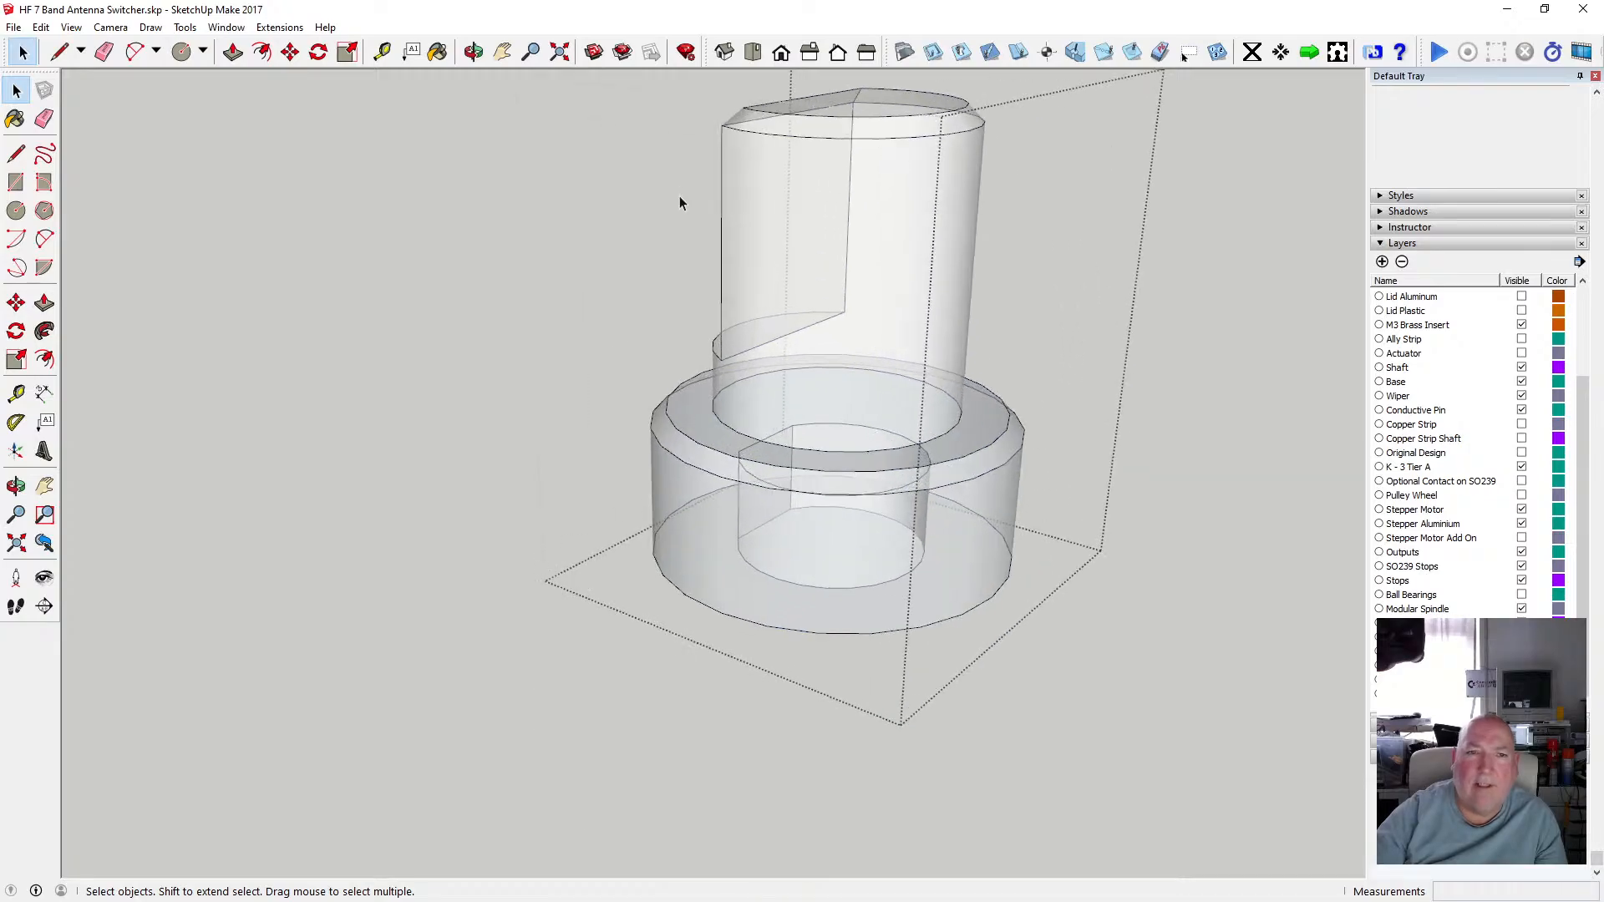
click(474, 52)
drag(861, 351, 726, 368)
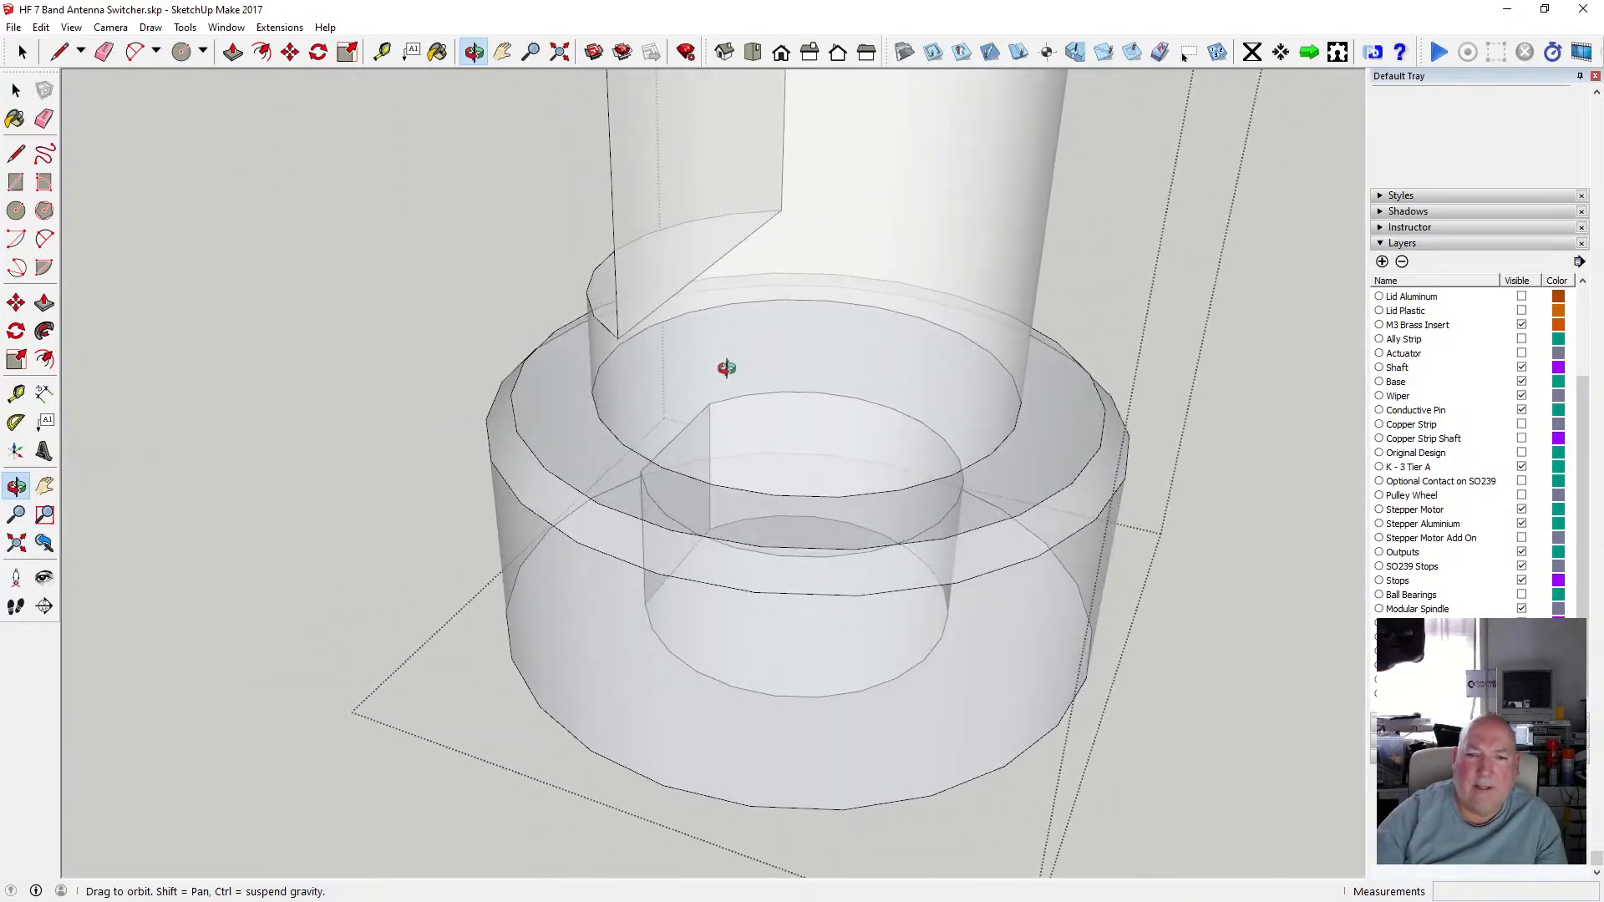
drag(674, 428, 426, 456)
scroll(781, 563, down, 6)
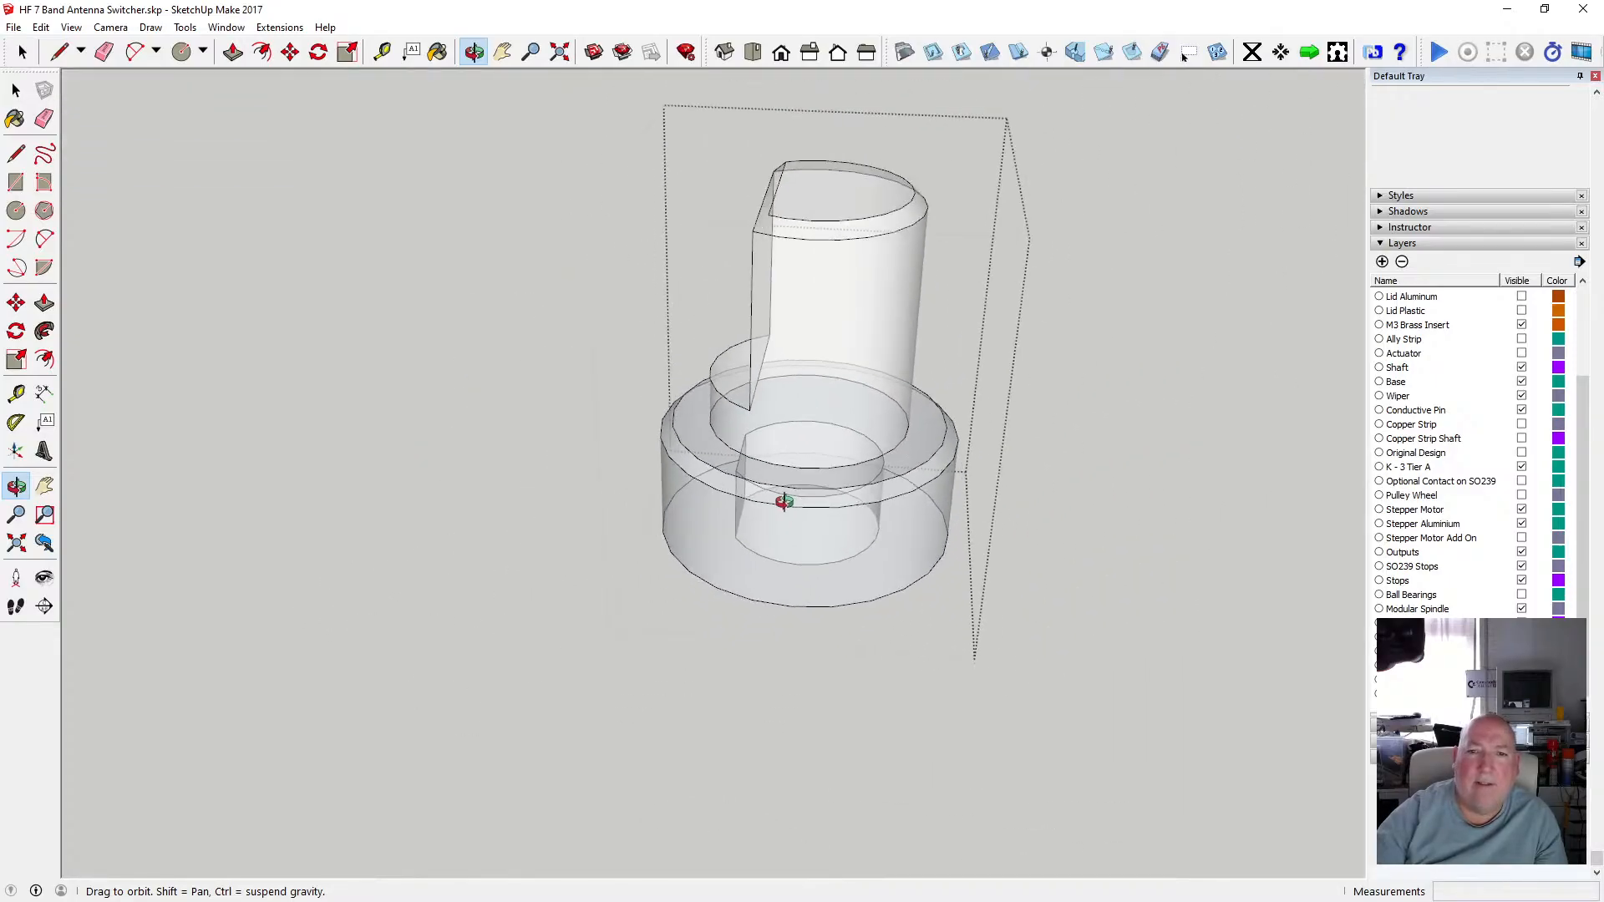
drag(604, 362, 836, 462)
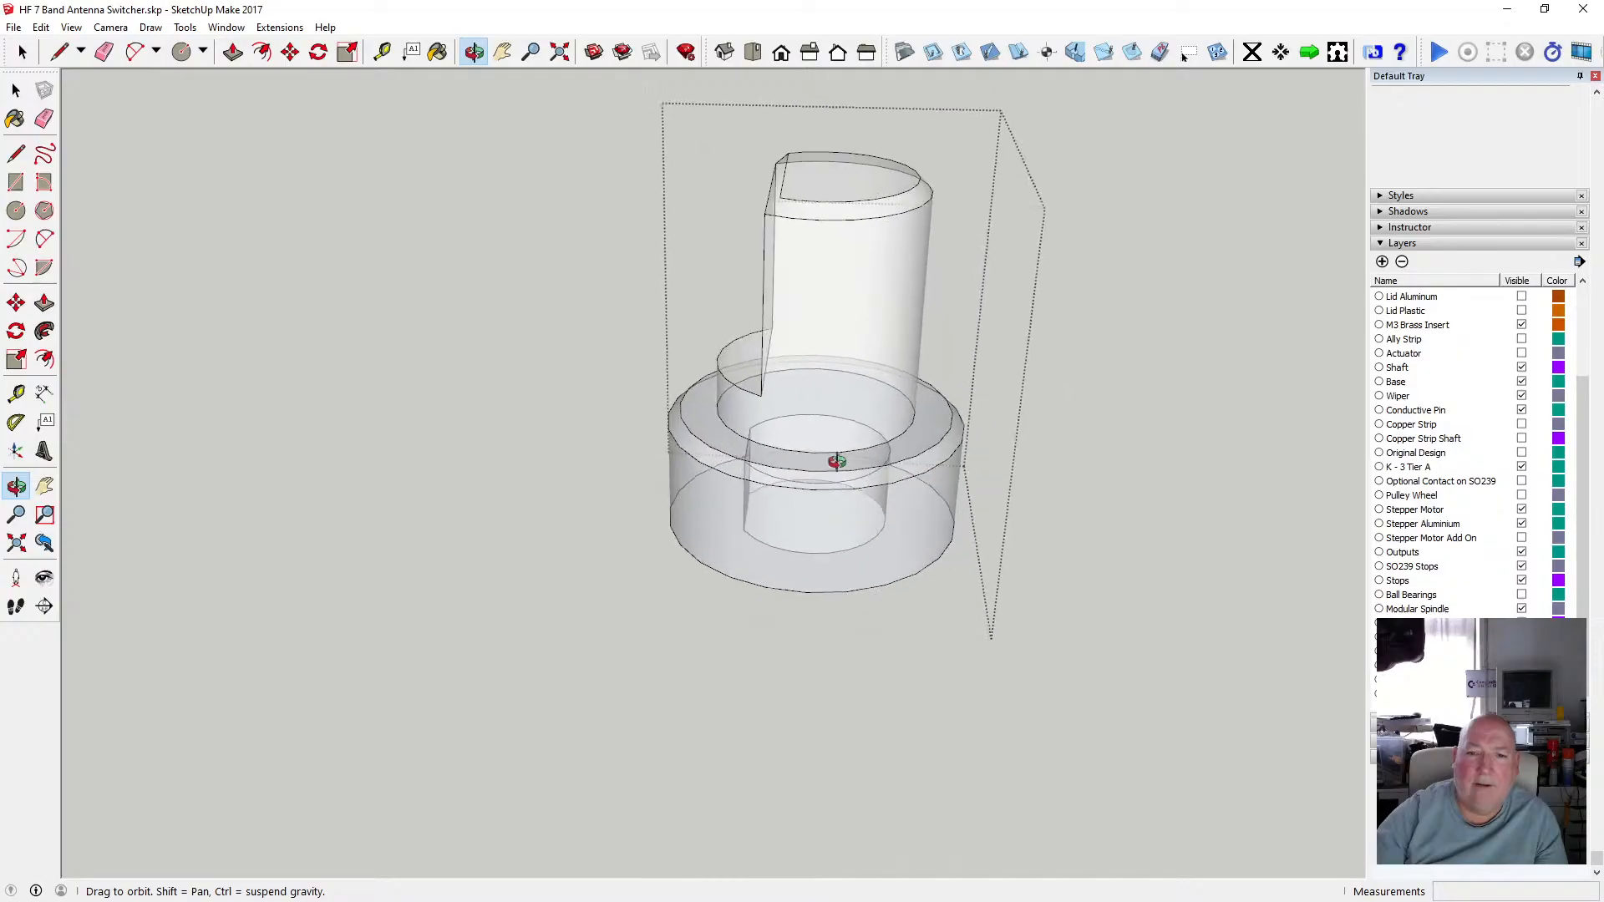
click(21, 93)
click(448, 304)
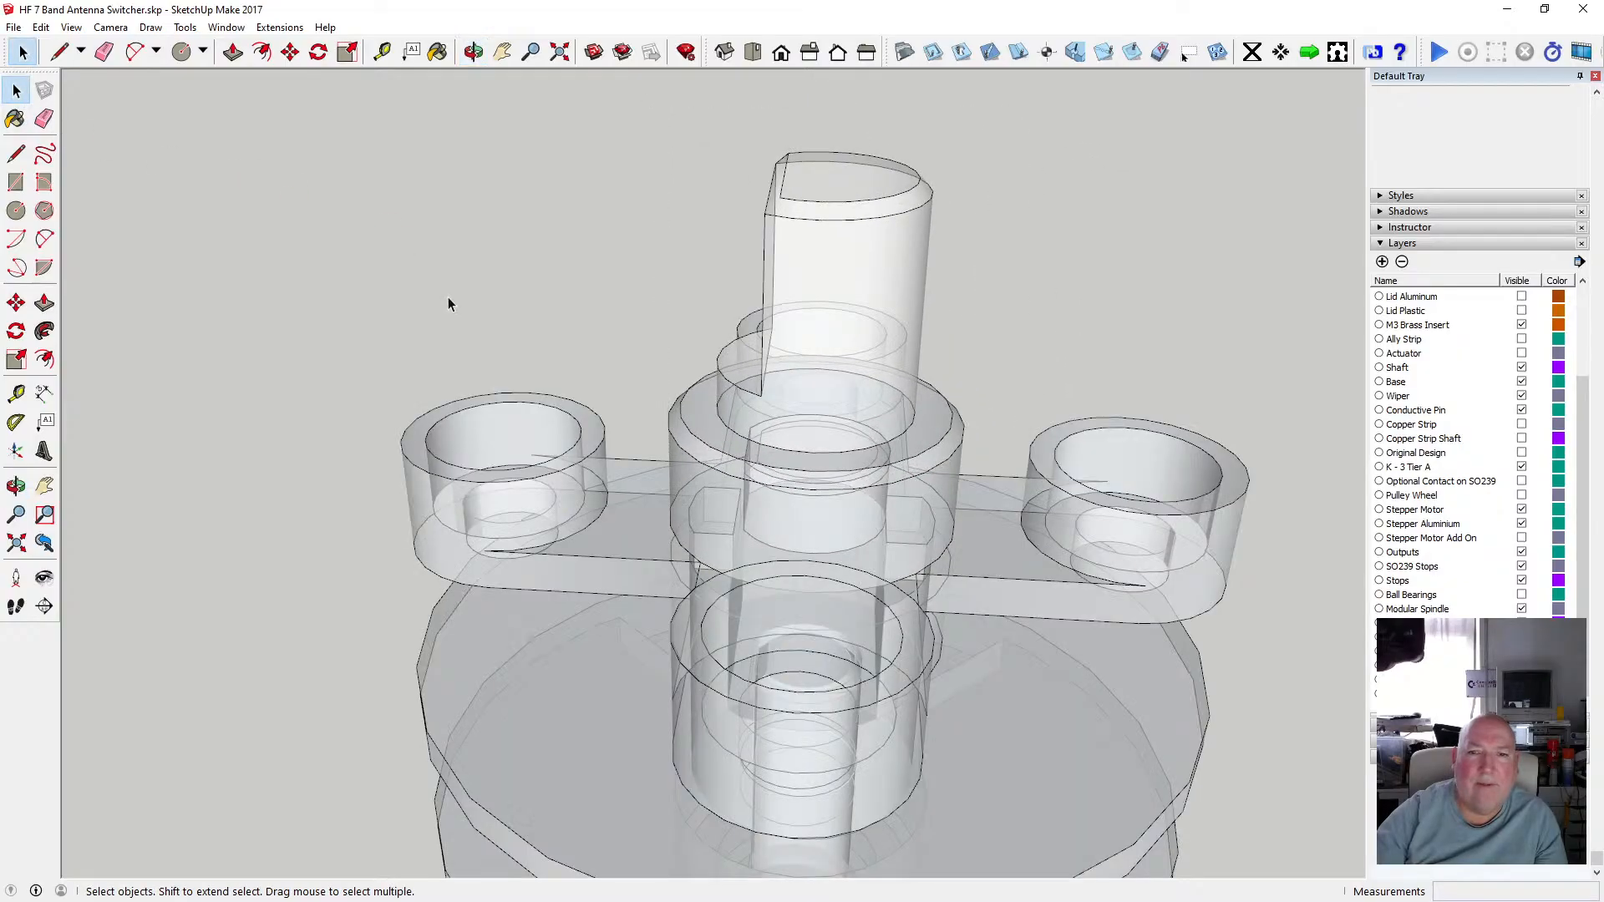
Turn off the X-ray face style and switch the face style to Monochrome.
scroll(504, 282, down, 4)
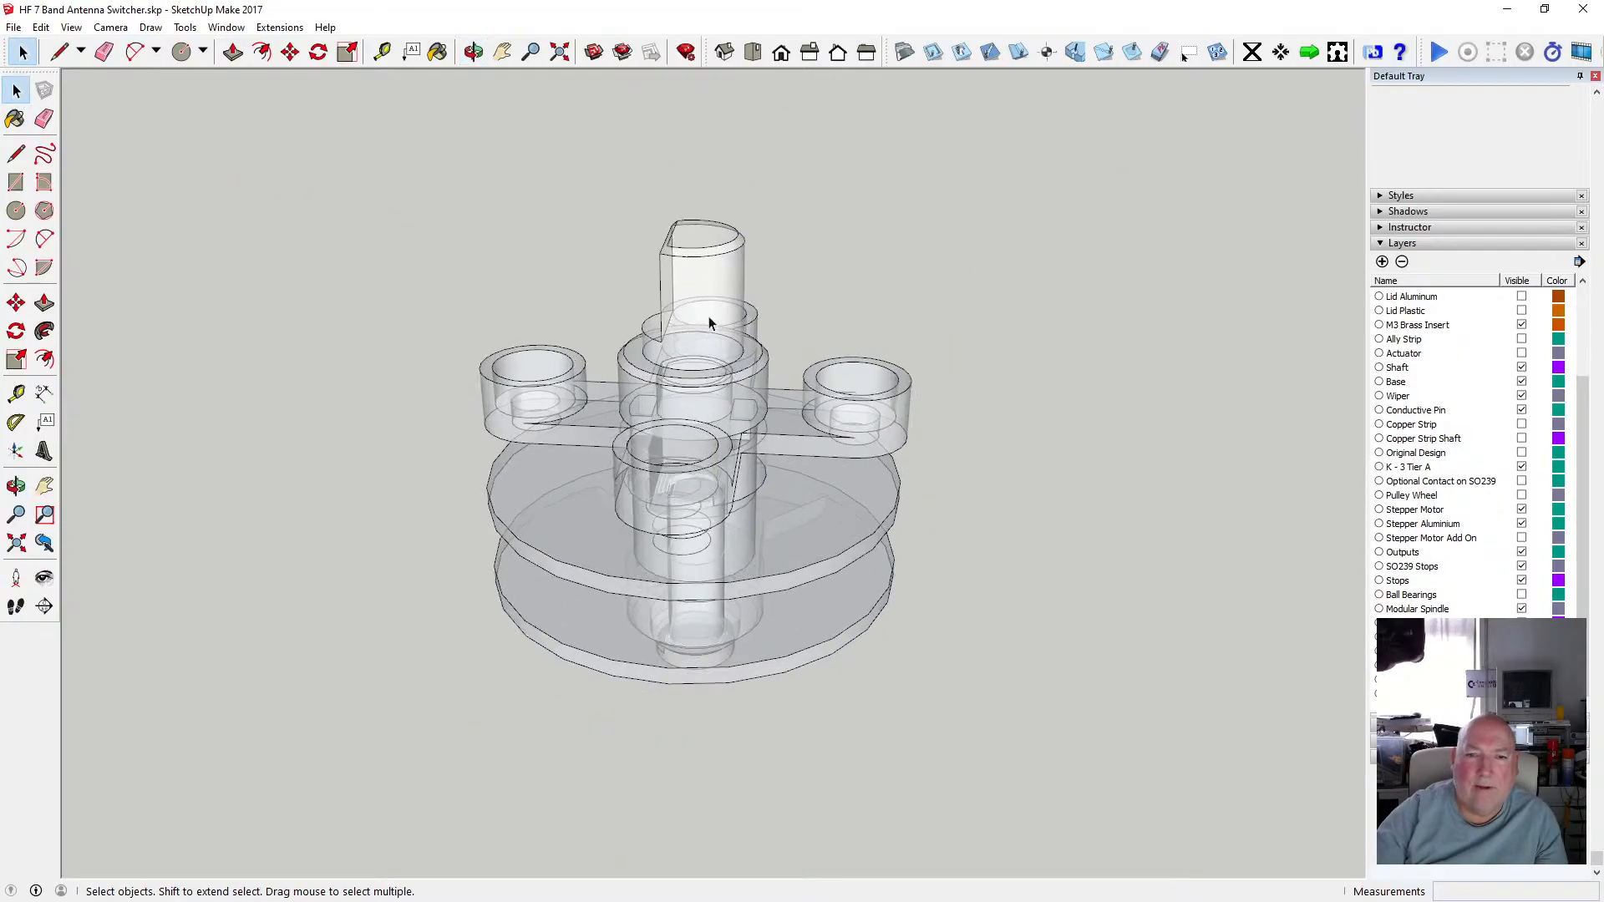
scroll(709, 322, up, 2)
click(71, 27)
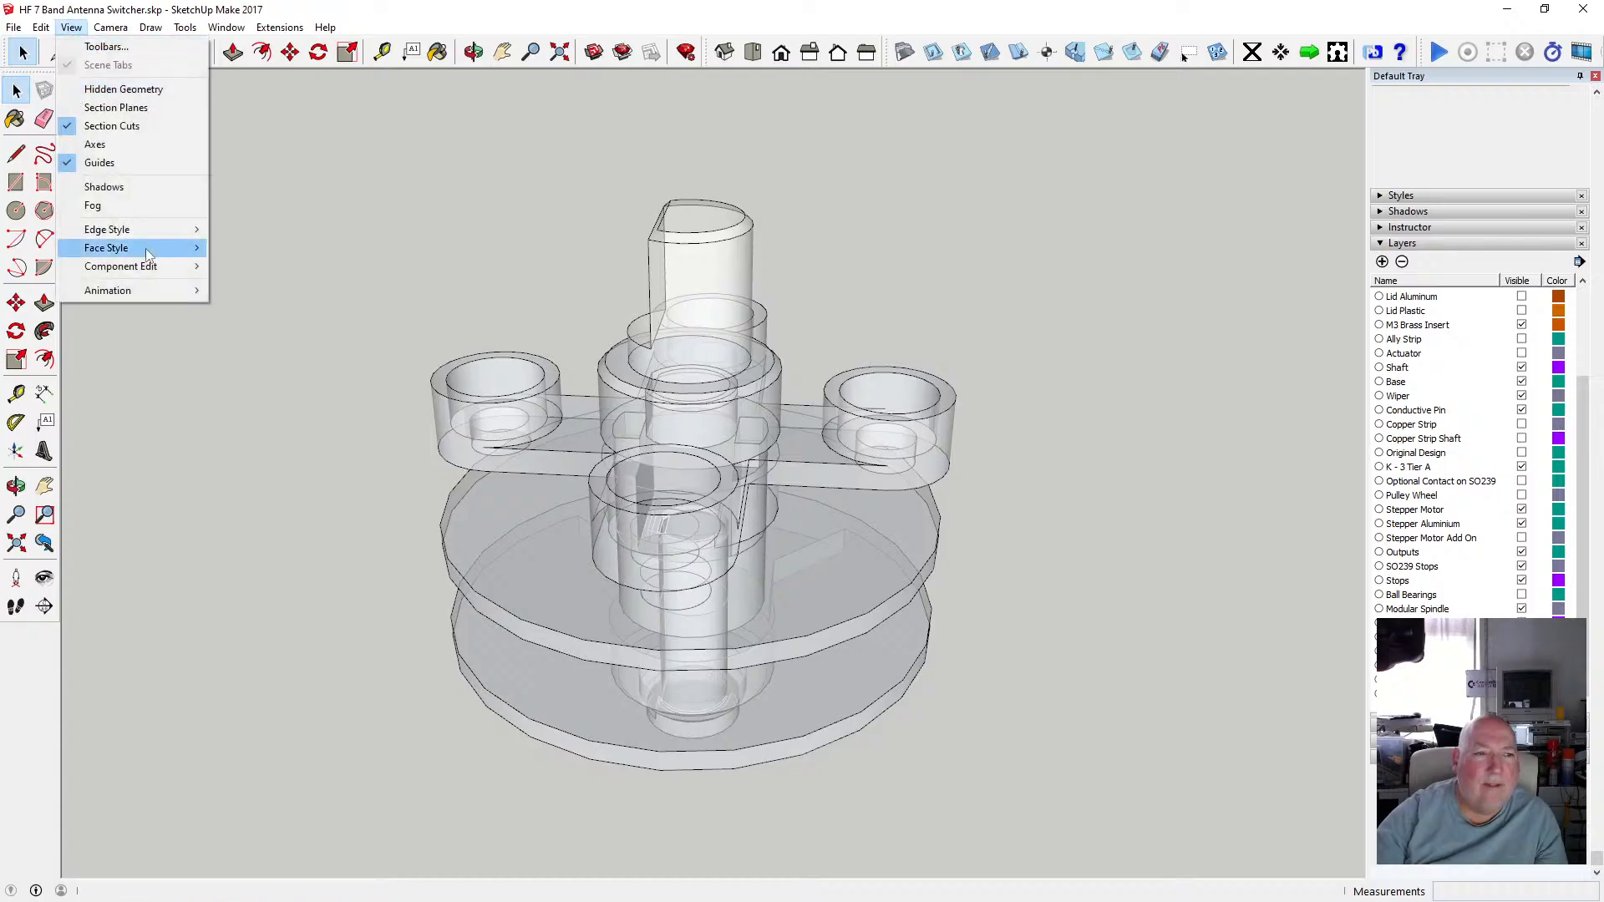
mouse_move(147, 248)
click(272, 248)
click(71, 28)
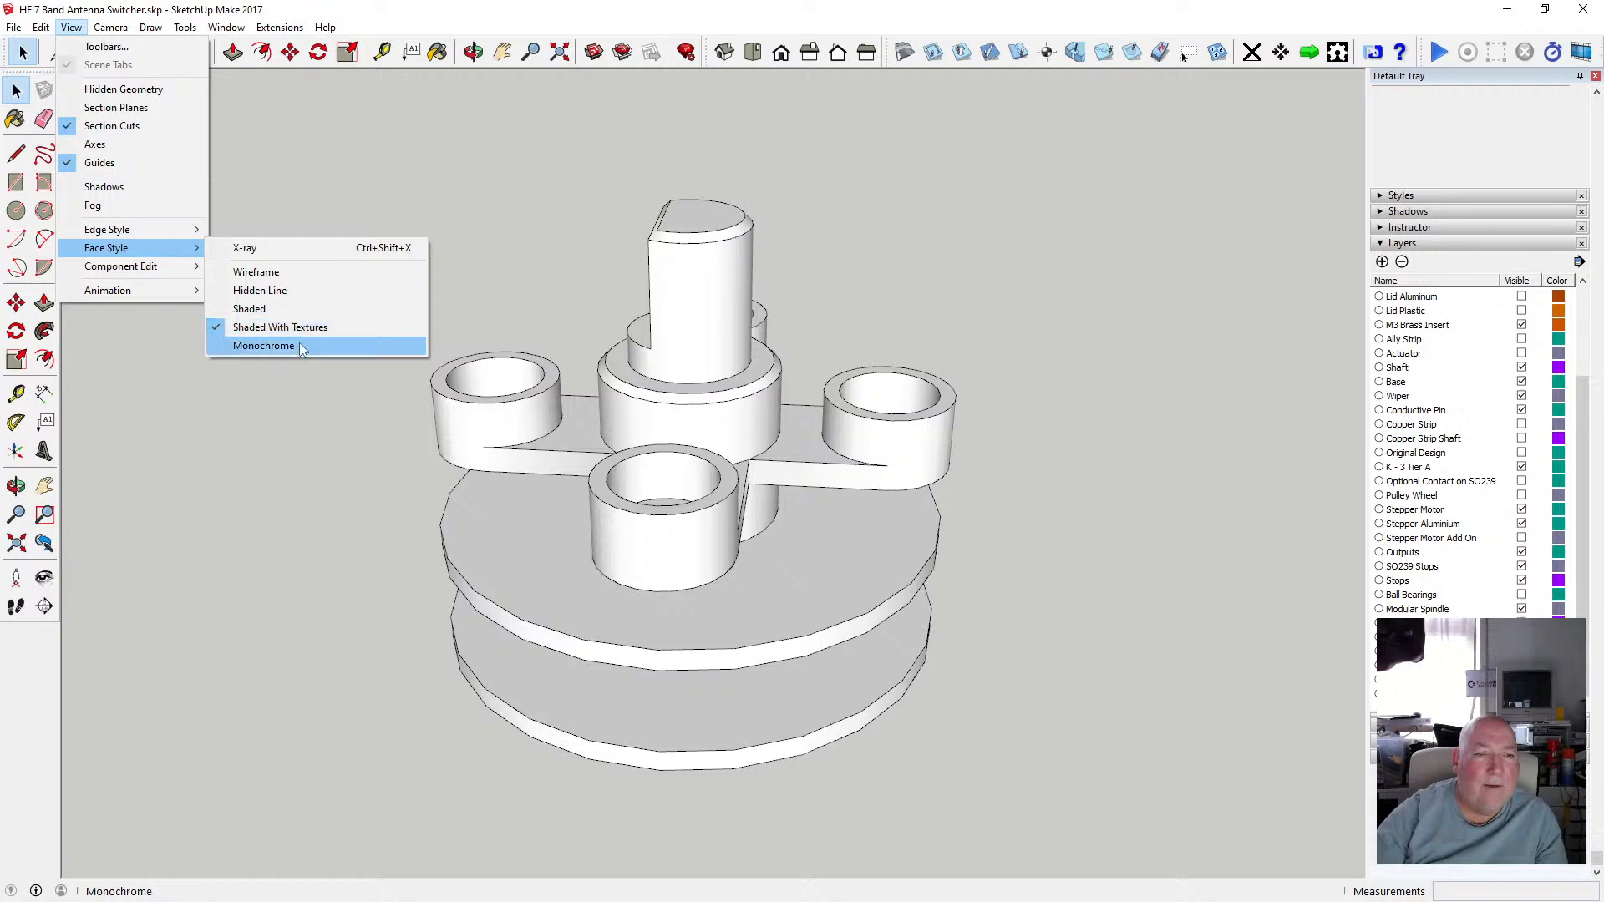
click(302, 348)
Orbit and zoom around the whole spindle assembly to examine how the parts stack in monochrome.
scroll(660, 274, up, 3)
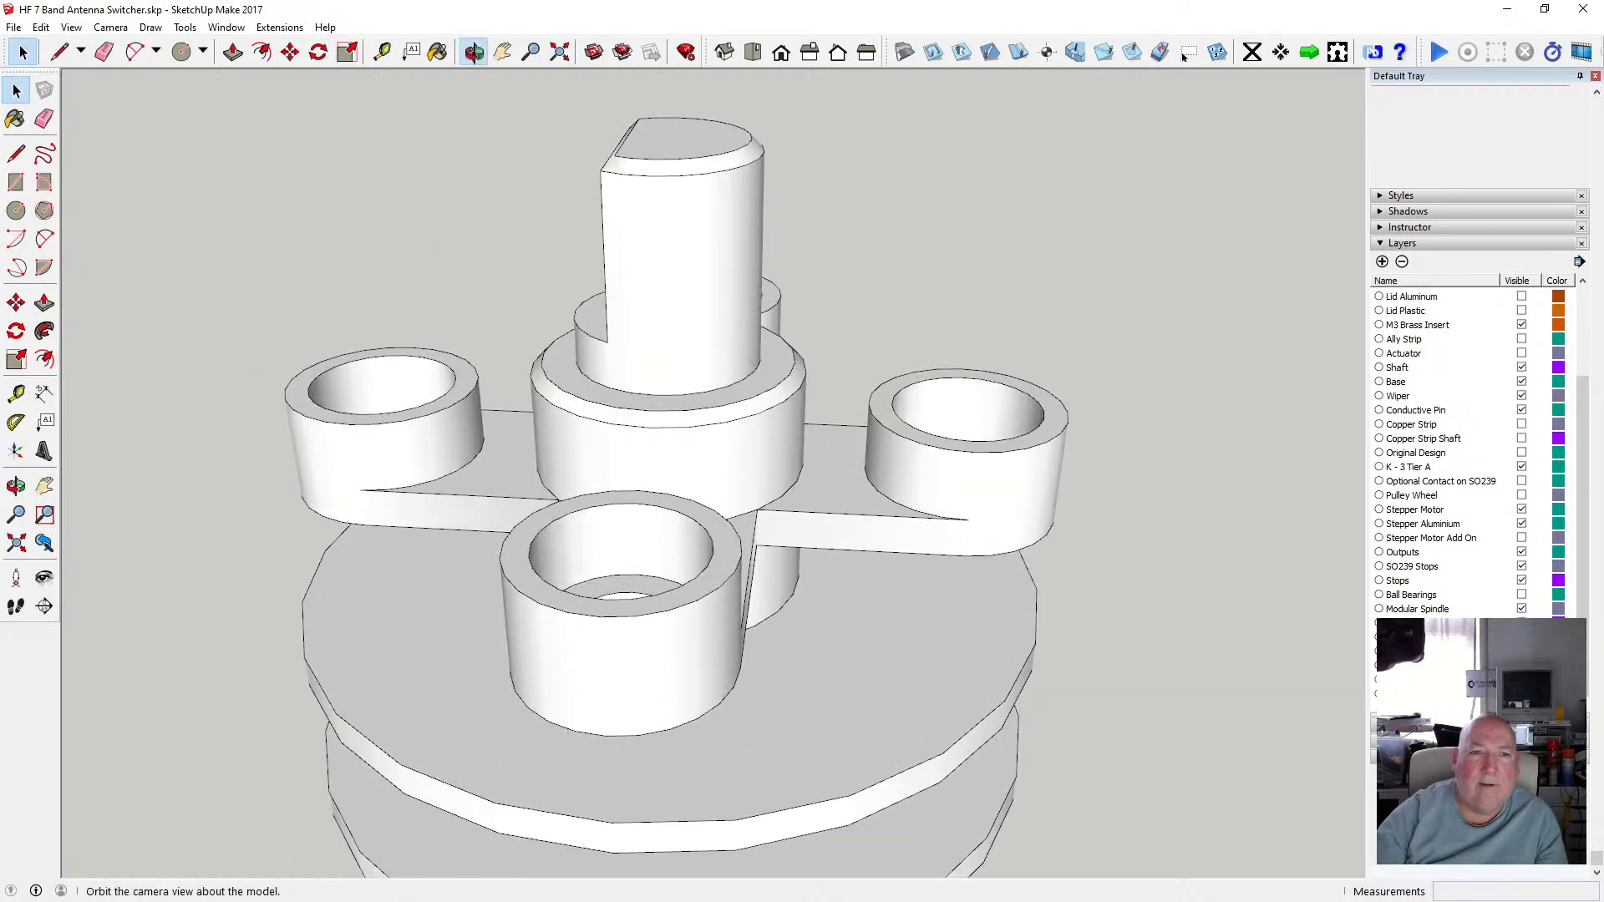
middle_drag(1161, 251, 760, 677)
scroll(777, 584, down, 5)
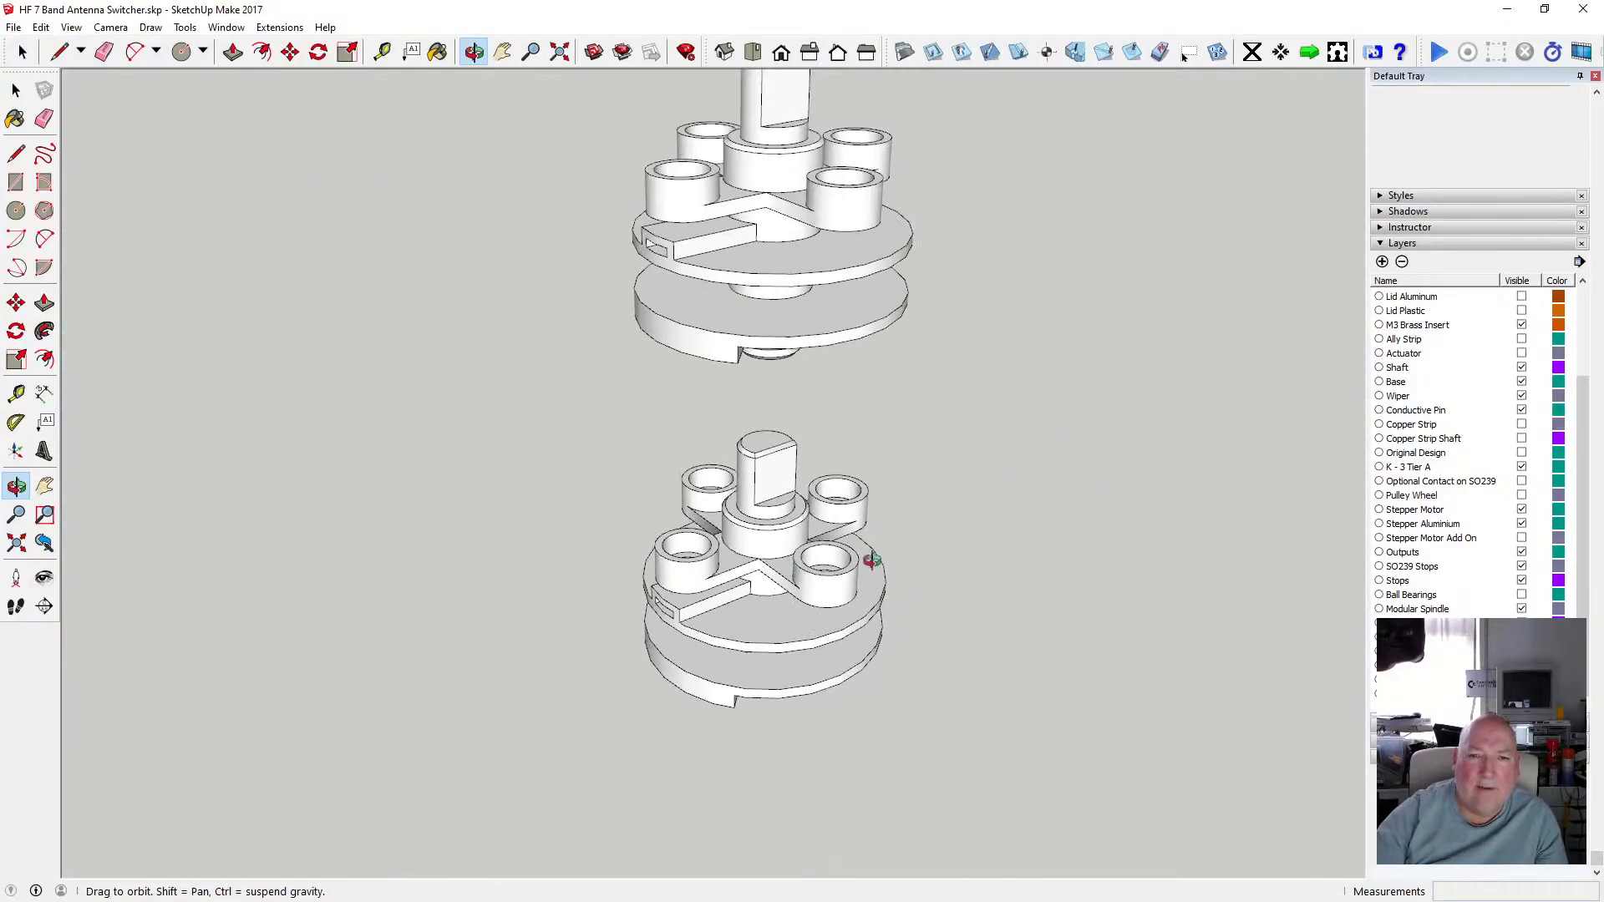
middle_drag(872, 560, 564, 668)
scroll(763, 704, up, 6)
scroll(707, 710, up, 8)
middle_drag(701, 702, 529, 642)
middle_drag(627, 671, 723, 647)
scroll(694, 623, down, 4)
scroll(712, 660, down, 4)
scroll(713, 660, up, 4)
scroll(713, 663, down, 3)
scroll(726, 666, up, 3)
scroll(726, 664, up, 3)
scroll(724, 648, down, 3)
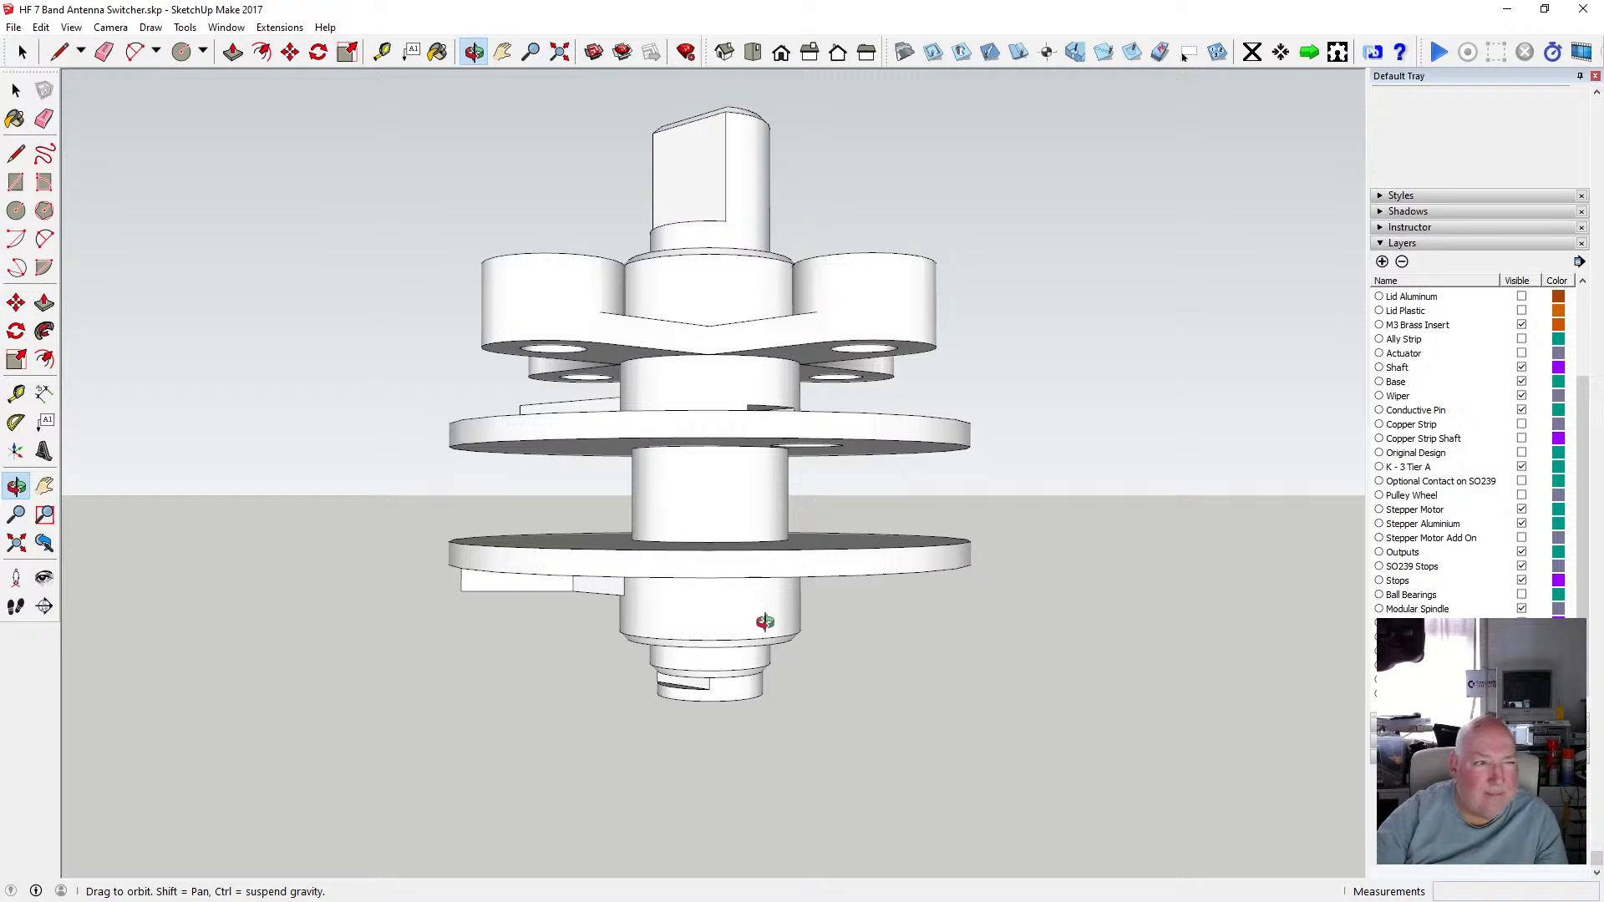
mouse_move(765, 621)
middle_down()
mouse_move(659, 576)
mouse_move(759, 648)
mouse_move(749, 632)
middle_up()
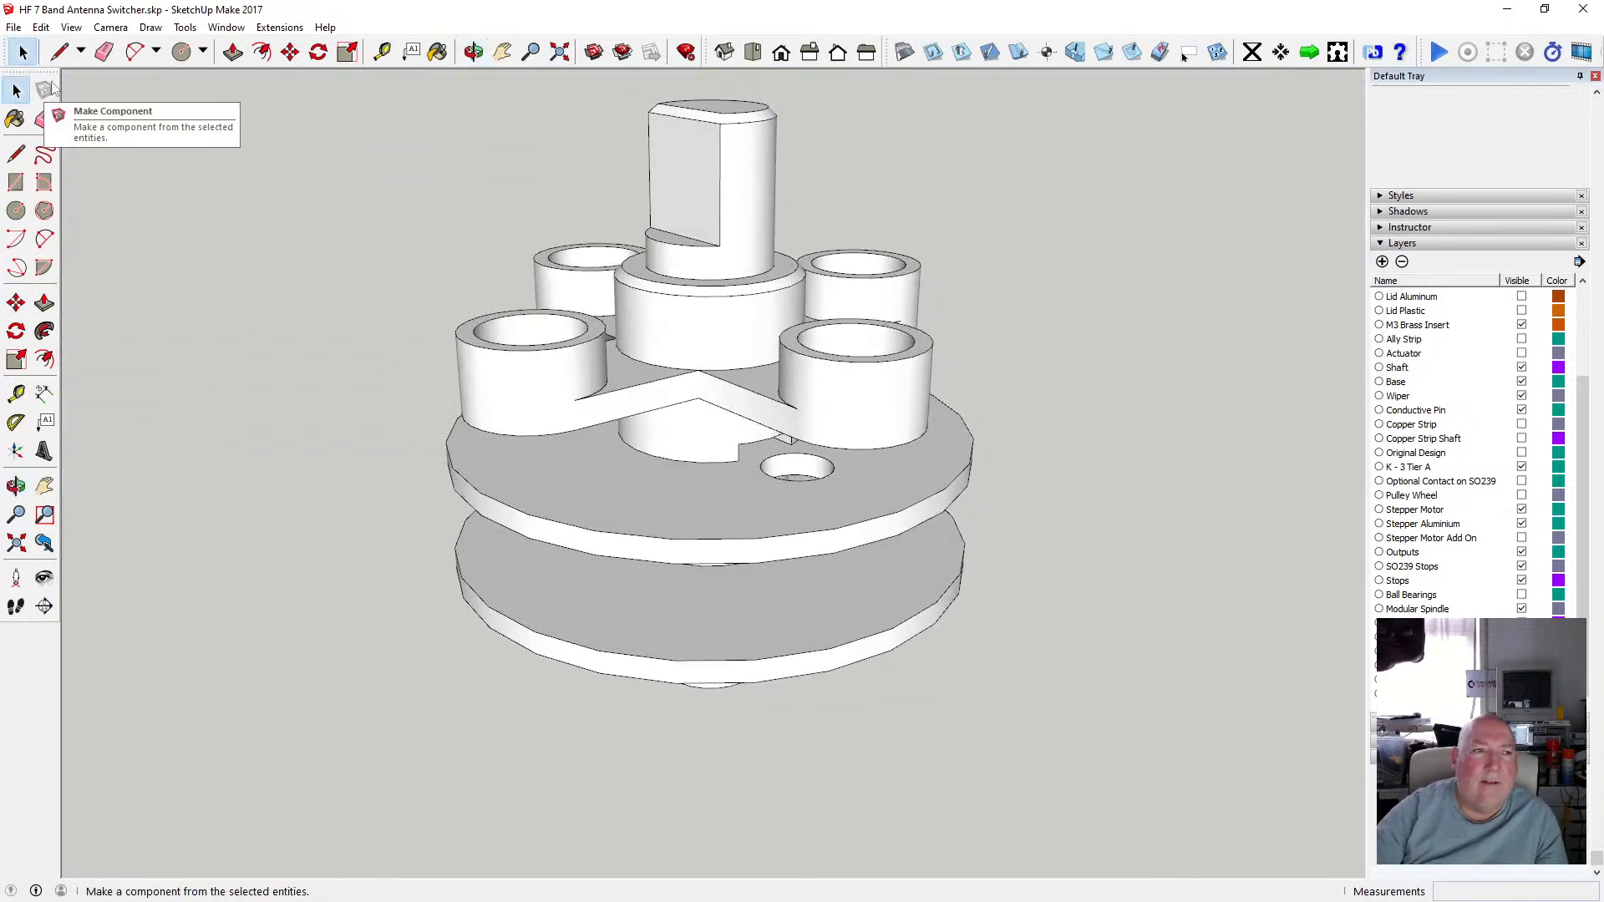
Save the model.
click(15, 28)
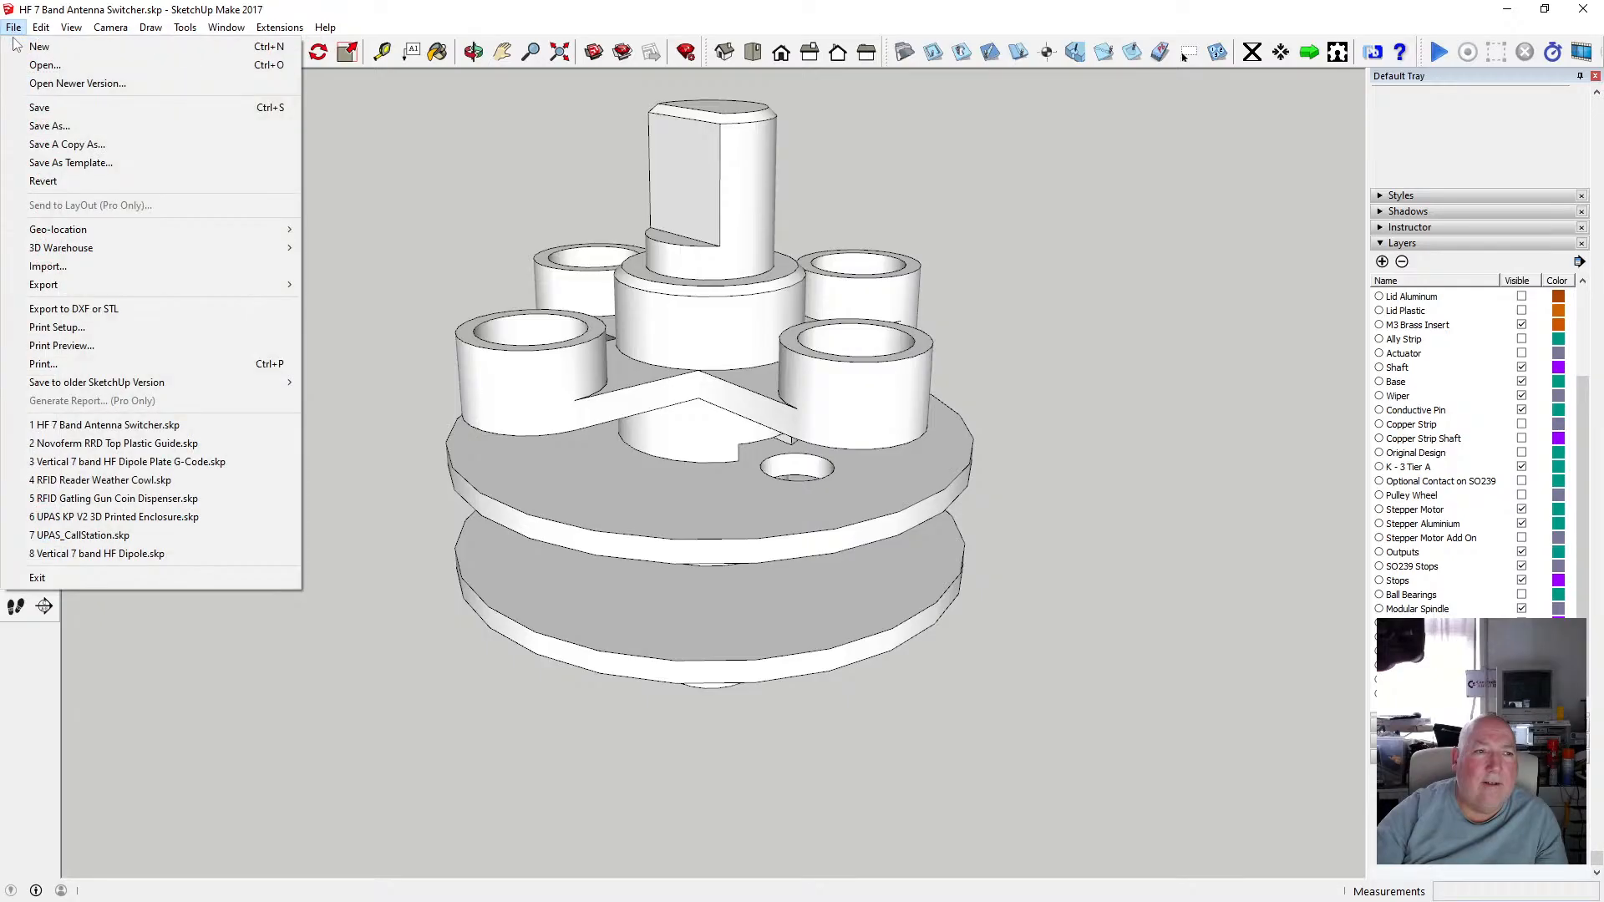
click(58, 105)
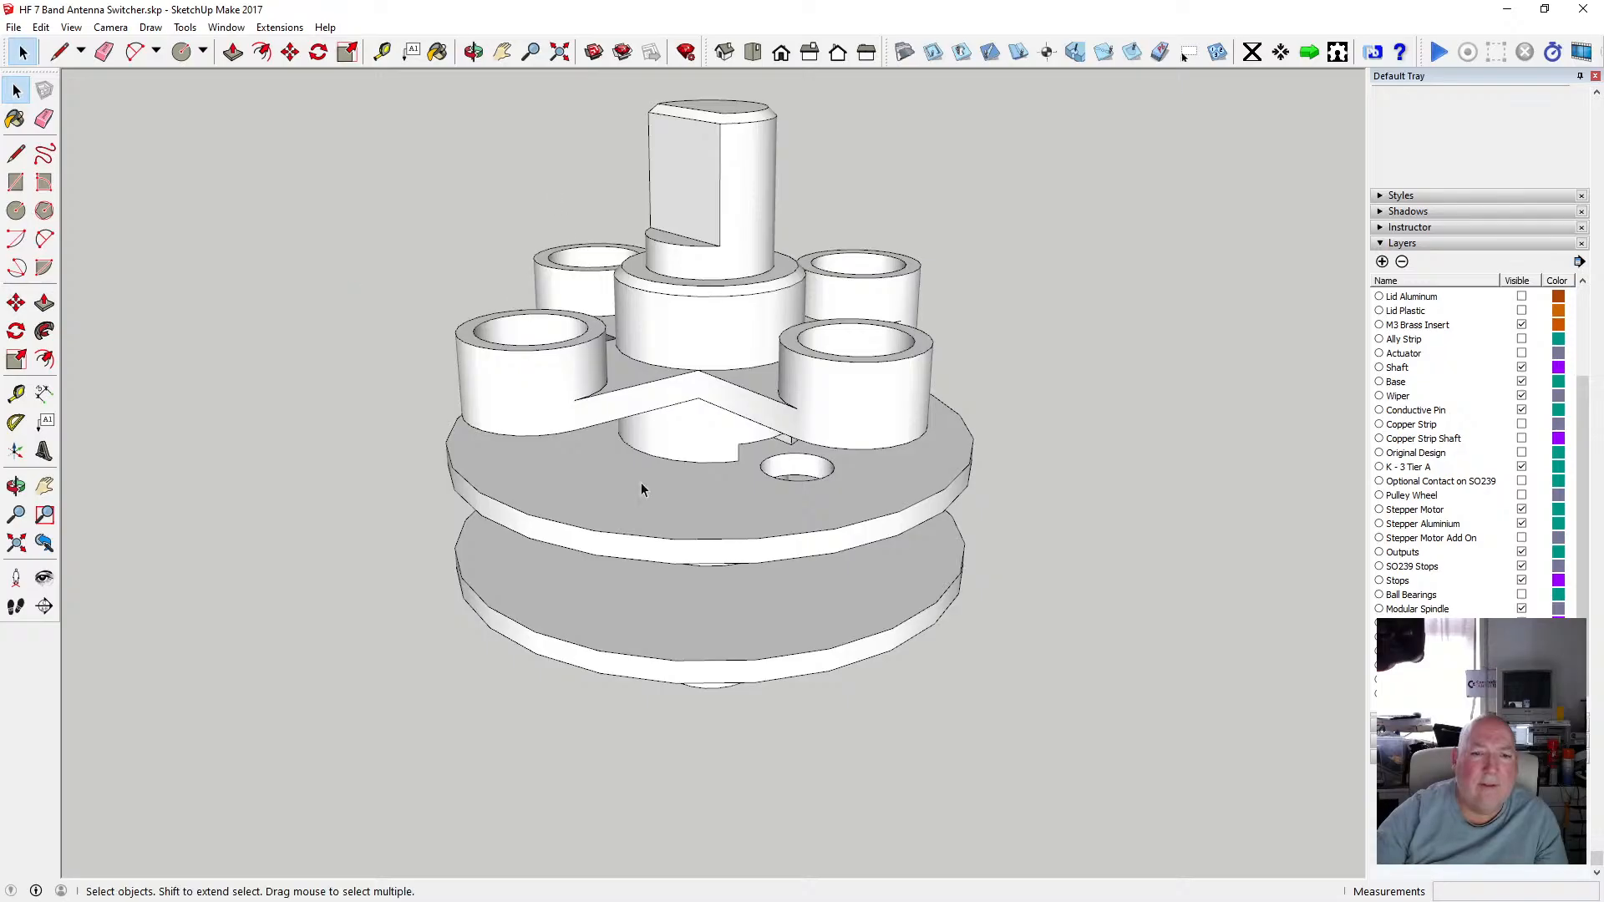
Open the spindle group, select the shaft insert part, and start an STL export in millimetres.
scroll(752, 547, down, 3)
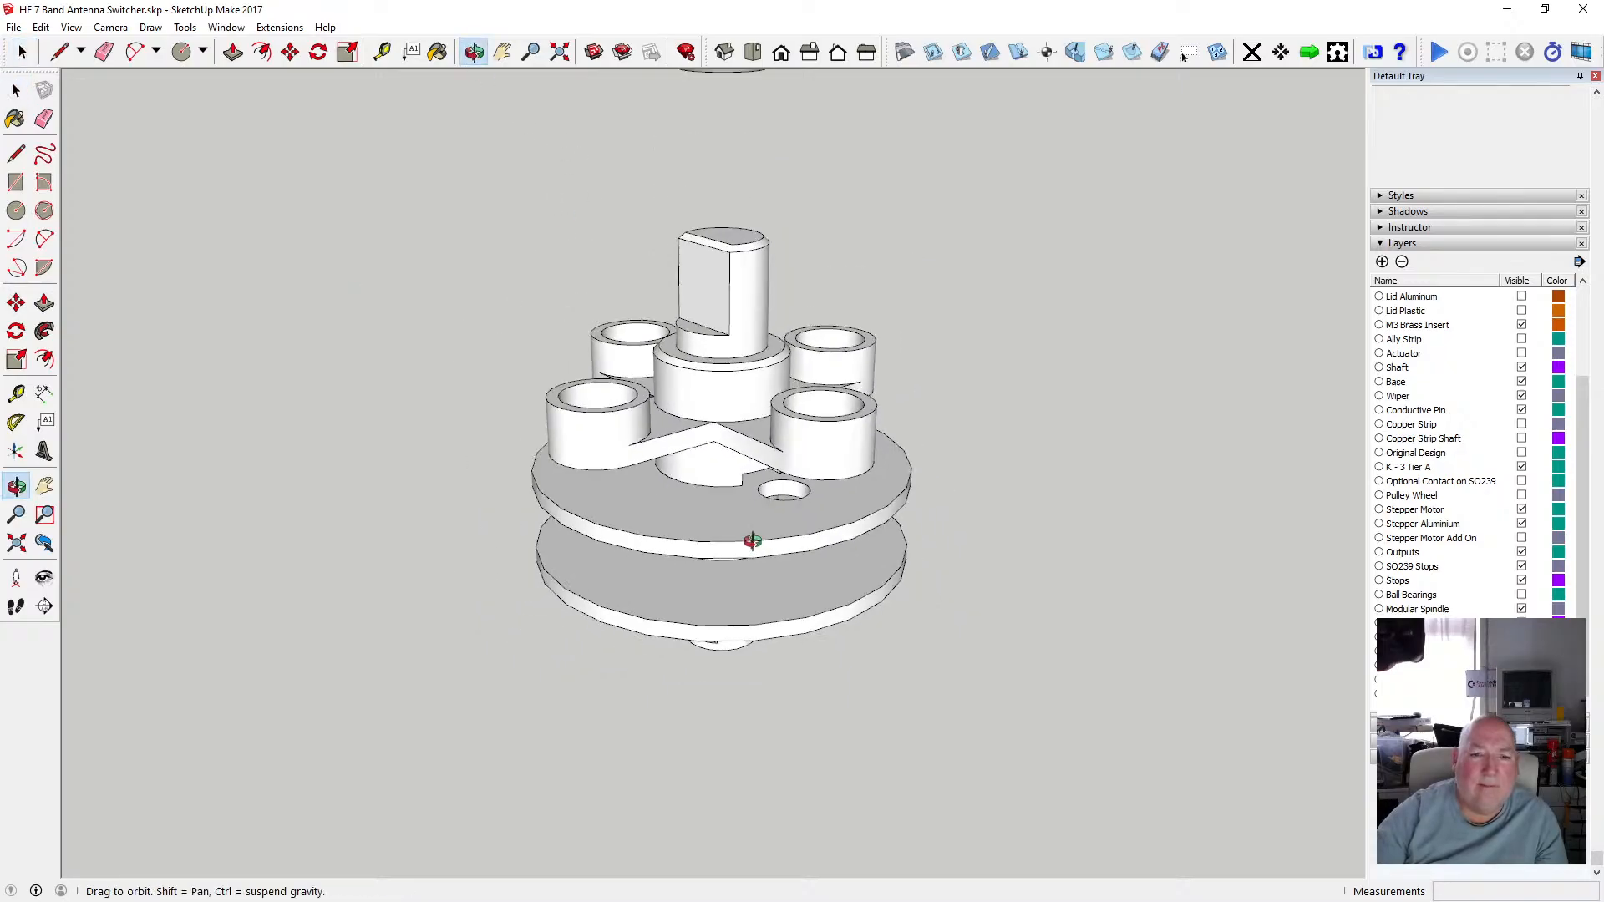
drag(751, 547, 727, 512)
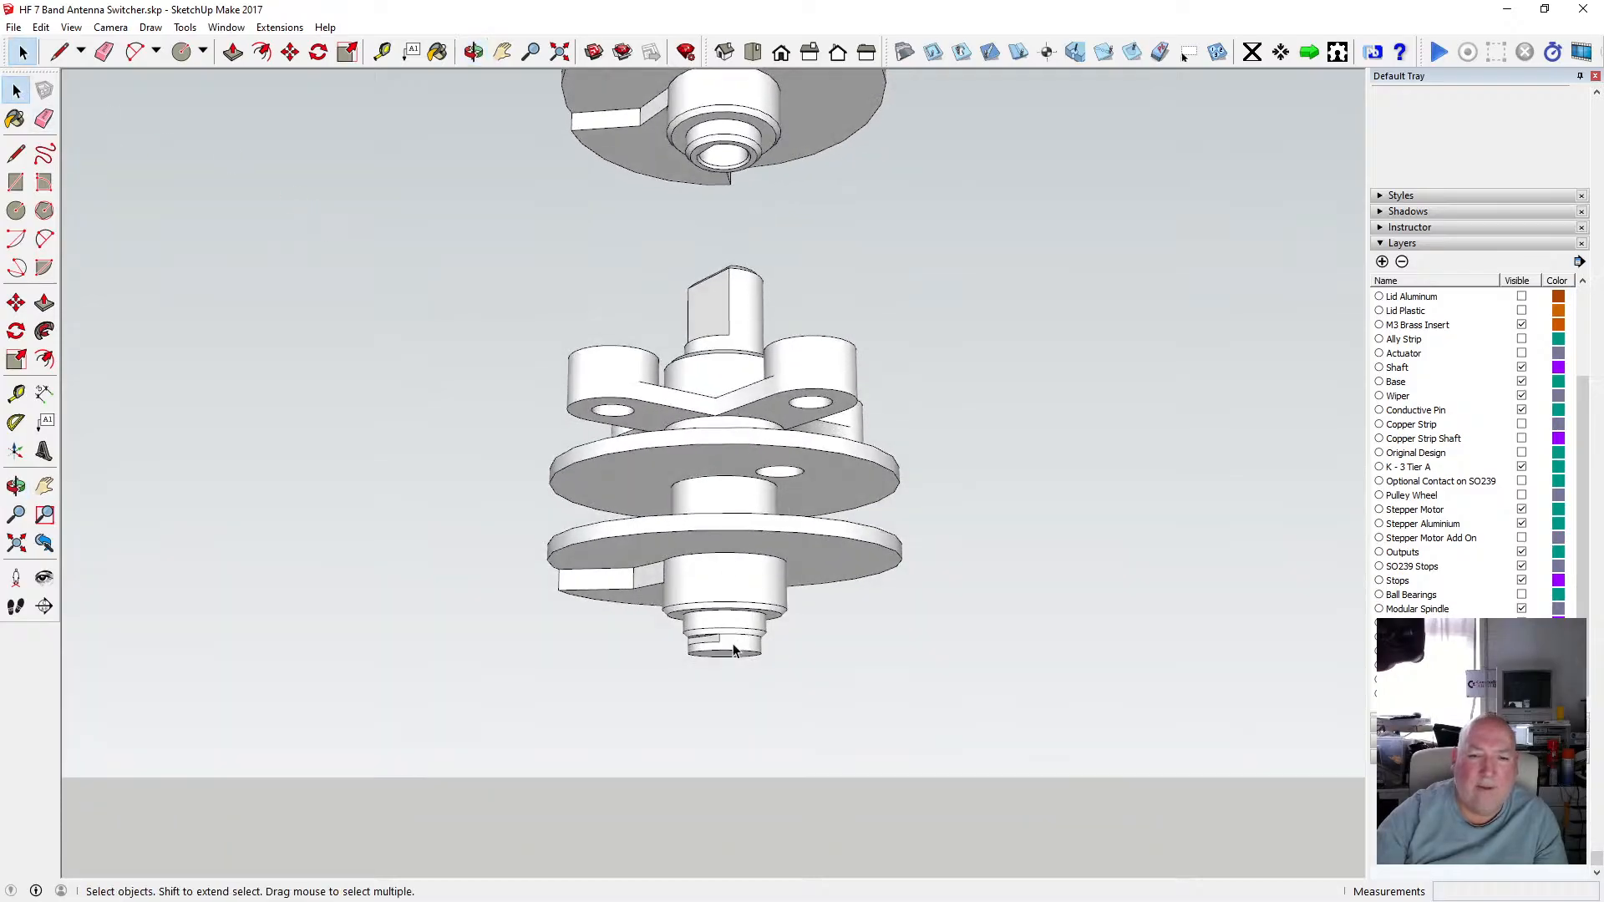
double_click(733, 650)
drag(609, 426, 774, 671)
click(13, 27)
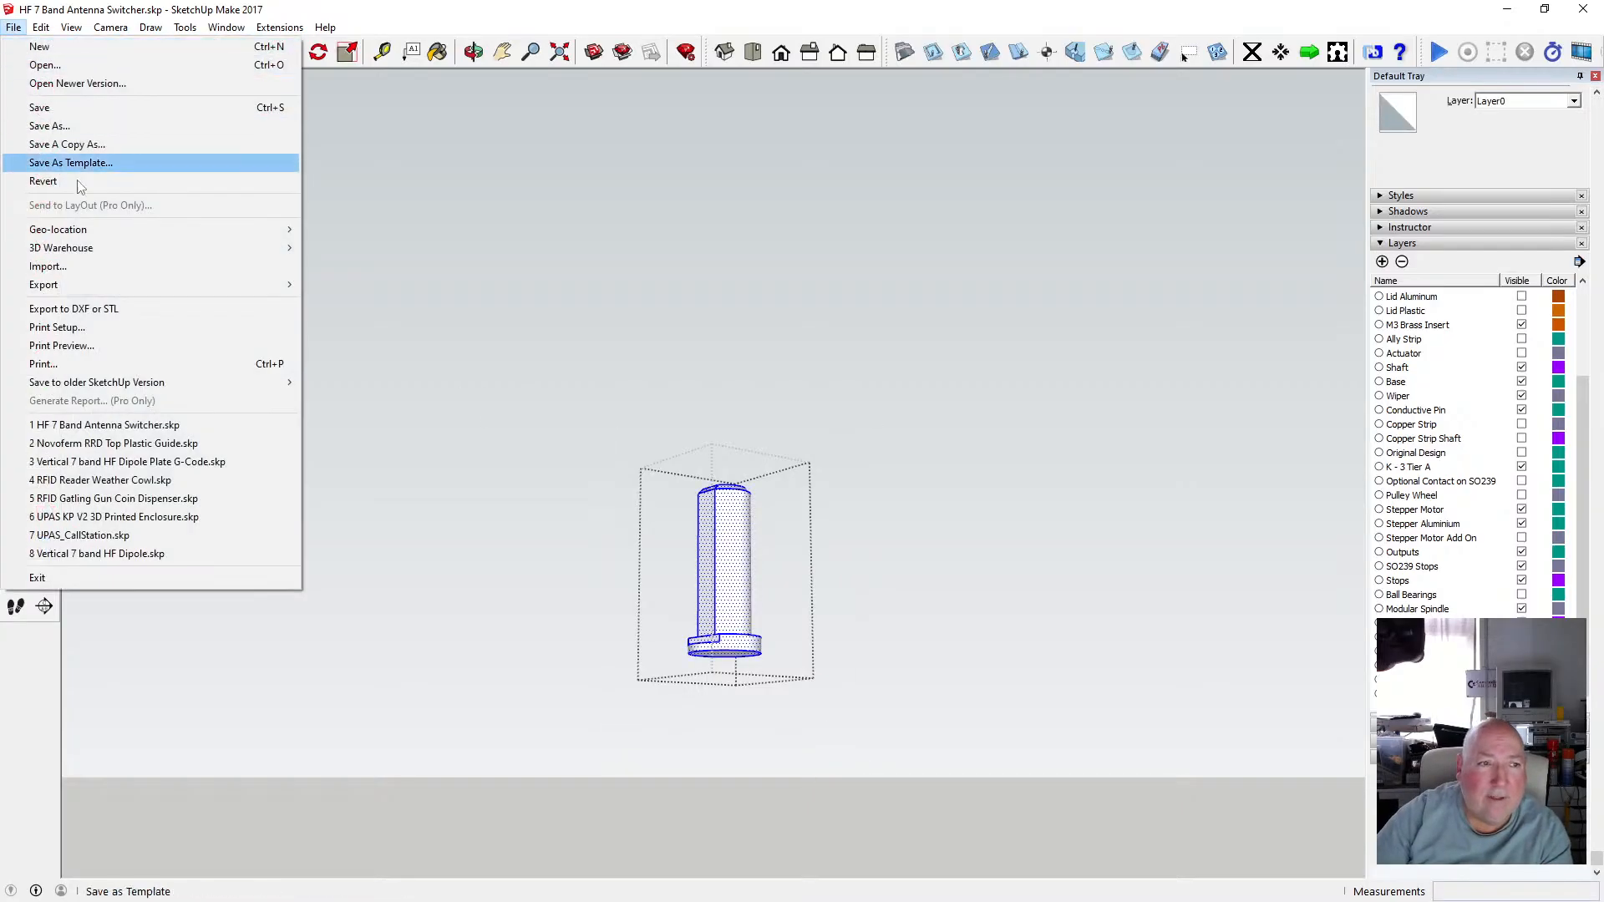
click(150, 308)
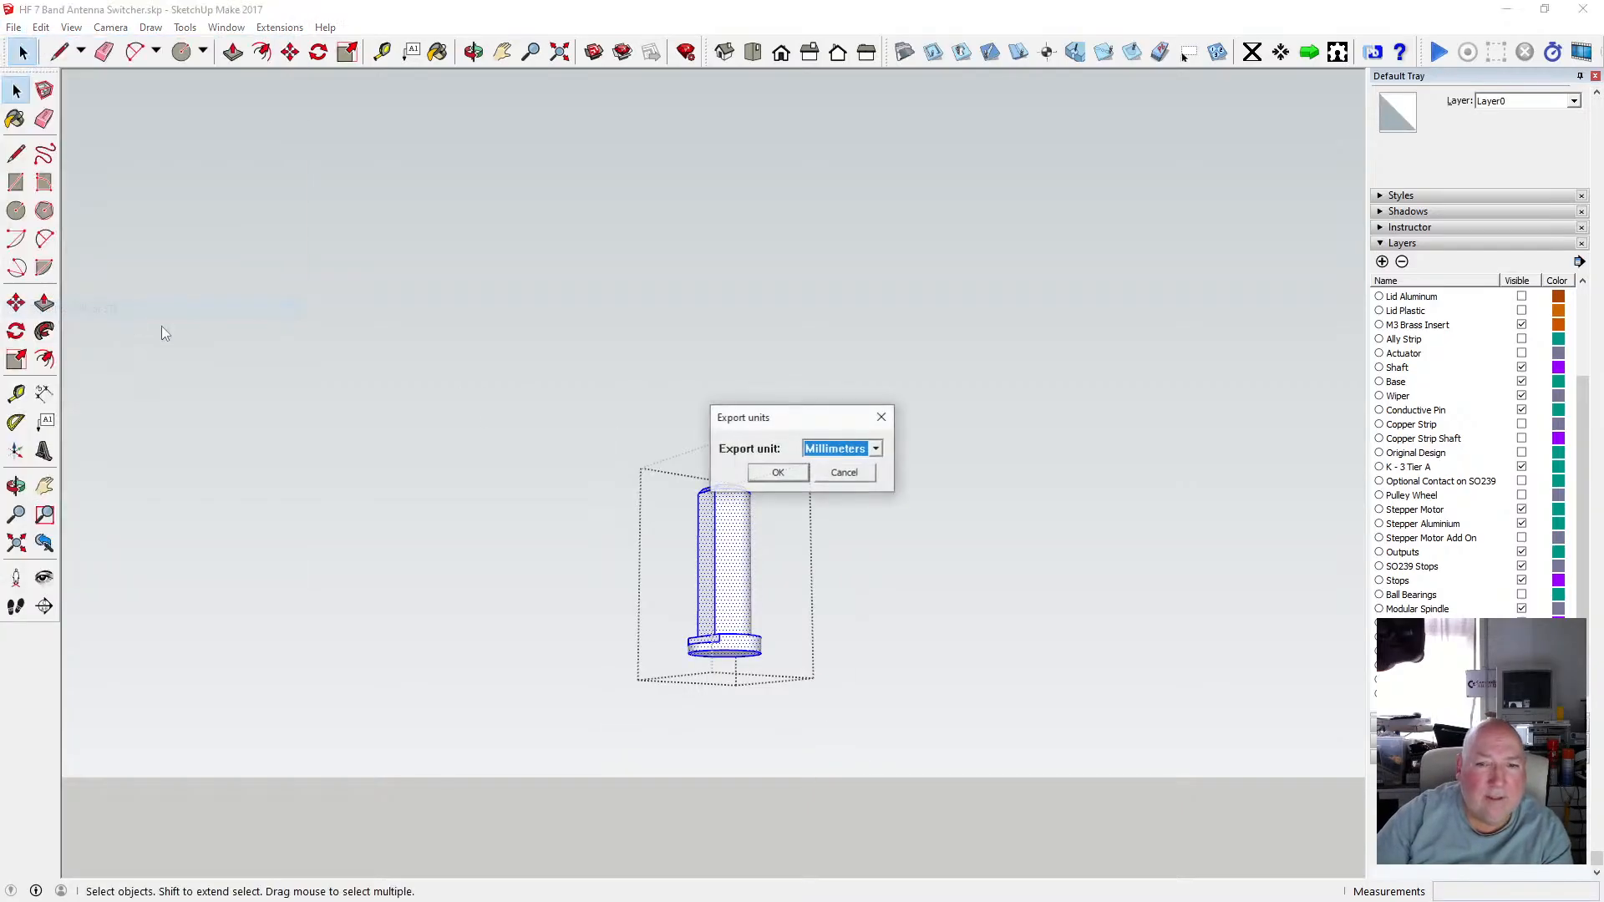
click(789, 476)
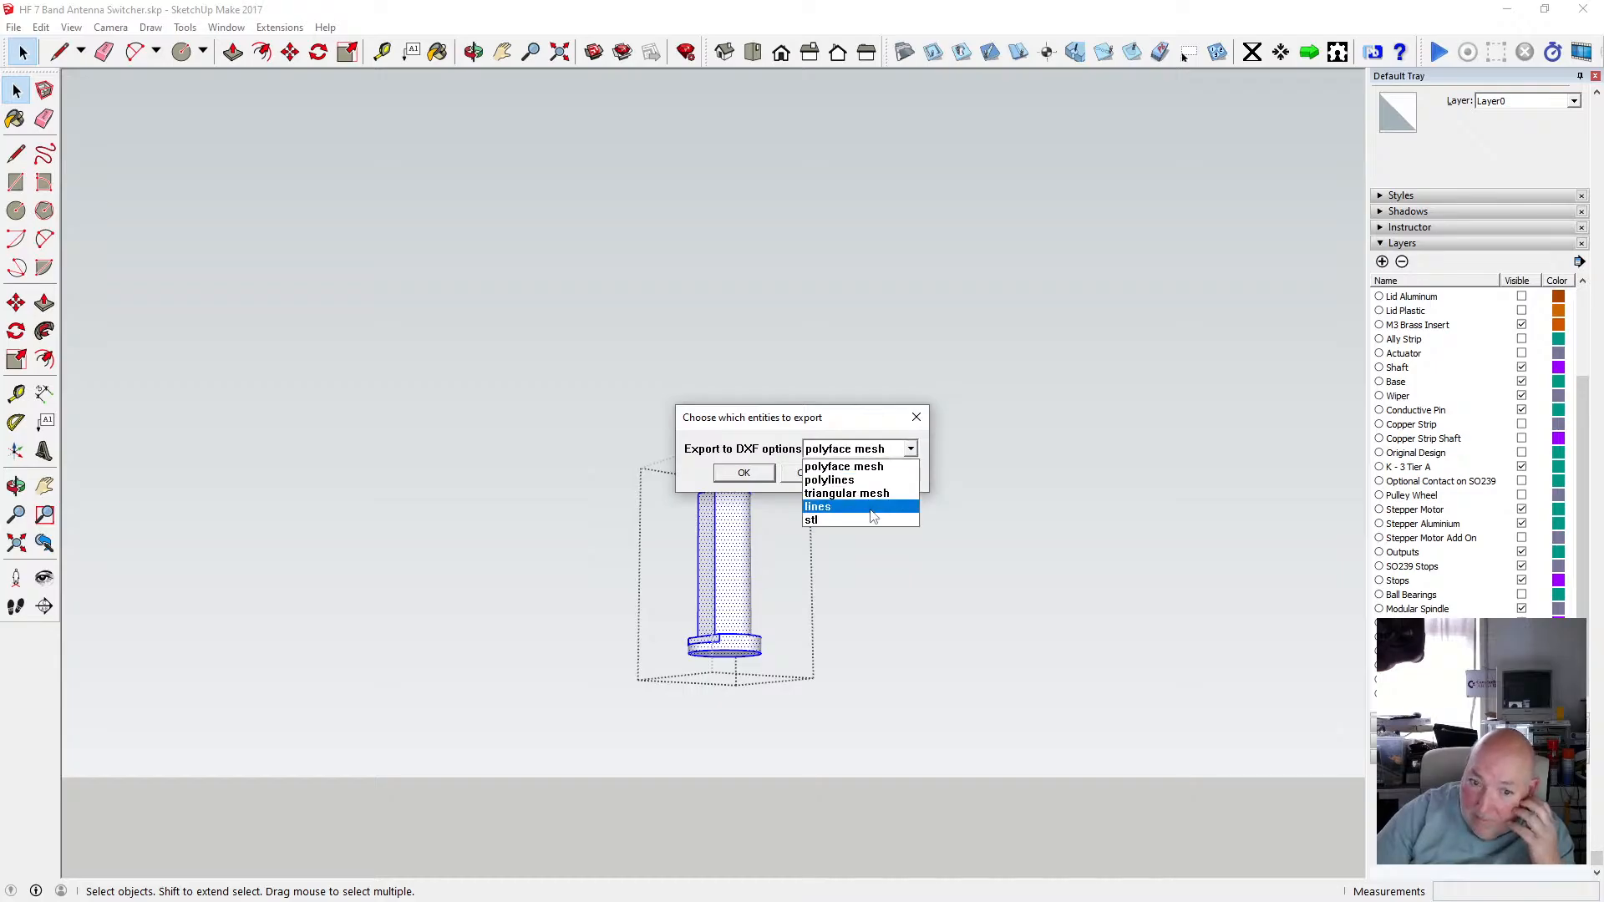
click(743, 473)
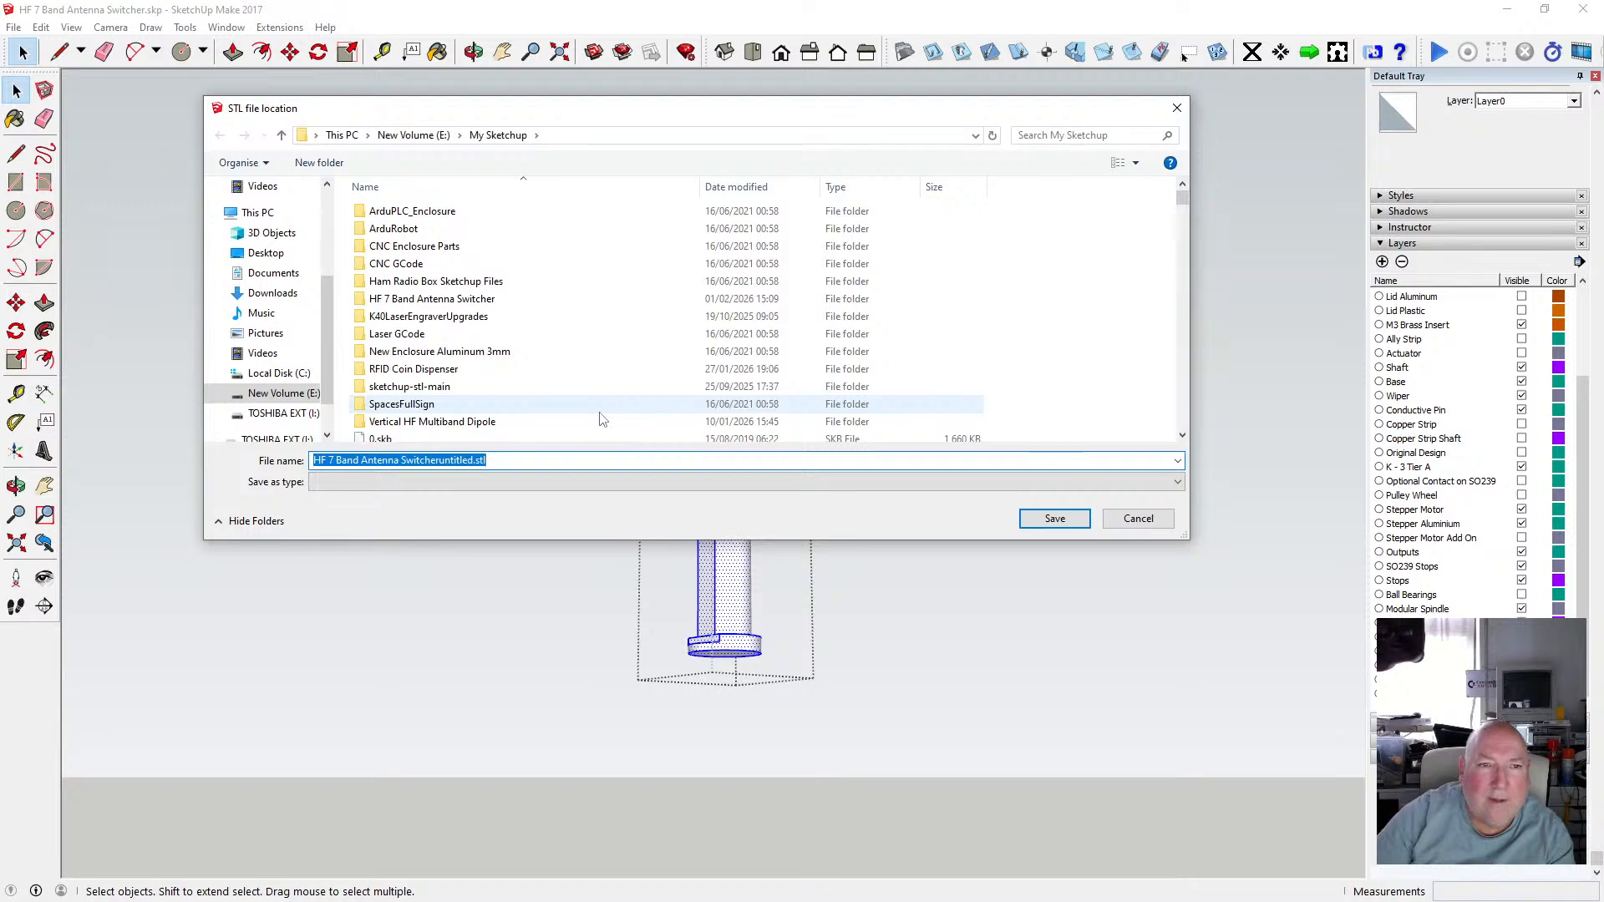
Choose the HF 7 Band Antenna Switcher folder and name the file "HF 7 Band Antenna Switcher Modular Shaft - Insert.stl".
scroll(326, 244, up, 3)
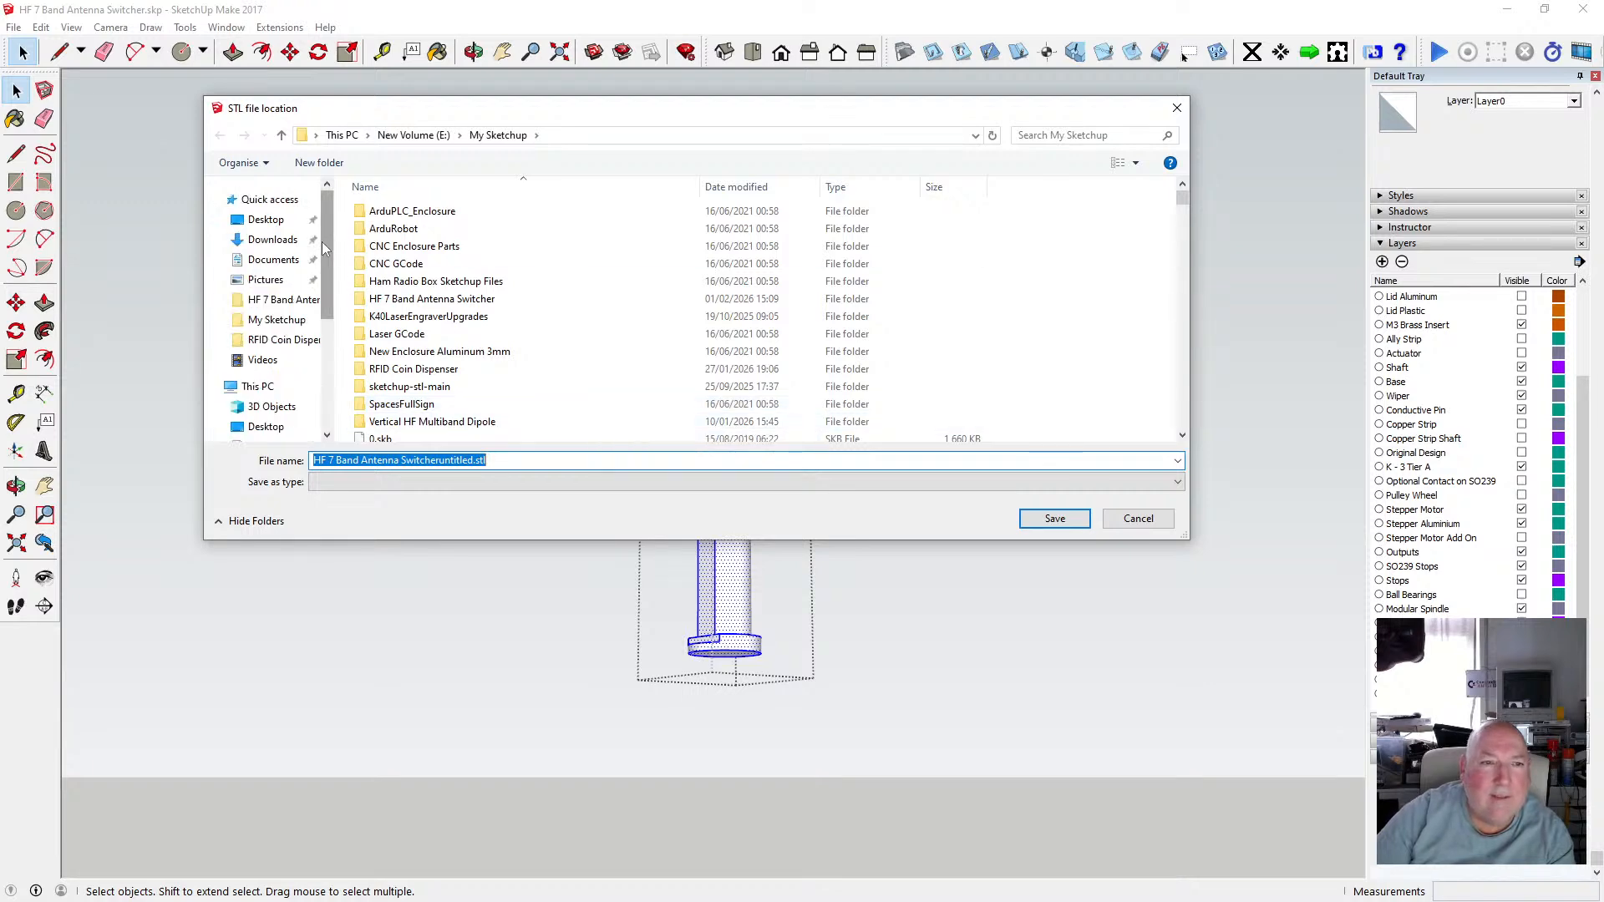
click(294, 300)
scroll(776, 363, down, 10)
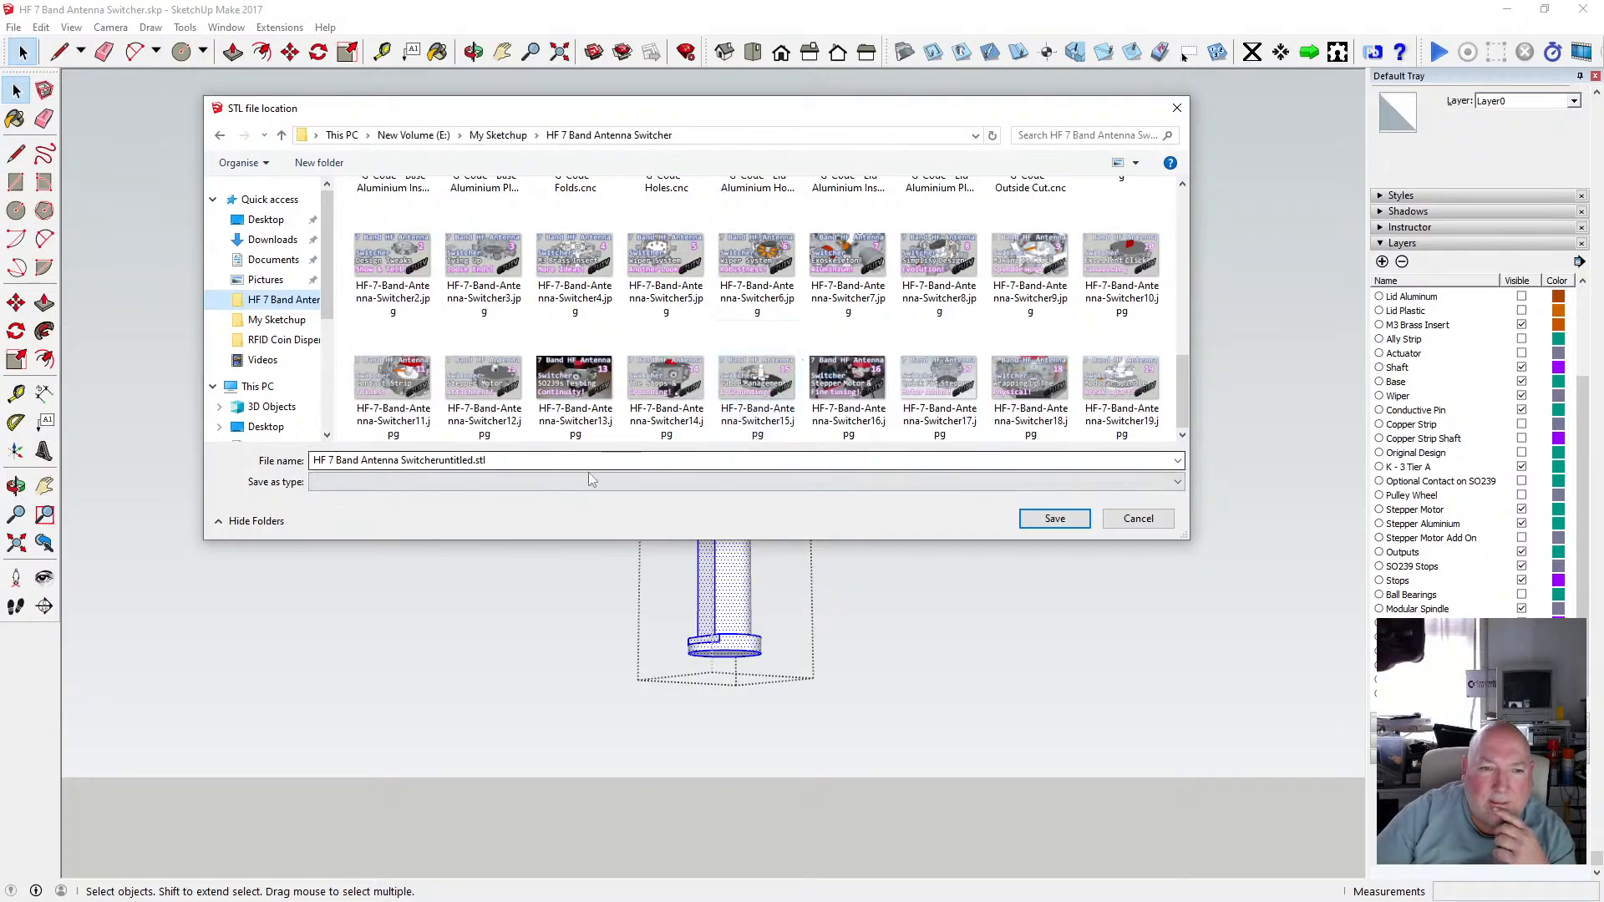
scroll(611, 420, up, 3)
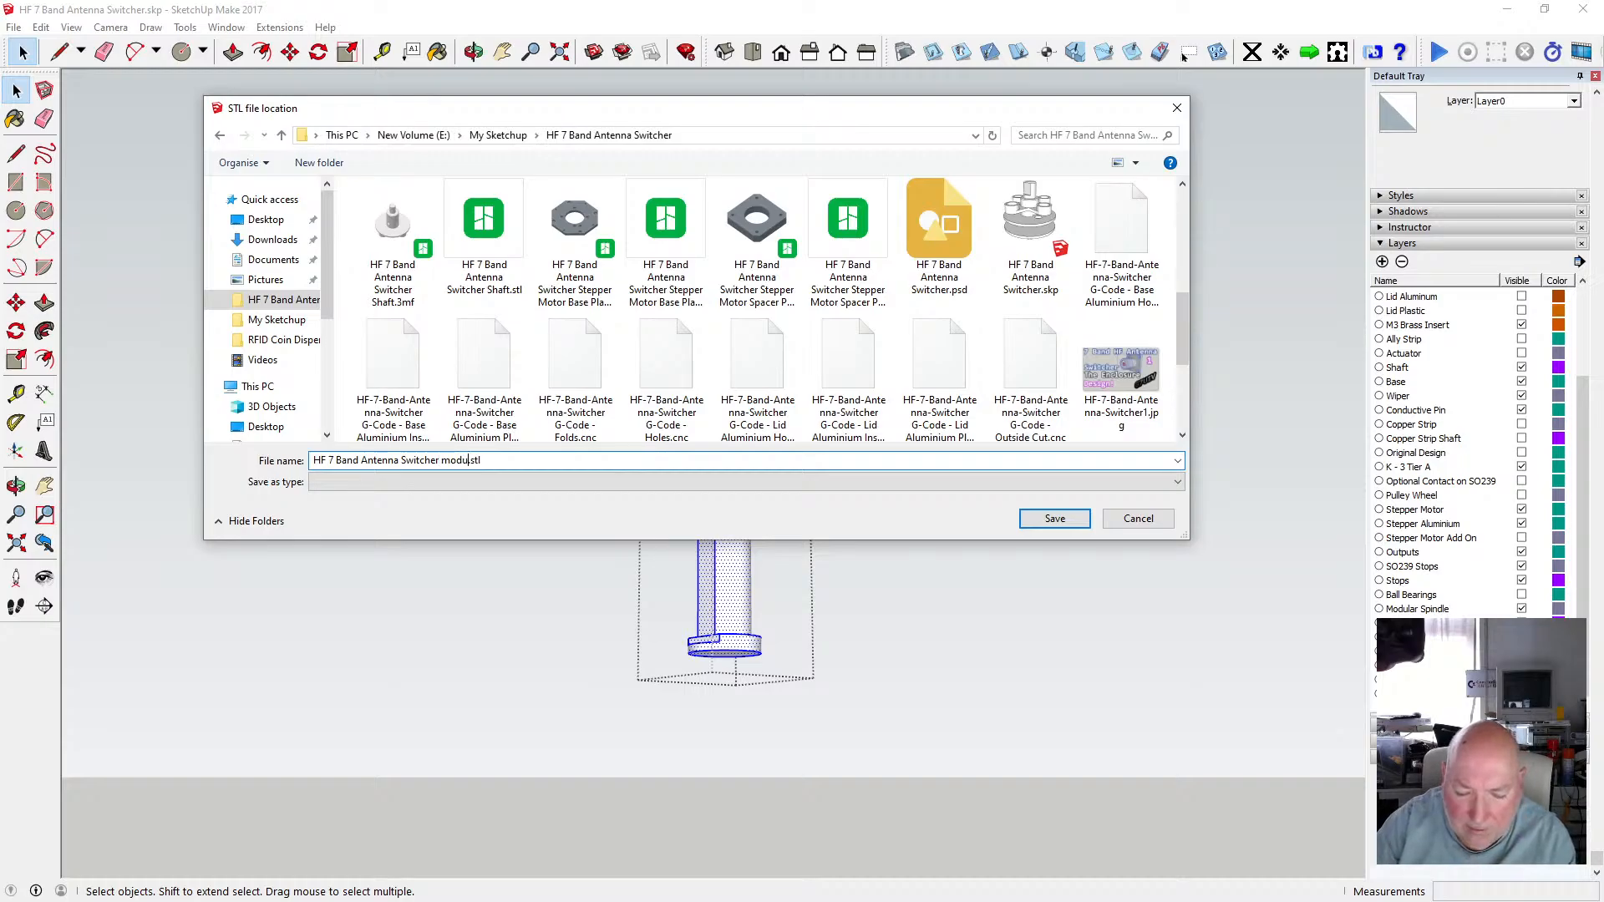
key(Left)
key(Left)
key(Left)
key(Left)
key(Left)
key(Left)
key(Left)
key(Left)
key(Left)
key(Left)
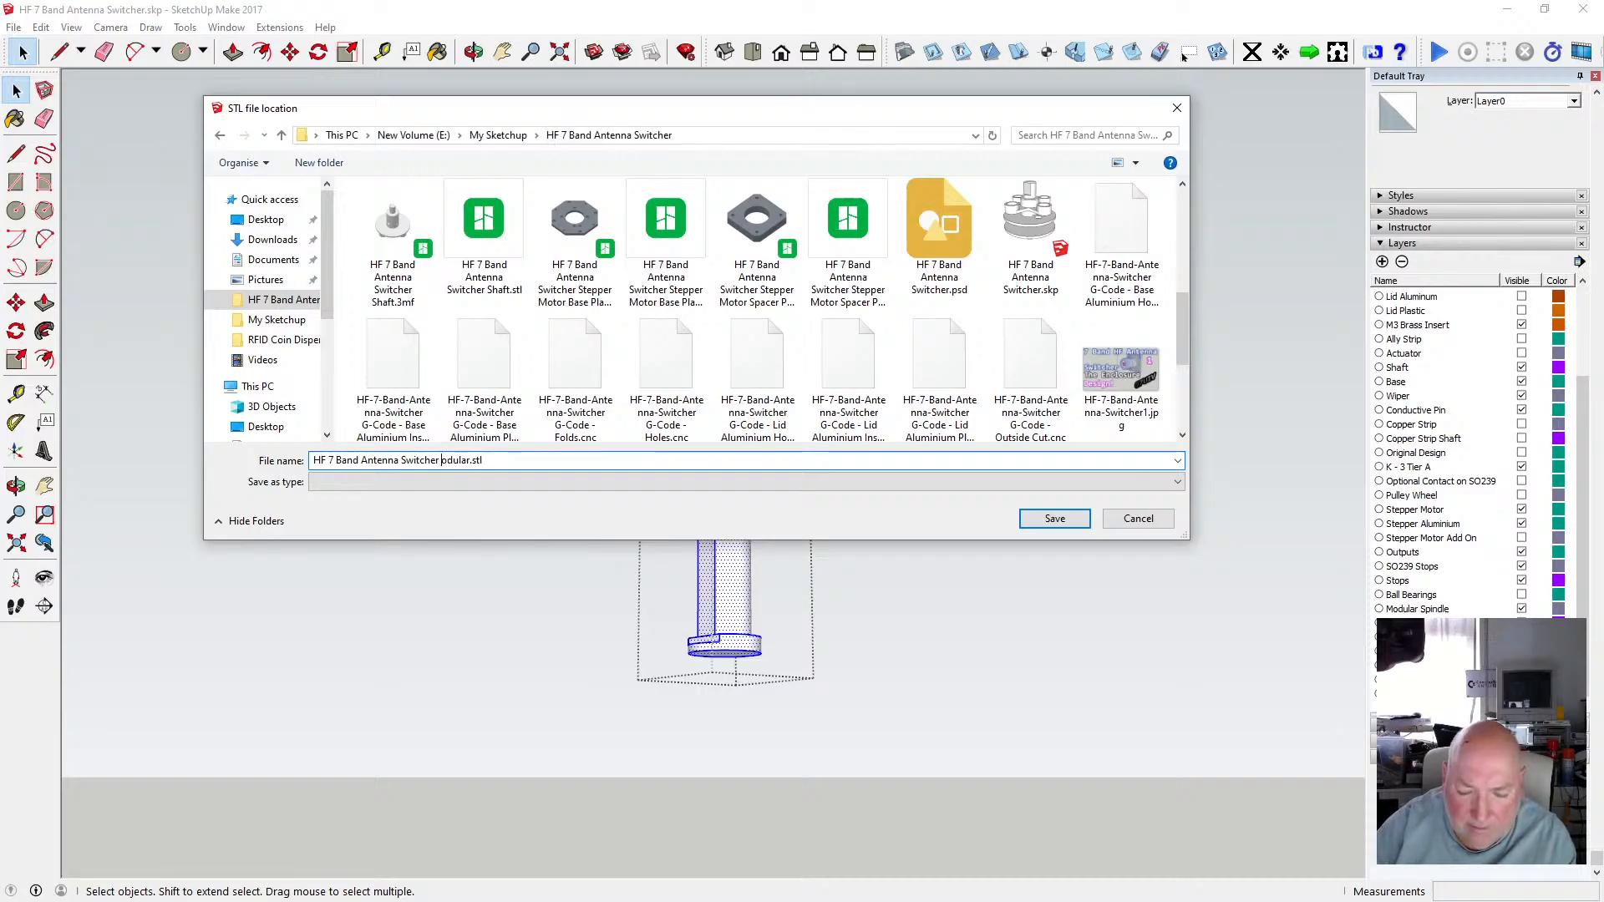
text(M)
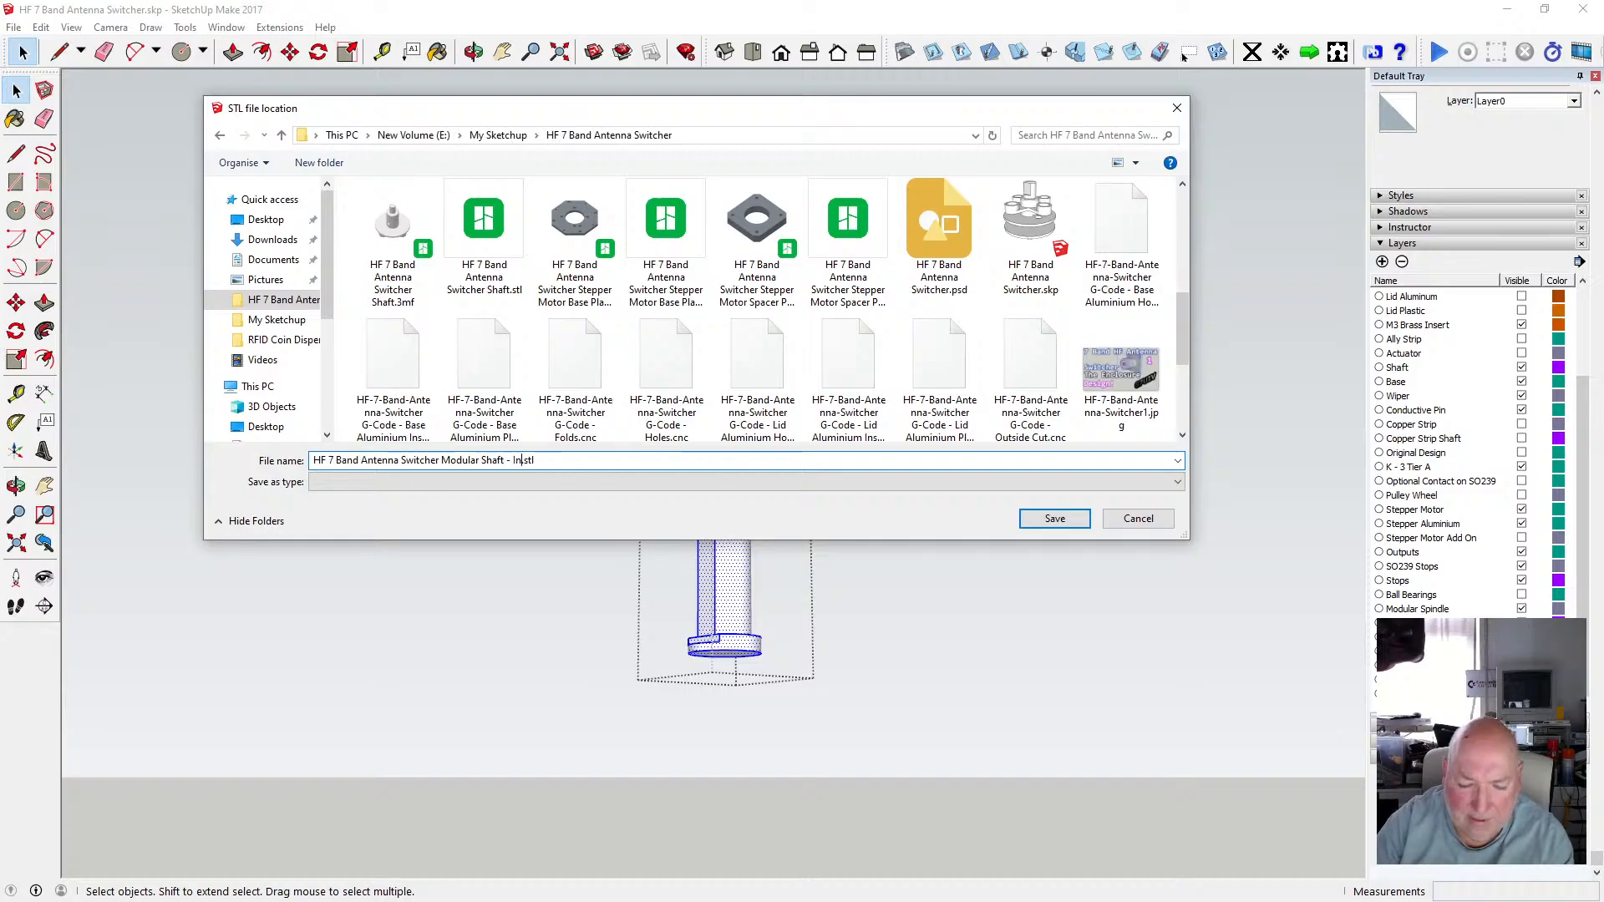
text(ert)
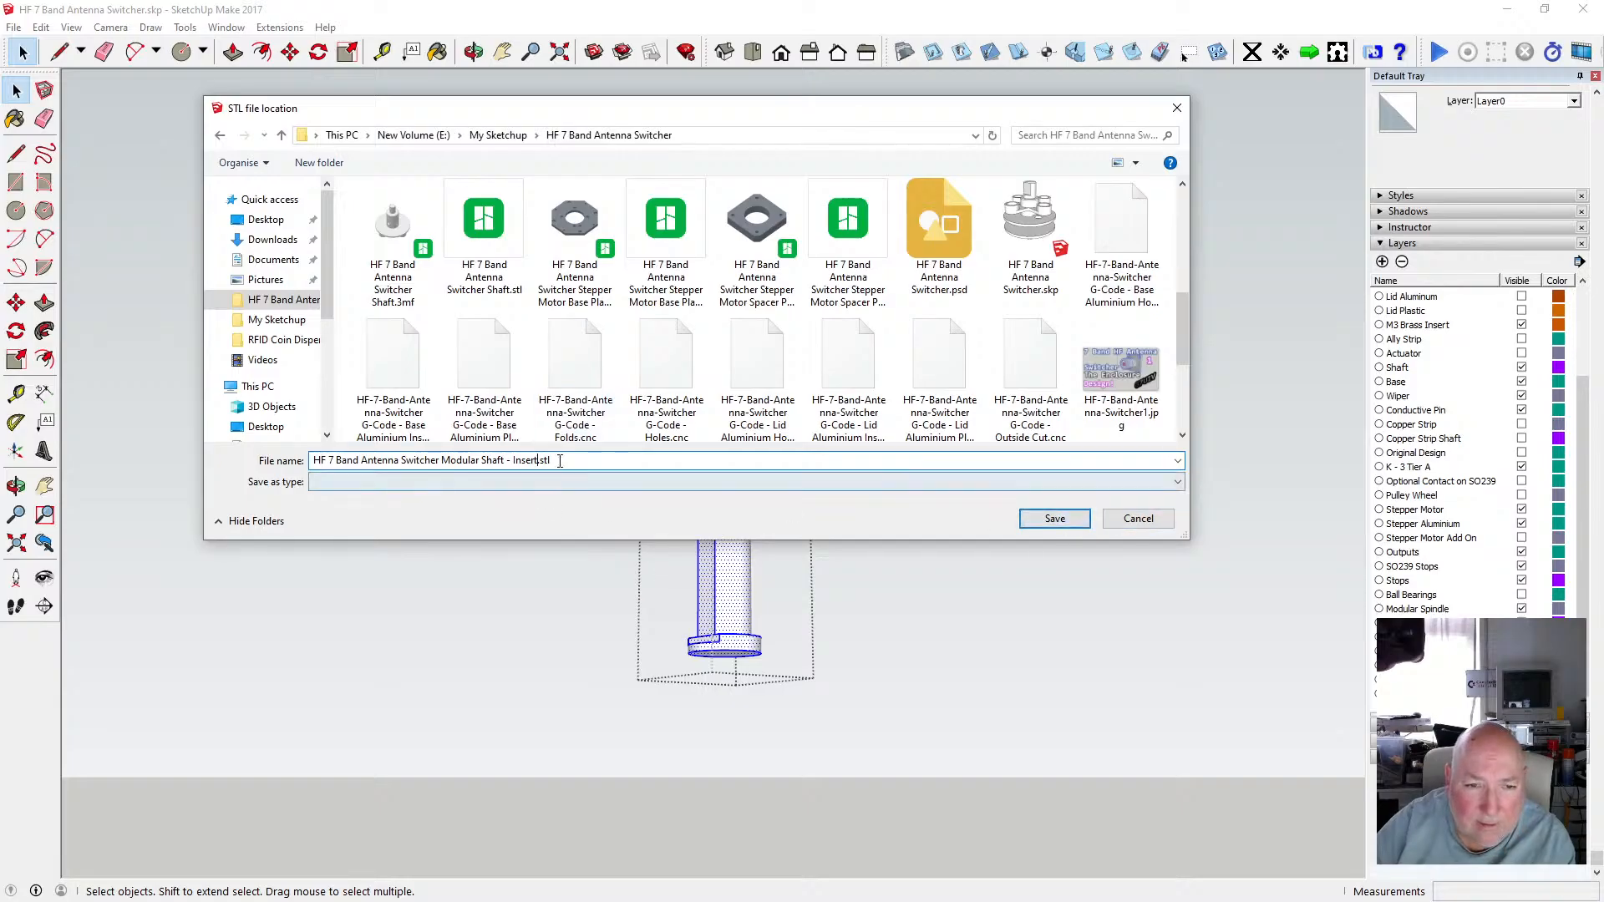
Copy the file name and save the Insert STL export, dismissing the export report.
drag(560, 461, 317, 460)
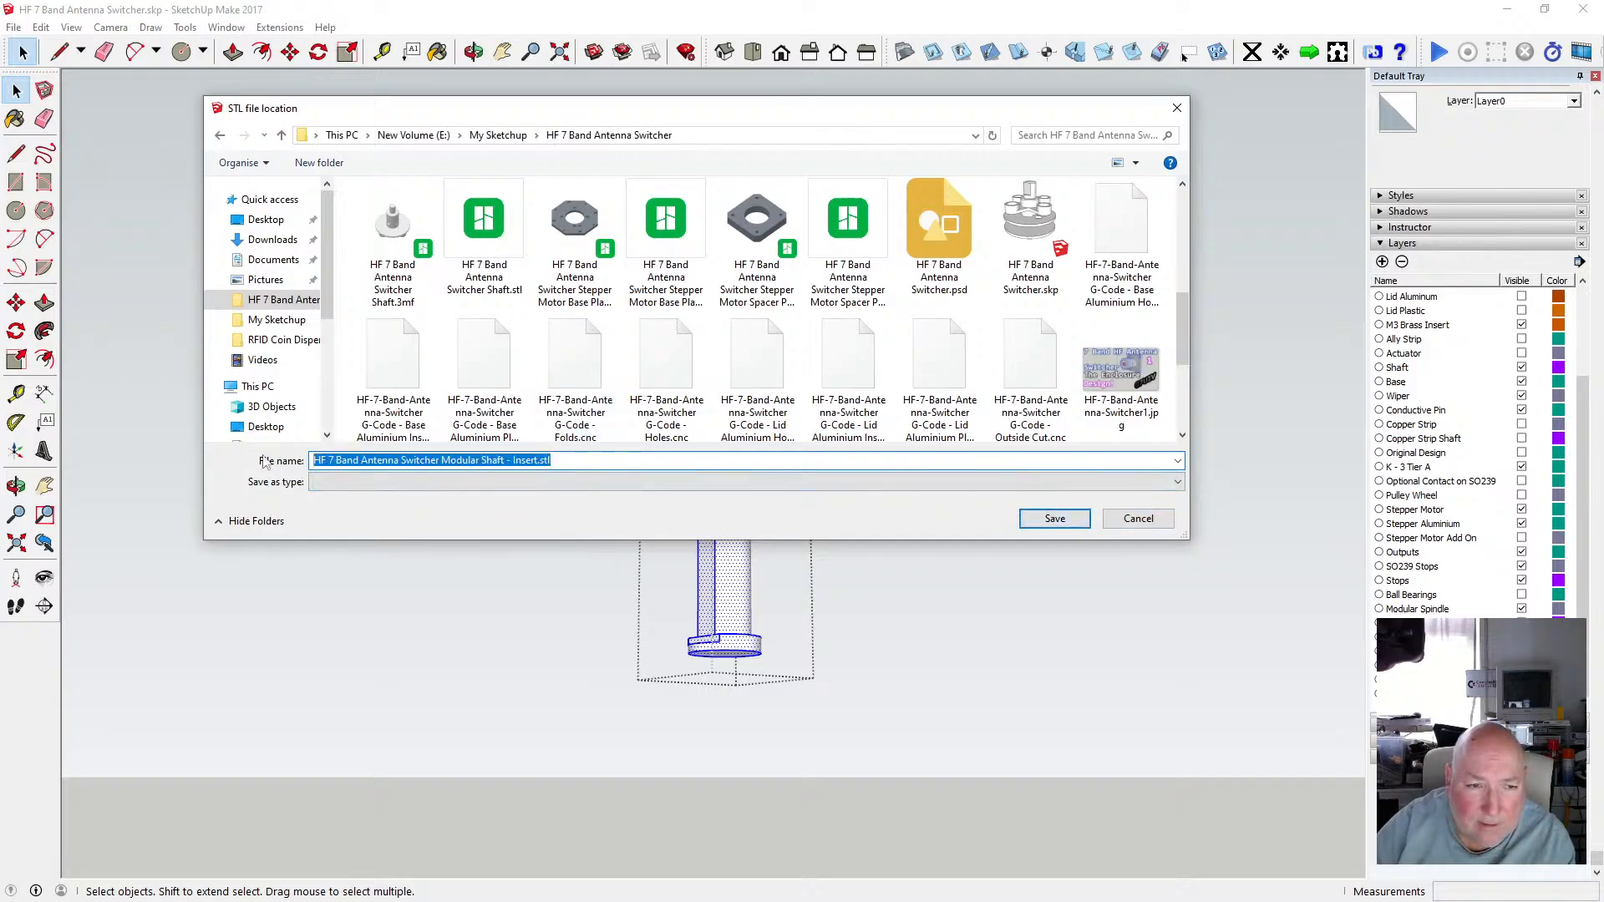
right_click(340, 461)
click(392, 515)
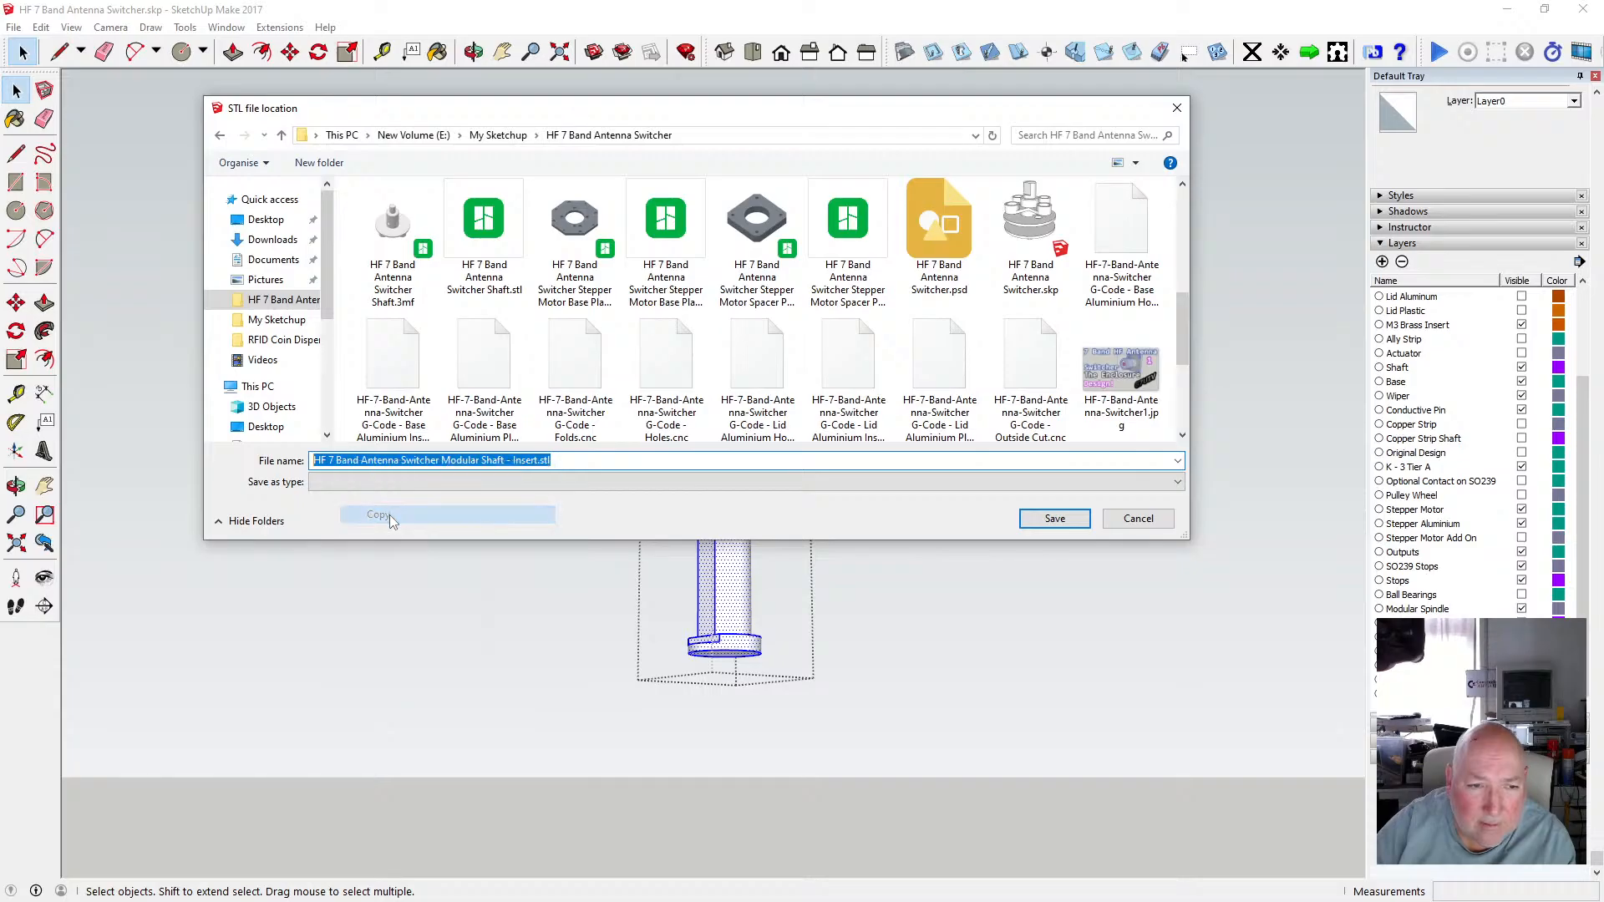
click(1057, 518)
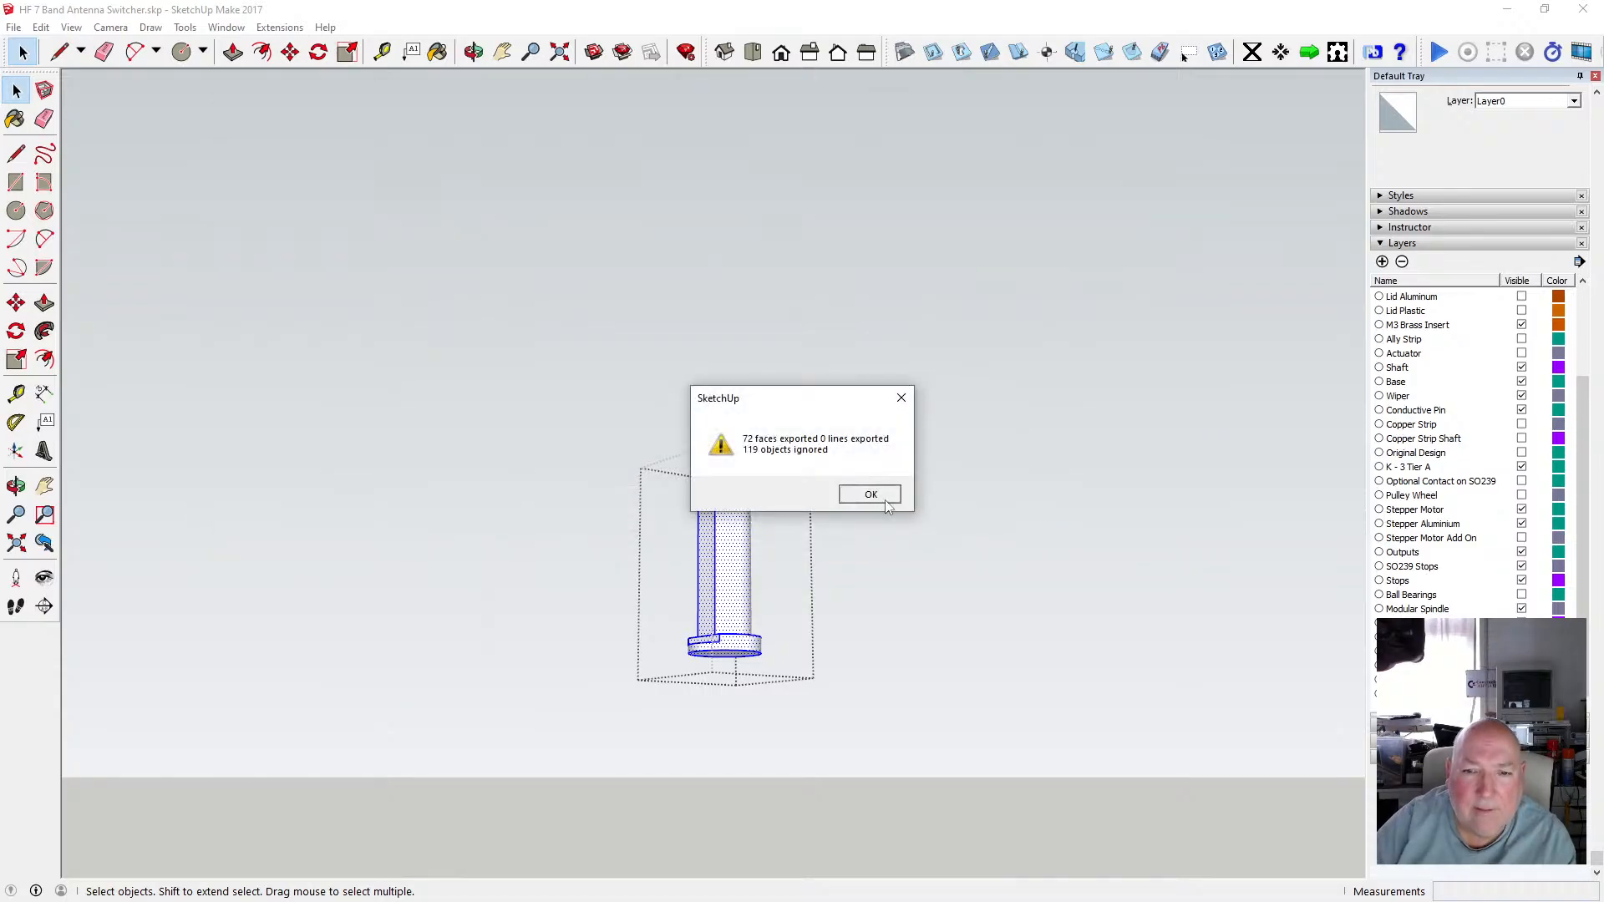
click(871, 493)
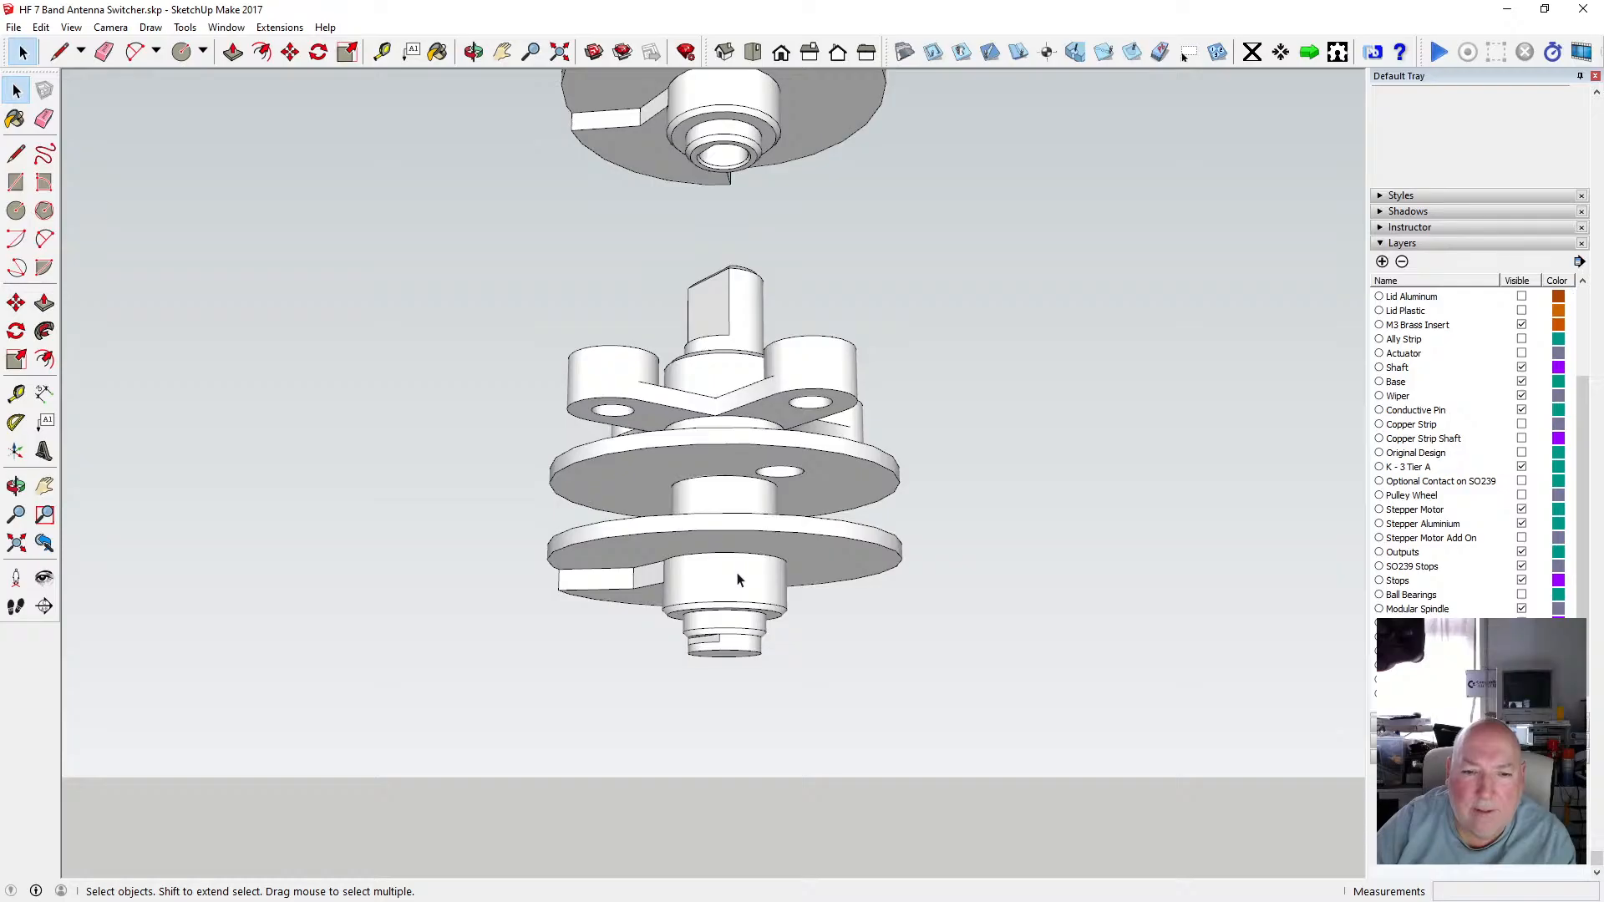
Open the lower disc group, select the disc with its hub, and start an STL export in millimetres.
double_click(738, 580)
drag(504, 491, 942, 660)
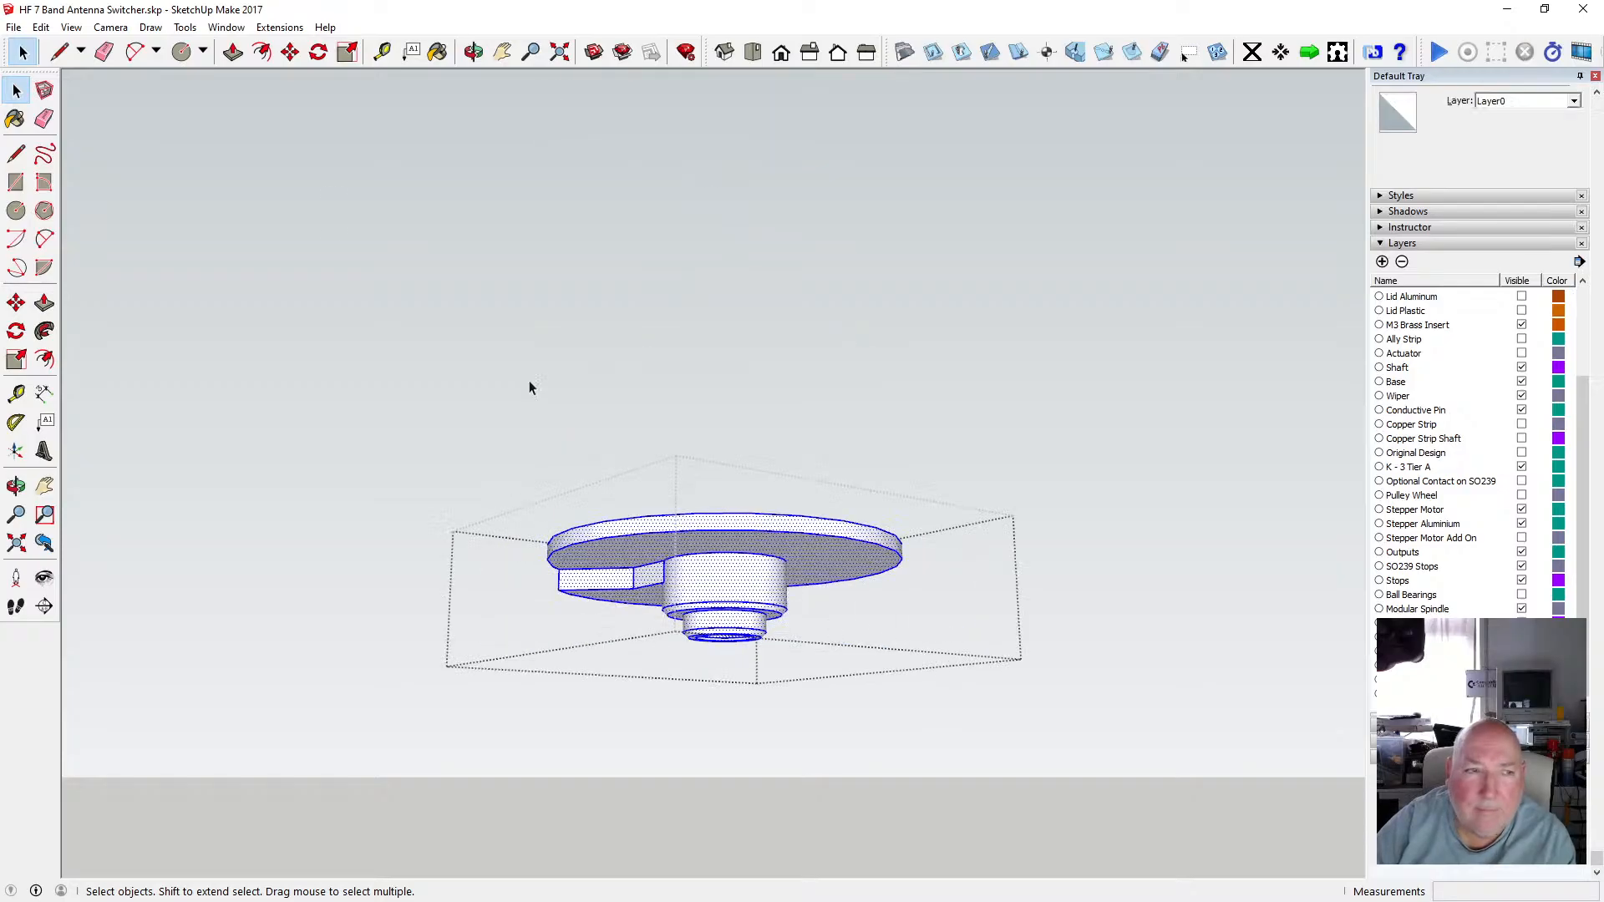
click(13, 26)
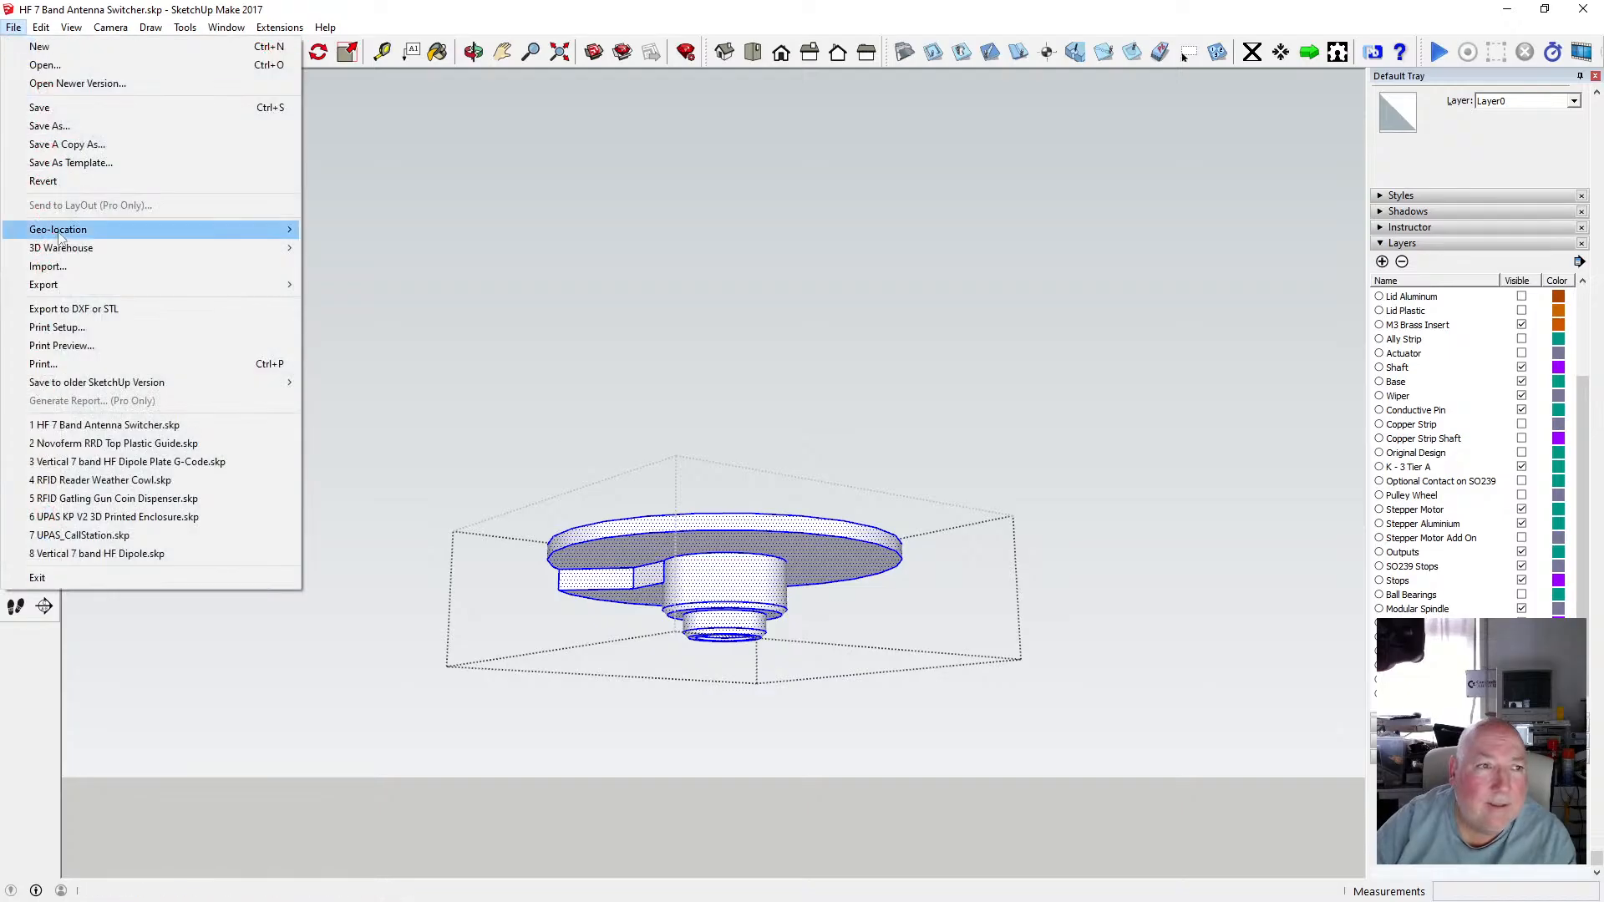
click(119, 310)
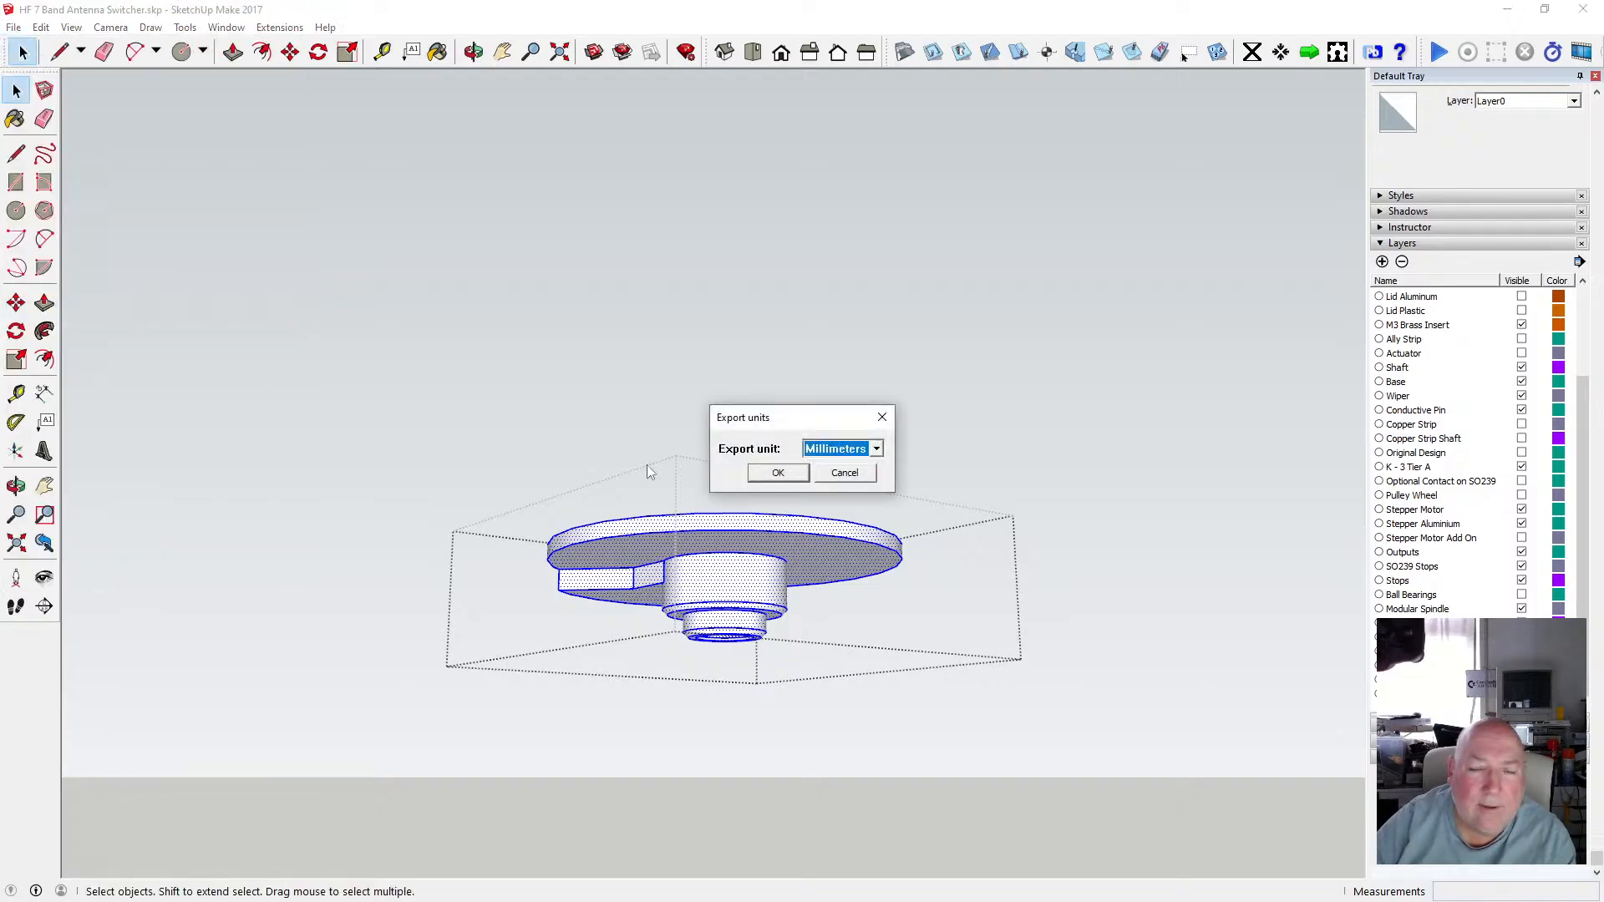
click(778, 472)
click(910, 448)
click(867, 526)
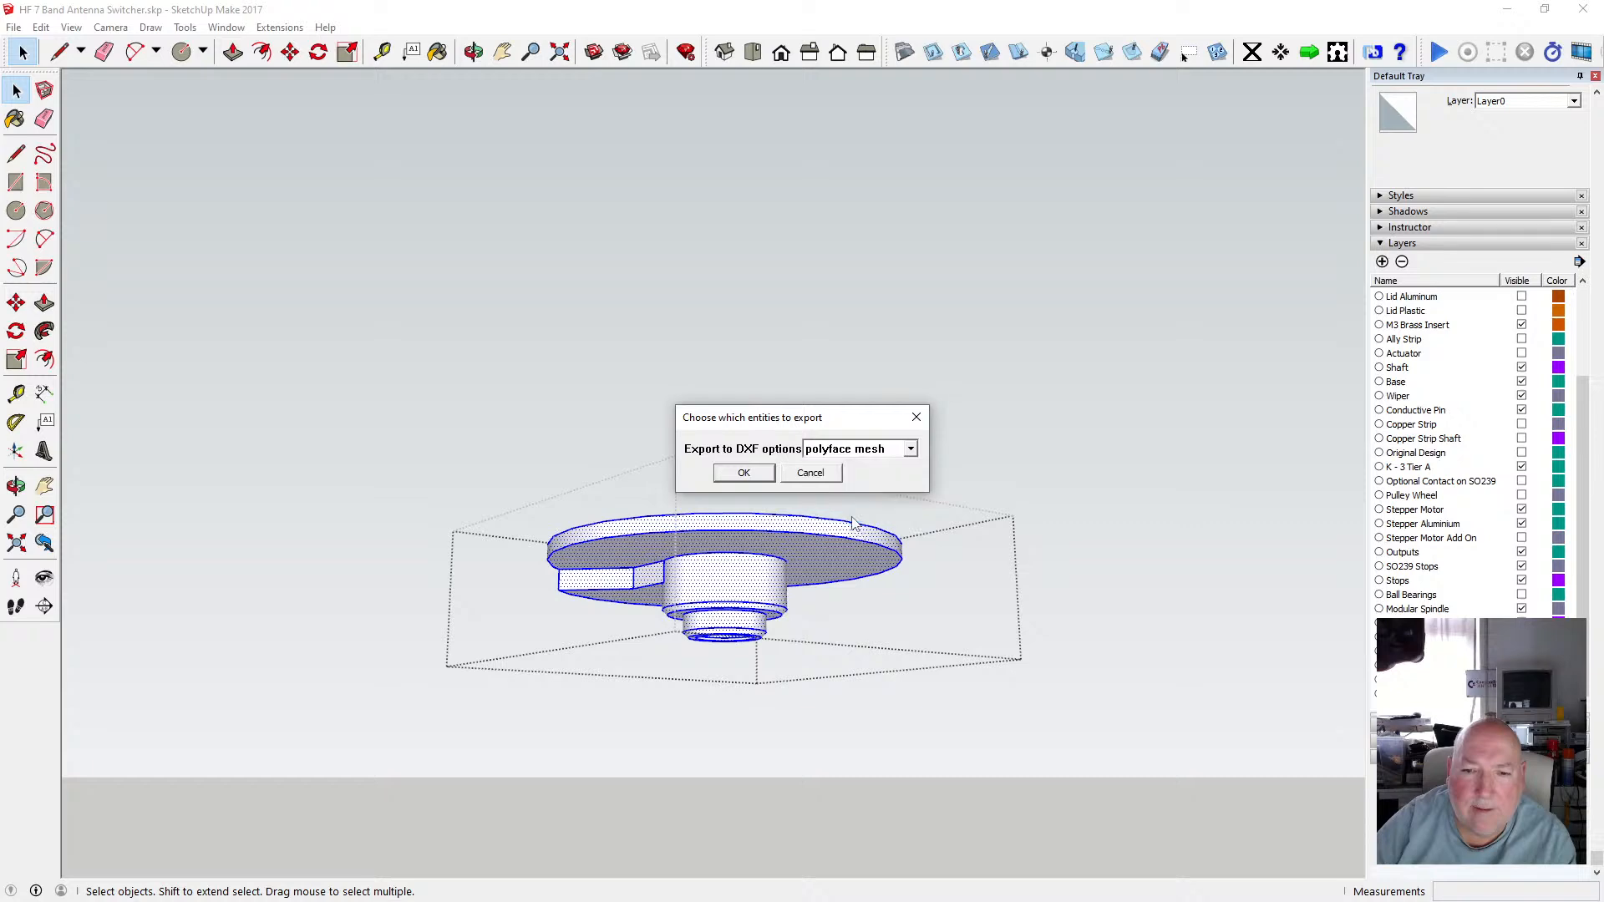
click(762, 478)
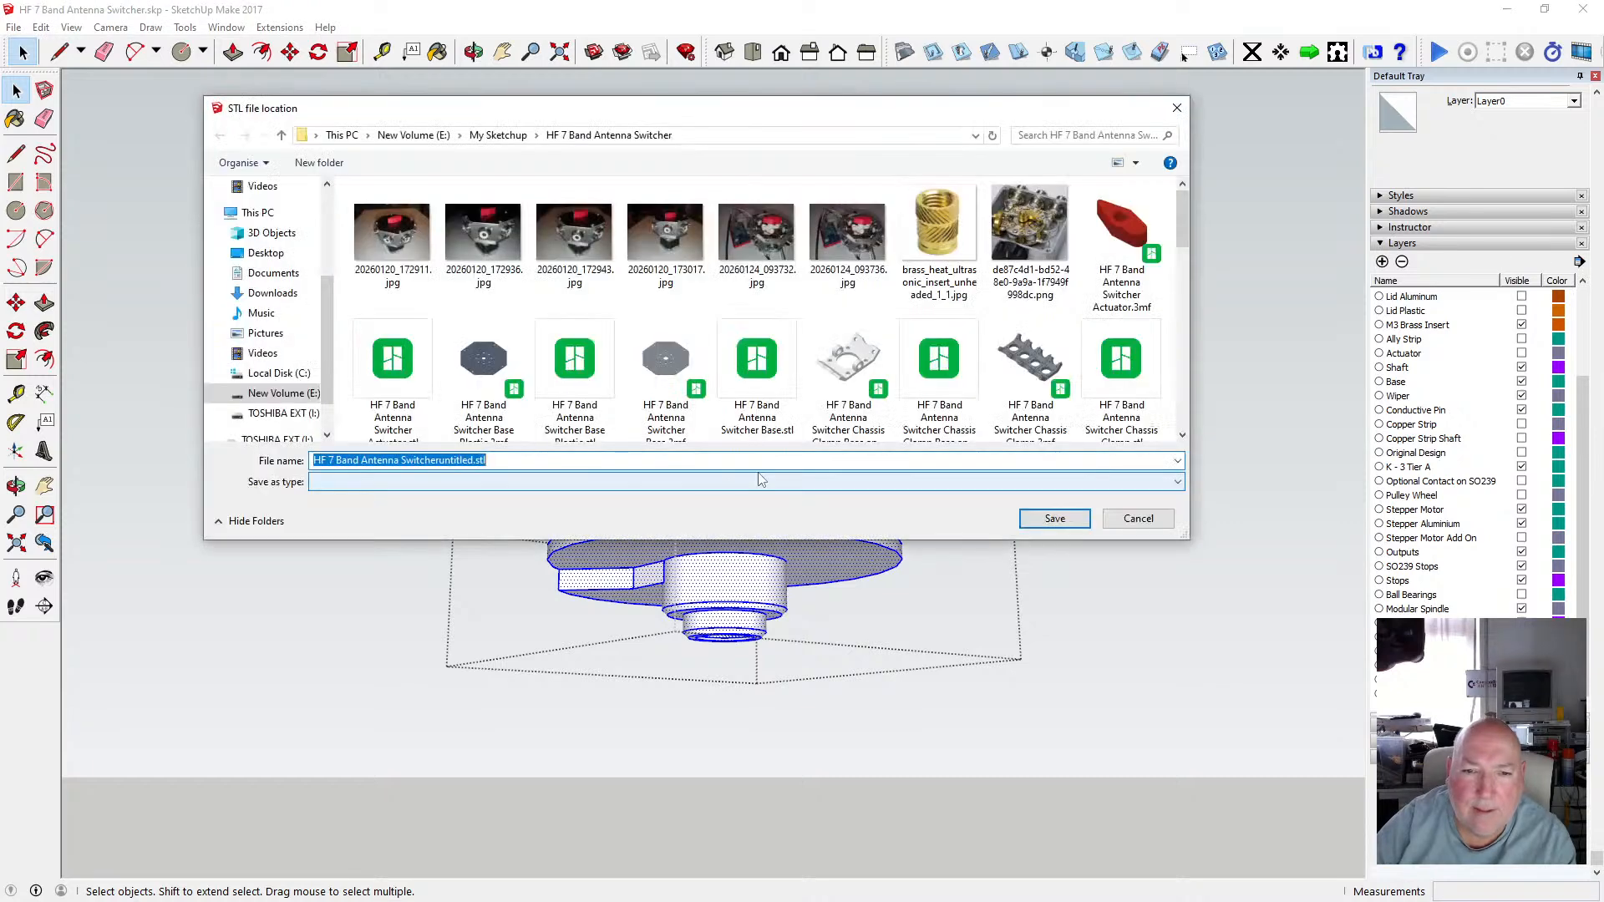
Paste the copied name, change it to "HF 7 Band Antenna Switcher Modular Shaft - Bottom.stl", and save the export.
right_click(474, 462)
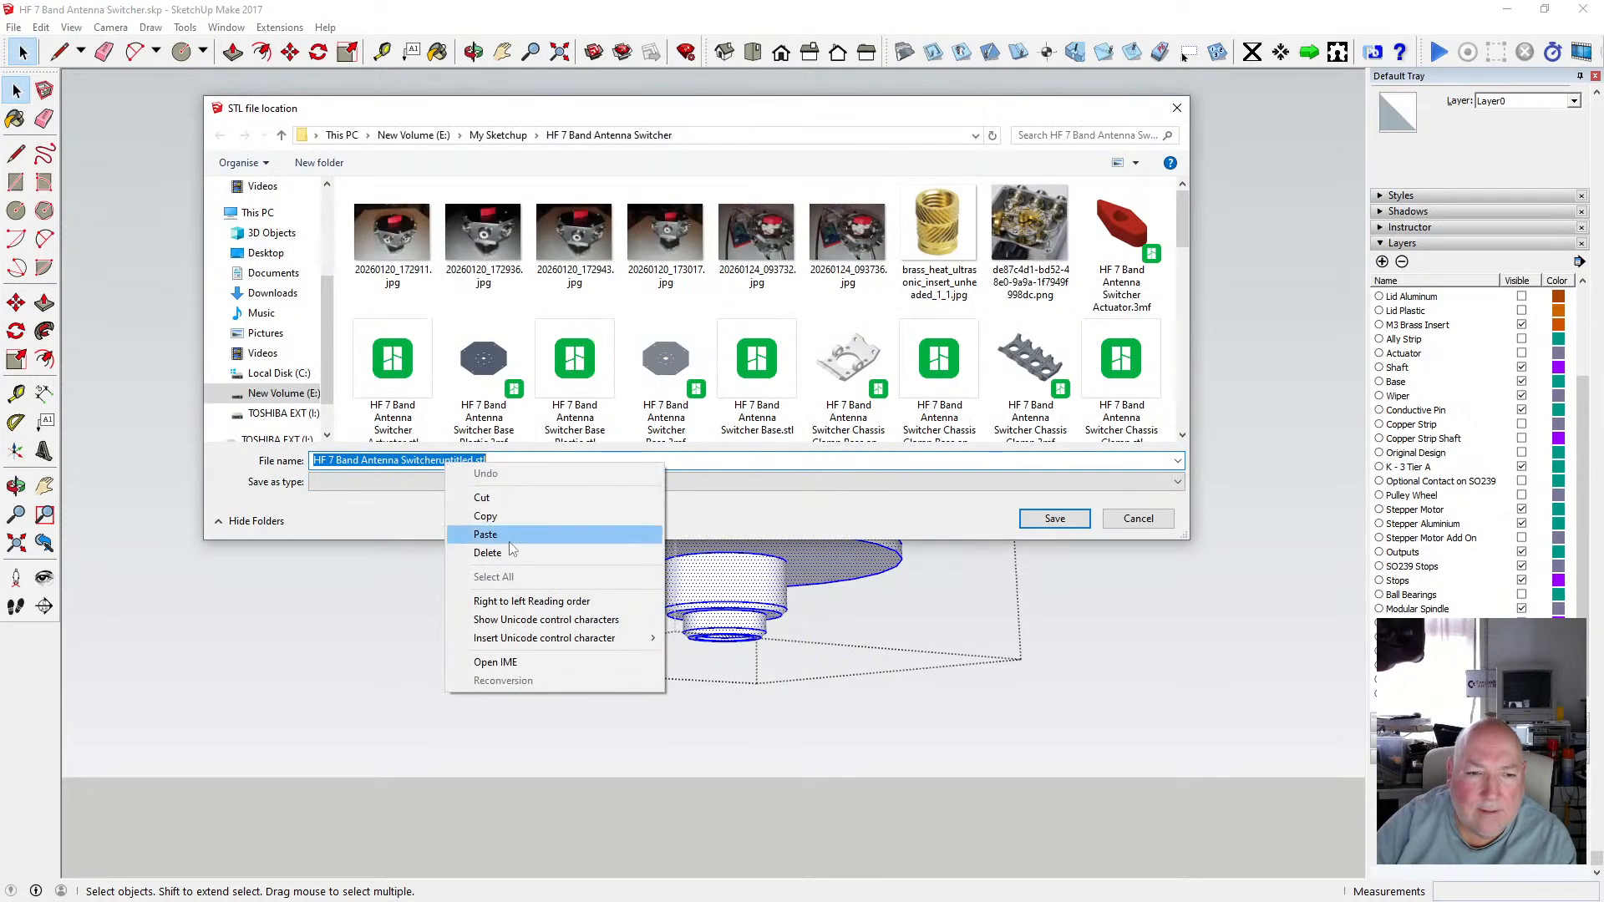
click(480, 533)
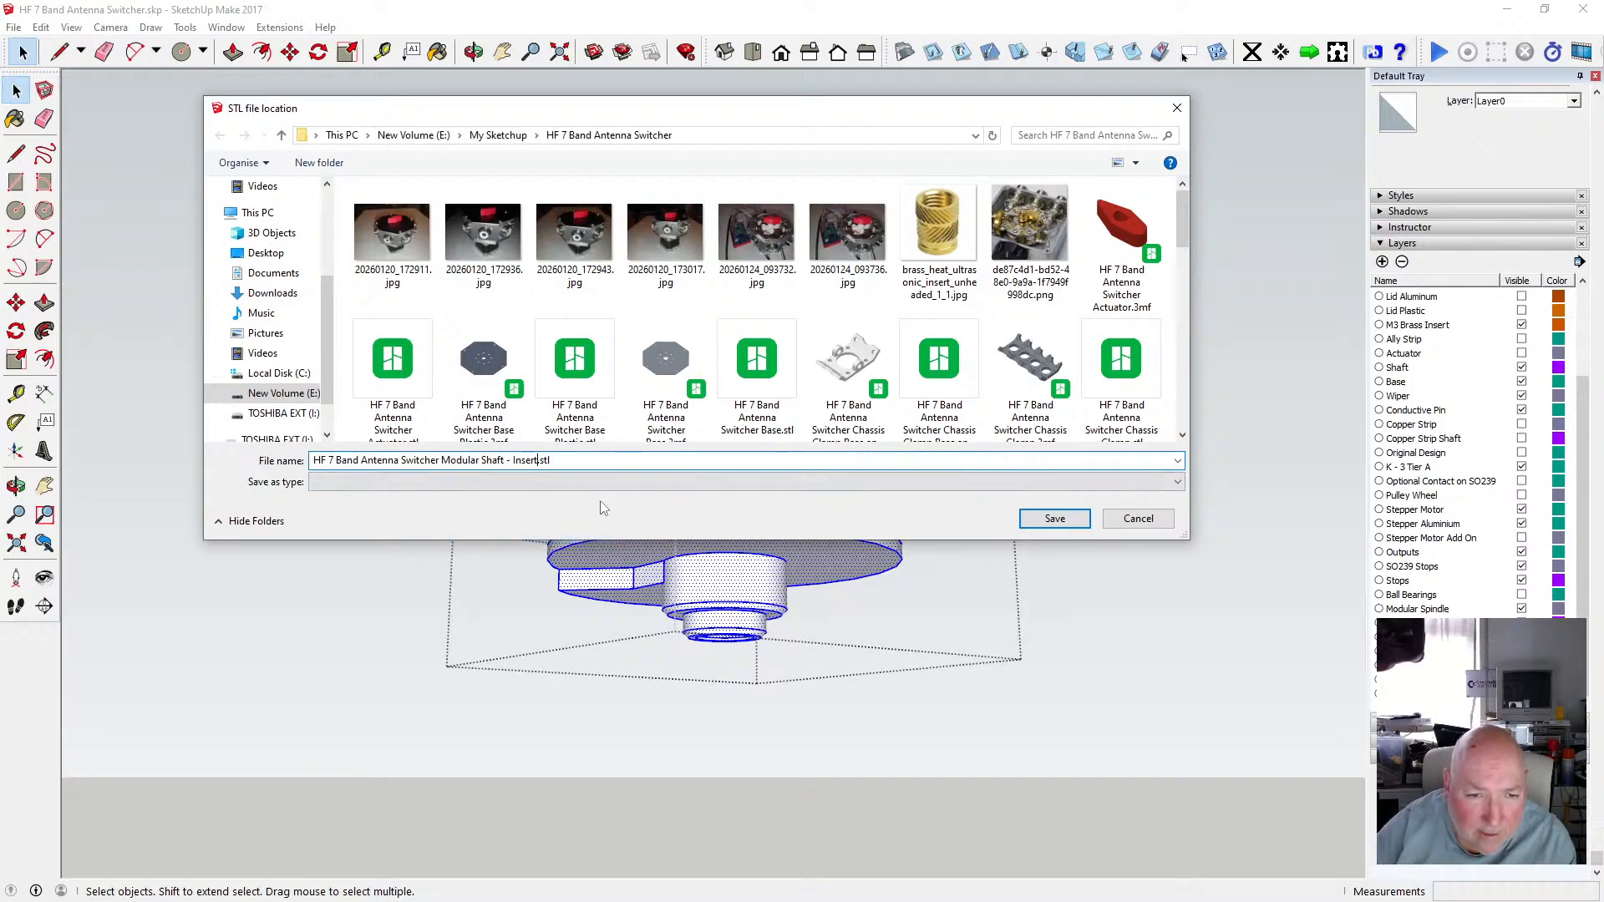
key(BackSpace)
key(BackSpace)
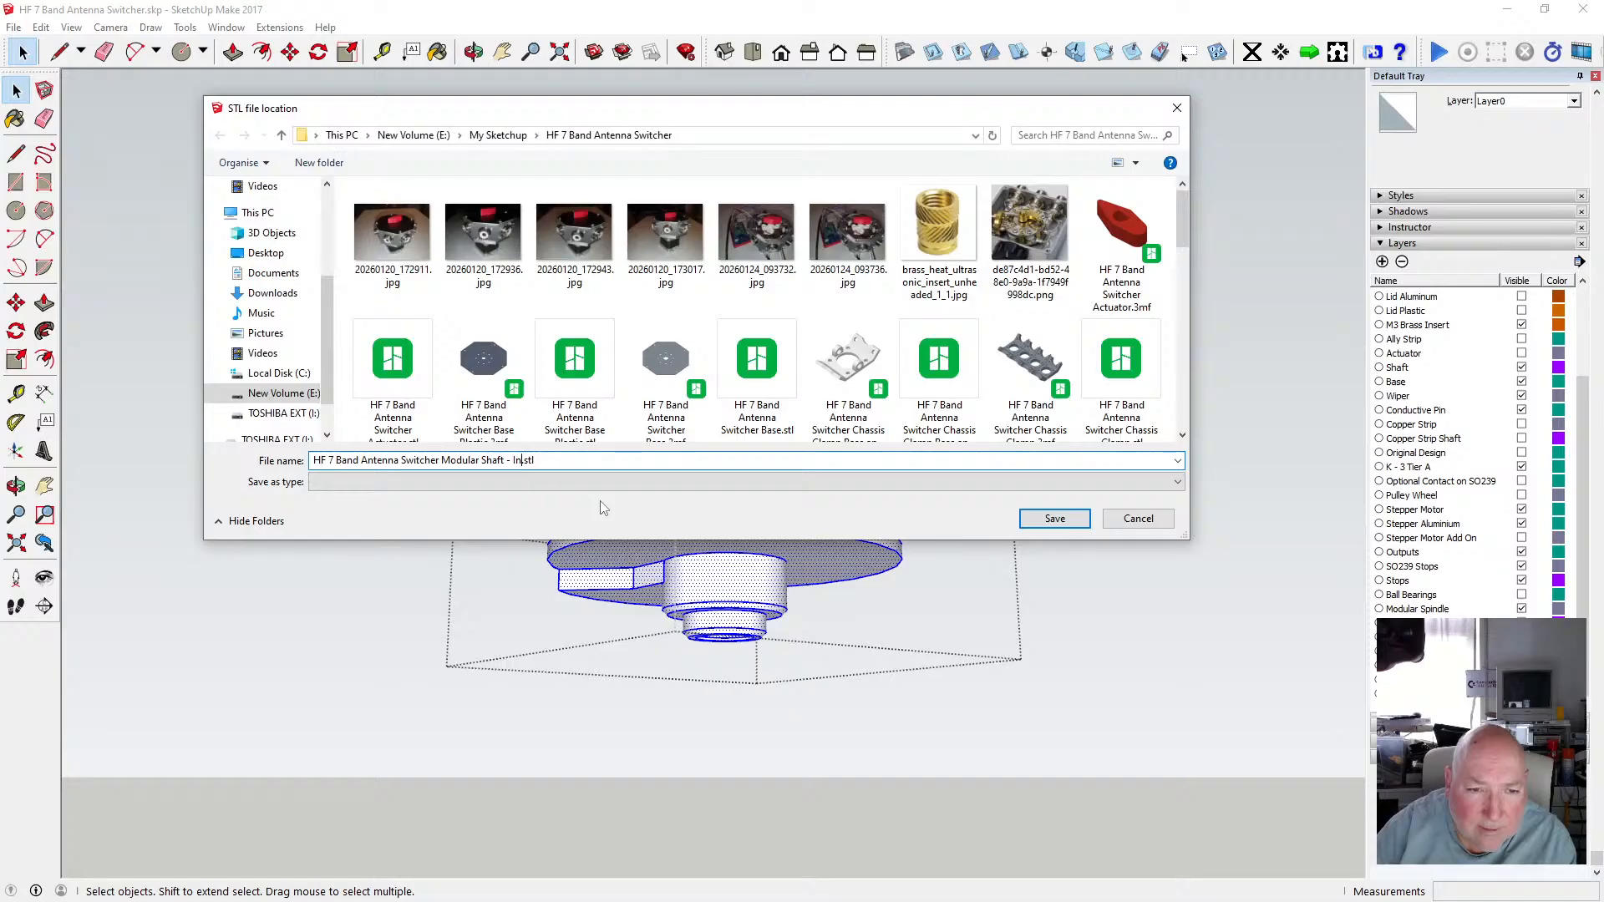
text(Bot)
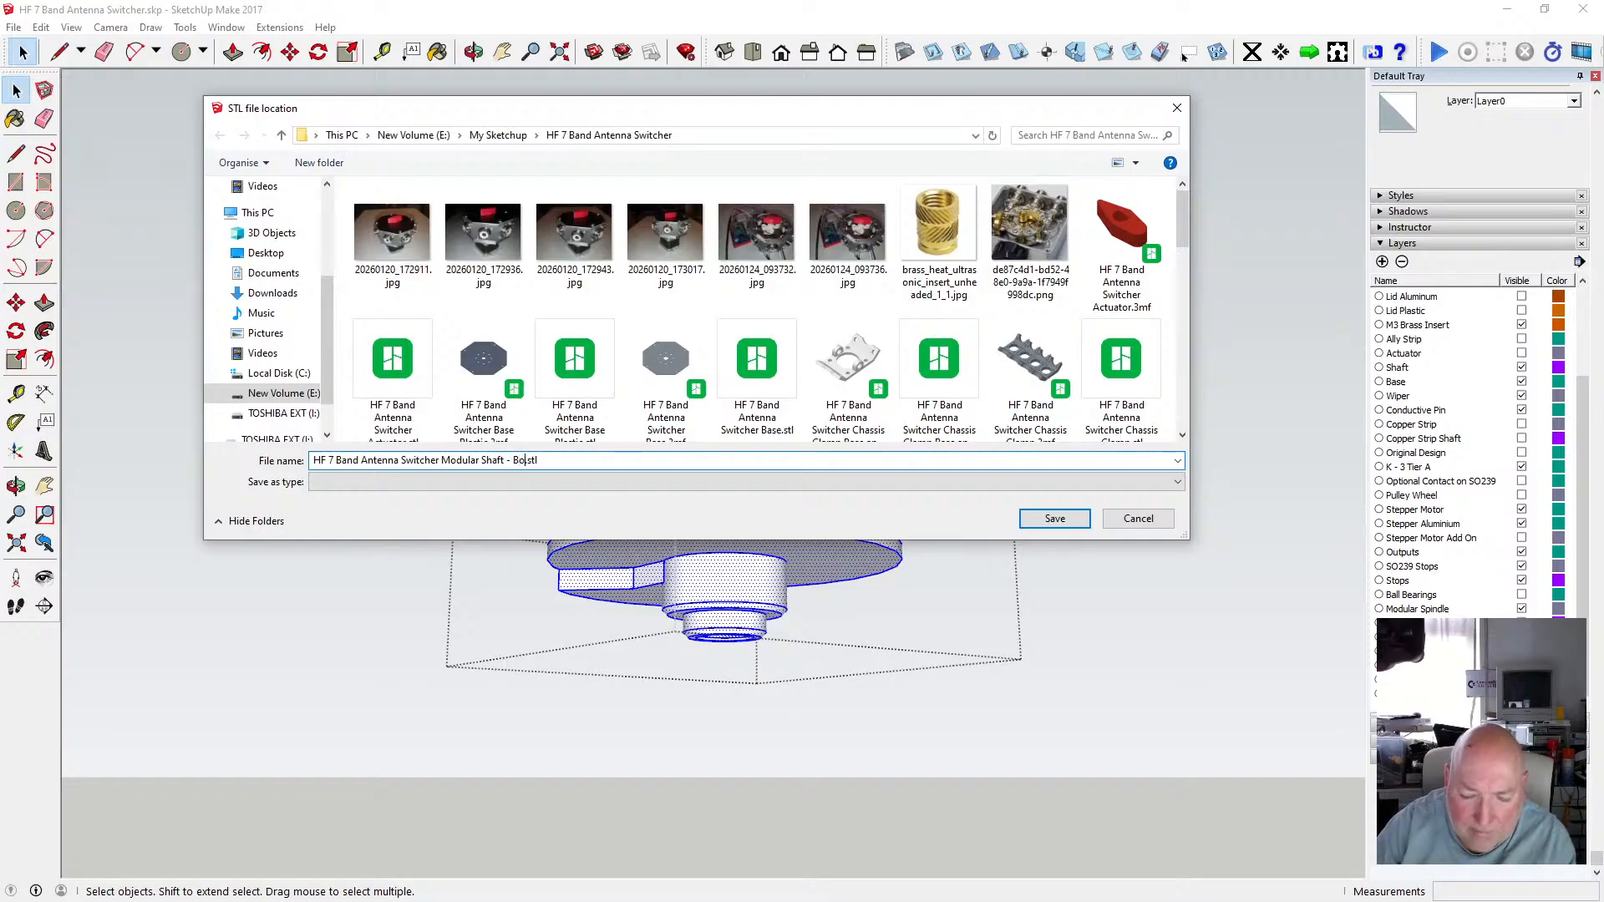
text(tom)
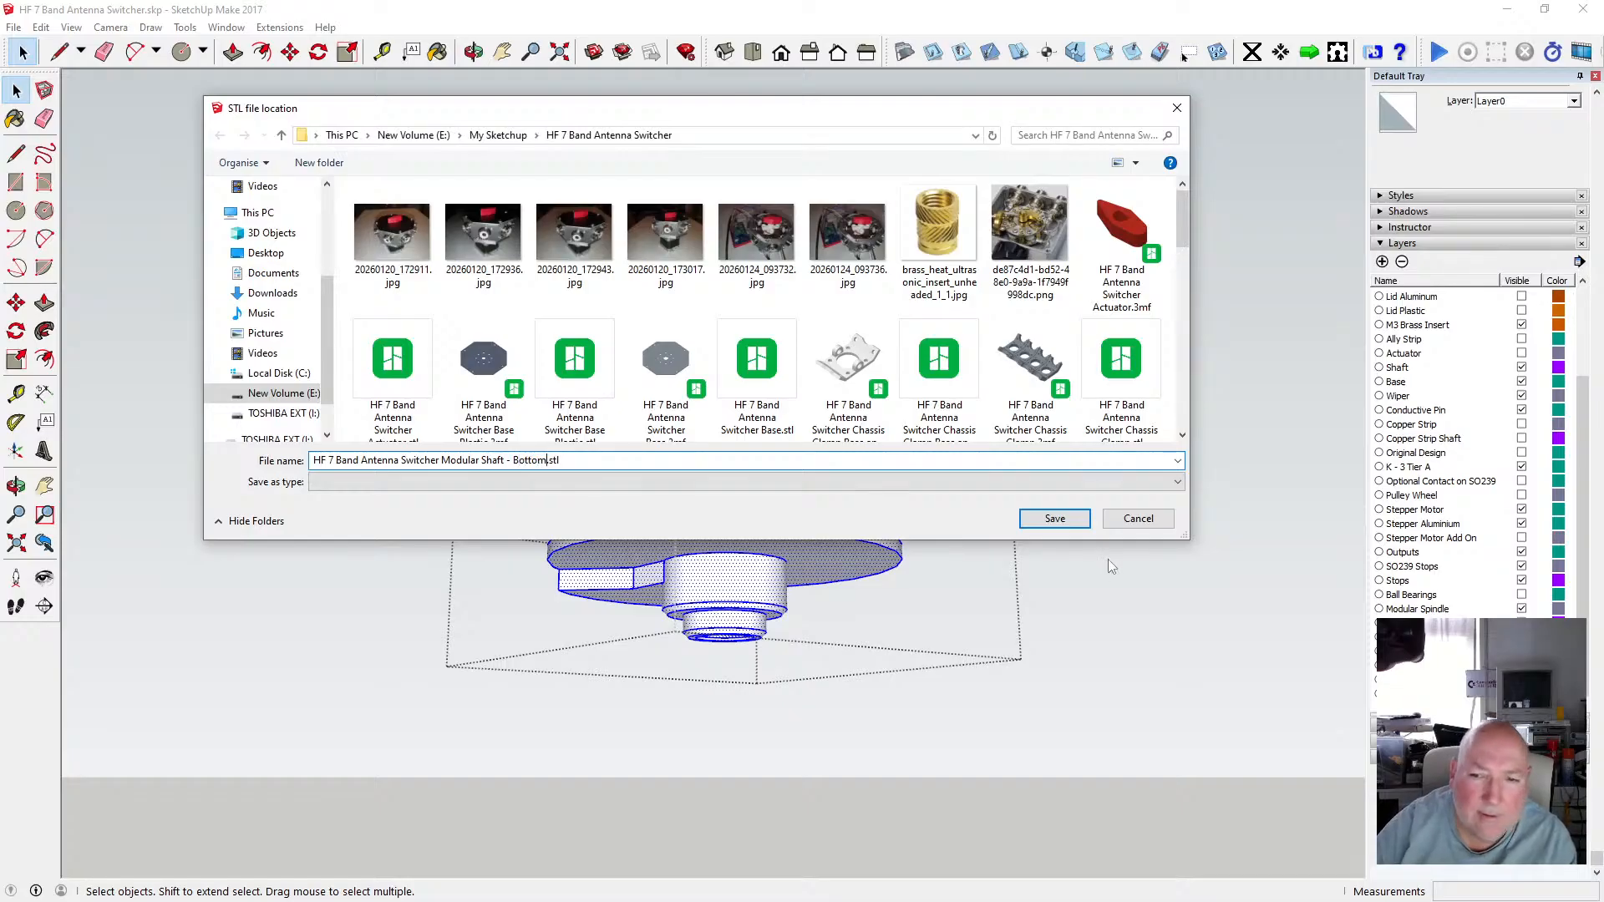
click(1055, 518)
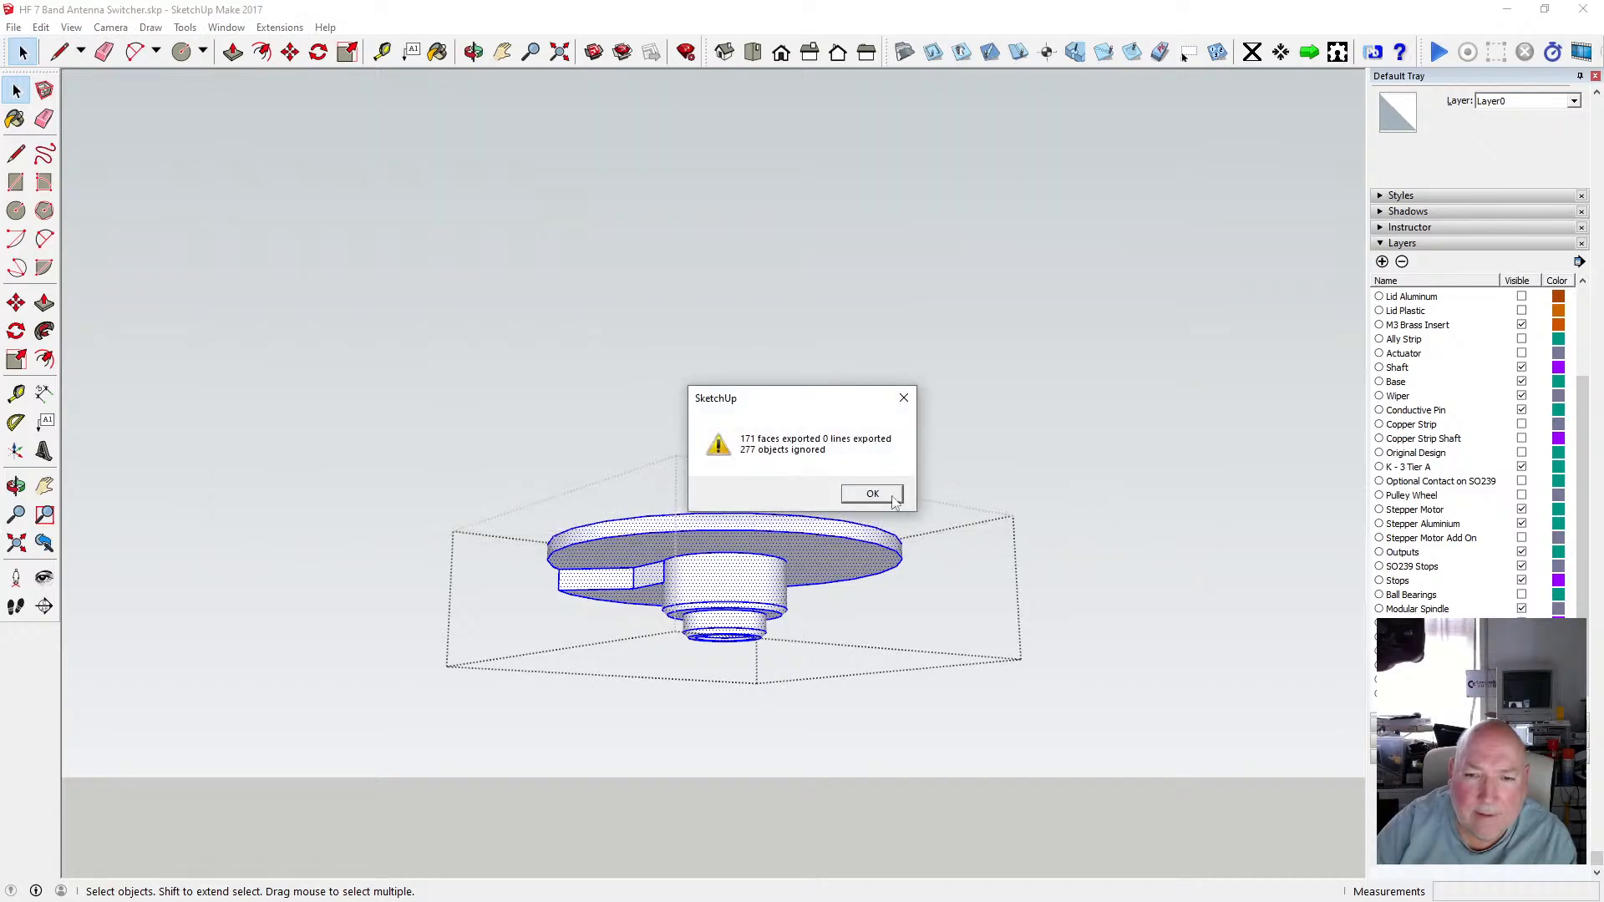
click(869, 491)
Open the middle spindle section between the discs, select it, and start an STL export in millimetres.
click(880, 473)
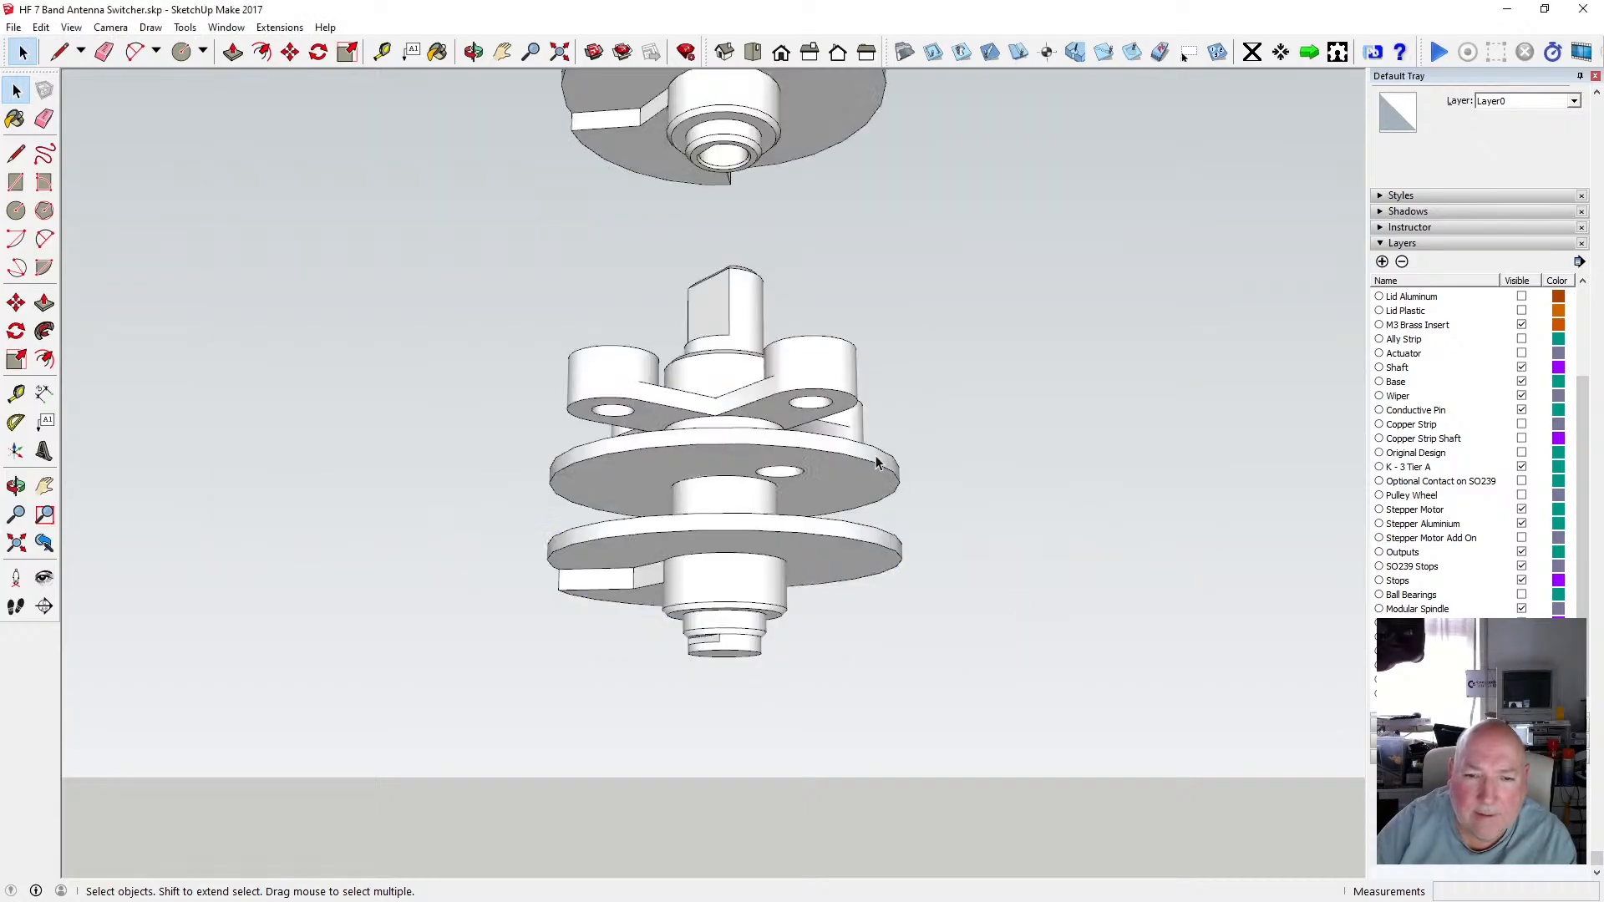
double_click(731, 494)
drag(609, 356, 829, 588)
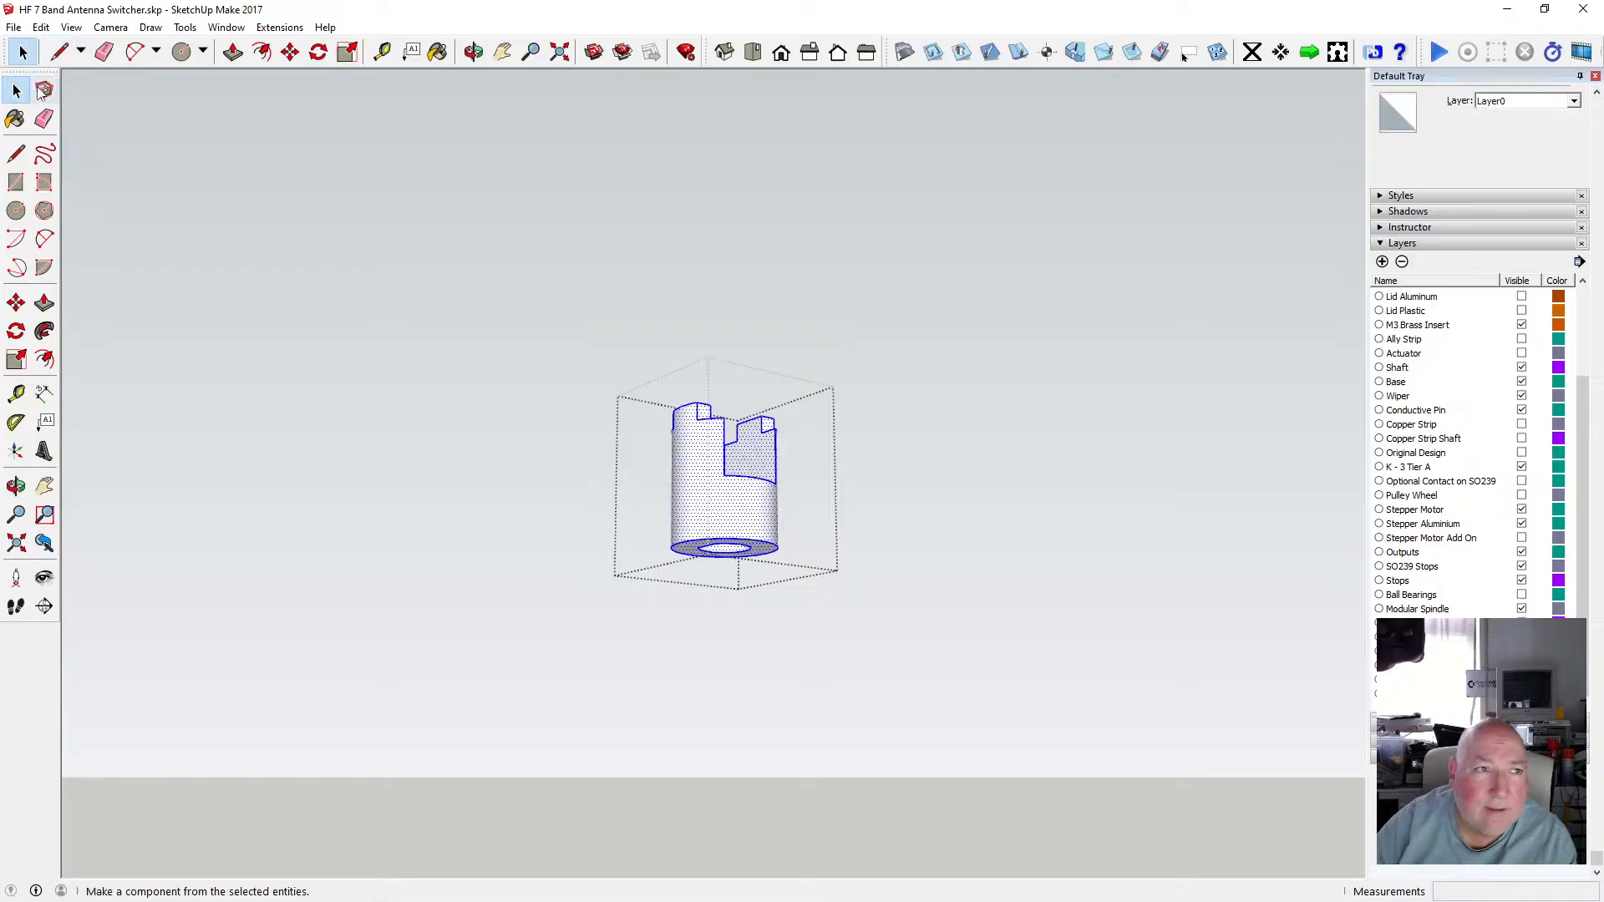
click(14, 28)
click(59, 309)
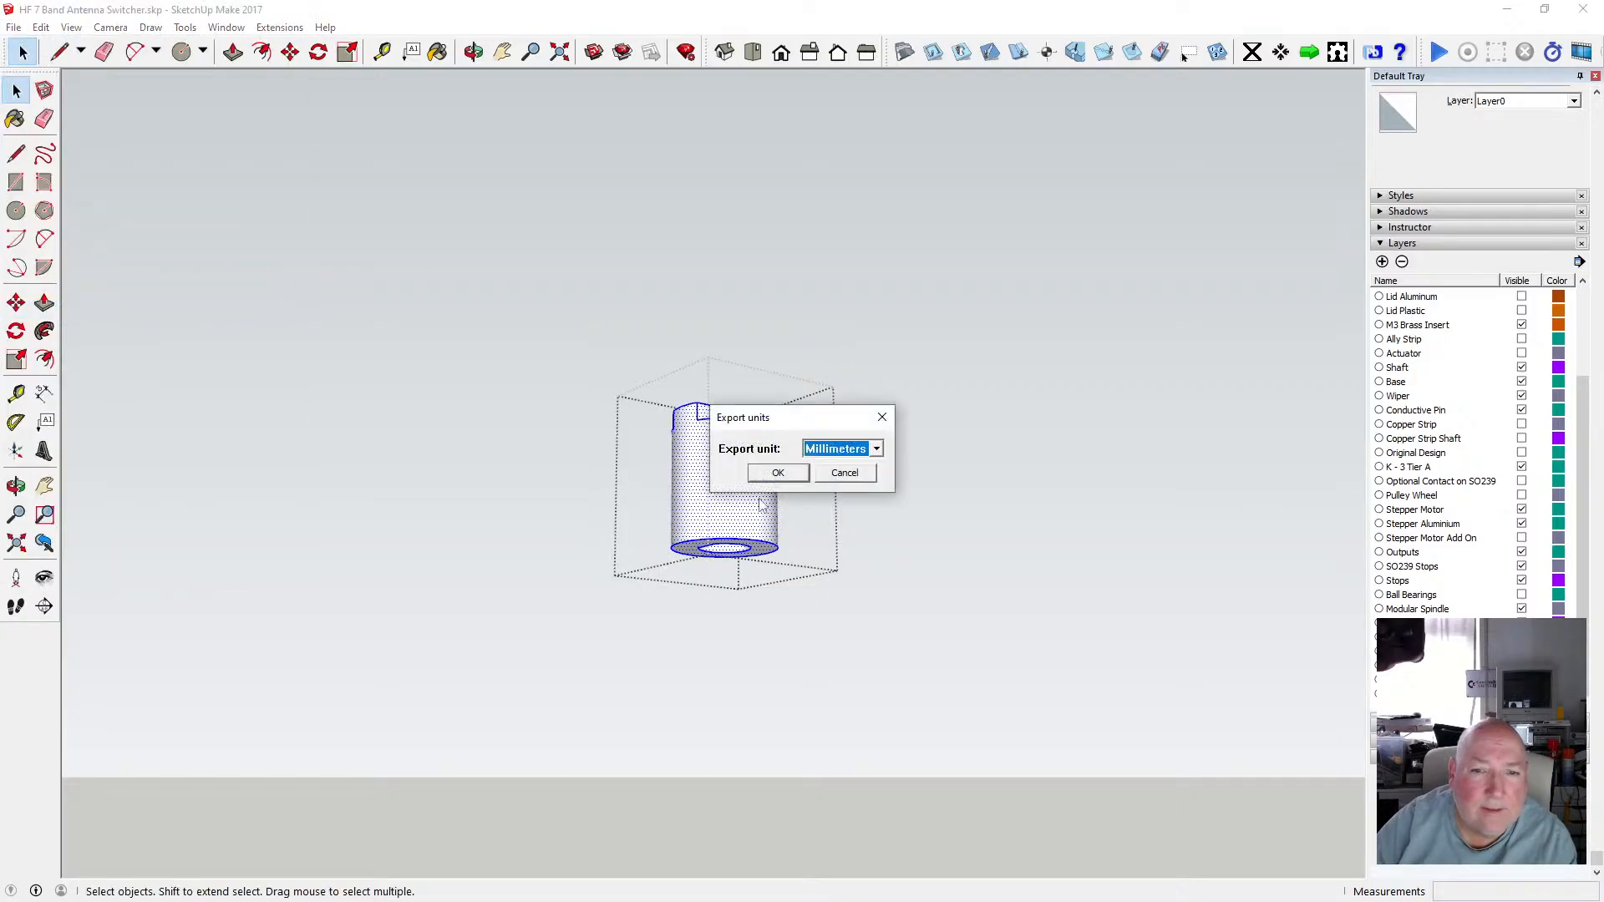
click(777, 473)
click(827, 452)
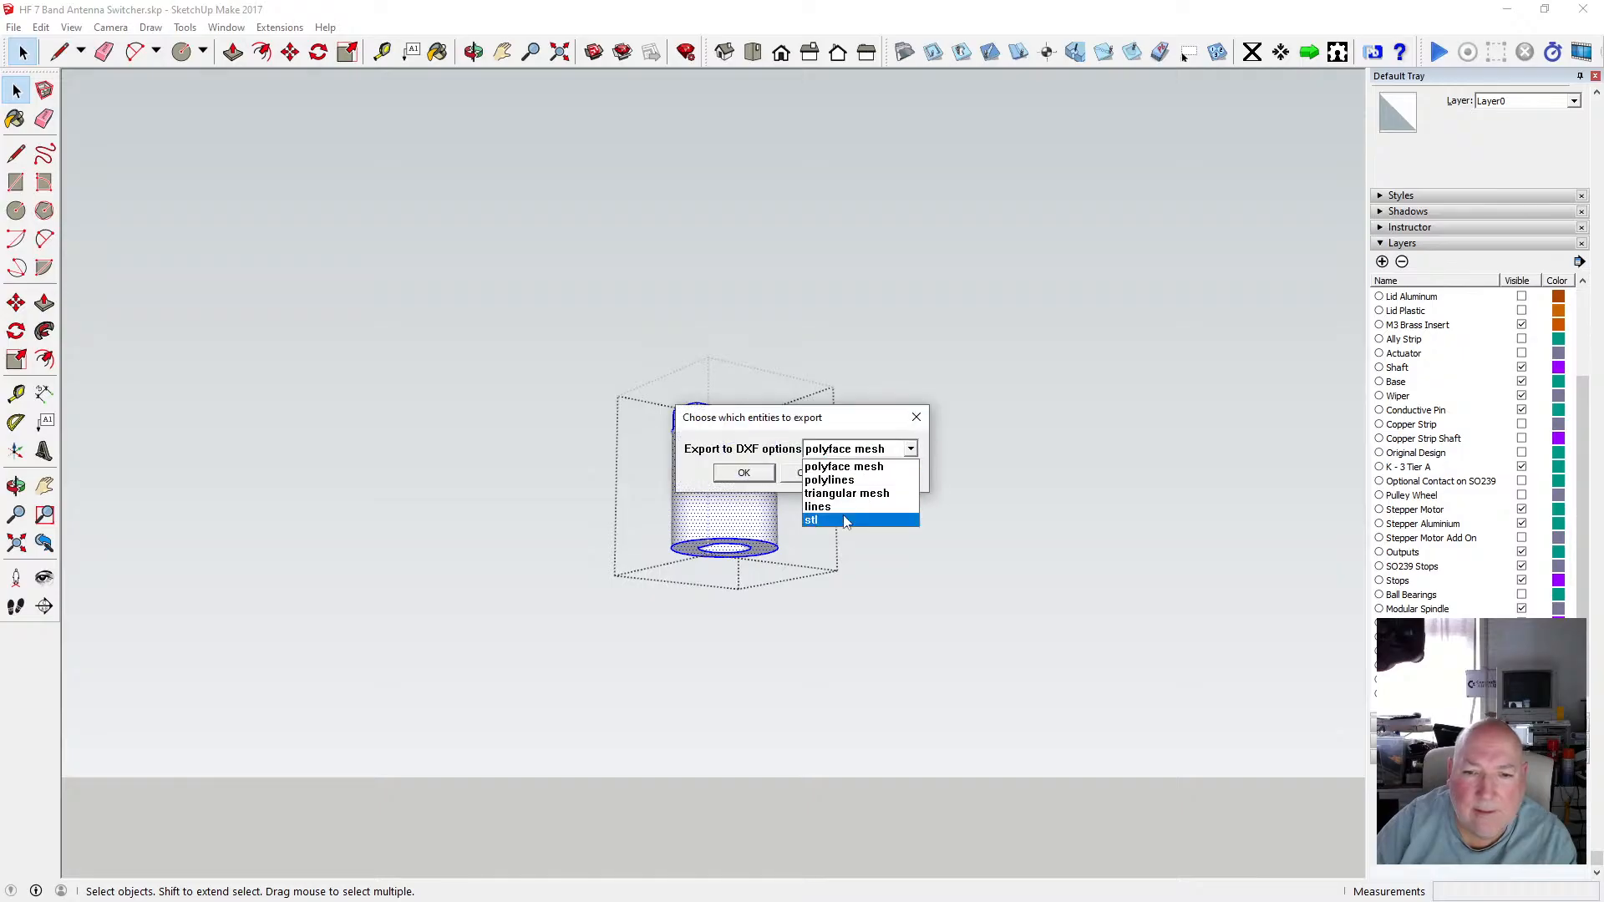
click(863, 466)
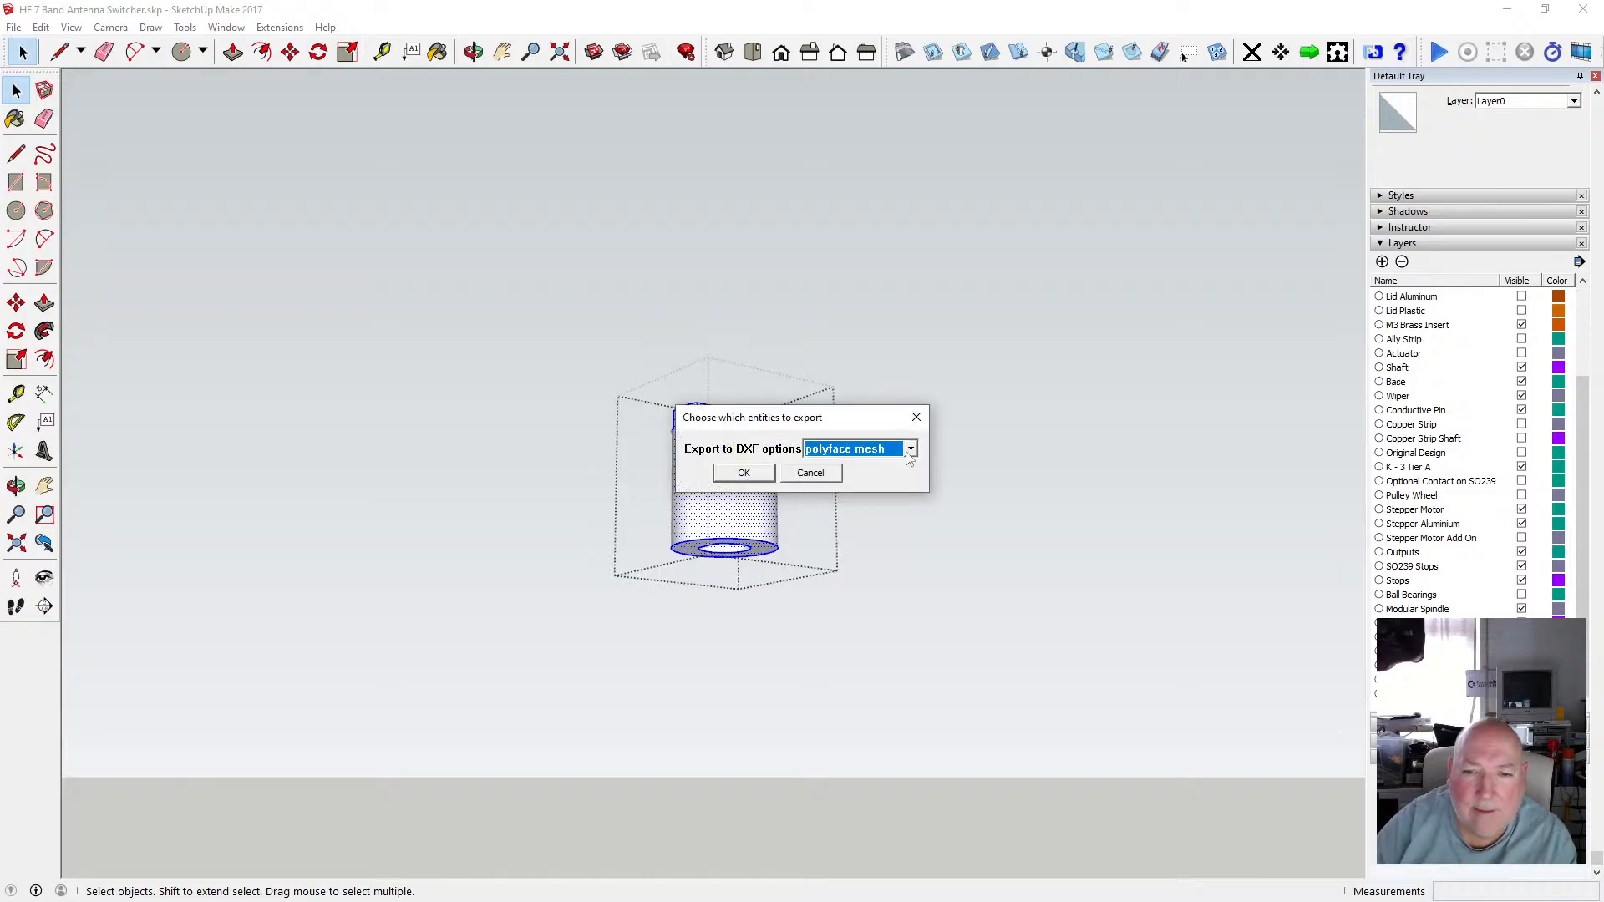
click(911, 450)
click(844, 520)
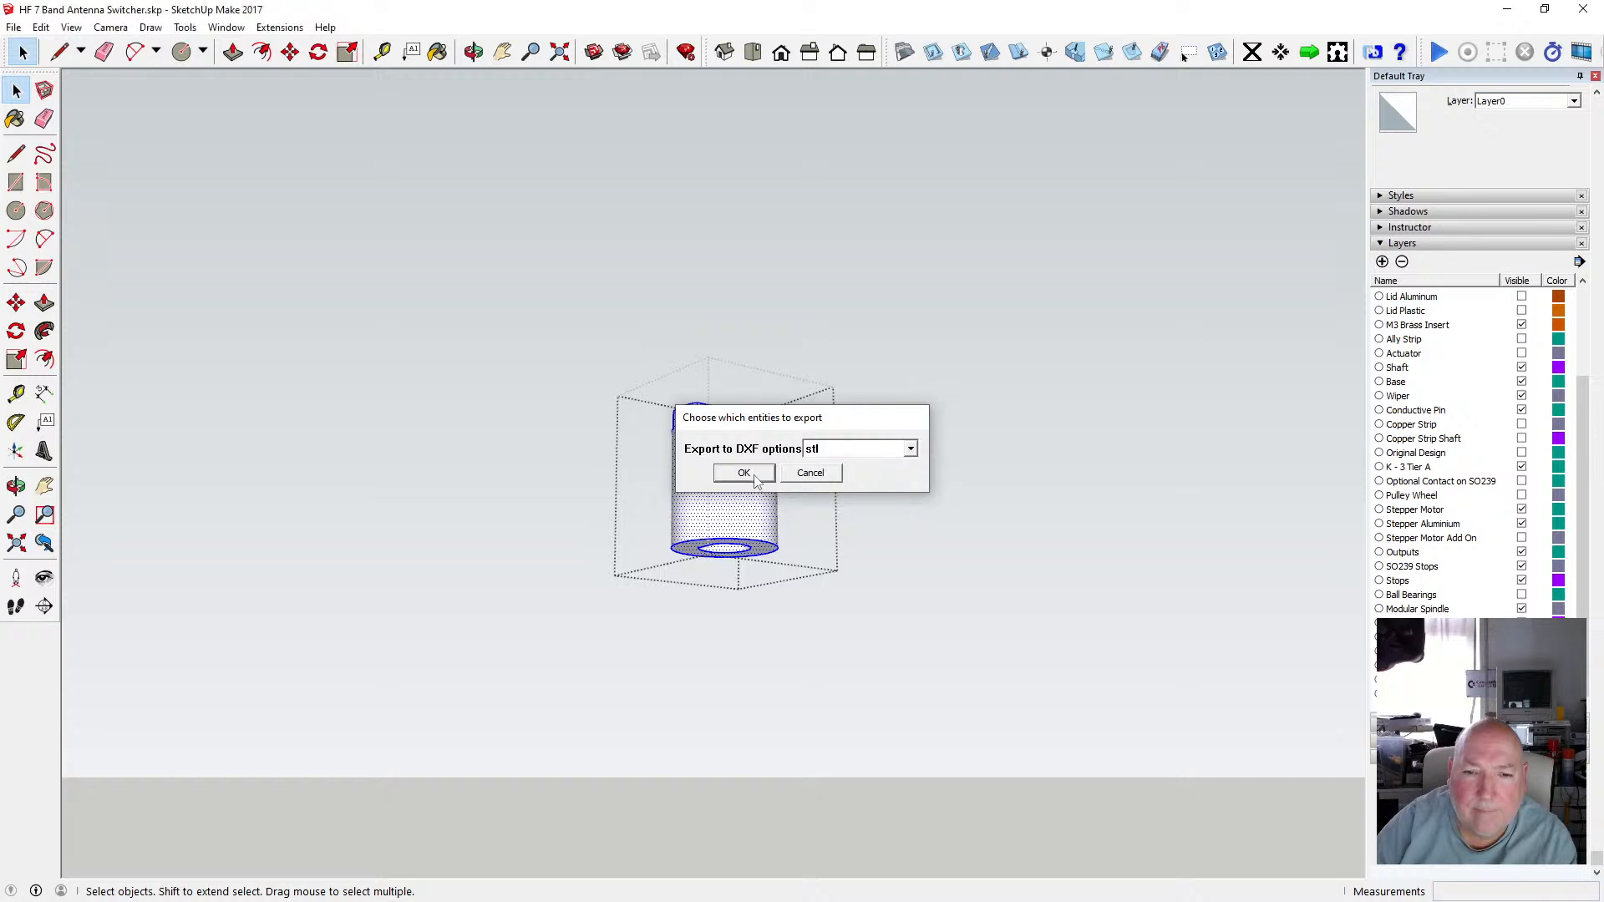
click(756, 478)
Paste the copied name, change it to "HF 7 Band Antenna Switcher Modular Shaft - Bottom Mid.stl", save the export and dismiss the report.
right_click(468, 460)
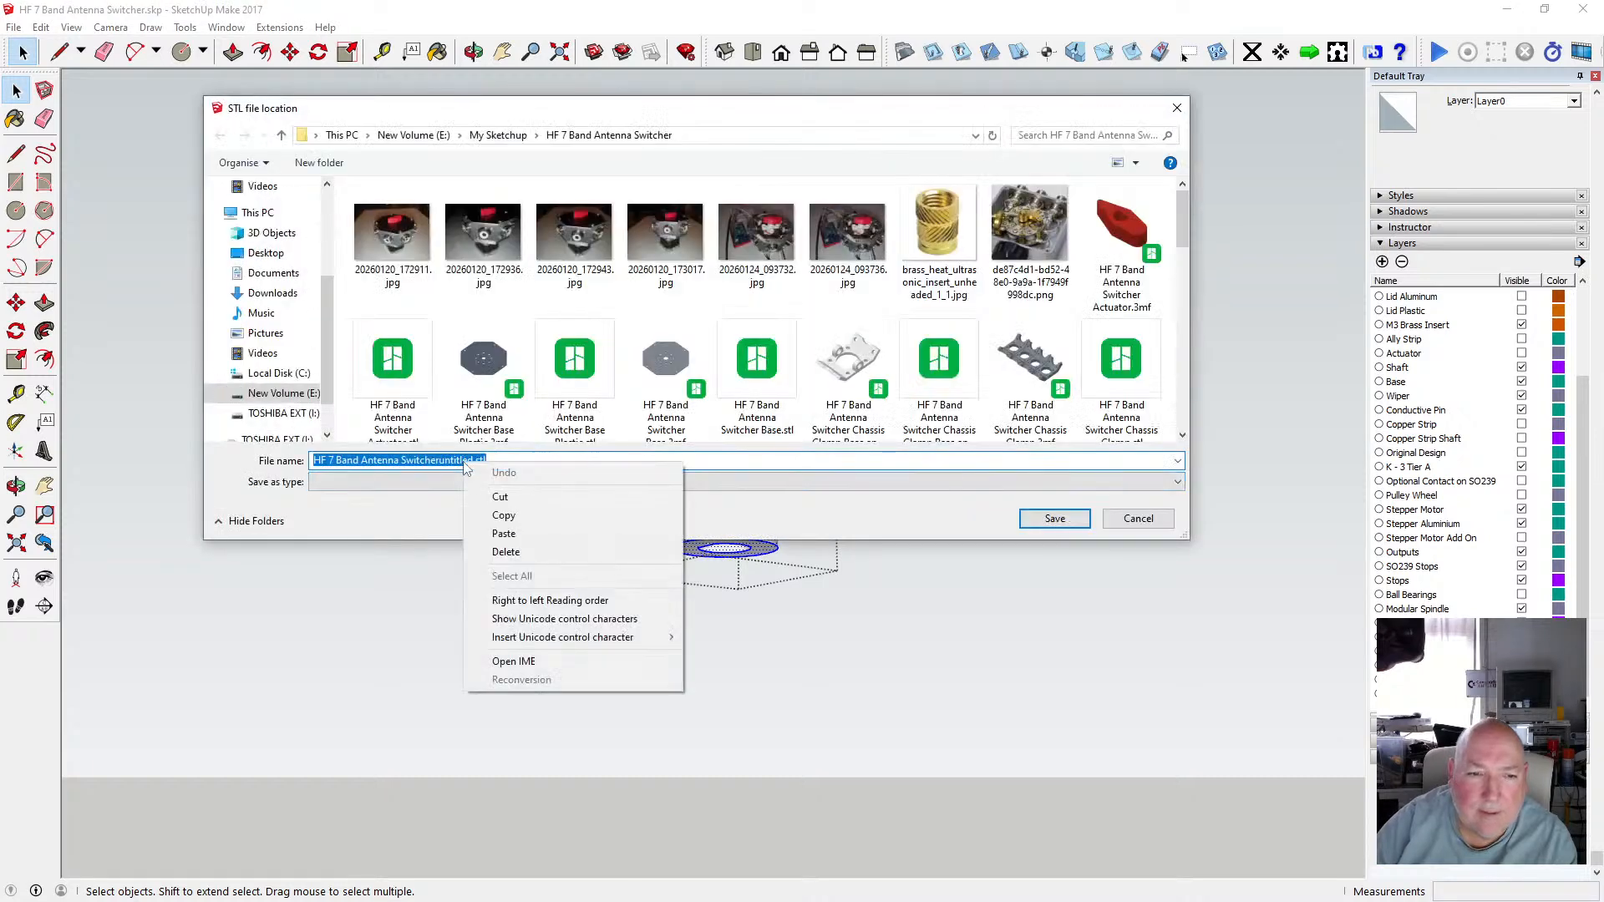
click(505, 550)
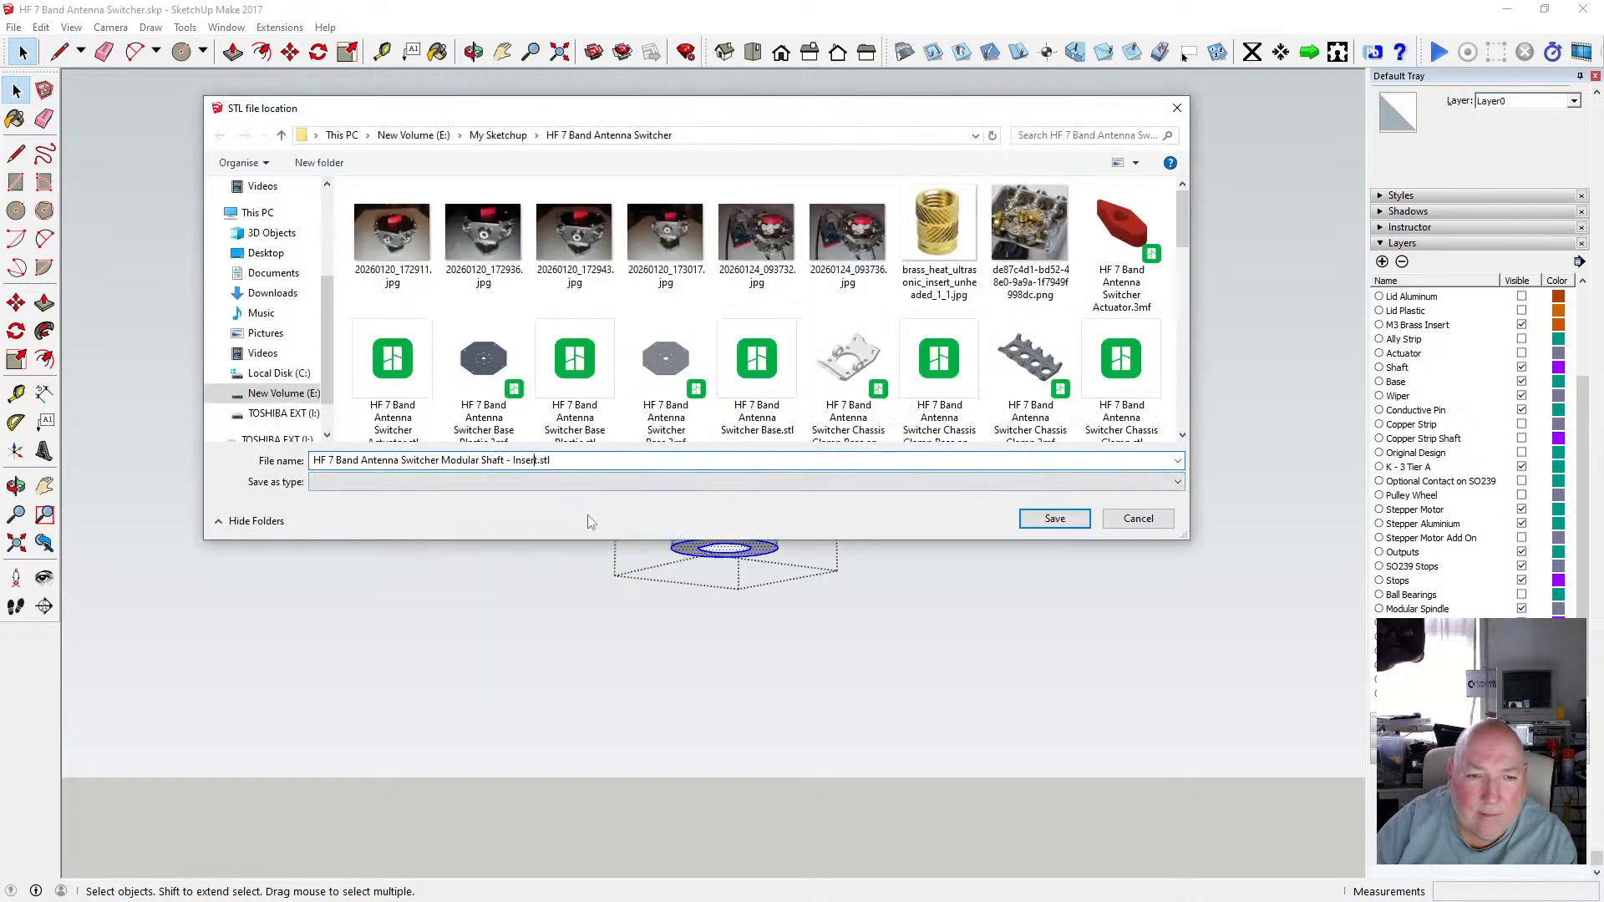
key(BackSpace)
key(BackSpace)
key(BackSpace)
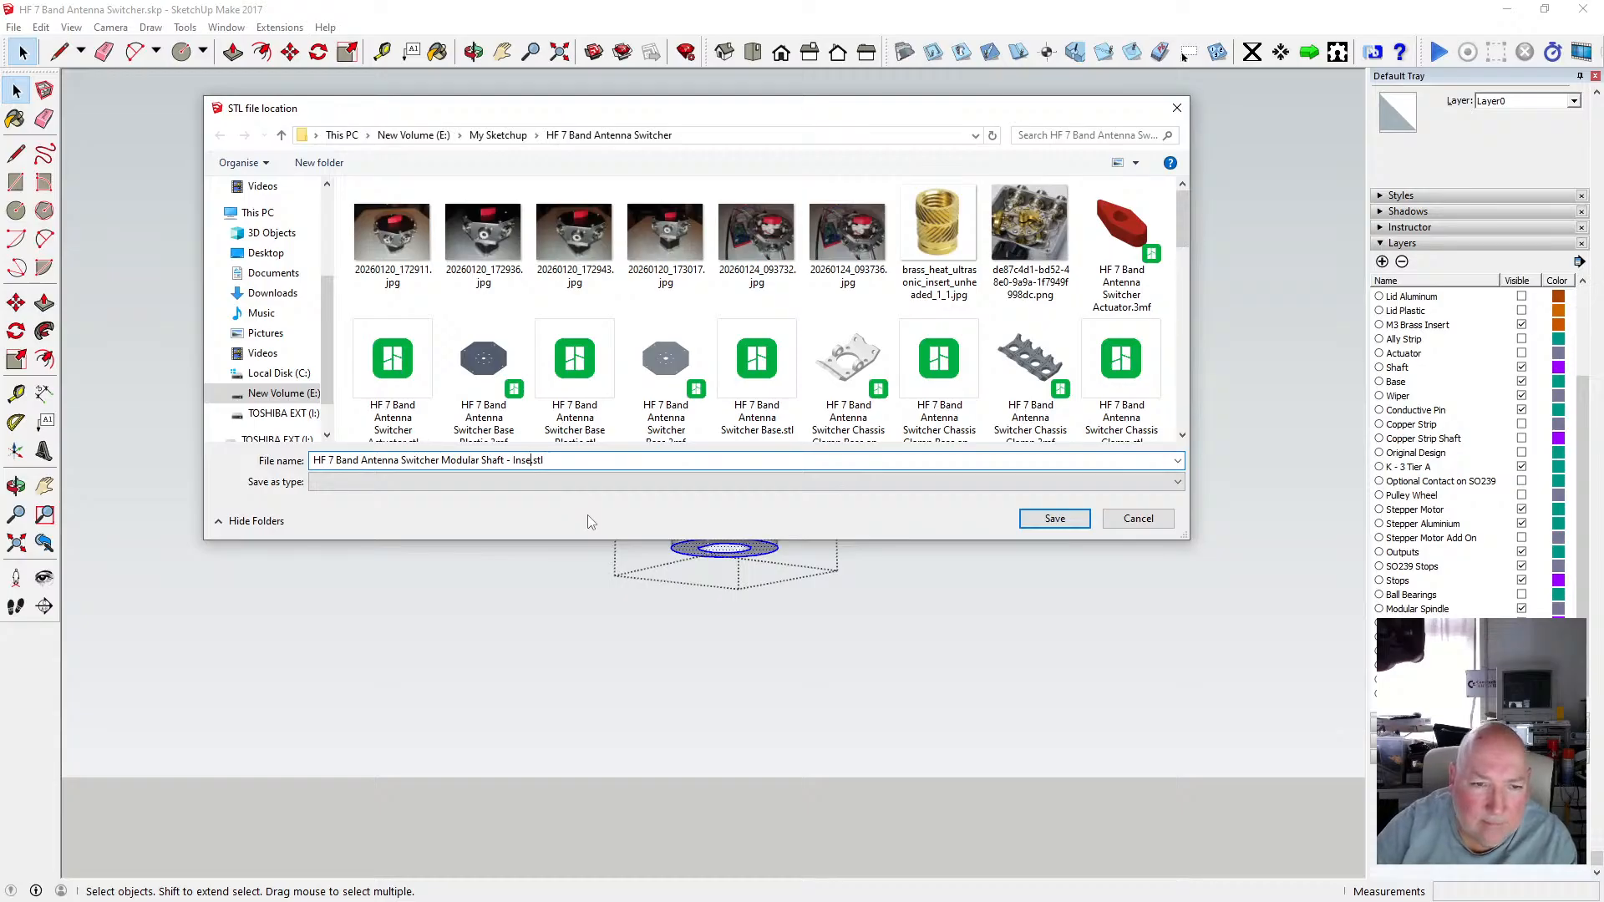
text(.)
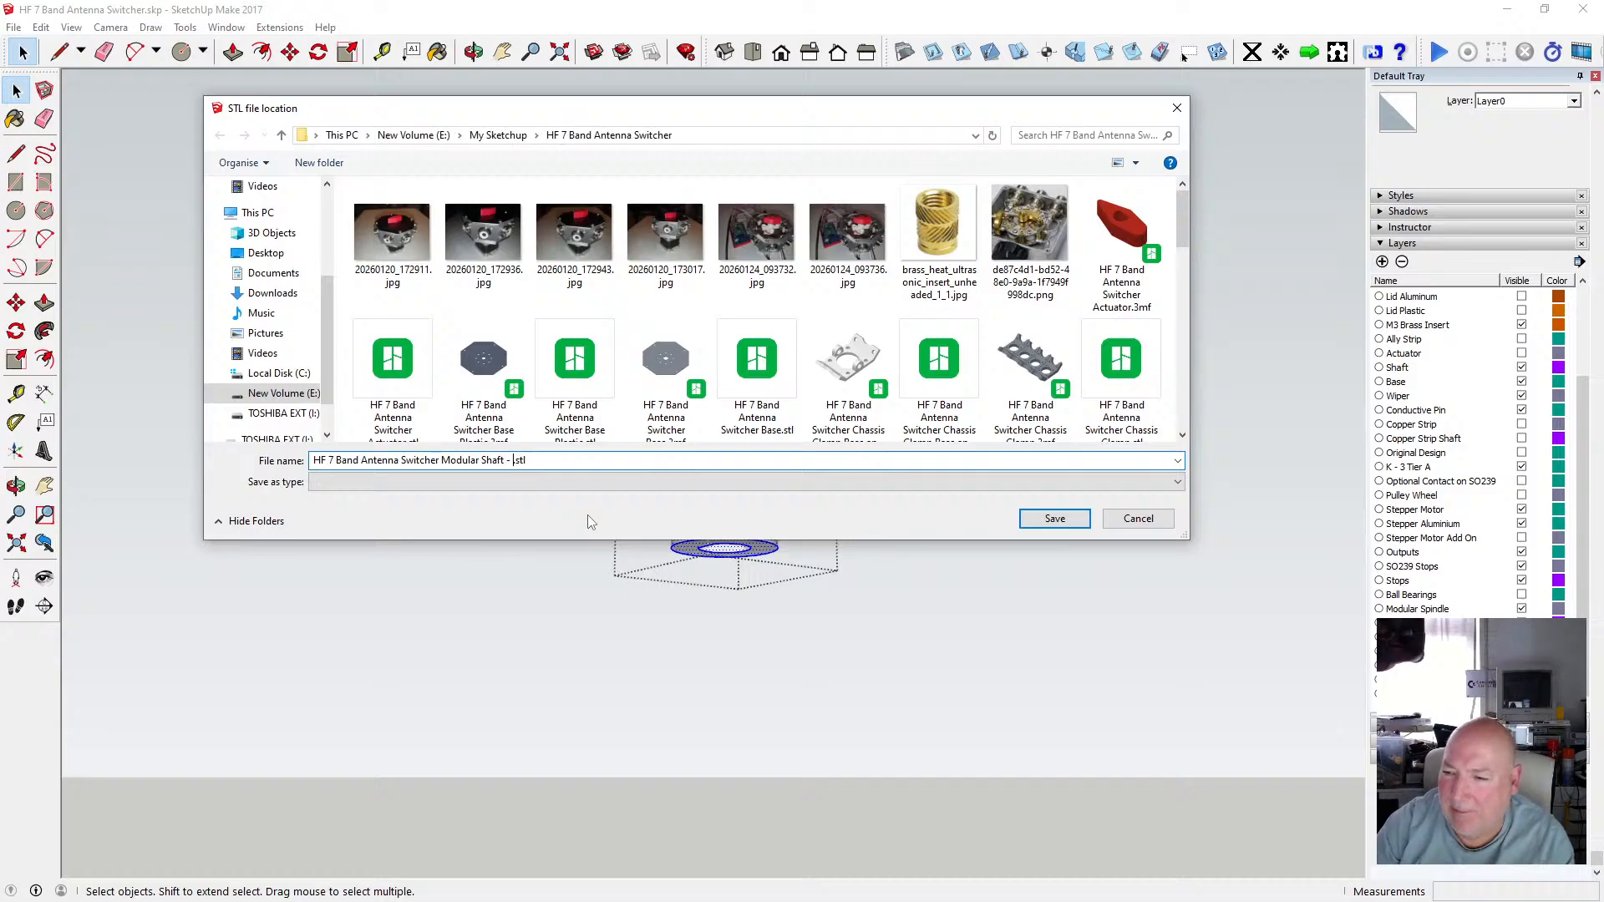
text(Bot)
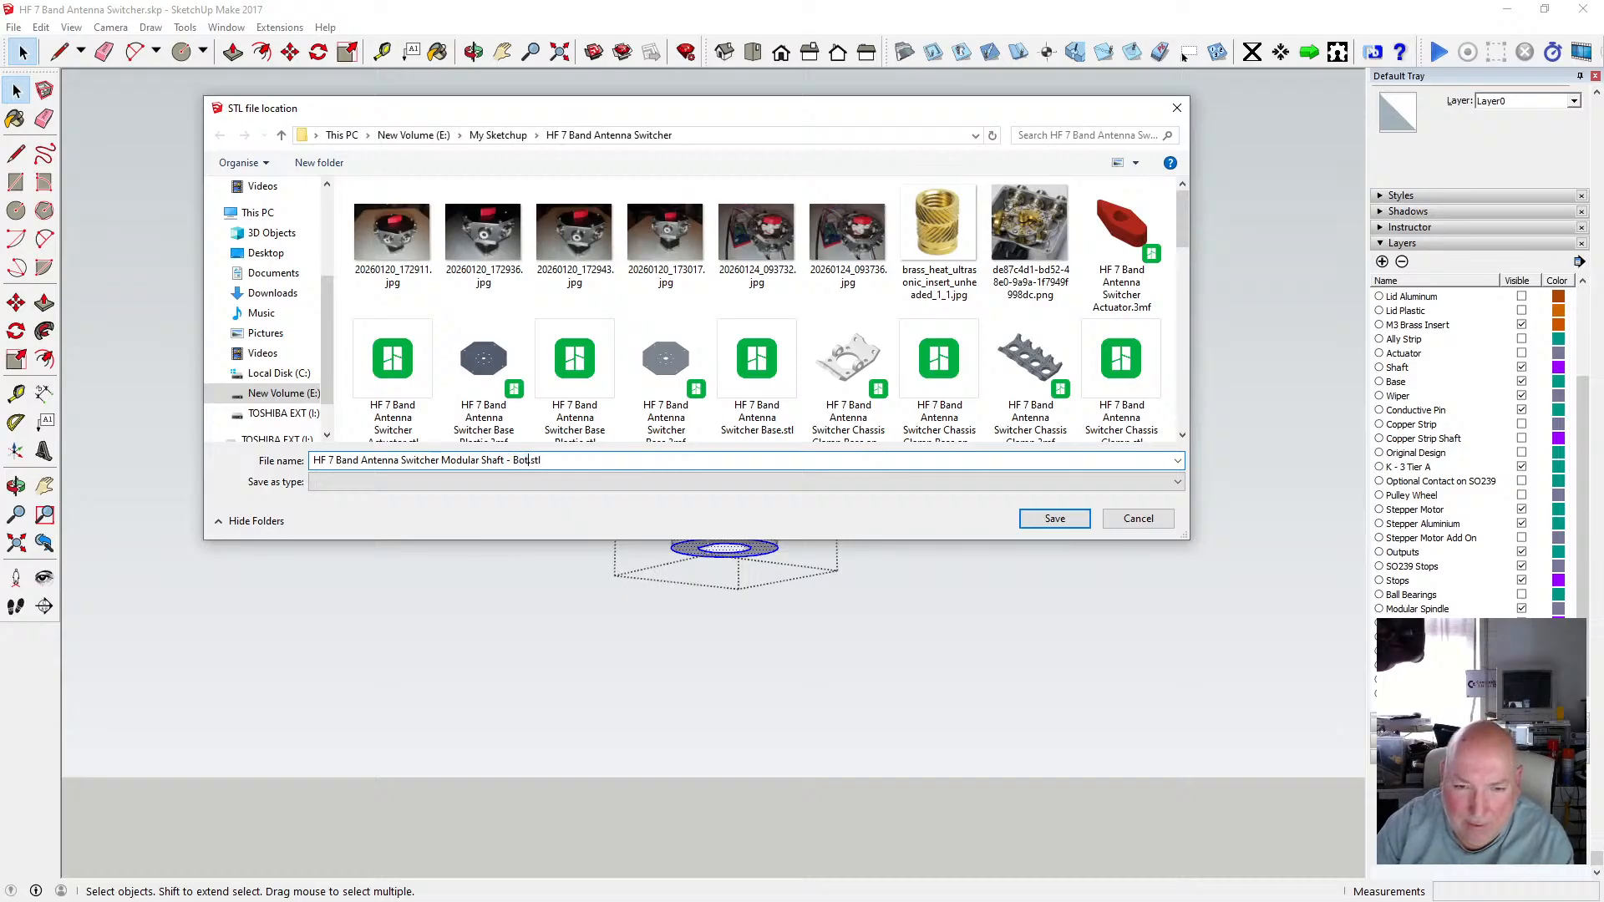
text(tom )
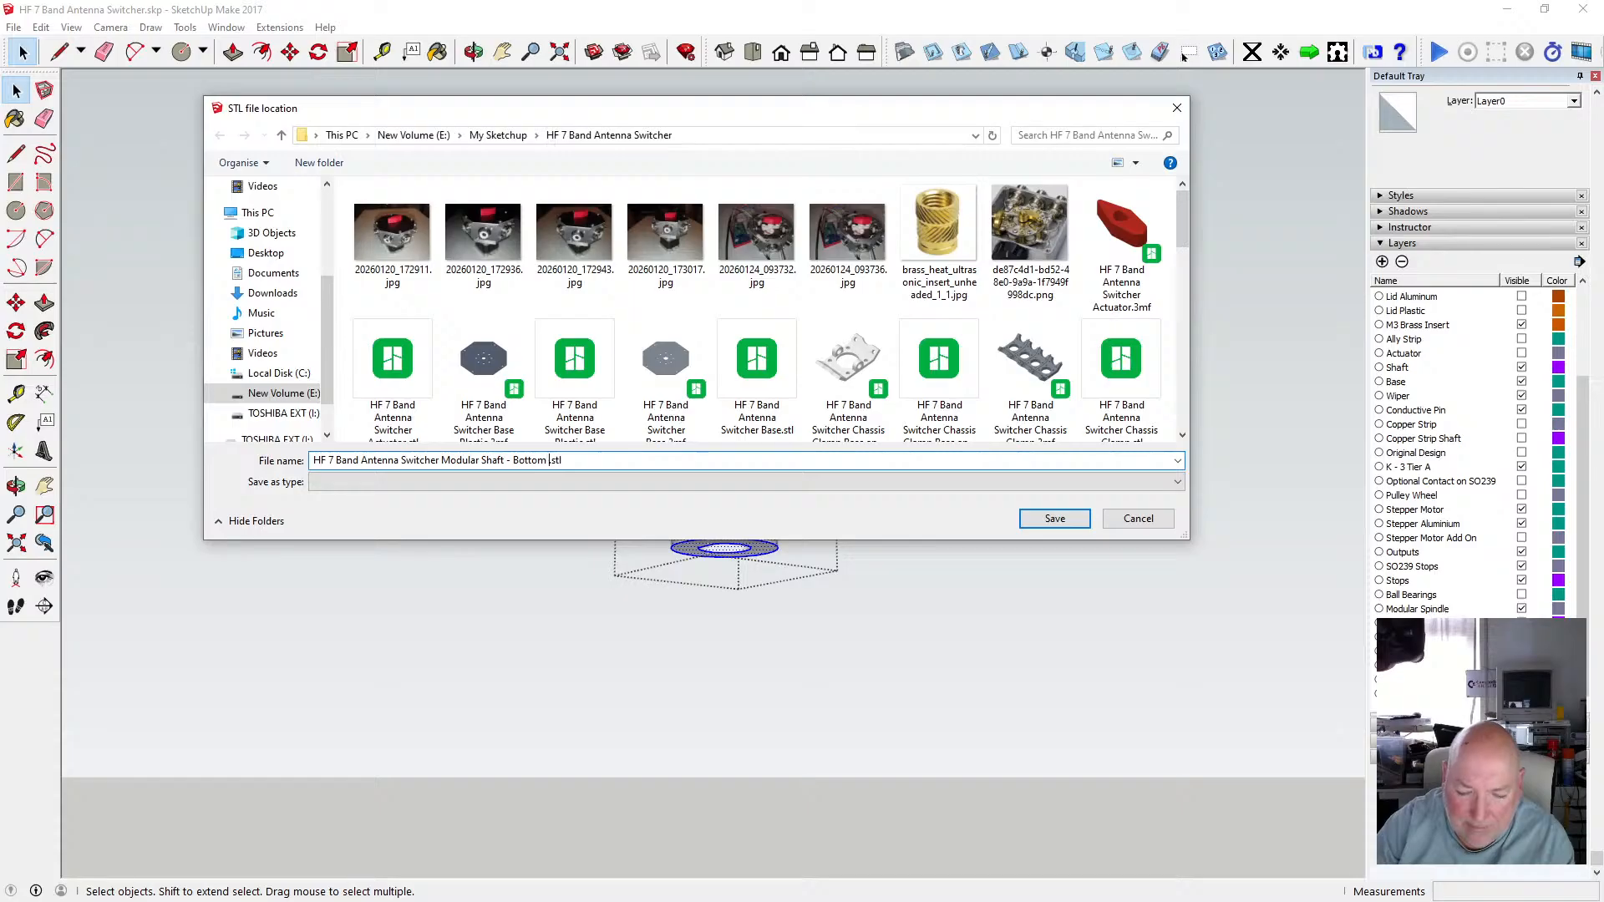
text(Mid)
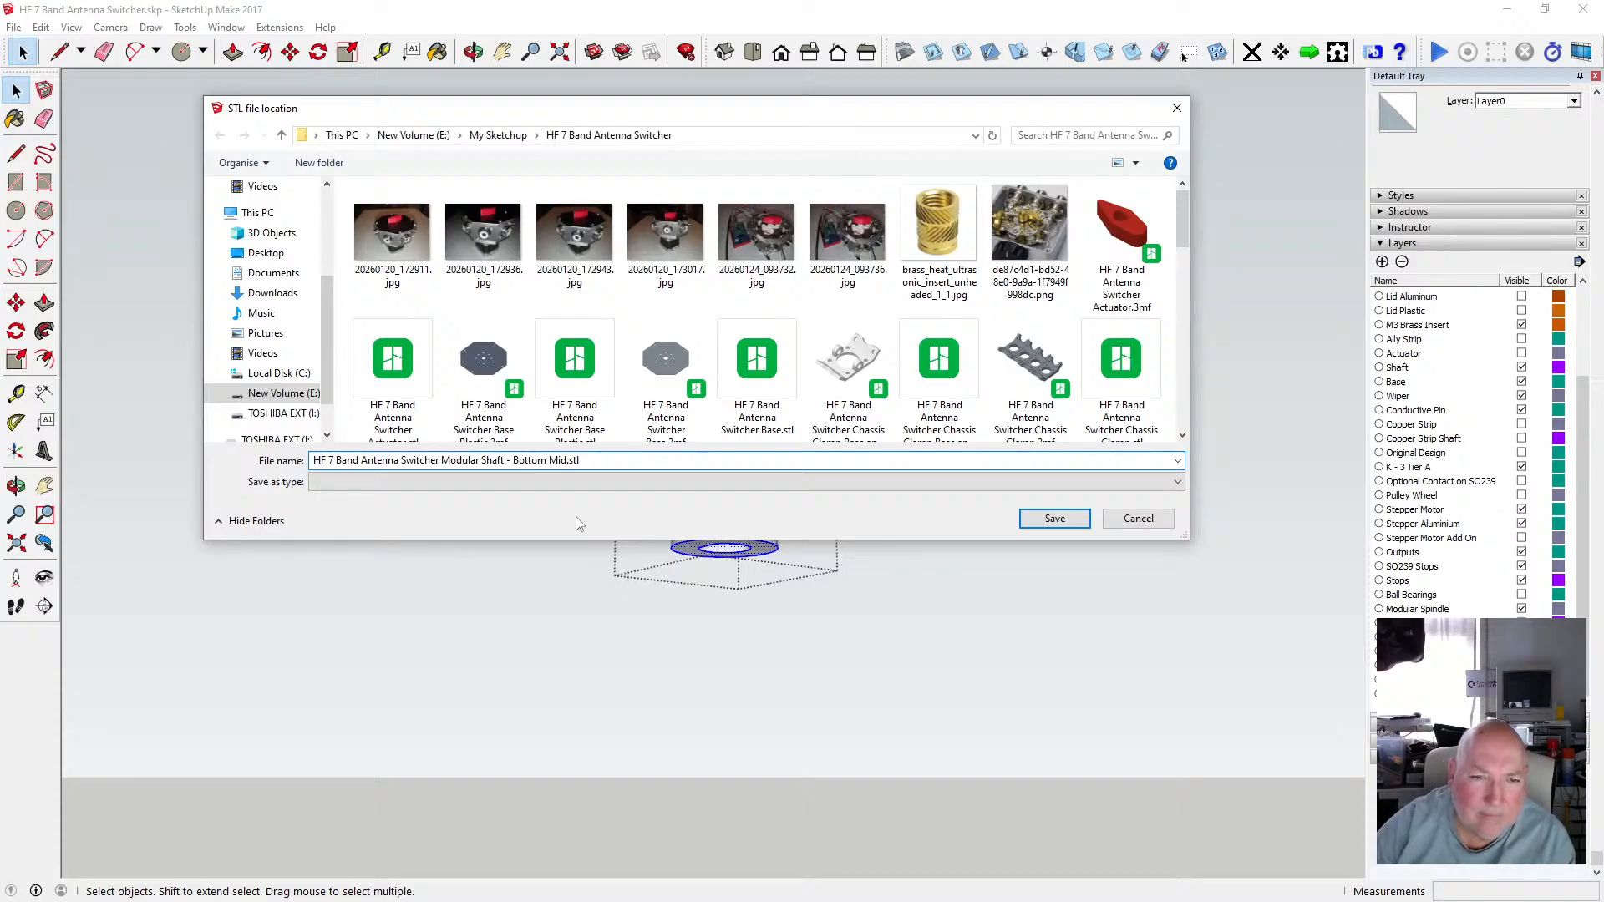
click(1061, 519)
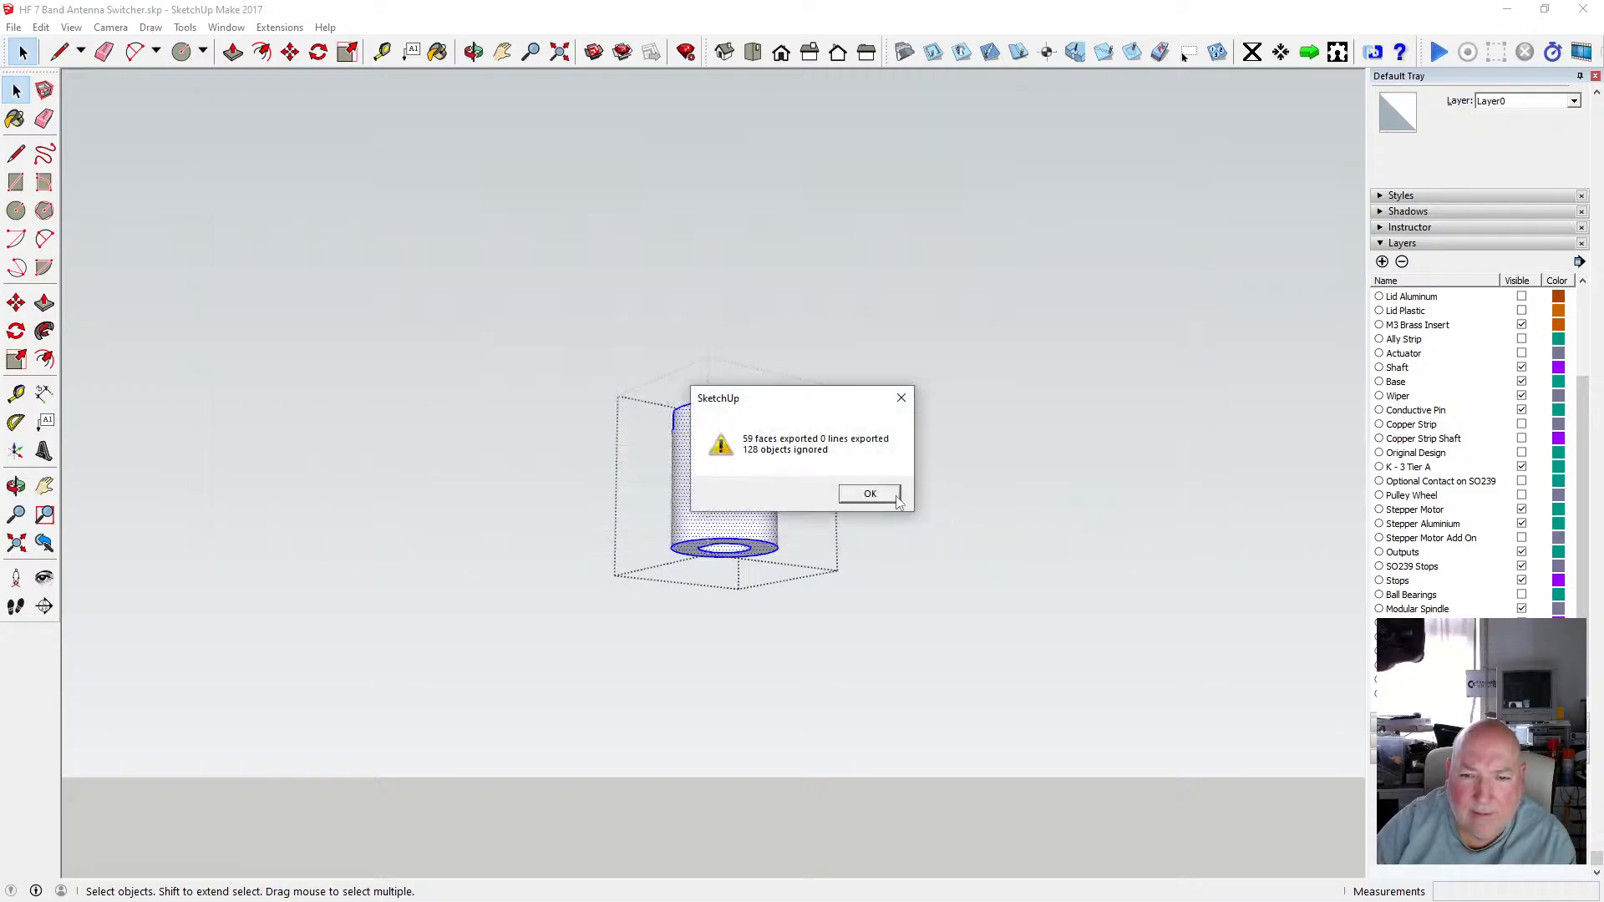
click(870, 494)
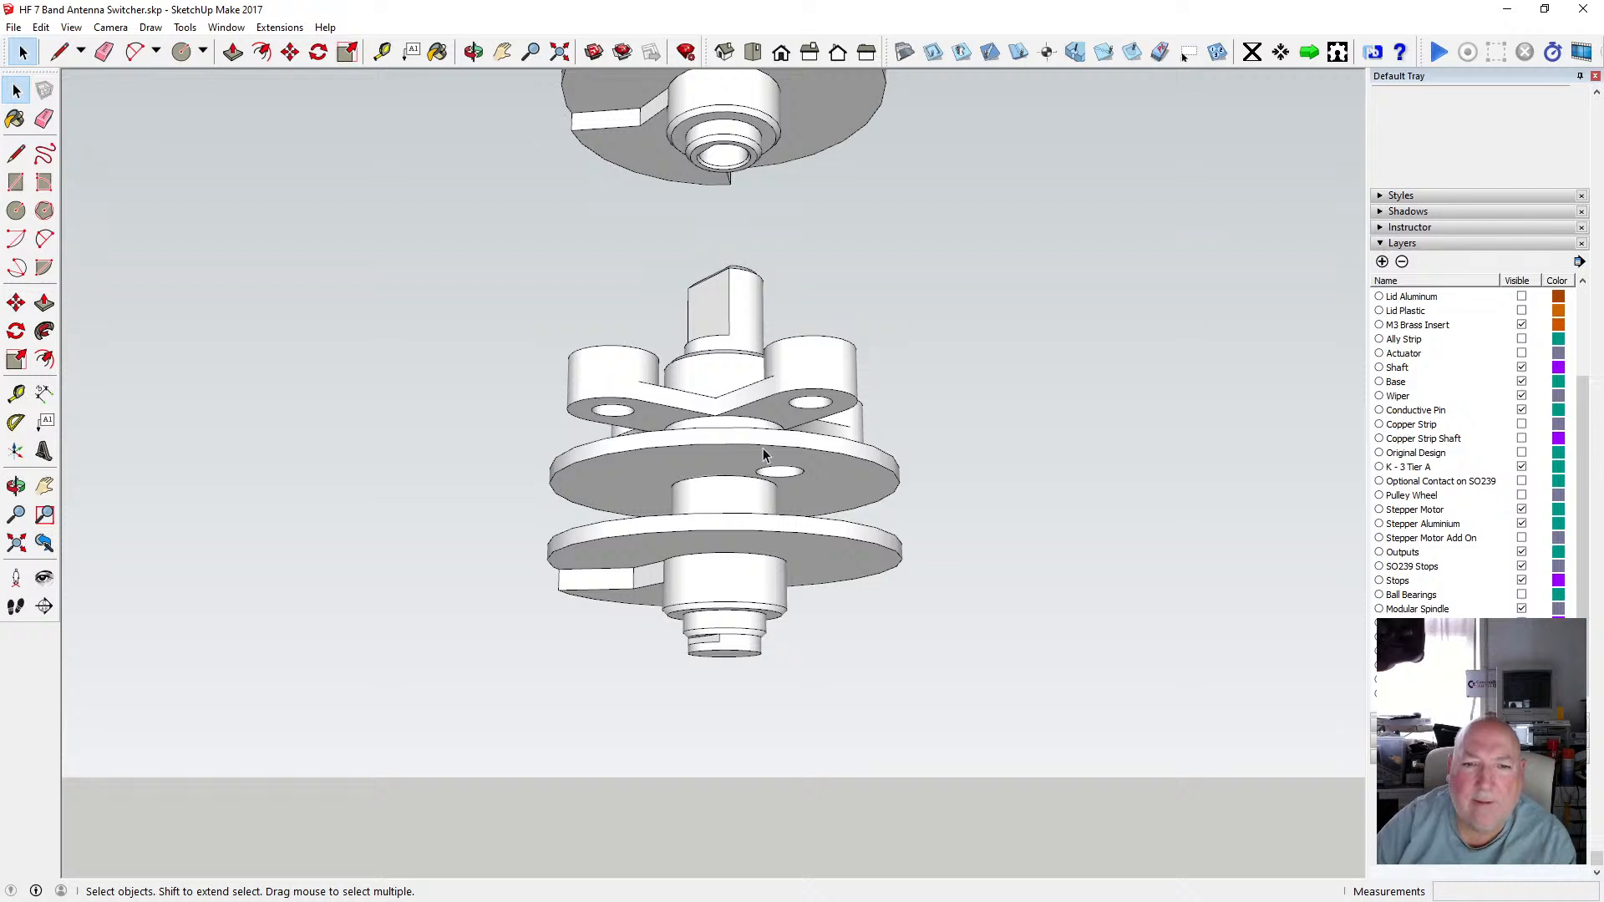
Open the upper disc group, select the disc with its hub, and start an STL export in millimetres.
double_click(762, 455)
drag(452, 349, 949, 591)
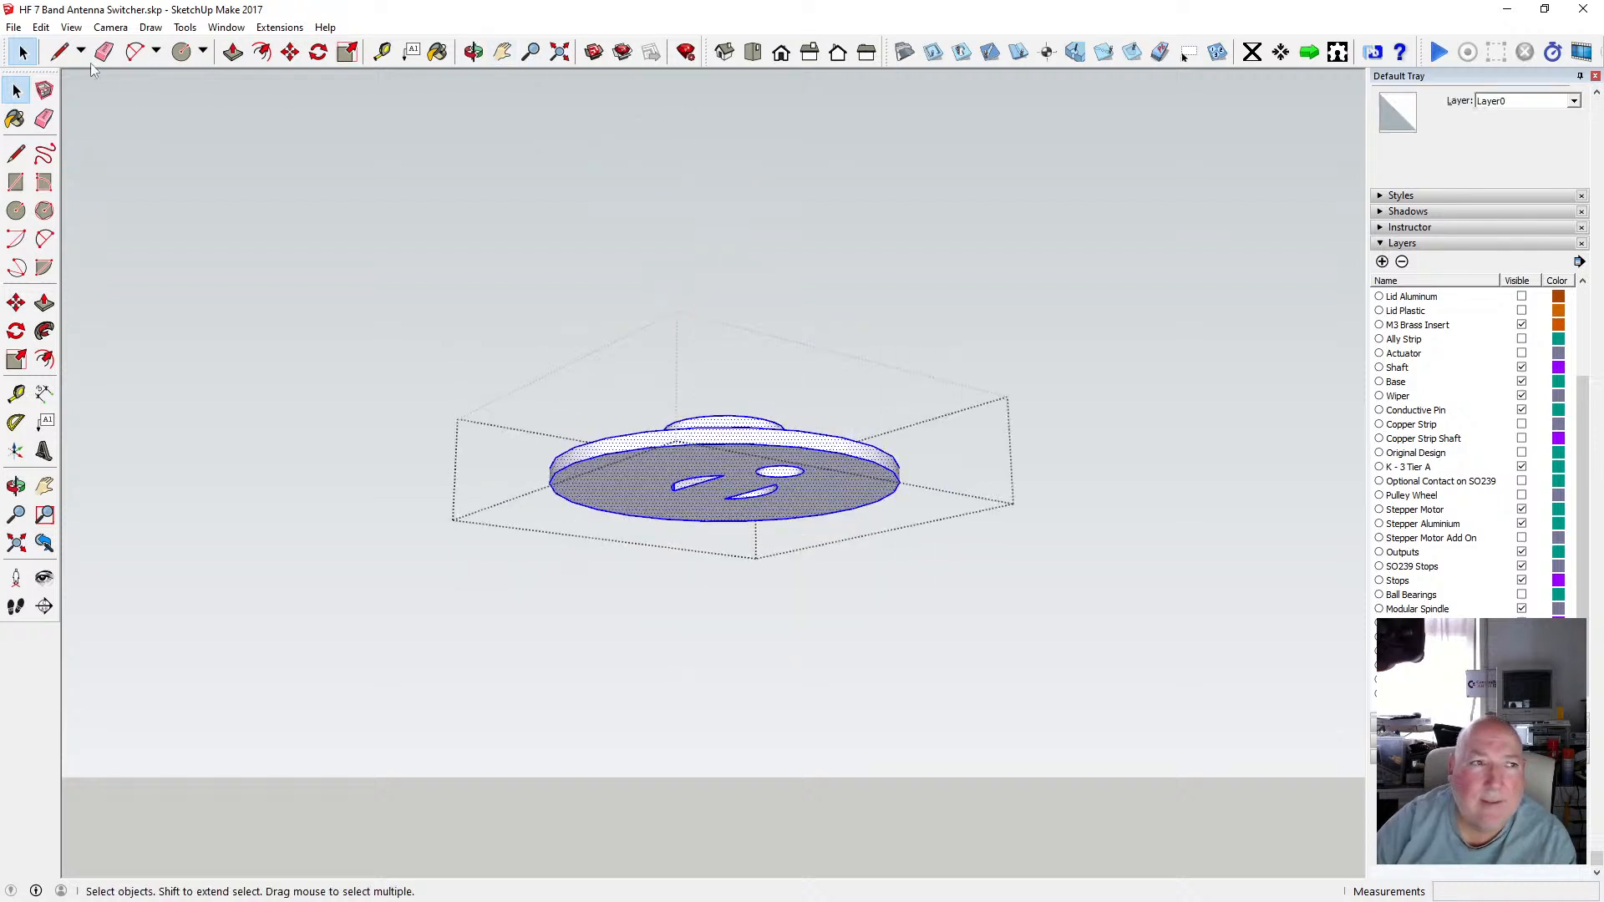
click(13, 27)
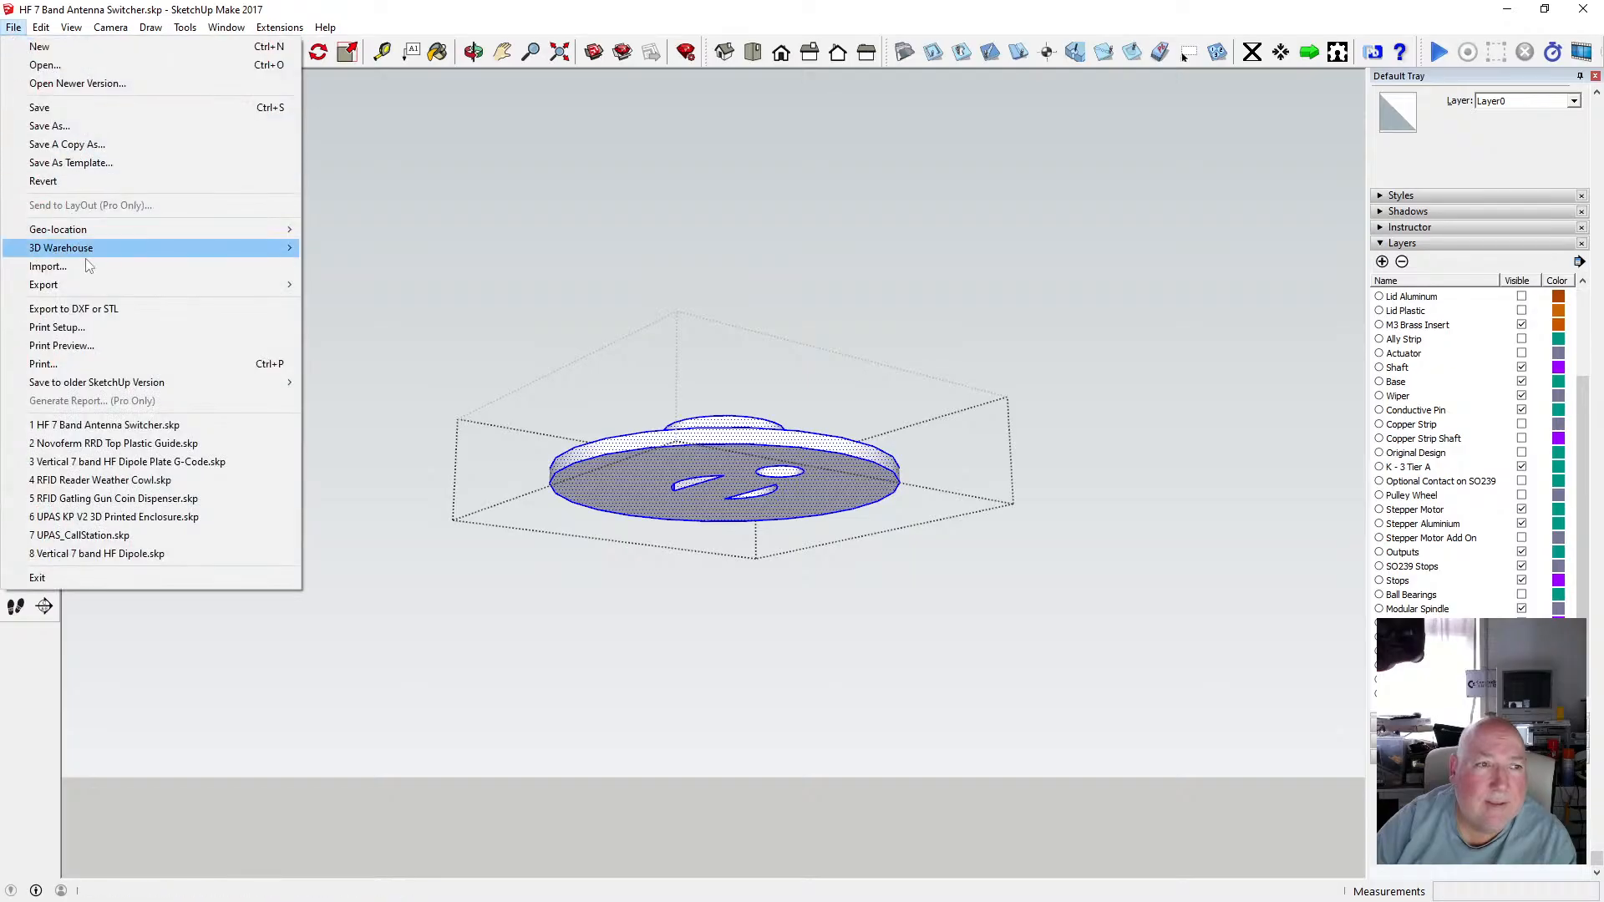
click(58, 309)
click(777, 473)
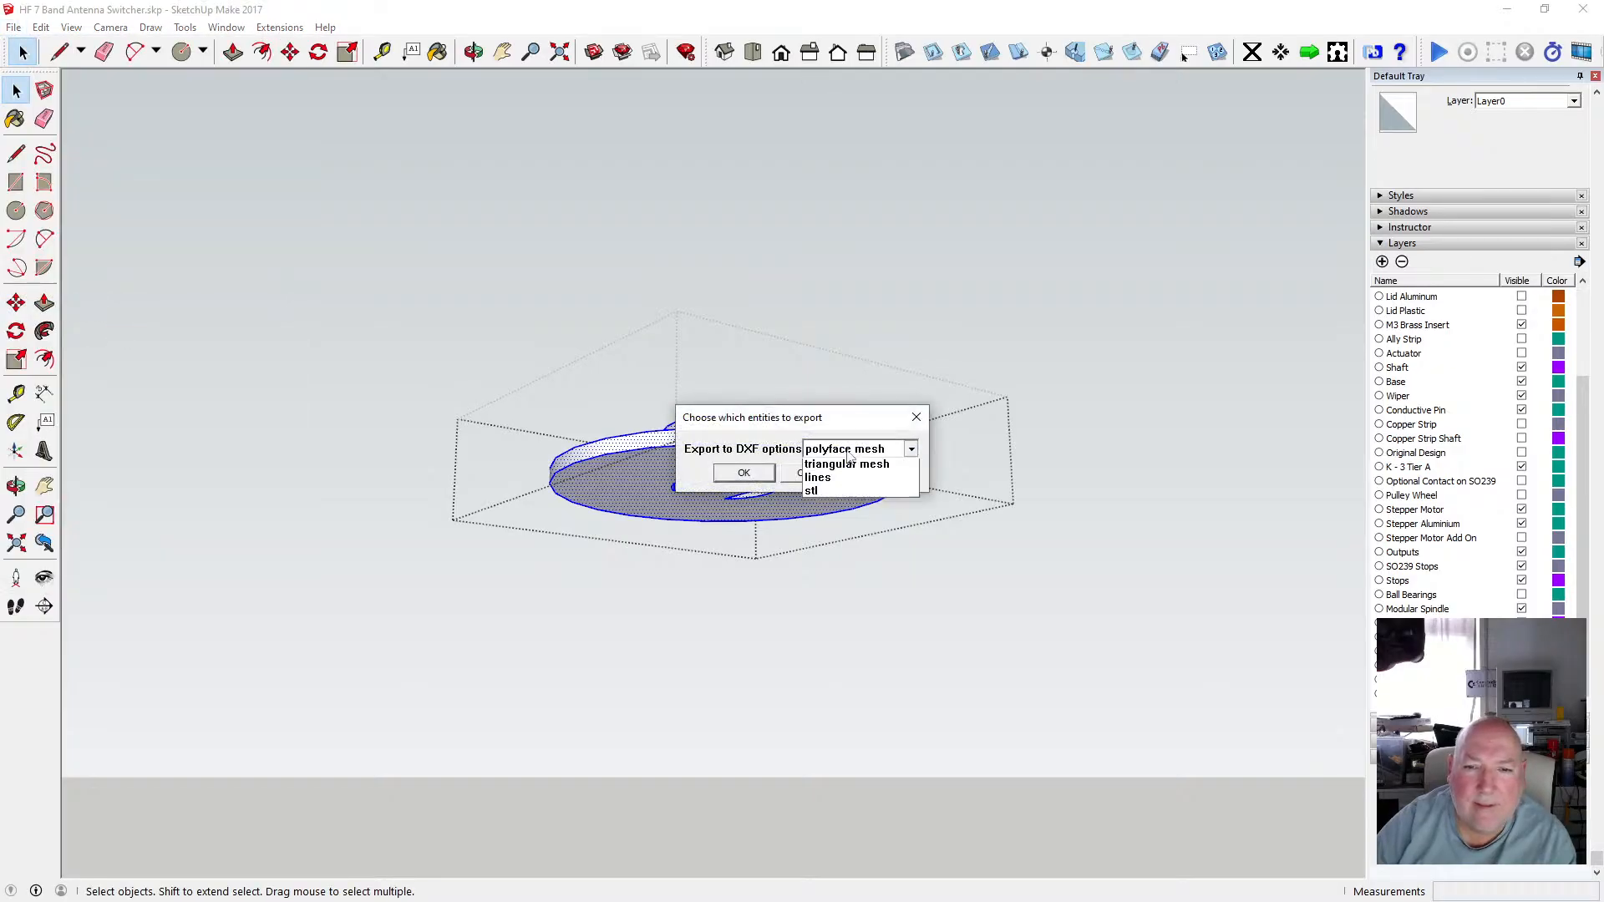
click(910, 448)
click(858, 520)
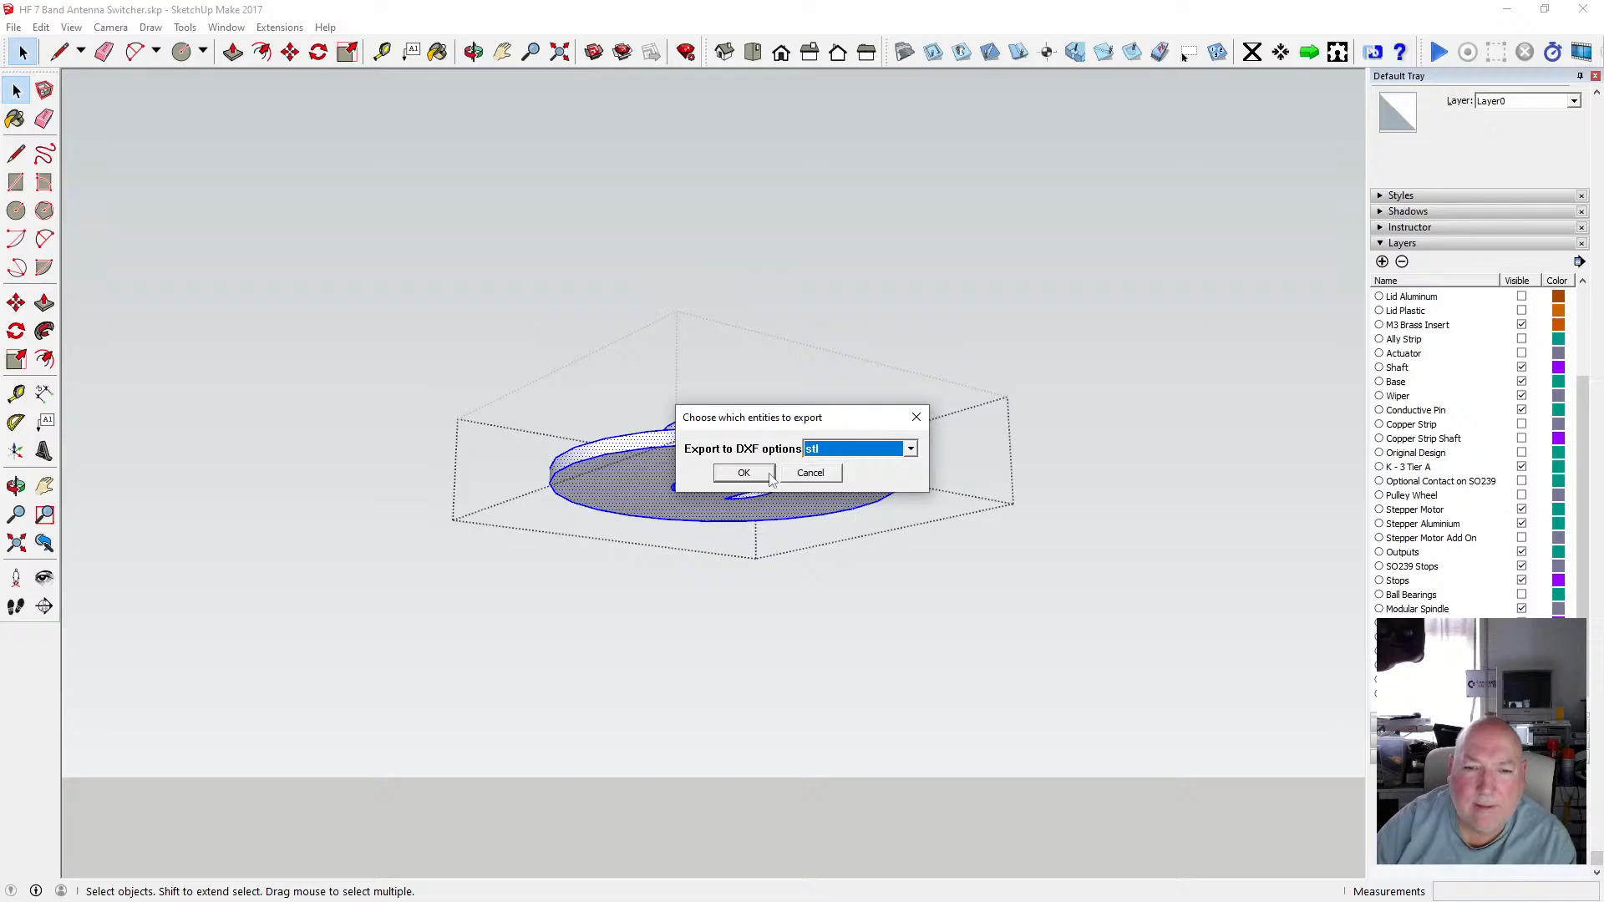
click(769, 475)
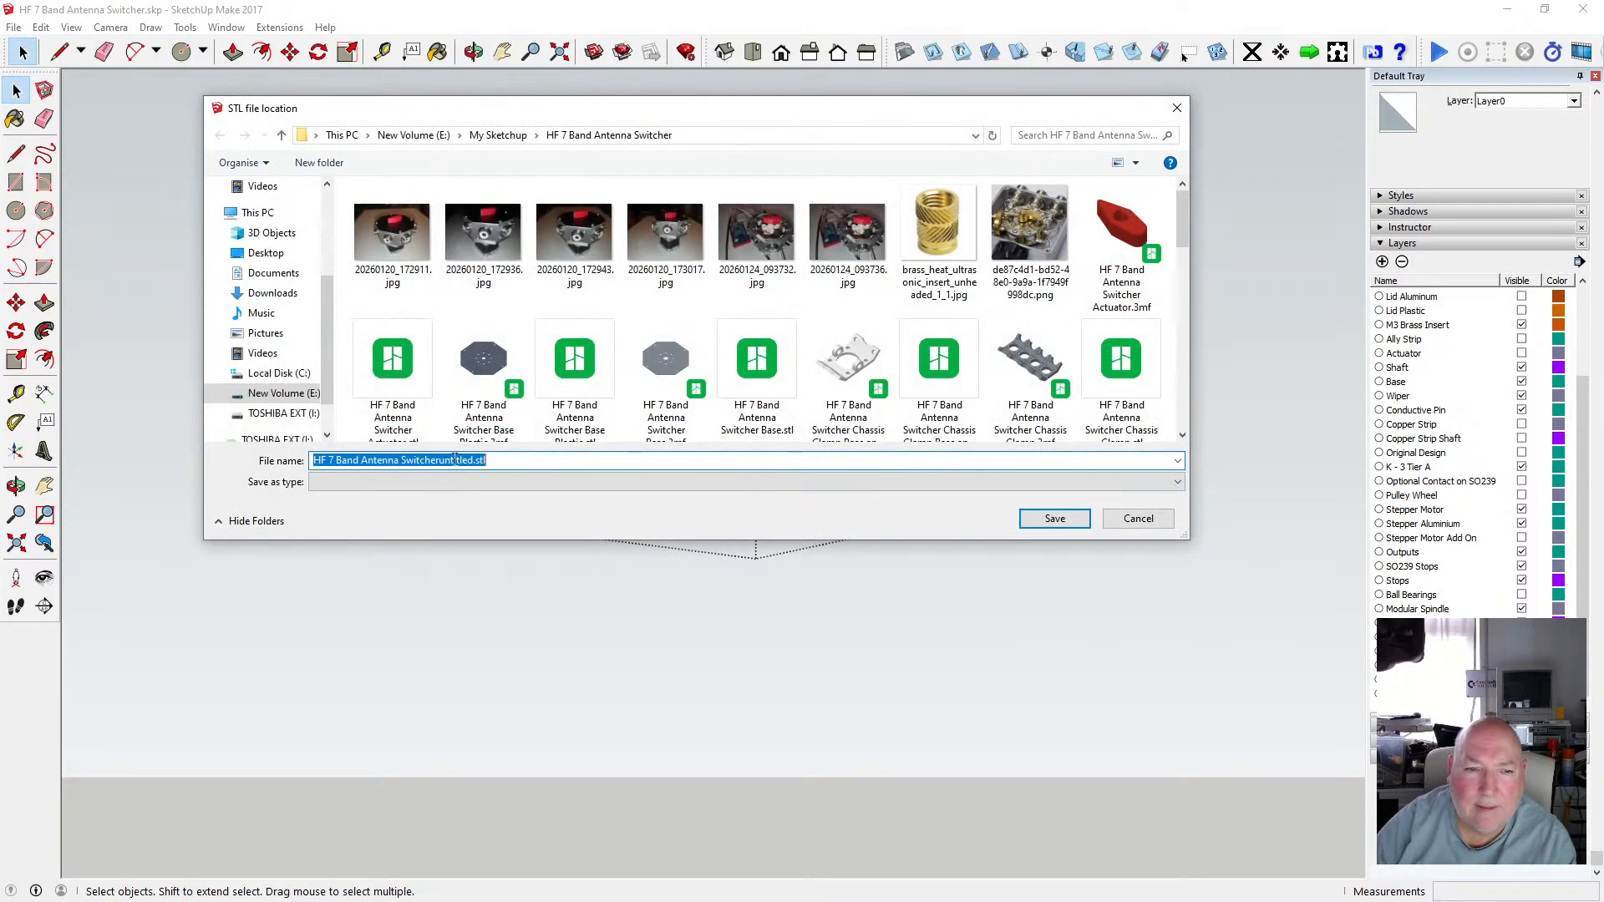
Clear and paste the file name, change it to "HF 7 Band Antenna Switcher Modular Shaft - Top Middle.stl", save, and dismiss the report.
right_click(455, 461)
click(490, 548)
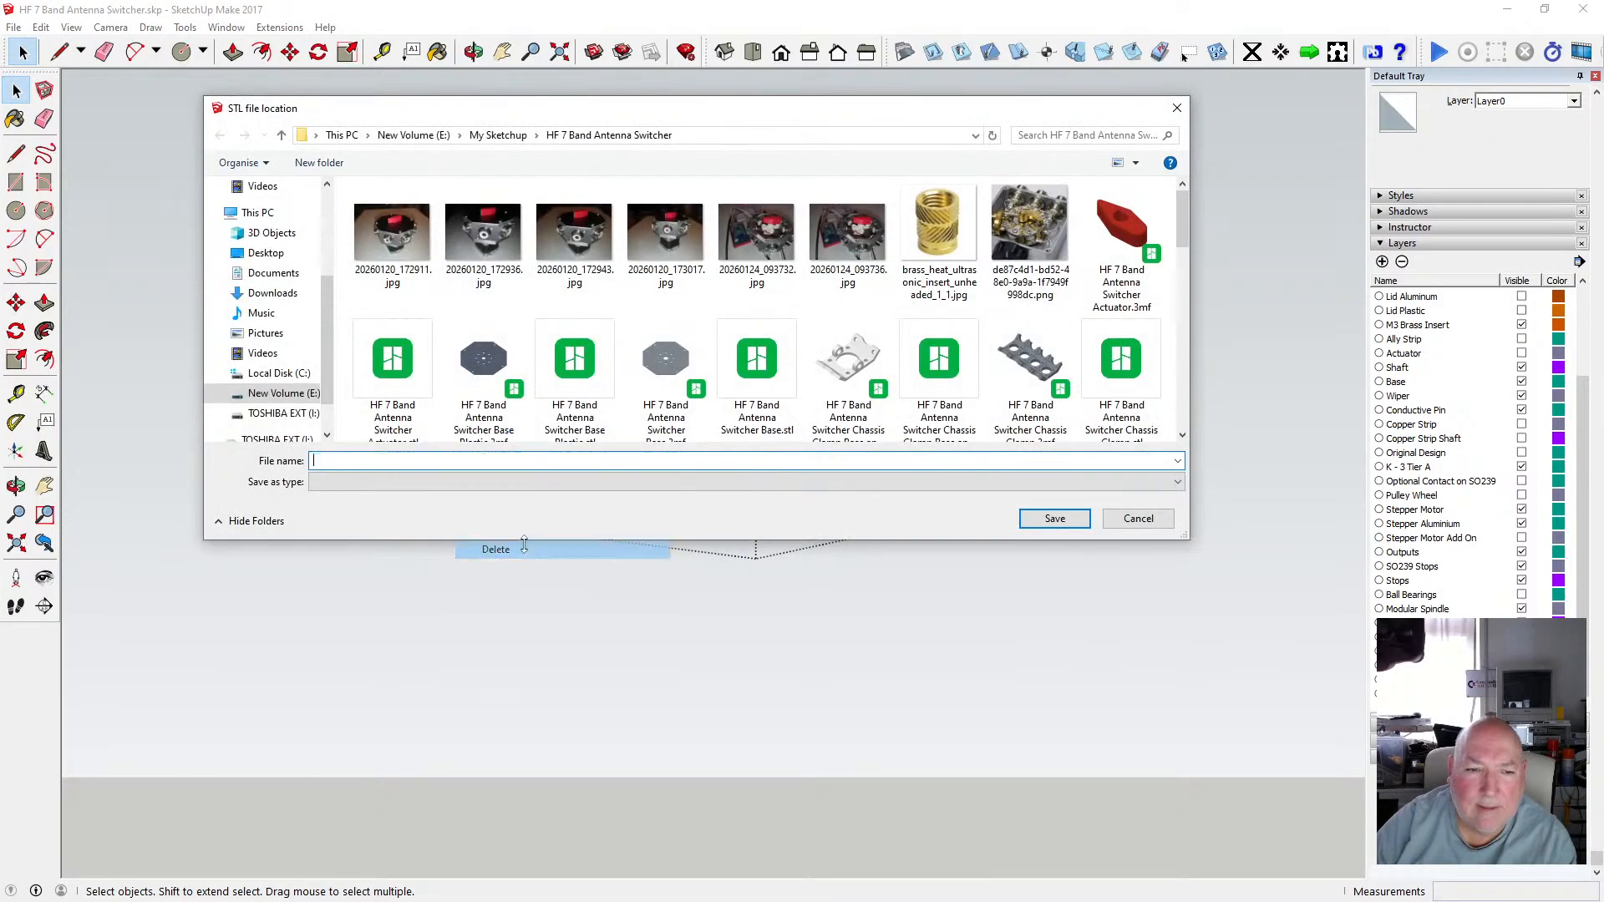
right_click(443, 461)
click(495, 535)
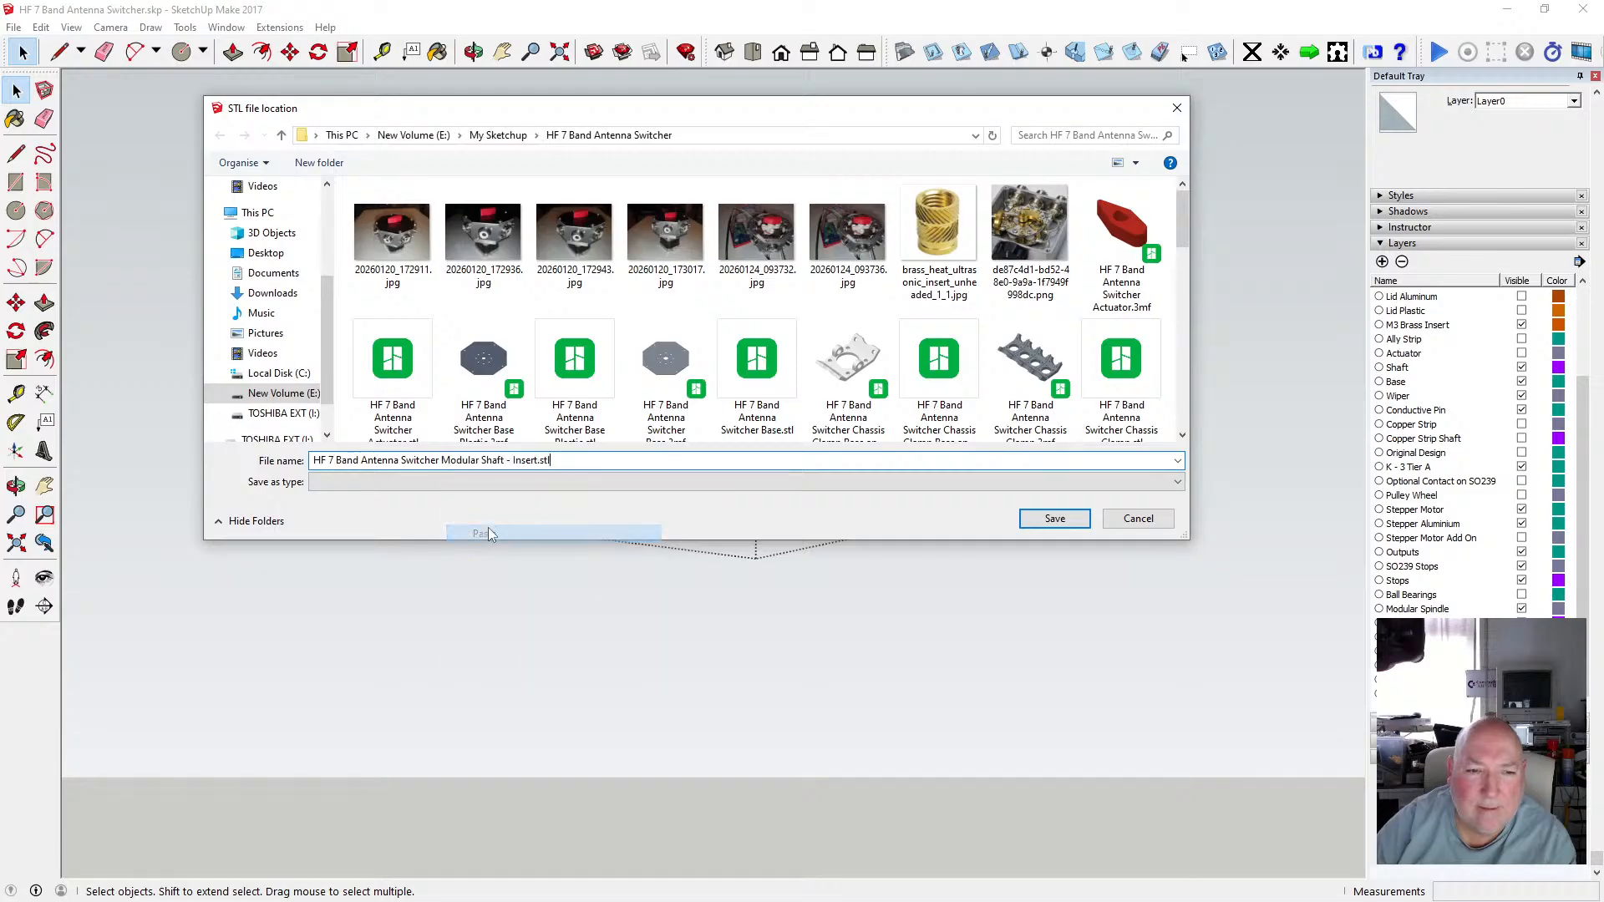
click(505, 461)
key(Right)
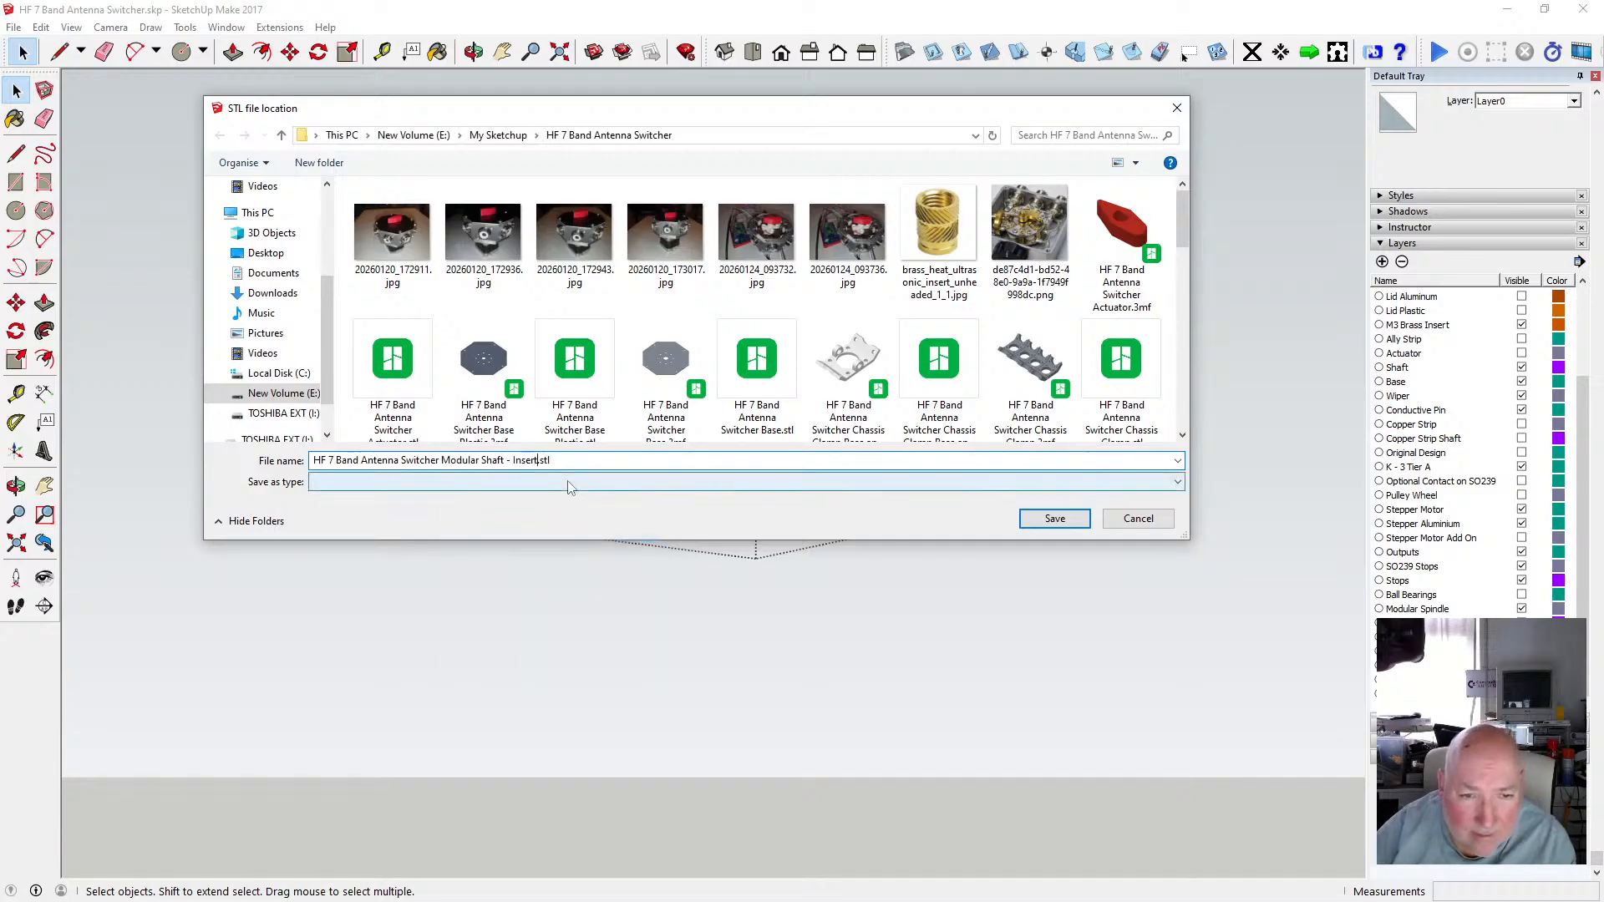
key(BackSpace)
key(BackSpace)
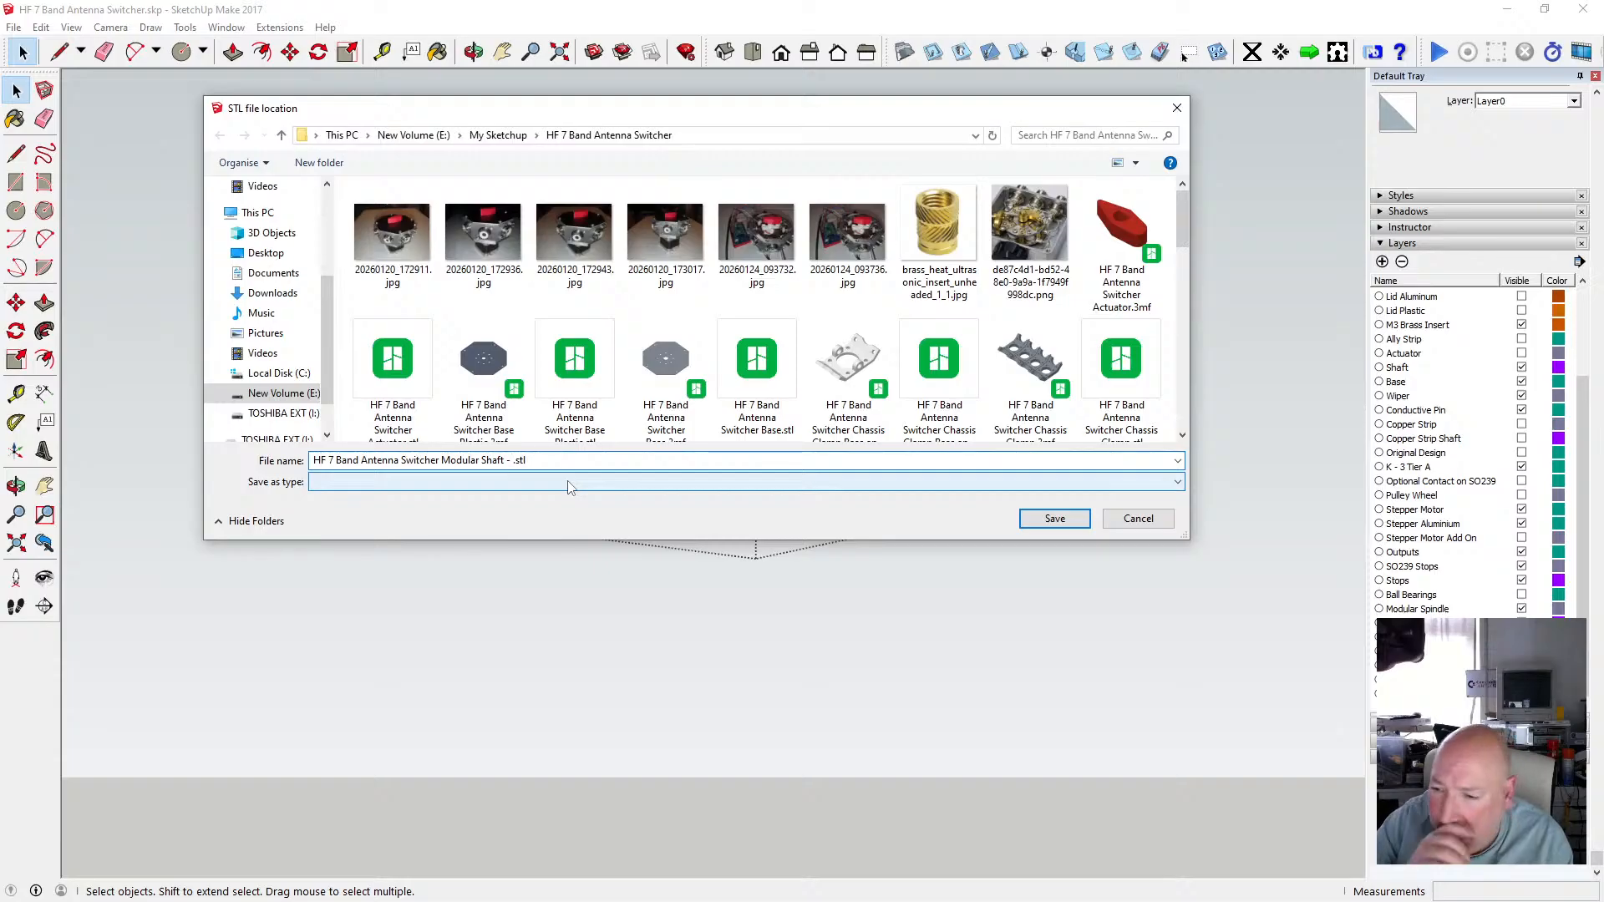
text(.)
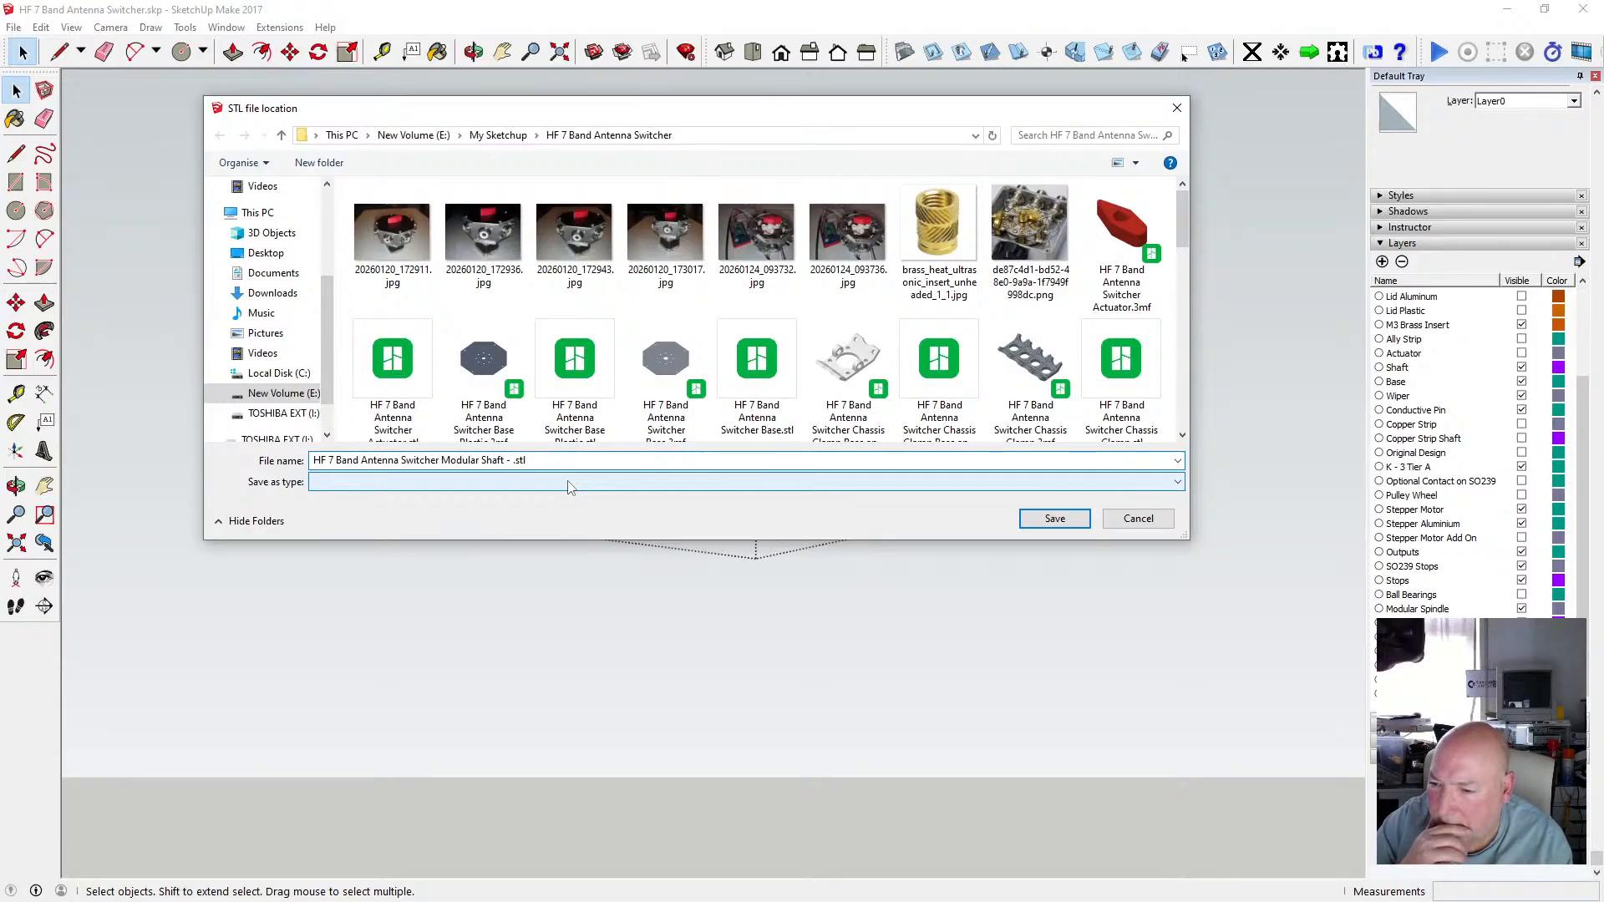
text(Top)
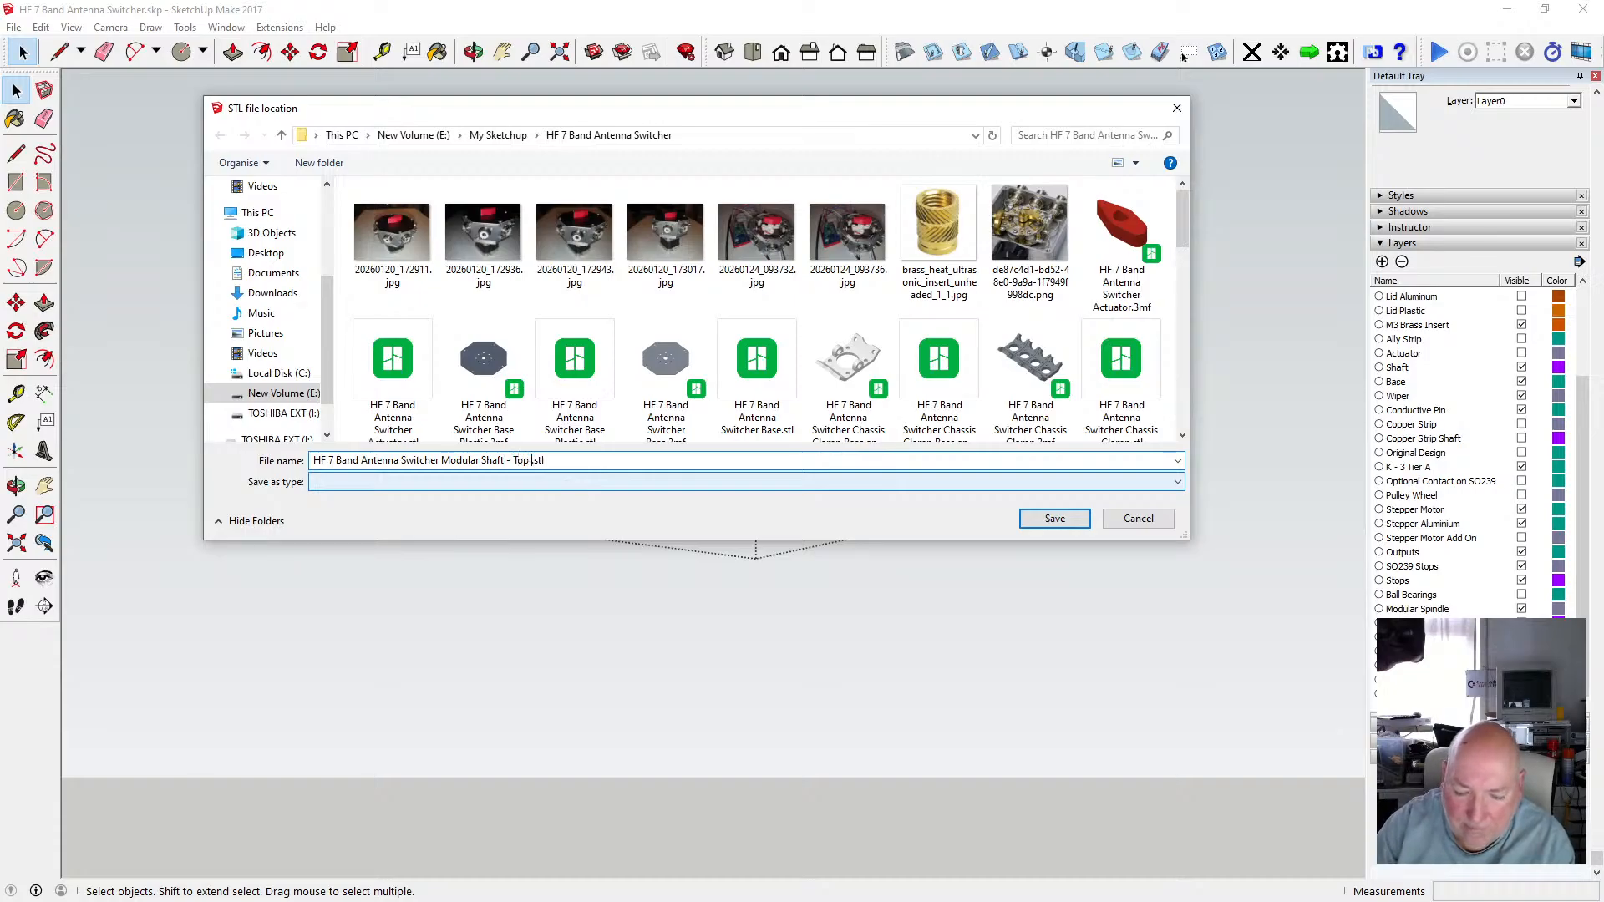
text( Middle)
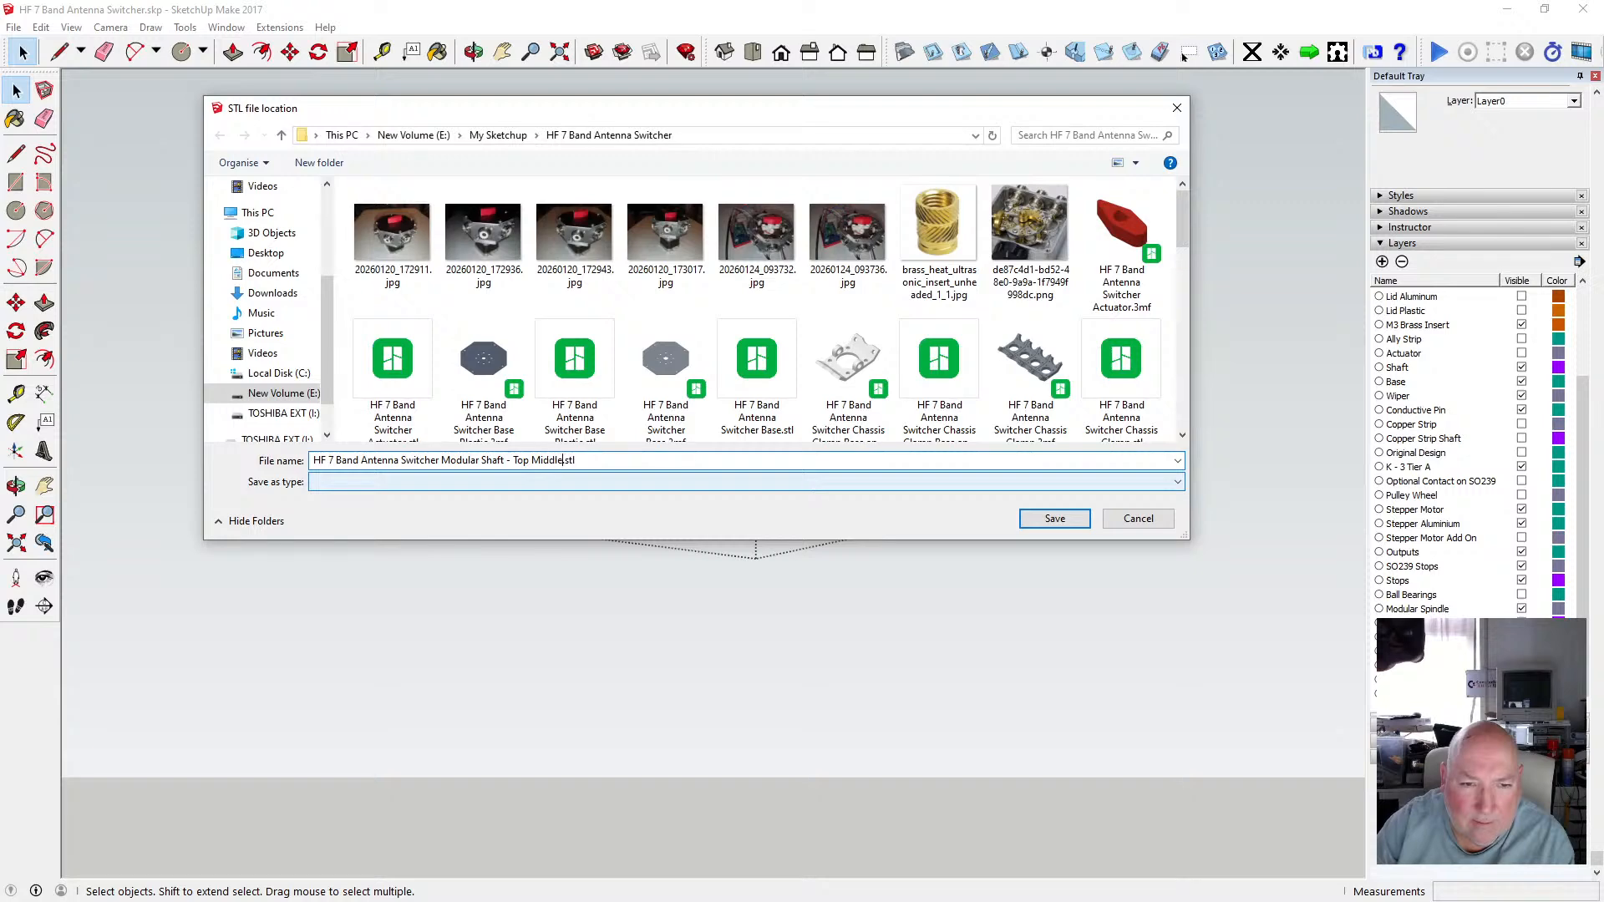
click(1054, 518)
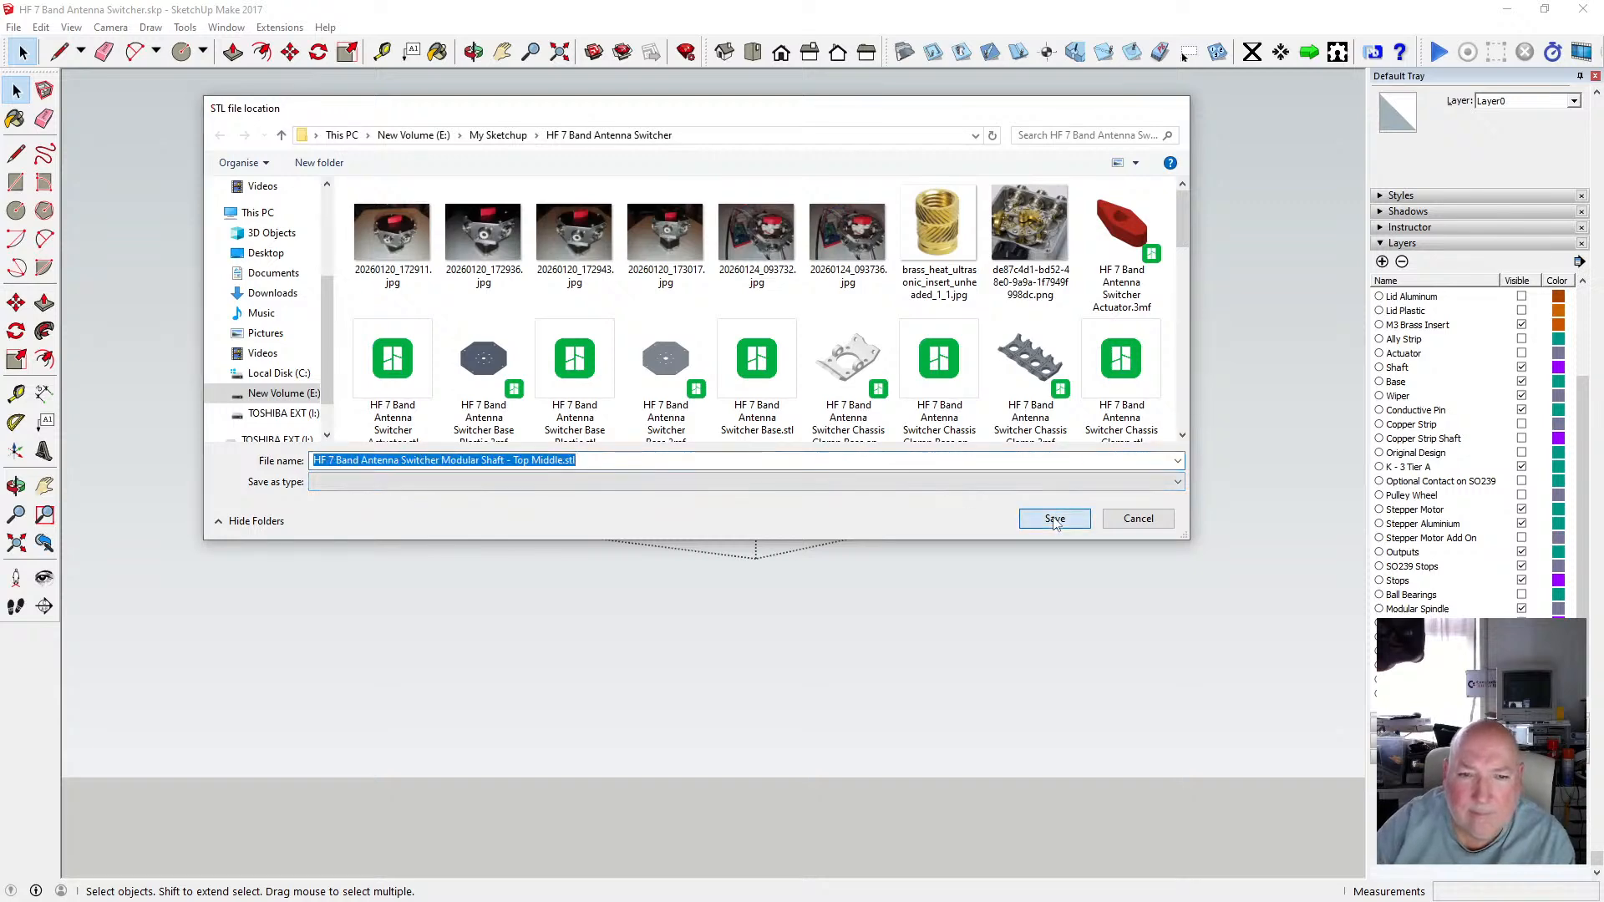
click(891, 499)
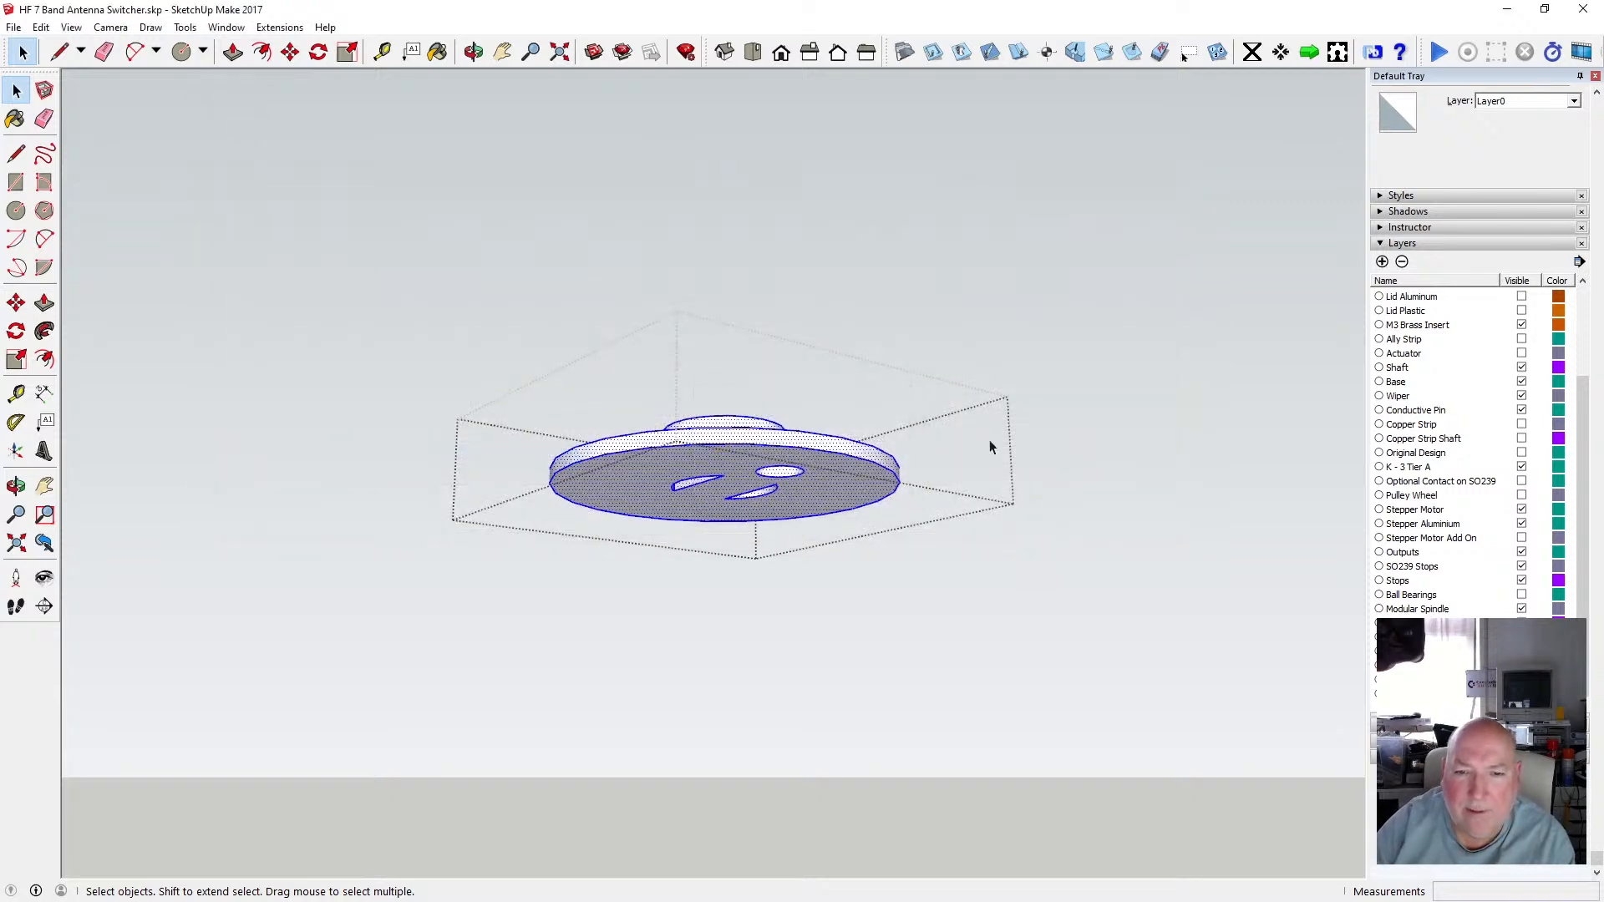
Open the top cross-shaped spindle piece, select it, and start an STL export in millimetres.
click(1027, 404)
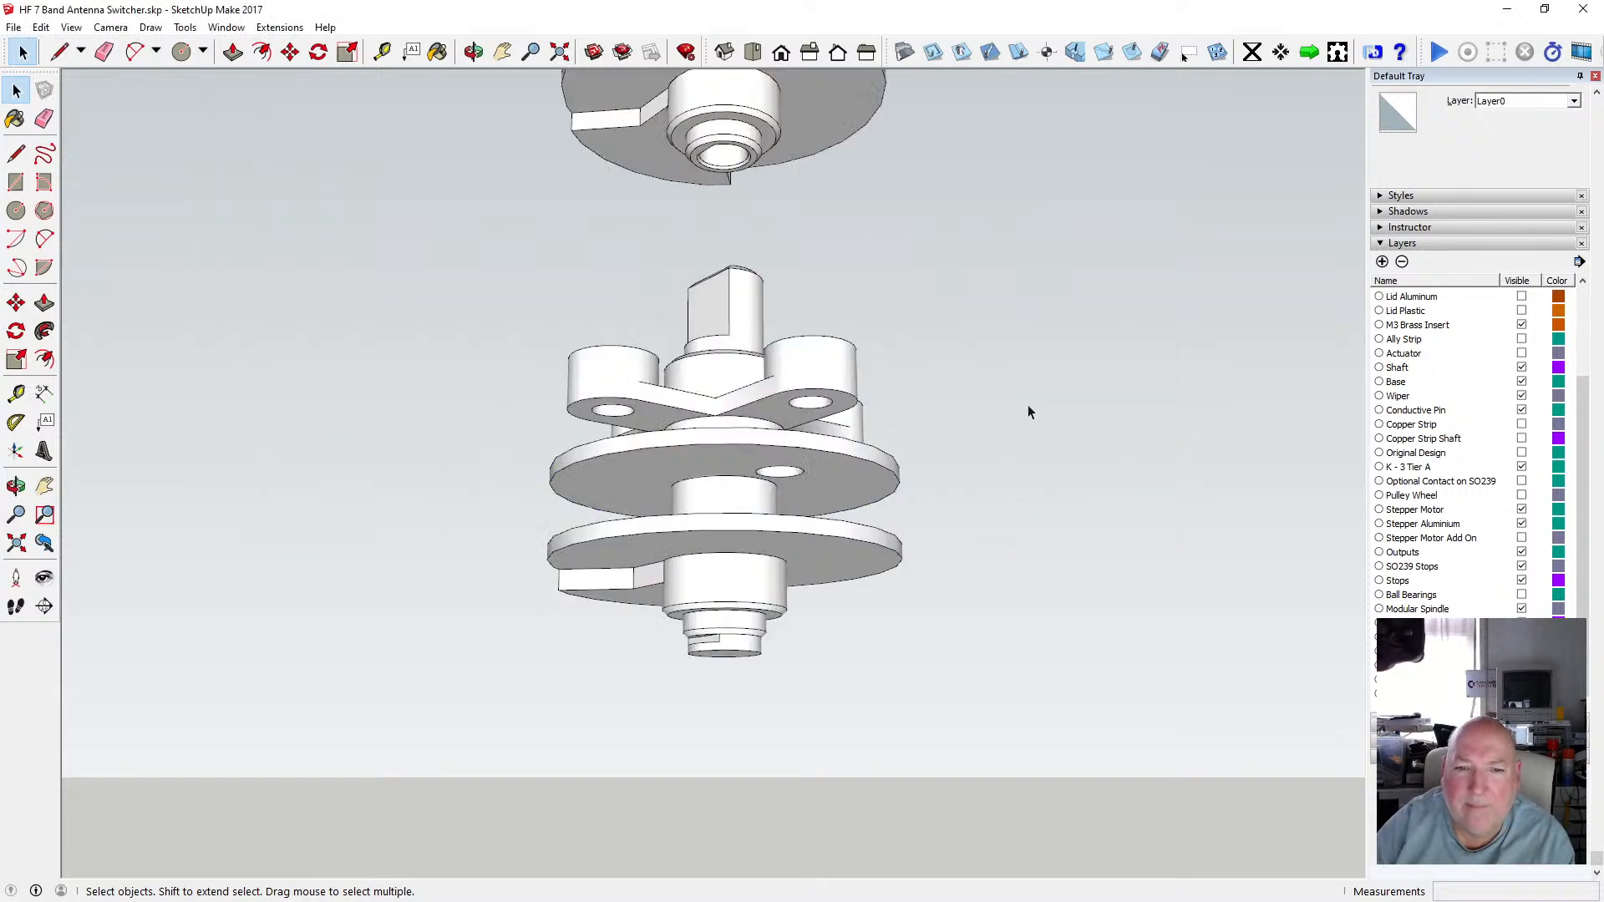
double_click(776, 413)
drag(521, 298, 937, 518)
click(15, 28)
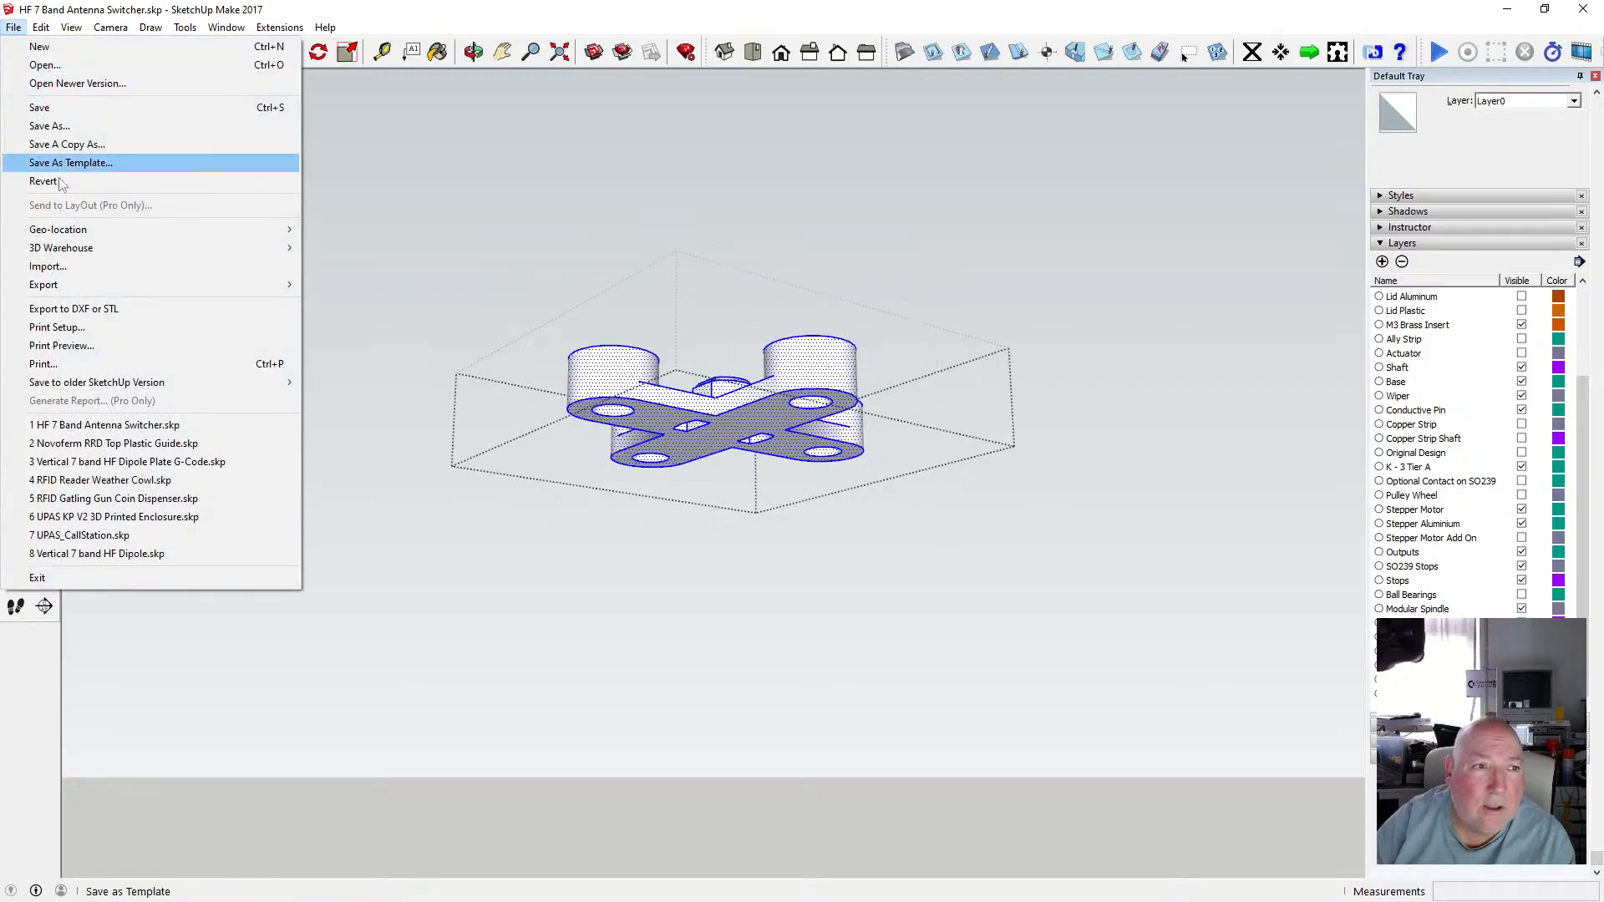
click(80, 309)
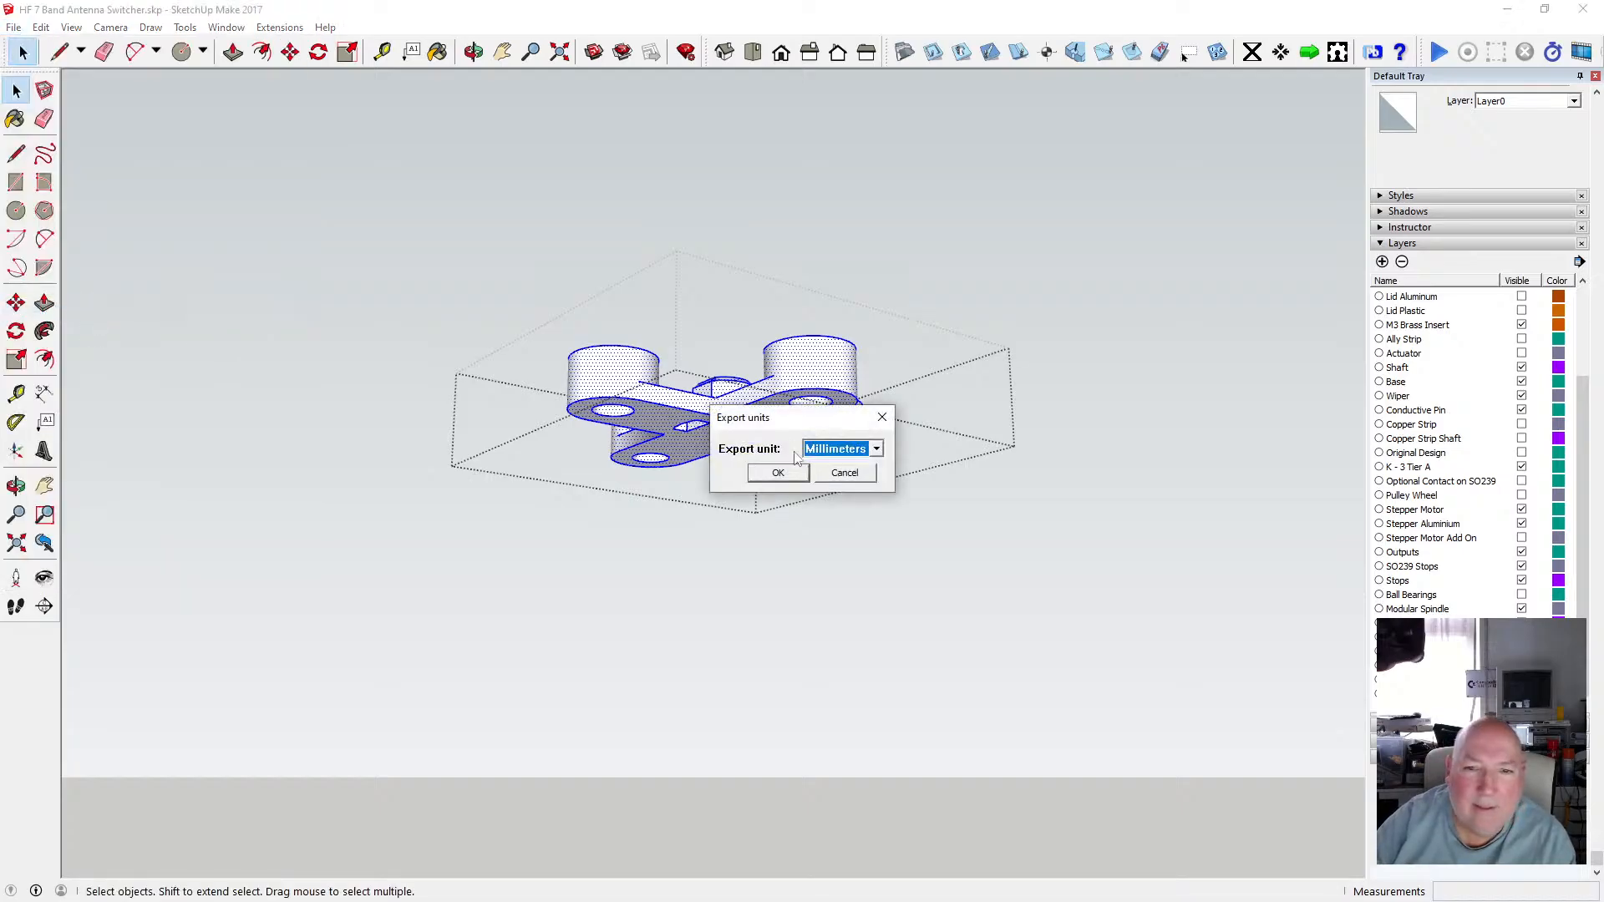
click(778, 473)
click(846, 449)
click(823, 516)
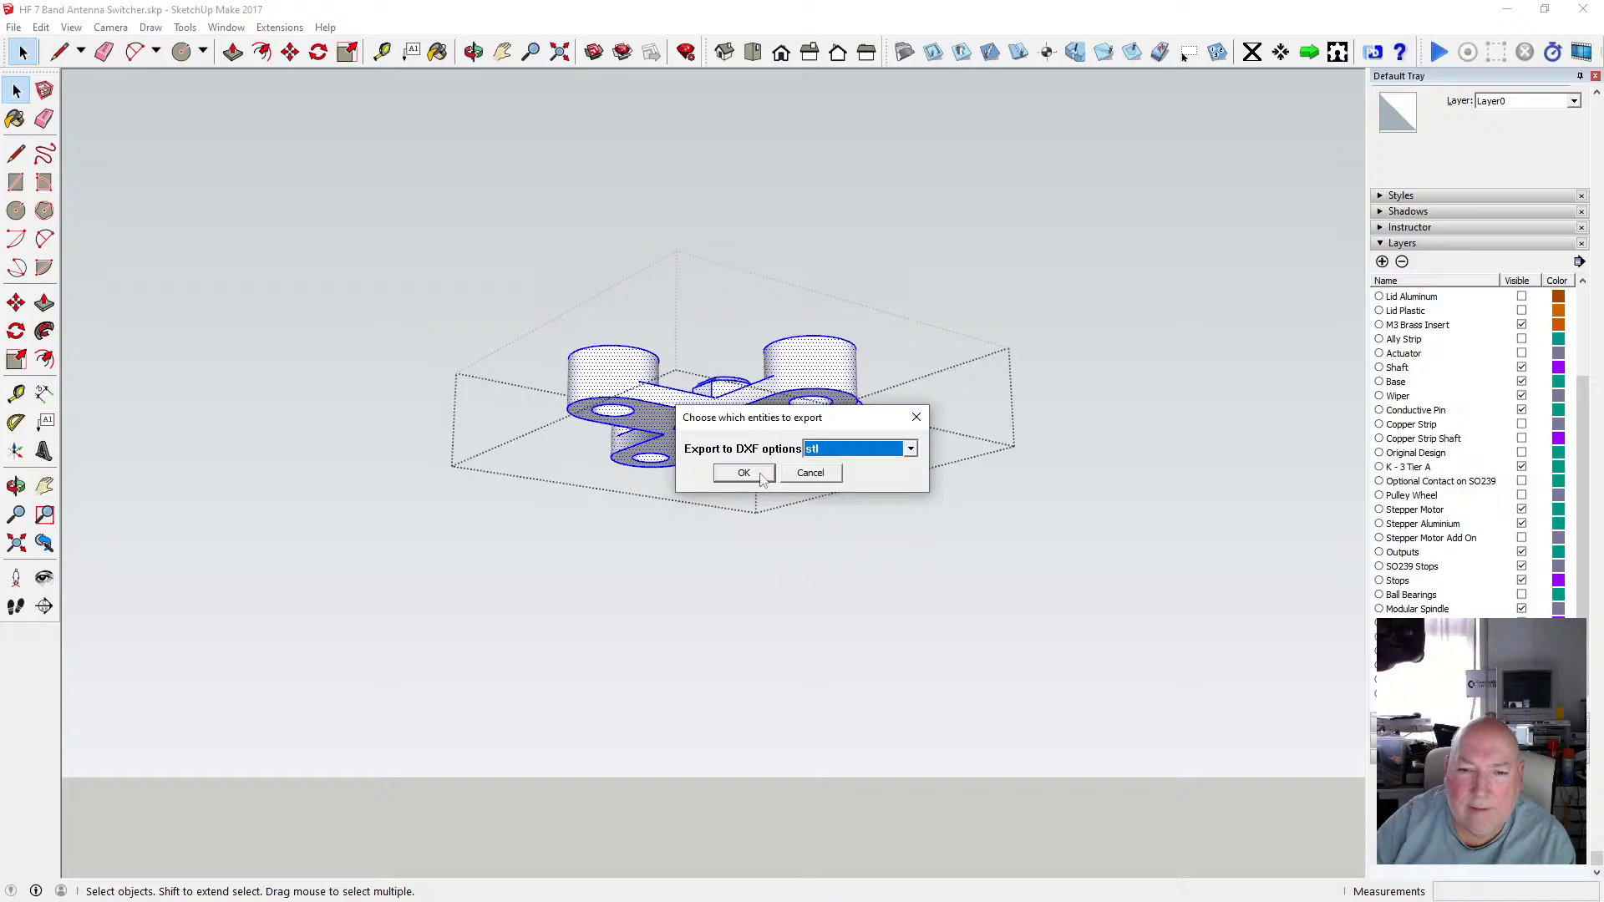
click(752, 474)
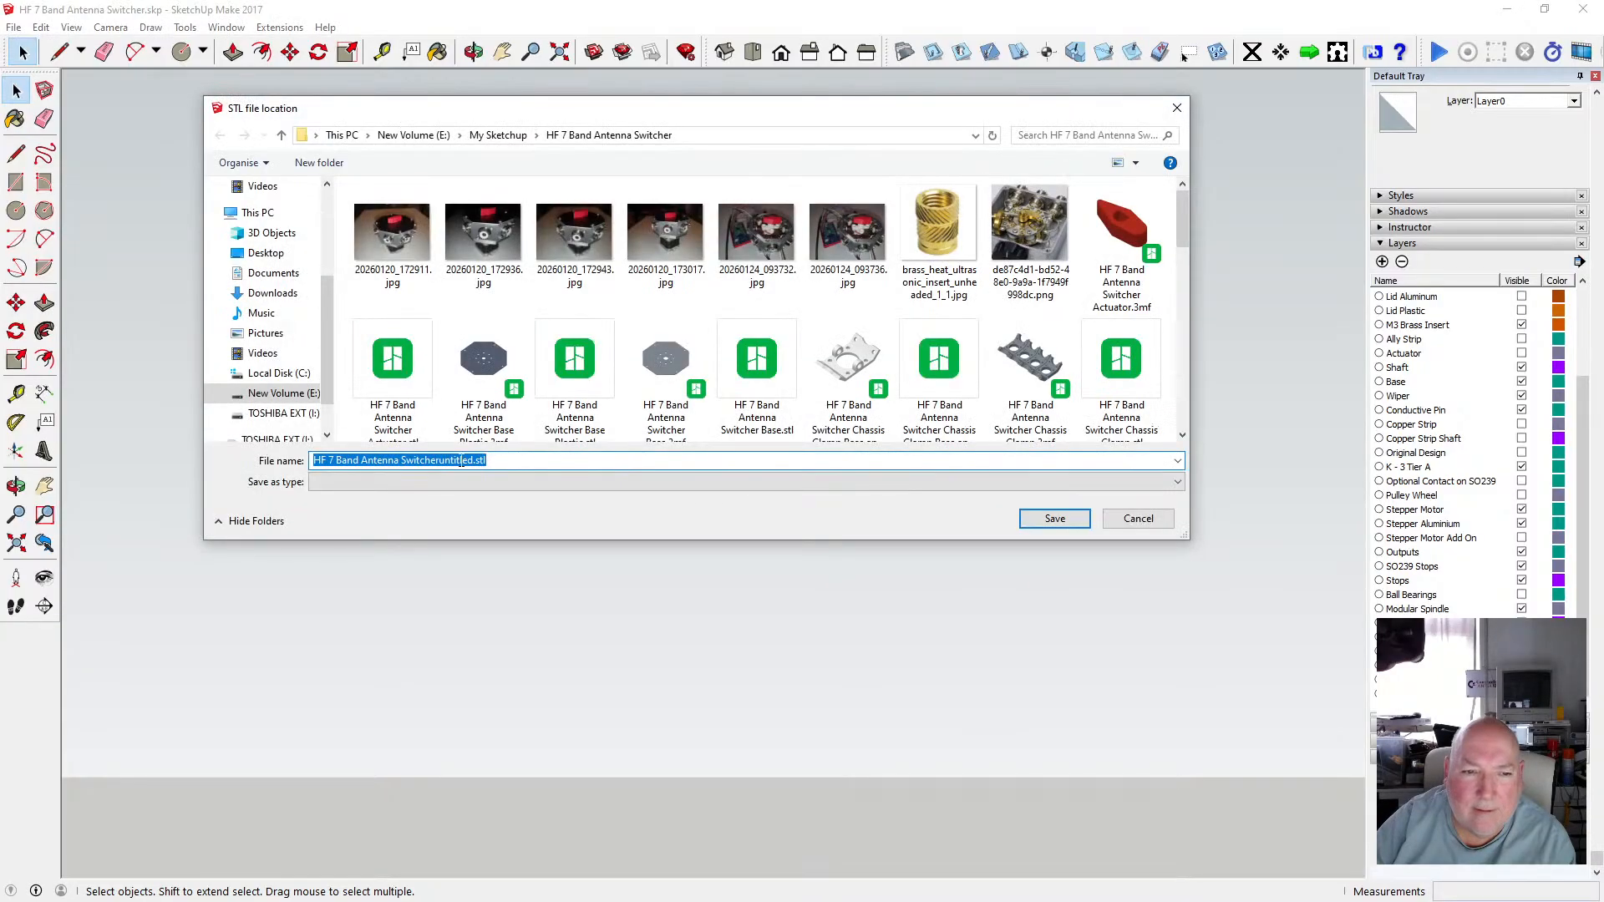
Paste the file name, change it to "HF 7 Band Antenna Switcher Modular Shaft - Top Upper.stl", save, and dismiss the report.
right_click(461, 460)
click(501, 535)
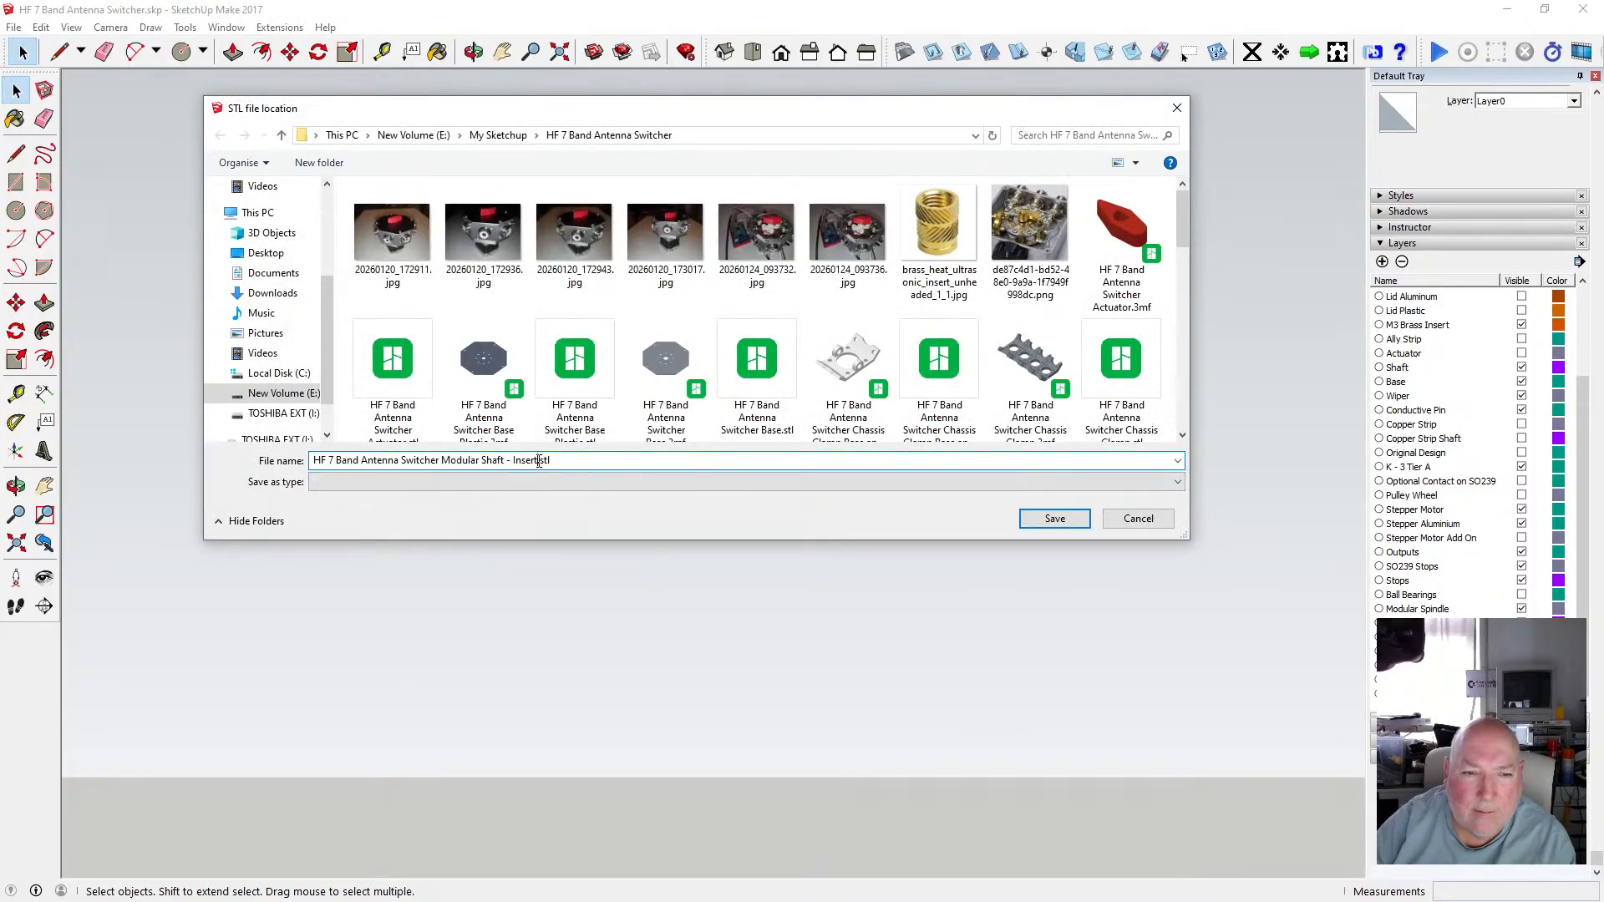
key(Left)
key(Left)
key(Left)
key(Left)
key(BackSpace)
key(BackSpace)
key(BackSpace)
key(BackSpace)
key(BackSpace)
key(BackSpace)
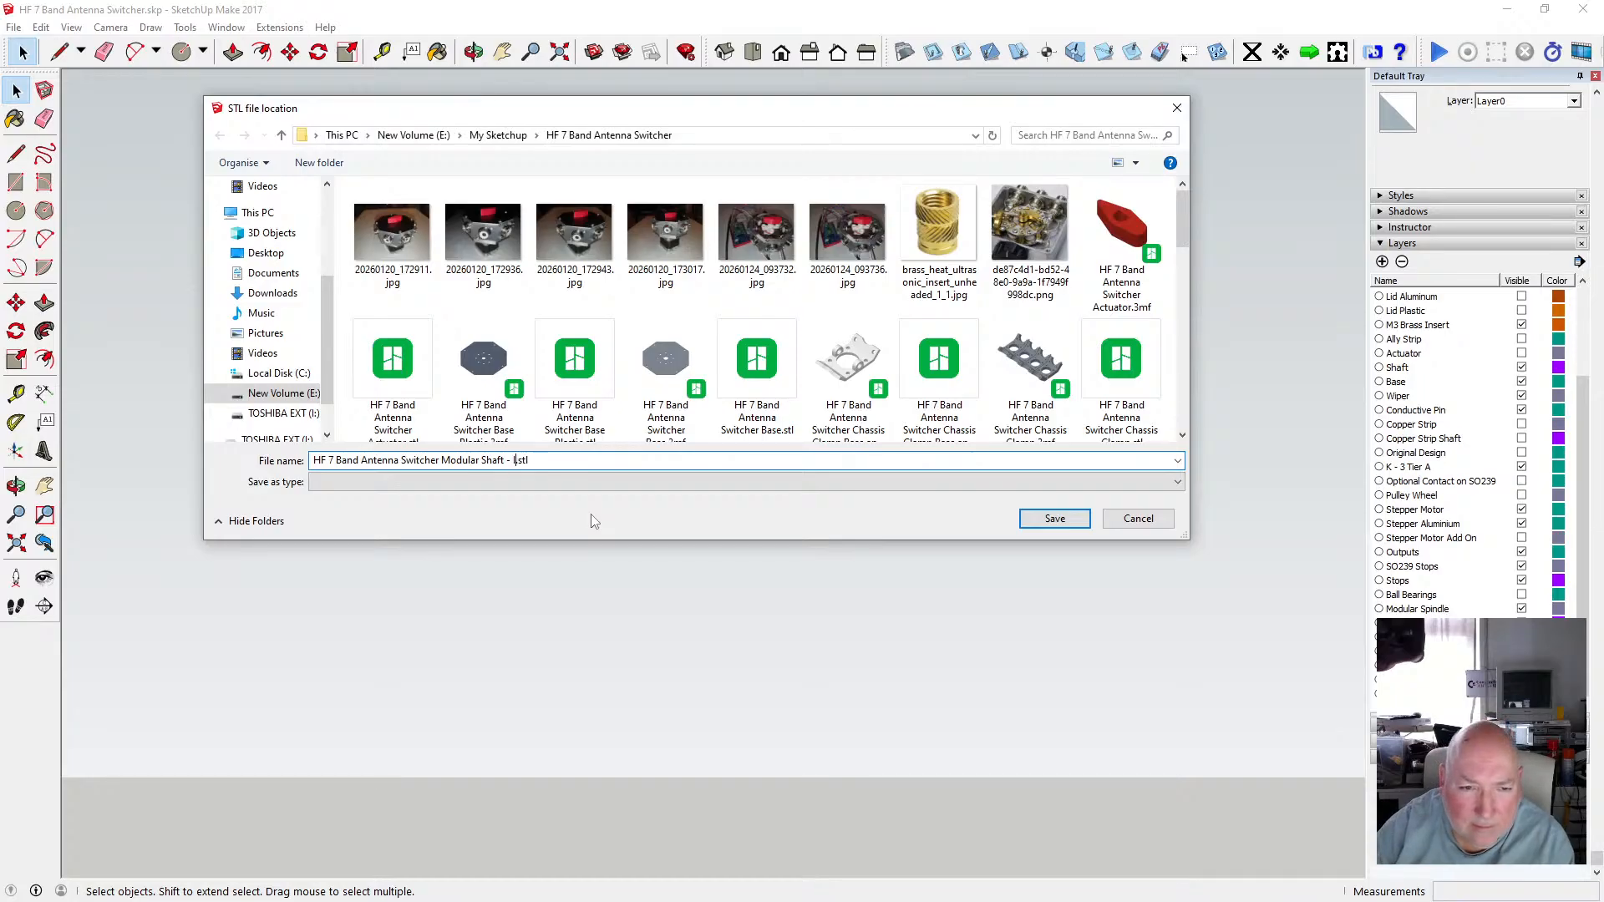
text(Top u)
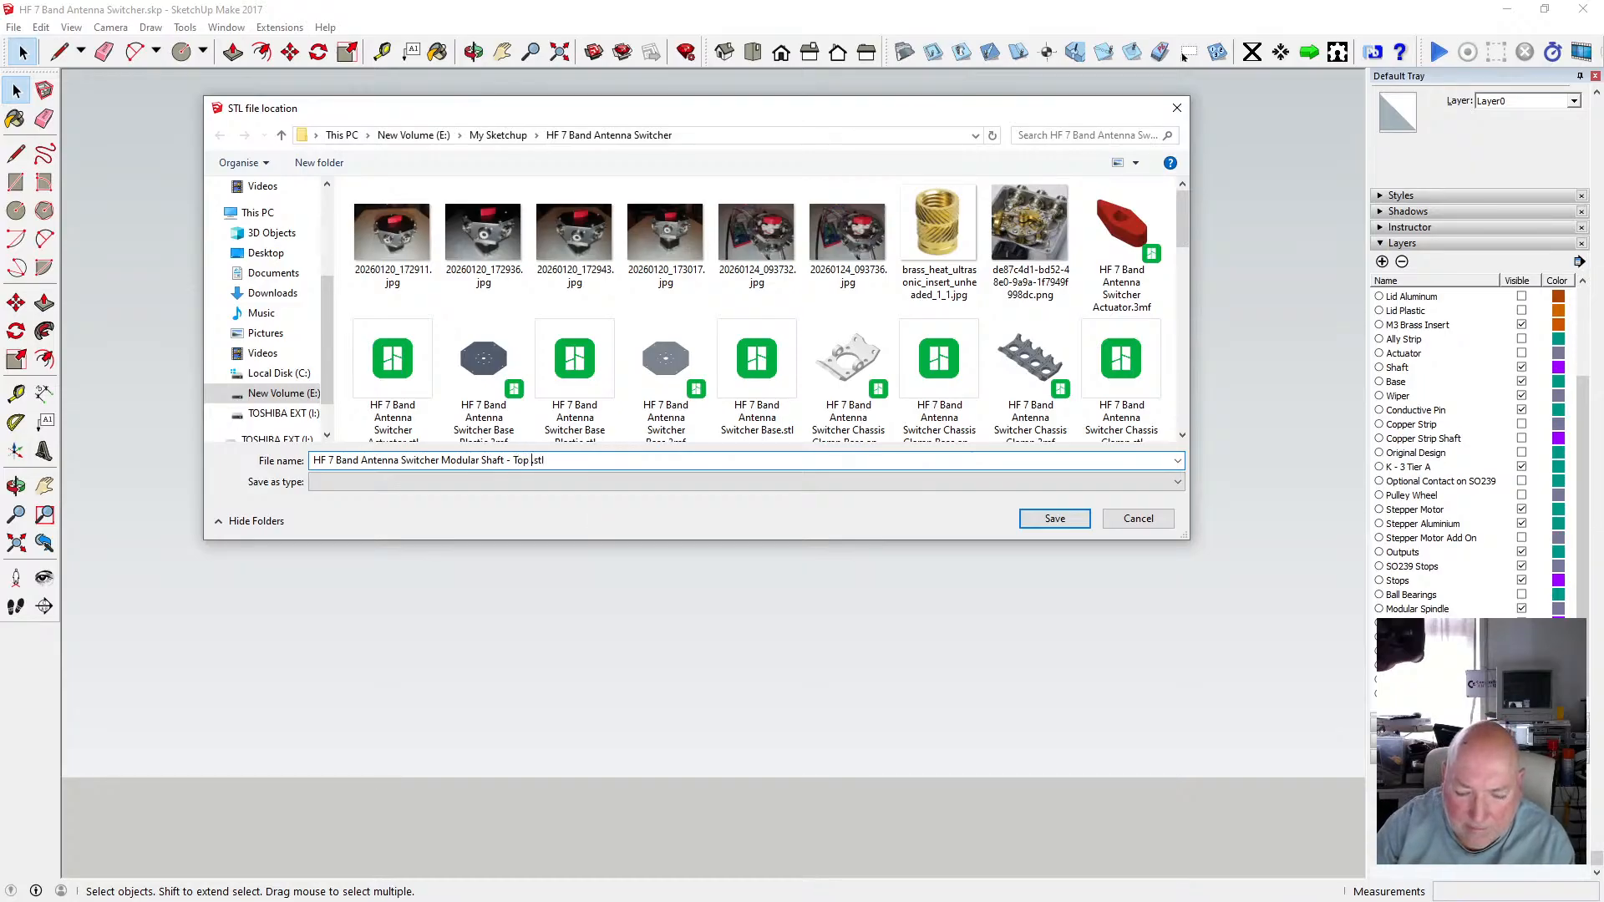
text(pper)
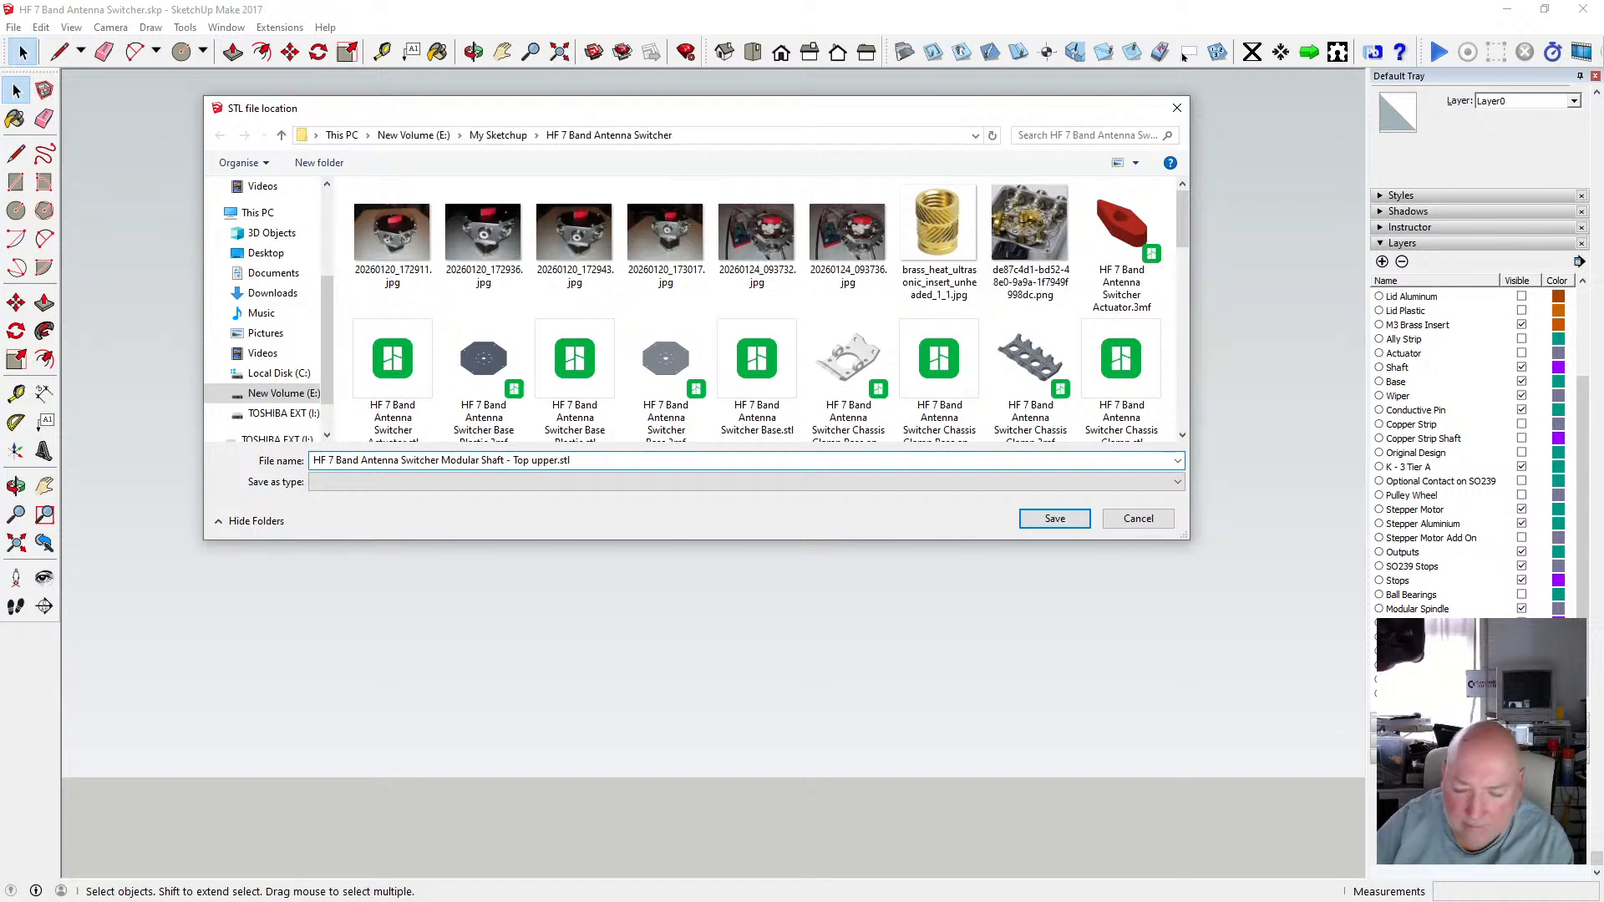
key(Delete)
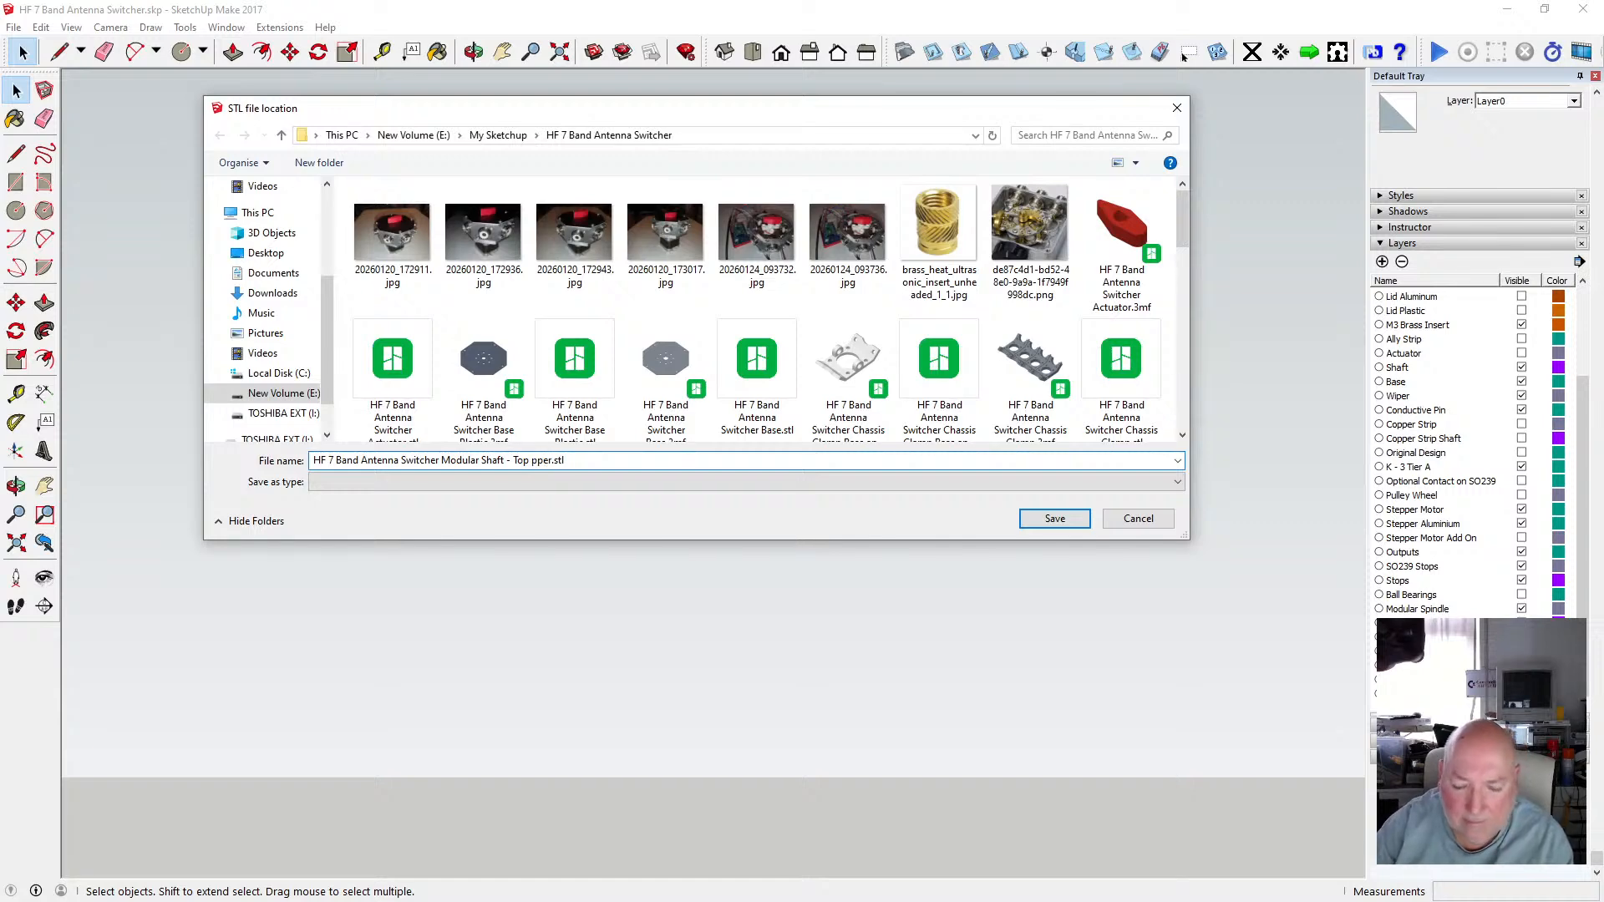
text(U)
click(1056, 518)
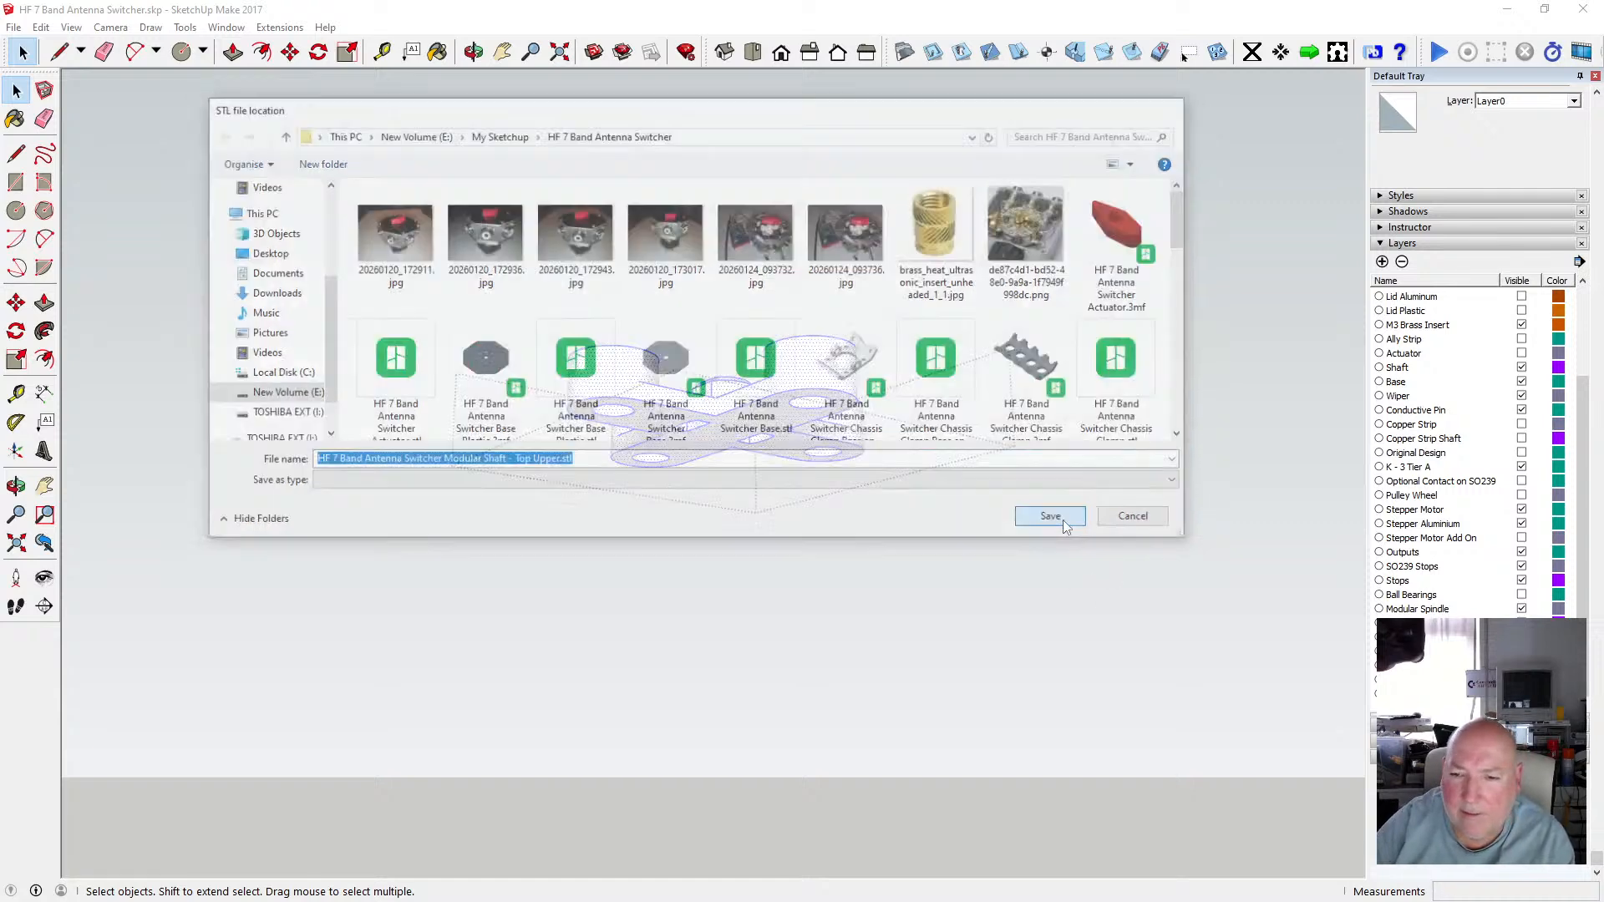
click(872, 494)
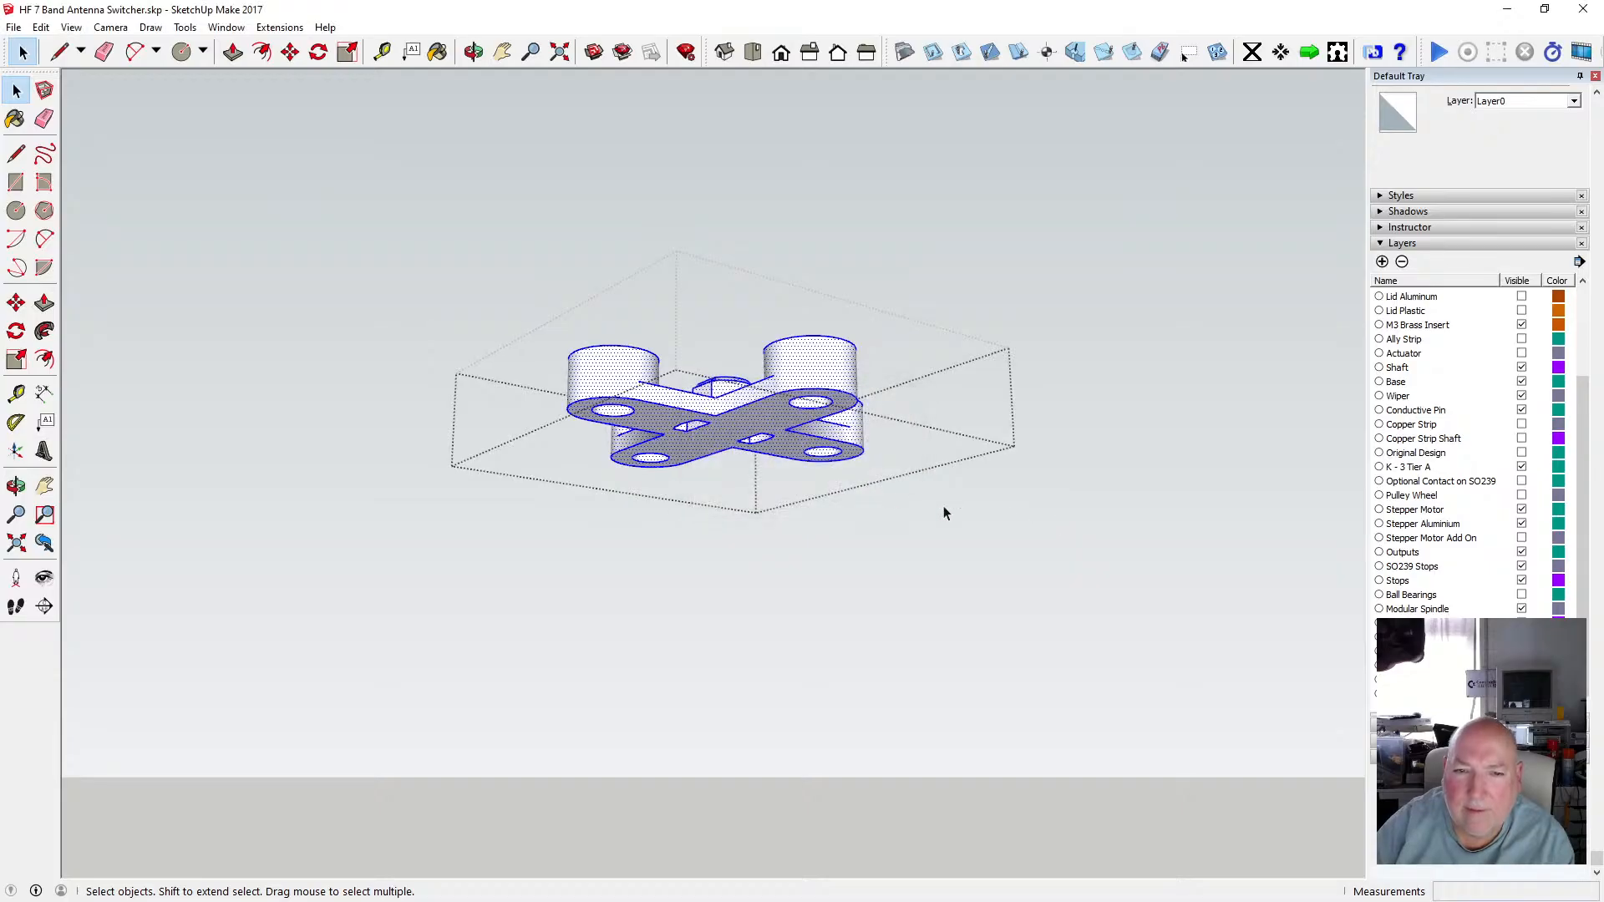
Open the top hub piece with the flat-sided stem, select it, and start an STL export in millimetres.
key(Escape)
double_click(743, 349)
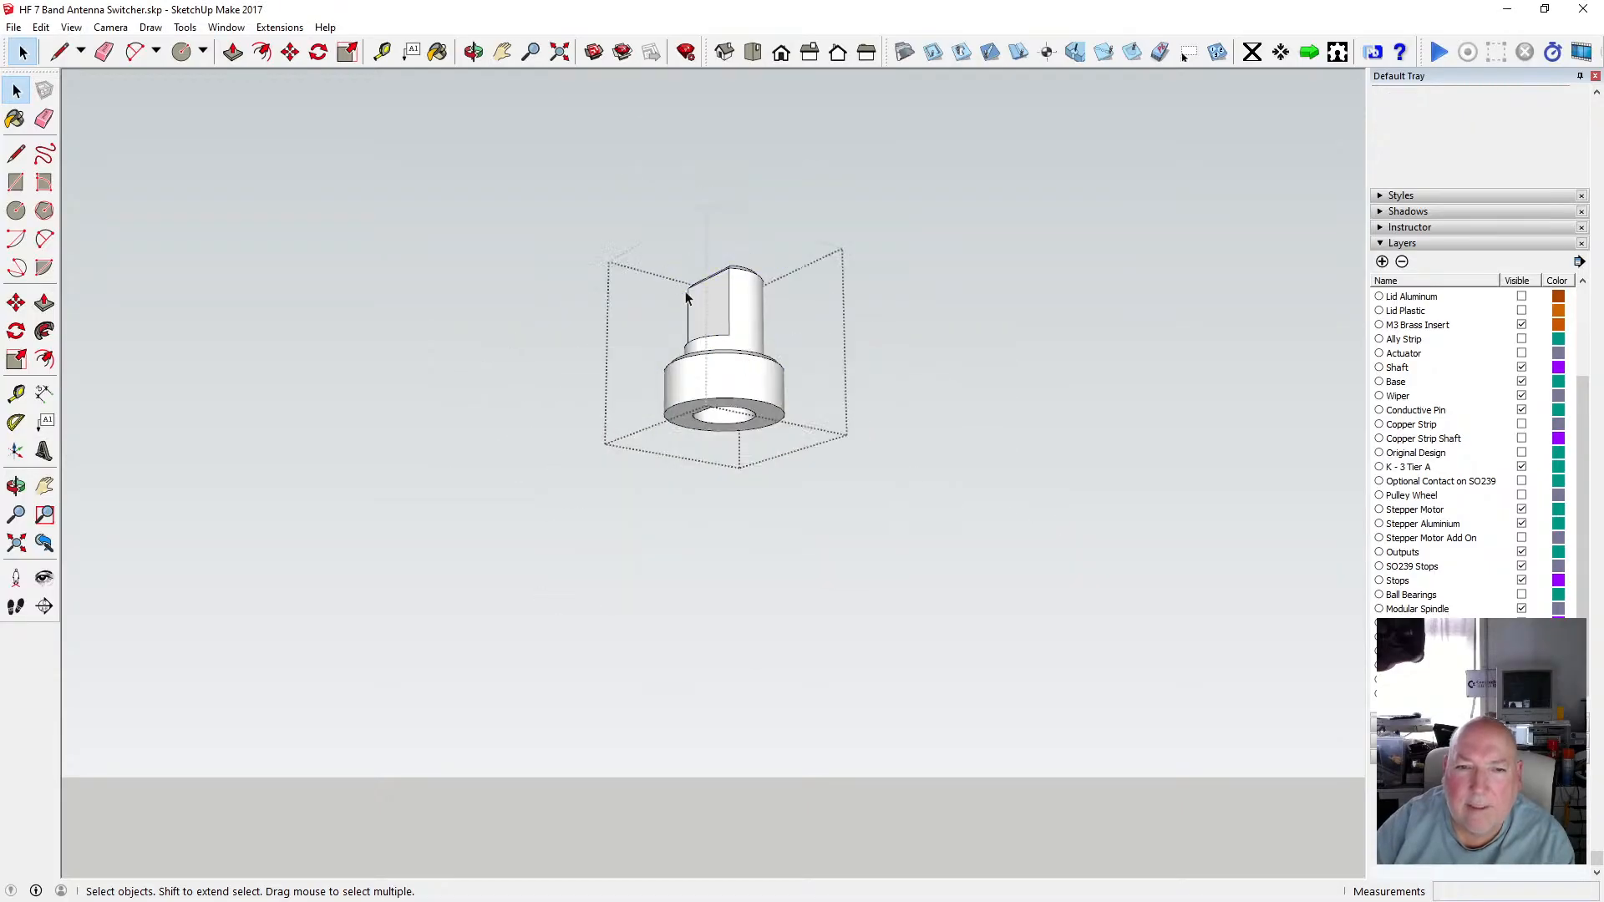
drag(588, 203, 837, 454)
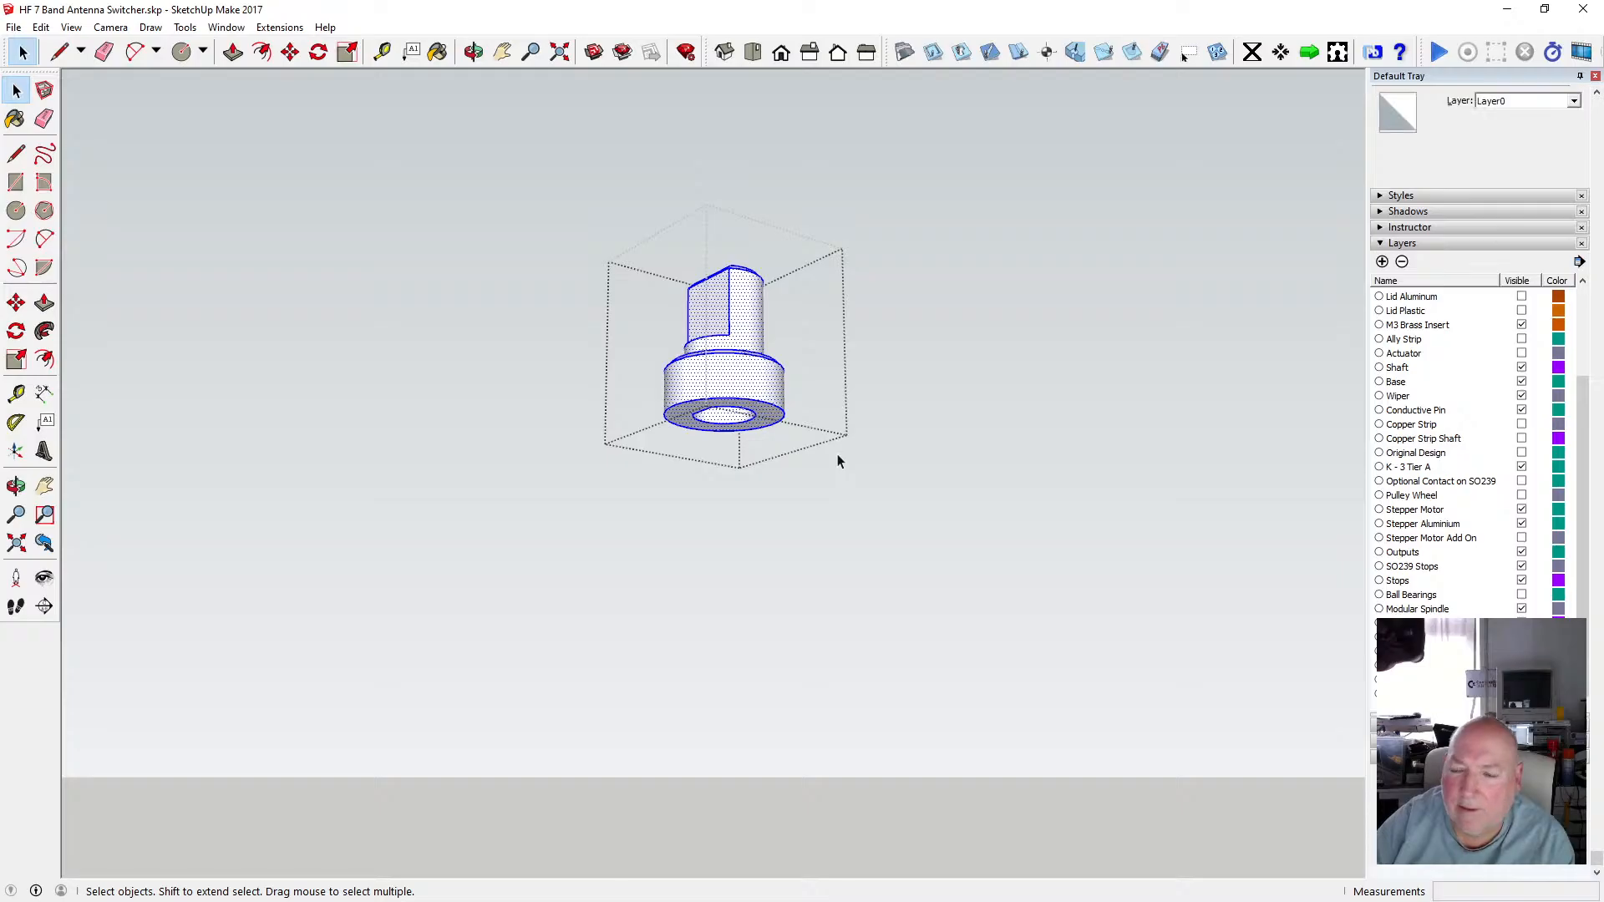
click(14, 26)
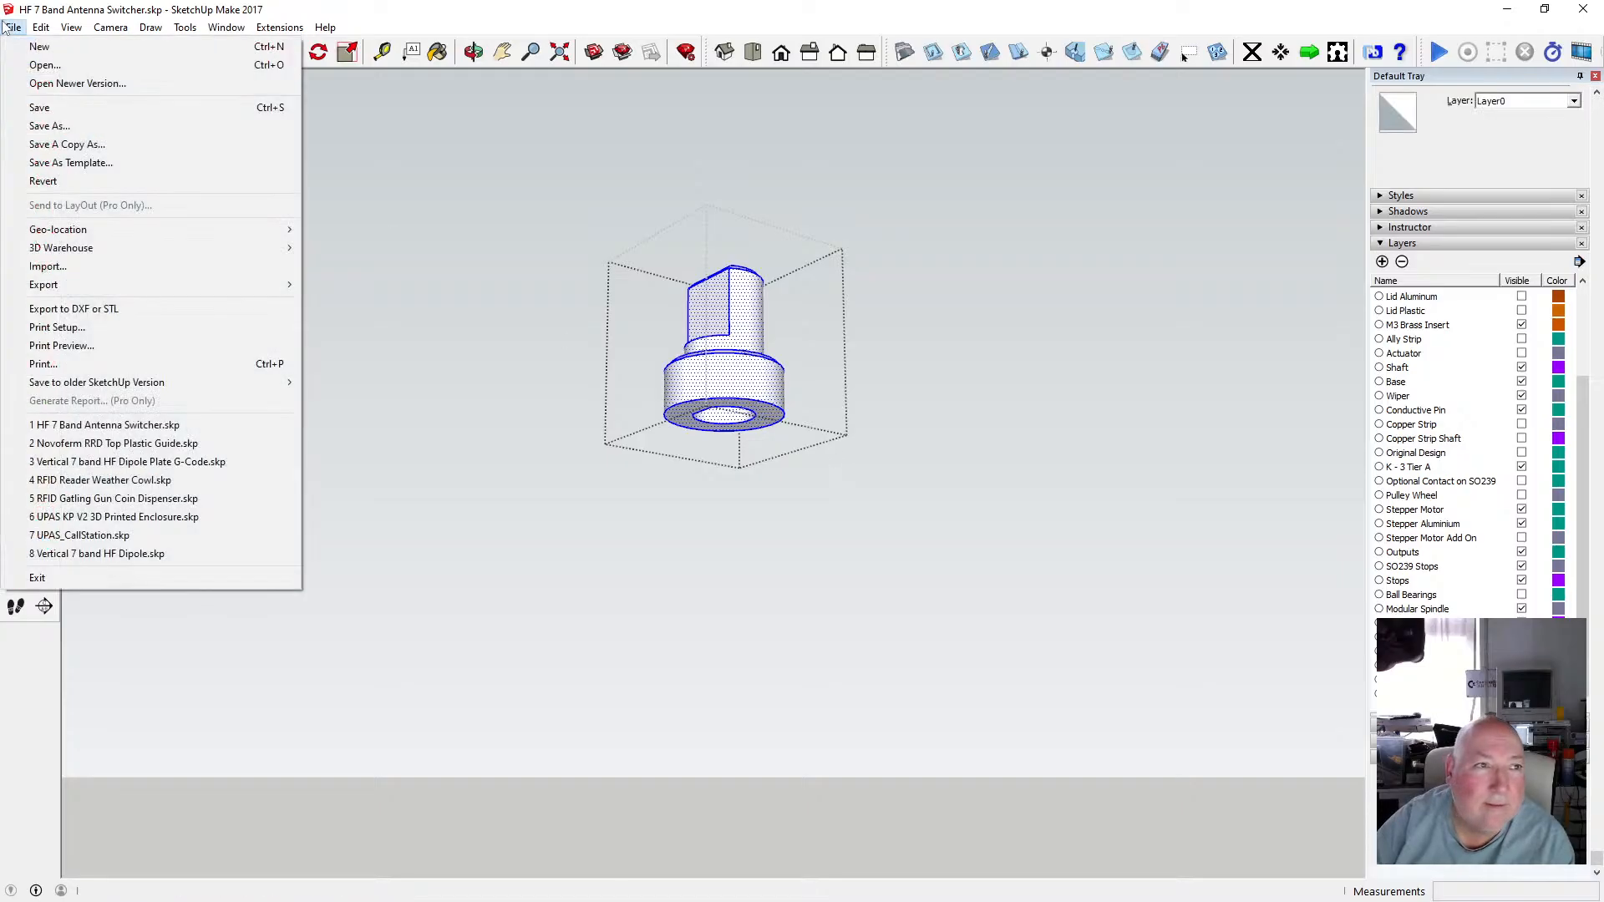
click(124, 309)
click(768, 471)
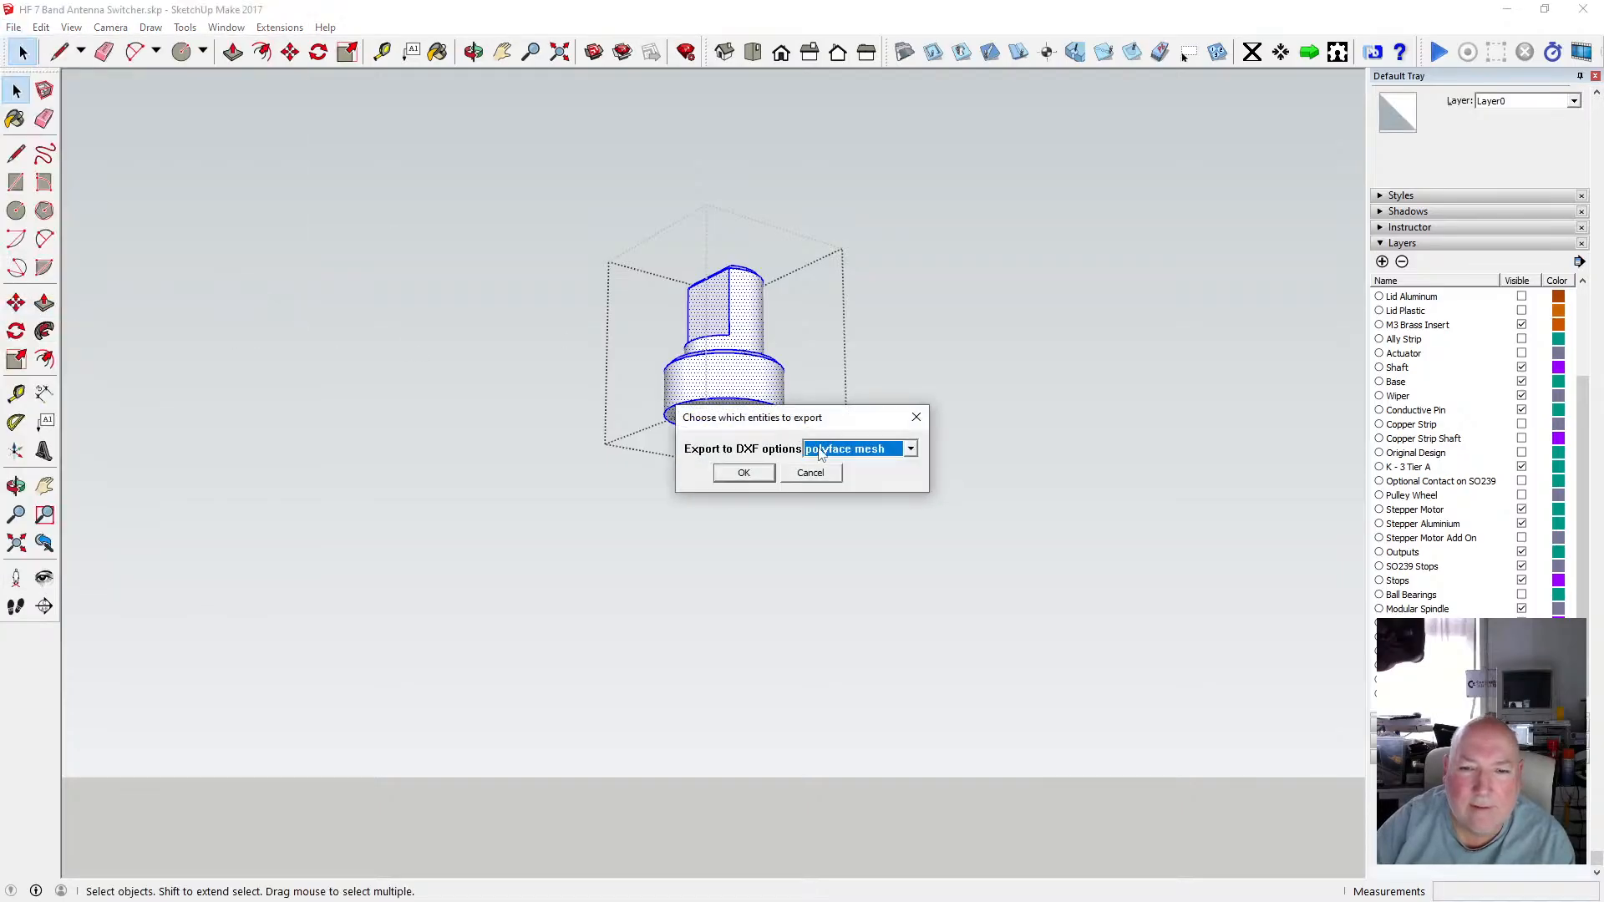
click(909, 448)
click(845, 524)
click(746, 472)
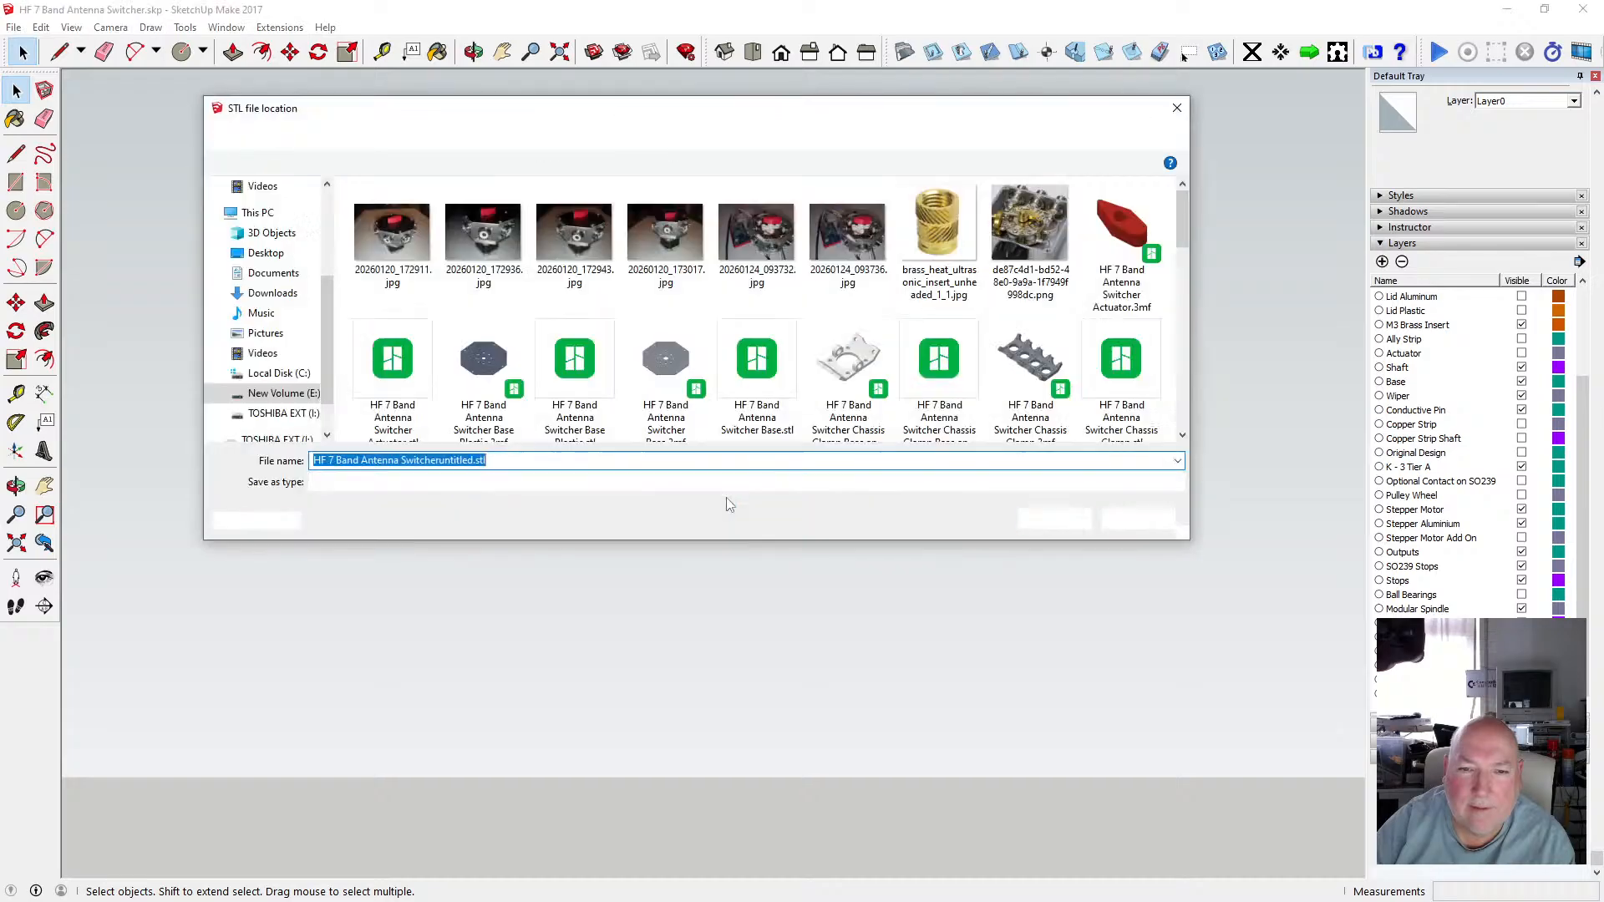
Paste the file name, change it to "HF 7 Band Antenna Switcher Modular Shaft - Top.stl", save, and dismiss the report.
right_click(462, 464)
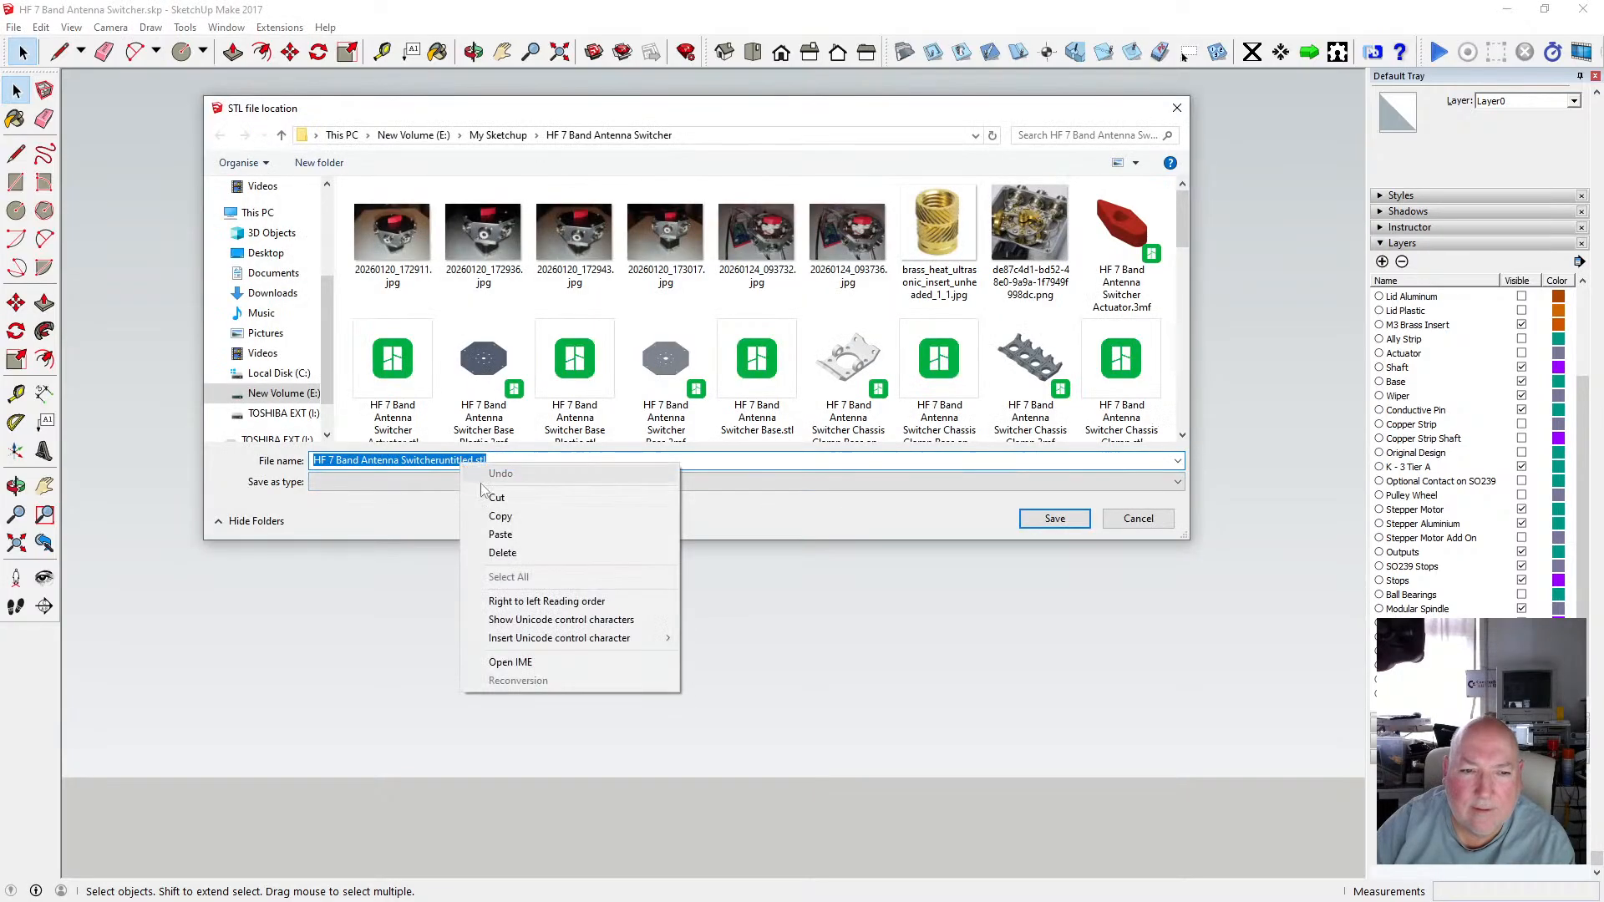
click(519, 542)
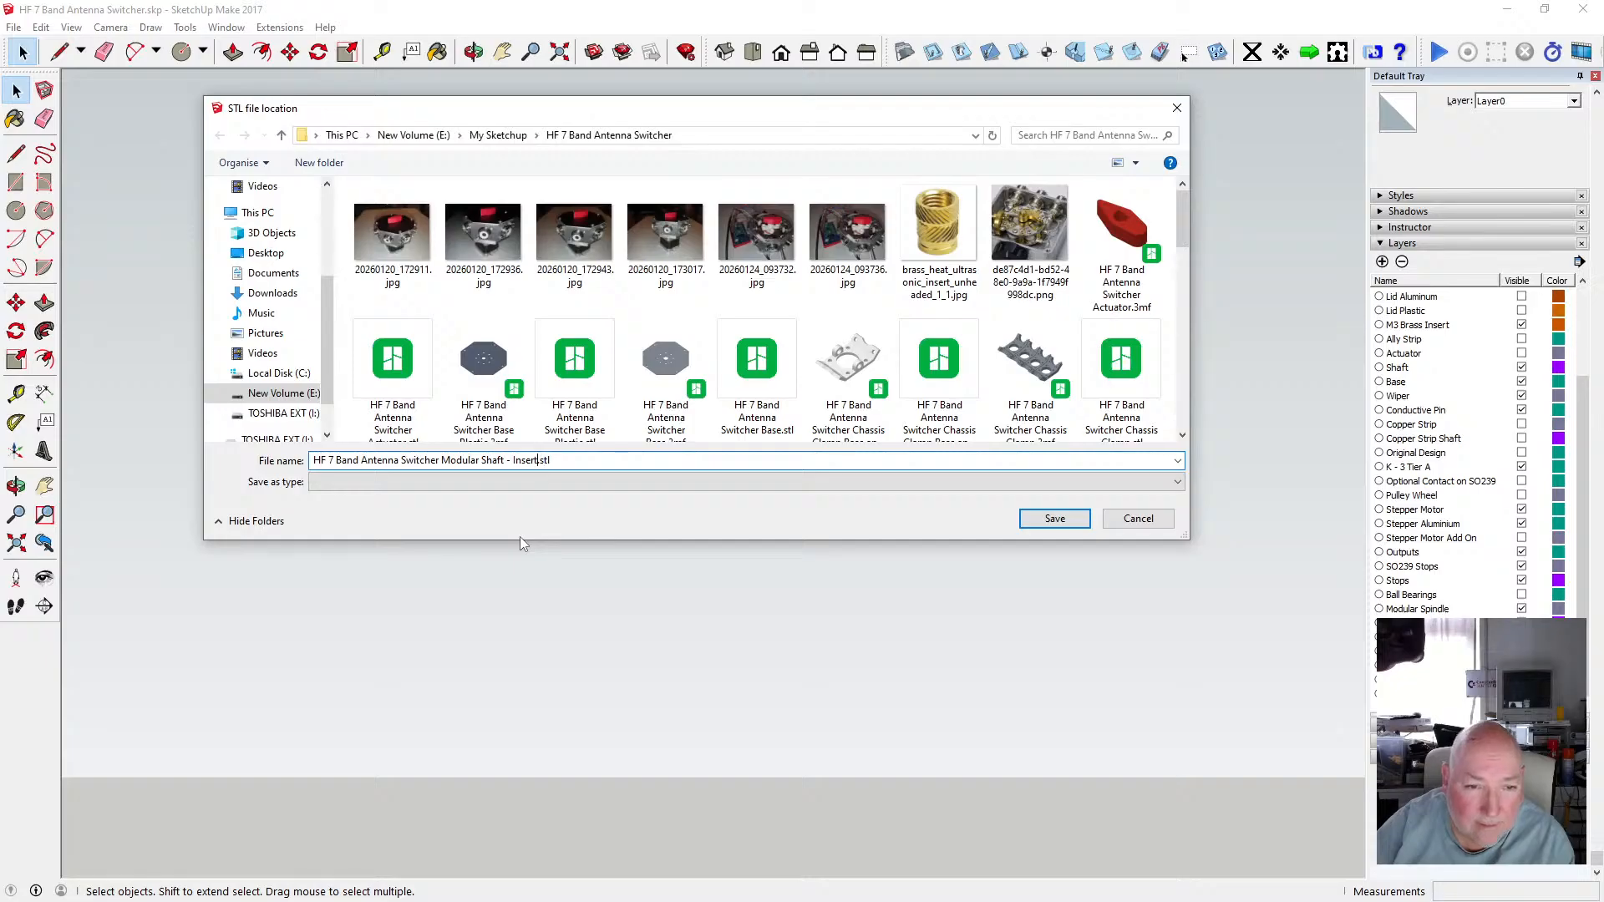
key(BackSpace)
key(BackSpace)
key(BackSpace)
key(BackSpace)
key(BackSpace)
key(BackSpace)
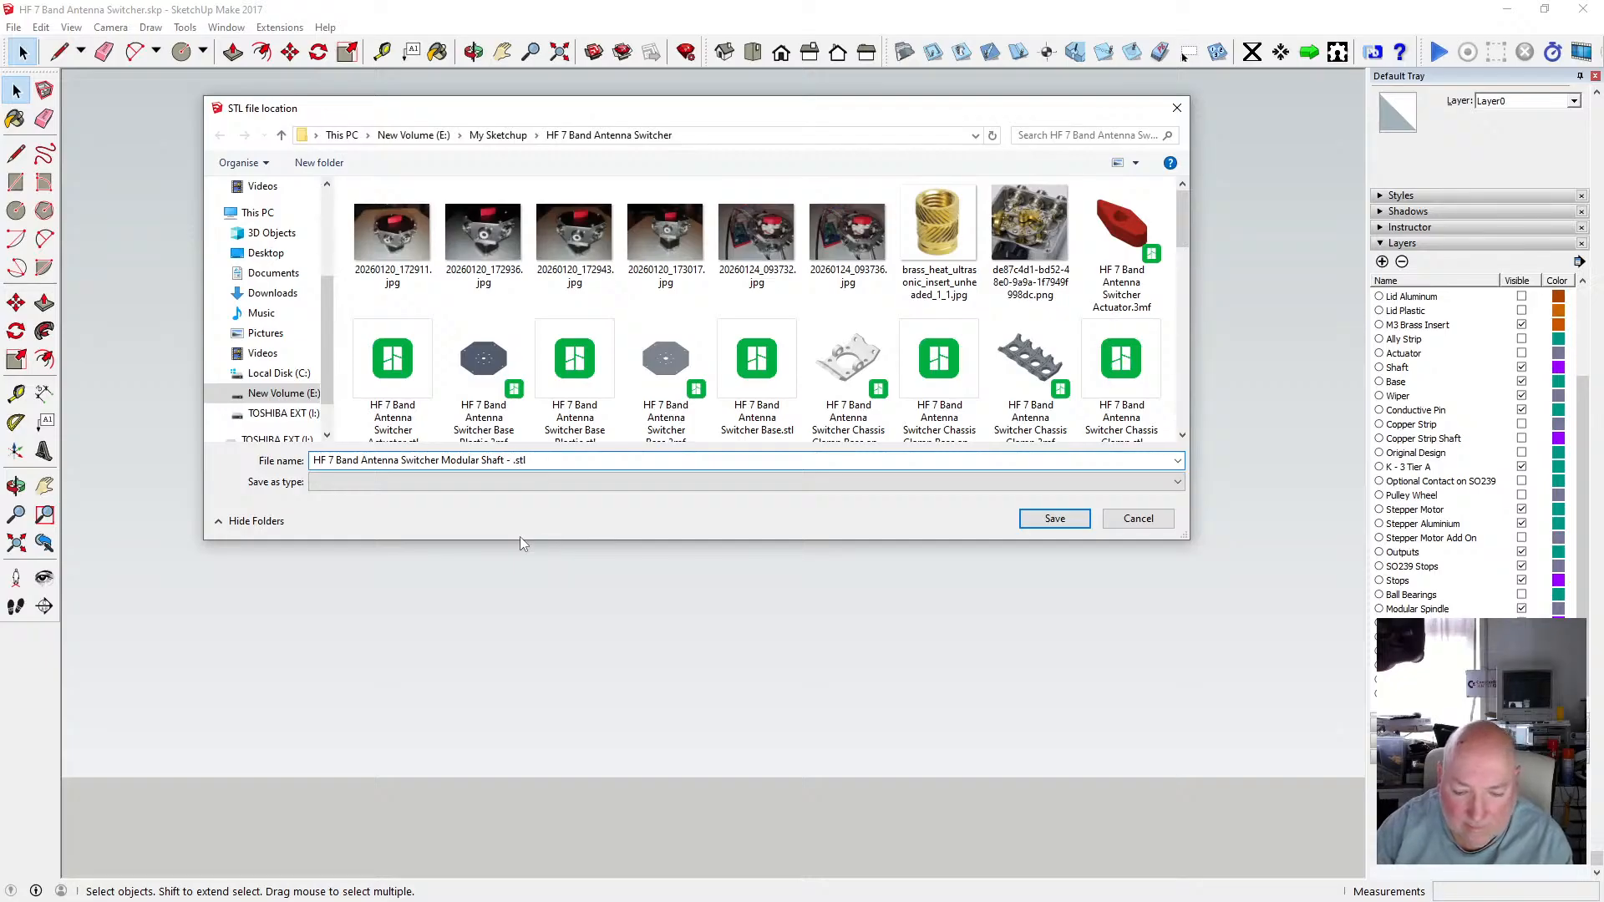
text(Top)
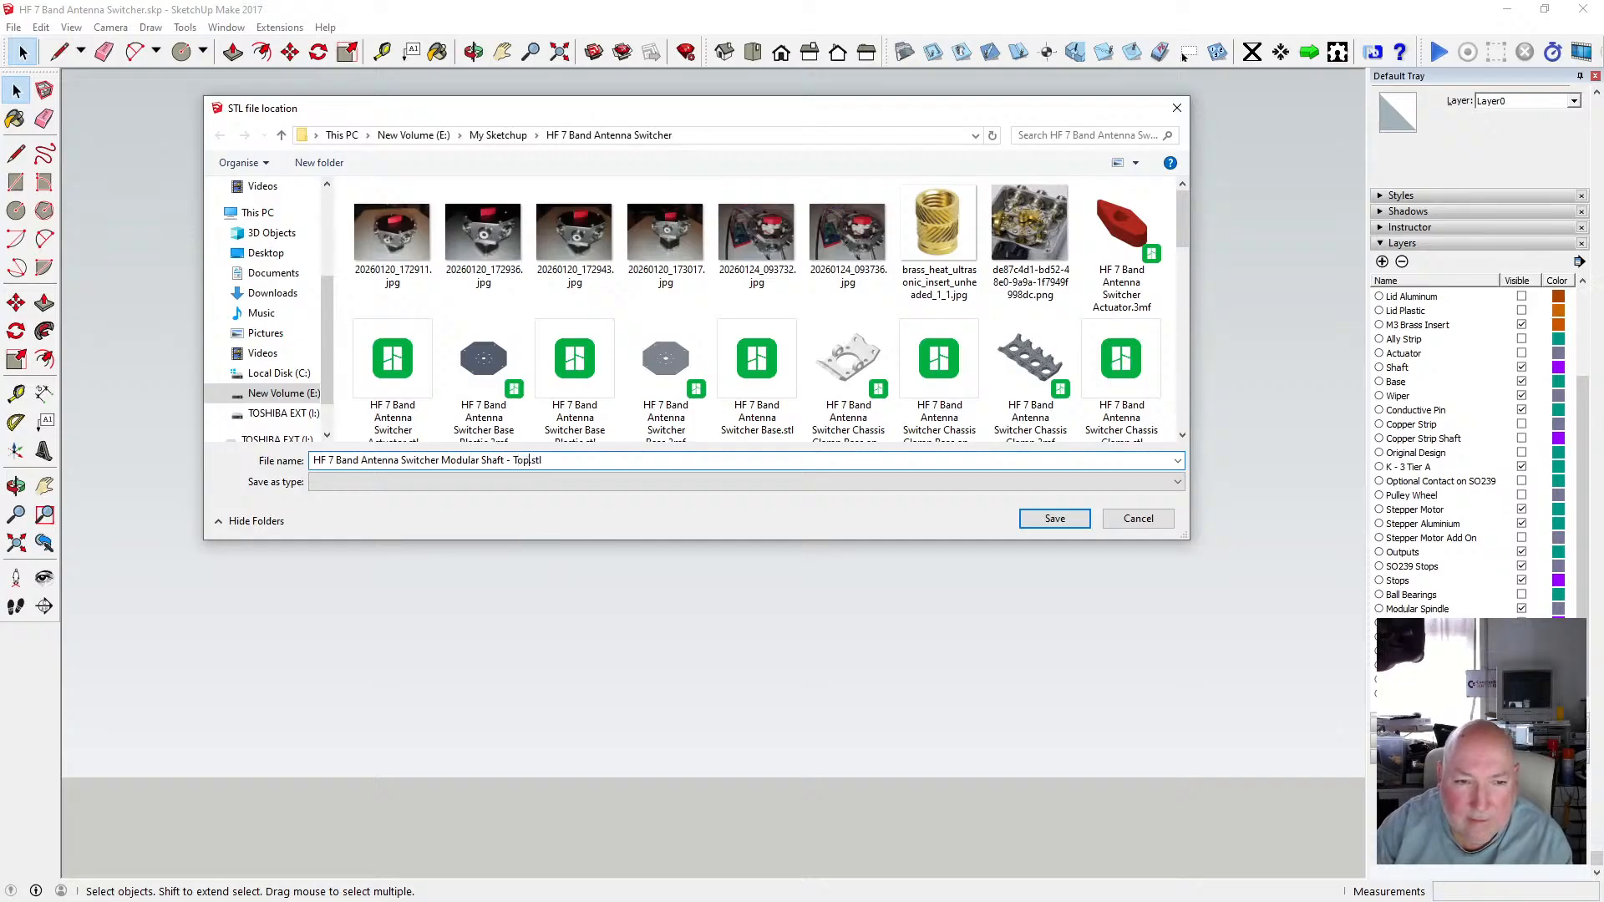
click(1054, 519)
click(877, 494)
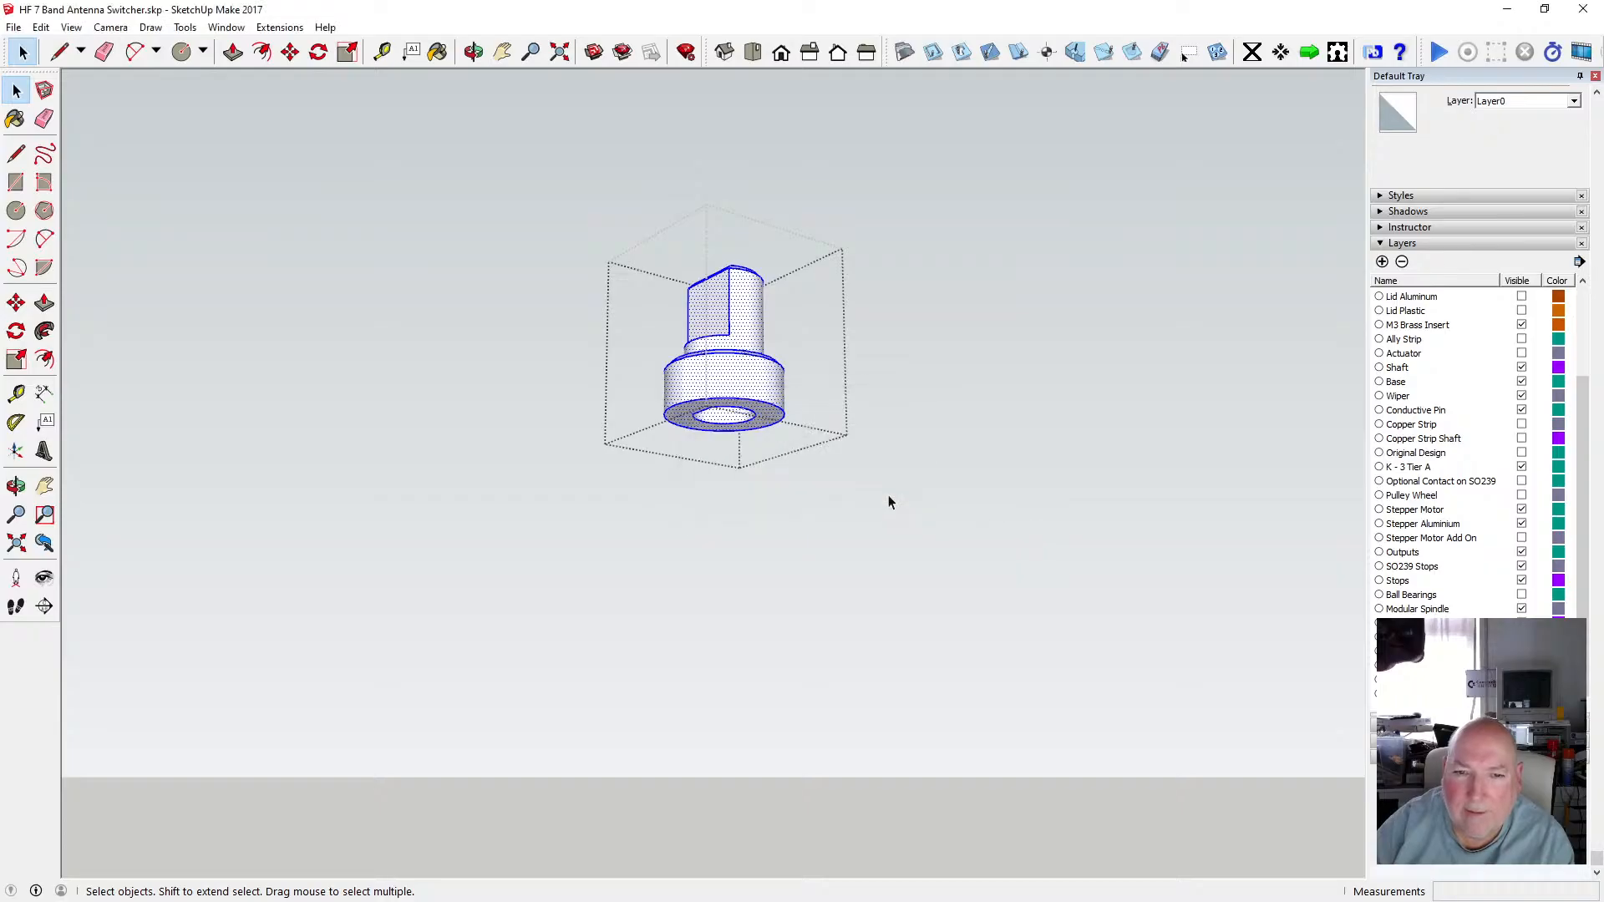
Delete the upper copy of the spindle assembly.
click(889, 495)
scroll(795, 494, down, 2)
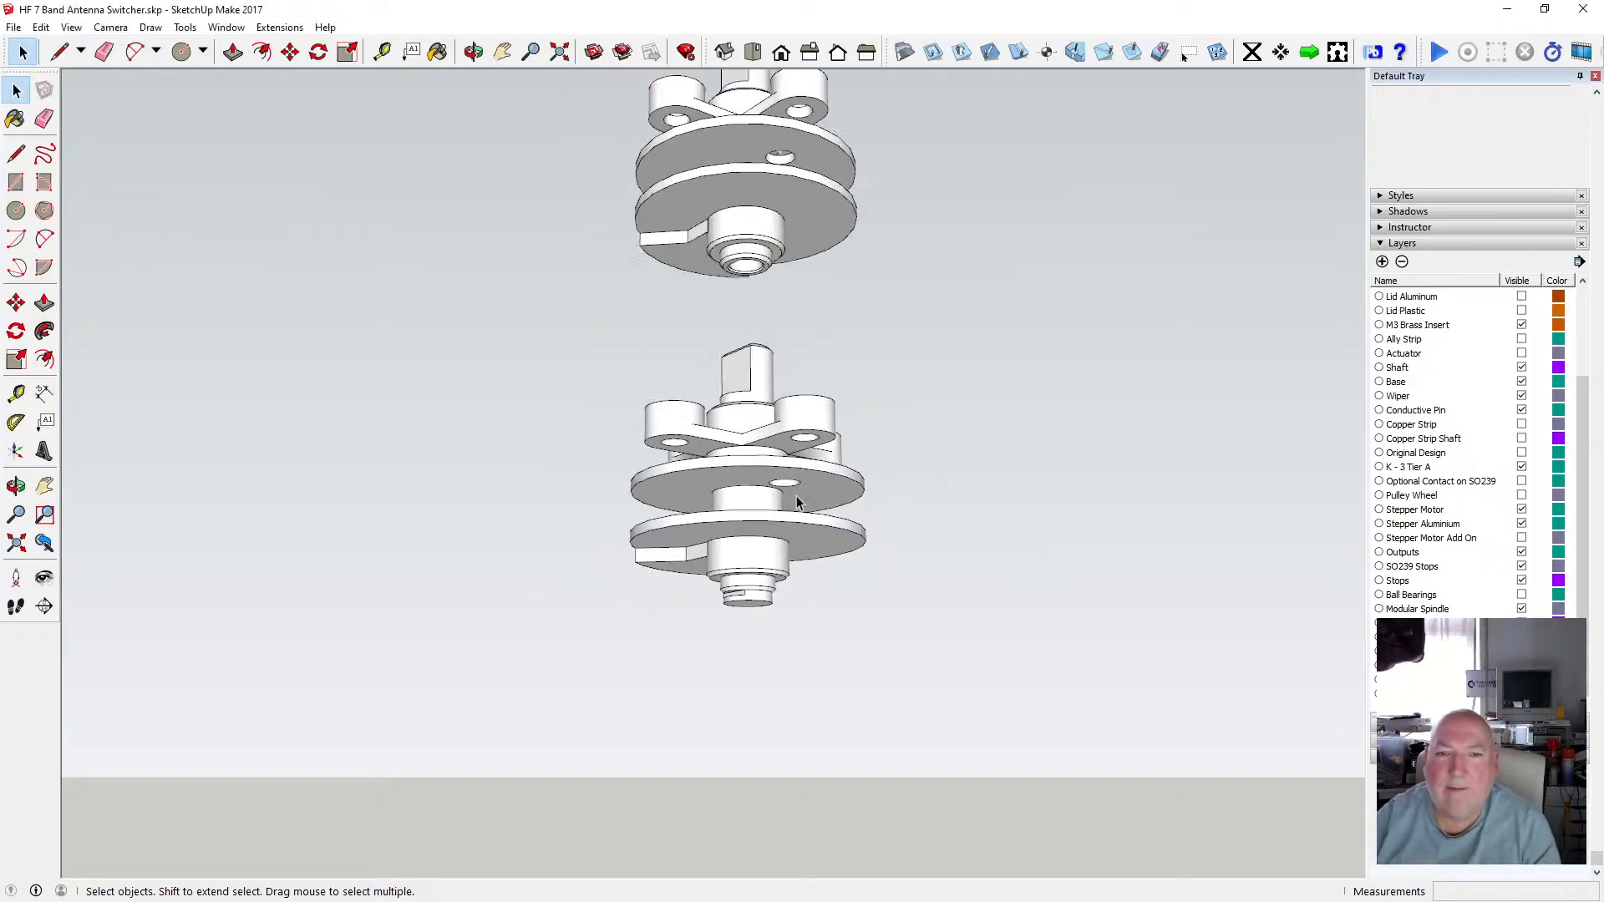
scroll(795, 494, down, 2)
scroll(816, 386, up, 1)
click(785, 330)
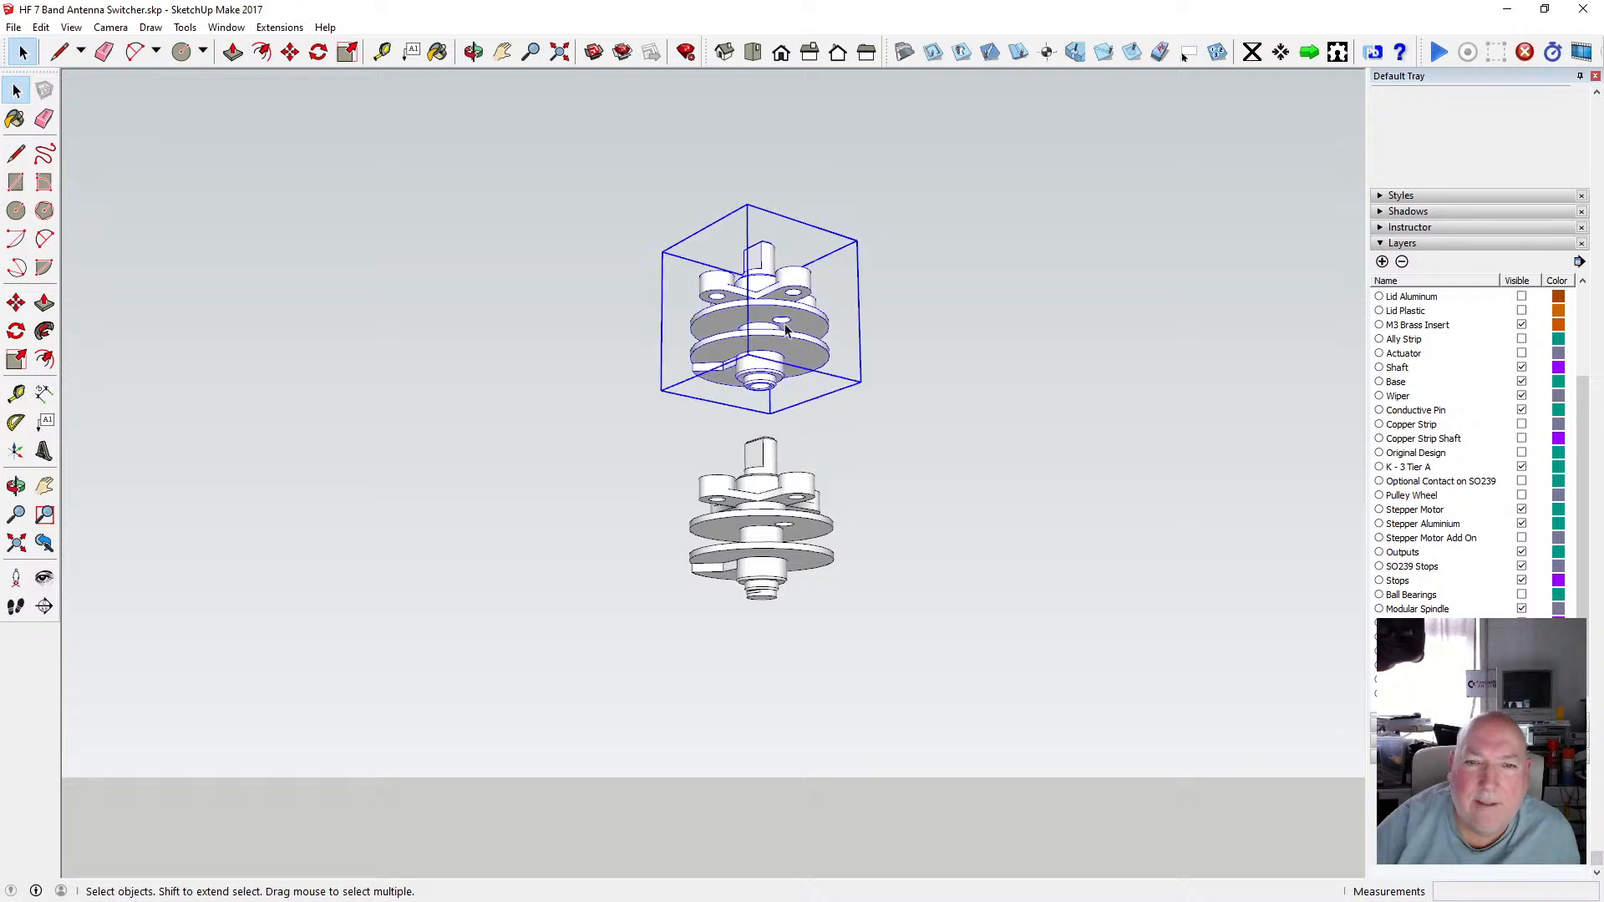
key(Delete)
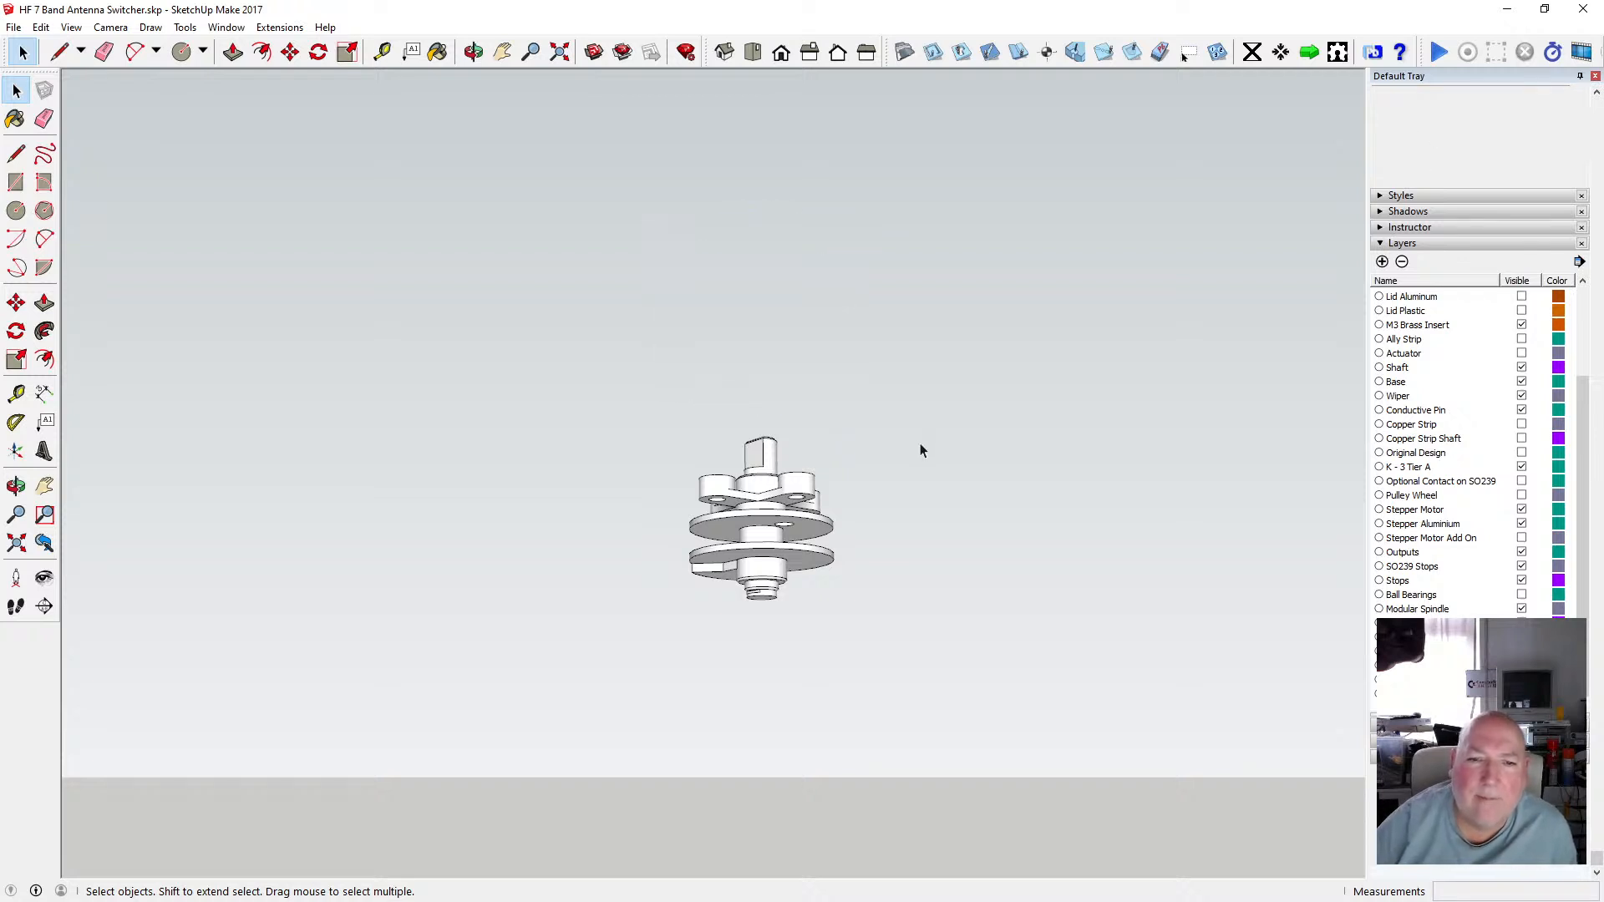
Group the lower spindle assembly's pieces, then undo the grouping.
click(770, 516)
click(874, 423)
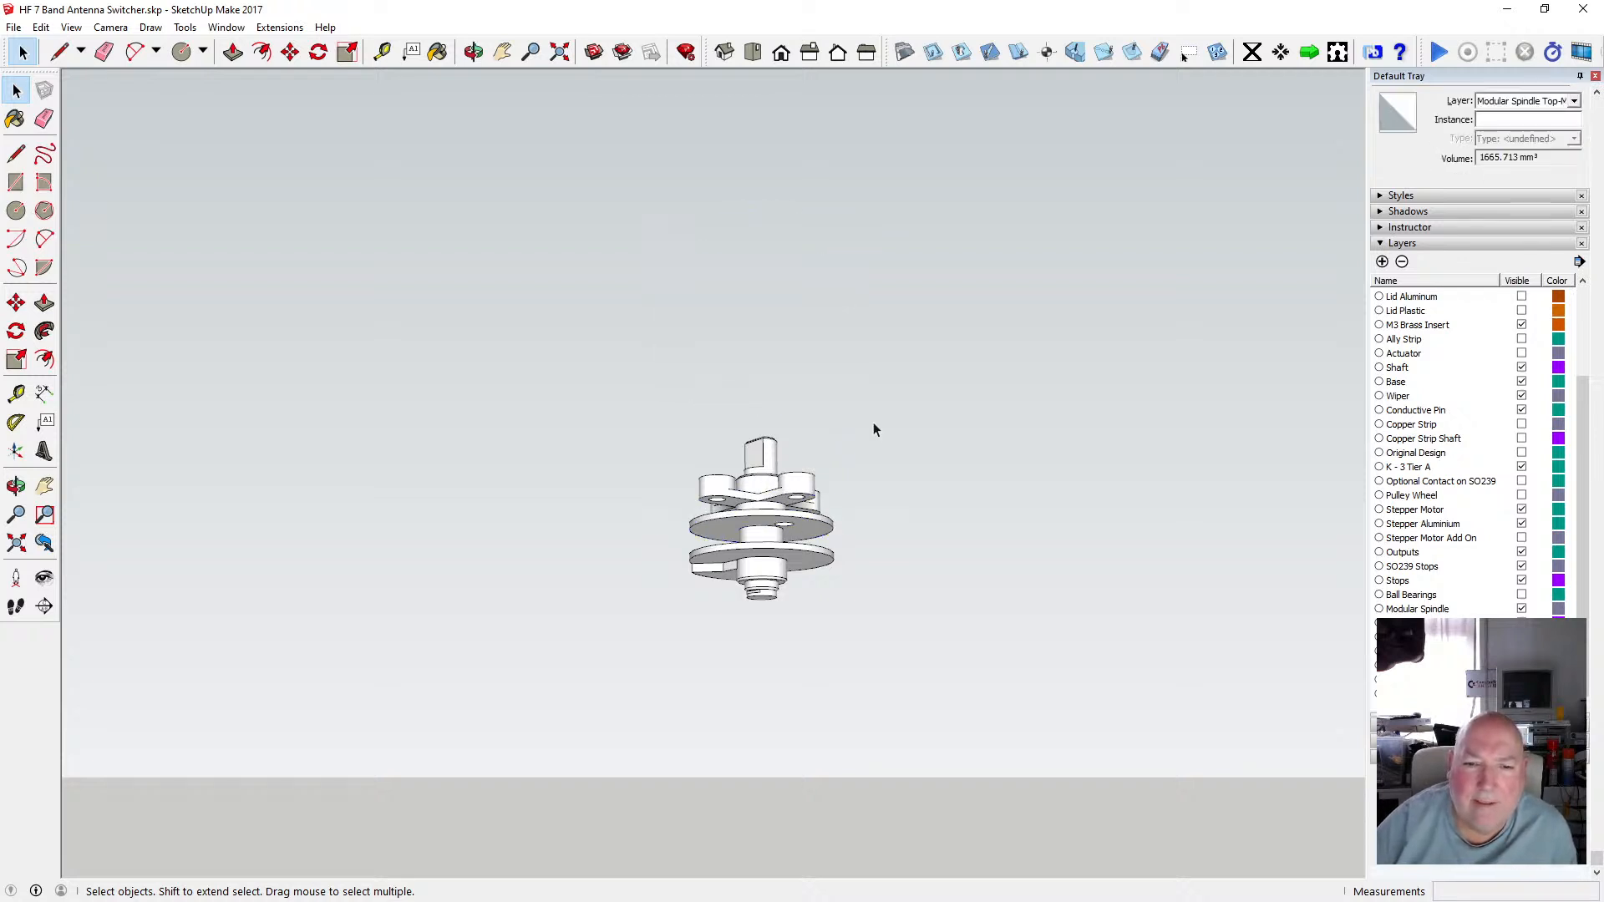
drag(629, 387, 932, 688)
right_click(800, 558)
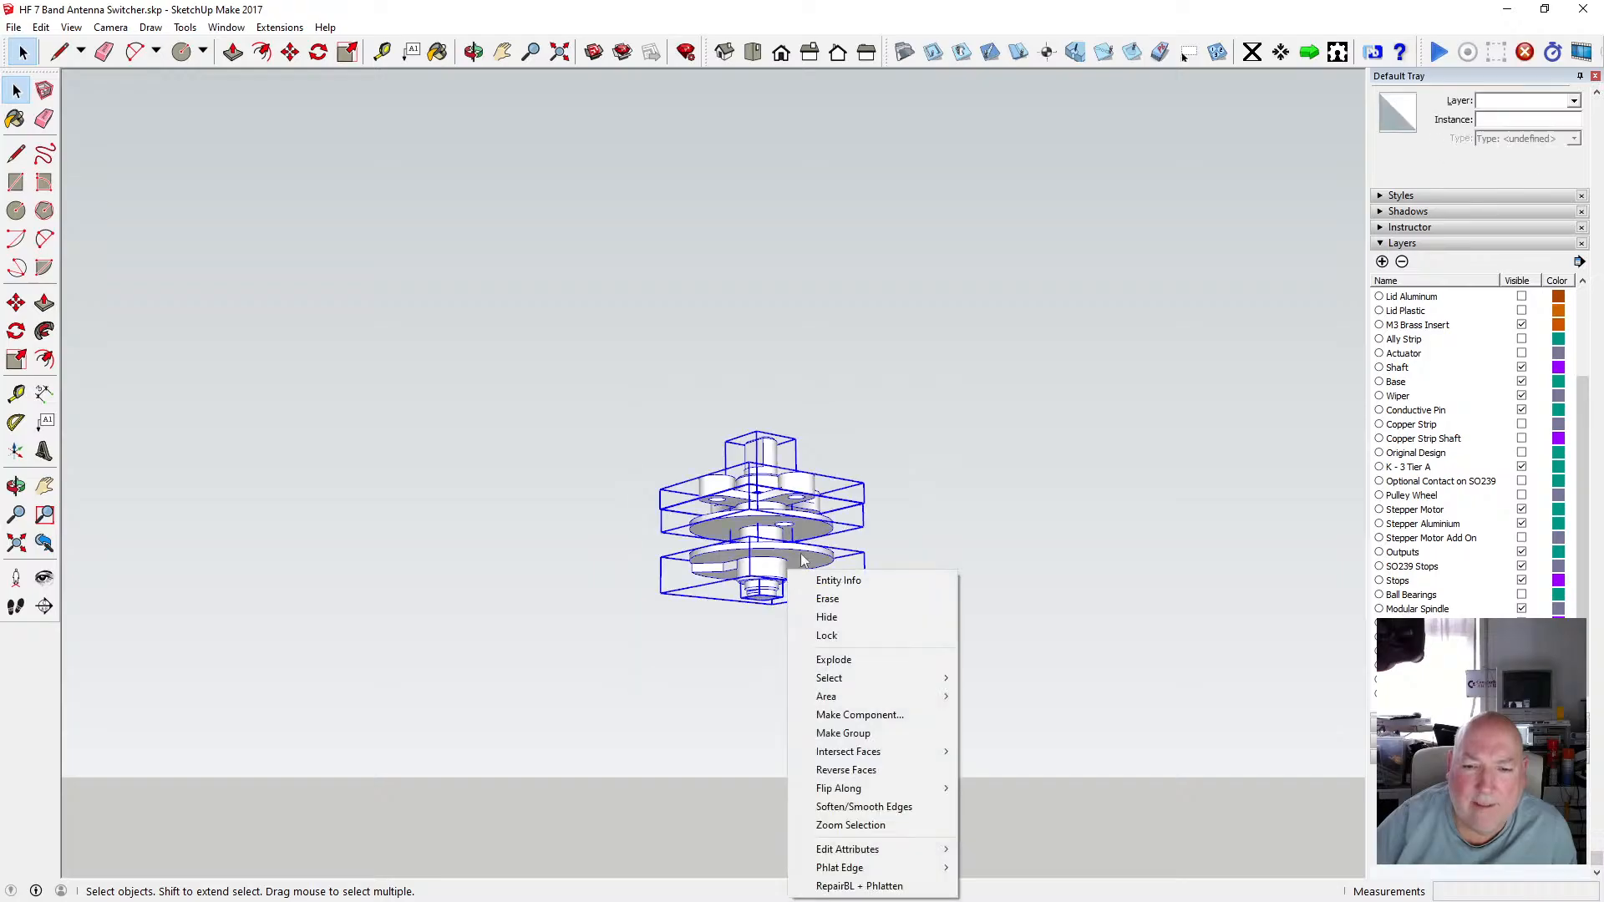
click(890, 732)
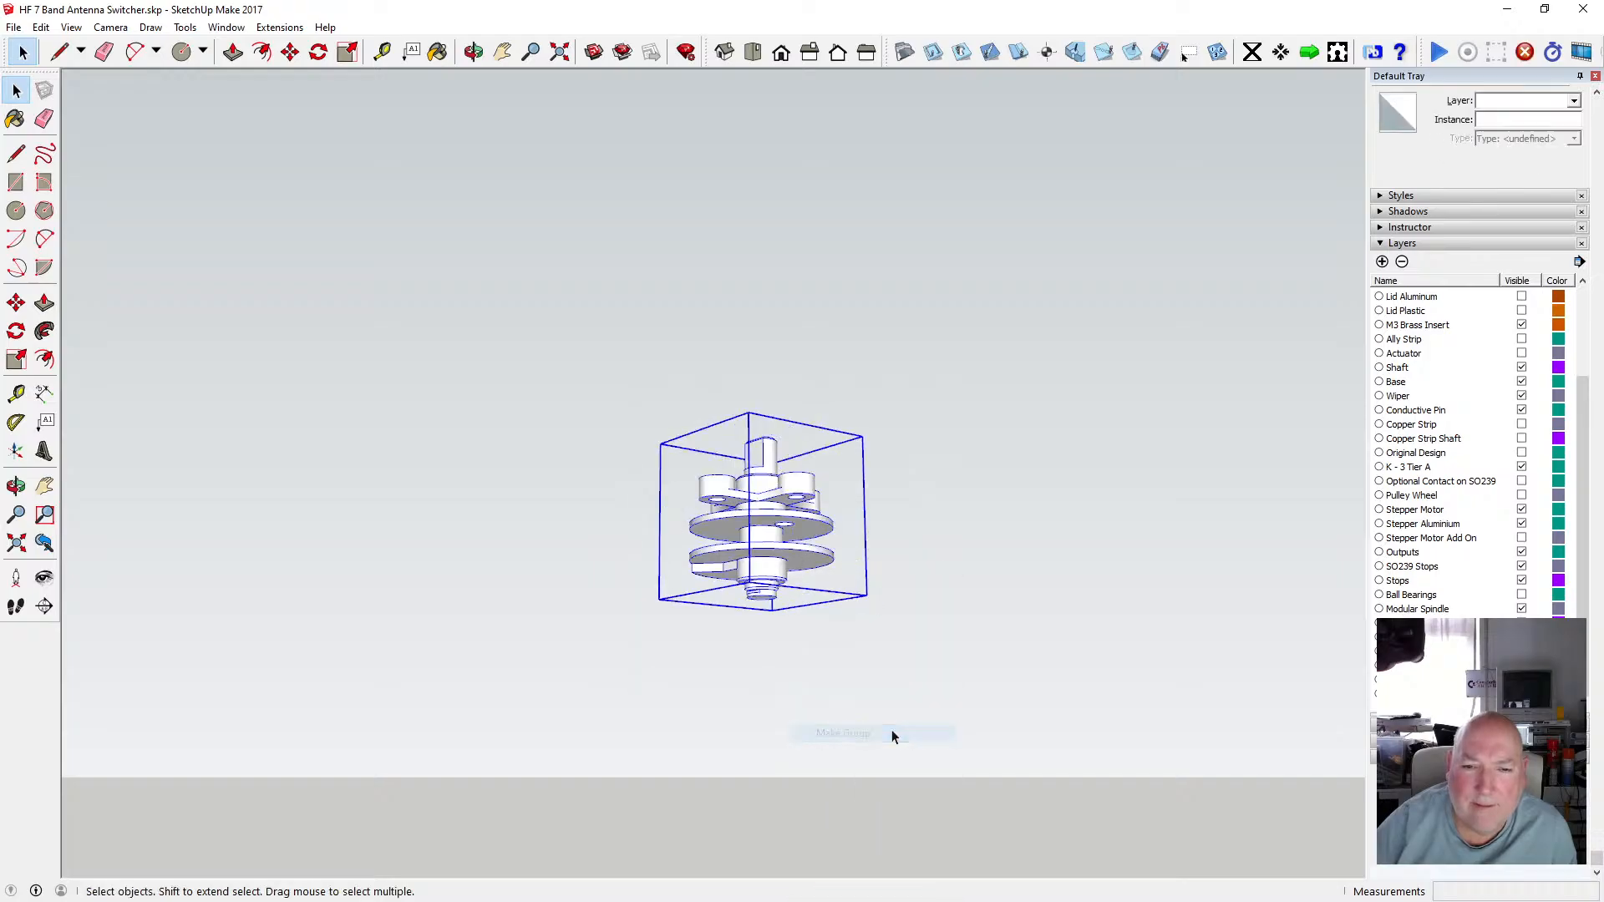
click(60, 51)
click(41, 27)
mouse_move(71, 26)
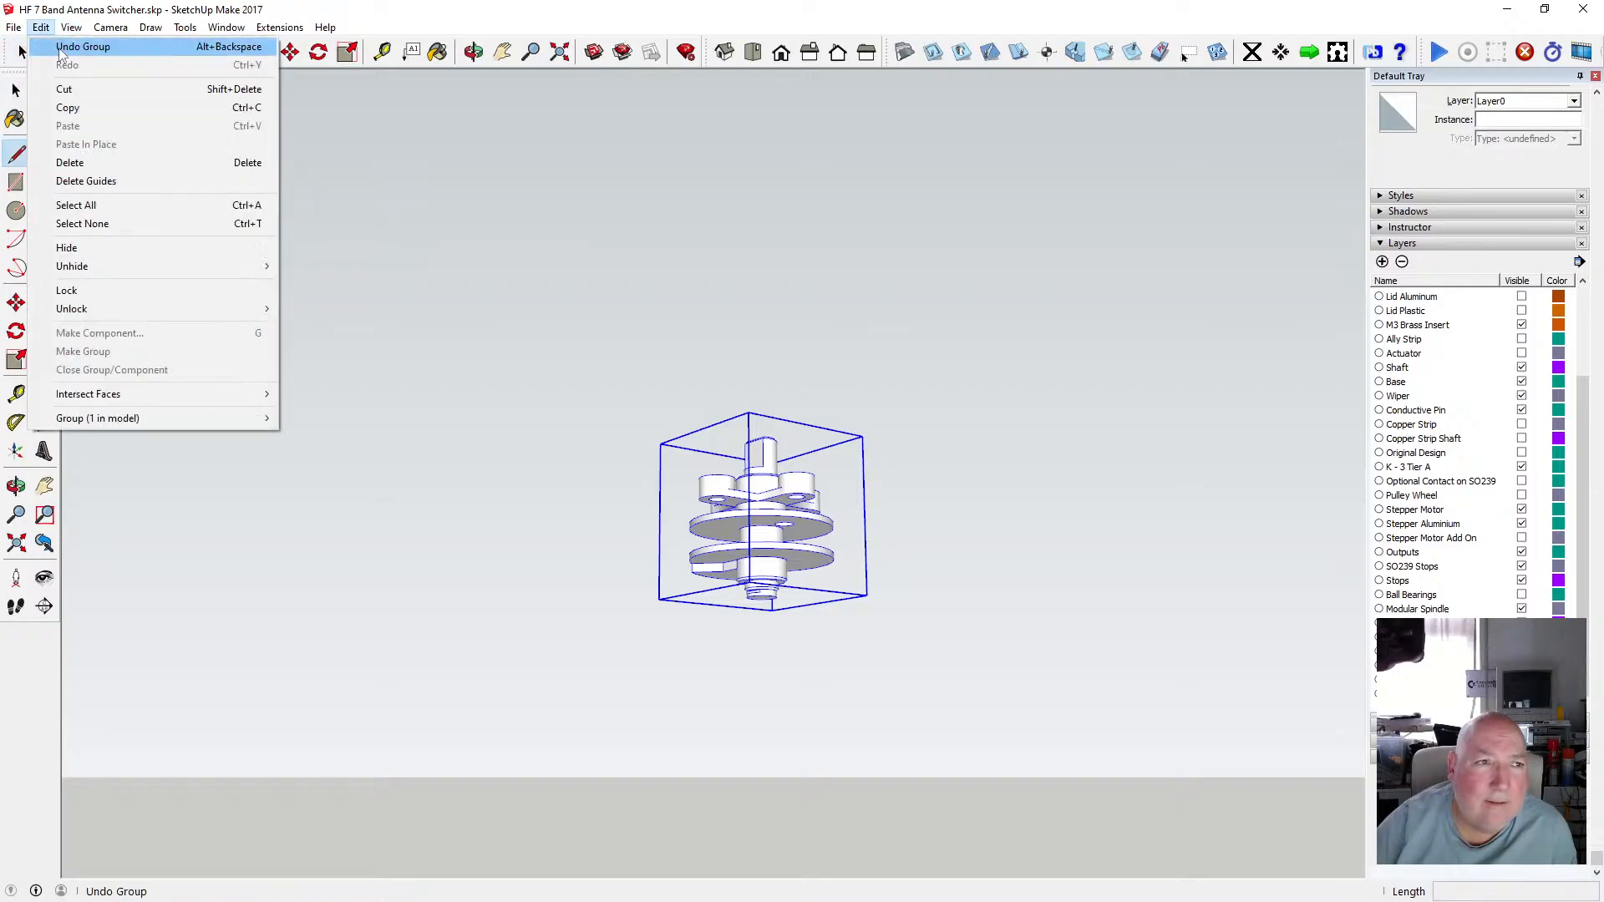
click(57, 47)
click(16, 90)
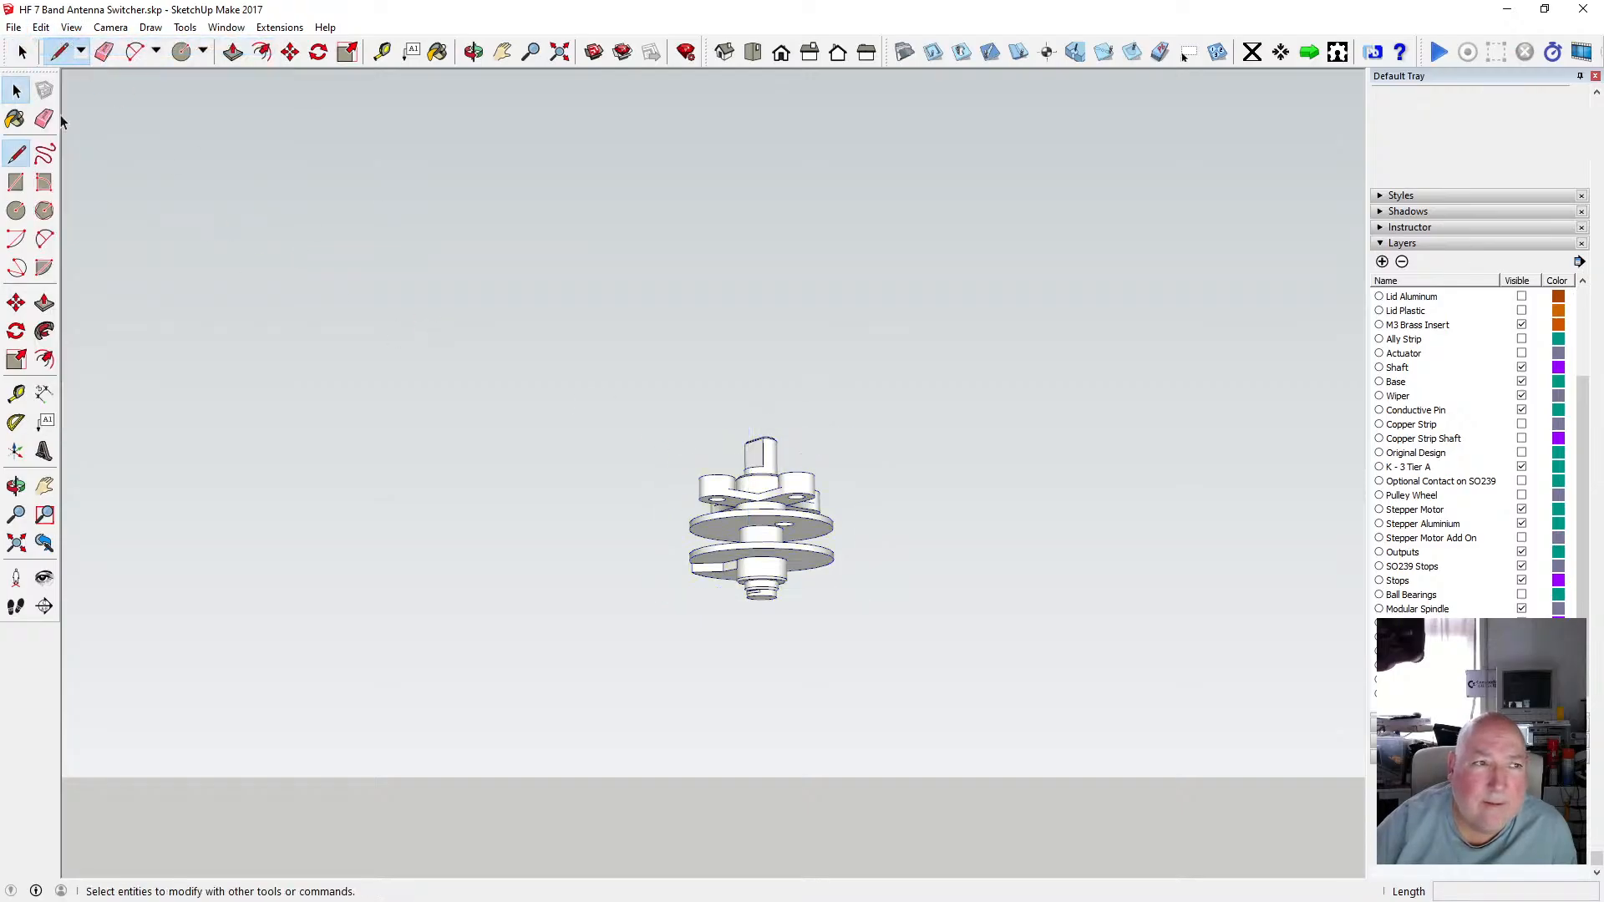
Make the lower spindle assembly's pieces into a new component.
drag(630, 388, 866, 646)
right_click(787, 556)
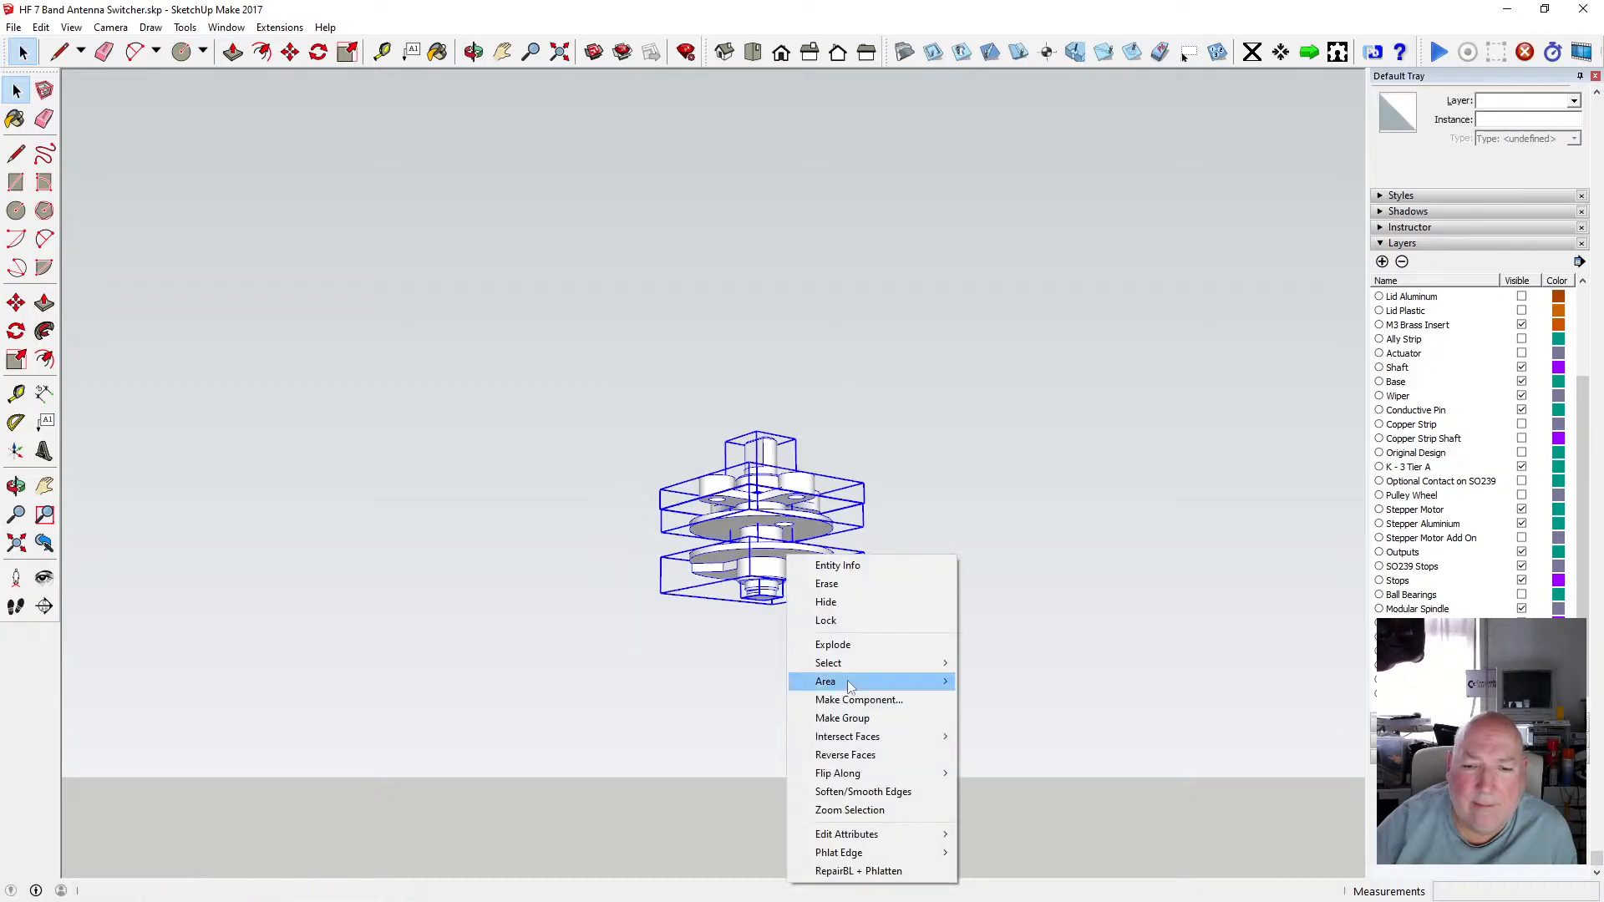
click(898, 699)
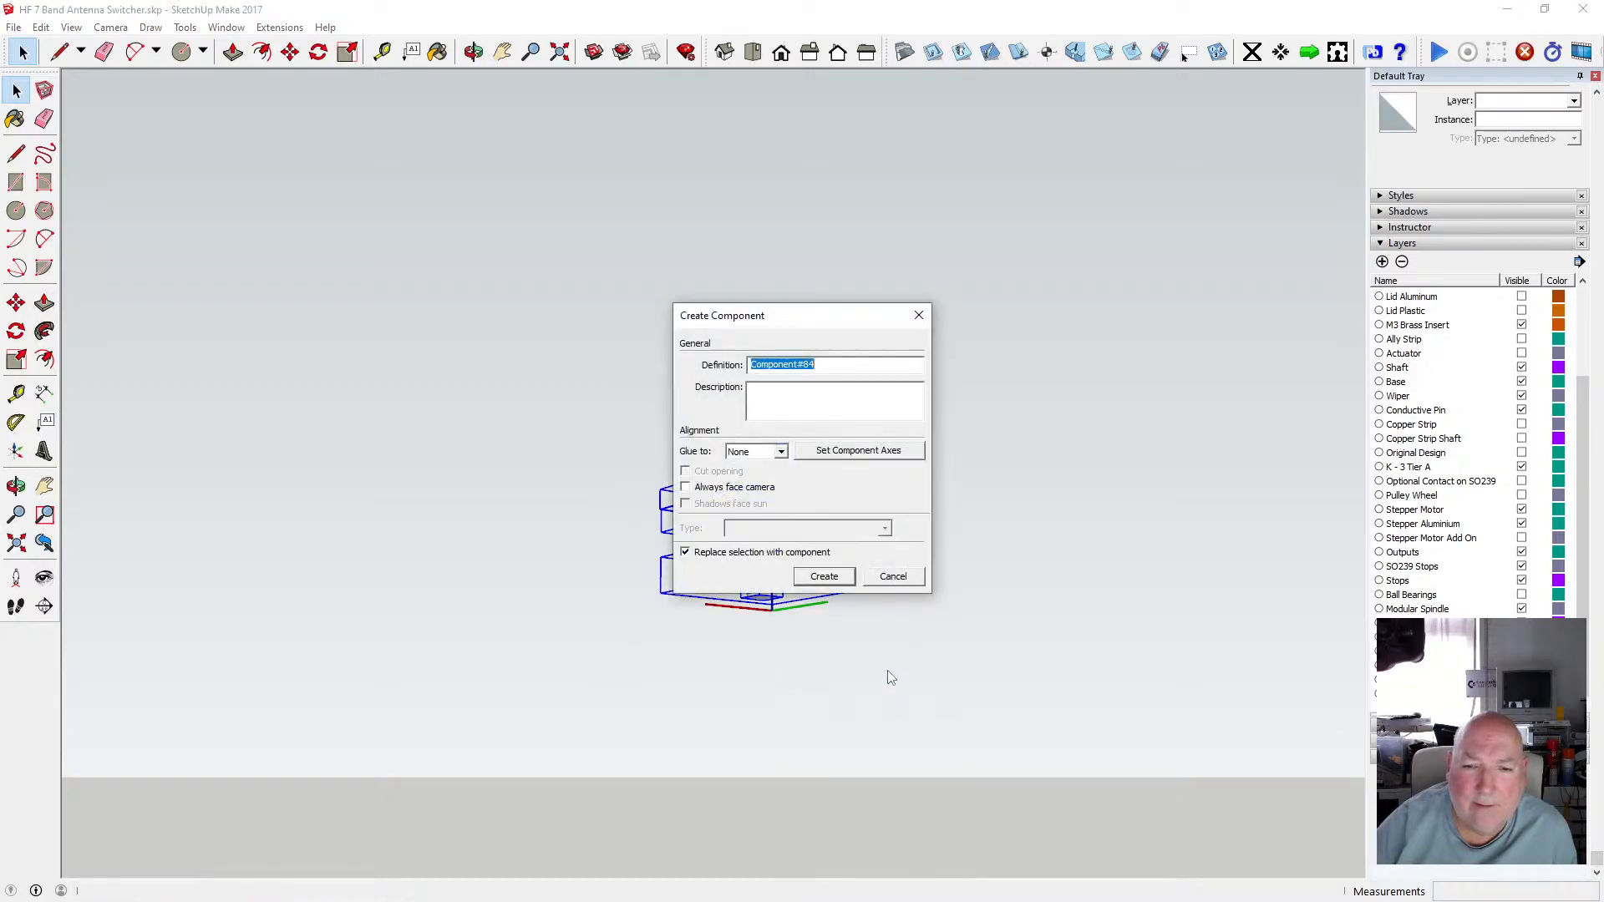
click(833, 577)
click(920, 560)
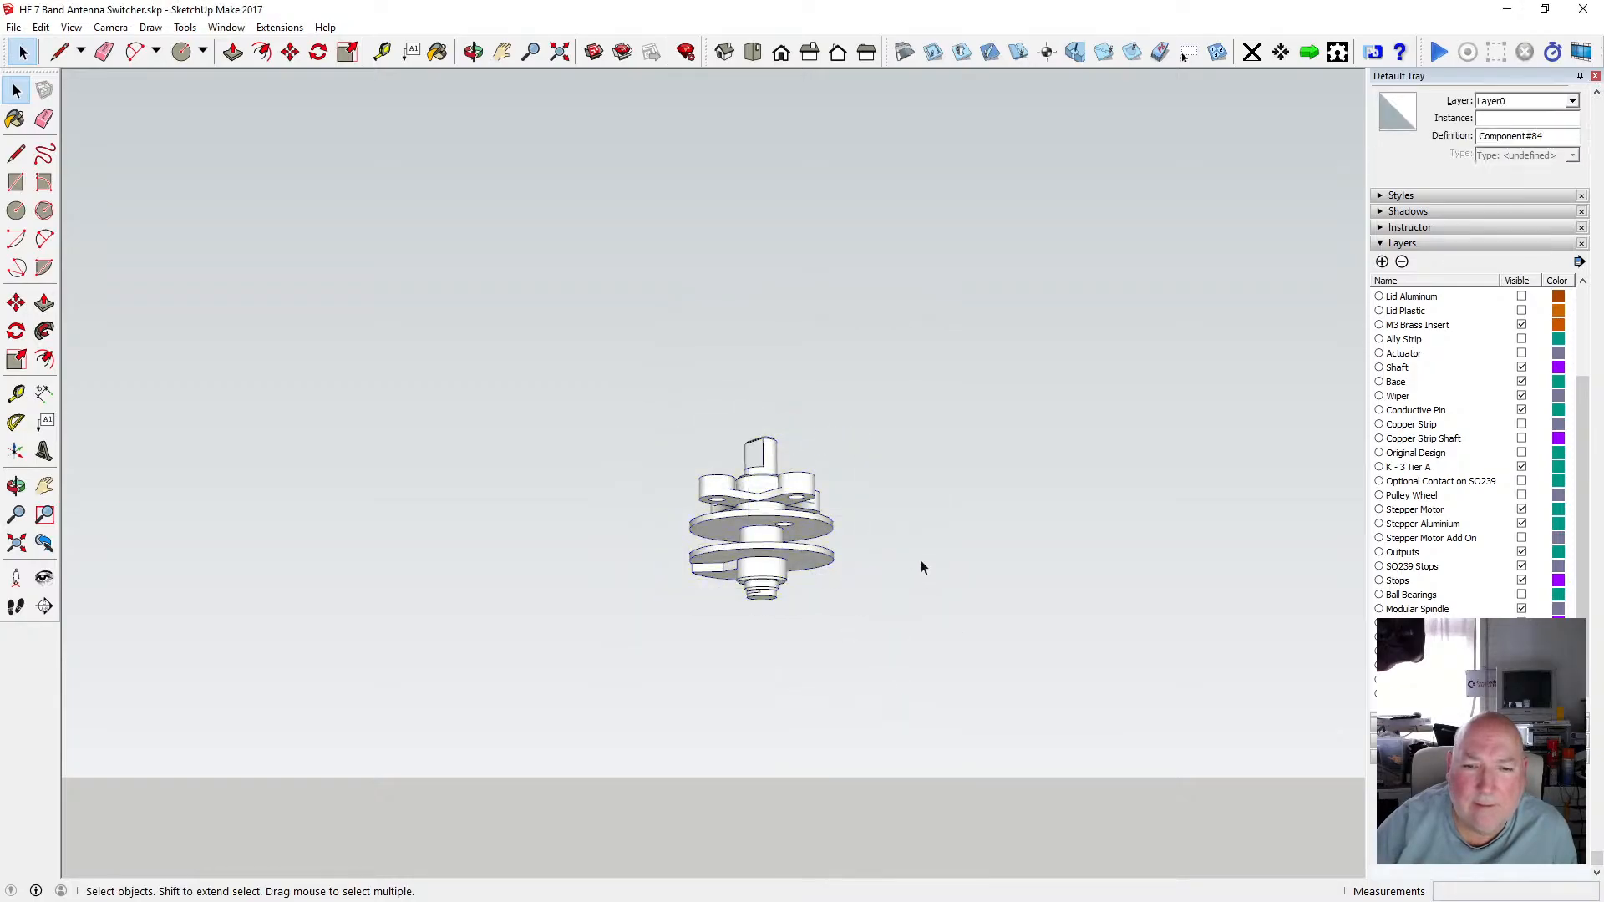
Show the Stepper Motor Add On layer.
click(474, 52)
drag(767, 494, 891, 559)
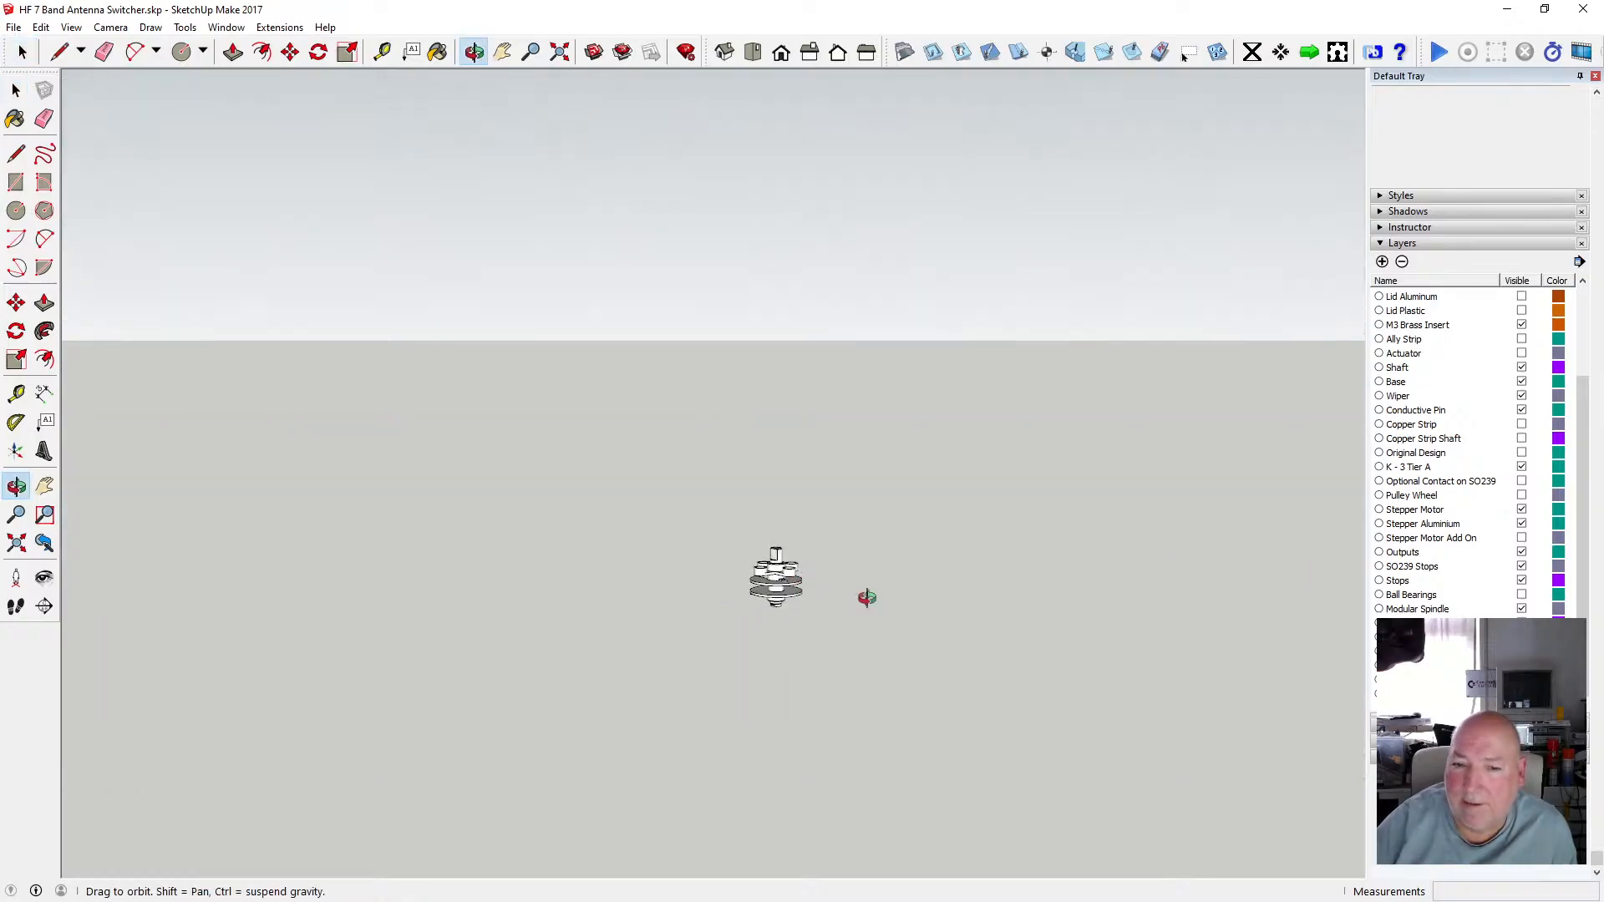
scroll(744, 594, down, 2)
scroll(932, 575, up, 1)
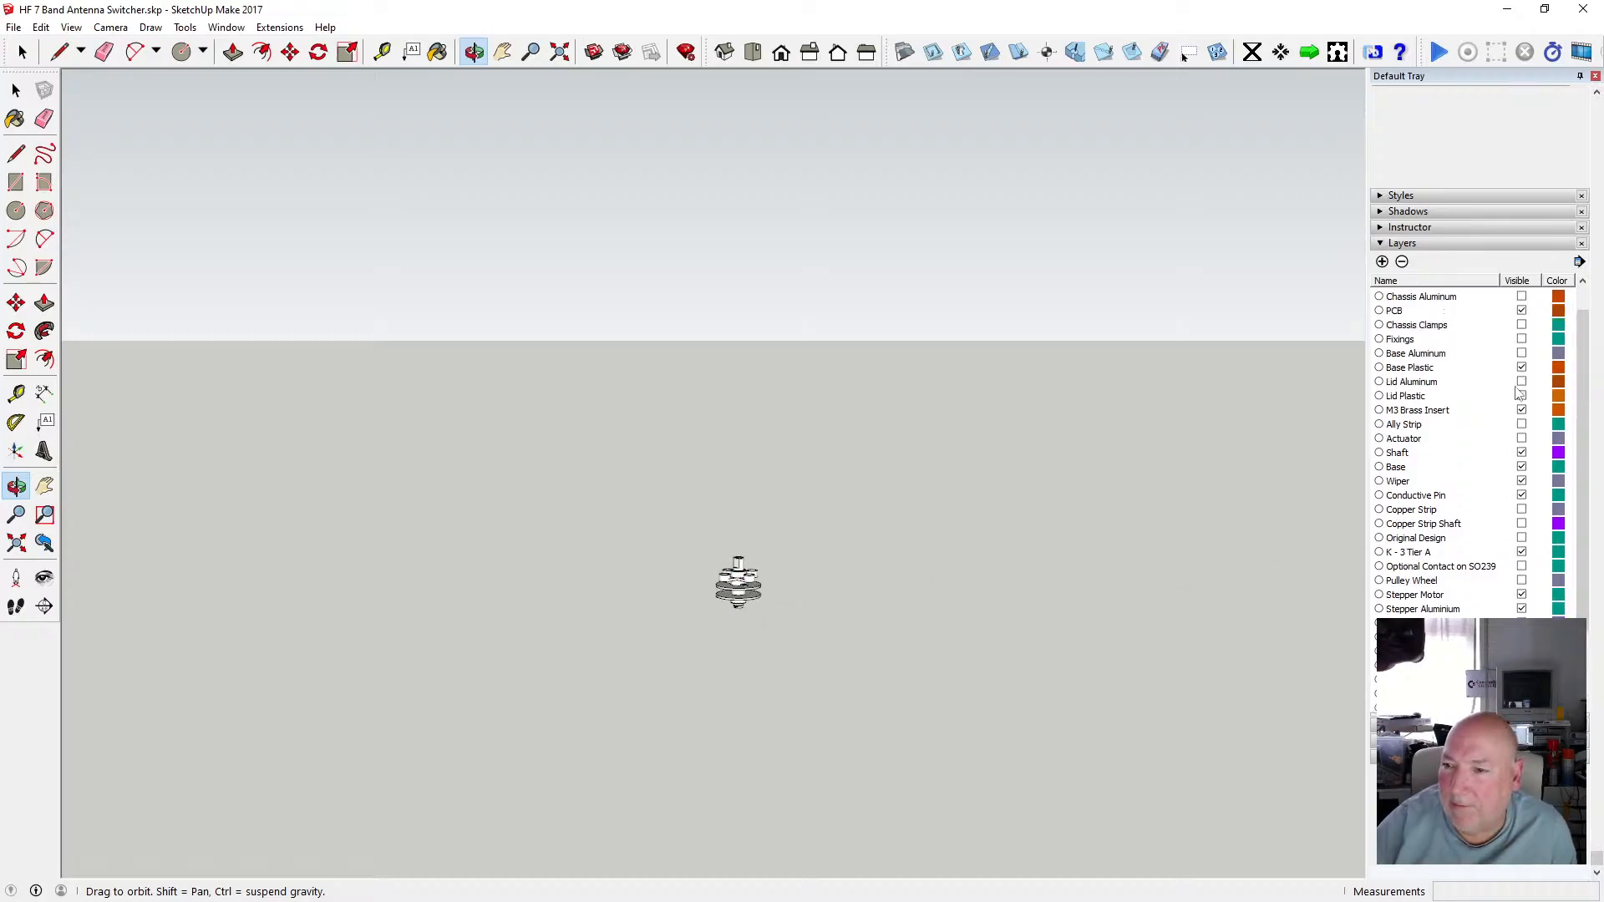
click(1521, 395)
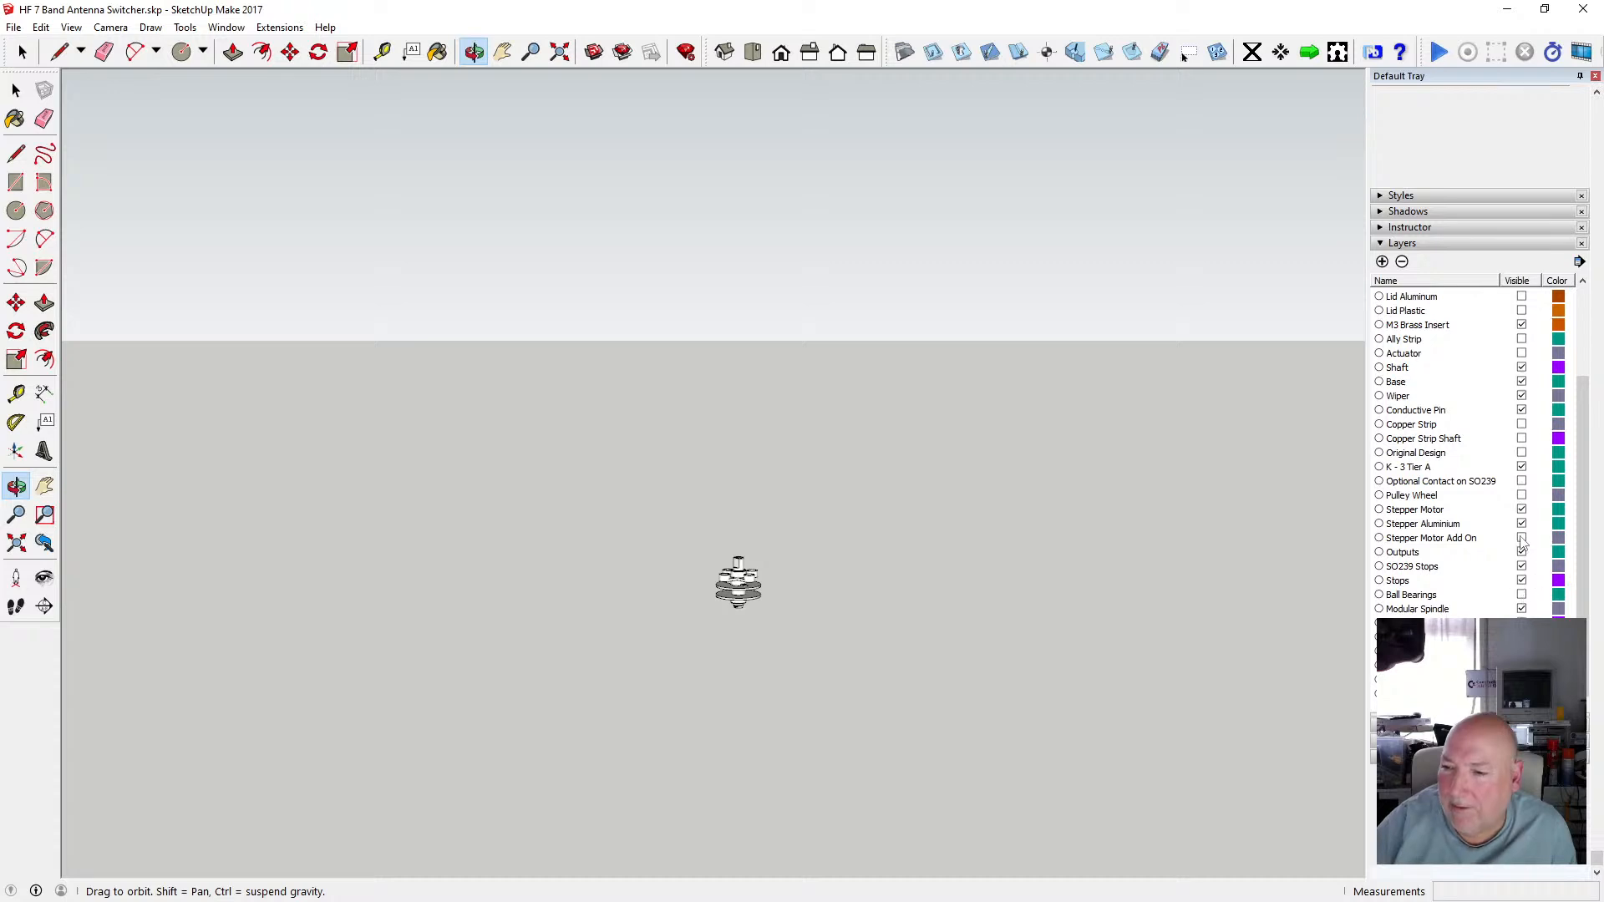
click(1521, 538)
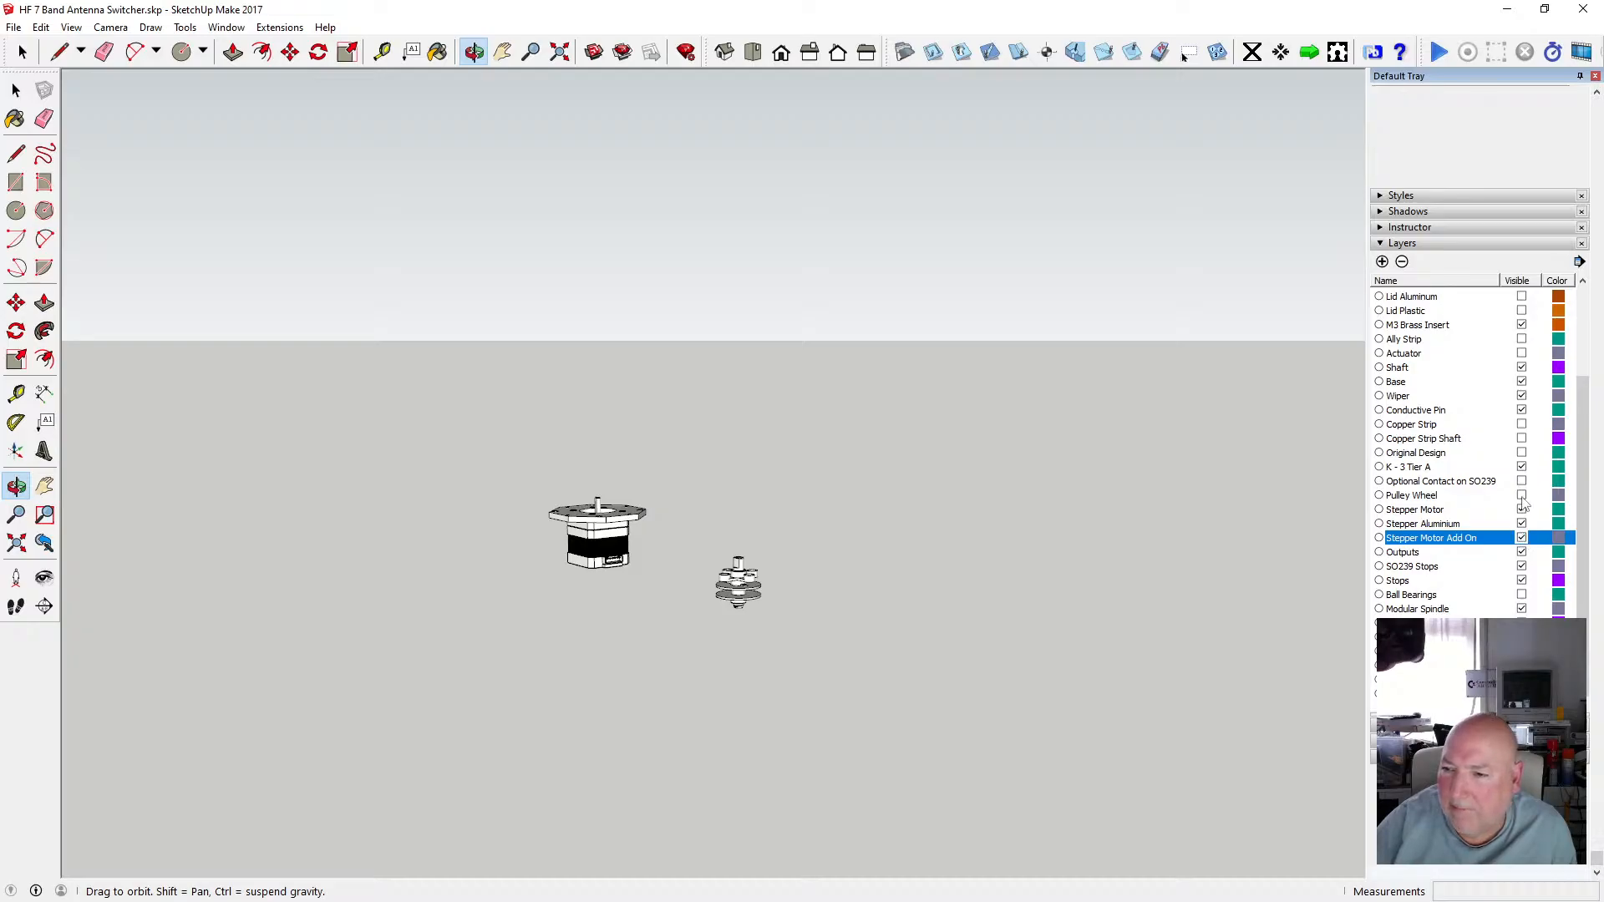
Turn on the Actuator, Lid Plastic, S0239s and Chassis Clamps layers.
click(1522, 354)
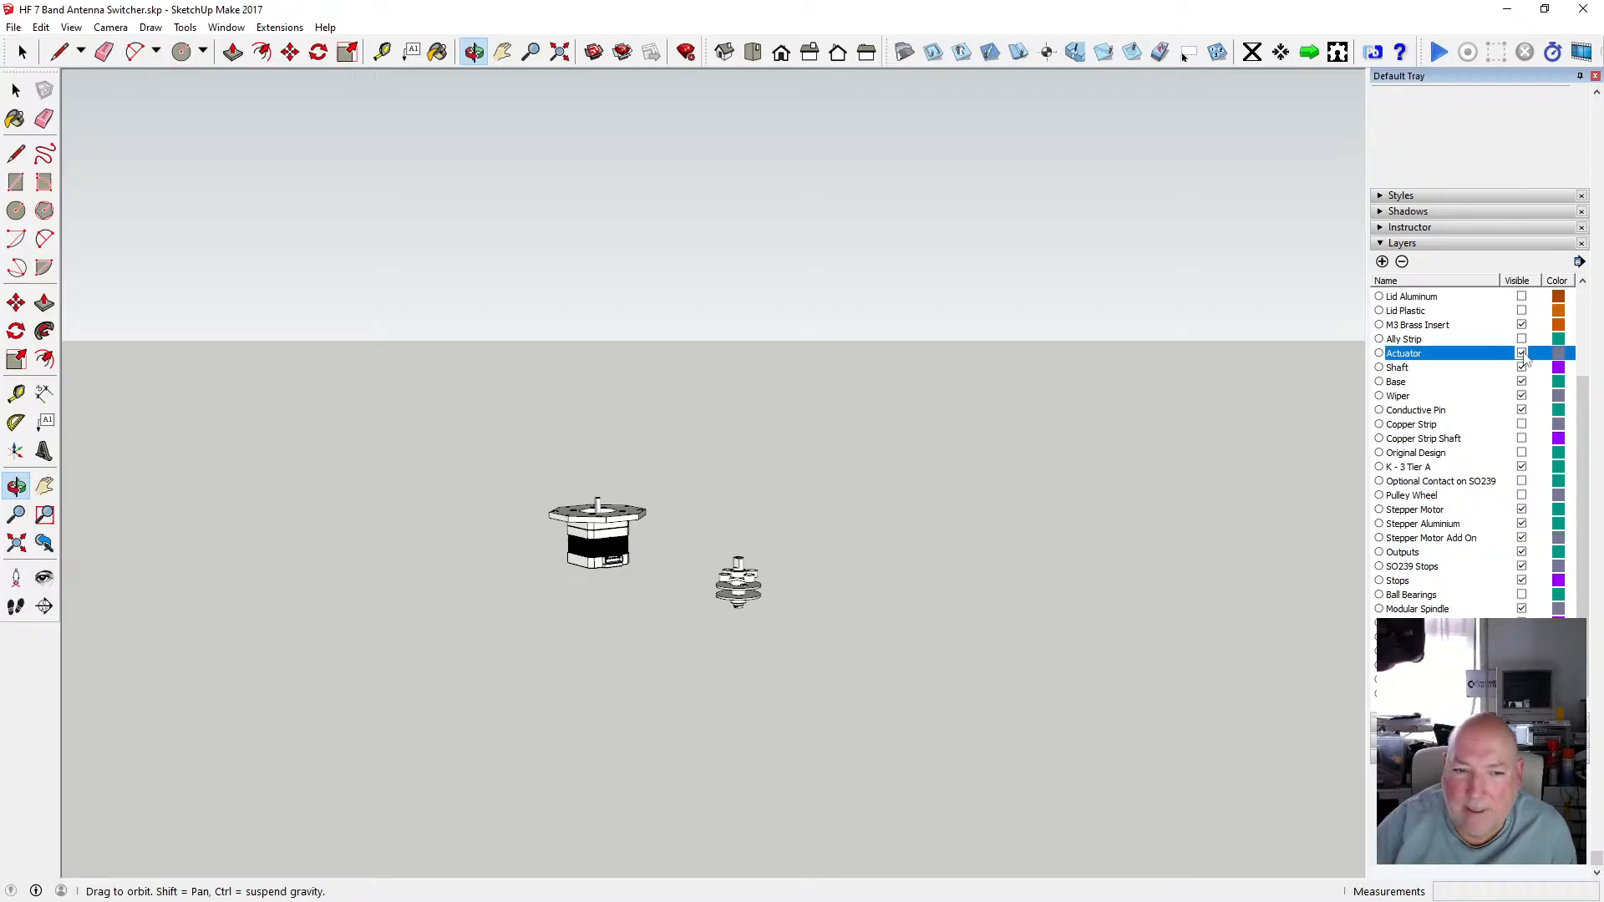
scroll(1526, 362, up, 1)
click(1522, 353)
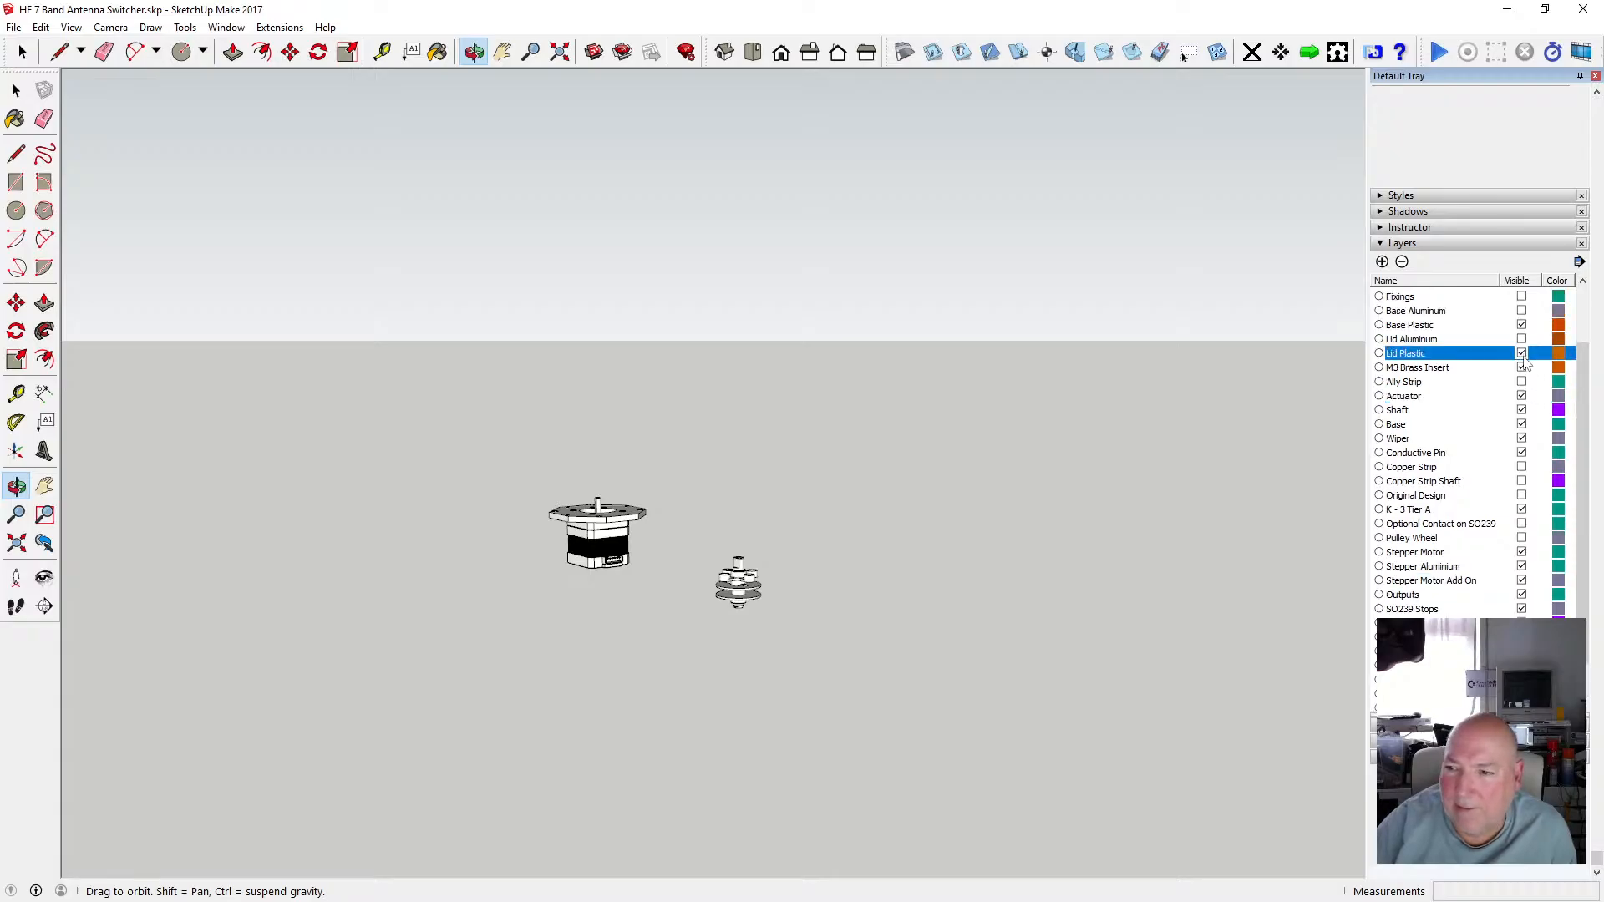
scroll(1523, 381, up, 2)
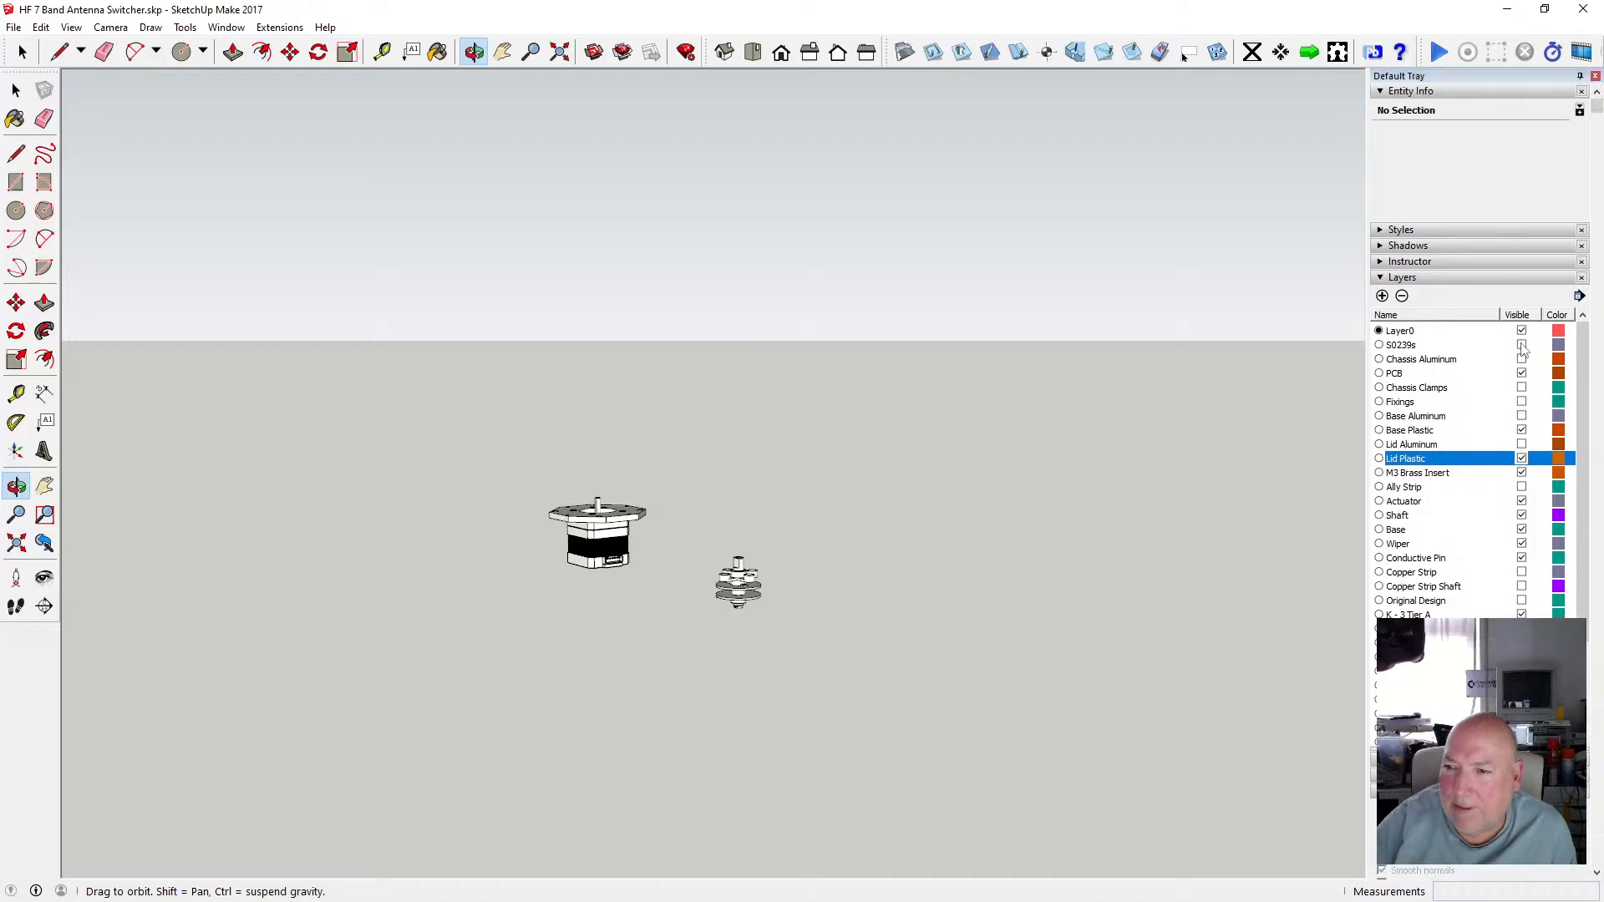
click(1522, 346)
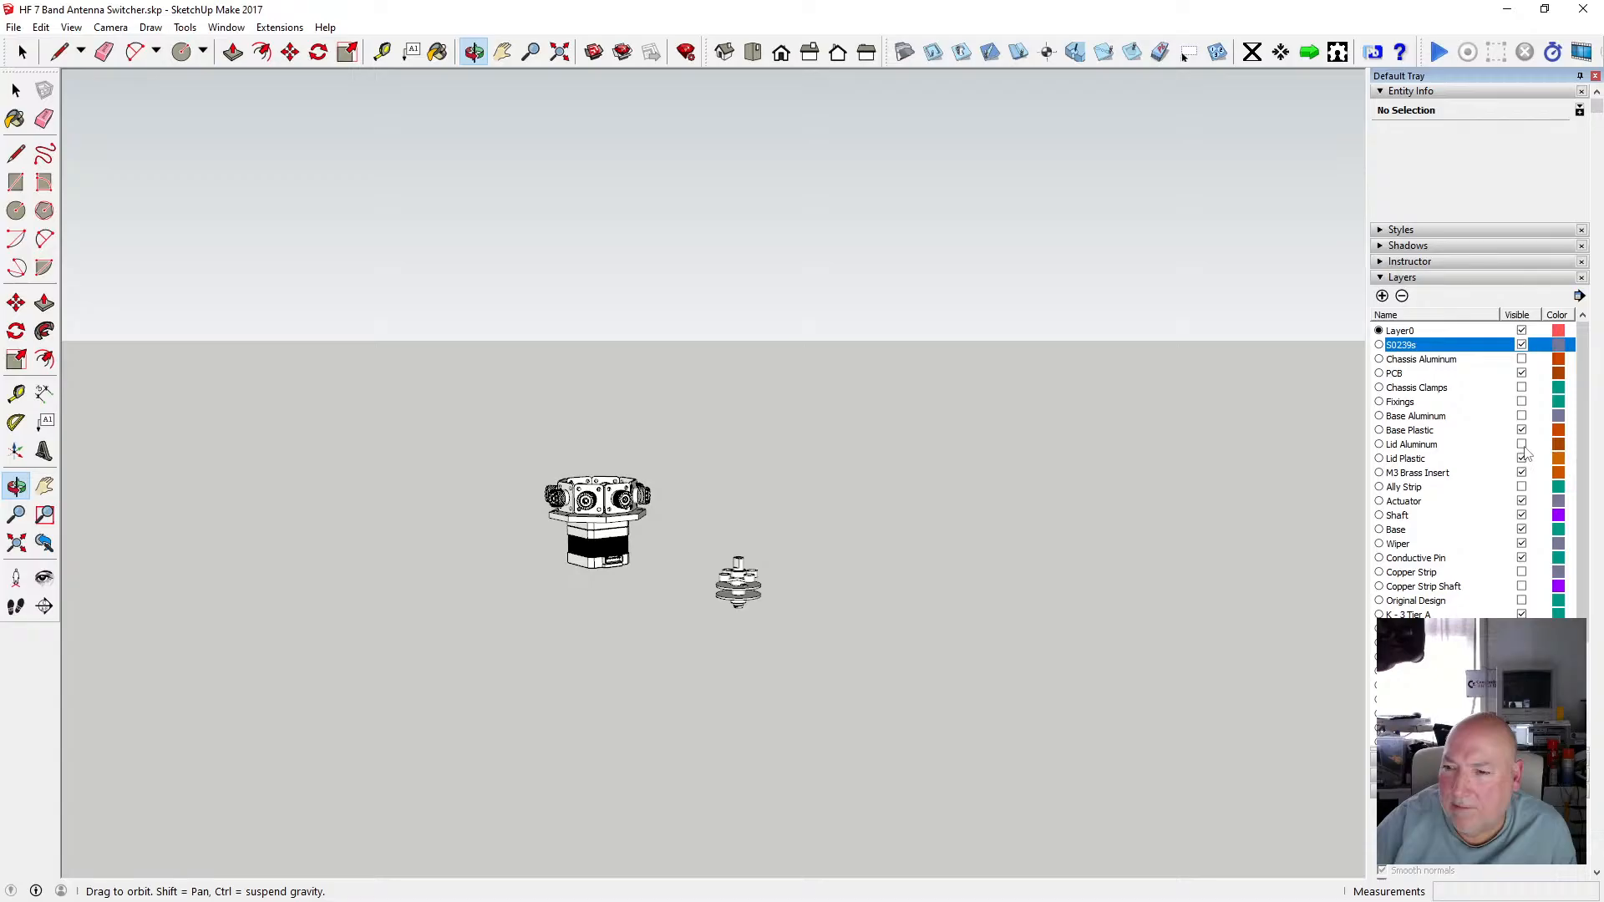
click(1521, 390)
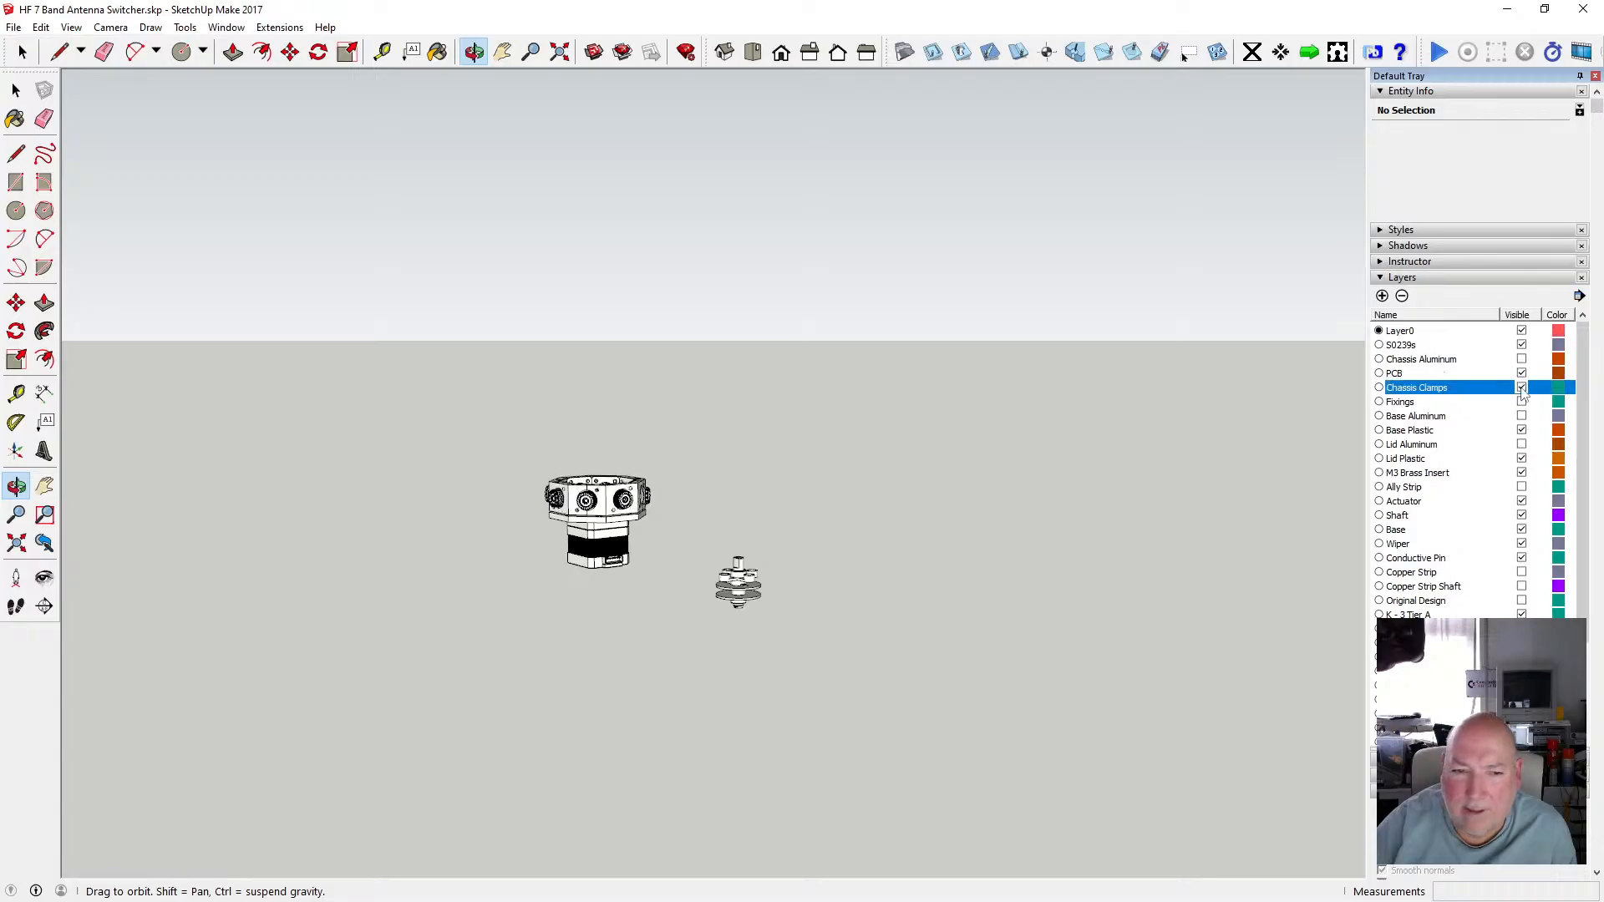
Switch the face style to Shaded With Textures.
click(71, 27)
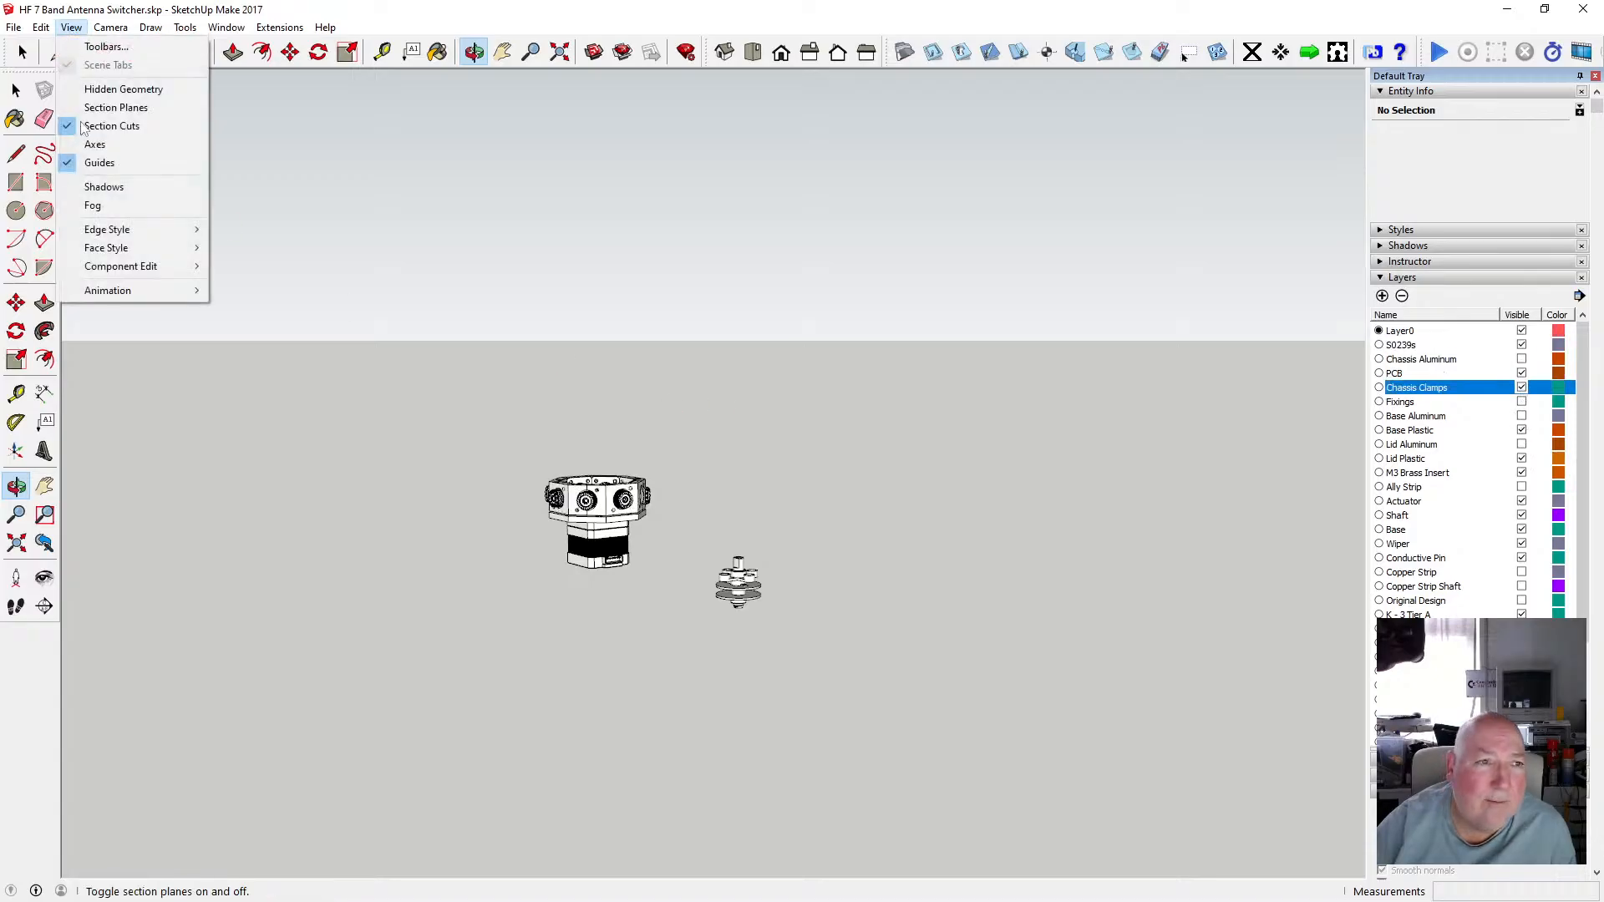
mouse_move(130, 252)
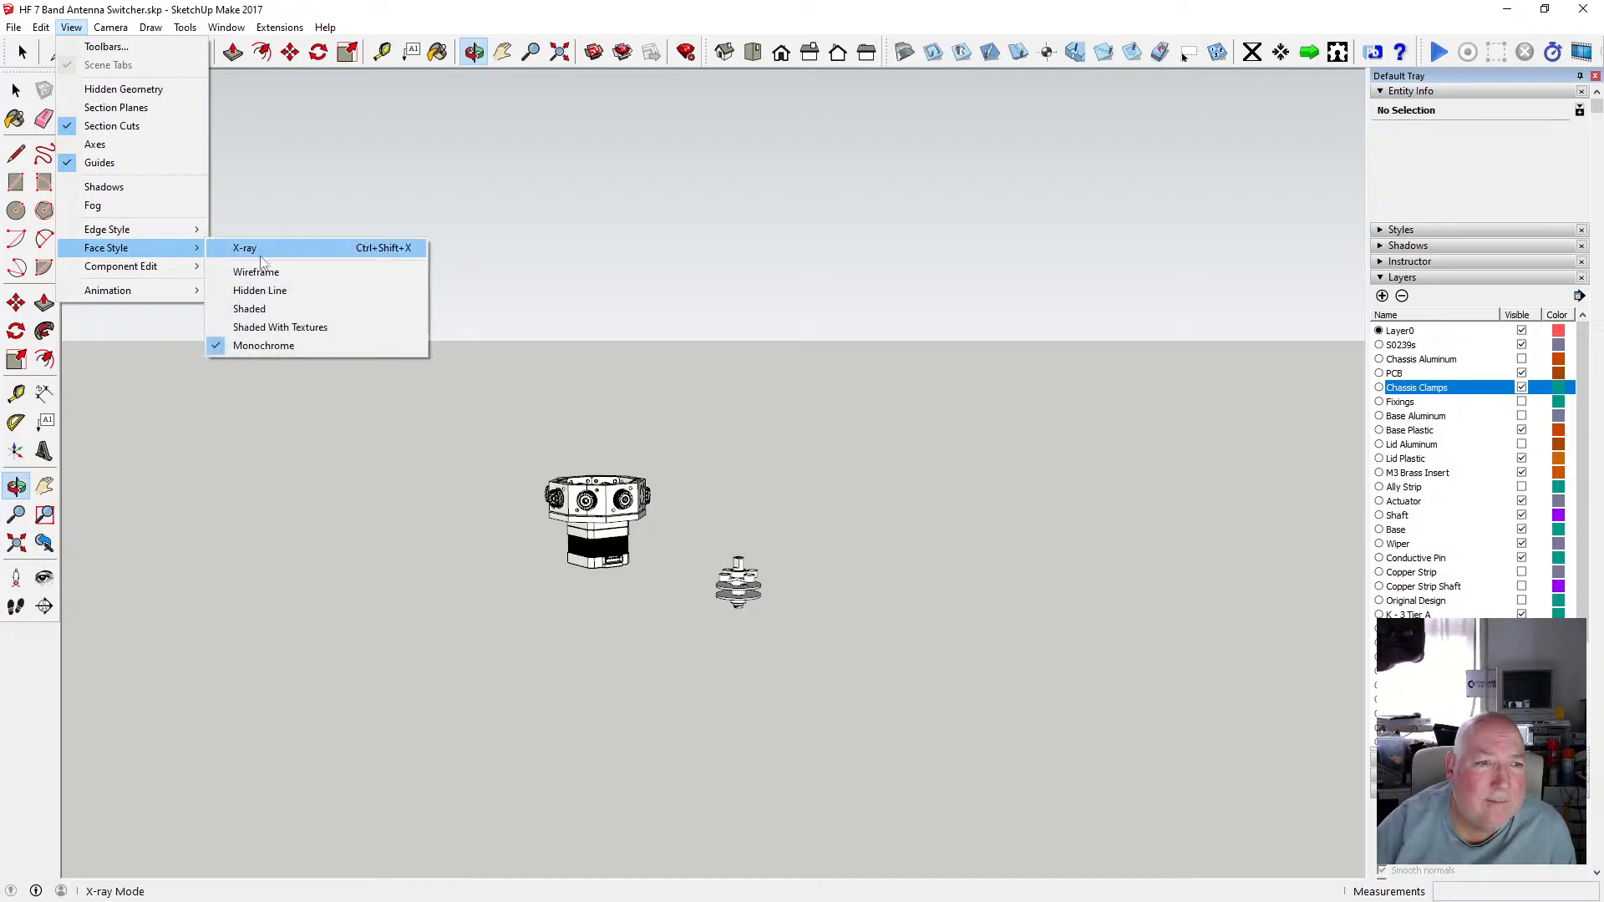
click(279, 327)
Hide the Chassis Clamps and S0239s layers, also attempting to hide Layer0.
scroll(585, 525, up, 4)
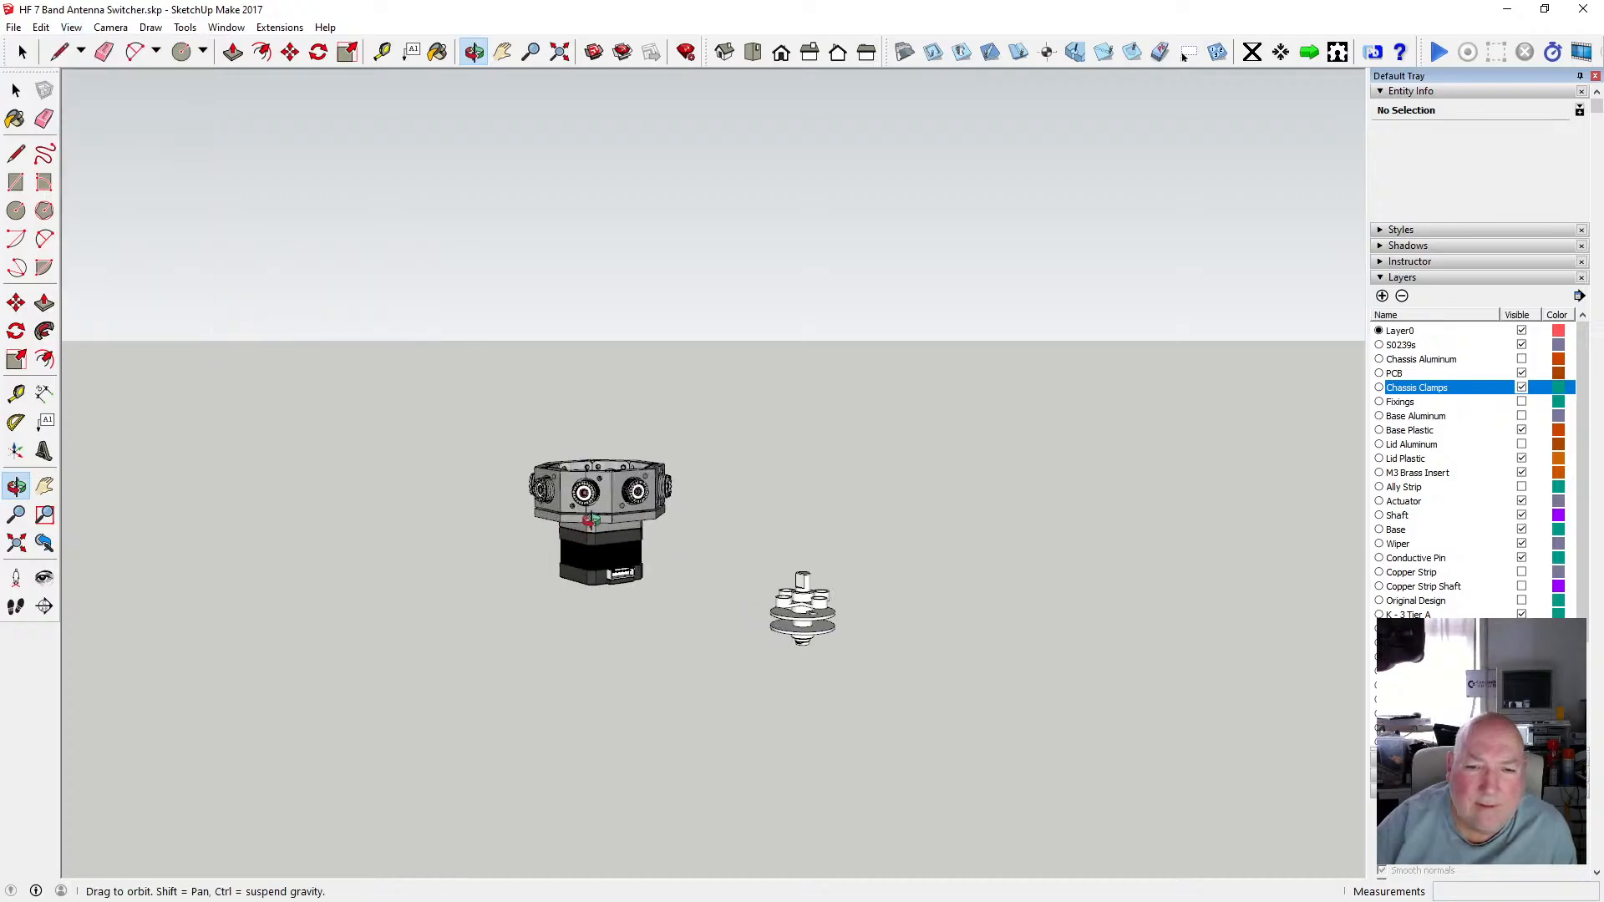
drag(585, 524, 643, 638)
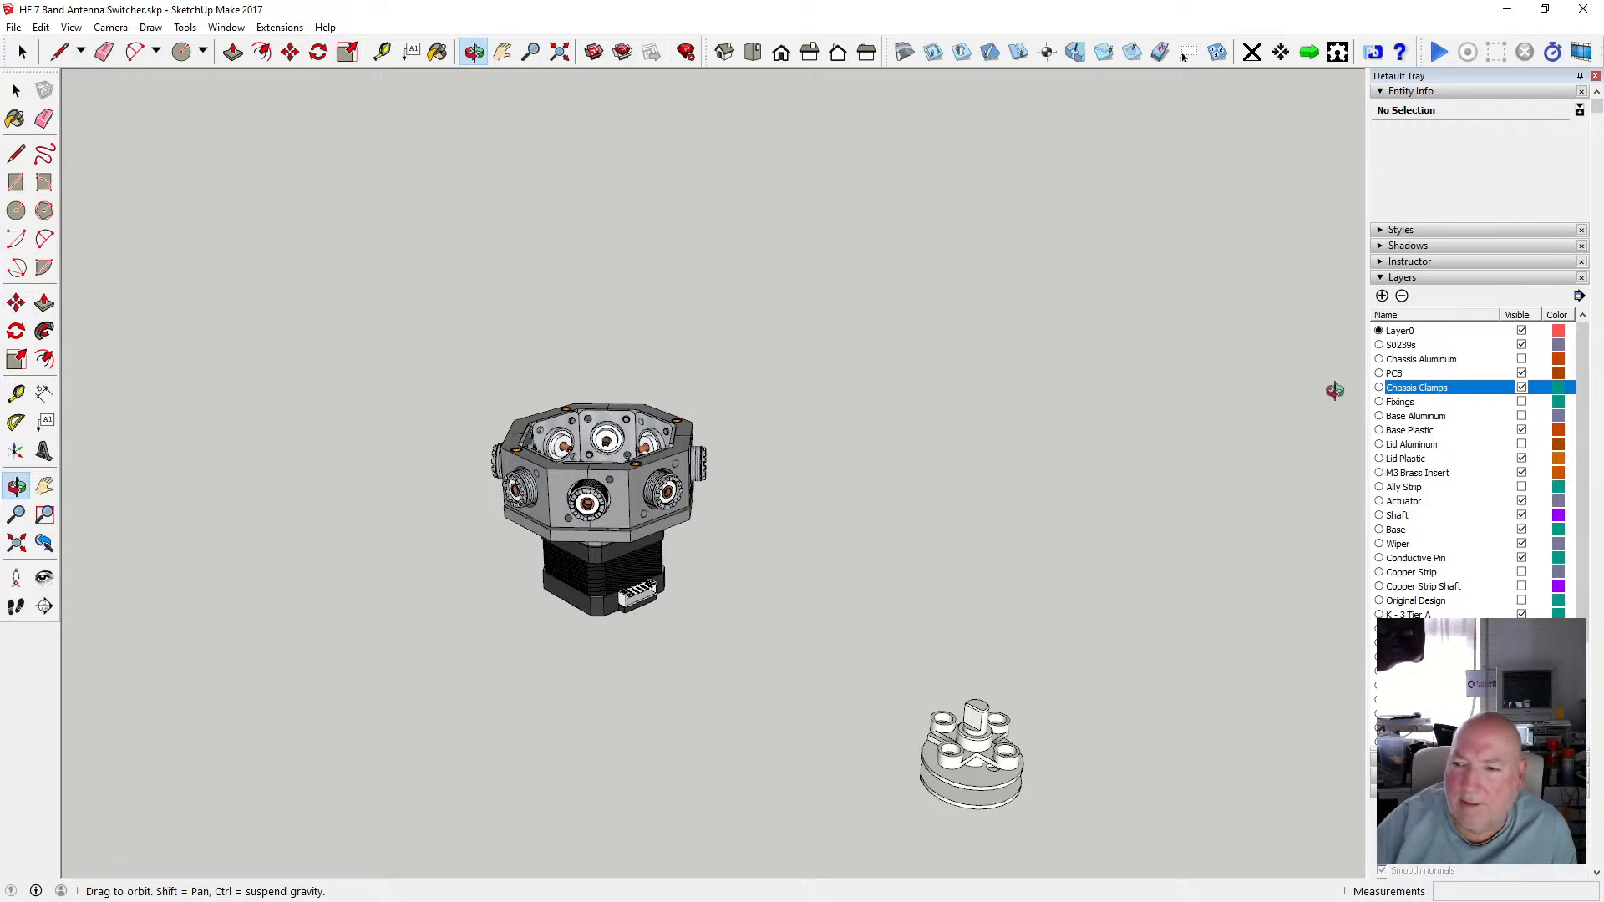
click(1521, 388)
click(1521, 330)
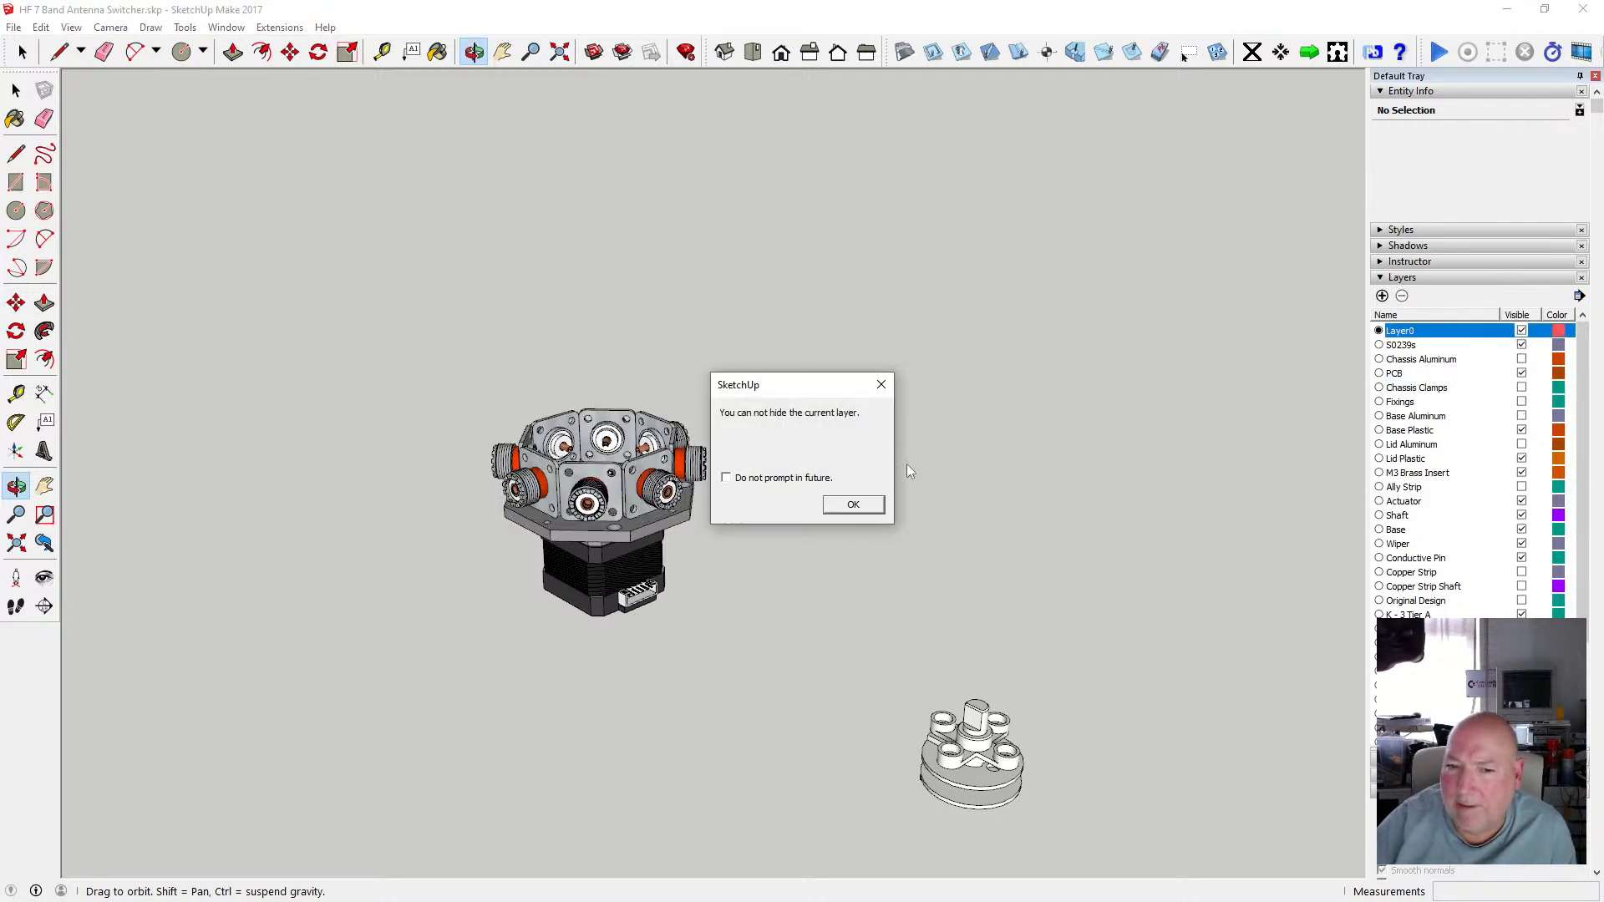
click(853, 505)
click(1521, 345)
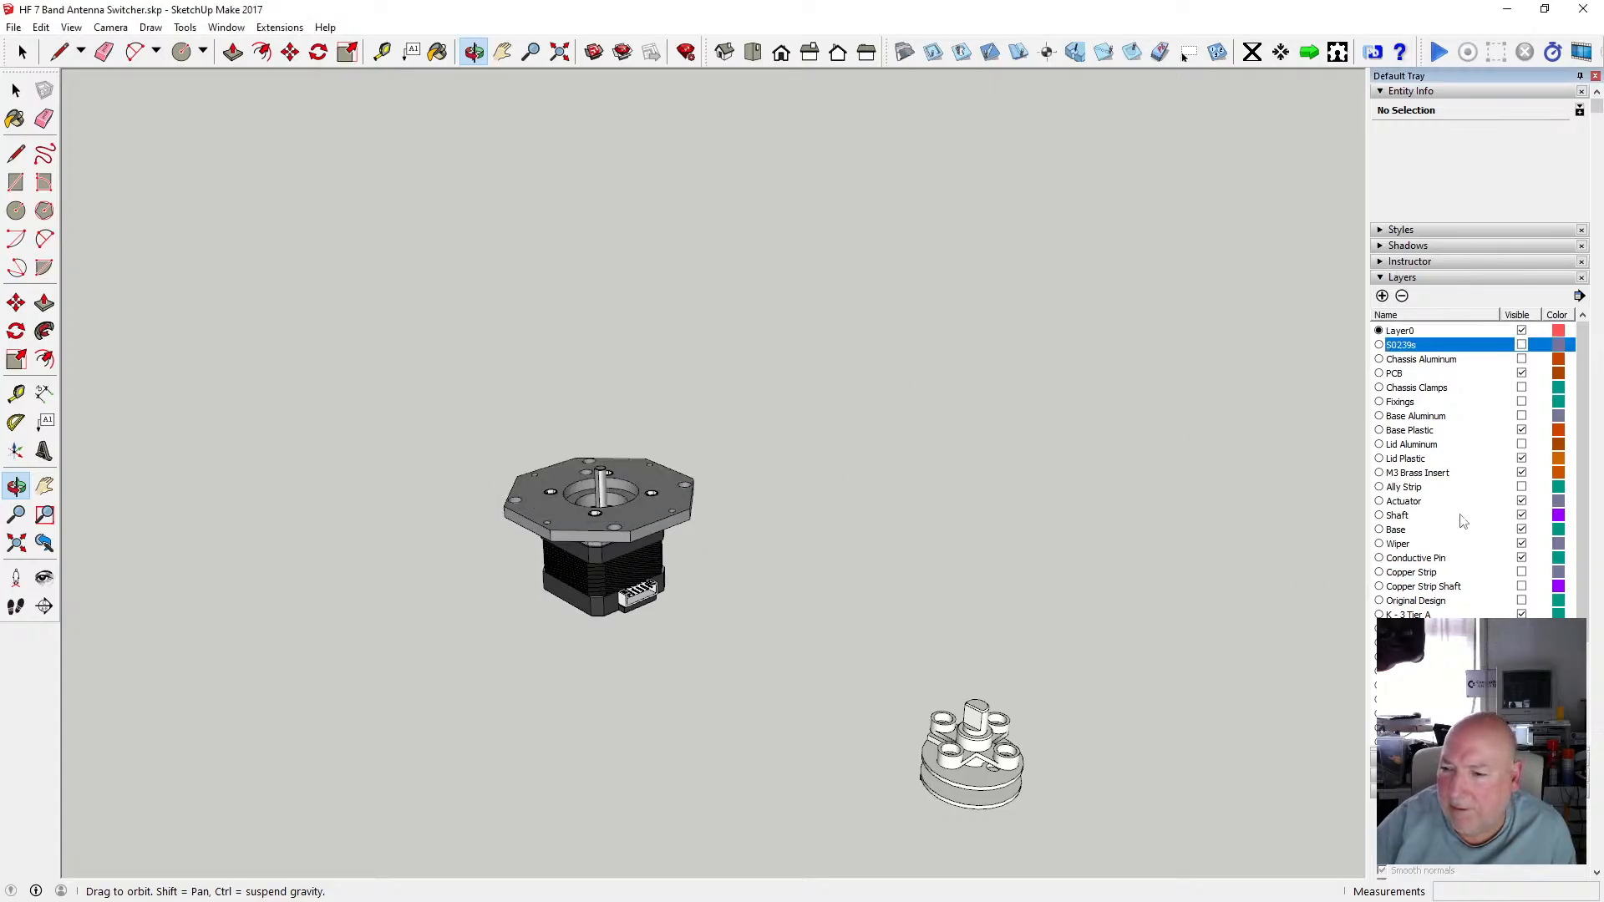
Show the Copper Strip Shaft layer and inspect its group on the motor assembly.
click(1521, 587)
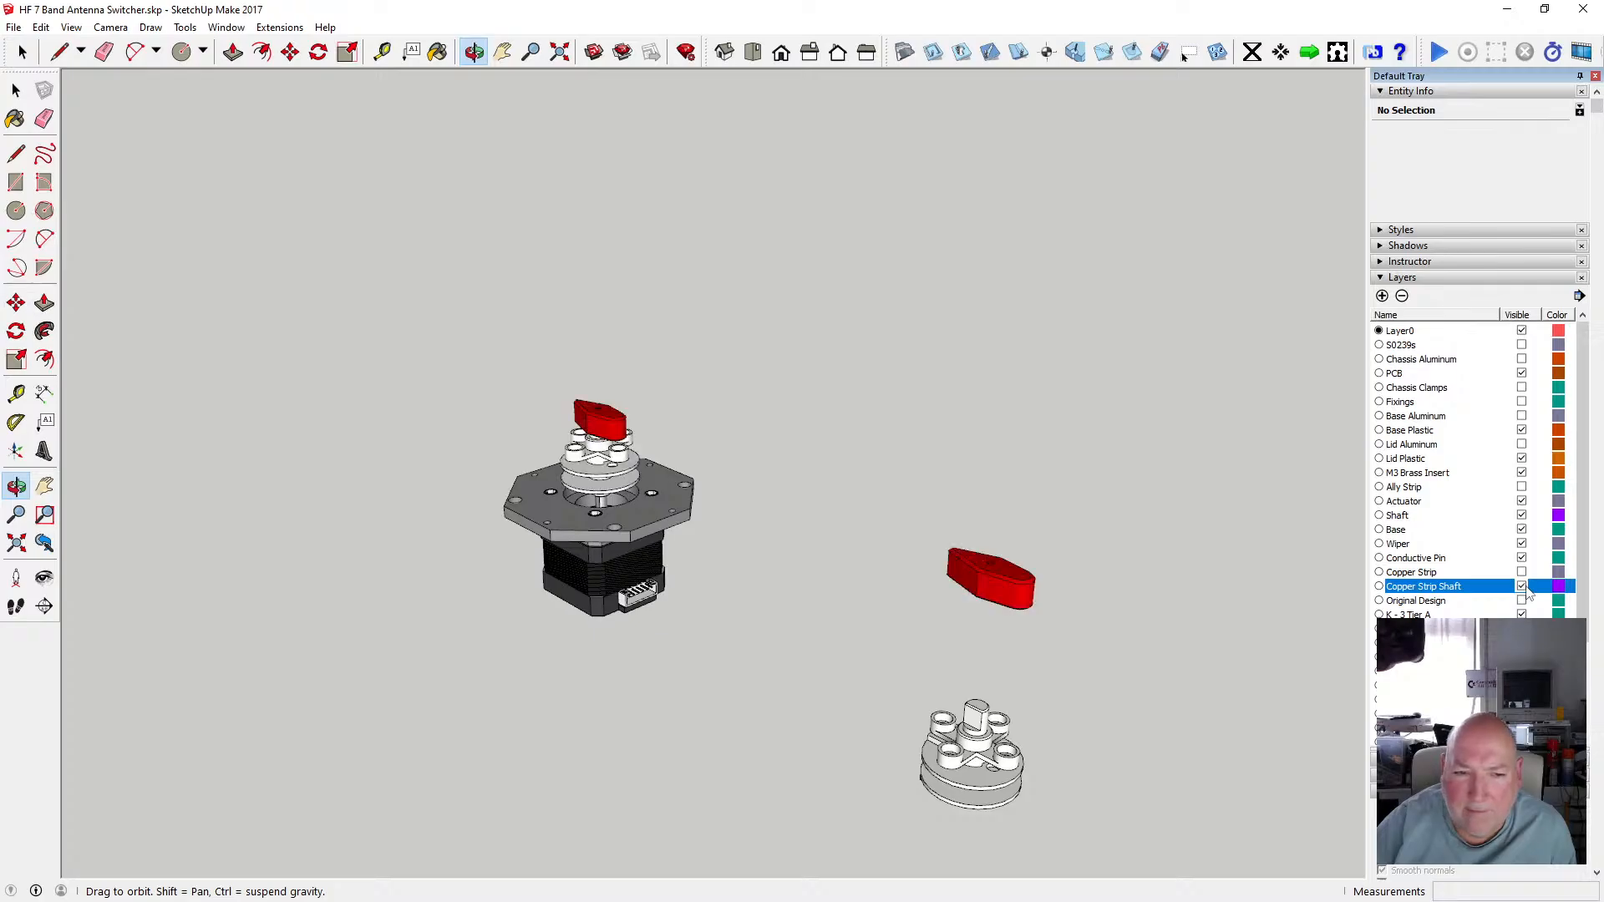
drag(794, 482, 644, 465)
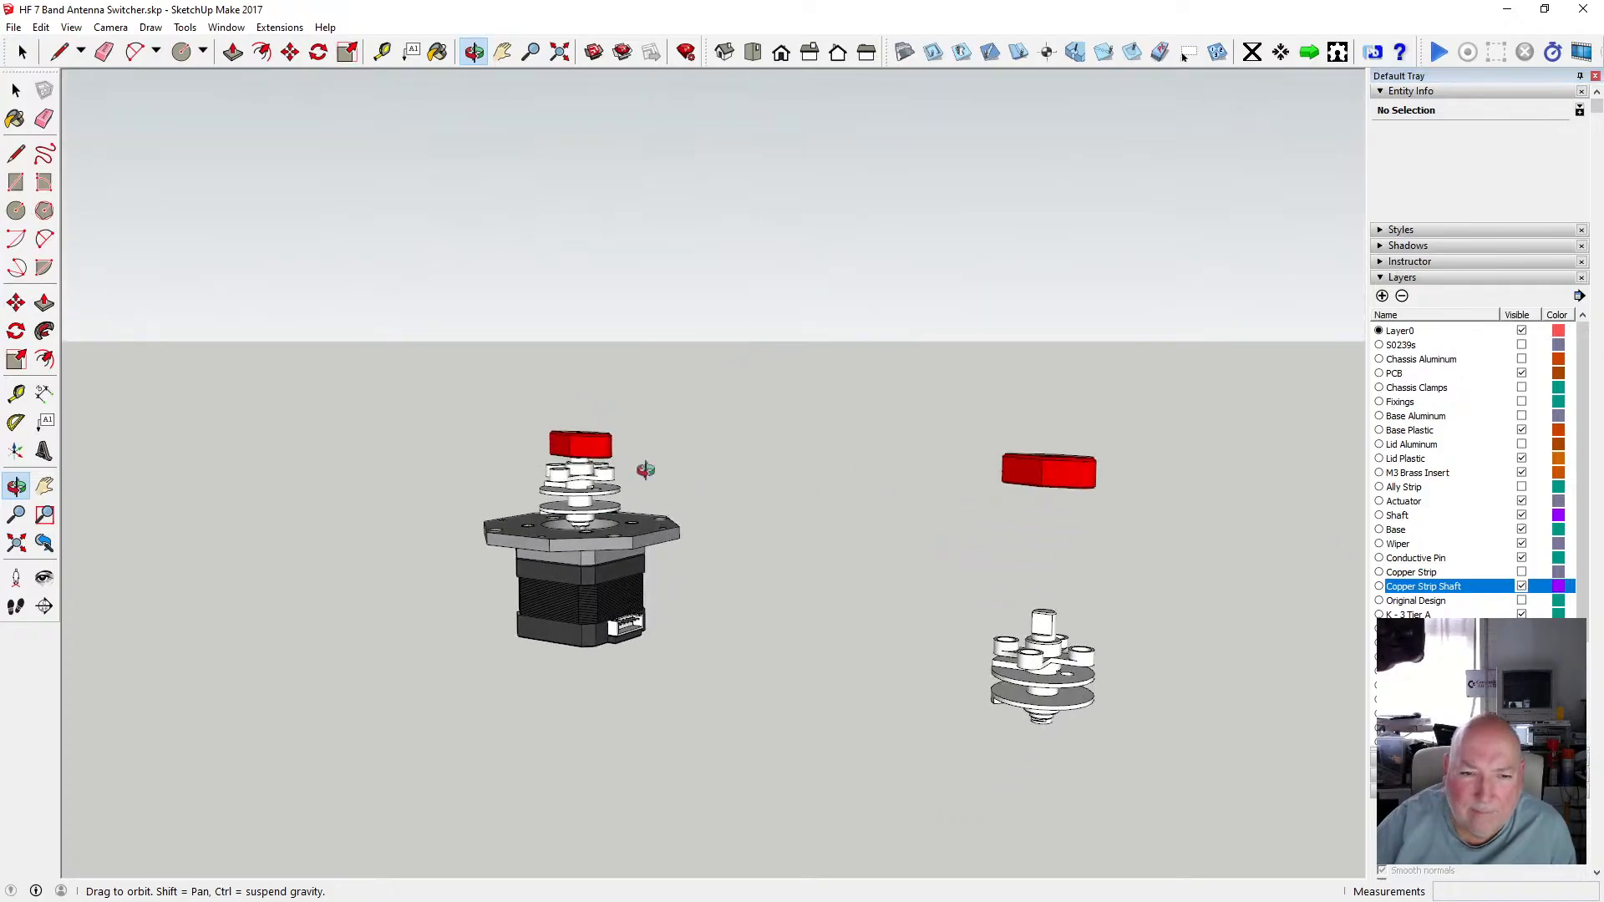
scroll(578, 496, up, 3)
scroll(578, 496, up, 1)
click(16, 90)
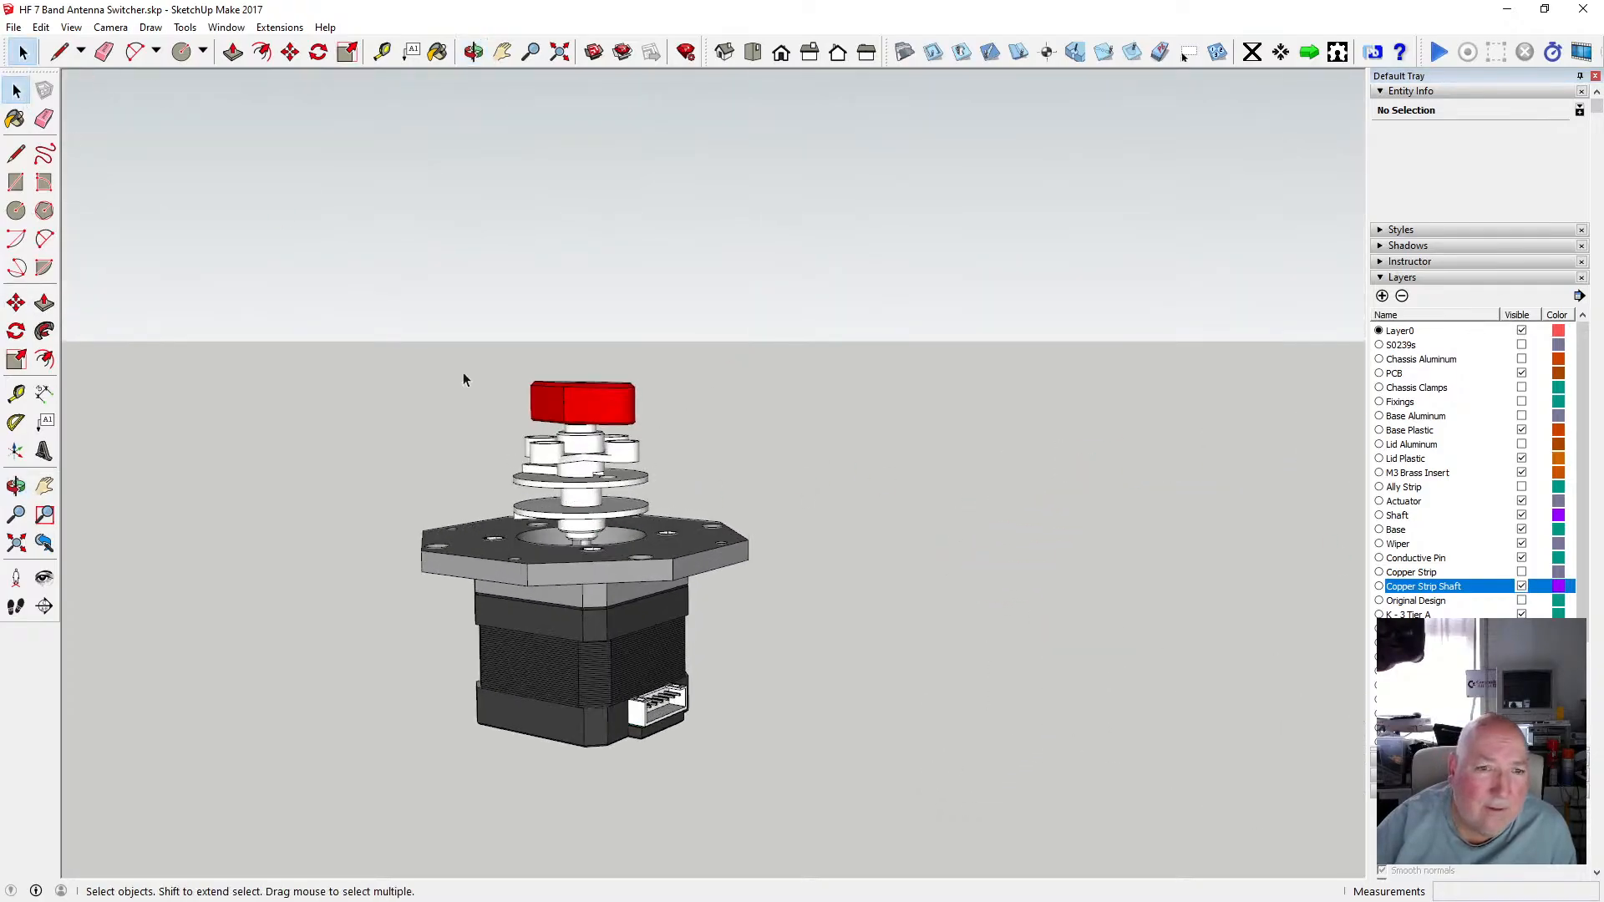
click(592, 485)
scroll(592, 481, down, 2)
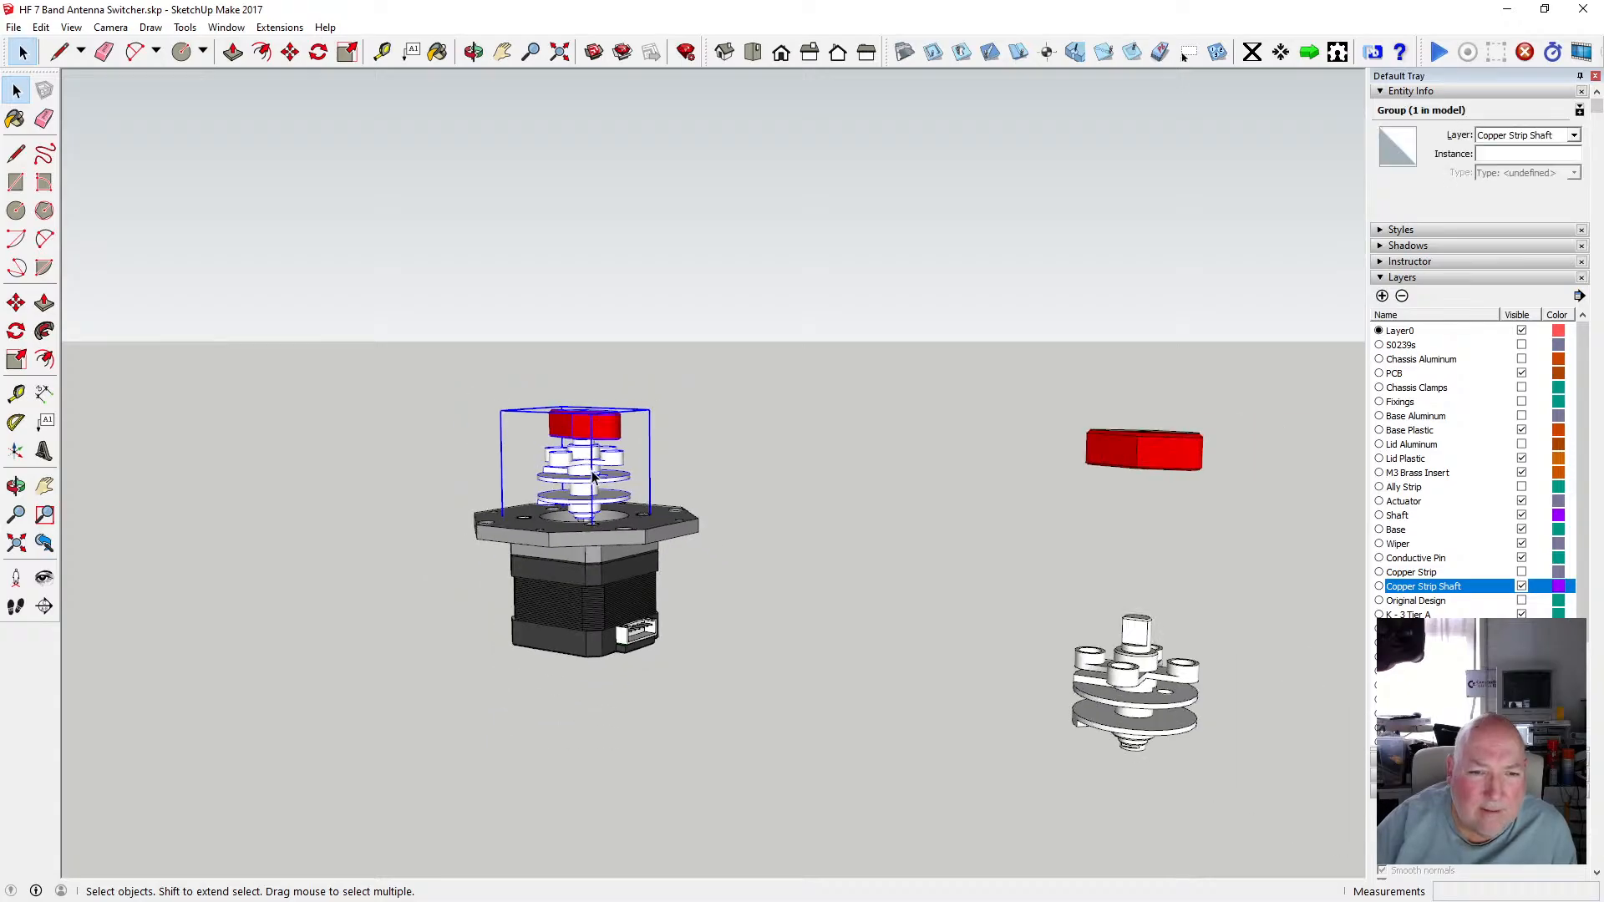
scroll(592, 476, down, 1)
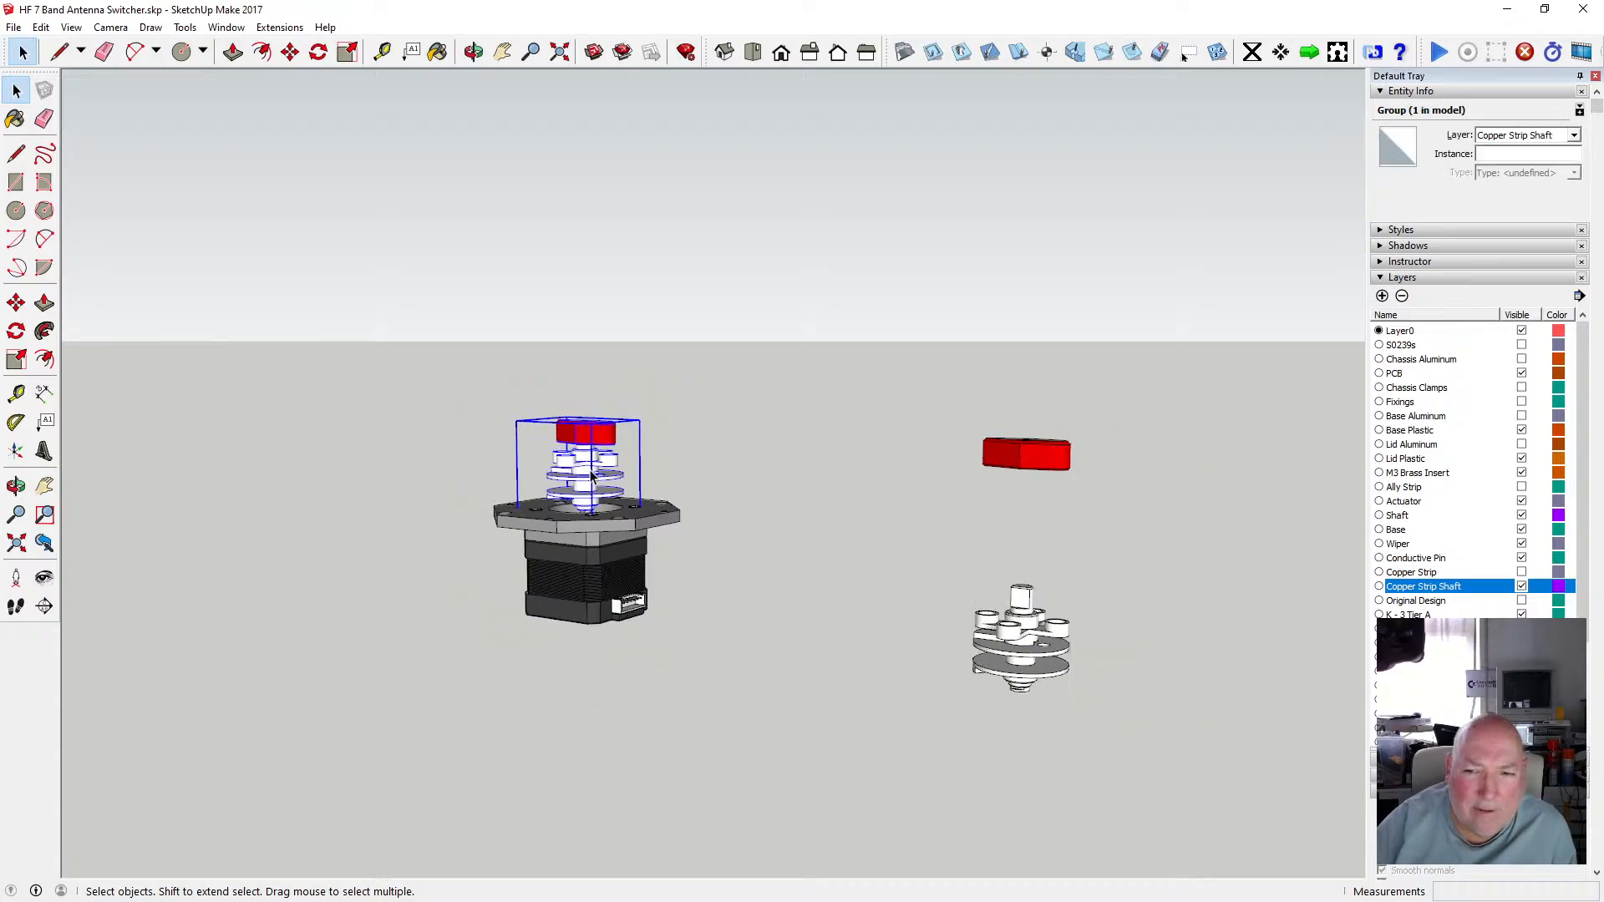
click(731, 482)
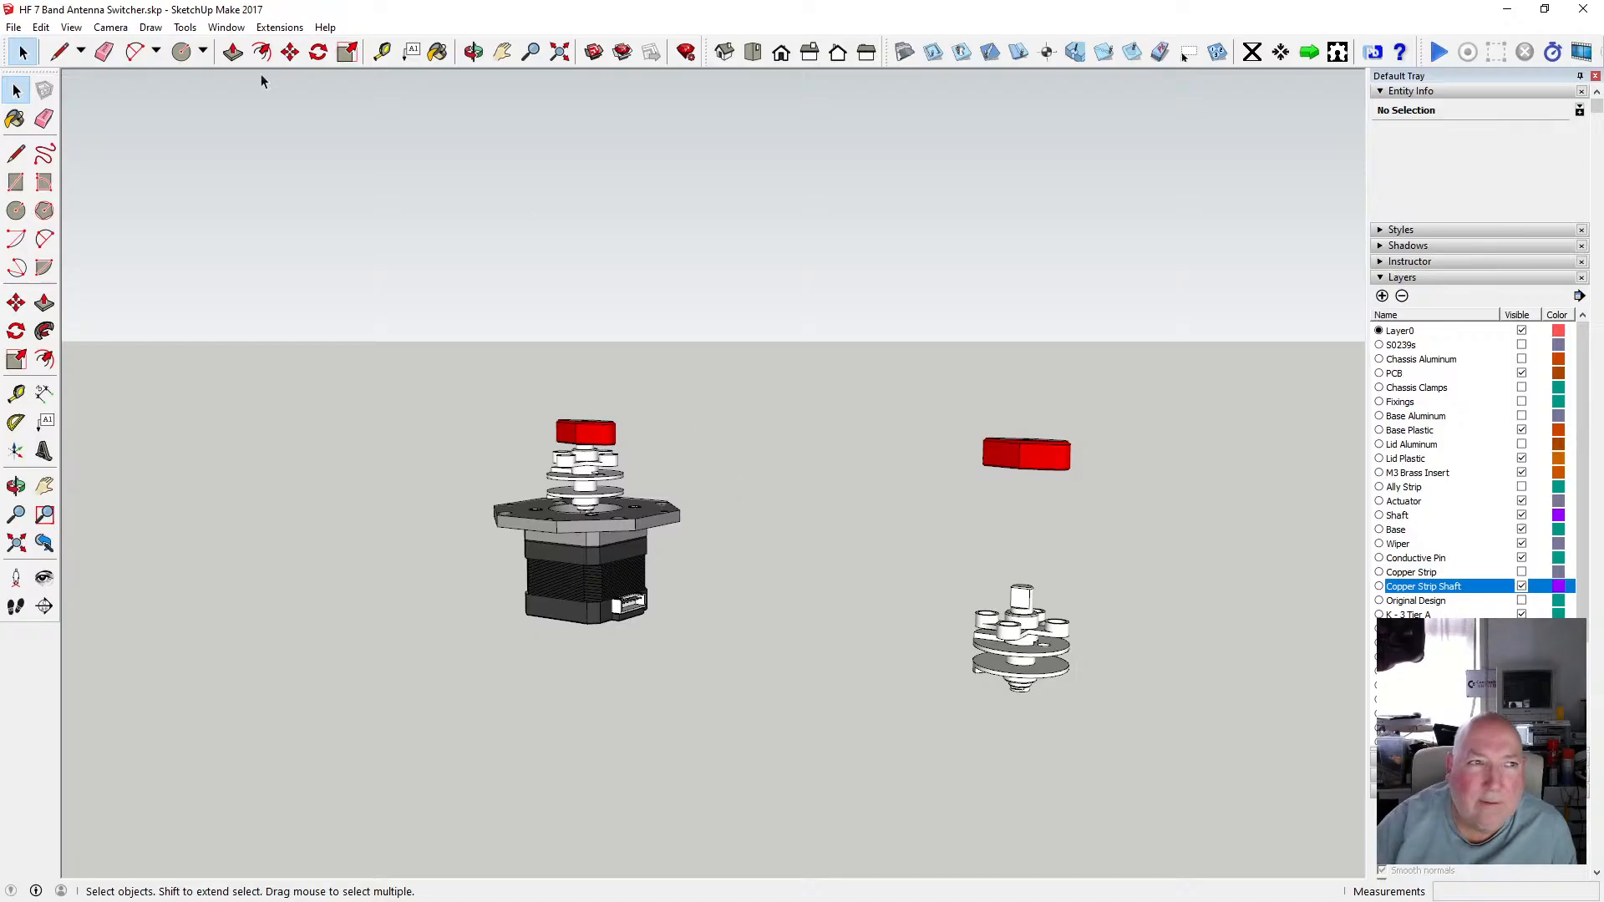
Save the model.
click(13, 27)
click(55, 105)
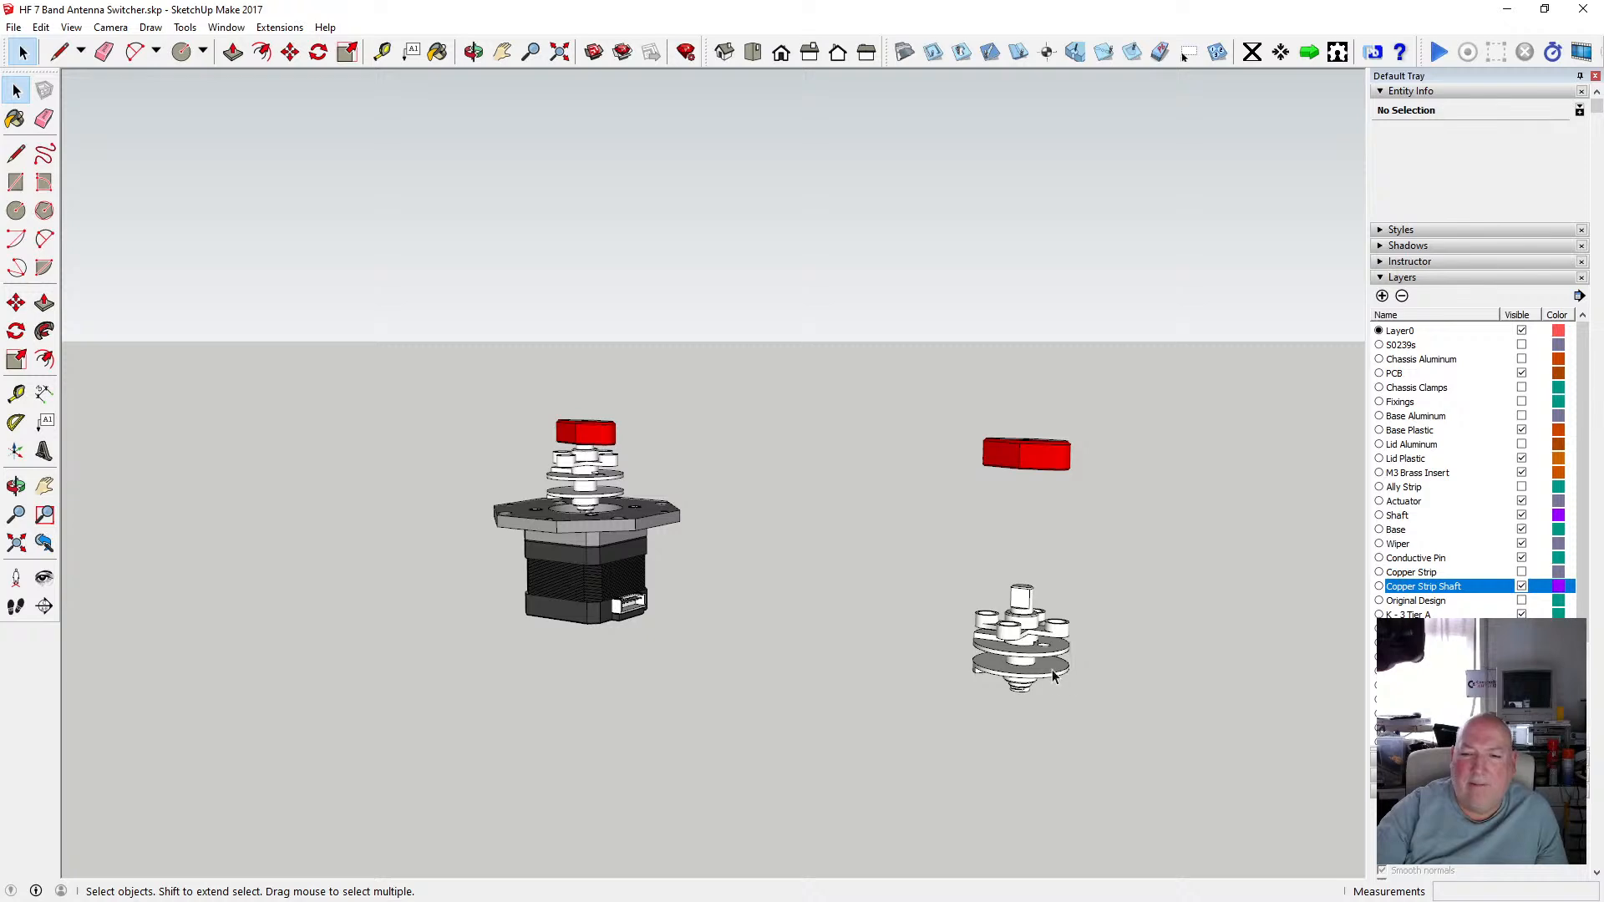
Examine the spindle assembly on the motor and the separate lower spindle pieces.
scroll(1053, 677, up, 5)
key(o)
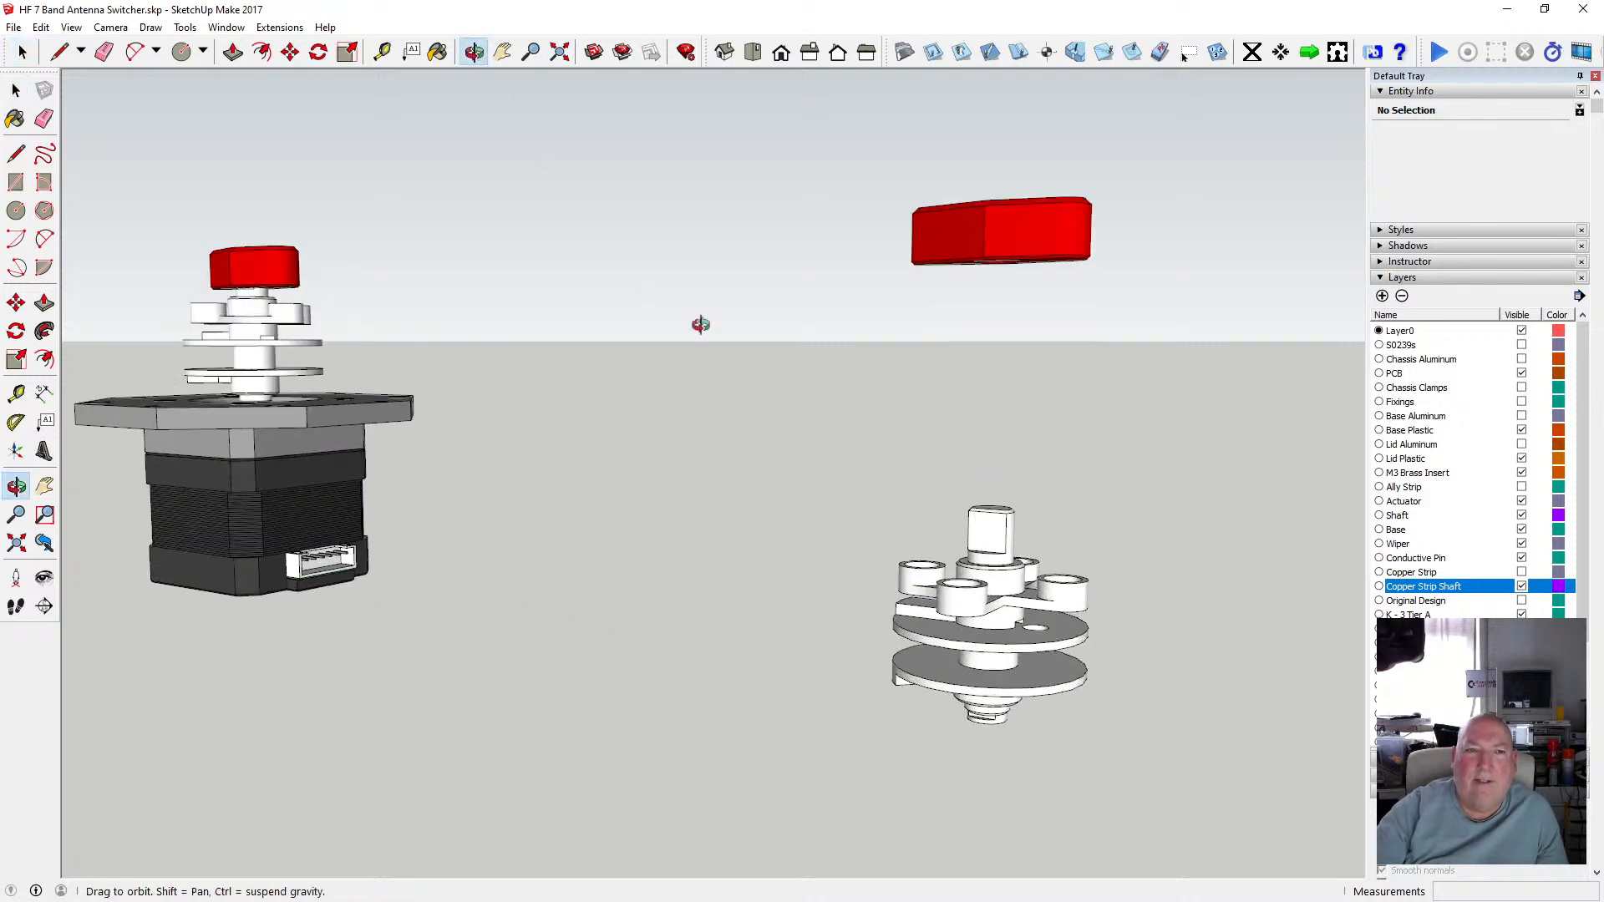
drag(897, 574, 857, 466)
scroll(986, 610, up, 4)
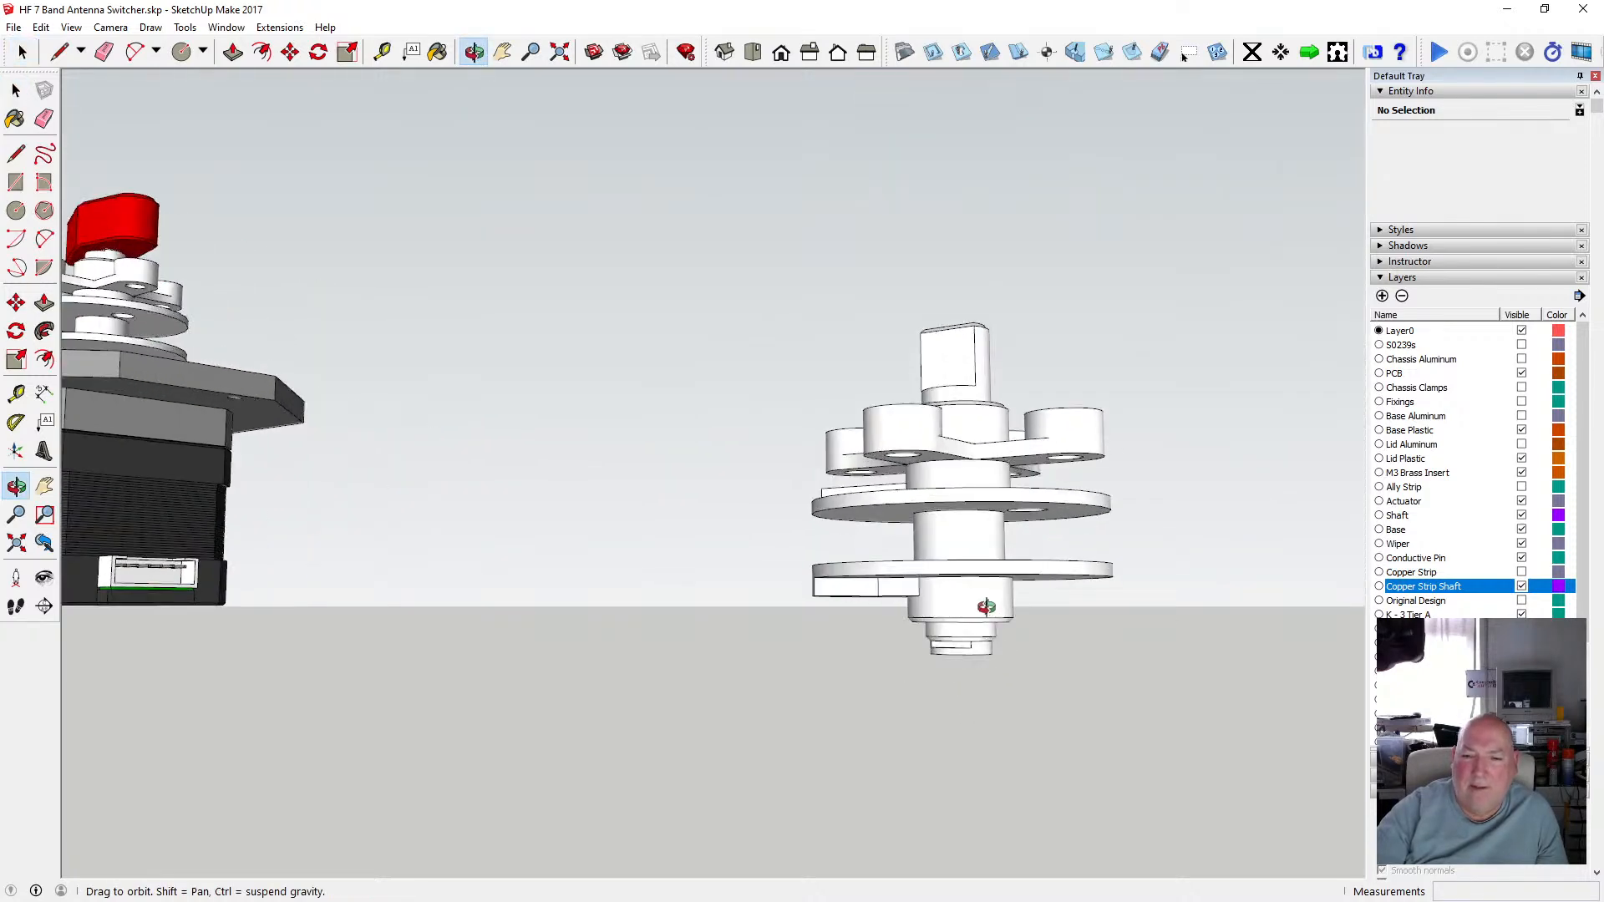
scroll(987, 607, down, 6)
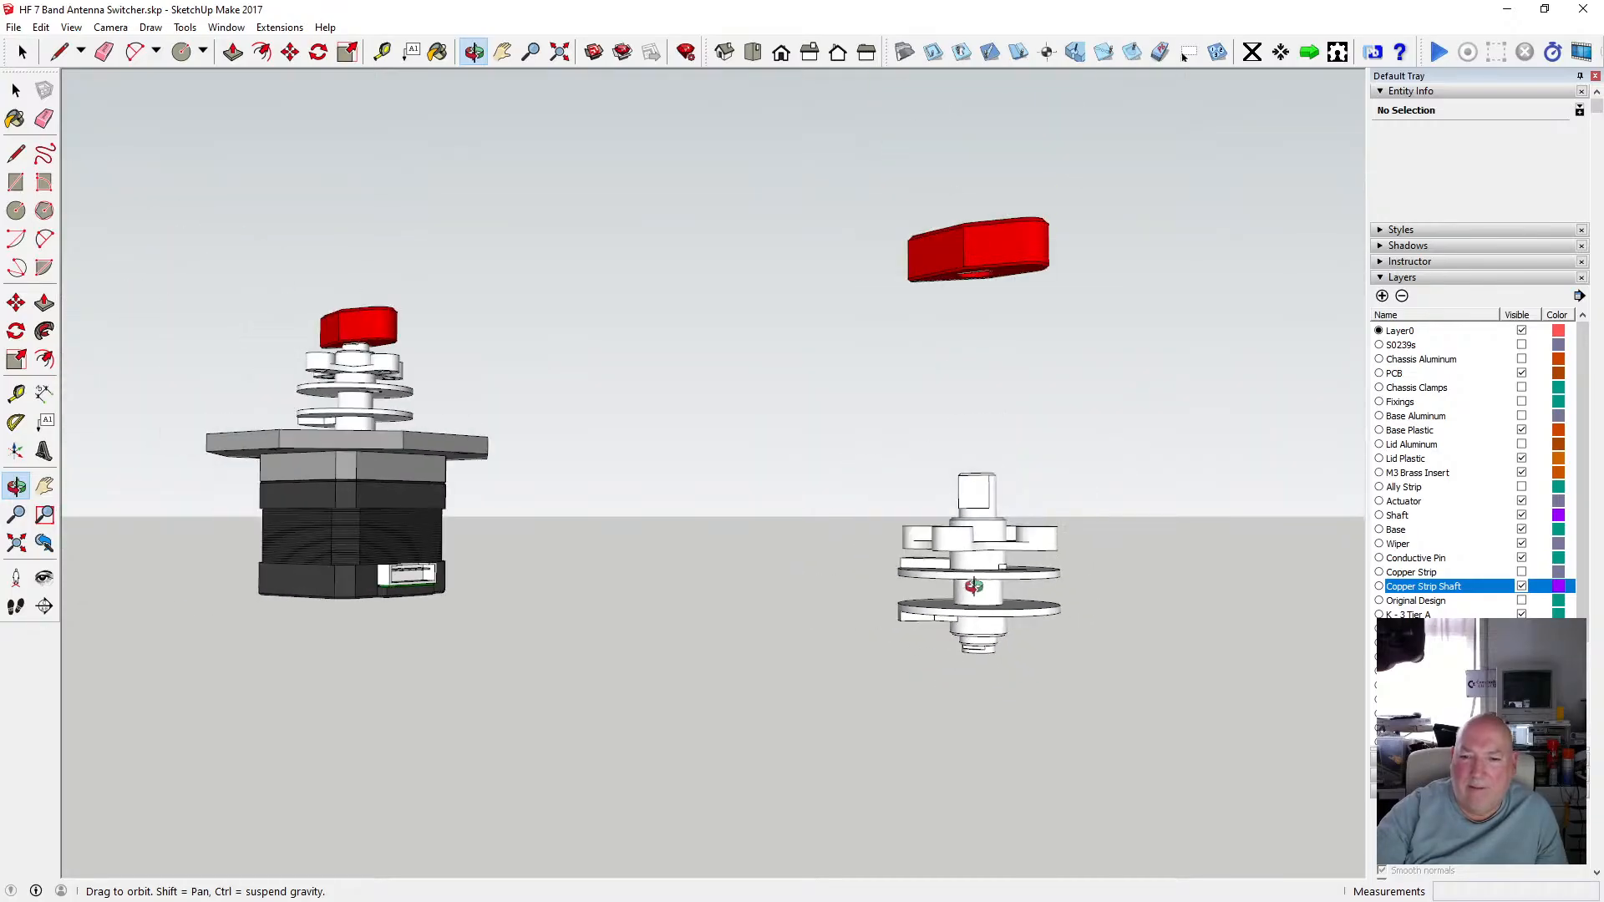
drag(974, 585, 953, 625)
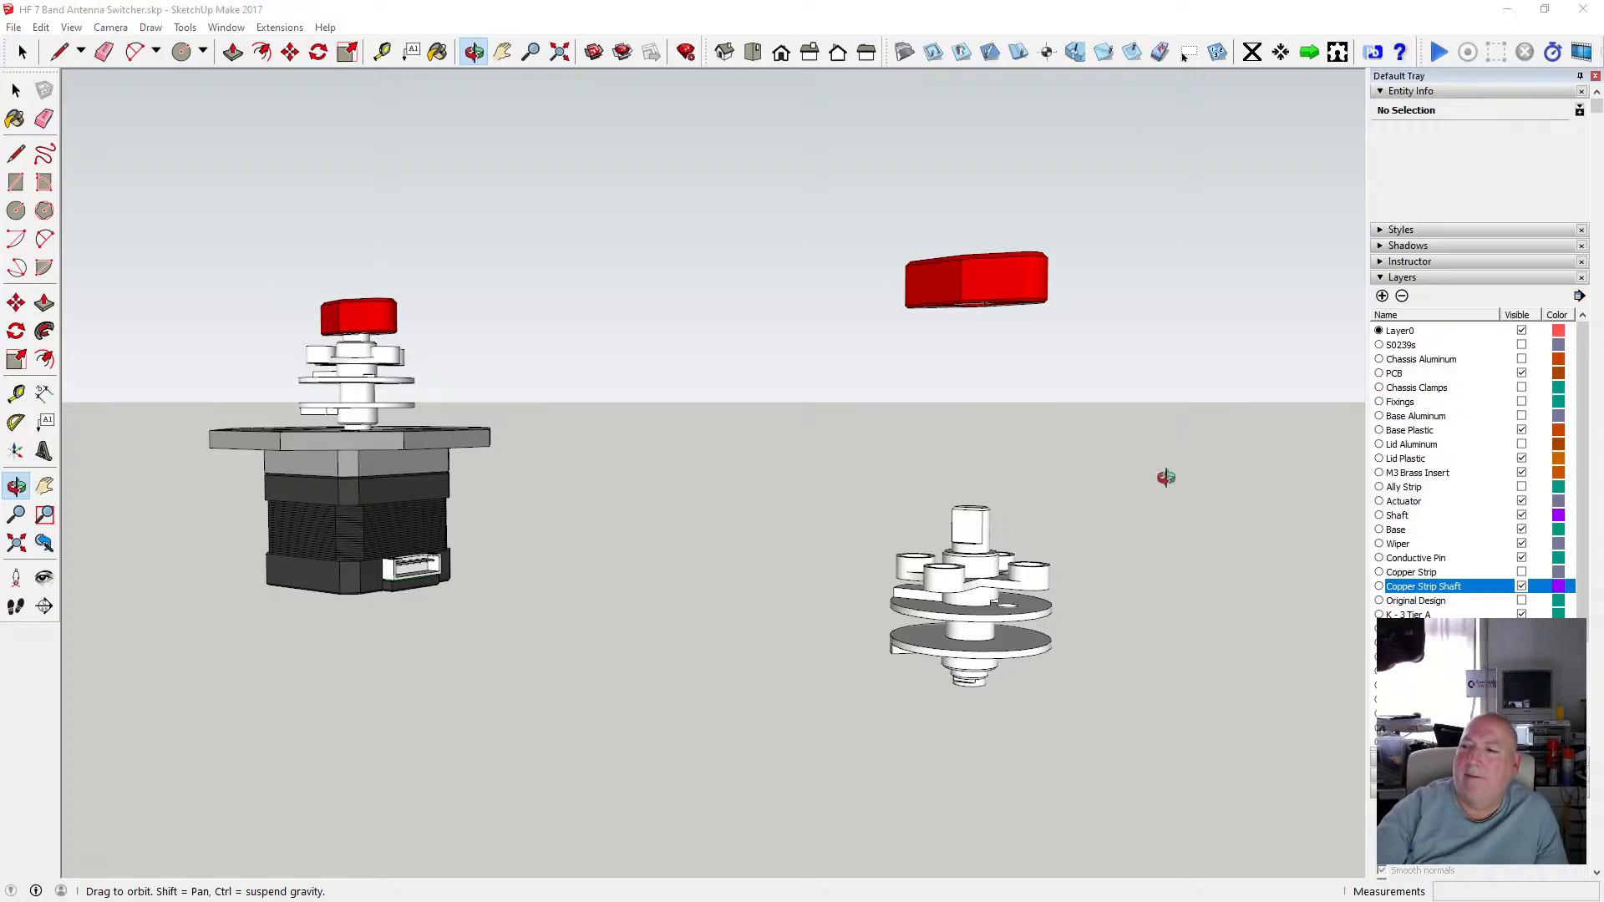
click(16, 91)
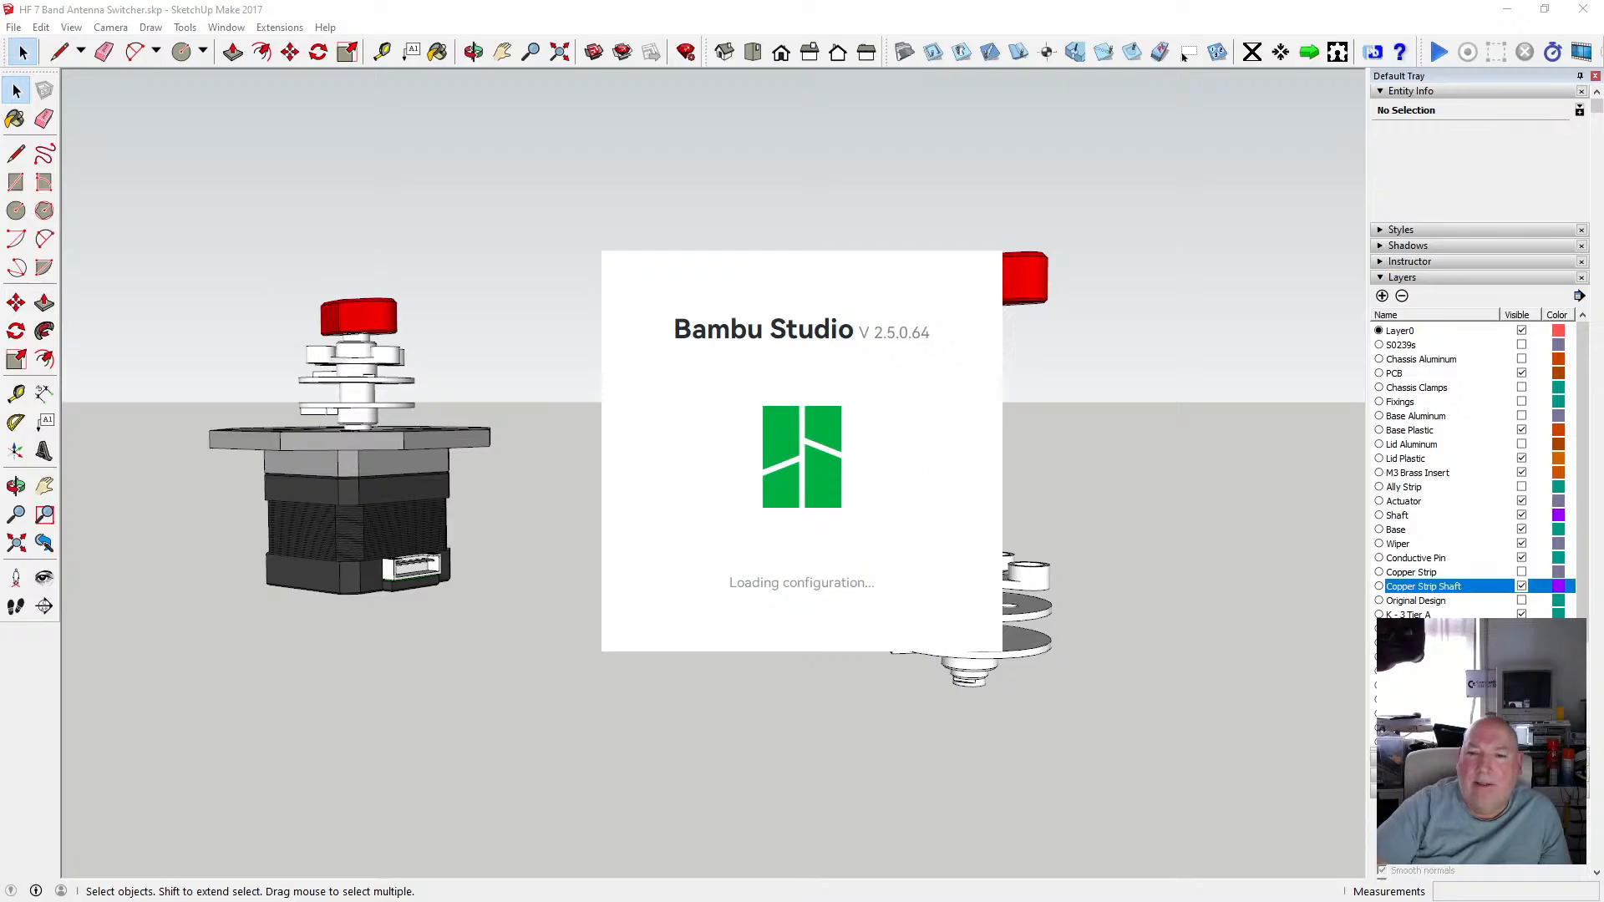
Switch to Bambu Studio and start a new project.
click(1506, 9)
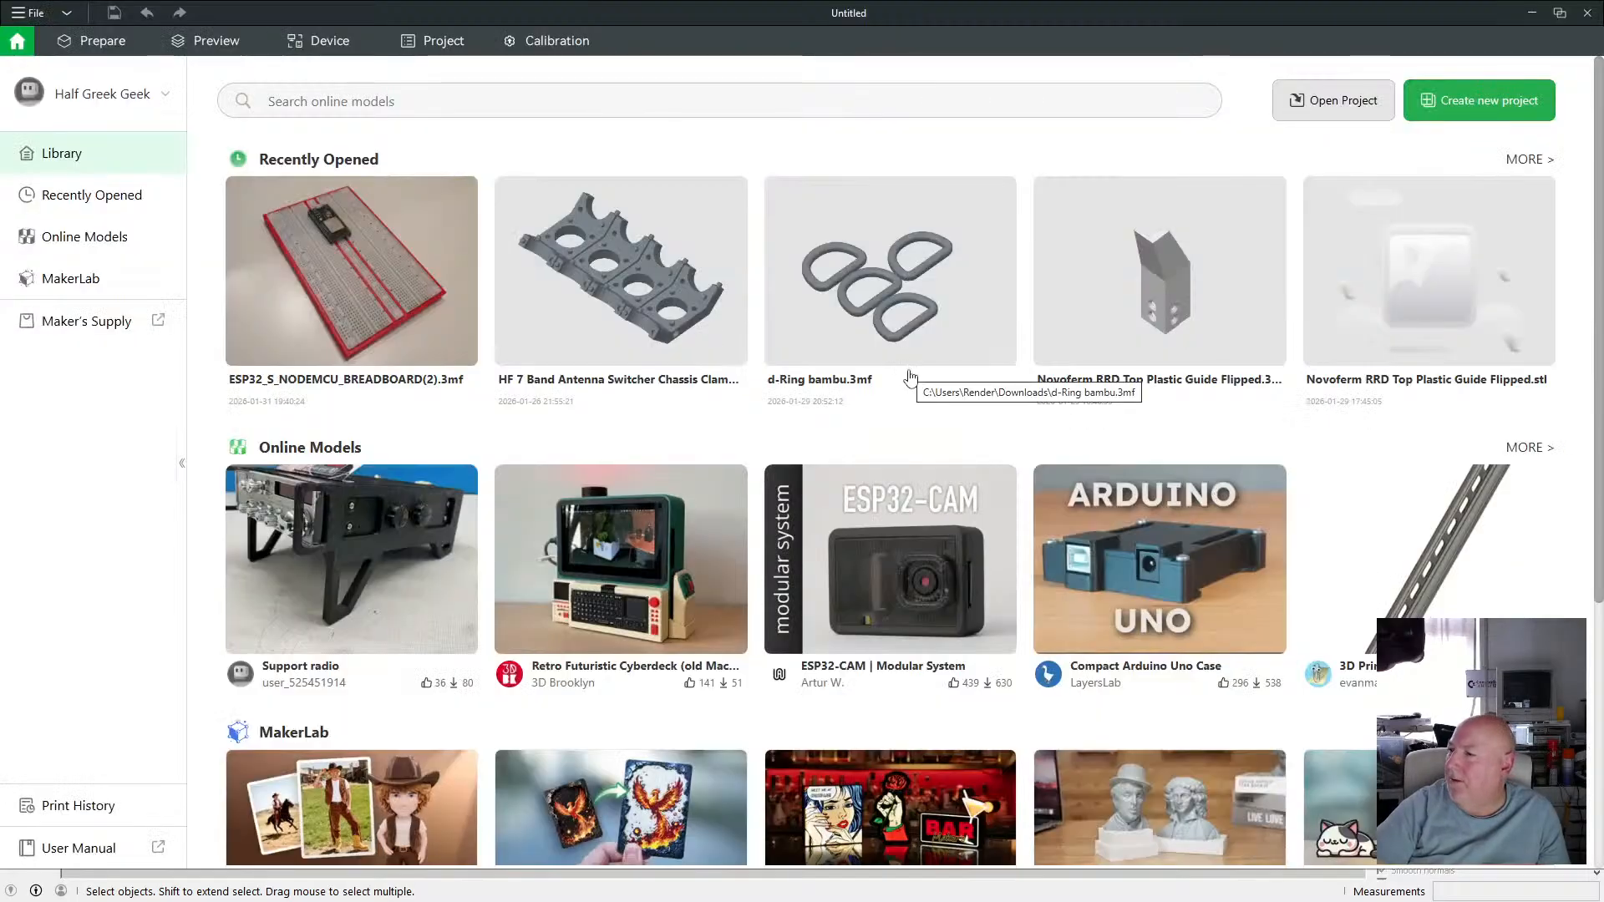
click(35, 14)
click(53, 36)
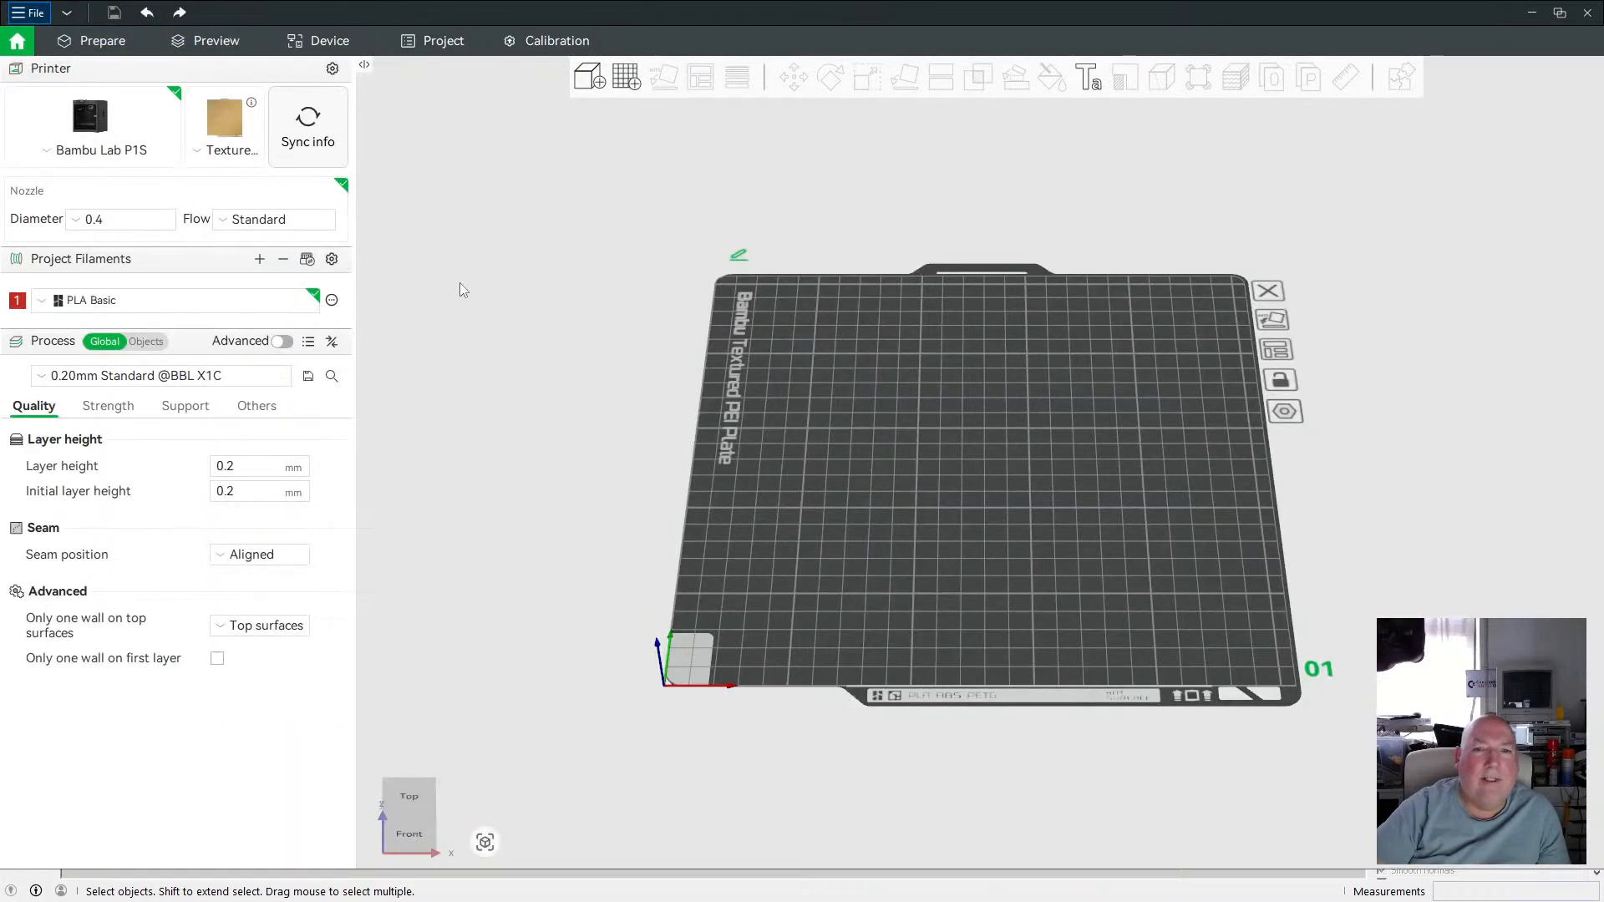
Open the import dialog and browse to the HF 7 Band Antenna Switcher folder.
click(34, 13)
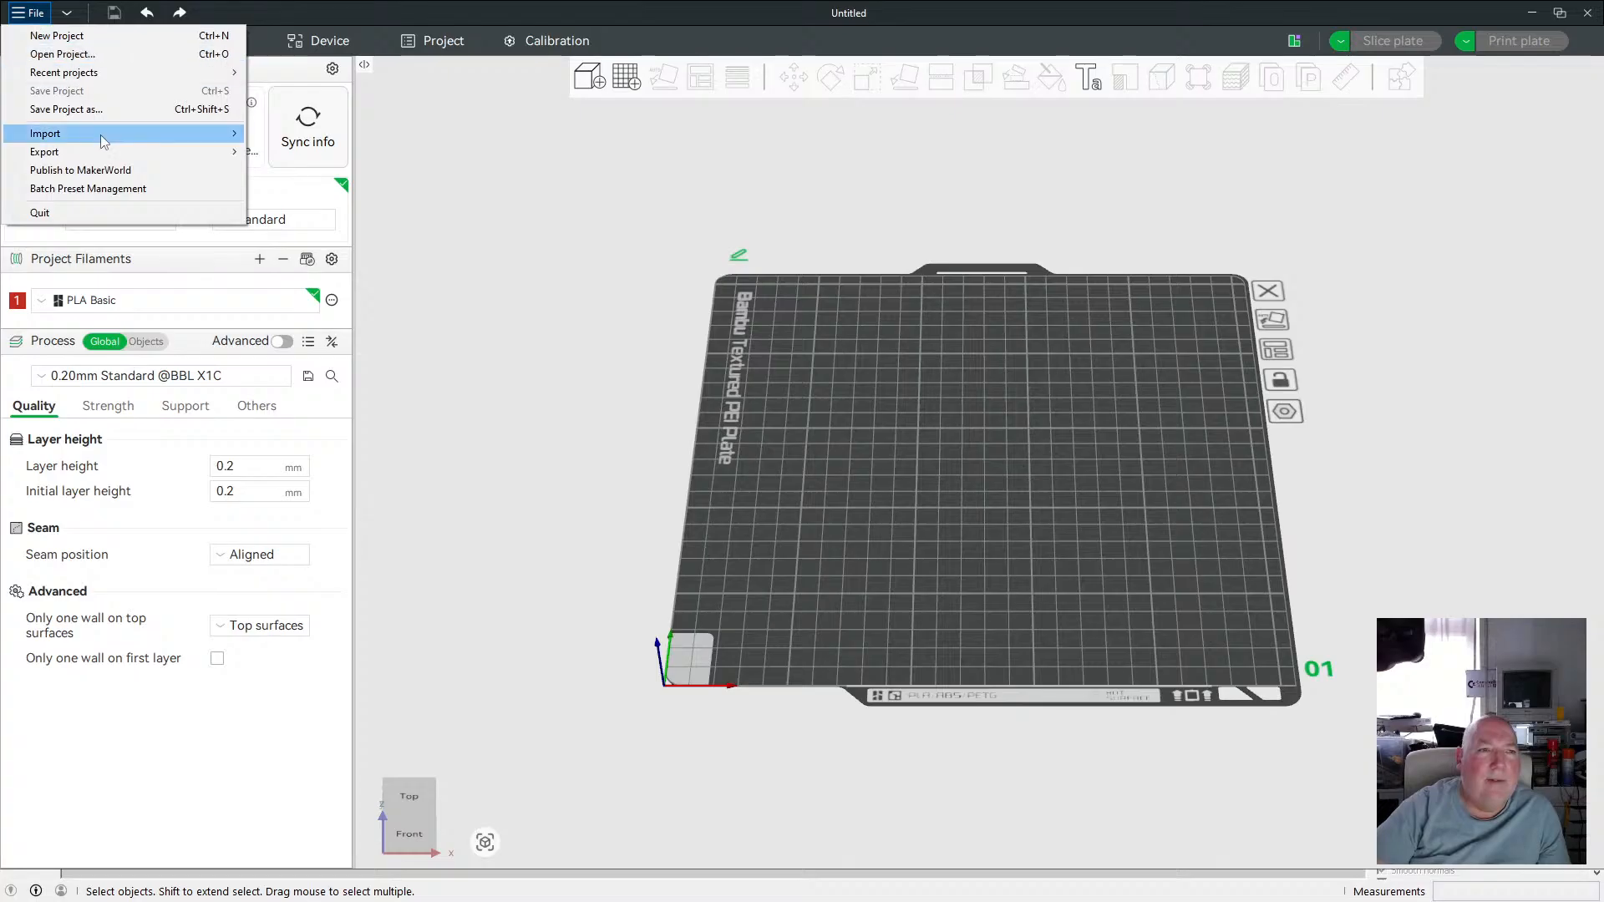
mouse_move(135, 136)
click(326, 136)
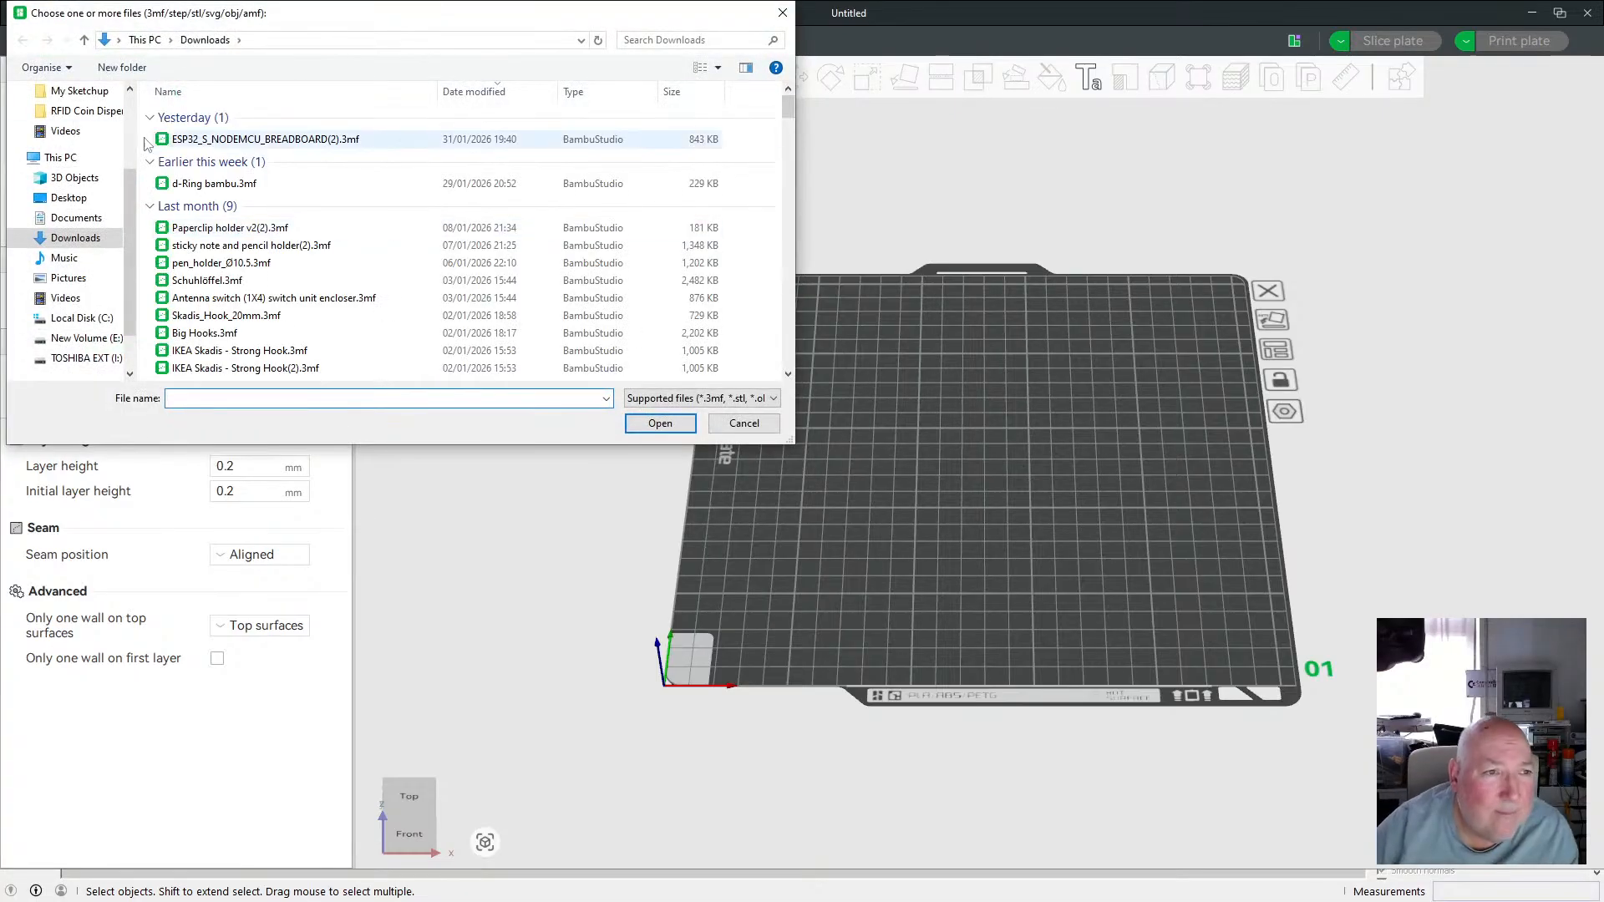
scroll(130, 106, up, 3)
click(83, 204)
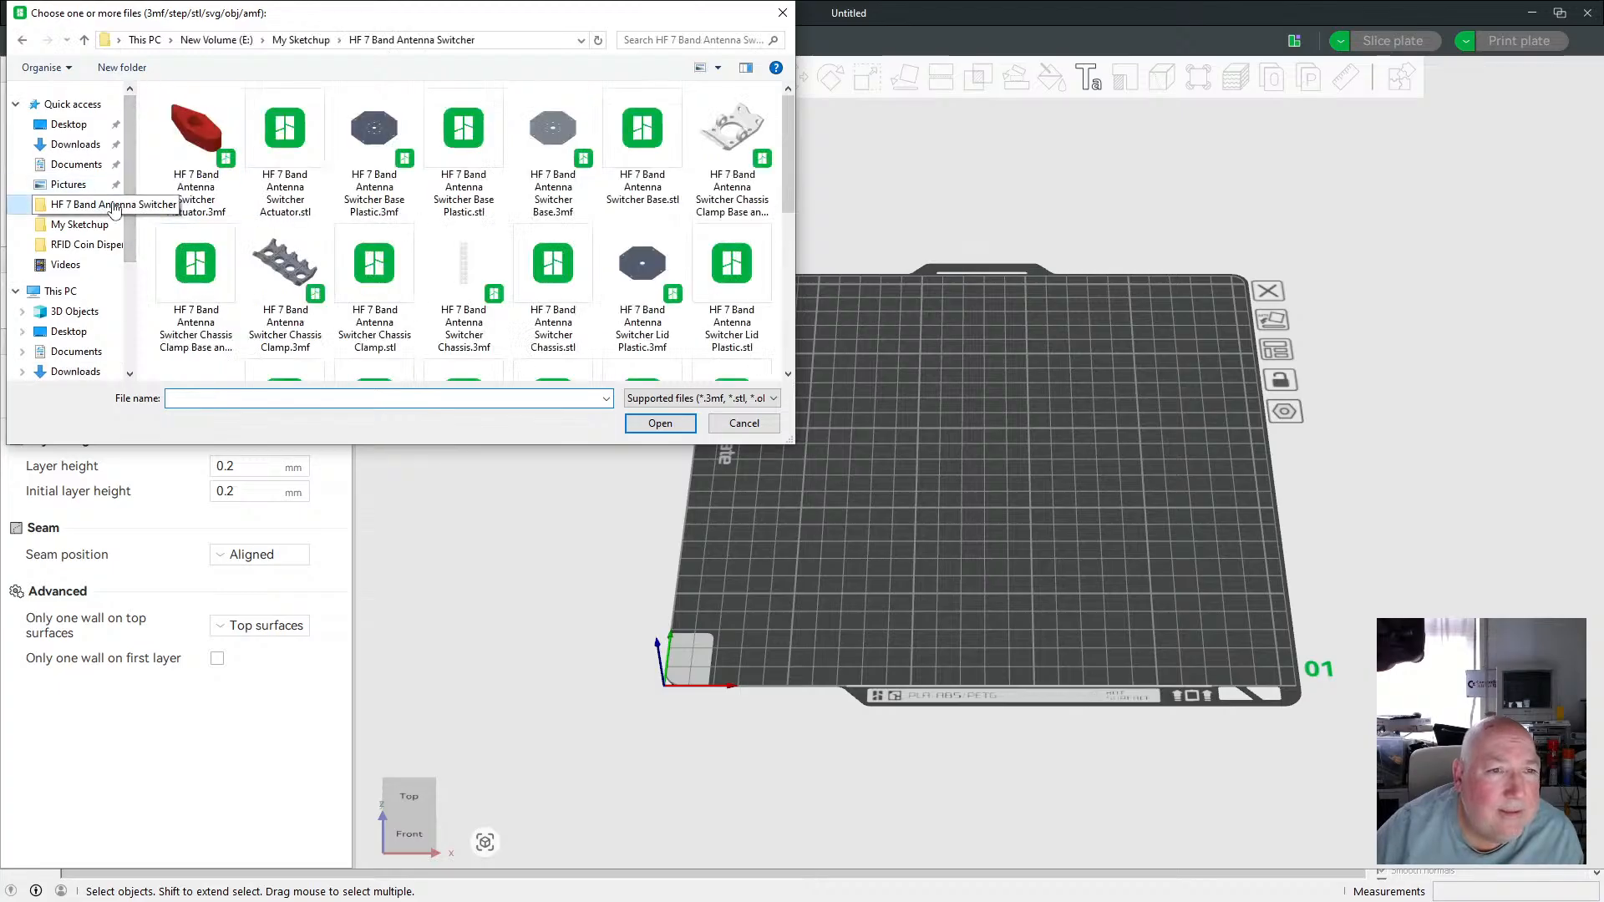
scroll(409, 238, down, 5)
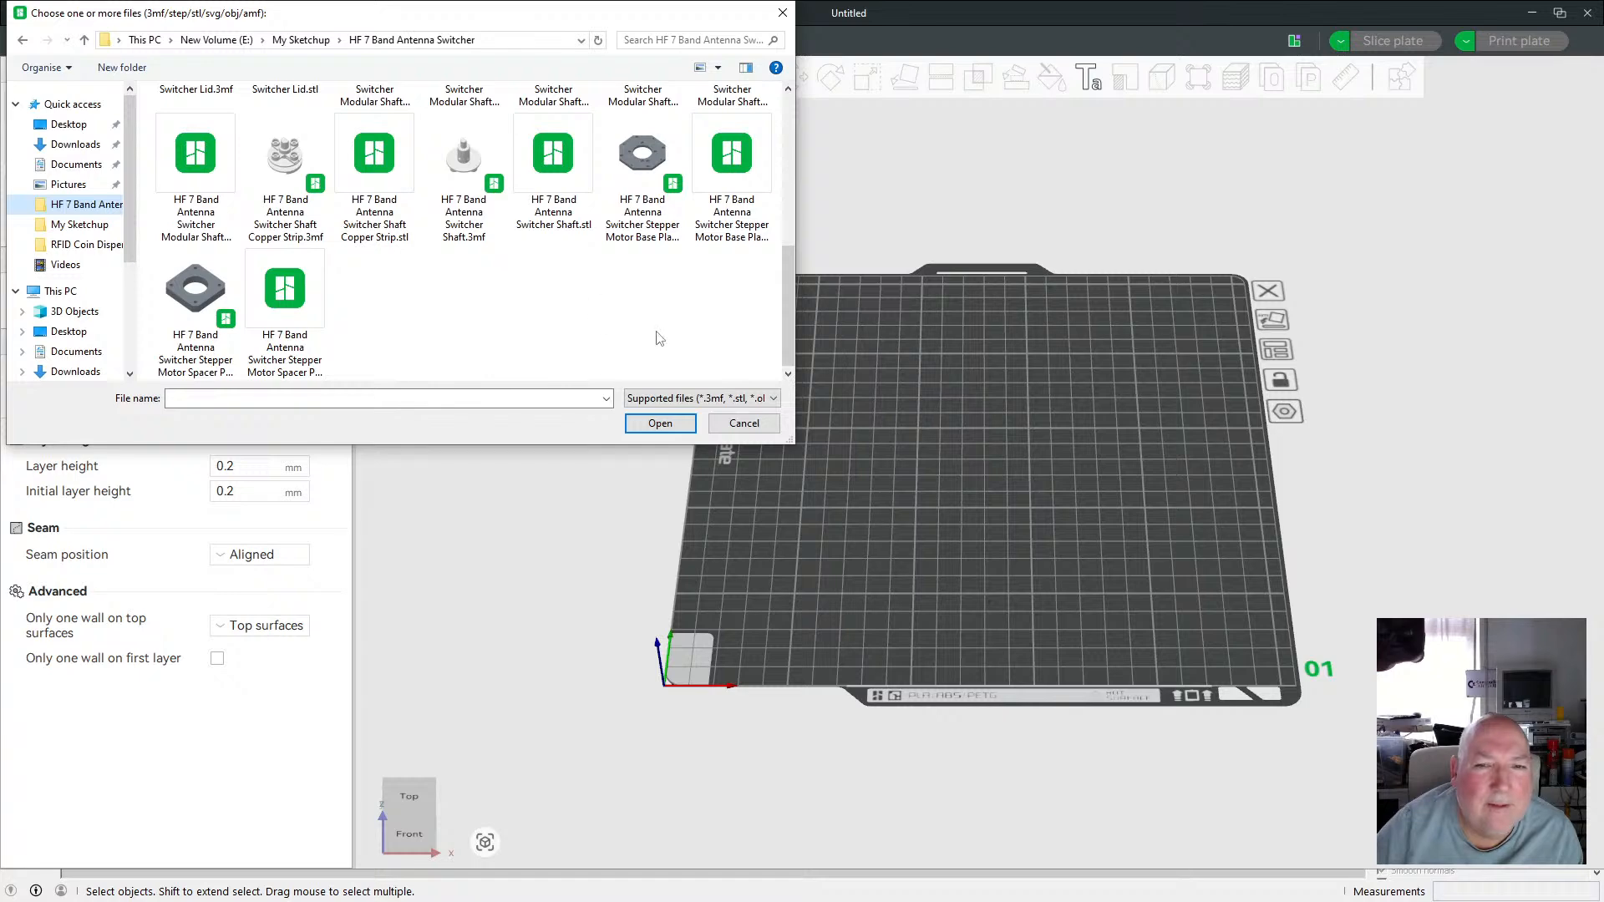
drag(572, 449, 573, 553)
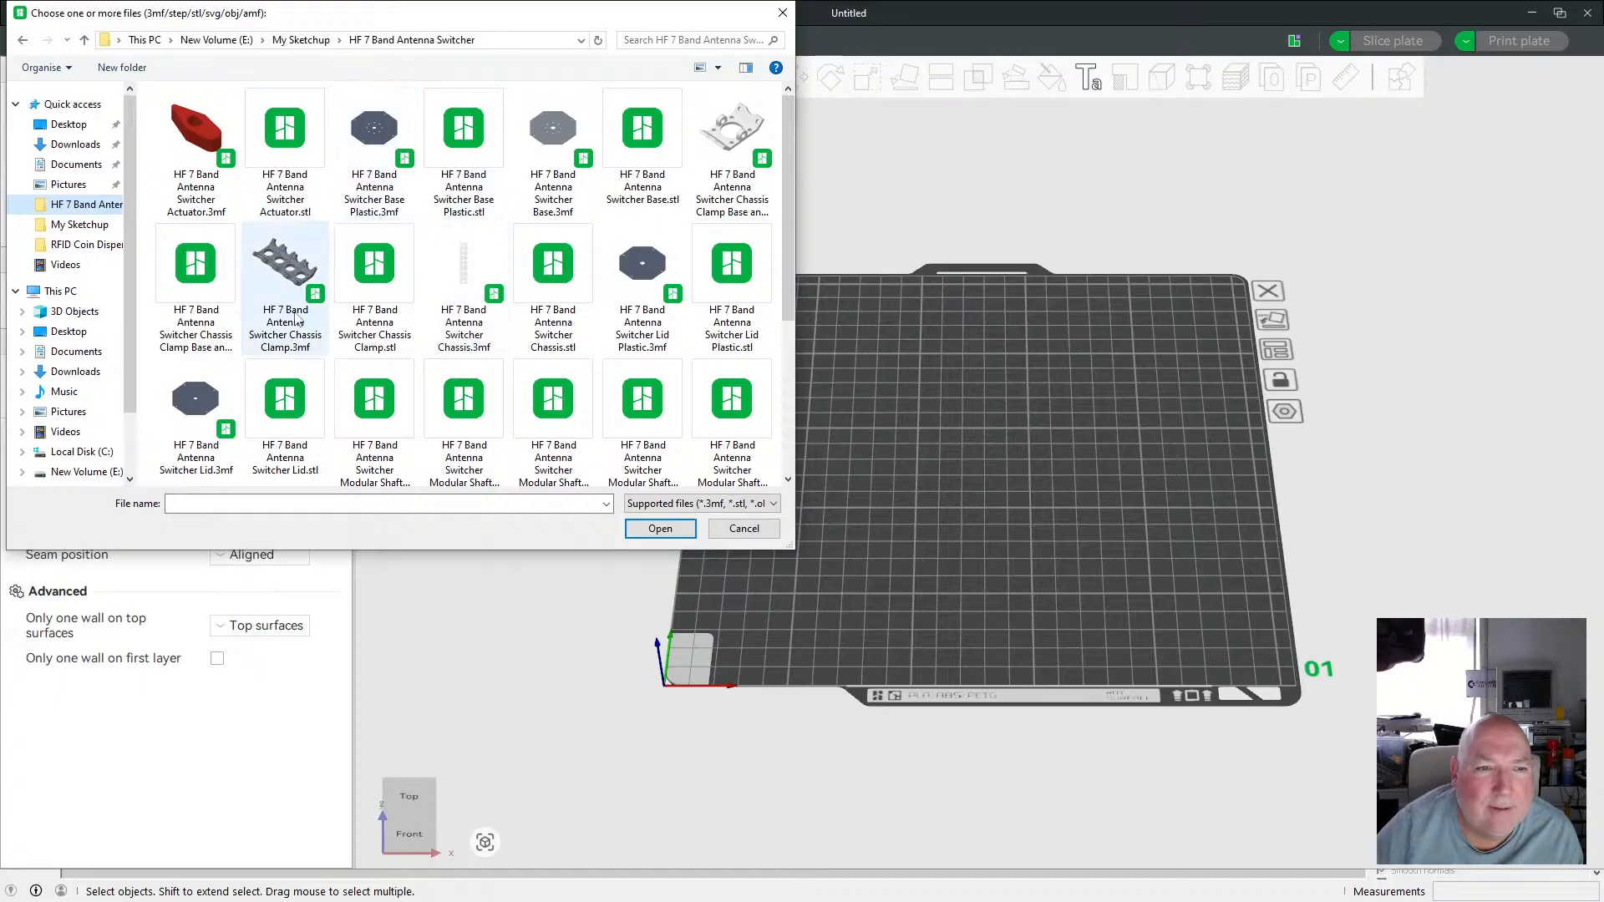
scroll(468, 359, down, 1)
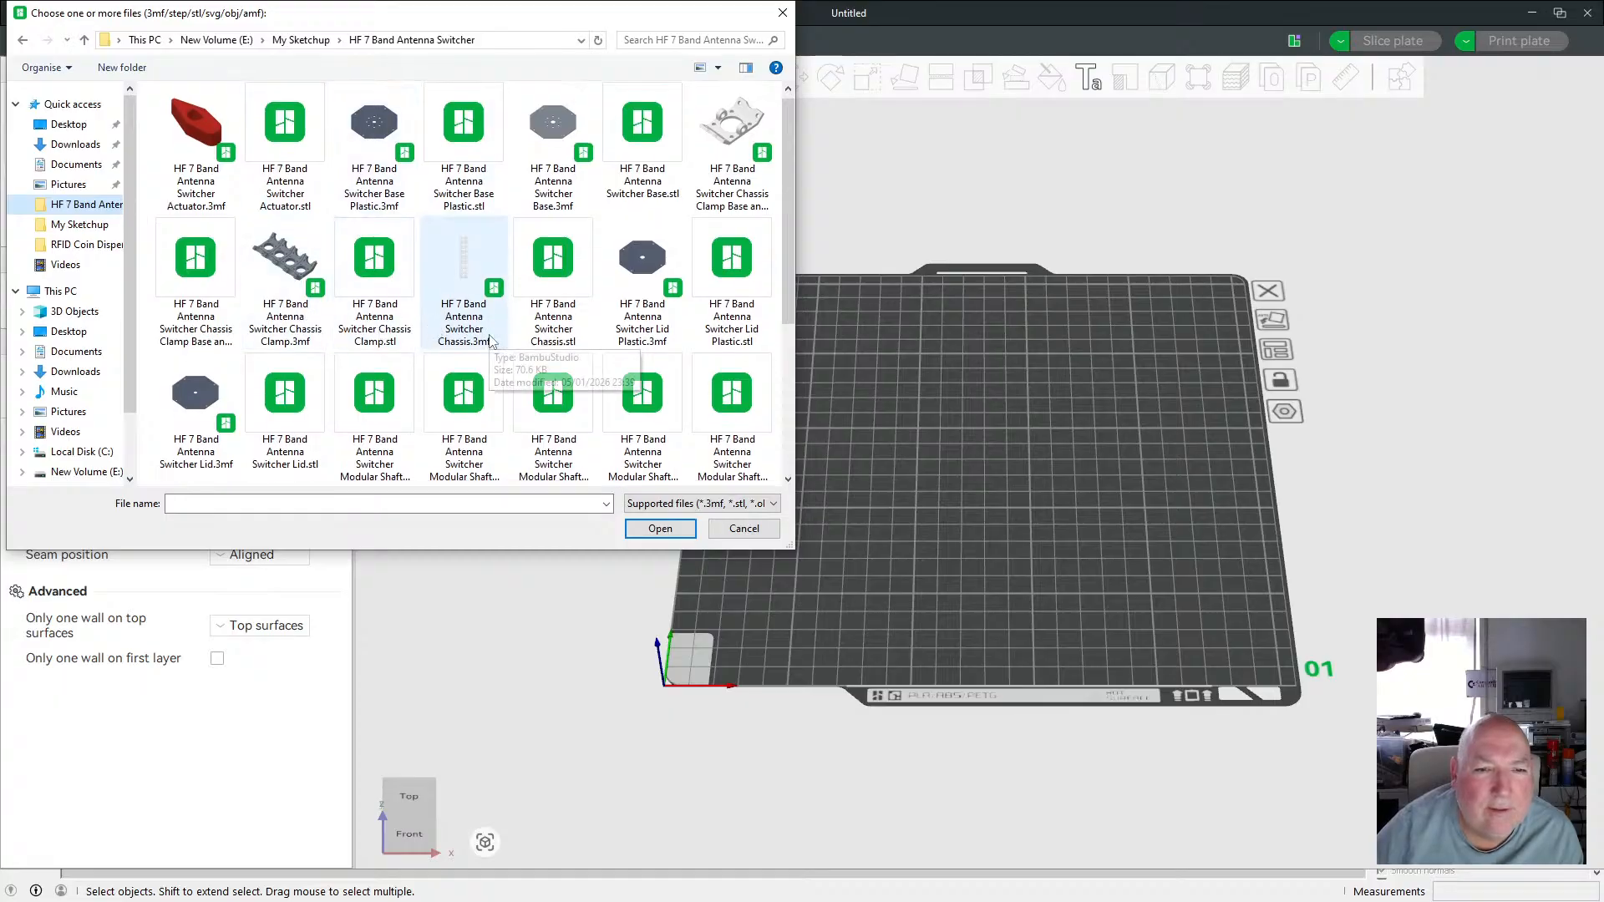
Import the six Modular Shaft STL files, loading them as a single object with multiple parts.
click(376, 458)
ctrl+click(464, 459)
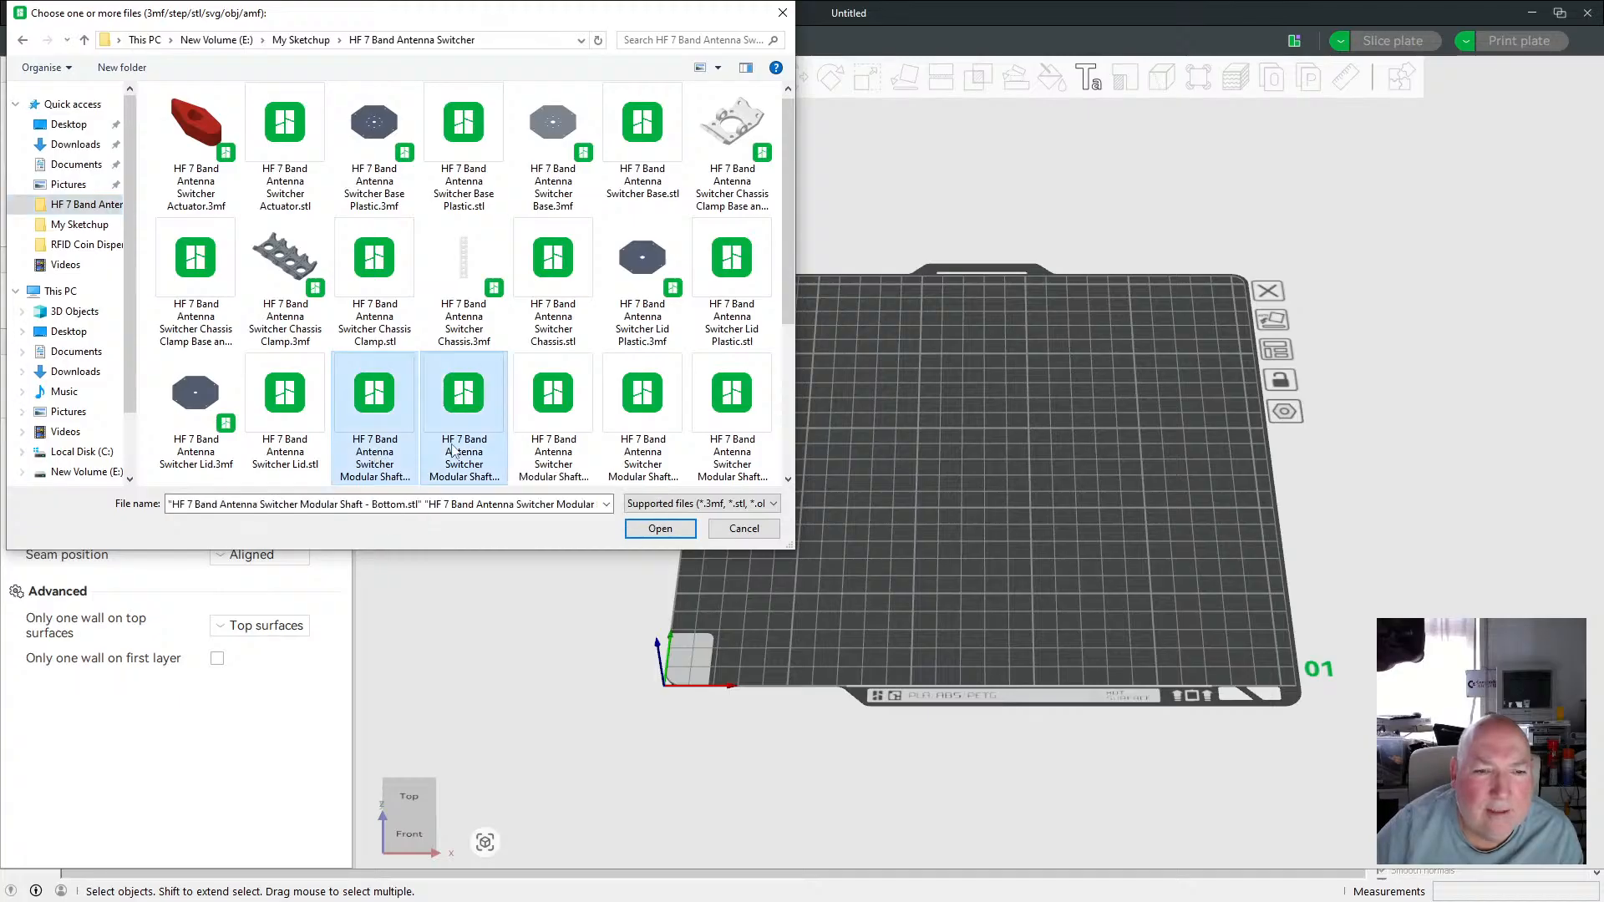
ctrl+click(558, 459)
ctrl+click(643, 458)
ctrl+click(731, 459)
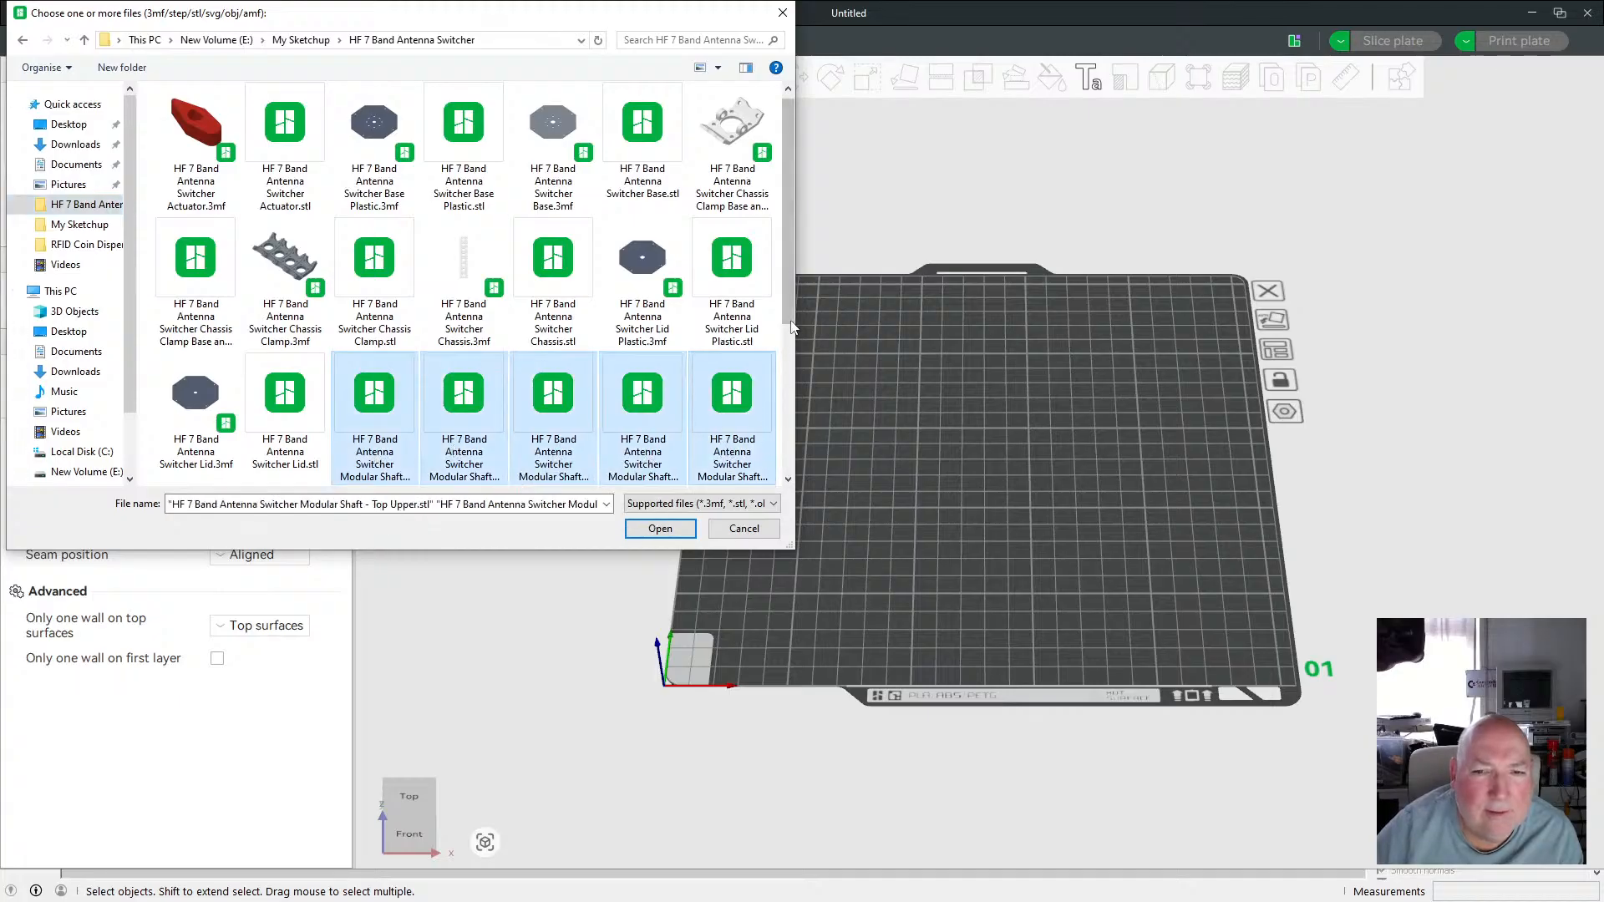
drag(790, 307, 797, 383)
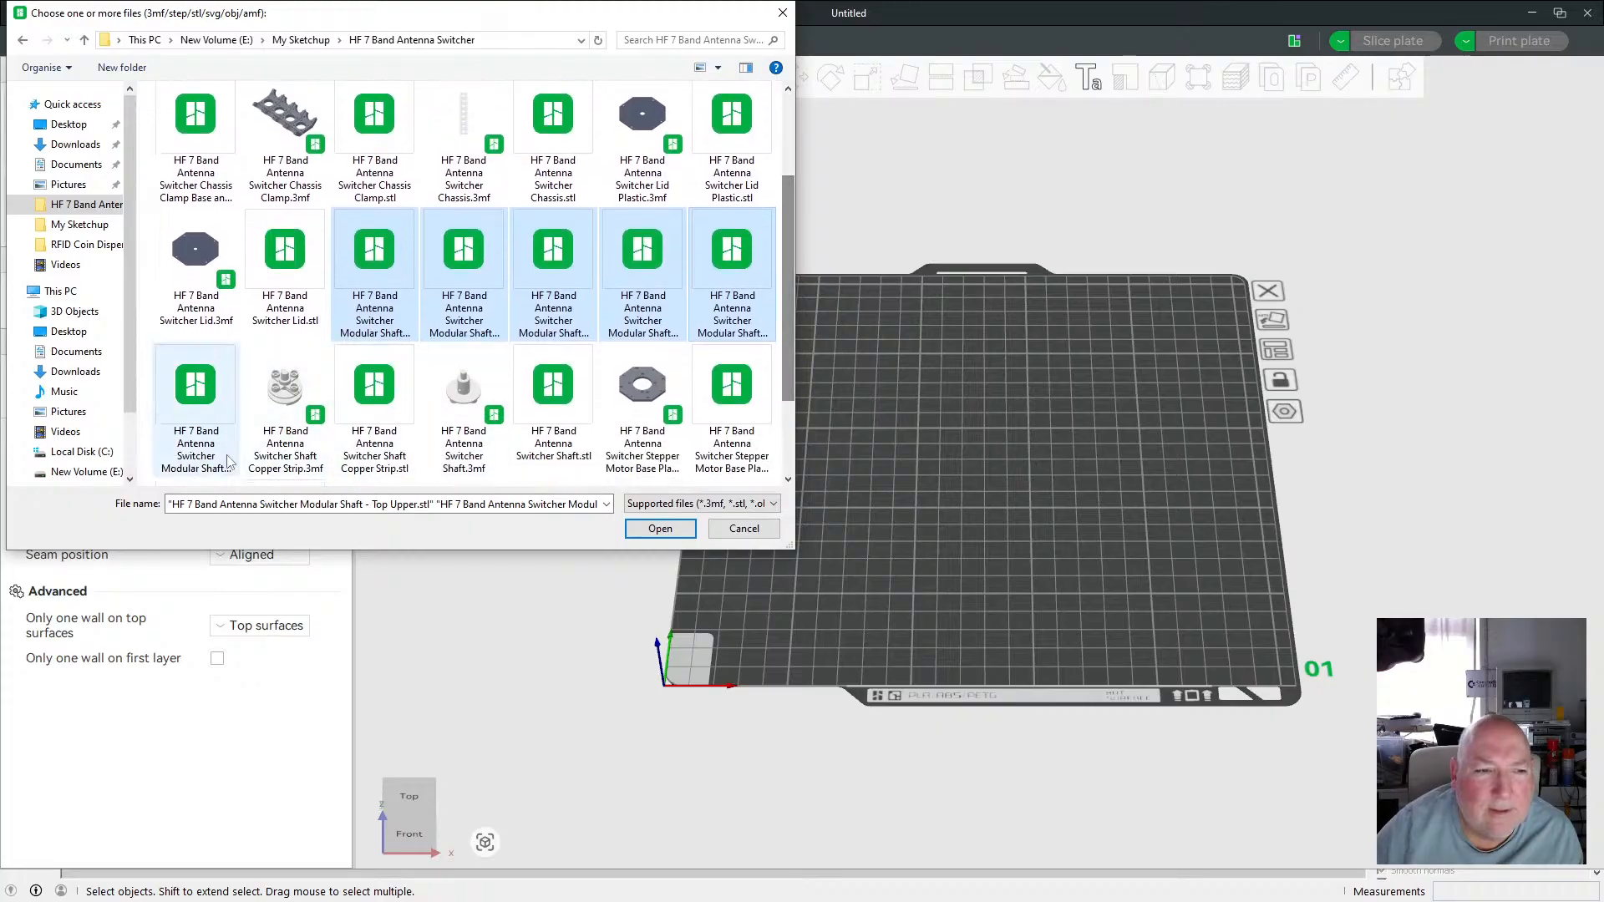
ctrl+click(211, 420)
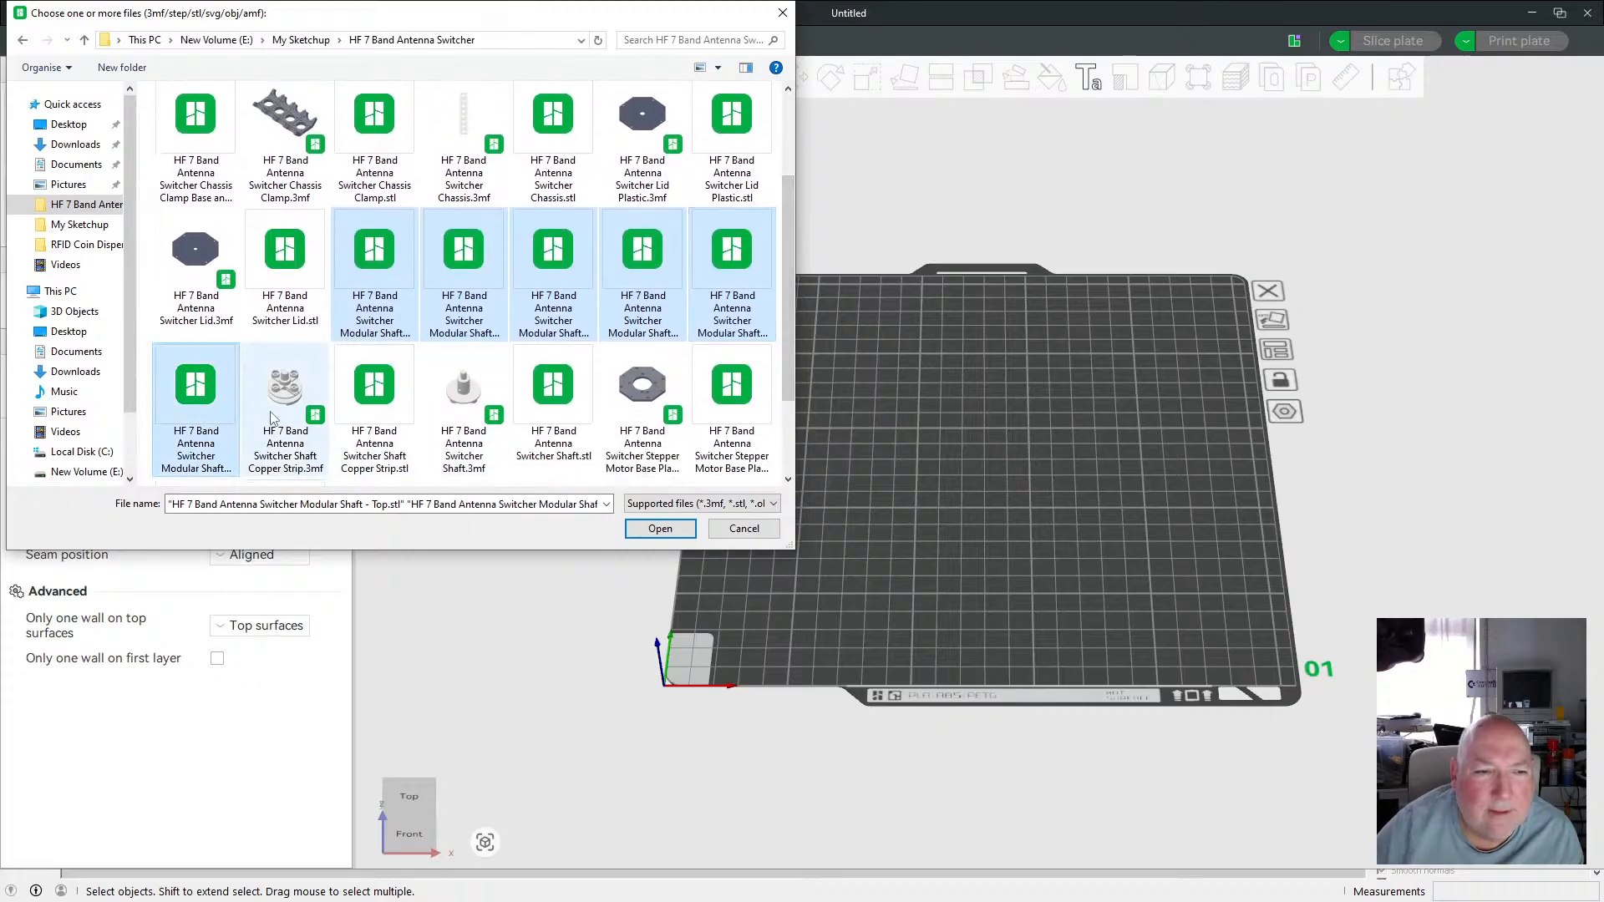
click(651, 530)
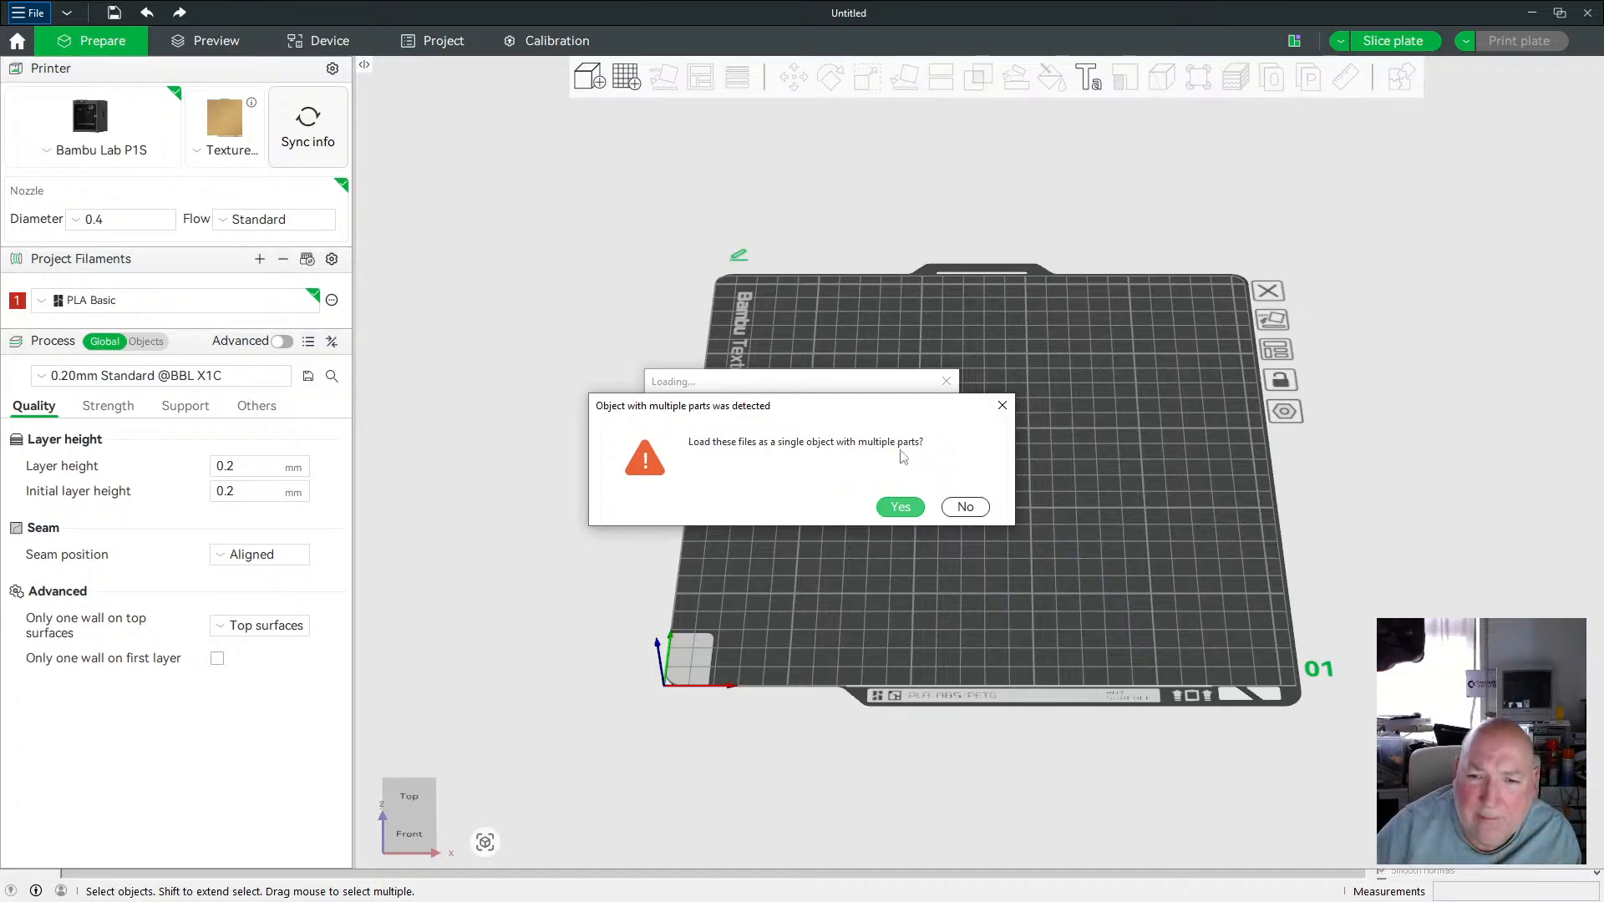
click(901, 511)
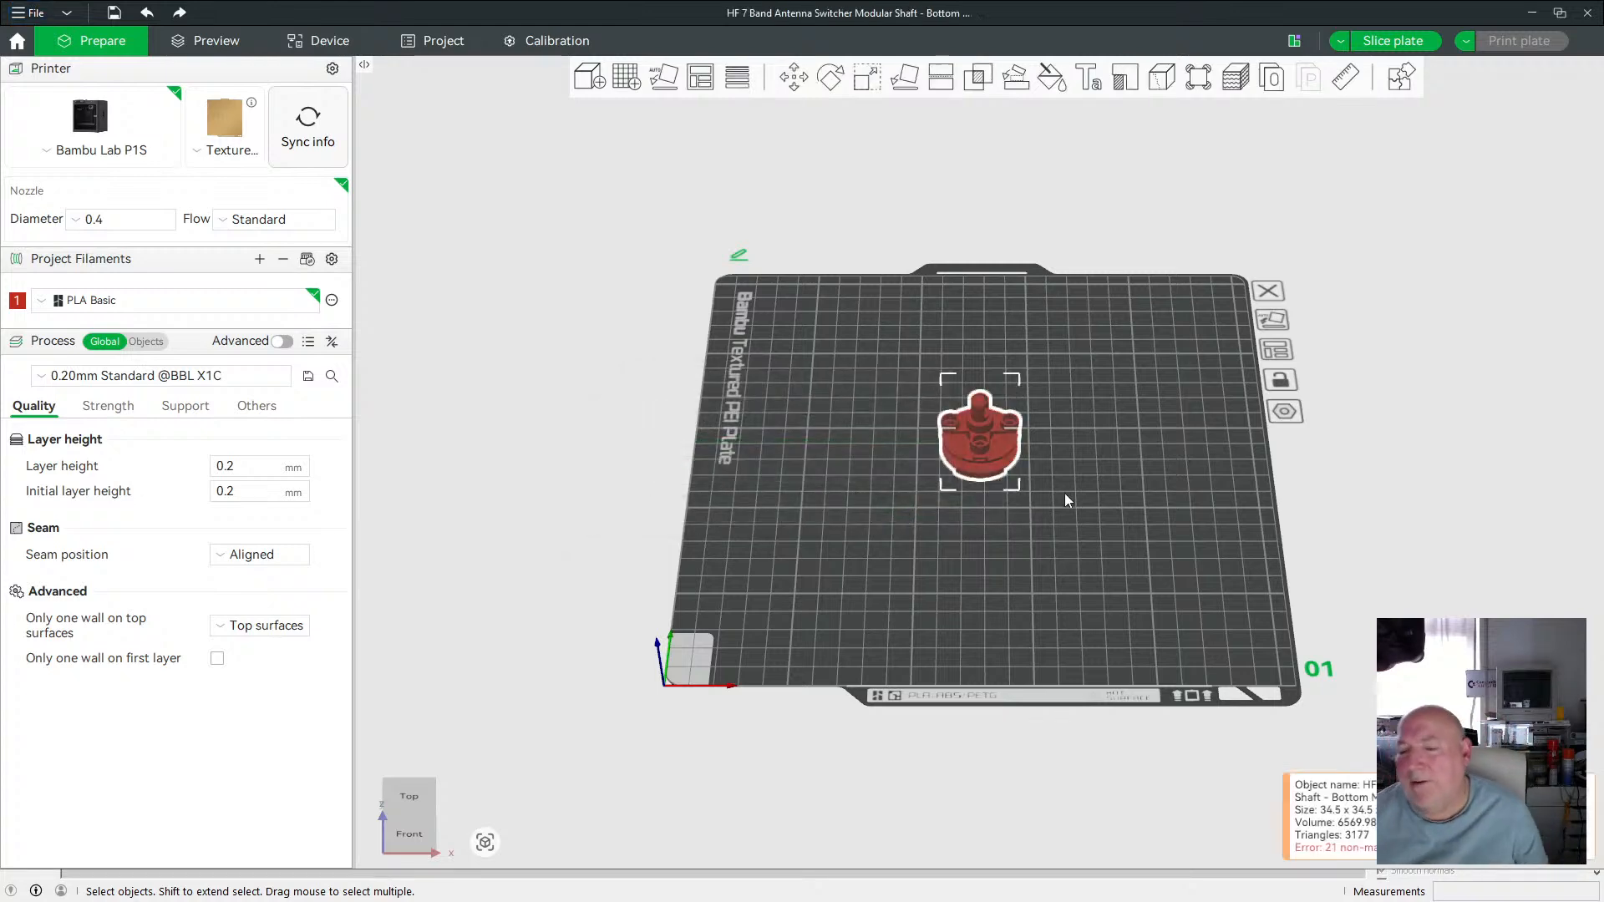
Set the project filament to Bambu ABS.
scroll(1074, 475, up, 5)
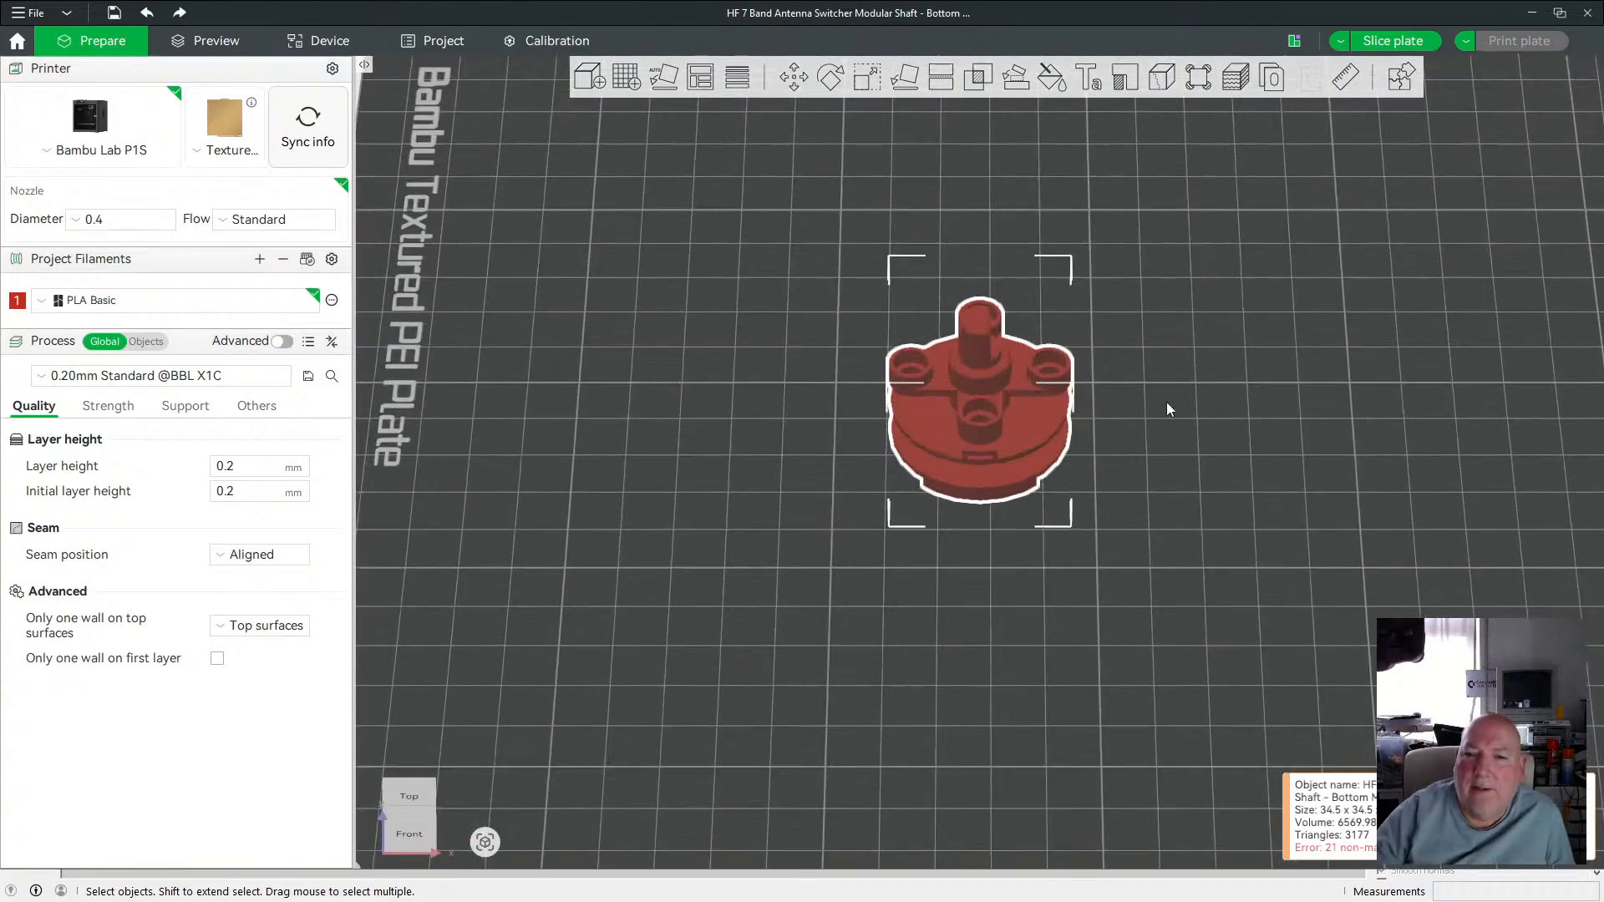
drag(1241, 371, 1223, 356)
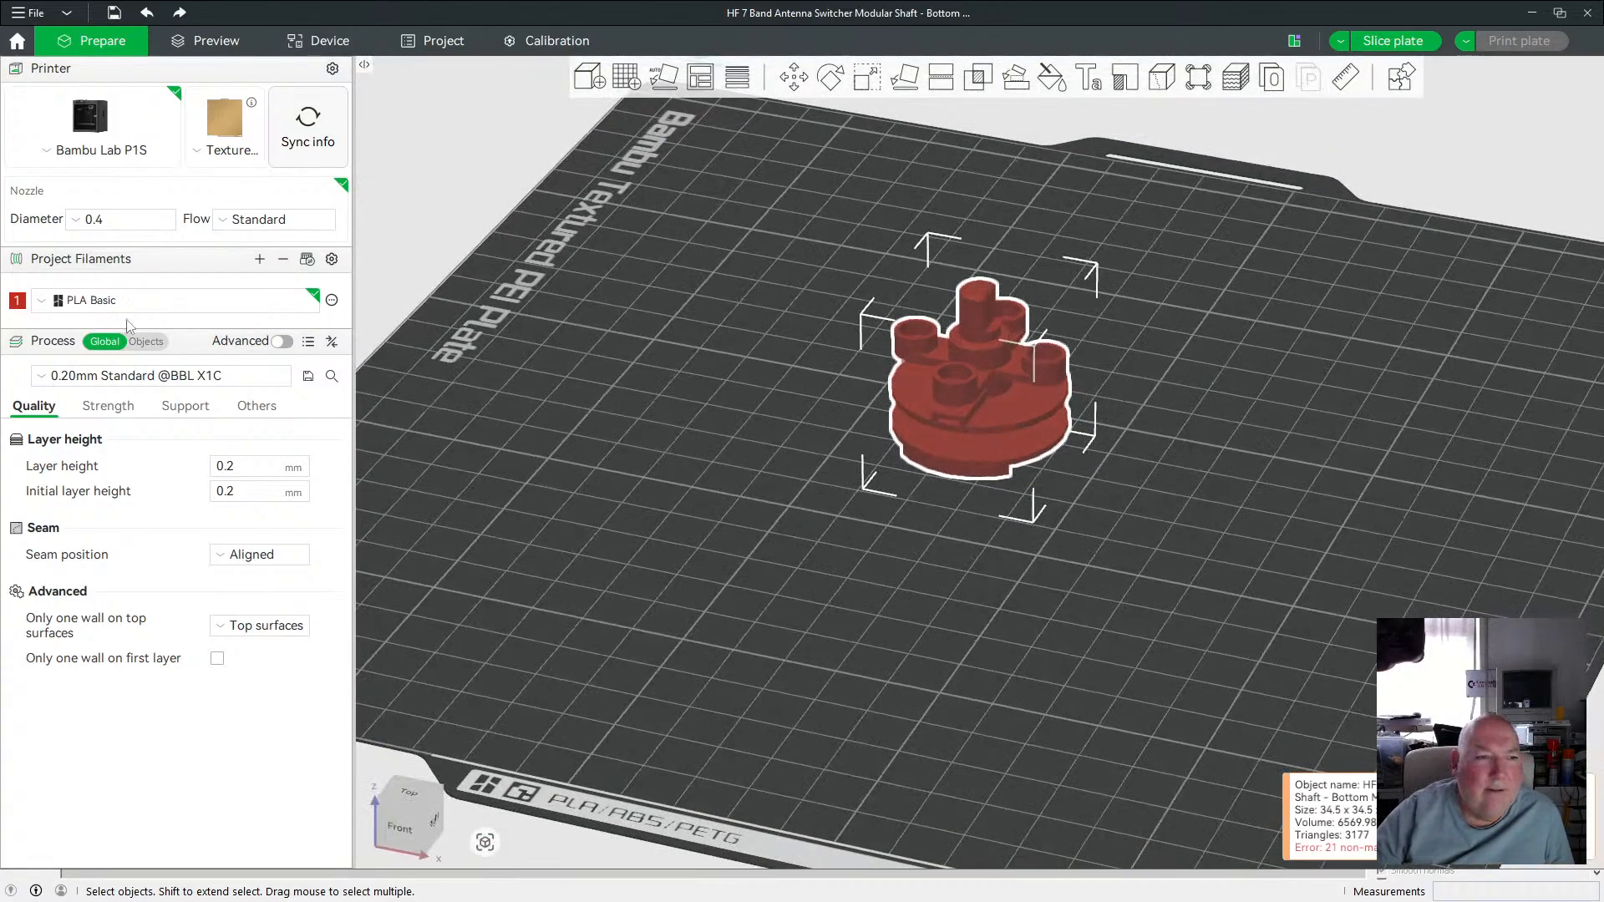
click(99, 306)
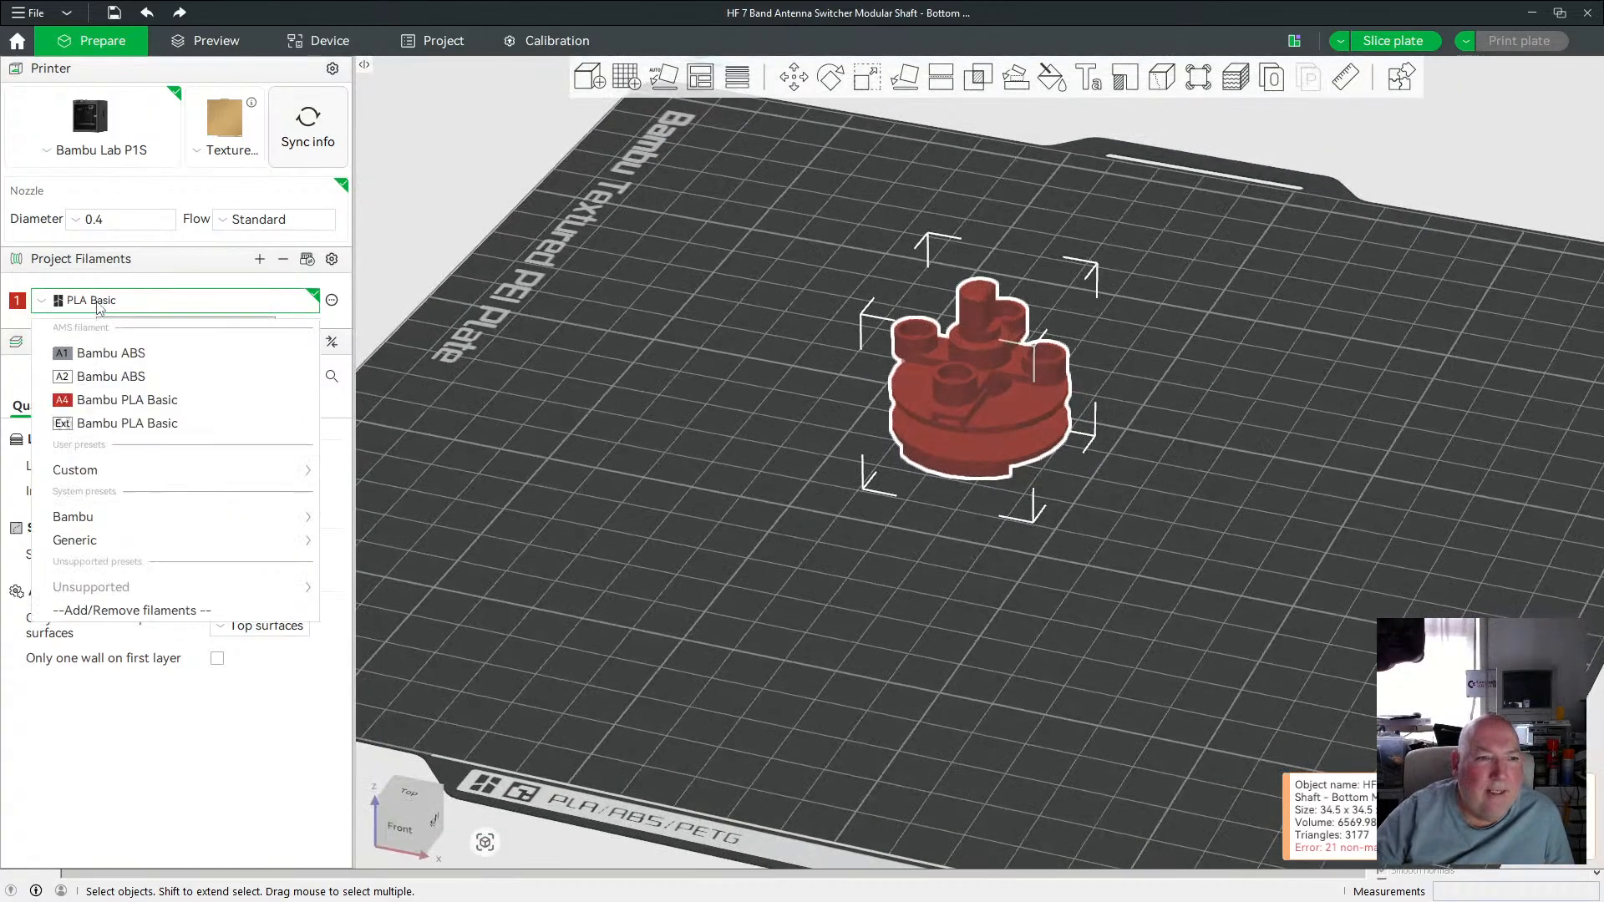
click(130, 378)
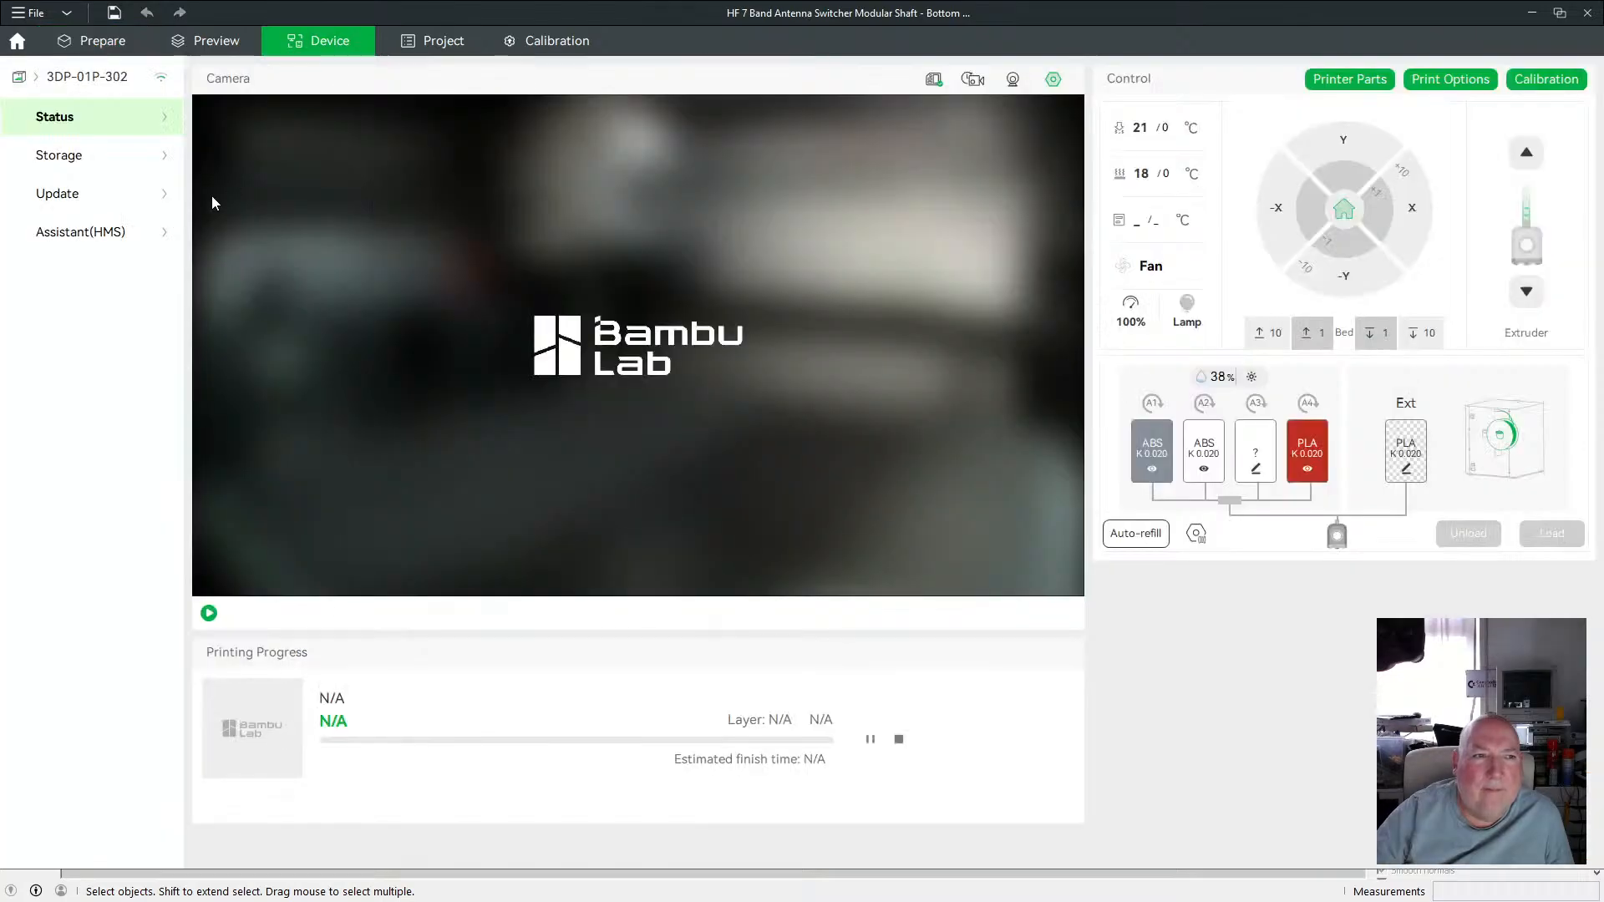
Return to the Prepare workspace and check the project filament's ABS preset.
click(75, 86)
click(83, 172)
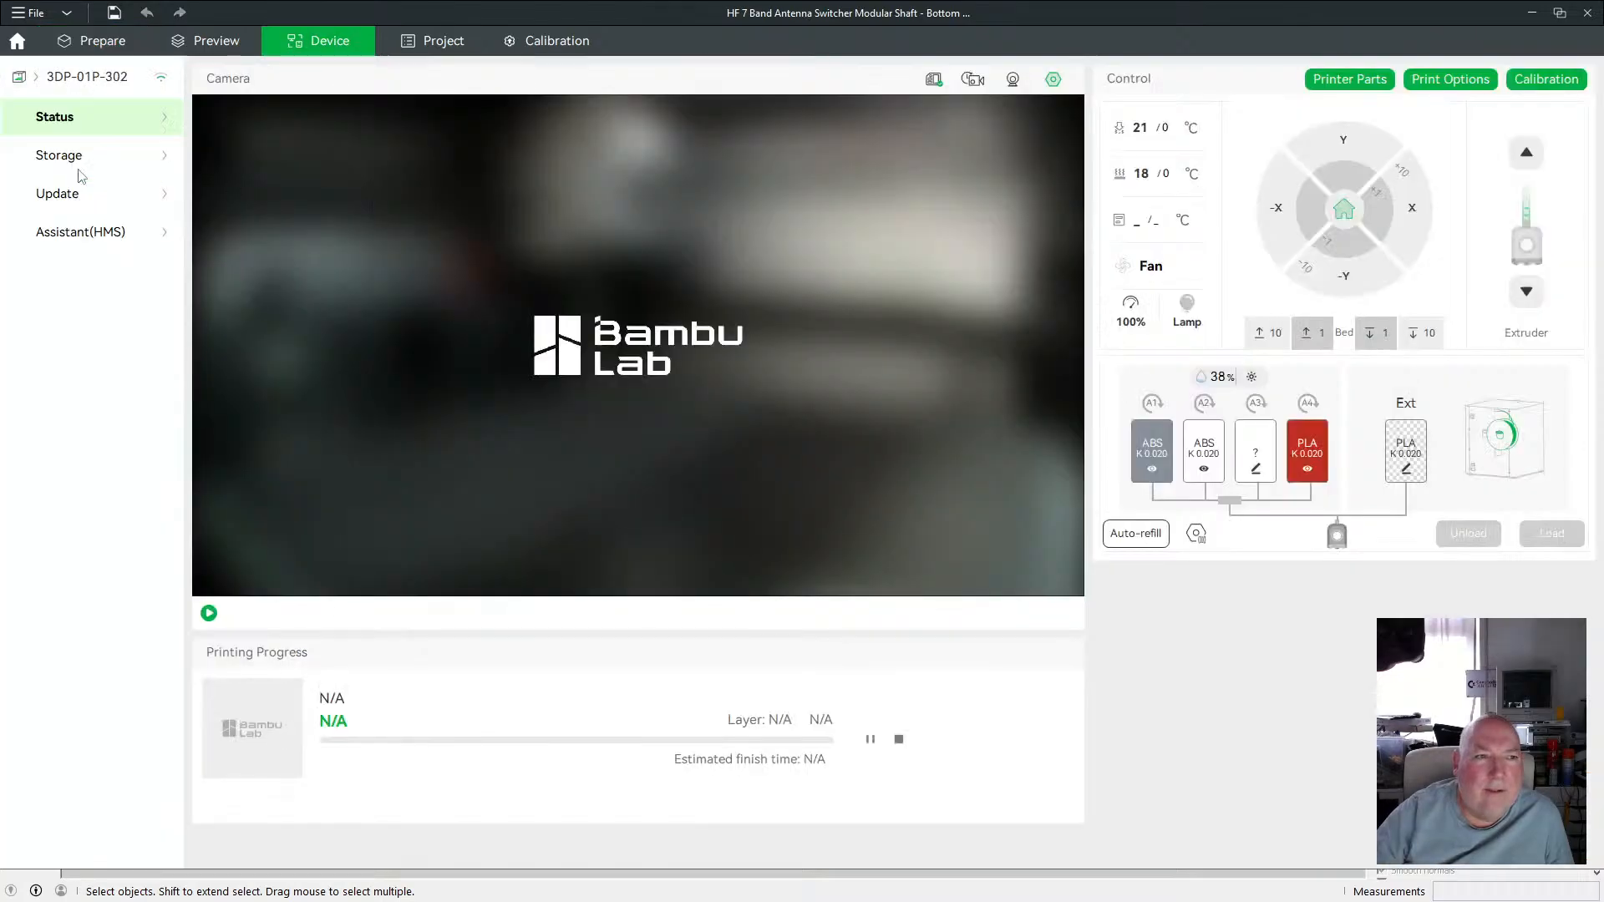
click(102, 41)
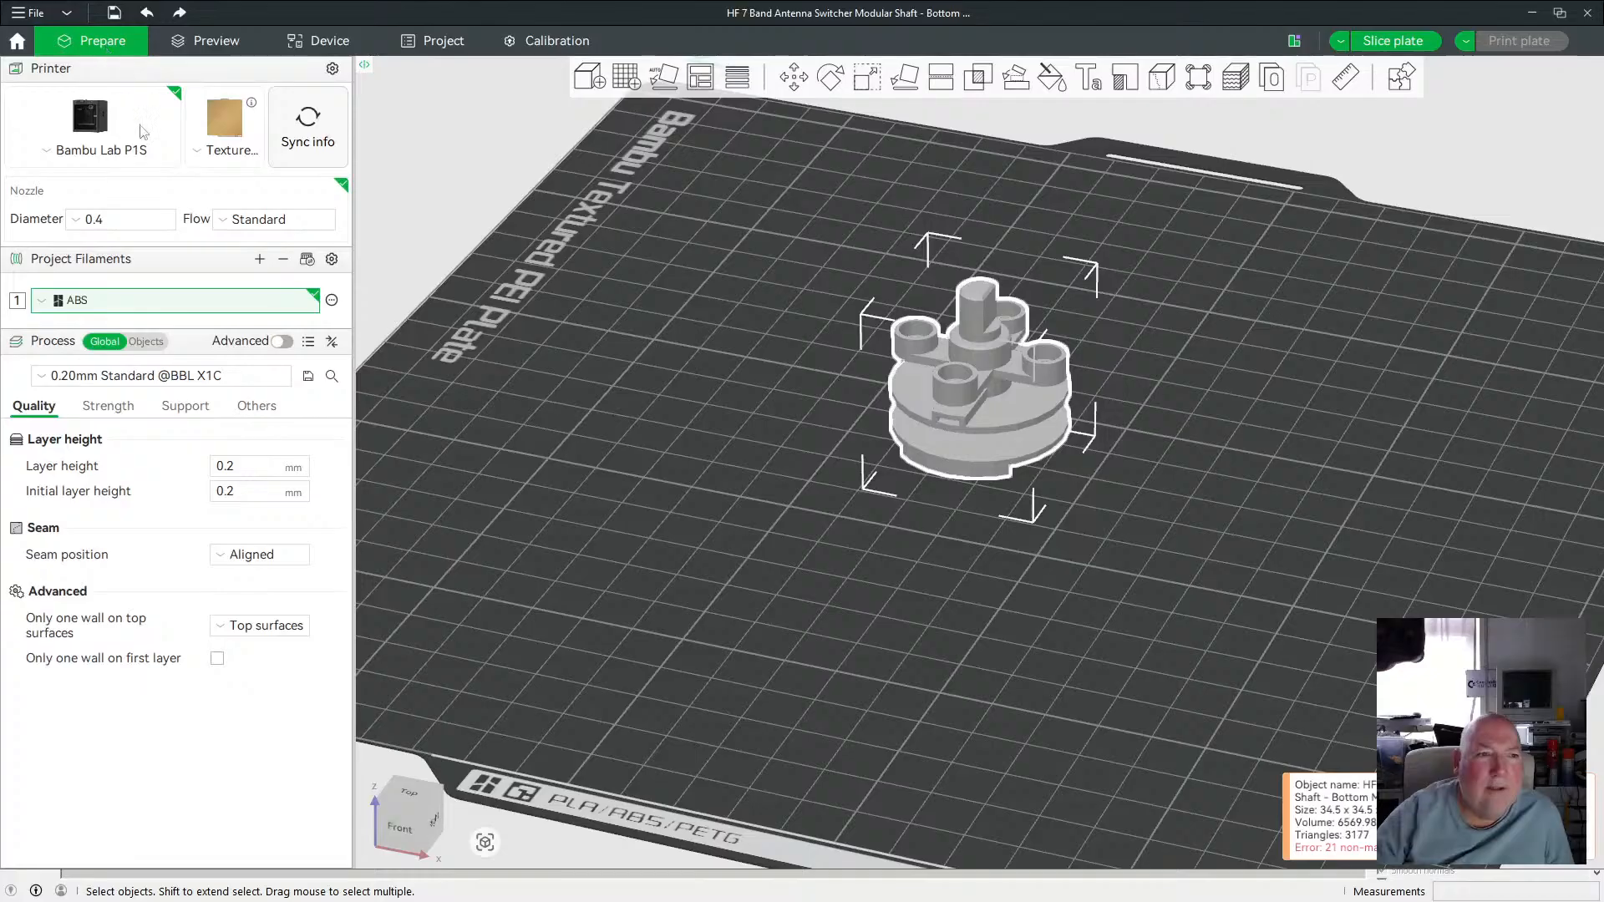
click(129, 307)
click(100, 373)
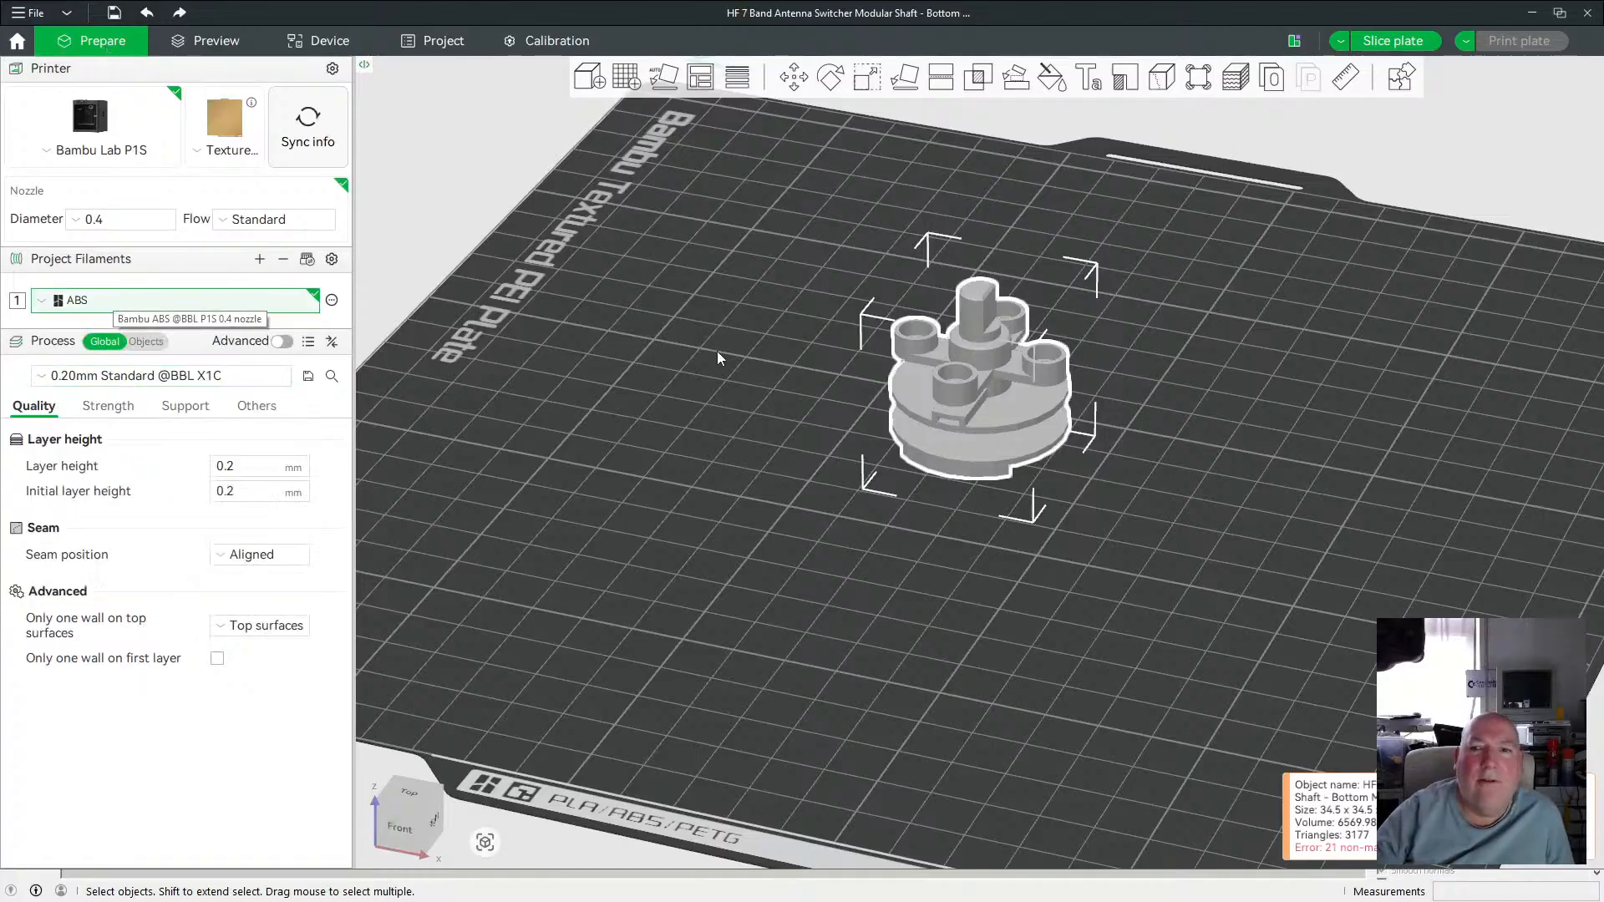
Undo the import, removing the combined multi-part shaft object from the plate.
drag(710, 408, 742, 394)
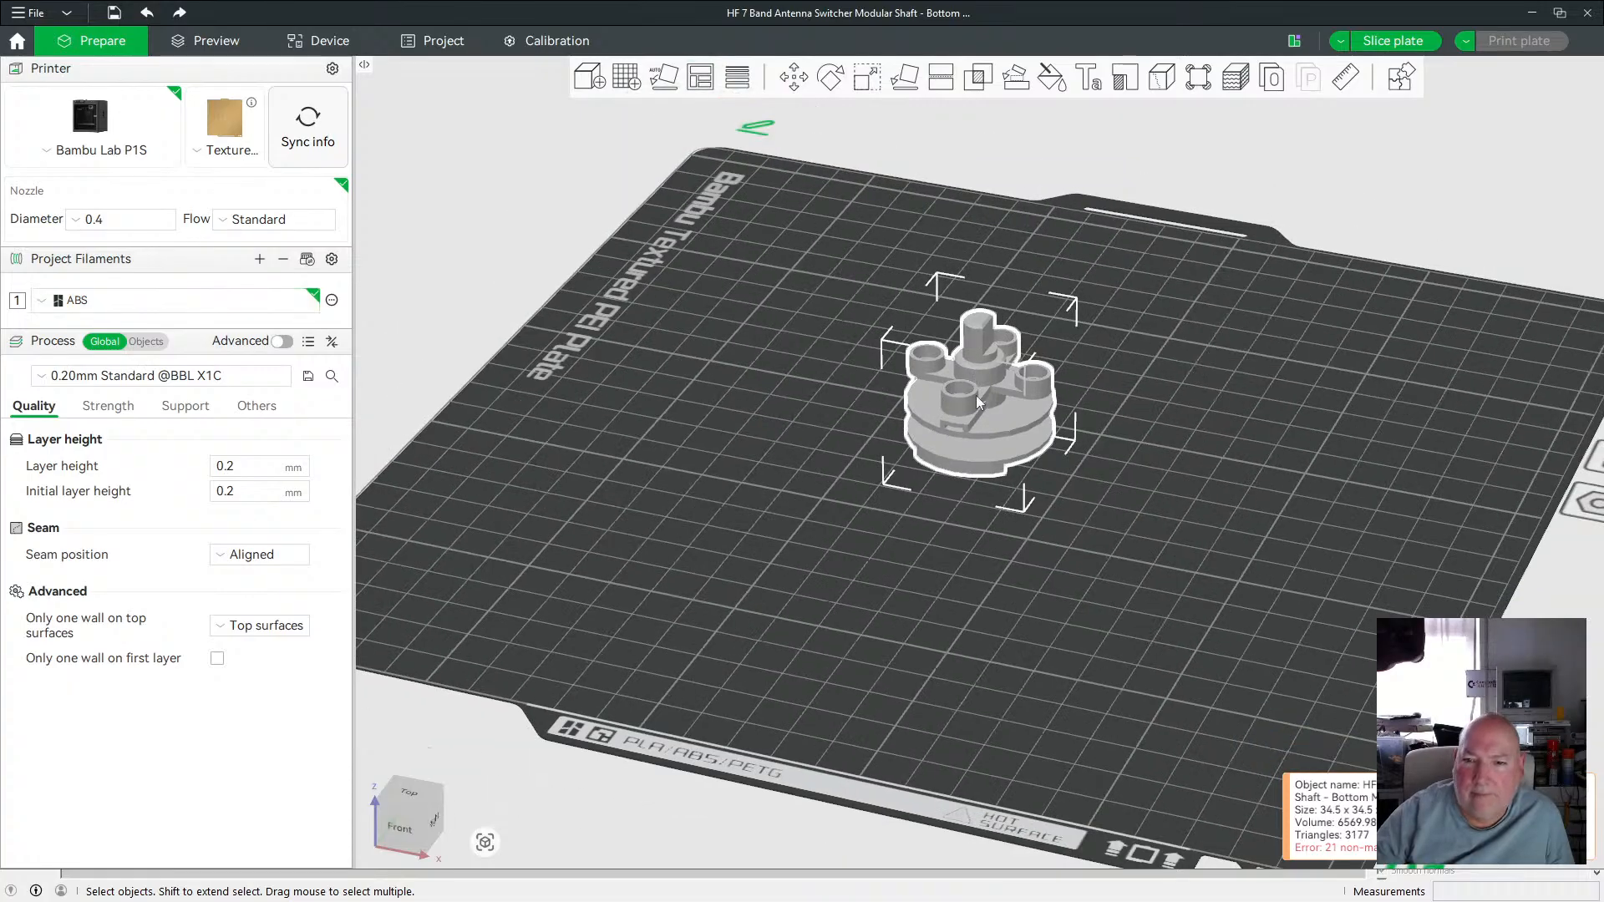
scroll(975, 394, up, 5)
click(1242, 390)
click(1003, 375)
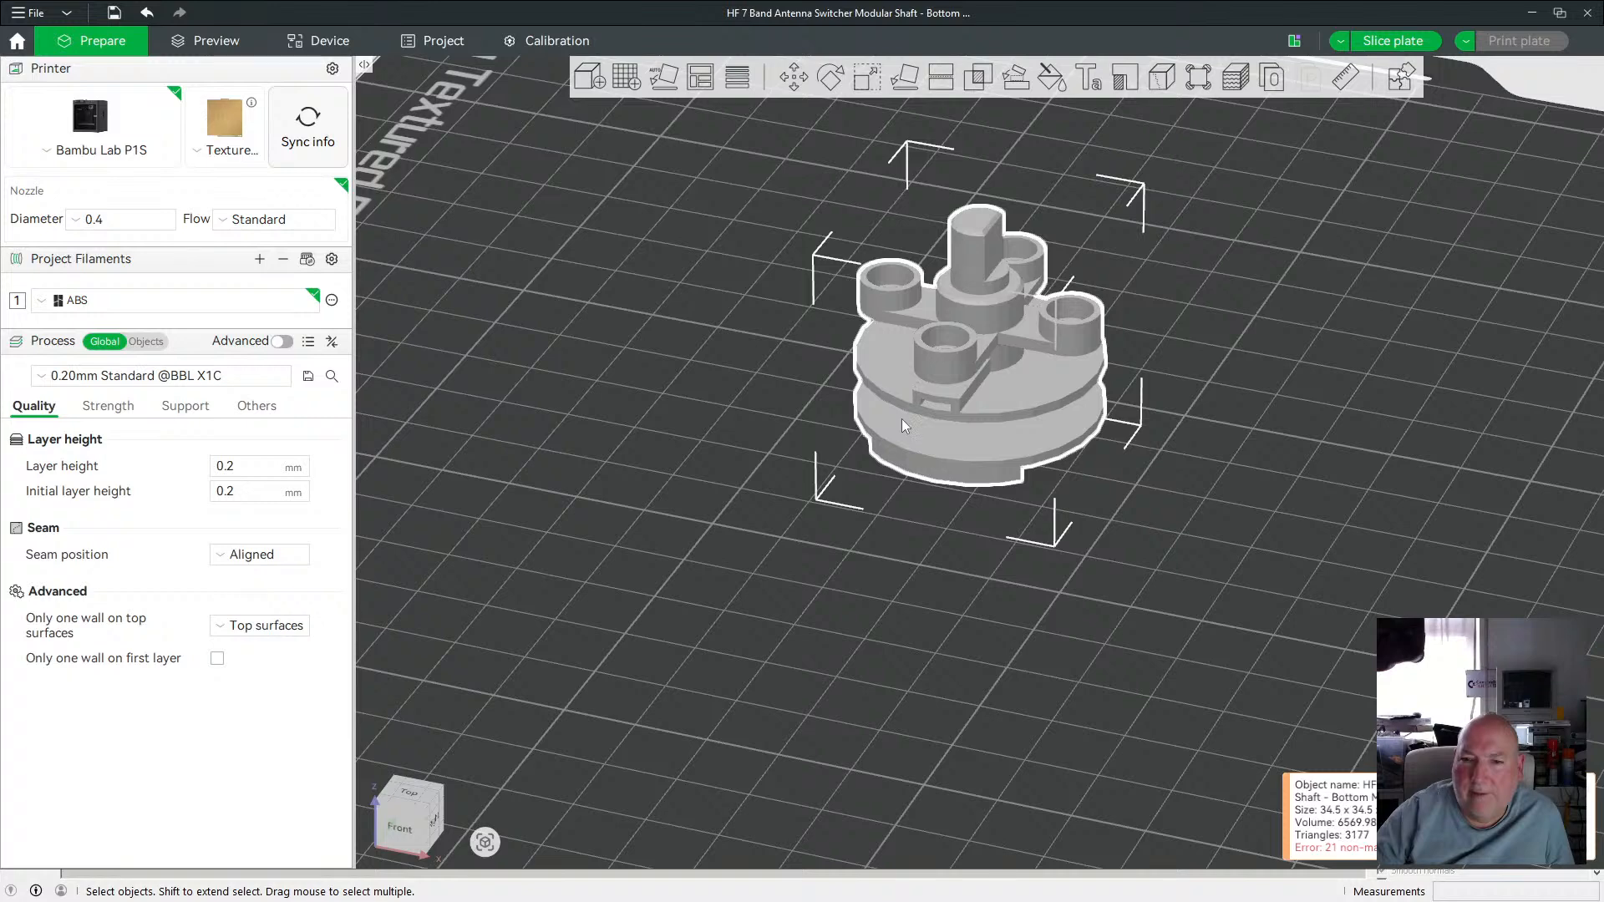
scroll(902, 401, down, 3)
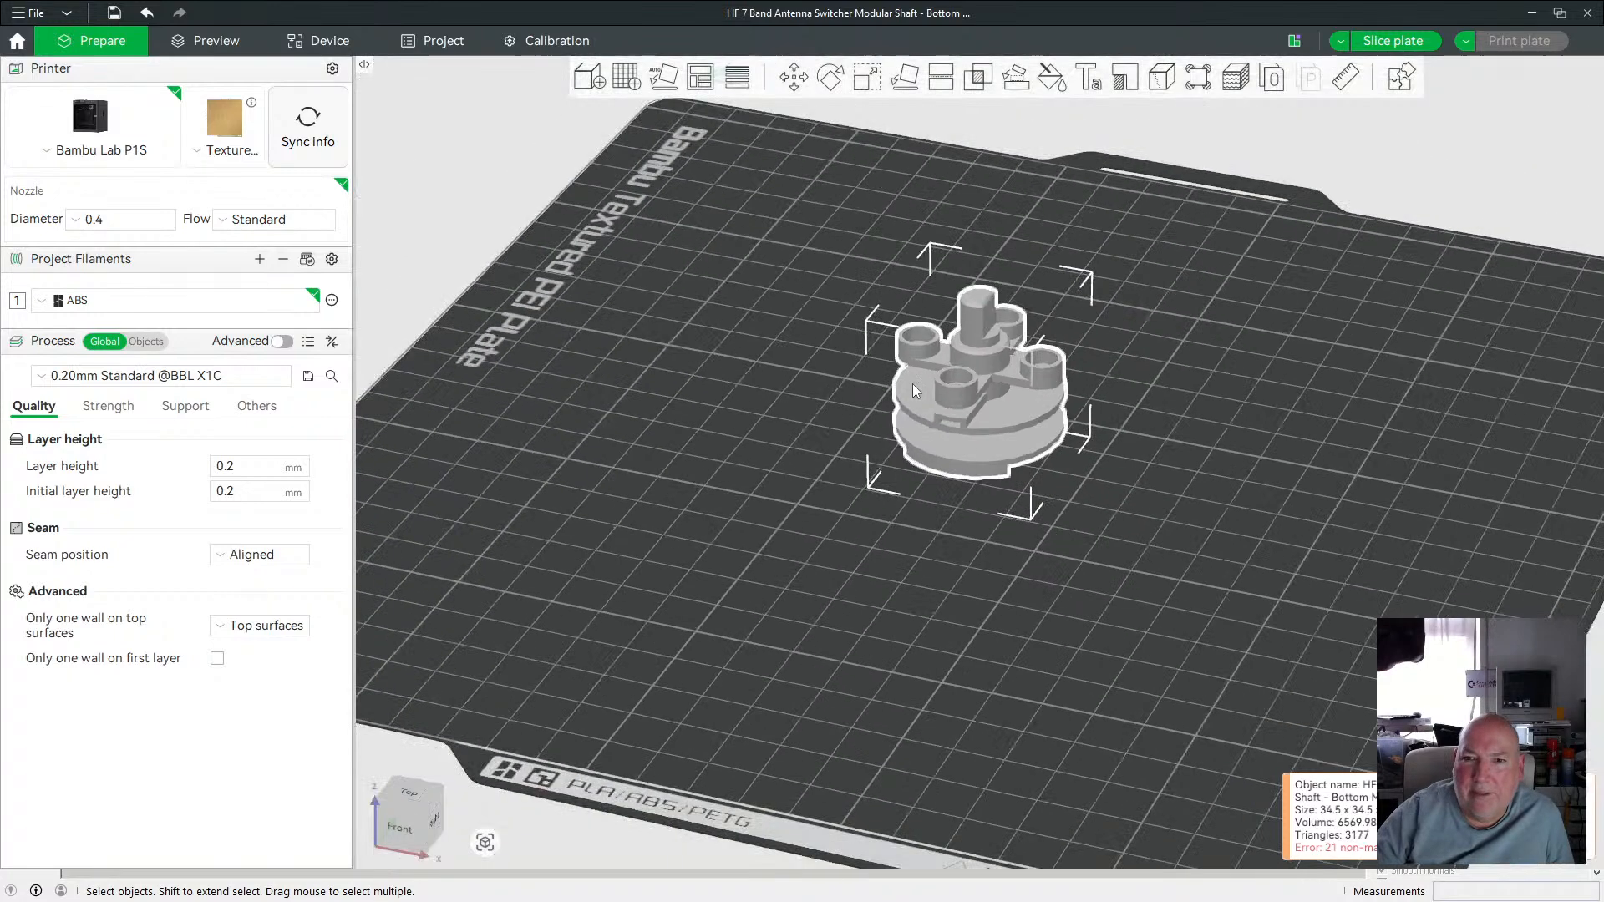
right_click(979, 362)
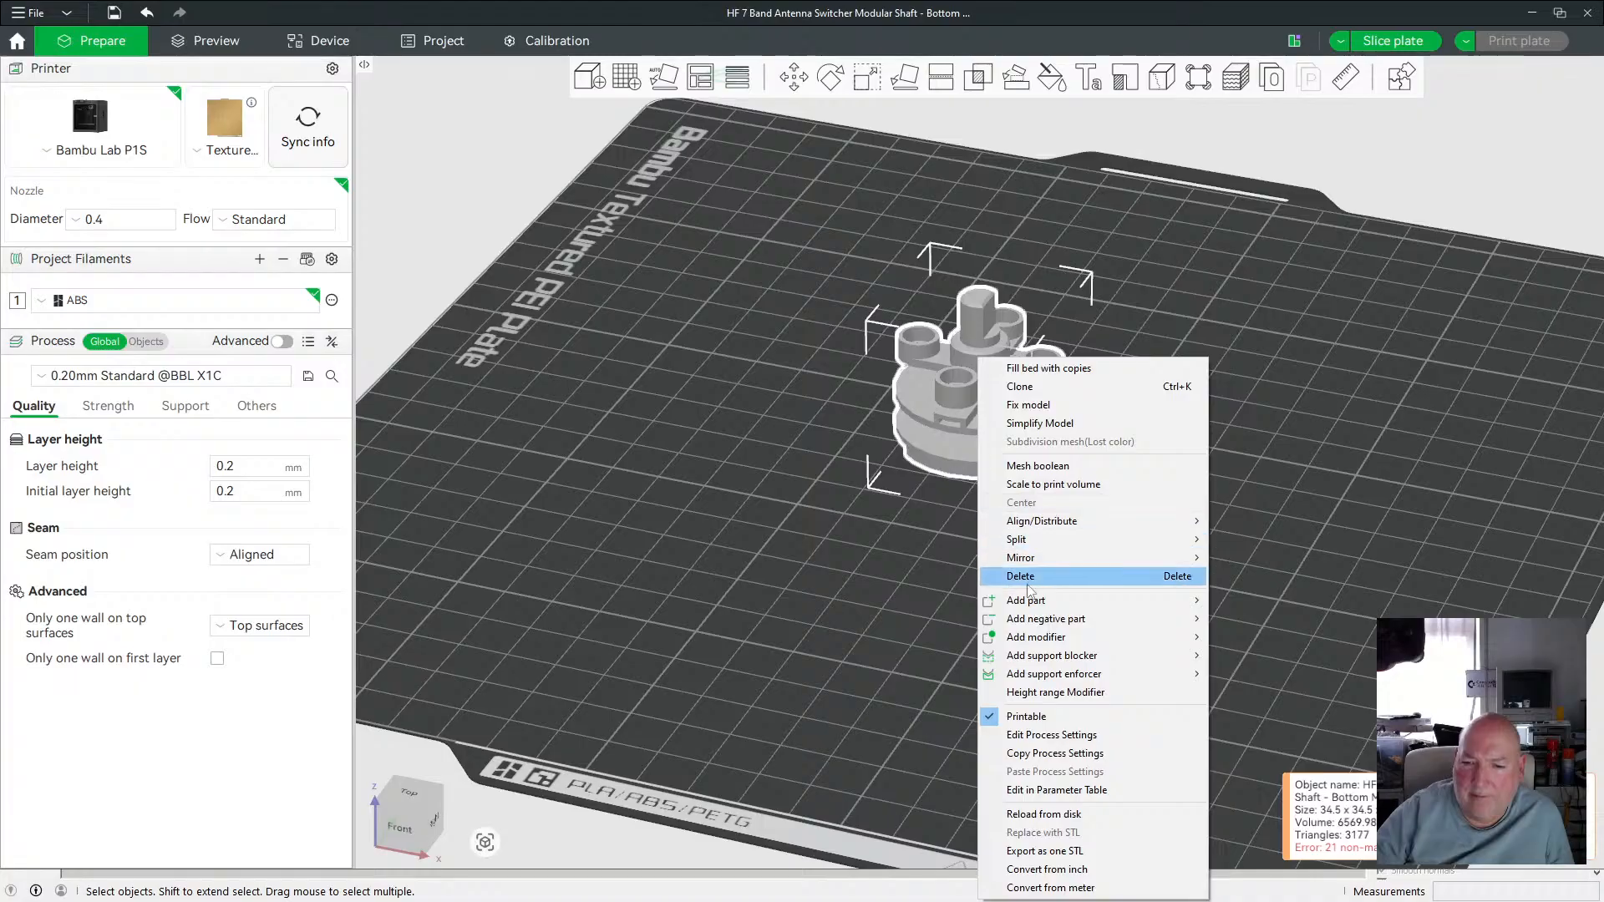
mouse_move(1060, 603)
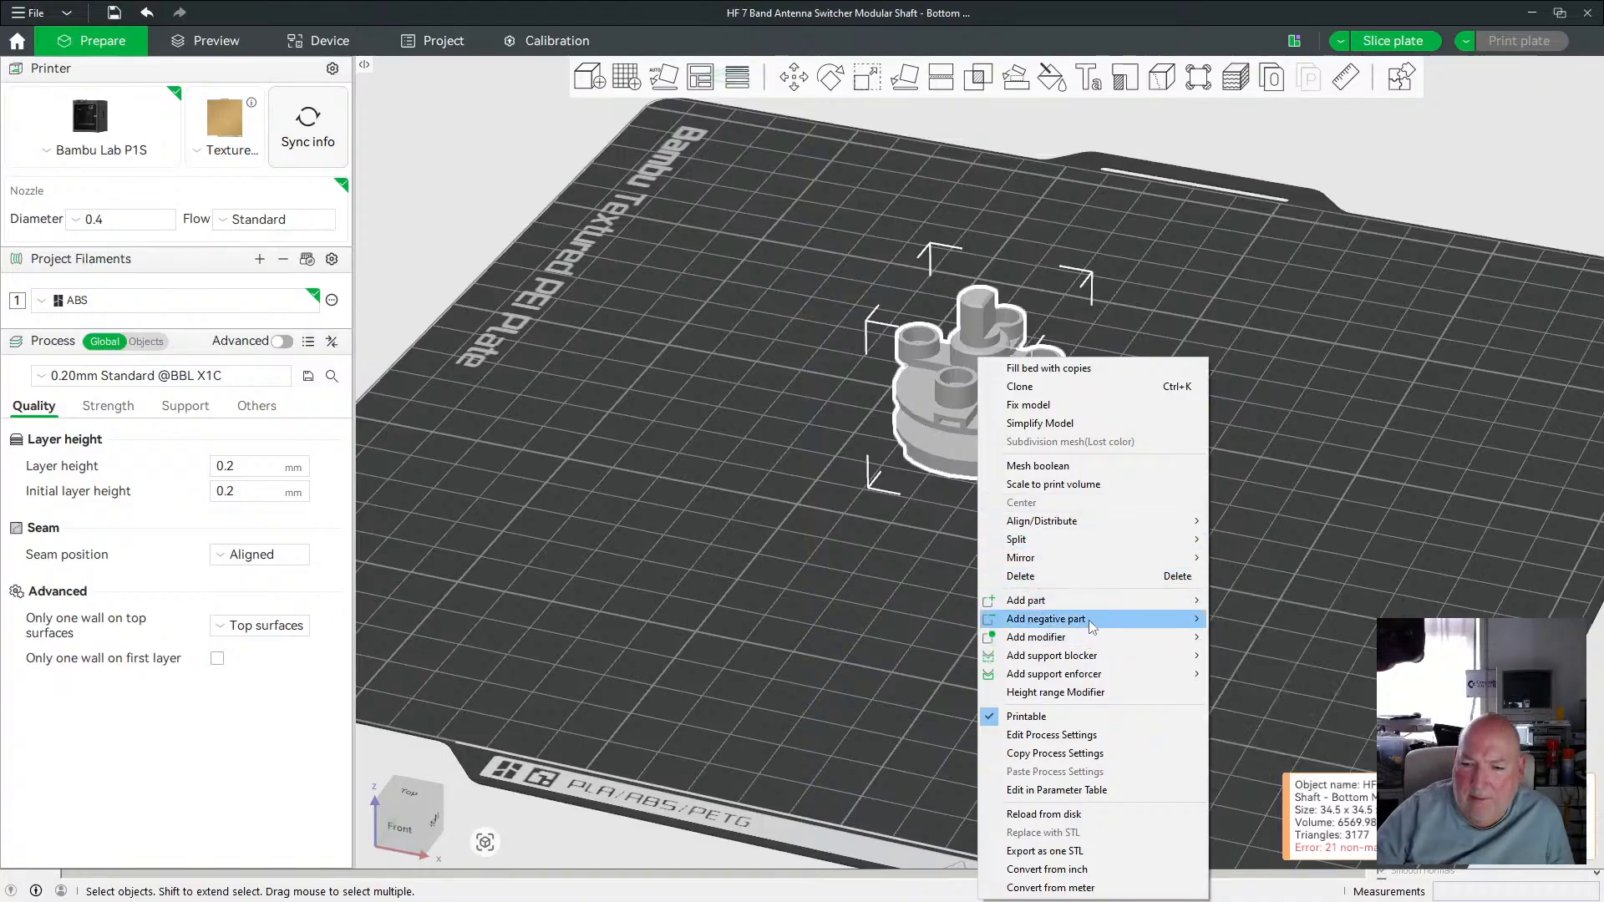
click(810, 523)
scroll(814, 525, down, 3)
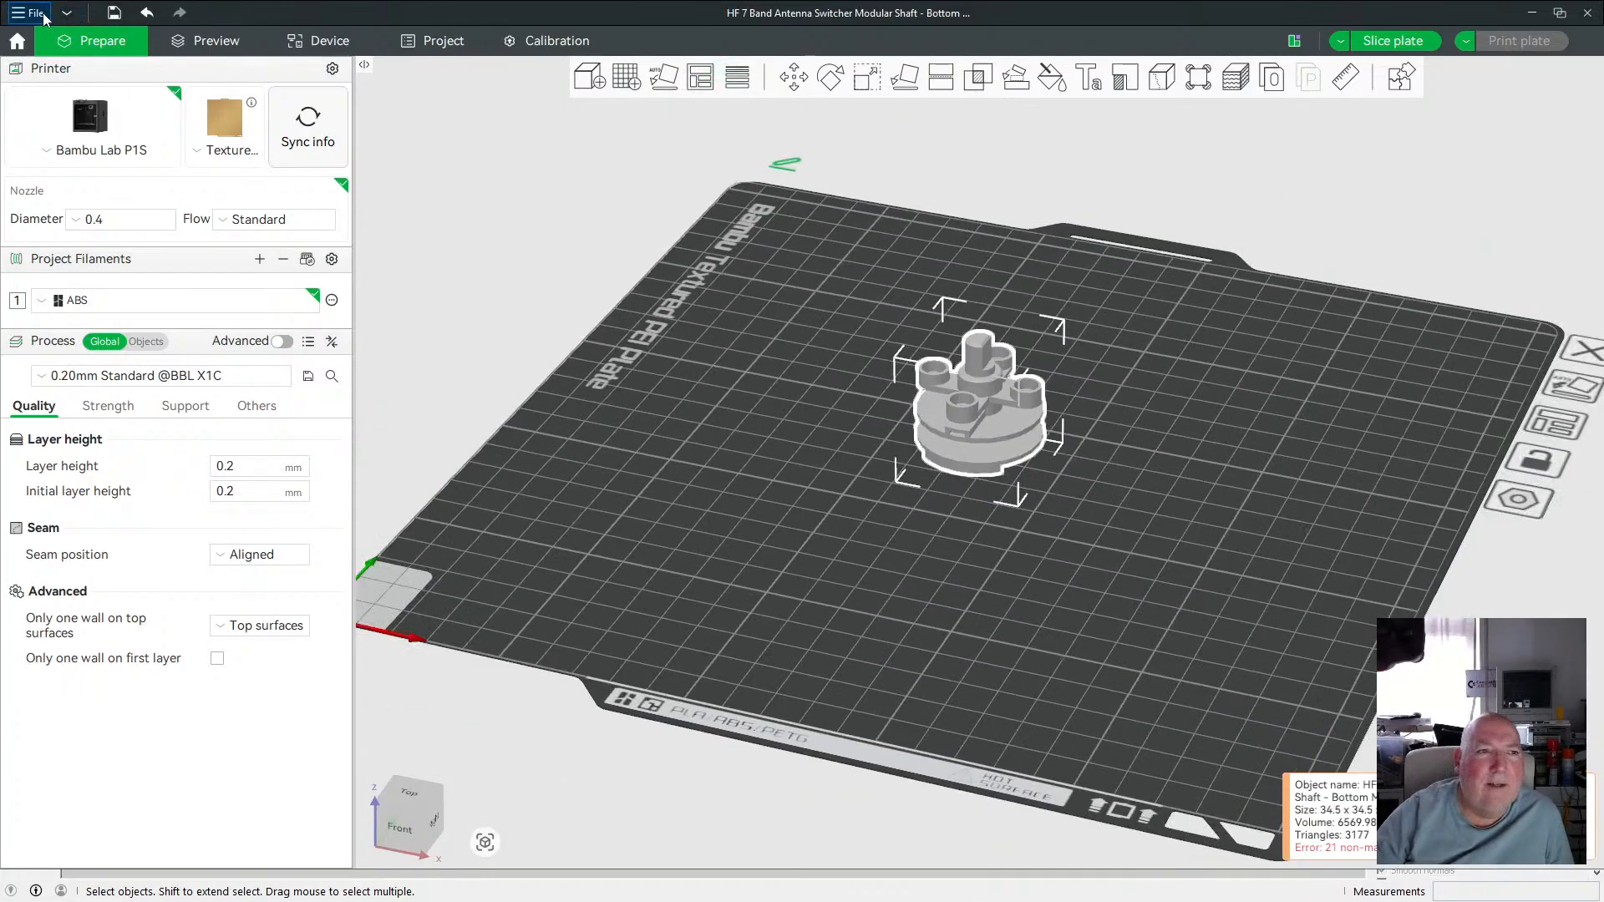
click(148, 13)
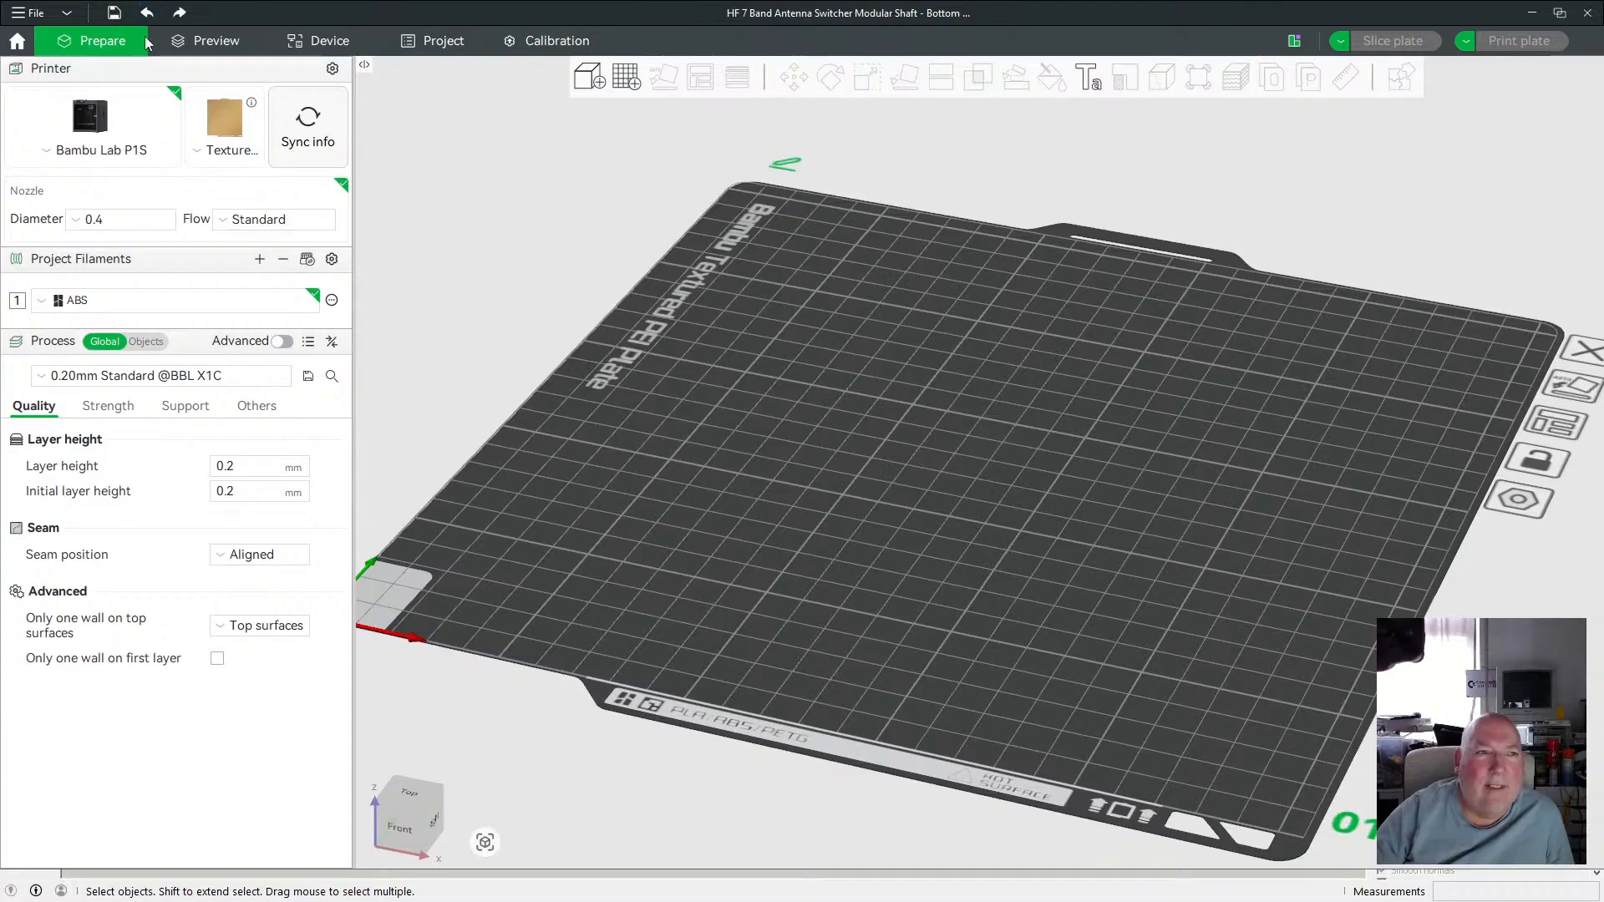
Import the six Modular Shaft STL files again, declining to load them as a single multi-part object.
click(32, 12)
mouse_move(114, 142)
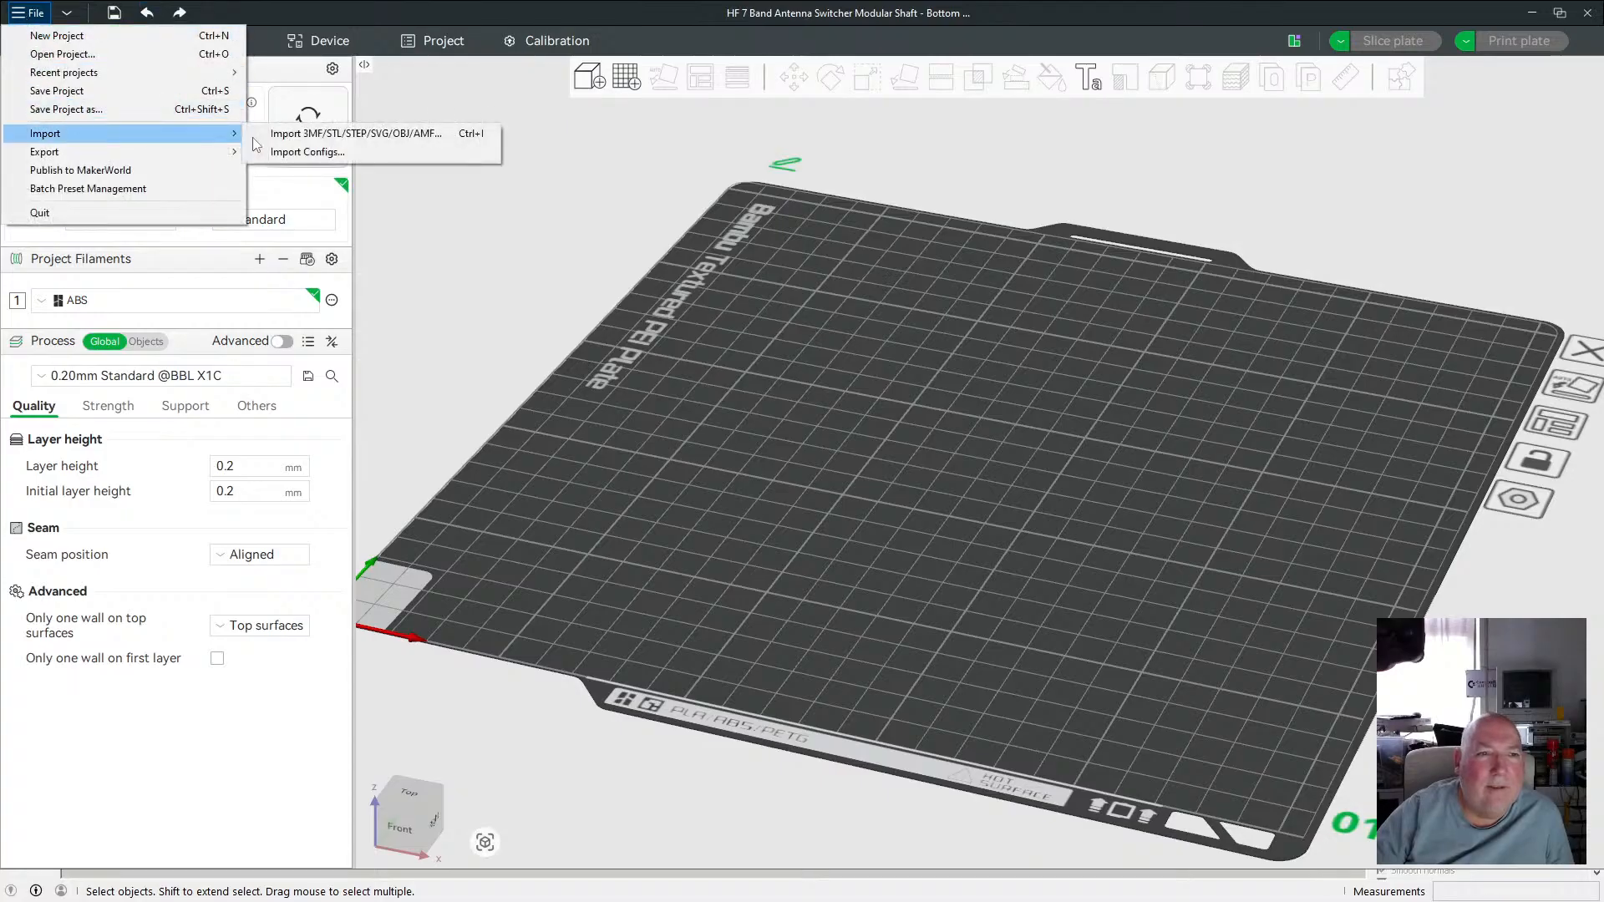
click(355, 133)
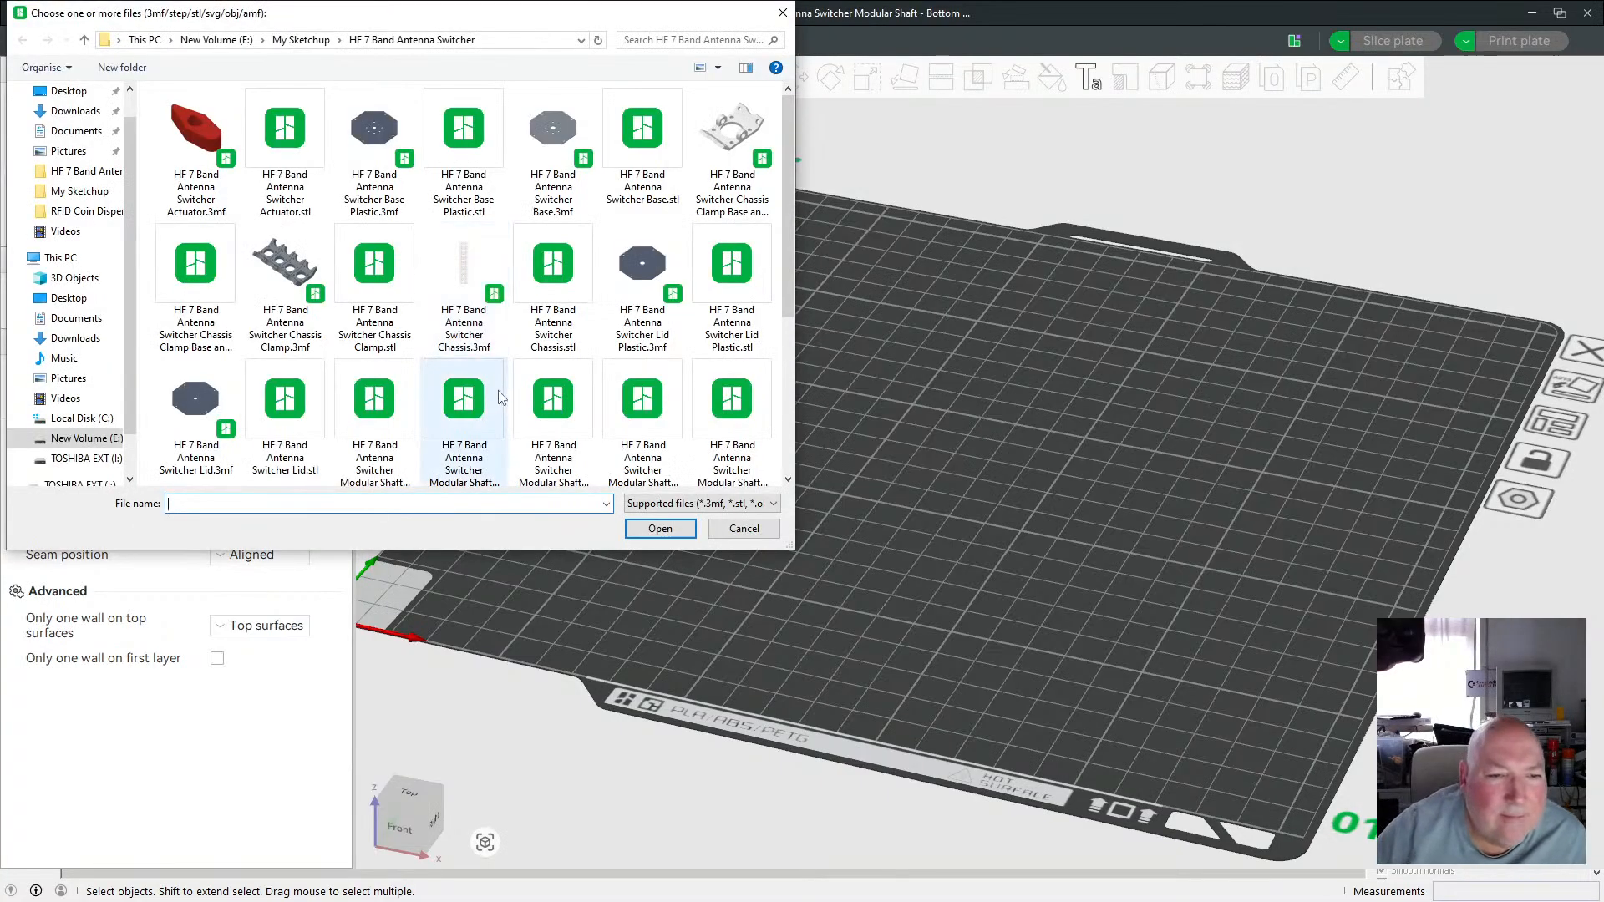
scroll(494, 394, down, 3)
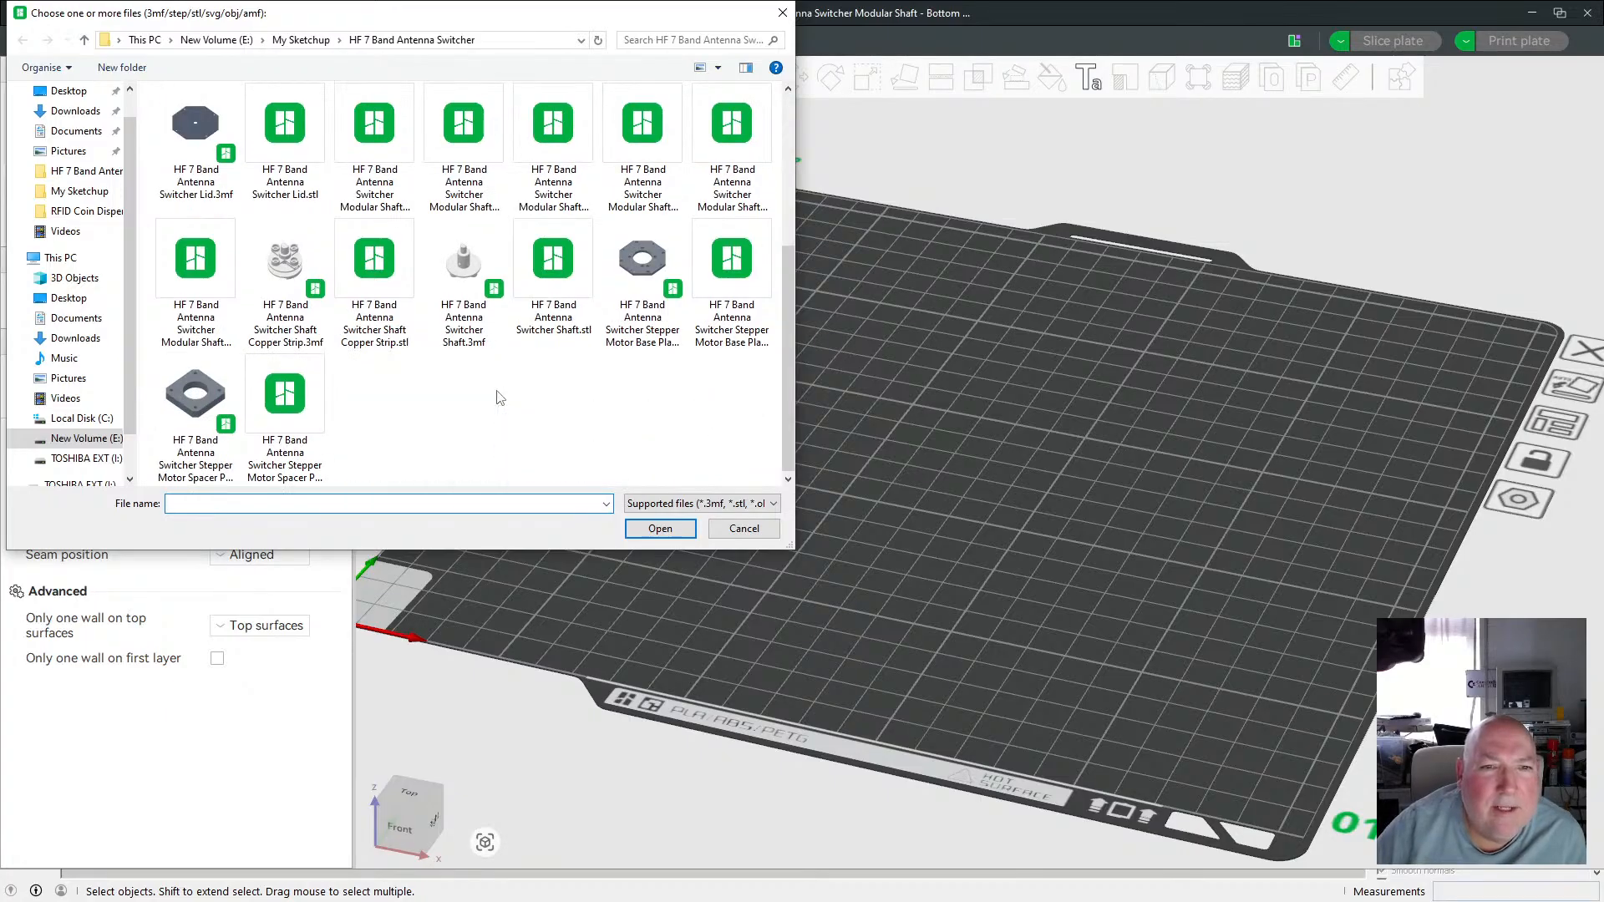
scroll(500, 396, up, 3)
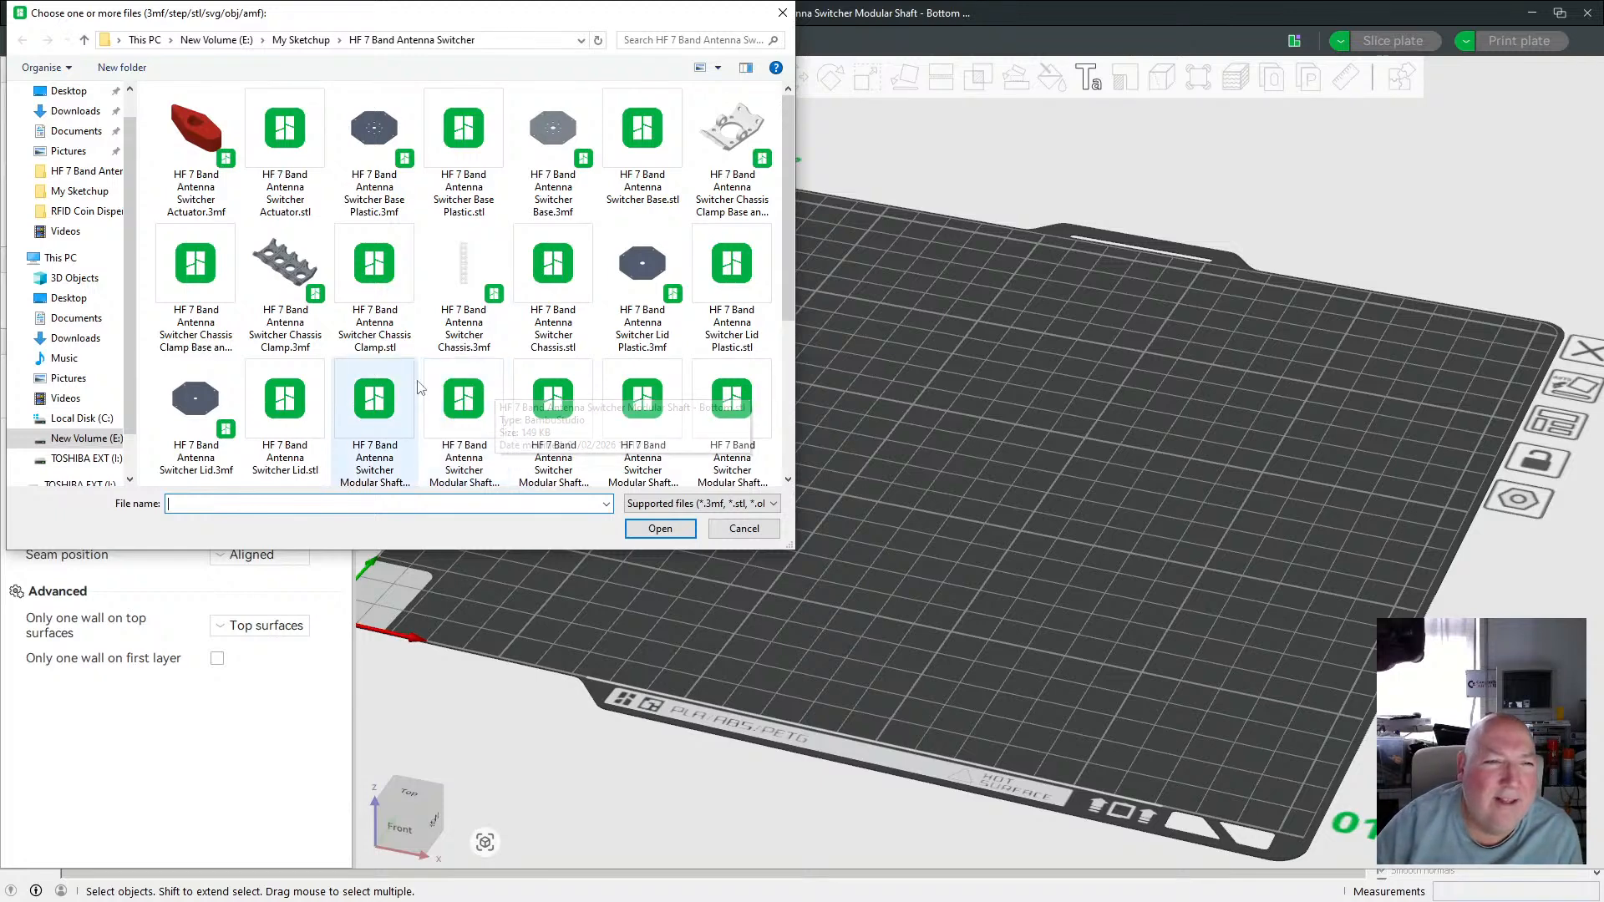
scroll(355, 372, down, 1)
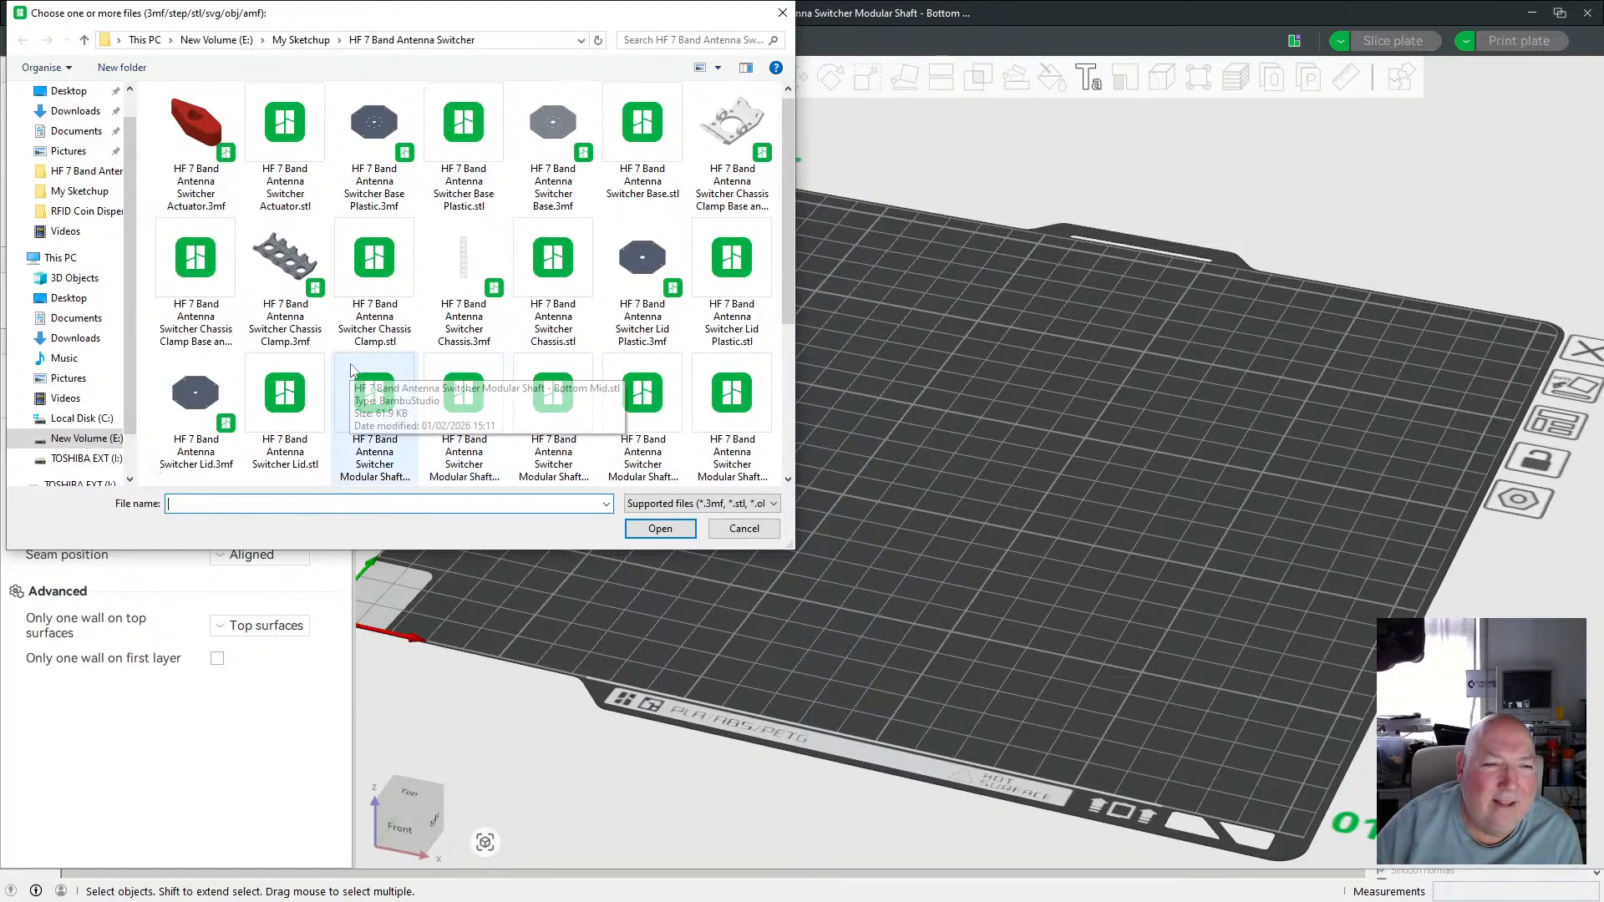
click(390, 446)
ctrl+click(468, 447)
ctrl+click(547, 443)
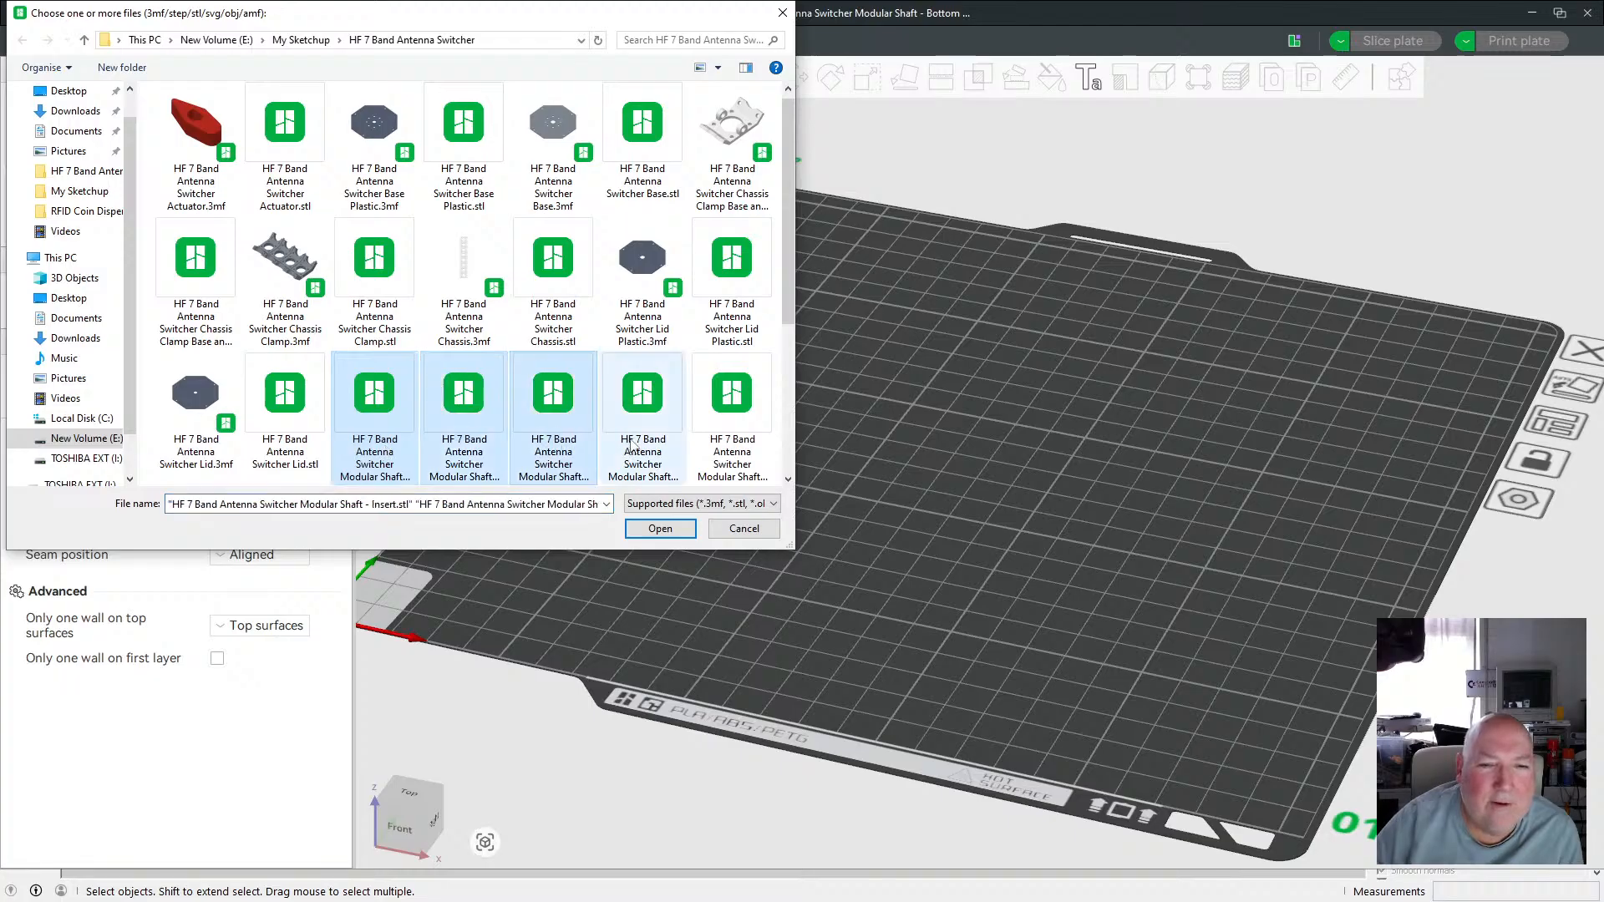
ctrl+click(639, 441)
ctrl+click(723, 436)
scroll(644, 389, down, 3)
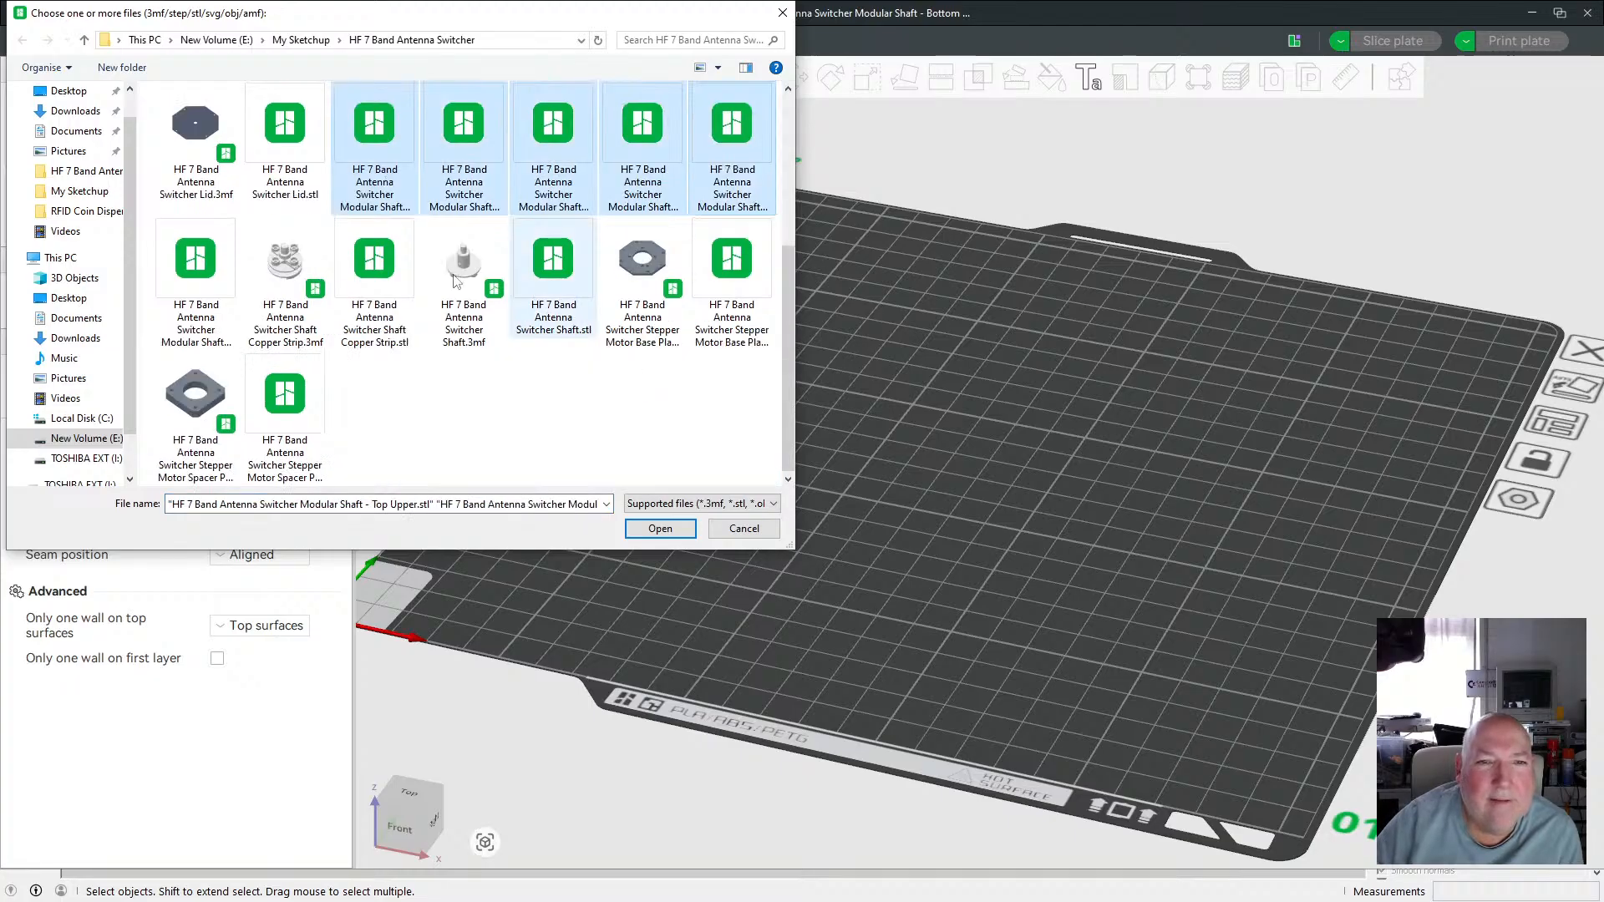
ctrl+click(217, 283)
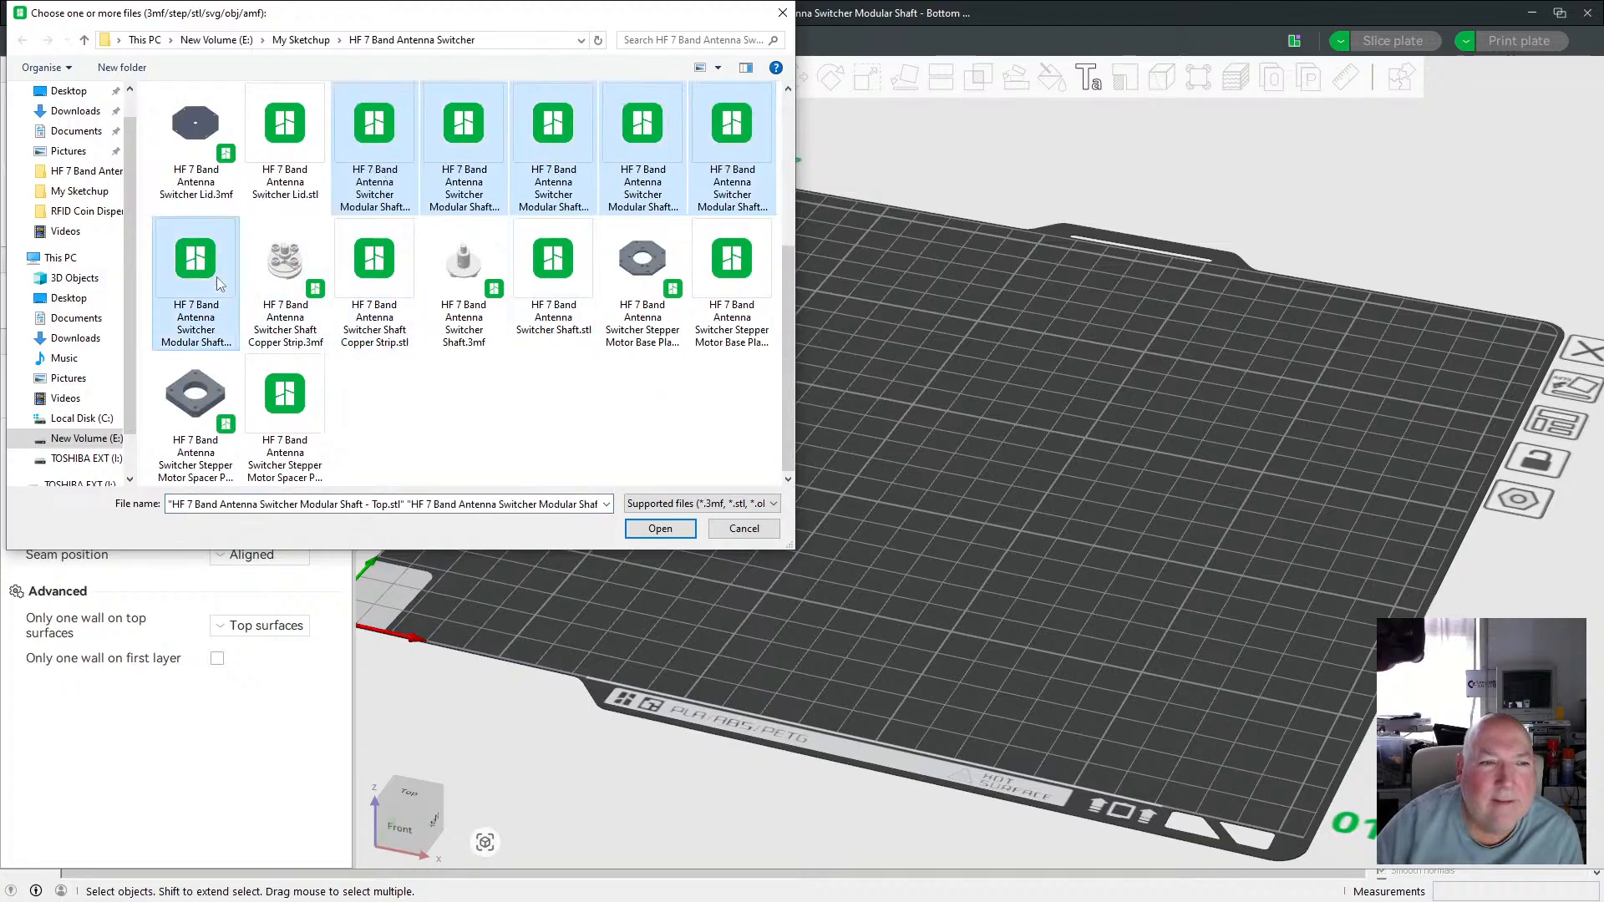
click(660, 531)
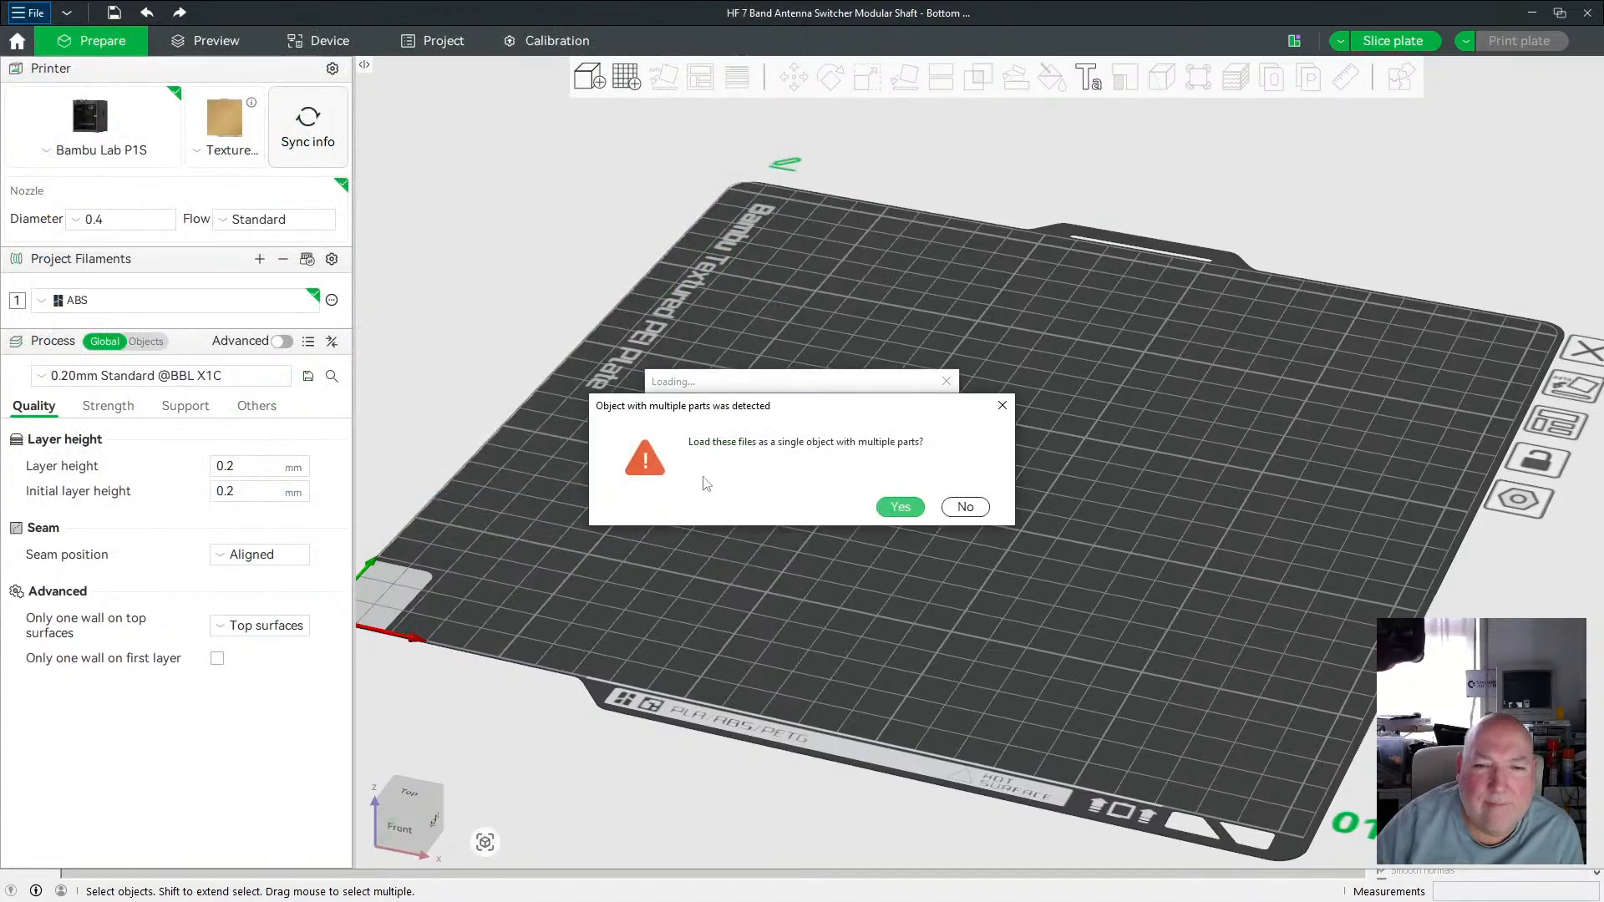
click(965, 507)
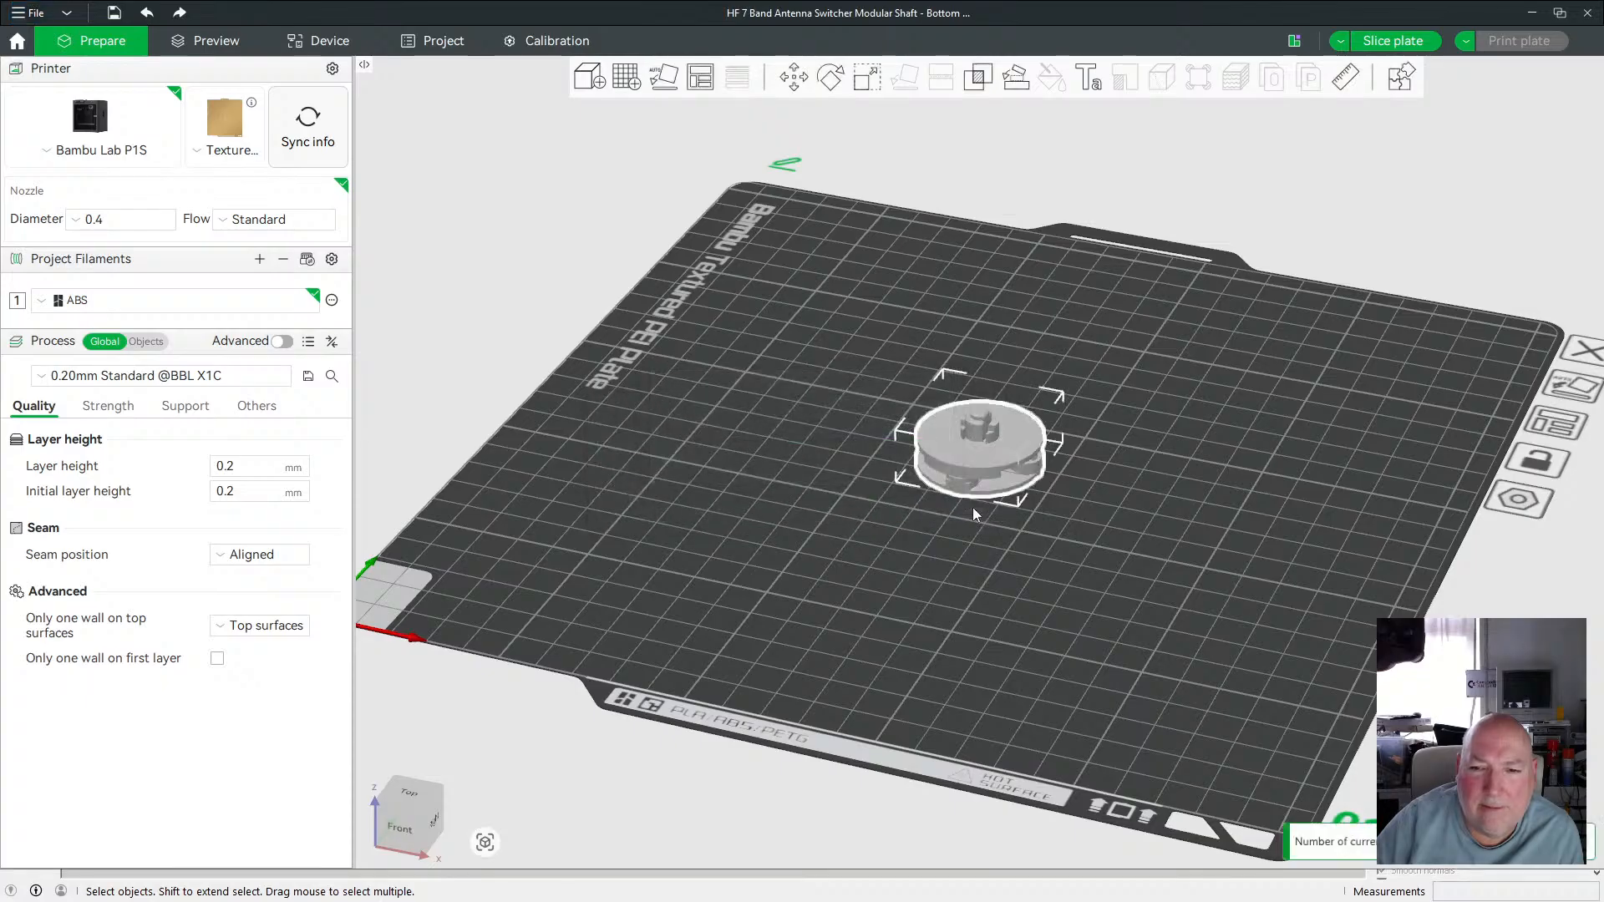
Select the shaft Top piece and undo the last placement change on the stacked parts.
scroll(1089, 471, up, 5)
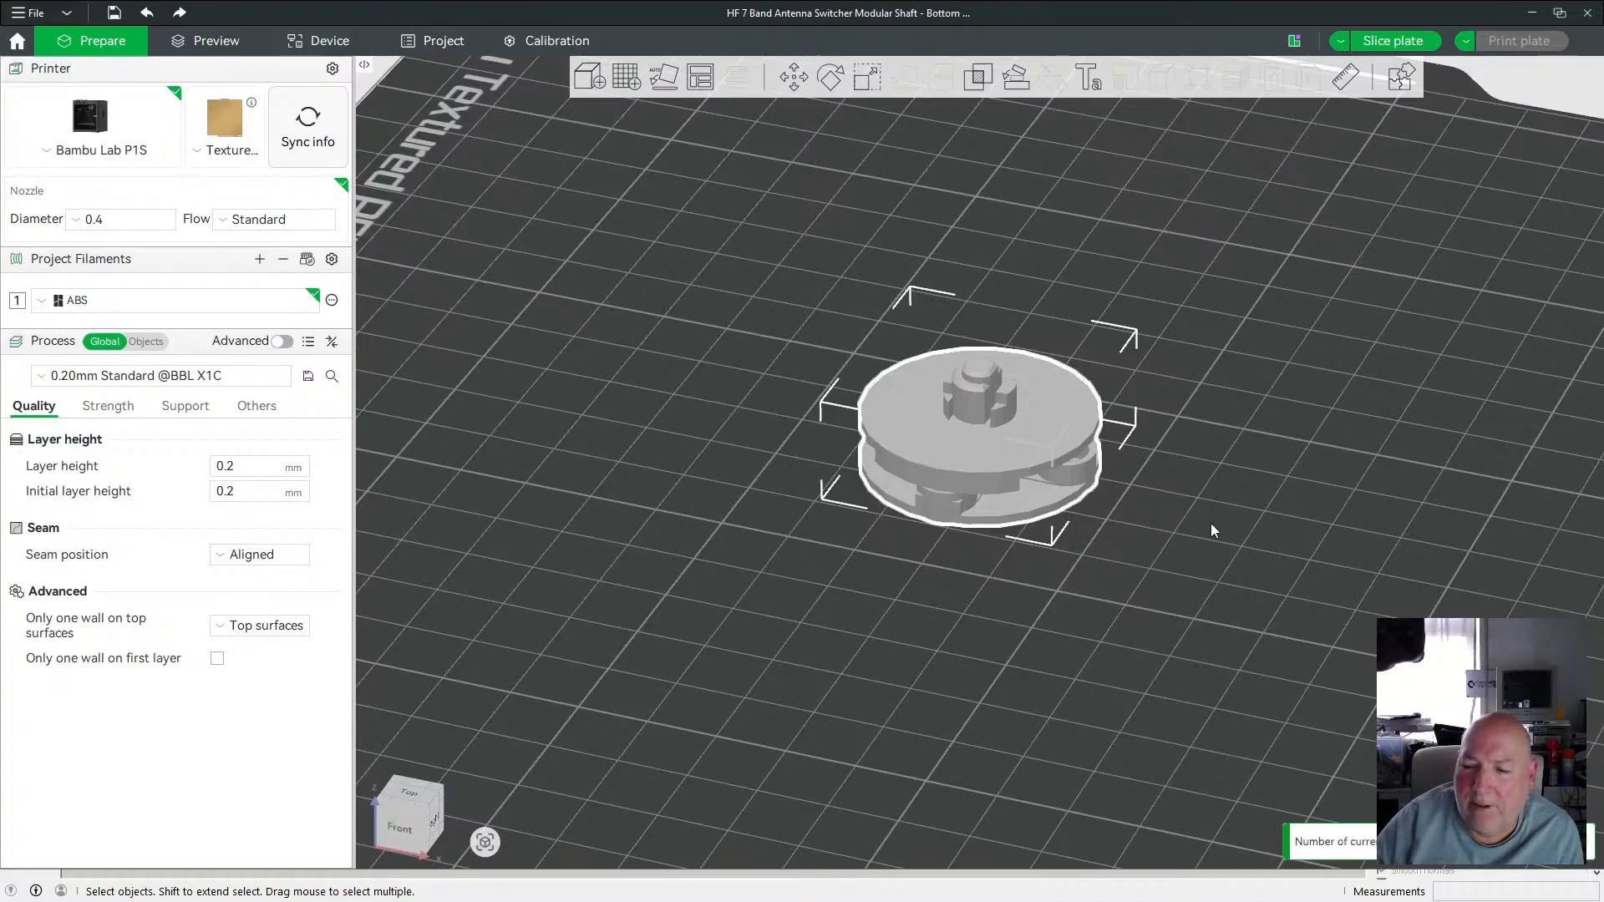
mouse_move(1229, 537)
mouse_down()
mouse_move(1210, 505)
mouse_move(1170, 503)
mouse_move(1239, 532)
mouse_up()
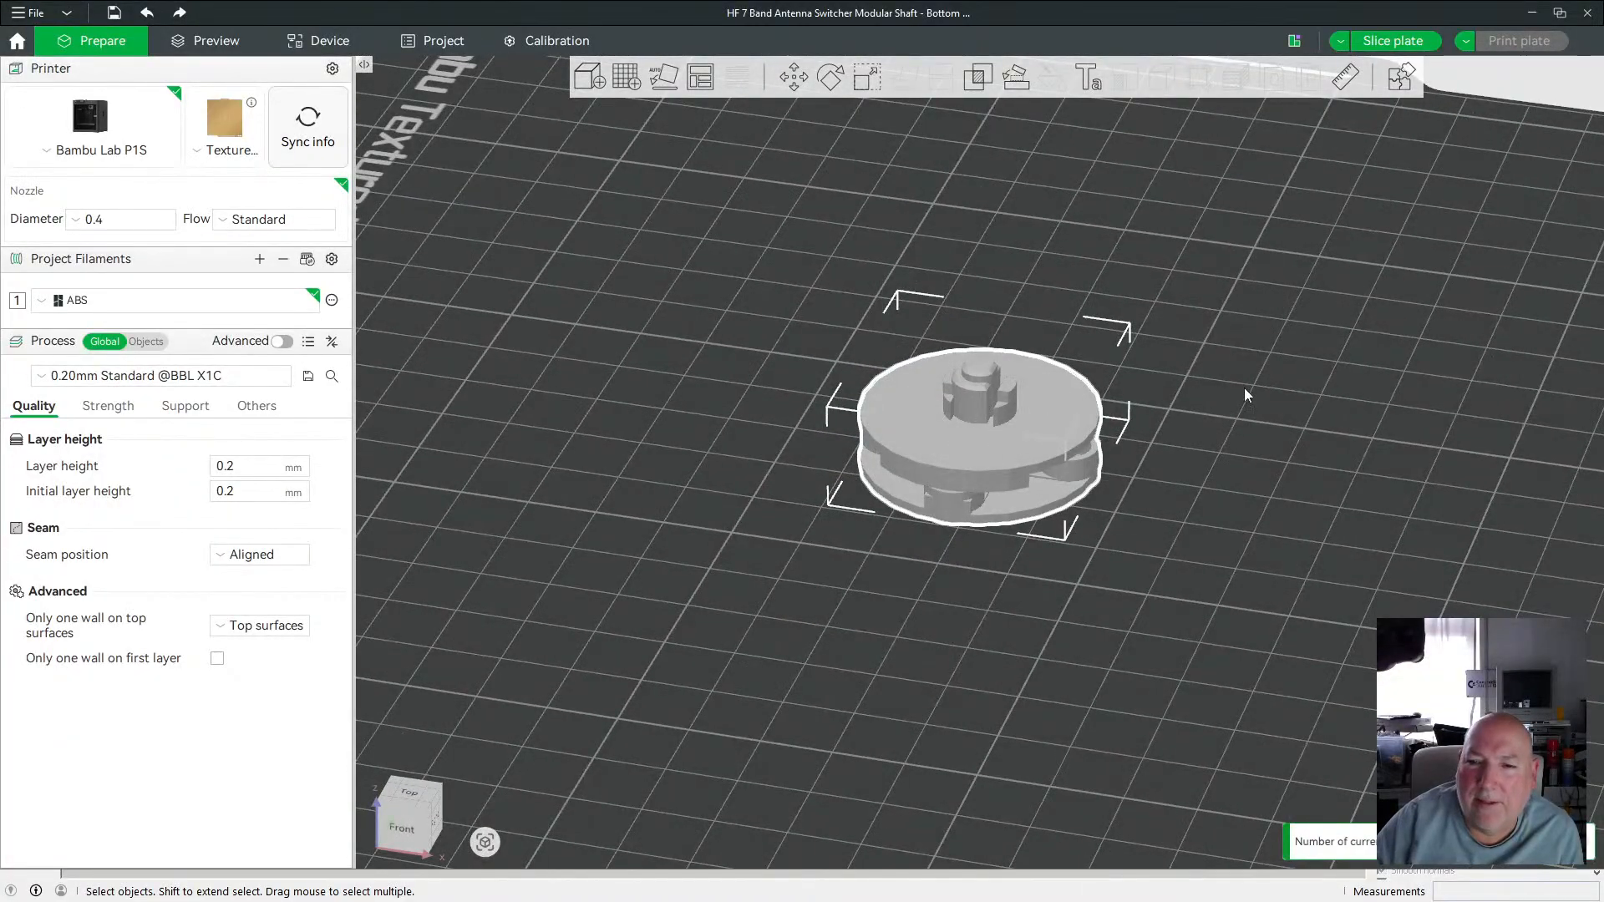
click(976, 395)
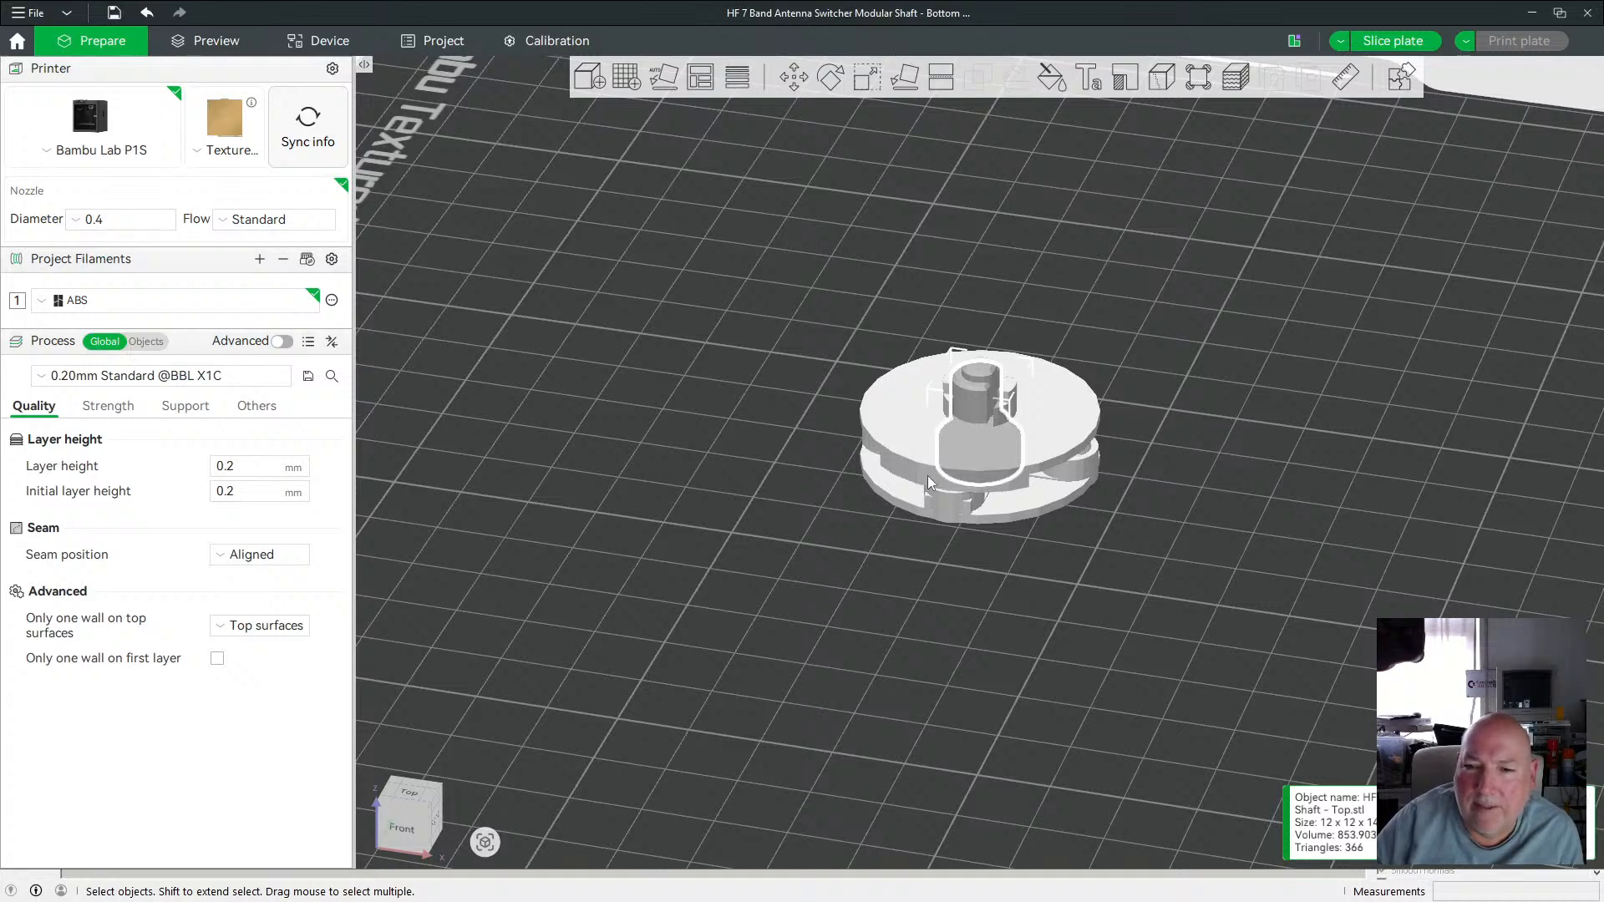
key(ctrl+z)
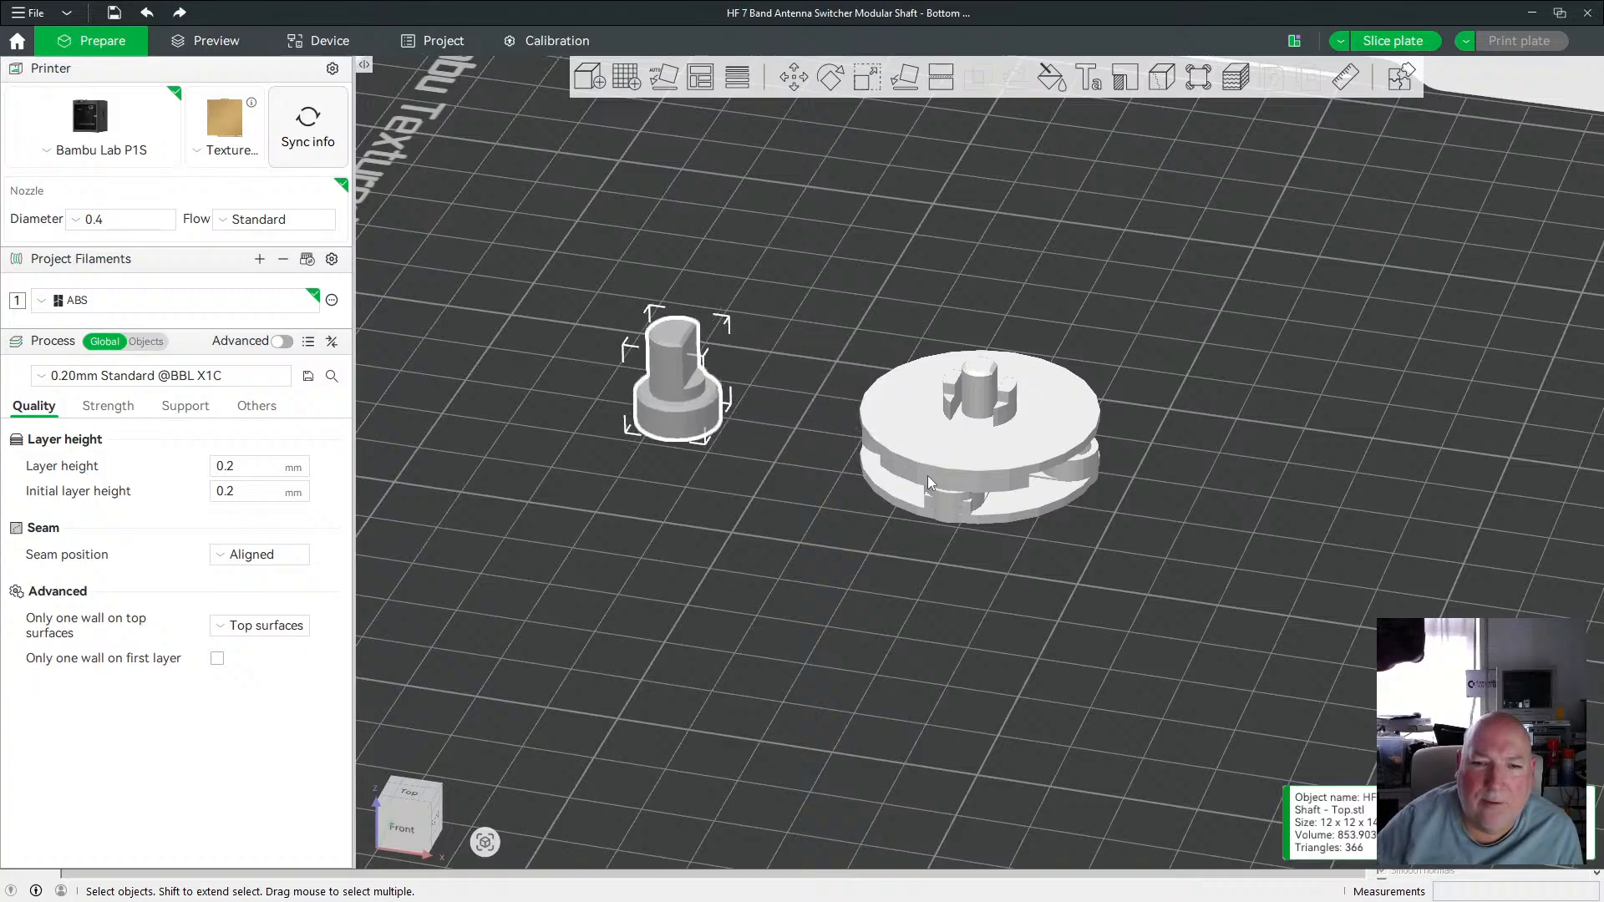
Move the shaft Bottom piece toward the back of the plate, away from the stack.
click(1025, 434)
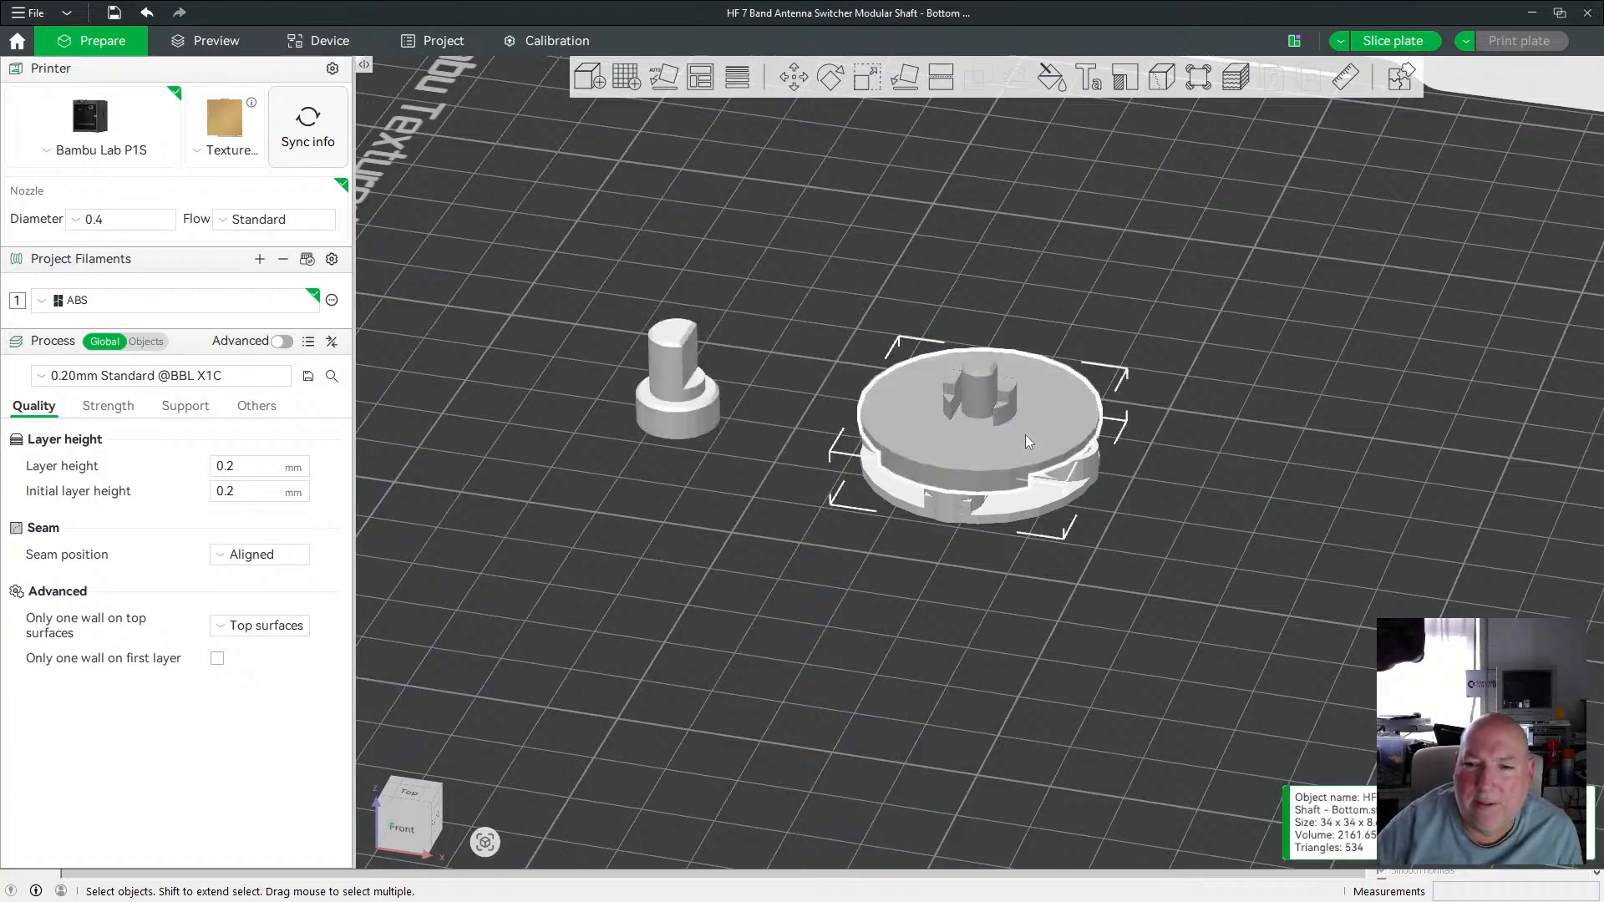
key(shift+Up)
key(shift+Up)
key(shift+Up)
key(shift+Up)
key(shift+Up)
key(shift+Up)
key(shift+Up)
key(shift+Up)
key(shift+Up)
key(shift+Up)
key(shift+Up)
key(shift+Up)
key(shift+Up)
key(shift+Up)
key(shift+Up)
key(shift+Up)
key(shift+Up)
key(shift+Up)
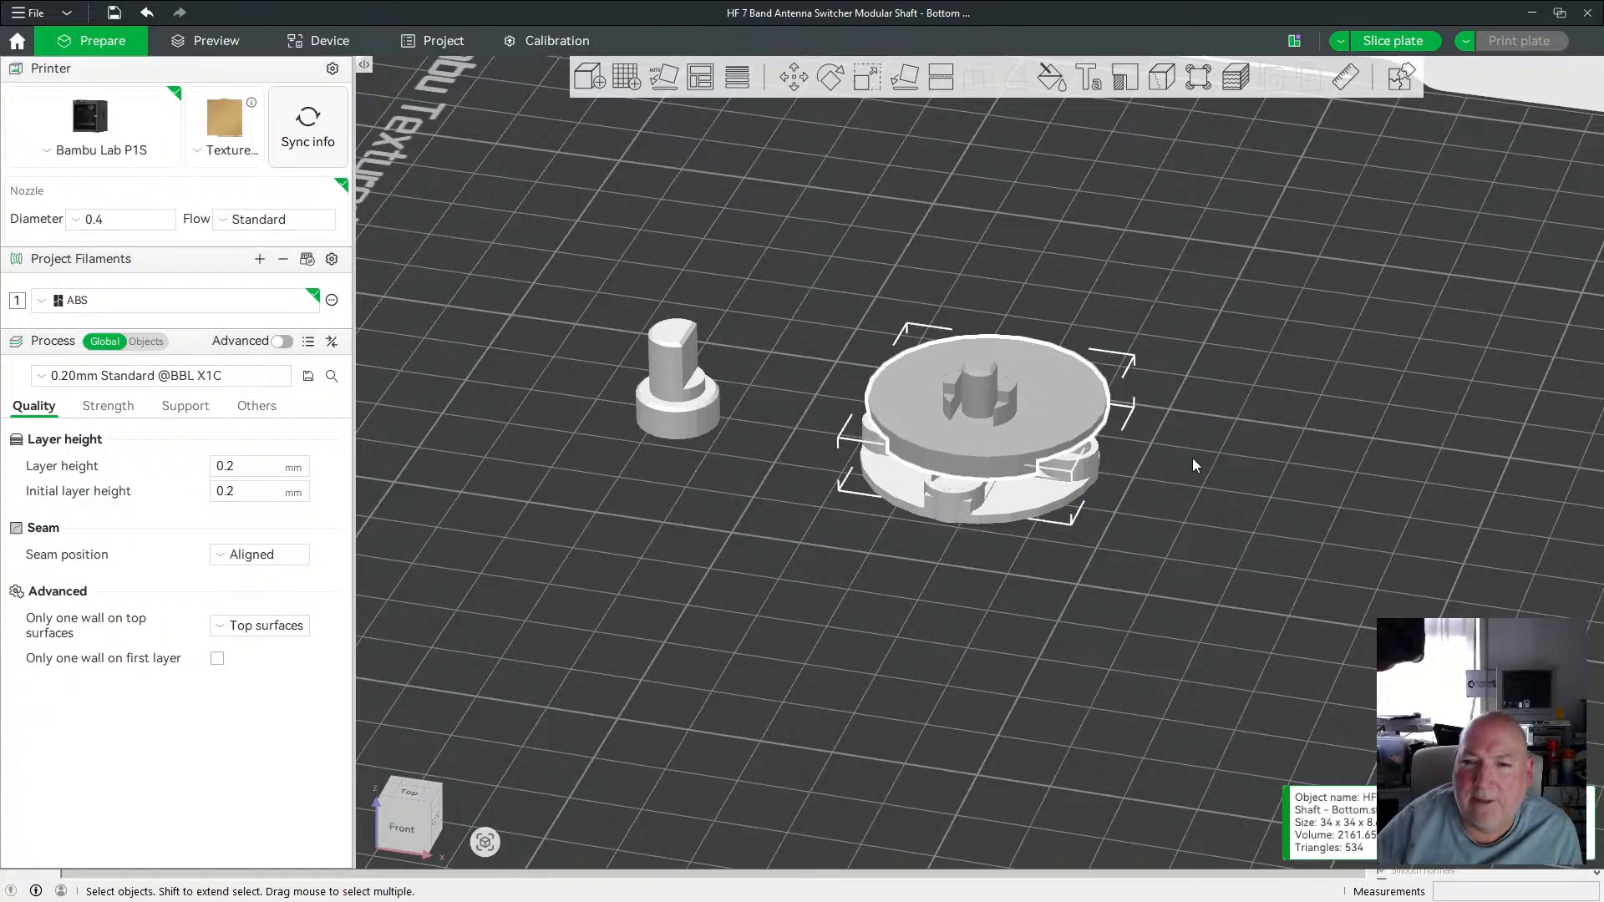
key(shift+Up)
key(shift+Up)
key(shift+Up)
key(shift+Up)
key(shift+Up)
key(shift+Up)
key(shift+Up)
key(shift+Up)
key(shift+Up)
key(shift+Up)
key(shift+Up)
key(shift+Up)
key(shift+Up)
key(shift+Up)
key(shift+Up)
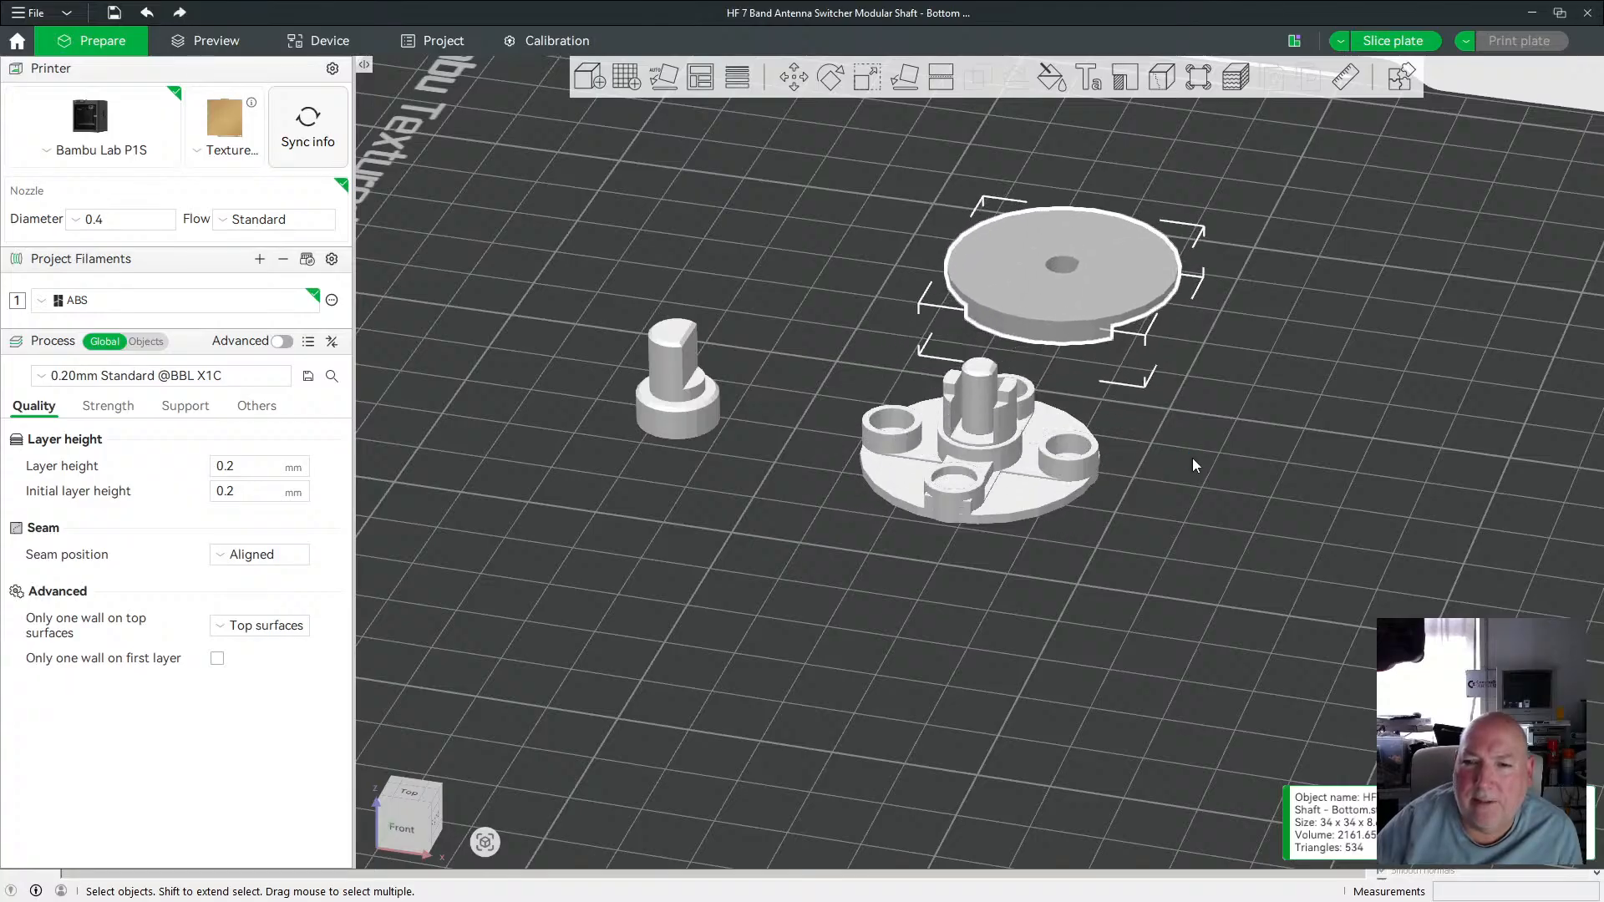
Move the shaft Top Upper piece toward the front of the plate.
click(965, 474)
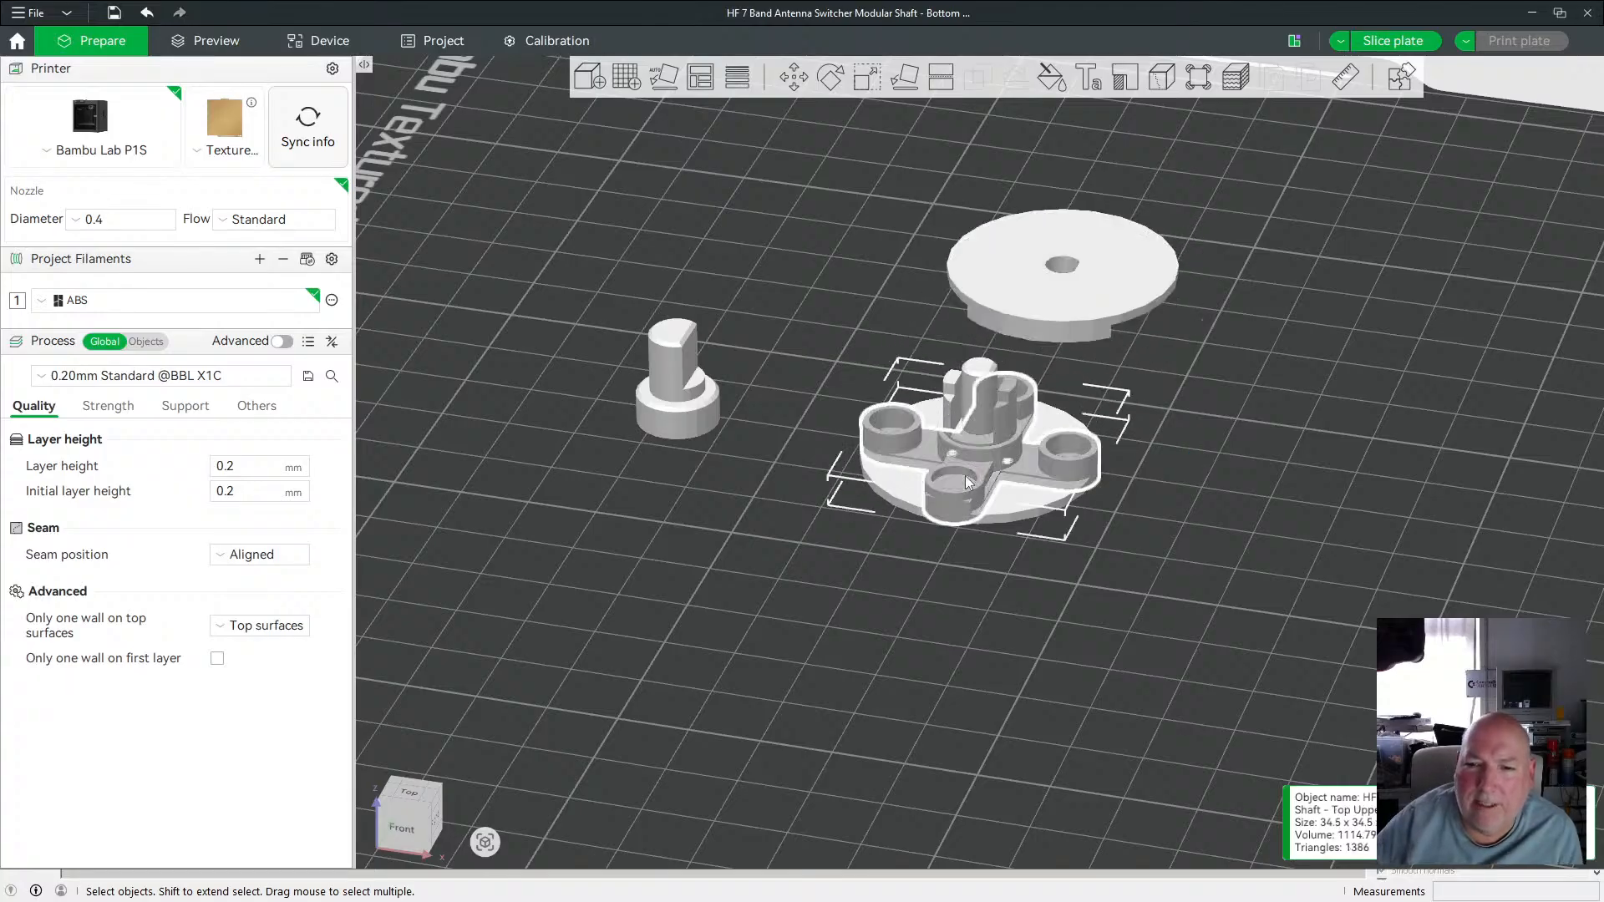
key(shift+Down)
key(shift+Down)
key(shift+Down)
key(shift+Down)
key(shift+Down)
key(shift+Down)
key(shift+Down)
key(shift+Down)
key(shift+Down)
key(shift+Down)
key(shift+Down)
key(shift+Down)
key(shift+Down)
key(shift+Down)
key(shift+Down)
key(shift+Down)
key(shift+Down)
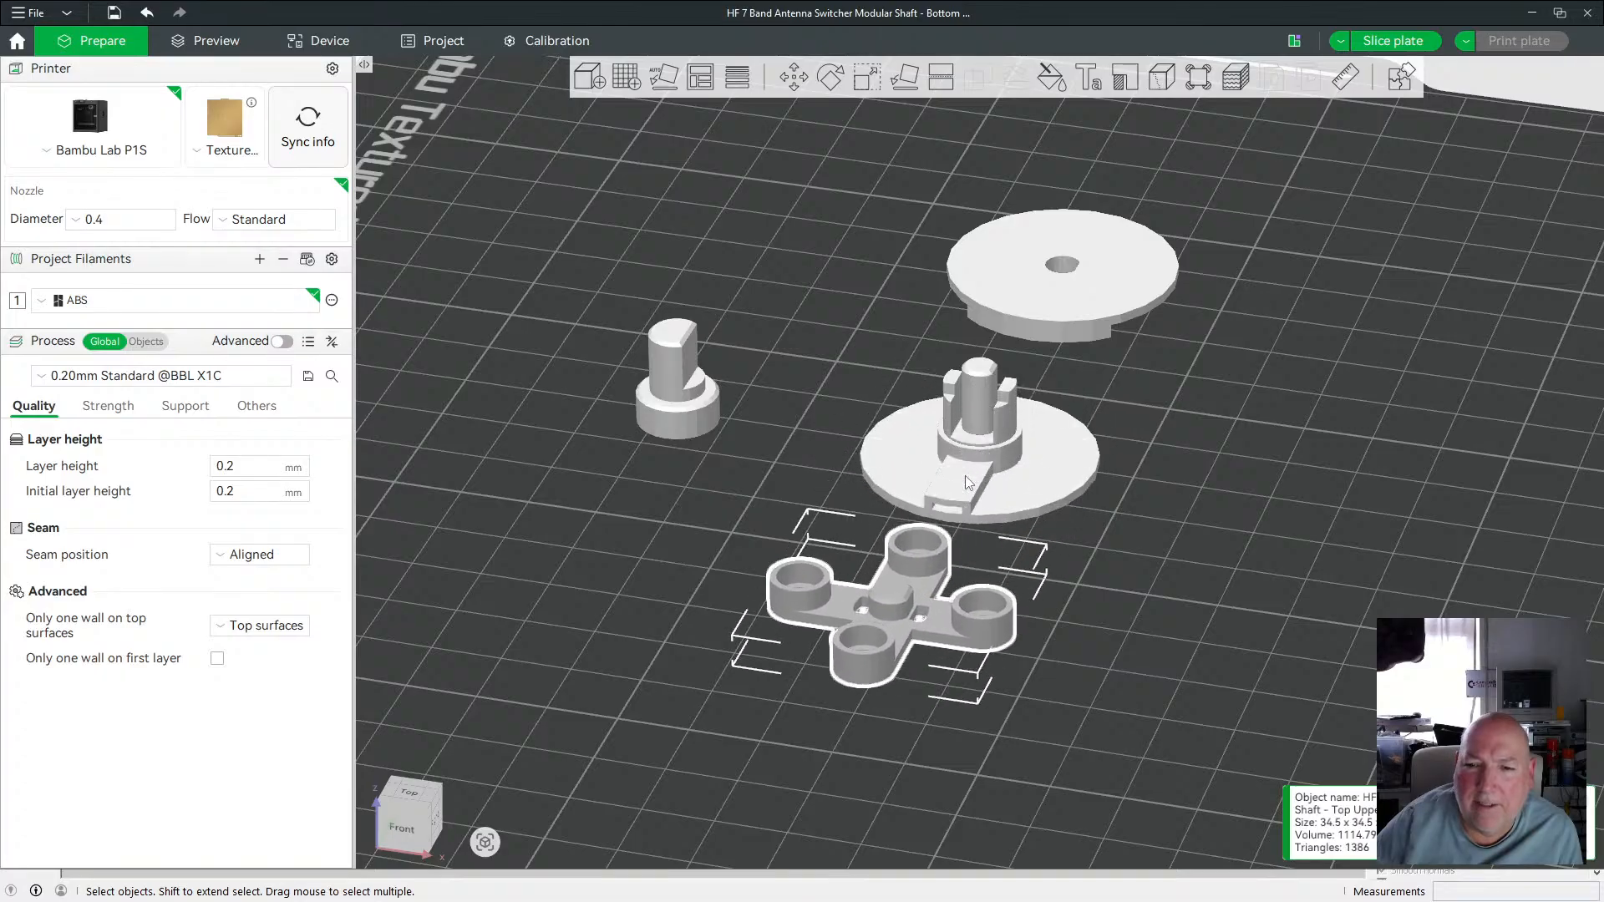
Move the shaft Top Middle piece to the right of the stack.
click(975, 372)
click(1038, 475)
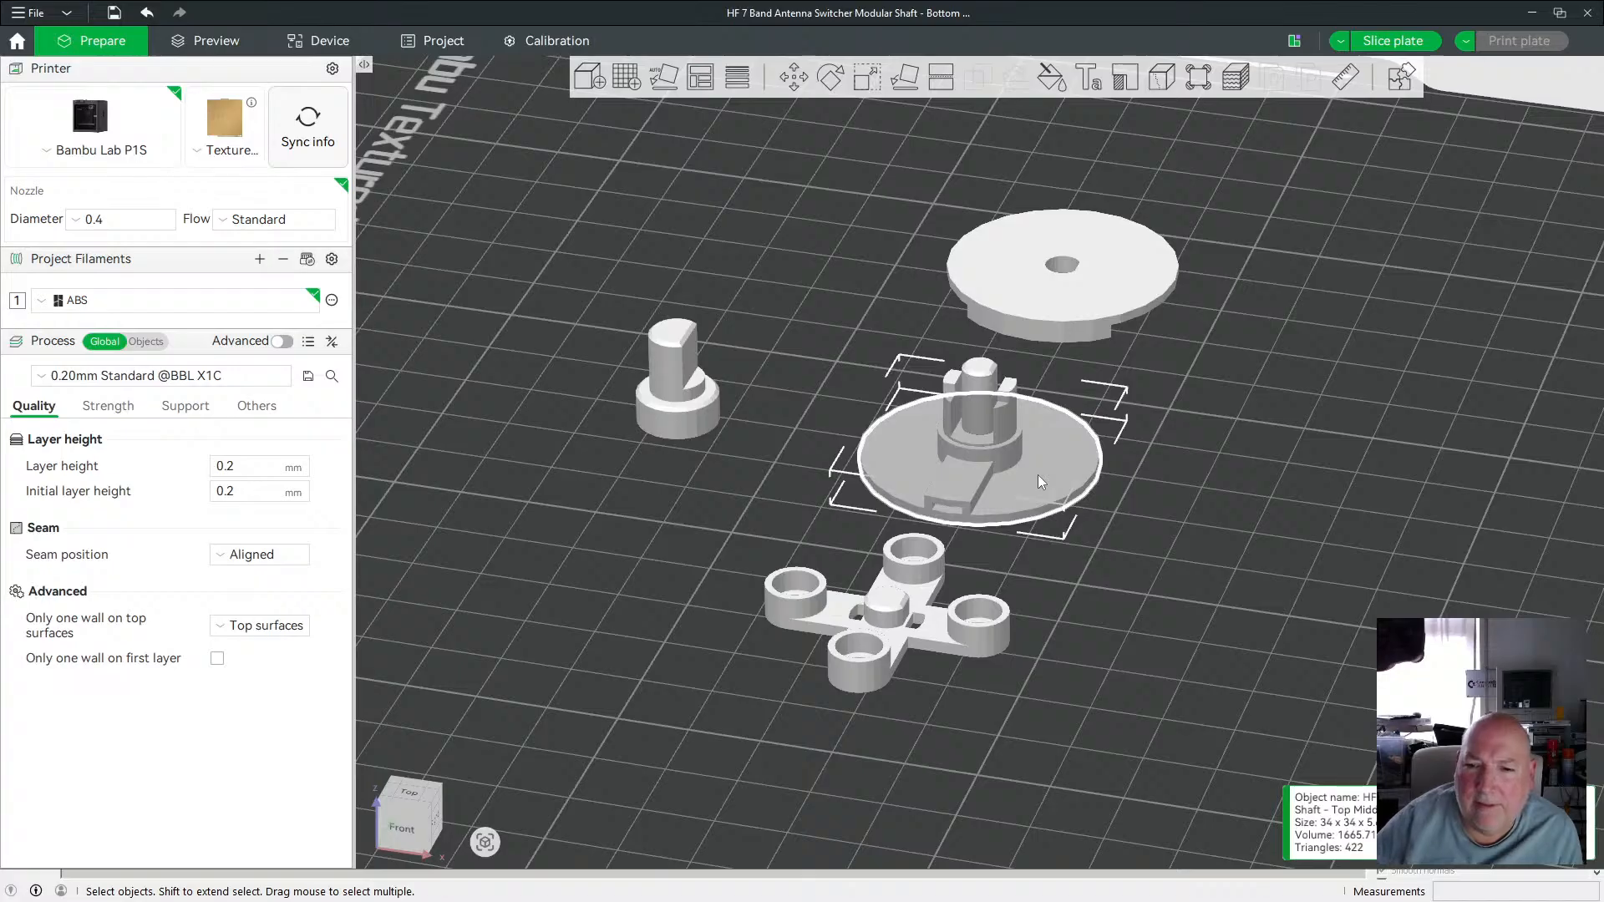
key(shift+Right)
key(shift+Right)
key(shift+Right)
key(shift+Right)
key(shift+Right)
key(shift+Right)
key(shift+Right)
key(shift+Right)
key(shift+Right)
key(shift+Right)
key(shift+Right)
key(shift+Right)
key(shift+Right)
key(shift+Right)
key(shift+Right)
key(shift+Right)
key(shift+Right)
key(shift+Right)
key(shift+Right)
key(shift+Right)
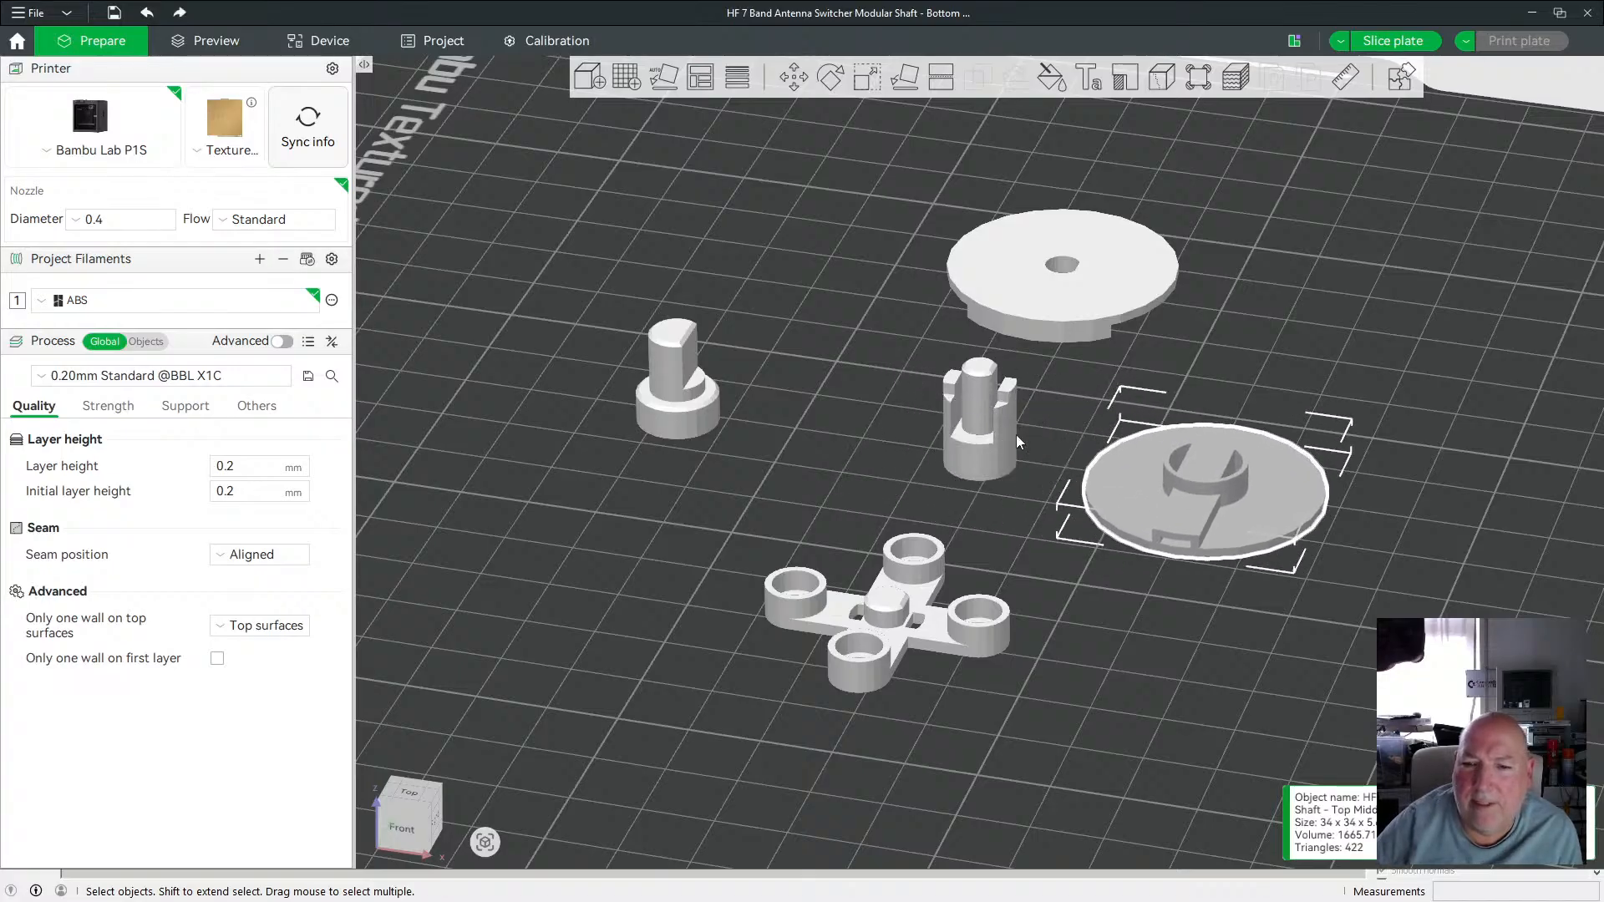
Move the shaft Insert piece to the left of the Top Middle stack.
click(972, 396)
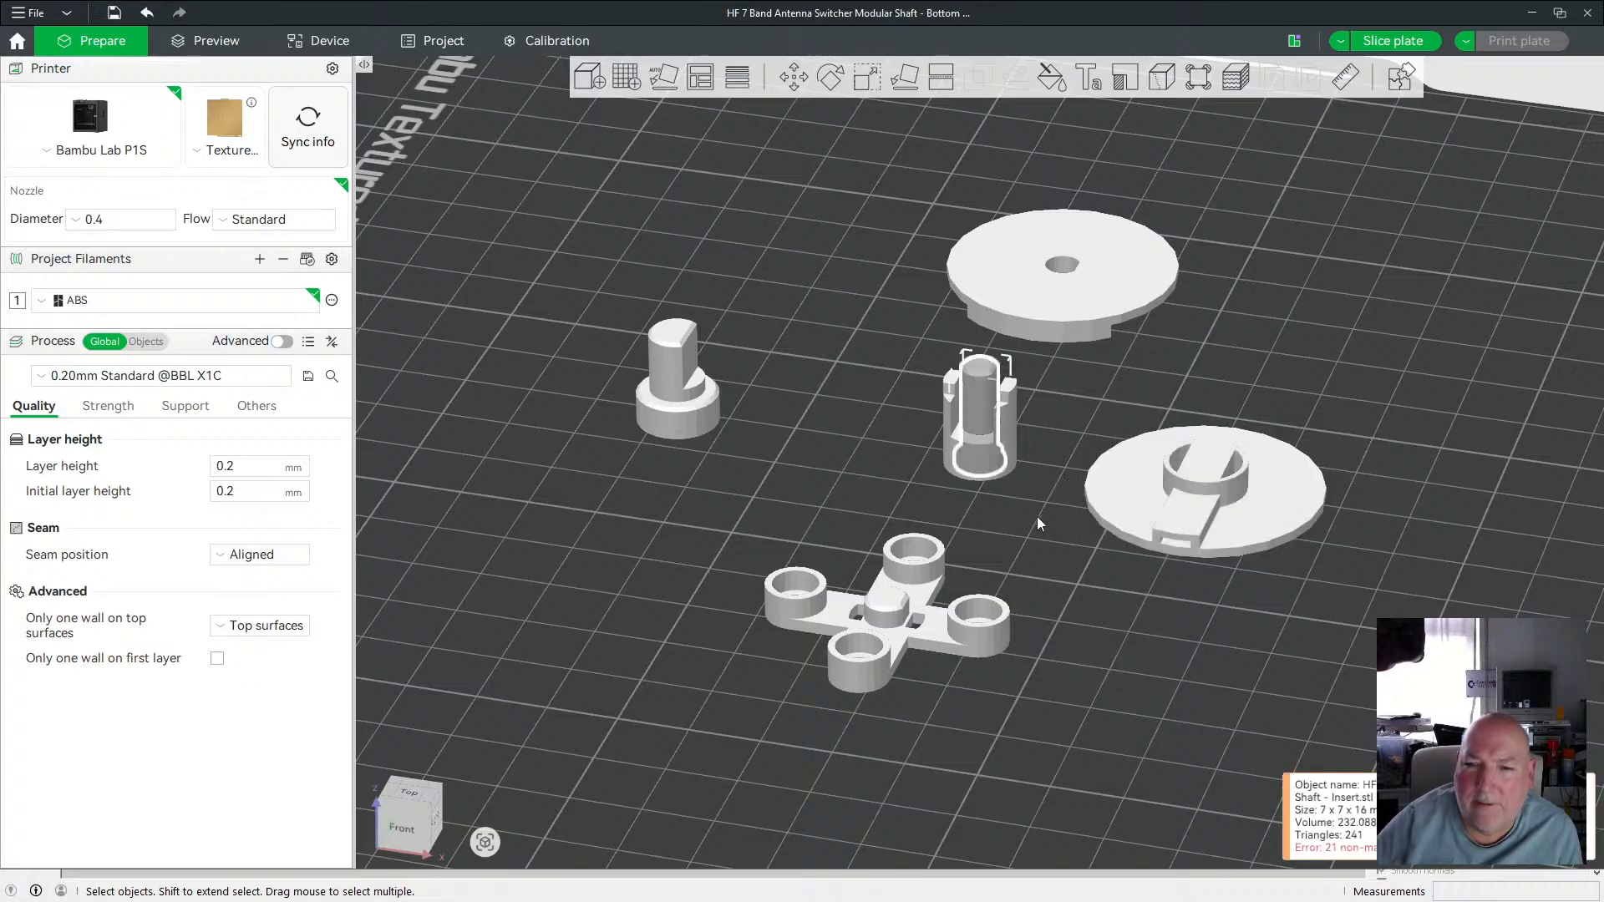
key(shift+Left)
key(shift+Left)
key(shift+Left)
key(shift+Left)
key(shift+Left)
key(shift+Left)
key(shift+Left)
key(shift+Left)
key(shift+Left)
key(shift+Left)
key(shift+Left)
key(shift+Left)
key(shift+Left)
key(shift+Left)
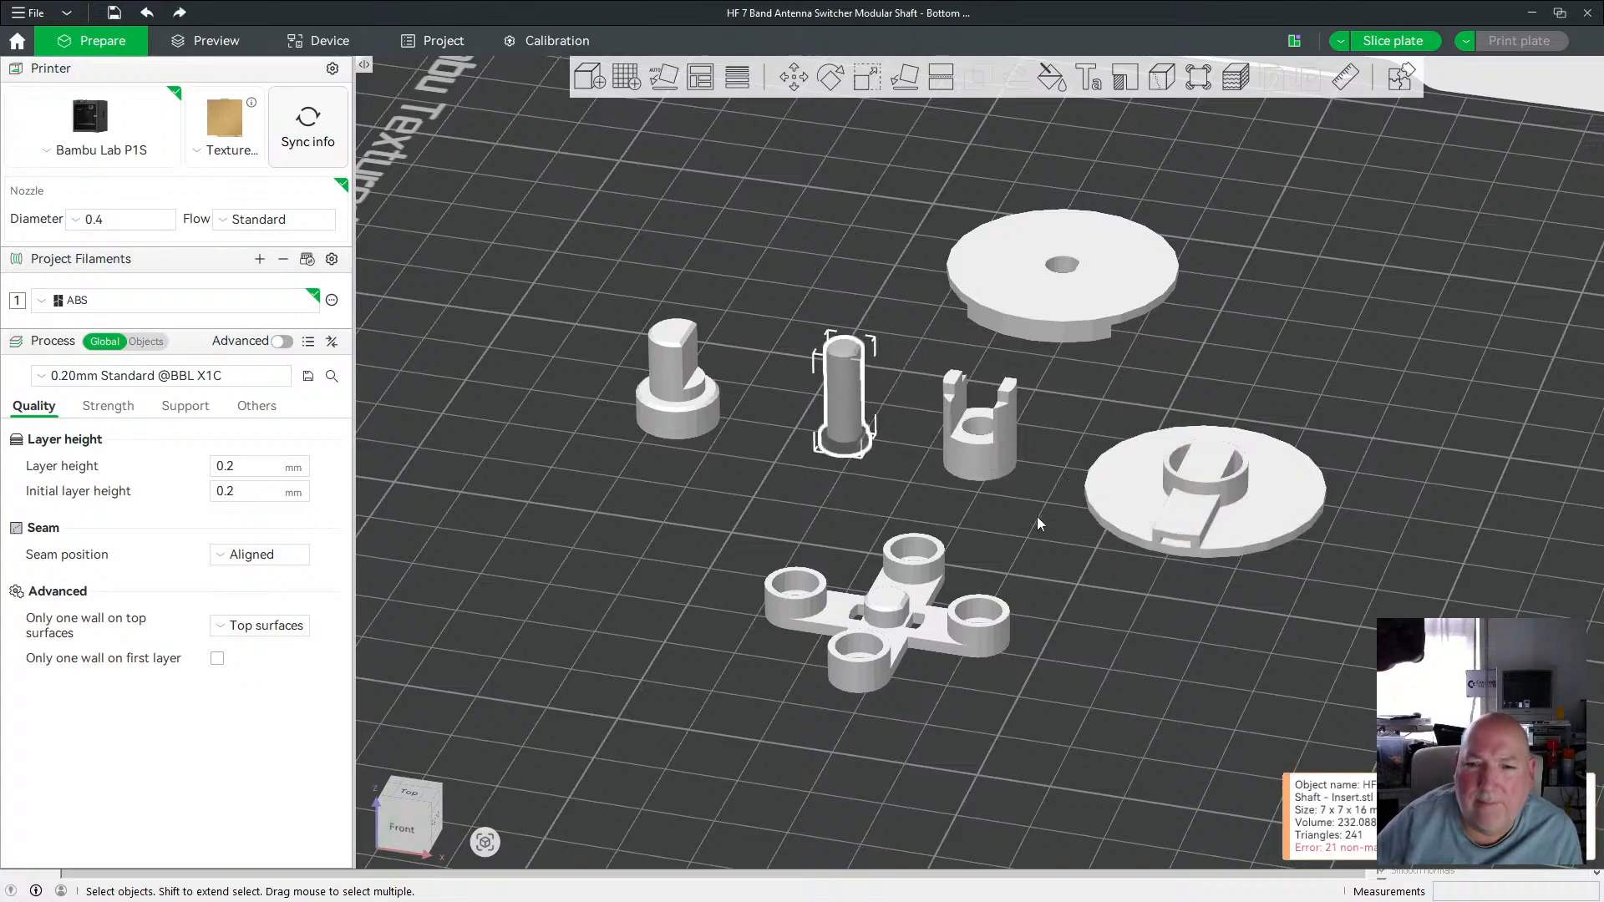
Auto-orient the shaft Bottom piece on the plate.
click(1109, 399)
click(1061, 299)
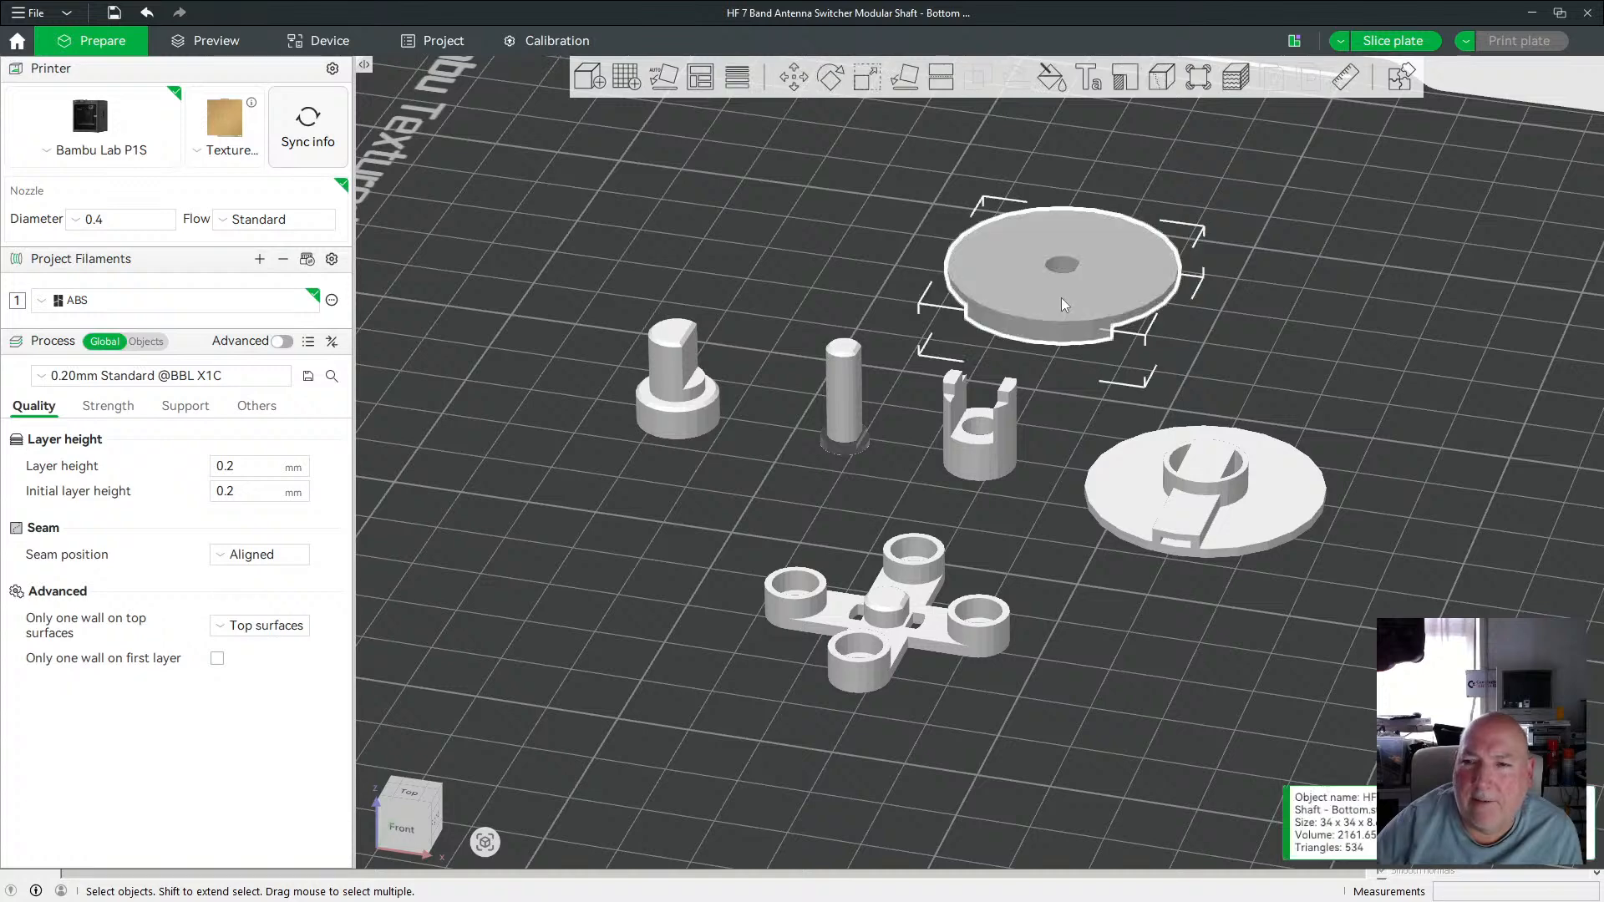
click(673, 86)
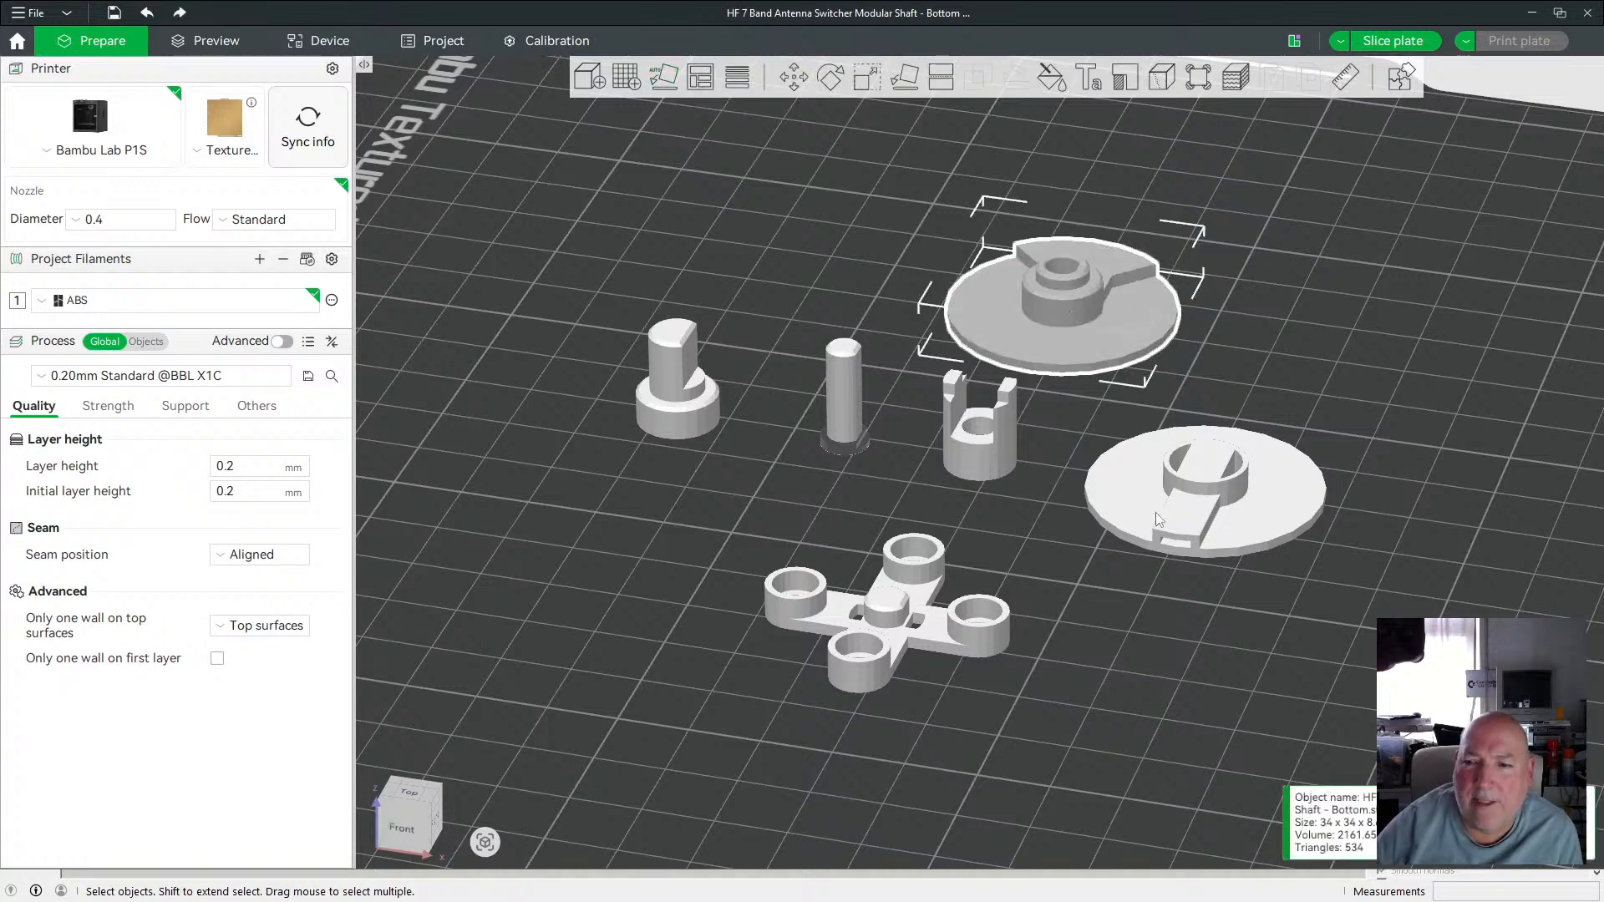
Auto-orient the shaft Top Middle piece and the shaft Top piece on the plate.
click(1214, 509)
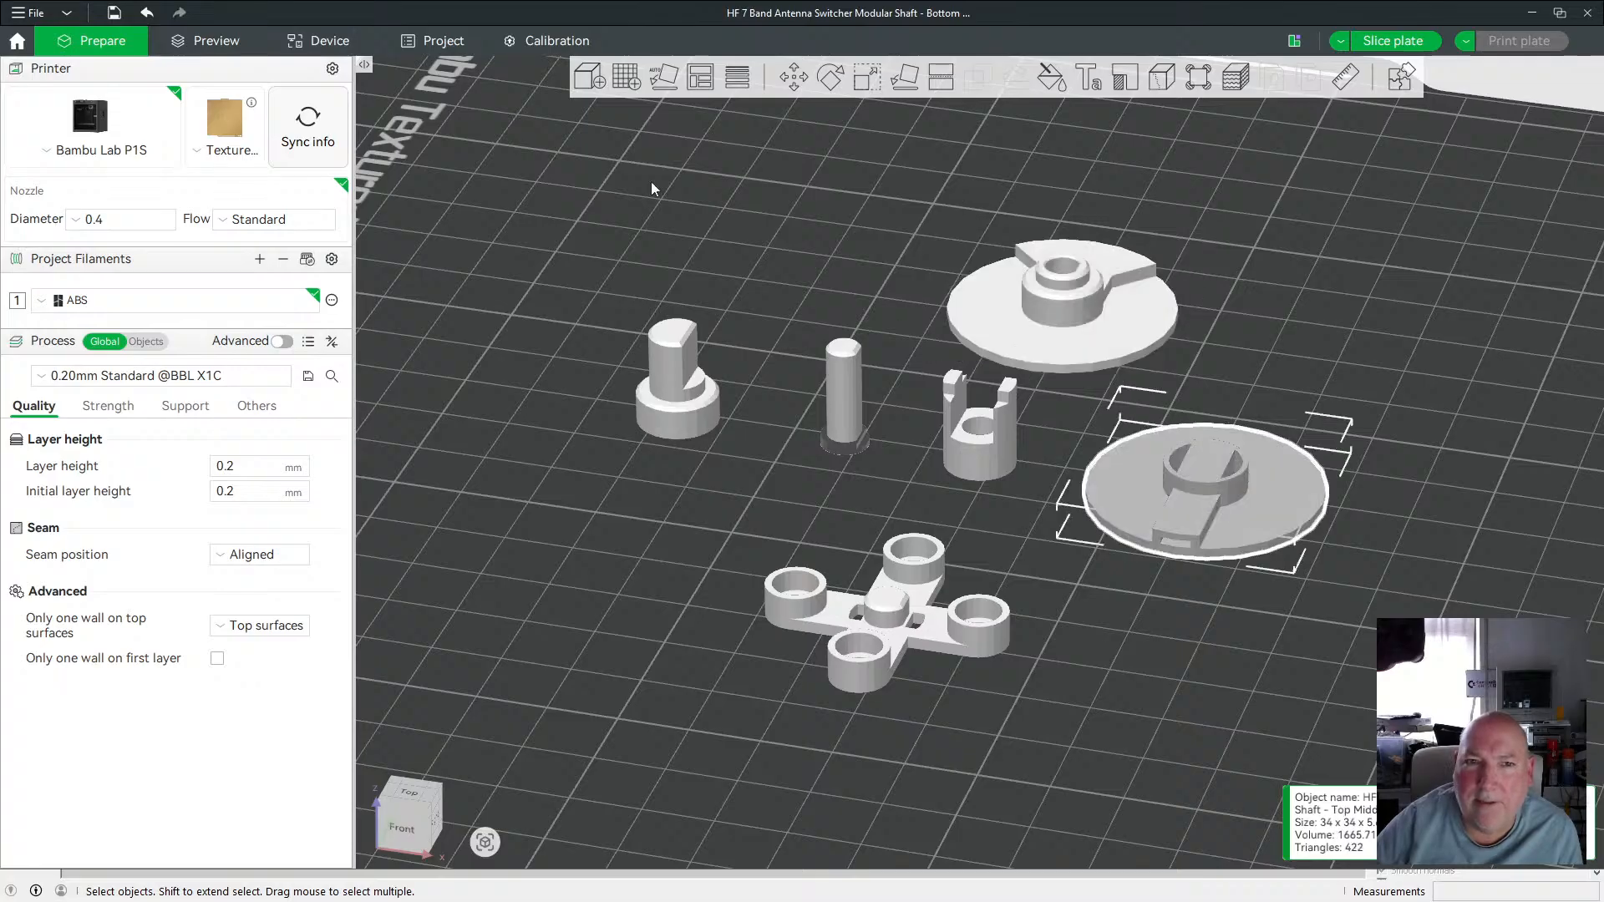
click(666, 84)
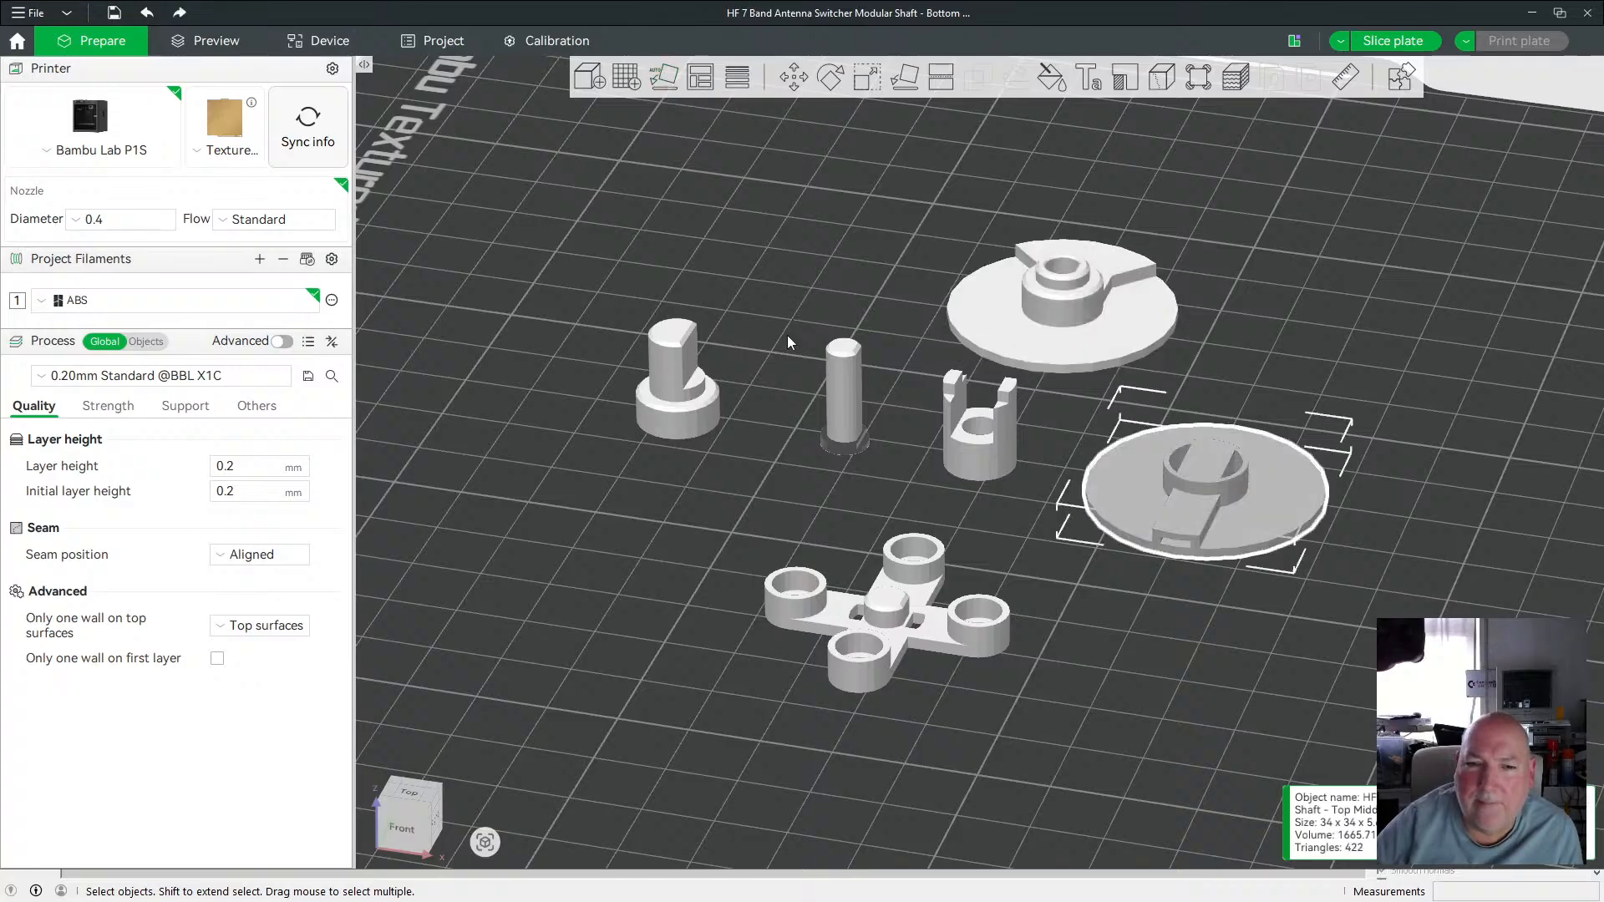
click(678, 406)
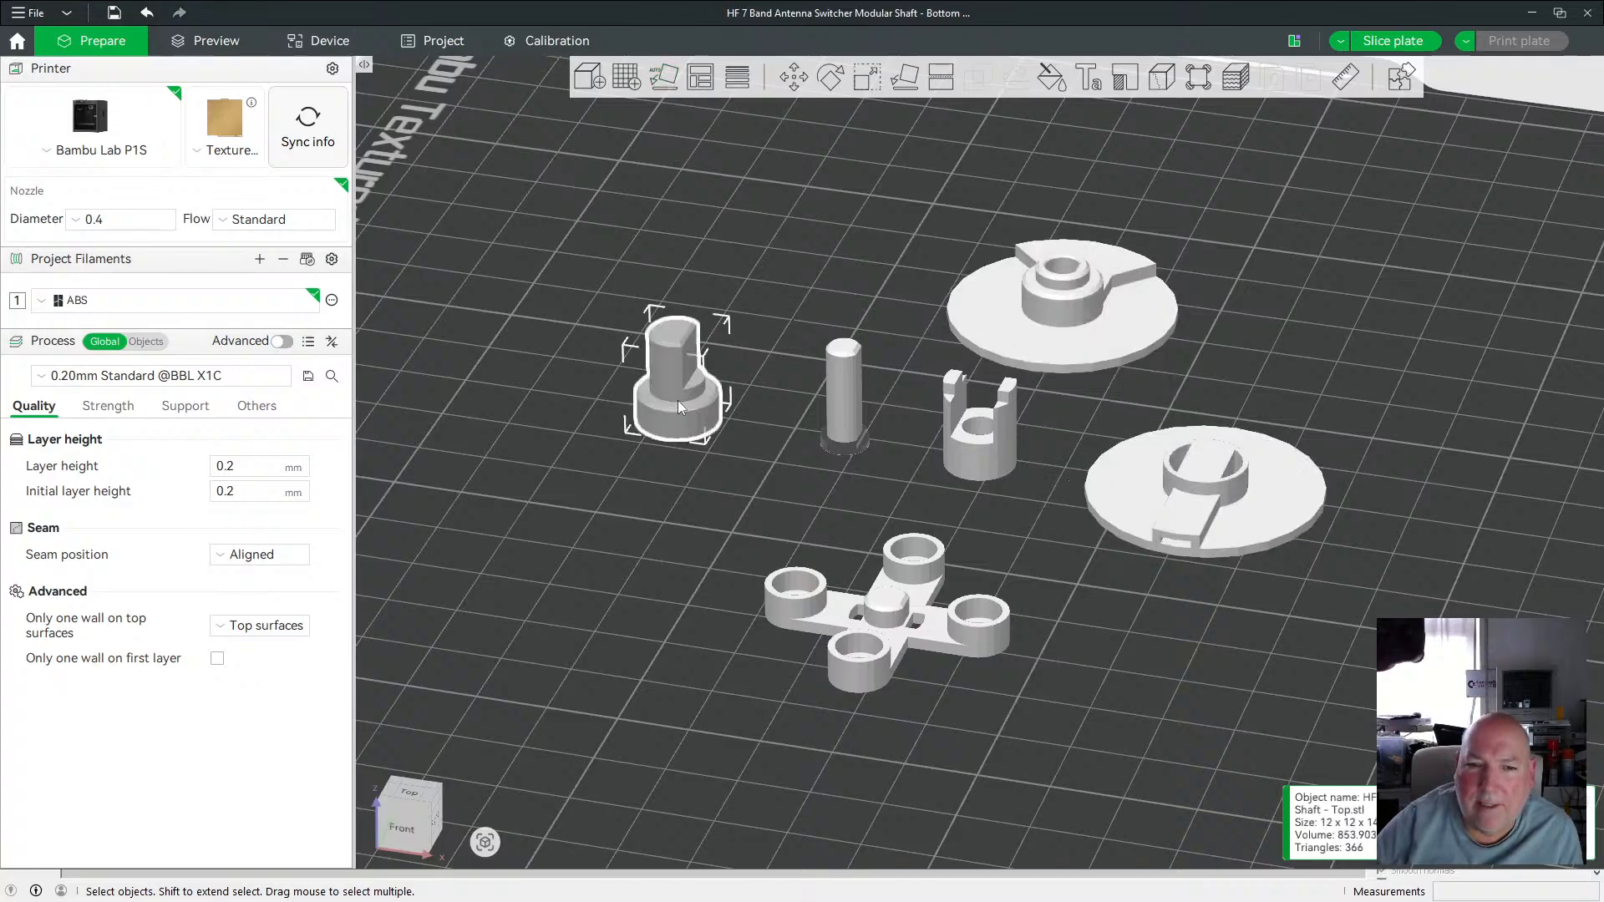
click(669, 82)
Inspect the shaft pieces from several viewing angles to check their orientation and spacing on the plate.
click(840, 393)
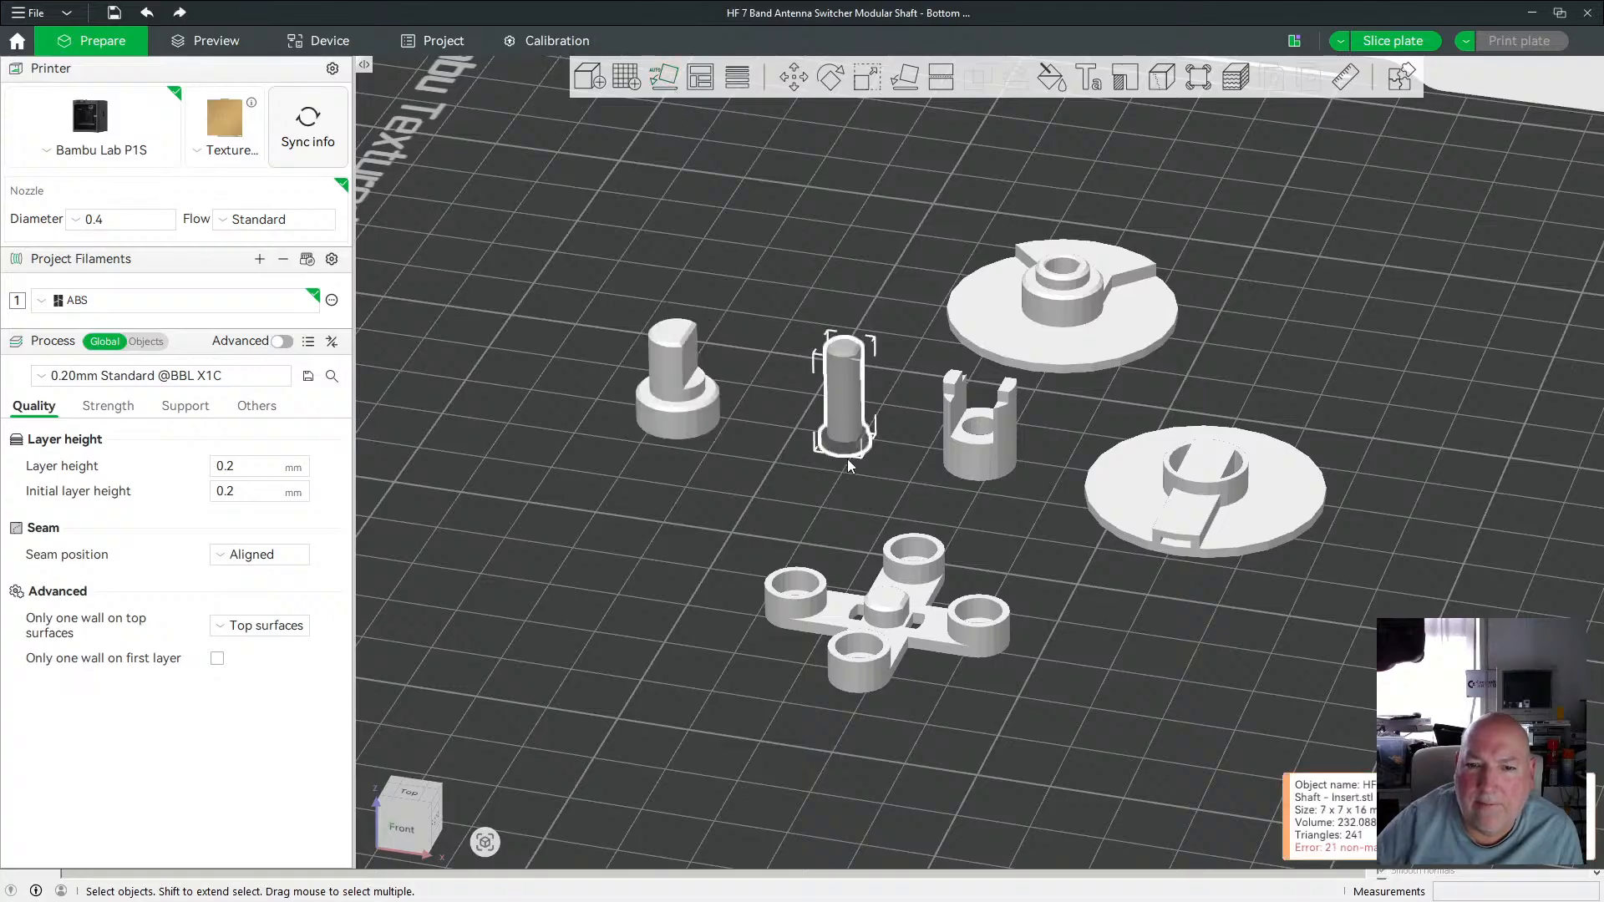
scroll(850, 465, up, 6)
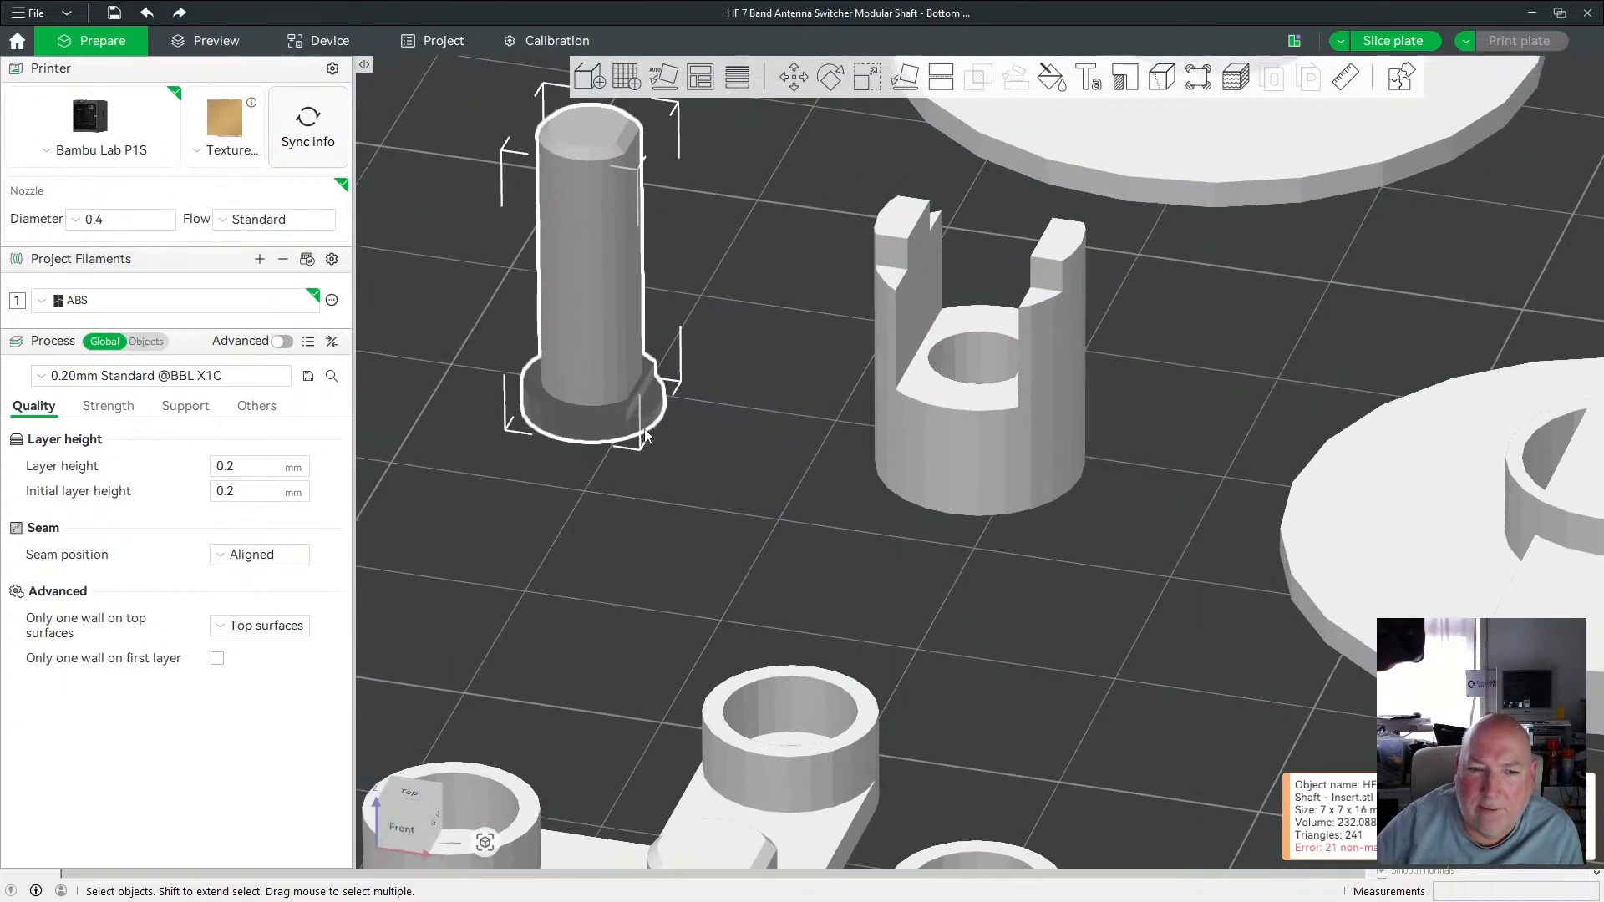
scroll(646, 427, down, 8)
click(941, 430)
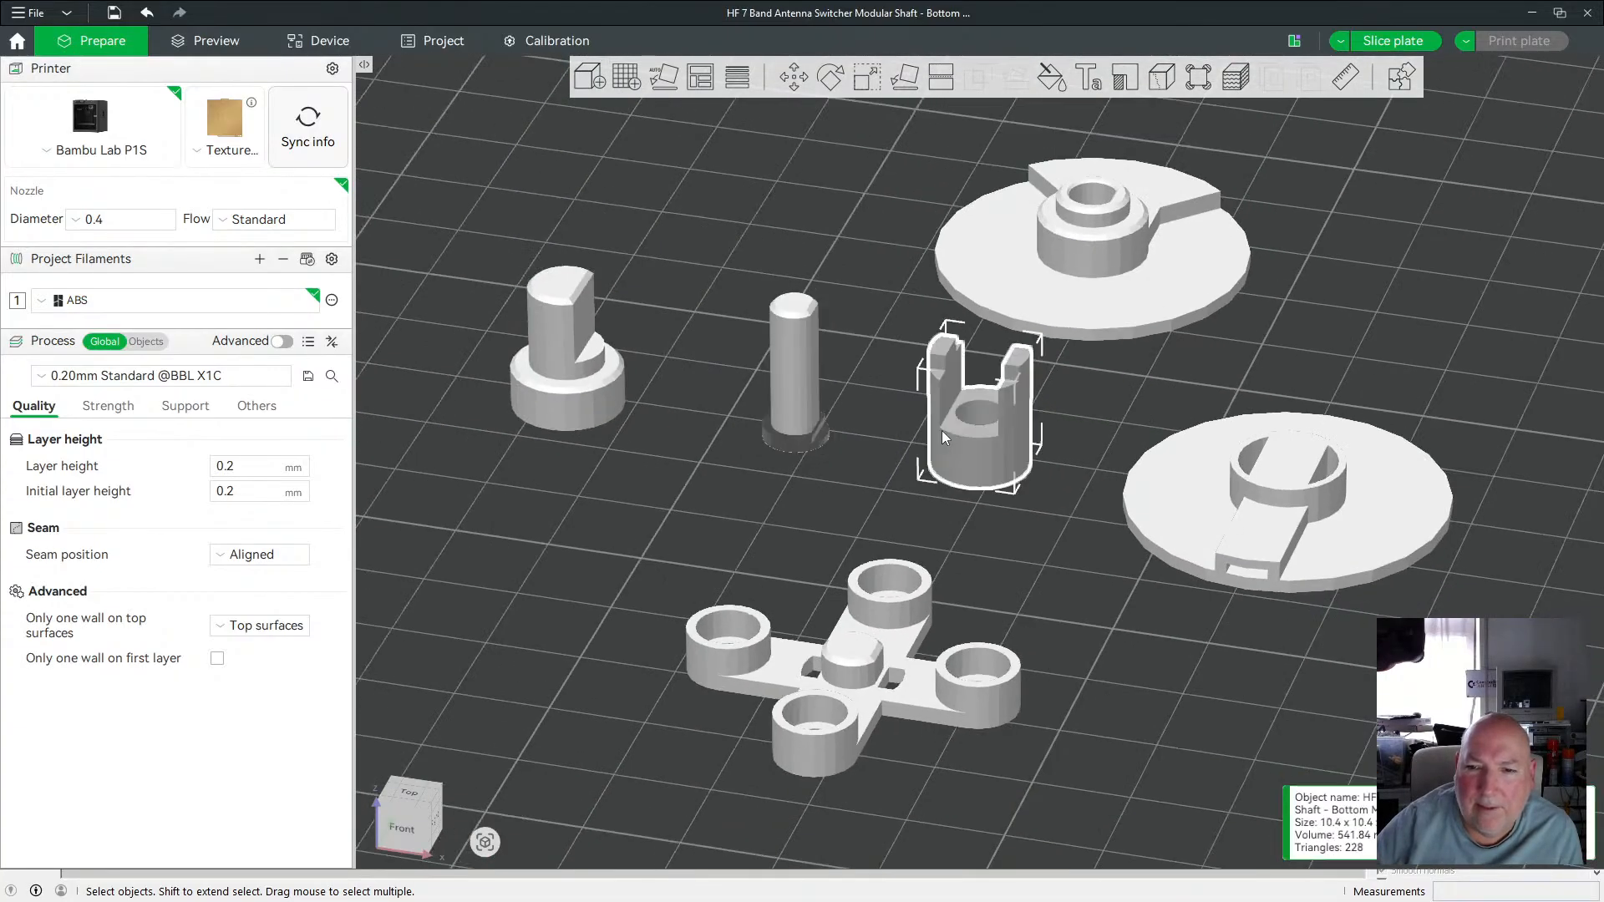
click(874, 660)
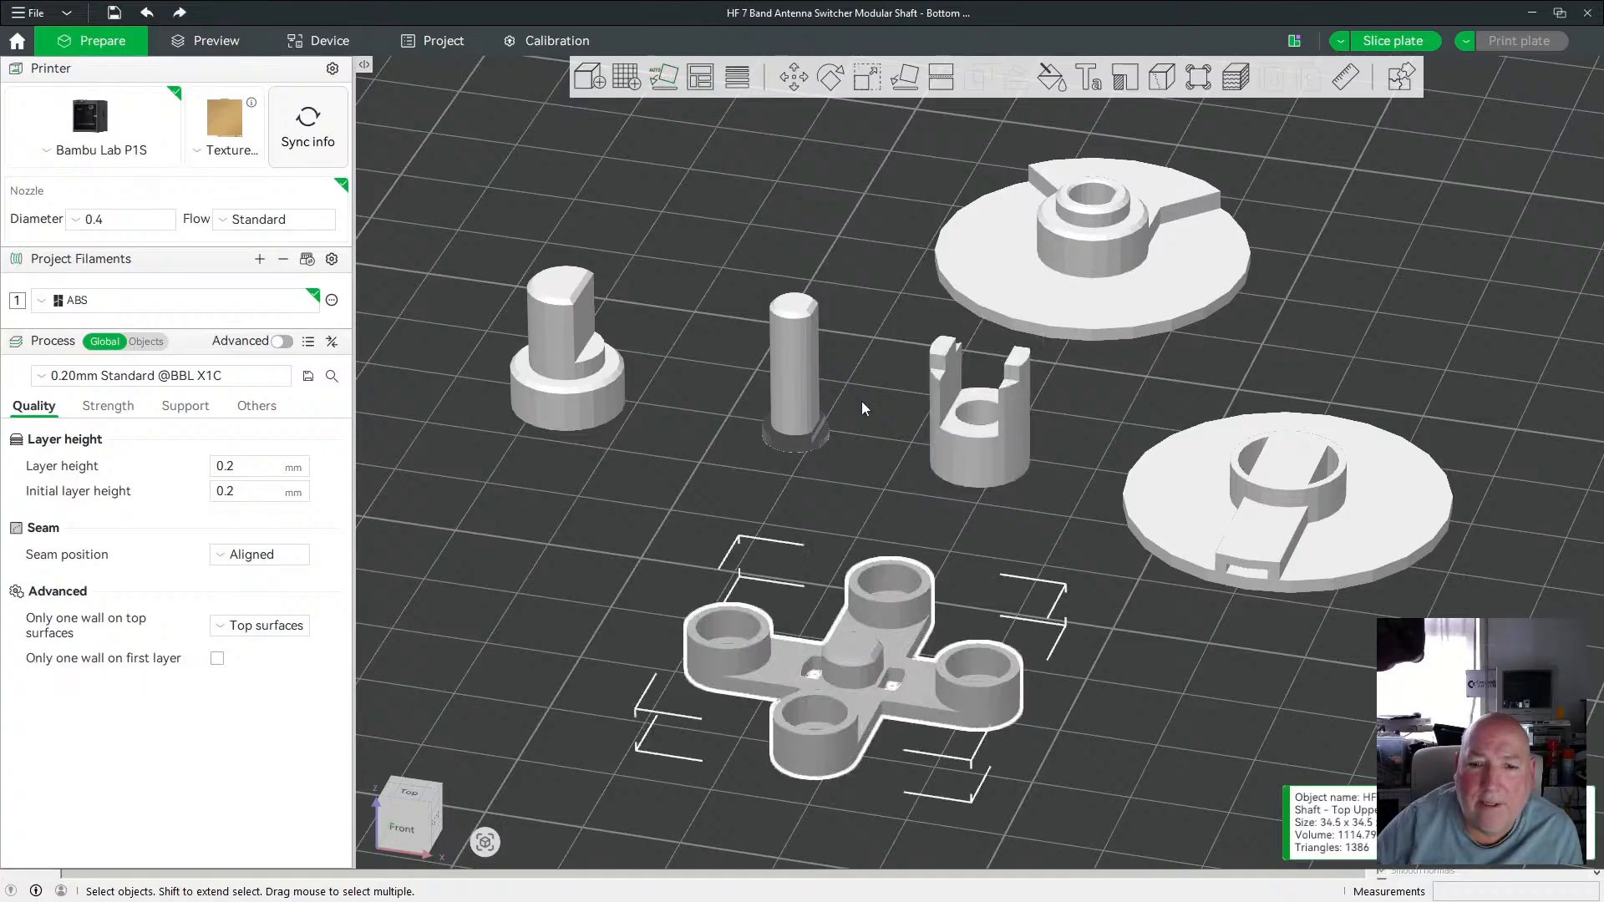
scroll(854, 419, down, 4)
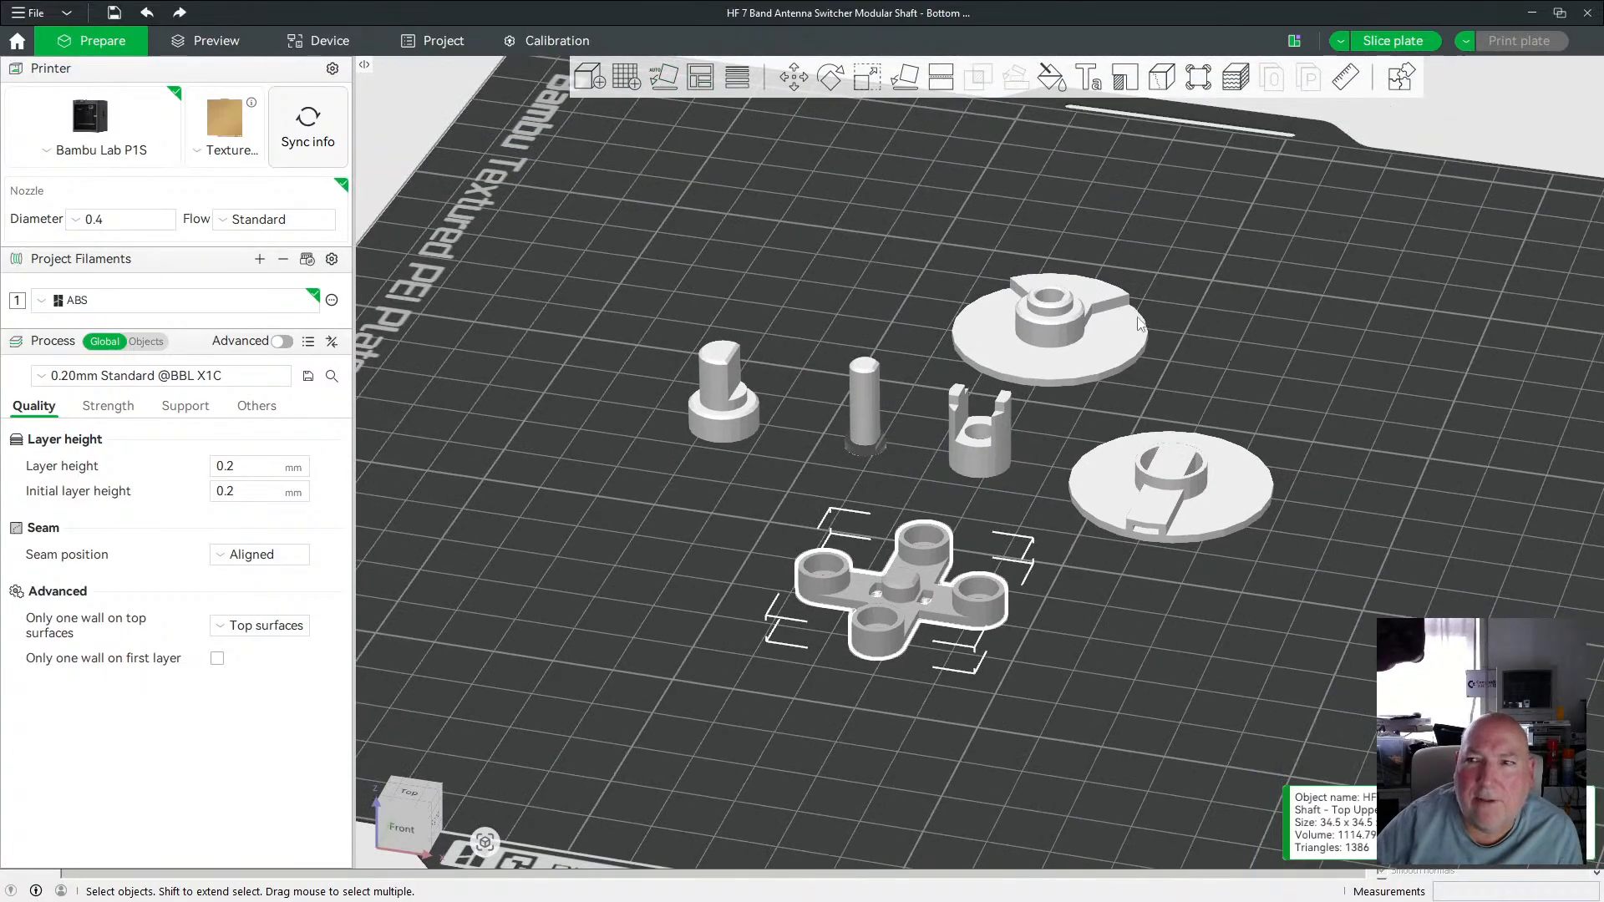
key(2)
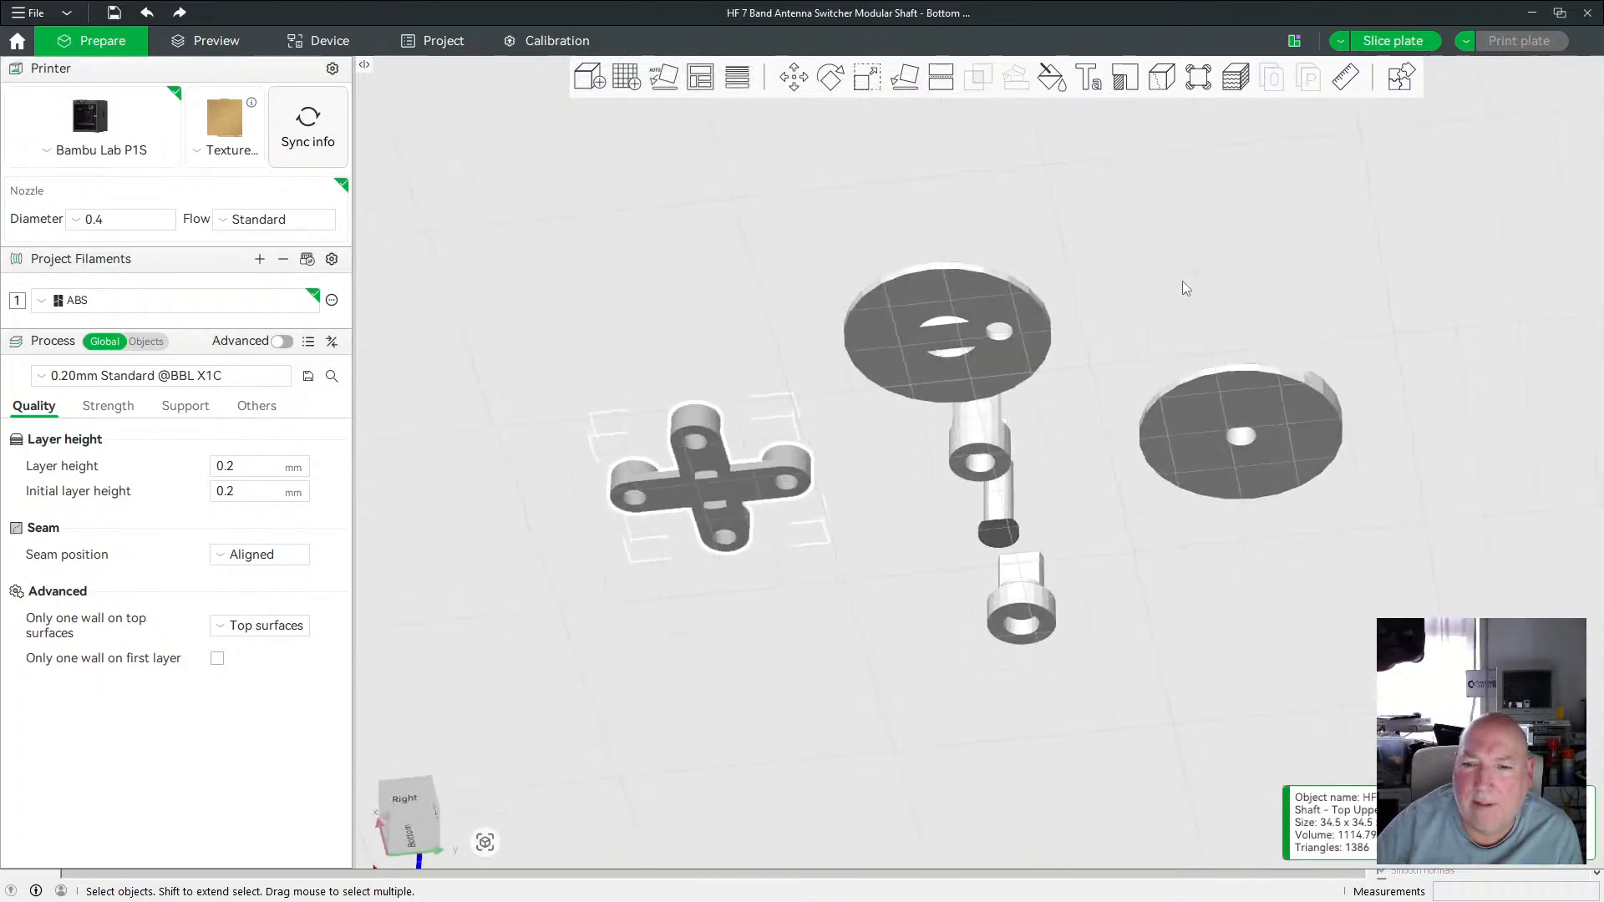
drag(1181, 274, 1211, 369)
scroll(819, 449, up, 5)
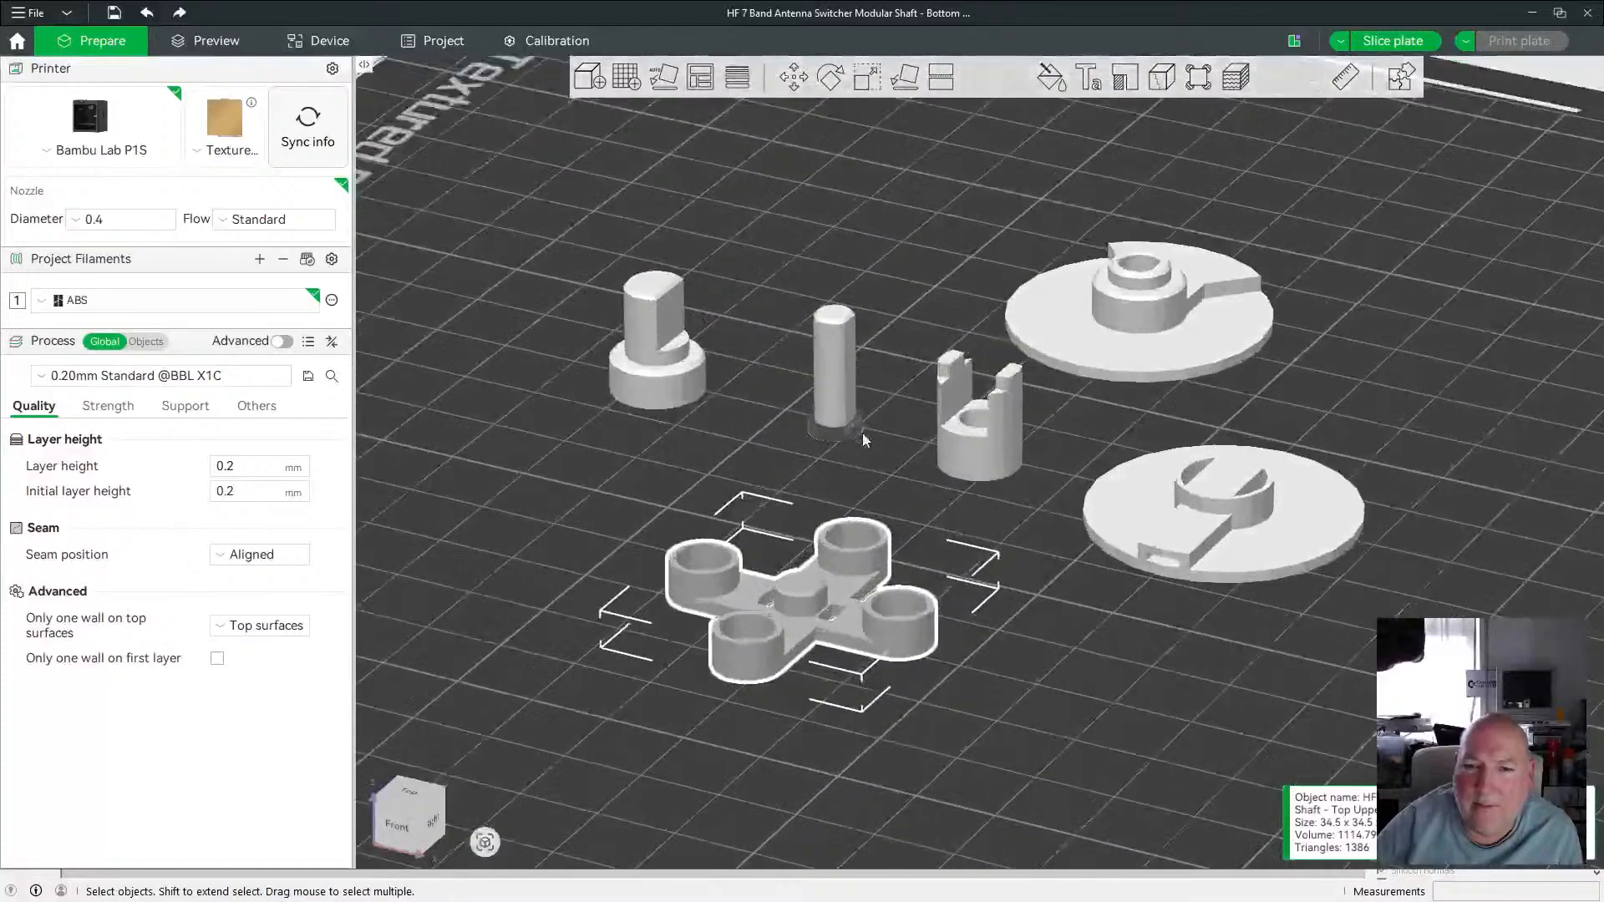
scroll(819, 450, up, 3)
scroll(680, 388, down, 2)
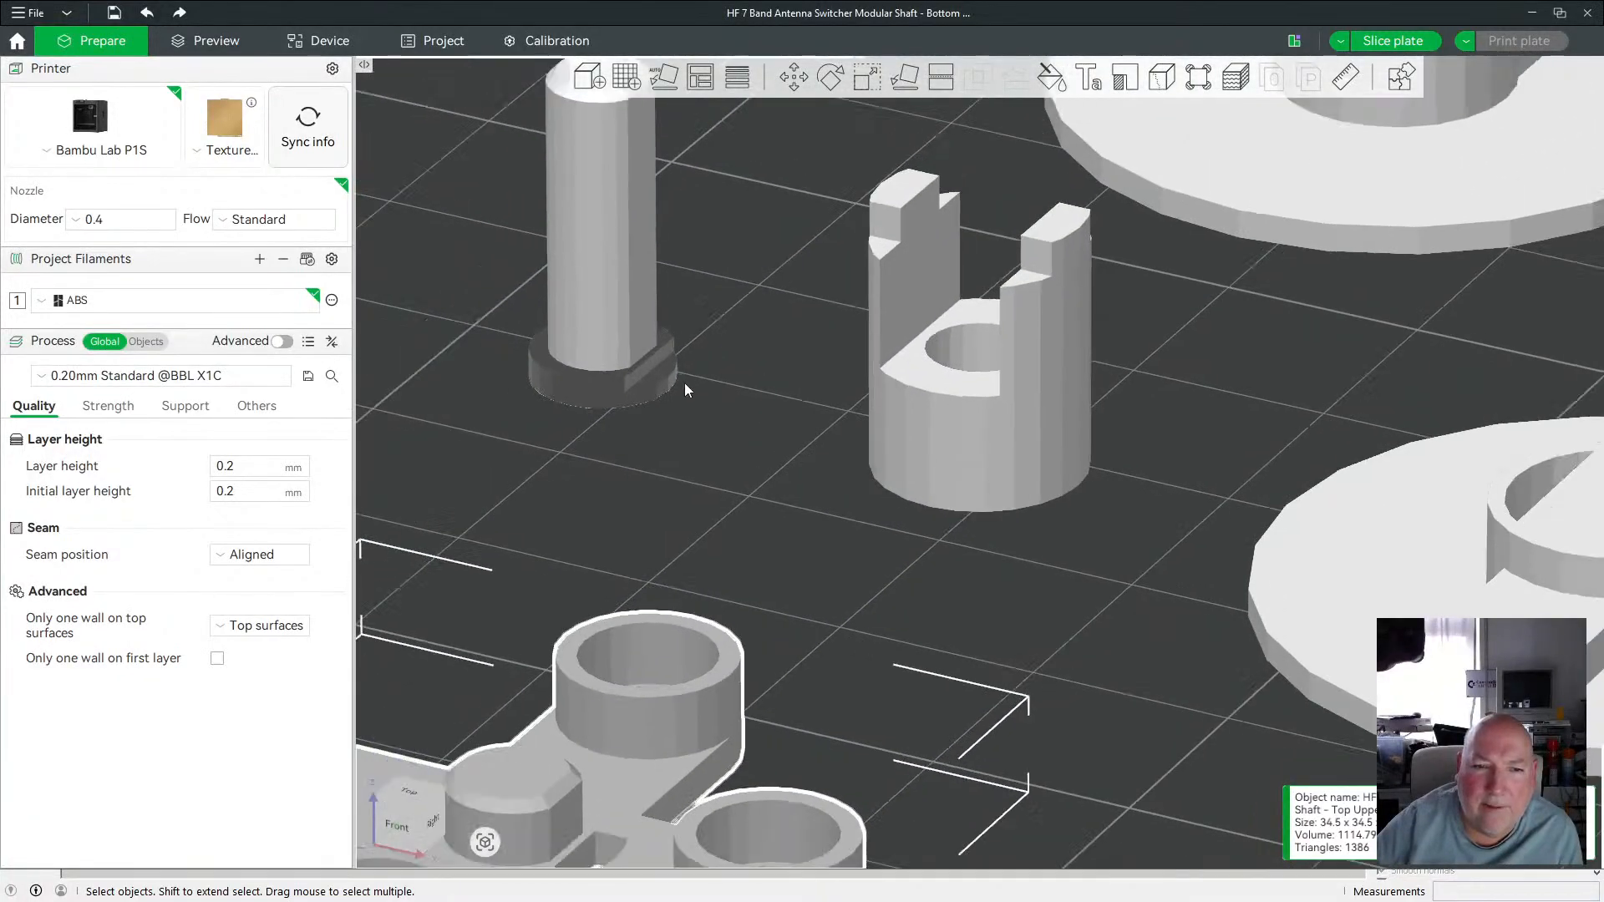
scroll(684, 381, down, 2)
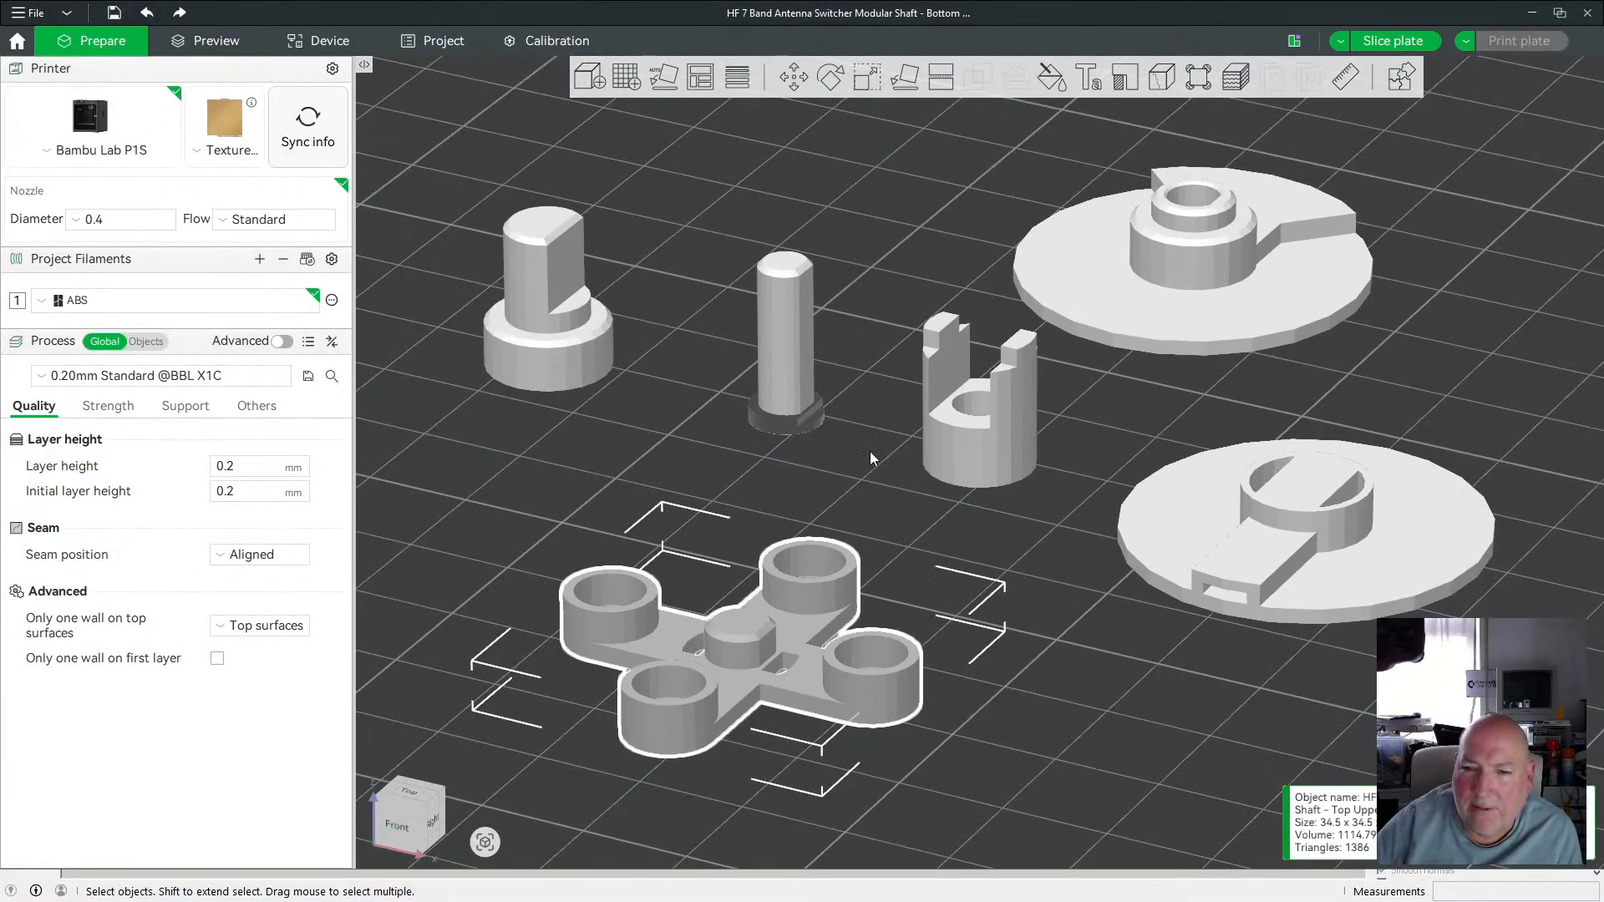
key(2)
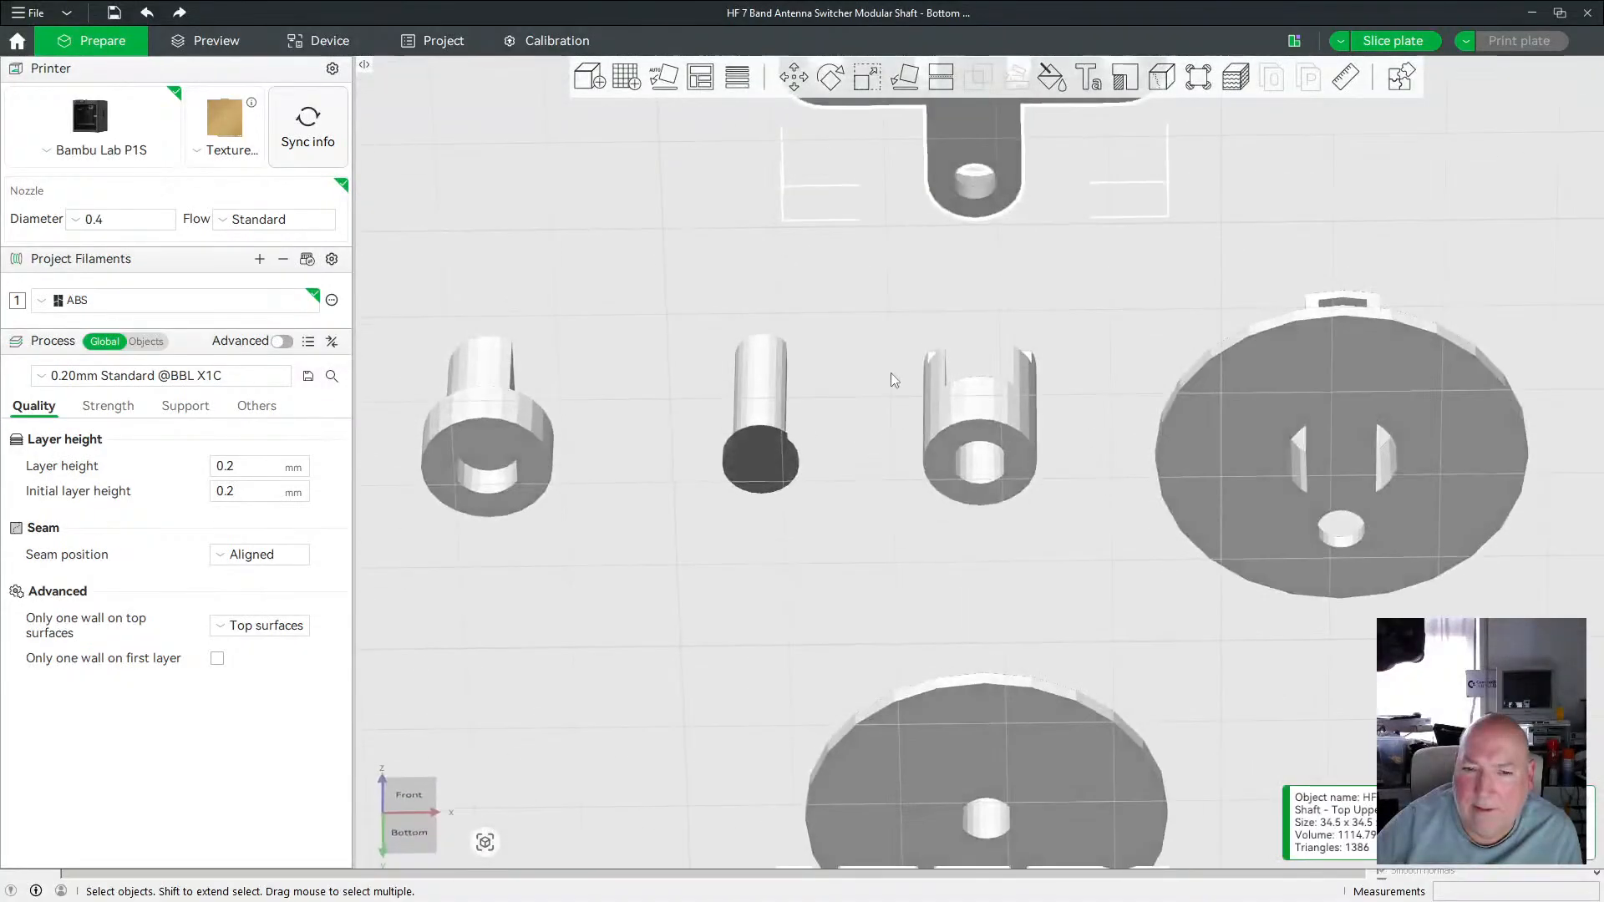
key(0)
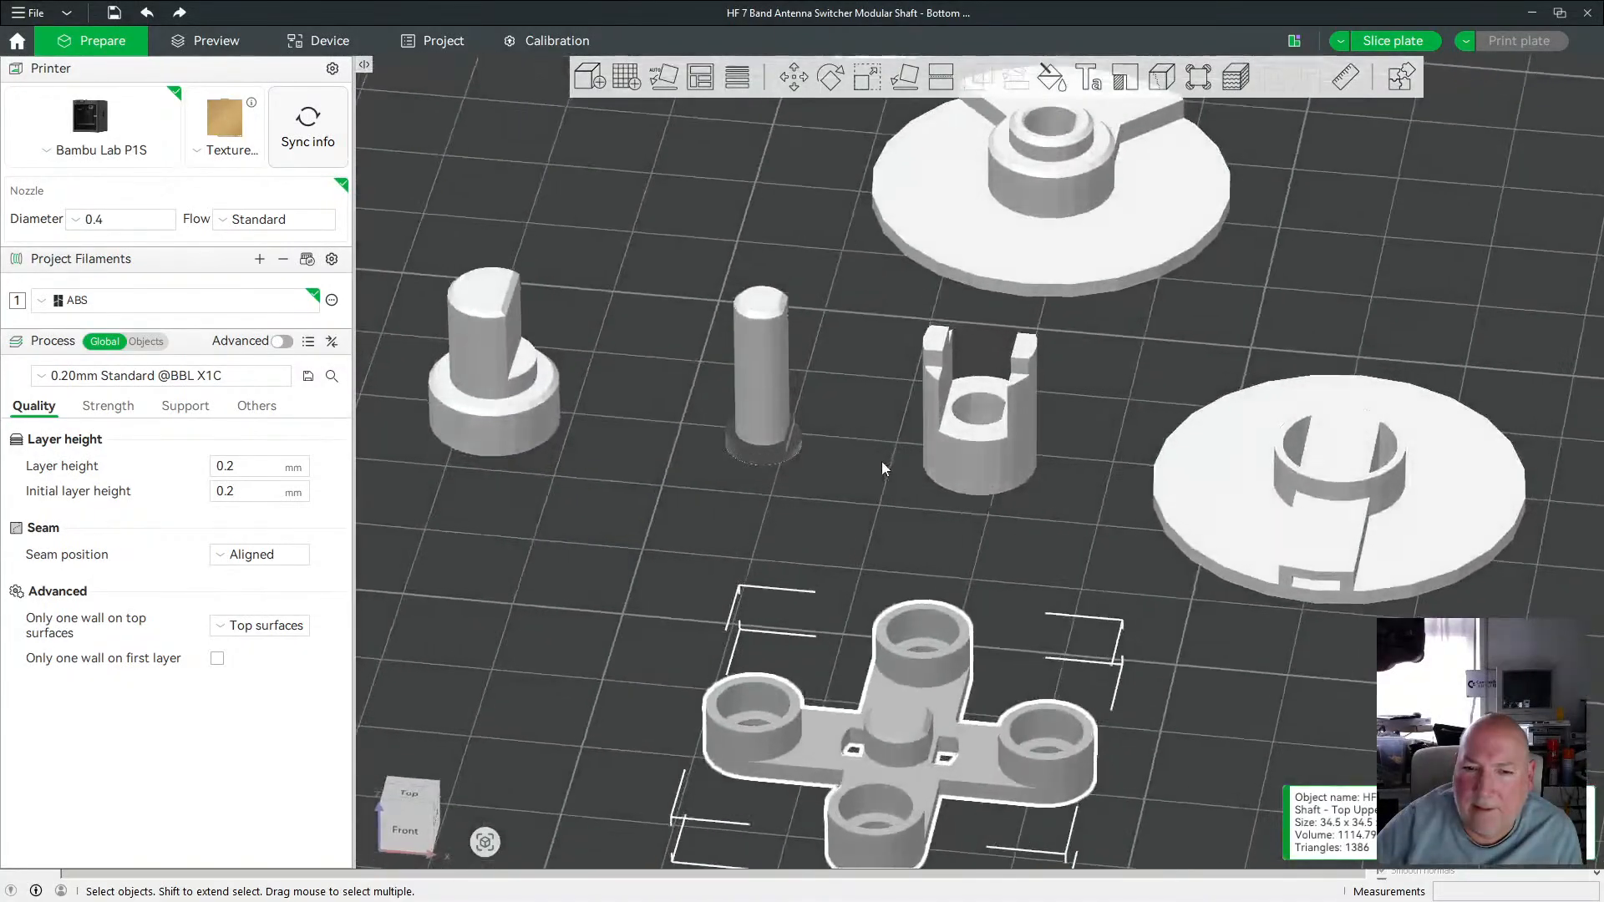
scroll(881, 443, down, 4)
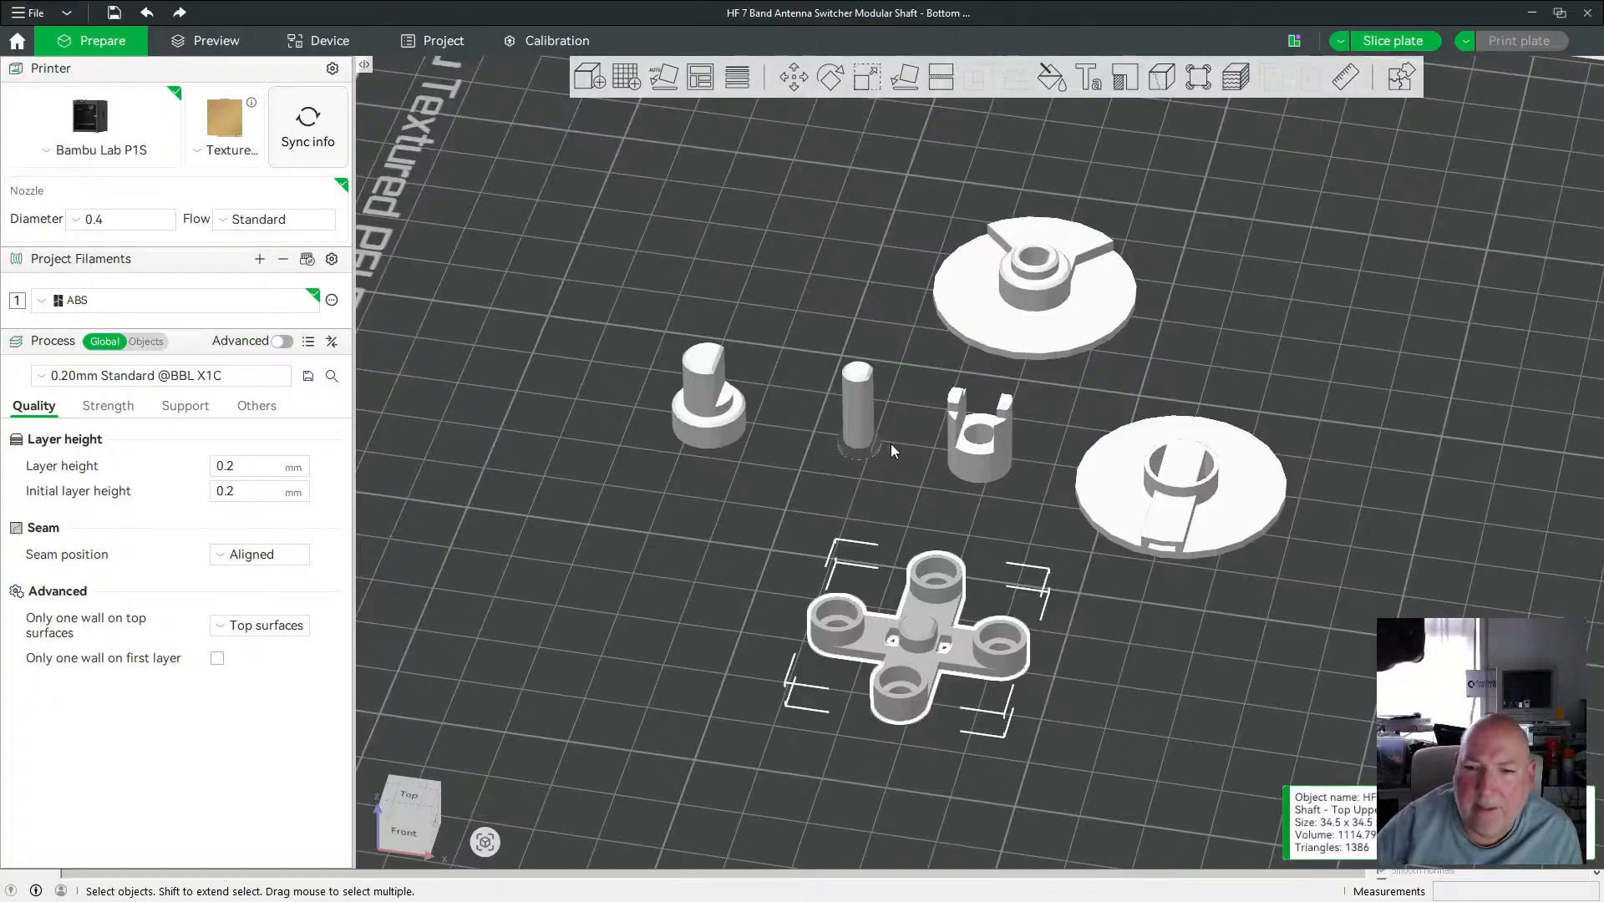
scroll(892, 442, up, 4)
scroll(895, 430, down, 3)
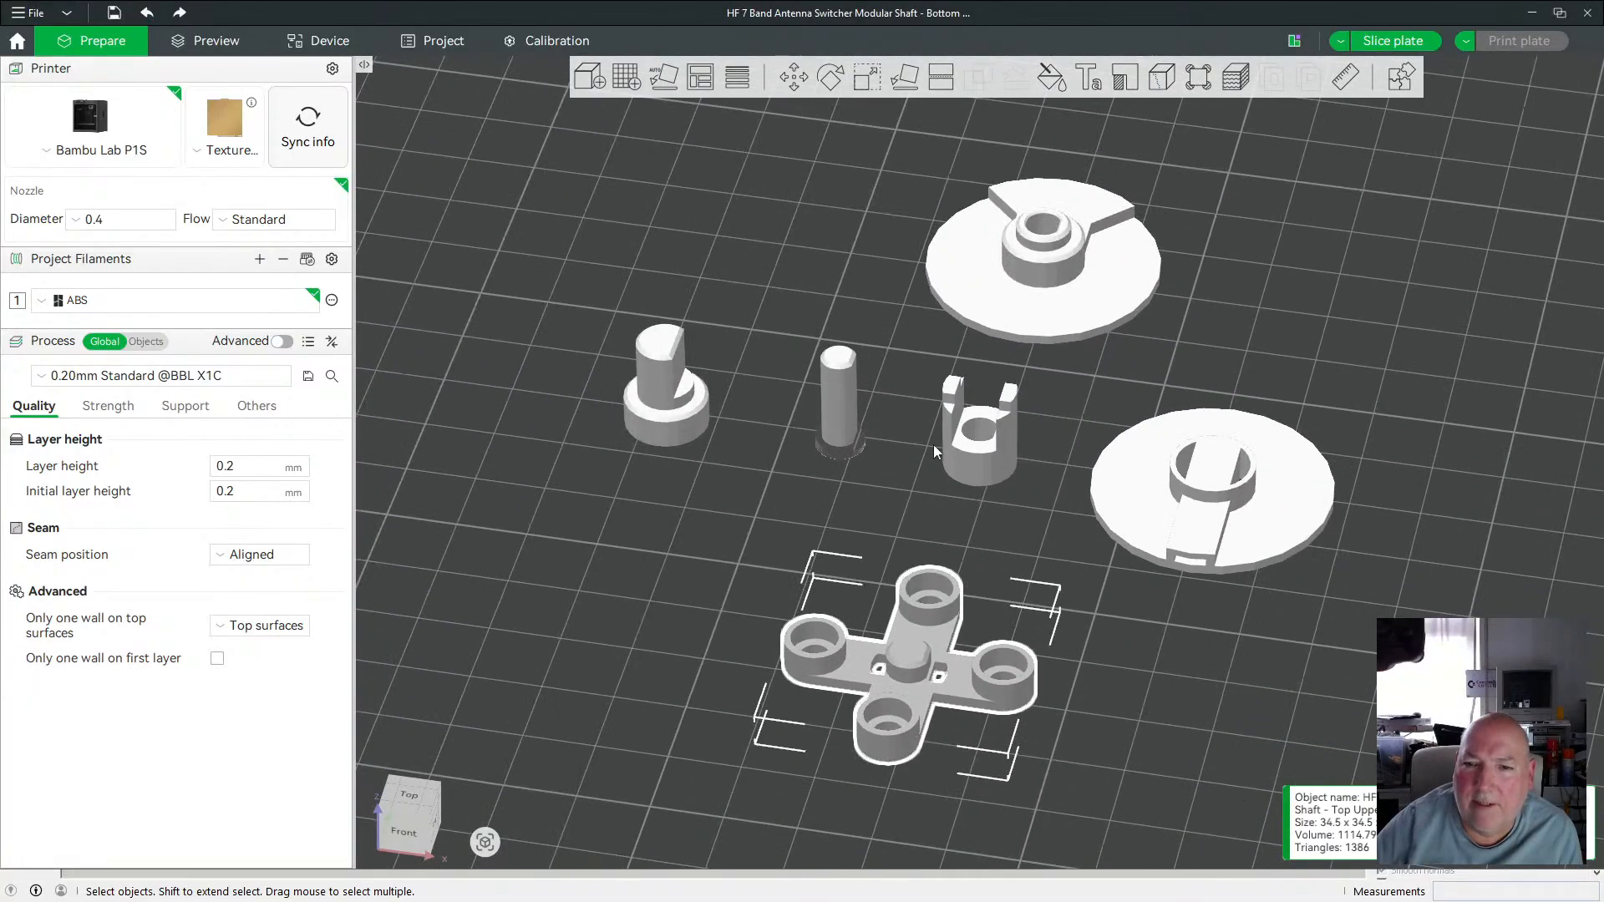
Nudge the shaft Bottom piece forward and sideways on the plate.
click(1040, 328)
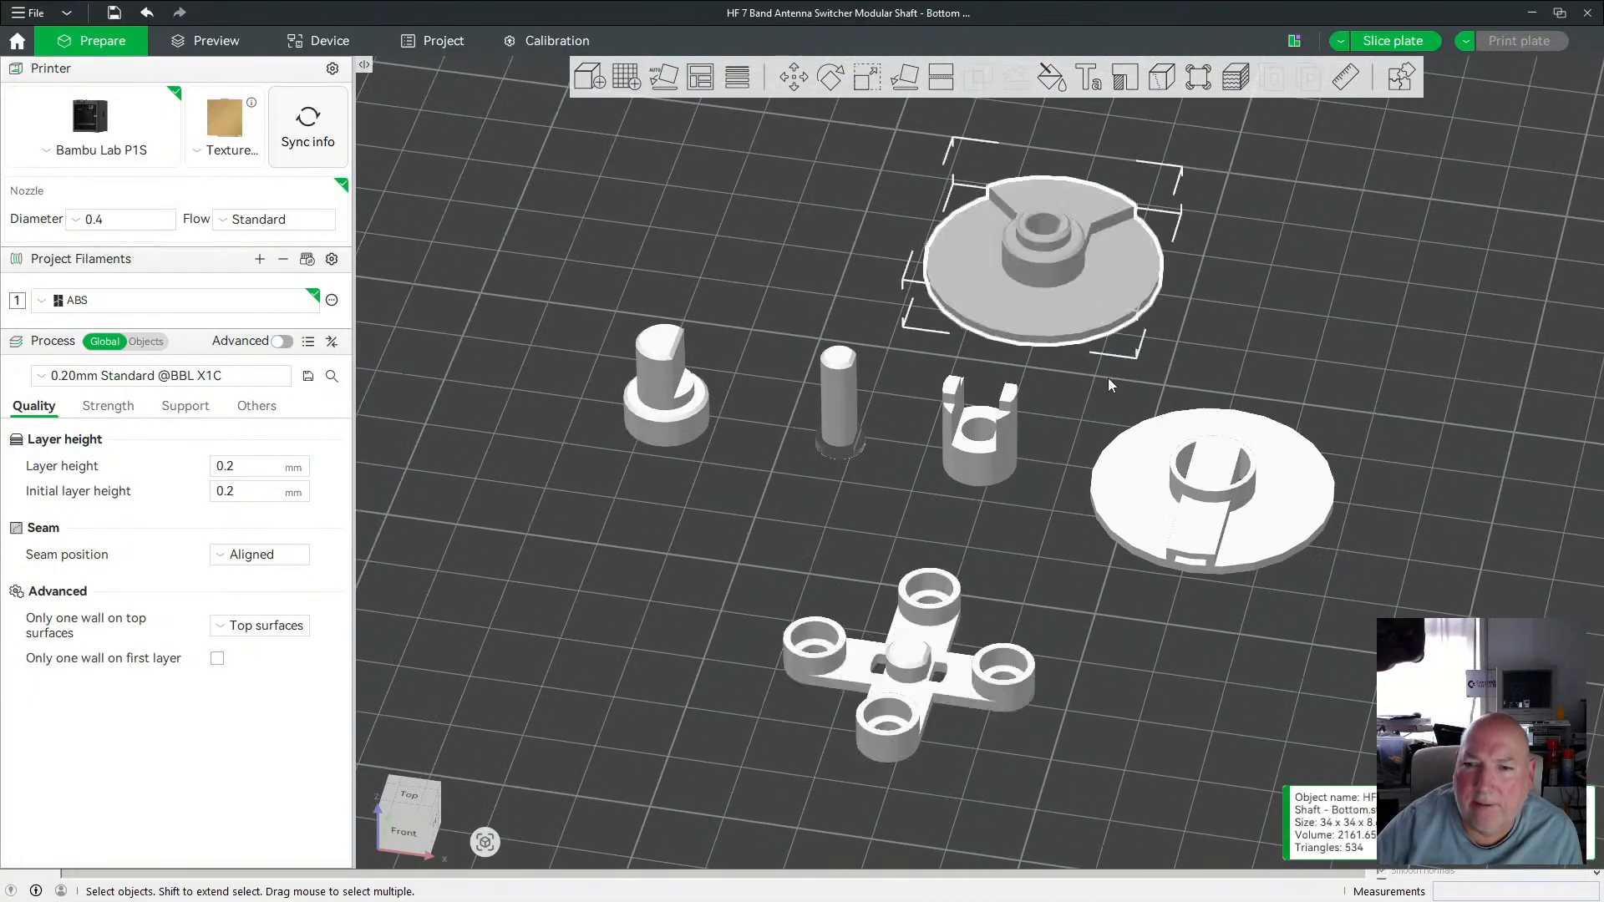
key(Down)
key(Down)
key(Down)
key(Down)
key(Down)
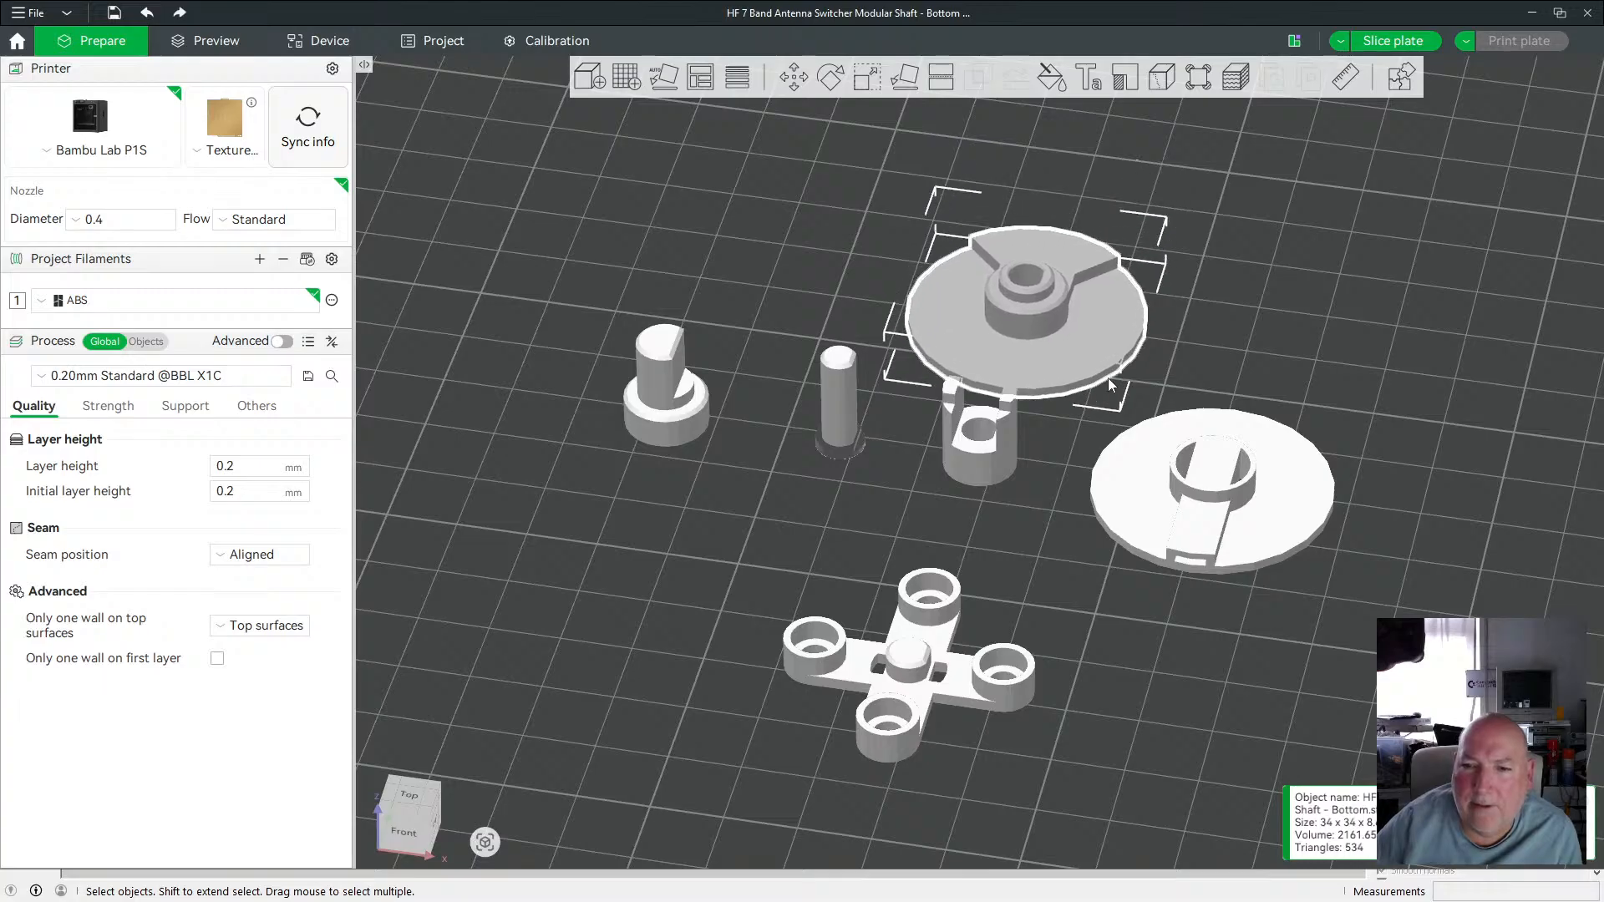
drag(1163, 379, 1129, 326)
key(Left)
key(Left)
key(Left)
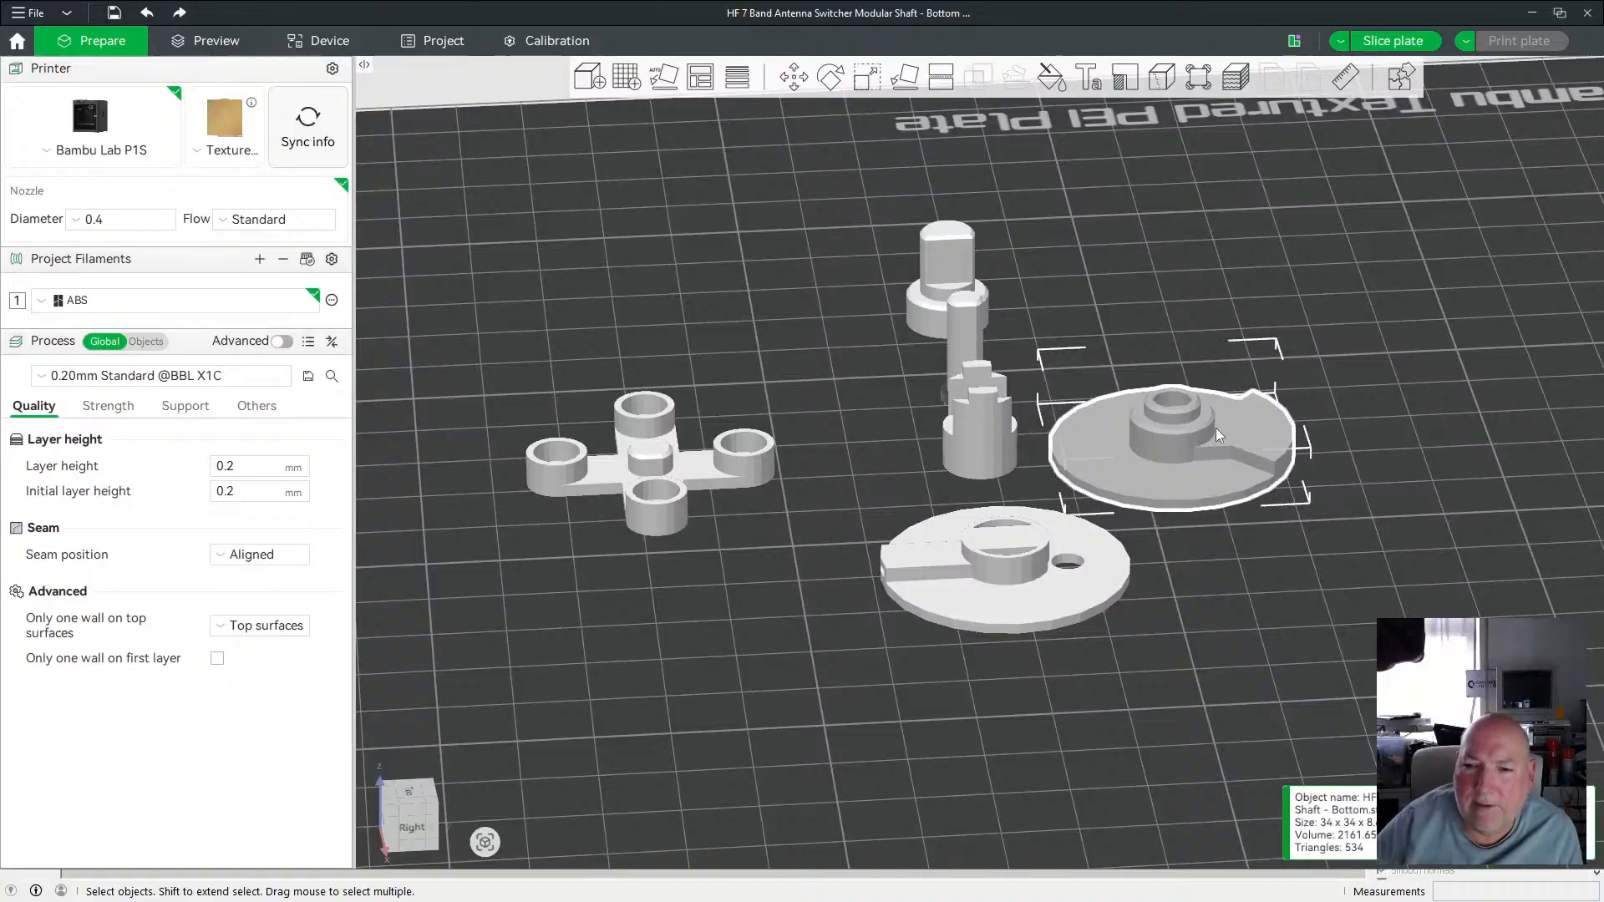
Nudge the shaft Top Middle piece closer to the central group of pieces.
click(1050, 583)
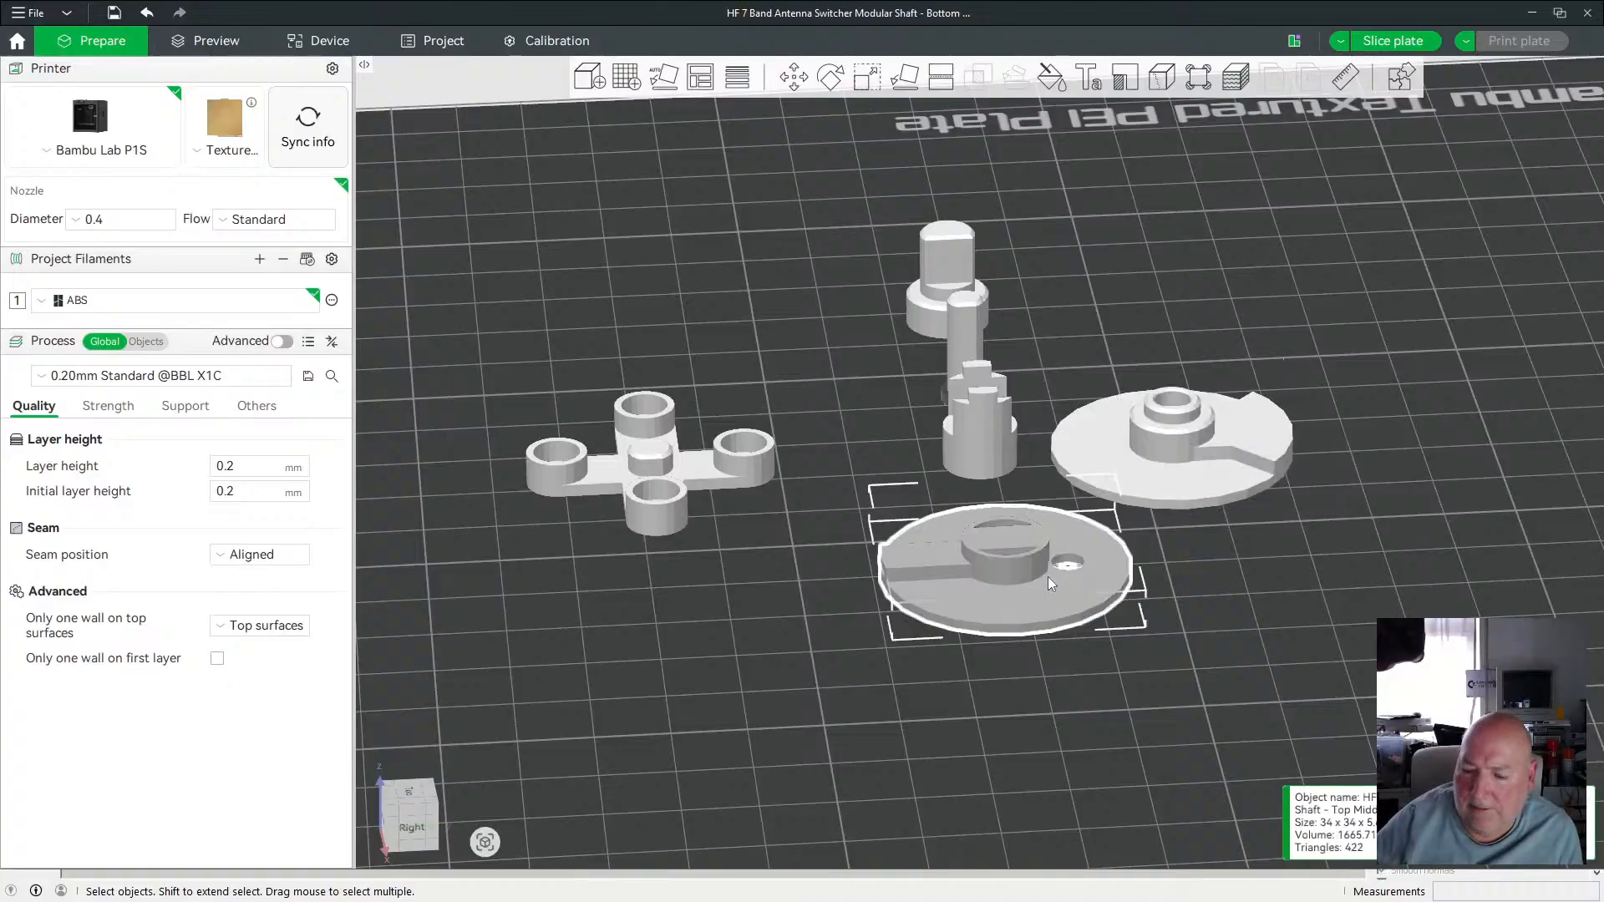
key(Right)
key(Right)
key(Left)
key(Left)
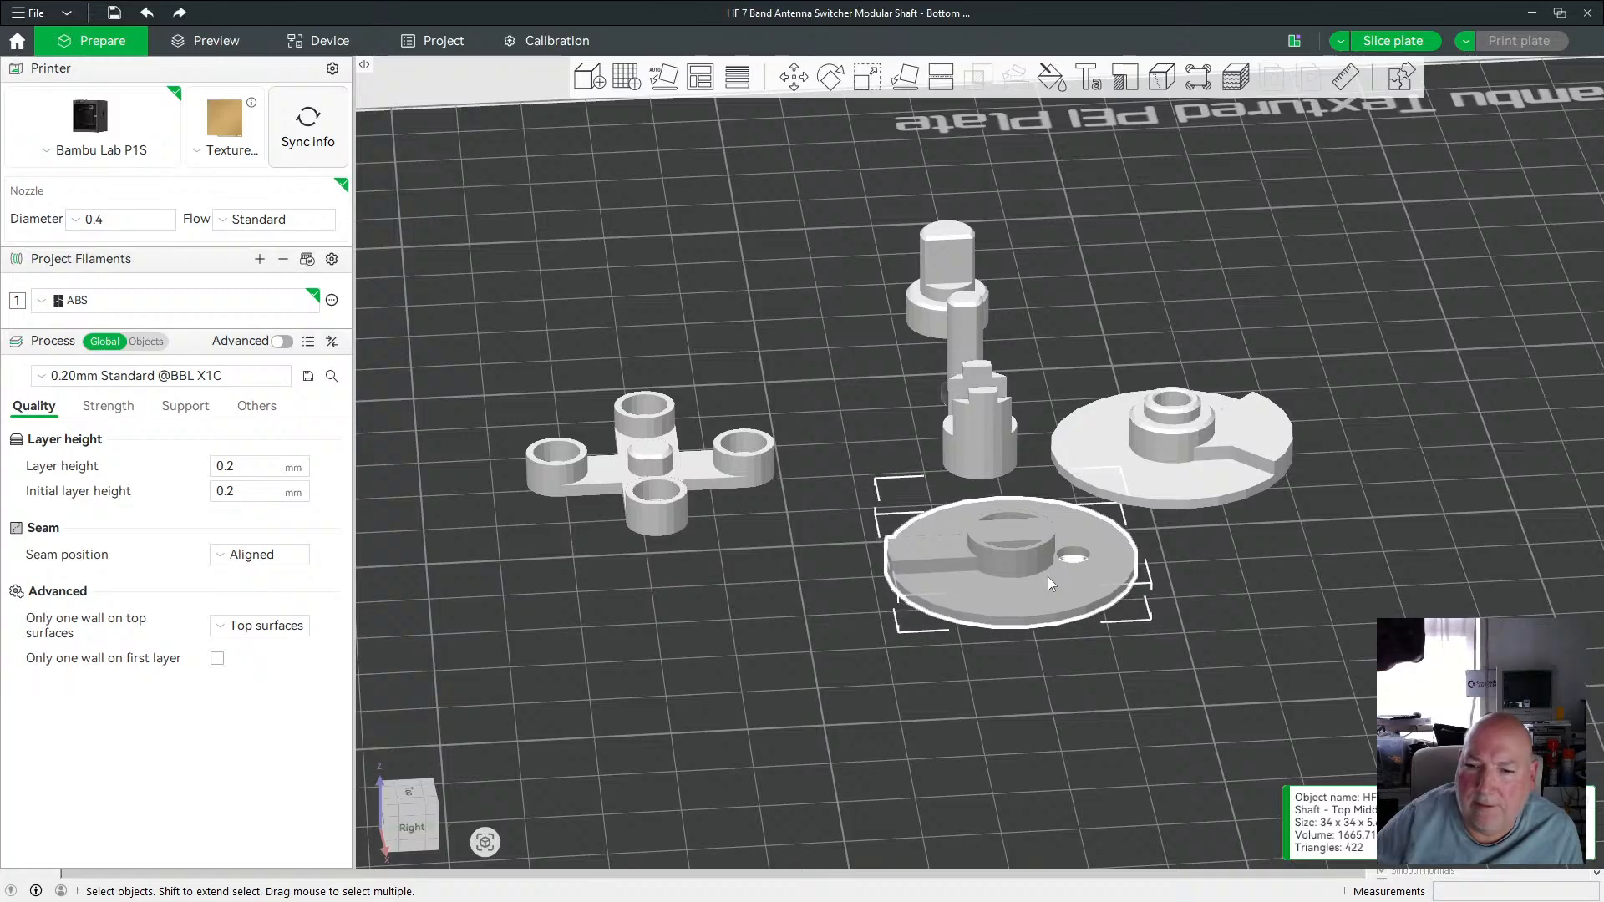
key(Up)
key(Up)
key(Up)
key(Up)
key(Up)
key(Up)
key(Up)
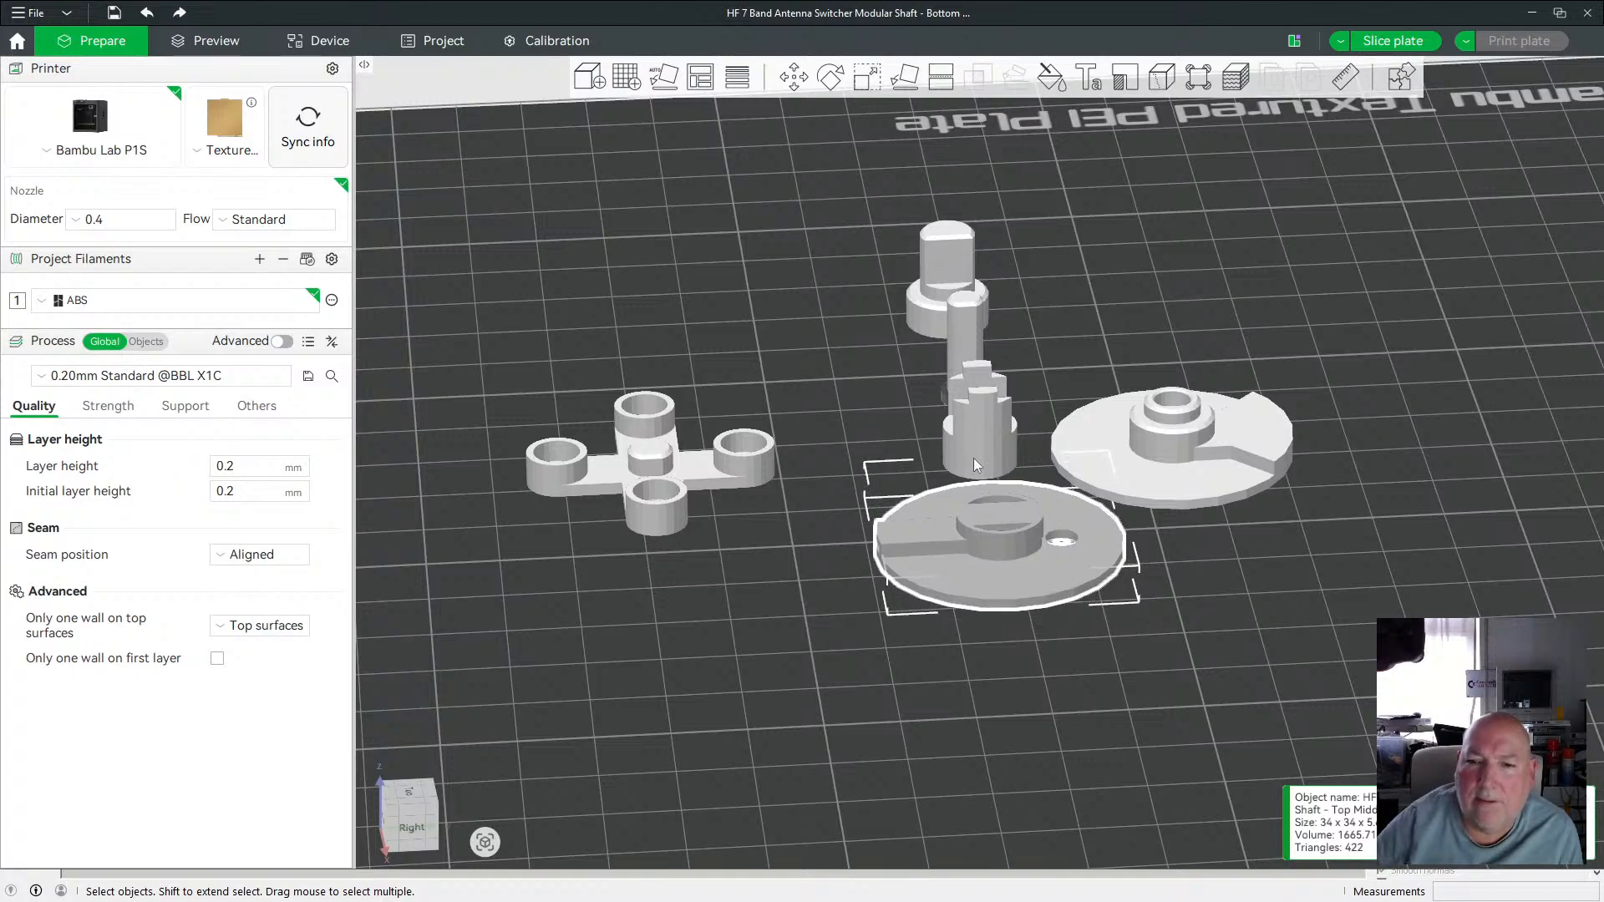
Shift the shaft Top Upper piece up and to the right in larger steps.
drag(974, 458, 881, 459)
click(833, 569)
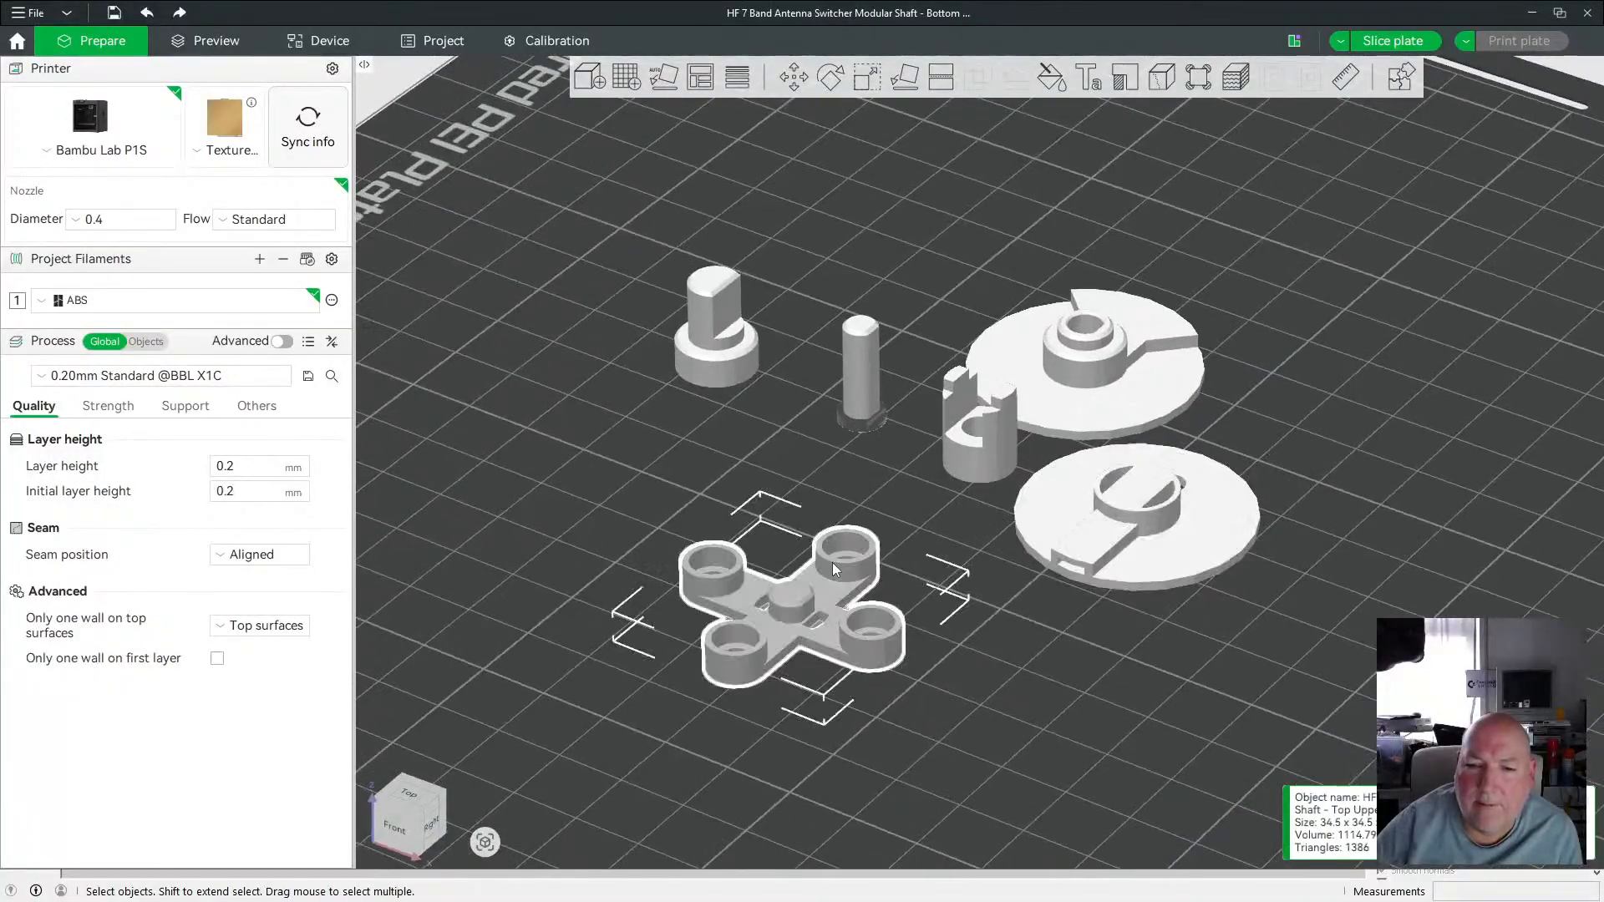
key(shift+Up)
key(shift+Up)
key(shift+Up)
key(shift+Up)
key(shift+Up)
key(shift+Up)
key(shift+Up)
key(shift+Up)
key(shift+Up)
key(shift+Up)
key(shift+Up)
key(shift+Up)
key(shift+Up)
key(shift+Up)
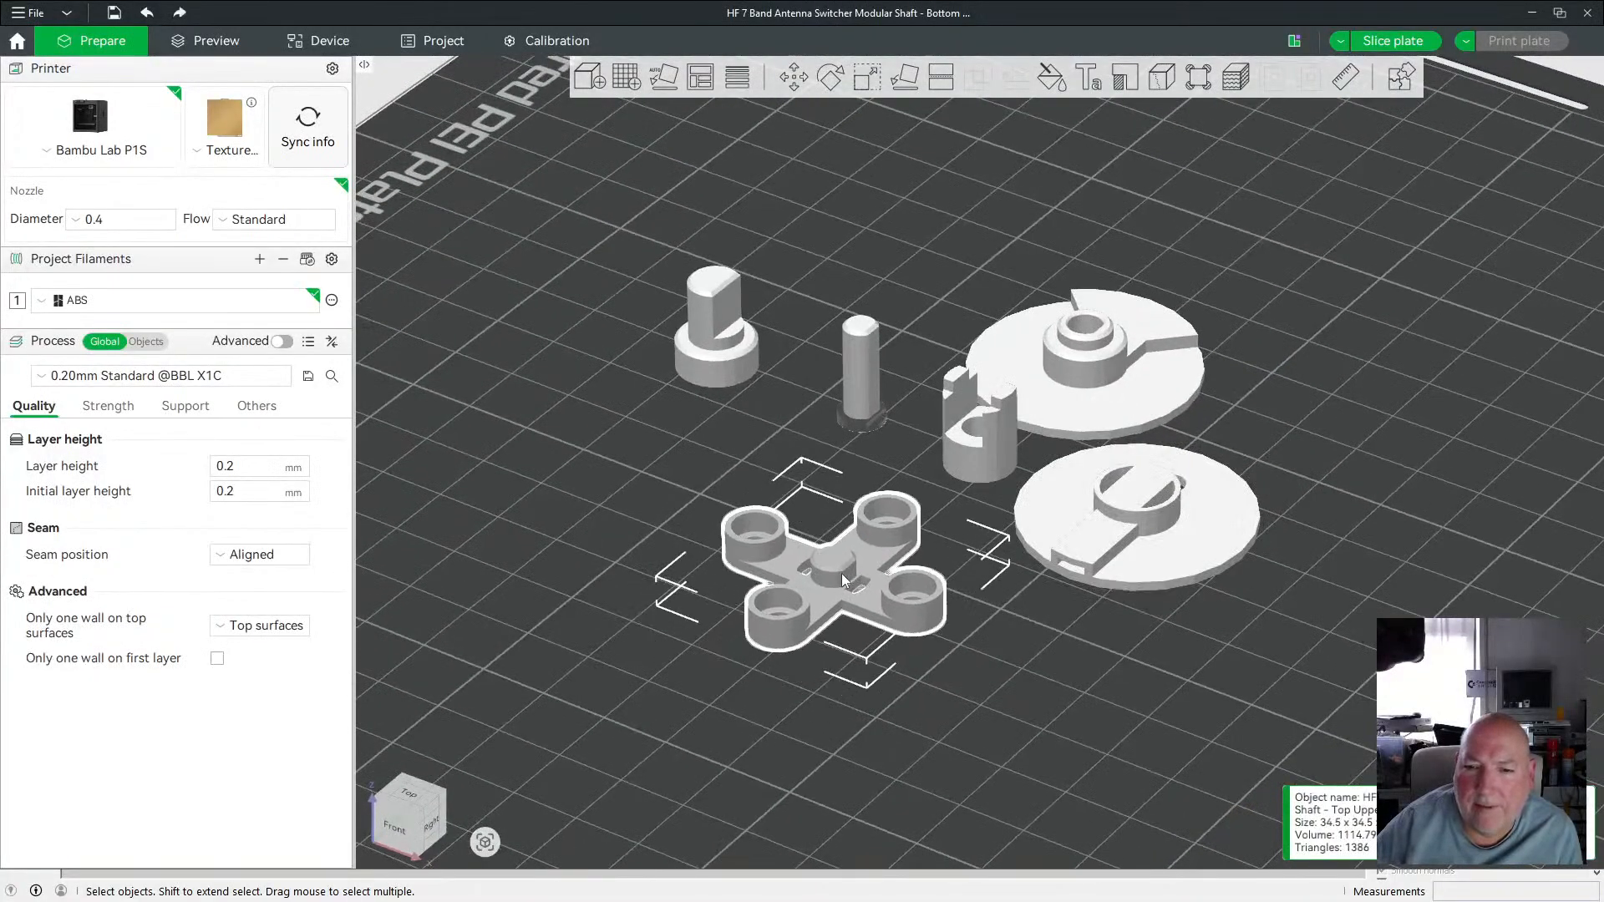
drag(894, 378, 870, 319)
key(shift+Right)
key(shift+Right)
key(shift+Right)
key(shift+Right)
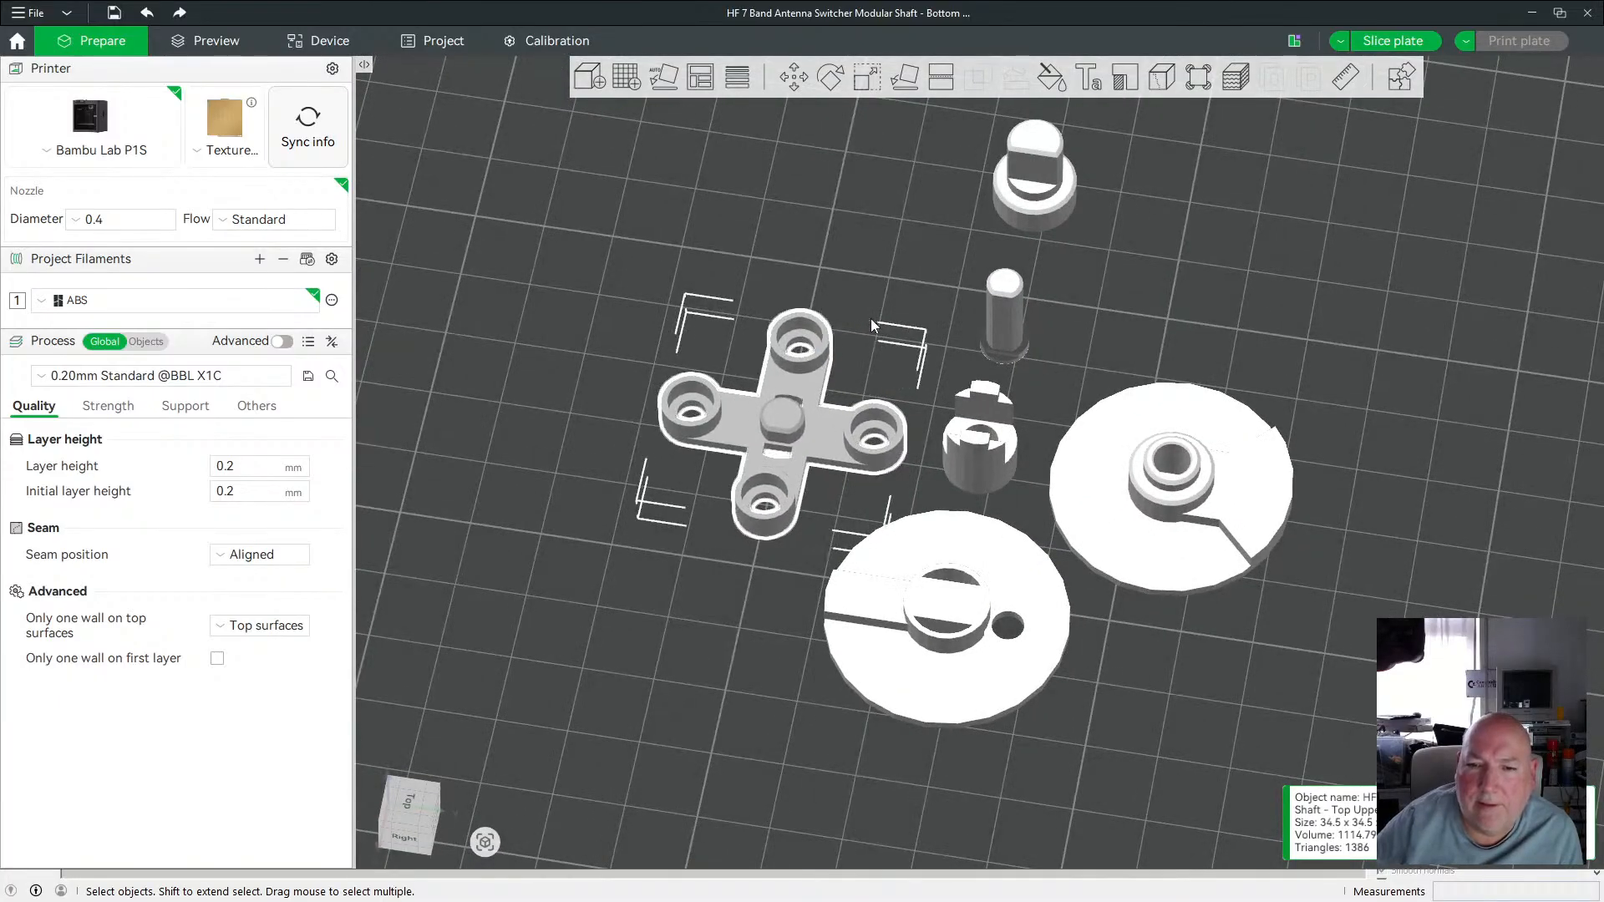
drag(965, 249, 934, 443)
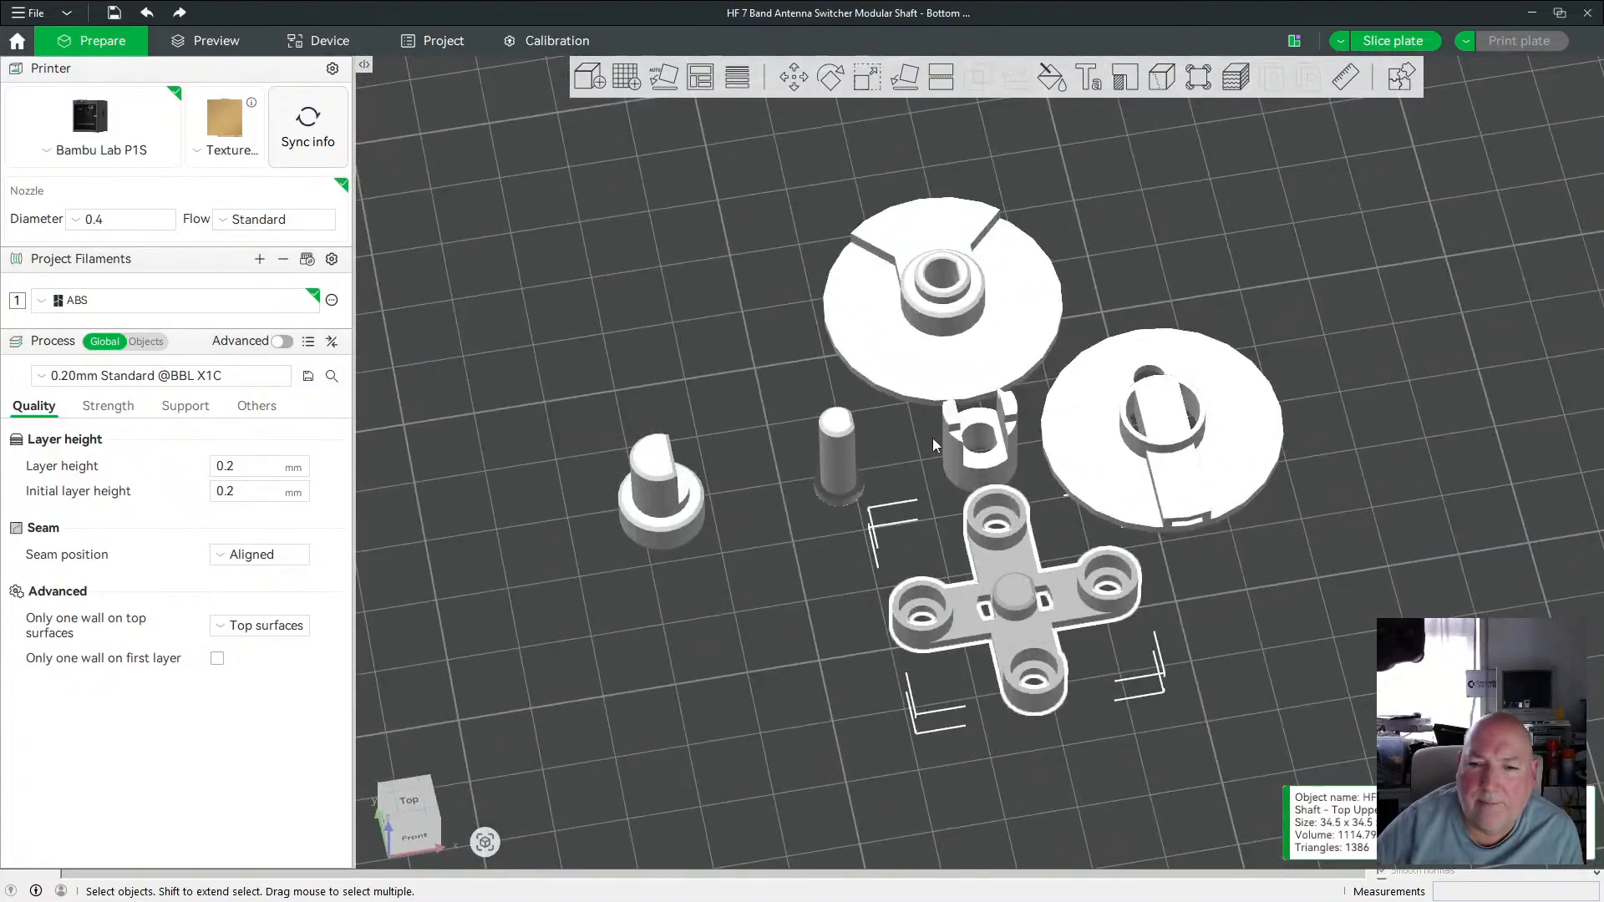
Nudge the shaft Insert piece to the right.
click(850, 484)
key(Right)
key(Right)
key(Right)
key(Right)
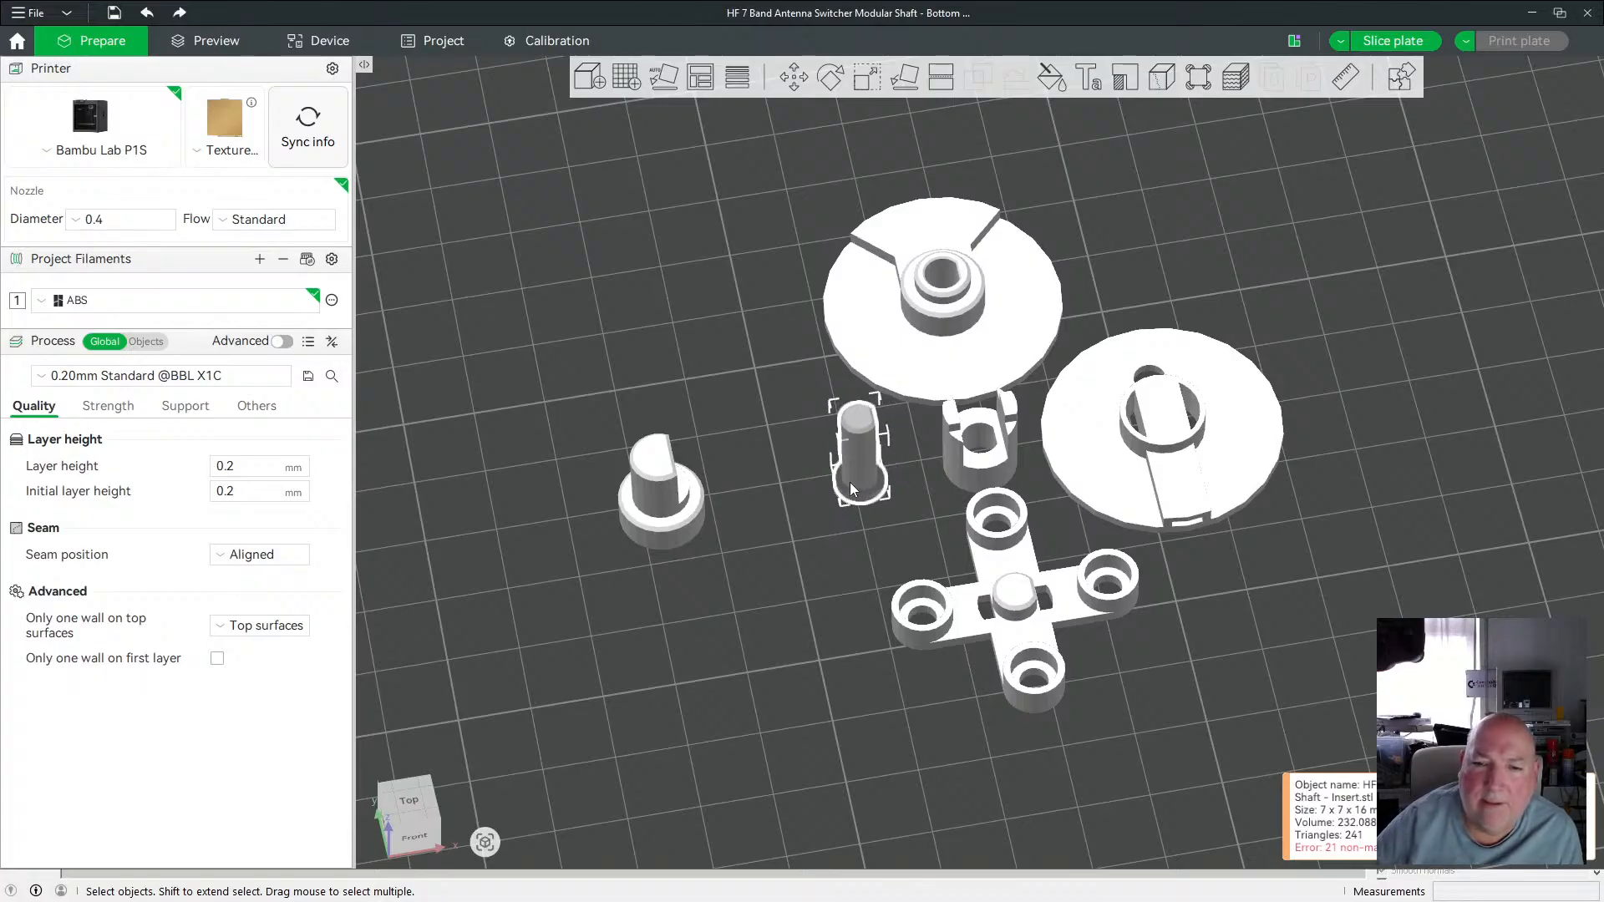
Nudge the shaft Top piece to the right toward the Insert piece.
click(674, 505)
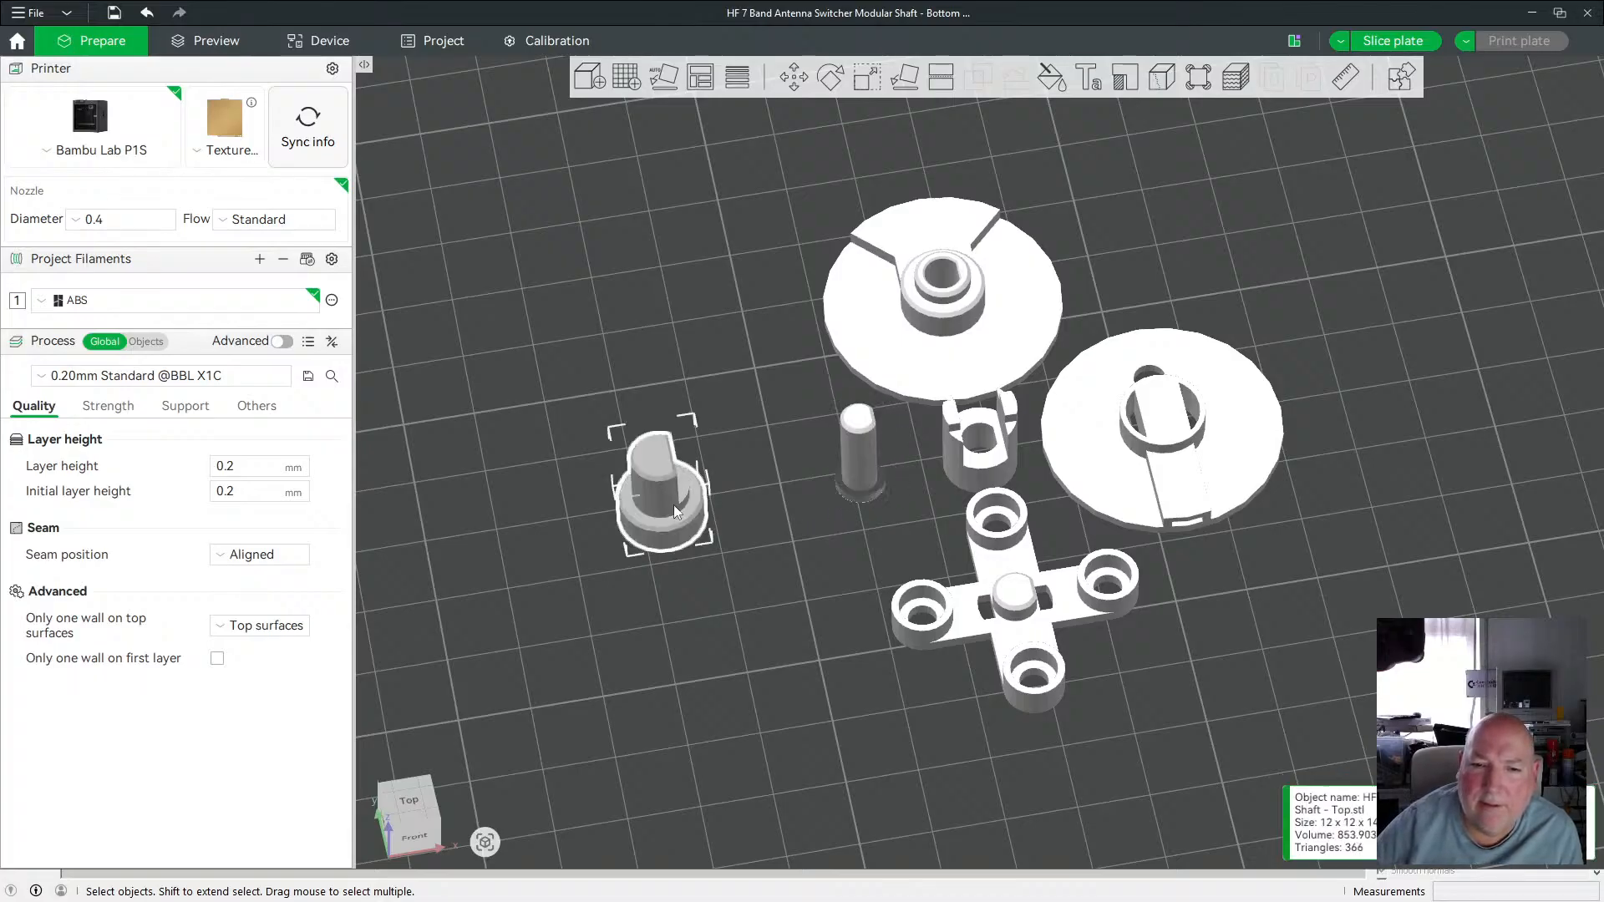
key(Right)
key(Right)
key(Right)
key(Right)
key(Right)
key(Right)
key(Right)
key(Right)
key(Right)
key(Right)
key(Right)
key(Right)
key(Right)
key(Right)
key(Right)
key(Right)
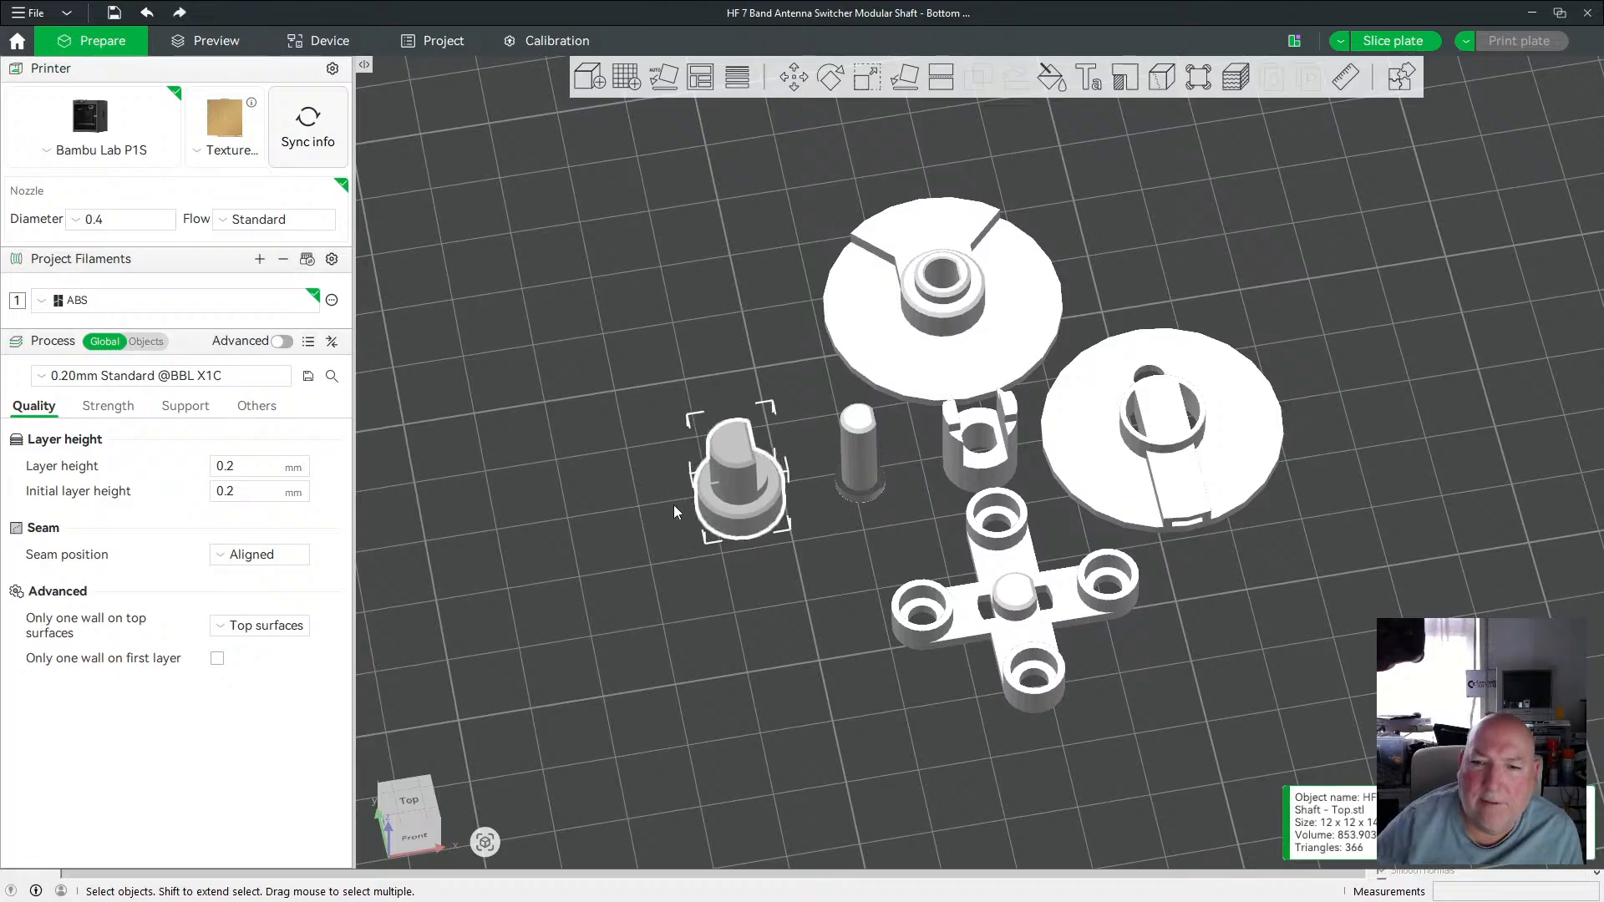
scroll(1002, 430, up, 3)
scroll(810, 454, down, 10)
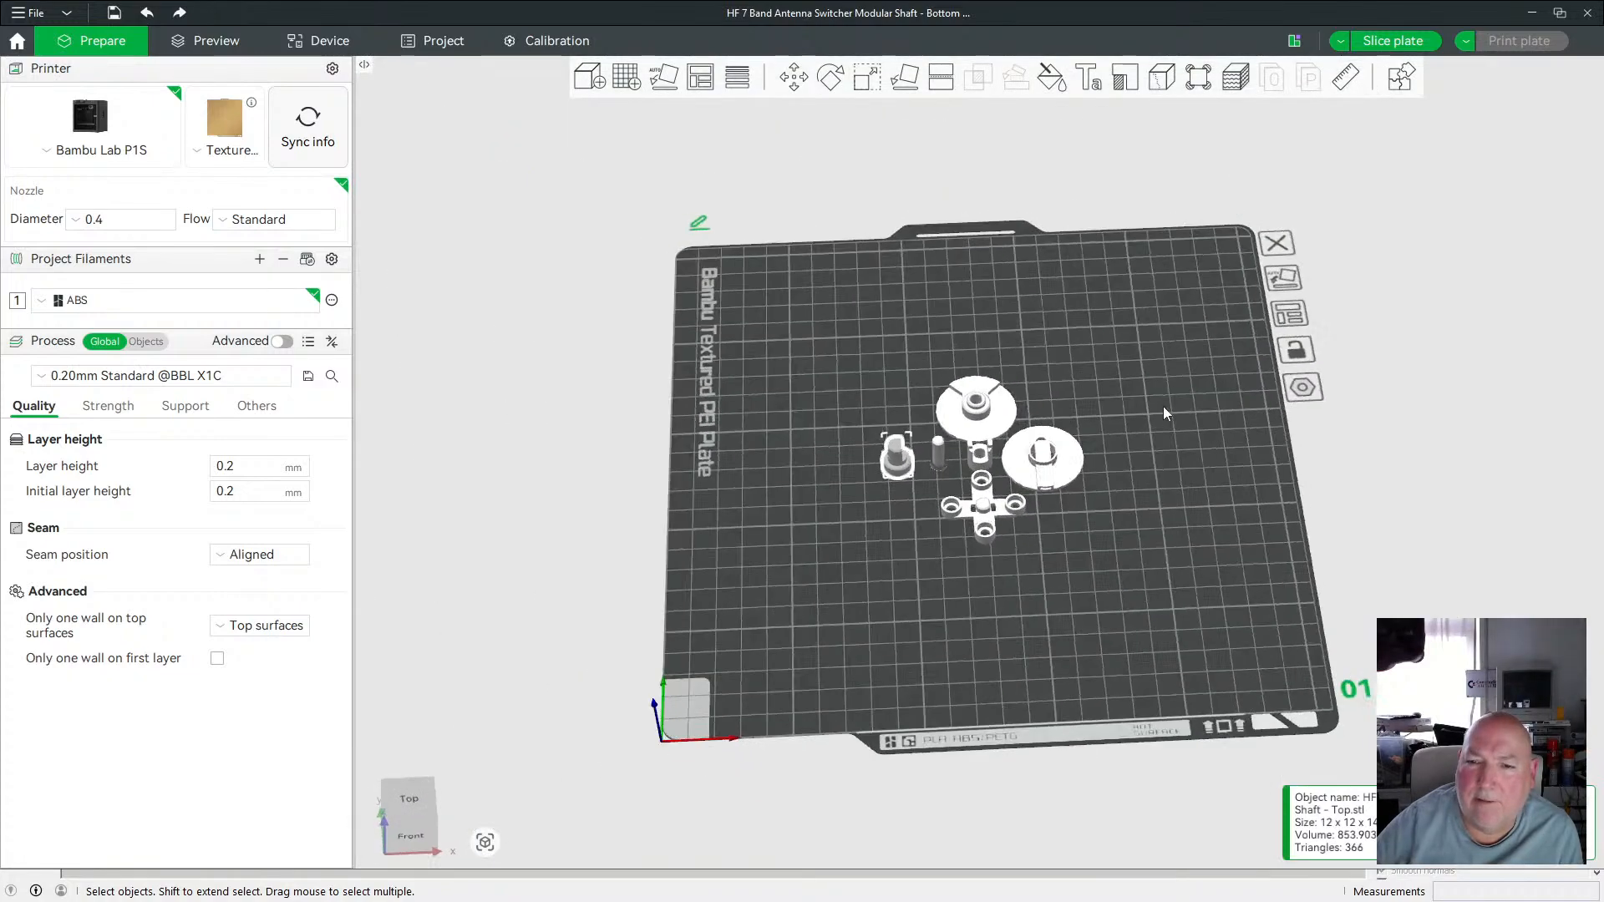
mouse_move(1164, 407)
mouse_down()
mouse_move(1140, 394)
mouse_move(1160, 398)
mouse_up()
scroll(960, 458, up, 4)
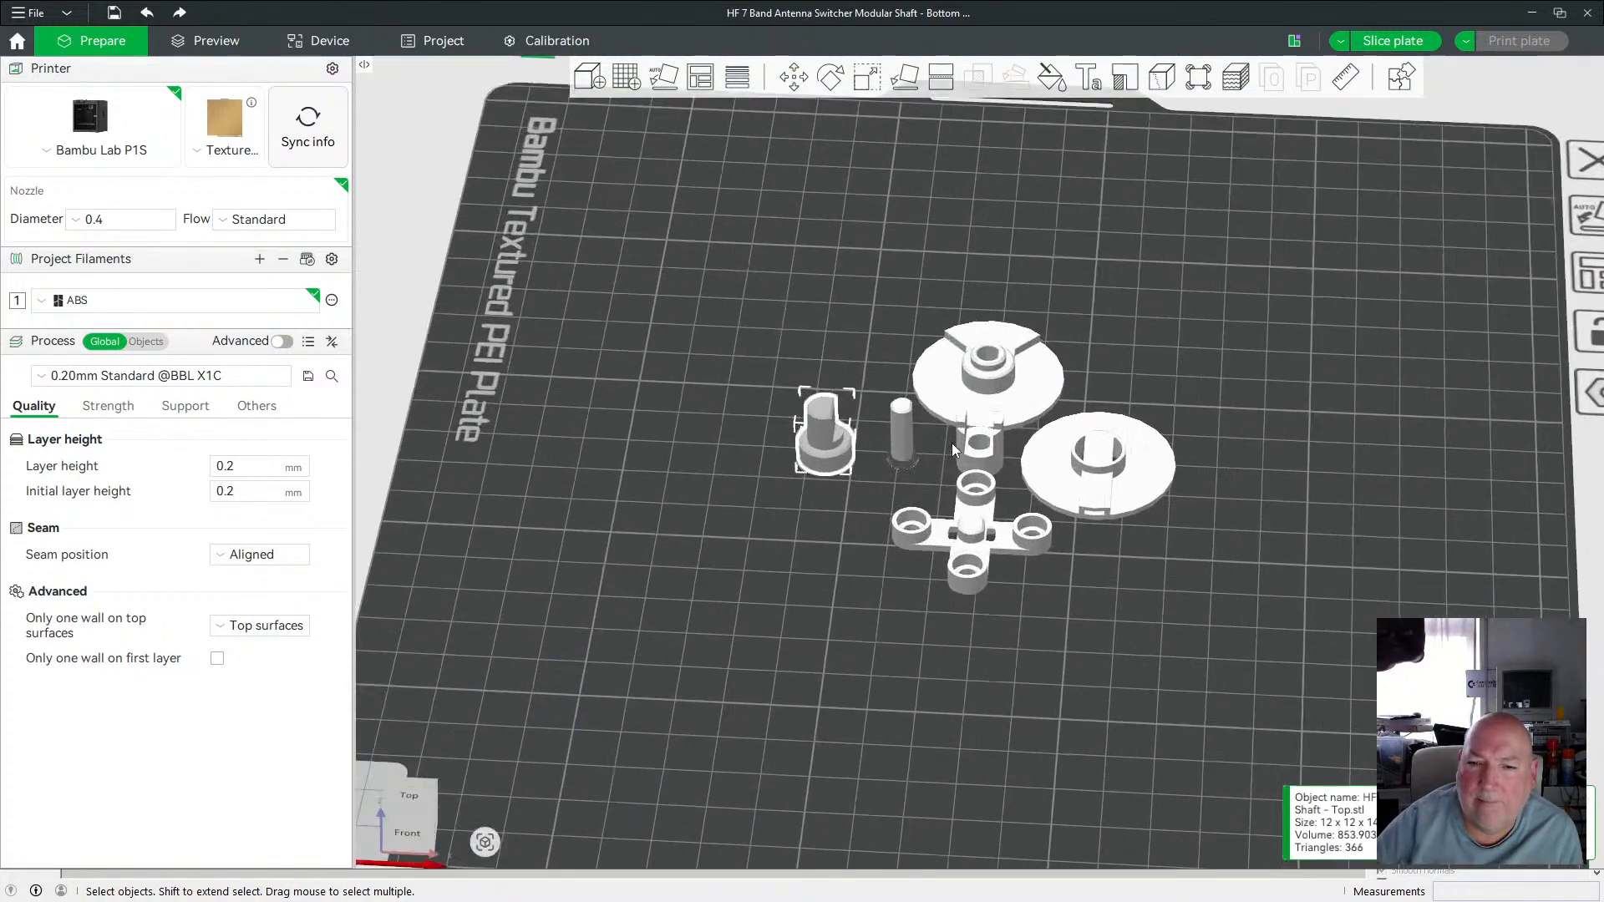
Undo the last move and shift the shaft Top piece forward and right, beside the Insert piece.
click(902, 461)
key(ctrl+z)
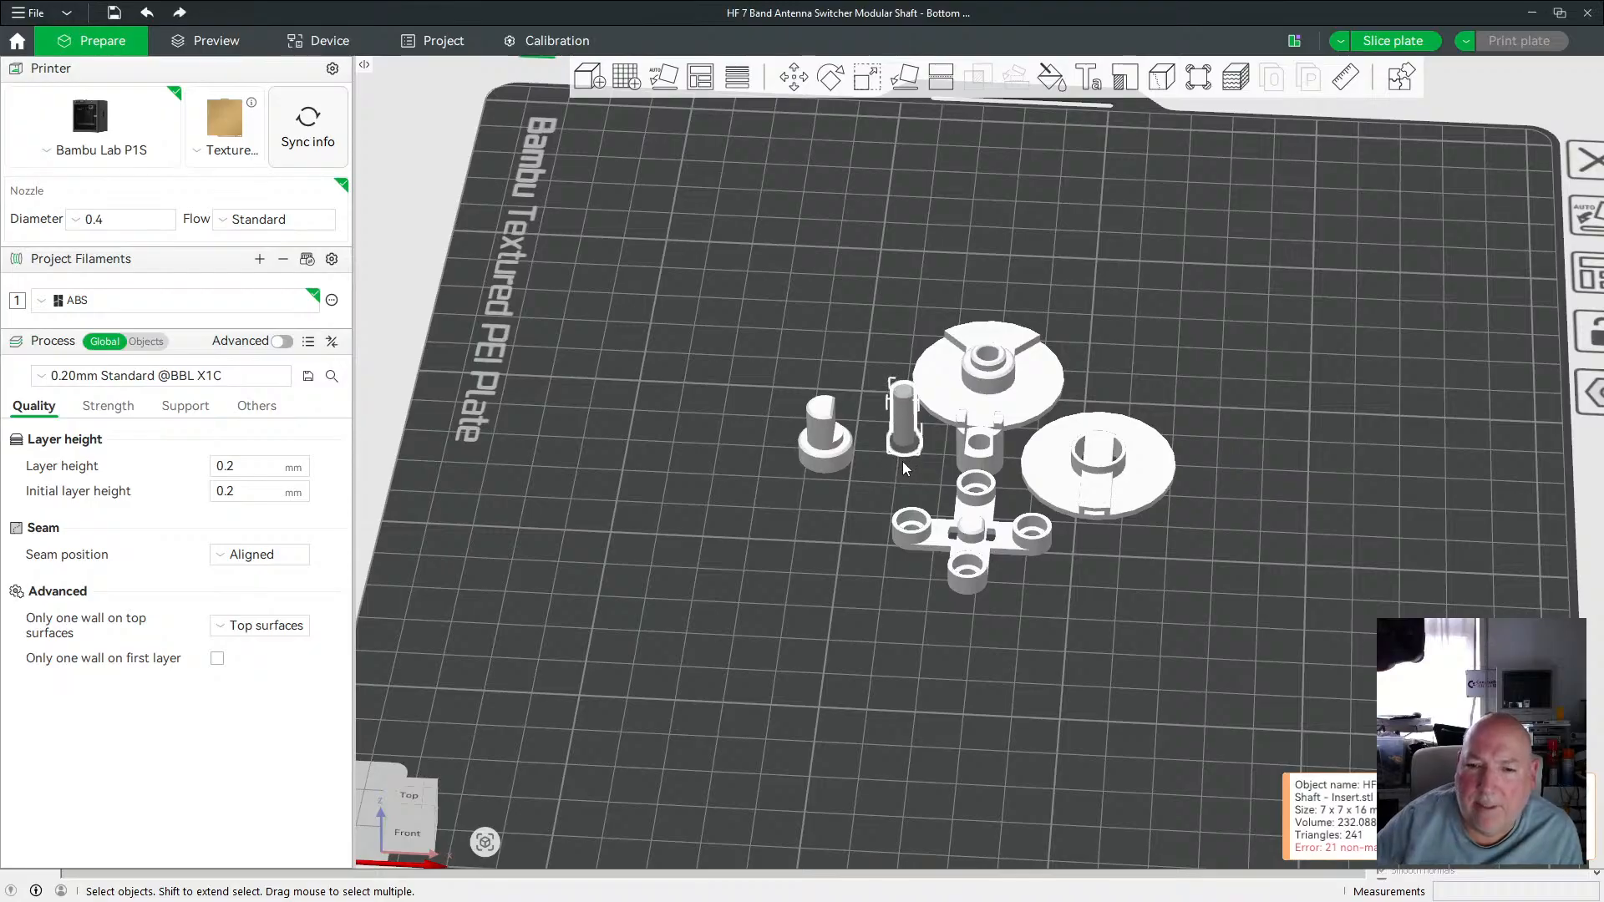
click(841, 462)
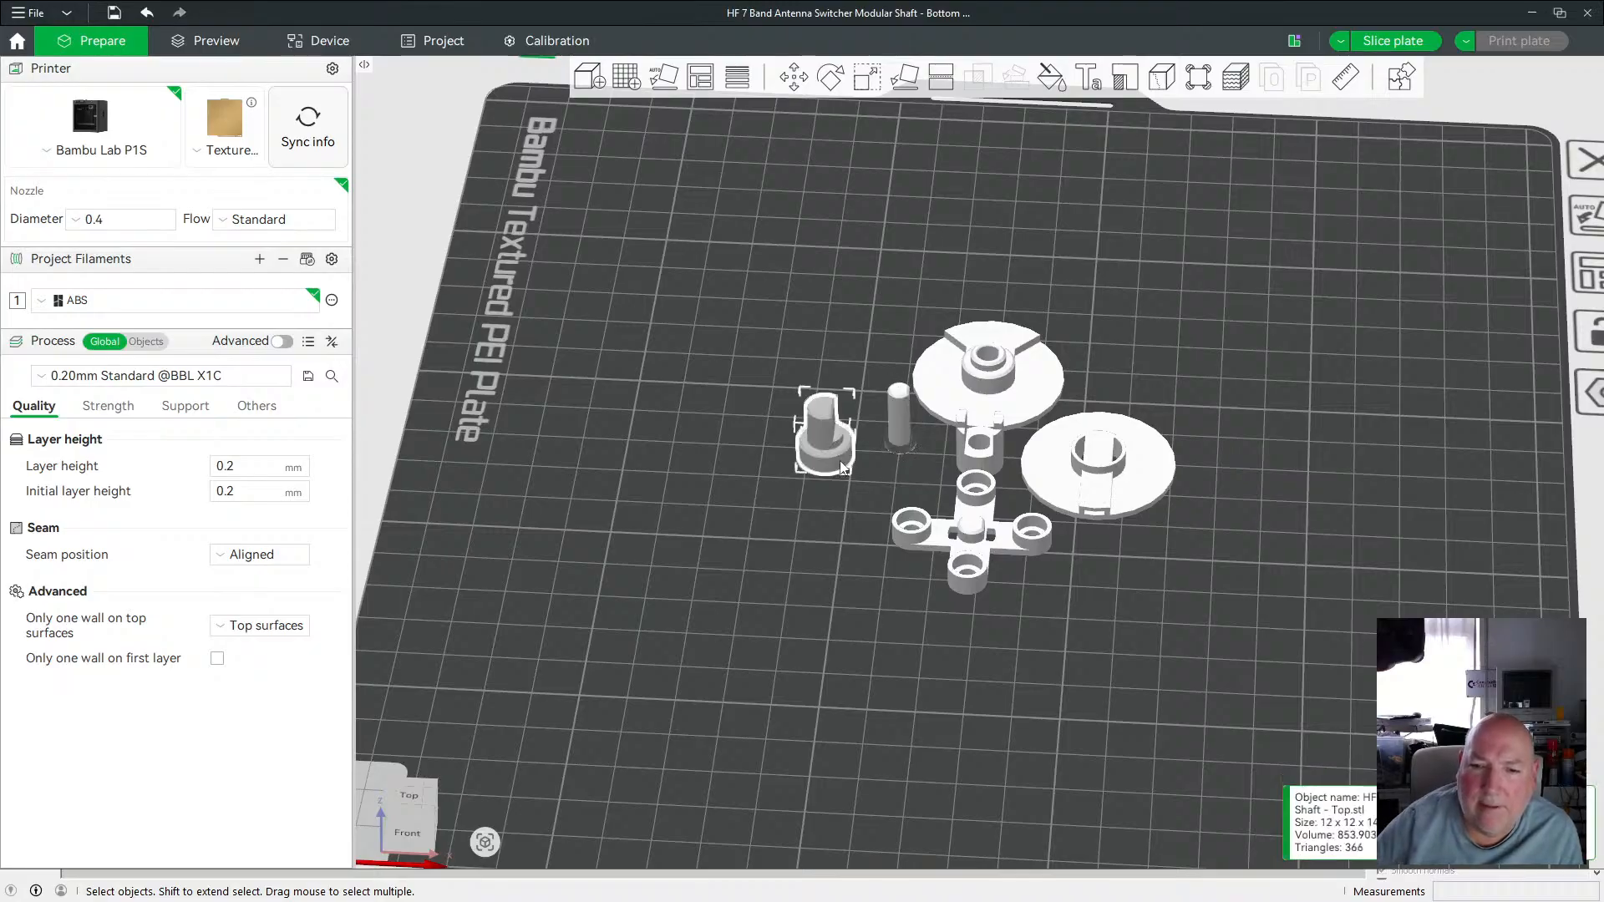
key(shift+Down)
key(shift+Down)
key(shift+Down)
key(shift+Down)
key(shift+Right)
key(shift+Right)
key(shift+Right)
key(shift+Right)
key(shift+Right)
key(shift+Right)
key(shift+Right)
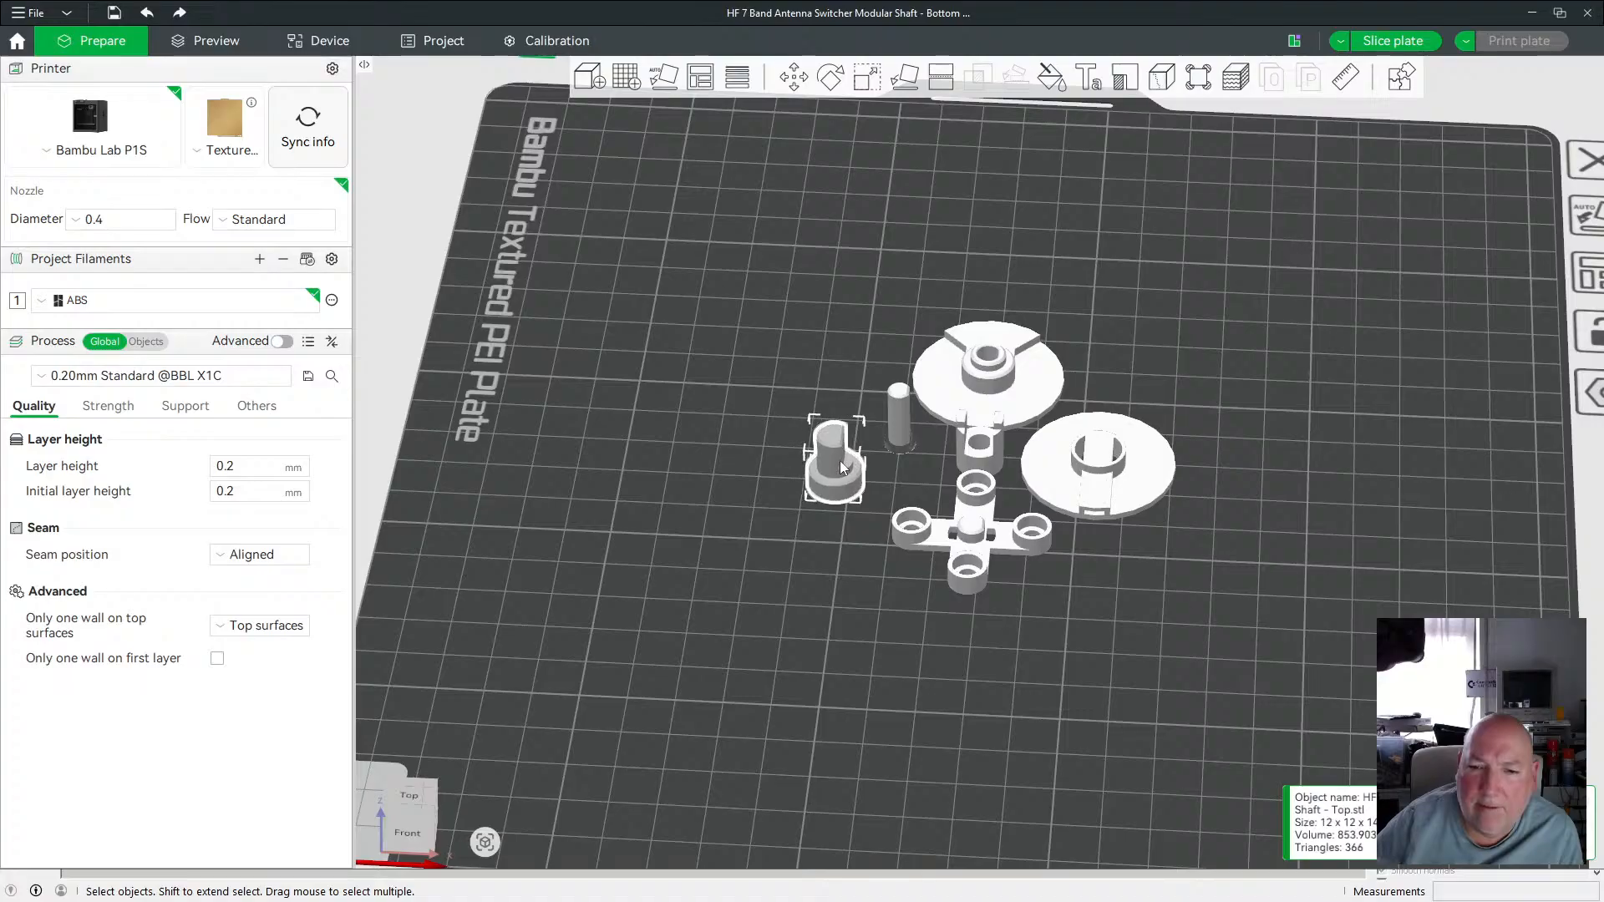
key(shift+Right)
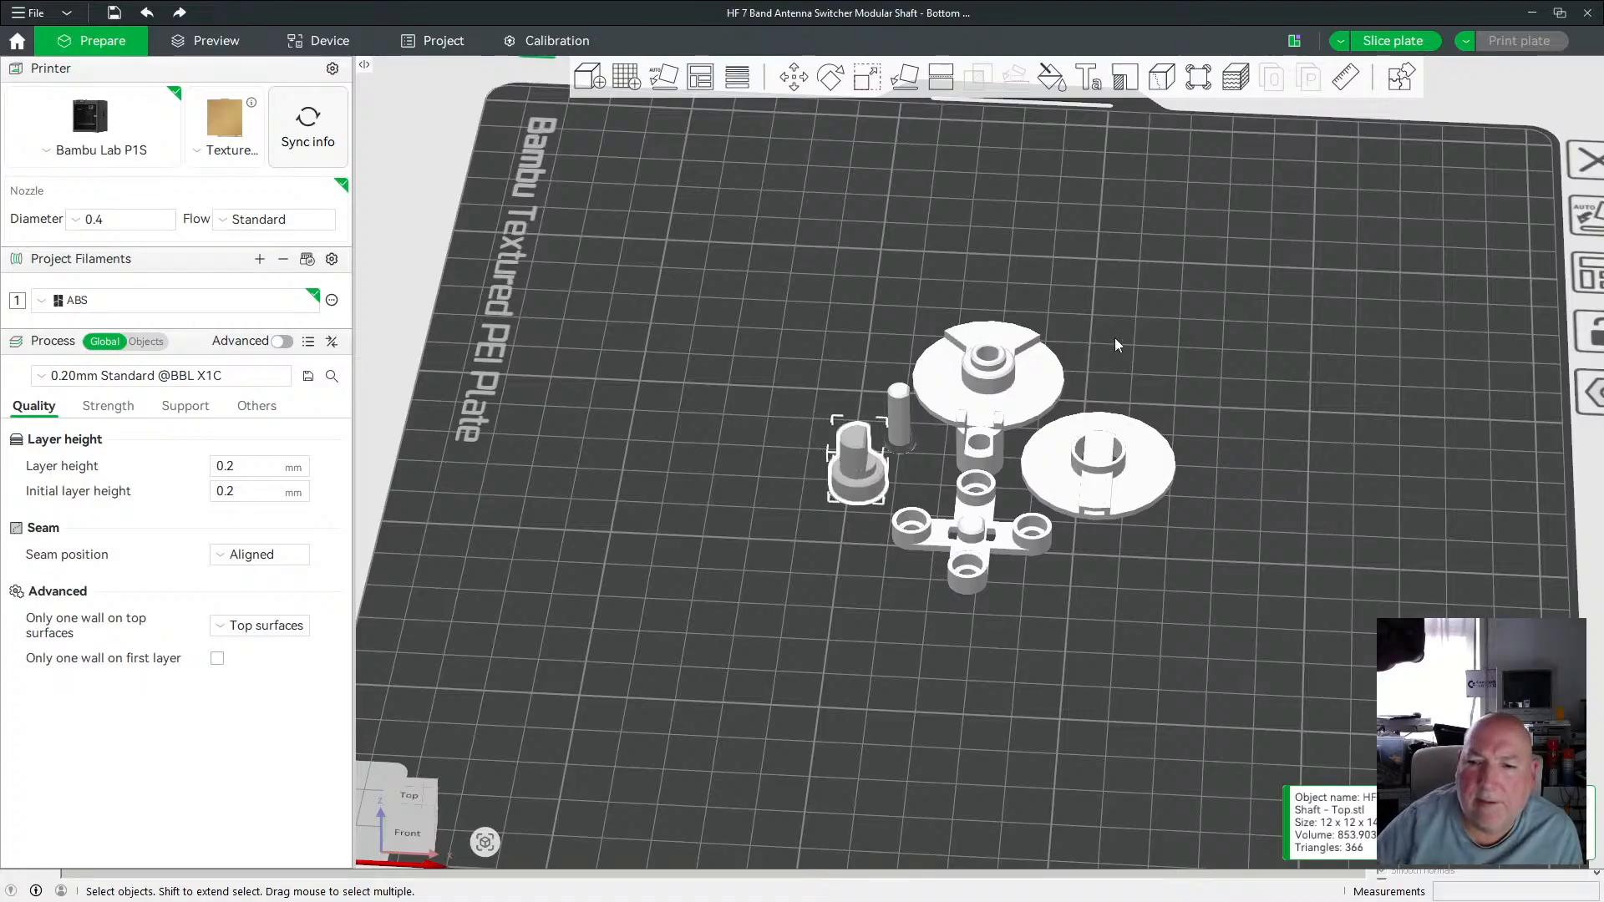
mouse_move(1226, 369)
mouse_down()
mouse_move(1180, 335)
mouse_move(1141, 334)
mouse_move(1134, 354)
mouse_move(1174, 369)
mouse_move(1142, 283)
mouse_move(1203, 372)
mouse_up()
key(0)
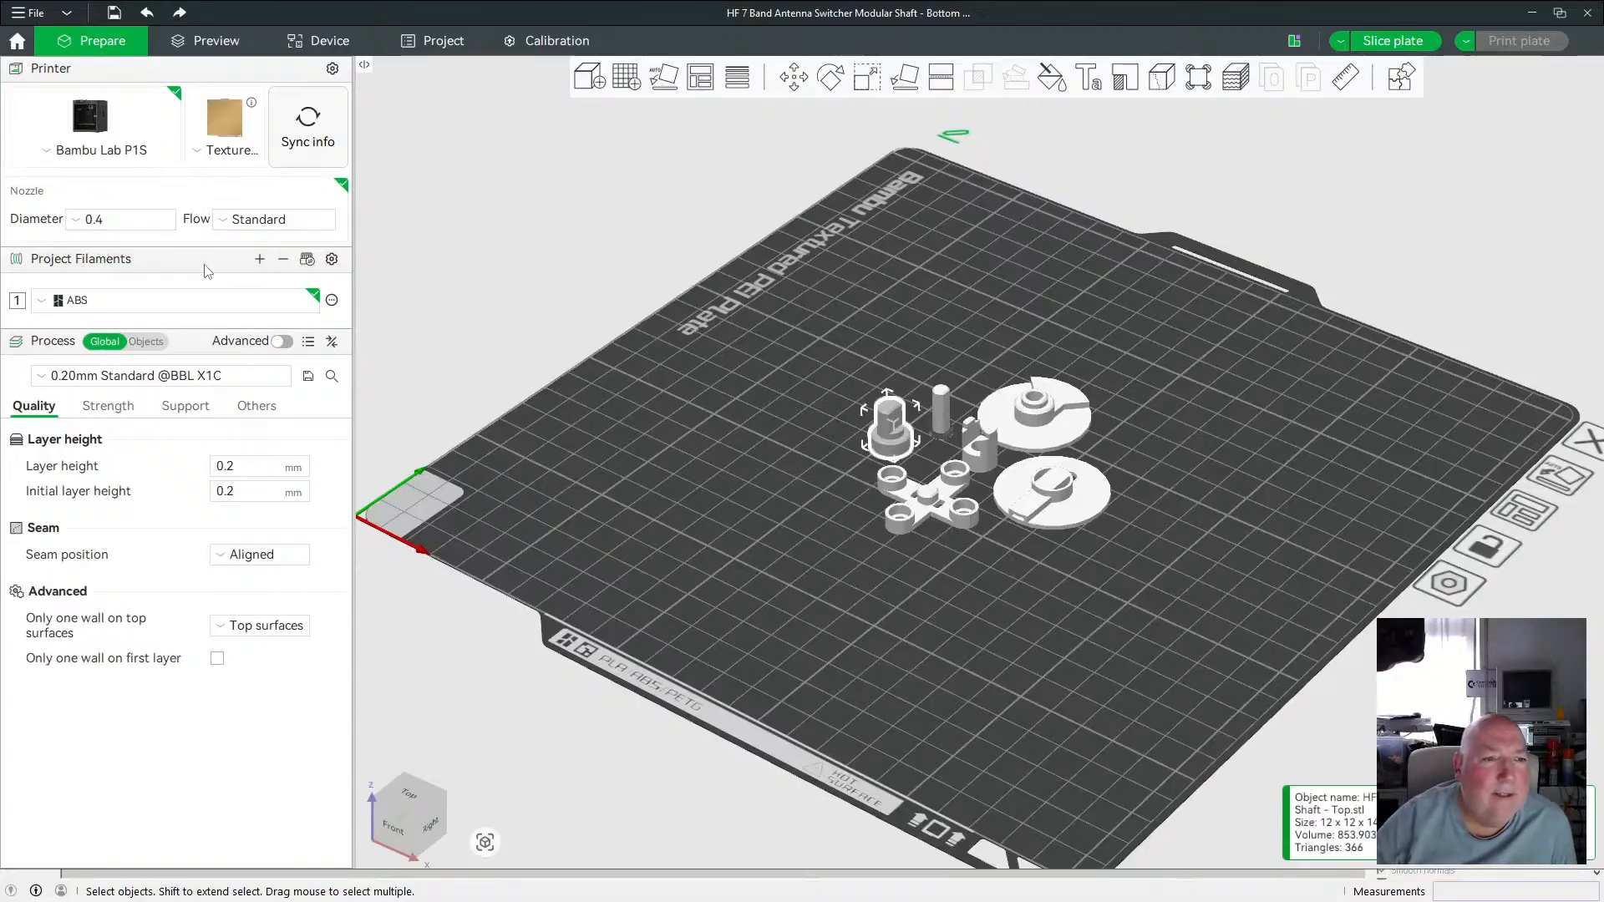
Enable supports in the process settings and set the support type to normal(auto).
click(185, 408)
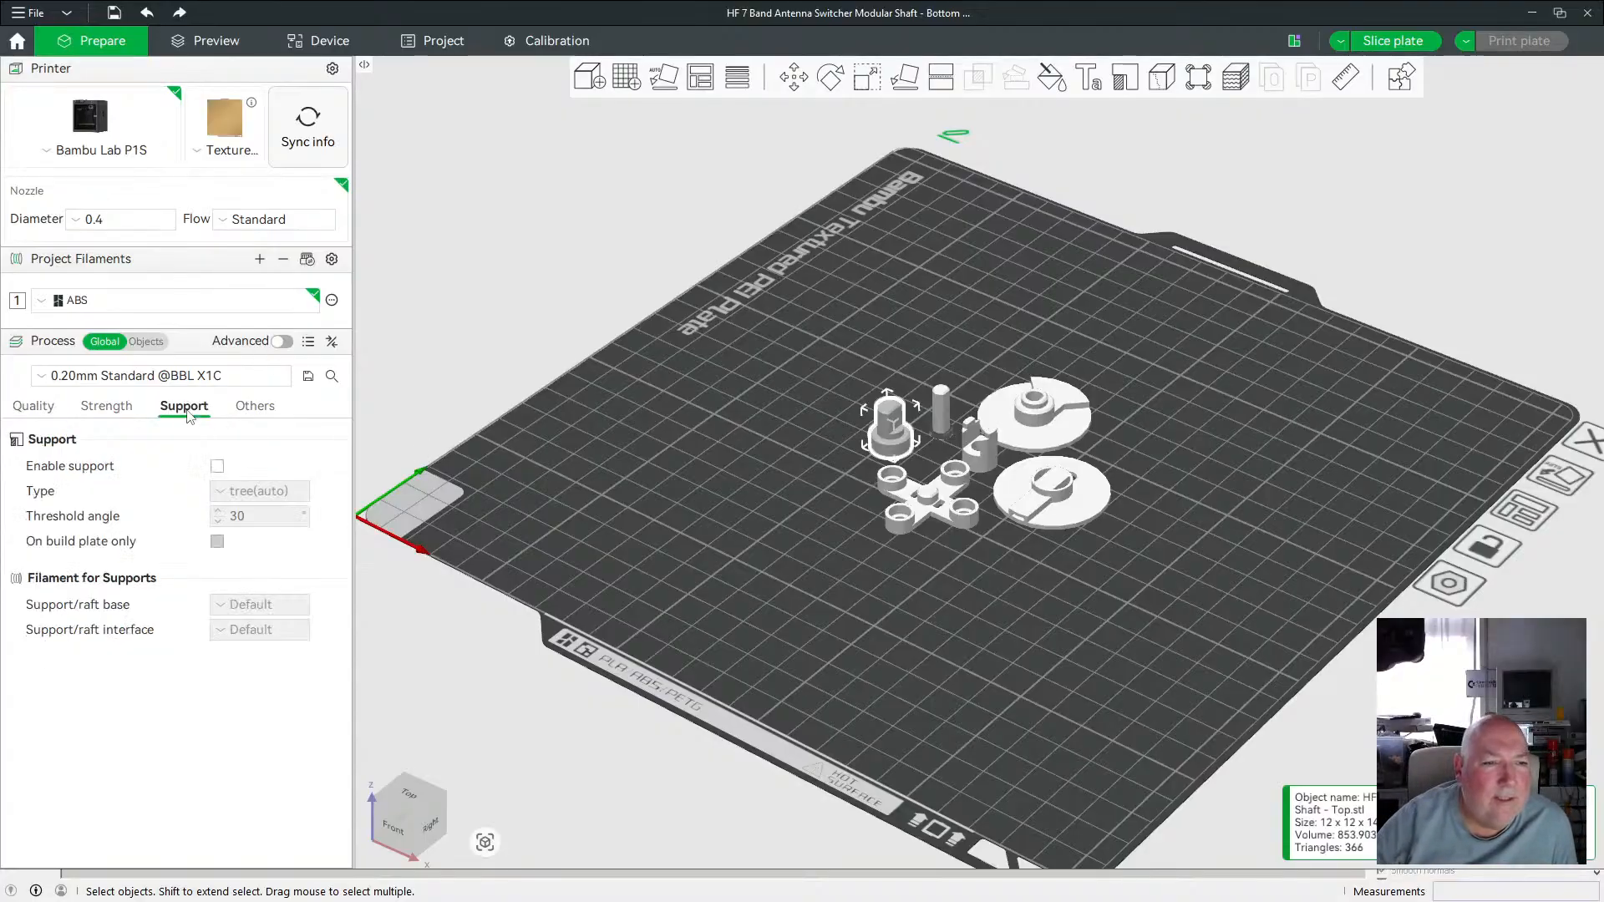
click(217, 466)
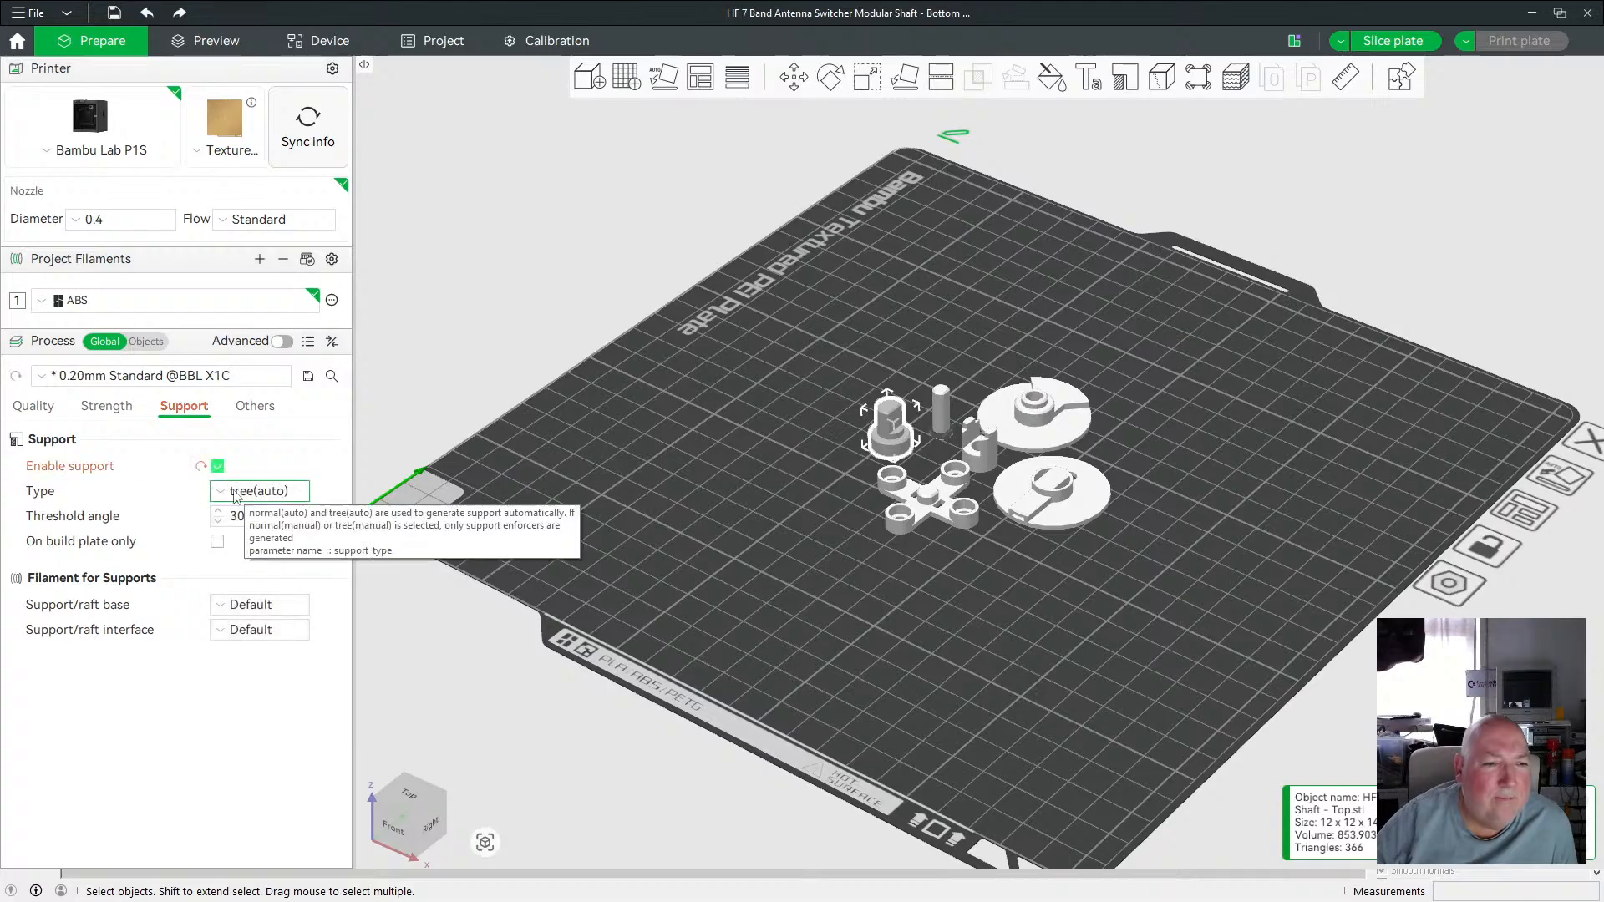
click(243, 493)
click(261, 520)
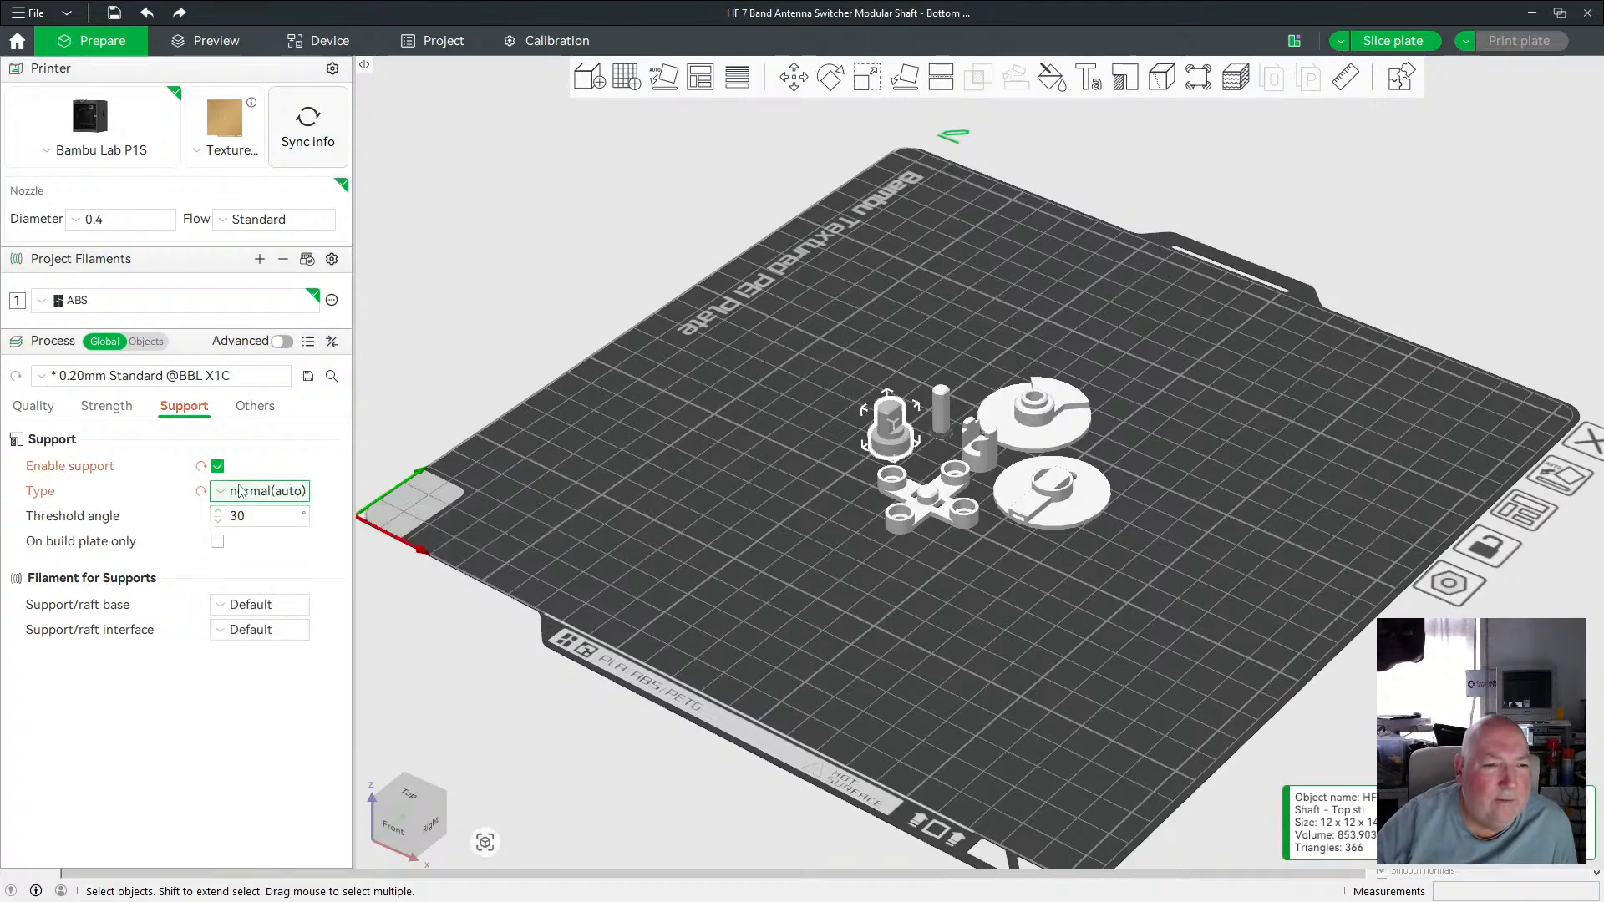
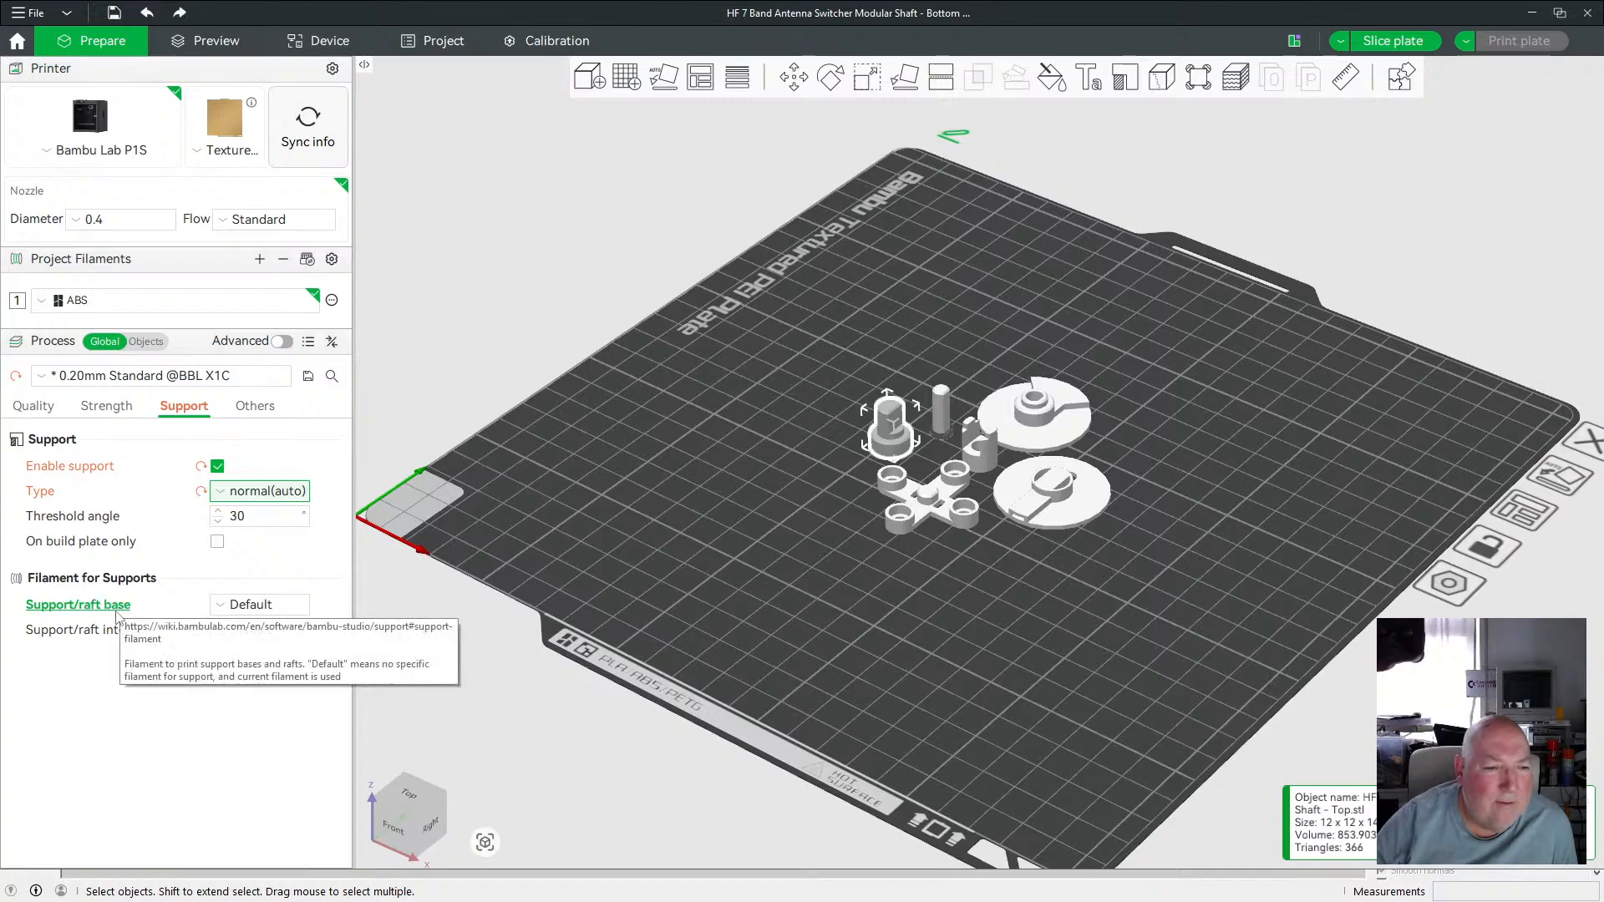
Review the support filament, strength and quality process settings.
click(221, 606)
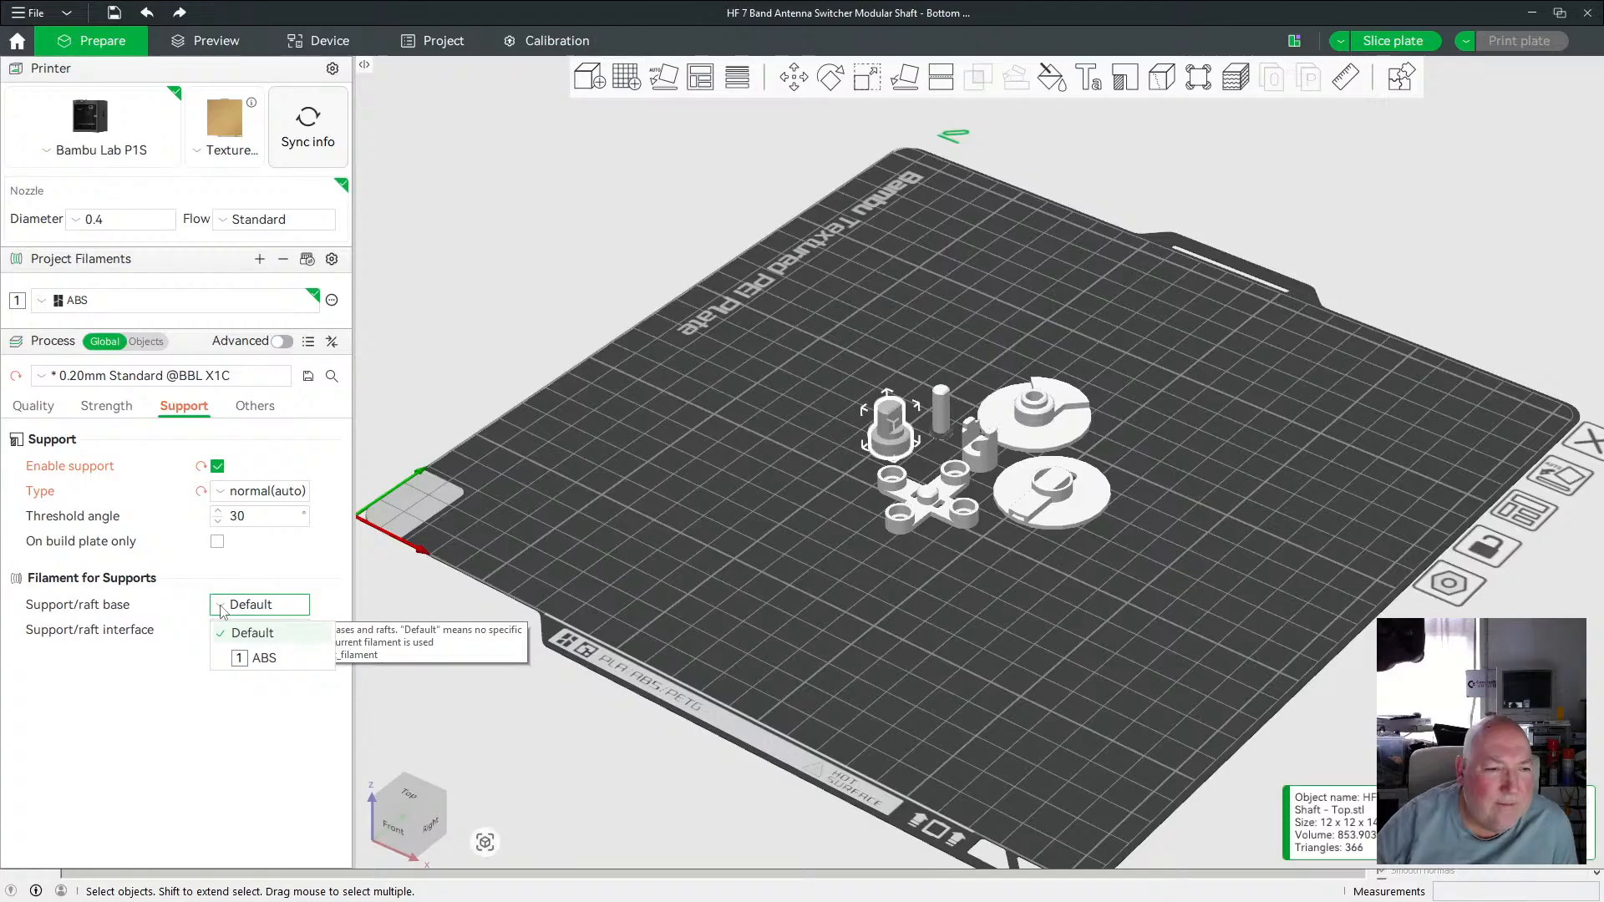
click(236, 585)
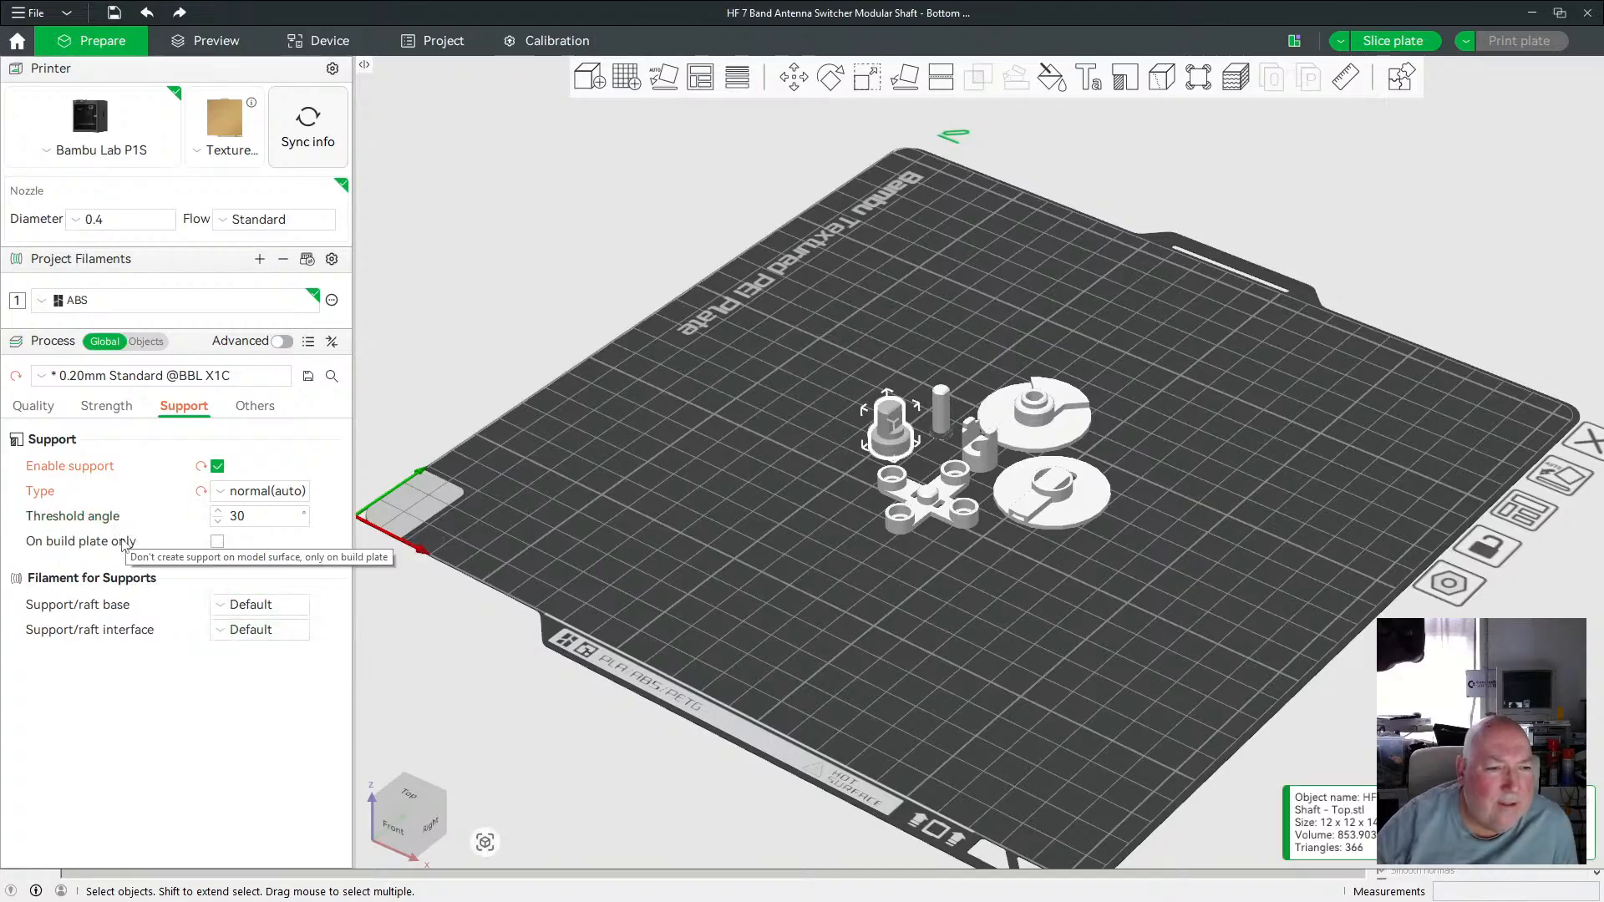
click(109, 409)
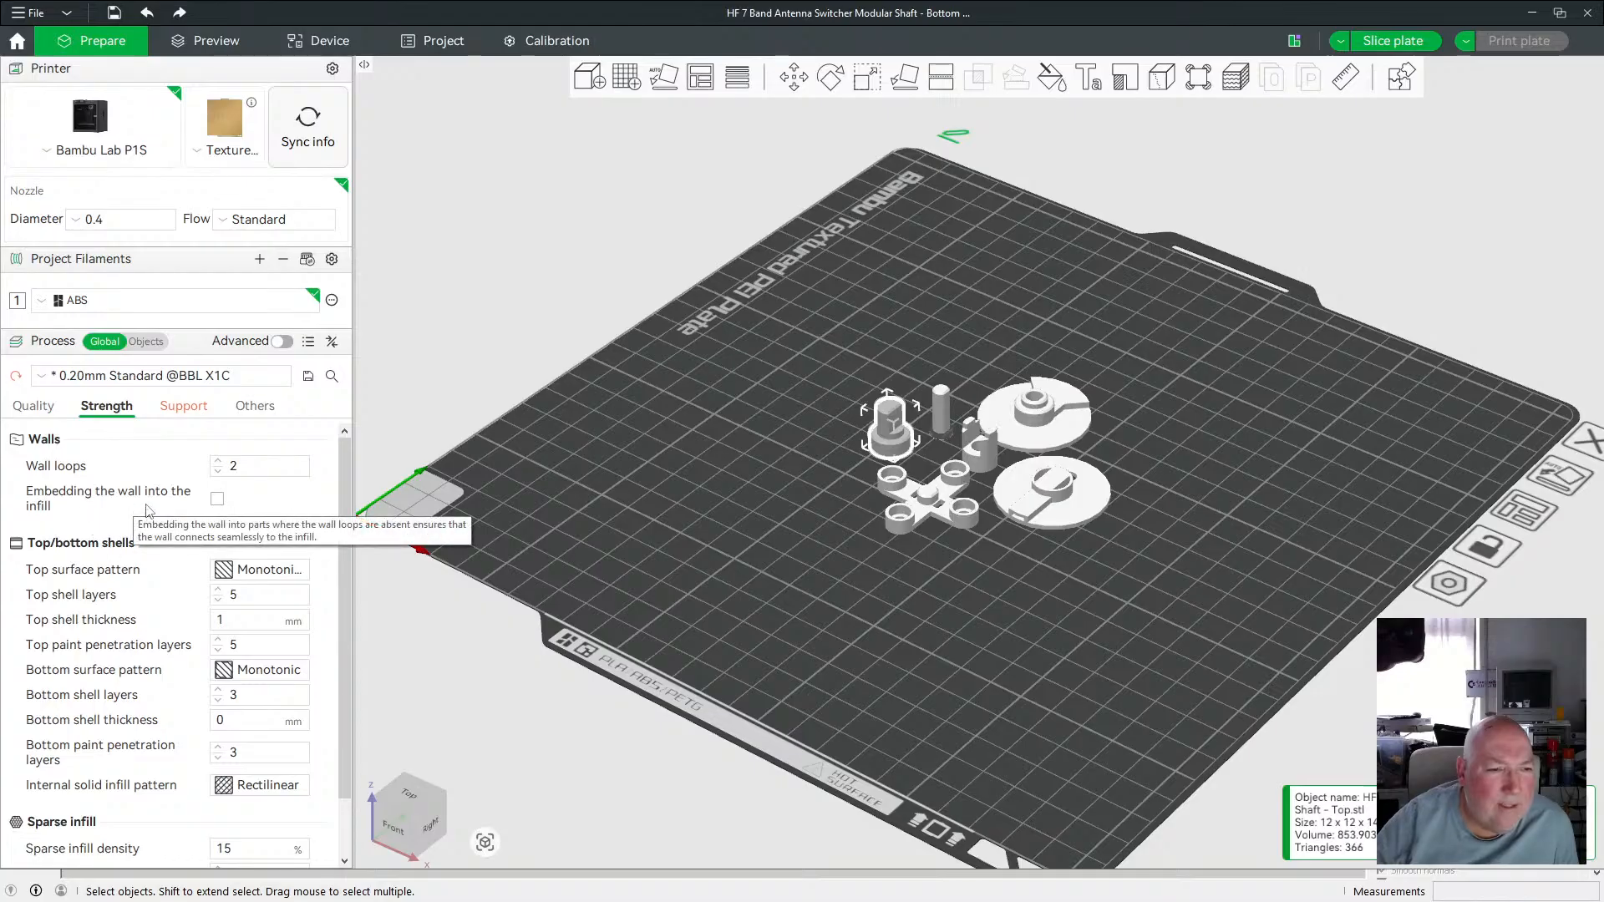
scroll(257, 513, down, 1)
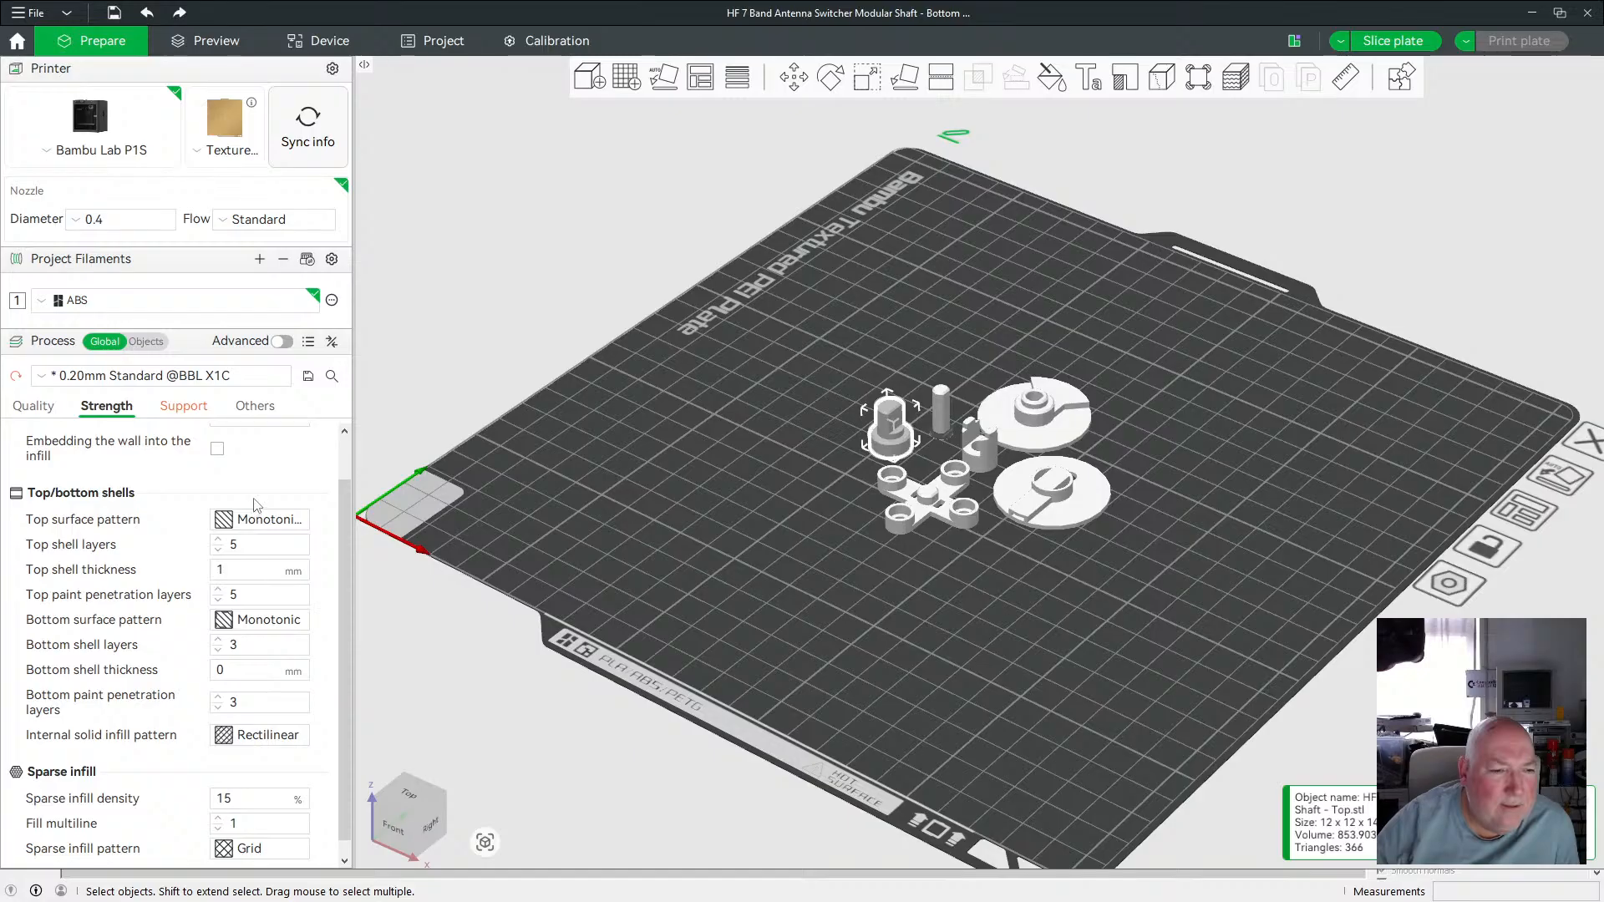
scroll(256, 505, up, 1)
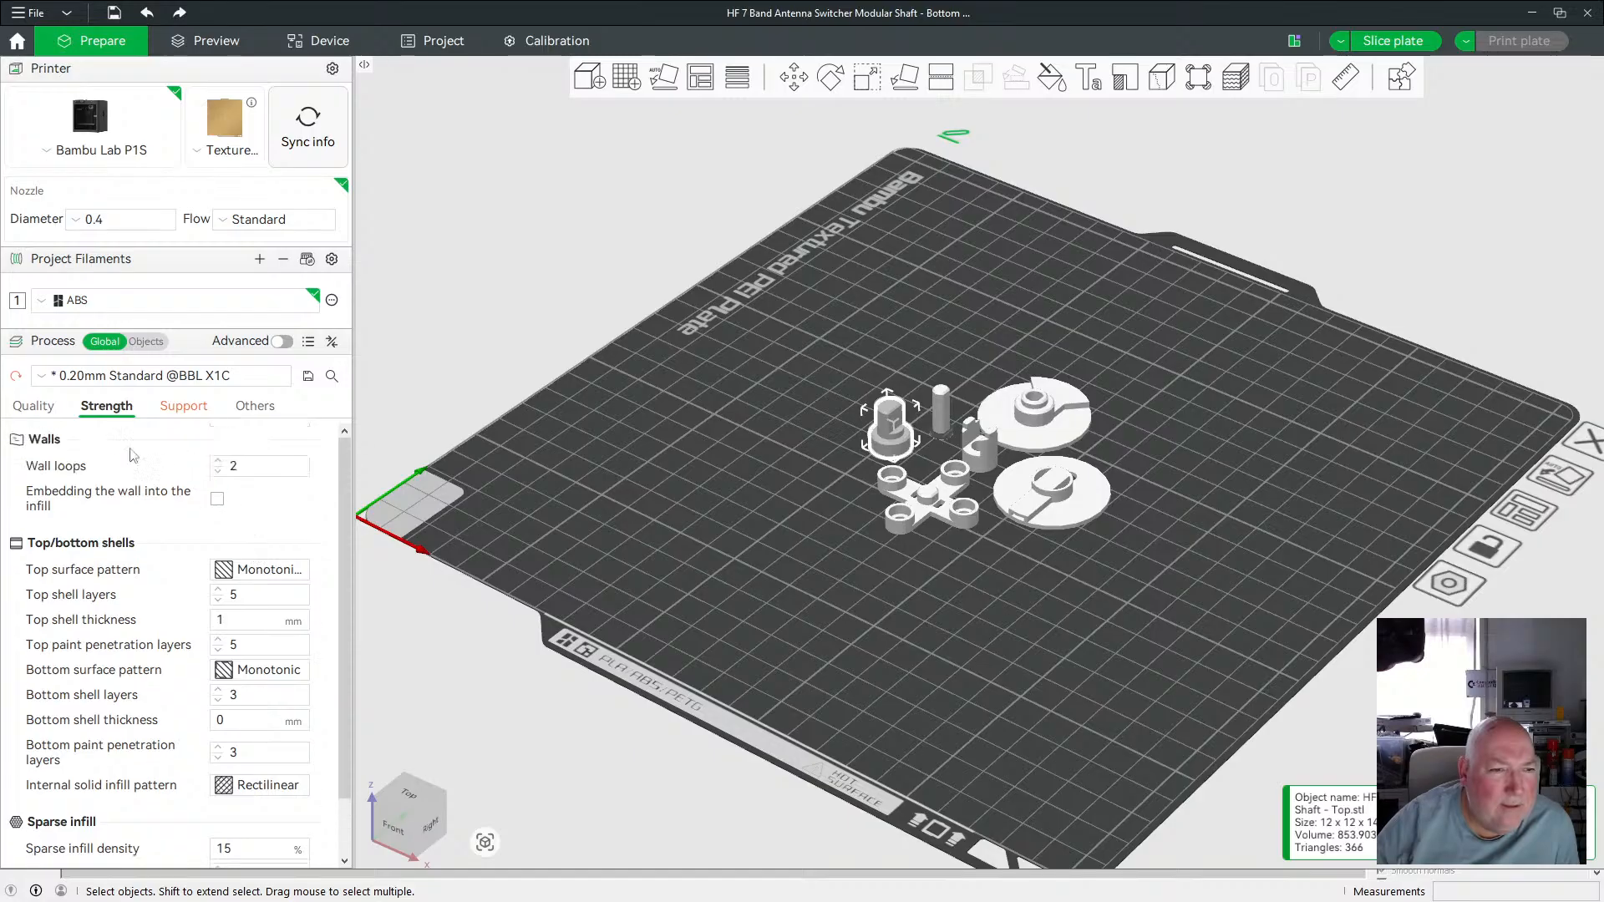
click(35, 409)
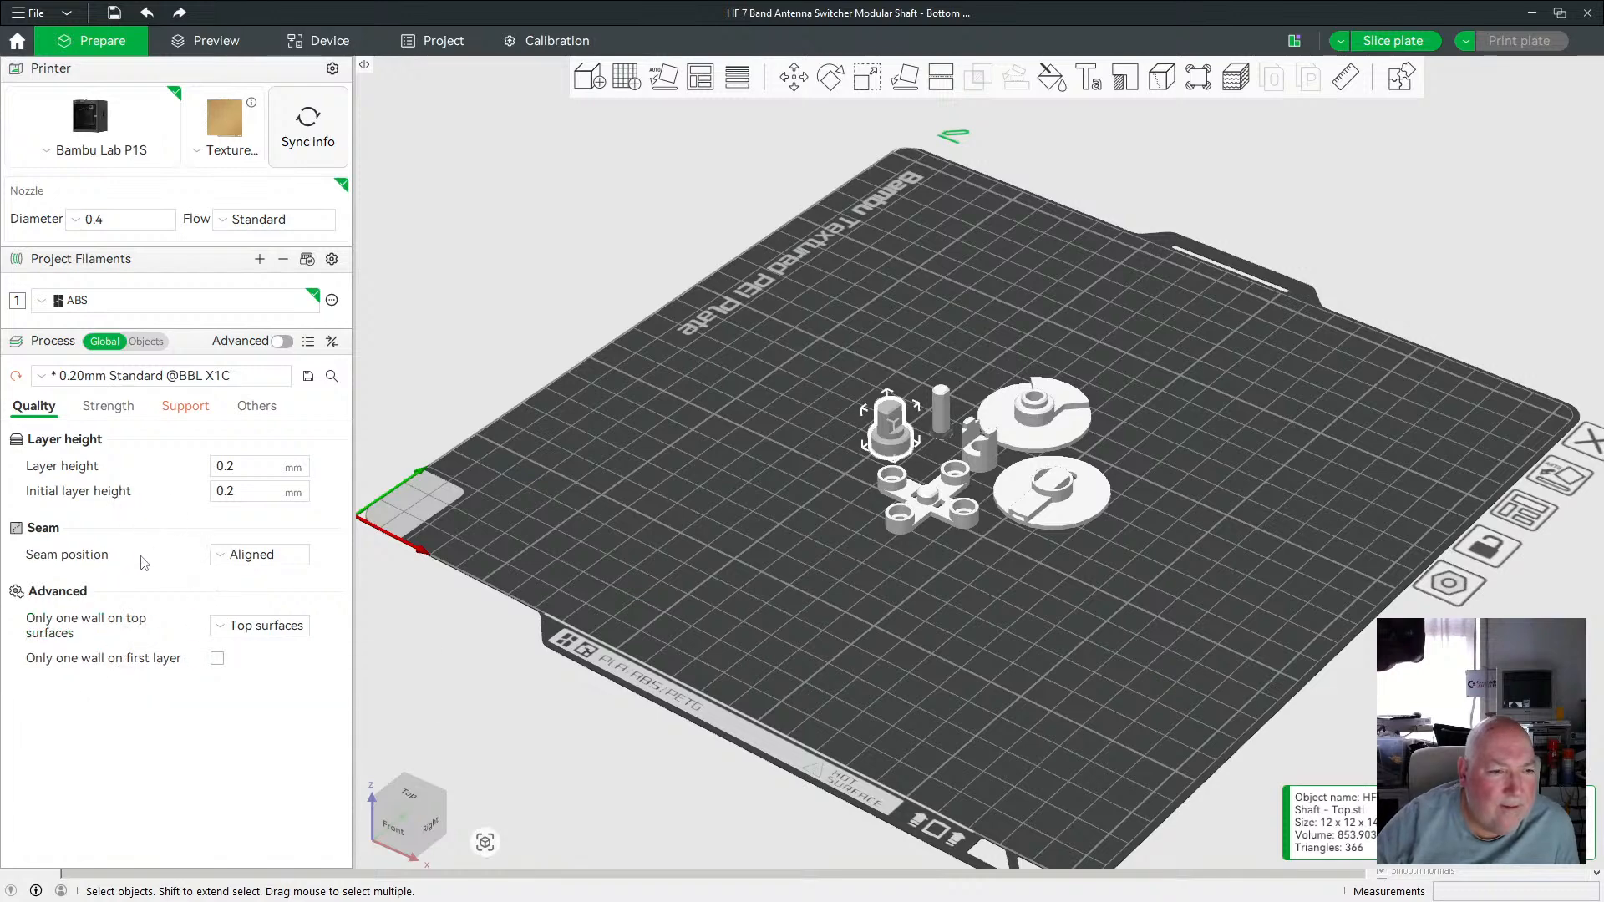
click(111, 407)
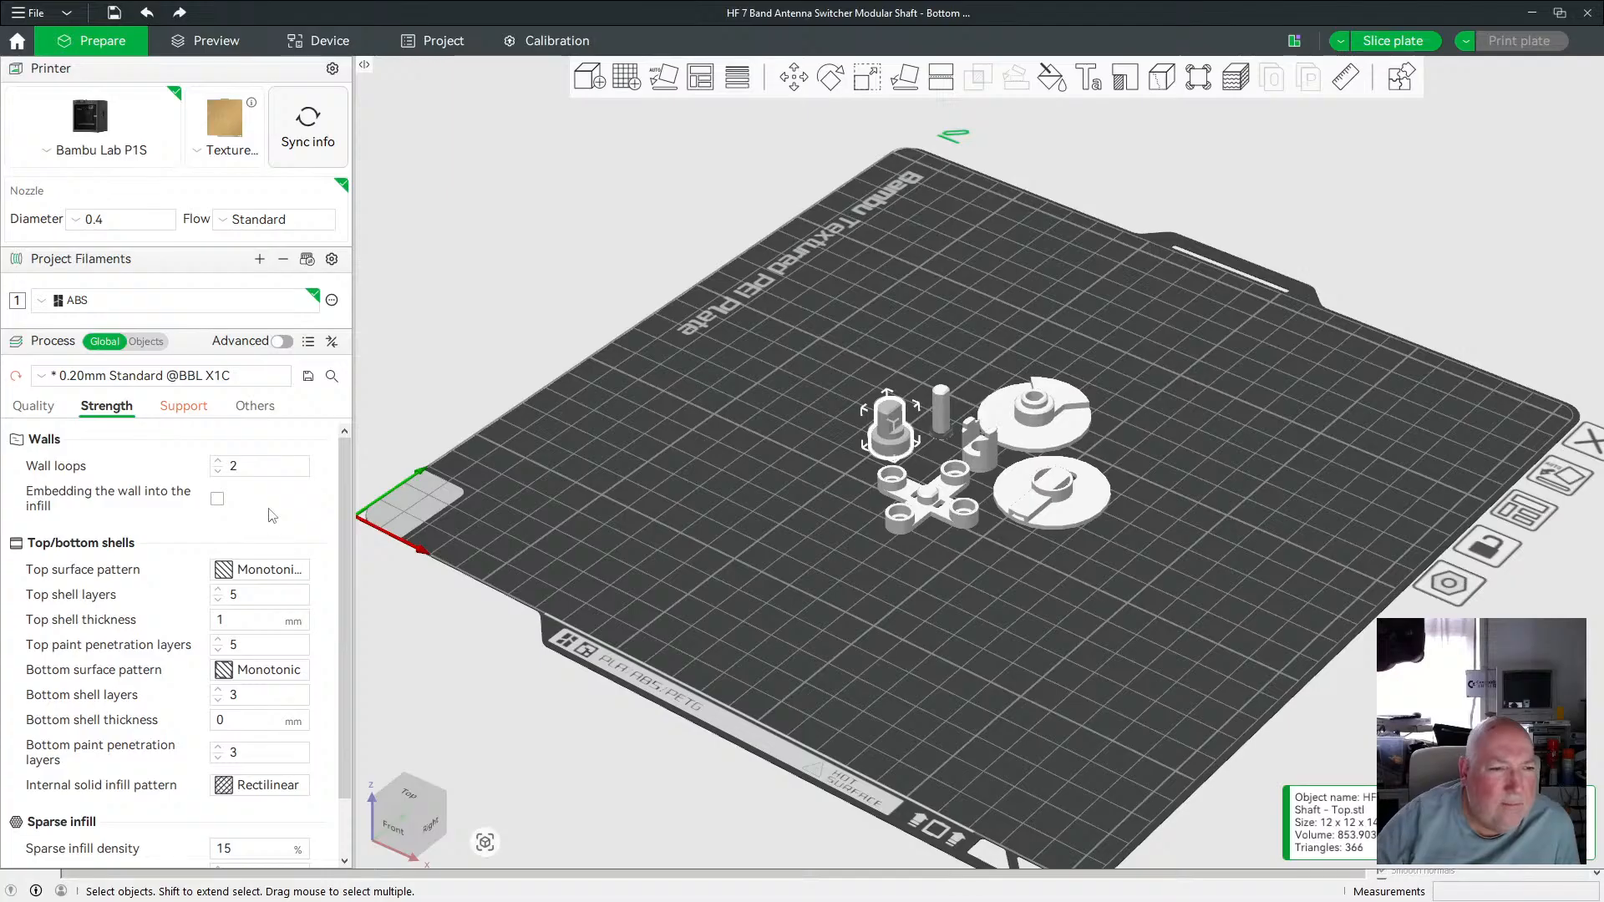
scroll(279, 499, down, 1)
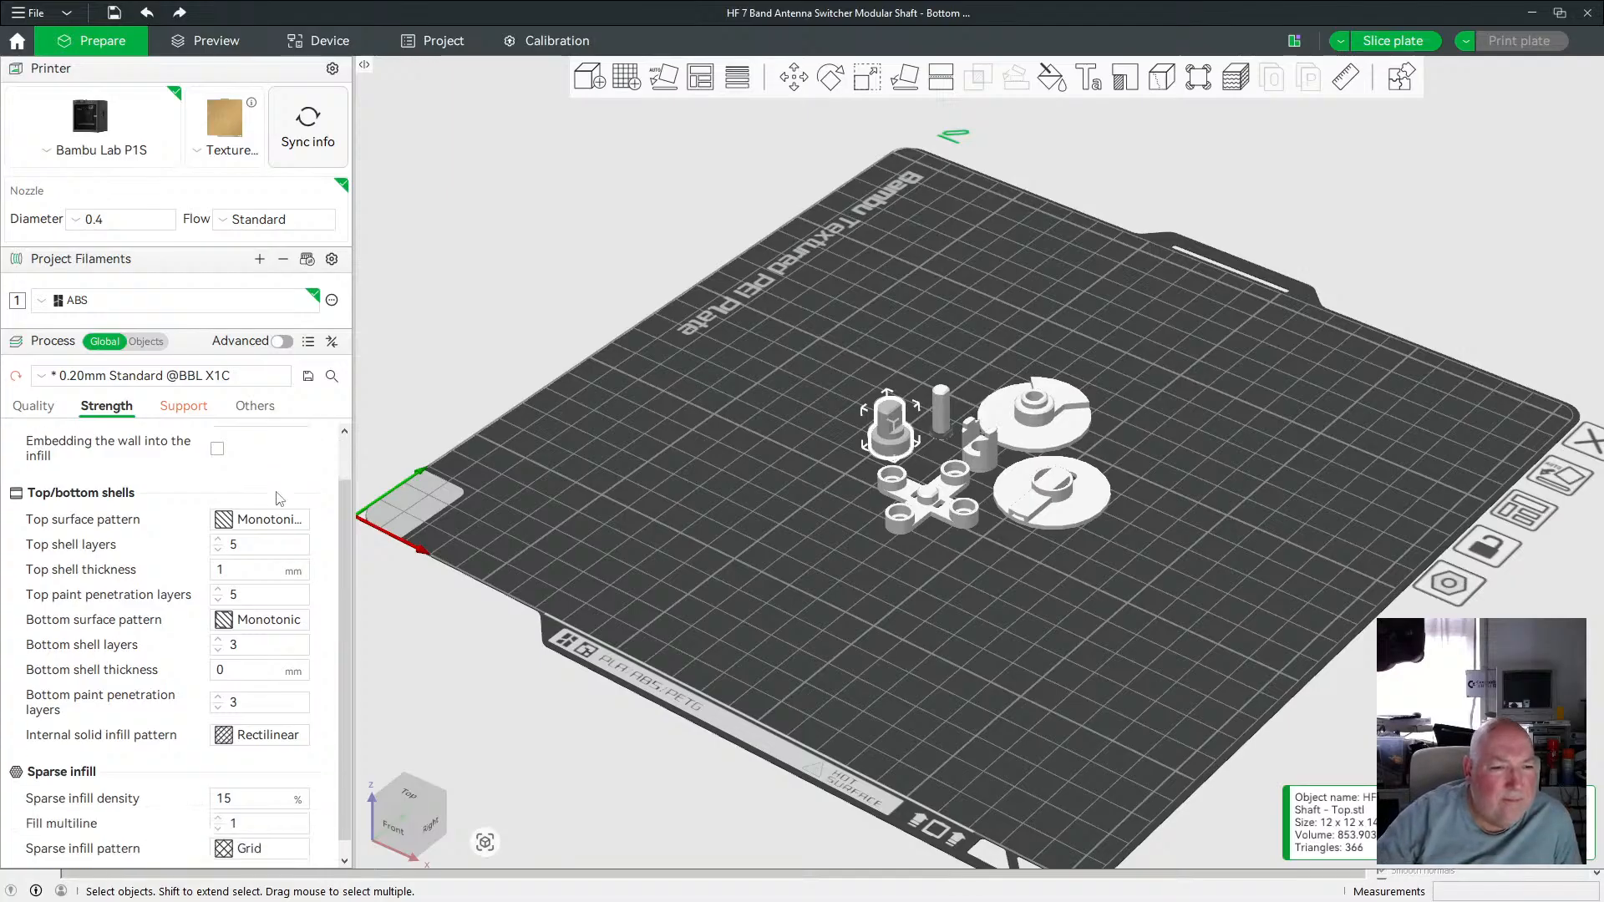
scroll(275, 499, up, 1)
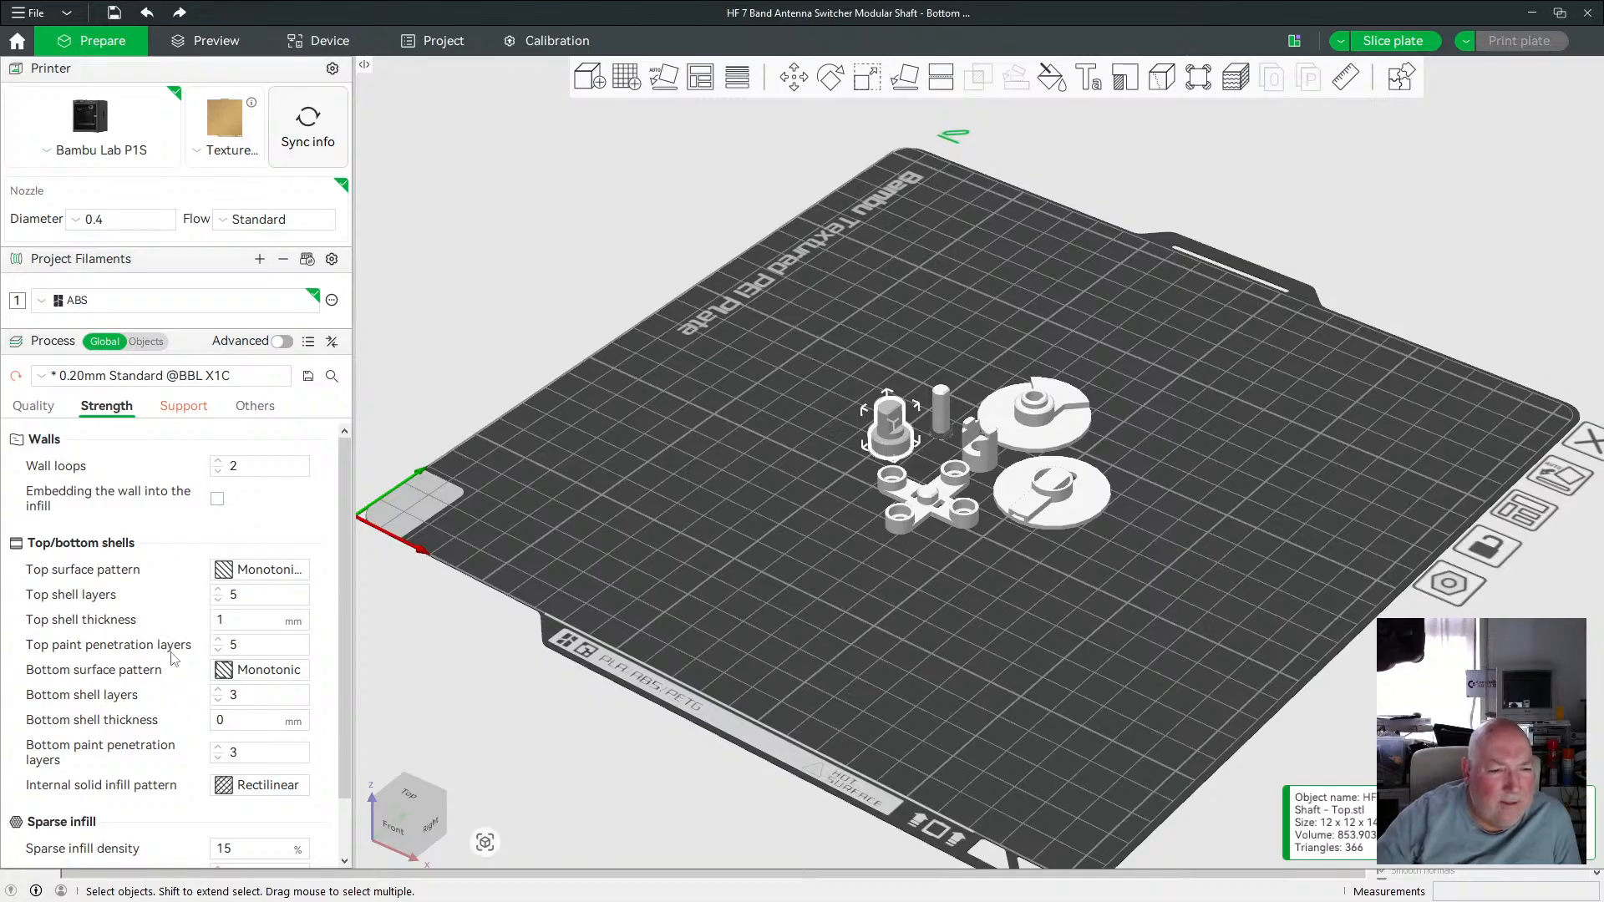
mouse_move(174, 658)
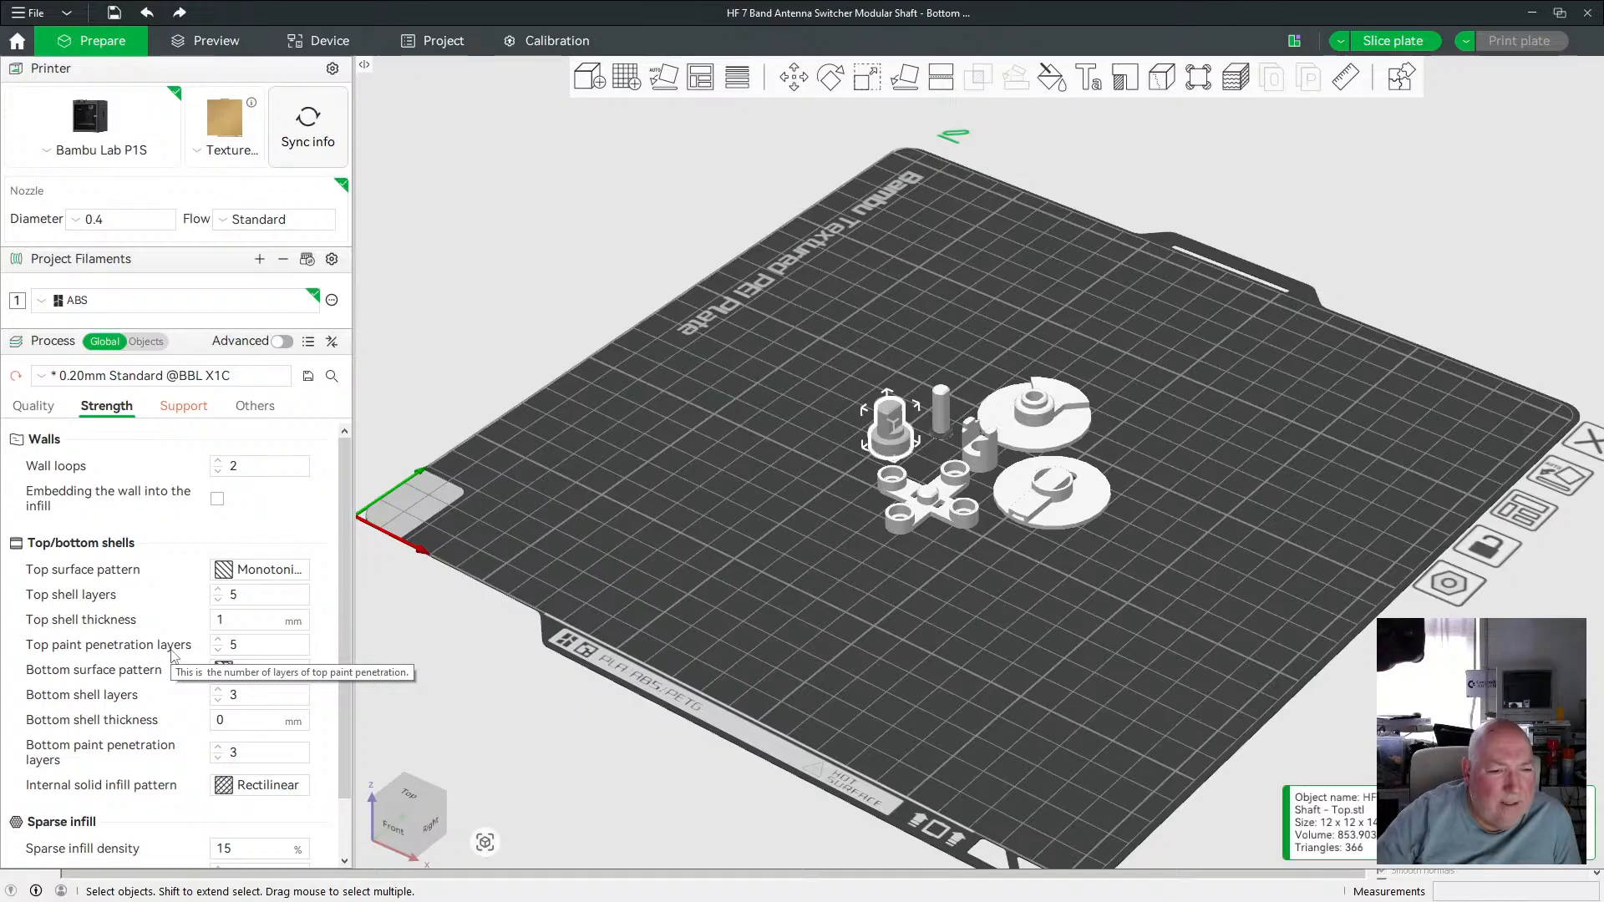
scroll(173, 658, down, 3)
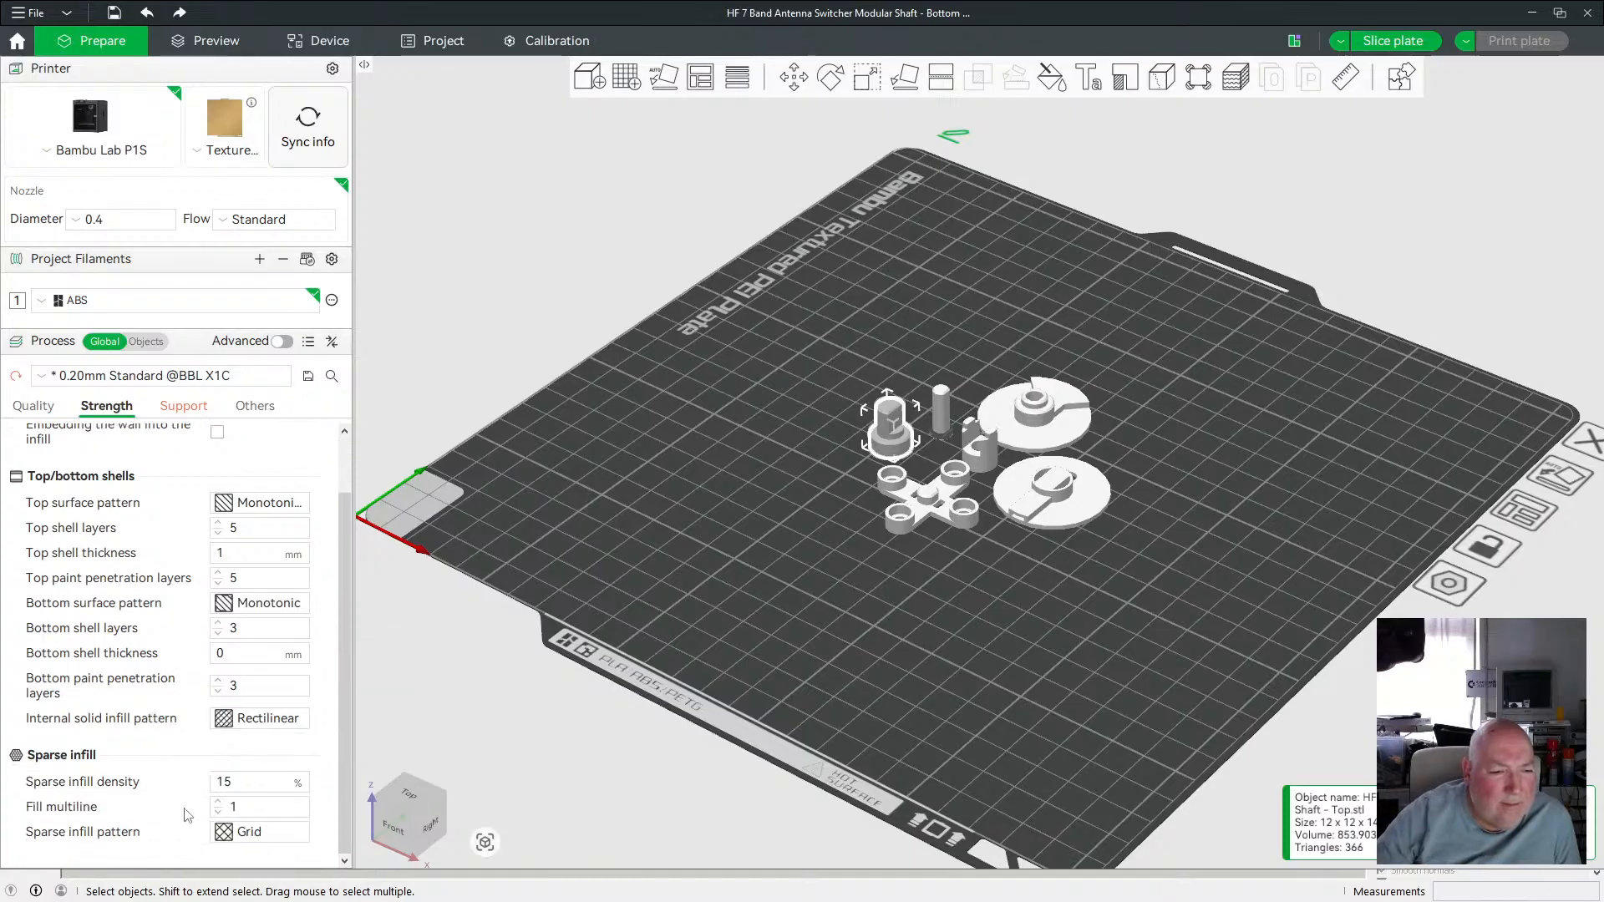
scroll(191, 785, up, 3)
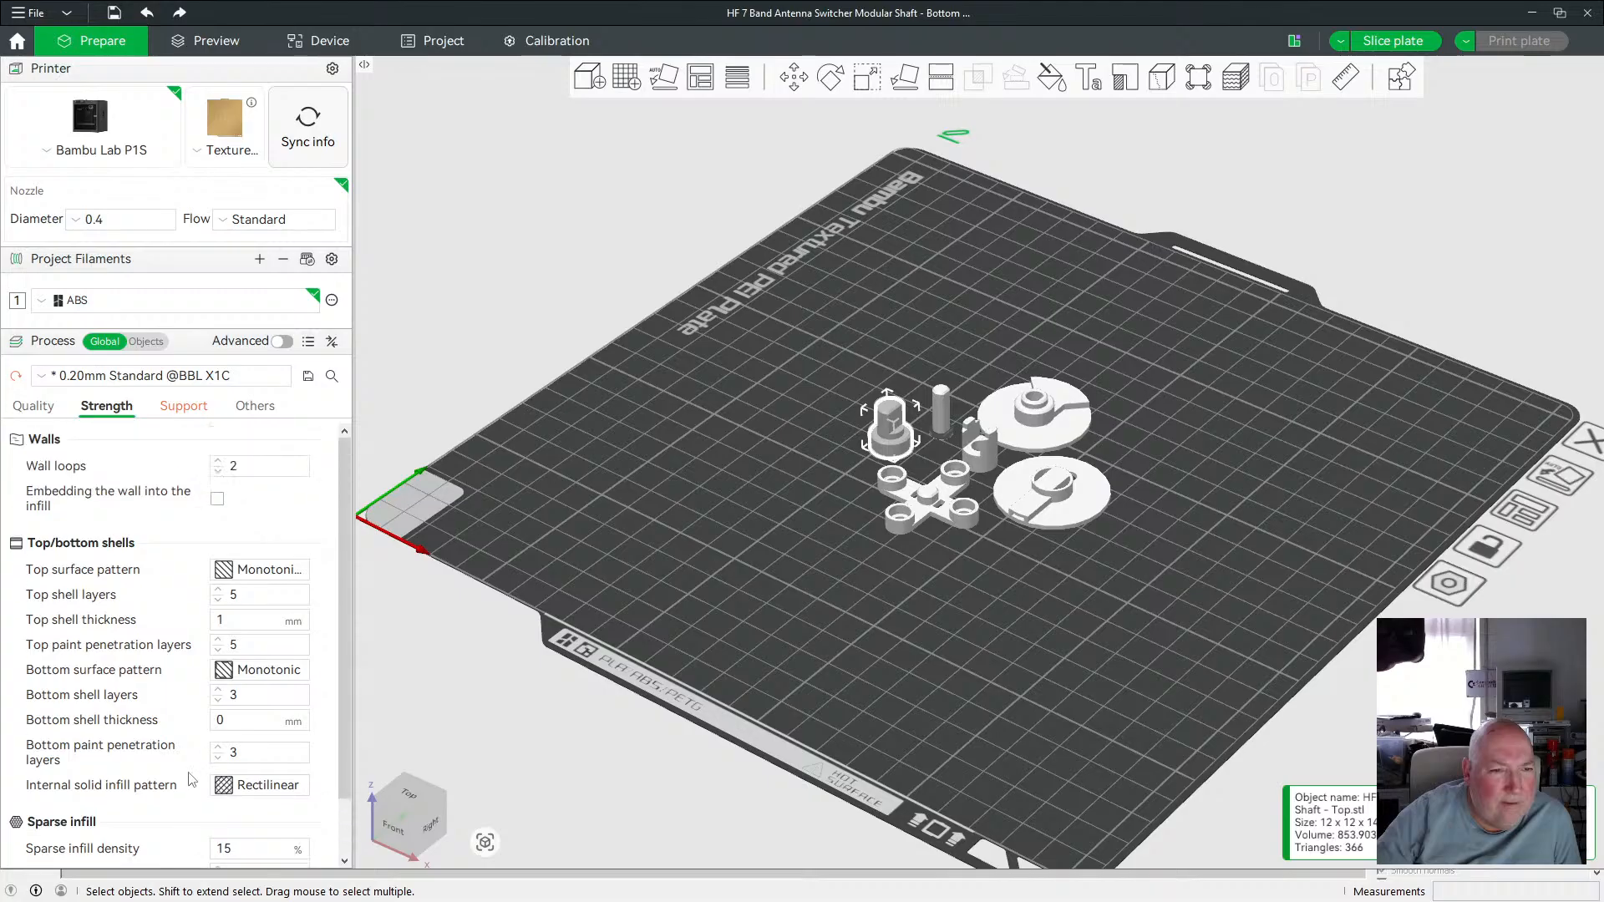
click(185, 407)
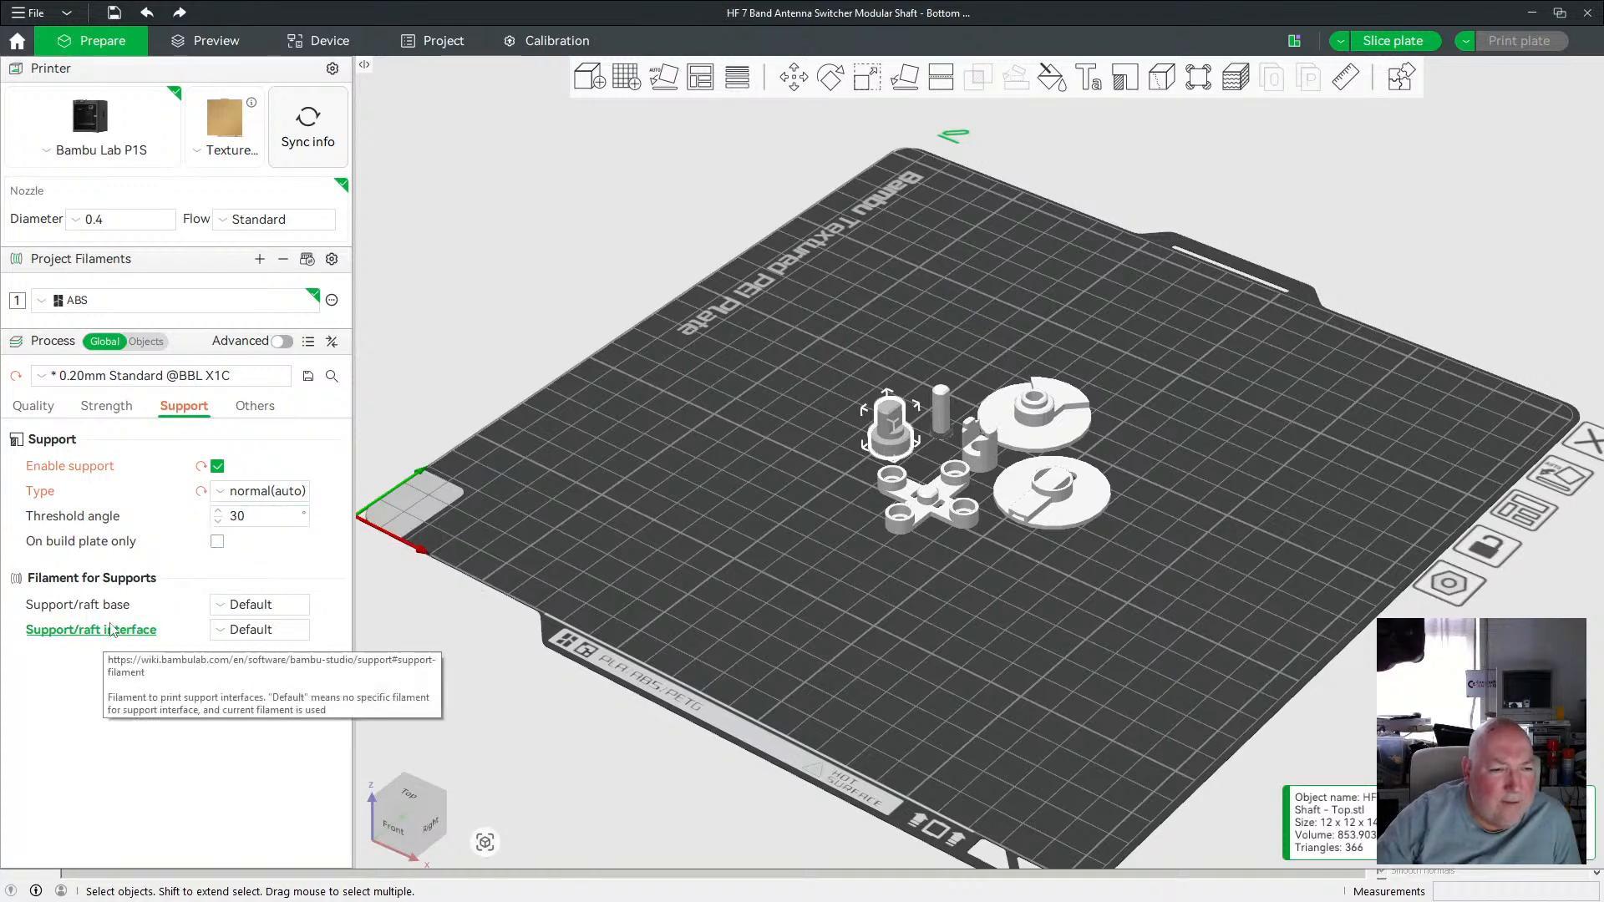
Review the bed adhesion, prime tower, purge and special mode process settings.
click(258, 408)
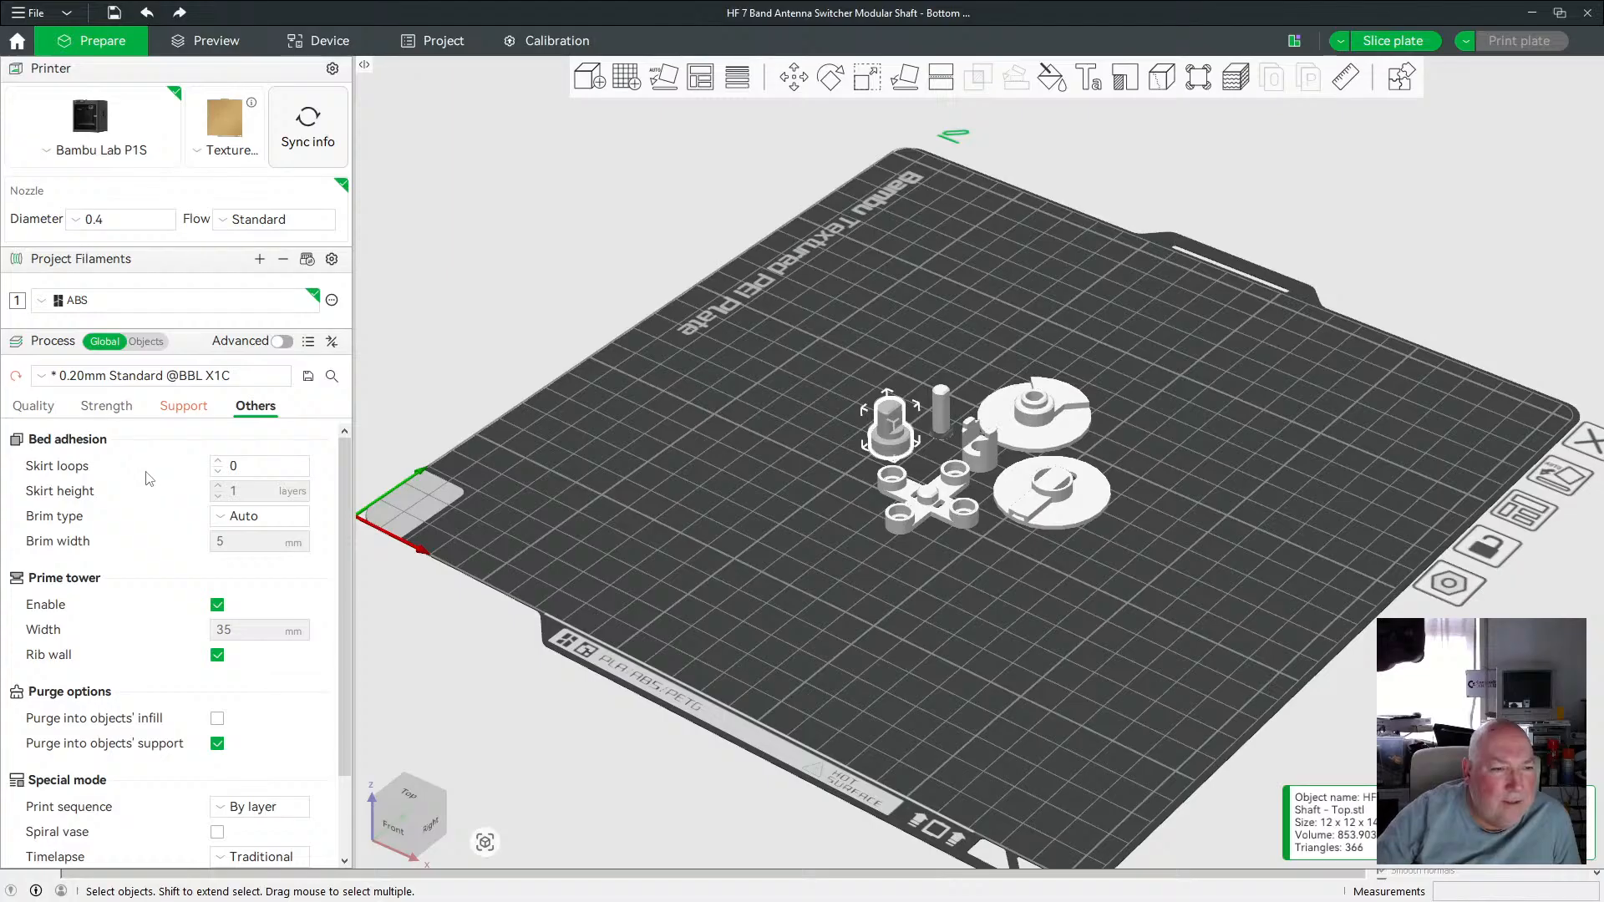
click(225, 519)
click(225, 521)
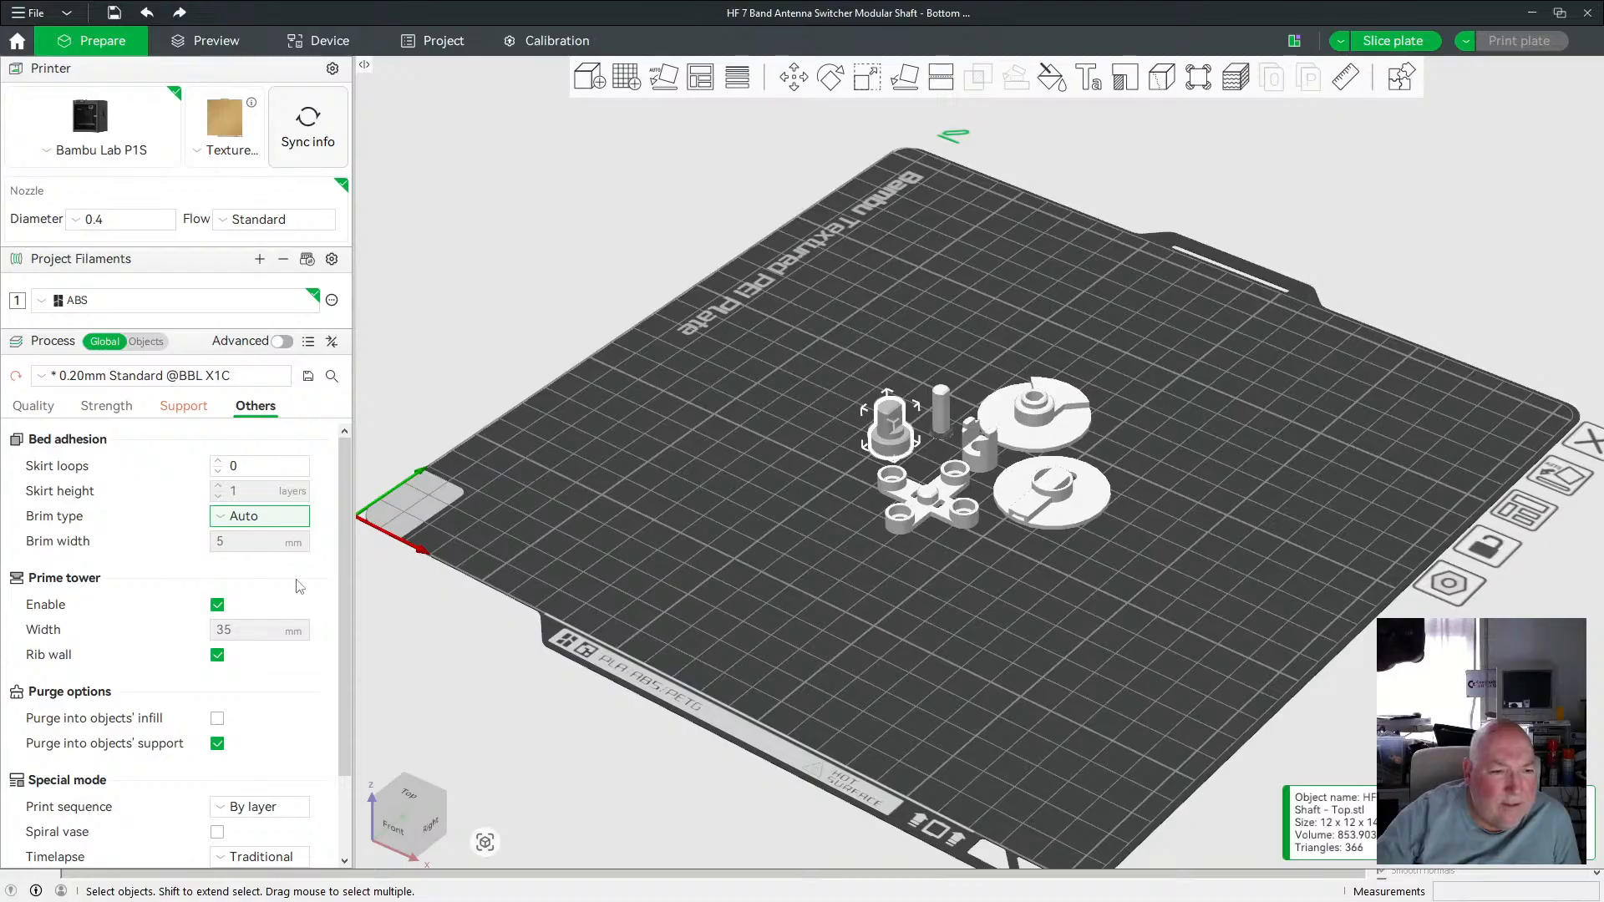
scroll(301, 583, down, 1)
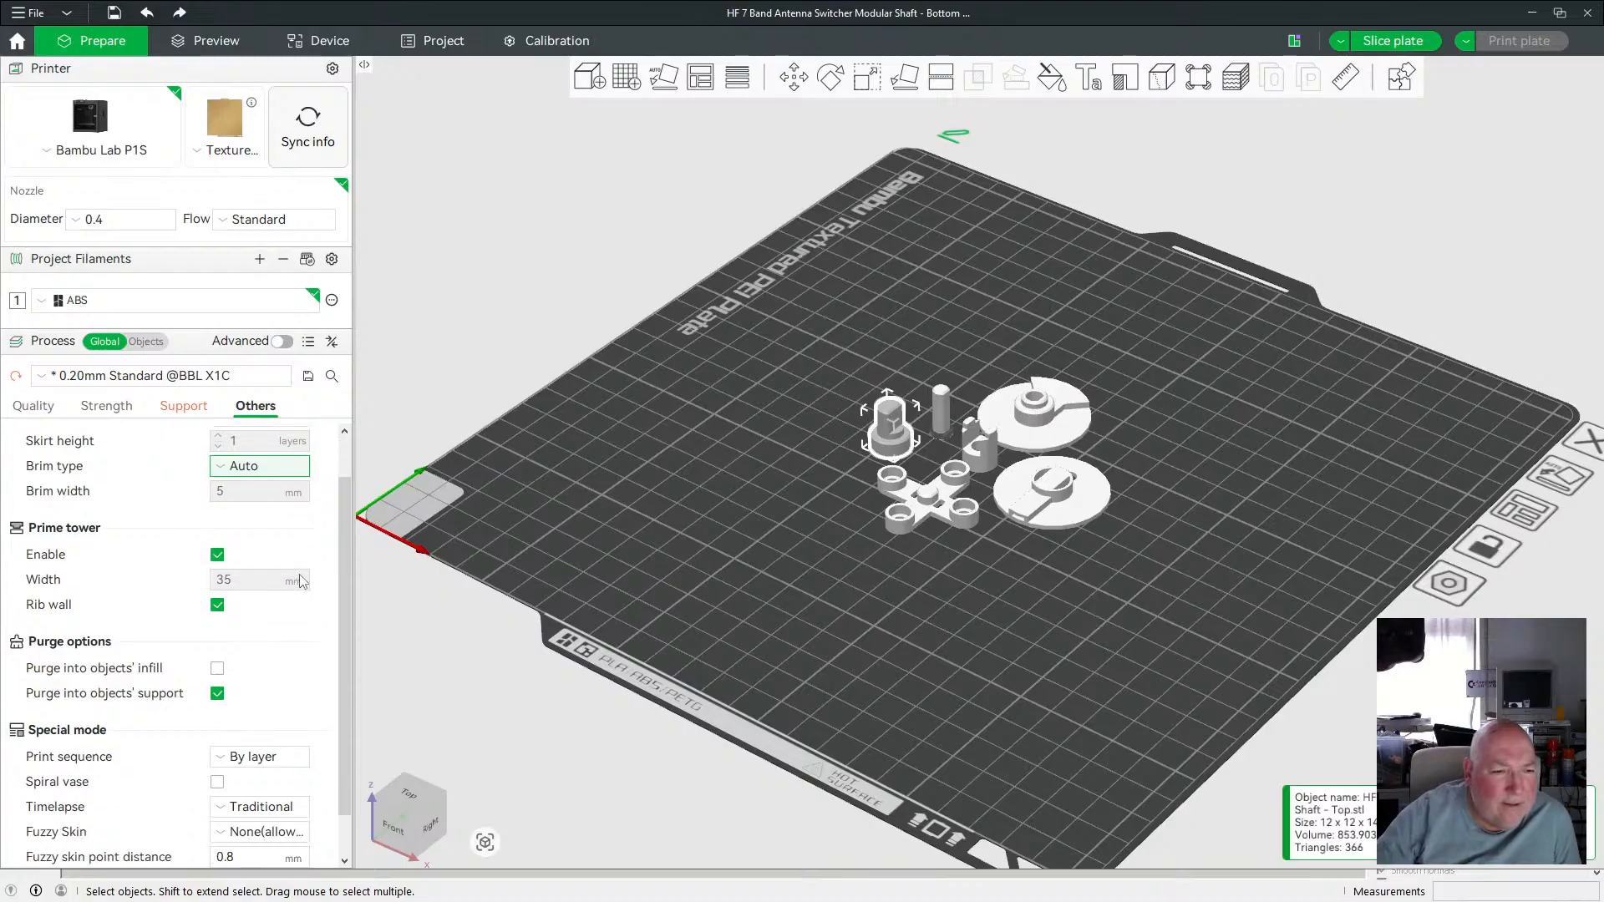
scroll(300, 582, down, 1)
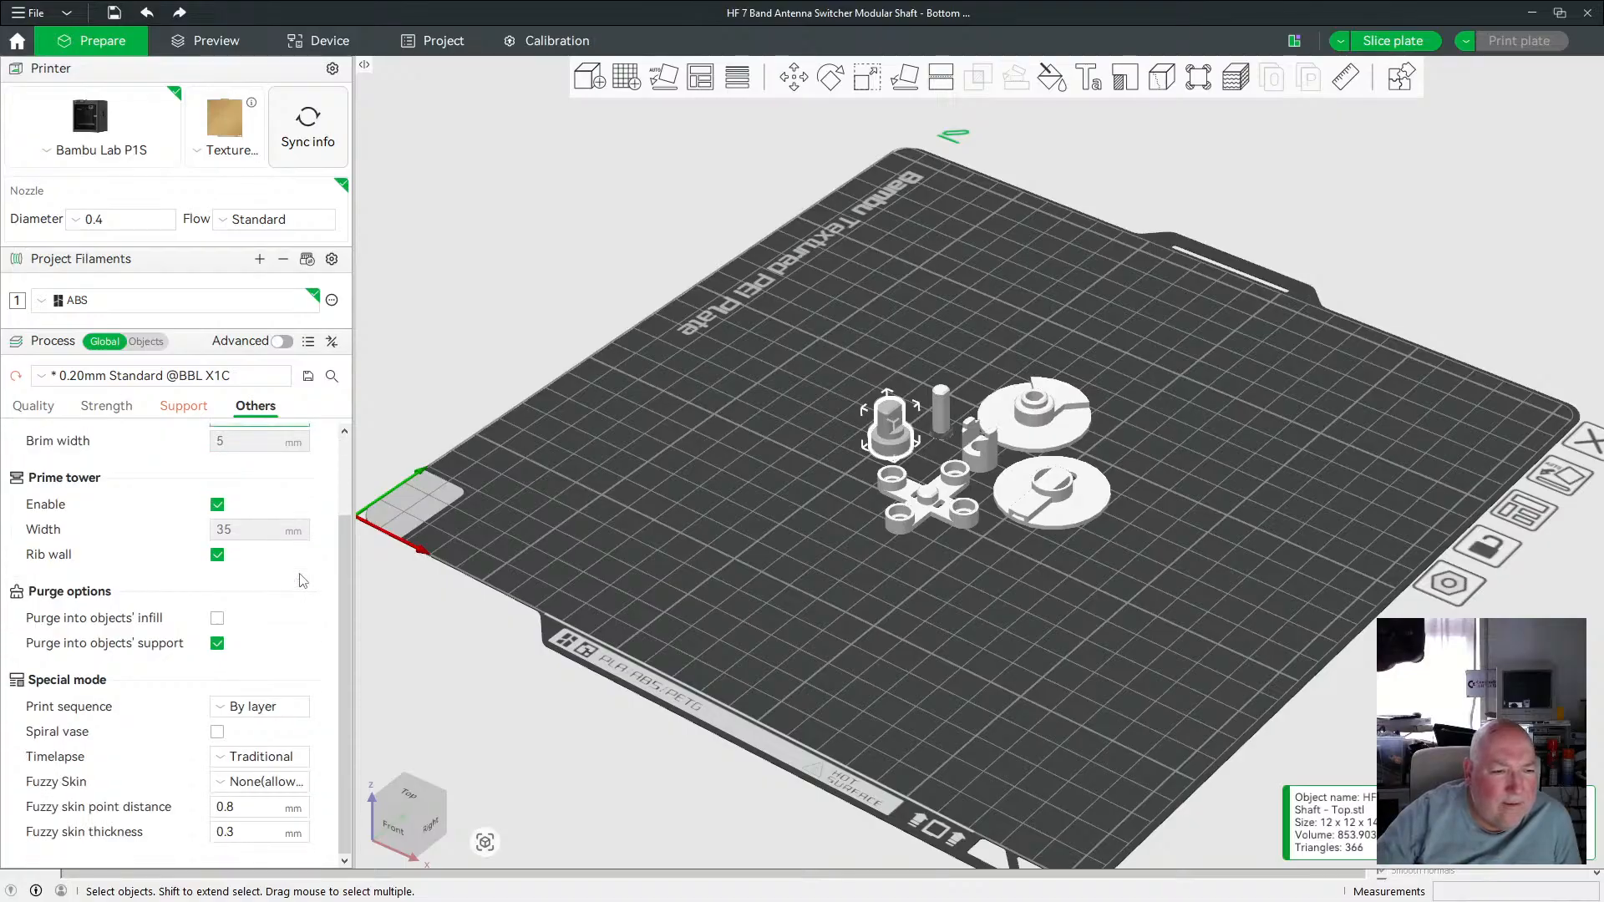
scroll(302, 580, up, 2)
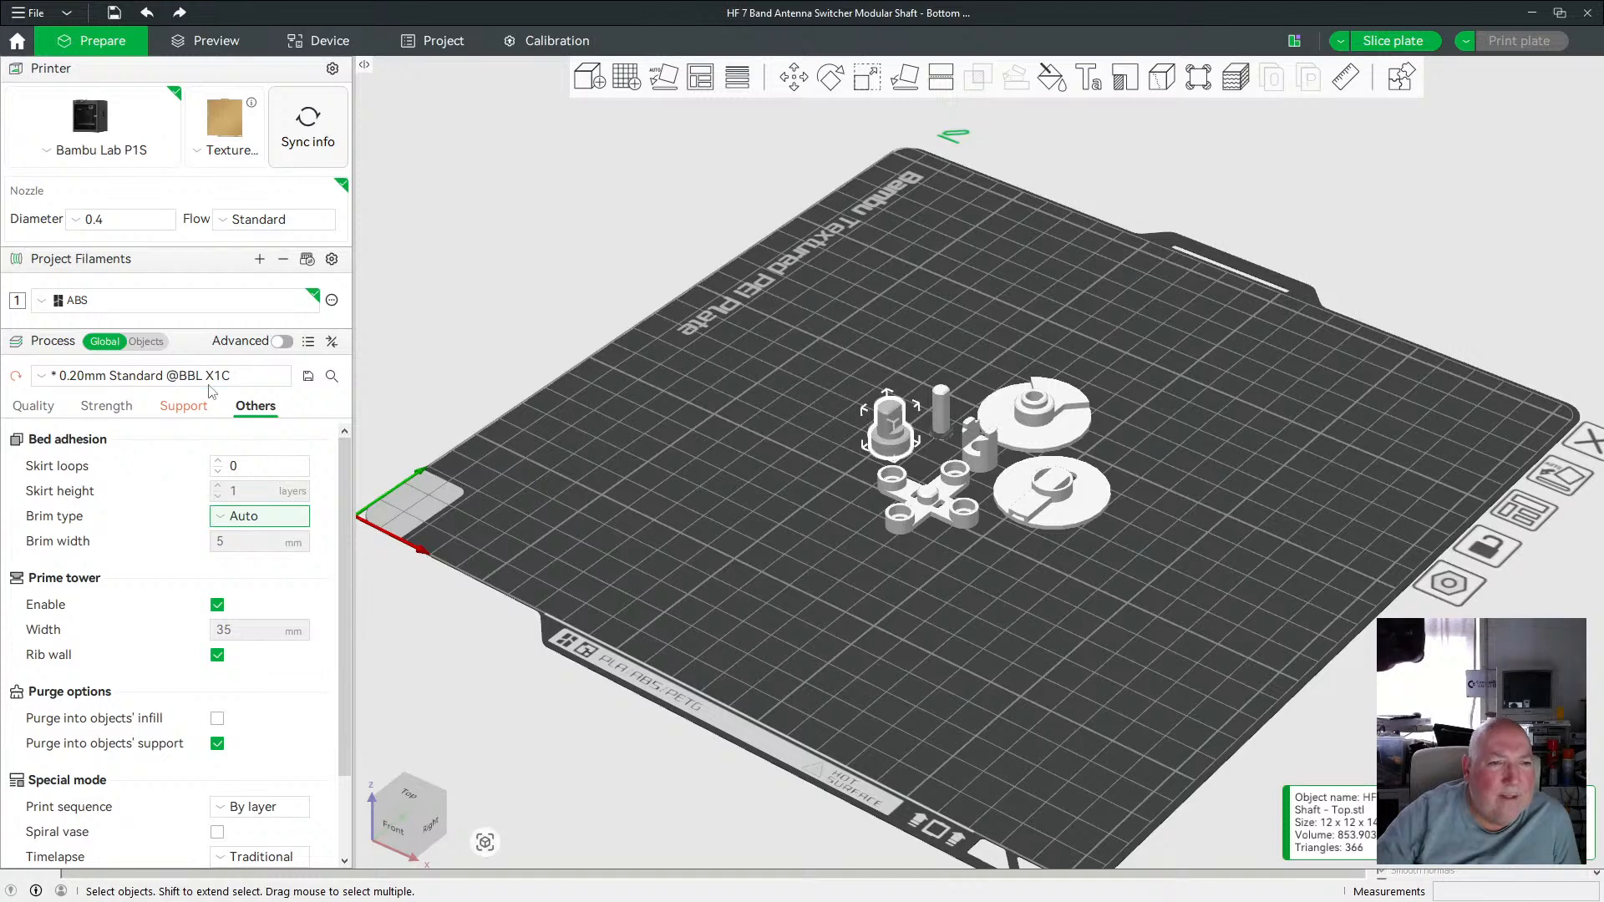
Slice the plate and inspect the sliced parts up close.
click(1392, 40)
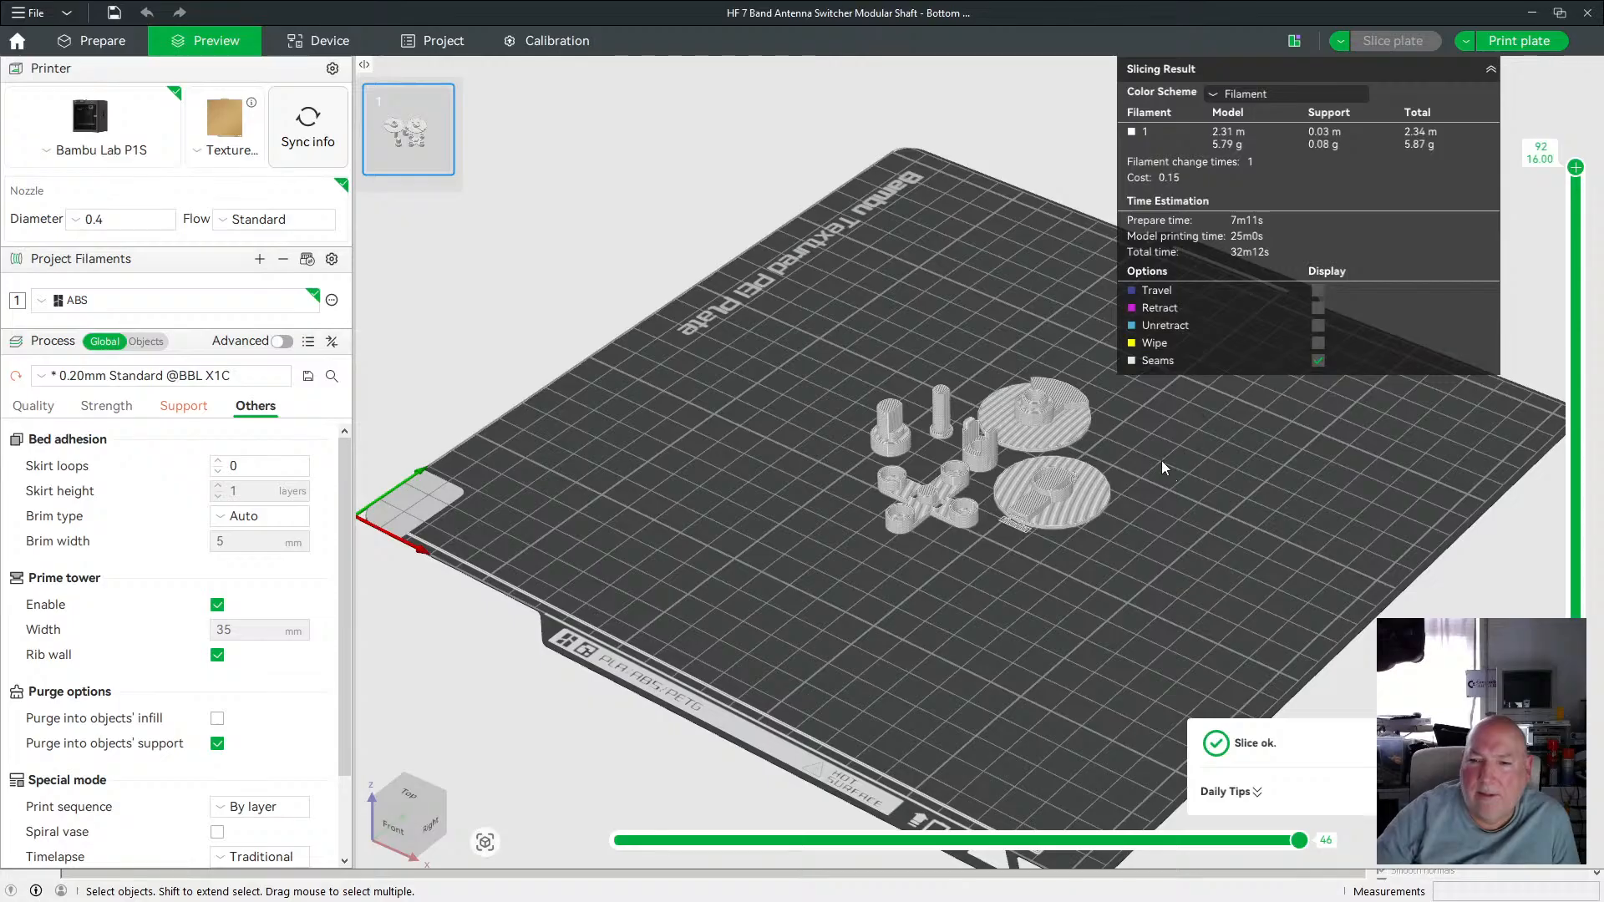
scroll(1161, 460, up, 5)
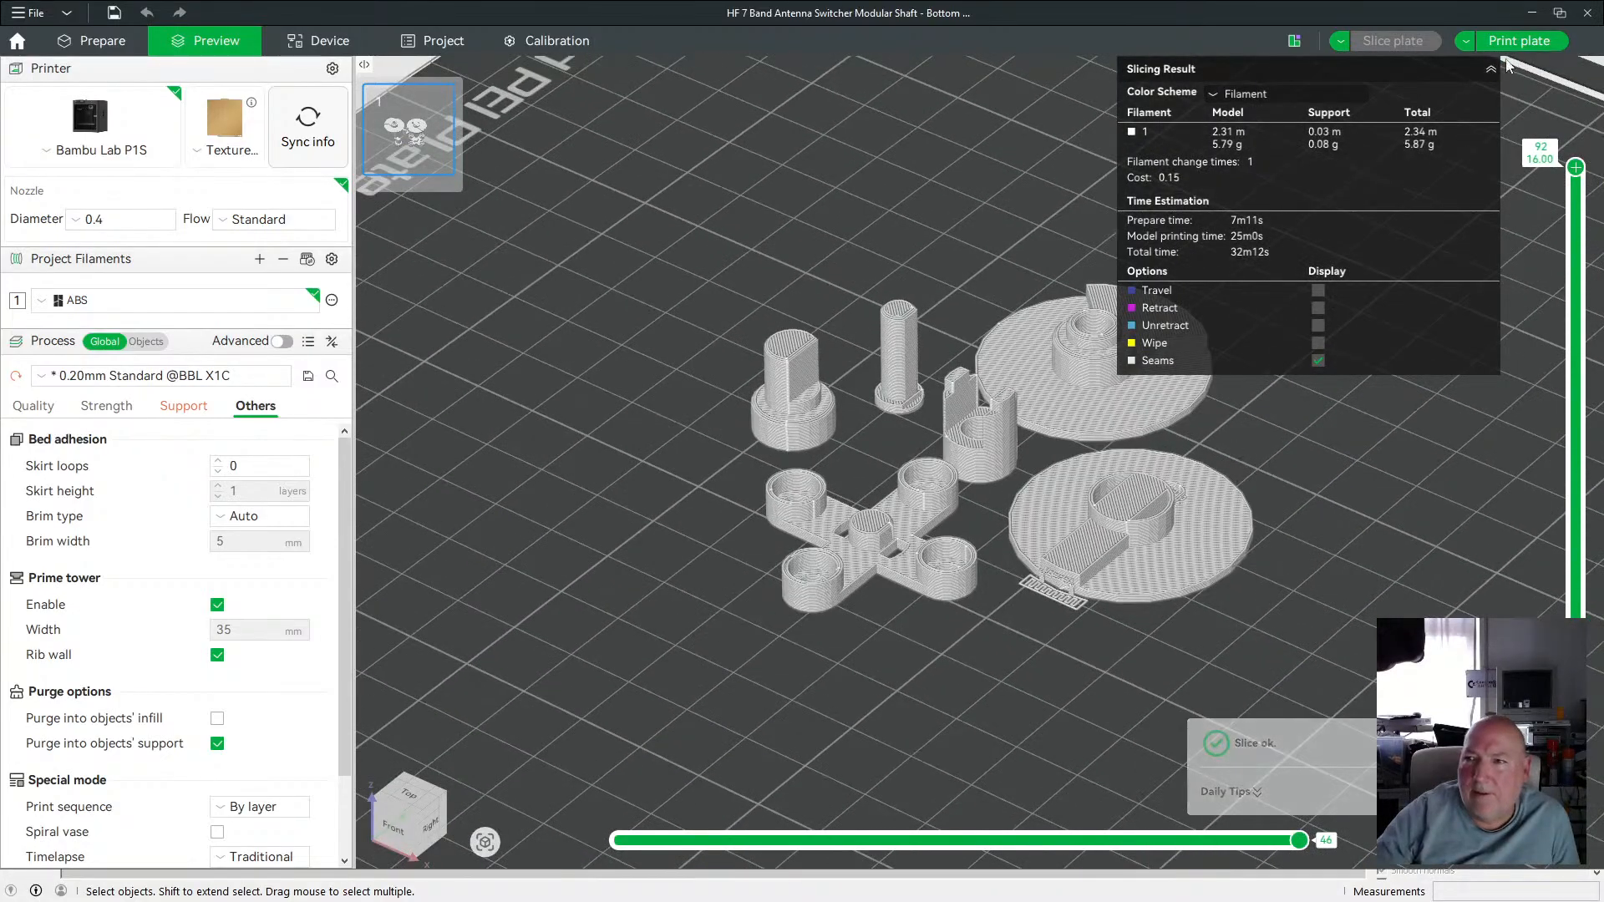
click(1490, 69)
scroll(1335, 403, up, 3)
drag(1378, 392, 1349, 379)
scroll(998, 603, up, 5)
drag(1035, 724, 1105, 719)
drag(1275, 564, 902, 361)
scroll(902, 361, down, 2)
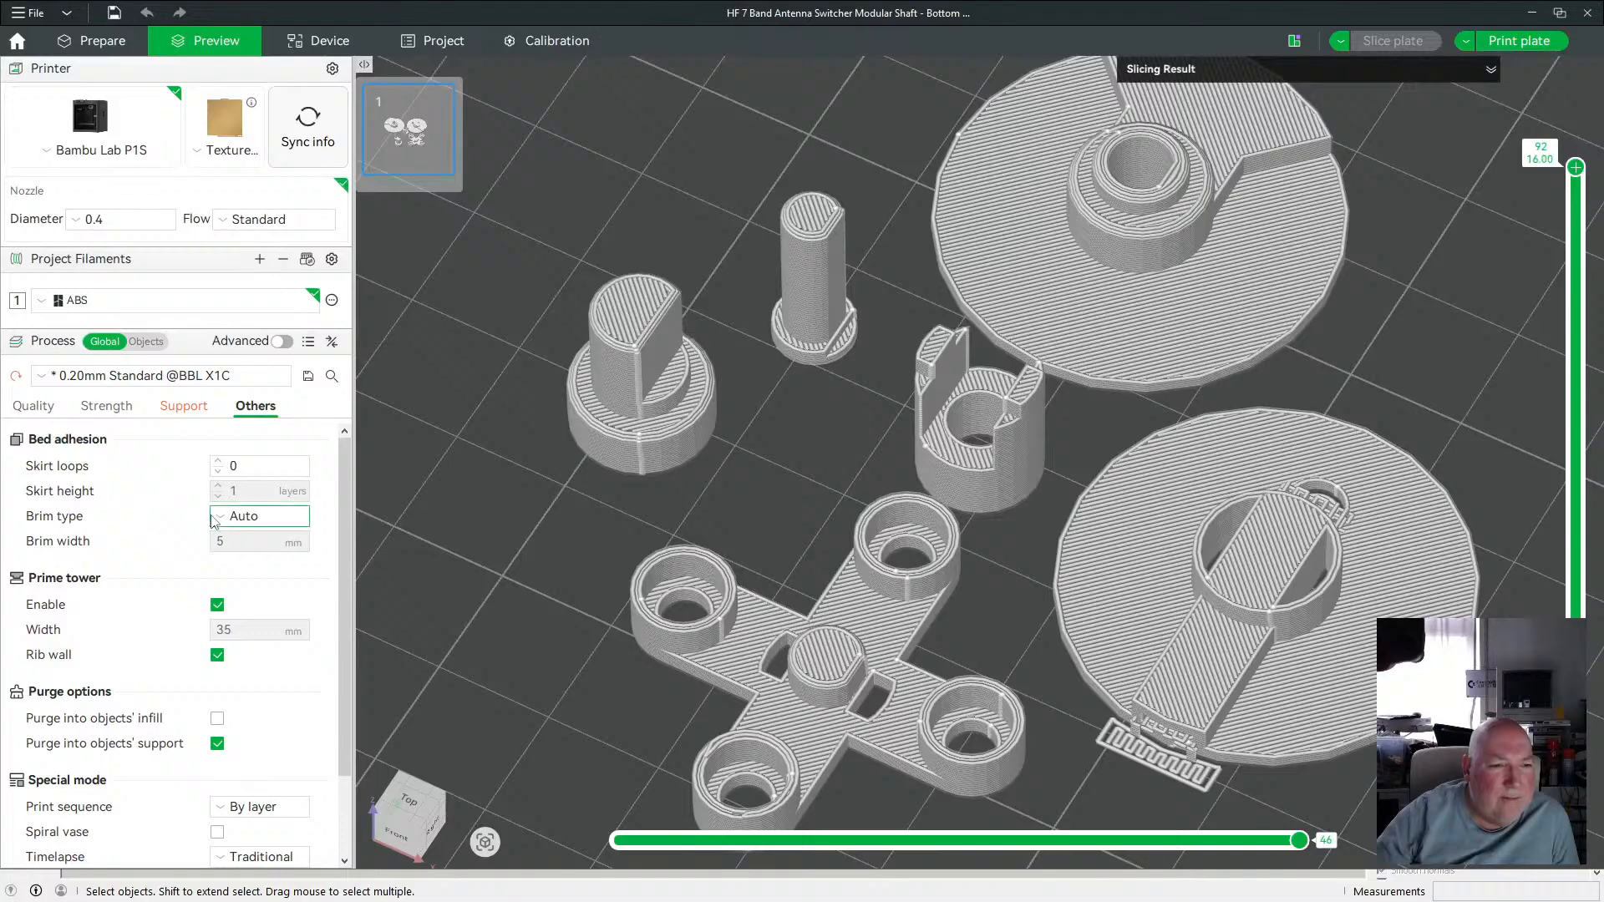
Set the brim type to Outer brim only.
click(222, 519)
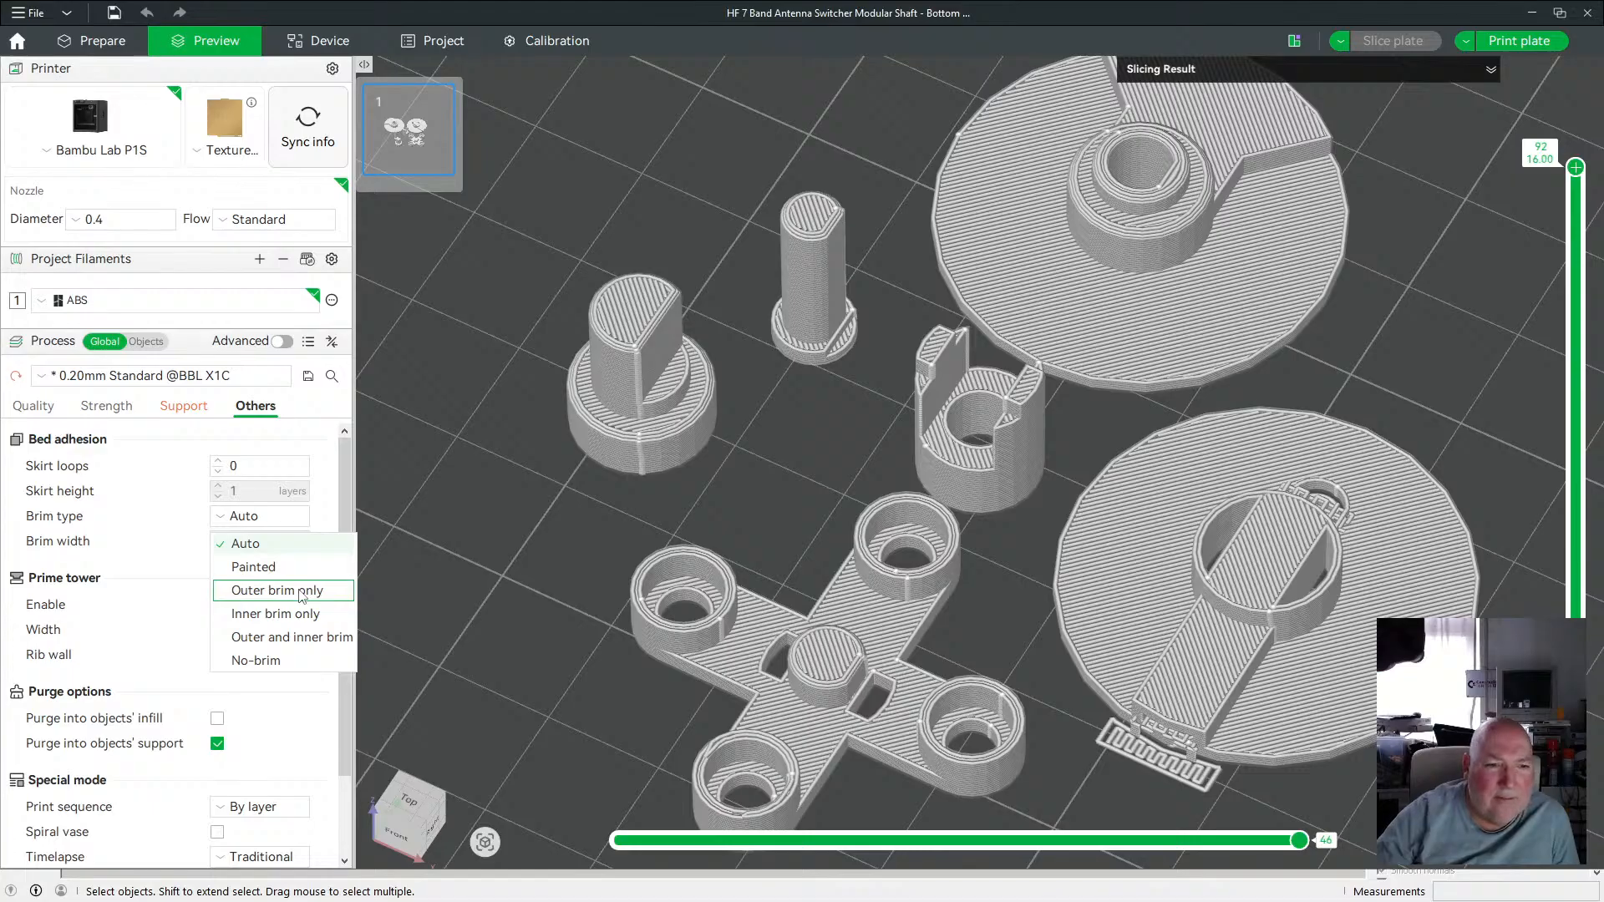
click(299, 590)
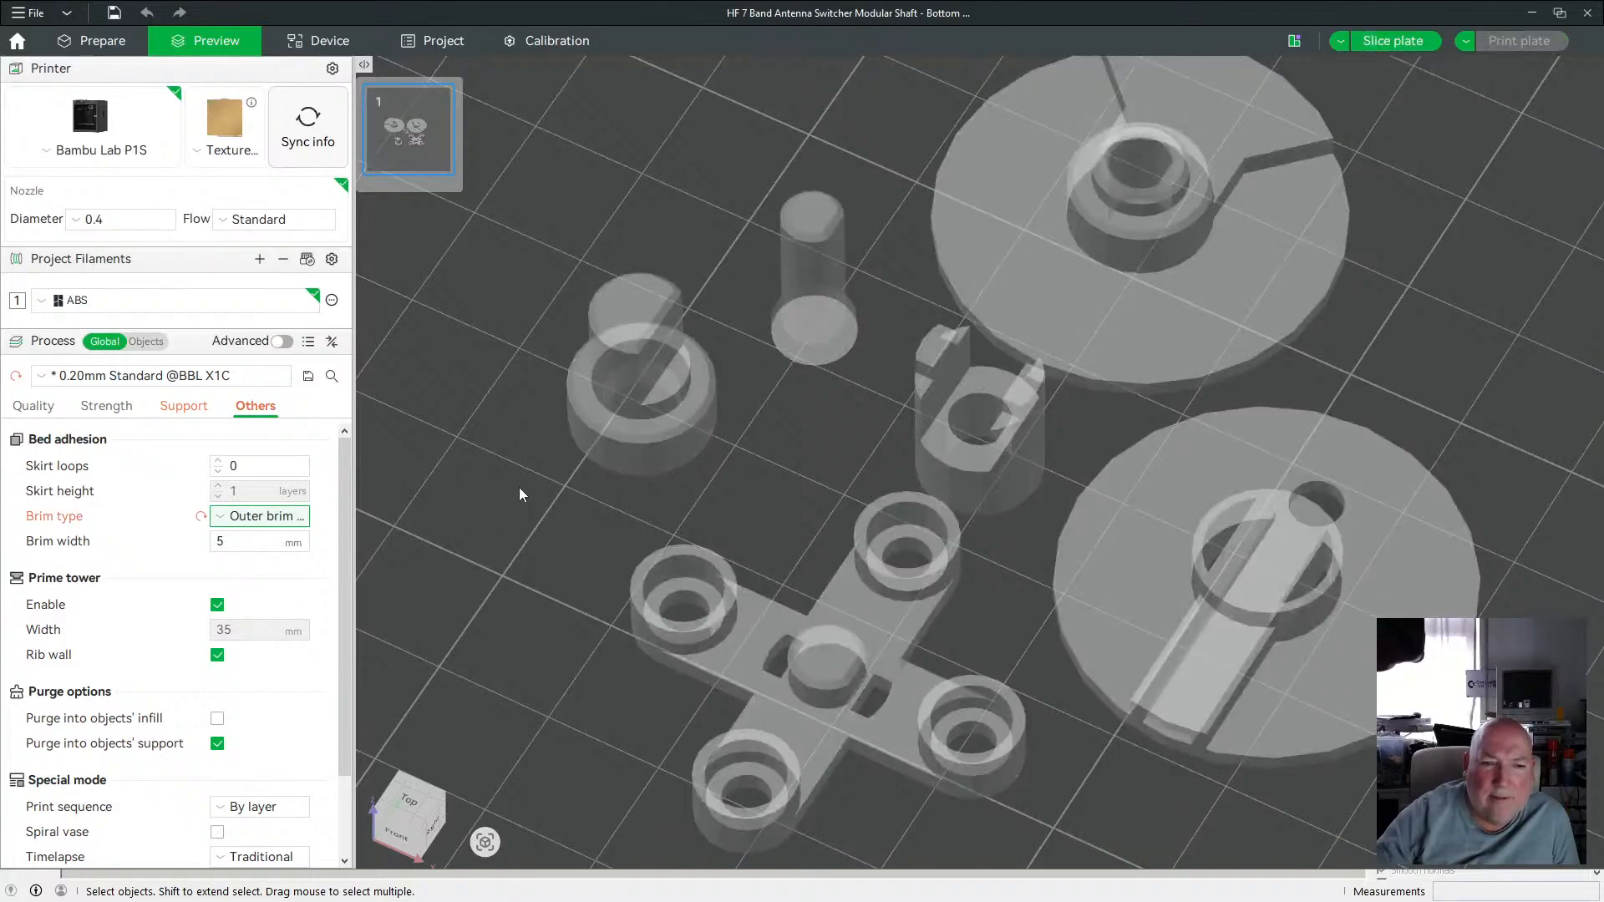
scroll(519, 486, down, 5)
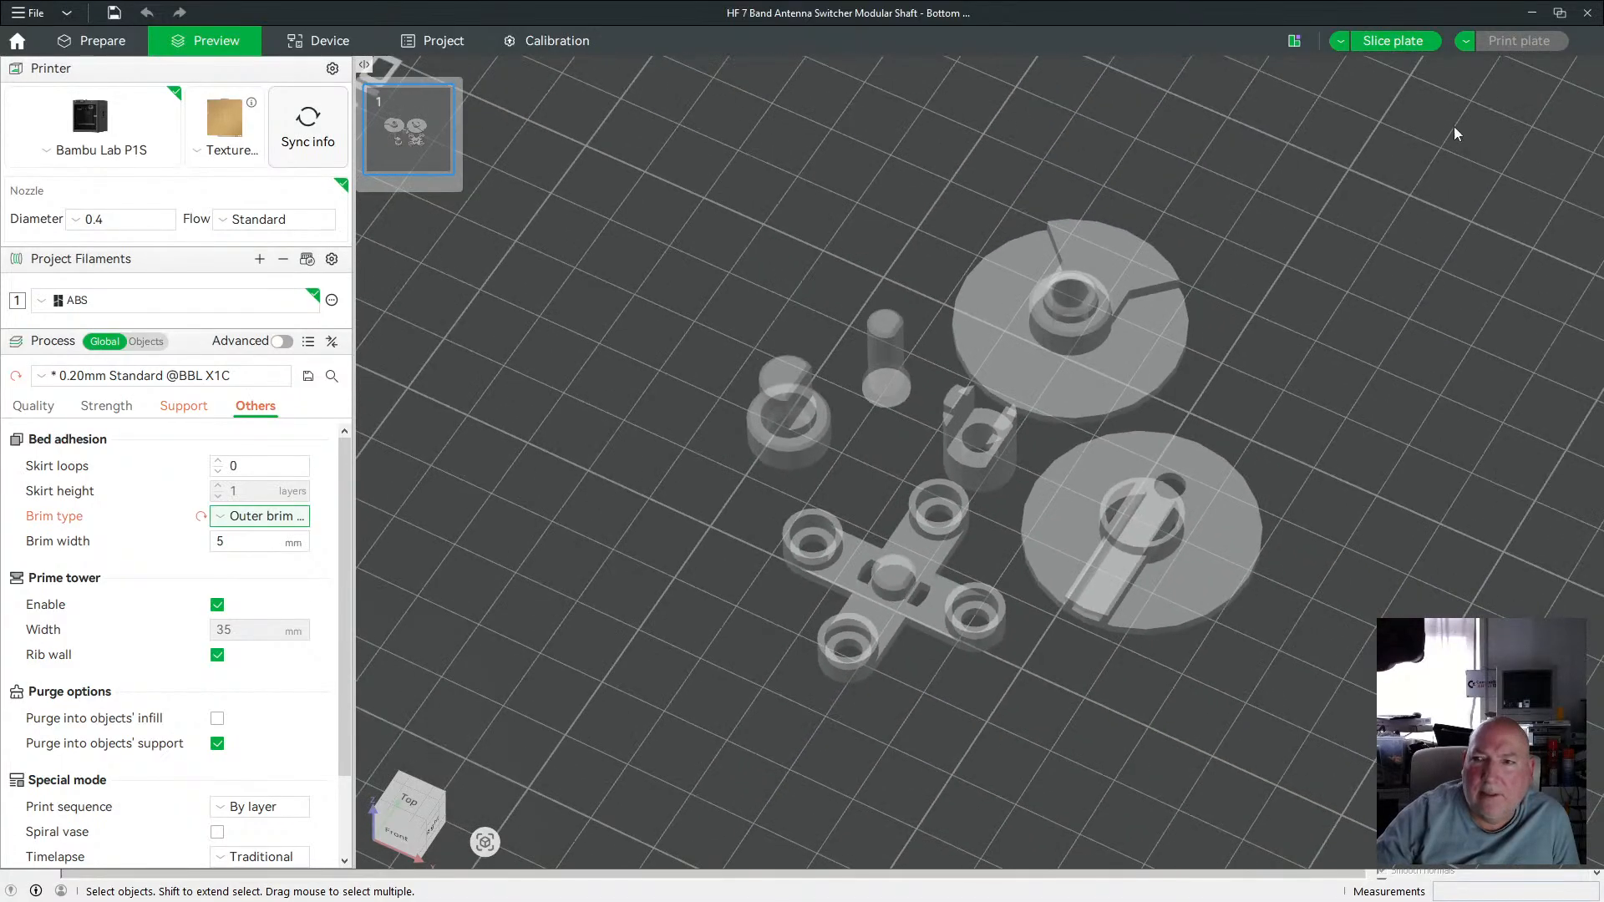
Re-slice the plate and inspect the brims around the parts.
click(1392, 41)
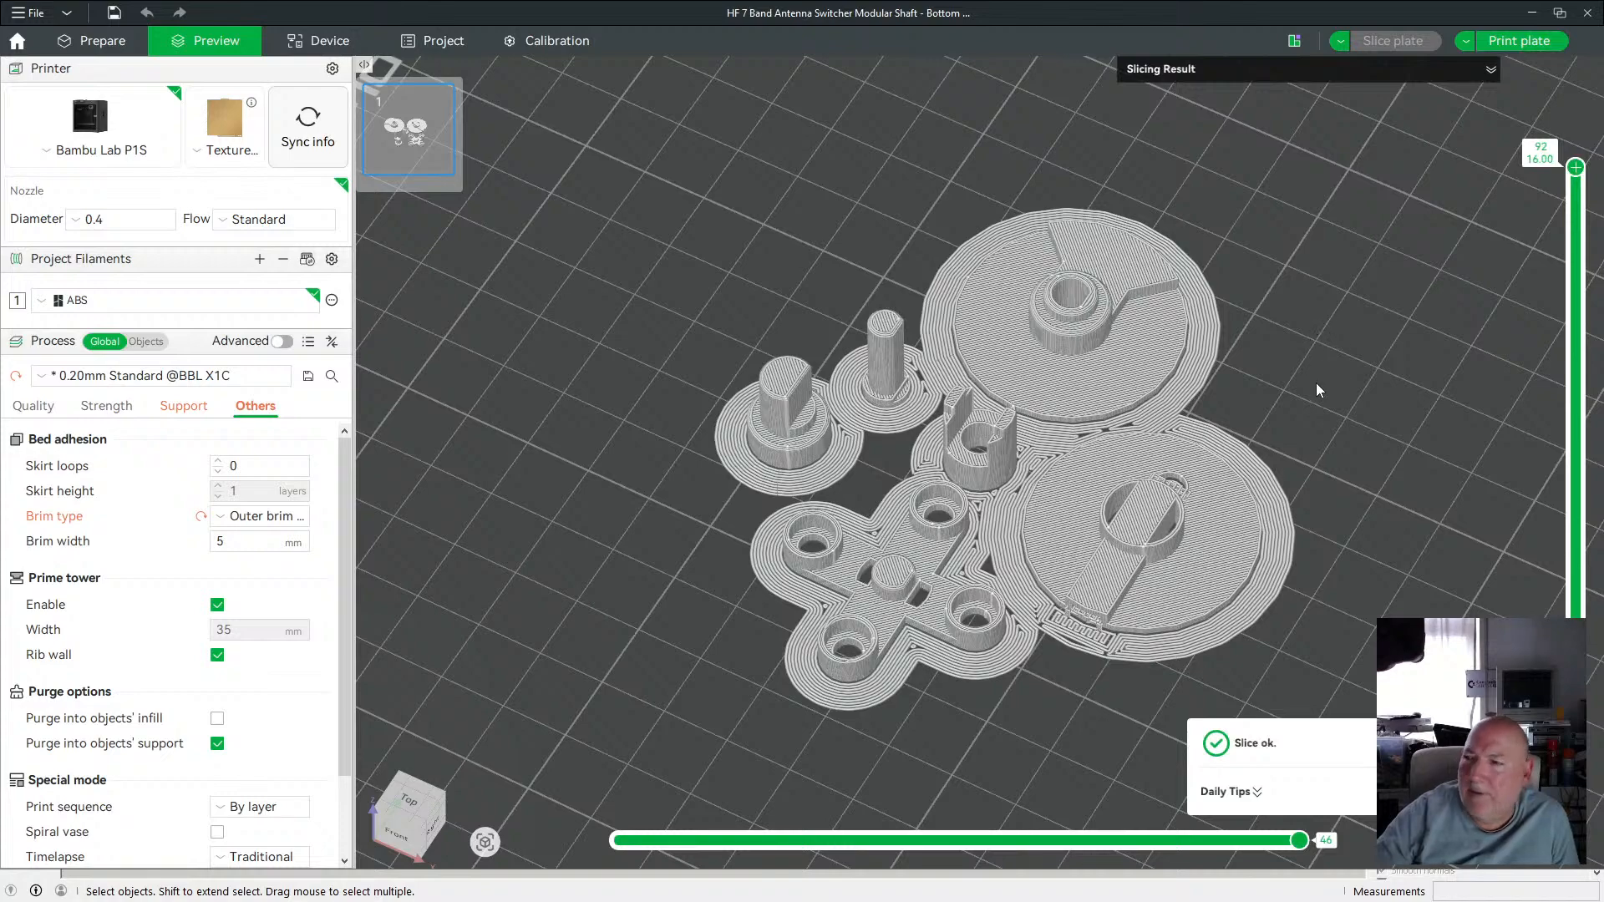
scroll(1310, 392, up, 2)
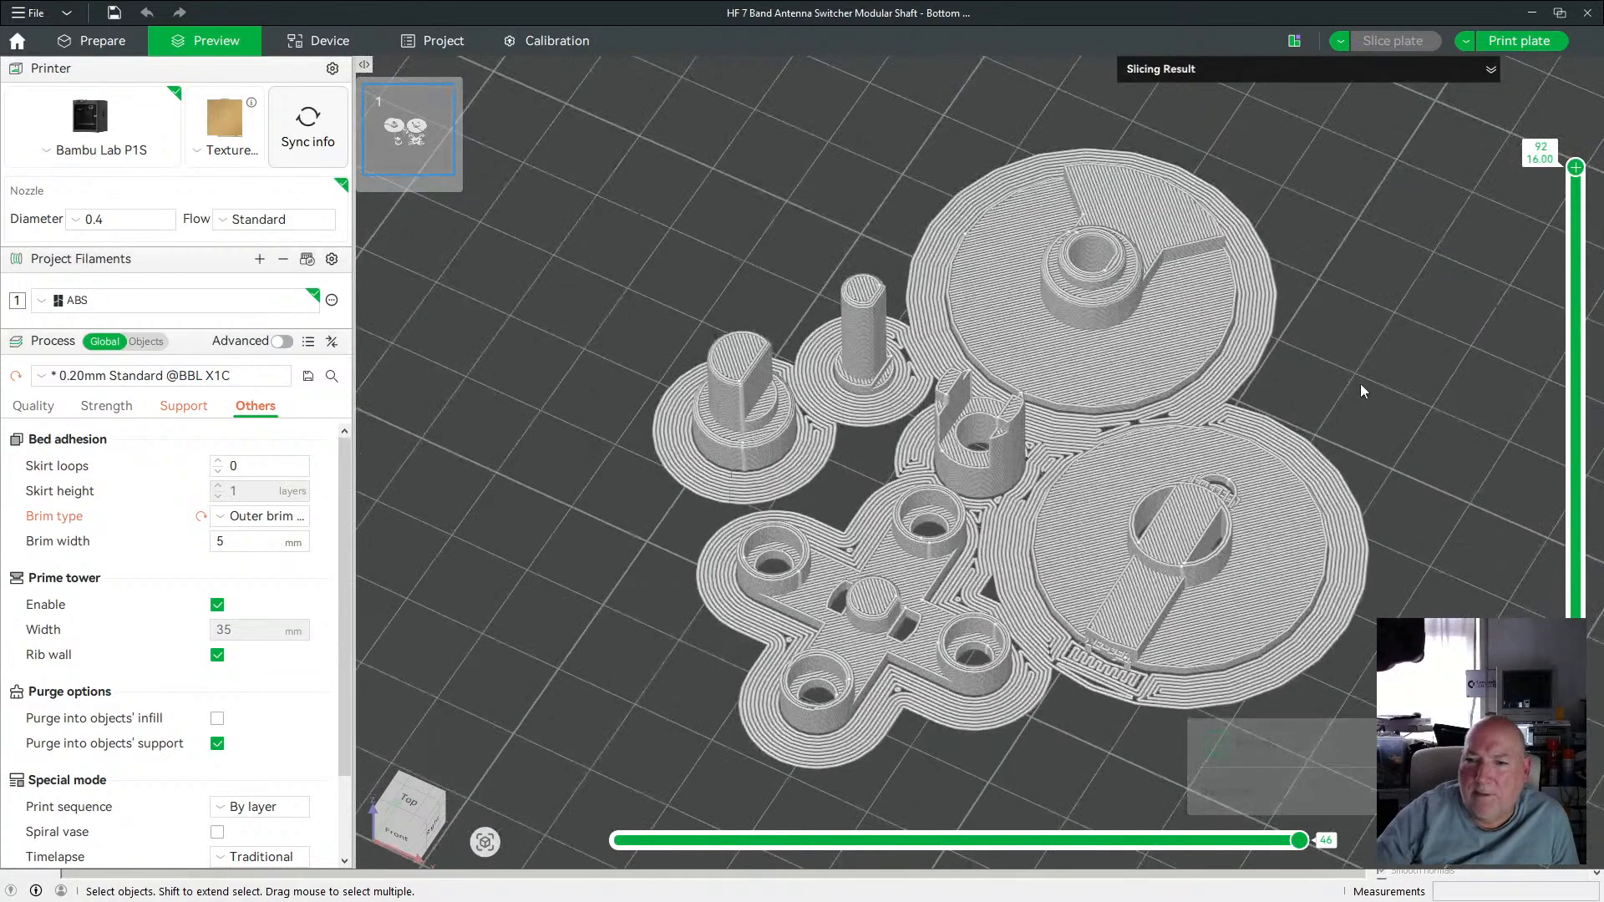
mouse_move(1360, 383)
mouse_down()
mouse_move(1355, 324)
mouse_move(1346, 379)
mouse_up()
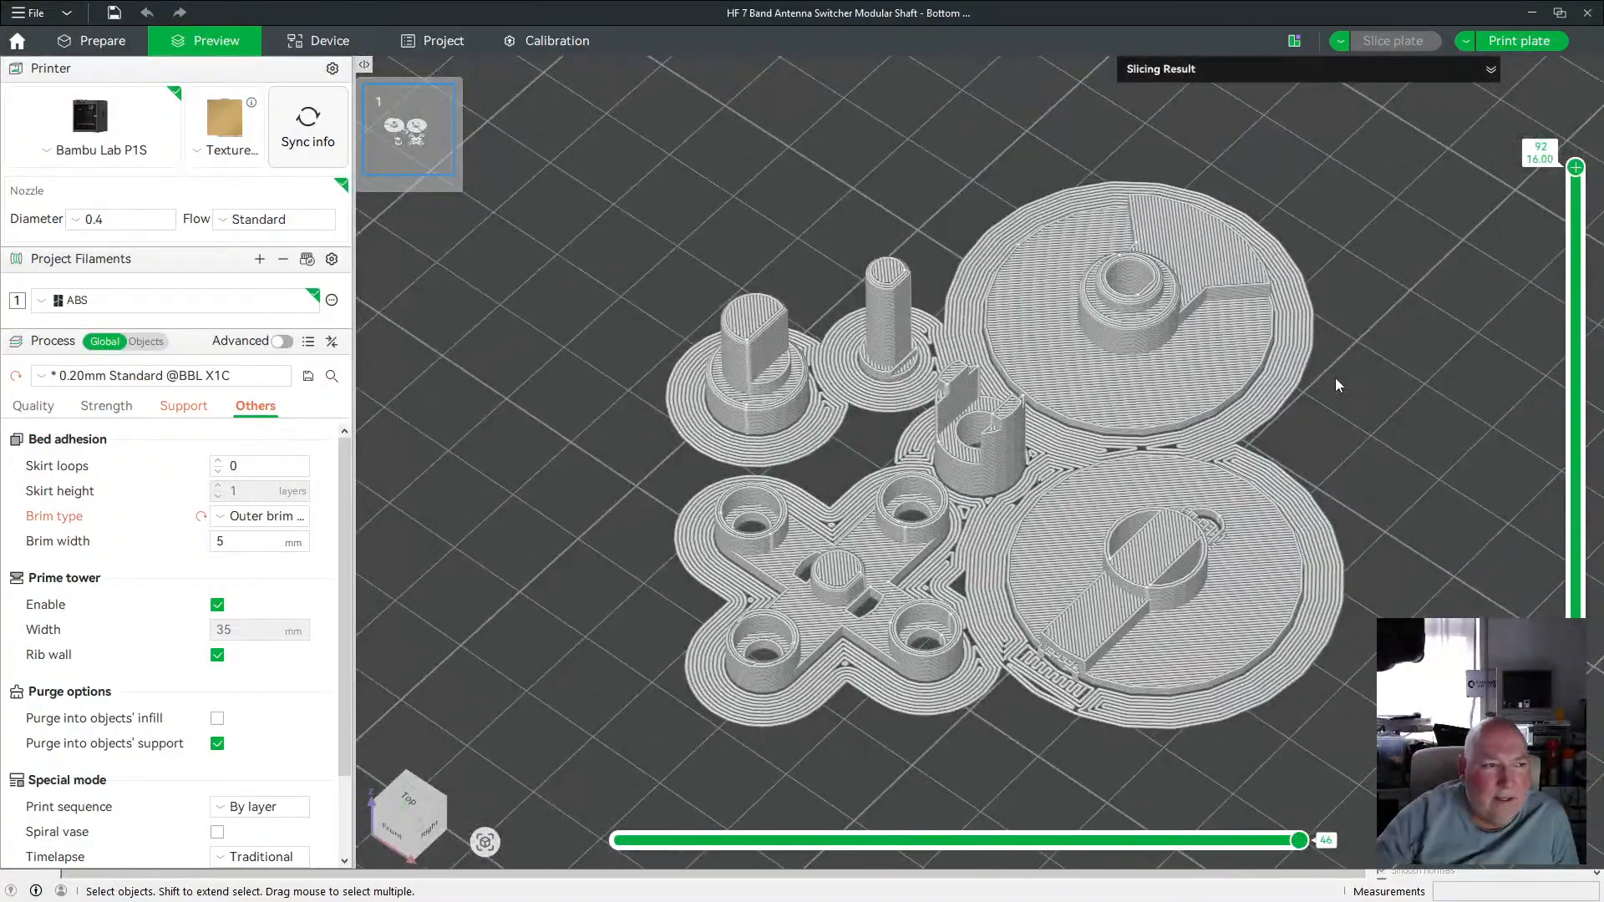
scroll(1336, 385, down, 3)
drag(1320, 389, 1286, 384)
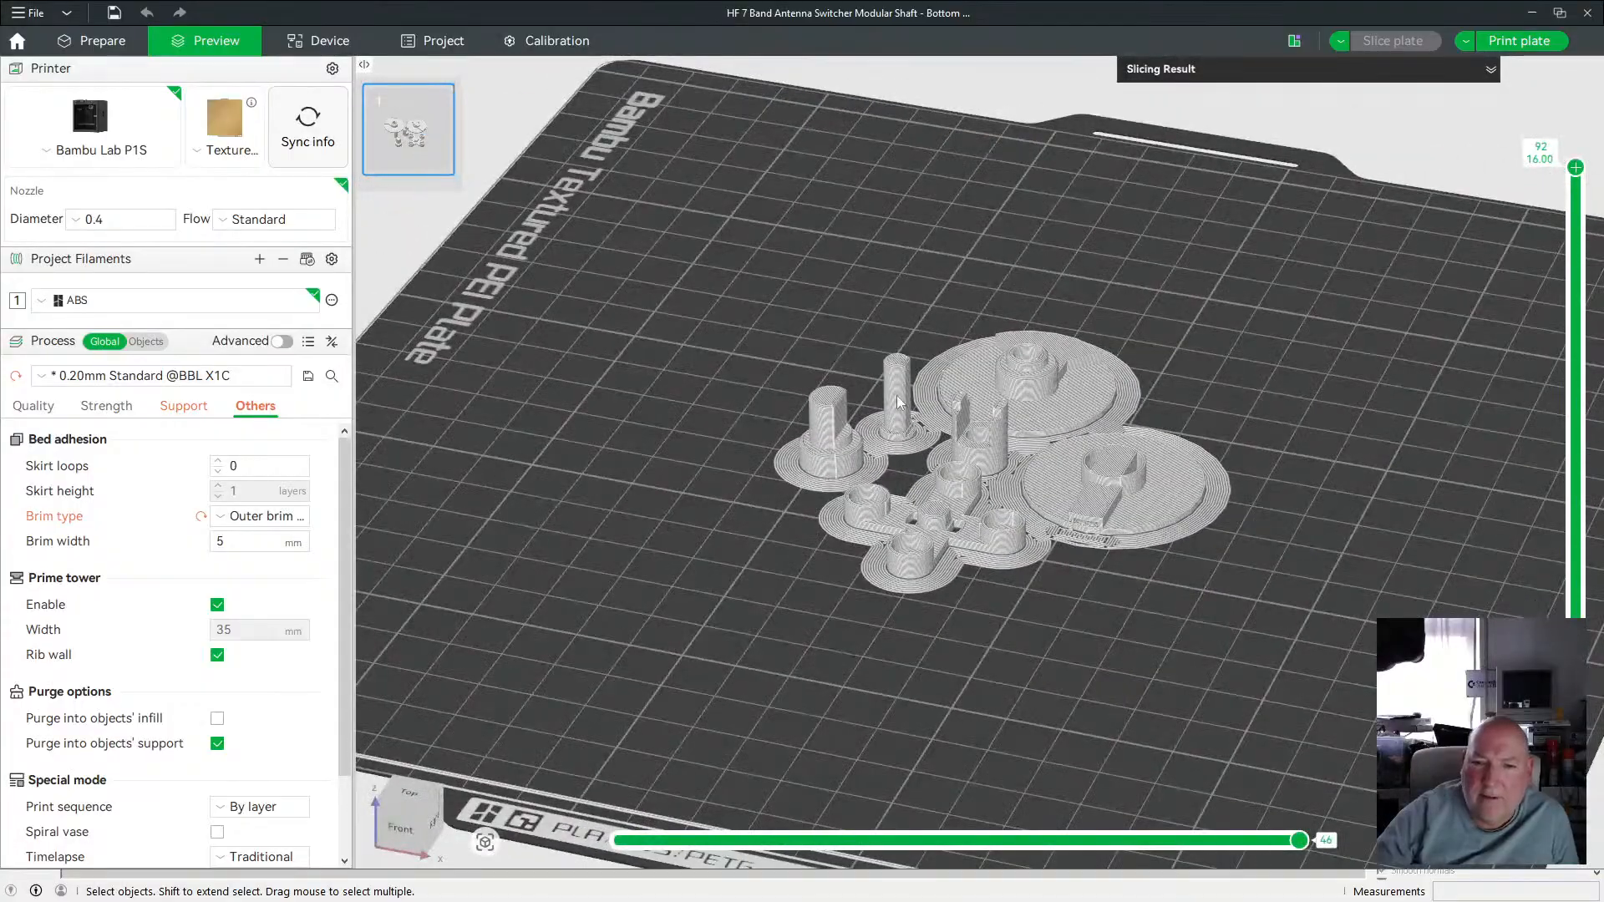
scroll(755, 573, down, 2)
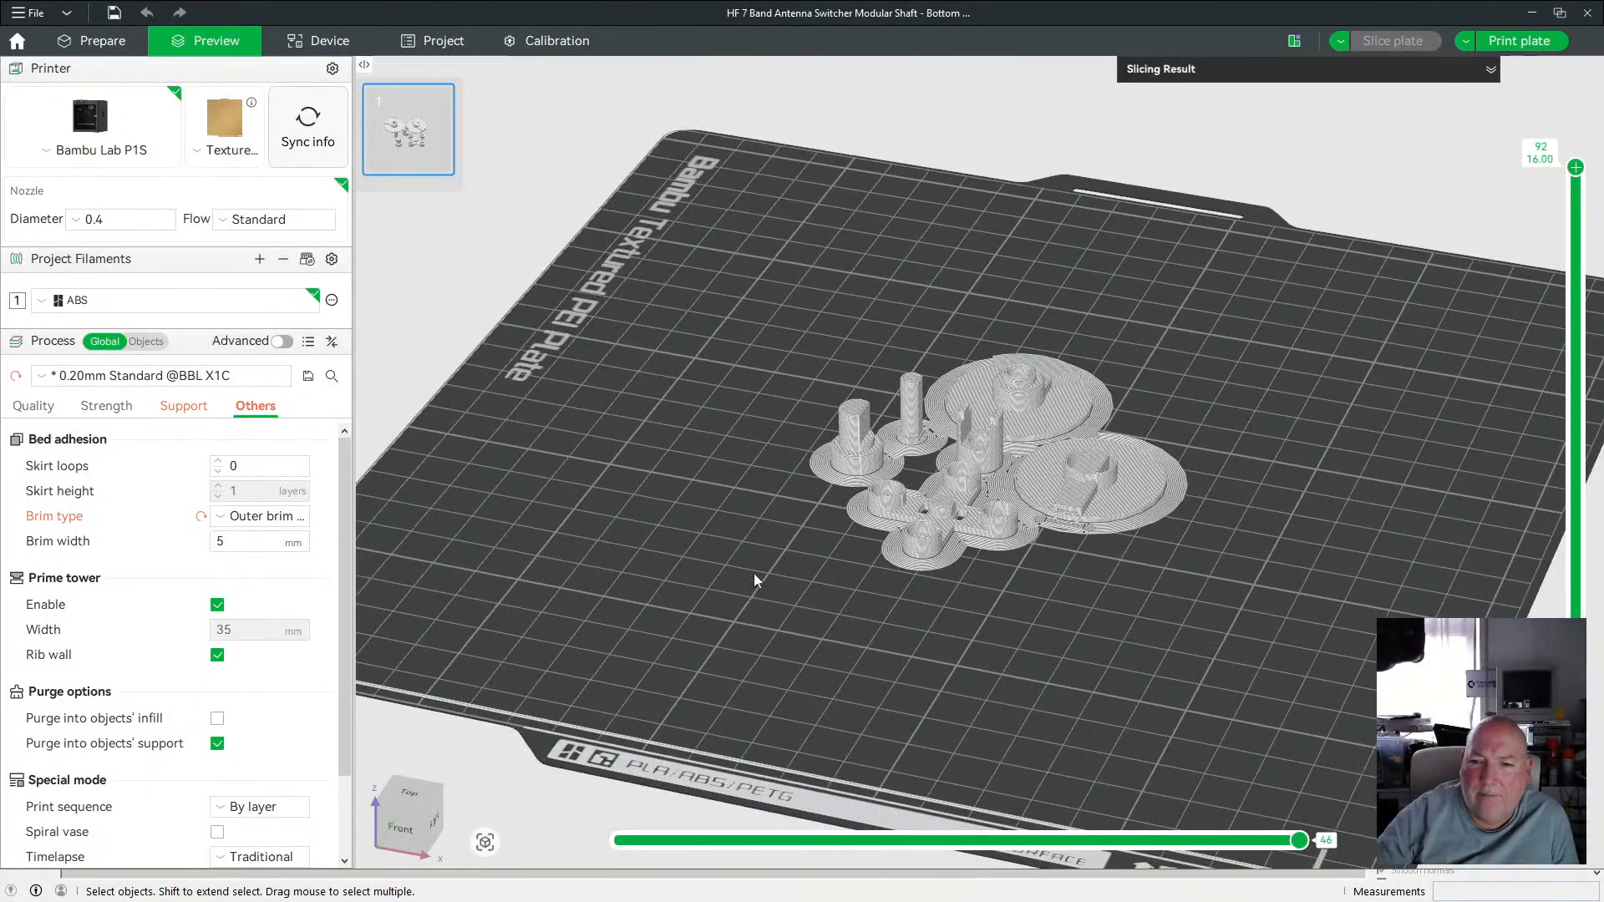
drag(755, 568, 750, 559)
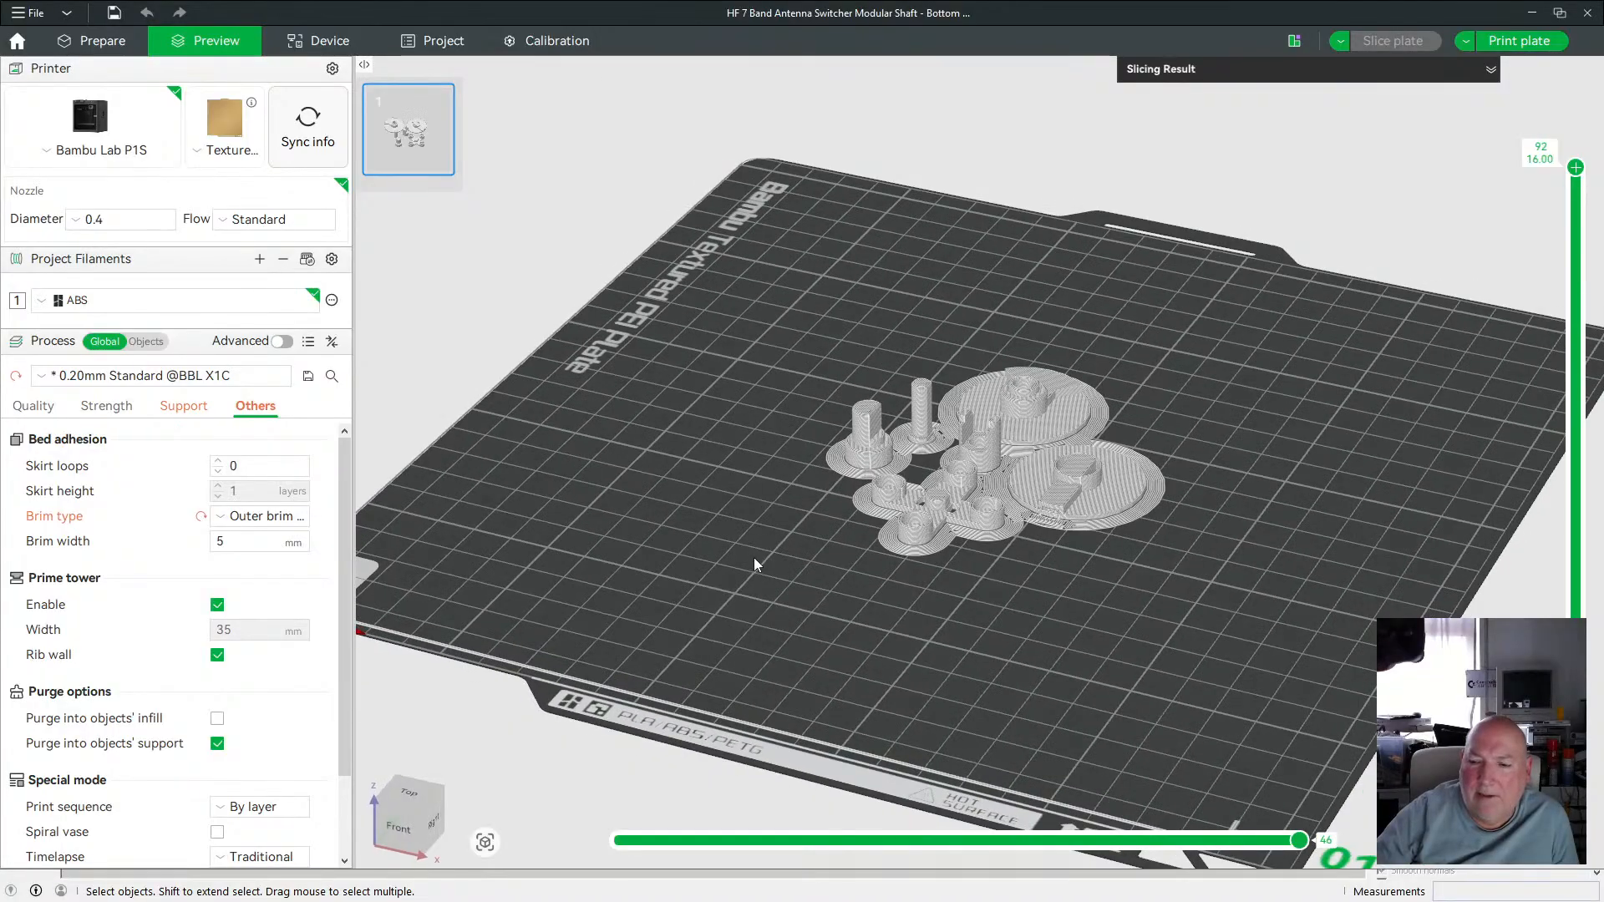
Send the plate to the P1S printer as a print job and start the camera stream.
click(1520, 42)
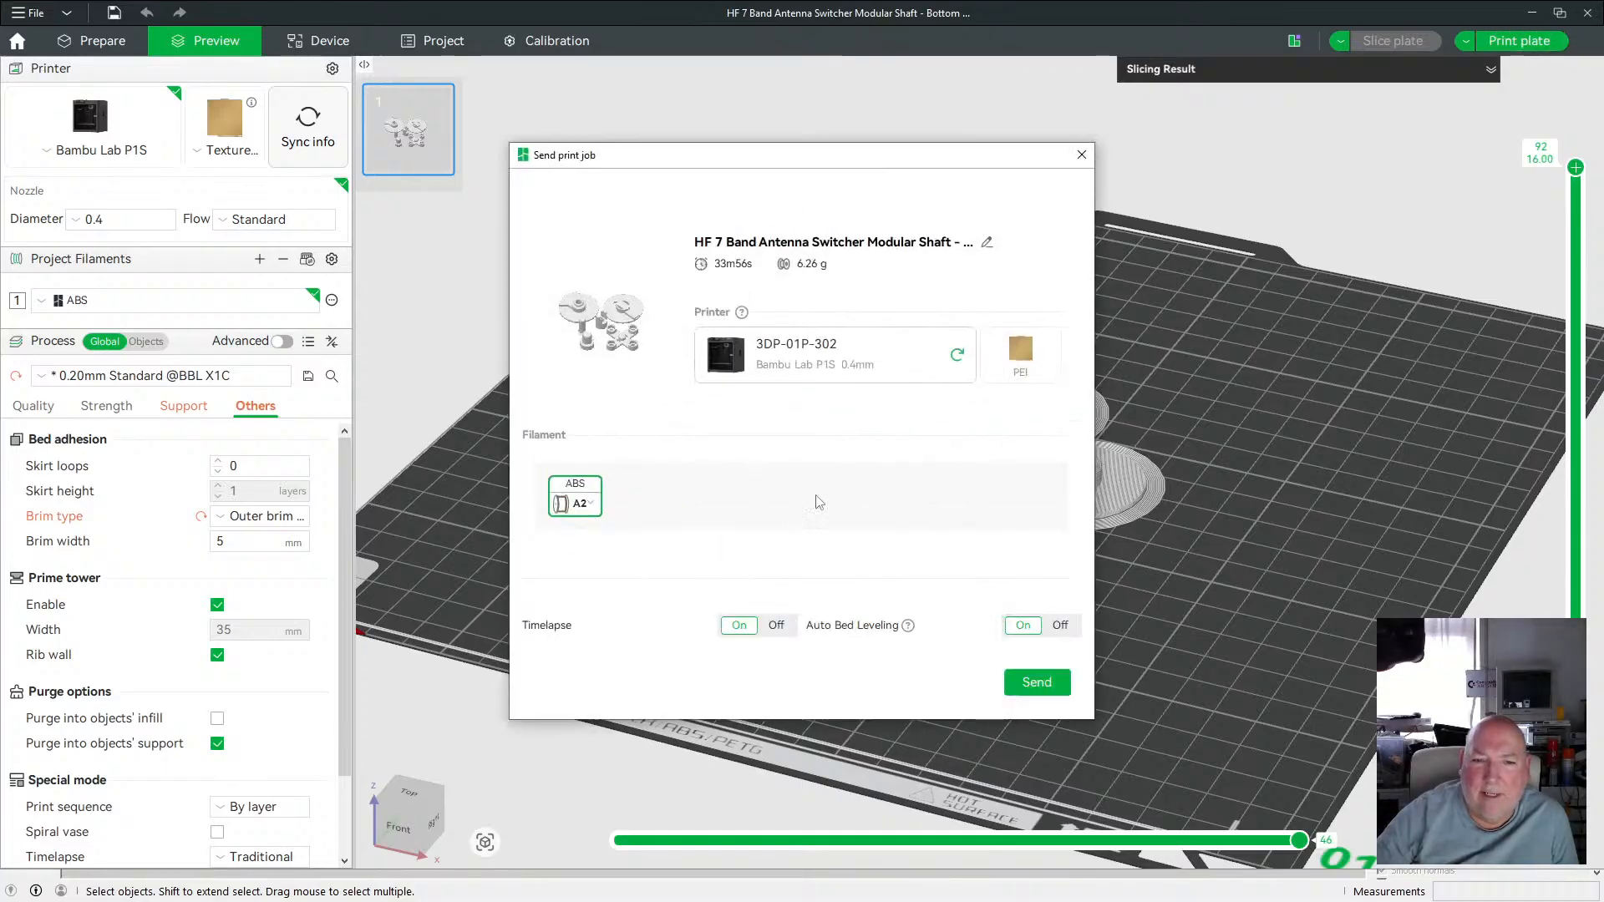
click(1035, 683)
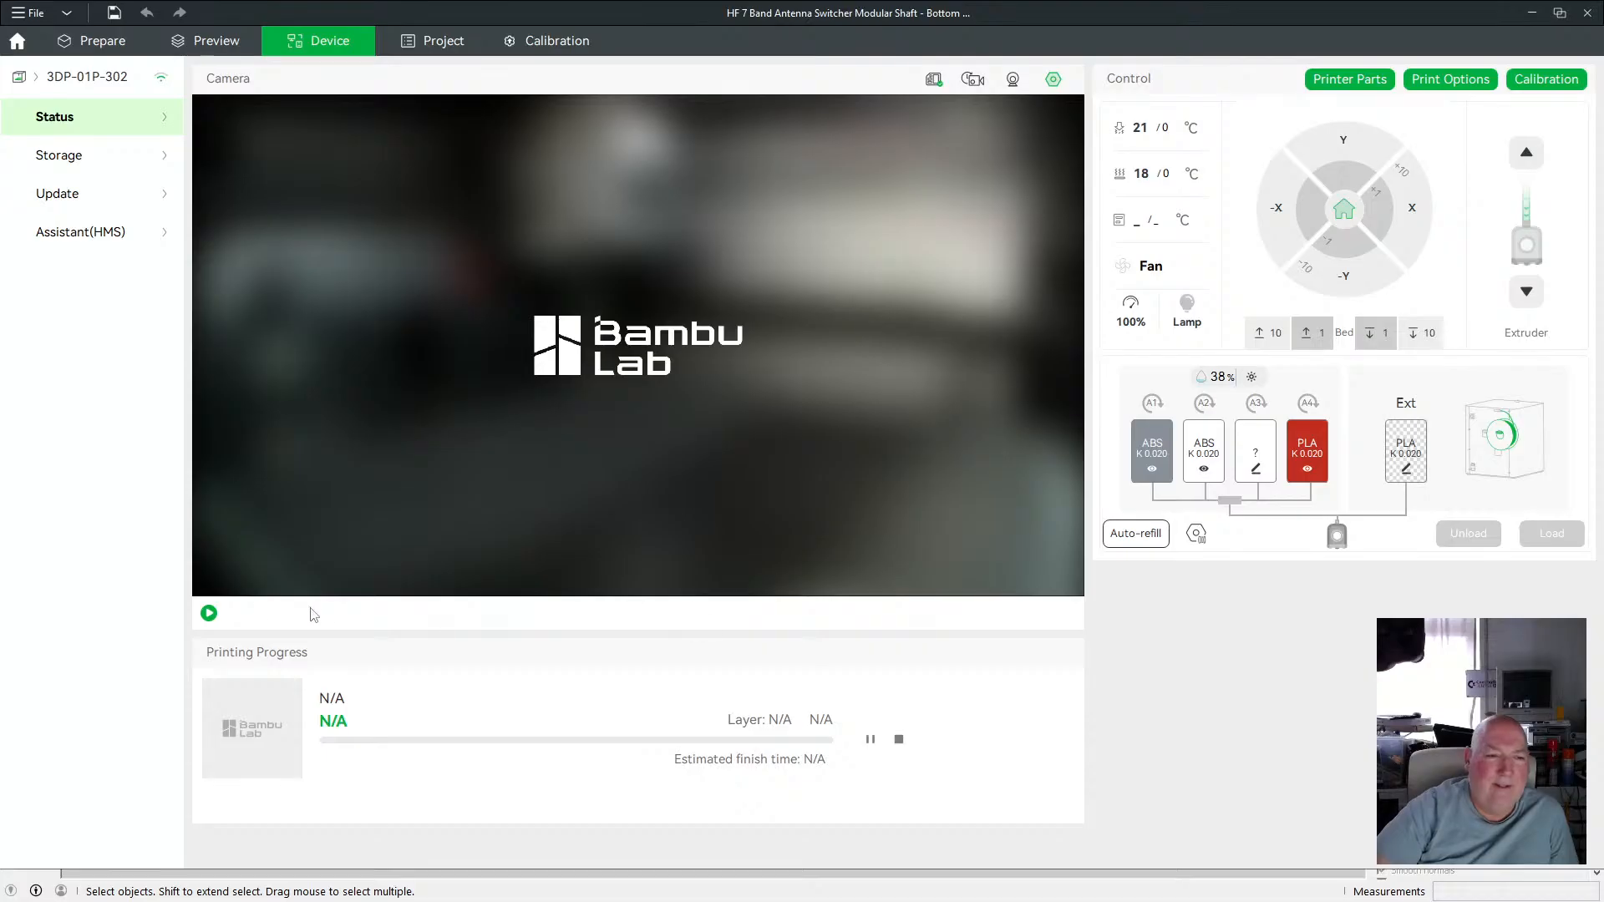
click(209, 614)
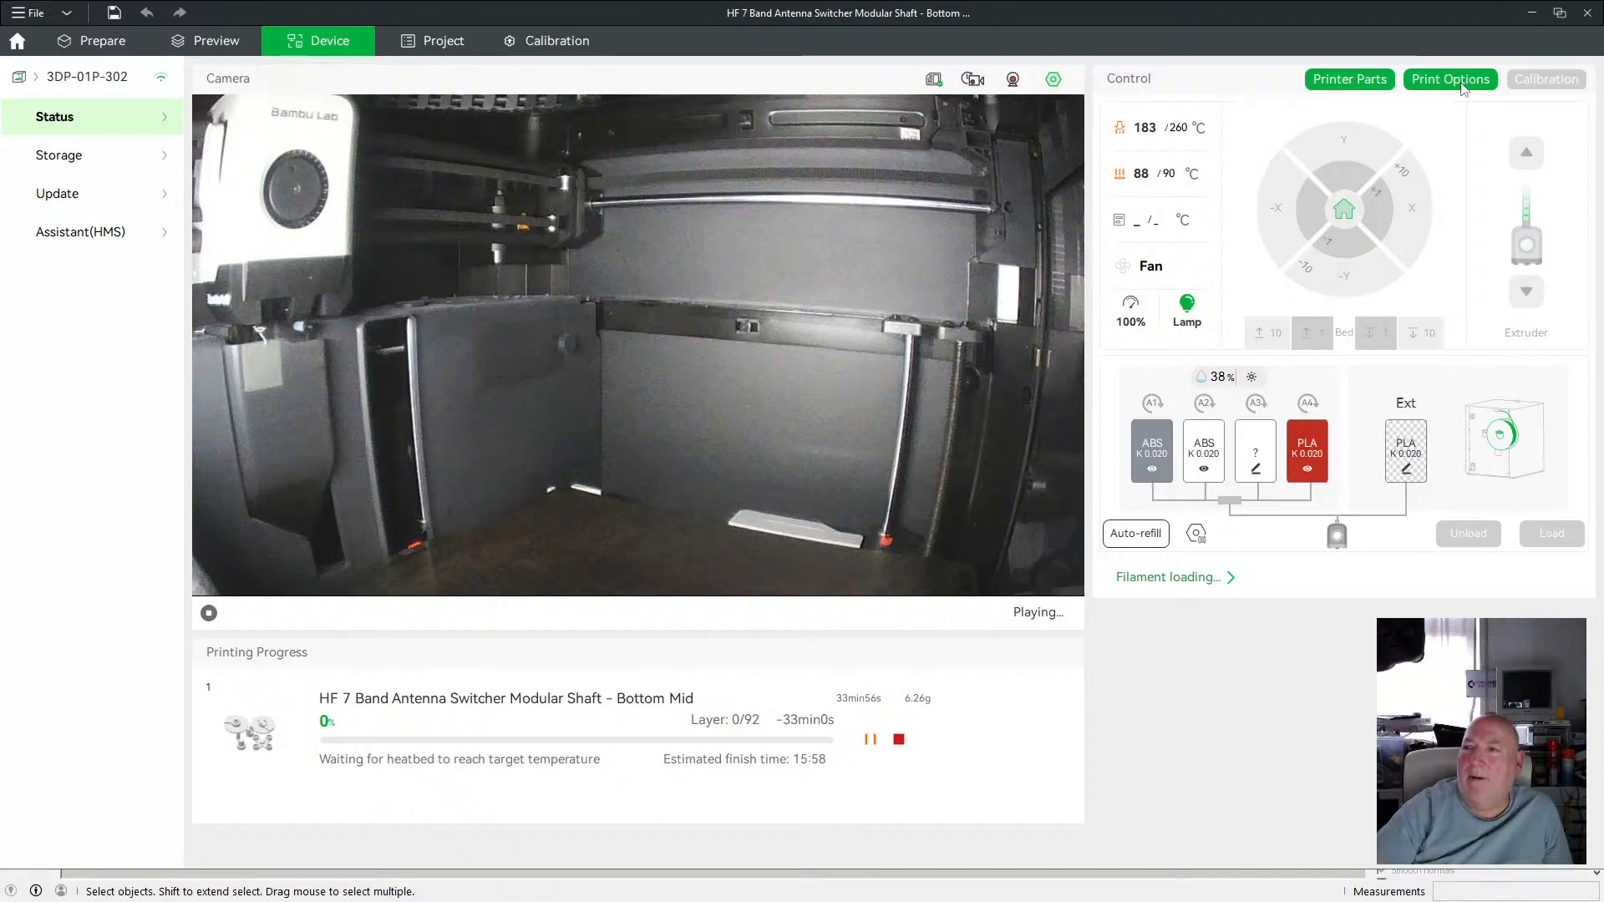
Switch to SketchUp and orbit the view around the shaft assembly.
click(1535, 14)
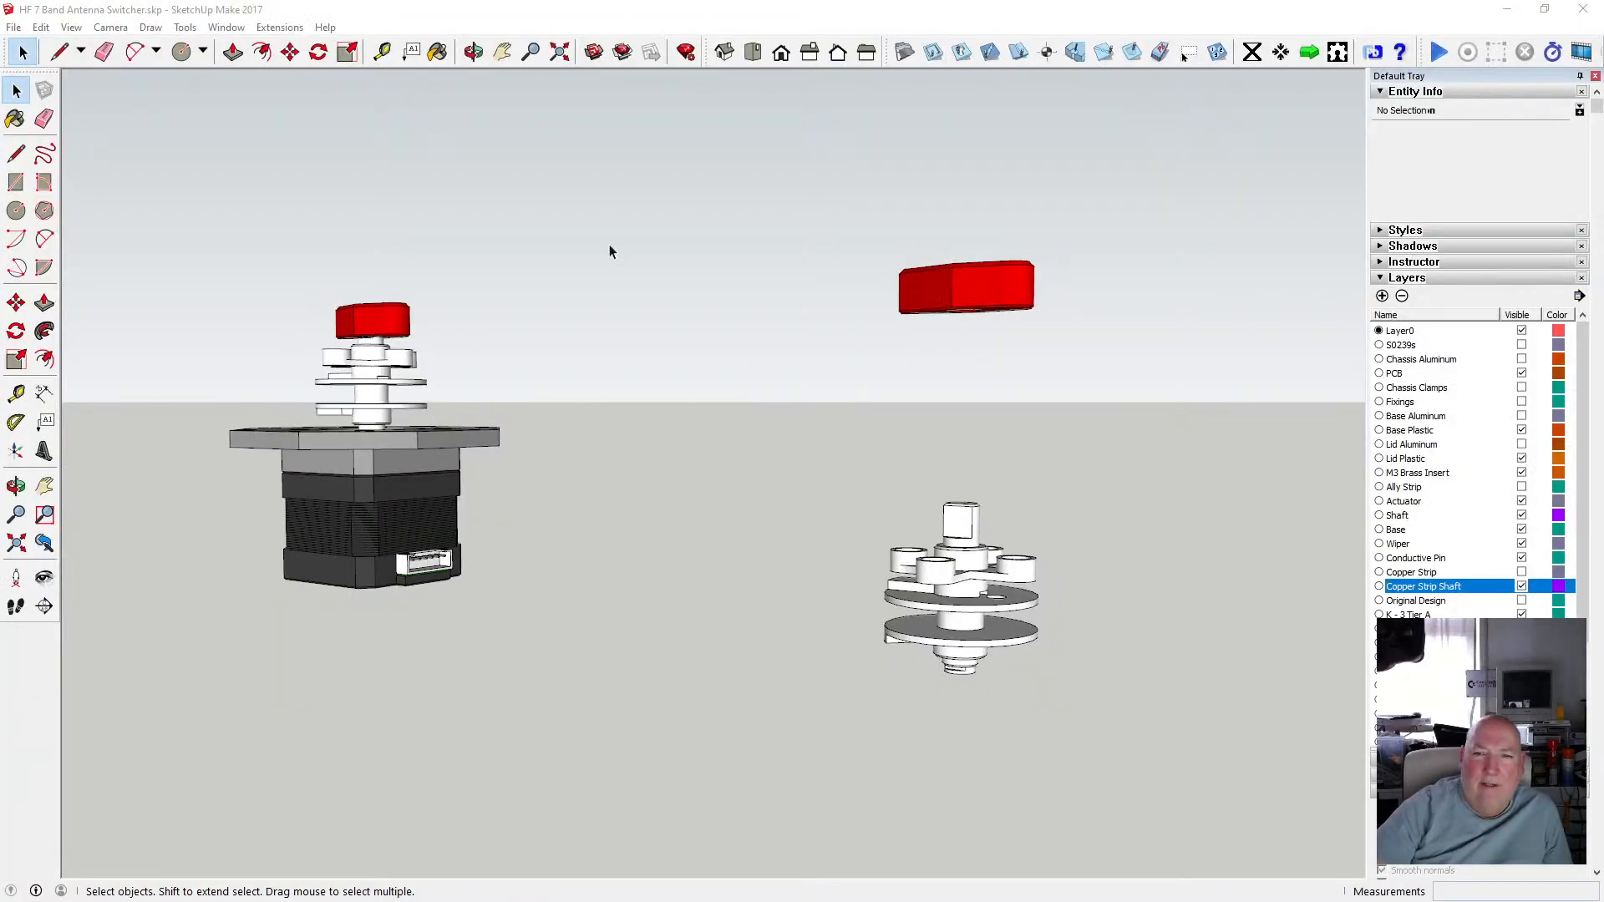
key(o)
drag(555, 318, 994, 411)
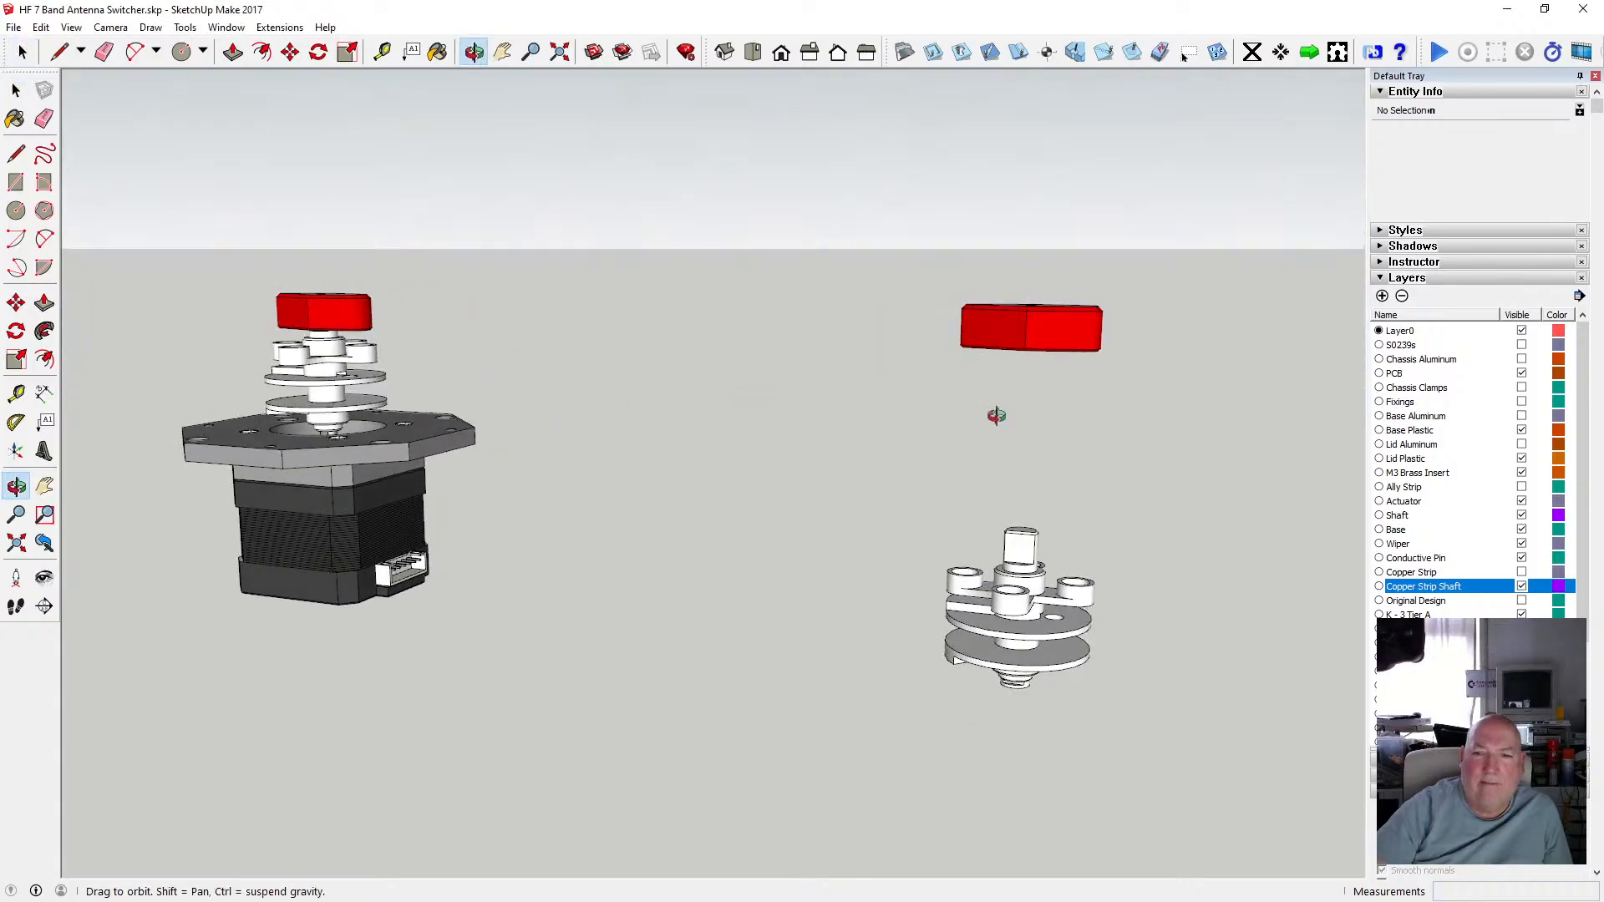
Delete the duplicate red actuator standing beside the assembly.
key(space)
click(1049, 330)
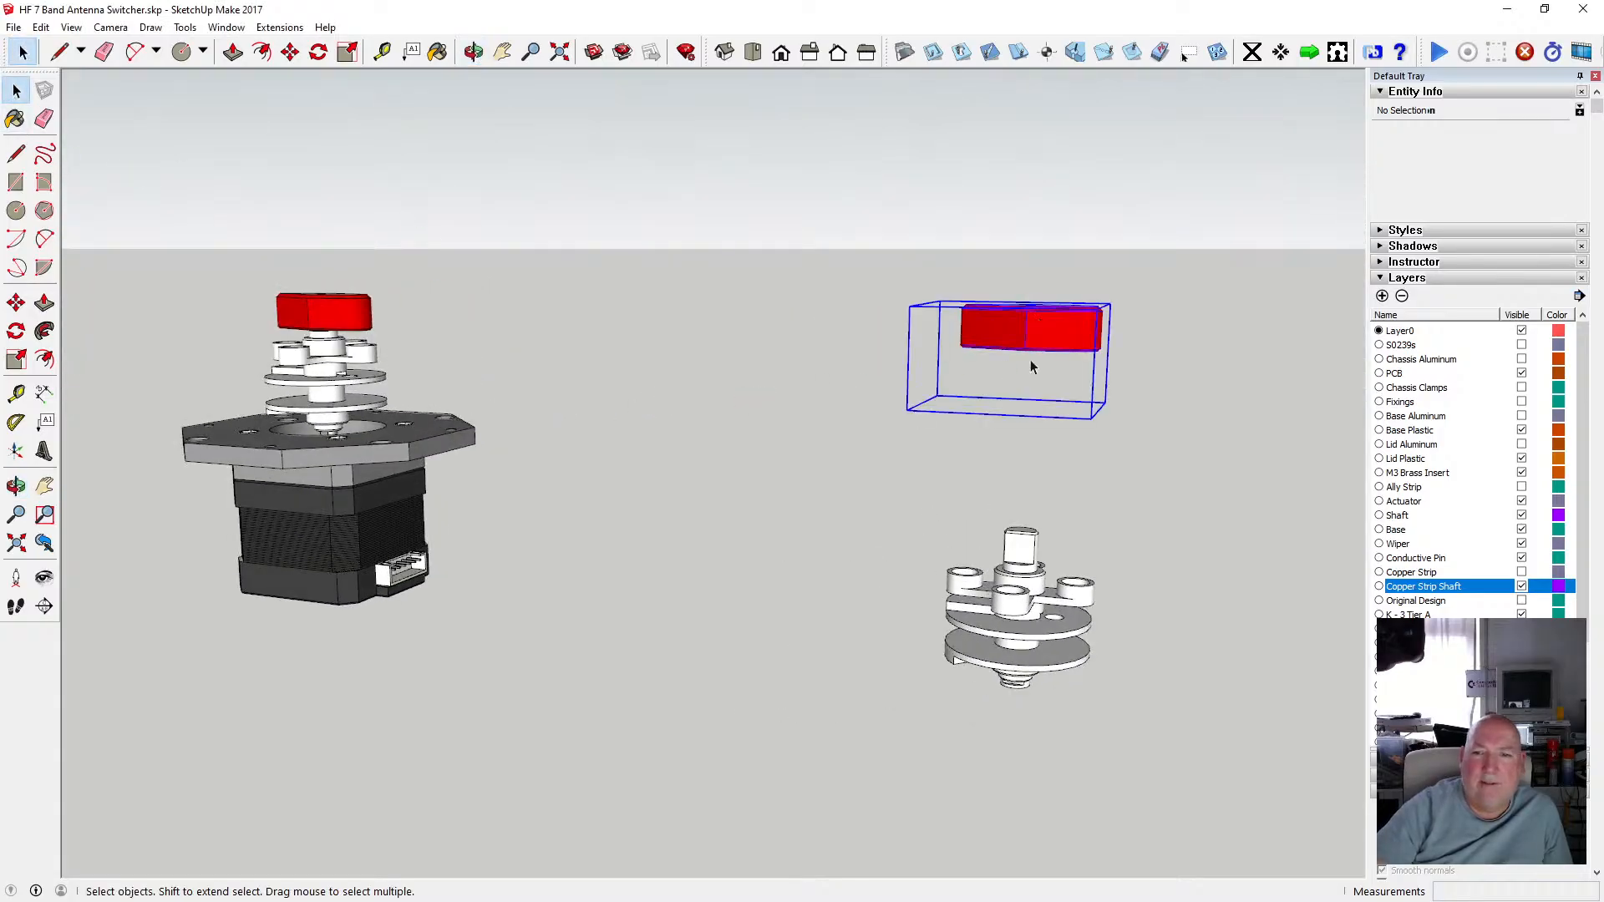
key(Delete)
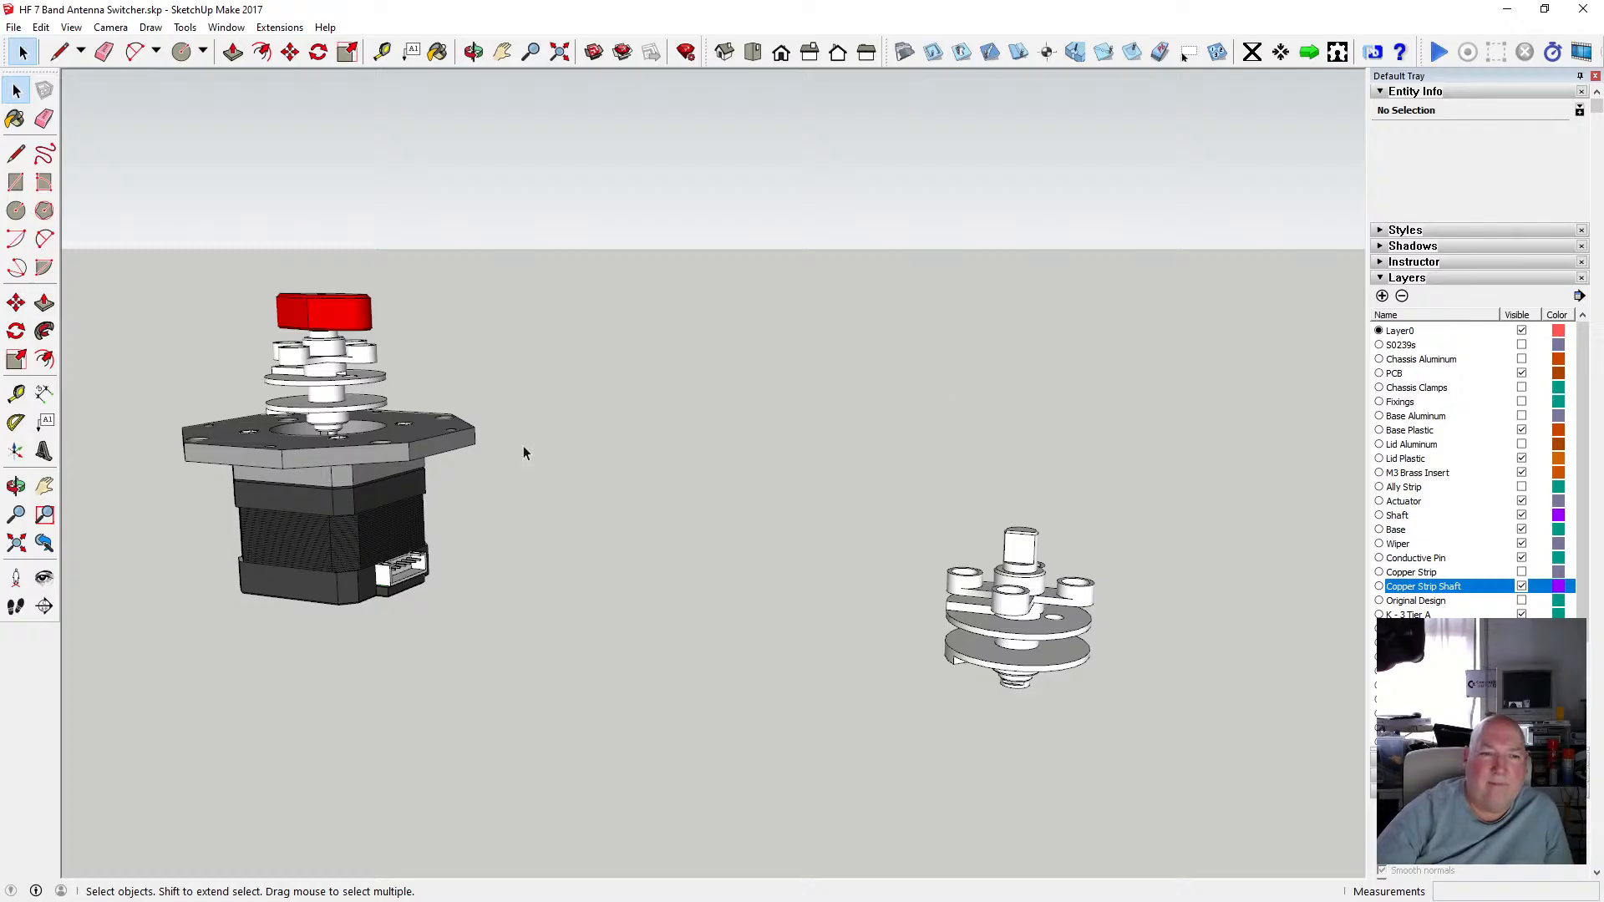
Select the separate shaft copy and hide the Actuator layer.
scroll(413, 424, down, 5)
scroll(359, 426, up, 7)
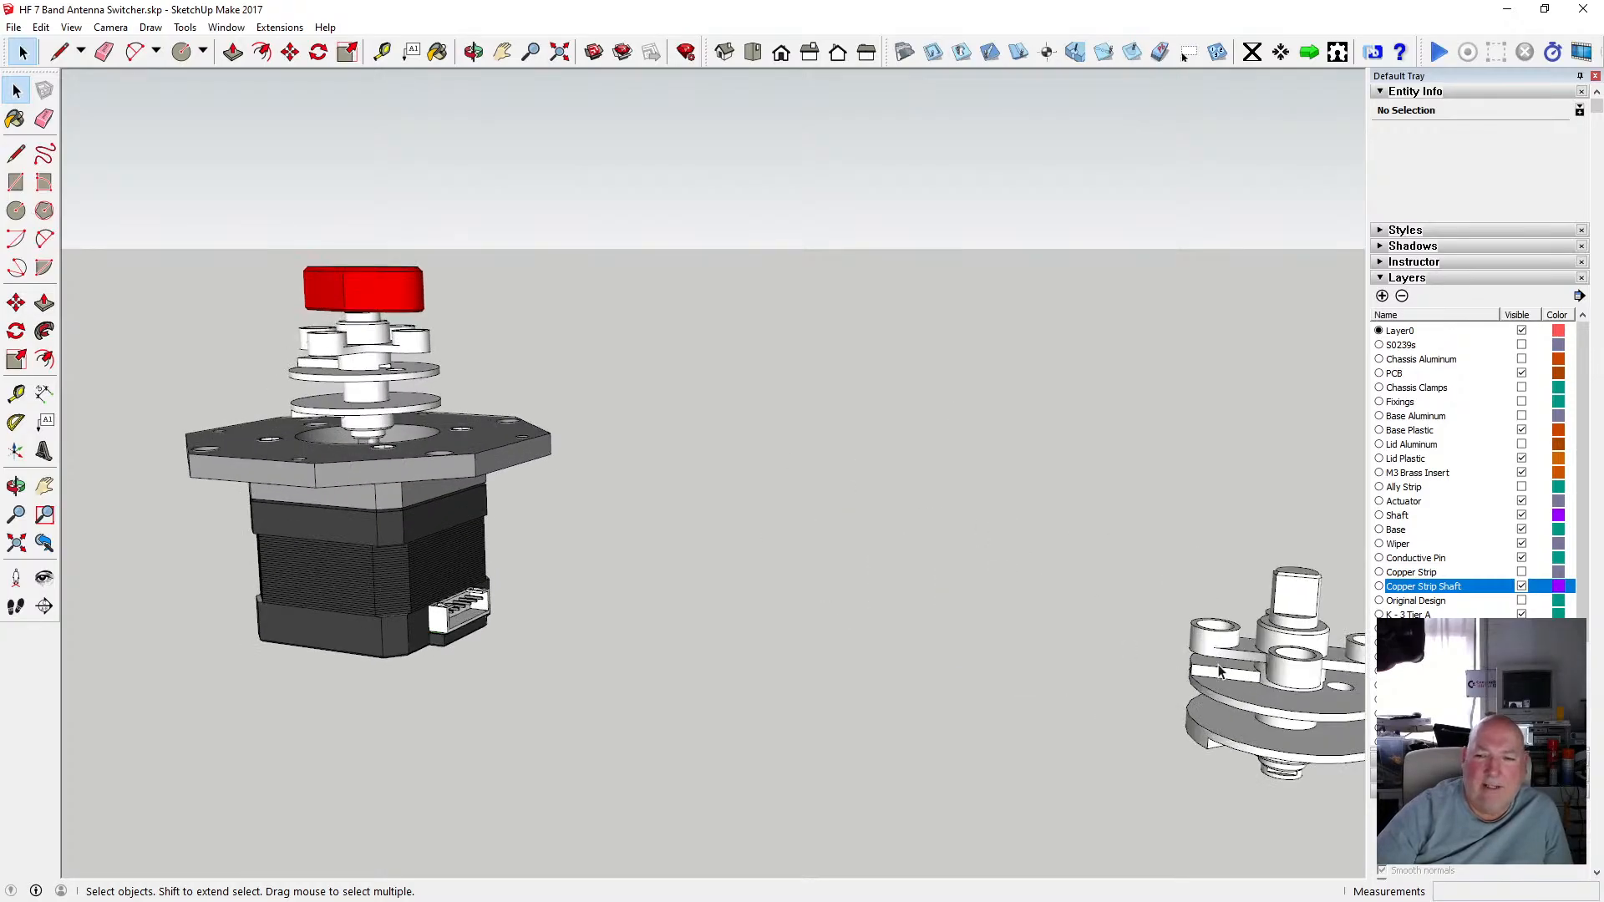
click(1220, 671)
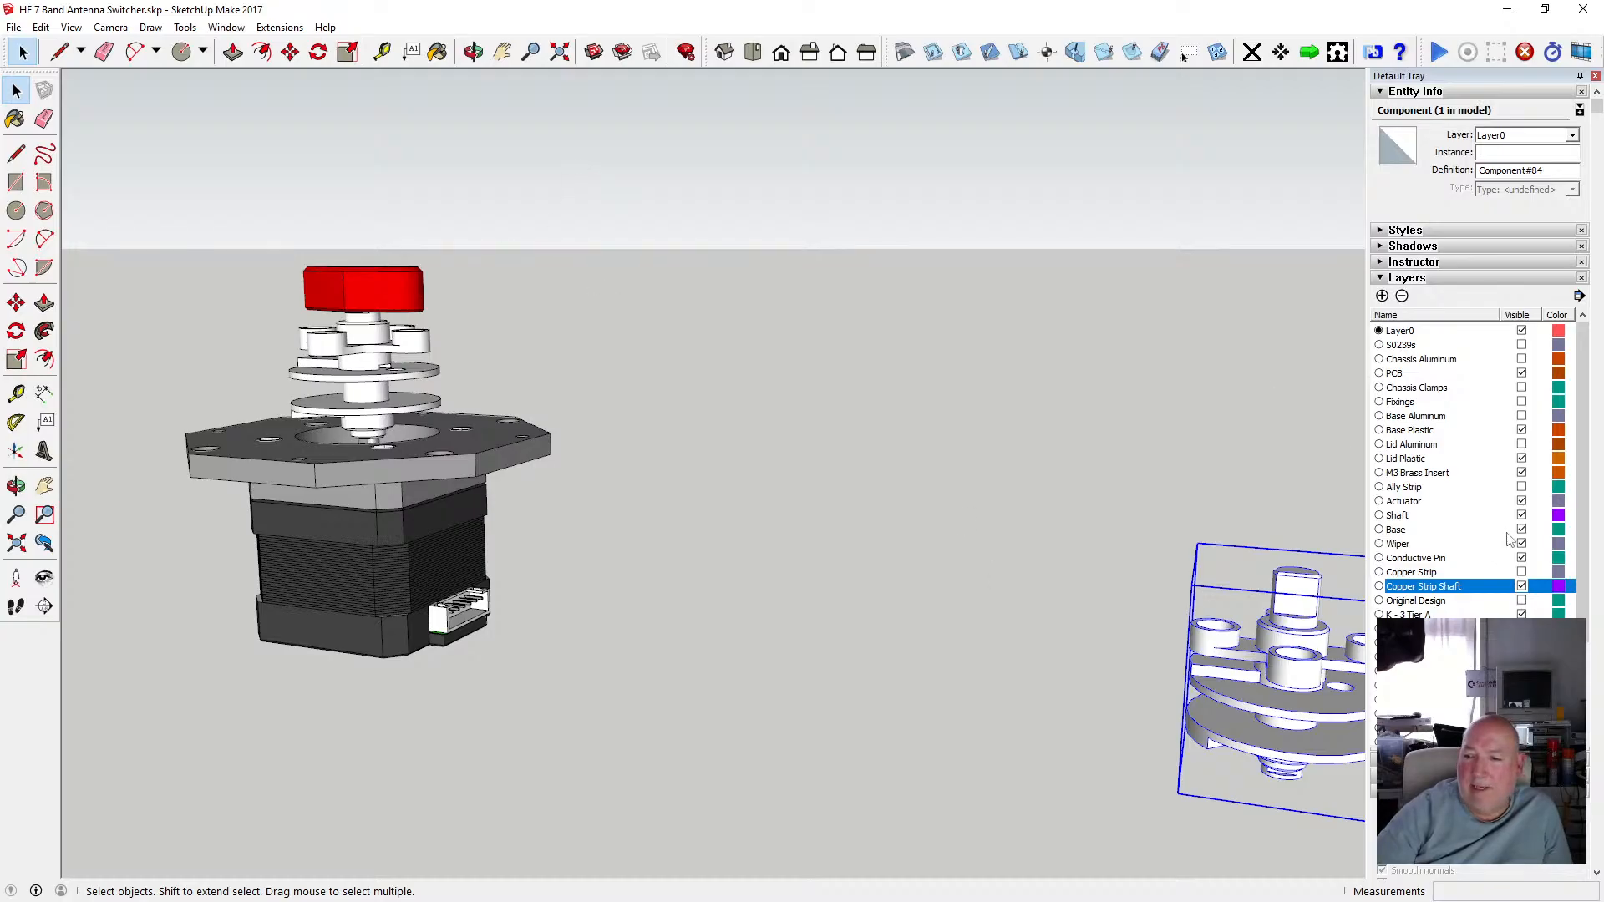
click(1521, 501)
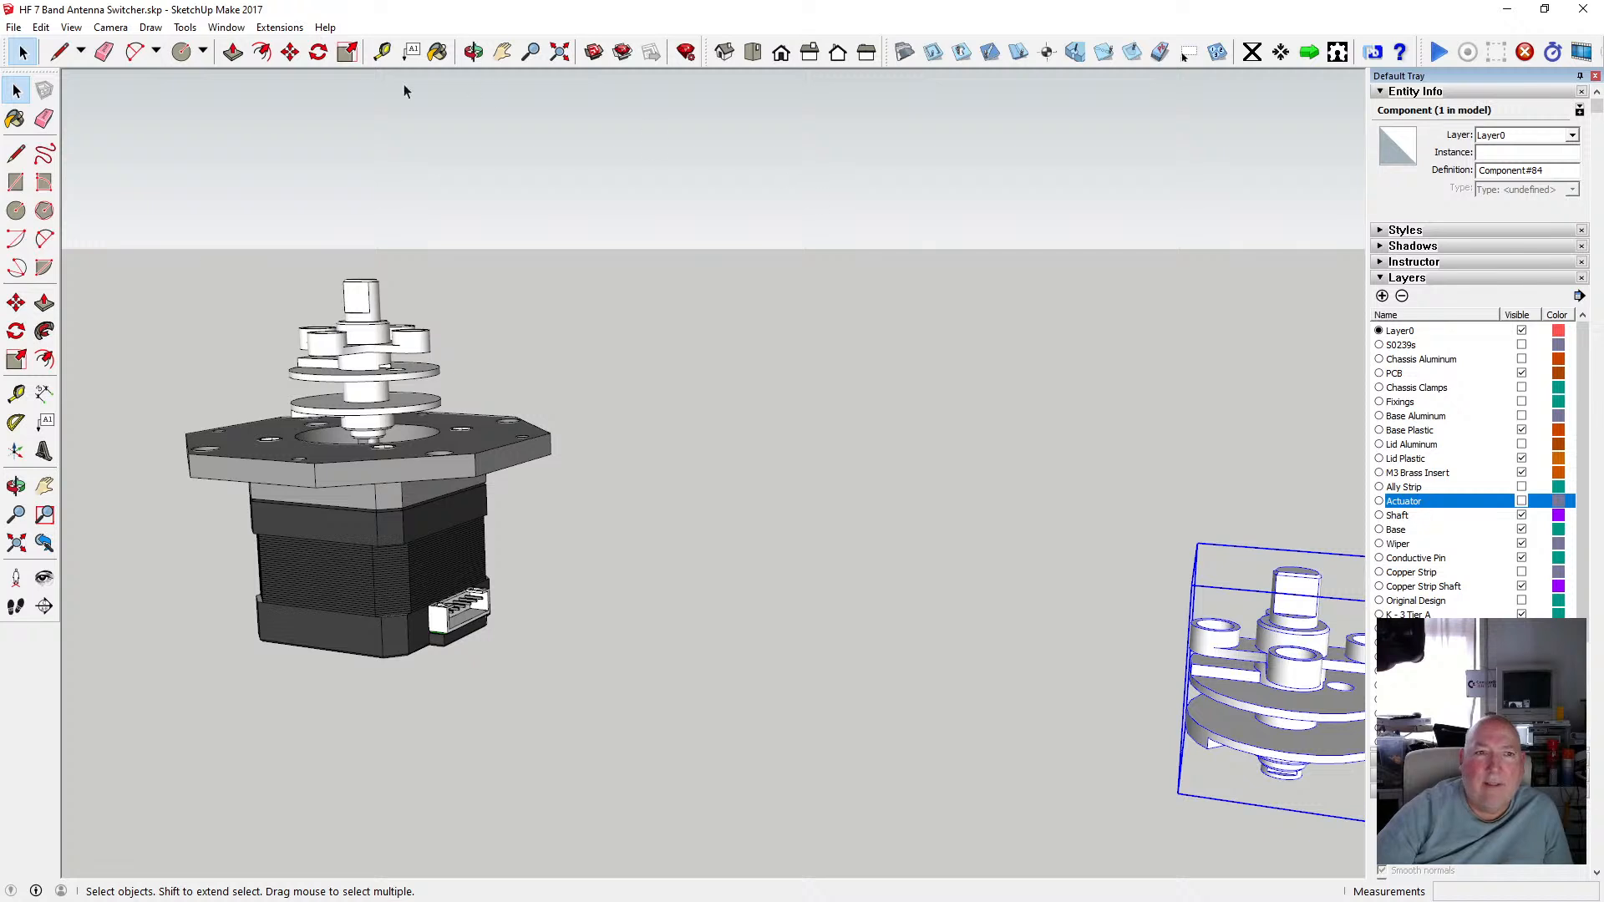
Move the shaft copy onto the top of the assembly's shaft, snapping to its upper corner.
click(290, 52)
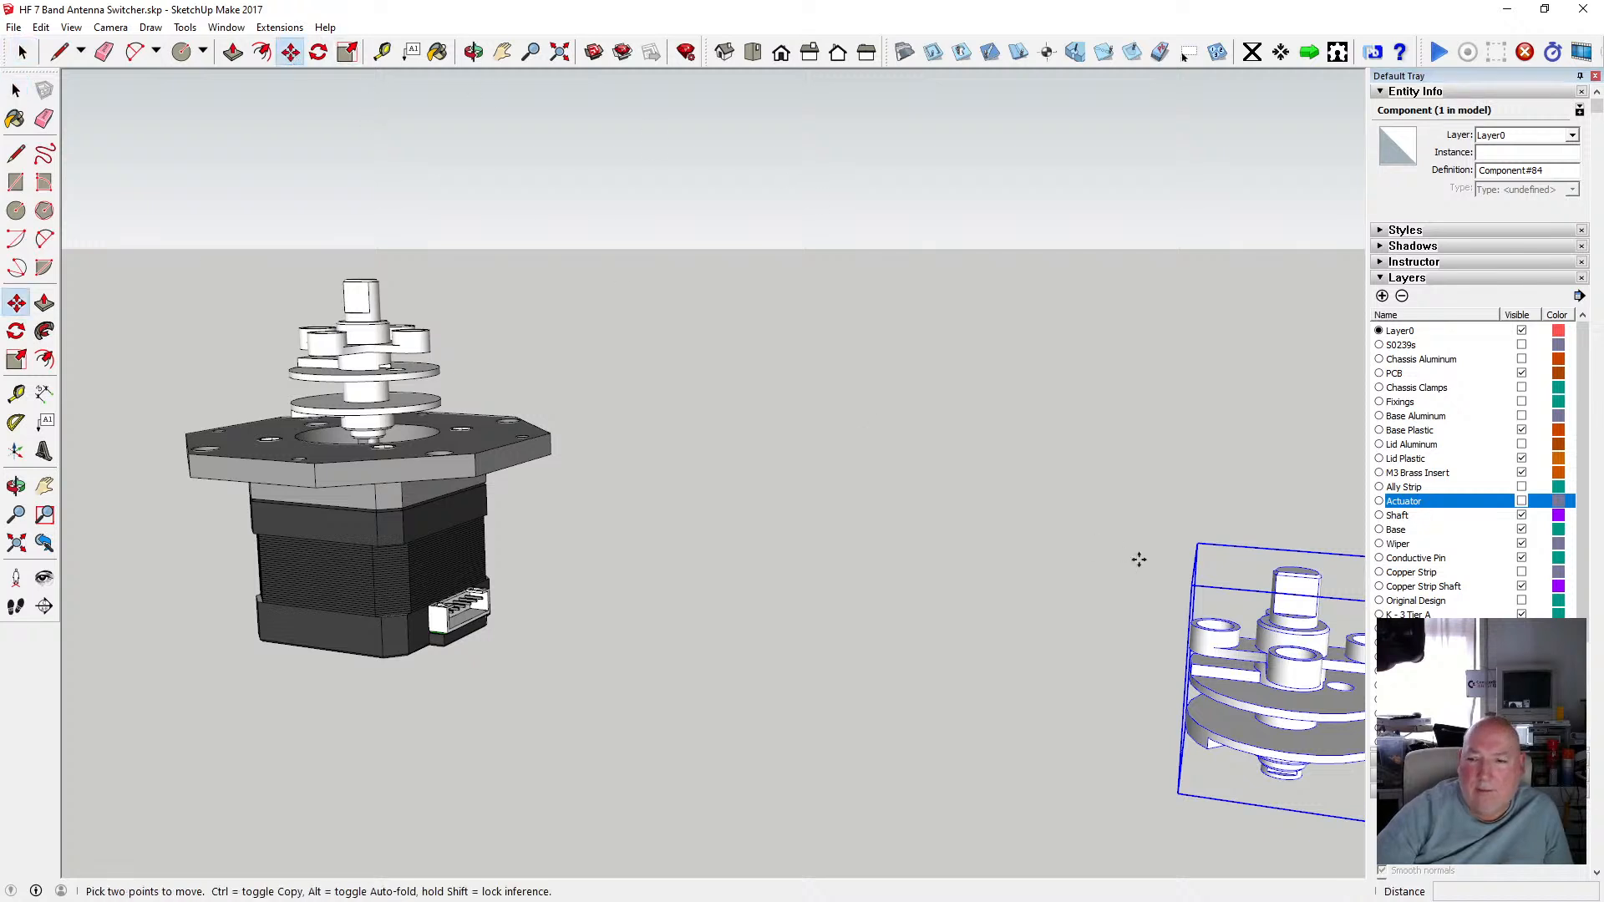
click(1273, 582)
scroll(1153, 514, down, 4)
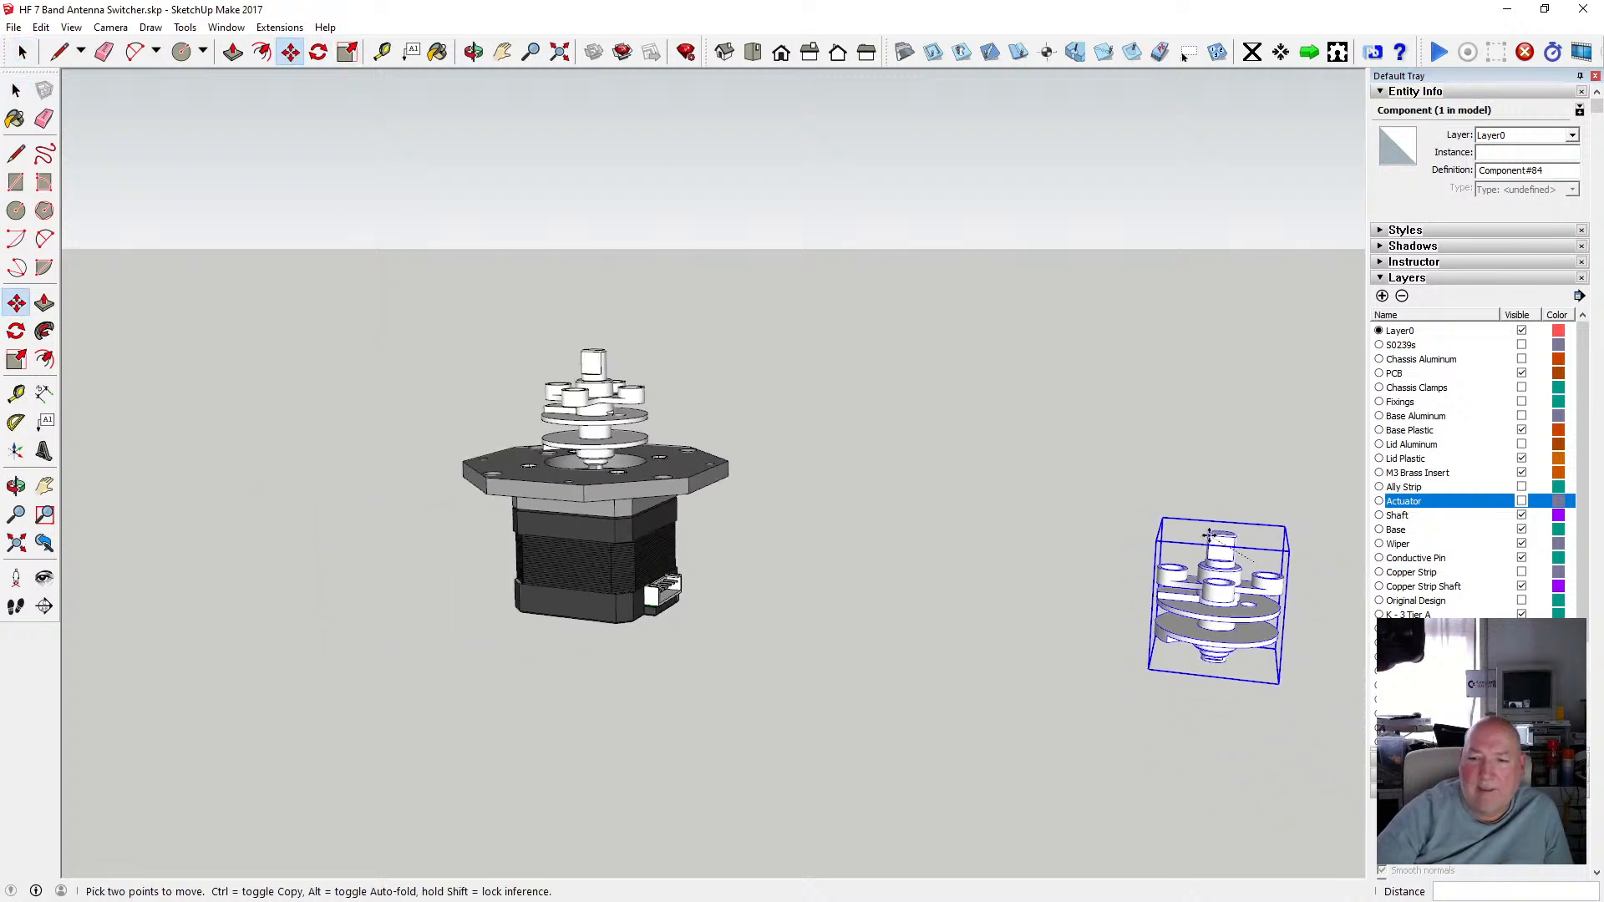
scroll(698, 443, up, 8)
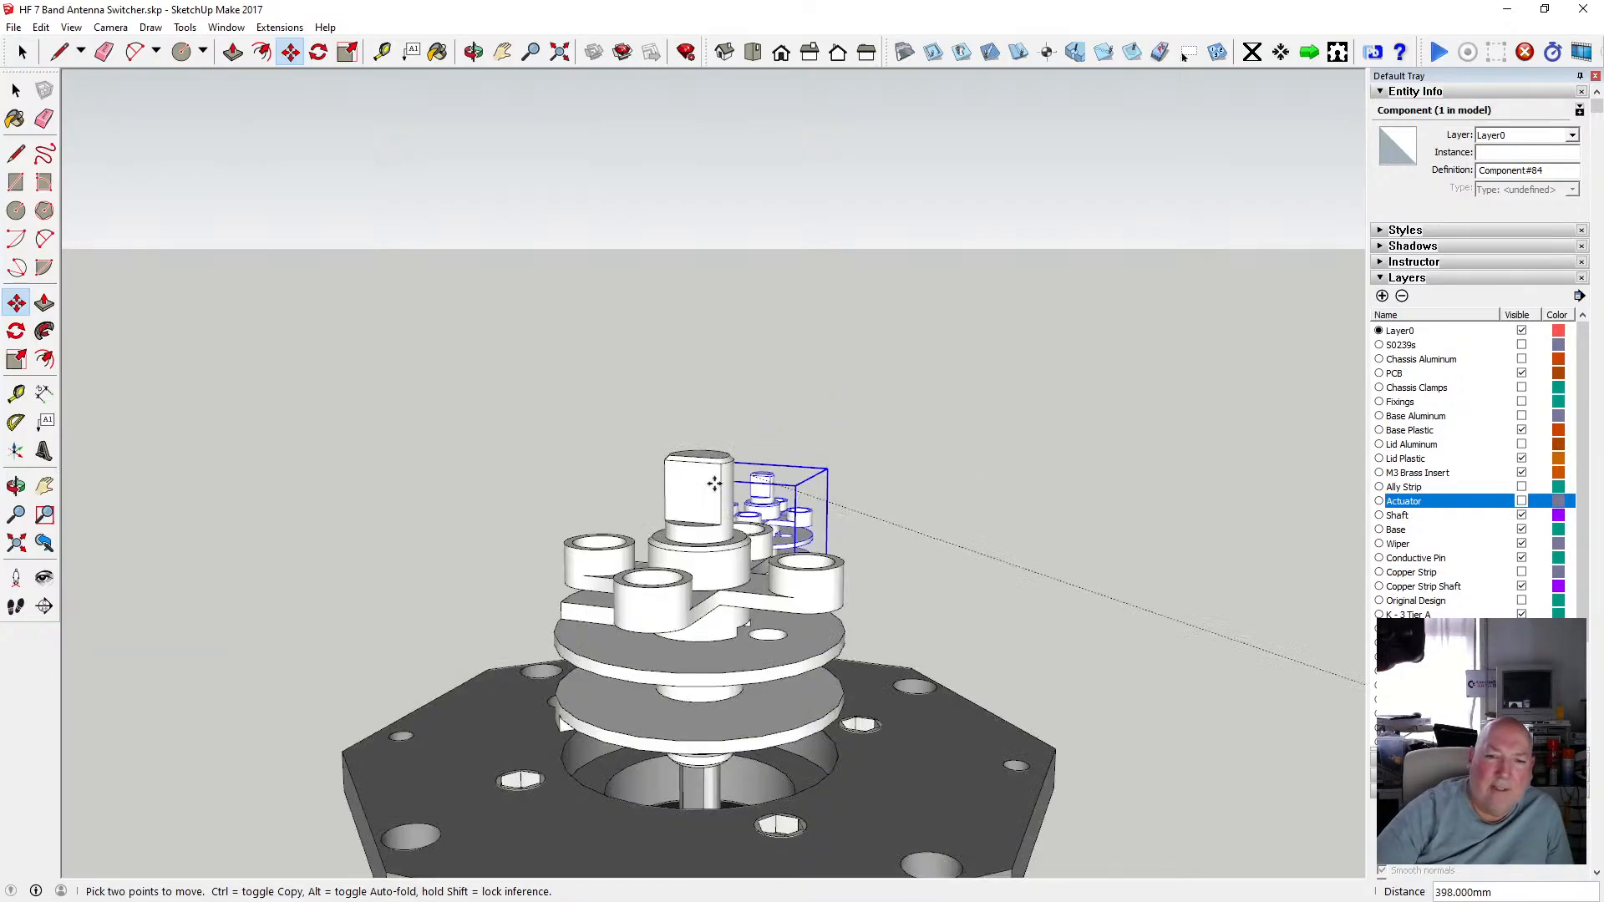
scroll(672, 473, up, 3)
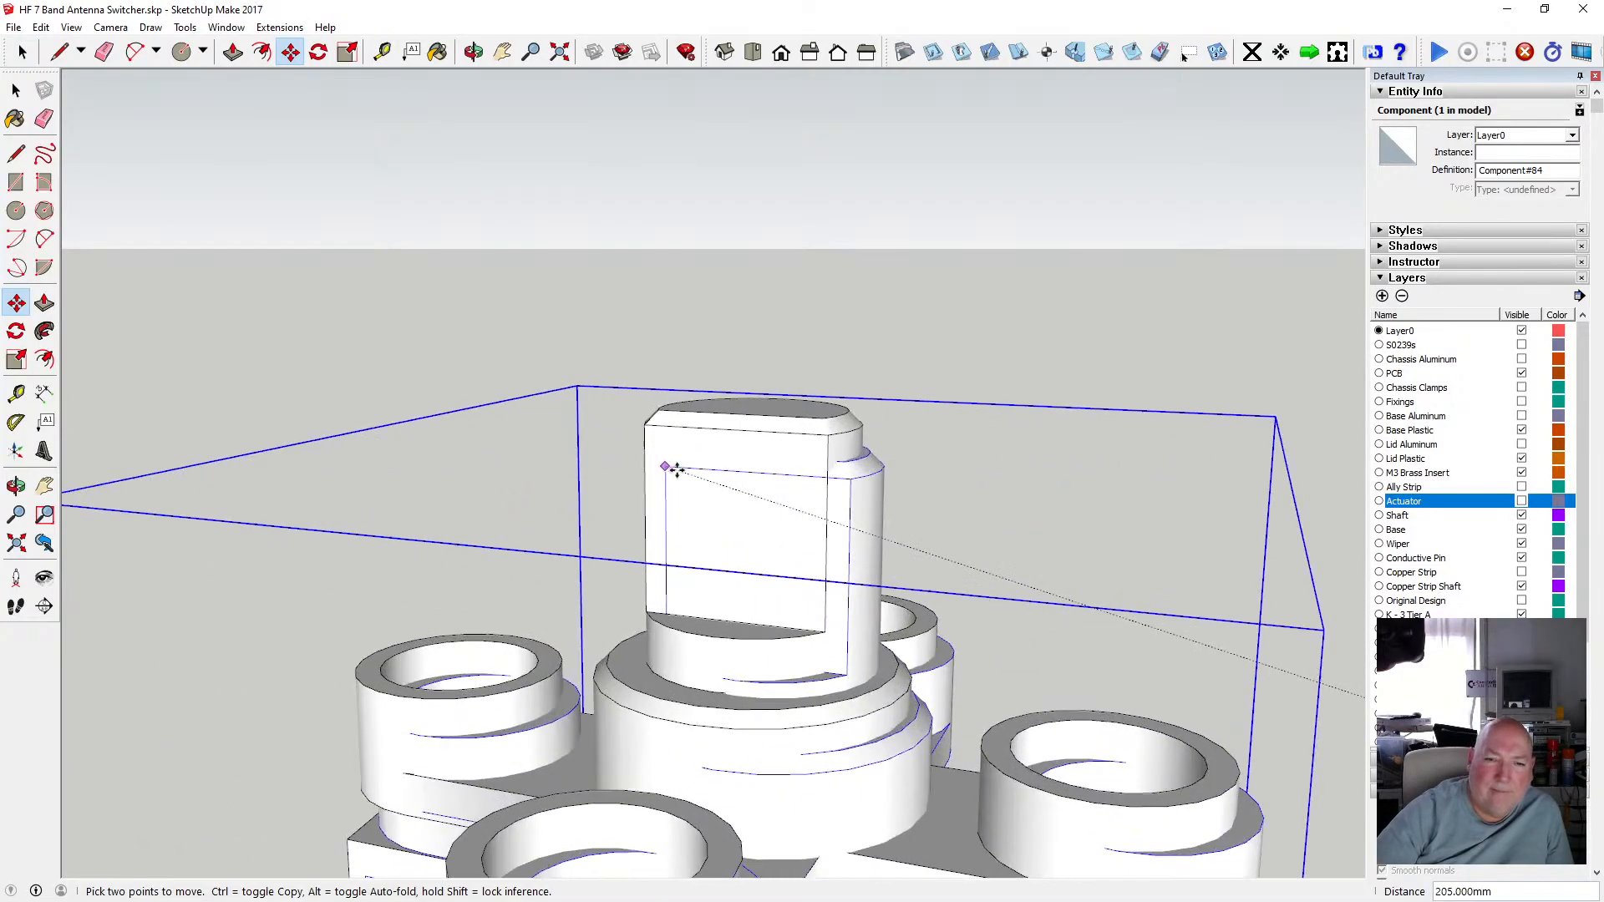
click(654, 426)
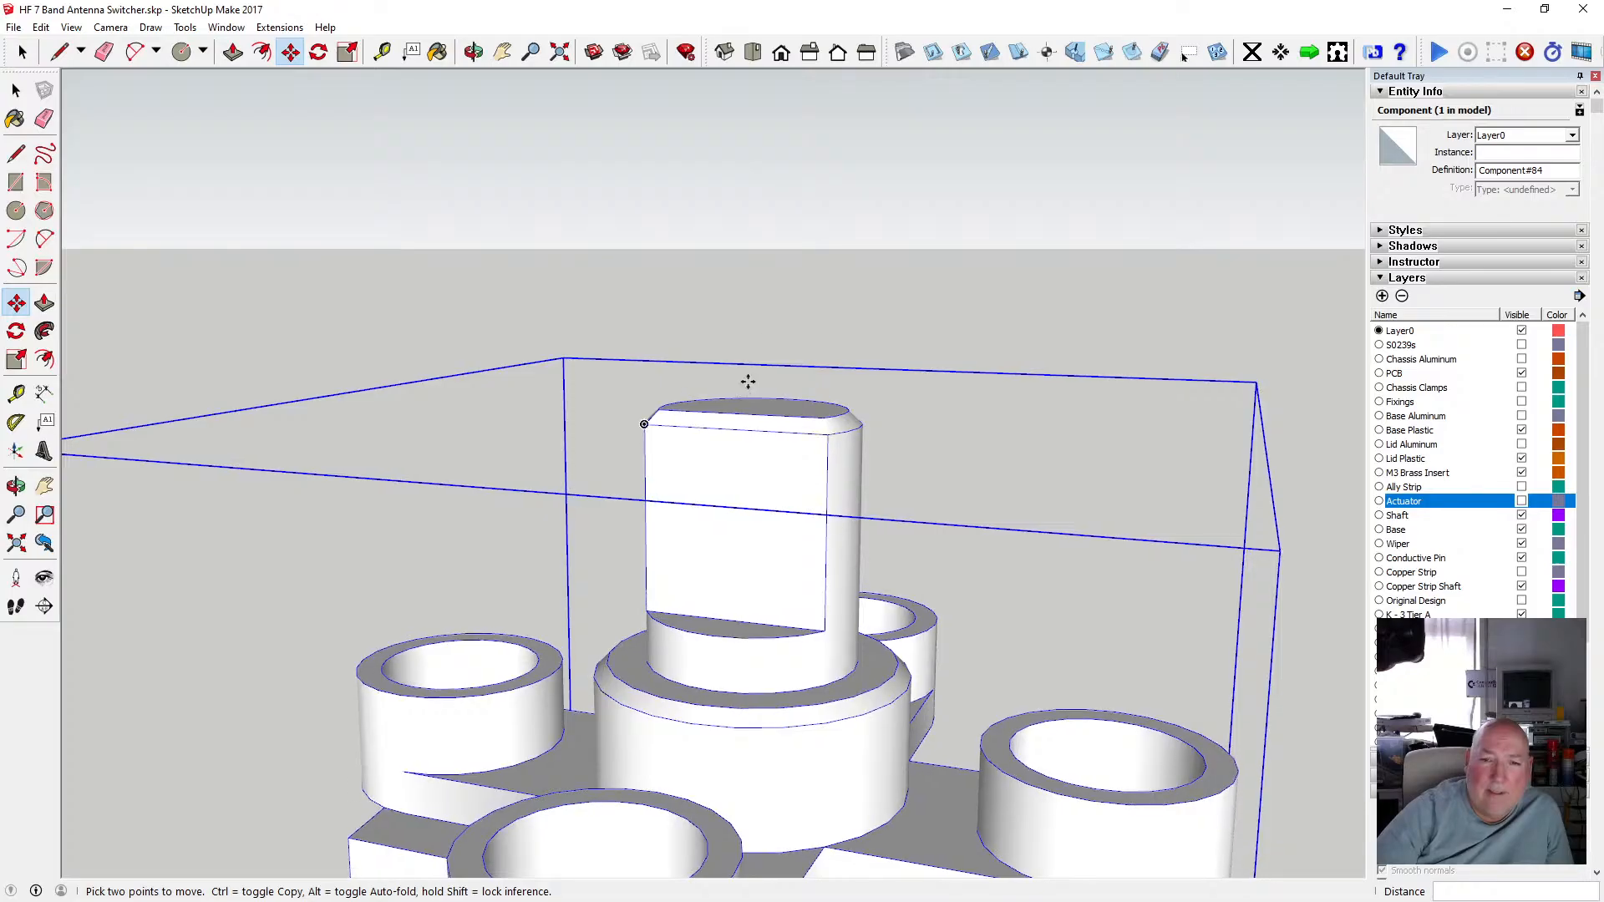
scroll(743, 424, down, 8)
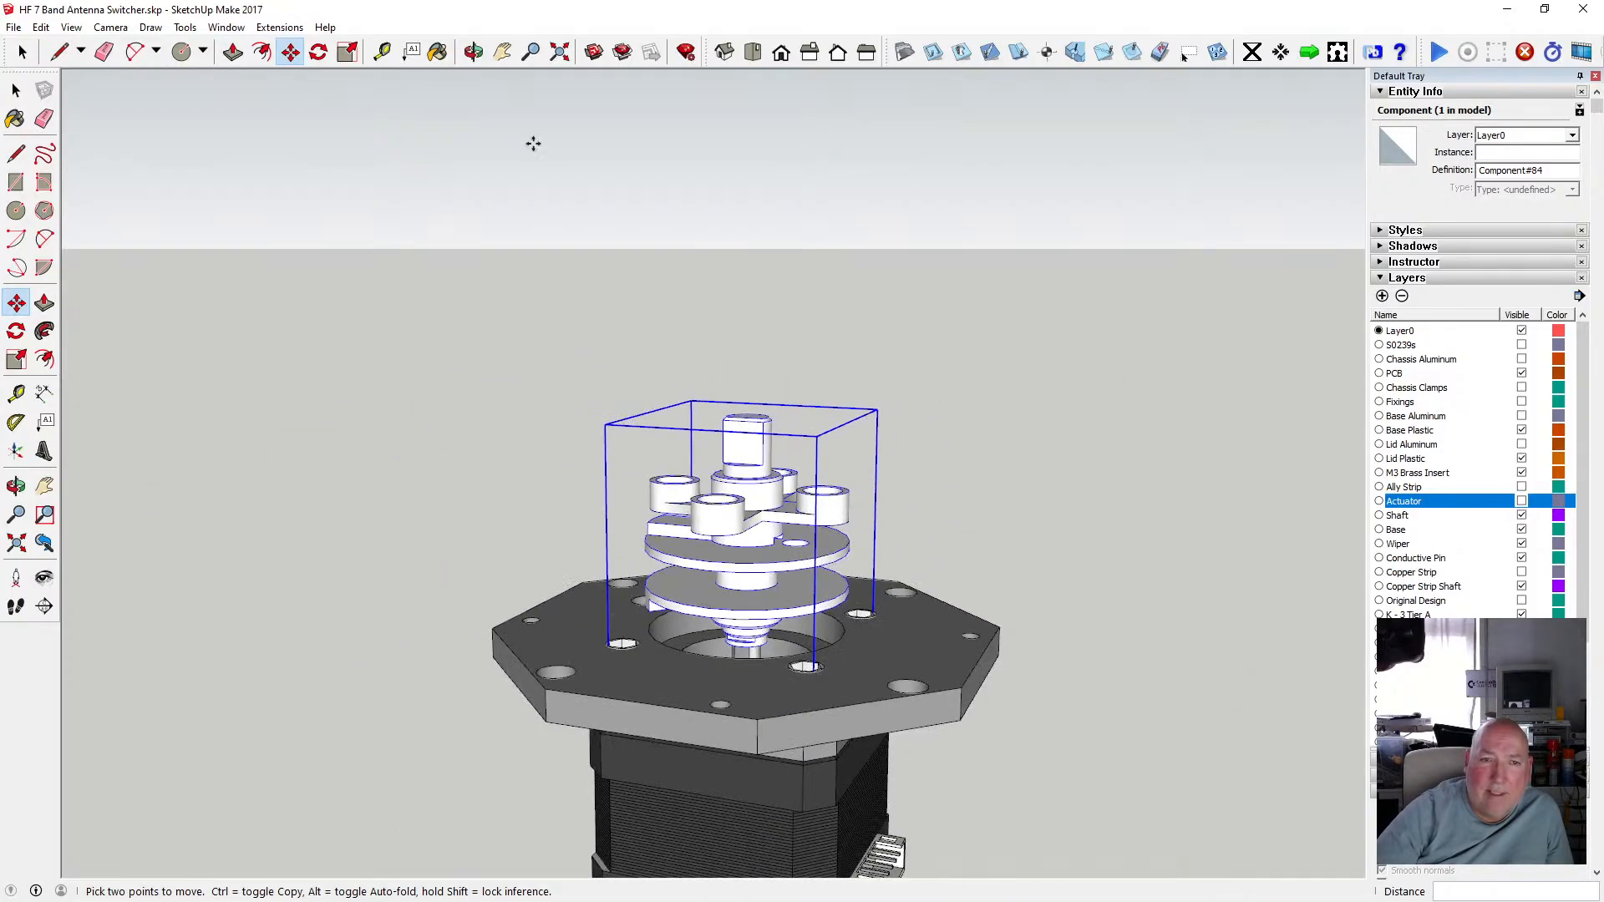
Orbit and zoom around the shaft stack to check the moved copy's alignment.
click(479, 60)
drag(765, 522, 755, 443)
scroll(752, 600, up, 6)
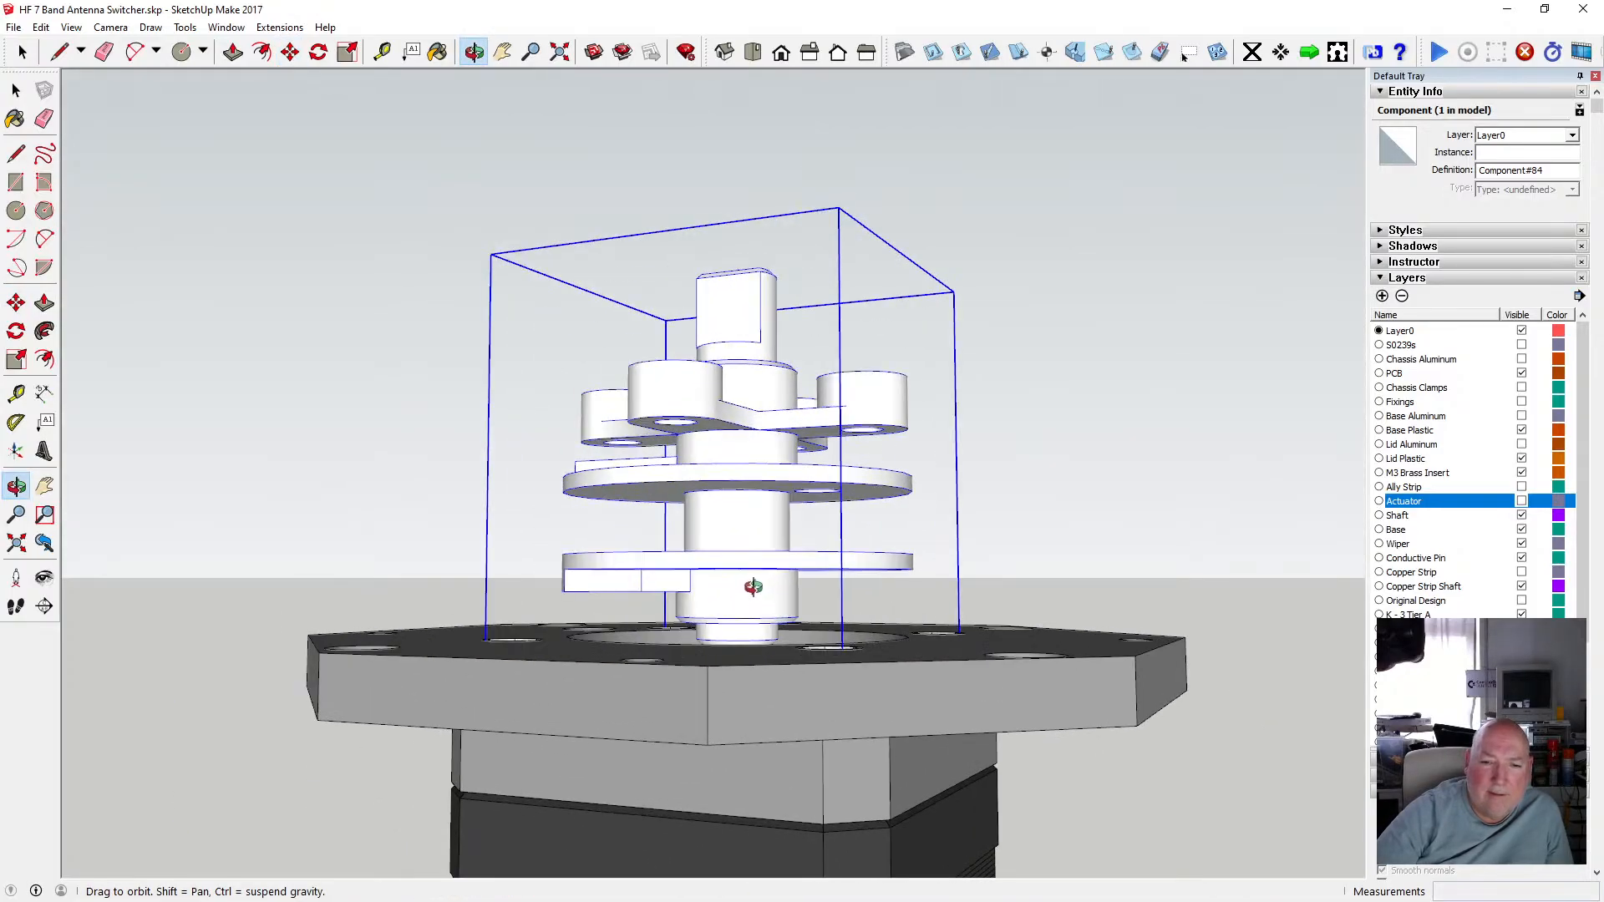
drag(748, 573, 780, 558)
scroll(781, 558, down, 3)
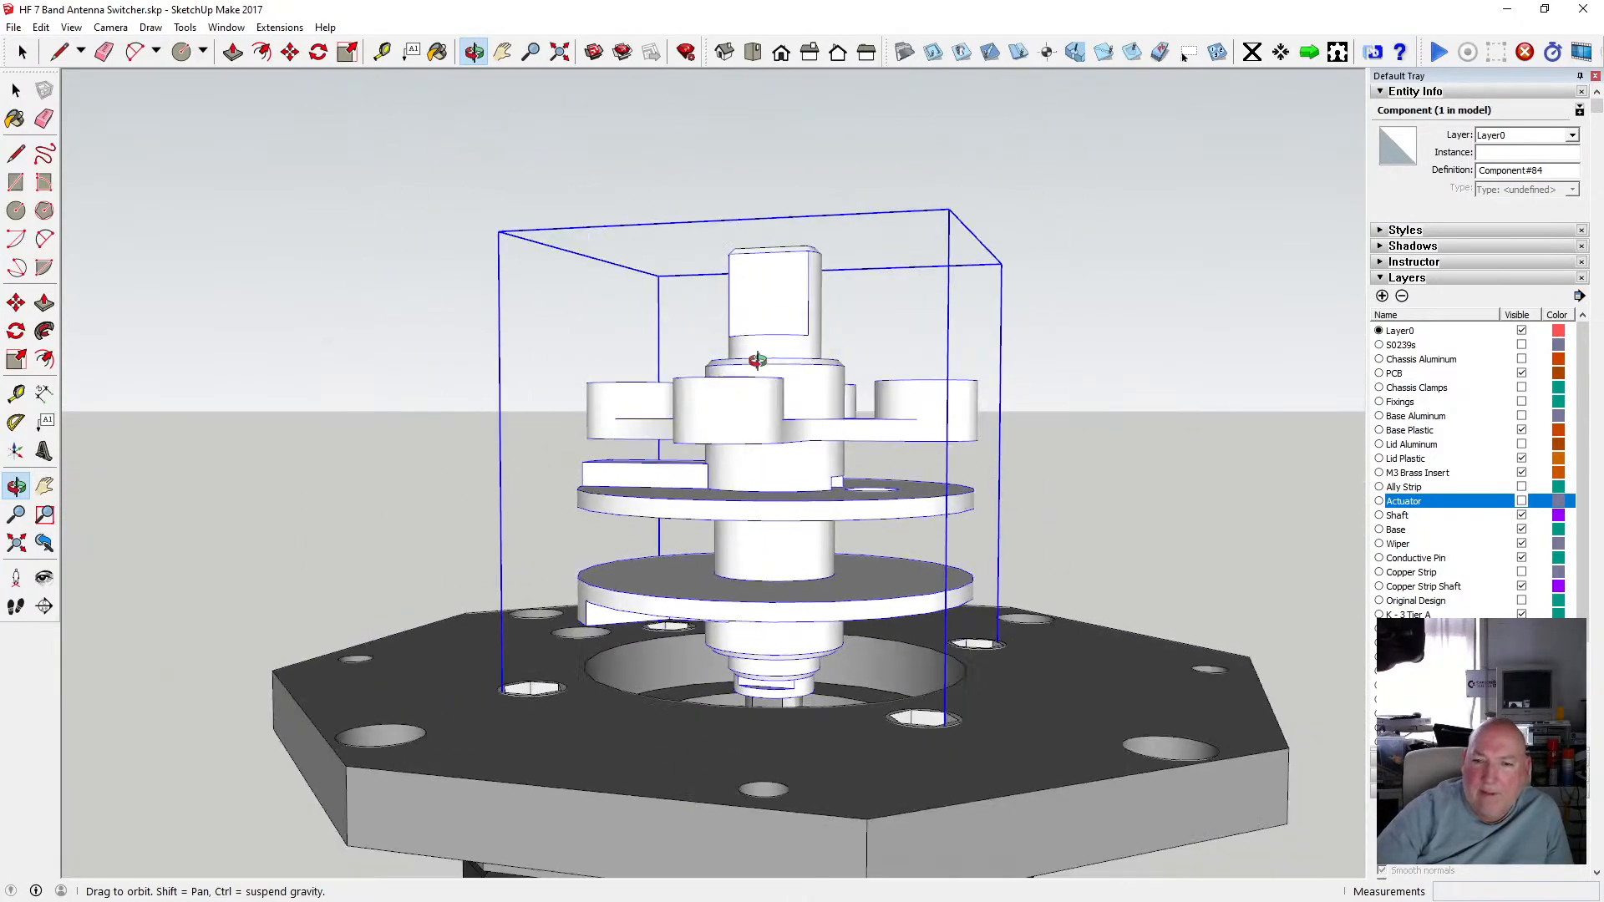
scroll(790, 400, down, 3)
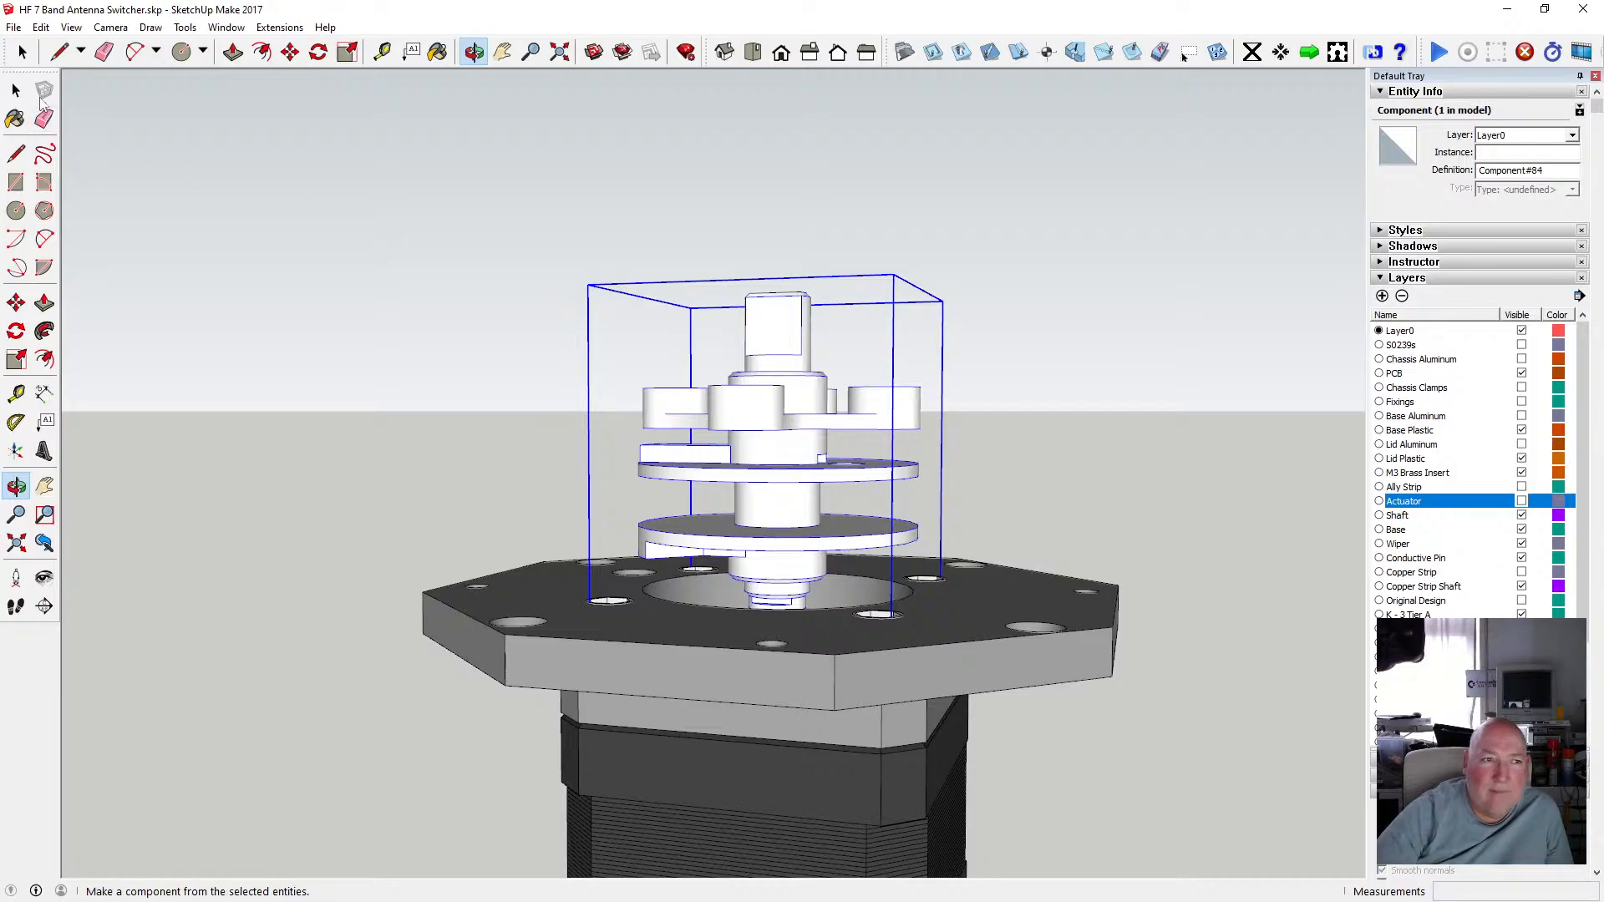
click(25, 92)
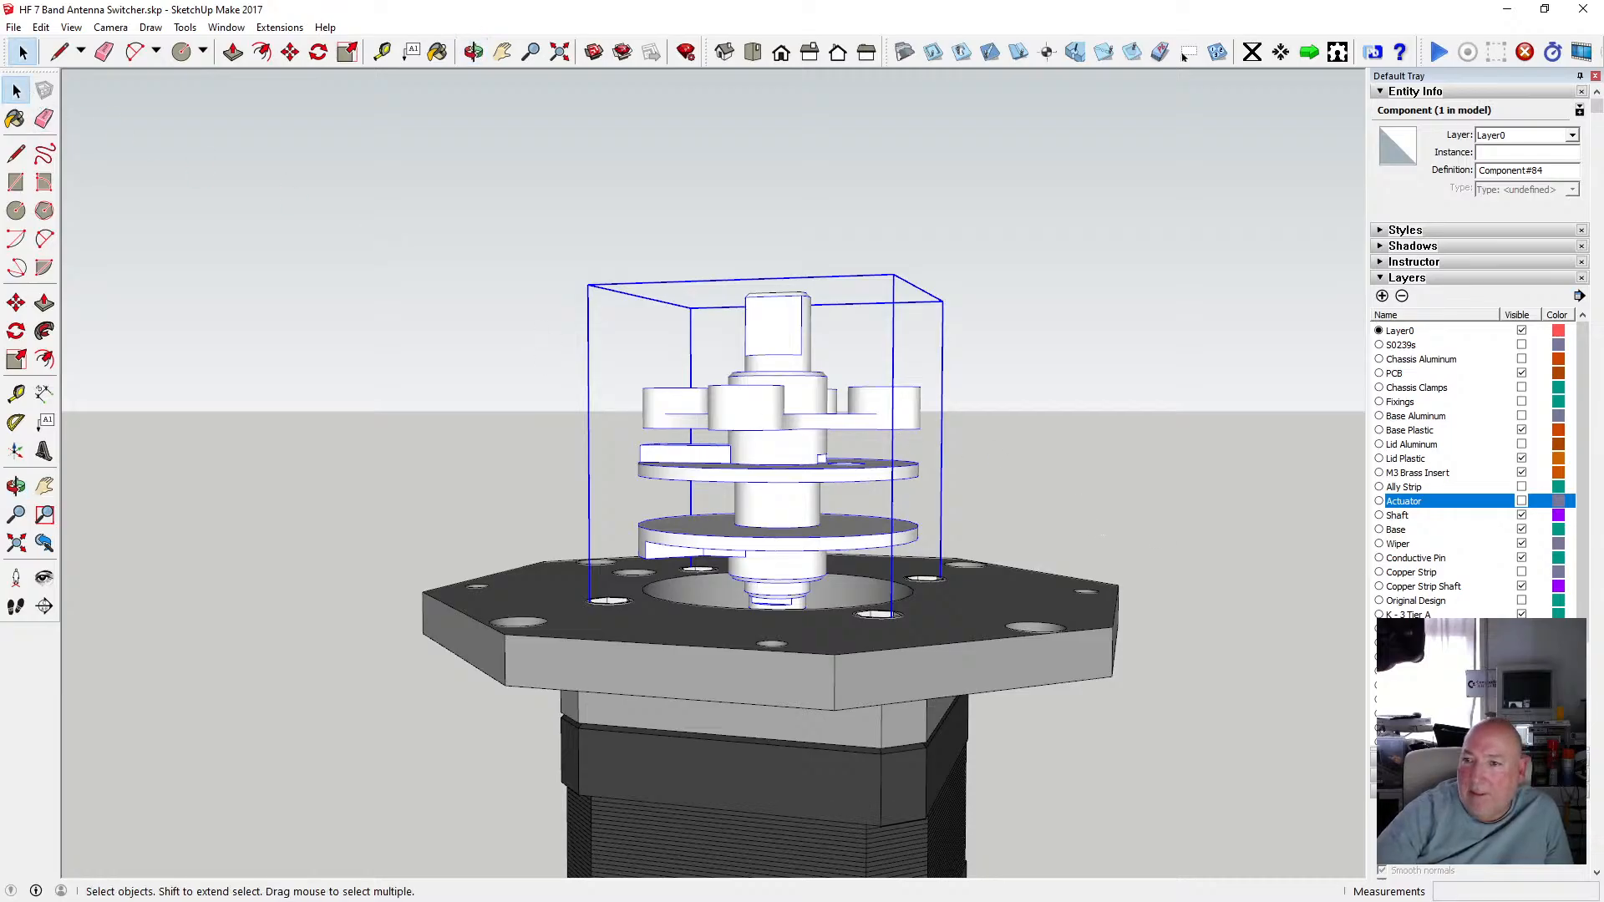
Delete the assembly's Copper Strip Shaft component.
scroll(1478, 644, down, 3)
scroll(1479, 644, down, 1)
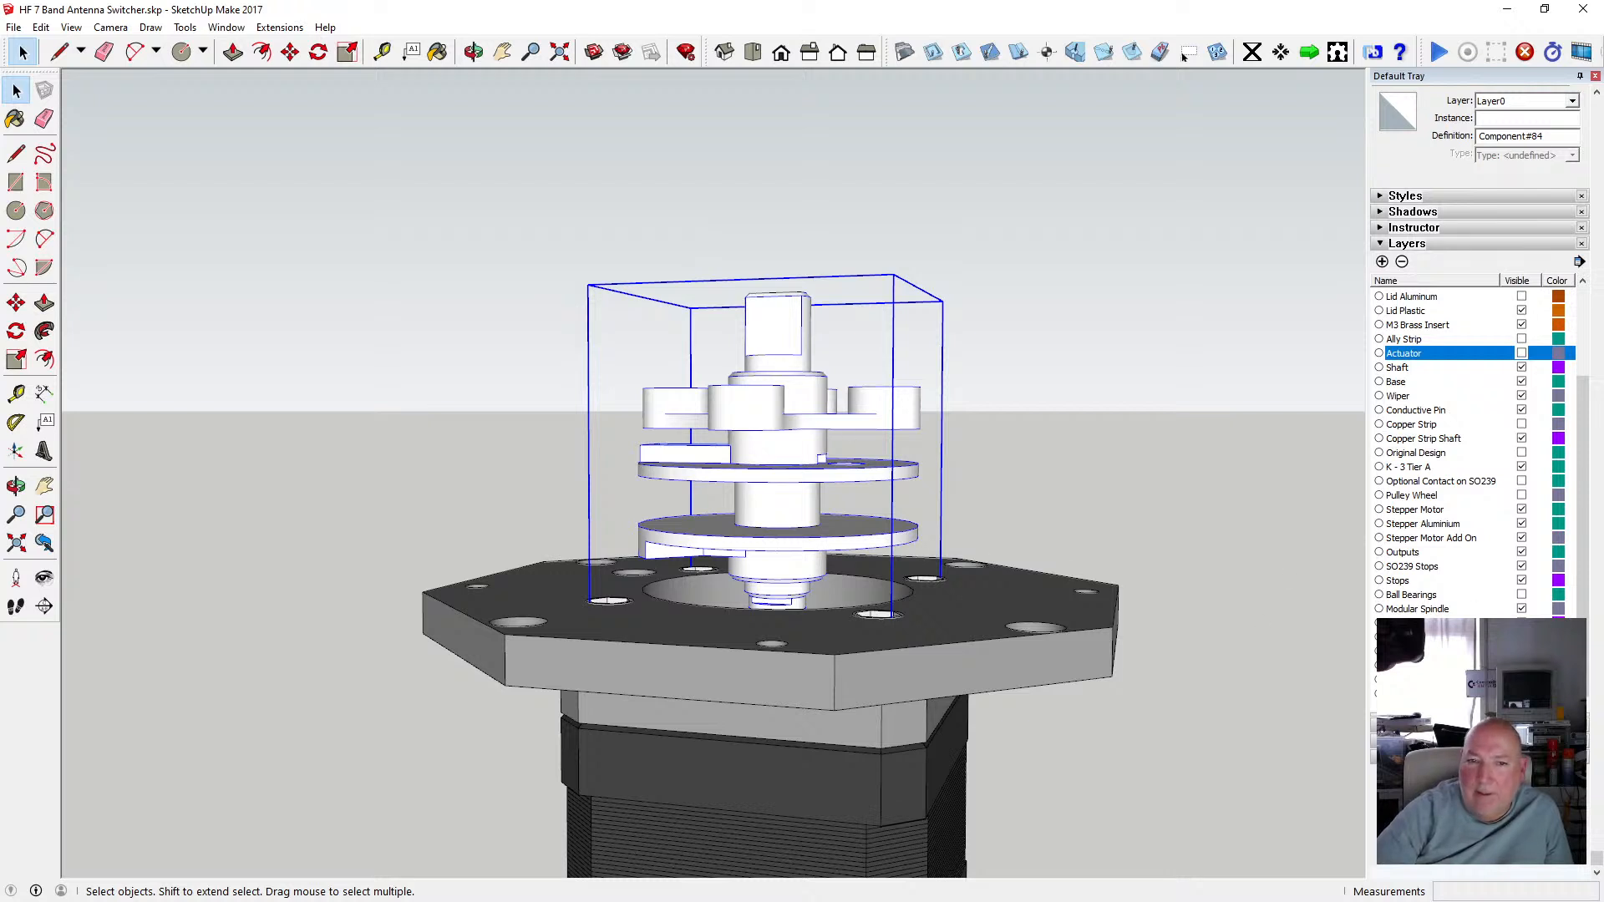
click(783, 330)
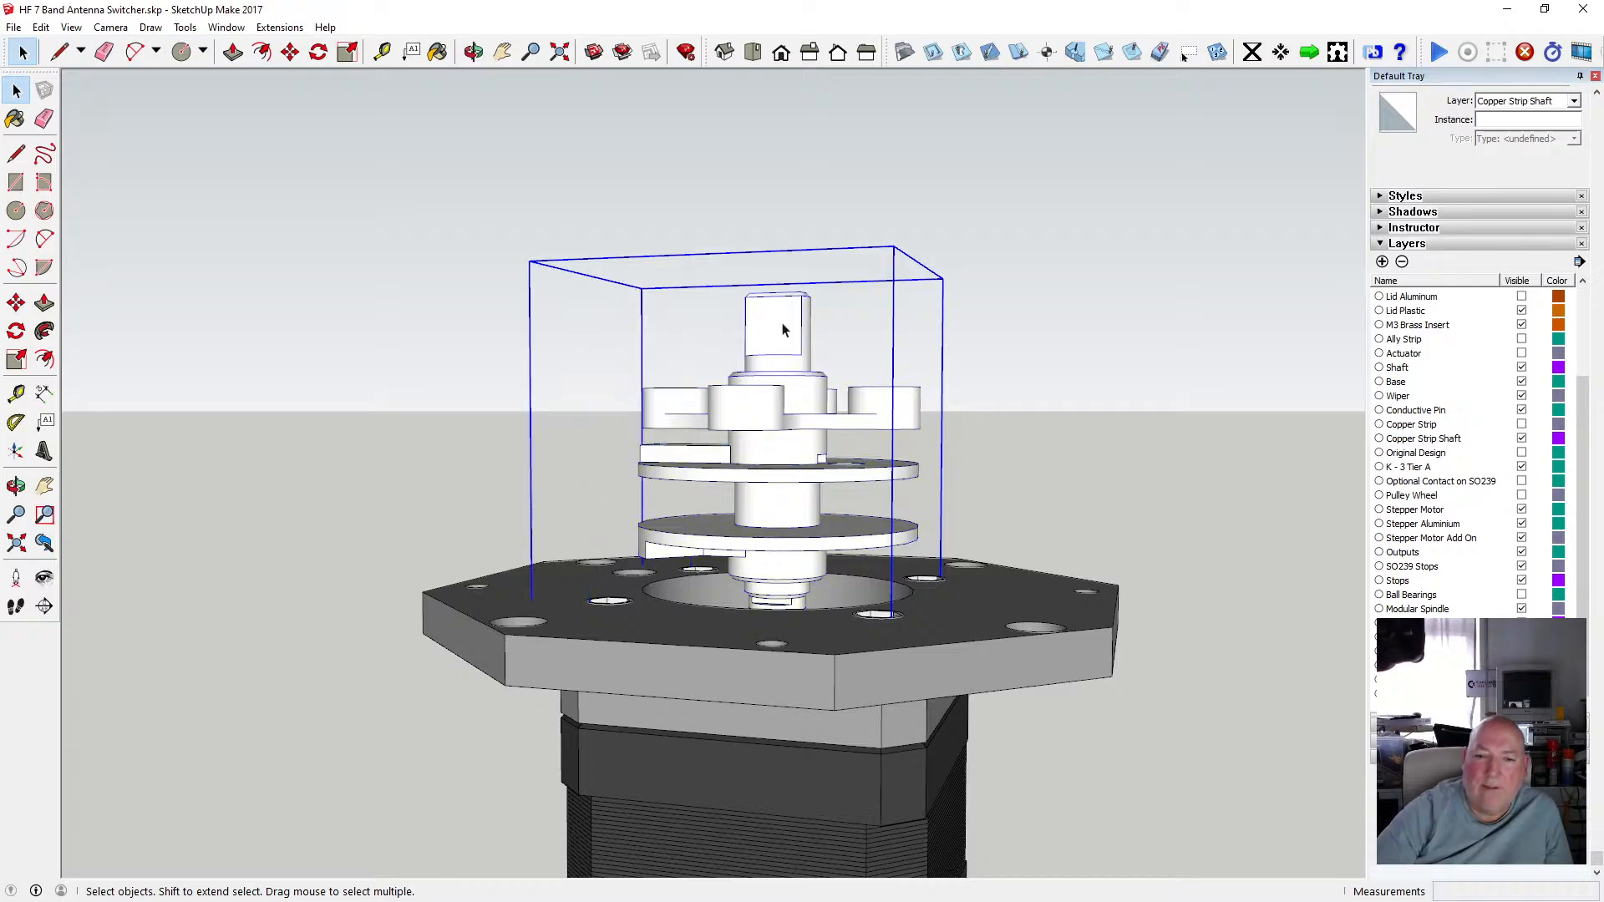
key(Delete)
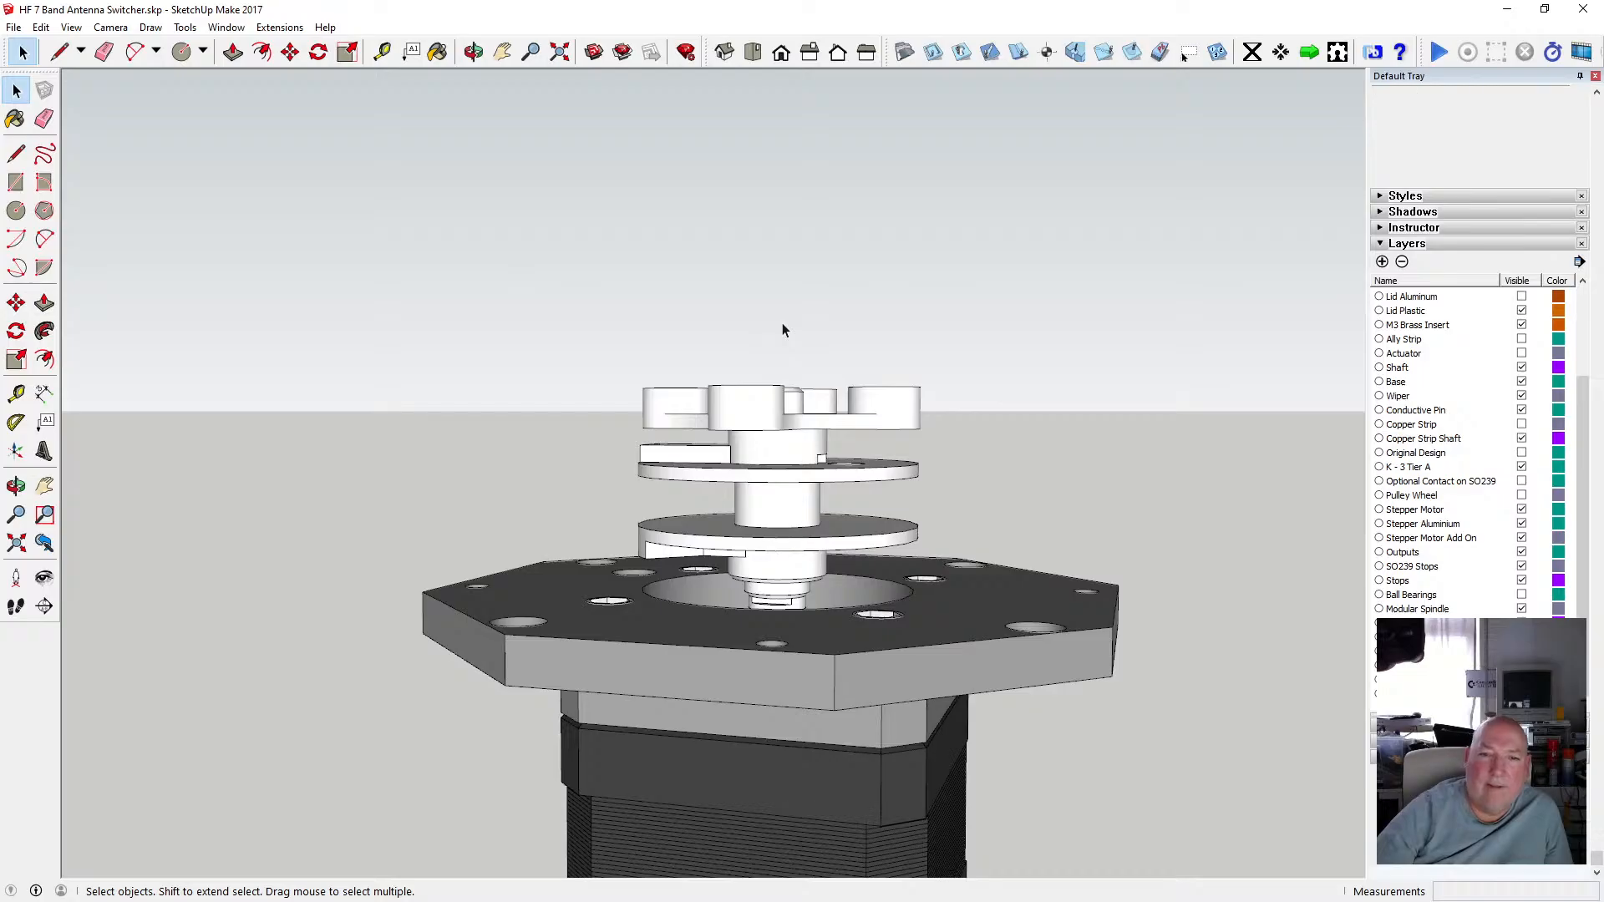
Open the remaining shaft component, inspect its nested parts and turn the Actuator layer back on.
click(818, 415)
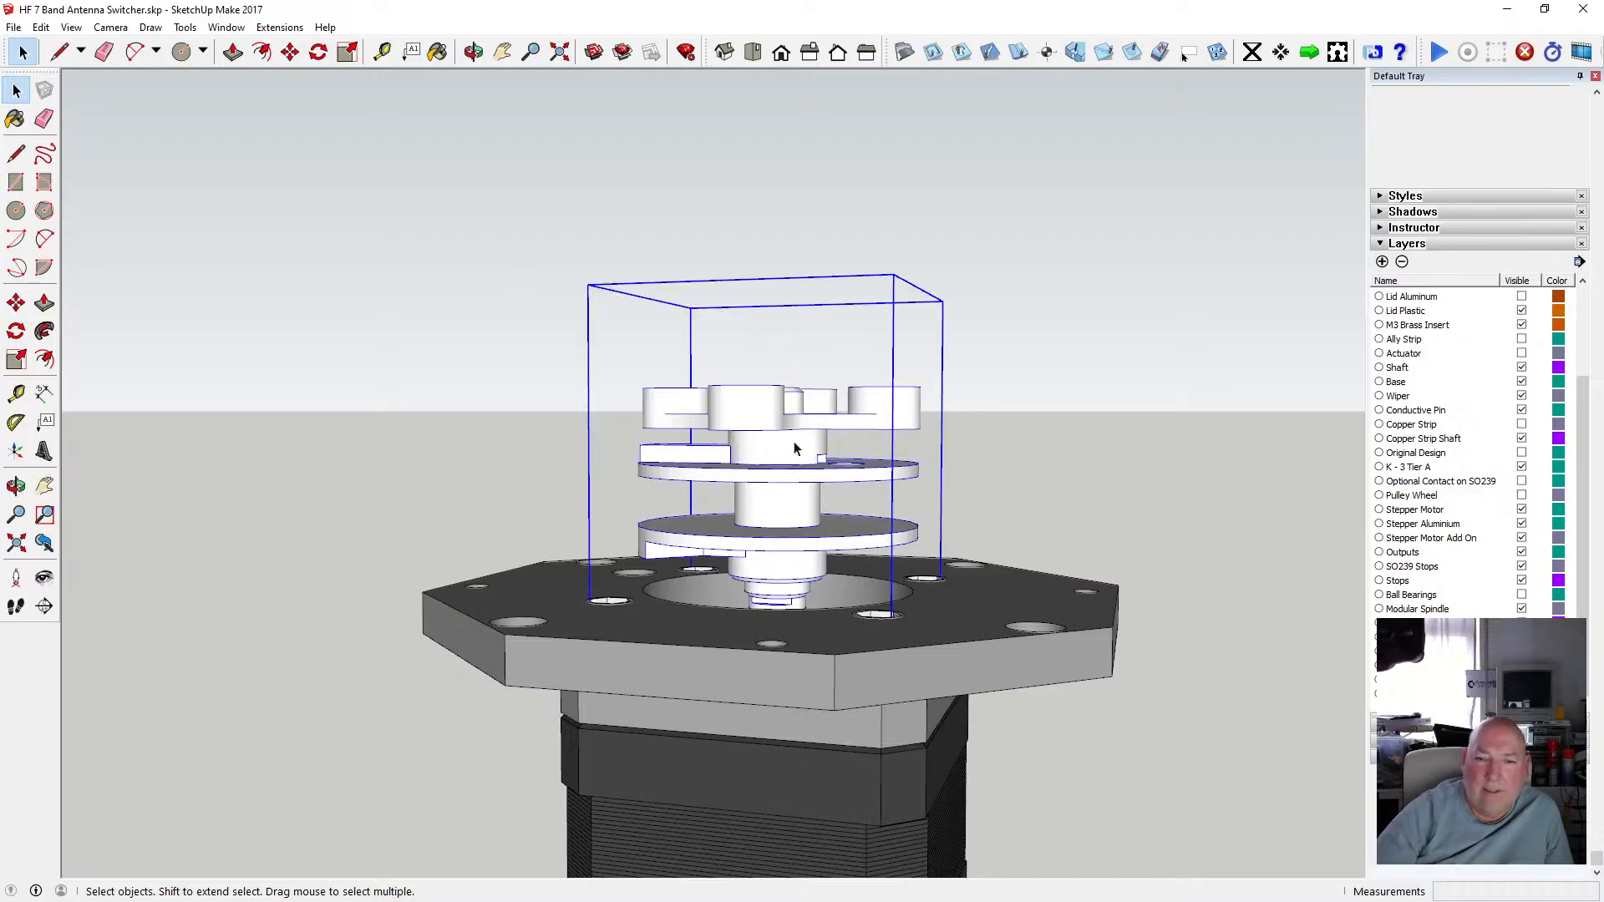
double_click(797, 448)
click(757, 428)
click(757, 490)
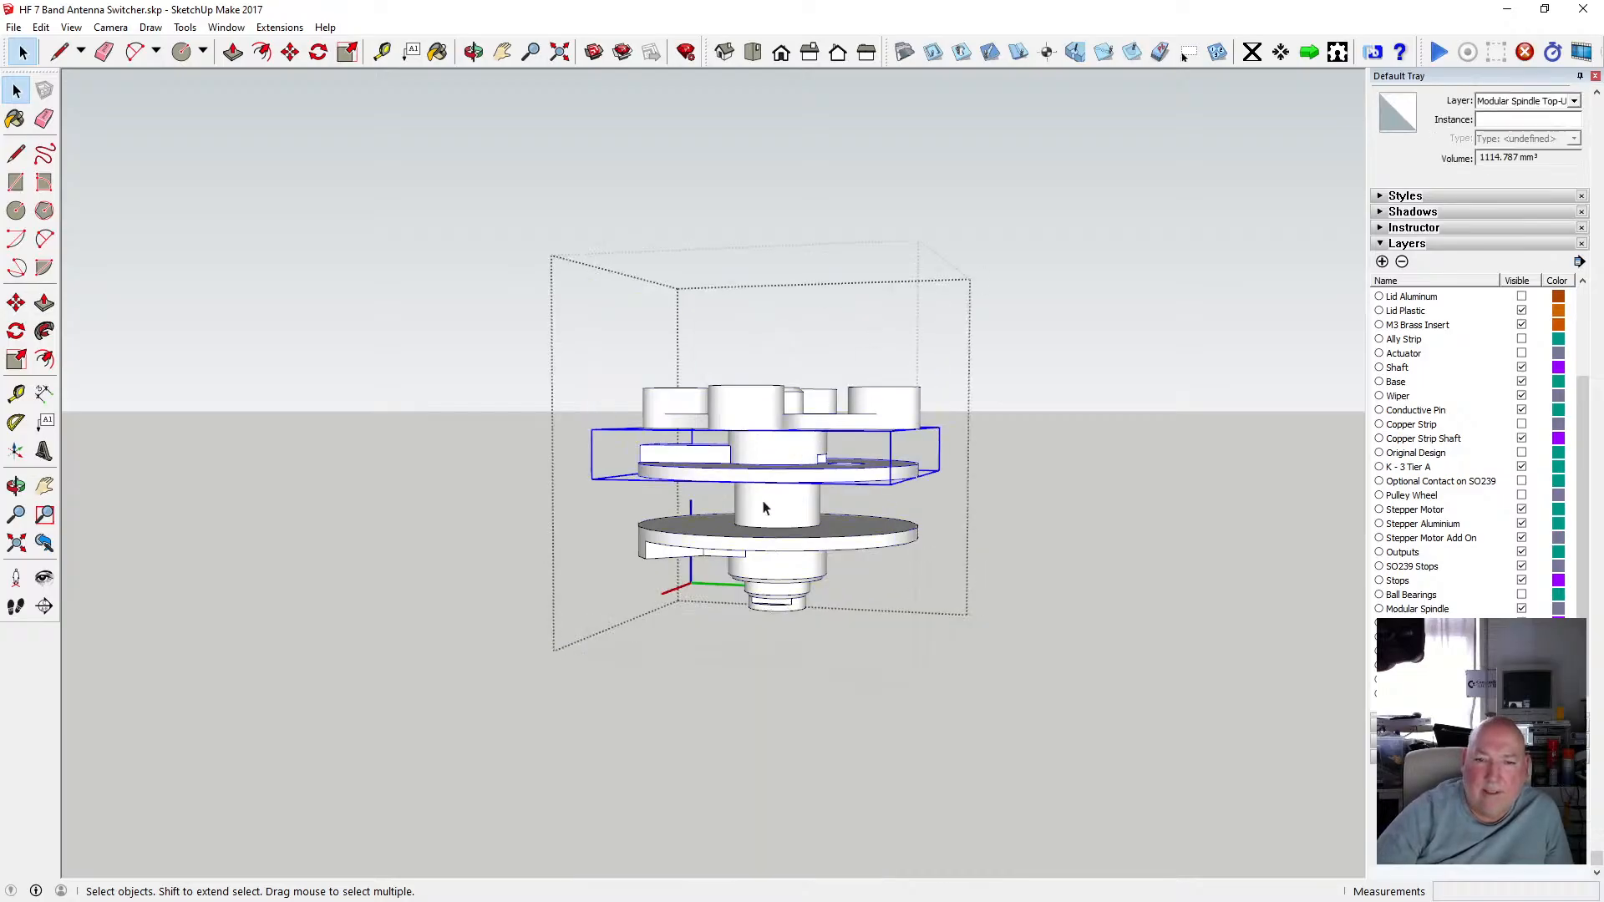
click(767, 513)
click(787, 556)
click(1100, 486)
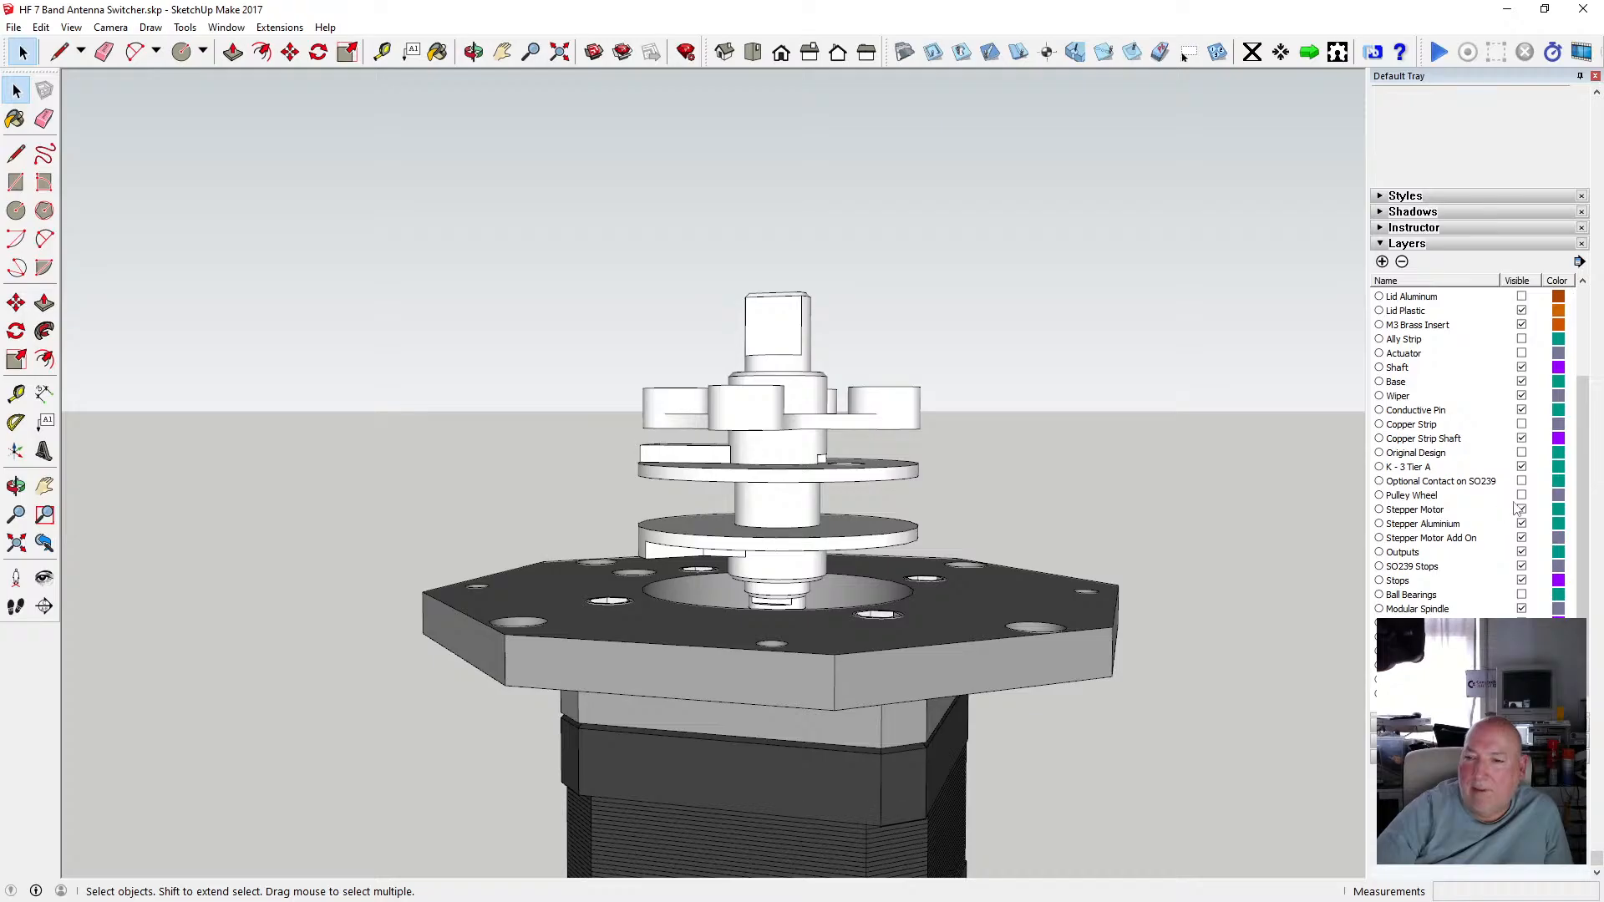
click(1522, 355)
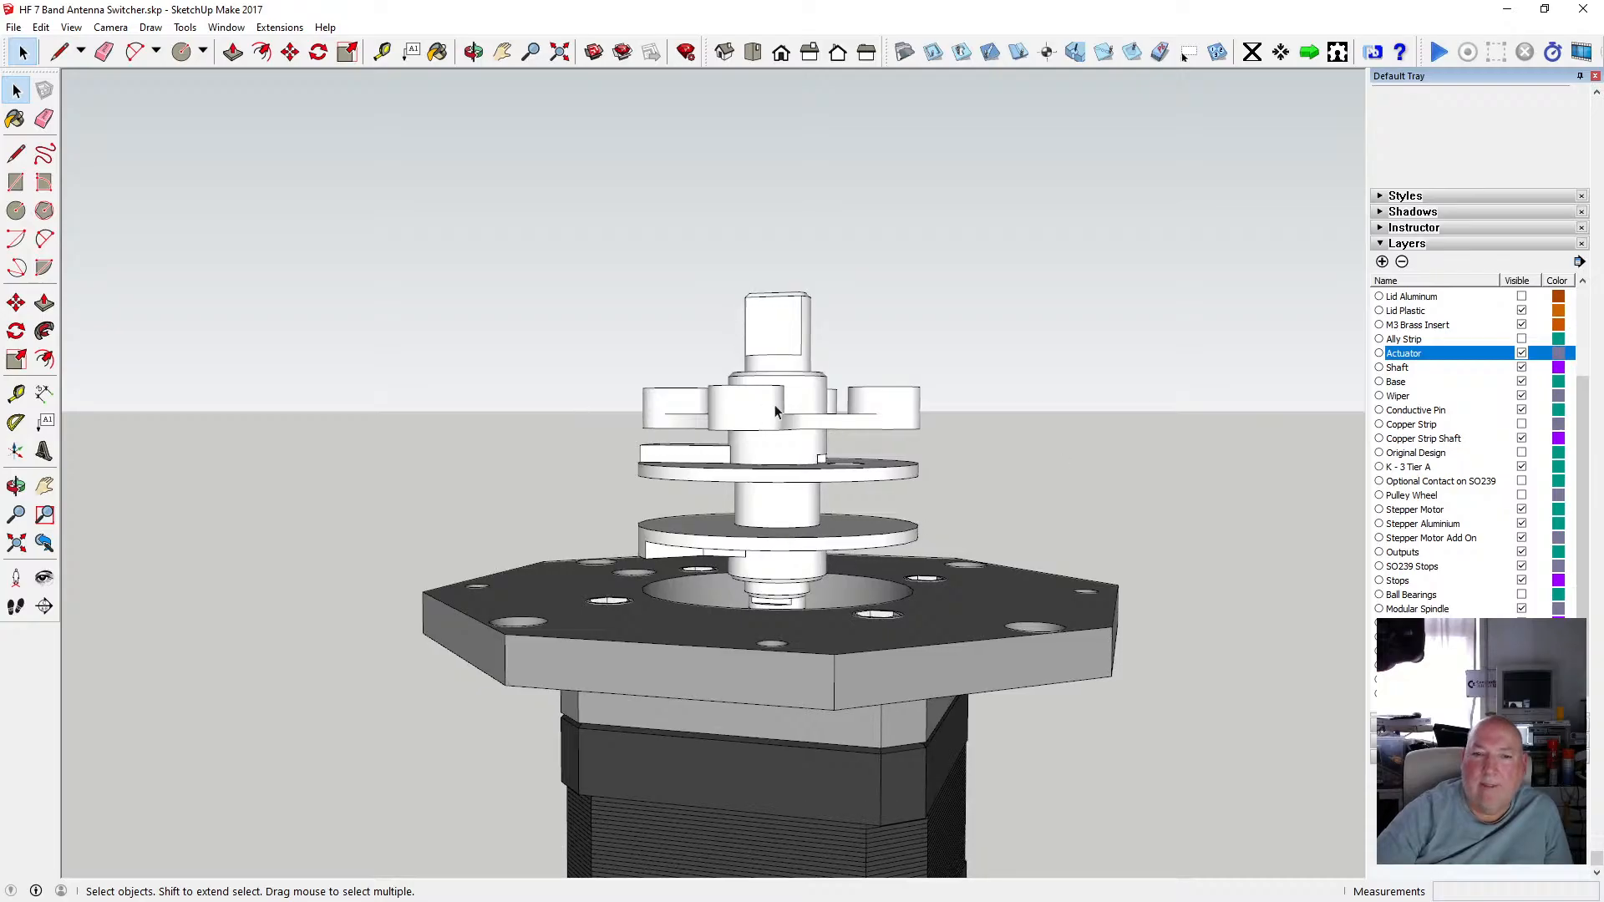
Undo the layer change, the group closing and the erase.
click(41, 28)
click(84, 46)
click(41, 27)
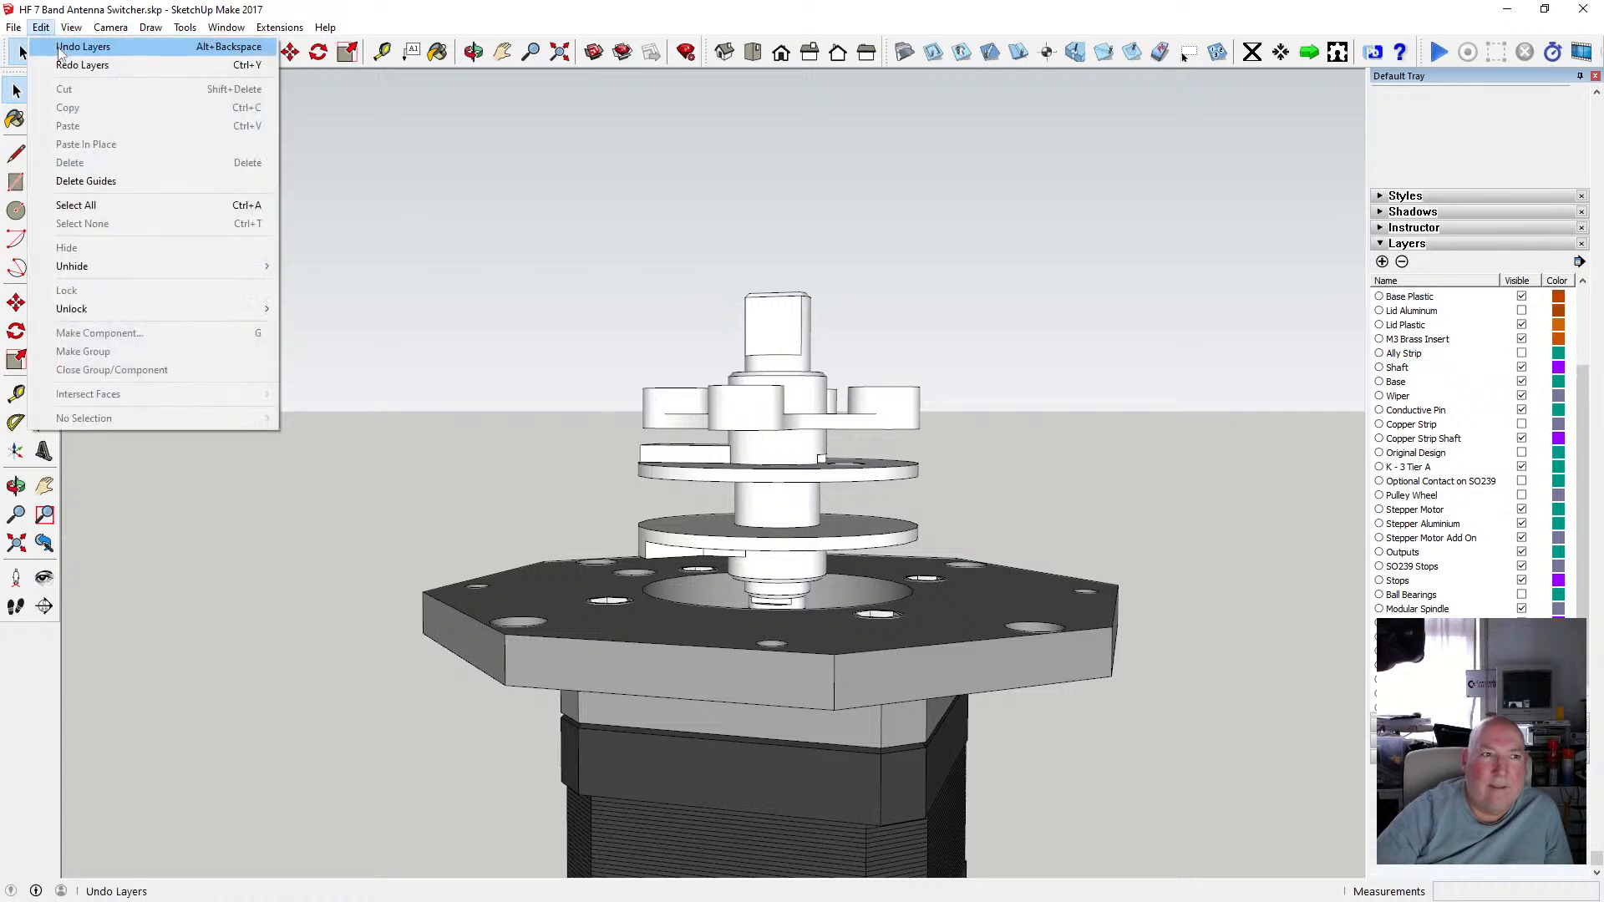
click(60, 47)
click(41, 28)
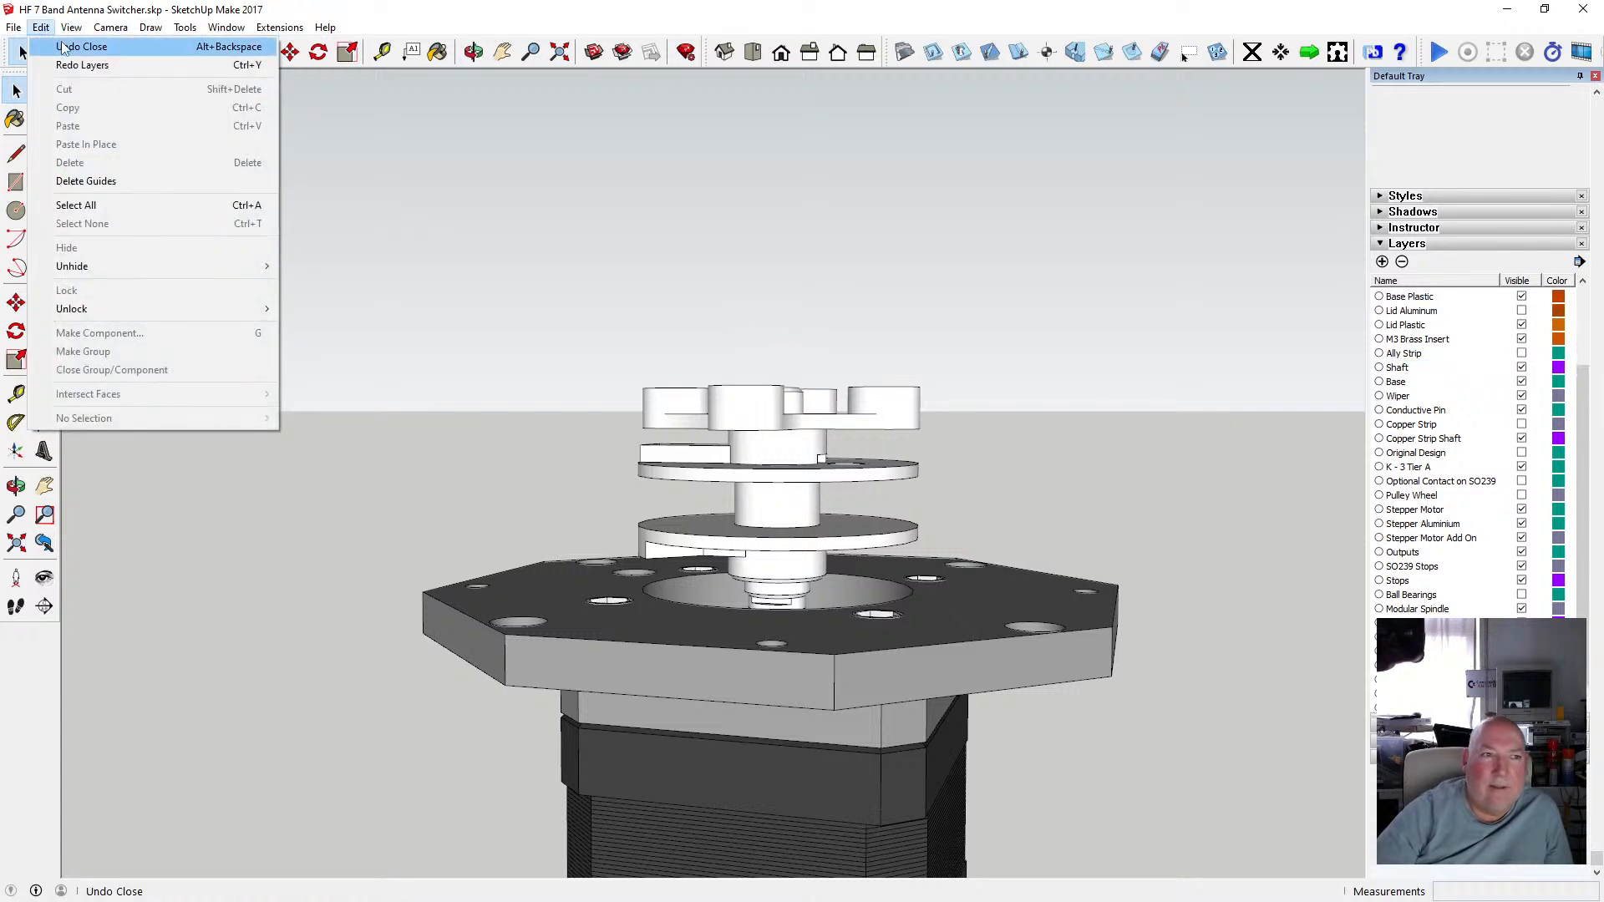
click(76, 46)
click(60, 47)
click(41, 27)
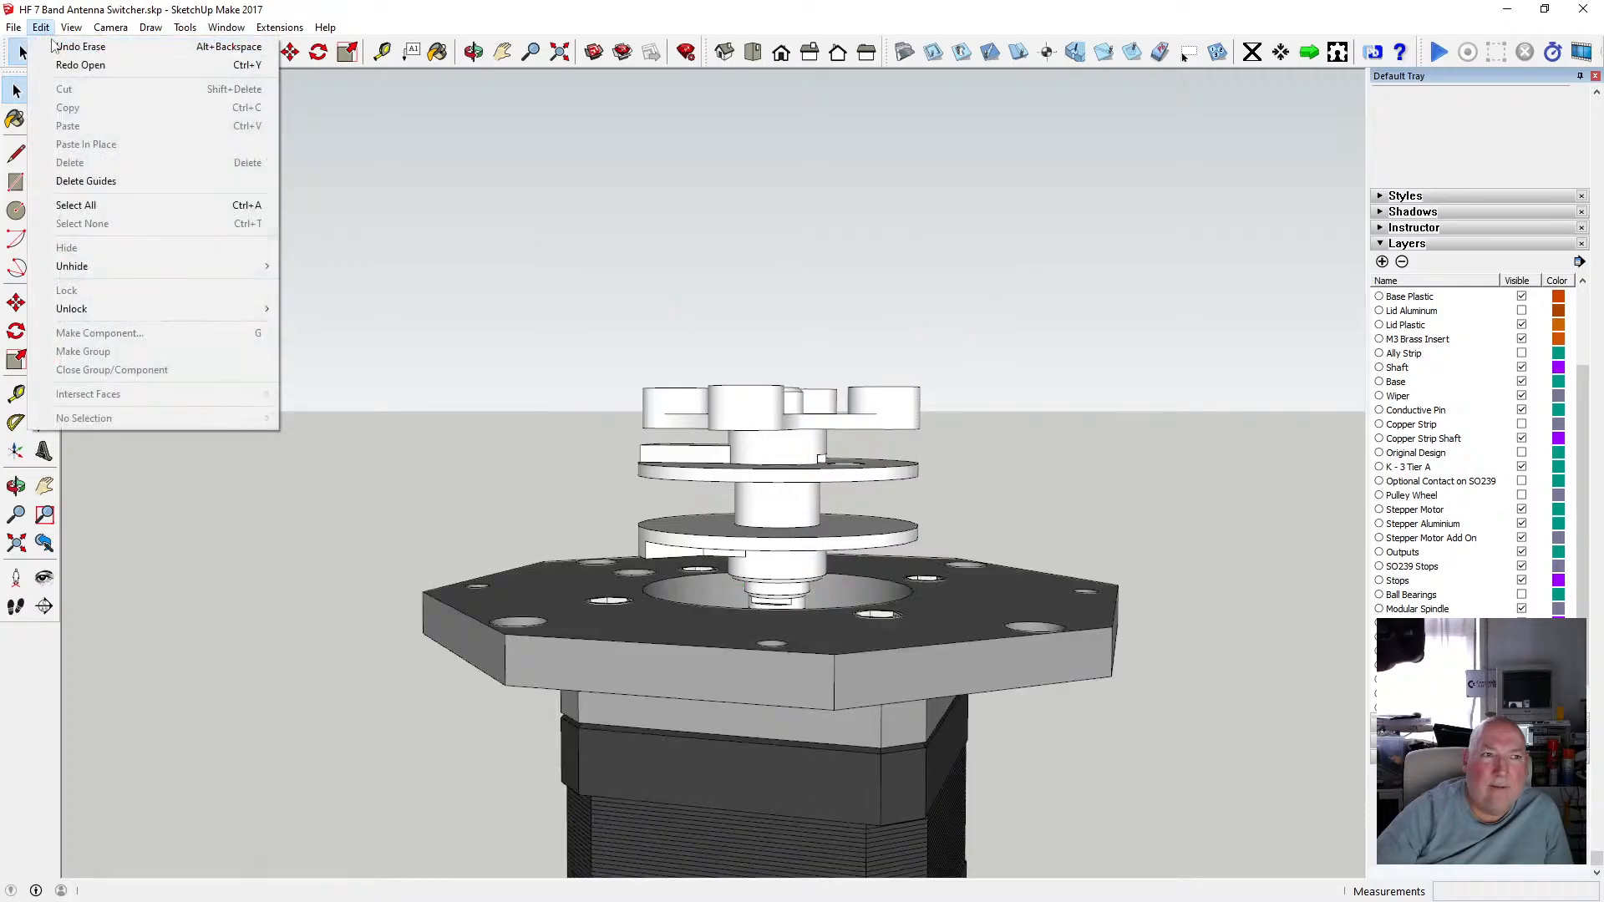
click(60, 47)
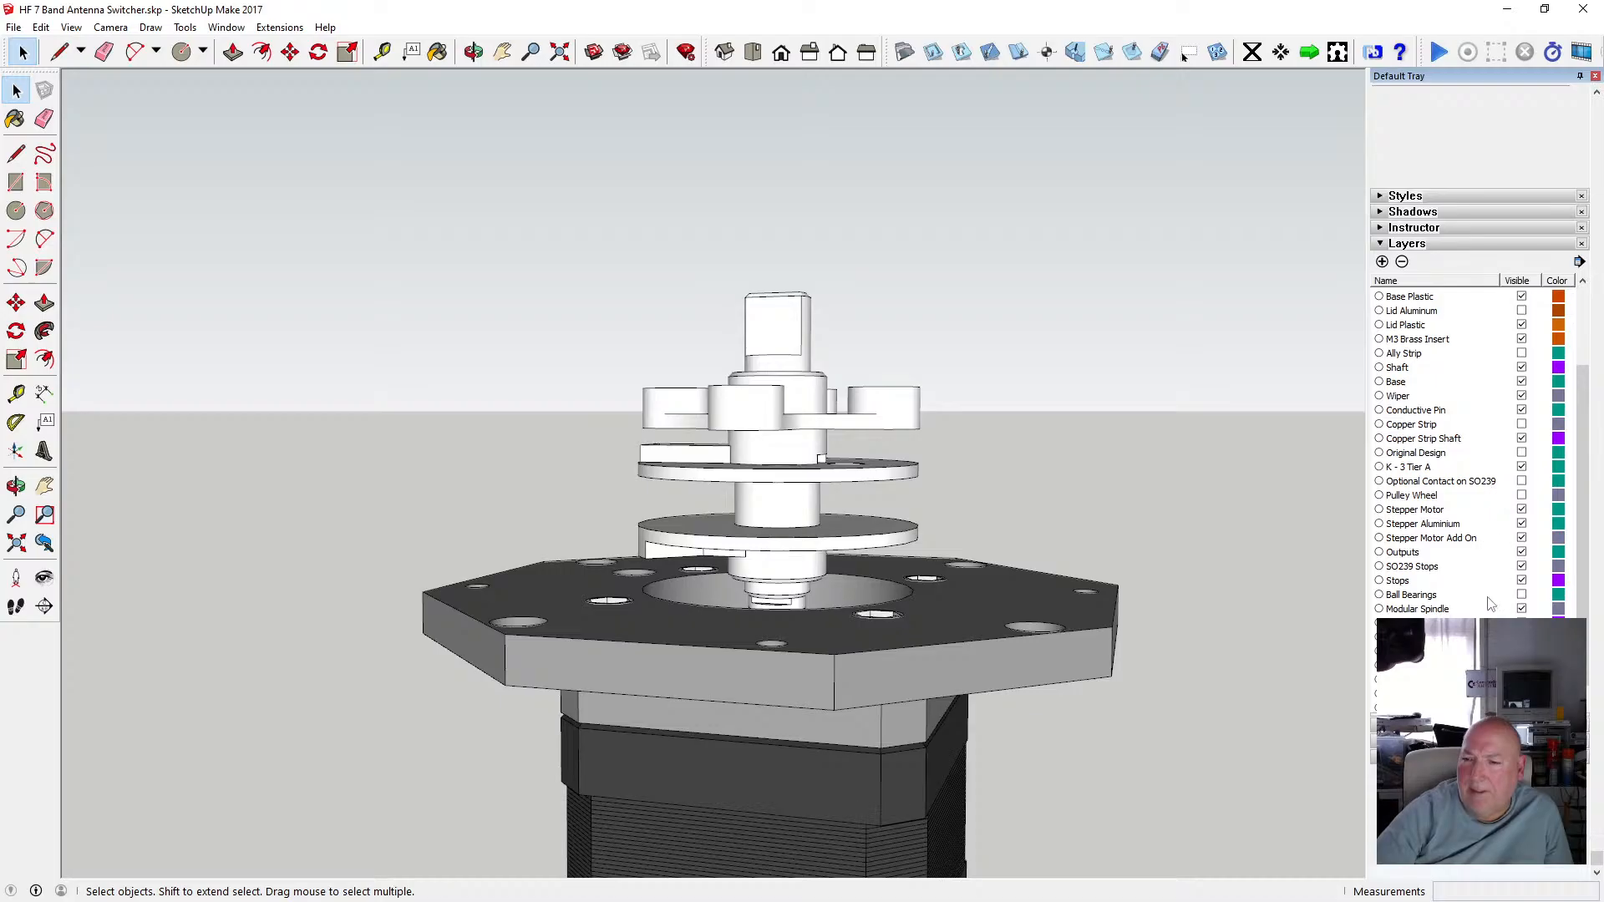
Show the Ball Bearings layer and cut the red actuator out of the shaft component.
click(1521, 594)
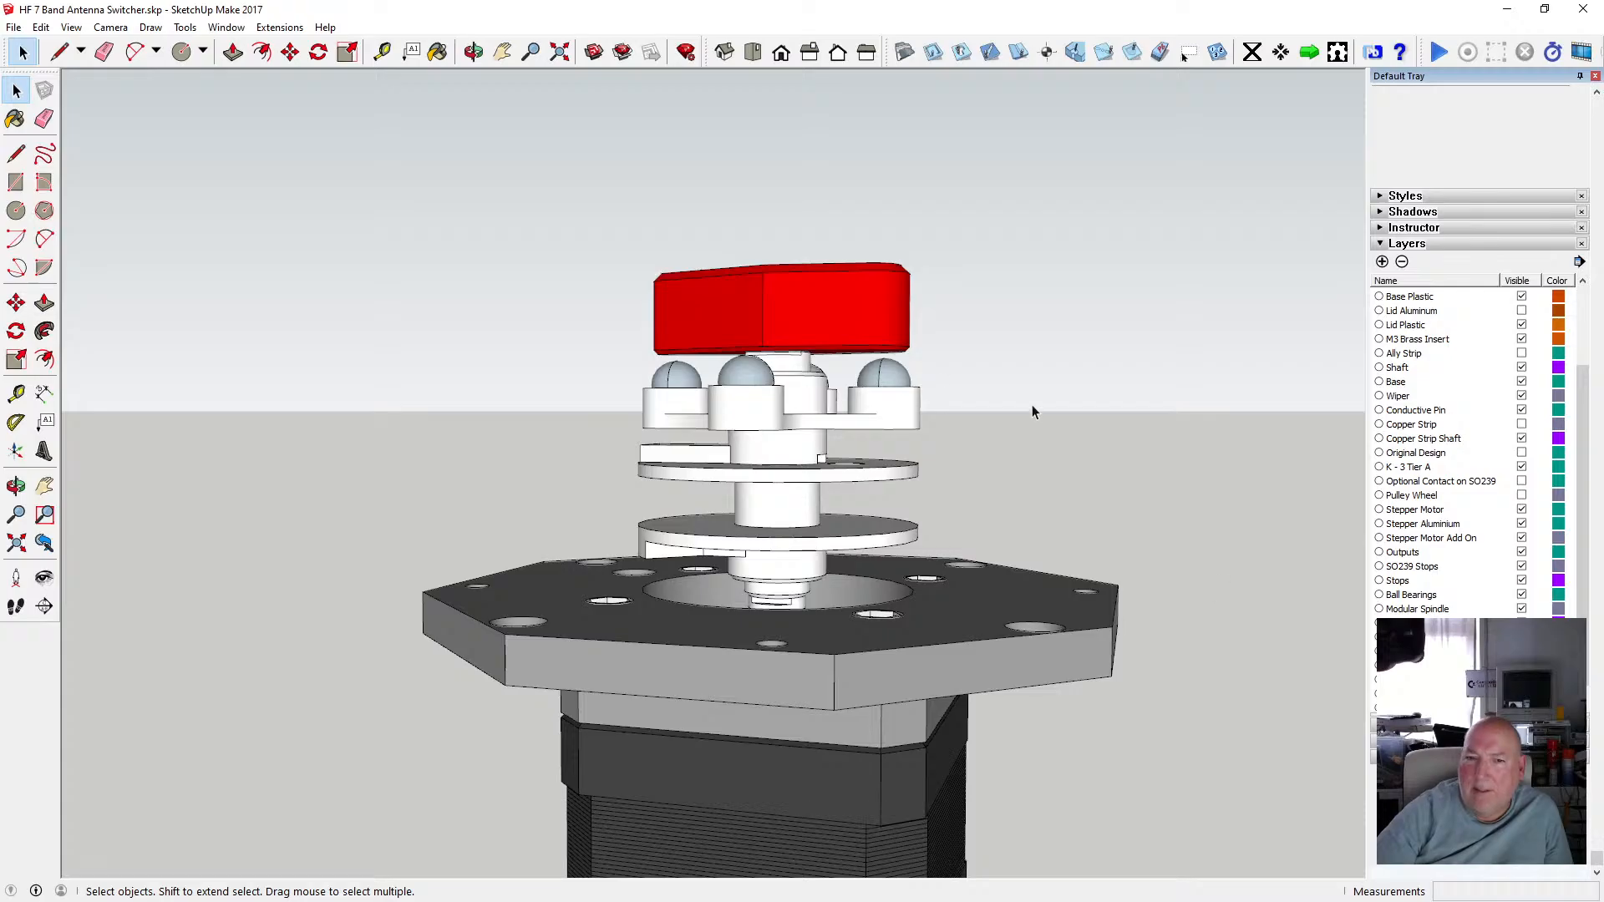
click(838, 319)
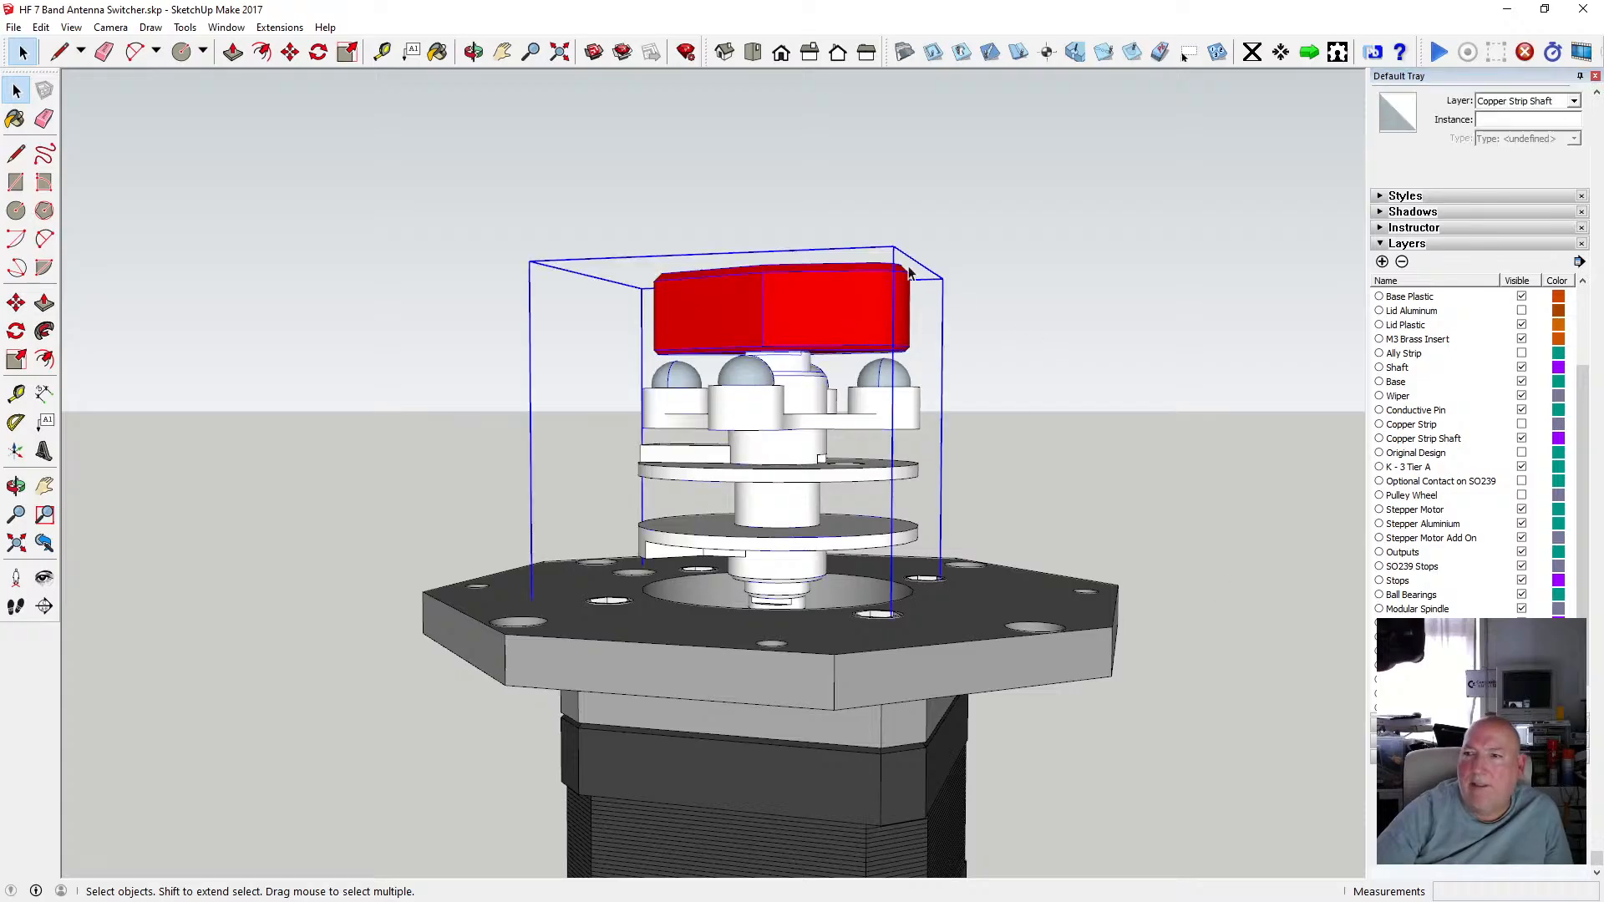
double_click(811, 288)
click(807, 302)
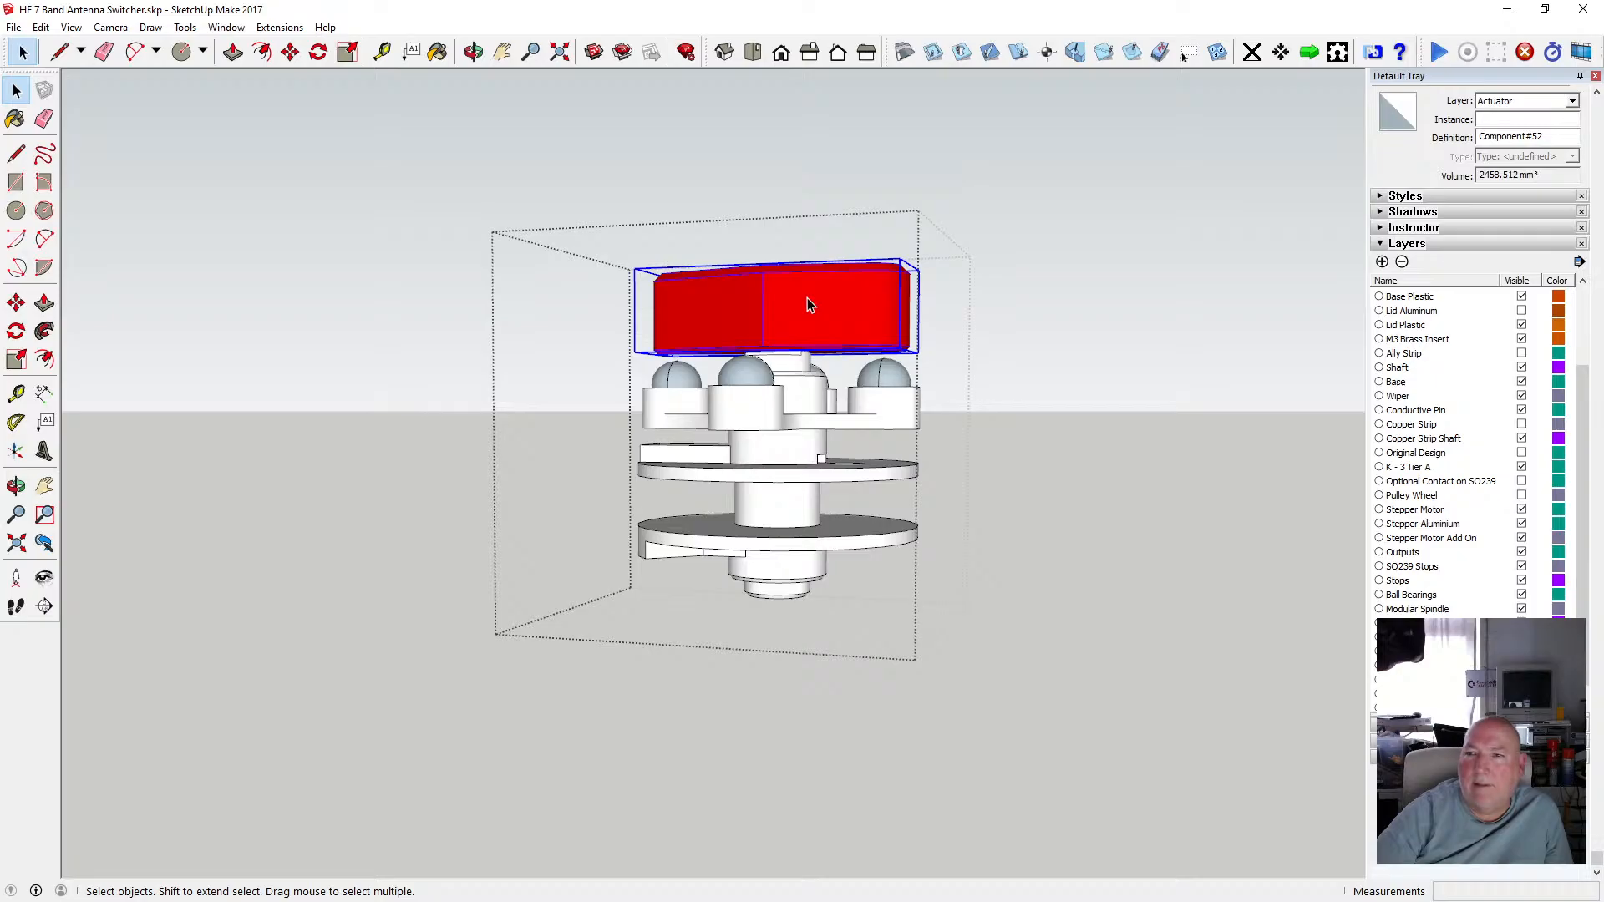
click(41, 27)
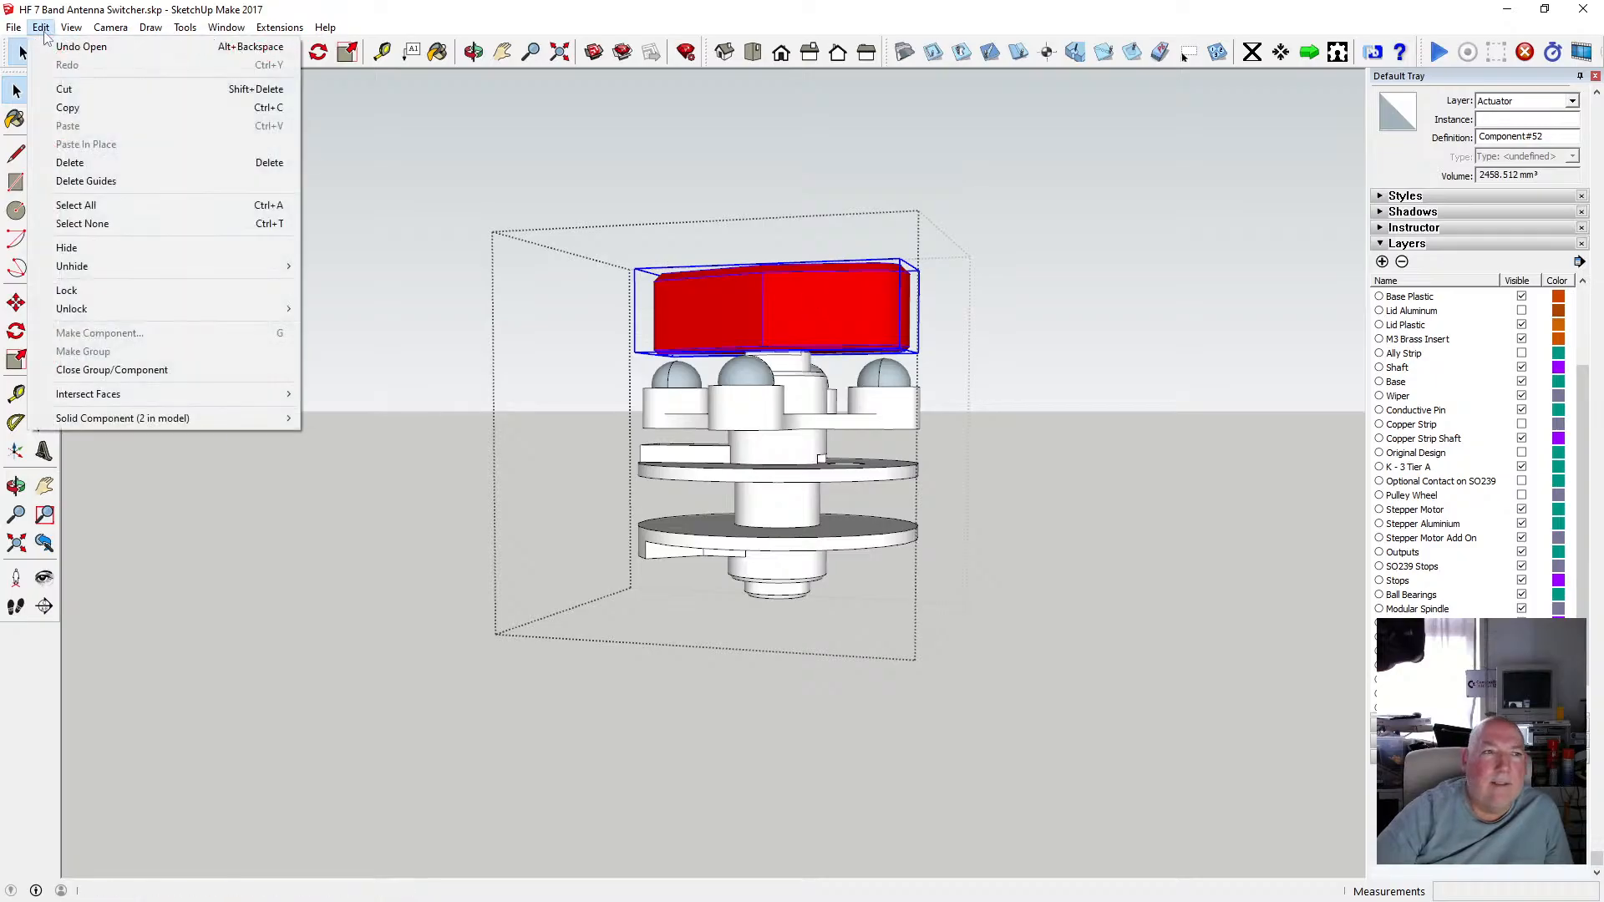
click(77, 89)
click(583, 280)
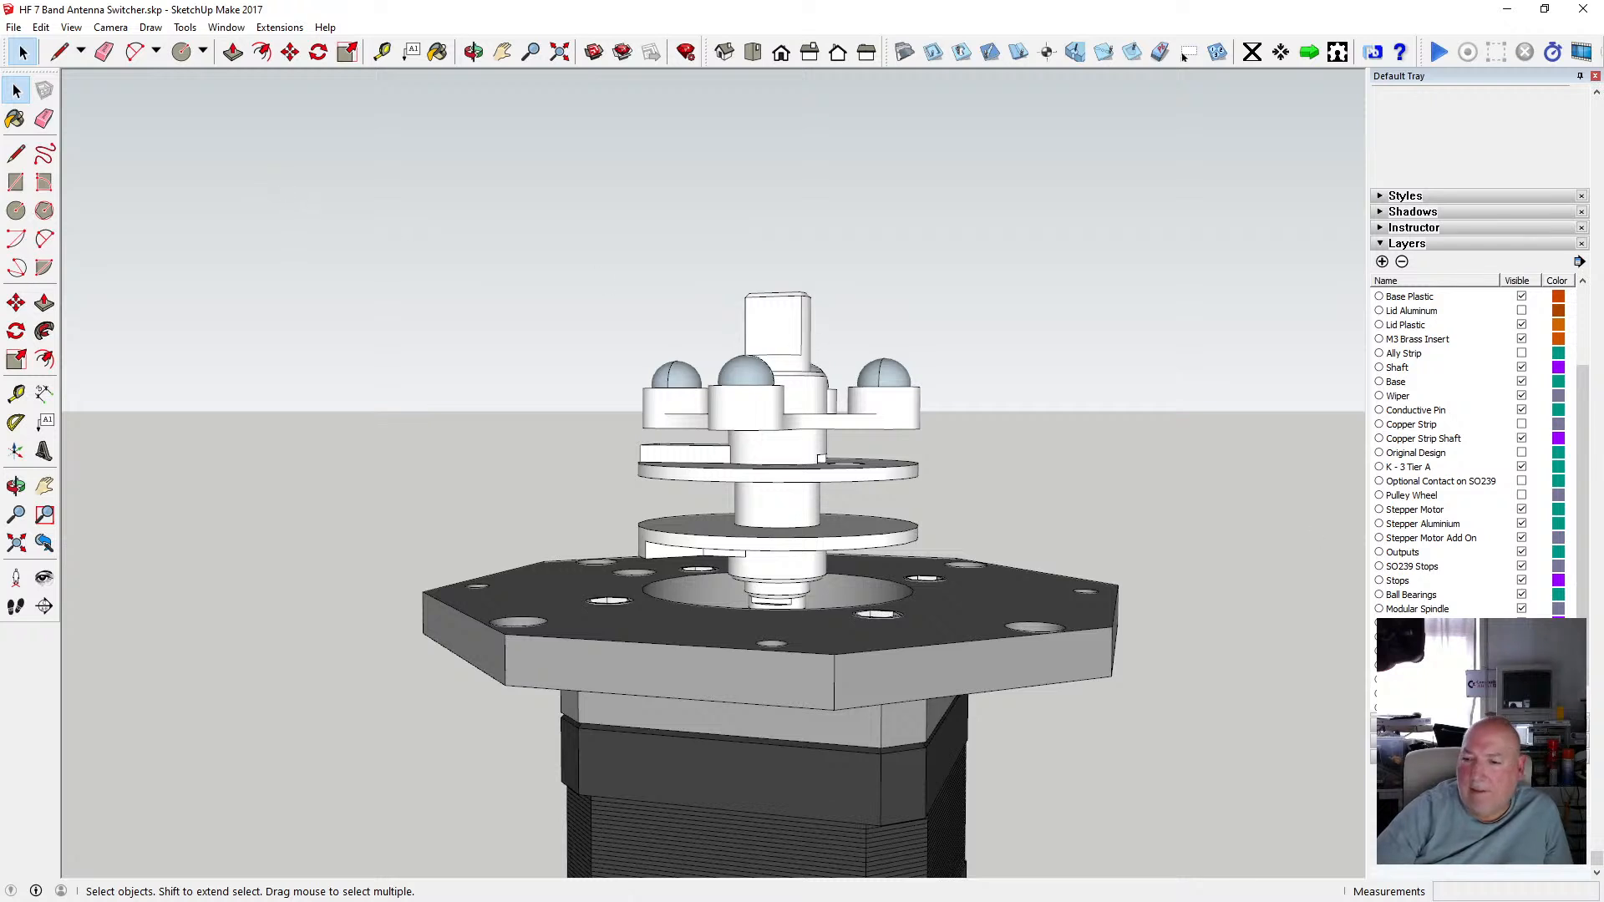
Open the nested shaft component and delete all of its geometry.
scroll(1509, 614, down, 1)
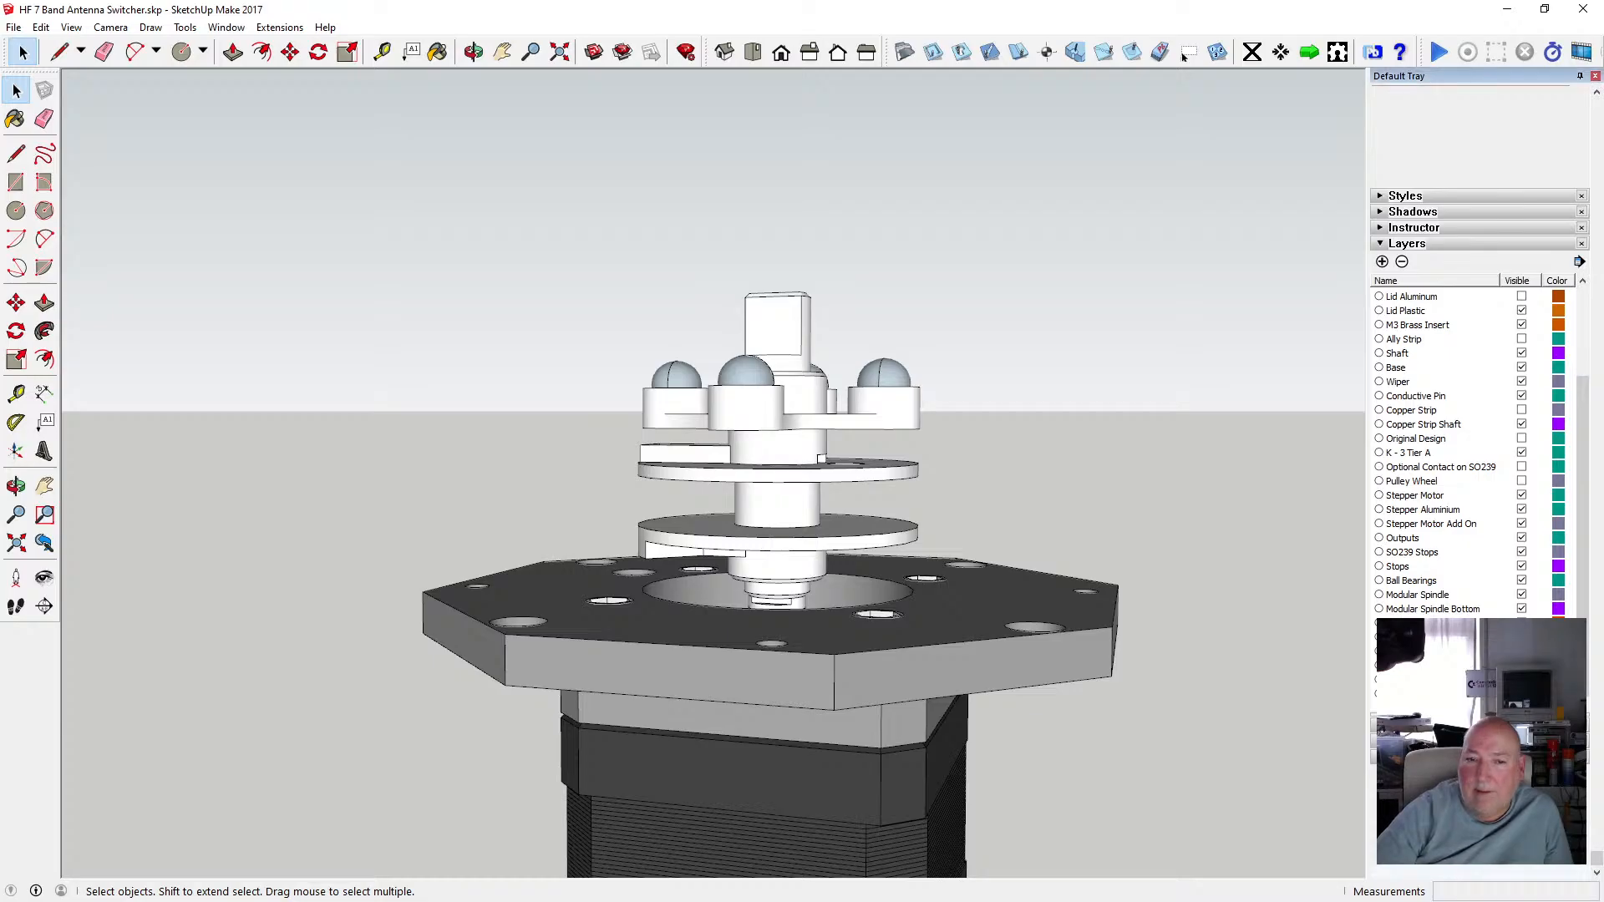
click(790, 340)
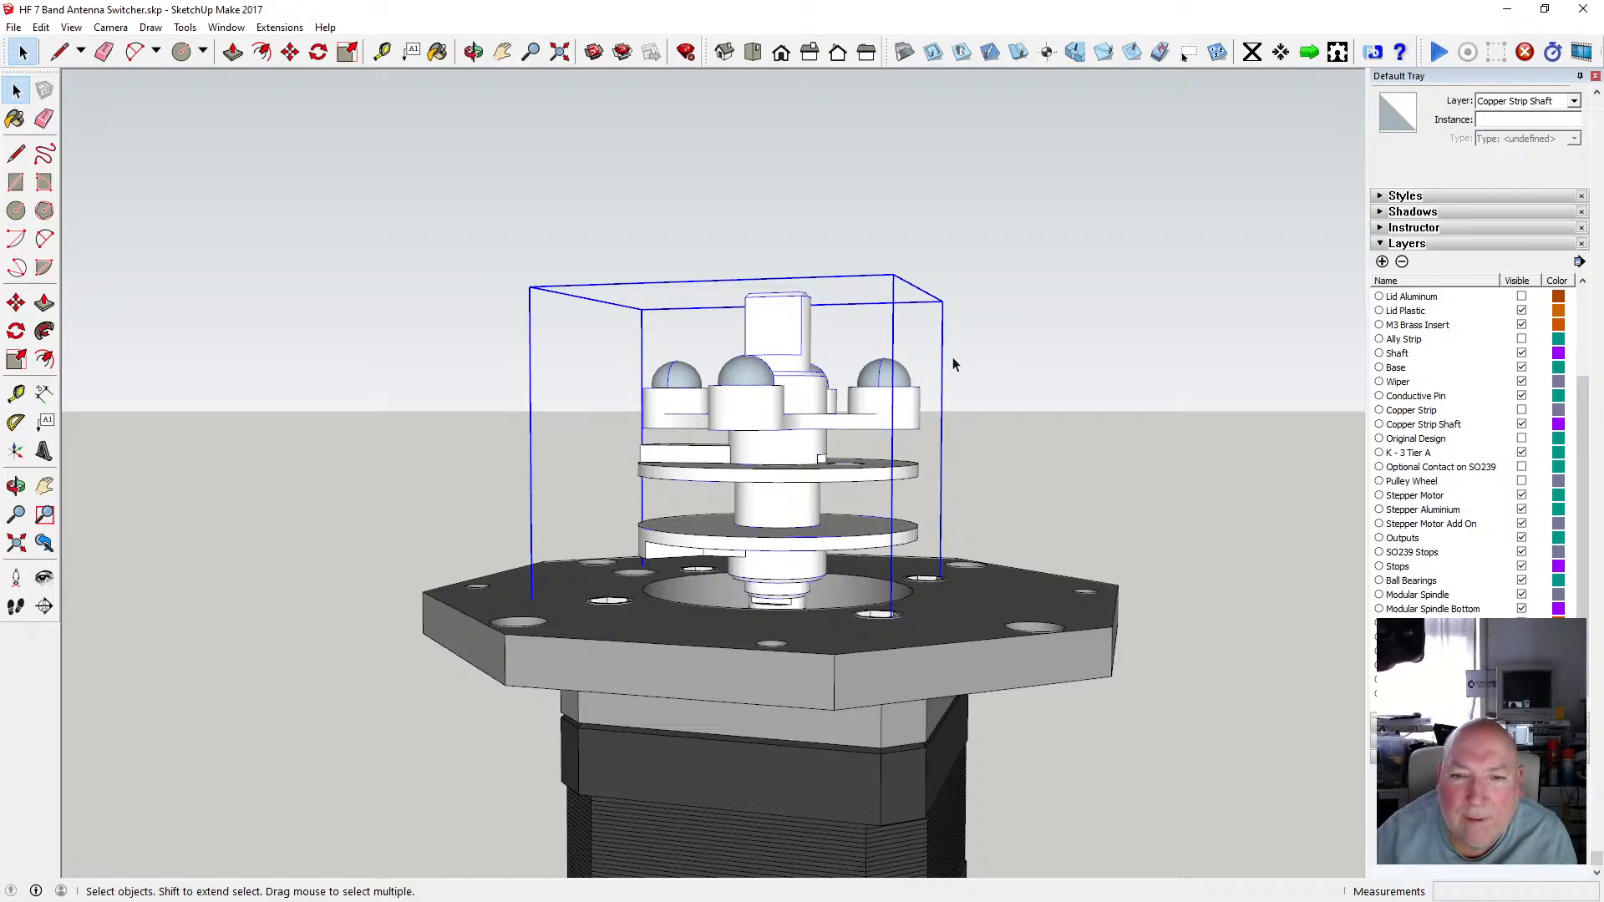
double_click(793, 351)
click(788, 343)
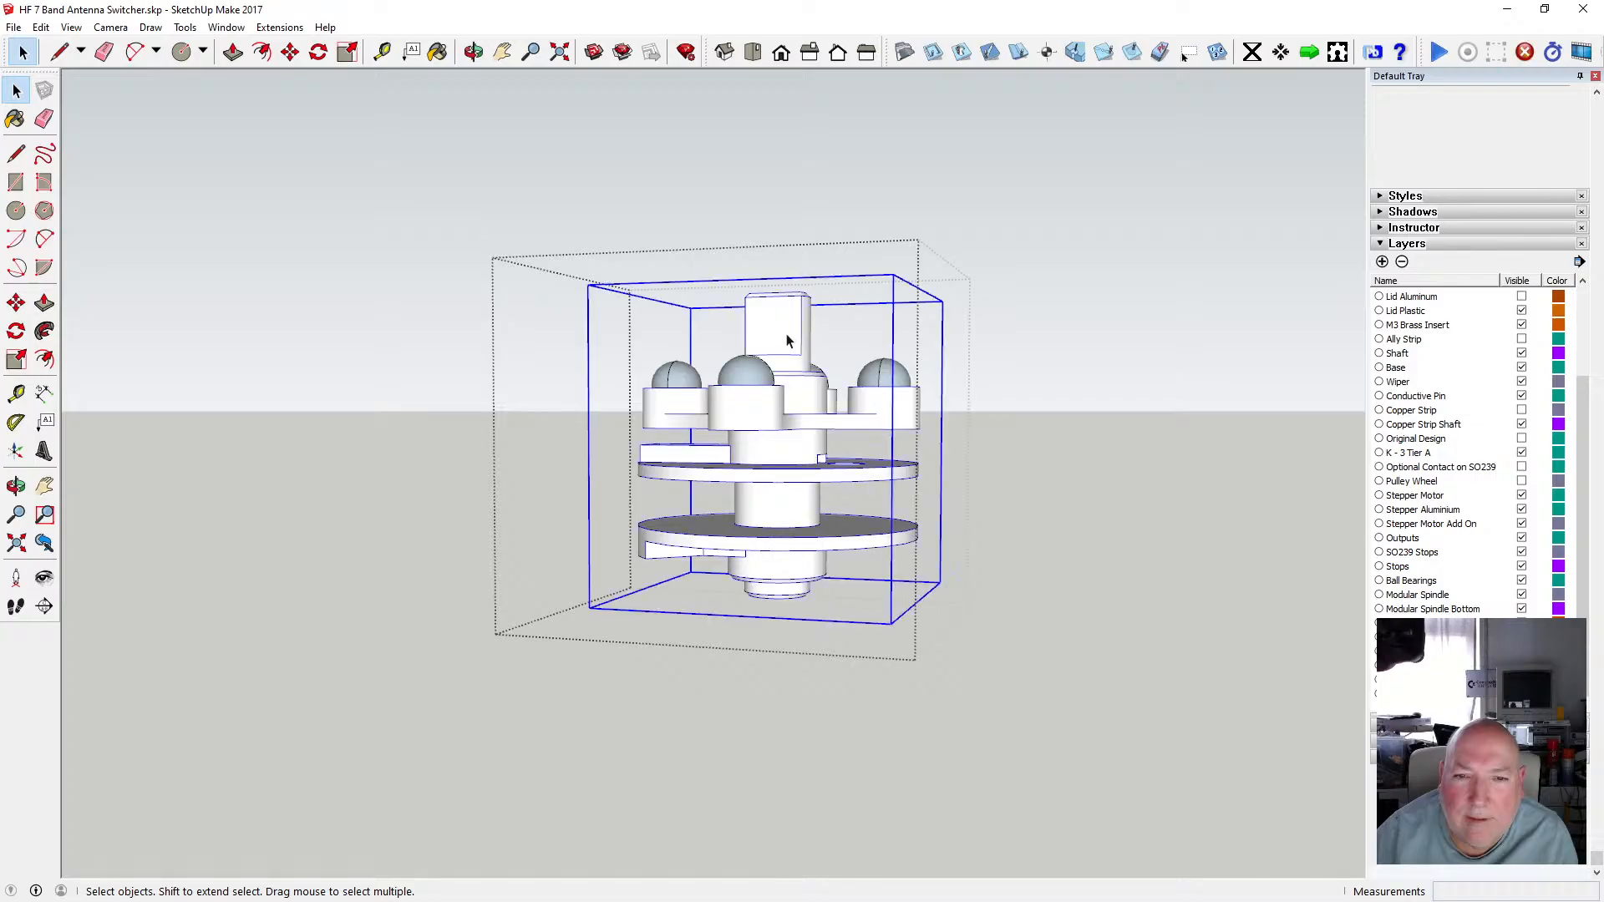
double_click(787, 341)
click(796, 336)
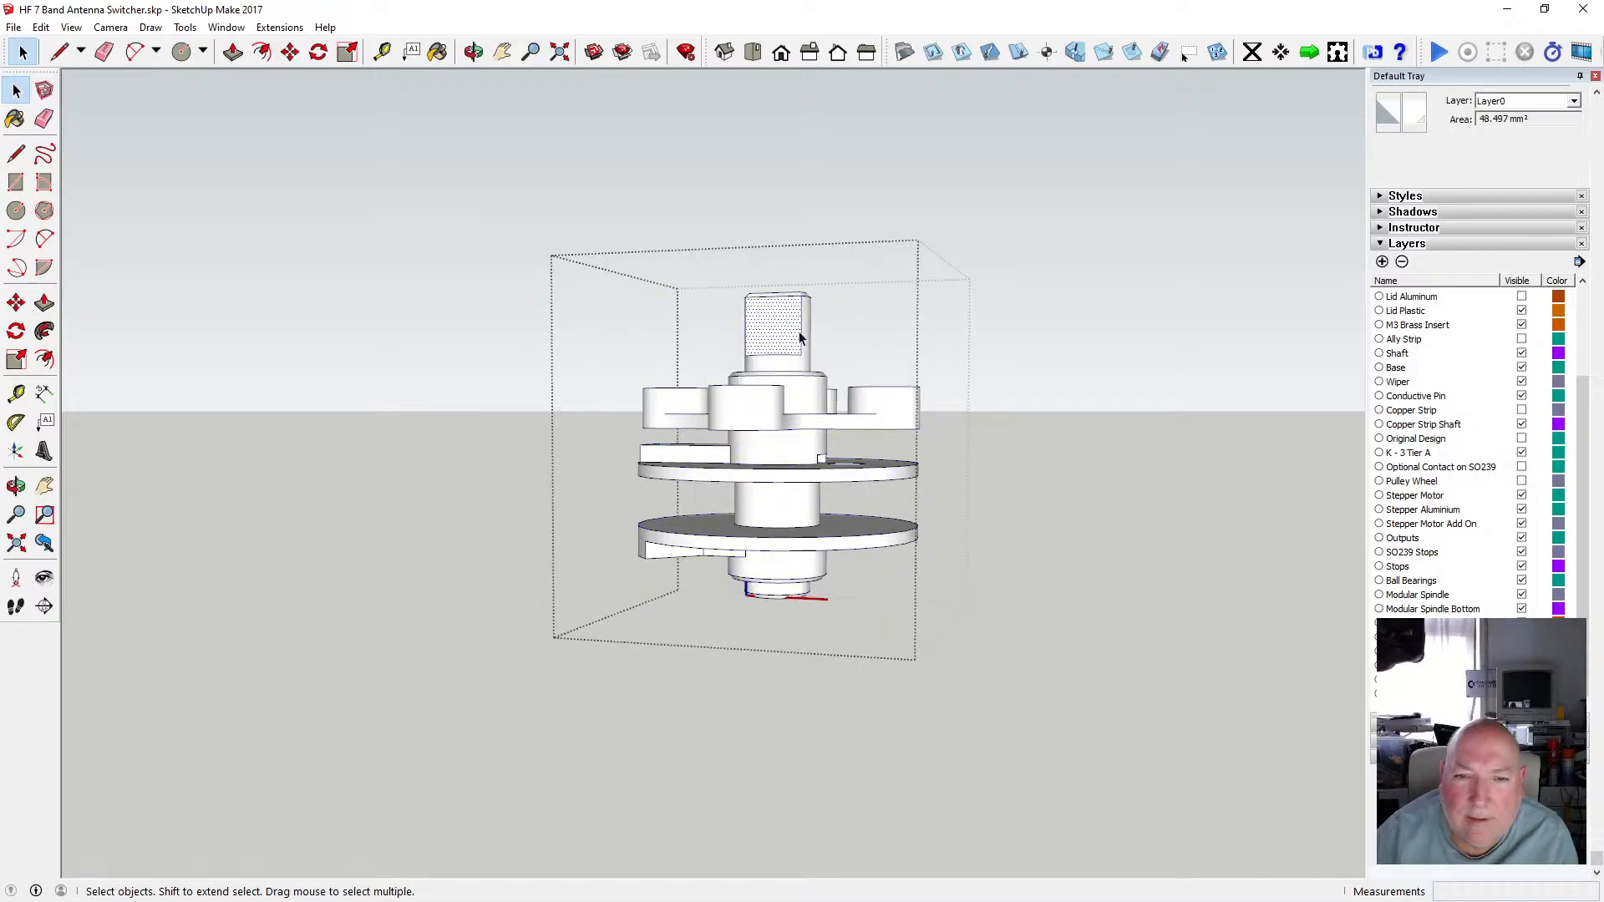
drag(586, 235, 962, 623)
key(Delete)
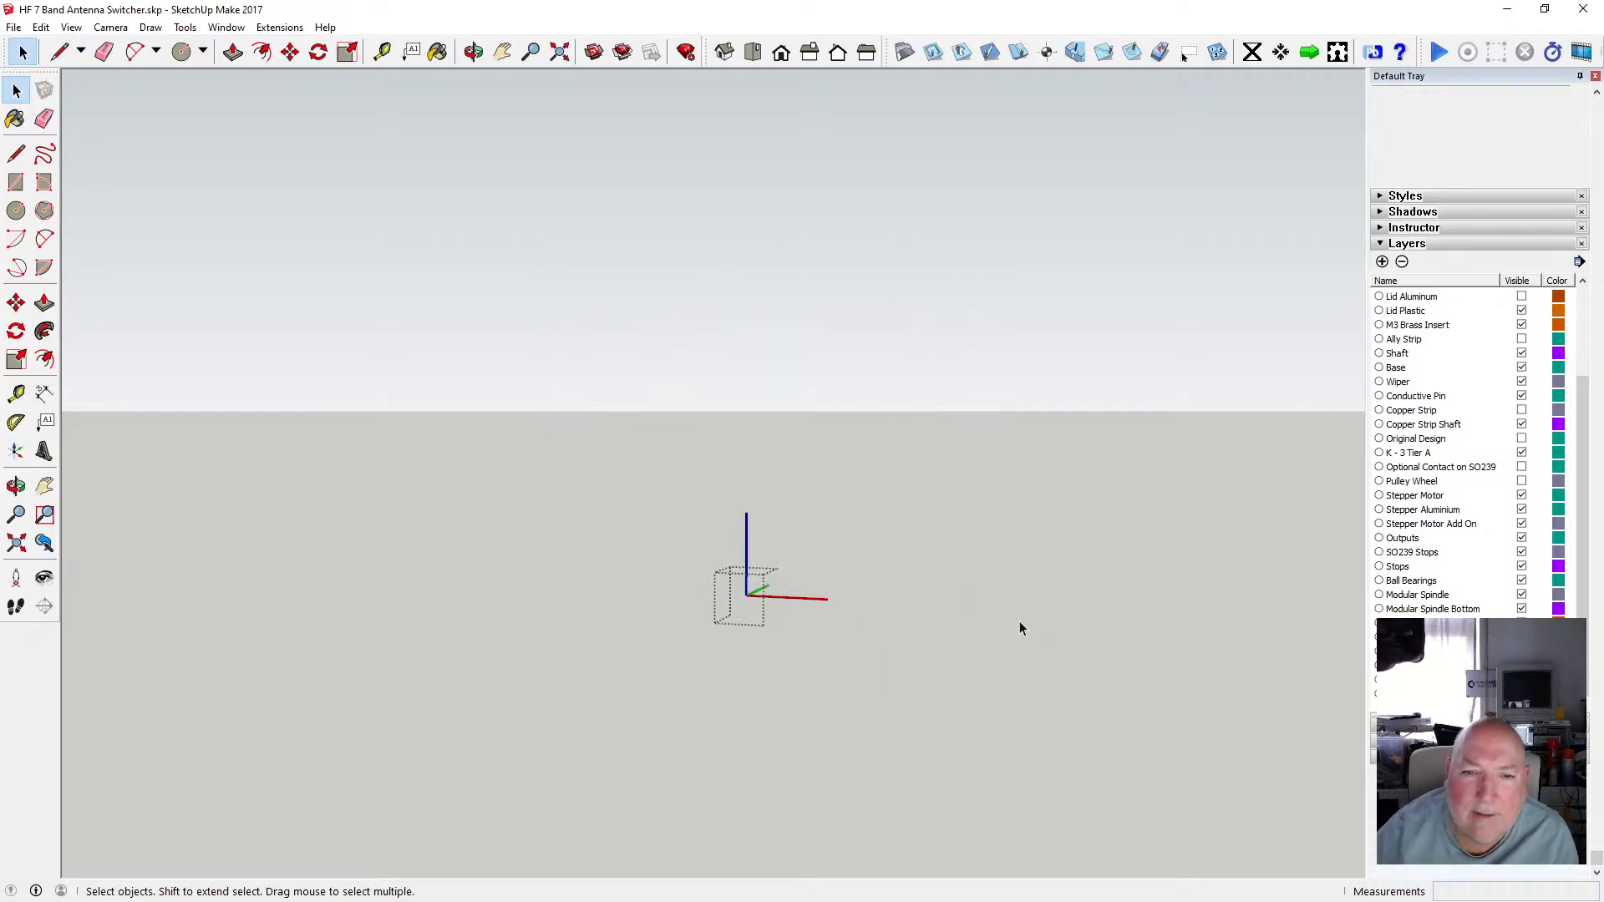
click(1024, 625)
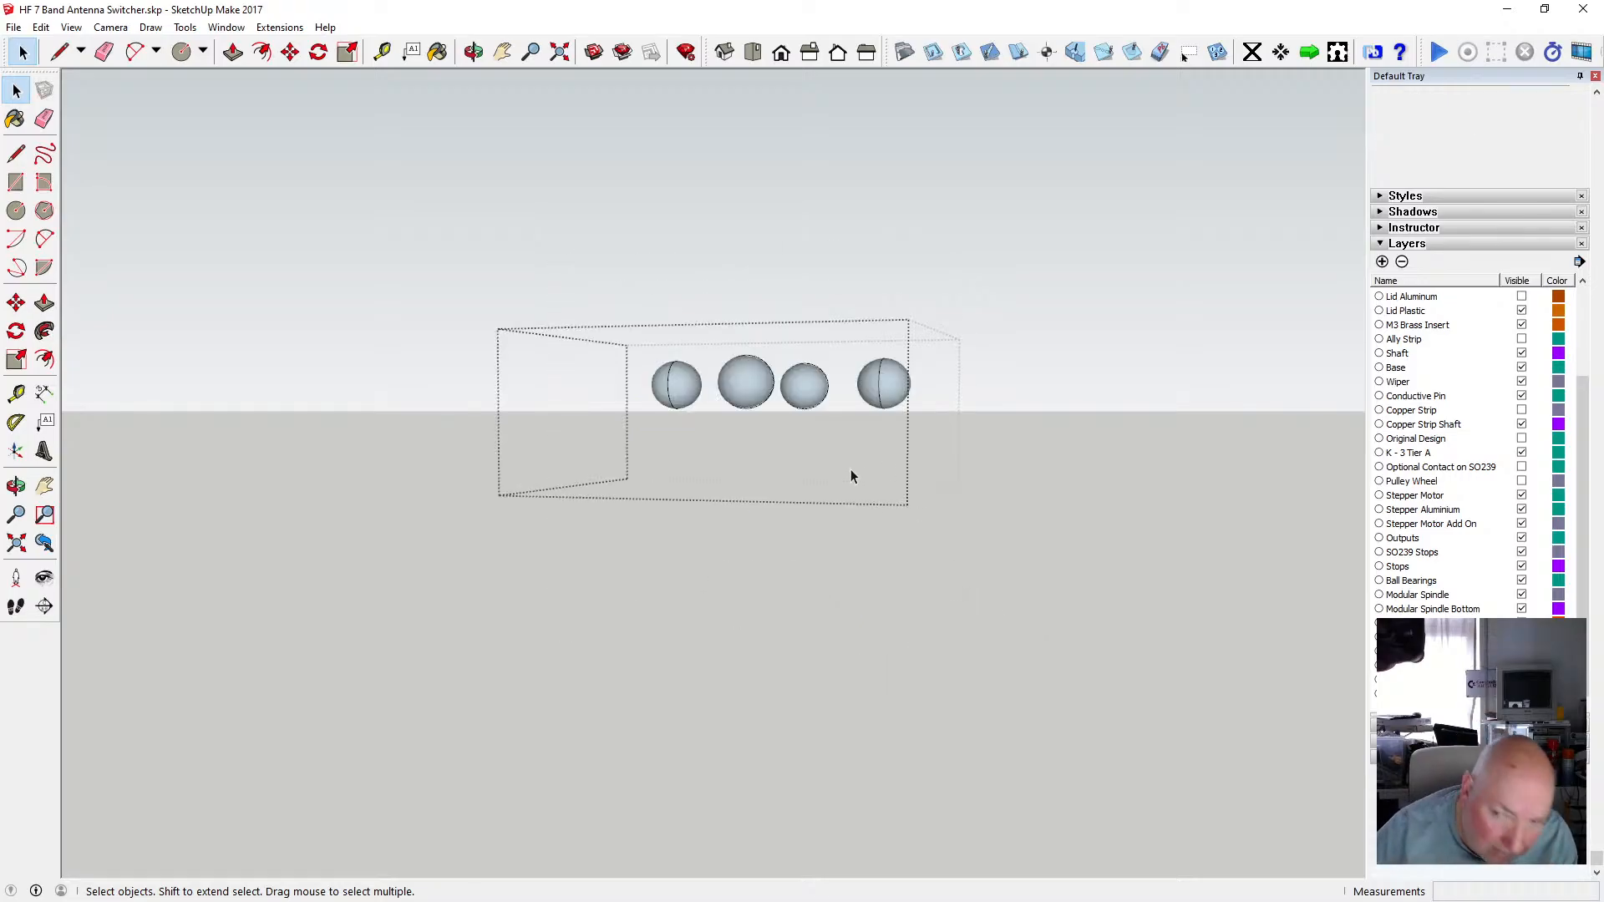
click(1104, 483)
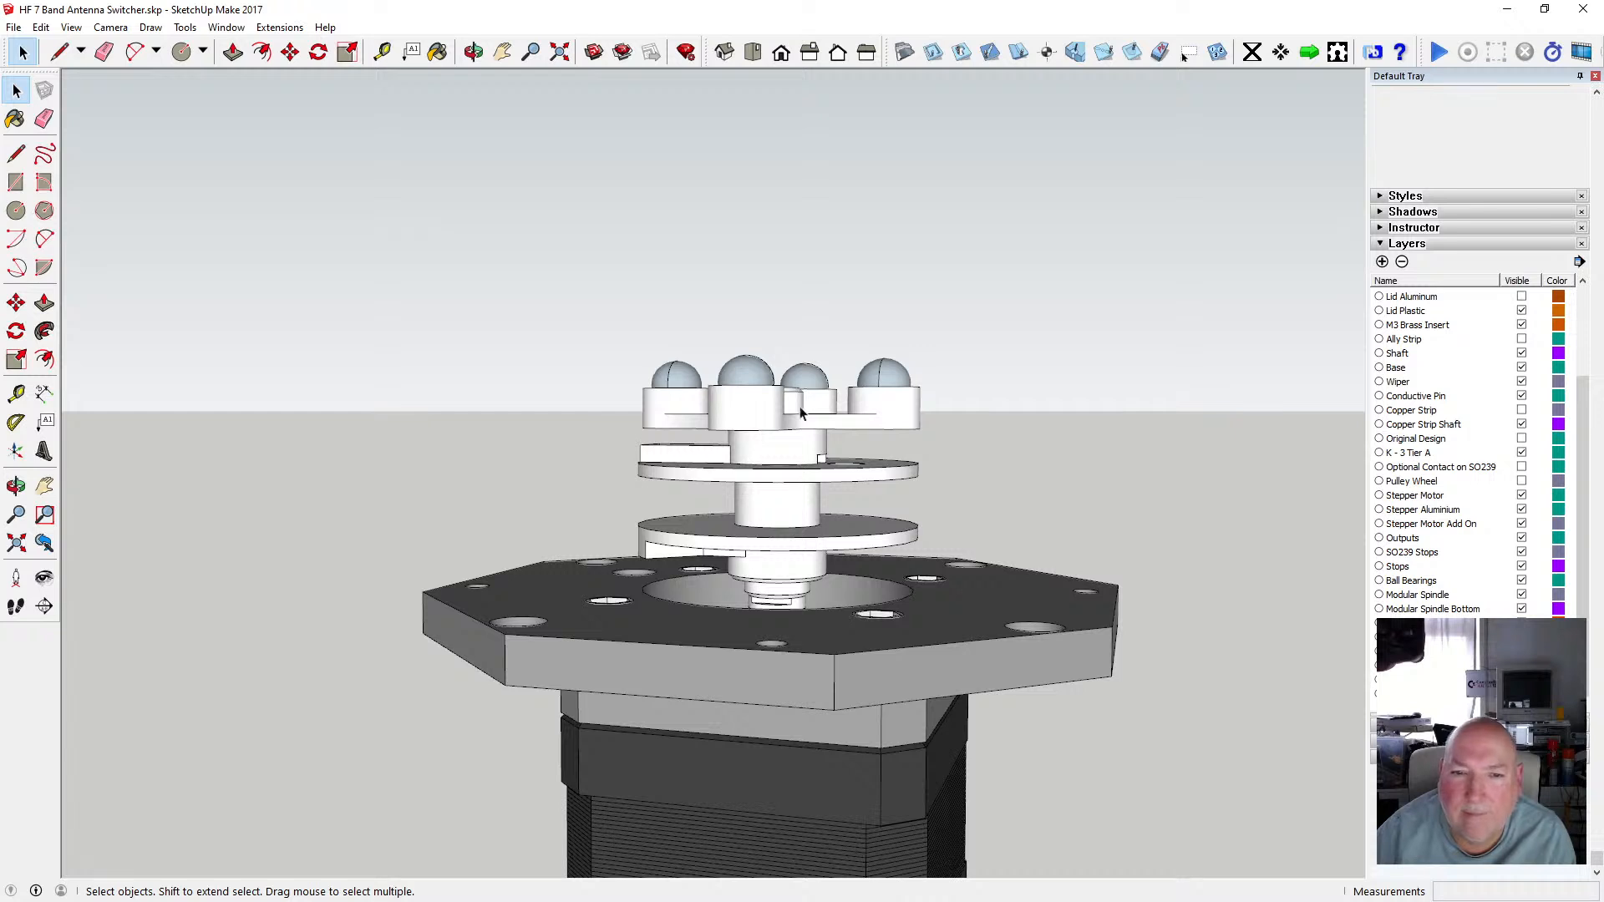
click(746, 381)
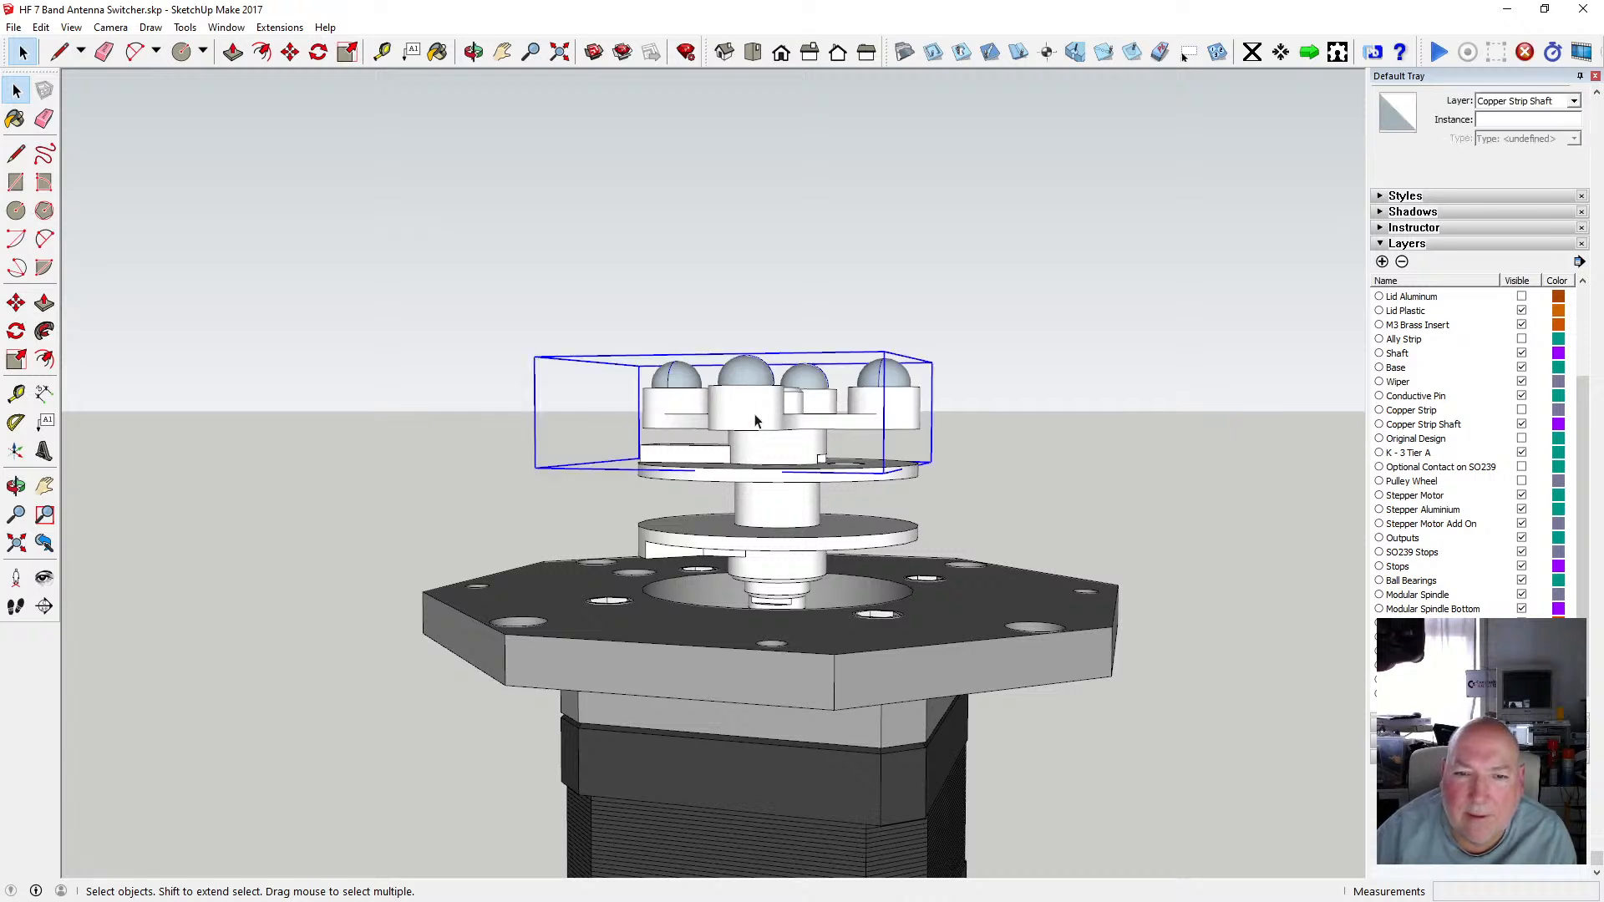
click(970, 370)
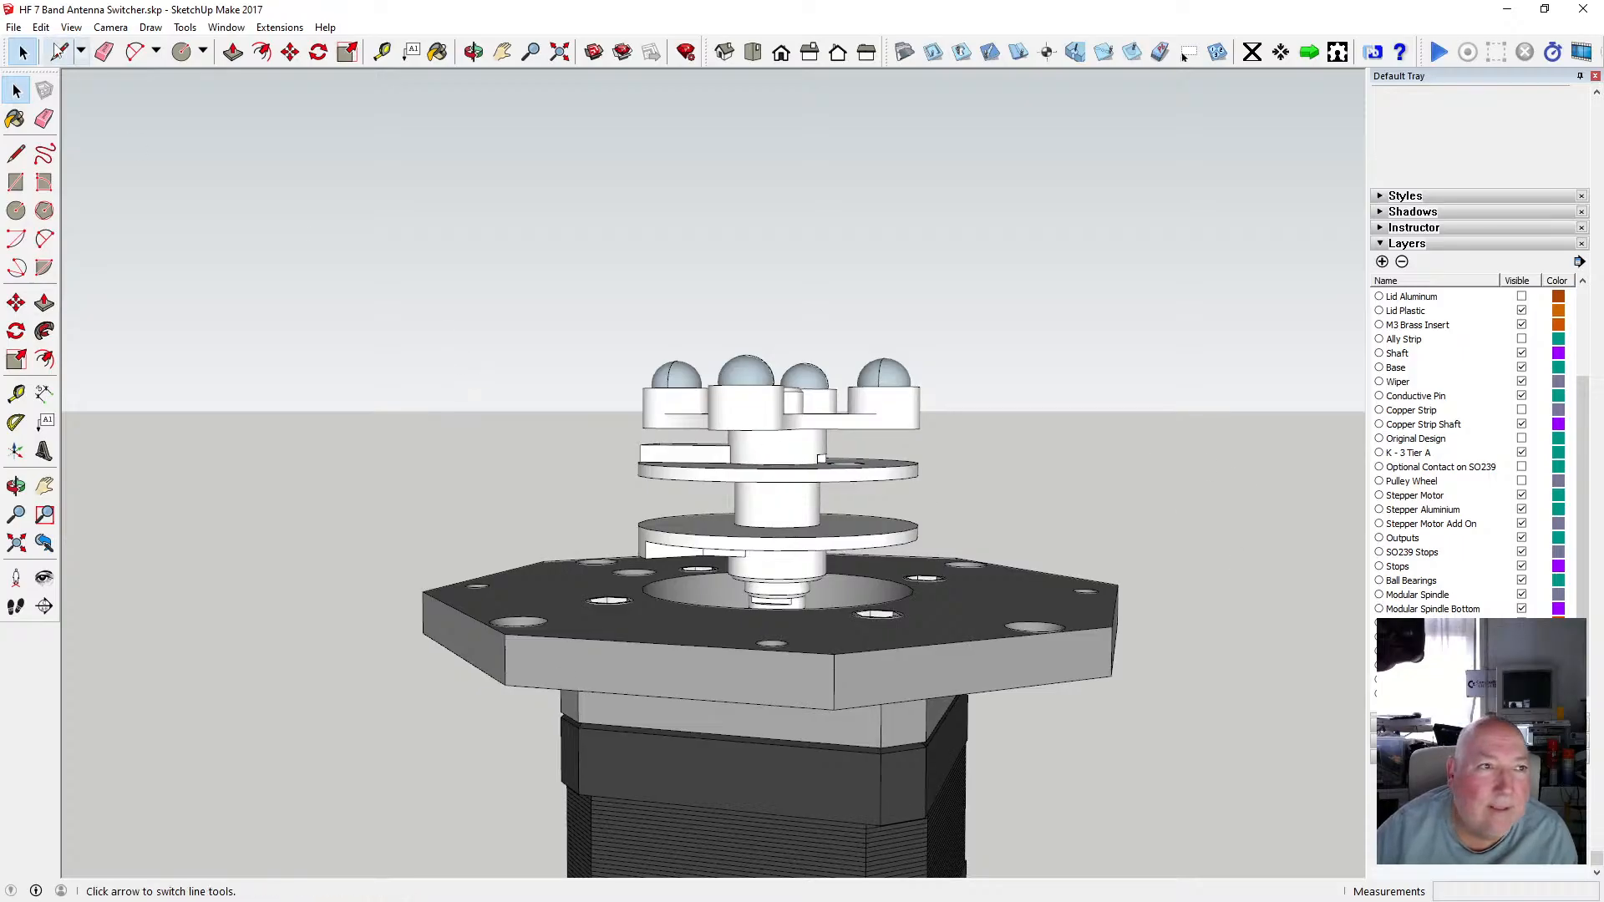
Undo the erase of the shaft geometry and close the component.
click(40, 26)
click(57, 46)
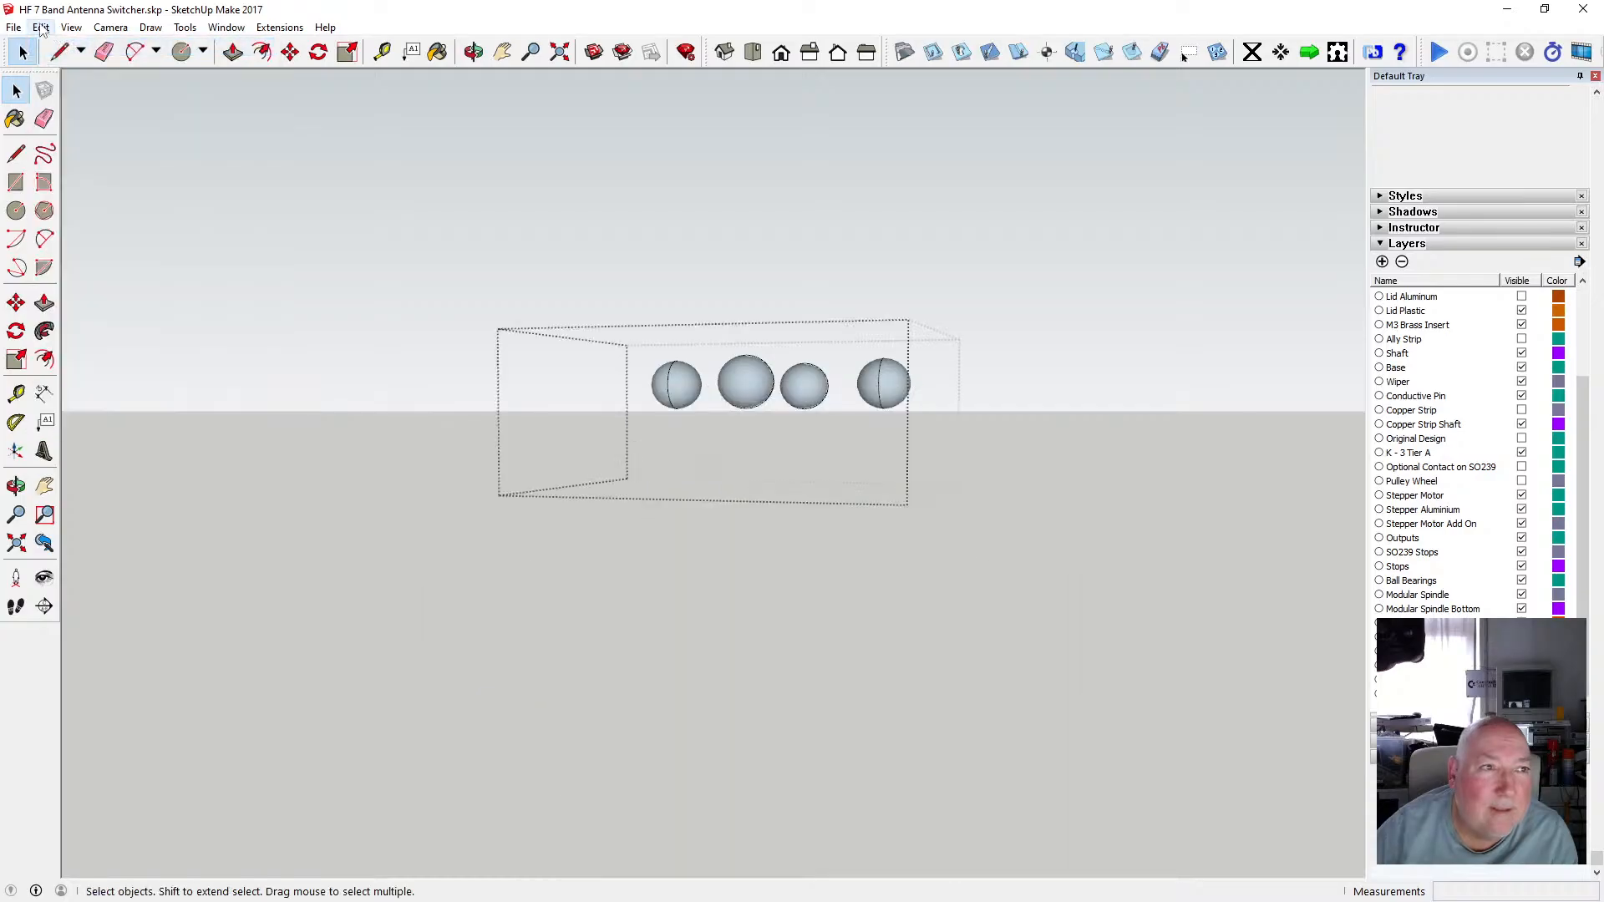
click(40, 27)
click(66, 46)
click(80, 47)
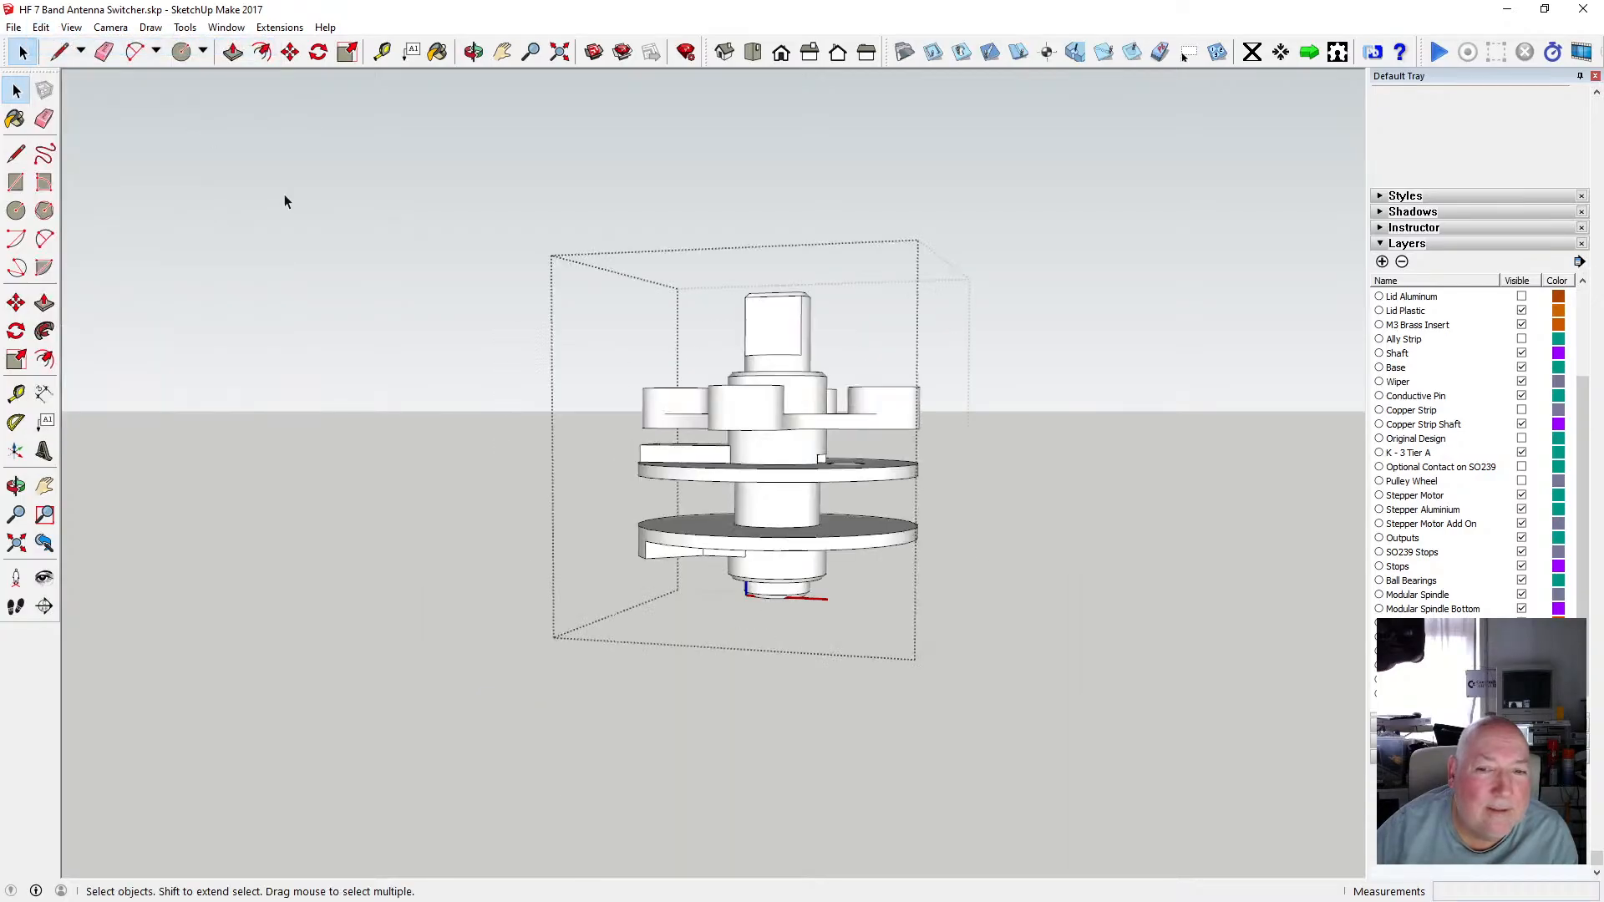
click(1130, 470)
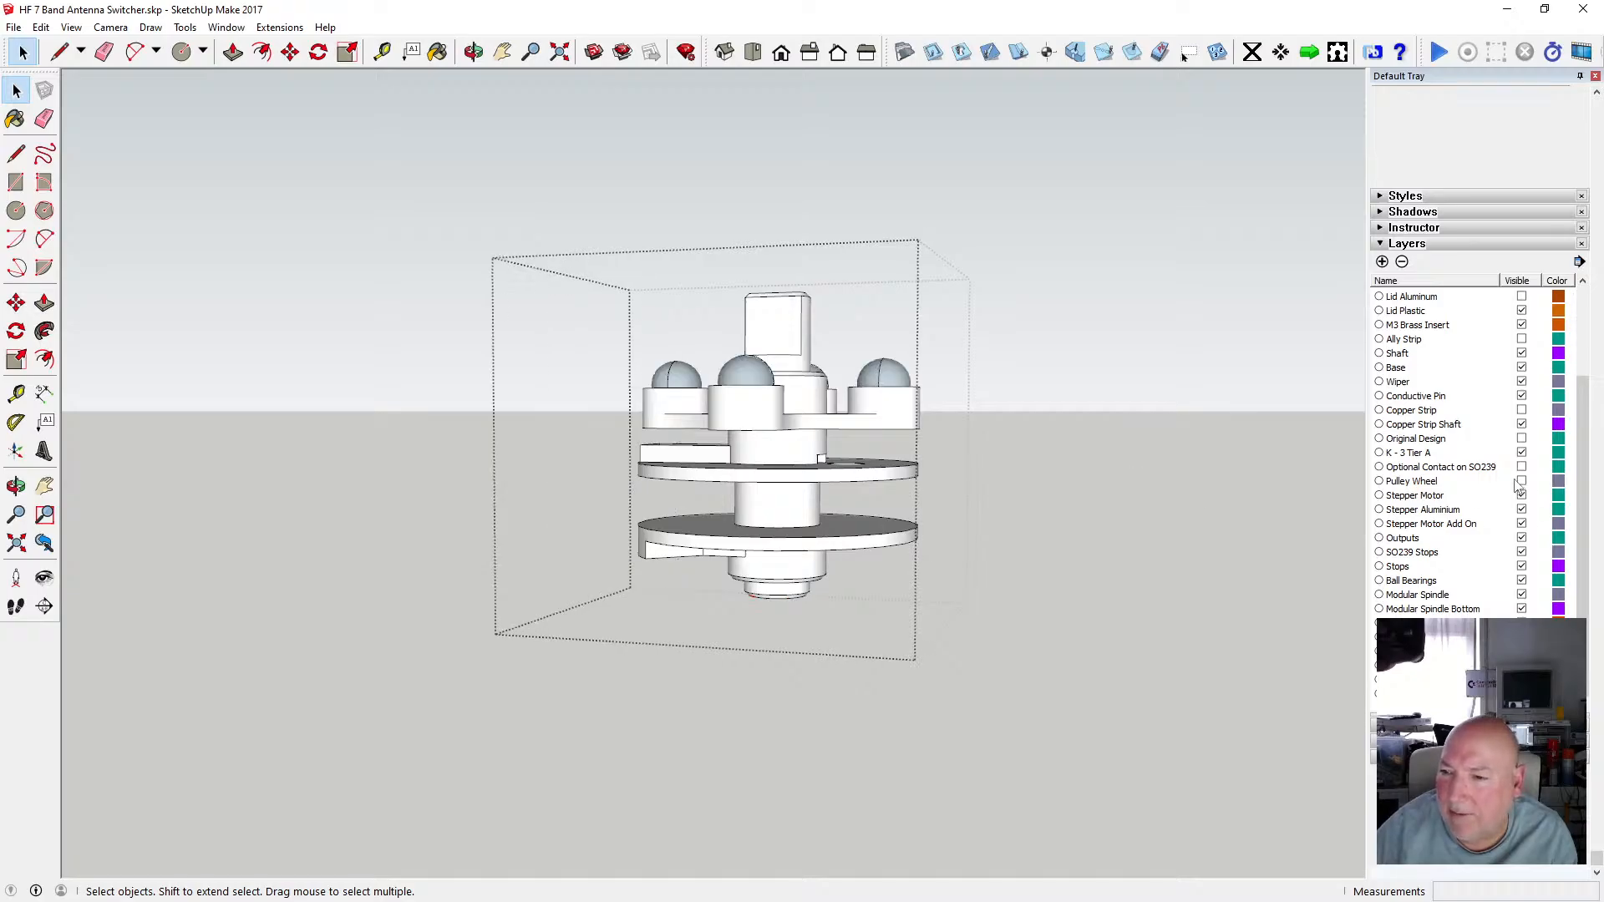
click(1118, 518)
Undo repeatedly back through the earlier layer, open and close operations on the shaft component.
scroll(1118, 519, down, 5)
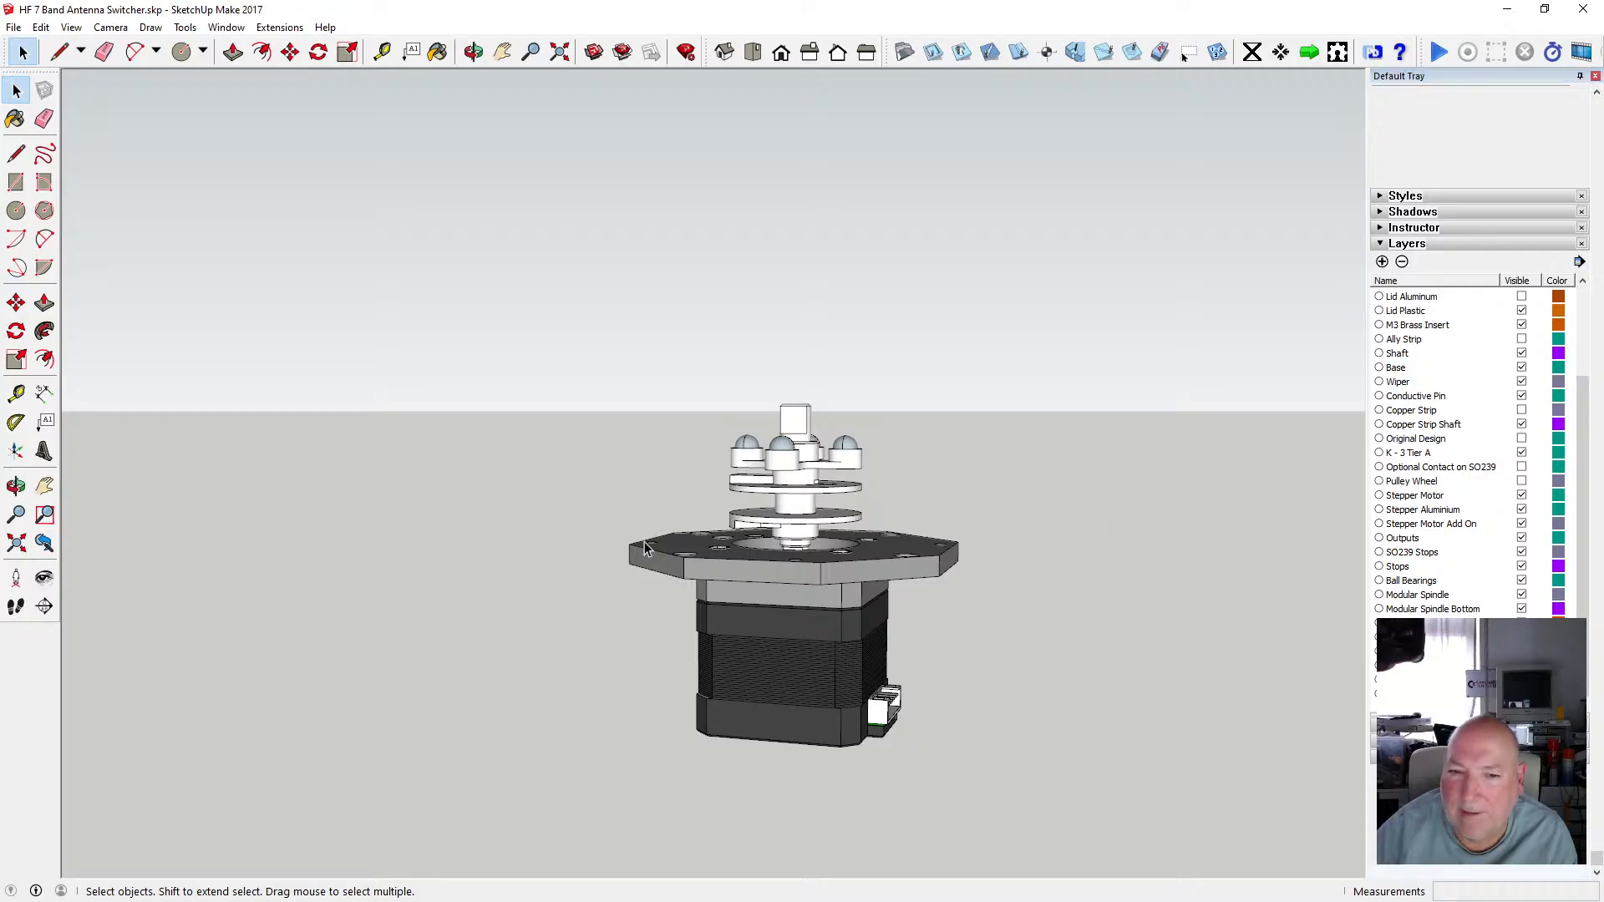
scroll(643, 539, down, 3)
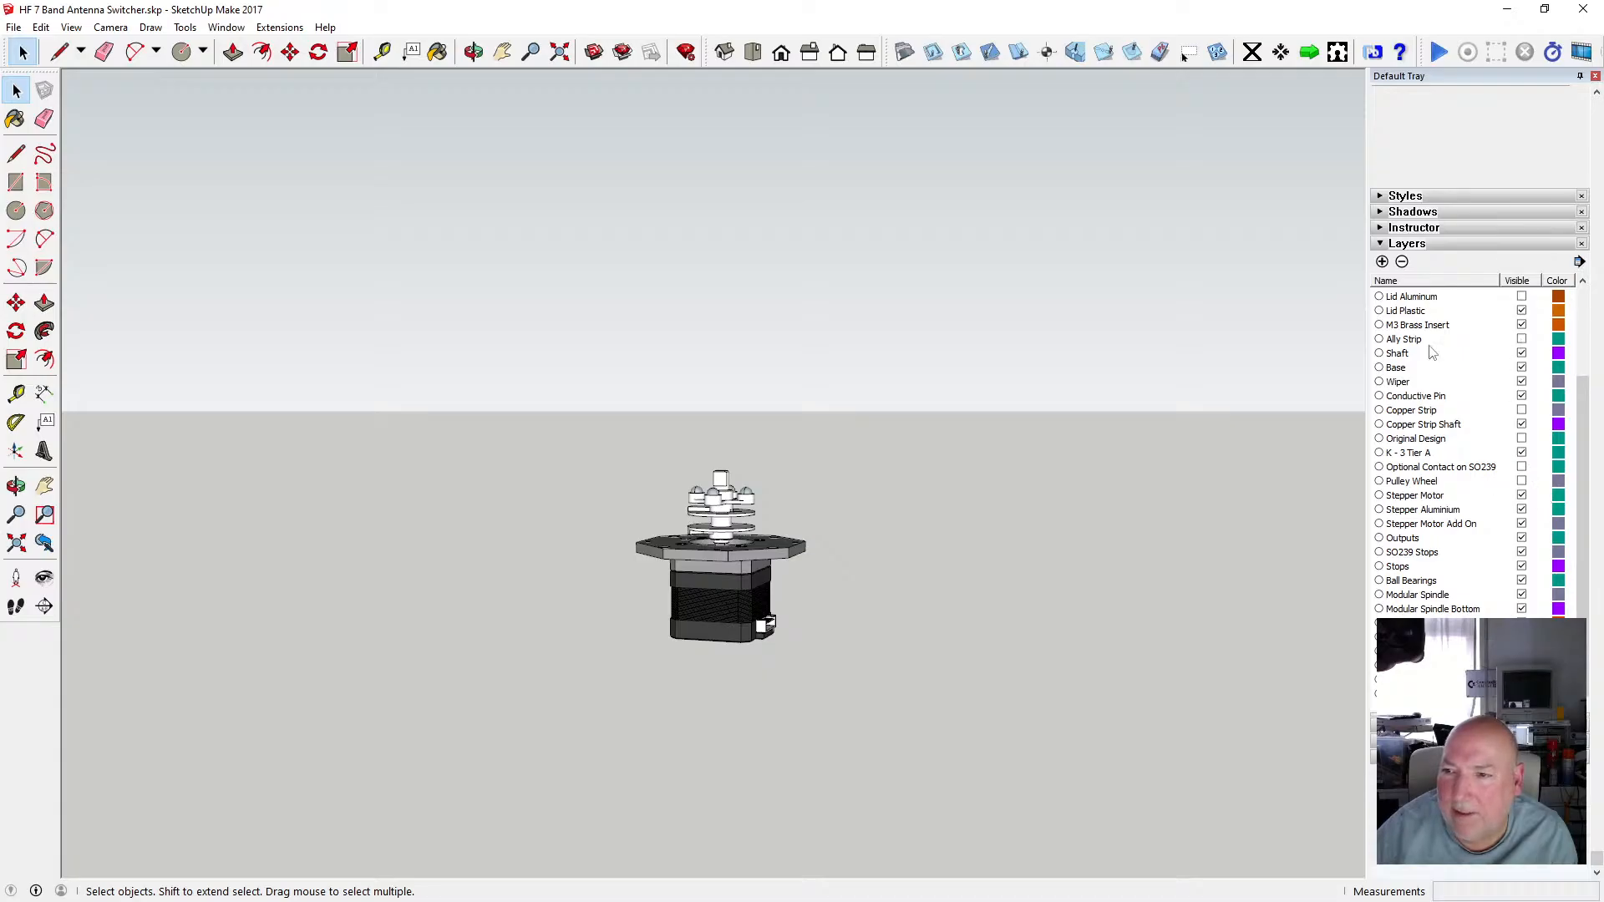
click(43, 30)
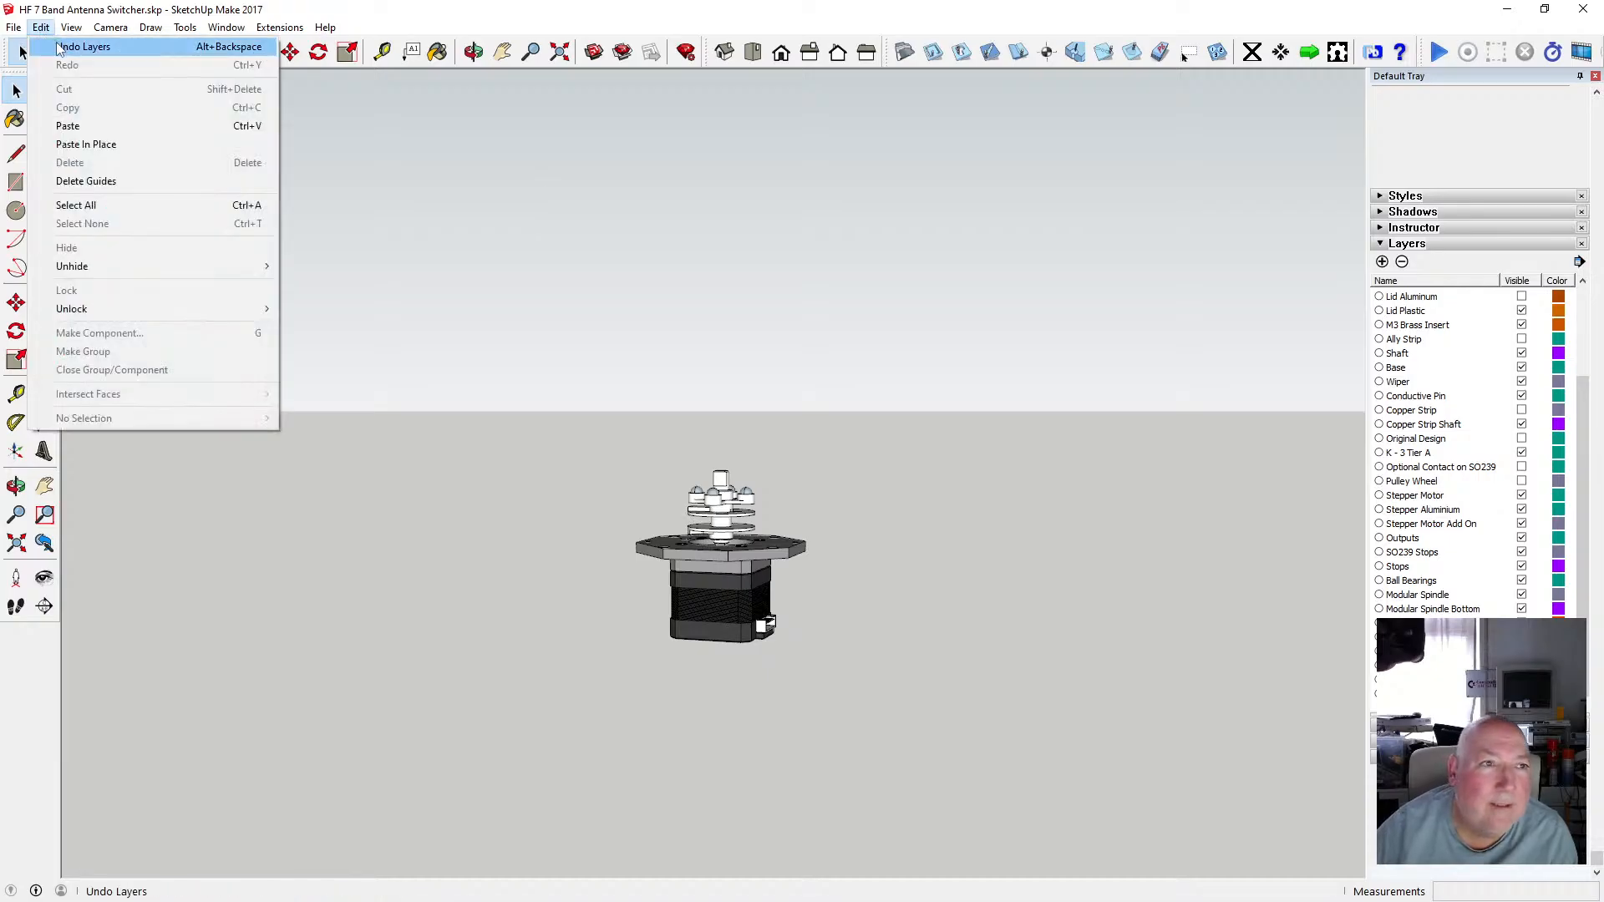
click(55, 46)
click(46, 33)
click(55, 49)
click(46, 32)
click(54, 48)
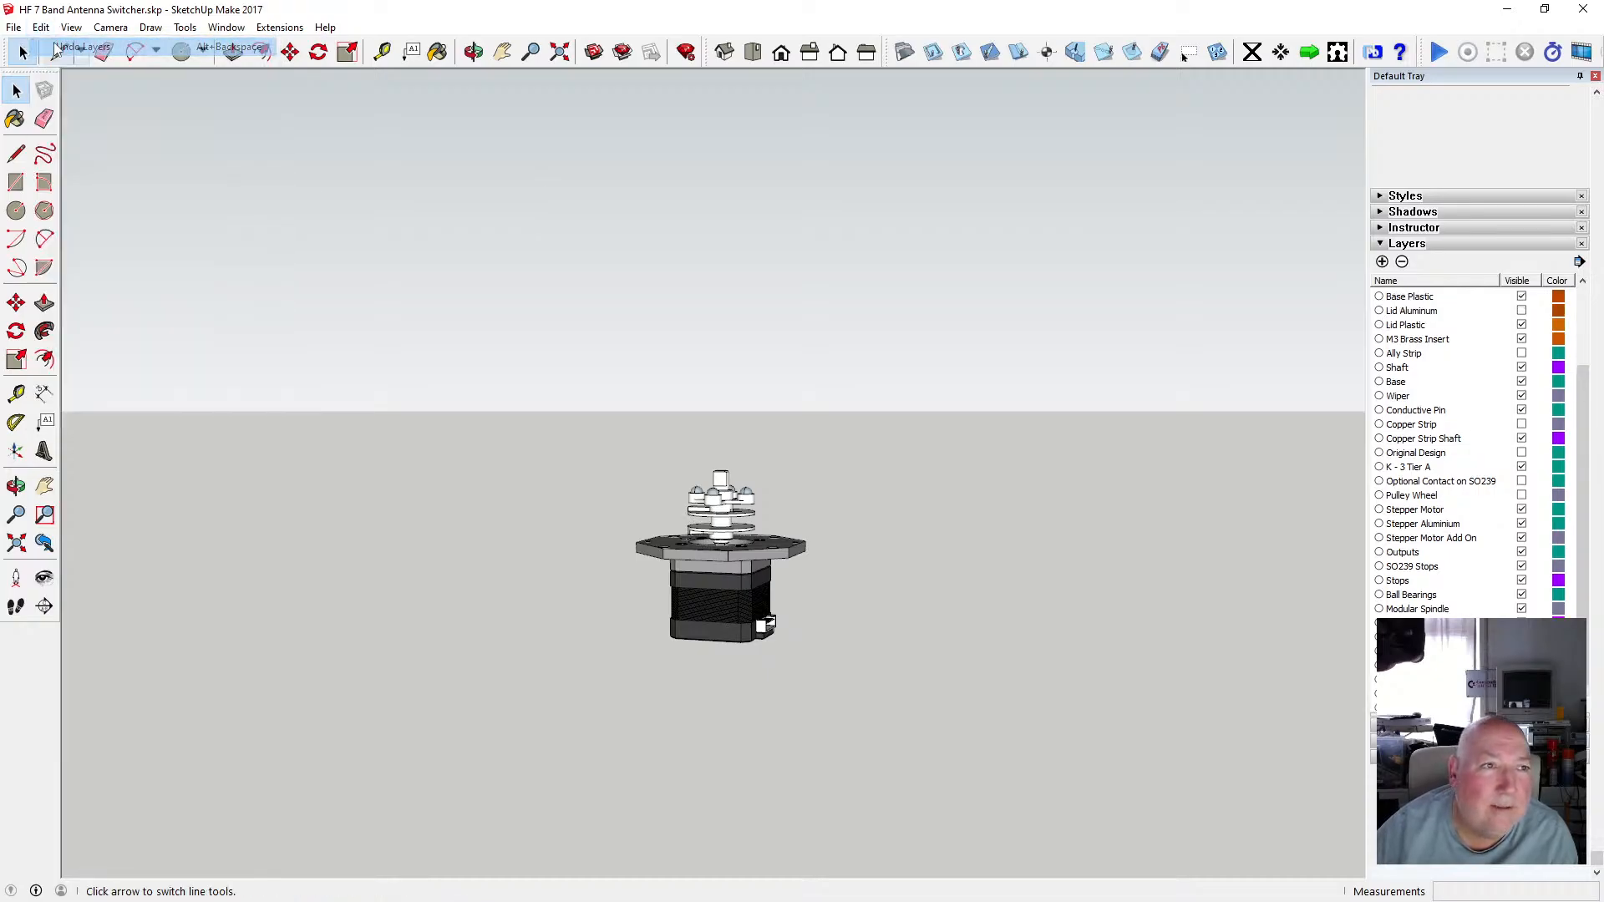
click(46, 33)
click(52, 48)
click(41, 28)
click(53, 48)
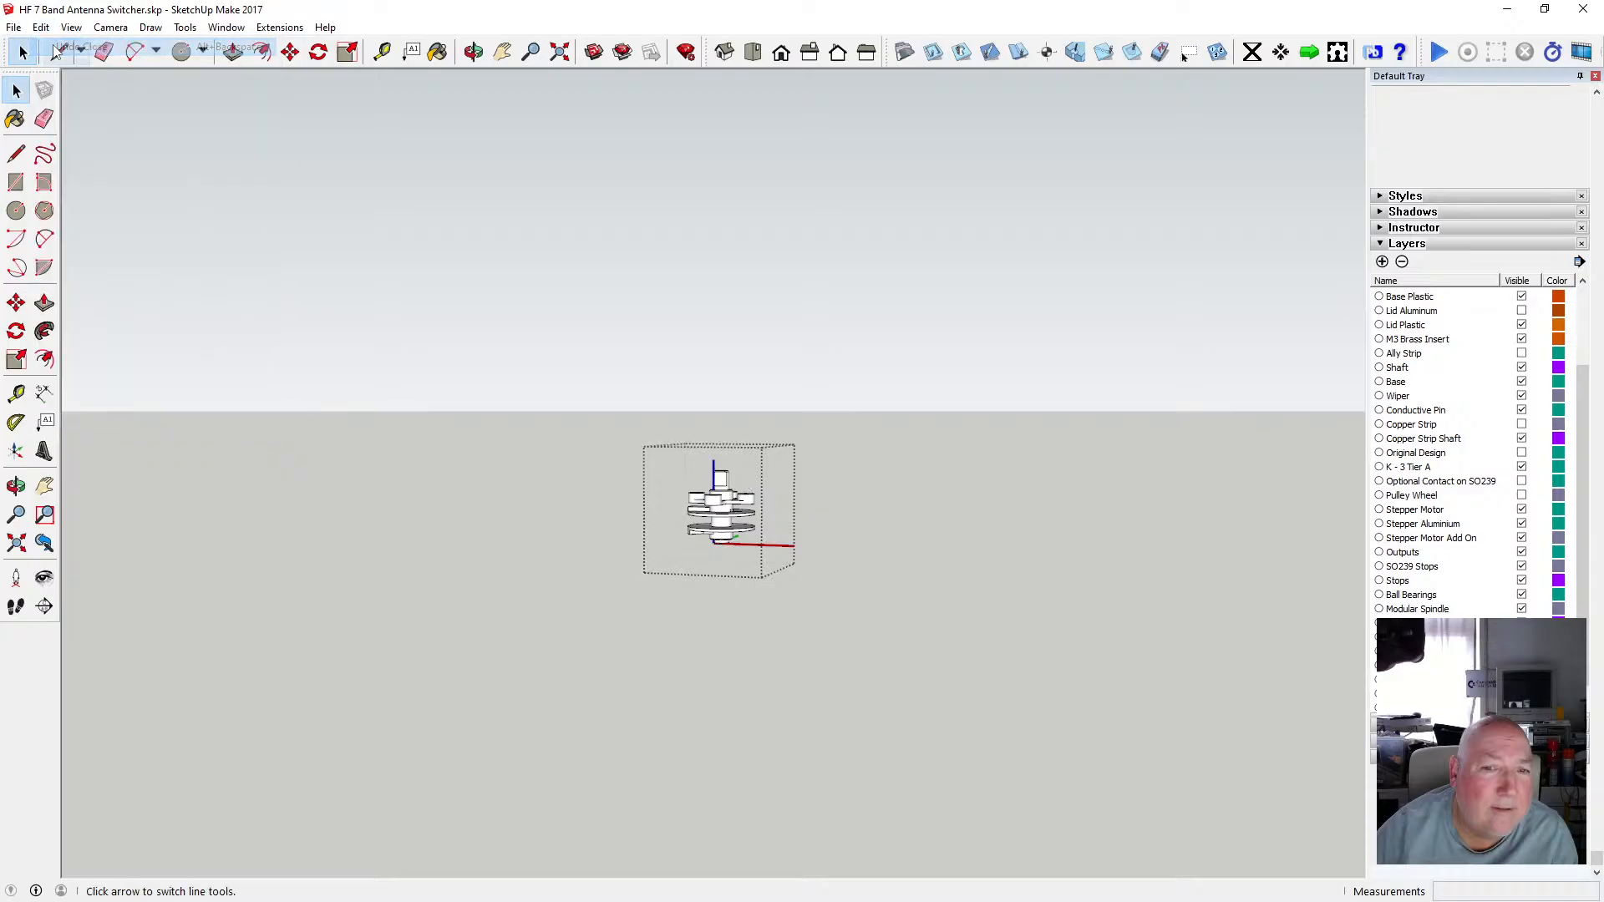
click(40, 28)
click(54, 47)
click(41, 27)
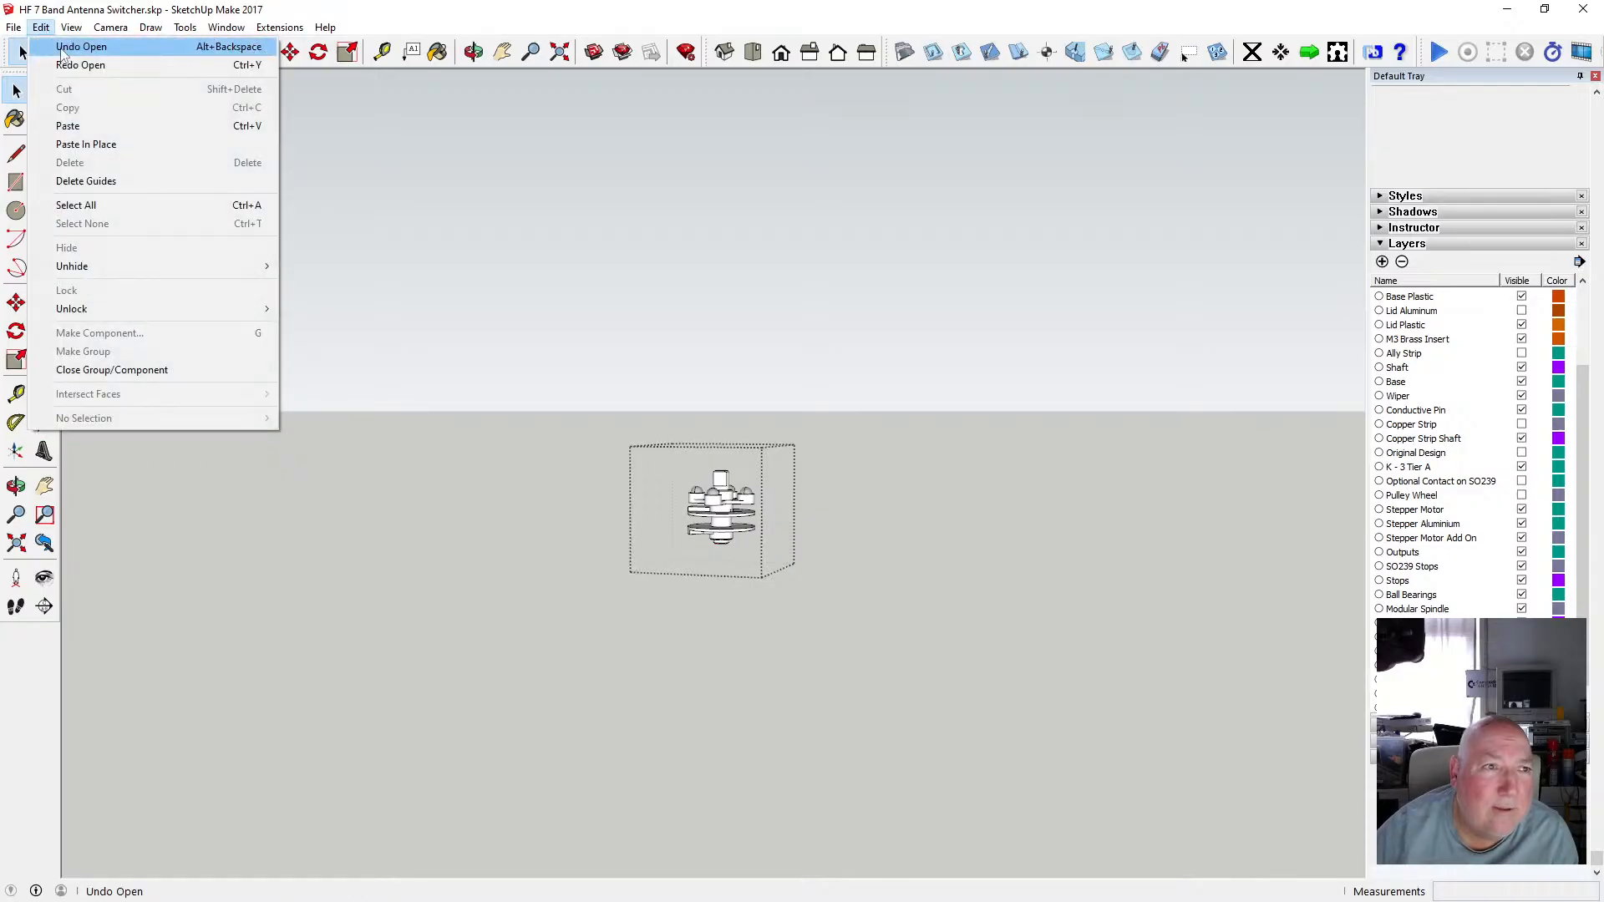
click(53, 47)
click(40, 28)
click(53, 47)
click(41, 28)
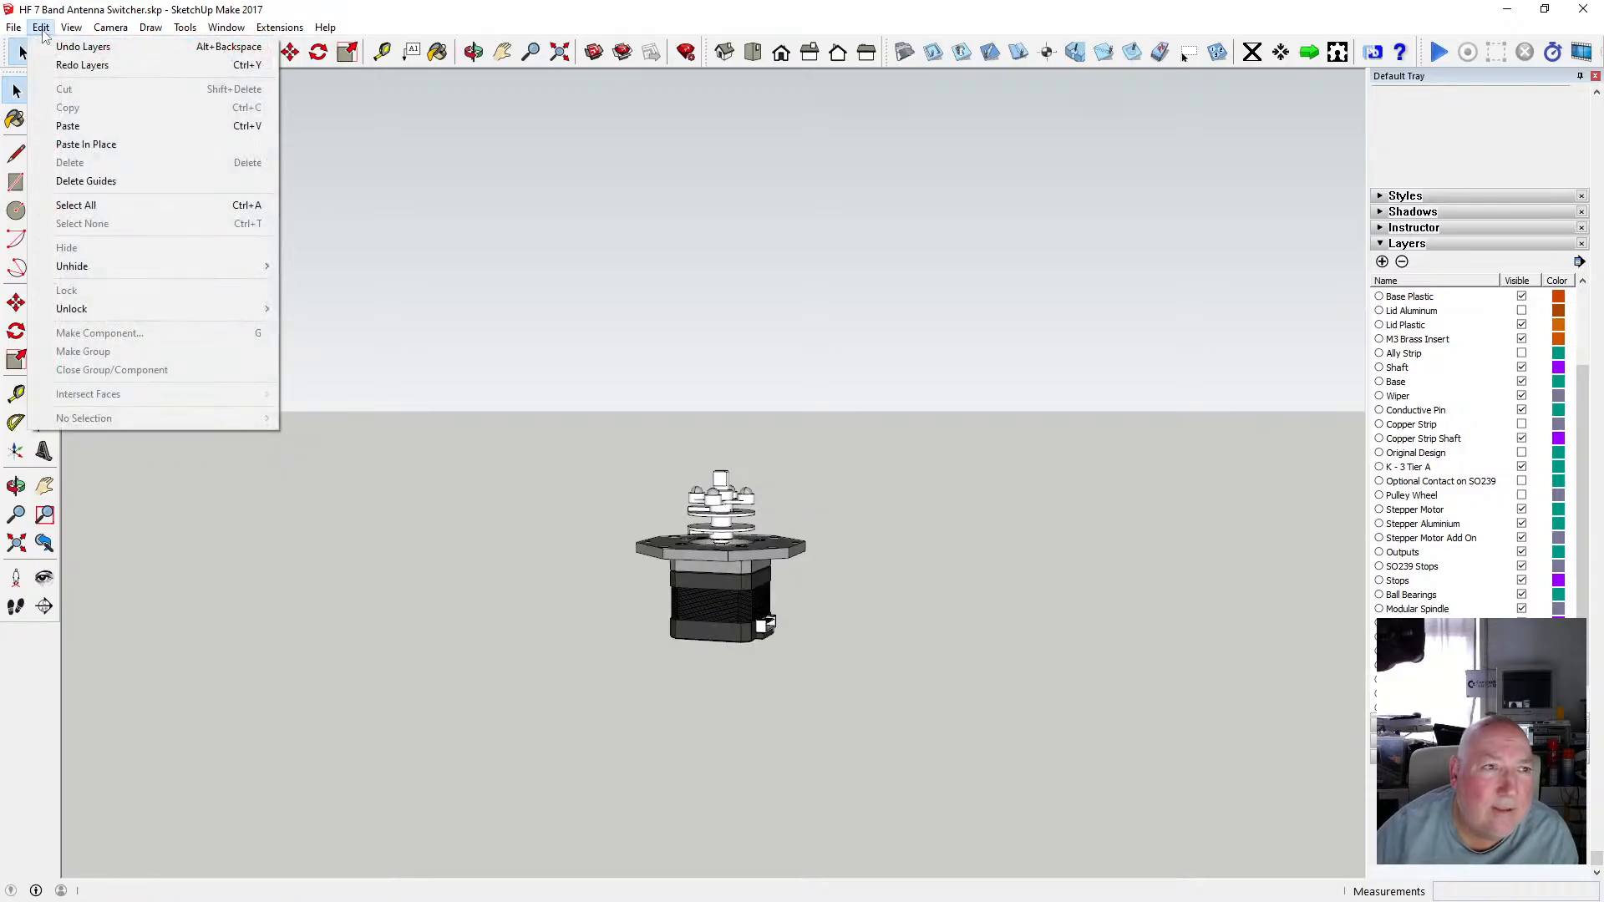
click(52, 48)
click(41, 27)
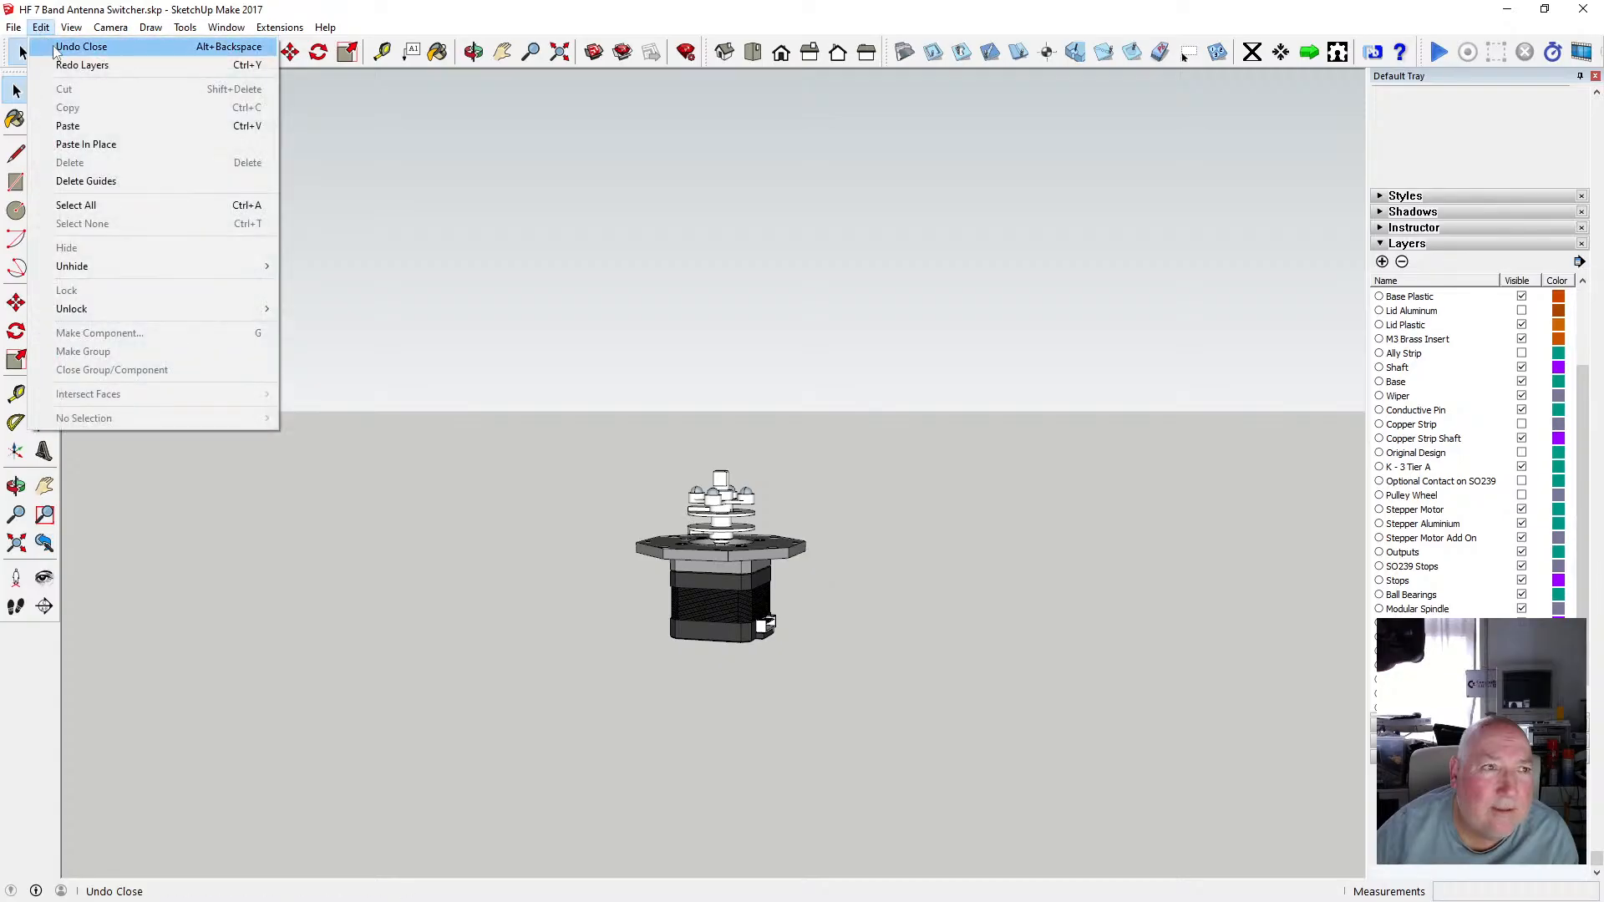
click(52, 48)
click(41, 28)
click(59, 48)
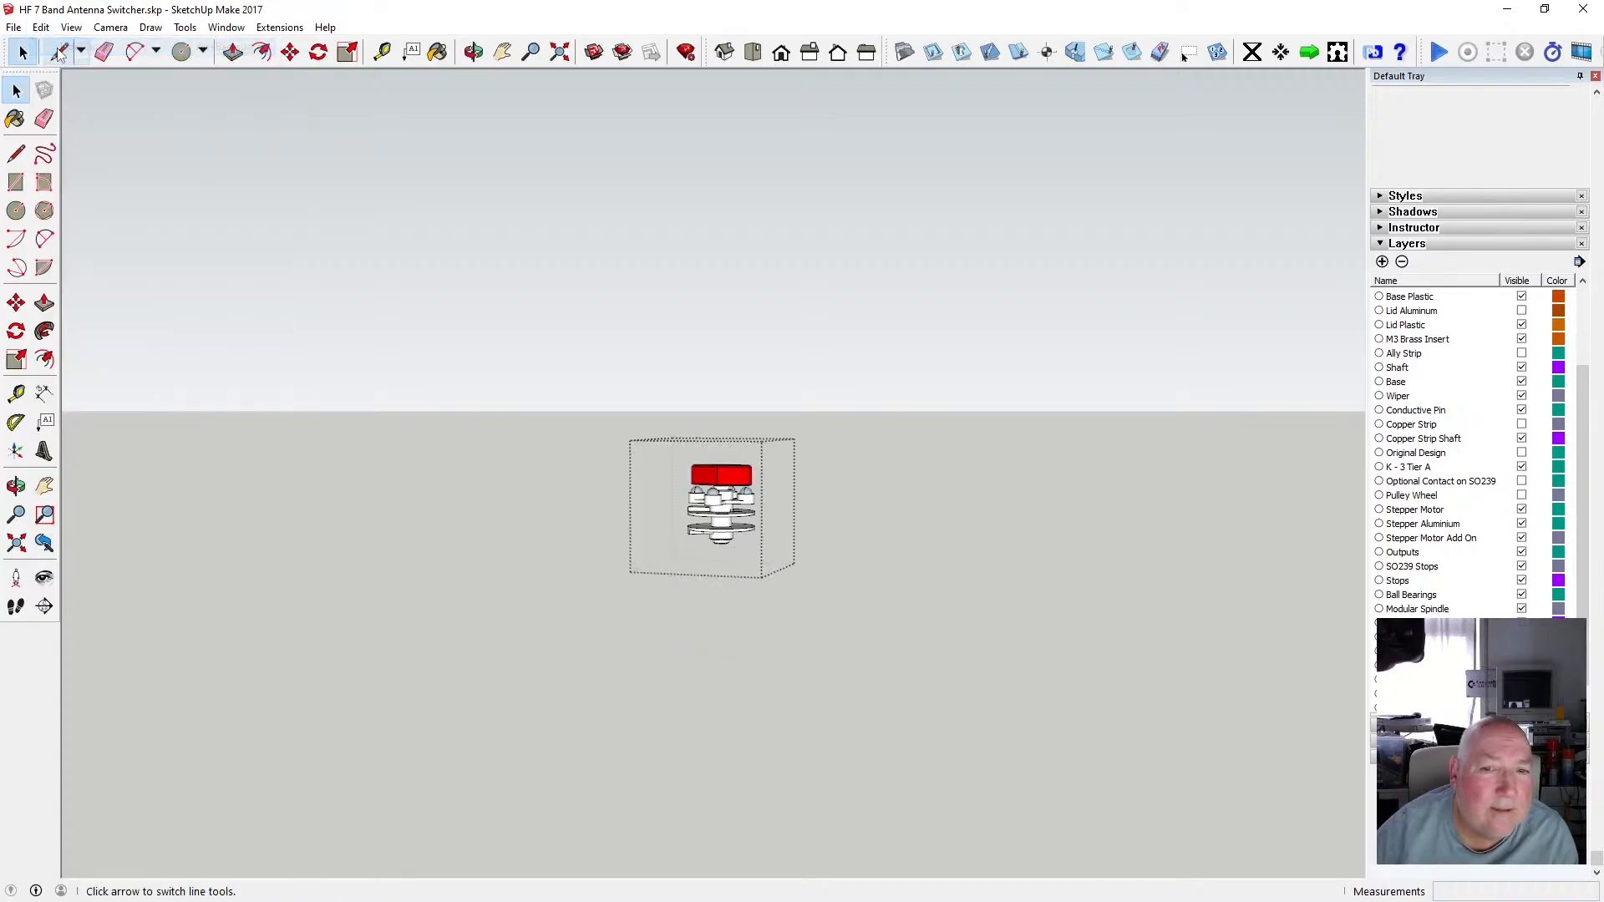
Cut the red actuator out of the shaft component and paste it in place in the model.
scroll(717, 470, up, 4)
scroll(719, 465, up, 1)
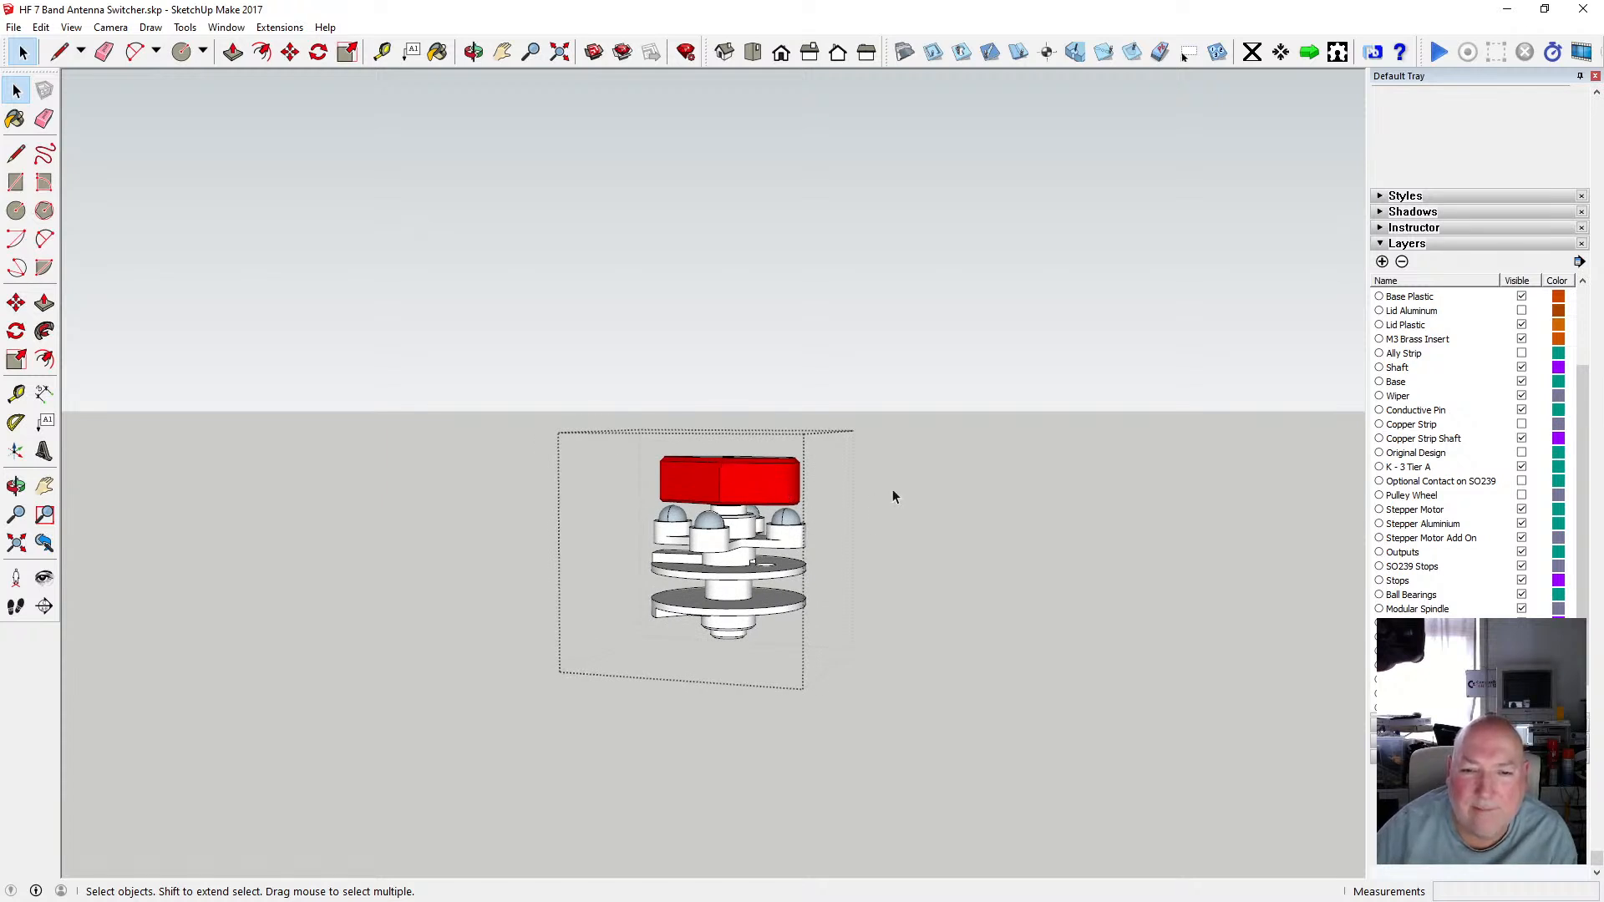
click(776, 484)
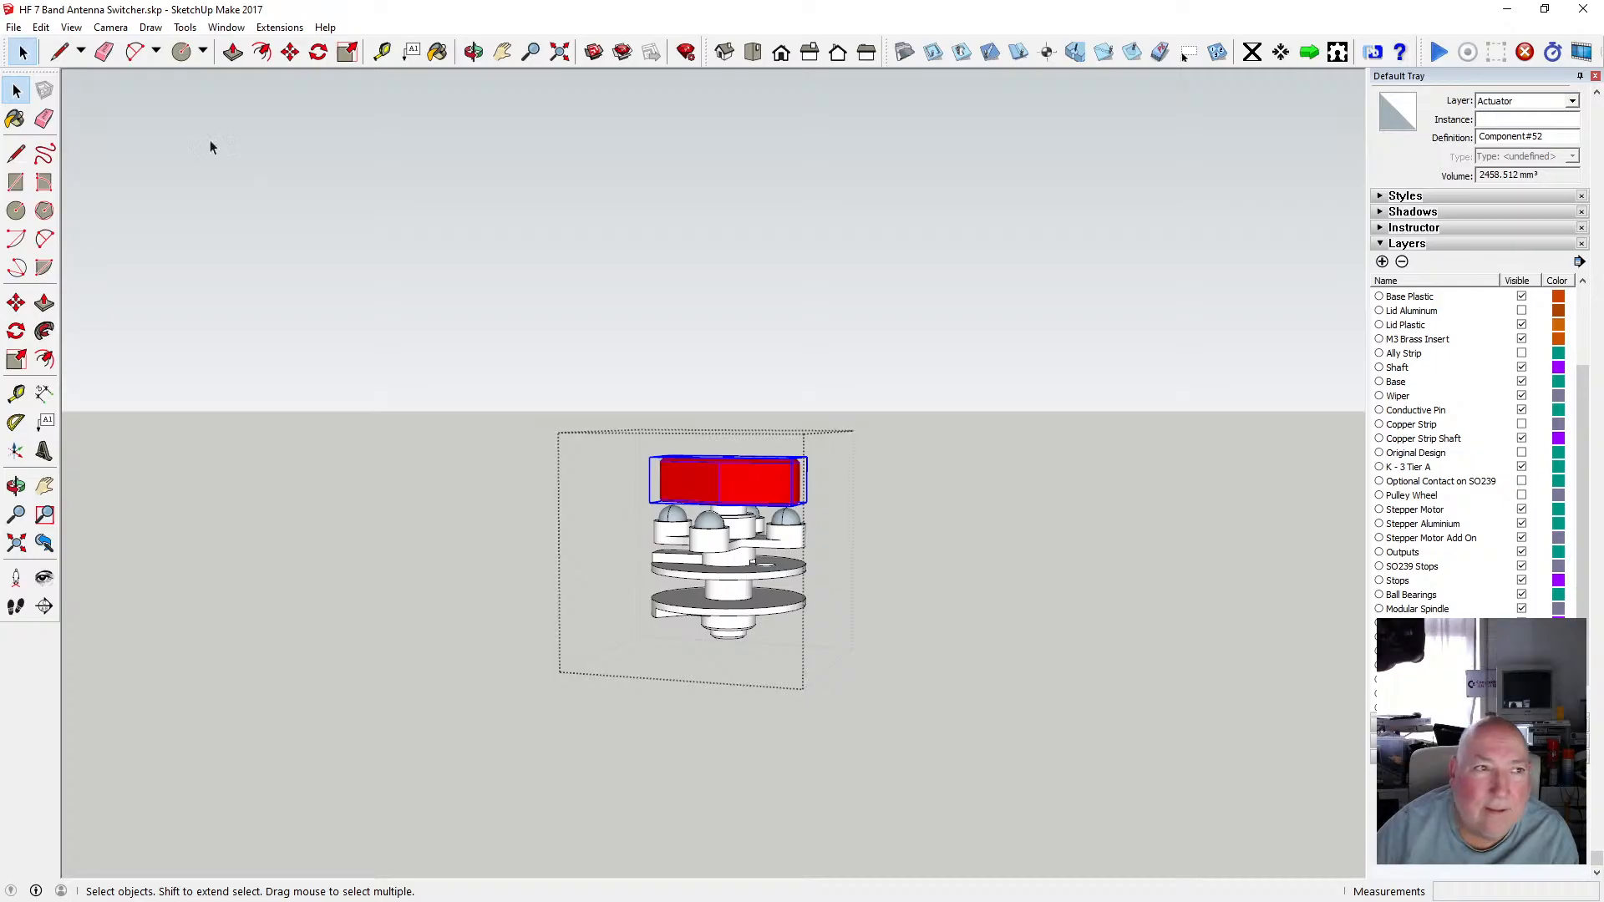
click(41, 28)
click(50, 90)
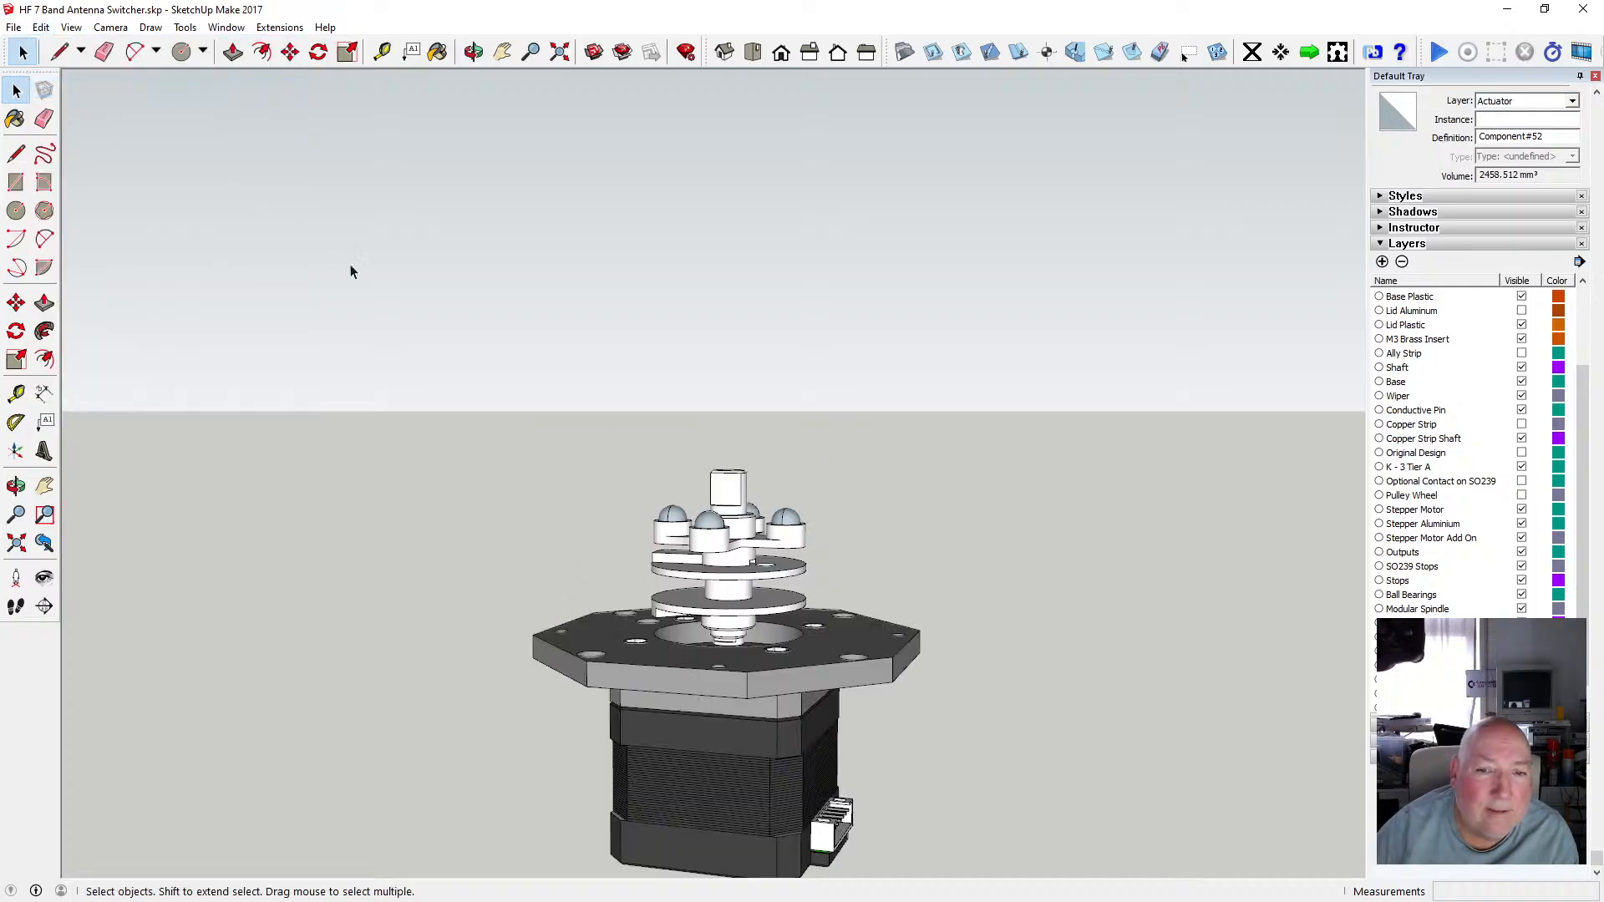
click(44, 28)
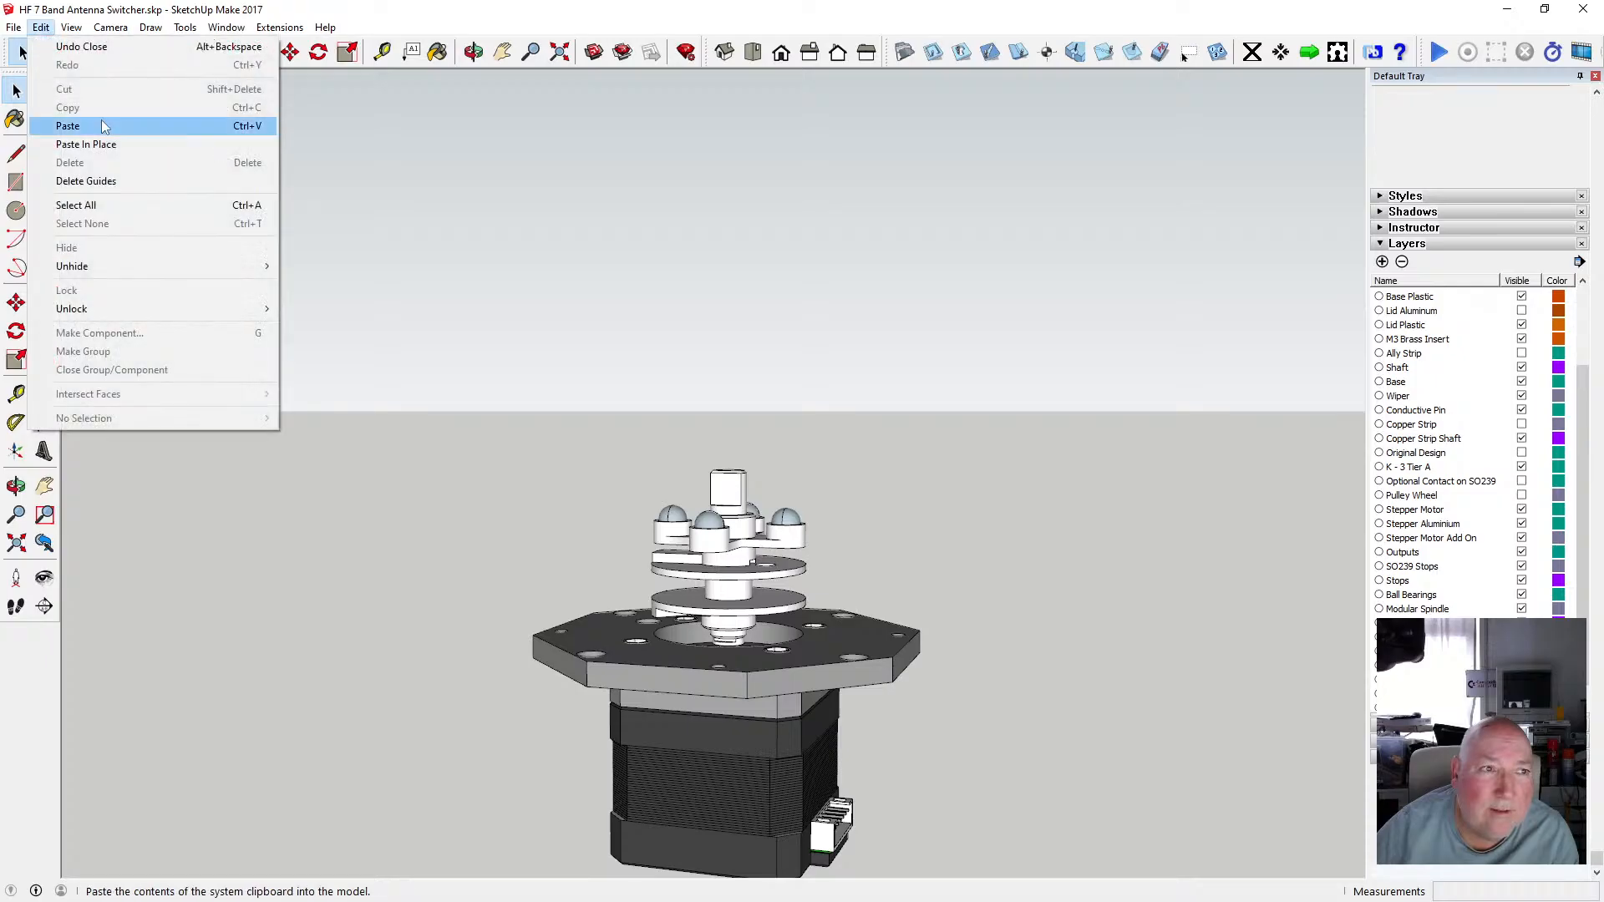
click(75, 145)
click(894, 474)
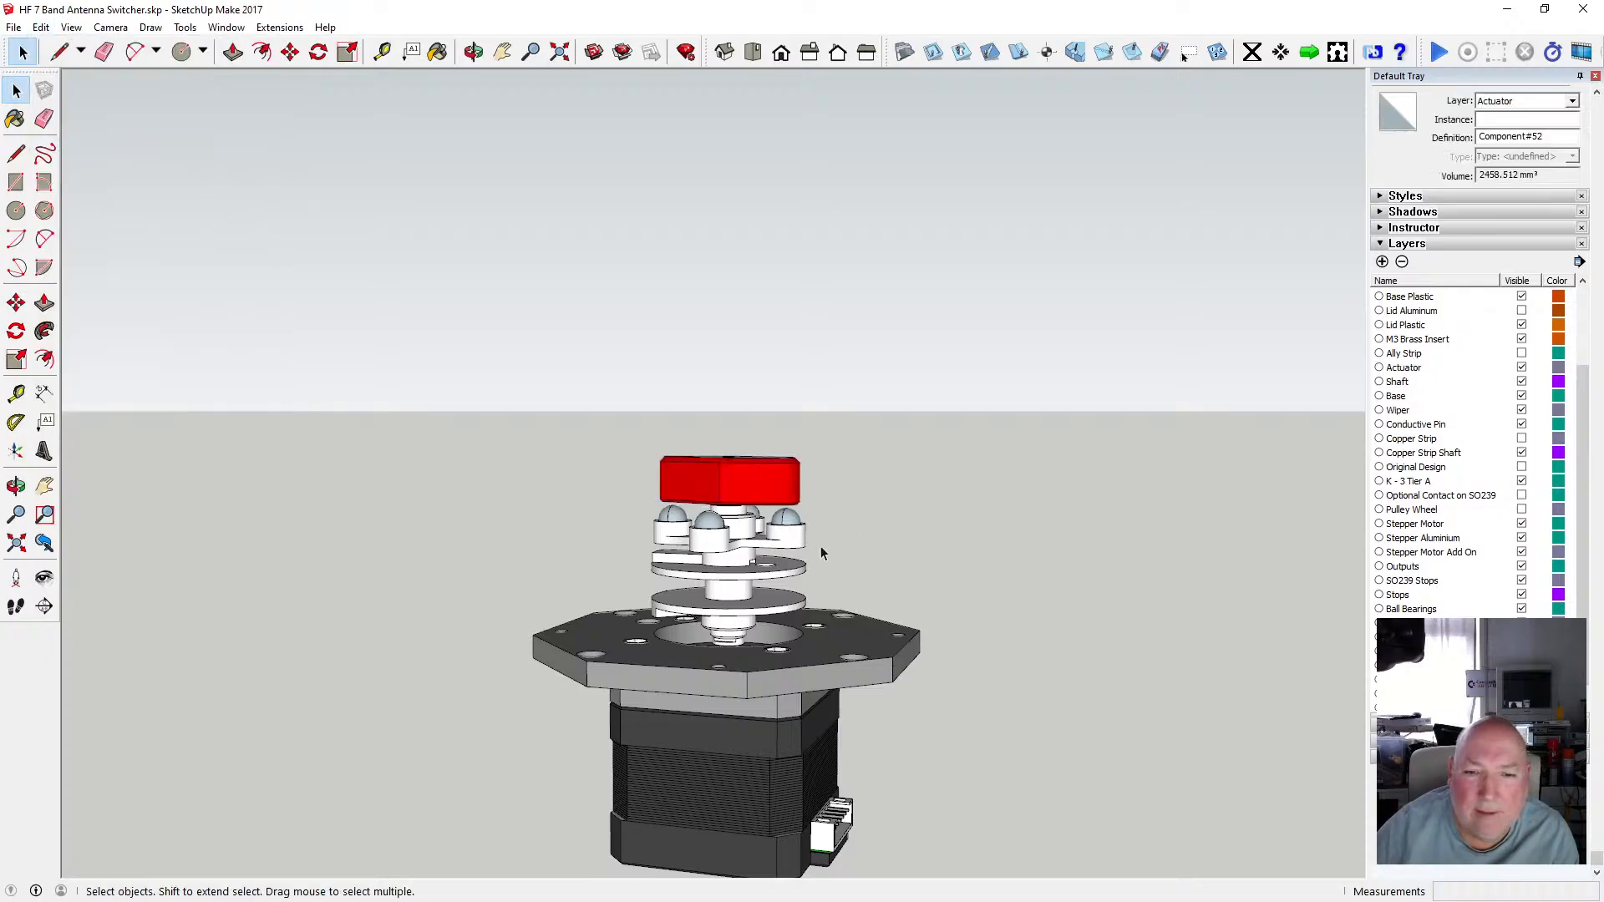
Open the shaft component and select its nested parts one by one.
double_click(748, 542)
click(732, 544)
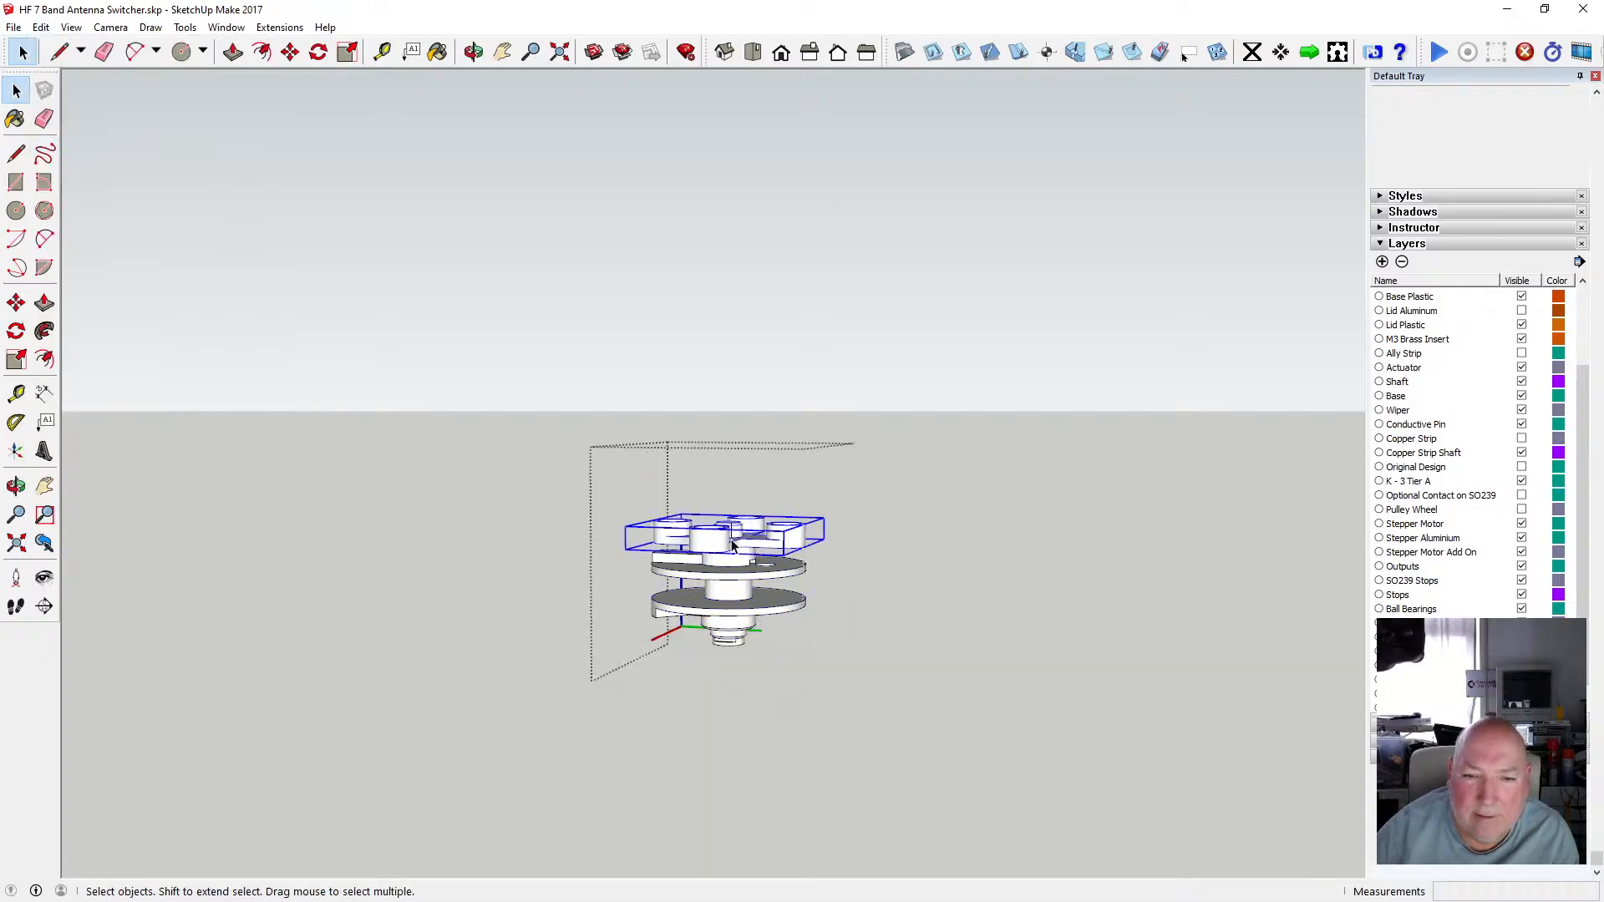
click(735, 572)
click(746, 622)
click(899, 608)
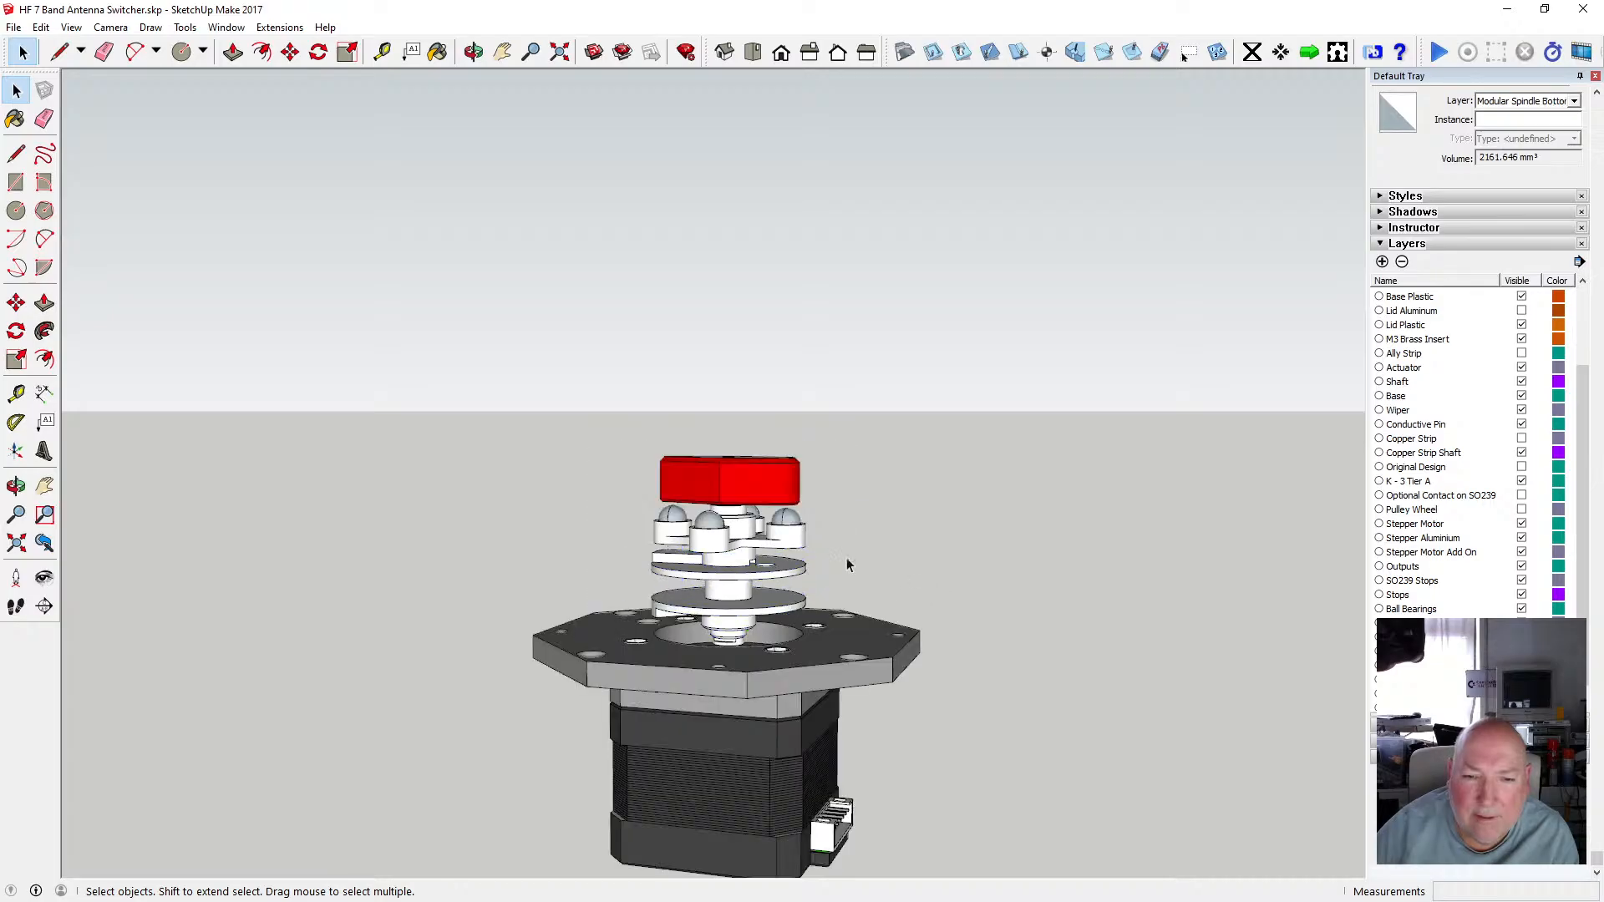
double_click(742, 532)
click(732, 501)
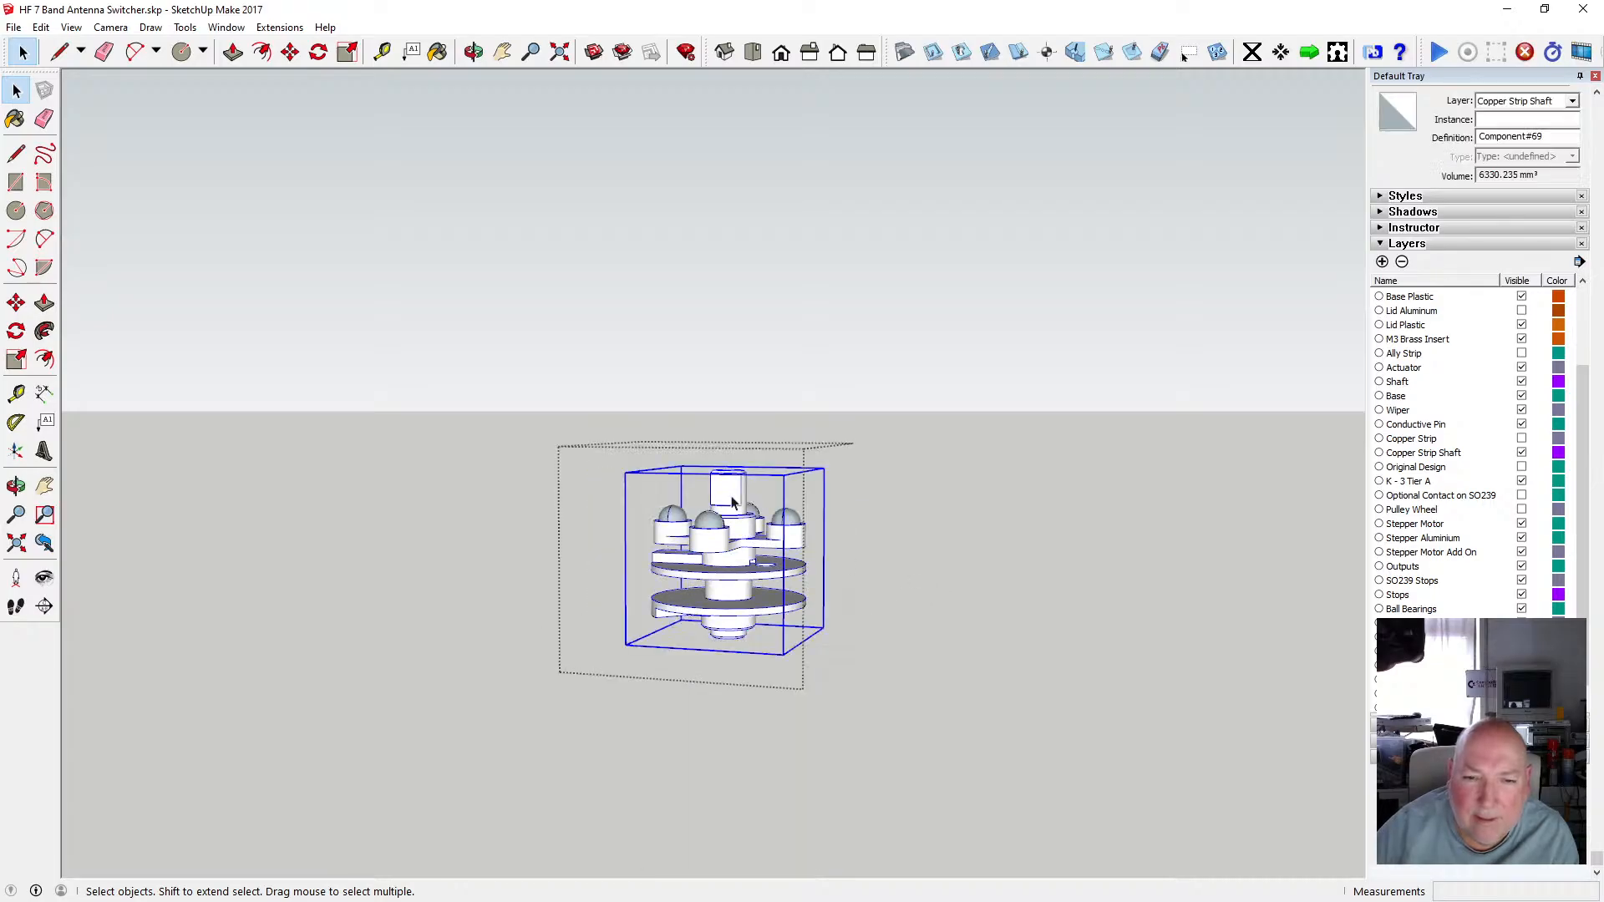
Inspect the ball bearing and shaft body components nested inside the shaft assembly.
scroll(750, 523, up, 10)
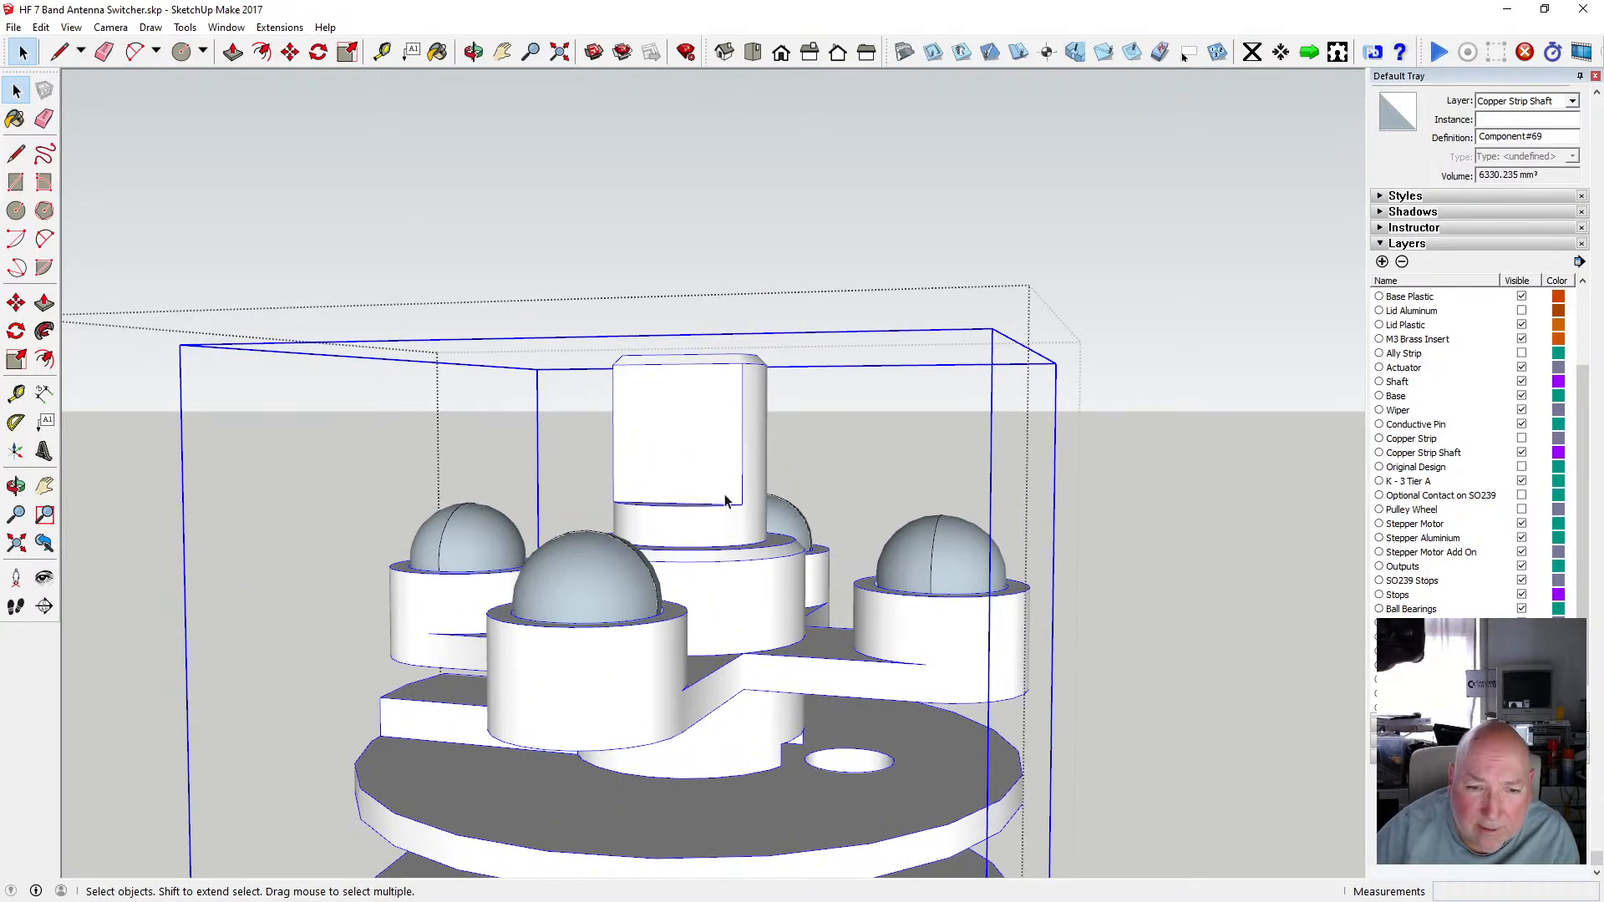
click(628, 576)
click(792, 512)
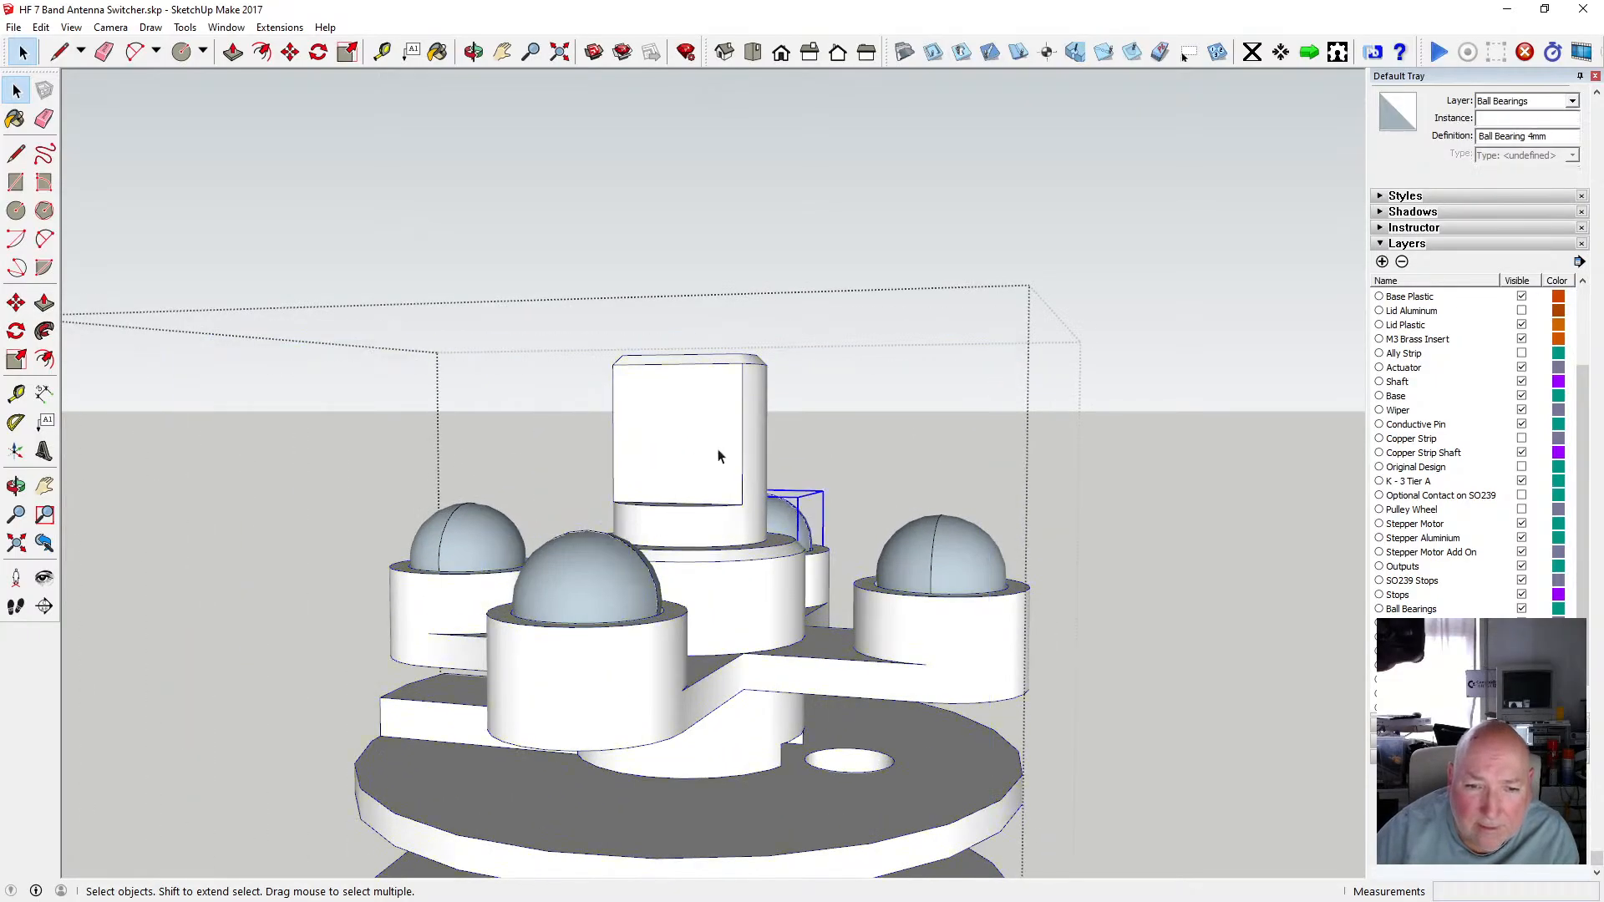
click(700, 438)
scroll(702, 439, down, 5)
click(1029, 423)
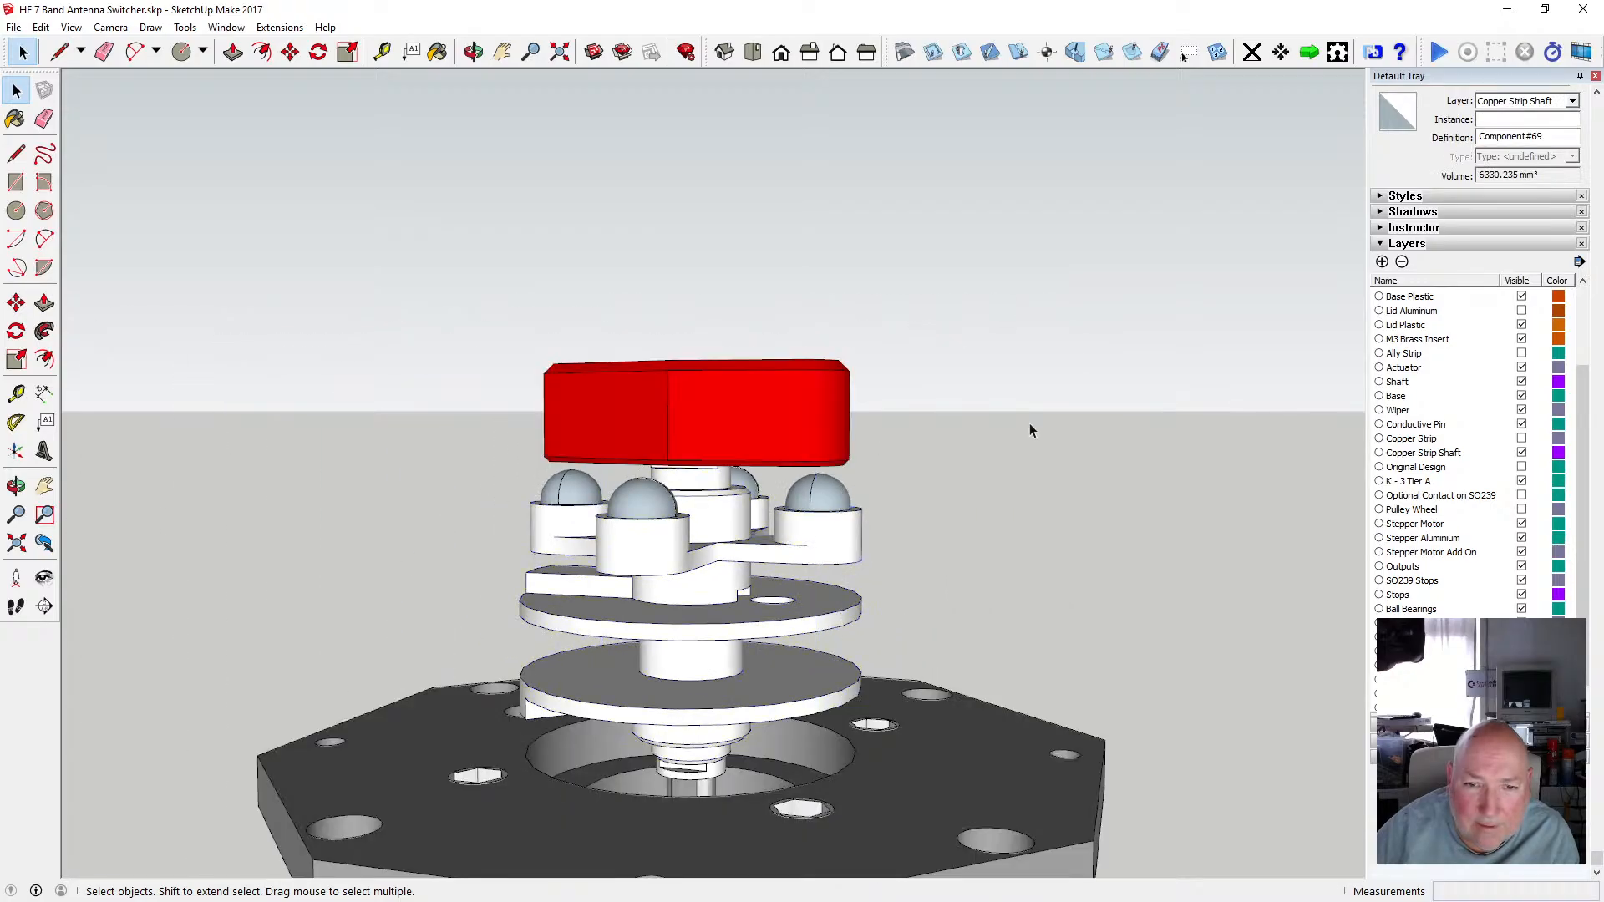
click(705, 482)
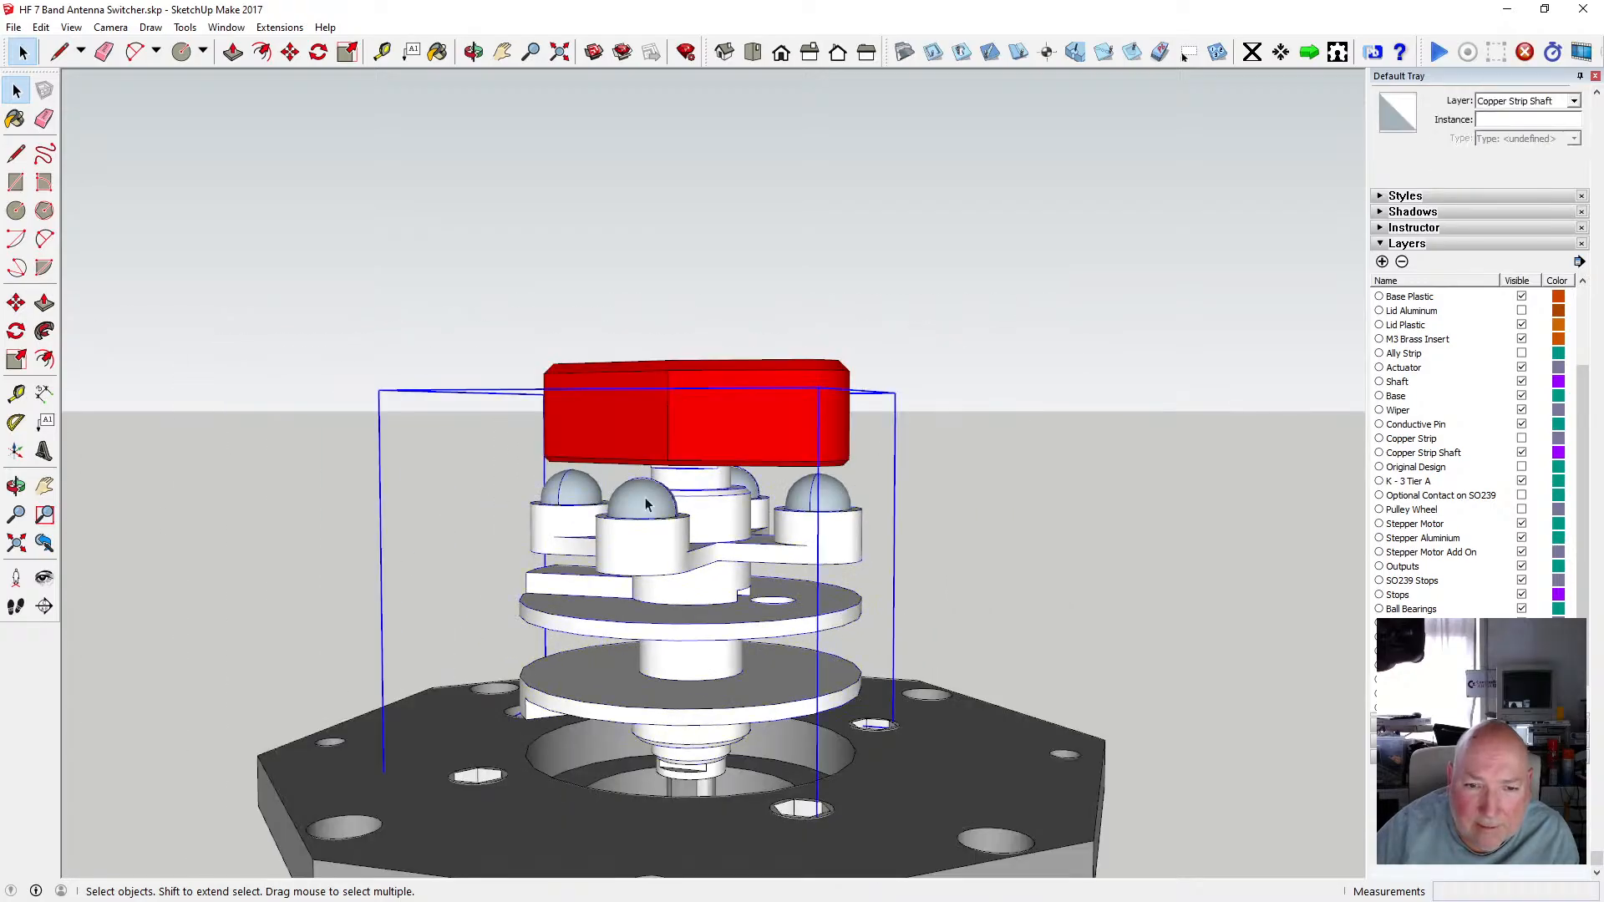
double_click(700, 478)
click(700, 463)
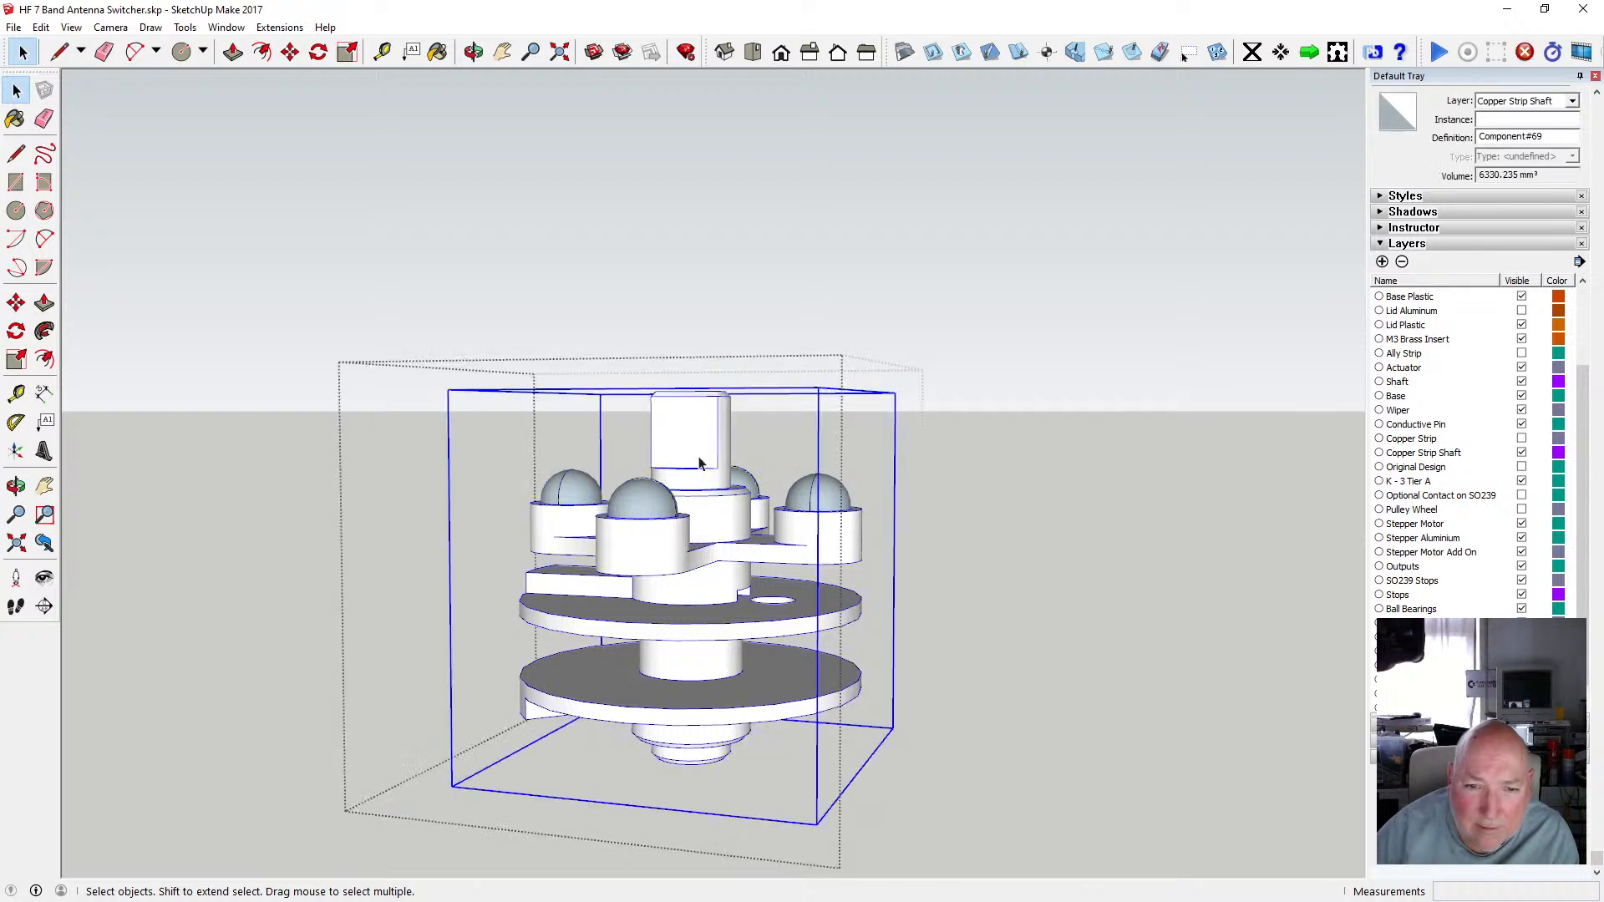
click(659, 494)
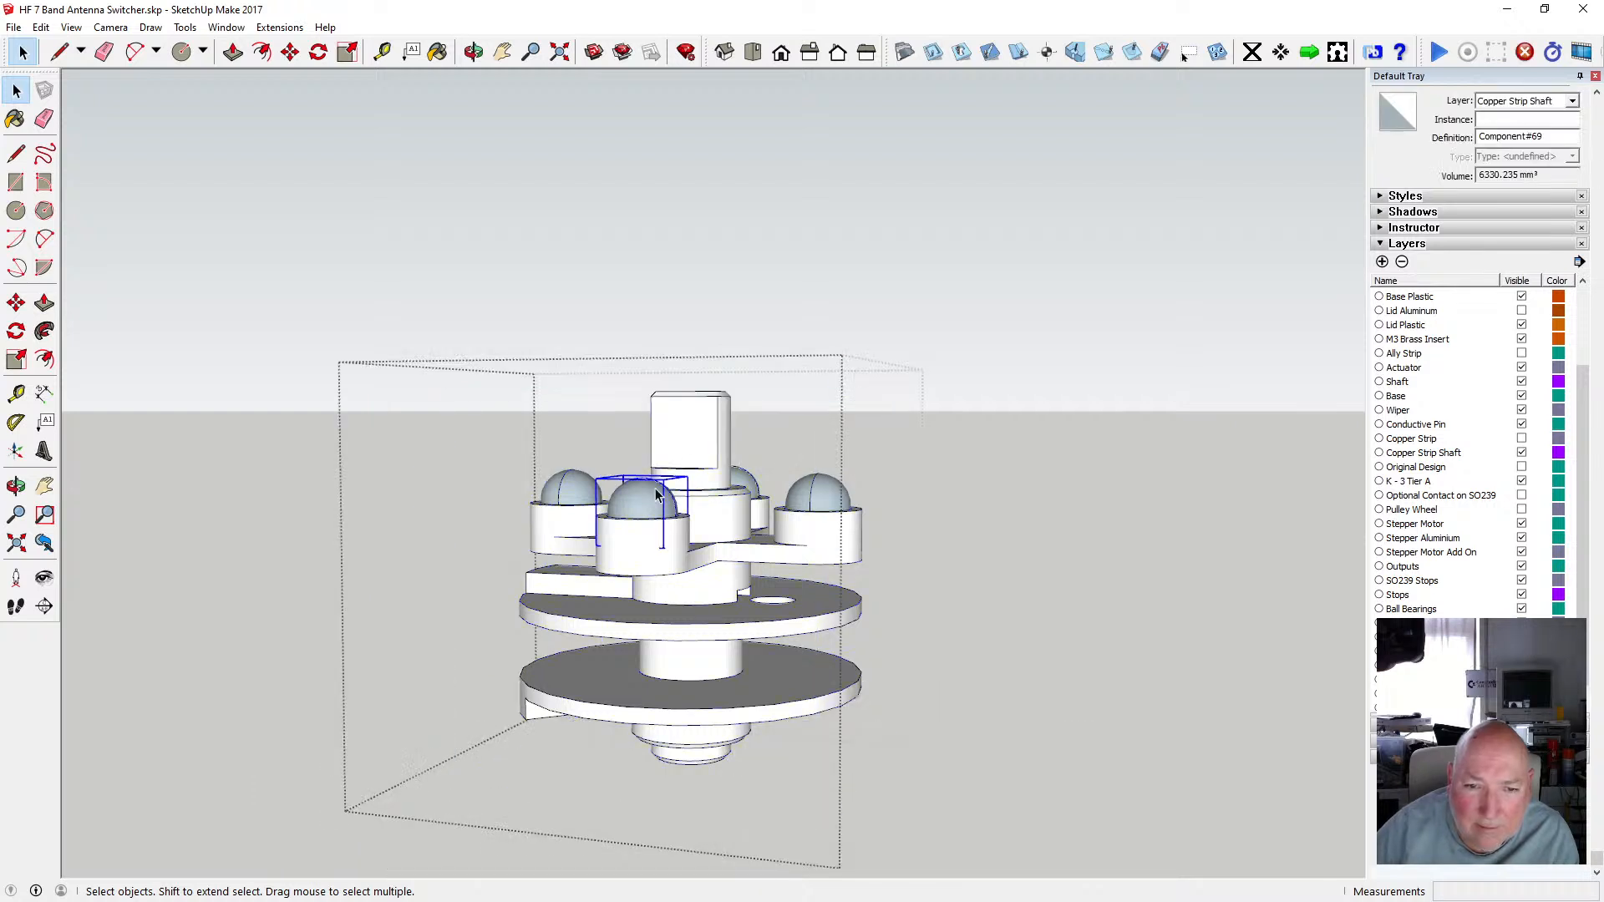
Select the ball bearings inside the shaft component and cut them out.
shift+click(579, 486)
shift+click(745, 482)
shift+click(807, 494)
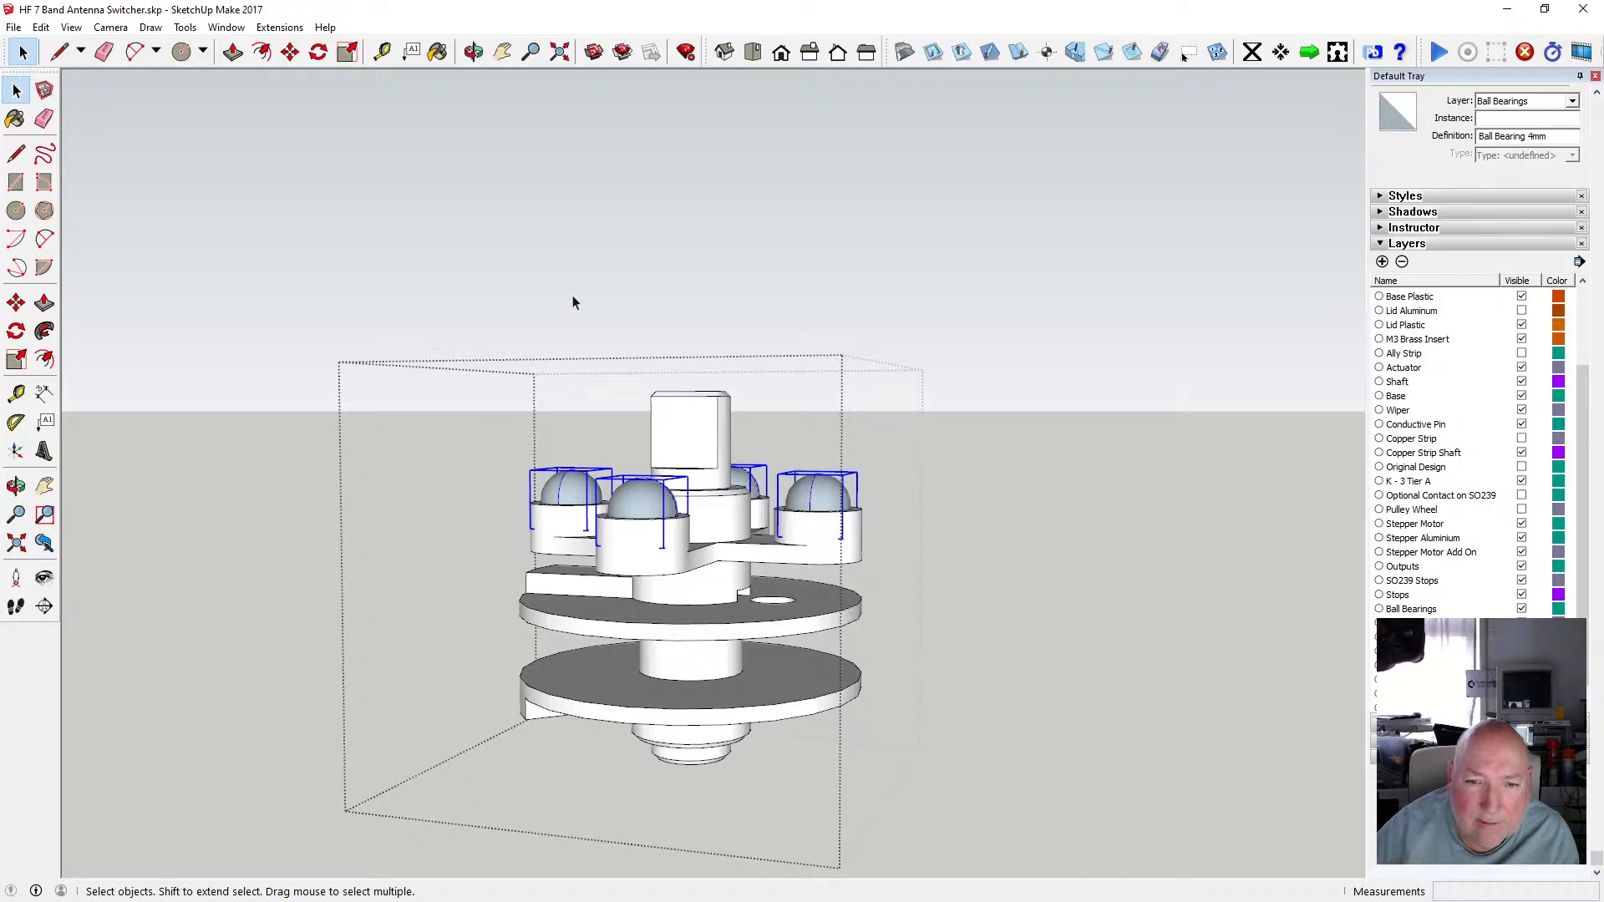
click(41, 26)
click(58, 90)
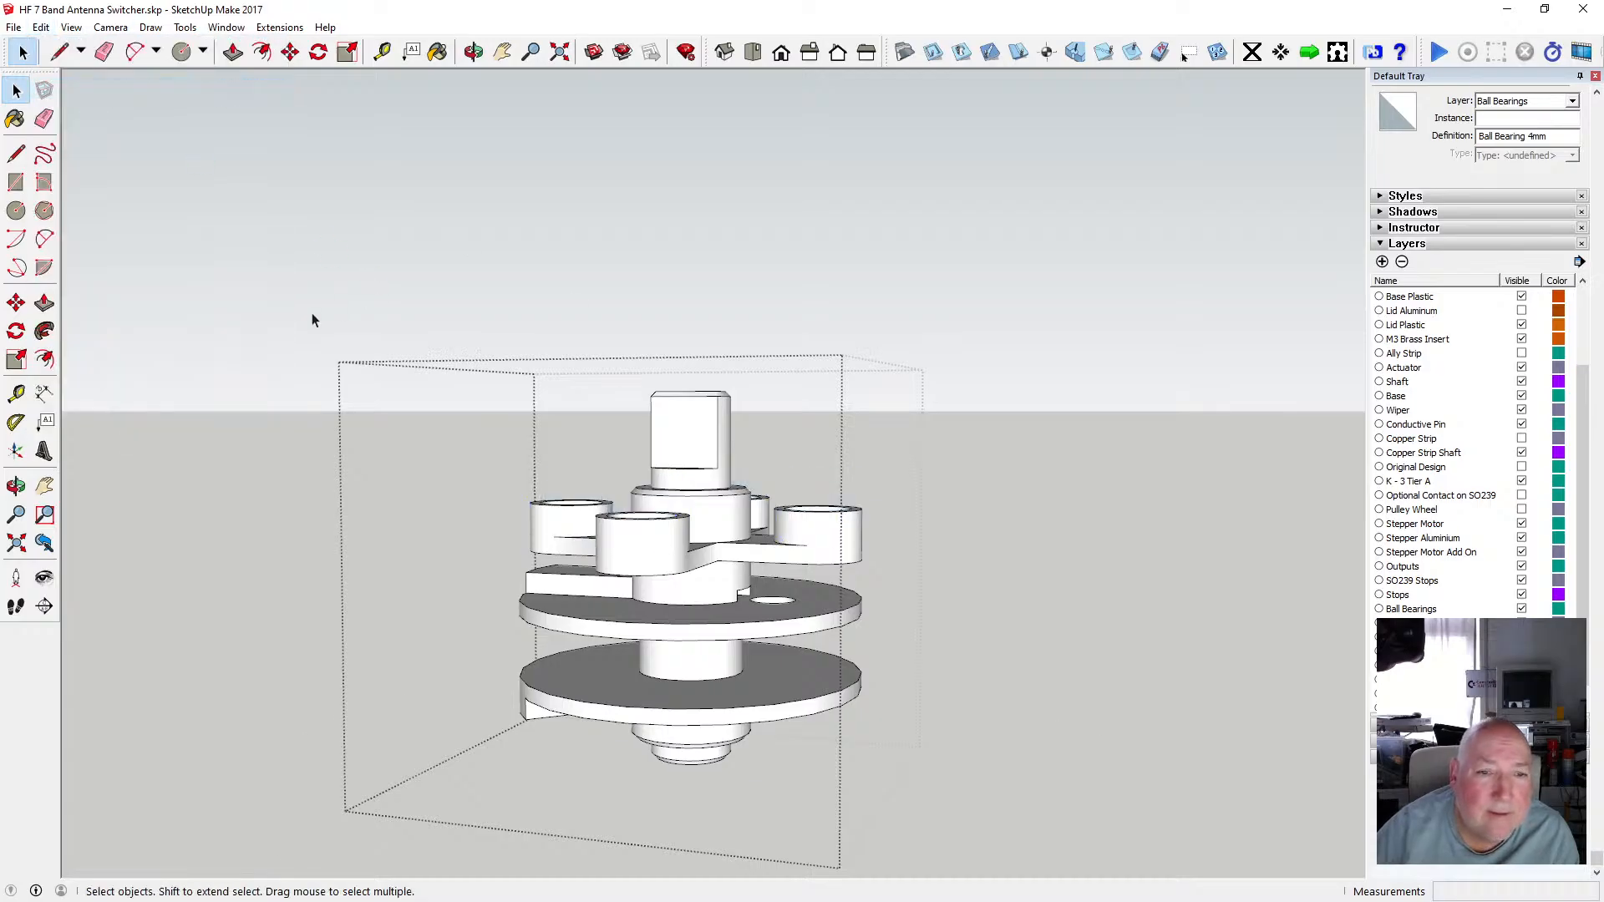
Leave the shaft component and paste the ball bearings in place in the model.
click(305, 308)
click(41, 27)
click(67, 136)
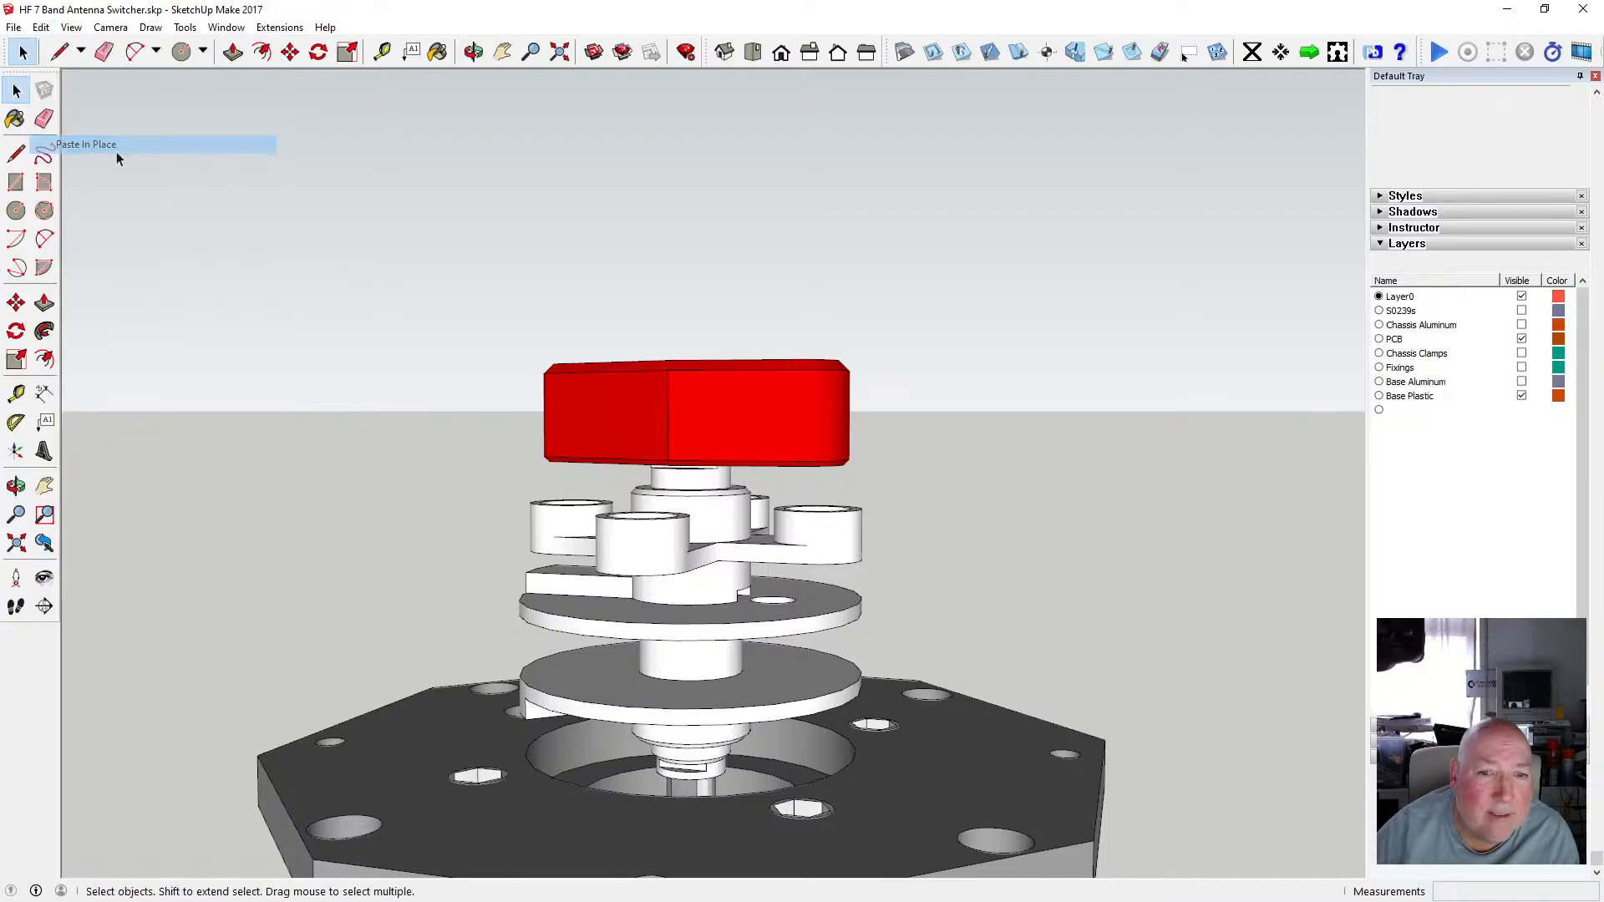
double_click(714, 484)
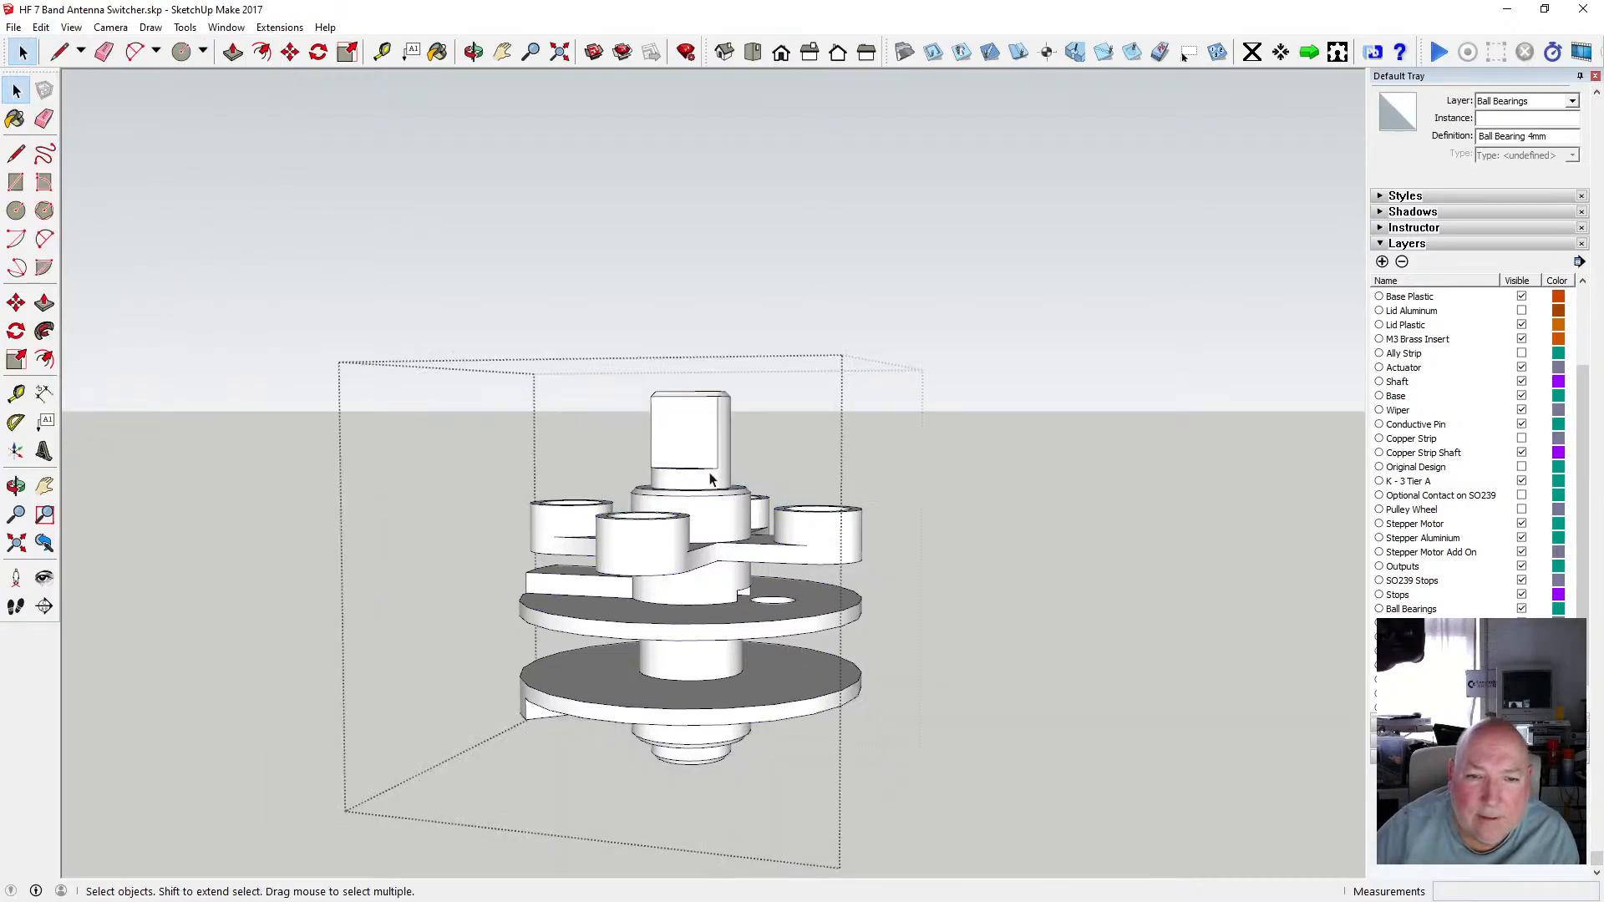
click(713, 478)
scroll(748, 532, down, 2)
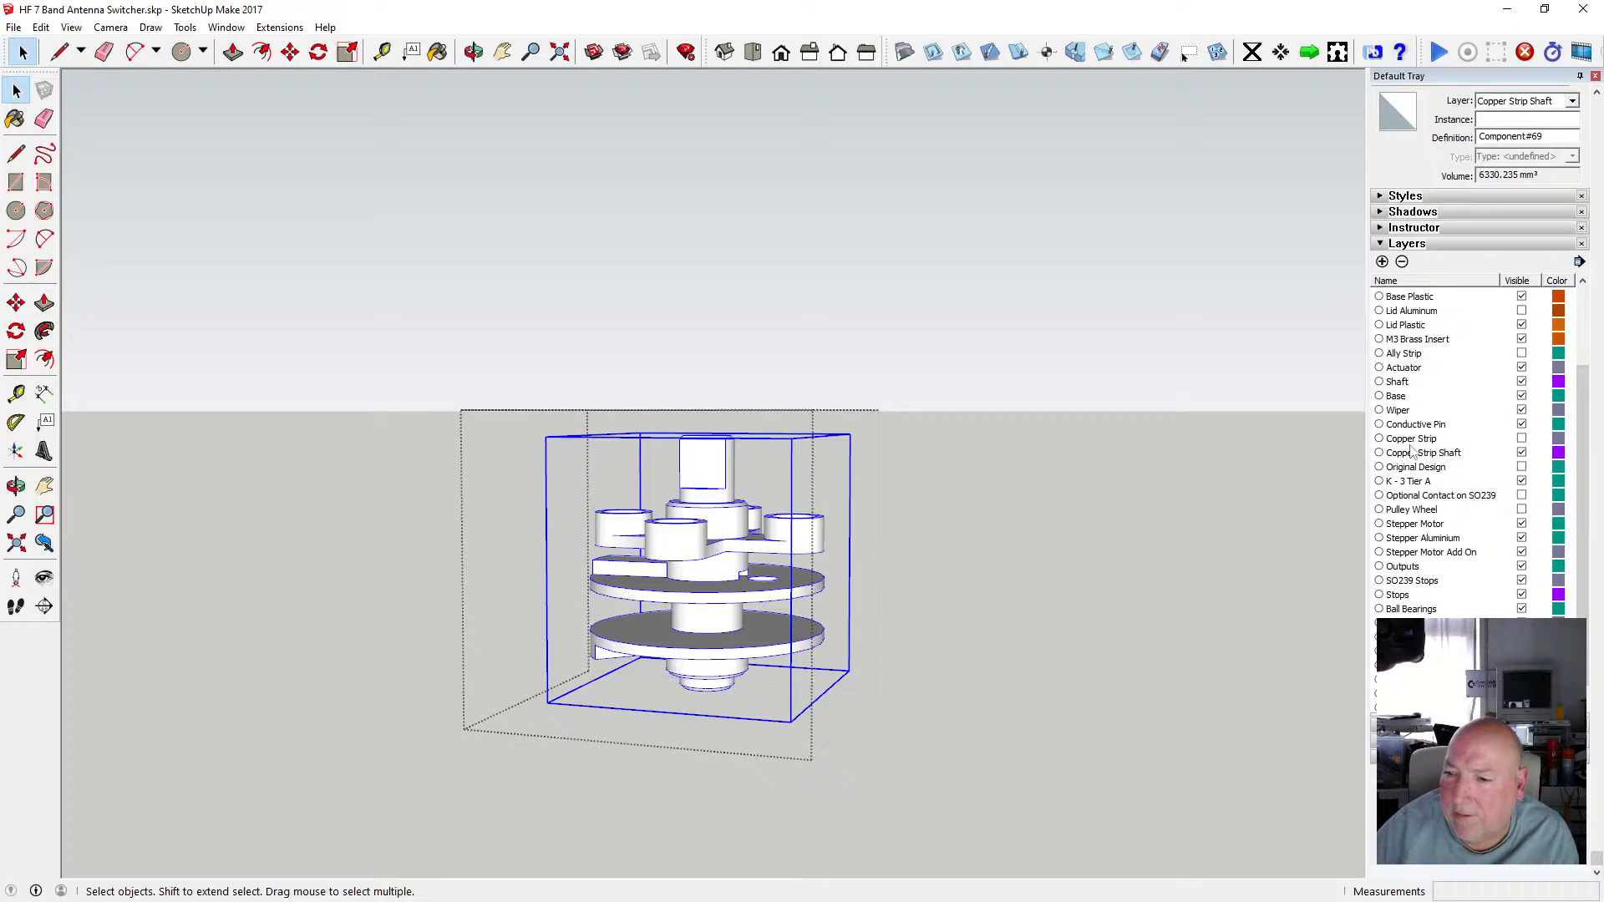
click(1312, 510)
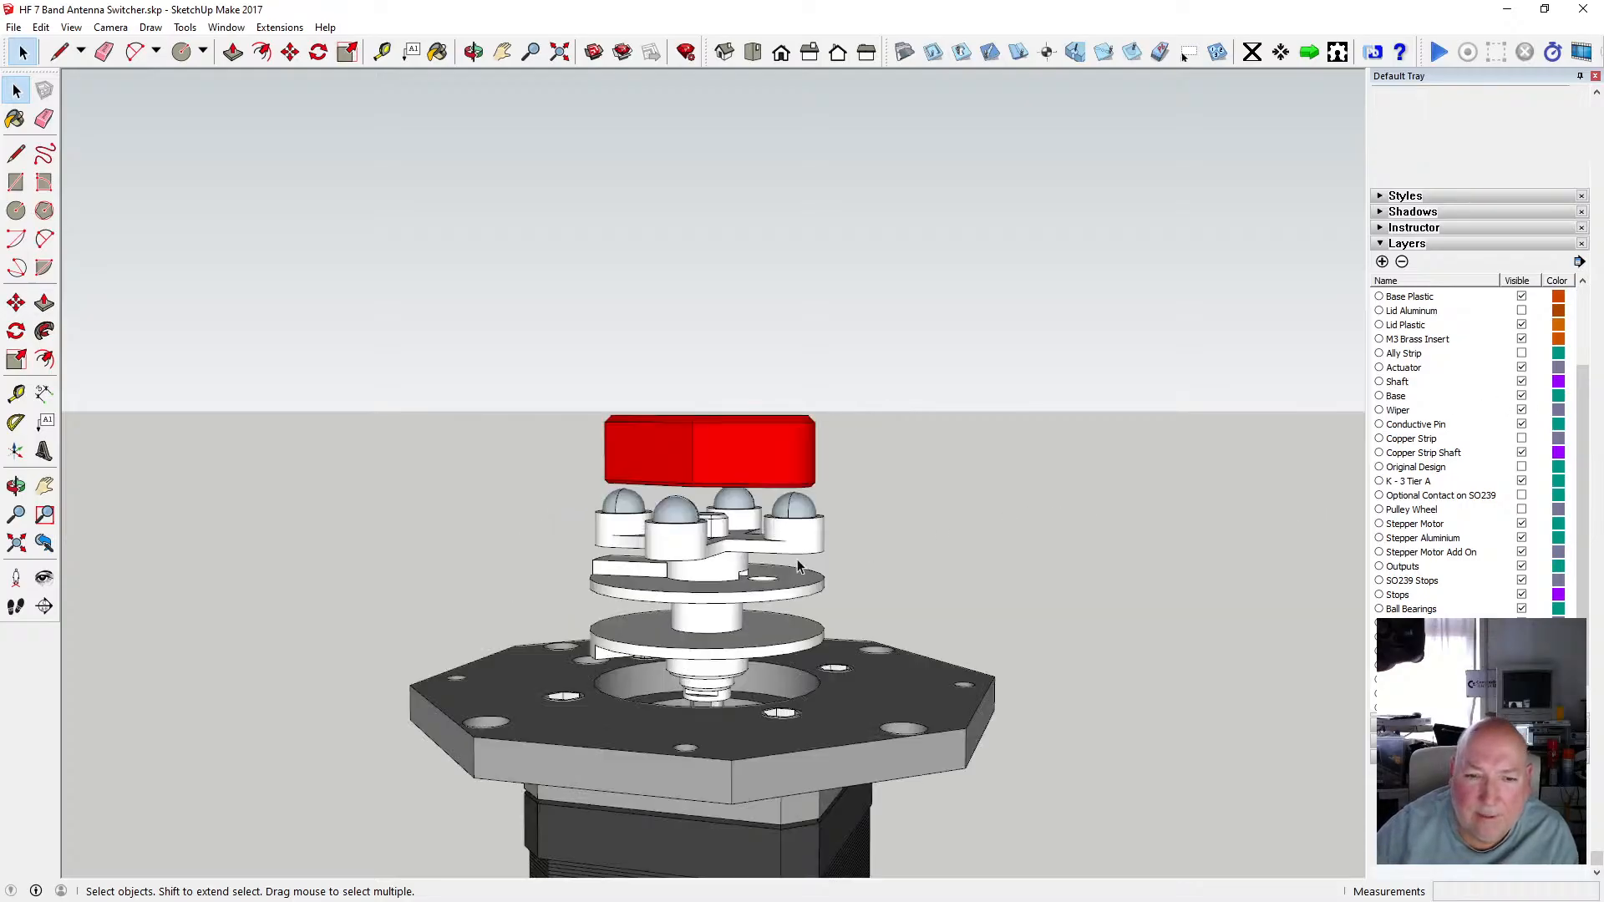
Make the Copper Strip layer visible to show the copper strip beside the shaft.
scroll(772, 555, up, 1)
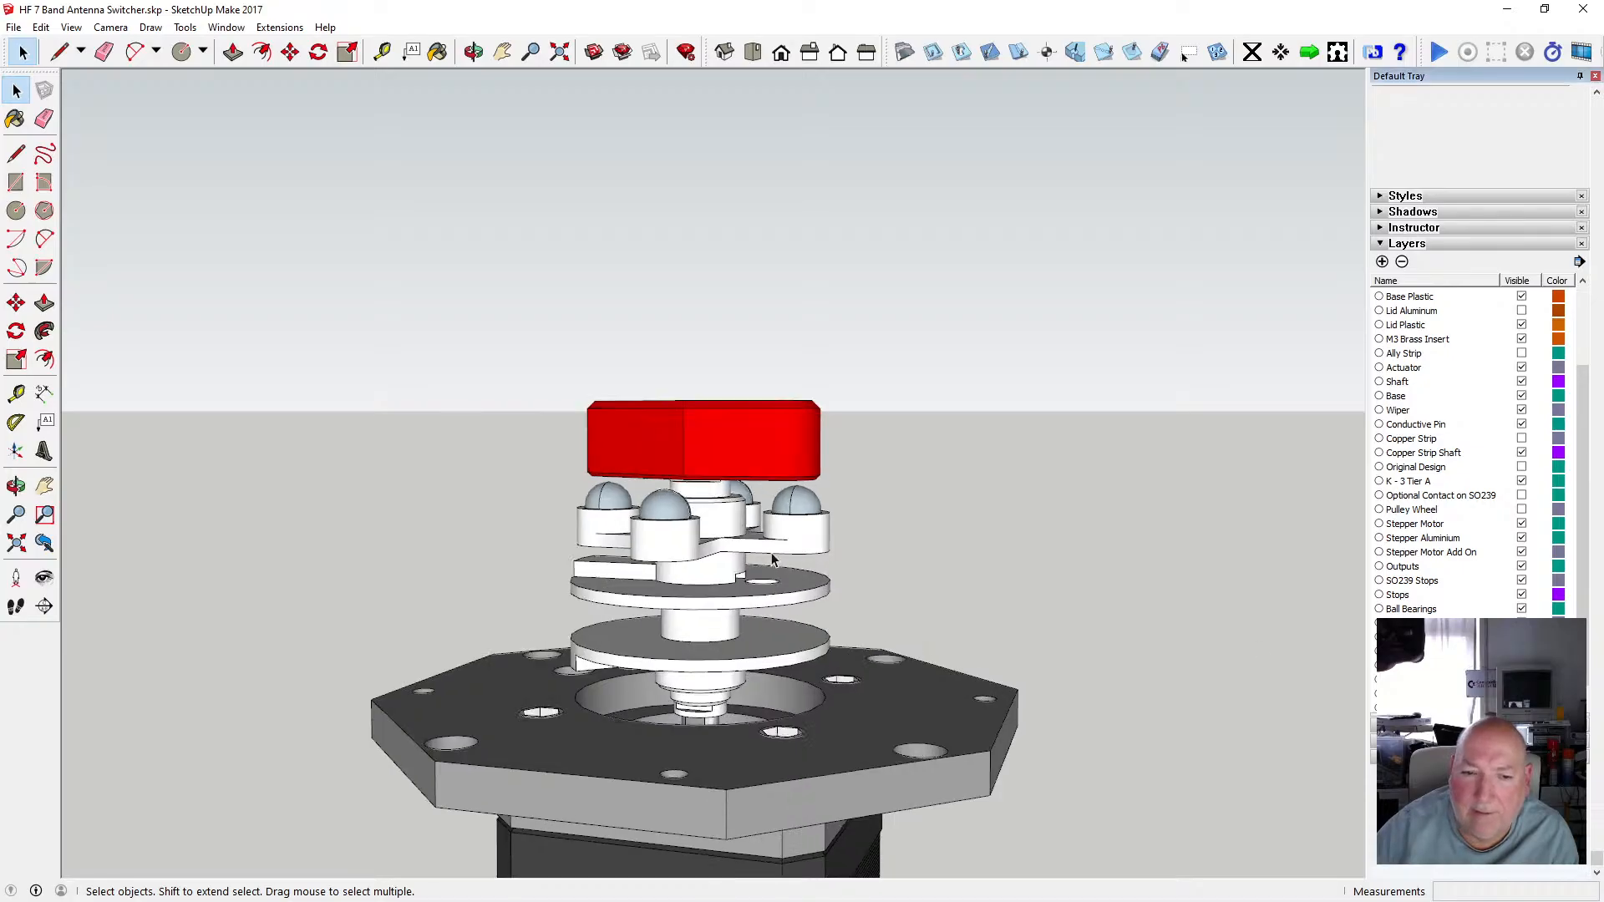
scroll(772, 558, up, 2)
scroll(611, 391, down, 2)
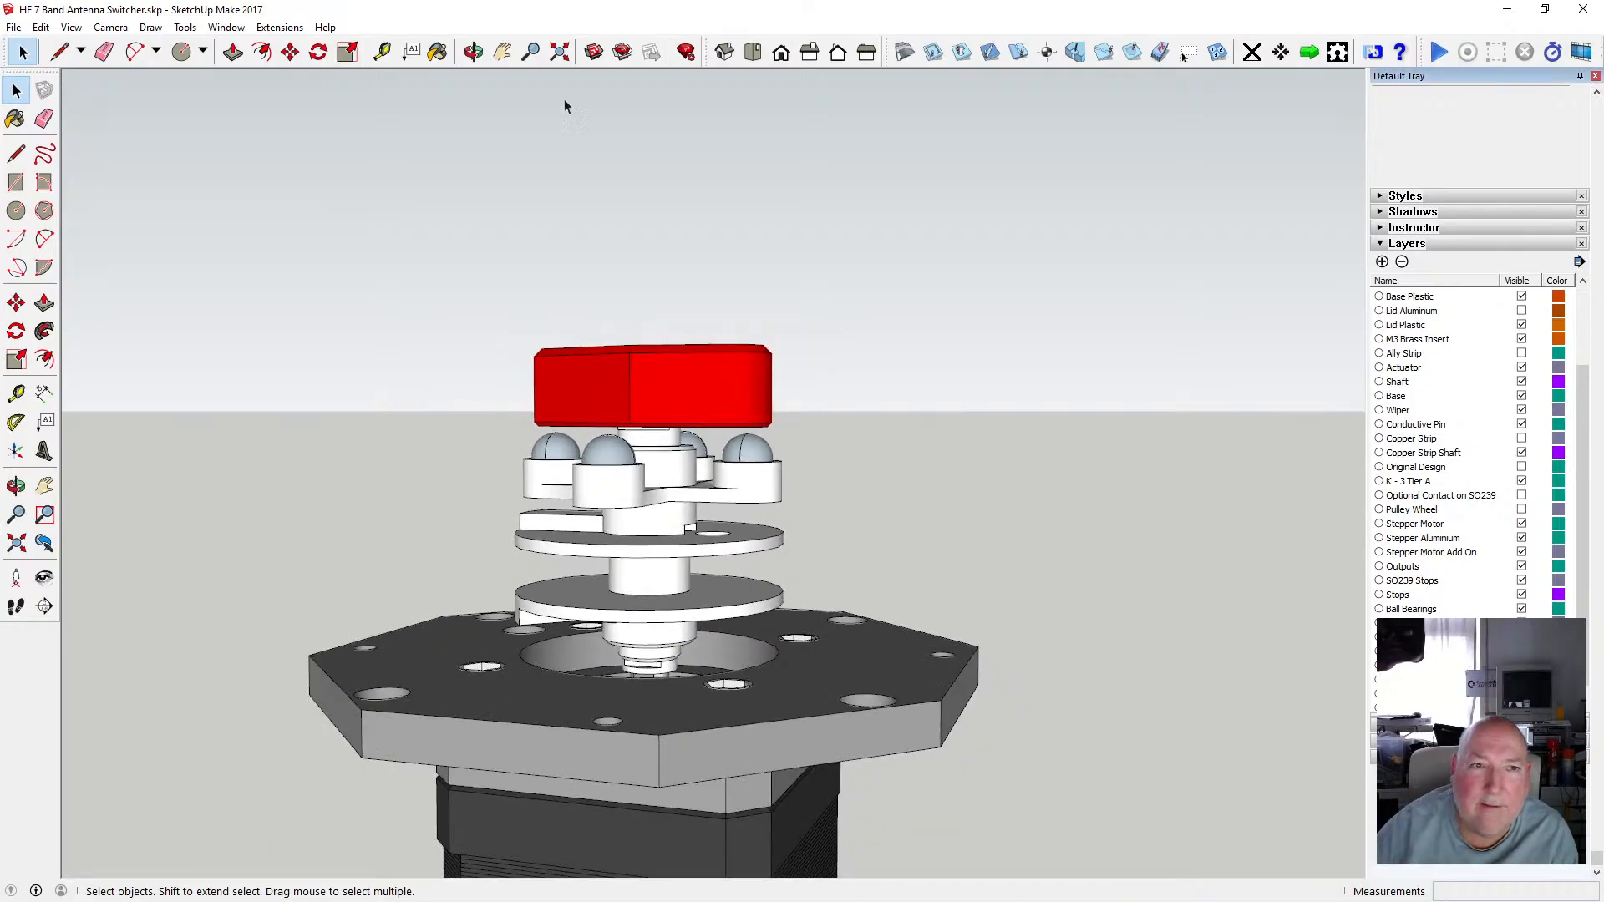
click(474, 54)
drag(535, 585, 902, 603)
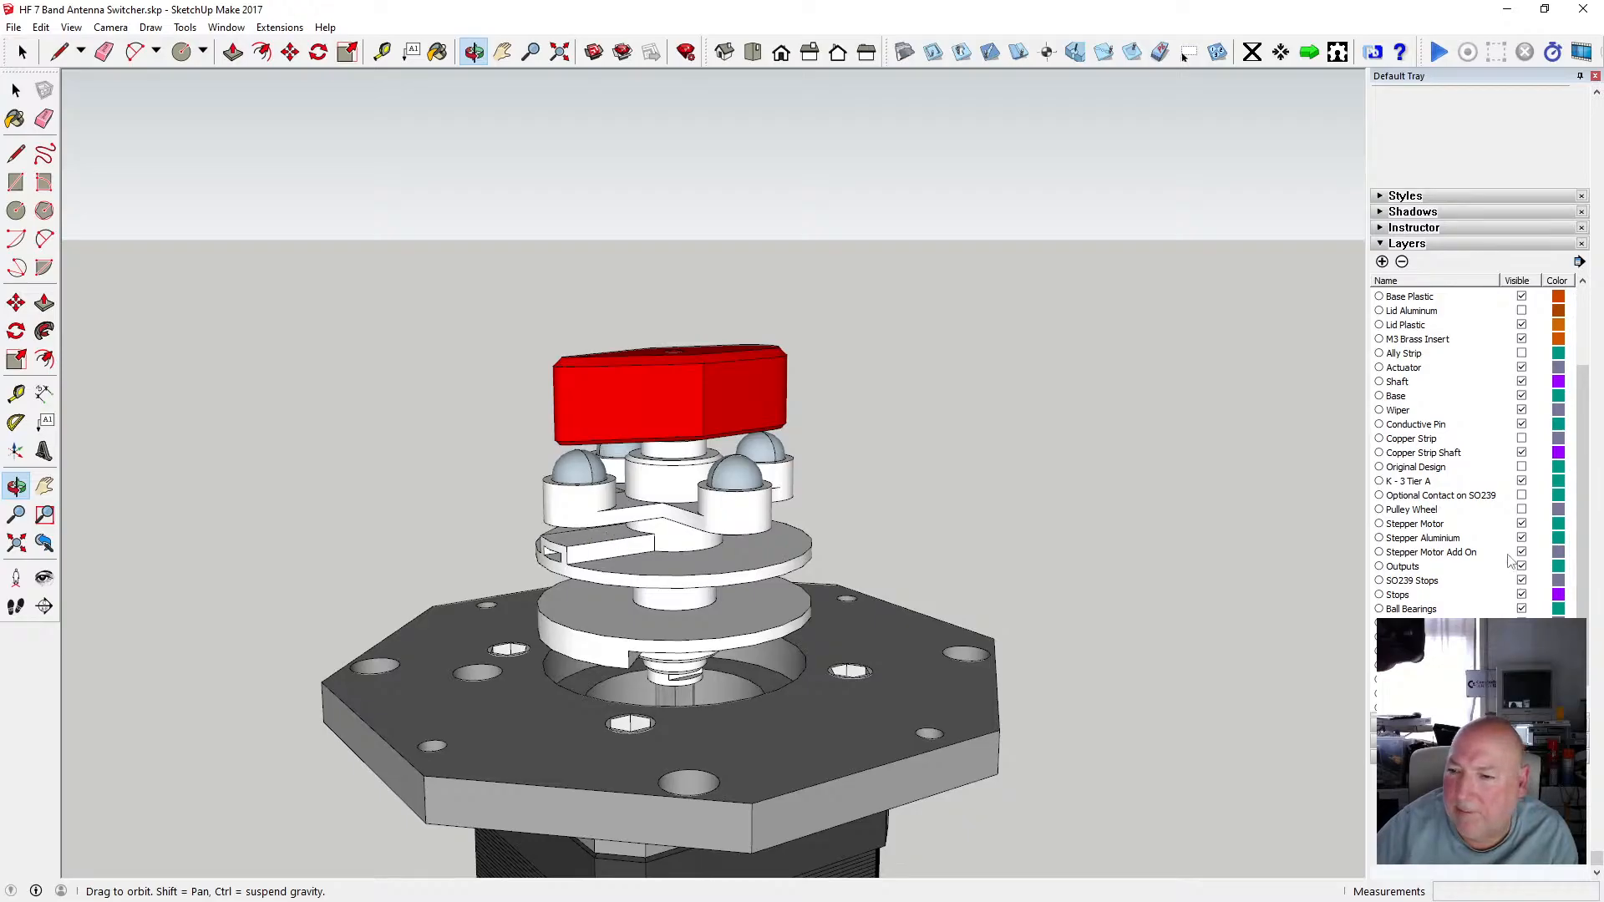
click(1522, 438)
click(1522, 438)
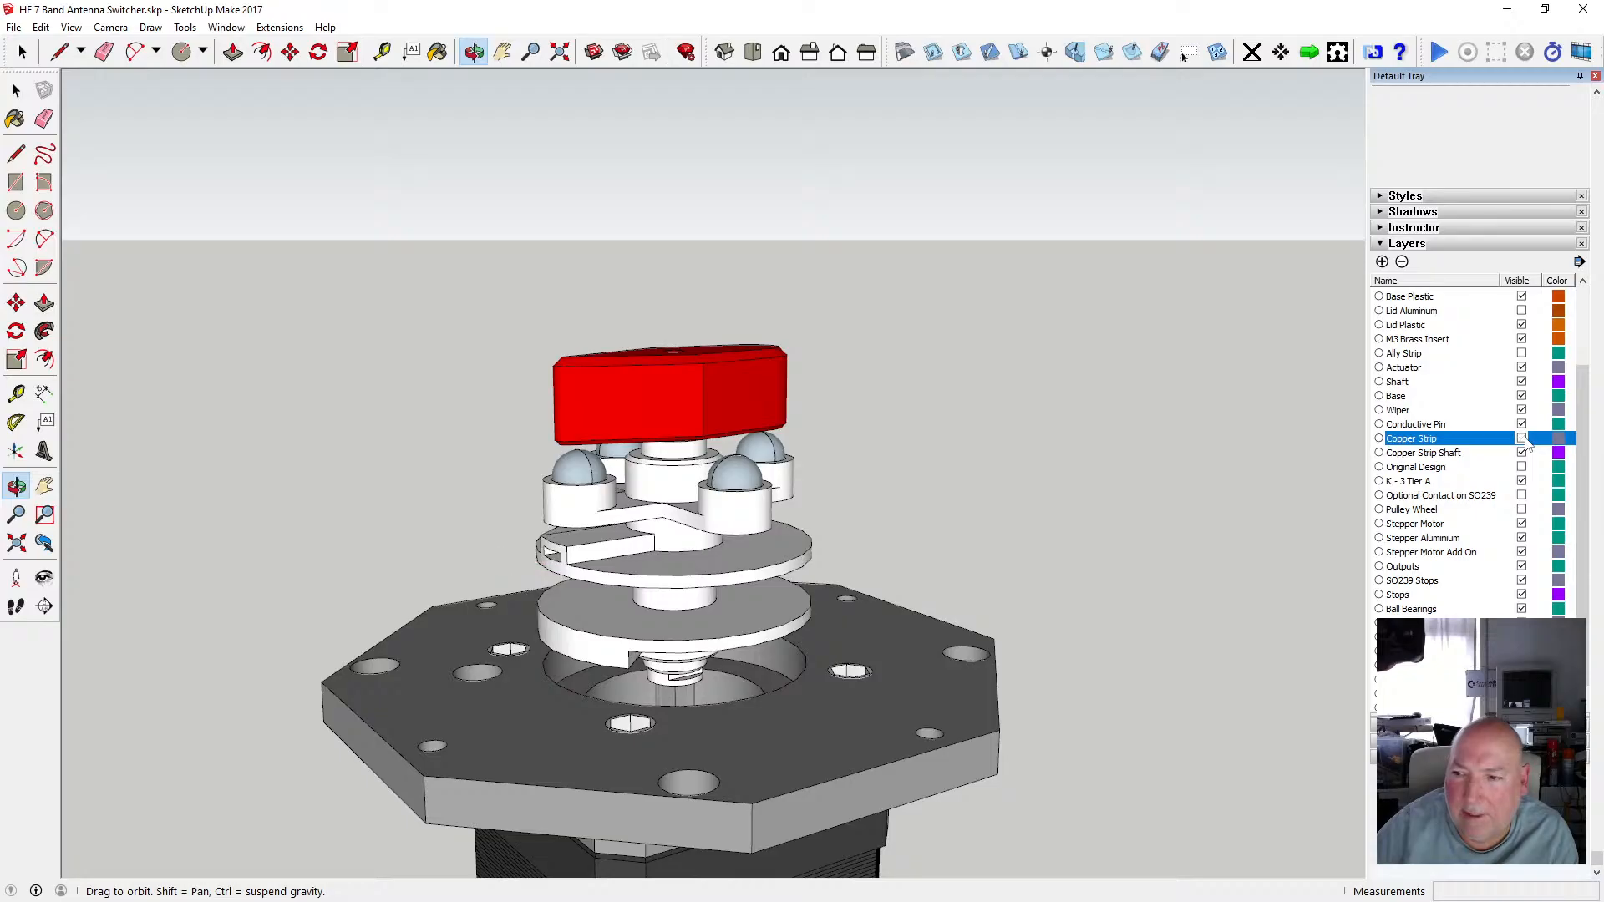
click(1522, 439)
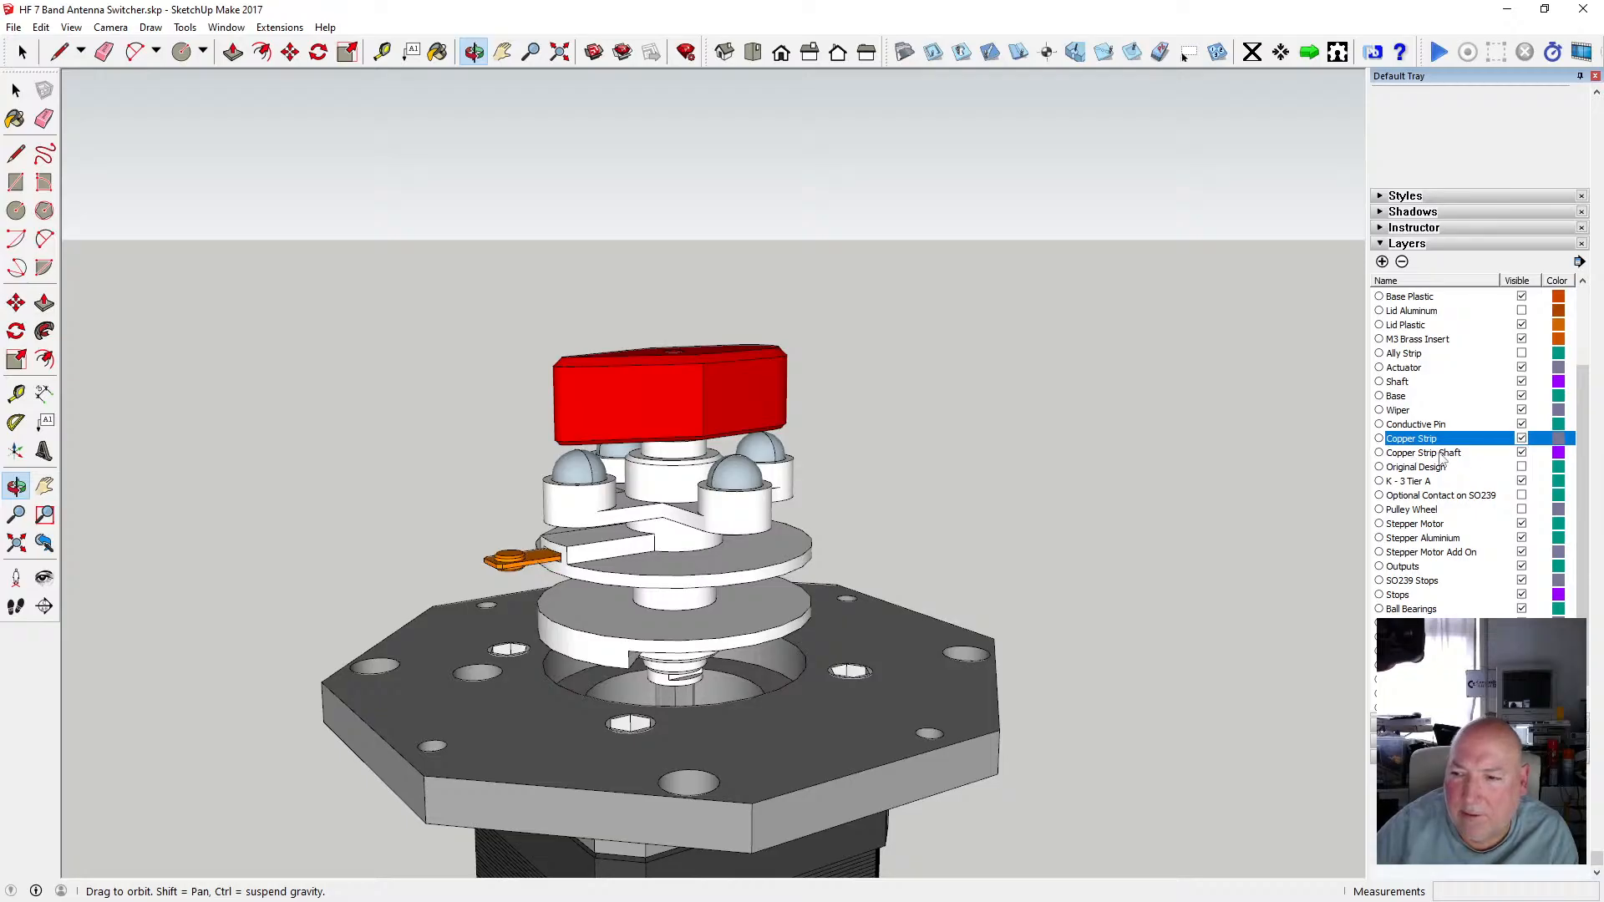
click(1522, 453)
click(1522, 453)
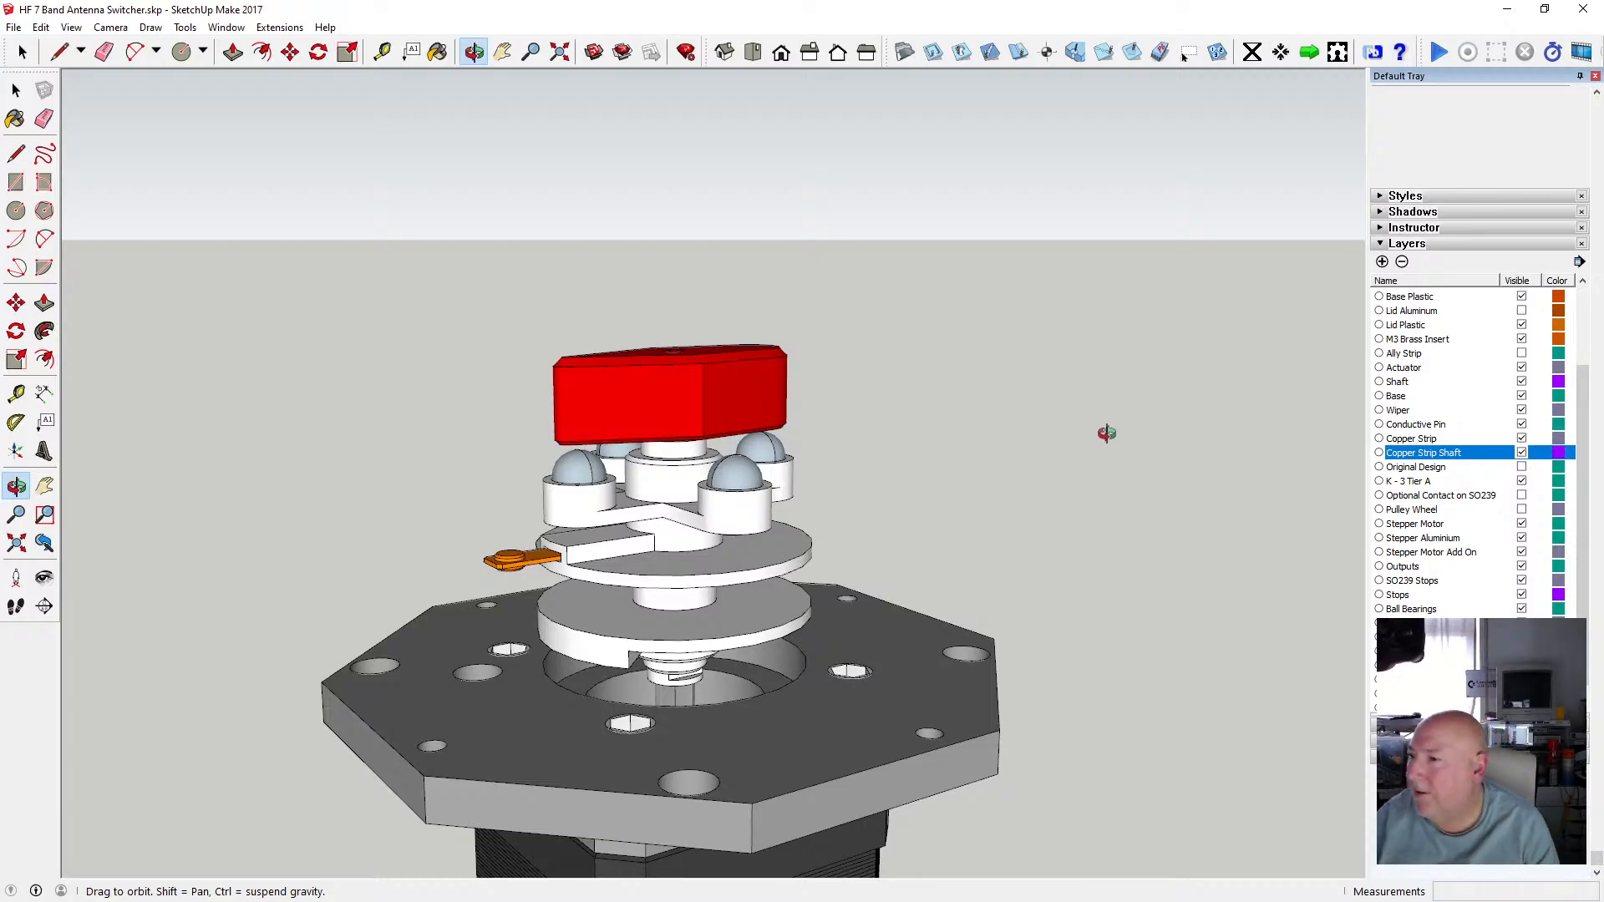
Switch to Bambu Studio to check the running print, then return to SketchUp.
key(alt+Tab)
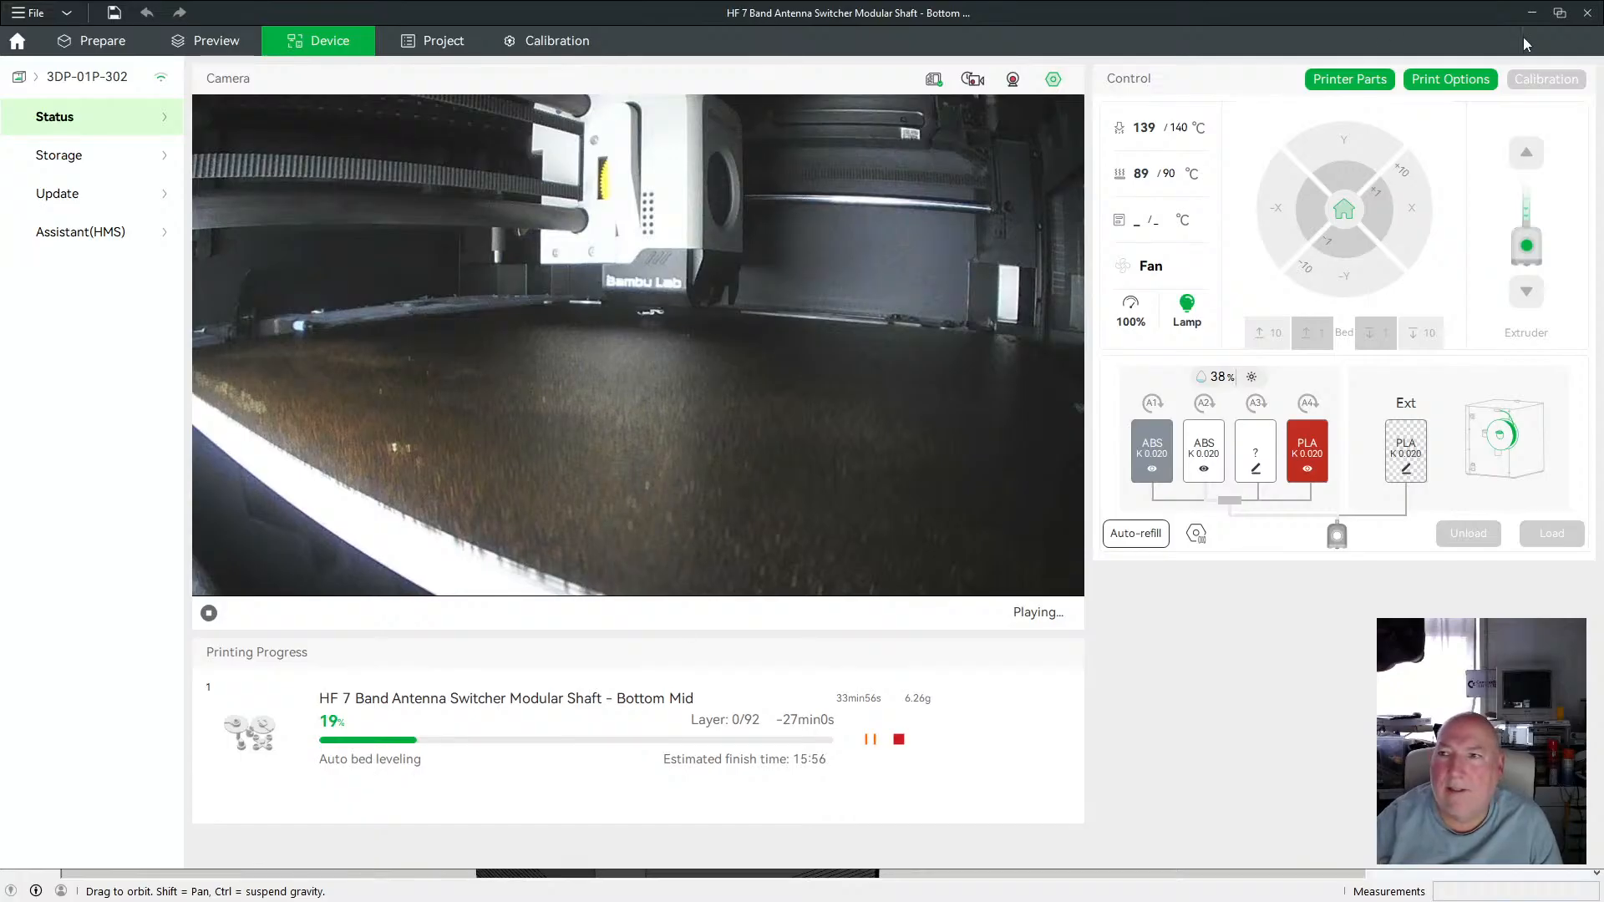
click(1533, 15)
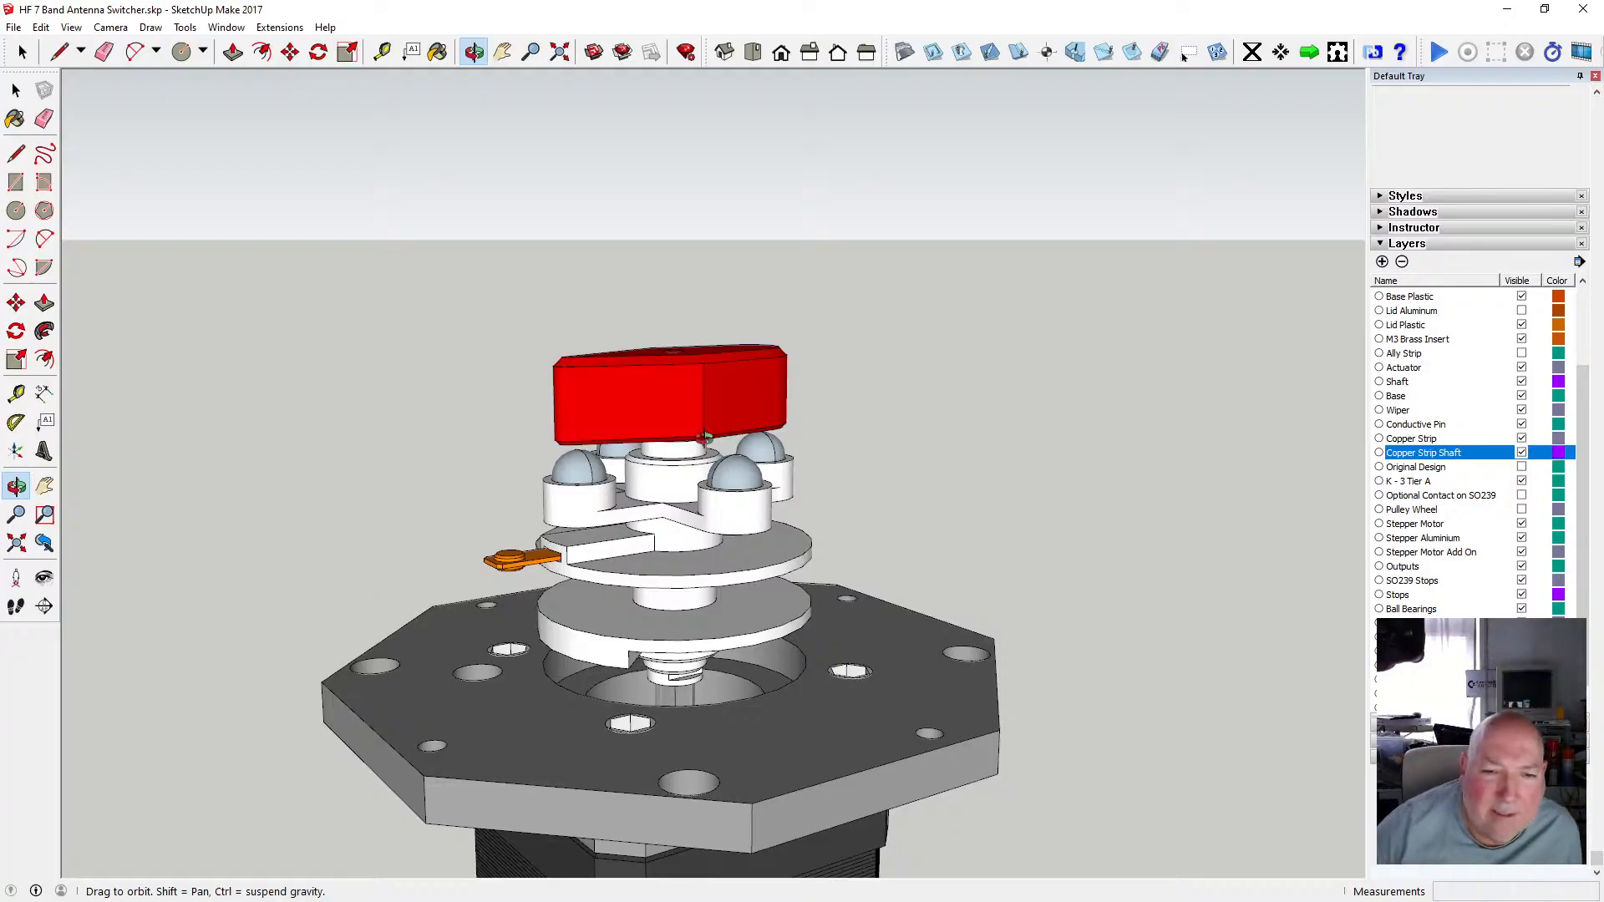
Temporarily show the SO239s layer to inspect the connectors around the shaft, then hide it again.
scroll(662, 573, down, 3)
scroll(672, 531, up, 6)
mouse_move(857, 522)
mouse_down()
mouse_move(612, 522)
mouse_move(734, 526)
mouse_move(654, 405)
mouse_move(652, 448)
mouse_up()
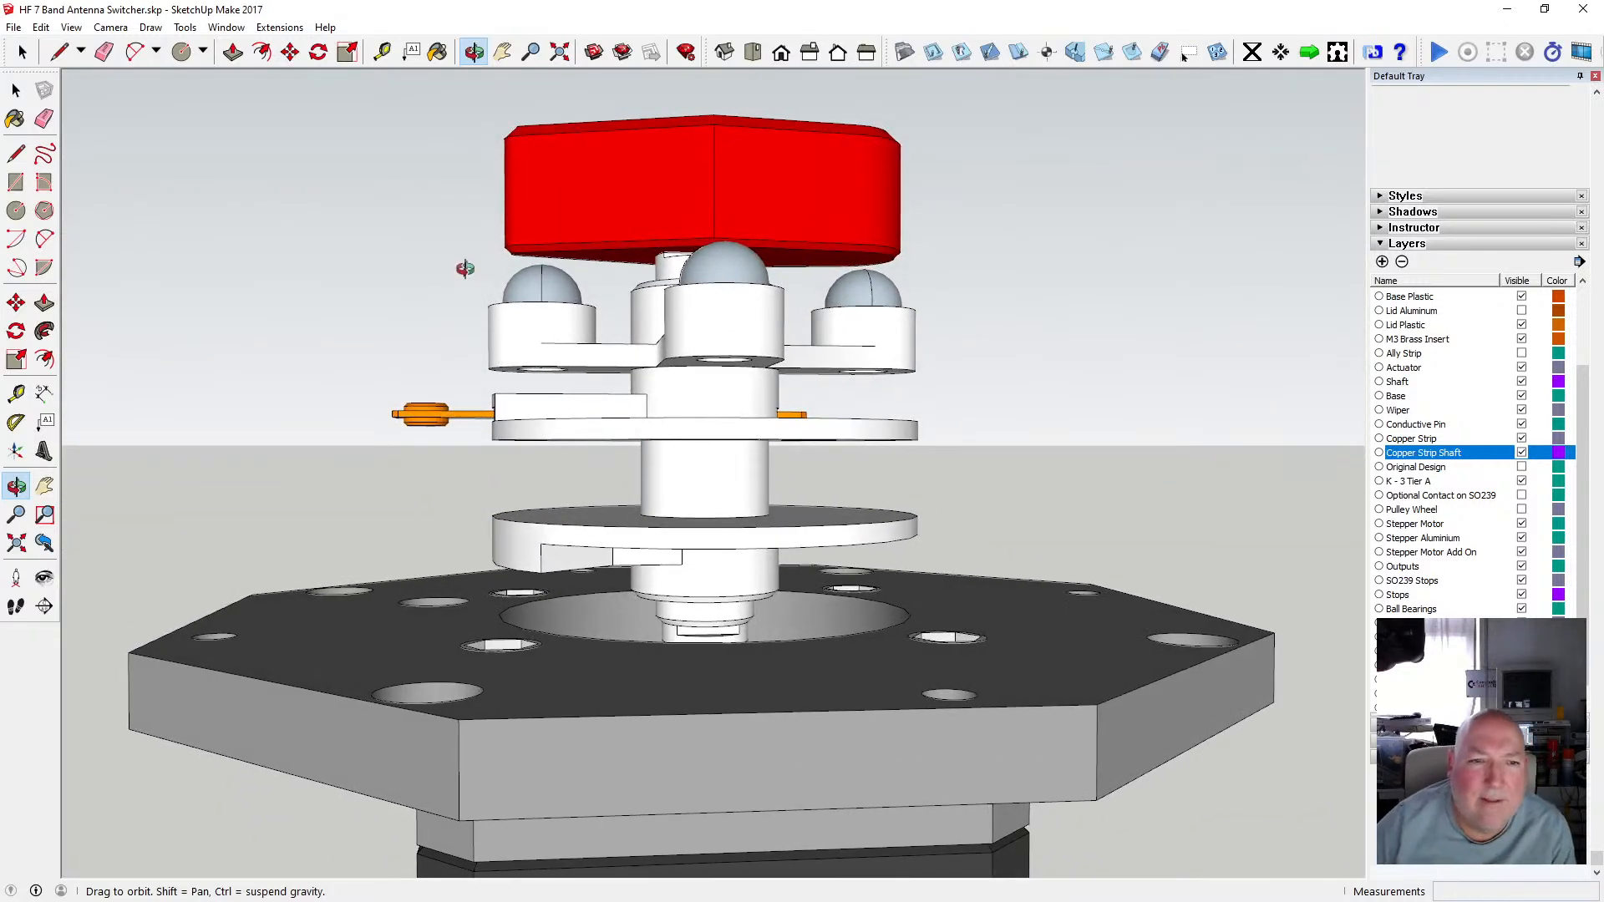
drag(531, 346, 539, 522)
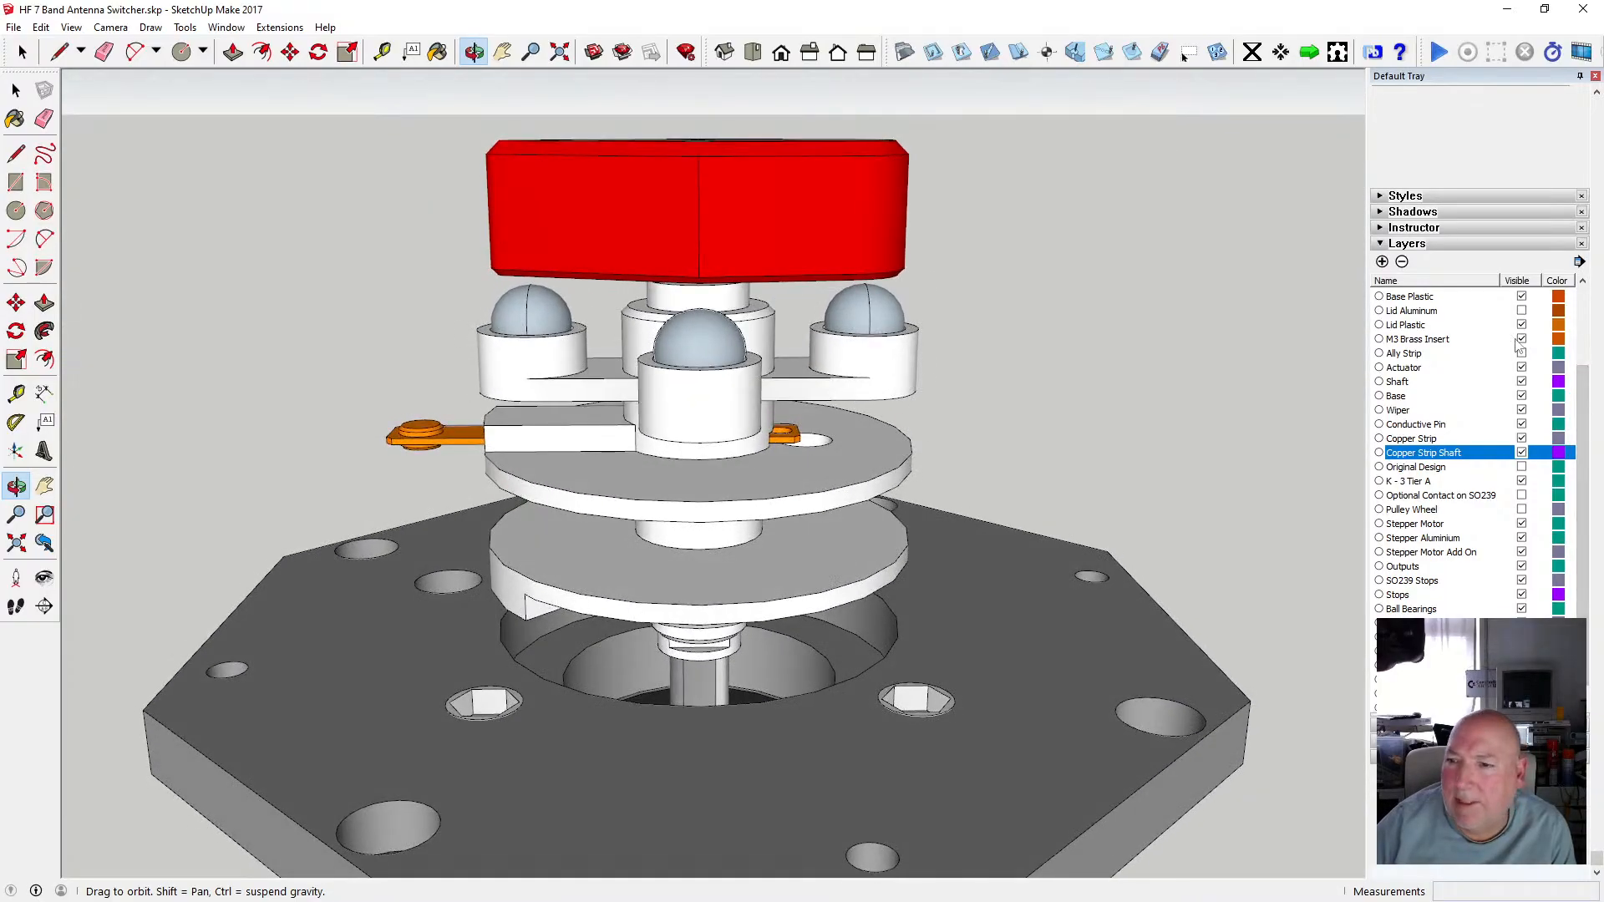
scroll(1488, 383, up, 3)
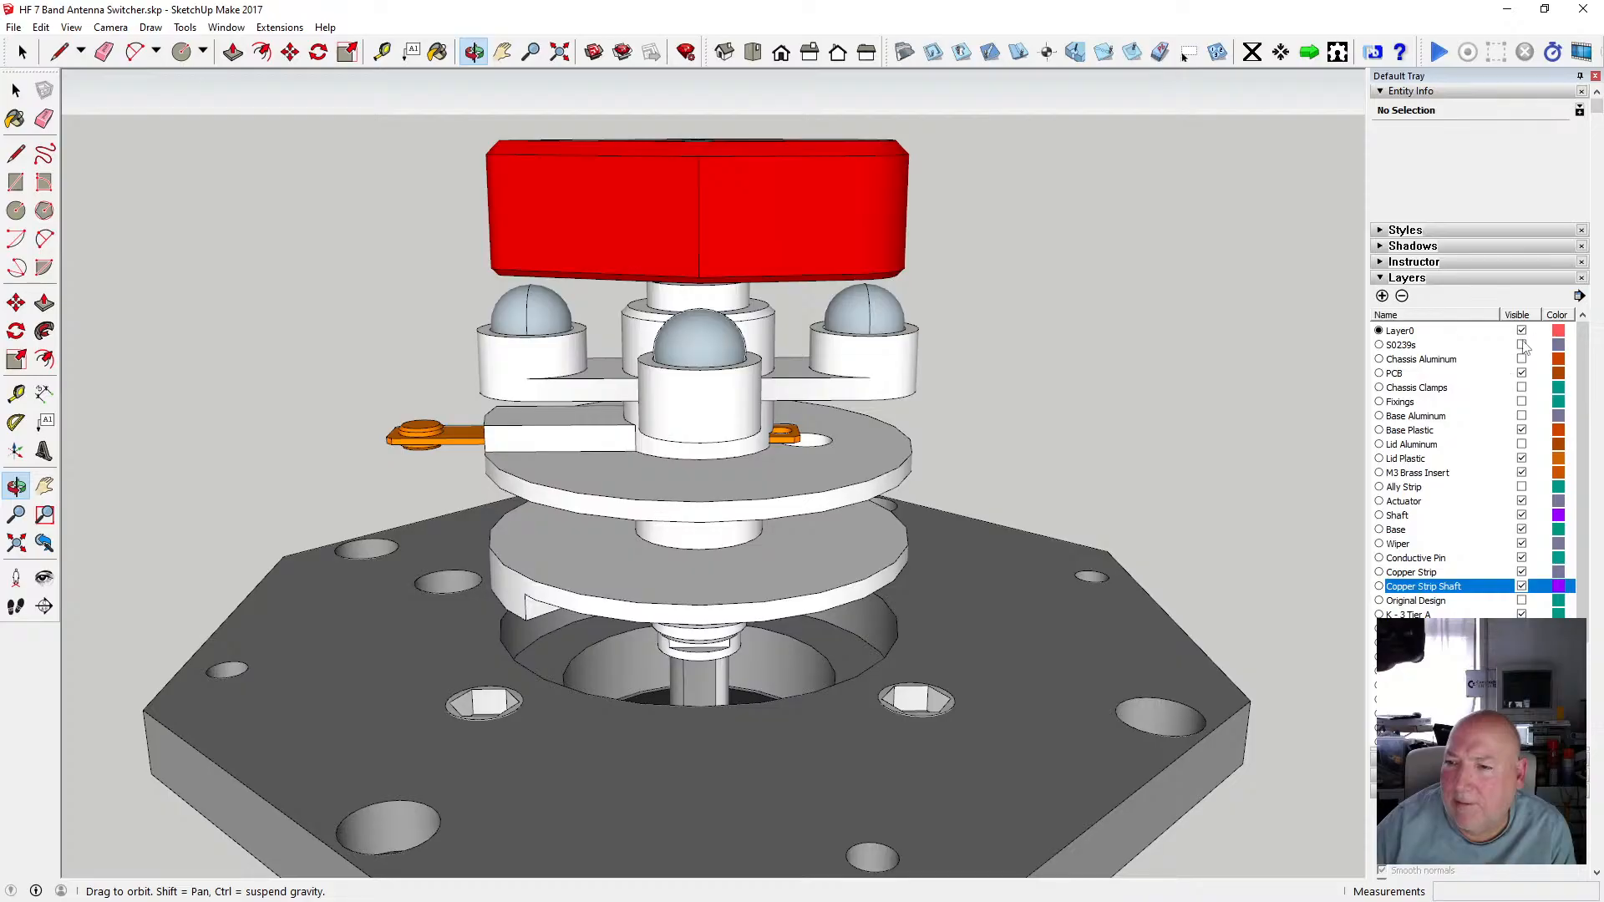
click(1521, 346)
drag(771, 428, 467, 526)
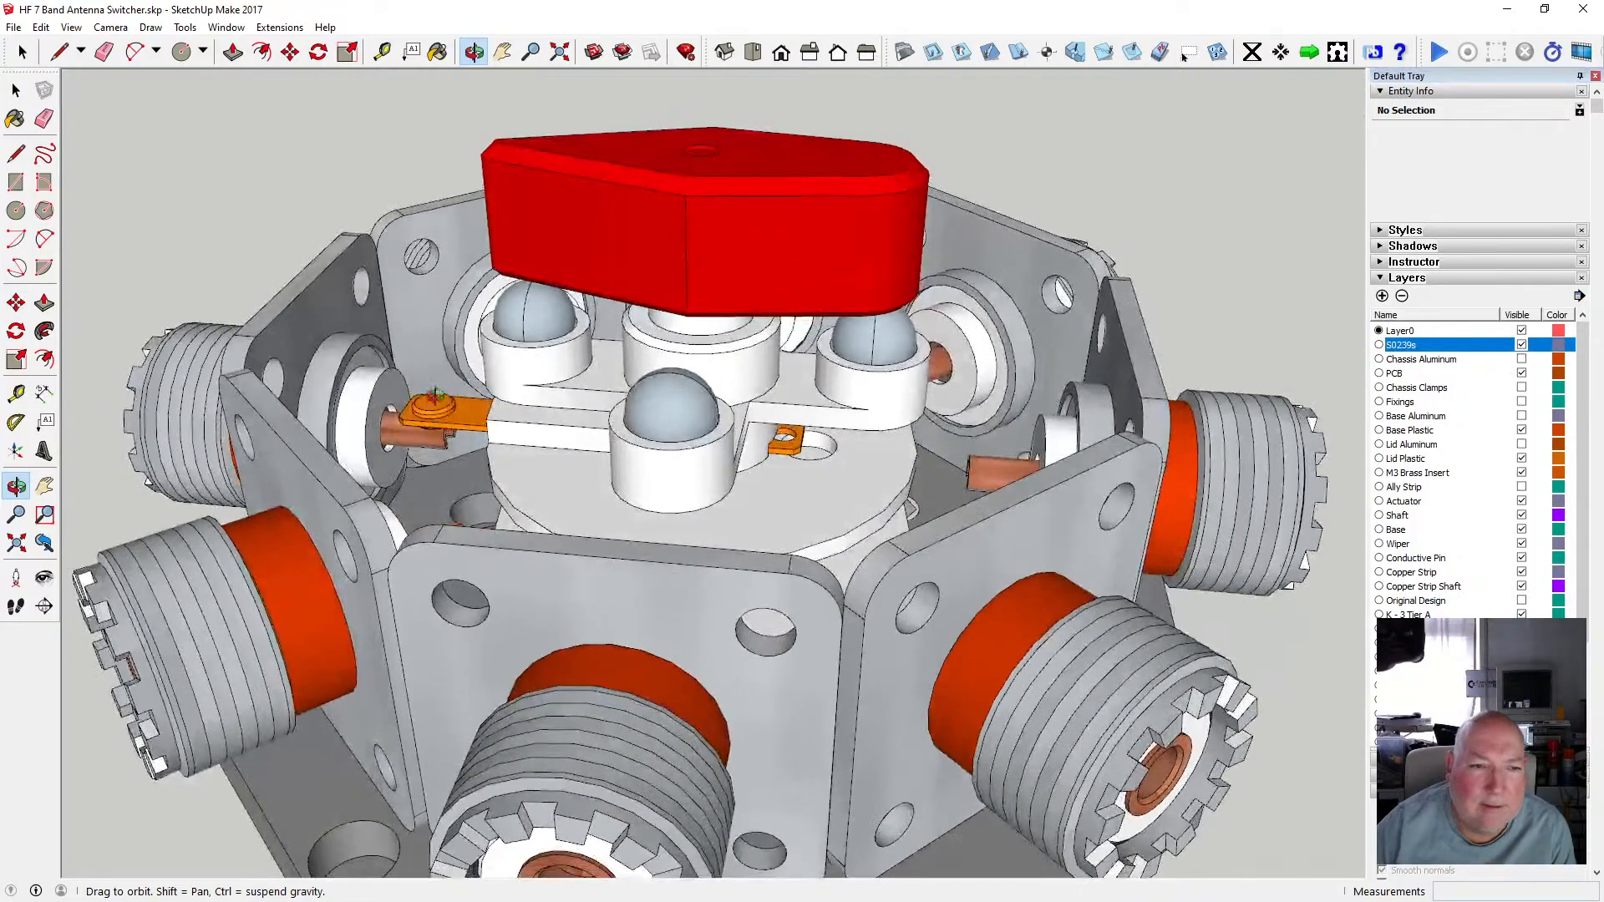
scroll(443, 416, up, 4)
drag(443, 416, 496, 421)
scroll(449, 436, up, 4)
scroll(413, 375, up, 4)
scroll(413, 374, down, 4)
scroll(501, 416, up, 4)
click(560, 51)
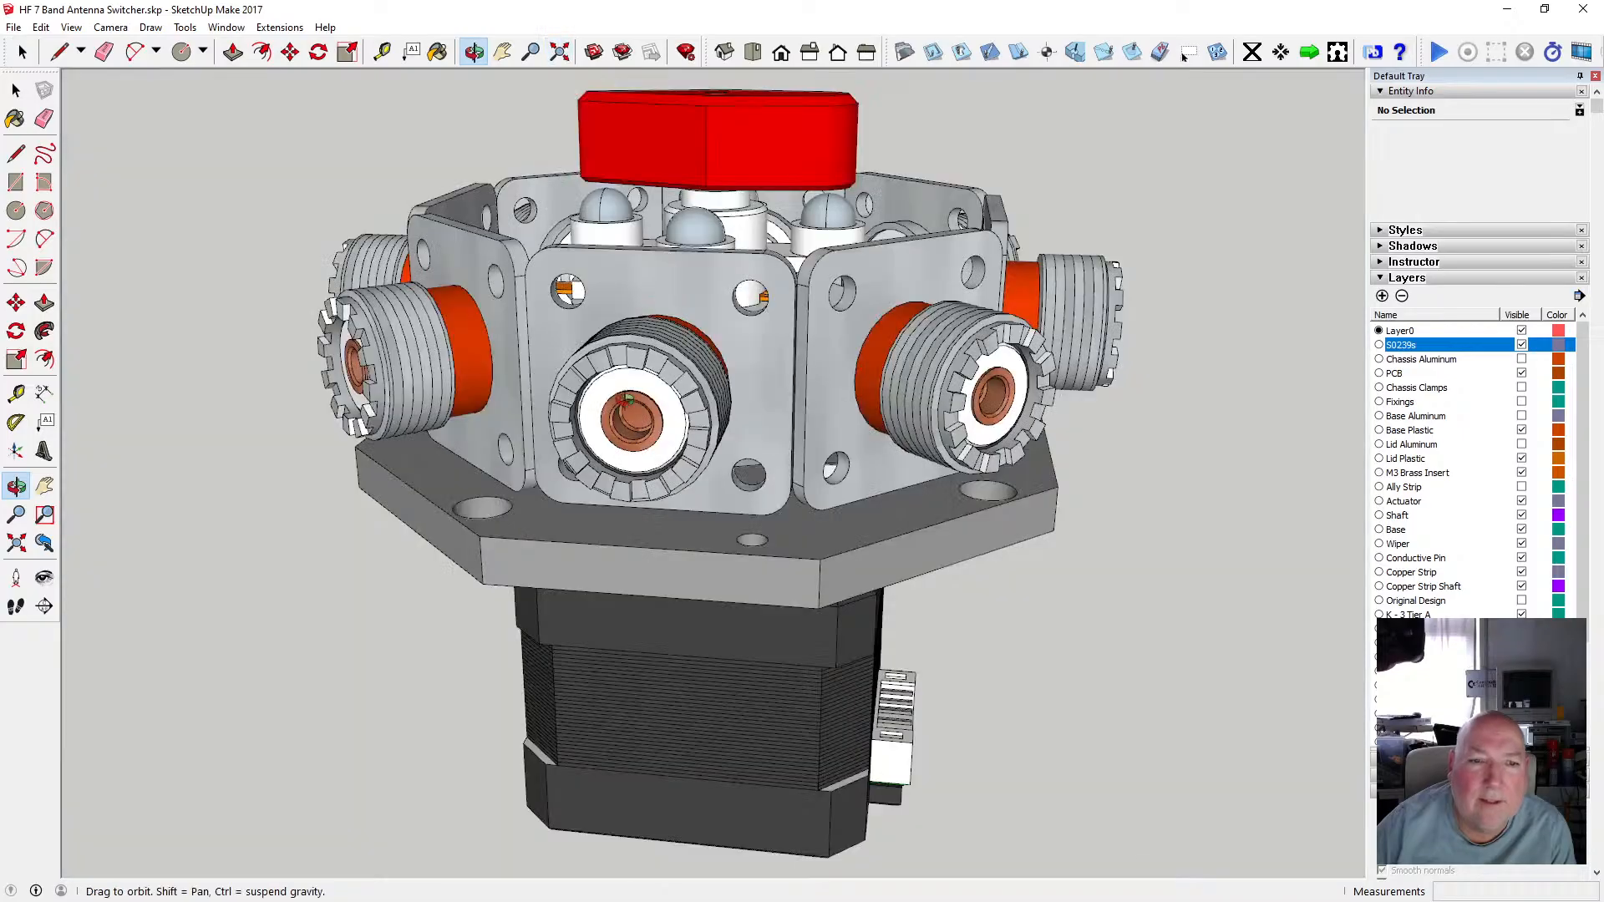
click(1521, 345)
Group the red actuator, the four ball bearings, the shaft and the copper strip together.
scroll(693, 408, up, 4)
drag(690, 404, 786, 155)
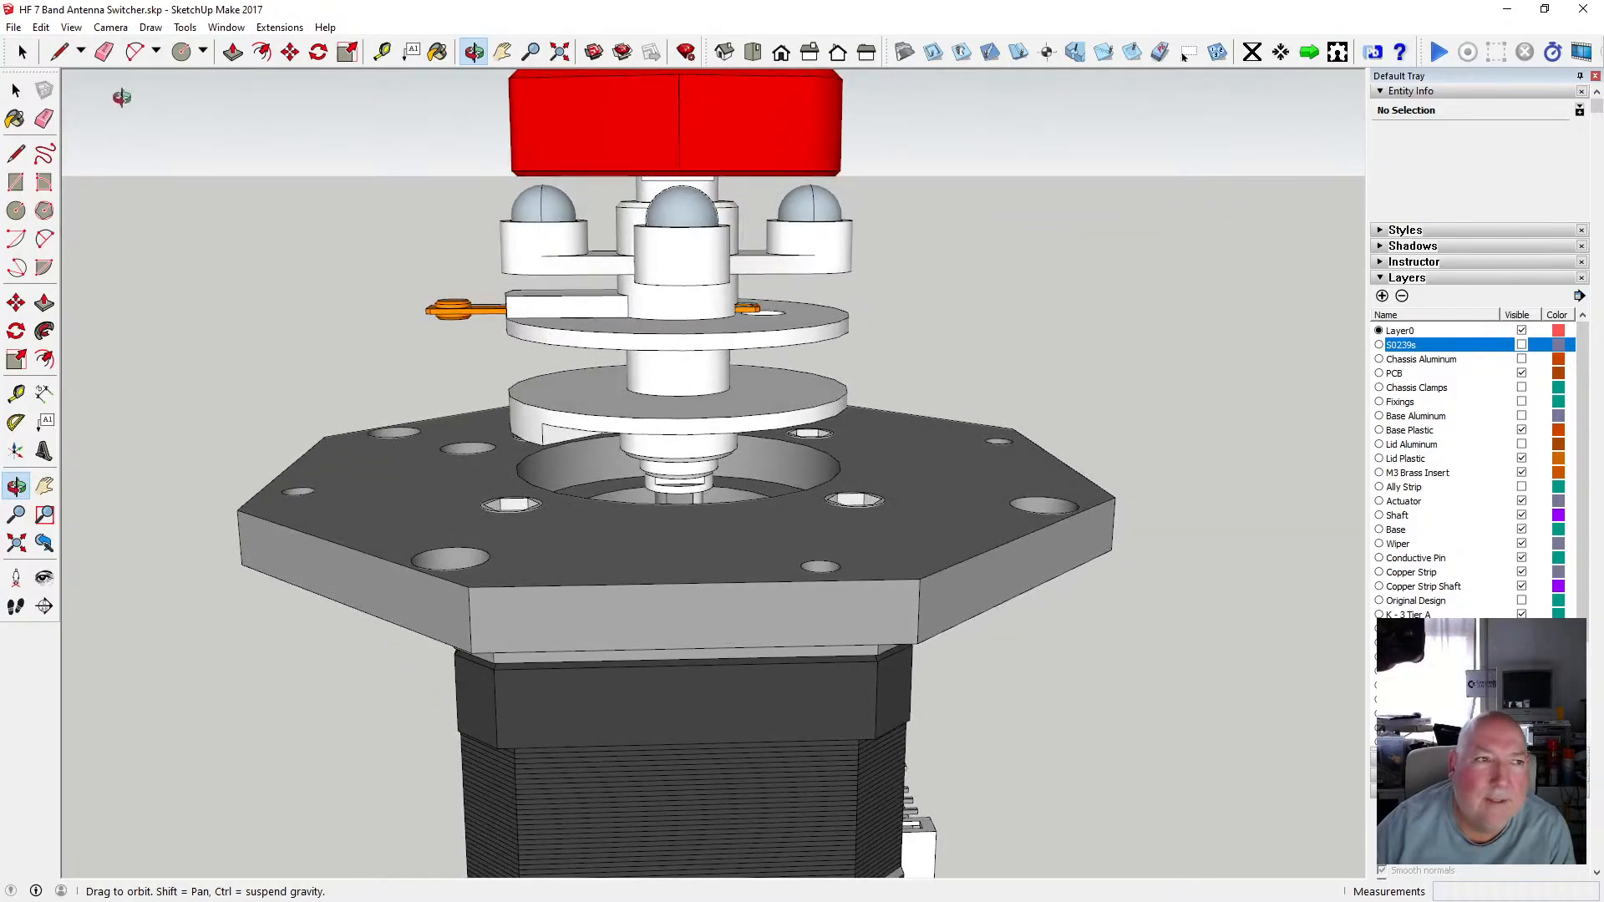
key(space)
click(637, 138)
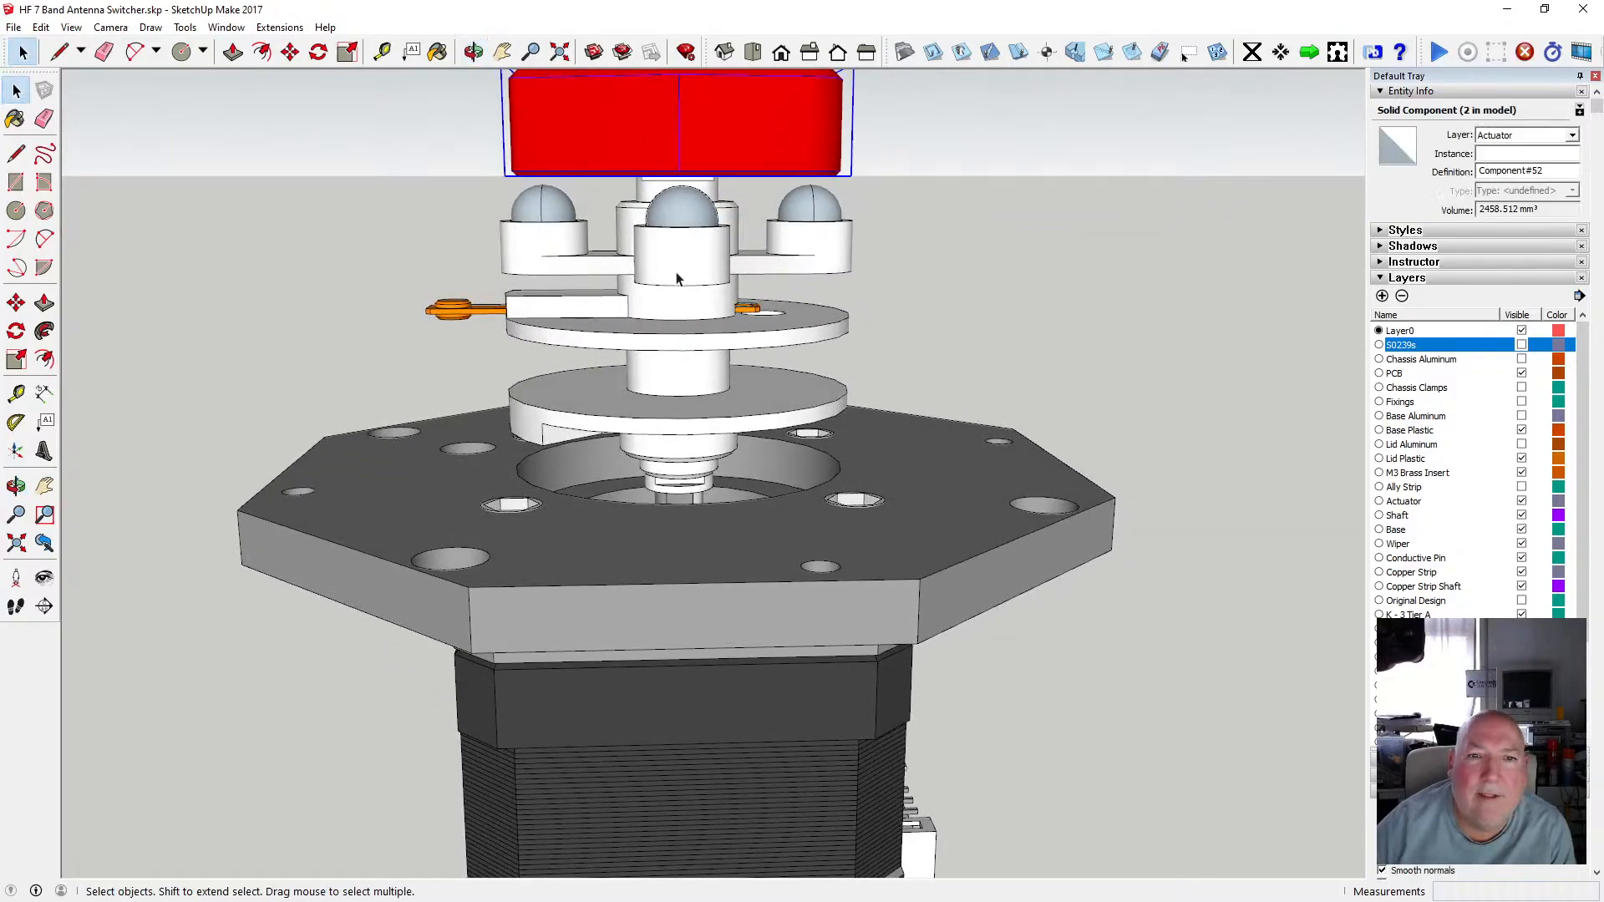
scroll(680, 251, down, 2)
click(576, 227)
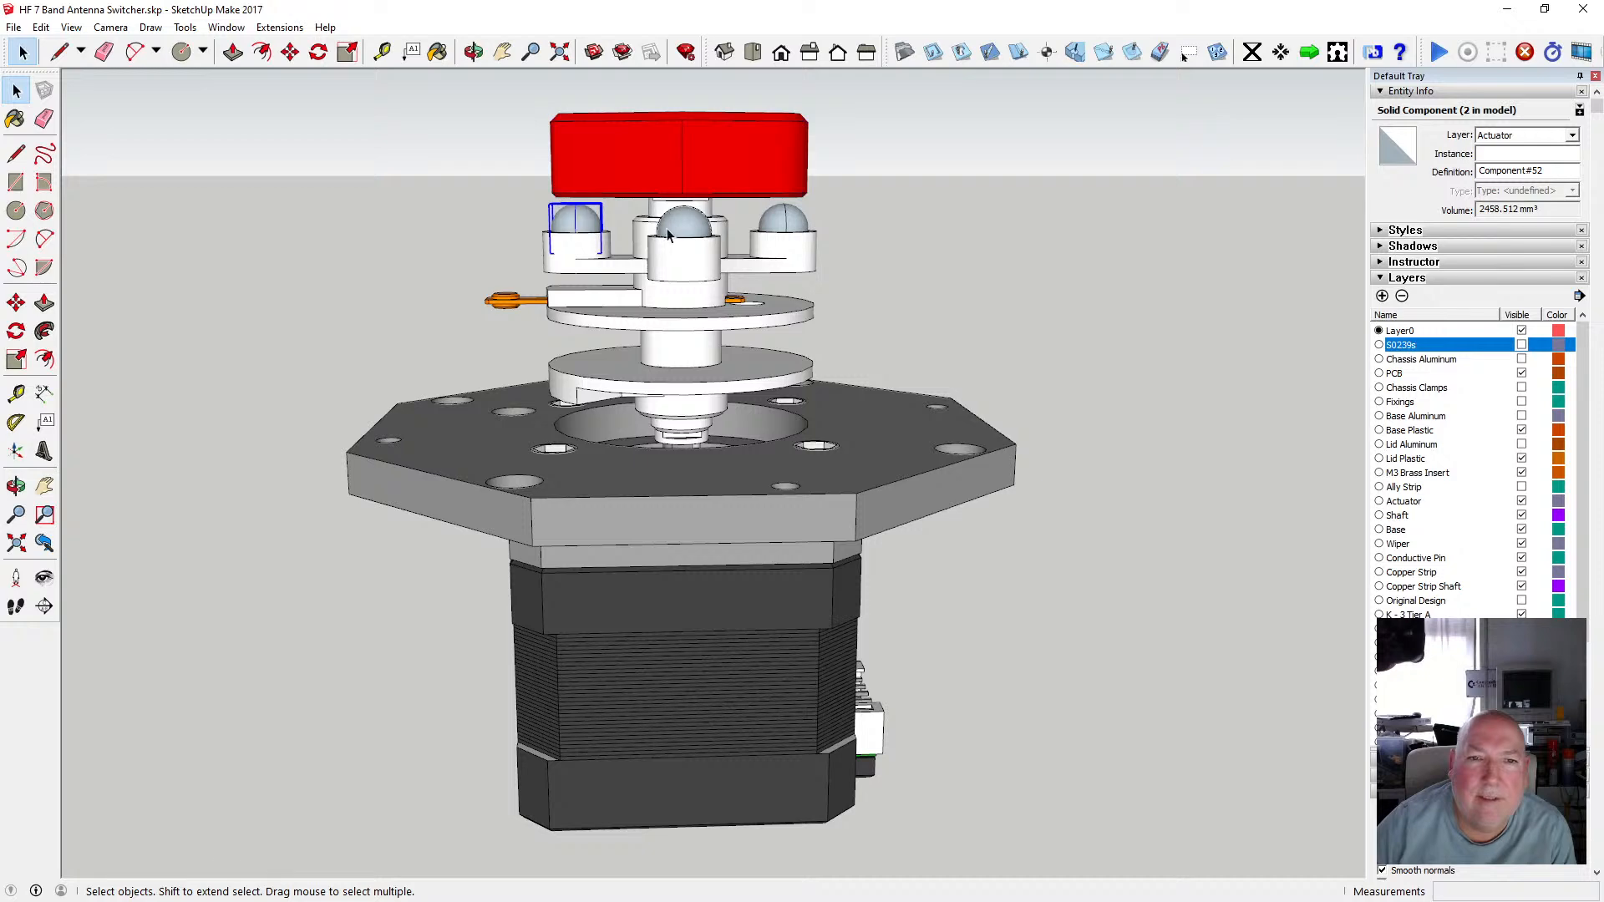
ctrl+click(673, 234)
ctrl+click(781, 219)
click(473, 53)
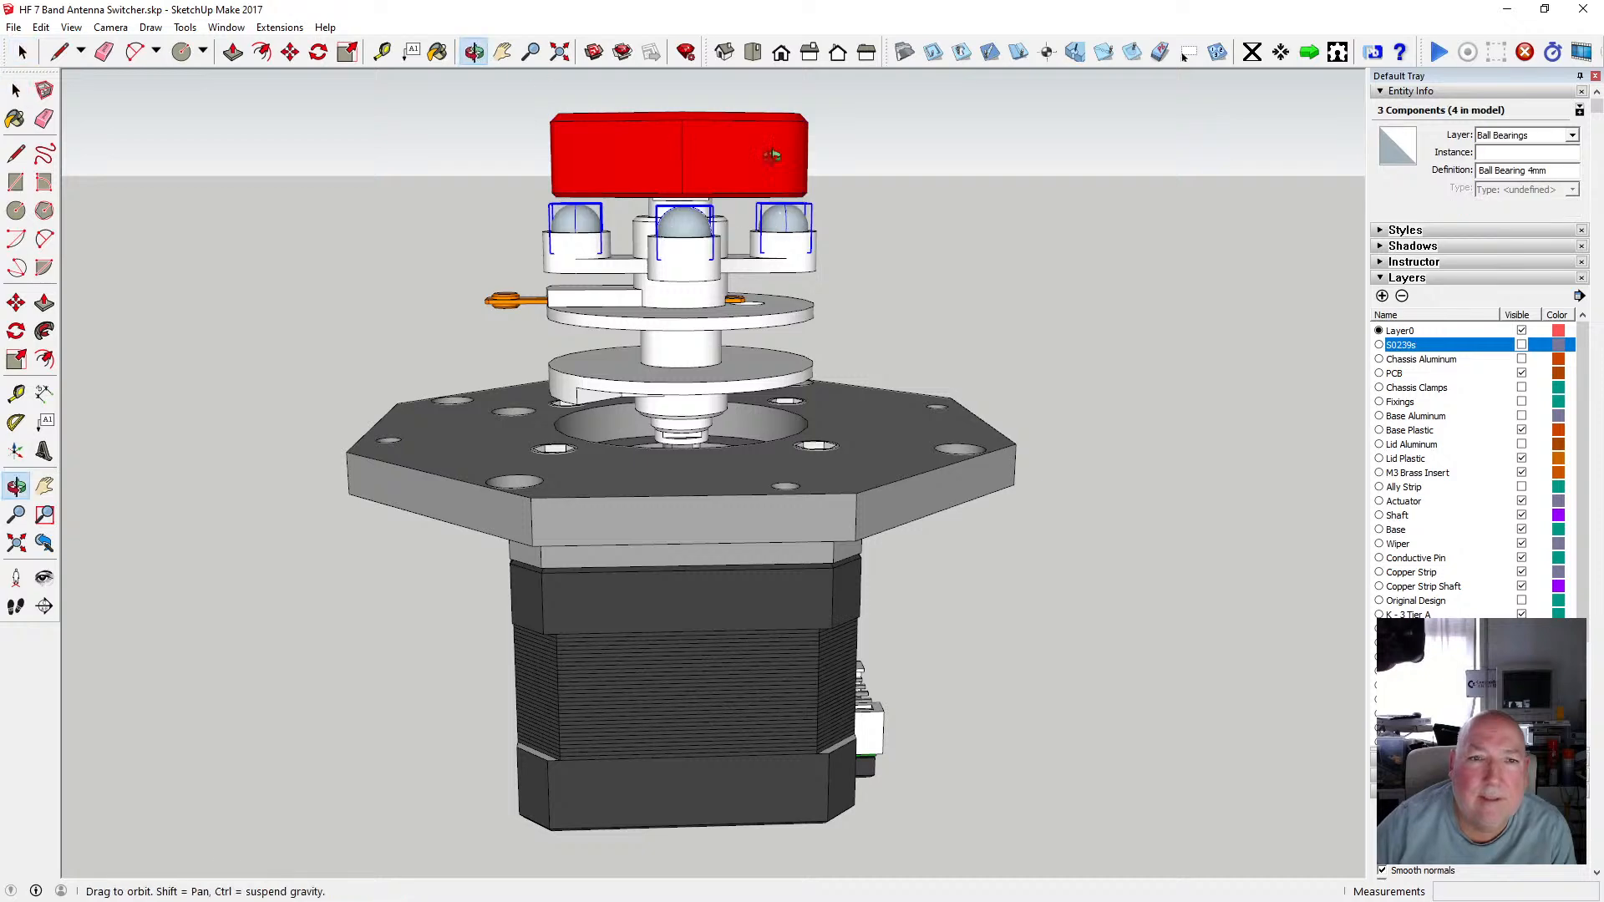
drag(774, 154, 231, 184)
click(18, 90)
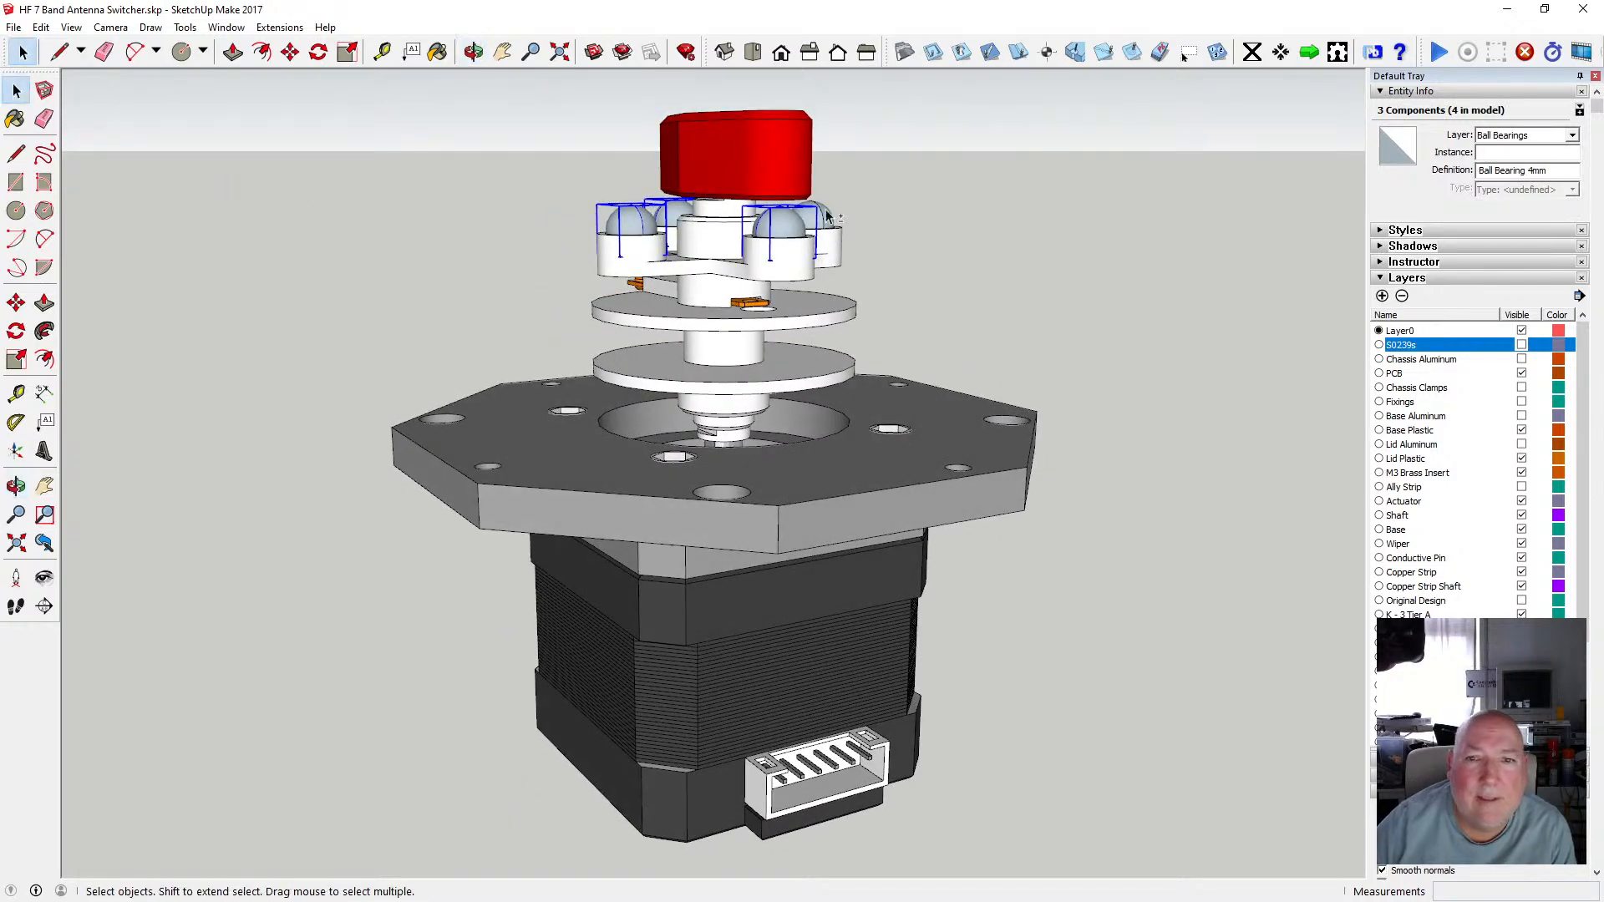
ctrl+click(824, 219)
ctrl+click(772, 163)
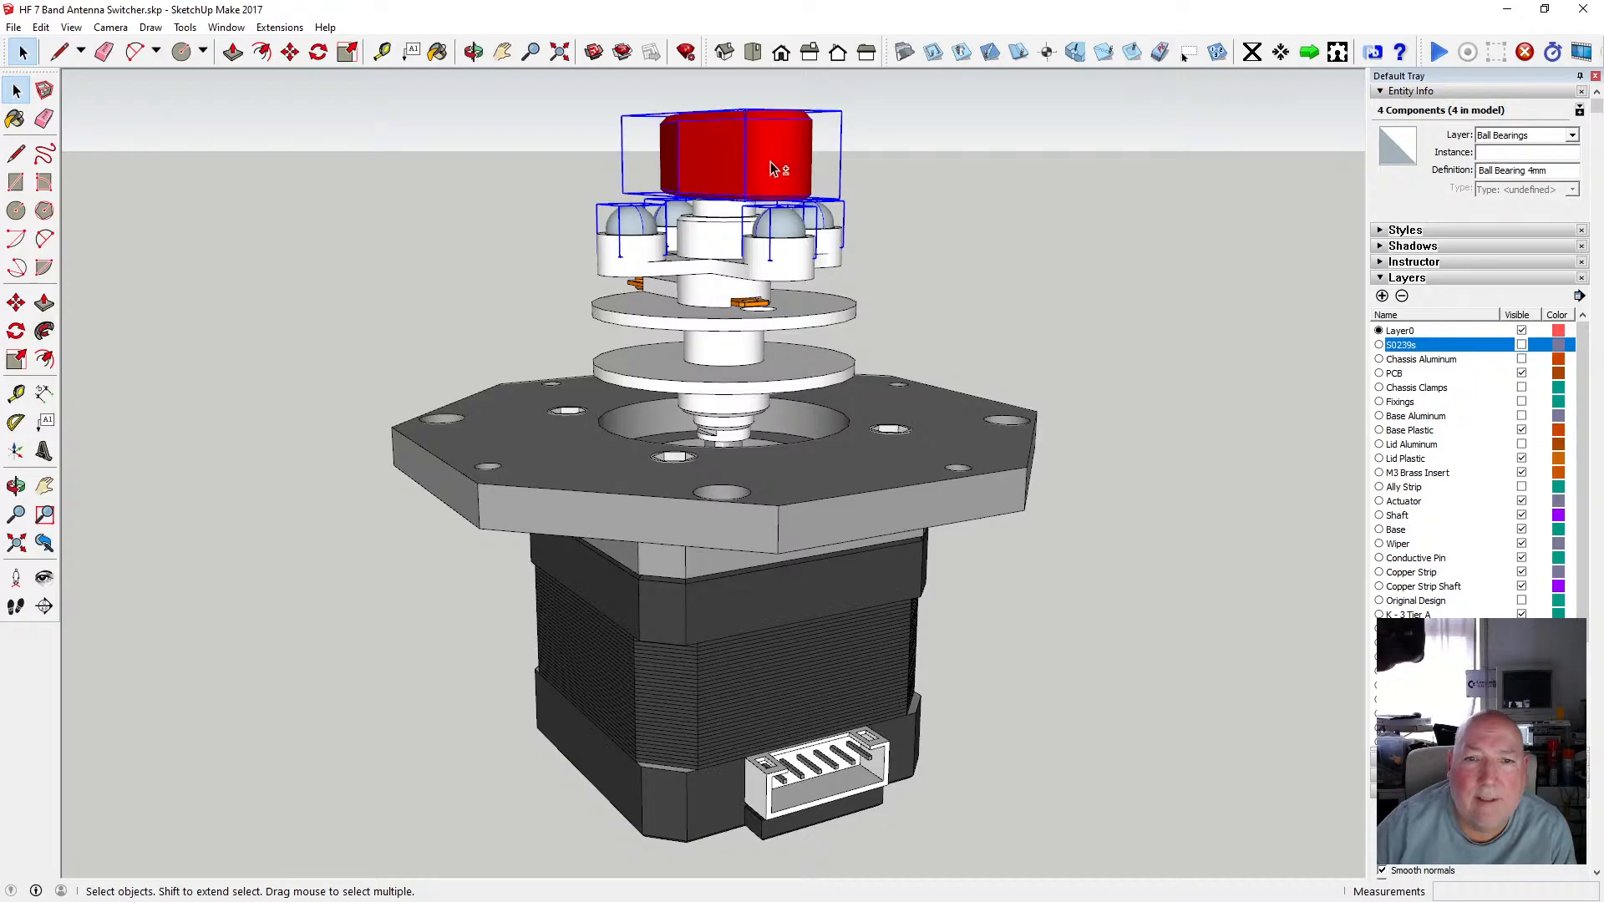
ctrl+click(705, 241)
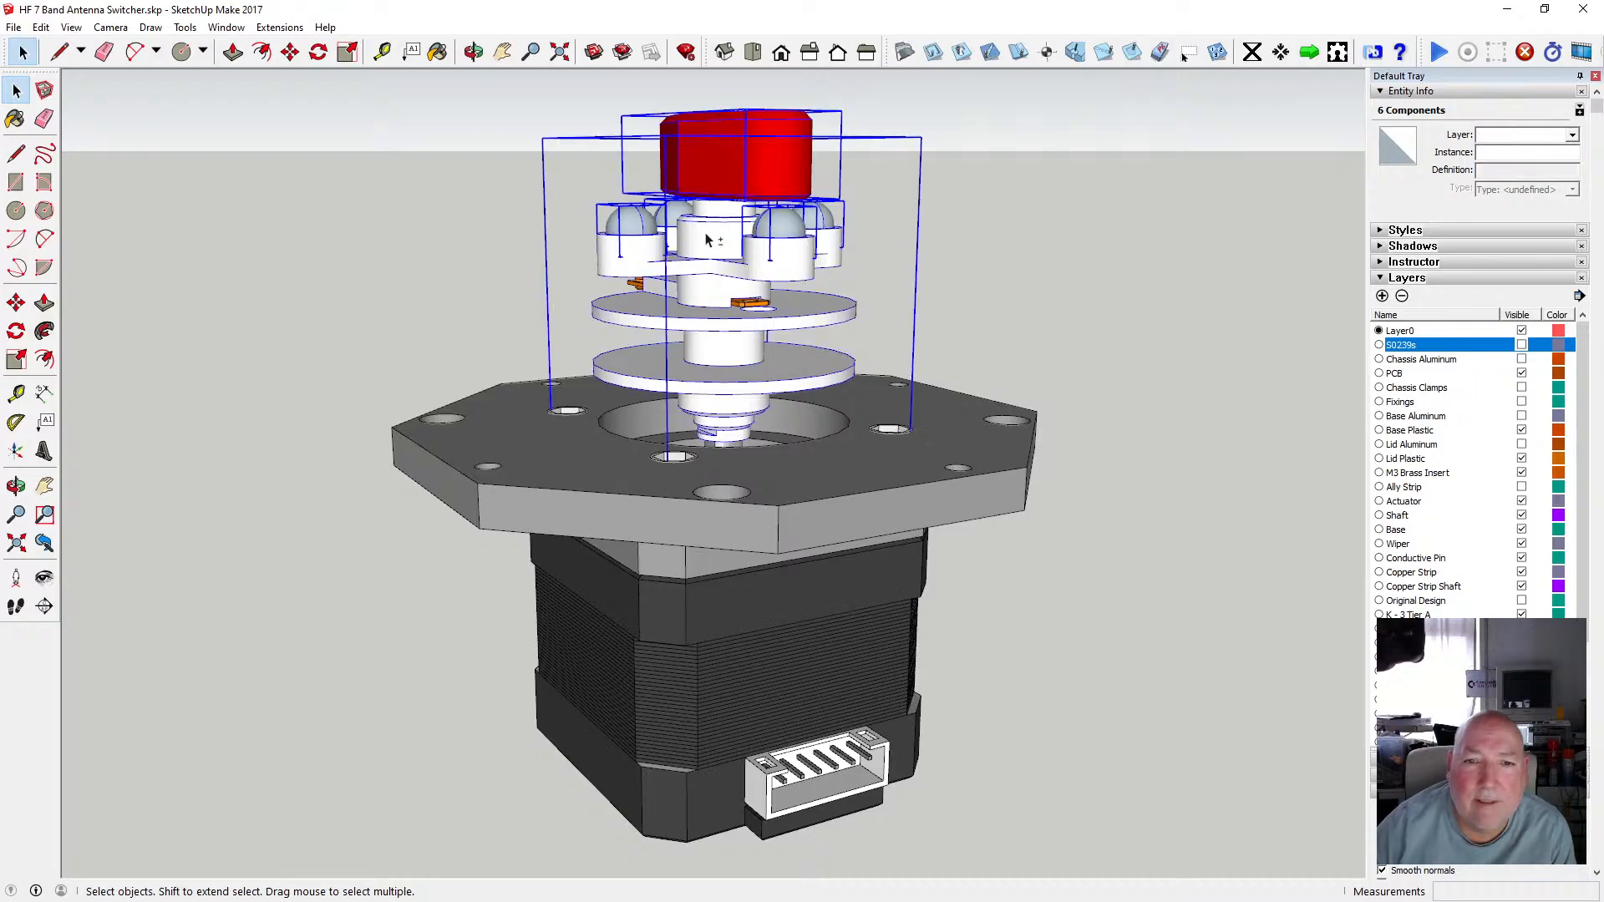
ctrl+click(749, 306)
right_click(750, 307)
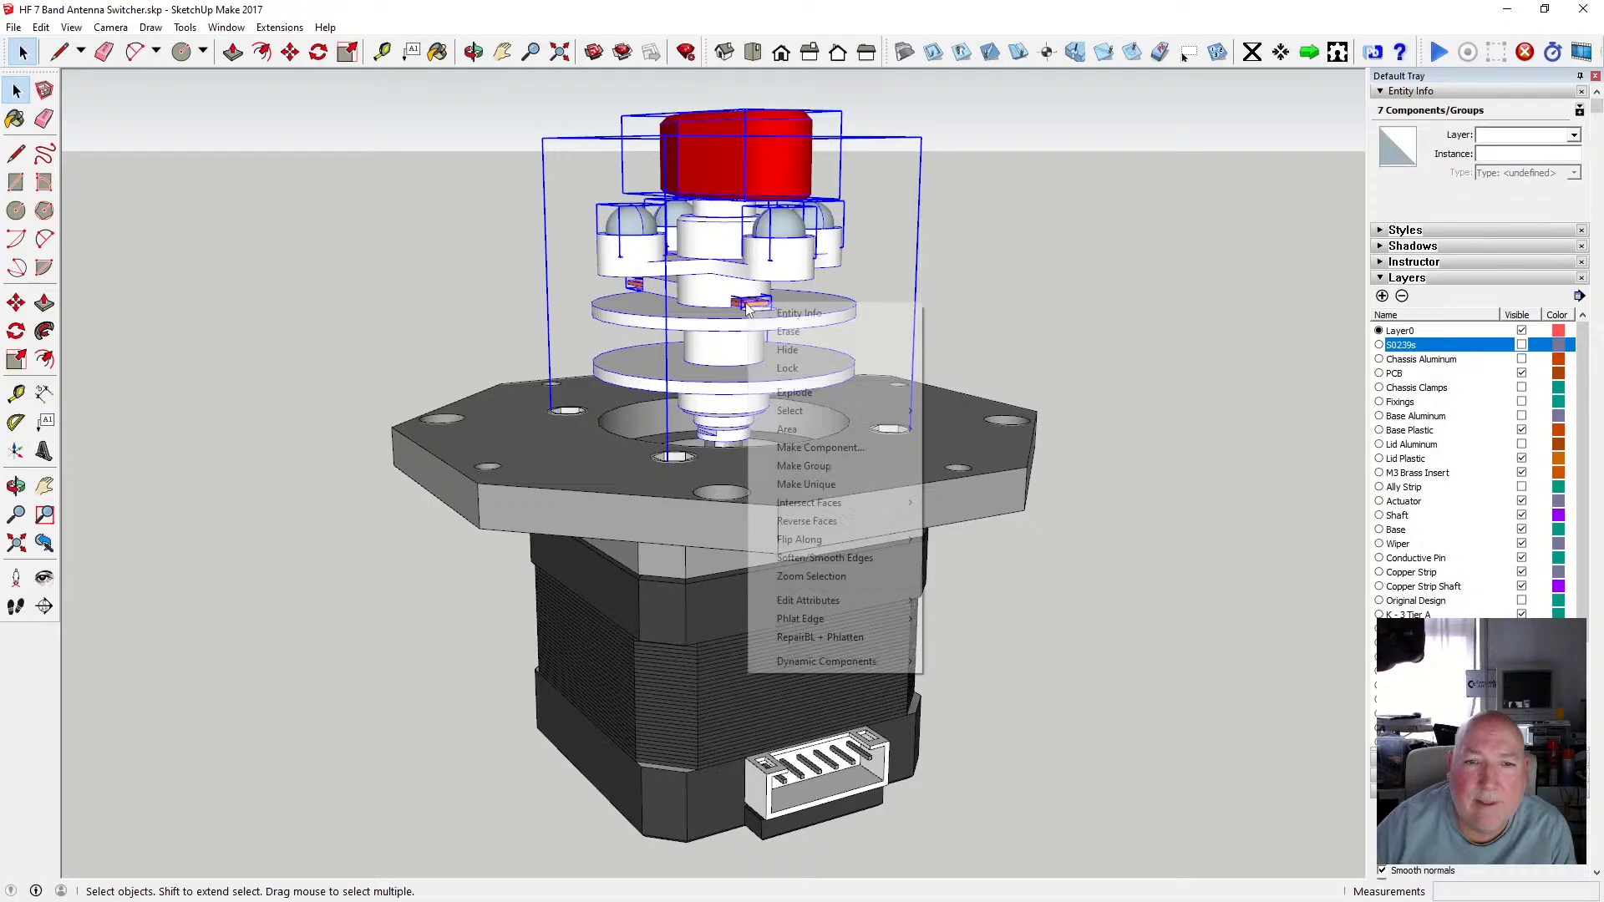
click(862, 473)
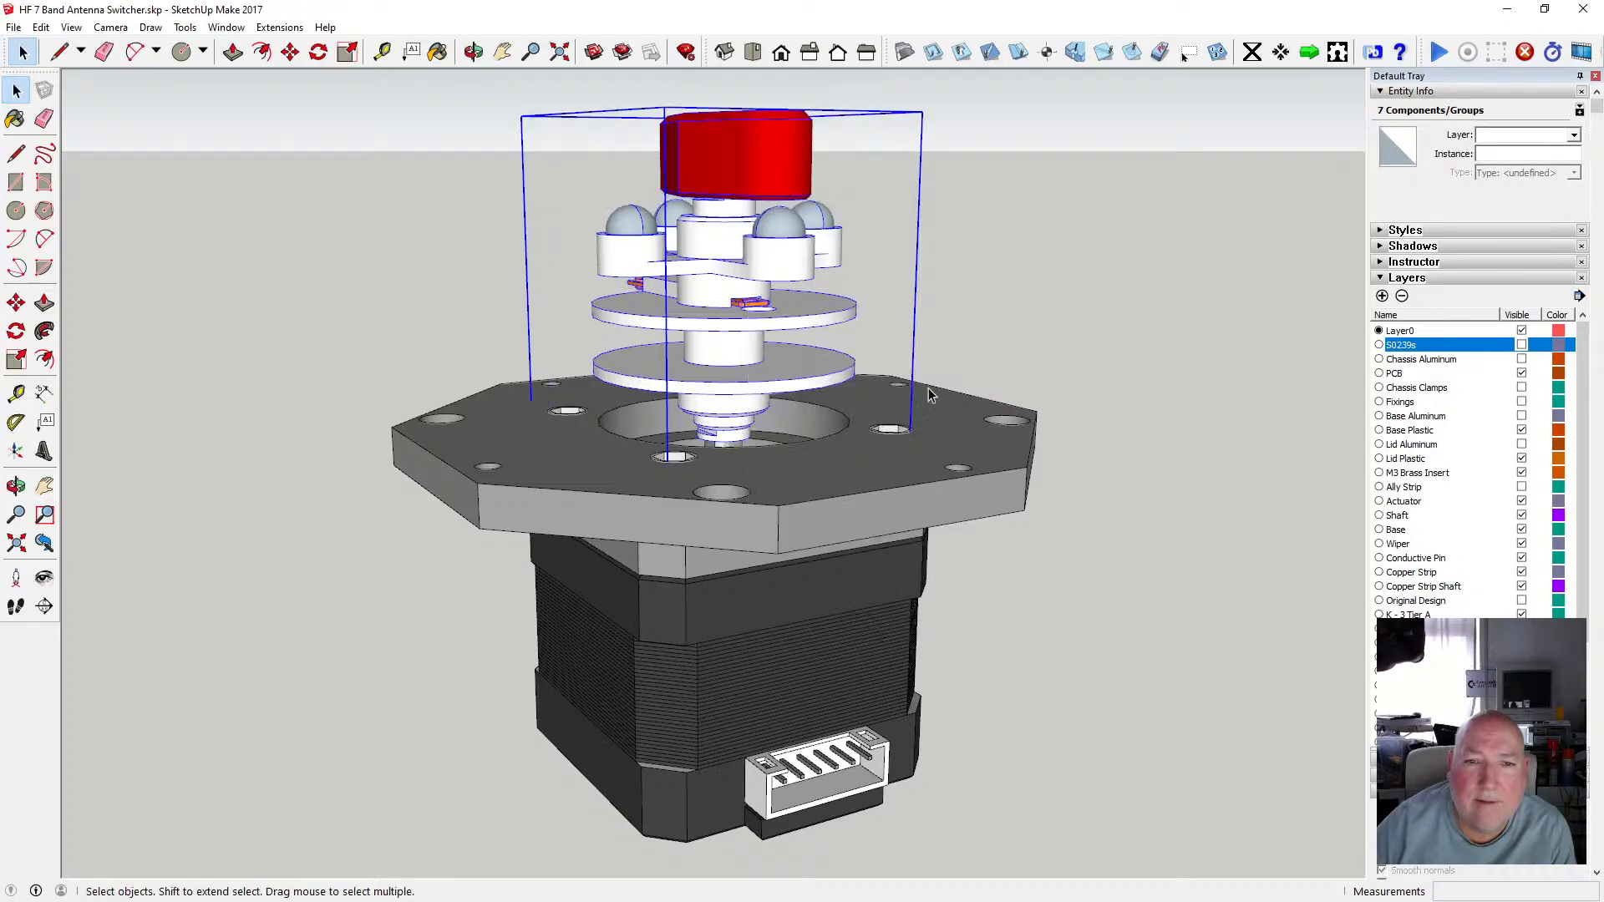
Select the new group and check the Copper Strip and Copper Strip Shaft layers' visibility.
click(1004, 311)
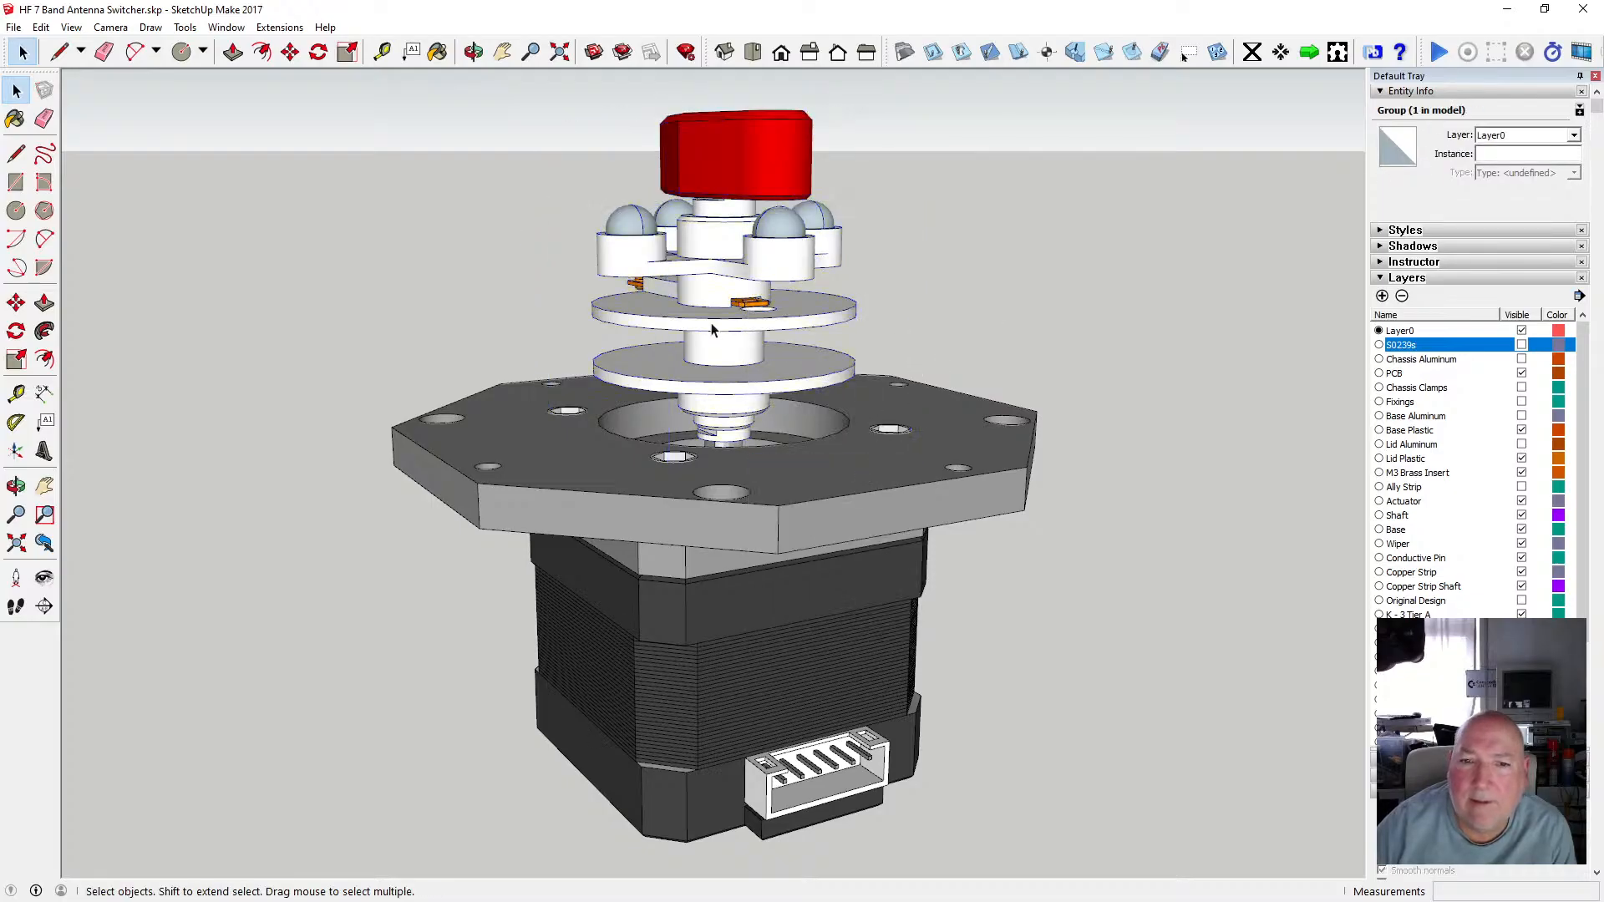
click(752, 309)
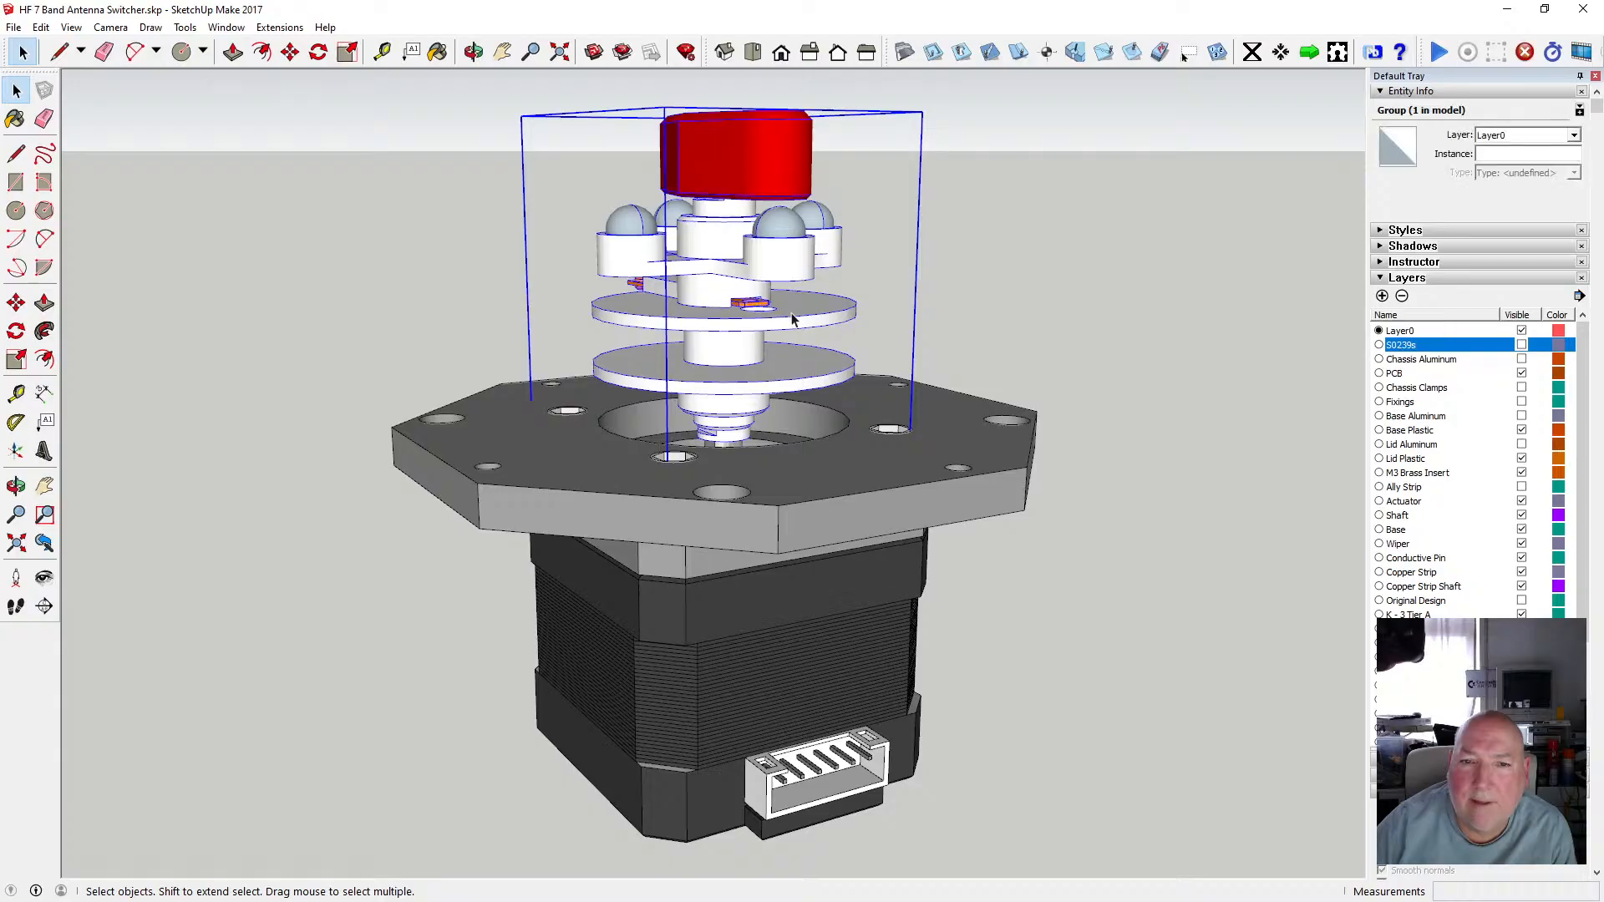
click(1179, 409)
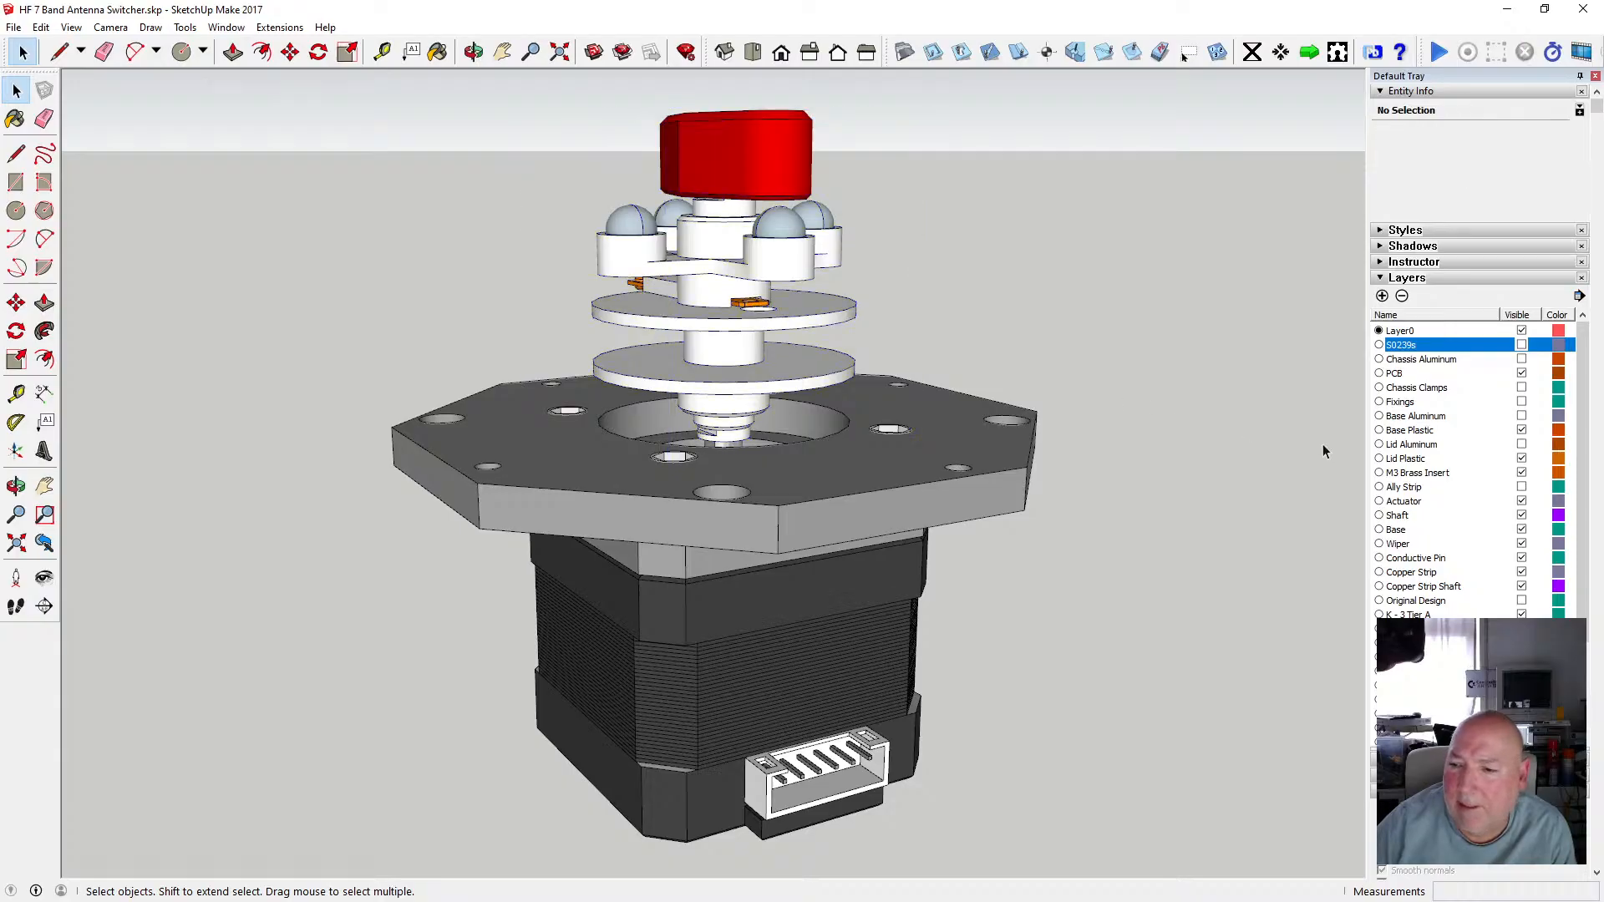
click(1521, 587)
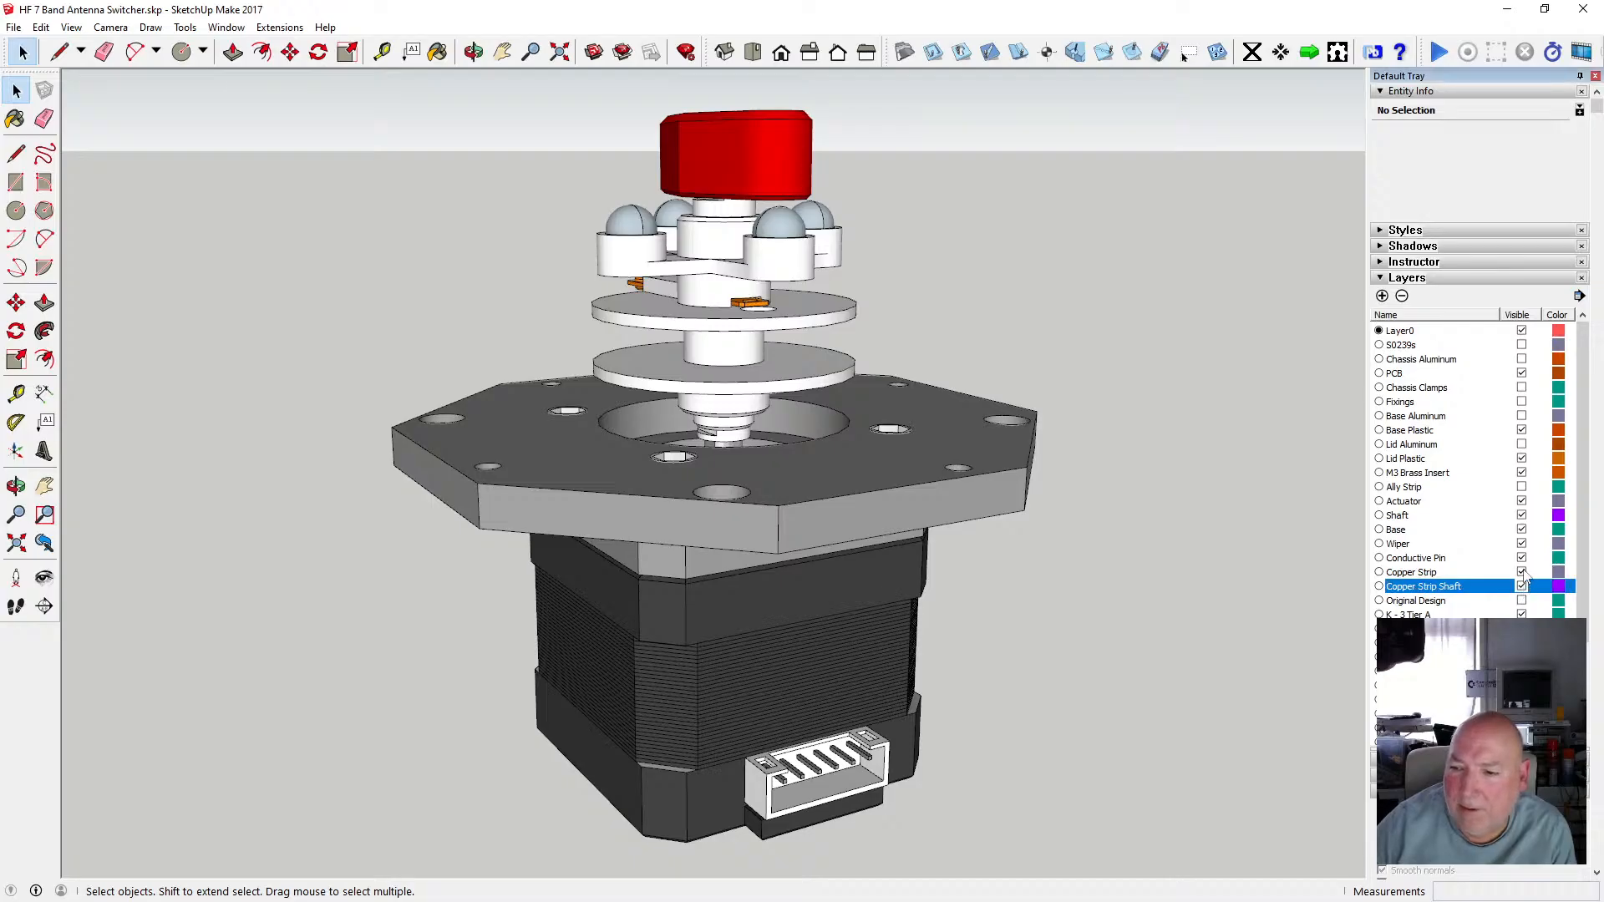
click(1522, 573)
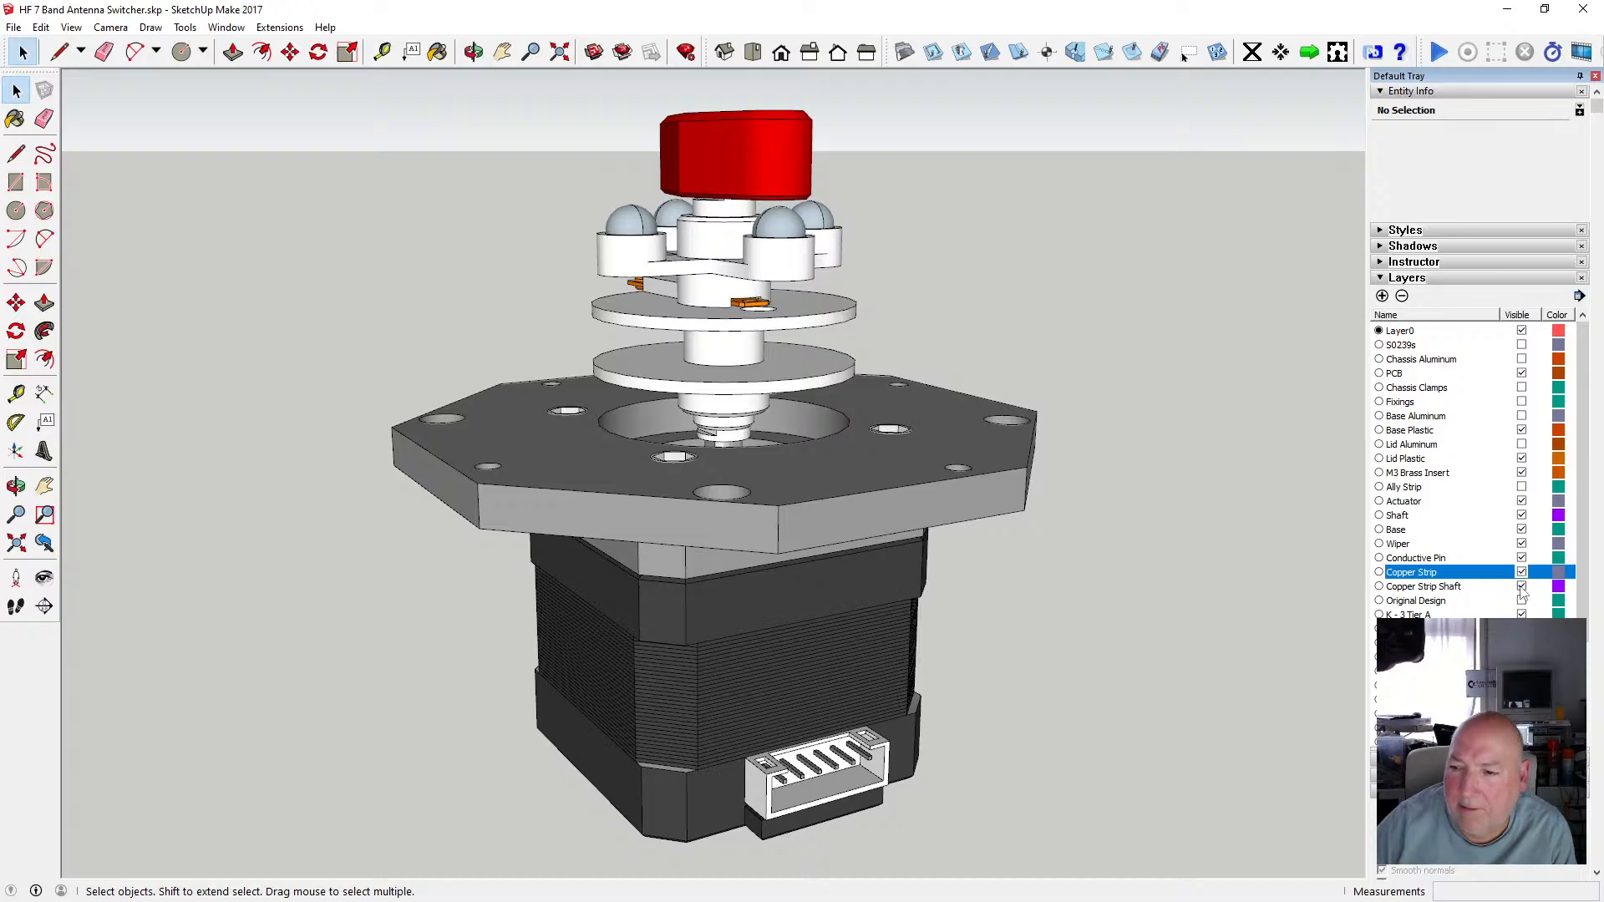
click(1521, 588)
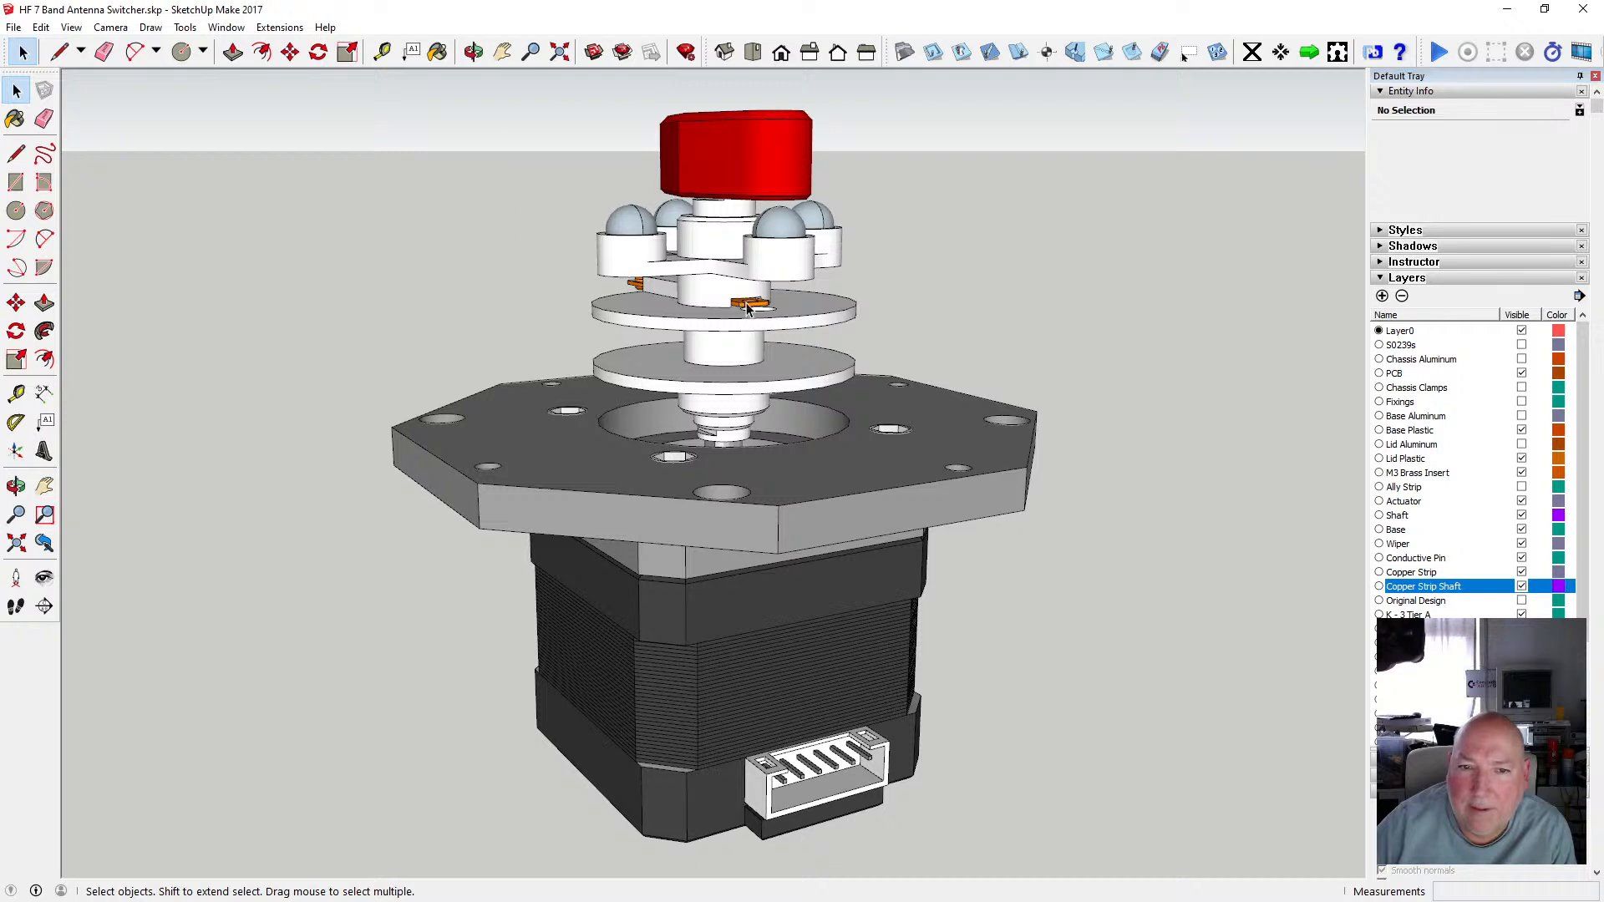
click(746, 308)
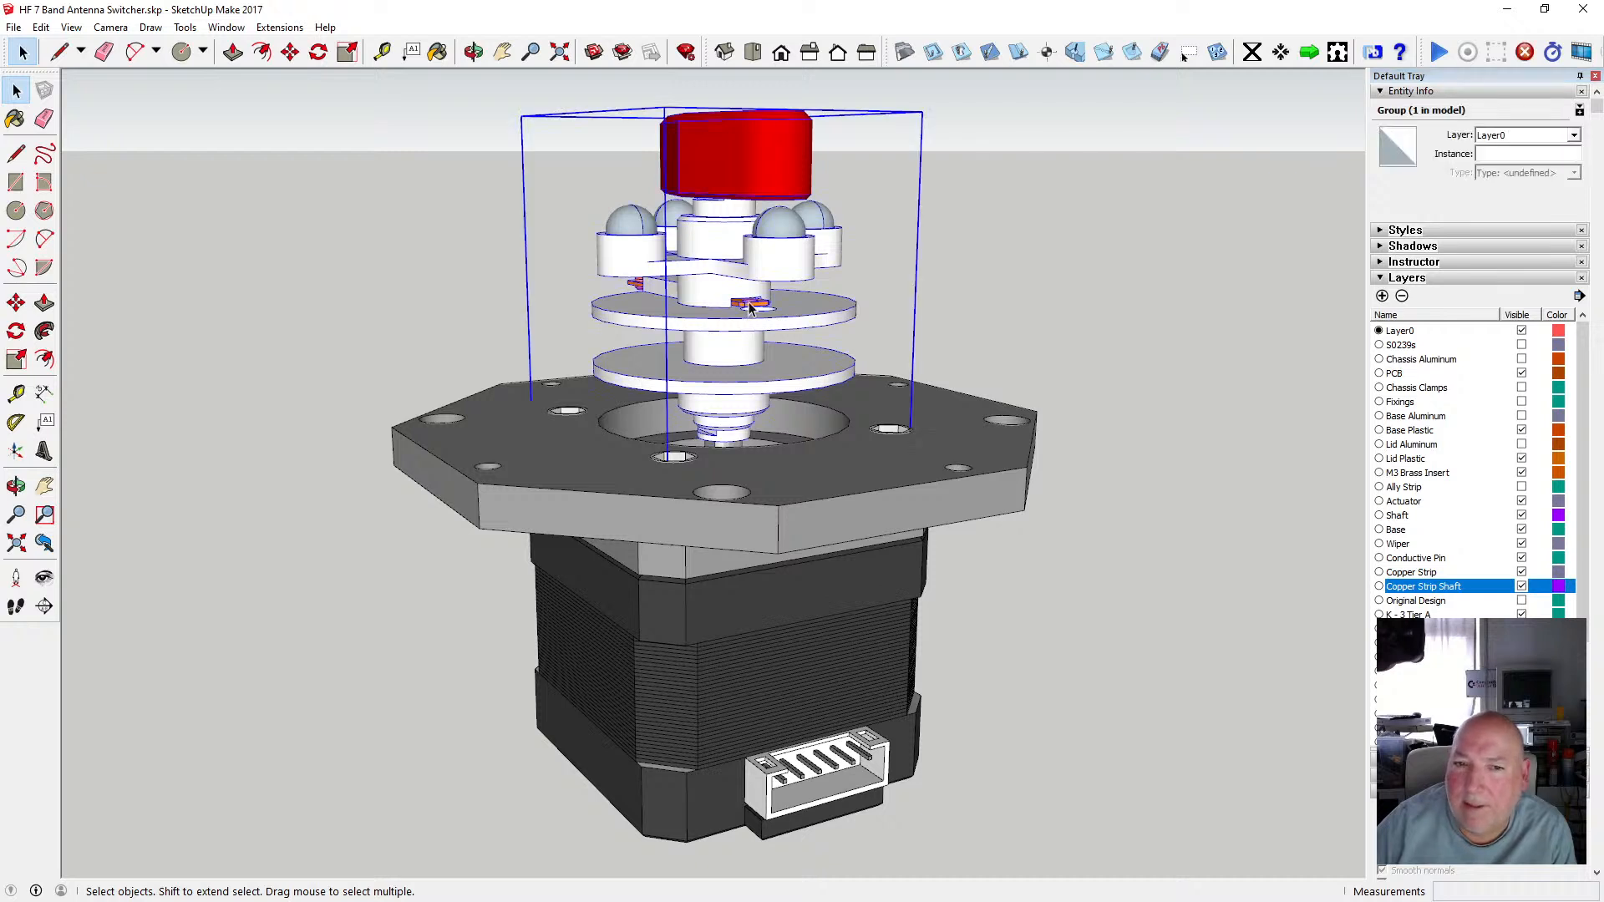
Move the copper strip out of its nested component into the assembly group by cutting it and pasting it in place, then close the group.
double_click(750, 308)
click(750, 306)
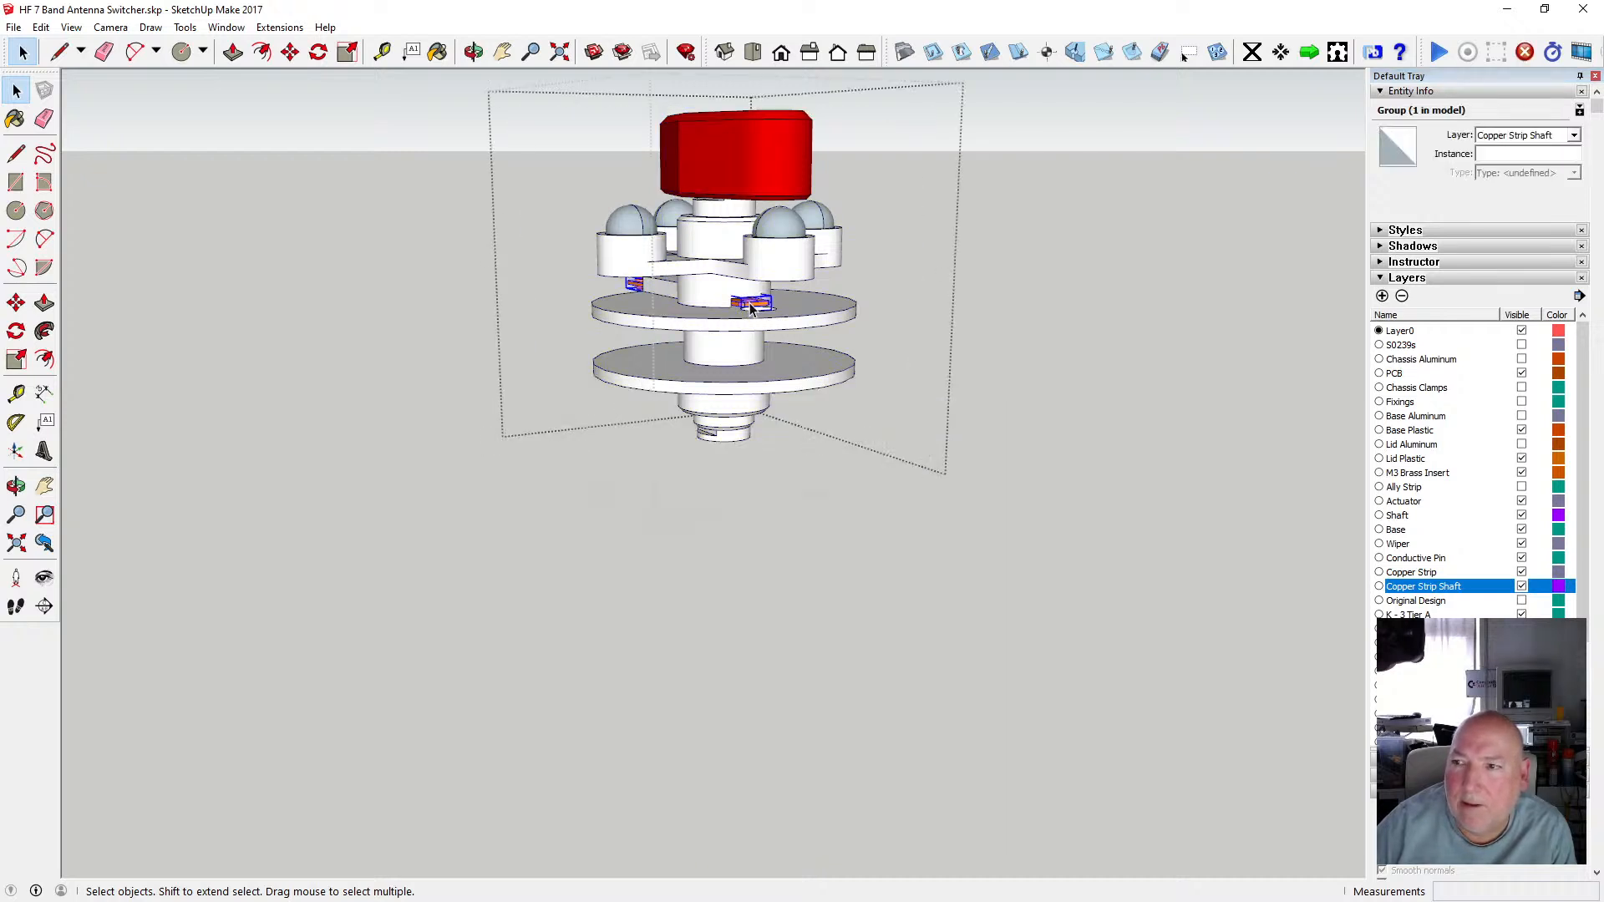
double_click(749, 303)
click(749, 303)
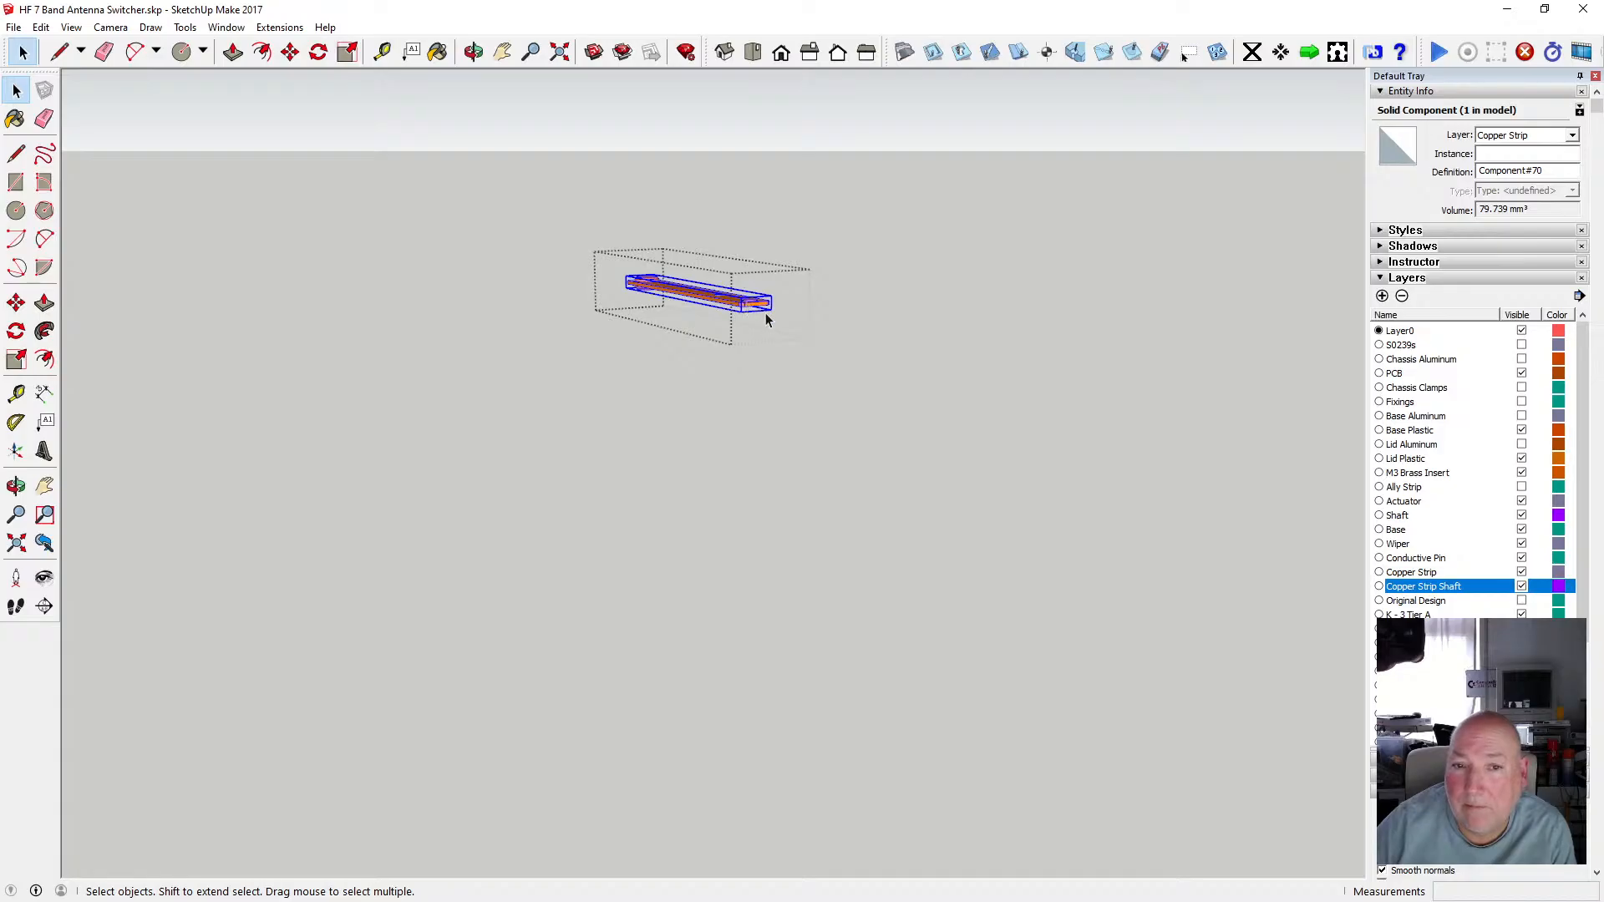
click(41, 27)
click(67, 86)
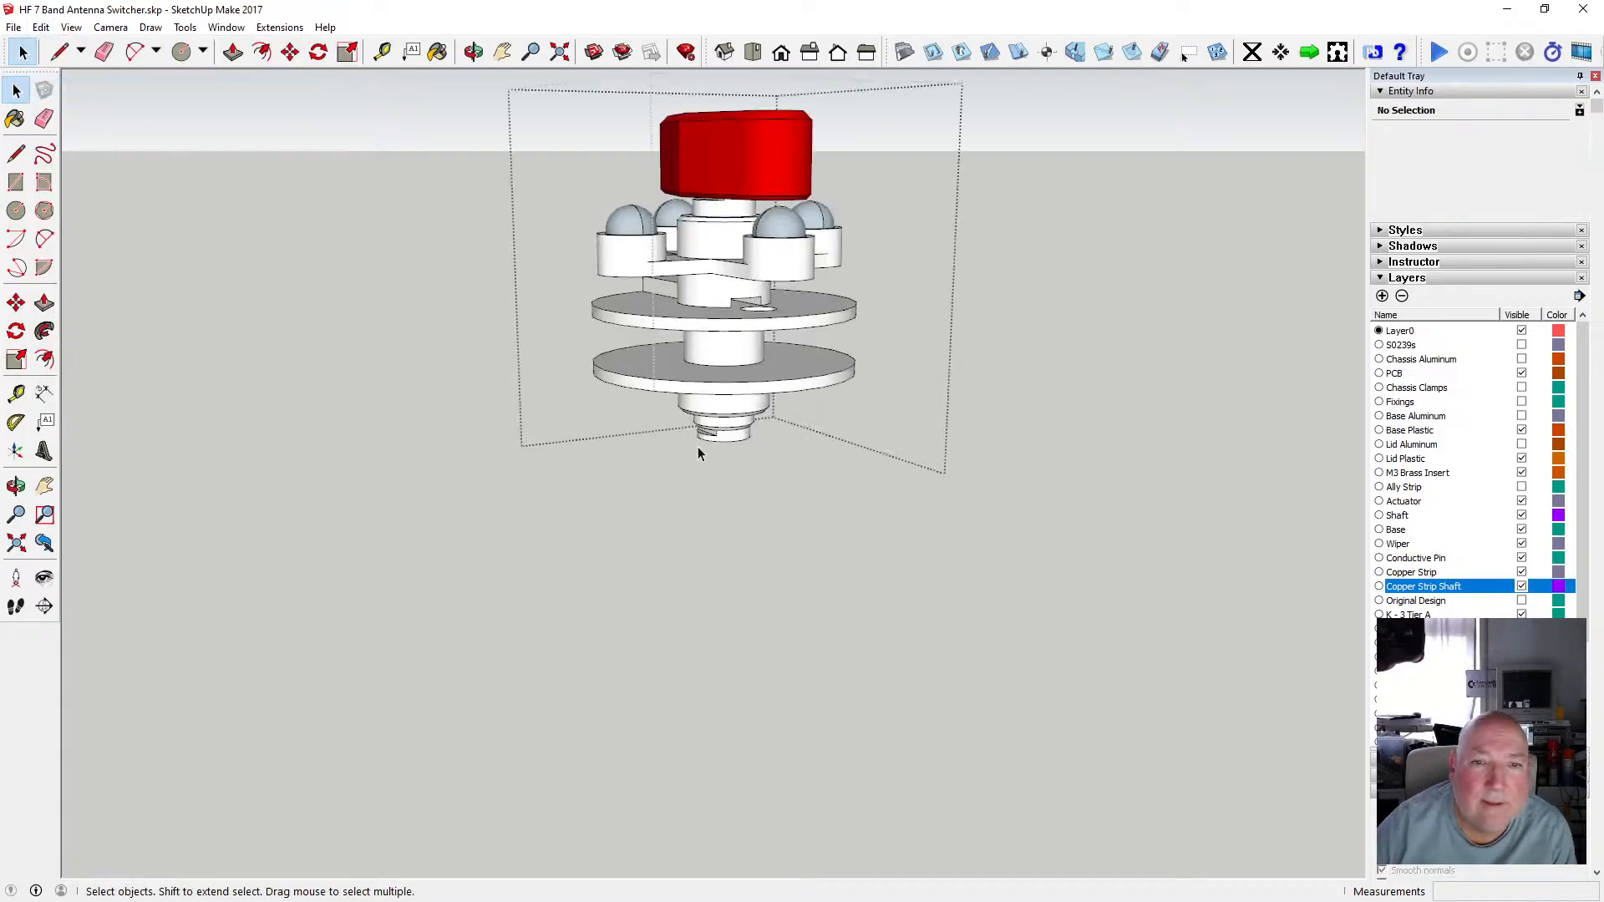
click(41, 27)
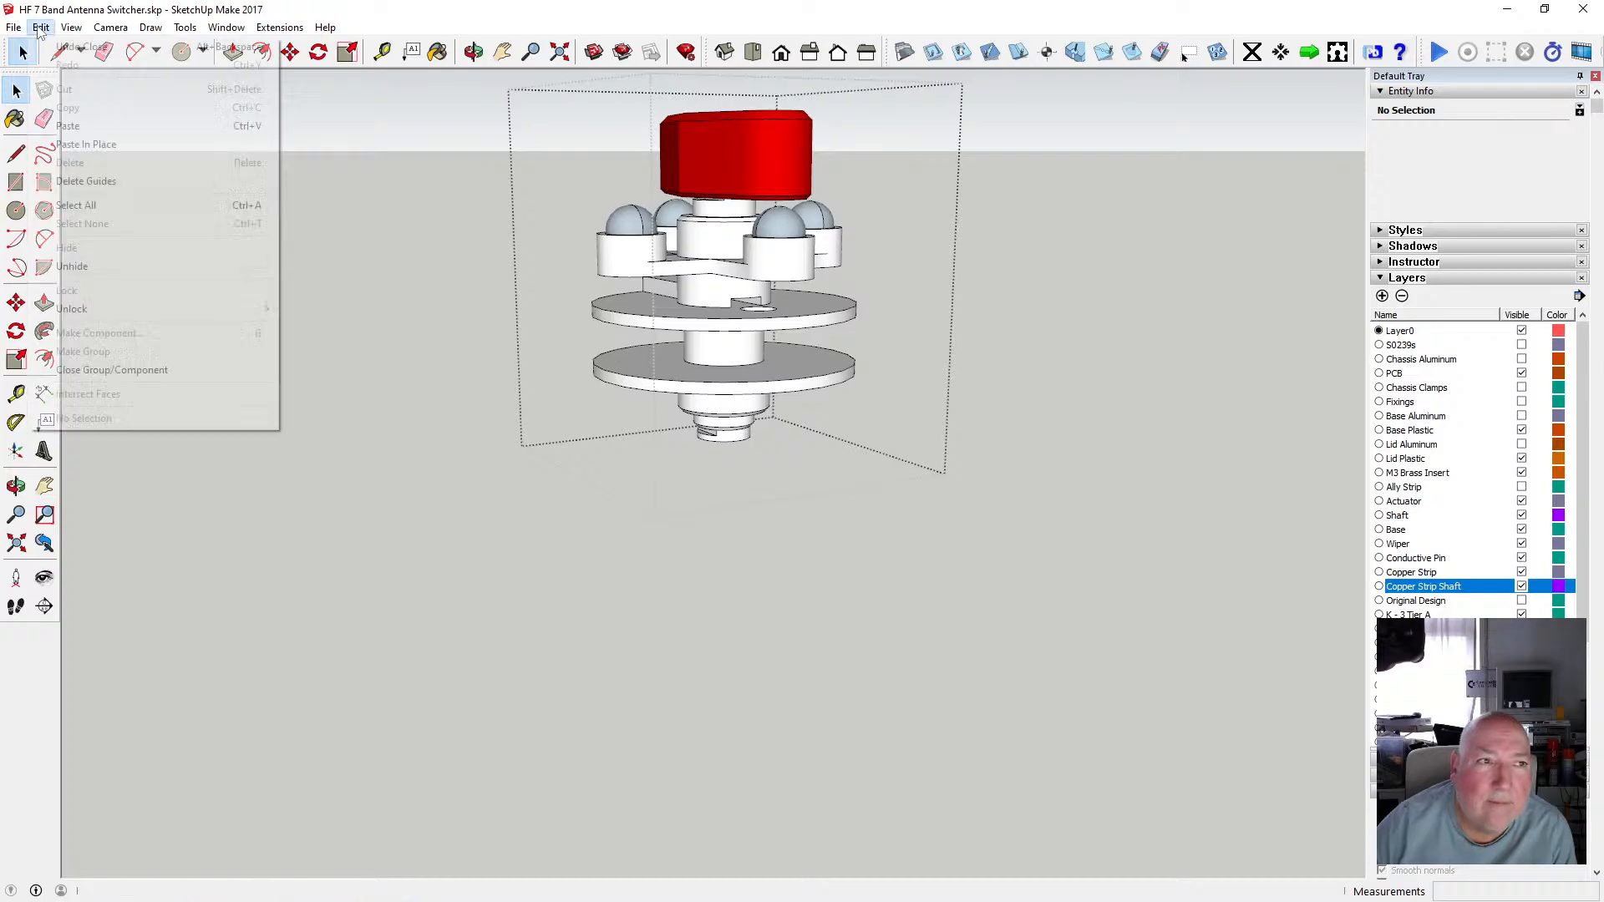
click(86, 144)
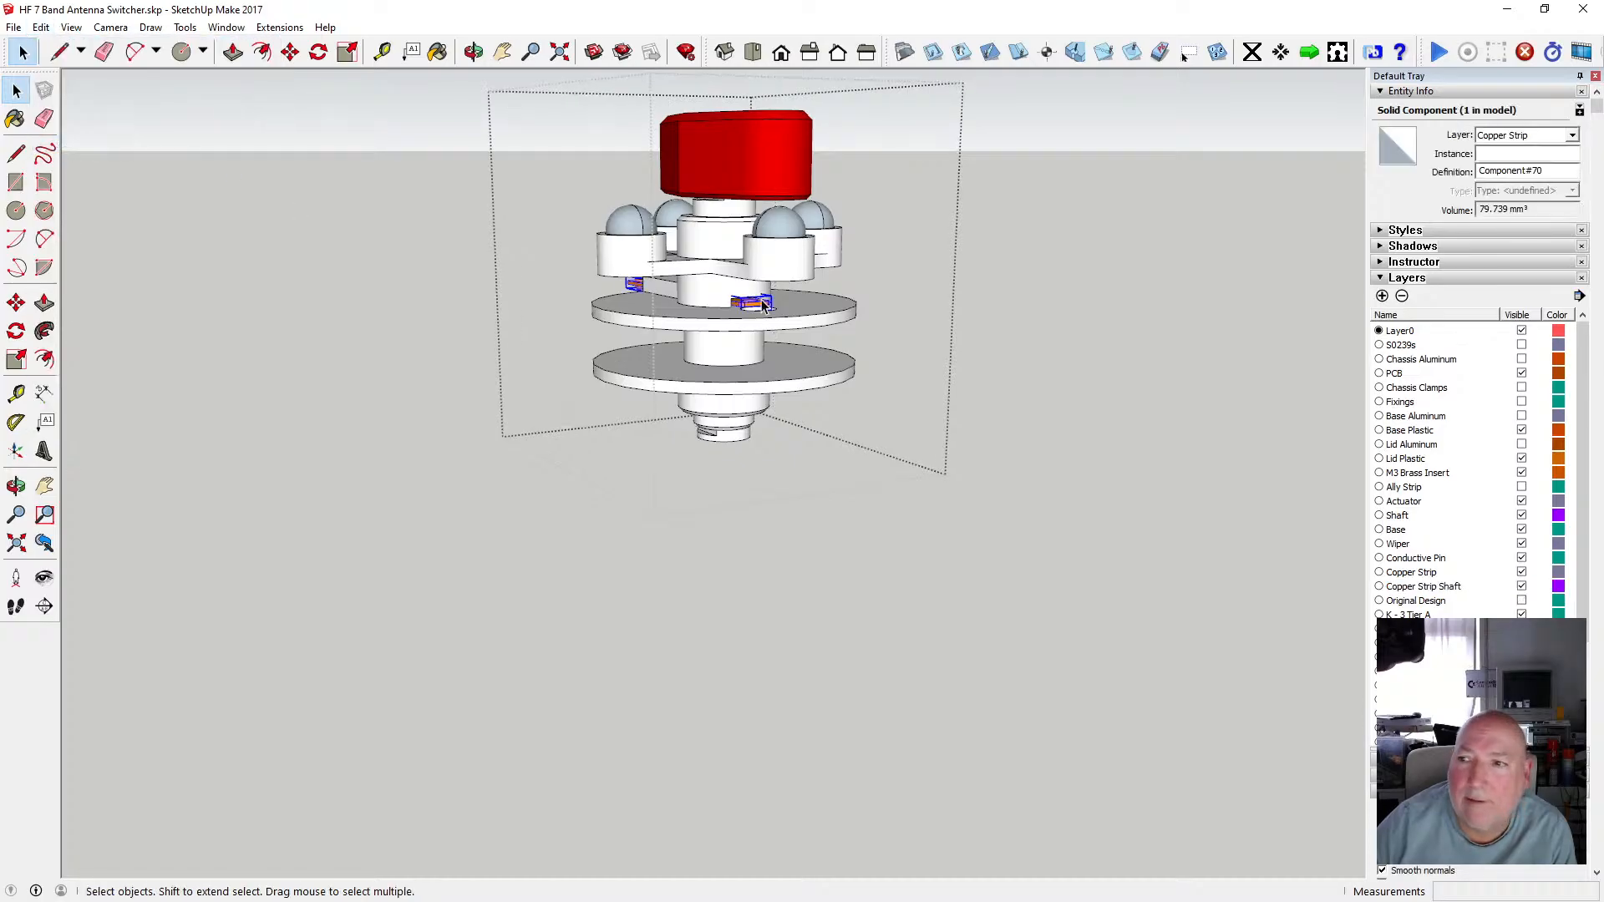
click(784, 313)
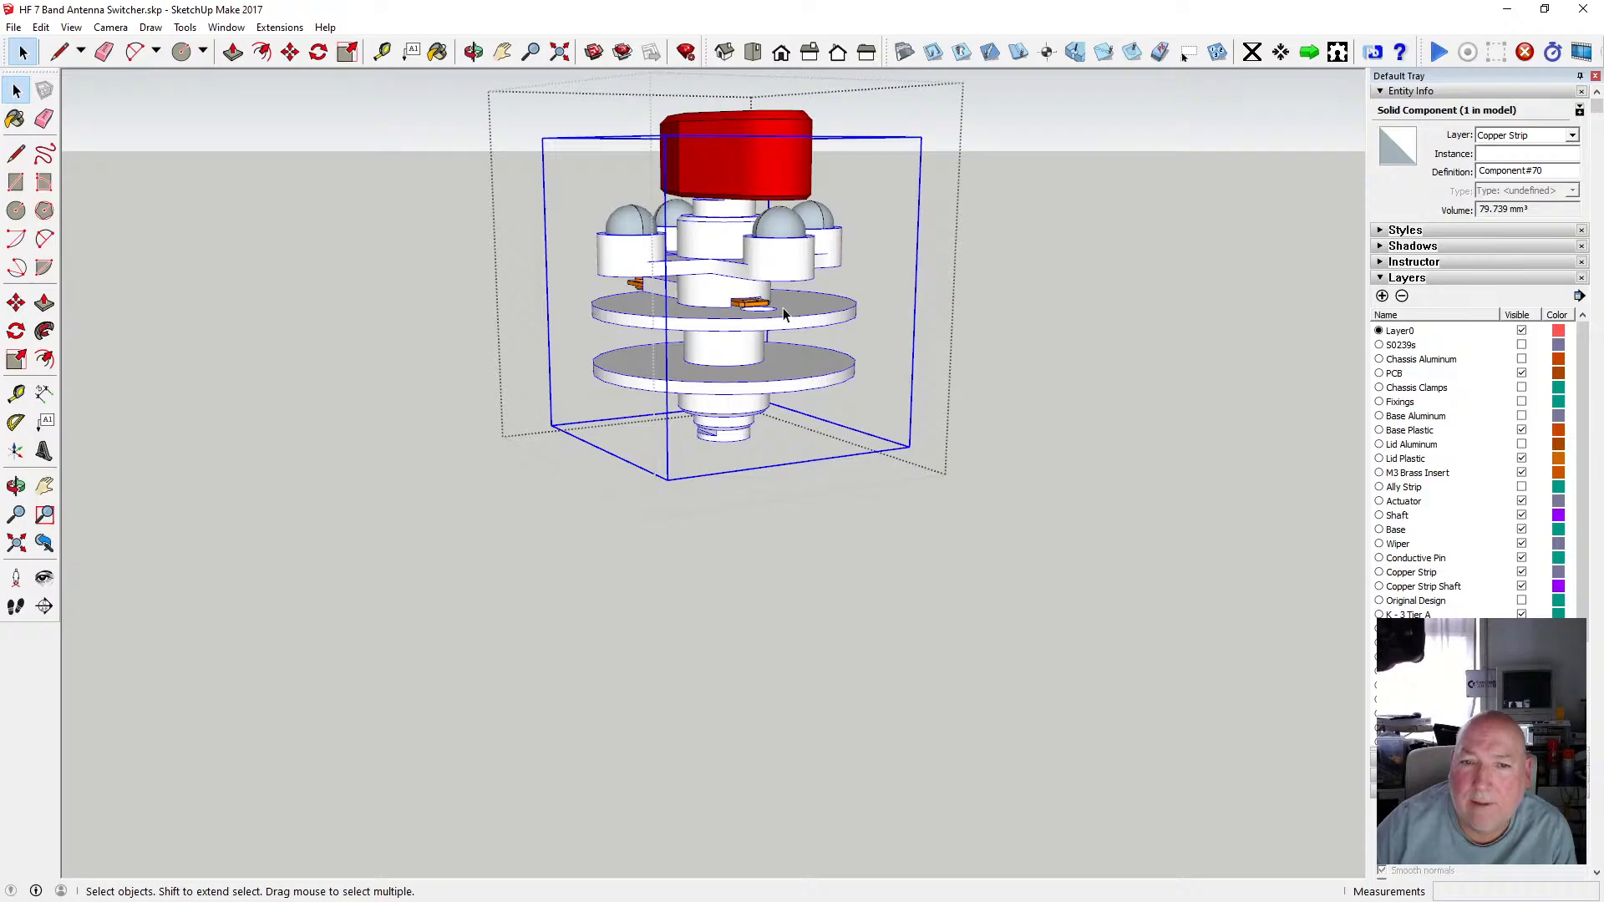
click(754, 304)
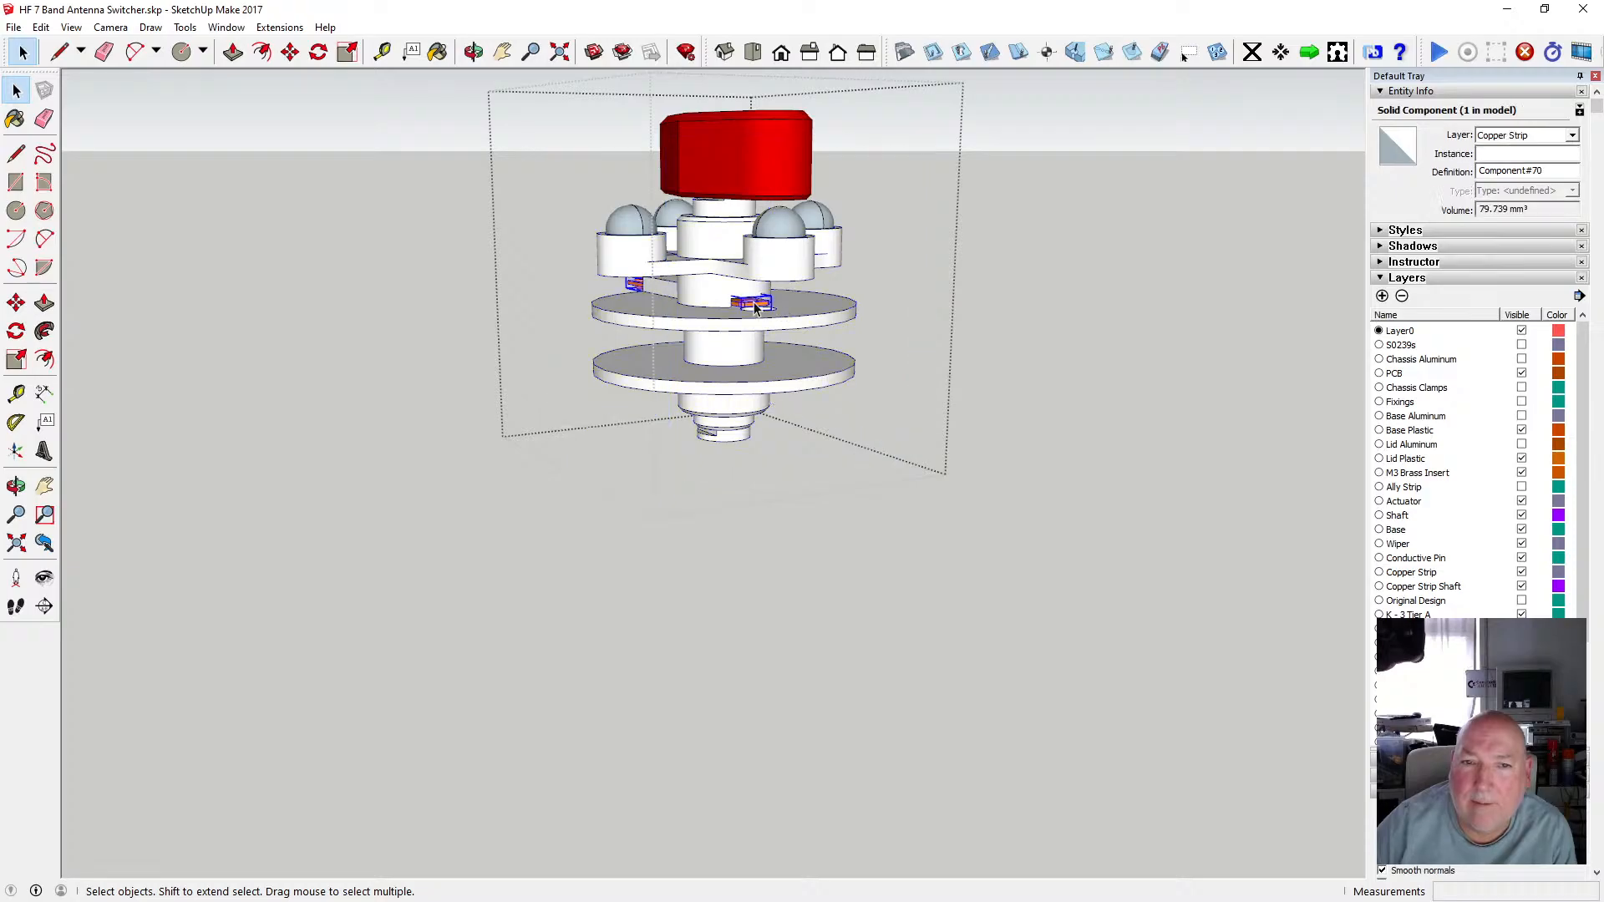
click(1045, 272)
click(801, 311)
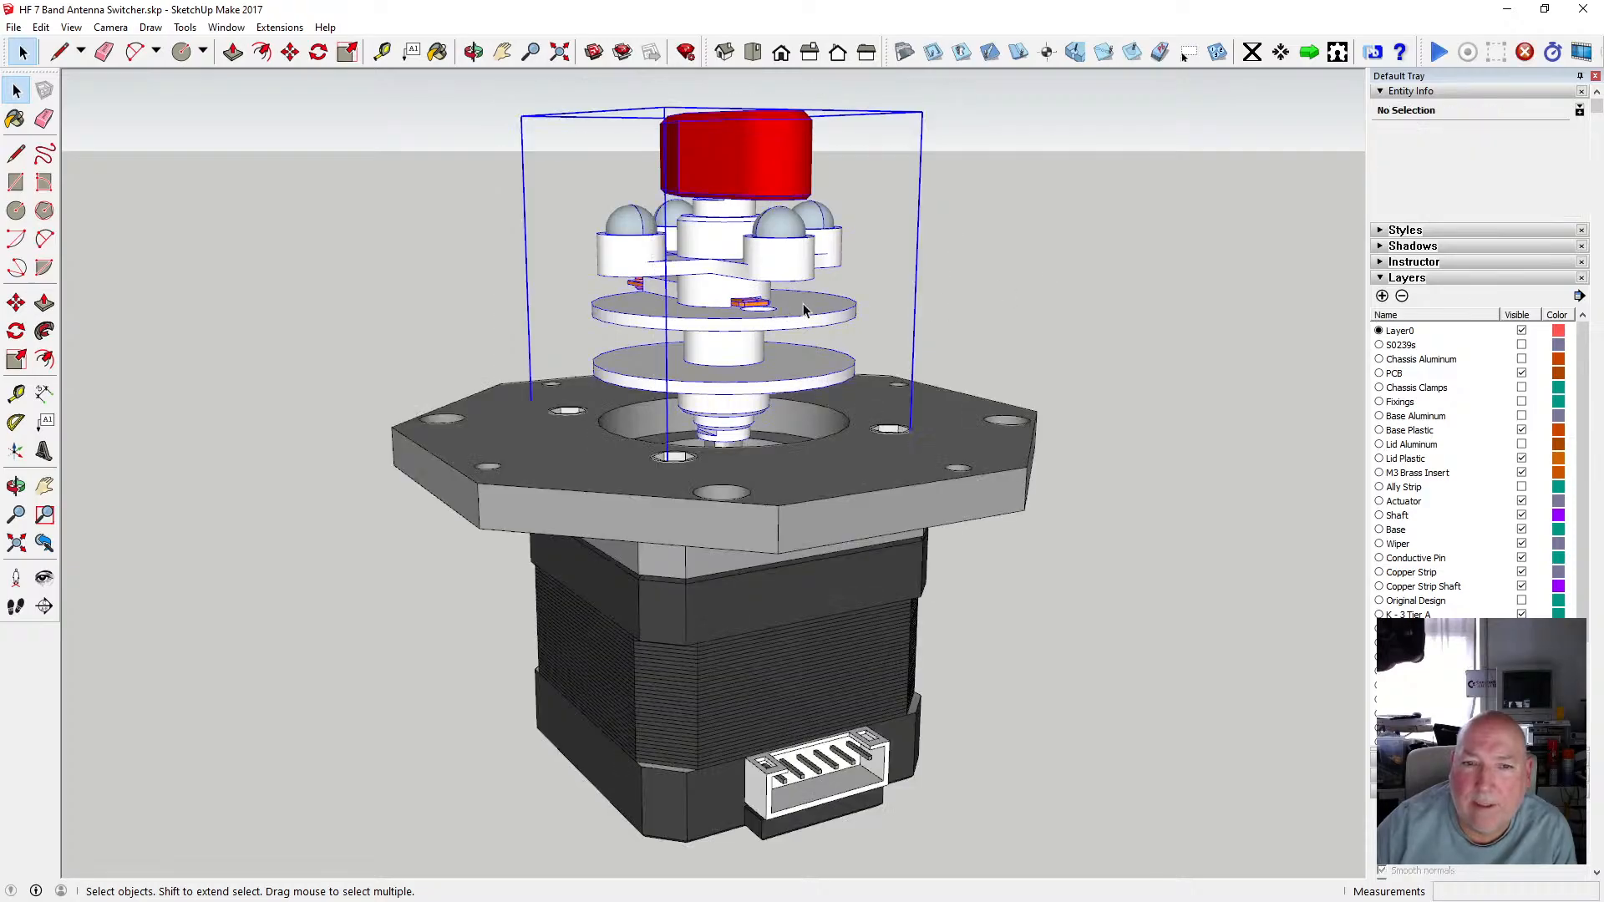
click(1038, 287)
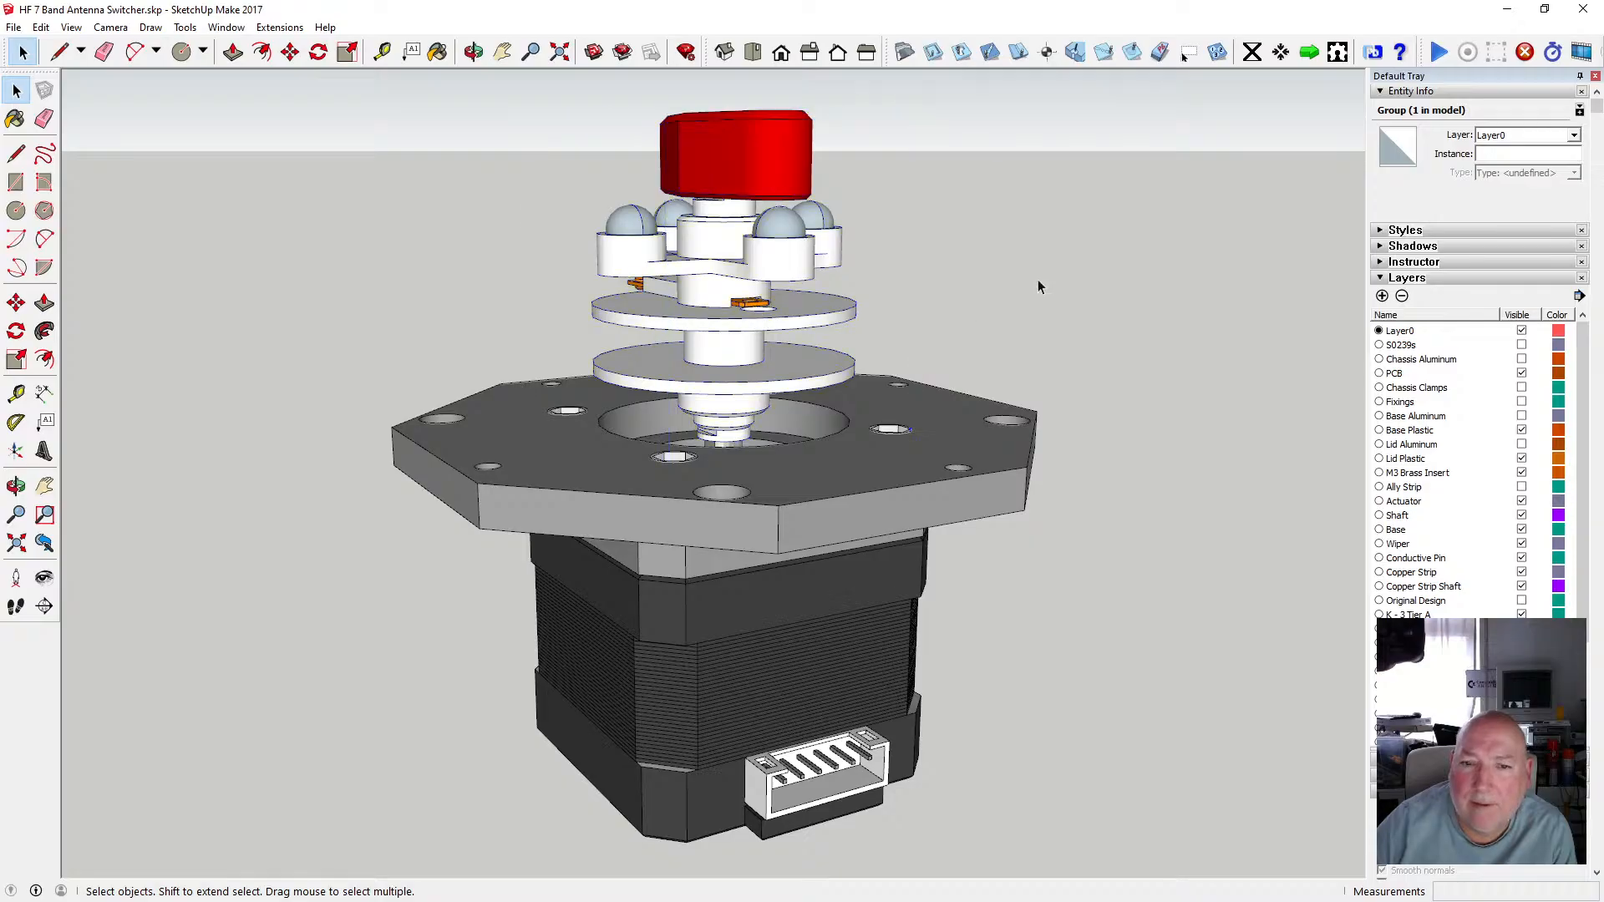
Orbit beneath the shaft assembly and turn on the Base Aluminum layer.
click(474, 52)
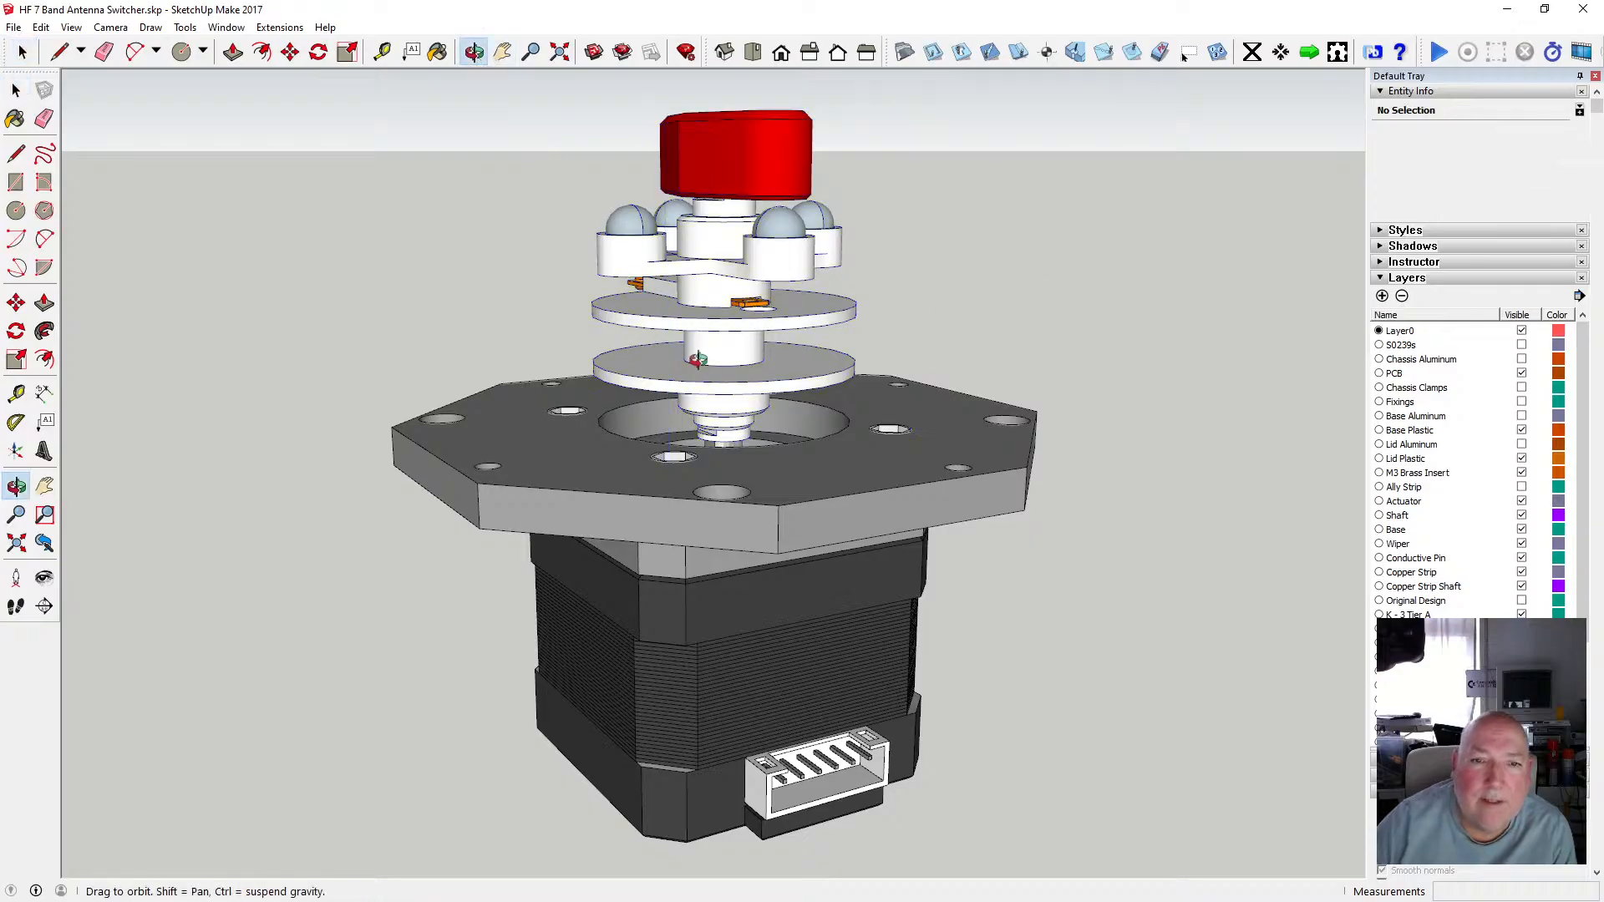
scroll(723, 338, down, 2)
drag(722, 339, 844, 391)
scroll(725, 403, up, 5)
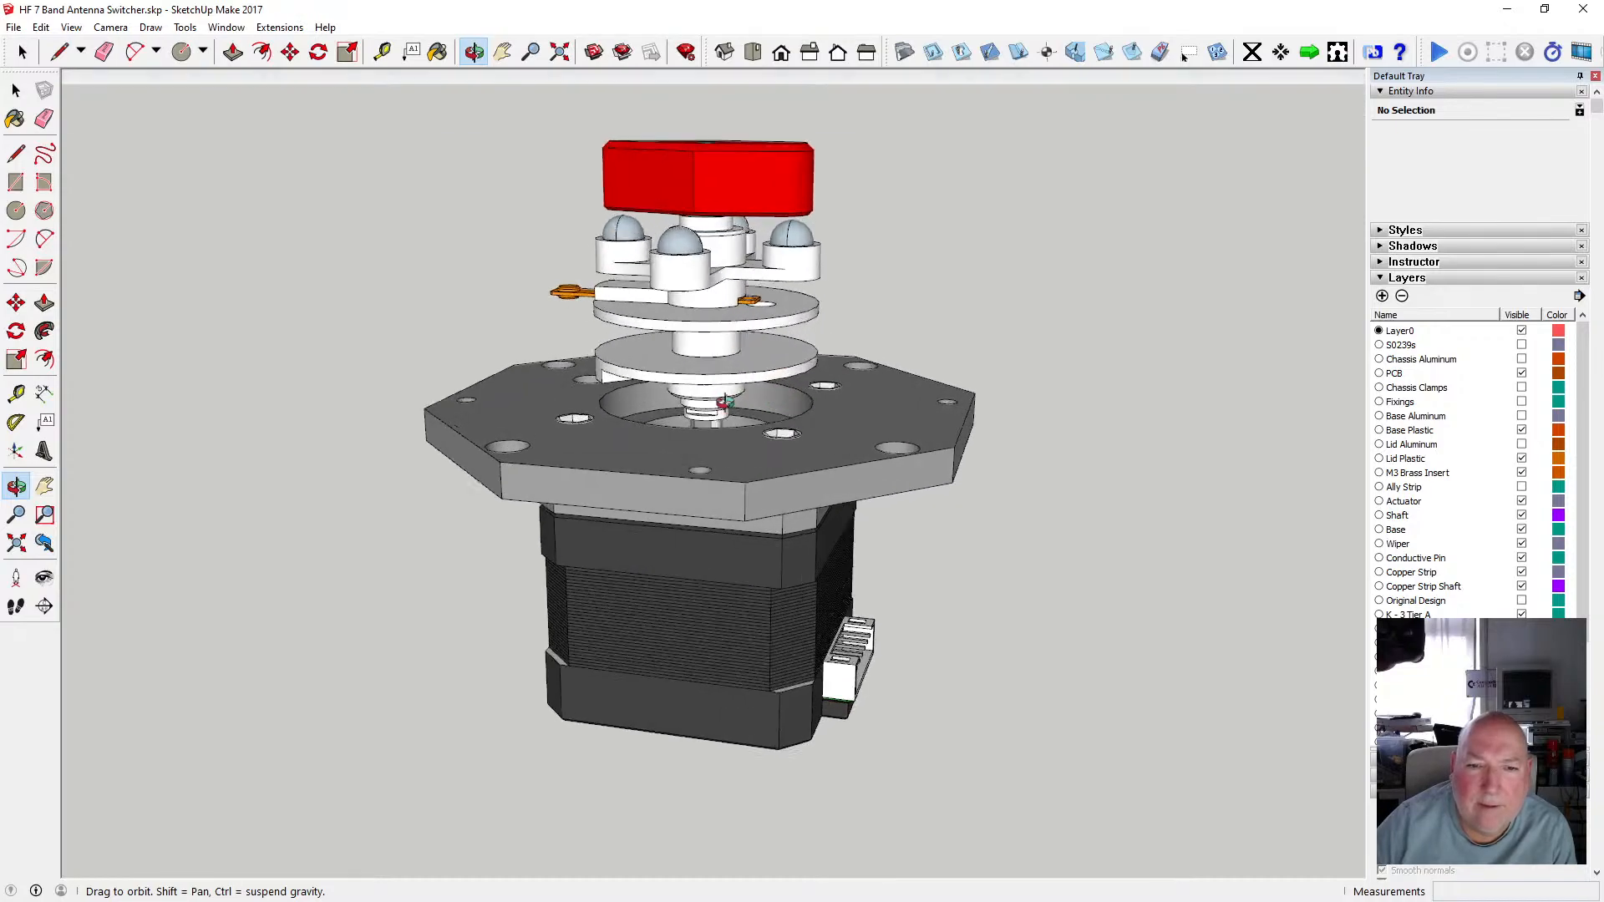
drag(719, 442, 694, 344)
scroll(705, 415, up, 3)
scroll(694, 345, down, 3)
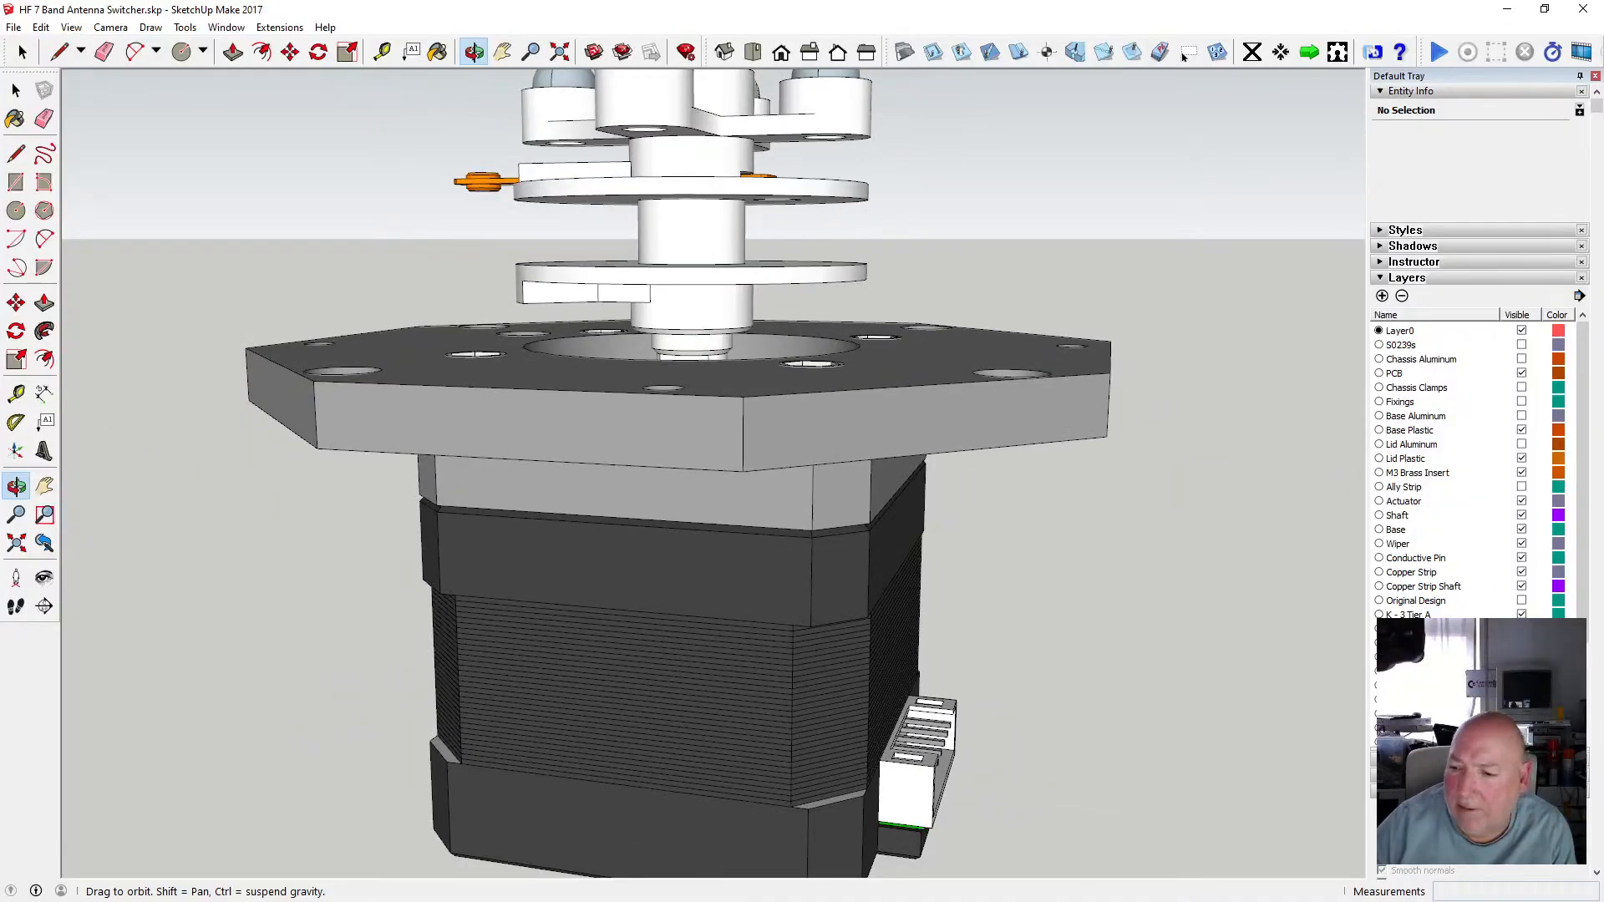
click(1183, 54)
drag(804, 439, 652, 180)
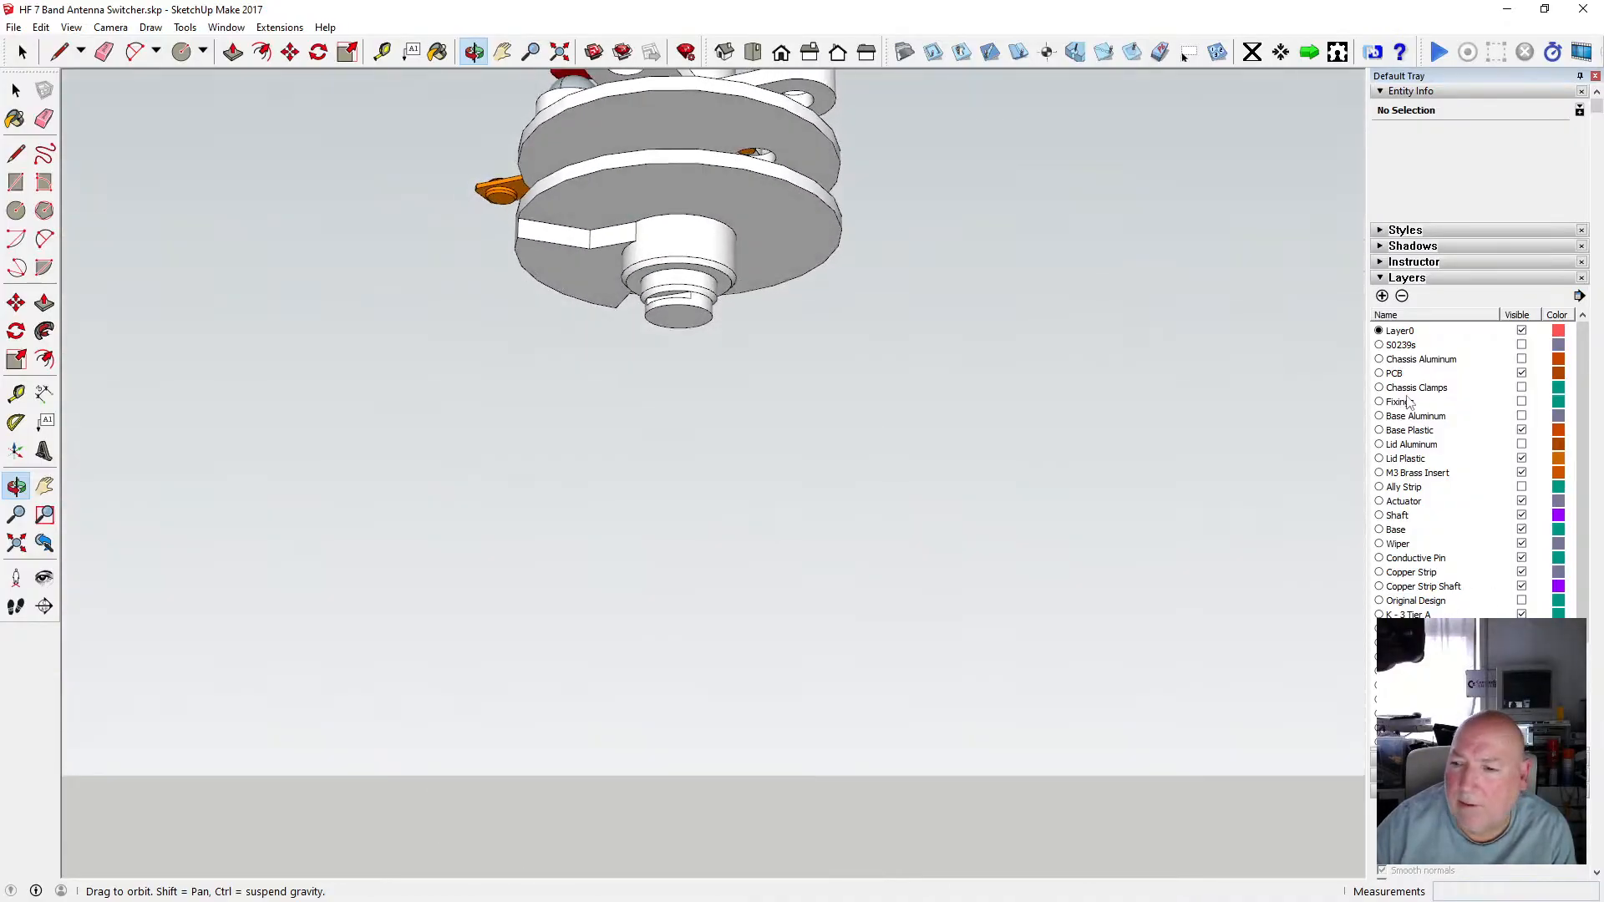
click(1521, 416)
Examine the underside of the base and open its nested groups to inspect the spindle insert group.
scroll(730, 274, up, 3)
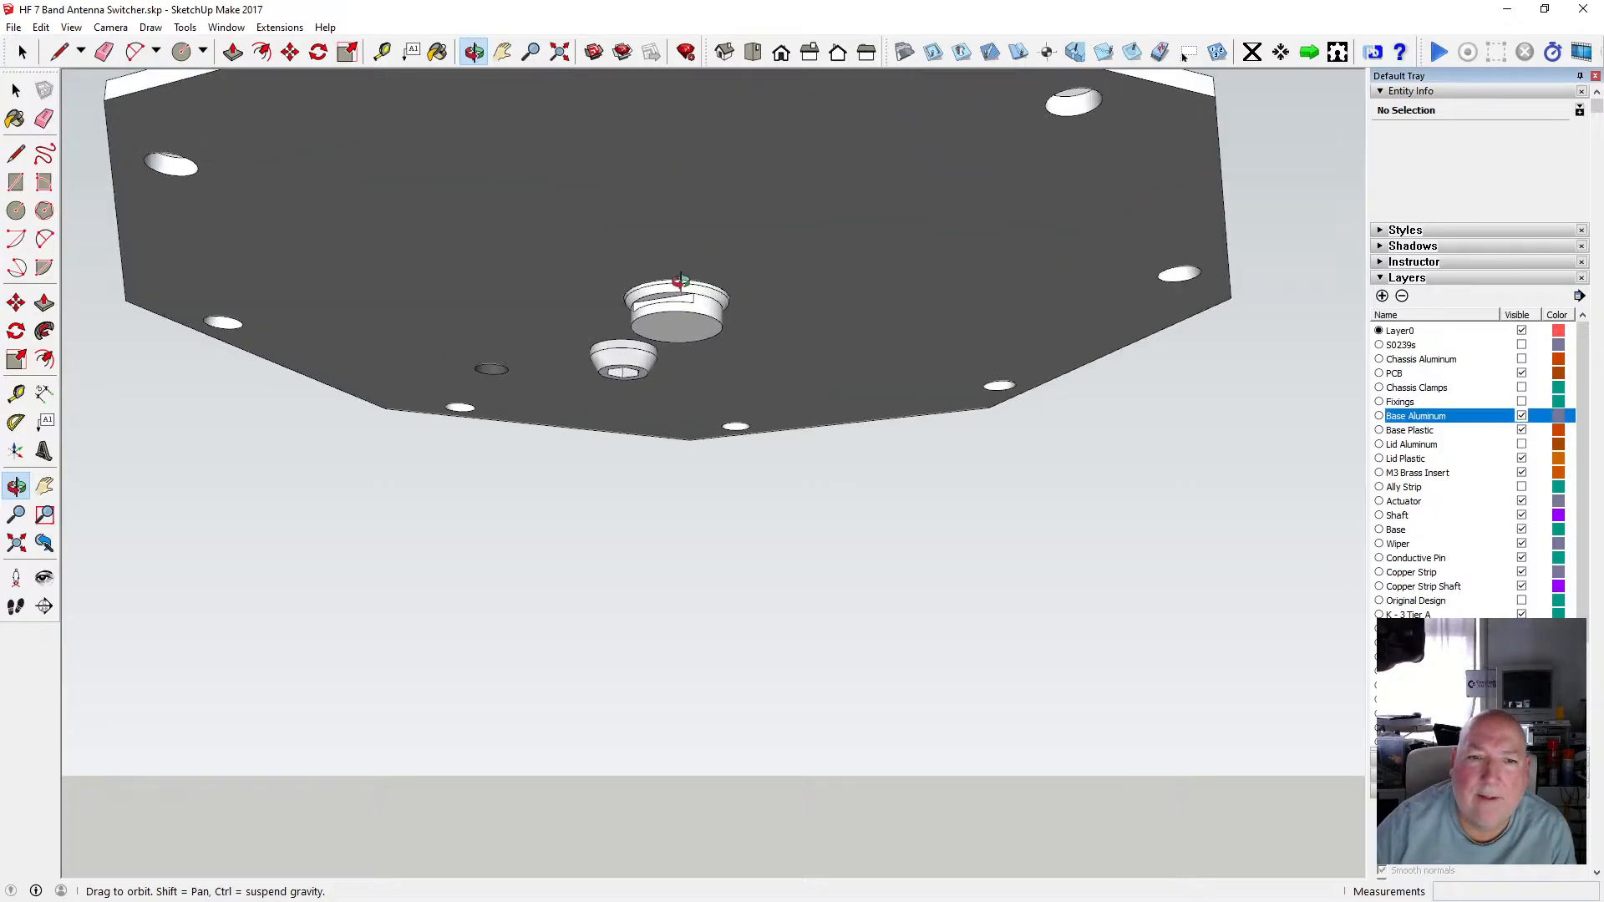
drag(730, 274, 629, 320)
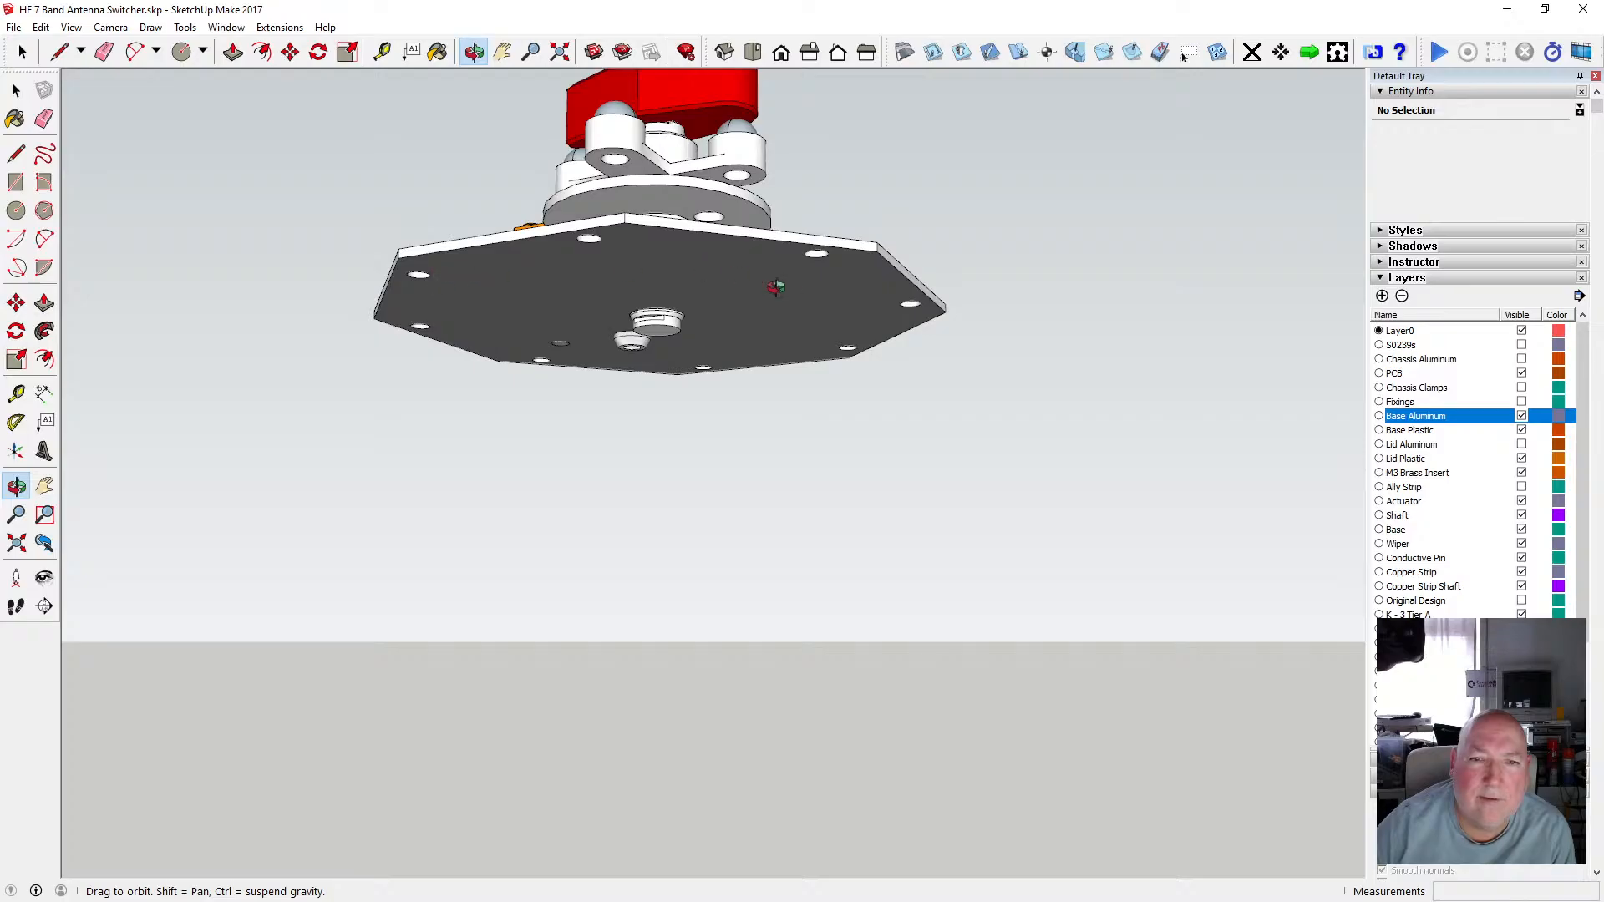
drag(770, 308, 781, 201)
scroll(692, 279, up, 3)
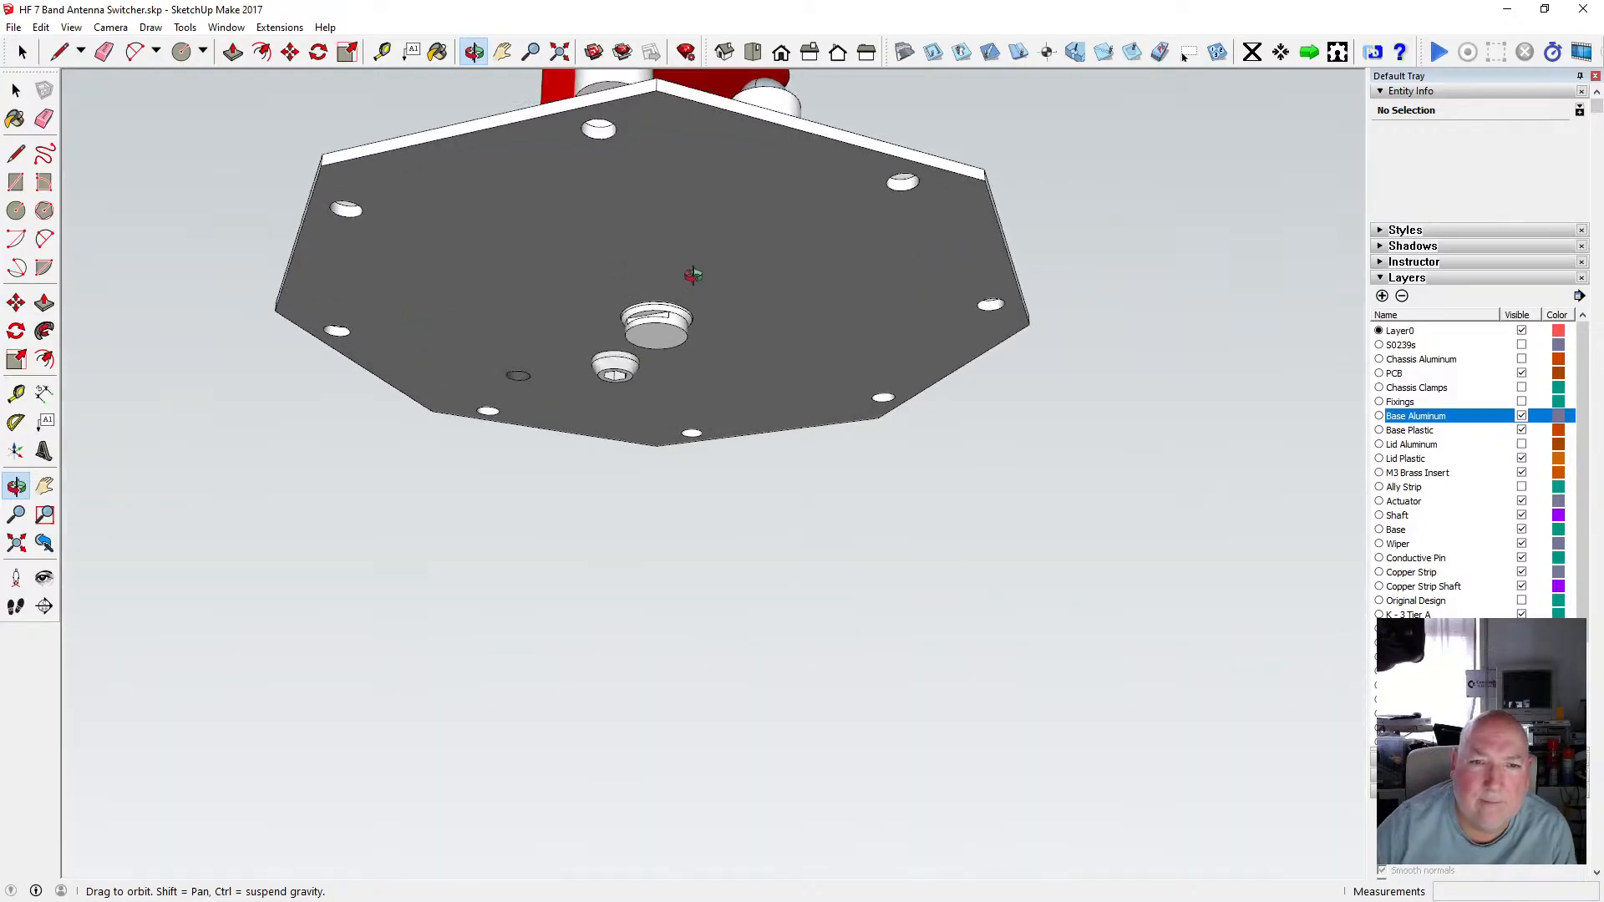
scroll(693, 278, up, 1)
drag(627, 325, 628, 346)
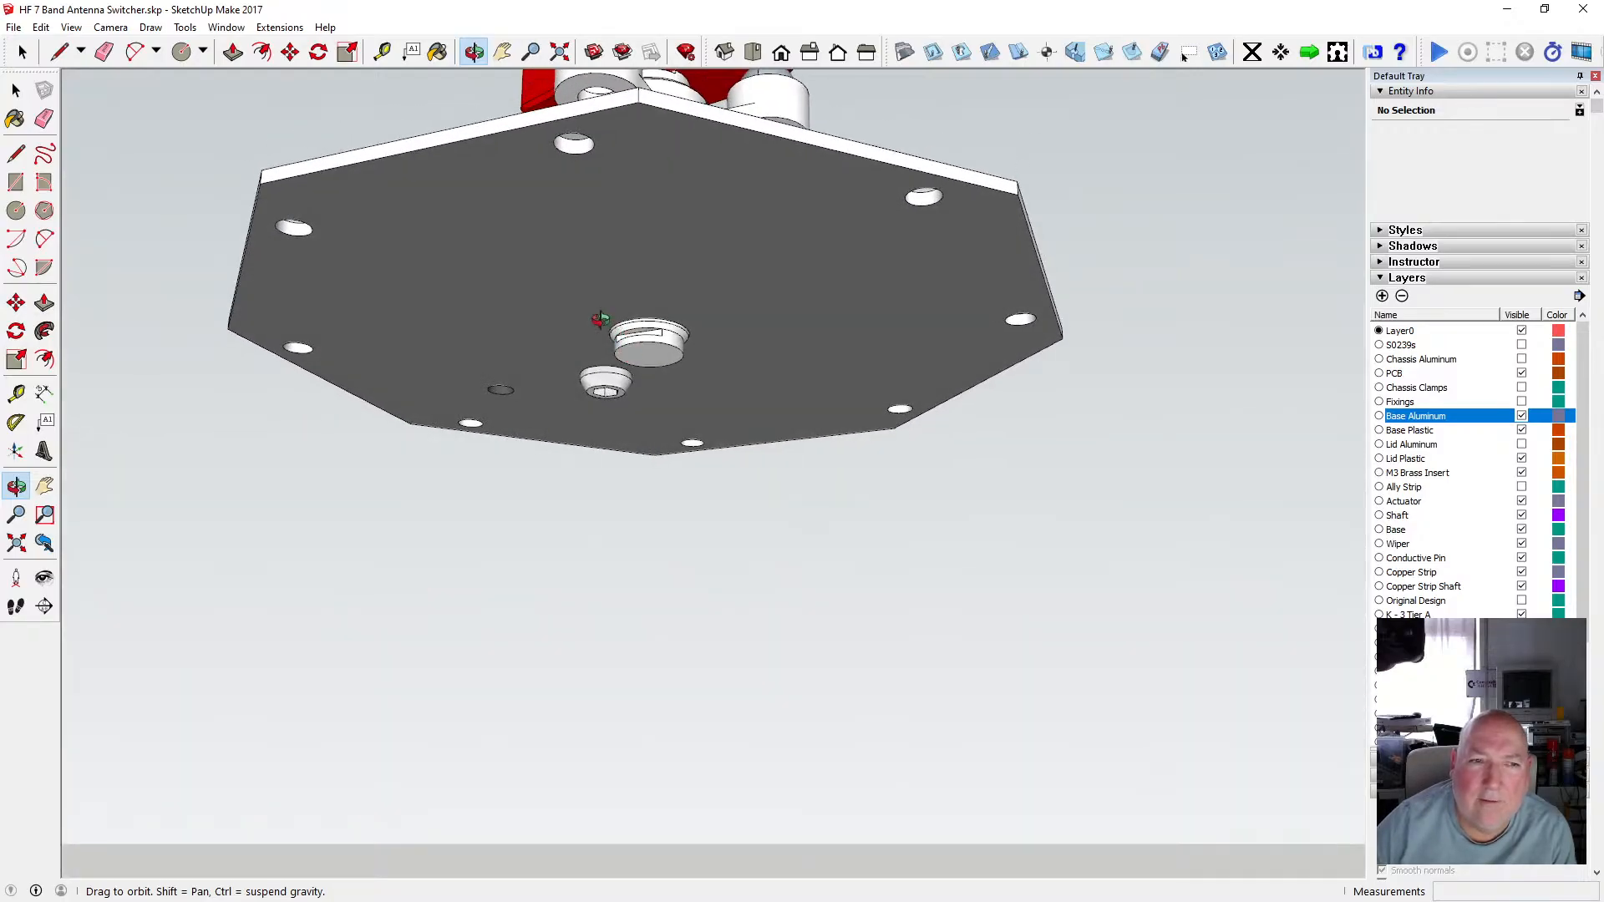
key(space)
click(644, 340)
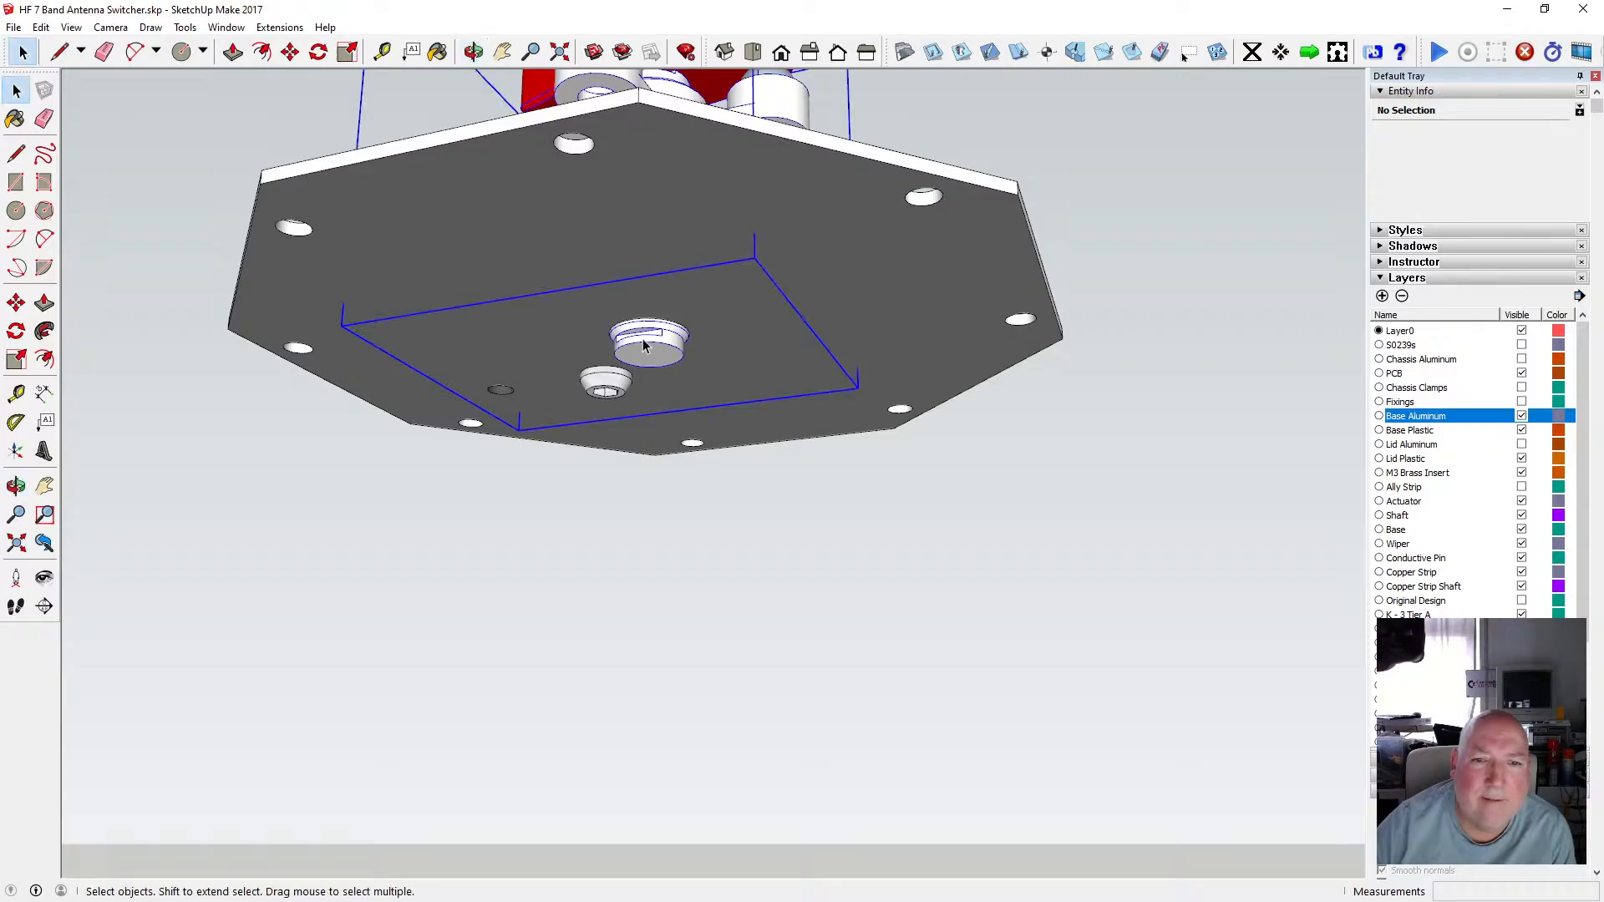
double_click(645, 343)
click(646, 342)
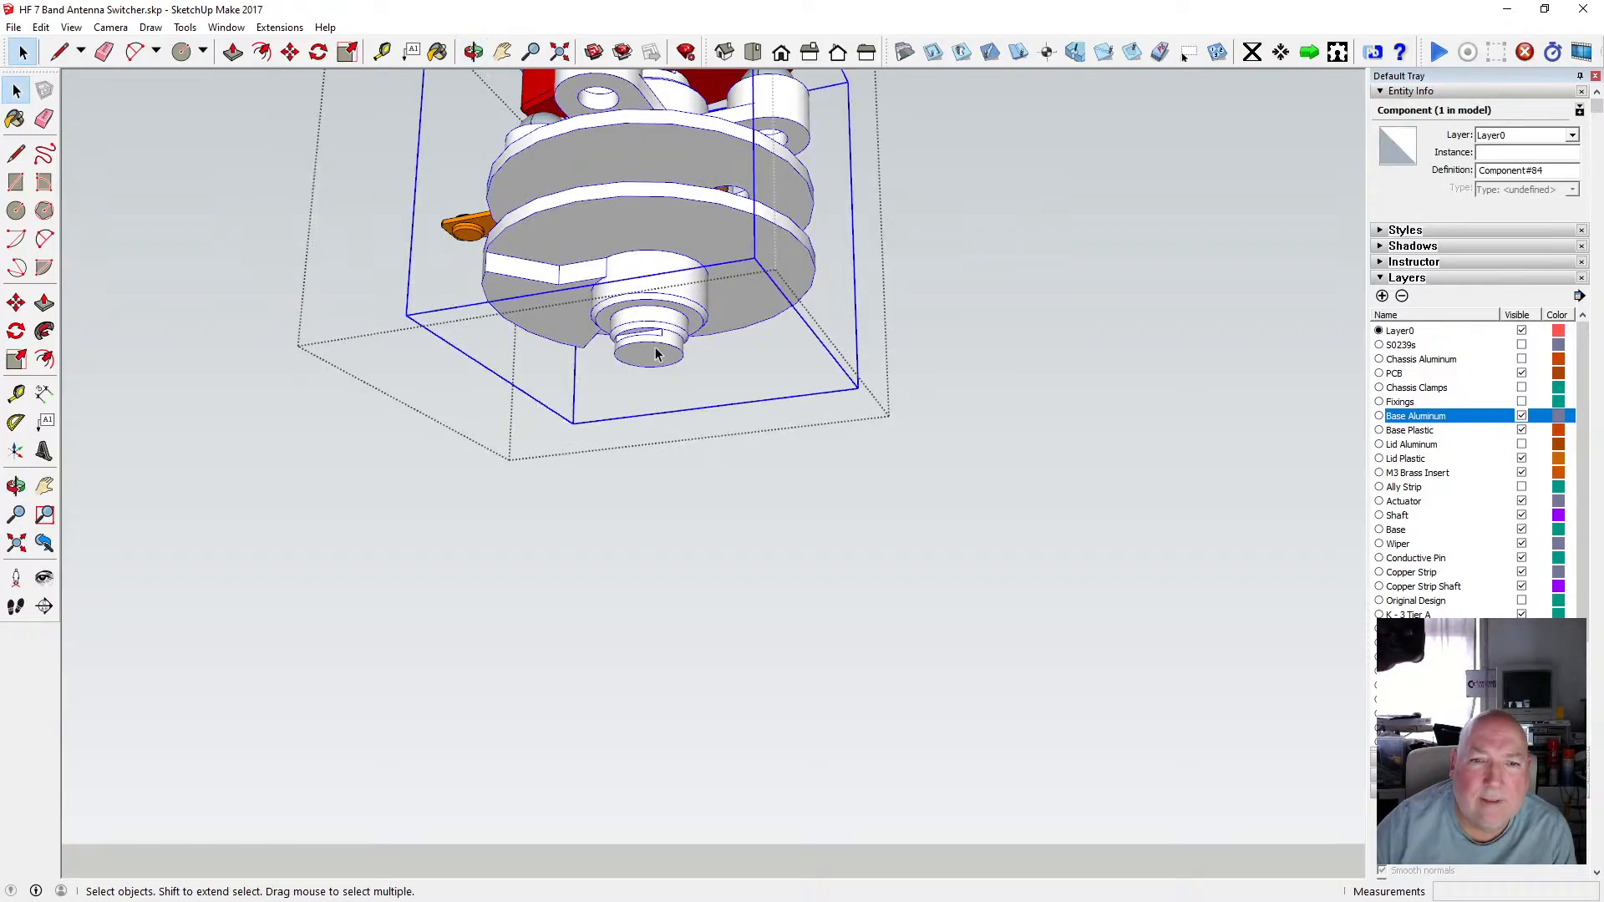
double_click(644, 345)
click(644, 344)
click(989, 436)
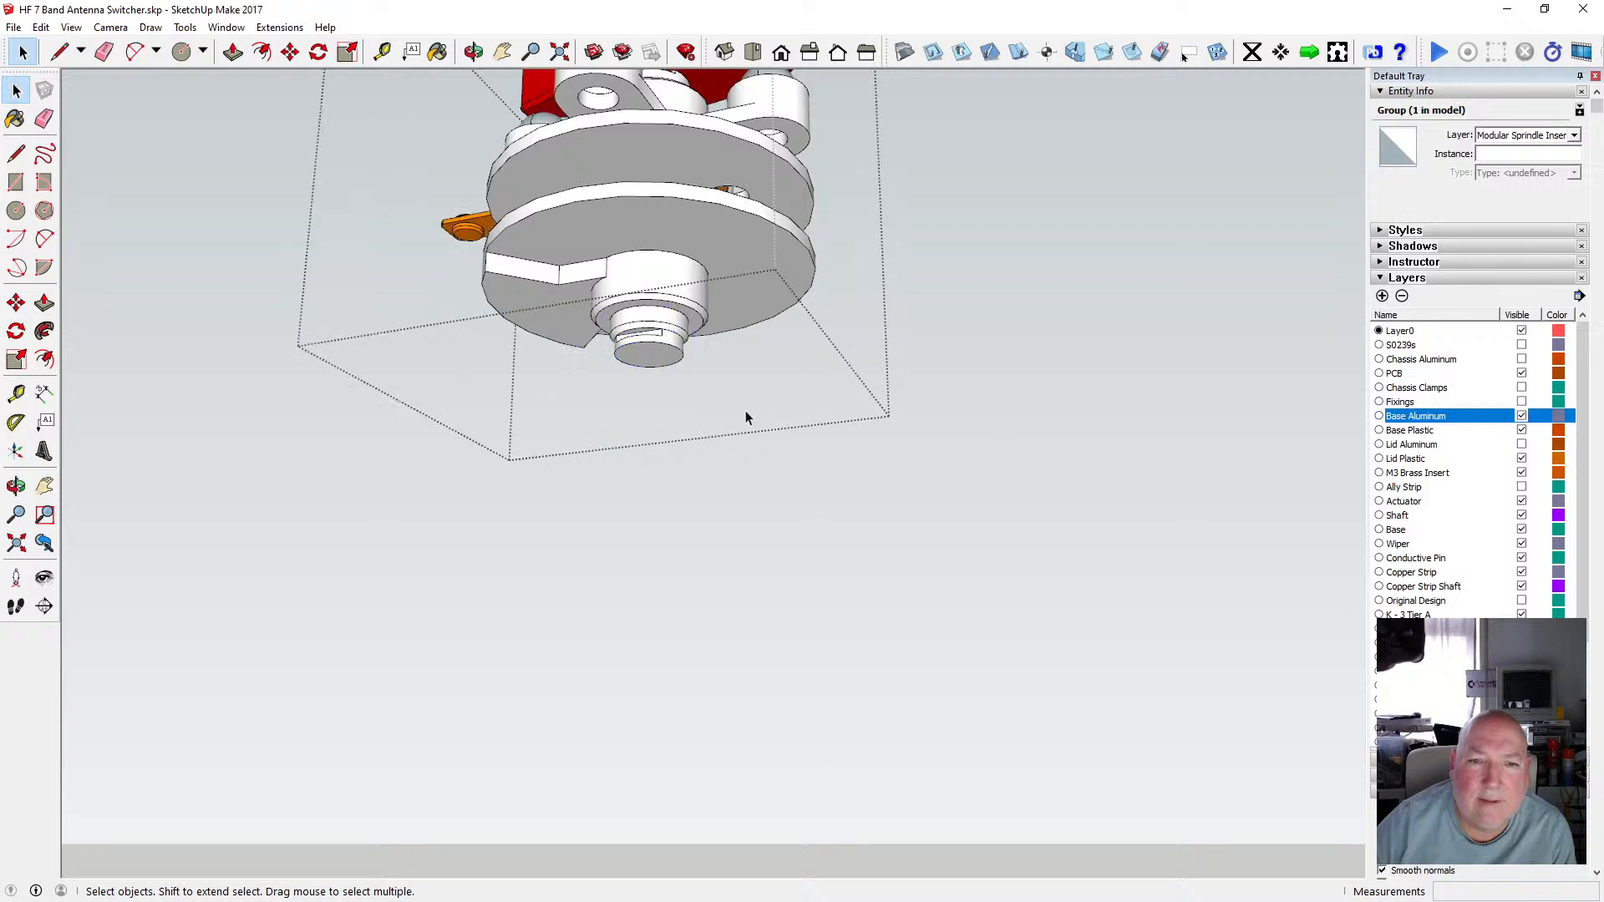
Temporarily hide the spindle insert layer to view the shaft end, then show it again.
scroll(1475, 535, down, 5)
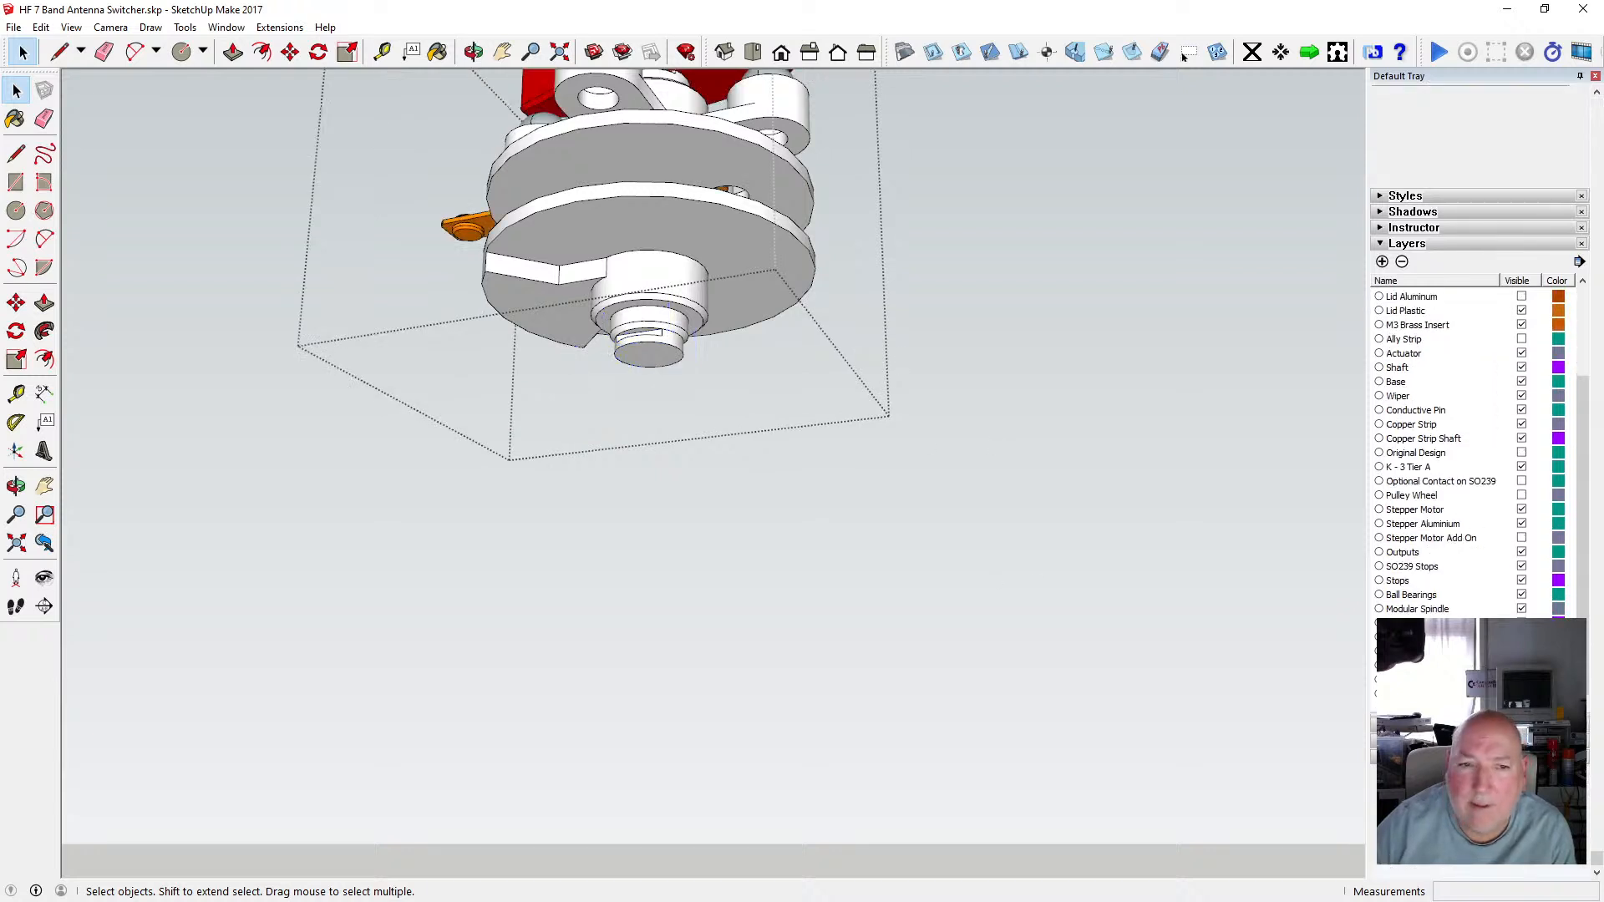
click(1521, 623)
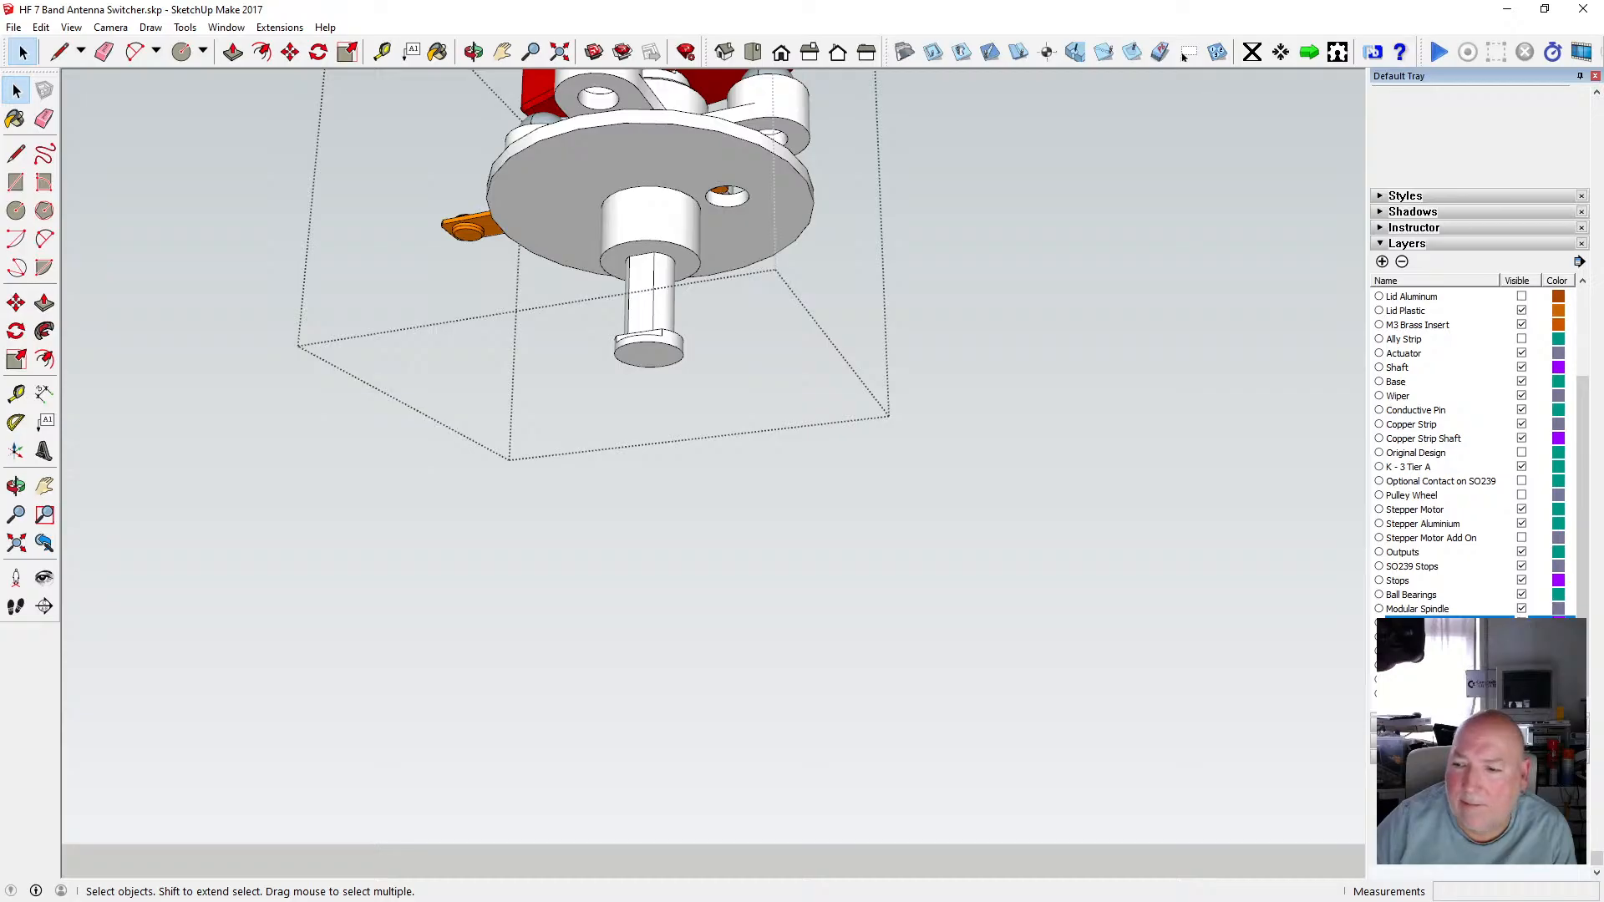
click(1521, 623)
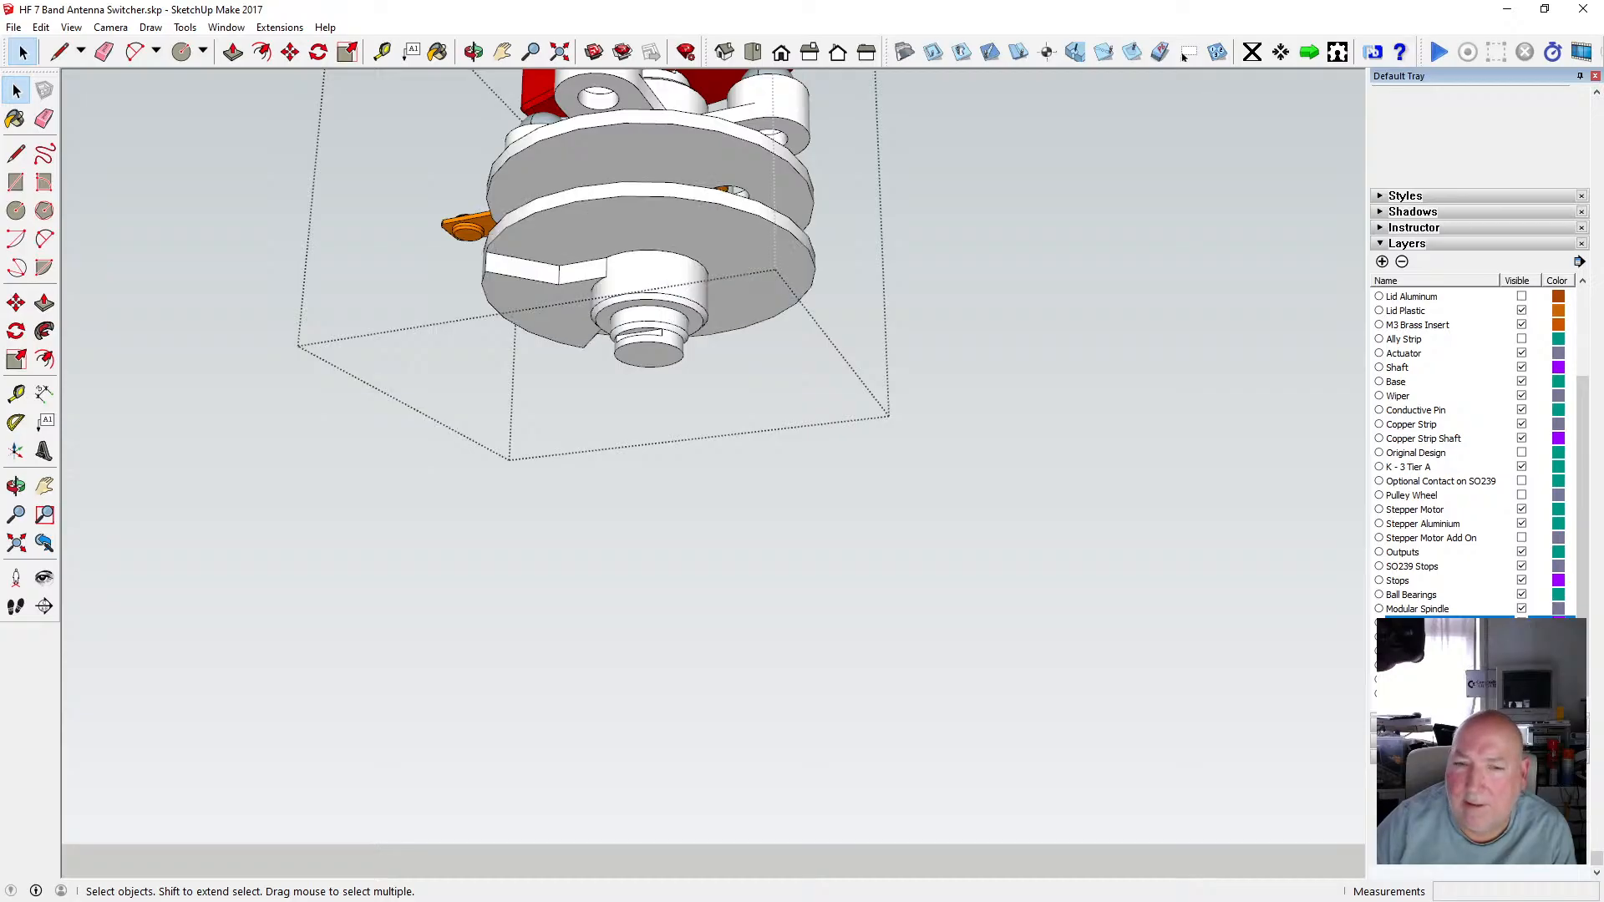
Turn on the Stepper Motor Add On layer and zoom out to view the motor from below.
scroll(660, 344, up, 4)
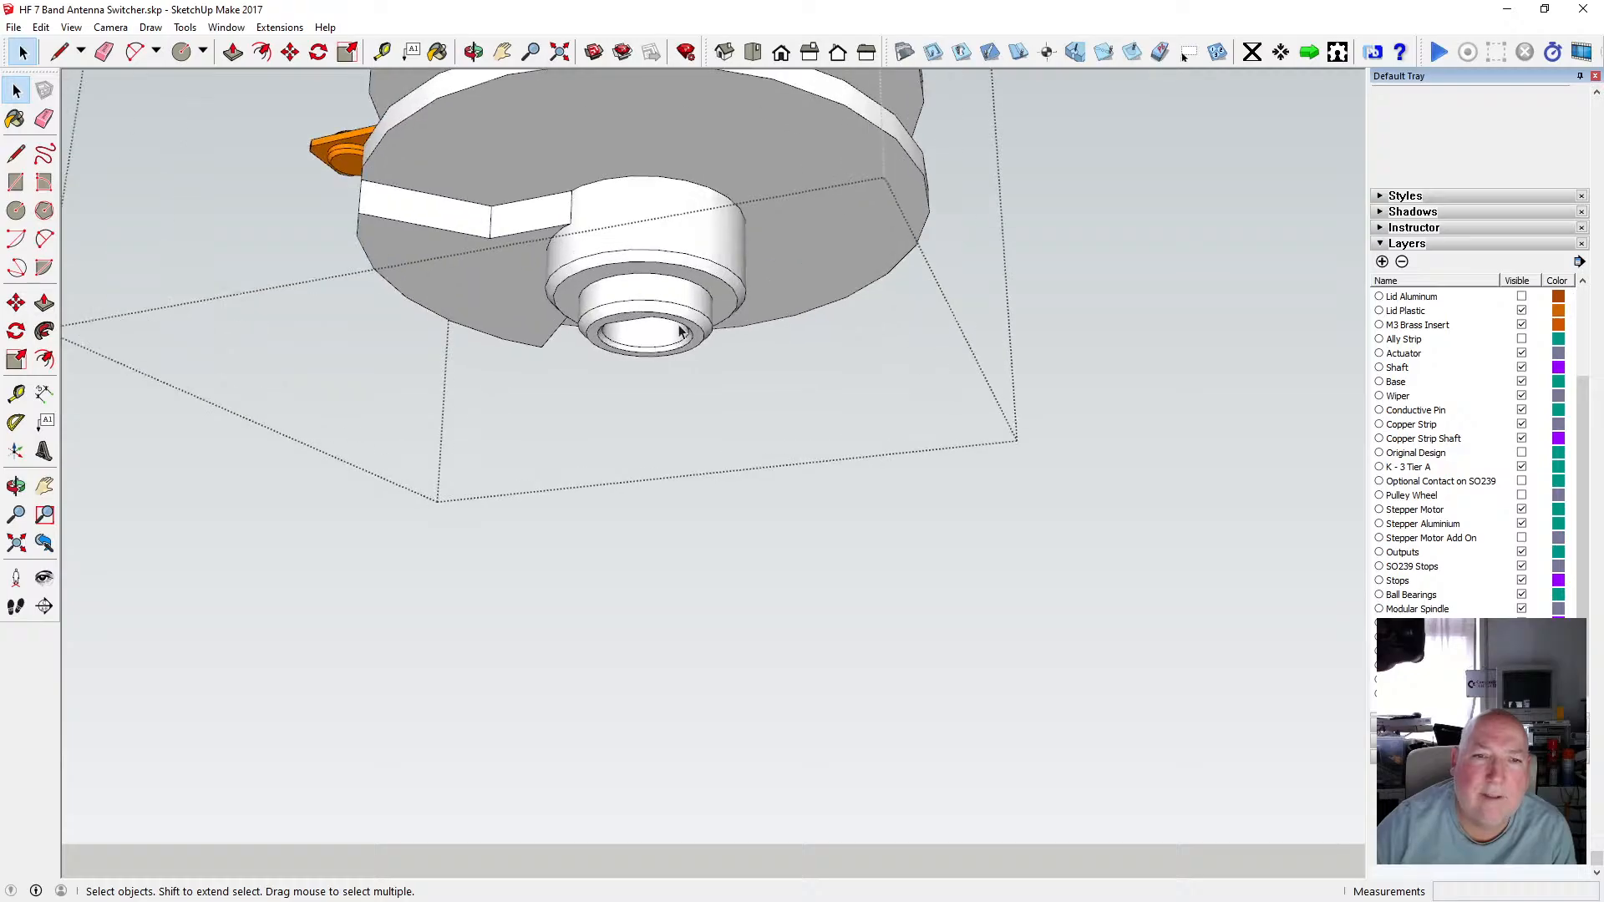
click(473, 52)
drag(635, 209, 725, 251)
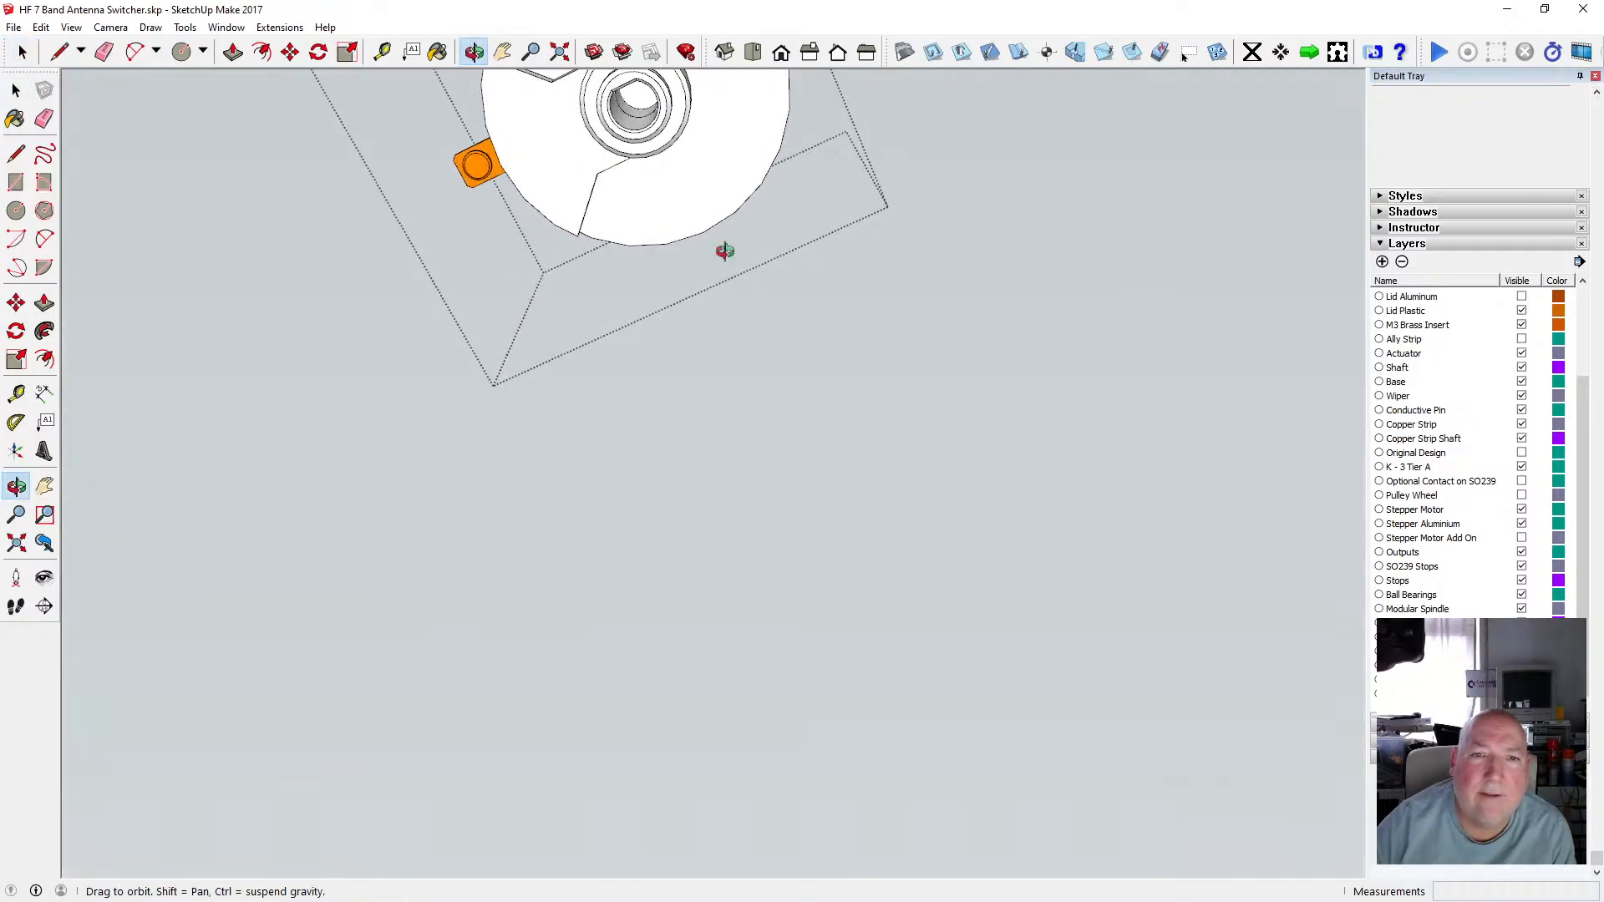
click(1521, 539)
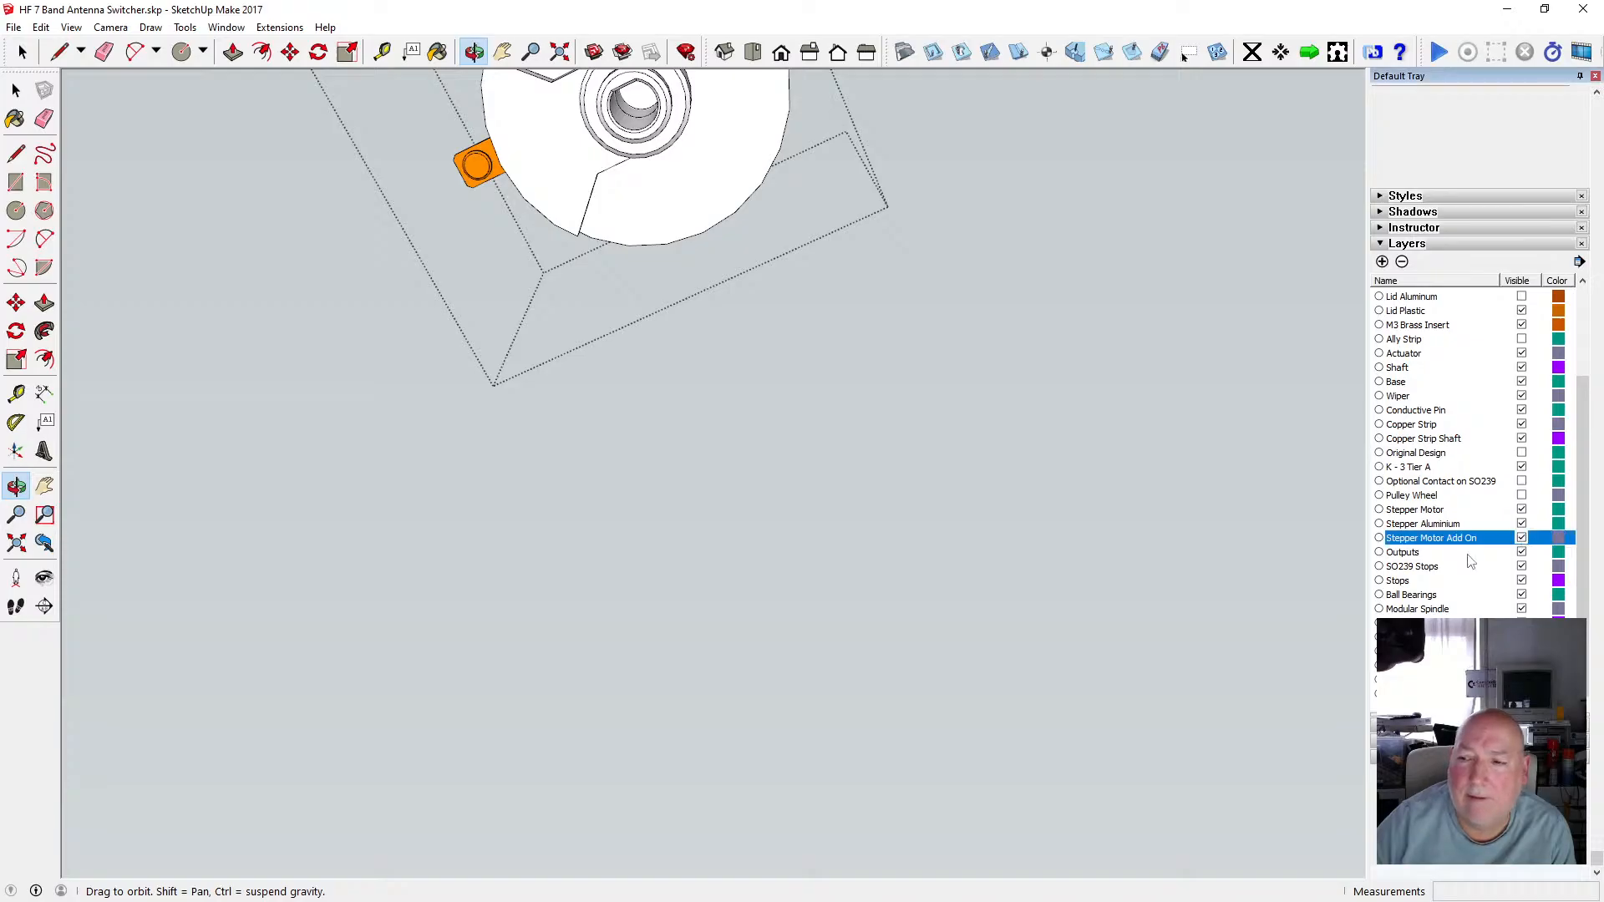
click(16, 89)
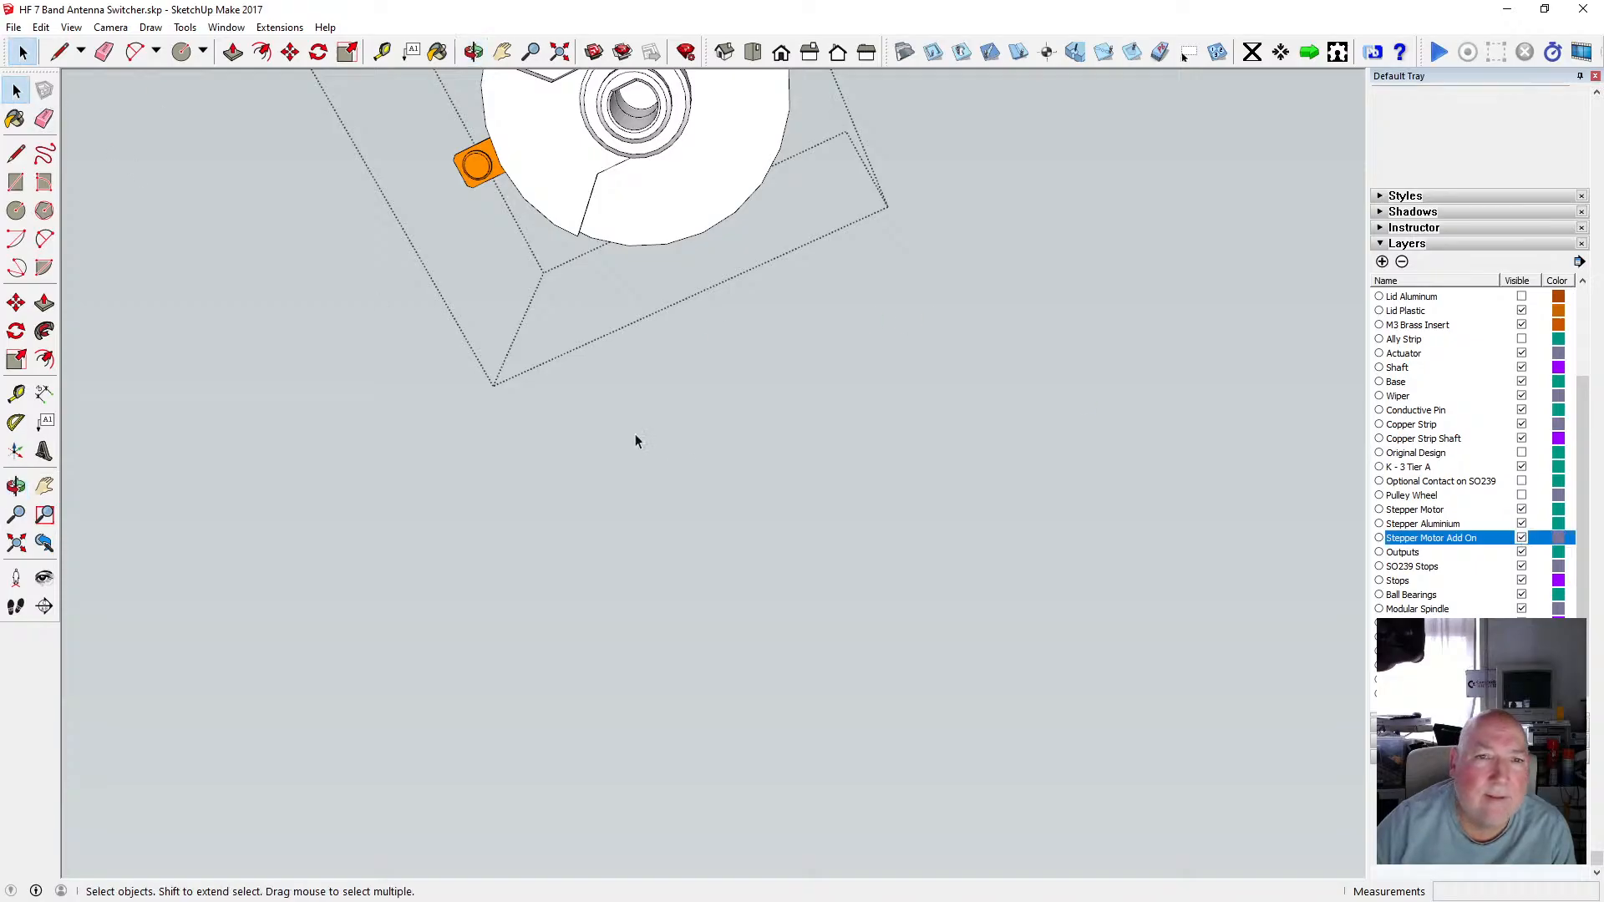
scroll(660, 493, down, 6)
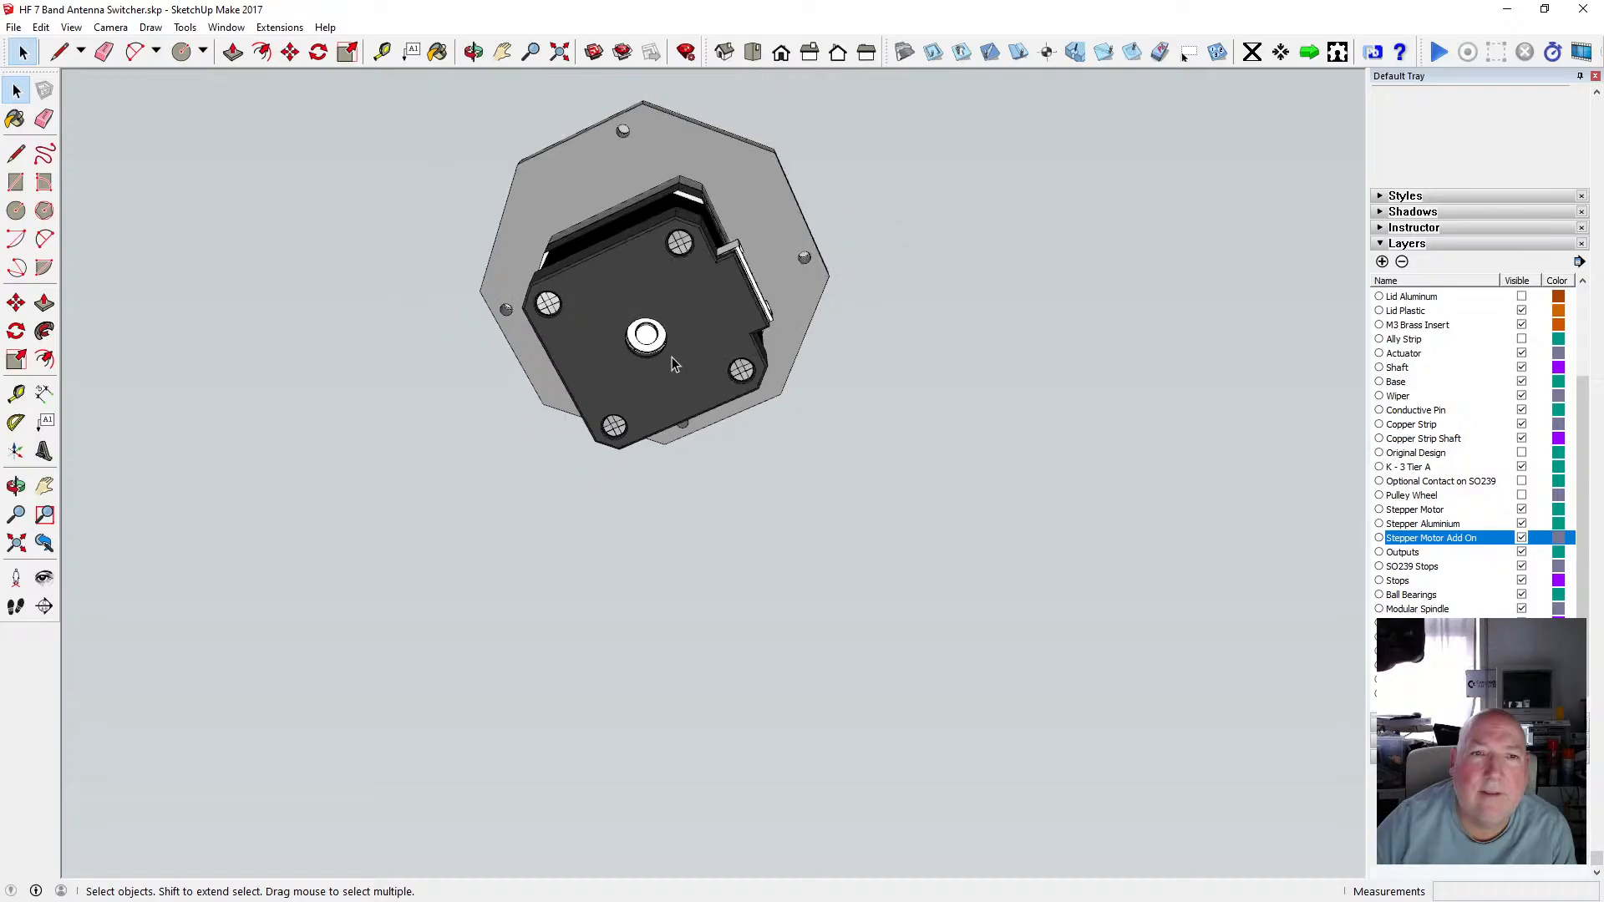
Orbit around the motor and base with X-ray face style switched on, then switch X-ray off.
click(473, 52)
drag(679, 237, 649, 469)
drag(640, 328, 662, 535)
scroll(662, 534, up, 5)
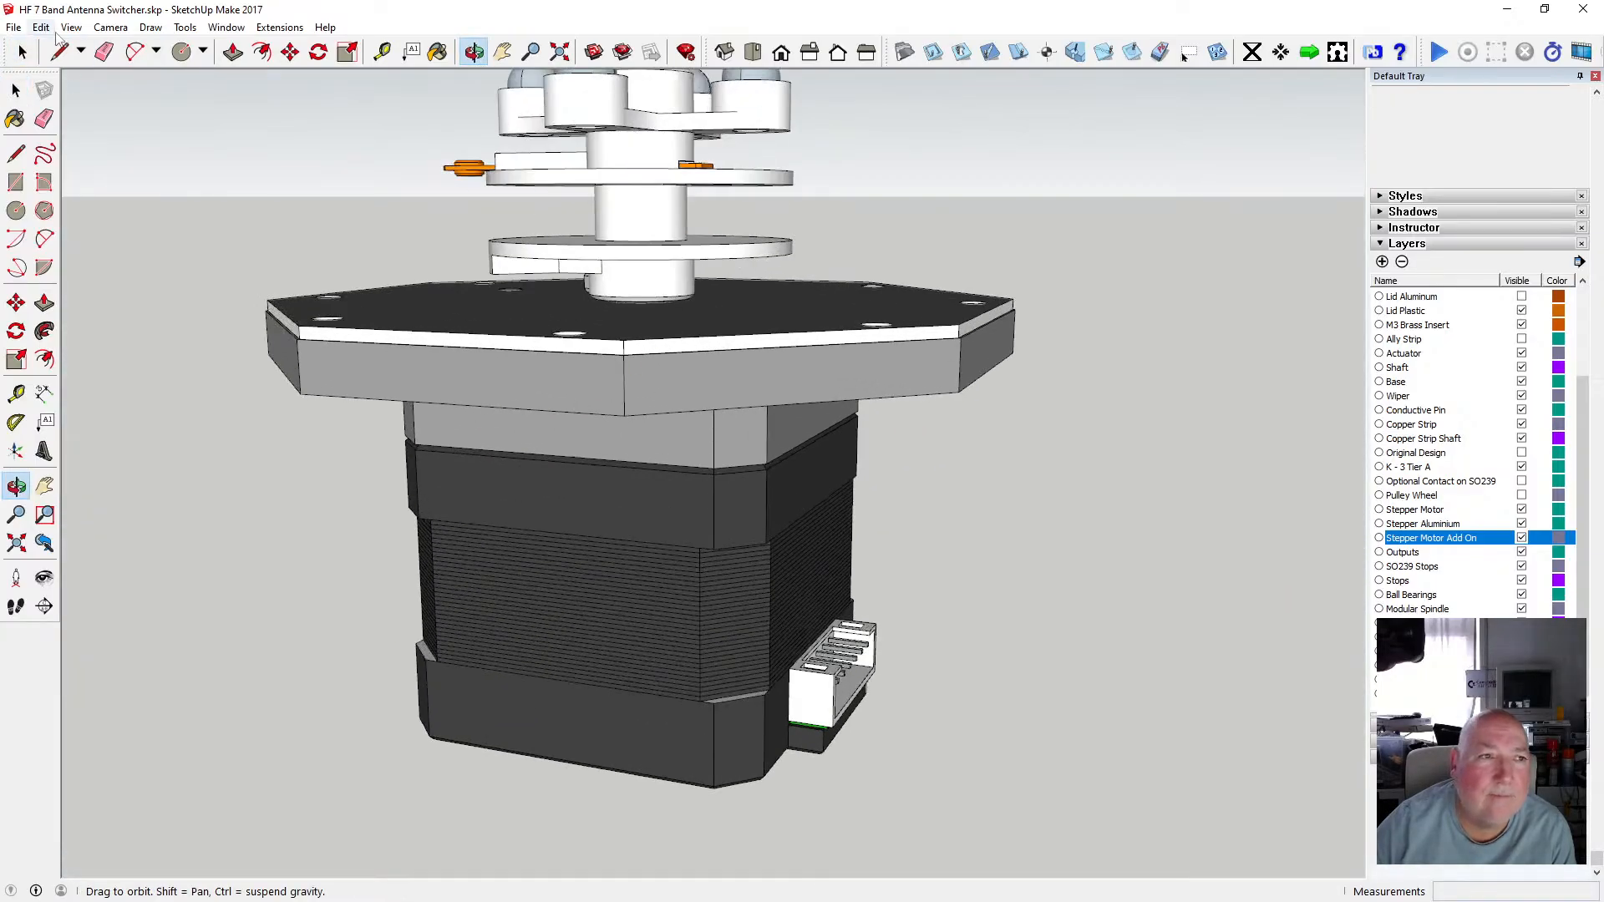
click(71, 27)
mouse_move(138, 248)
click(242, 248)
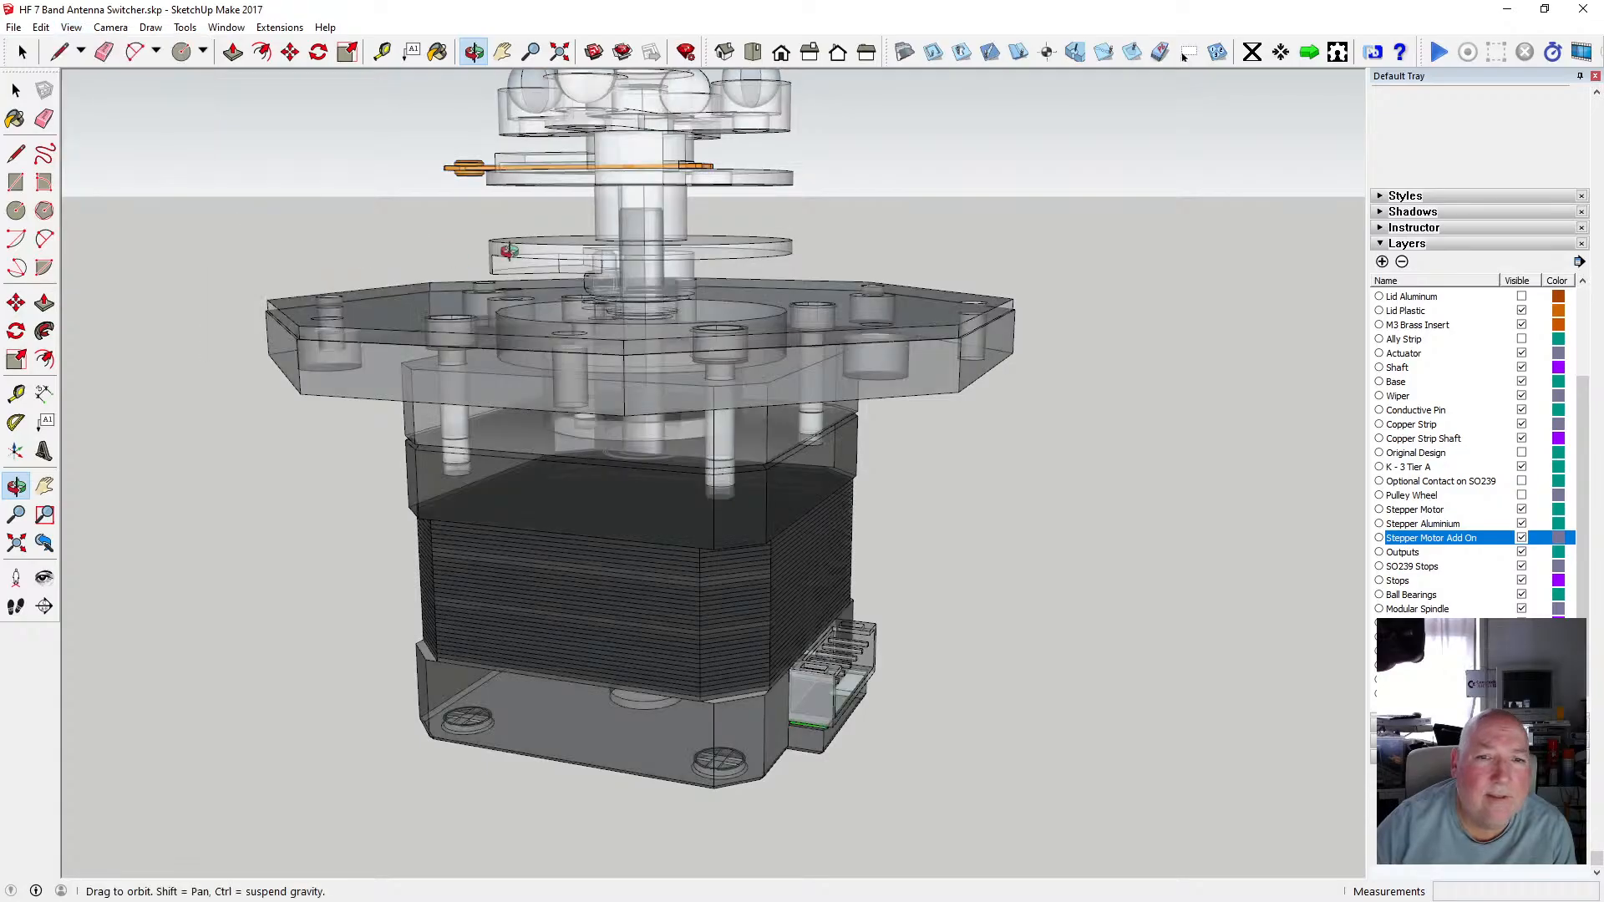
scroll(650, 294, up, 3)
drag(650, 294, 643, 132)
scroll(651, 282, down, 3)
scroll(622, 205, down, 3)
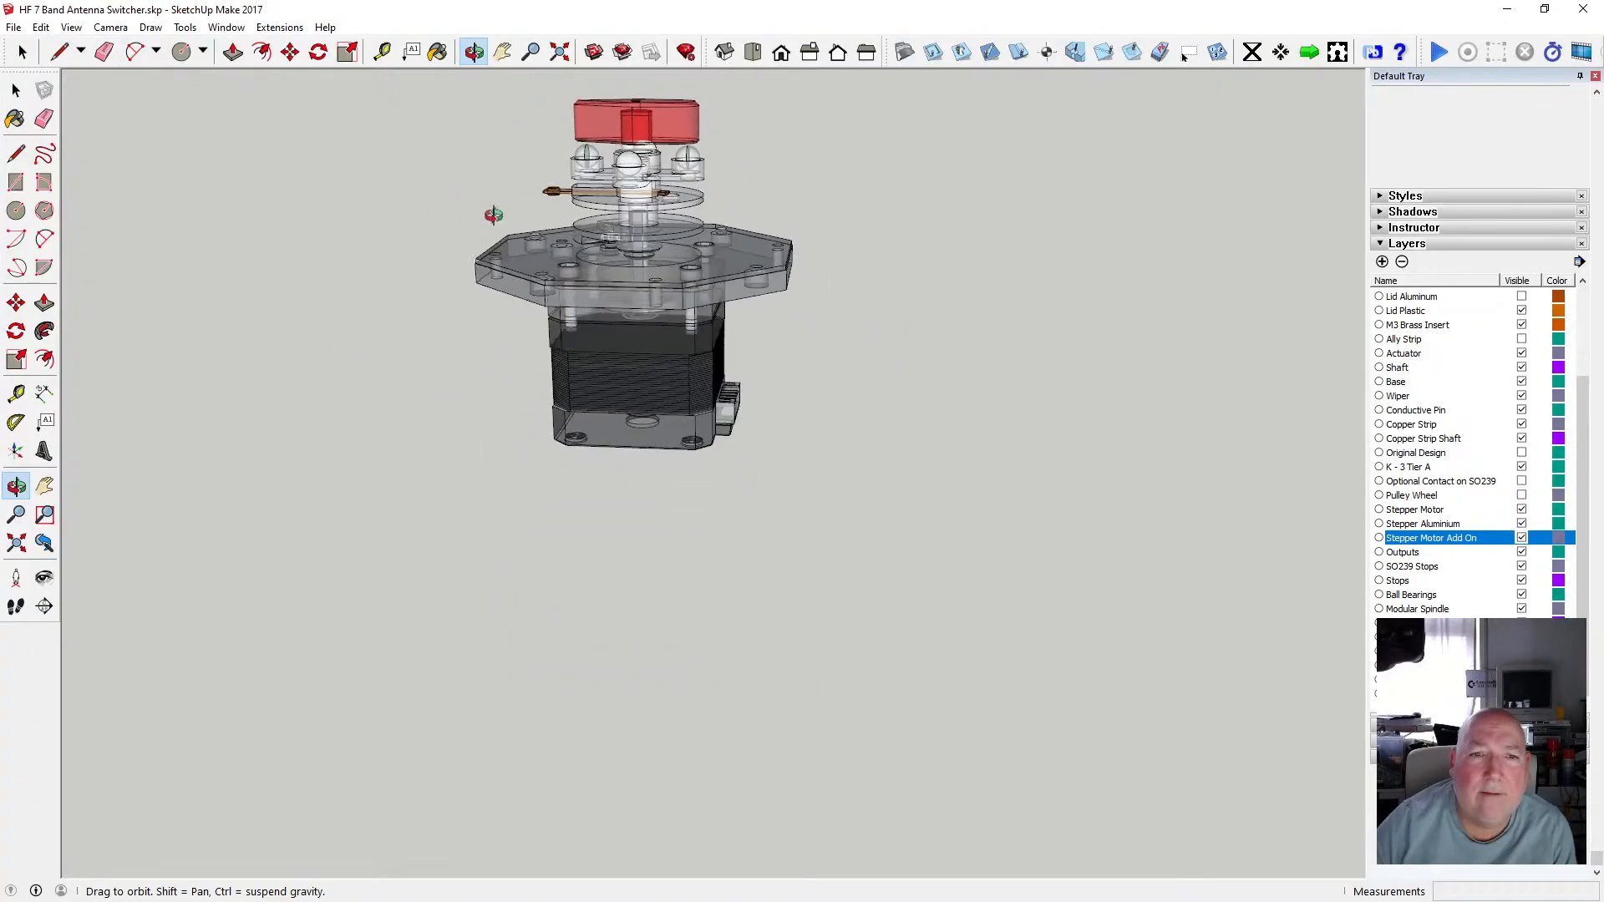
click(71, 27)
mouse_move(167, 243)
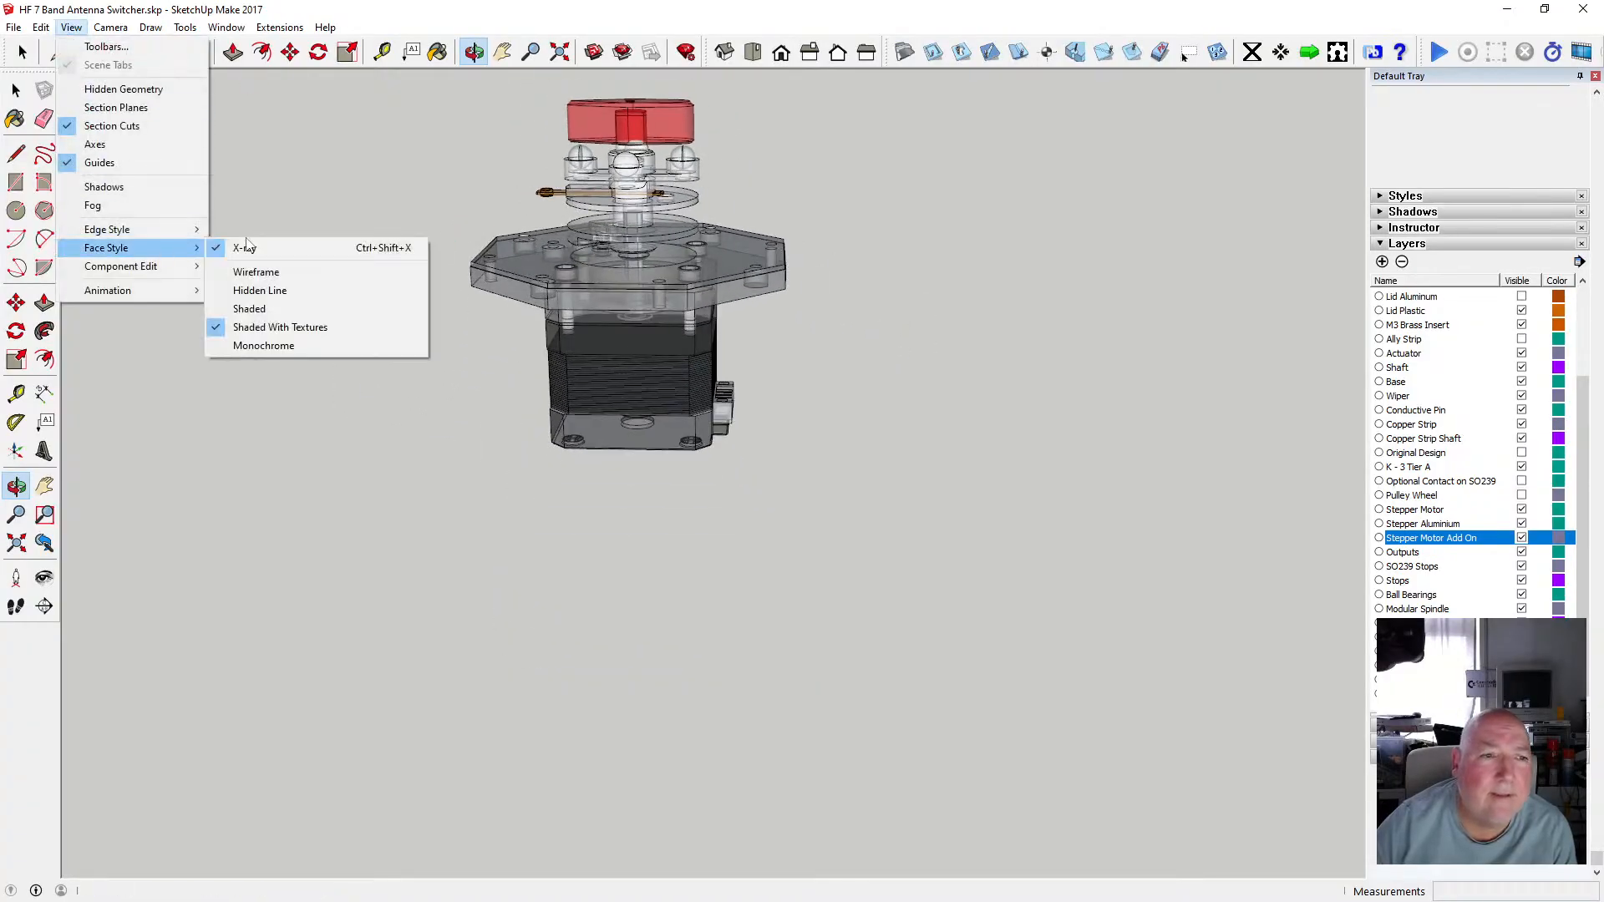
click(247, 247)
Turn on the S0239s and Chassis Clamps layers to show the full chassis.
scroll(784, 357, down, 2)
scroll(813, 278, up, 4)
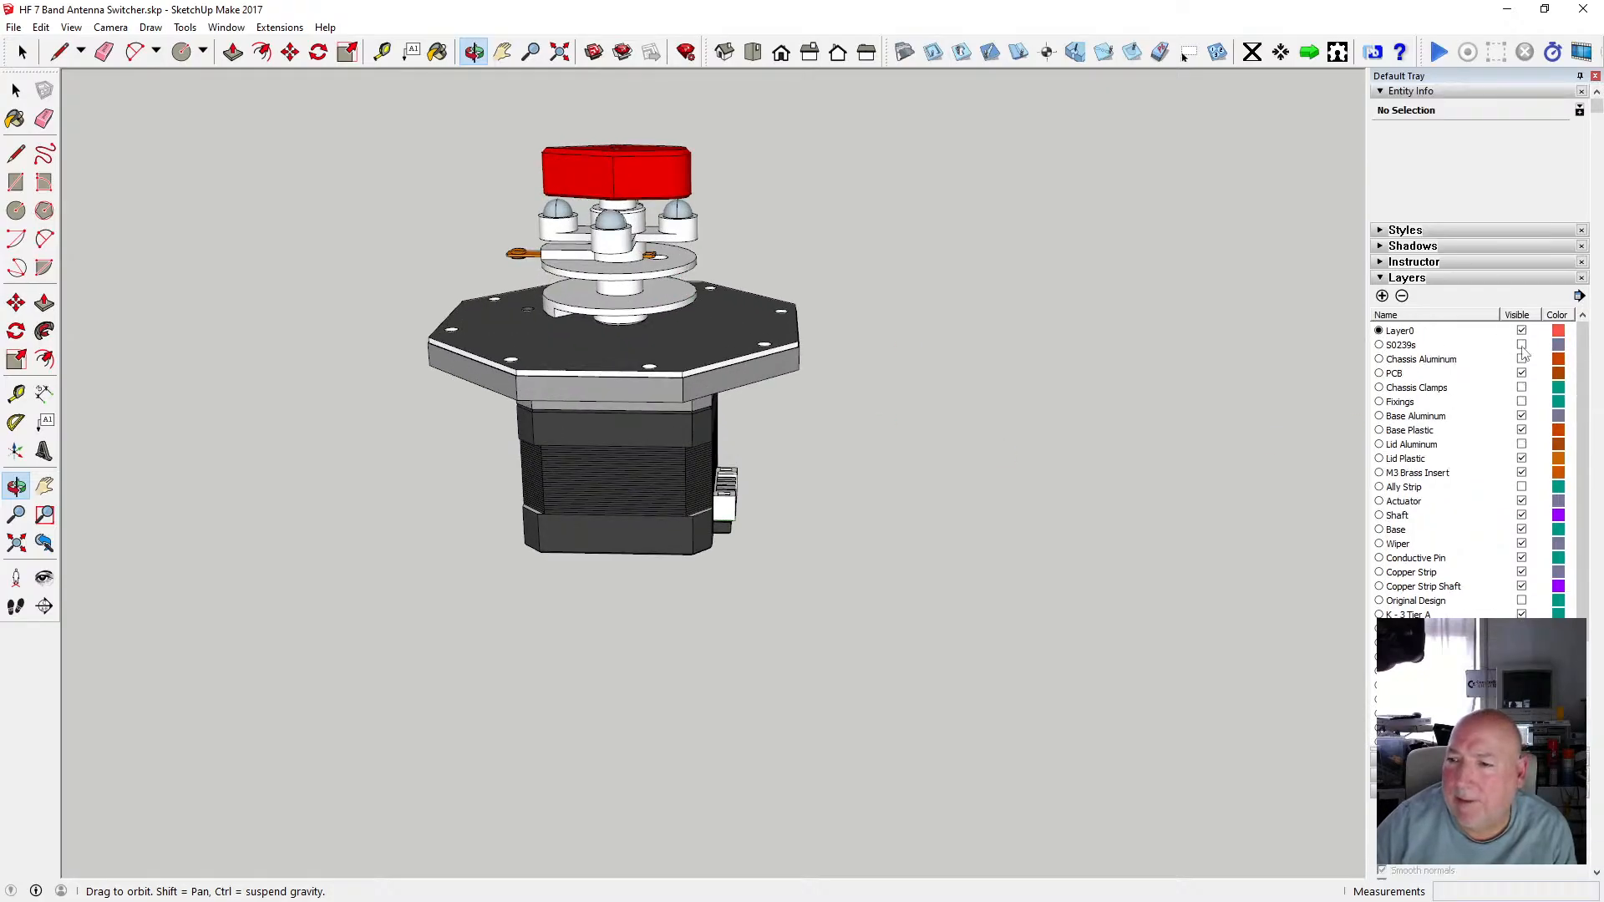
click(1521, 346)
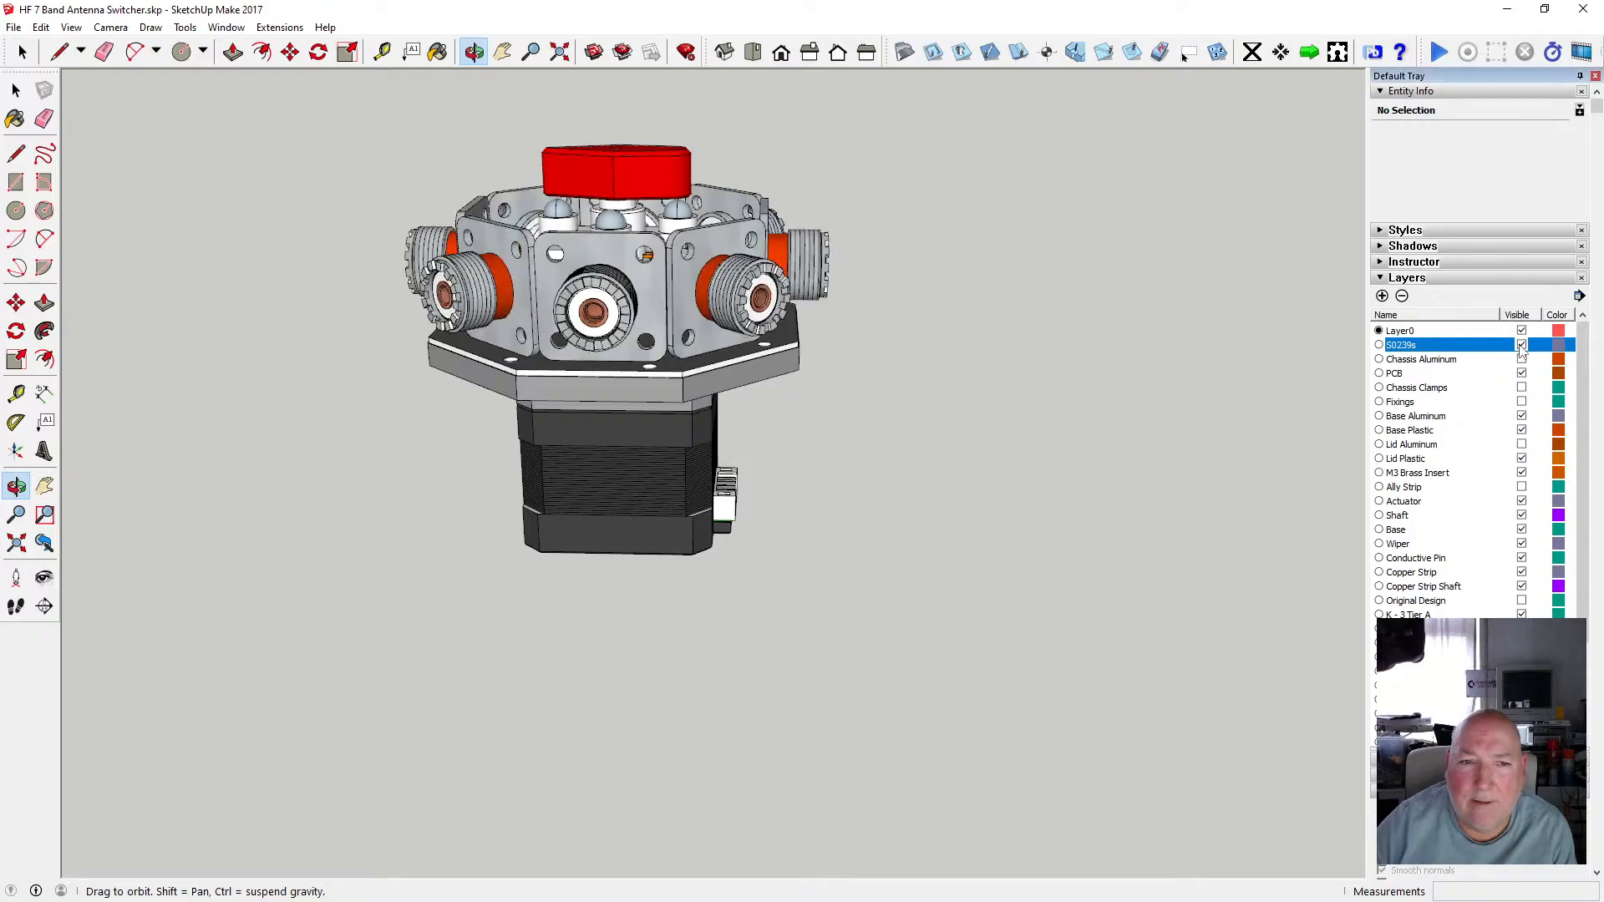
click(1521, 388)
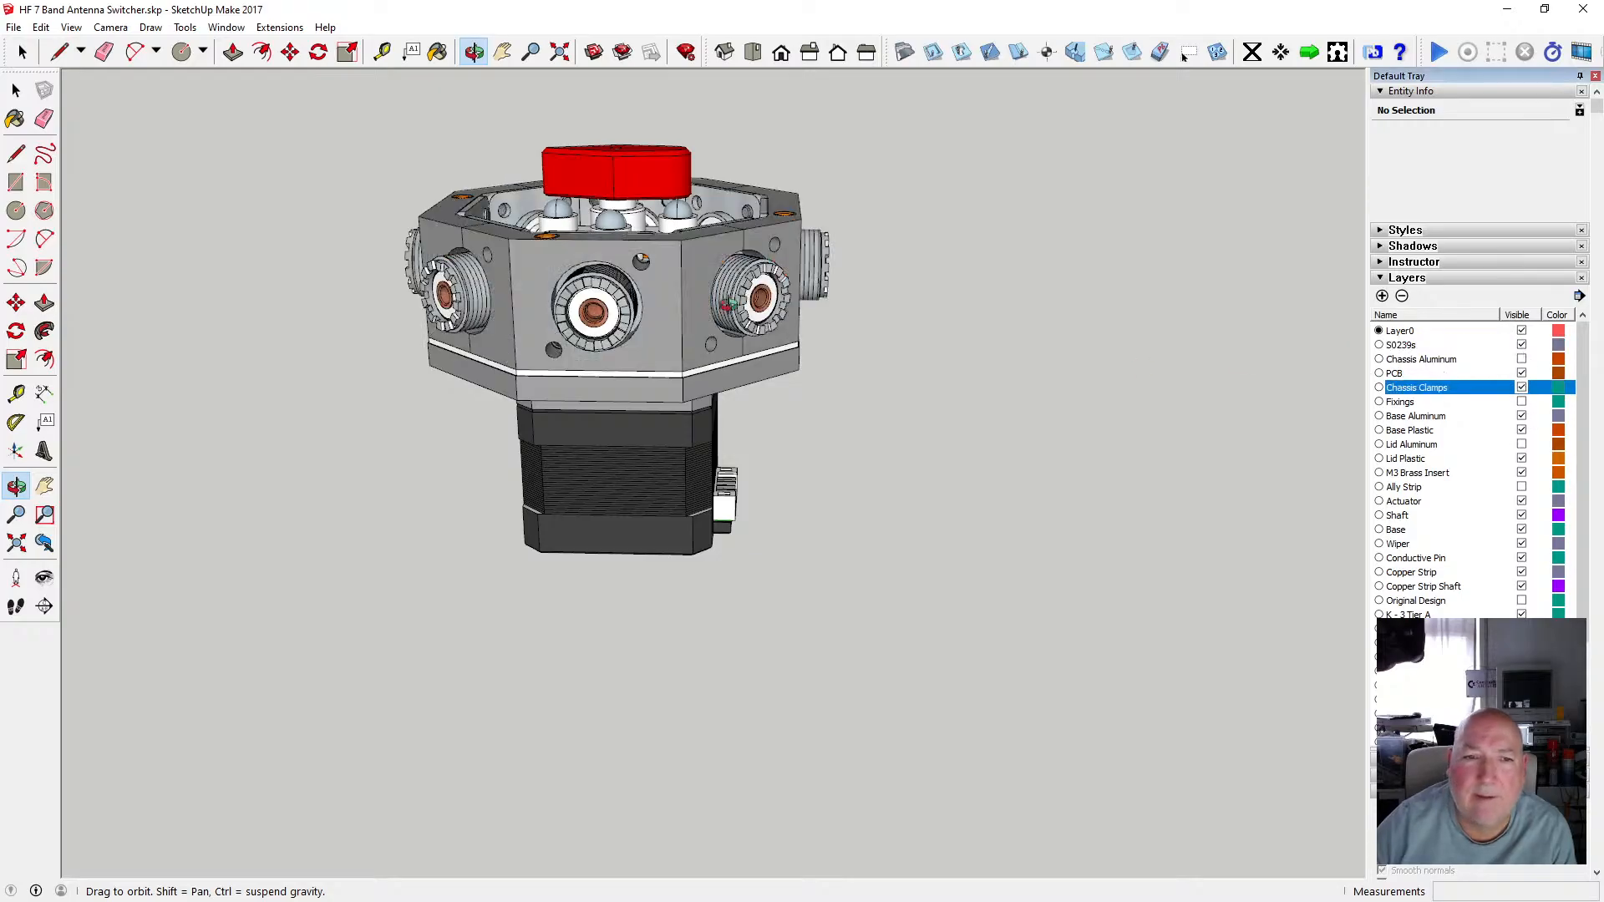
Turn on the Lid Aluminum and Fixings layers to show the lid and its screws on the chassis.
drag(727, 302, 1295, 469)
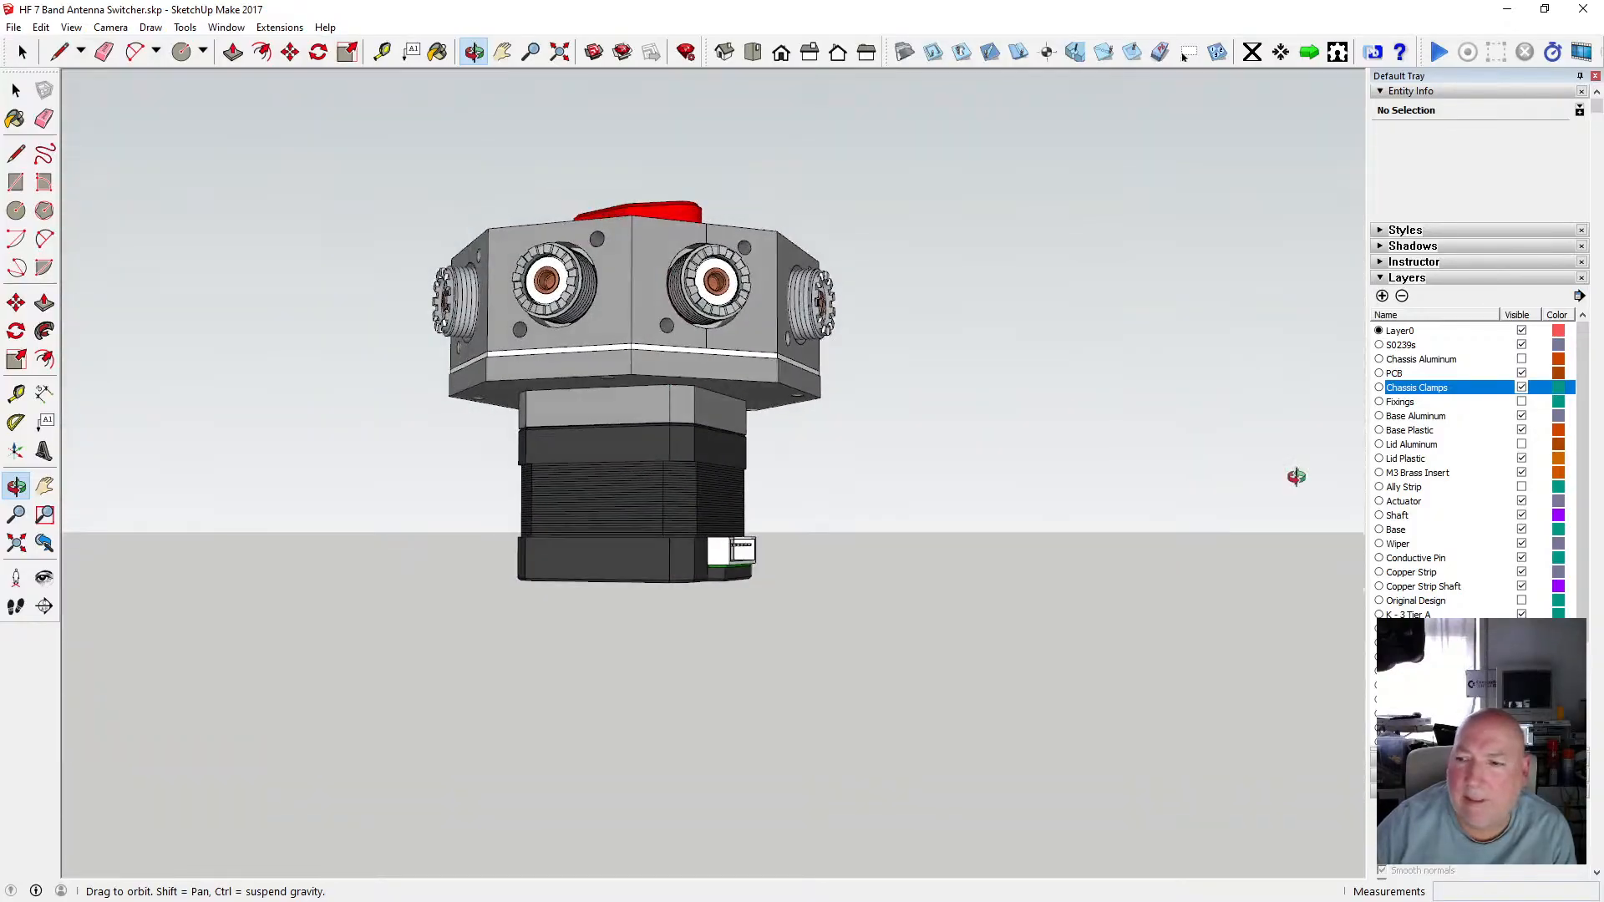
click(1521, 444)
click(1494, 447)
drag(690, 233, 523, 477)
click(1521, 402)
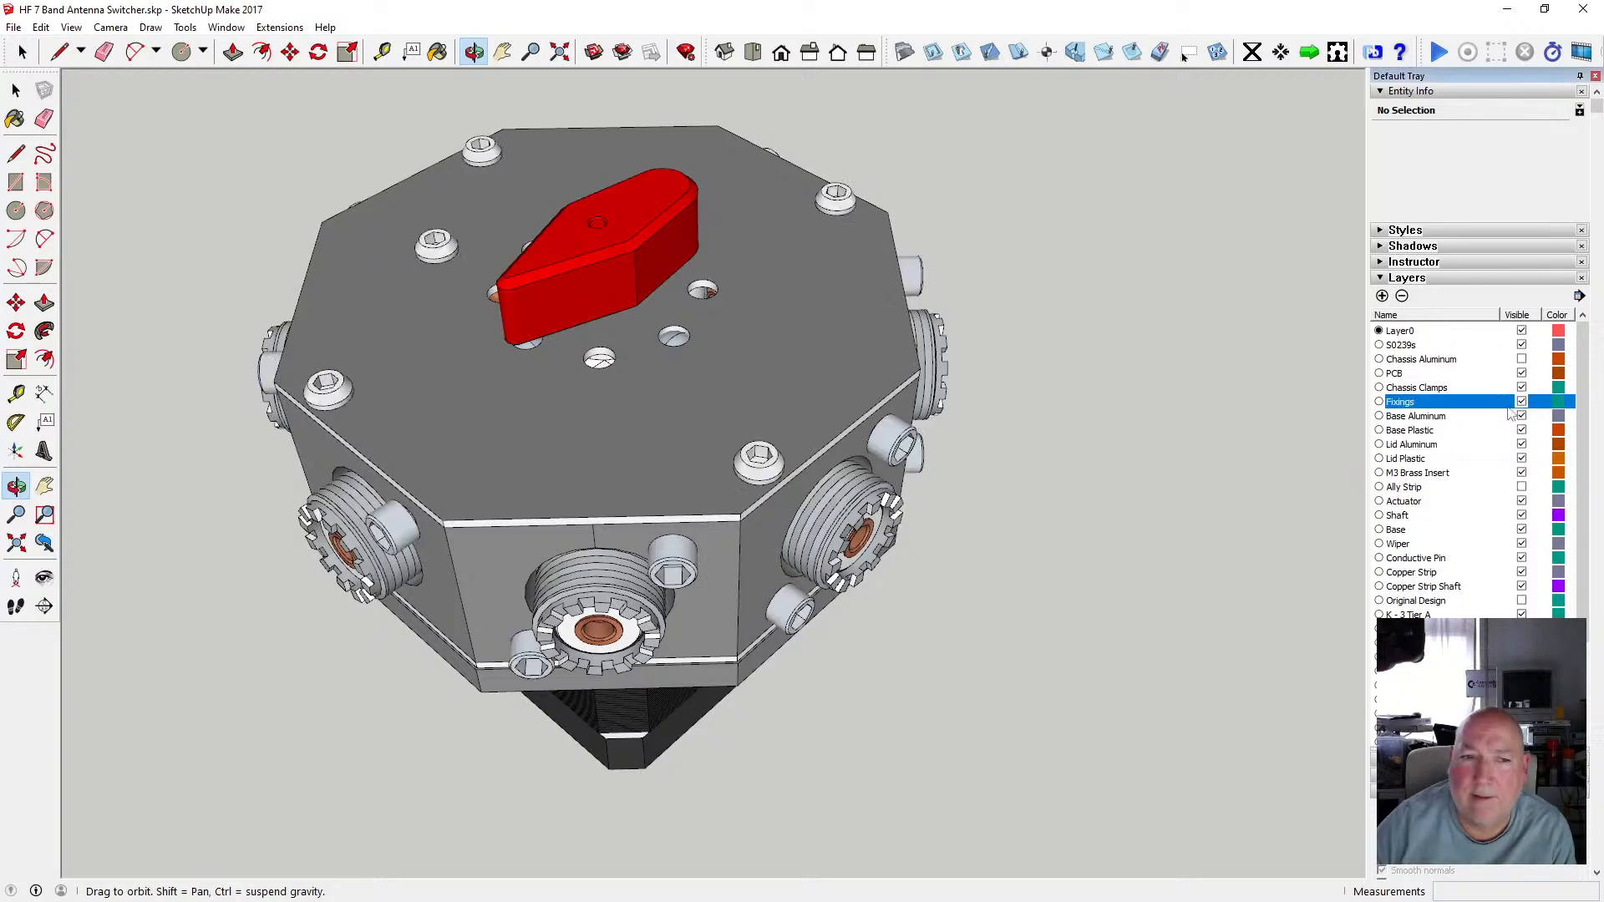
Orbit and zoom around the fully assembled switcher to inspect the lid, fixings and motor.
drag(756, 456, 588, 399)
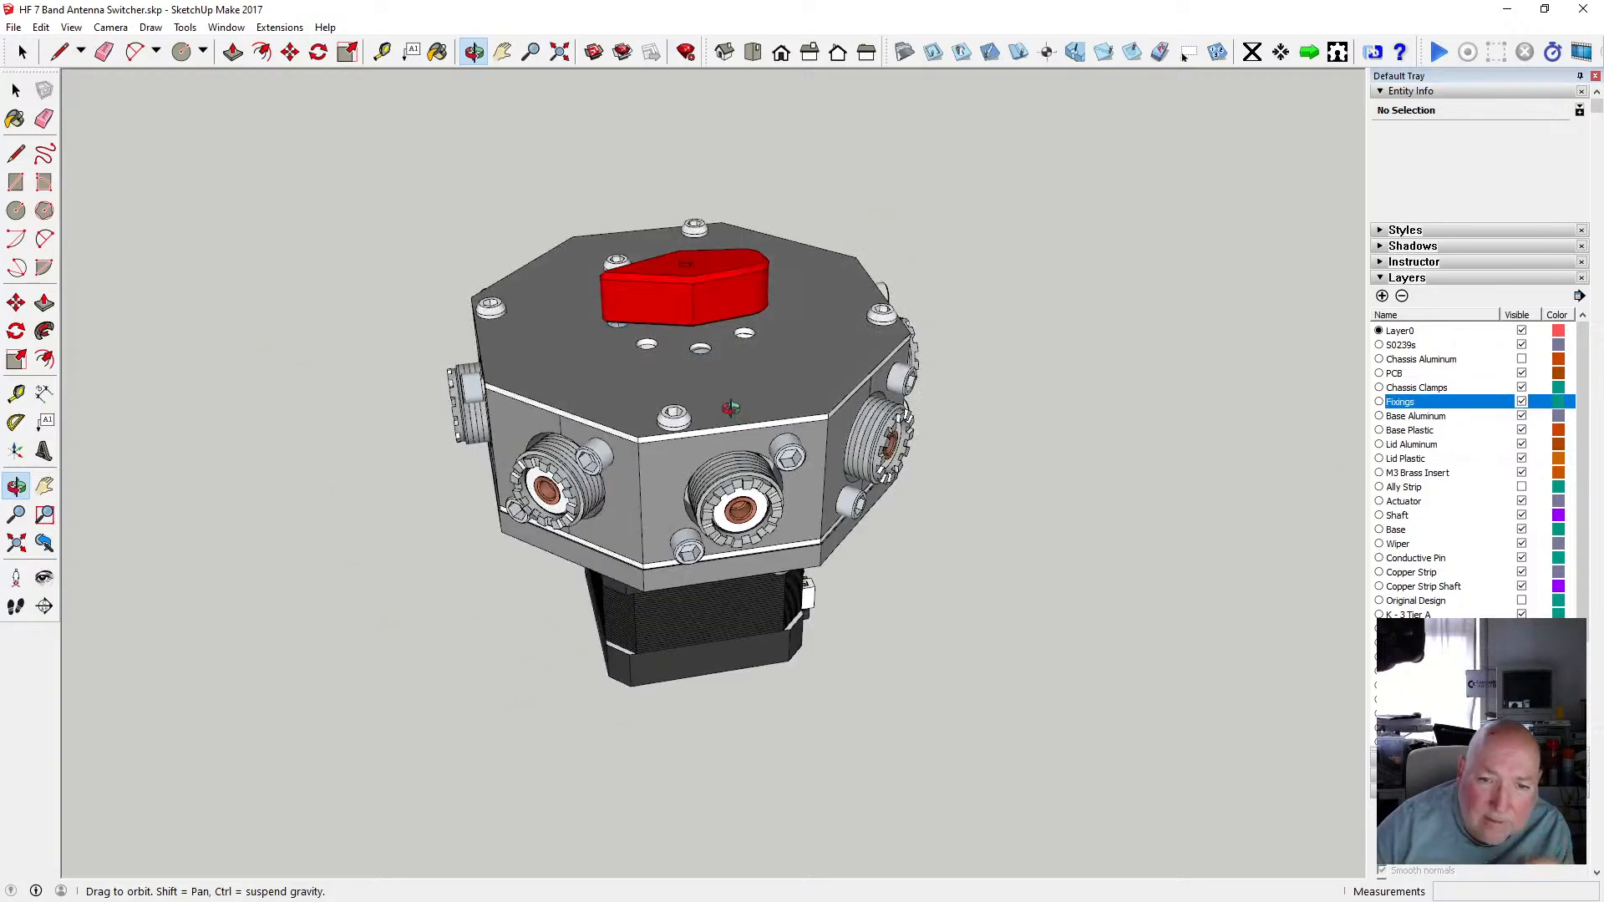
drag(731, 407, 593, 497)
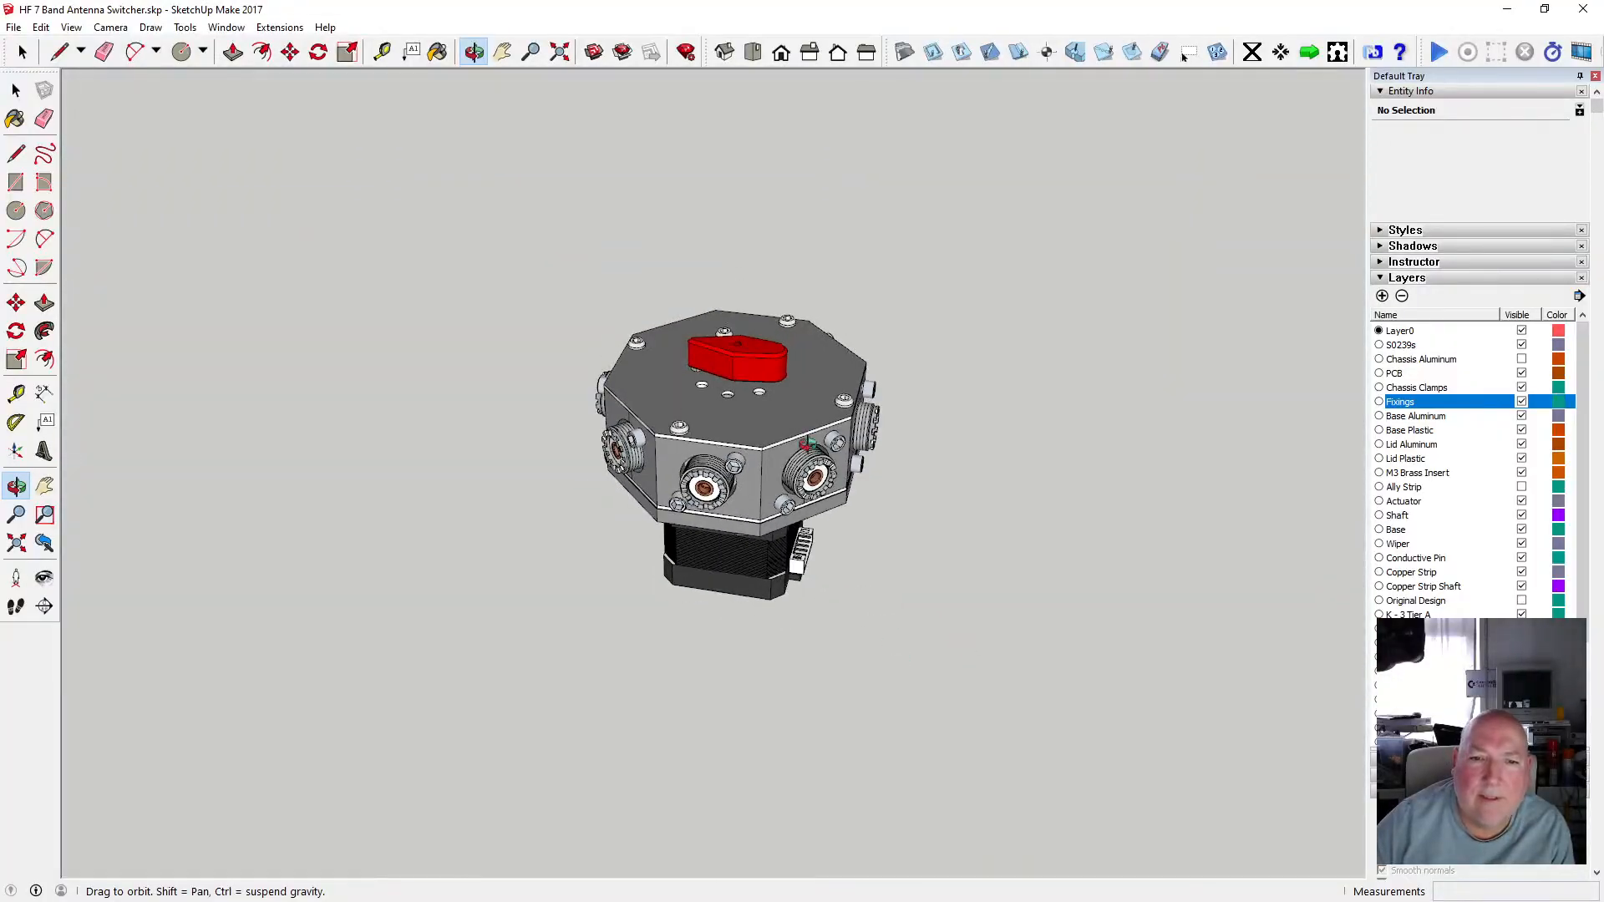
scroll(851, 441, up, 2)
drag(631, 495, 727, 440)
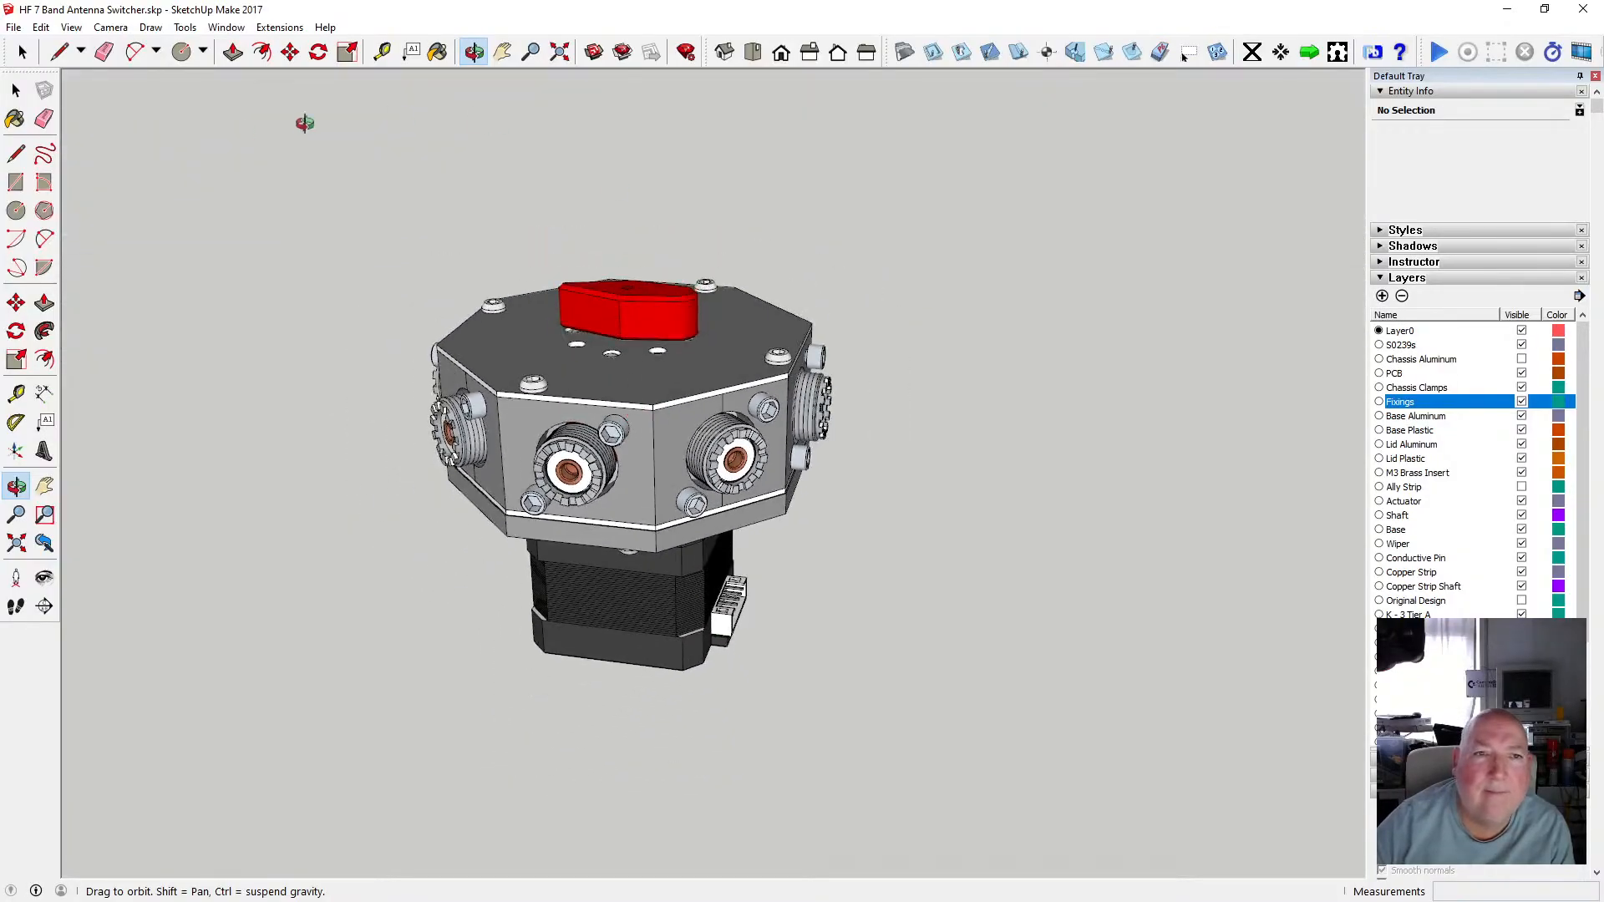
Save the model, then switch to Bambu Studio to monitor the Bottom Mid shaft piece printing.
click(13, 27)
click(69, 114)
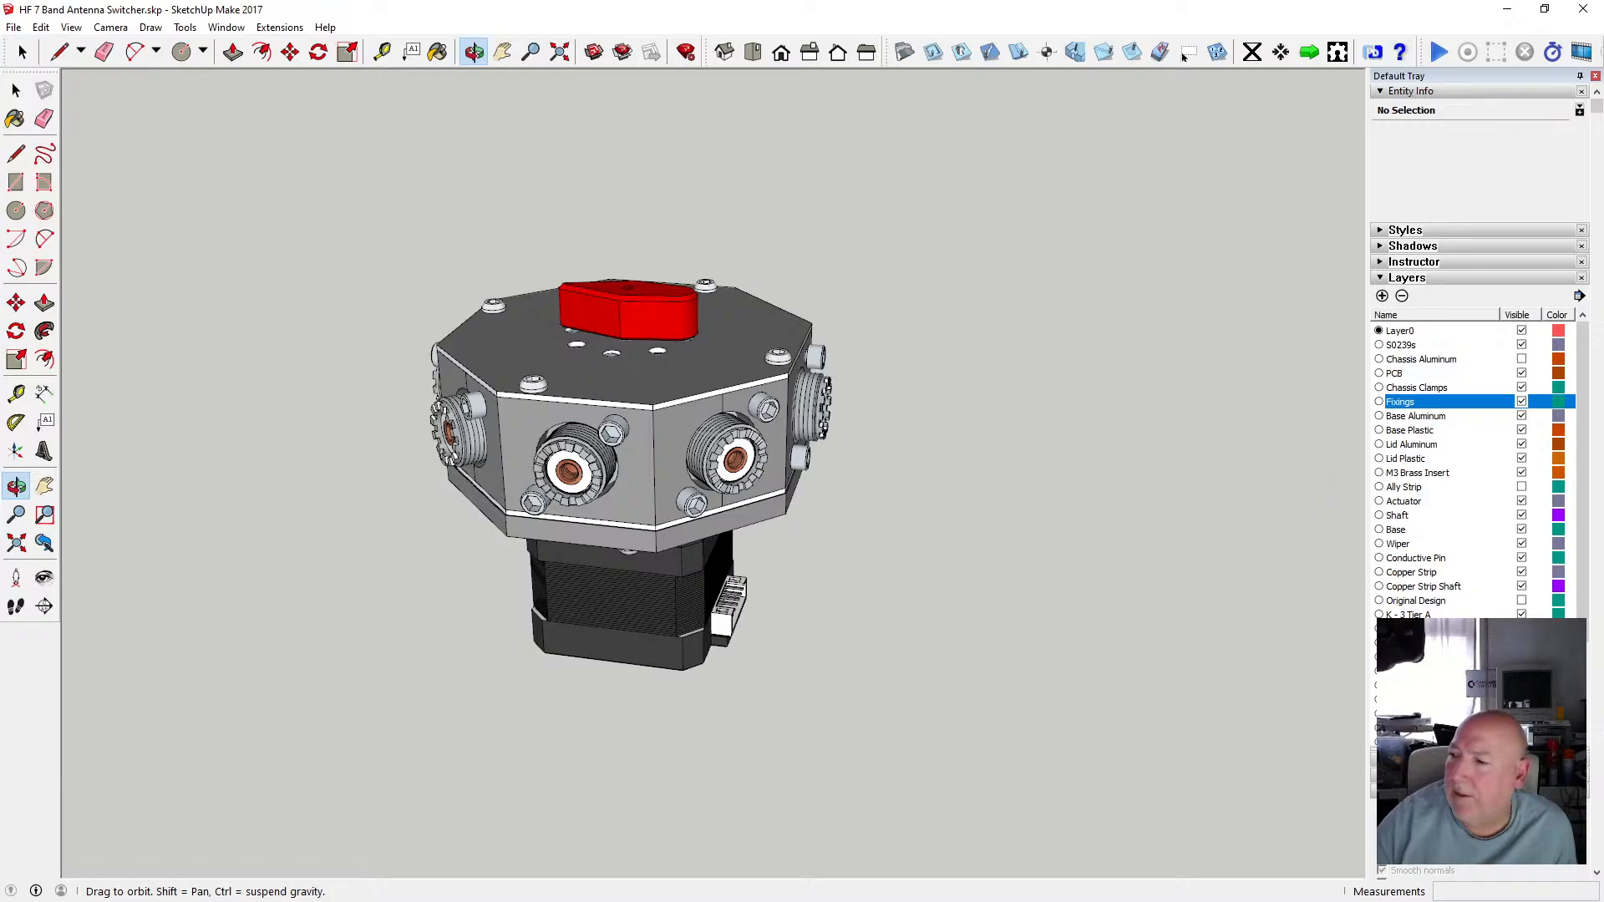
key(alt+Tab)
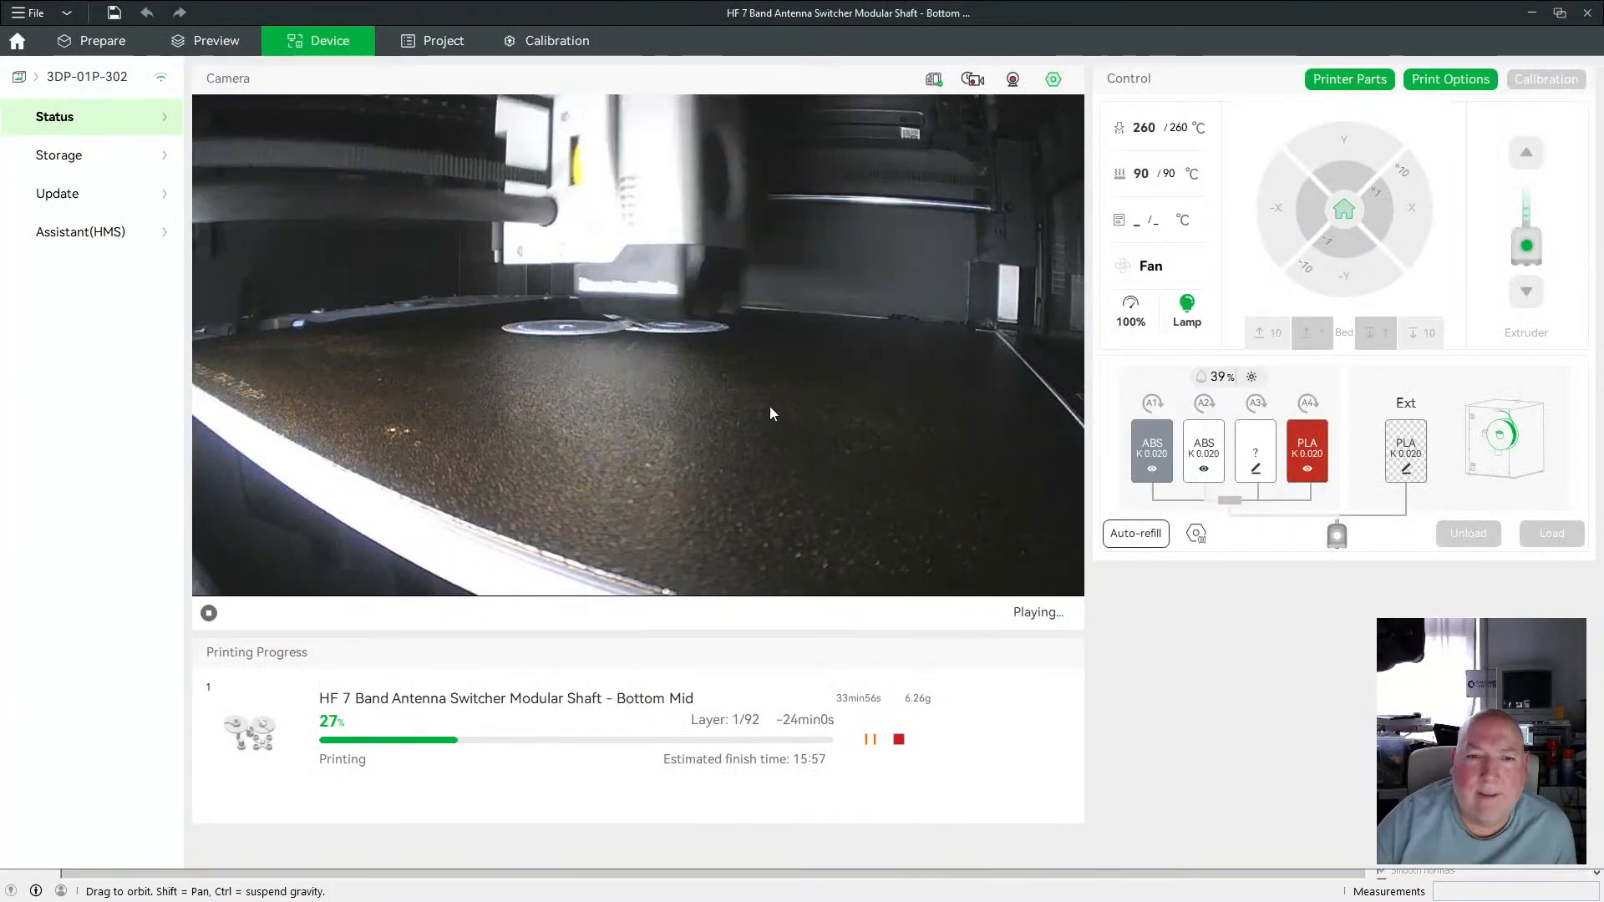
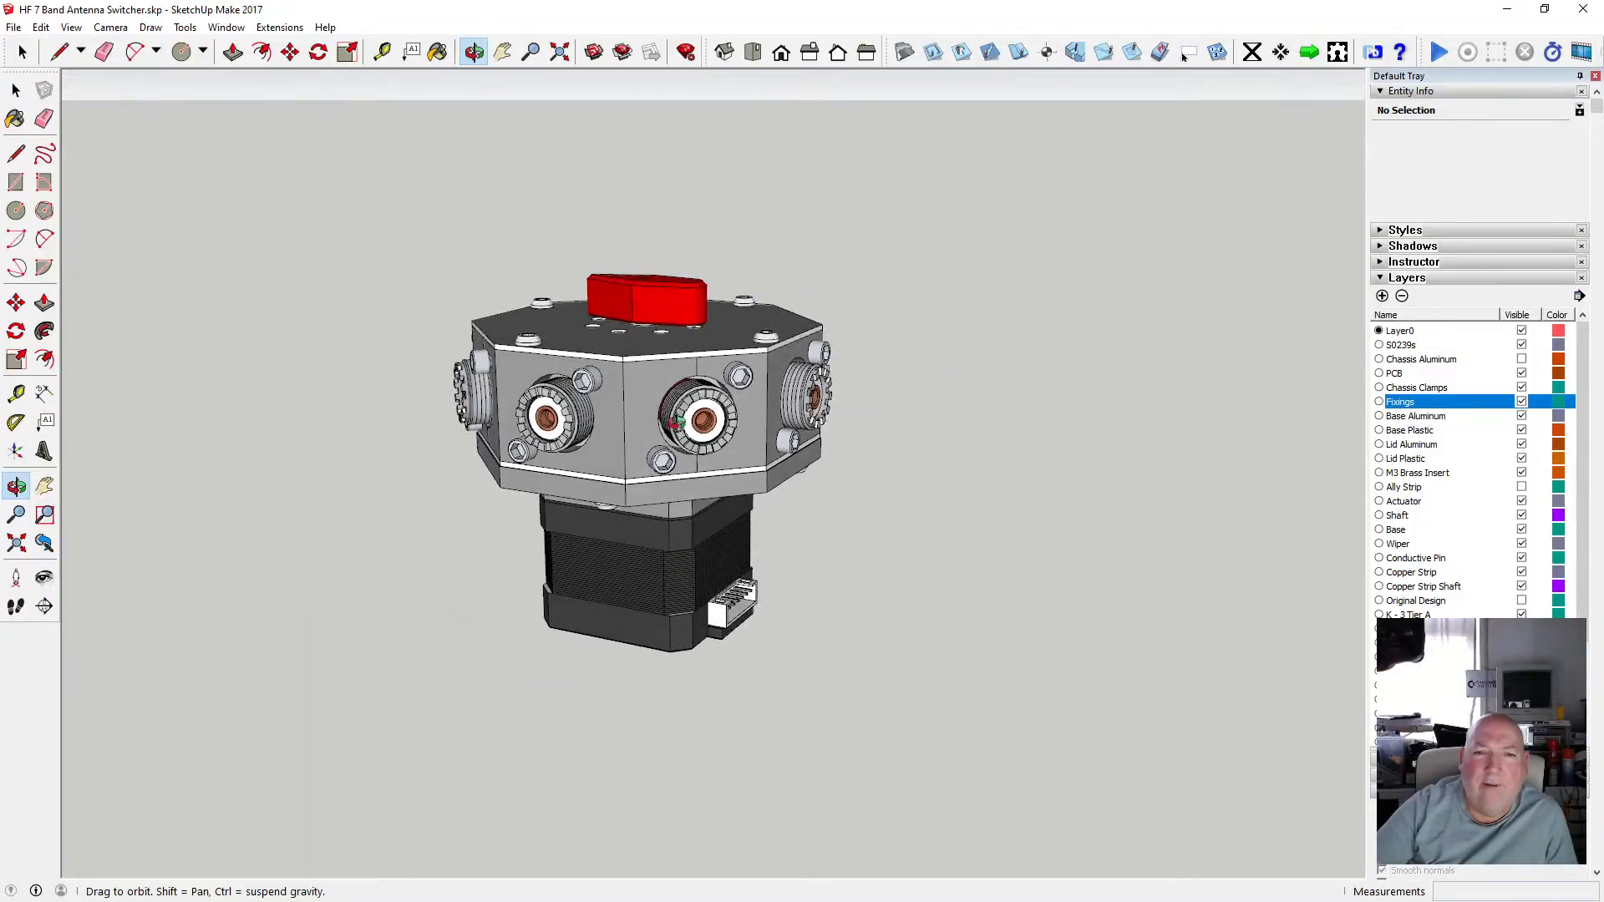
scroll(693, 418, down, 3)
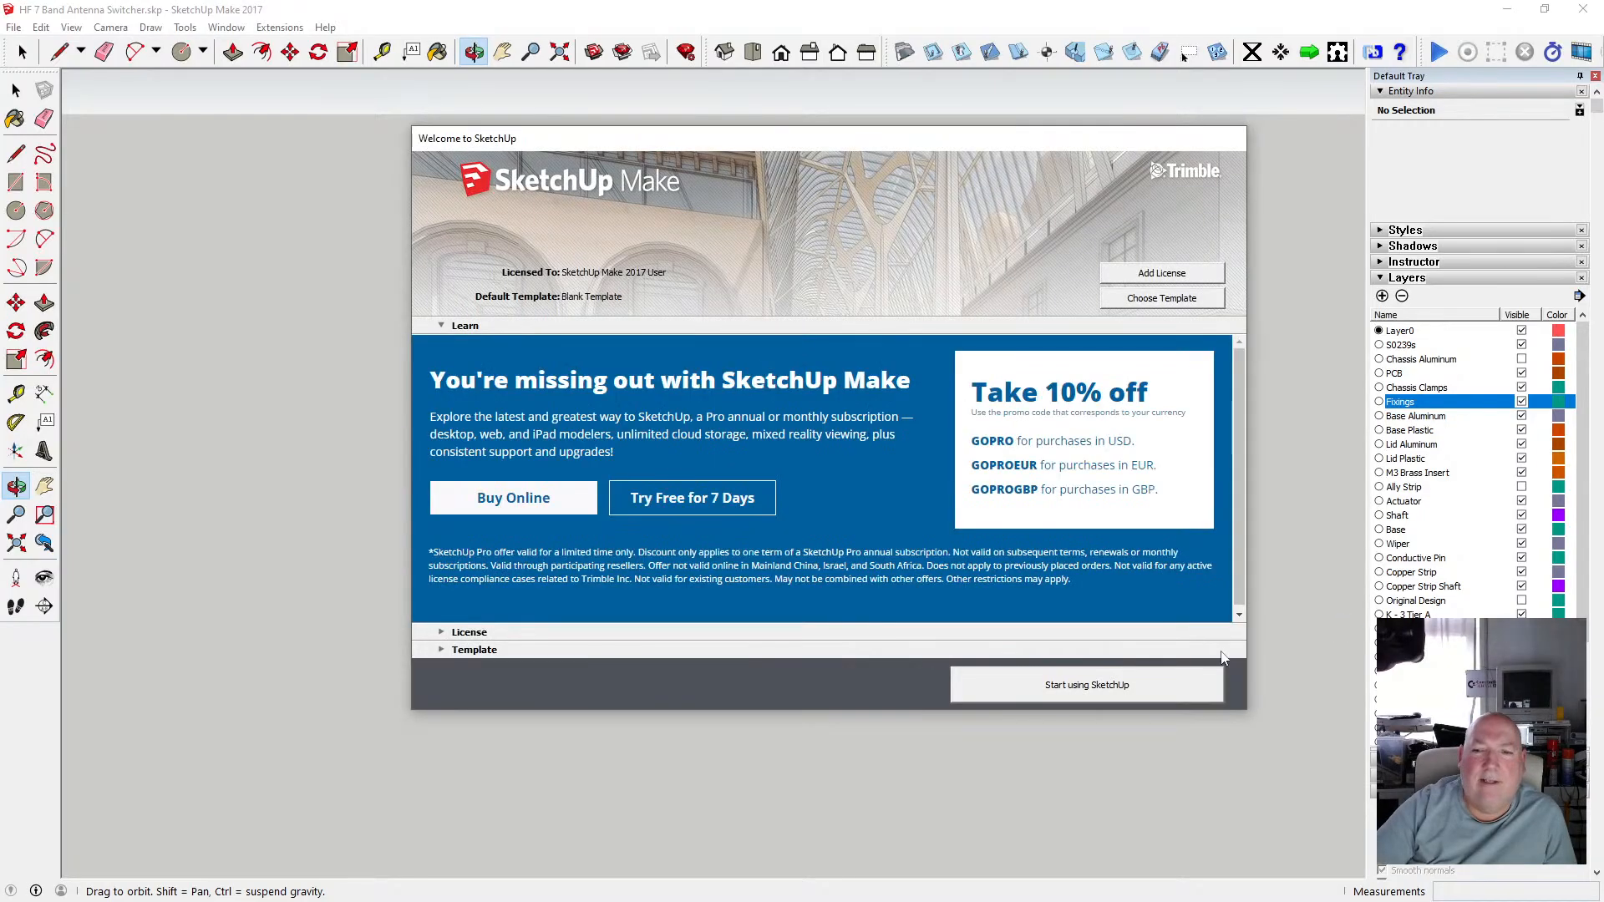
Start a new blank model from the welcome screen.
click(1086, 685)
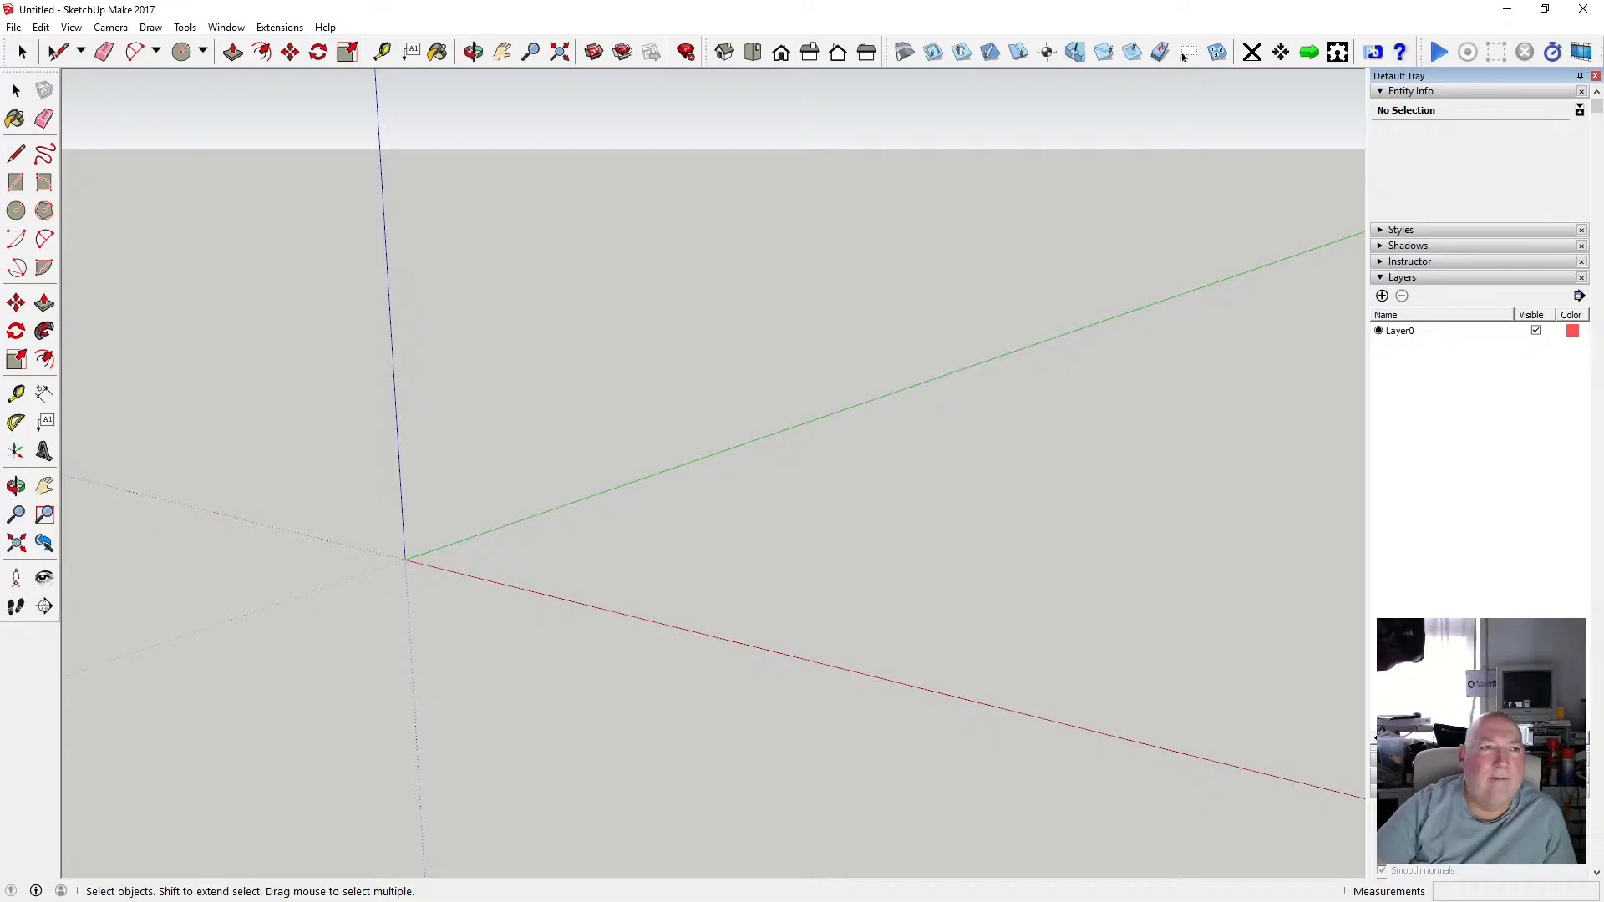
Open the file-open dialog and navigate to the My Sketchup folder on drive E:.
click(15, 27)
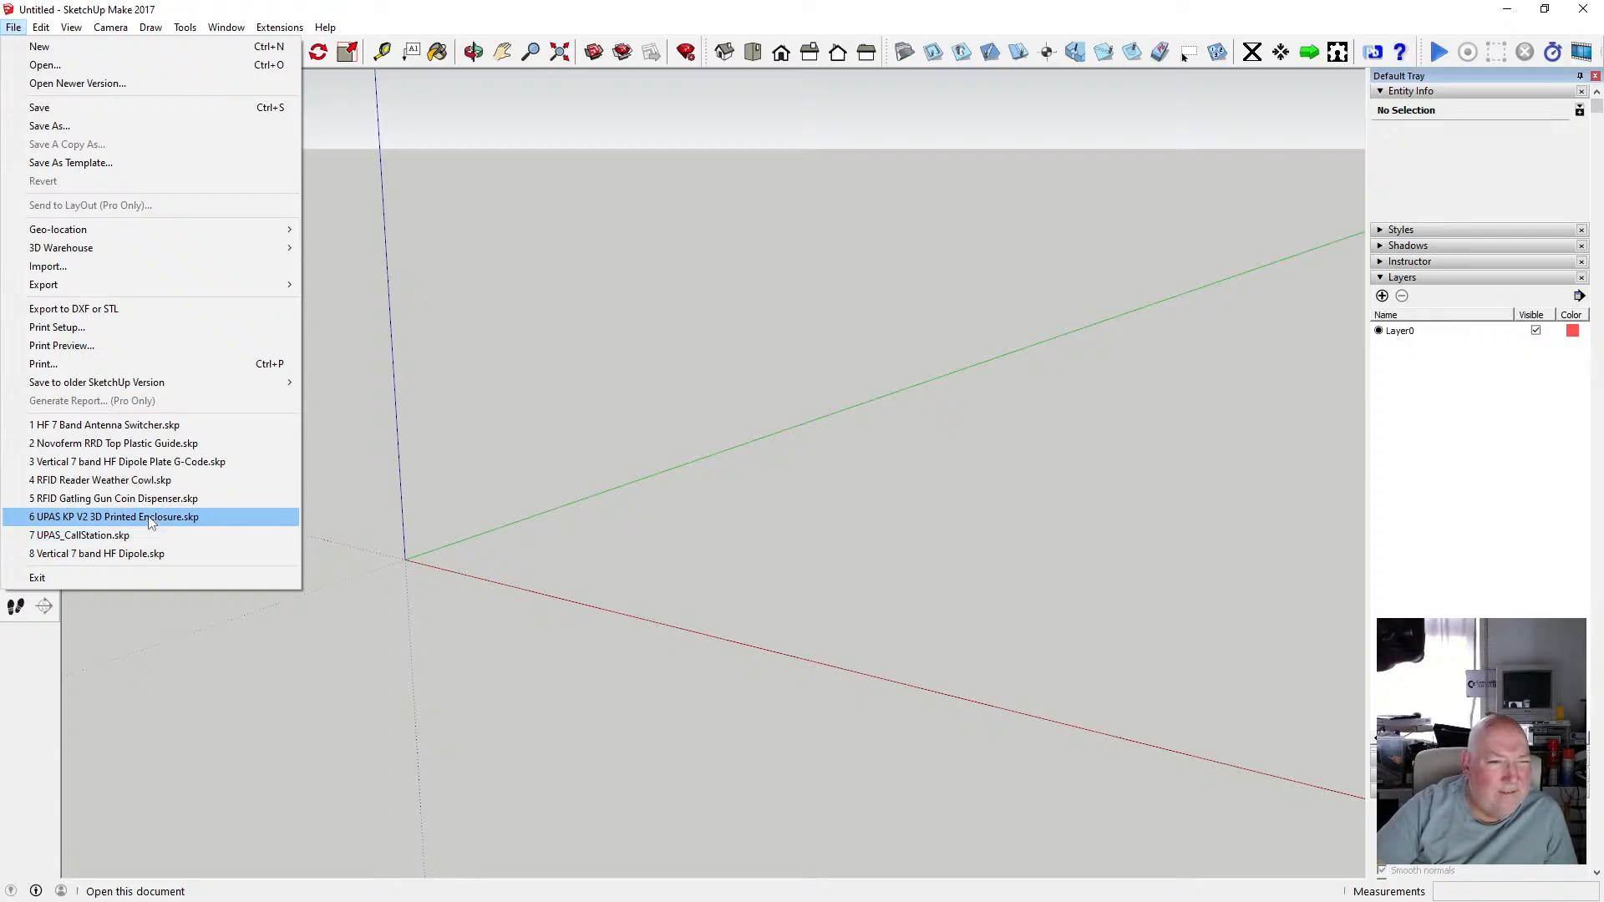
click(62, 67)
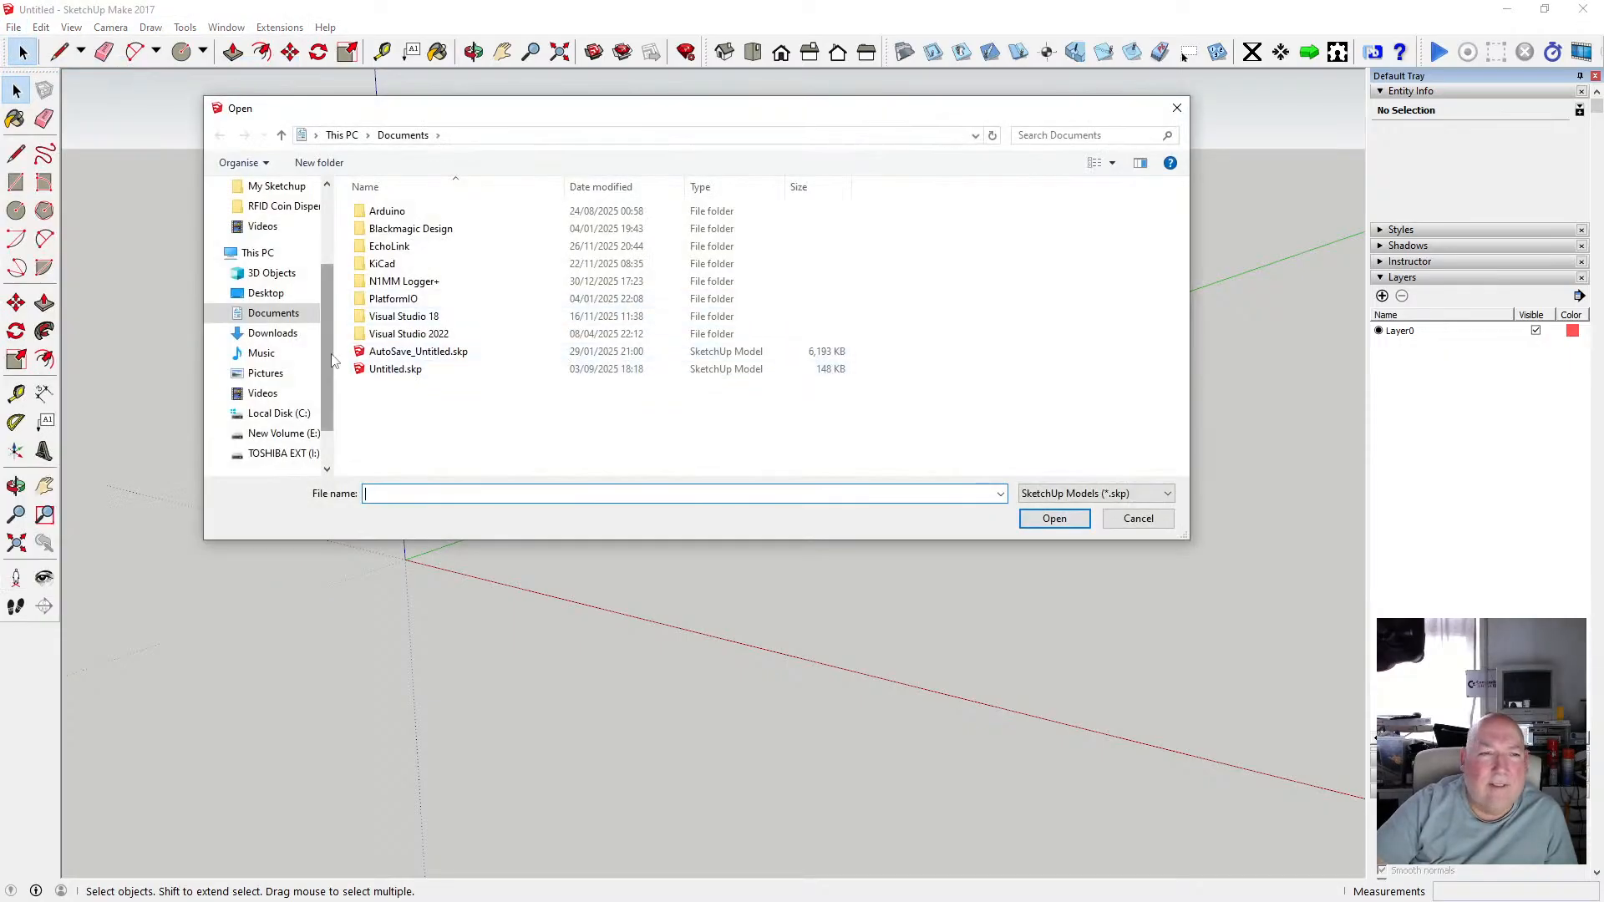
click(282, 433)
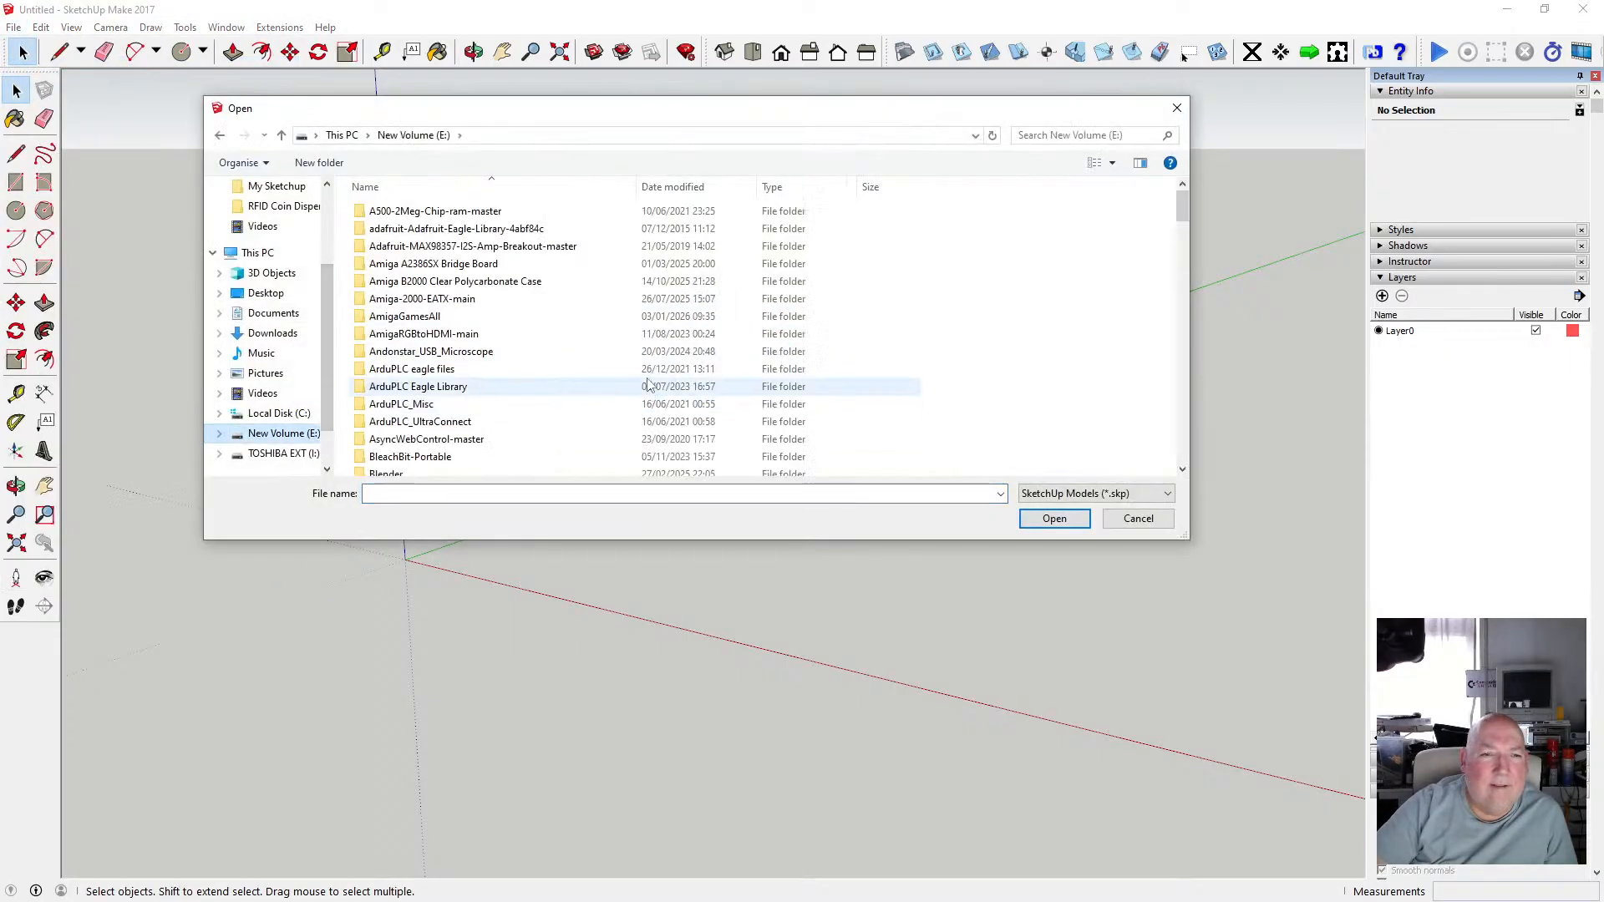
scroll(649, 374, down, 10)
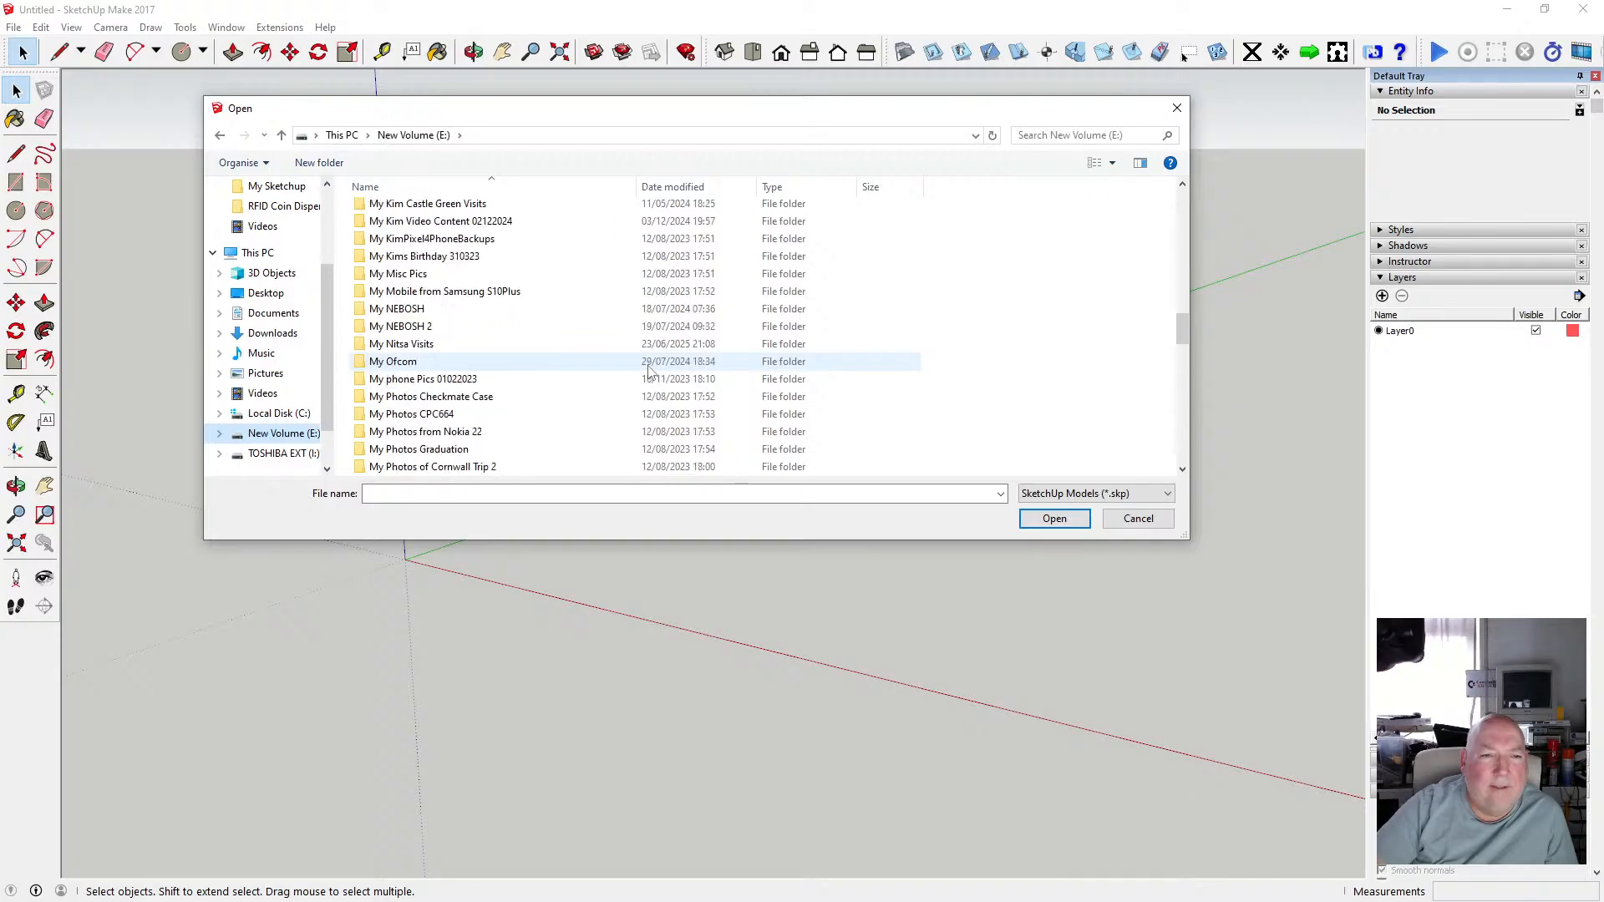
scroll(649, 373, down, 3)
scroll(649, 374, up, 2)
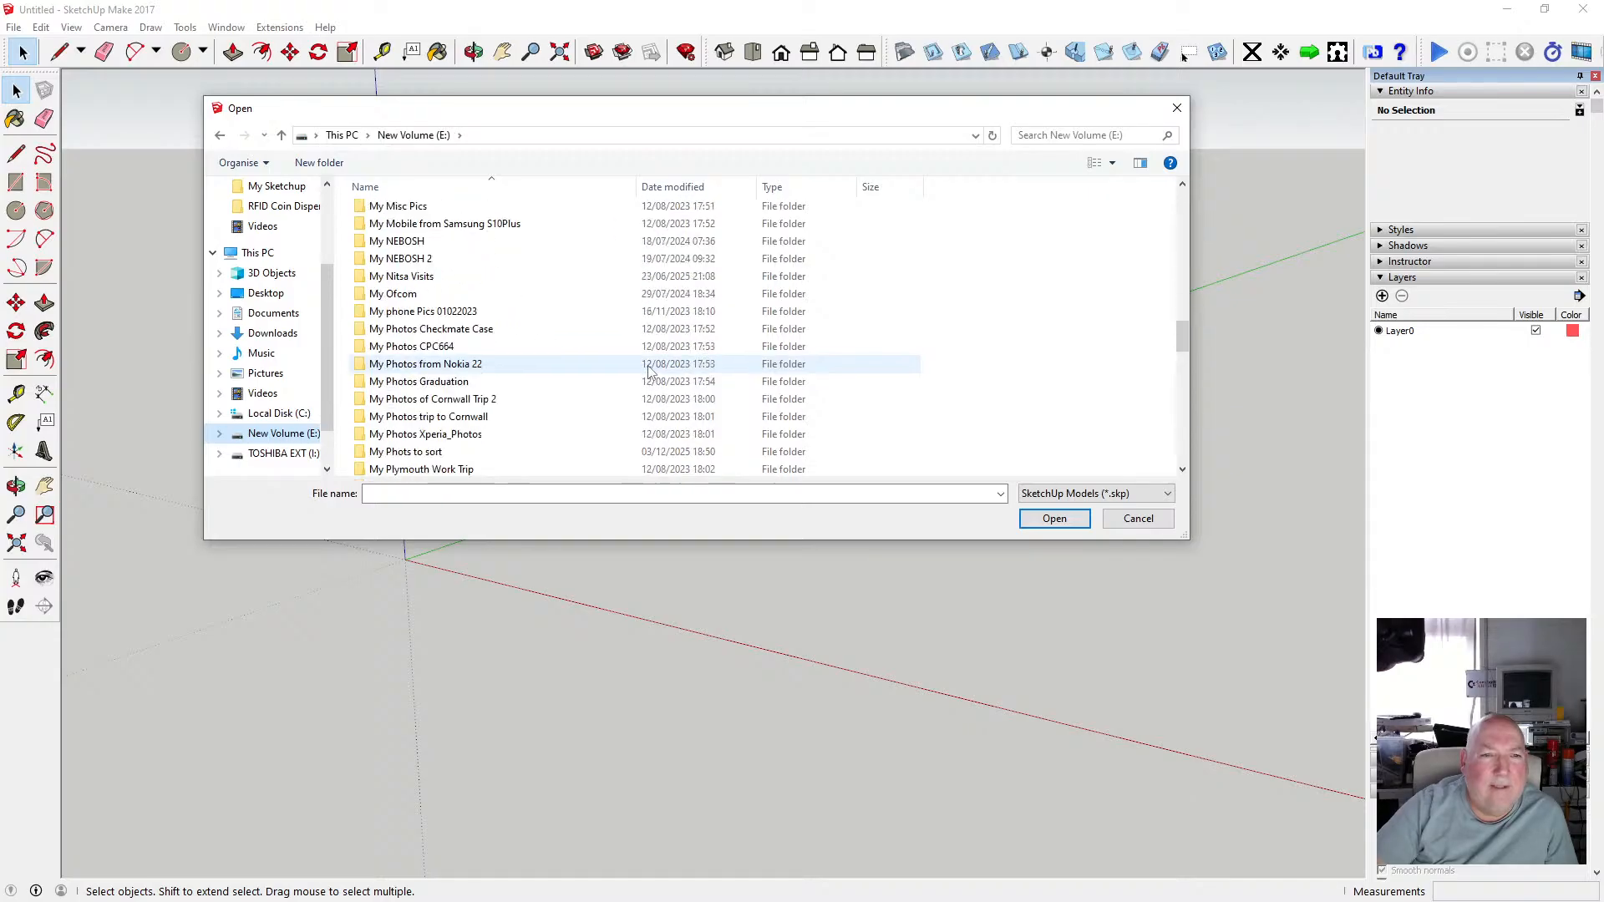
scroll(649, 374, down, 6)
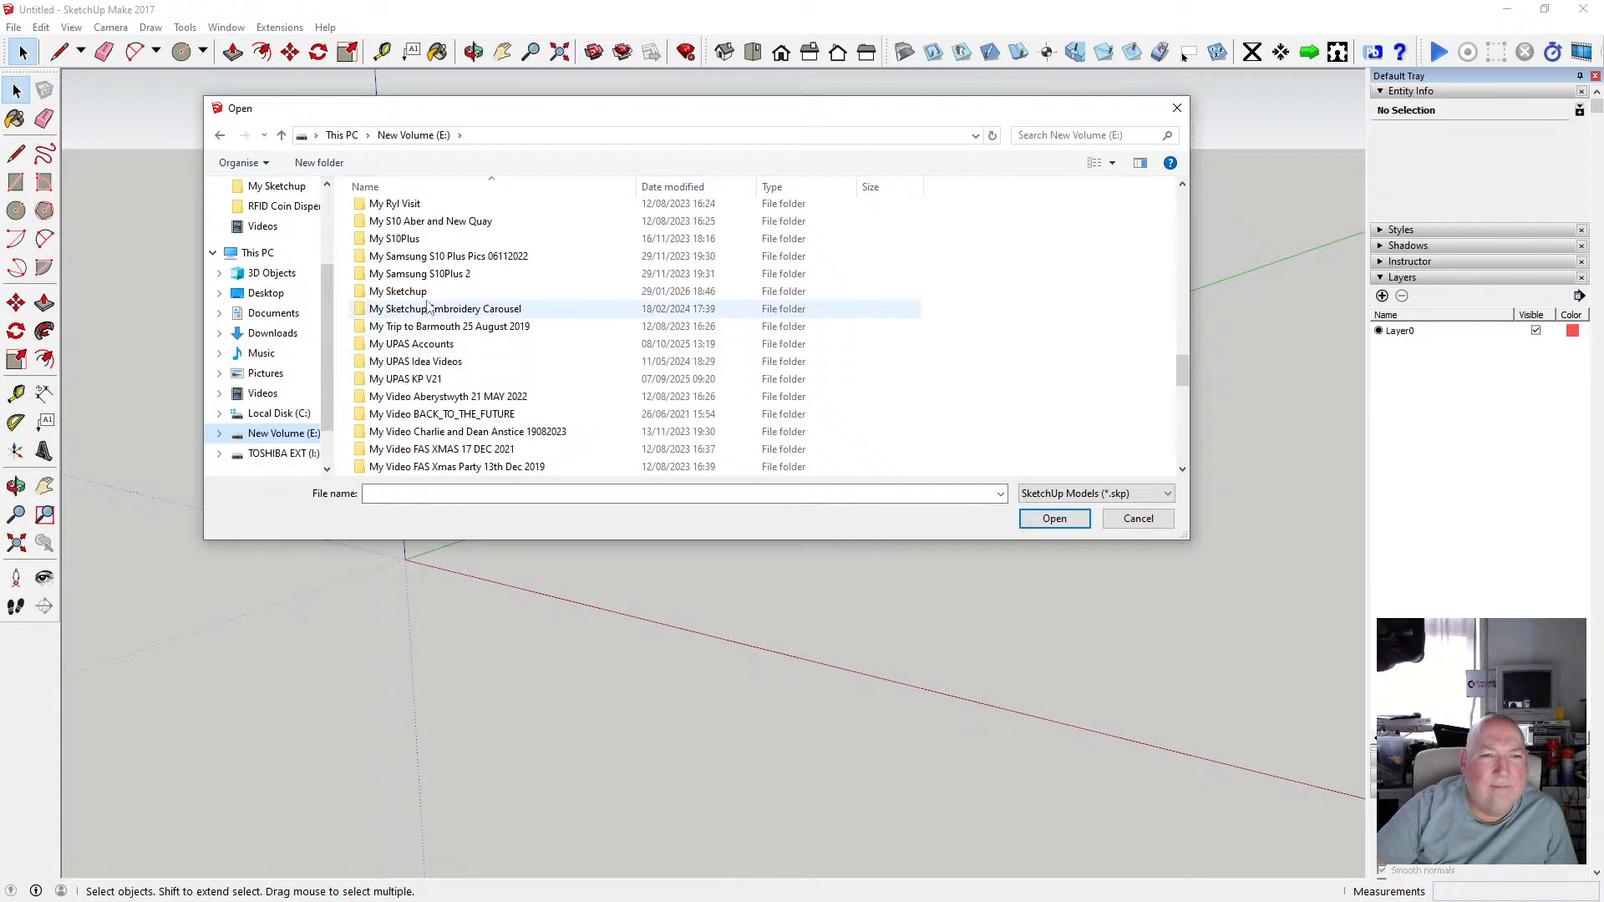
double_click(397, 290)
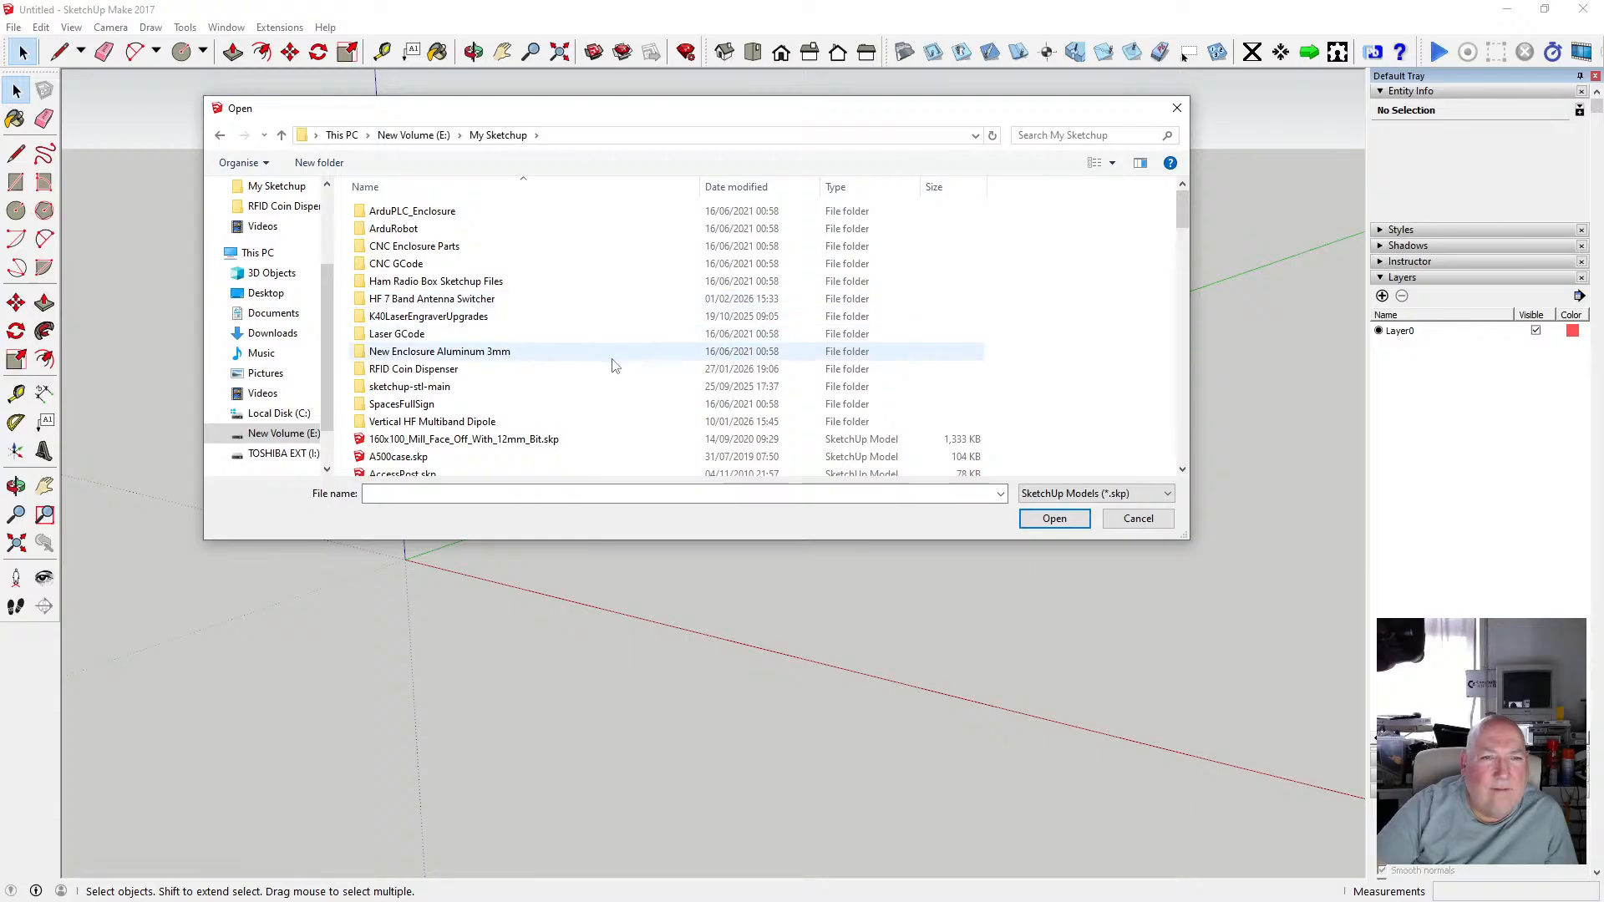
Browse the list of model files in the My Sketchup folder.
scroll(609, 360, down, 8)
scroll(613, 365, down, 20)
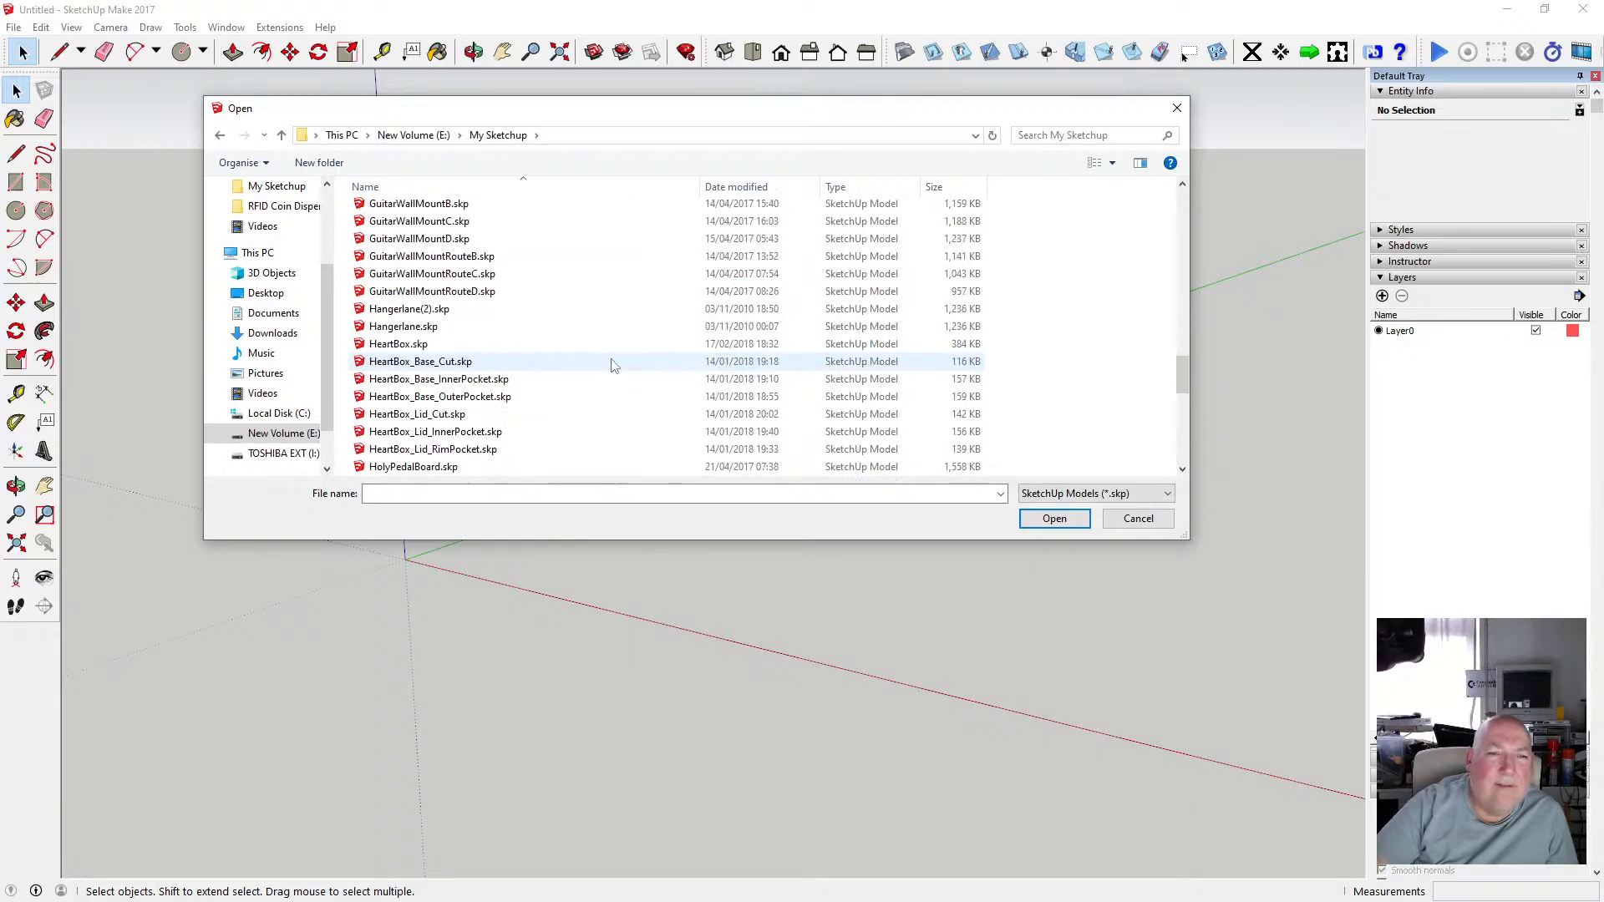
scroll(612, 362, down, 4)
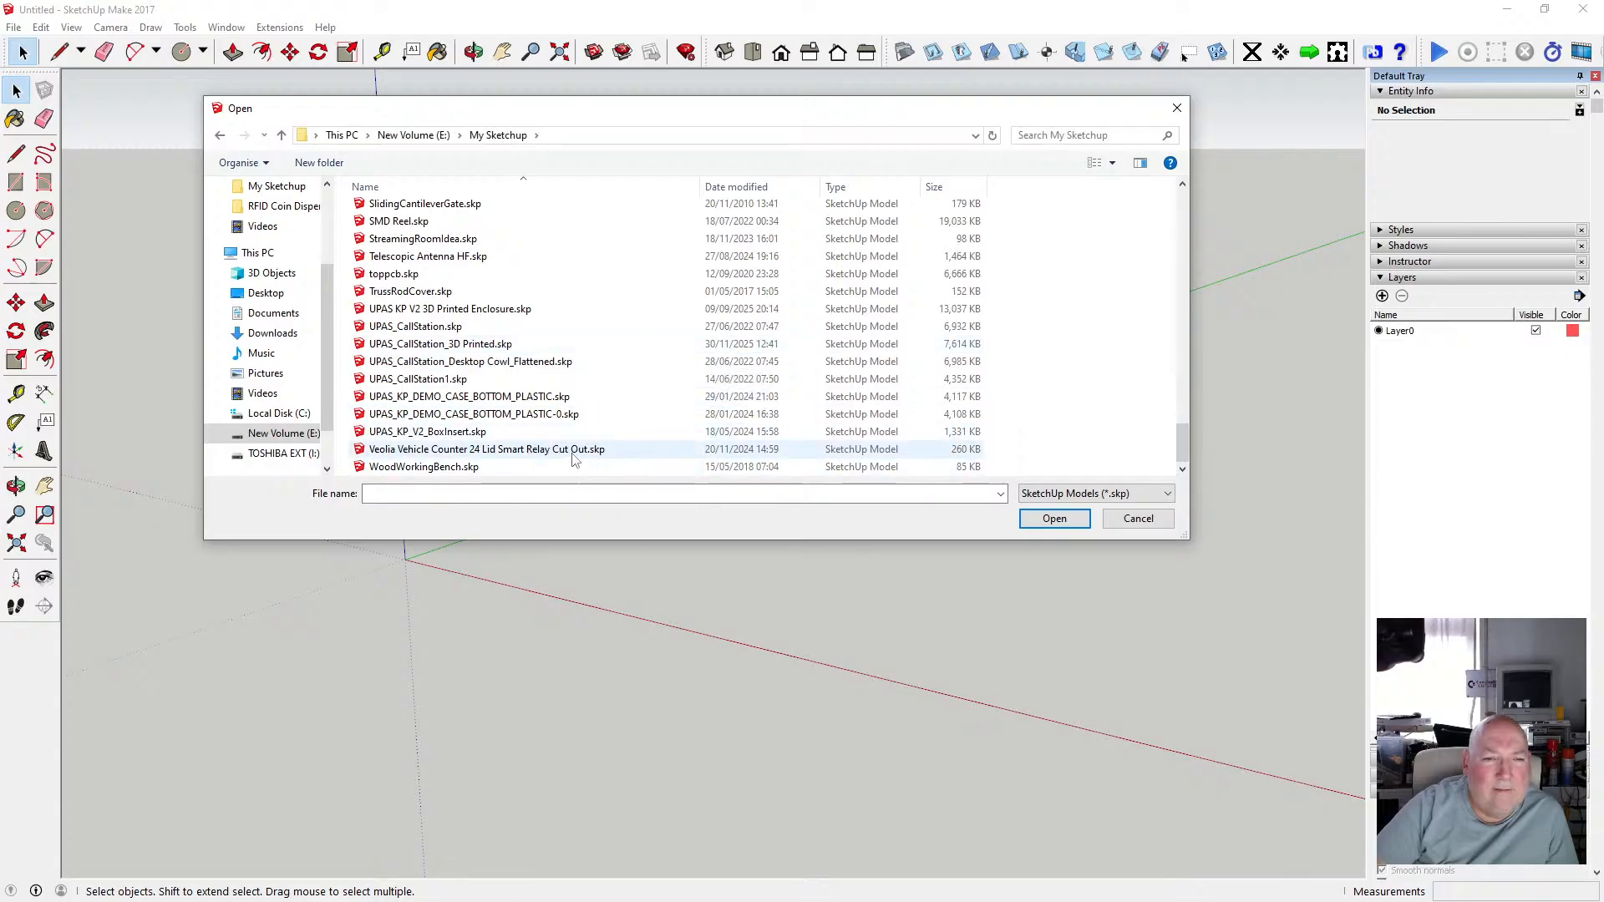
scroll(575, 458, up, 2)
scroll(574, 457, down, 2)
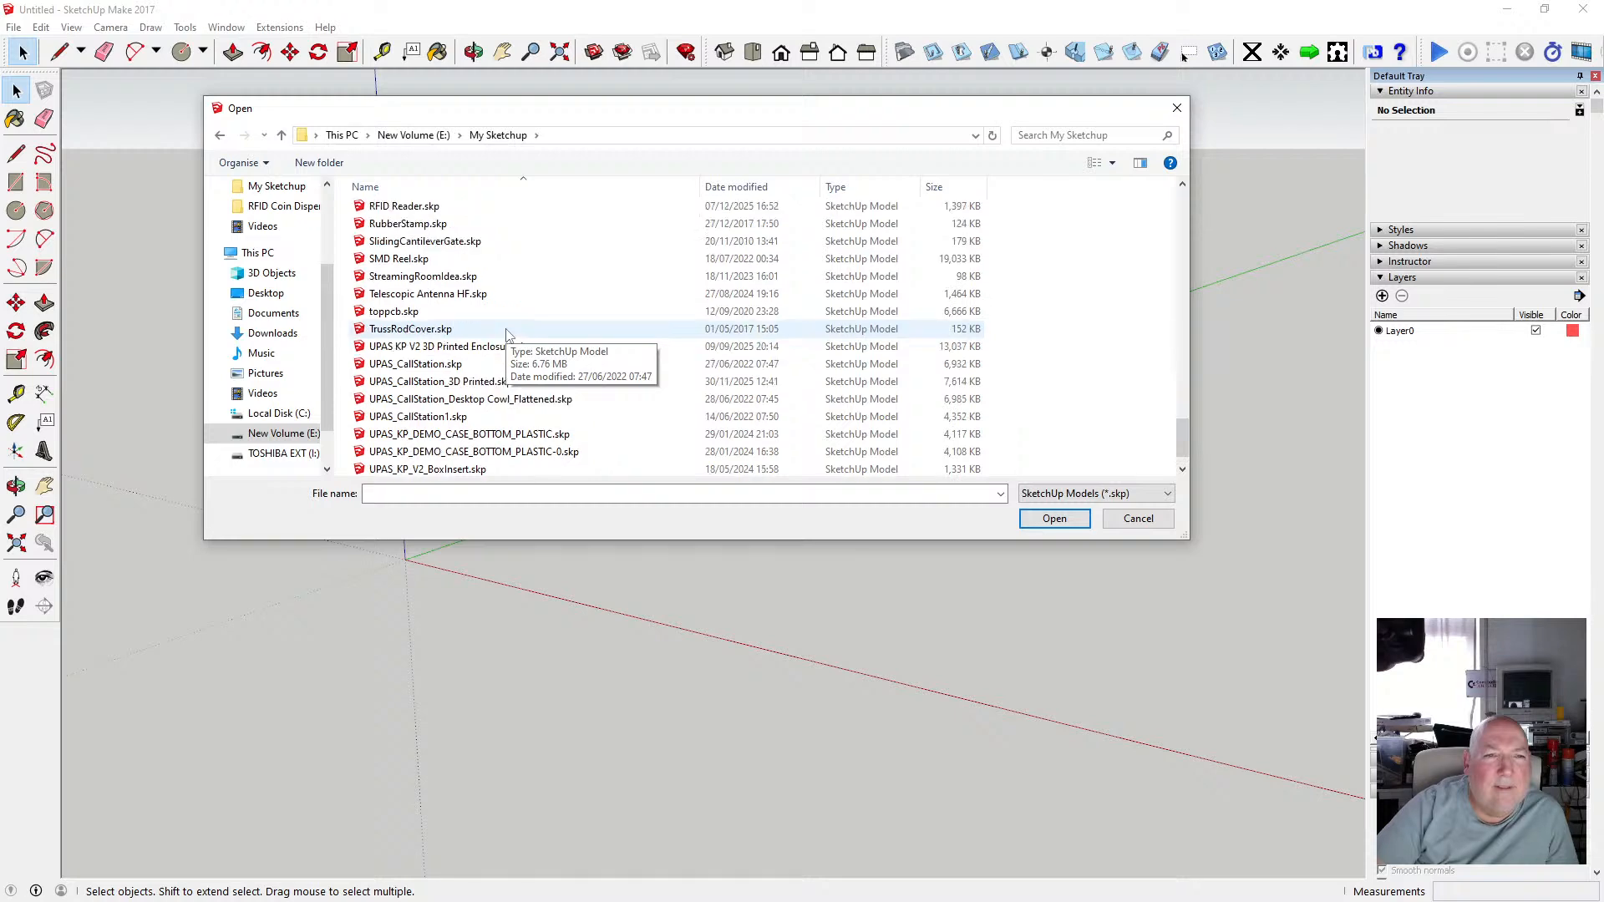
scroll(507, 355, up, 1)
scroll(517, 375, up, 3)
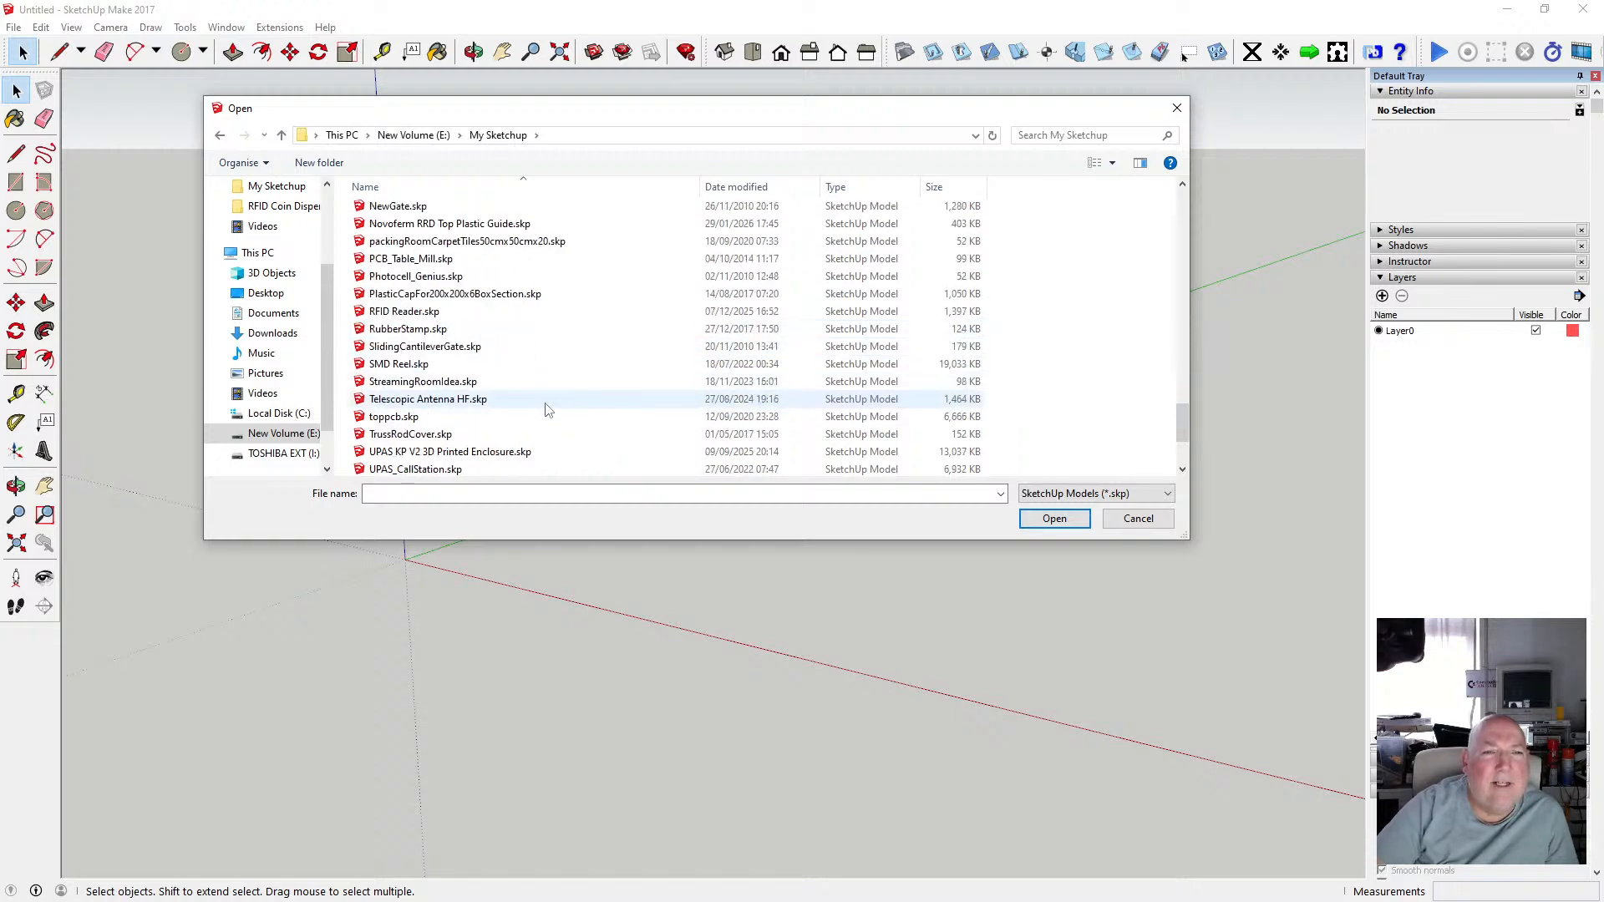
scroll(547, 409, up, 5)
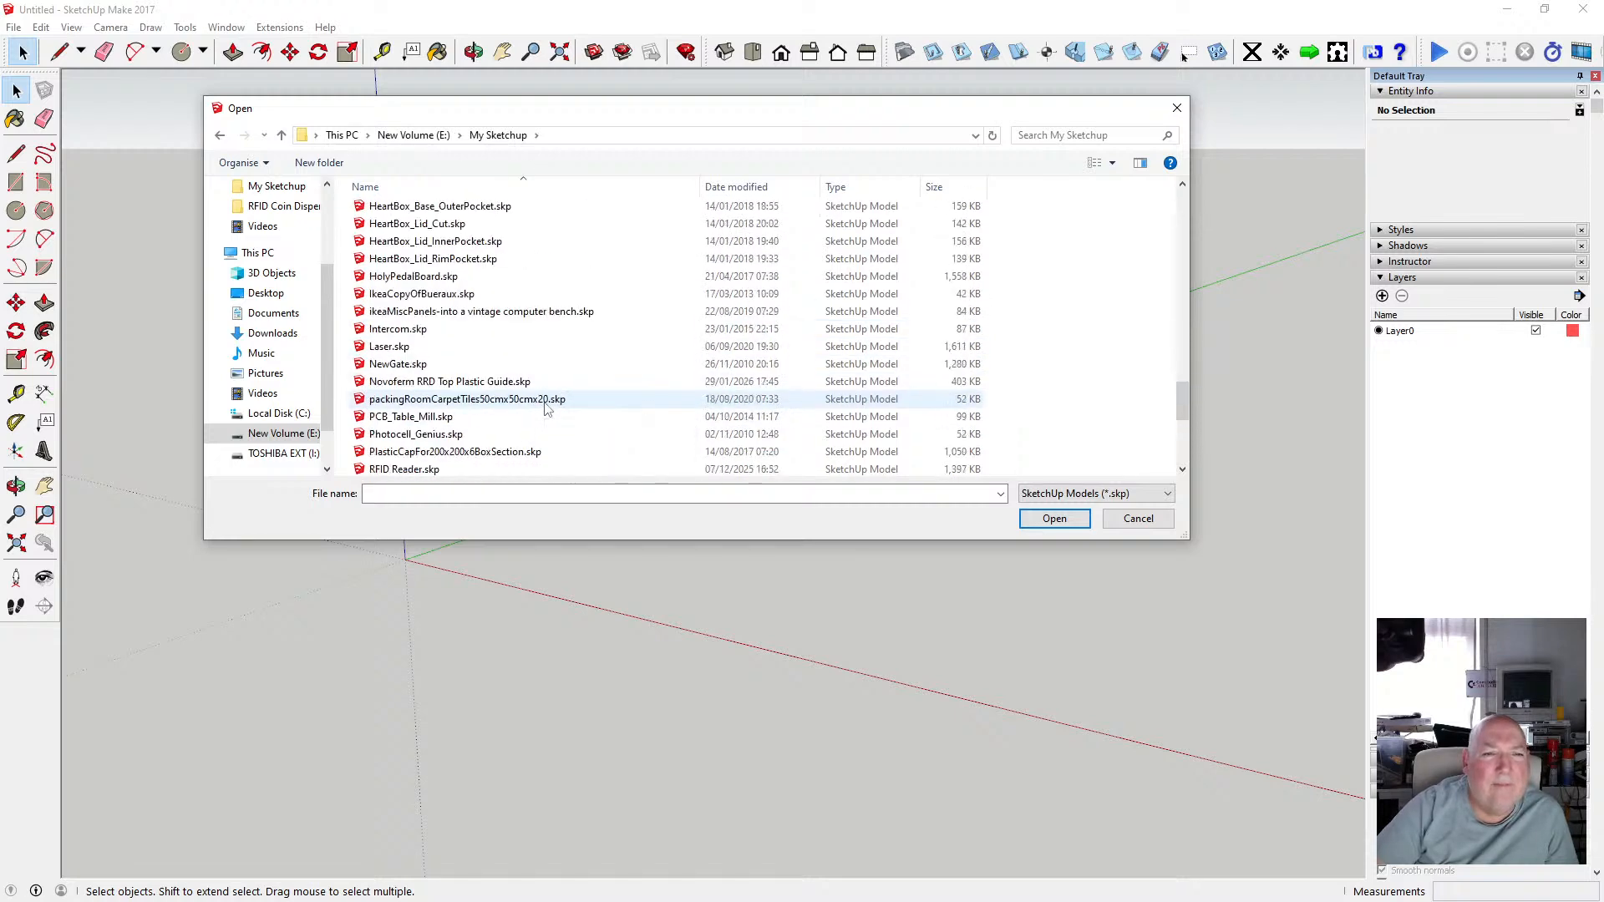
scroll(547, 408, up, 1)
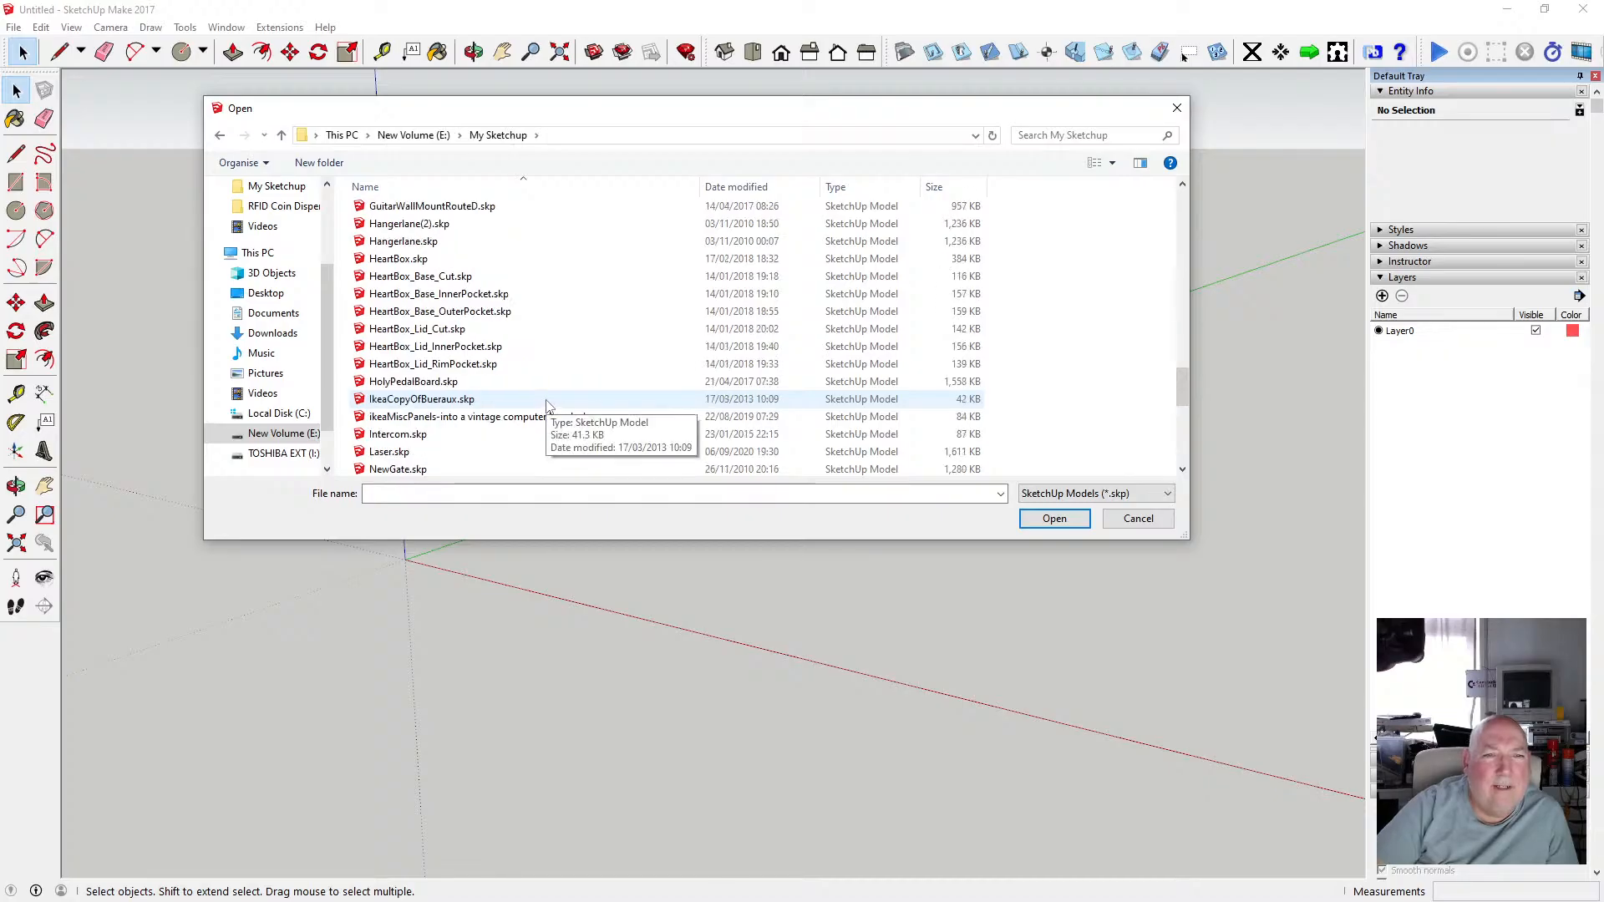
scroll(547, 407, up, 5)
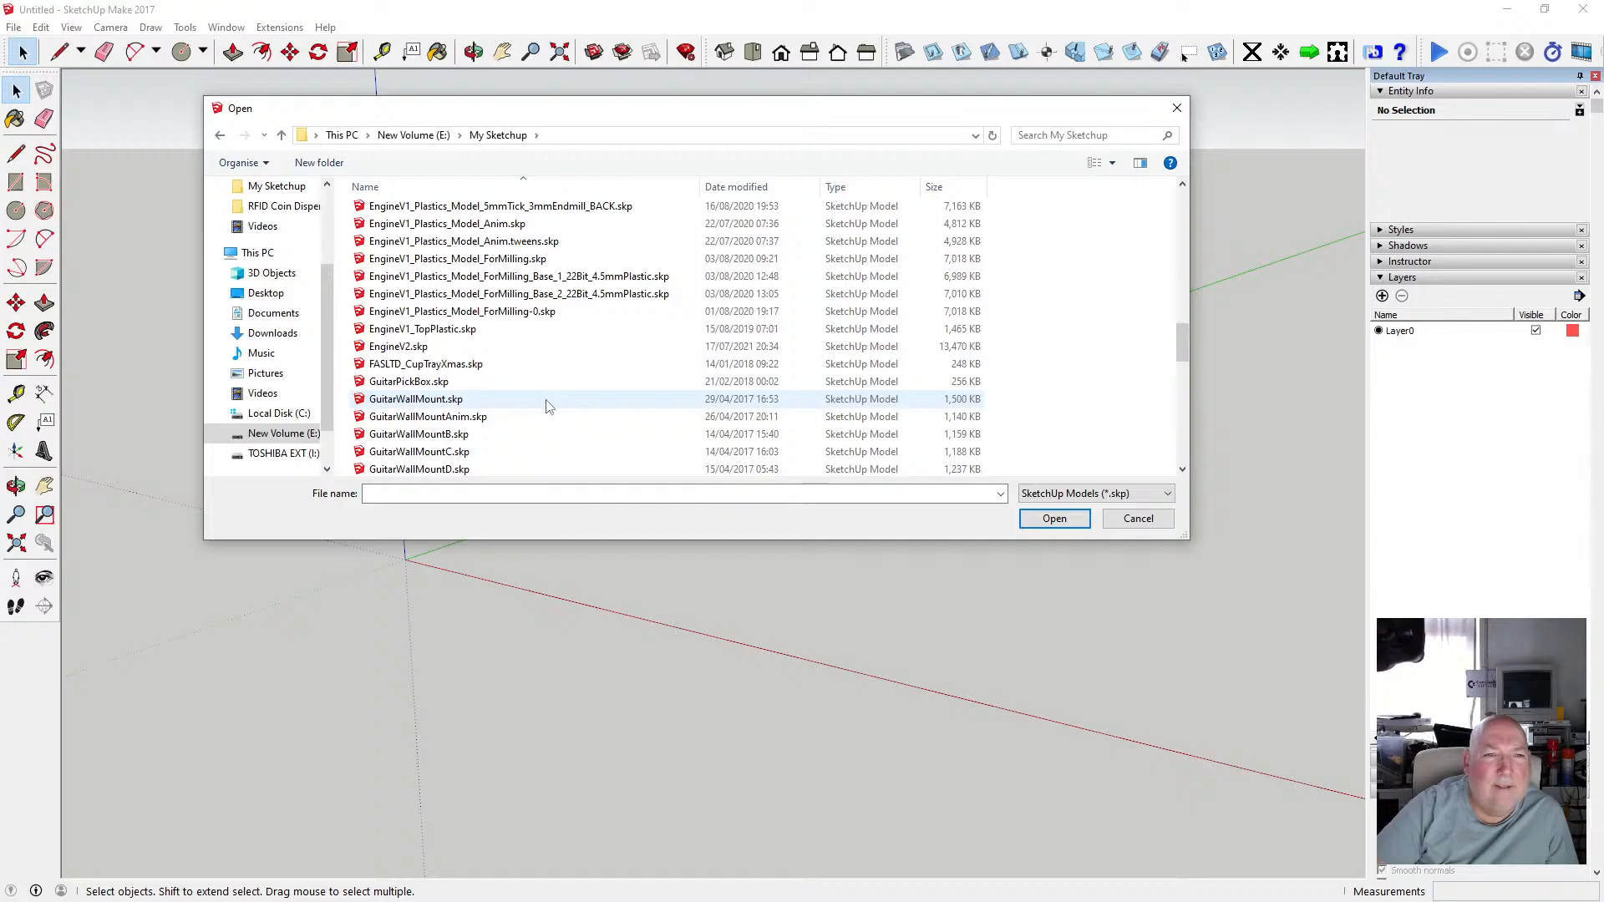
scroll(547, 407, down, 1)
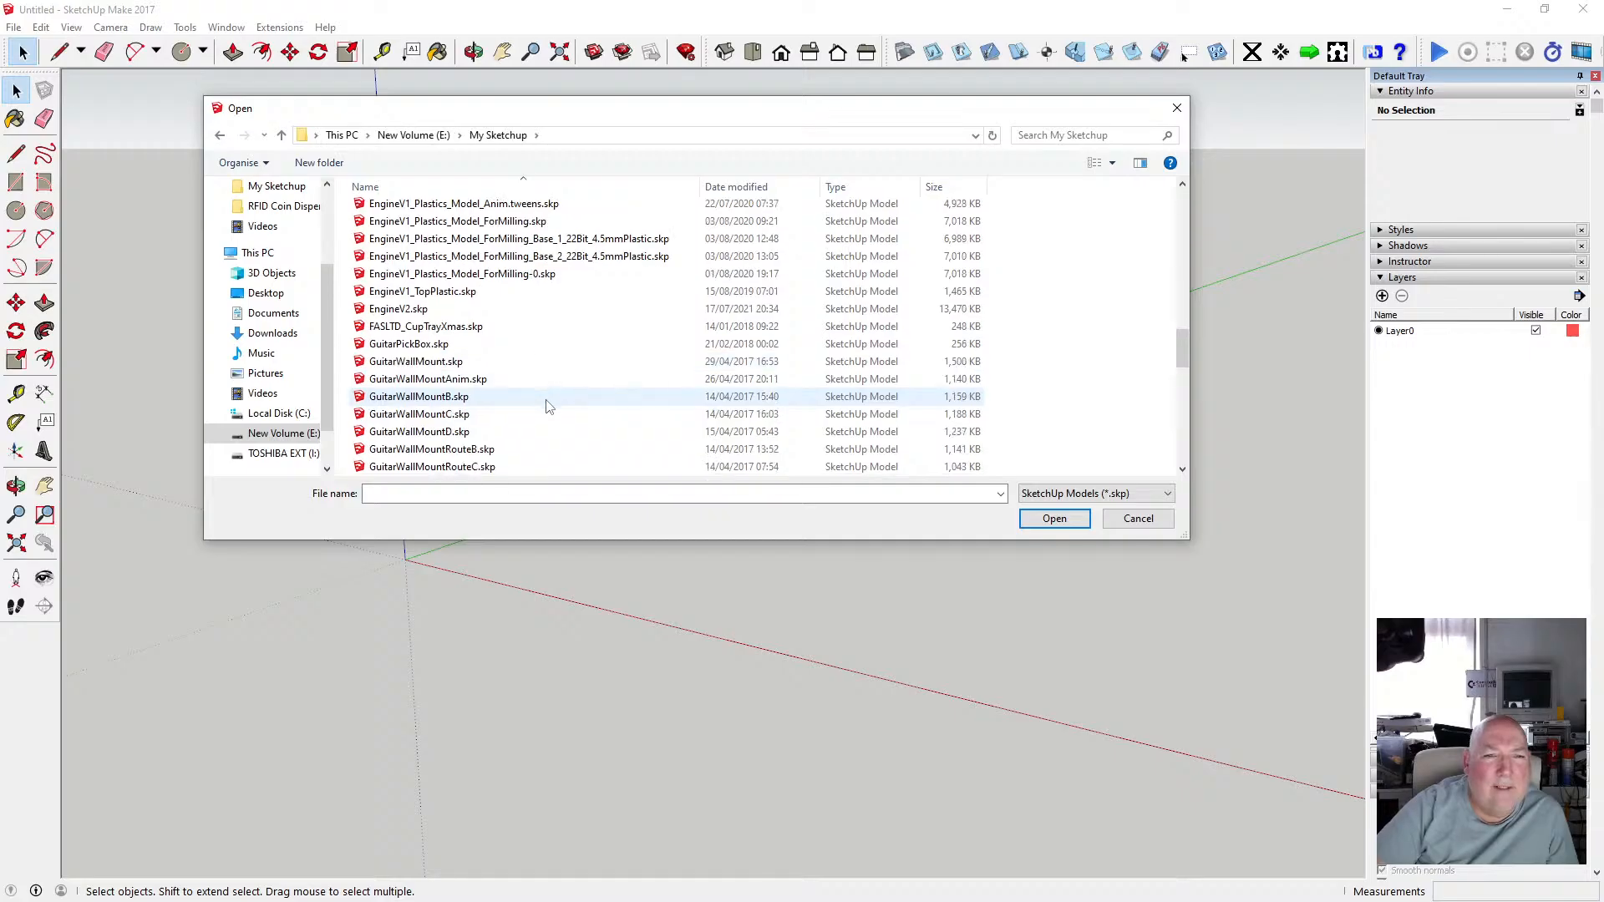
scroll(548, 407, up, 3)
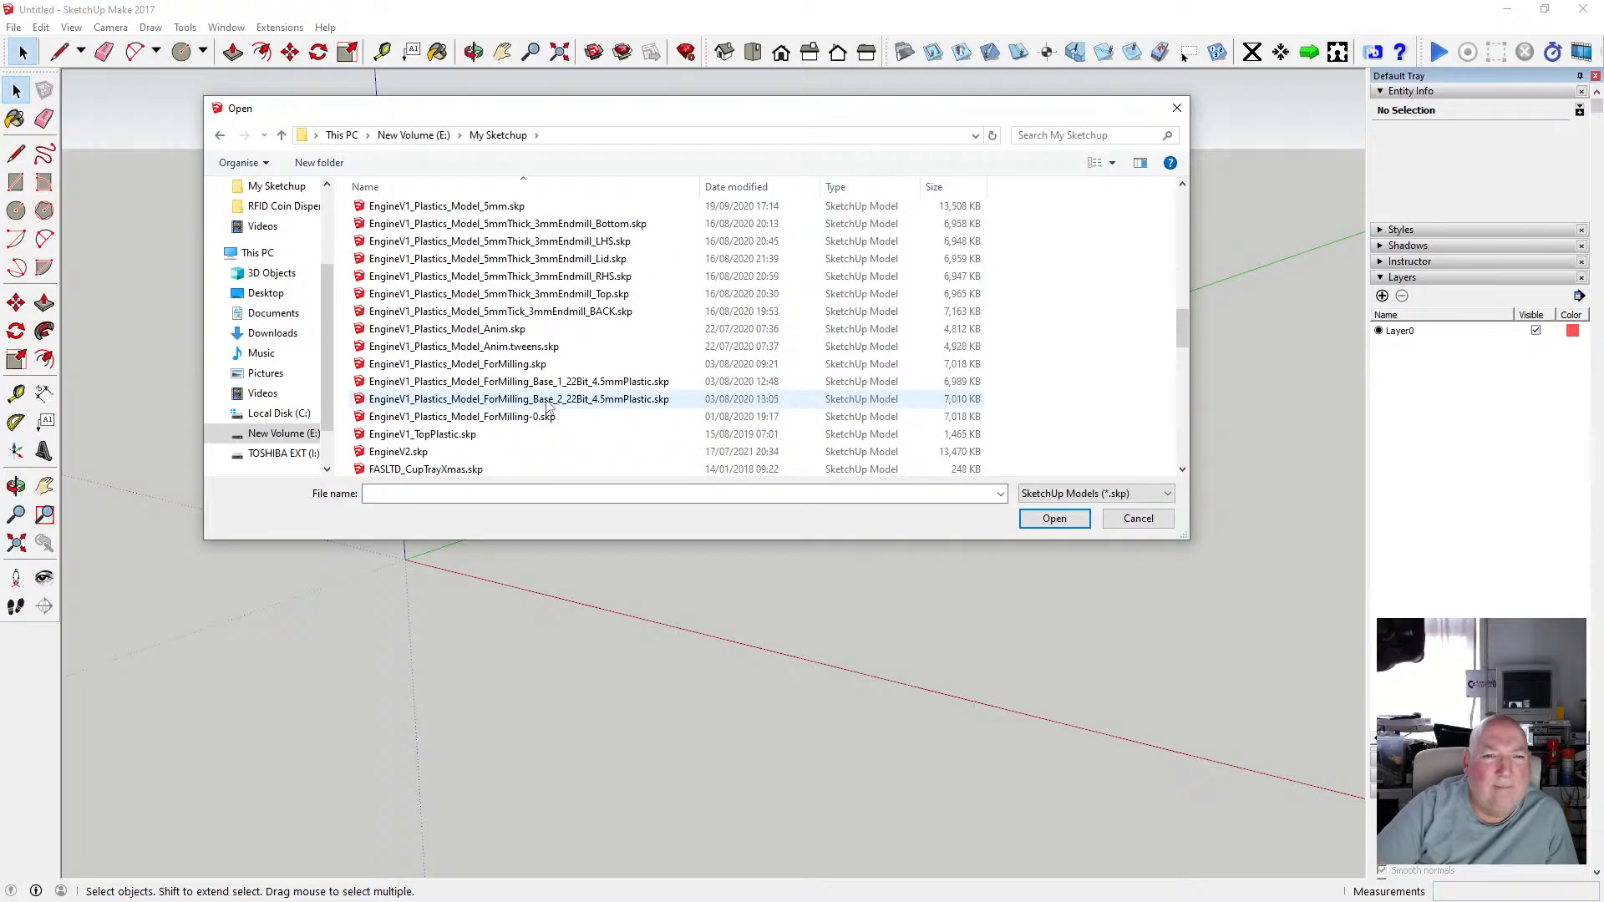
scroll(547, 406, up, 5)
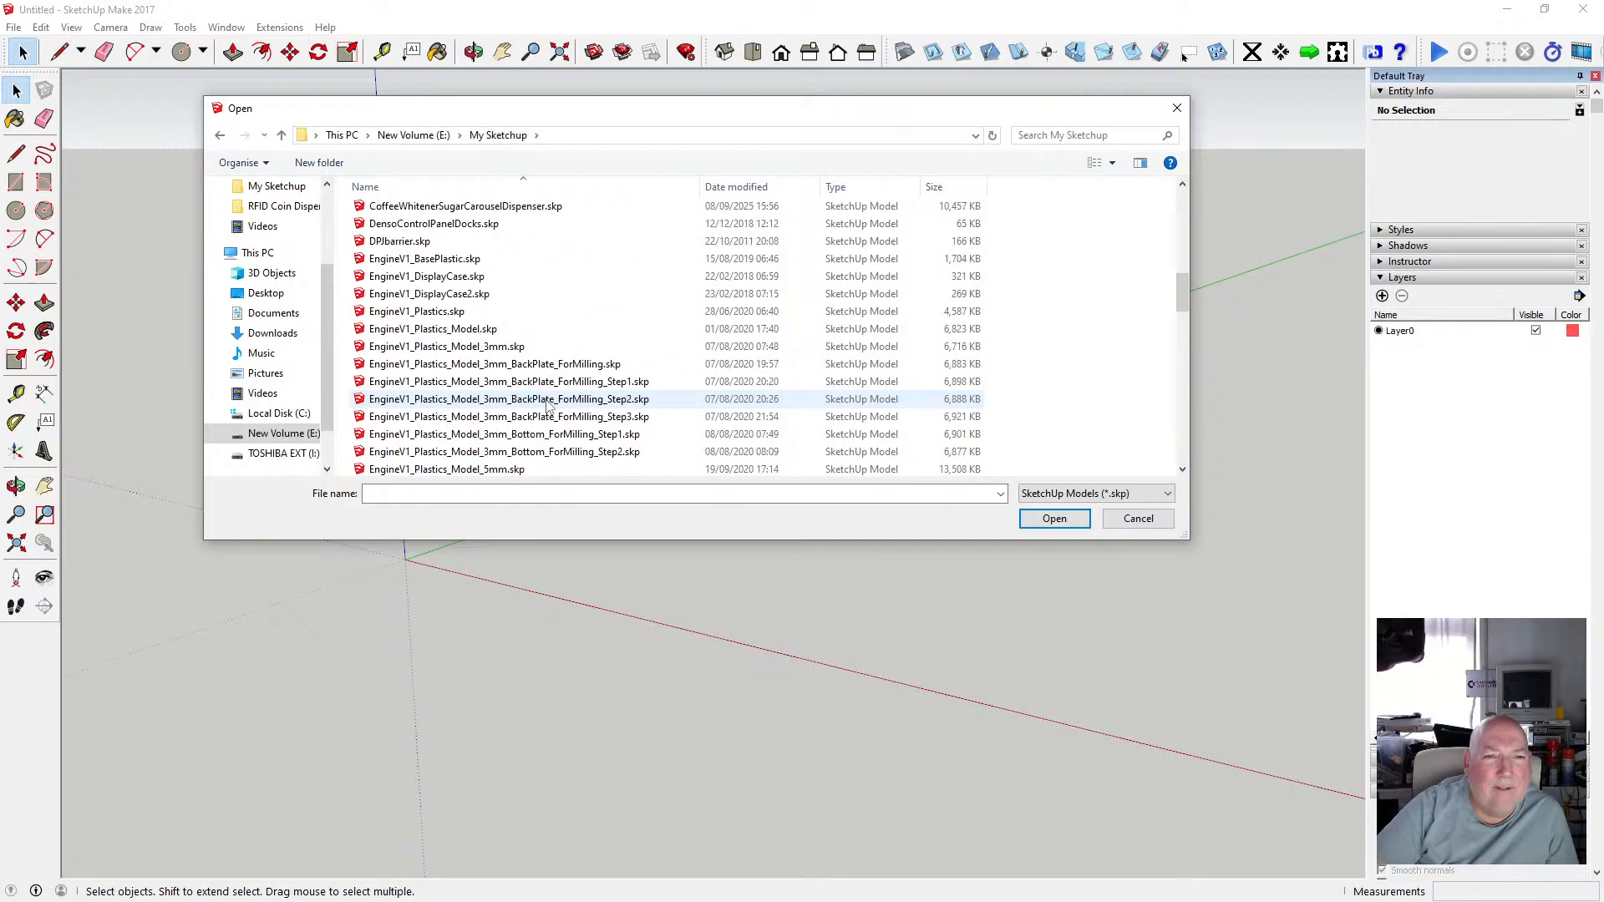
scroll(547, 407, up, 2)
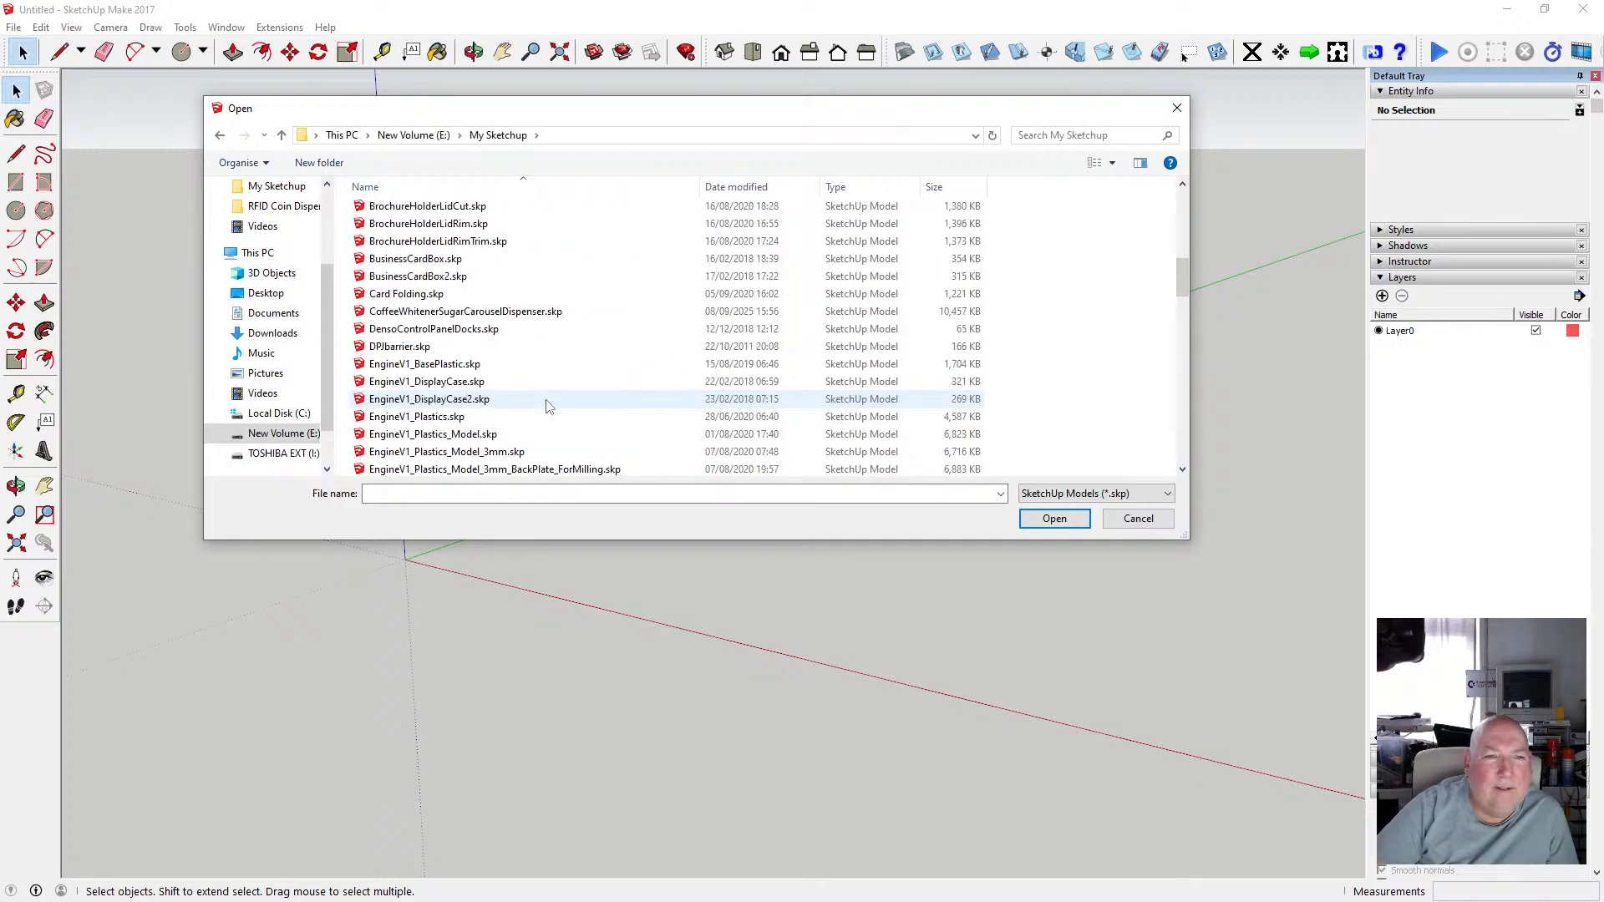
scroll(549, 407, up, 1)
click(309, 435)
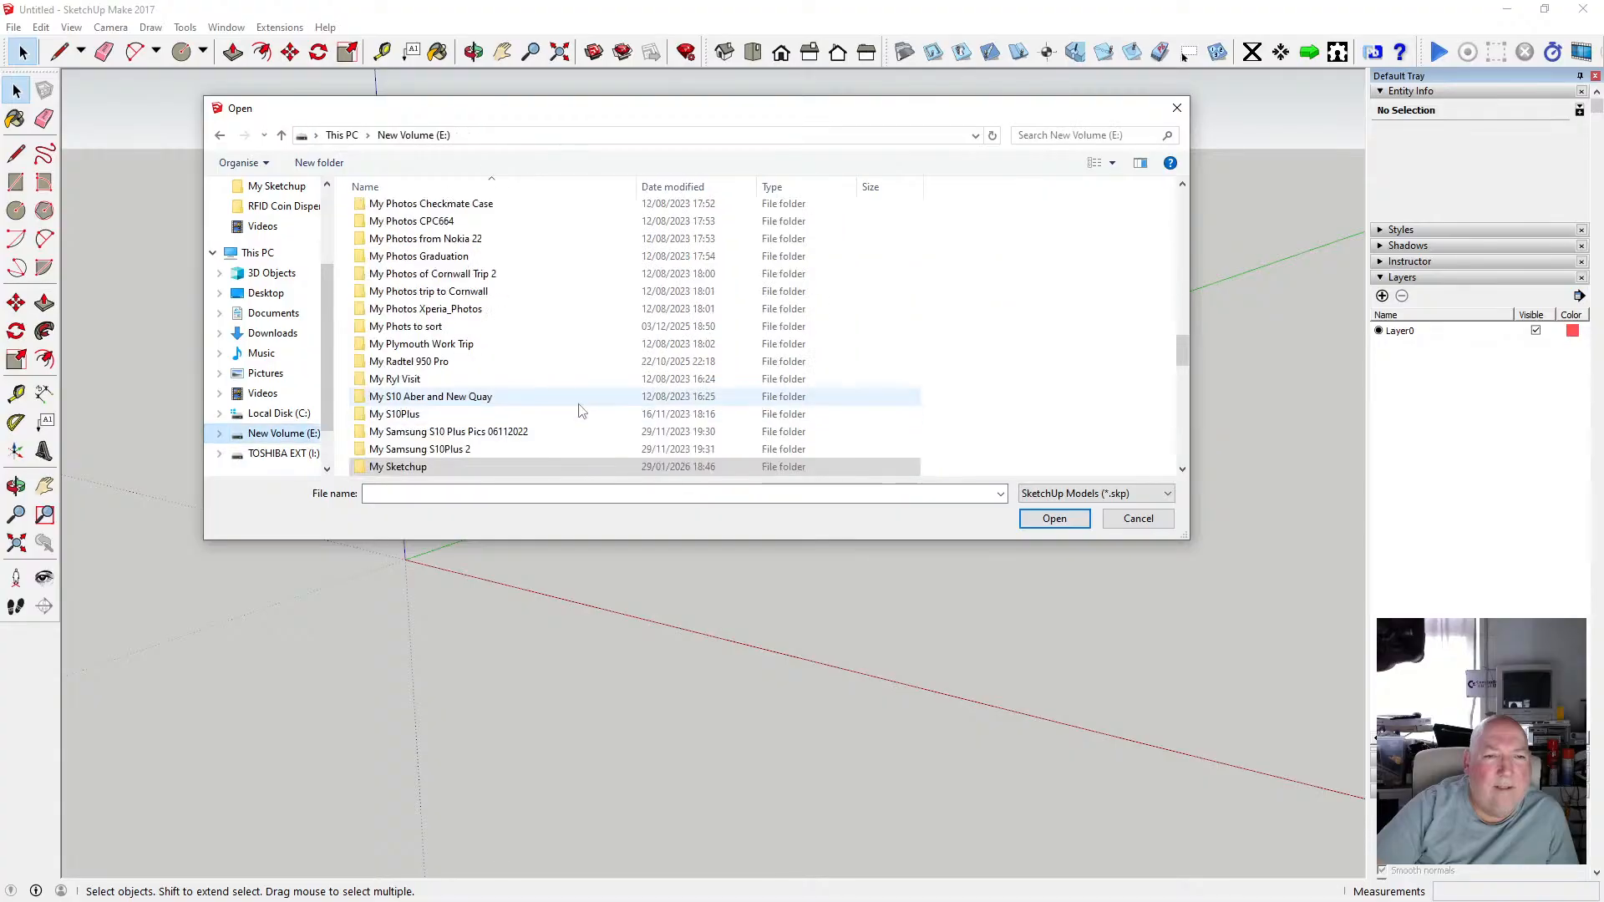
scroll(583, 412, down, 5)
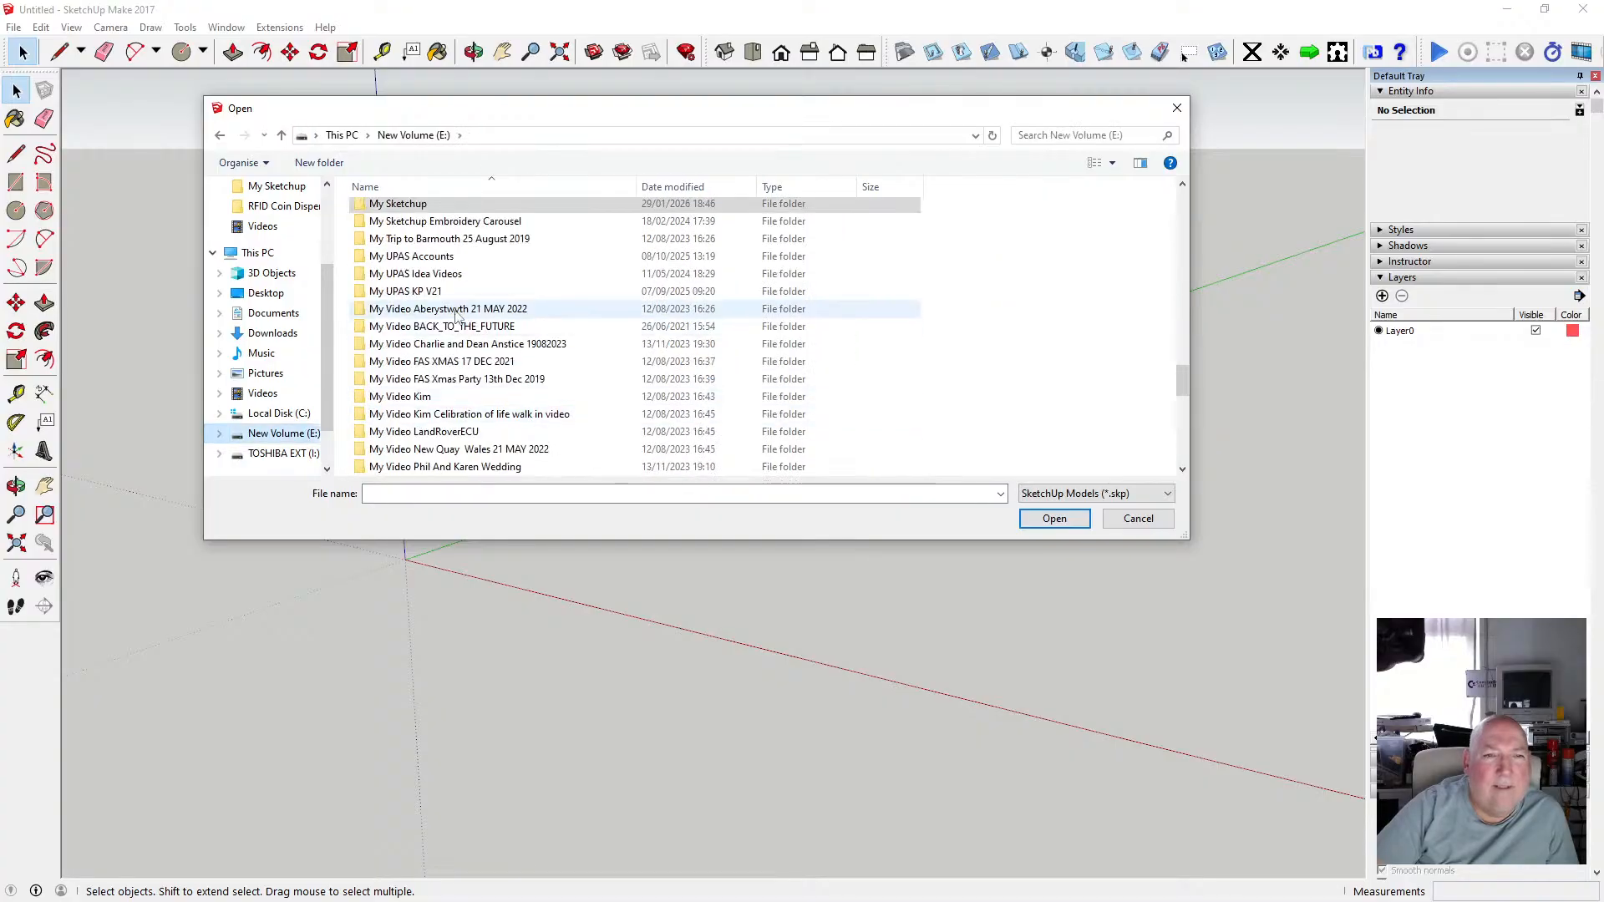
double_click(417, 291)
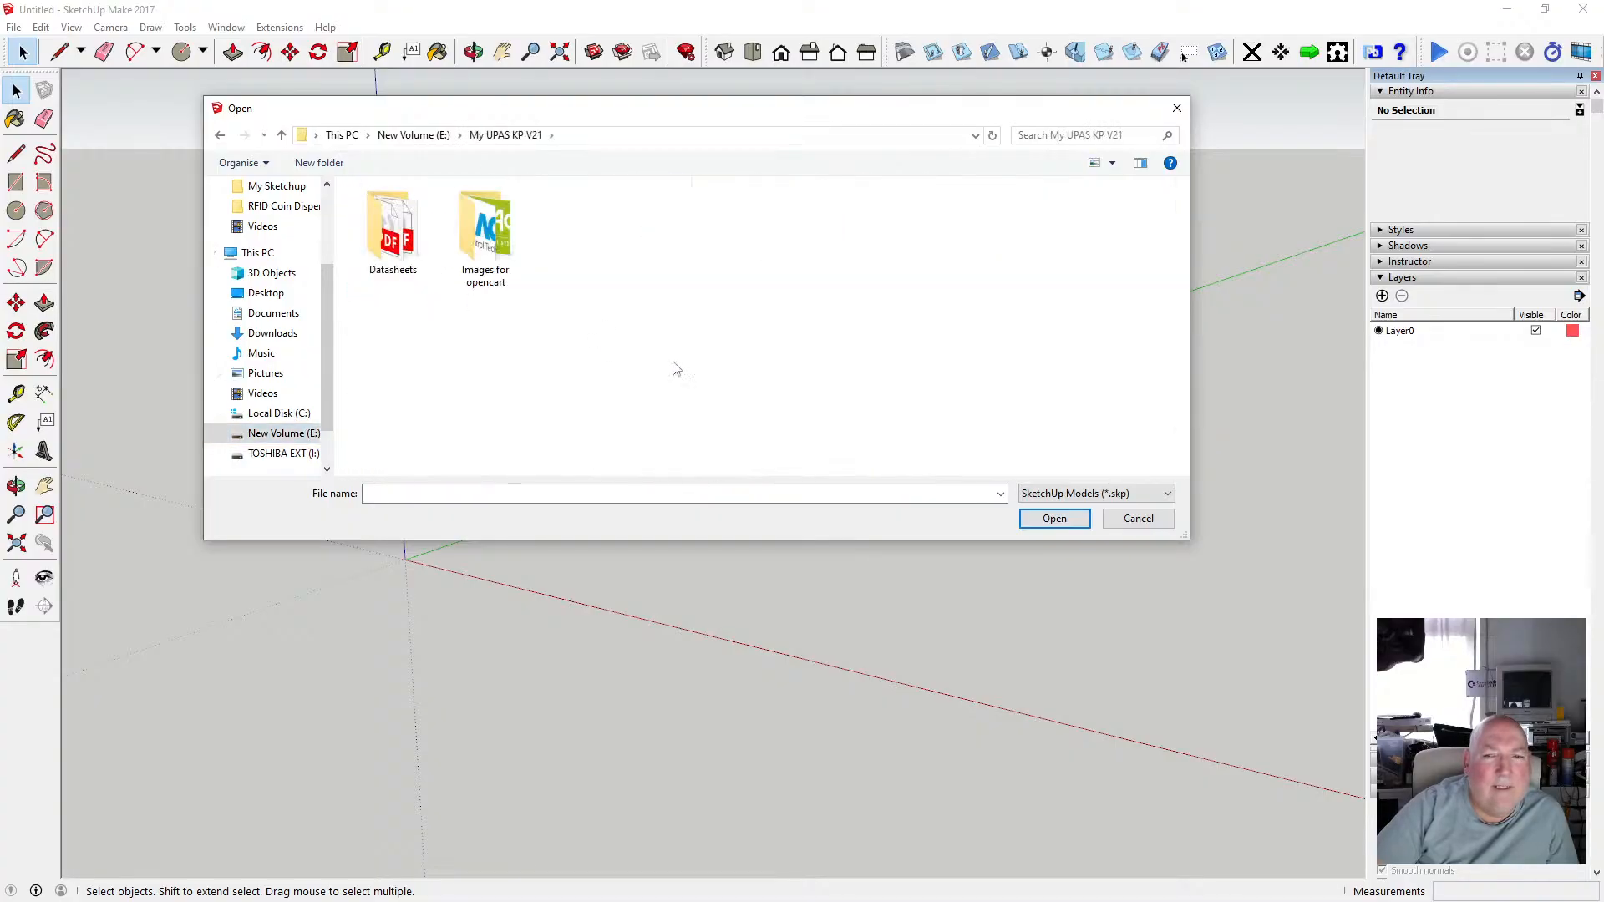
Return to drive E: and open the My 3D Print Models folder.
click(441, 137)
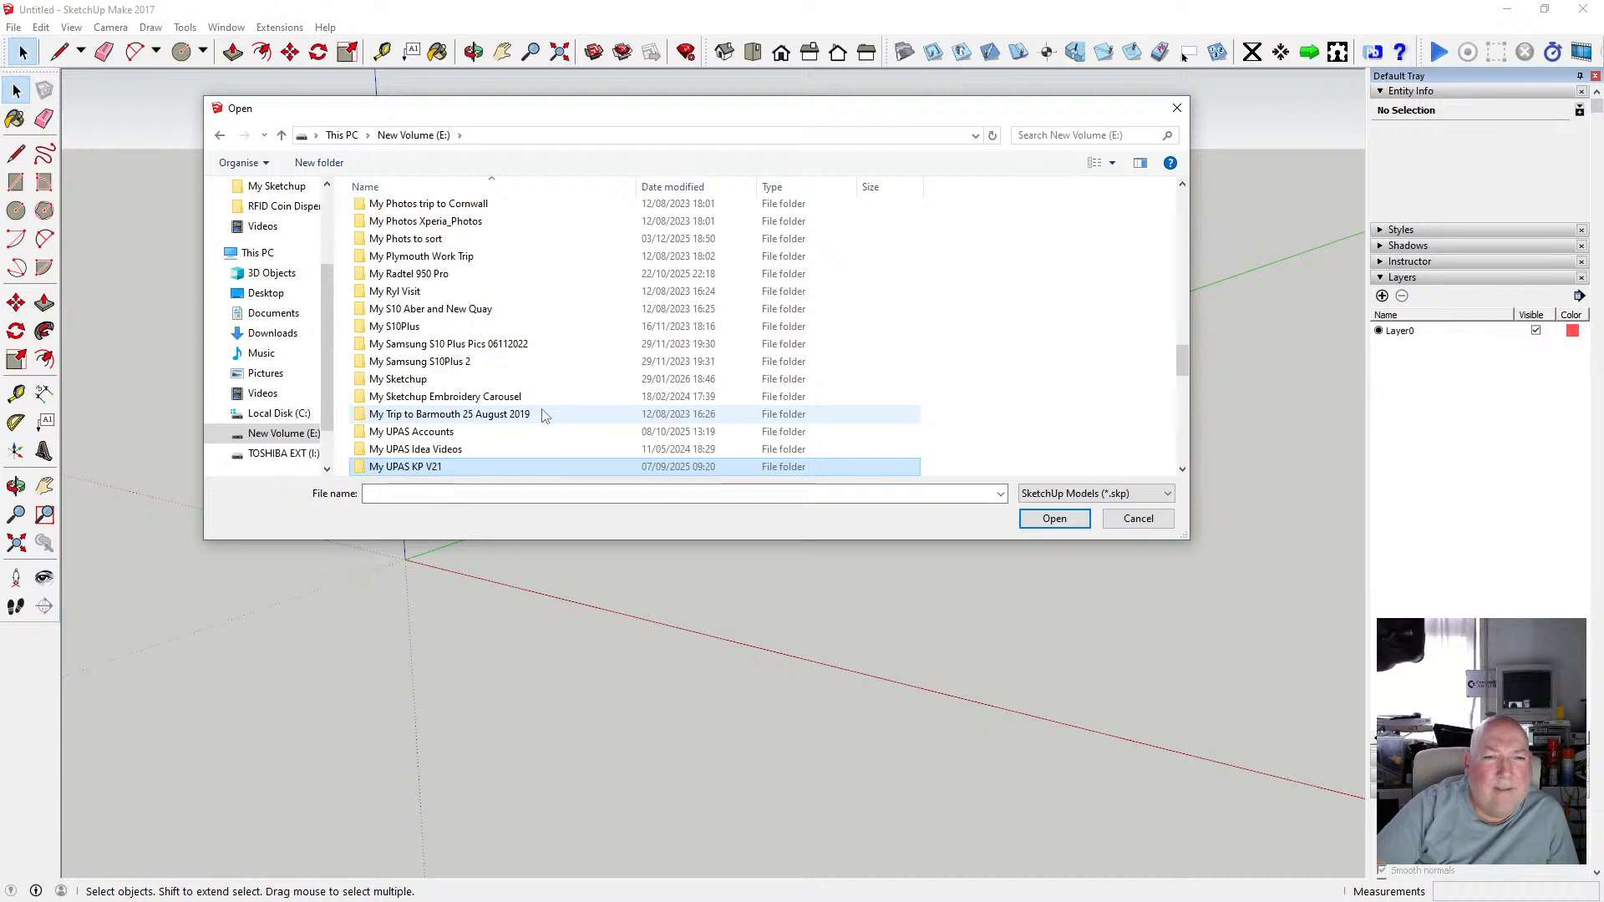
scroll(543, 415, up, 5)
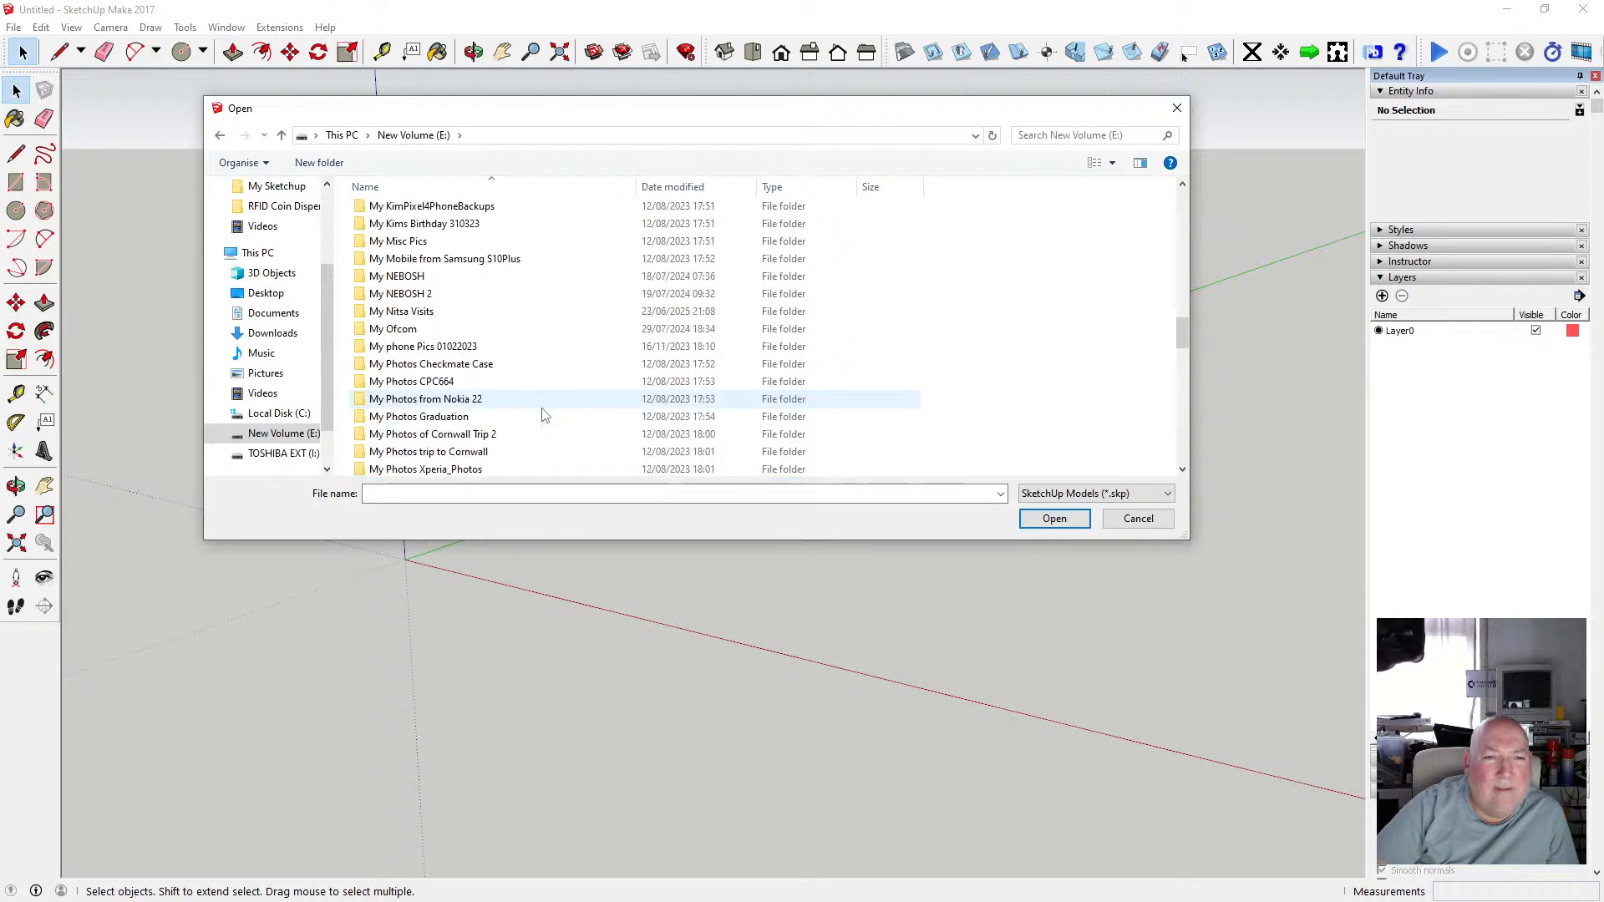
scroll(543, 415, up, 2)
scroll(543, 415, up, 2)
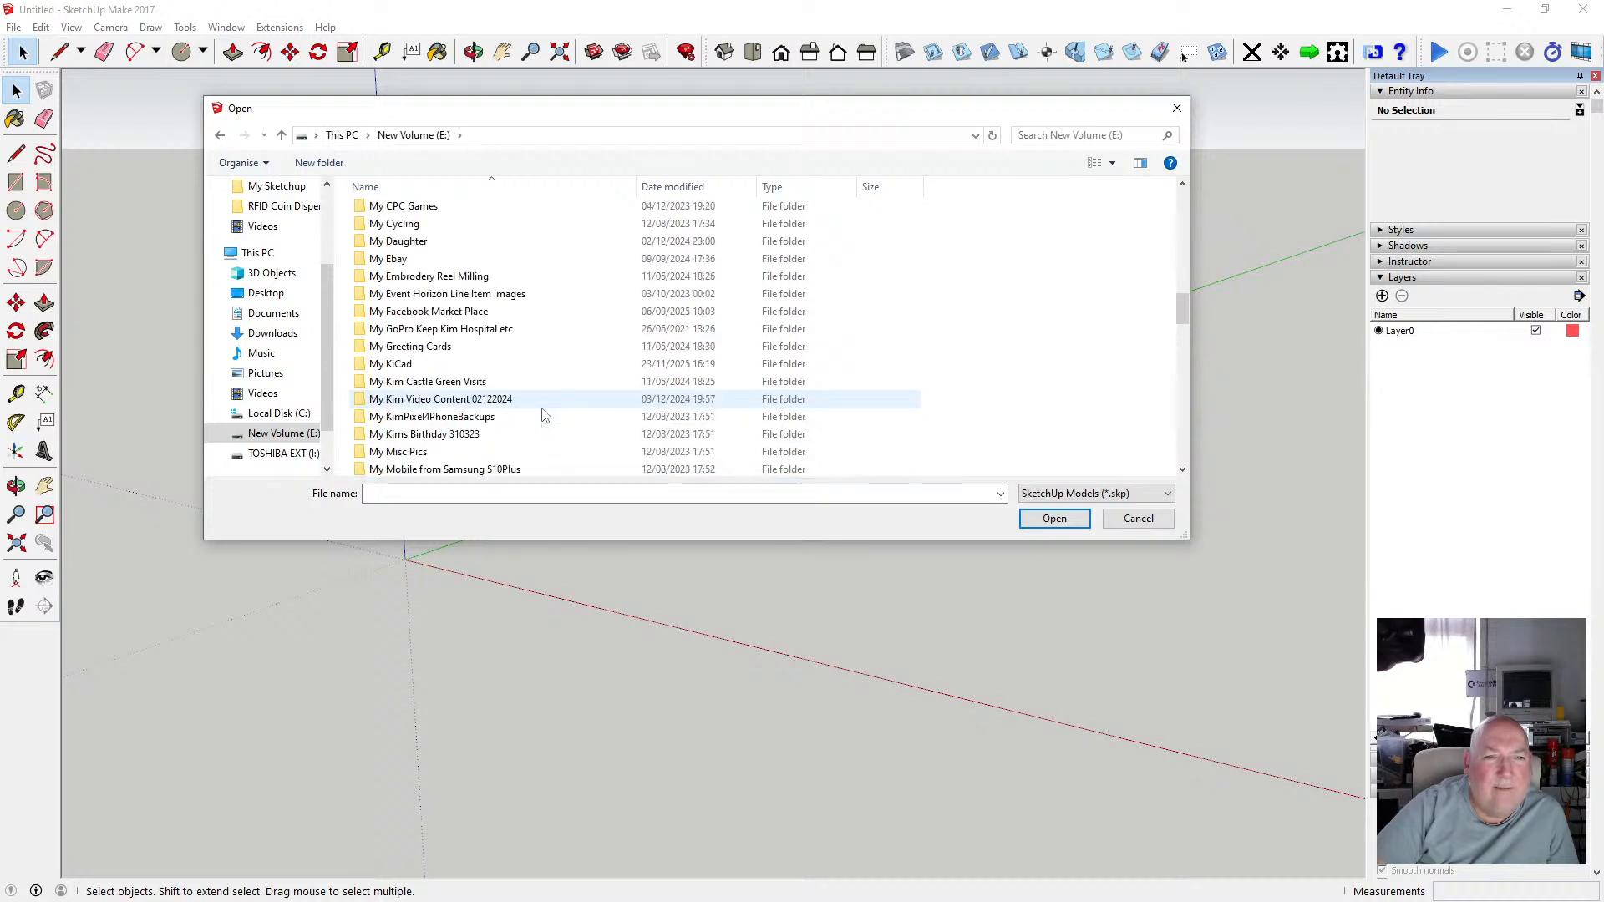
scroll(542, 415, up, 8)
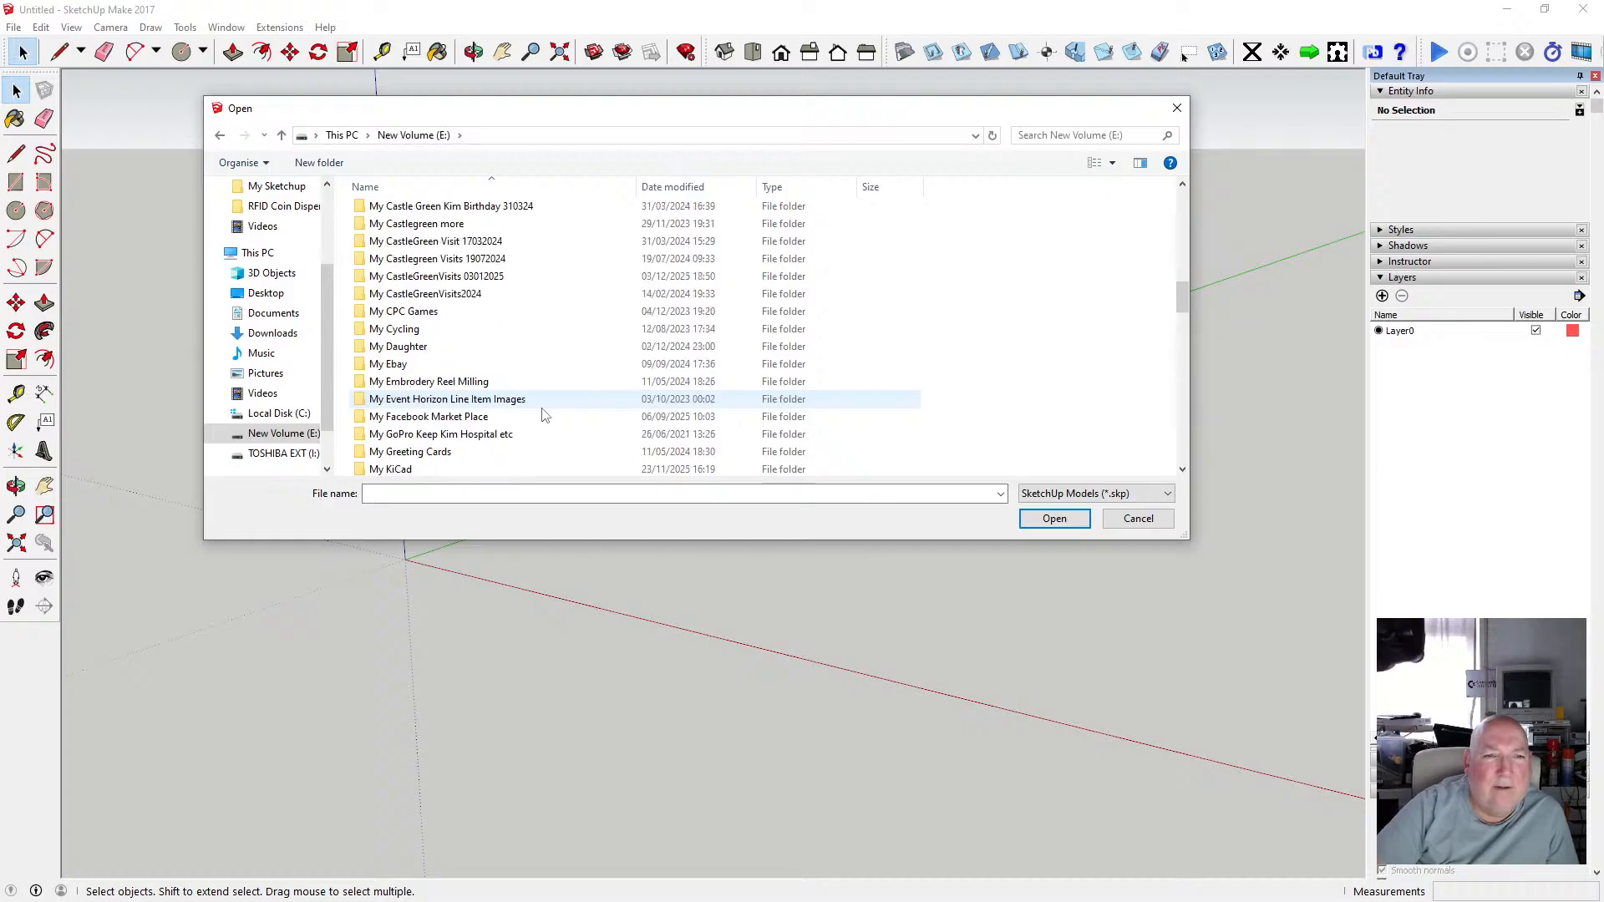
scroll(543, 415, up, 2)
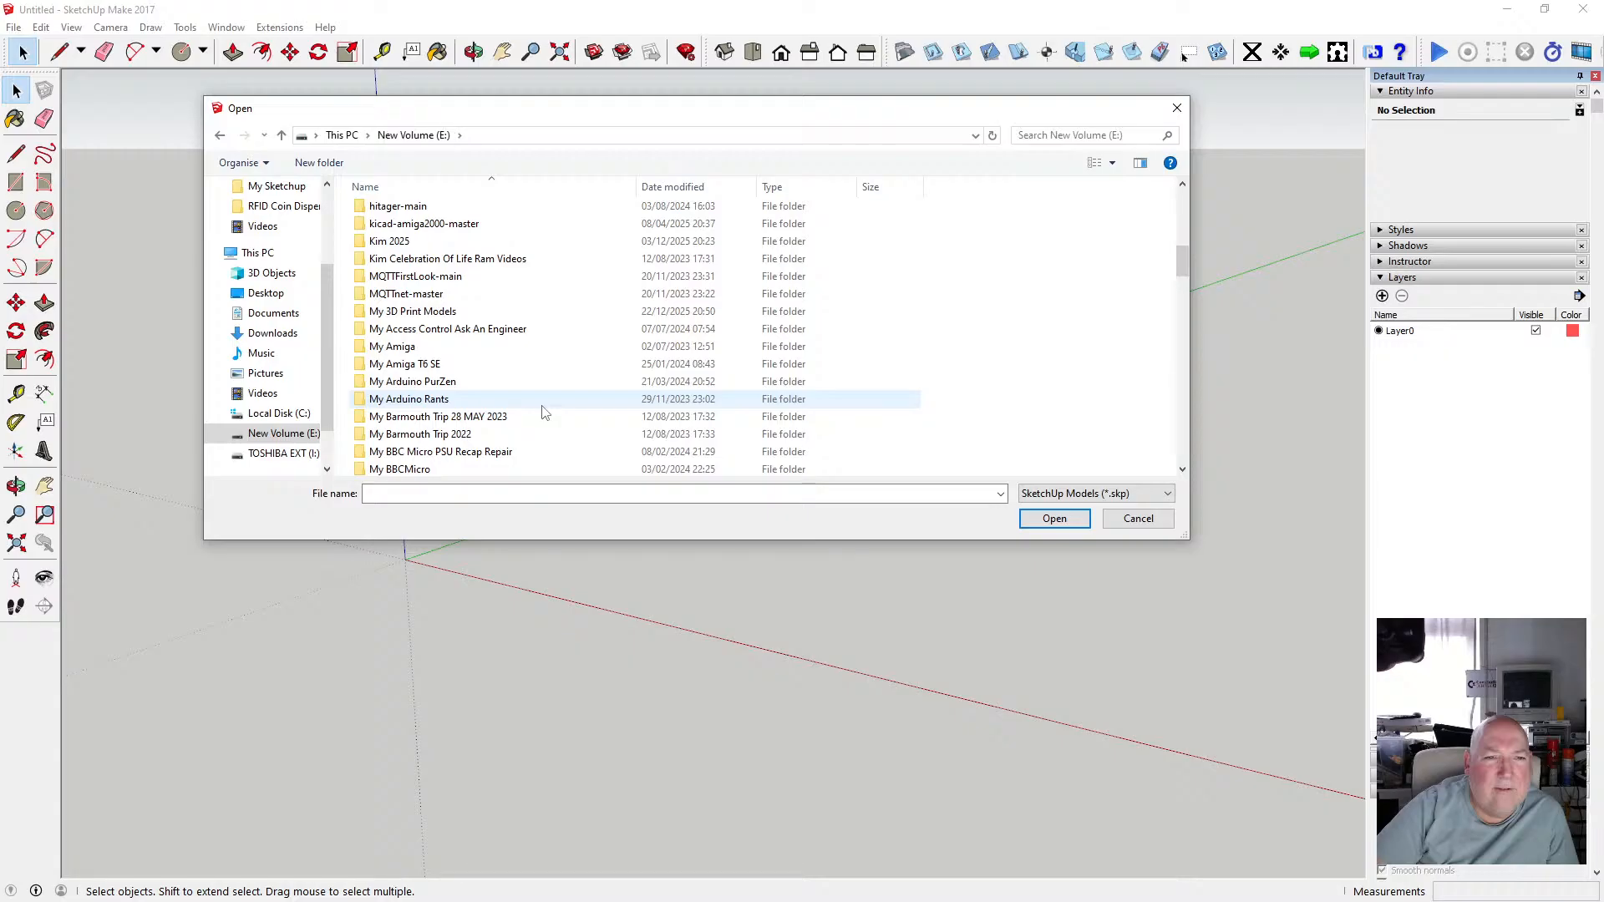
double_click(467, 311)
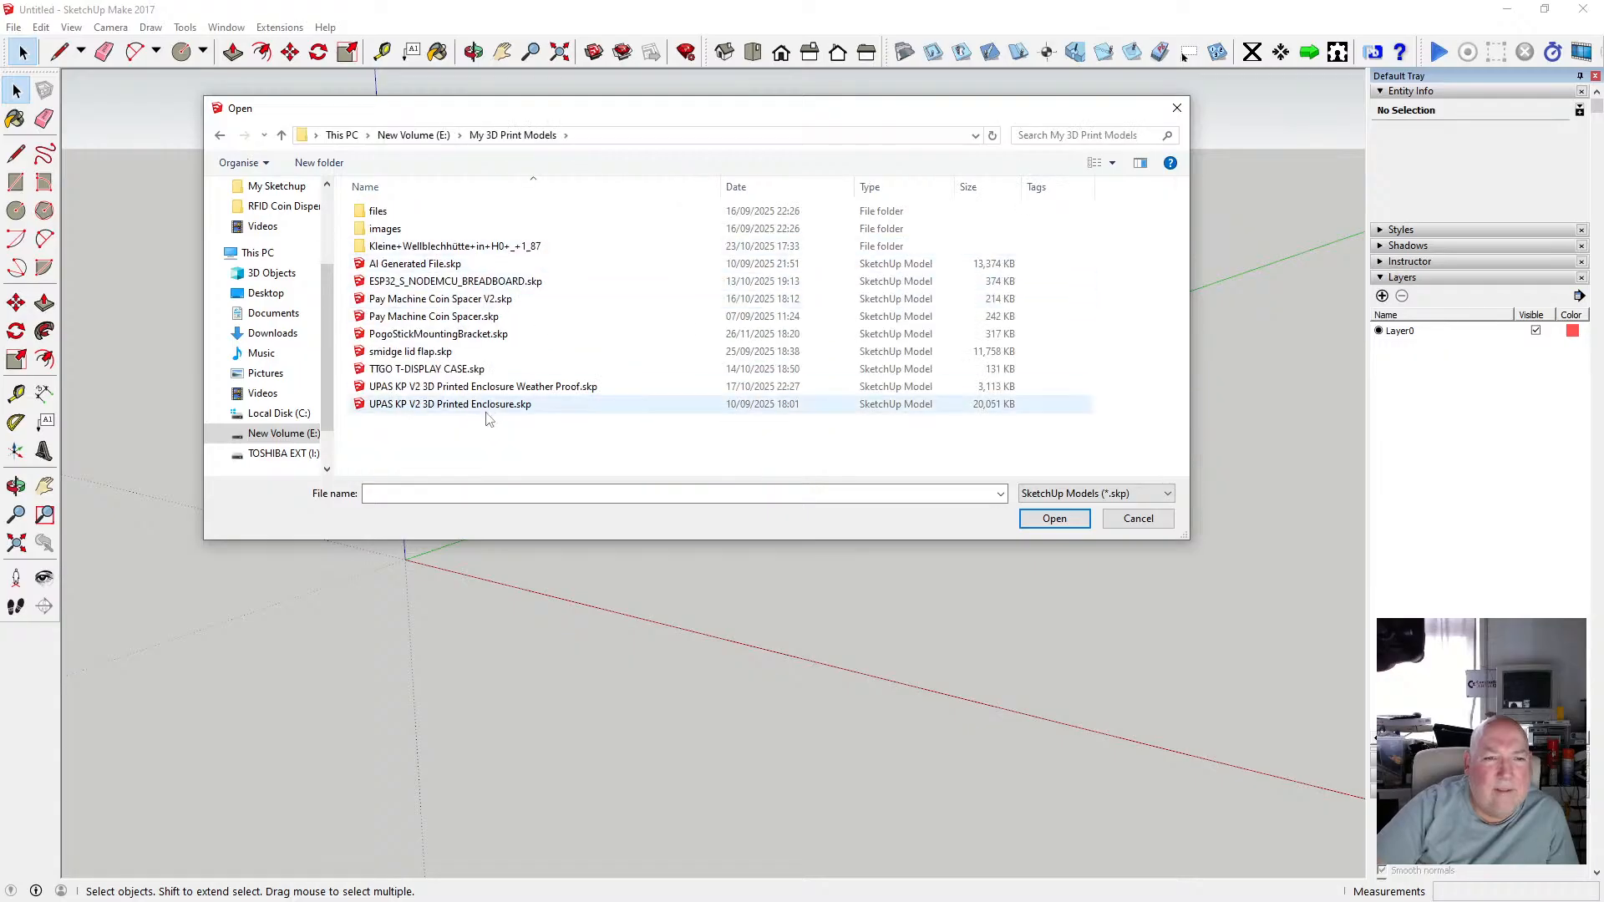
Open the model UPAS KP V2 3D Printed Enclosure Weather Proof.skp.
click(541, 391)
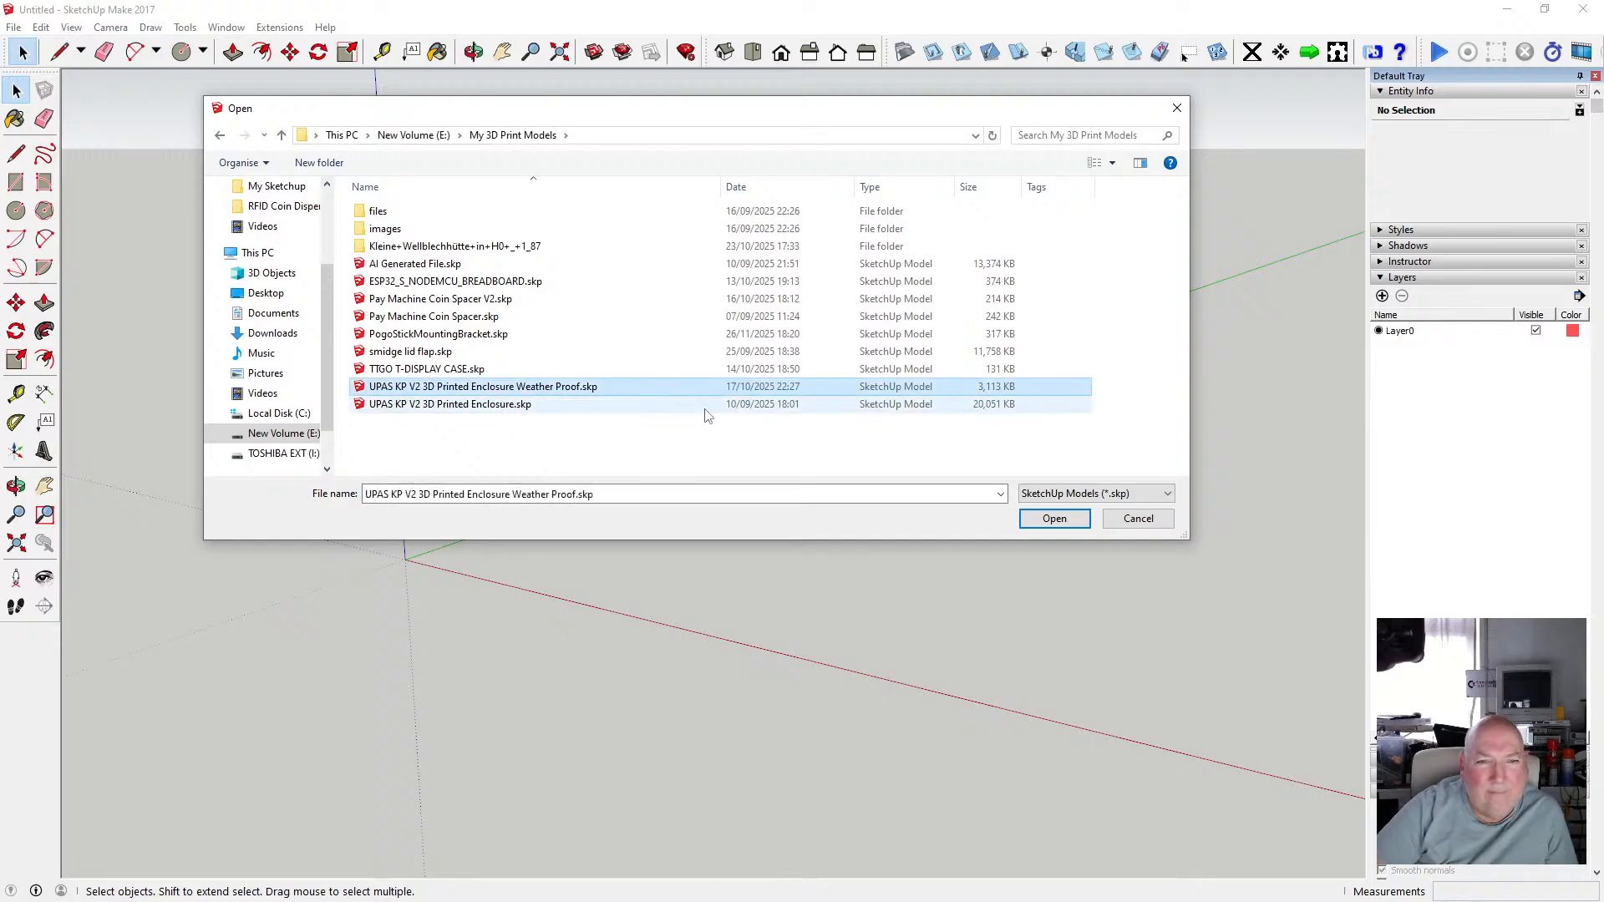
click(1054, 519)
click(807, 494)
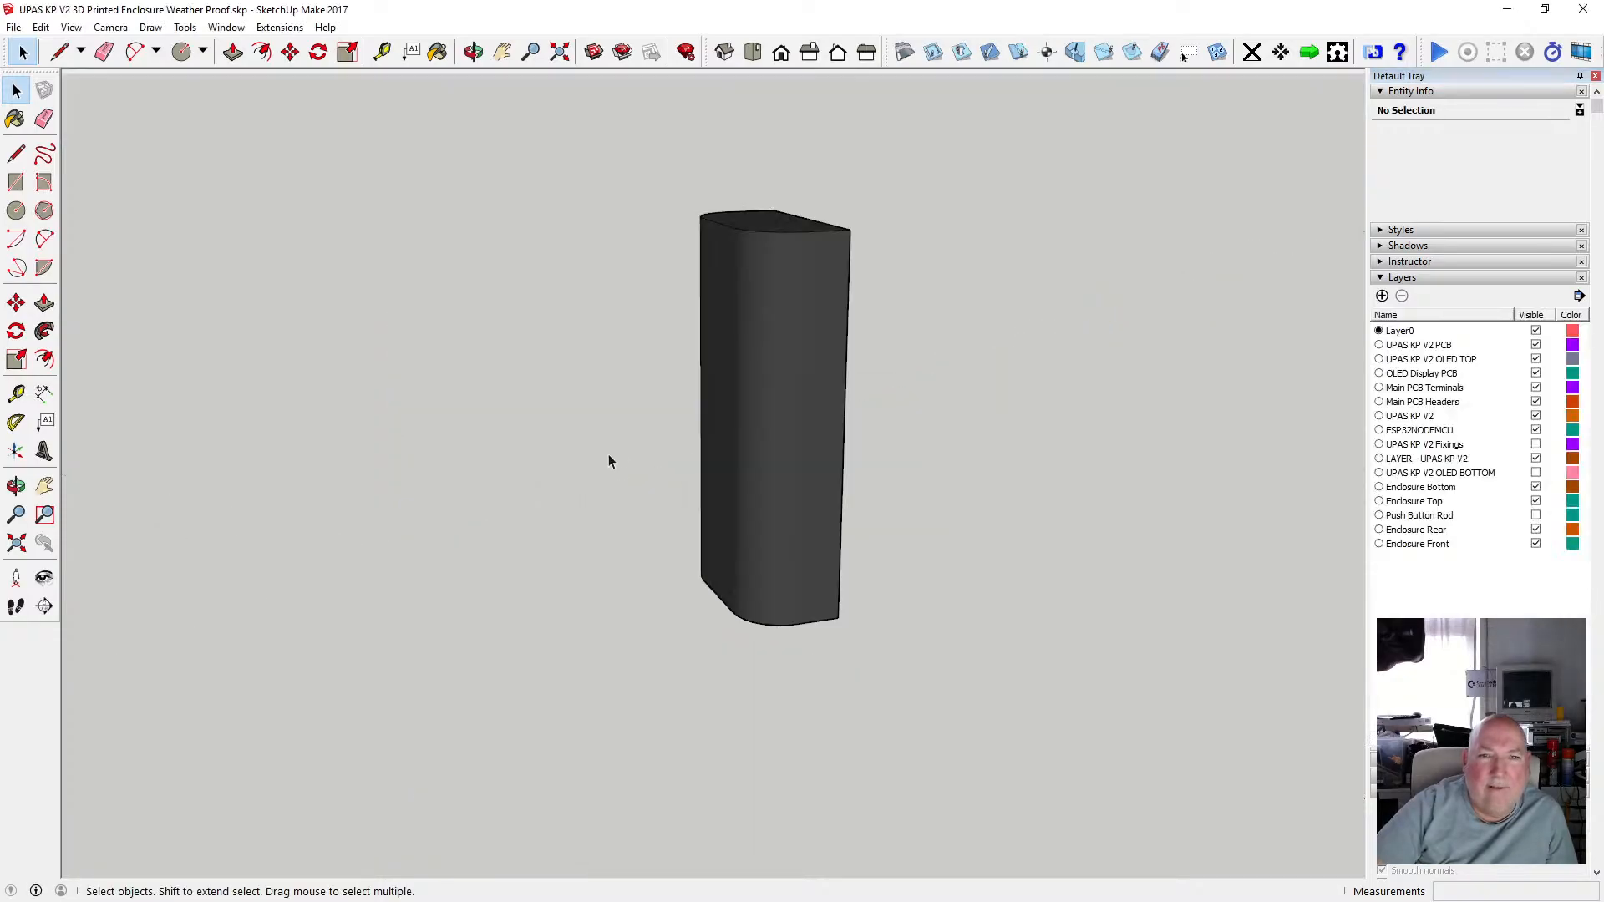
Hide the Enclosure Front layer to expose the enclosure's interior.
key(o)
drag(748, 530, 945, 534)
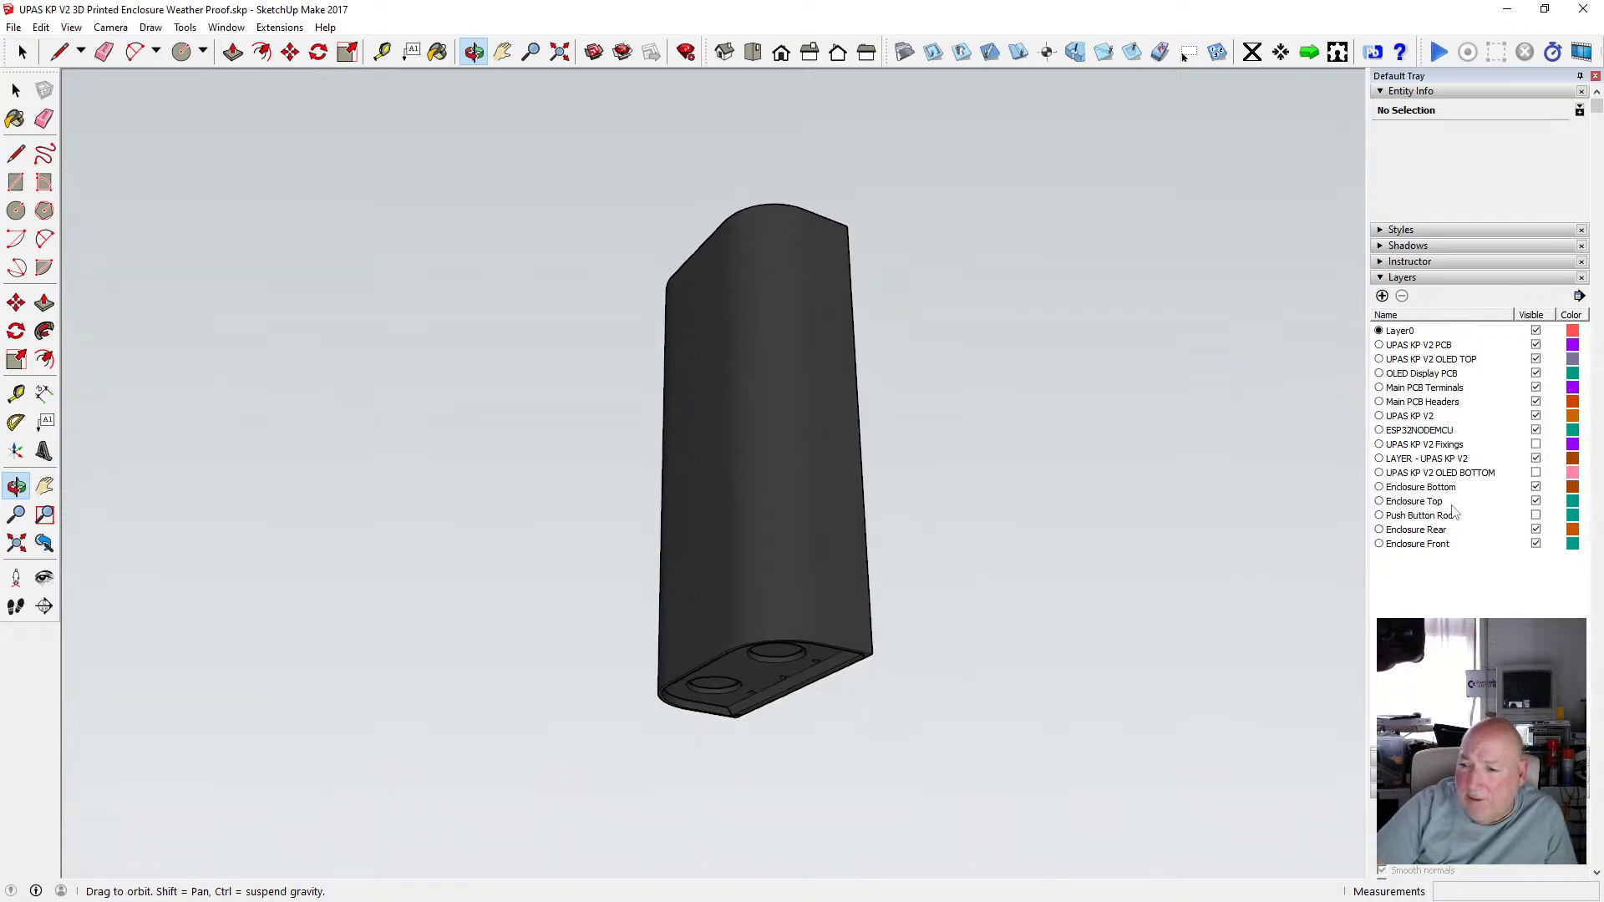
click(1536, 544)
Orbit and zoom around the open enclosure to examine the blue PCB inside.
drag(519, 524, 1185, 576)
scroll(633, 519, up, 5)
drag(749, 389, 852, 555)
scroll(718, 501, up, 4)
scroll(762, 576, up, 1)
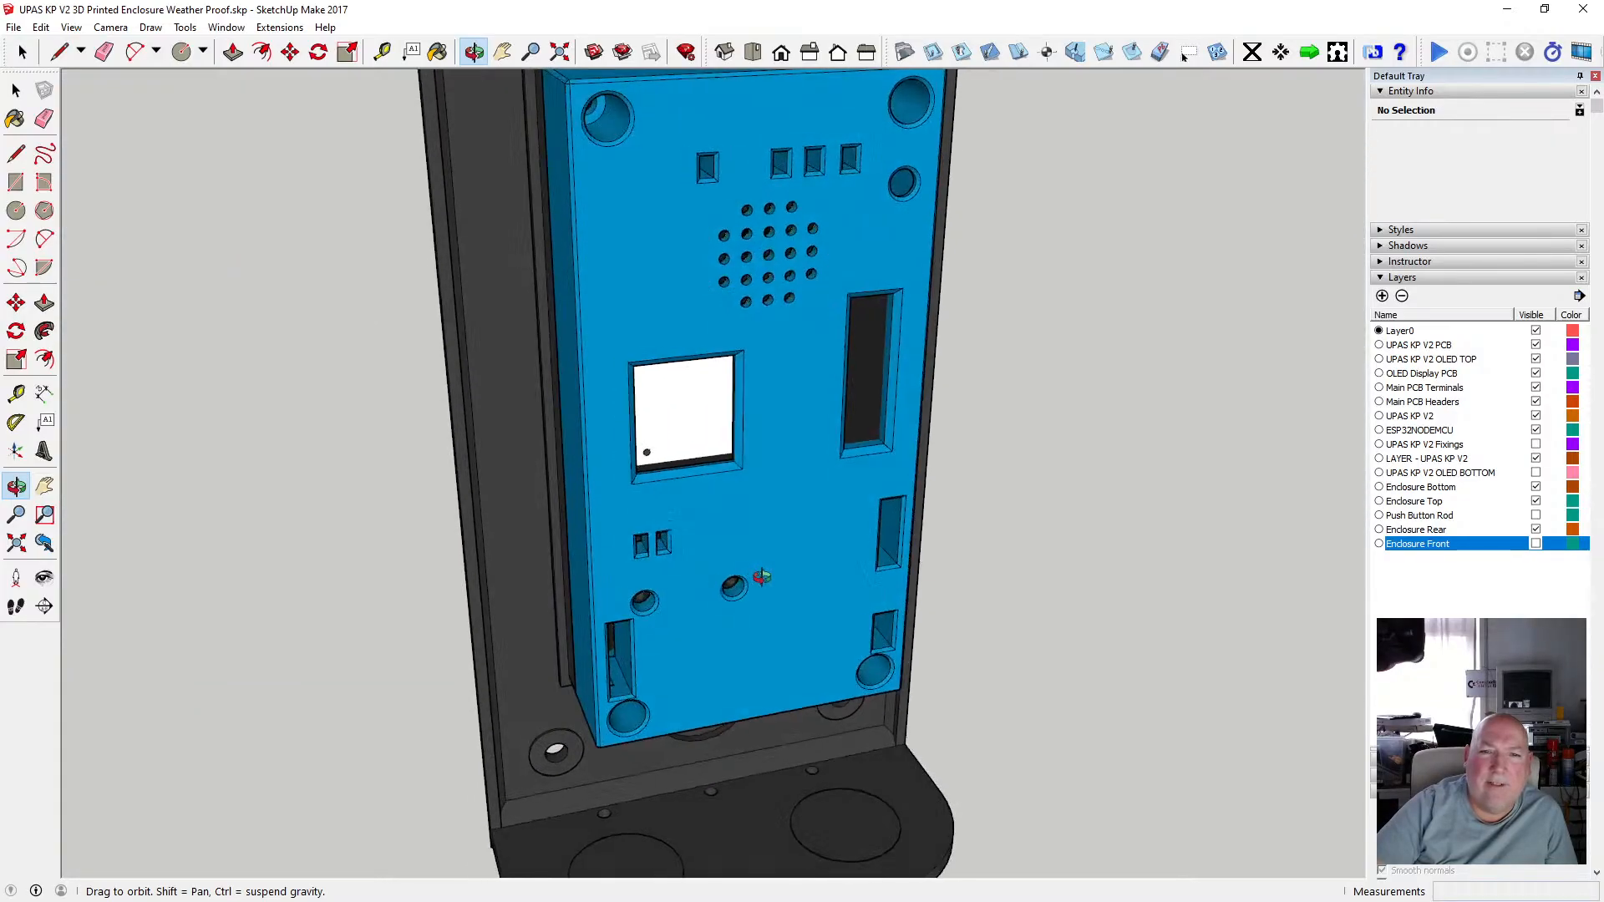
scroll(727, 492, down, 5)
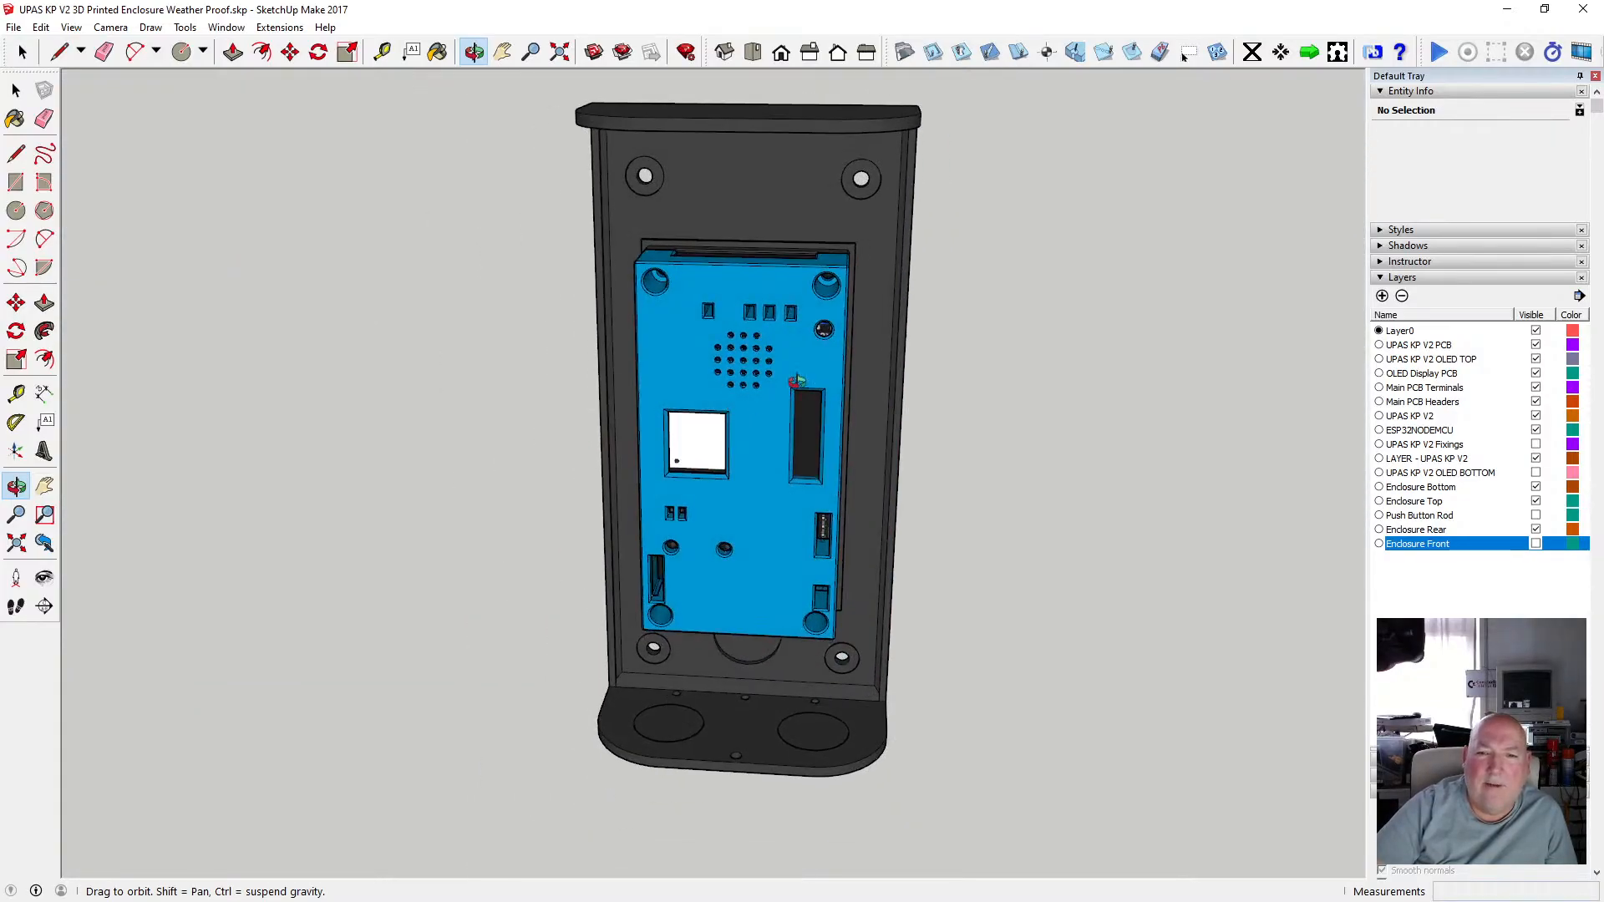
scroll(806, 426, down, 3)
drag(795, 531, 784, 452)
scroll(735, 522, up, 4)
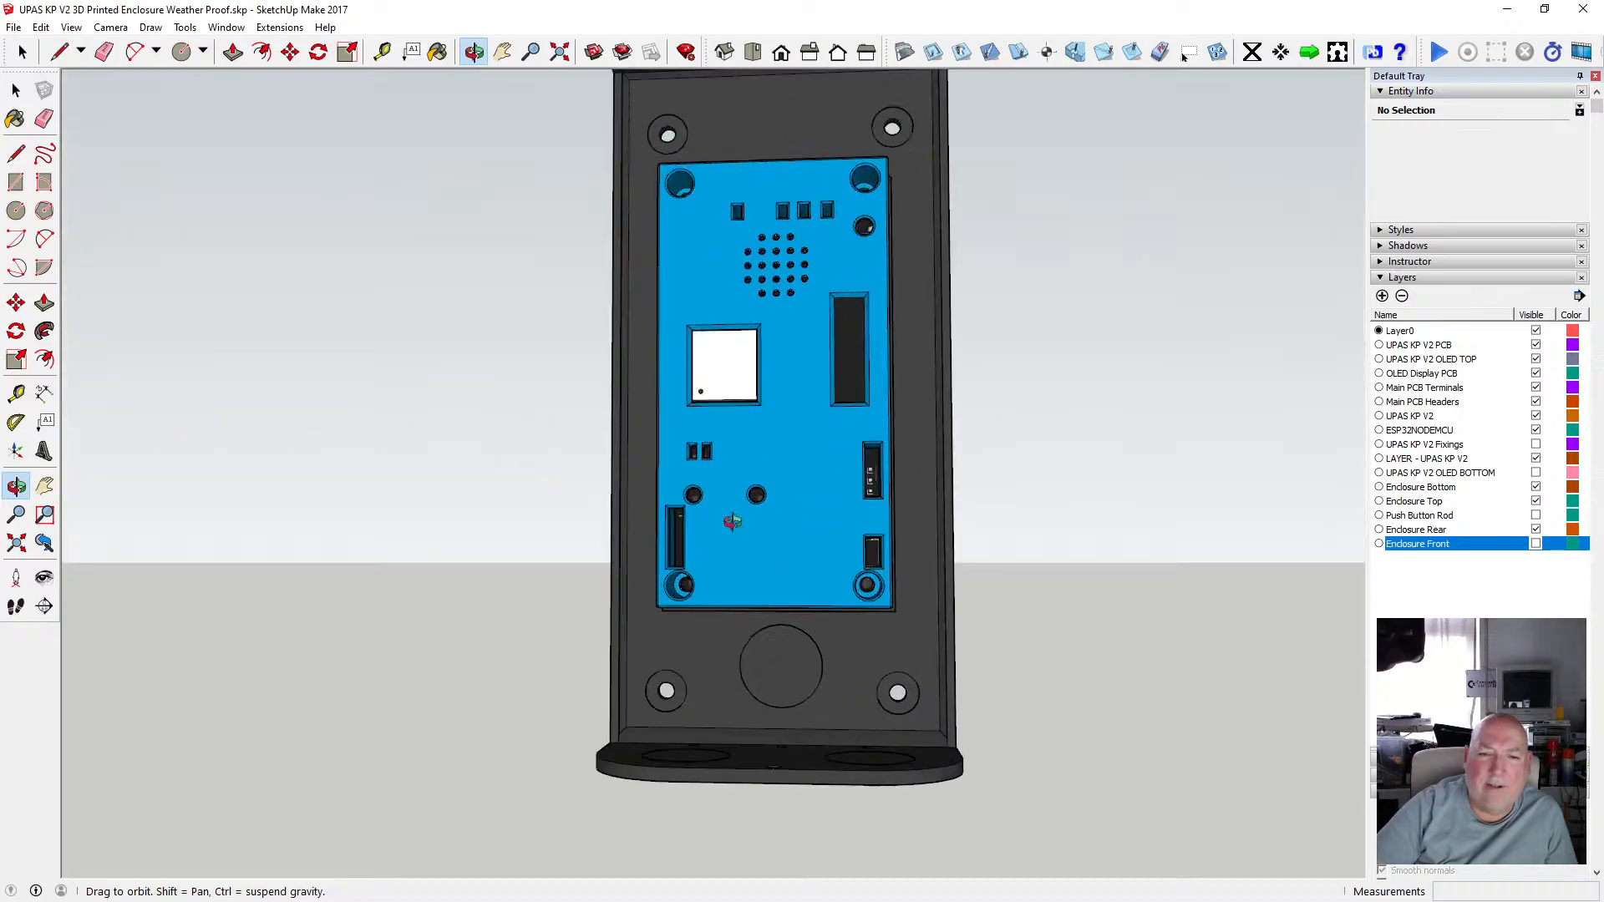
Orbit and zoom in on the blue PCB cover to inspect its openings and cutouts.
drag(735, 522, 842, 519)
scroll(688, 521, up, 4)
drag(732, 509, 609, 553)
scroll(615, 550, down, 3)
drag(727, 529, 840, 529)
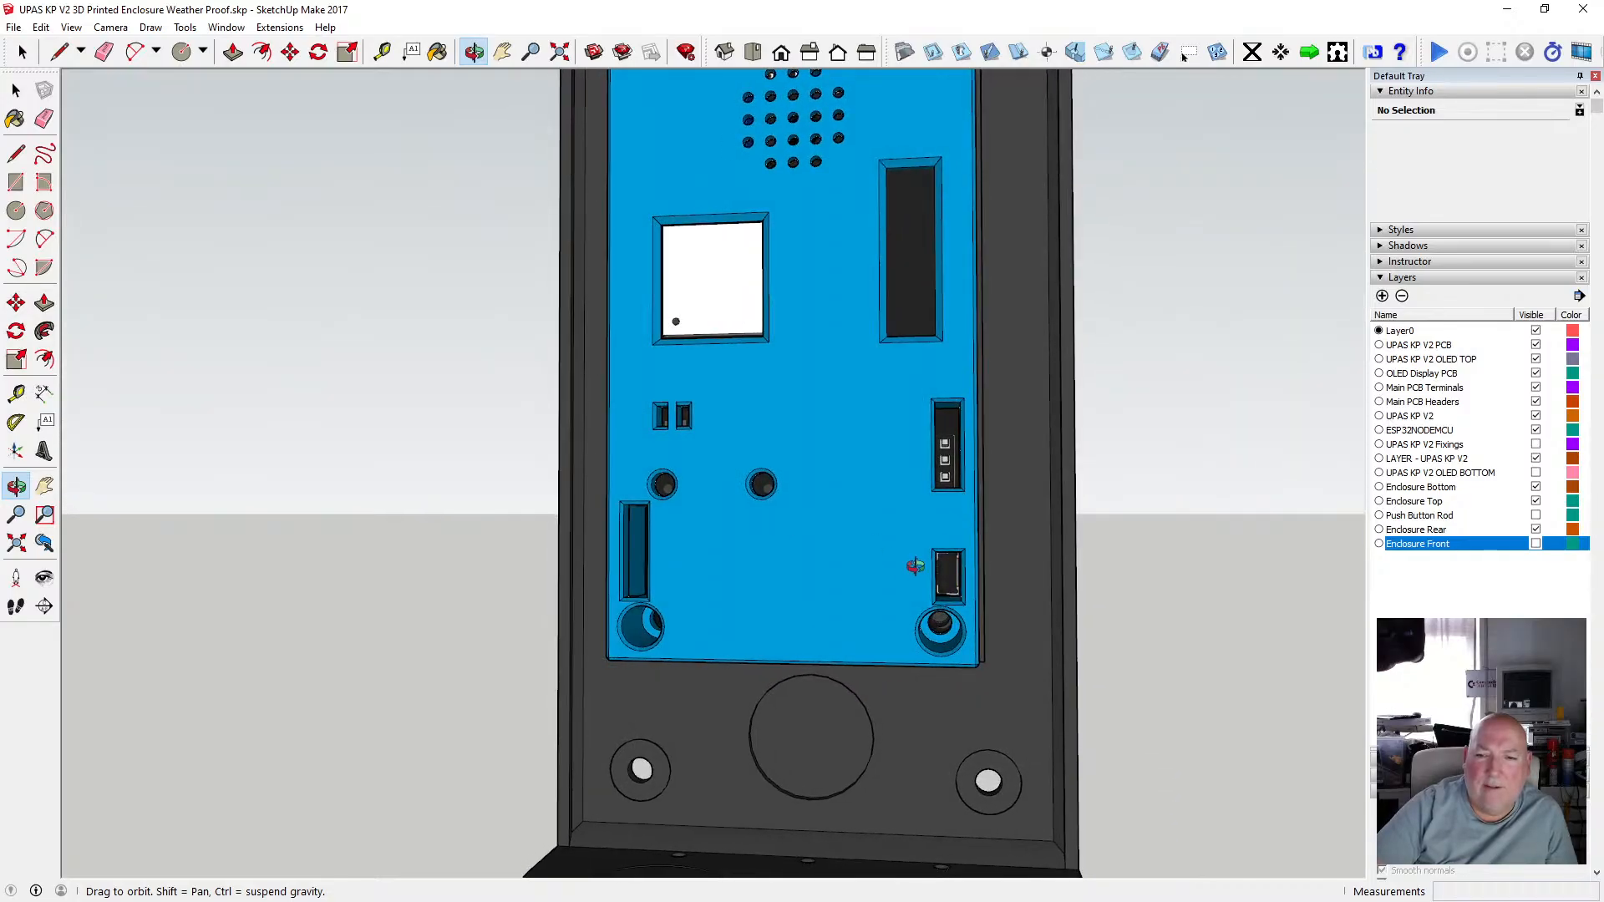
scroll(948, 570, down, 3)
drag(948, 569, 945, 628)
scroll(898, 576, up, 4)
drag(845, 557, 626, 587)
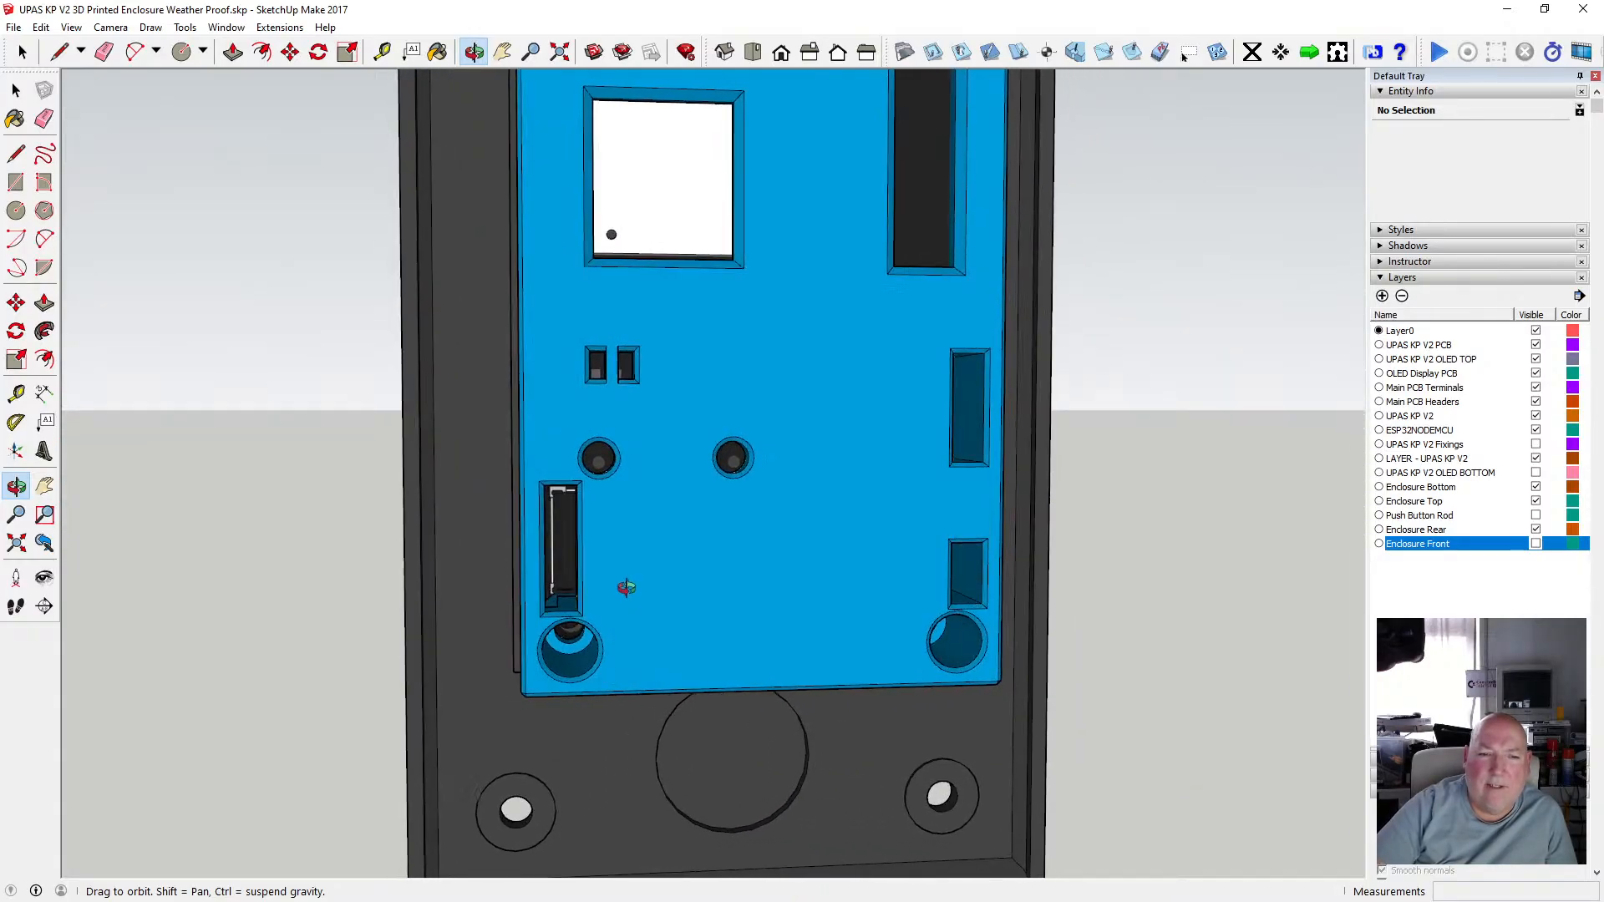
scroll(572, 545, up, 4)
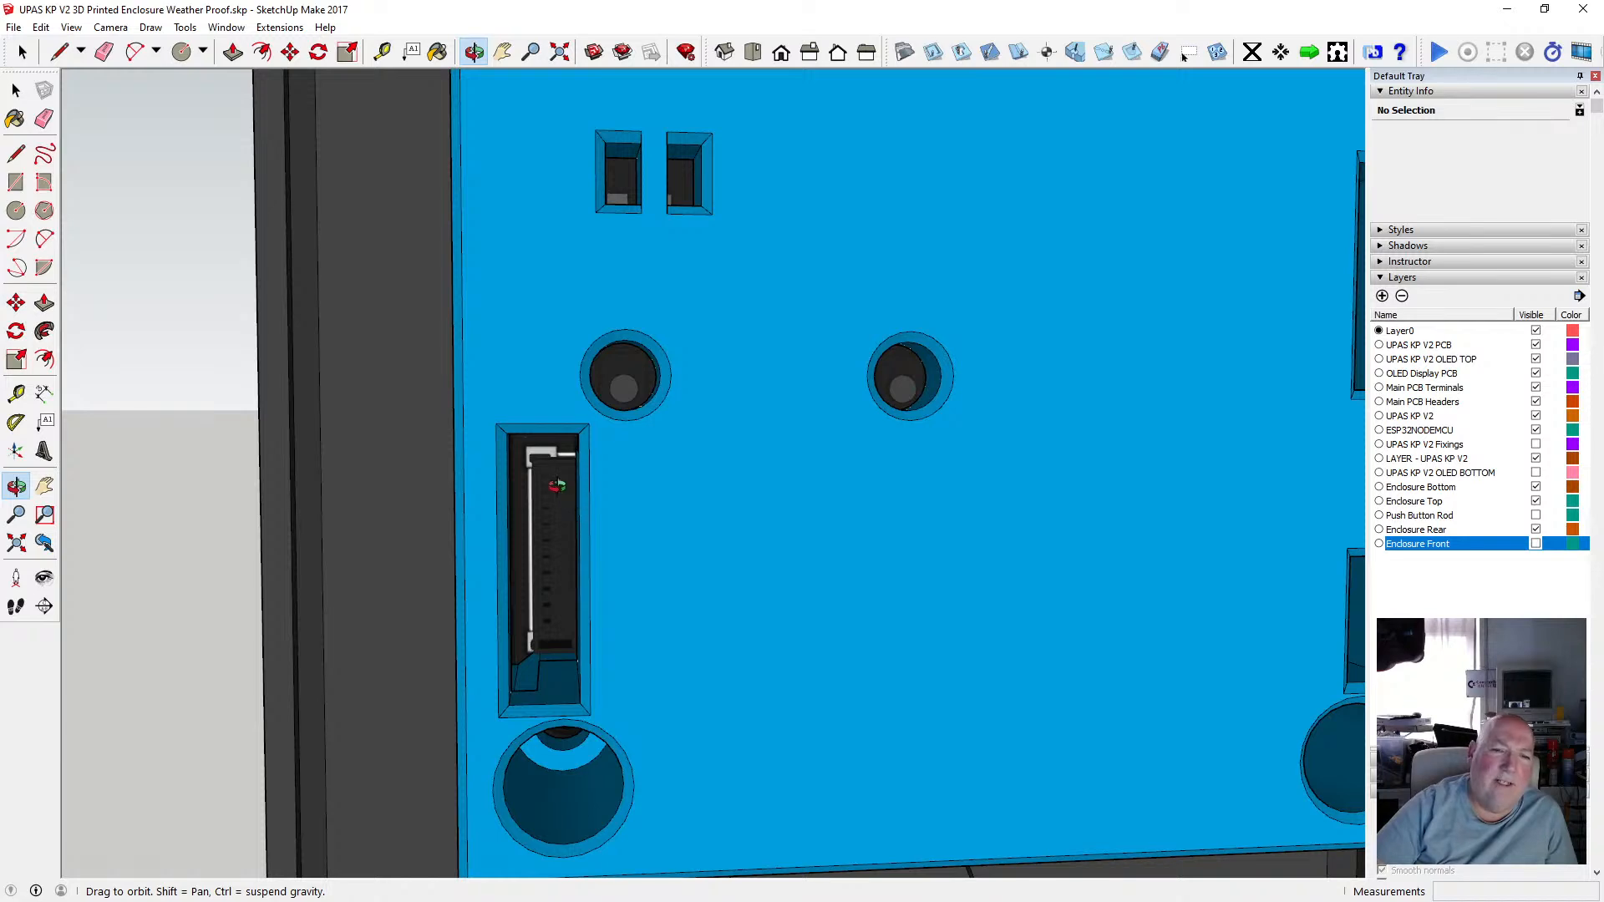
scroll(550, 484, down, 3)
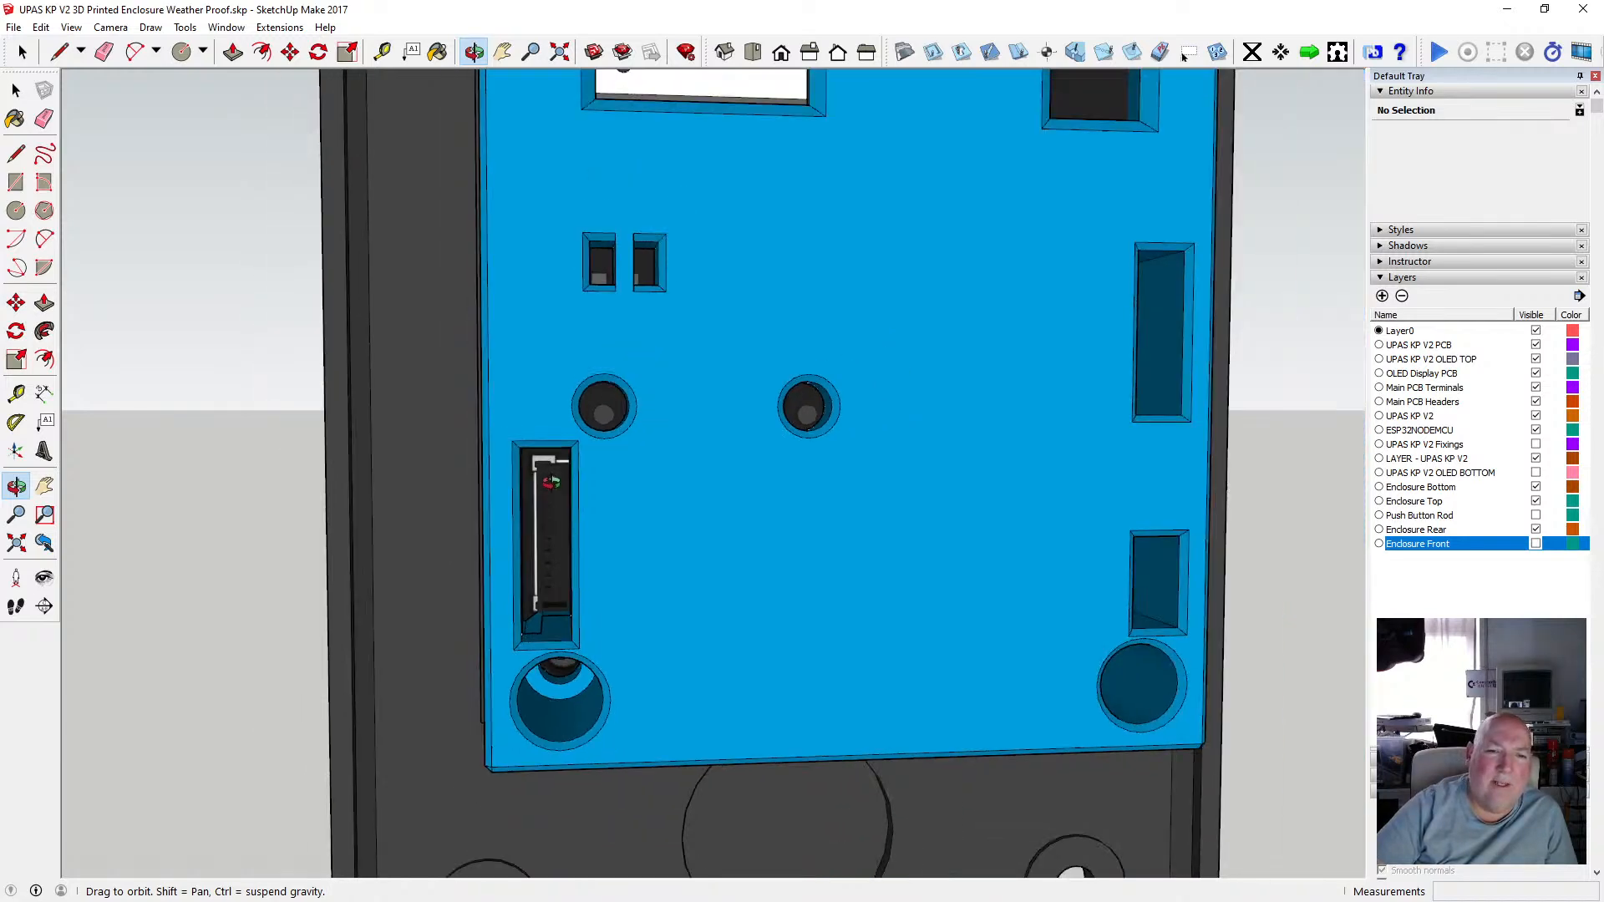
scroll(550, 482, down, 2)
scroll(541, 492, up, 5)
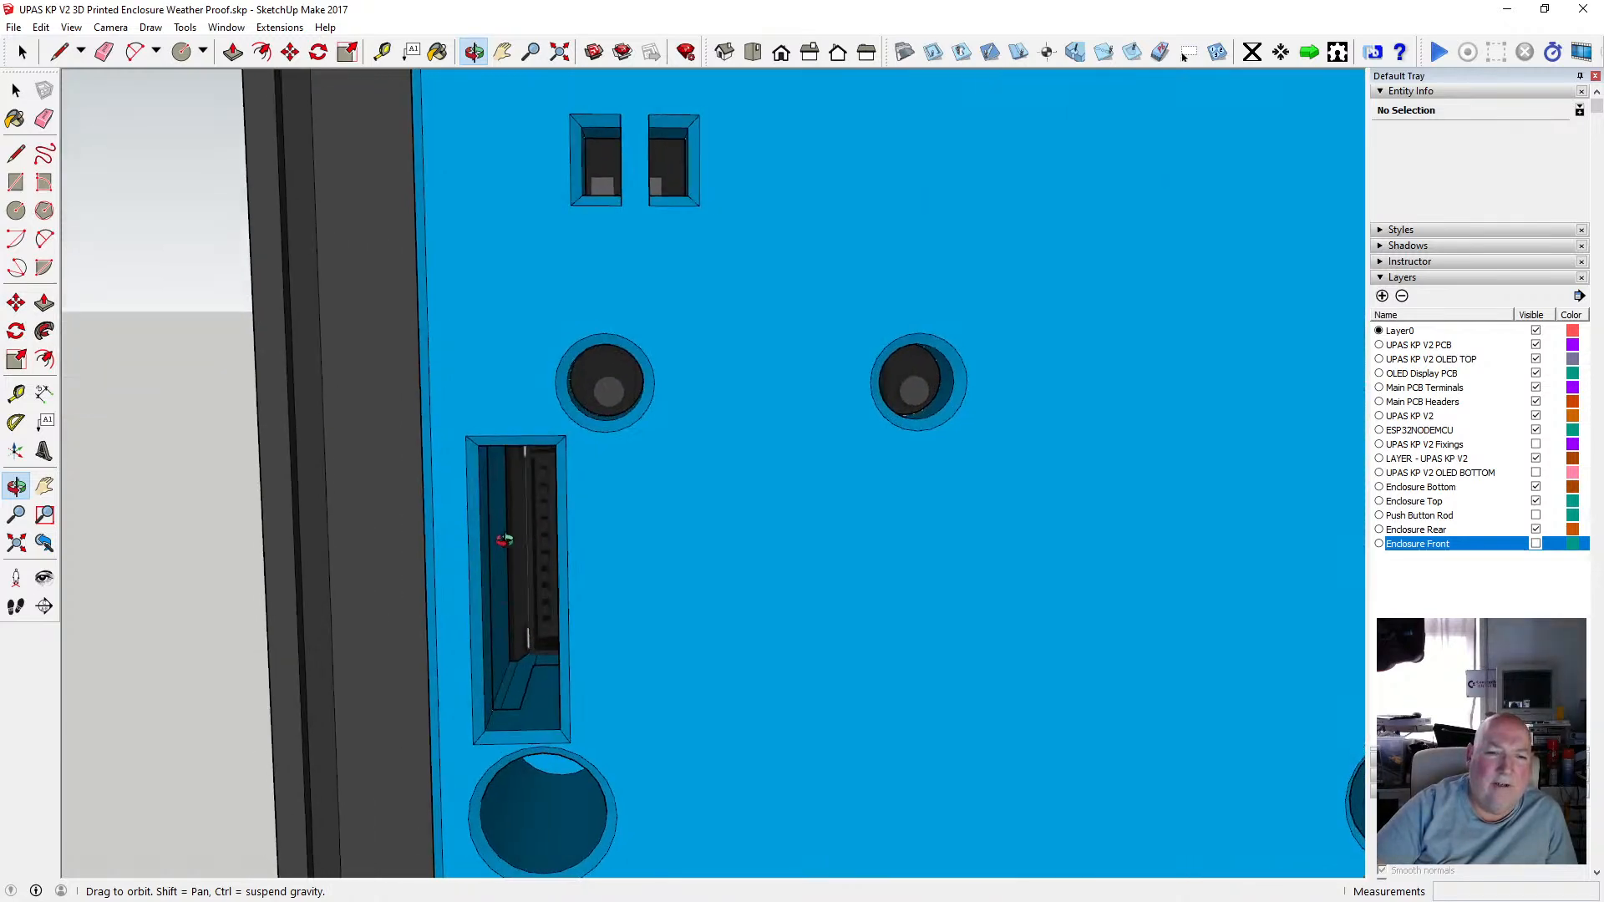
scroll(531, 504, down, 5)
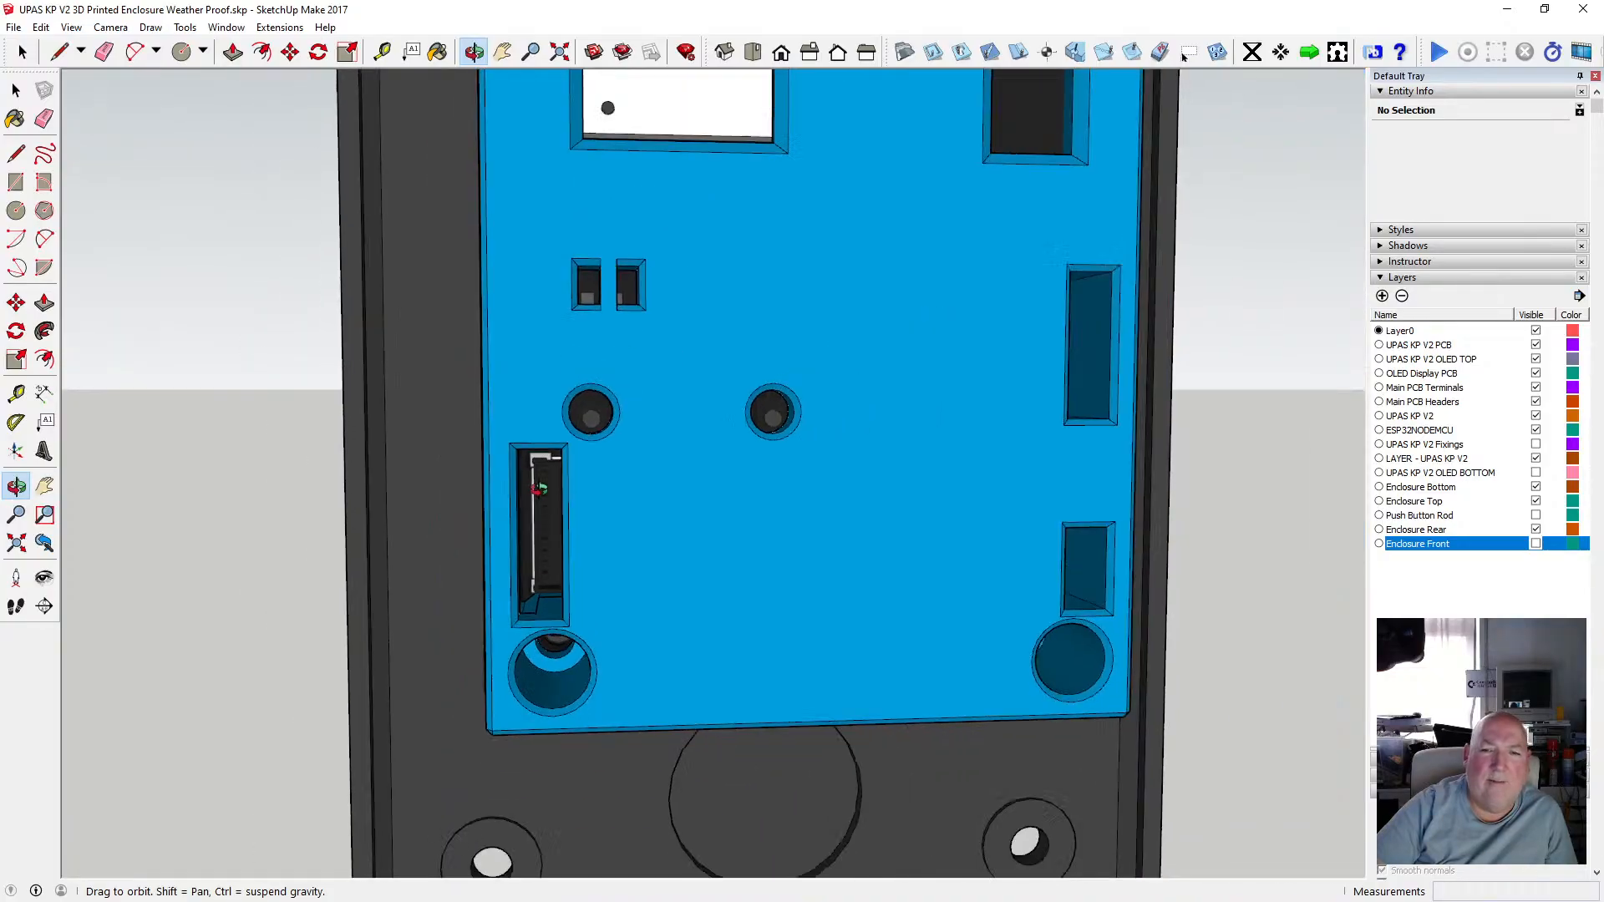
drag(593, 503, 547, 541)
scroll(547, 541, down, 2)
scroll(547, 541, down, 2)
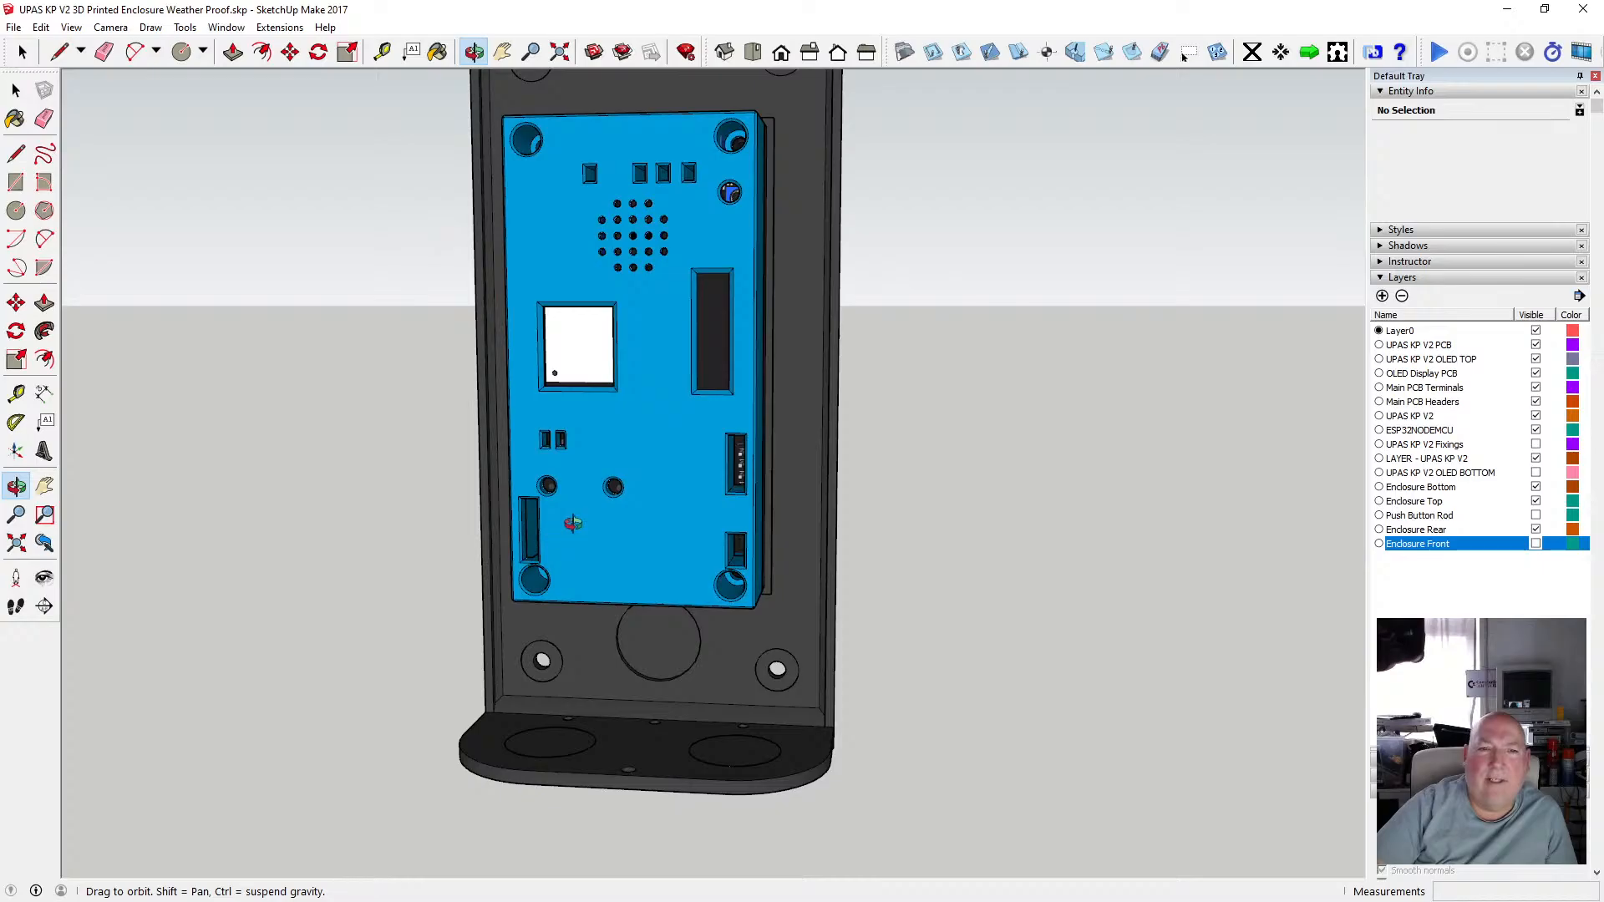
scroll(573, 523, up, 3)
scroll(726, 493, down, 2)
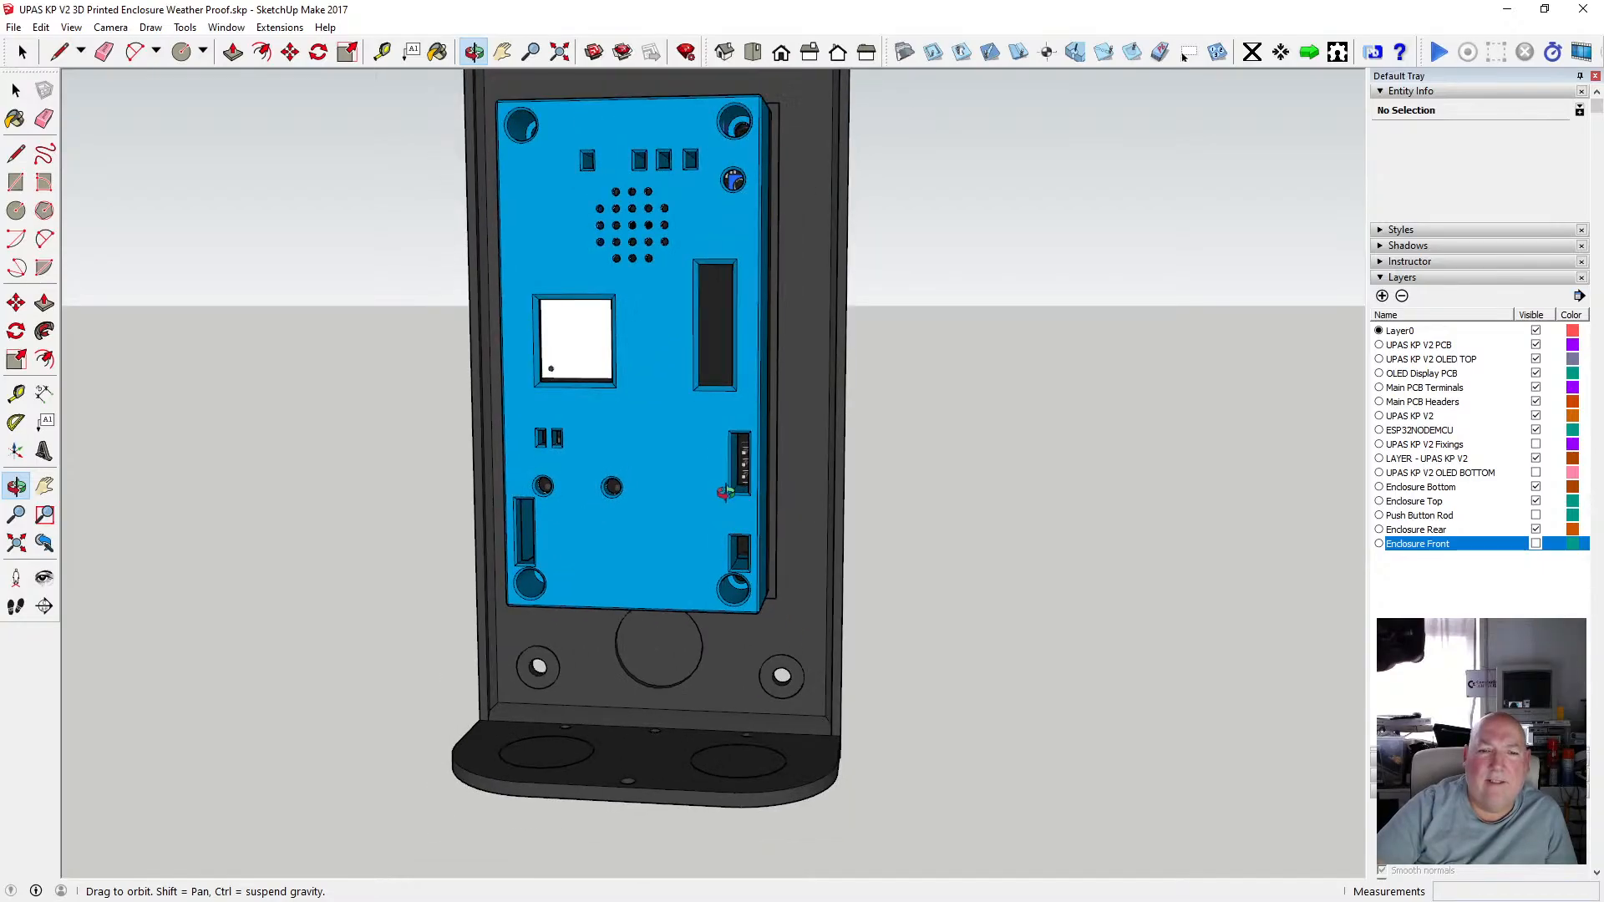
Orbit around the enclosure to view it from the side and back.
drag(726, 493, 401, 737)
scroll(582, 733, up, 5)
scroll(543, 717, down, 5)
scroll(655, 761, down, 1)
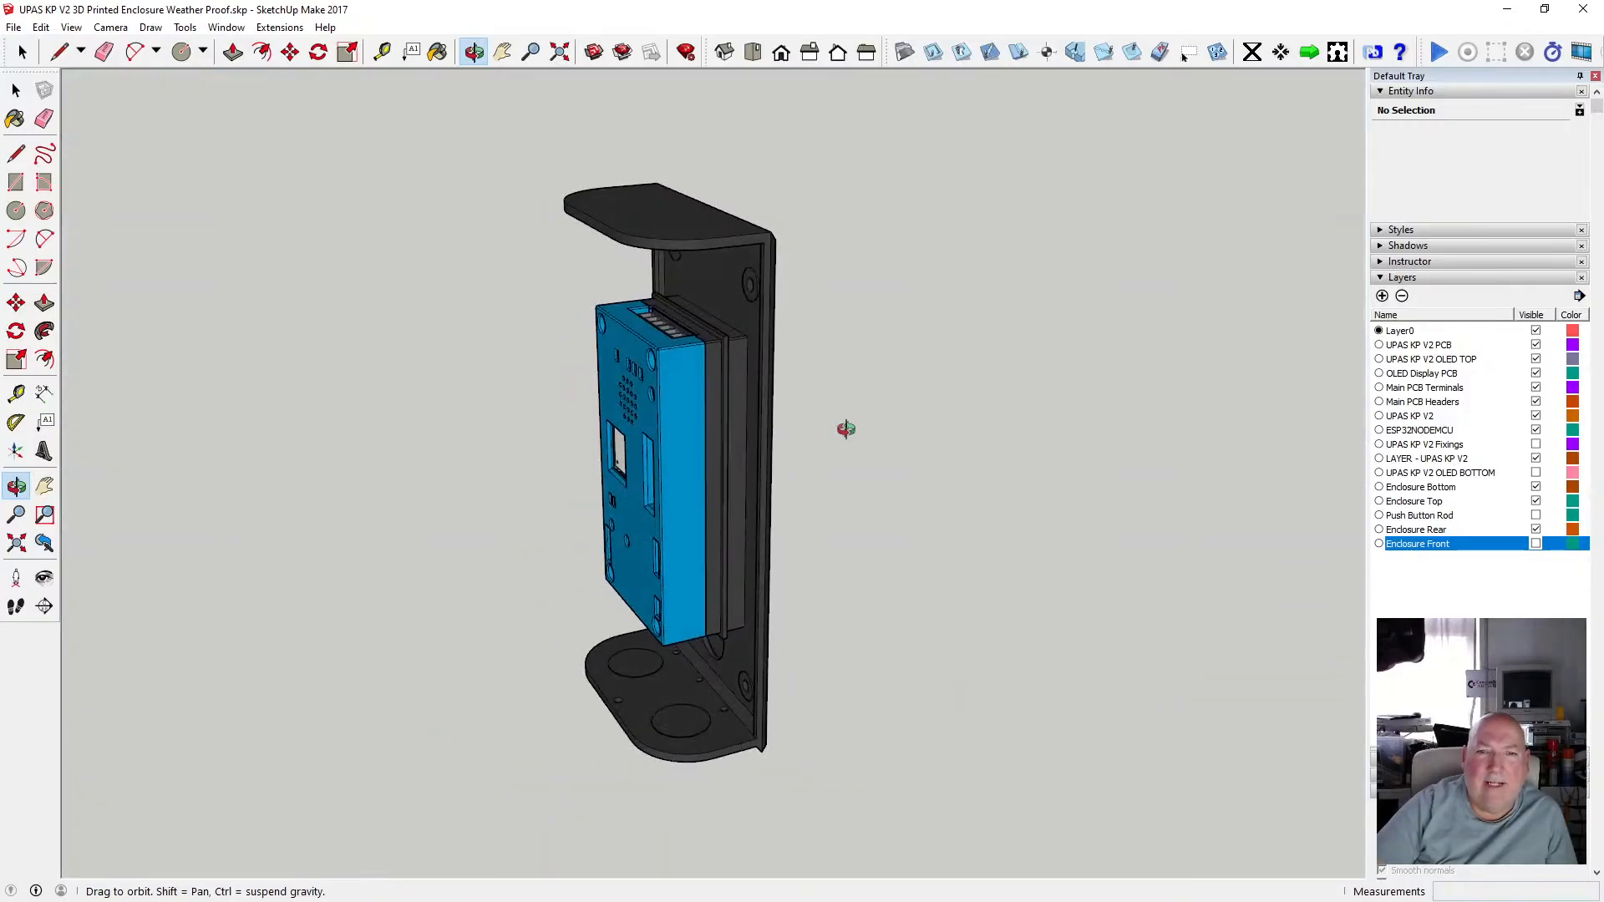
drag(844, 429, 397, 523)
scroll(684, 311, up, 5)
drag(684, 312, 572, 285)
drag(611, 516, 1121, 565)
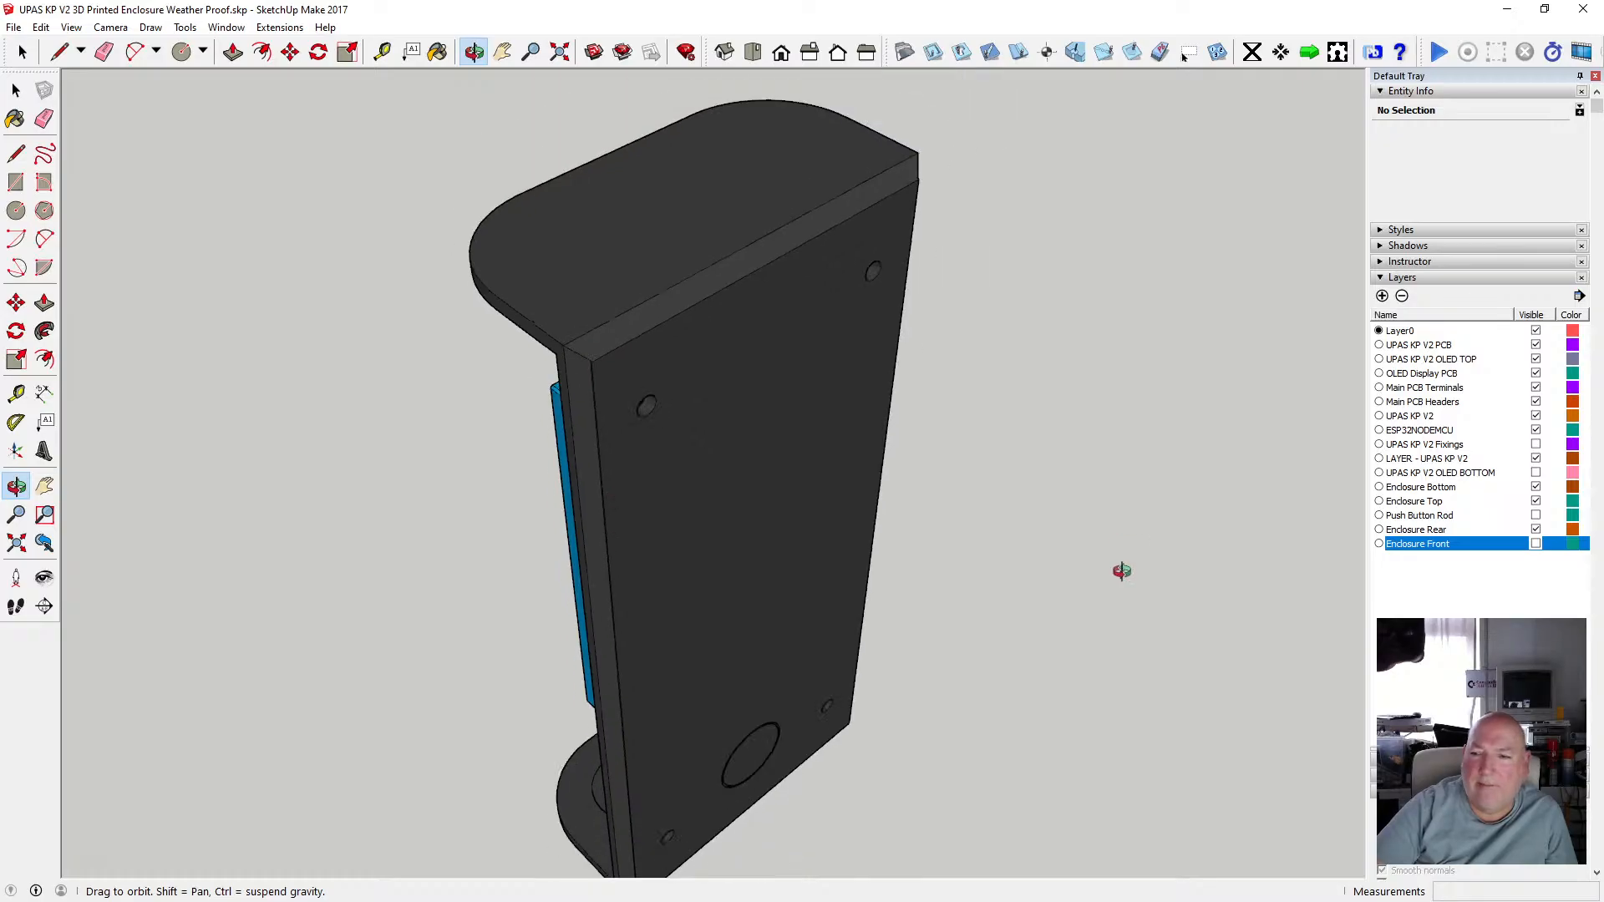
Temporarily show the Enclosure Front layer to view the closed enclosure.
click(1535, 544)
click(1540, 546)
click(1539, 545)
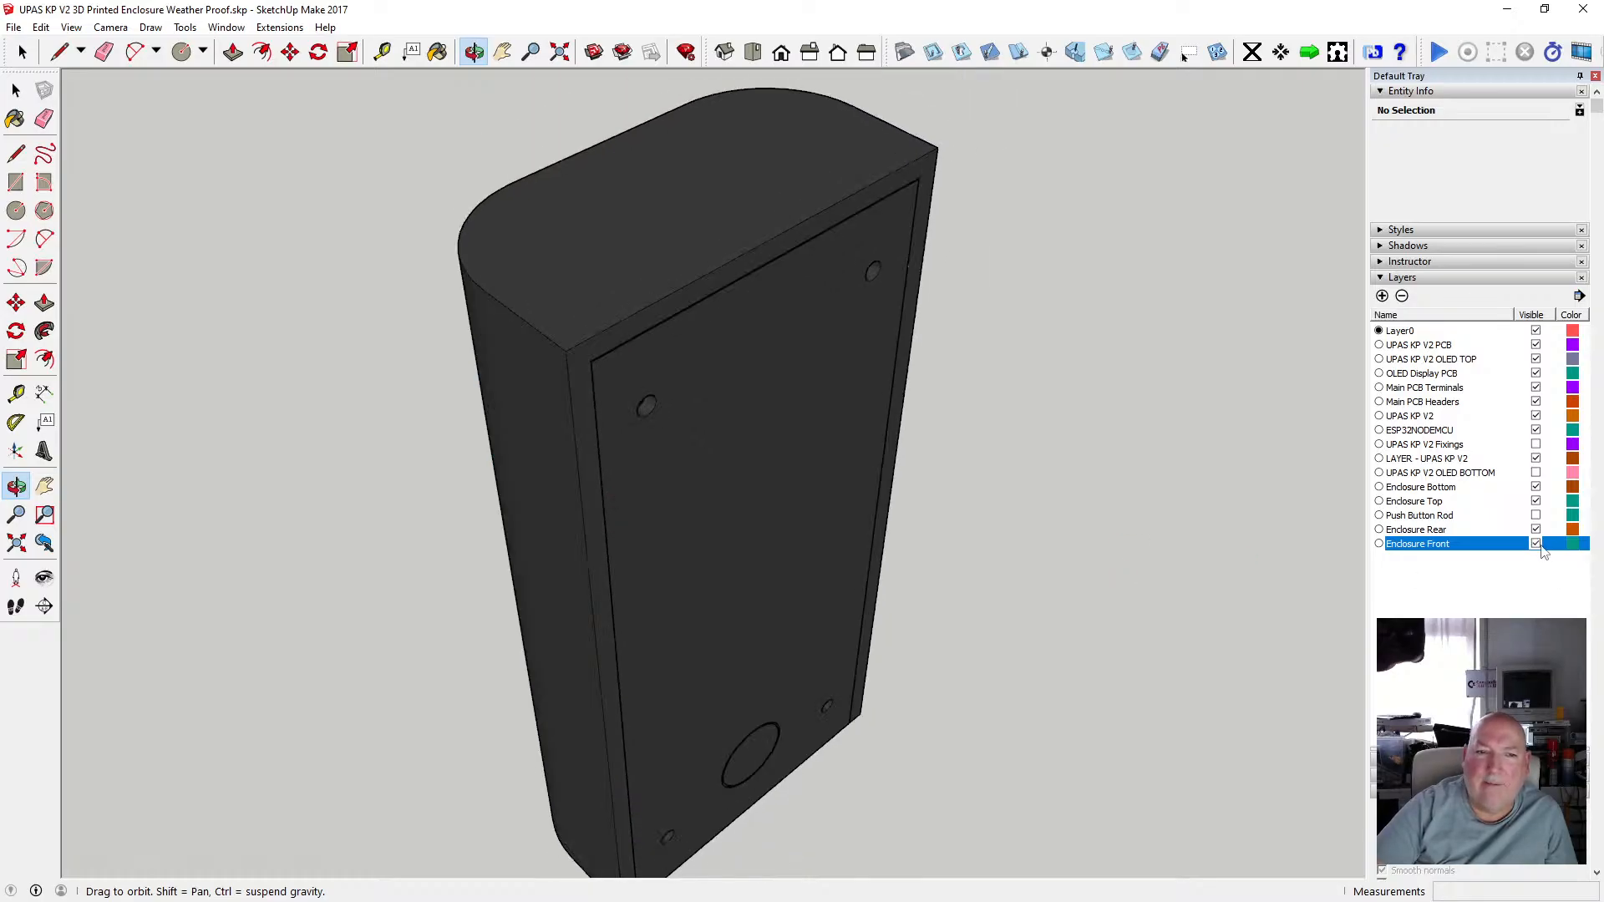
drag(1010, 423, 543, 225)
drag(567, 217, 869, 313)
click(1535, 544)
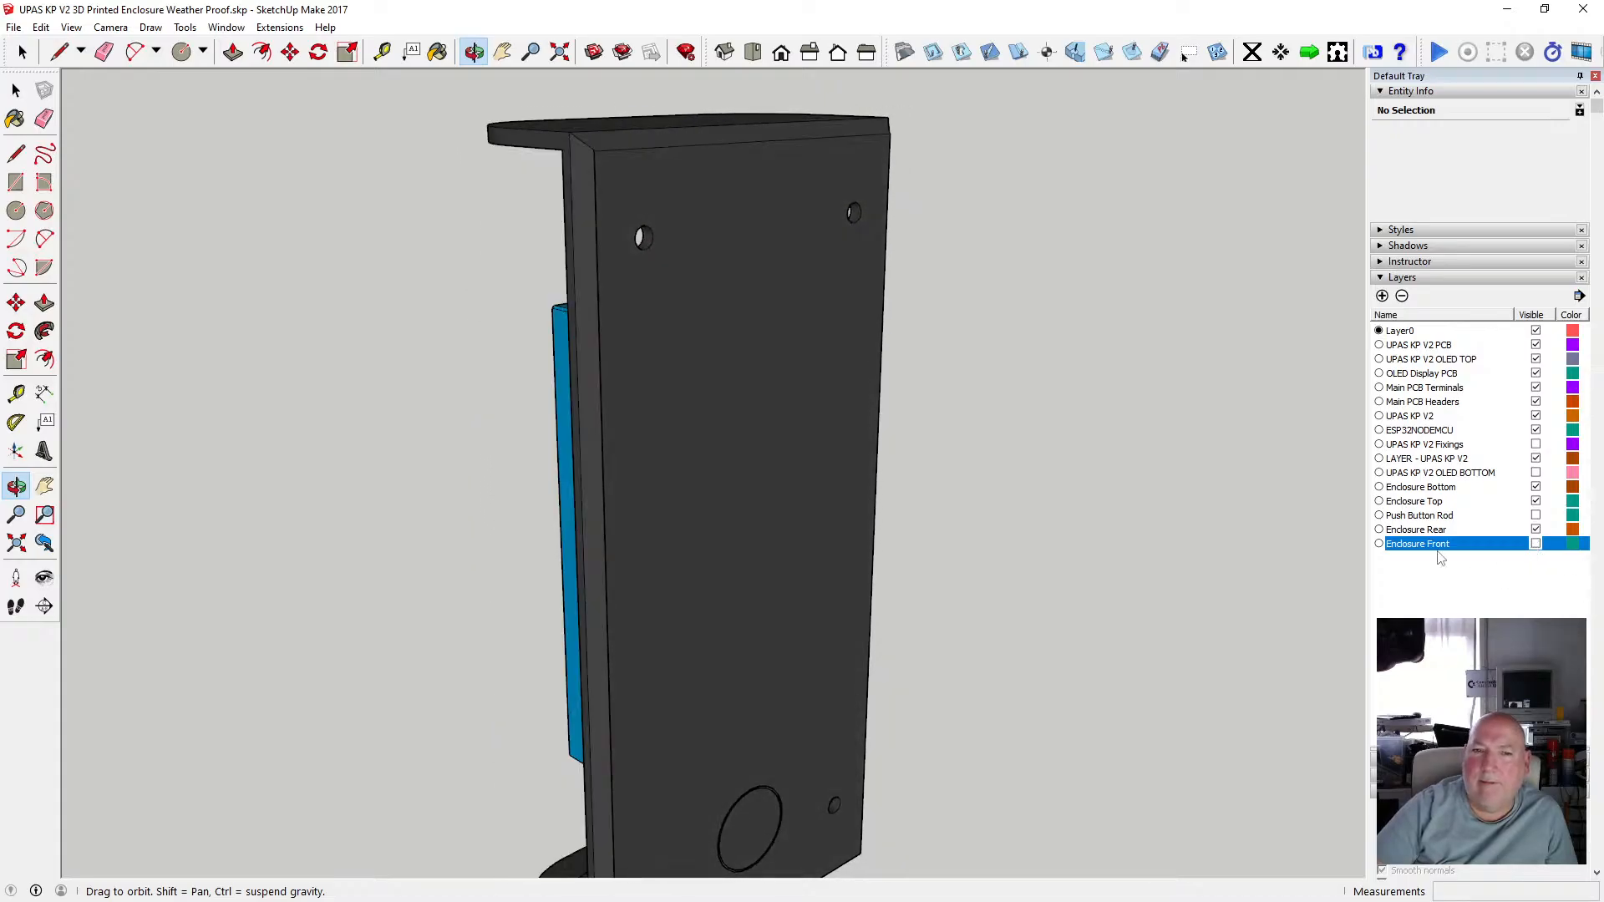
drag(764, 443, 954, 438)
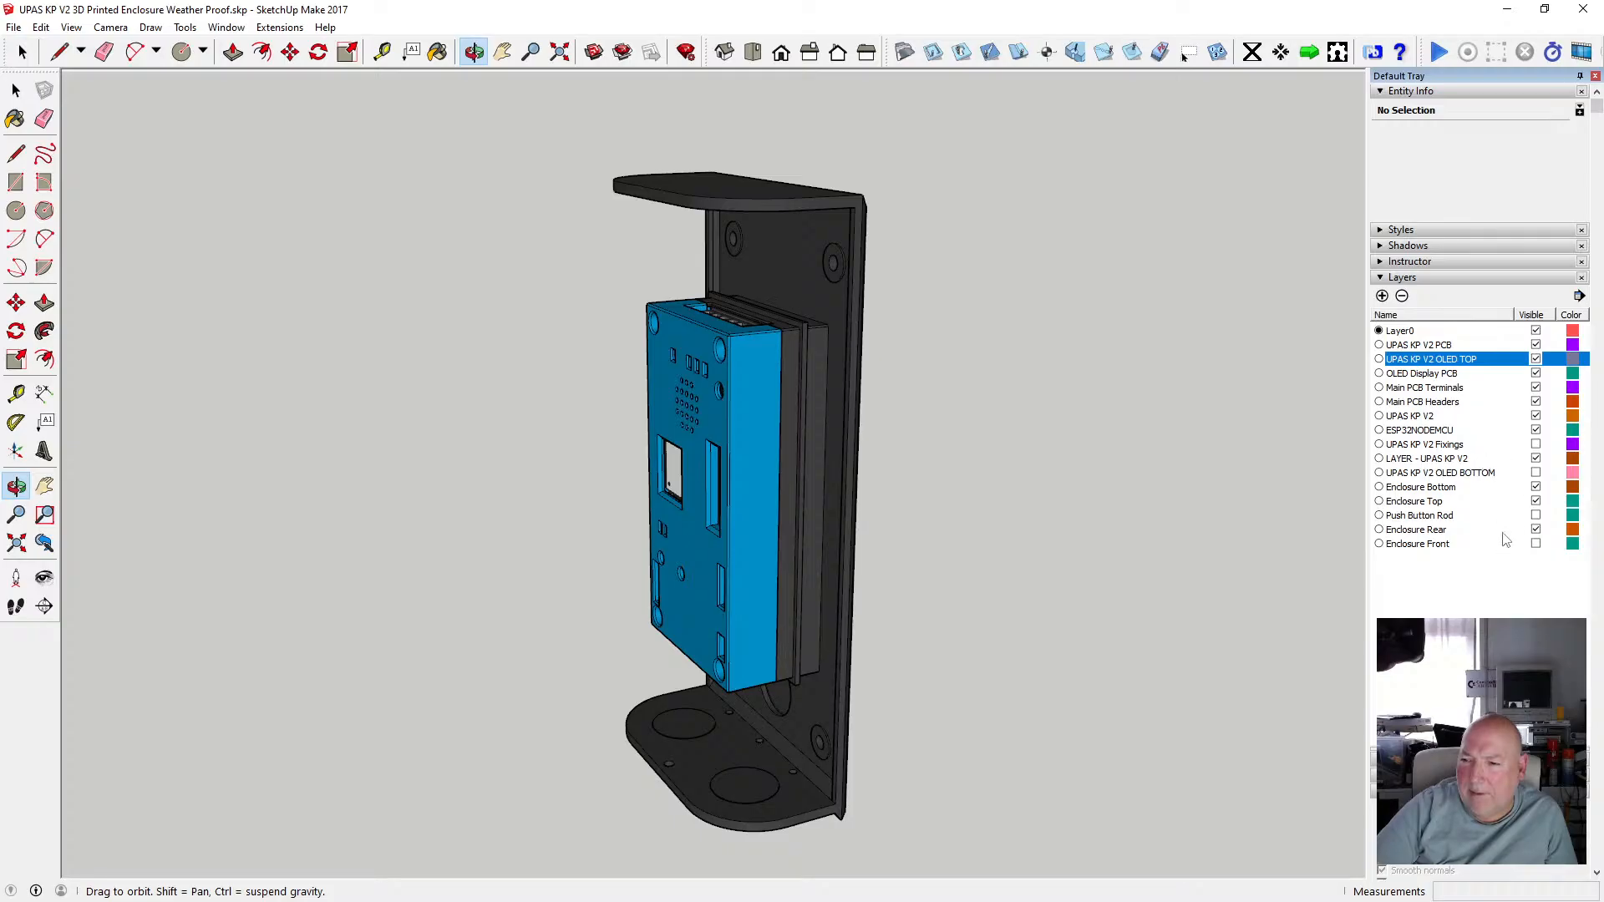
Hide the Enclosure Top layer to expose the PCB components.
click(1535, 501)
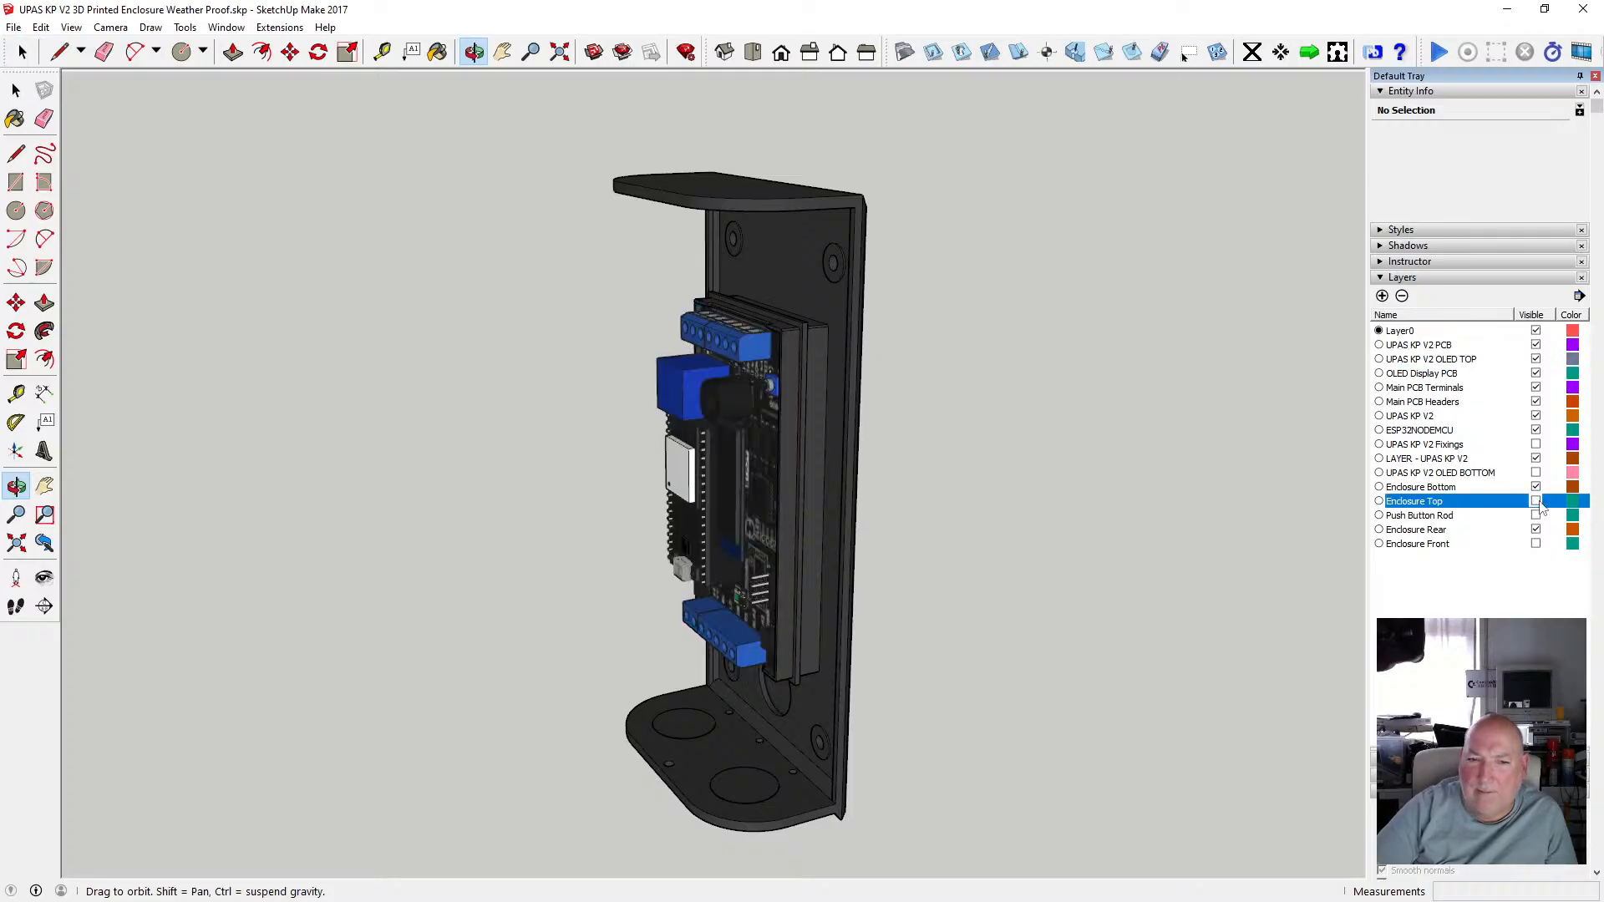
click(1535, 501)
click(1535, 502)
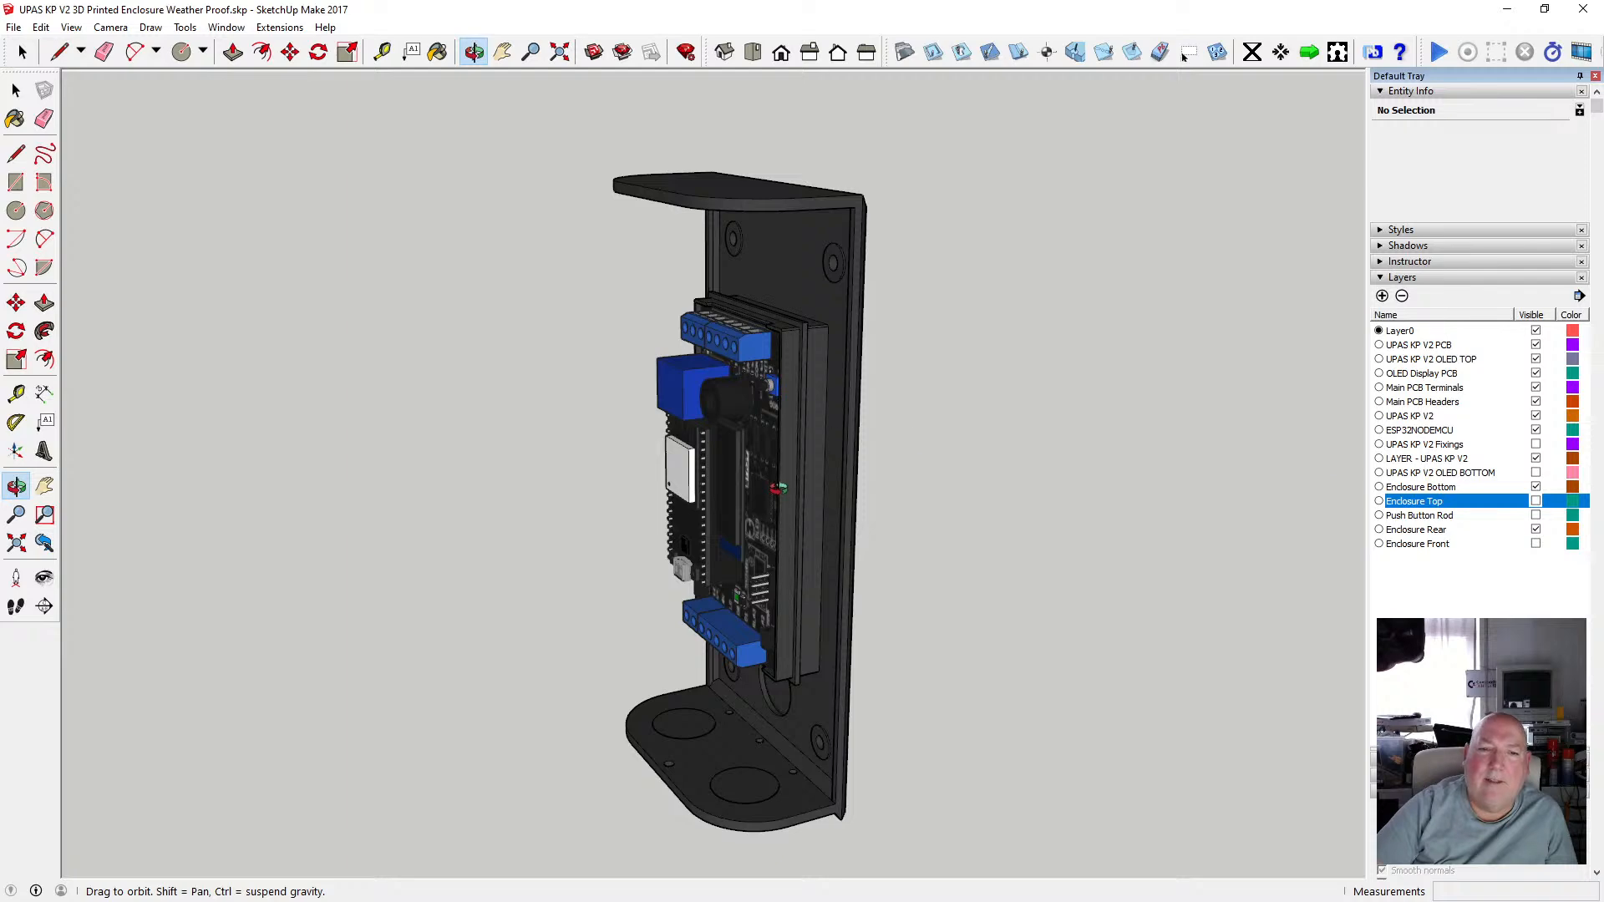
Zoom and orbit around the PCB to read its terminal labels and components.
scroll(779, 487, up, 3)
drag(783, 478, 1078, 424)
scroll(777, 422, down, 3)
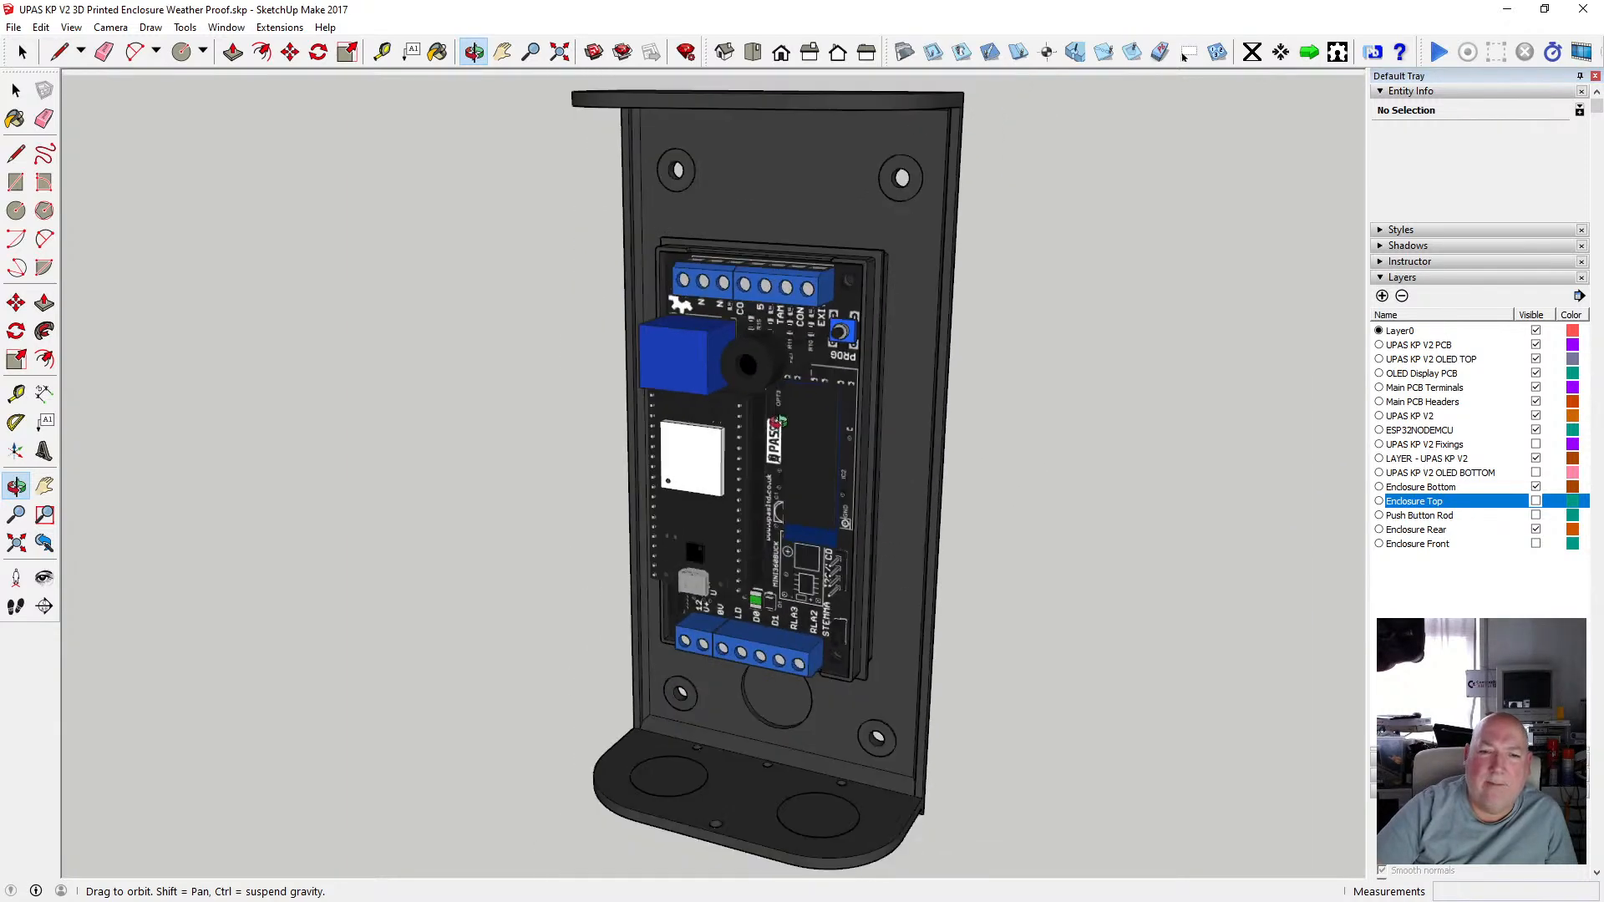
scroll(777, 422, up, 6)
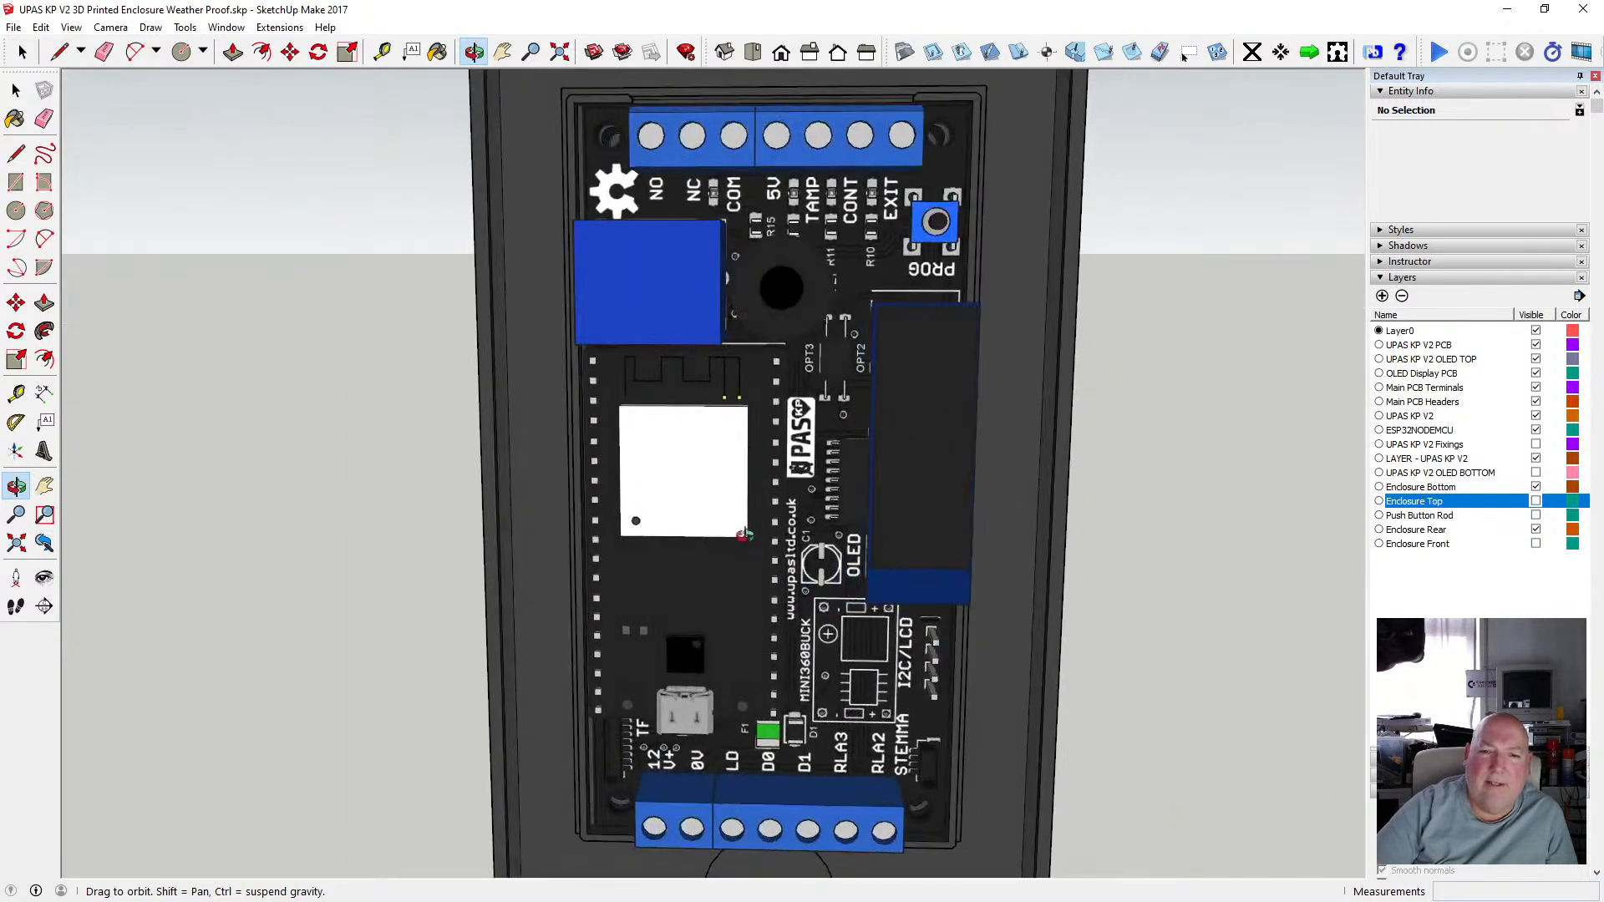
scroll(744, 535, down, 3)
drag(744, 536, 877, 415)
drag(681, 476, 892, 628)
scroll(675, 698, up, 4)
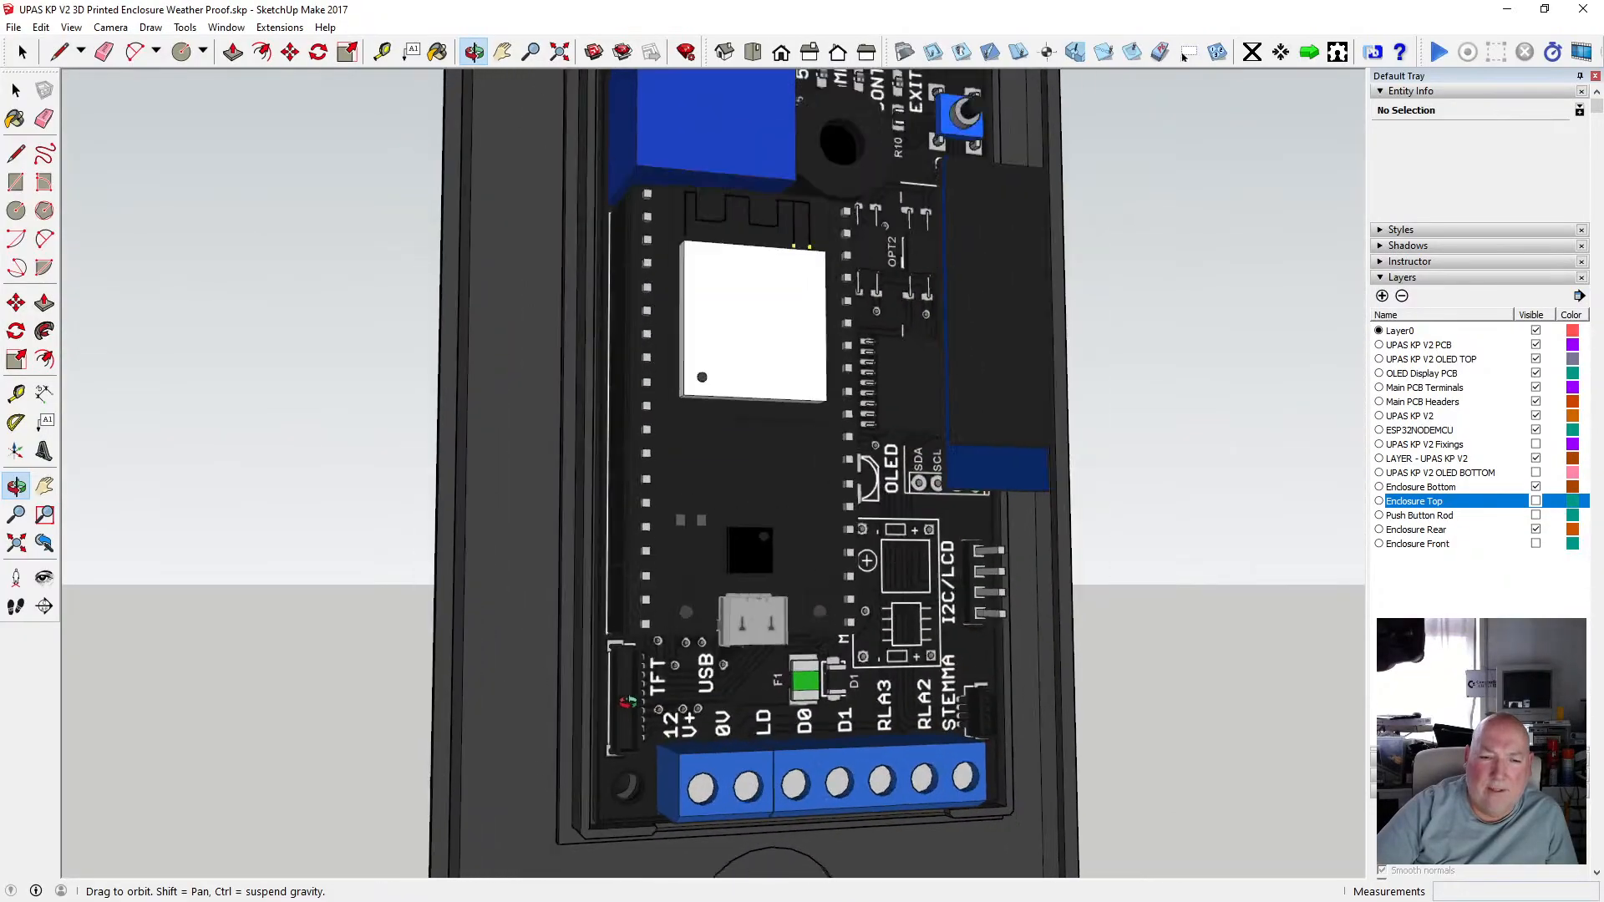
scroll(675, 699, up, 4)
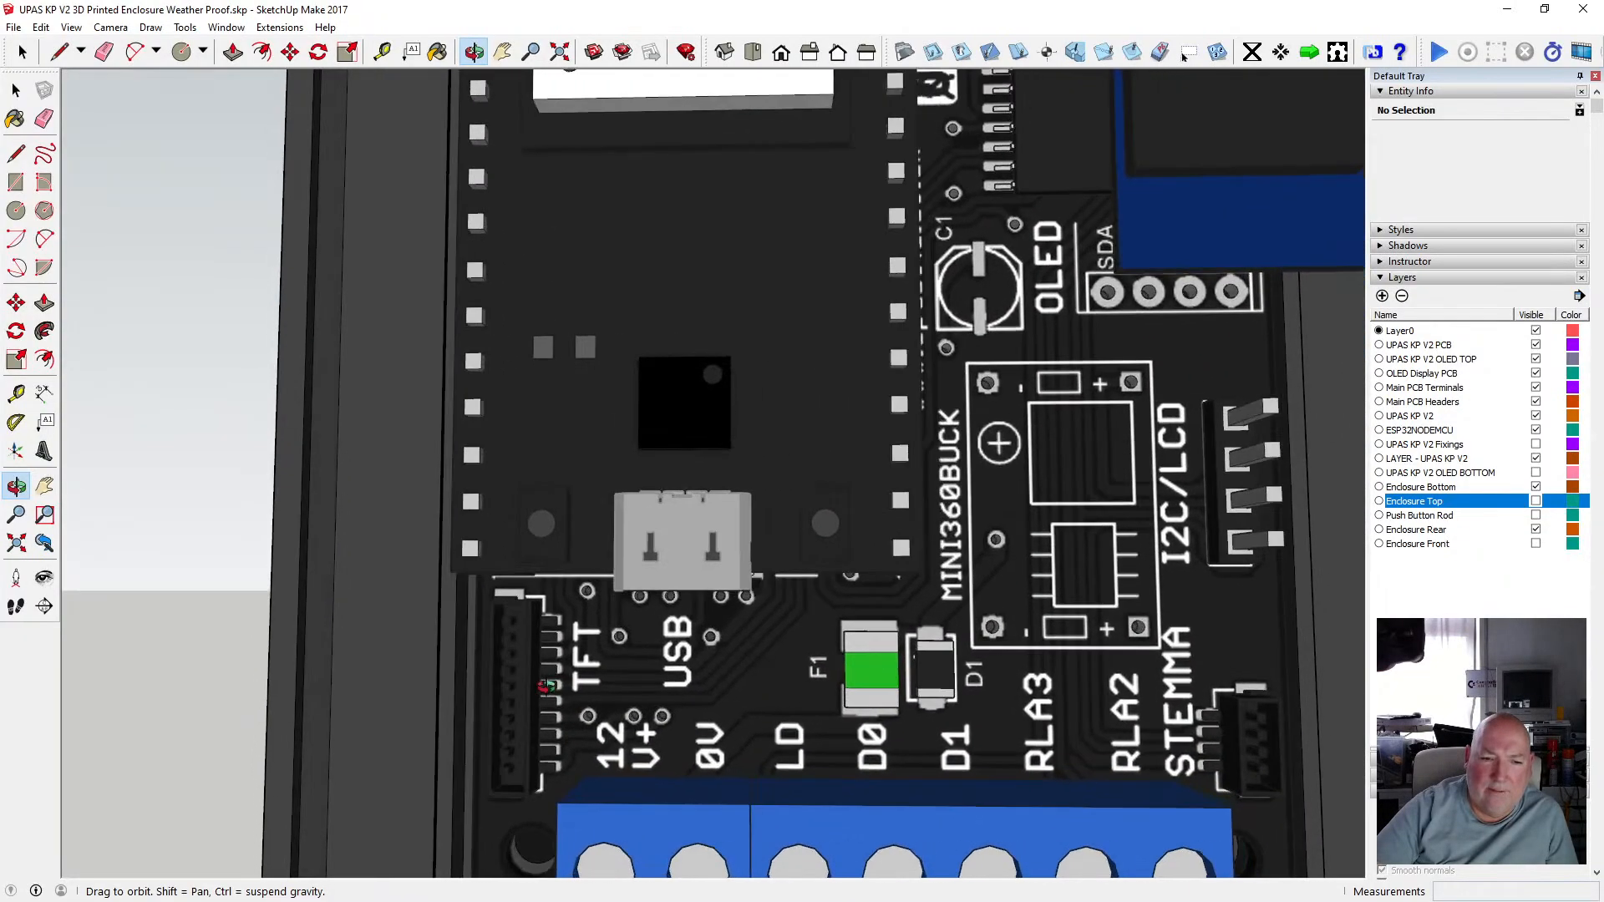
scroll(815, 671, down, 3)
scroll(1156, 729, up, 4)
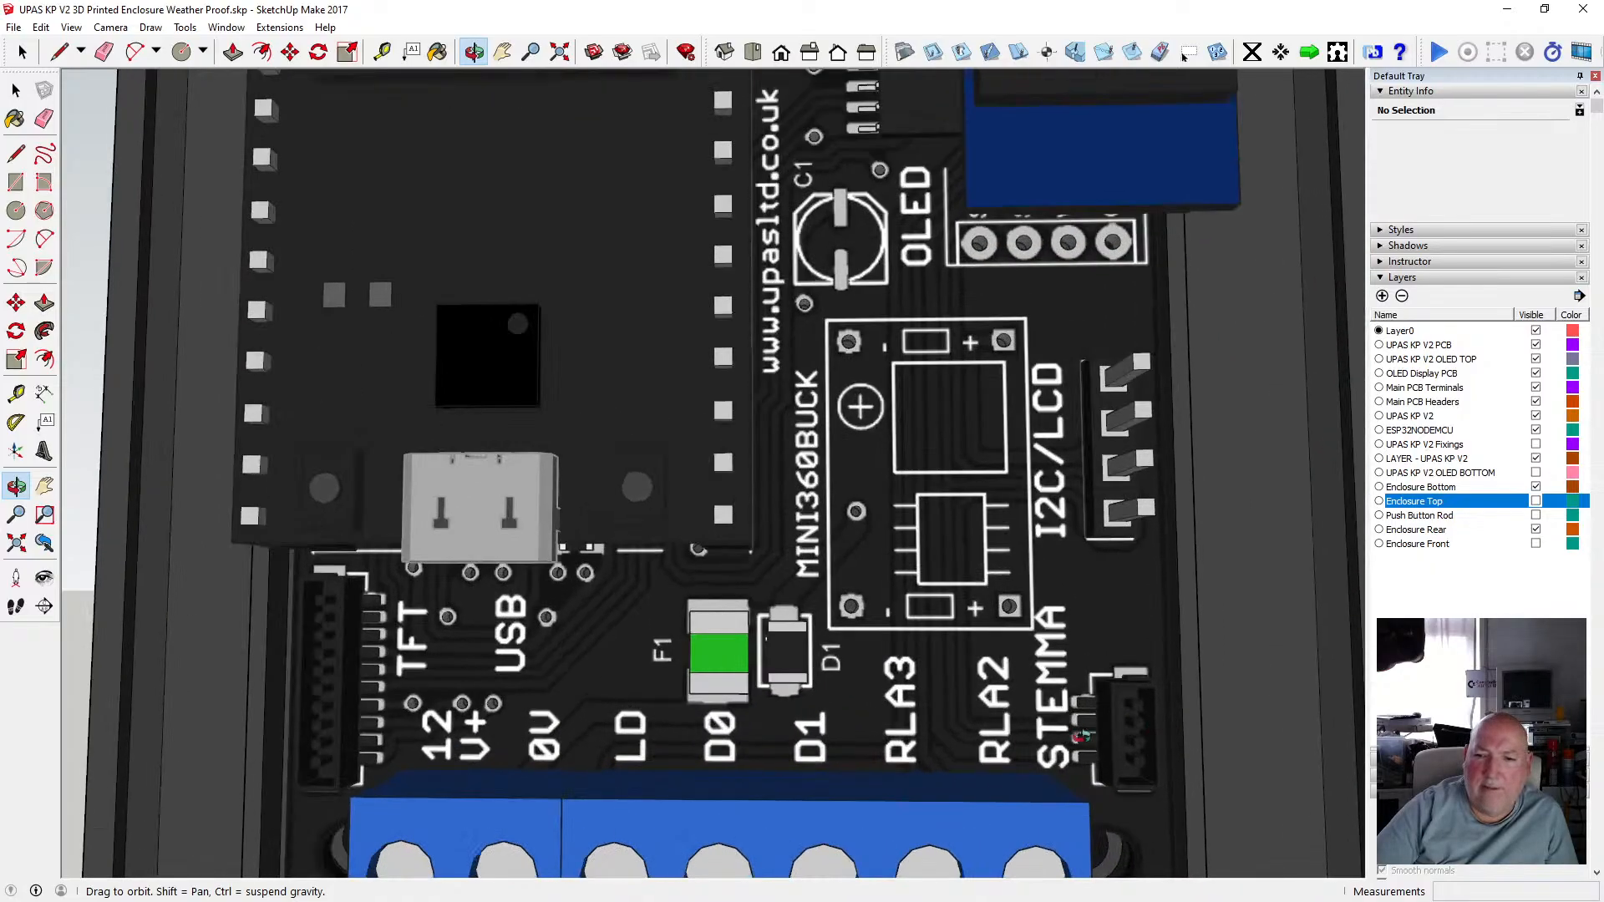
scroll(1078, 715, down, 3)
scroll(1079, 714, down, 2)
drag(1079, 714, 891, 776)
scroll(1074, 725, down, 3)
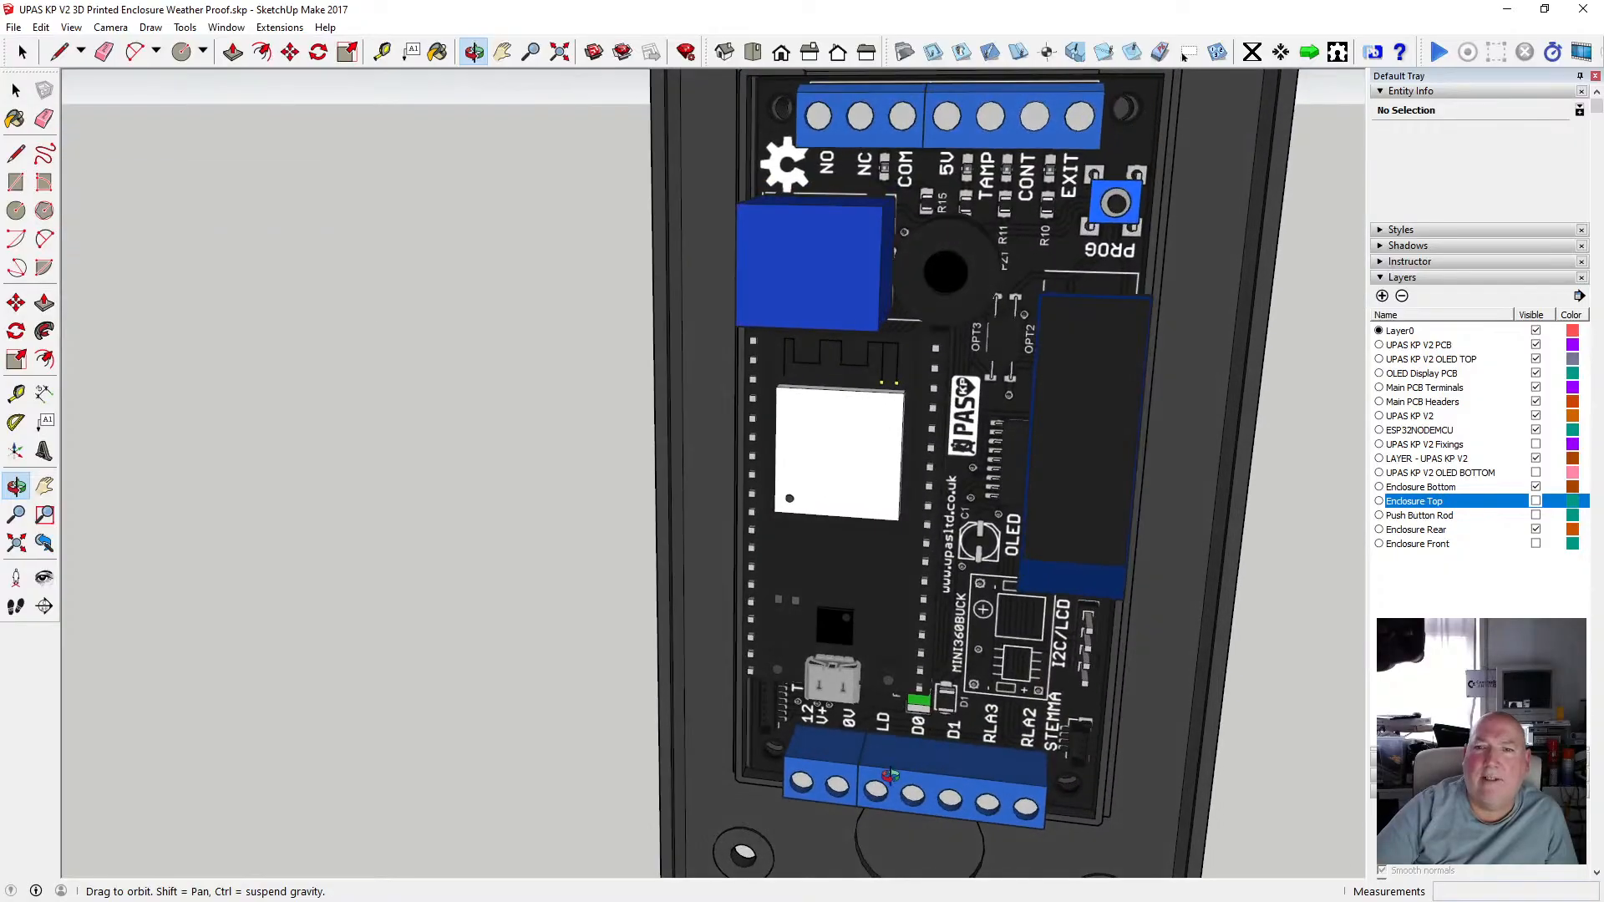
scroll(974, 278, up, 5)
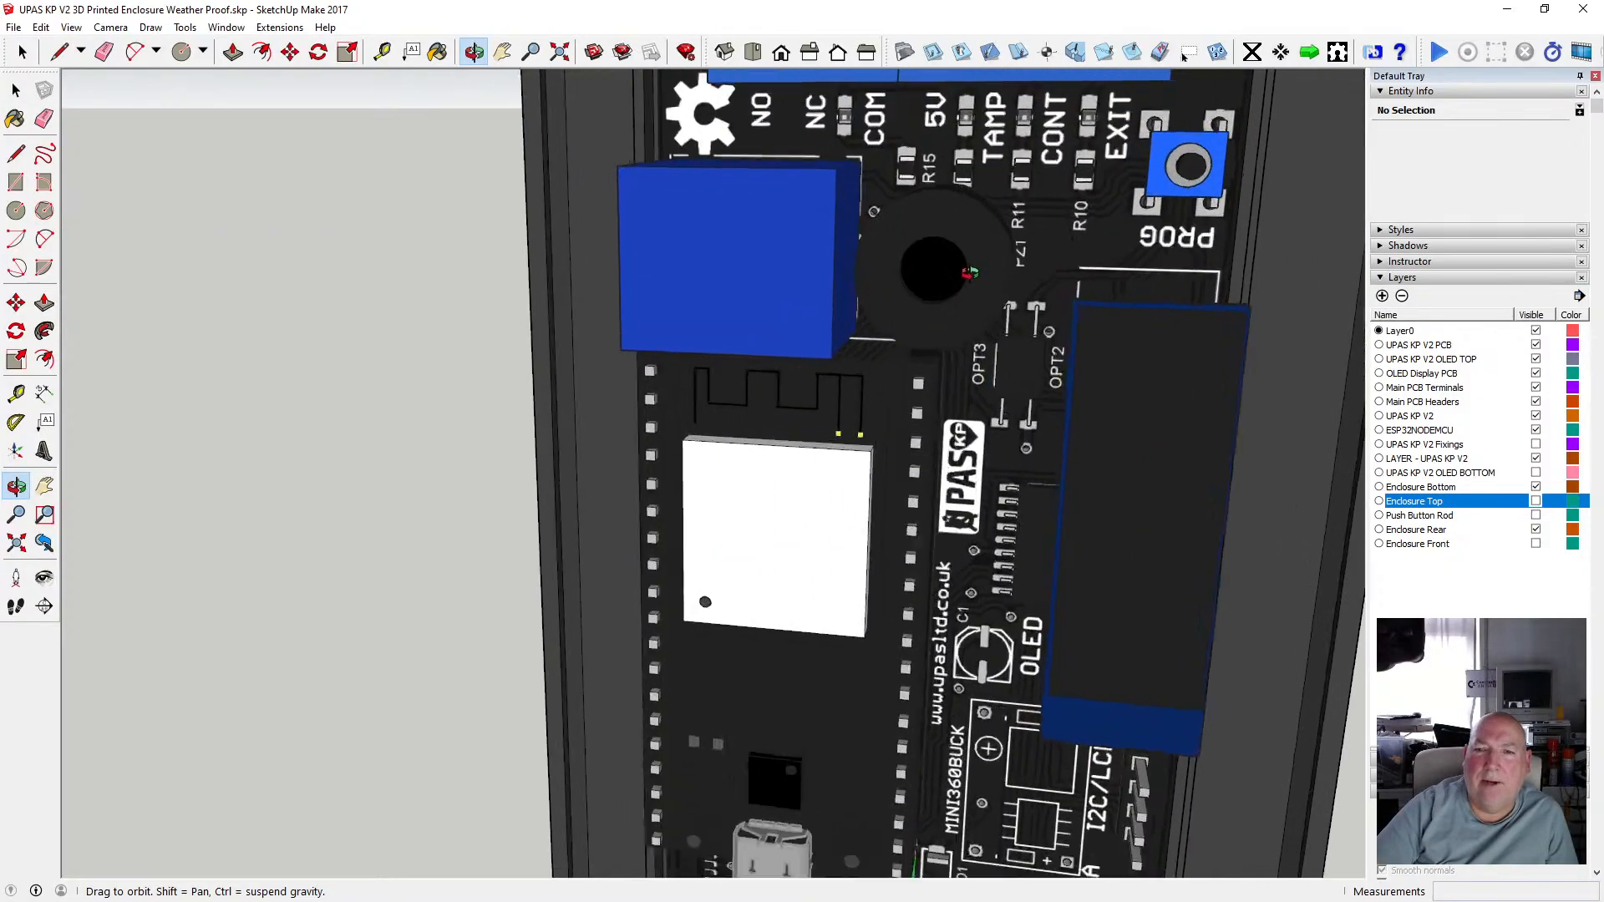
scroll(969, 269, down, 5)
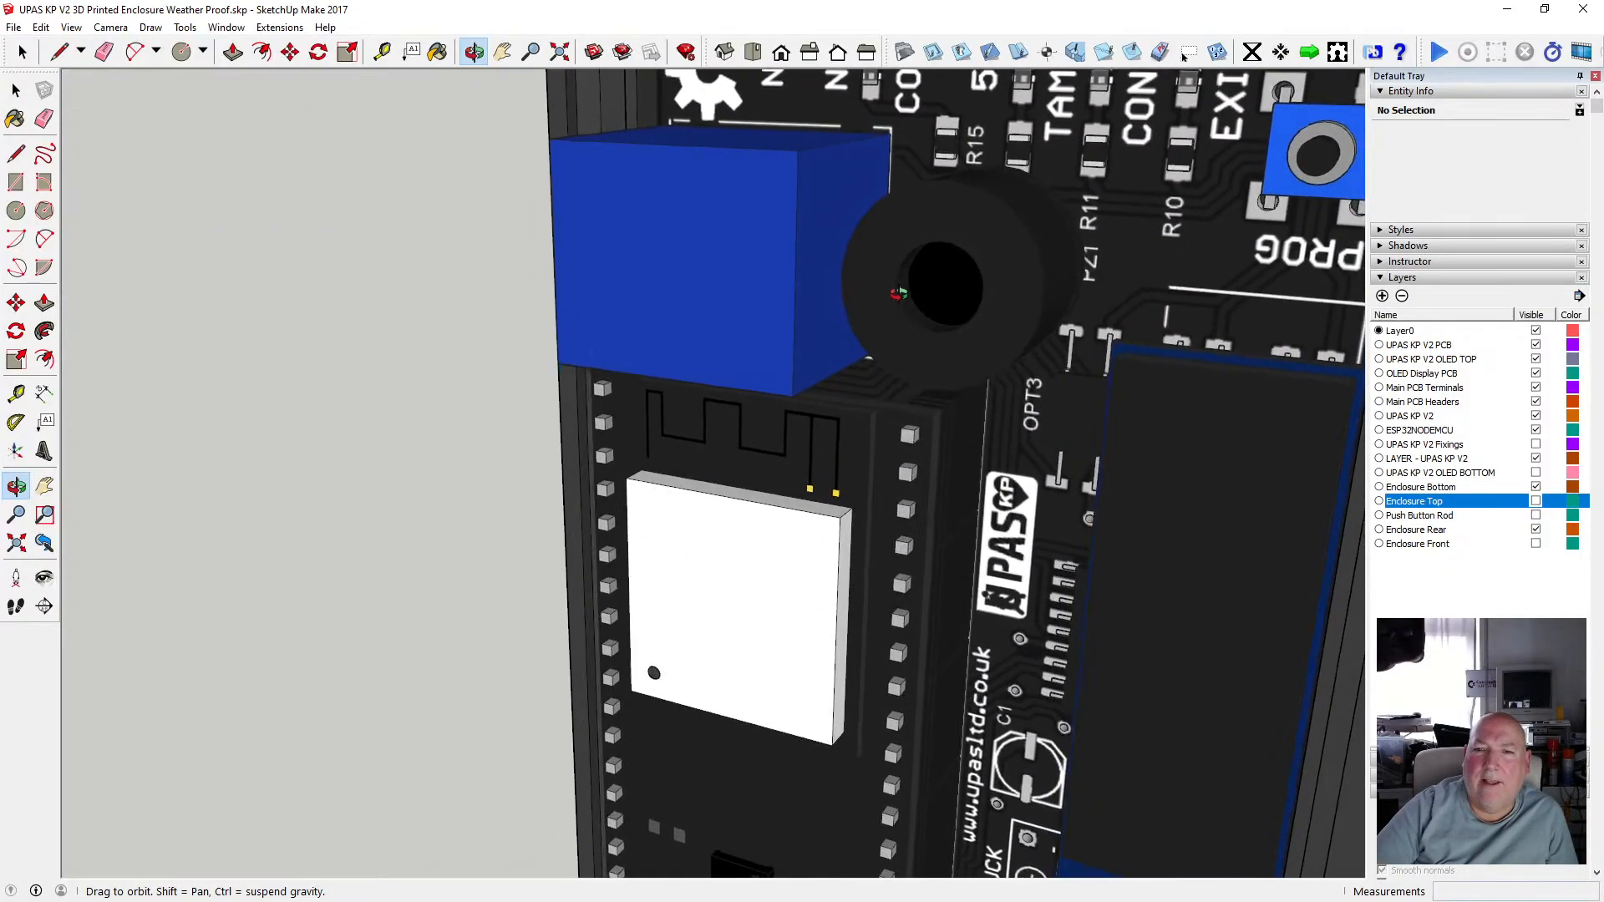
scroll(975, 272, down, 4)
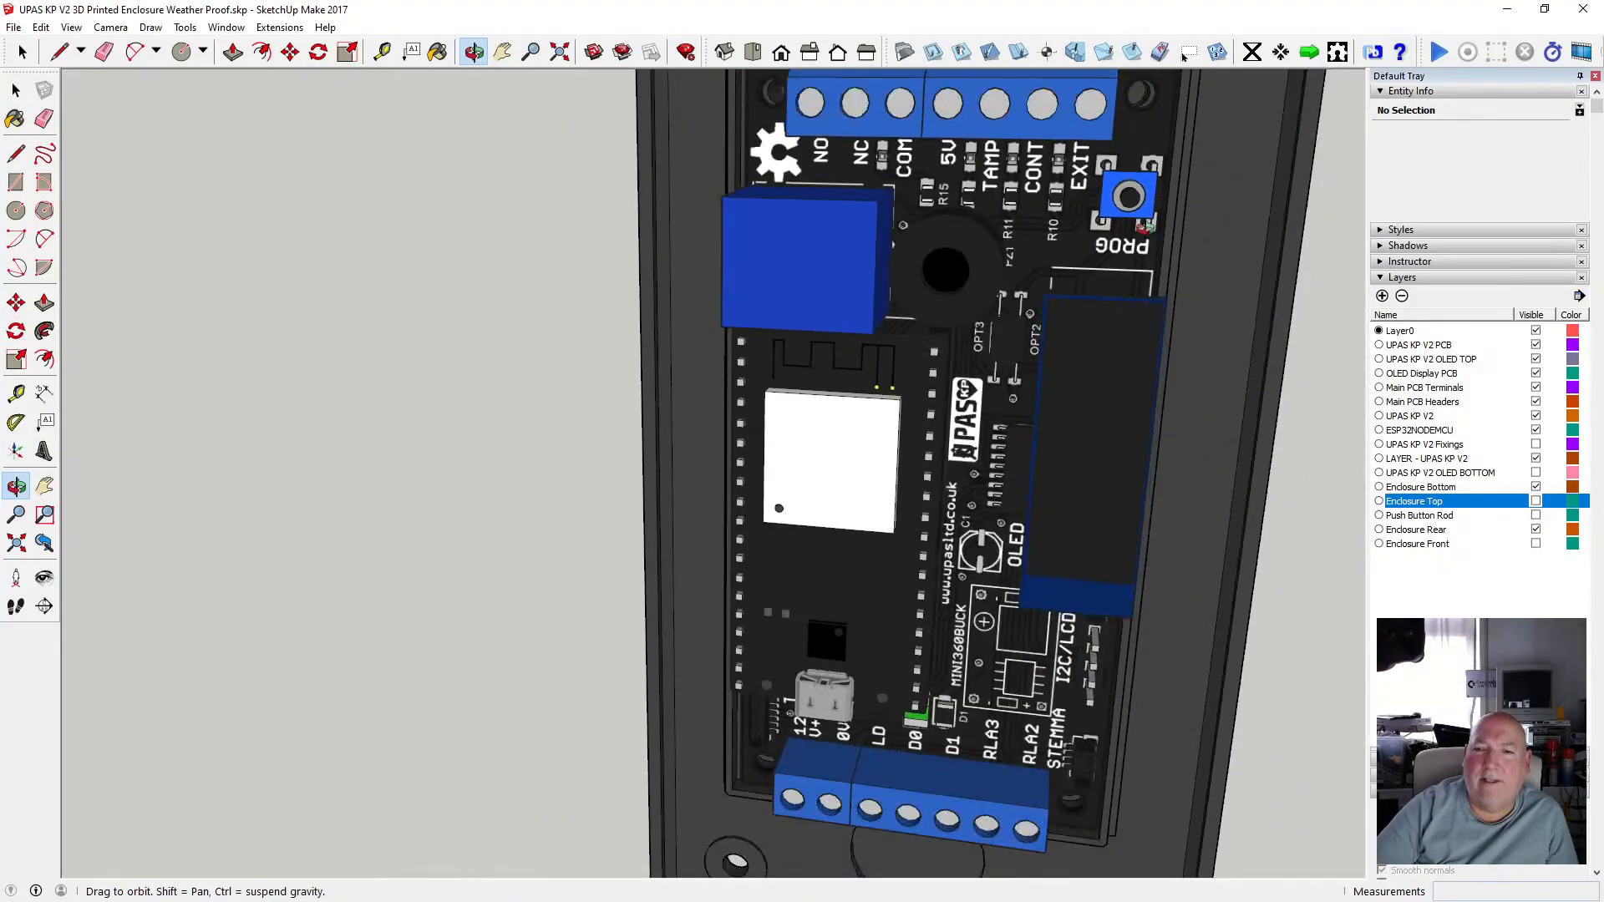
mouse_move(969, 269)
mouse_down()
mouse_move(699, 267)
mouse_move(931, 255)
mouse_up()
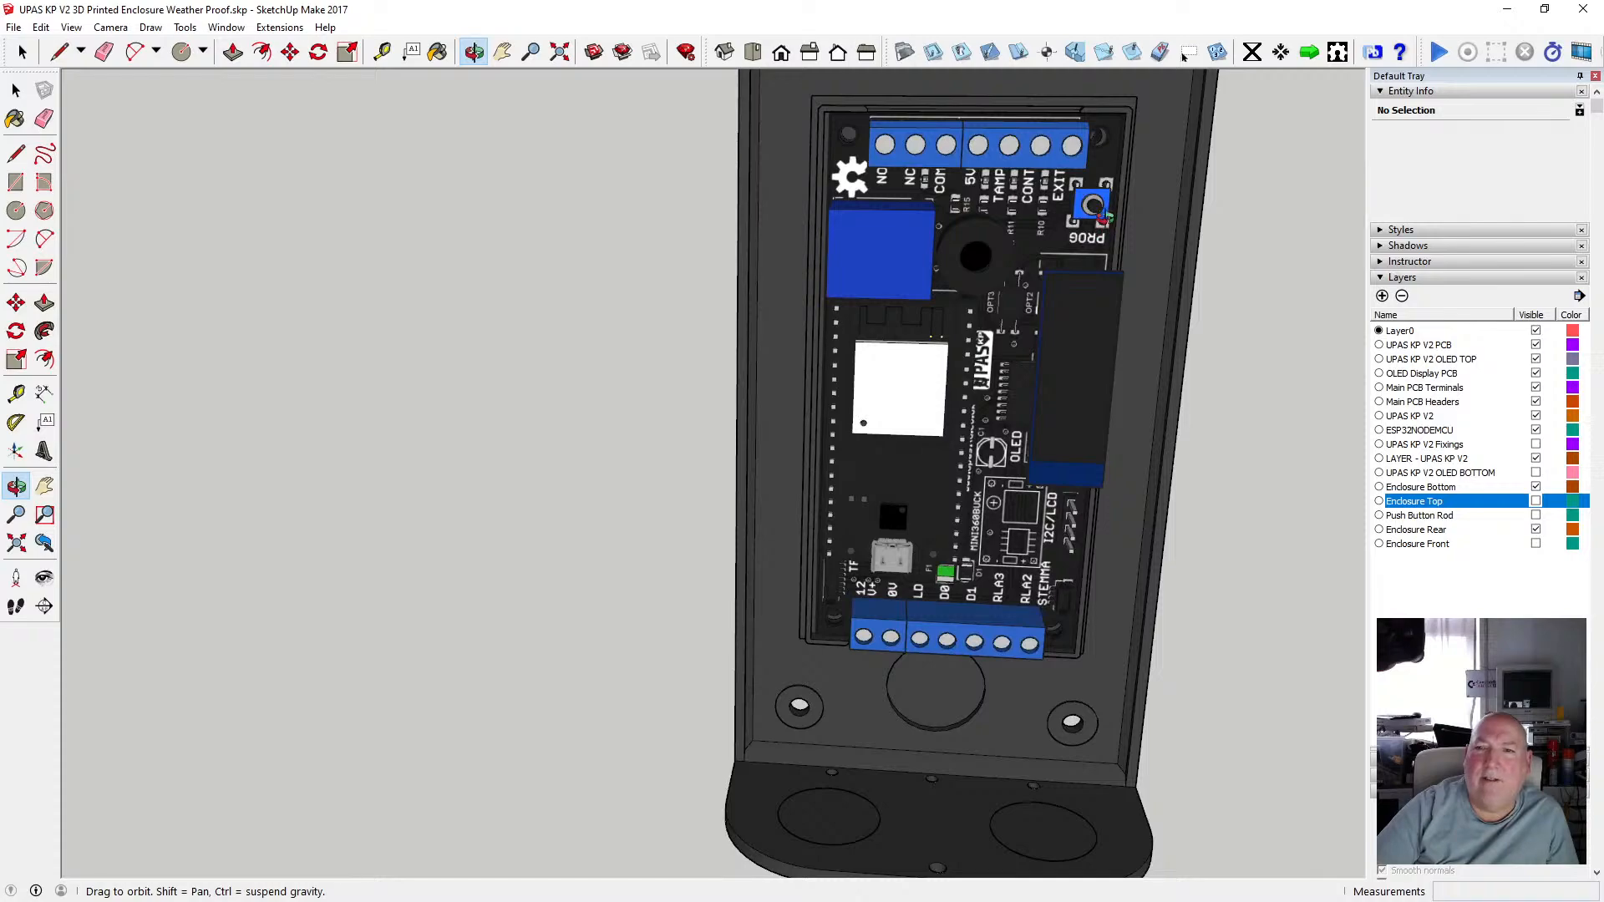
scroll(1102, 216, up, 3)
drag(1103, 215, 900, 320)
scroll(900, 320, down, 6)
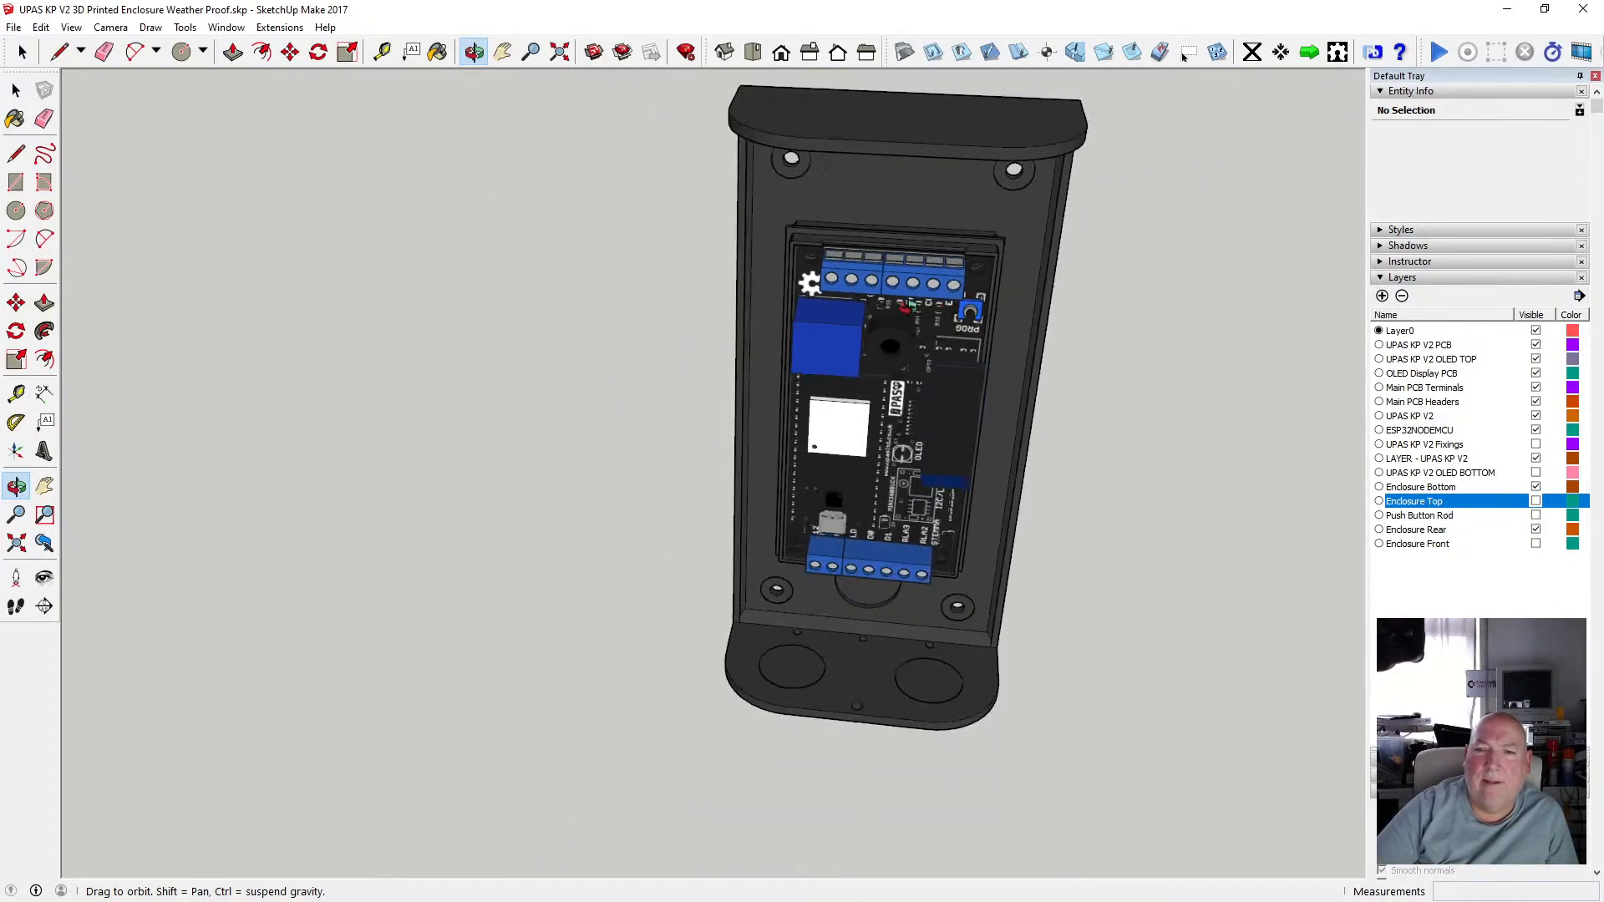
mouse_move(836, 242)
mouse_down()
mouse_move(739, 292)
mouse_move(817, 272)
mouse_move(823, 208)
mouse_up()
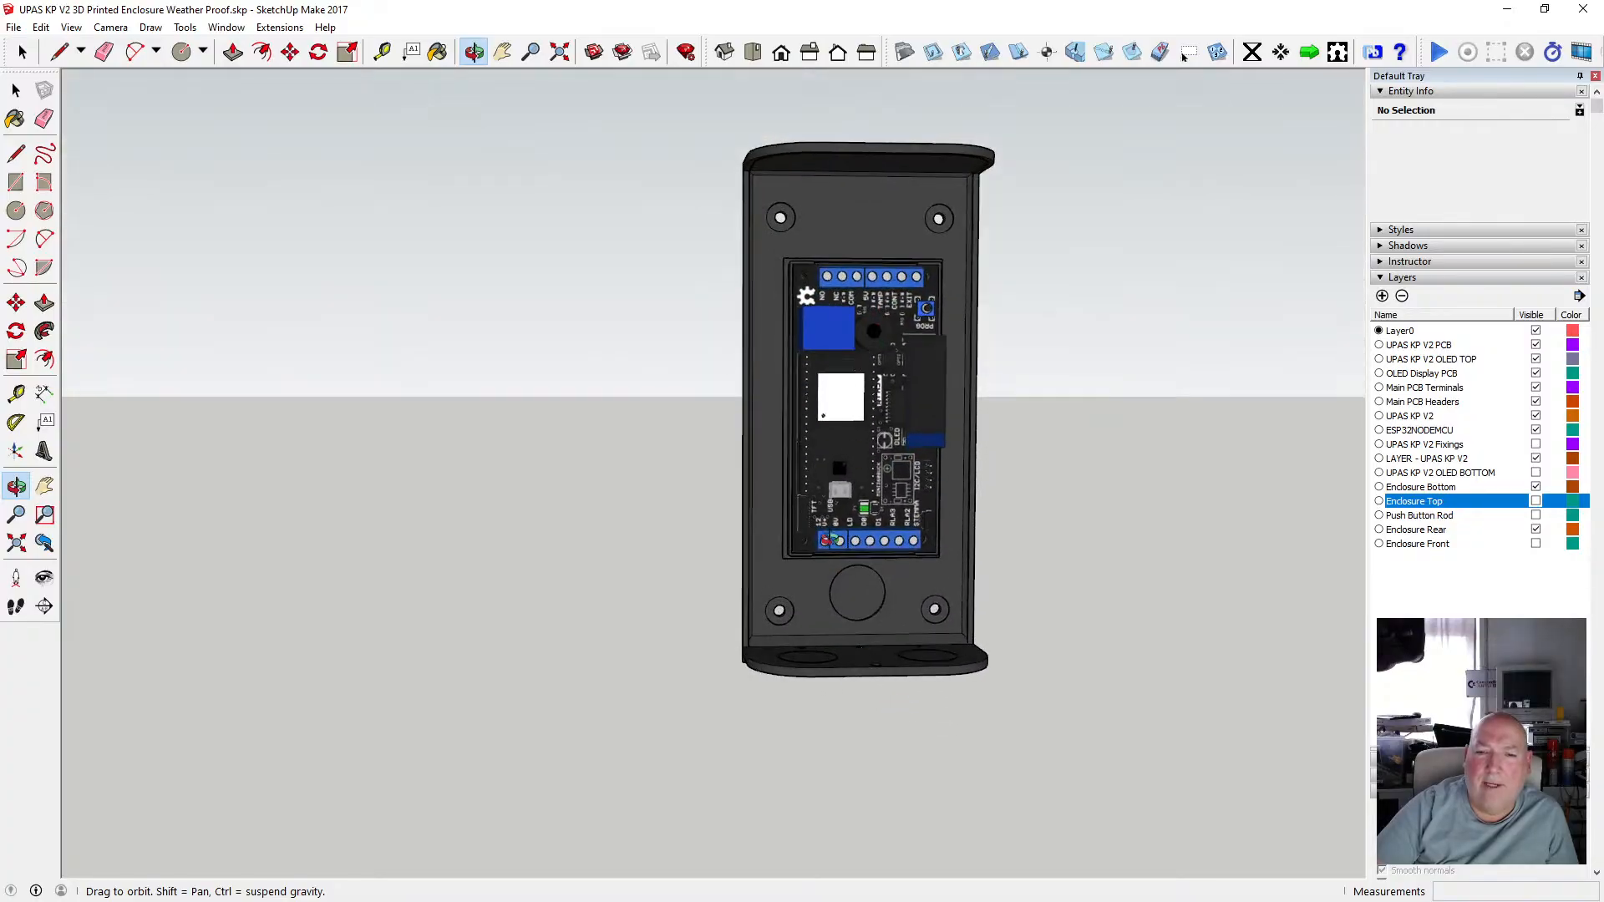
scroll(803, 507, up, 6)
scroll(803, 507, up, 4)
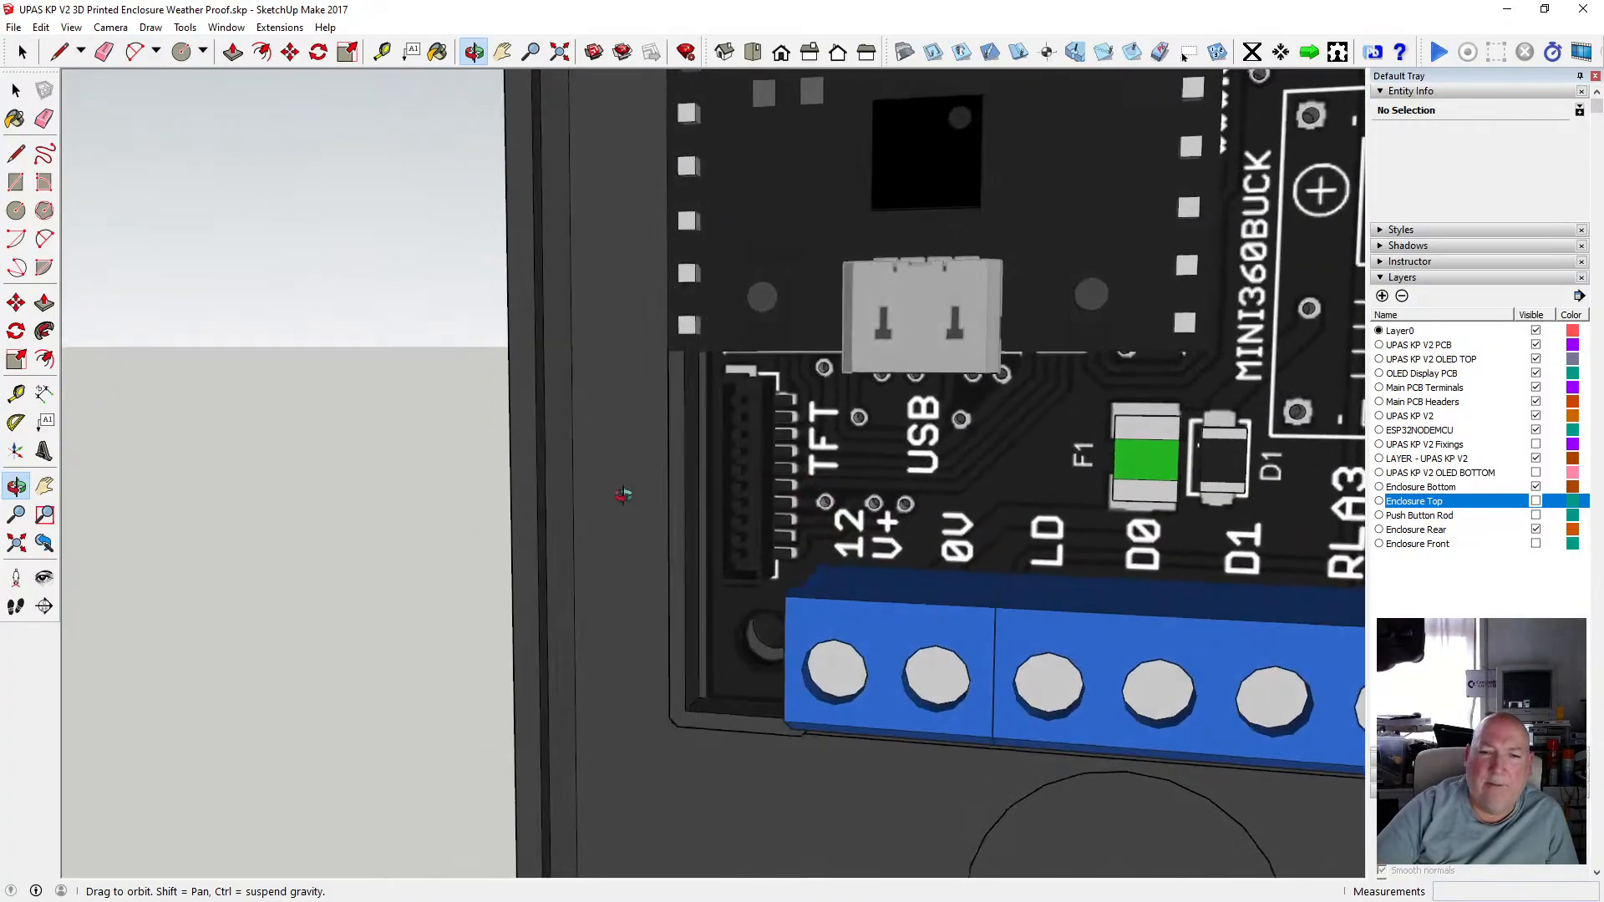
scroll(749, 474, down, 10)
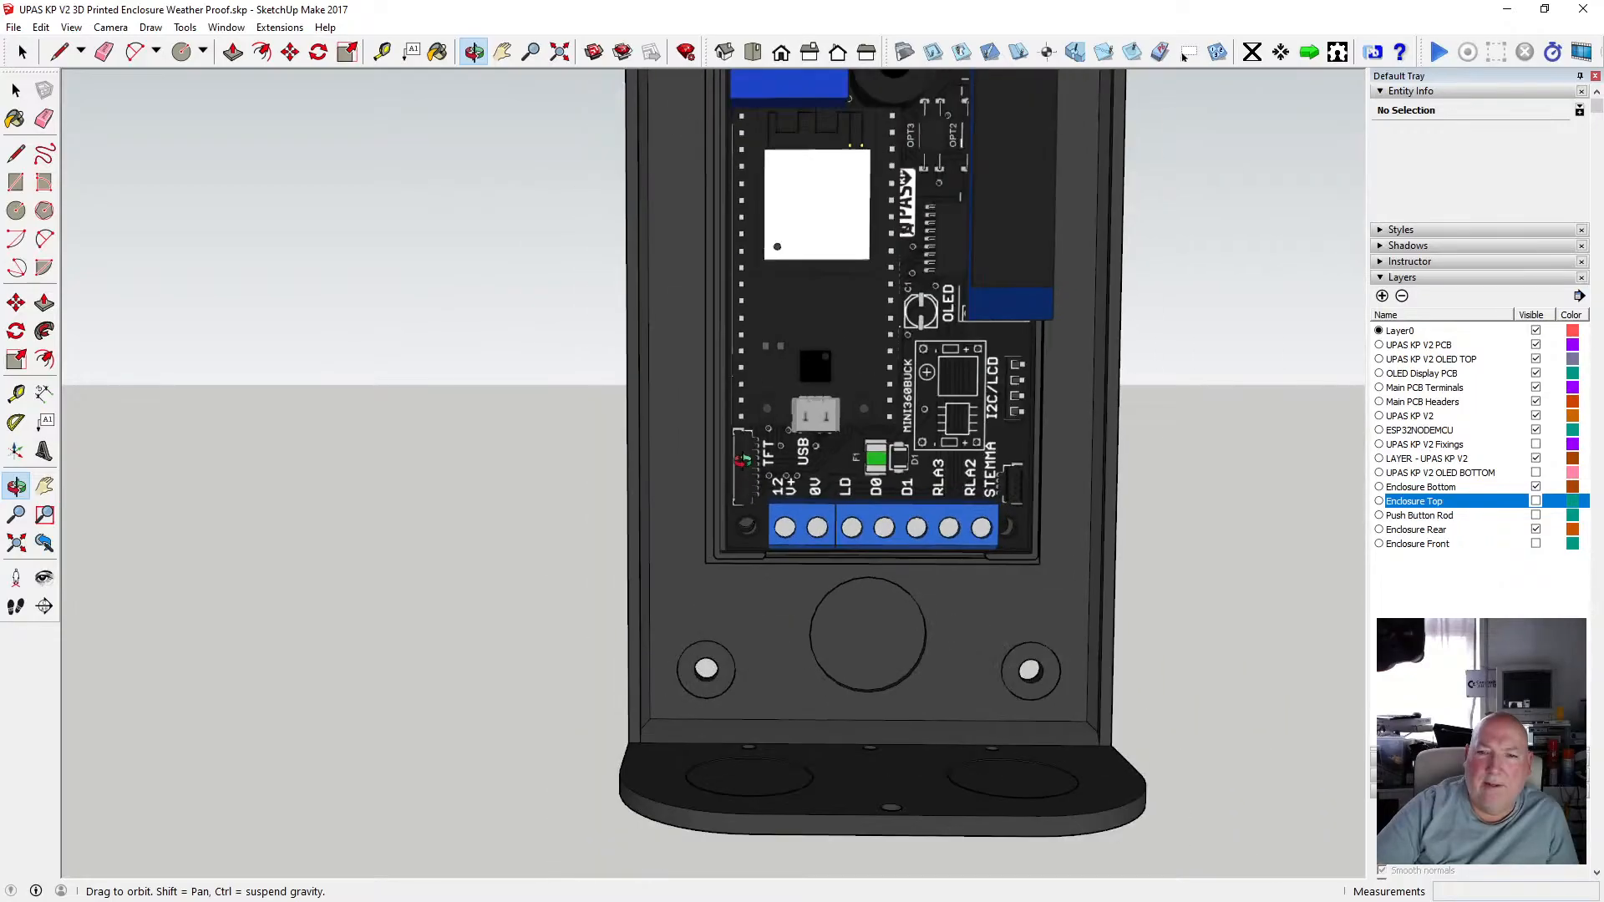
Hide the LAYER - UPAS KP V2 layer to show the empty enclosure interior.
drag(742, 459, 796, 434)
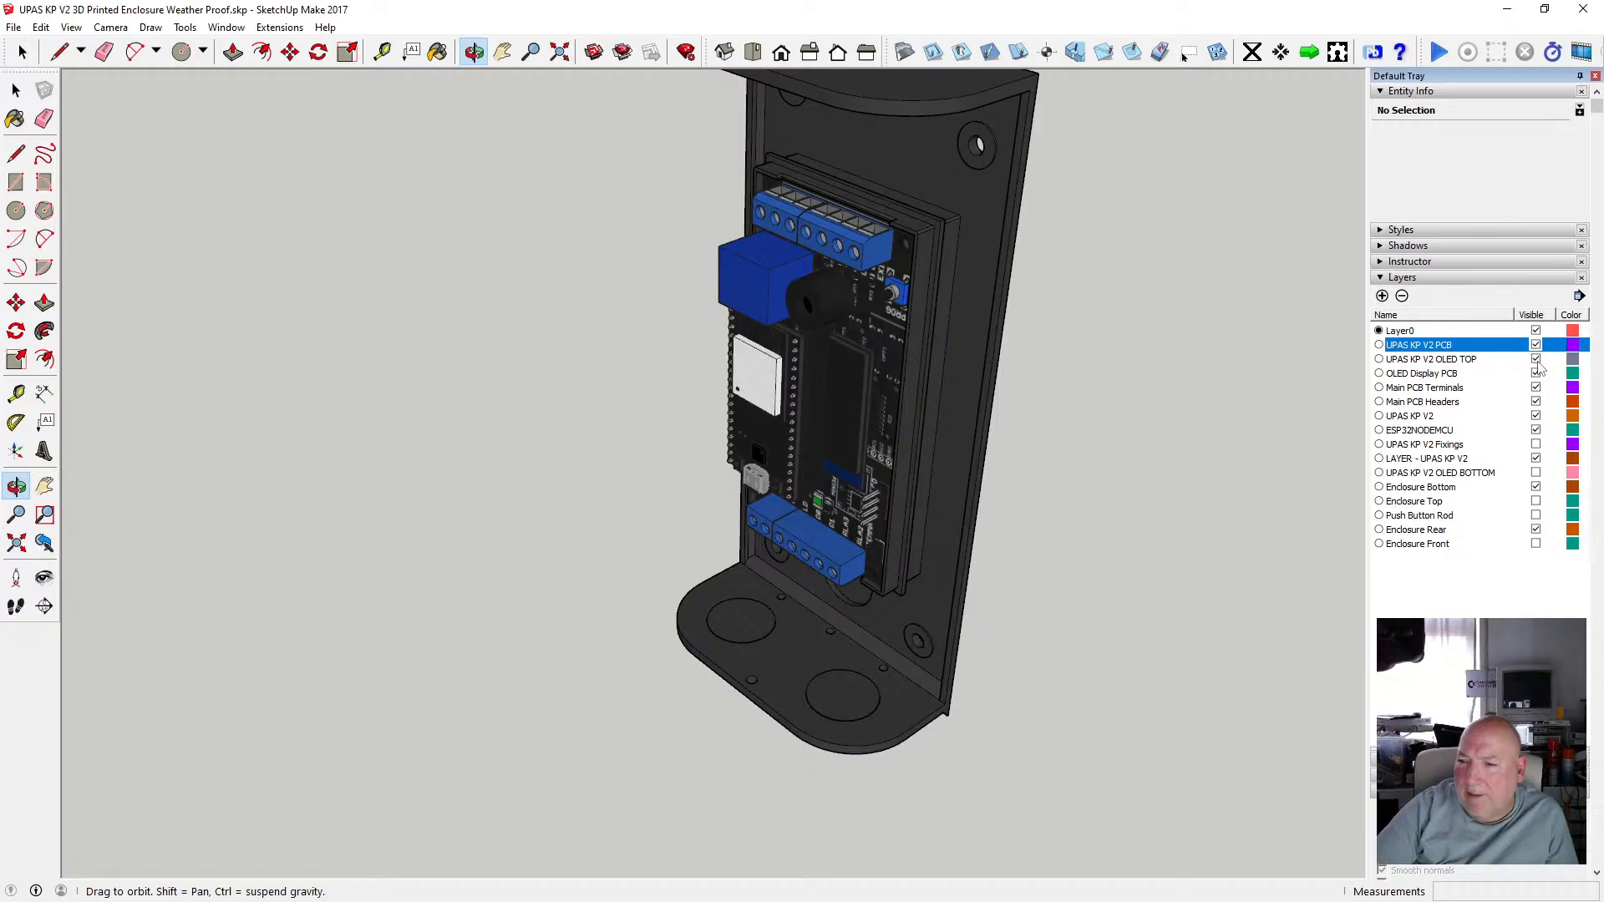
click(1536, 459)
drag(933, 418, 814, 216)
drag(757, 170, 816, 228)
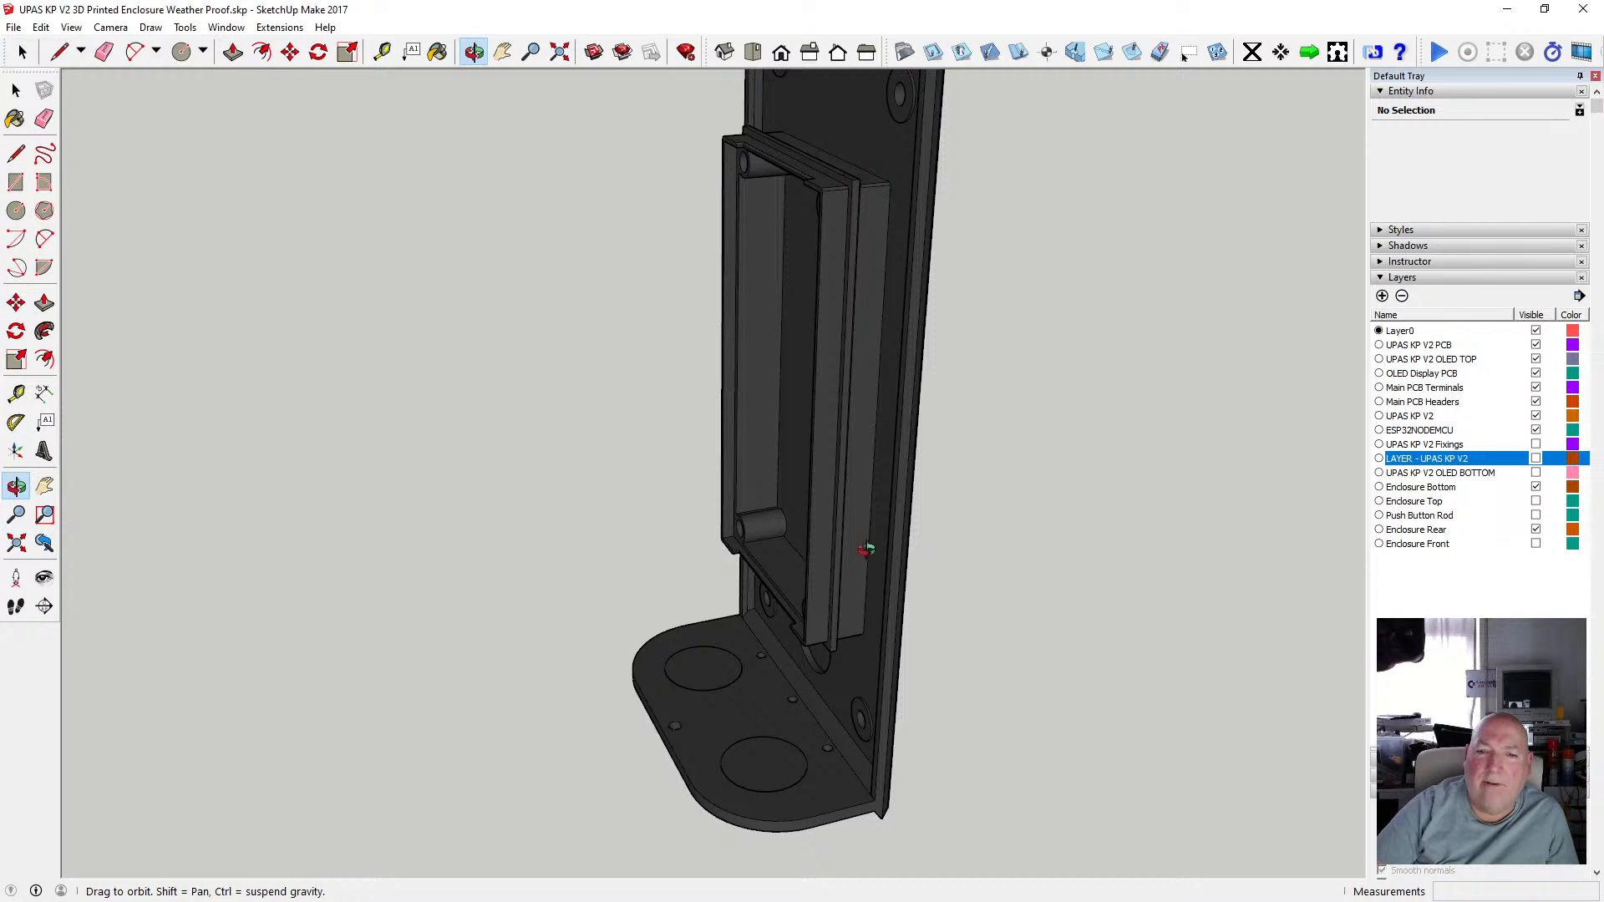
Orbit and zoom around the empty enclosure to examine its mounting posts and base.
drag(866, 548, 844, 92)
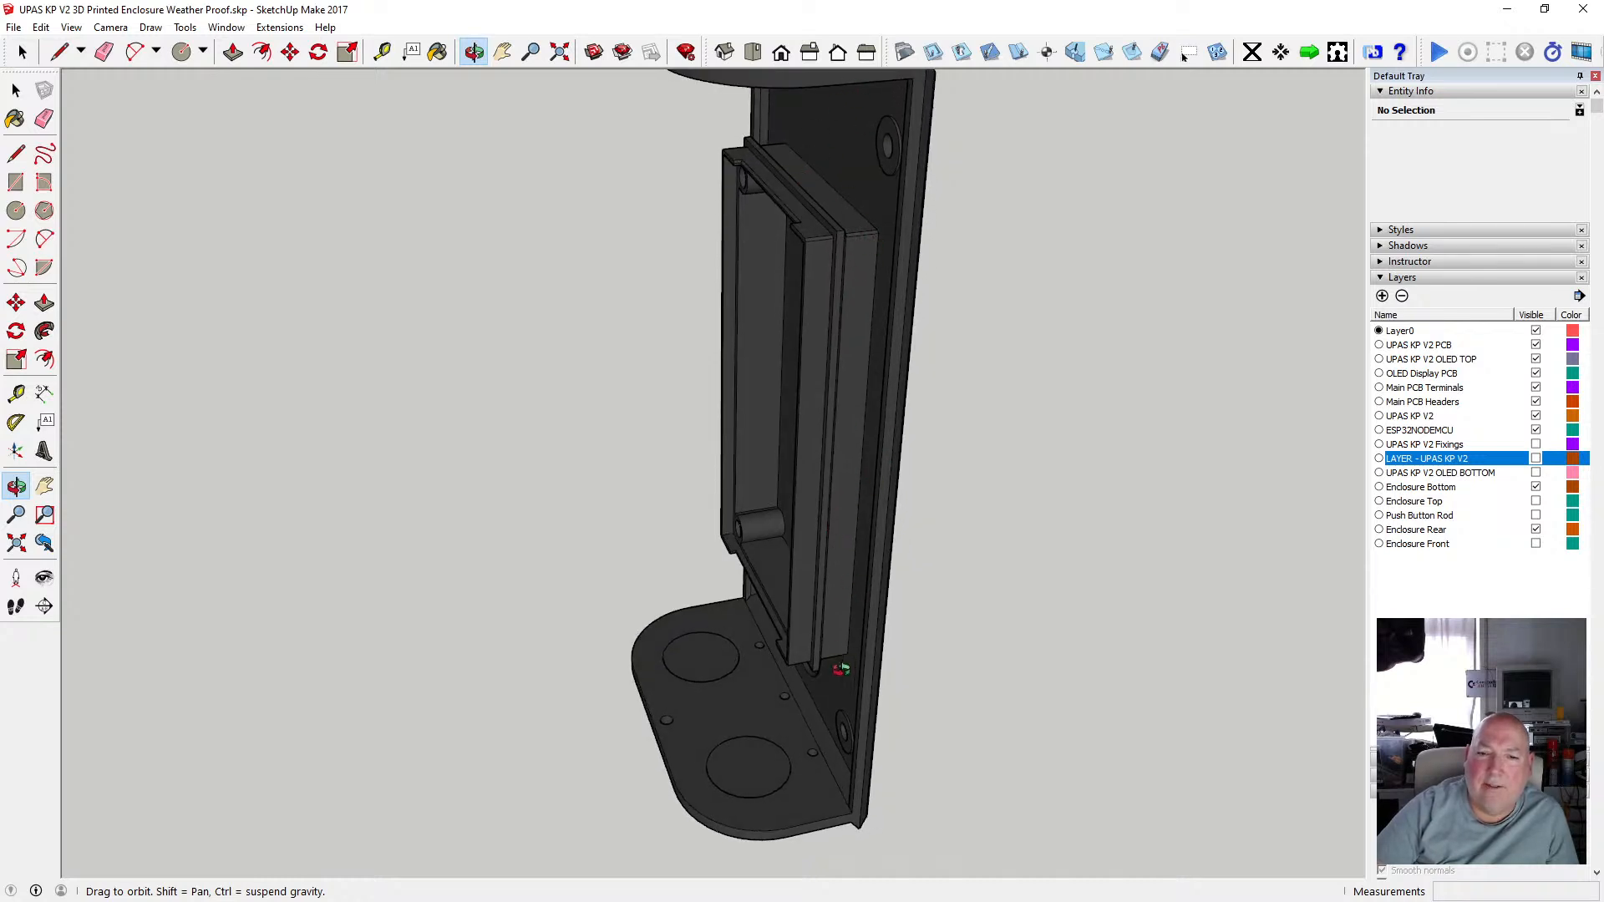
drag(837, 674, 787, 655)
scroll(779, 626, up, 4)
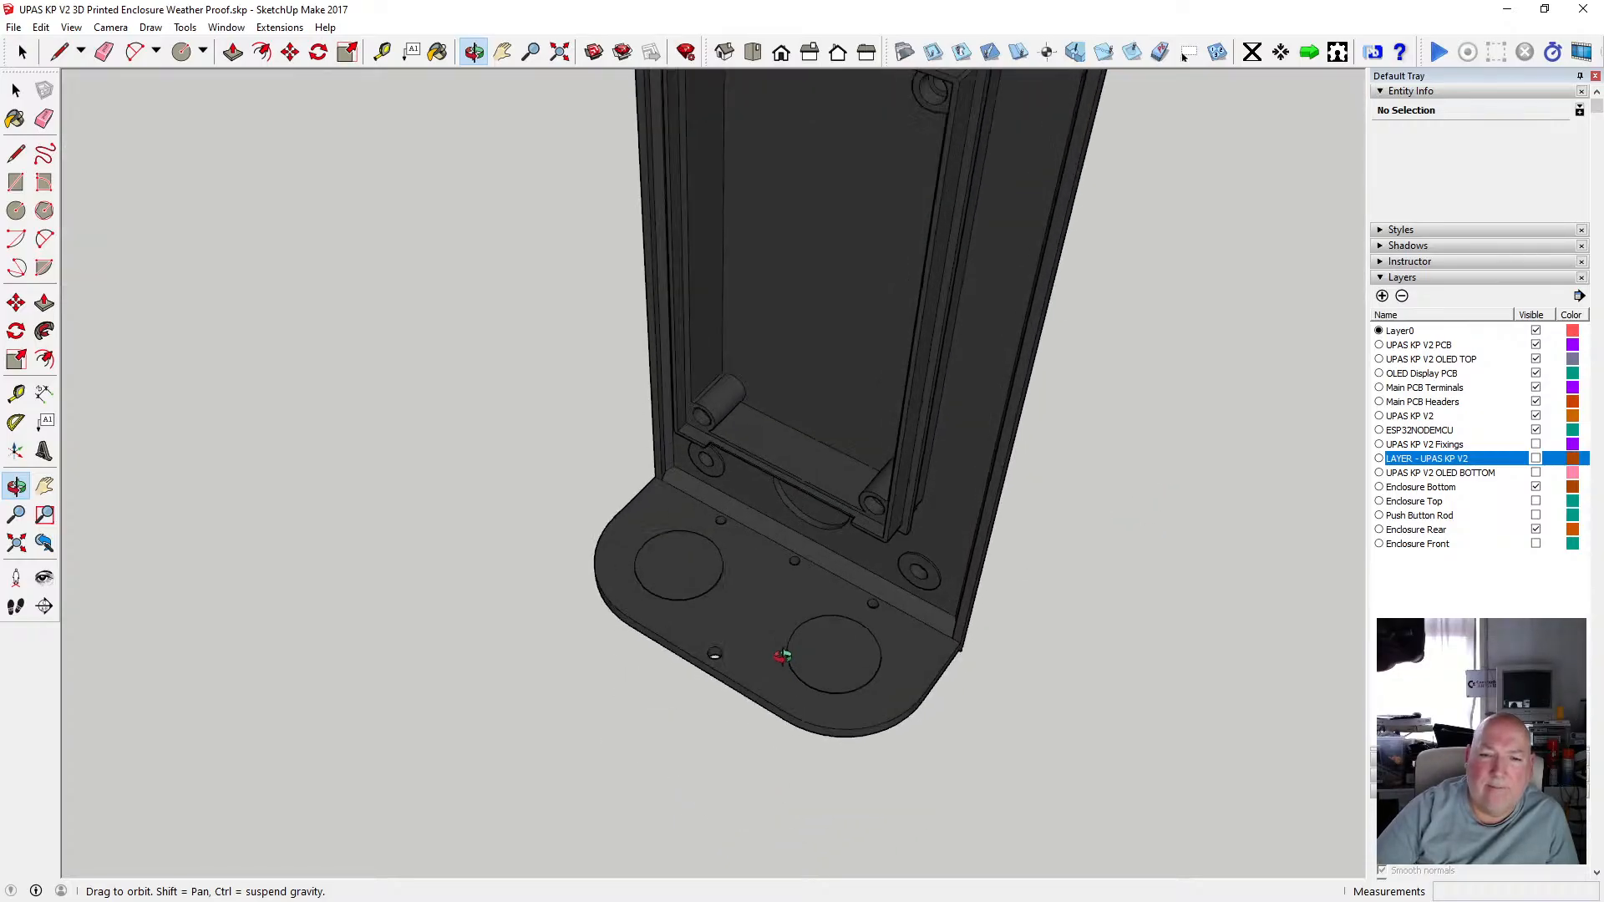
scroll(787, 623, up, 4)
drag(812, 543, 744, 679)
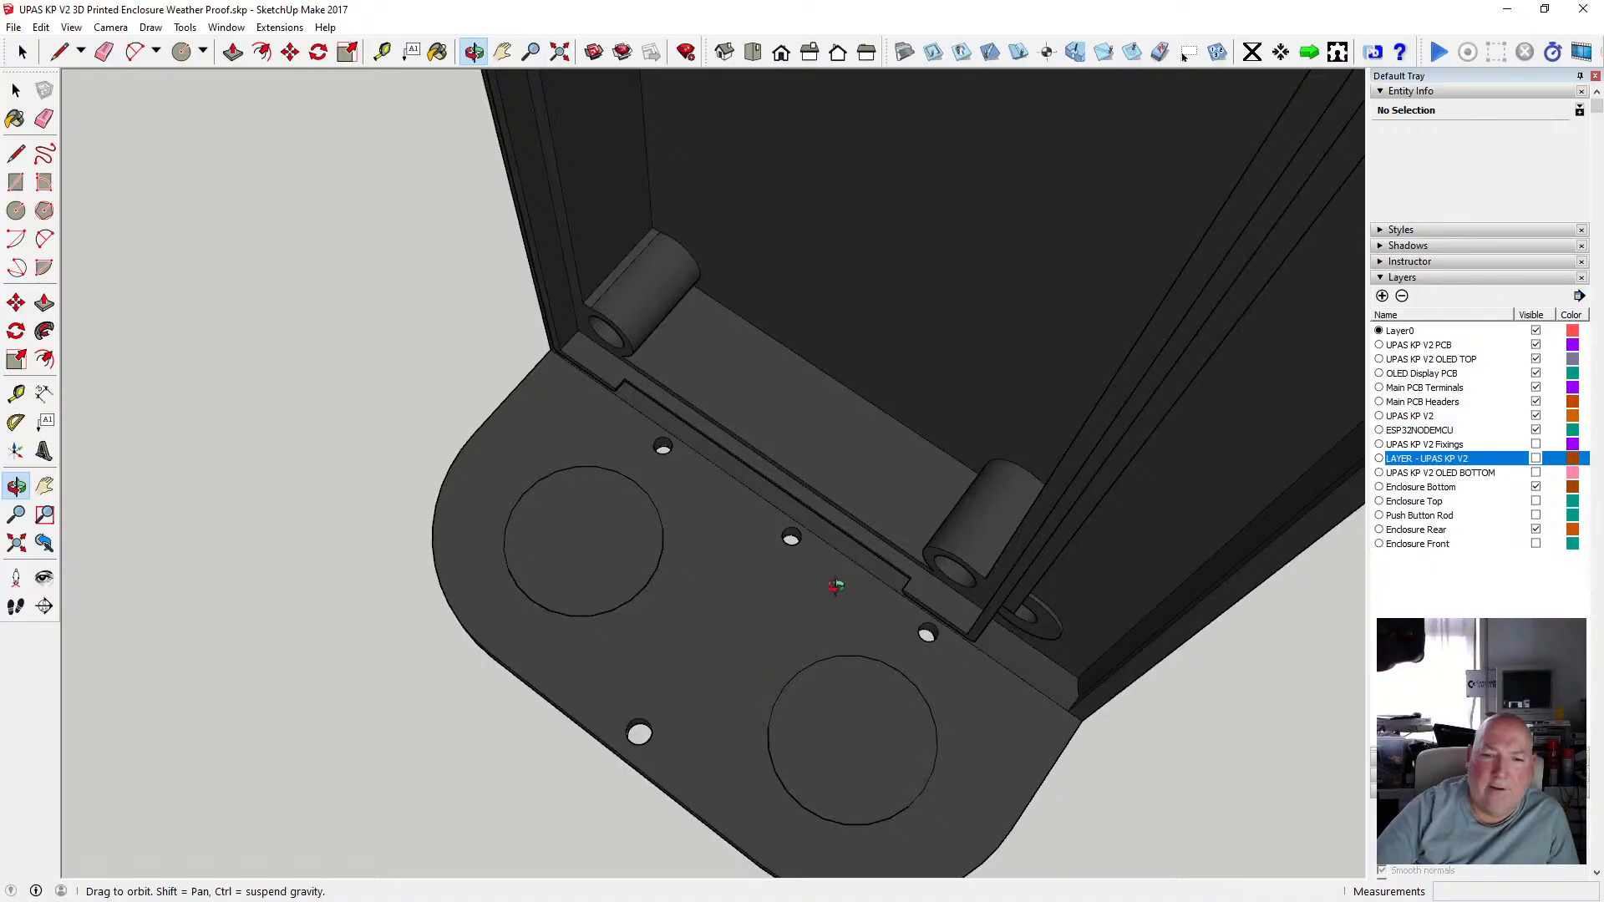
scroll(885, 616, down, 5)
drag(885, 618, 888, 544)
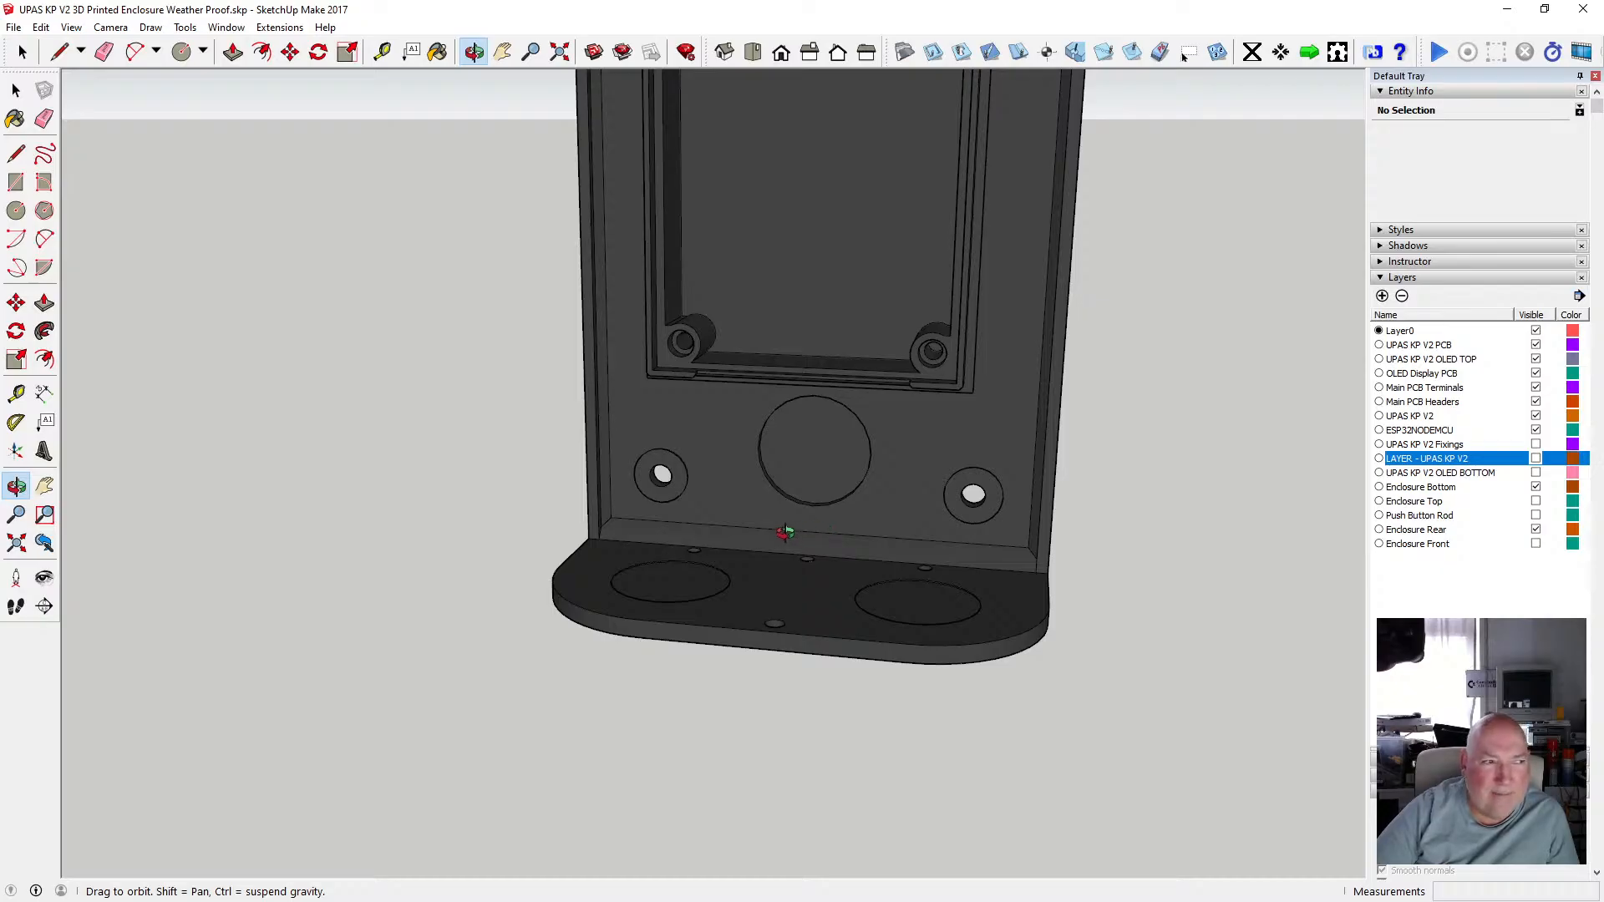
Orbit and zoom around the enclosure rear to examine its PCB recess, wall-mount holes and base bracket.
drag(771, 549, 846, 529)
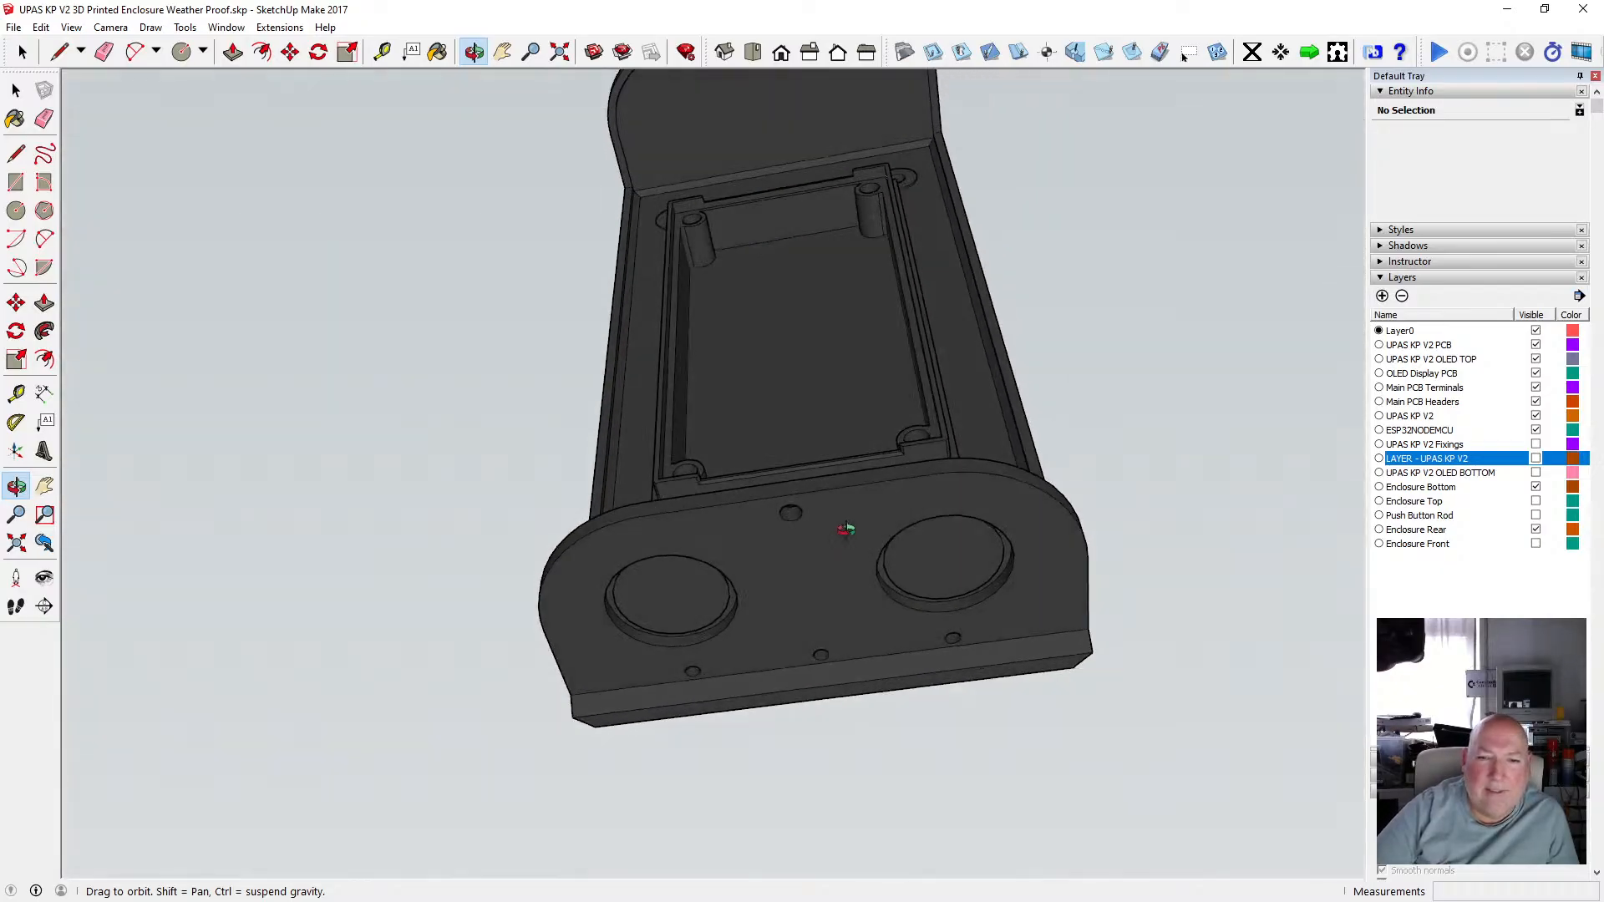
drag(796, 623, 796, 555)
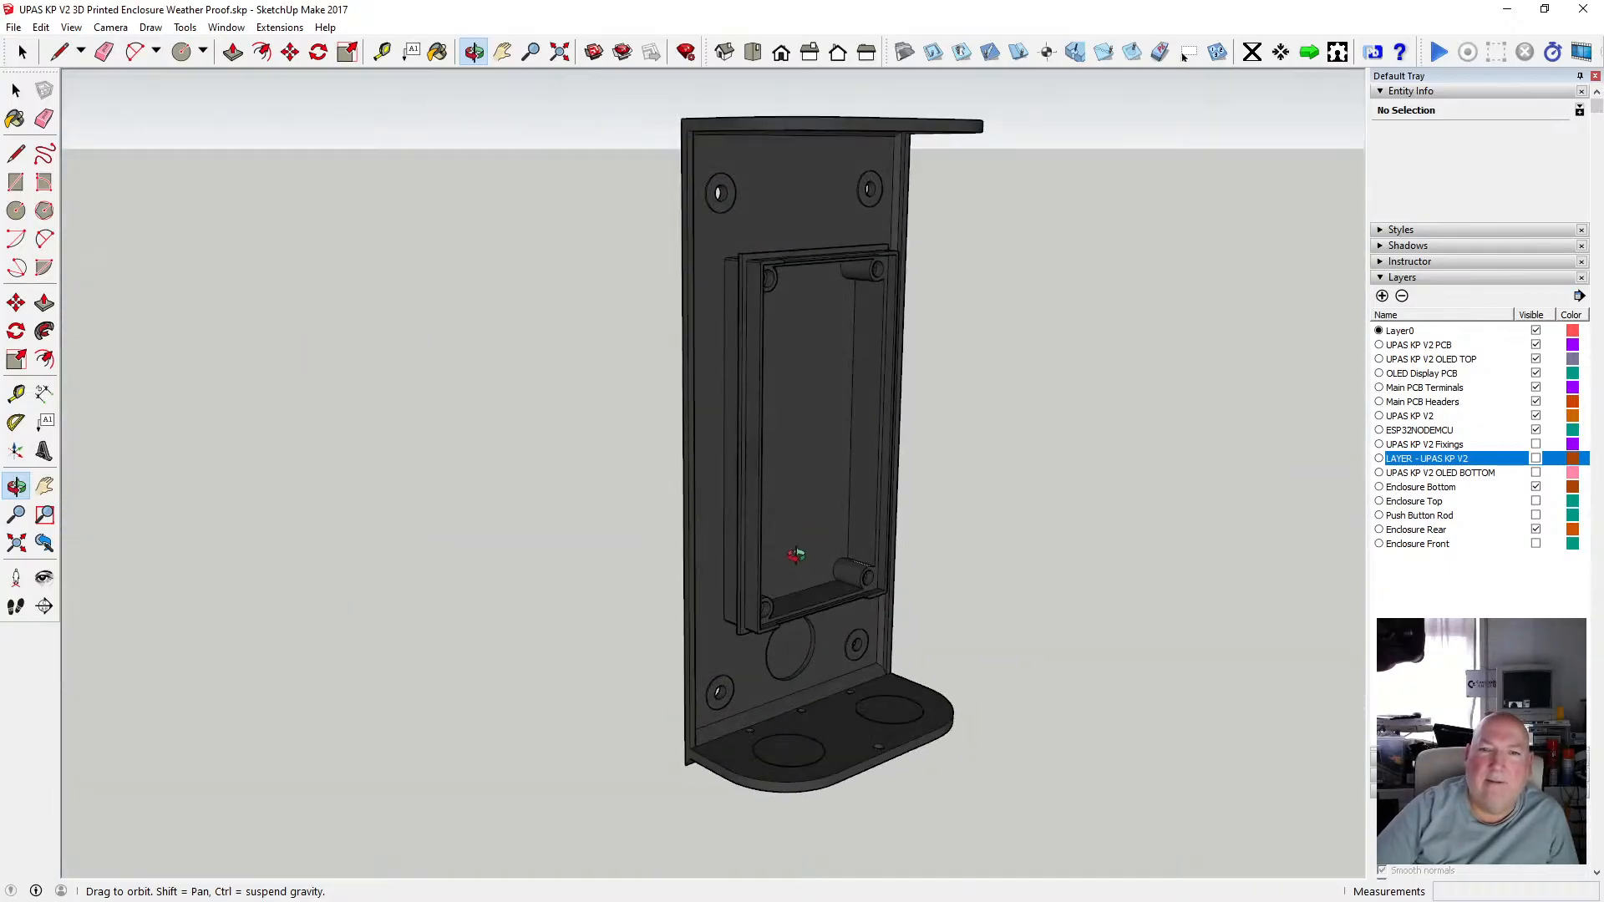
scroll(796, 556, up, 6)
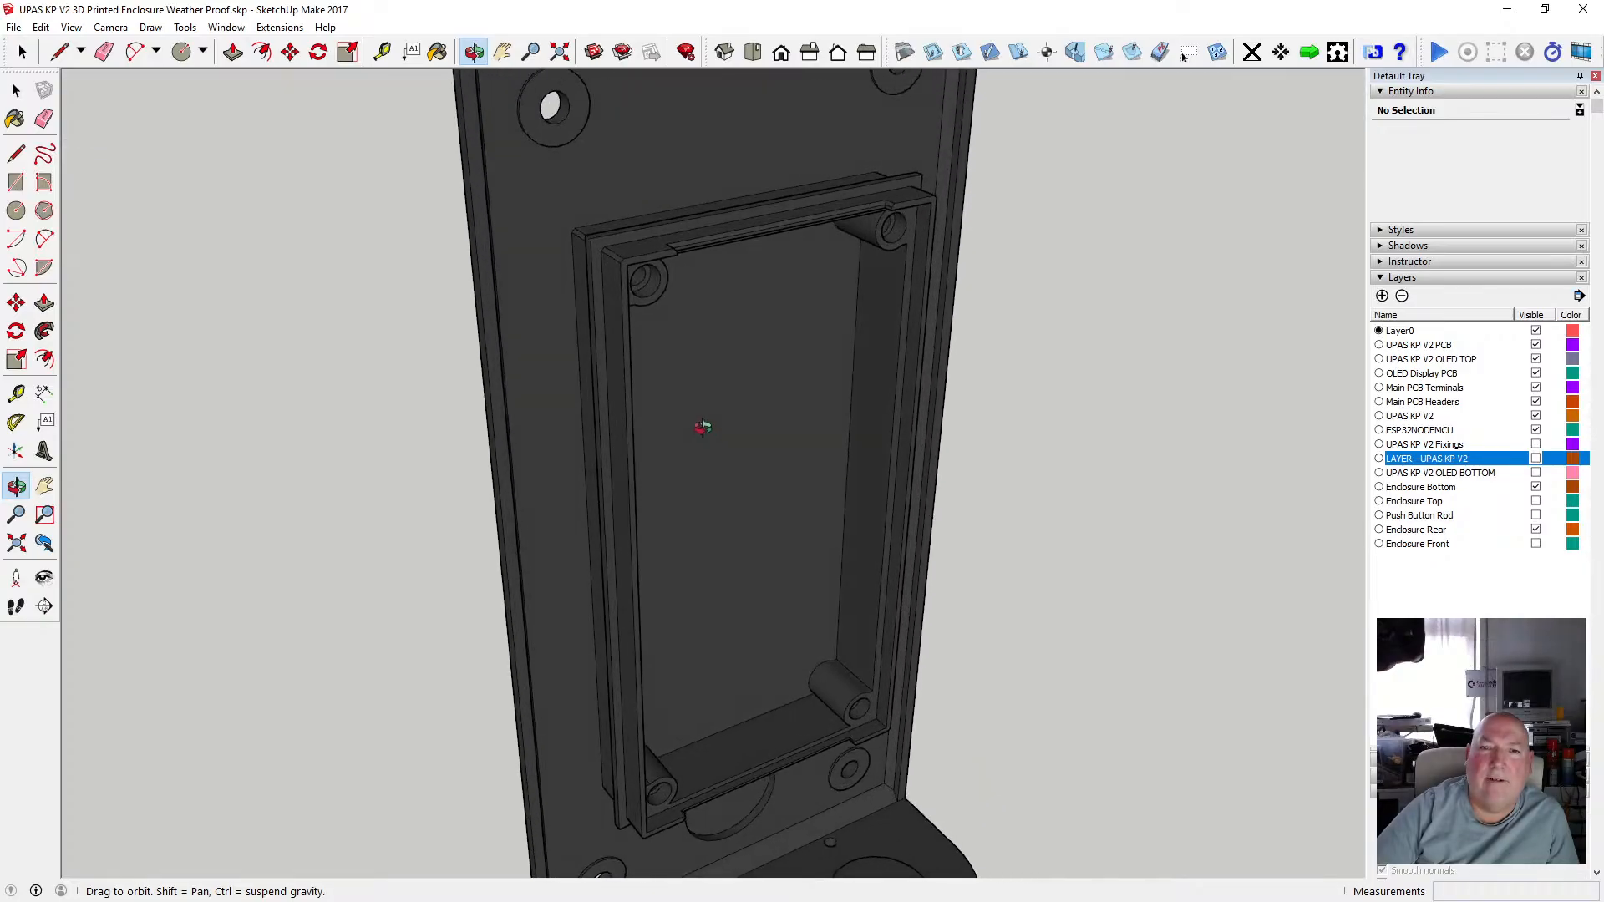
scroll(703, 427, down, 7)
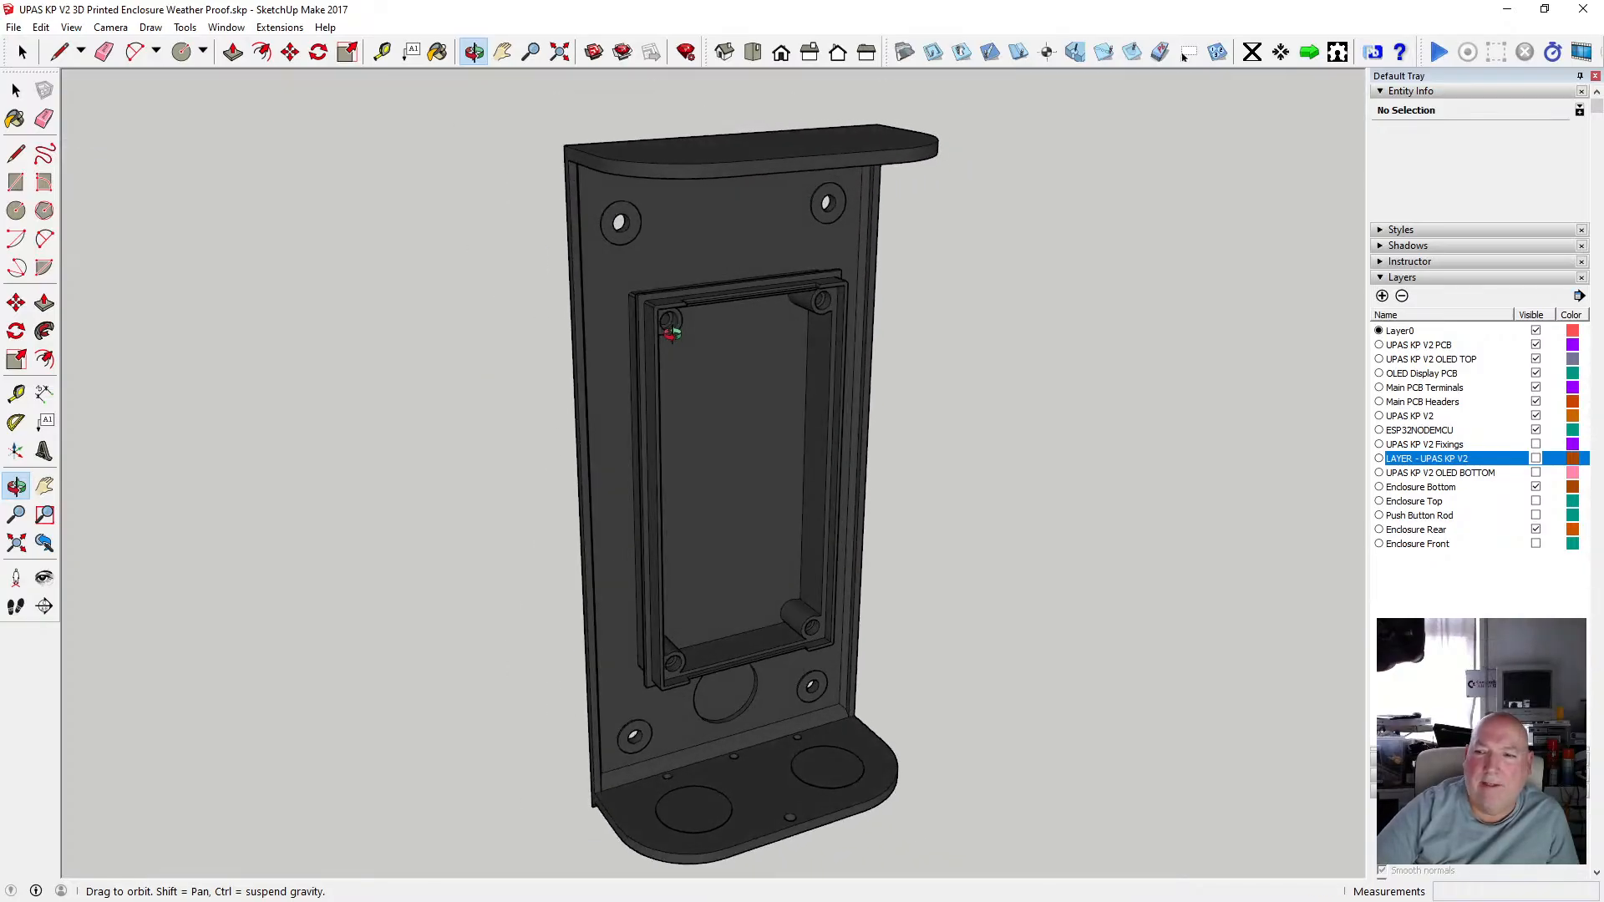
drag(666, 346, 783, 337)
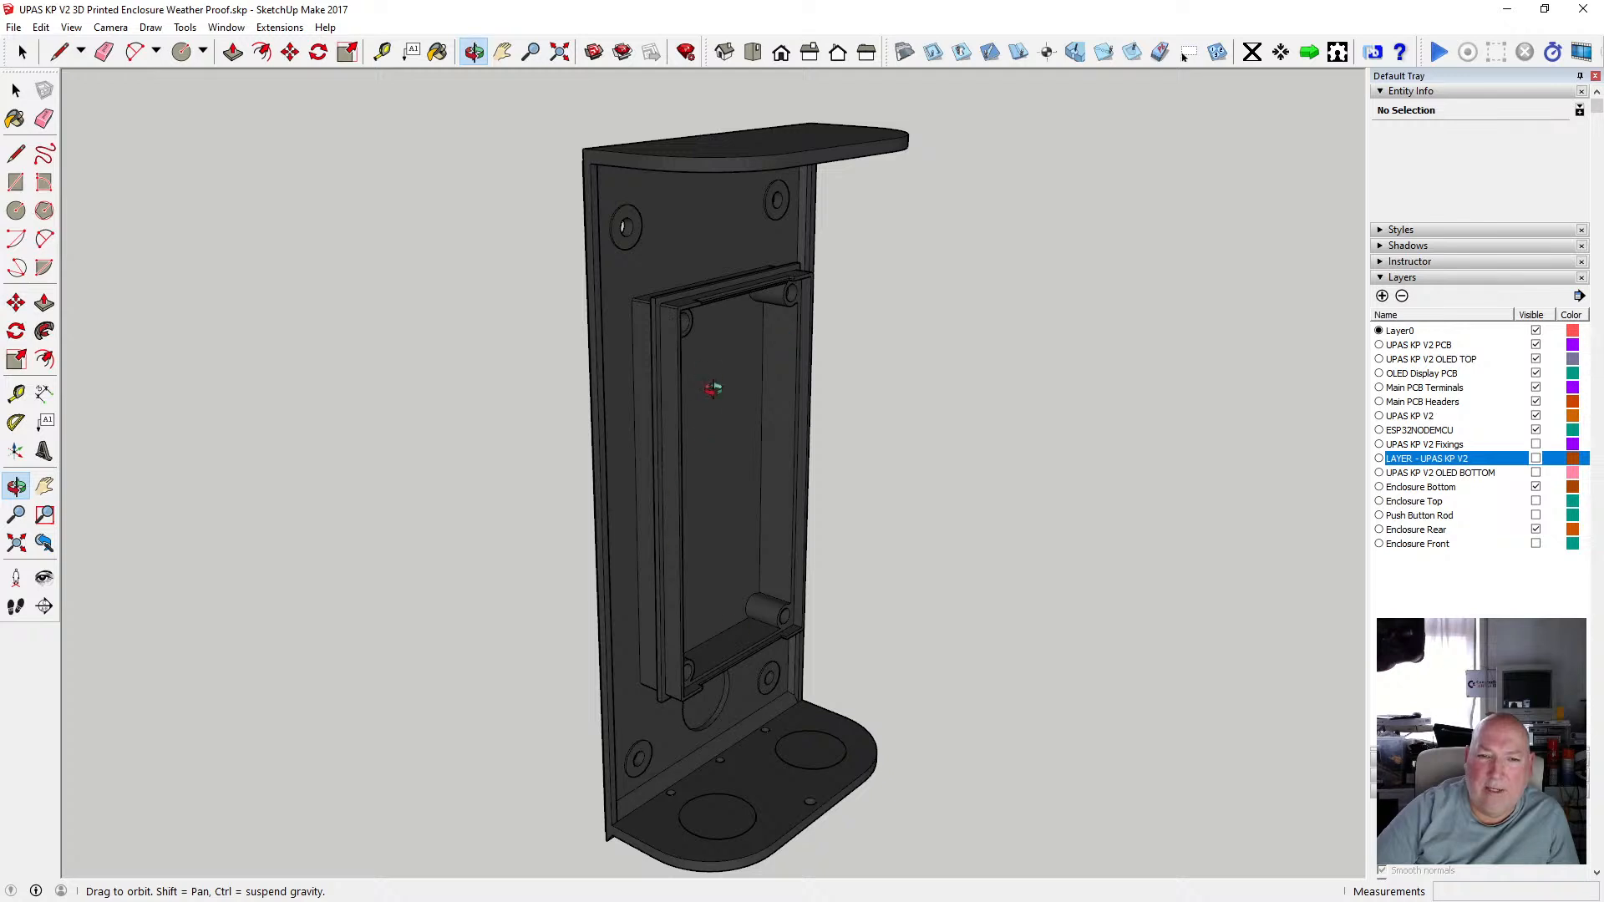
drag(713, 388, 788, 303)
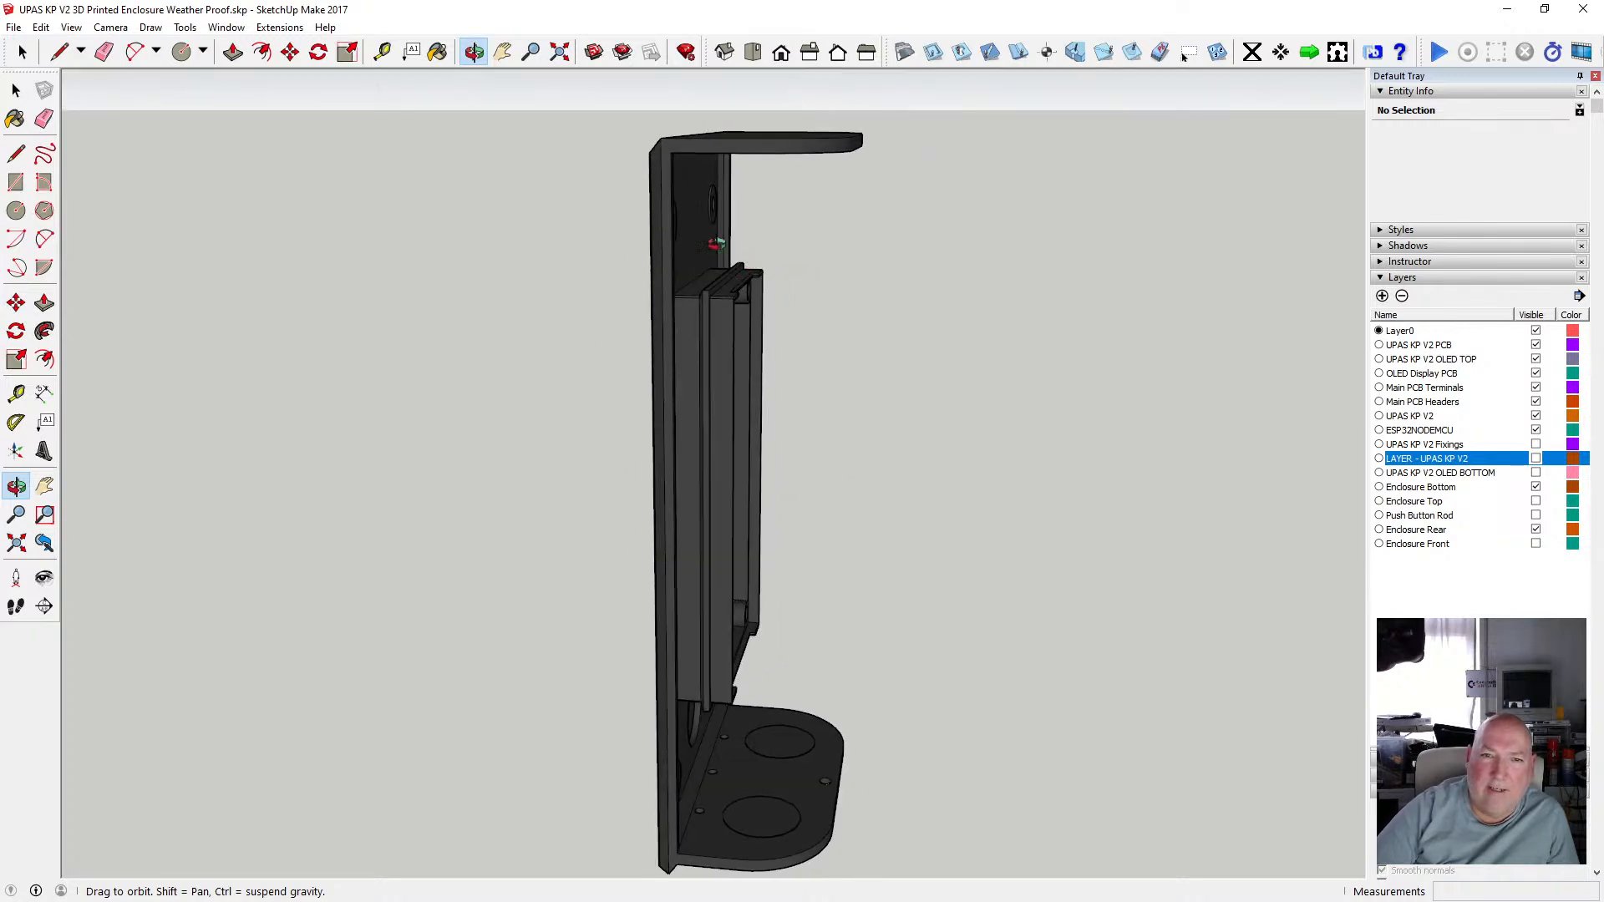
drag(717, 244, 634, 220)
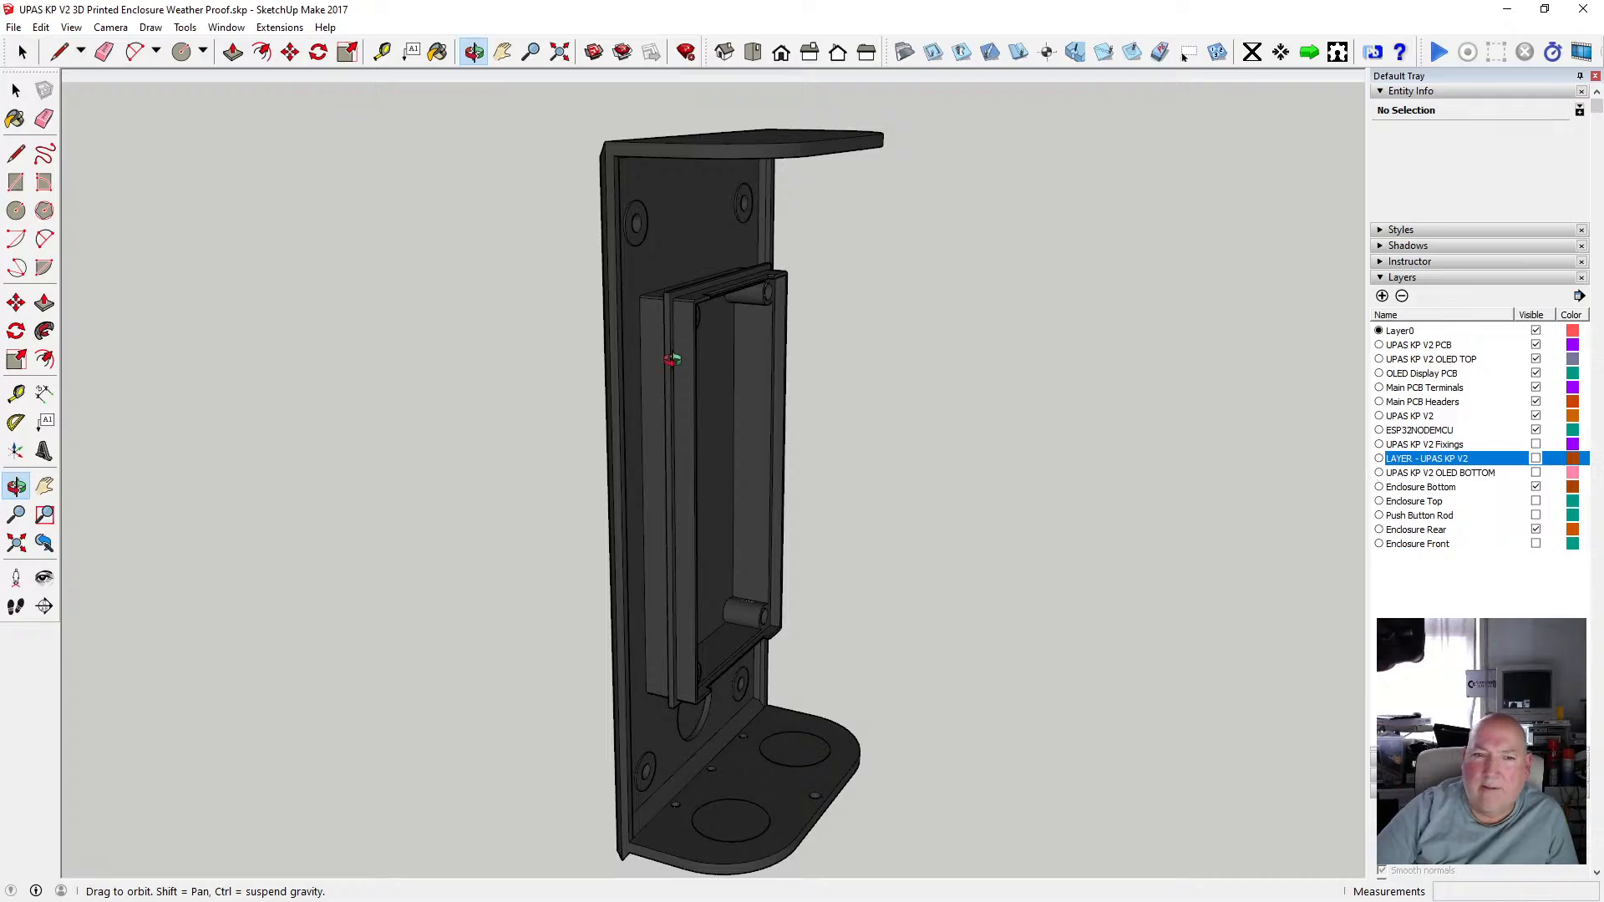
drag(672, 359, 1004, 422)
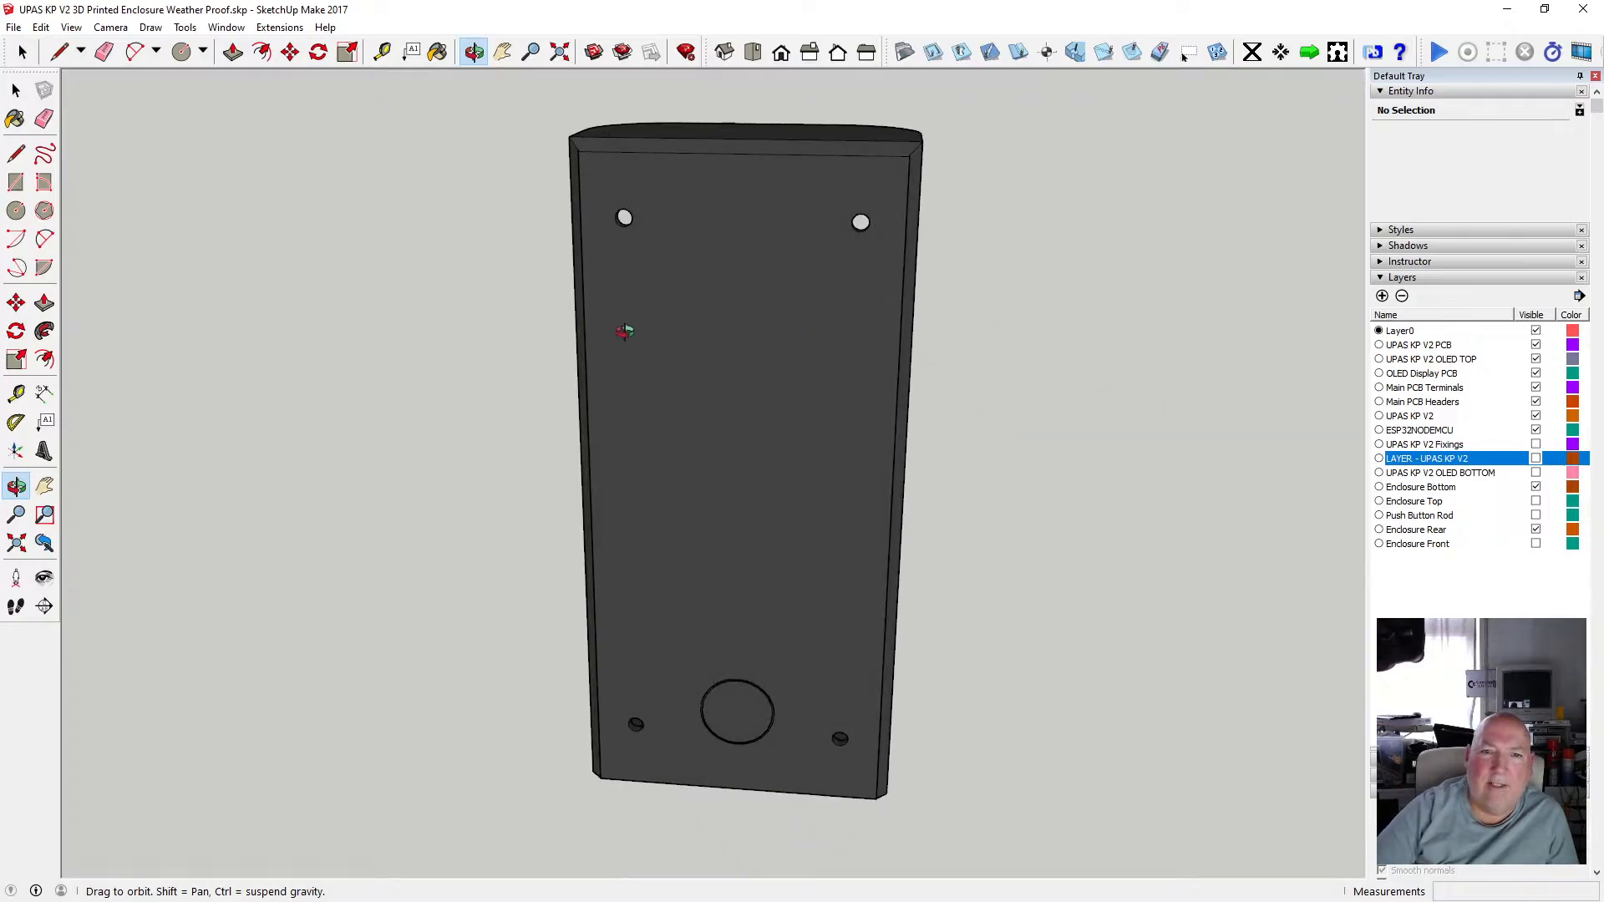
drag(624, 332, 682, 297)
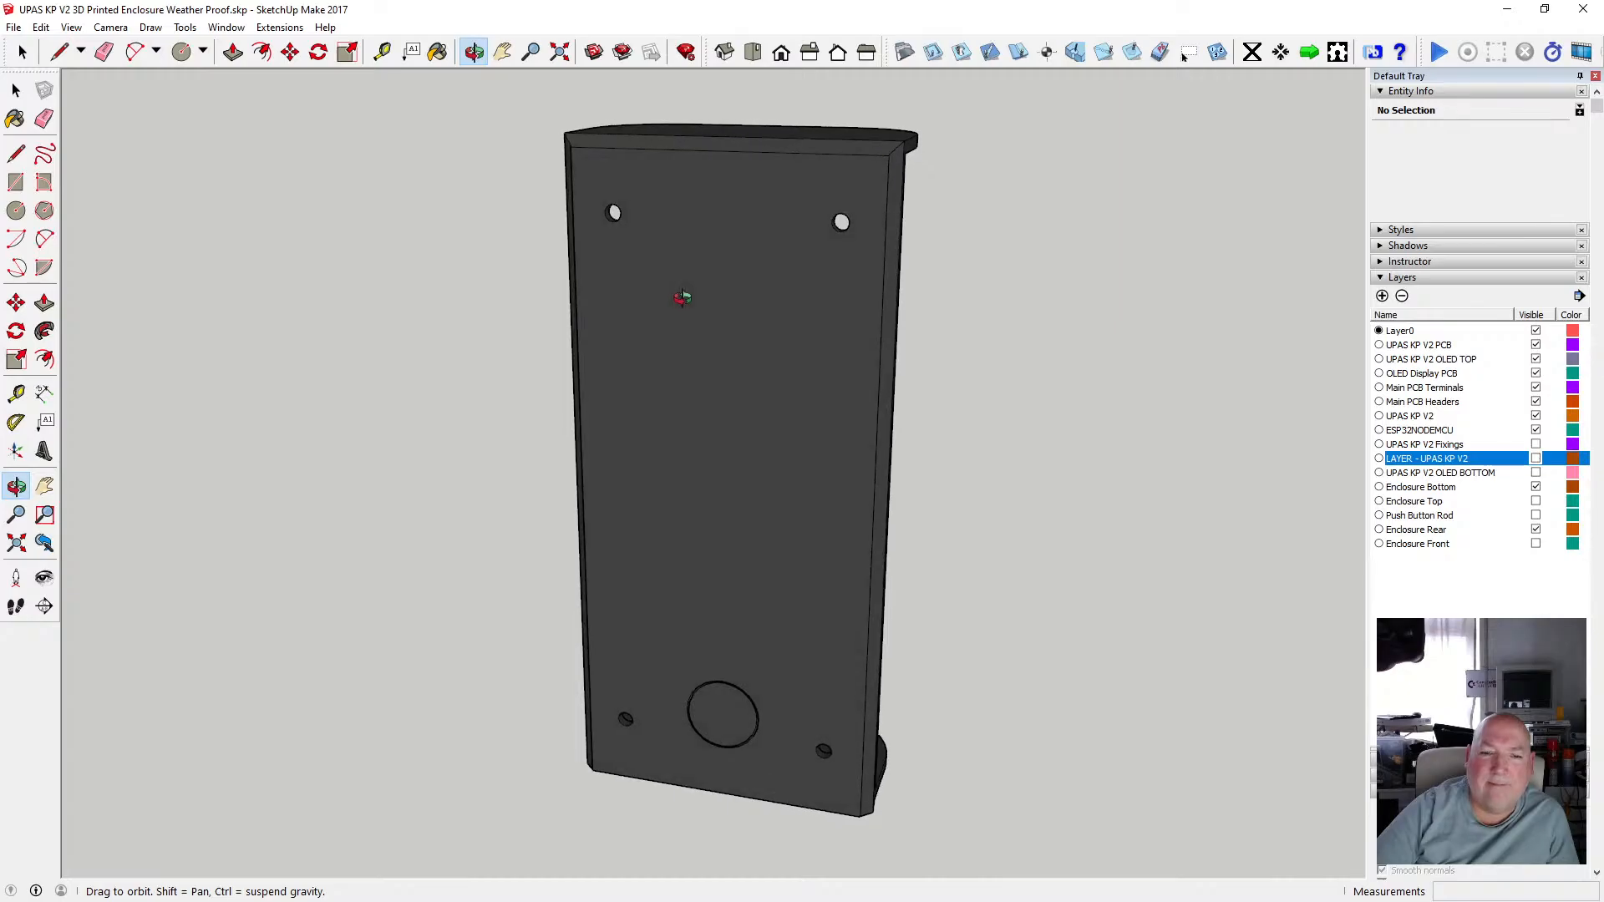
drag(807, 353, 689, 526)
scroll(687, 568, up, 2)
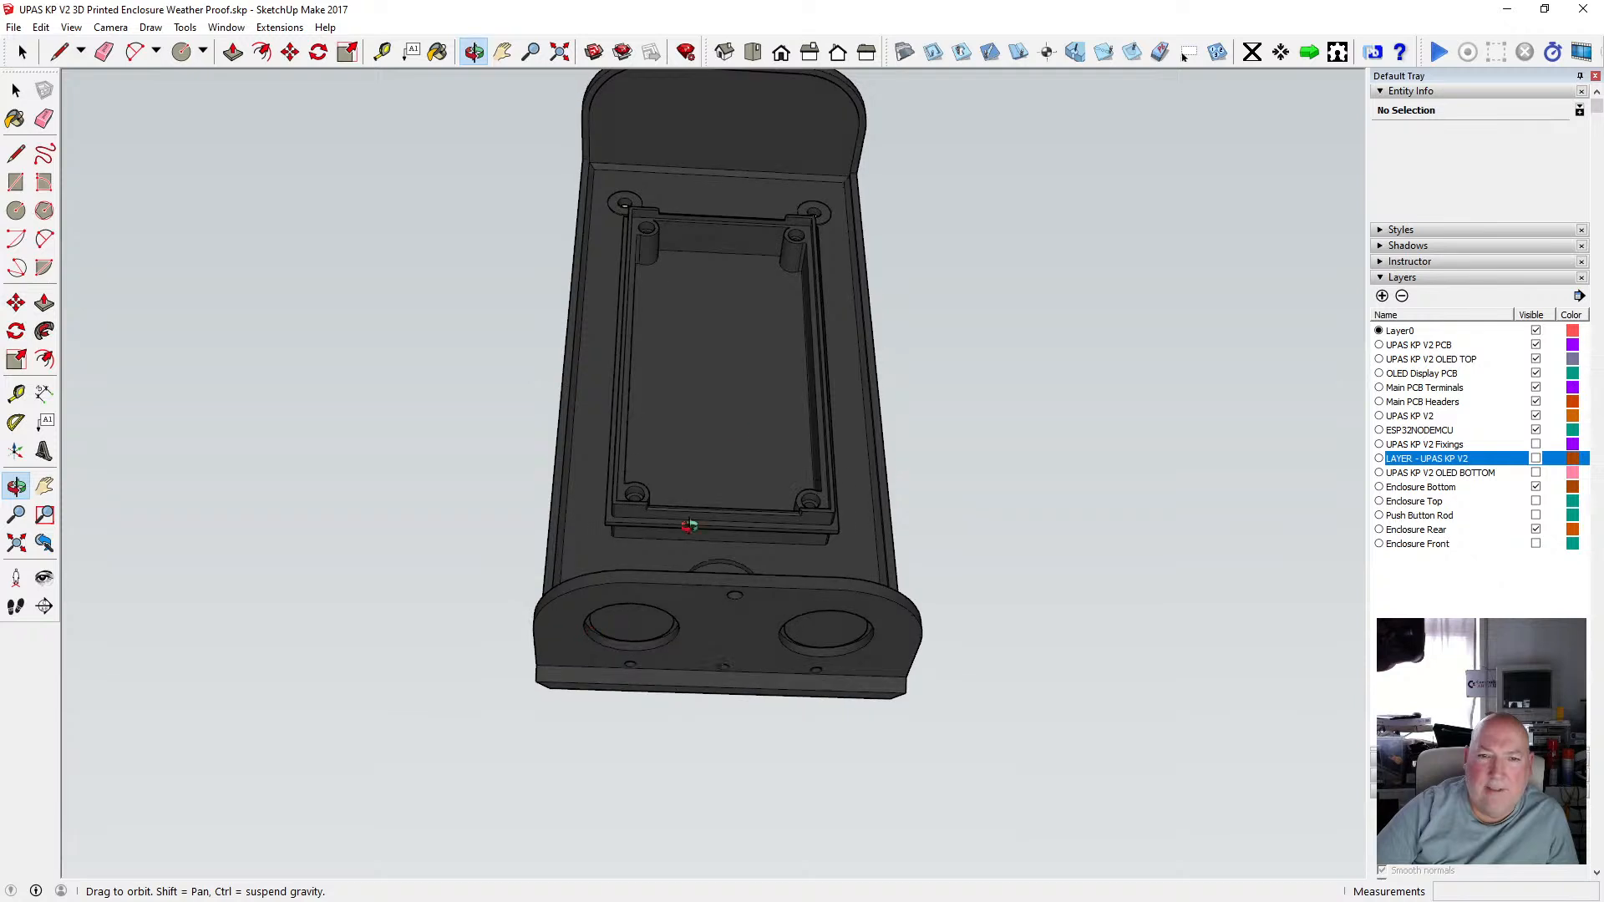
drag(702, 380, 609, 740)
scroll(700, 635, up, 3)
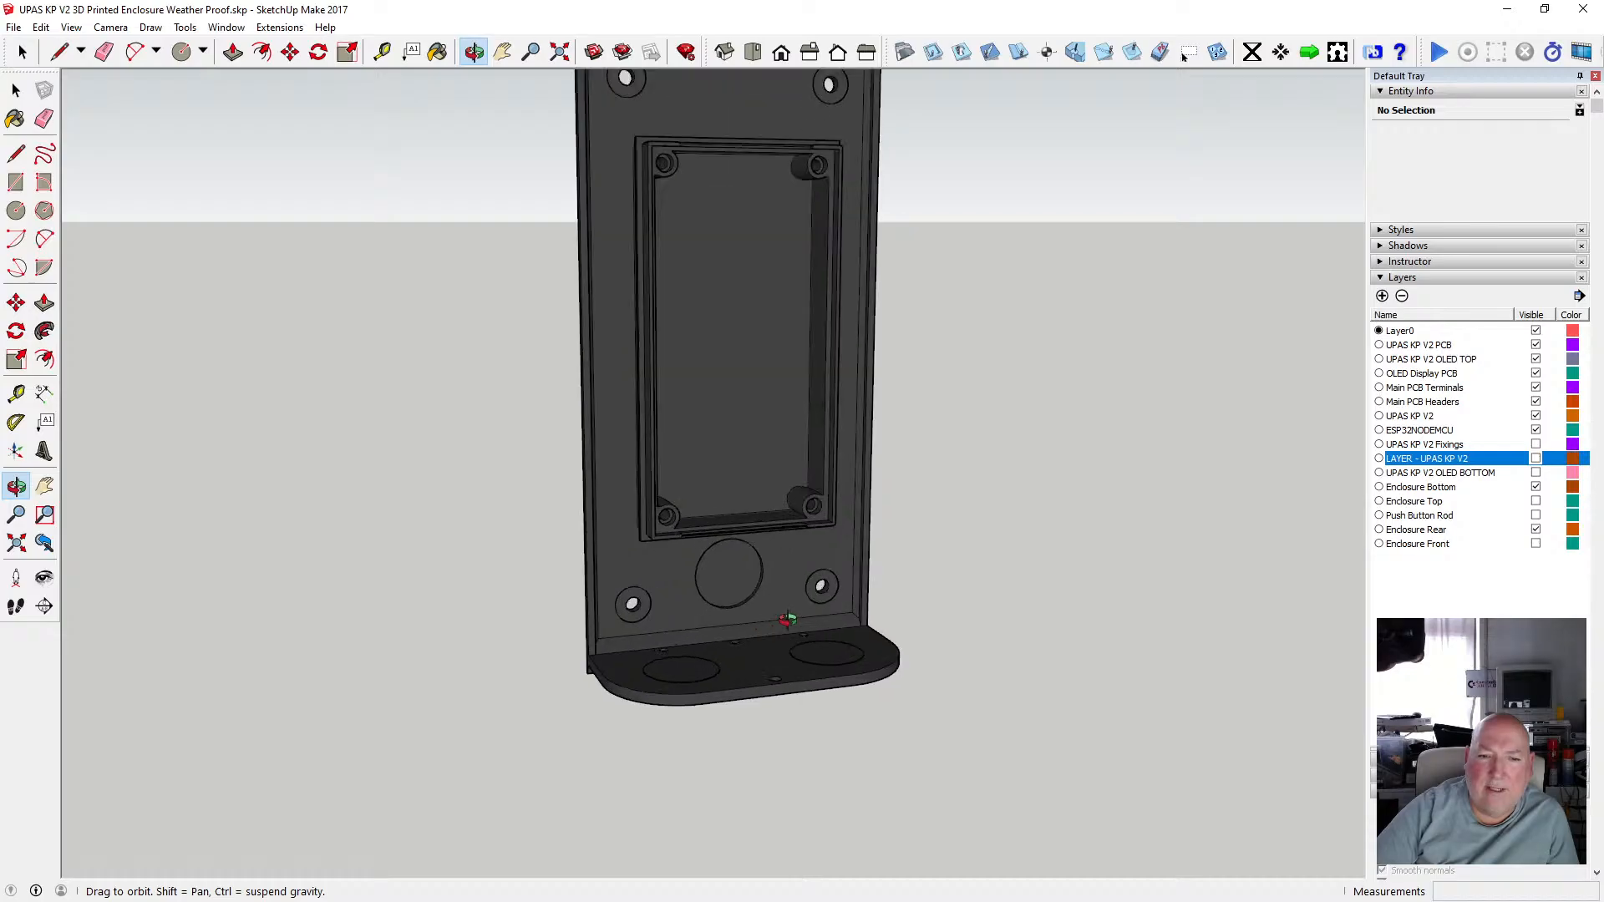
drag(804, 602, 759, 477)
scroll(726, 562, up, 4)
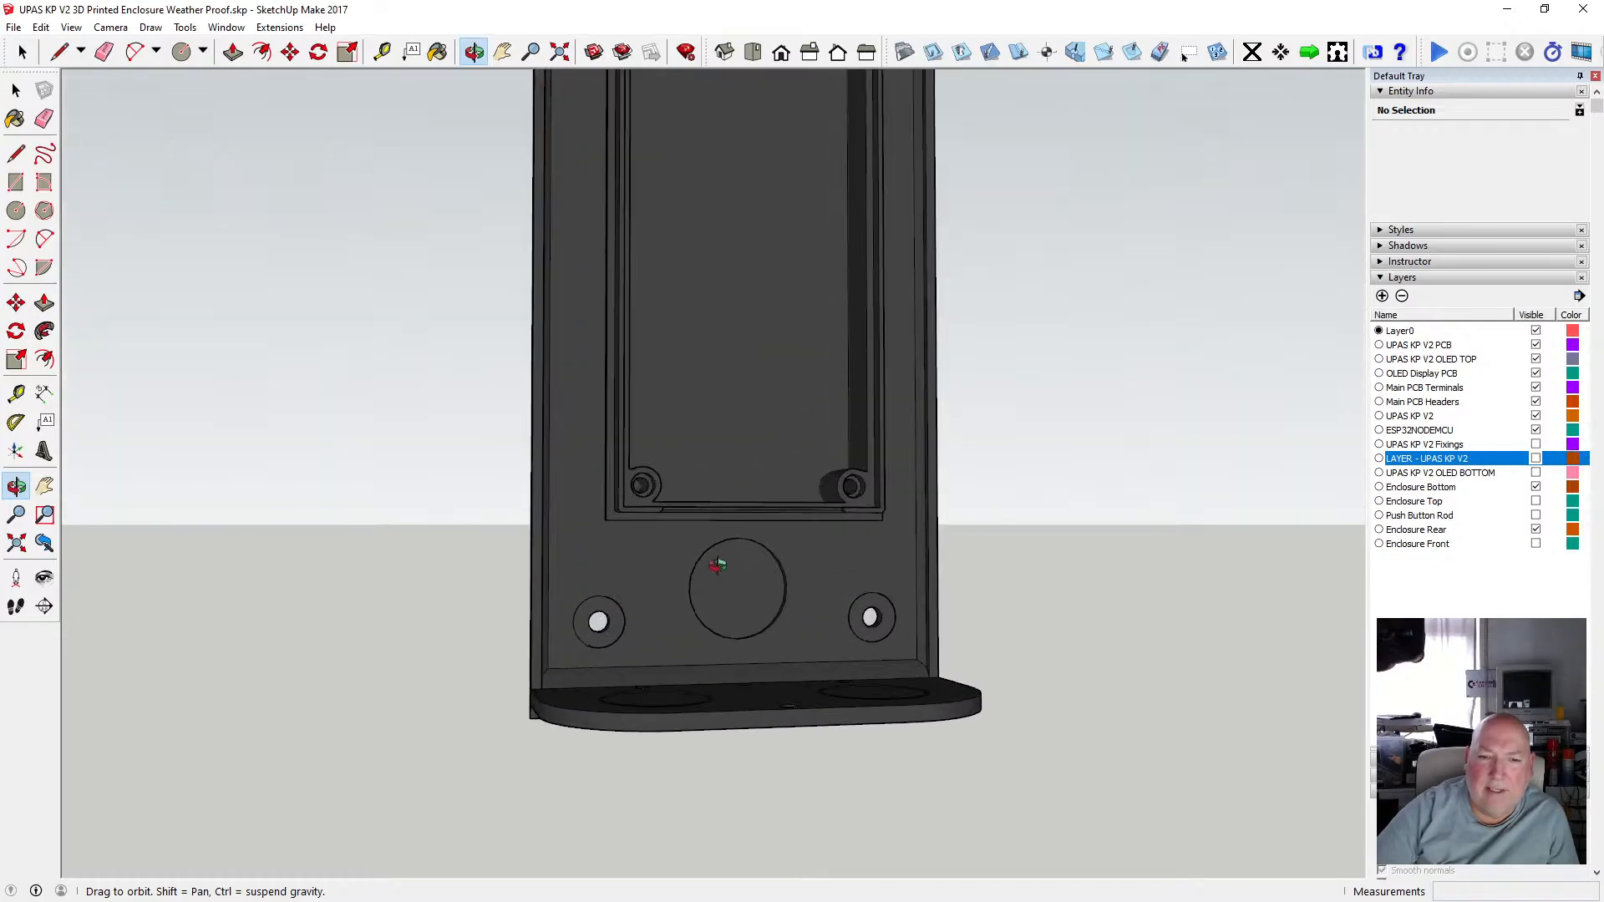
drag(616, 575, 940, 457)
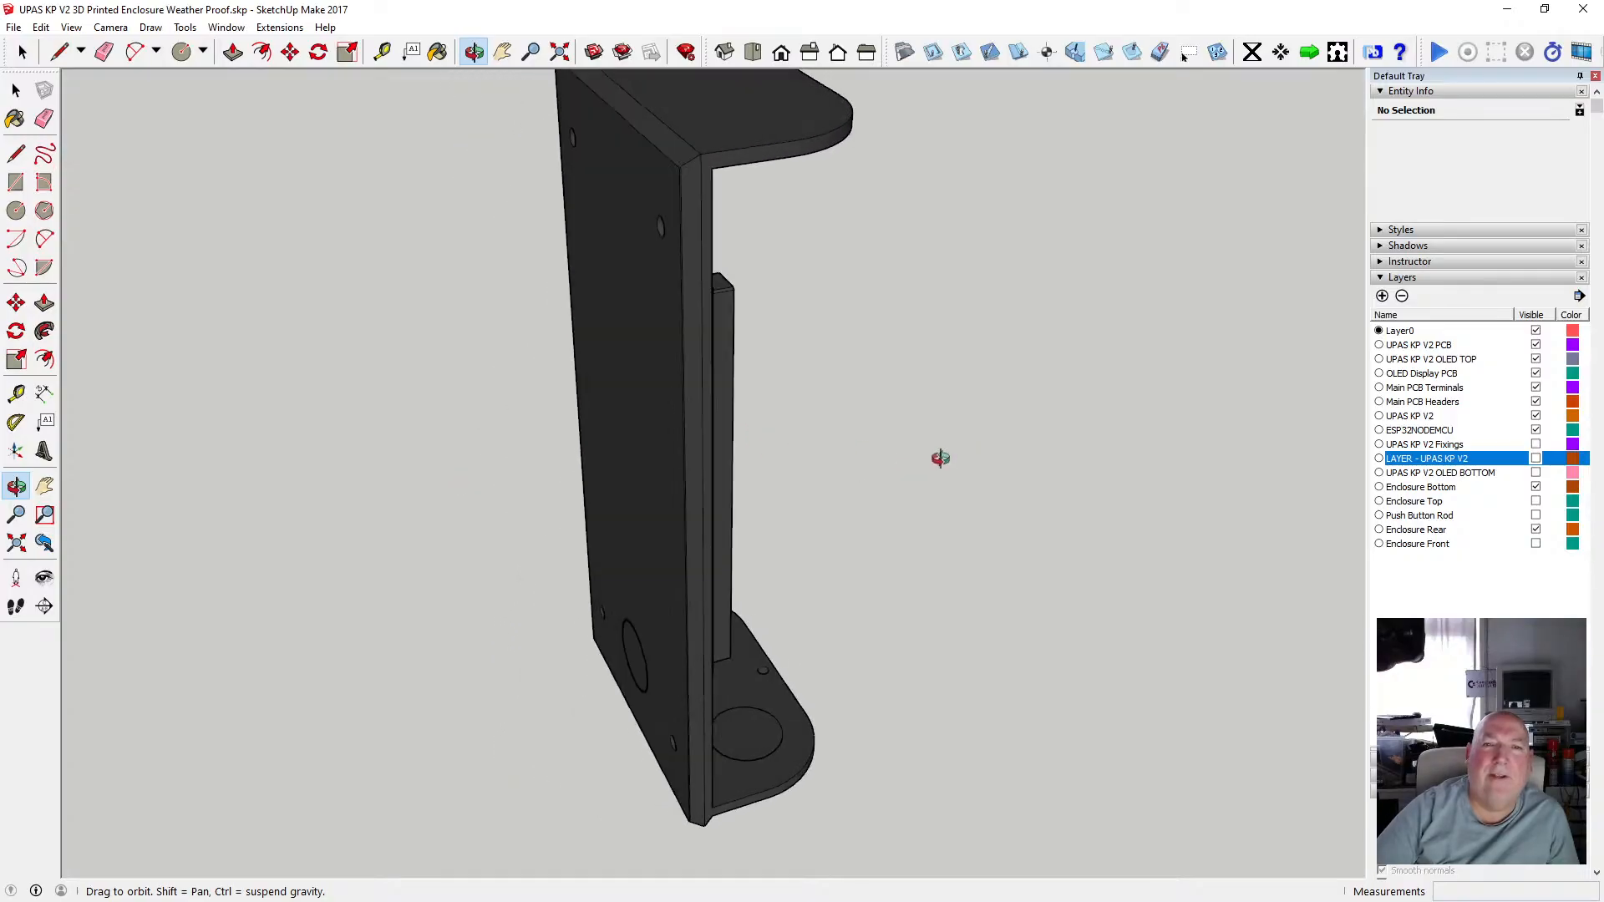
Show the Enclosure Front layer and hide the Enclosure Rear layer.
click(1536, 543)
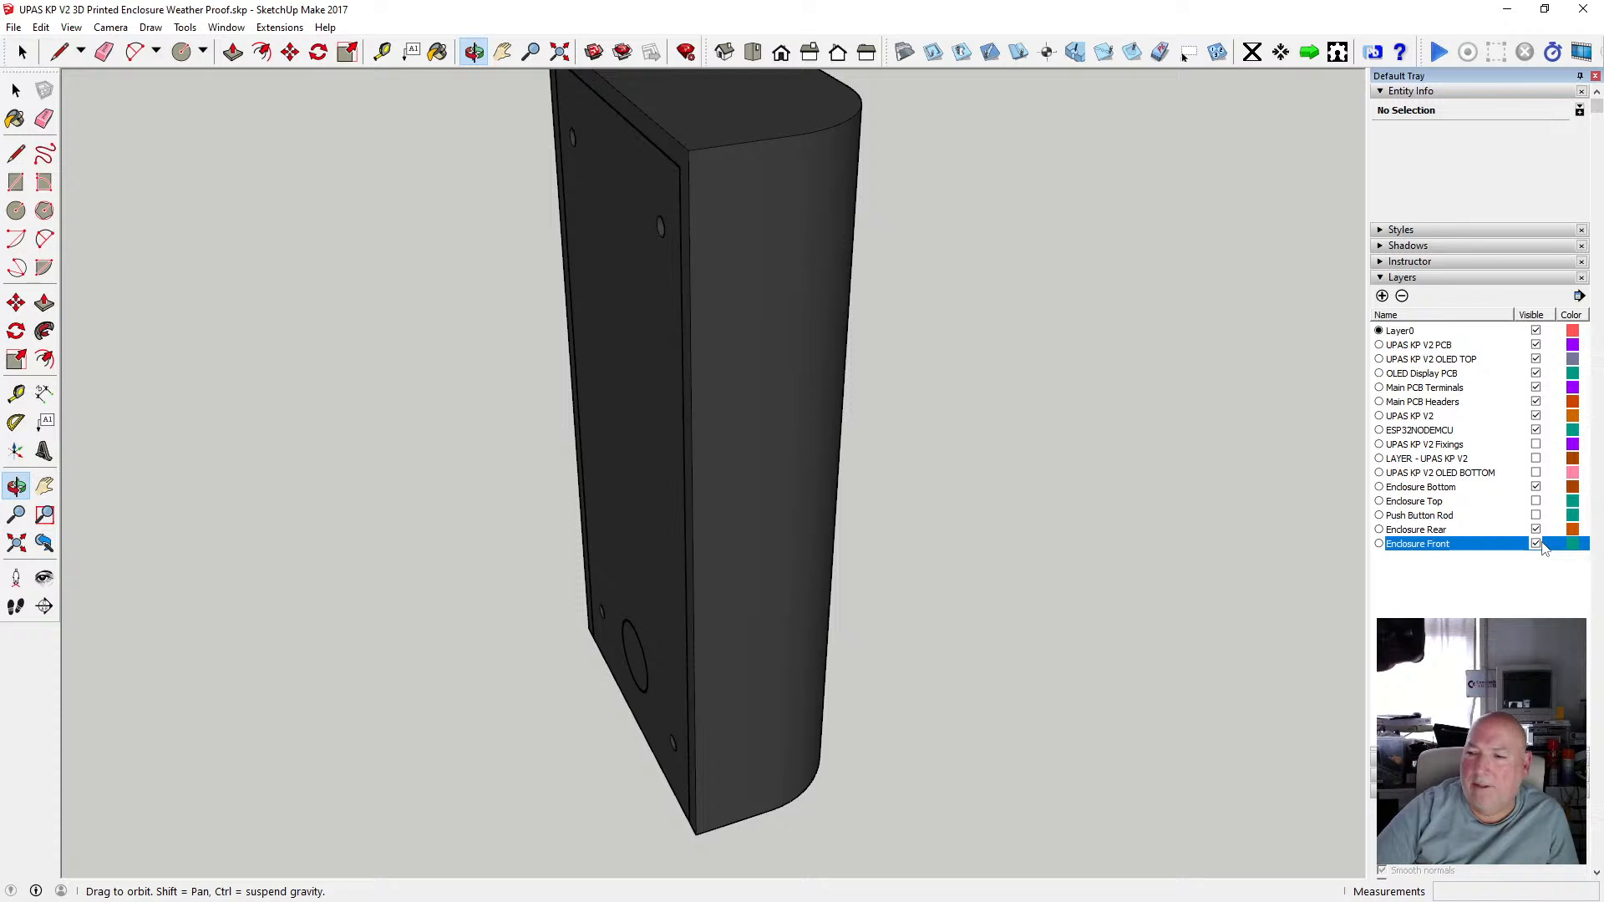
click(1536, 529)
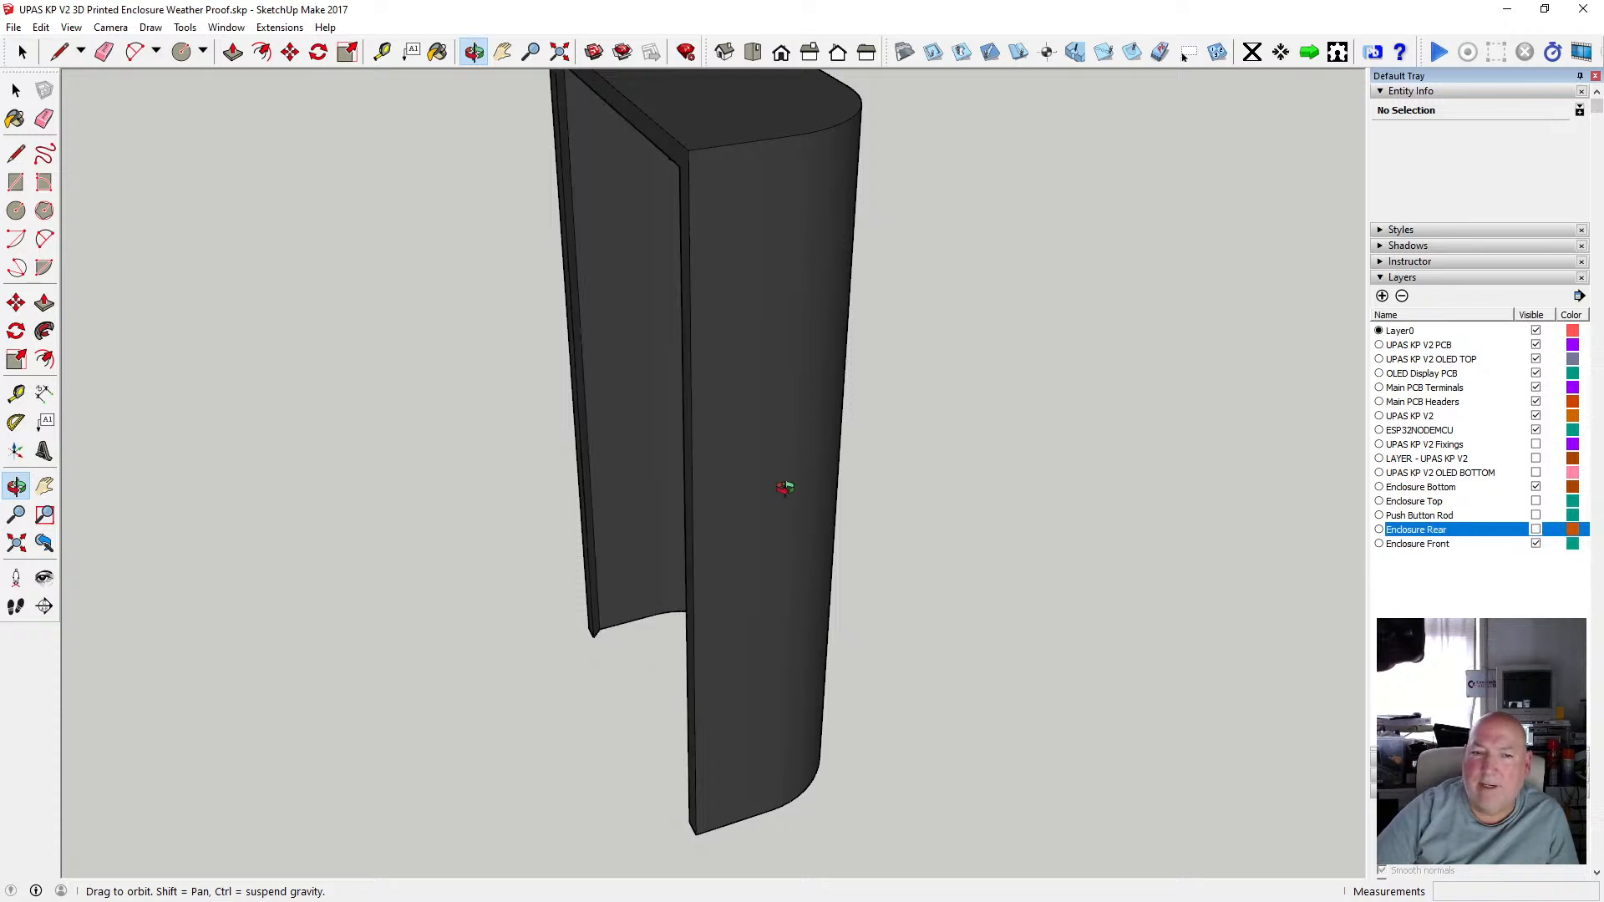
Orbit and zoom around the enclosure front shell to inspect its inner curved lip and push-button boss.
drag(785, 488, 999, 634)
scroll(931, 591, up, 3)
scroll(982, 603, up, 2)
scroll(977, 609, down, 5)
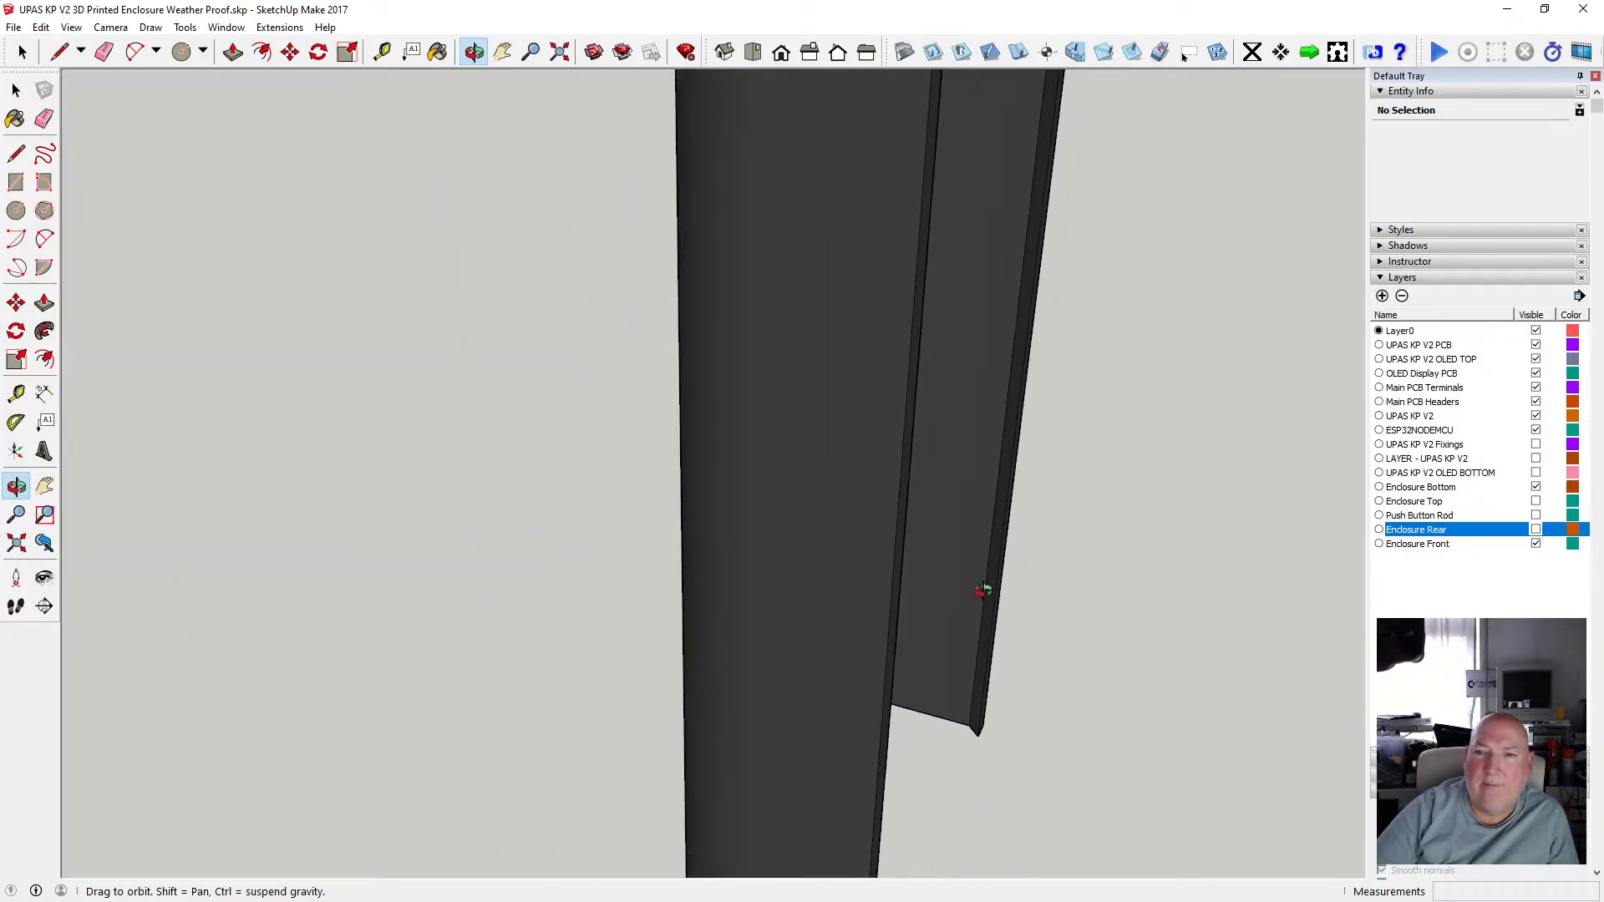
scroll(884, 419, down, 6)
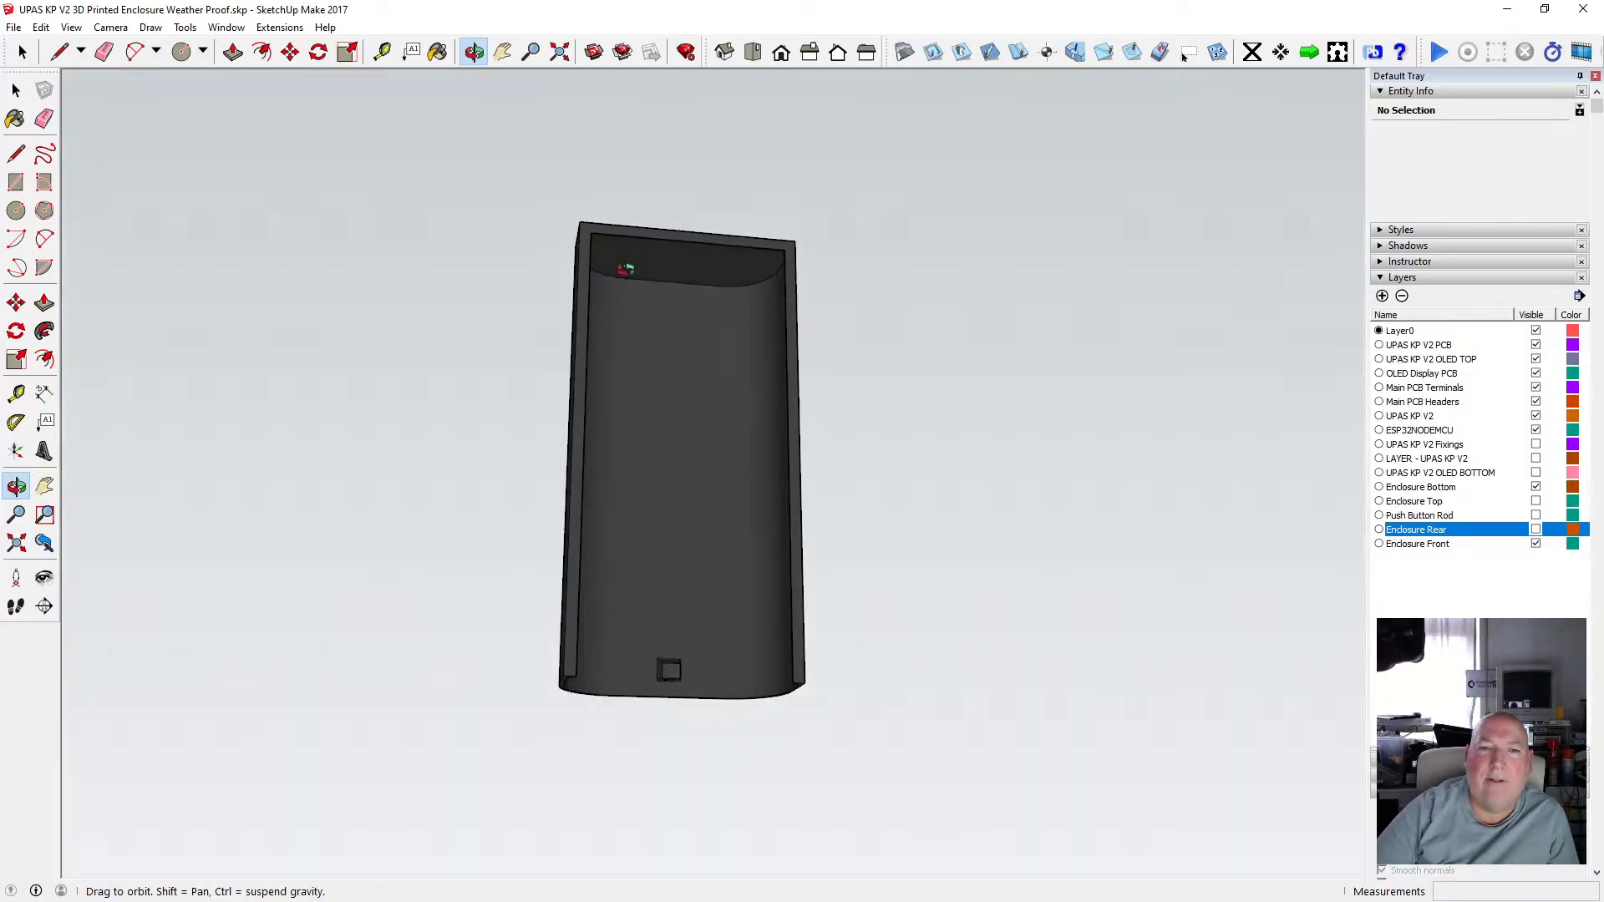
scroll(627, 269, up, 4)
scroll(733, 259, up, 2)
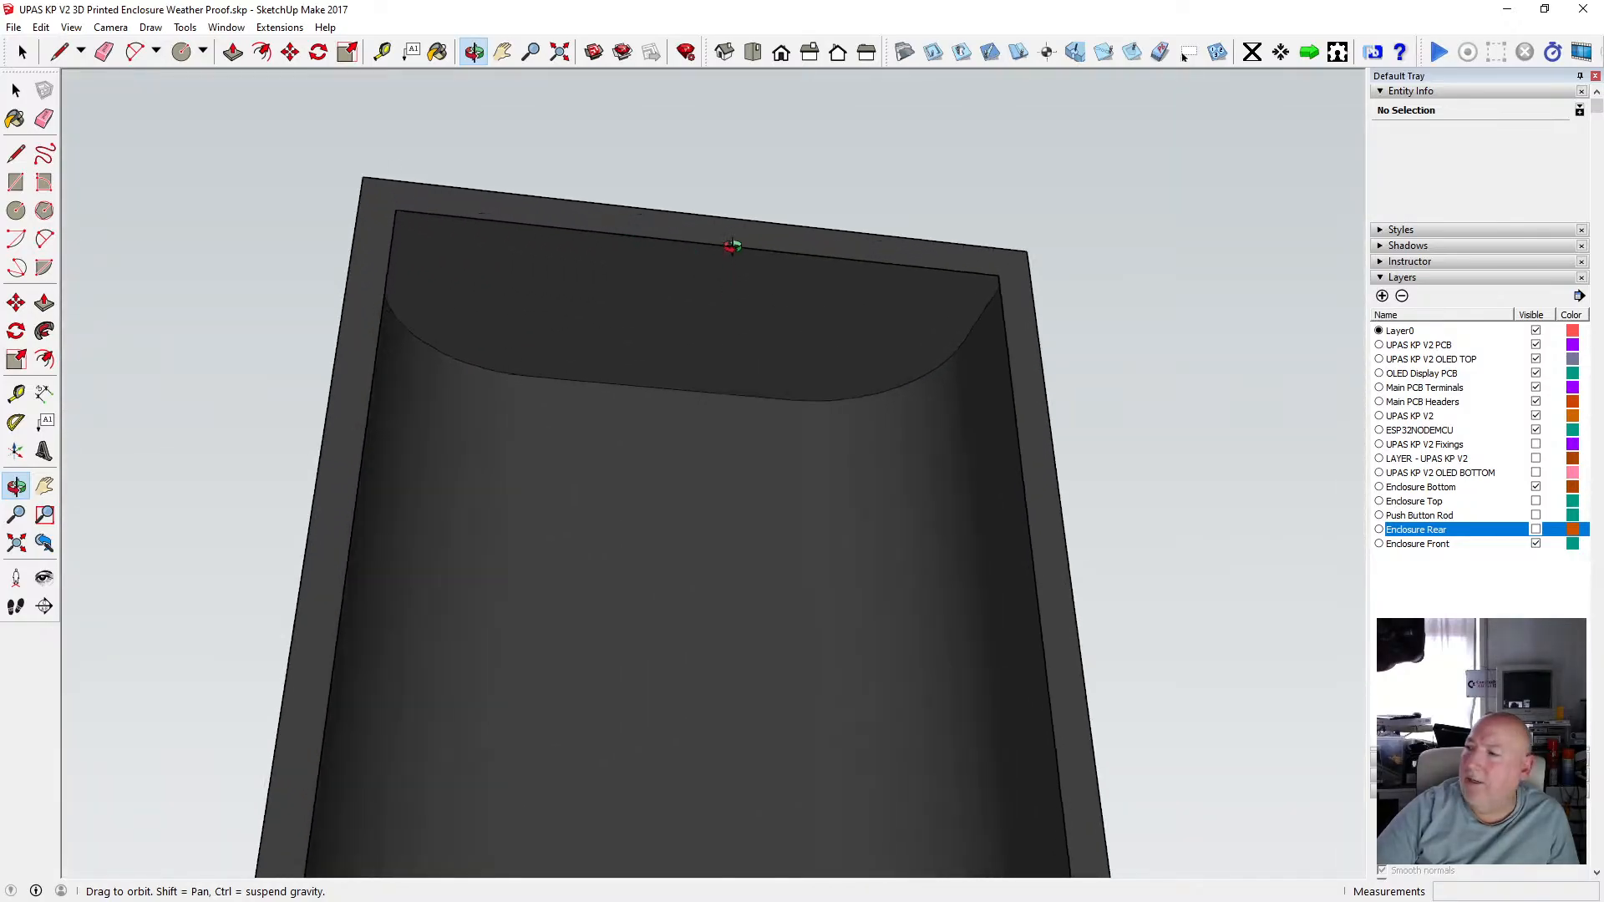
drag(735, 243, 463, 244)
scroll(463, 244, up, 5)
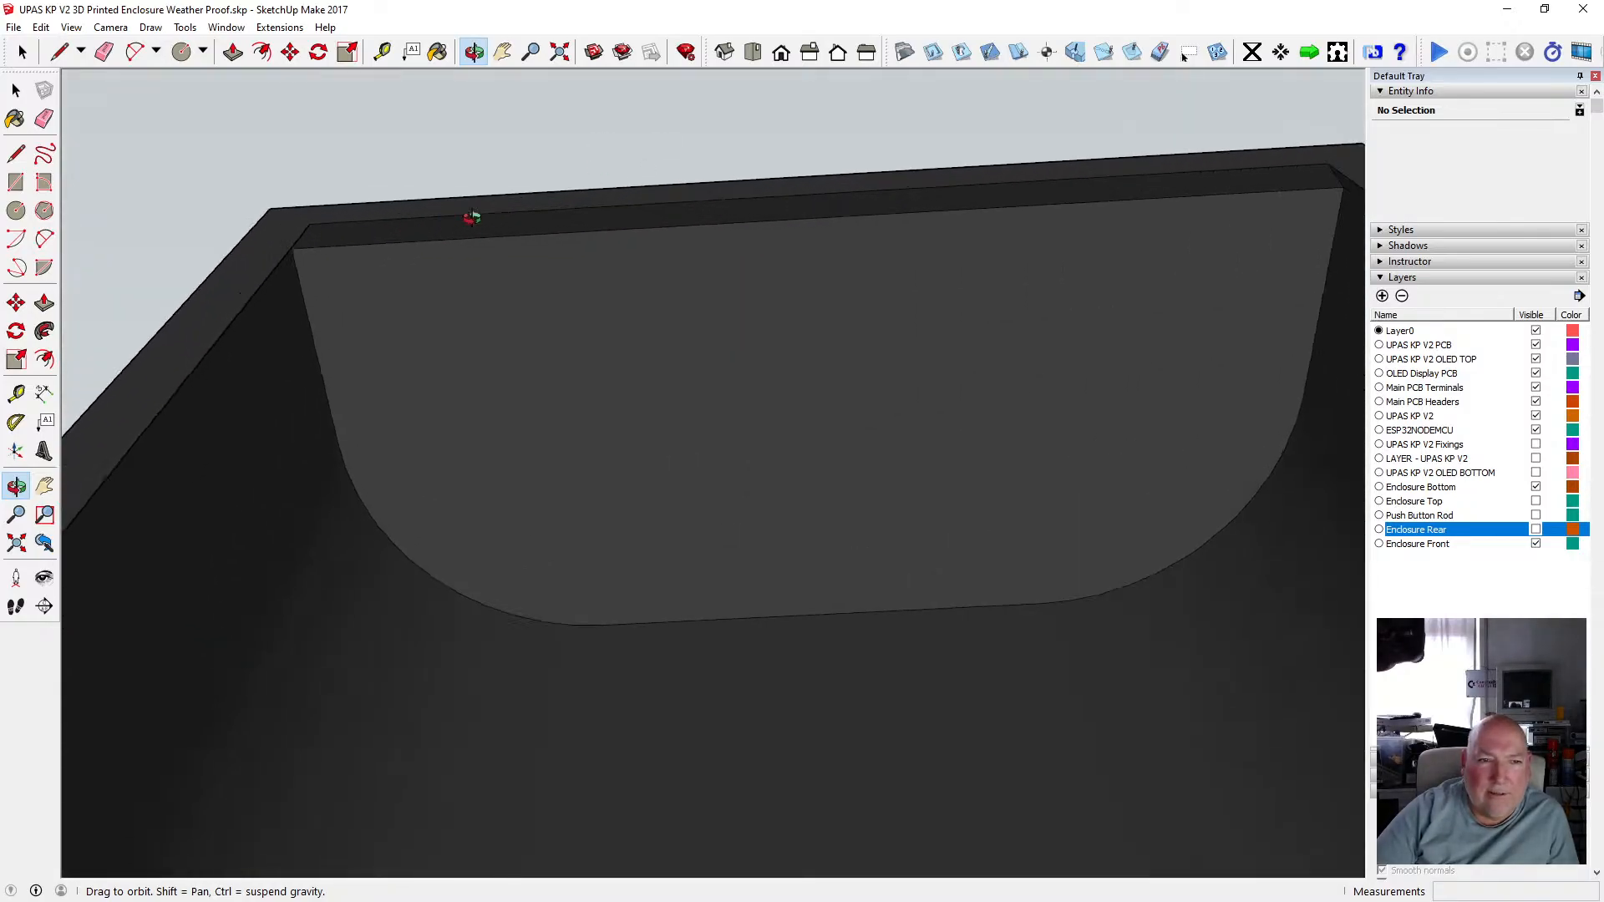
drag(454, 190, 125, 548)
drag(84, 572, 240, 656)
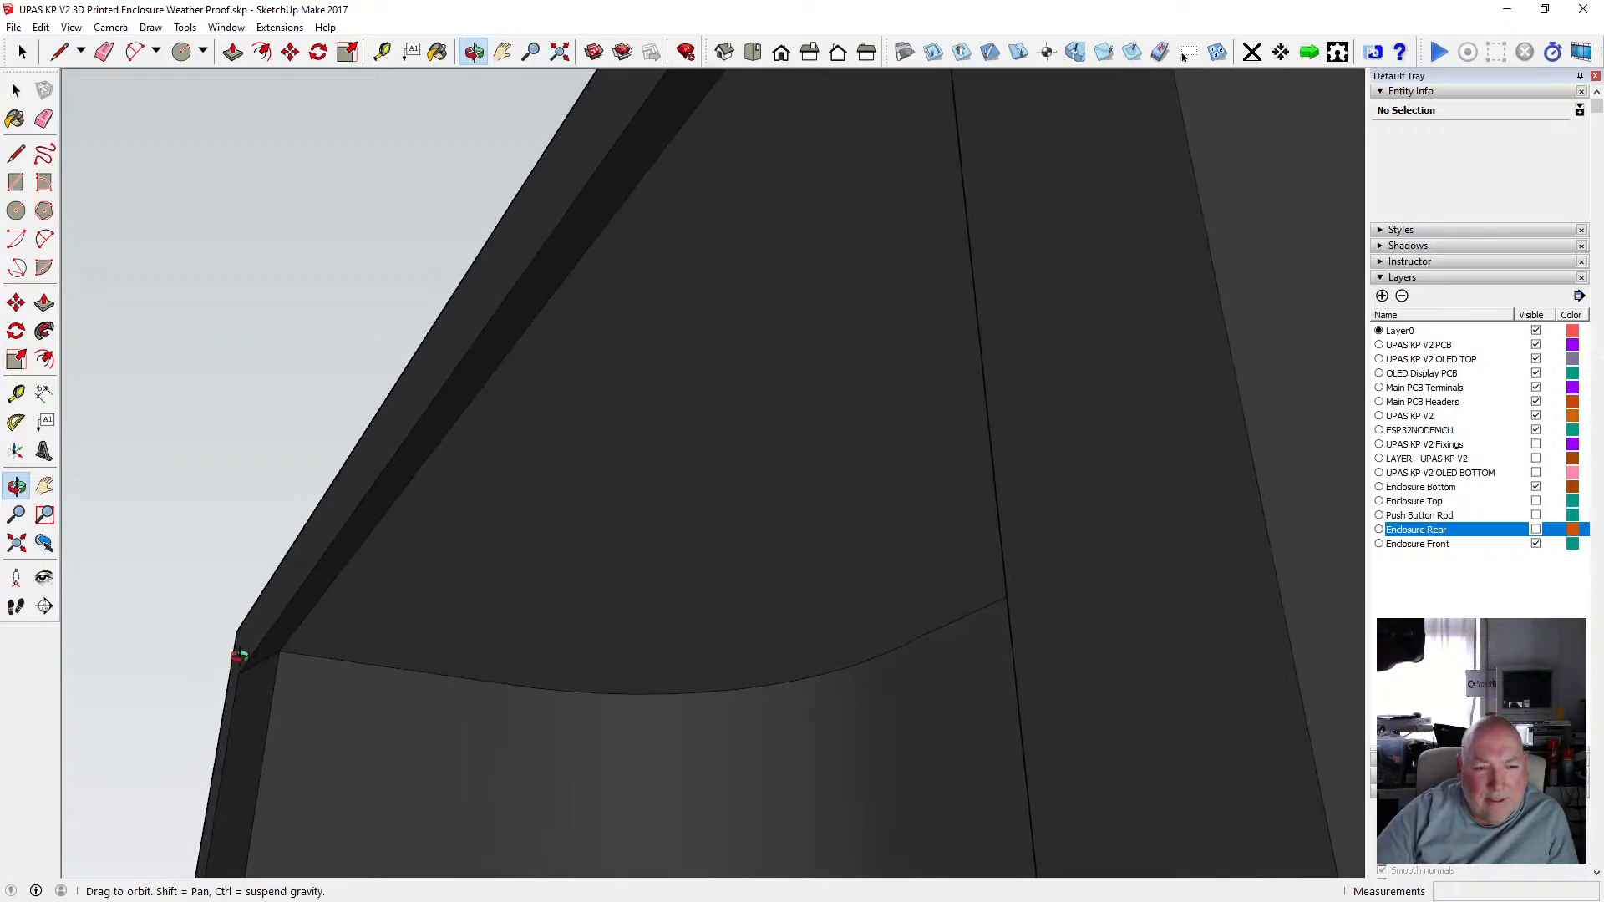
scroll(419, 518, down, 15)
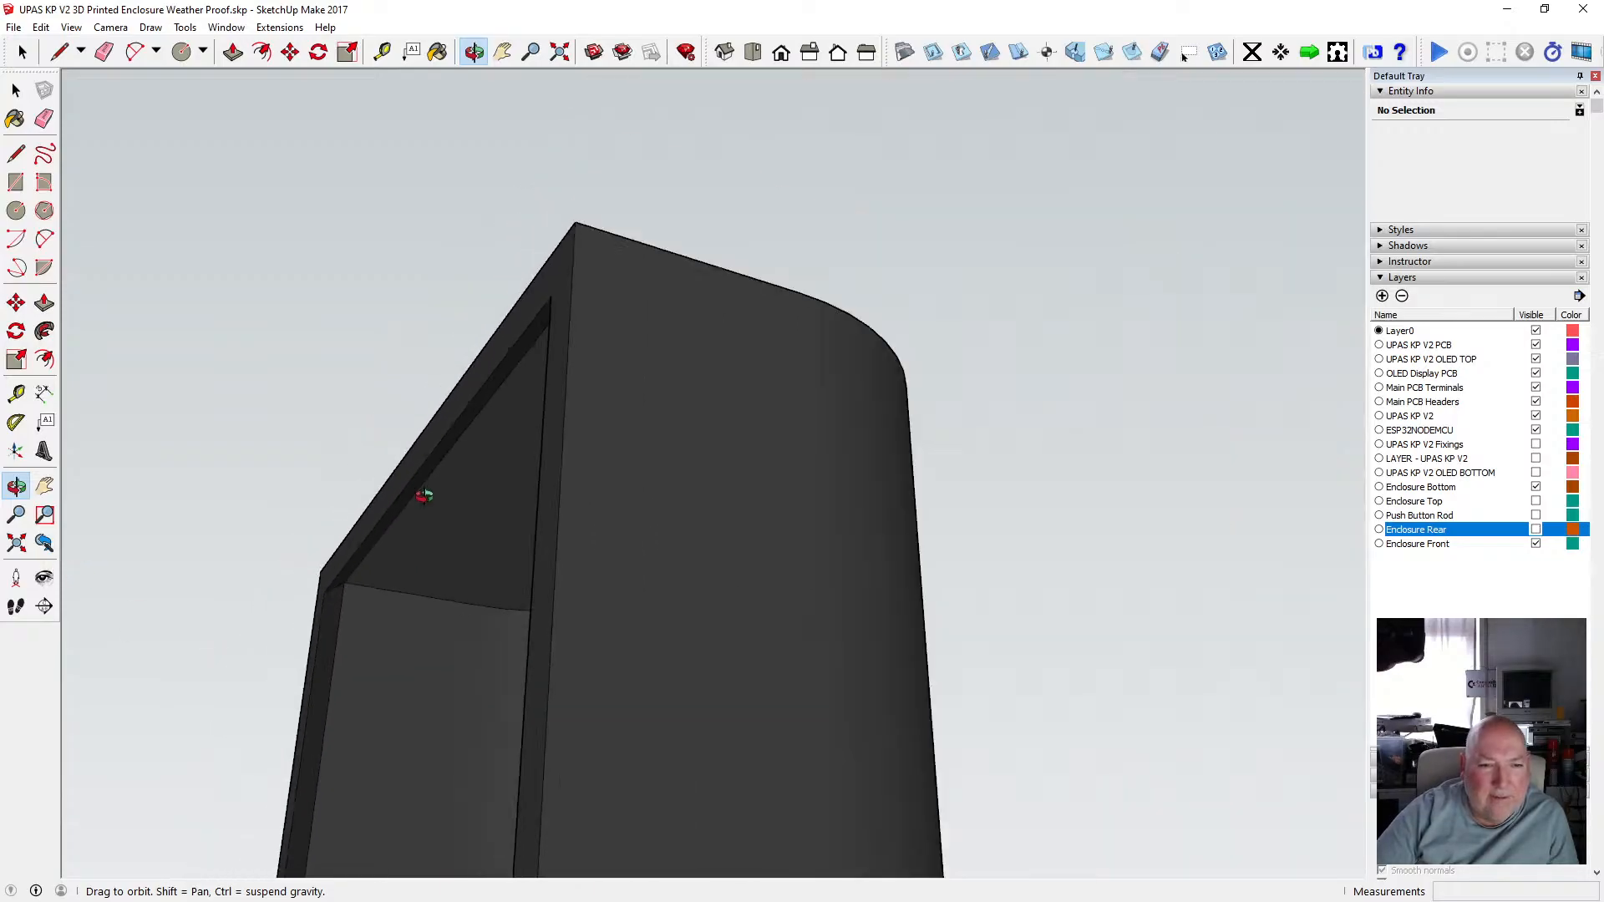
drag(511, 463, 616, 462)
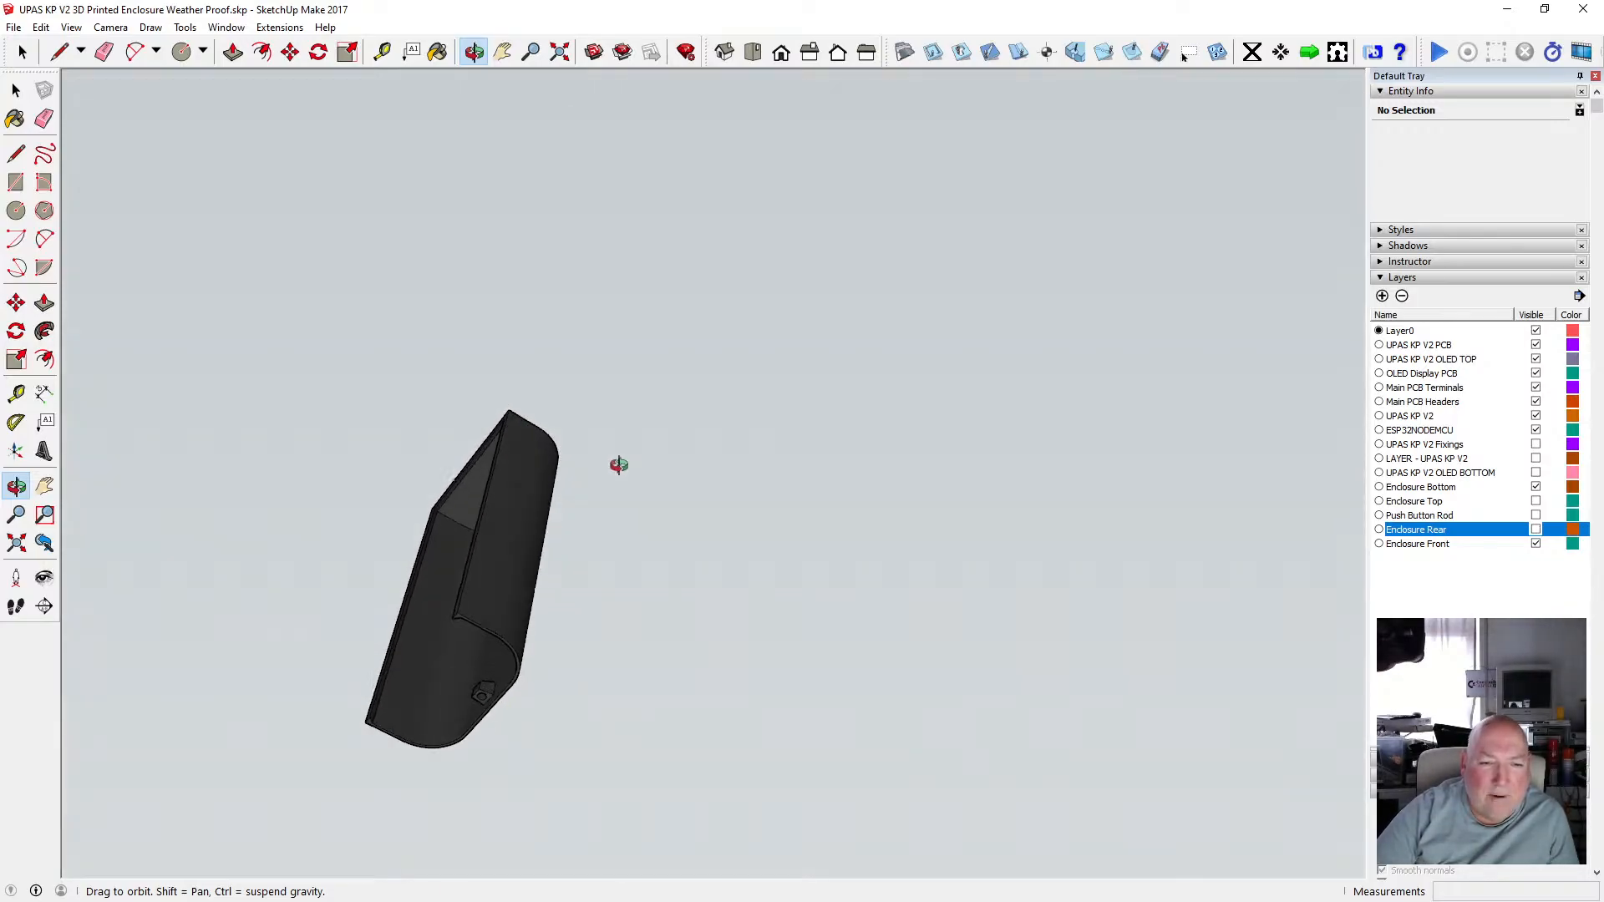
scroll(467, 692, up, 8)
drag(466, 692, 665, 511)
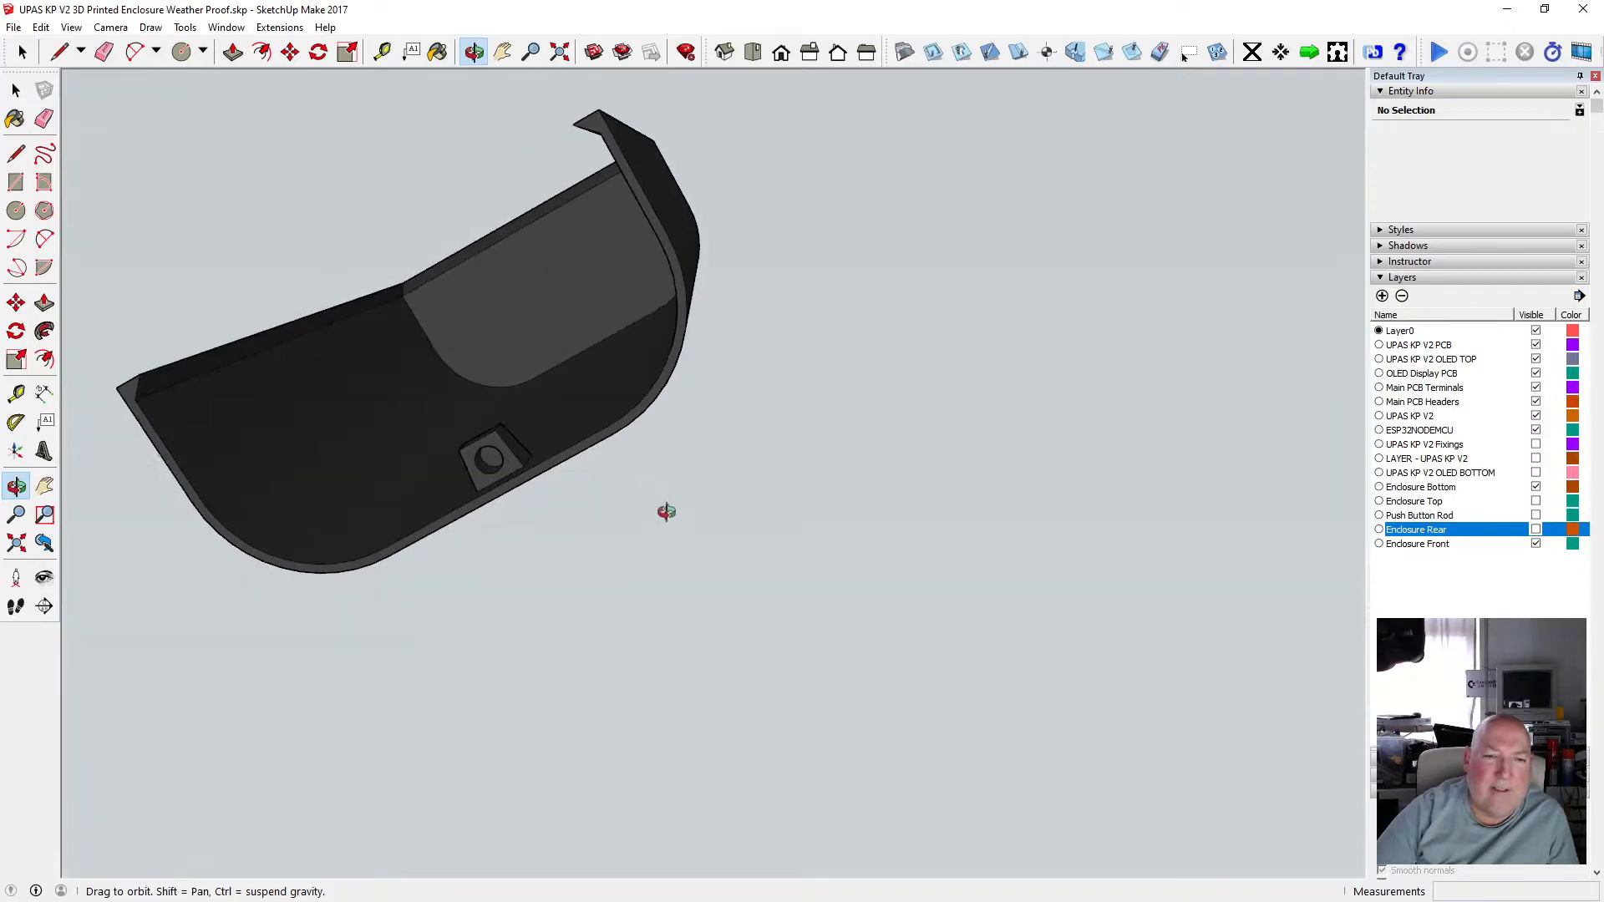
scroll(497, 465, up, 5)
drag(443, 441, 616, 362)
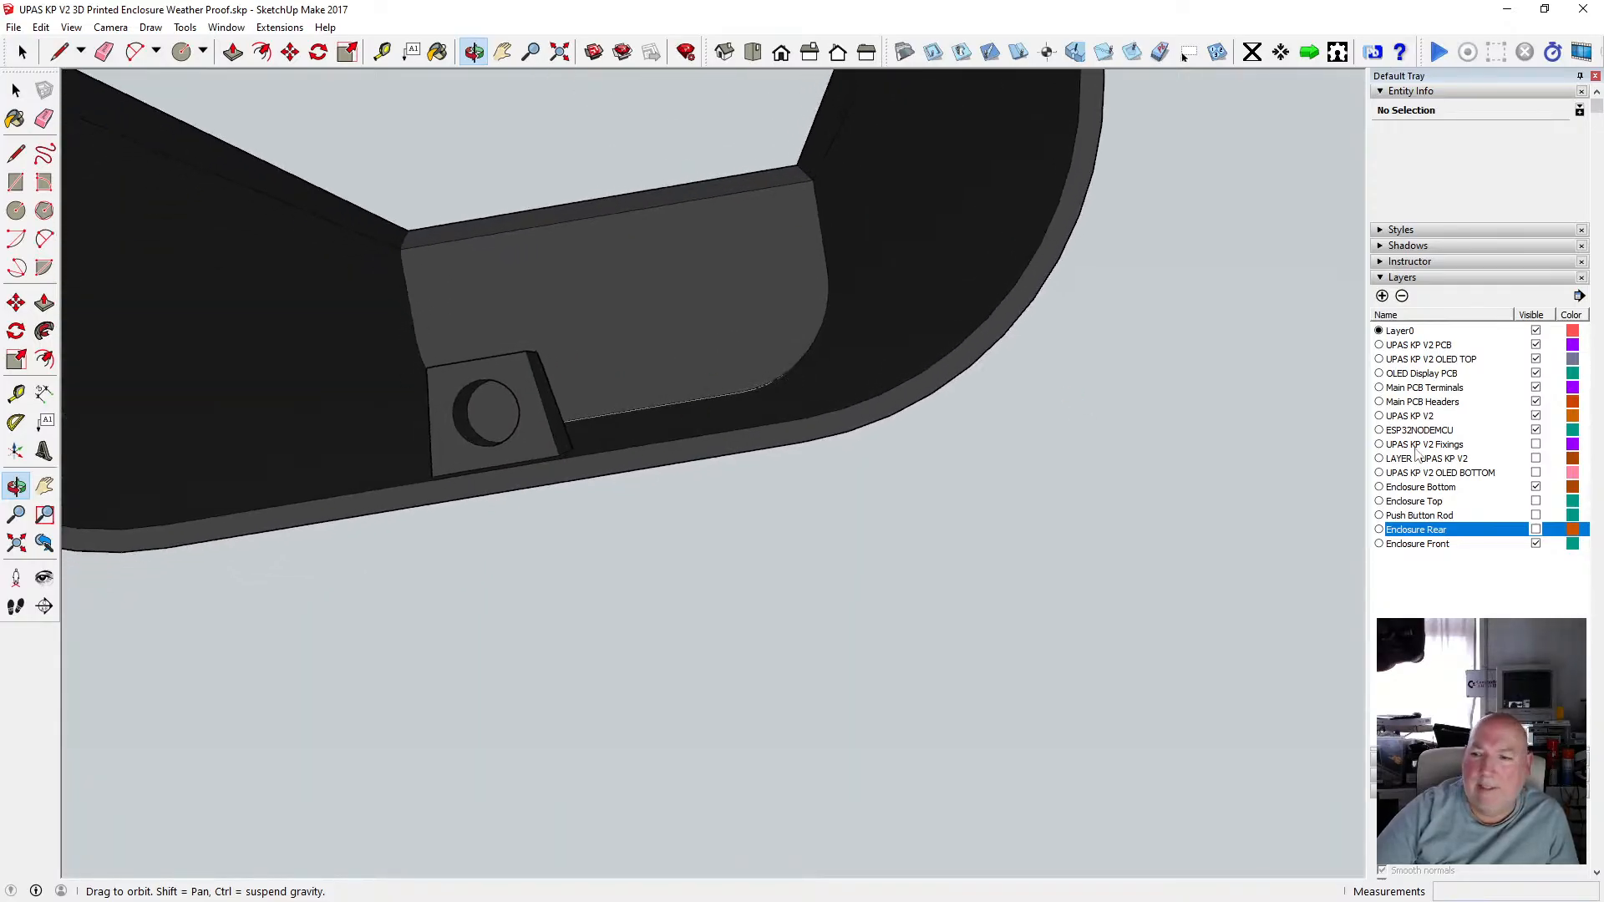
Turn the Enclosure Rear layer back on and orbit around the closed enclosure's exterior.
click(1536, 530)
drag(690, 420, 570, 343)
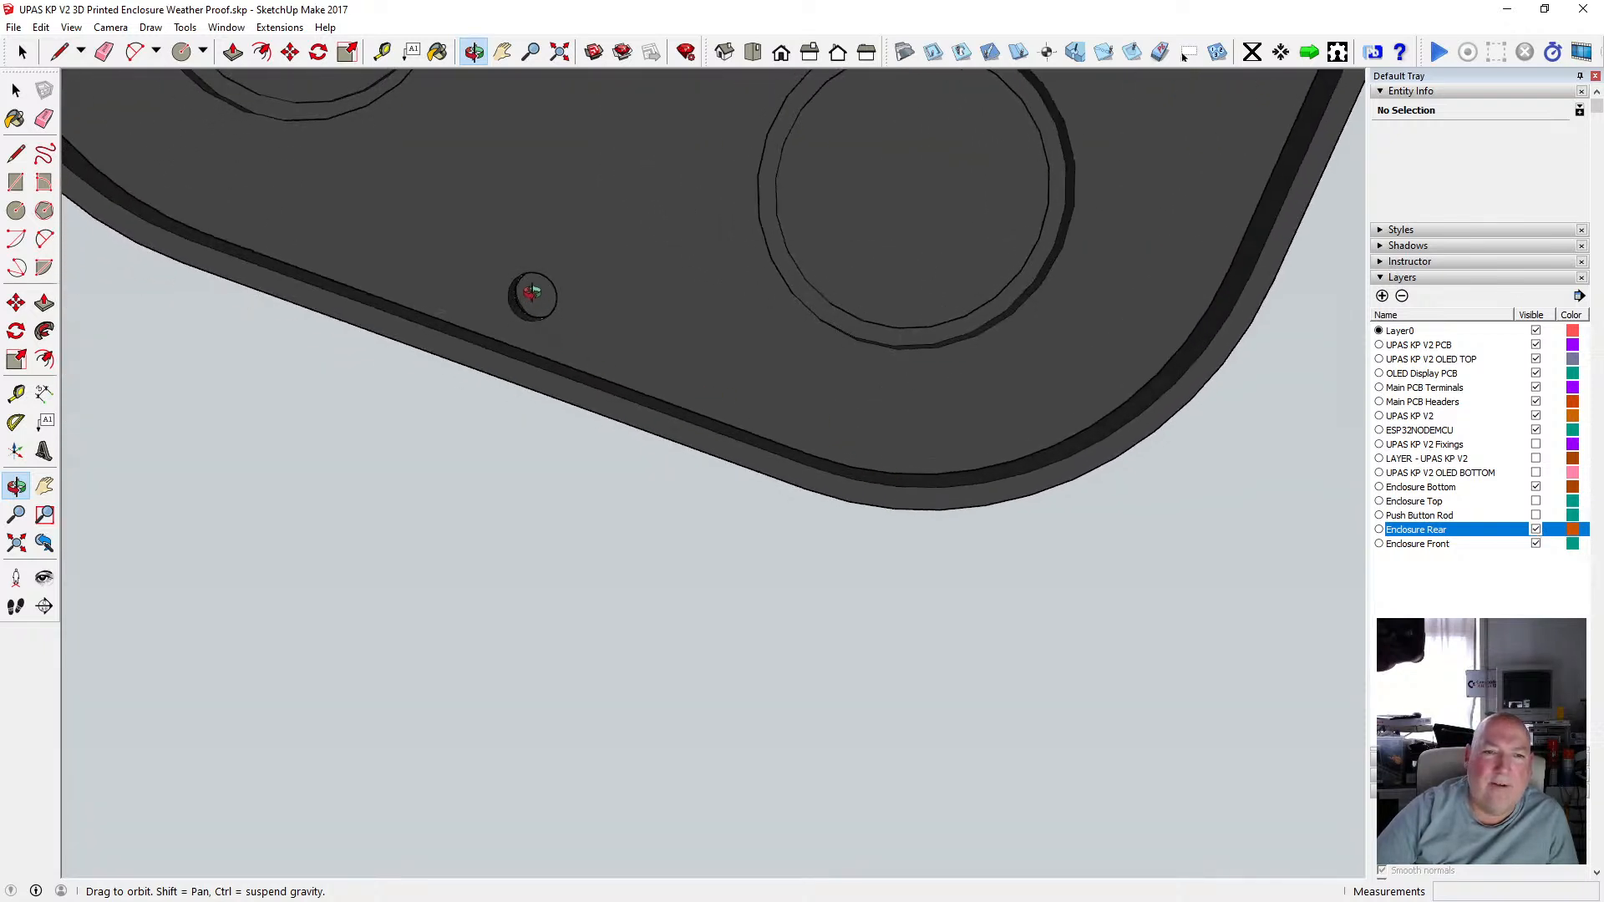
scroll(531, 291, down, 8)
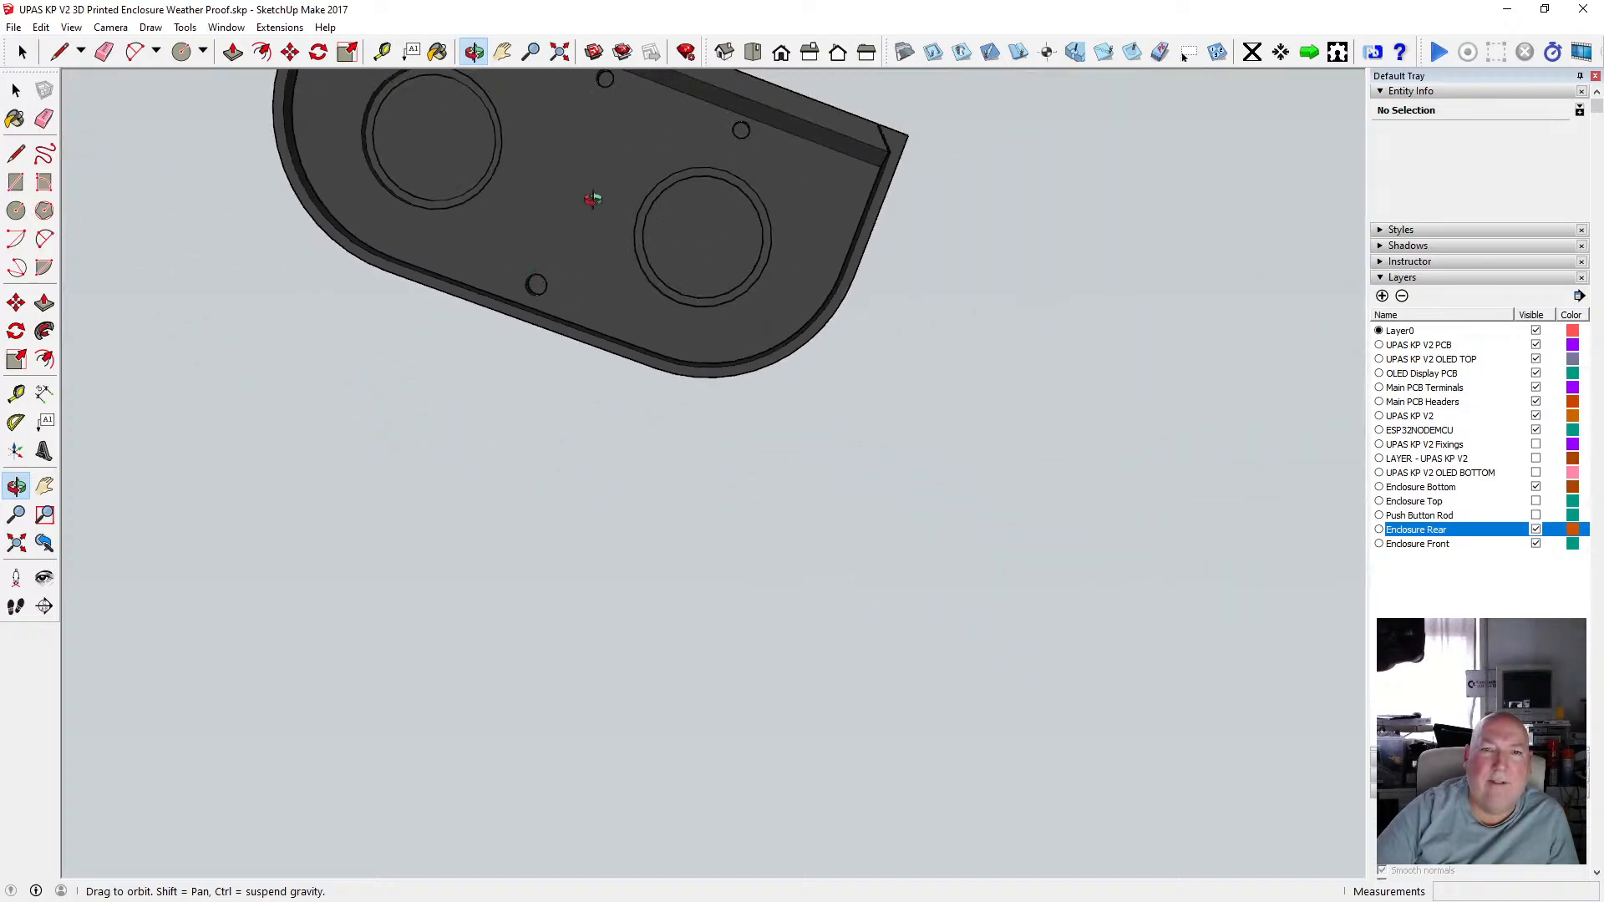
drag(592, 199, 406, 428)
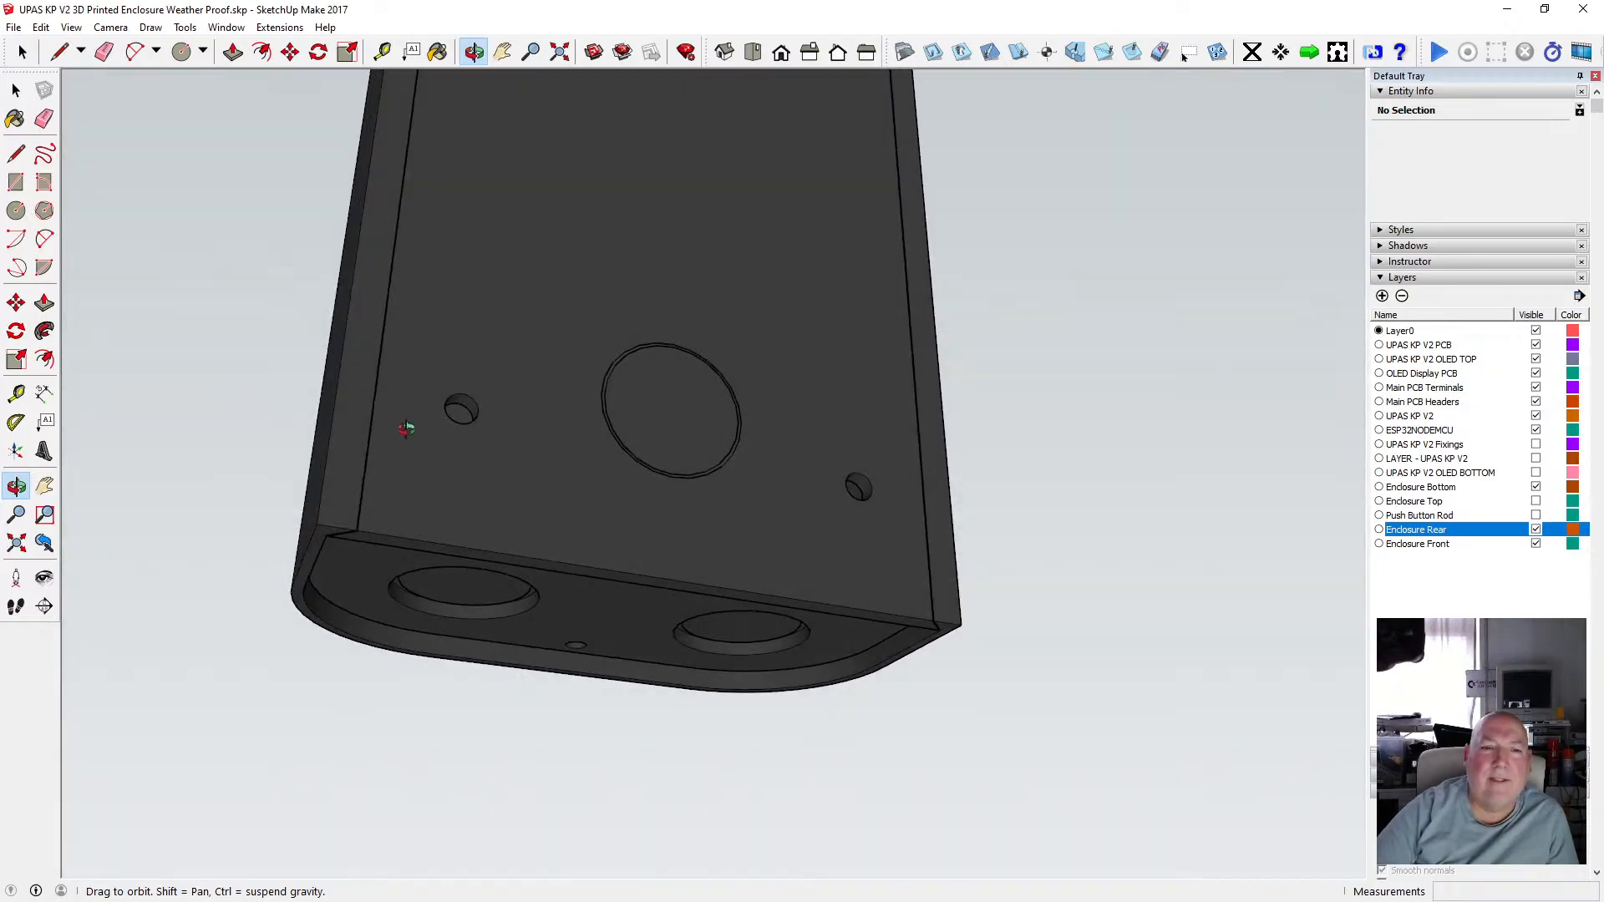
scroll(724, 487, down, 6)
drag(725, 321, 978, 616)
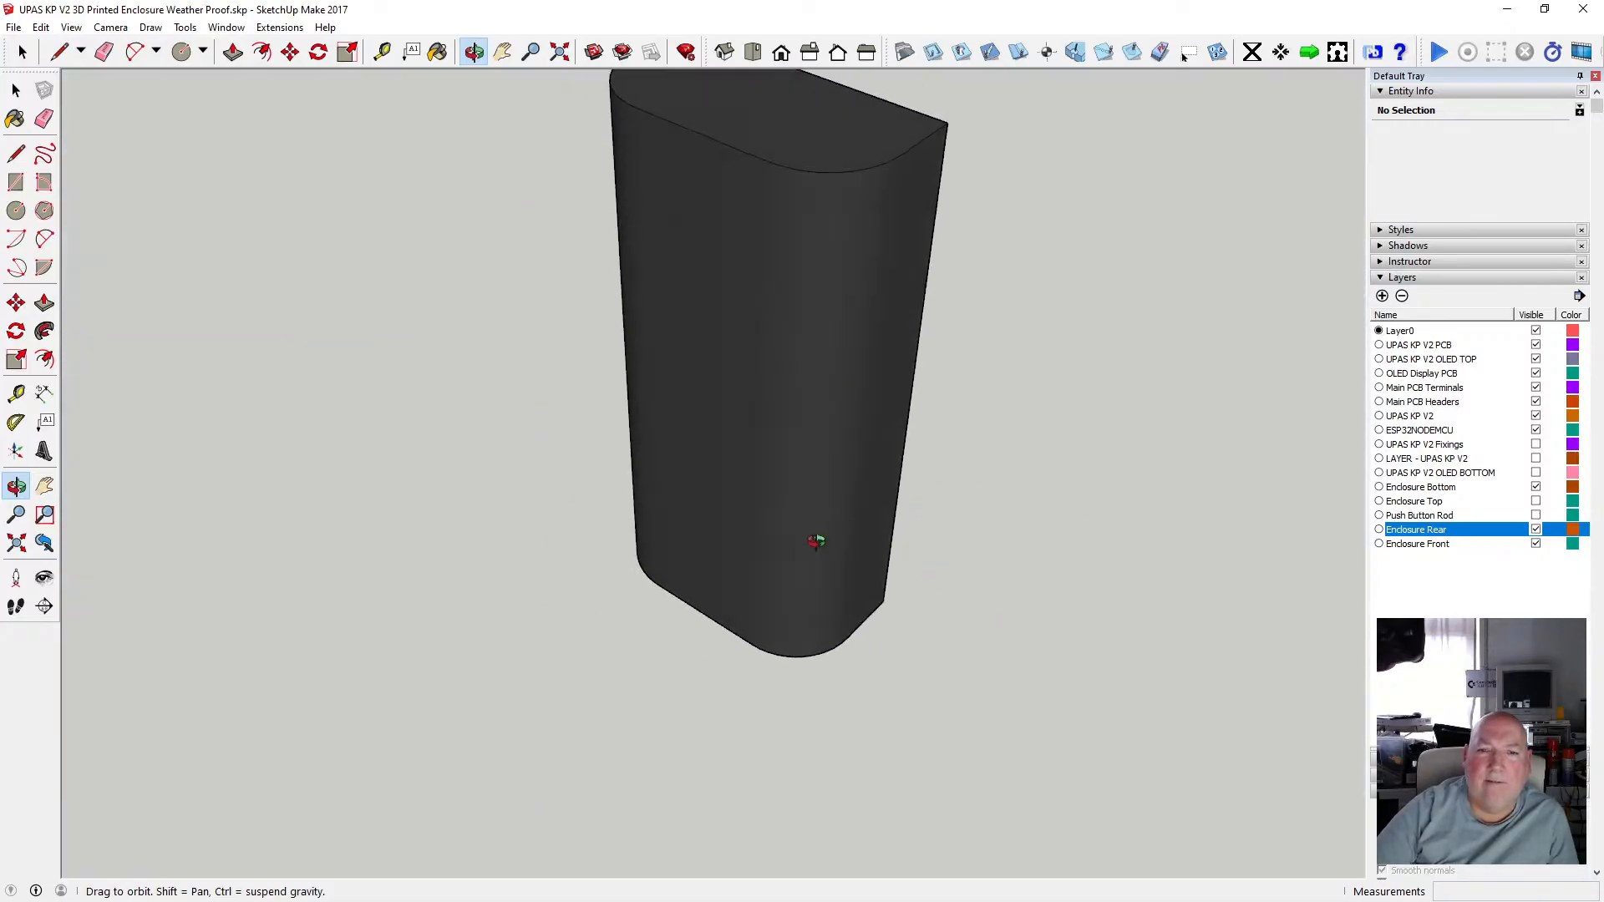
scroll(816, 541, down, 2)
scroll(804, 374, up, 2)
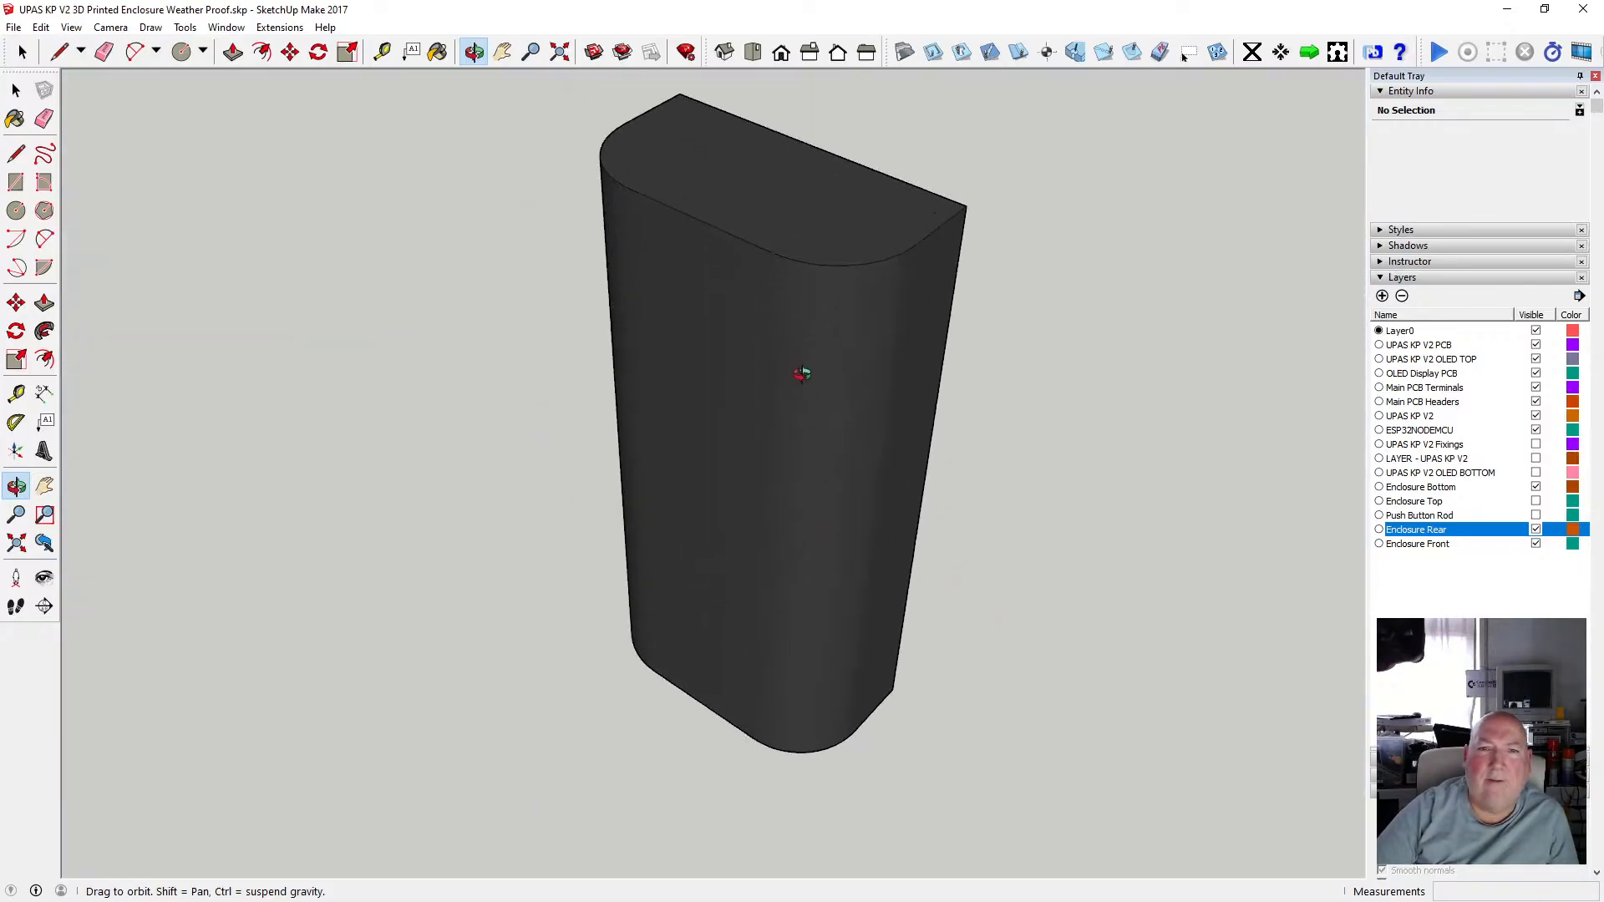
drag(802, 374, 739, 570)
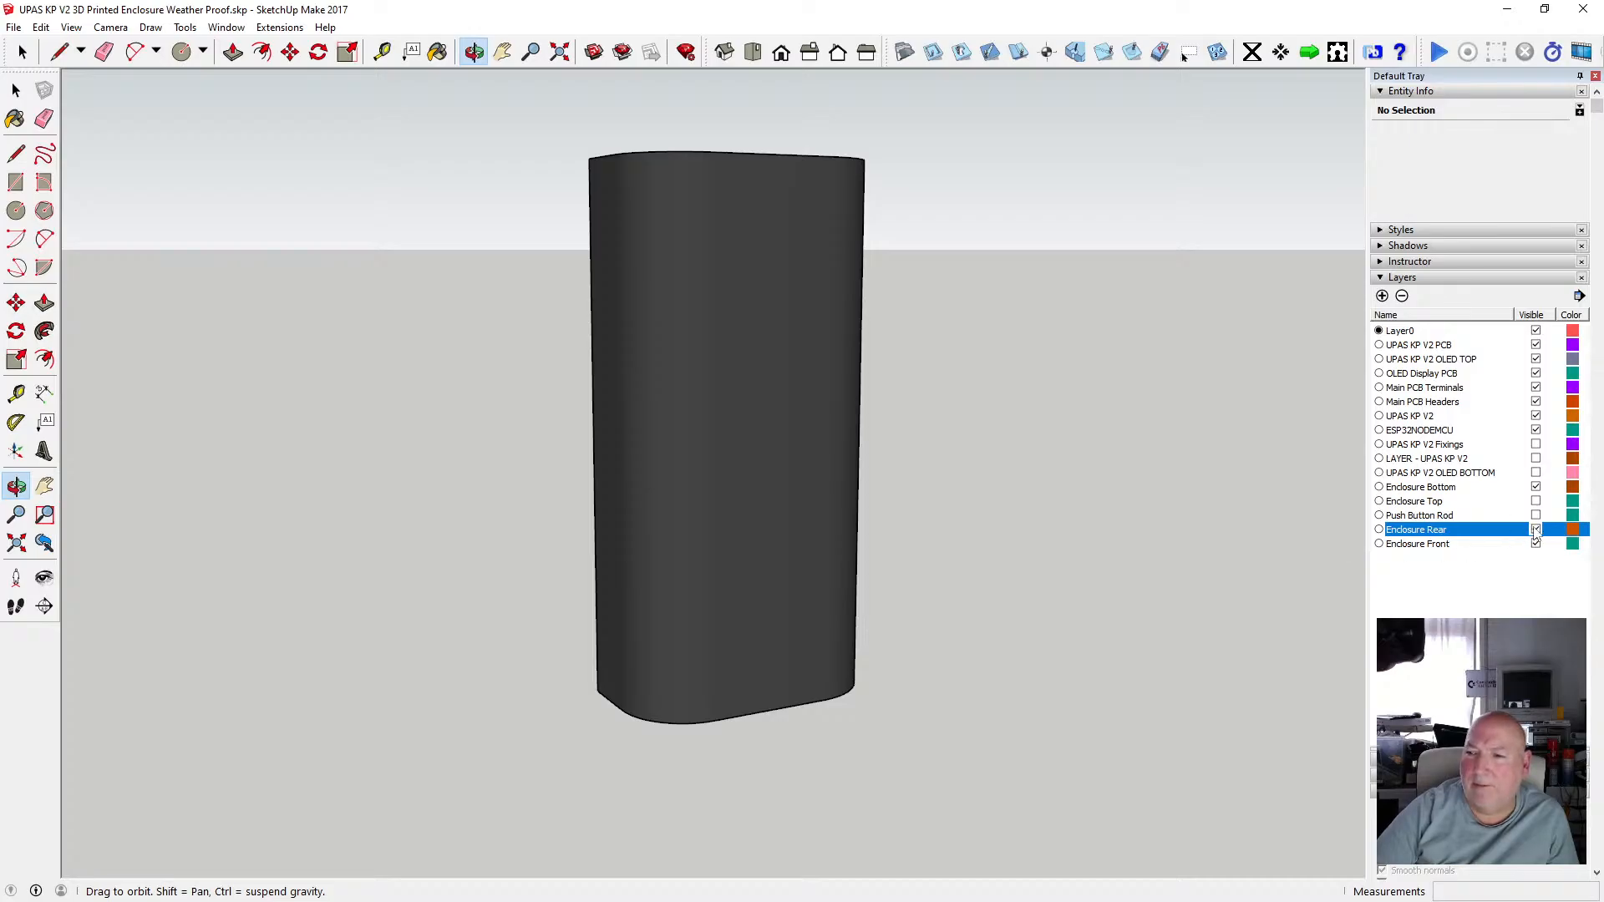
Minimize the enclosure model to bring up the HF 7 Band Antenna Switcher model.
key(space)
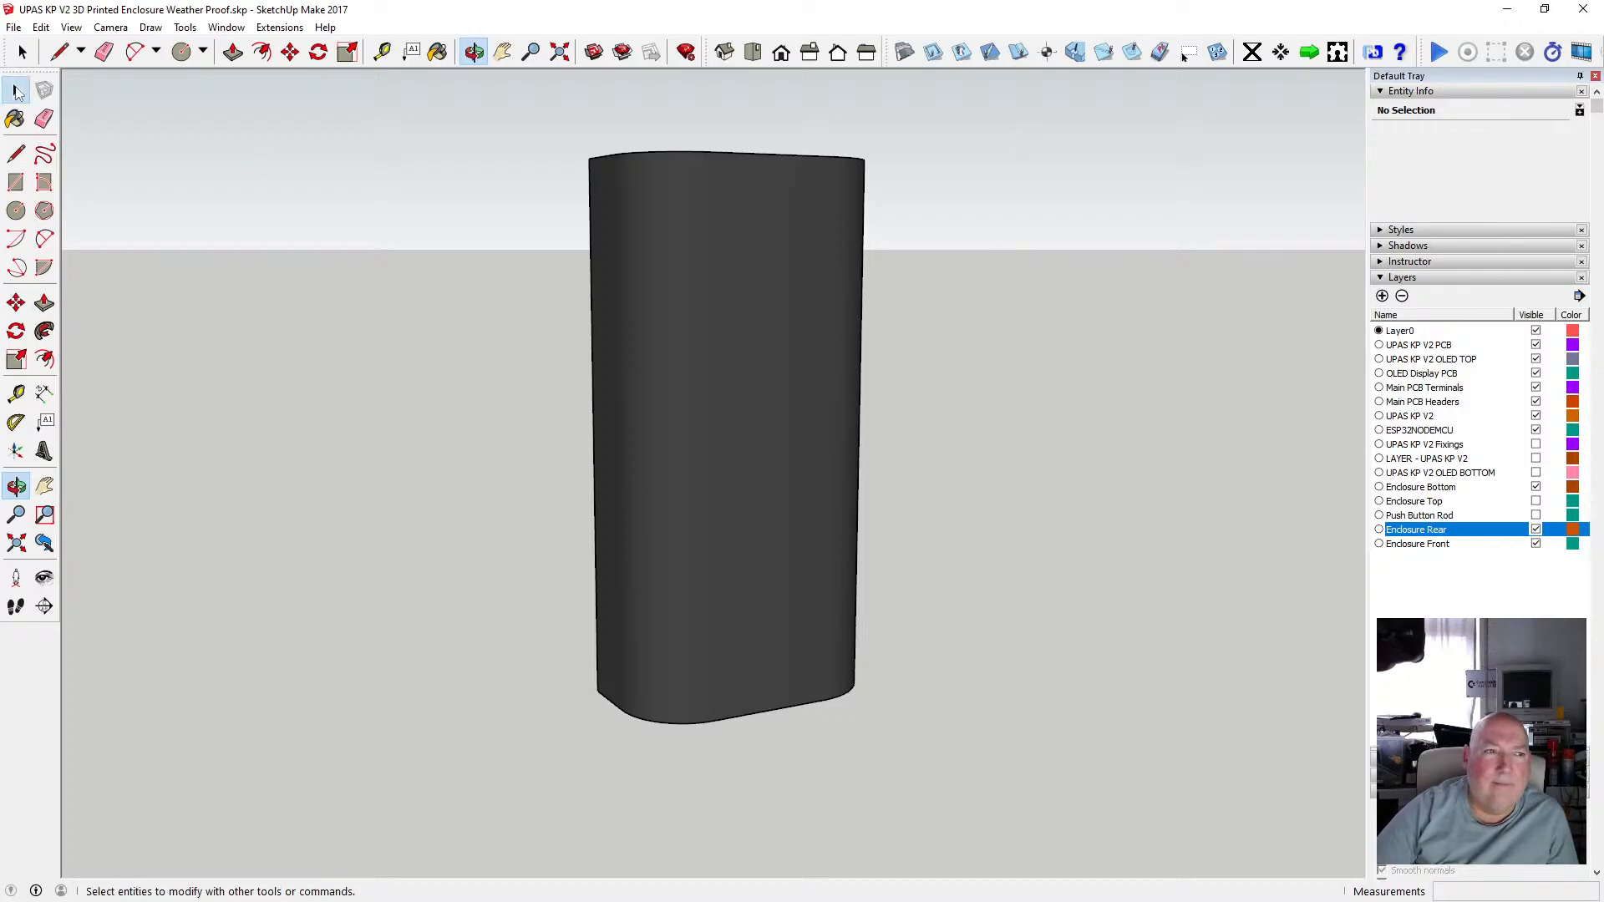
scroll(726, 336, down, 1)
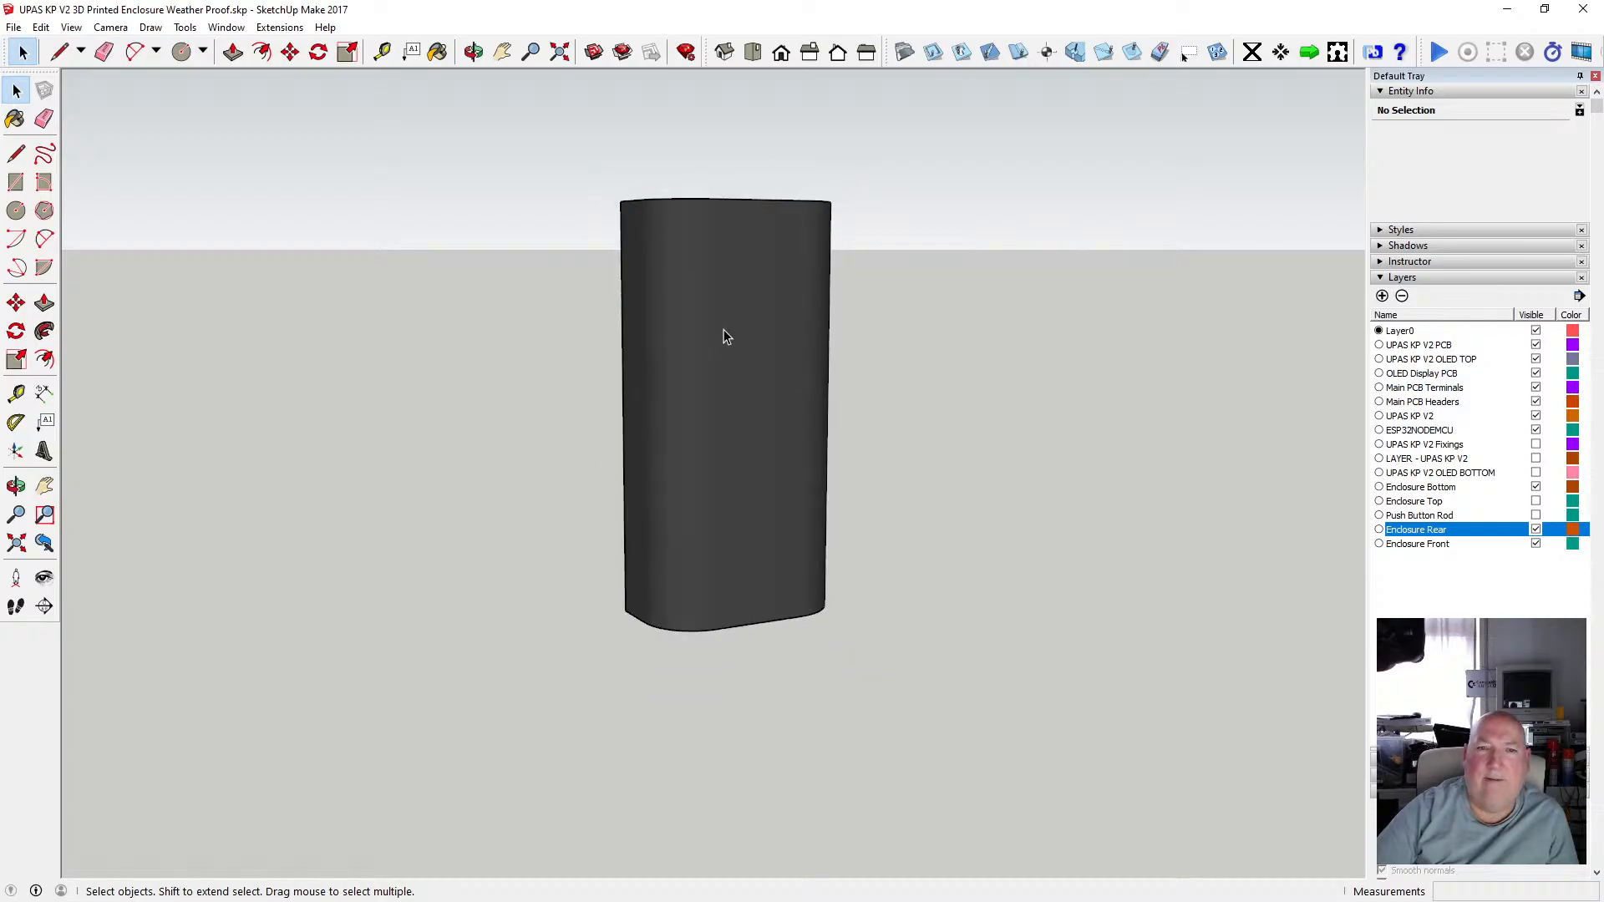
click(475, 52)
drag(552, 179, 885, 309)
drag(691, 315, 744, 262)
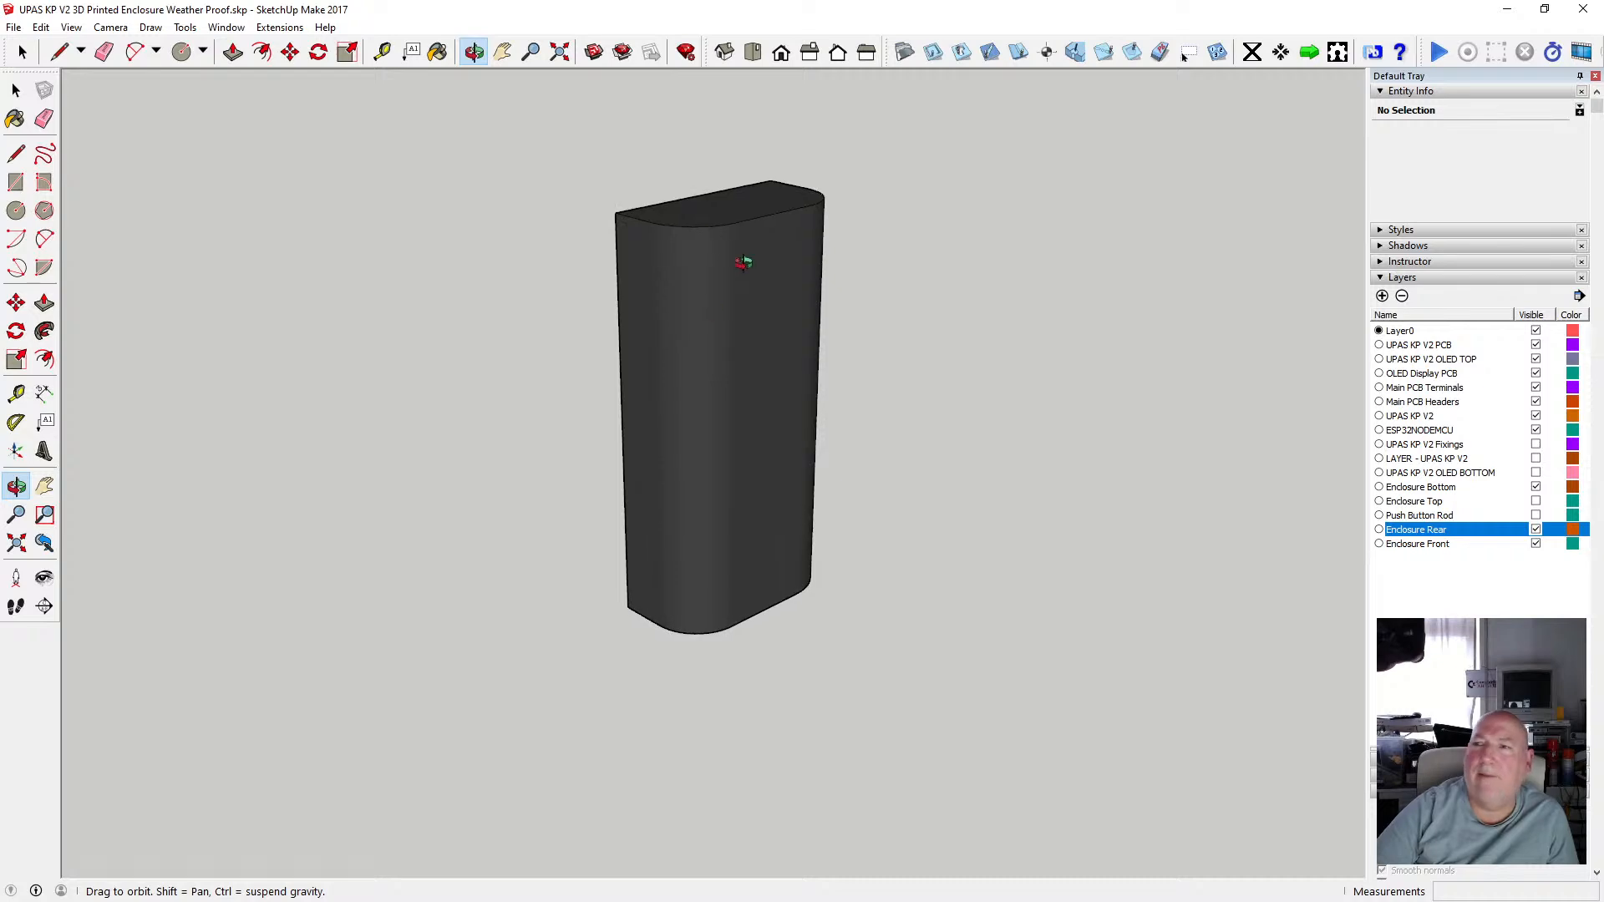
click(1505, 11)
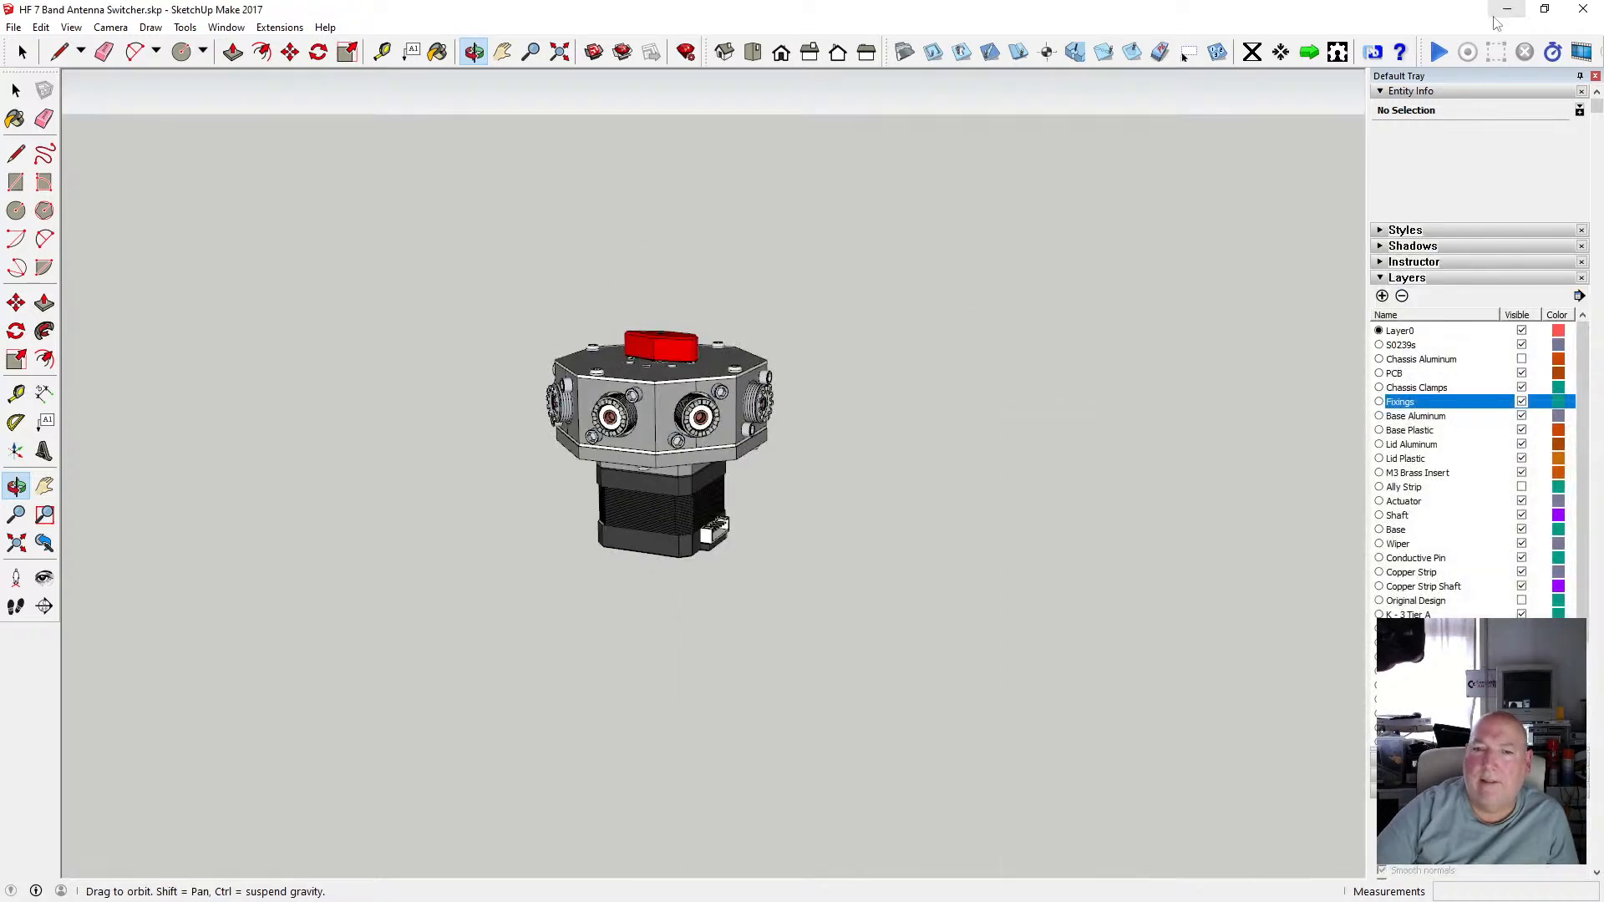
key(alt+Tab)
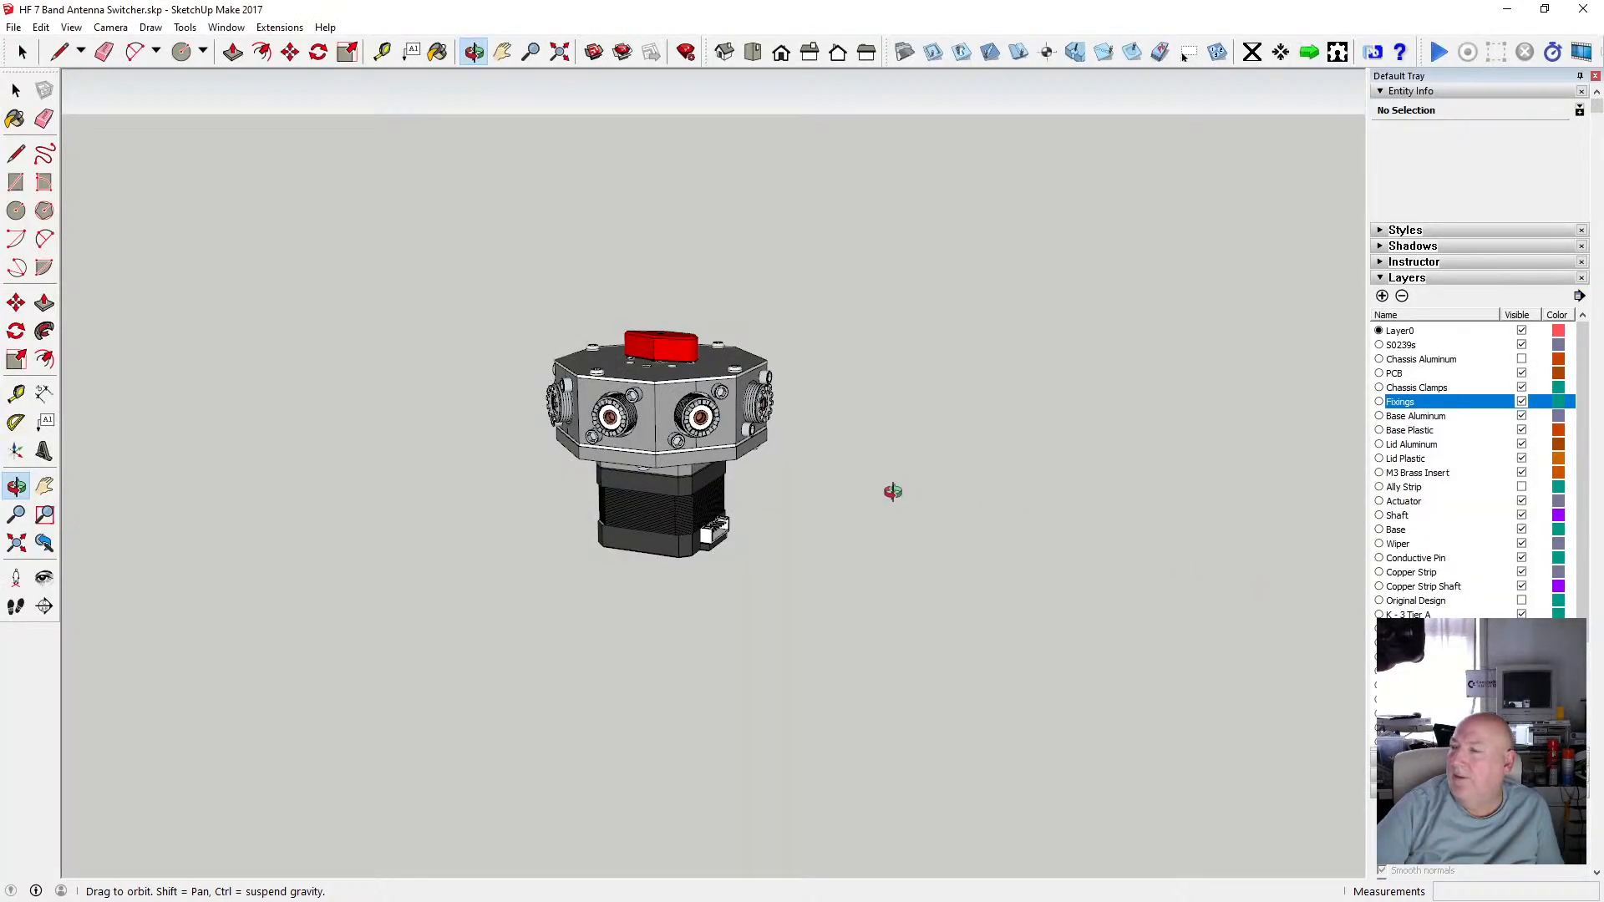
Zoom to fit and orbit around the antenna switcher assembly to inspect its connectors, top knob and stepper motor.
key(shift+z)
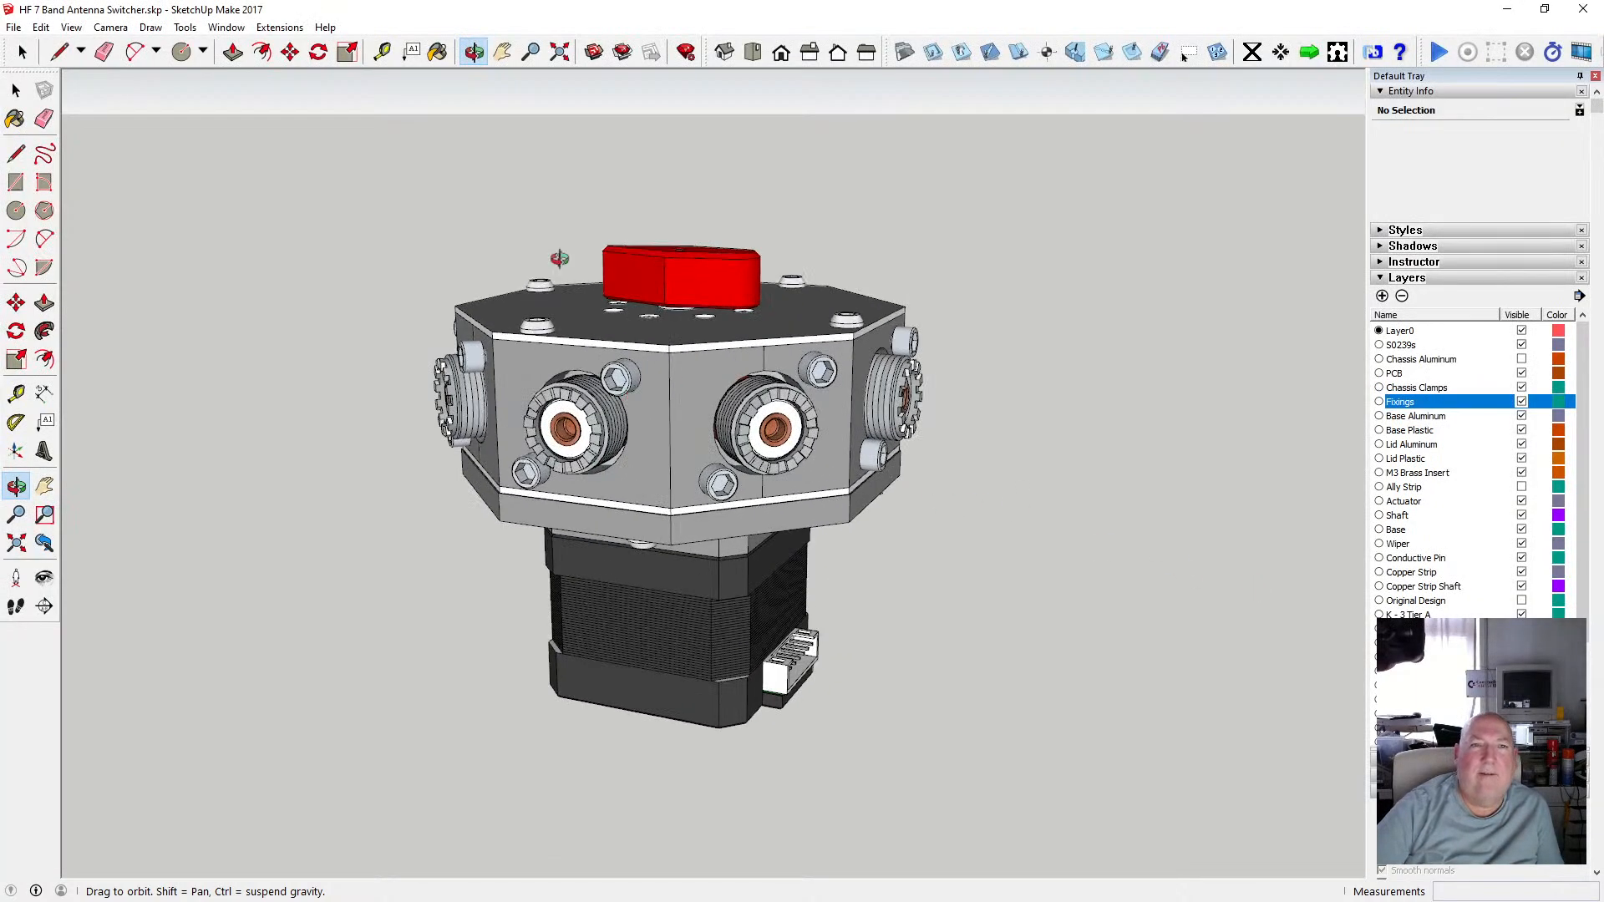
mouse_move(530, 301)
mouse_down()
mouse_move(240, 326)
mouse_move(644, 462)
mouse_move(685, 422)
mouse_move(681, 485)
mouse_move(715, 577)
mouse_move(875, 523)
mouse_up()
scroll(685, 421, up, 3)
scroll(719, 579, down, 2)
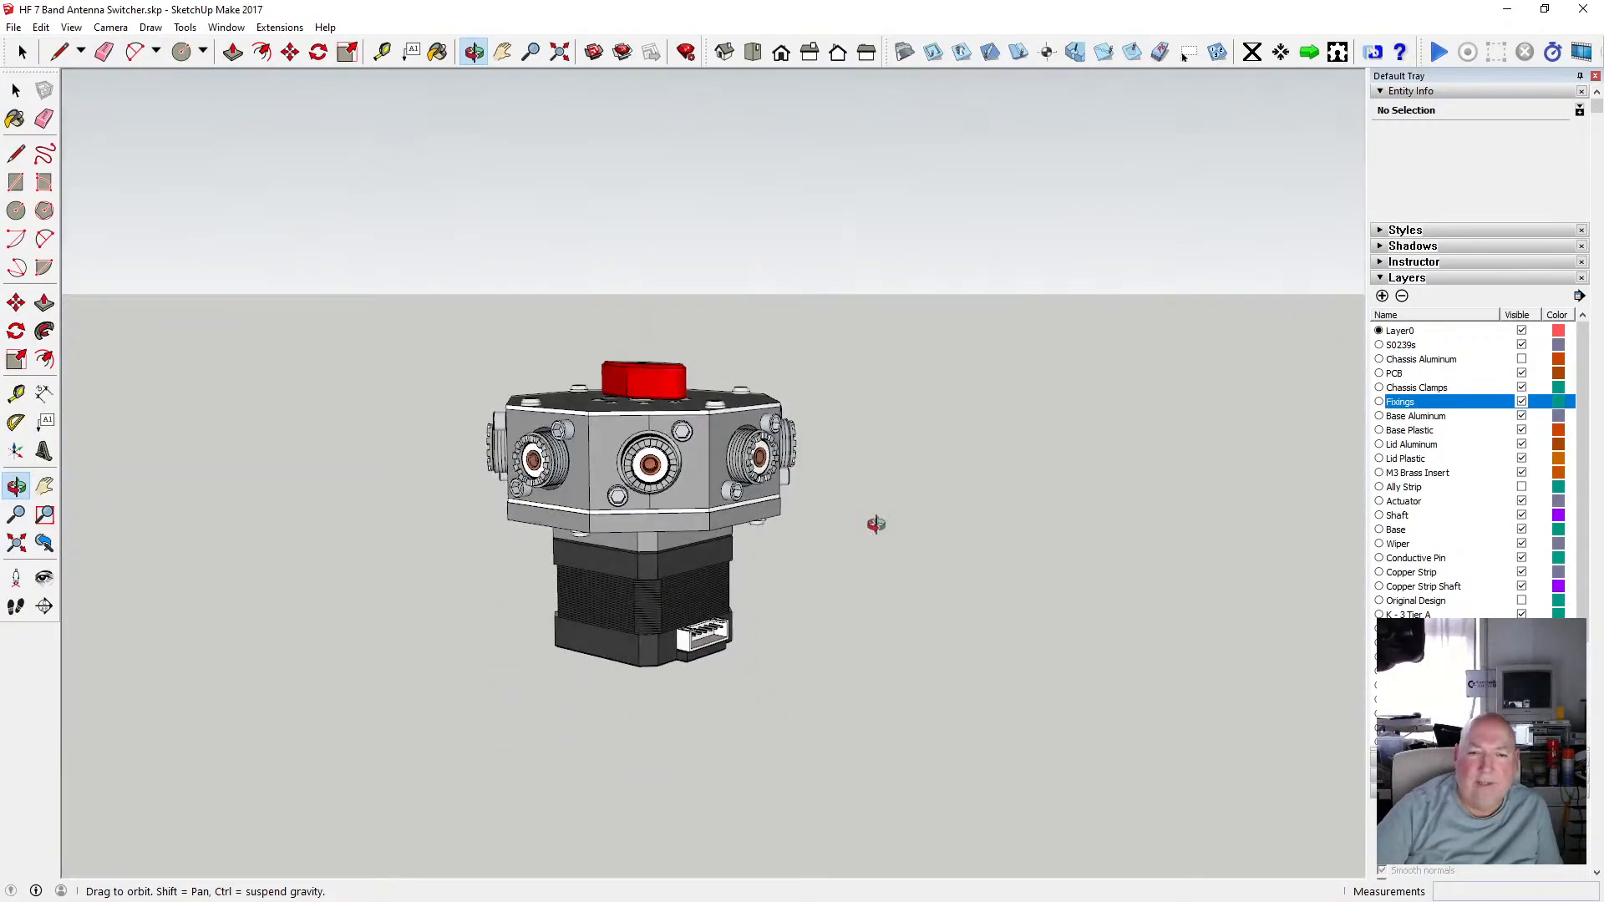
drag(749, 676, 764, 643)
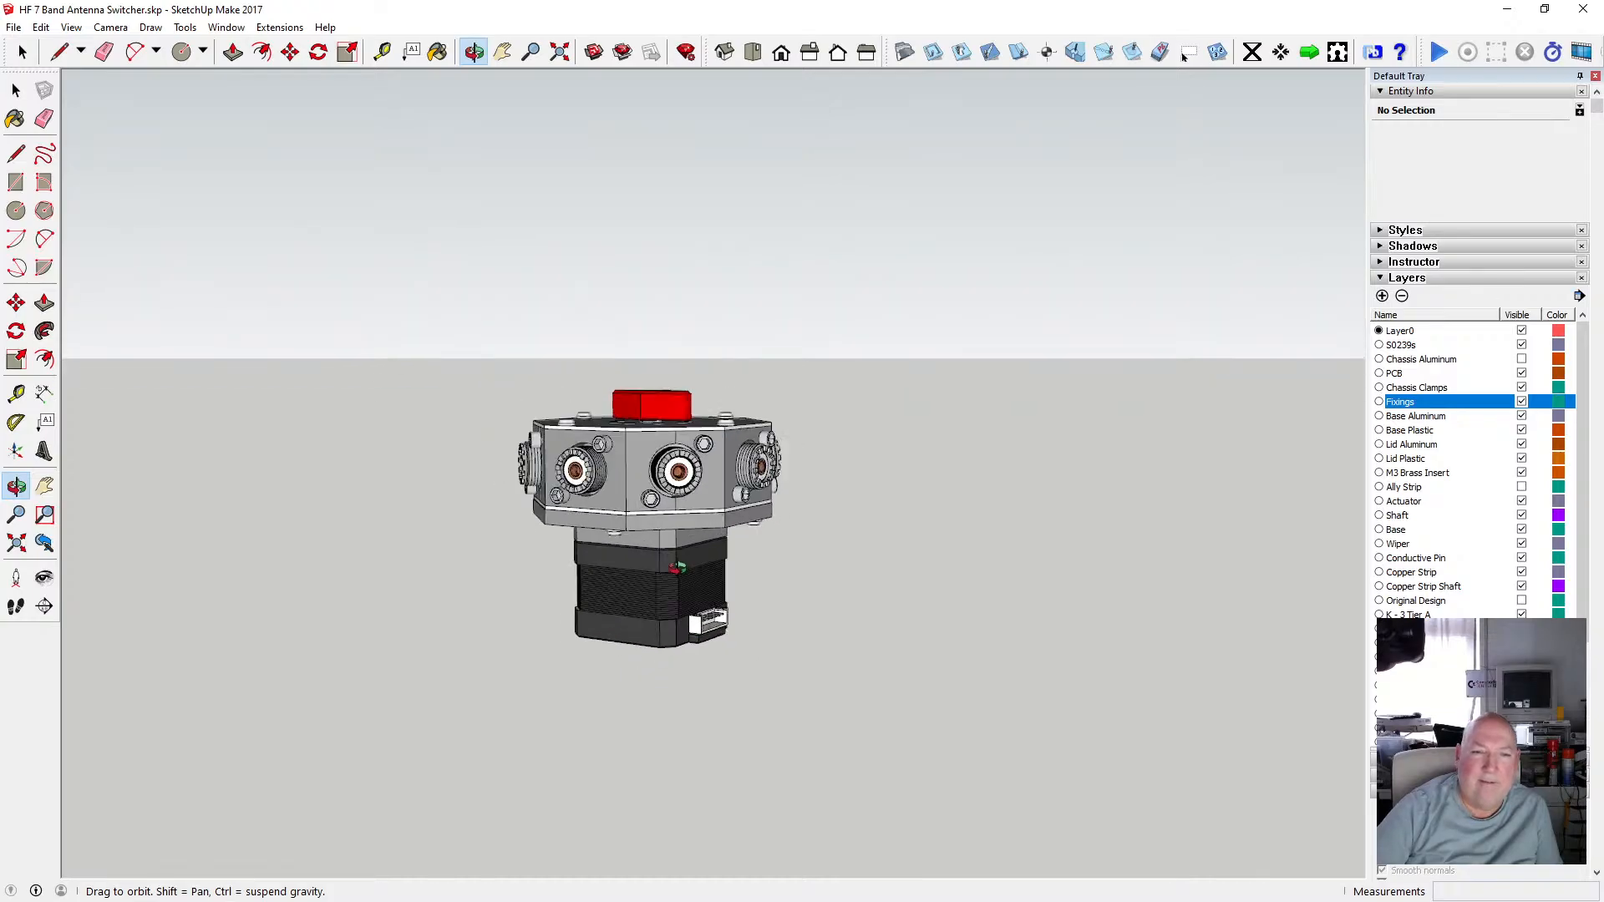
scroll(677, 567, up, 3)
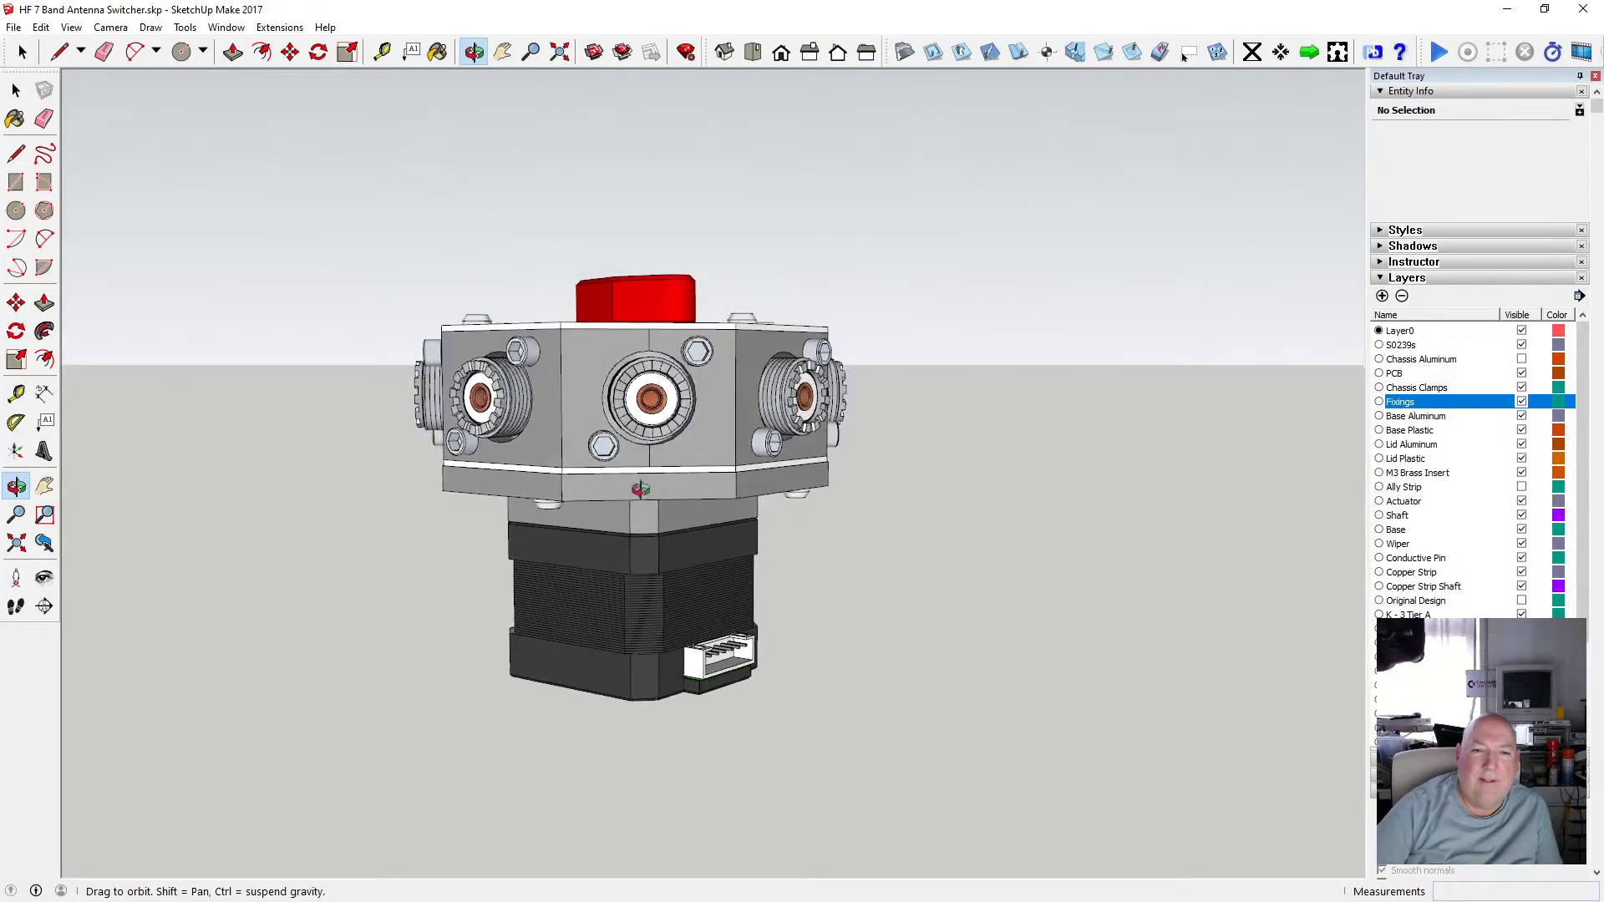
drag(641, 489, 730, 716)
drag(685, 604, 497, 524)
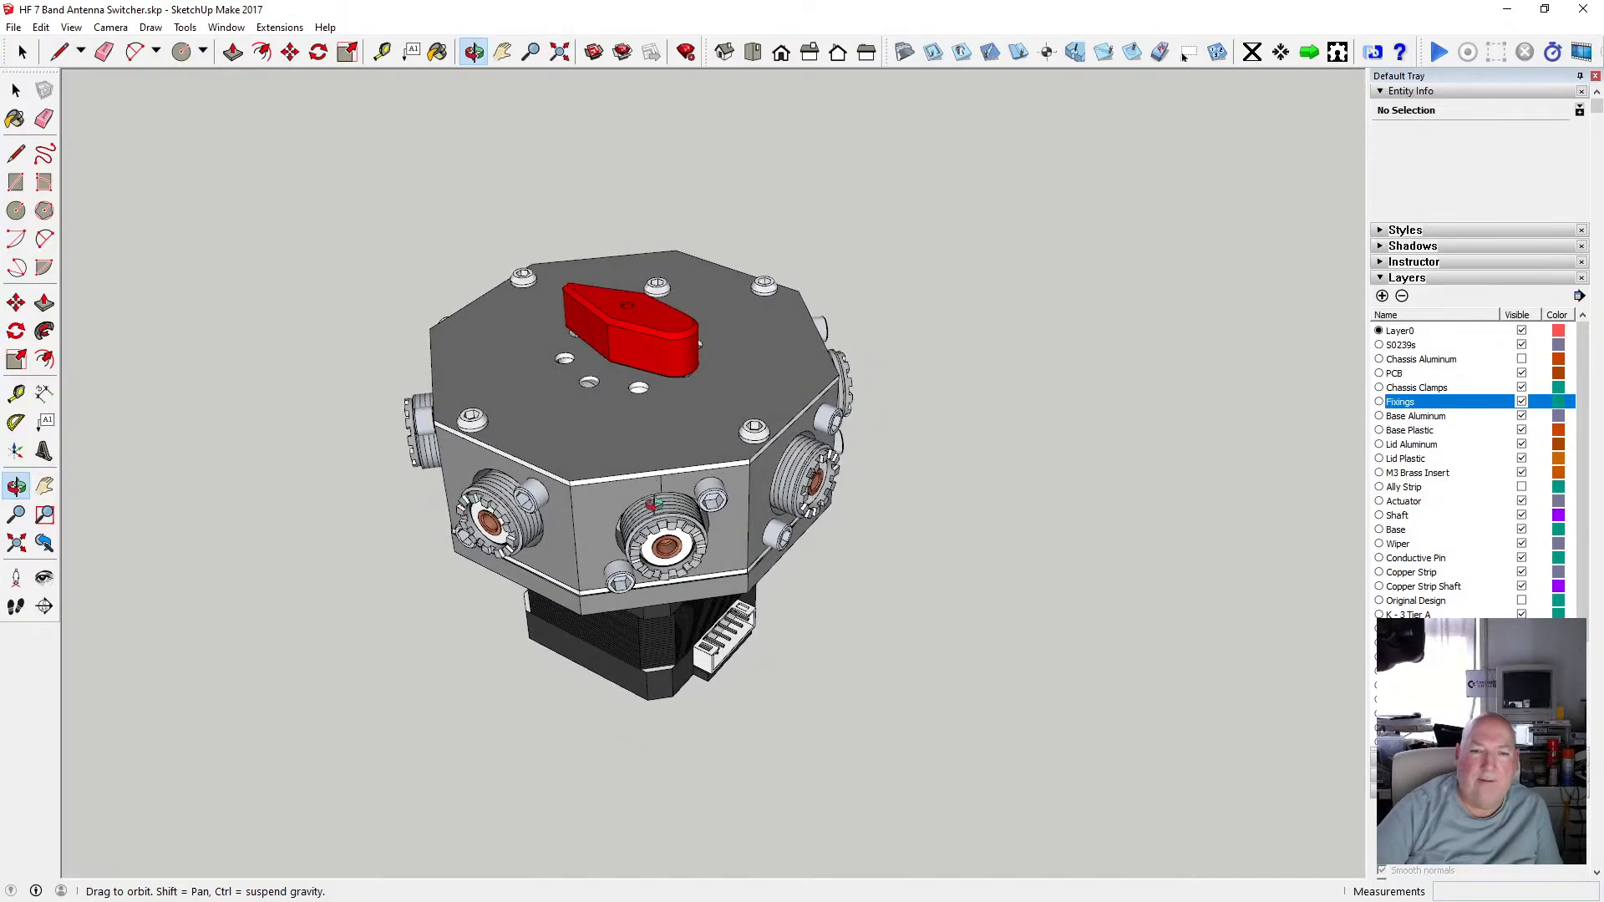
drag(654, 505, 609, 315)
scroll(623, 451, up, 5)
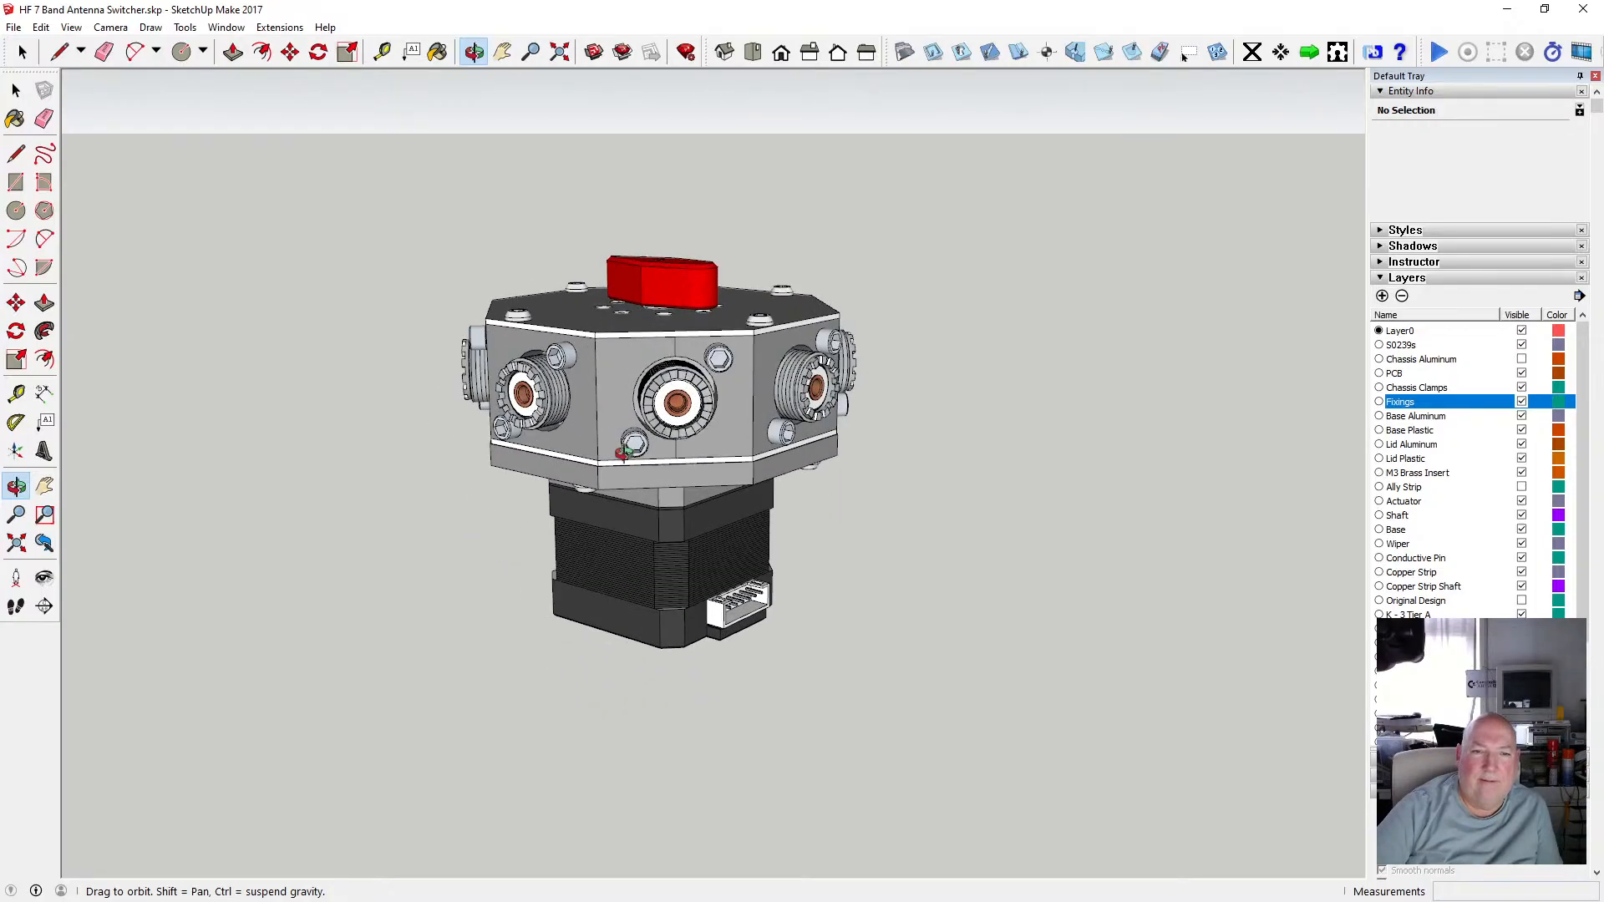
drag(624, 452, 655, 529)
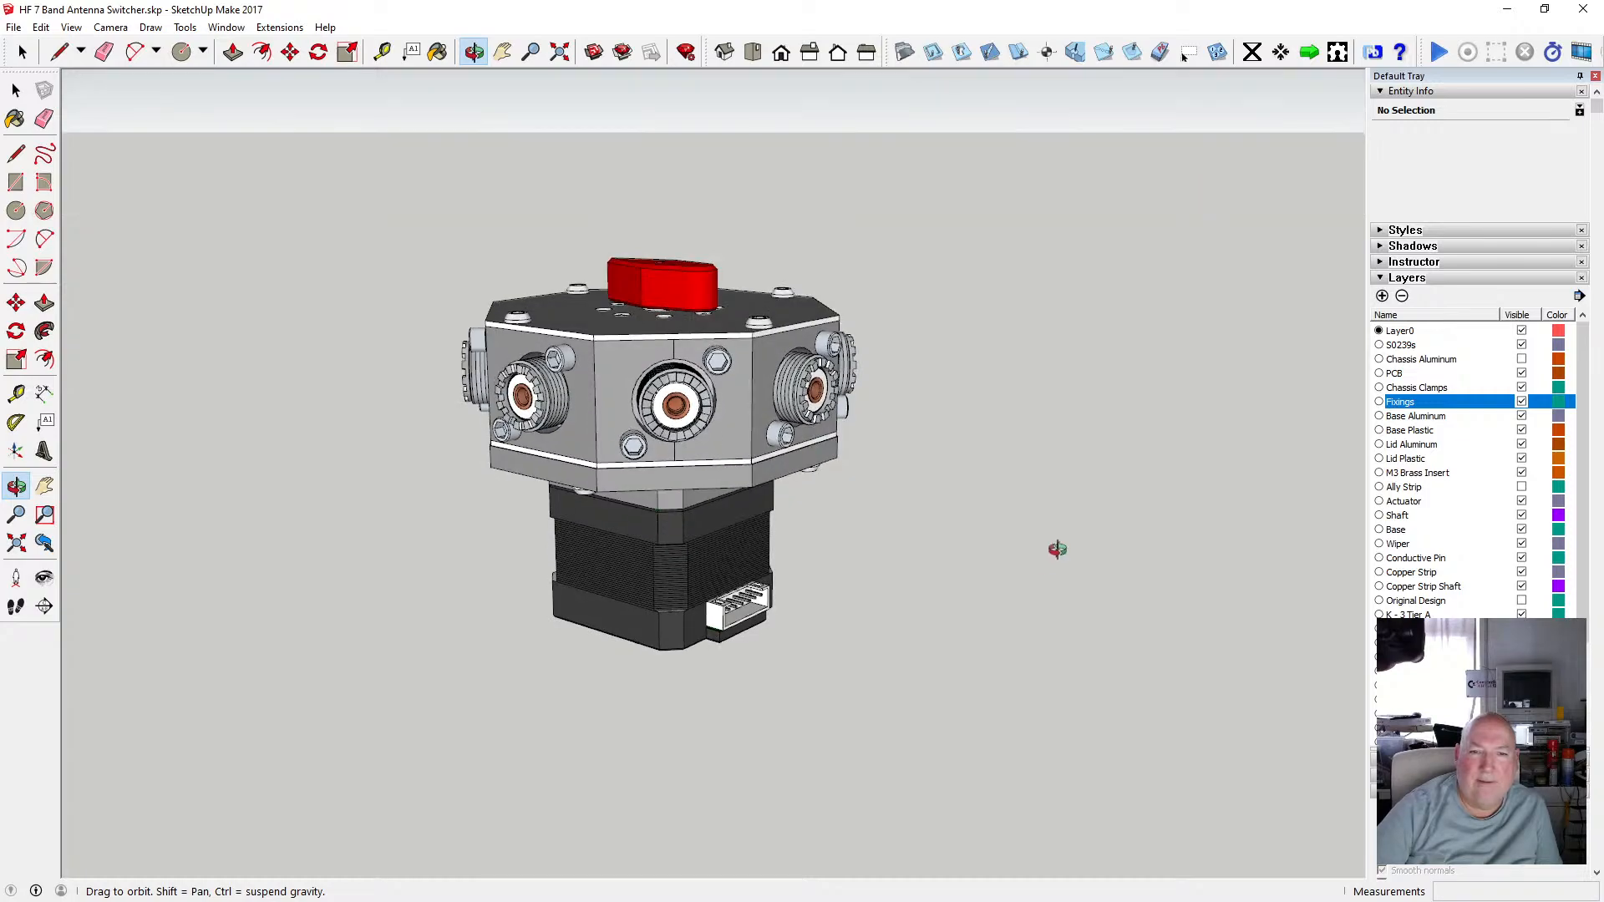
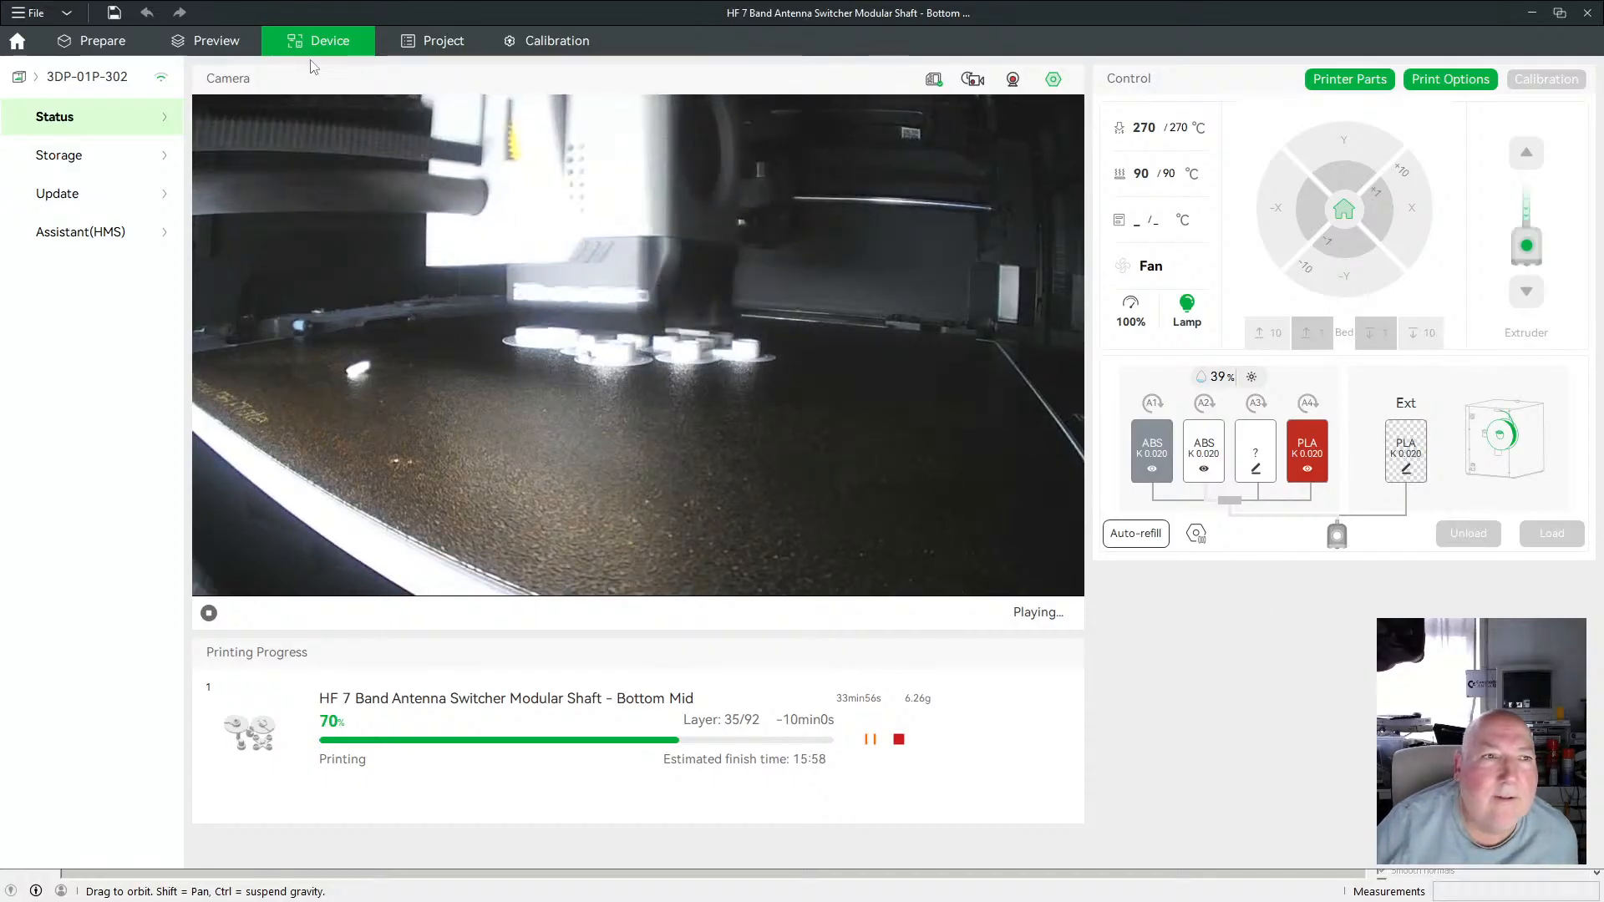
Check the slicer plate layout of the antenna switcher shaft parts, then return to the printer's live status view.
click(101, 41)
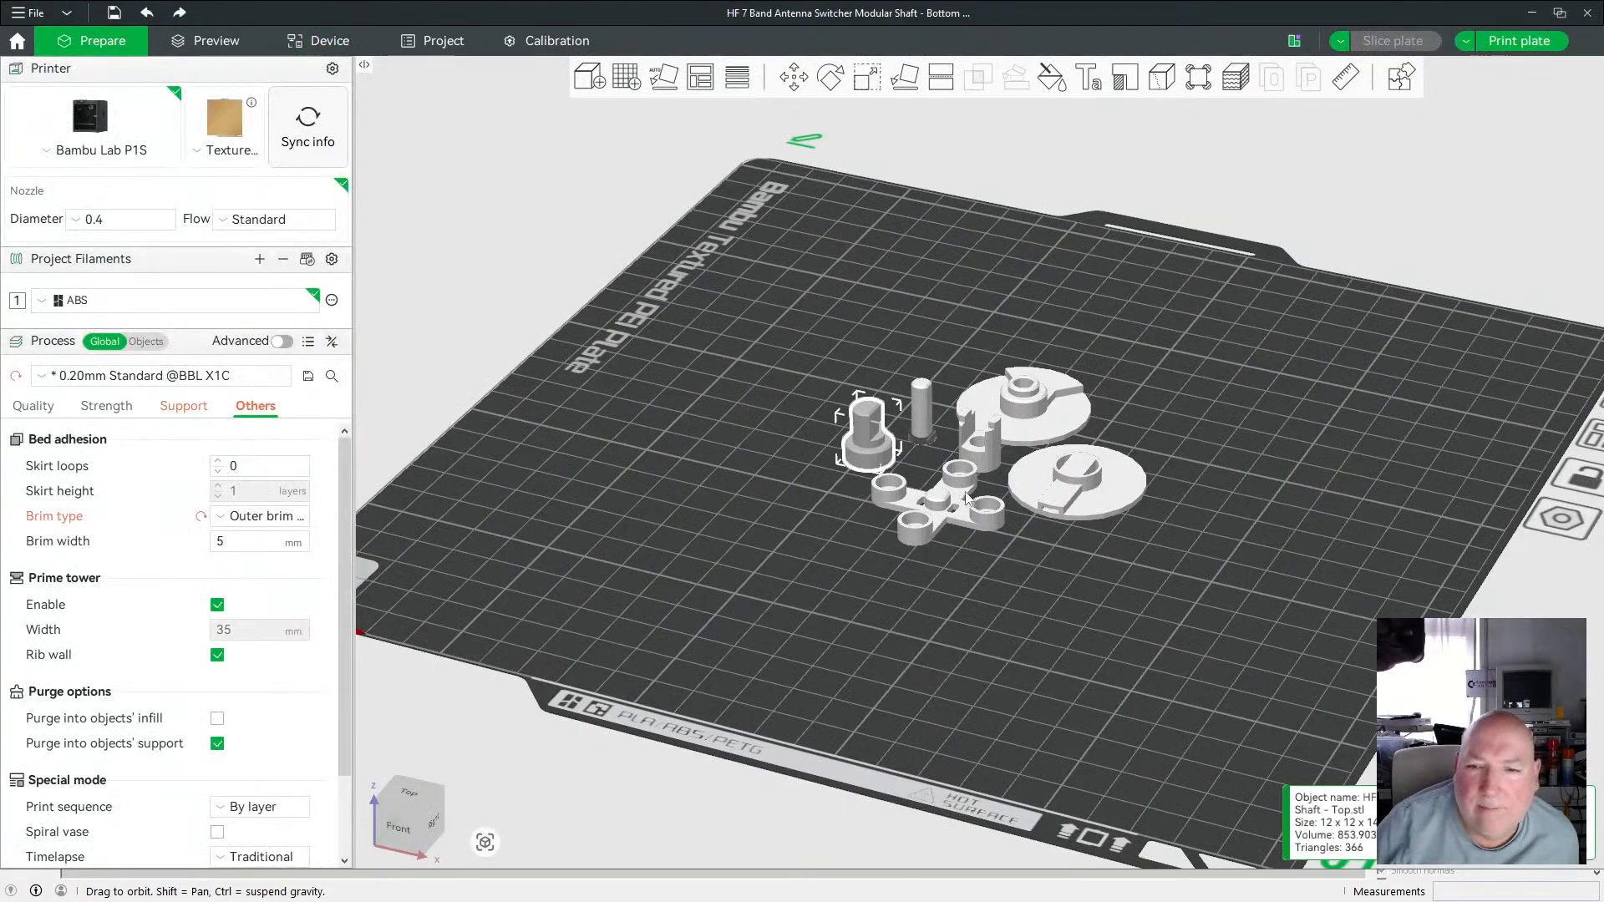
scroll(967, 499, up, 4)
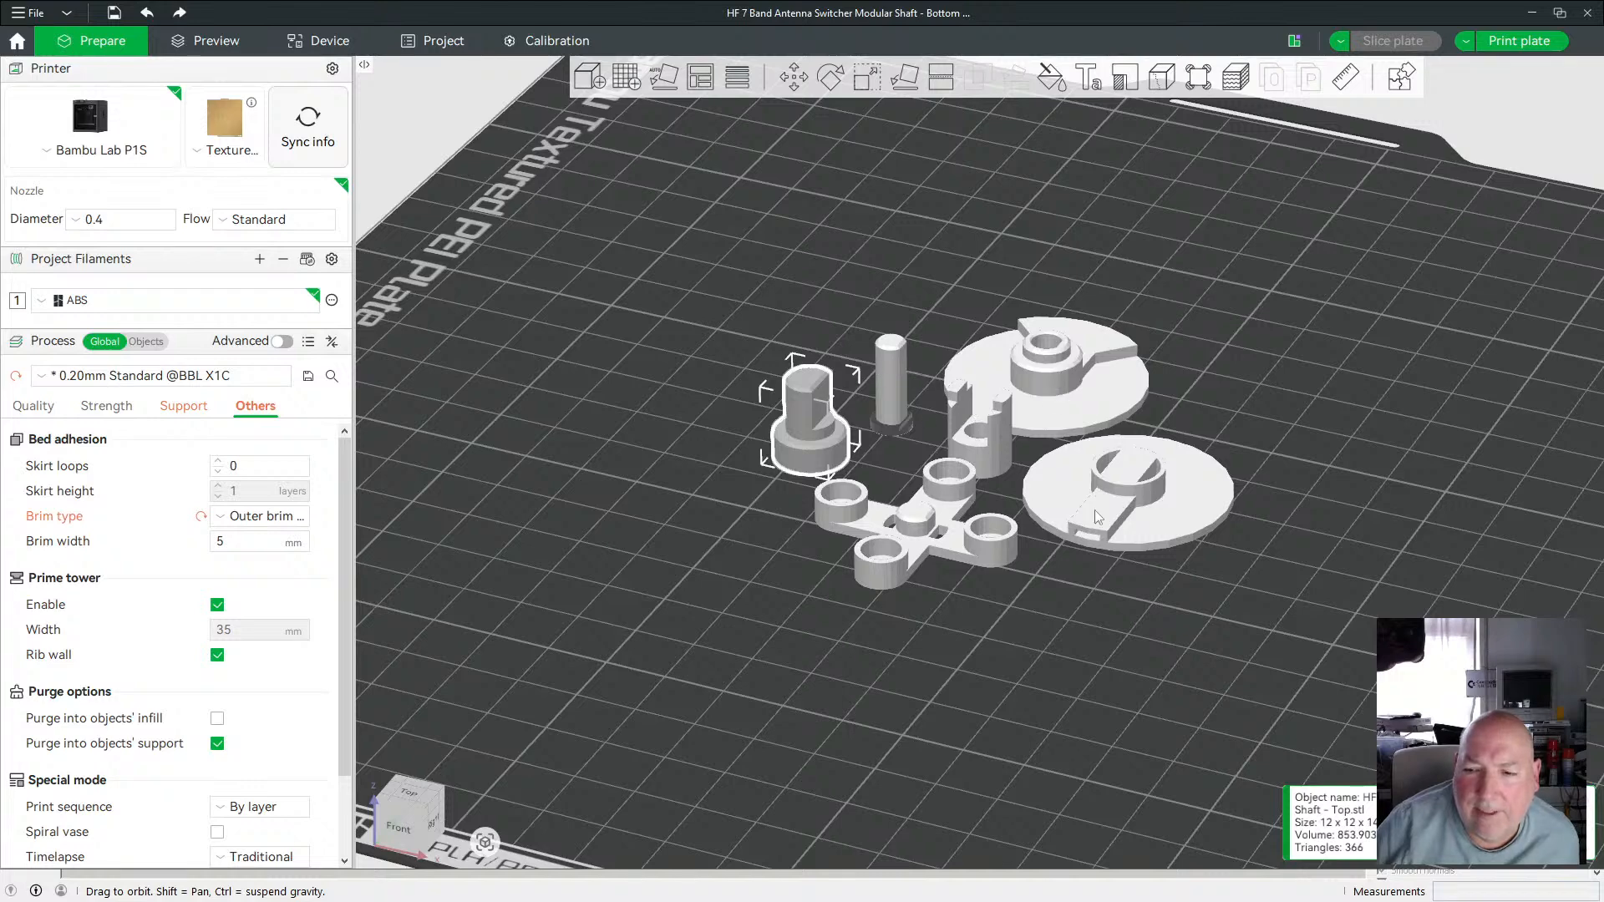
scroll(805, 511, down, 5)
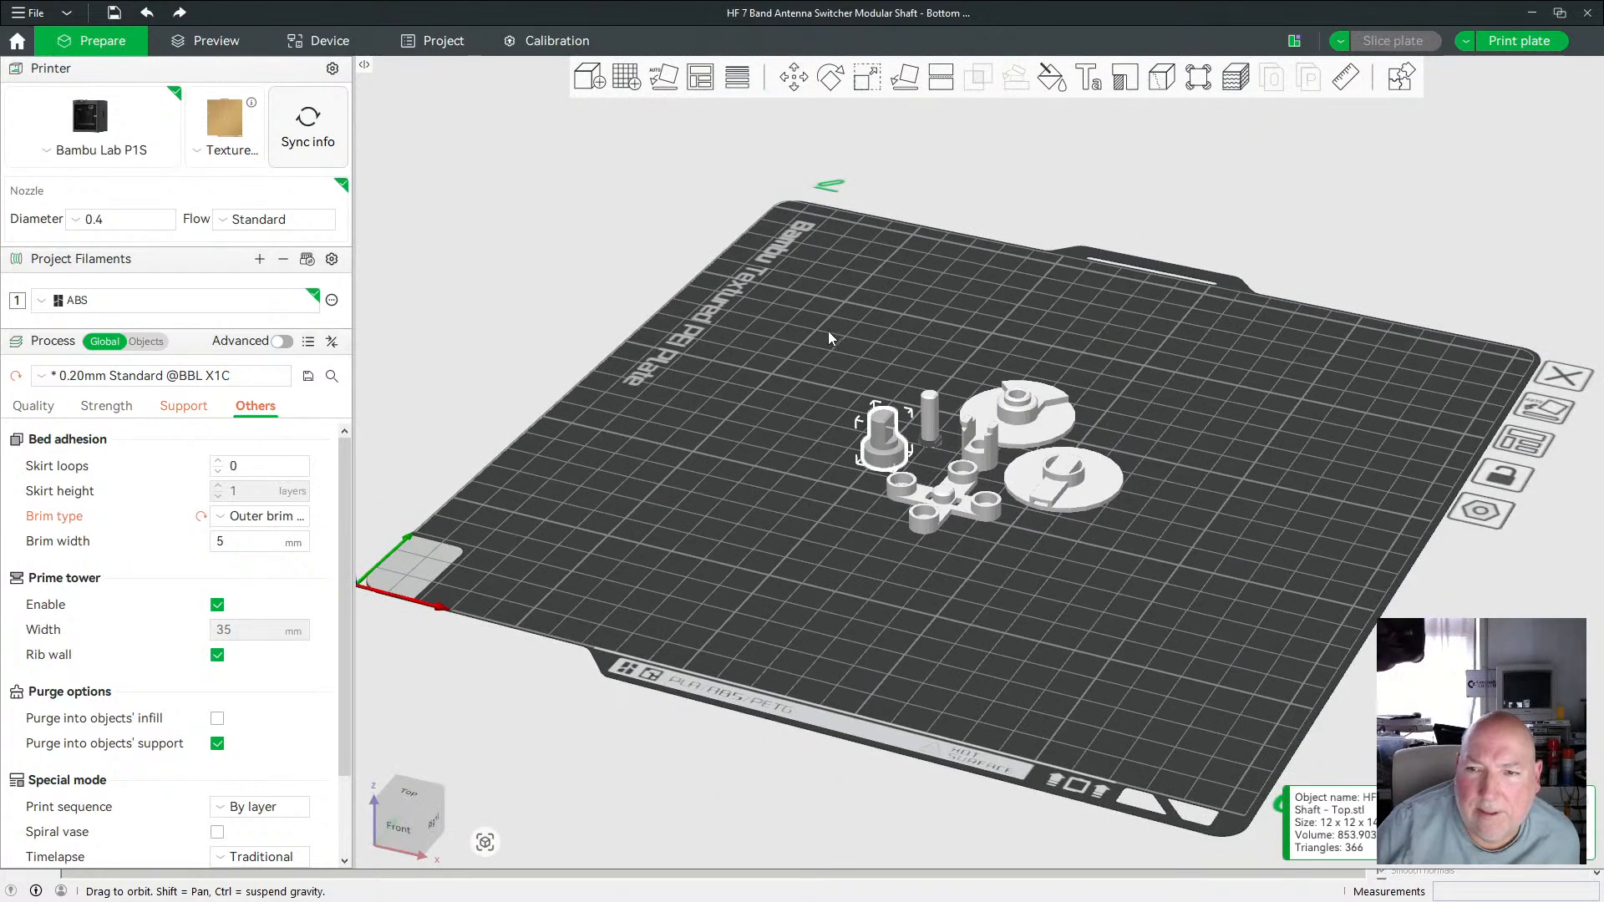
click(330, 42)
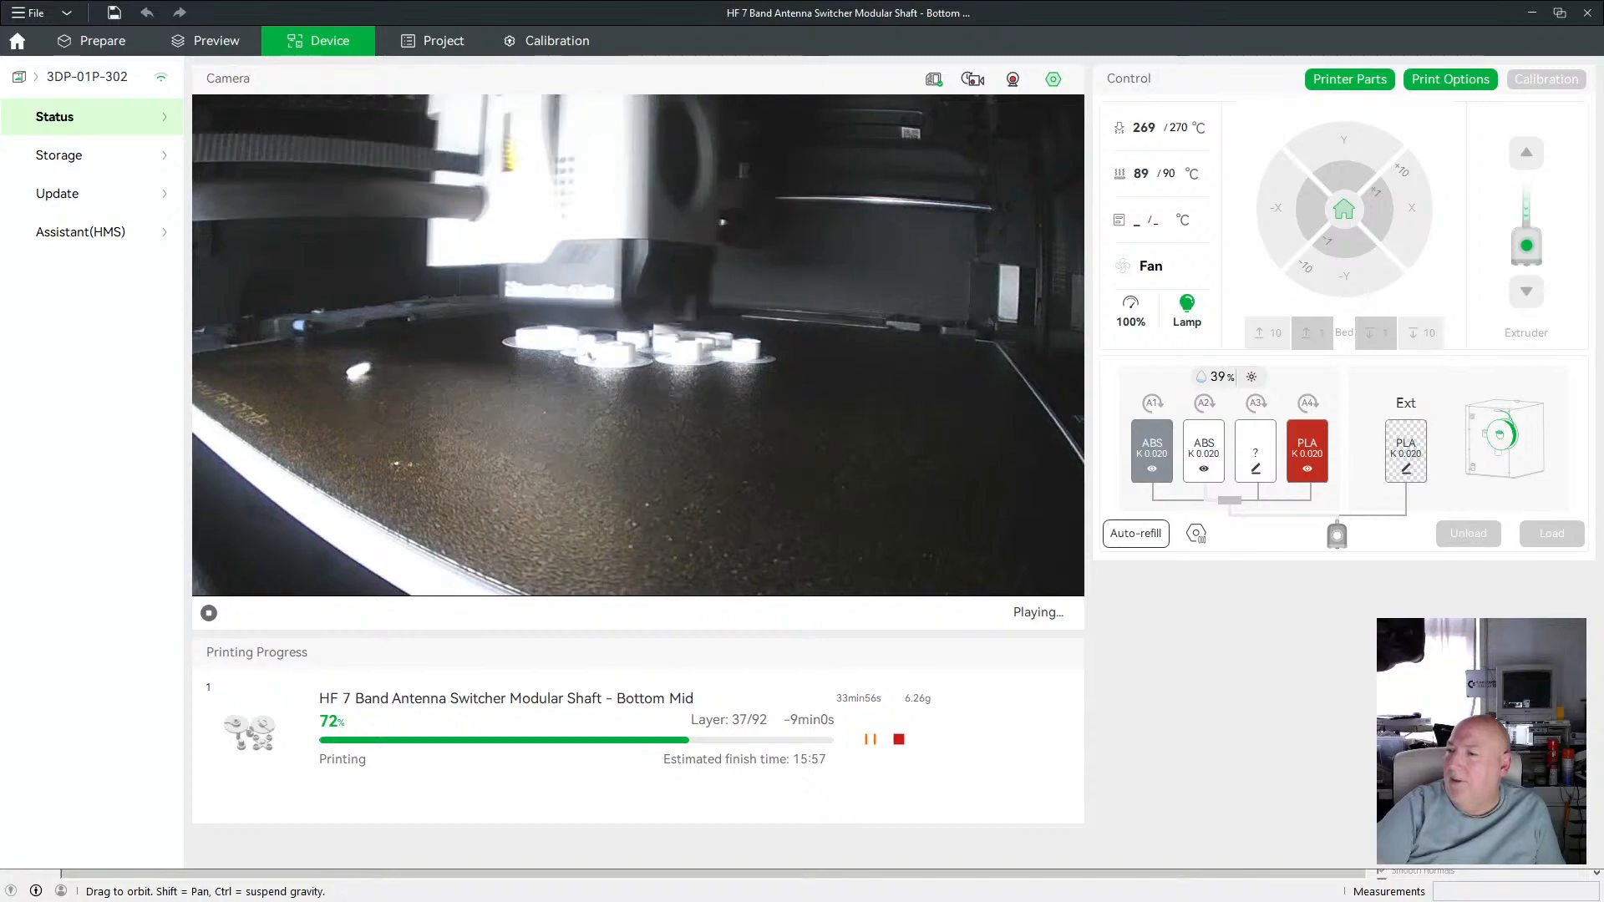
Switch back to SketchUp and orbit the antenna switcher to view the stepper motor from underneath.
key(alt+Tab)
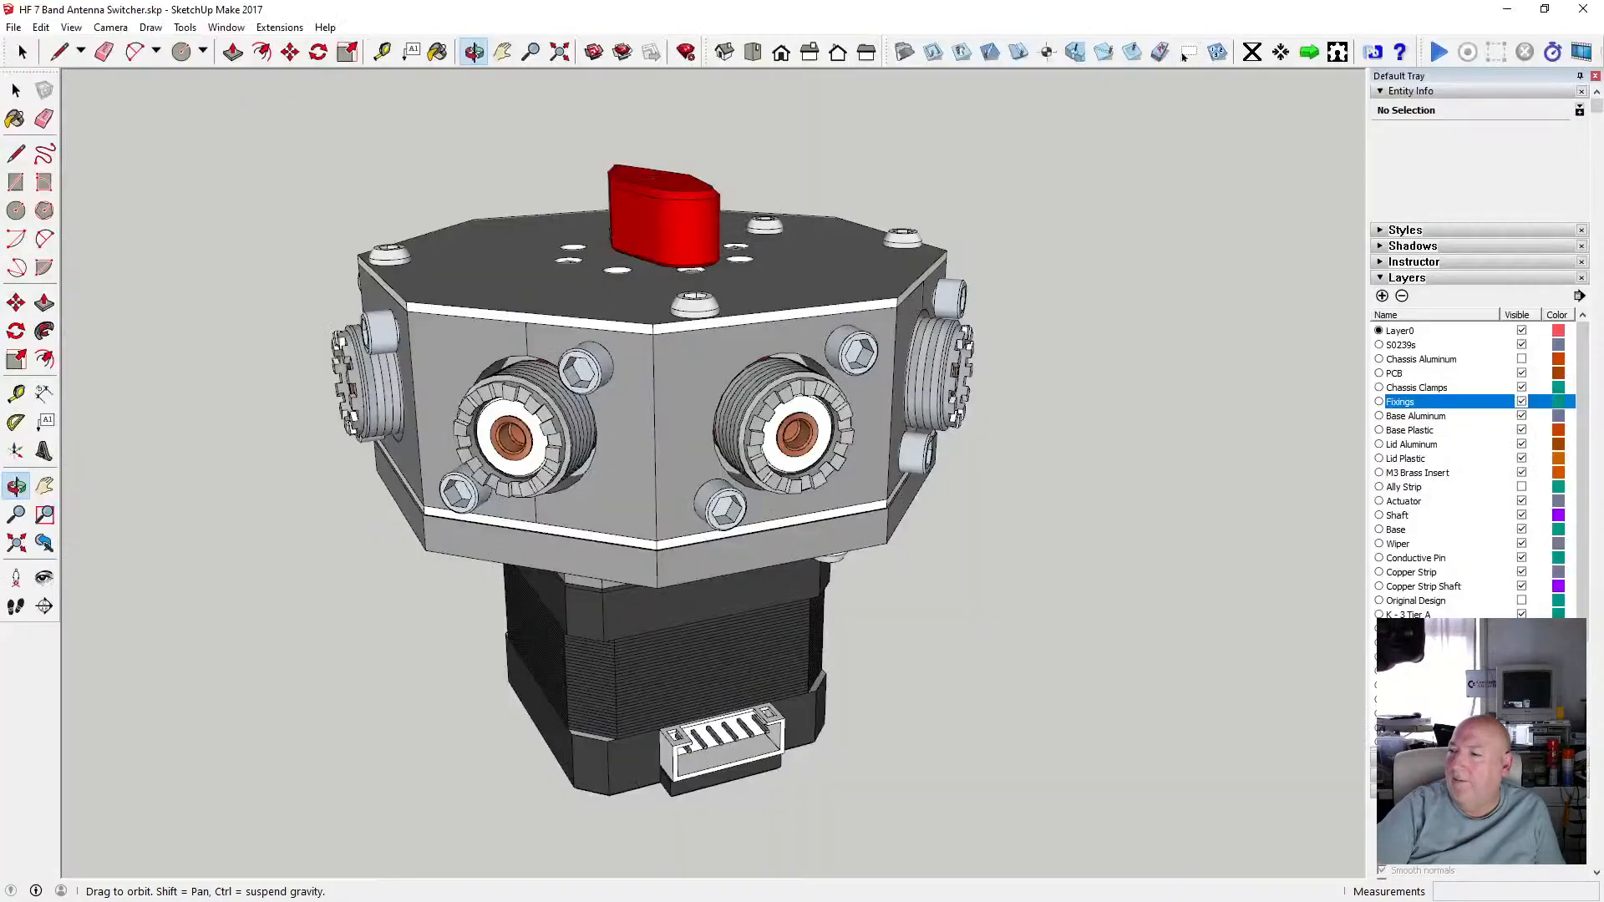
drag(614, 565, 740, 530)
scroll(651, 580, up, 4)
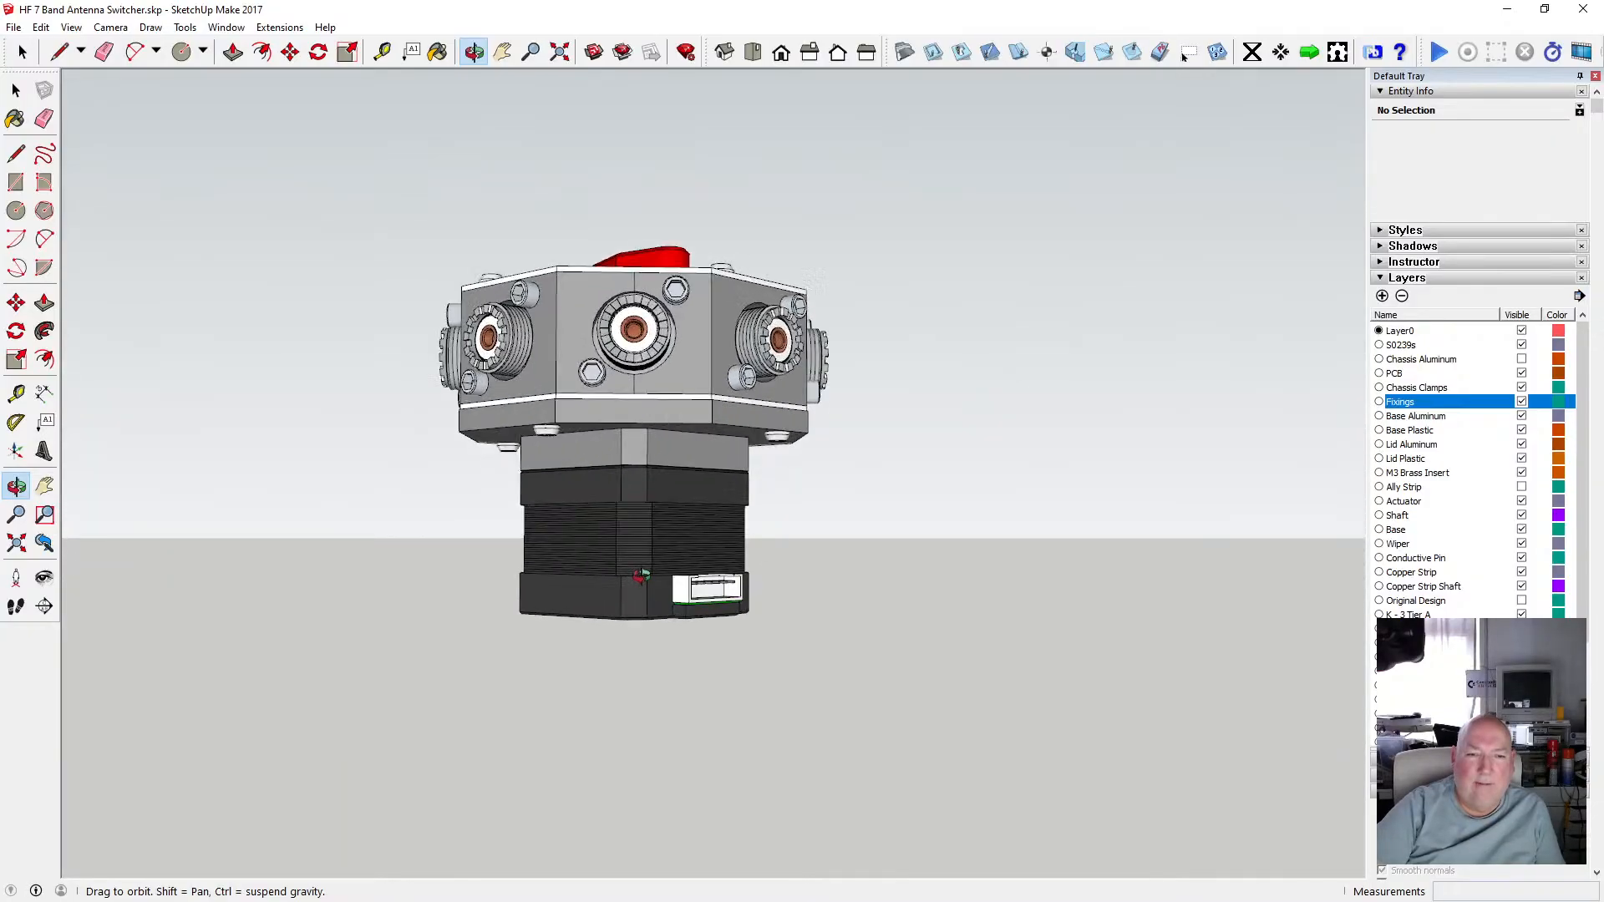
drag(643, 564, 607, 449)
Open the nested groups of the stepper motor down to its bottom plate component for editing.
click(16, 90)
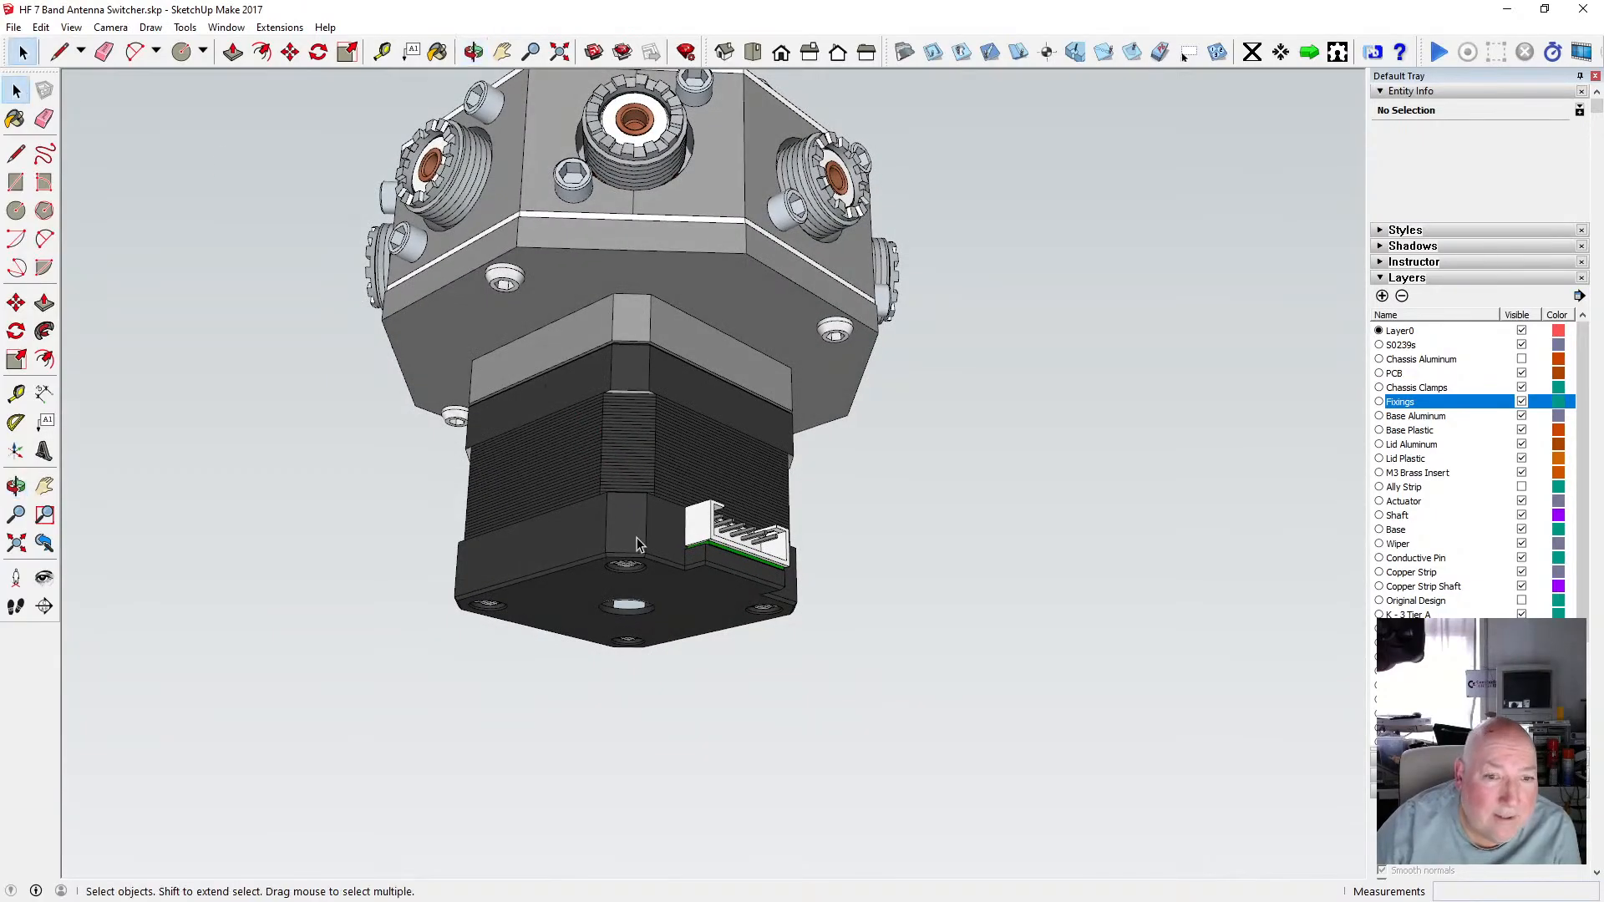
click(593, 557)
double_click(590, 558)
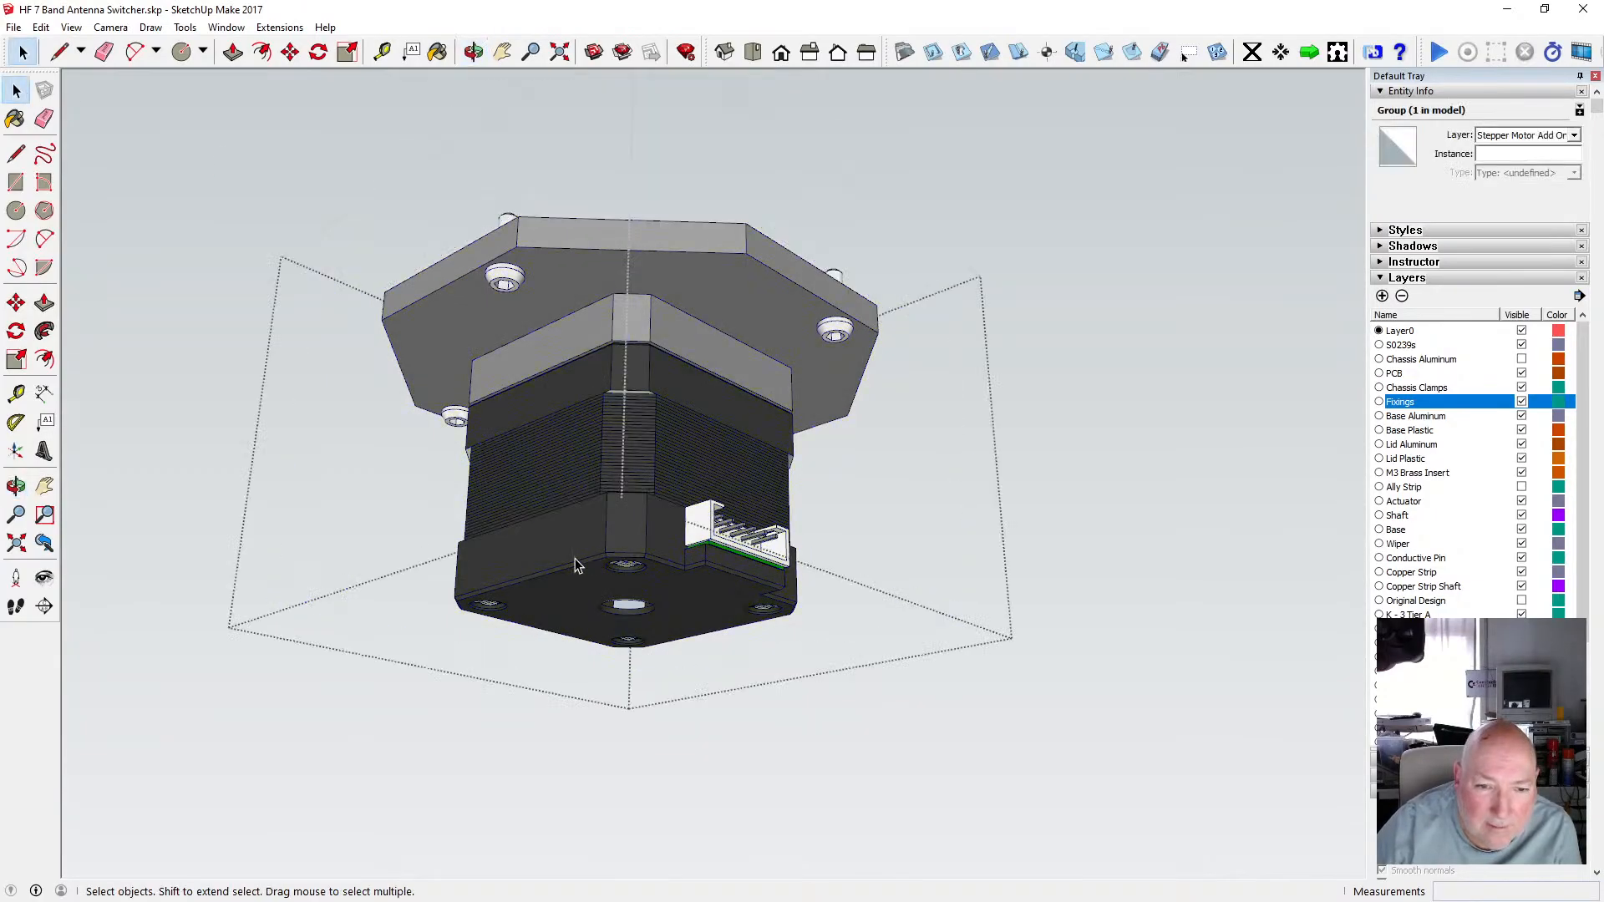
click(573, 564)
double_click(573, 563)
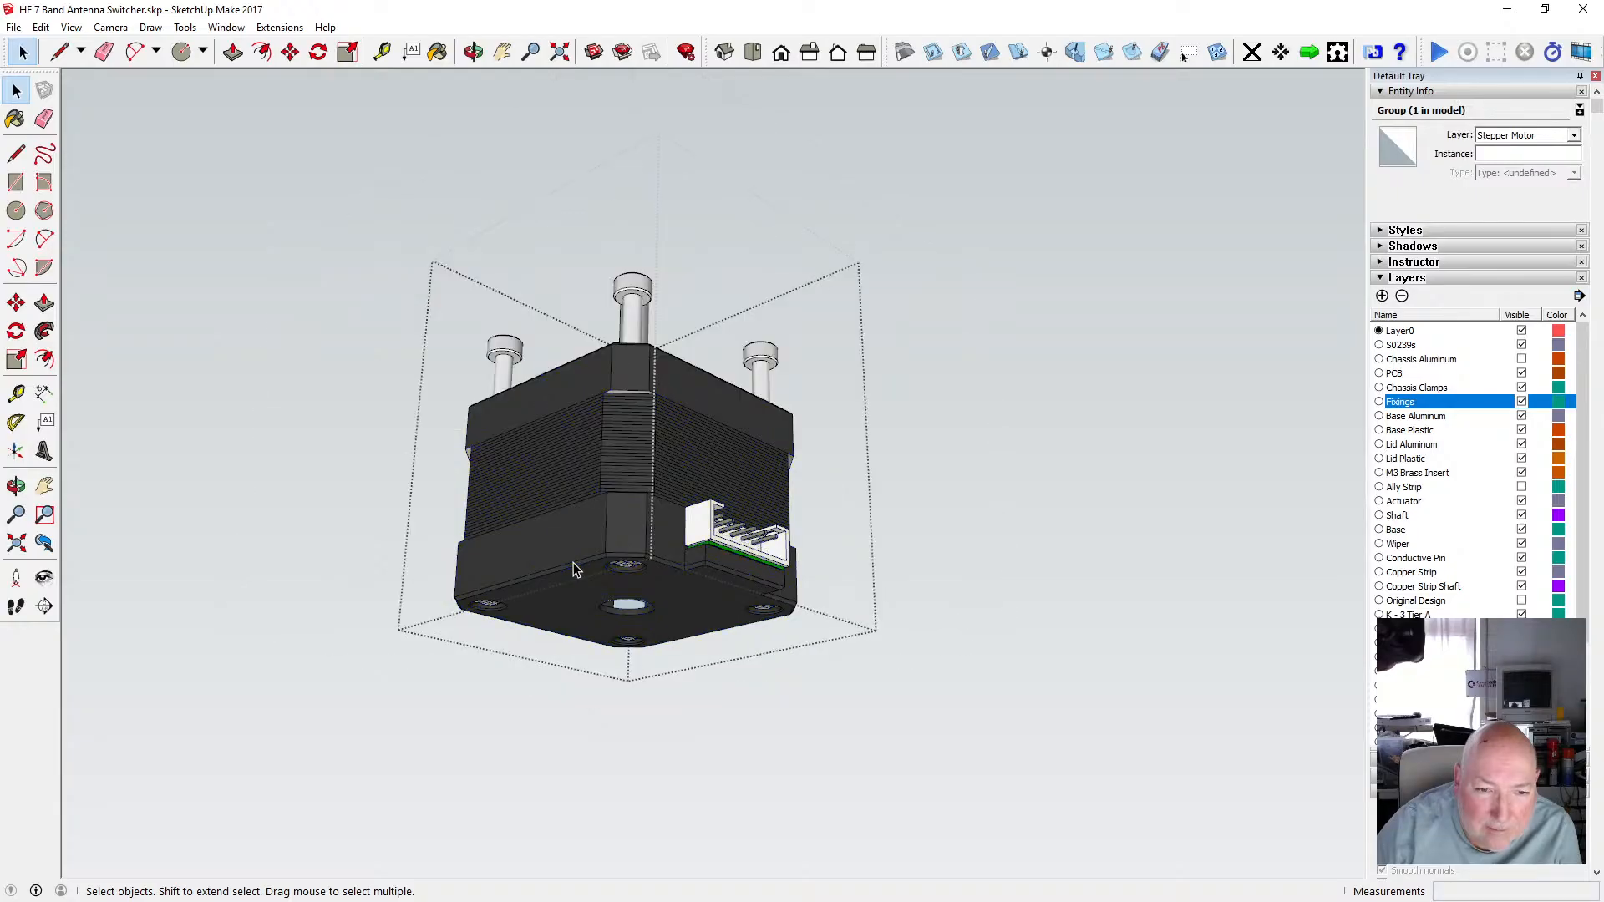
click(573, 563)
double_click(573, 563)
click(573, 563)
double_click(572, 563)
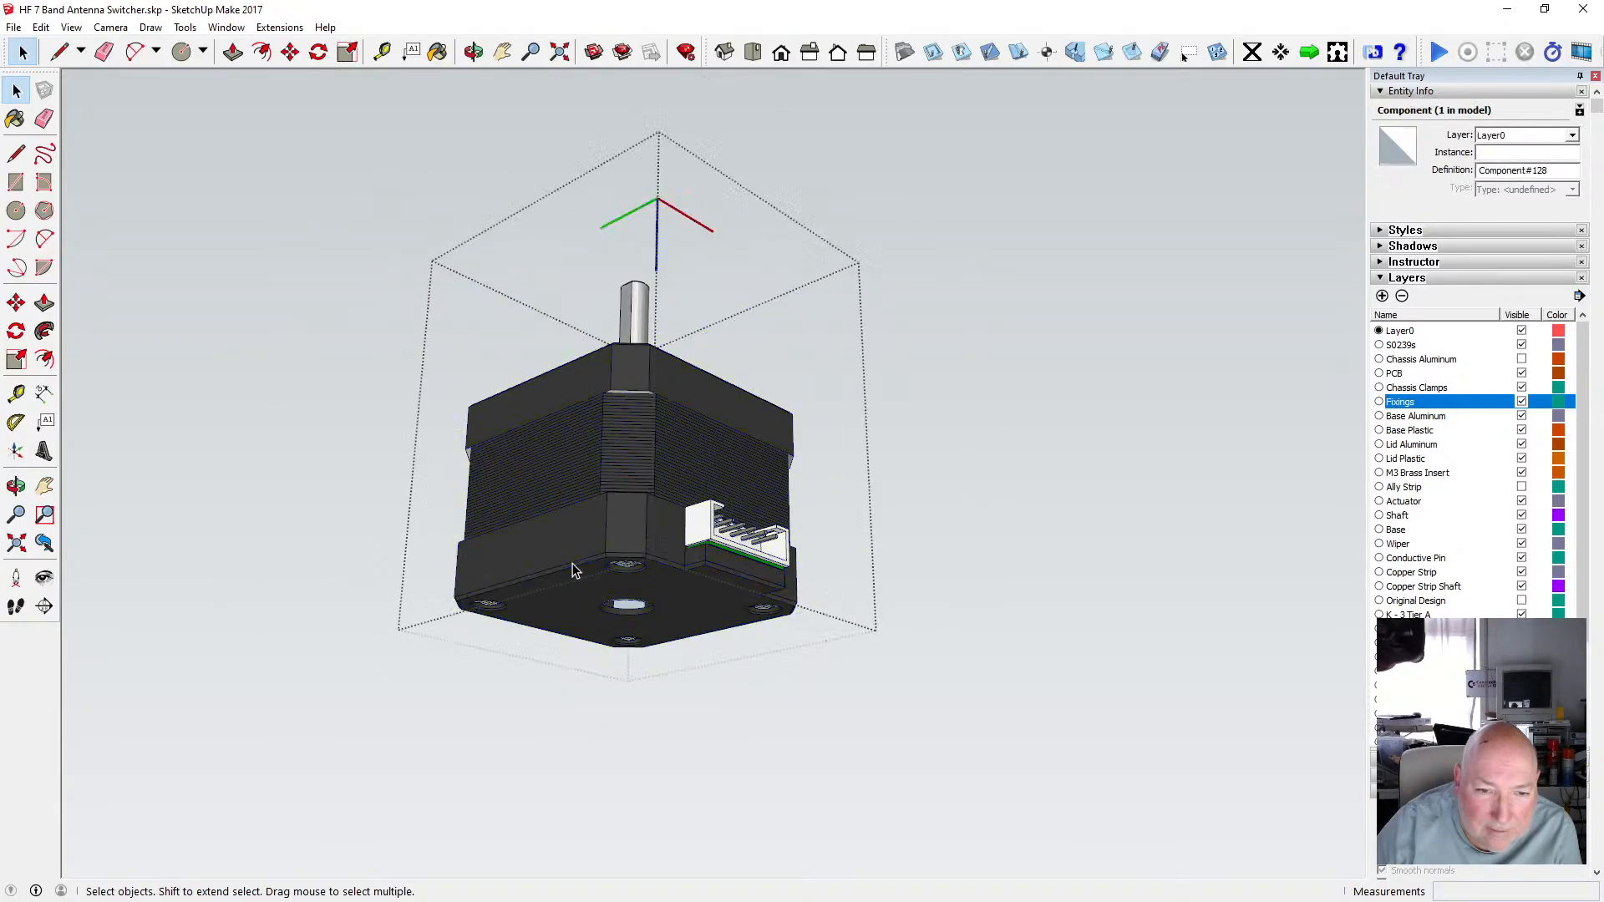
click(572, 564)
double_click(573, 569)
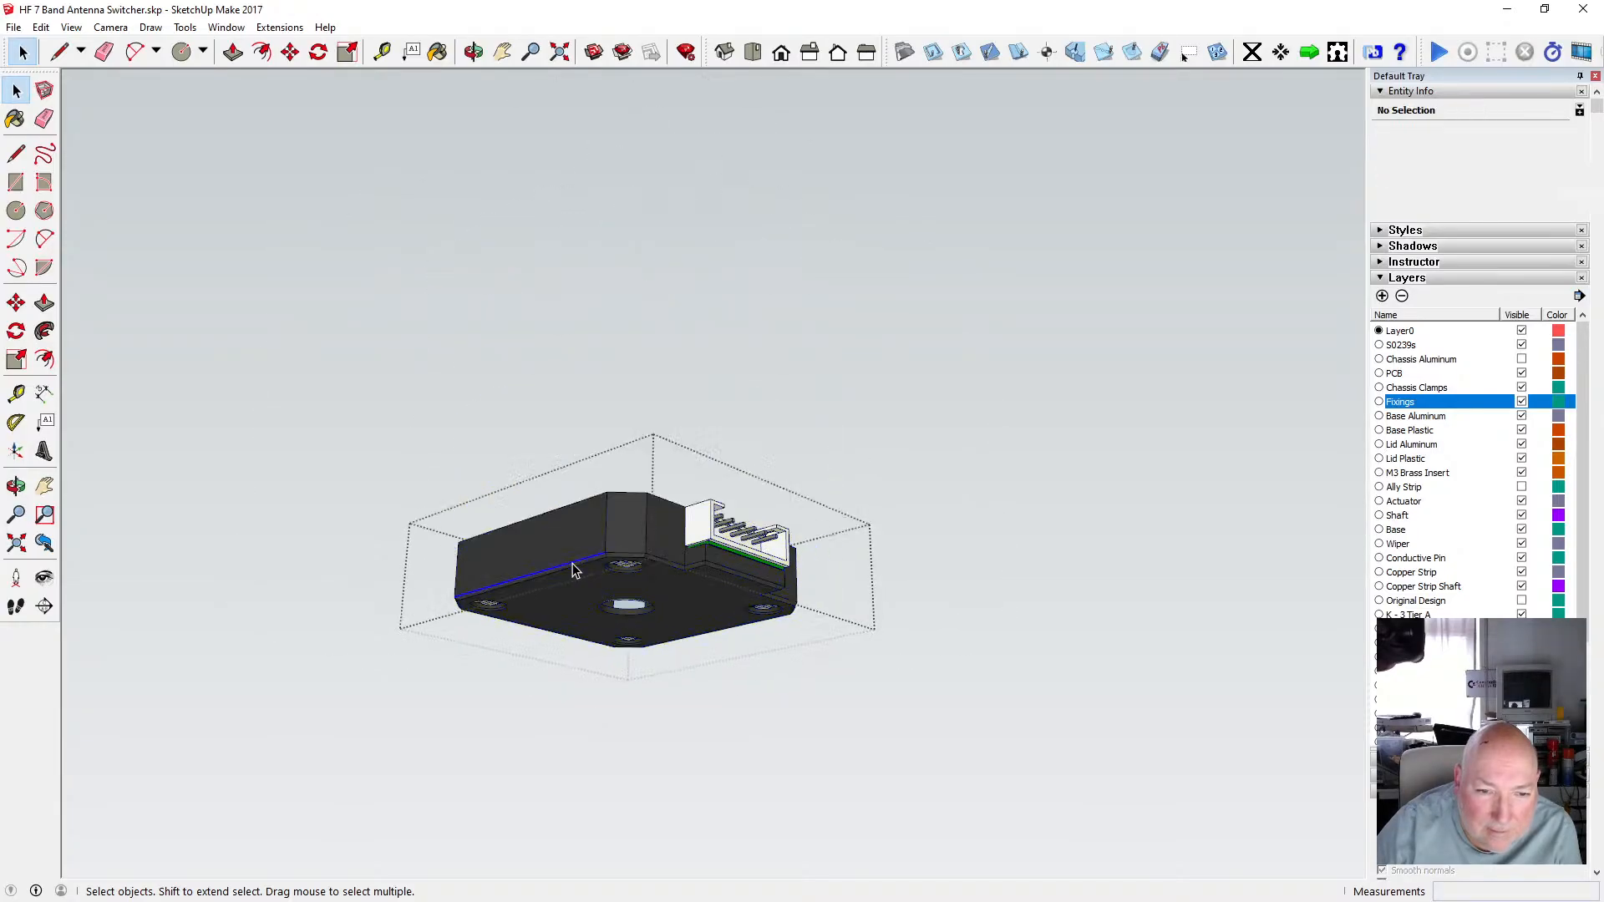
Select the edges along the outline of the motor's bottom plate, including the connector notch.
click(625, 568)
click(625, 569)
scroll(626, 568, up, 3)
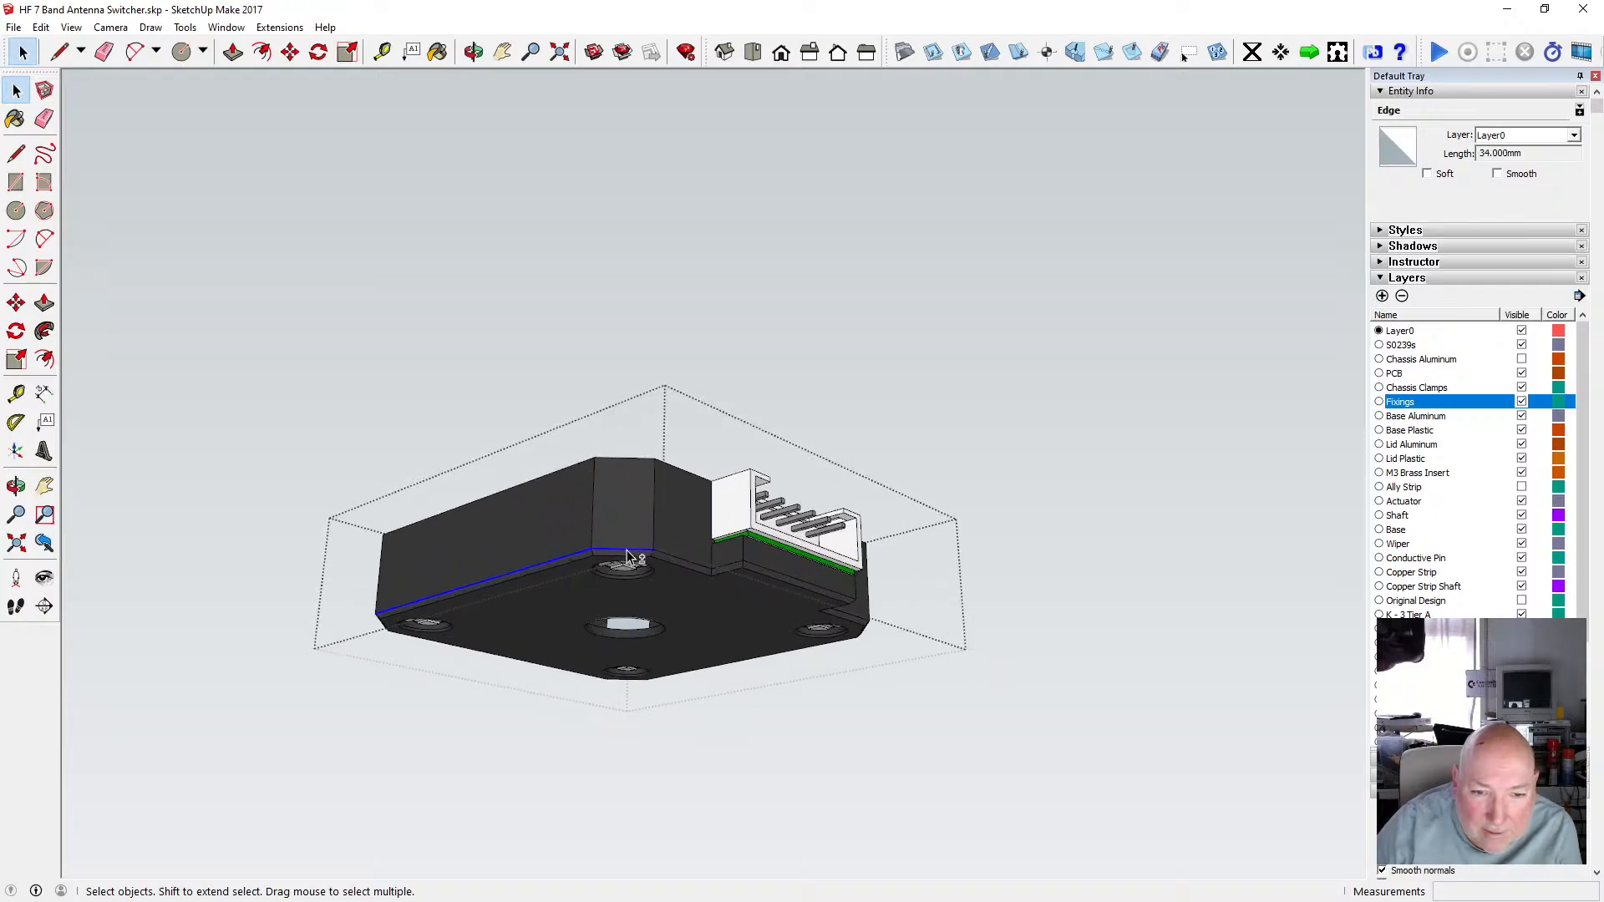
ctrl+click(628, 553)
shift+click(723, 570)
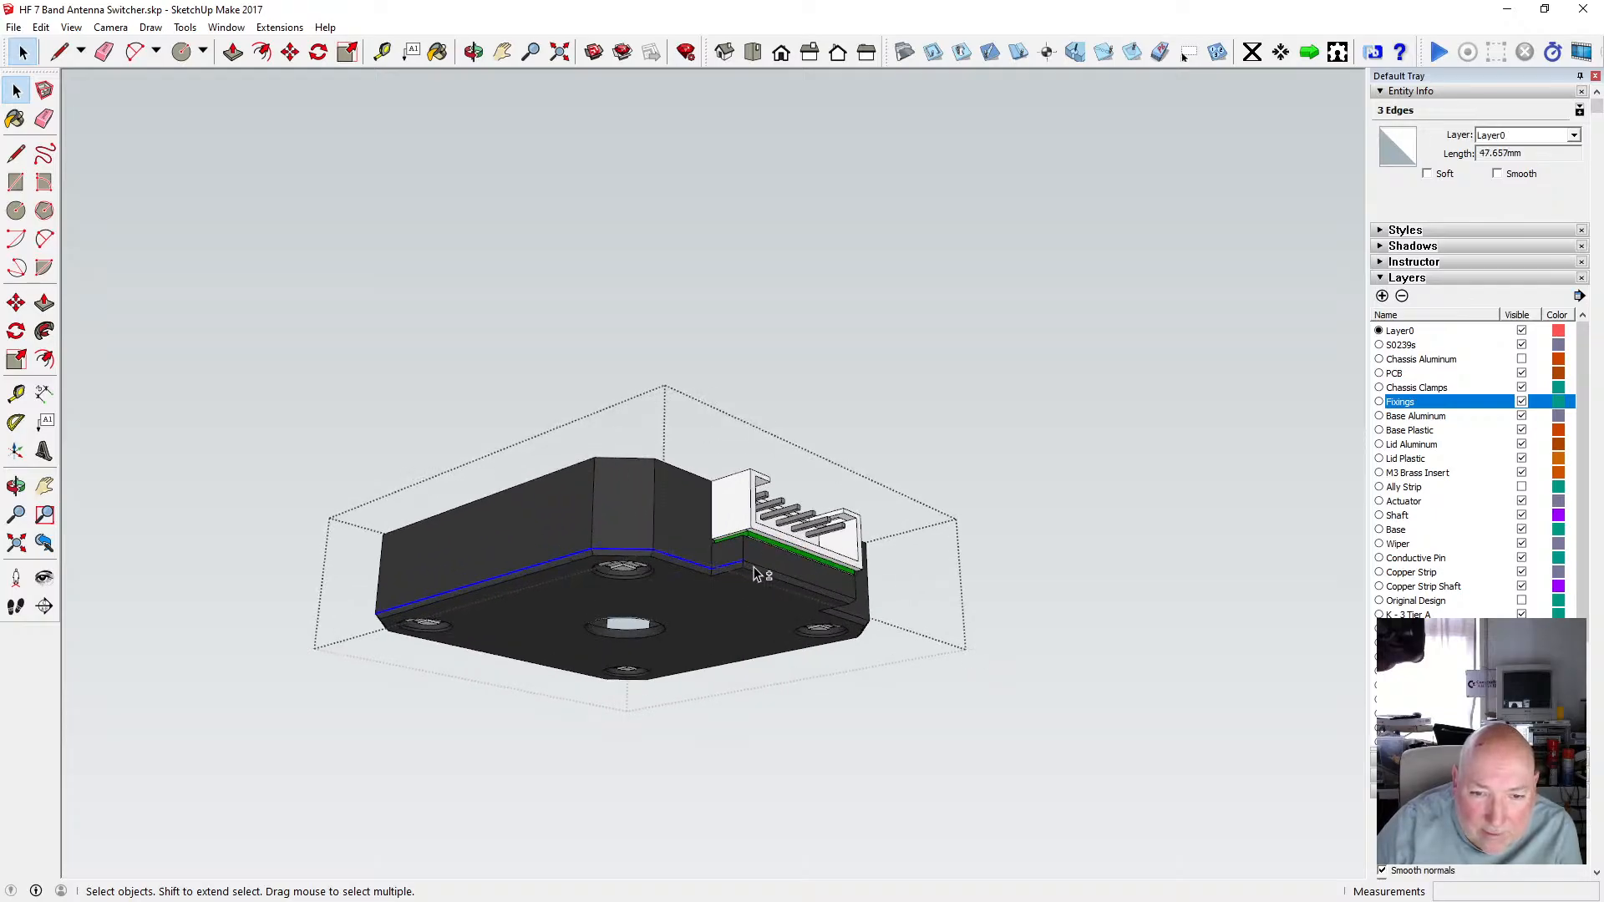
click(474, 52)
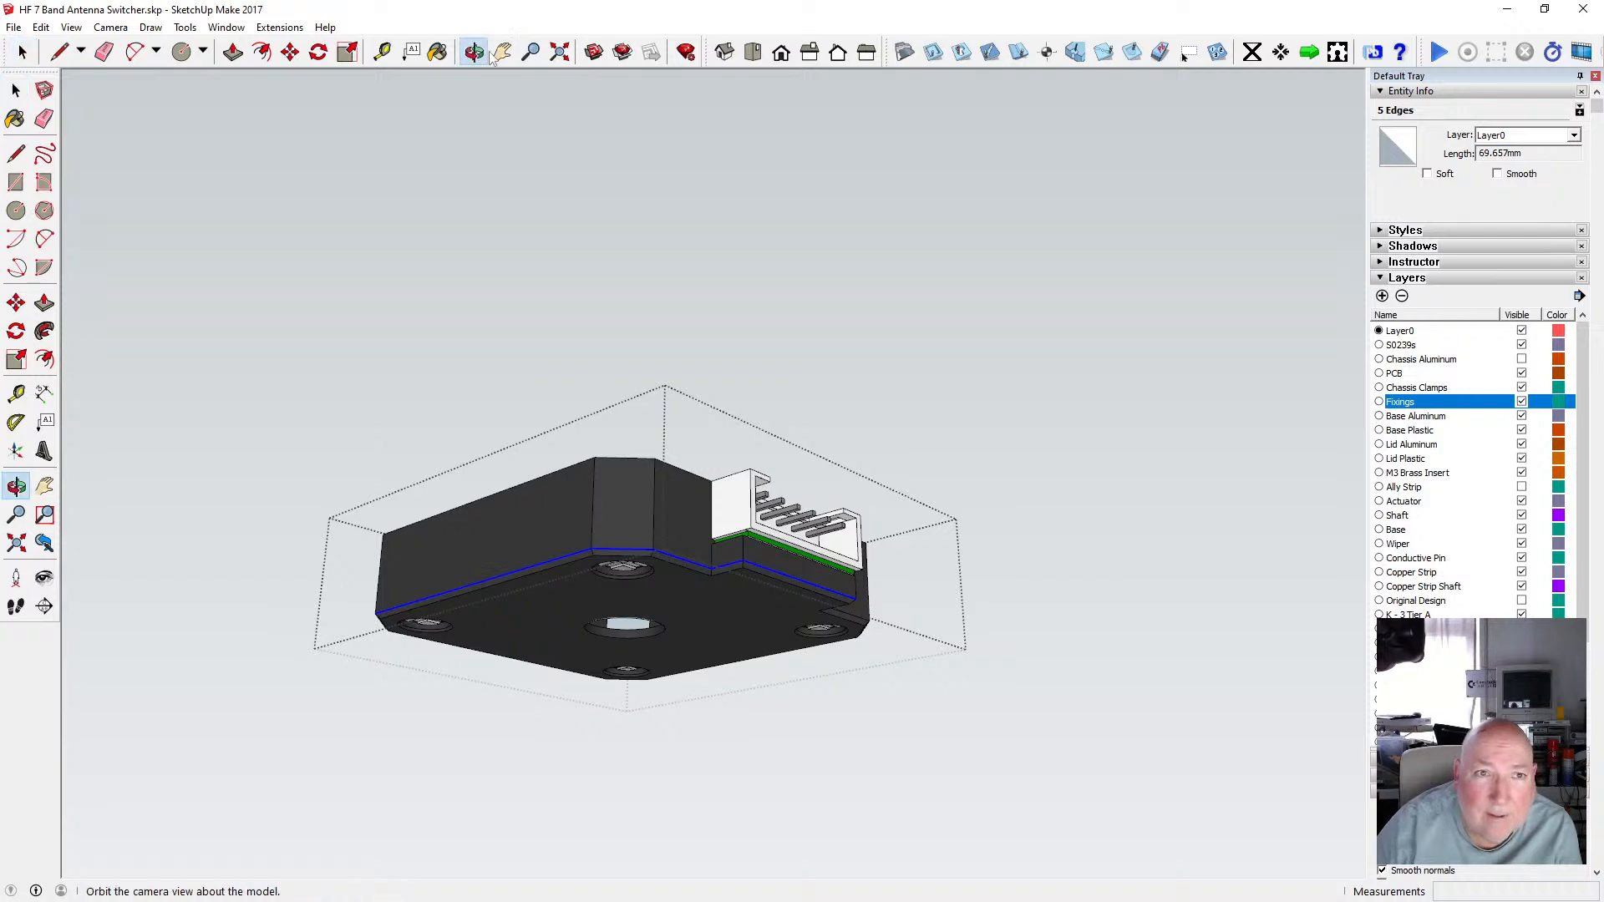
drag(434, 183, 484, 379)
key(space)
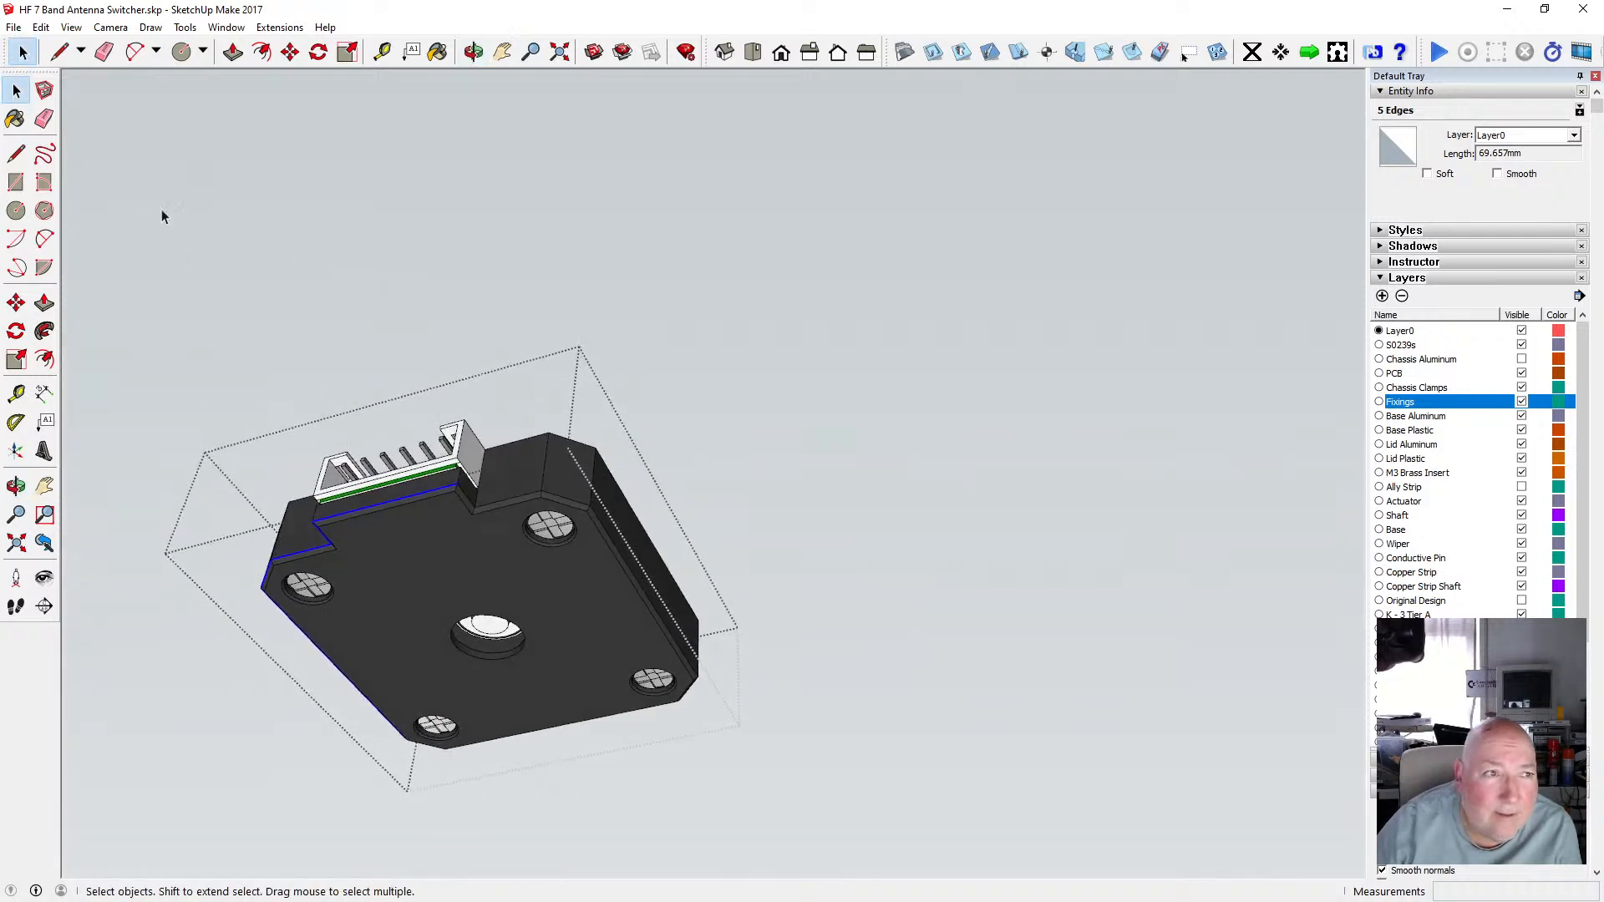
shift+click(483, 509)
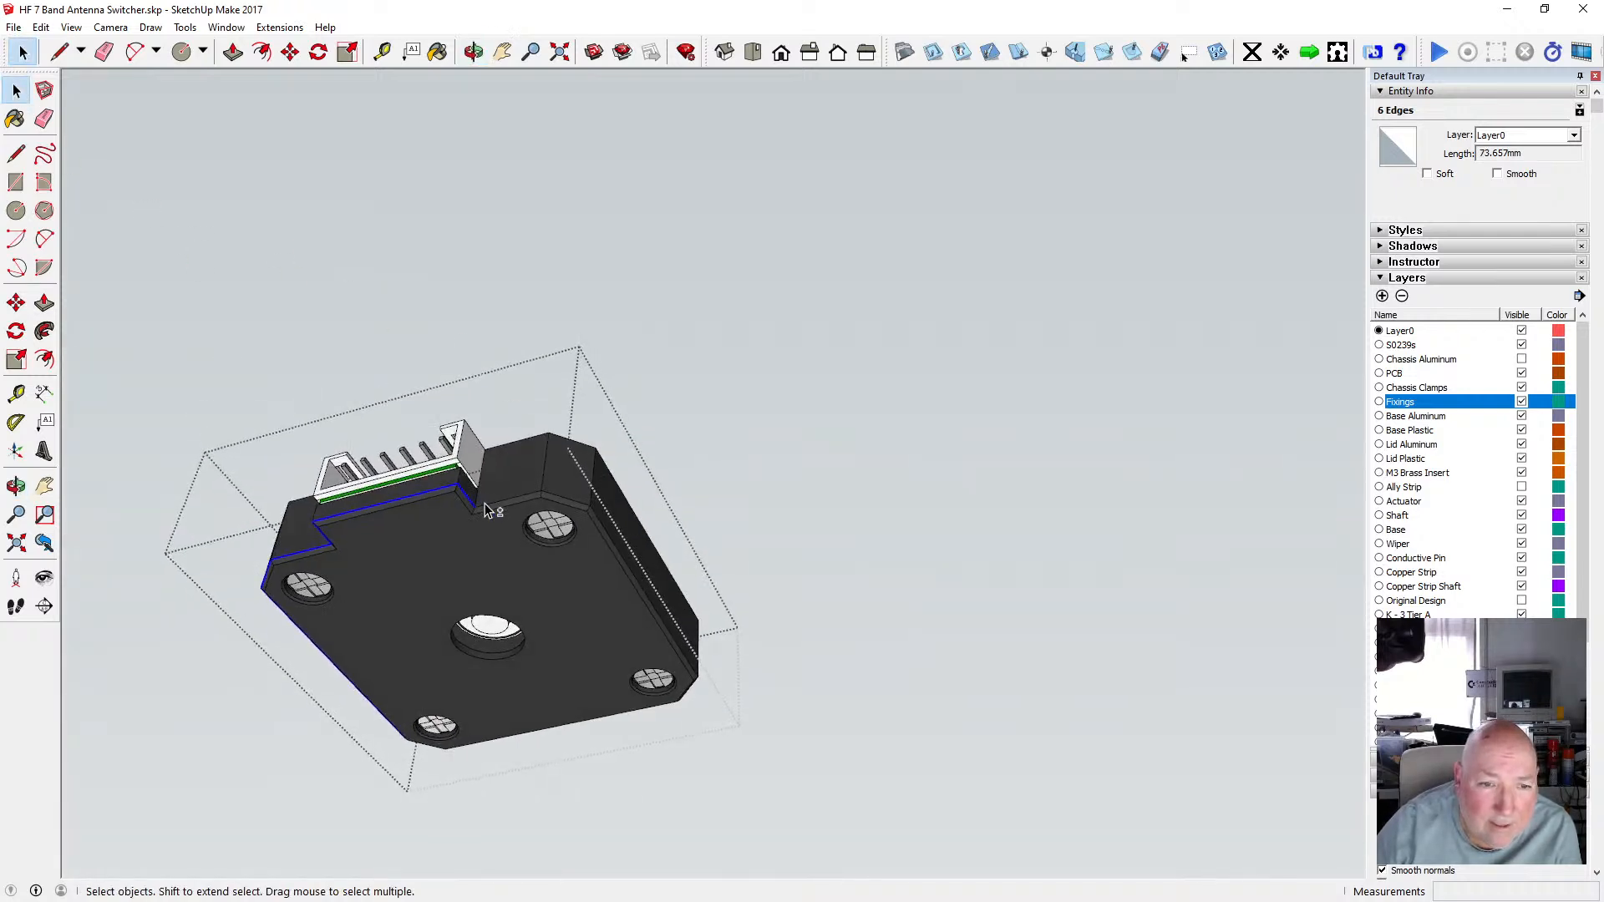
shift+click(558, 502)
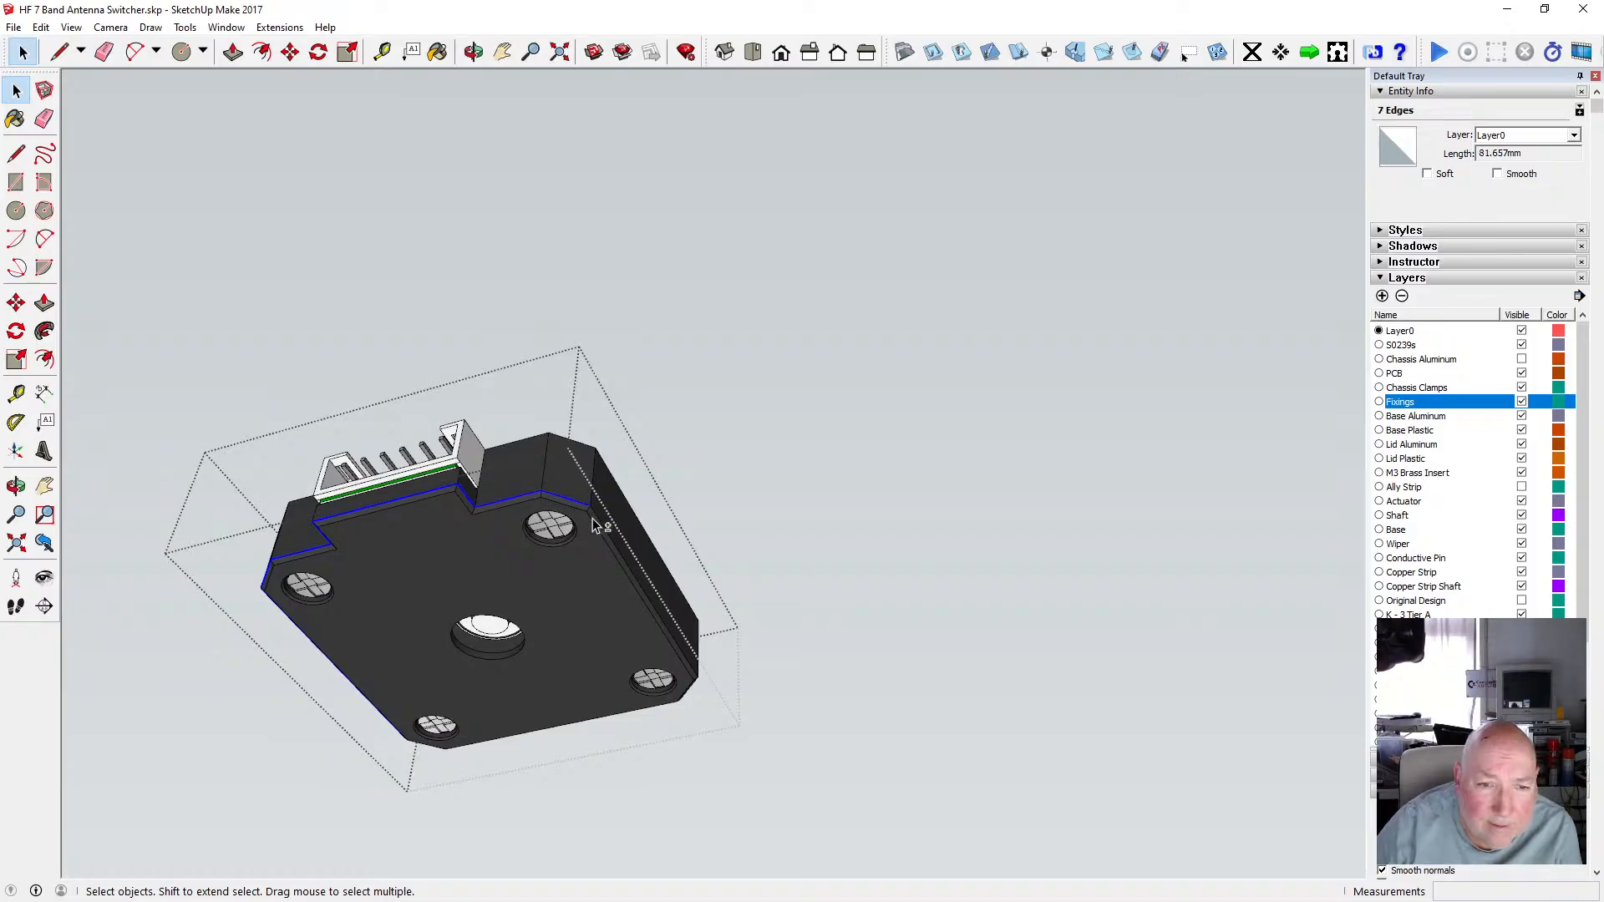
shift+click(608, 537)
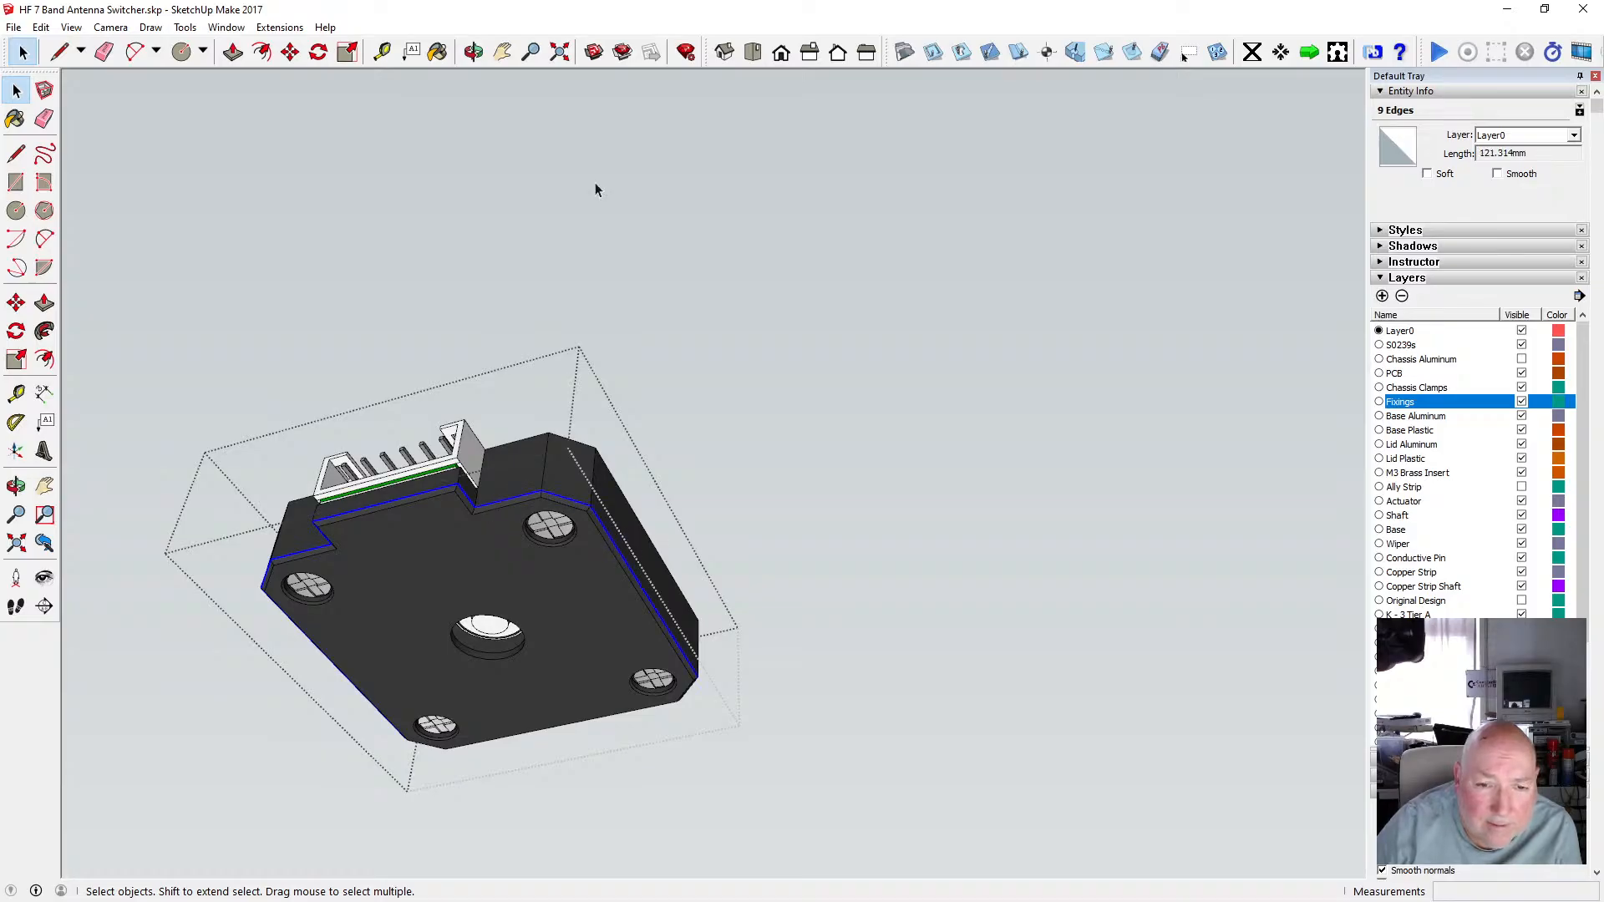
Select the remaining outline edges and the central boss circle, then copy the selection.
click(473, 52)
drag(752, 376, 593, 443)
scroll(594, 444, down, 3)
scroll(675, 568, up, 3)
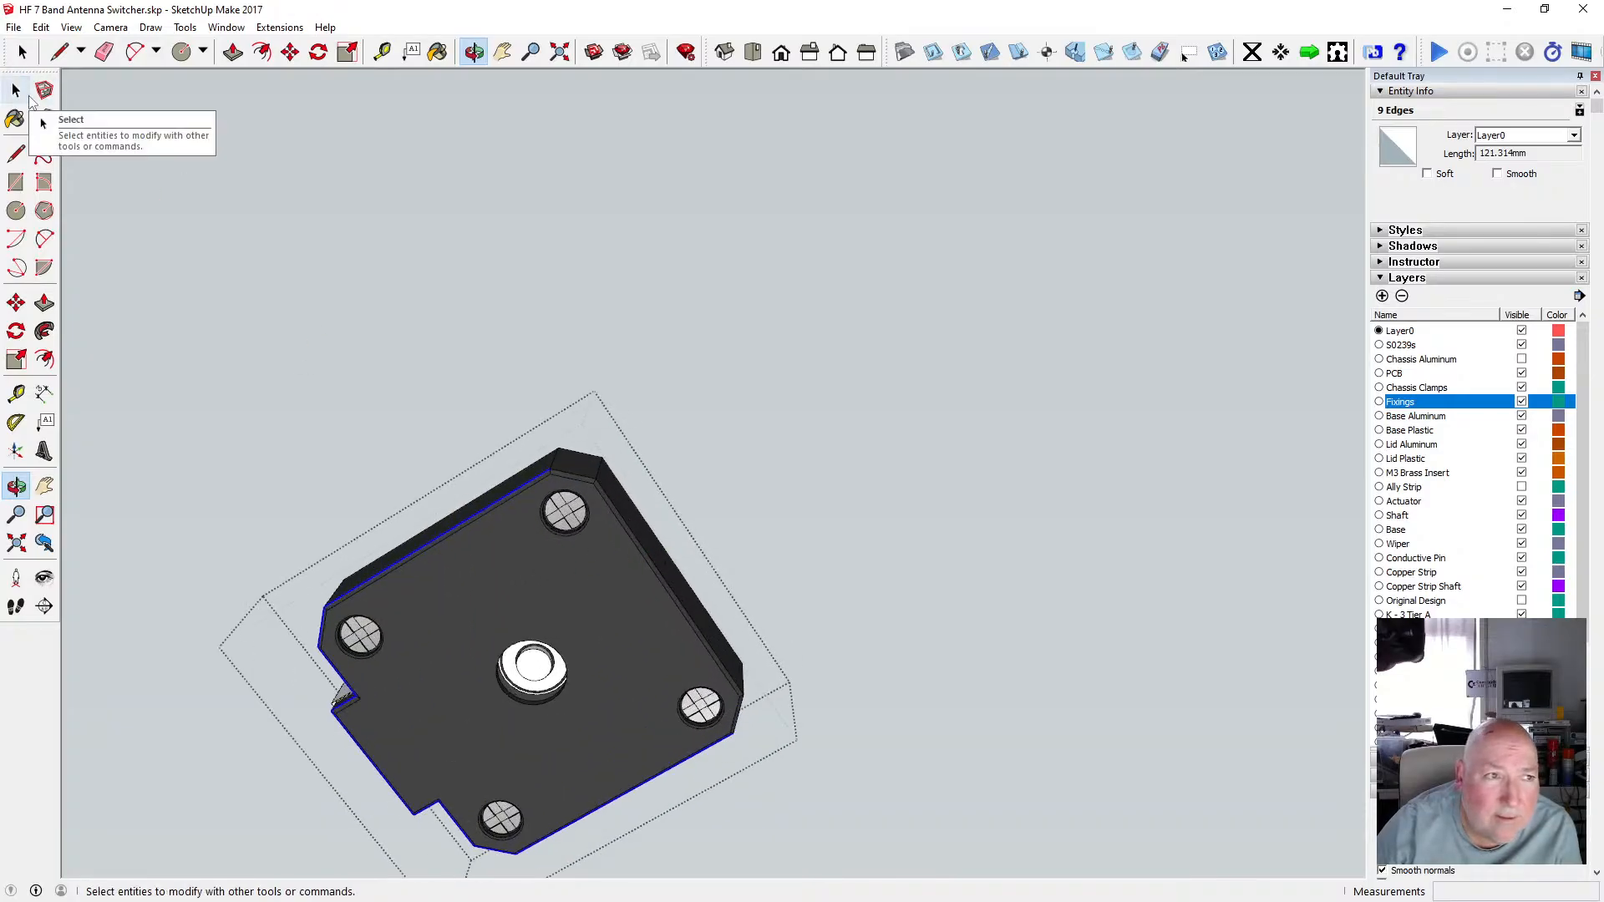
click(17, 89)
shift+click(588, 481)
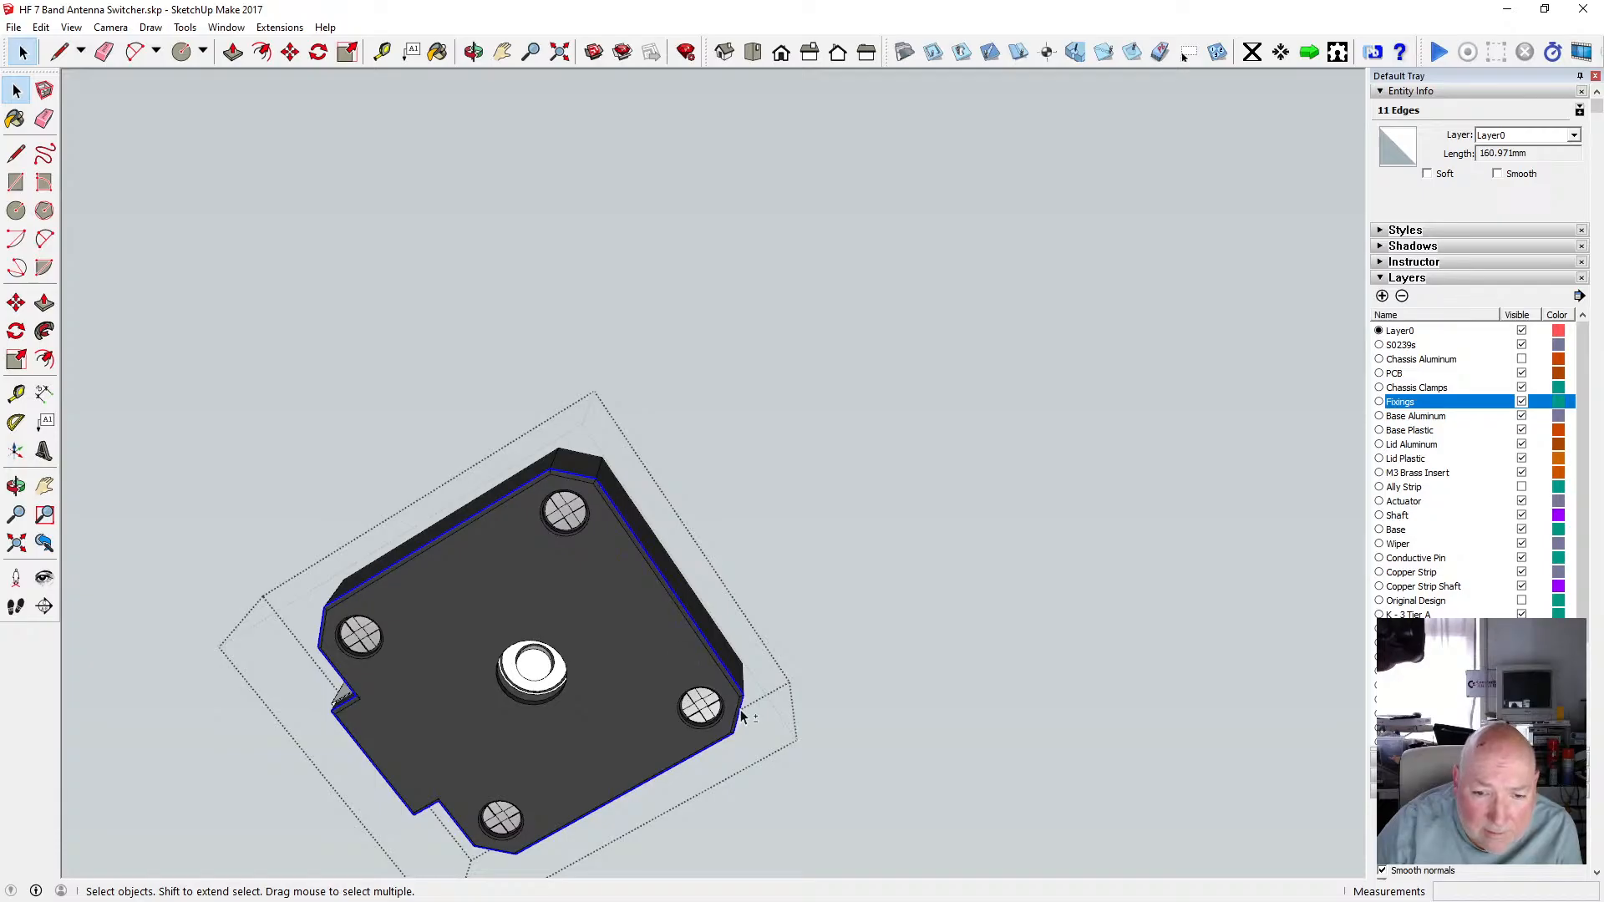
scroll(558, 686, up, 5)
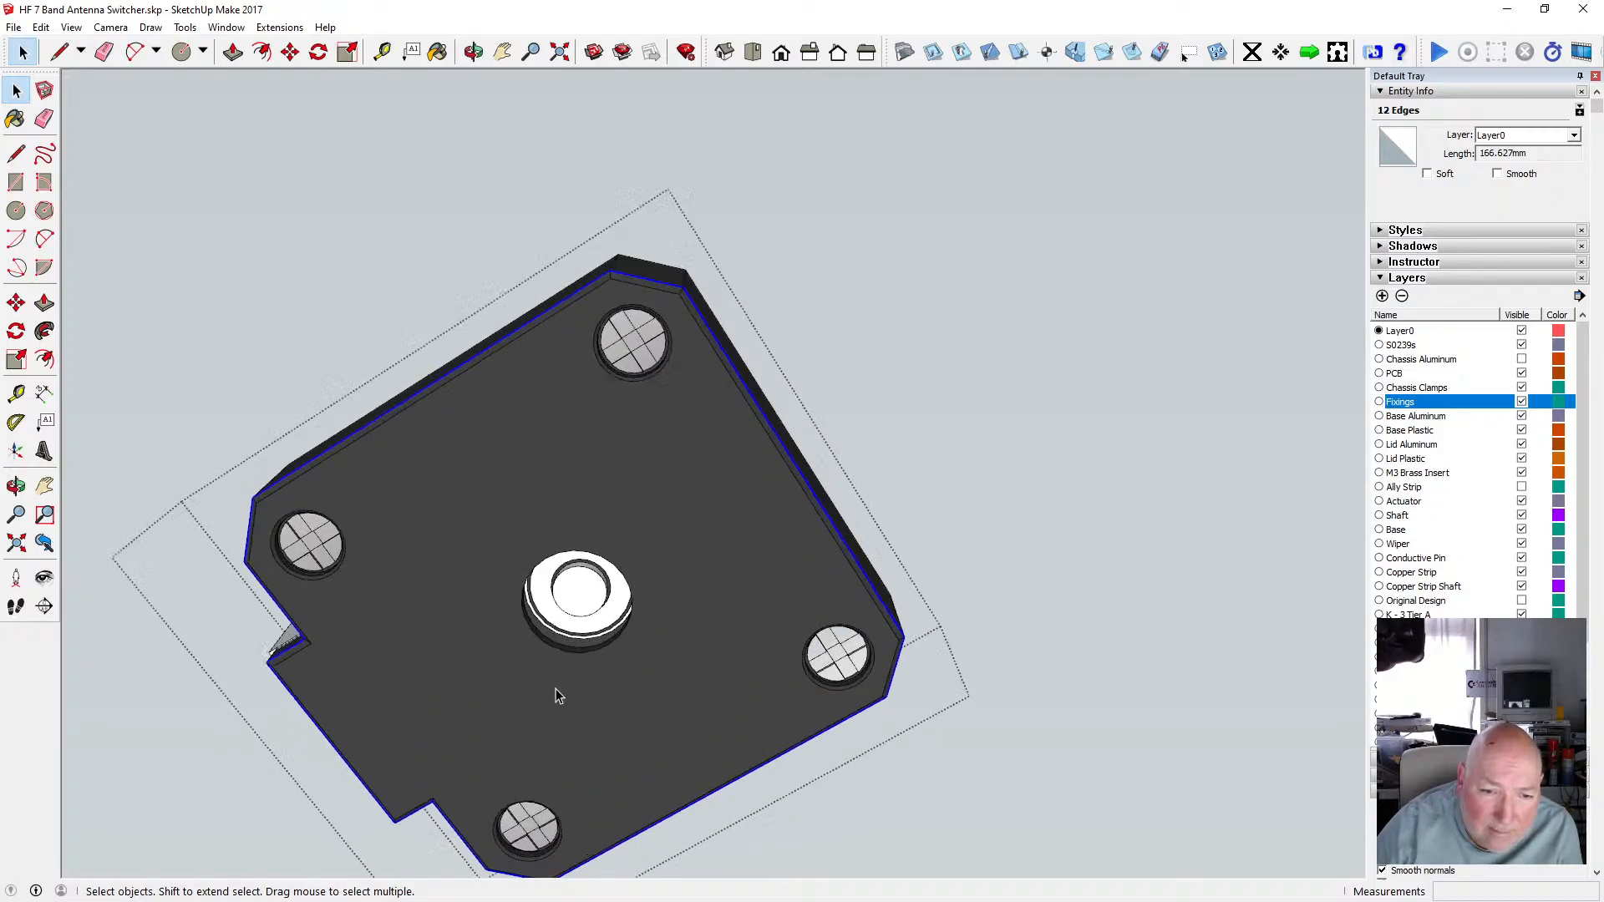
shift+click(568, 647)
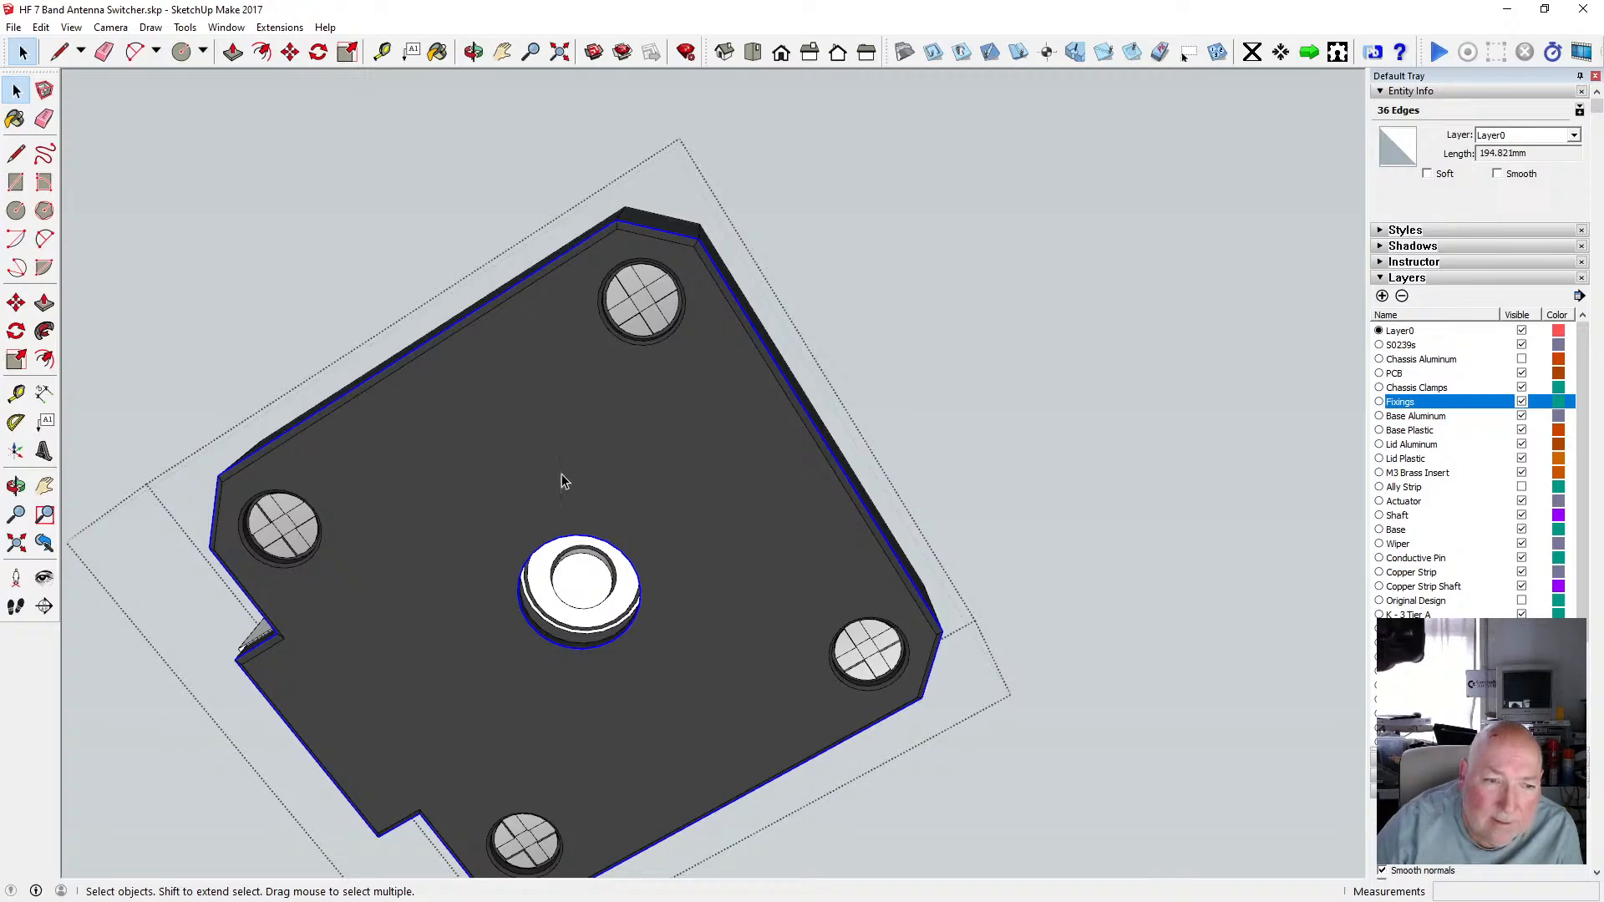
scroll(561, 476, down, 3)
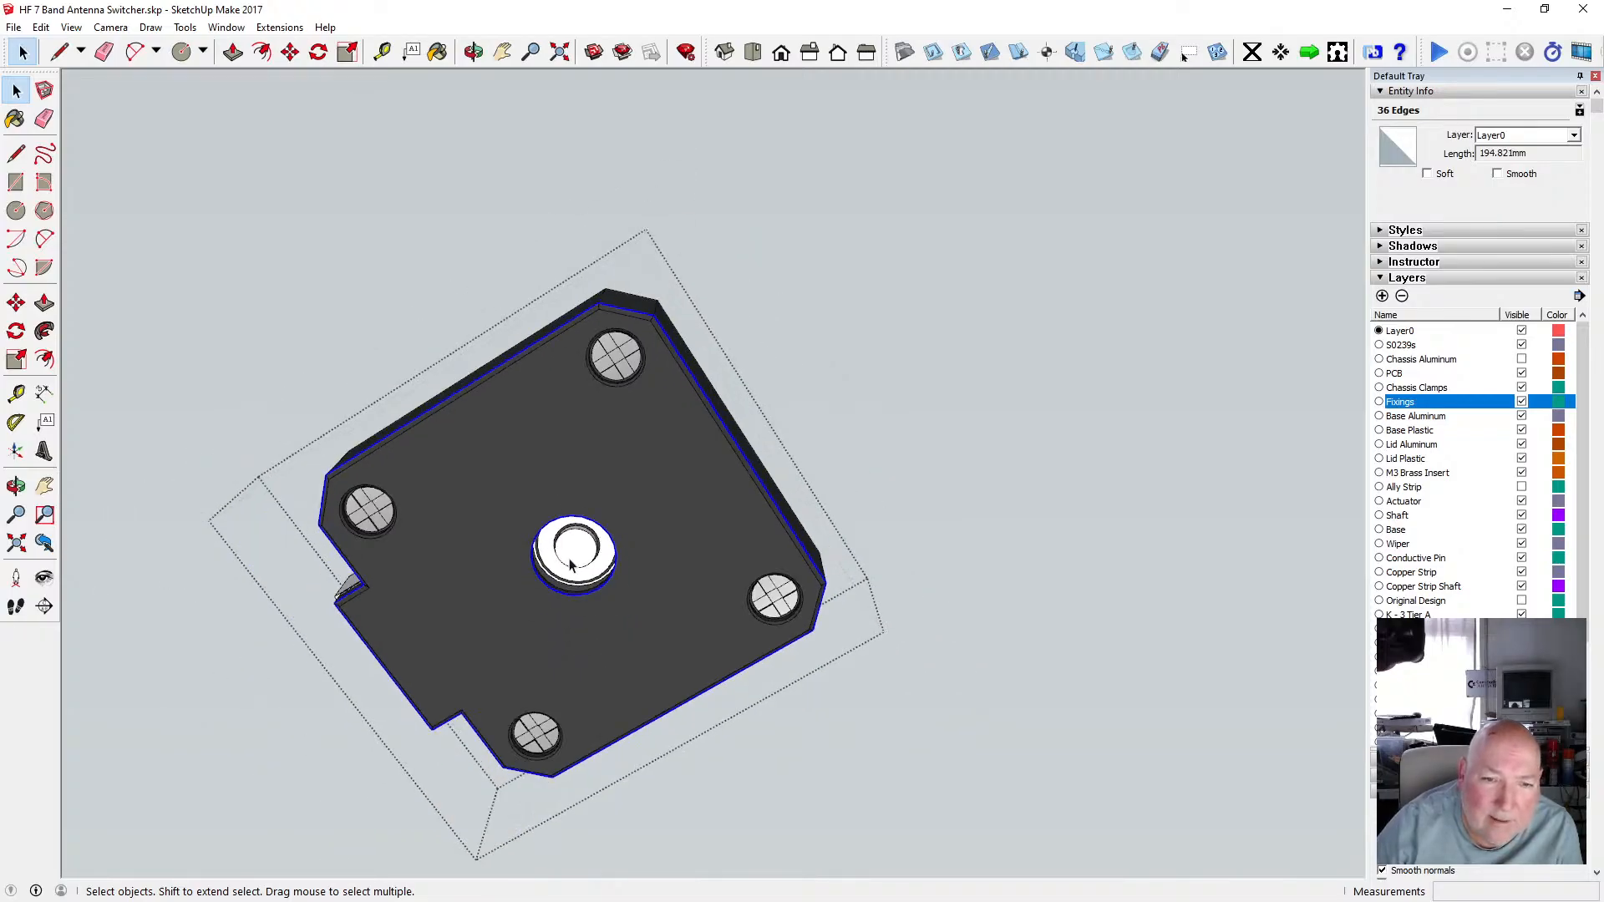
click(41, 26)
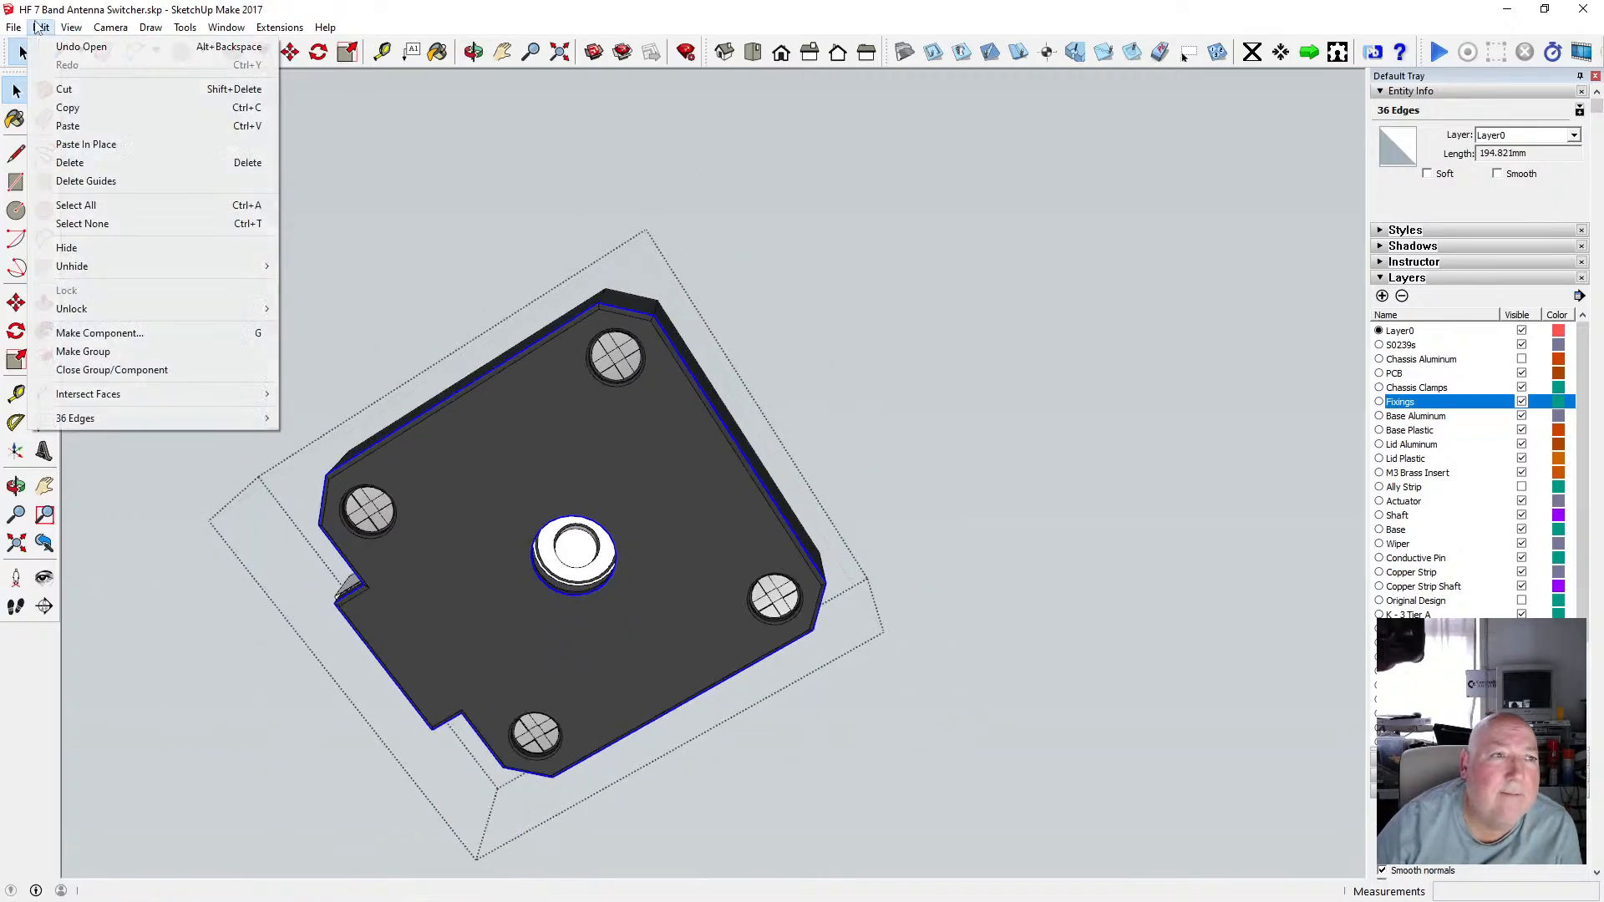
click(93, 110)
Clear the selection, close the motor component, and orbit the assembly to face the motor's underside.
click(374, 244)
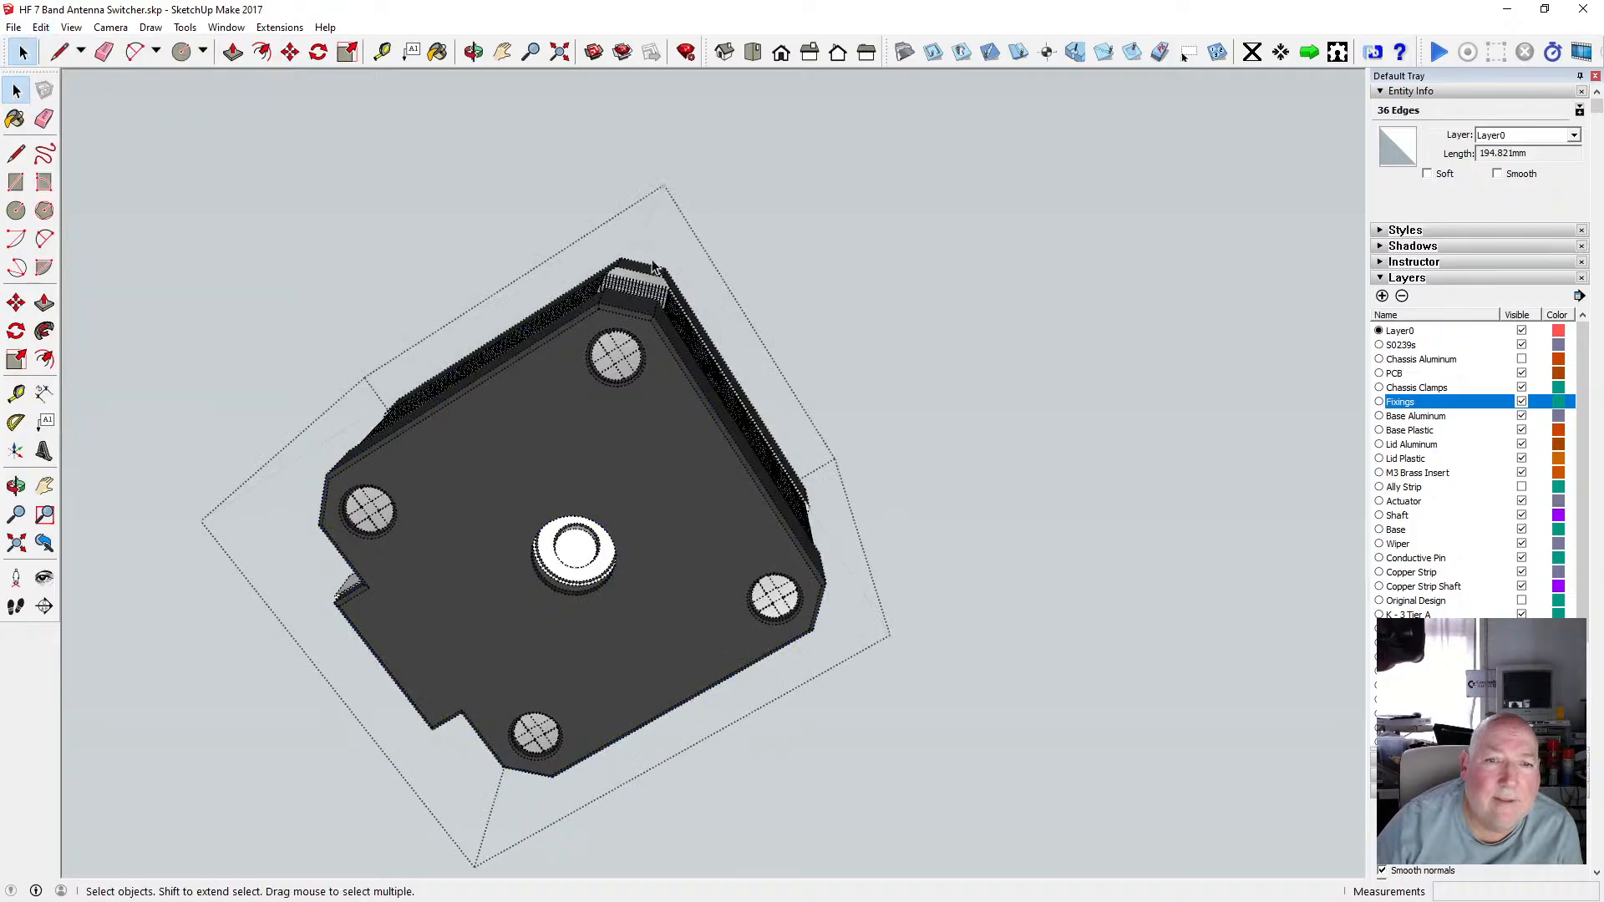
scroll(655, 264, down, 3)
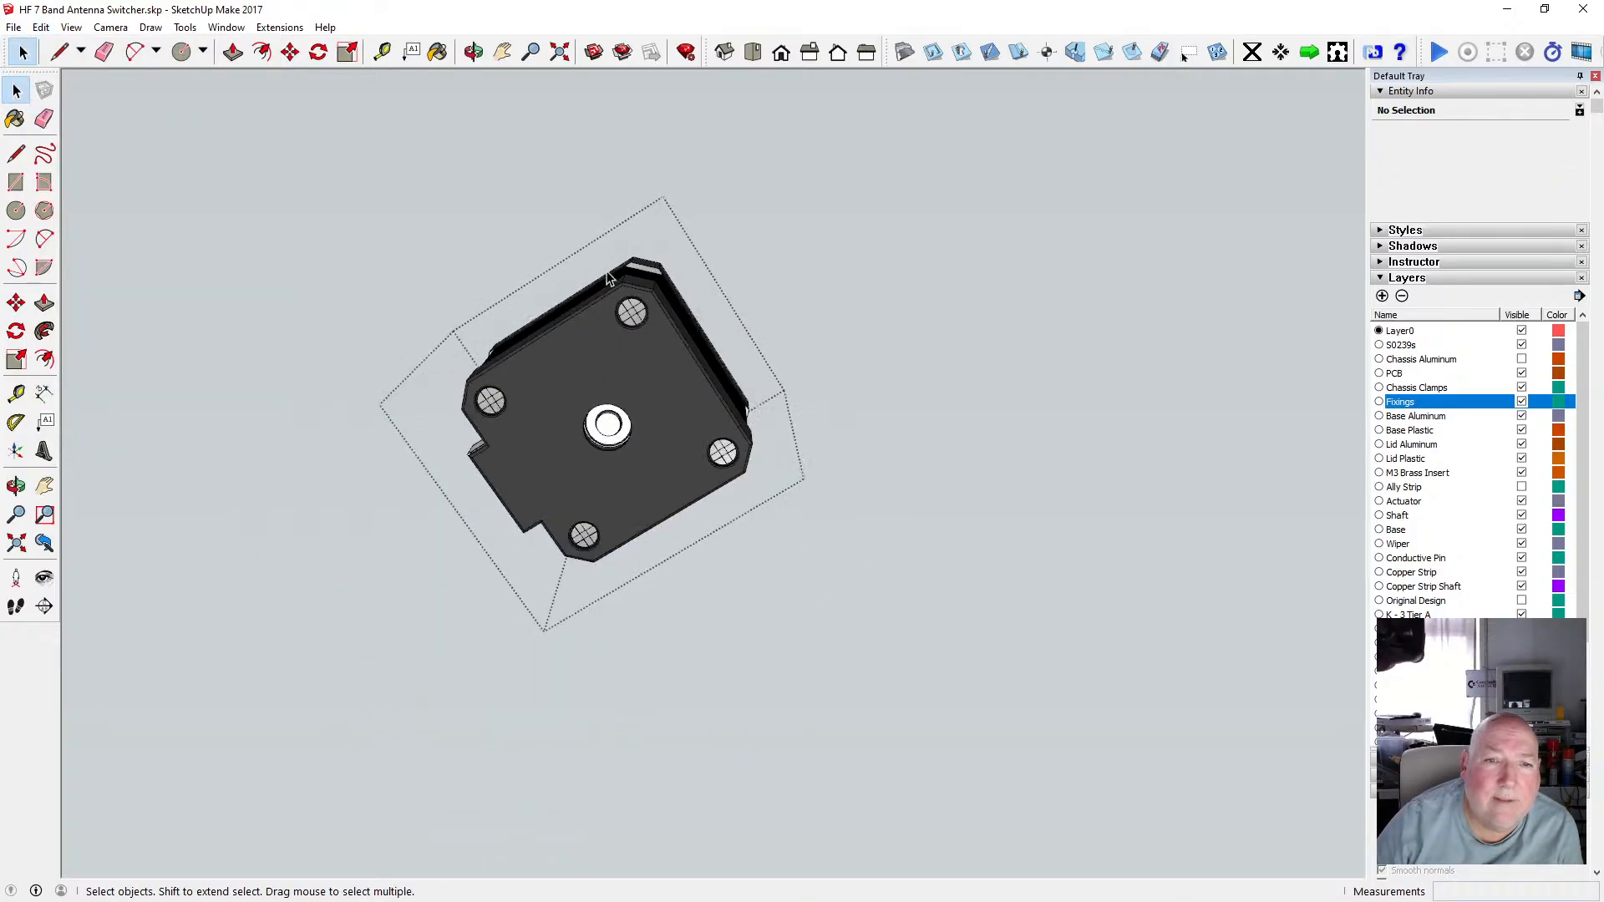
click(798, 237)
click(842, 261)
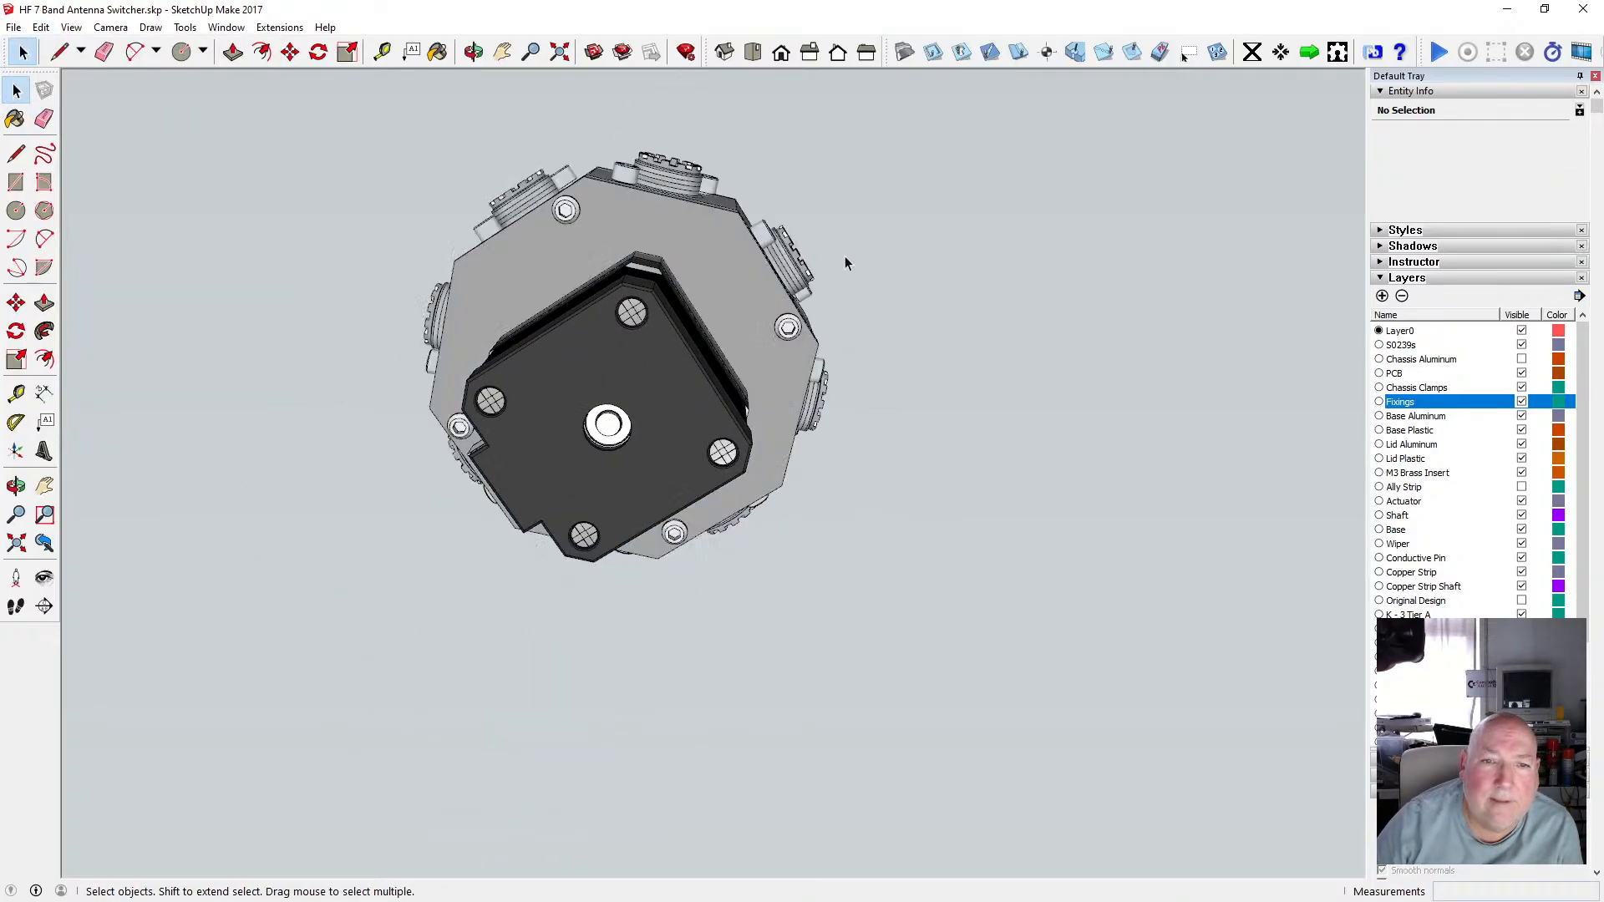
click(477, 48)
drag(538, 288, 522, 468)
click(41, 27)
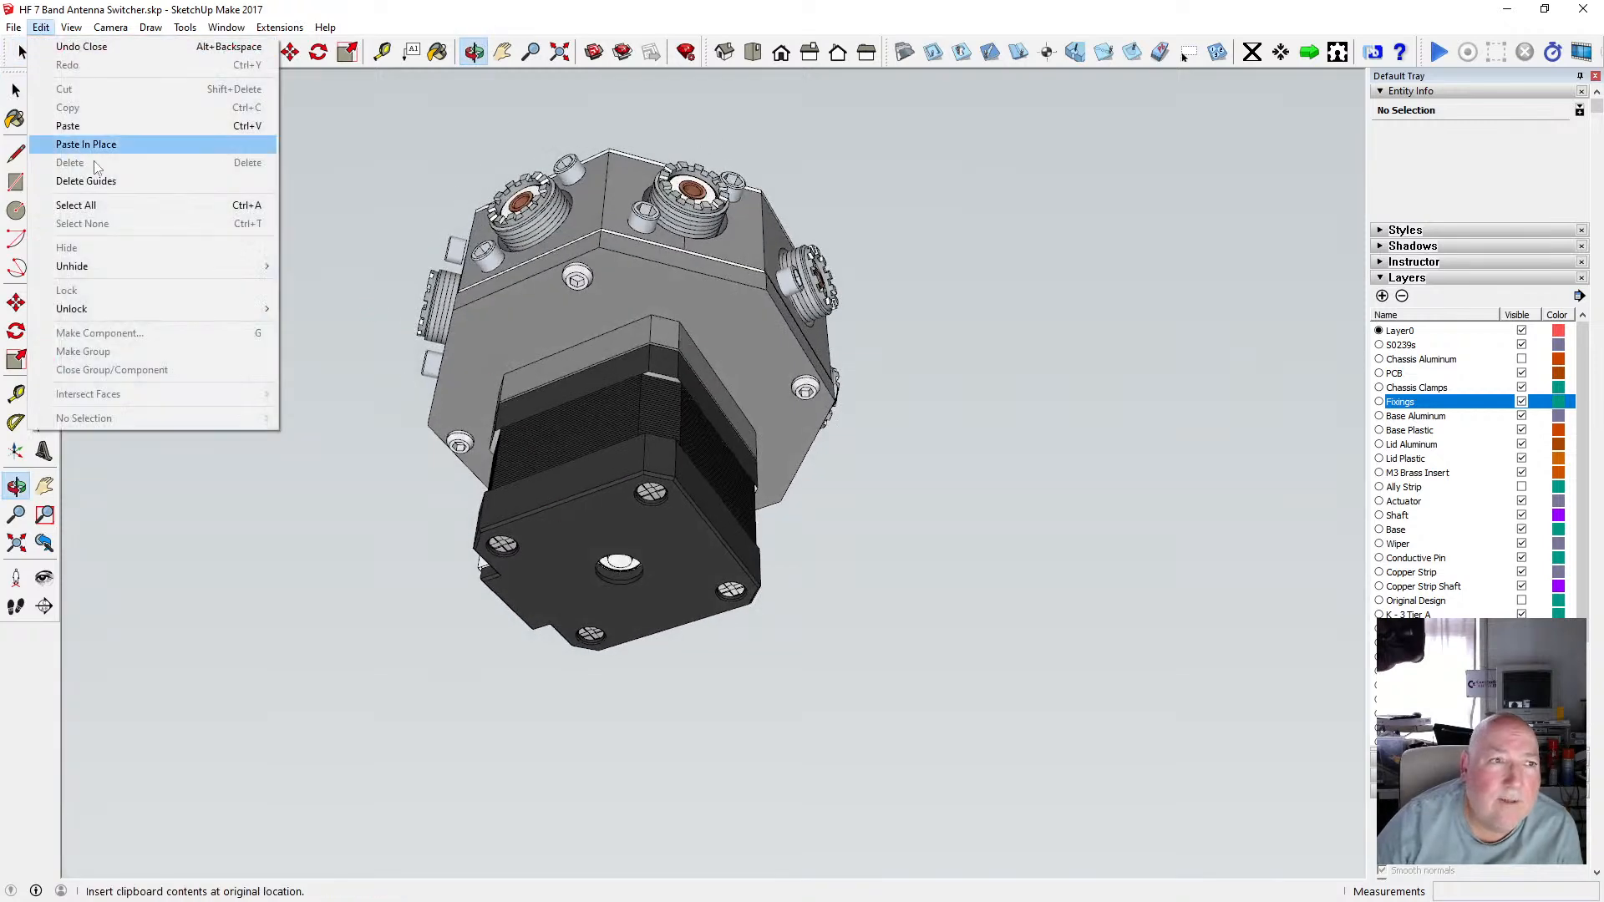
click(99, 118)
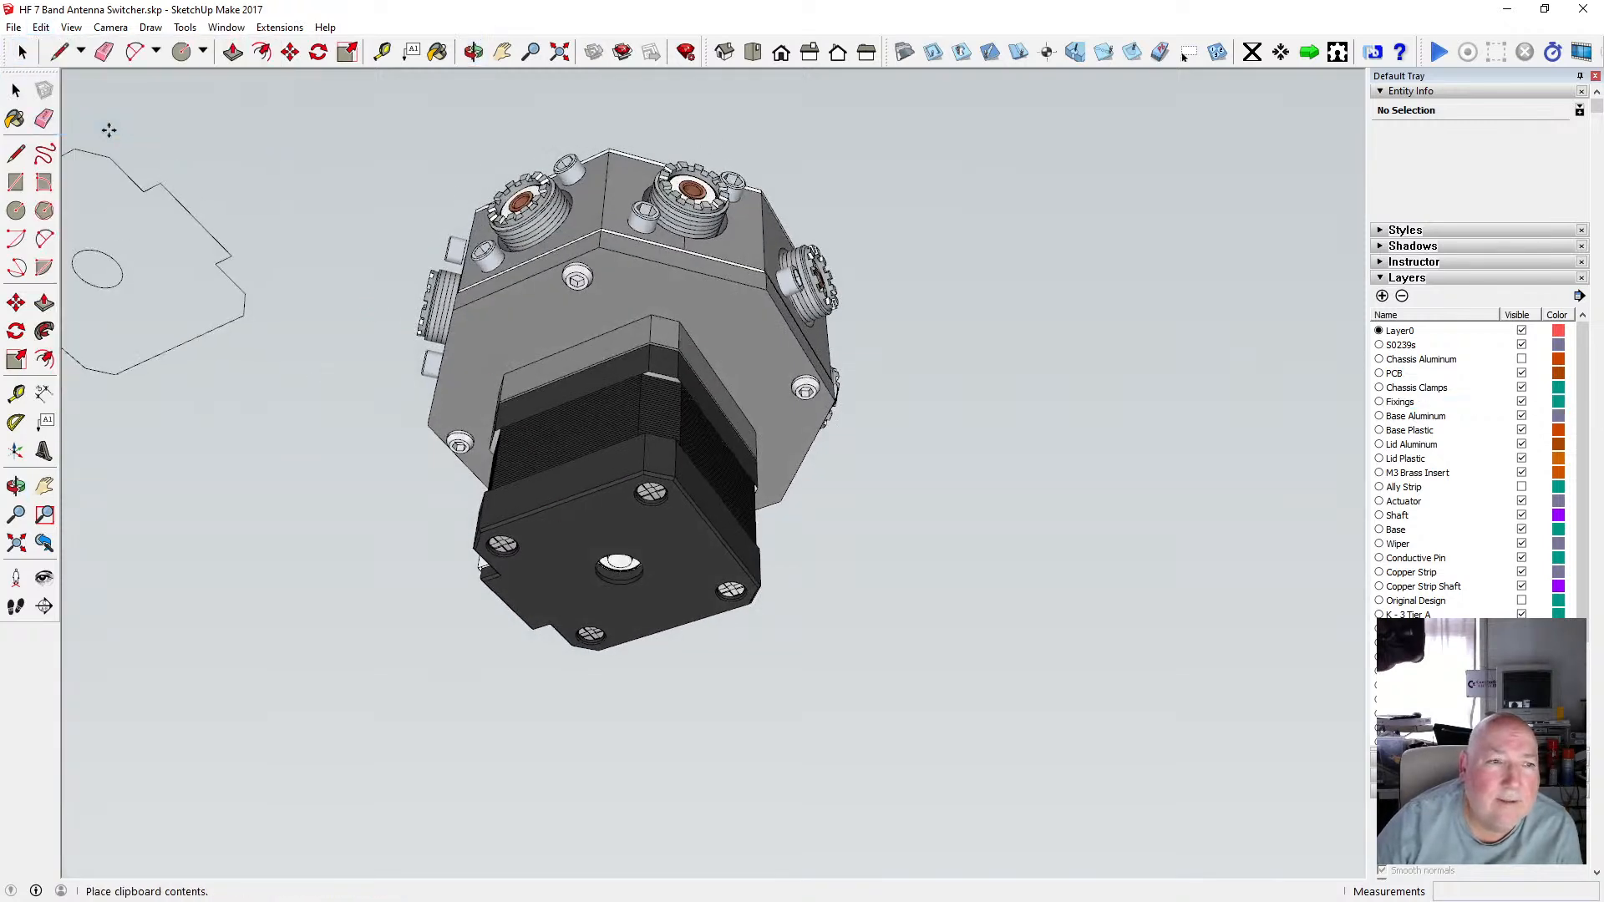
key(Escape)
Paste the copied outline in place and orbit close to the motor base to inspect where it sits.
click(44, 27)
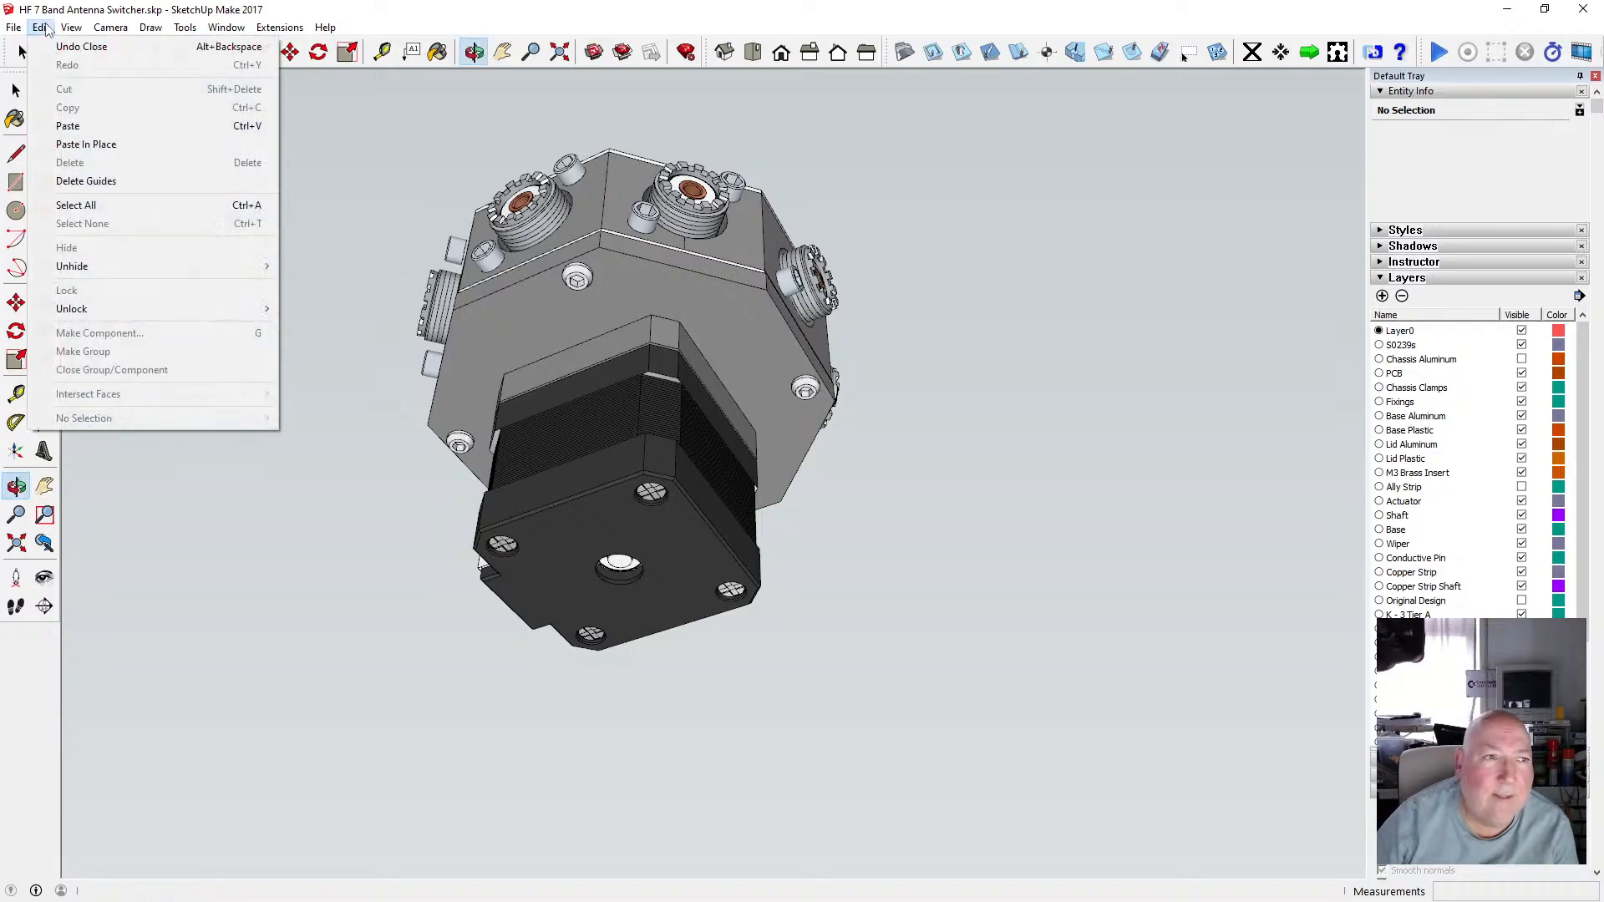
click(92, 143)
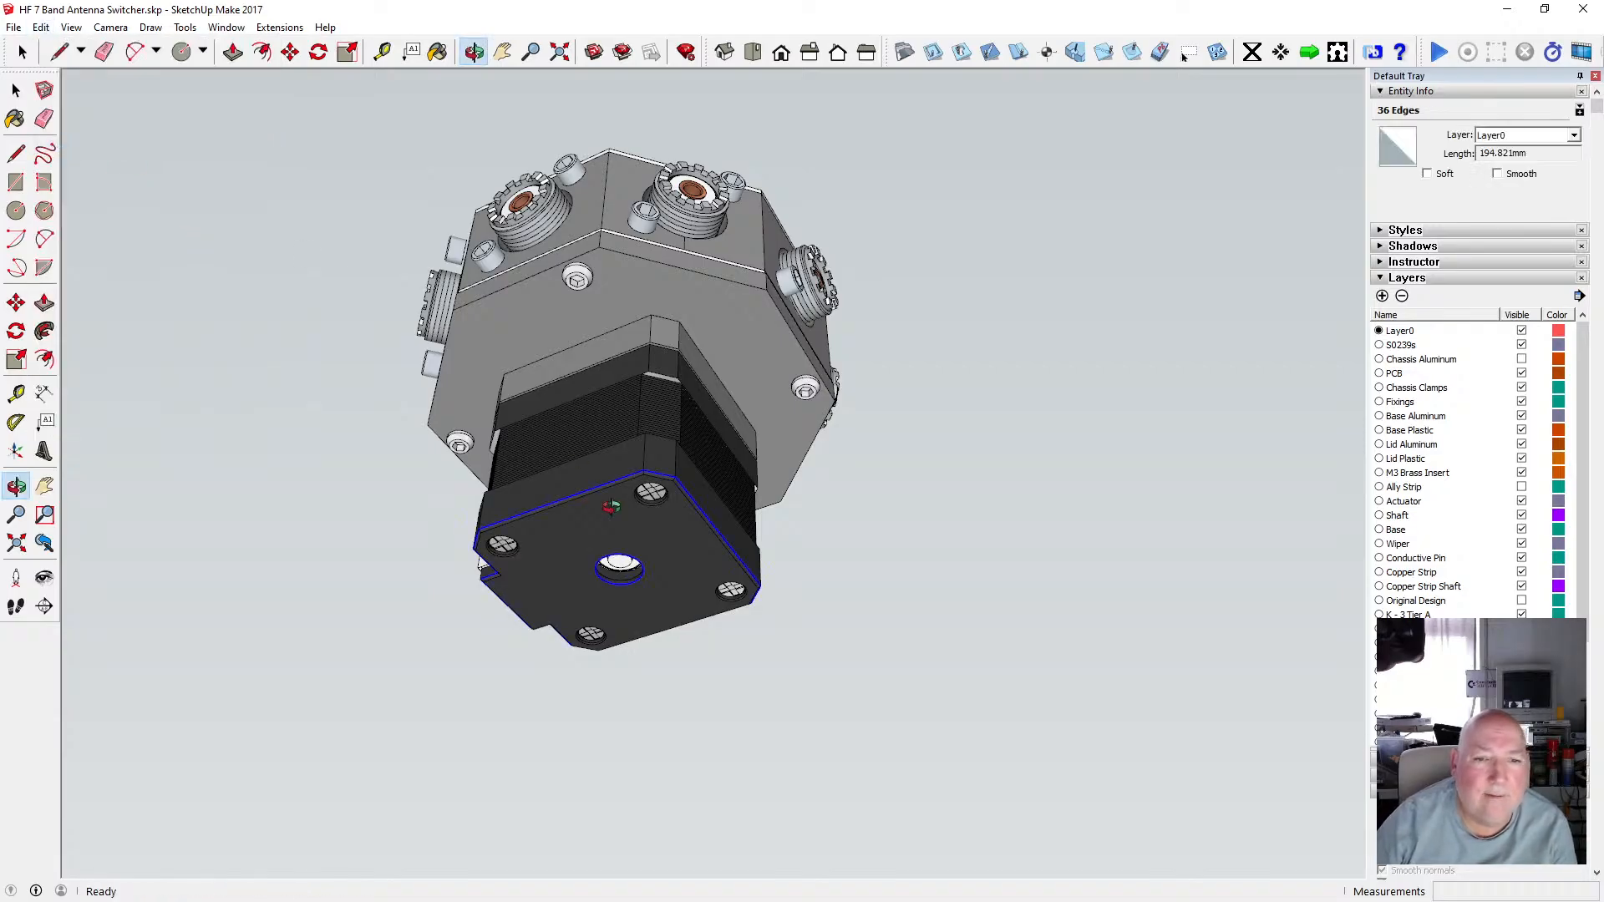
scroll(602, 534, up, 2)
click(476, 57)
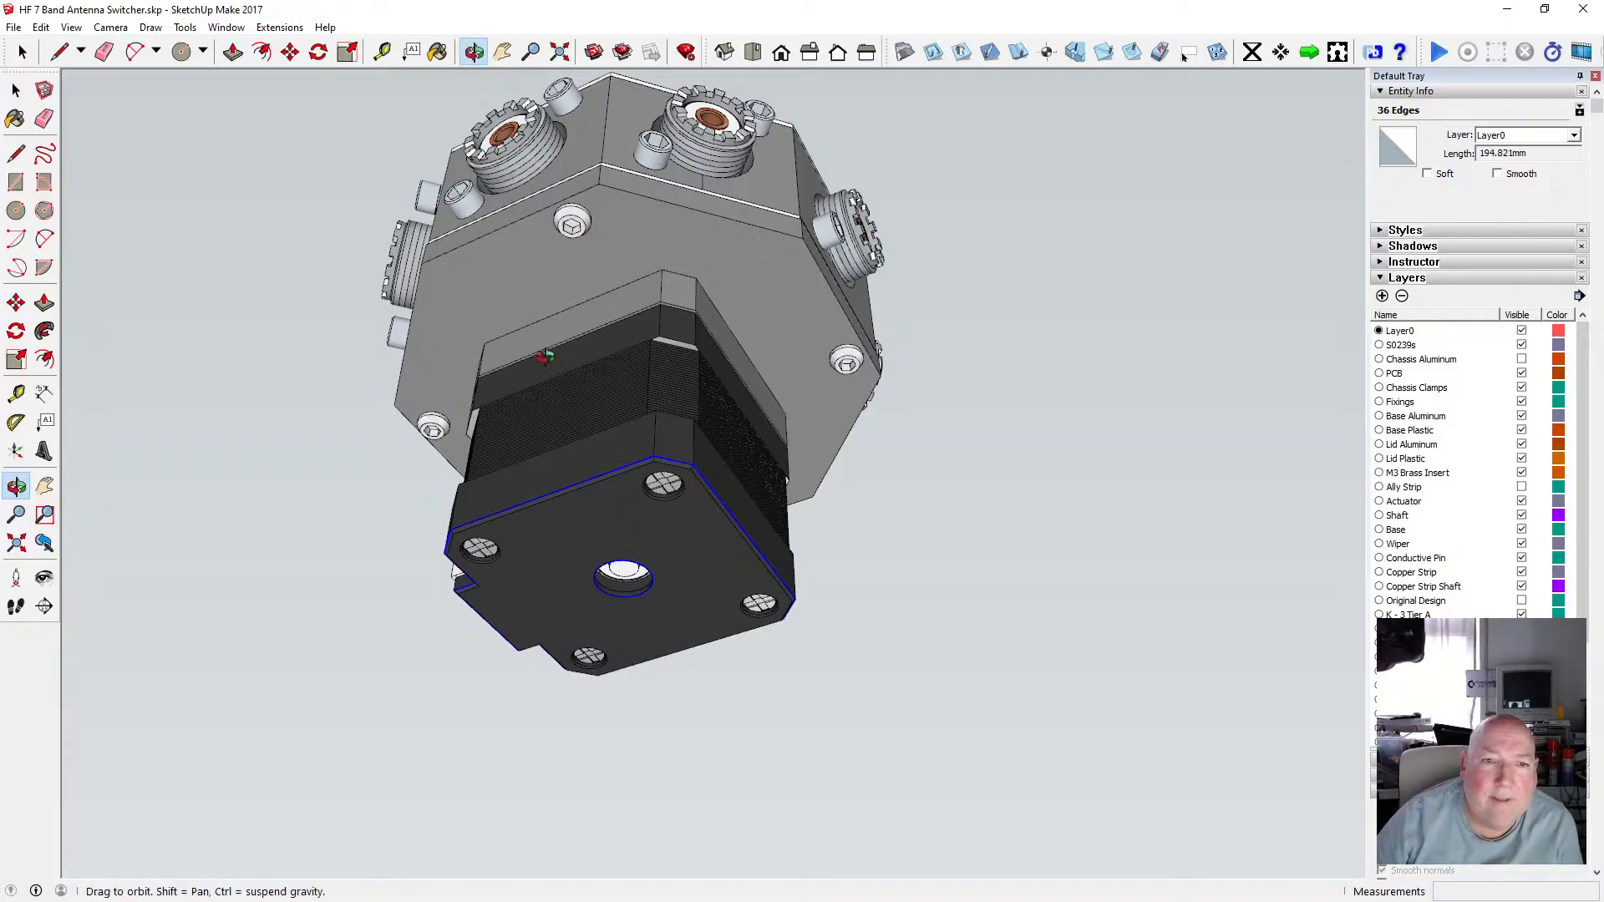
scroll(547, 346, down, 2)
drag(548, 337, 654, 712)
scroll(590, 594, up, 5)
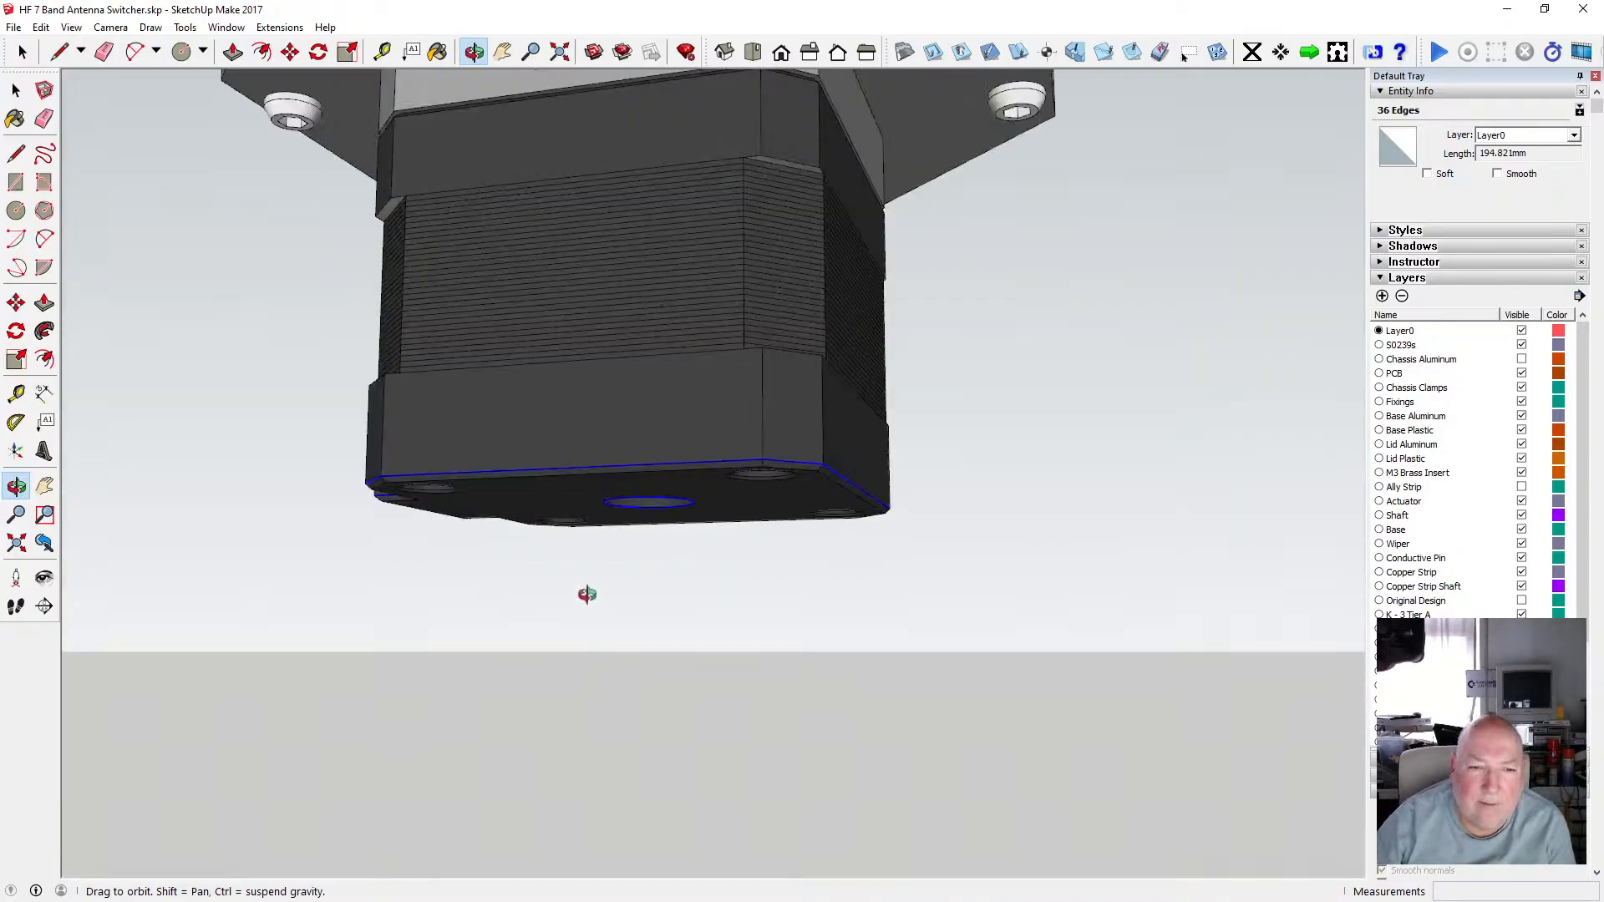
scroll(577, 518, down, 3)
drag(558, 469, 619, 527)
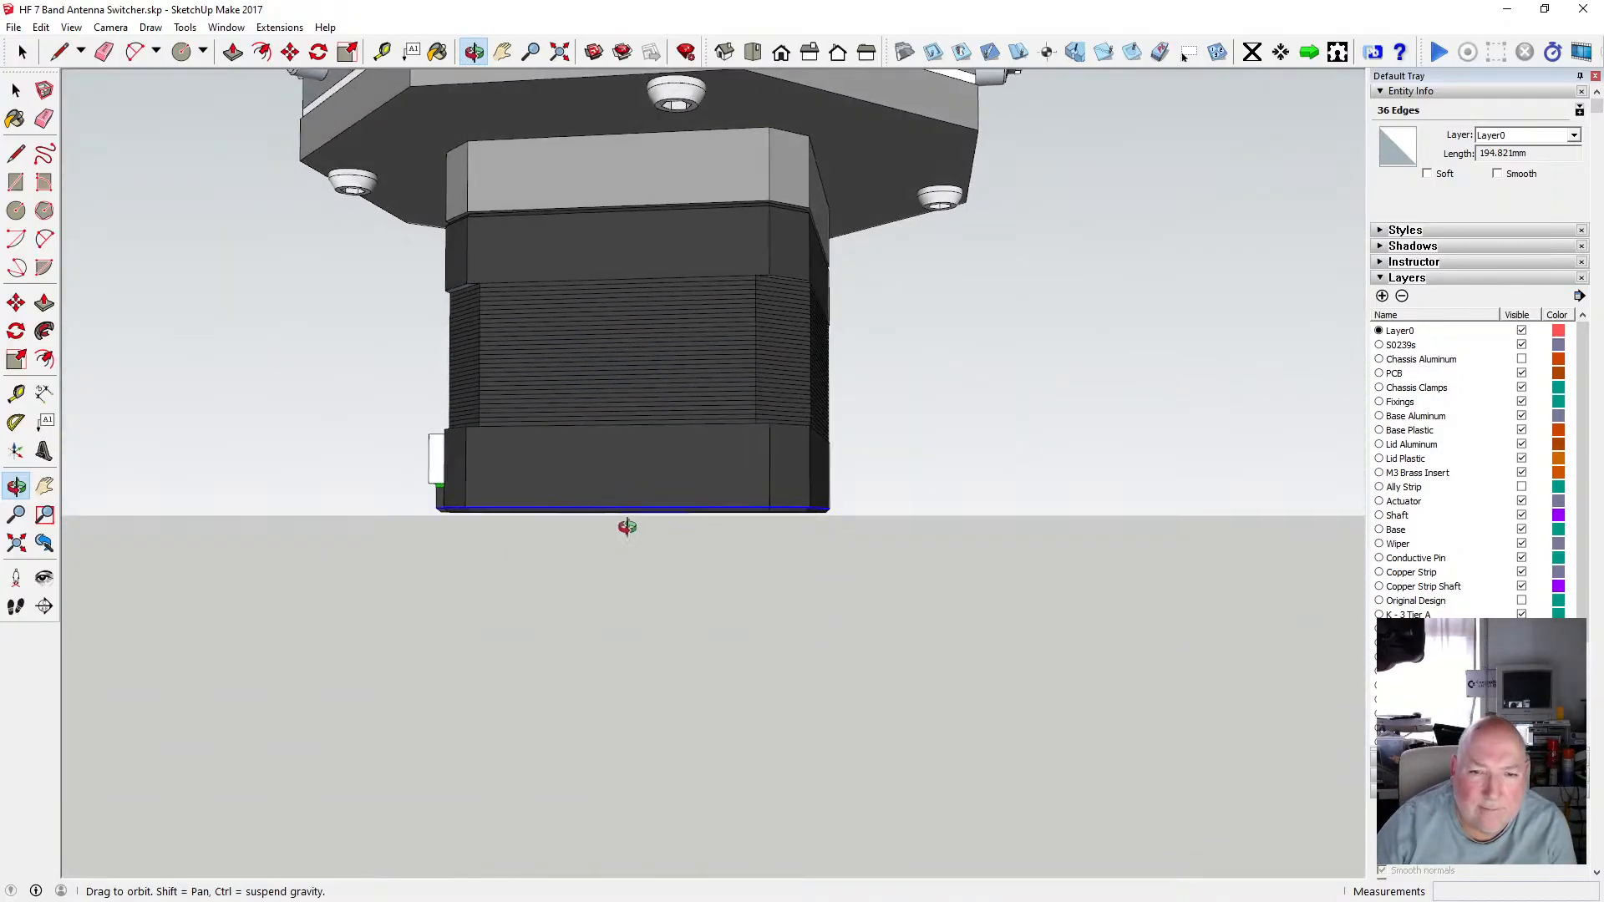
scroll(591, 522, up, 5)
scroll(591, 522, down, 3)
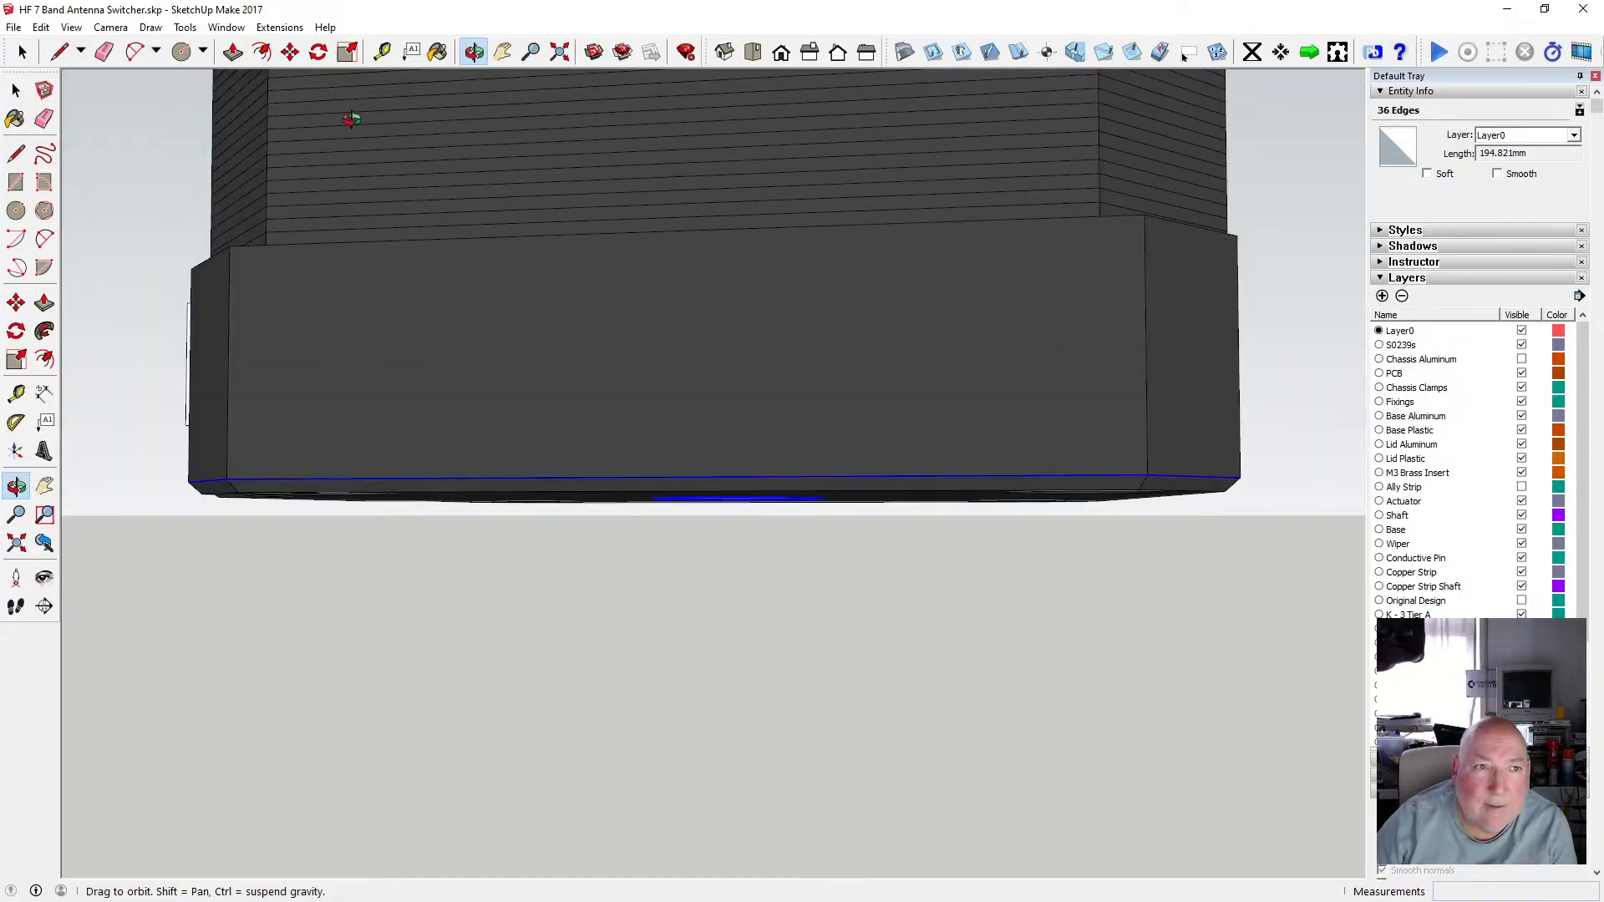
Try moving the pasted outline 0.25 mm down along the blue axis, orbit to check it, then undo the move.
key(m)
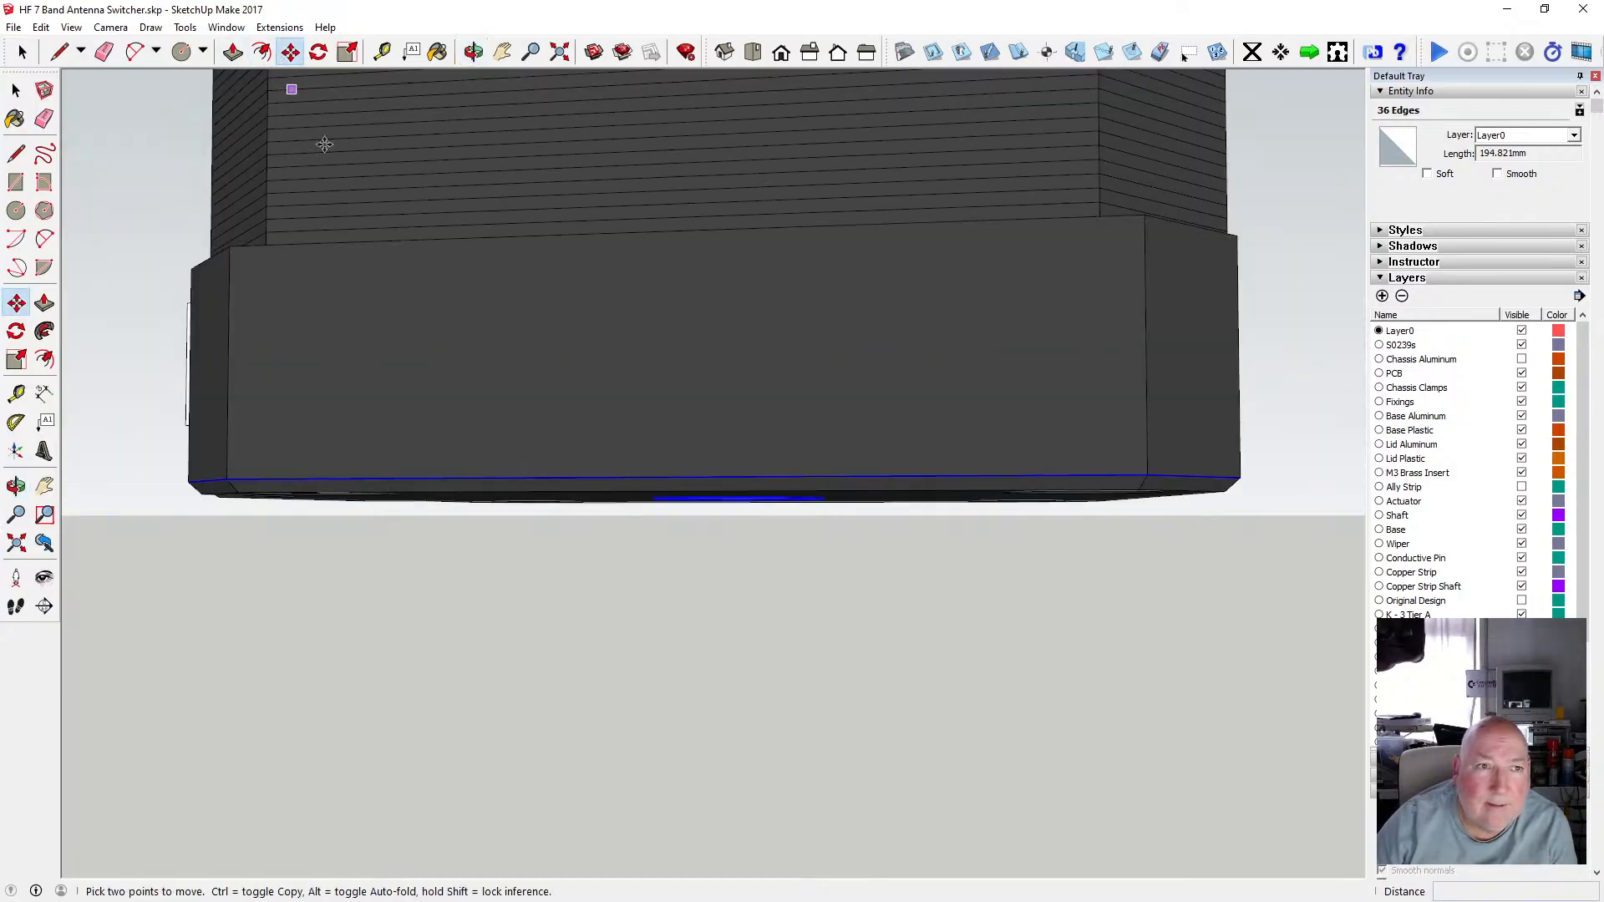
click(450, 477)
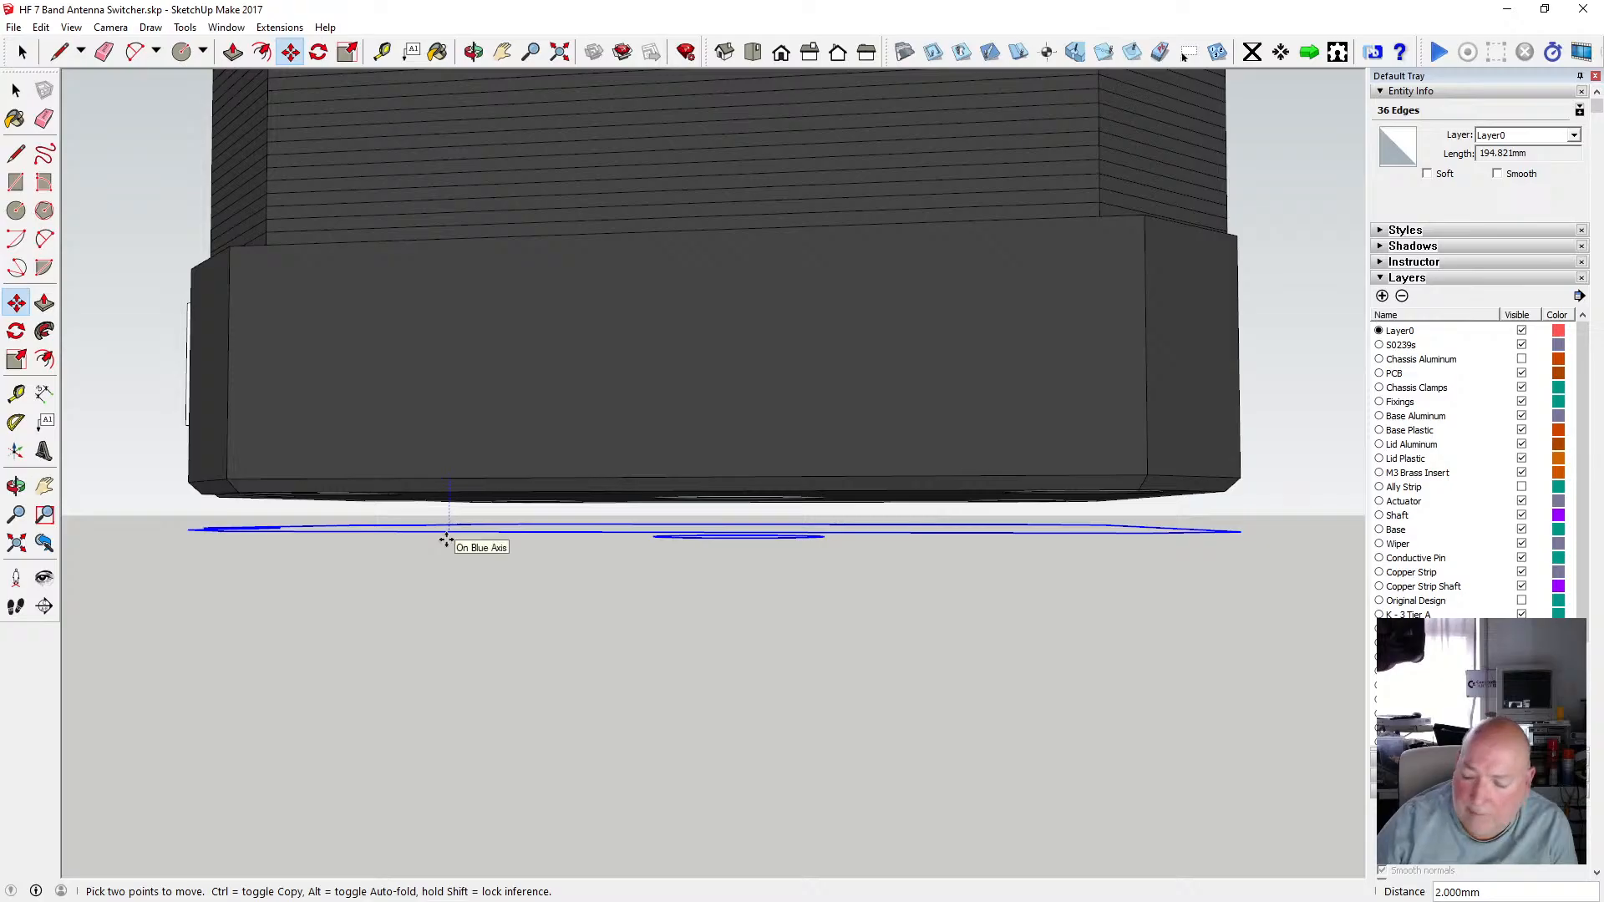
text(.25)
key(Return)
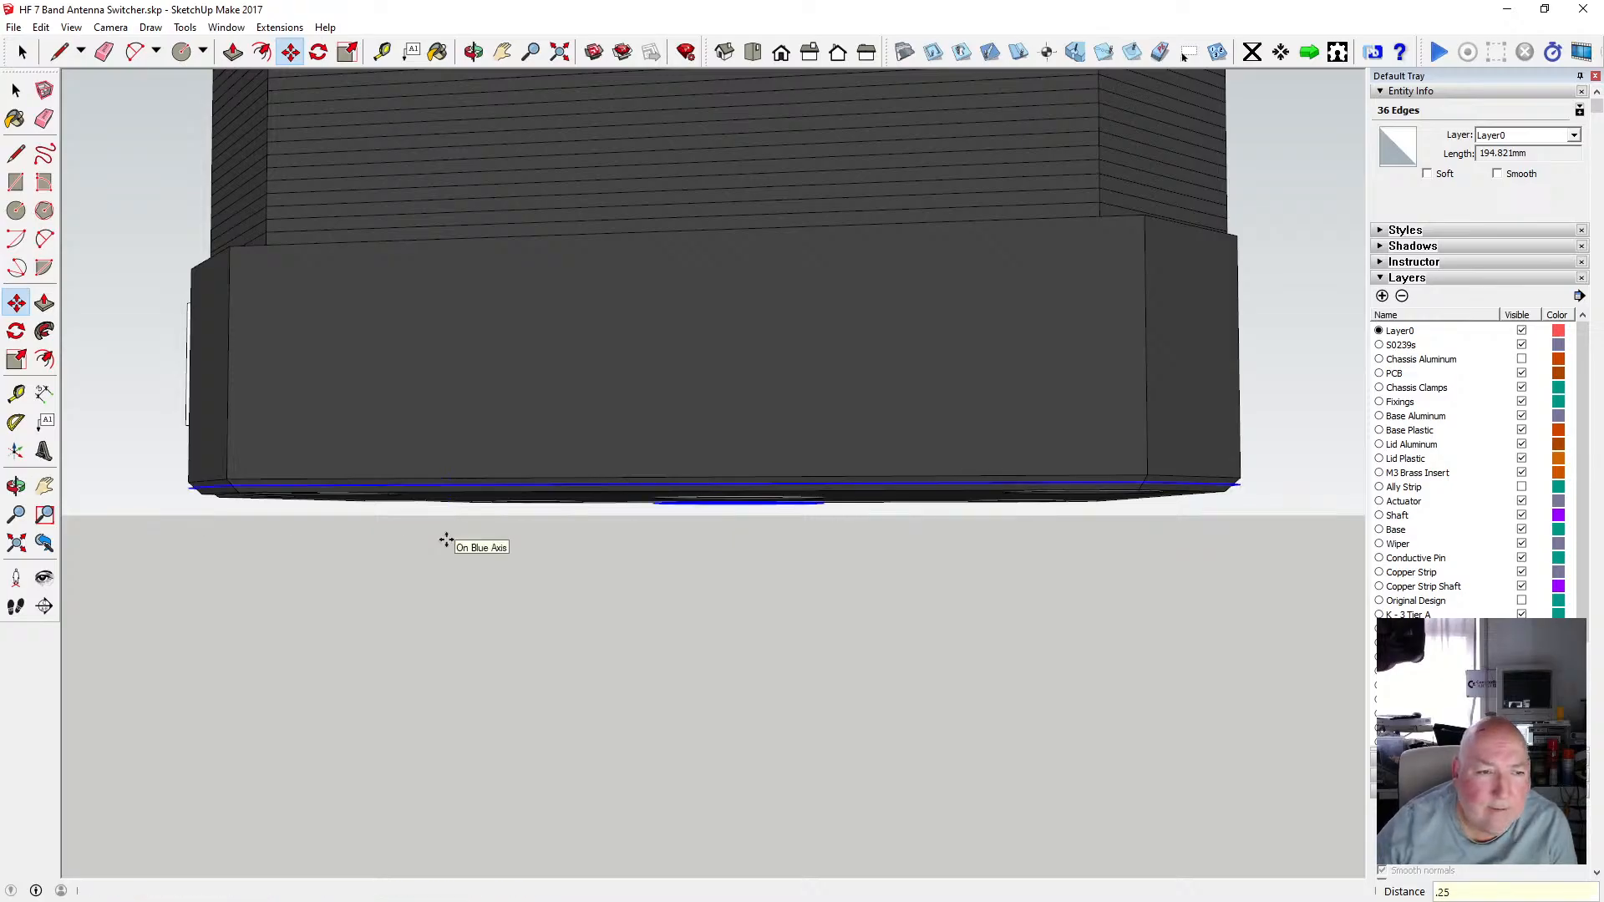
click(470, 51)
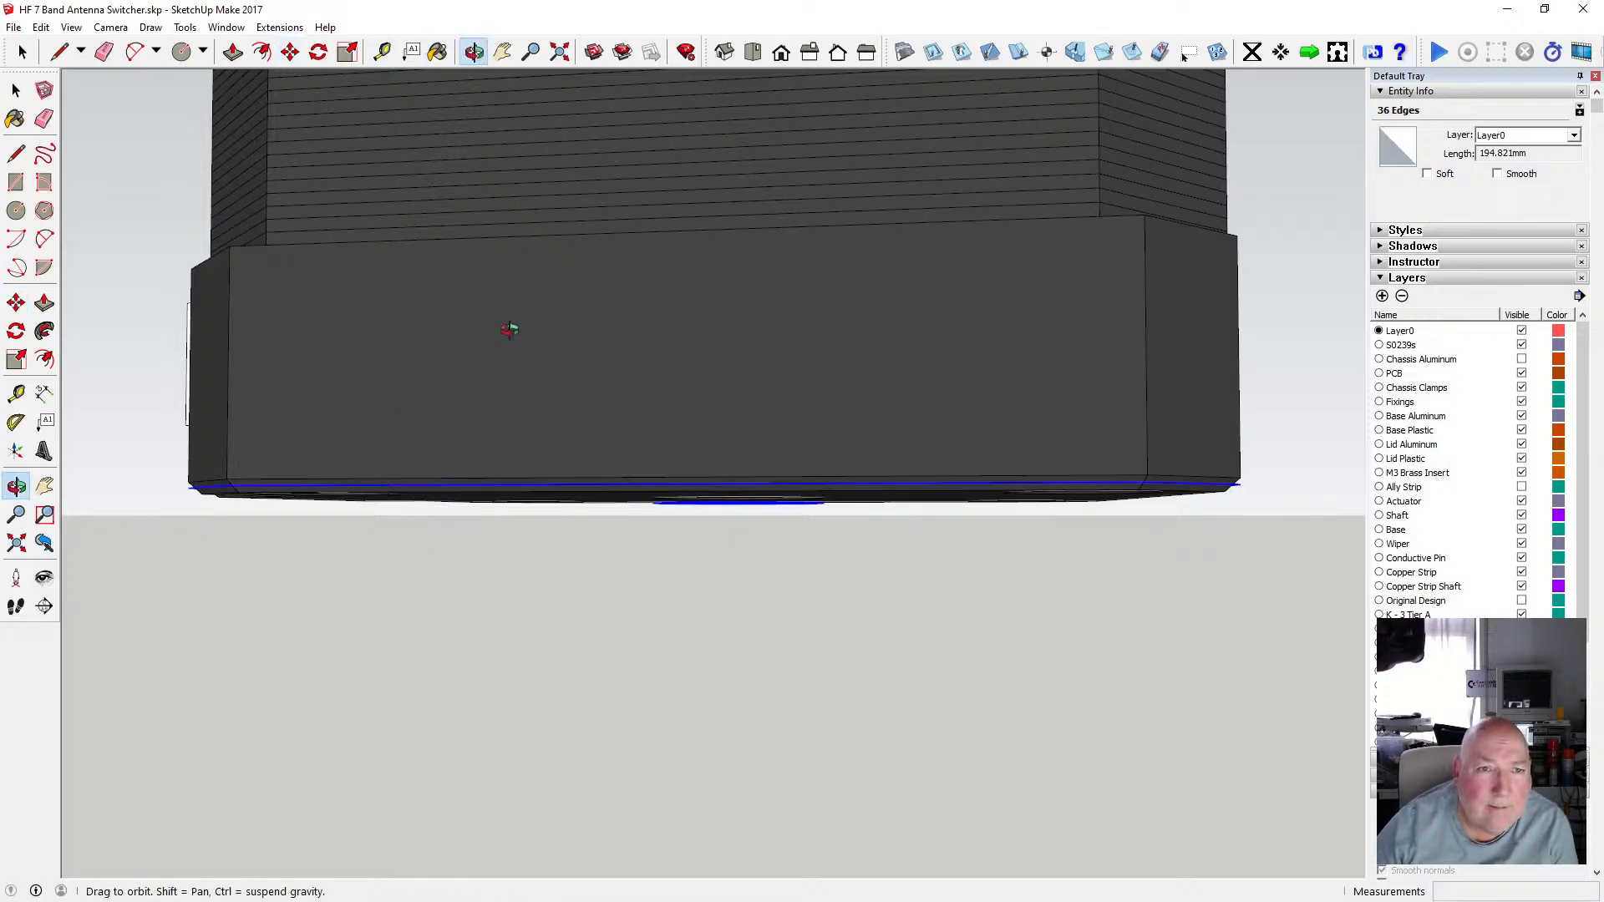
mouse_move(508, 326)
mouse_down()
mouse_move(440, 369)
mouse_move(505, 376)
mouse_move(490, 348)
mouse_up()
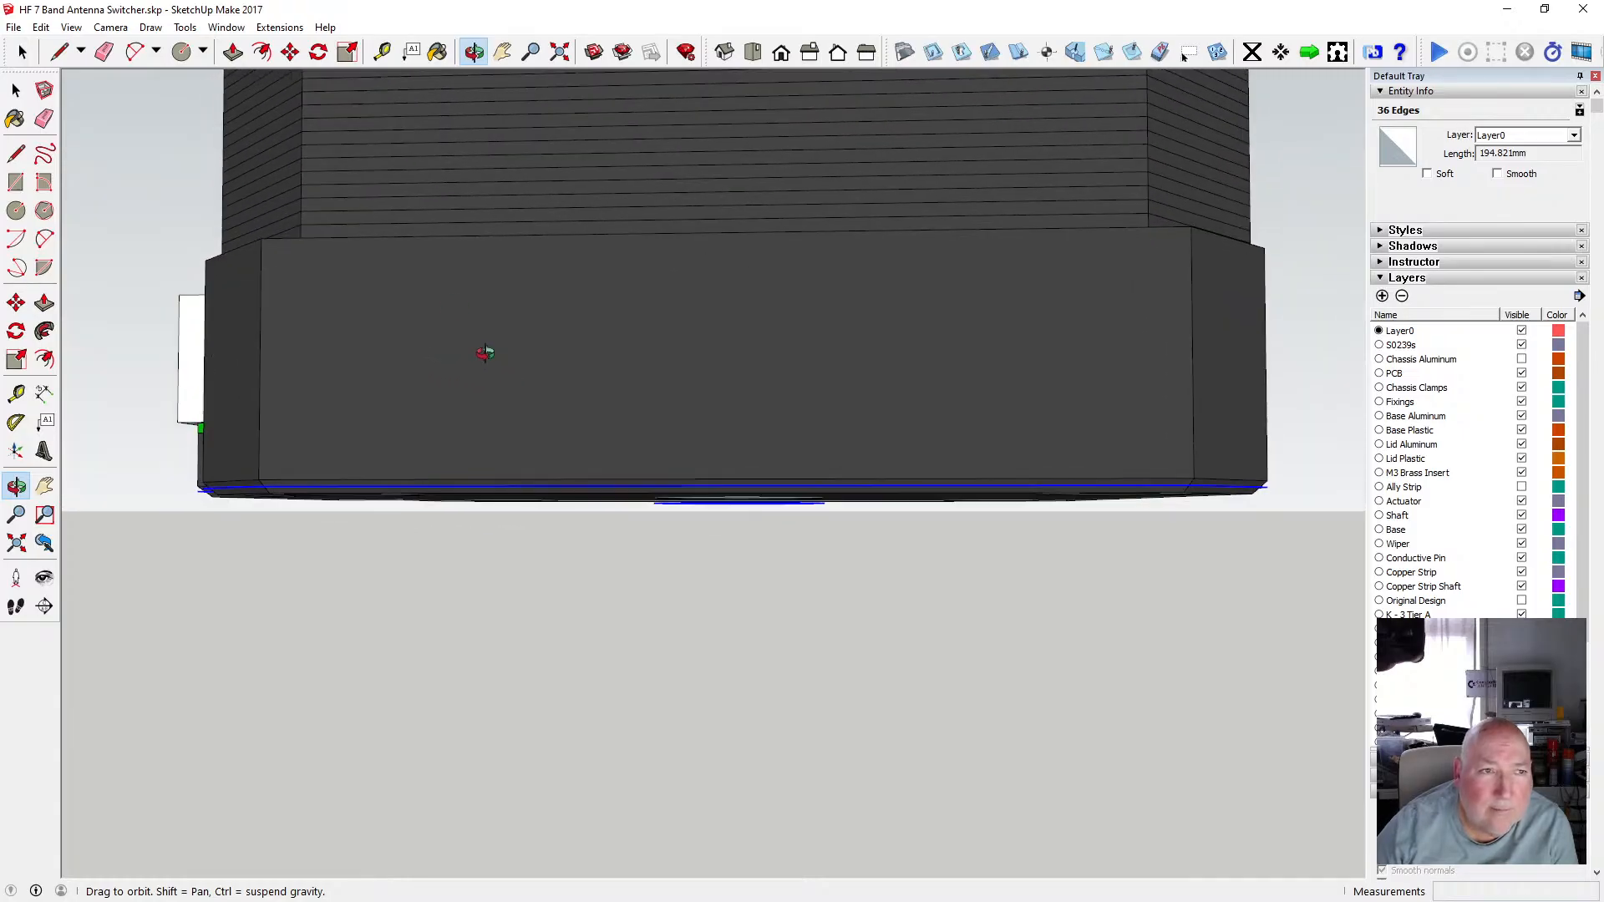
click(41, 28)
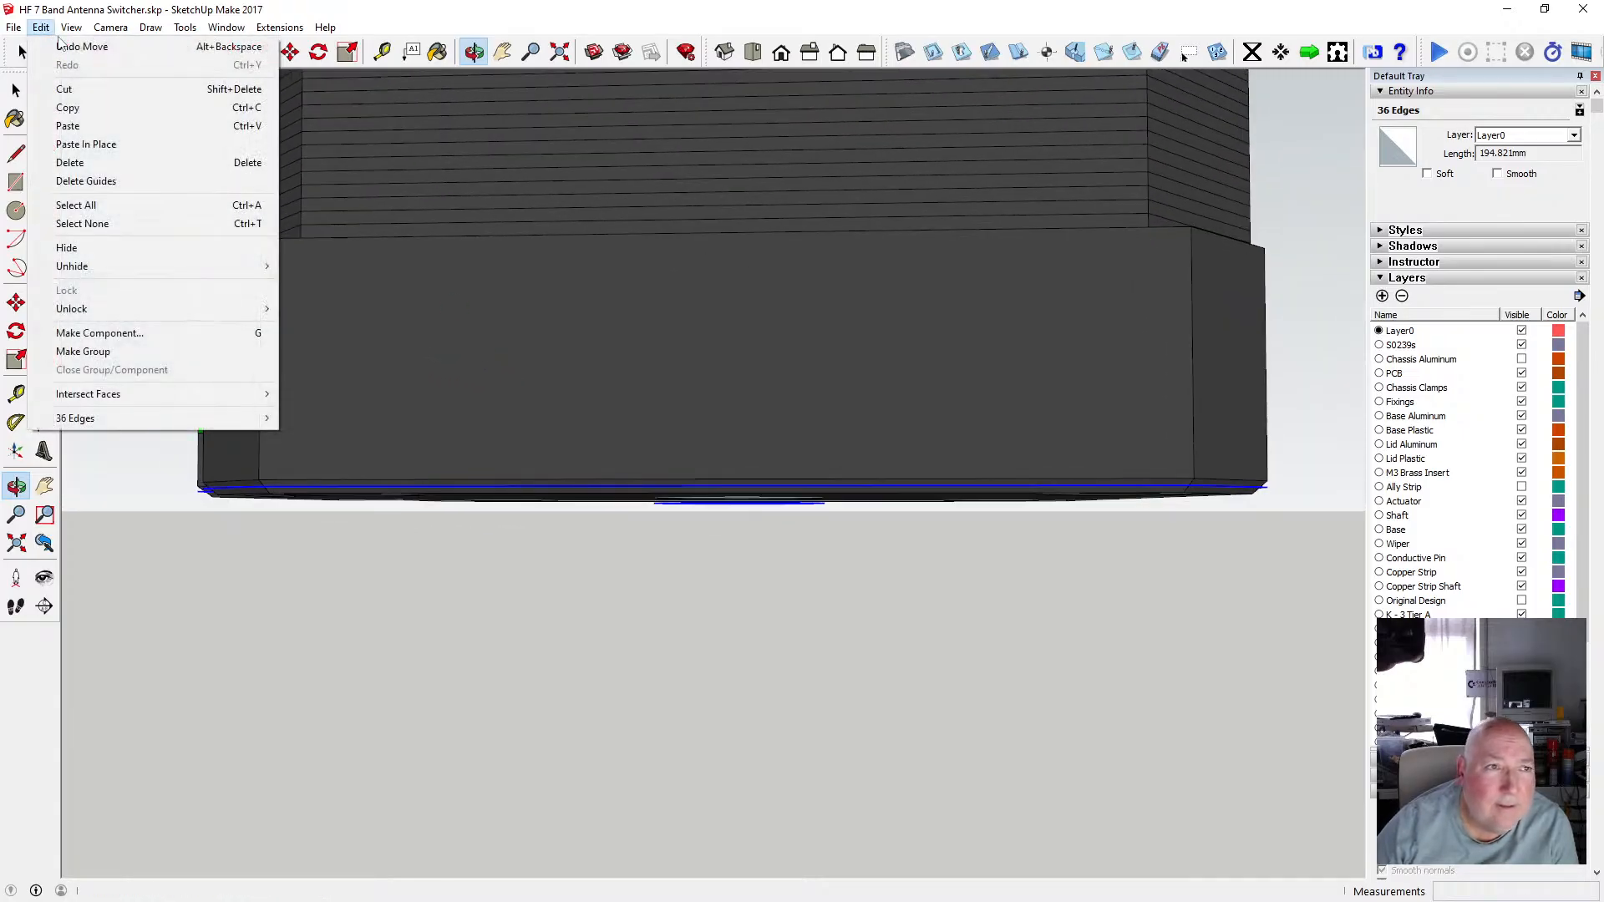
click(75, 45)
Try moving the outline 1 mm down along the blue axis, then undo that move.
click(290, 52)
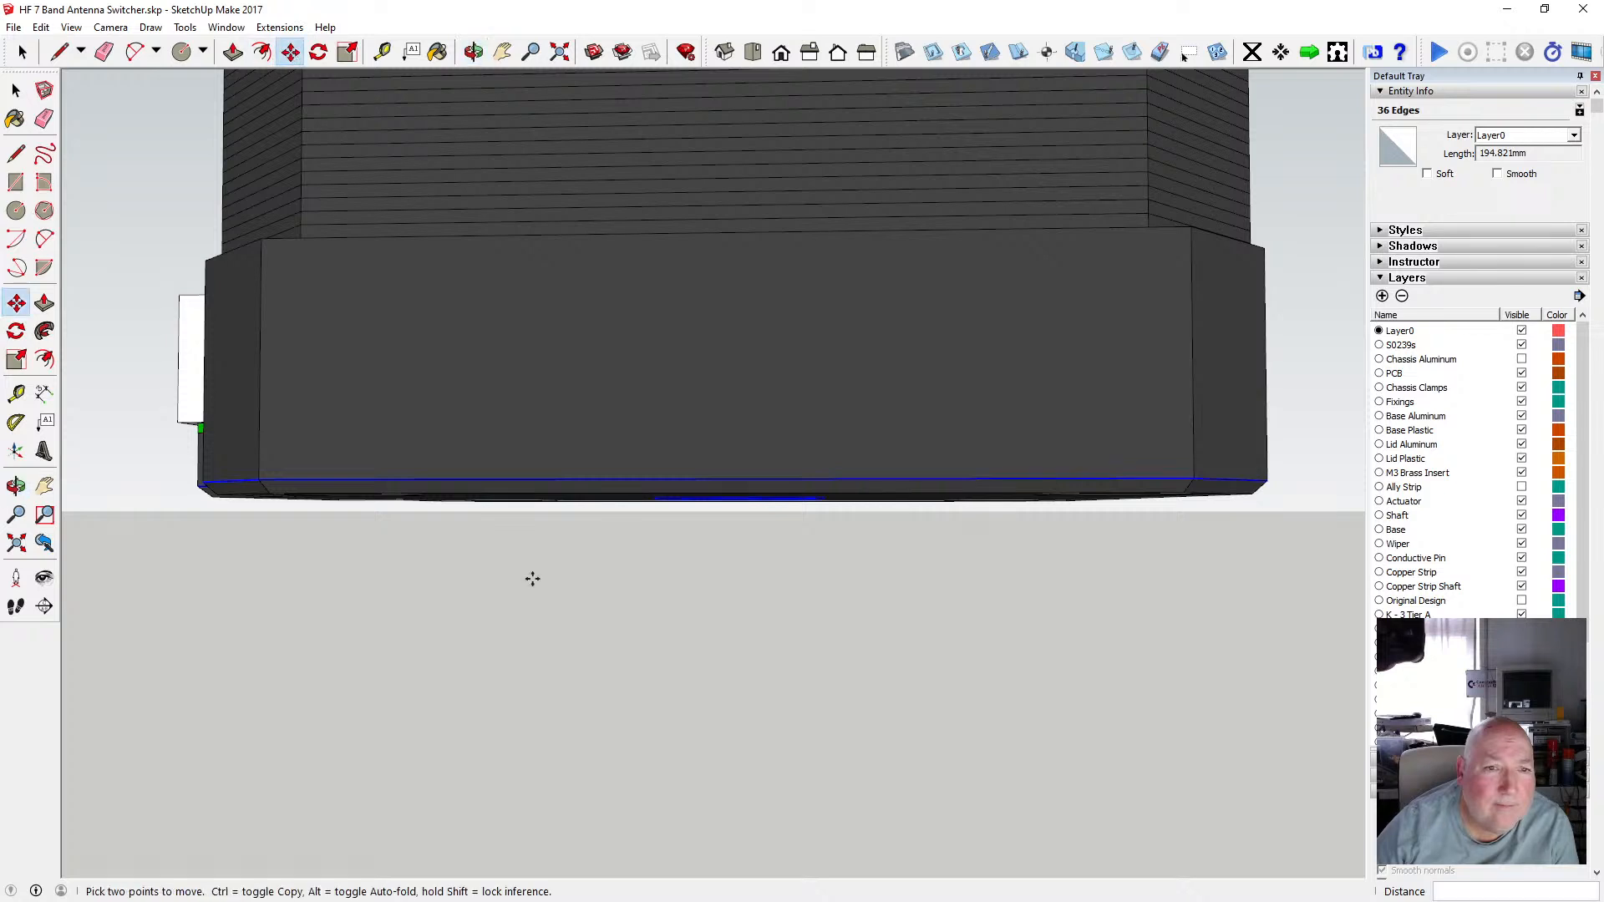
click(509, 479)
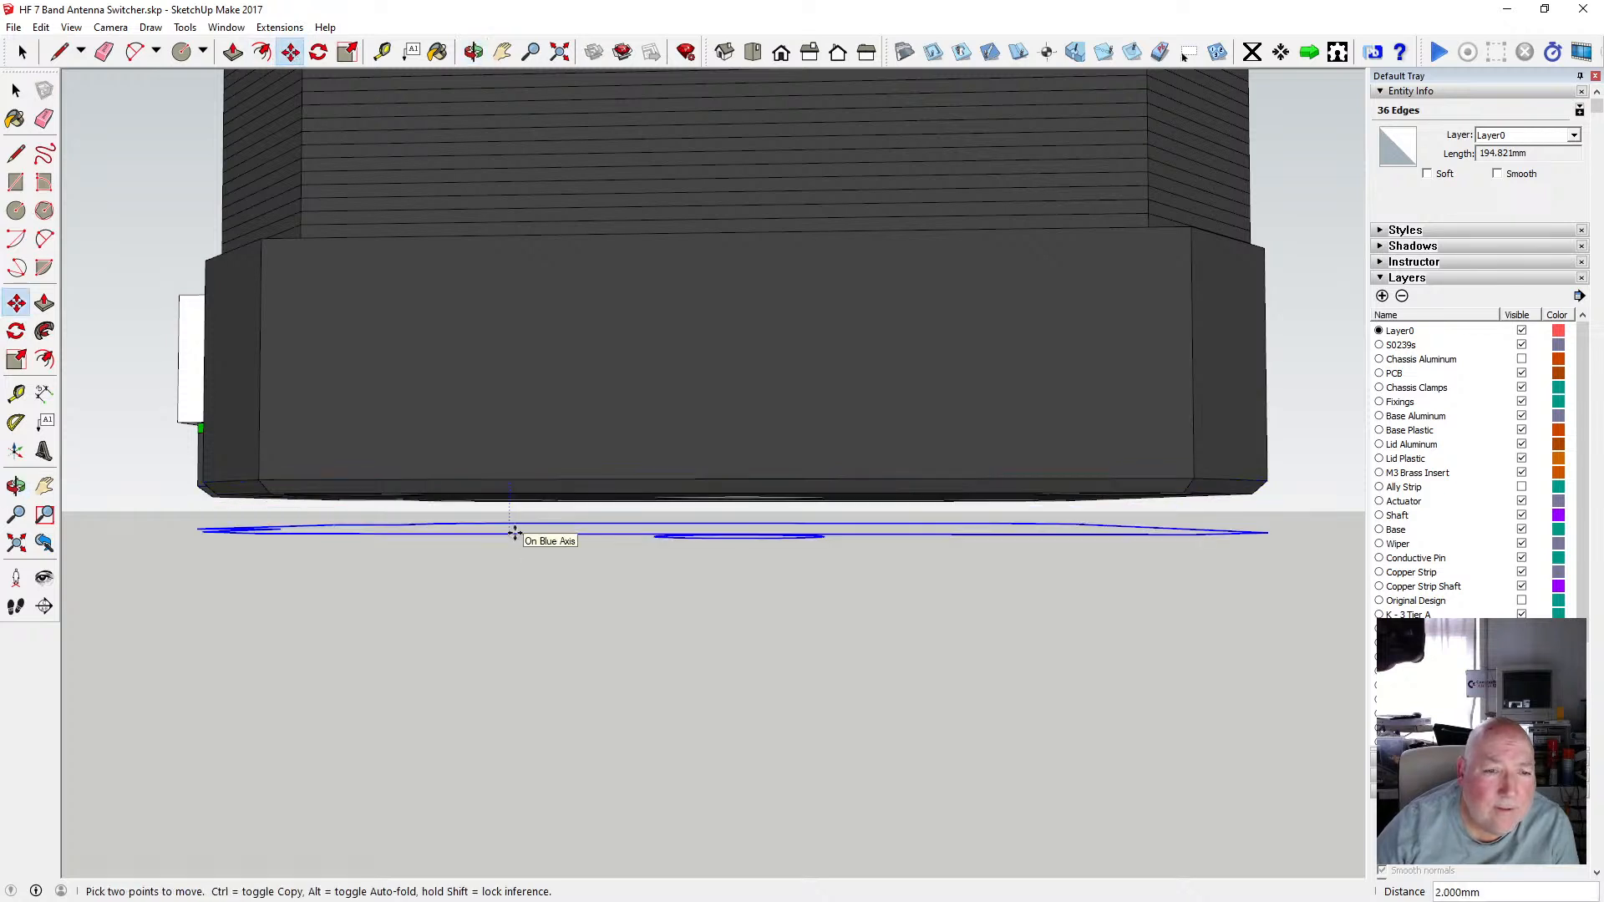
text(1)
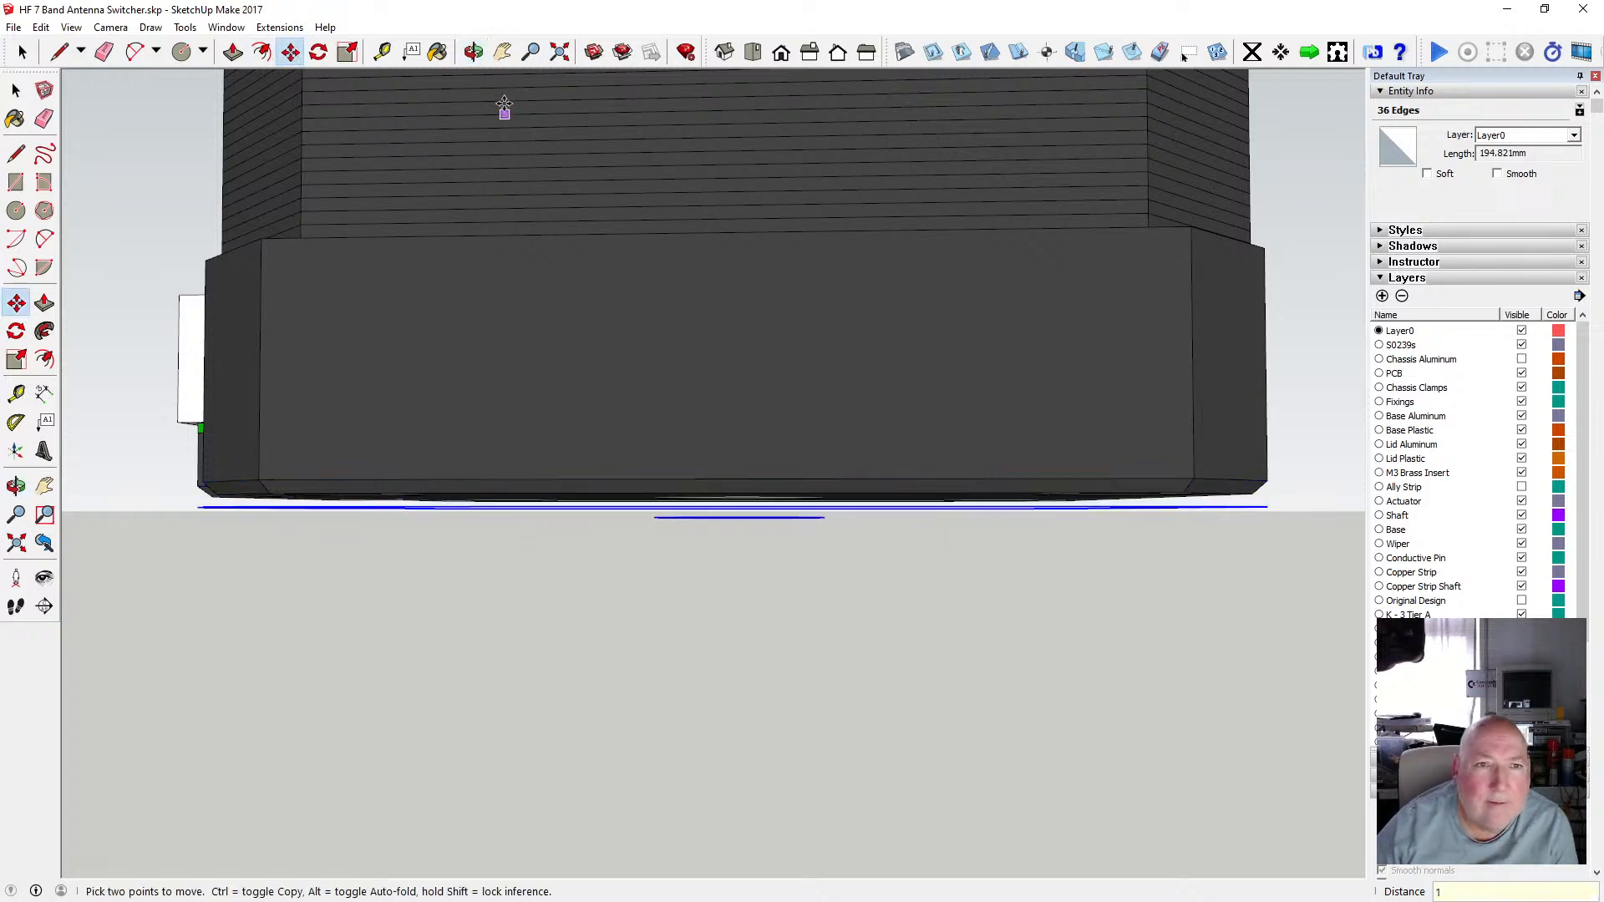
click(475, 54)
drag(512, 126, 409, 353)
click(40, 27)
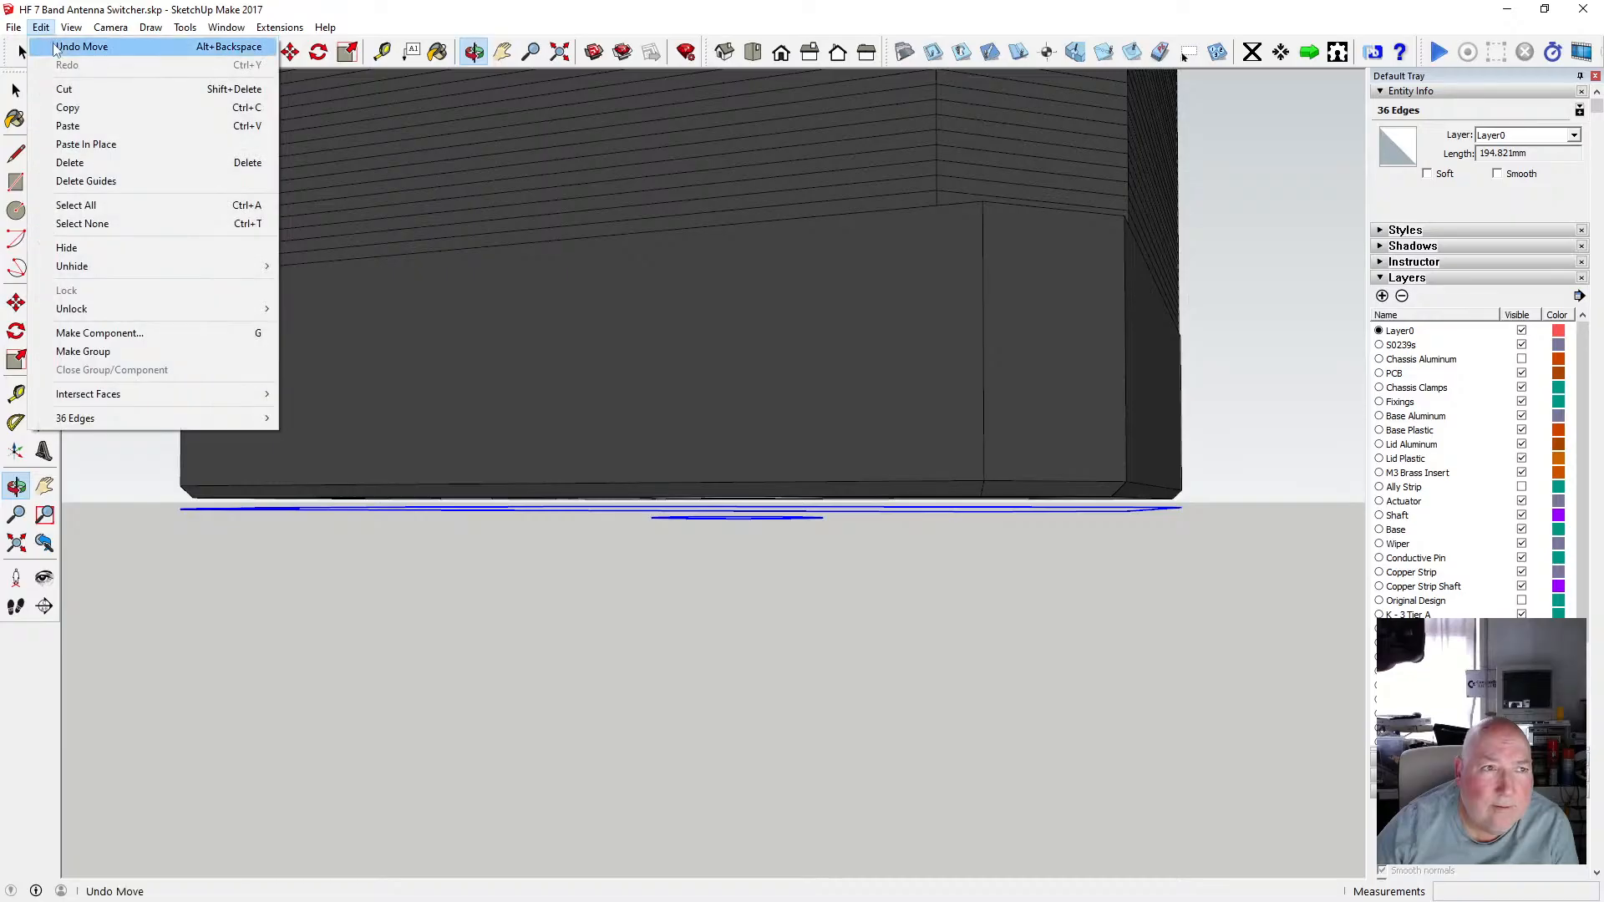
click(71, 47)
Try moving the outline 0.75 mm down along the blue axis, then undo the move again.
key(m)
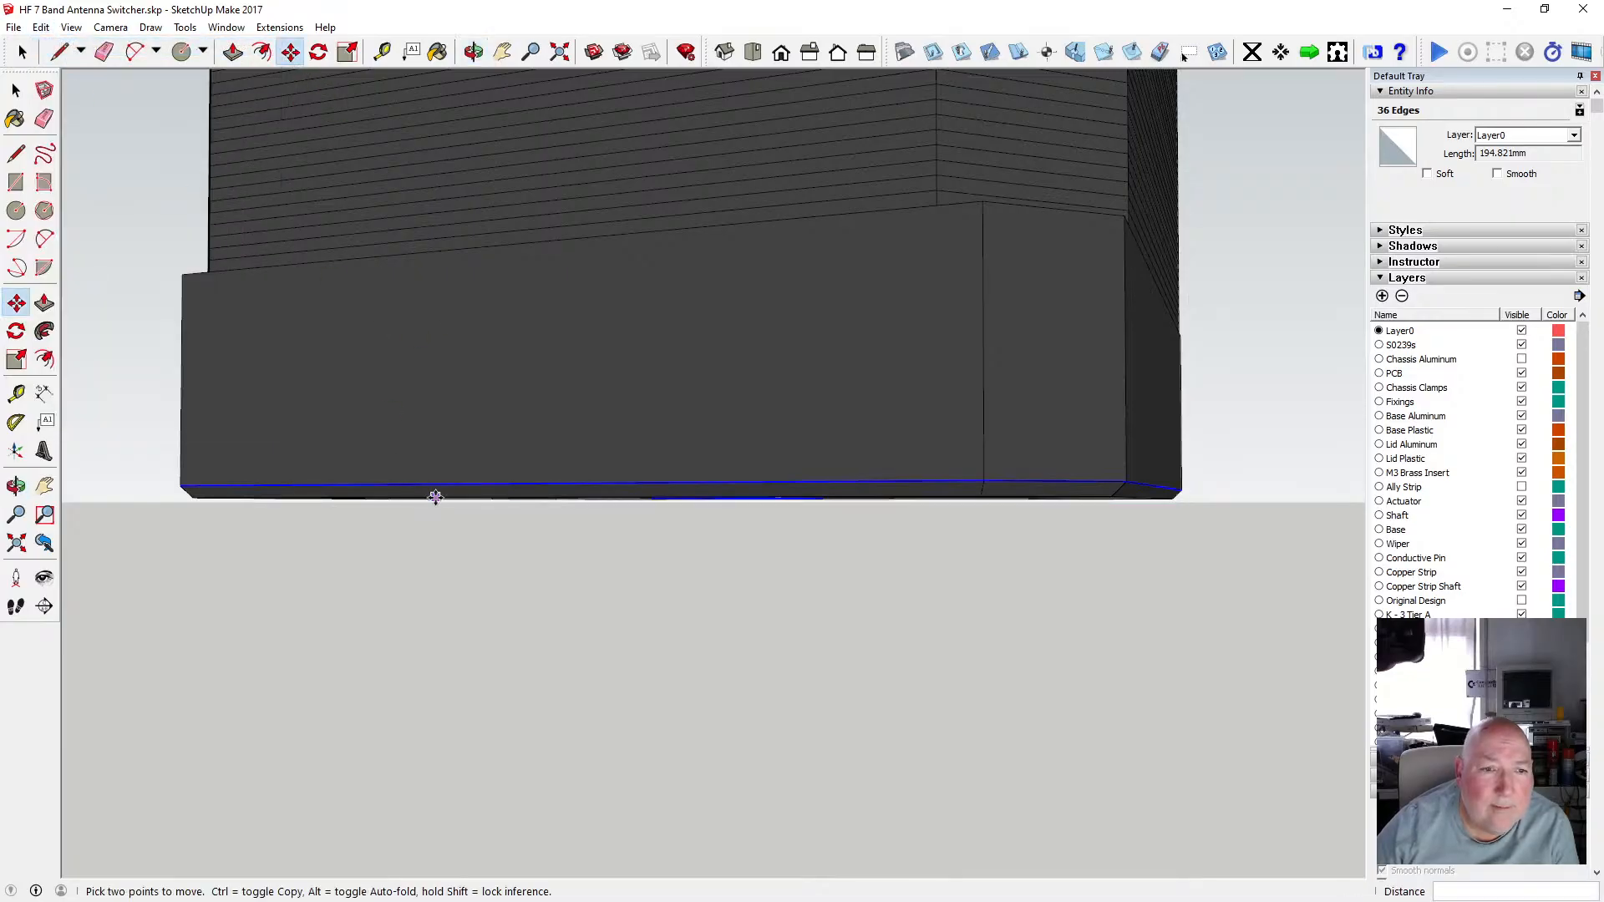
click(433, 485)
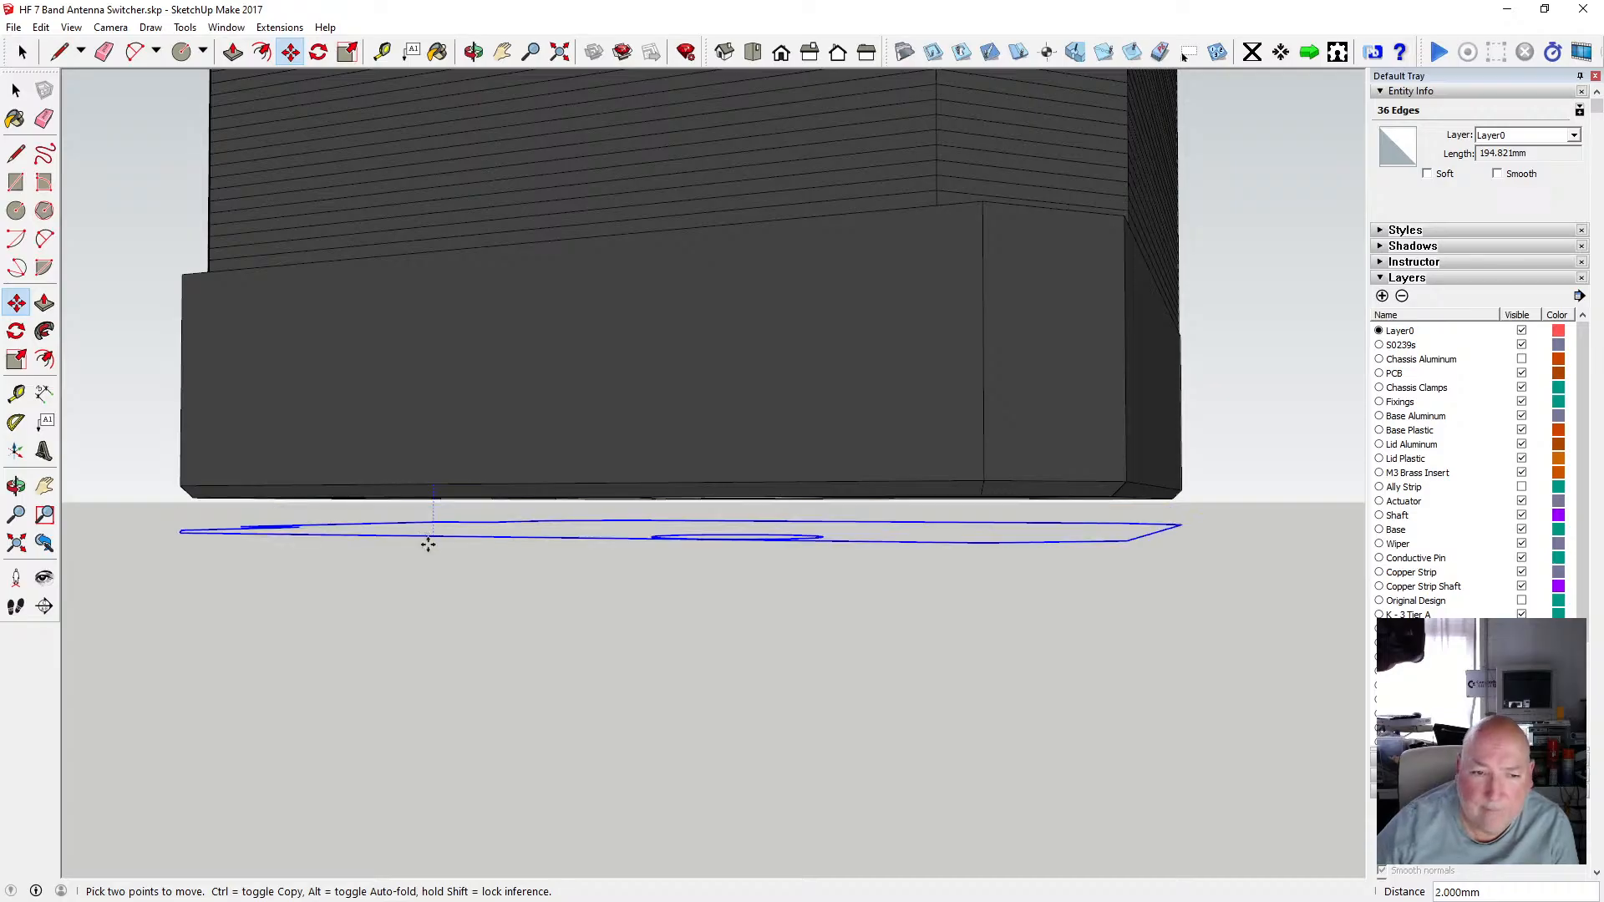
text(.75)
key(Return)
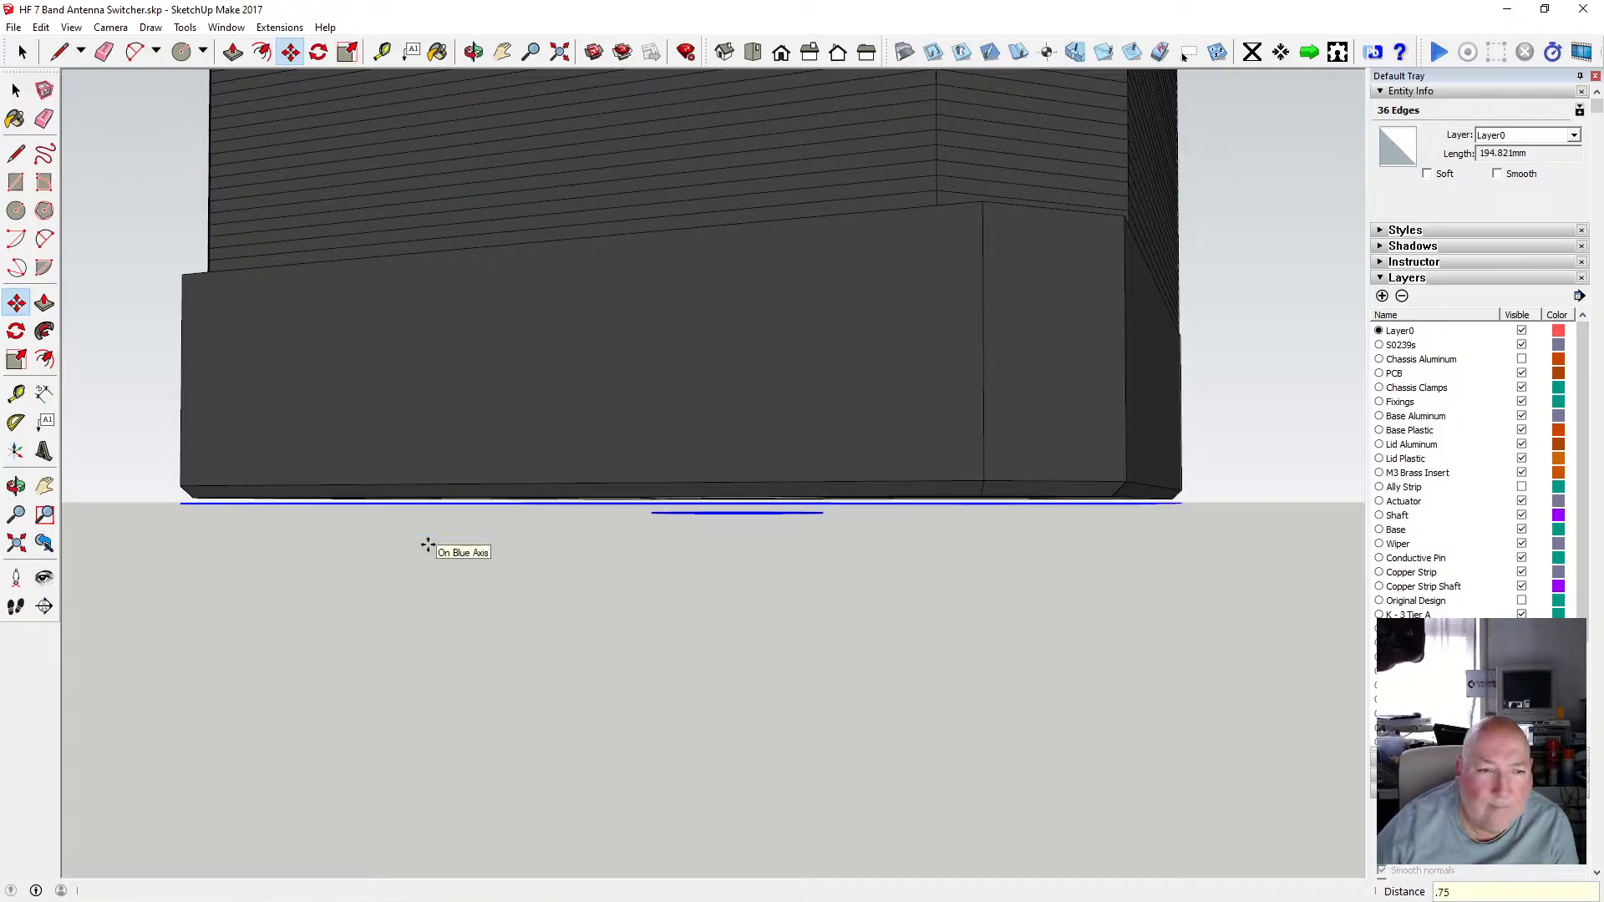
click(473, 52)
drag(537, 251, 567, 368)
click(41, 27)
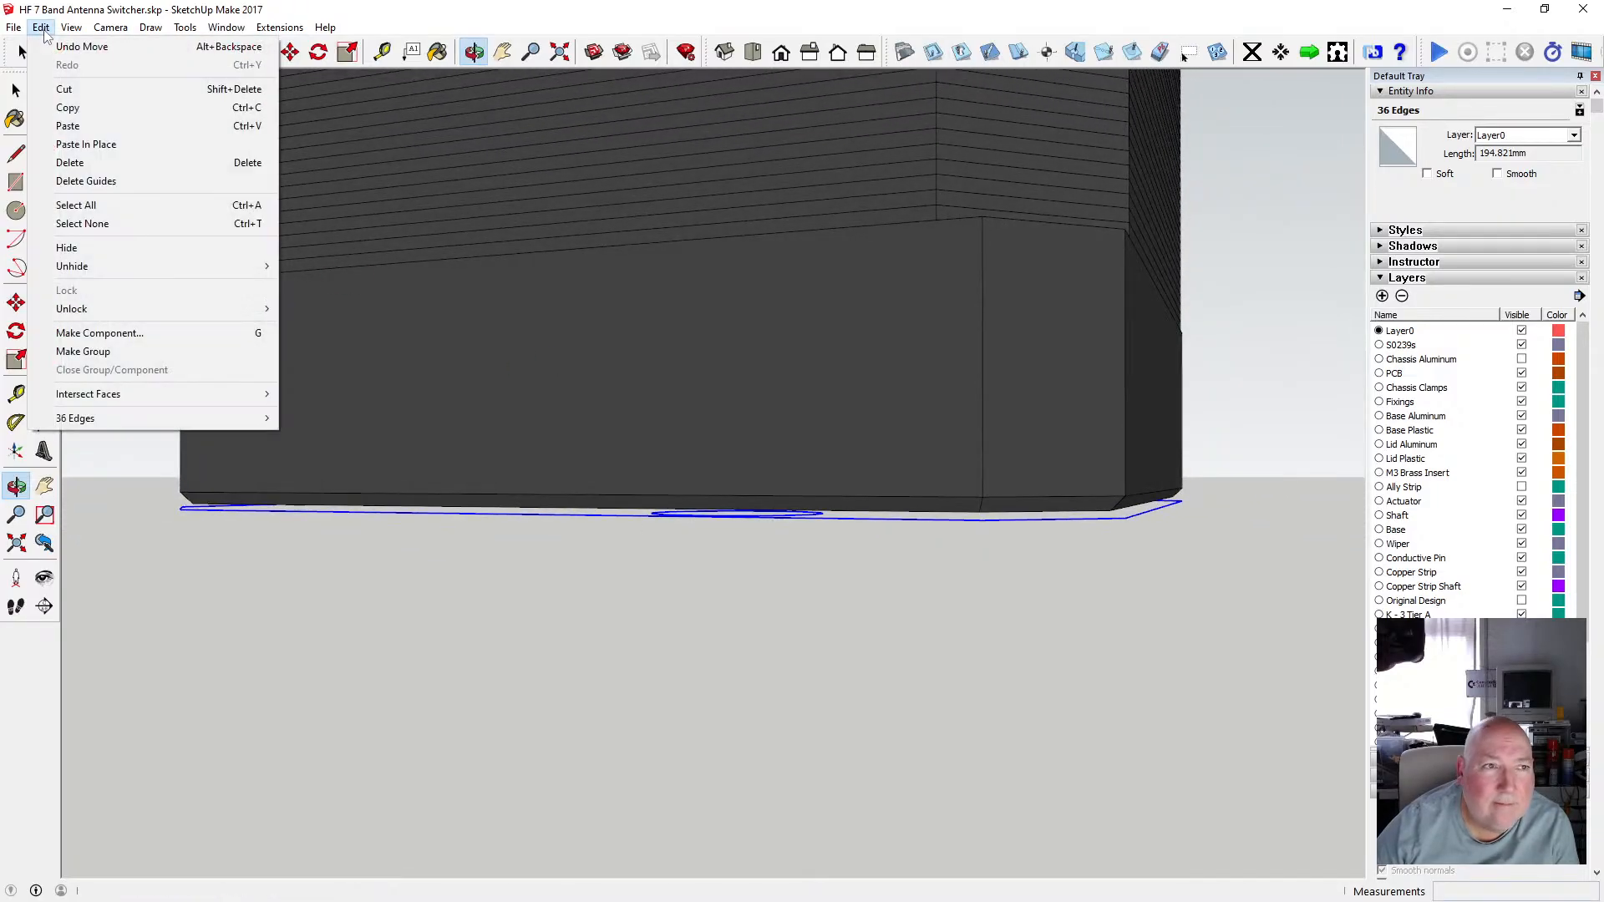
click(41, 26)
click(41, 27)
click(82, 47)
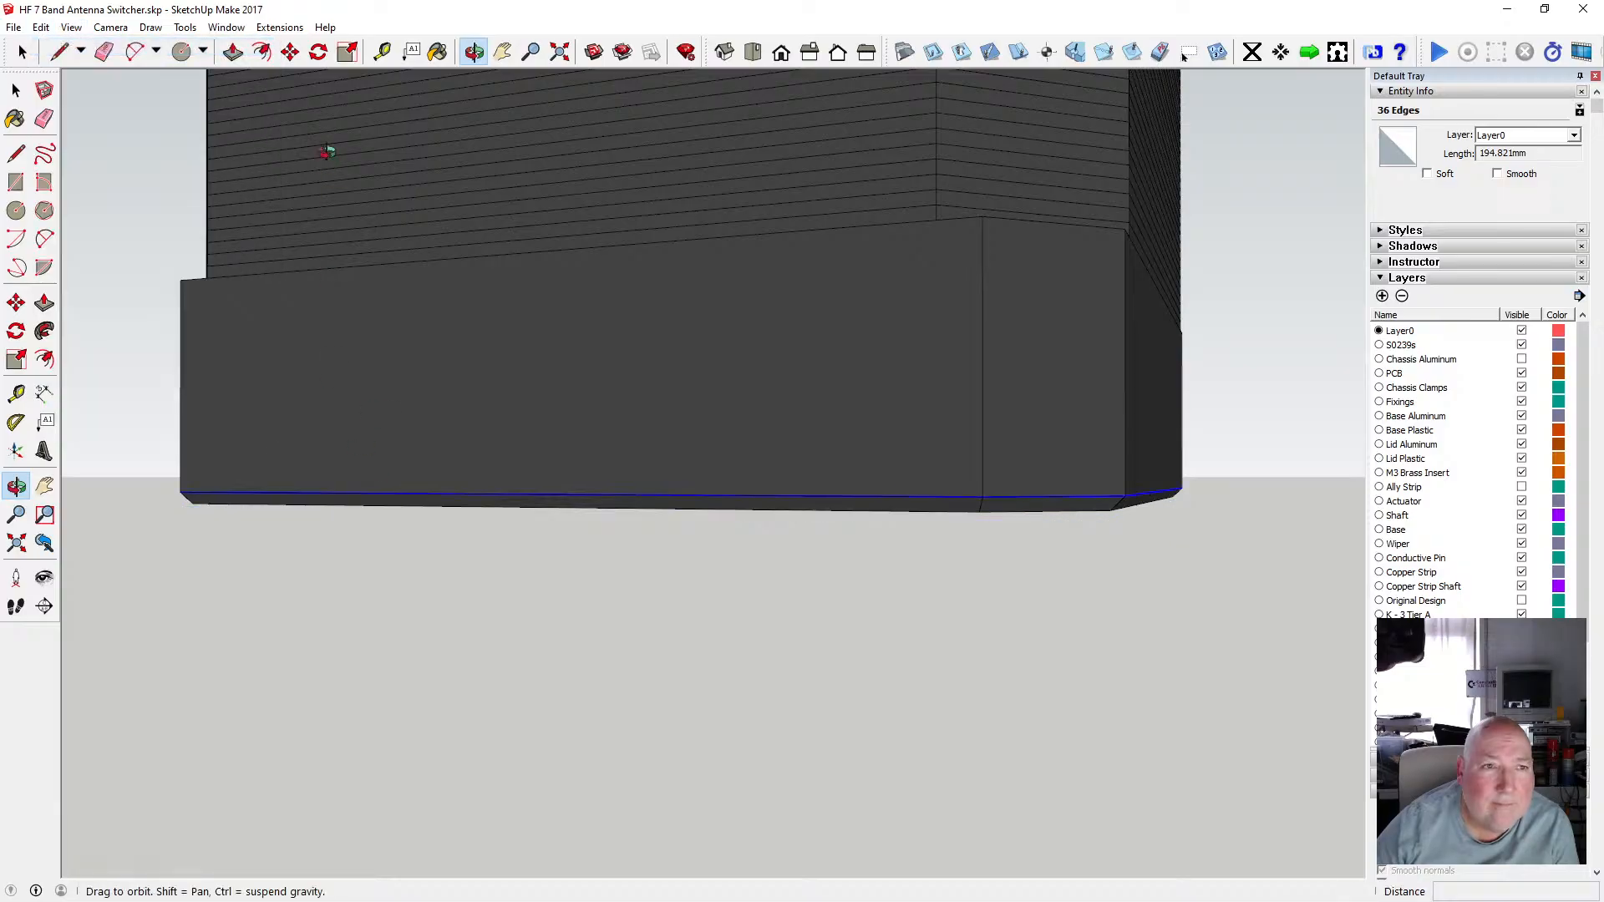
Move the pasted outline 0.5 mm down along the blue axis beneath the motor base.
key(m)
click(459, 494)
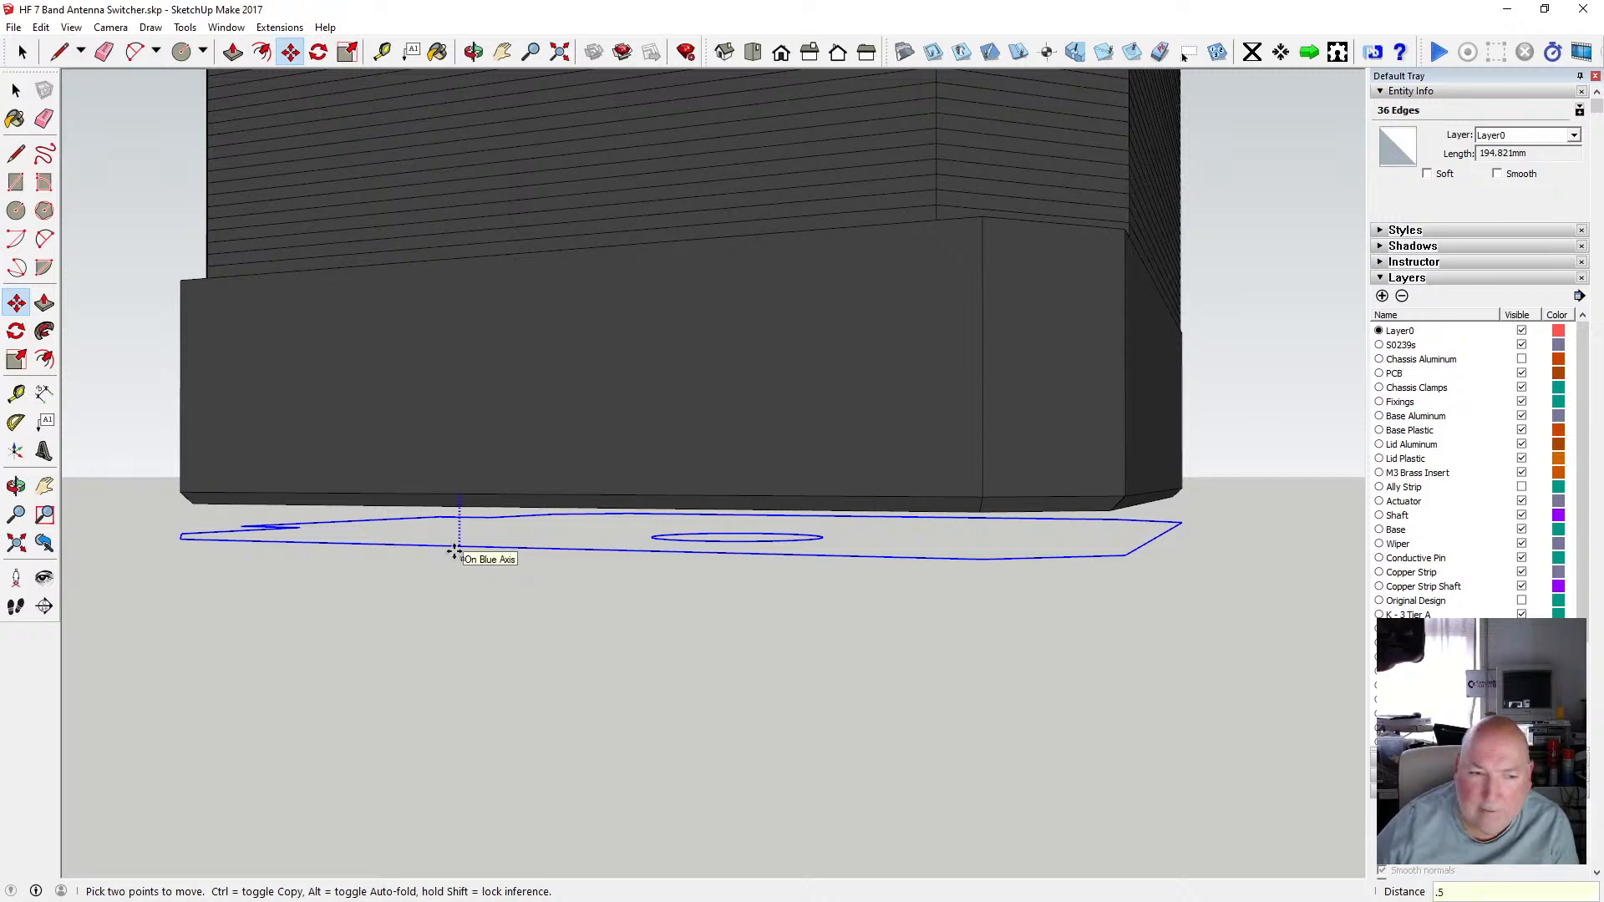
key(Return)
key(o)
scroll(498, 359, up, 2)
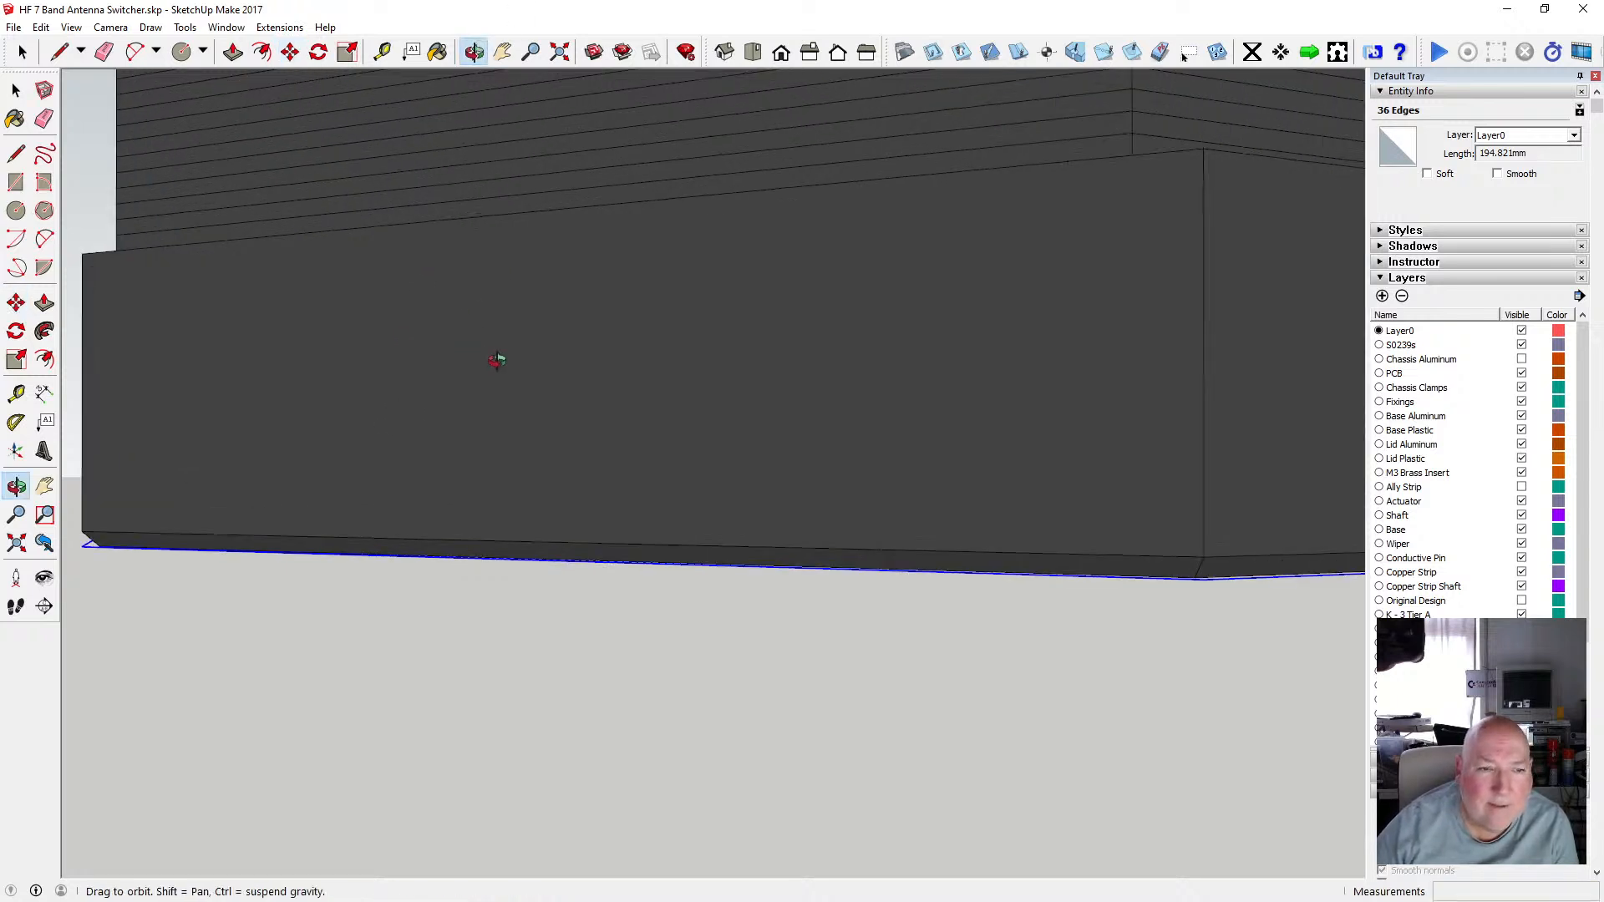
mouse_move(598, 454)
mouse_down()
mouse_move(469, 409)
mouse_move(387, 412)
mouse_move(536, 389)
mouse_move(563, 356)
mouse_move(609, 433)
mouse_up()
scroll(637, 423, down, 5)
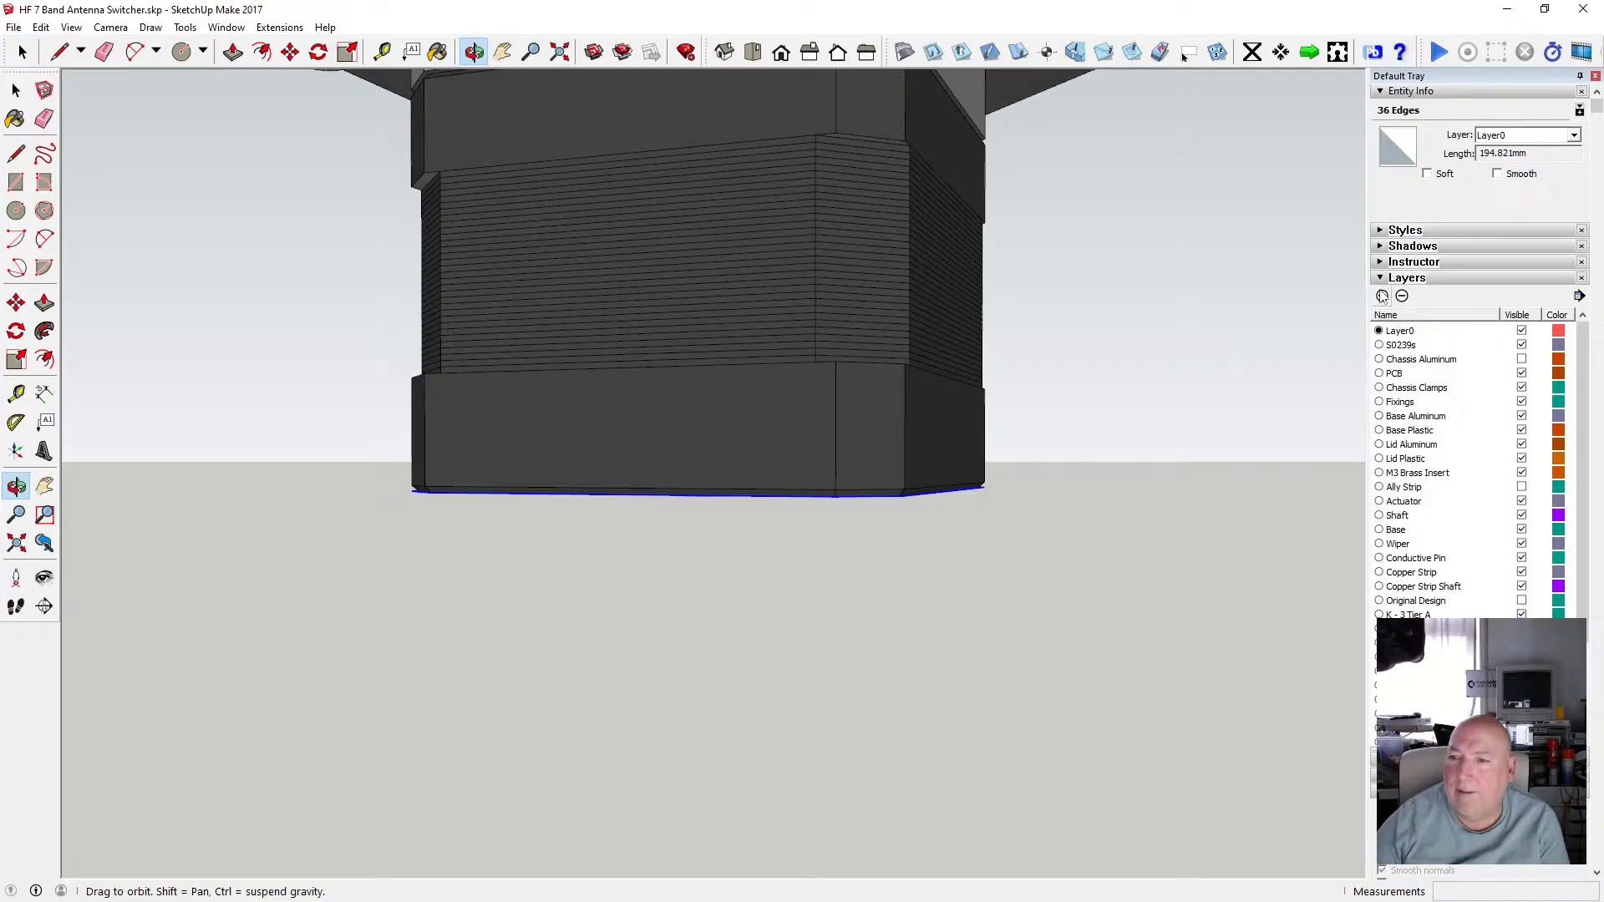
scroll(1437, 468, down, 3)
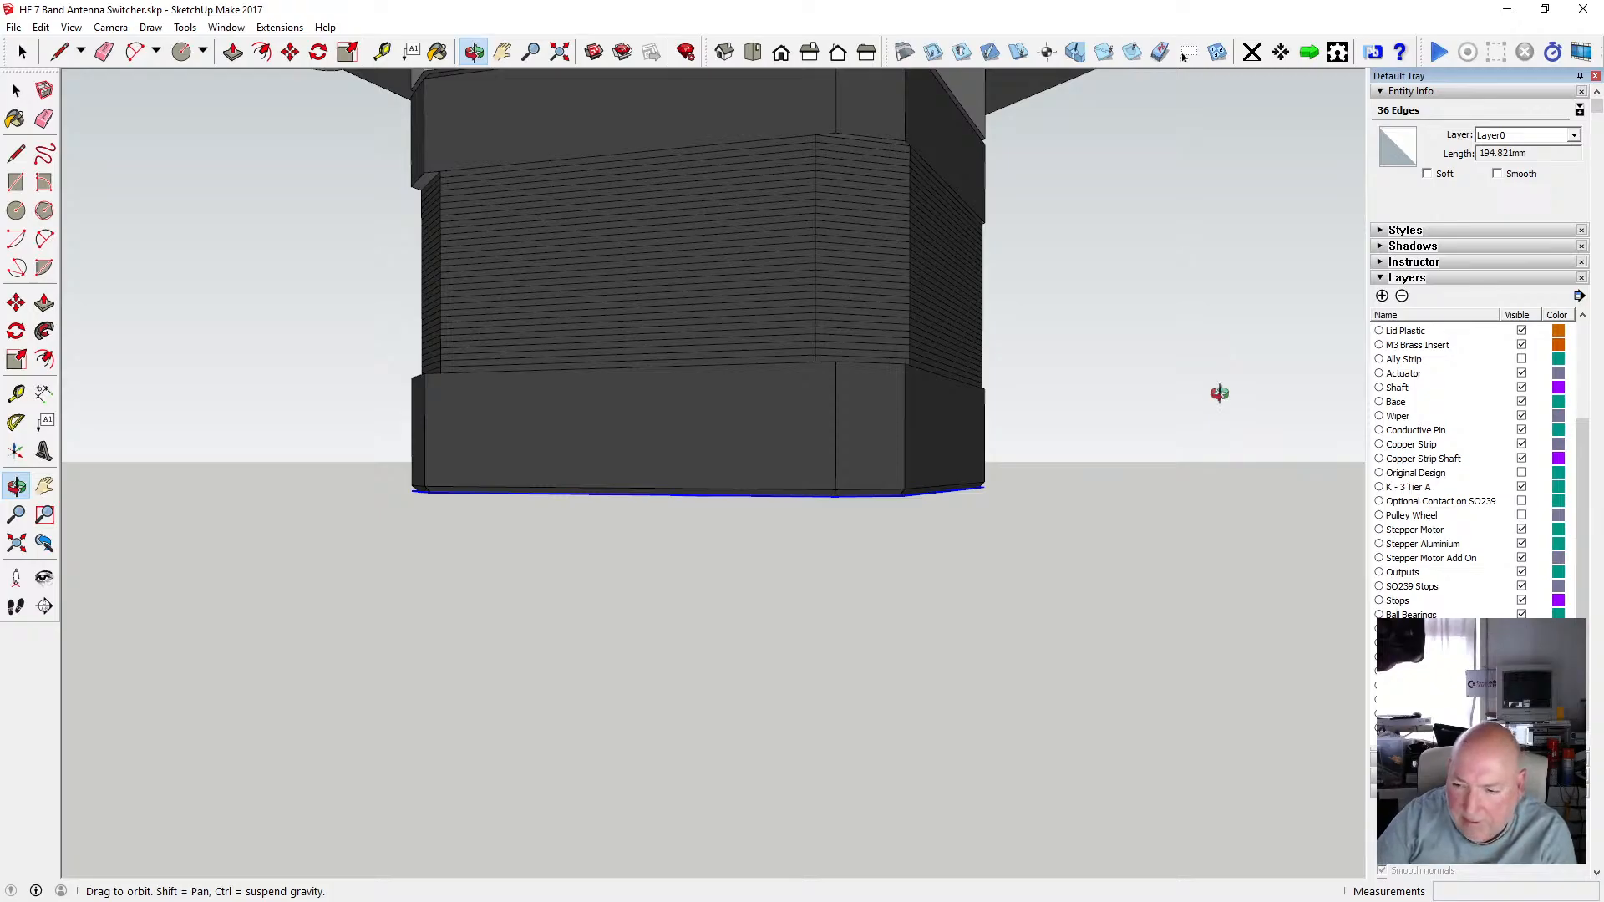
Open the aluminium stepper motor mounting plate component inside the assembly for editing.
click(18, 92)
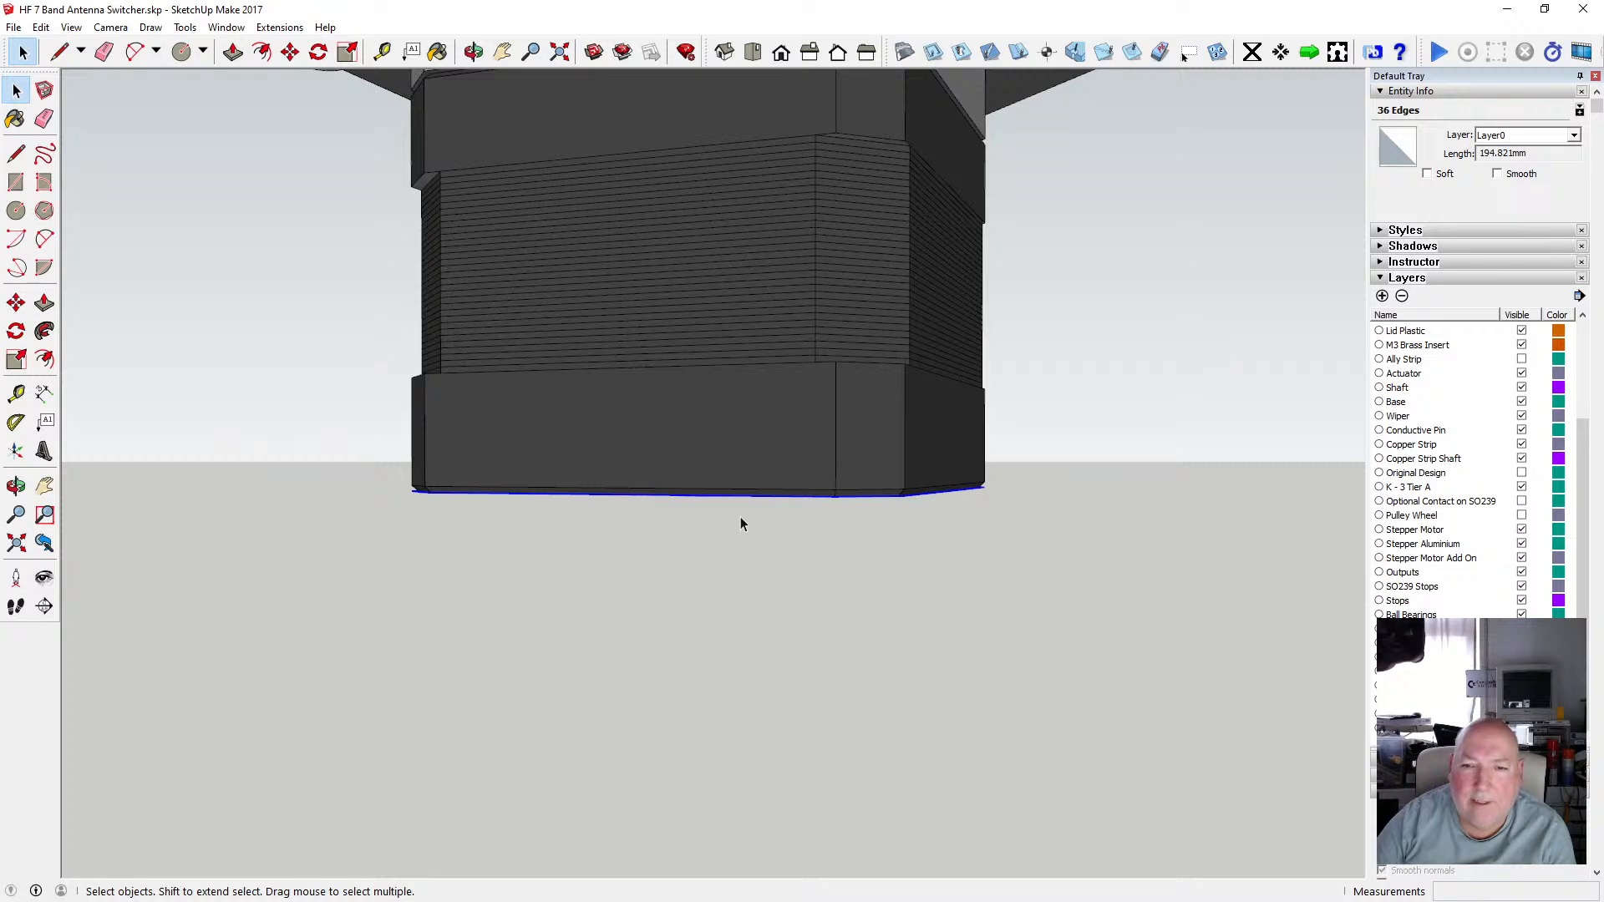
scroll(685, 525, down, 4)
scroll(689, 521, up, 3)
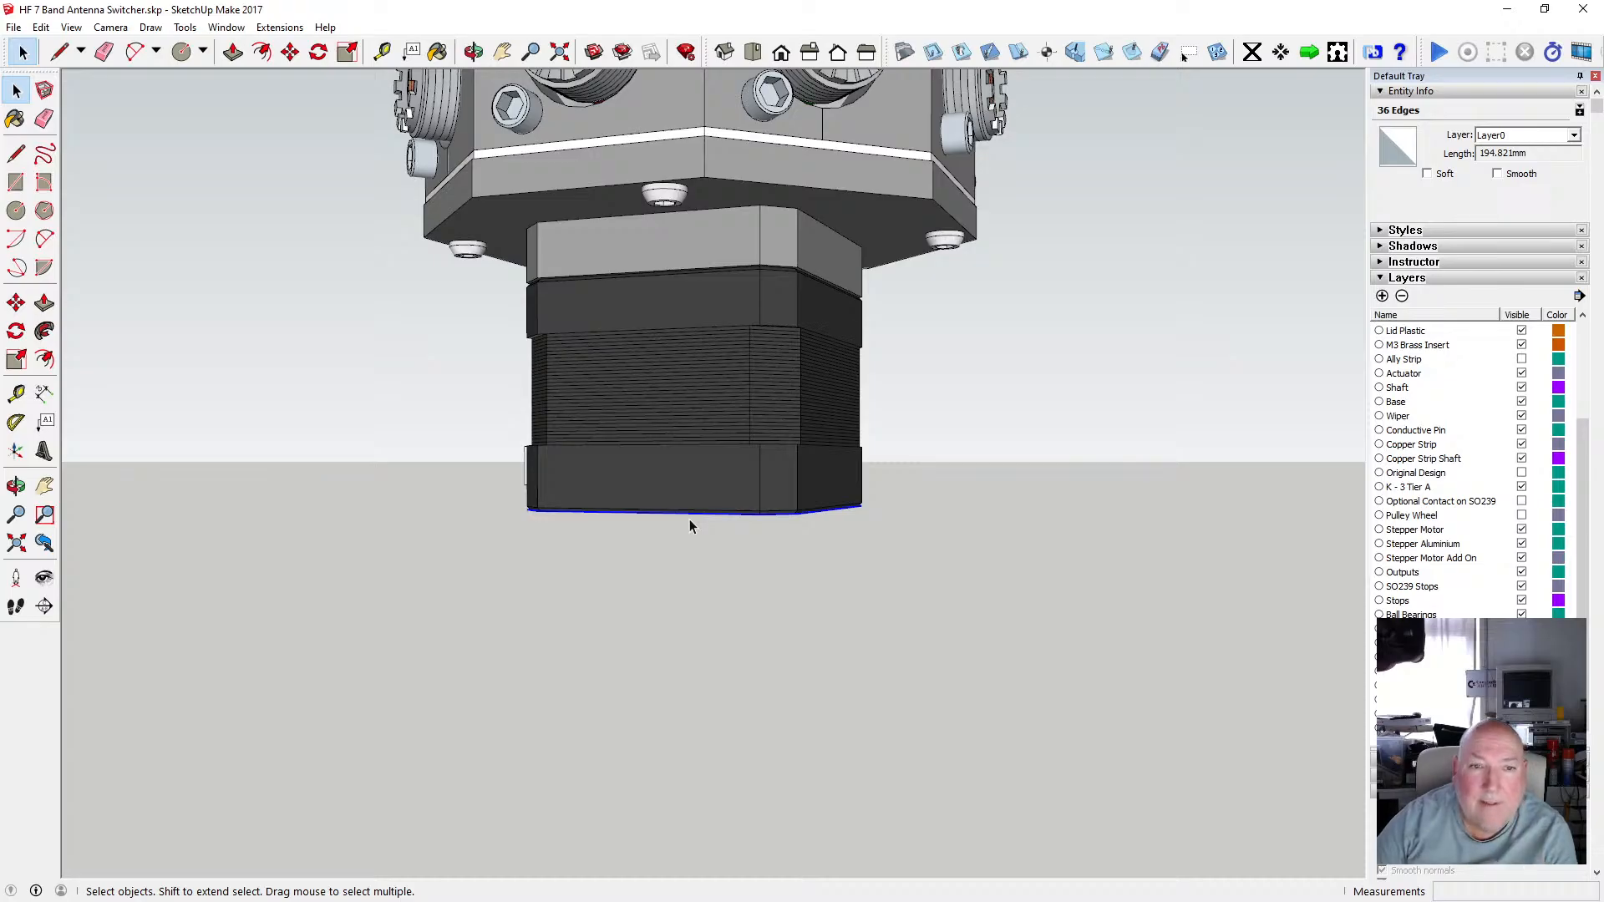
scroll(690, 525, up, 3)
scroll(688, 519, down, 3)
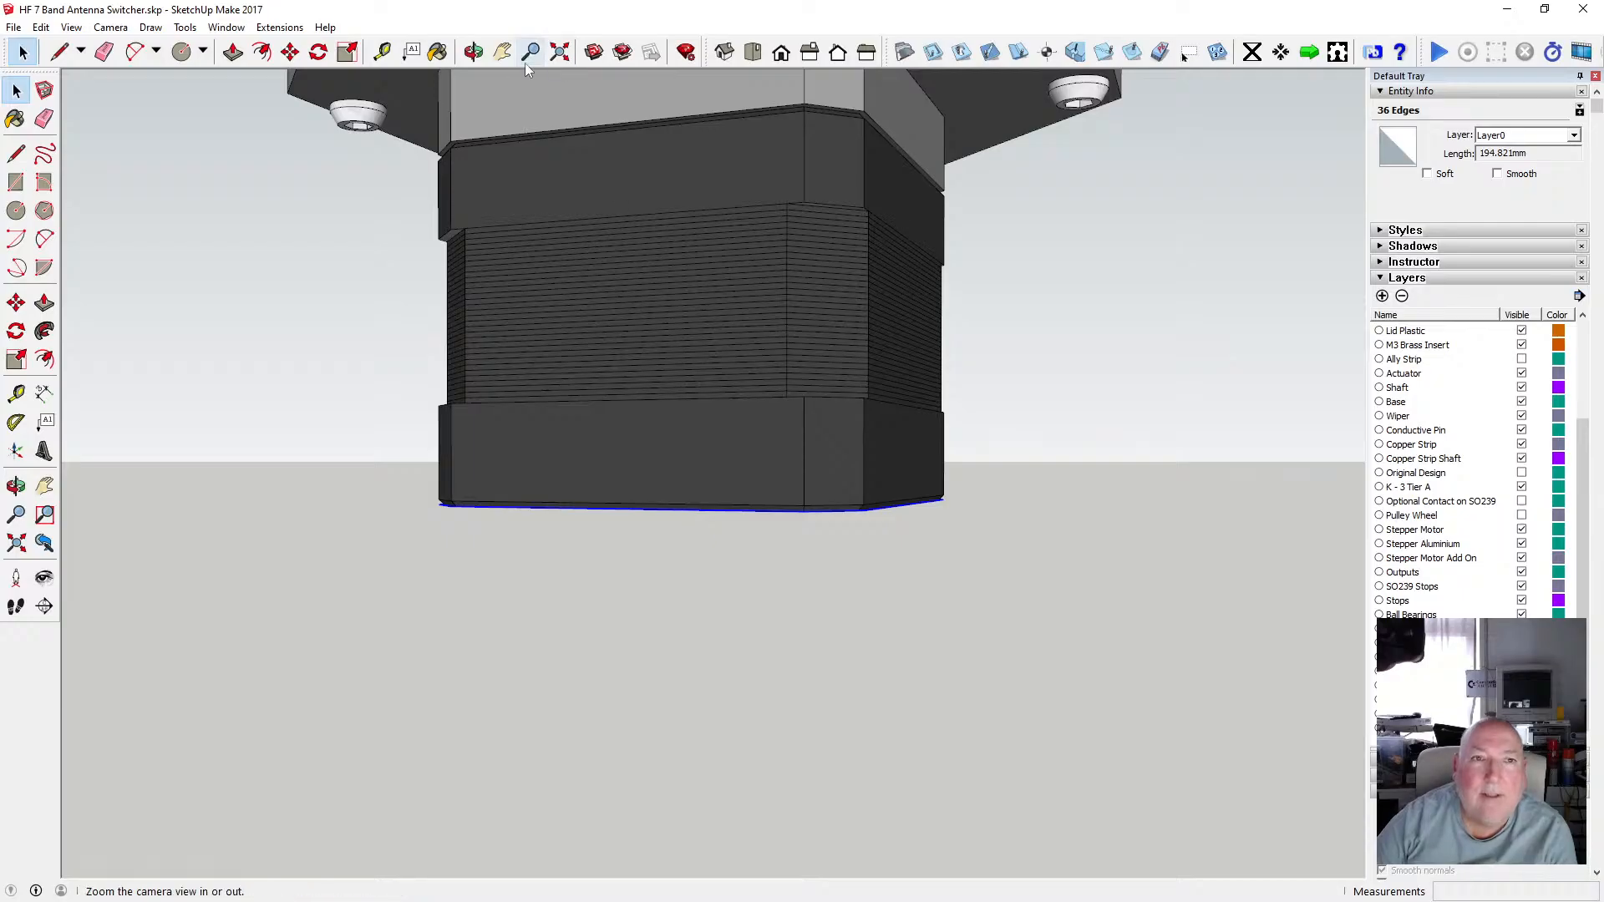
click(473, 51)
drag(562, 172, 624, 456)
scroll(630, 415, down, 4)
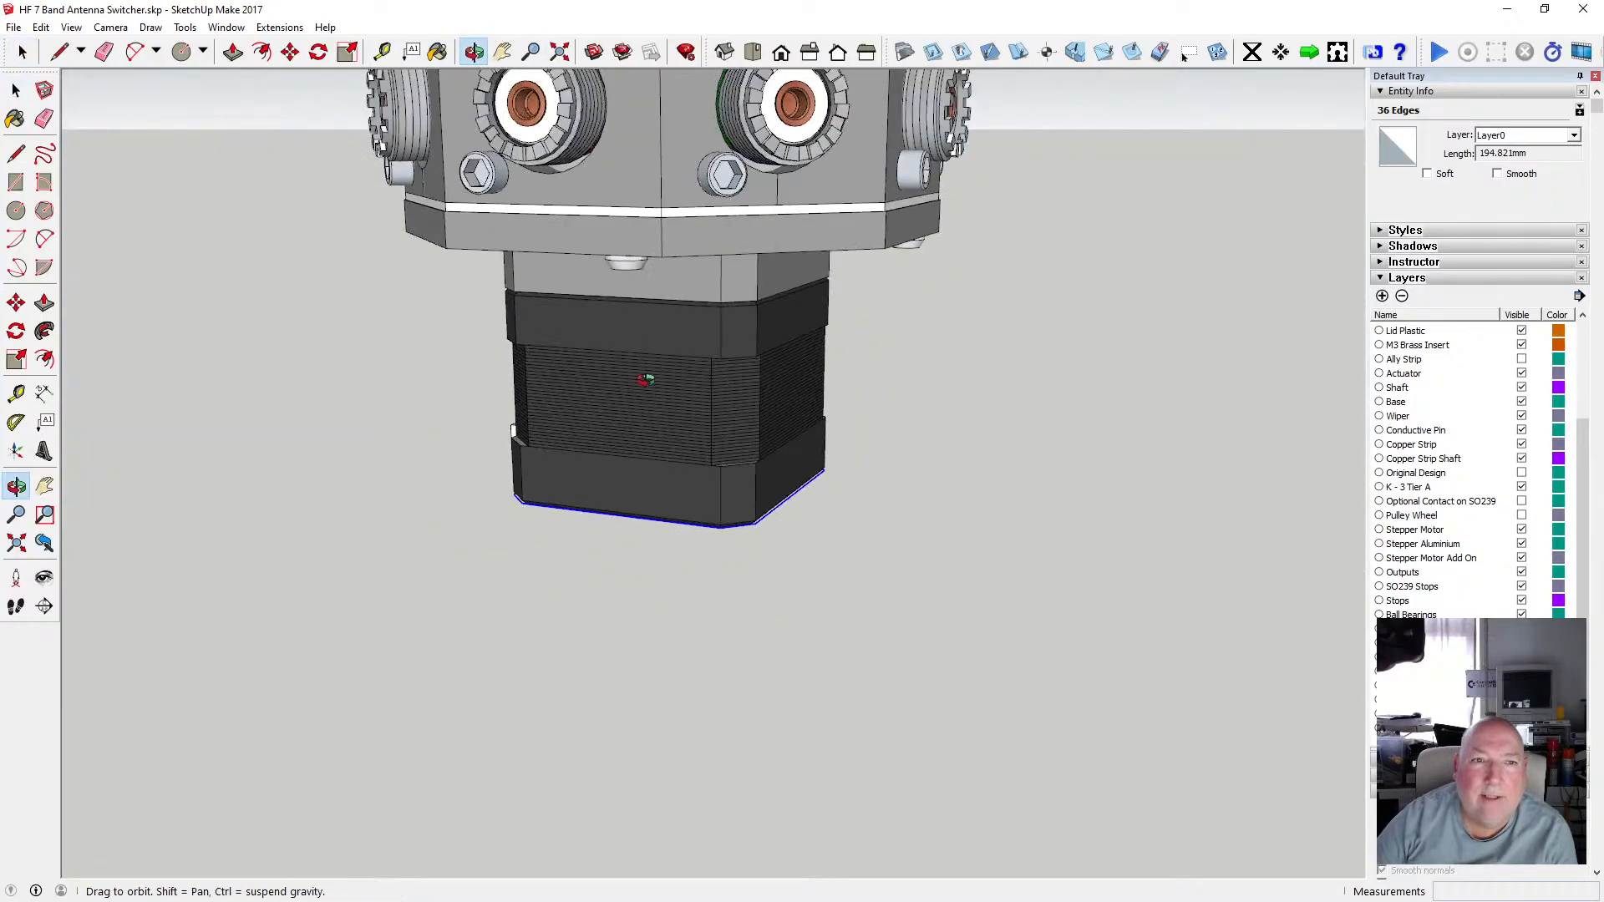
drag(648, 376, 662, 224)
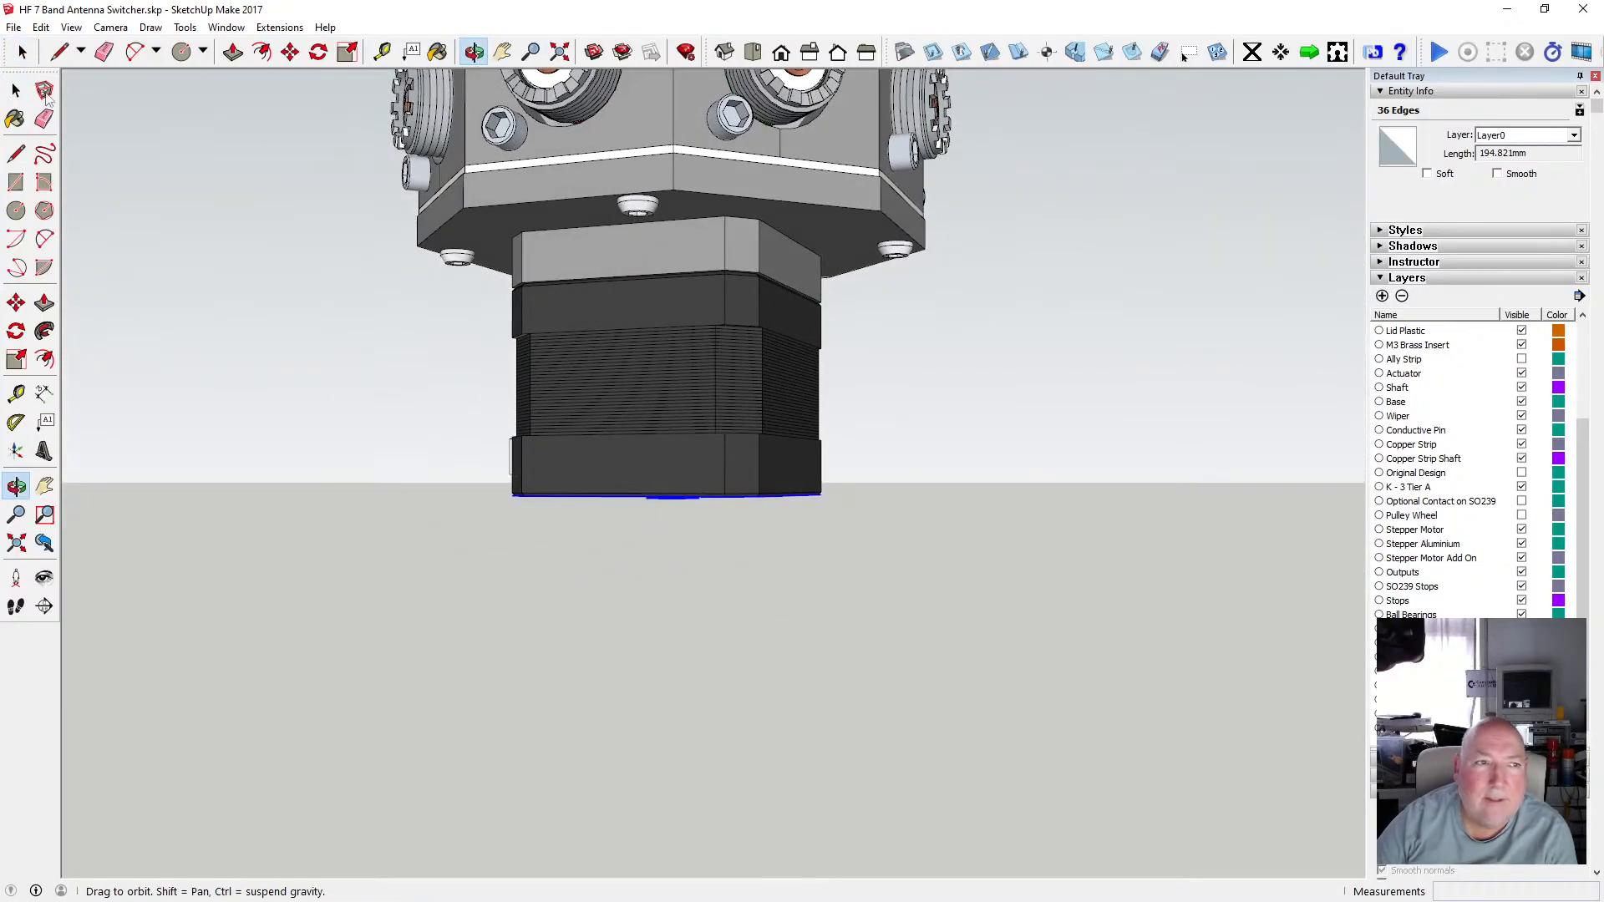
click(16, 90)
double_click(474, 204)
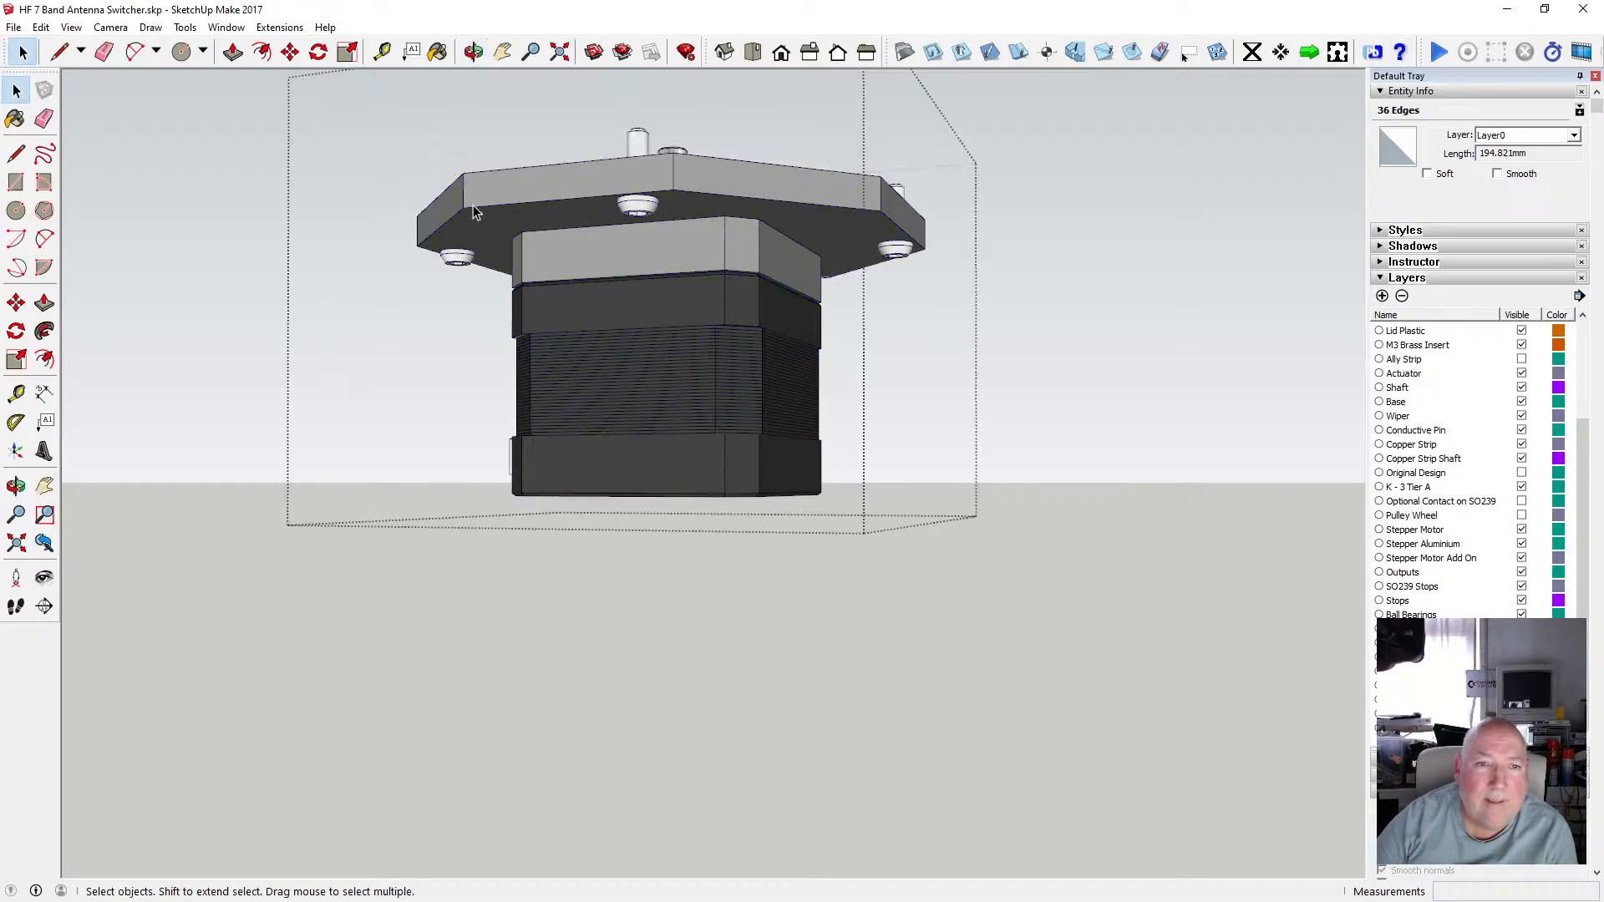
click(453, 221)
double_click(454, 221)
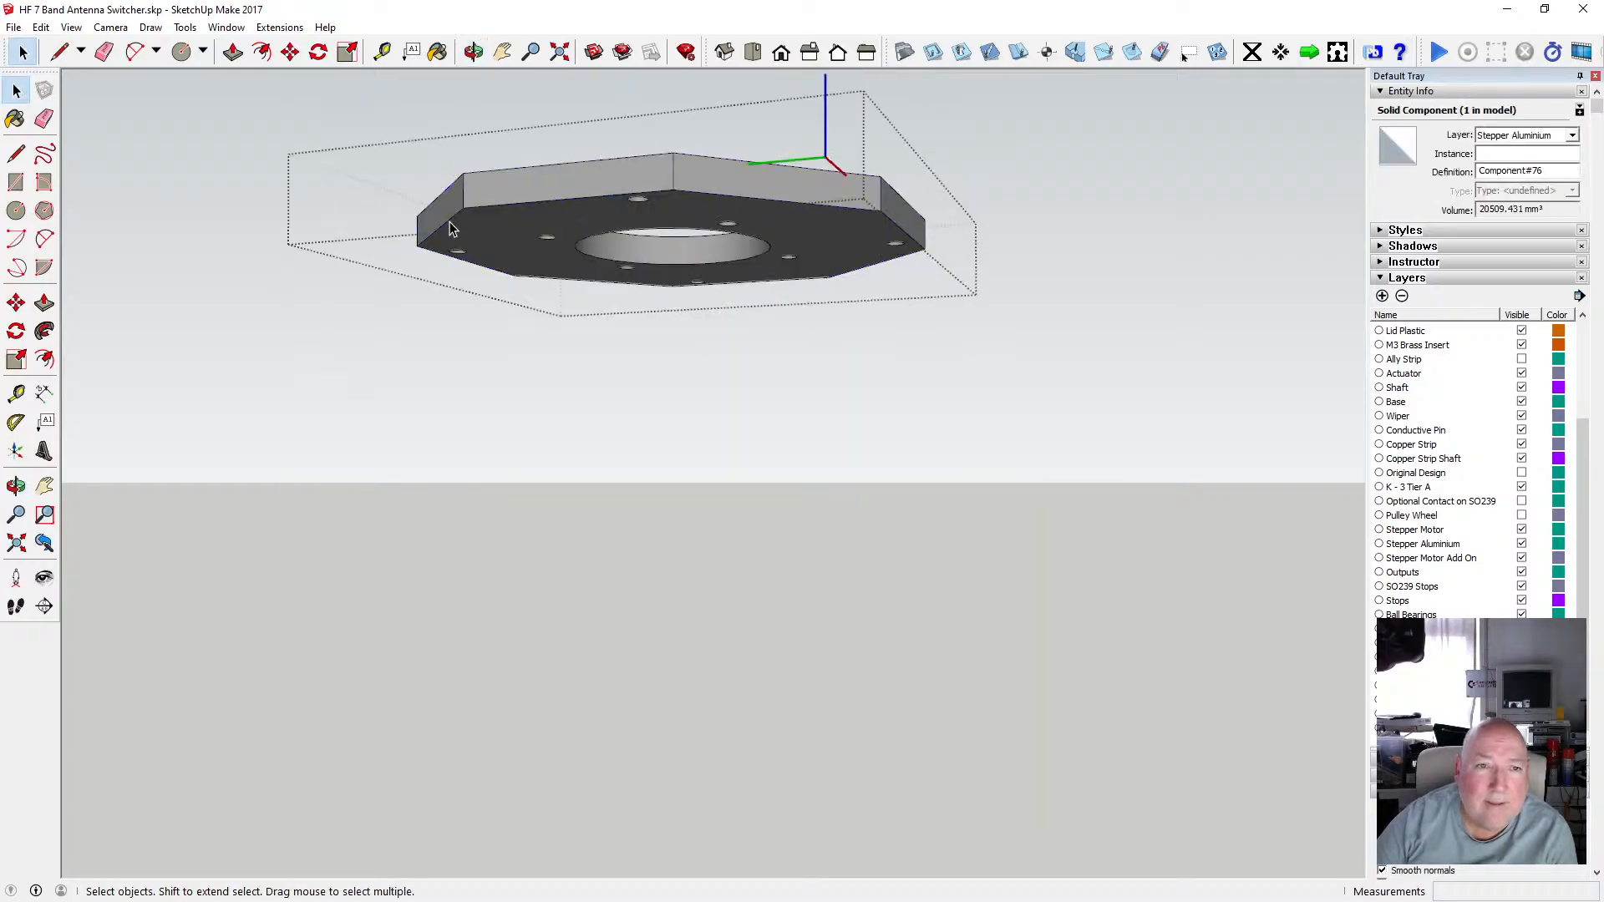
Select the eight bottom outline edges of the mounting plate, copy them, and close the component.
click(485, 206)
shift+click(714, 197)
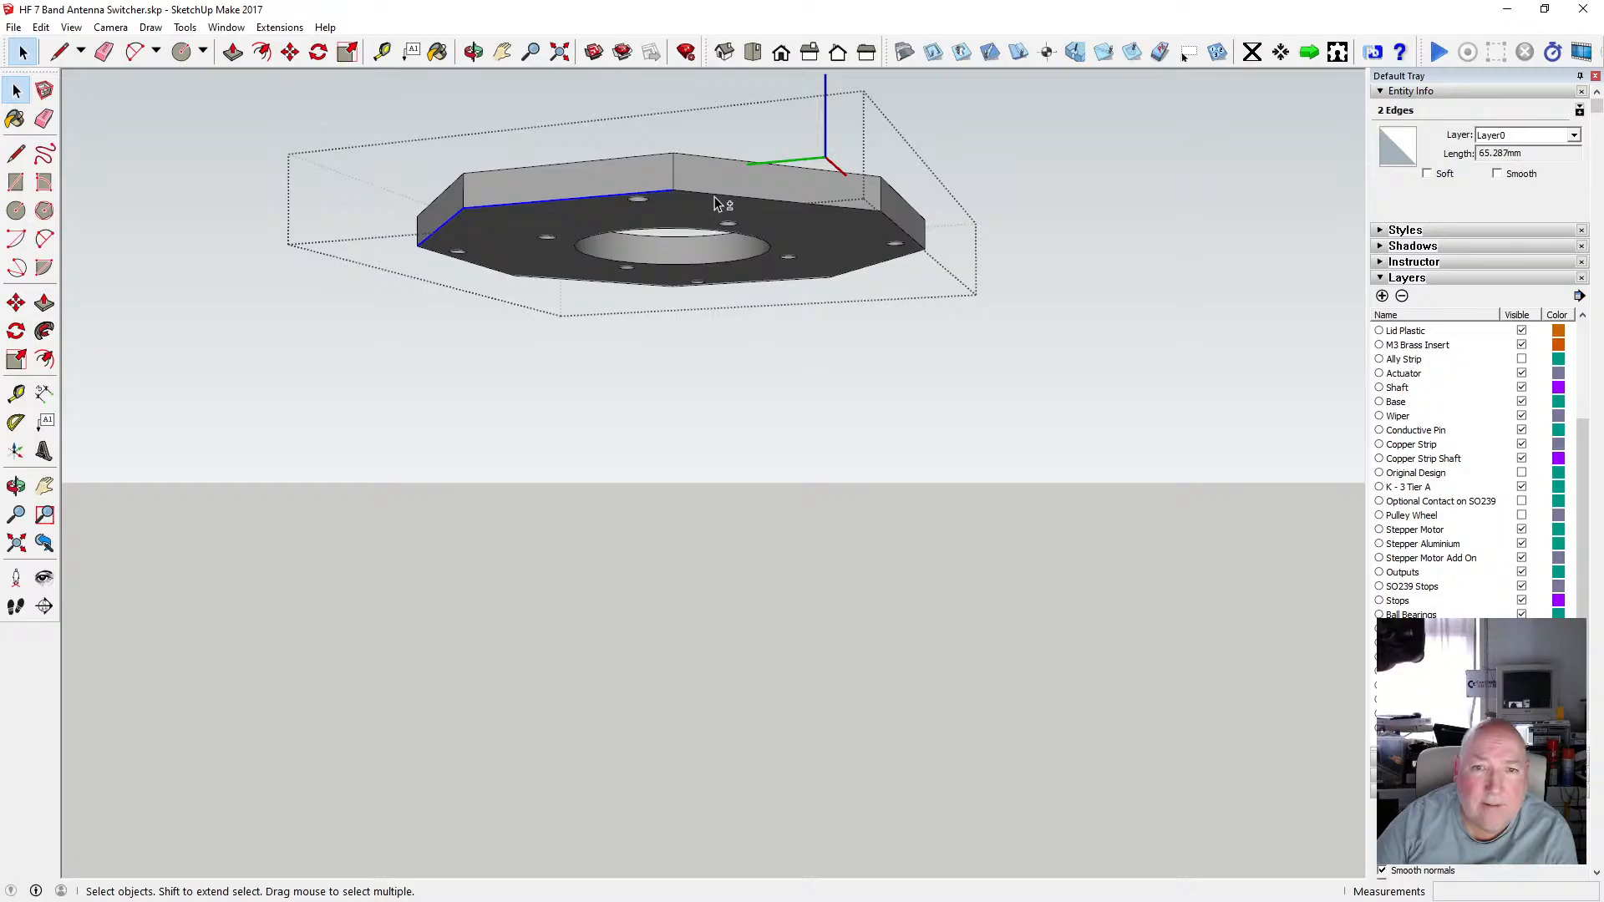
shift+click(901, 234)
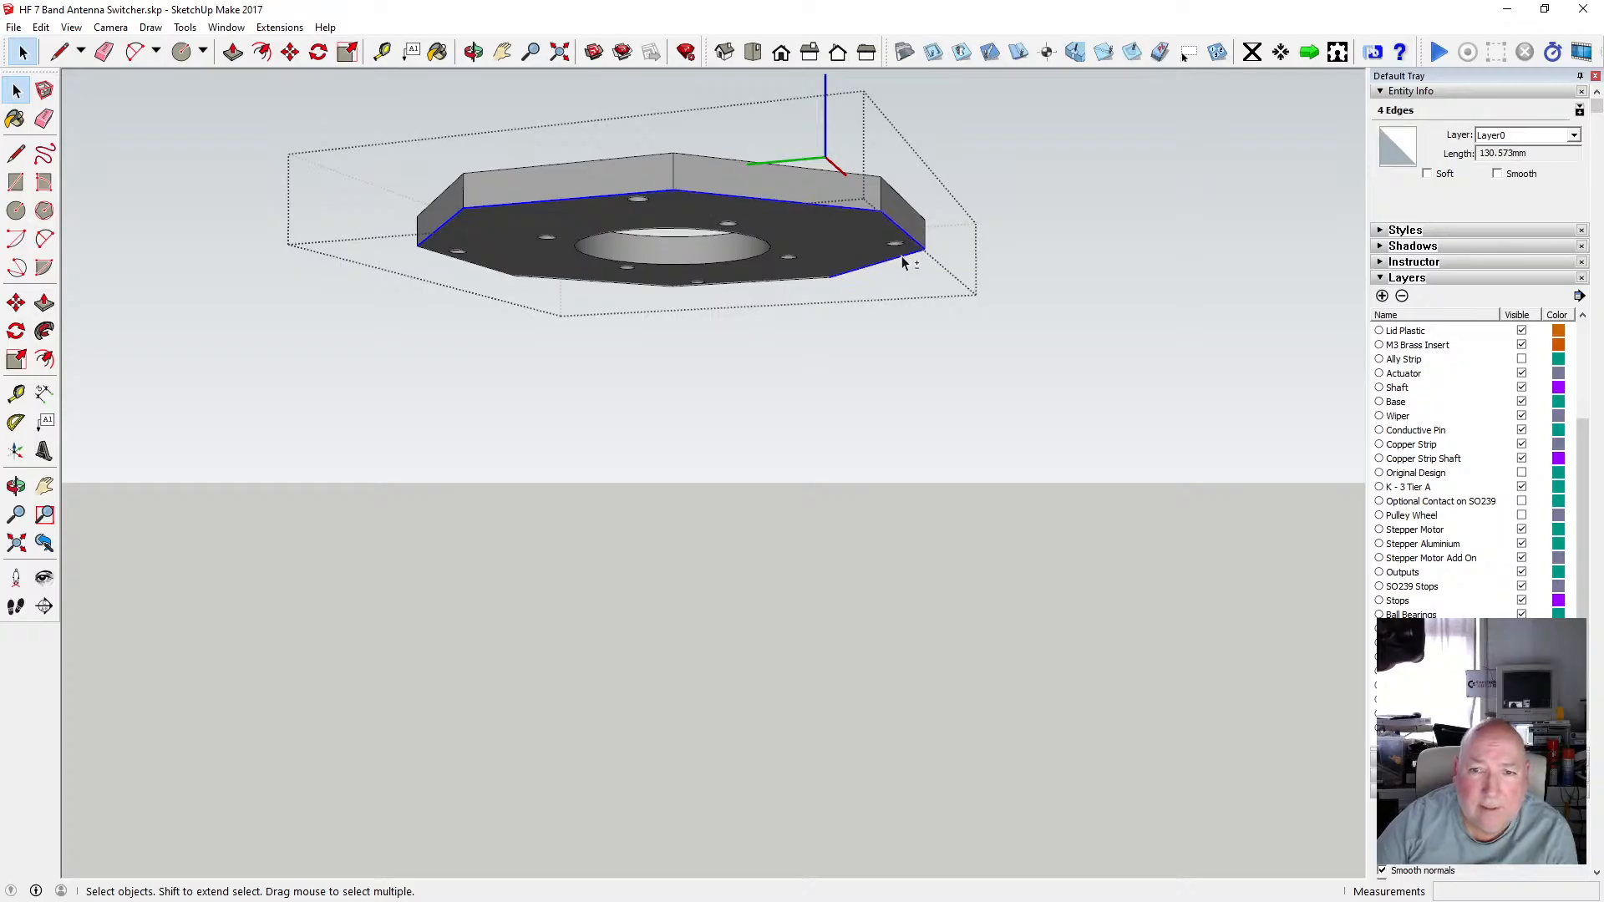
shift+click(900, 255)
shift+click(810, 279)
shift+click(644, 284)
shift+click(520, 281)
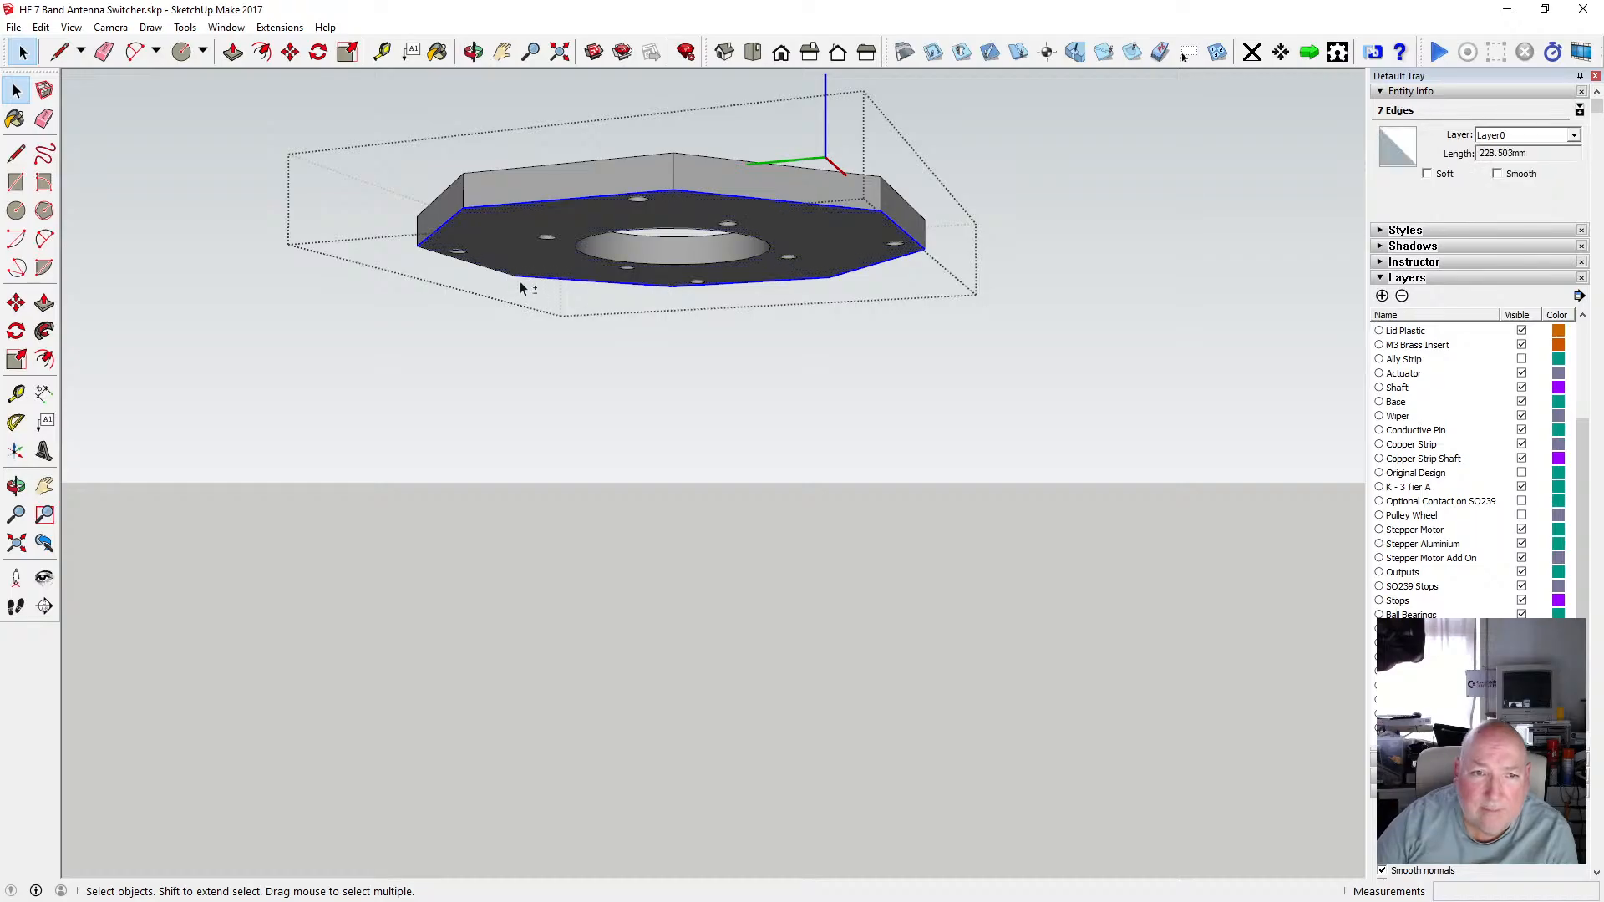
shift+click(500, 250)
click(41, 27)
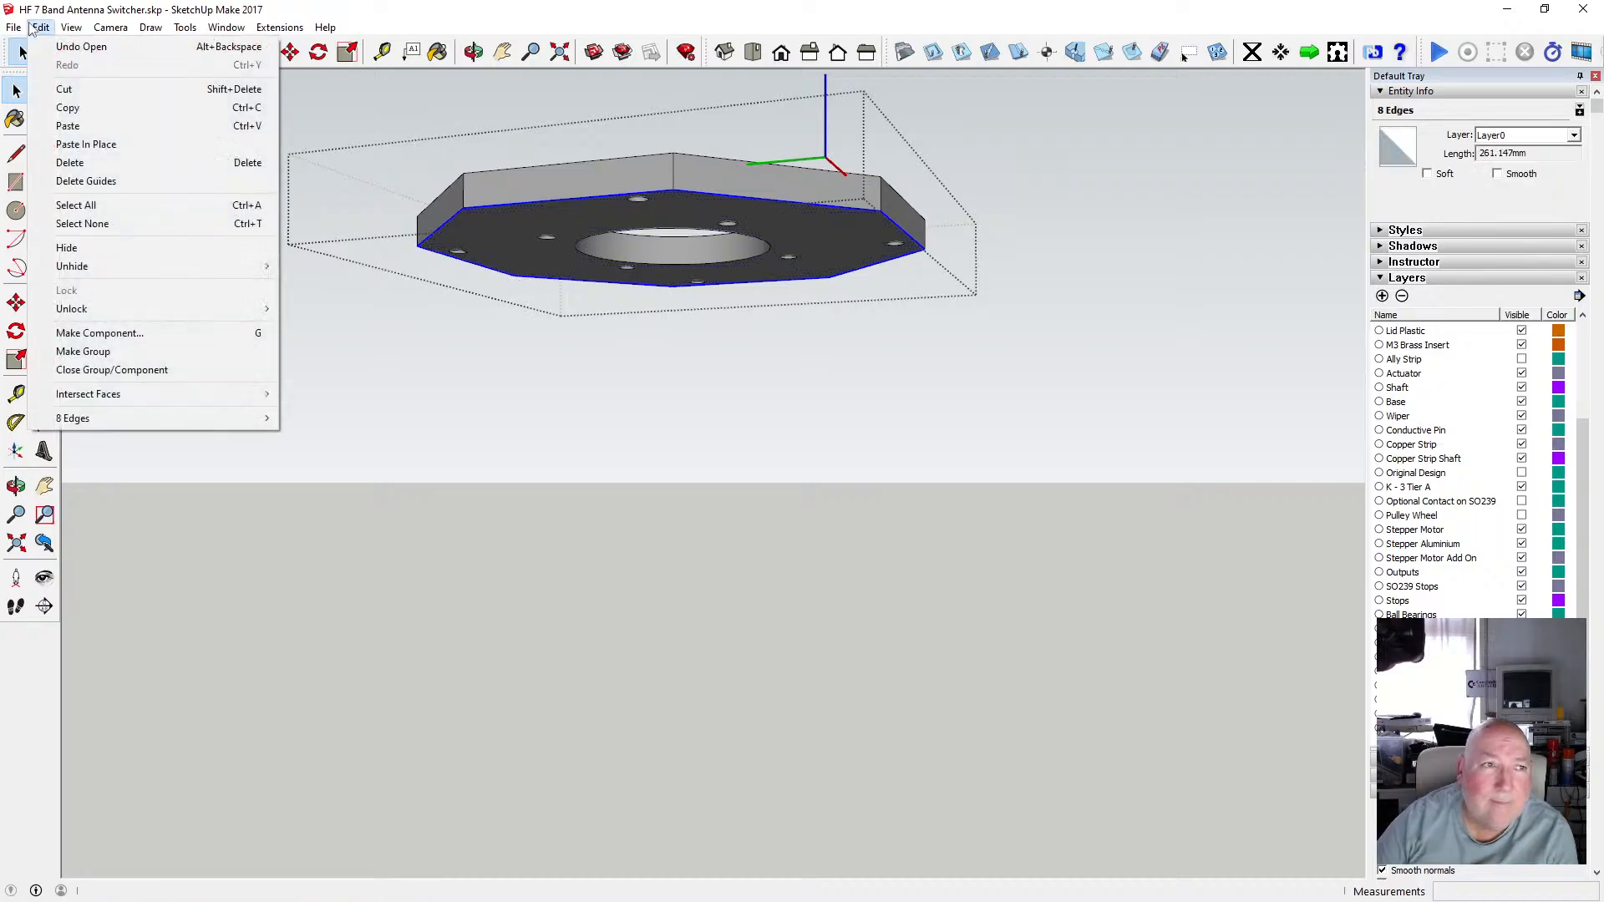
click(71, 106)
click(102, 107)
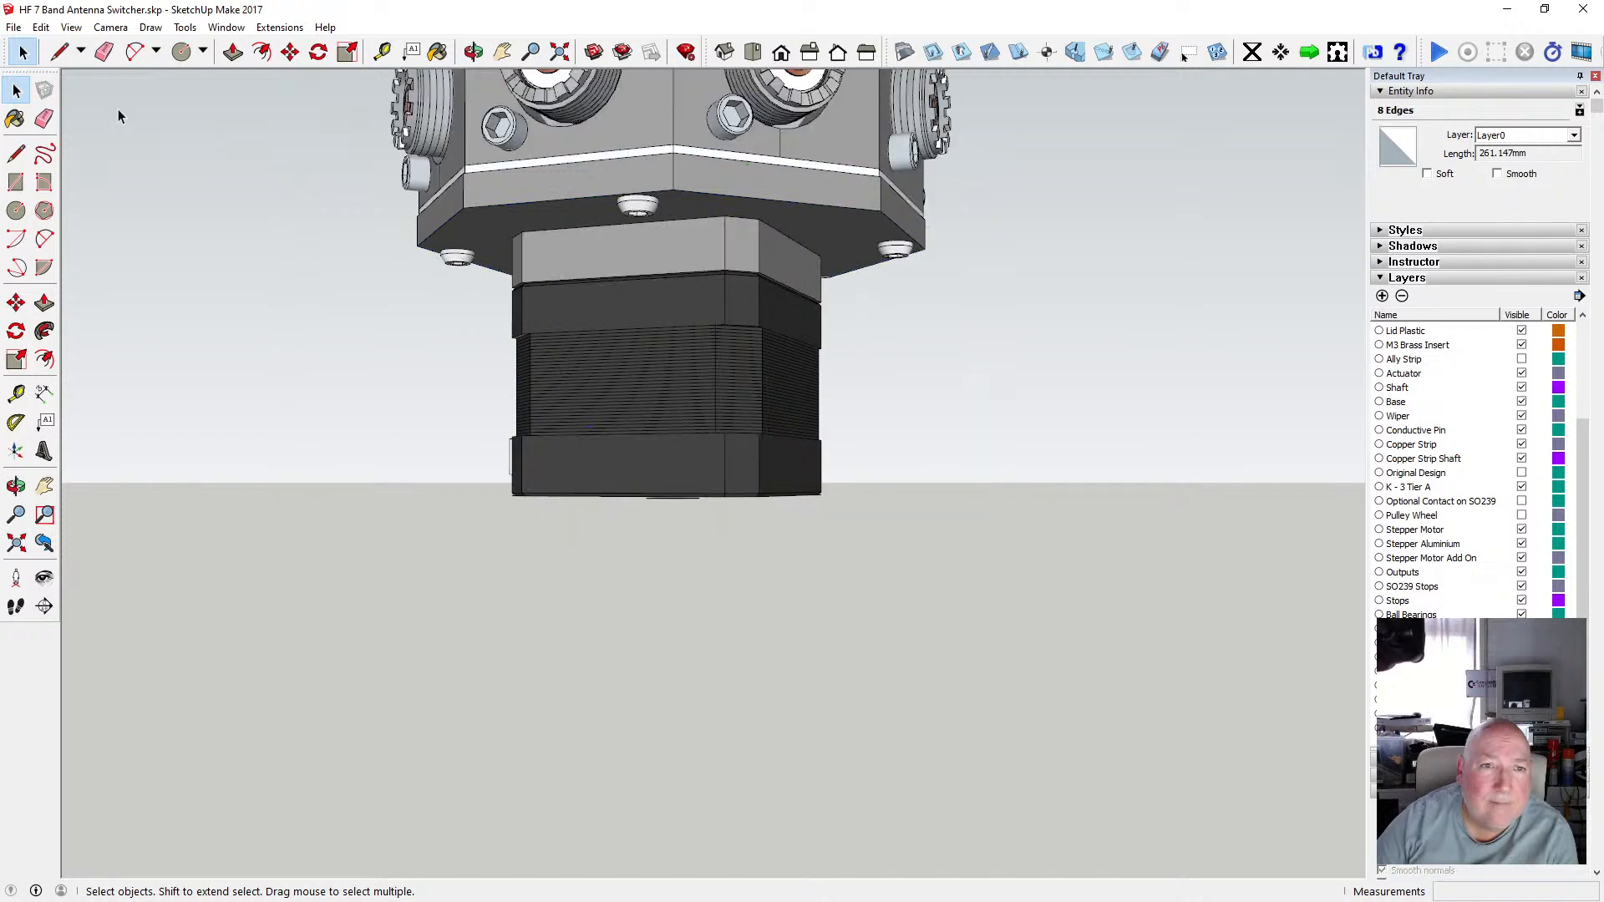
Paste the plate outline in place and move it 5 mm down along the blue axis.
click(41, 27)
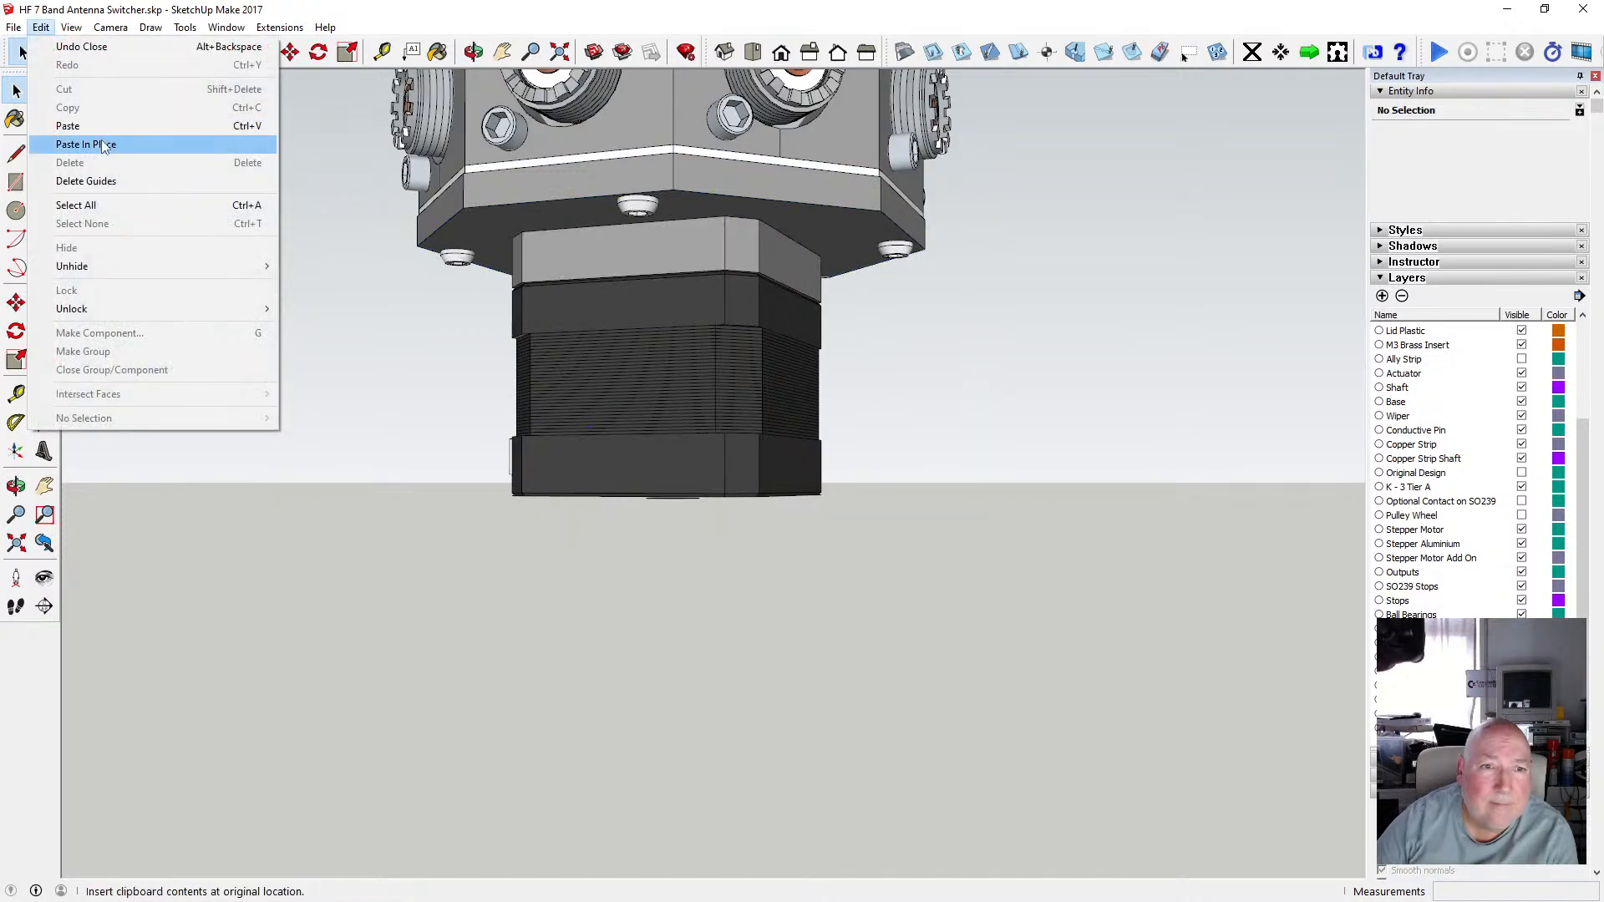
click(100, 143)
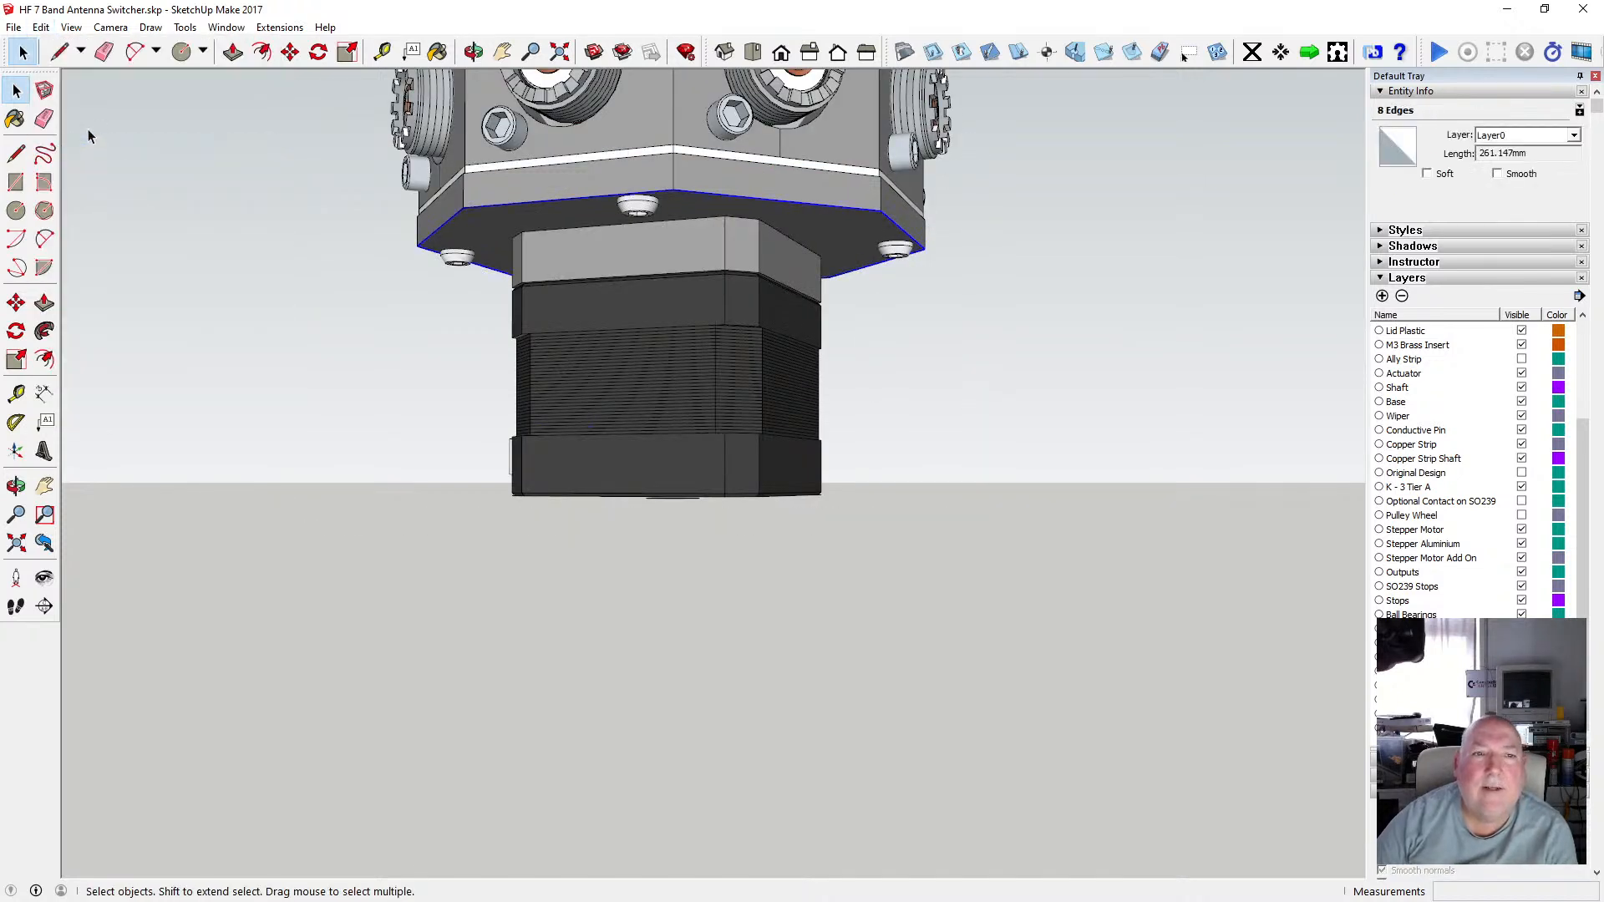
click(290, 51)
click(465, 208)
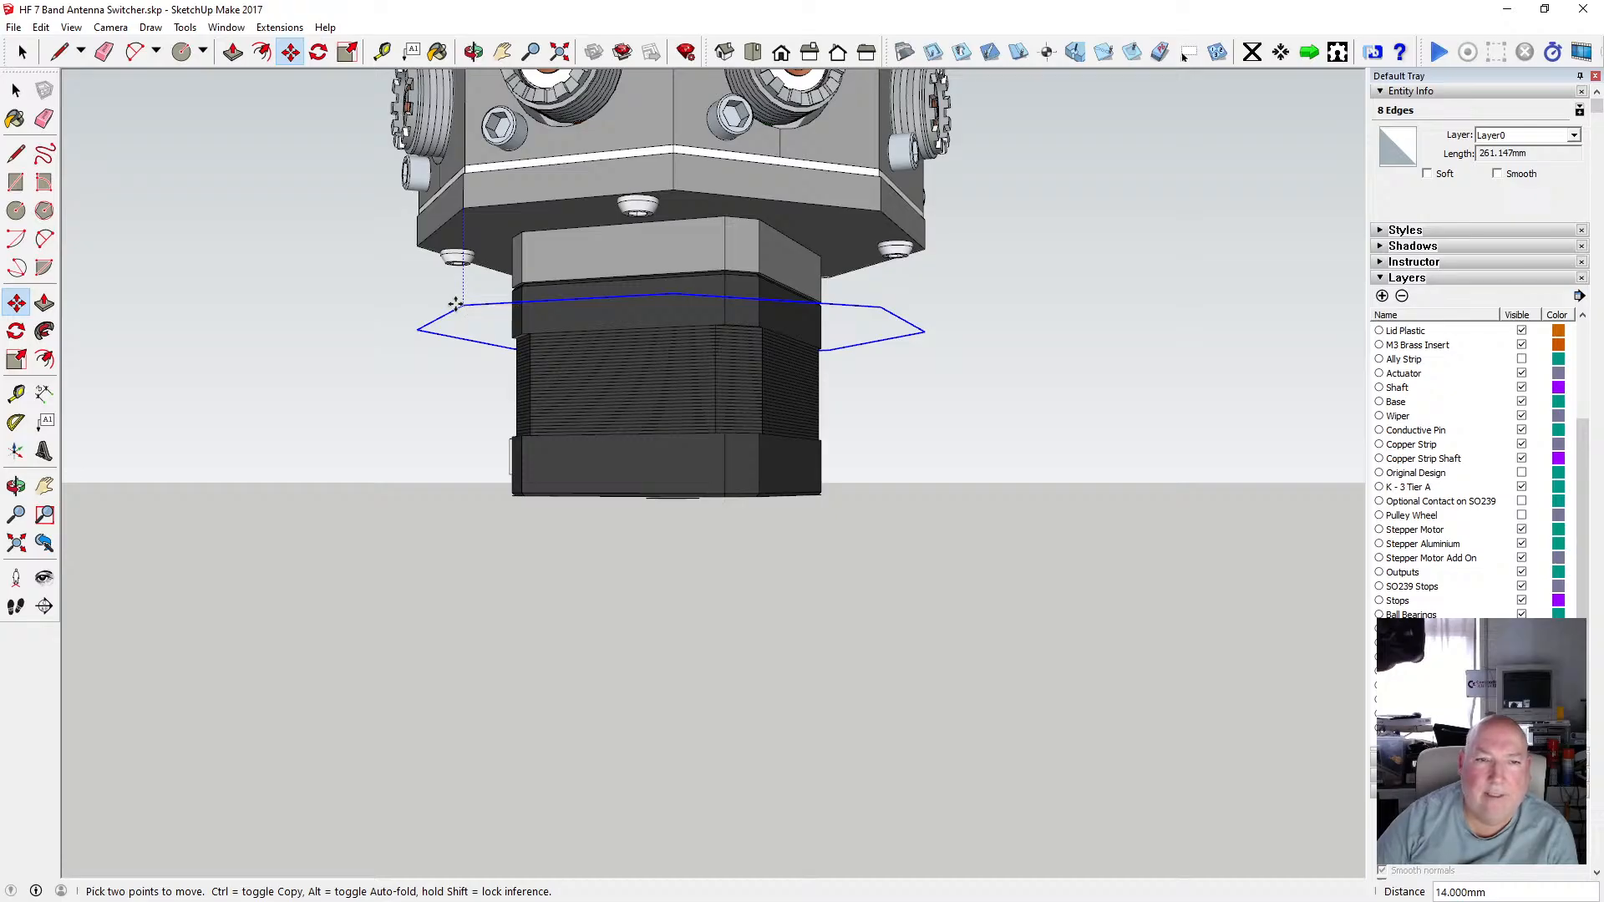
text(5)
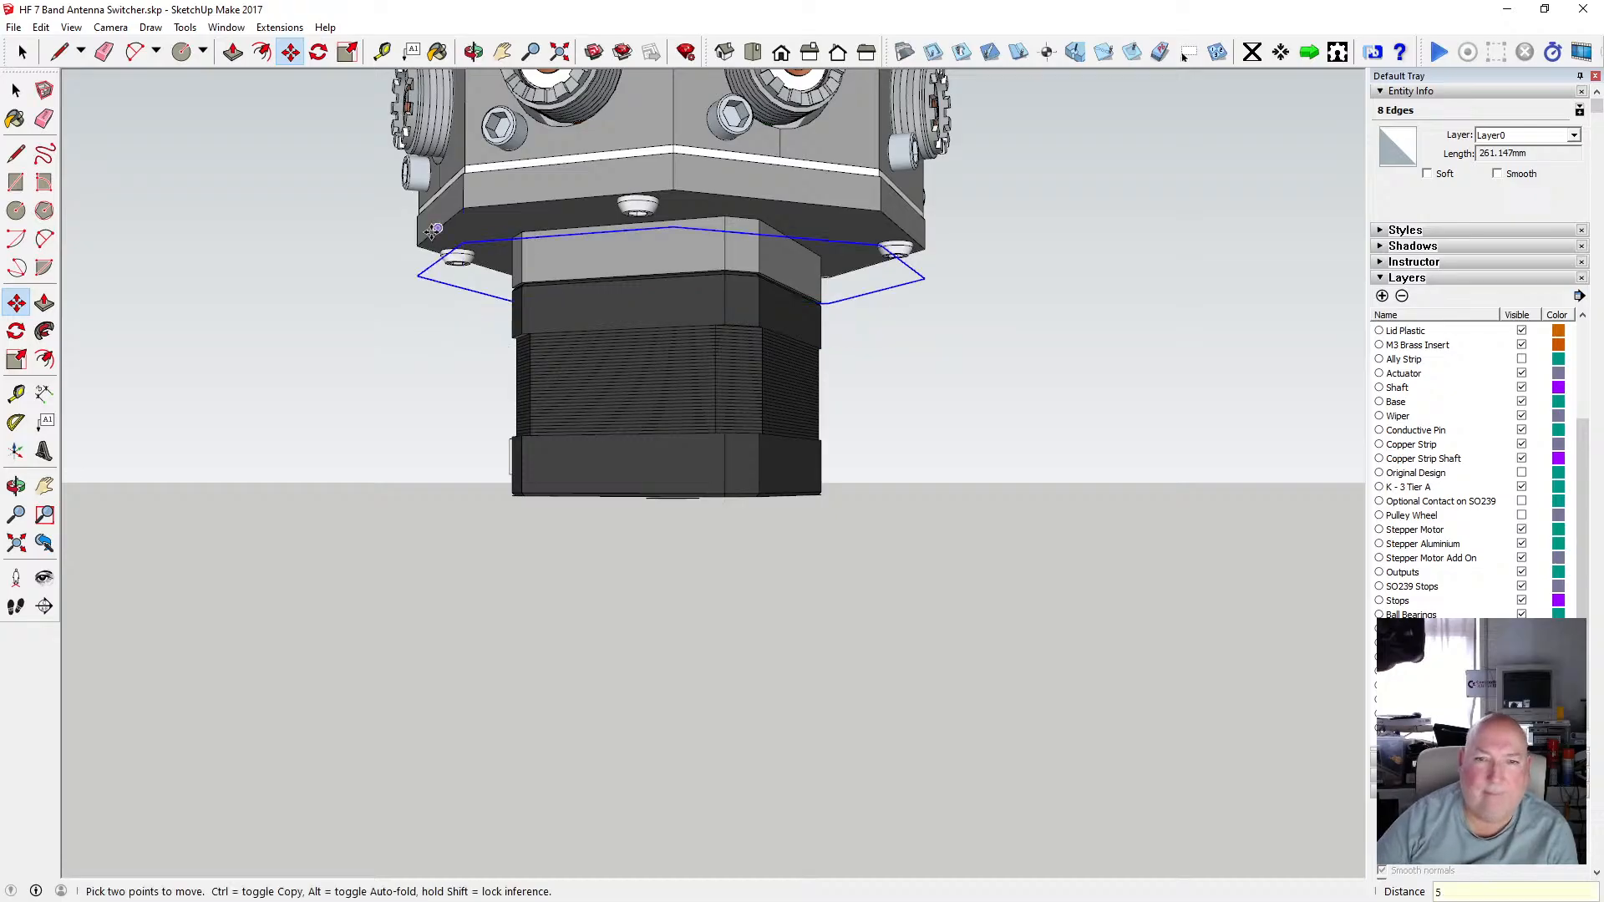
Offset the selected motor base outline outward by 50 mm.
click(261, 52)
click(435, 263)
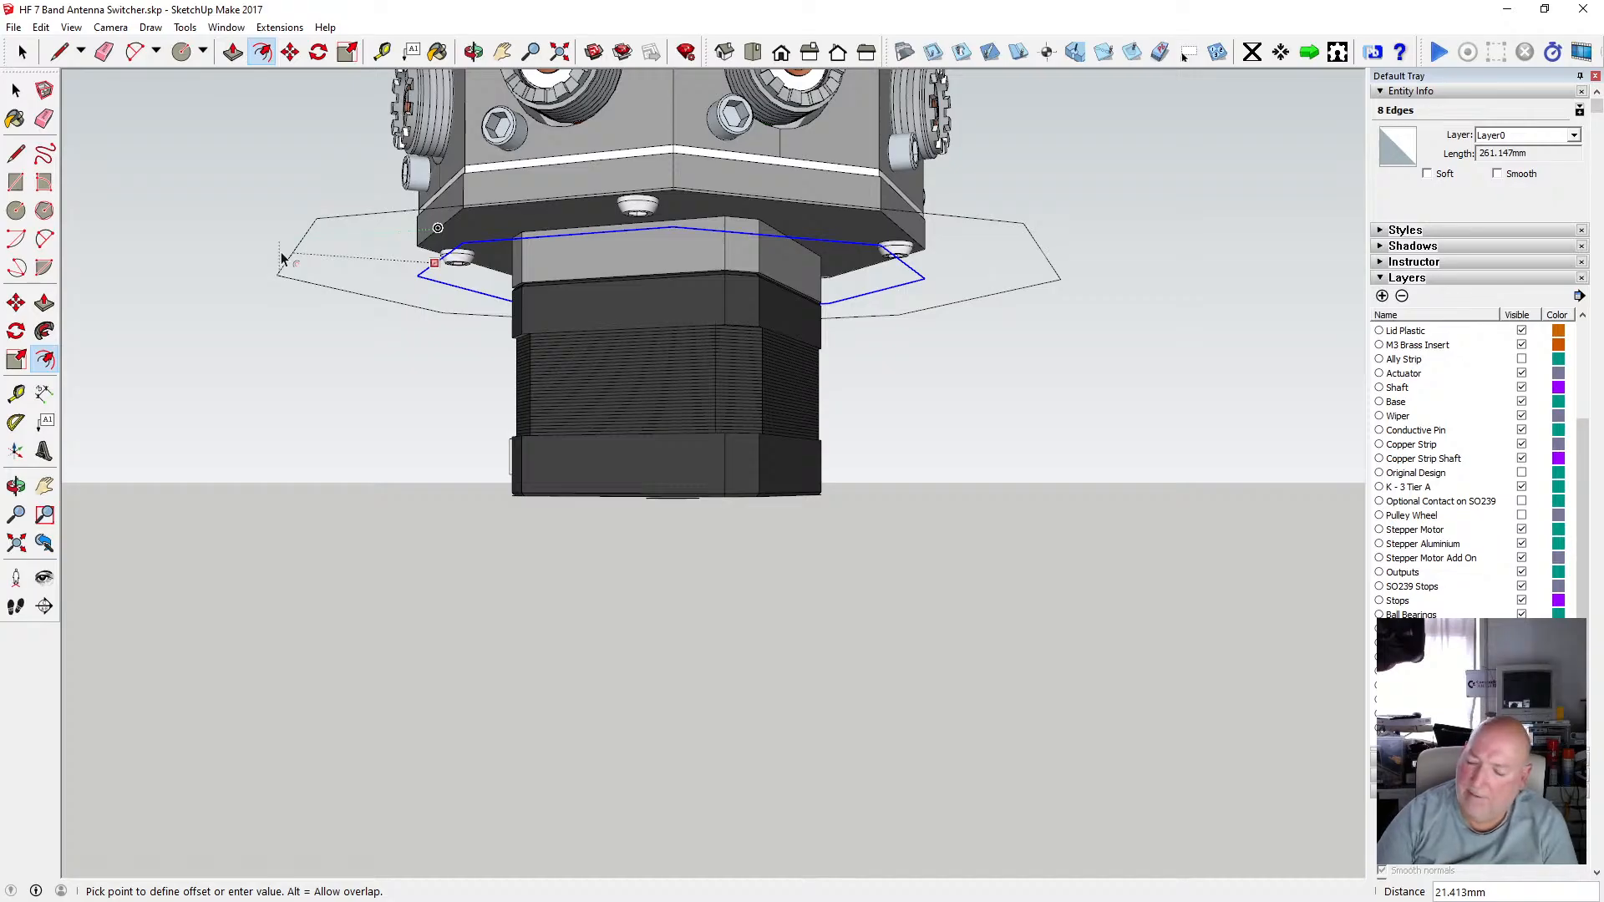
text(50)
key(Return)
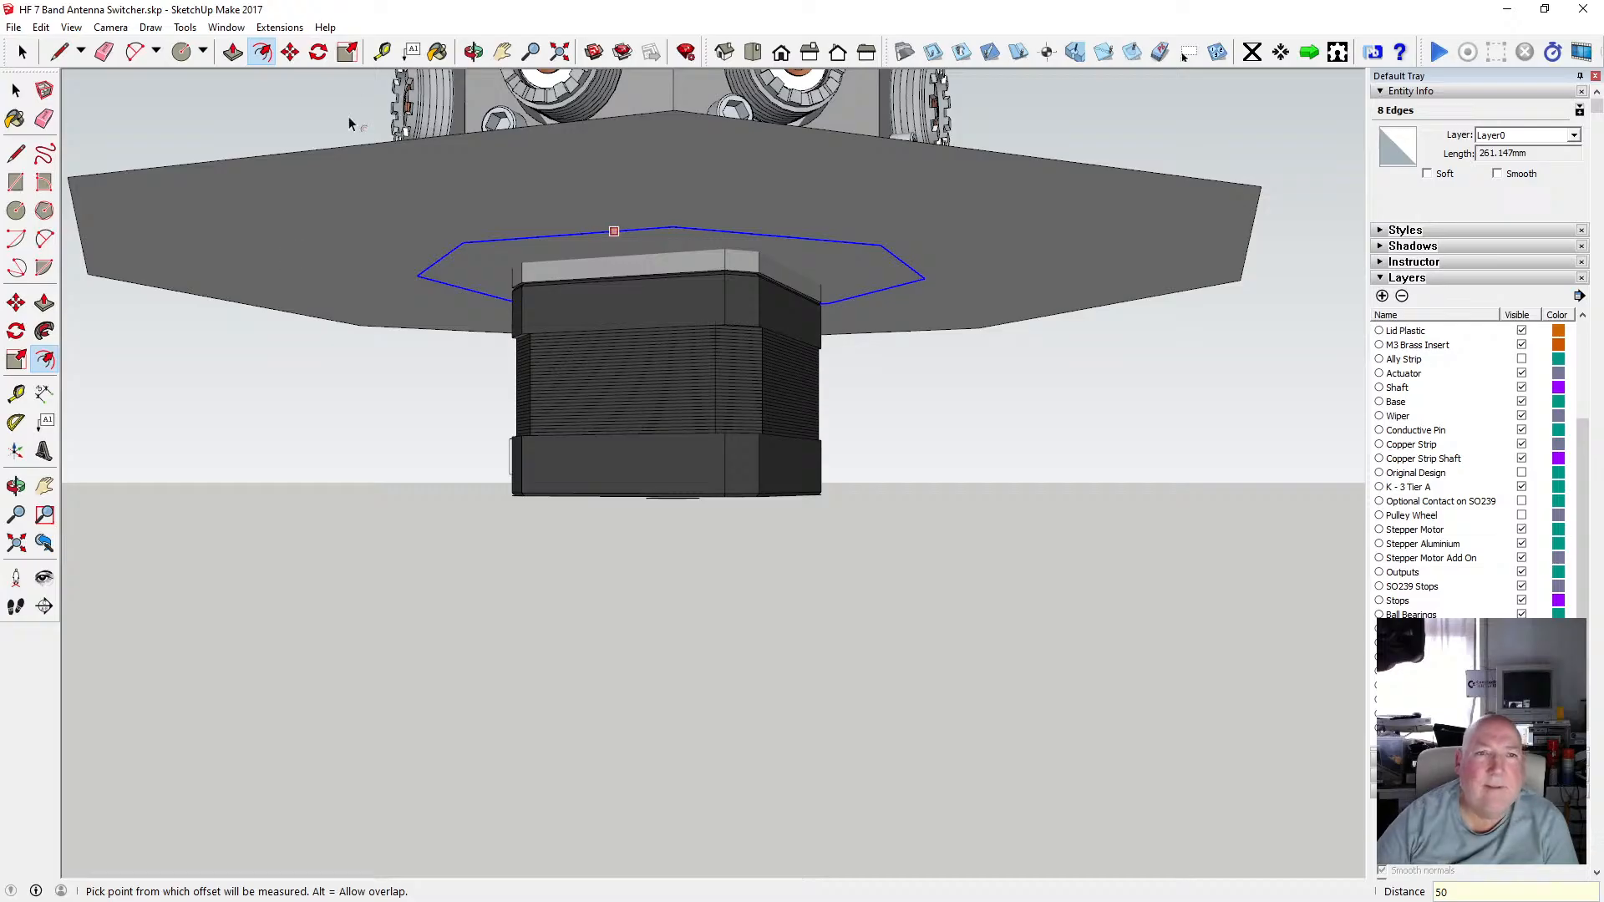
Measure from a corner of the motor base outline with the Tape Measure tool.
click(474, 52)
scroll(603, 232, down, 2)
drag(604, 232, 593, 469)
click(382, 51)
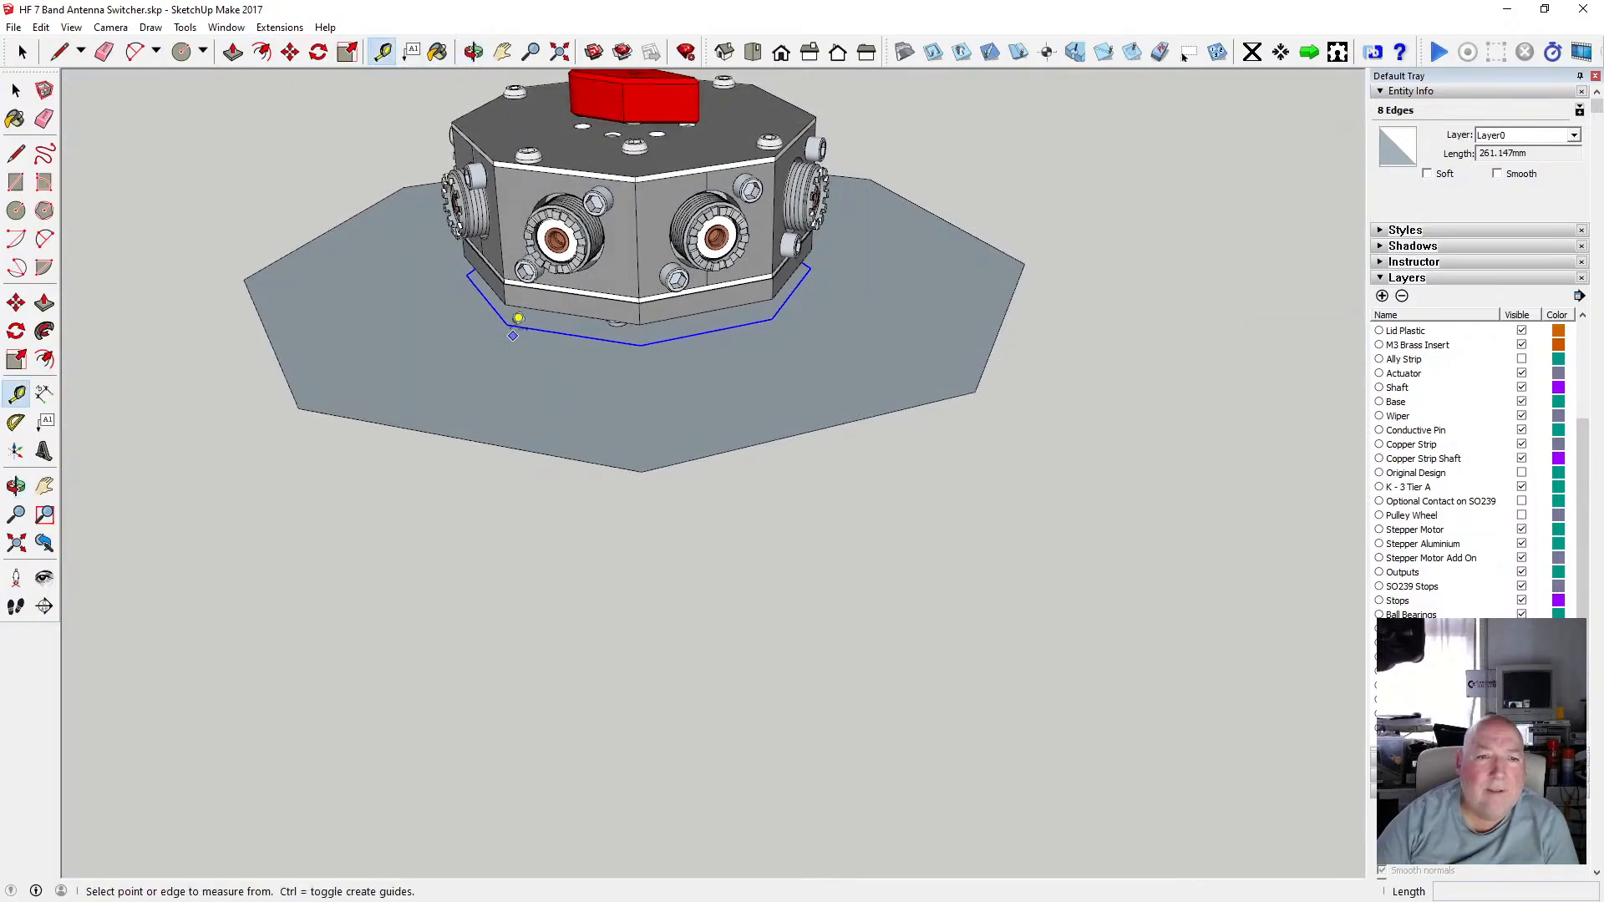
click(507, 324)
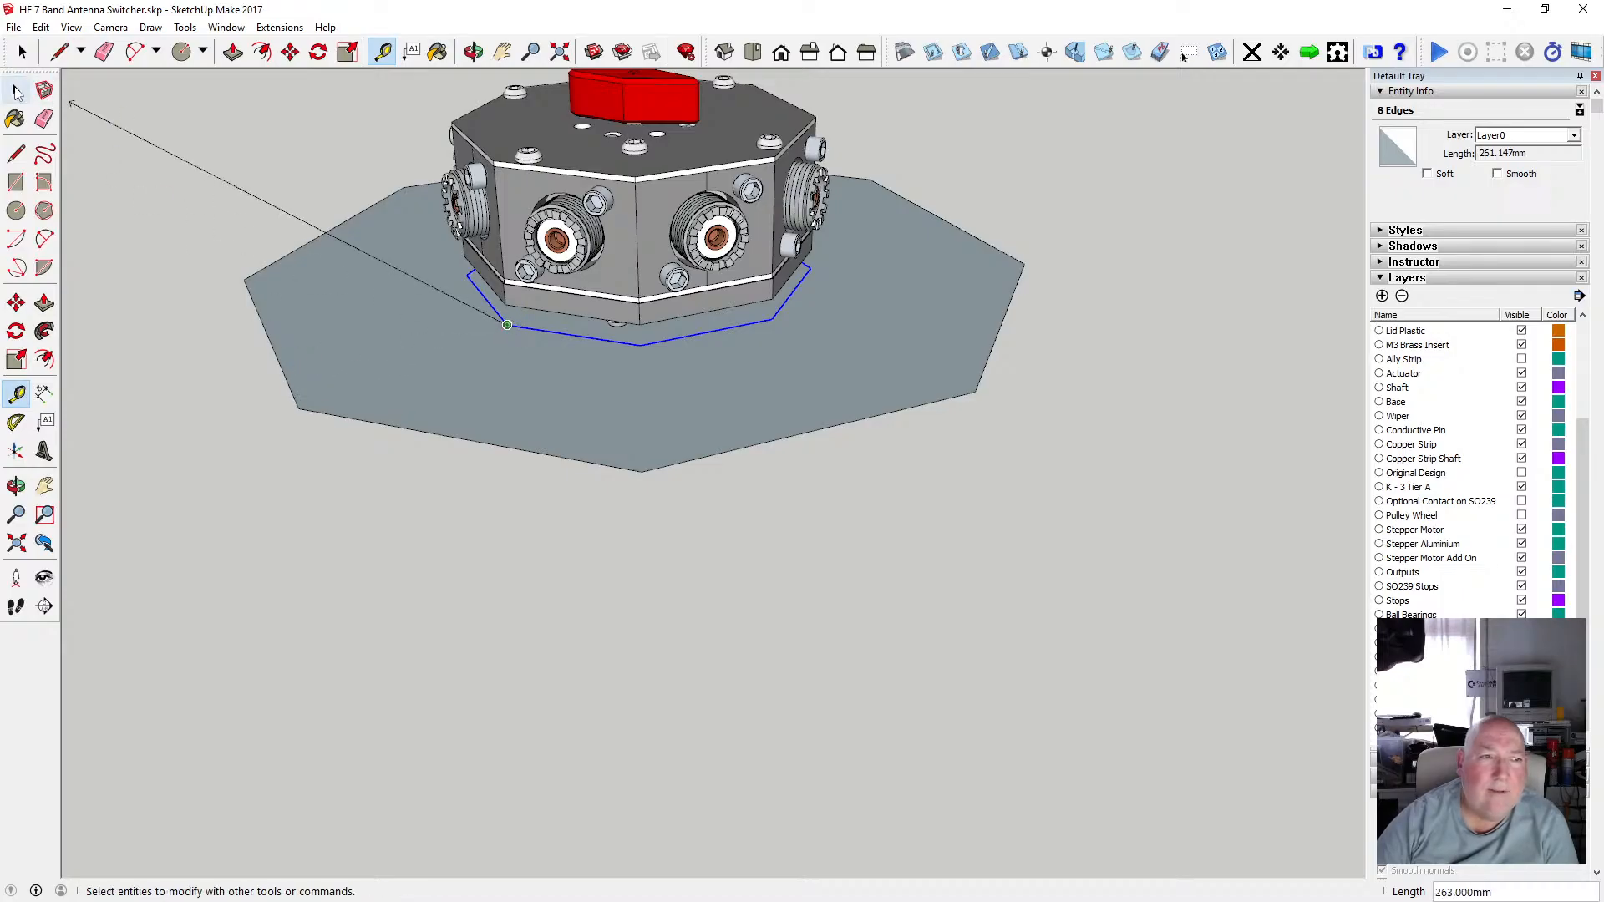
click(16, 90)
scroll(501, 415, down, 2)
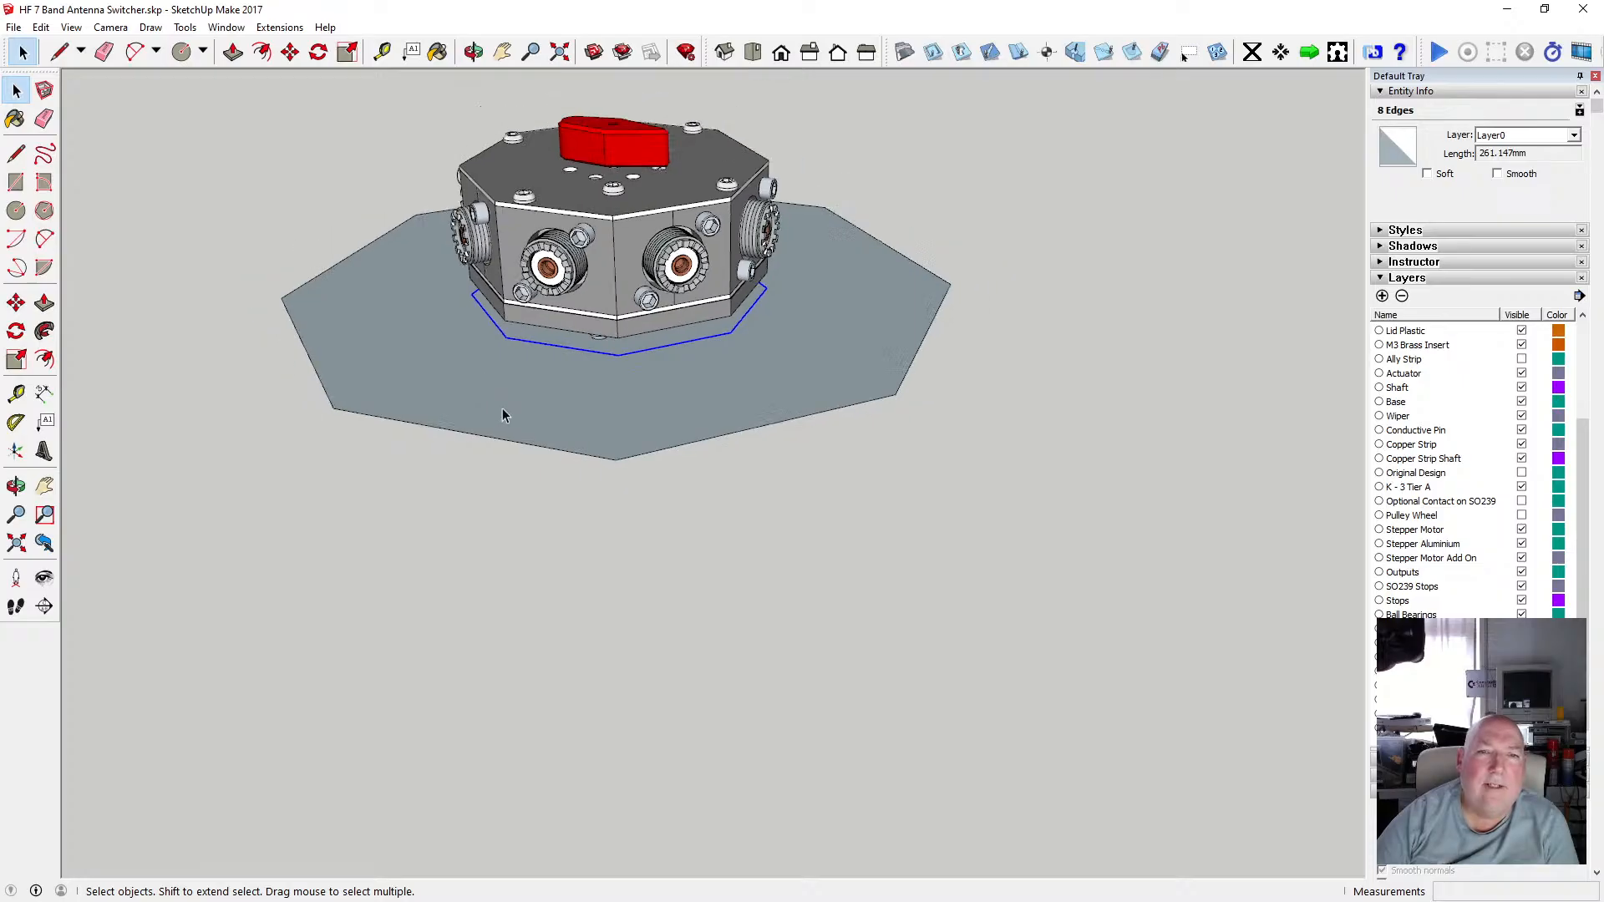
Inspect the offset outline and the motor base from below and above.
click(474, 52)
drag(480, 100, 607, 315)
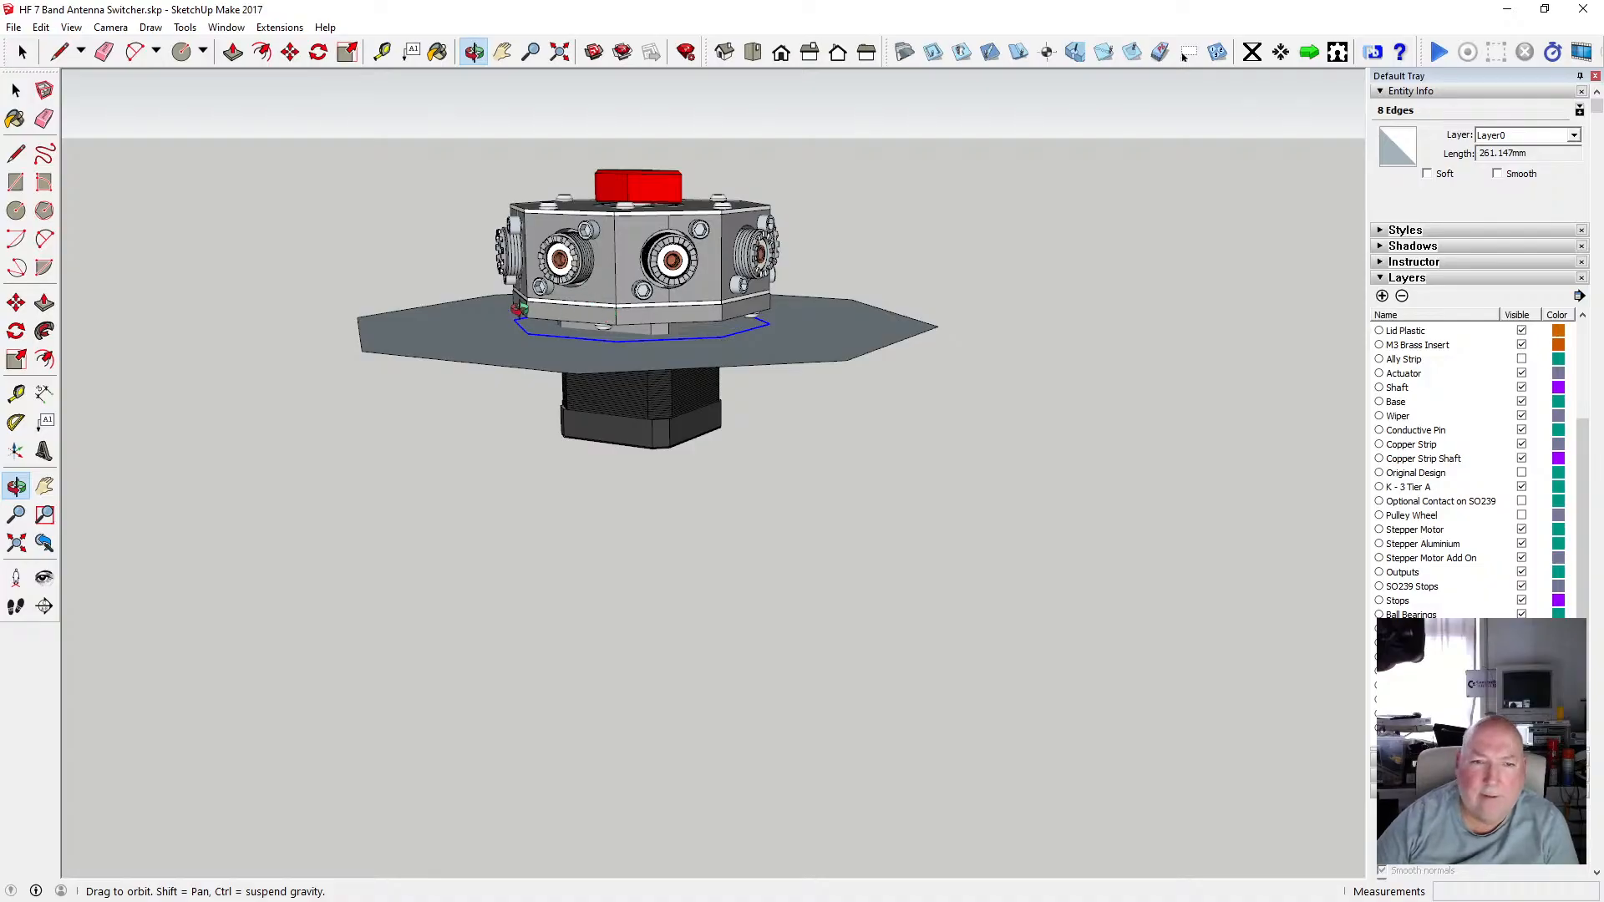
scroll(518, 309, up, 5)
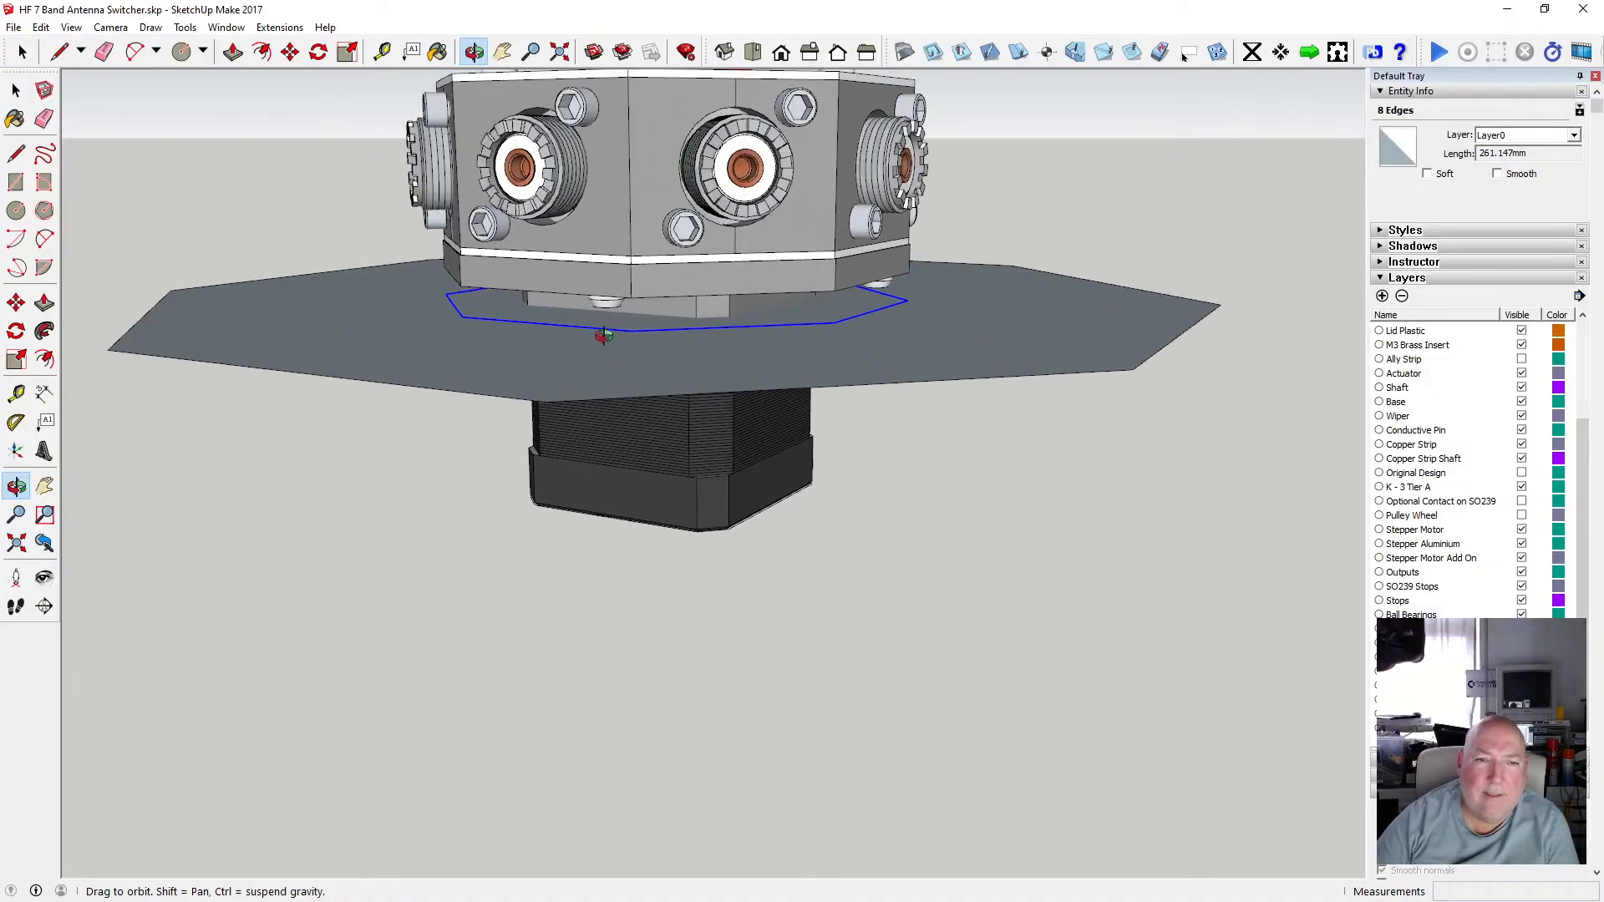
drag(579, 318, 583, 161)
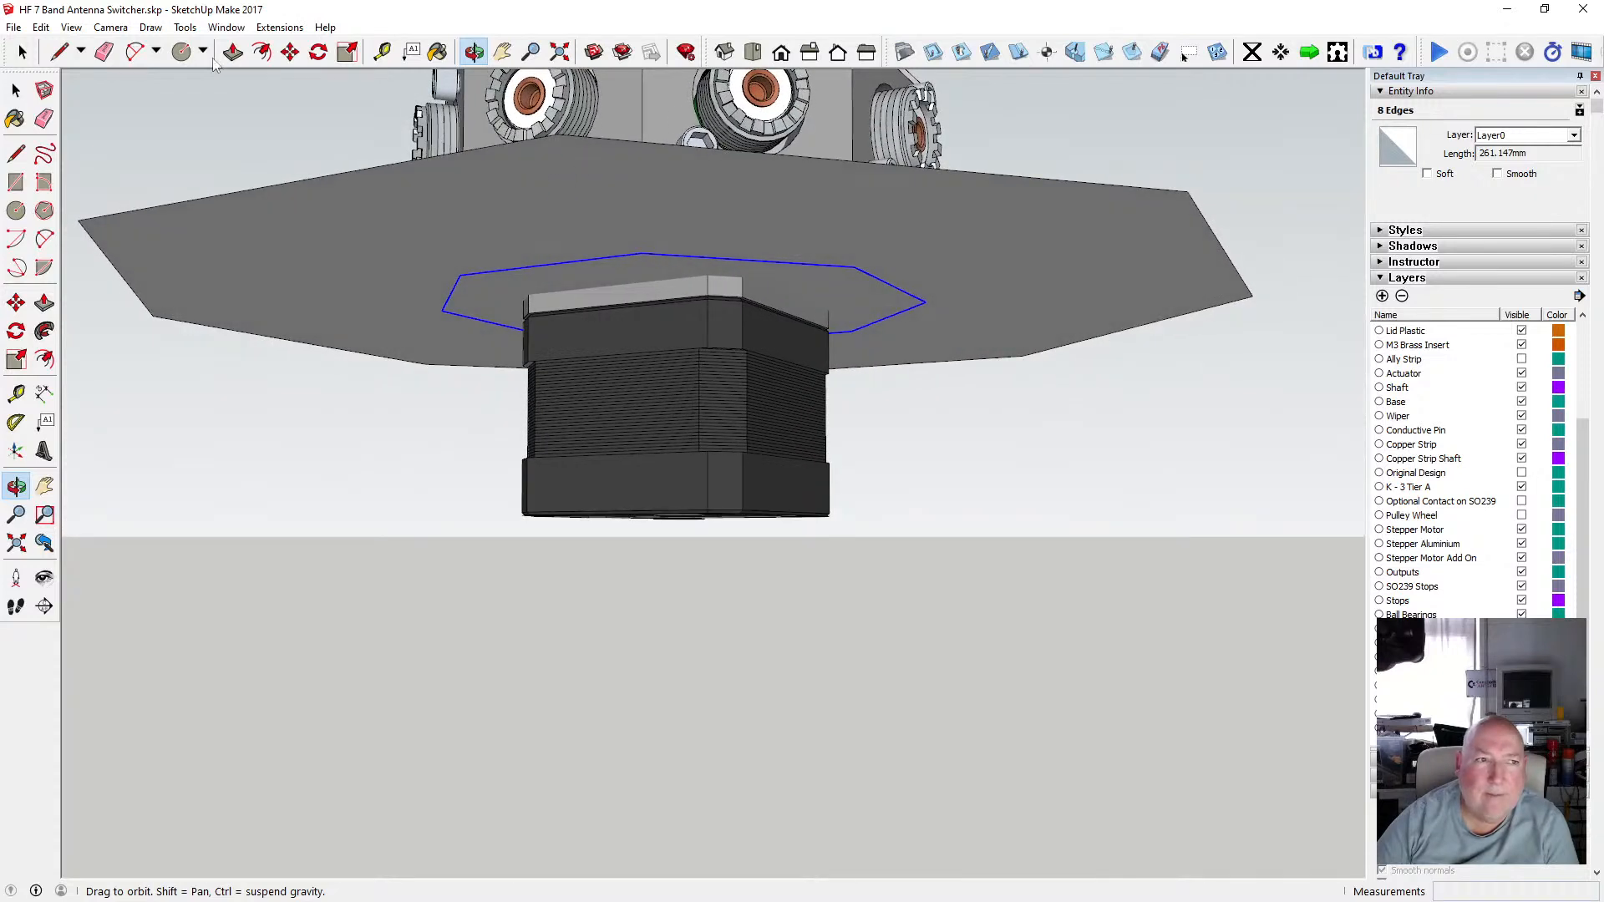
click(15, 89)
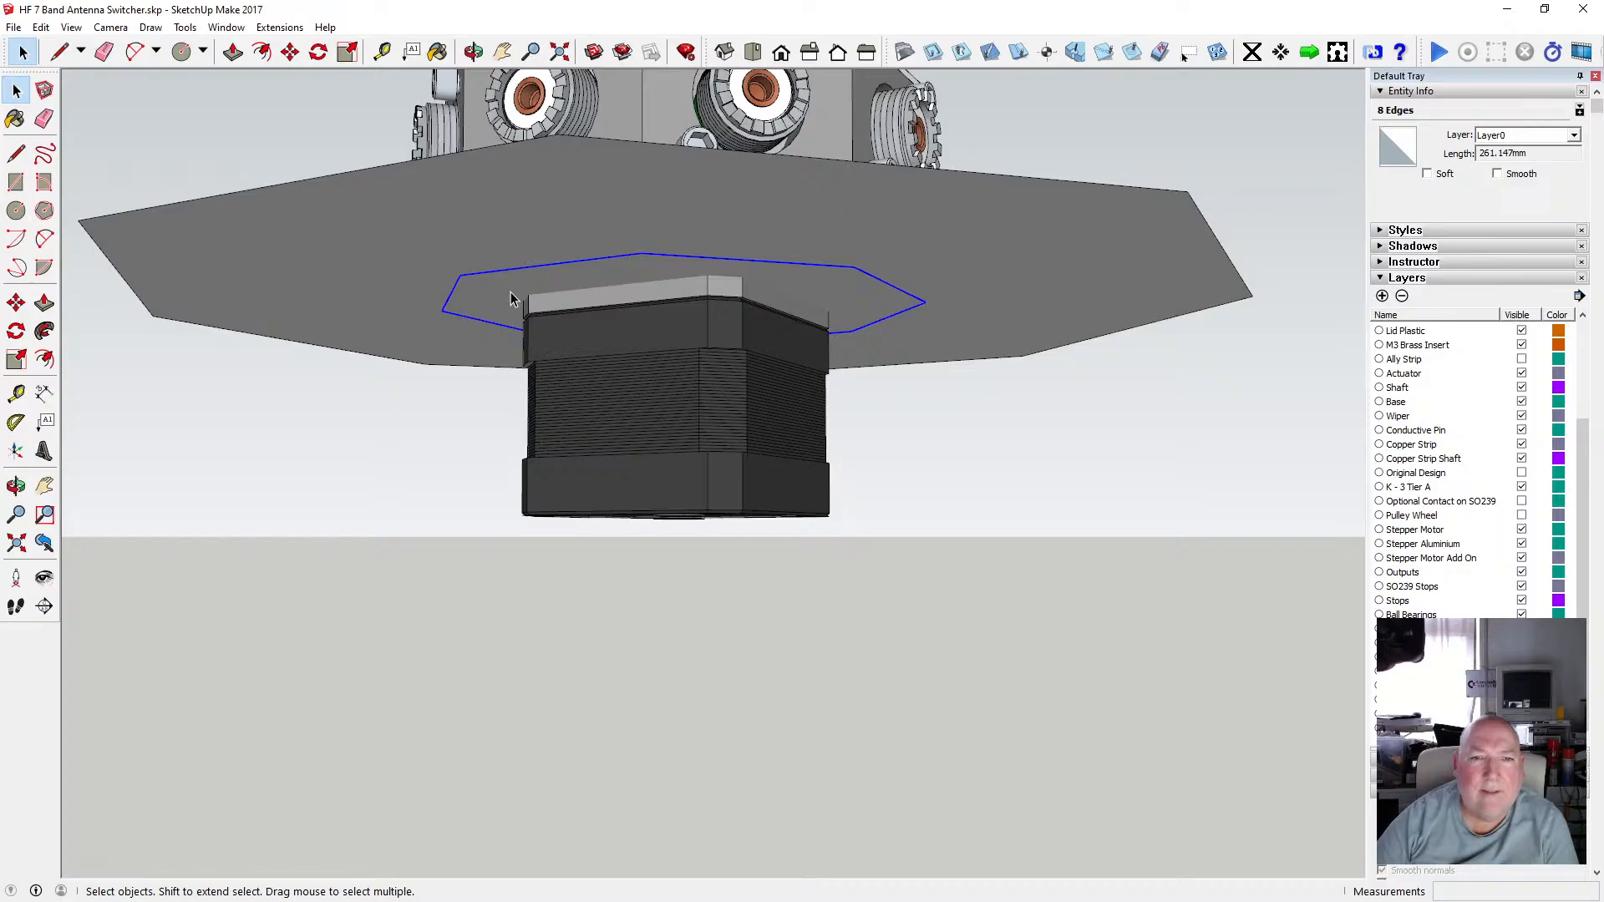
middle_drag(531, 293, 668, 378)
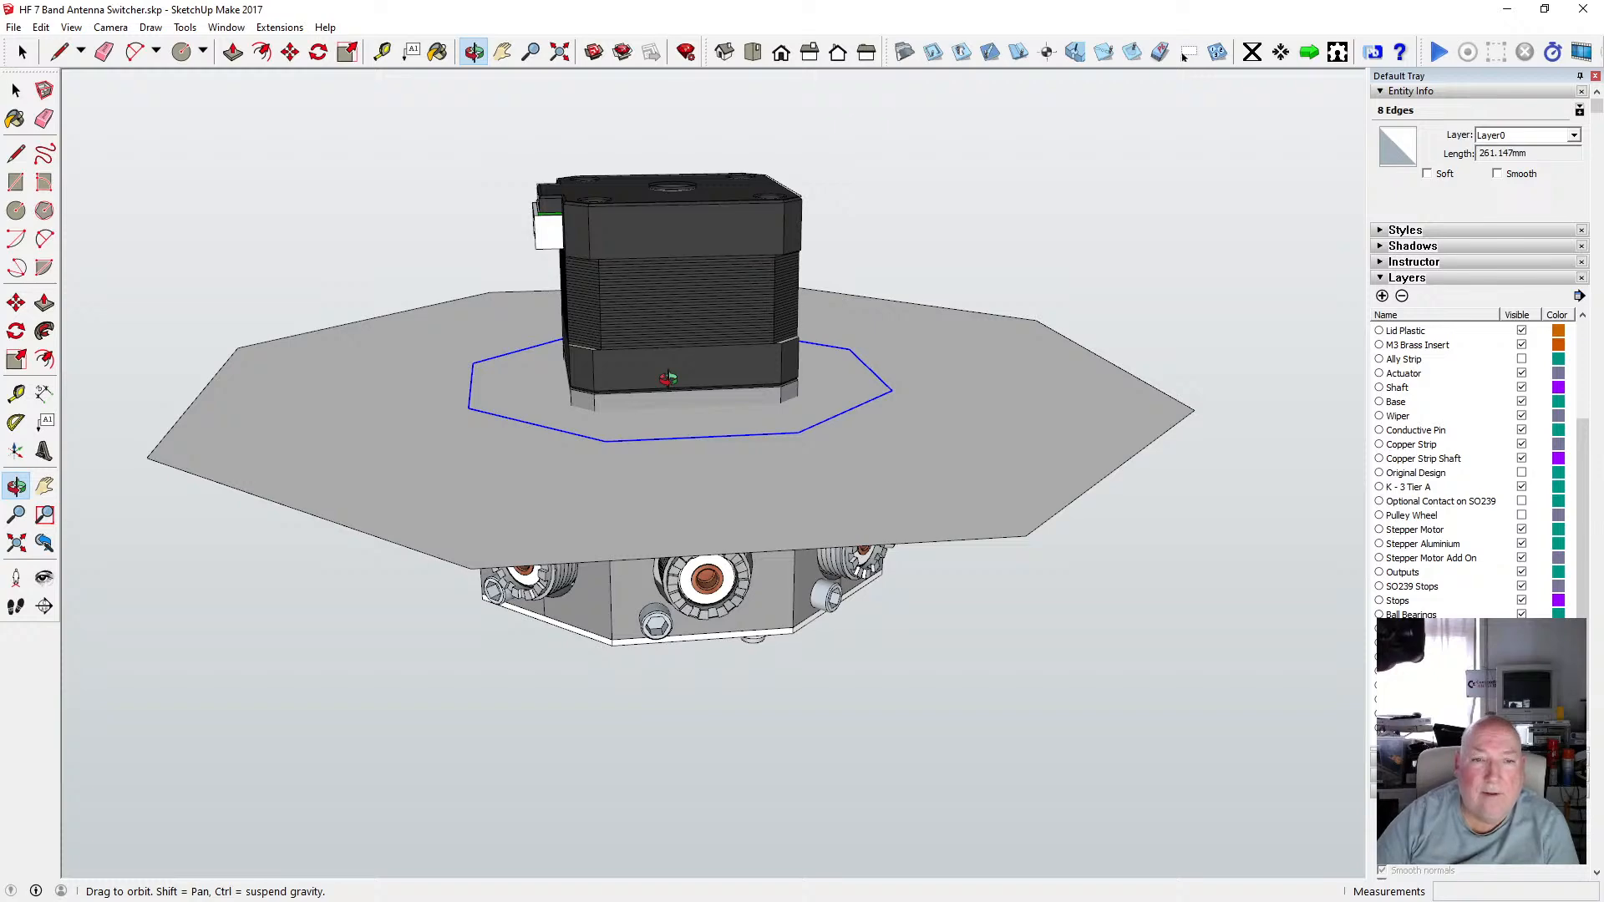
key(p)
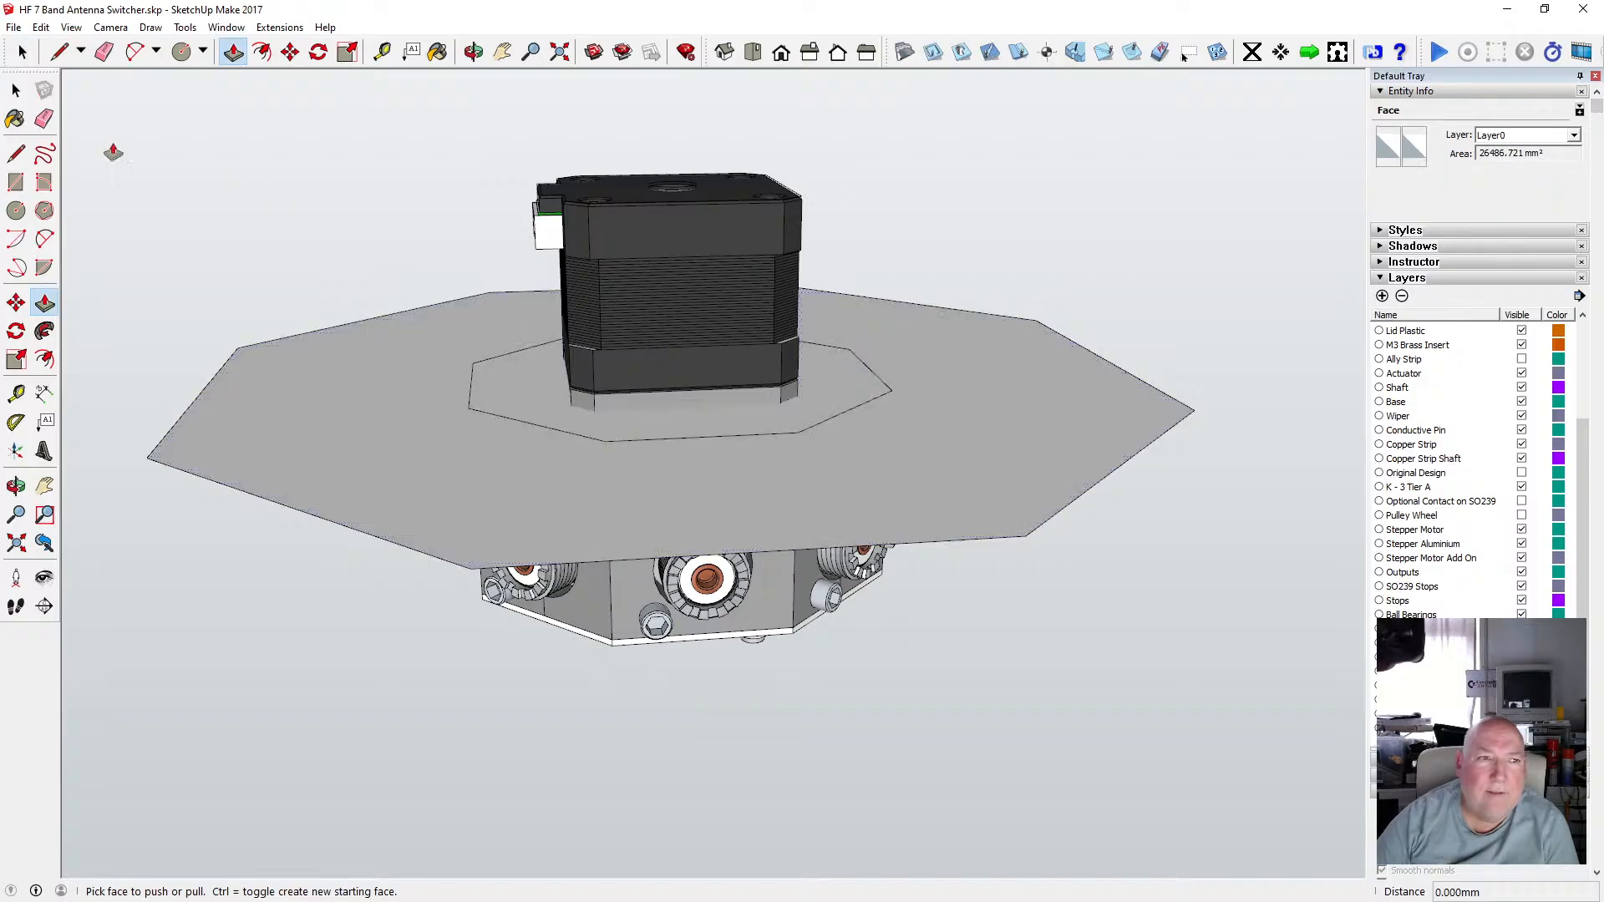
key(space)
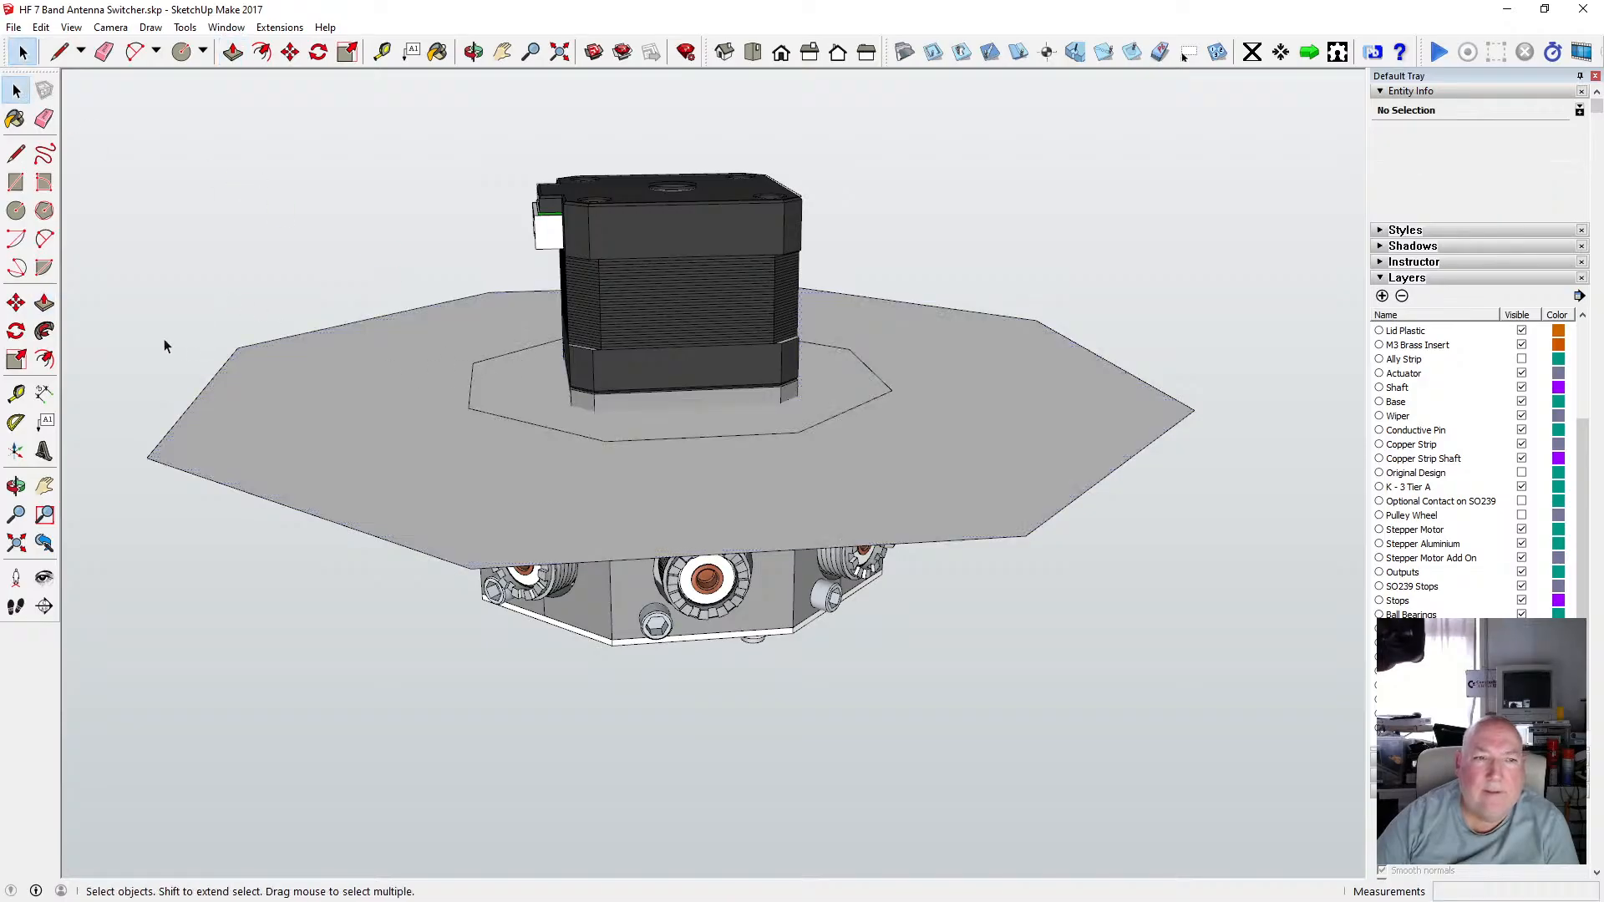
Check what window selections capture around the new outlines from side and angled views.
drag(138, 285, 1209, 588)
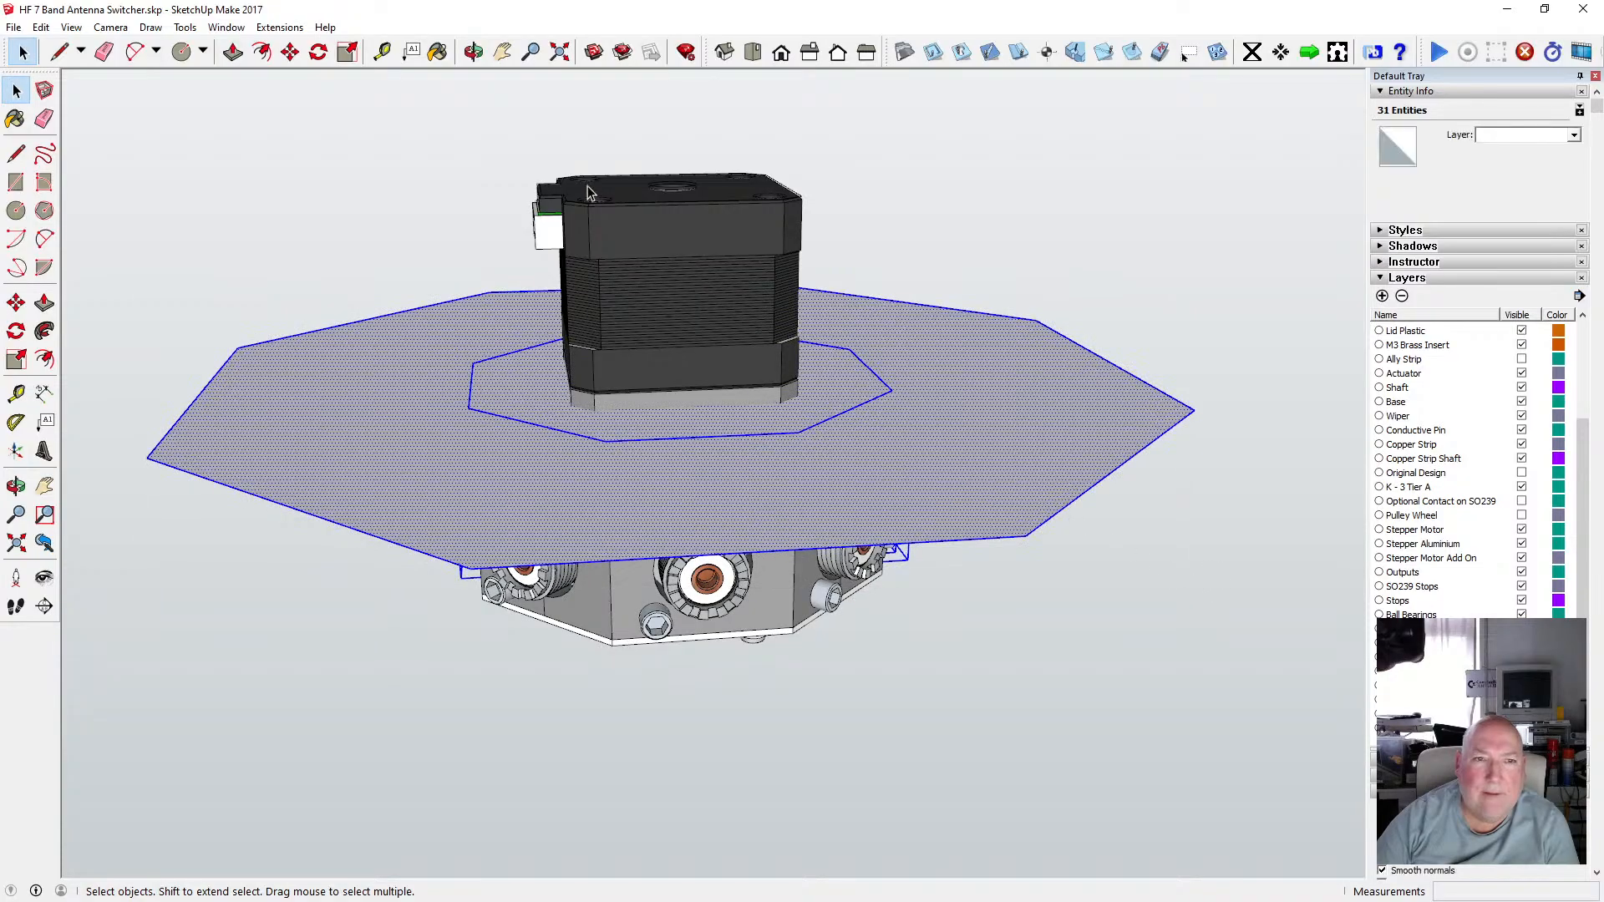
click(474, 52)
drag(610, 284, 668, 288)
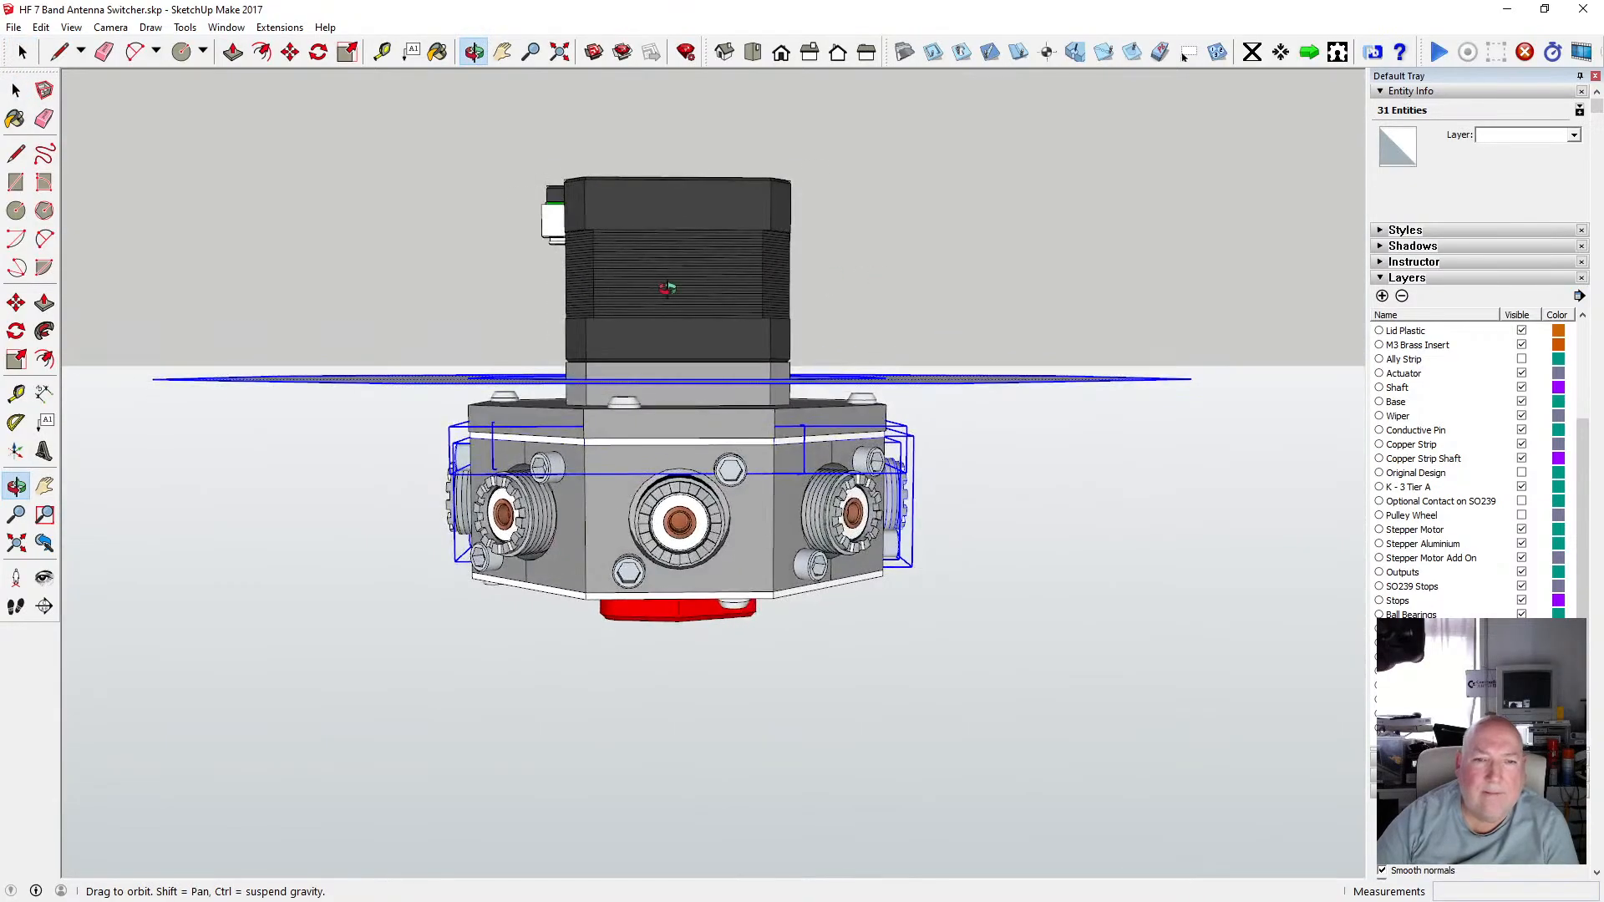
key(space)
drag(117, 346, 1250, 403)
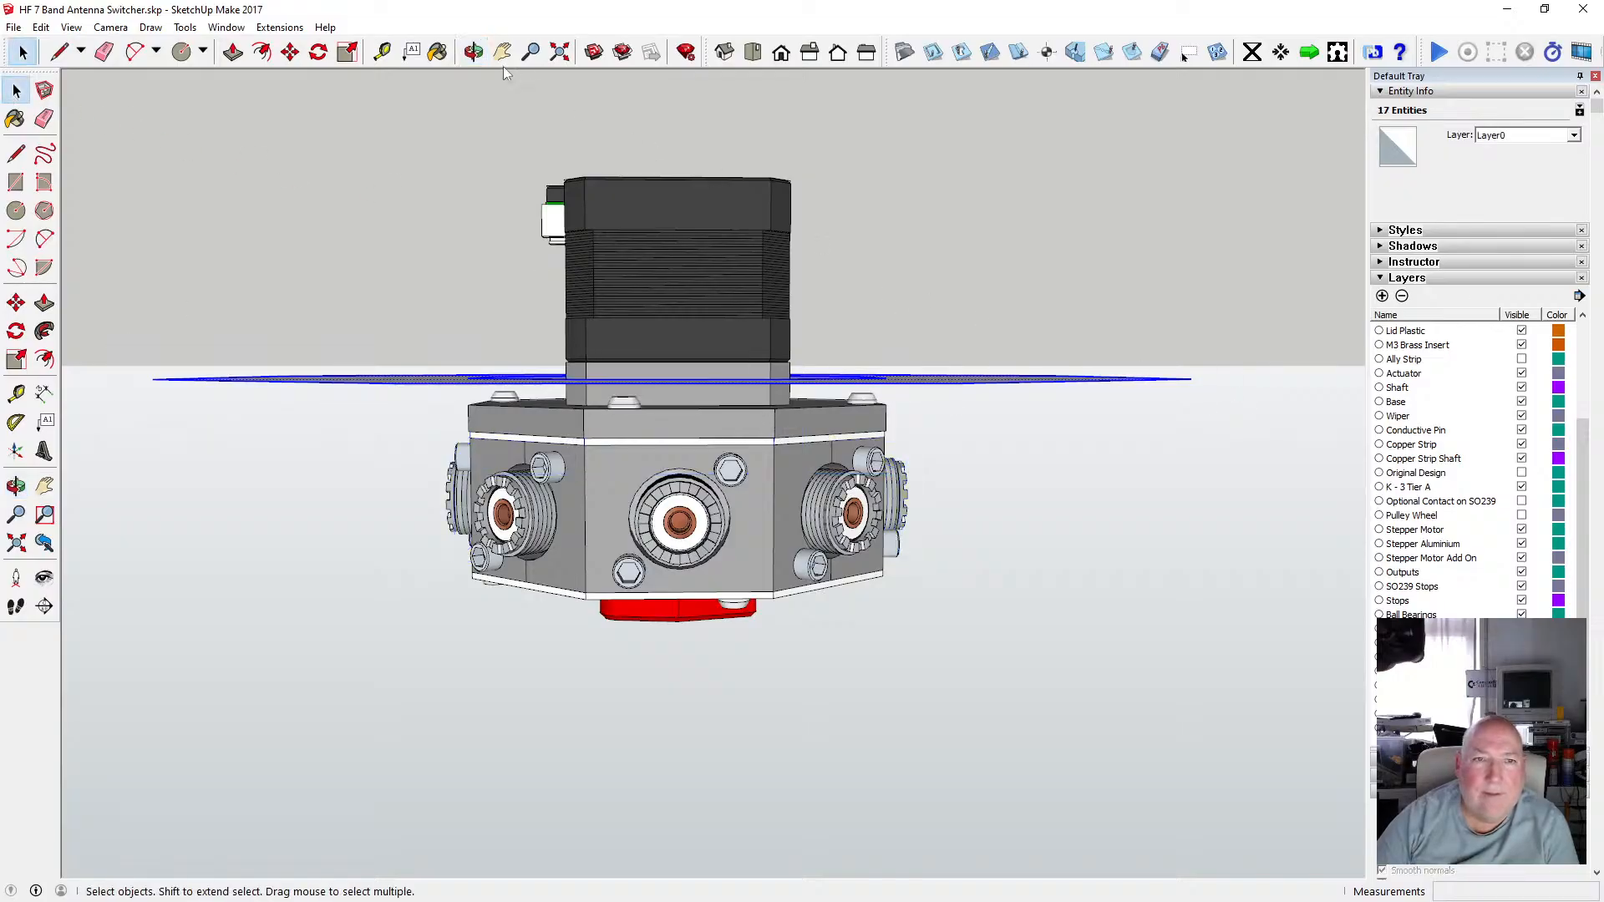
click(474, 52)
drag(665, 248, 629, 255)
scroll(723, 355, down, 2)
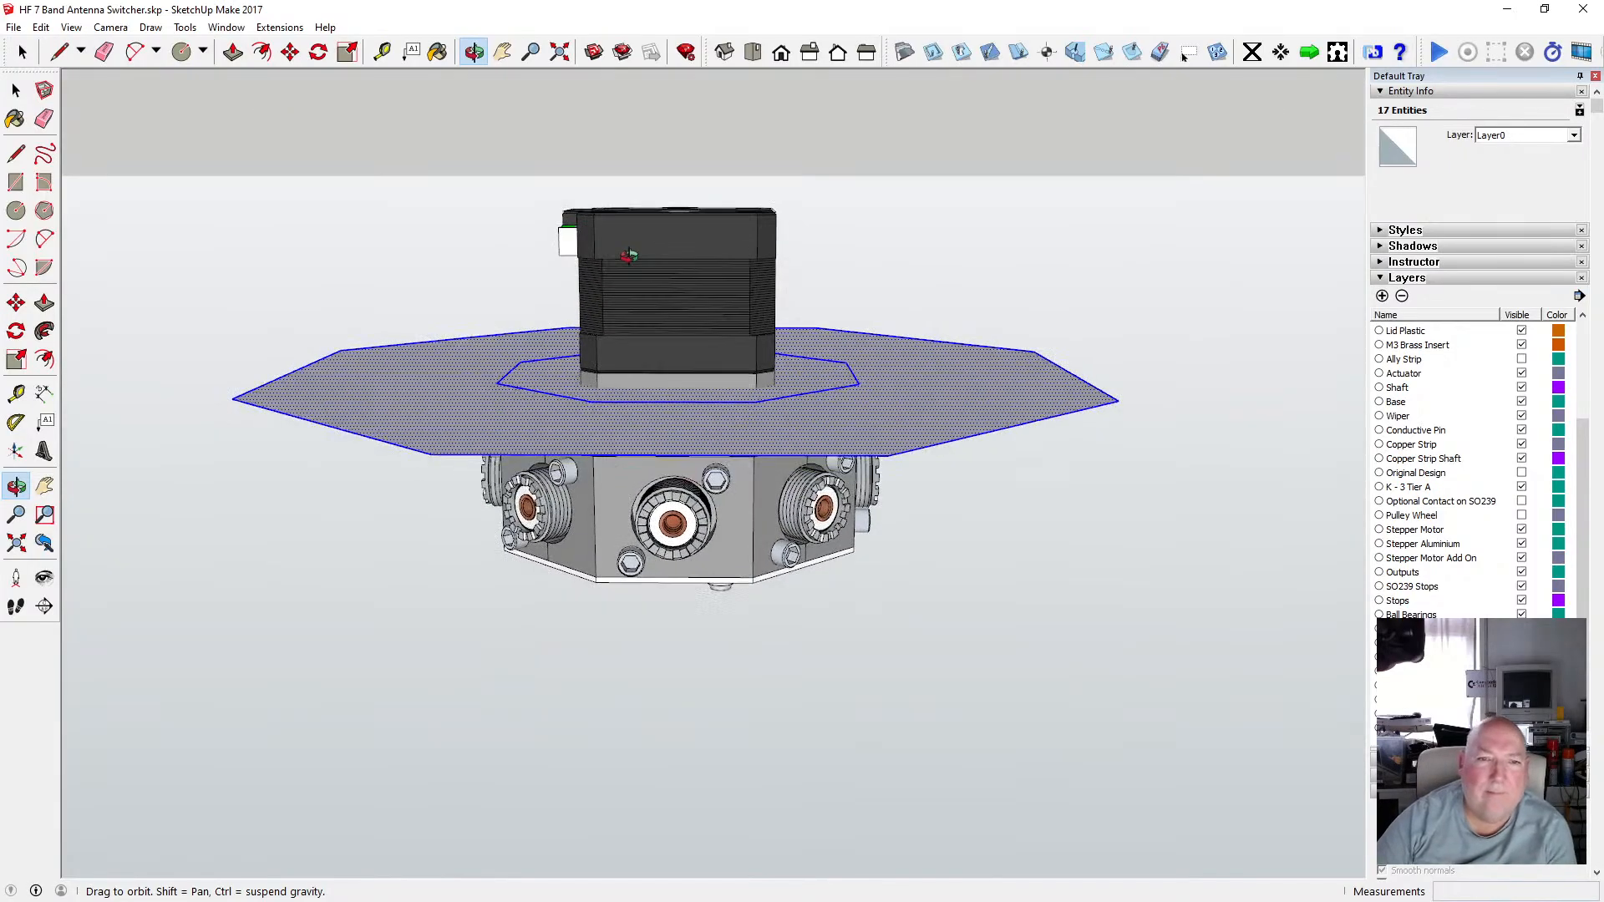
click(16, 90)
click(308, 197)
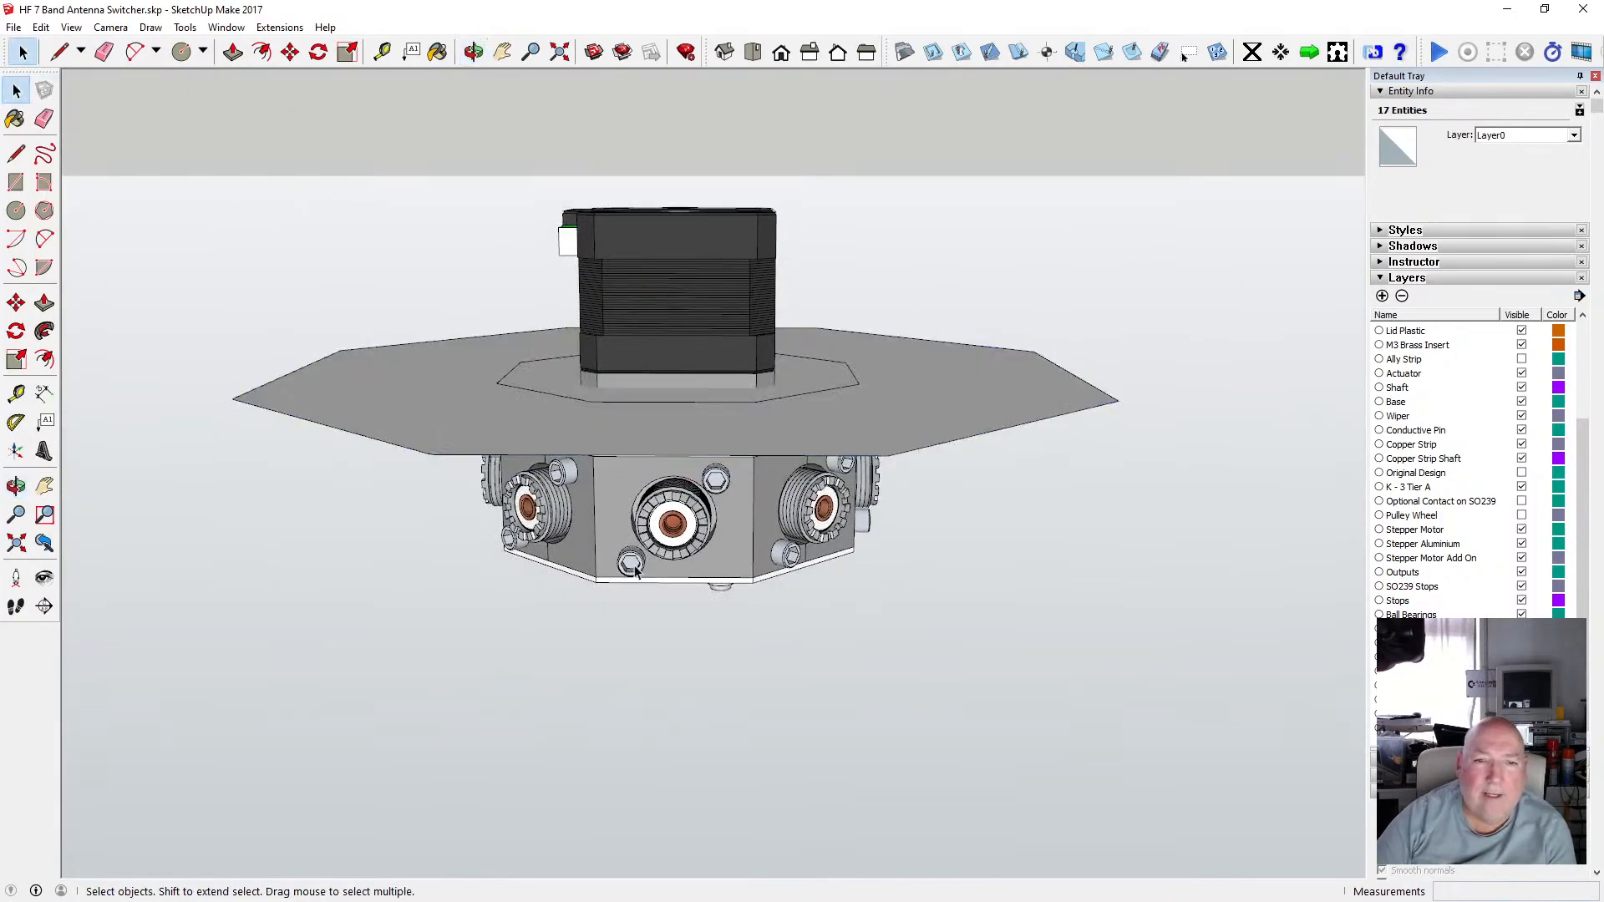
Window-select all the chassis components beneath the outline plane and make them into one group.
click(633, 568)
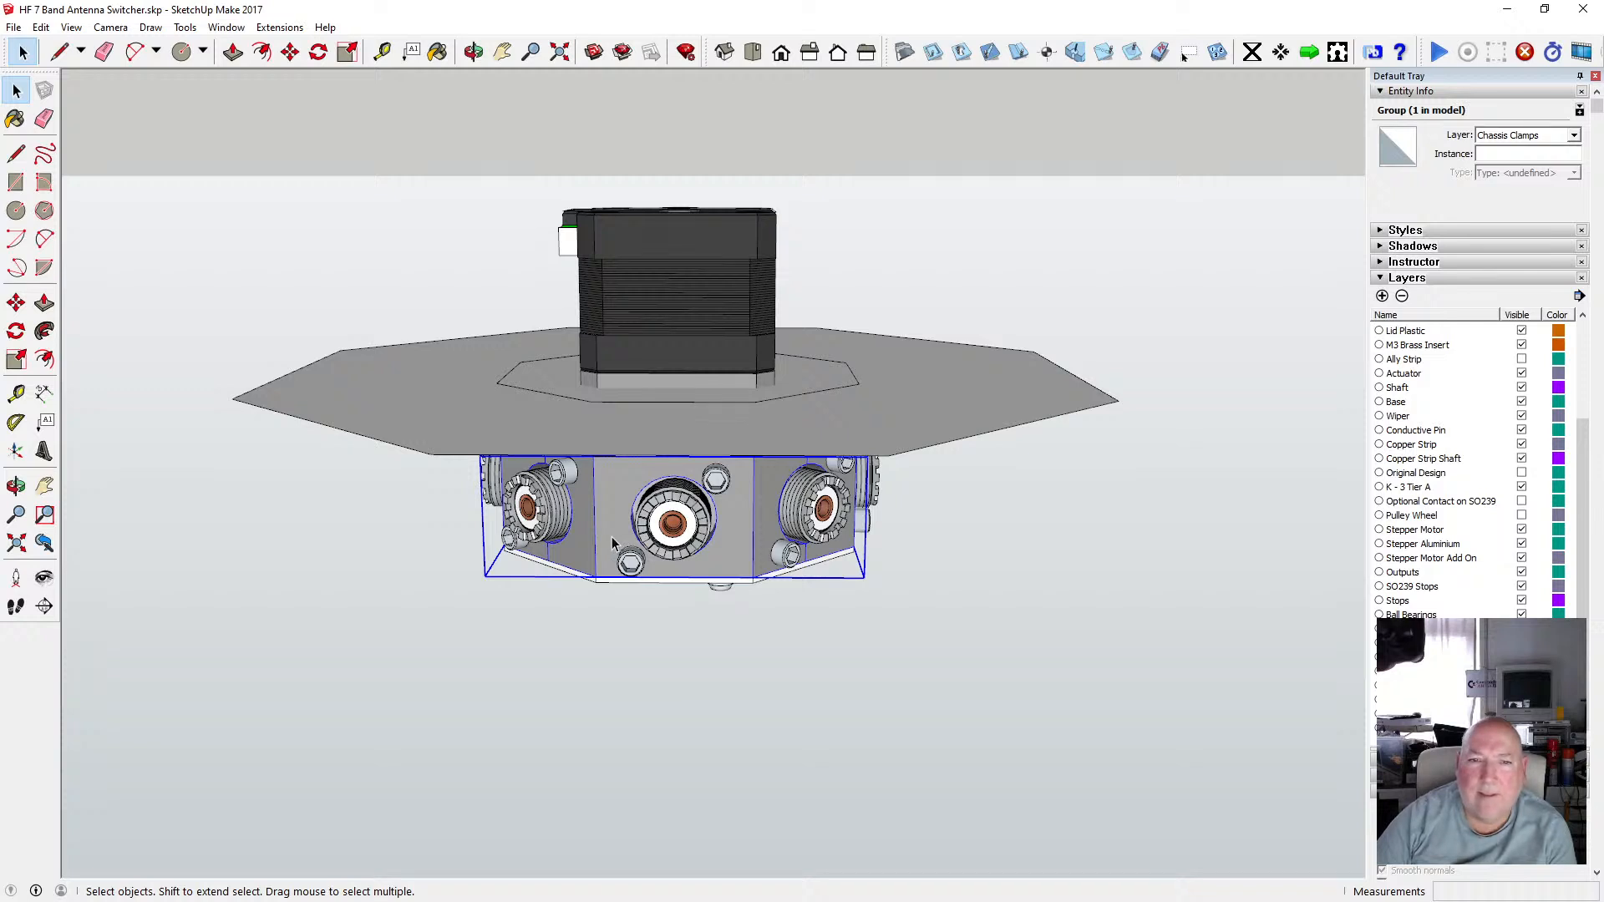
click(676, 313)
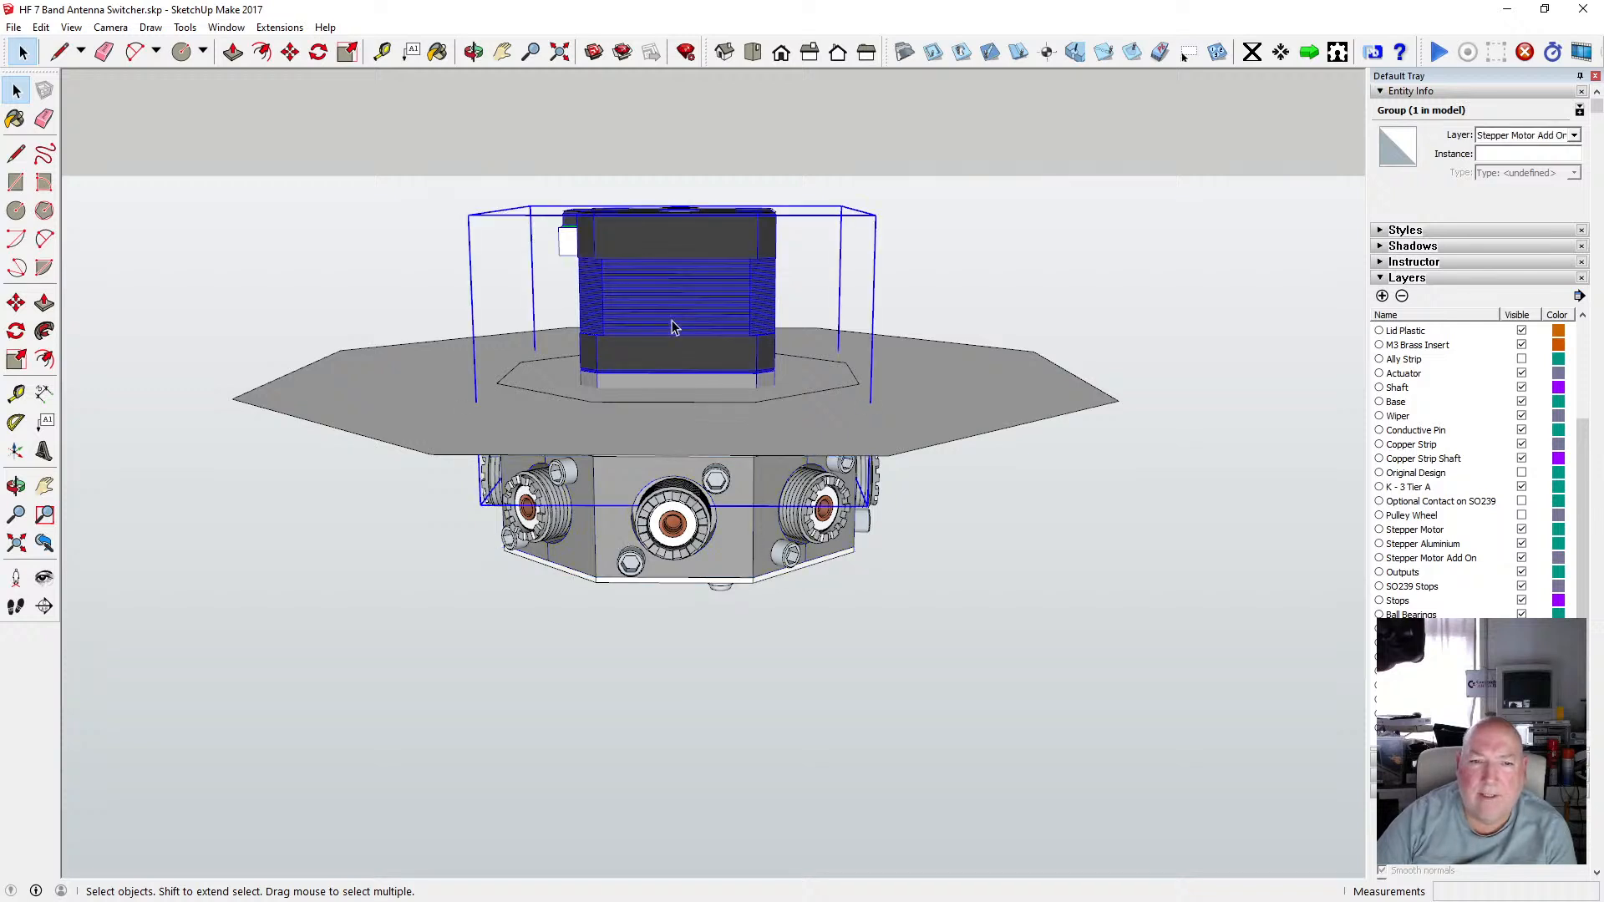
click(474, 52)
drag(698, 423, 691, 329)
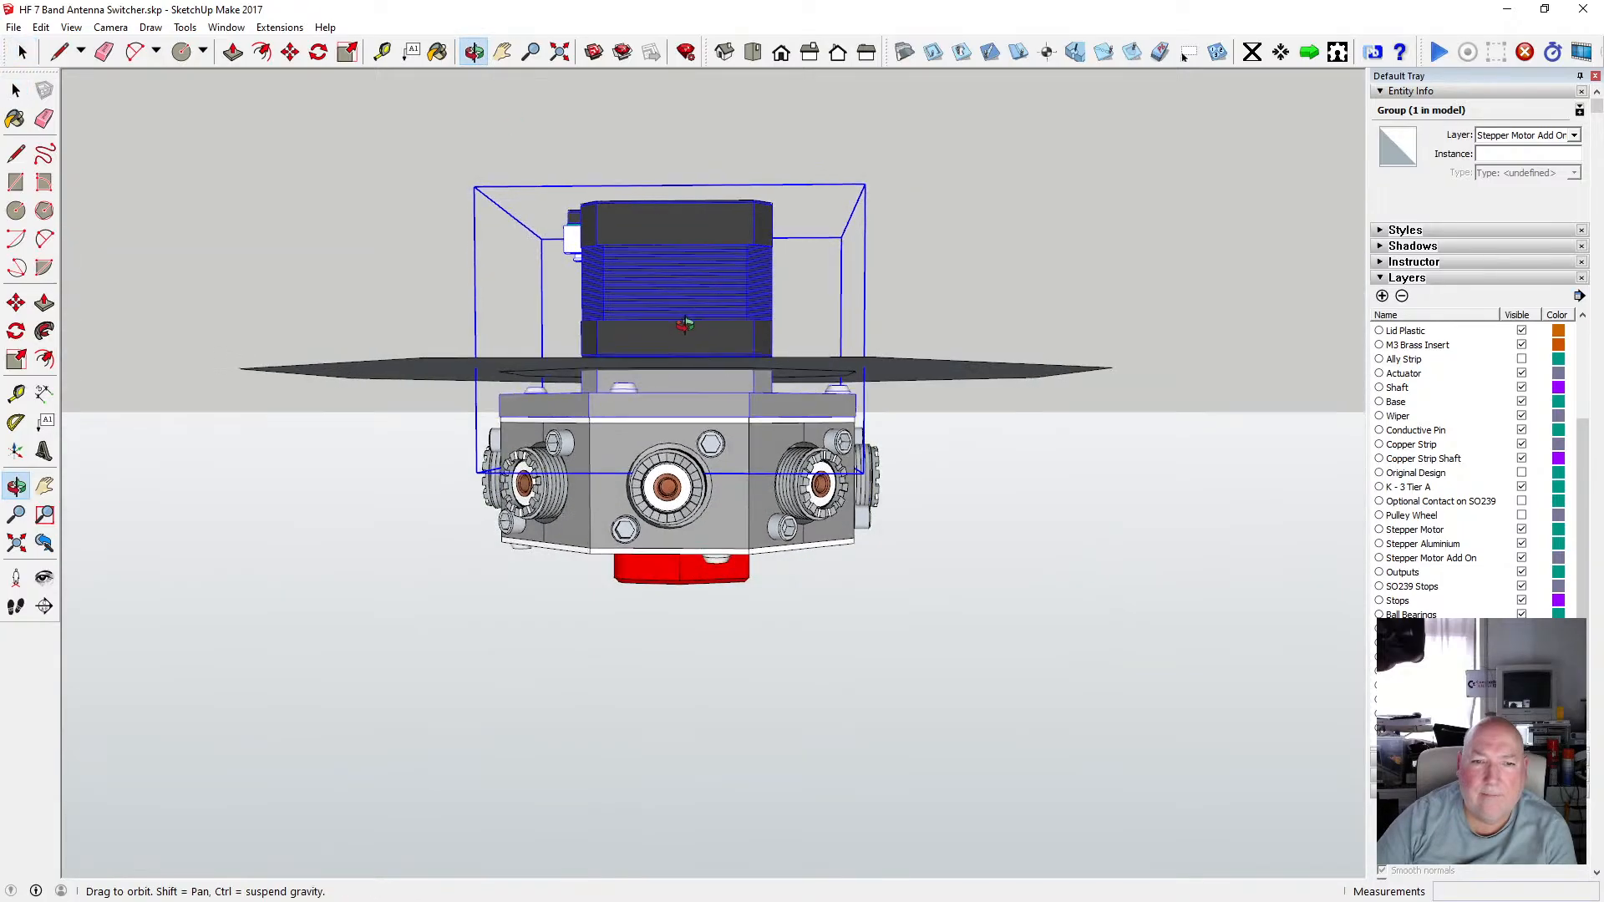
key(space)
drag(395, 388, 961, 620)
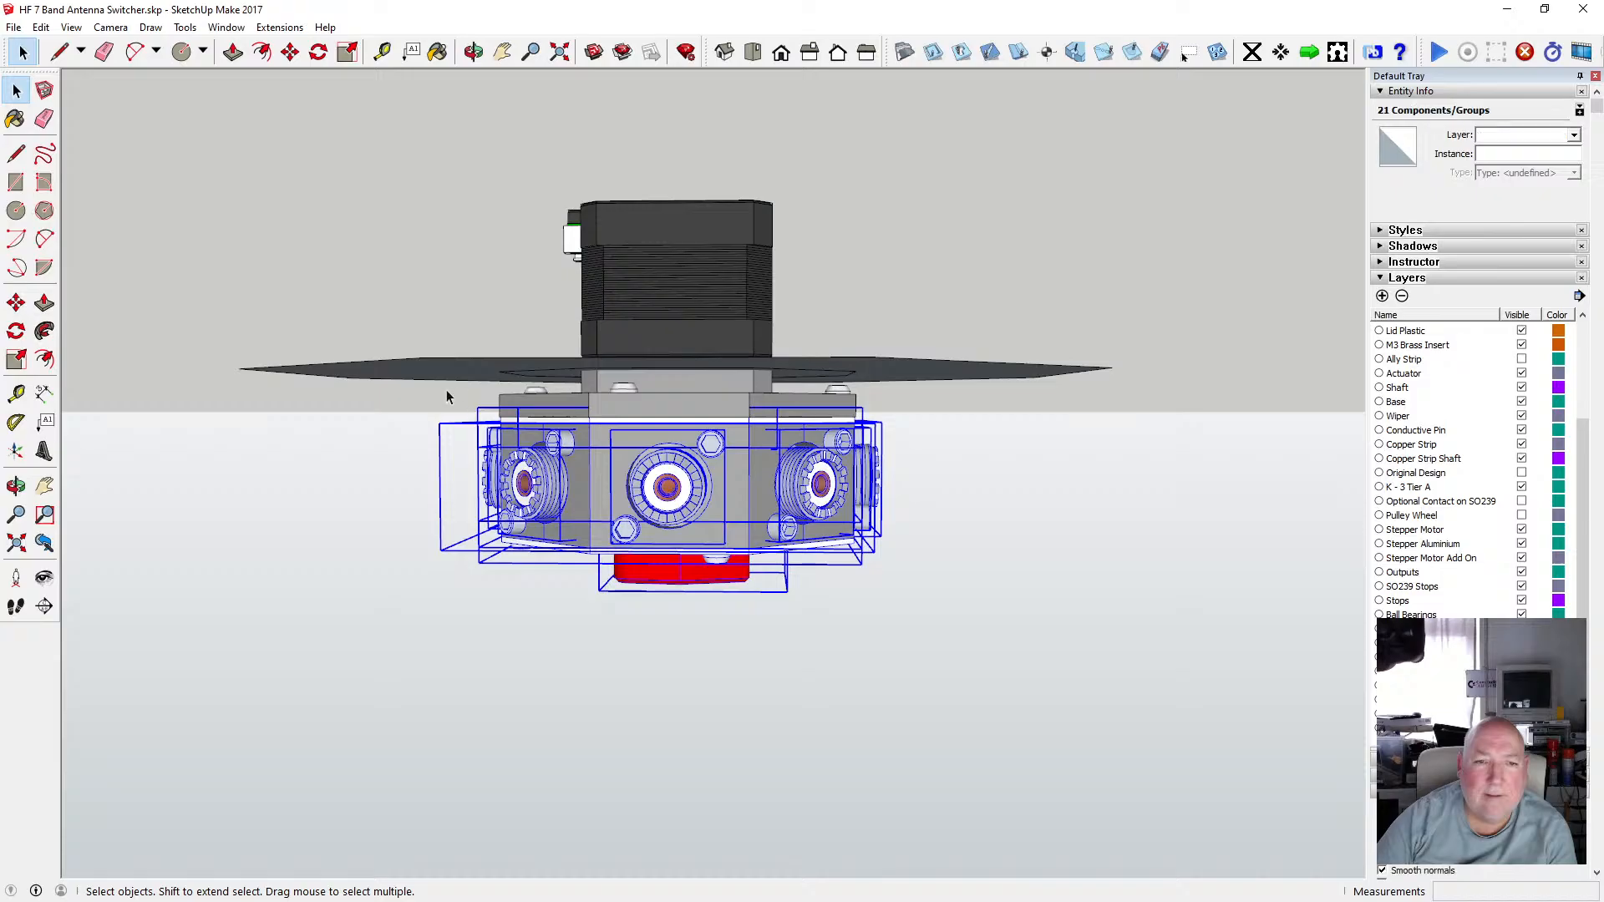
drag(442, 388, 939, 615)
scroll(820, 451, up, 2)
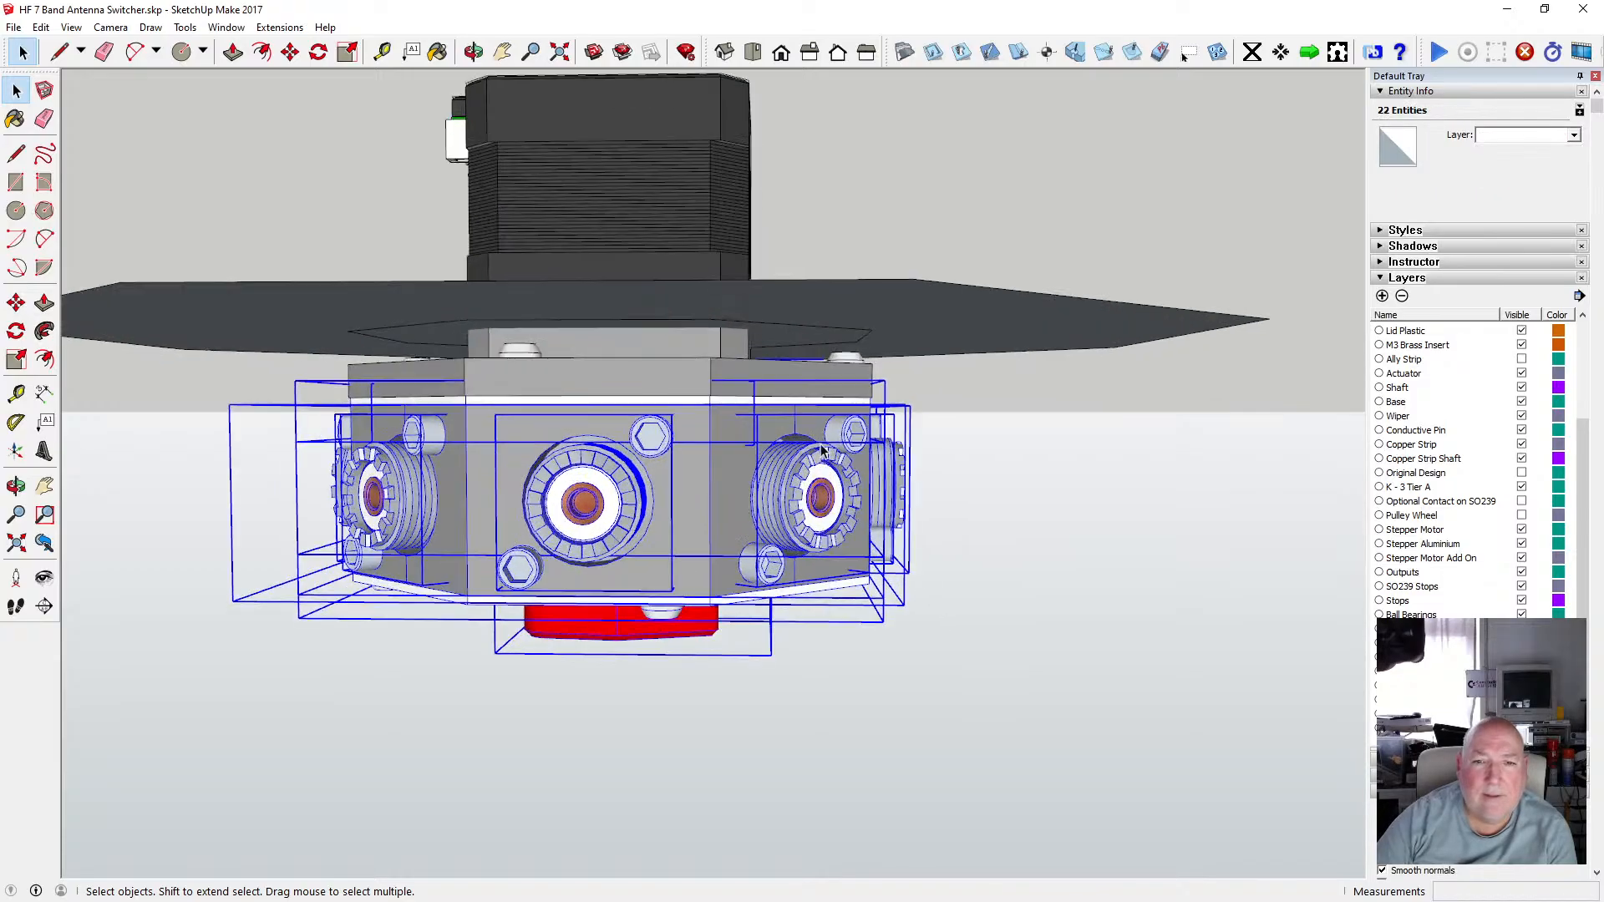
click(473, 52)
drag(512, 150, 504, 182)
key(space)
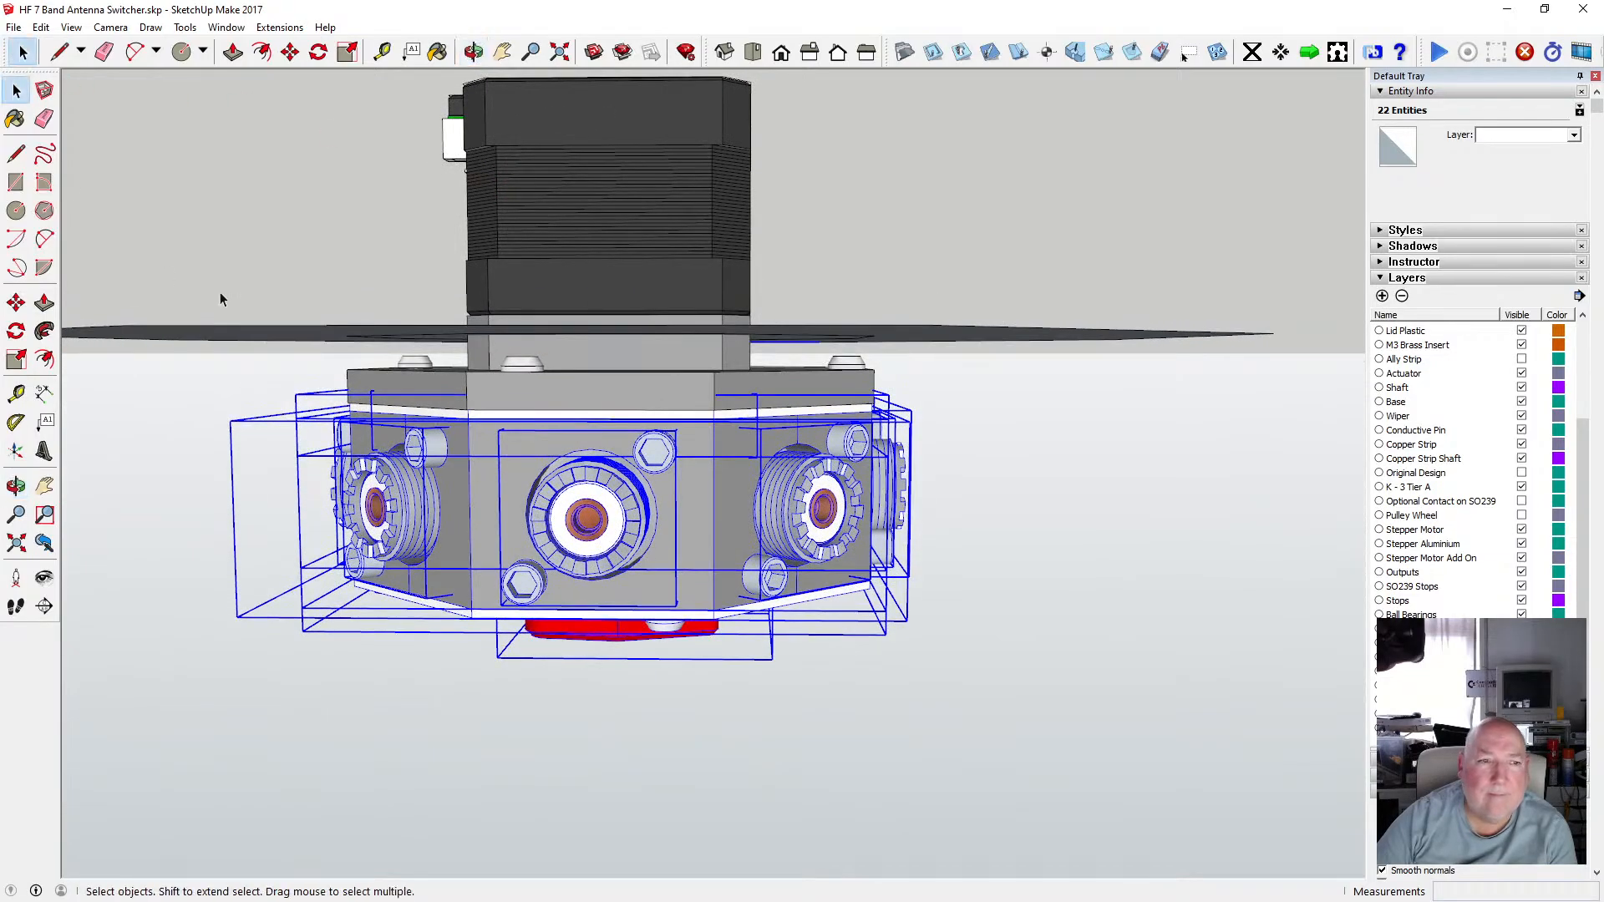
drag(202, 375, 977, 688)
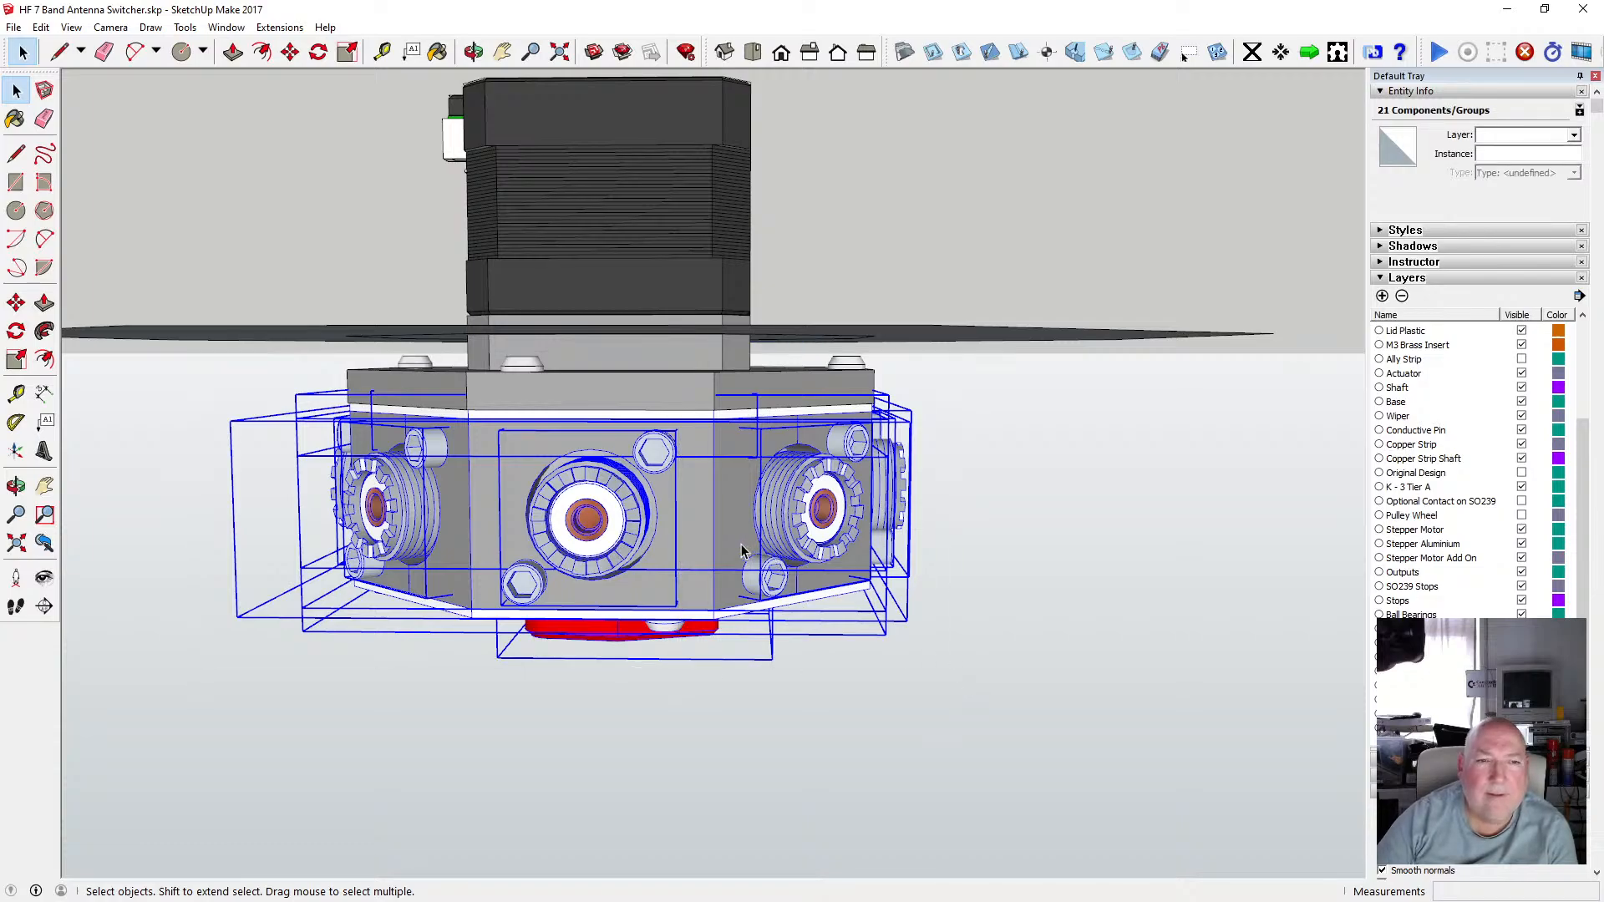
right_click(684, 535)
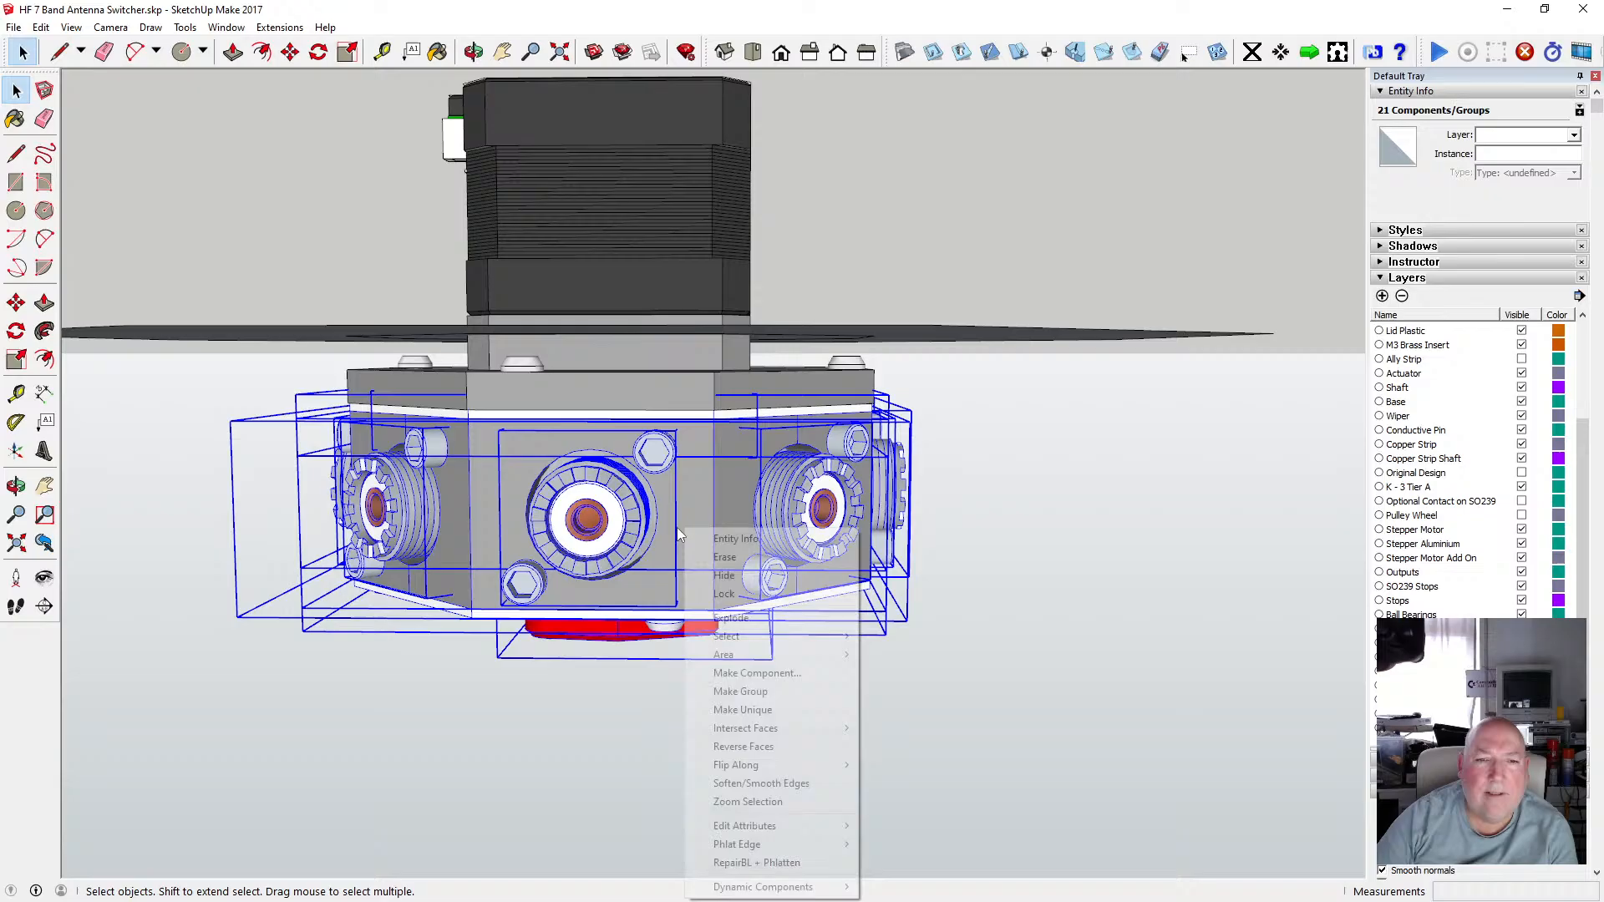
click(765, 692)
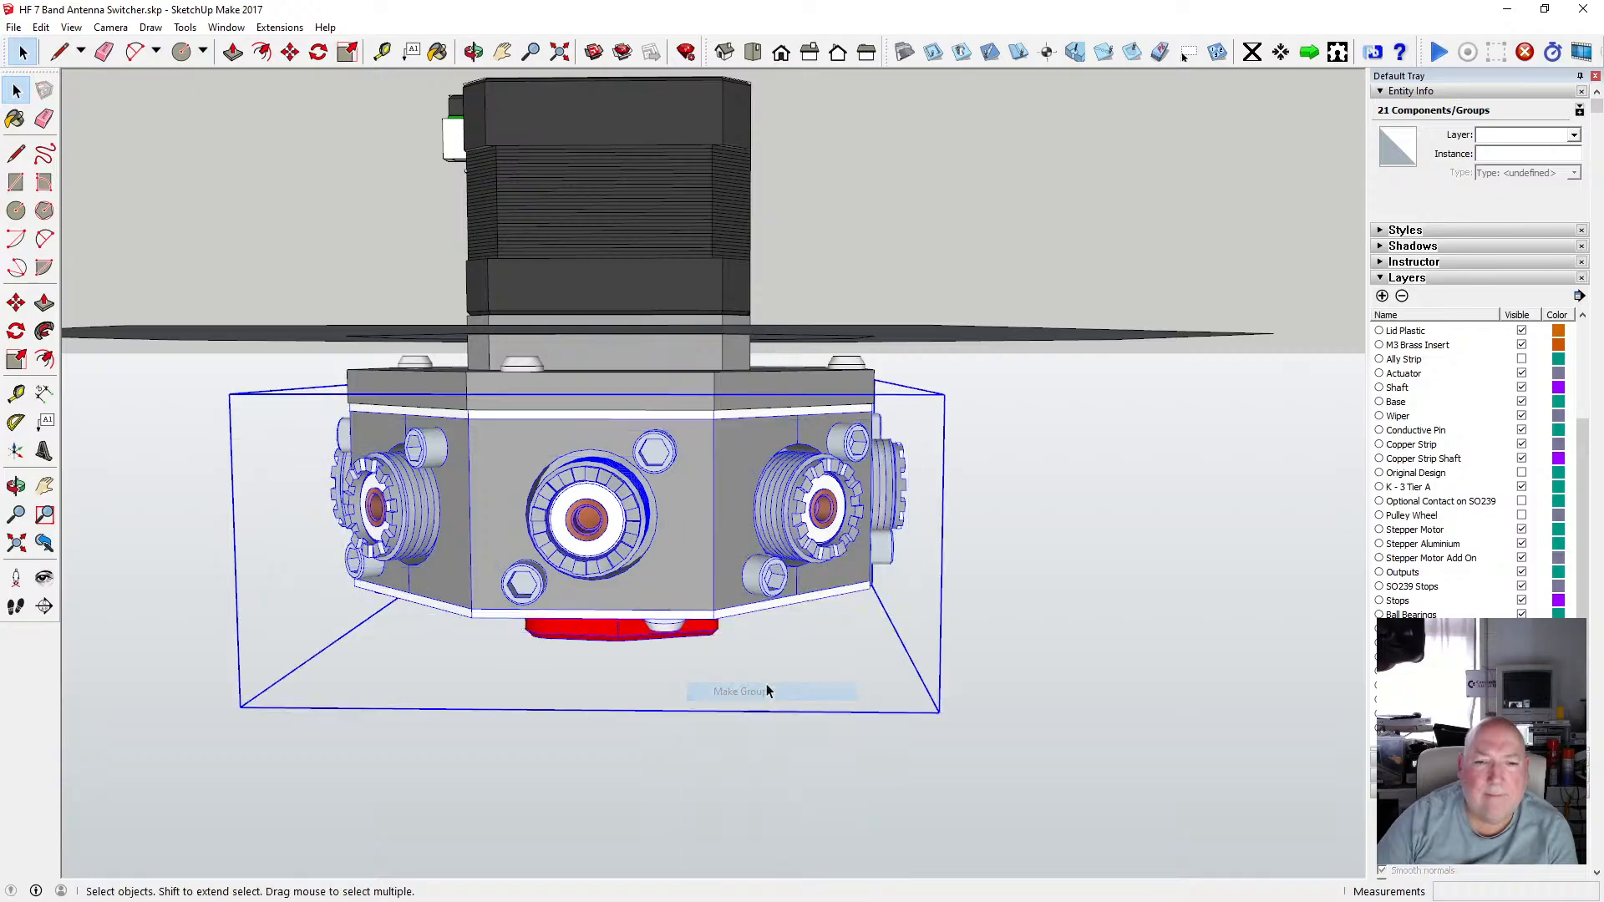
Move the new group to the Modular Spindle layer and hide the Stepper Motor Add On layer.
click(1381, 297)
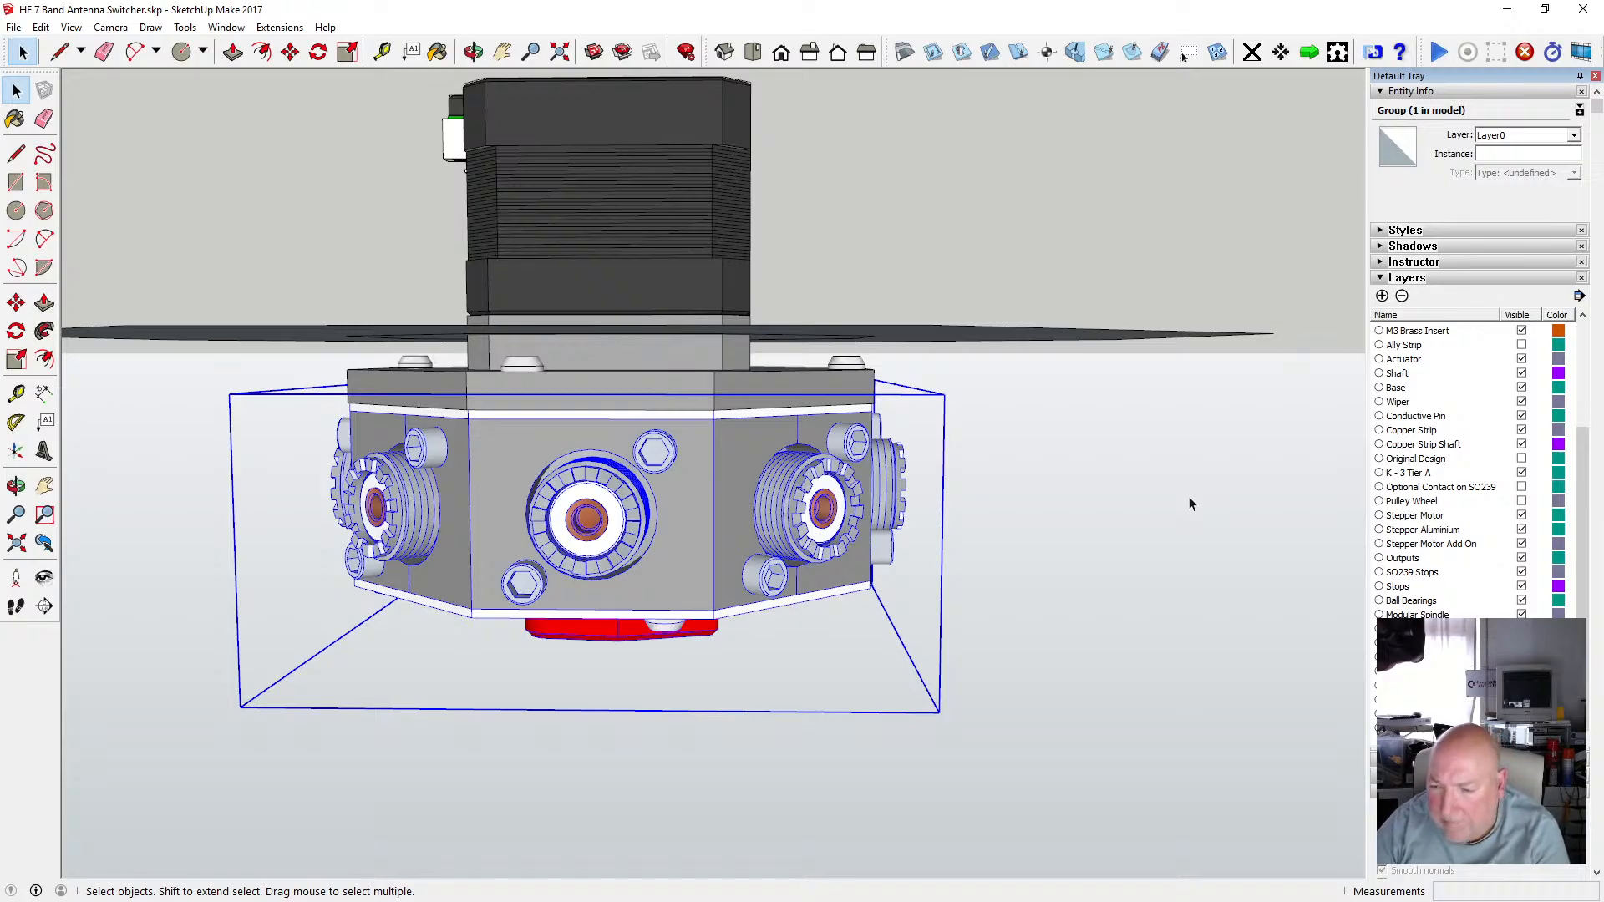
click(1573, 134)
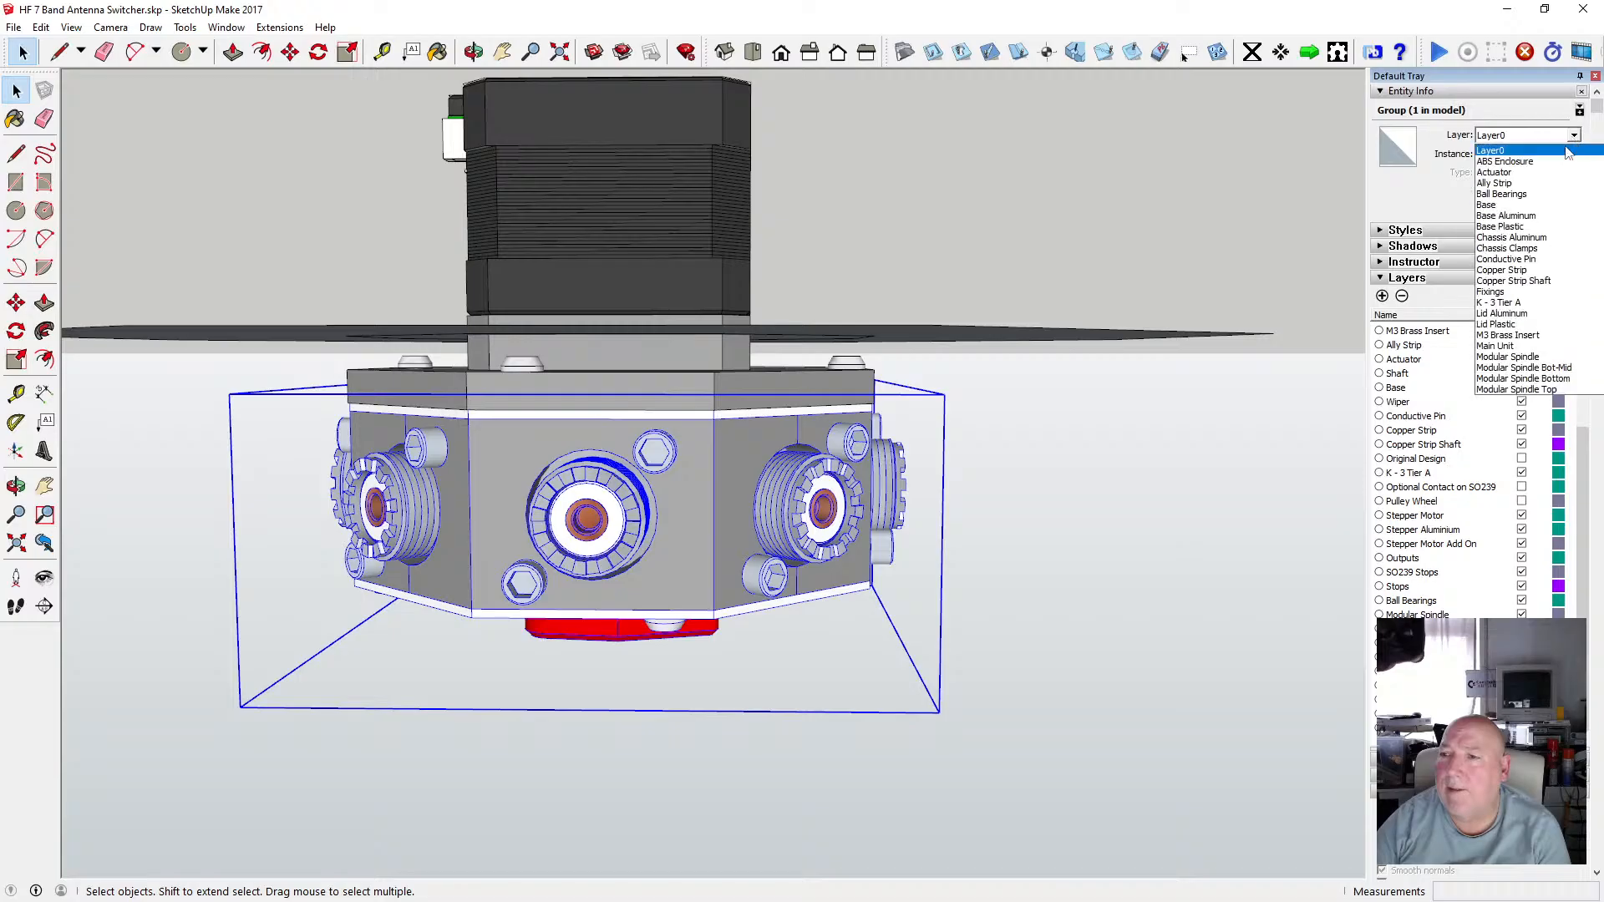
click(1507, 357)
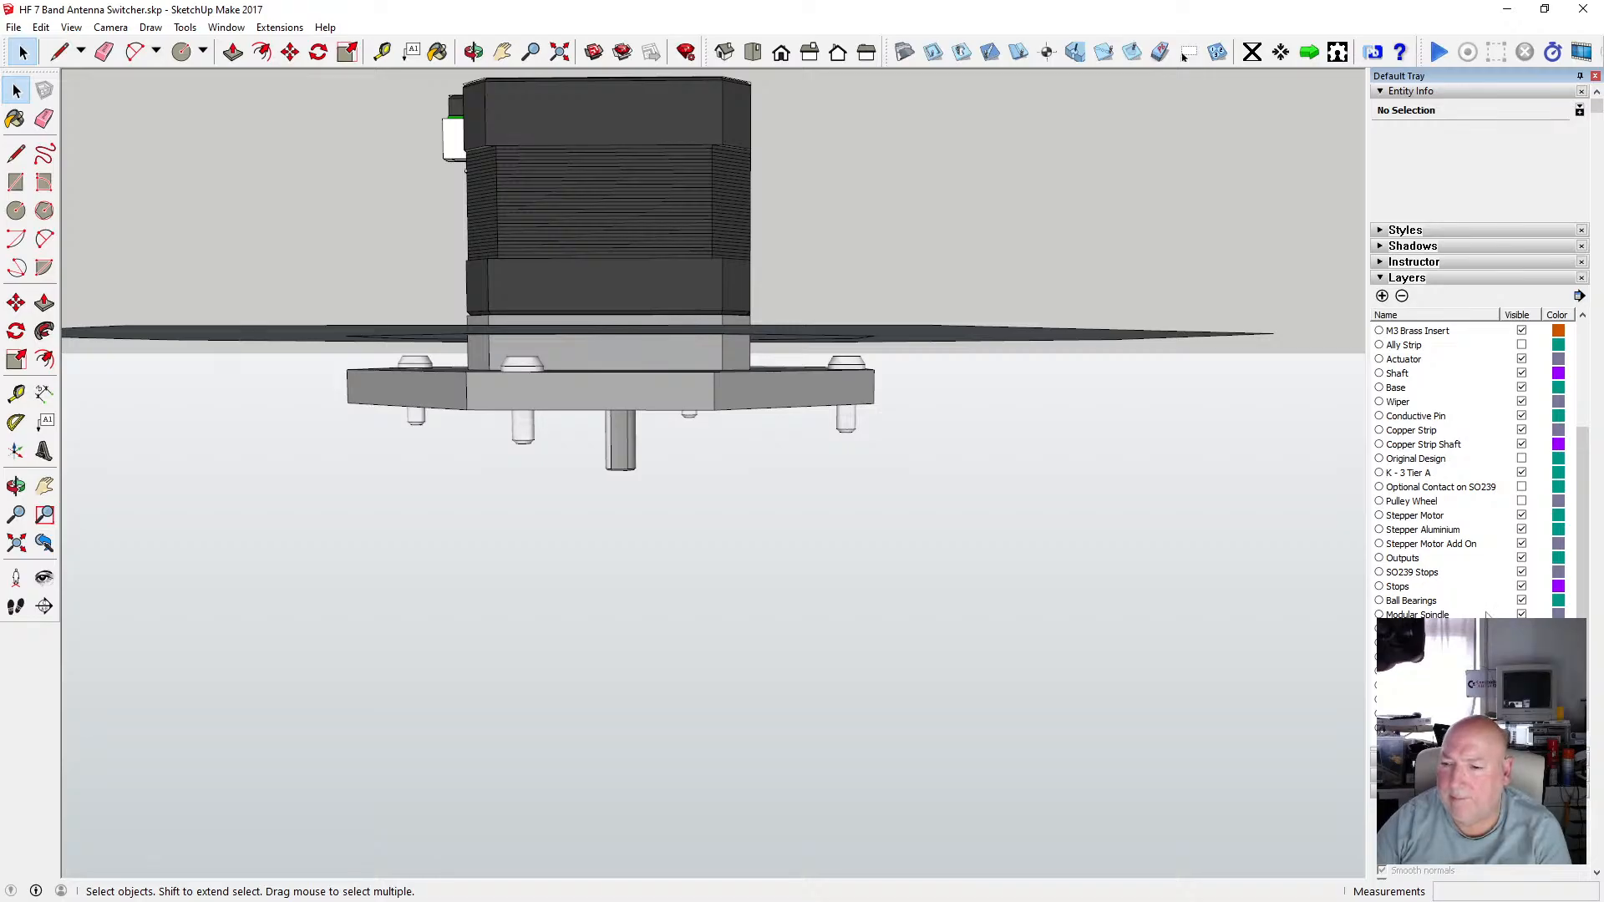
click(1521, 544)
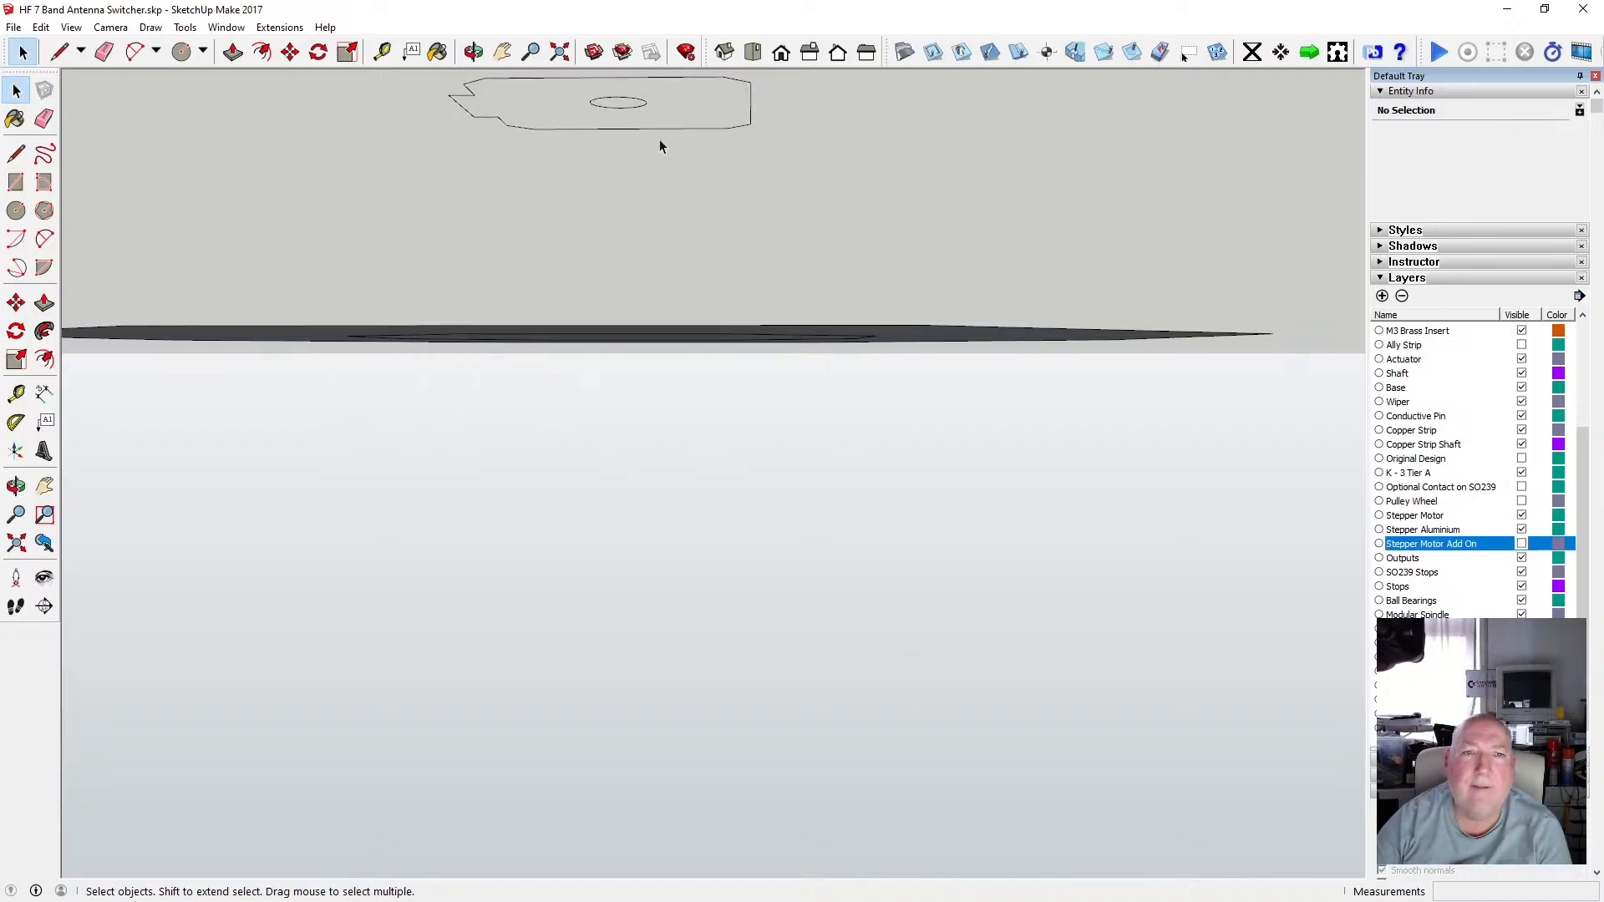
Inspect the inner octagon outline against the stepper motor by showing and hiding the Stepper Motor Add On layer.
middle_drag(659, 143, 648, 268)
middle_drag(638, 370, 716, 454)
scroll(684, 372, up, 4)
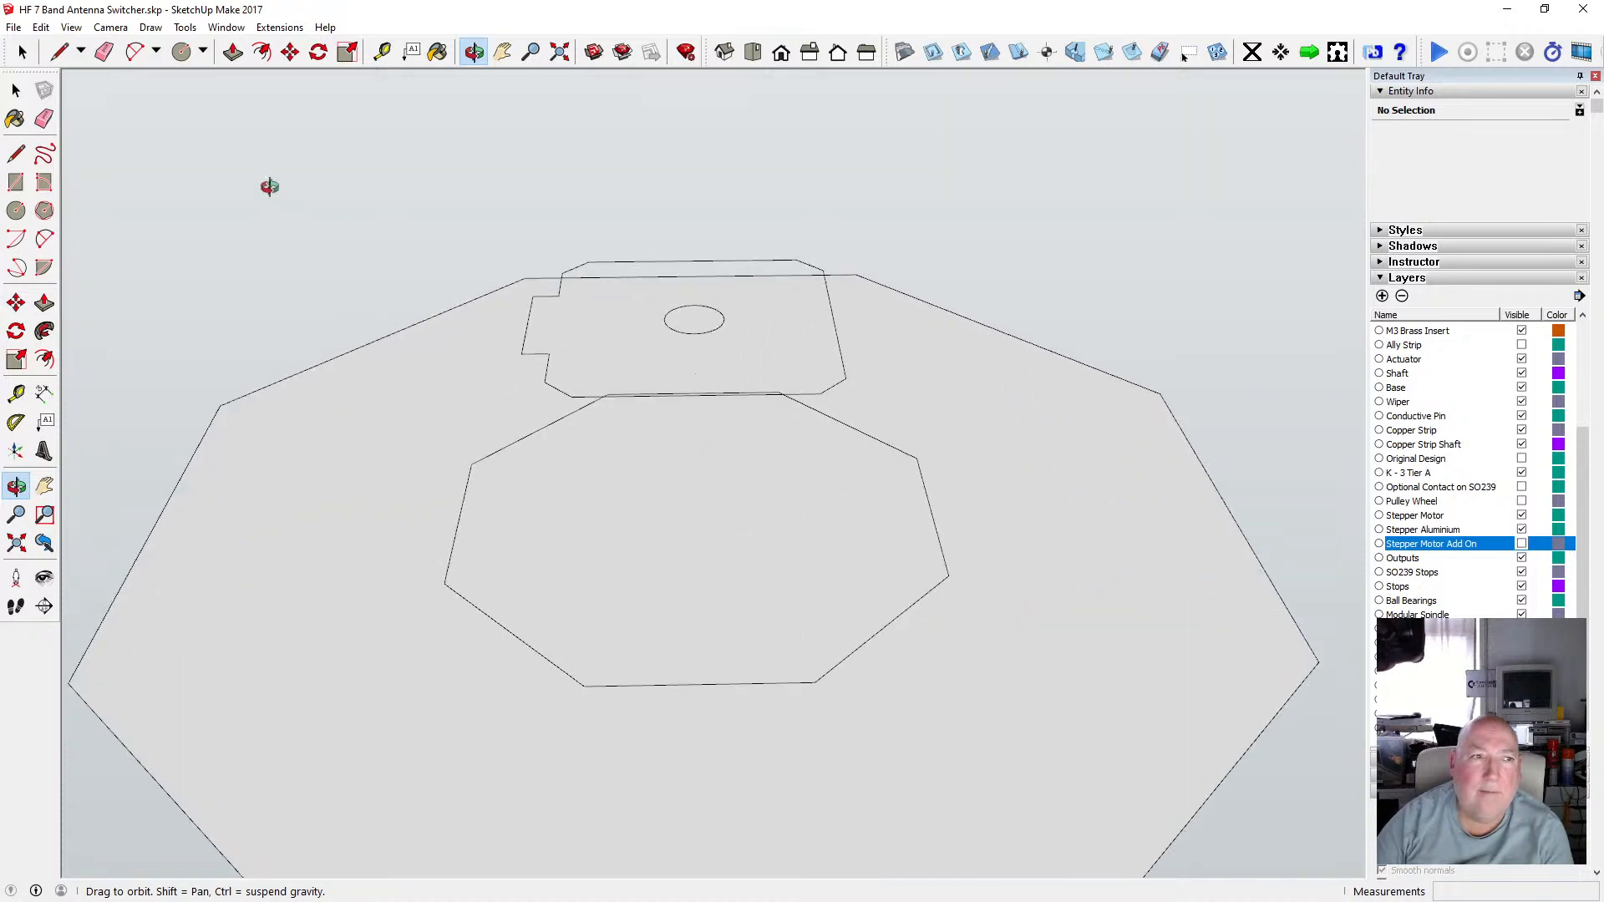
click(15, 90)
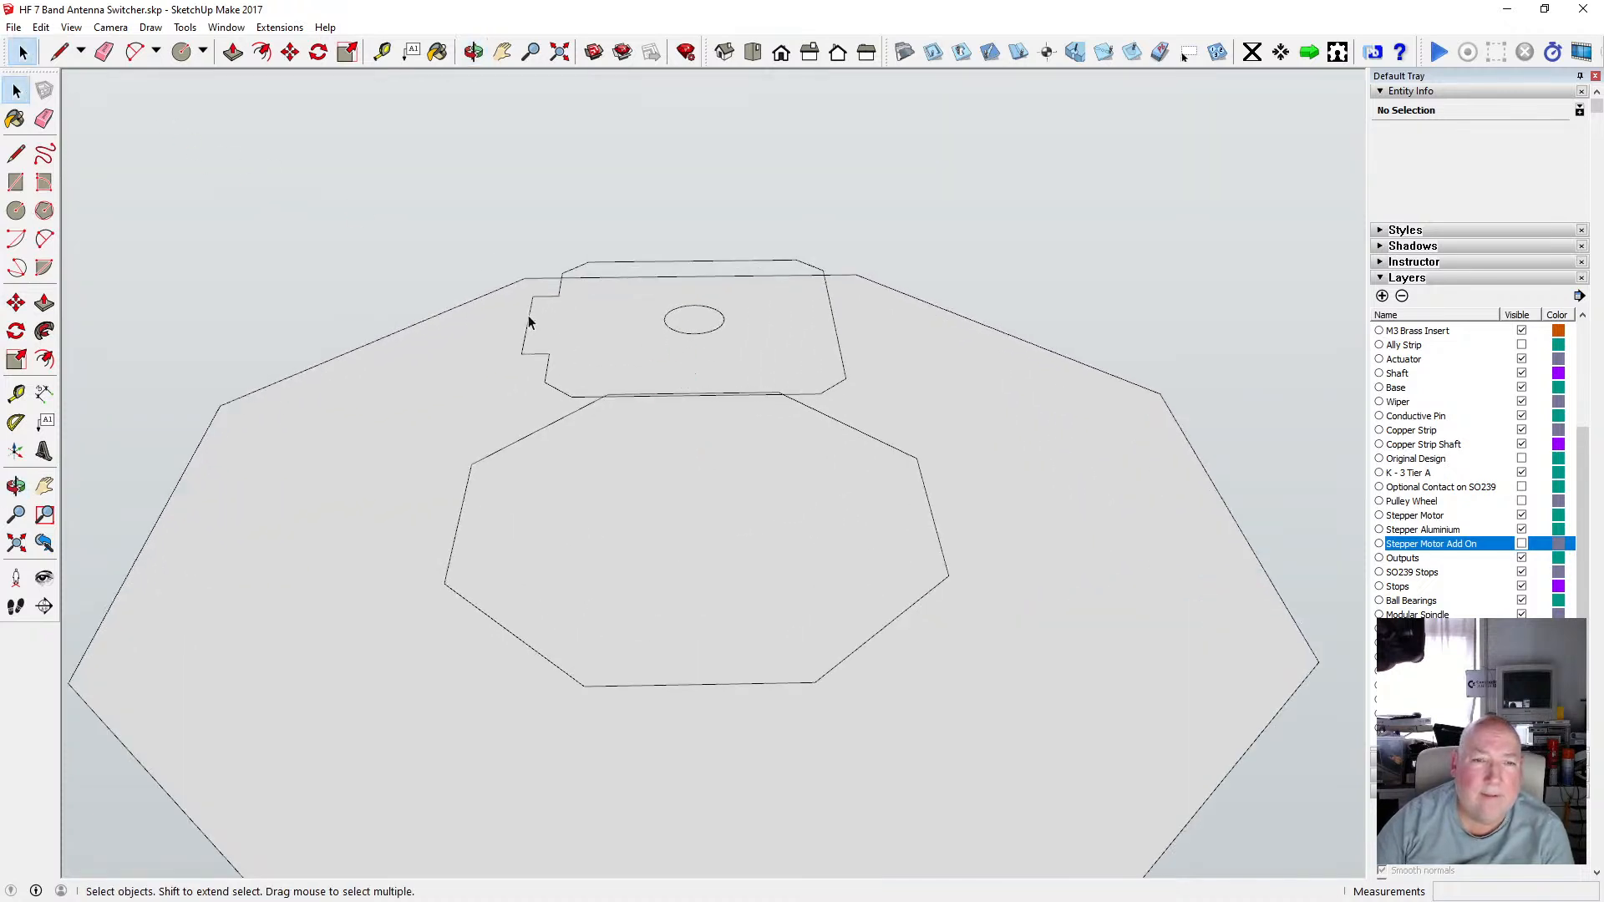
scroll(548, 436, down, 3)
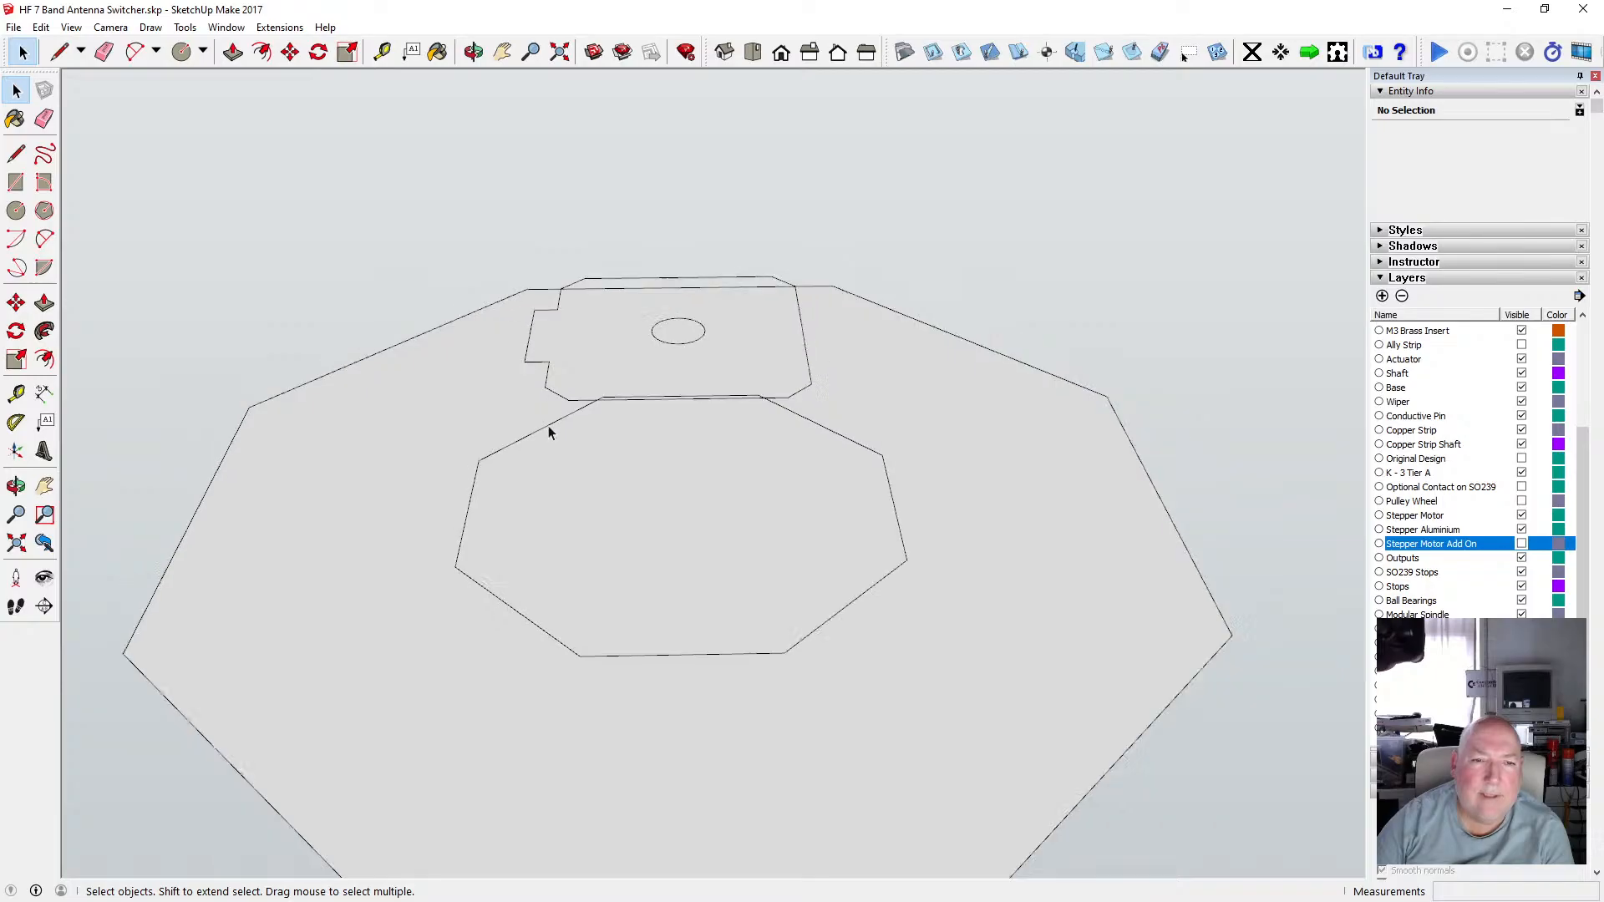
click(493, 475)
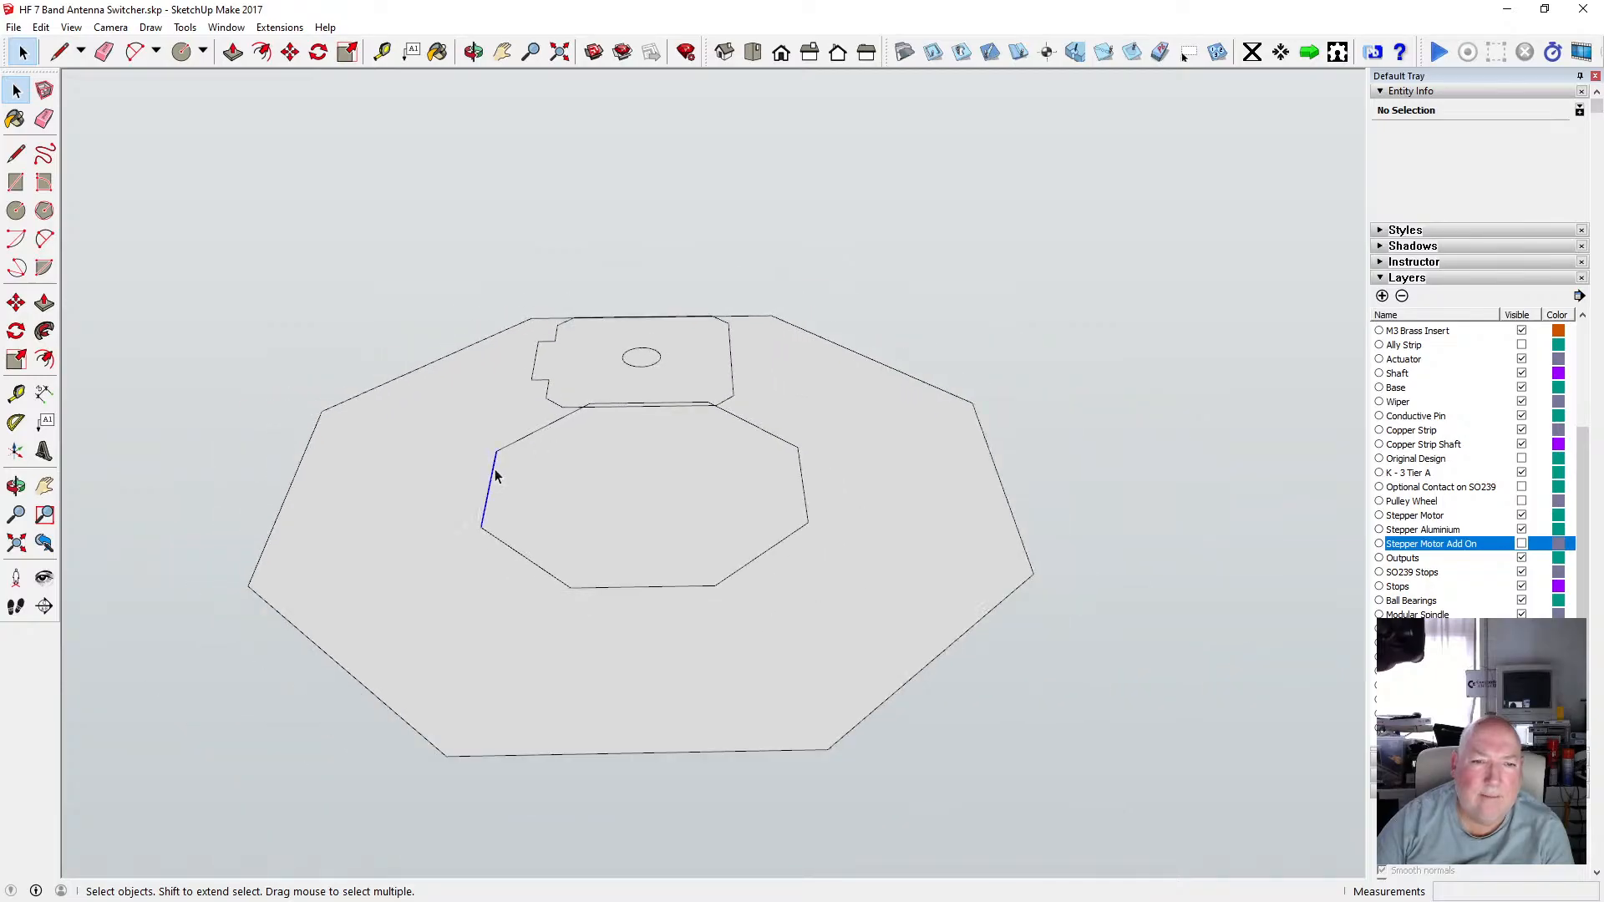
shift+click(530, 444)
key(o)
drag(631, 318, 626, 276)
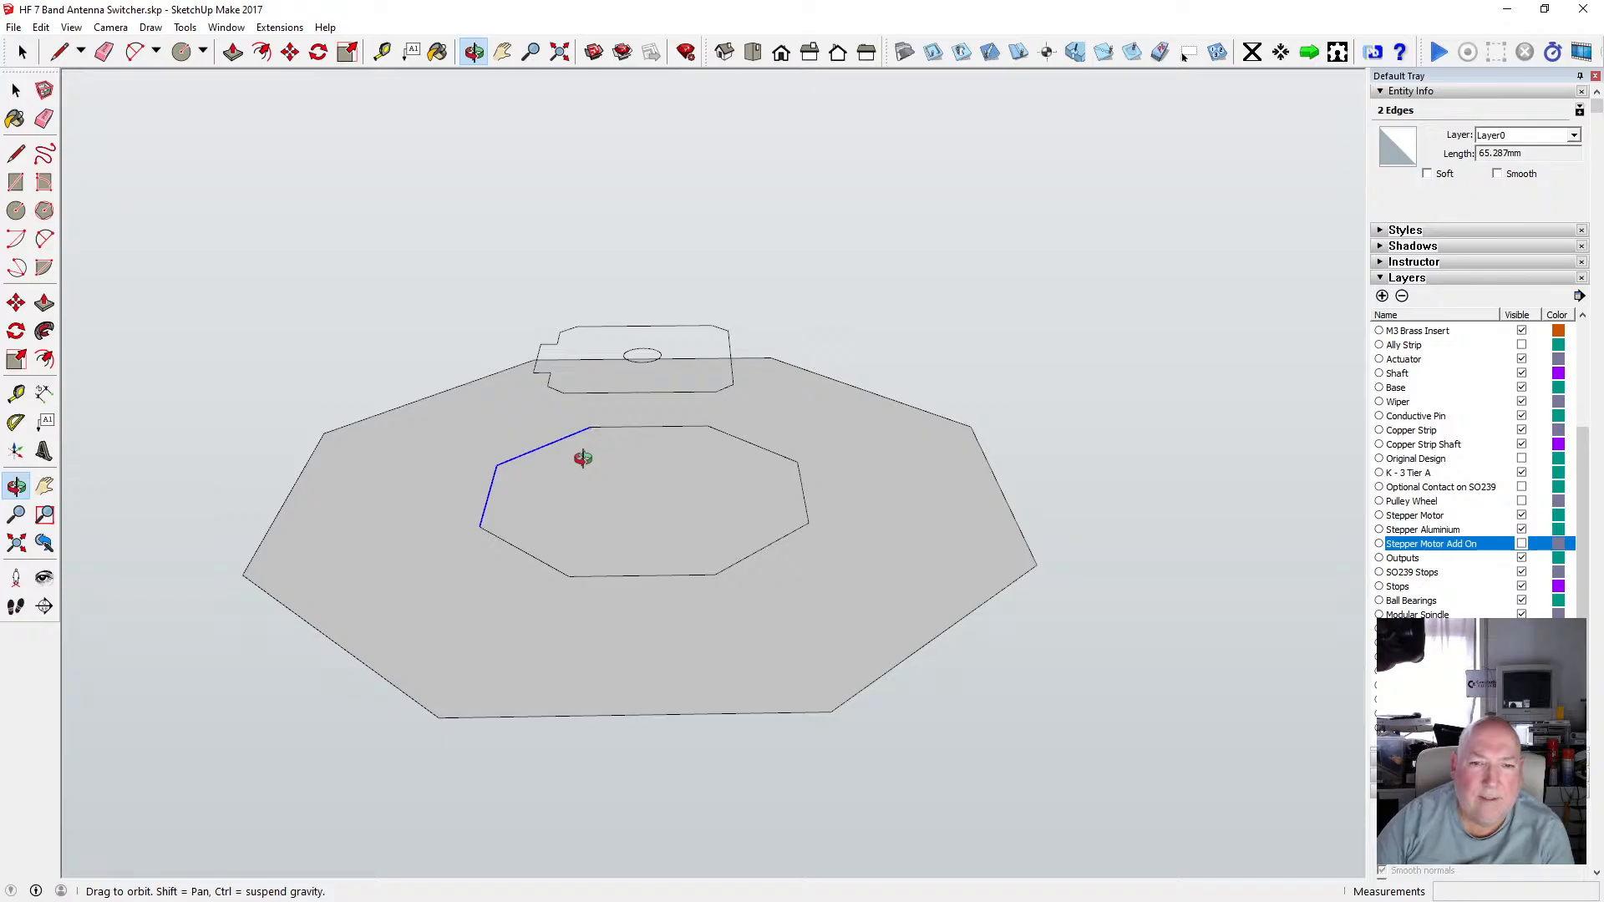
click(16, 91)
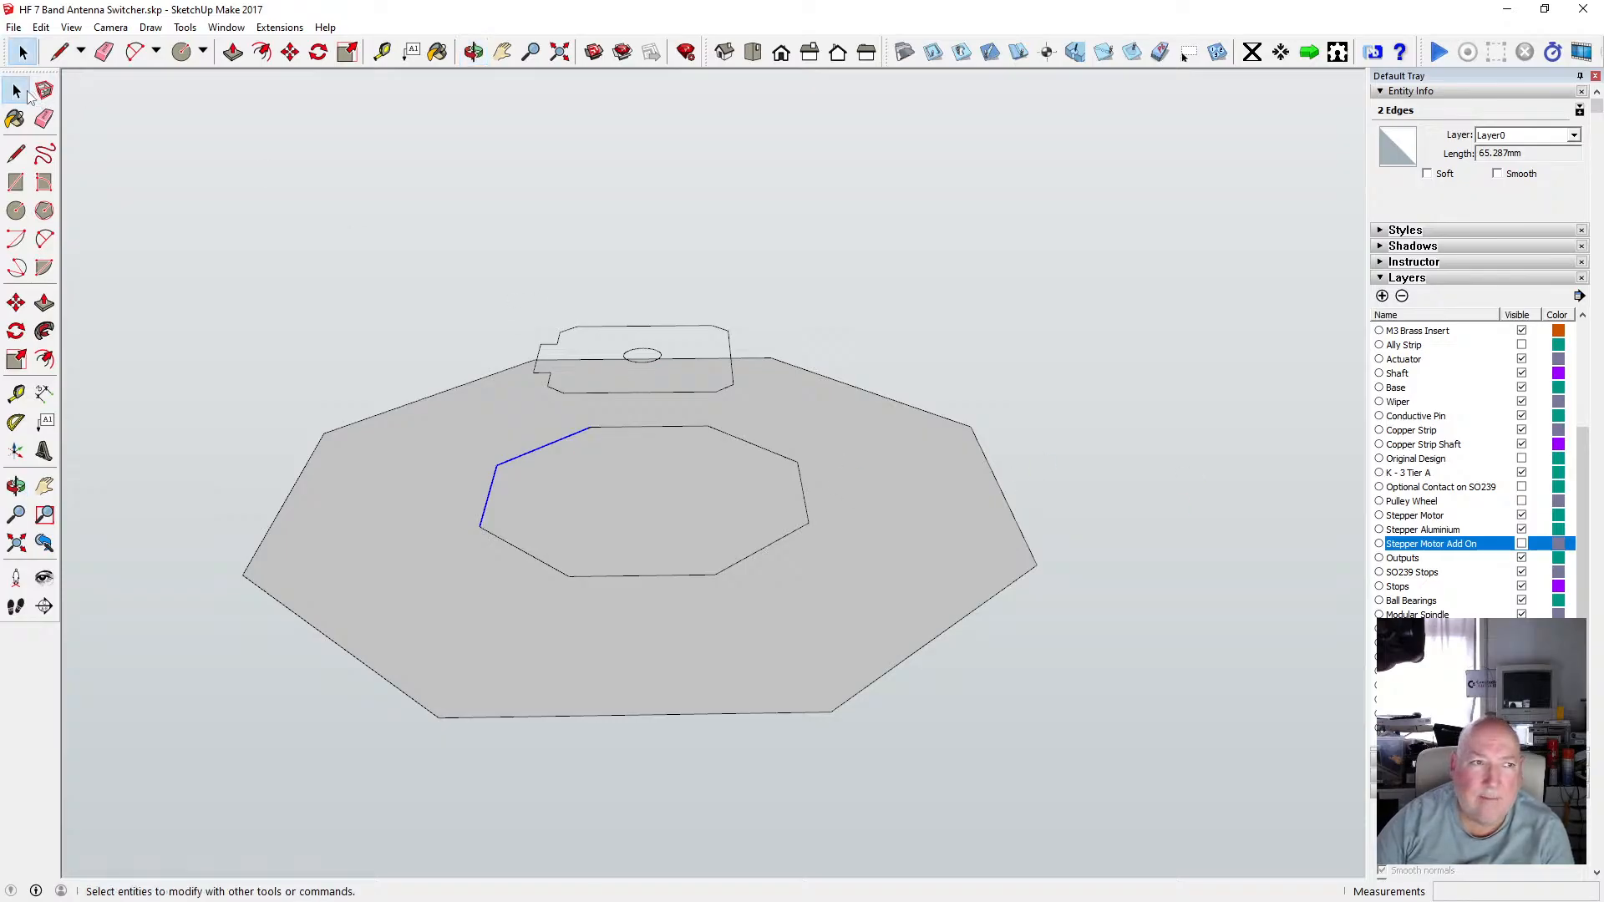
click(242, 208)
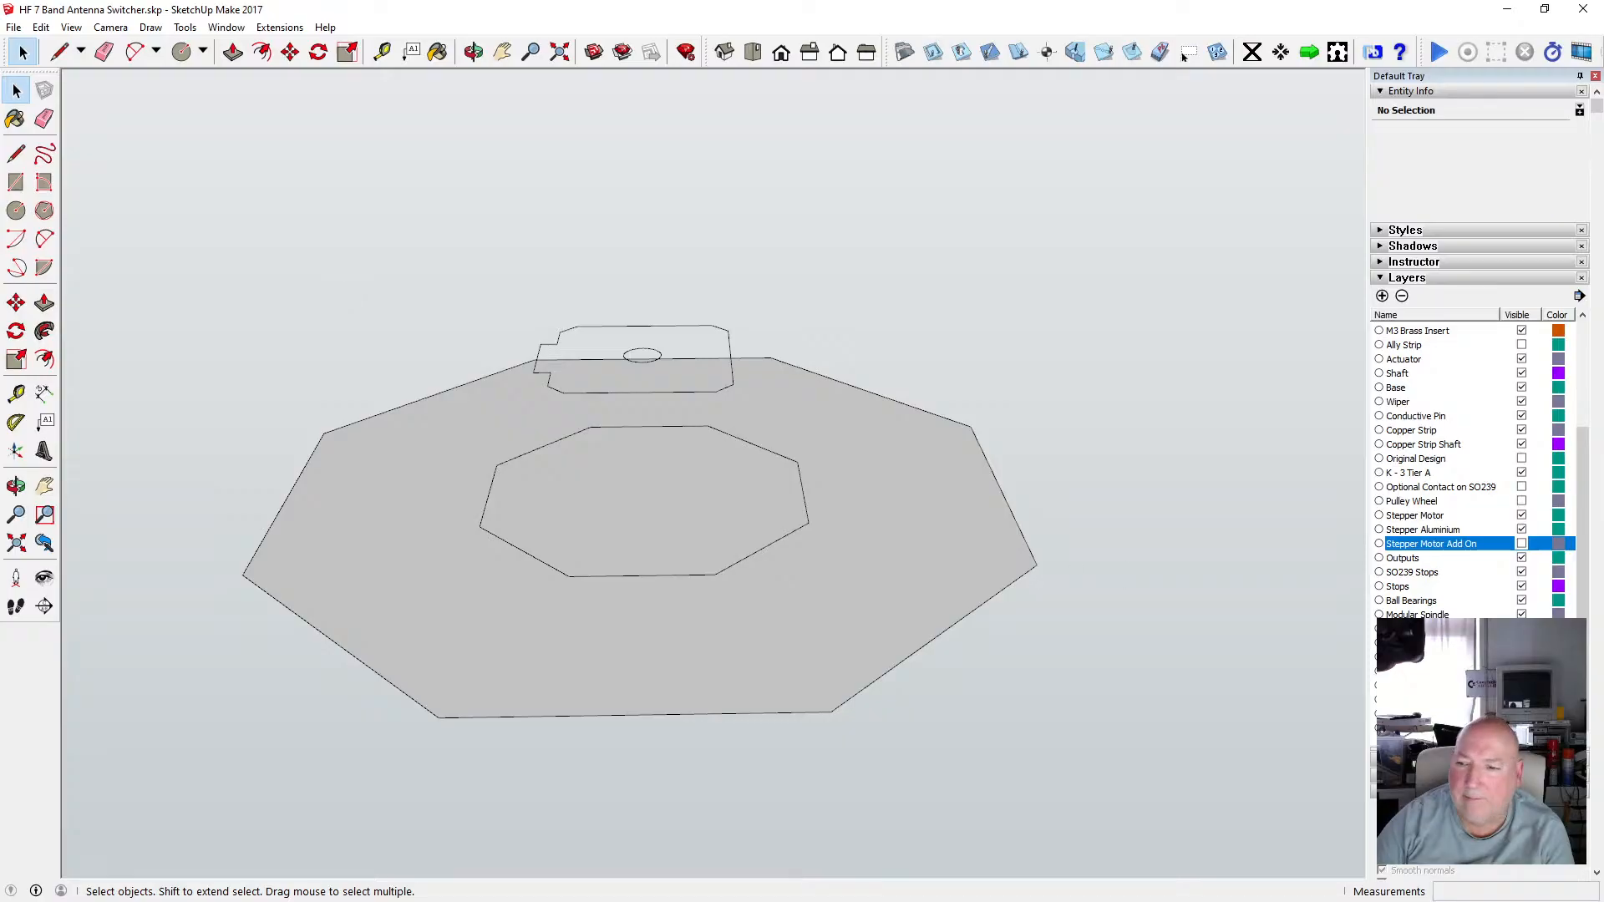
click(1521, 543)
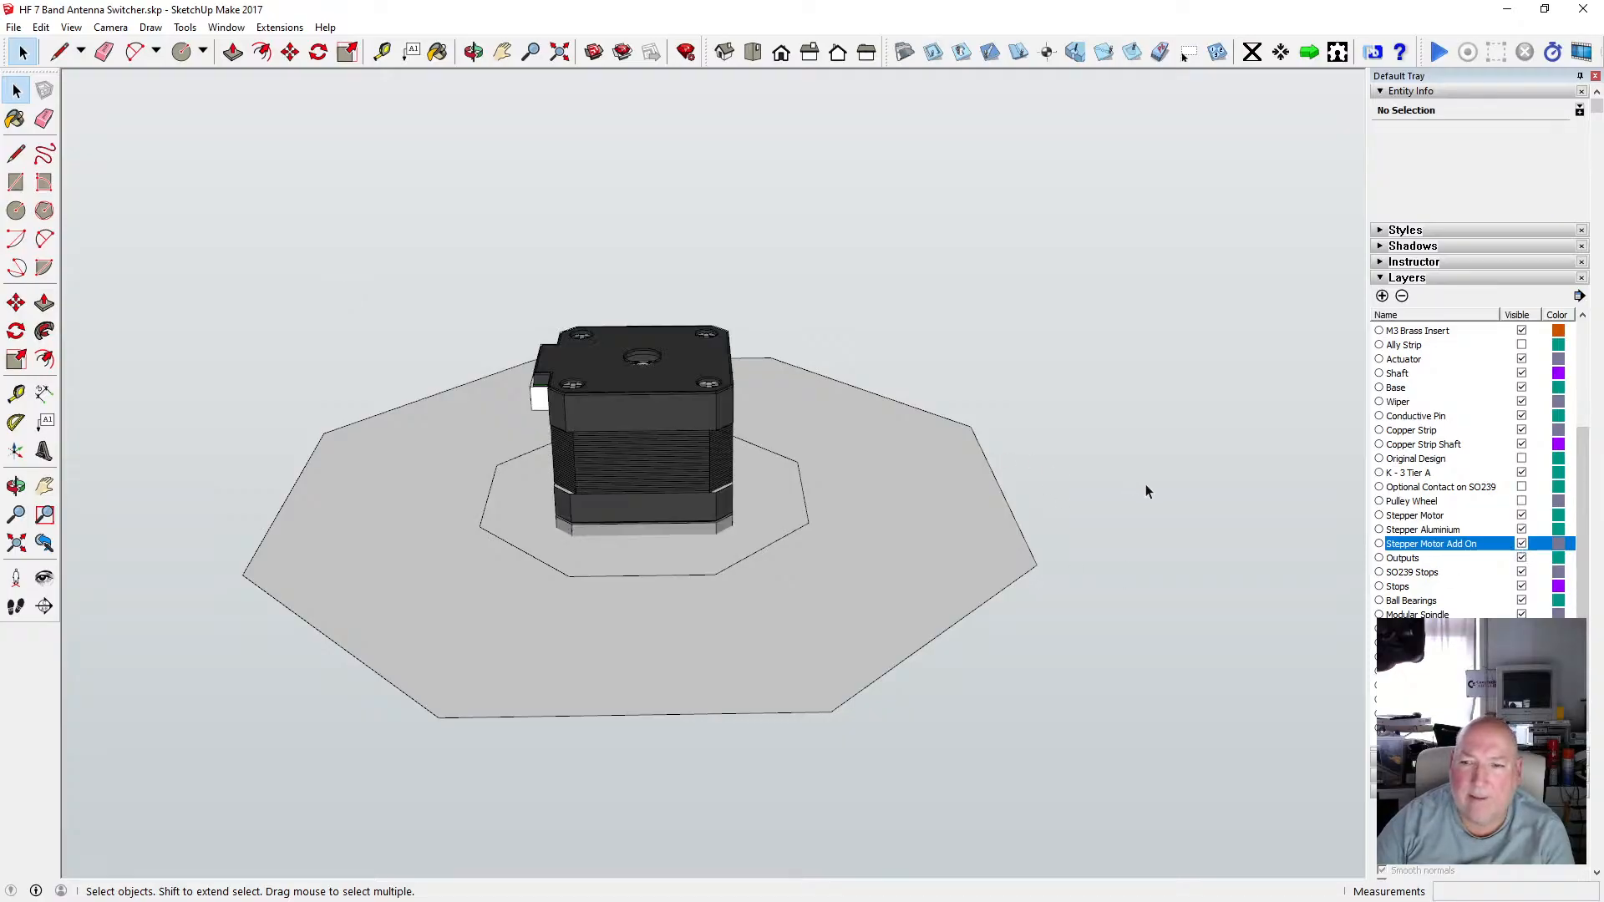
click(474, 51)
drag(666, 434, 628, 456)
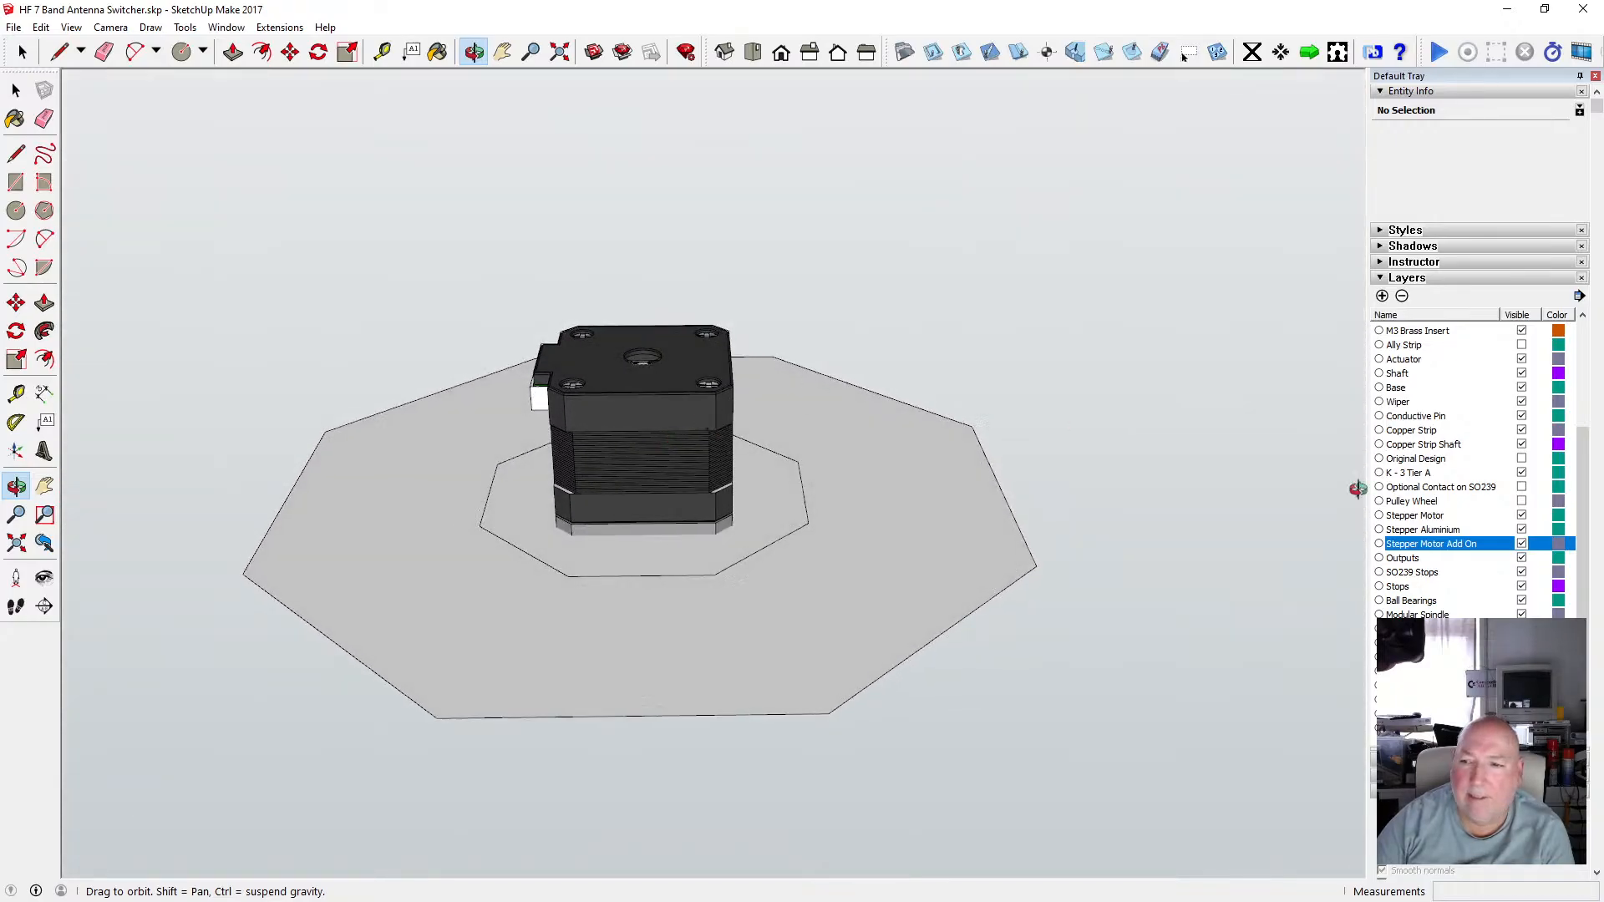
click(1521, 544)
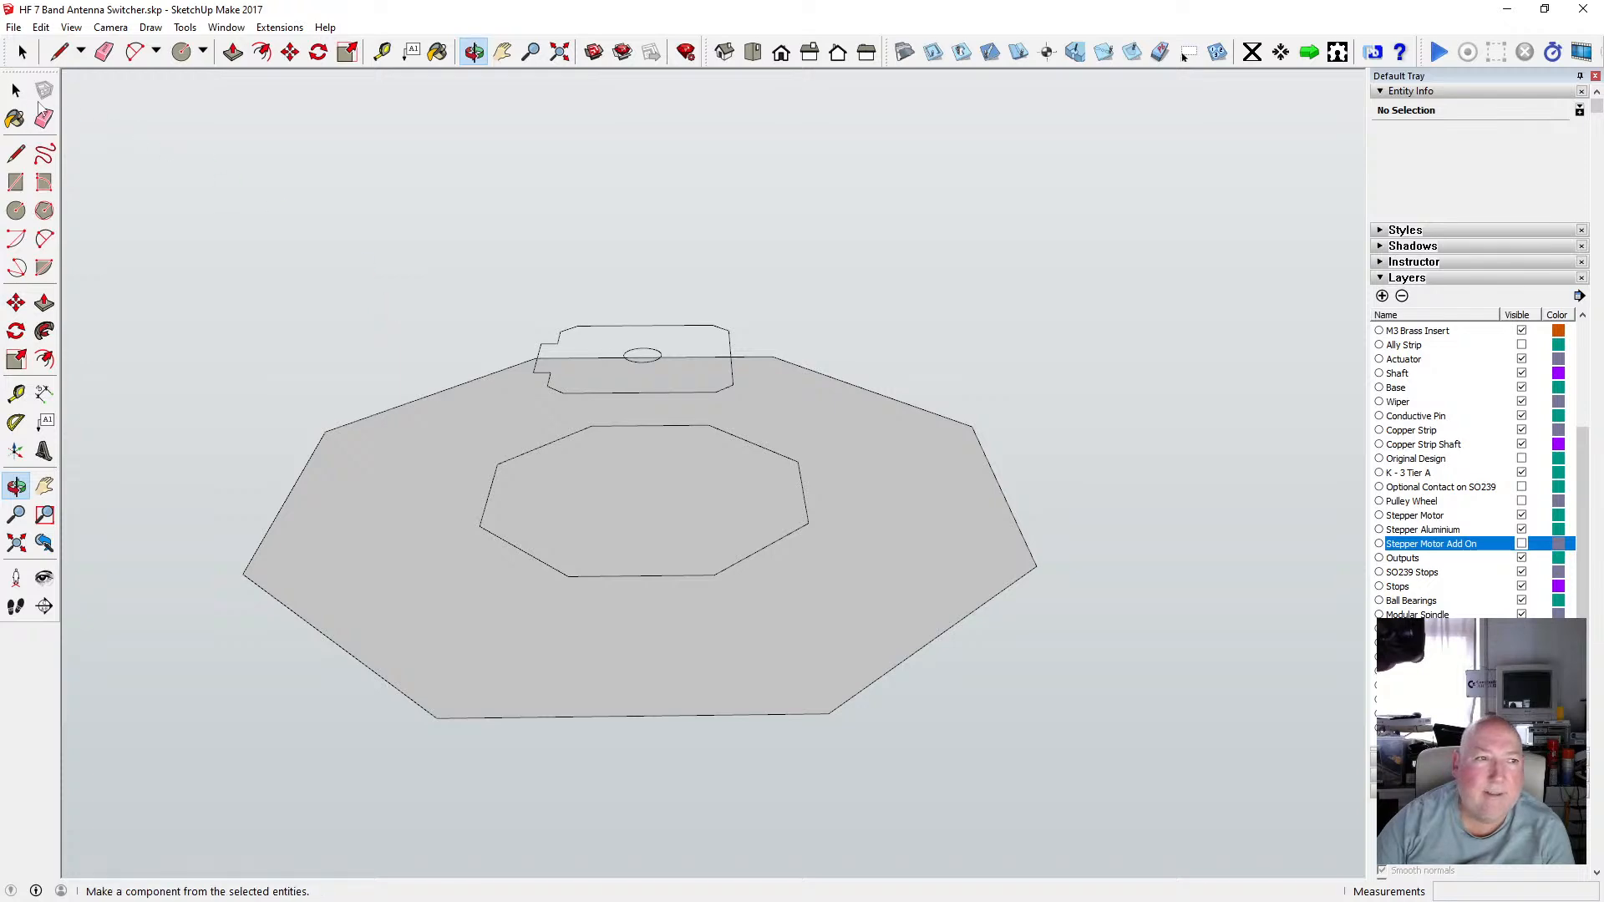
click(16, 89)
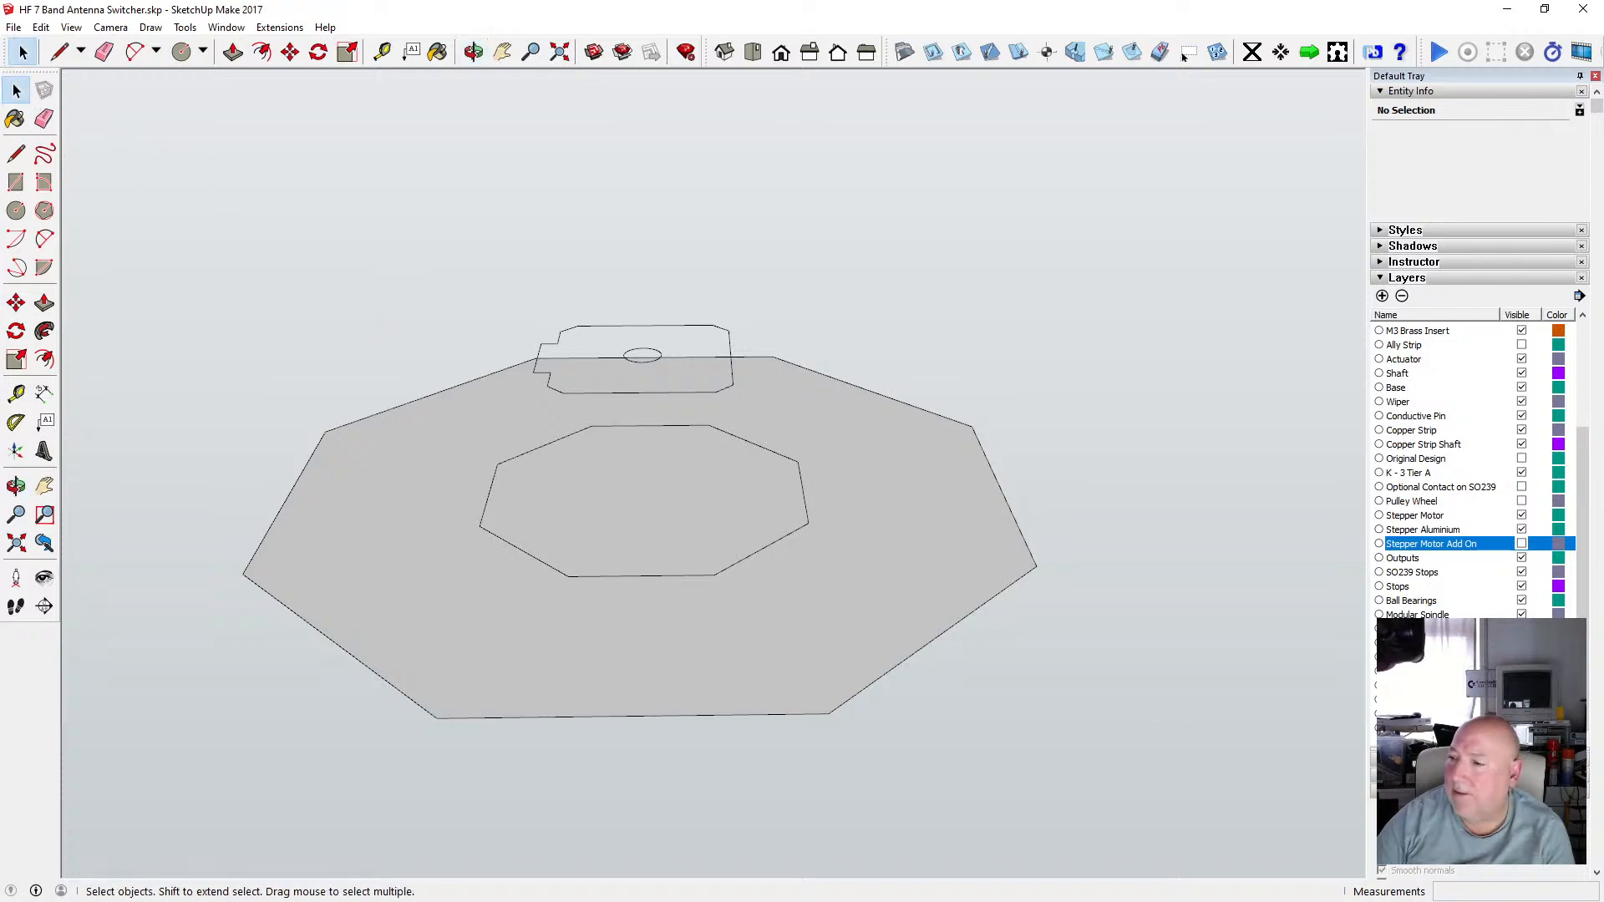
Switch to Bambu Studio to check the printer's current print progress, then return to the model.
key(alt+Tab)
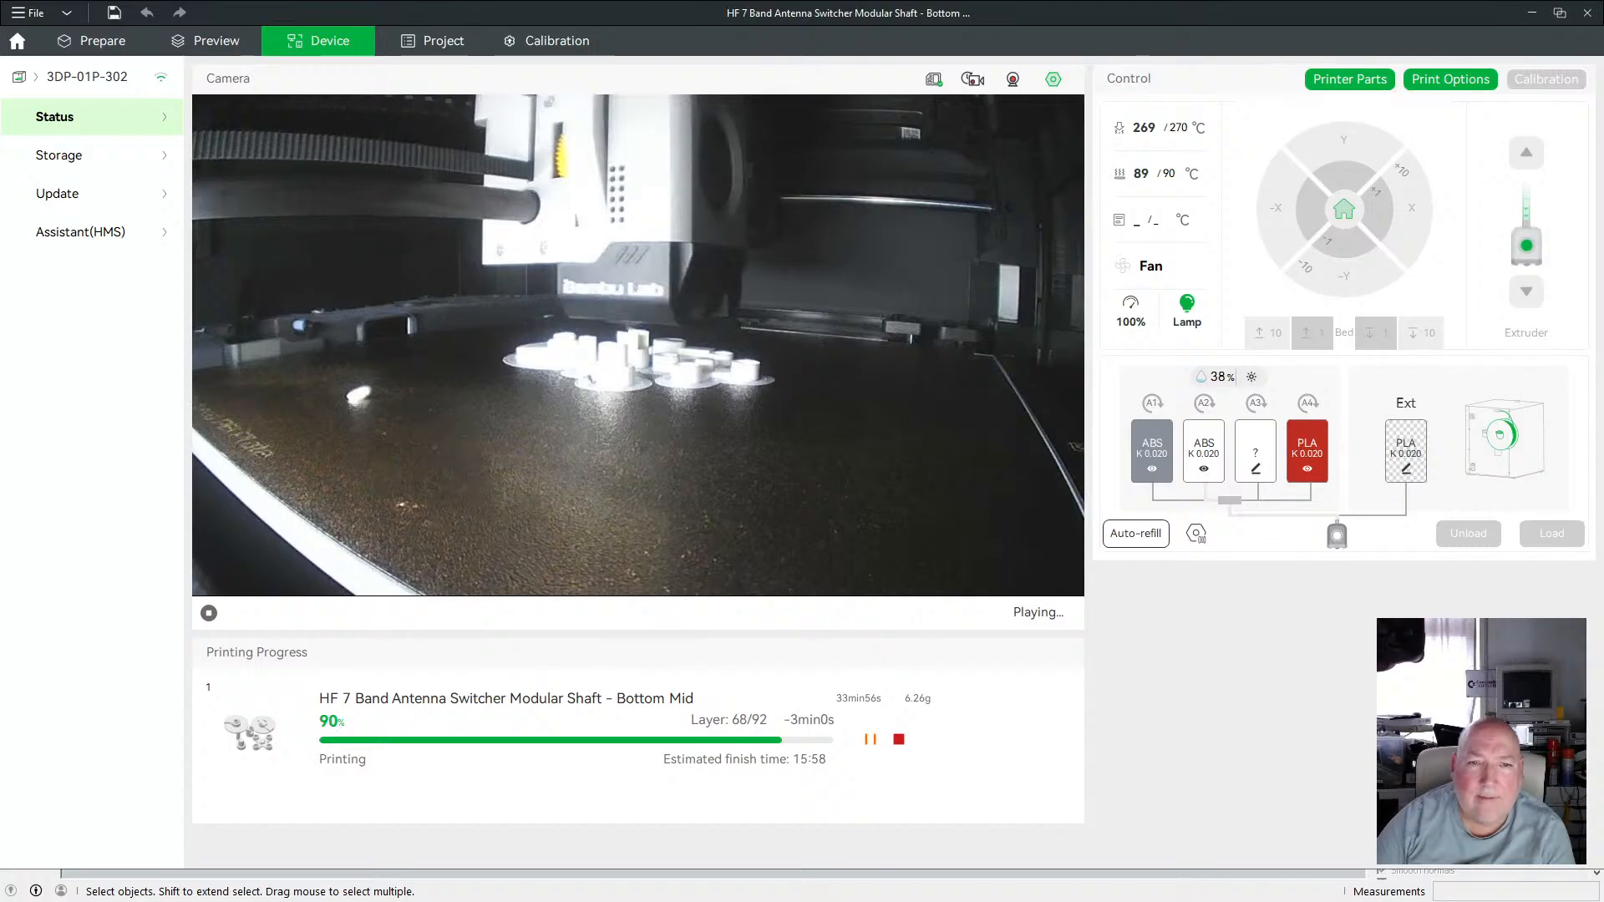
click(1529, 16)
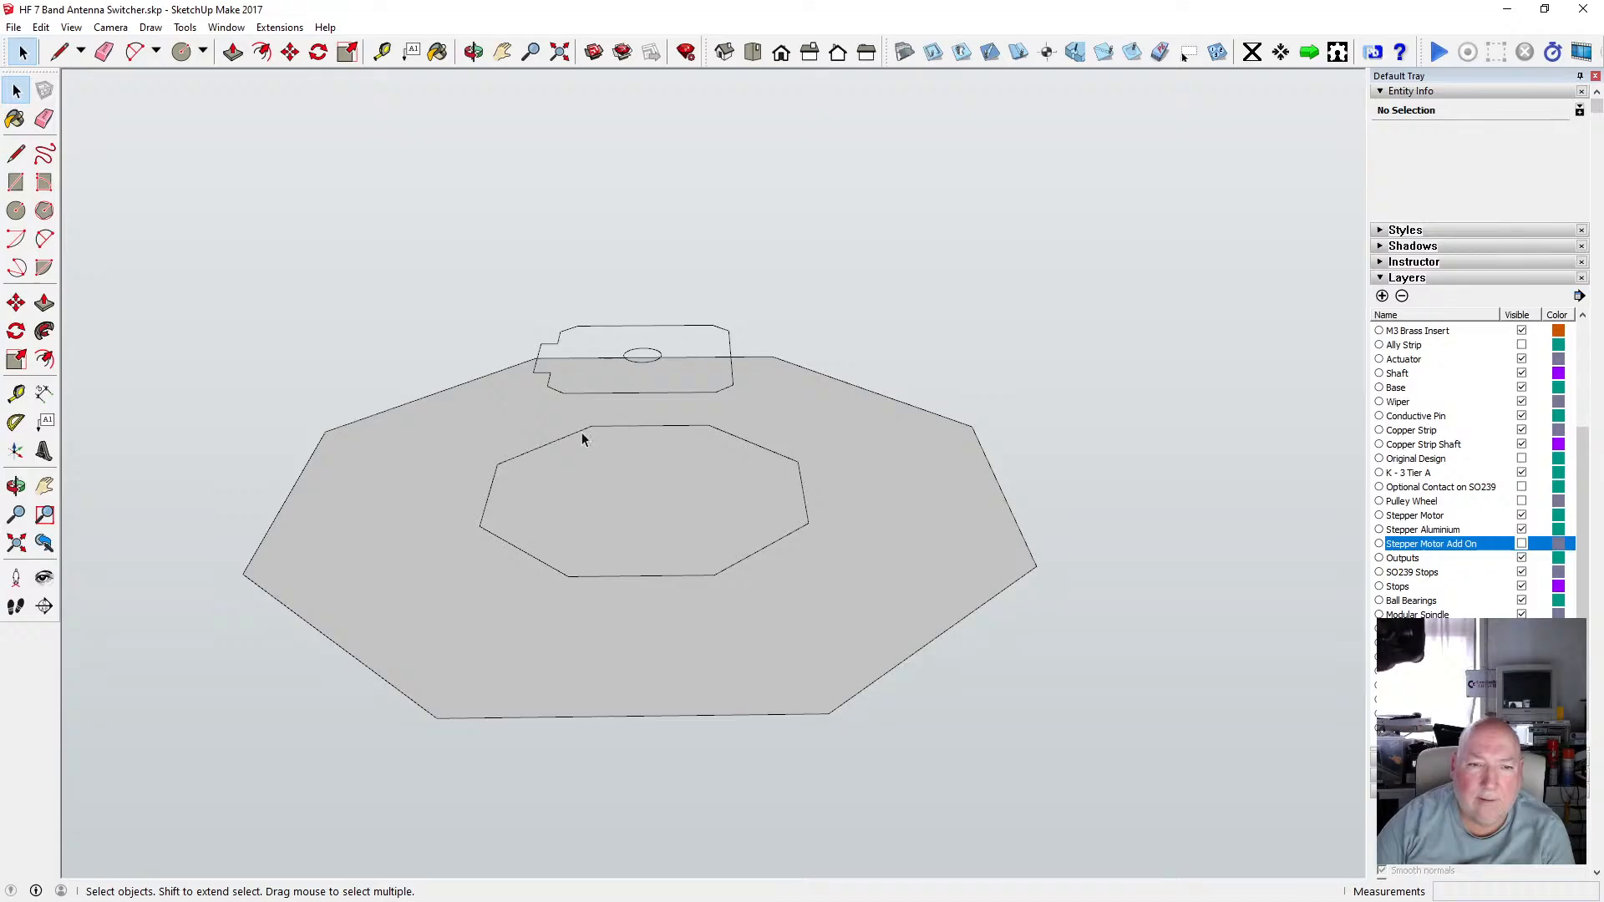
Offset the inner octagon outline outward by 10 mm and delete the original inner octagon edges.
shift+click(623, 427)
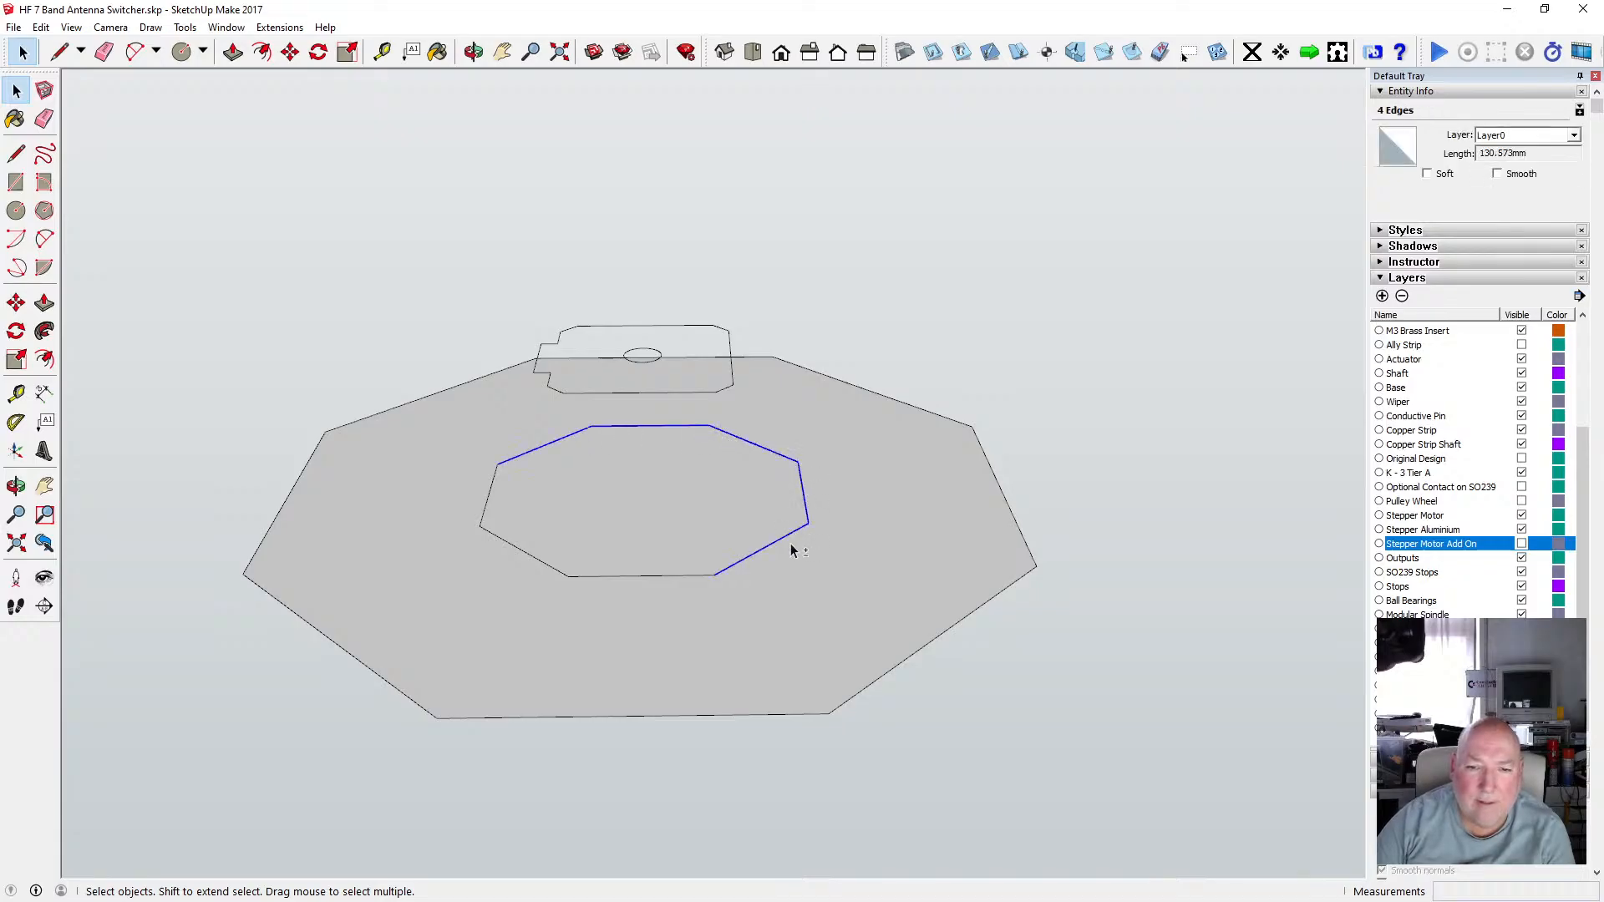
shift+click(702, 576)
shift+click(492, 481)
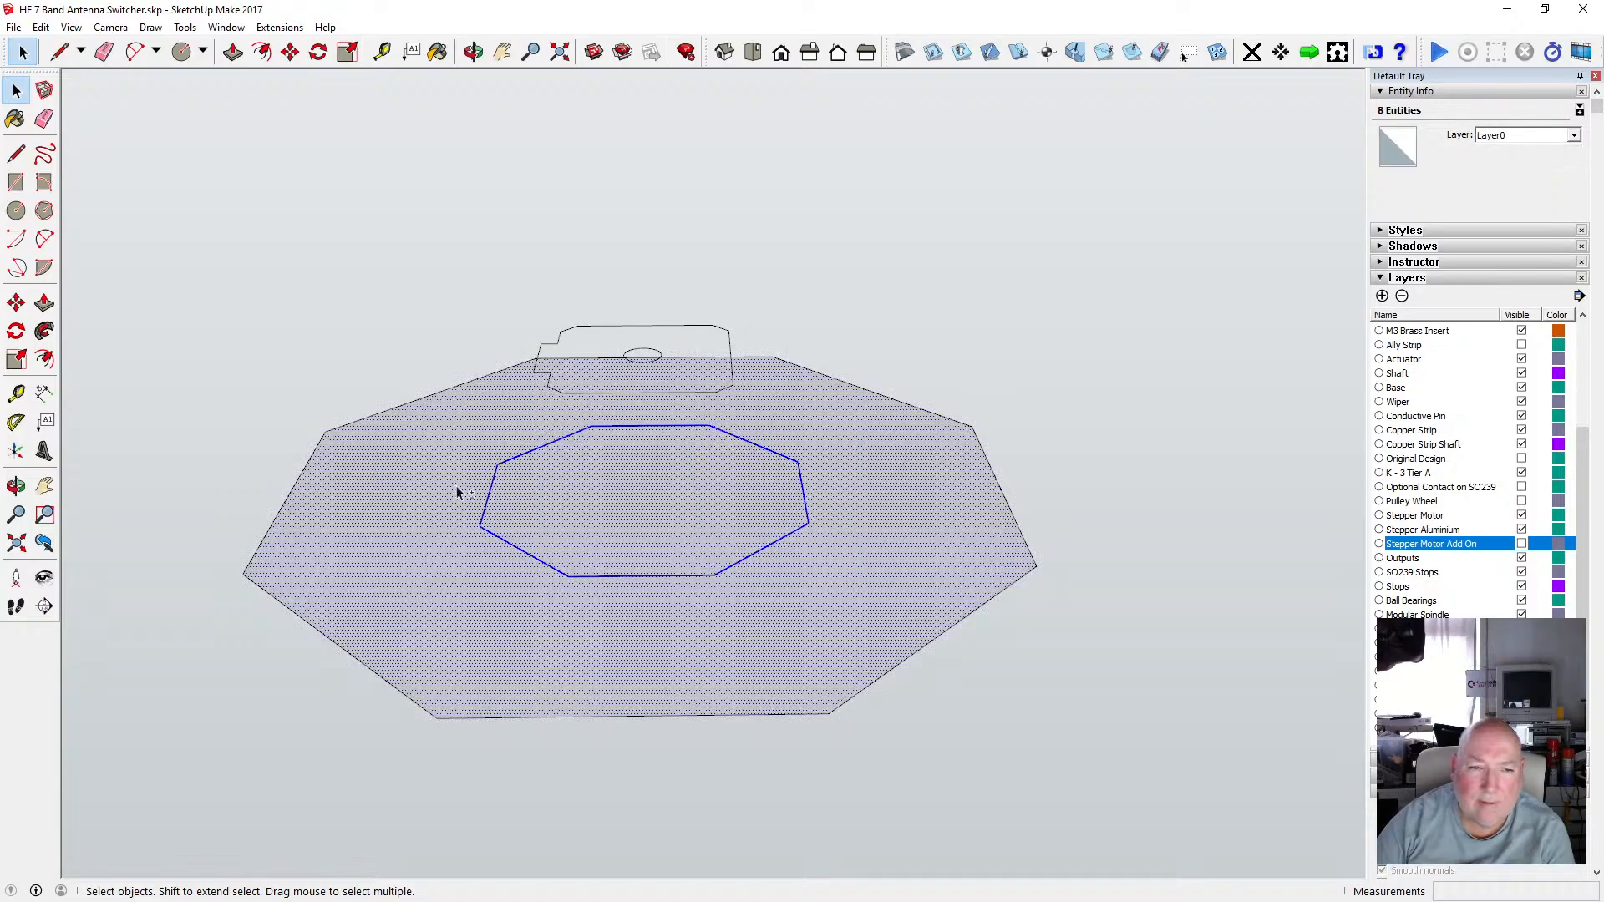
click(261, 53)
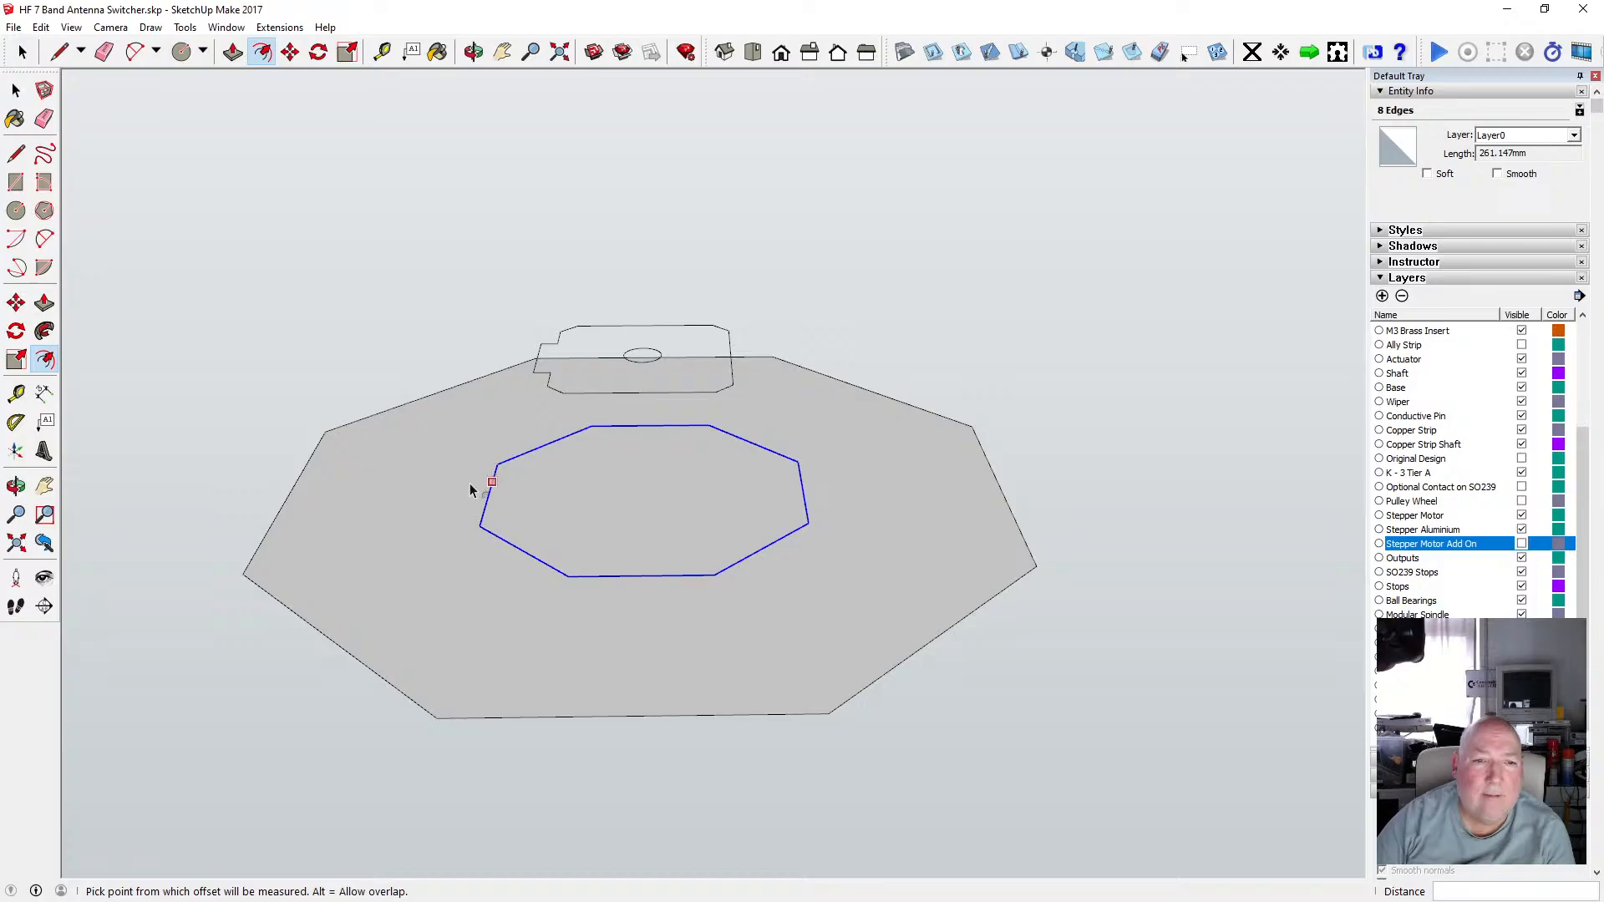
click(472, 483)
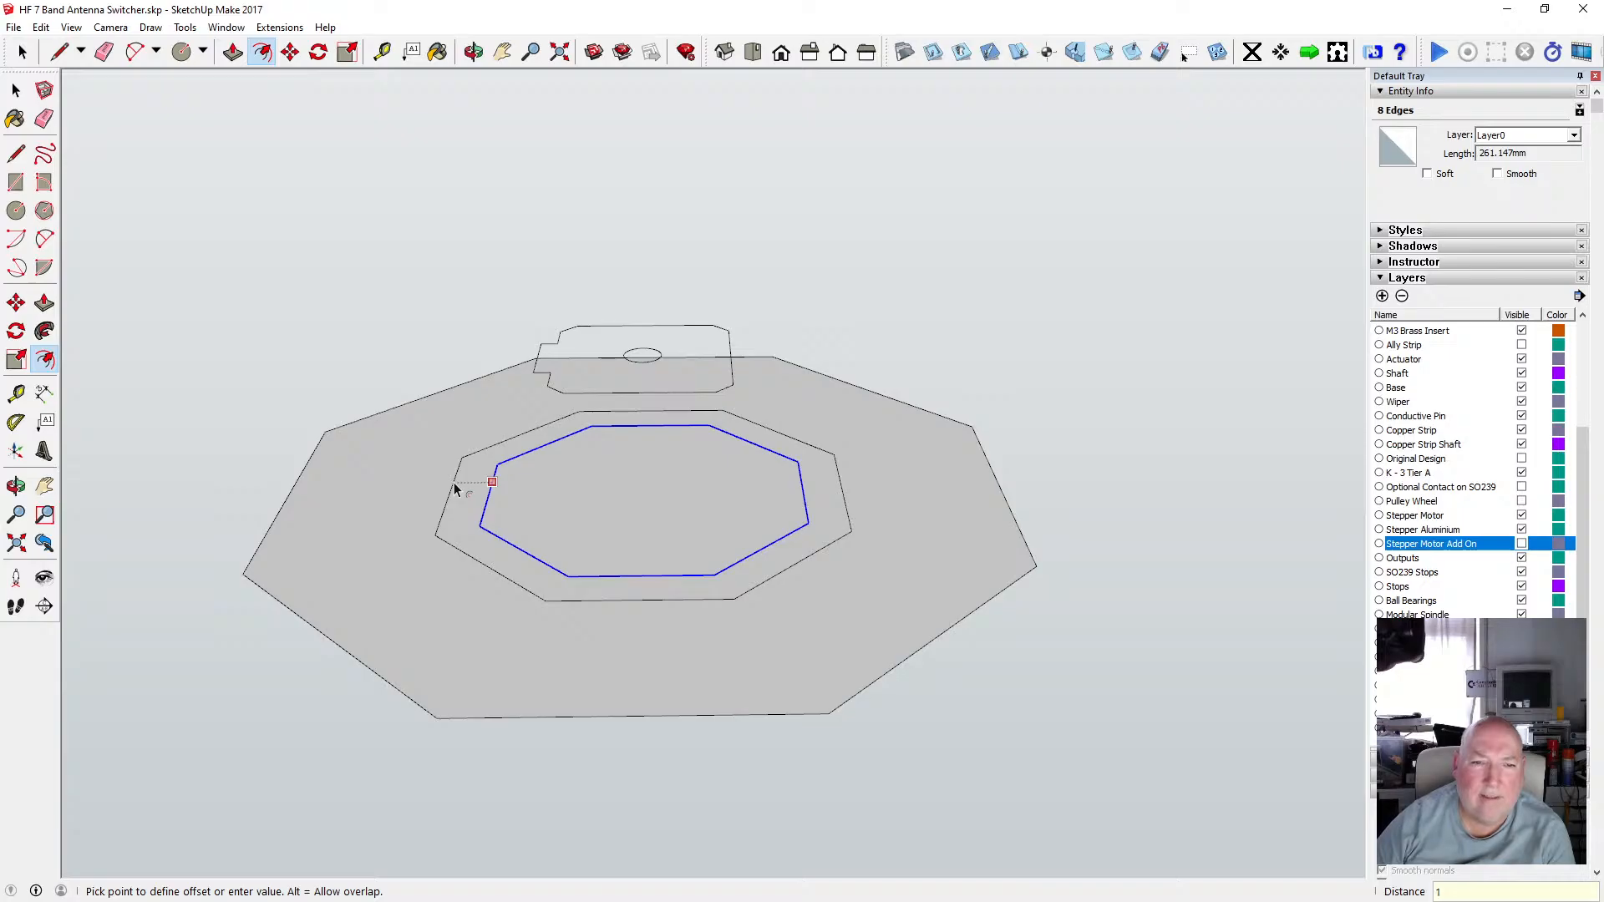
key(Return)
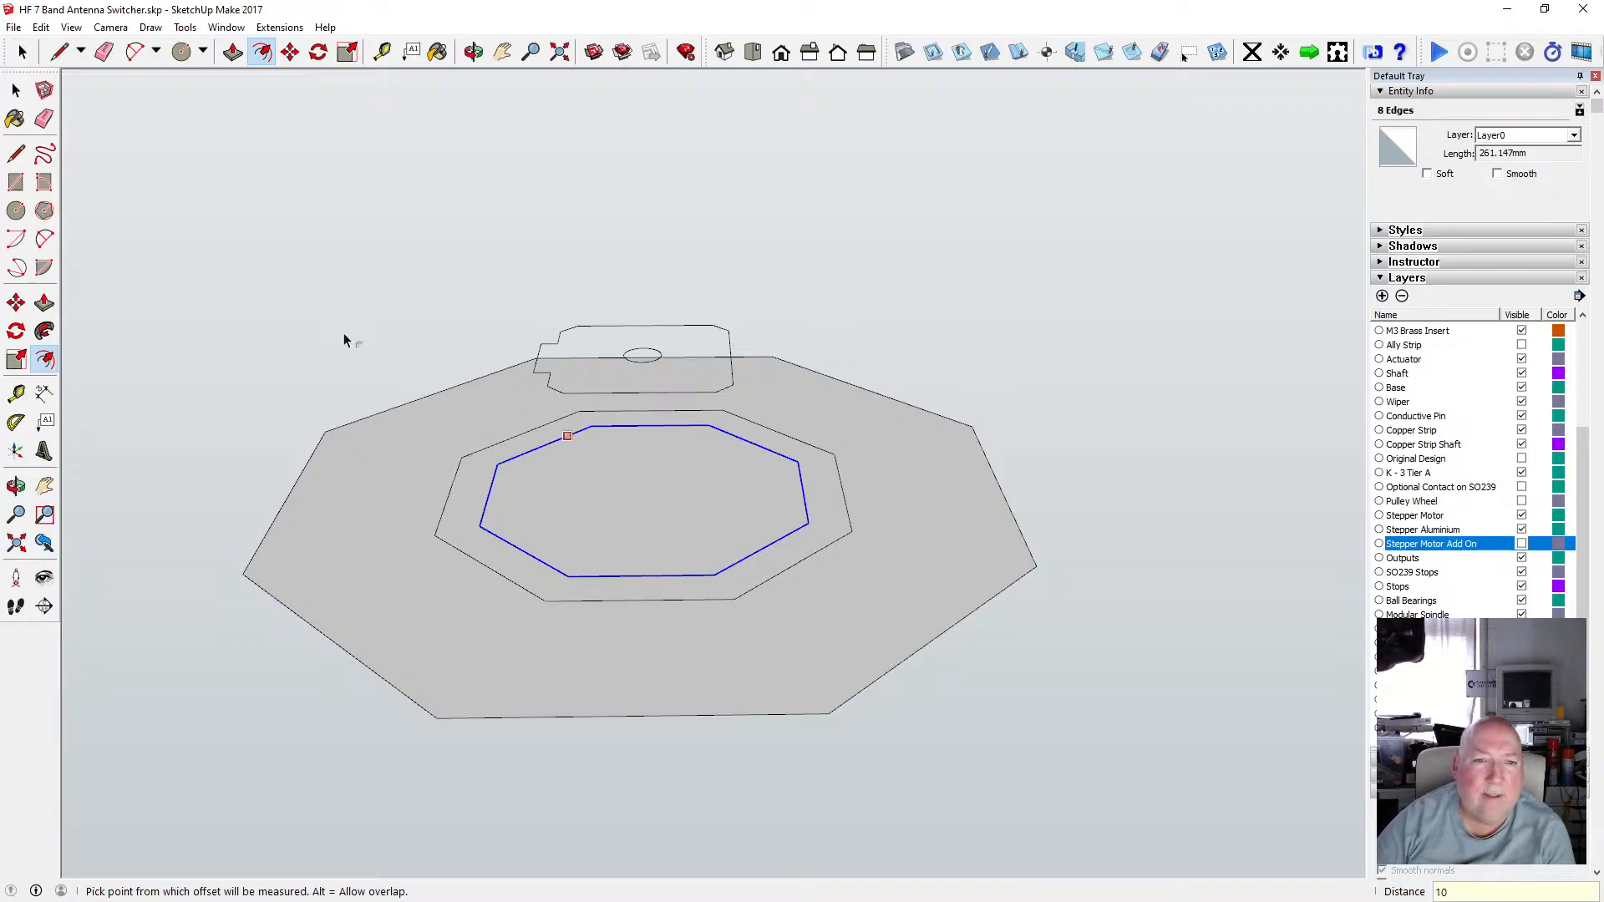
key(Delete)
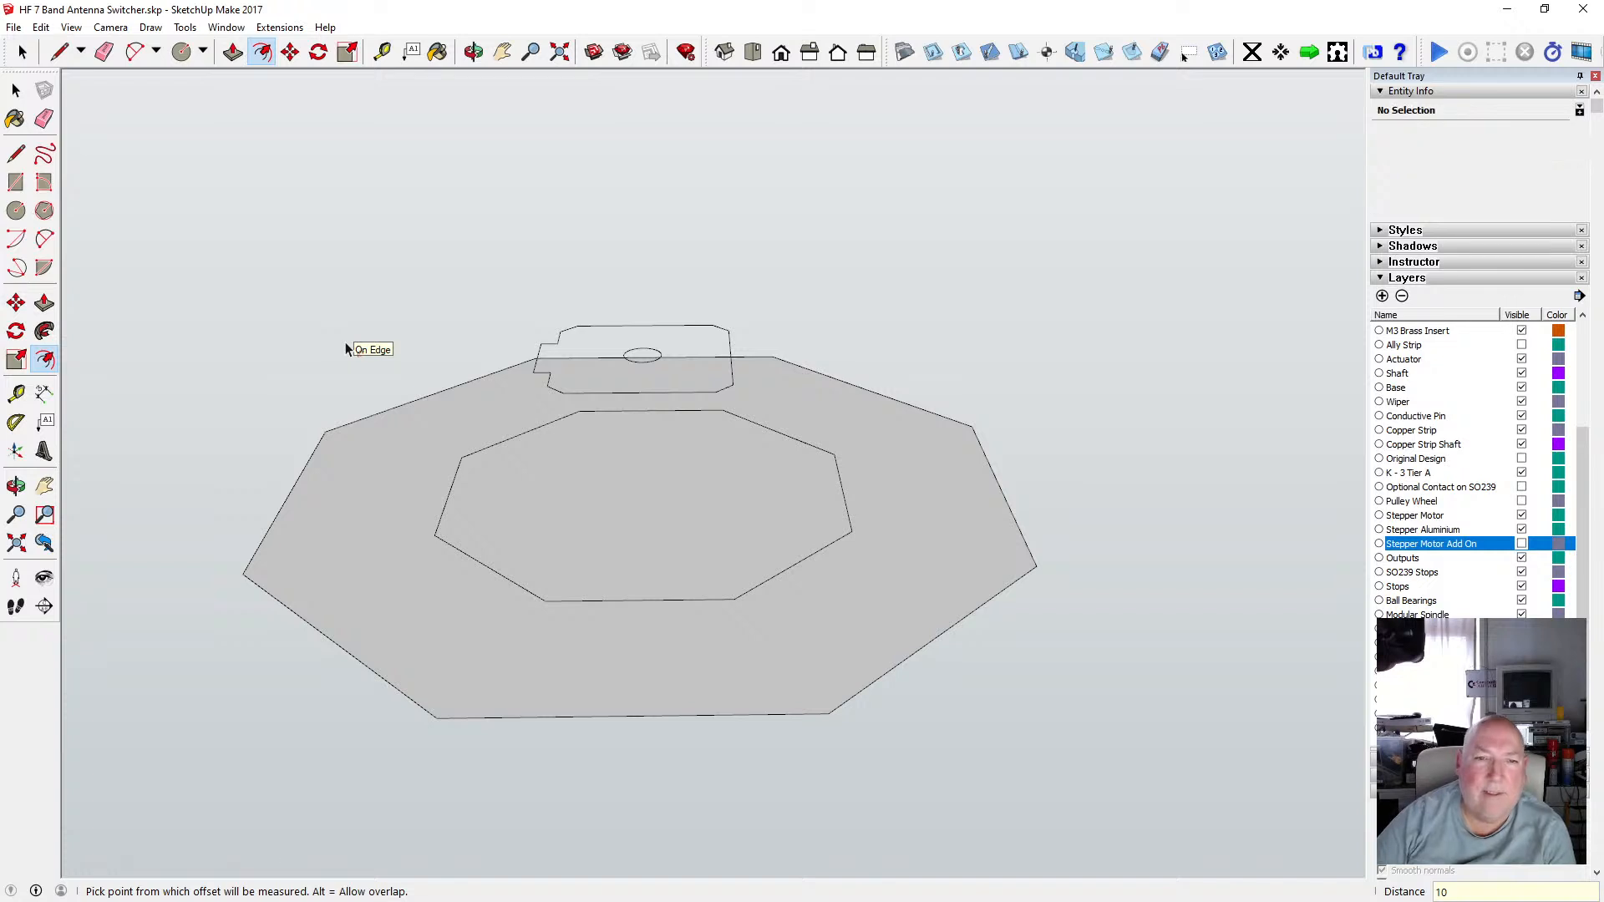
Window-select the motor base outline and move it 0.5 mm along the blue axis.
key(o)
drag(573, 297, 540, 327)
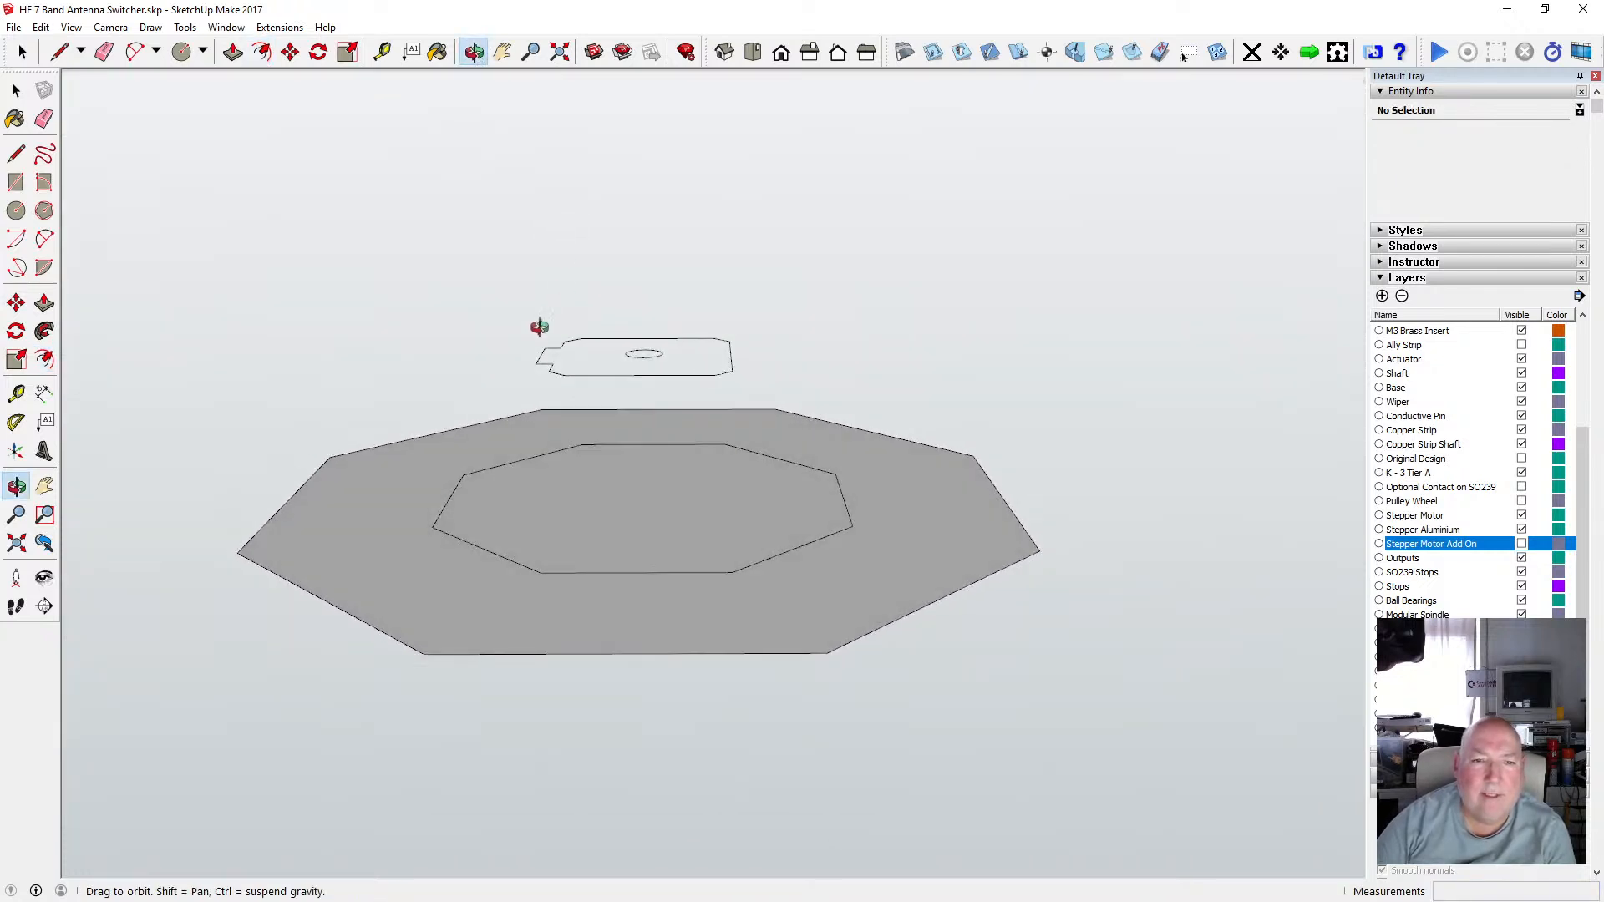
mouse_move(624, 374)
mouse_down()
mouse_move(588, 308)
mouse_move(584, 373)
mouse_move(605, 308)
mouse_move(606, 393)
mouse_move(598, 294)
mouse_move(630, 349)
mouse_move(605, 348)
mouse_move(658, 353)
mouse_move(634, 376)
mouse_move(627, 333)
mouse_move(638, 368)
mouse_up()
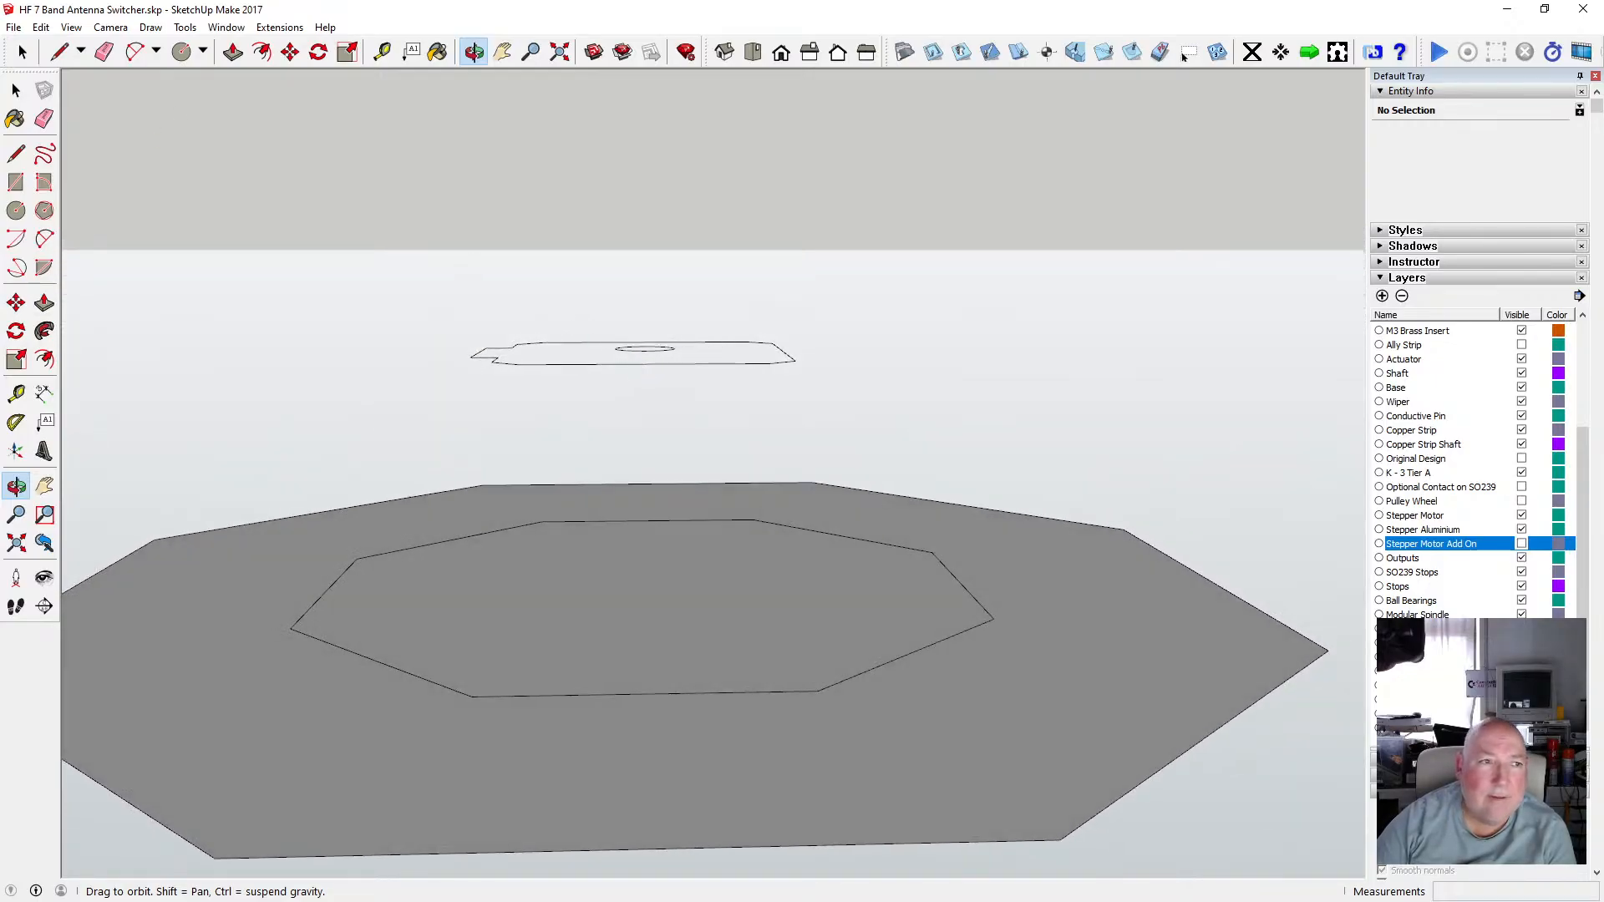
key(space)
drag(366, 314, 844, 419)
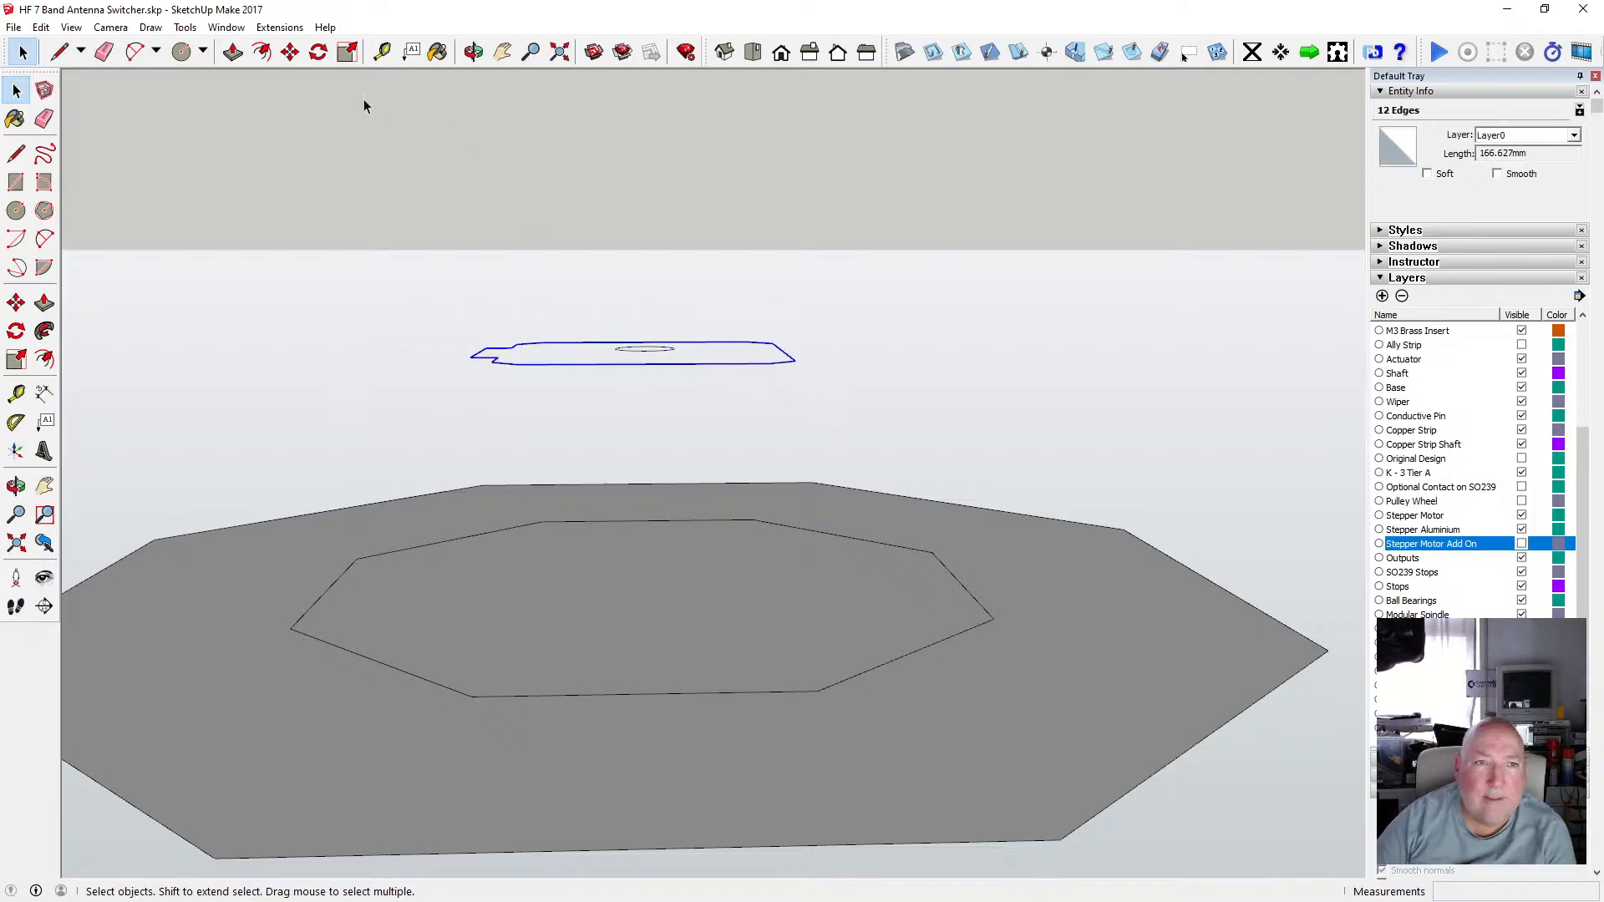
click(290, 53)
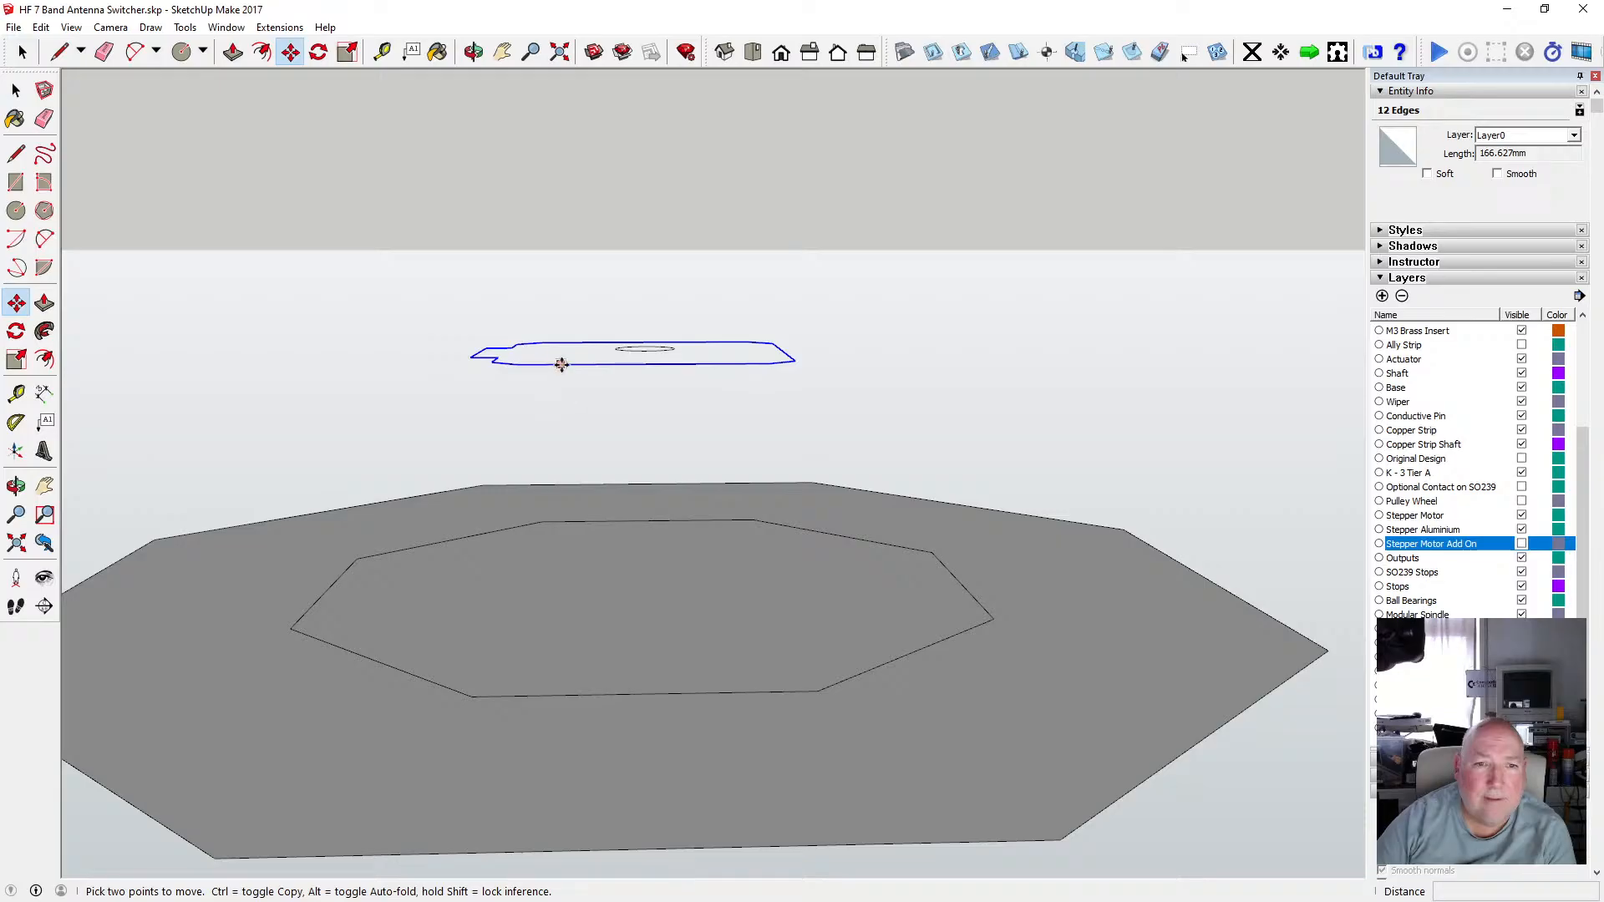
click(561, 365)
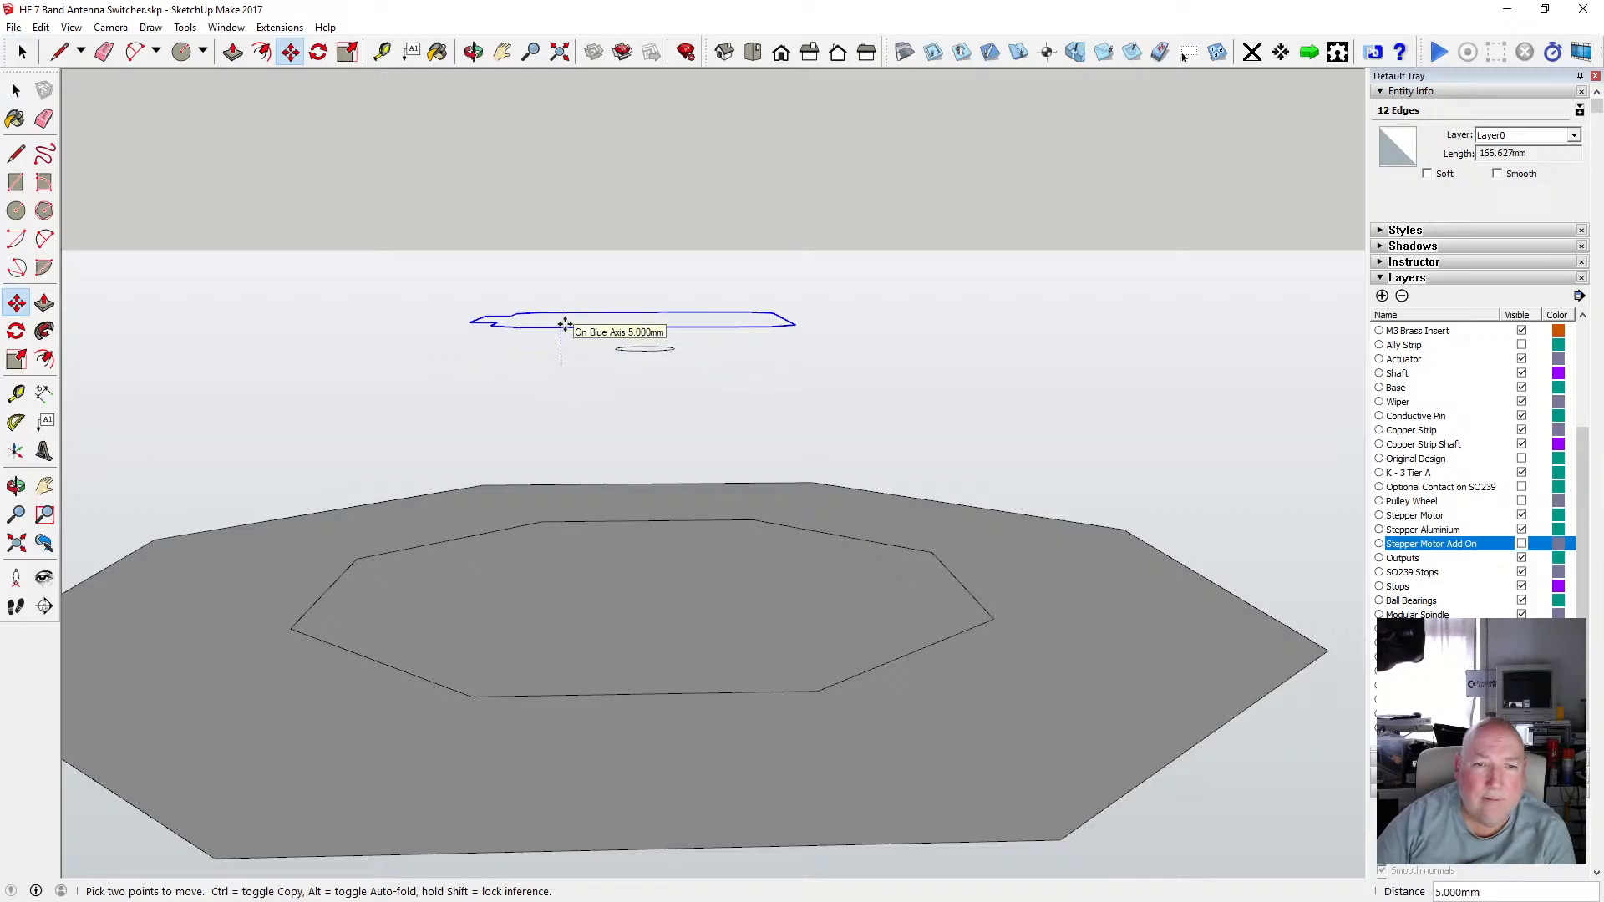
text(.5)
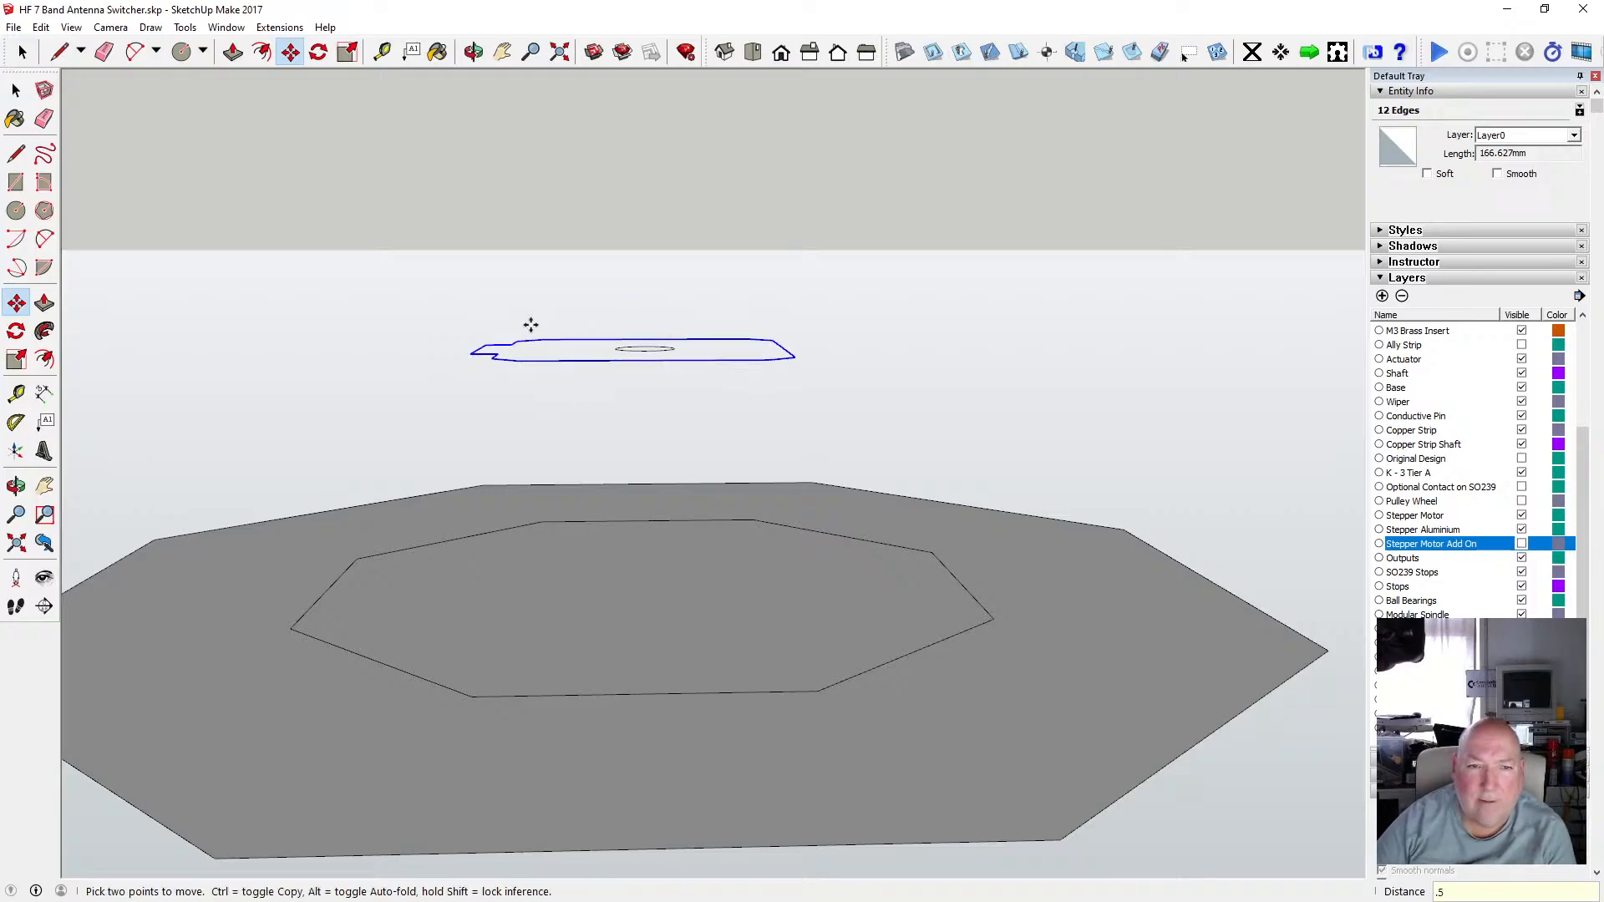
Push/pull the offset octagon face upward to the level of the motor base outline.
click(473, 52)
drag(628, 339, 611, 466)
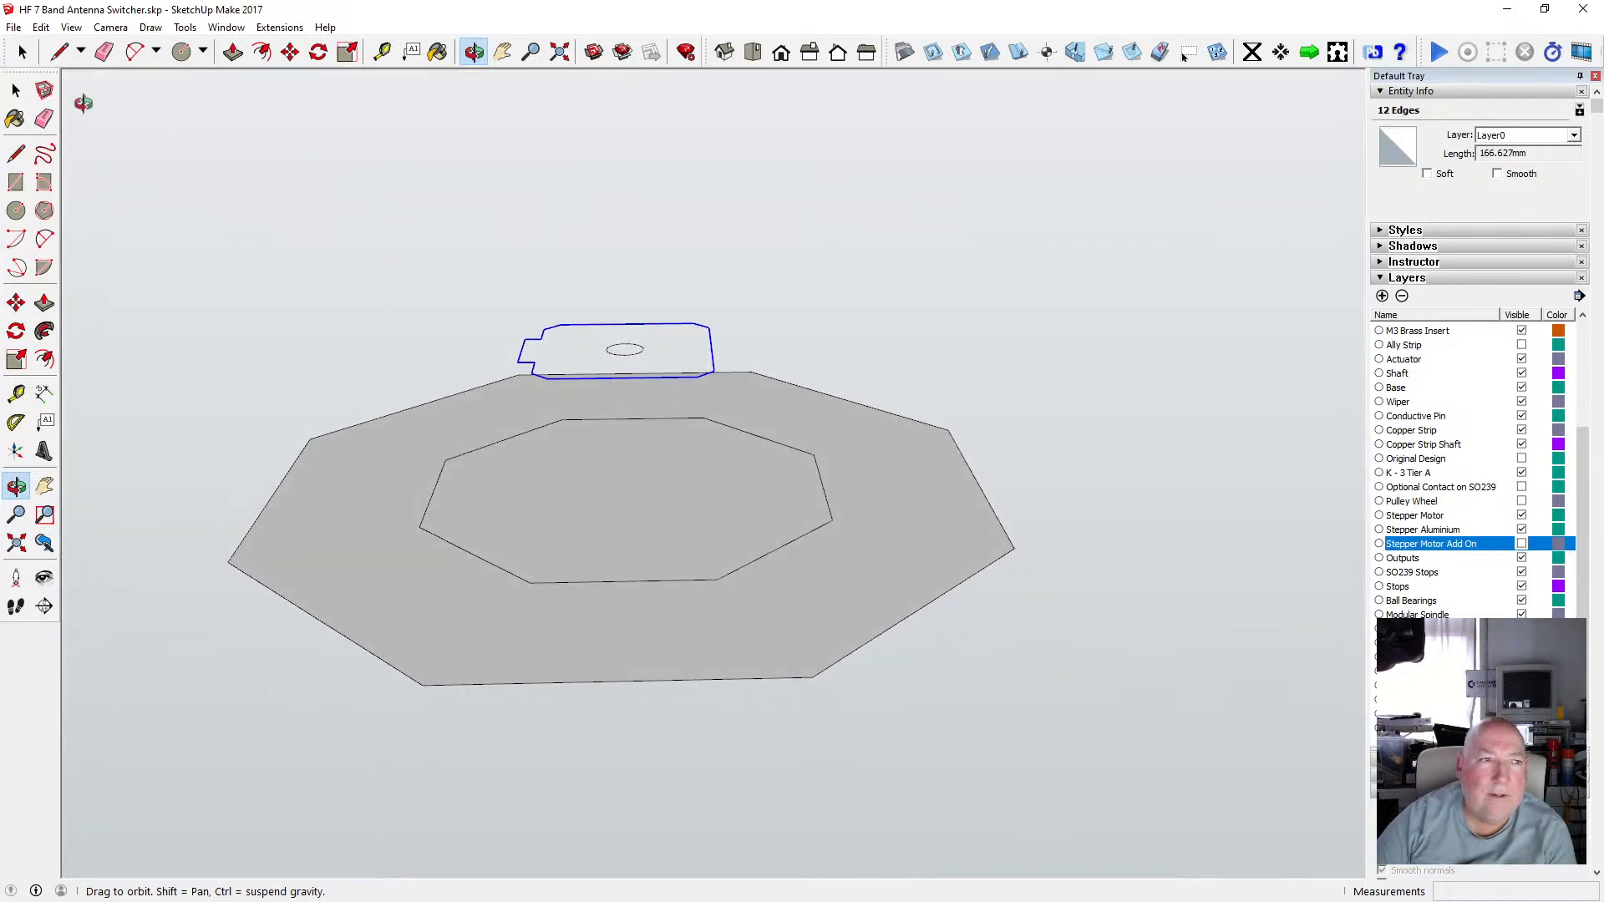
click(16, 90)
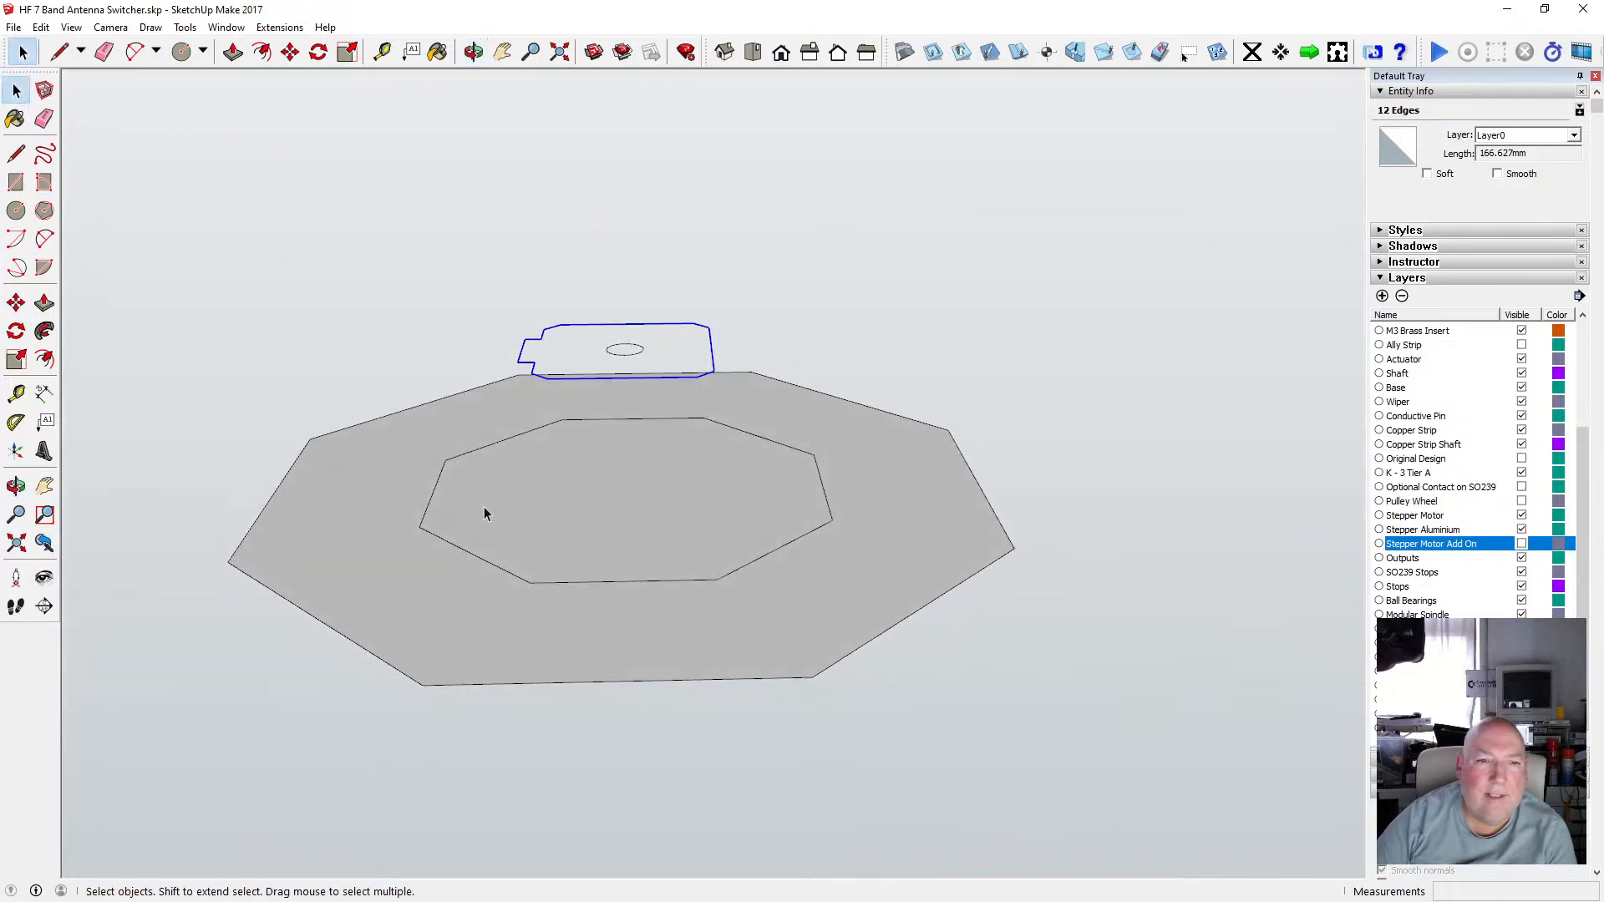
key(p)
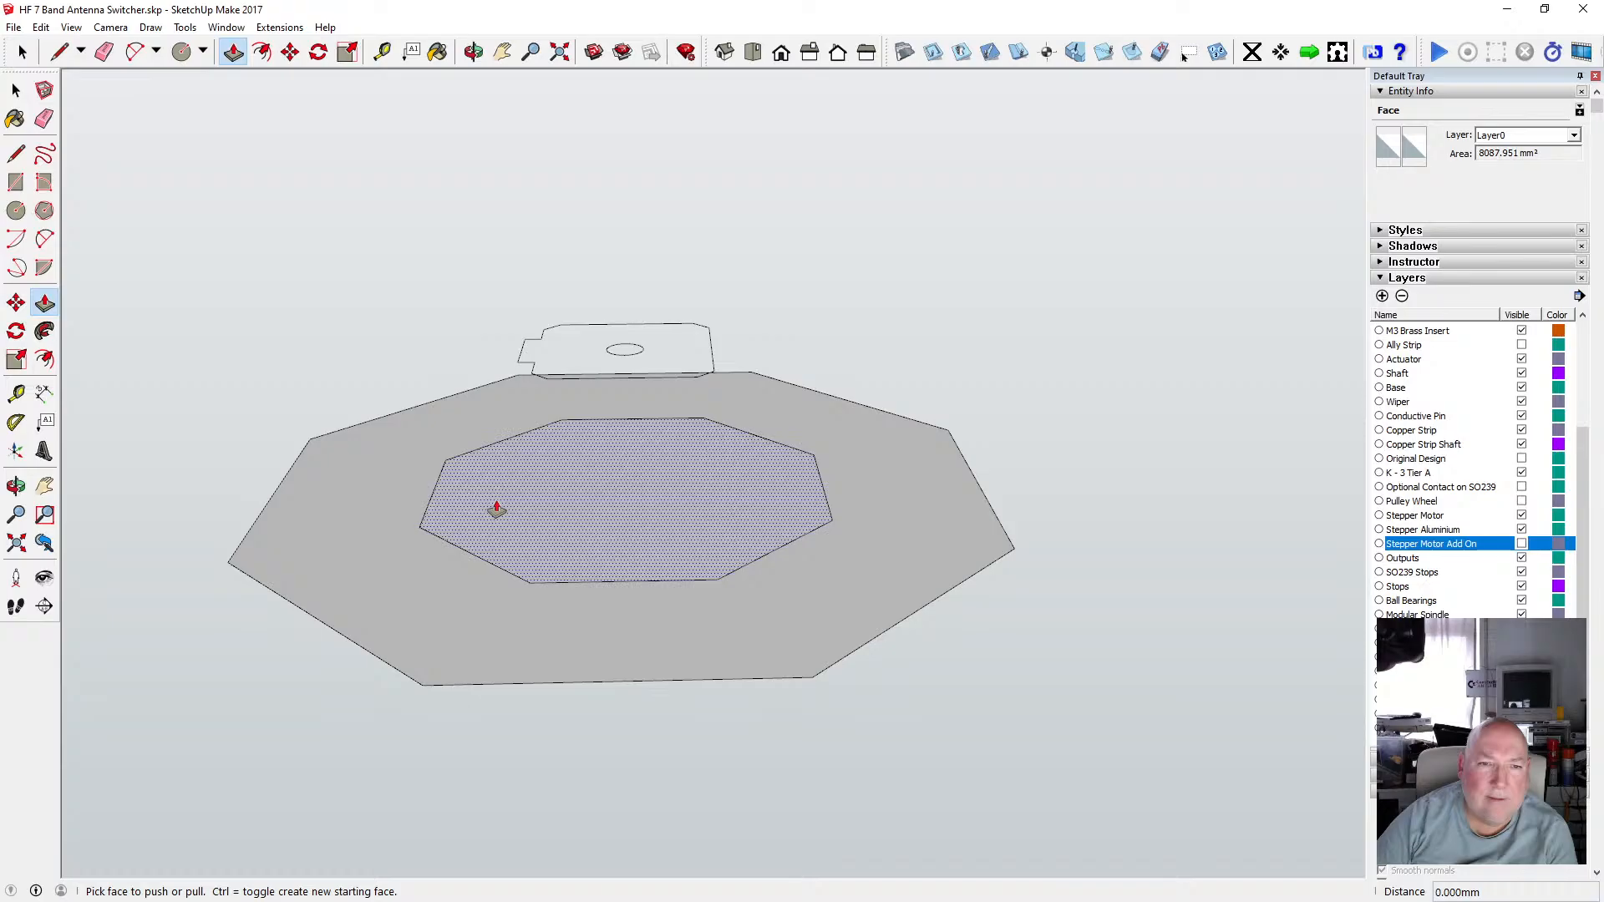
drag(496, 507, 559, 383)
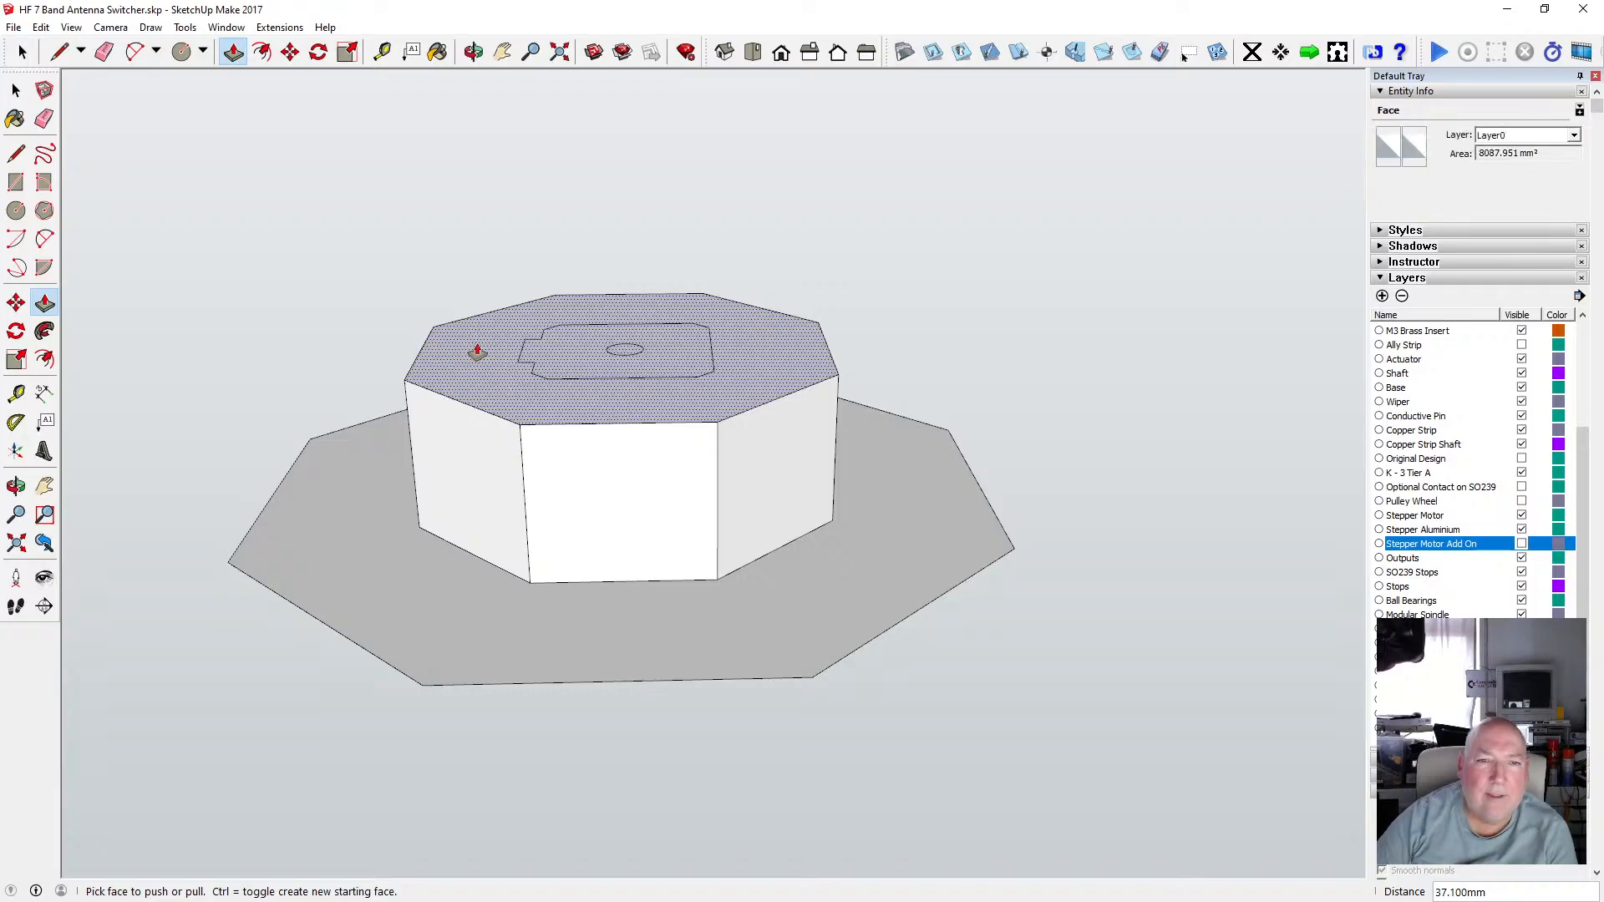
drag(477, 351, 477, 342)
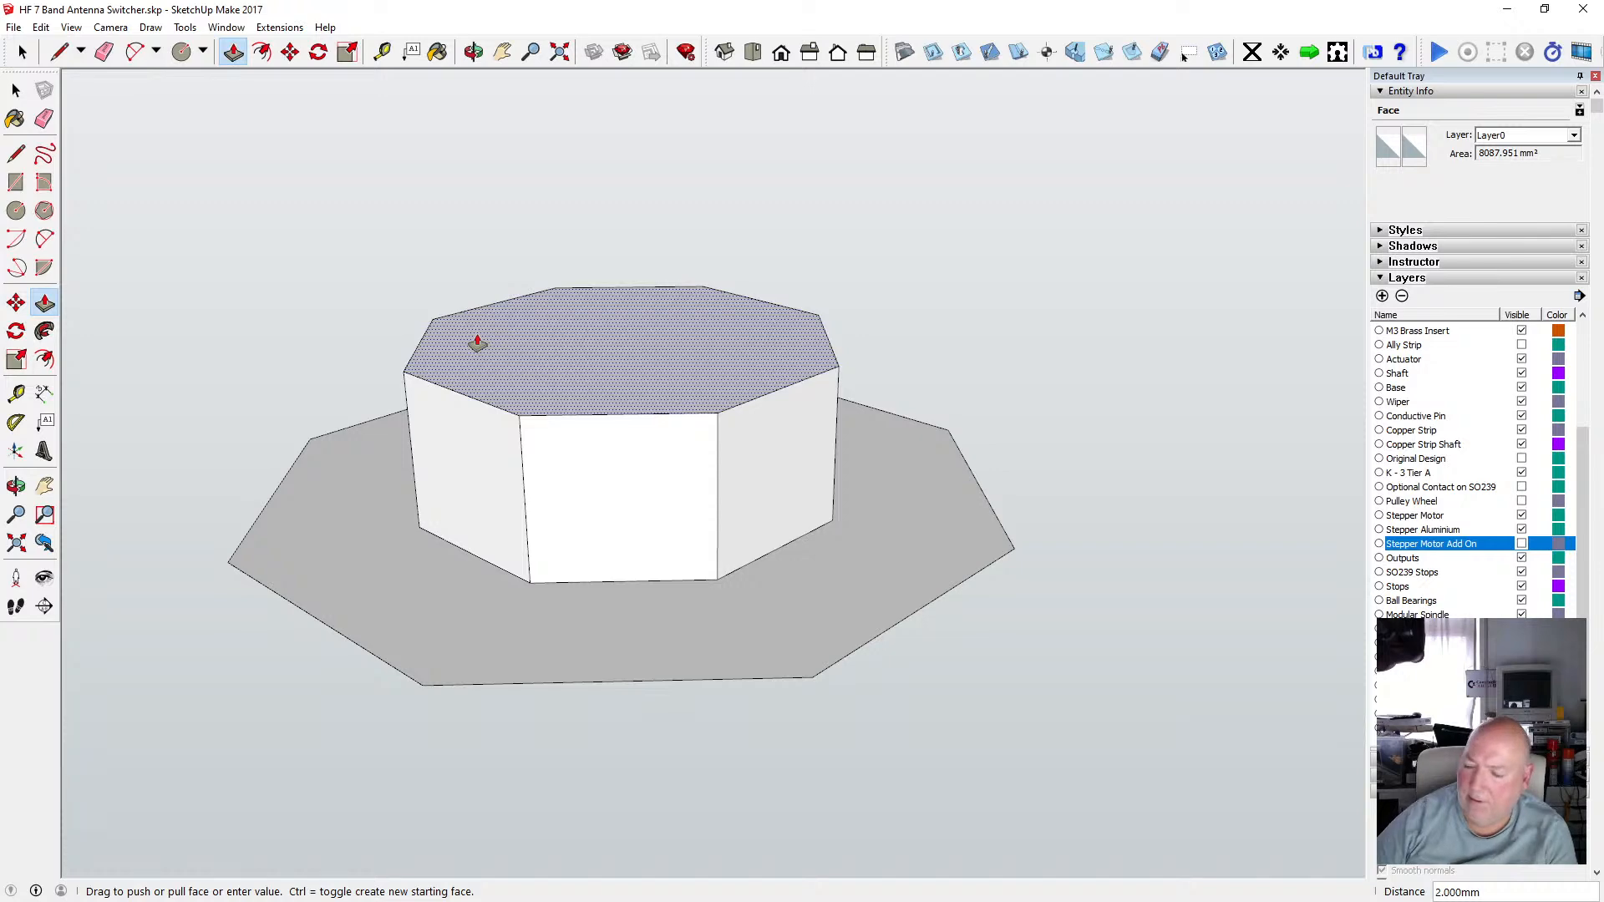
Examine the octagonal recess and the motor outline on its floor from below.
click(473, 52)
drag(612, 280, 612, 175)
drag(609, 505, 505, 426)
scroll(615, 408, down, 2)
scroll(615, 437, up, 5)
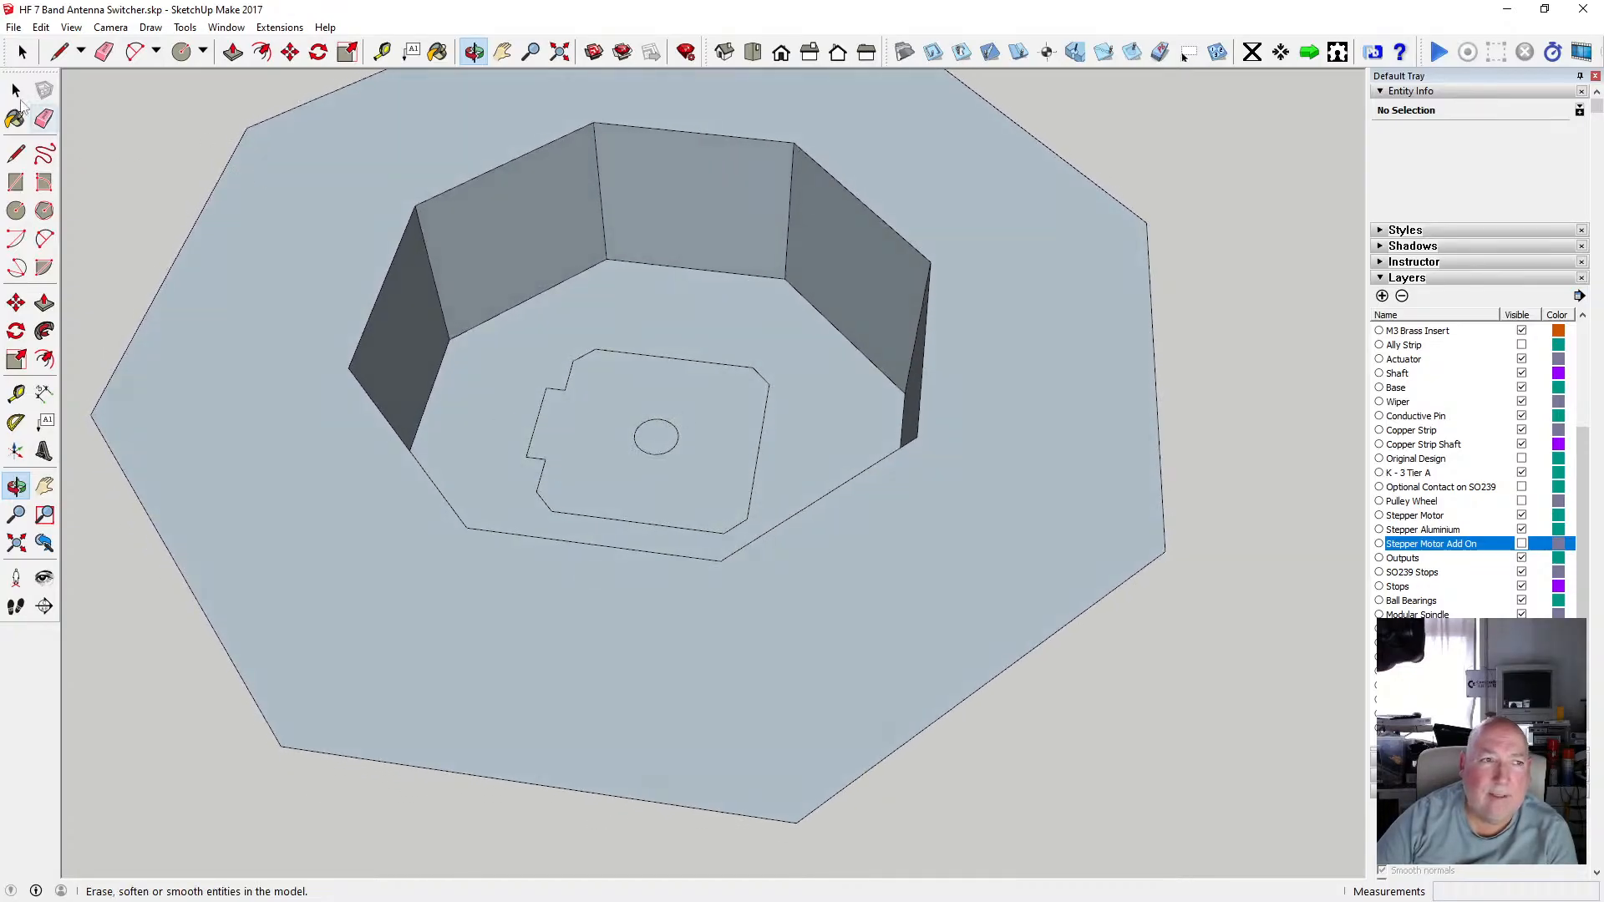
click(15, 90)
click(591, 452)
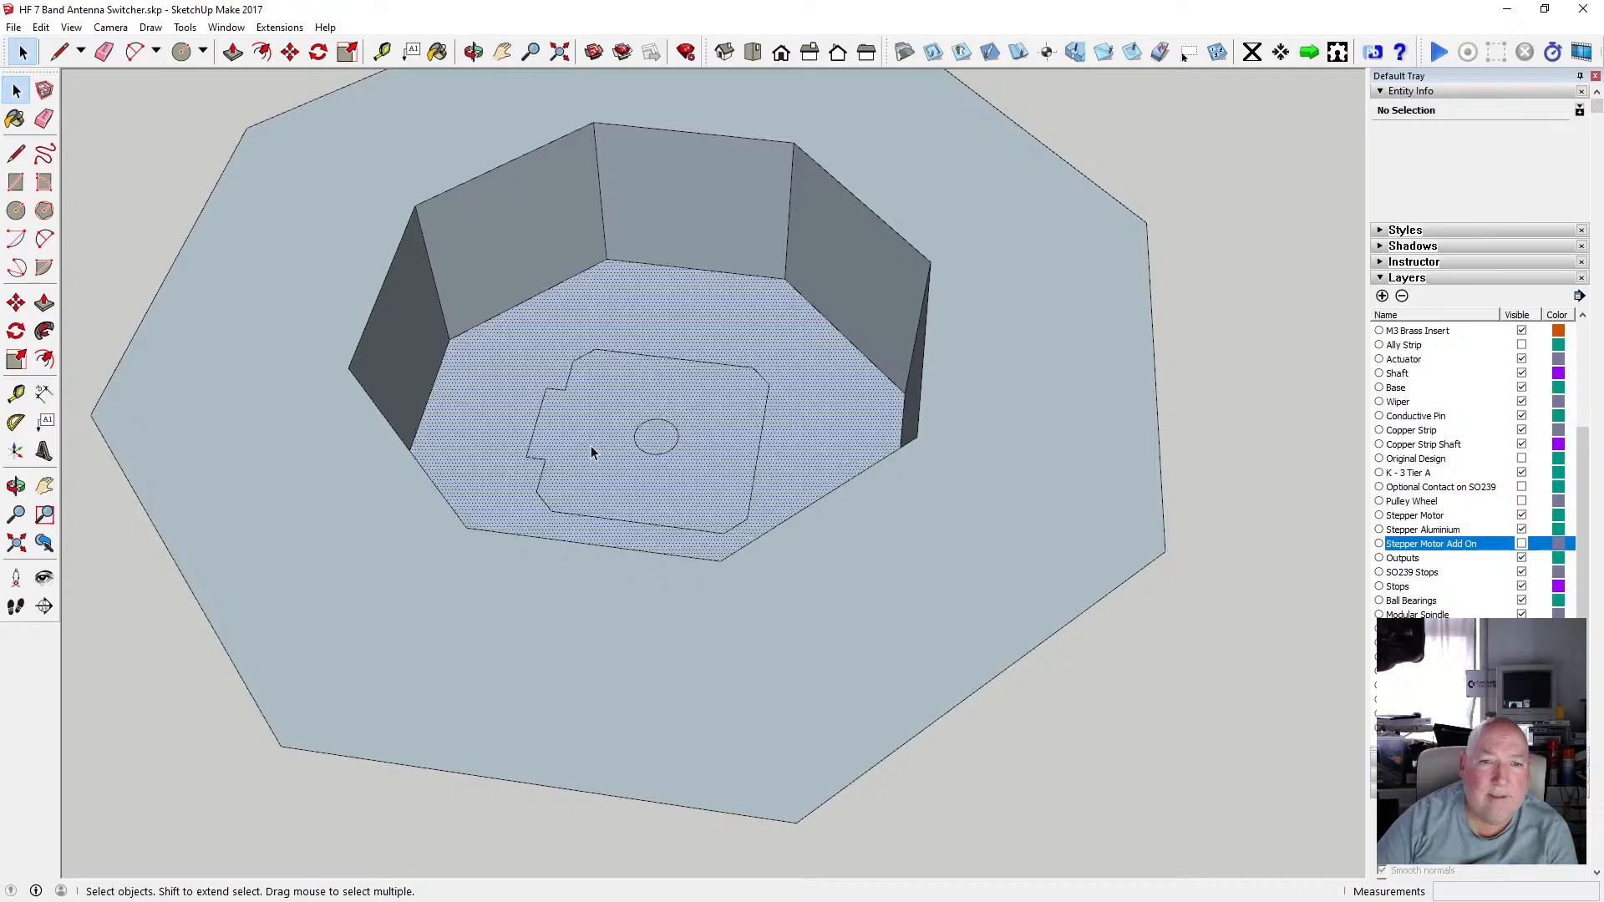
click(590, 354)
scroll(613, 390, up, 1)
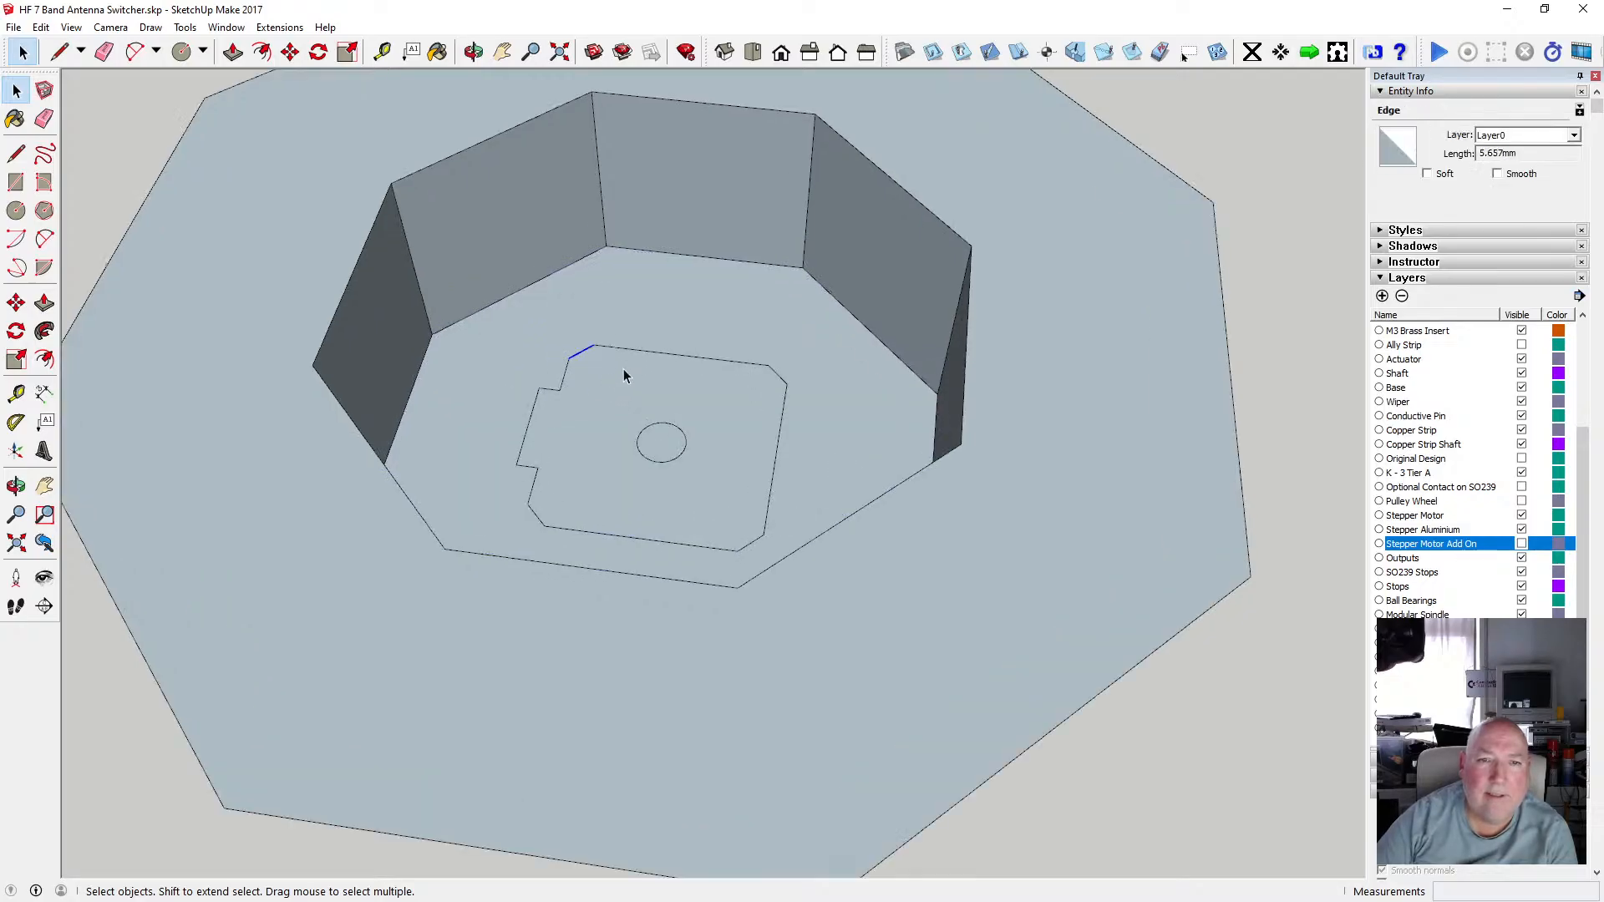
scroll(624, 370, down, 2)
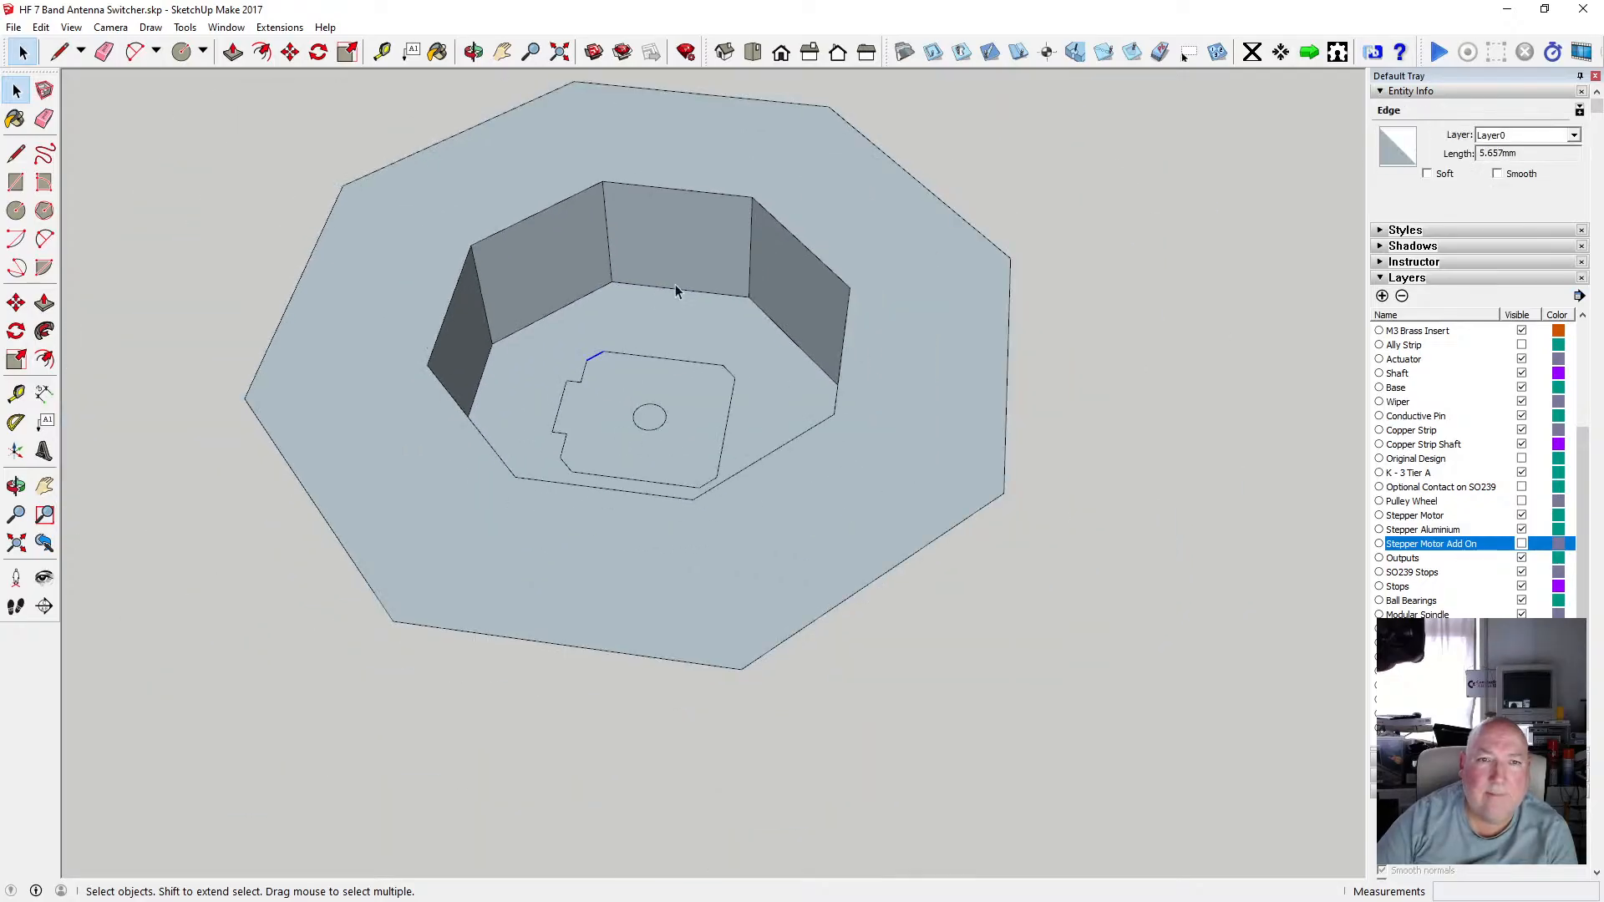
Switch the face style to X-ray and examine the octagonal recess and motor outline from several angles.
click(472, 52)
drag(573, 279, 735, 368)
click(71, 27)
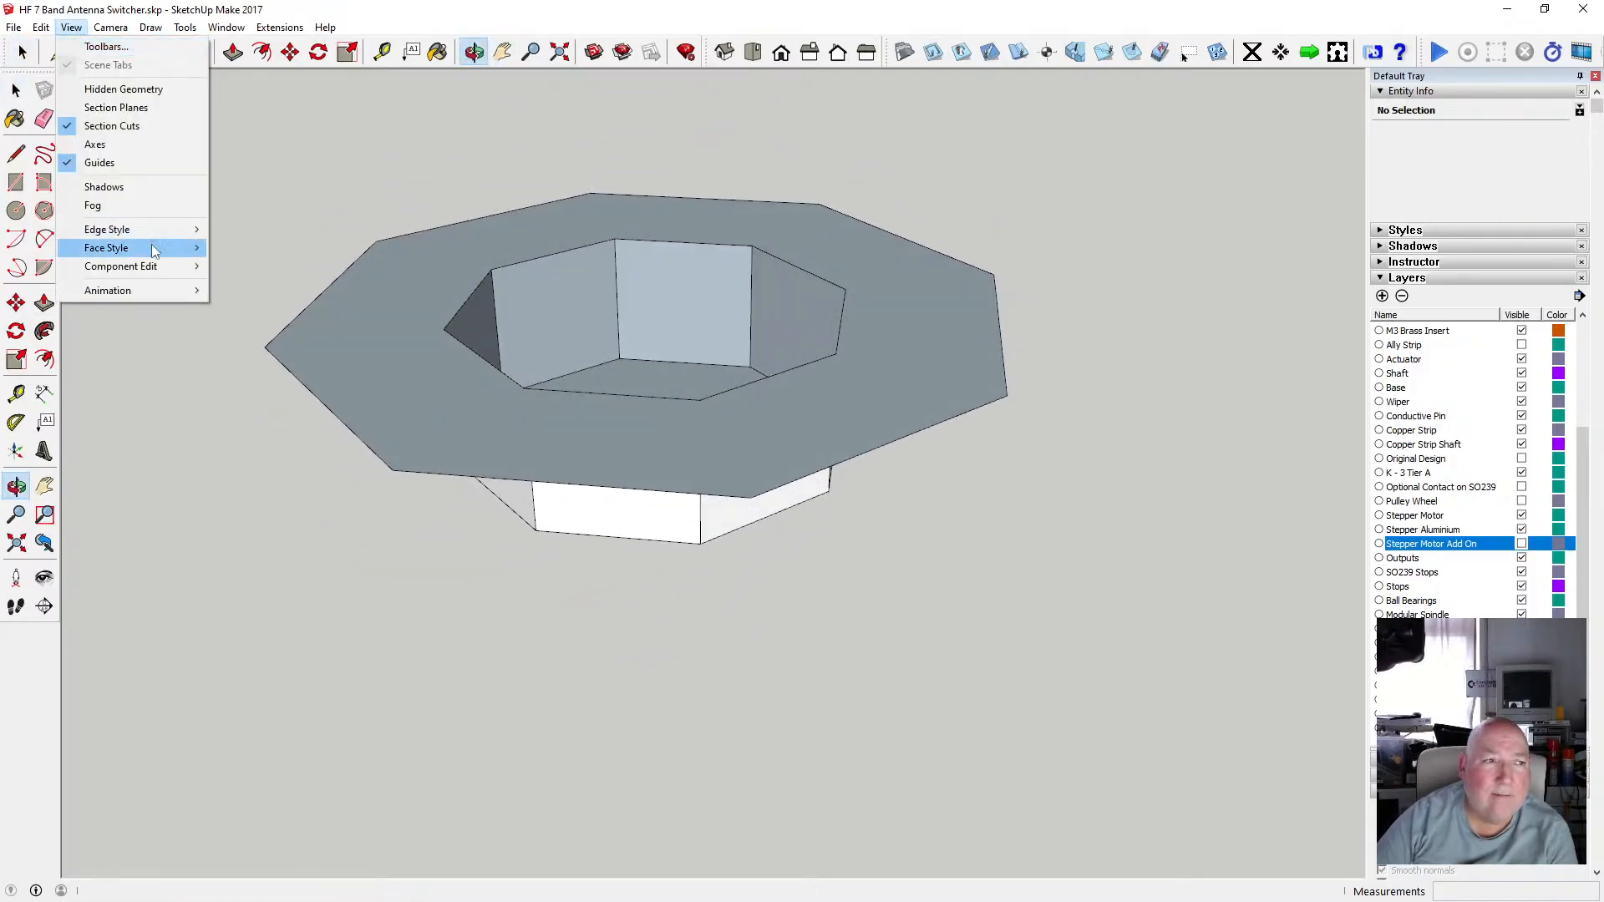
mouse_move(150, 231)
click(228, 248)
drag(471, 359, 544, 490)
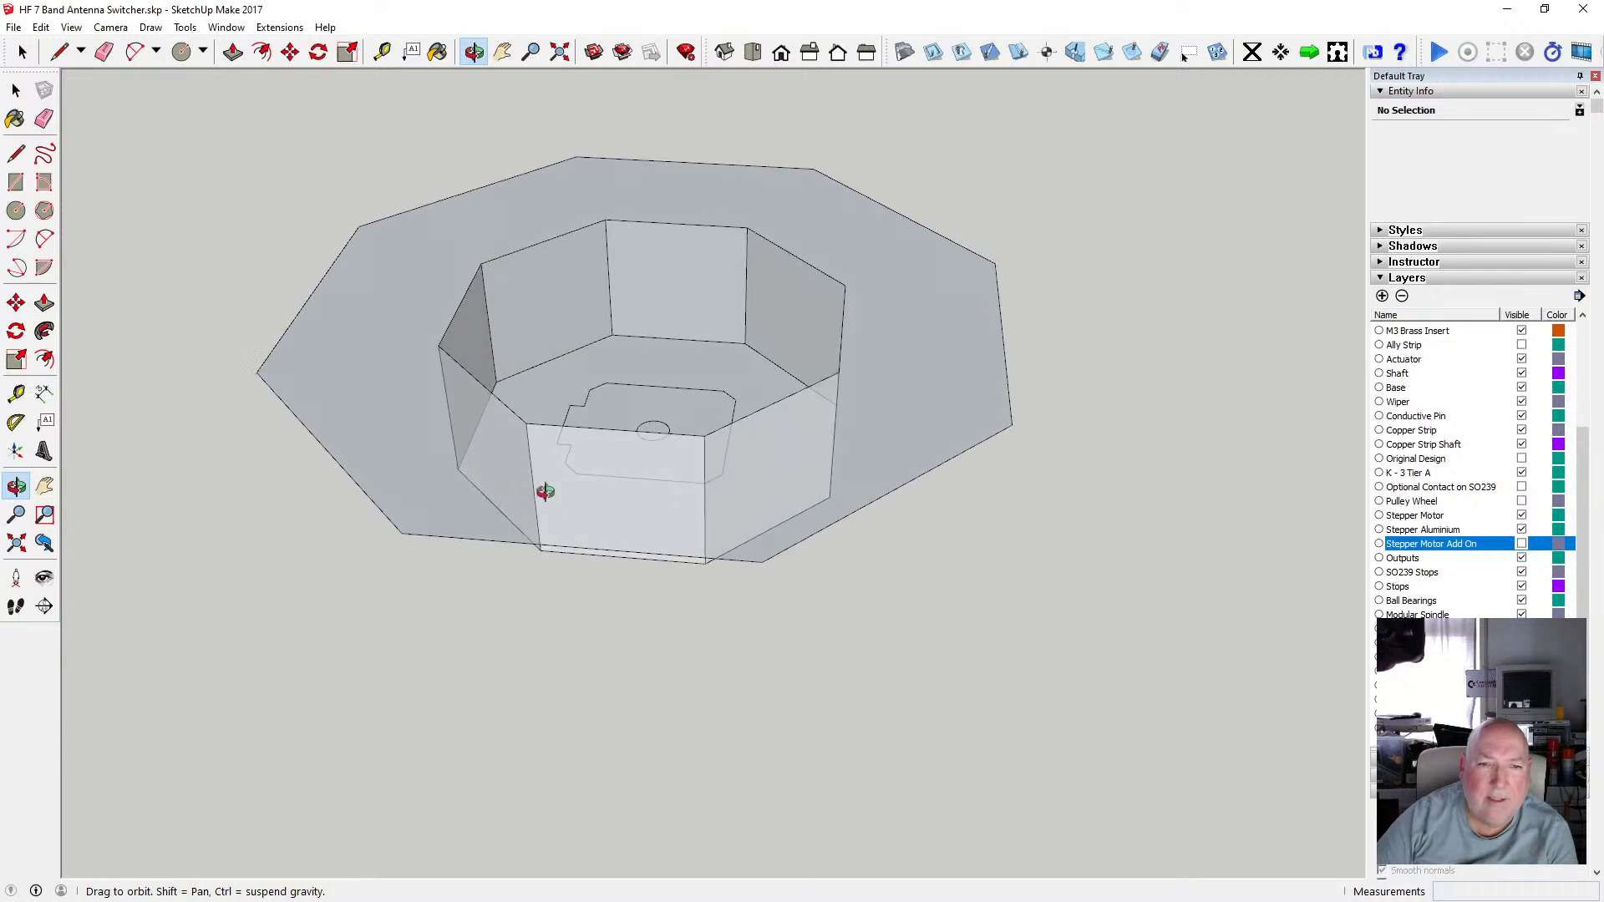
scroll(644, 412, up, 8)
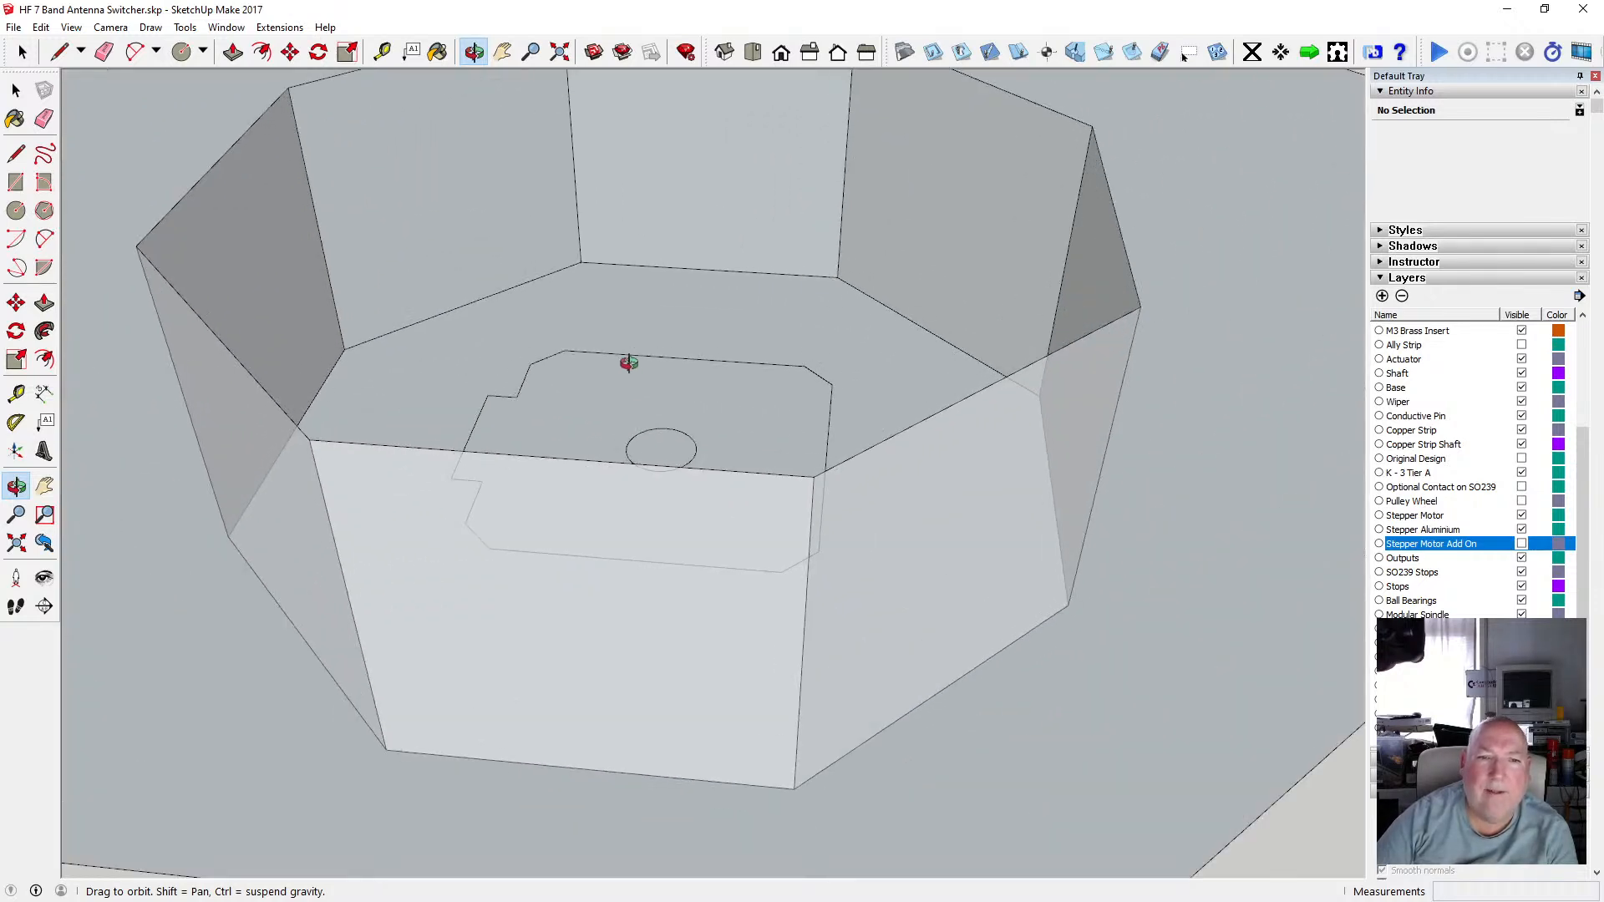
drag(627, 359, 586, 424)
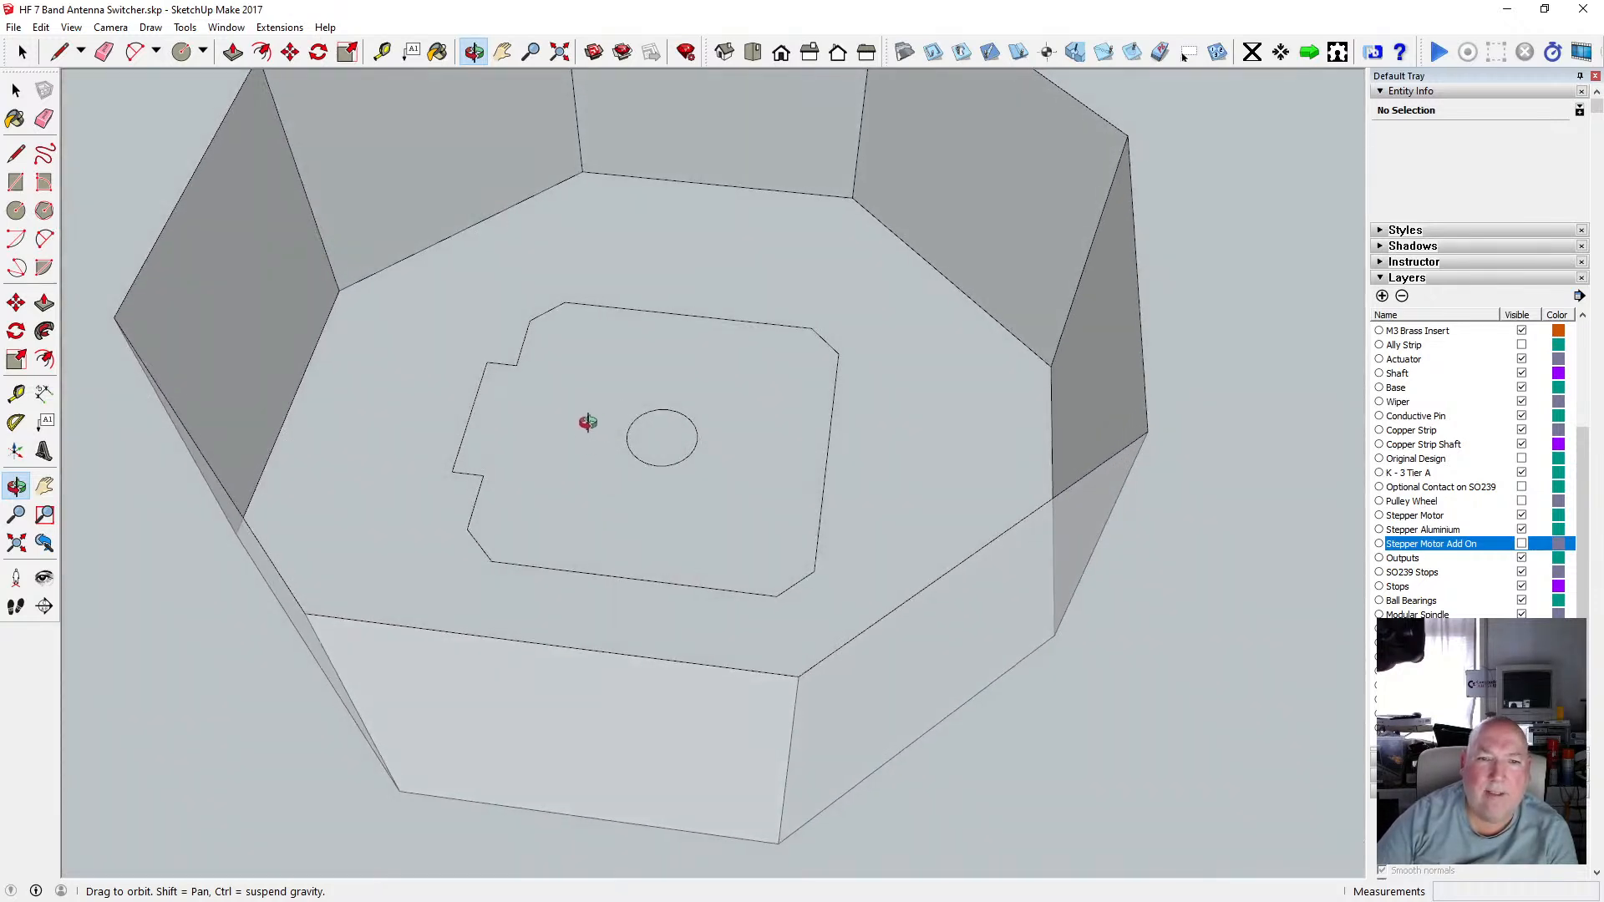
scroll(605, 416, down, 3)
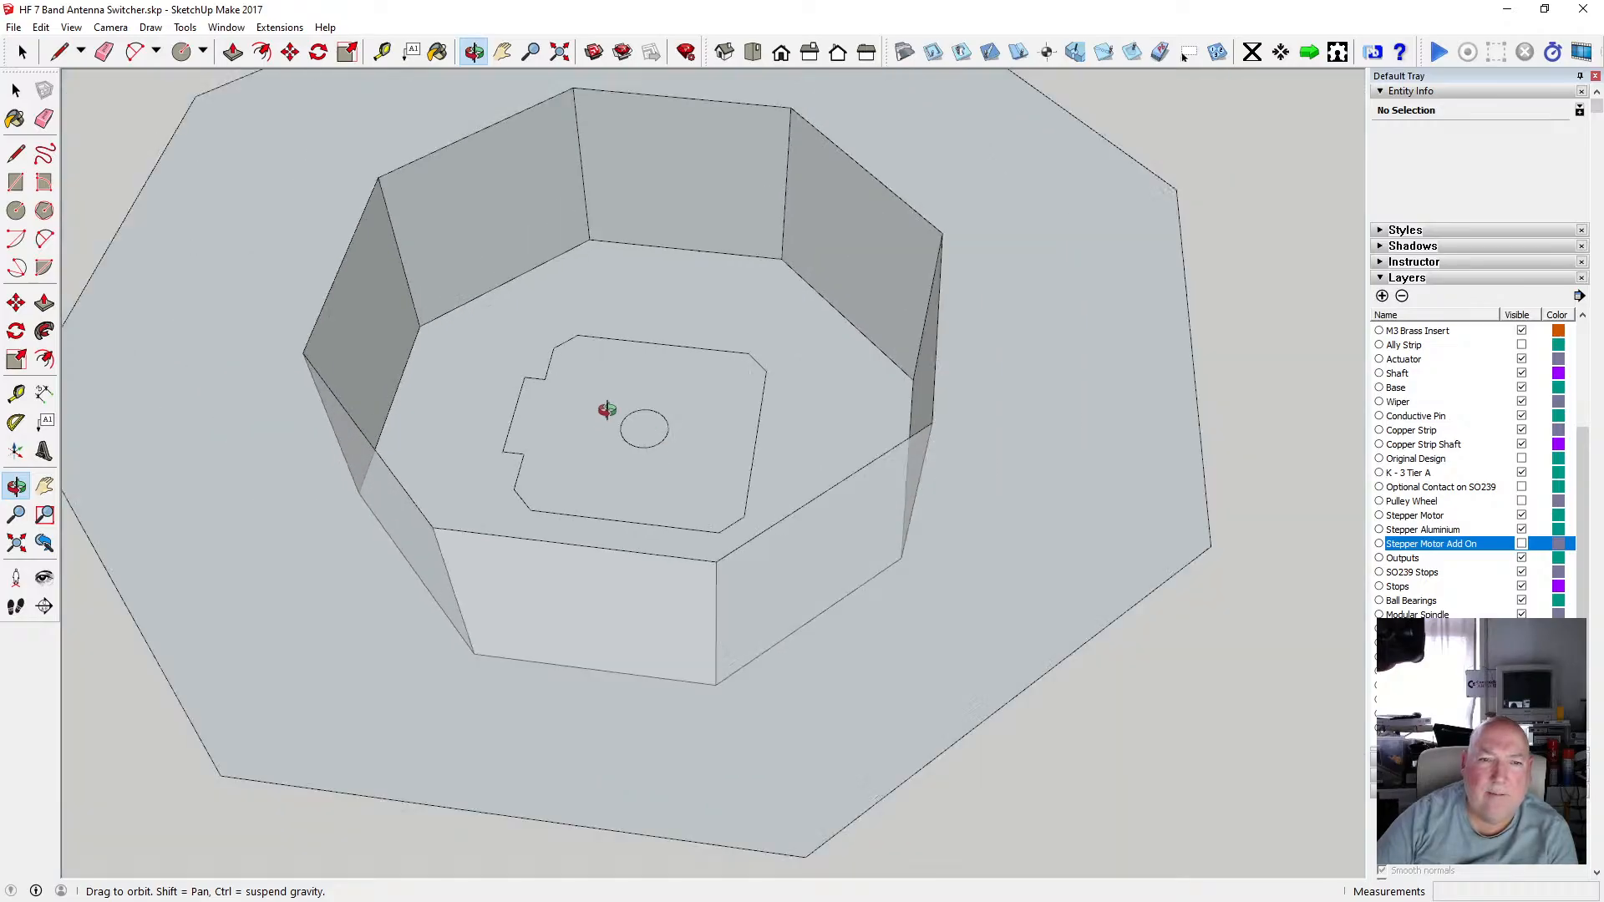
scroll(571, 409, up, 2)
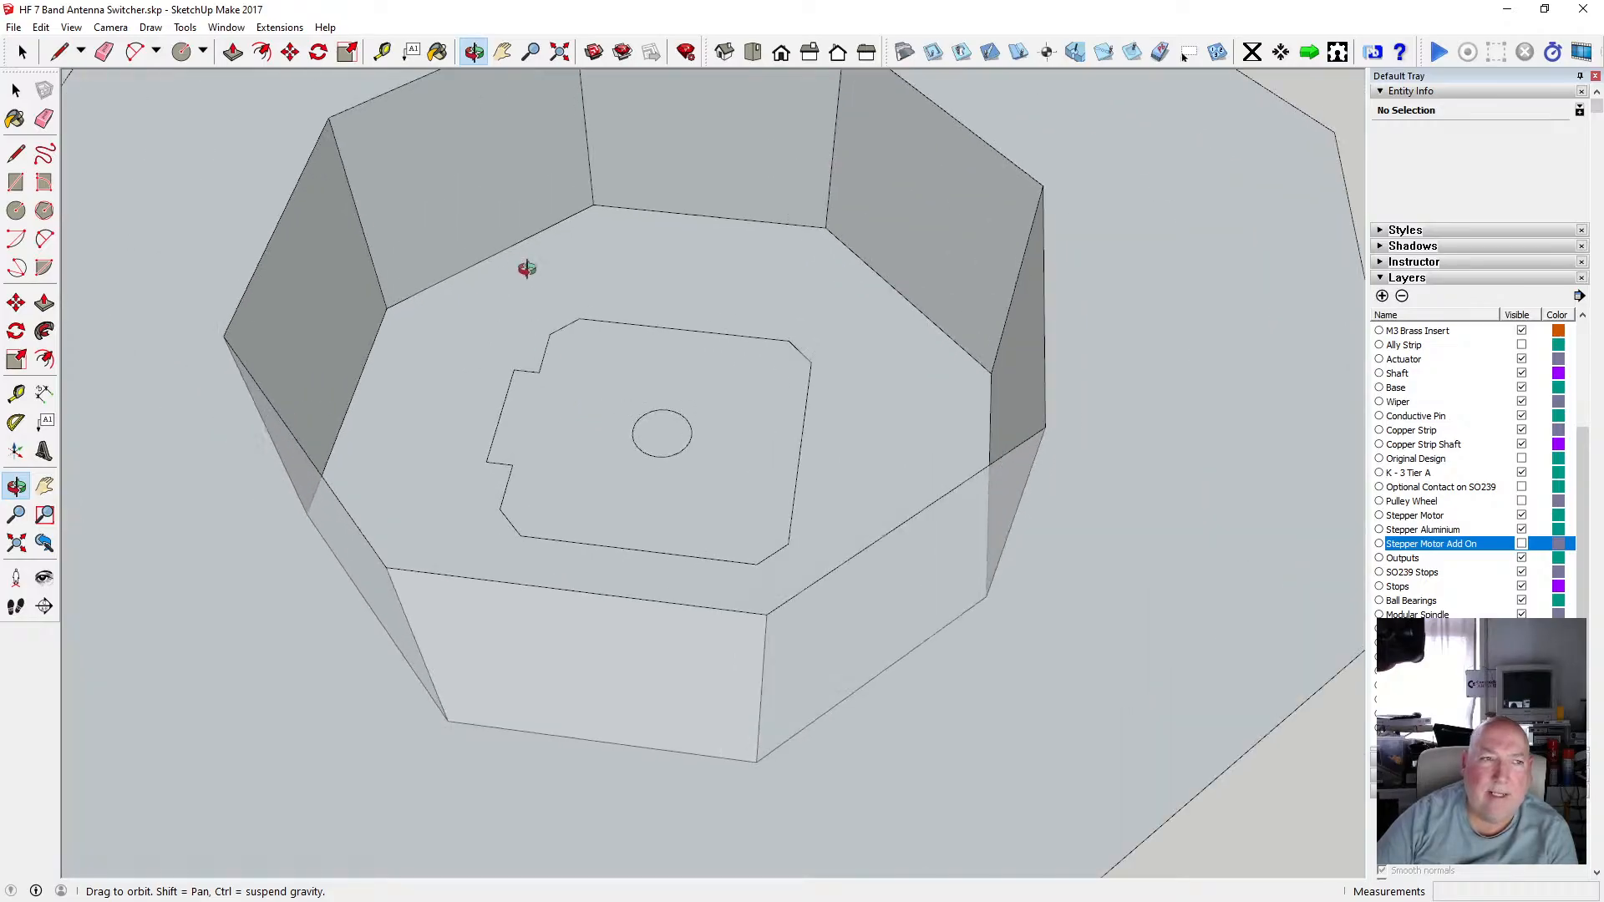
drag(526, 268, 580, 451)
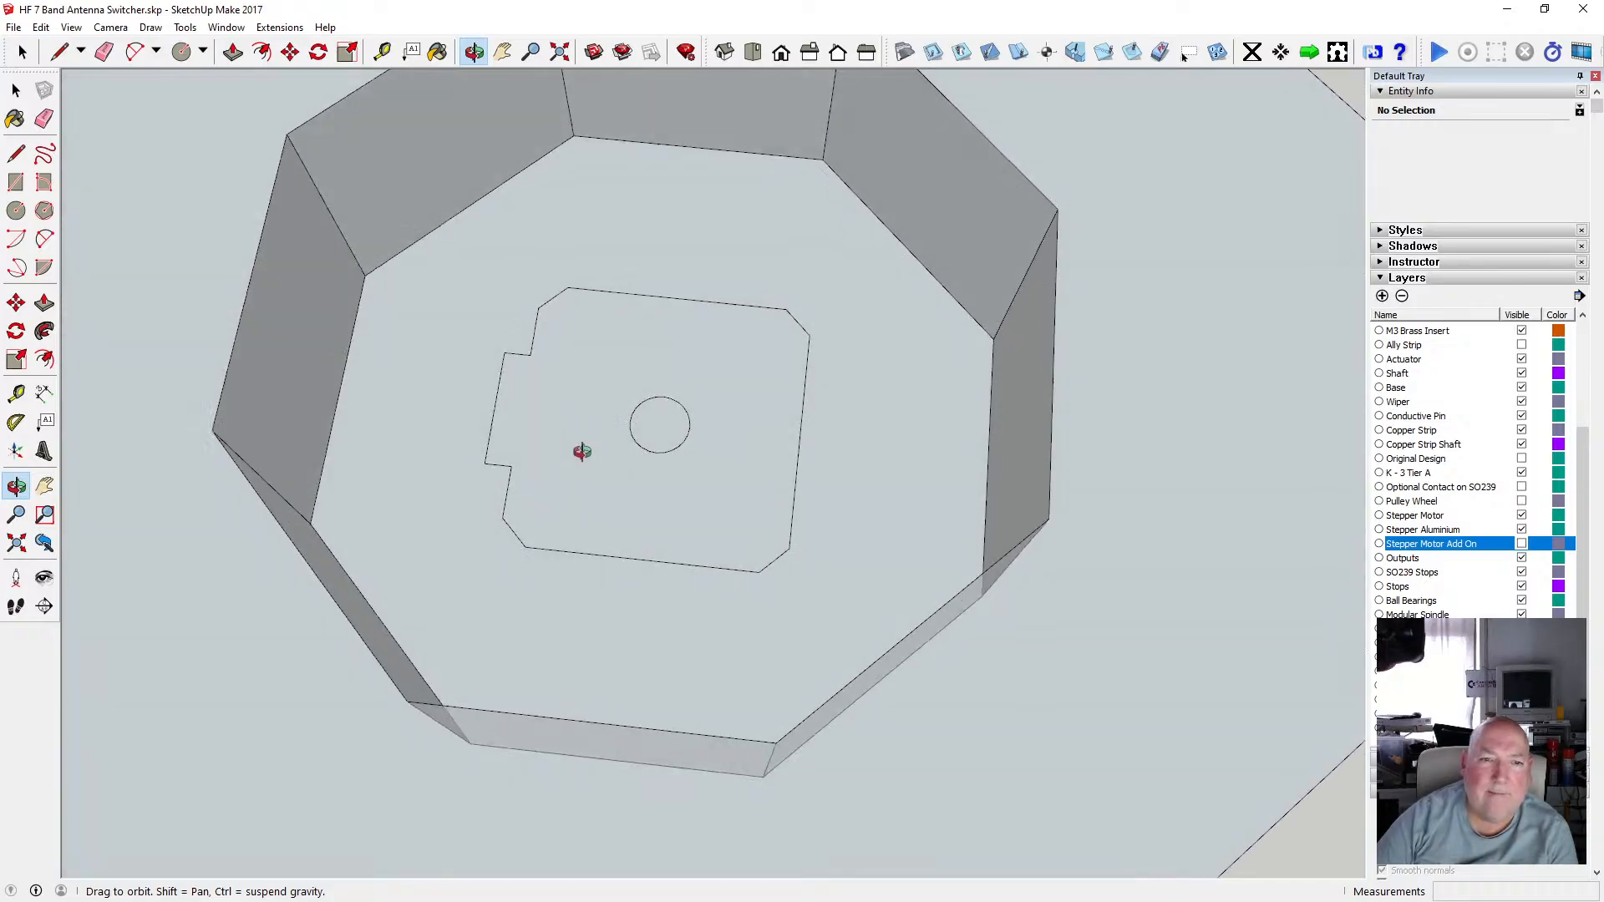
Offset the eight floor edges of the octagonal recess inward by 2 mm.
key(space)
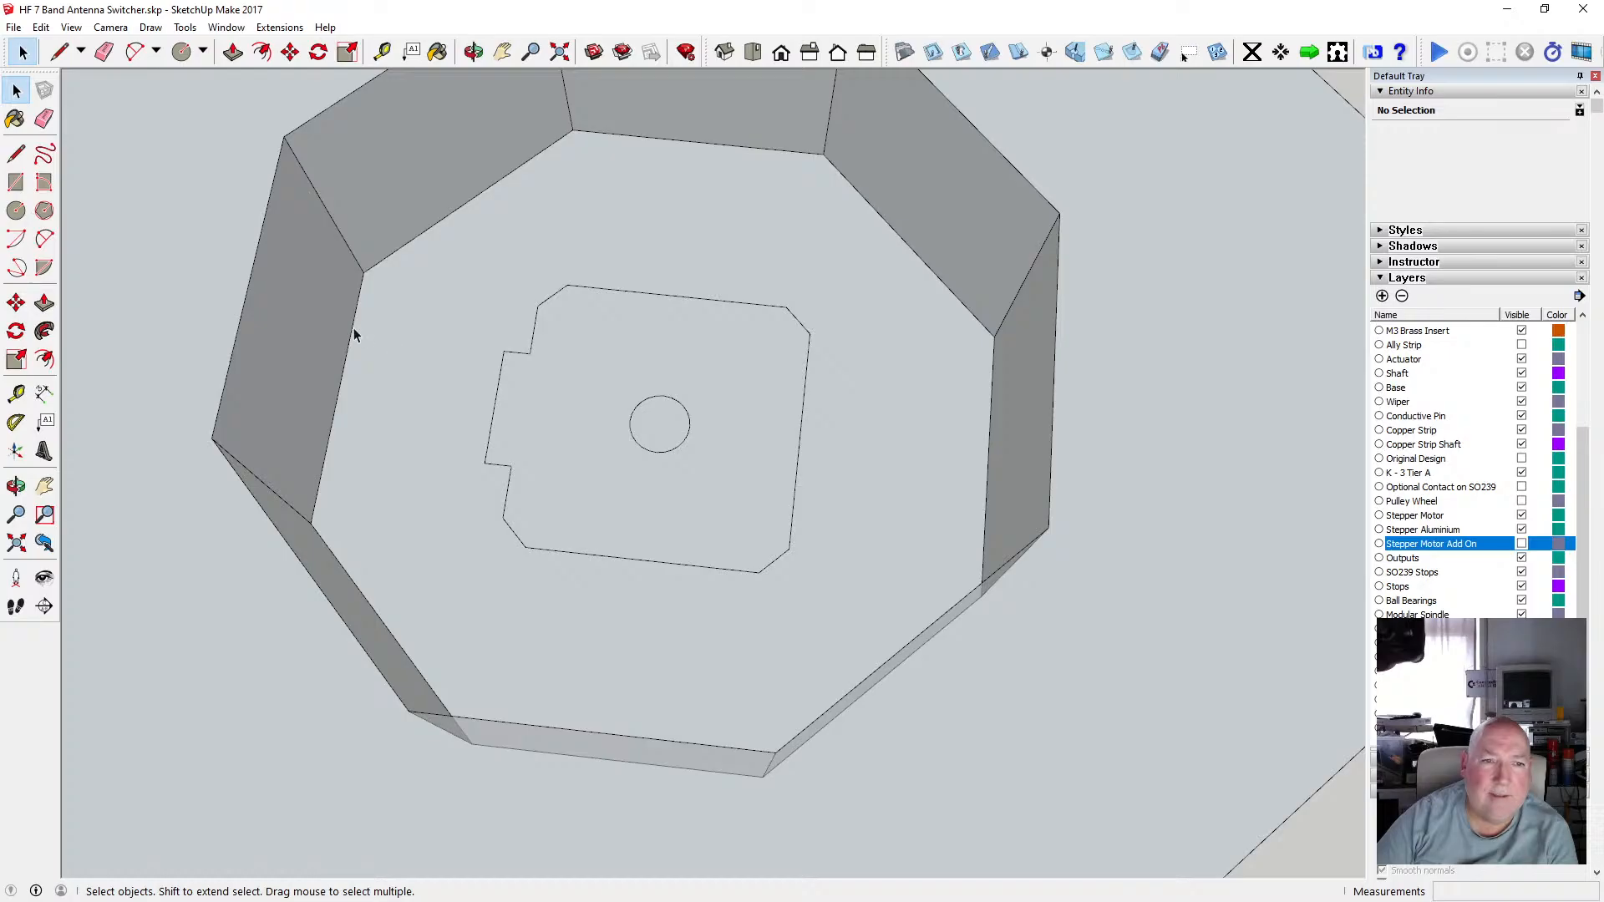
click(353, 327)
scroll(452, 395, down, 3)
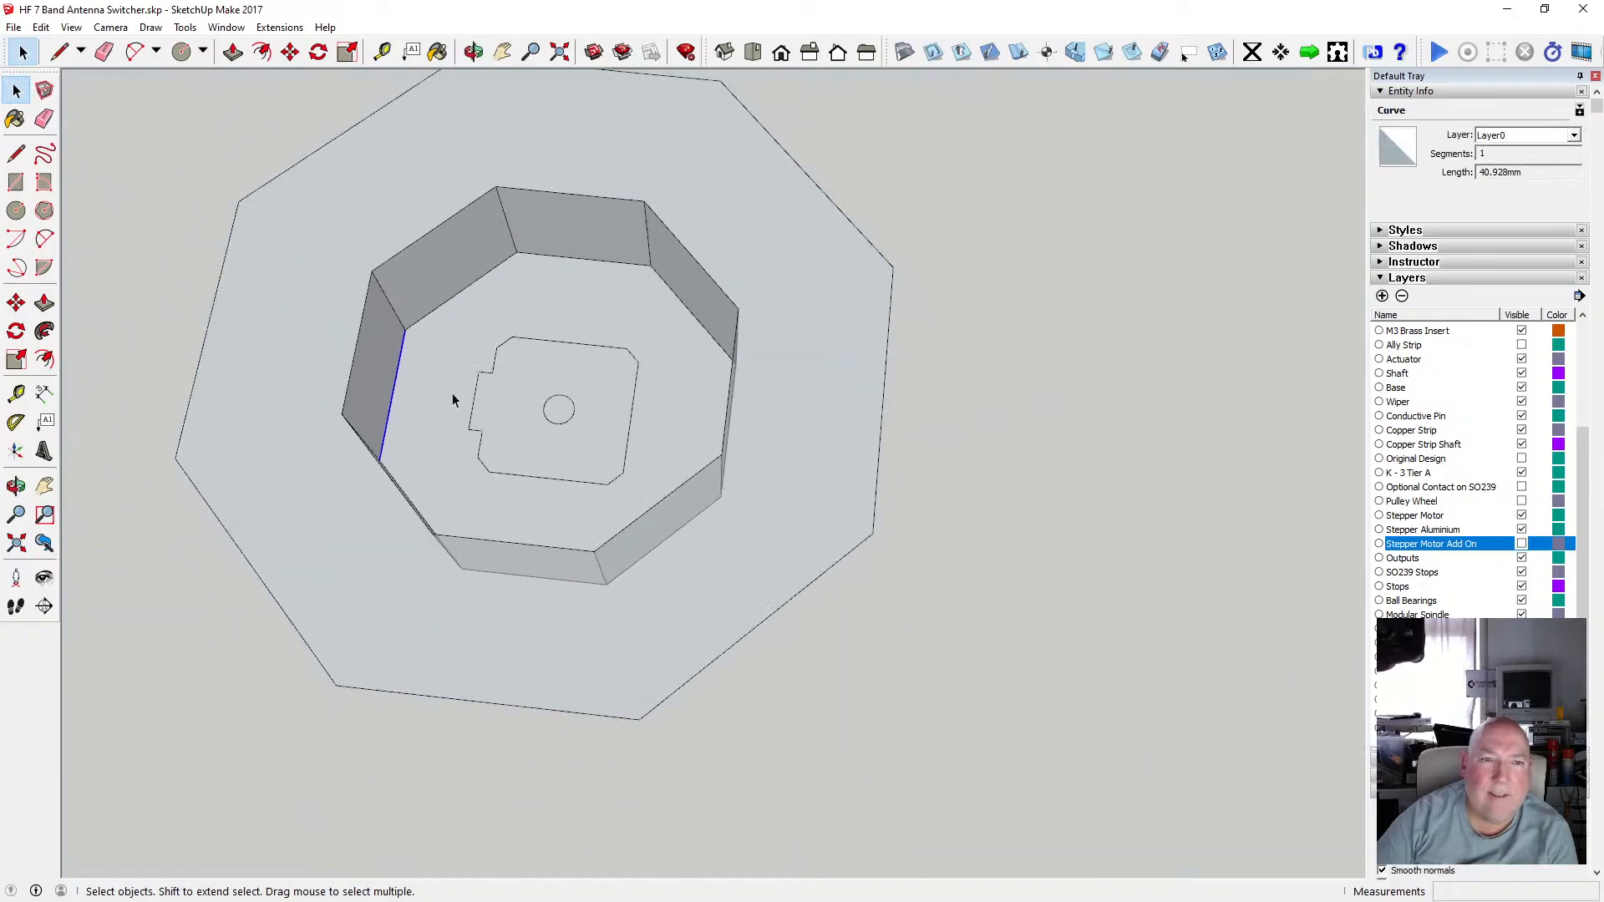
click(473, 52)
drag(555, 400, 530, 552)
scroll(483, 459, up, 4)
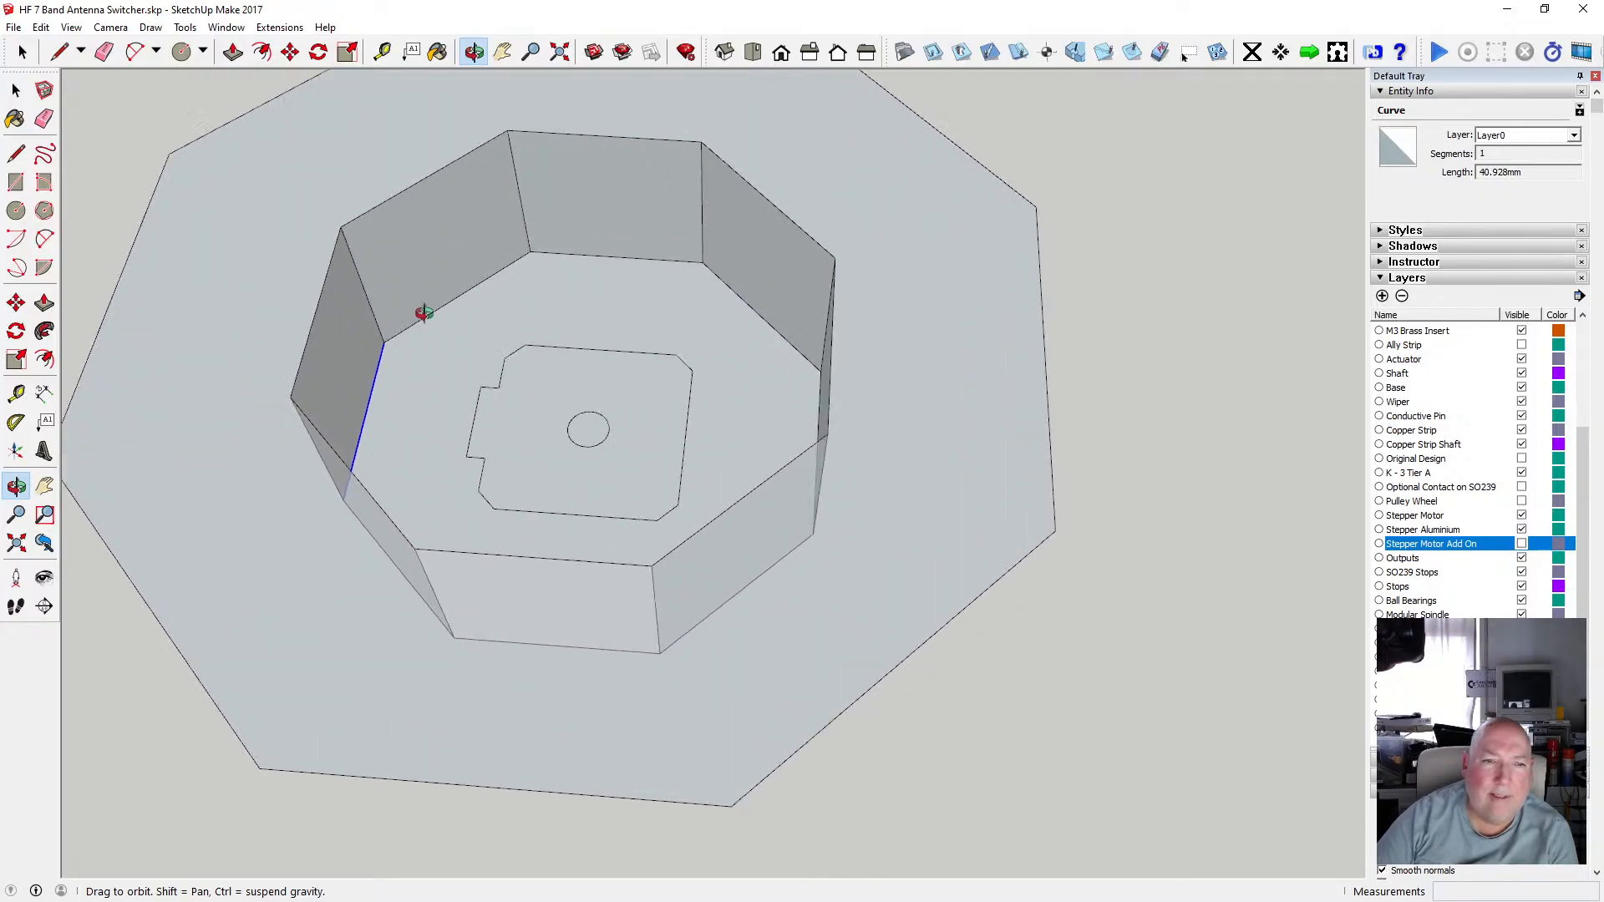
key(space)
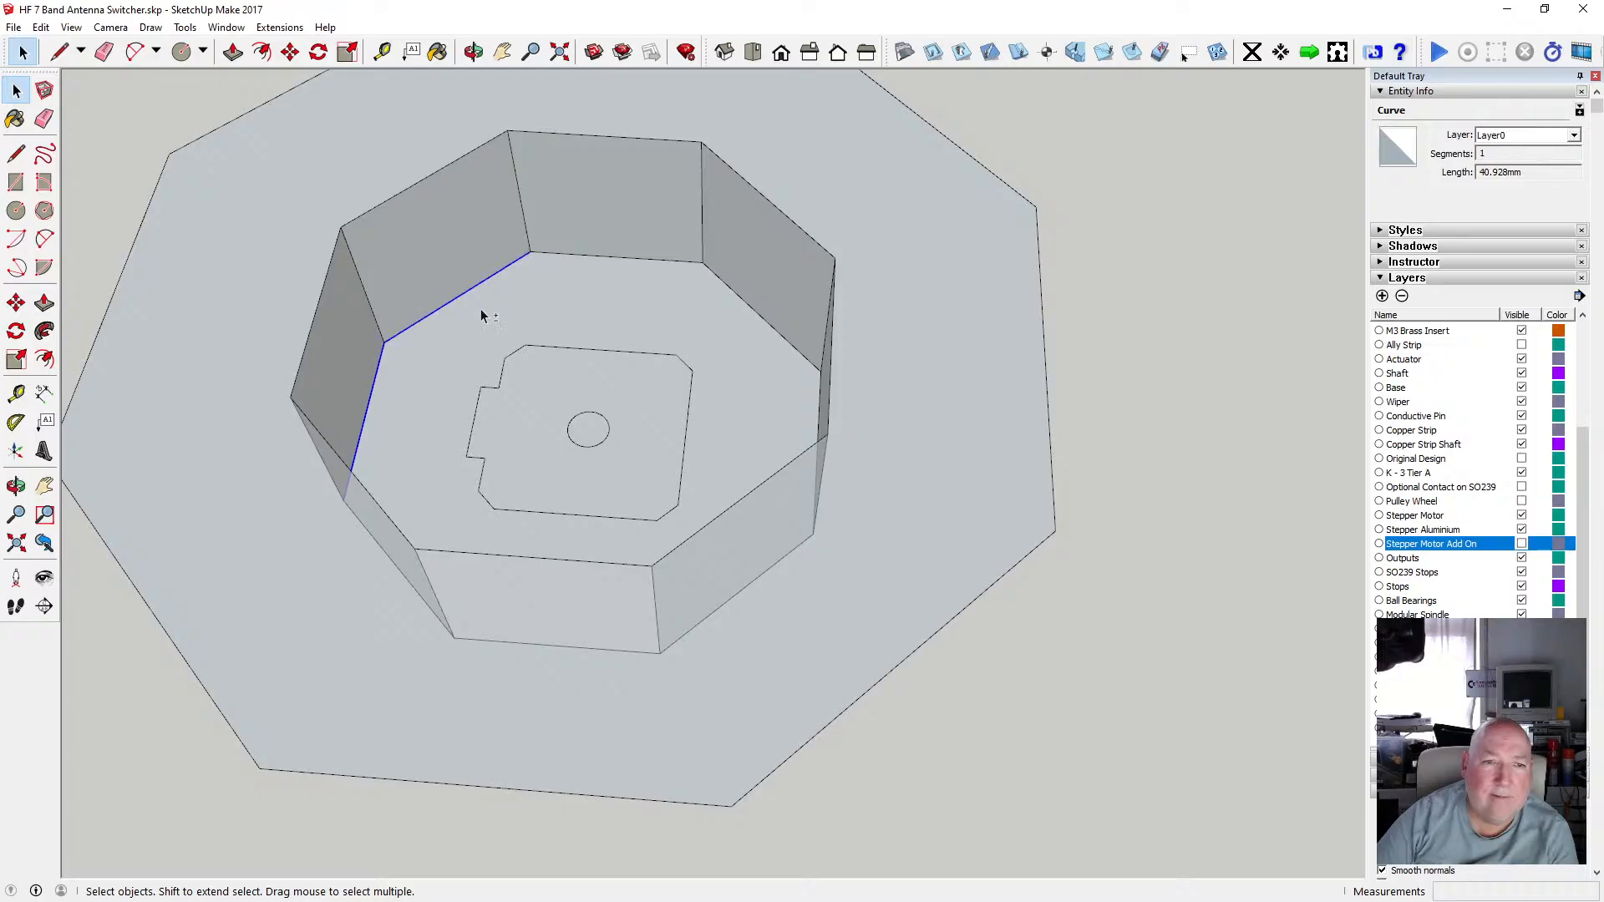
shift+click(589, 256)
shift+click(740, 299)
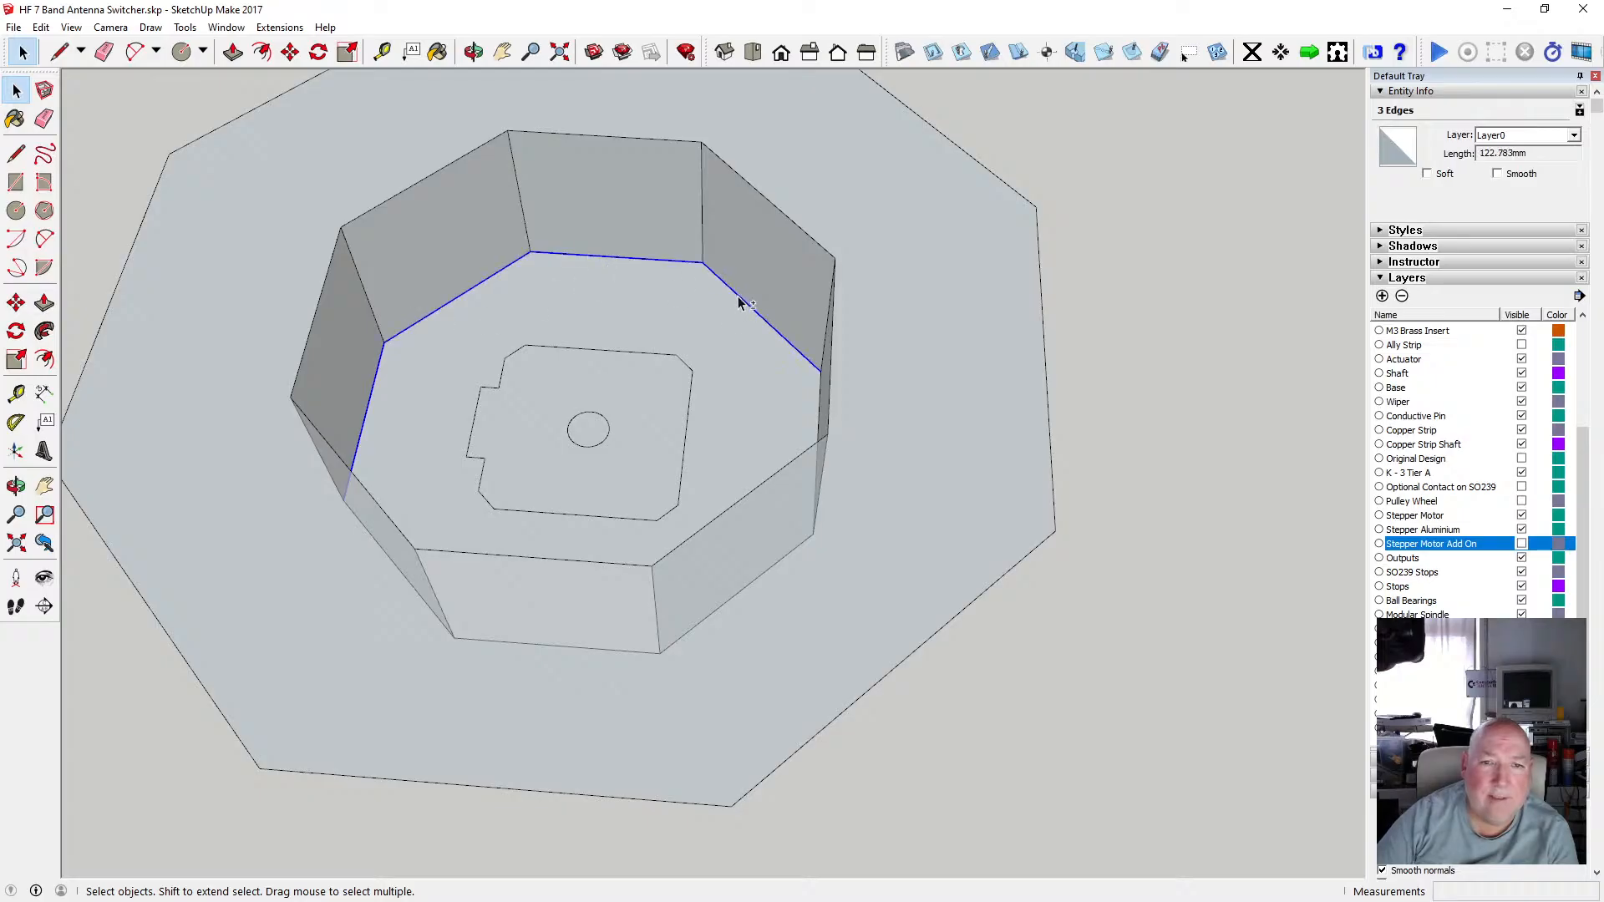
shift+click(799, 552)
shift+click(593, 650)
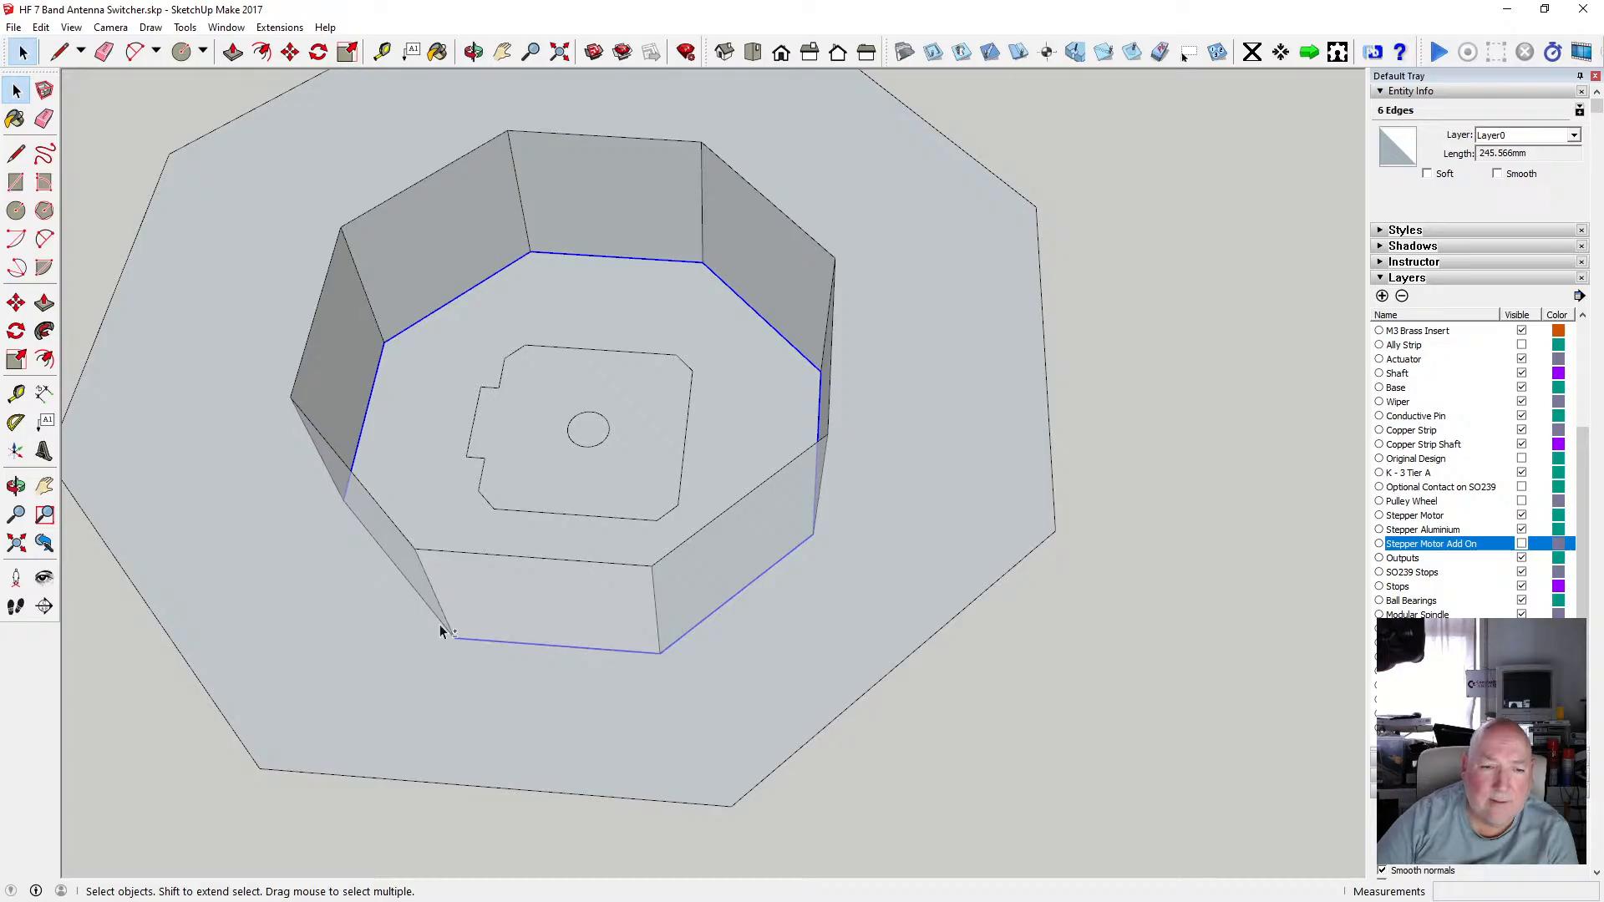
click(262, 52)
click(422, 320)
text(2)
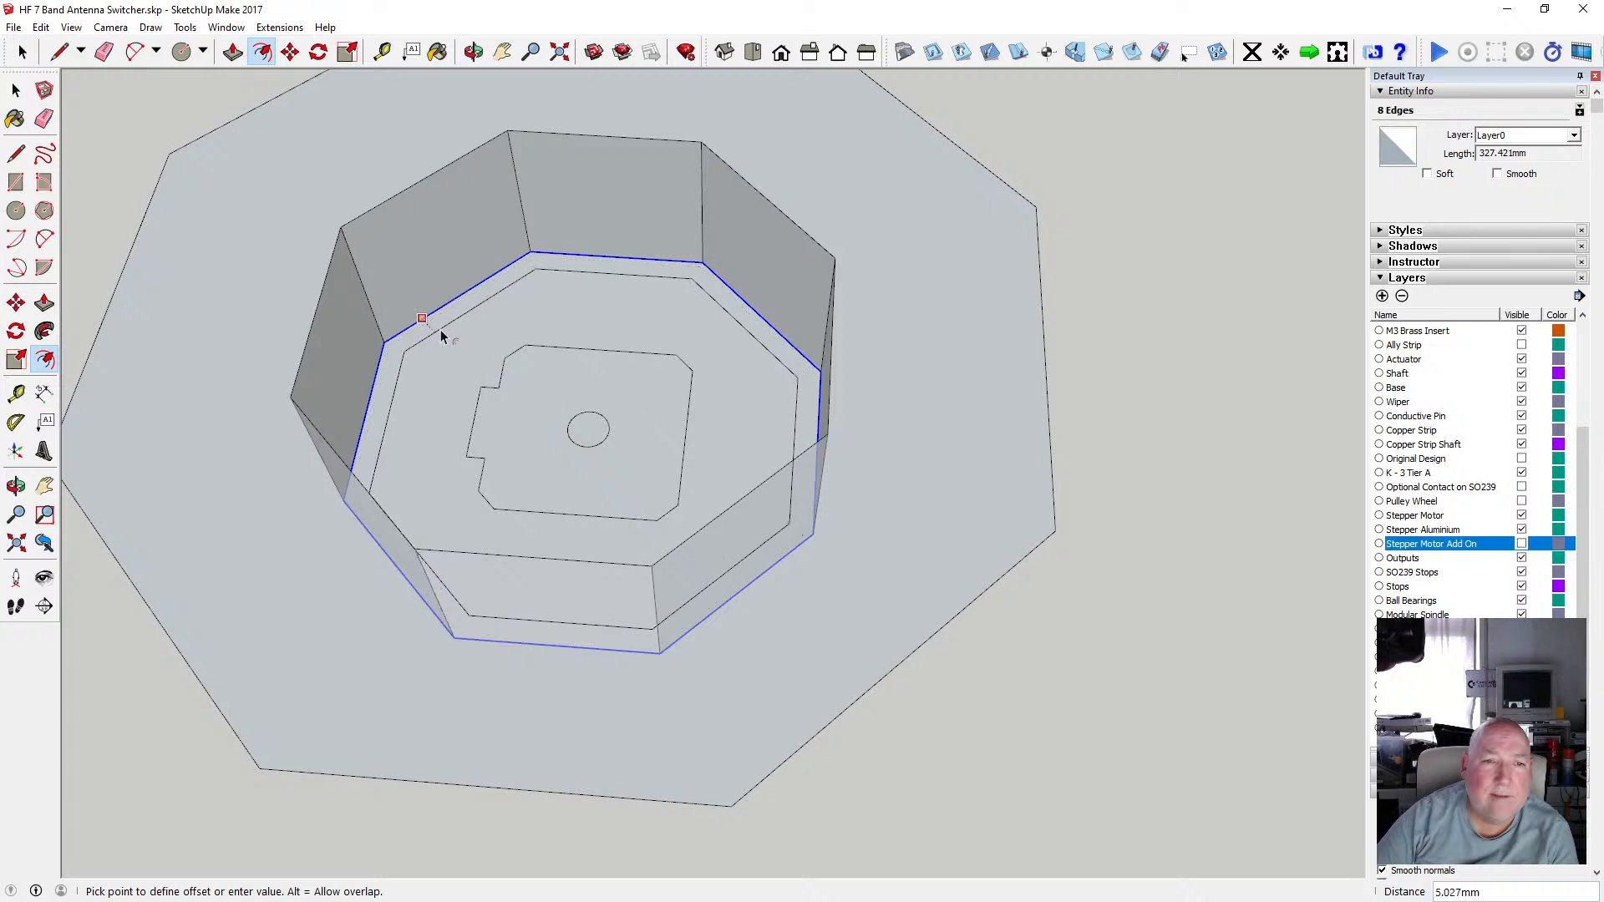
key(Return)
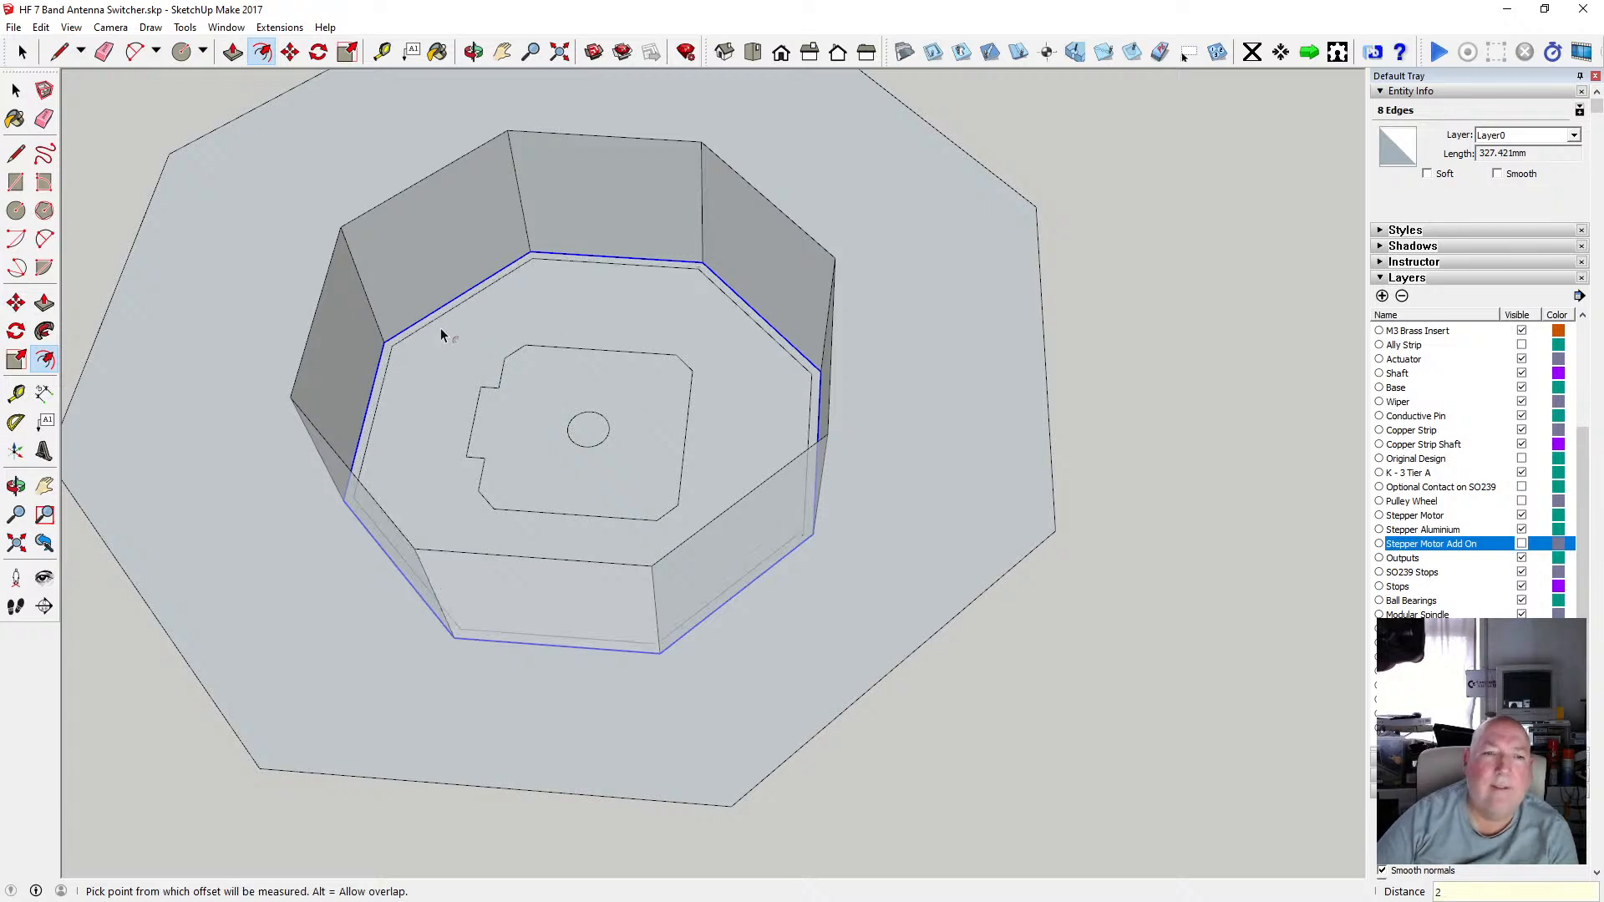
Push/pull the inner floor face within the new offset outline by 2 mm.
click(17, 92)
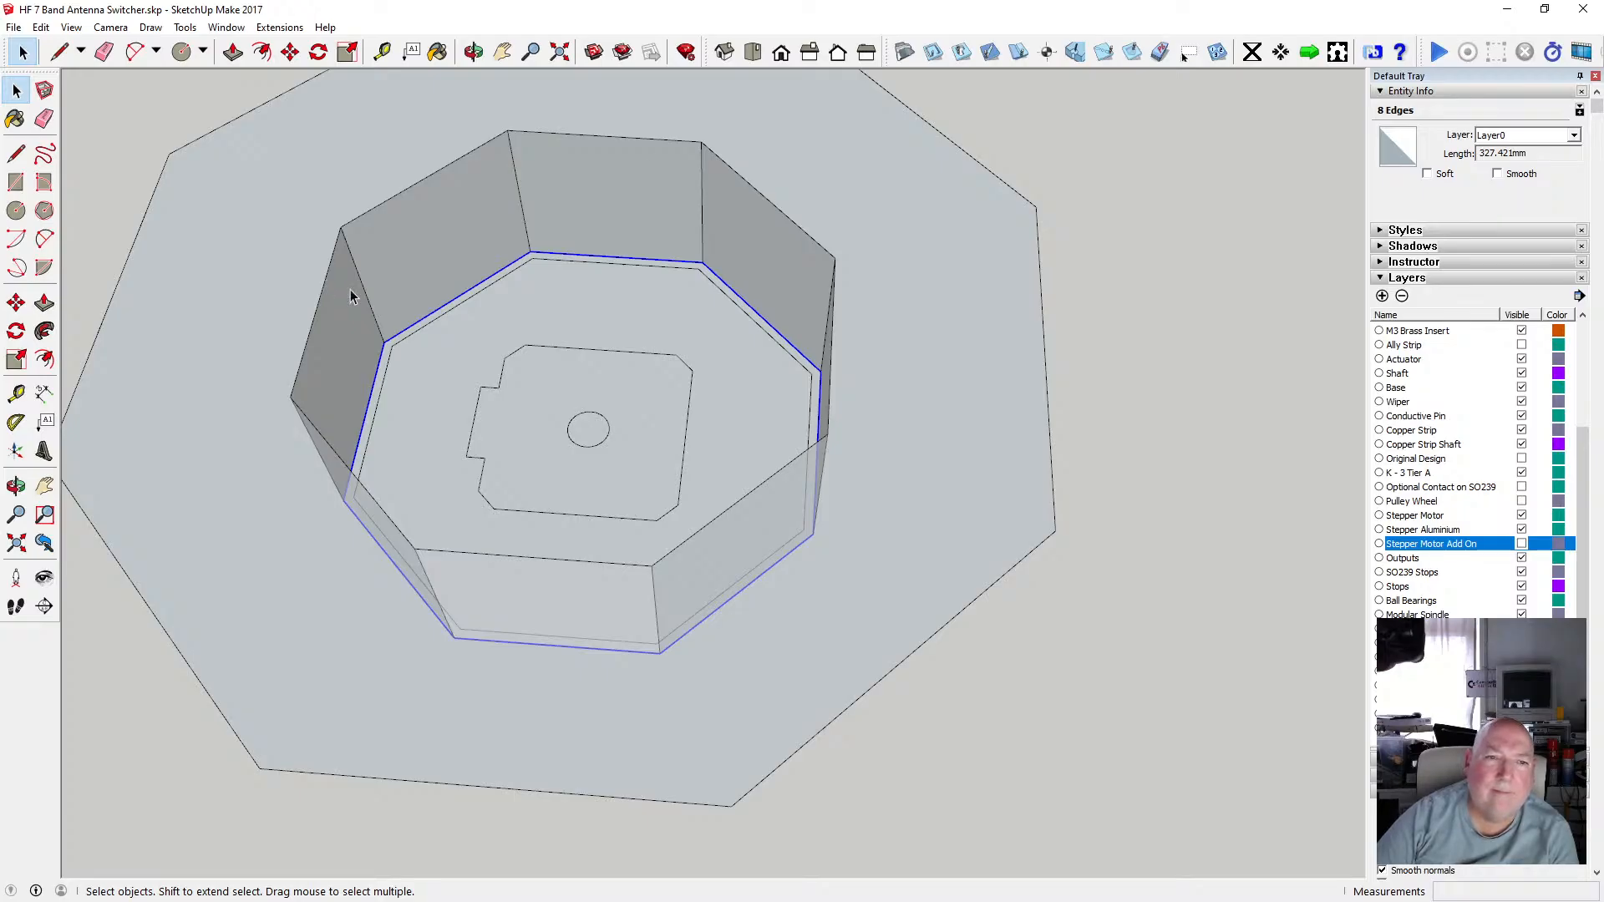
key(o)
drag(621, 356, 601, 608)
drag(574, 331, 506, 451)
click(16, 90)
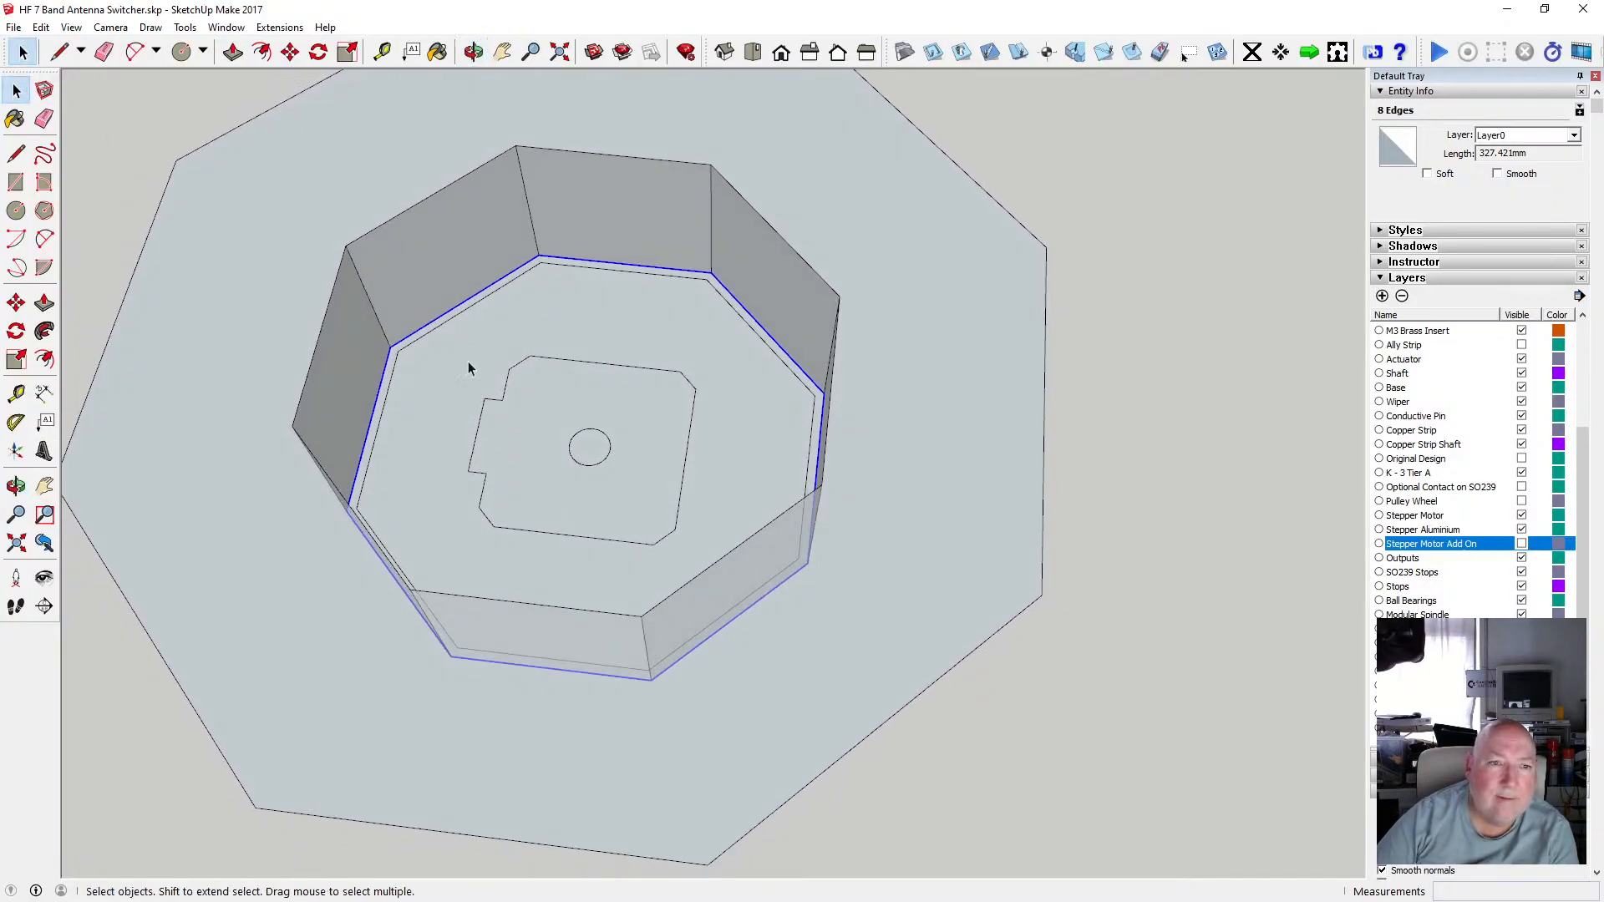
click(434, 330)
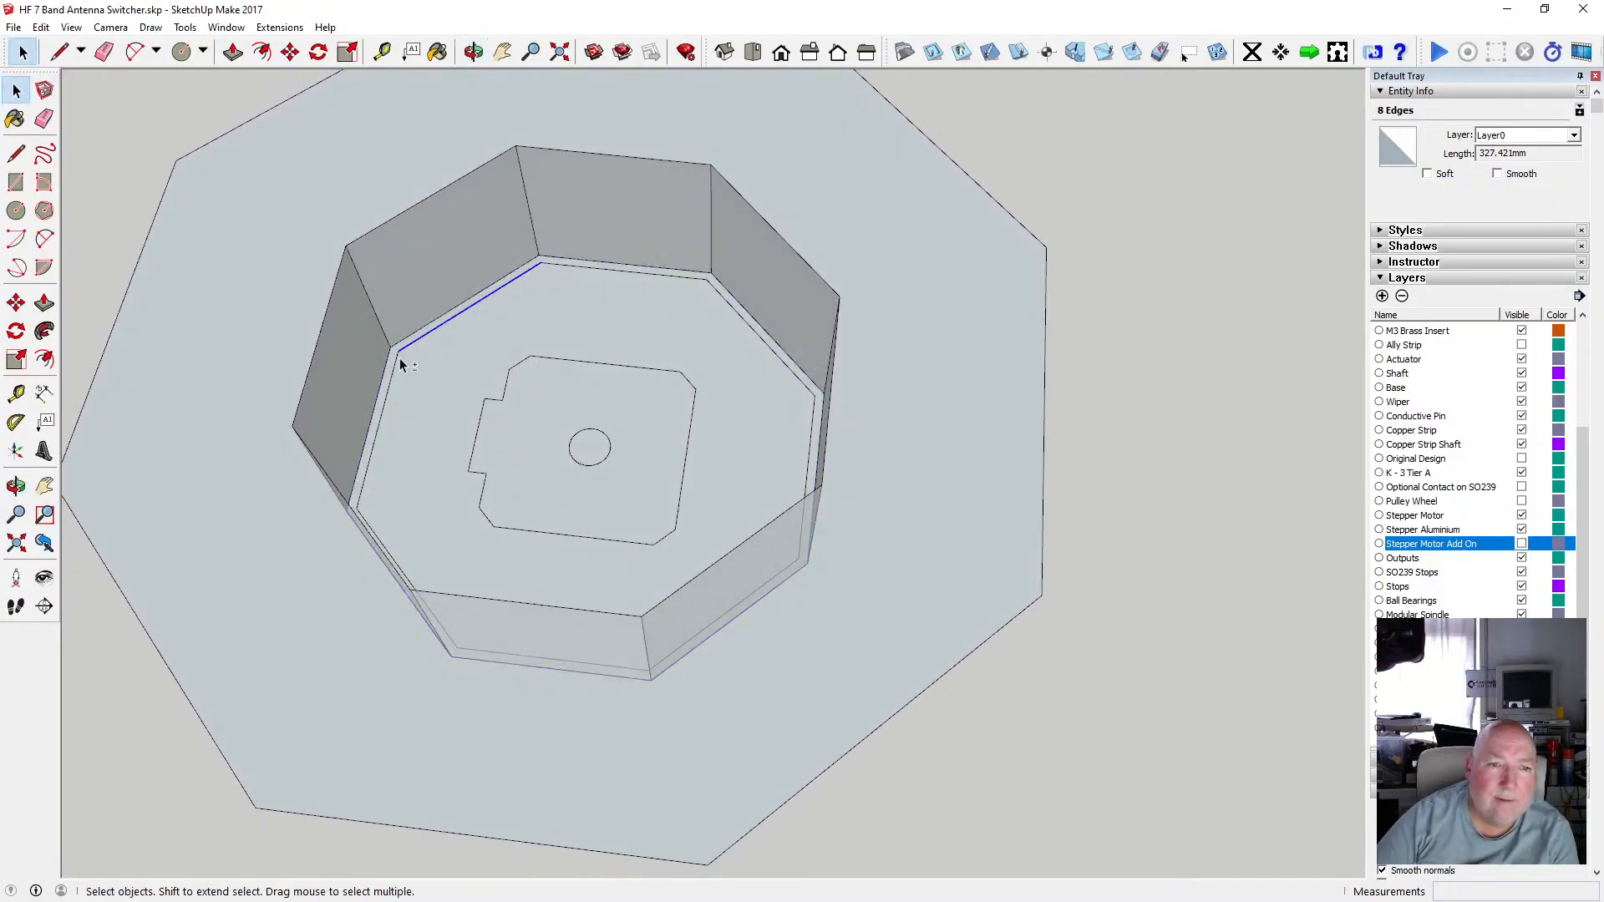
shift+click(574, 266)
shift+click(756, 330)
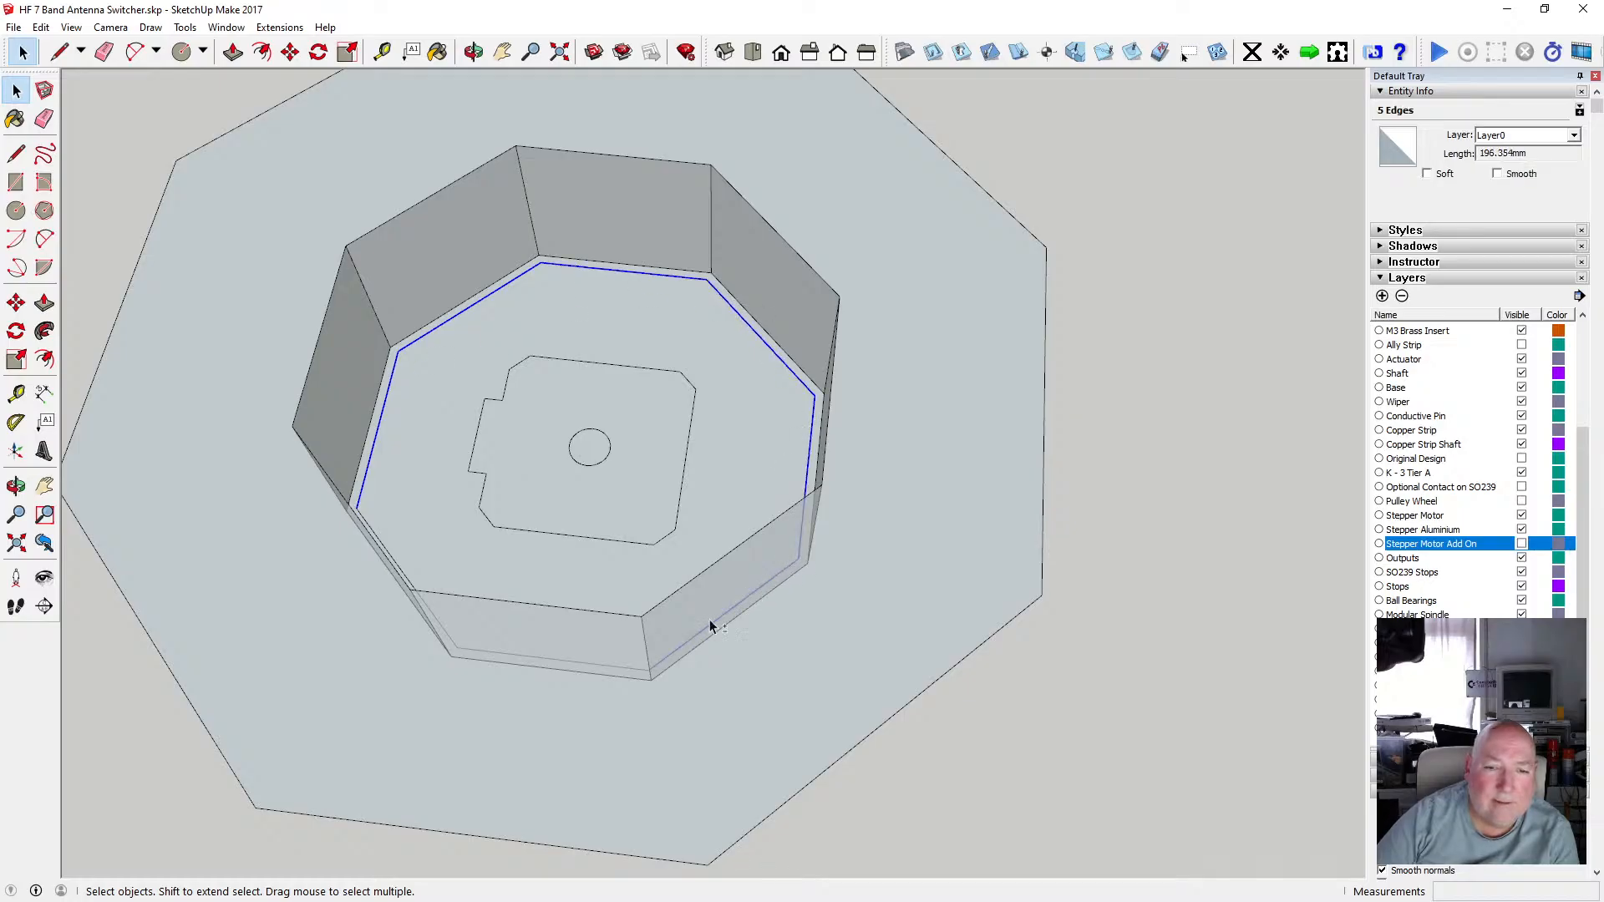
shift+click(613, 663)
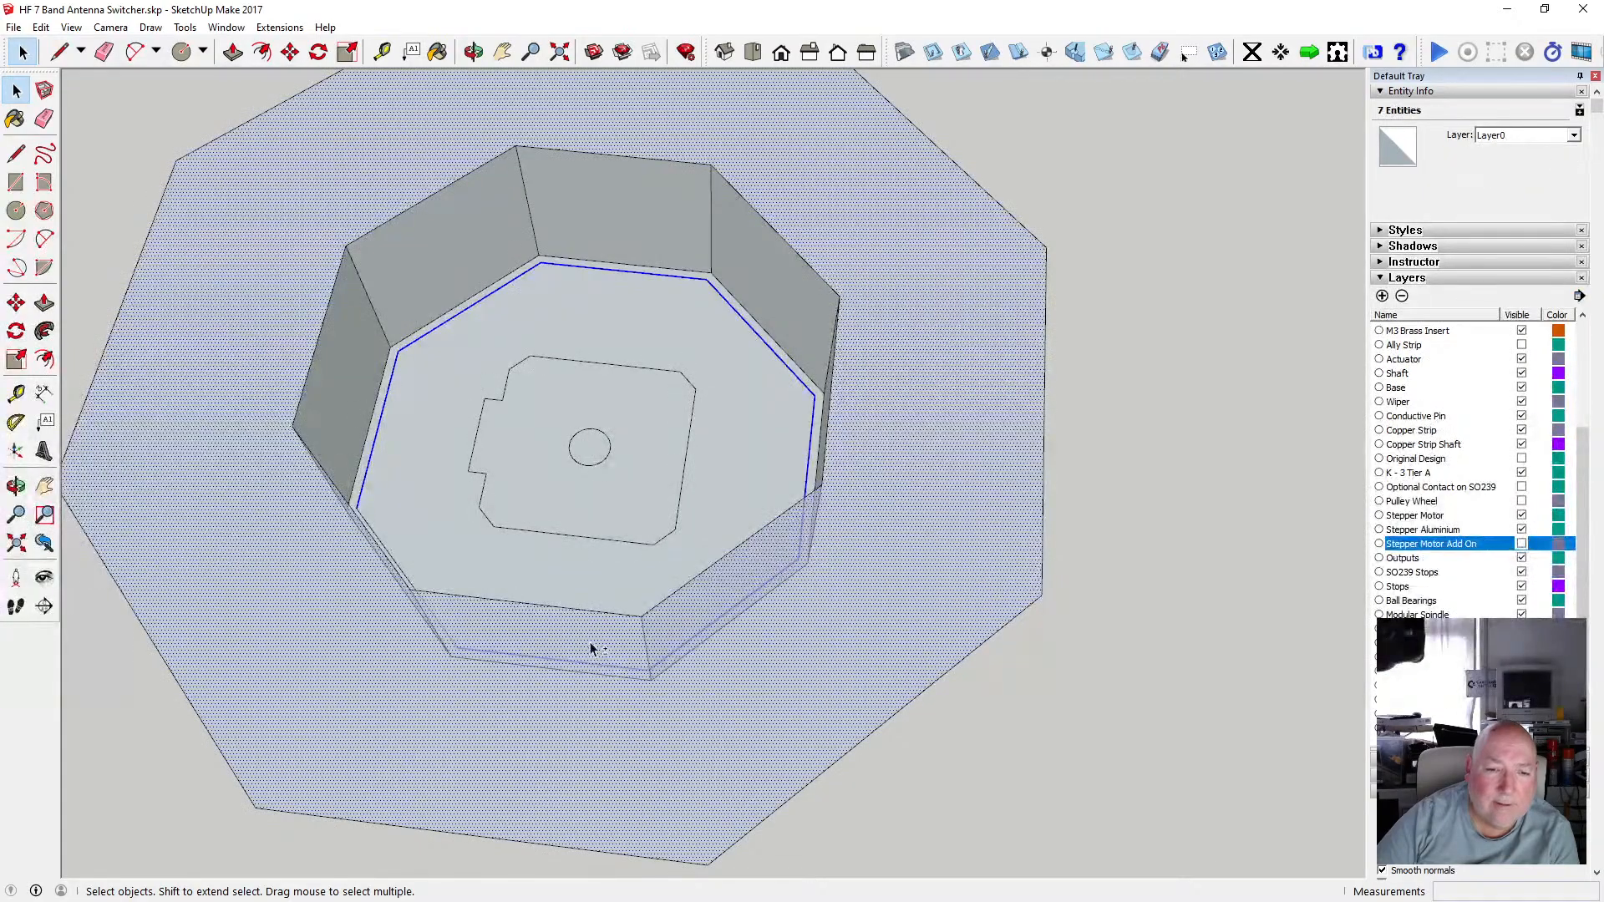
shift+click(591, 648)
shift+click(444, 629)
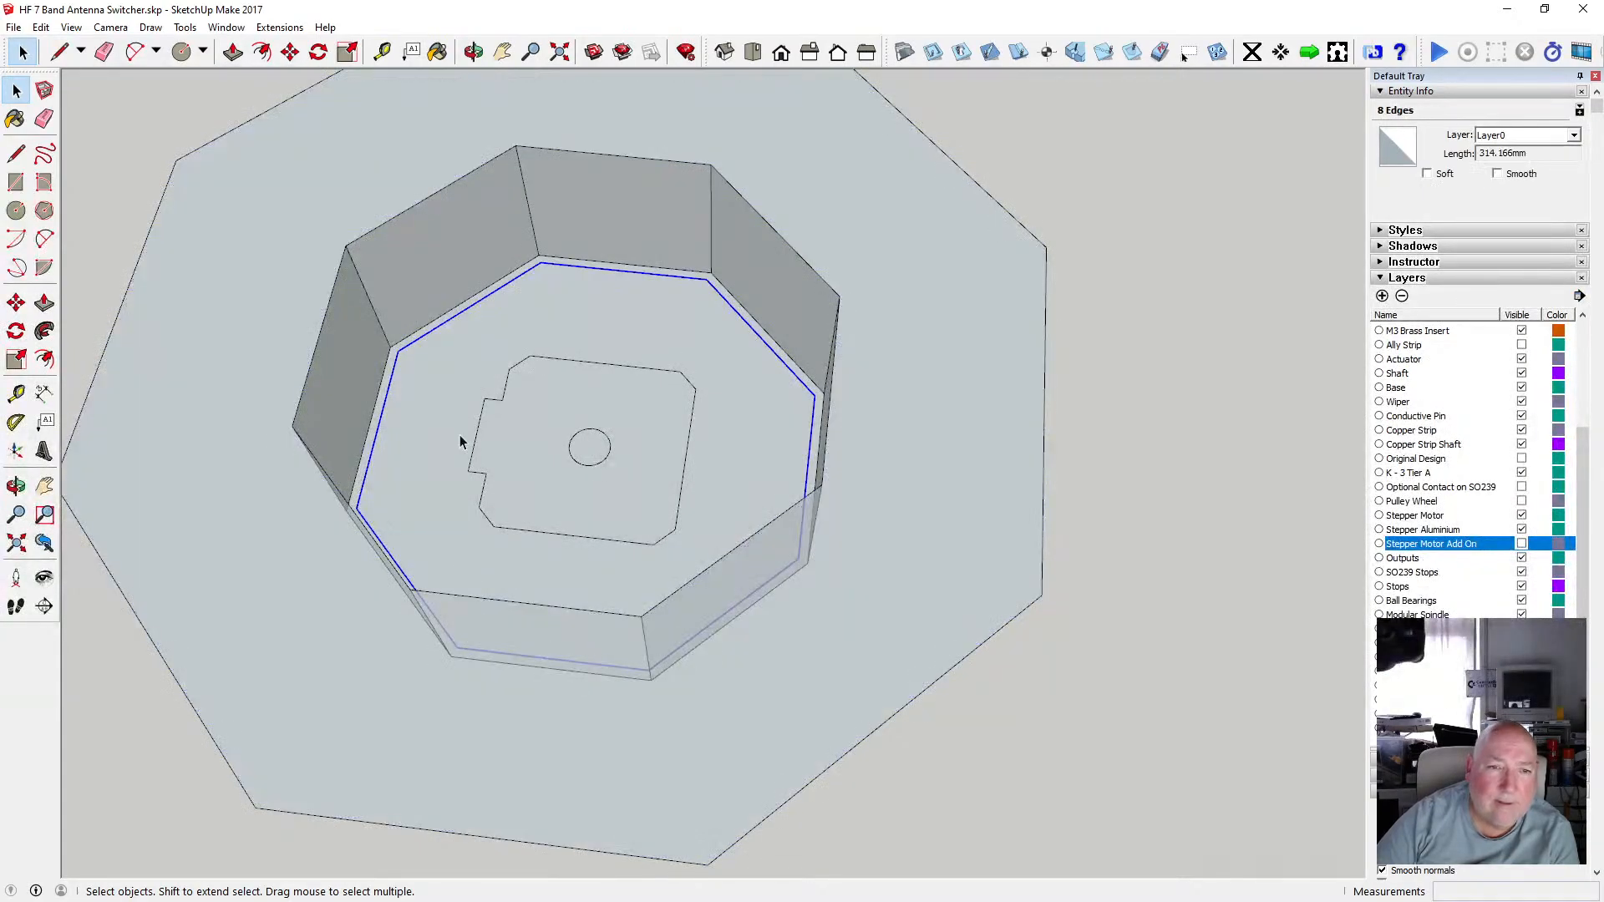
click(233, 52)
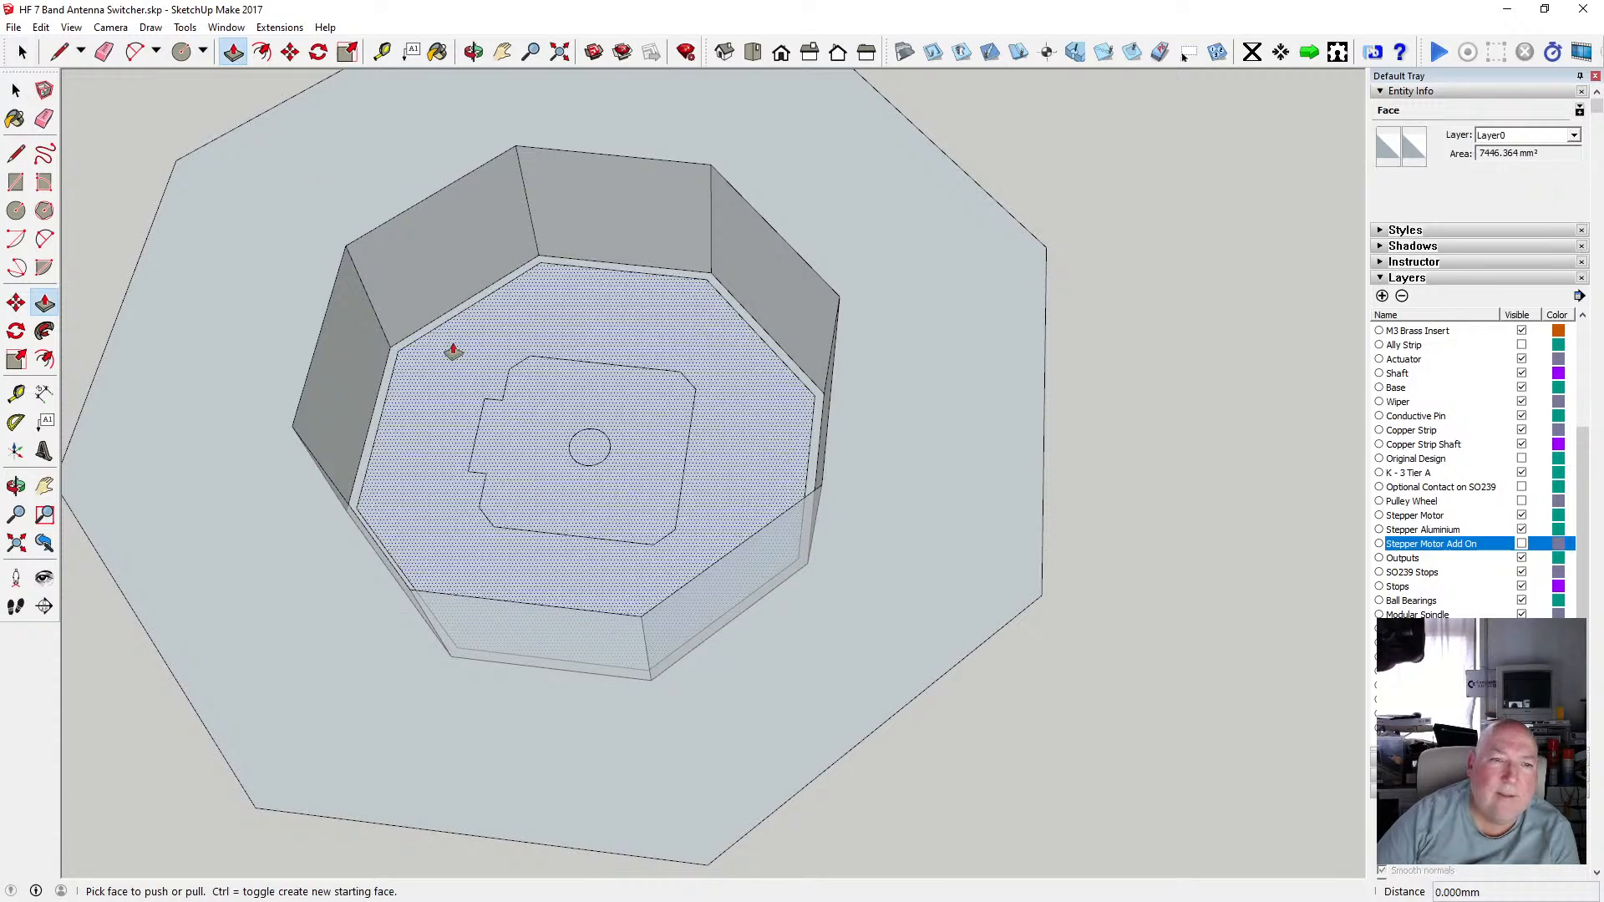
drag(452, 351, 440, 337)
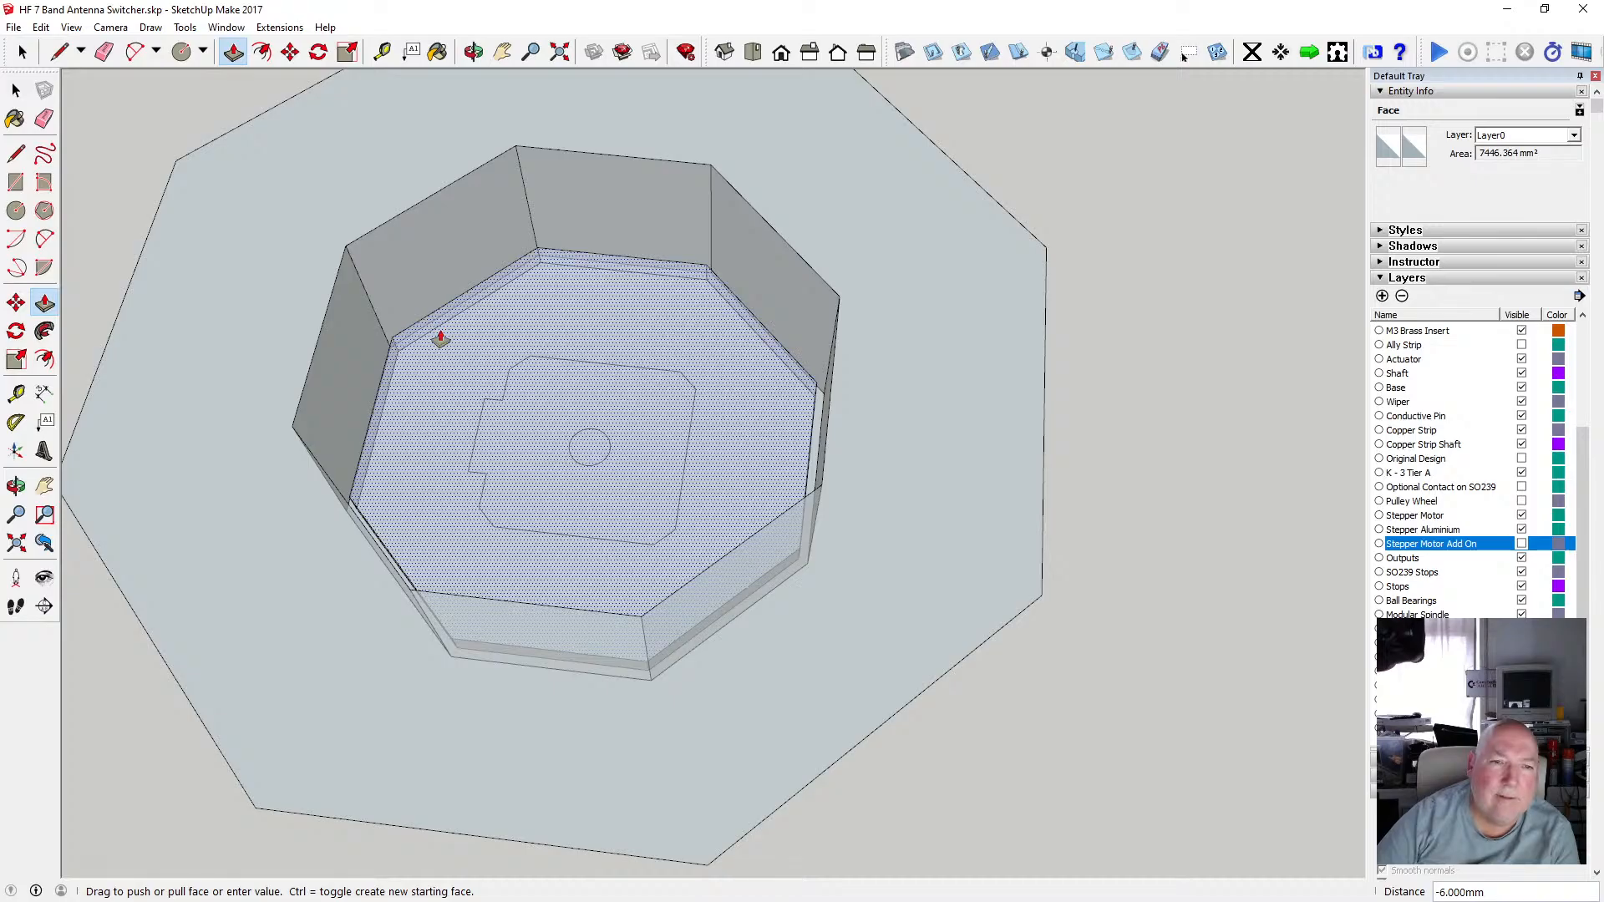
text(2)
key(Return)
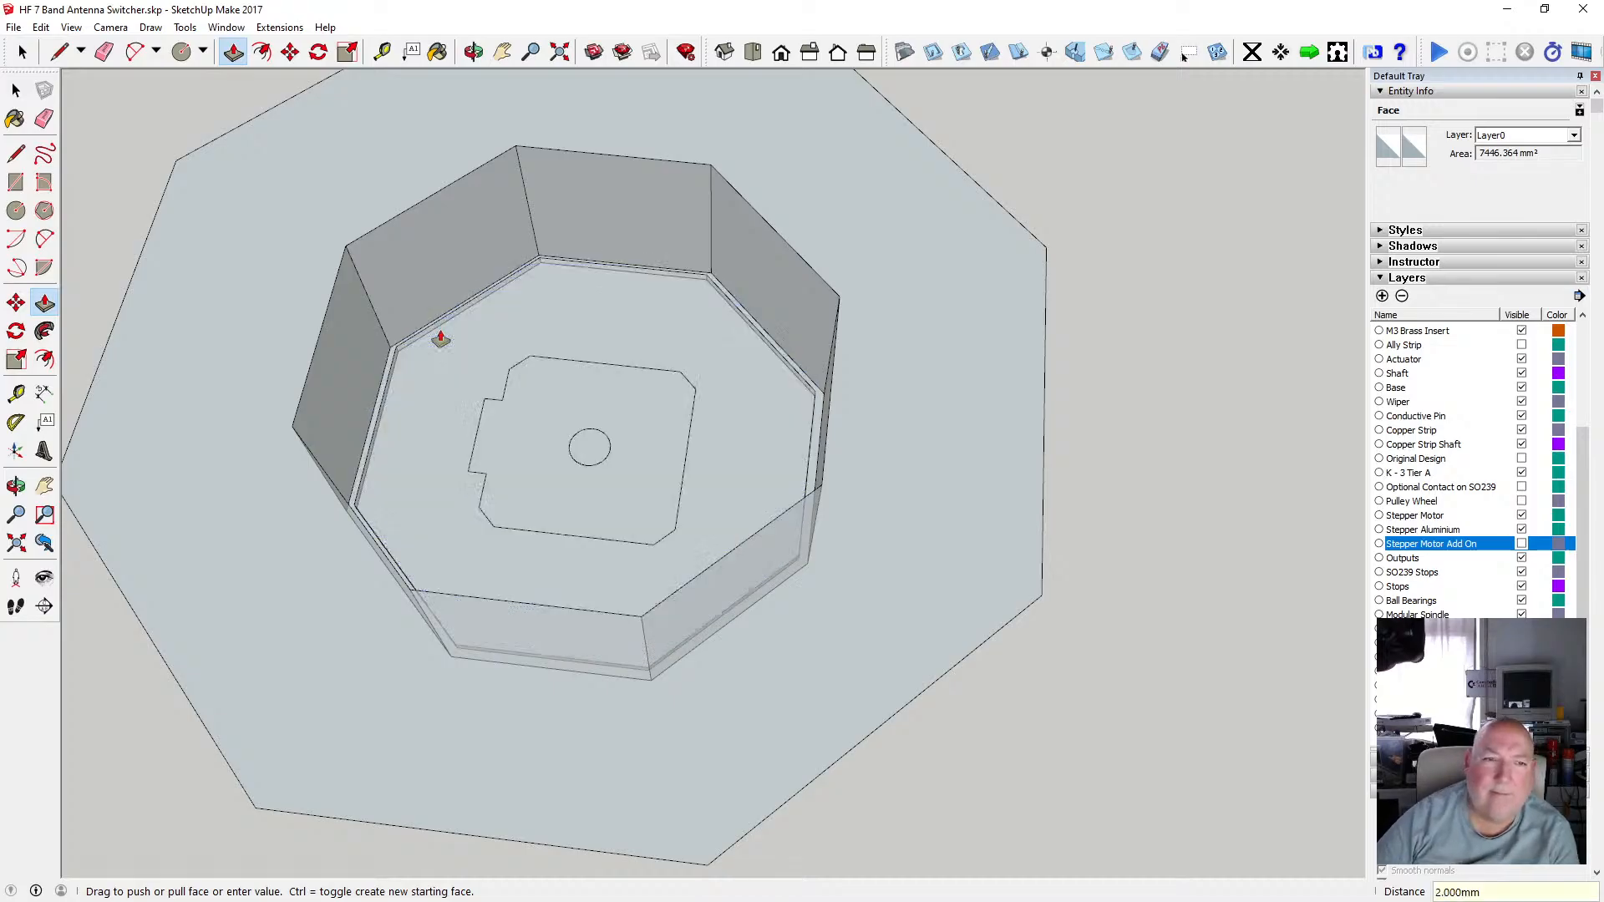
Select the offset octagon edges on the floor and move them 2 mm along the blue axis.
middle_drag(482, 103, 394, 368)
click(41, 27)
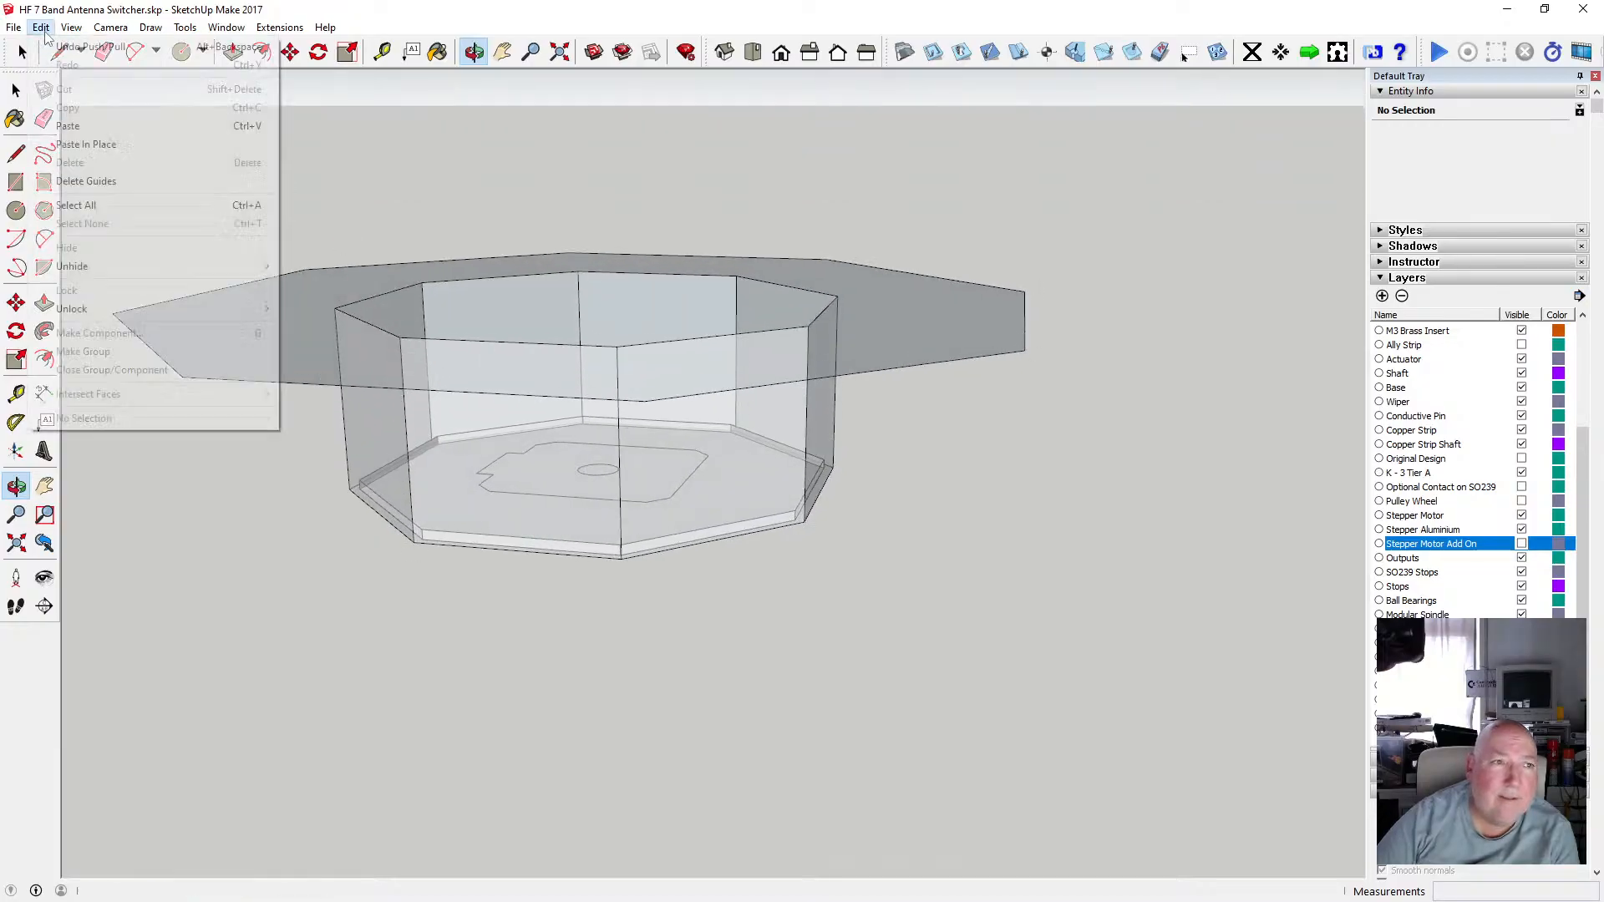
middle_drag(454, 132, 300, 183)
key(space)
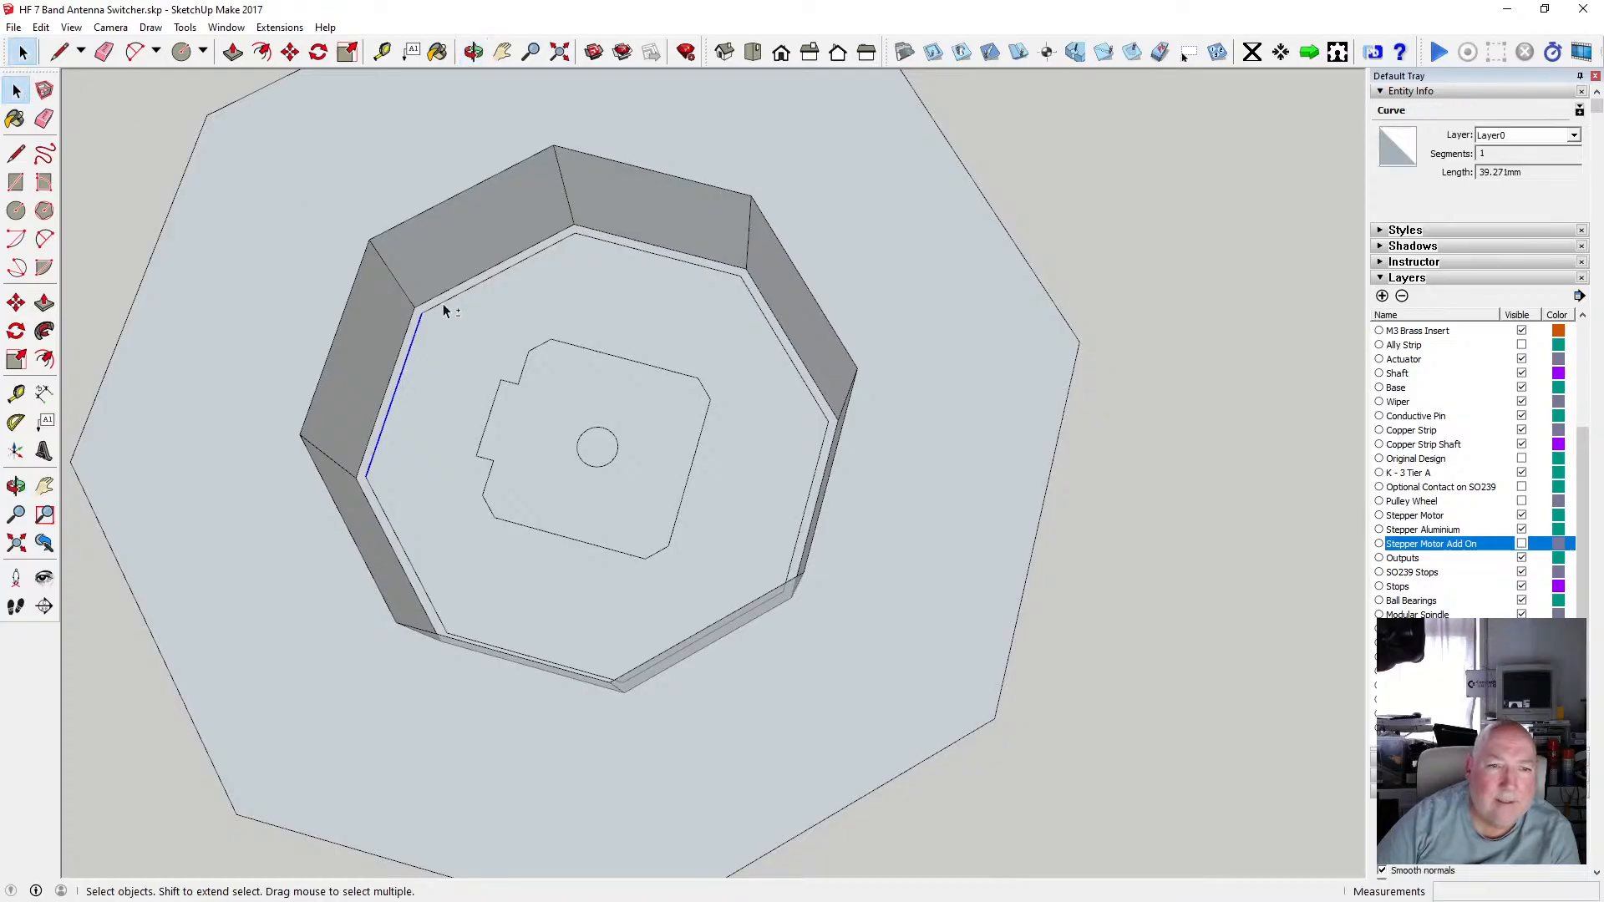
shift+click(518, 263)
shift+click(605, 241)
shift+click(781, 340)
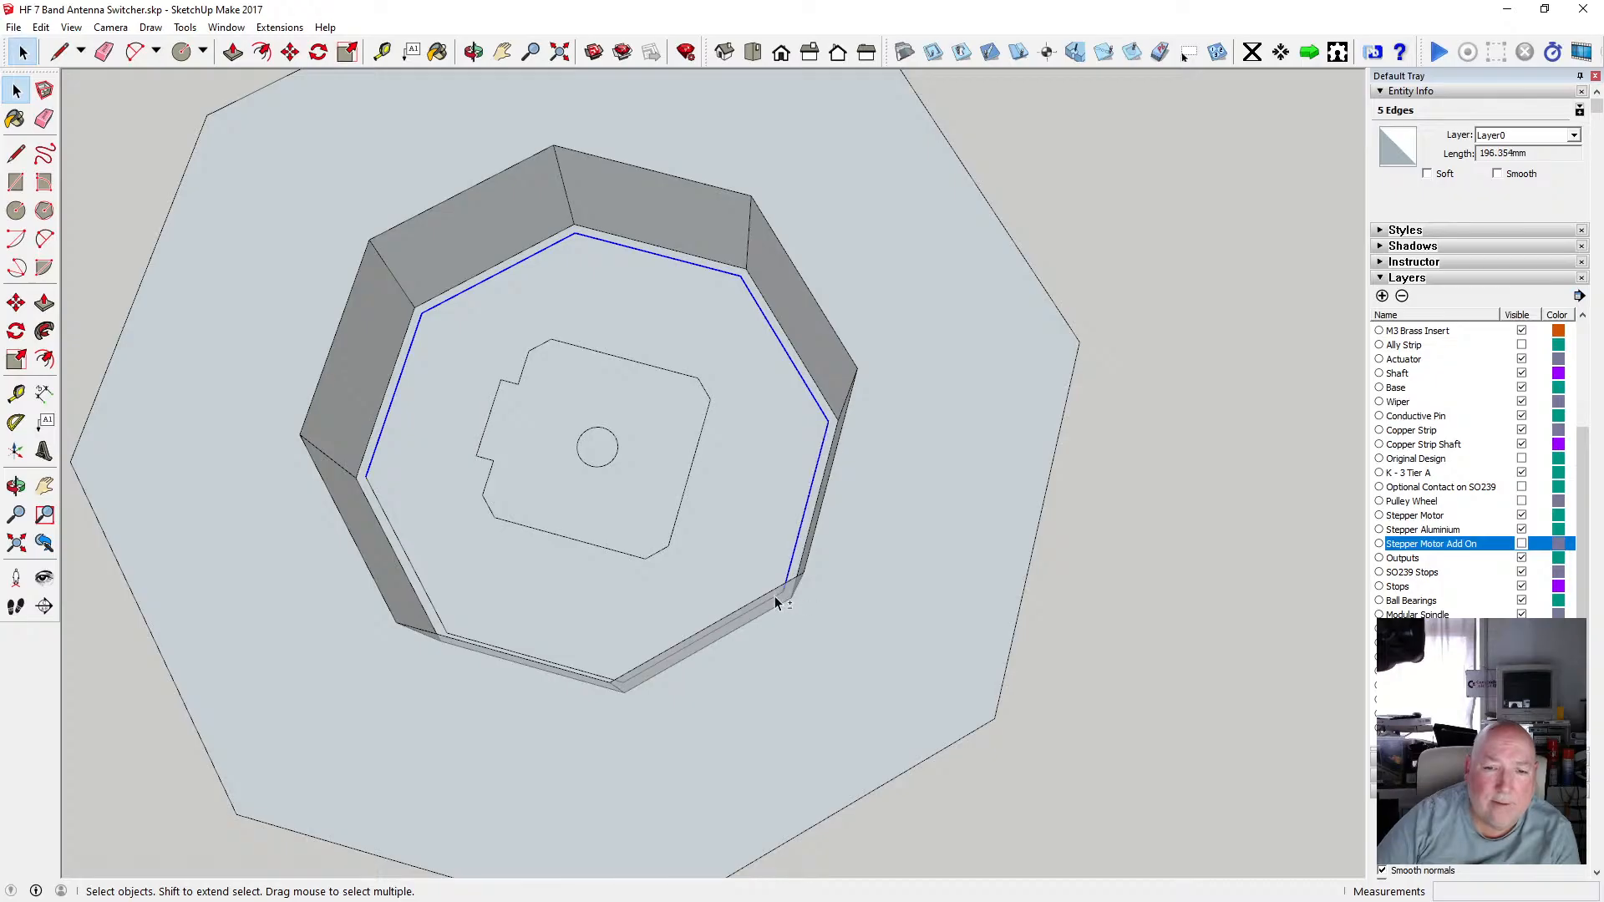
shift+click(435, 609)
shift+click(468, 640)
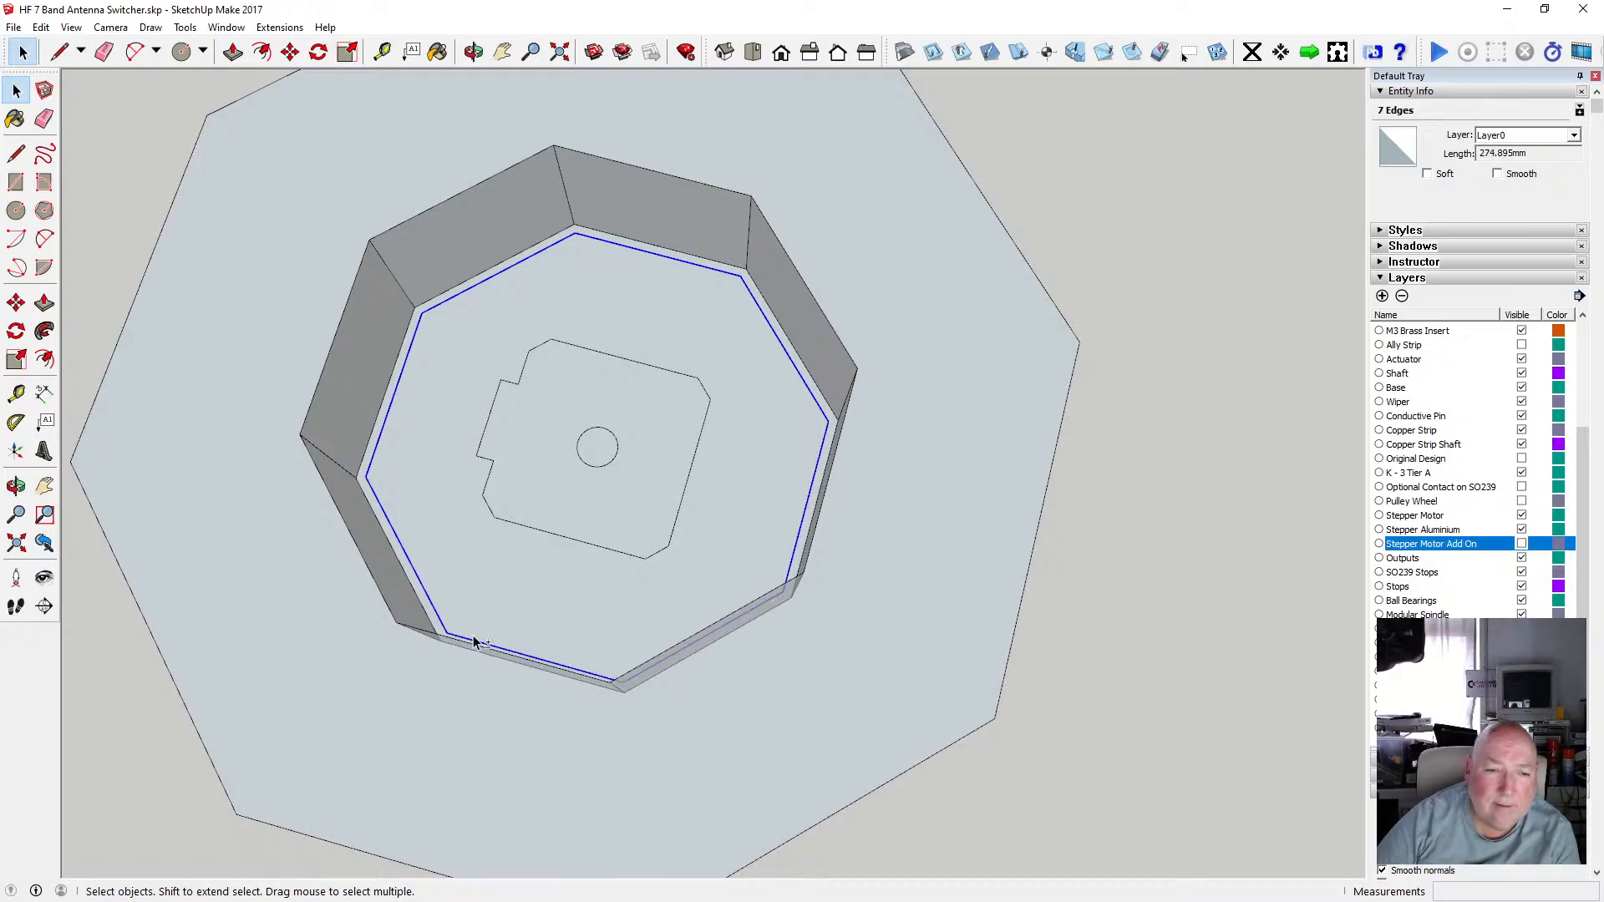
click(473, 51)
drag(590, 429, 494, 257)
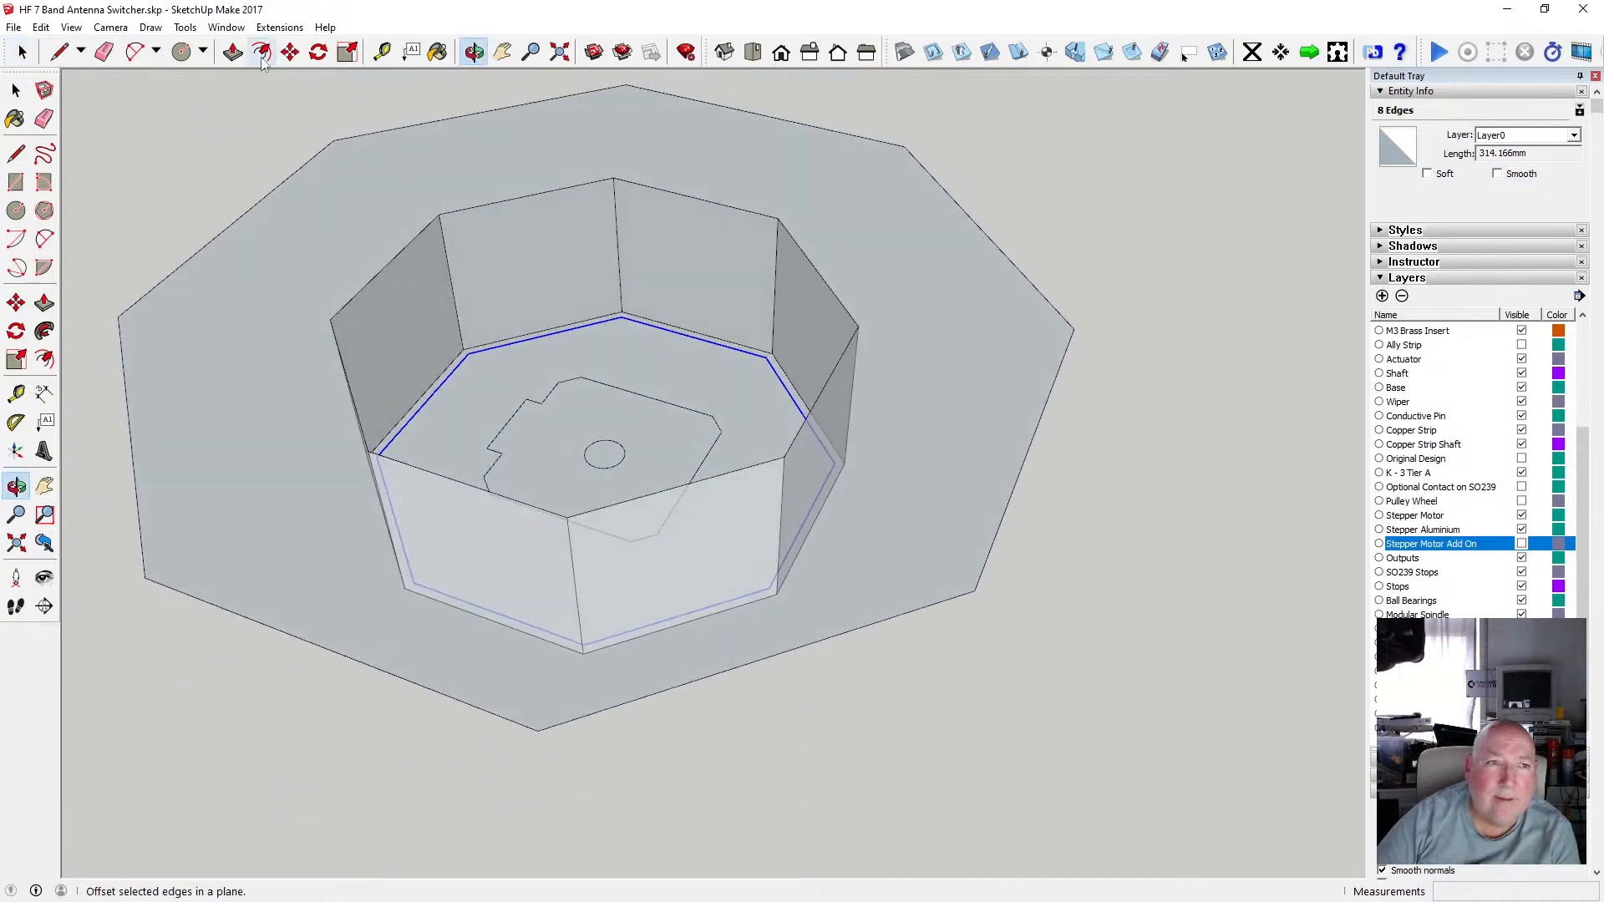
click(290, 52)
click(470, 354)
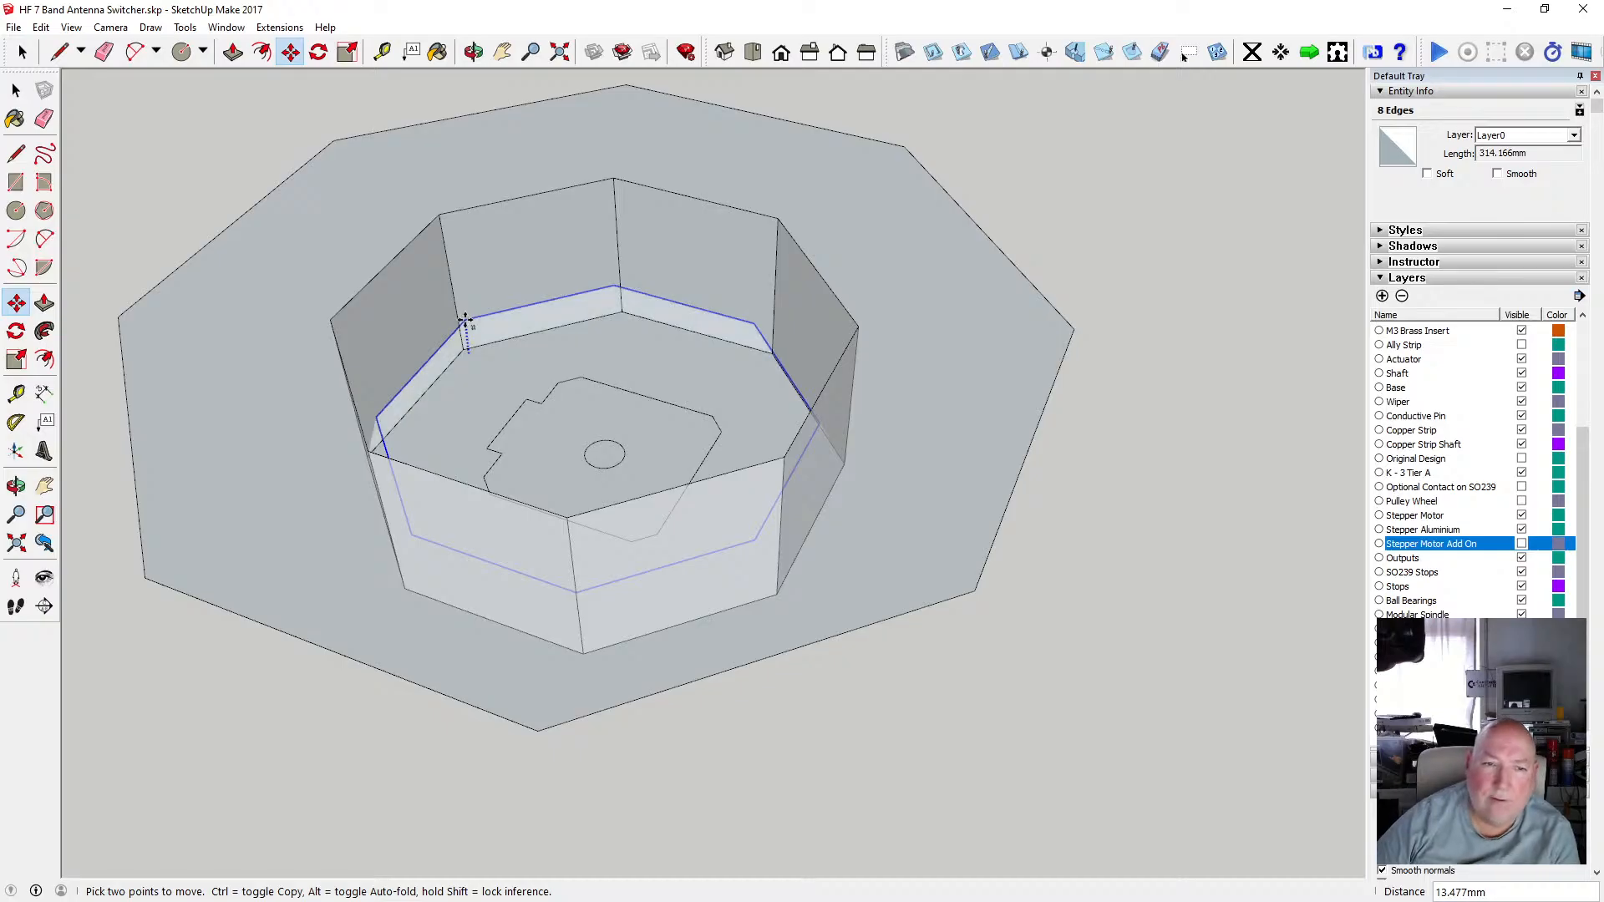
text(2)
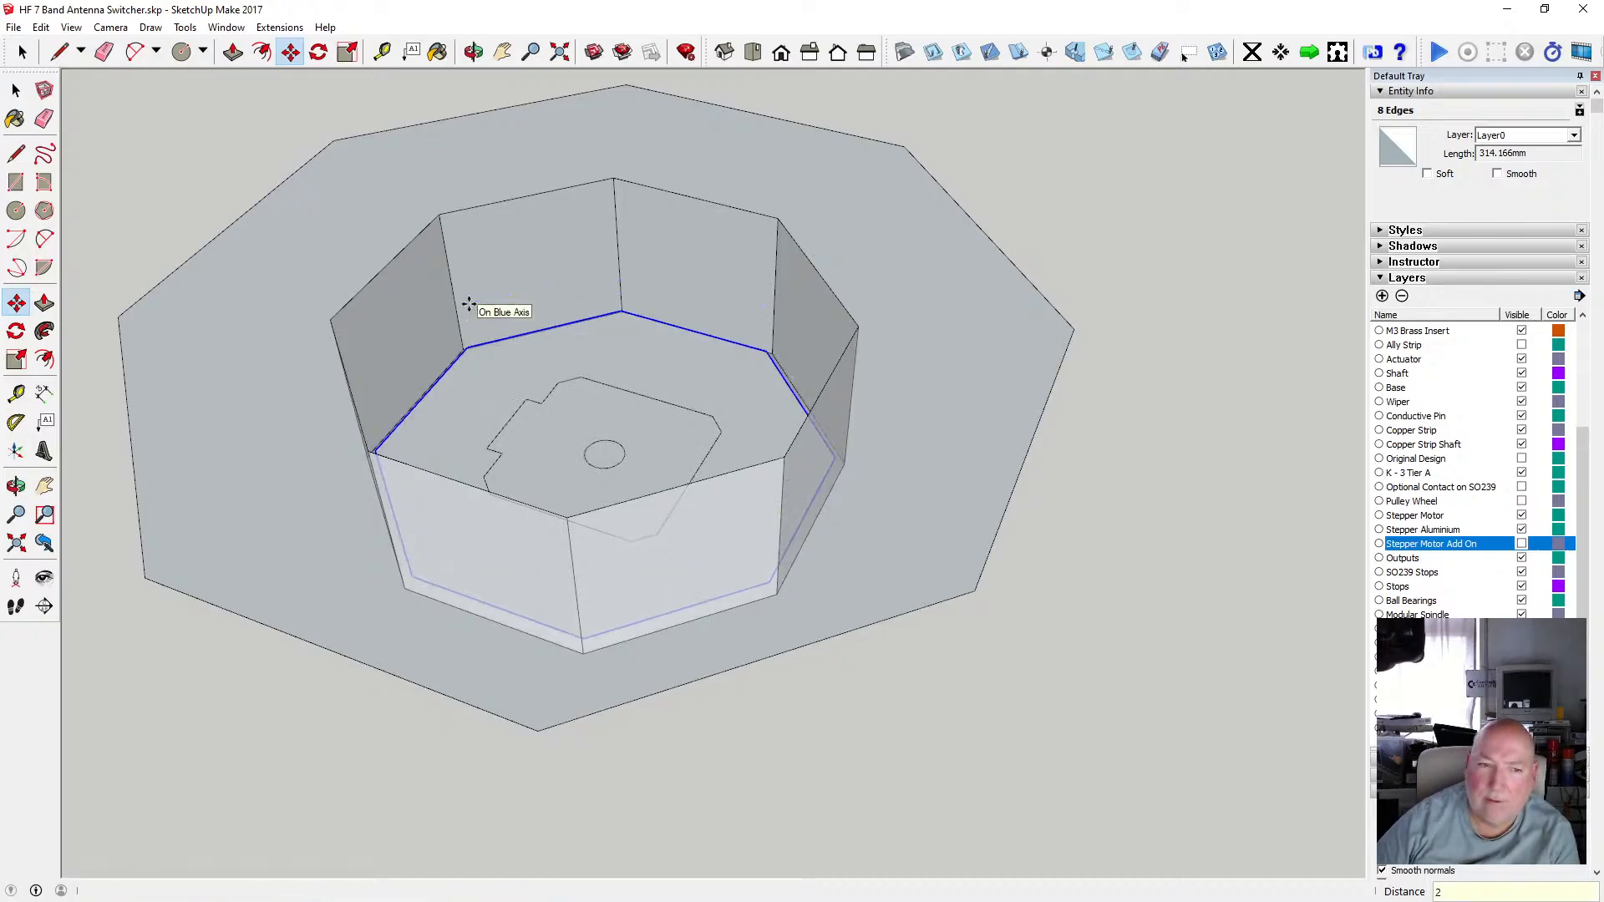
key(Return)
Undo the move of the offset octagon edges.
click(473, 52)
drag(498, 111, 465, 489)
click(41, 28)
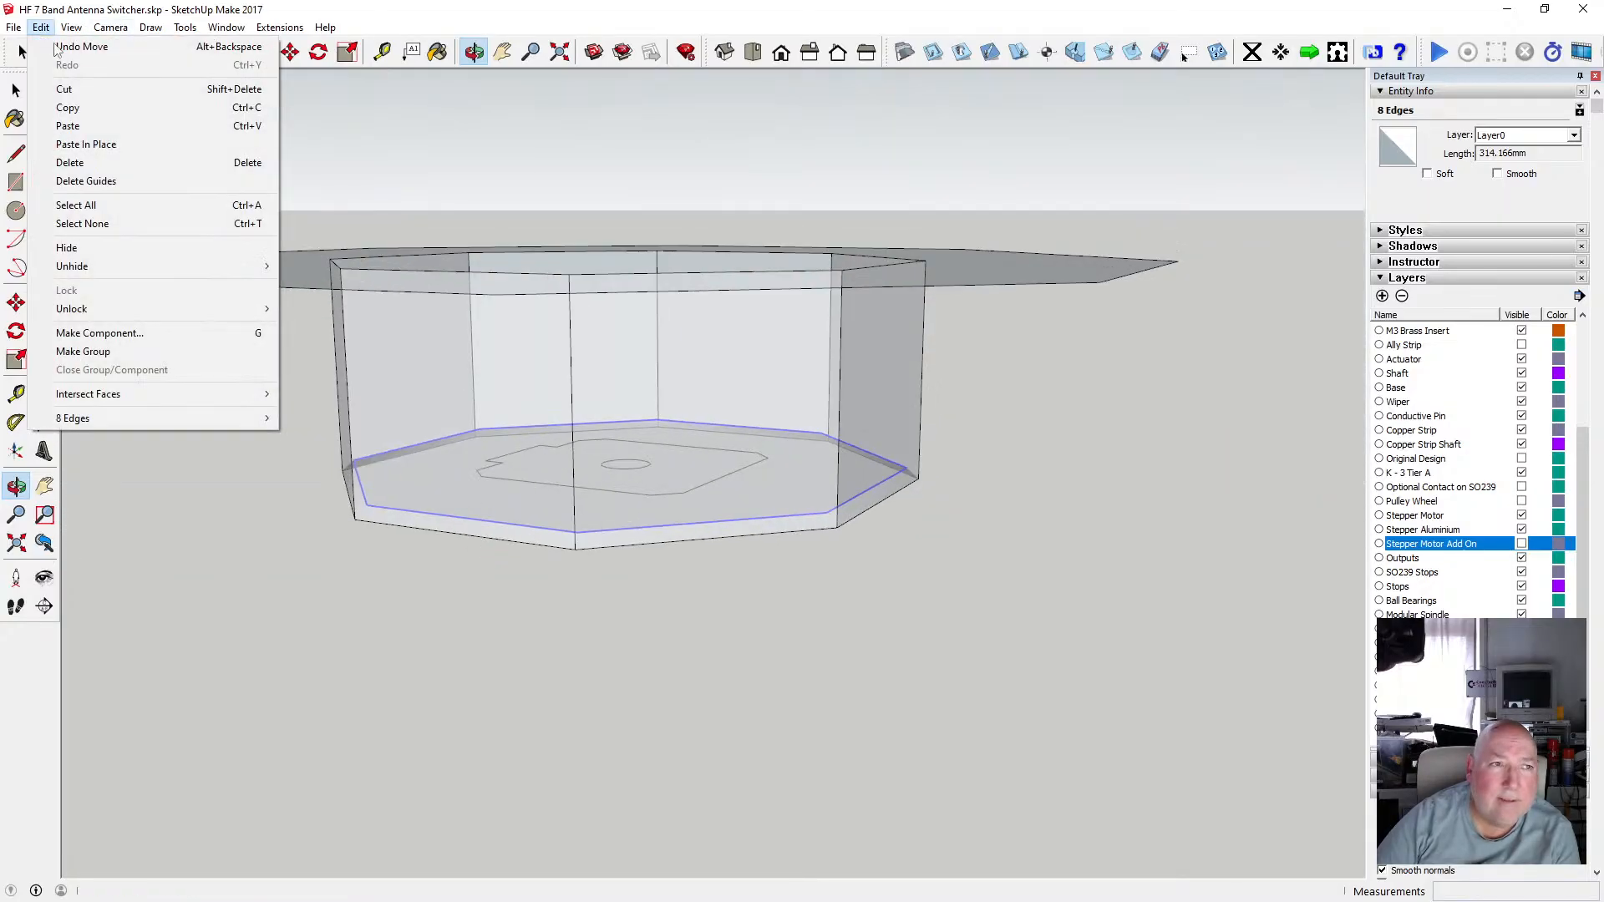
click(61, 47)
Cut the selected offset octagon edges from the recess floor.
drag(456, 284, 471, 673)
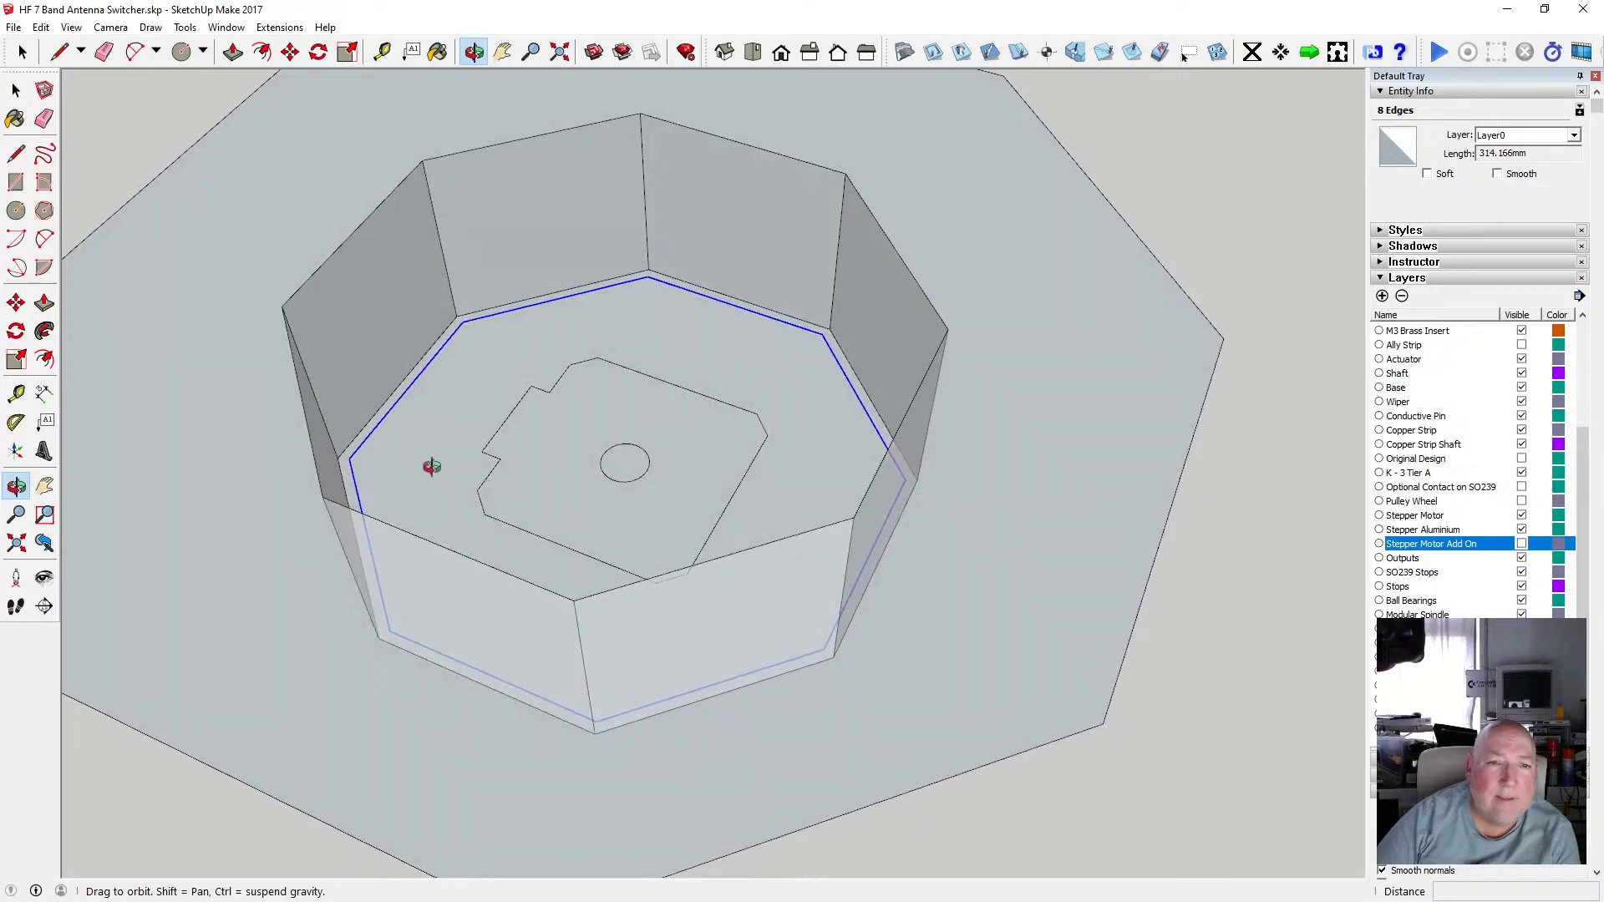
click(41, 29)
click(67, 92)
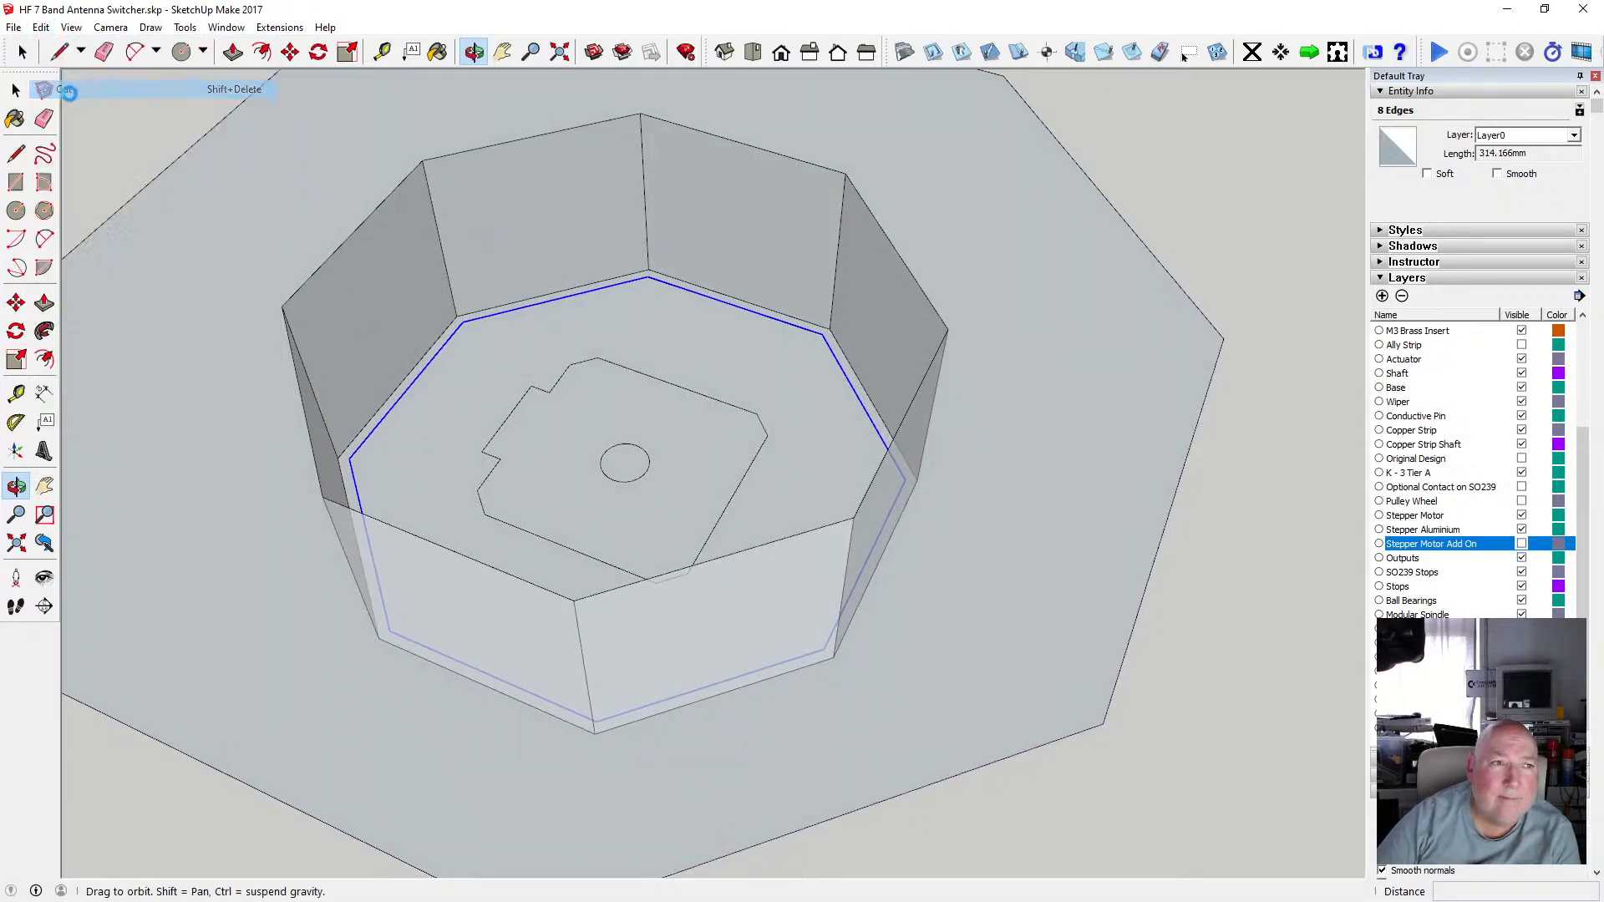
click(18, 92)
scroll(541, 380, down, 2)
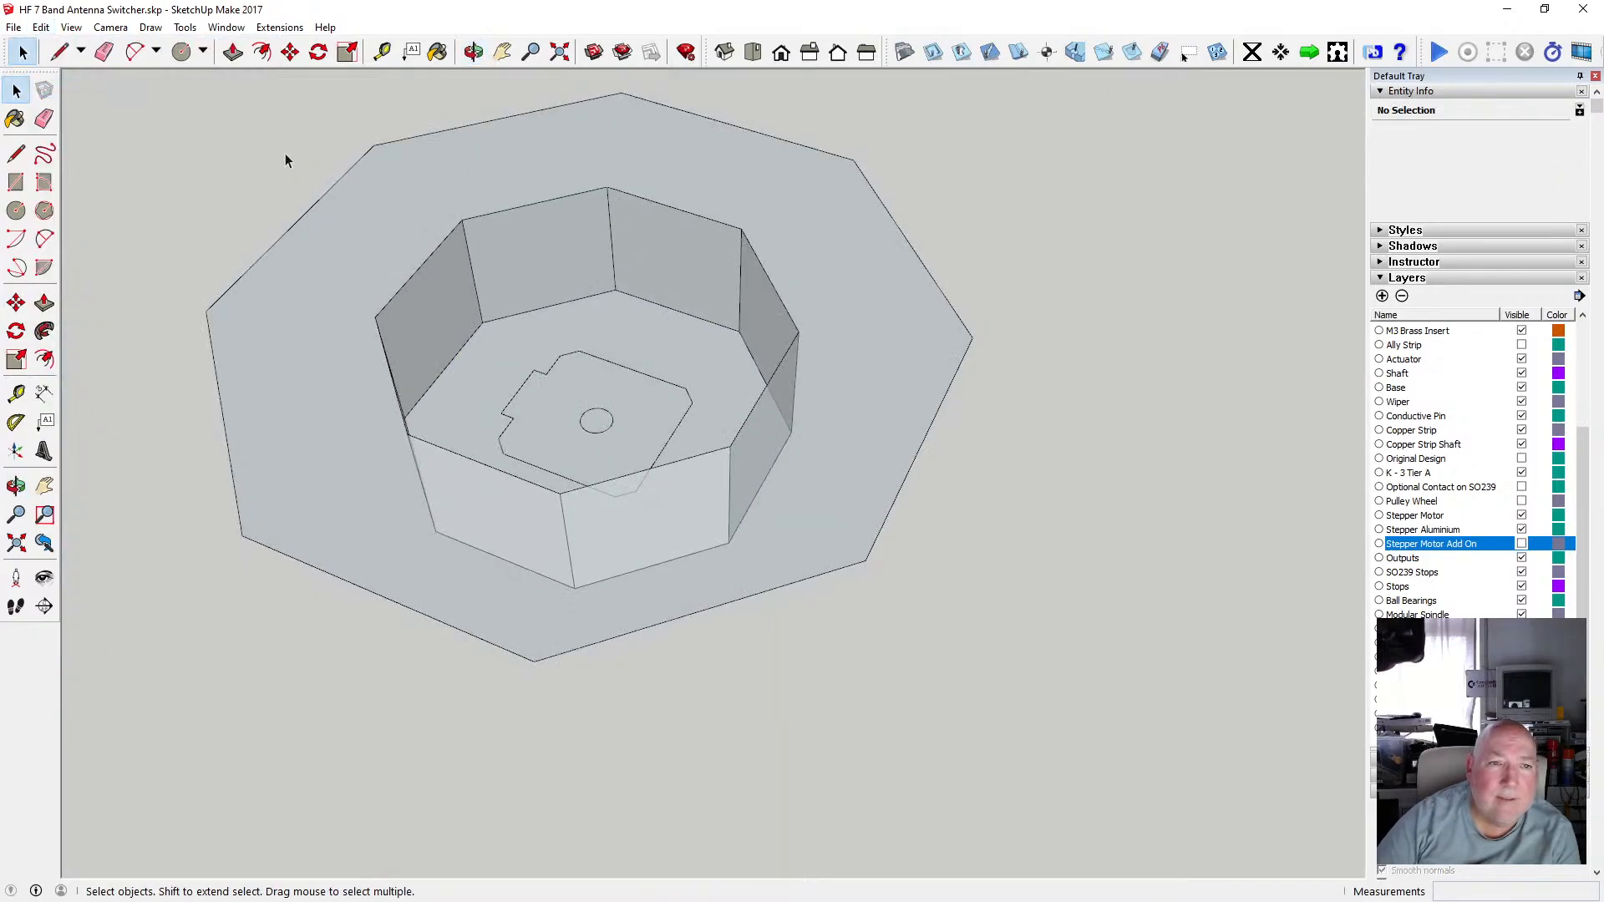
scroll(510, 363, down, 2)
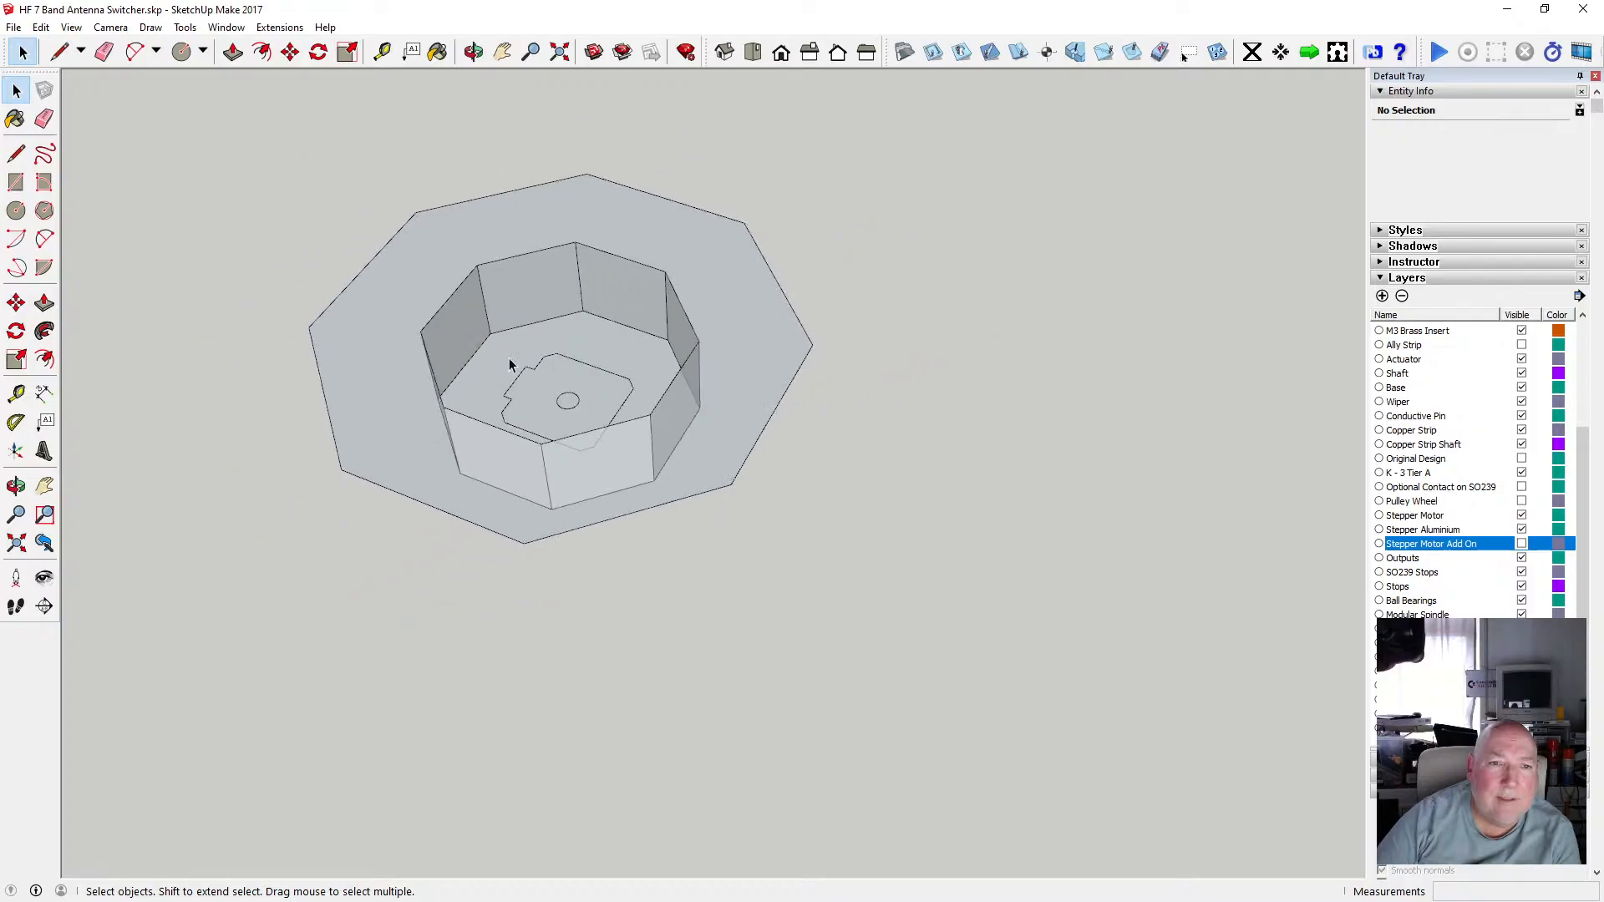
Select all the mount geometry and make it into a component.
drag(217, 145, 860, 637)
right_click(713, 460)
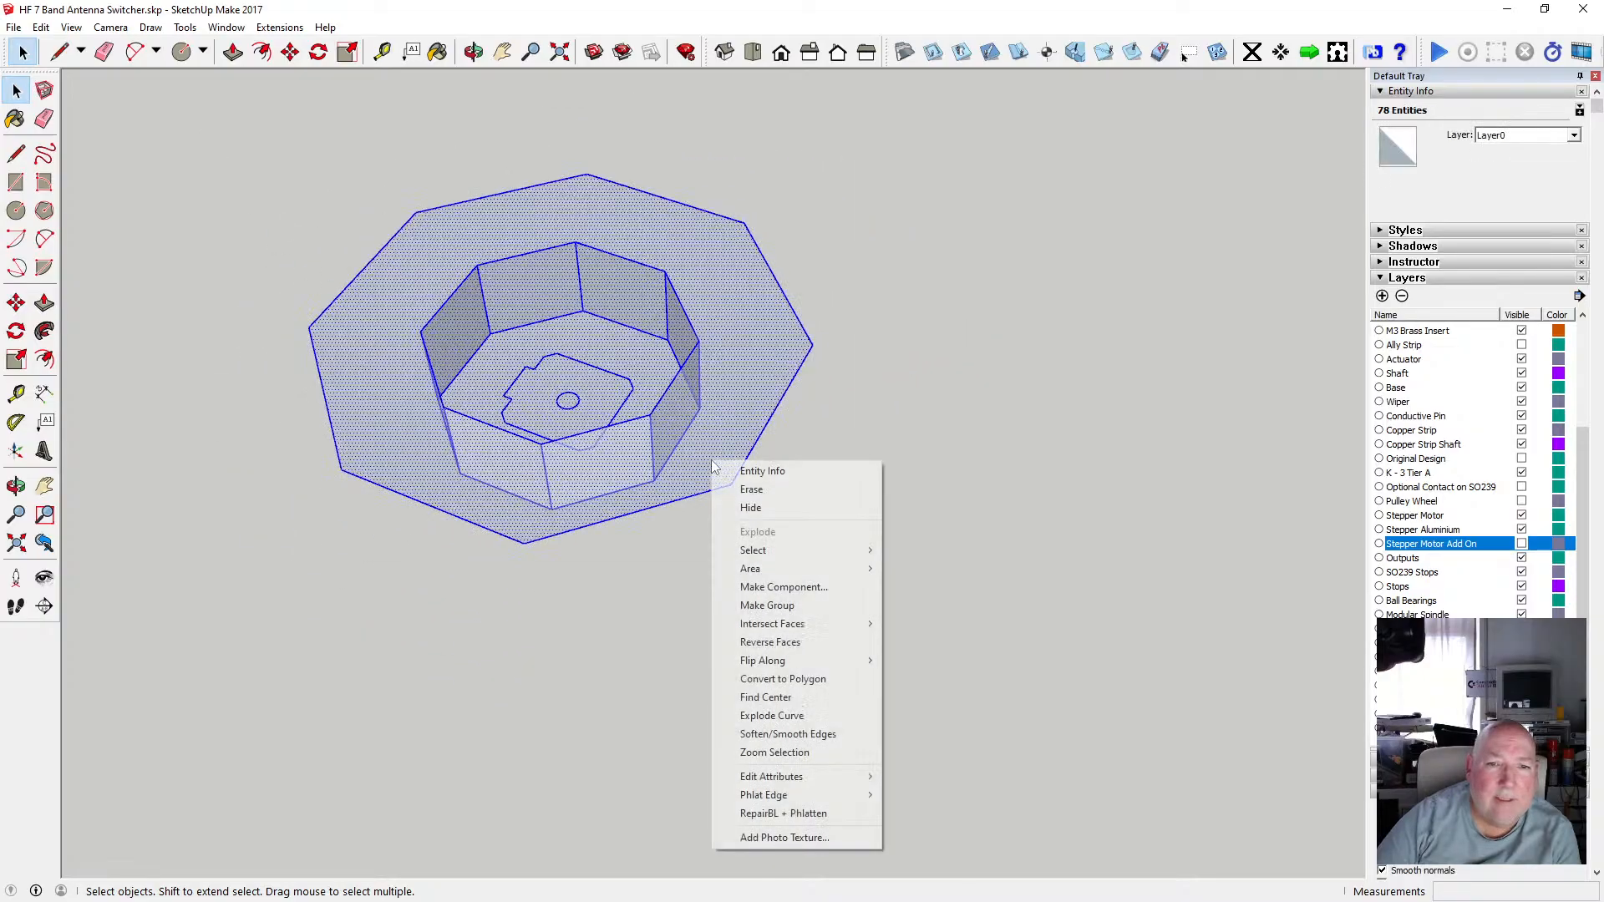
click(841, 589)
click(836, 575)
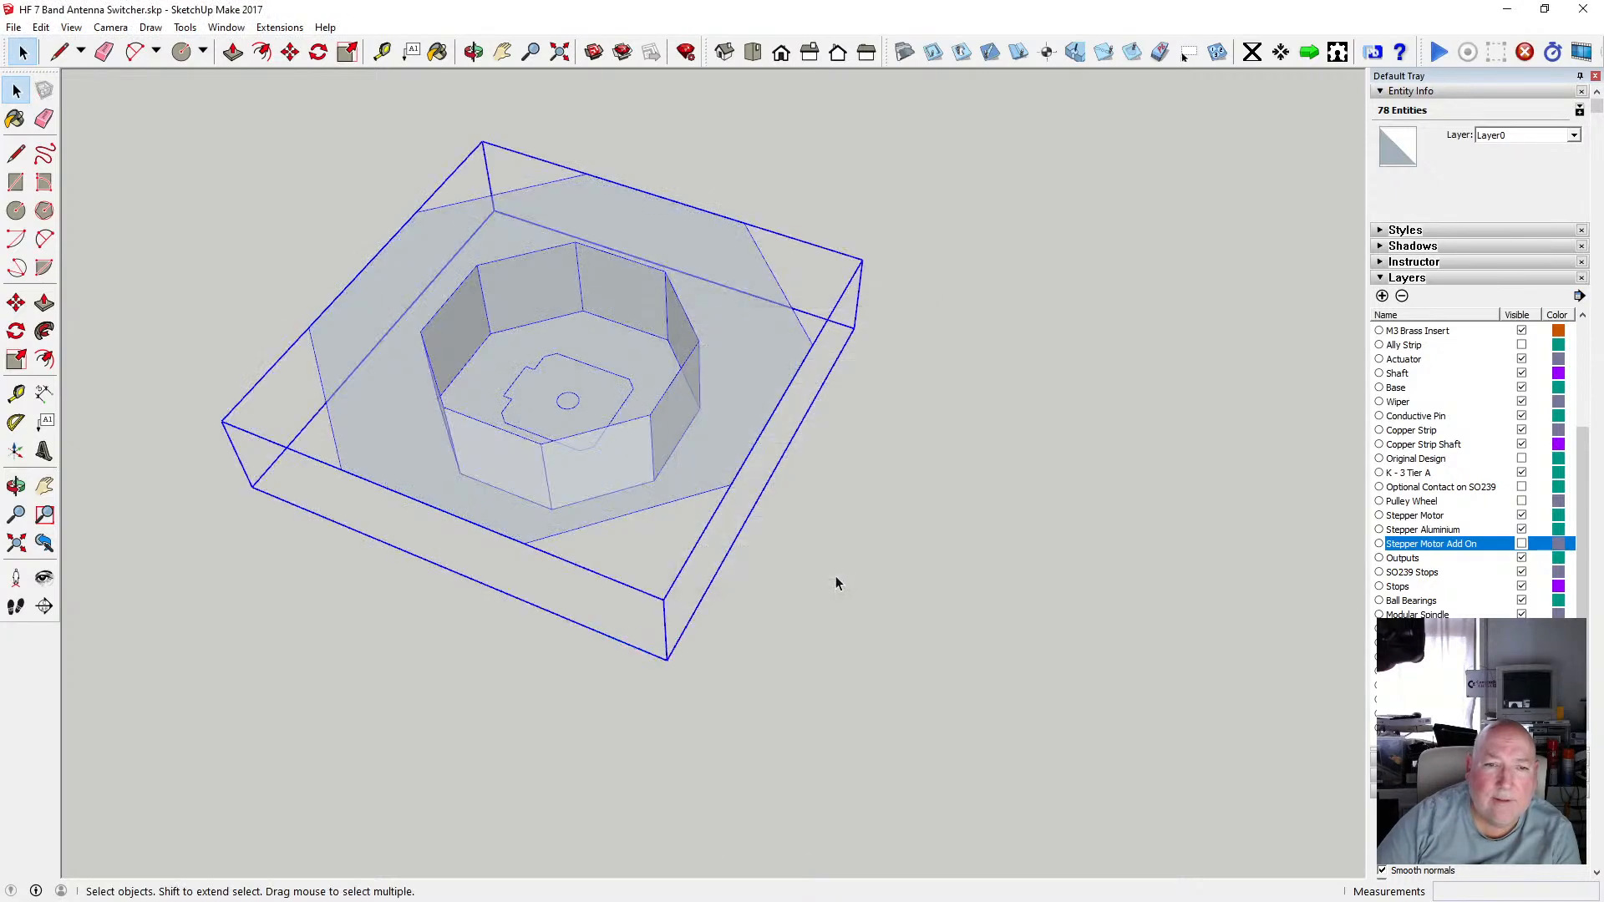
click(293, 204)
Paste the cut octagon edges in place and move them 2 mm along the blue axis.
click(41, 26)
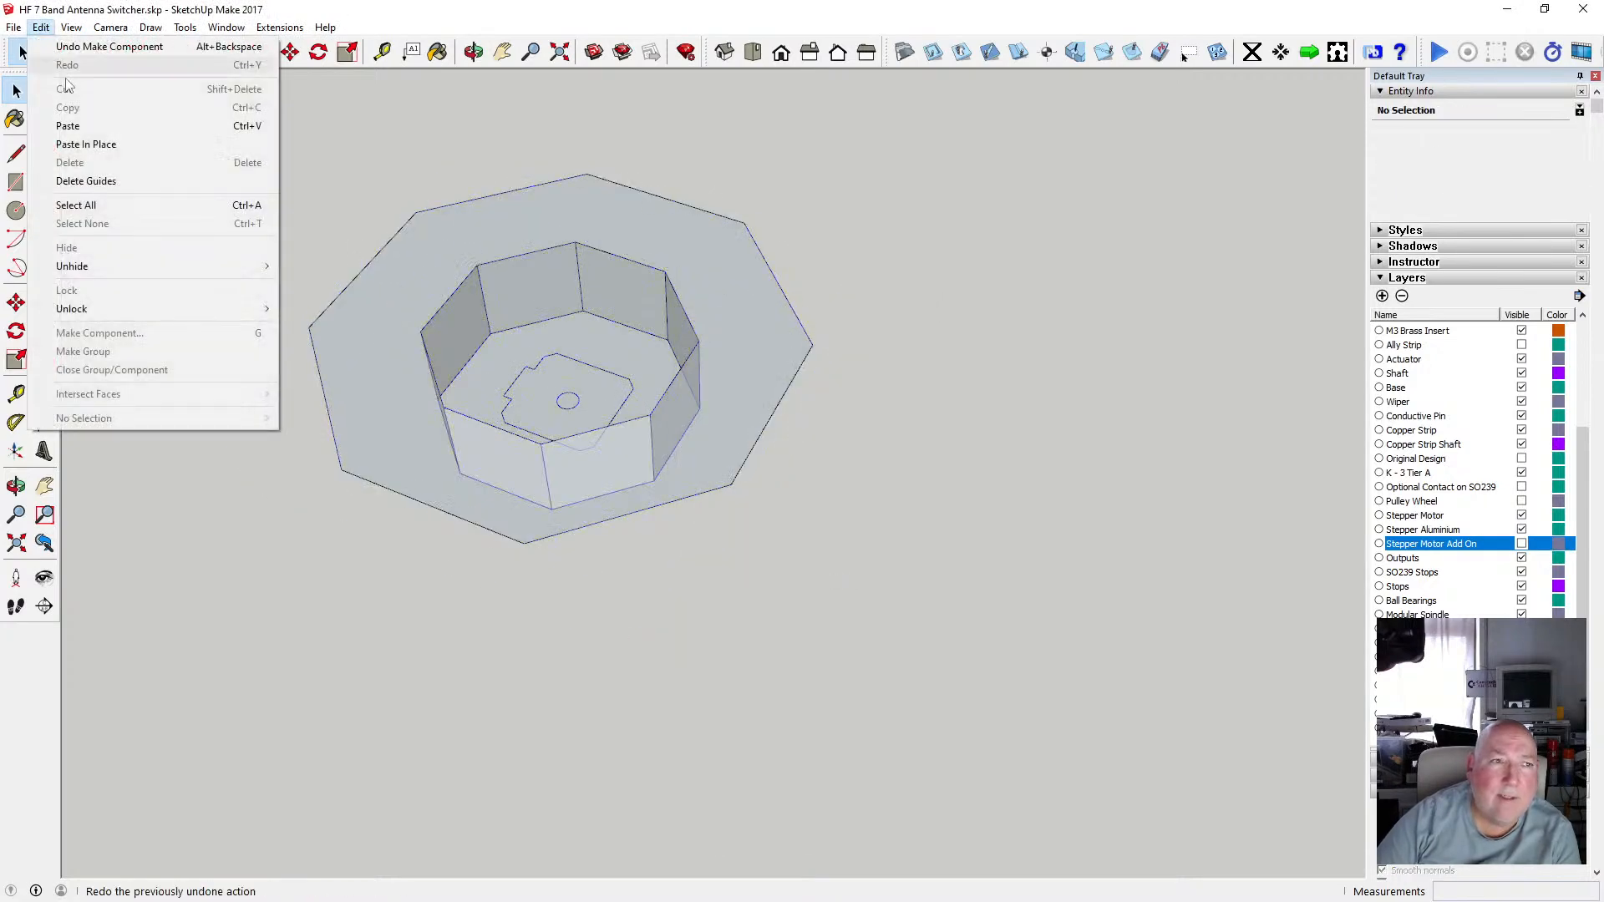
click(92, 144)
click(289, 52)
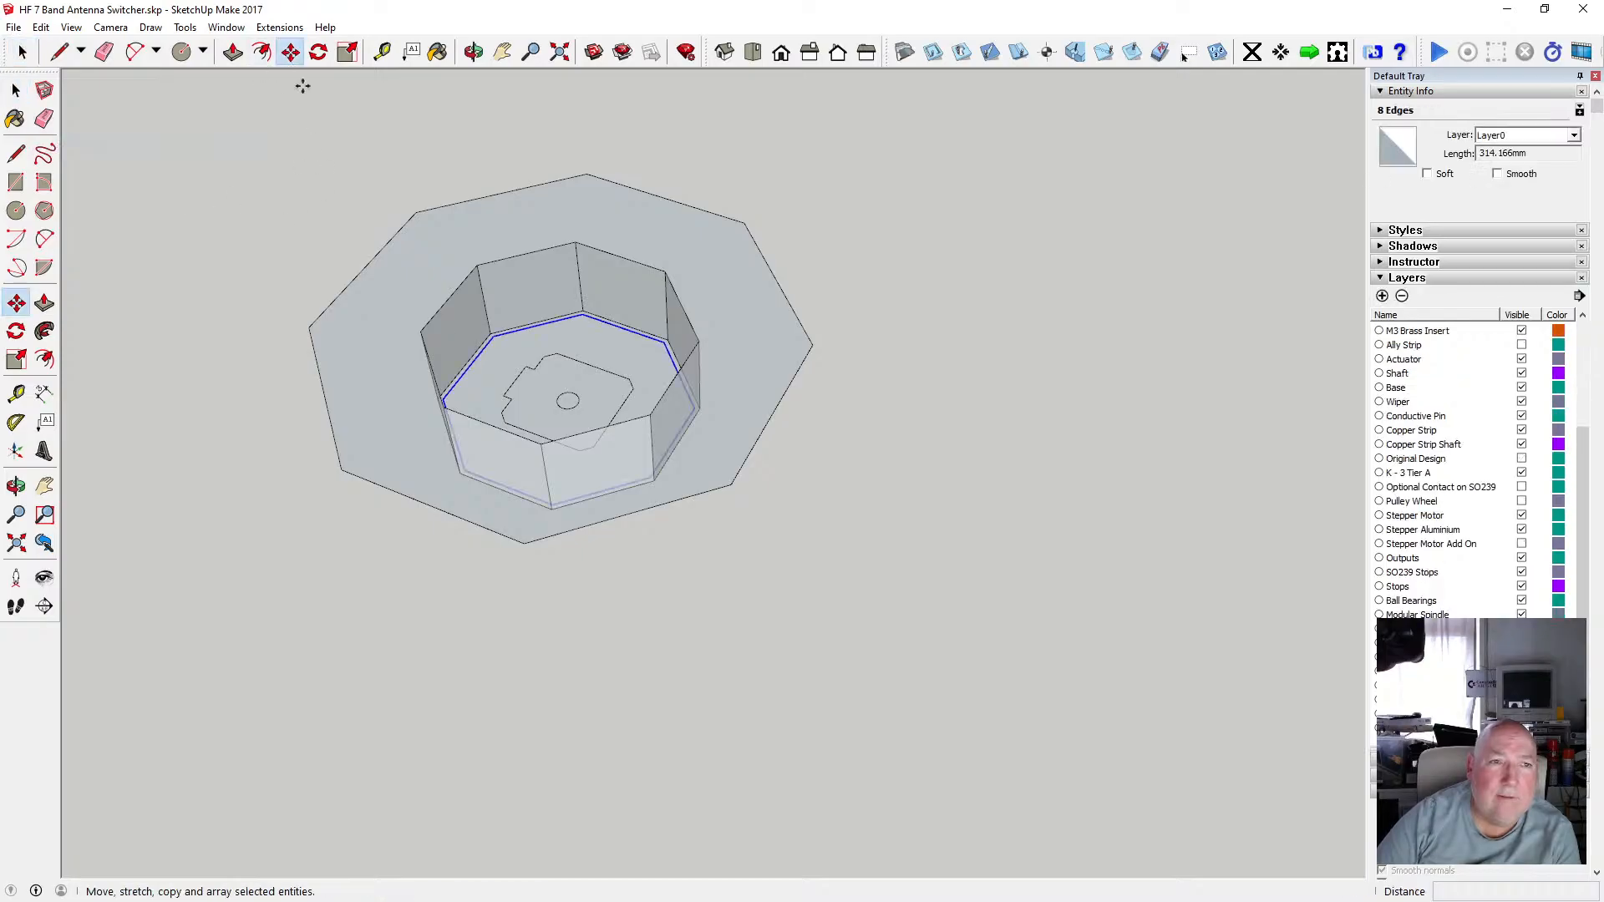
click(494, 335)
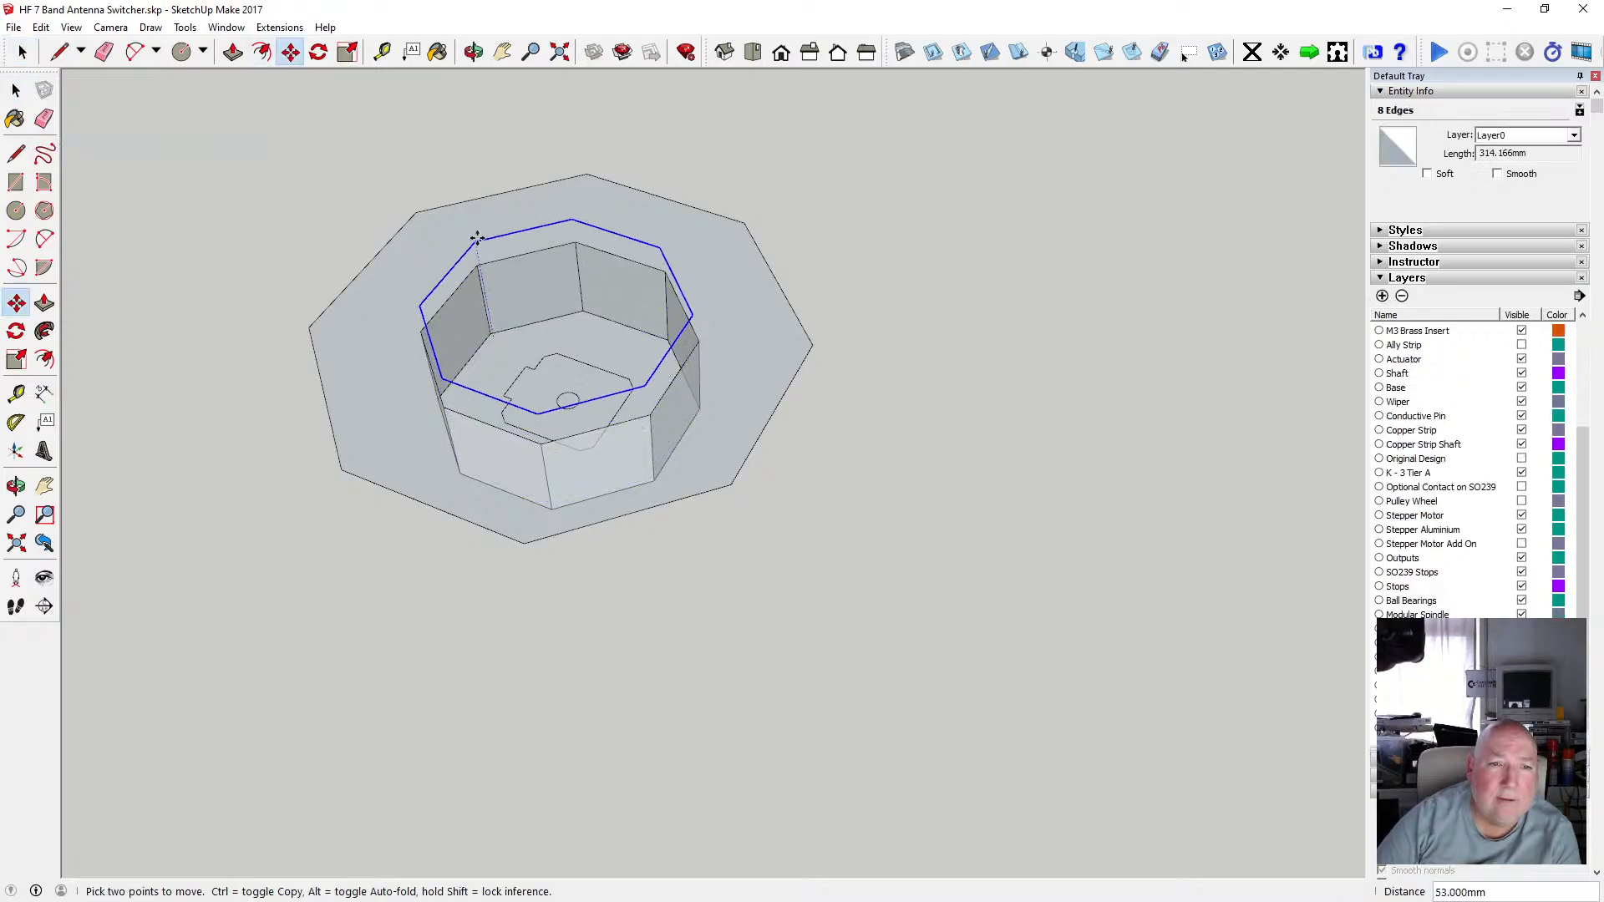
text(2)
key(Return)
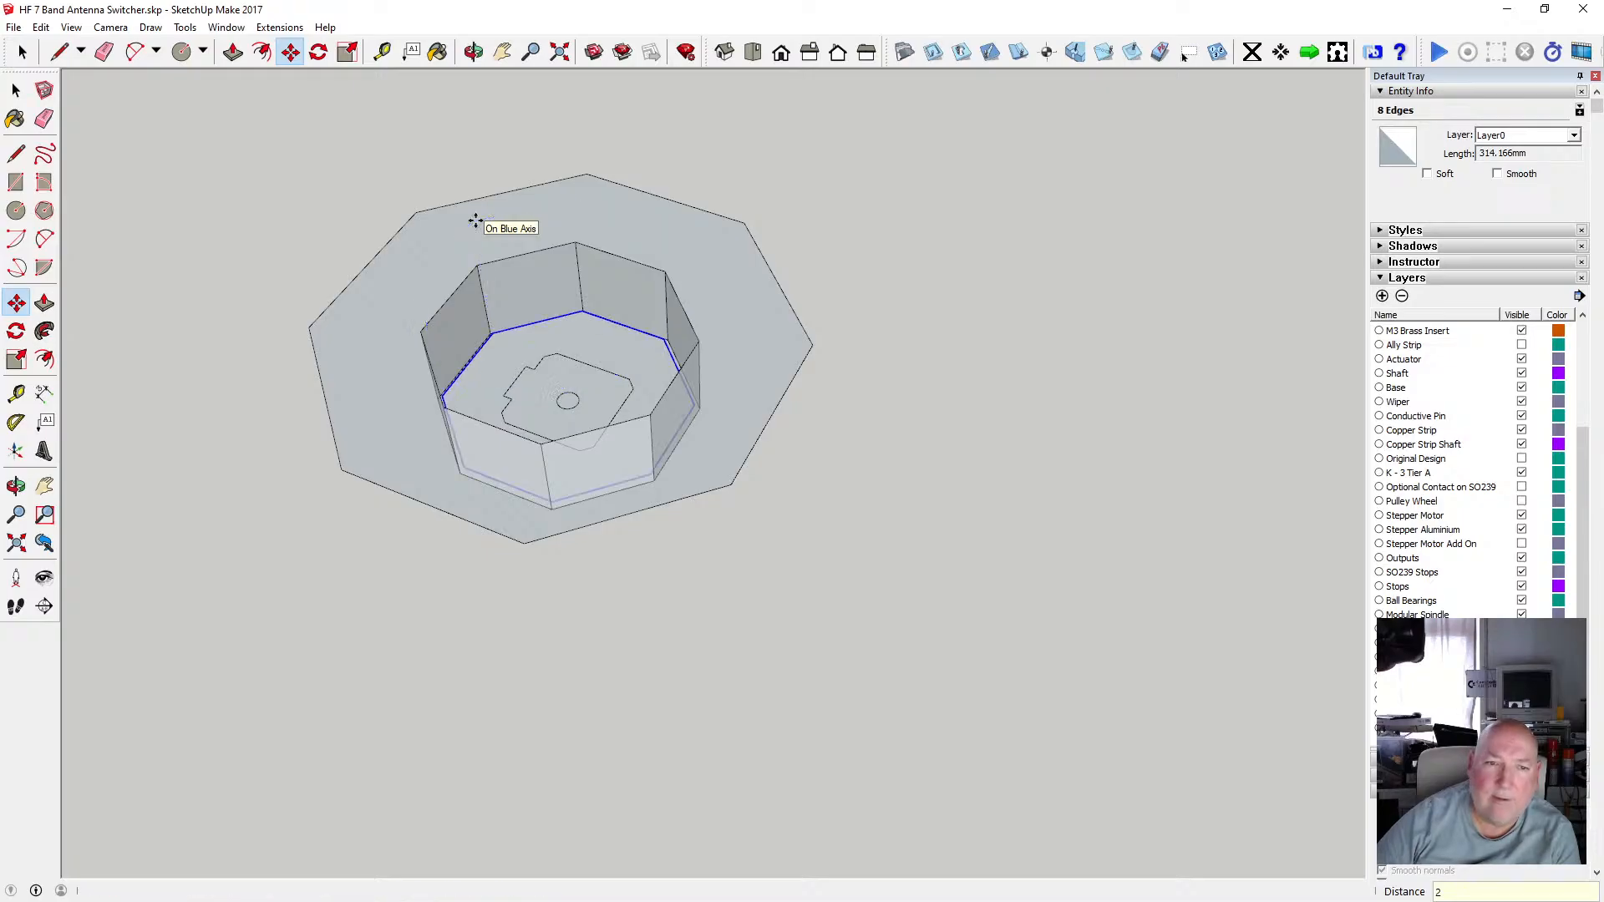
Cut the octagon edges again and paste them in place inside the component.
click(41, 28)
click(87, 90)
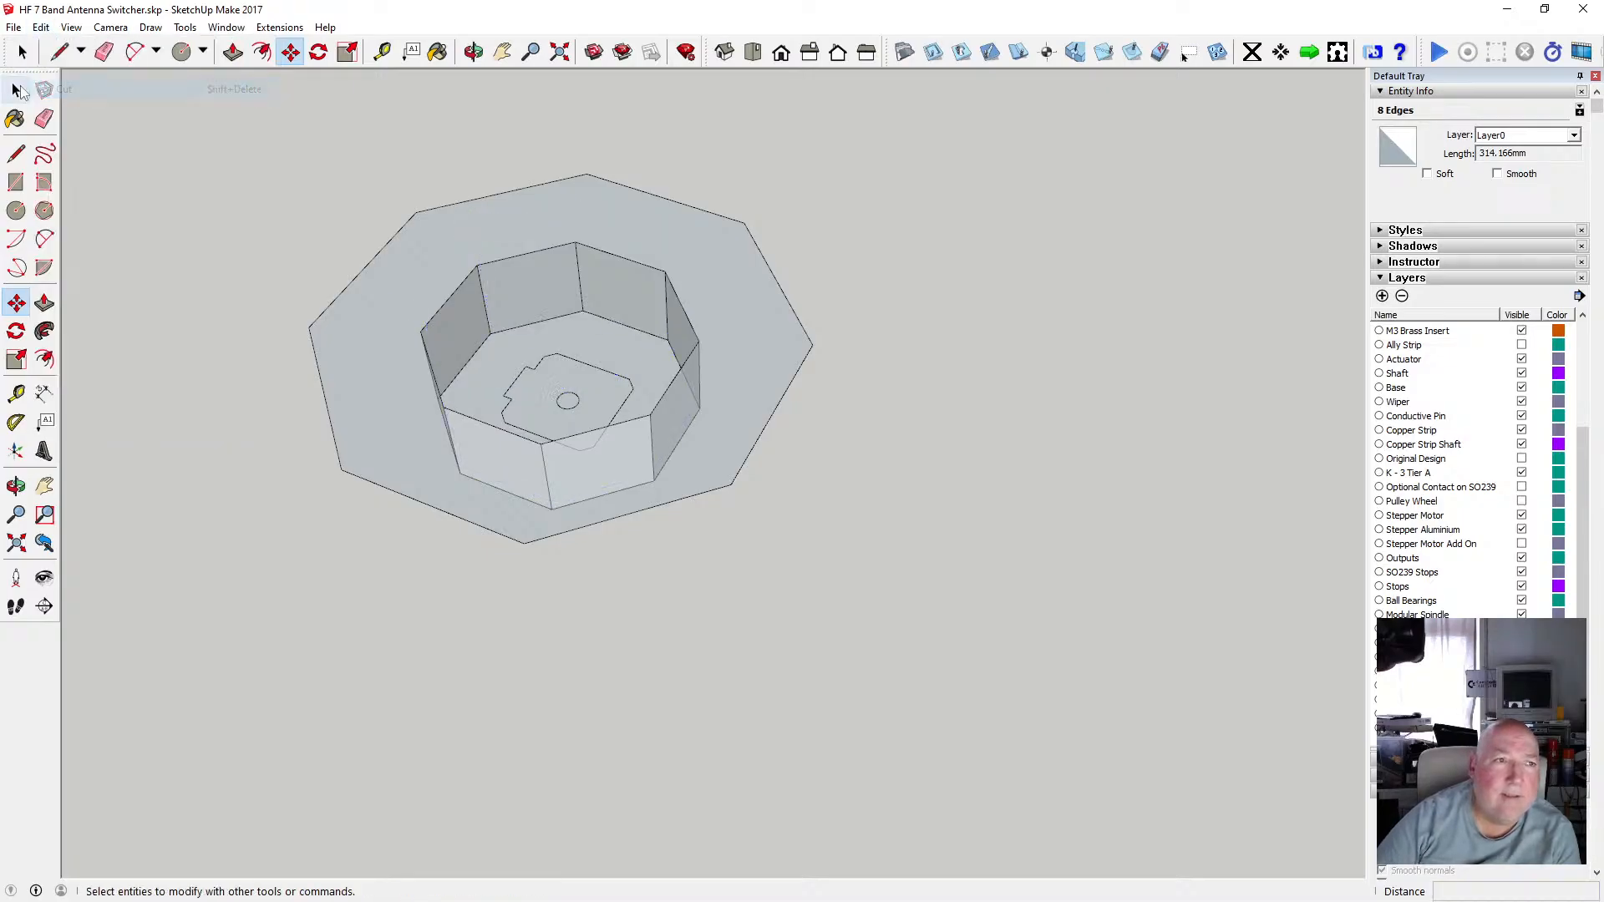
click(42, 27)
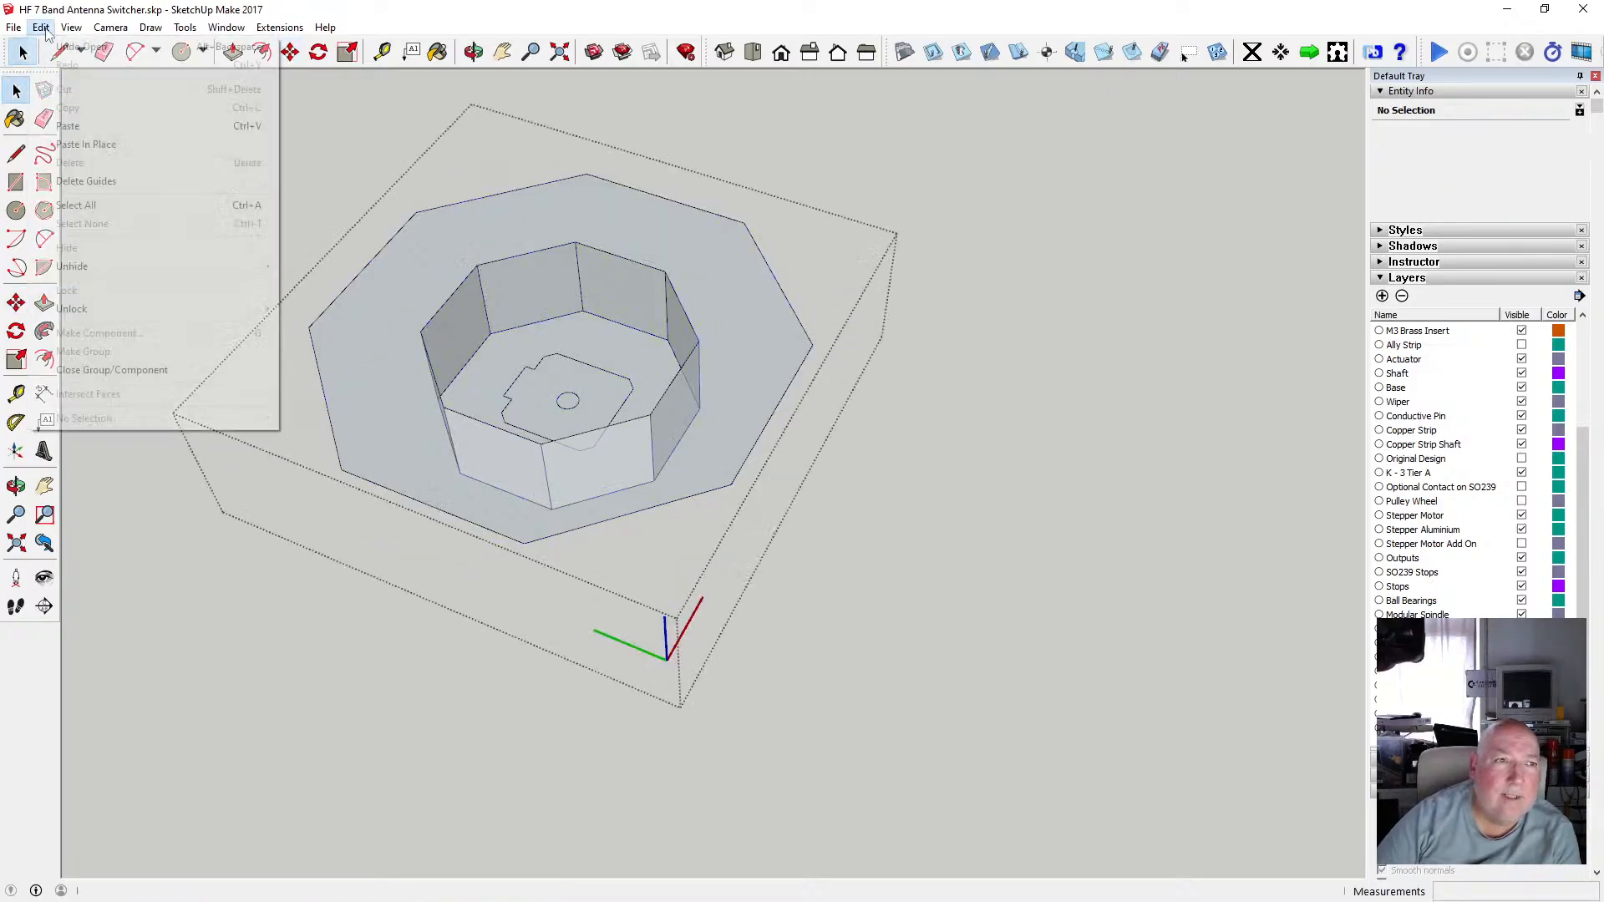
click(83, 142)
Show the Stepper Motor Add On layer and orbit around to inspect how the motor sits in the recess.
scroll(496, 365, up, 3)
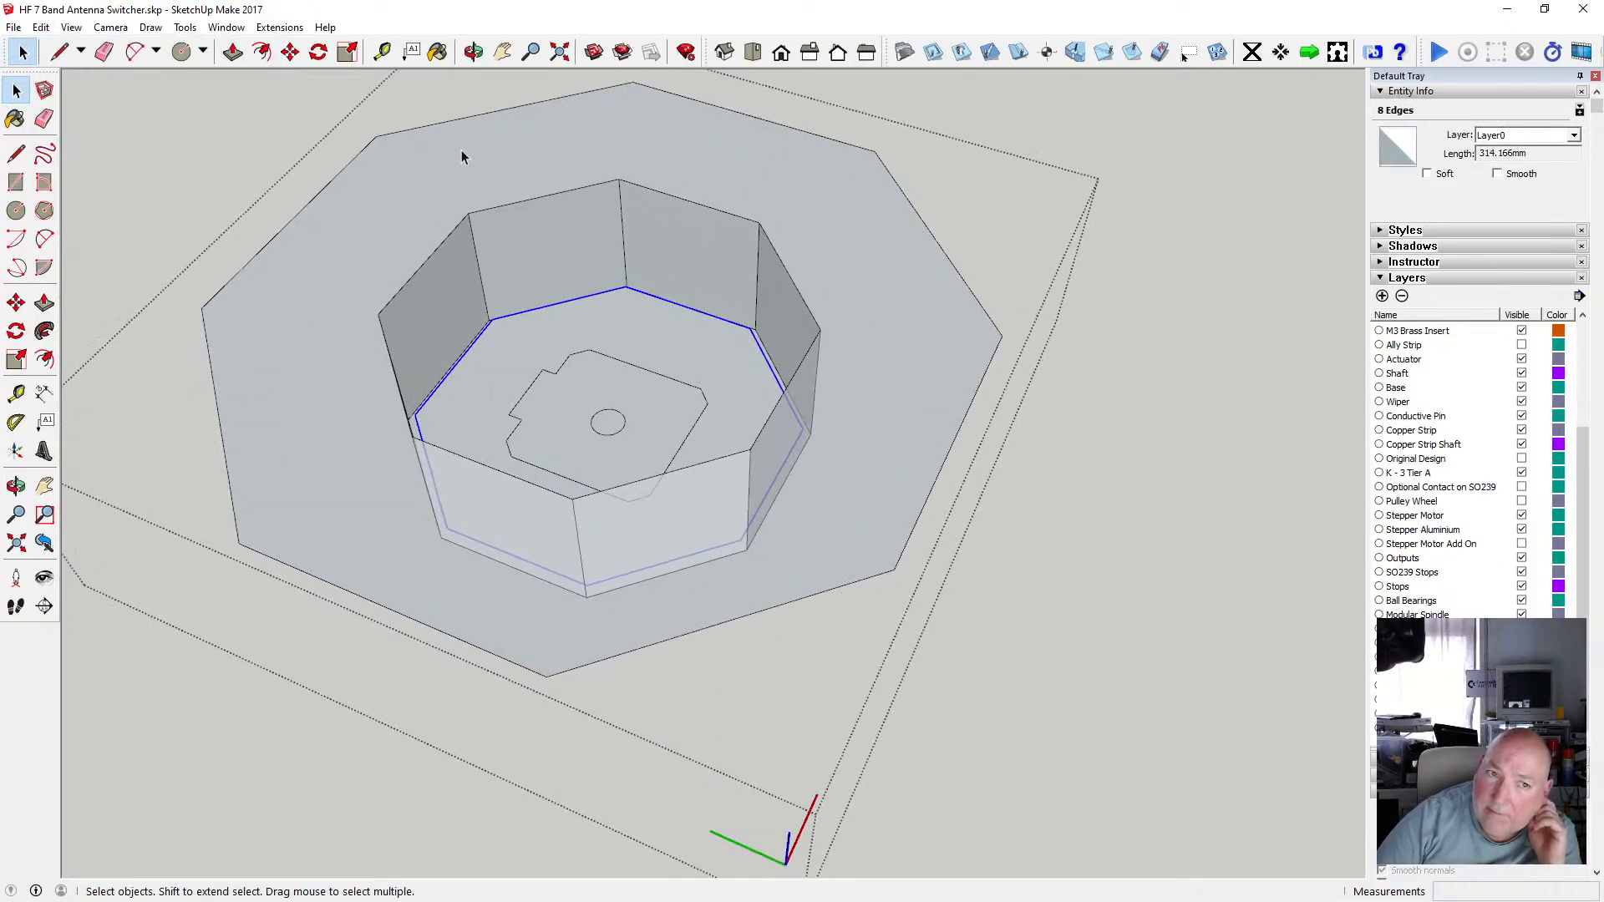
click(473, 52)
drag(551, 250, 479, 380)
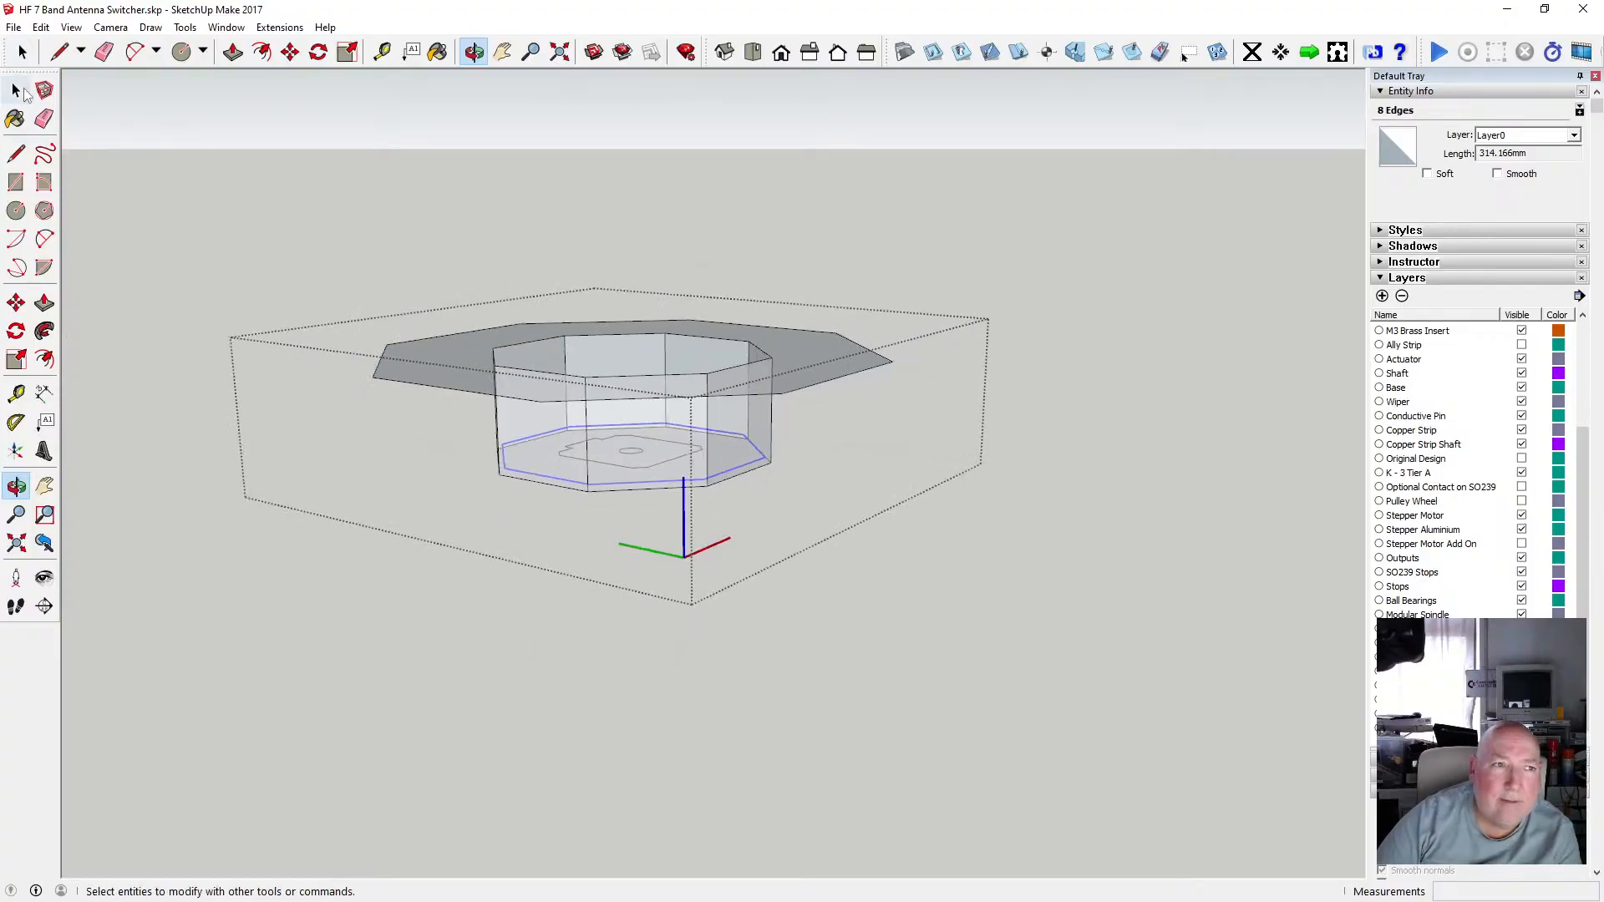
click(16, 90)
click(303, 202)
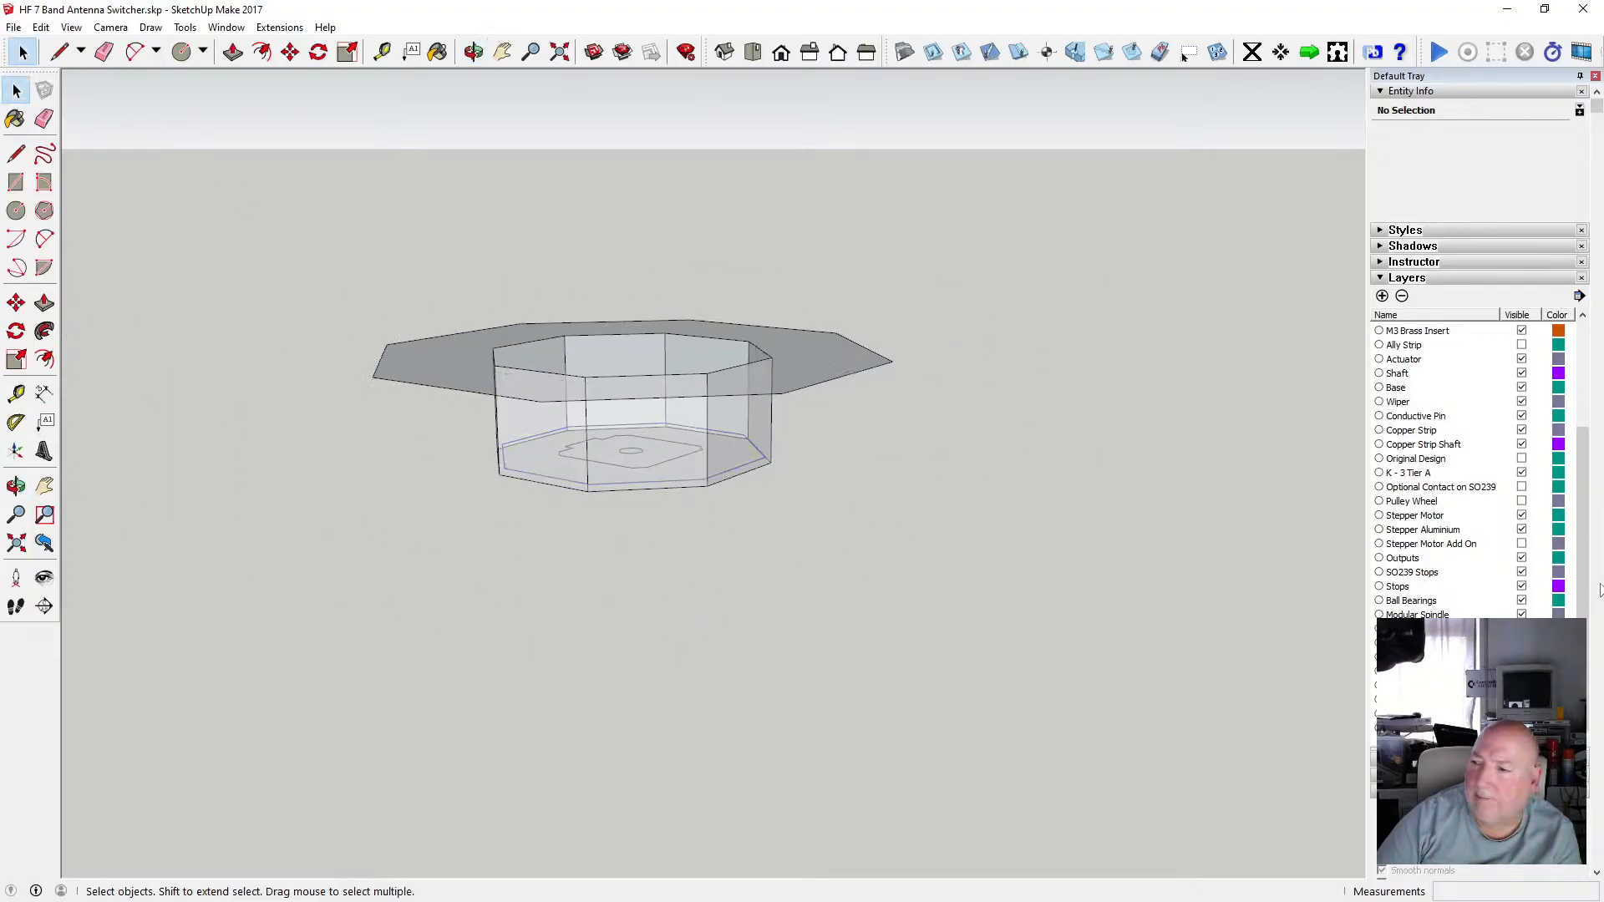
key(alt+Tab)
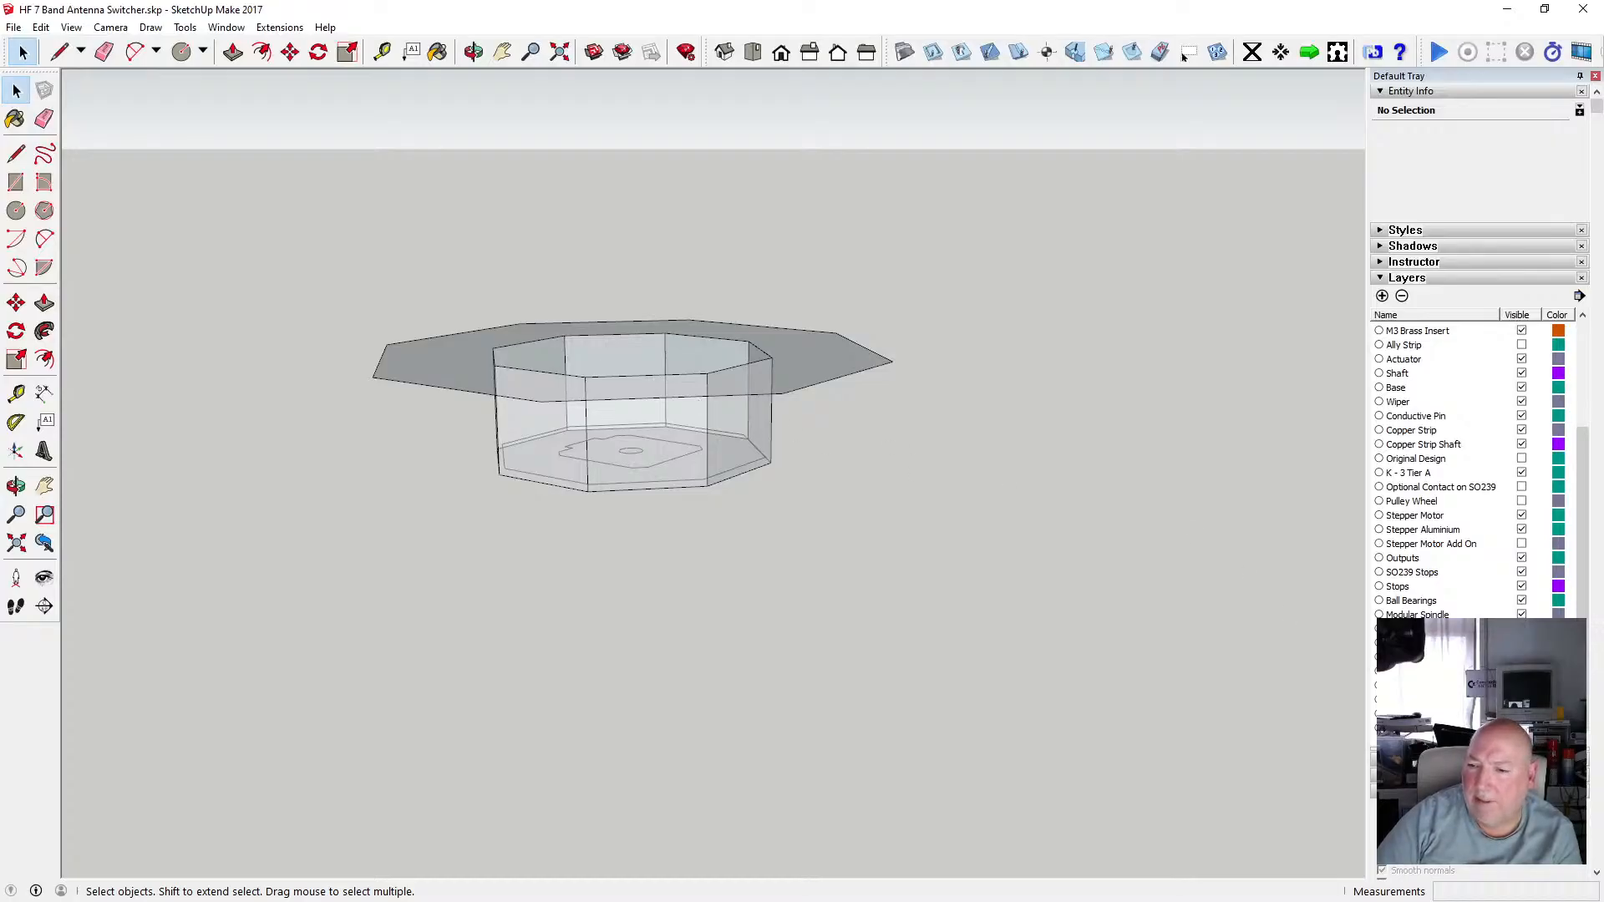
click(1521, 544)
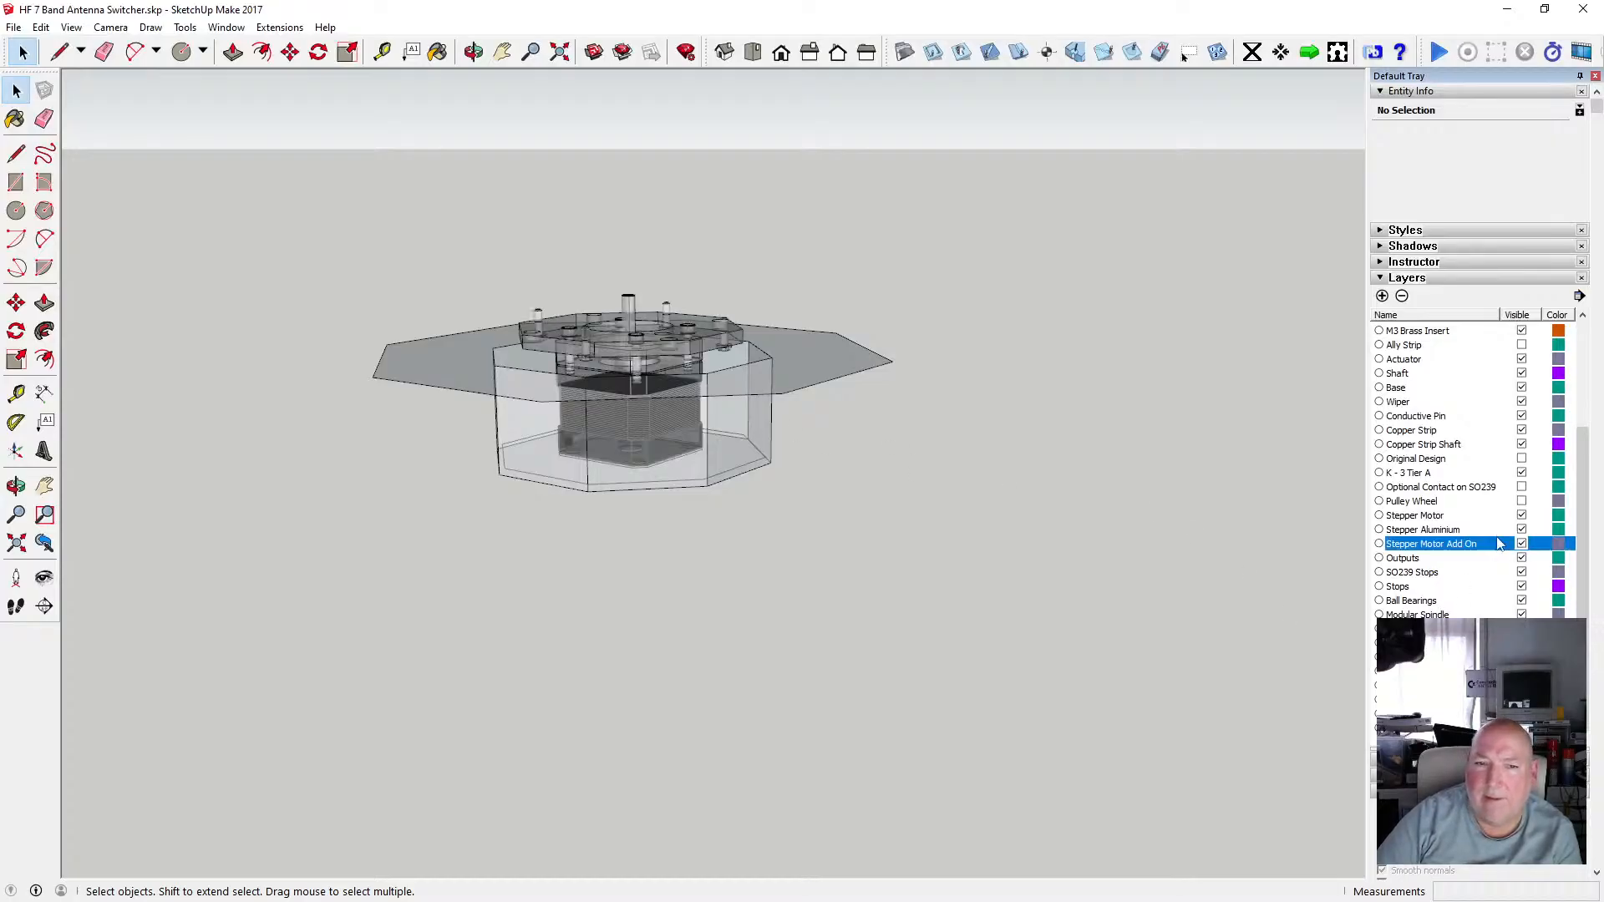
scroll(646, 356, up, 6)
click(474, 51)
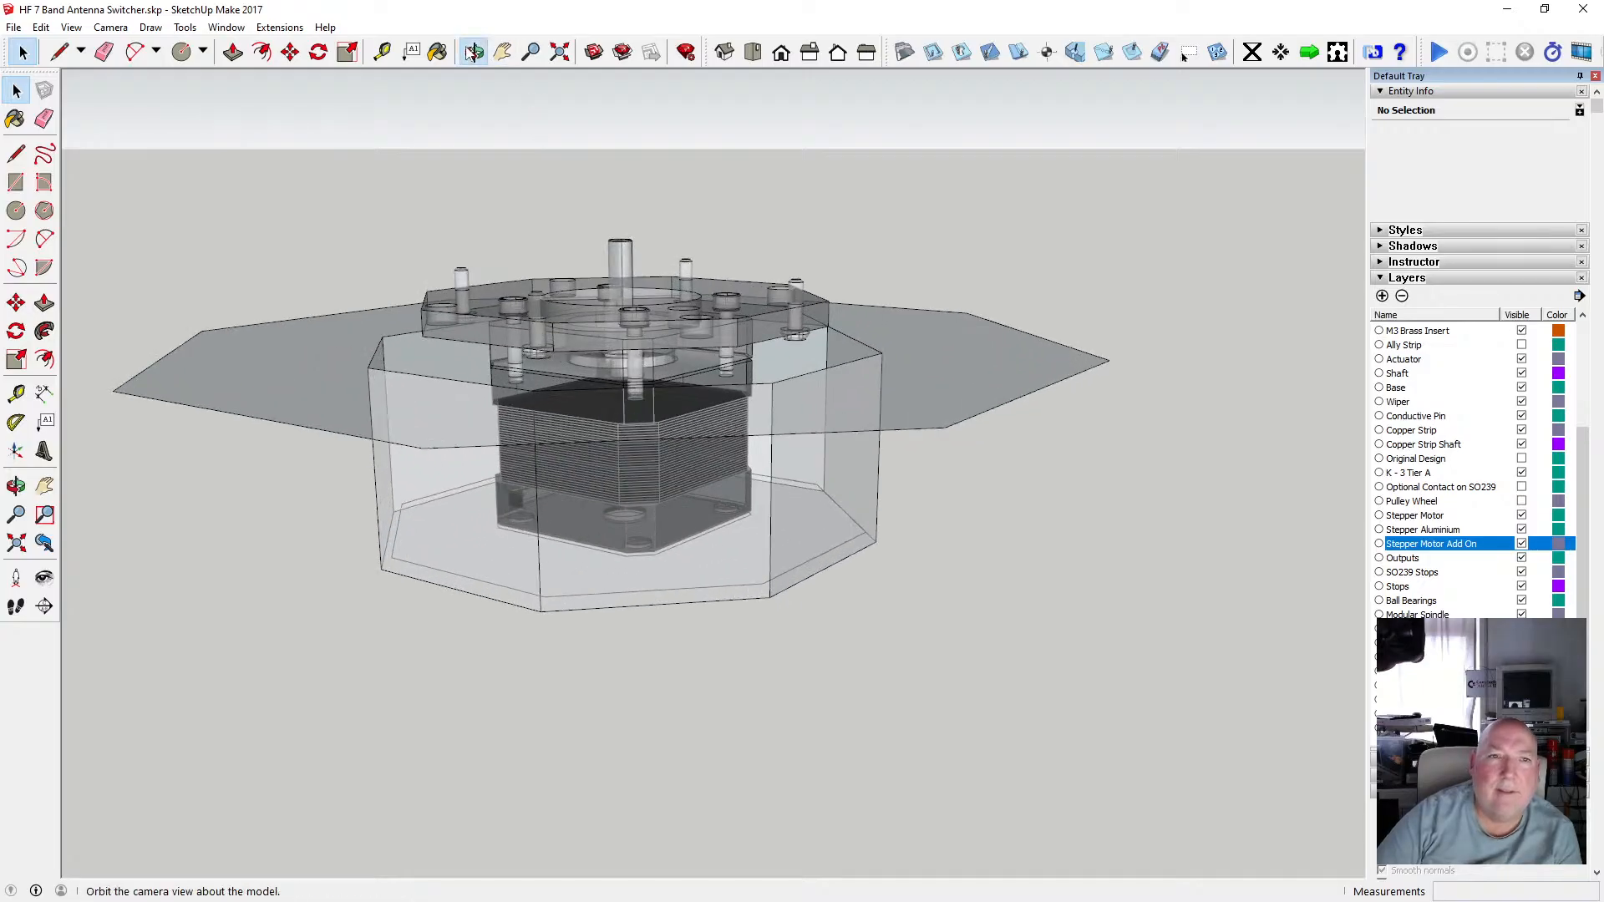
drag(578, 330, 504, 428)
scroll(504, 514, up, 4)
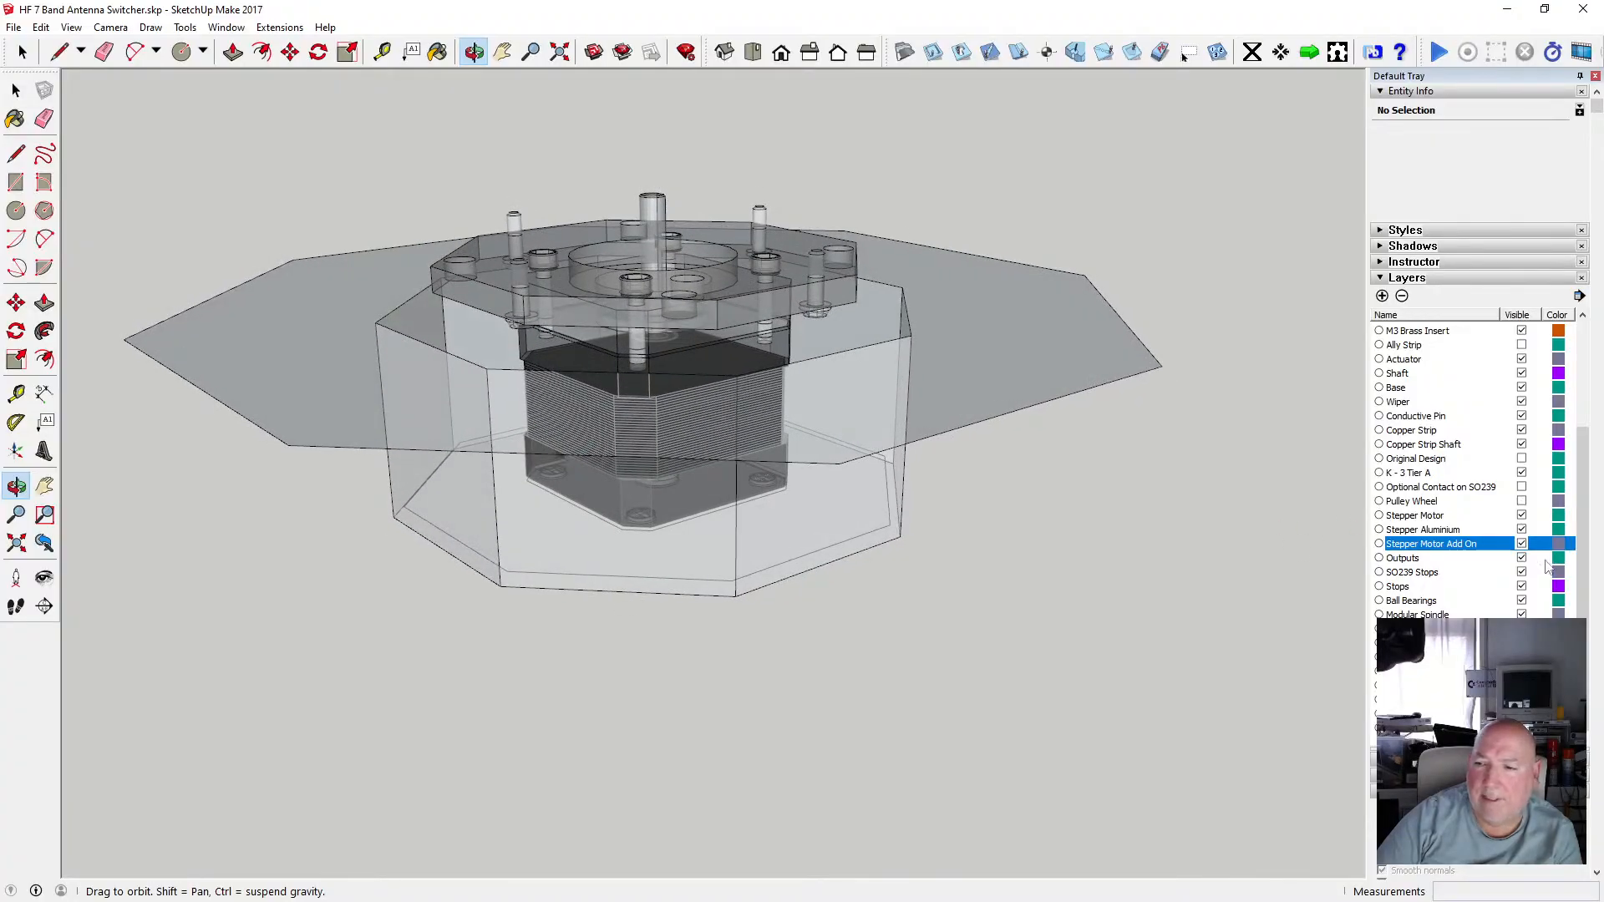
drag(629, 319, 571, 367)
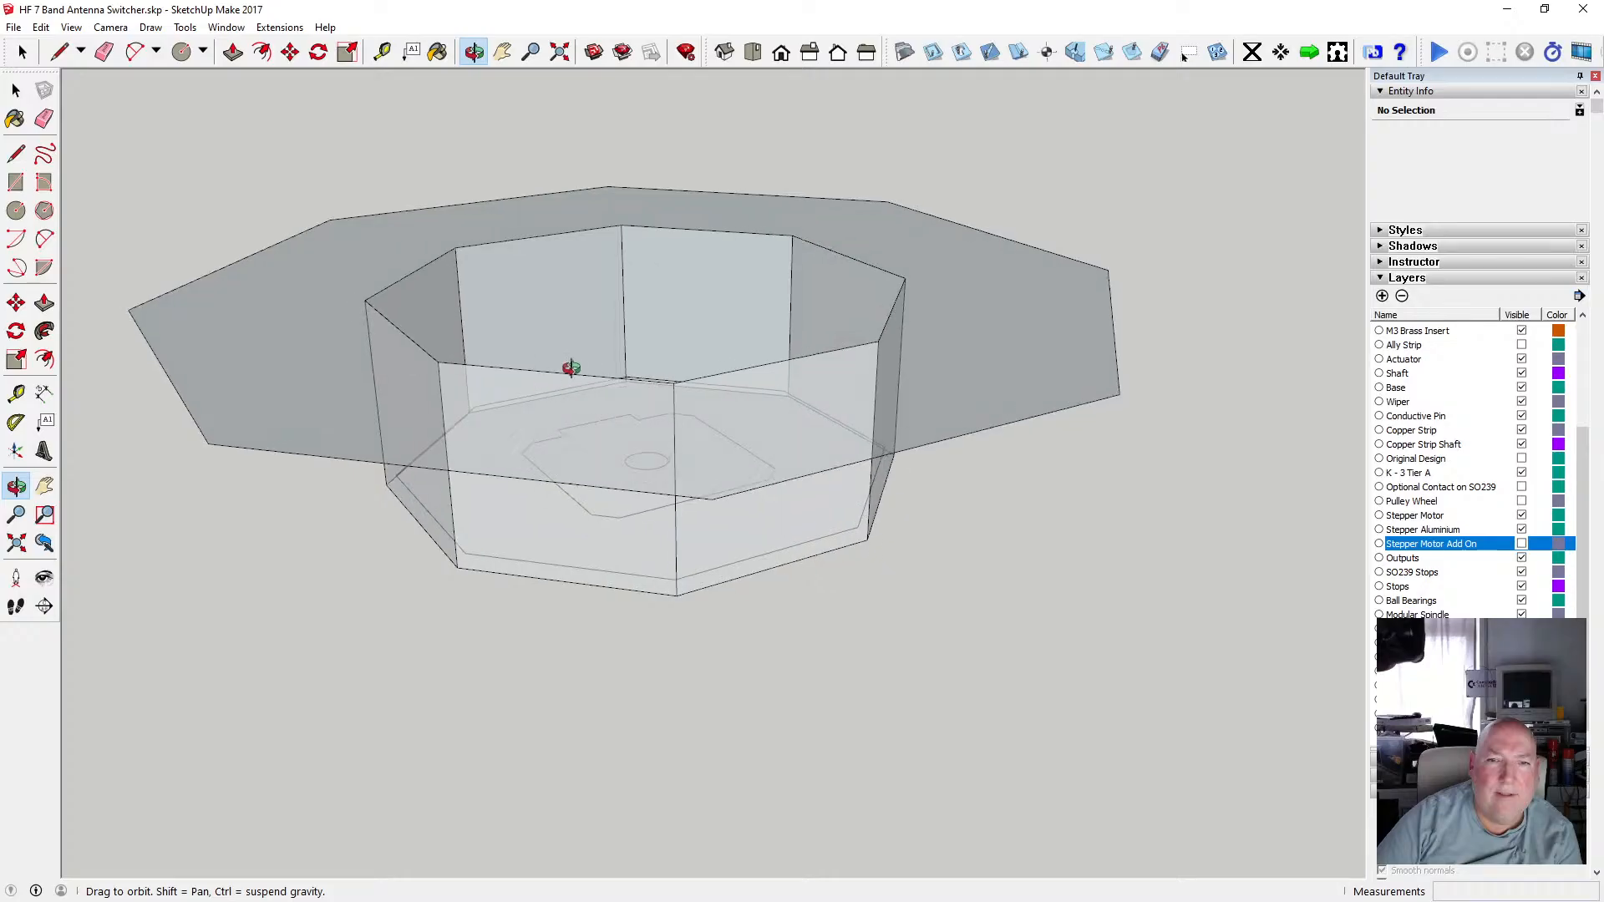
Open the component and push/pull the top flange face up 2 mm.
click(233, 51)
key(space)
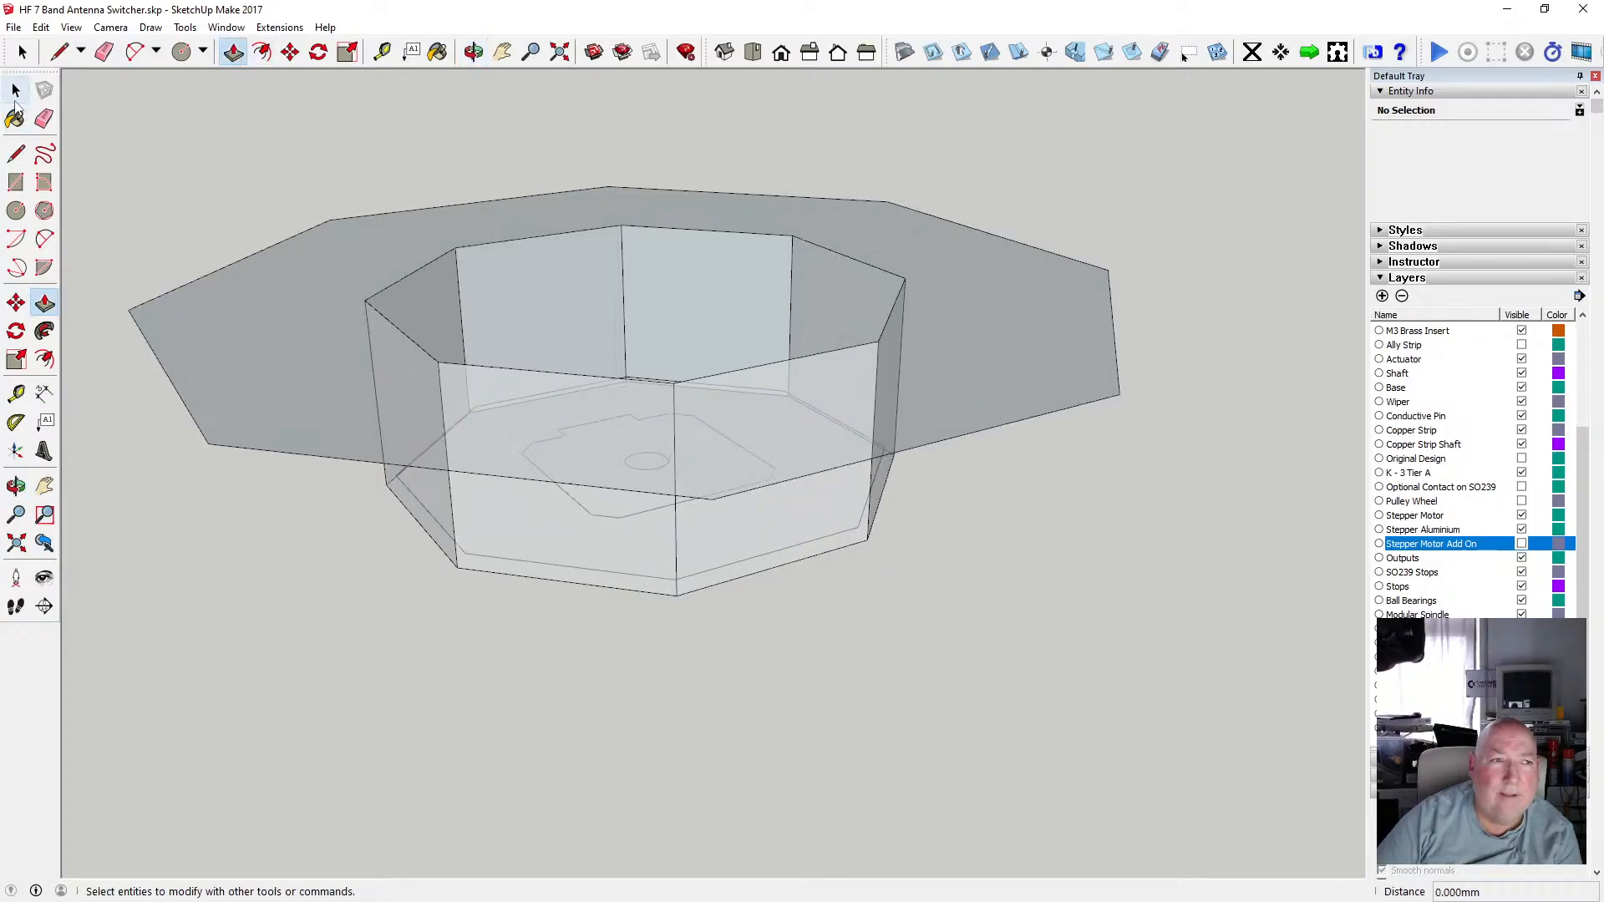
click(292, 348)
double_click(297, 339)
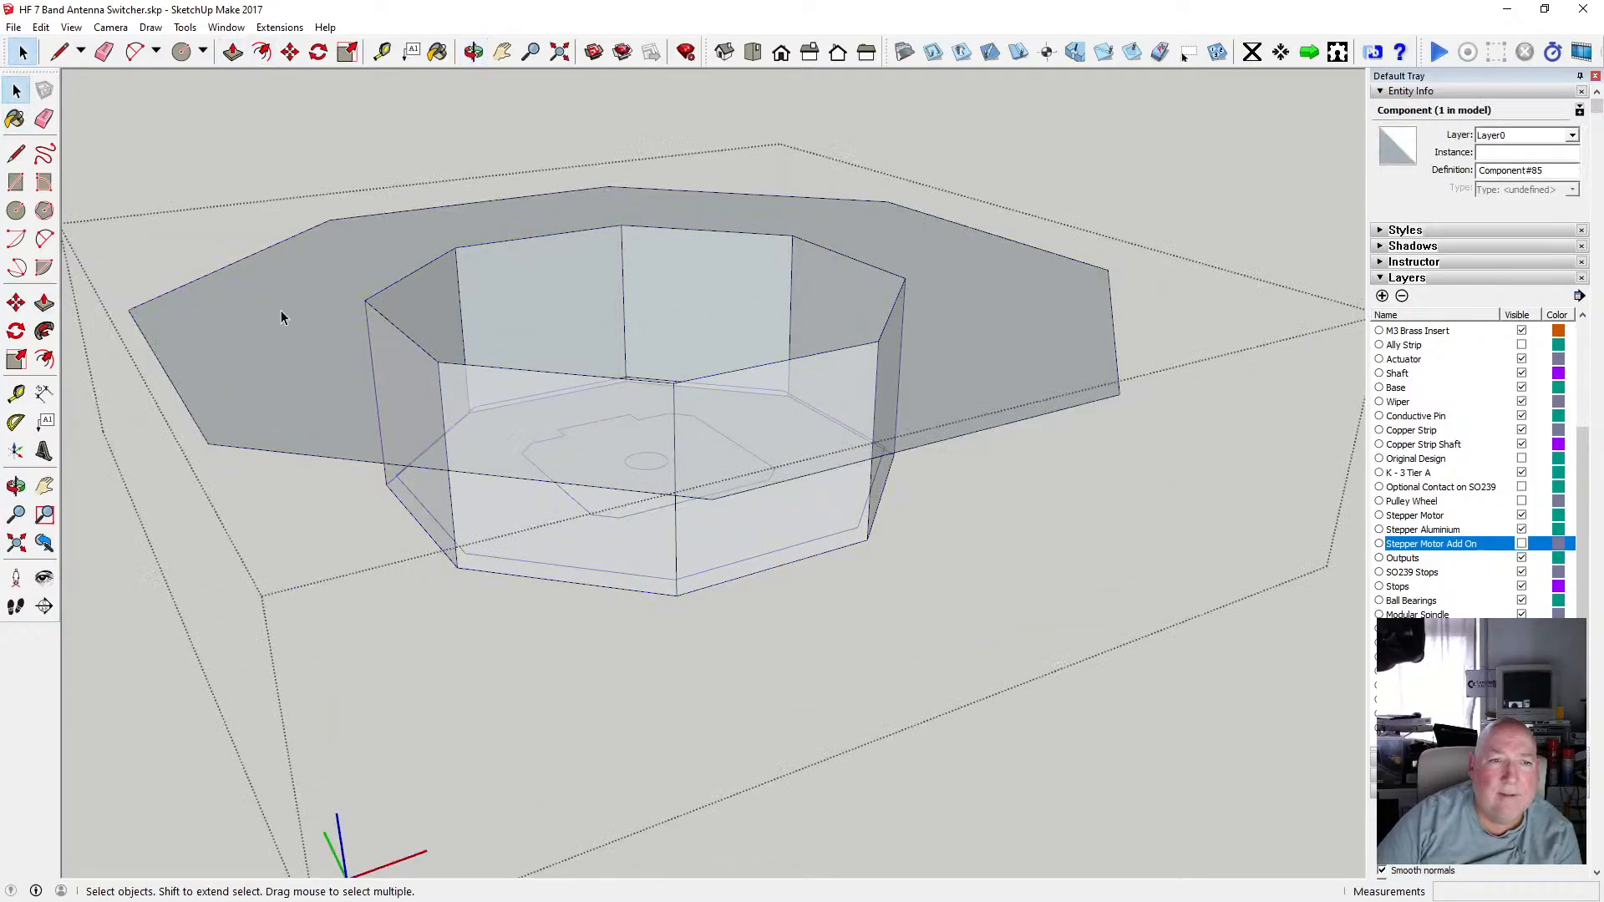
click(284, 319)
key(p)
drag(292, 303, 292, 290)
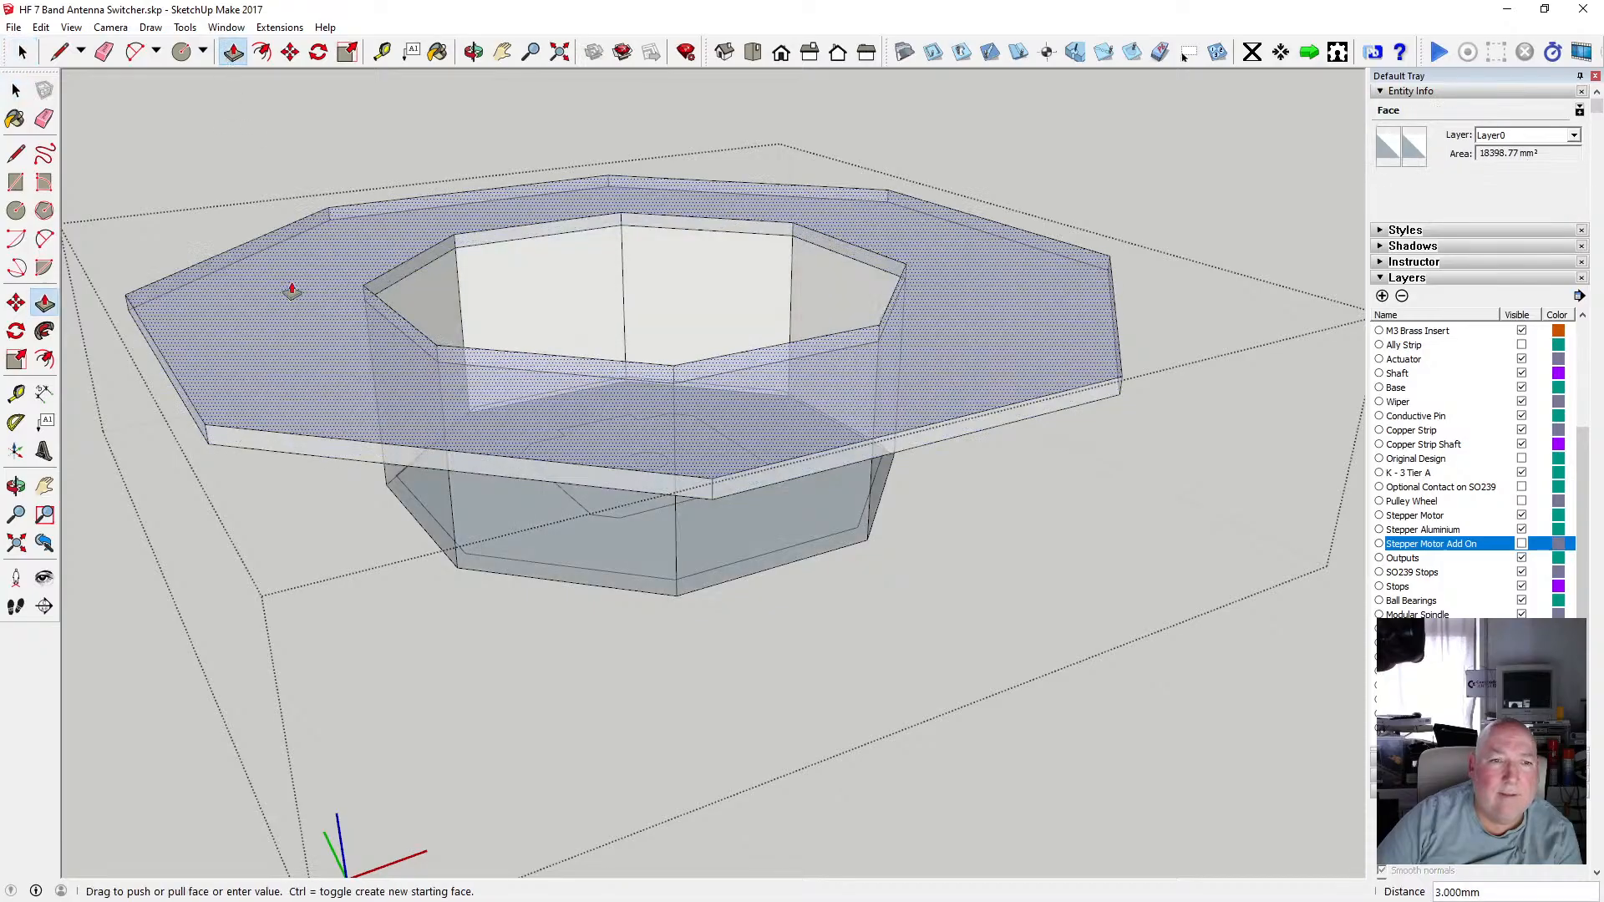
text(2)
key(Return)
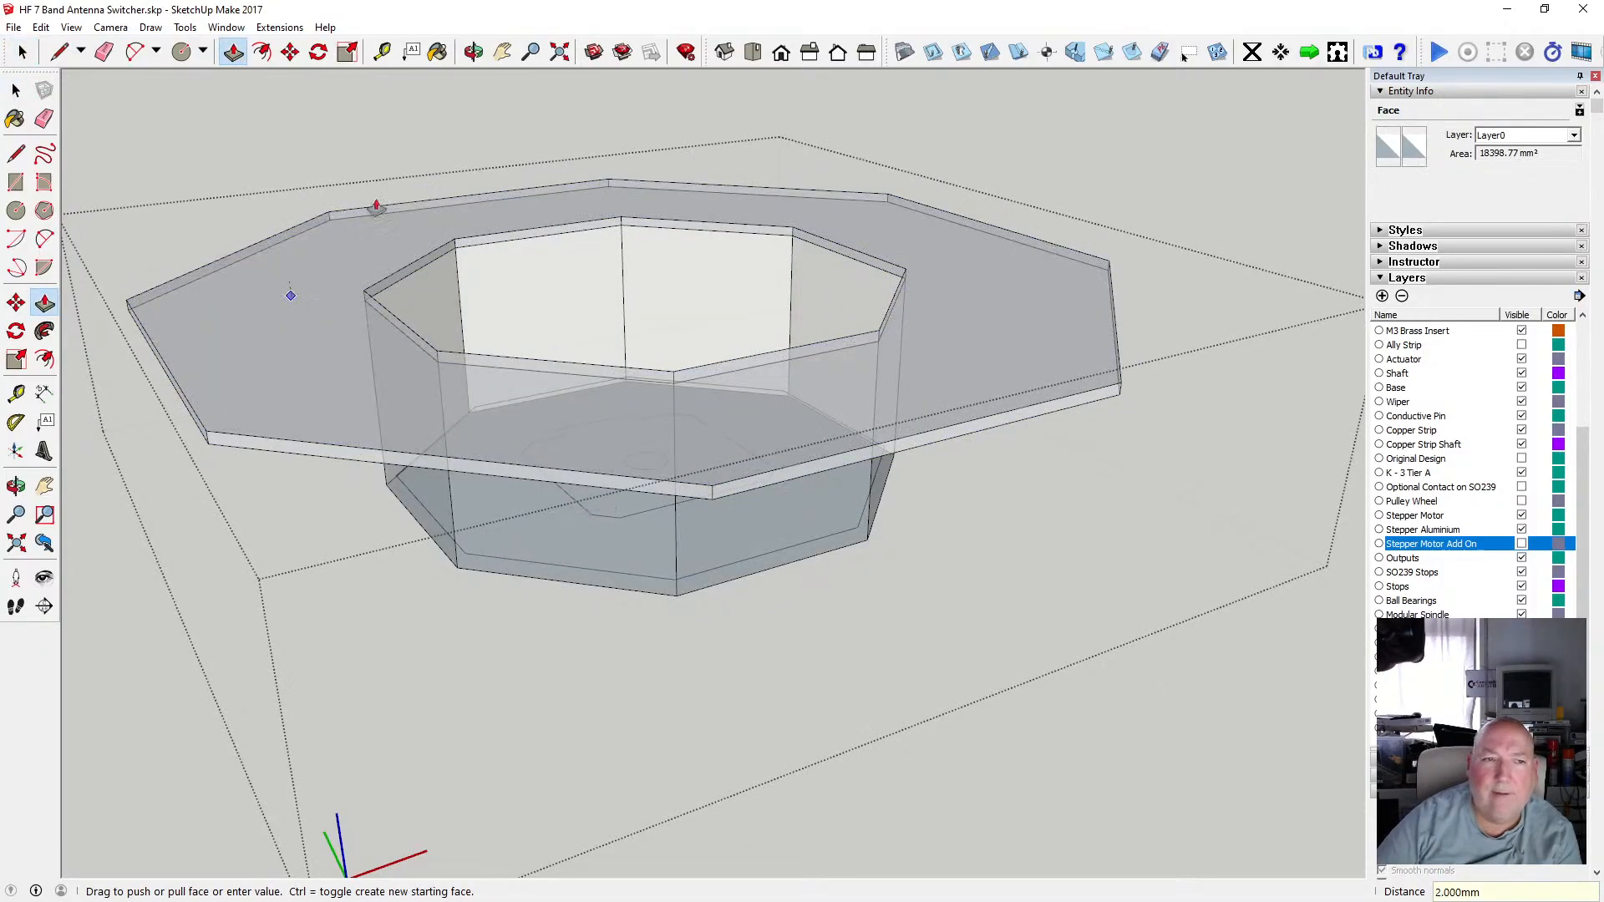
Undo the 2 mm push/pull of the flange face.
key(o)
drag(532, 421, 472, 247)
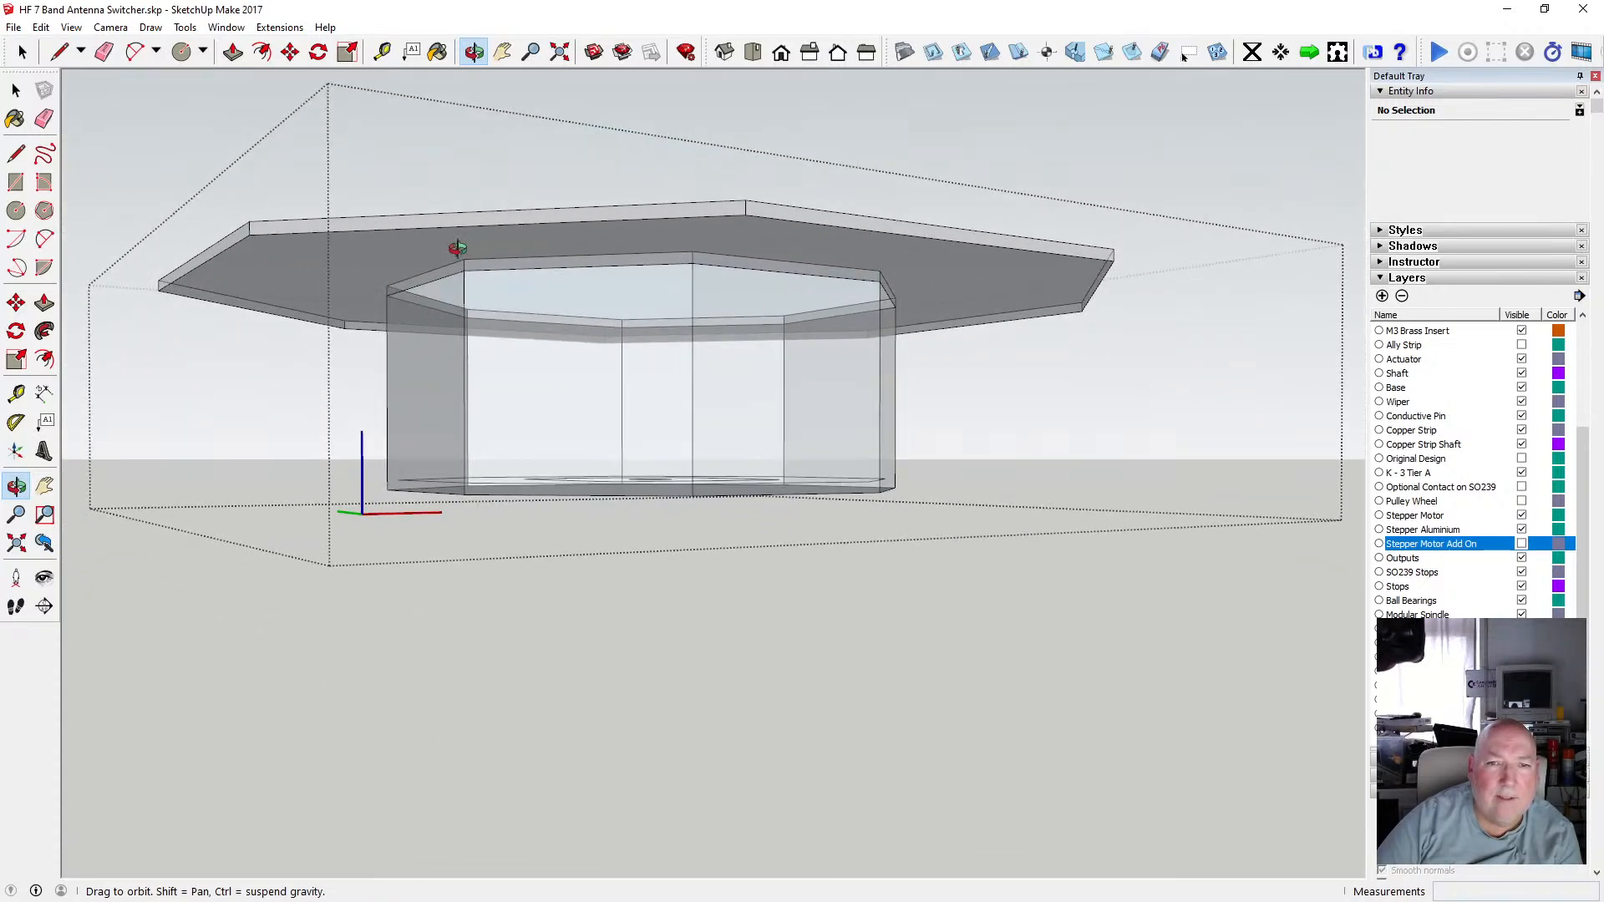
click(41, 26)
click(67, 40)
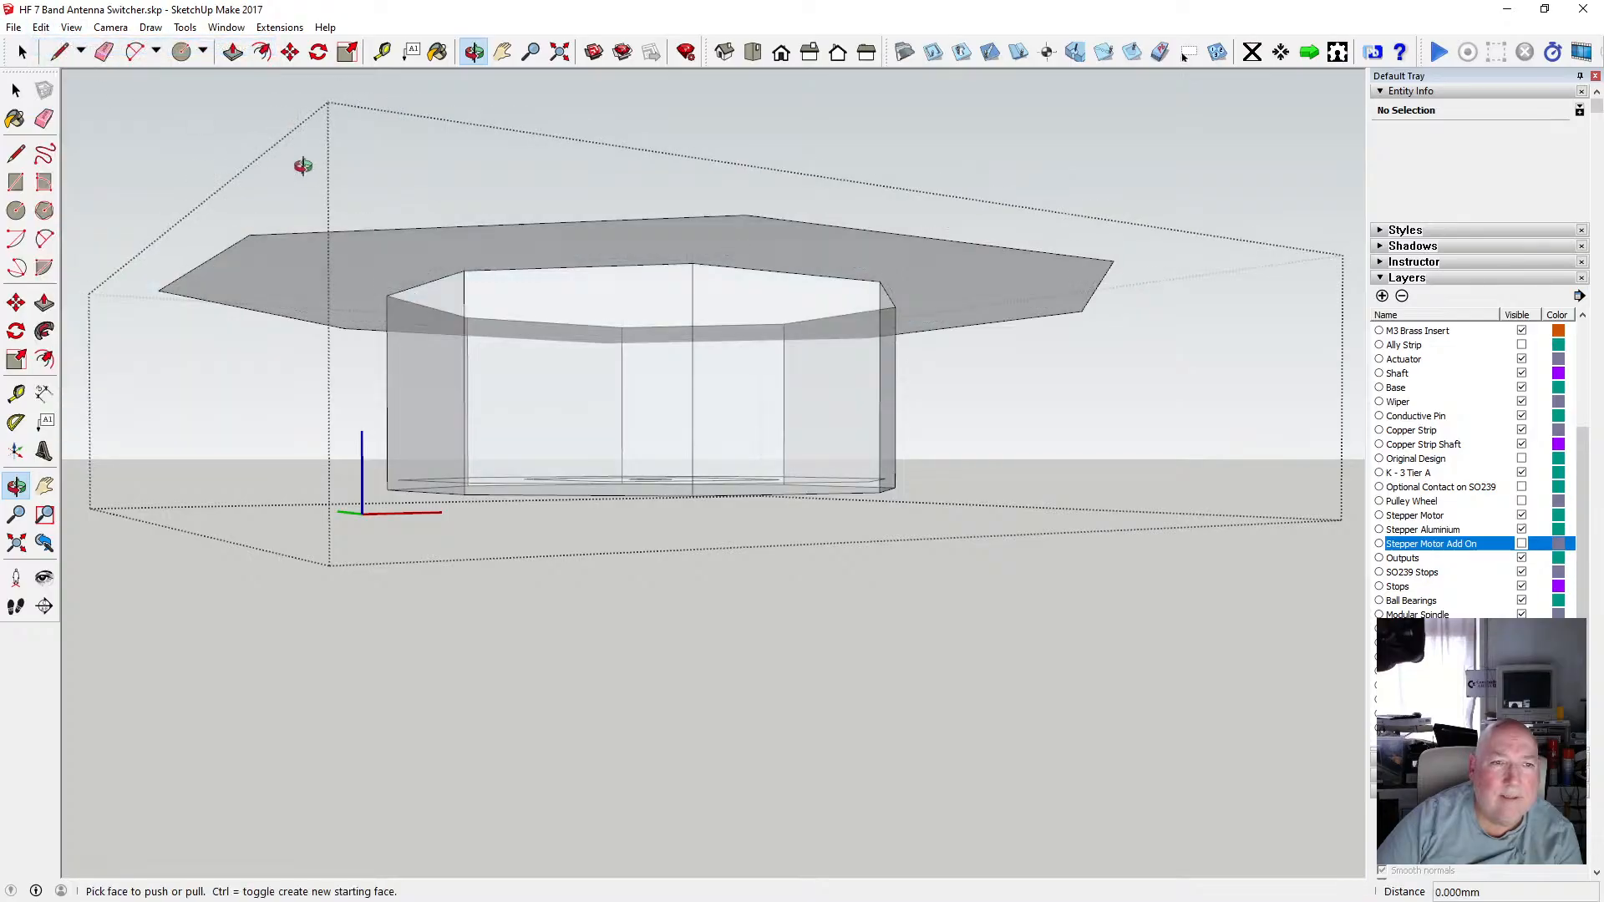
drag(496, 83, 564, 345)
drag(296, 224, 331, 331)
click(20, 89)
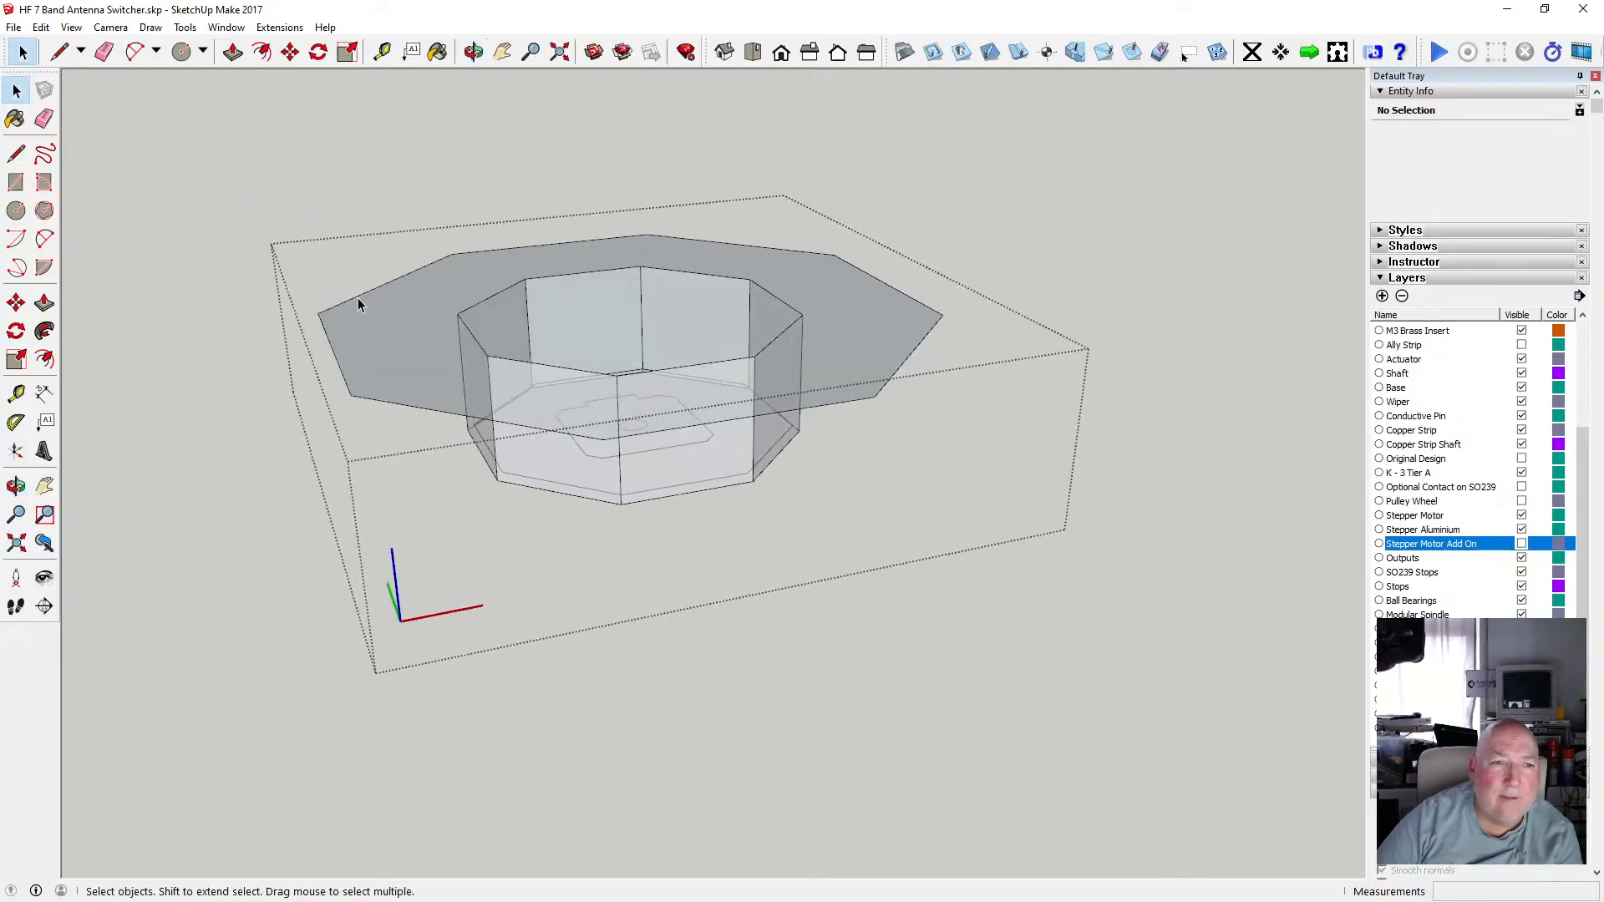
Select the flange's outer octagon edges and copy them 2 mm up along the blue axis.
shift+click(384, 400)
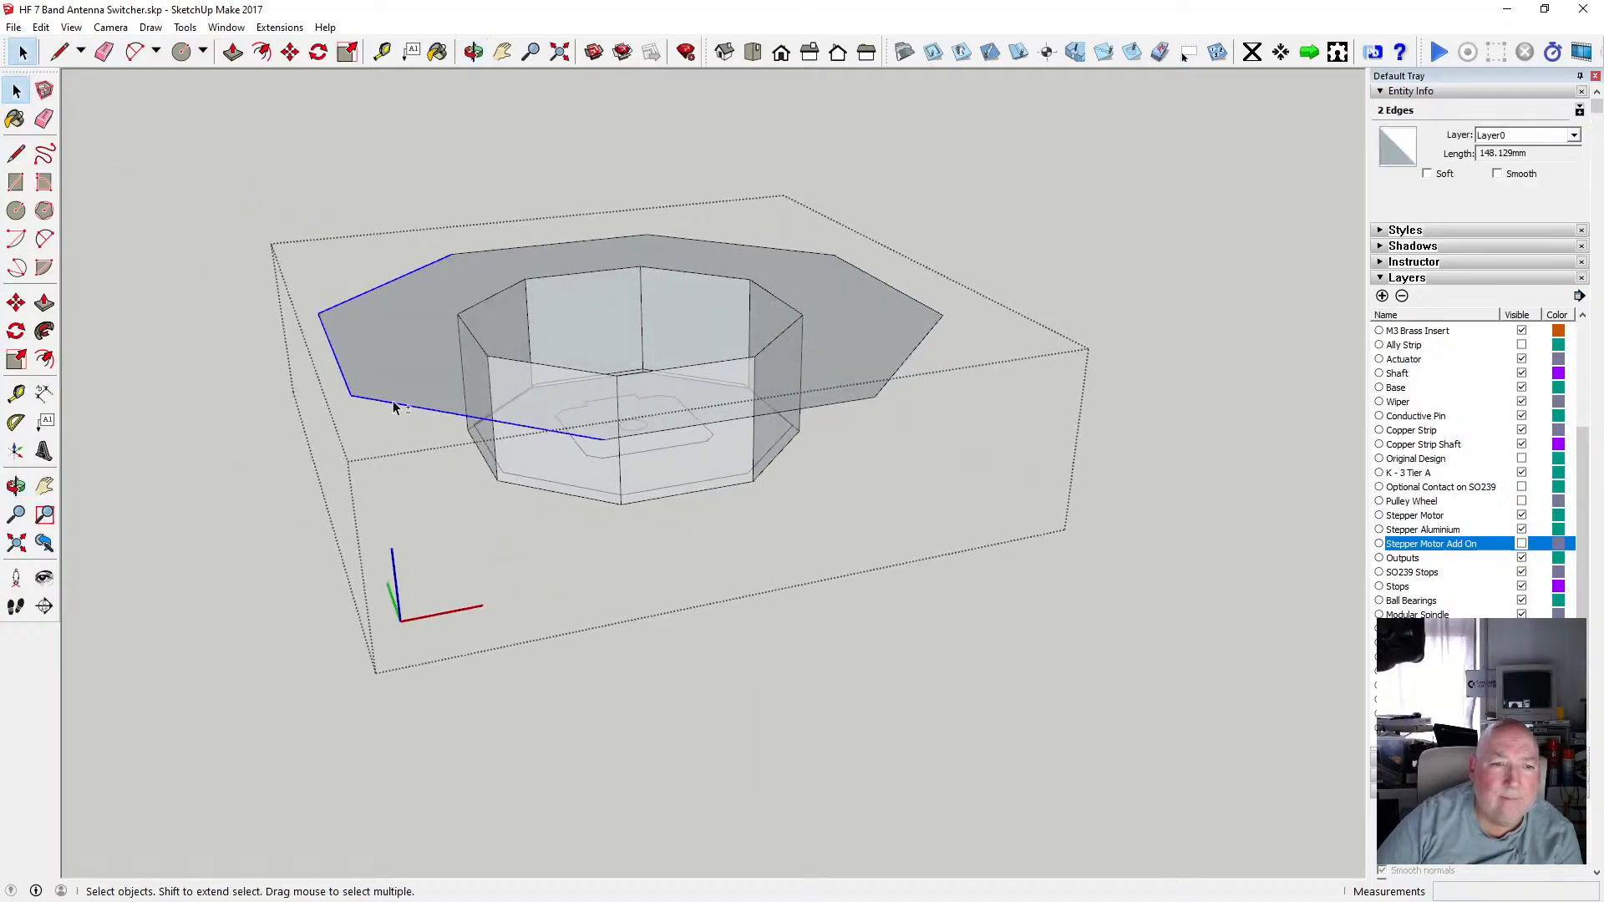
shift+click(694, 425)
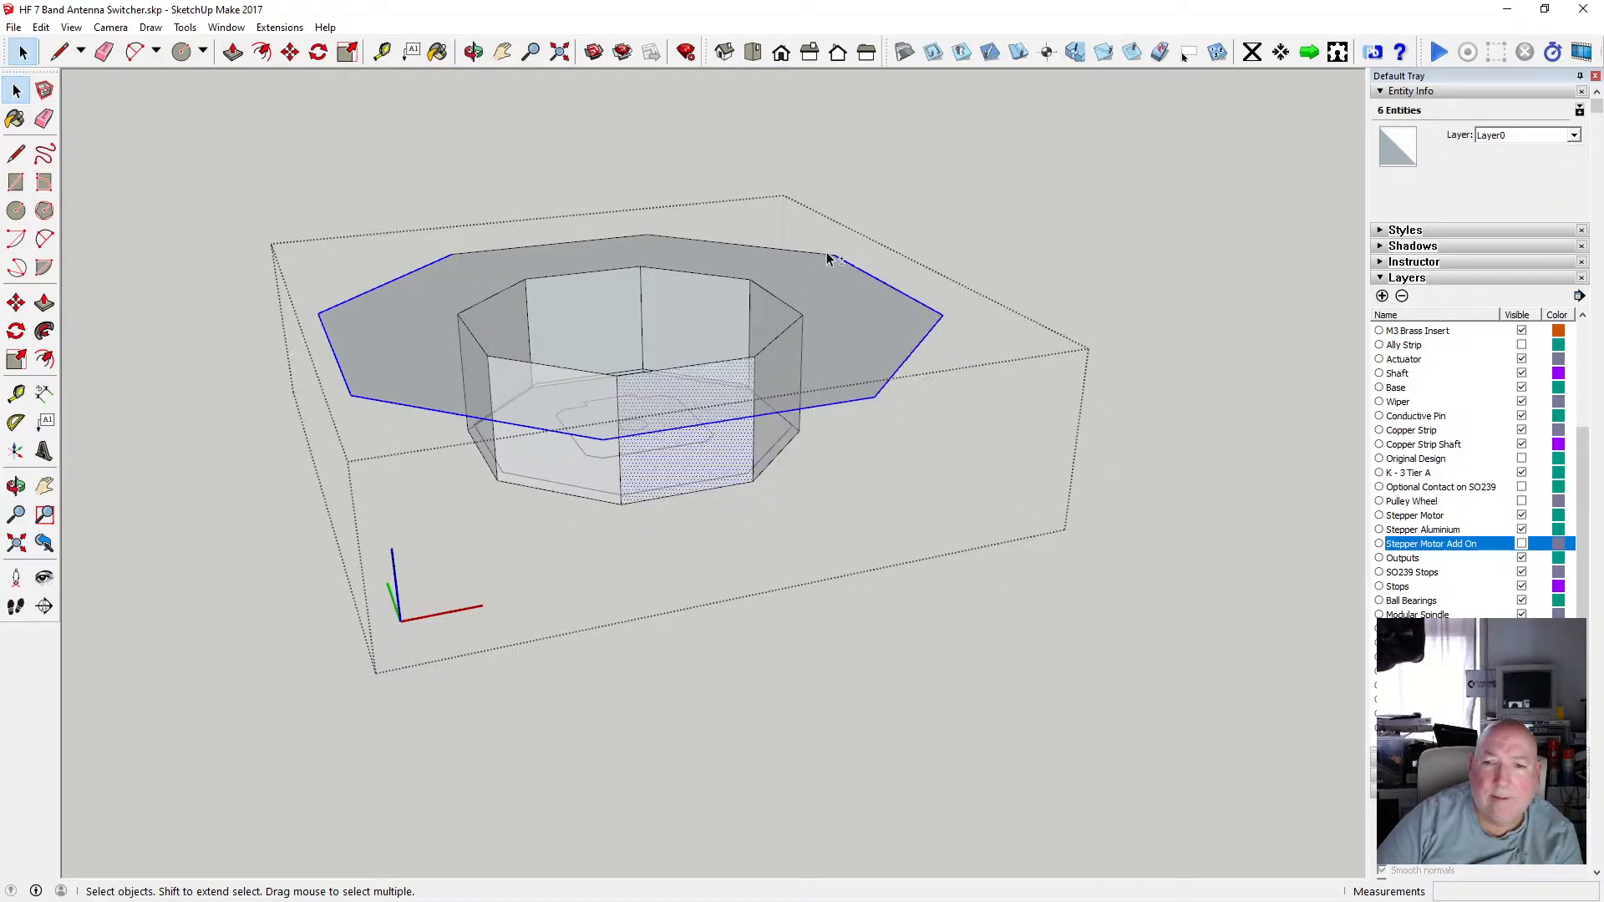
shift+click(637, 256)
key(m)
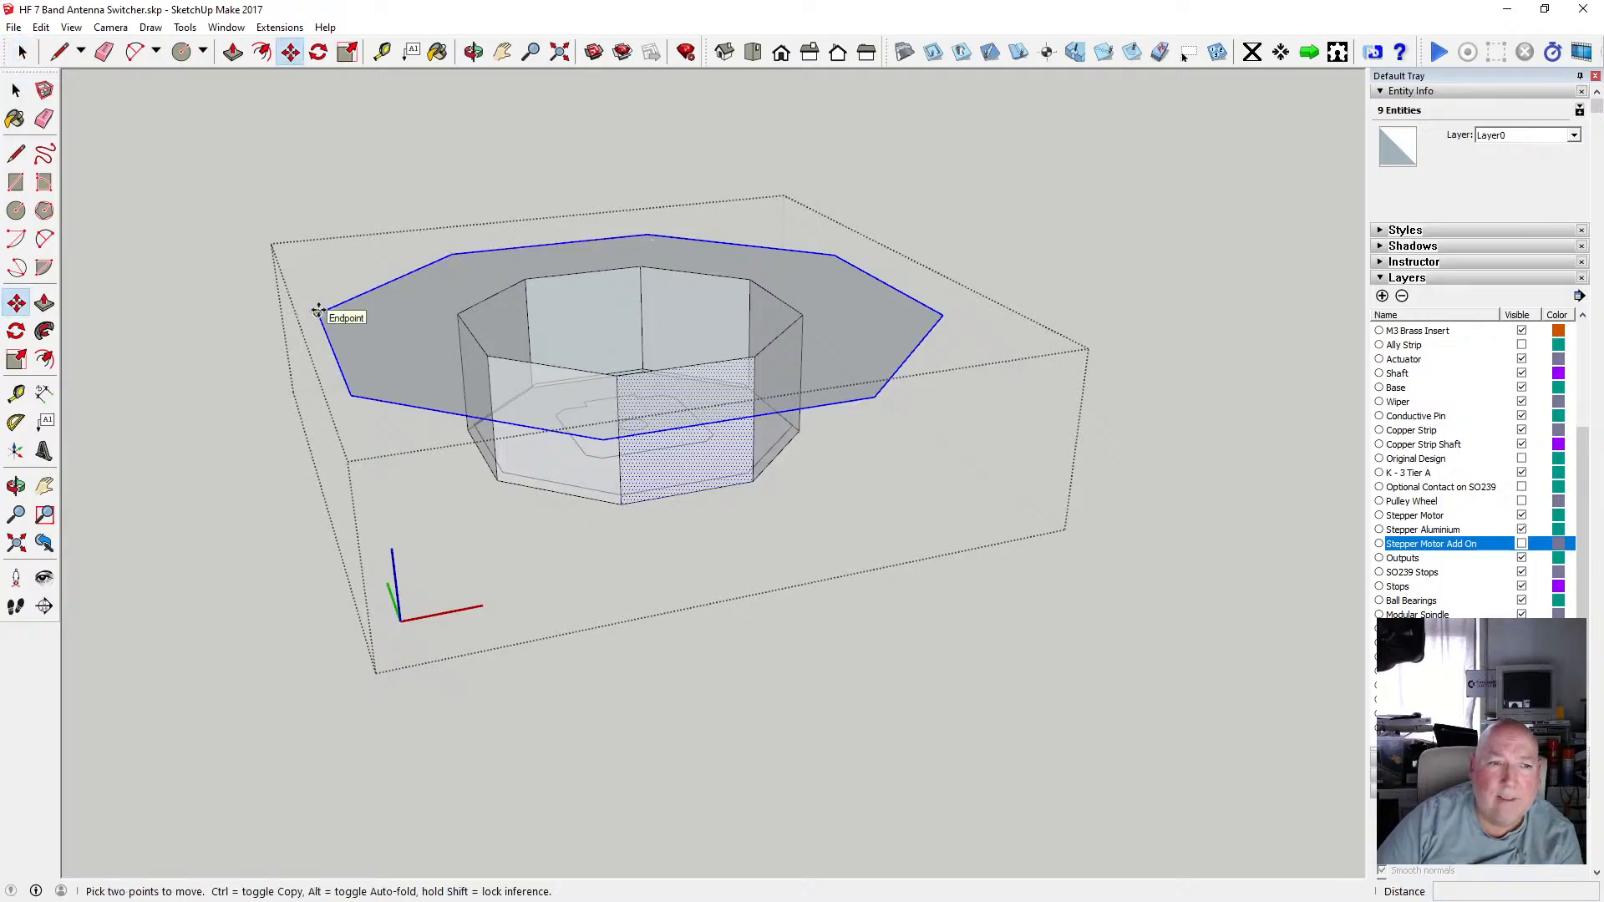
click(317, 312)
key(ctrl)
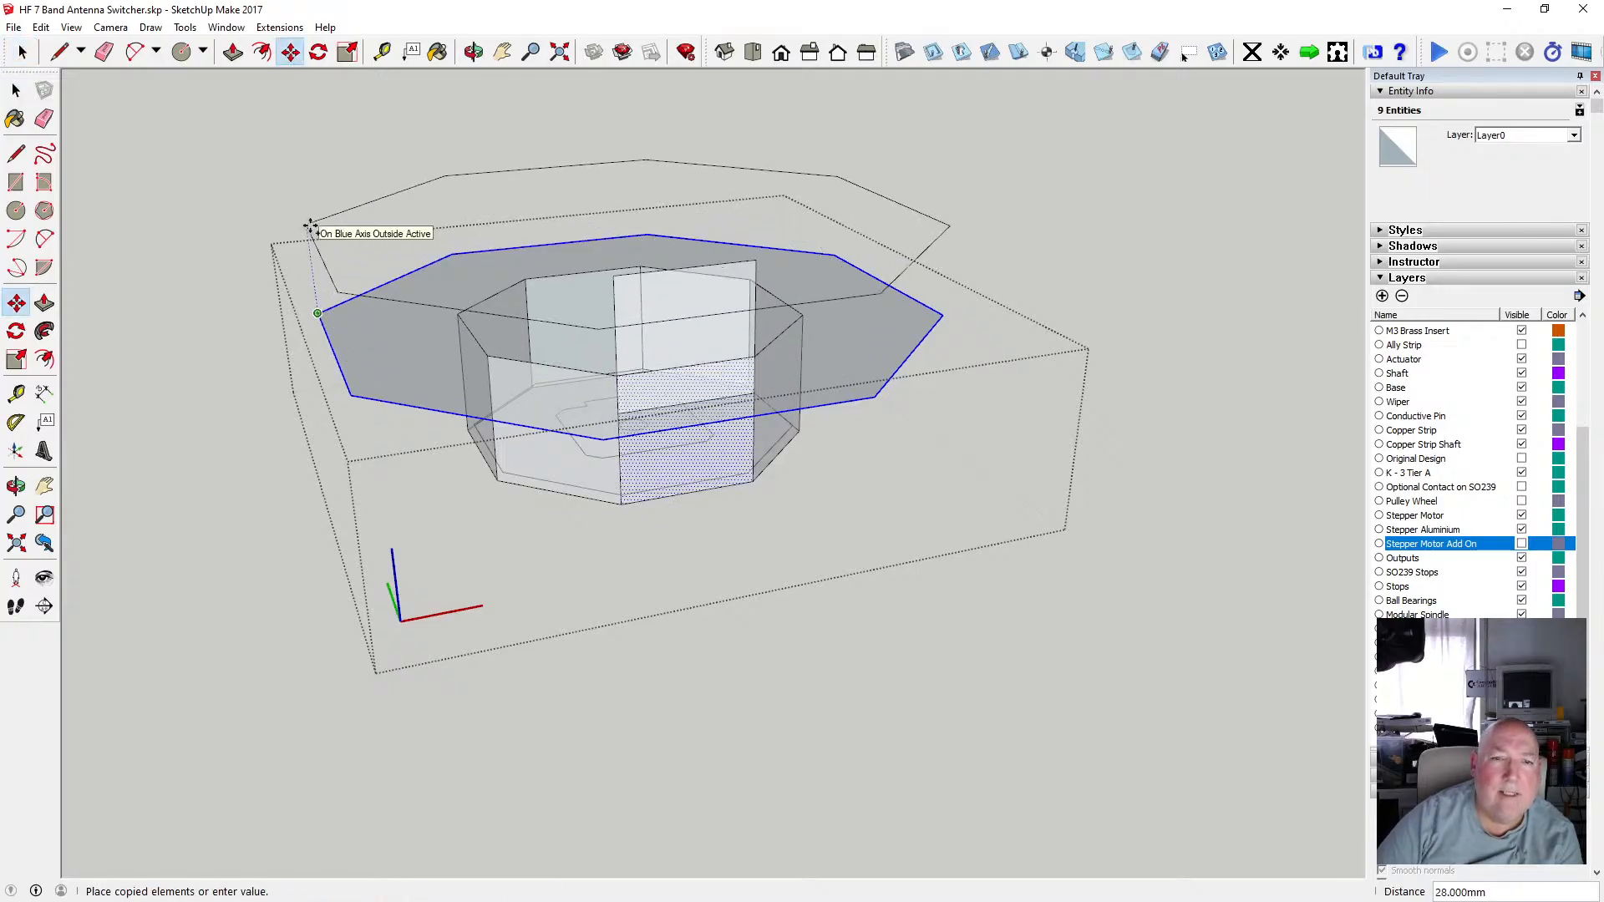
key(Escape)
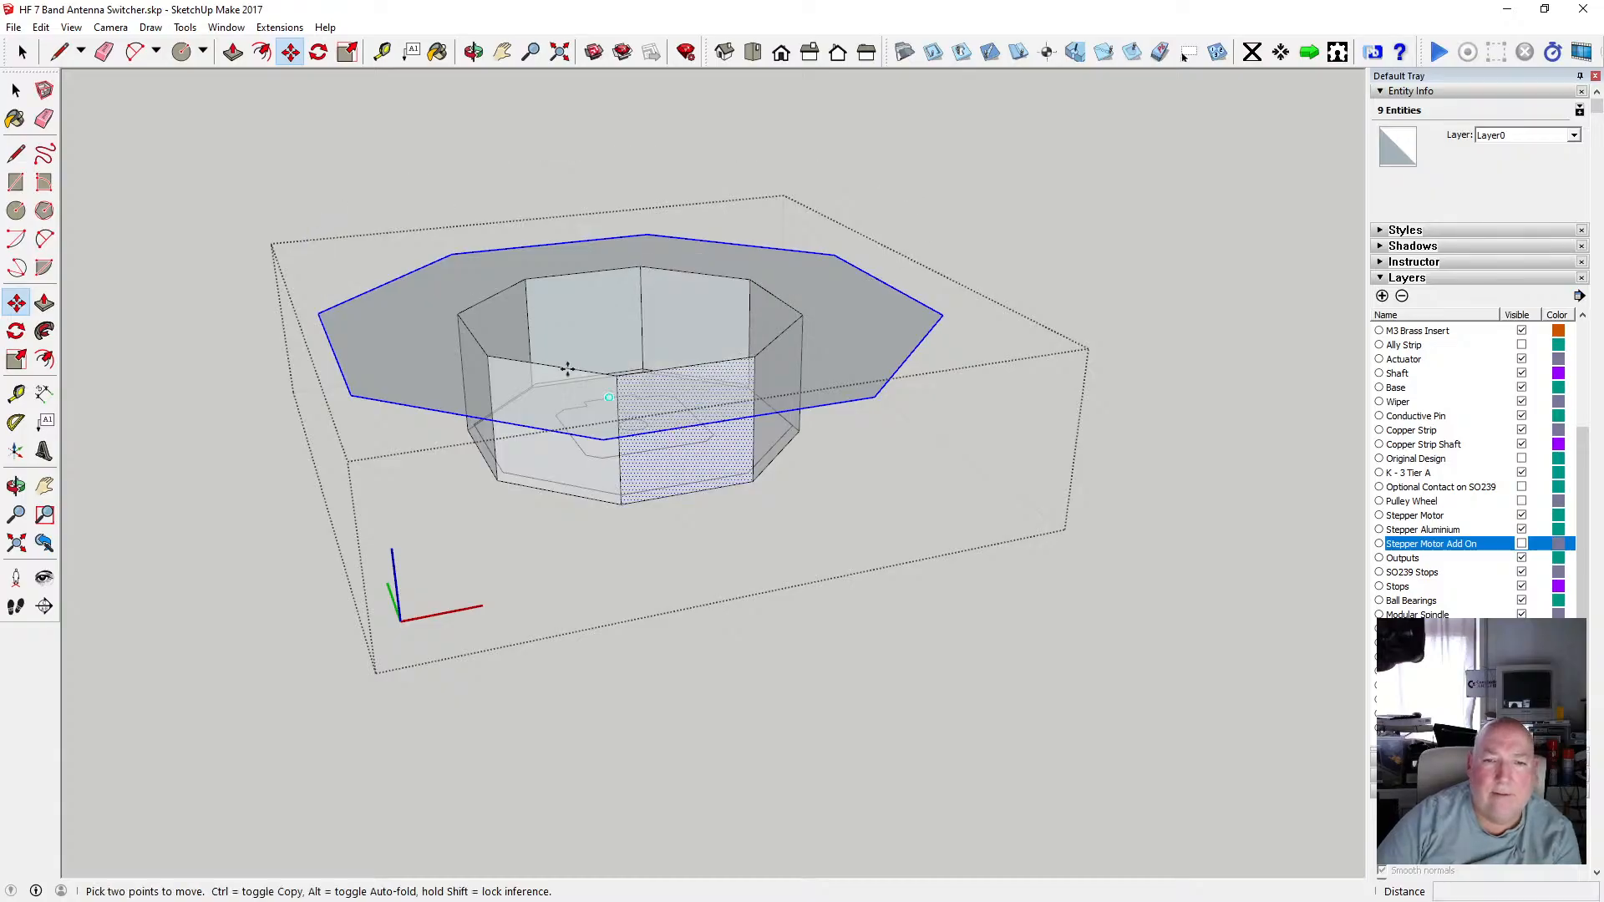
click(16, 90)
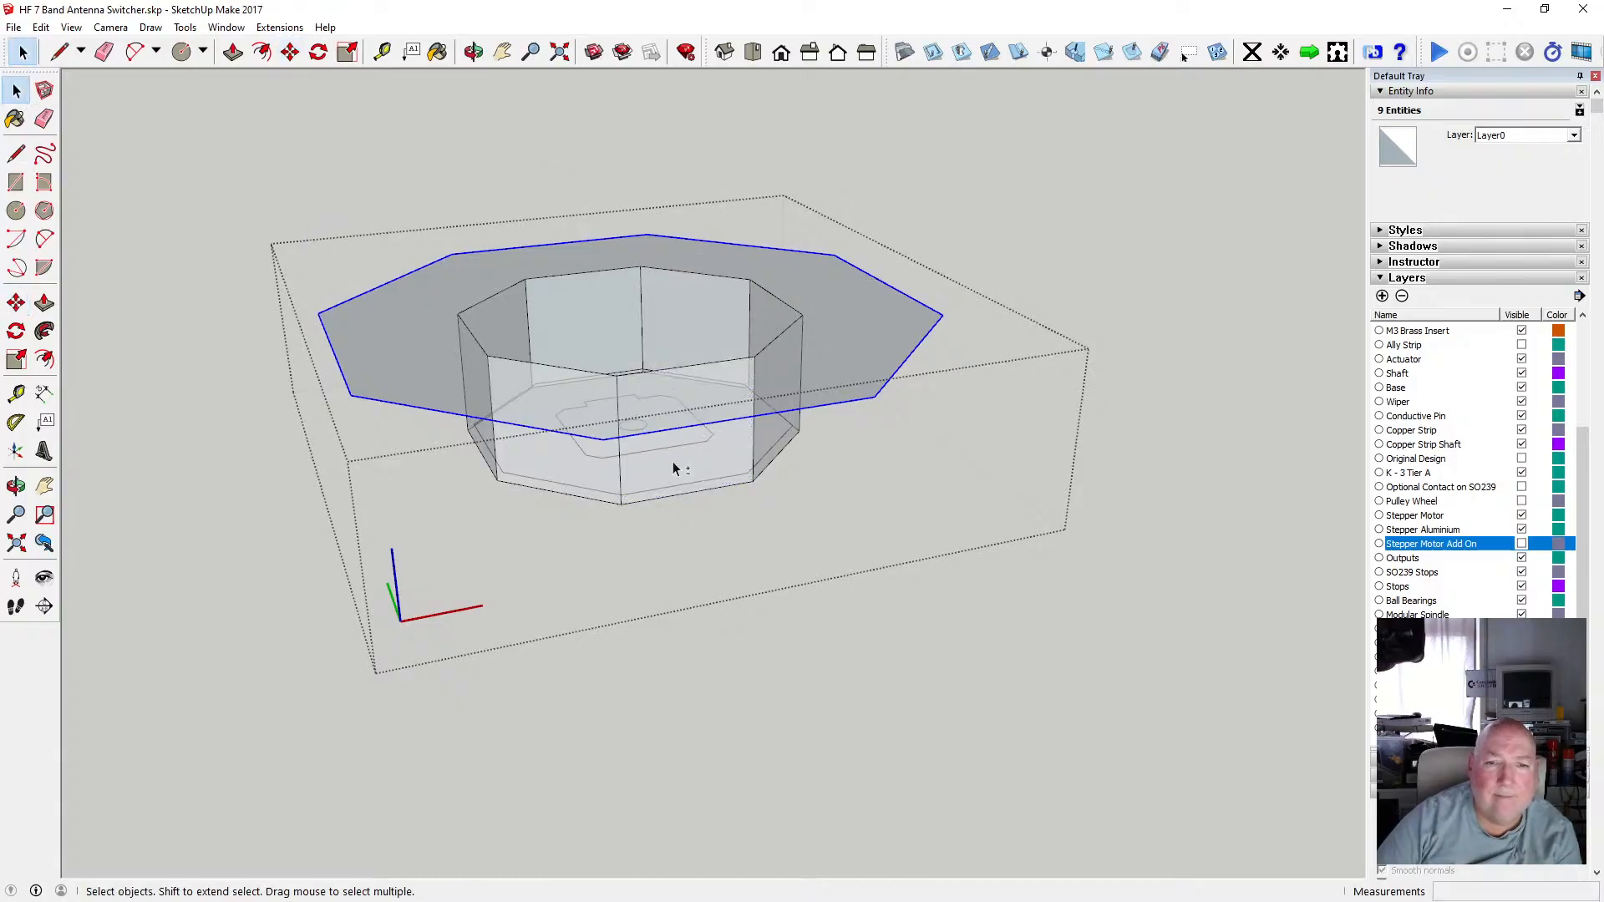
click(318, 313)
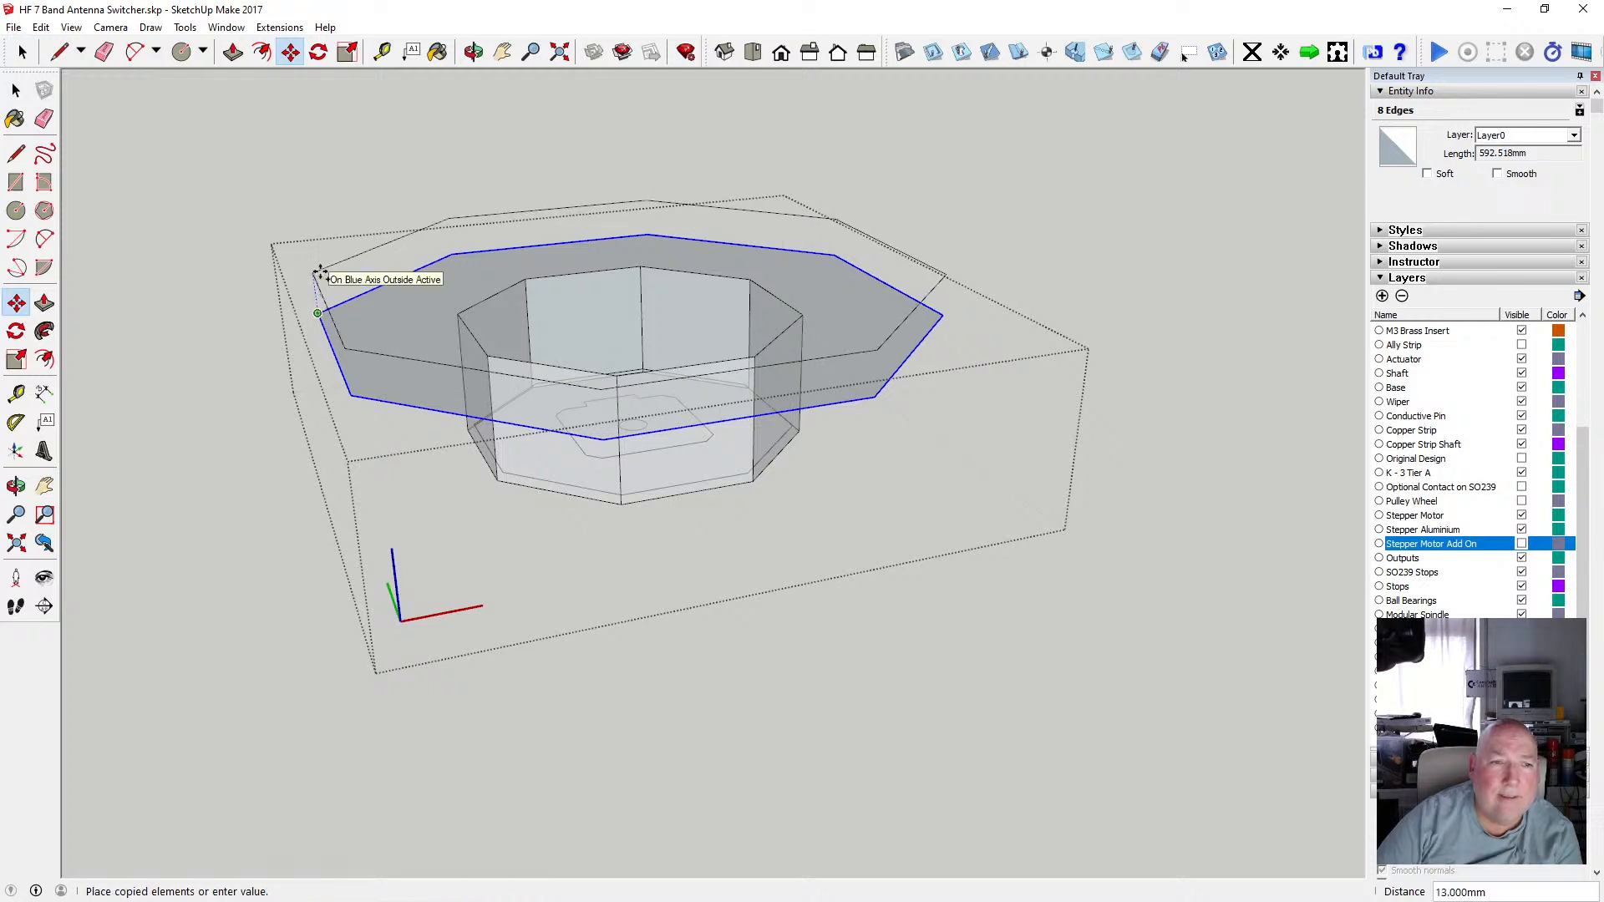
text(2)
key(Return)
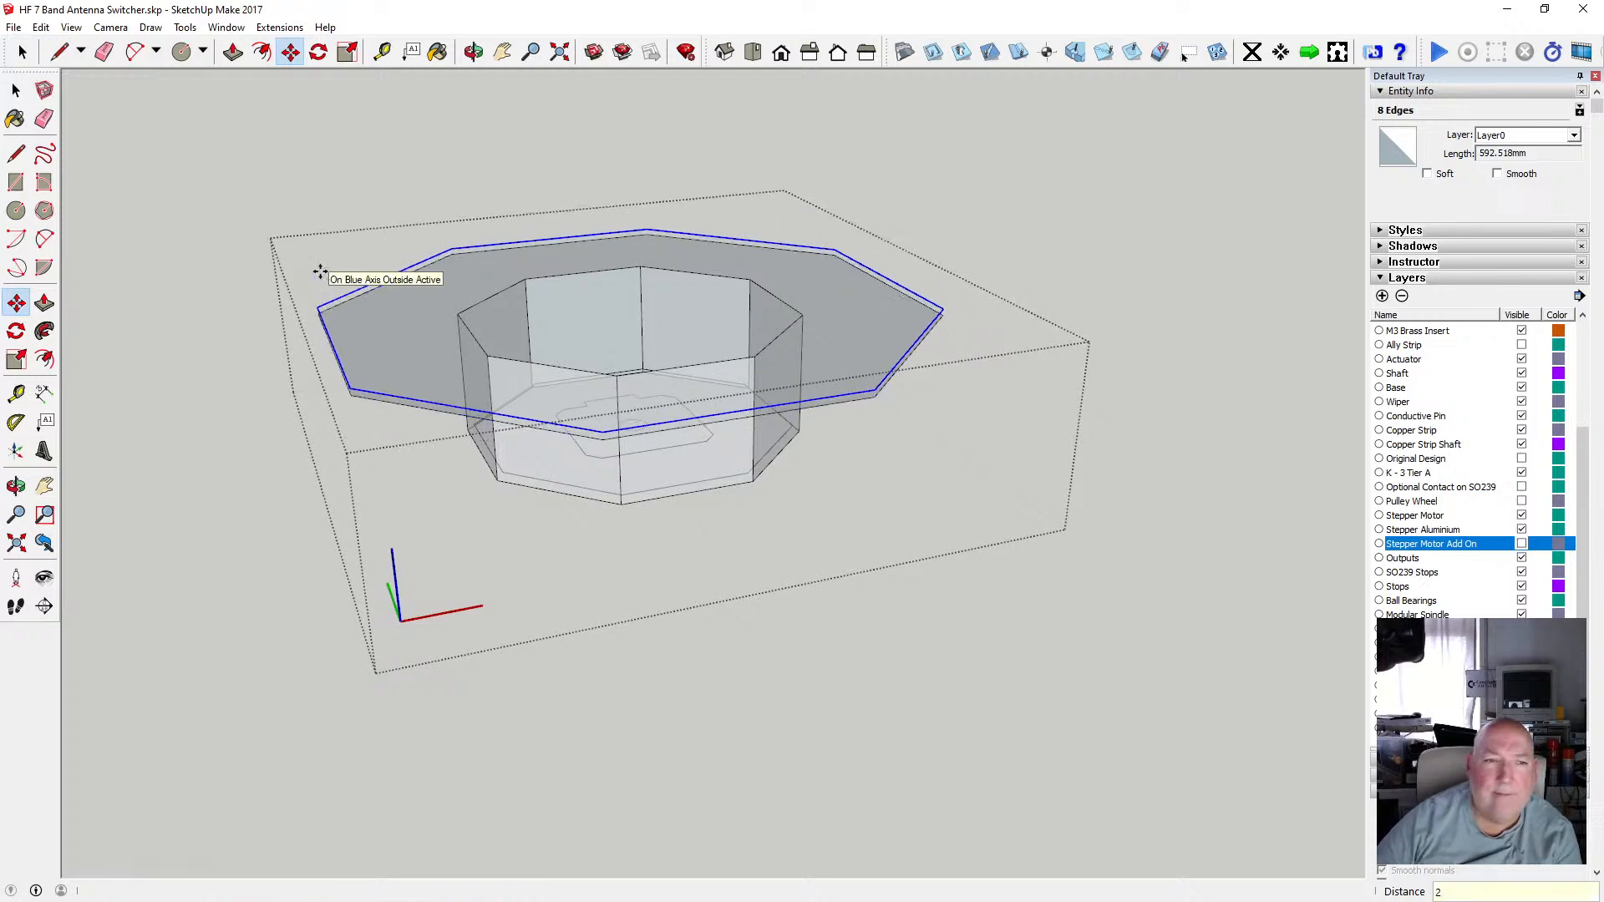
Orbit and zoom in to examine the recess walls and floor edges inside the mount.
click(474, 52)
drag(573, 284, 400, 348)
scroll(577, 360, up, 3)
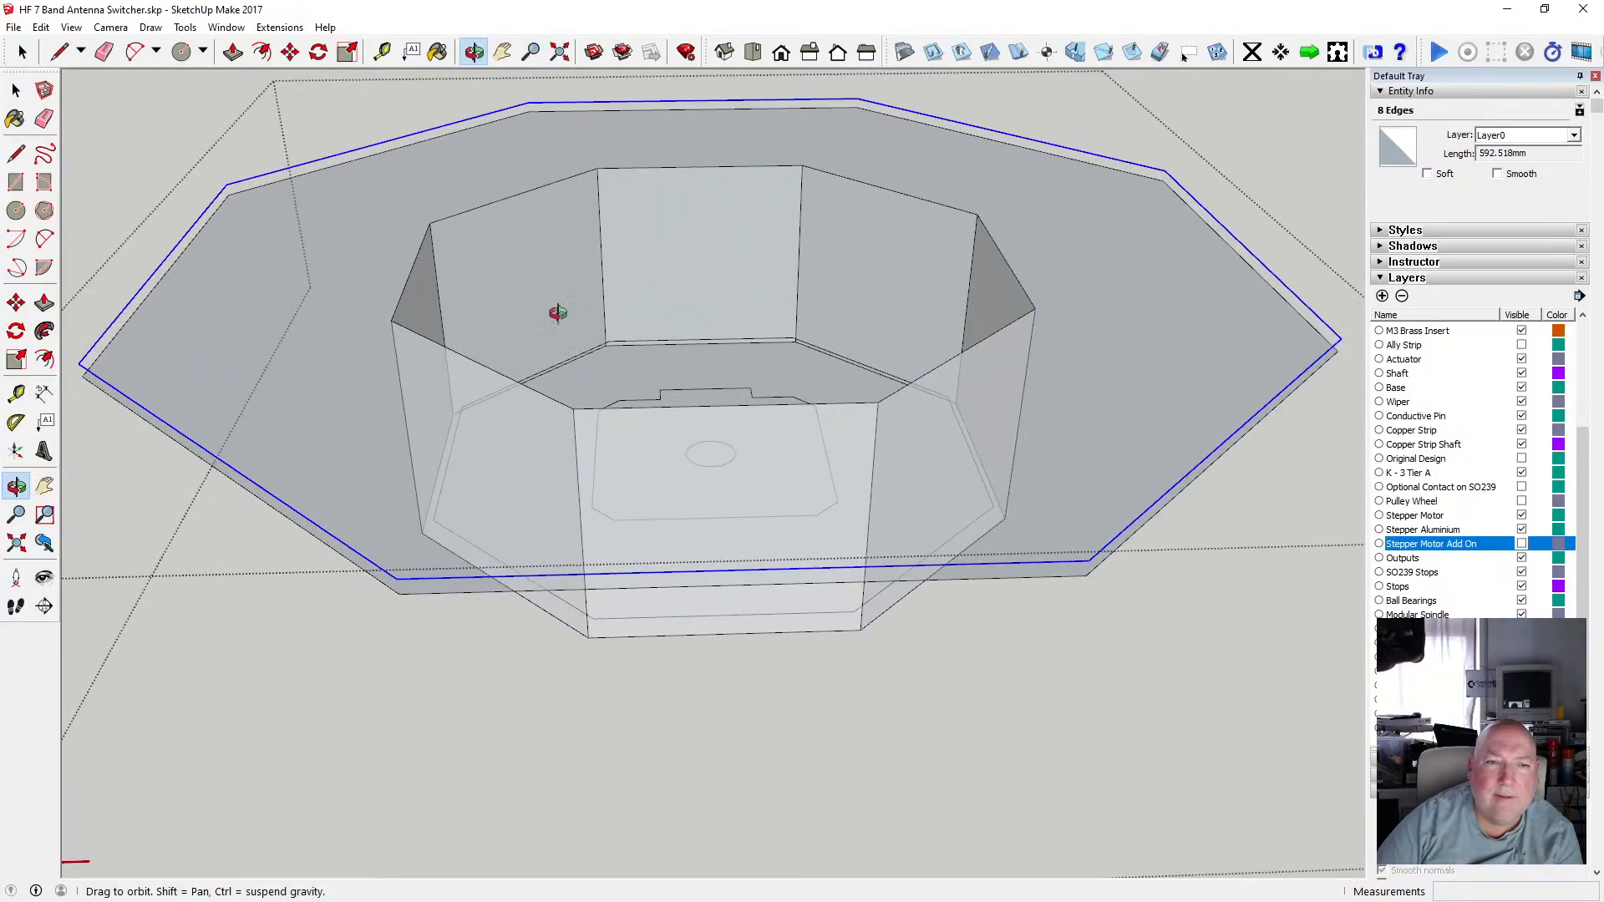
drag(557, 313, 516, 434)
key(space)
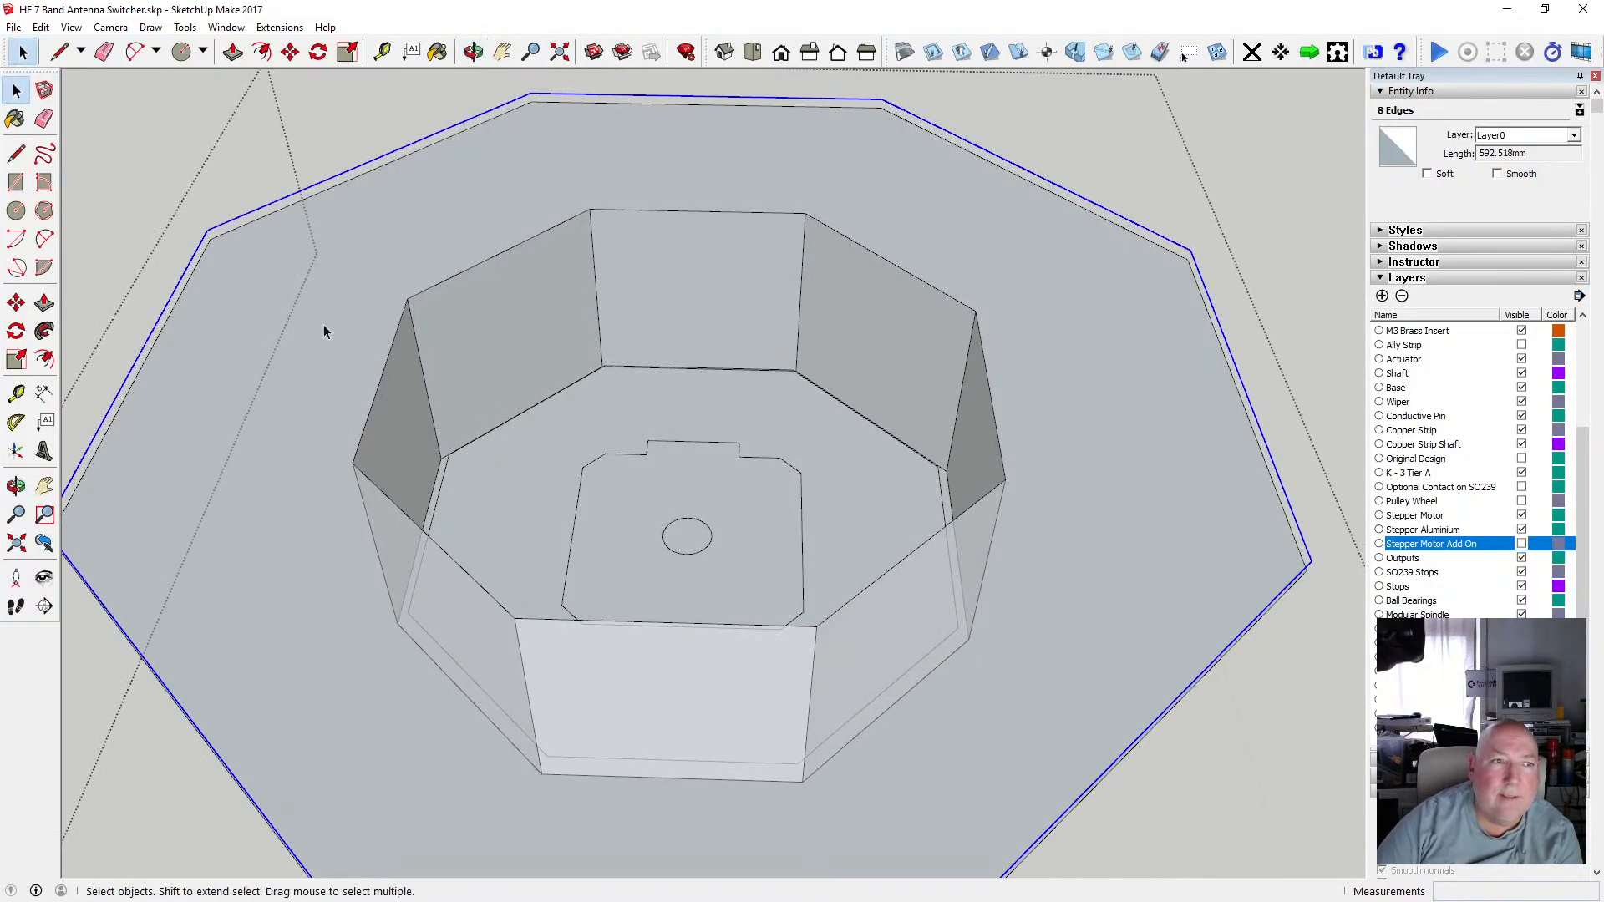
click(442, 478)
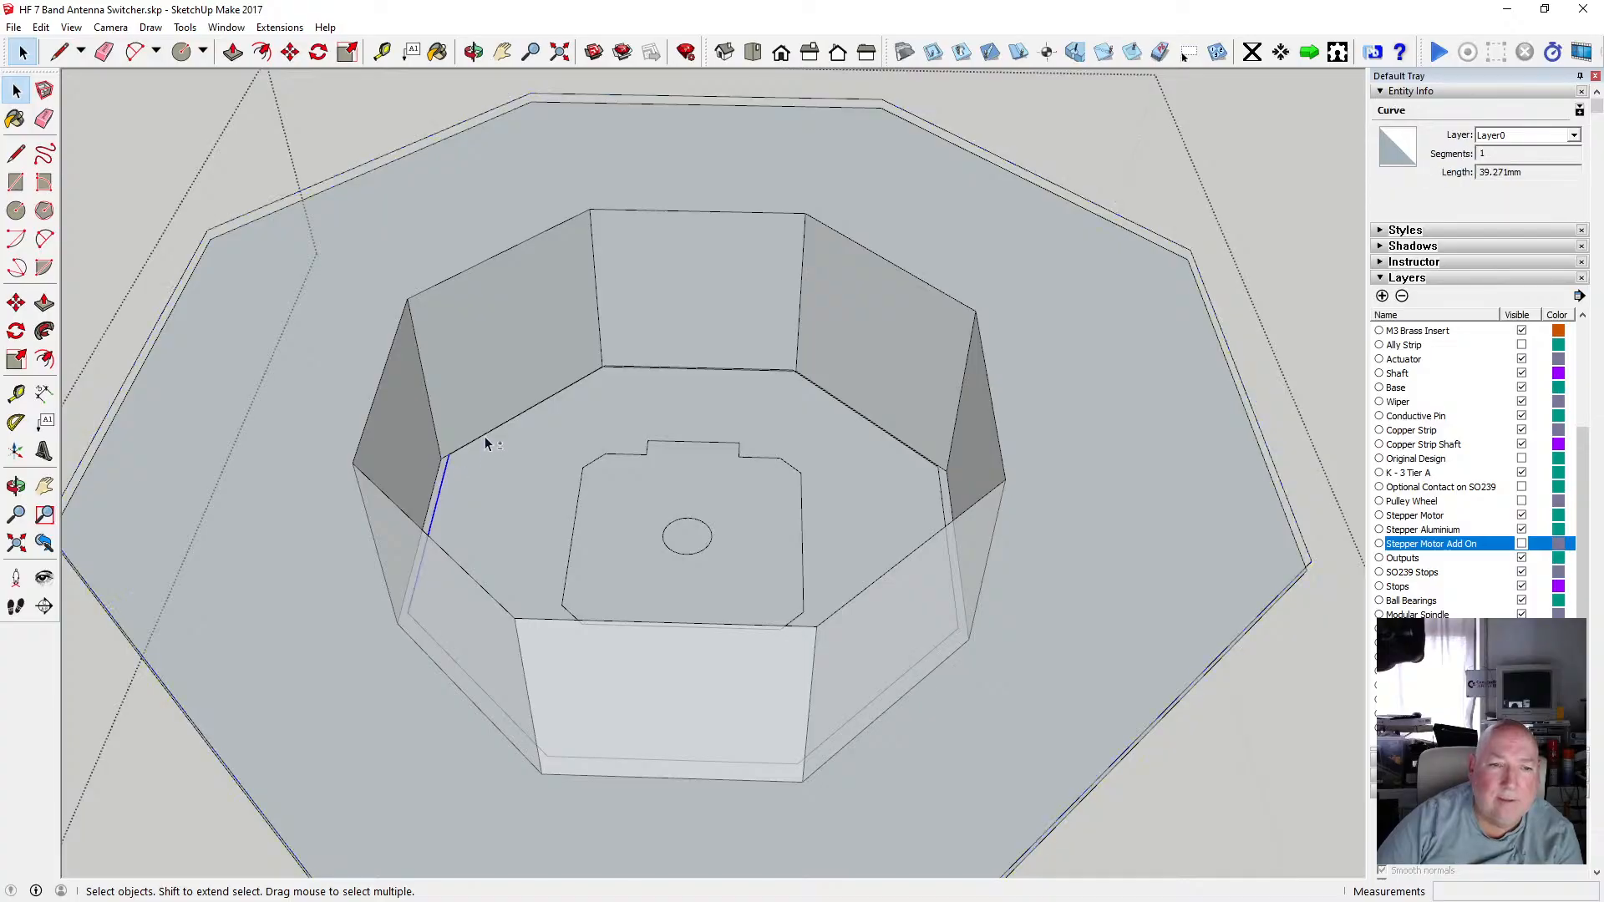
click(473, 51)
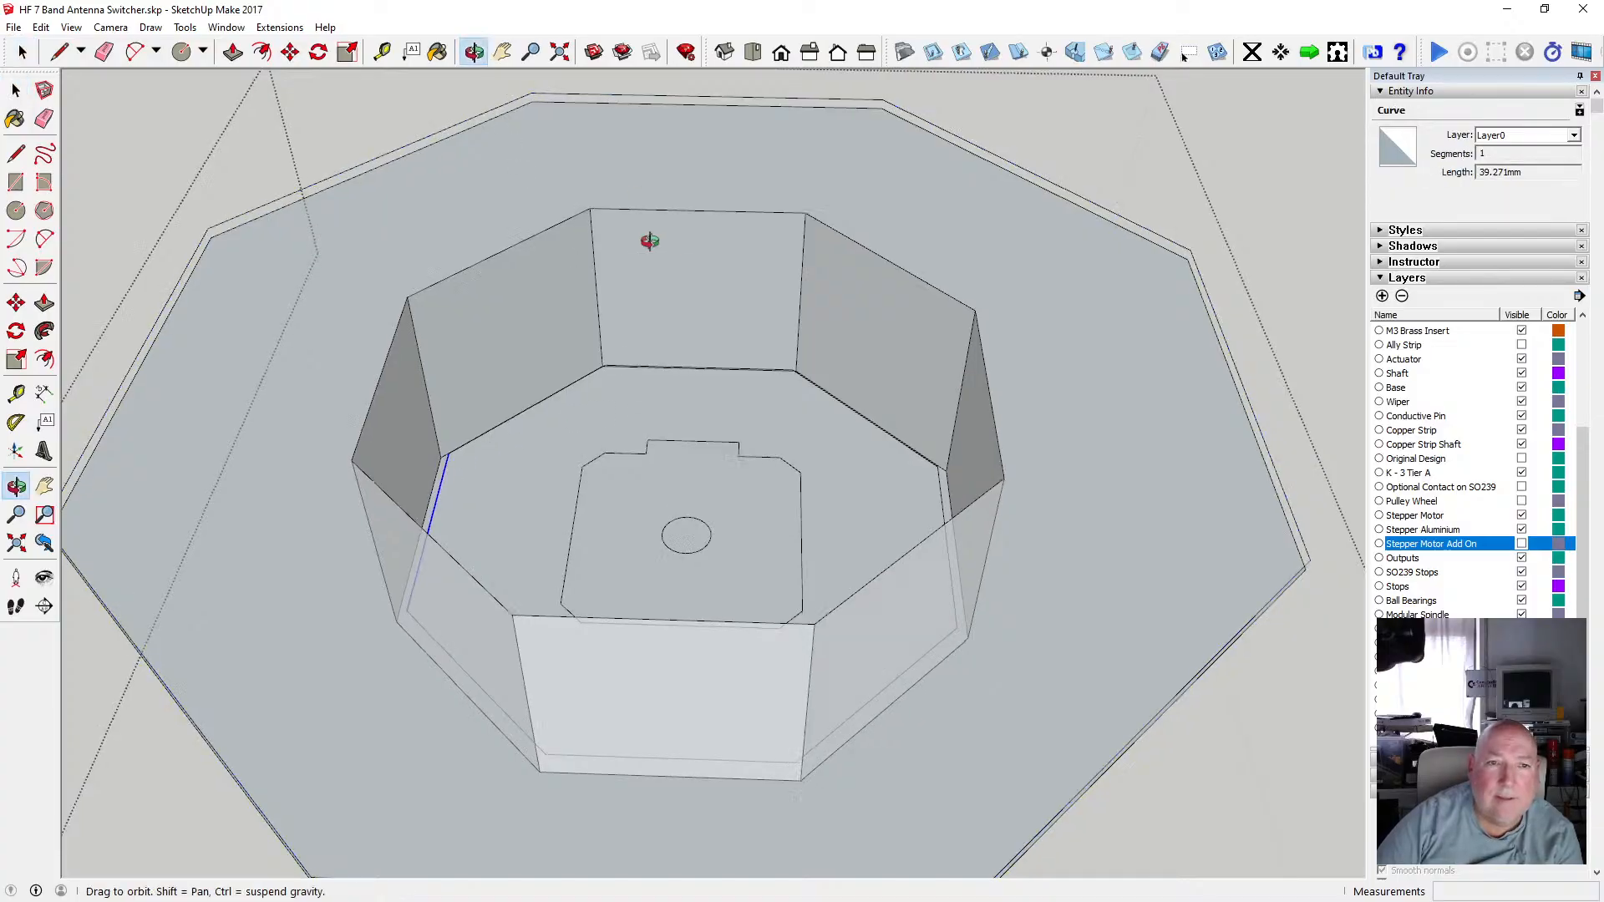
Select the eight floor edges running along the bottom of the recess walls.
drag(648, 240, 670, 408)
click(16, 90)
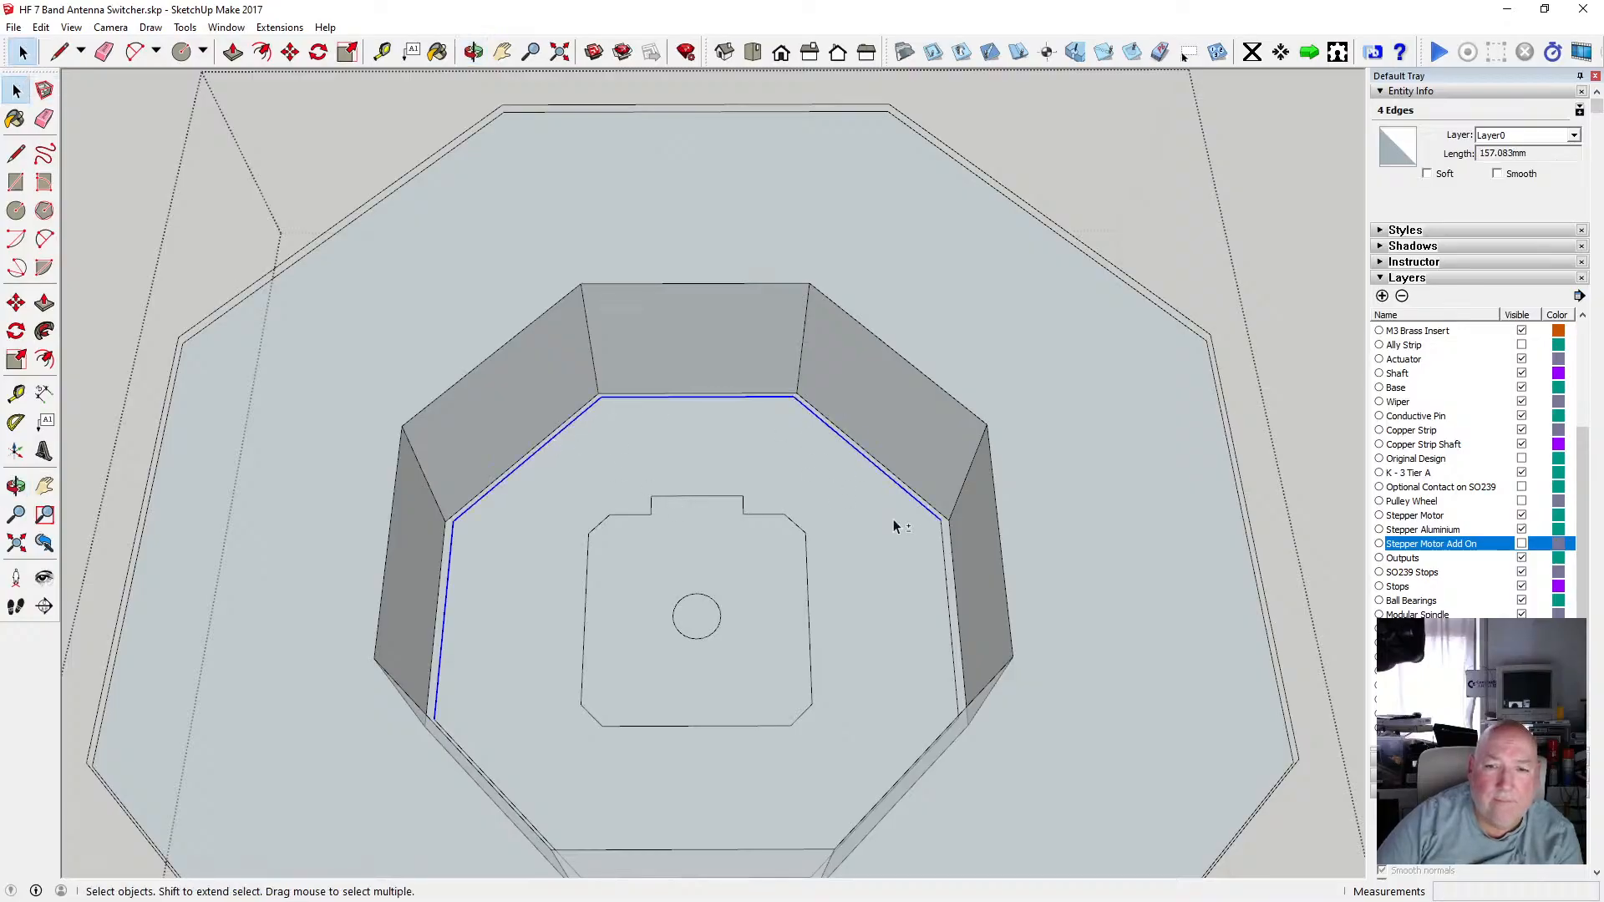
scroll(719, 496, down, 2)
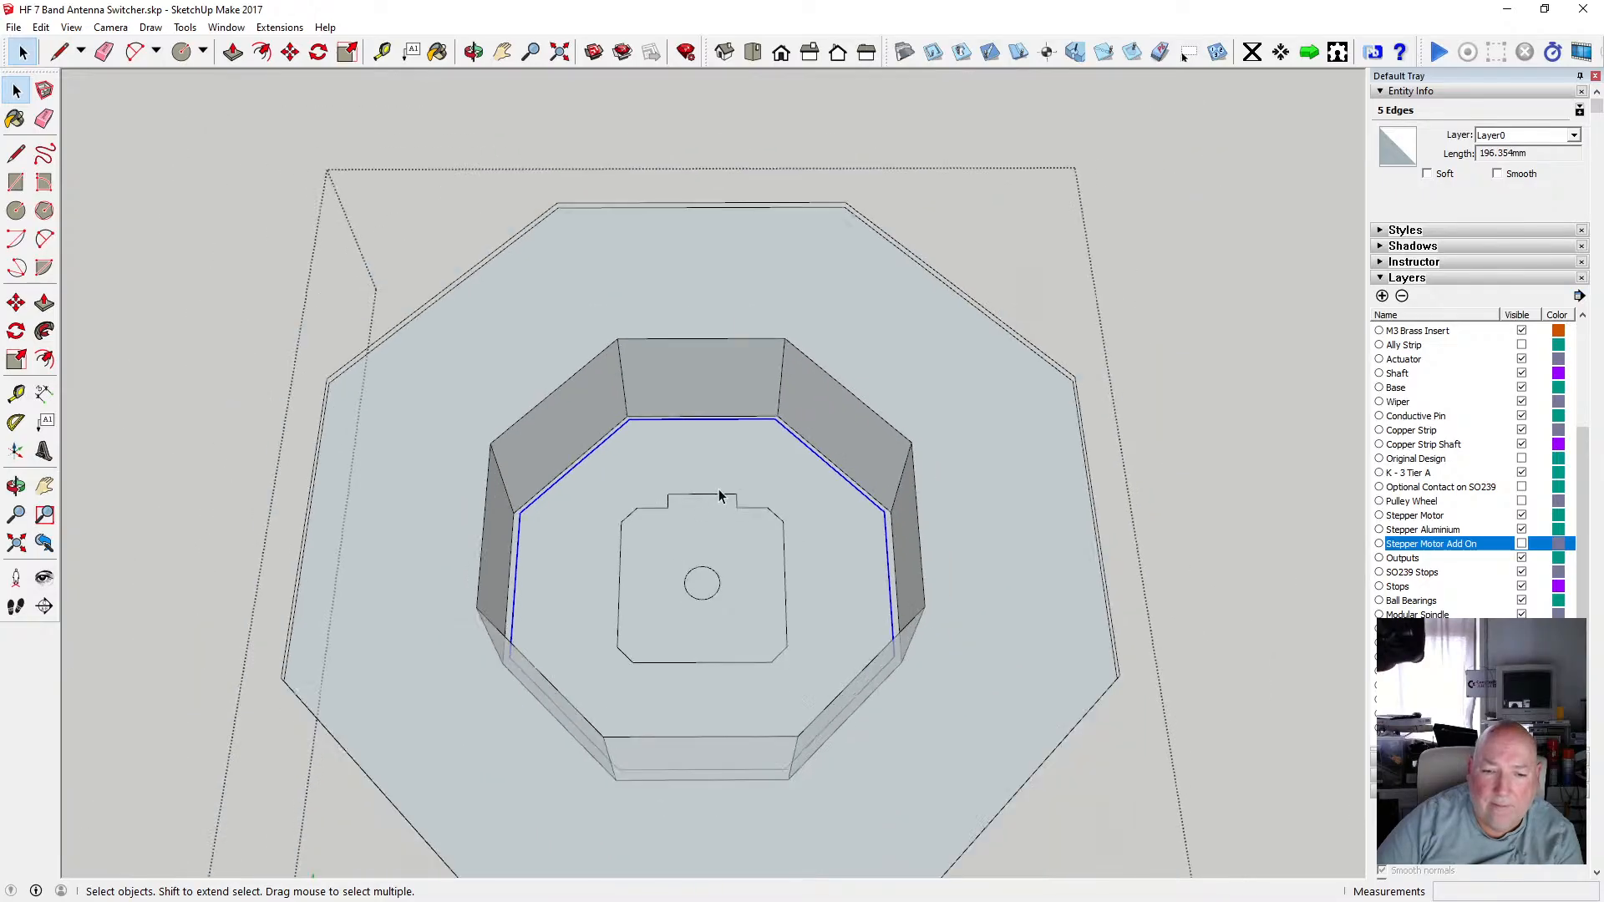
shift+click(740, 774)
shift+click(817, 750)
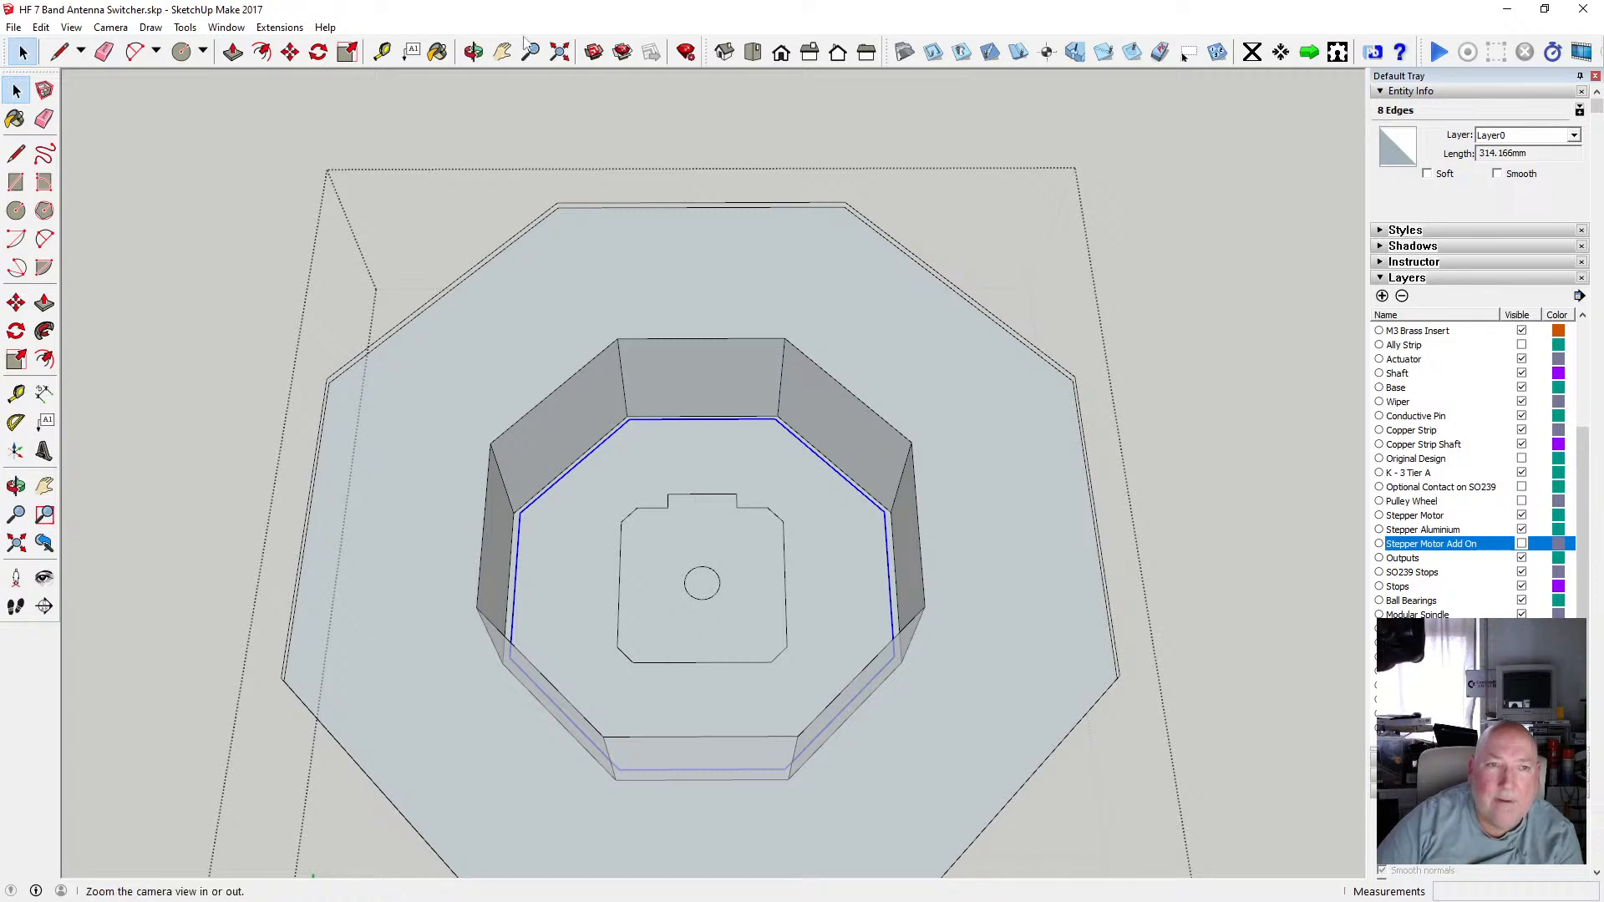
Copy the selected floor edges straight up to the top rim of the recess walls.
click(473, 52)
drag(510, 92, 591, 133)
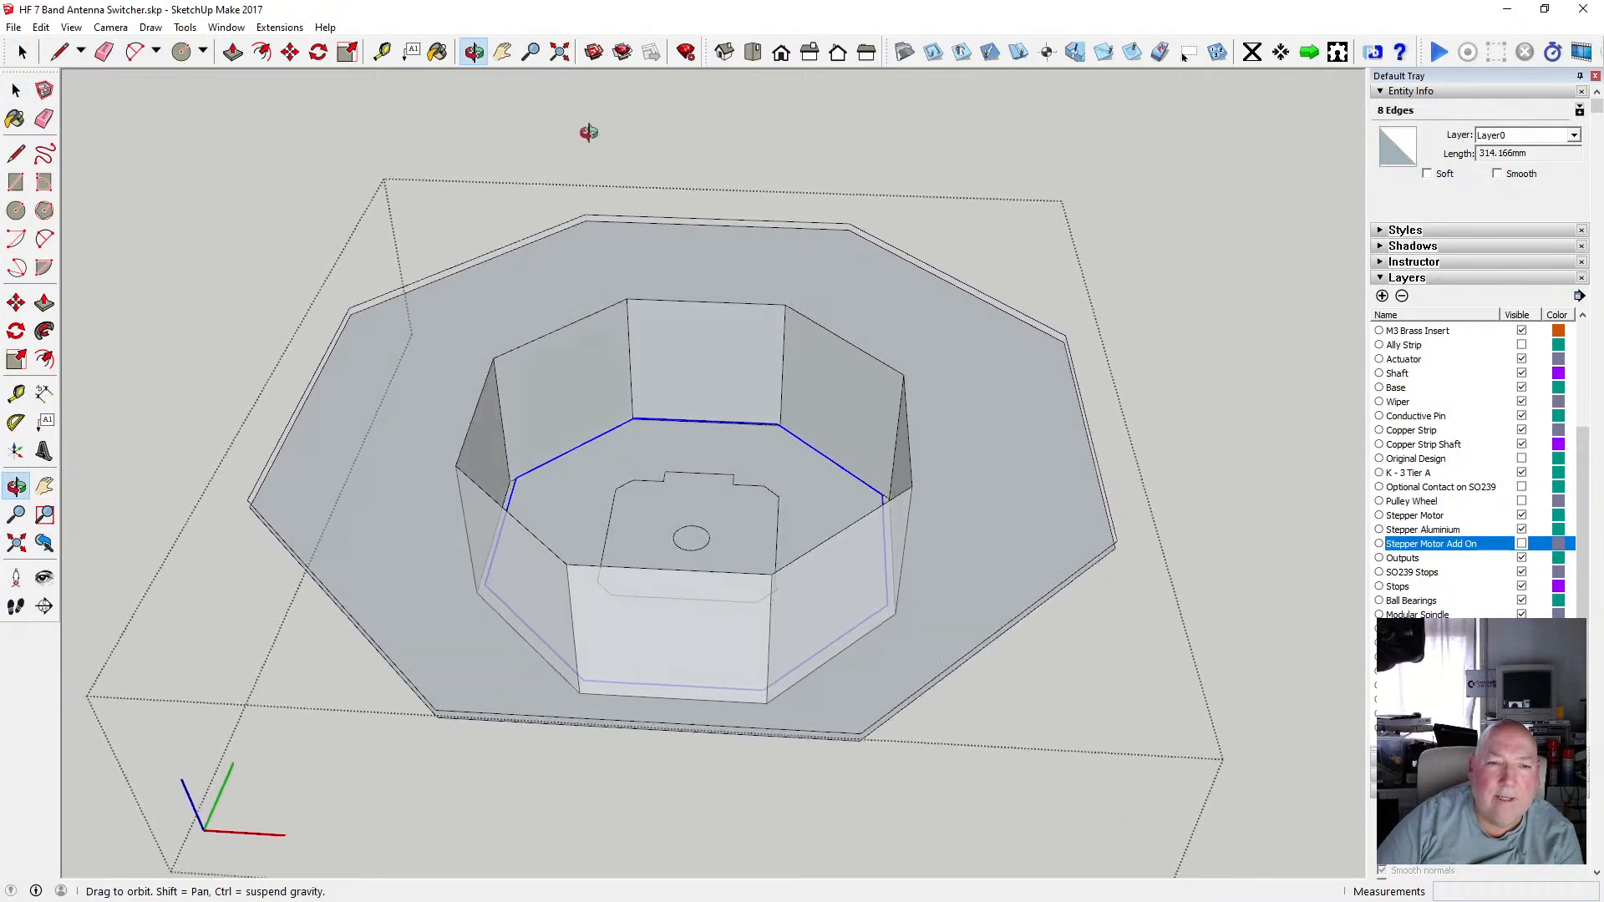
click(290, 52)
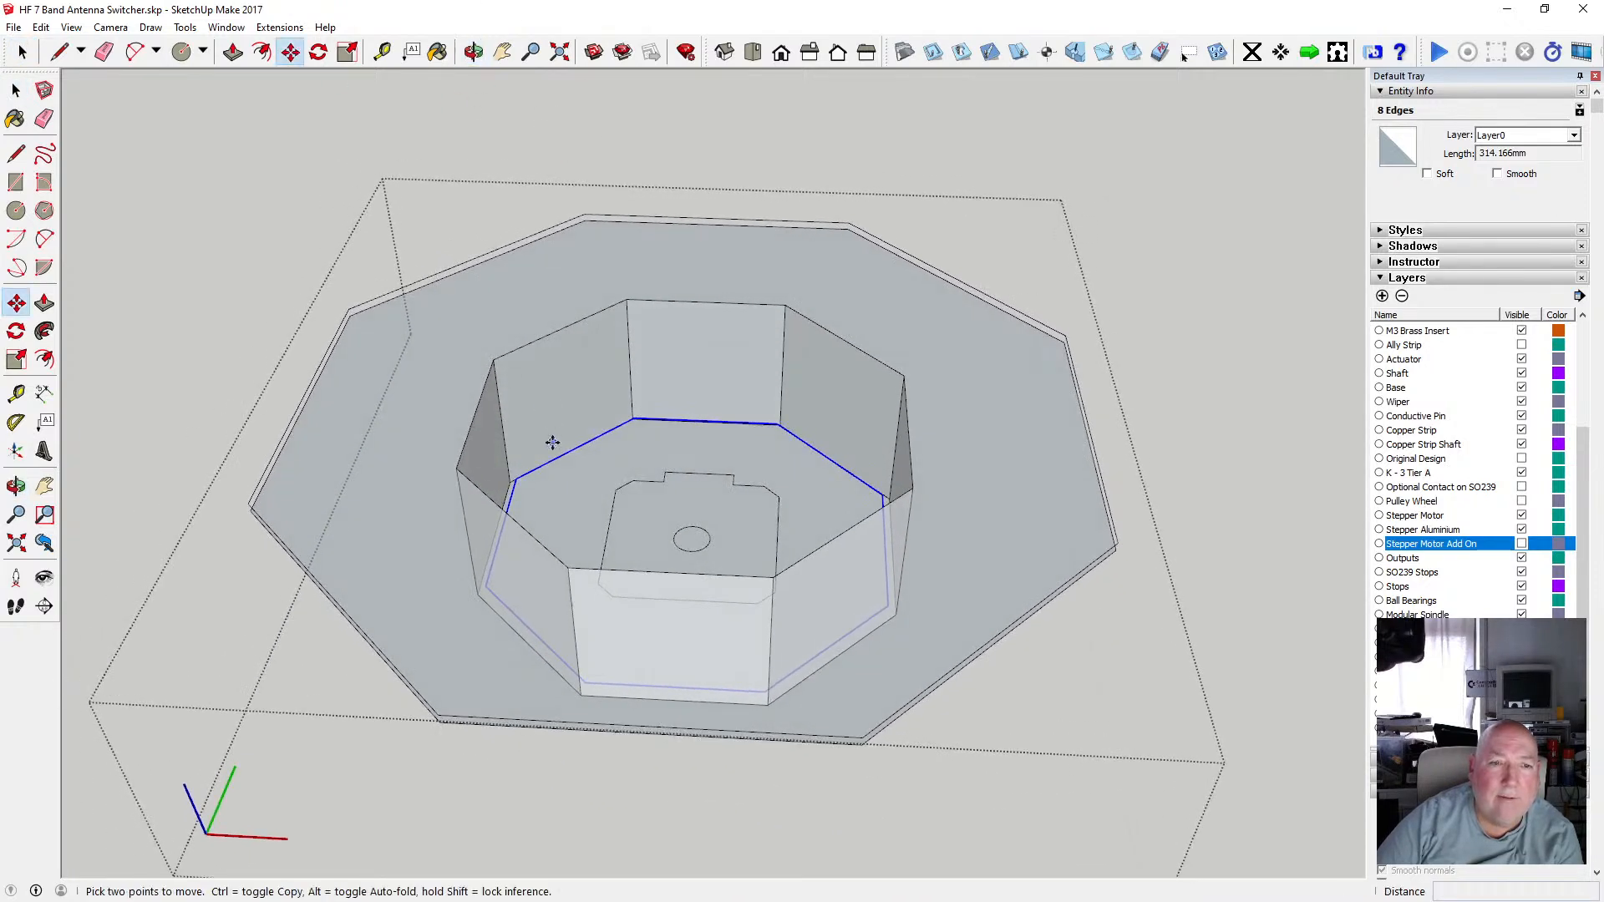
key(ctrl)
click(515, 478)
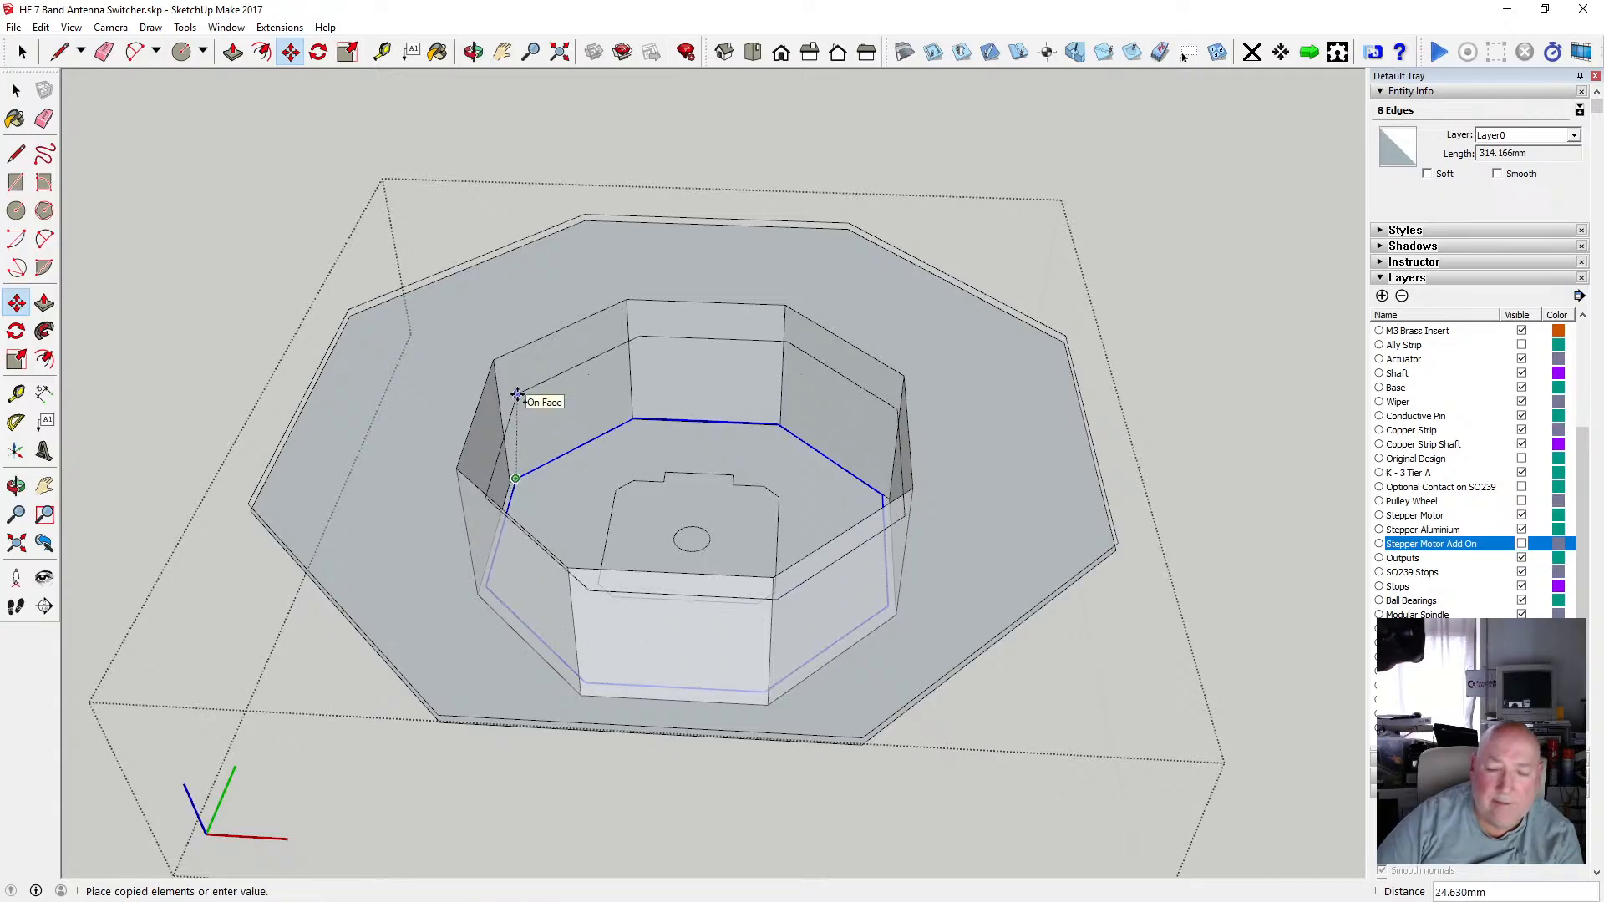
click(351, 311)
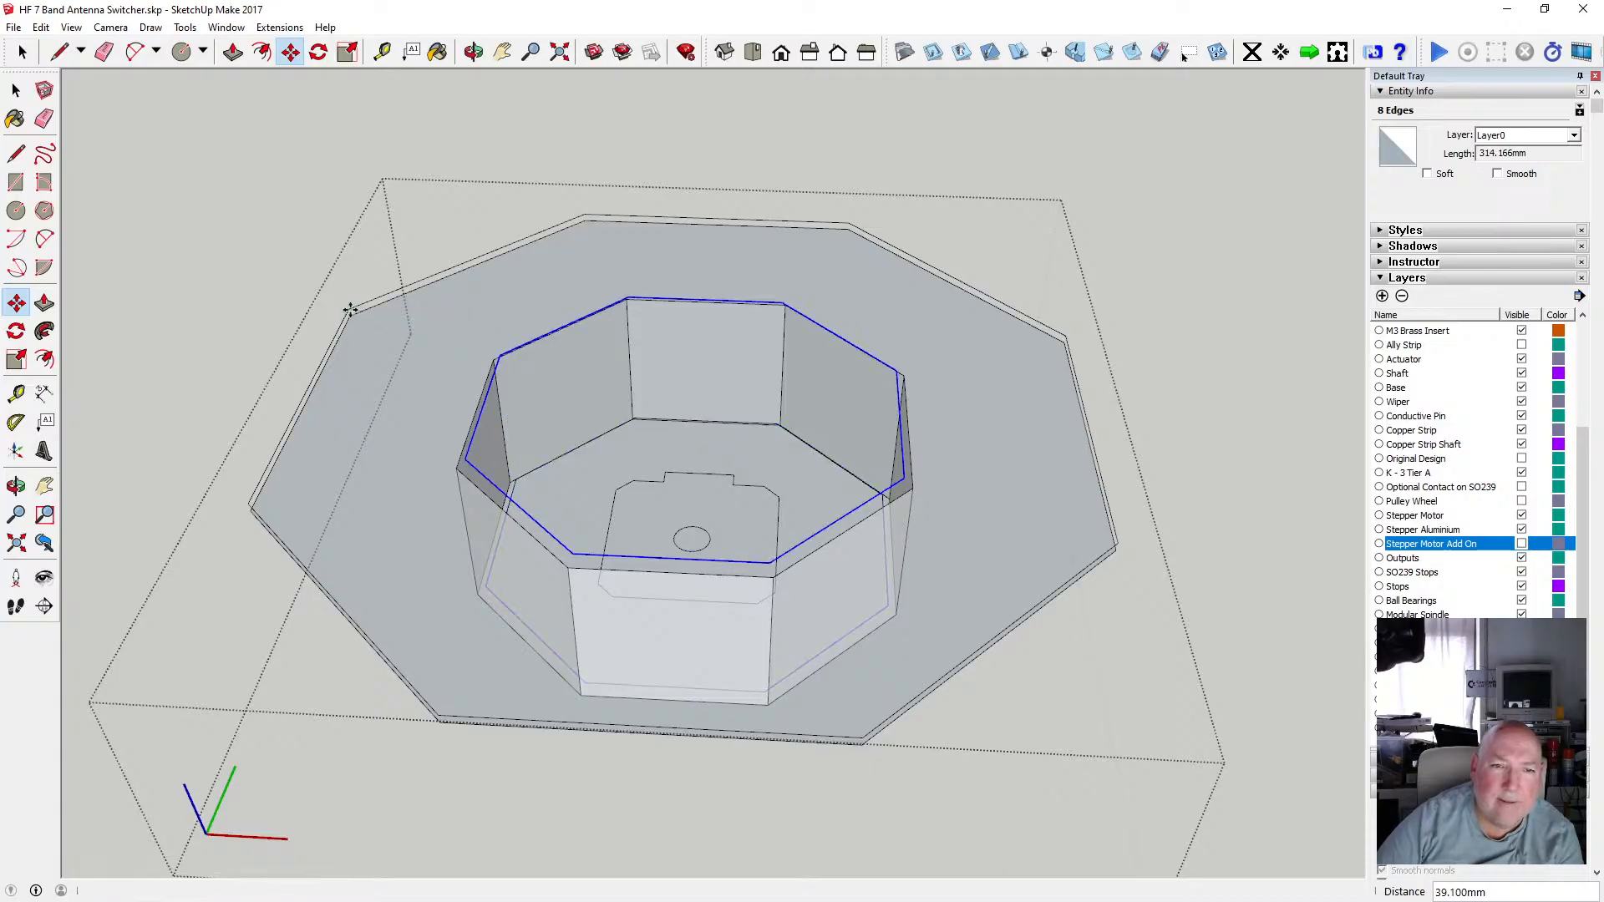
Draw a vertical edge down one recess wall corner, from the rim to the floor.
key(o)
drag(737, 484, 508, 487)
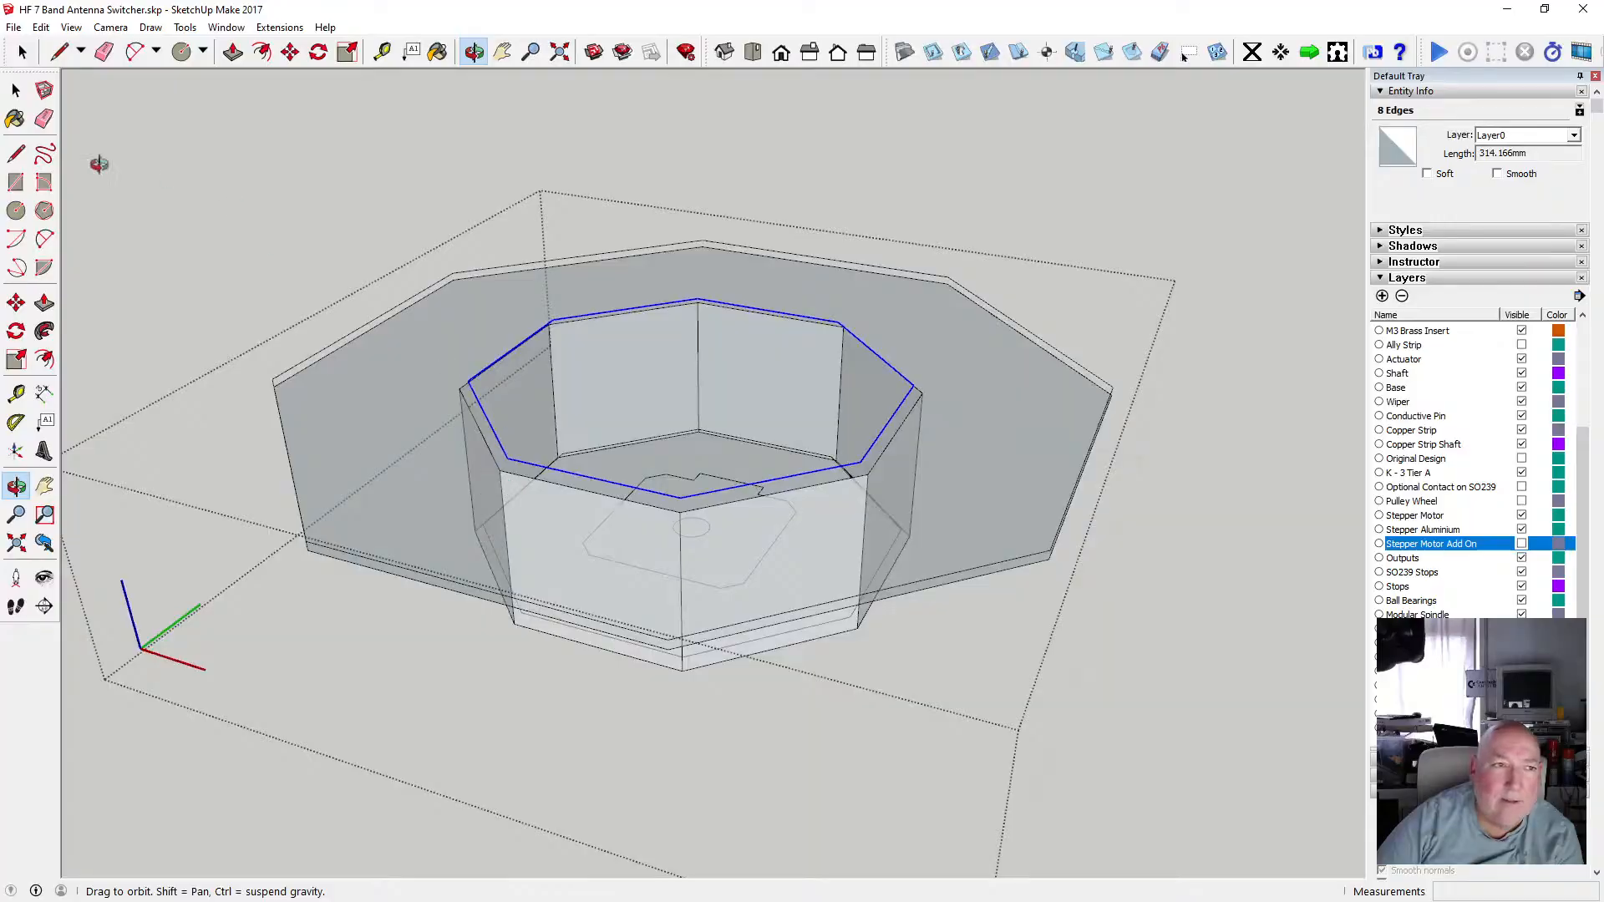
key(l)
scroll(630, 382, up, 3)
click(511, 279)
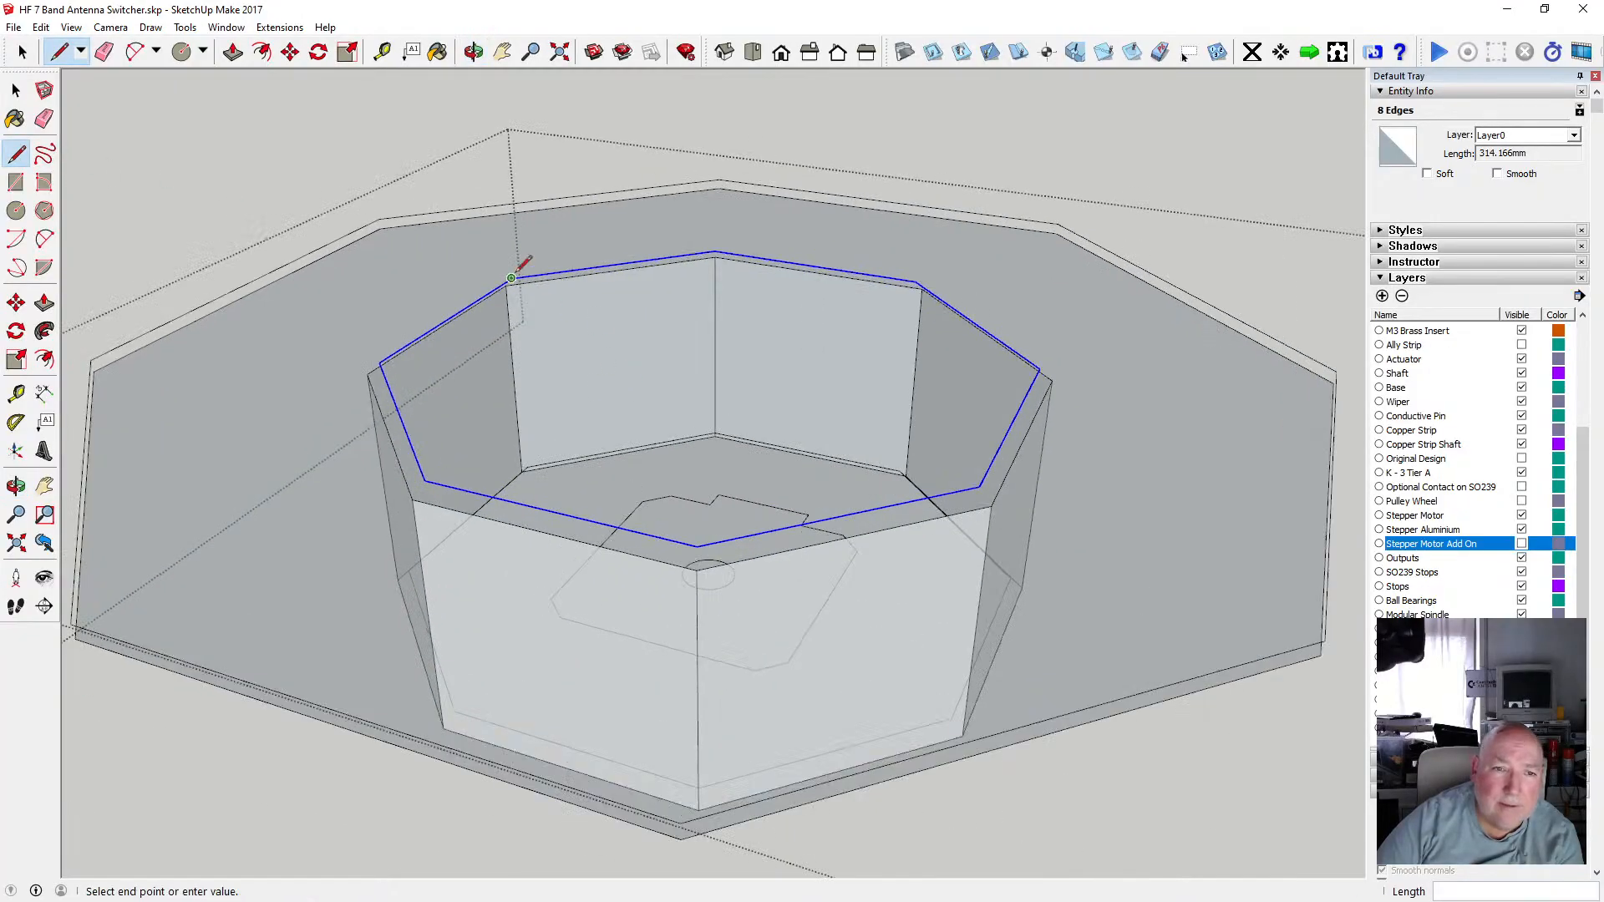
click(527, 466)
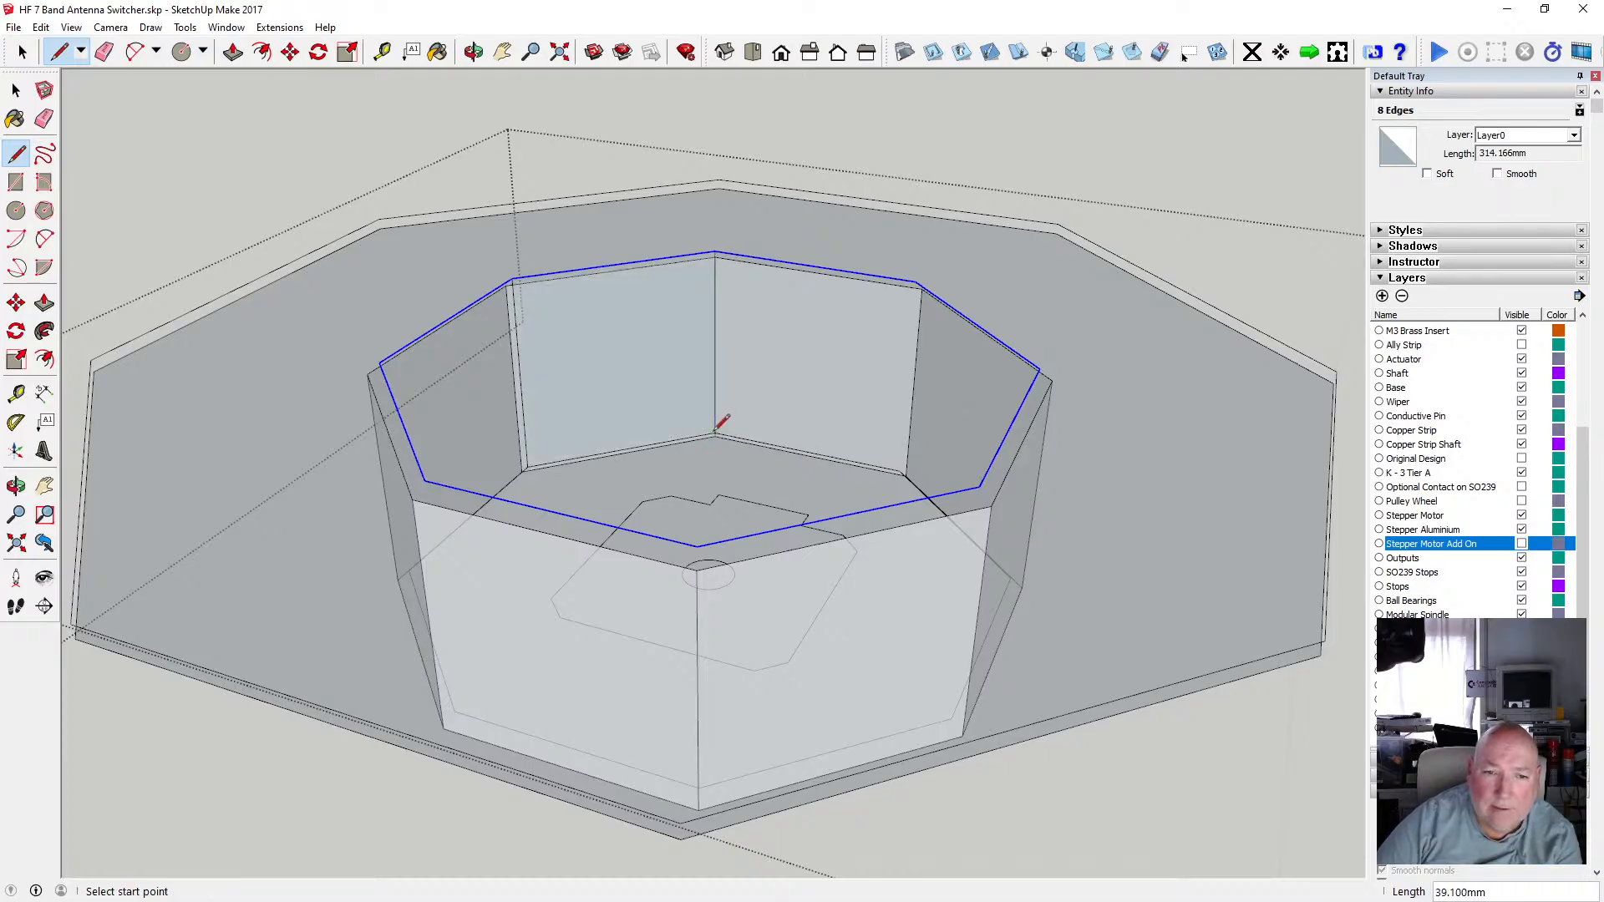
Draw vertical edges at the next recess wall corners, joining rim and floor outlines.
key(o)
drag(591, 287, 802, 518)
click(16, 154)
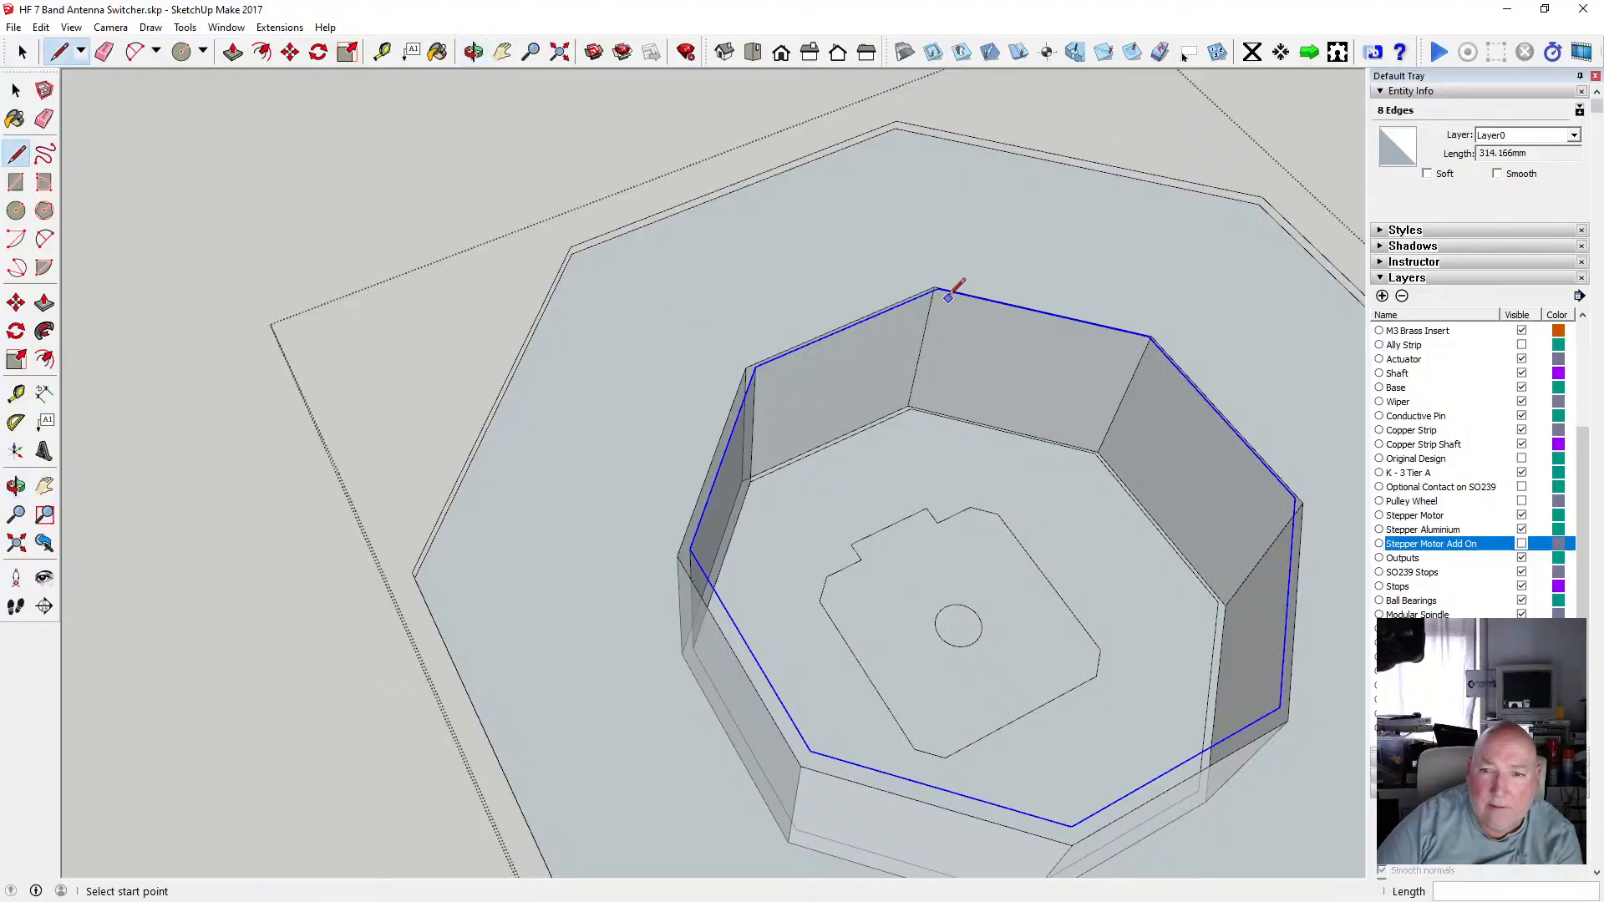
click(911, 408)
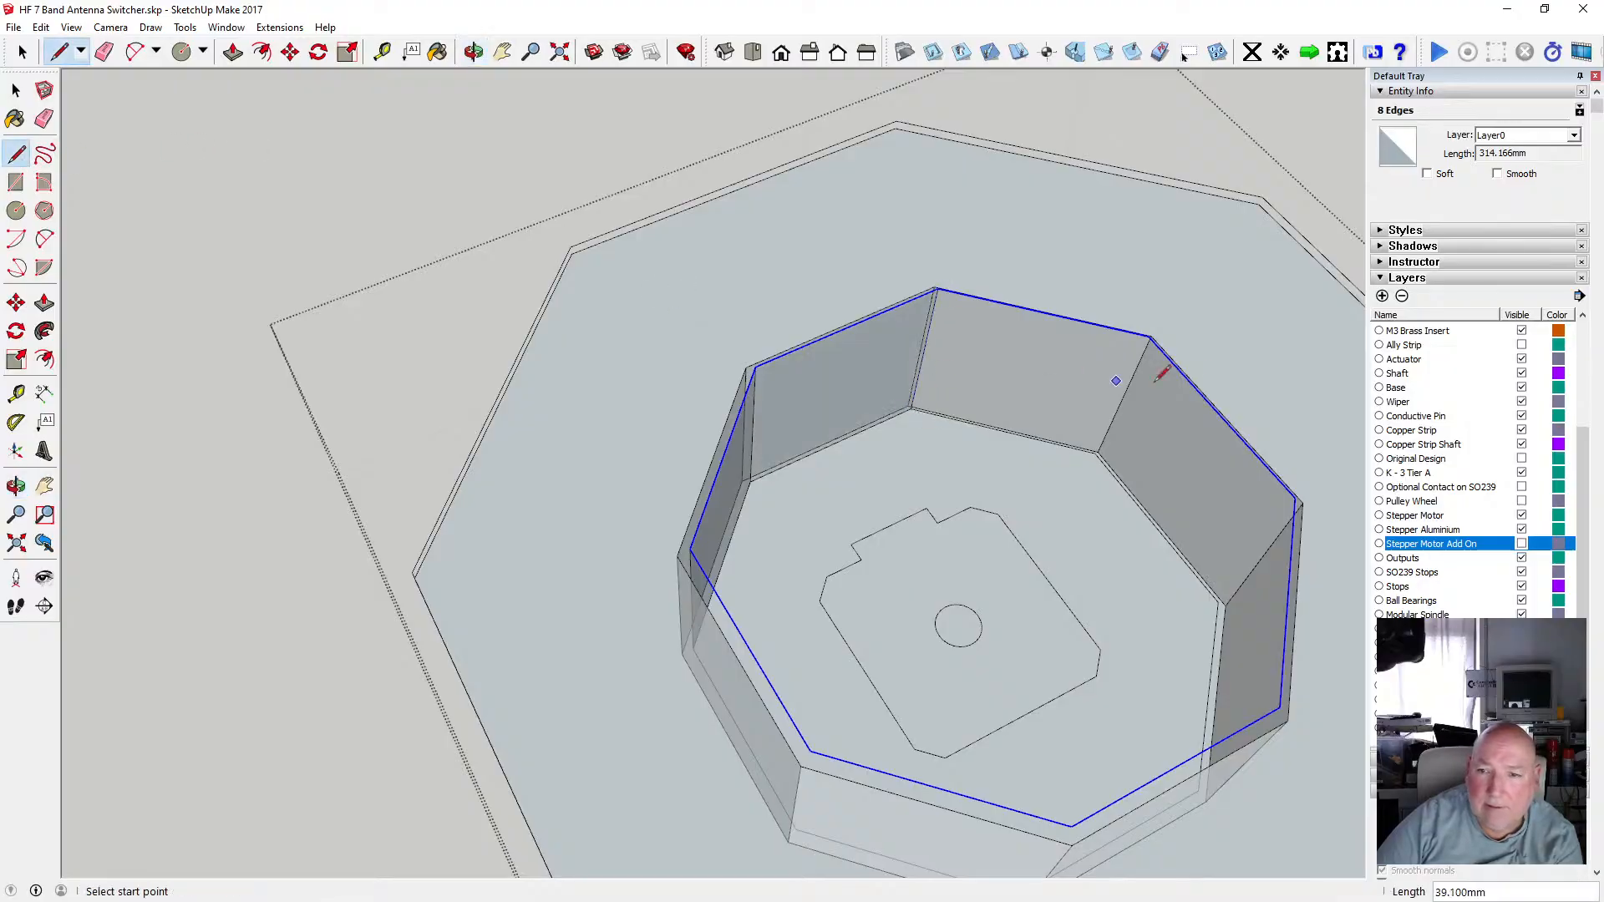
click(1094, 454)
scroll(1228, 359, up, 5)
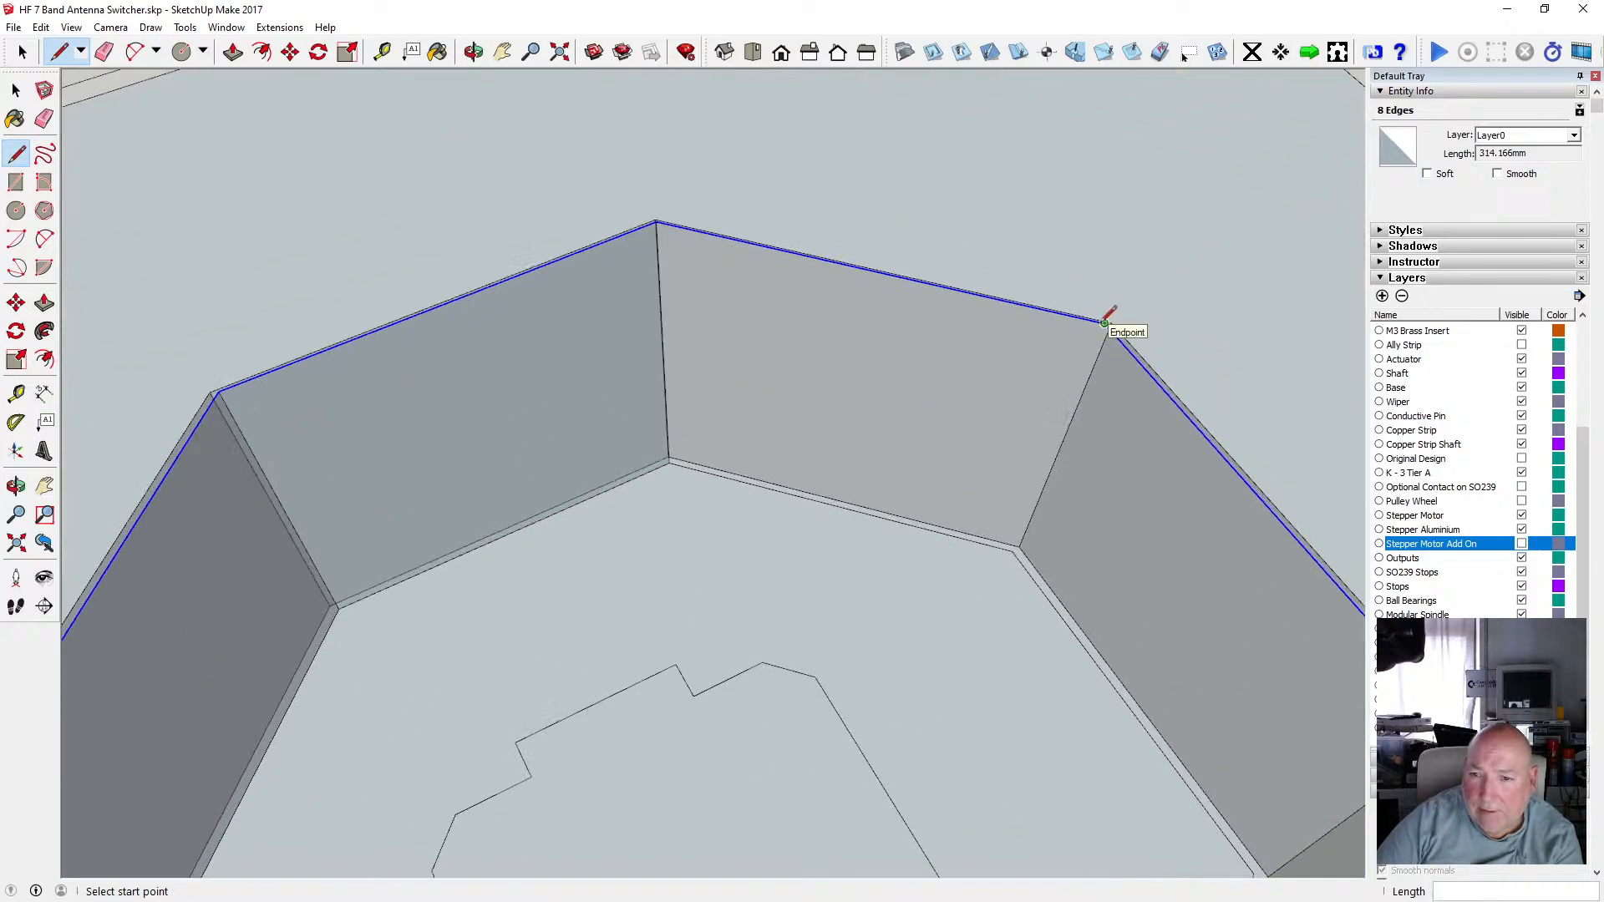
click(1014, 545)
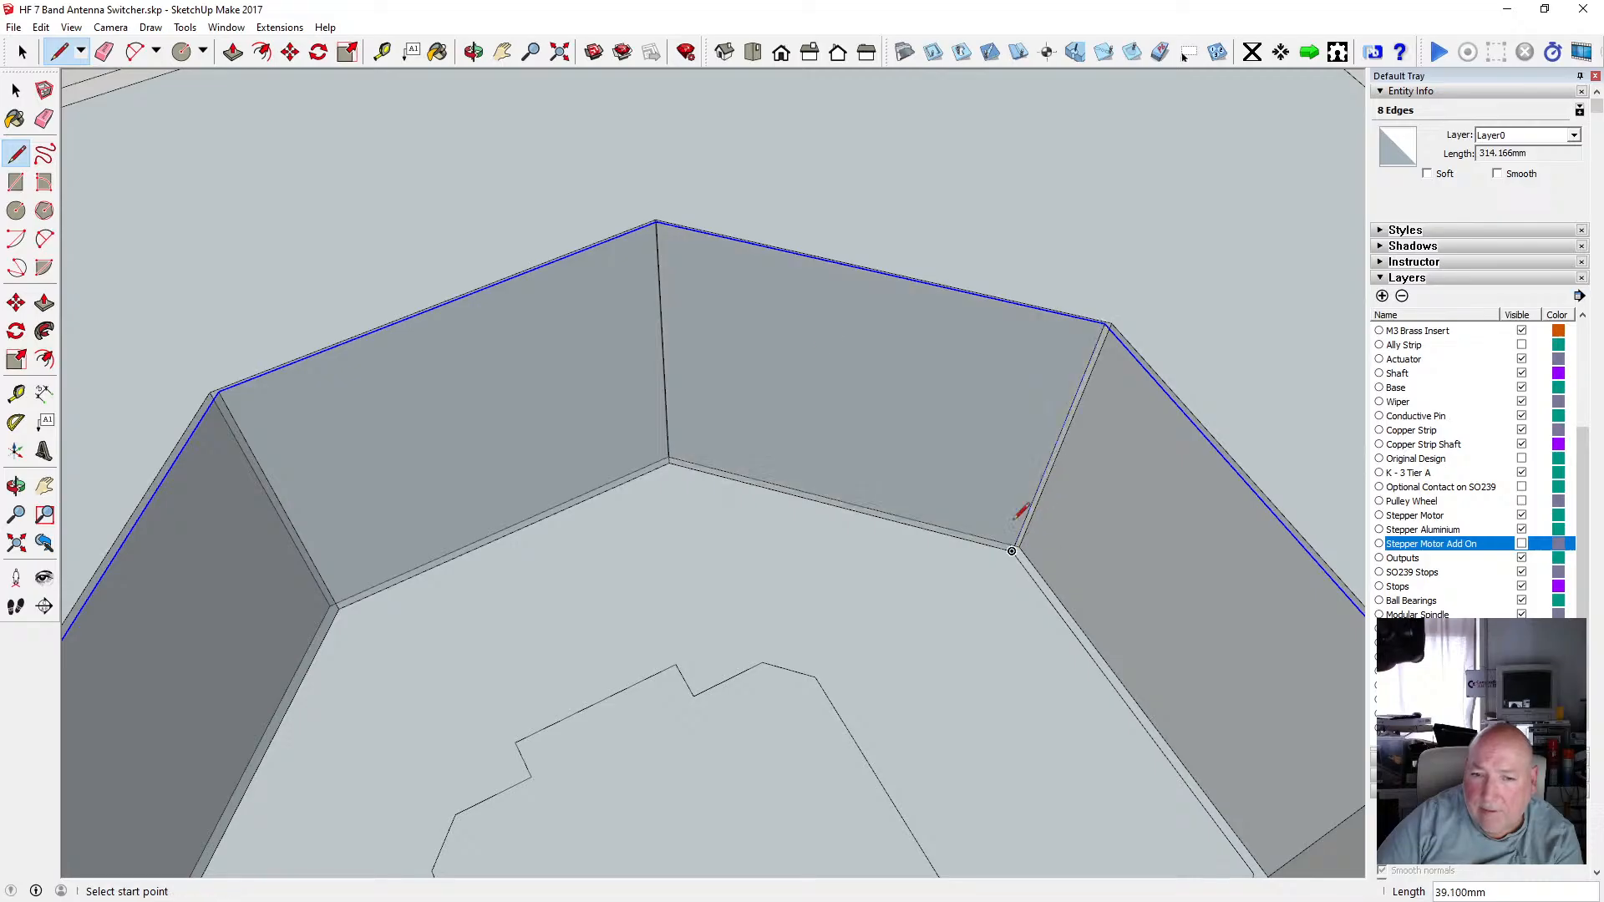
Draw another vertical corner edge between the recess rim and the floor.
click(474, 52)
drag(573, 348, 873, 418)
scroll(907, 257, up, 6)
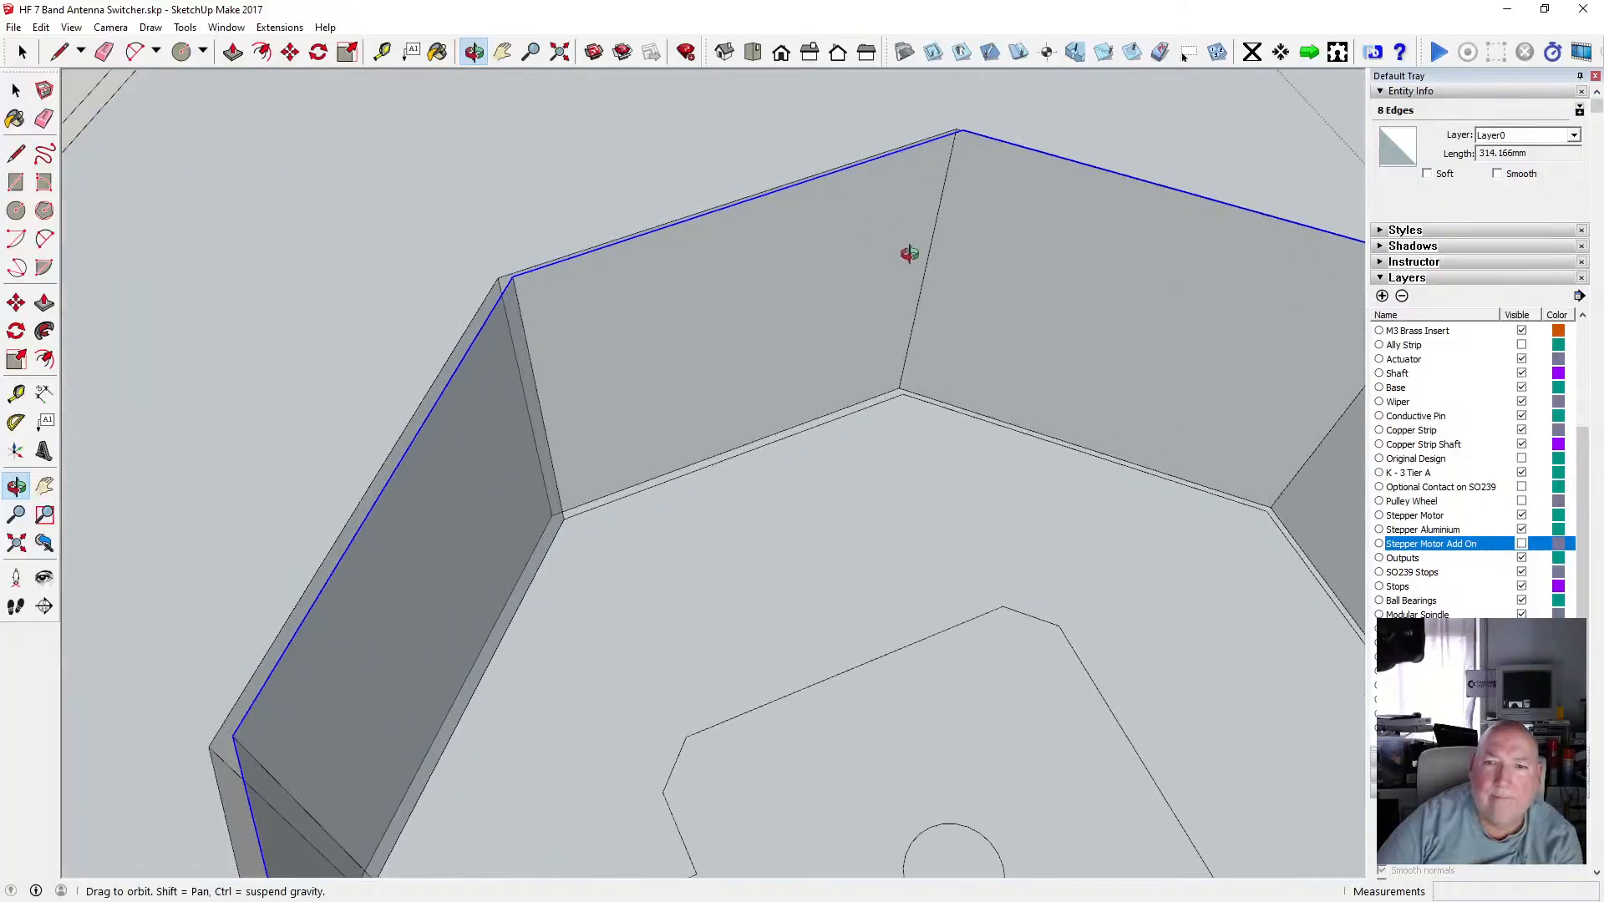
drag(910, 254, 710, 357)
key(l)
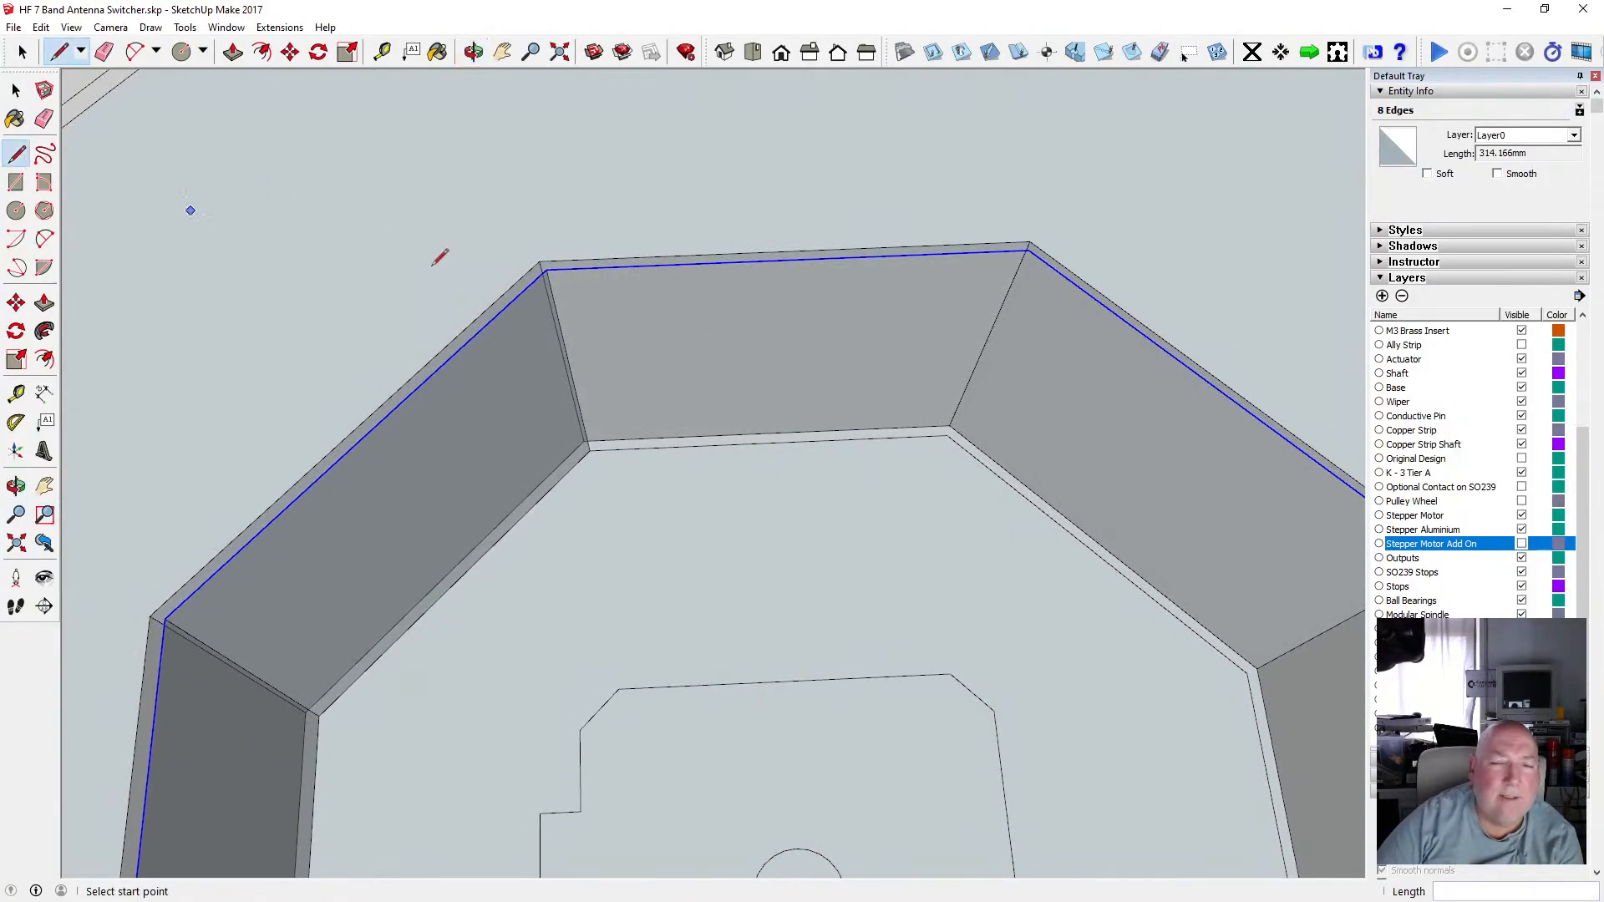
scroll(984, 343, up, 2)
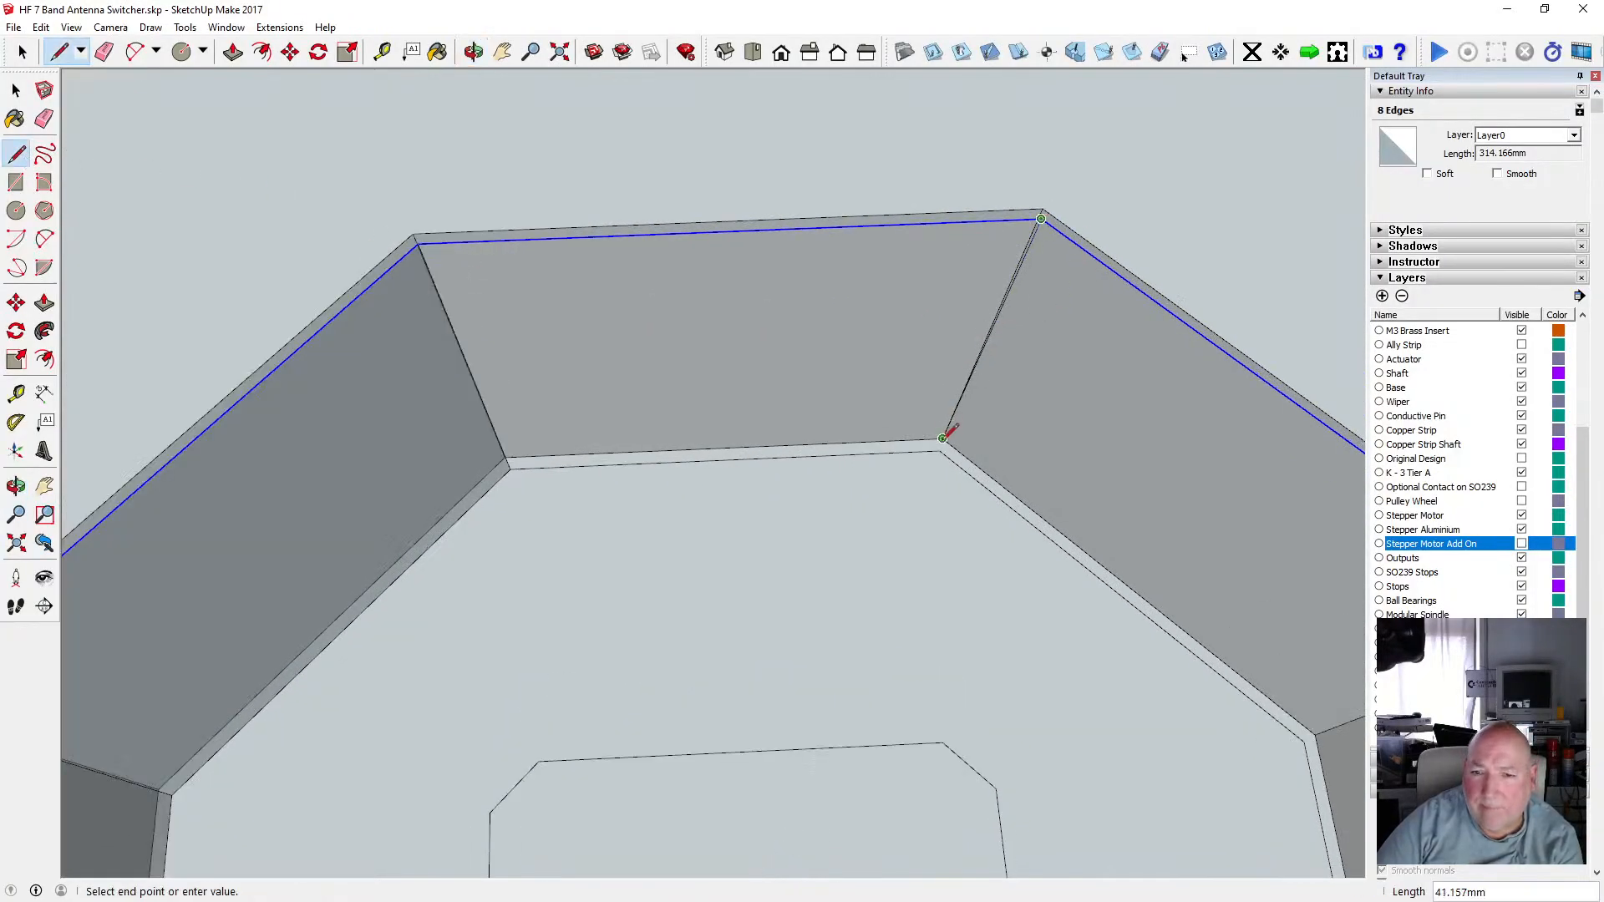
click(942, 448)
Draw vertical edges at the remaining recess wall corners between rim and floor.
click(16, 486)
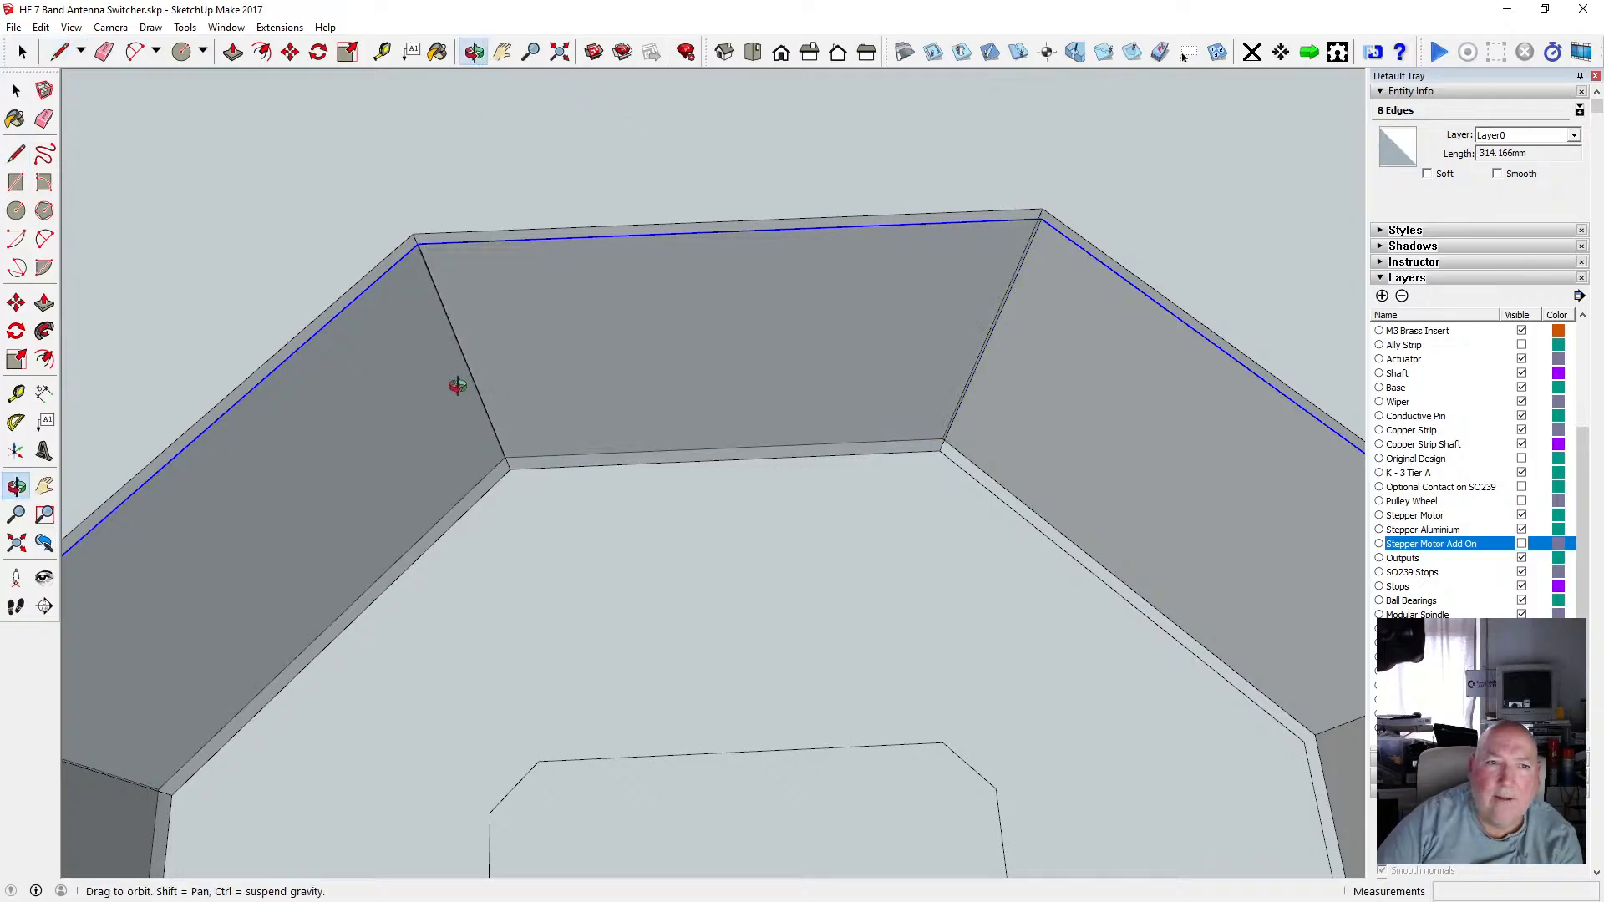
scroll(453, 376, down, 4)
drag(453, 376, 888, 418)
scroll(977, 358, up, 4)
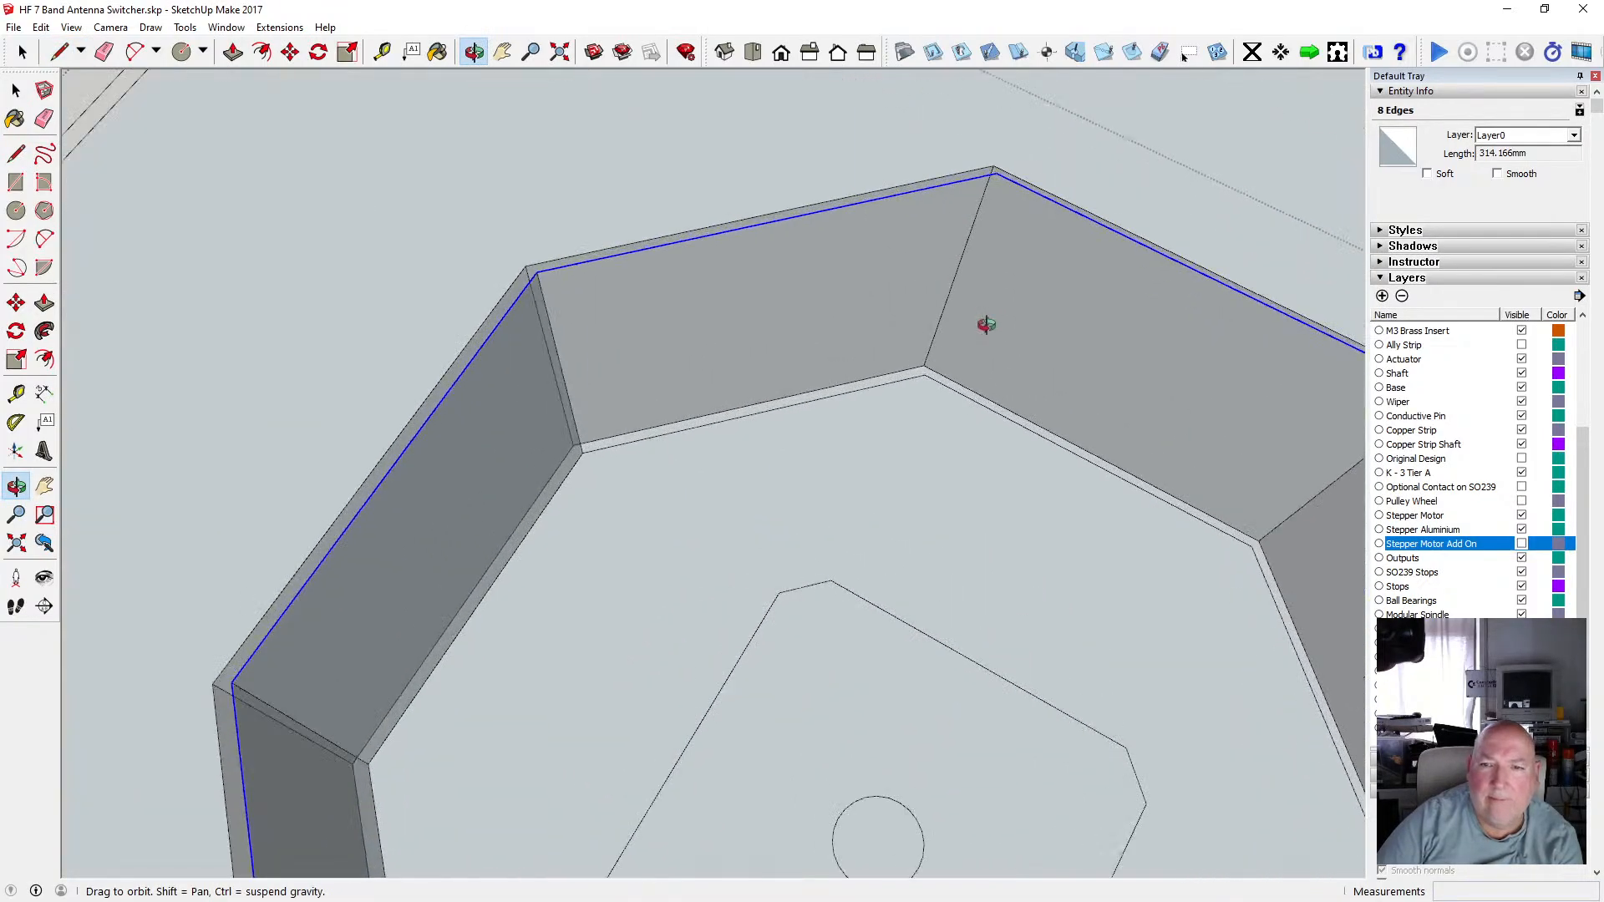
click(16, 153)
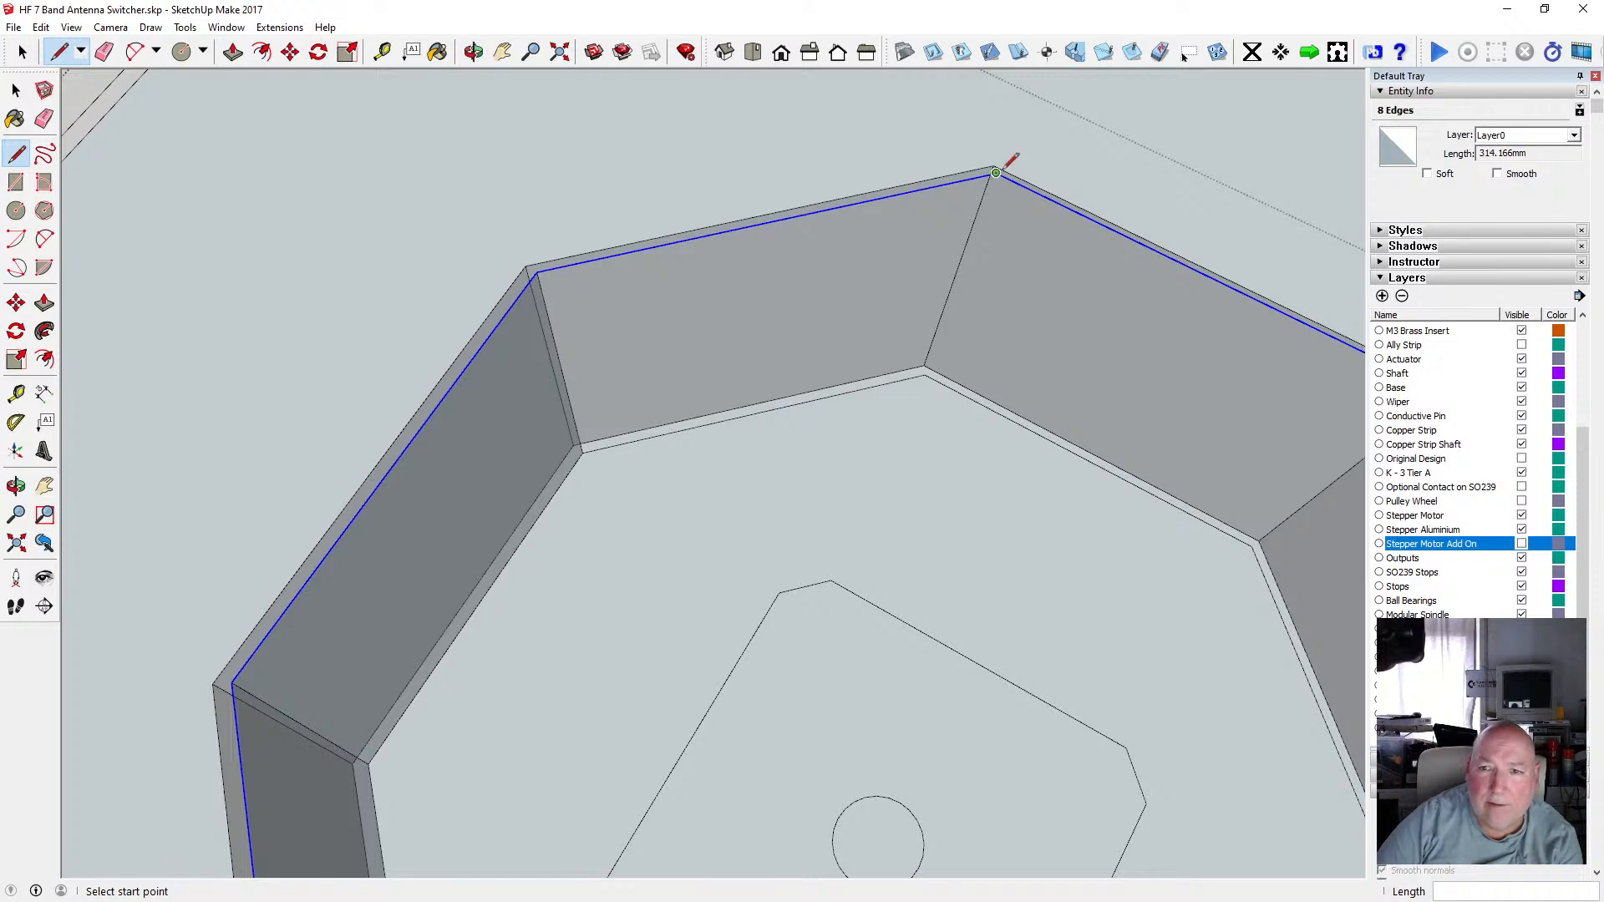
click(926, 374)
scroll(831, 387, down, 3)
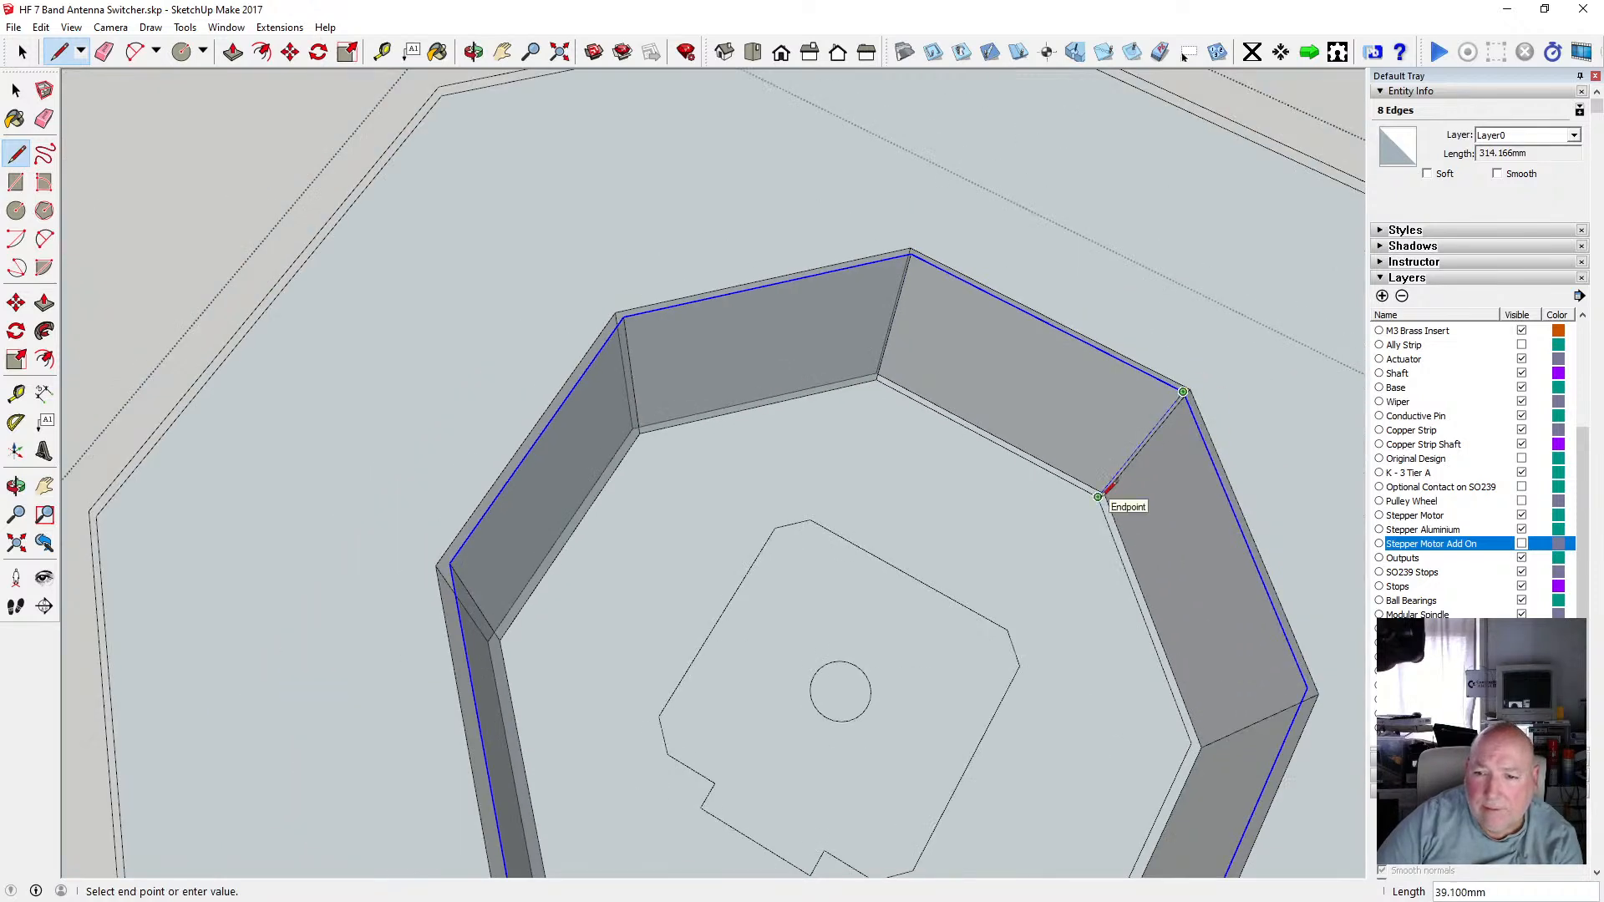
click(1099, 495)
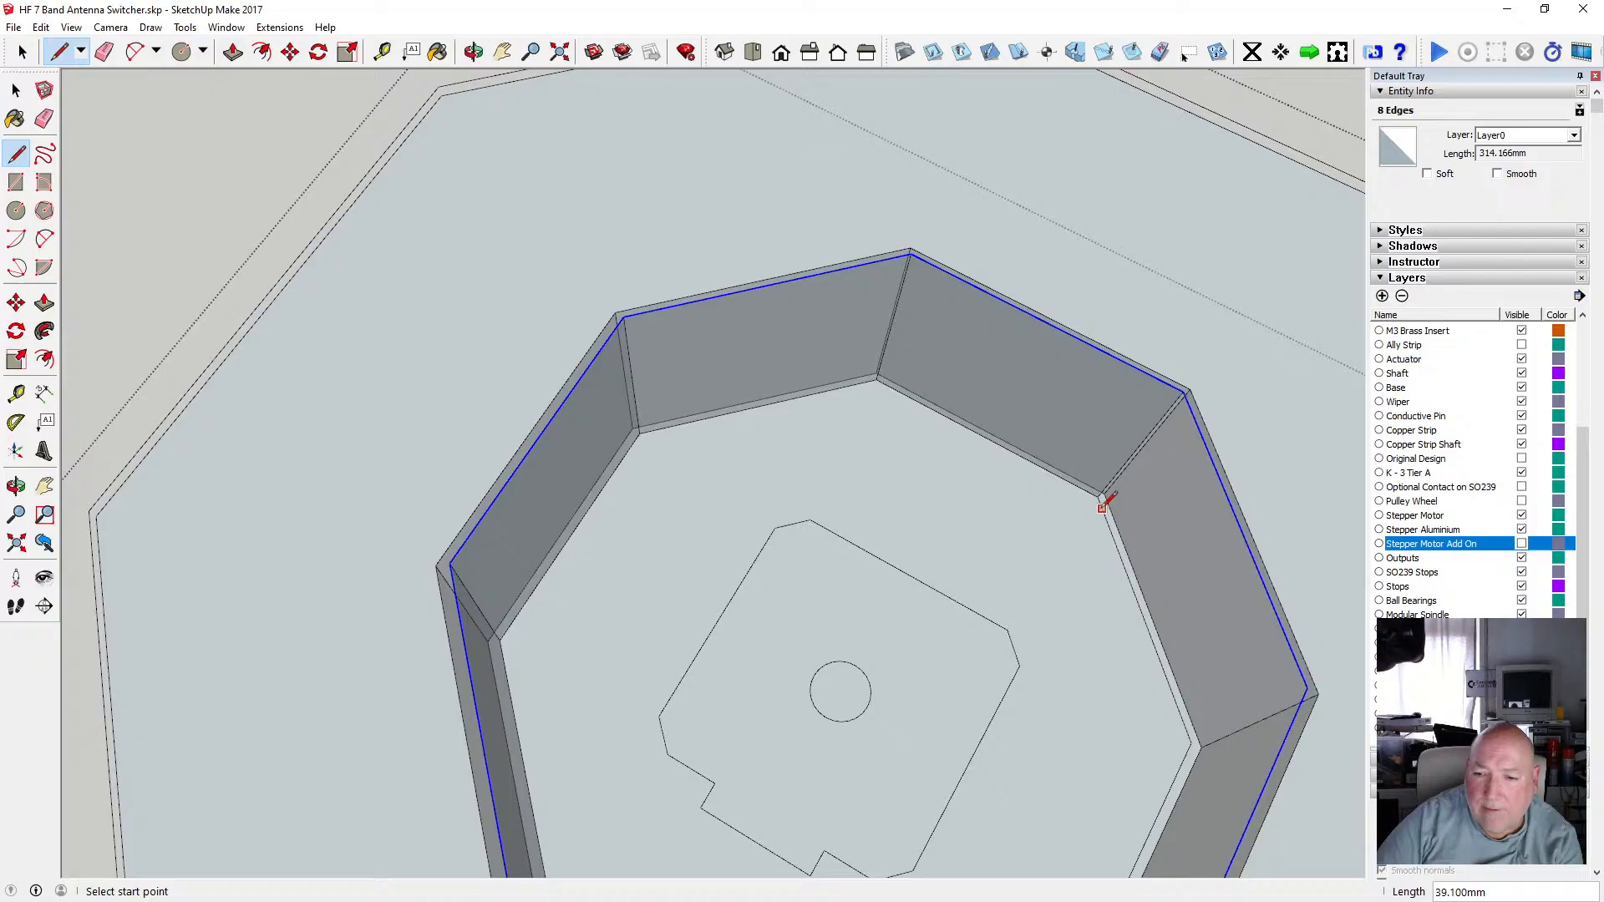
click(1193, 739)
Draw a 2 mm vertical edge at an outer corner of the flange.
click(473, 52)
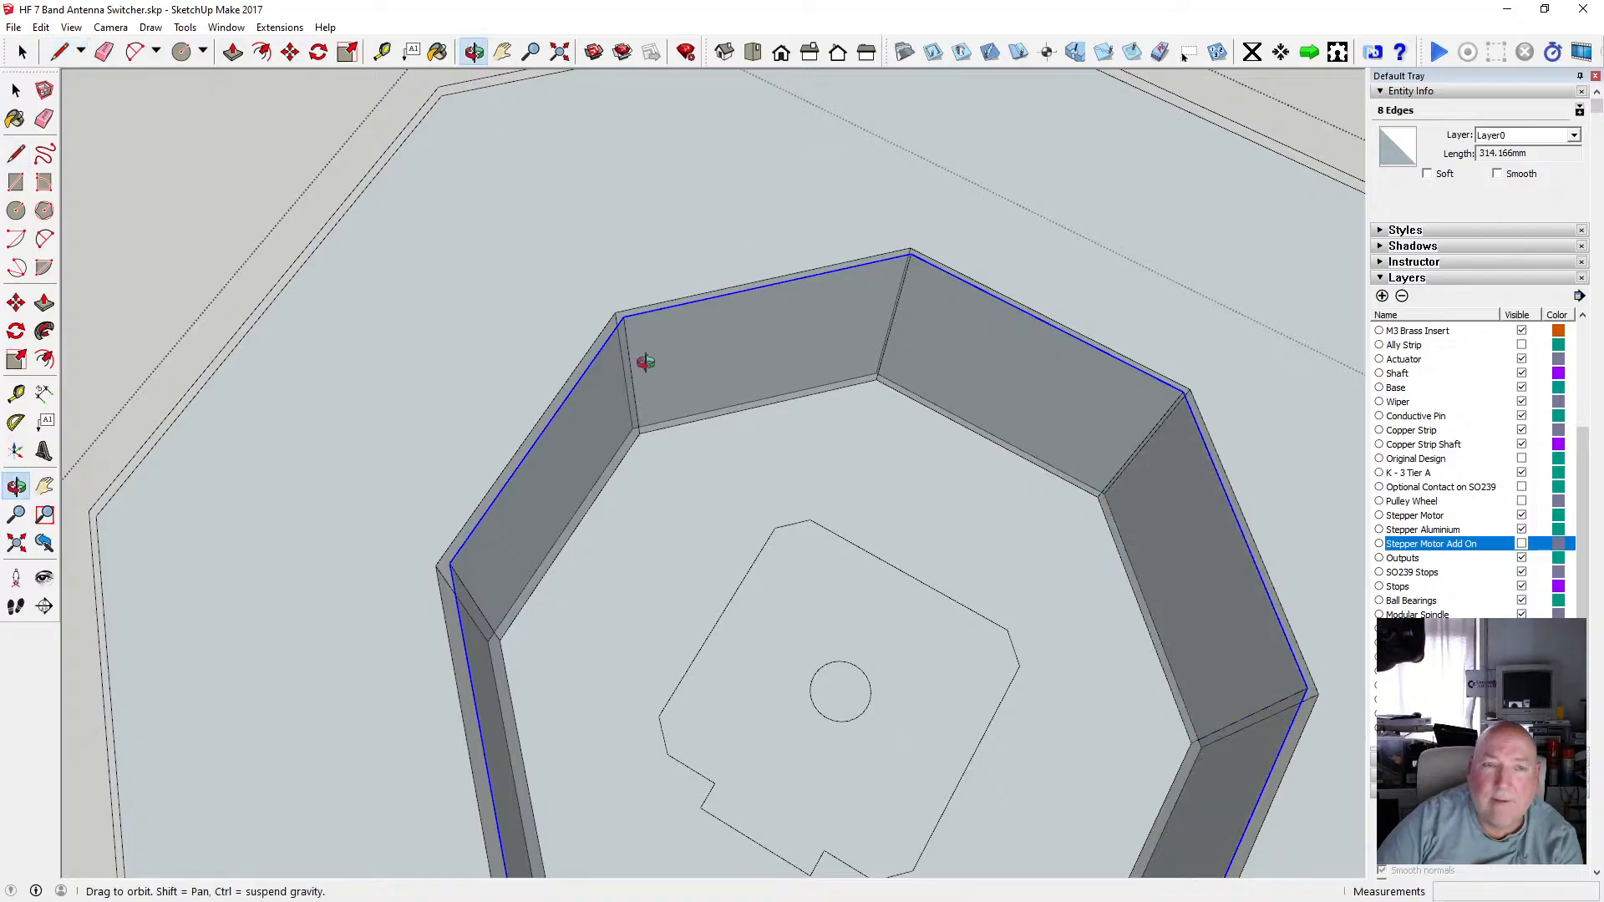
mouse_move(644, 359)
mouse_down()
mouse_move(859, 538)
mouse_move(881, 512)
mouse_move(1128, 428)
mouse_move(888, 386)
mouse_move(766, 293)
mouse_move(780, 322)
mouse_move(751, 276)
mouse_move(551, 362)
mouse_move(581, 278)
mouse_move(551, 394)
mouse_move(716, 383)
mouse_up()
click(15, 153)
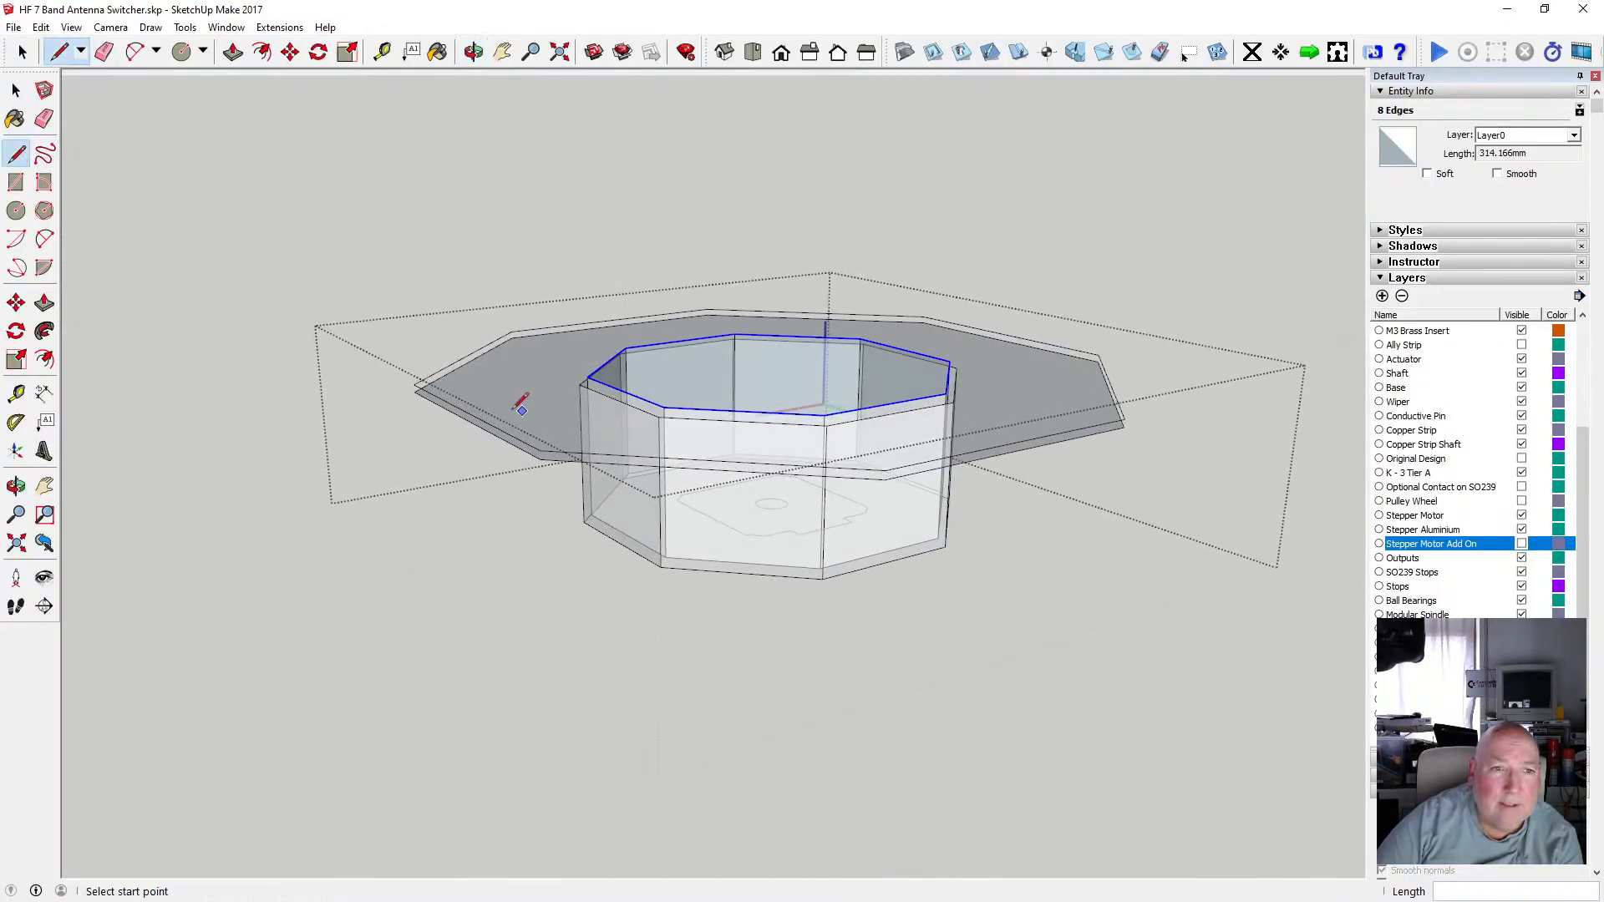
click(541, 449)
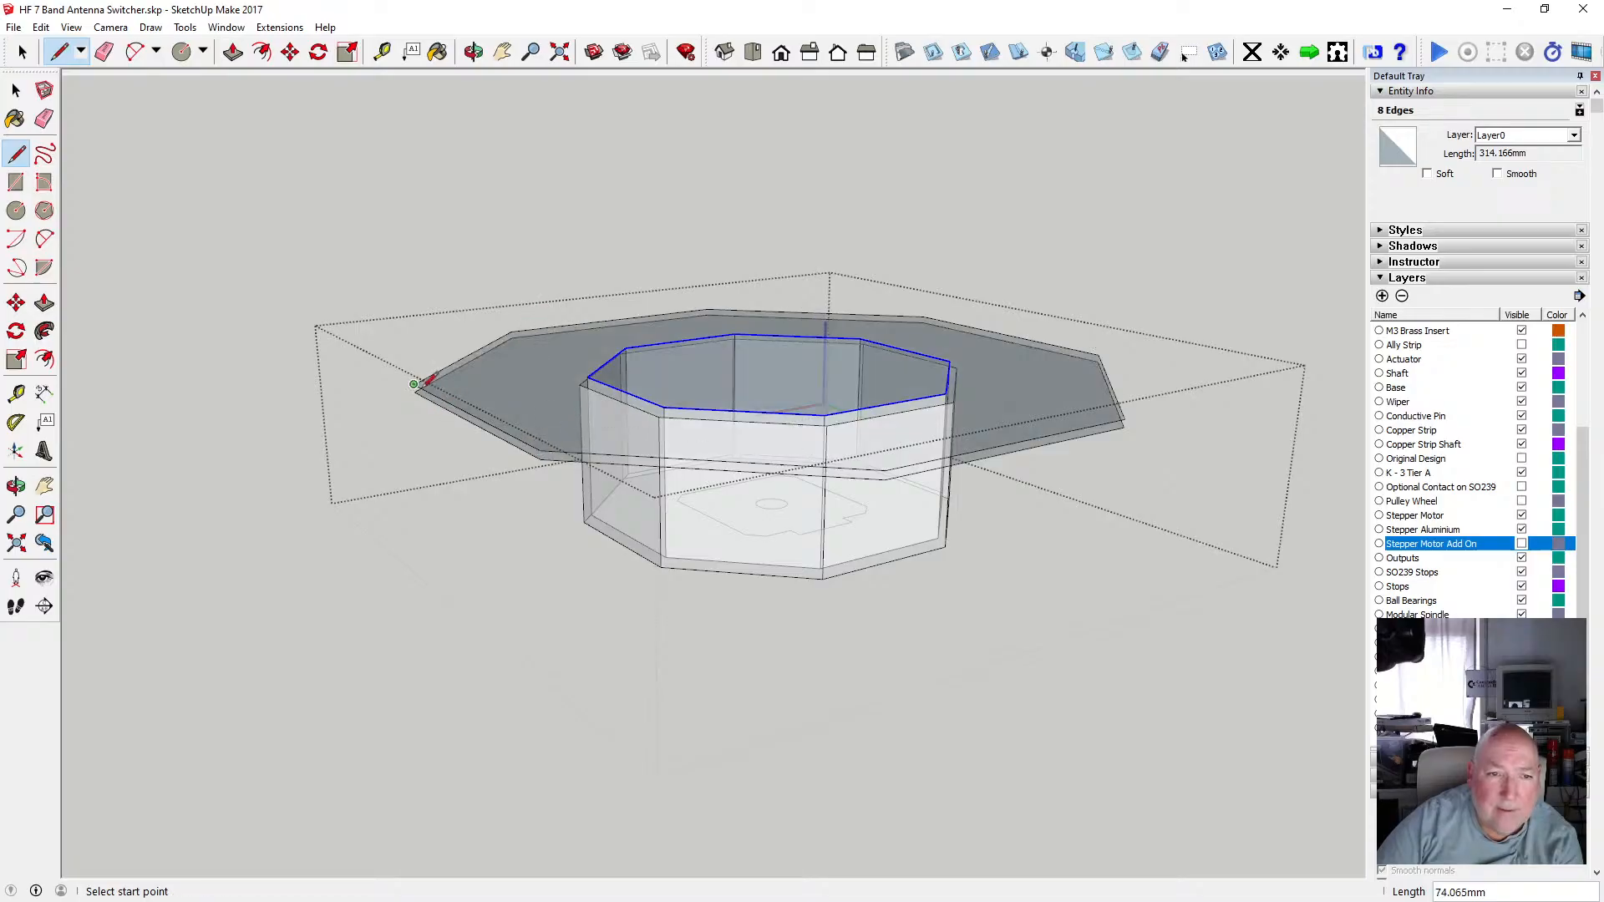
scroll(415, 391, up, 2)
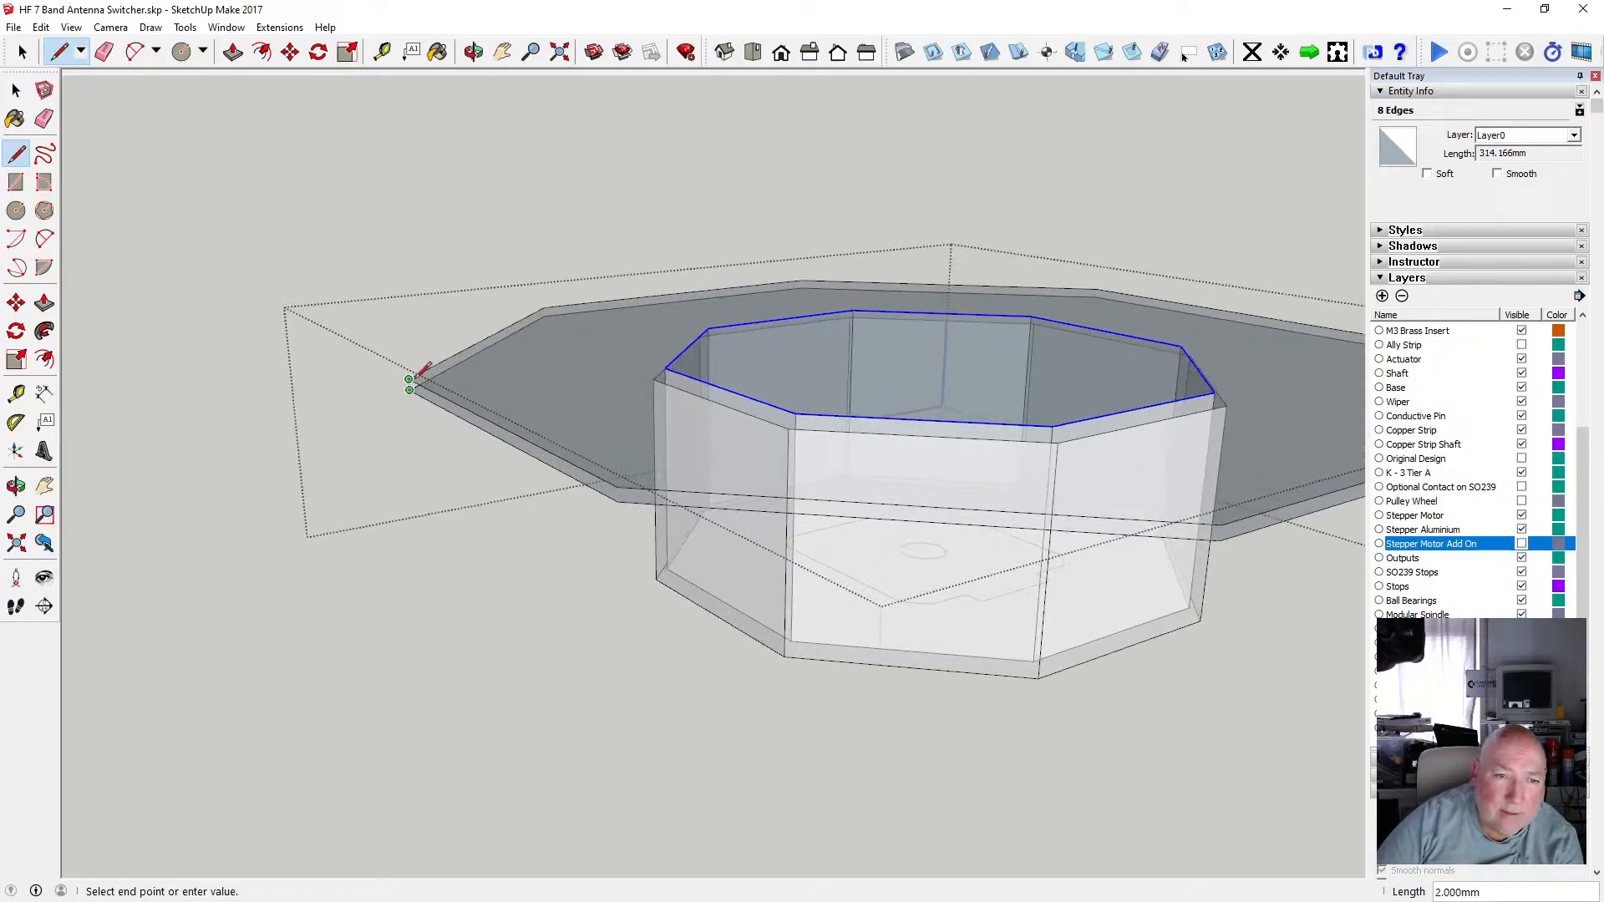
key(Escape)
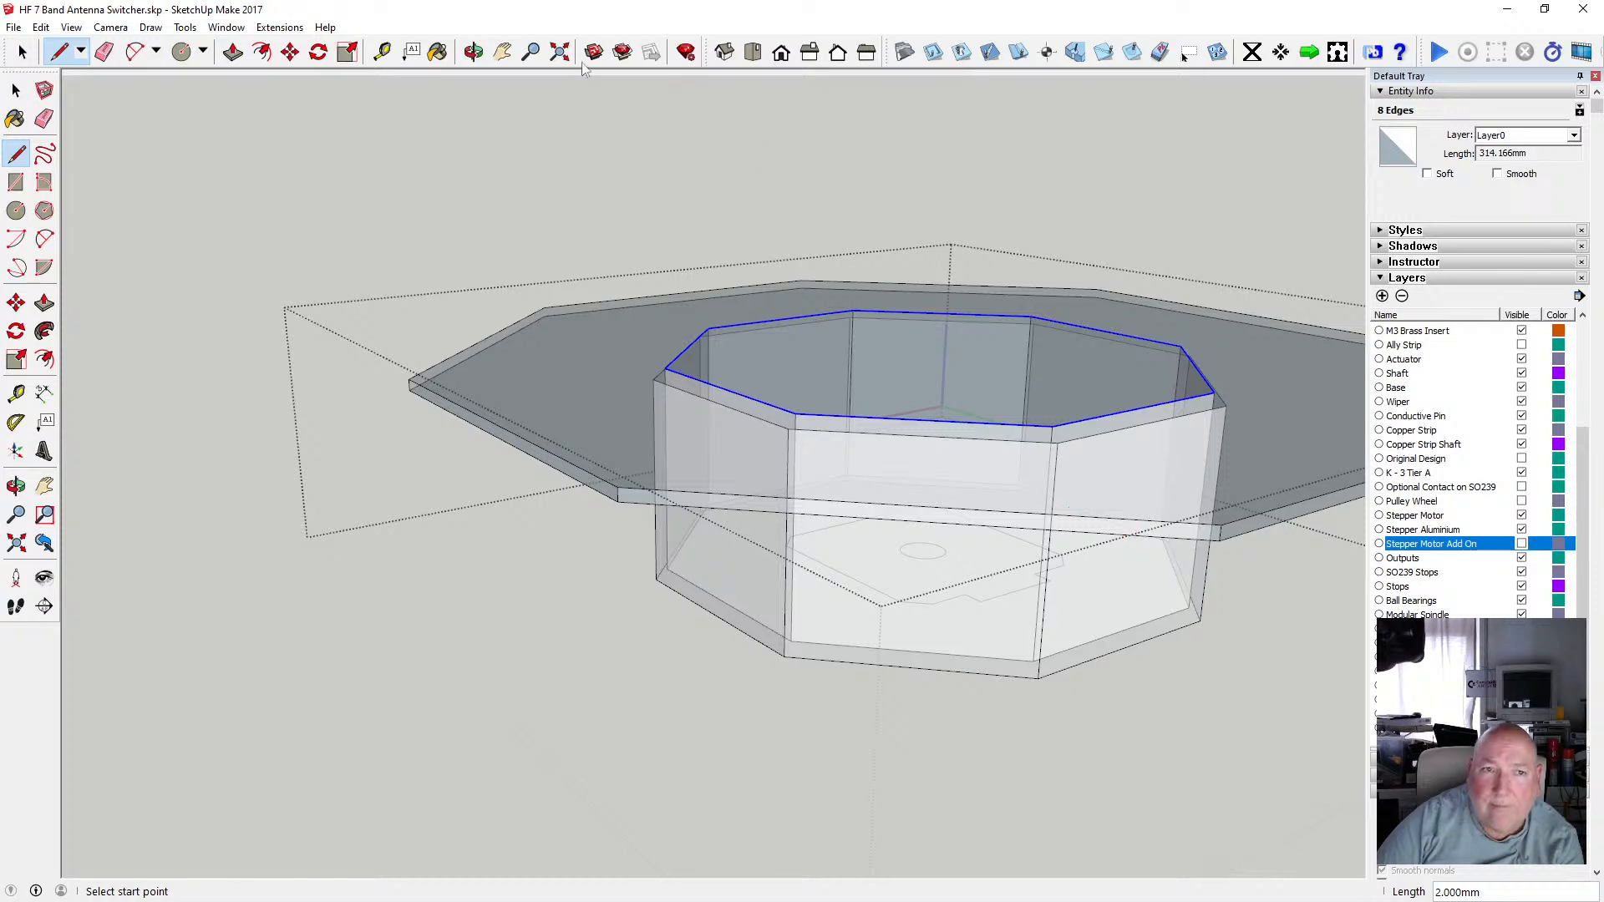
Draw 2 mm vertical edges at further outer flange corners and clear the selection.
click(473, 51)
drag(751, 342, 525, 385)
click(16, 153)
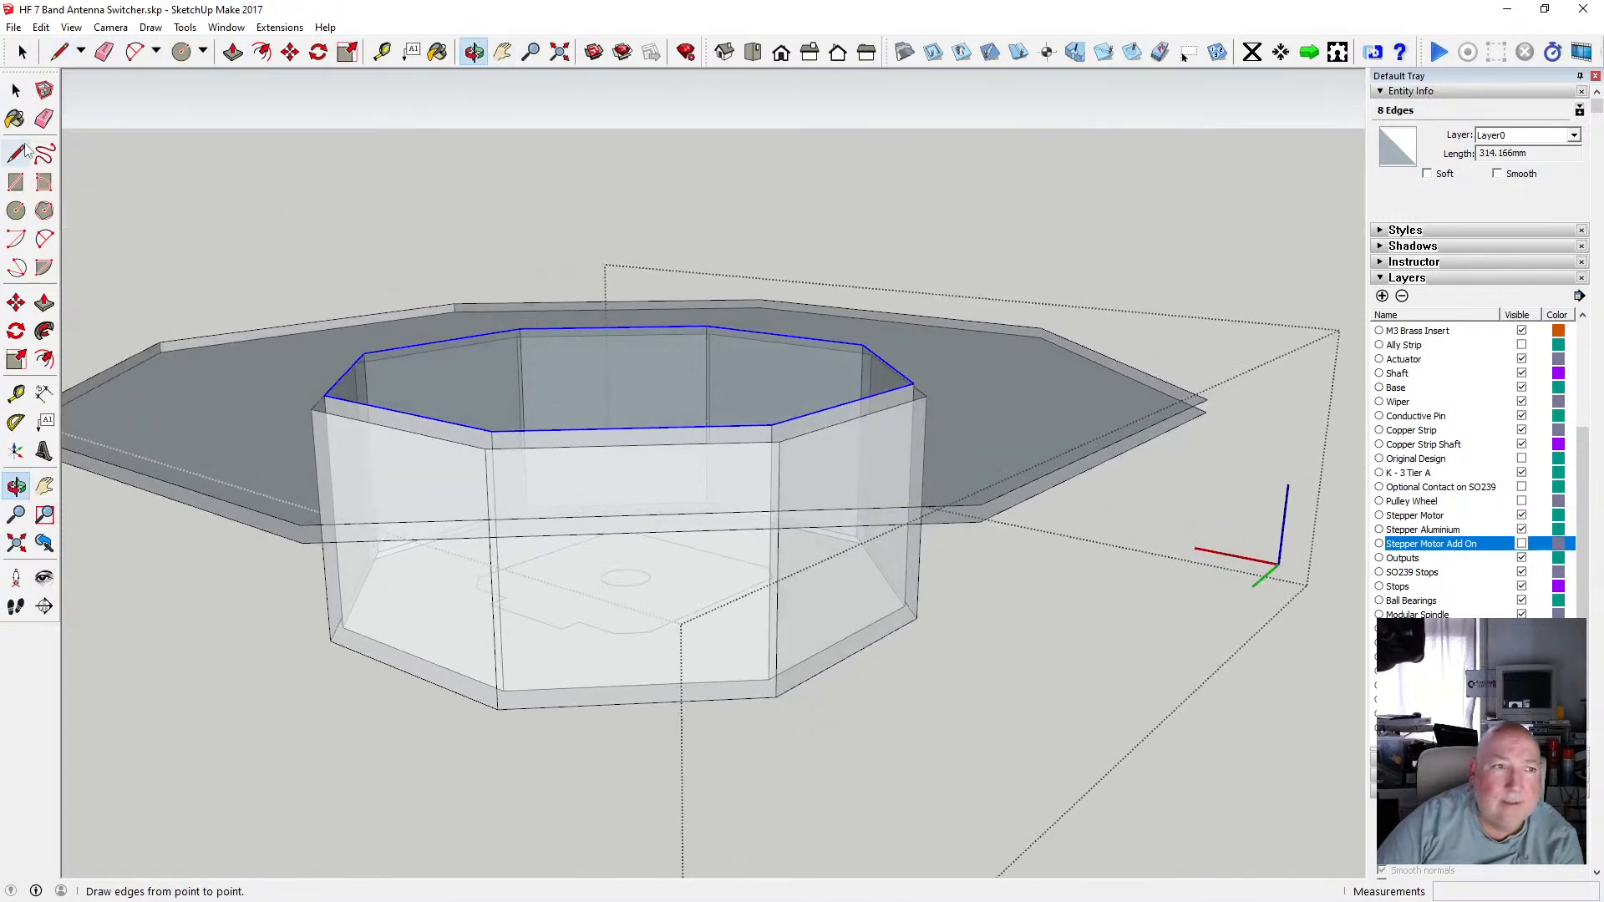
click(307, 517)
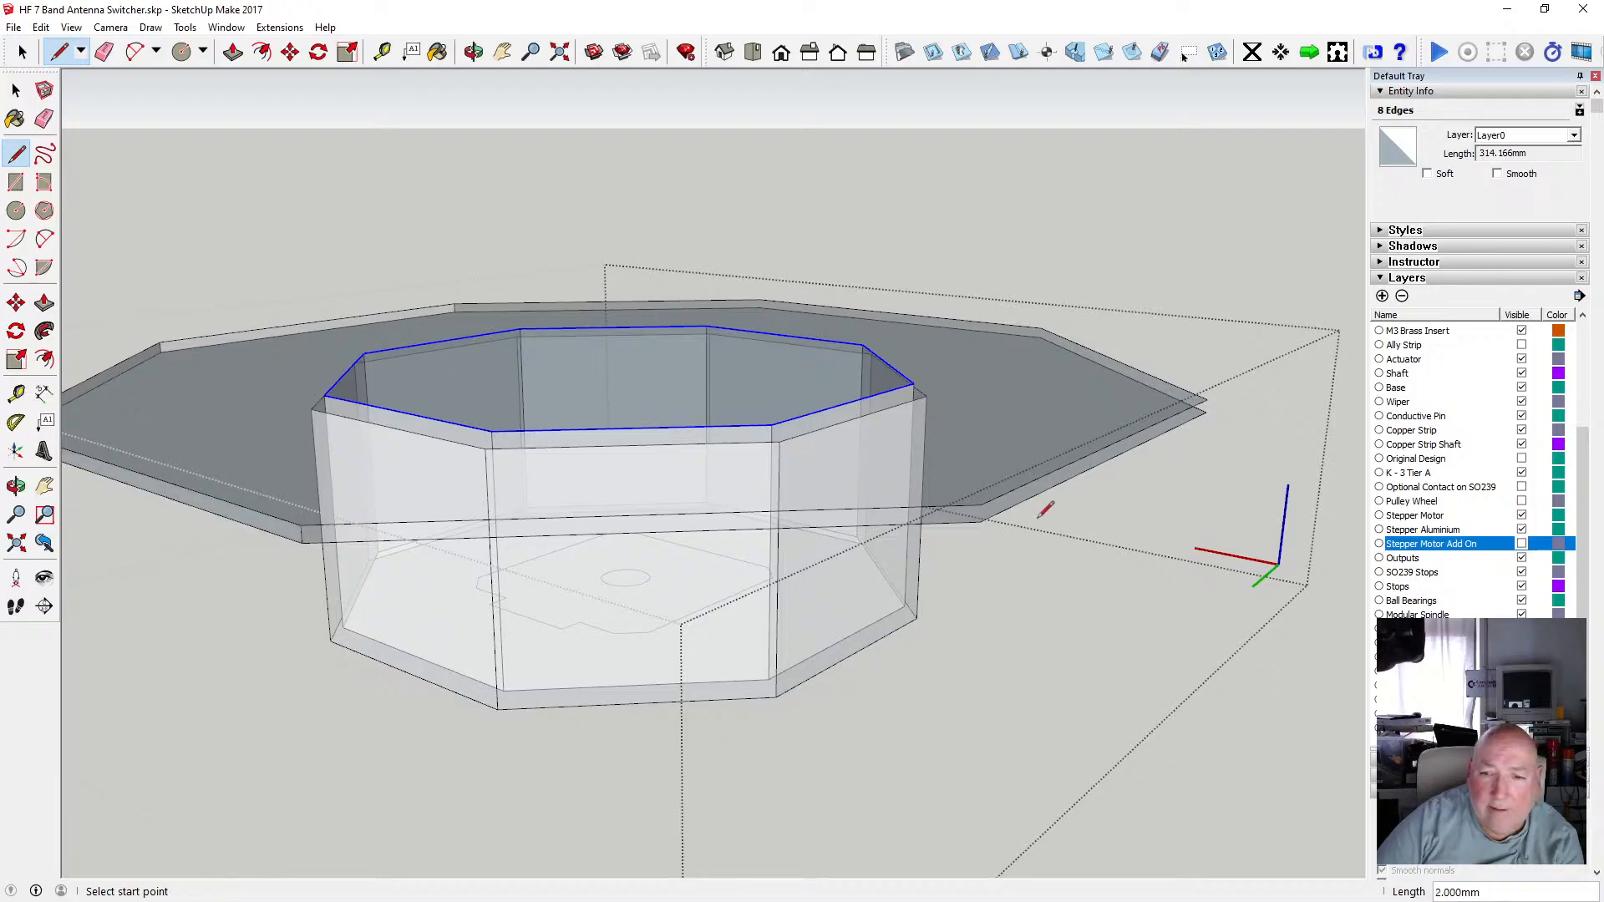
click(981, 504)
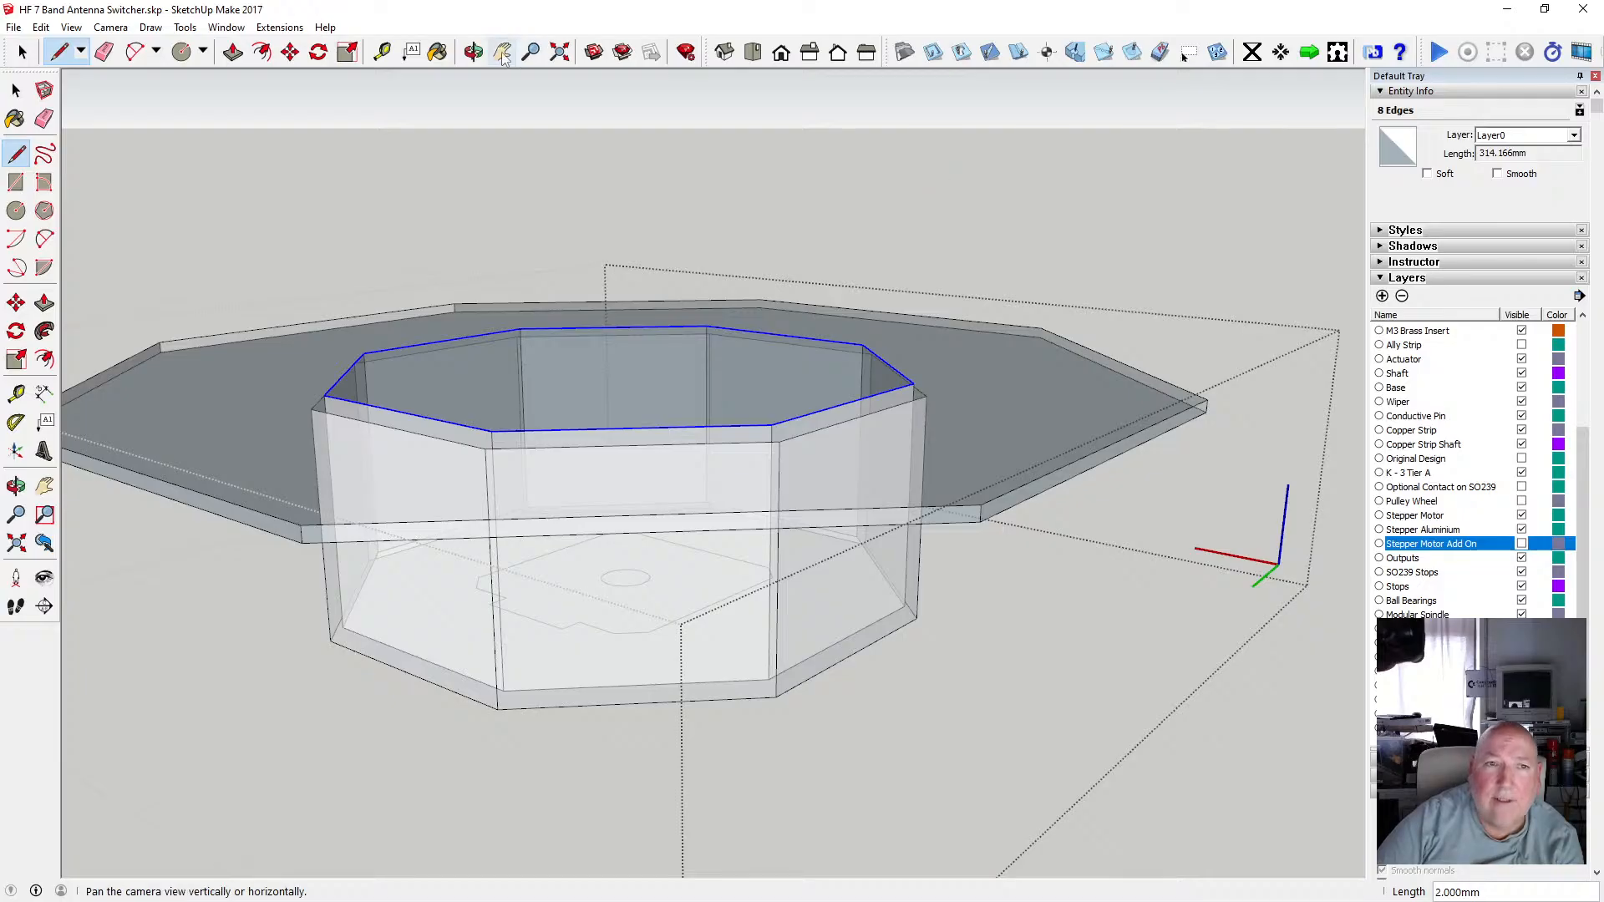
click(474, 52)
drag(743, 323, 524, 309)
drag(873, 403, 715, 350)
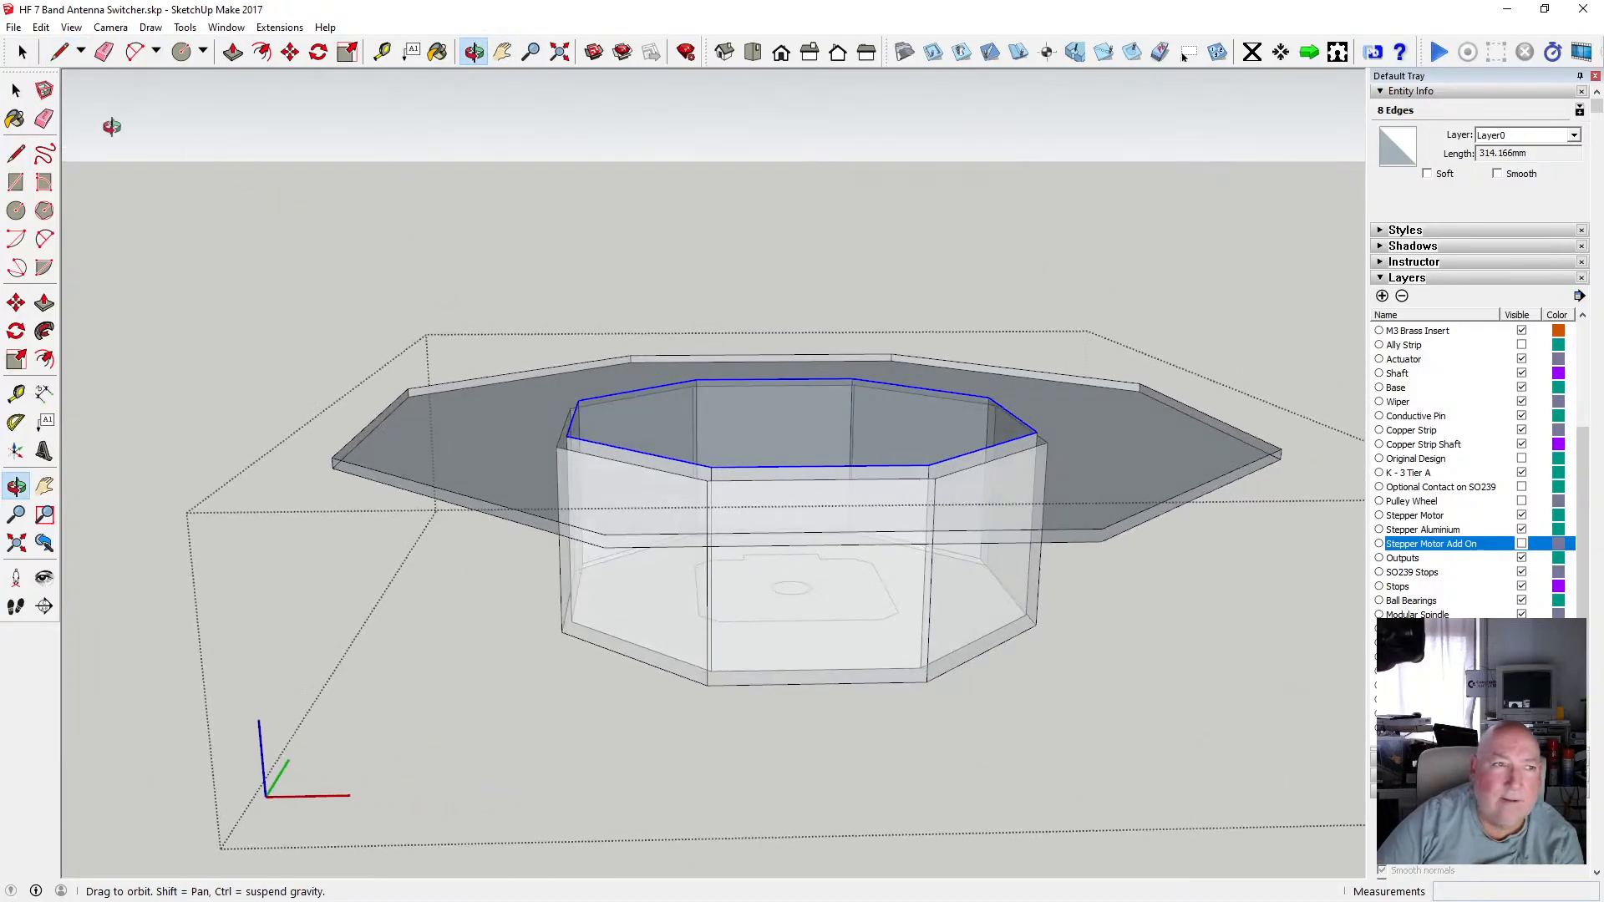
click(16, 153)
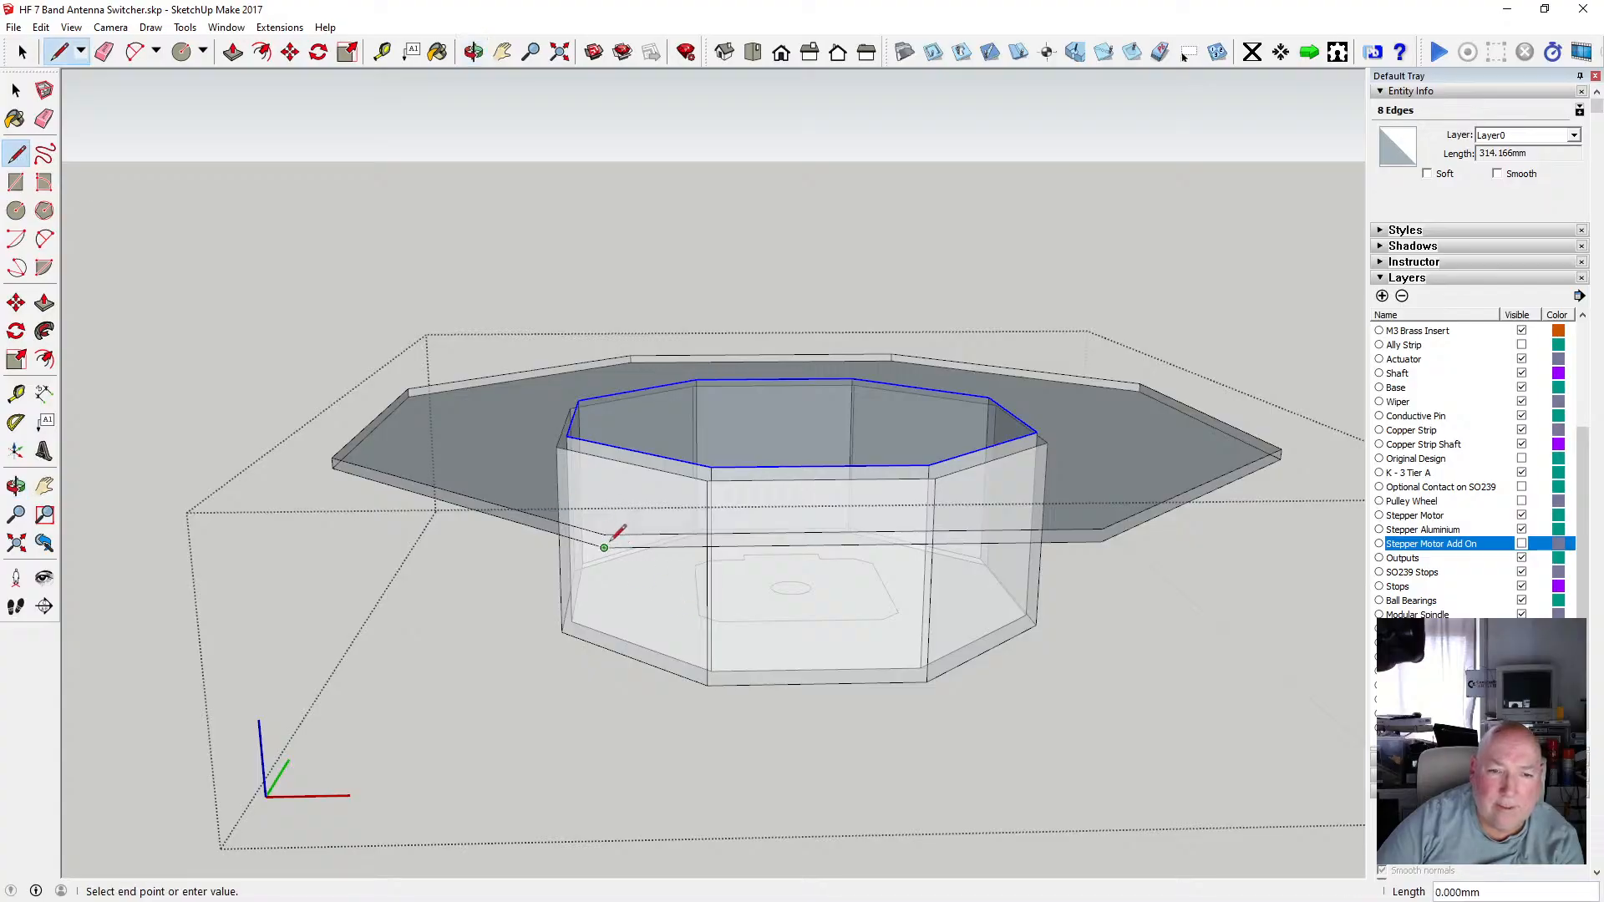
click(1110, 523)
click(473, 52)
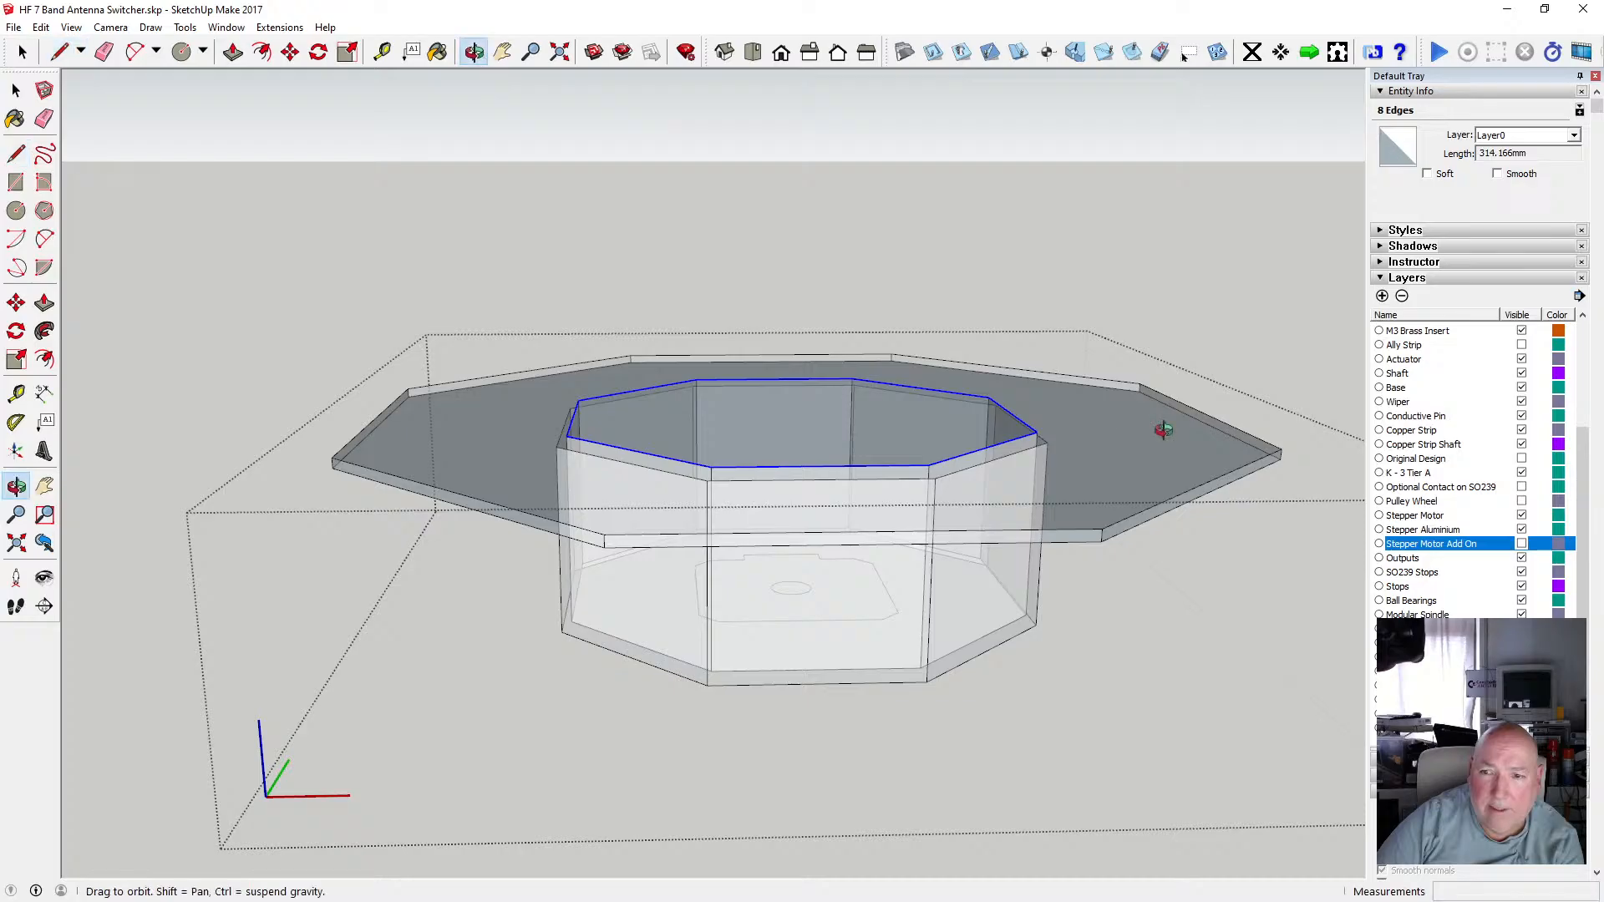
drag(1156, 422, 924, 485)
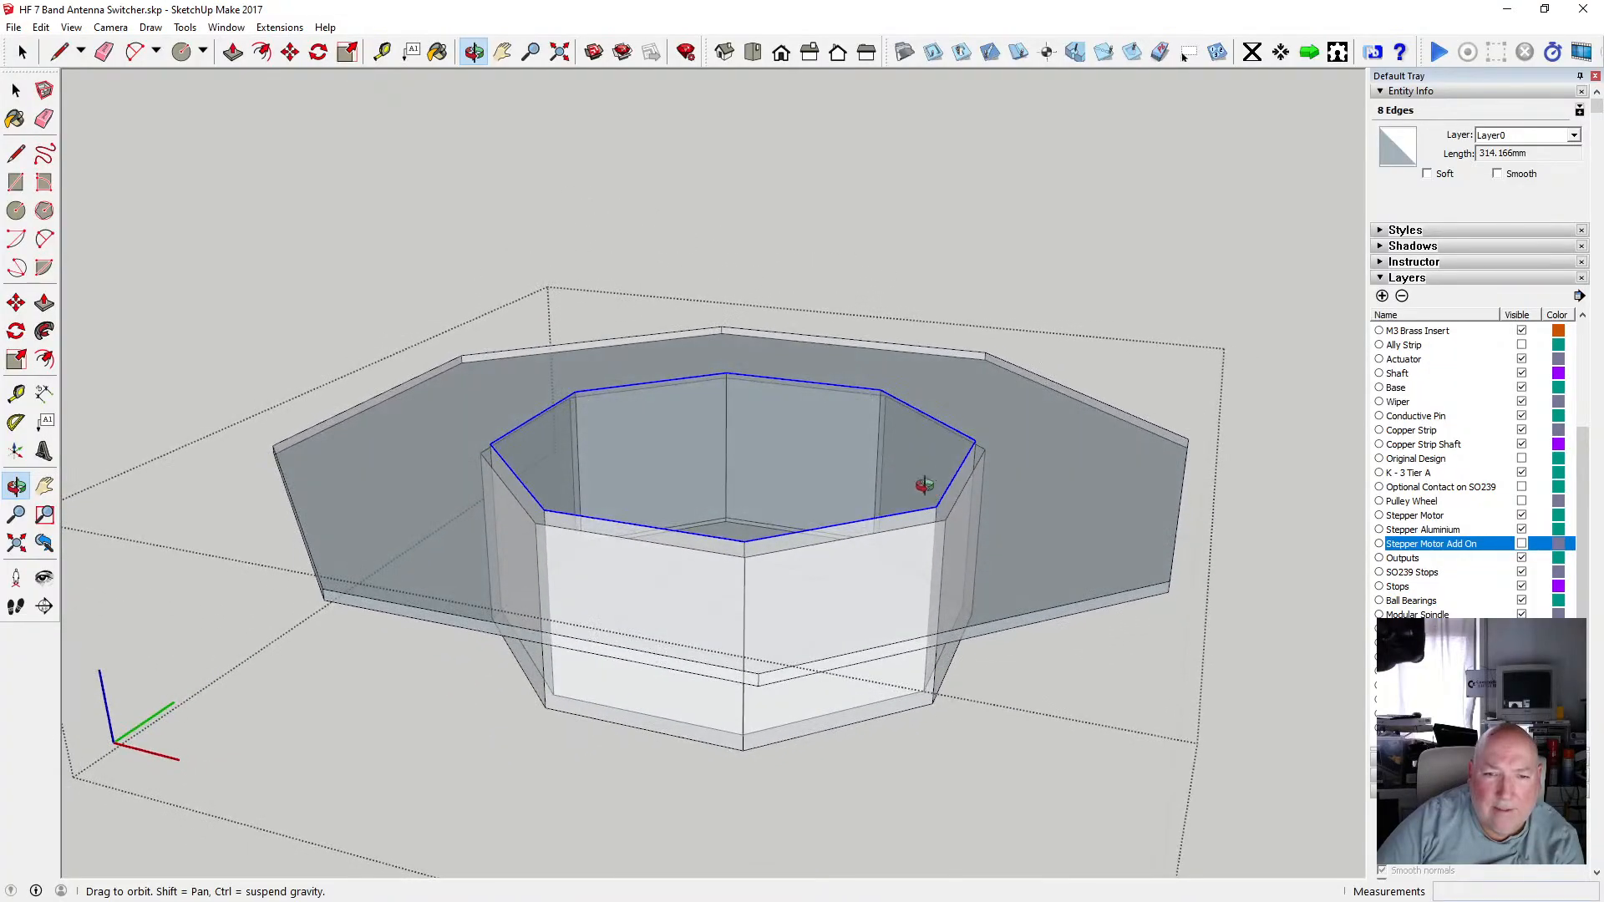
key(space)
click(349, 372)
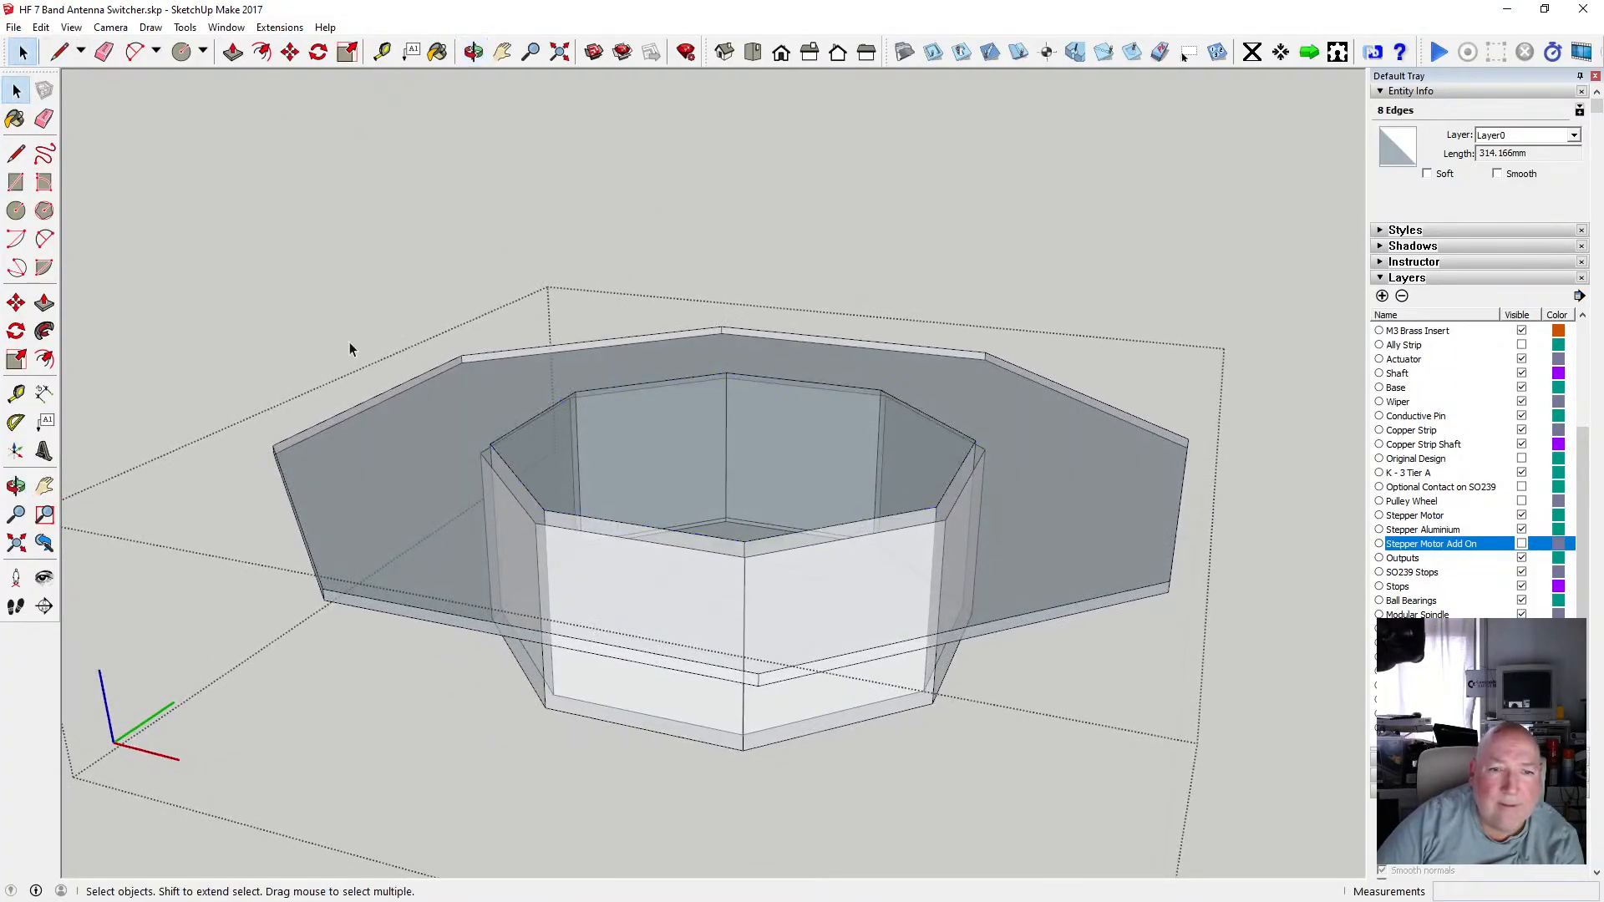
Orbit and zoom around the mount to inspect the recess and the flange's top face.
click(472, 52)
drag(805, 505, 573, 734)
scroll(726, 529, up, 5)
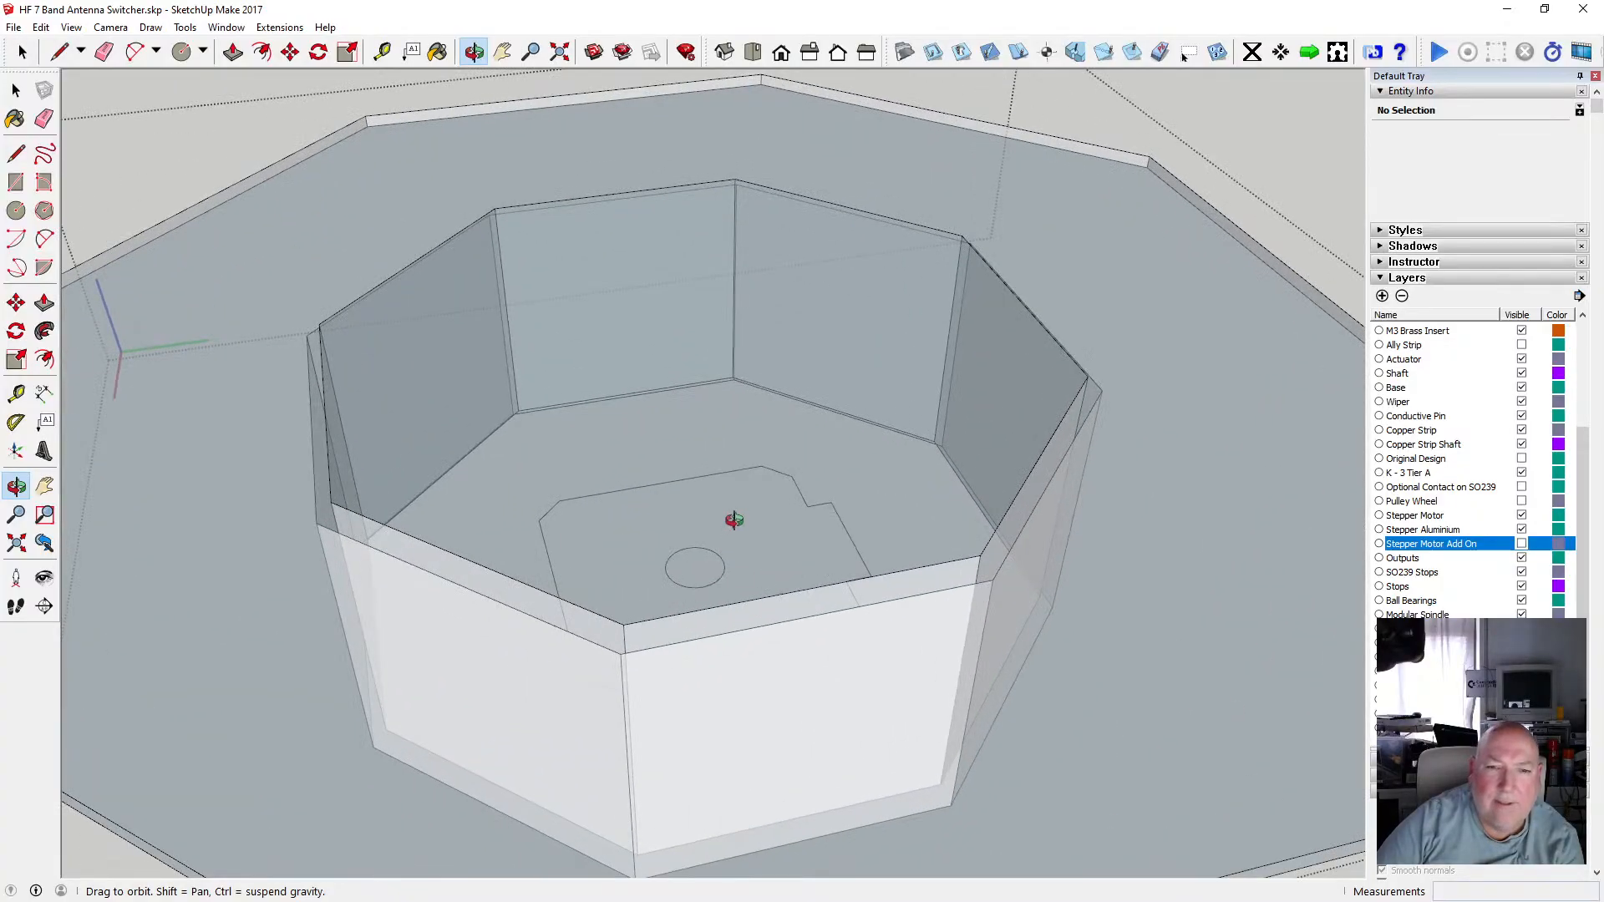
scroll(473, 583, down, 5)
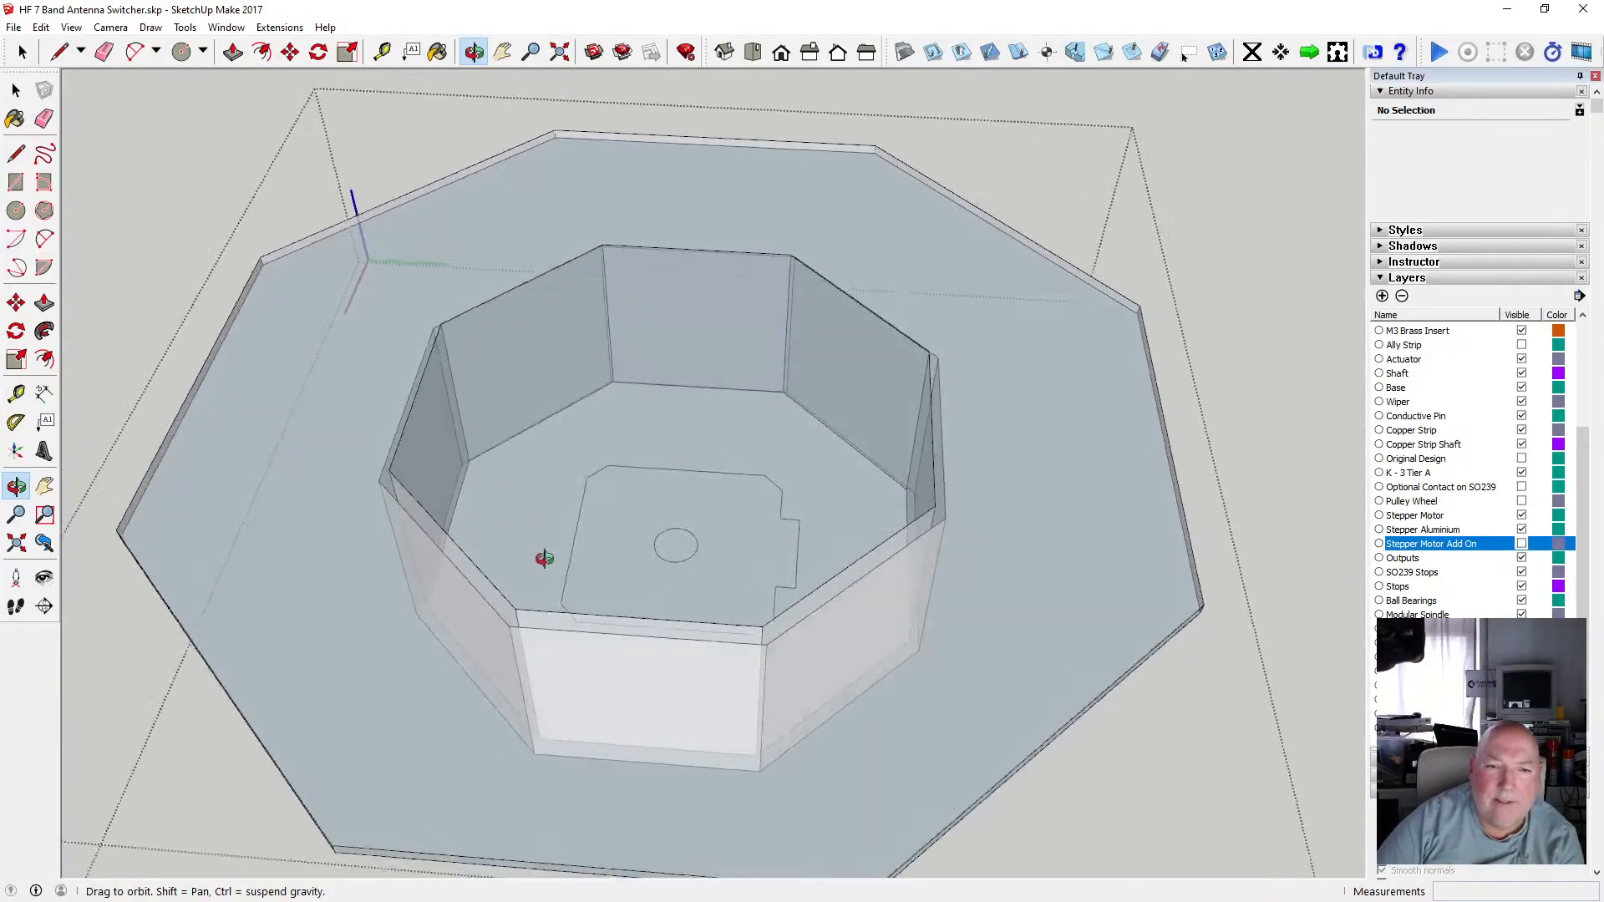
drag(543, 558, 433, 497)
click(15, 89)
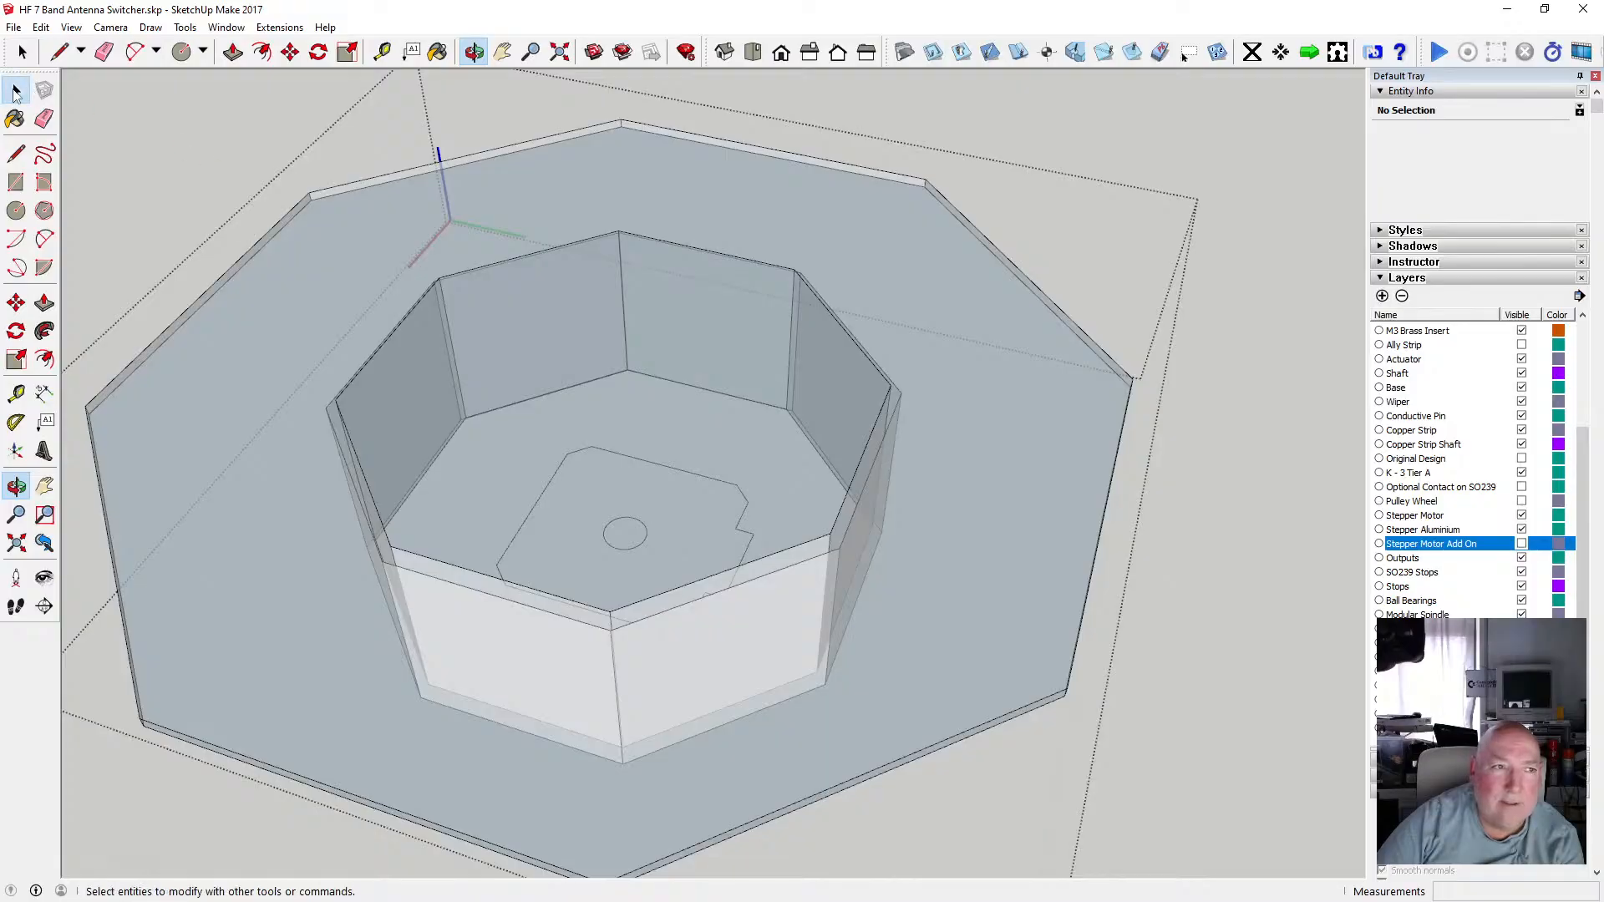
click(524, 435)
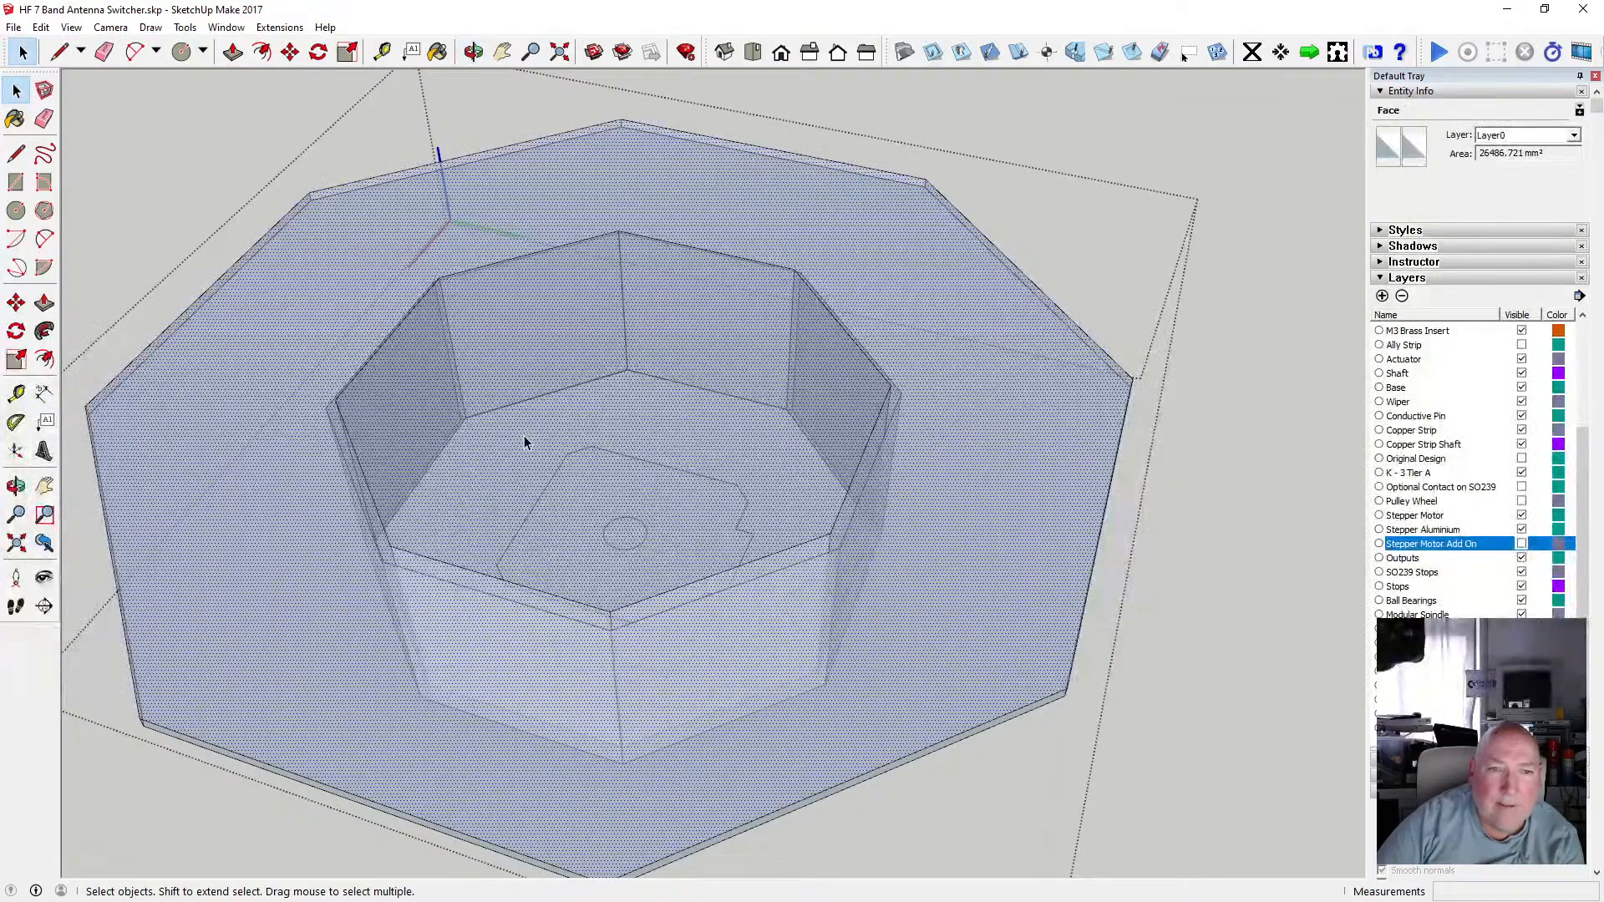
scroll(701, 445, down, 3)
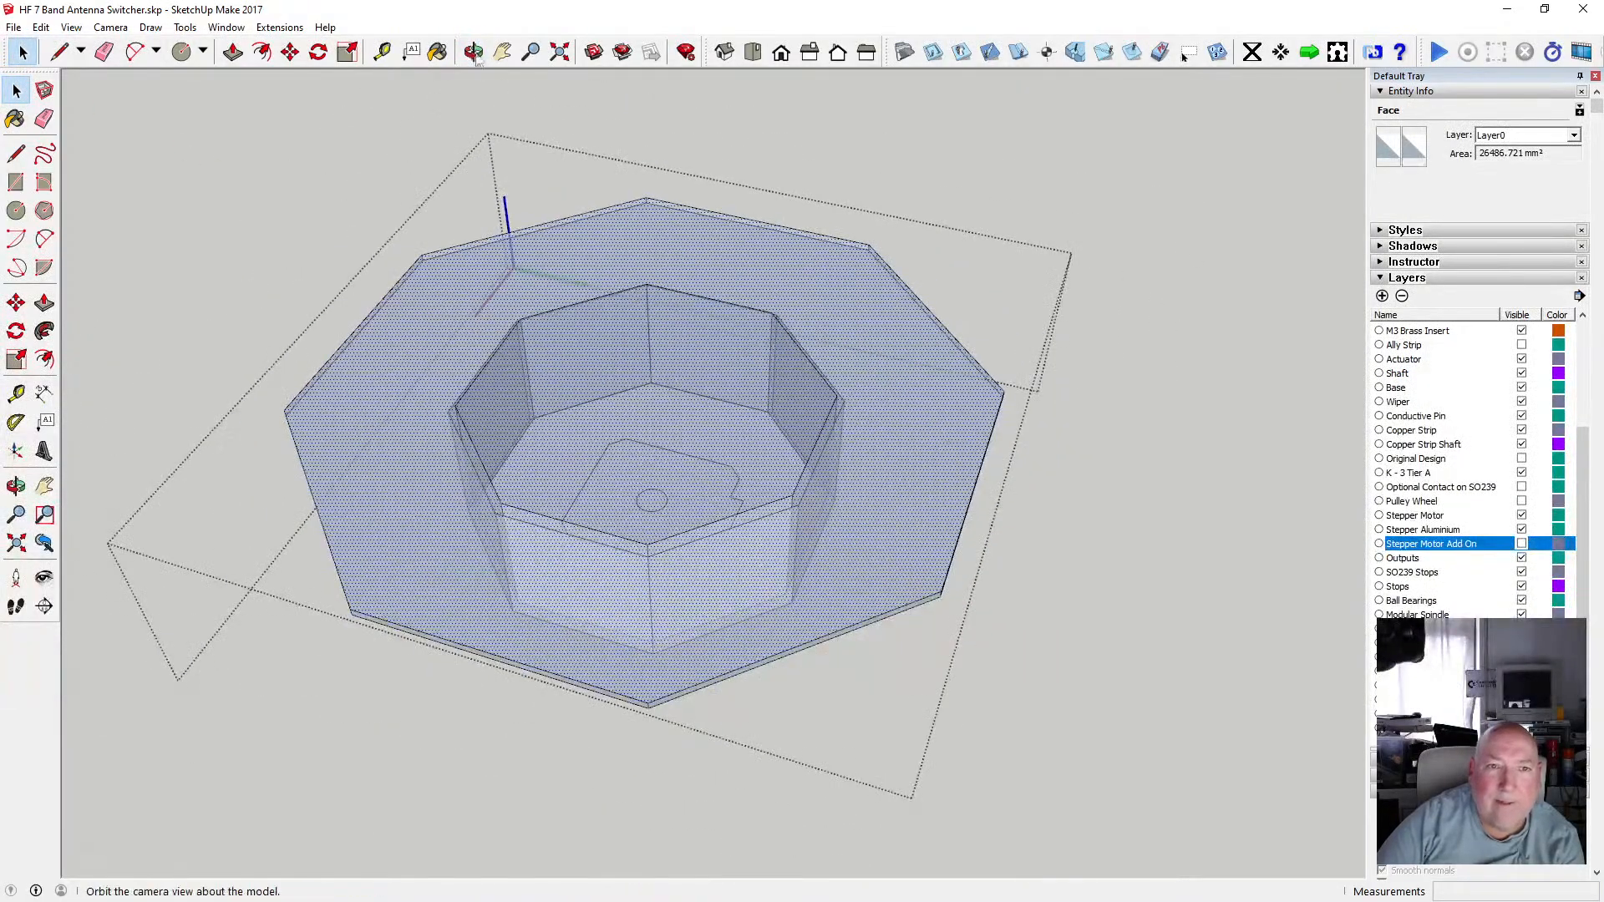
Select the flange top face together with the recess rim edges and intersect them with the model.
key(o)
drag(605, 345, 729, 462)
scroll(537, 427, up, 2)
key(space)
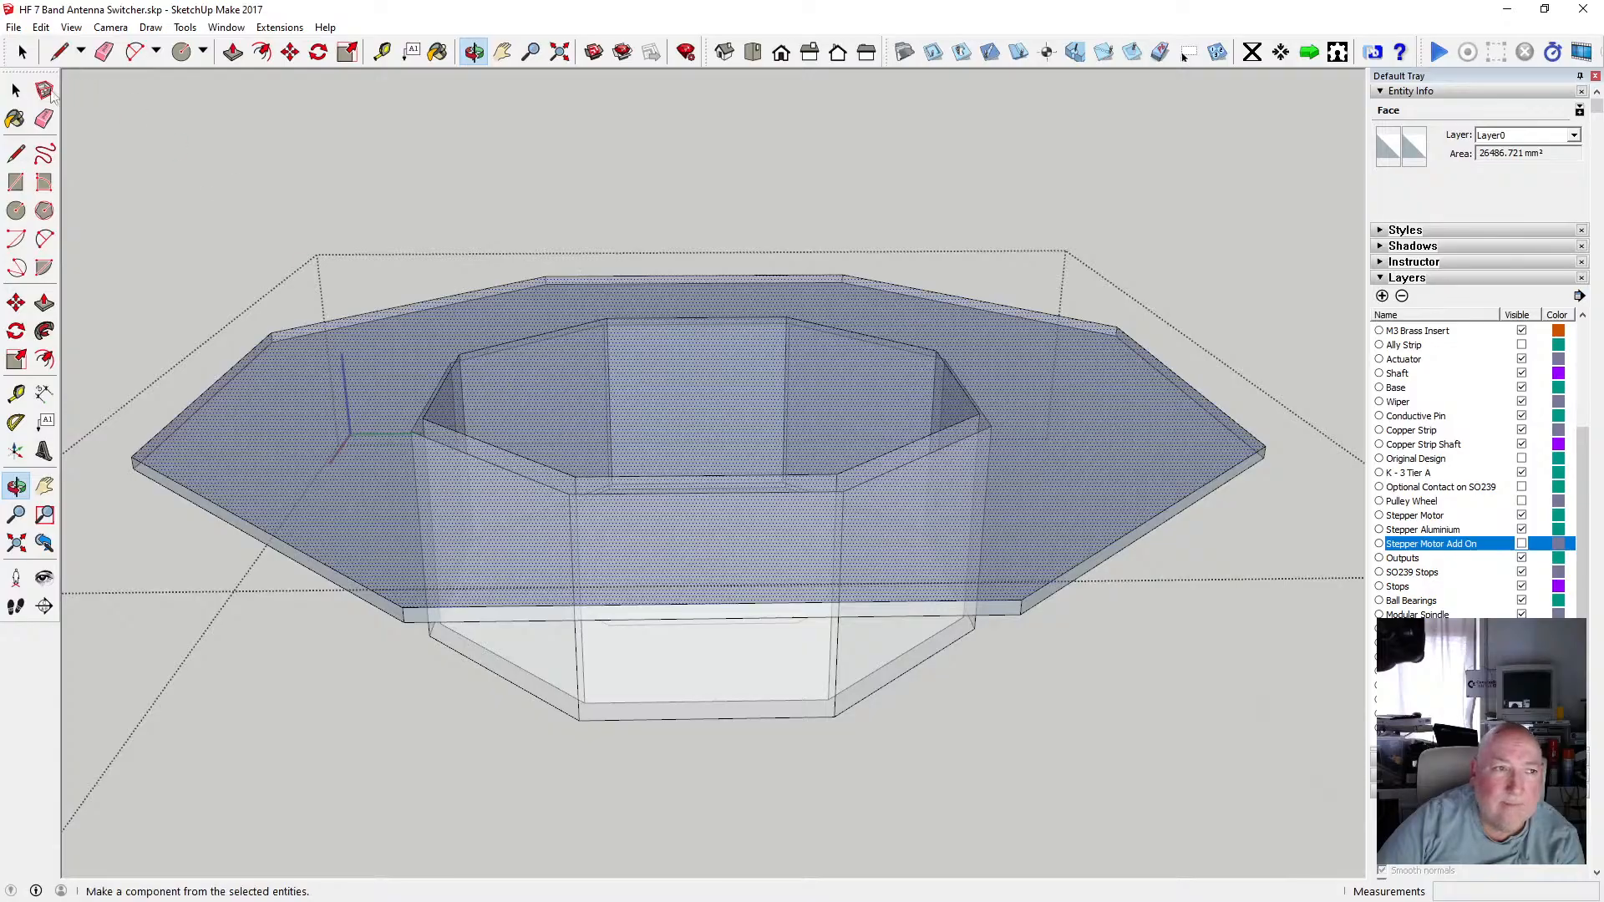
click(439, 387)
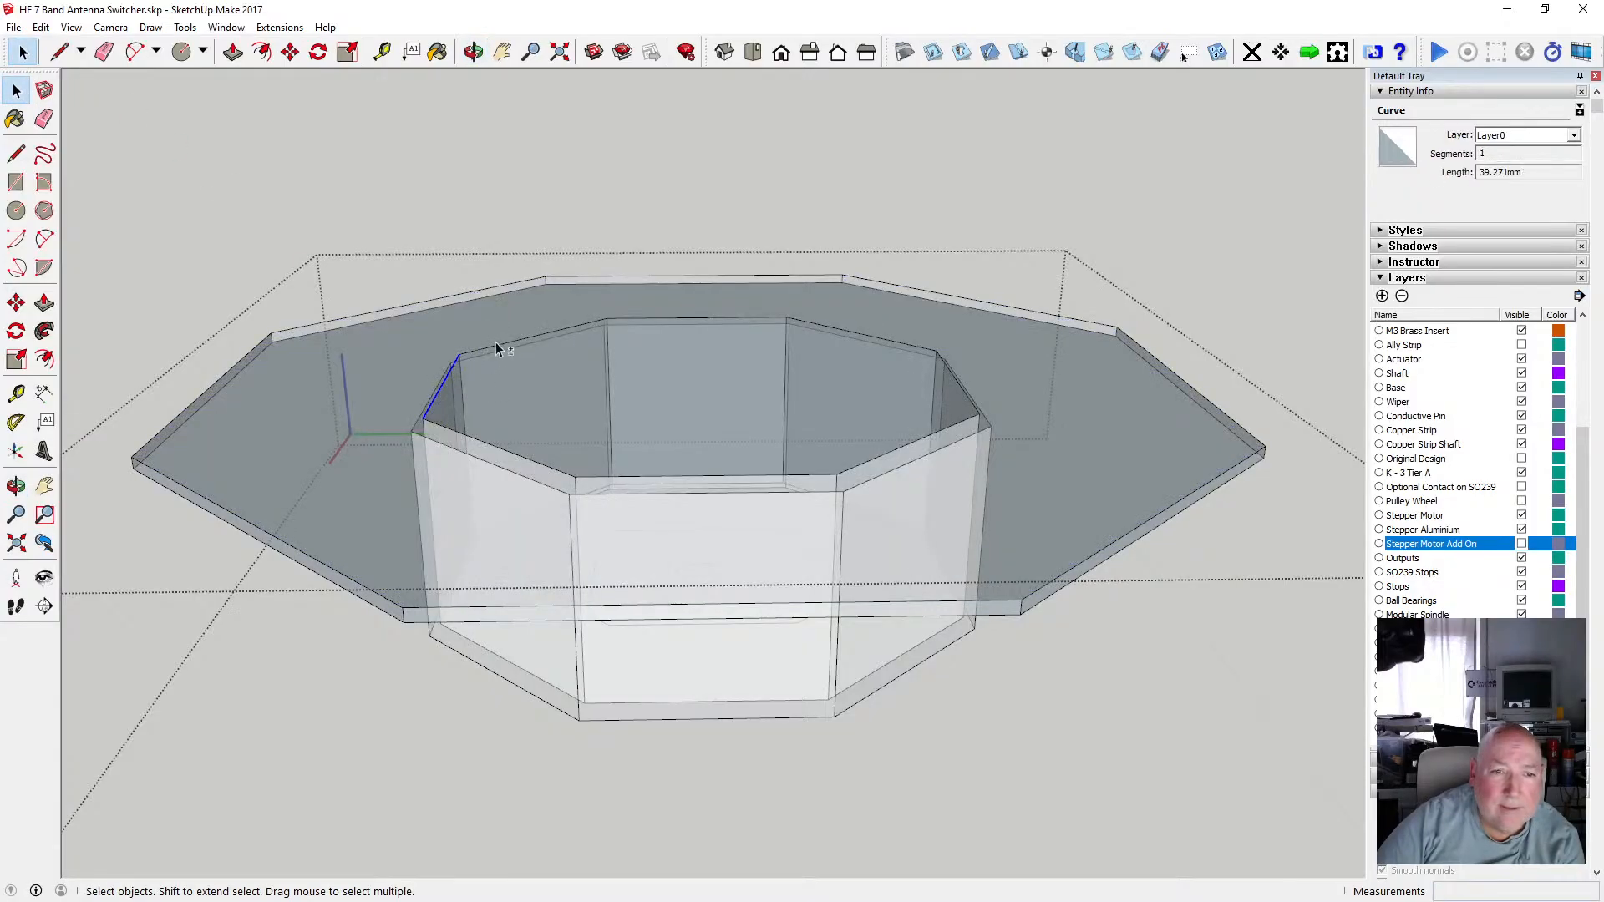
shift+click(628, 318)
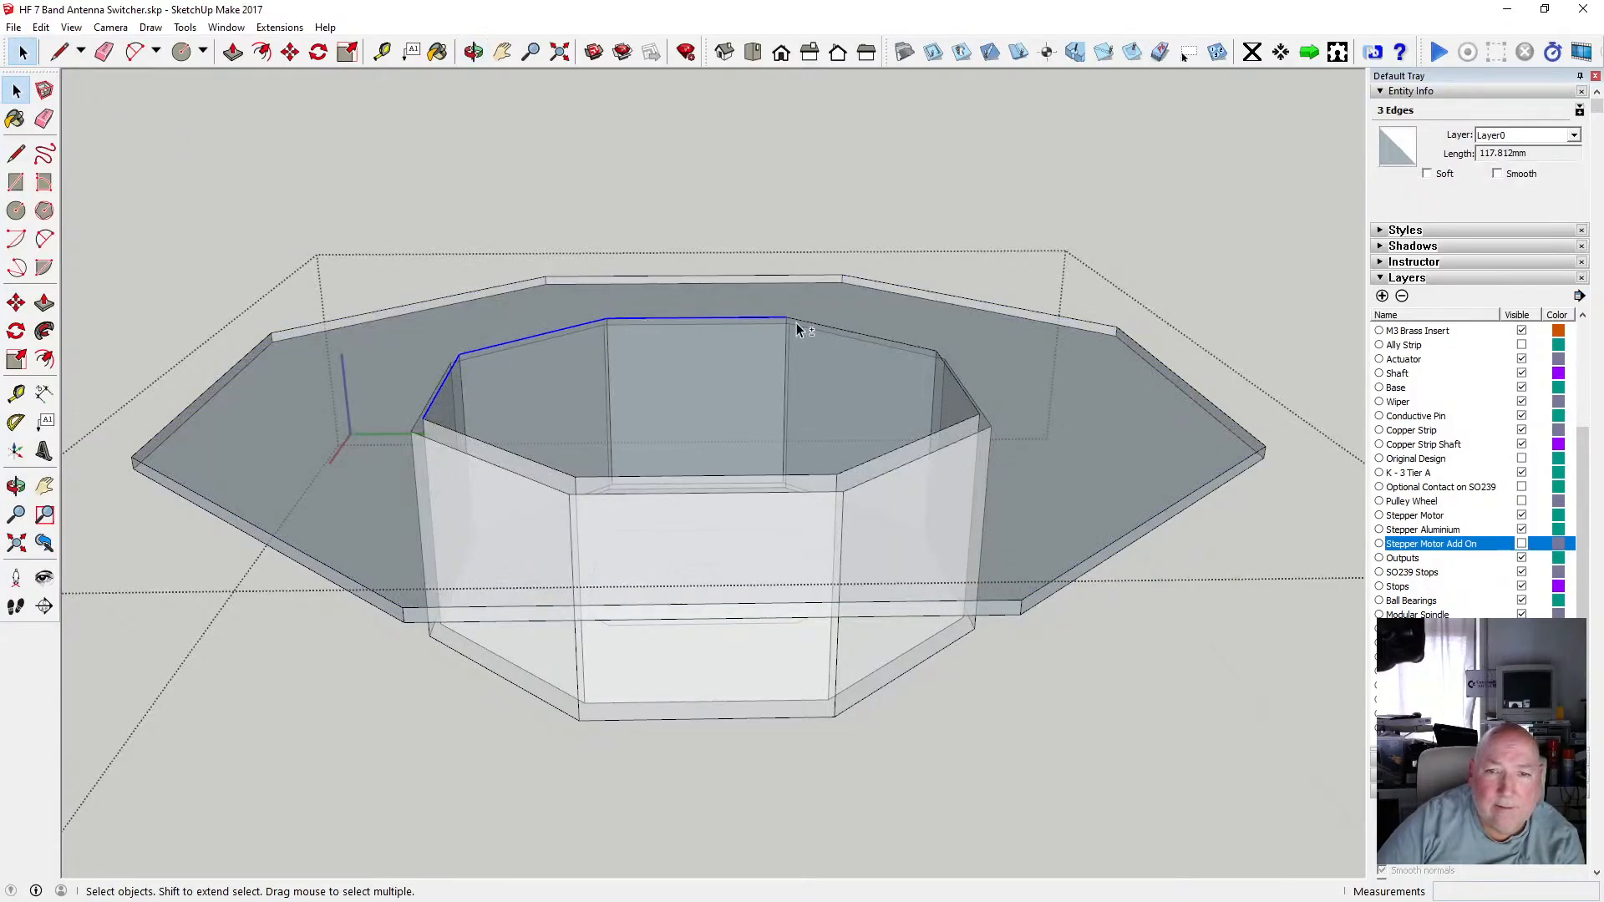
shift+click(936, 356)
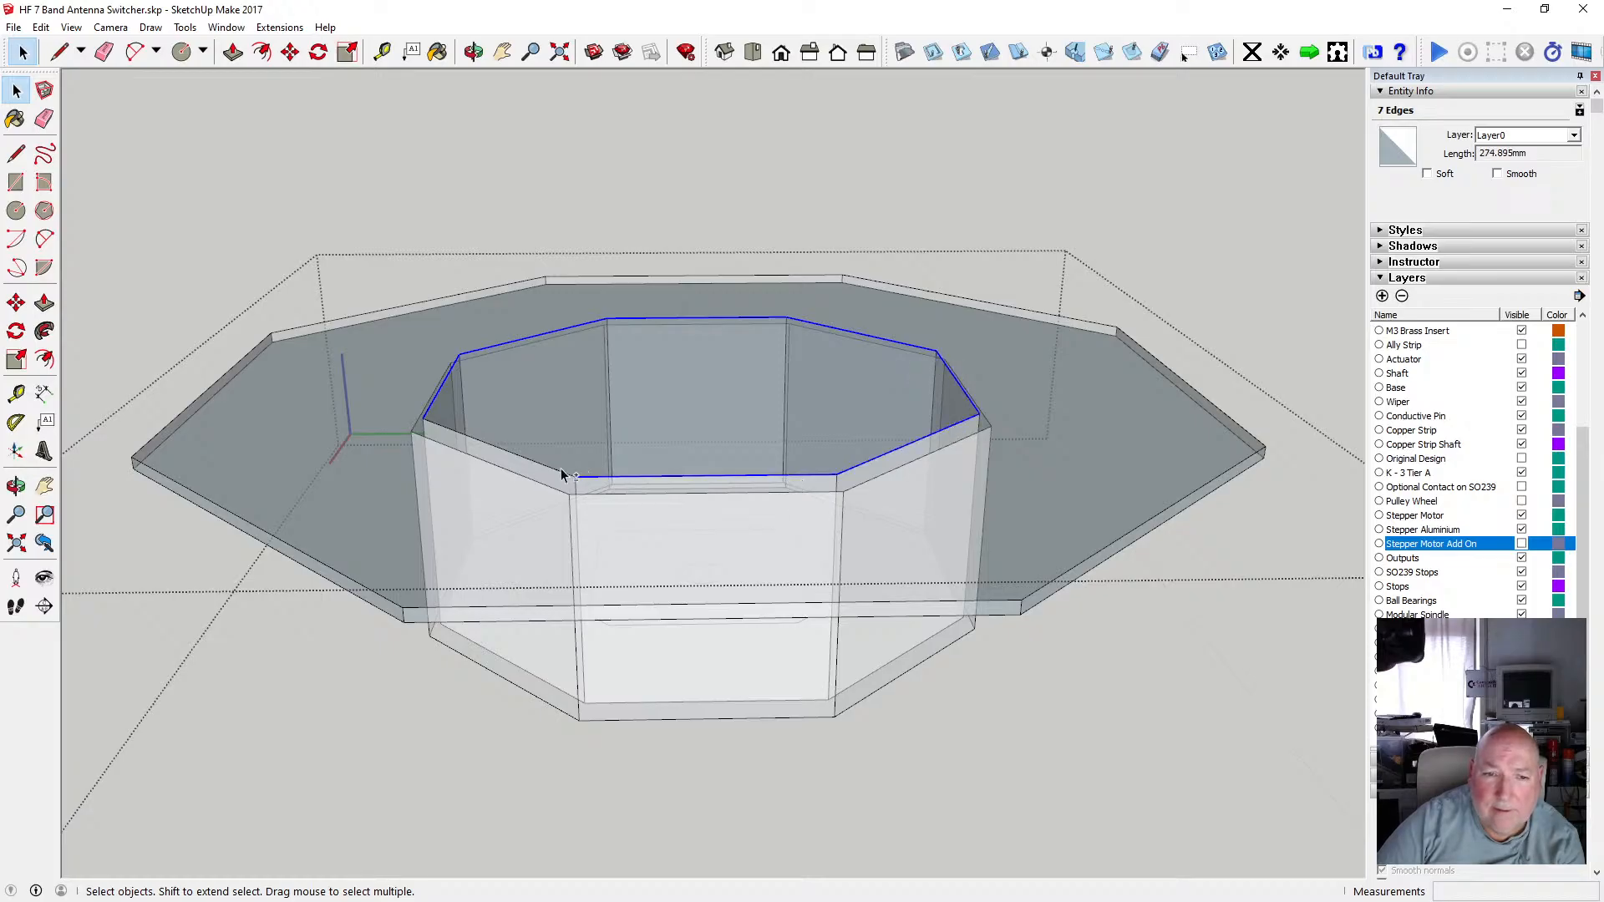
shift+click(361, 419)
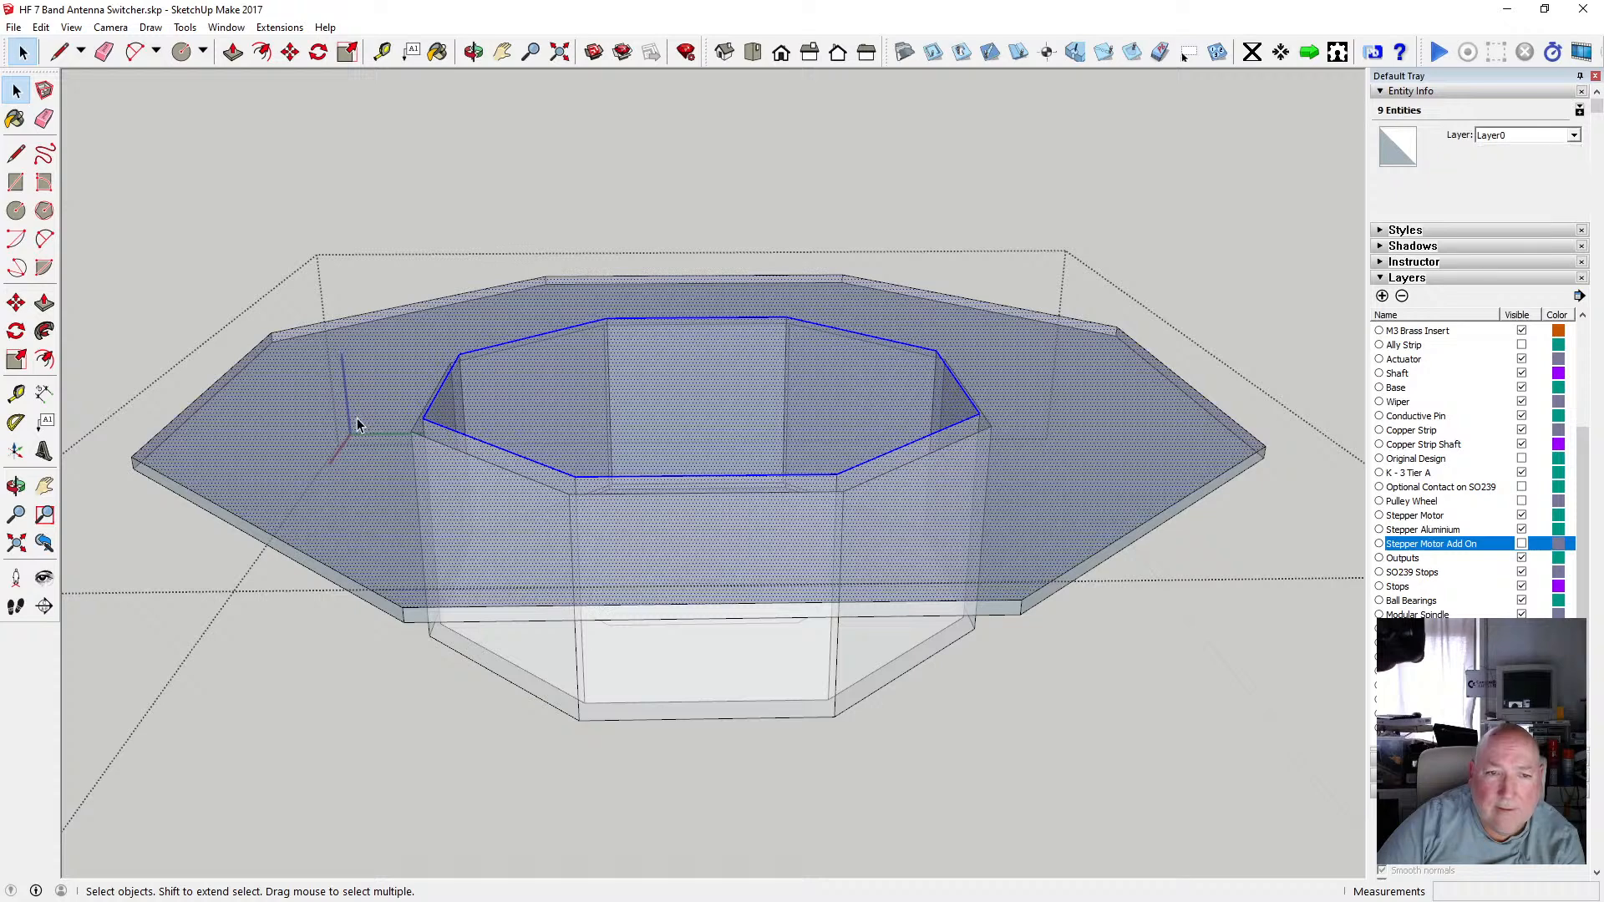
right_click(358, 417)
mouse_move(468, 578)
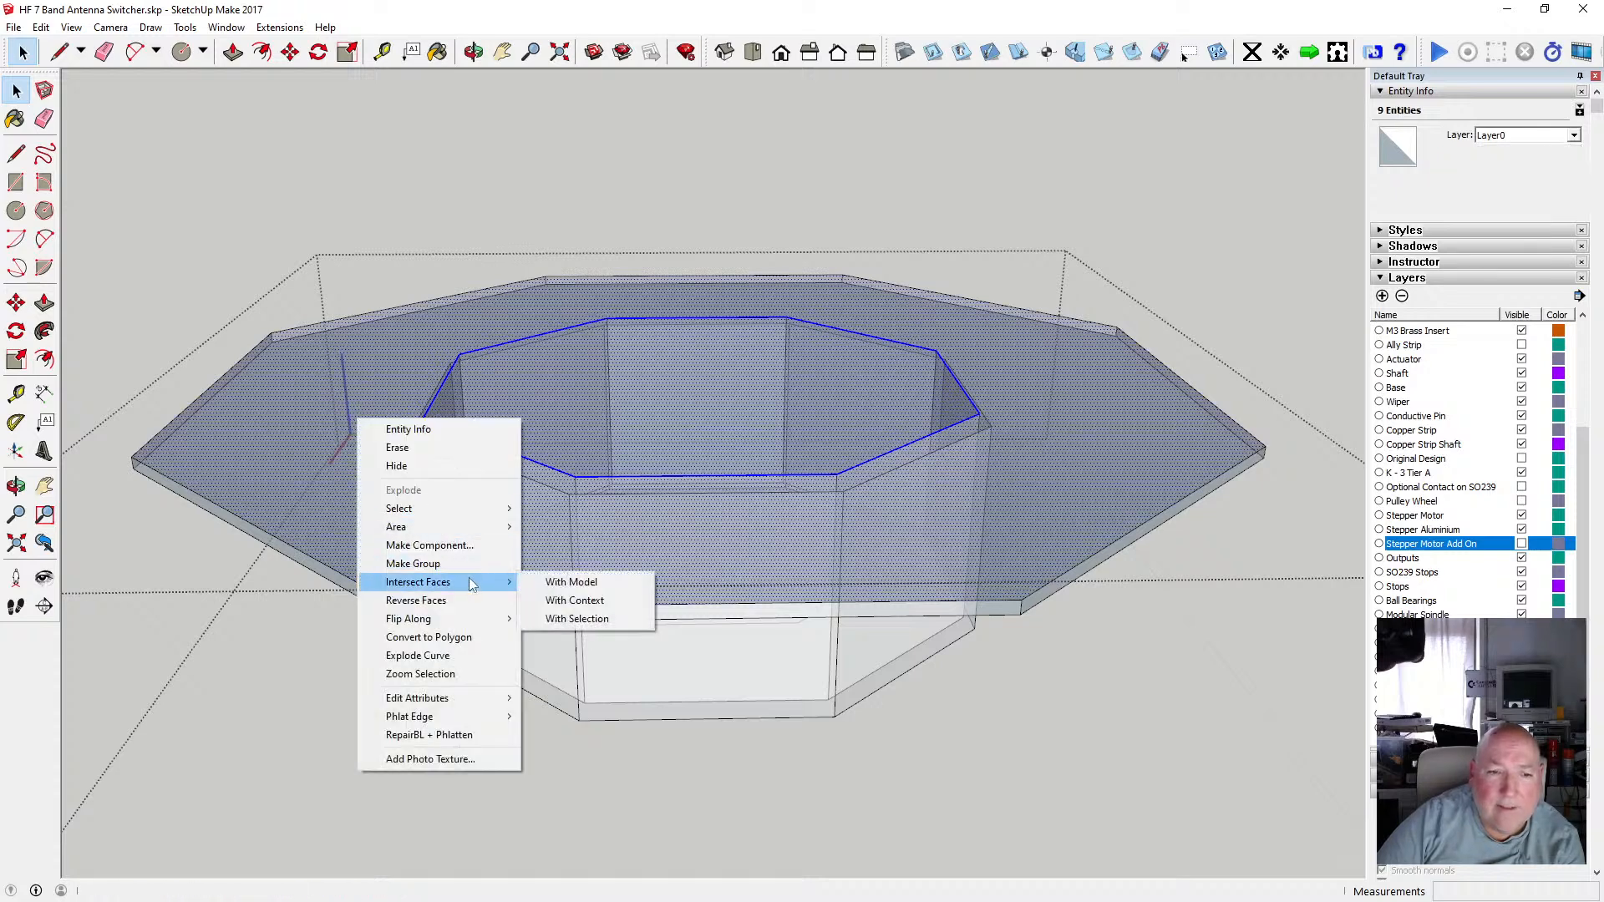
click(582, 584)
click(565, 393)
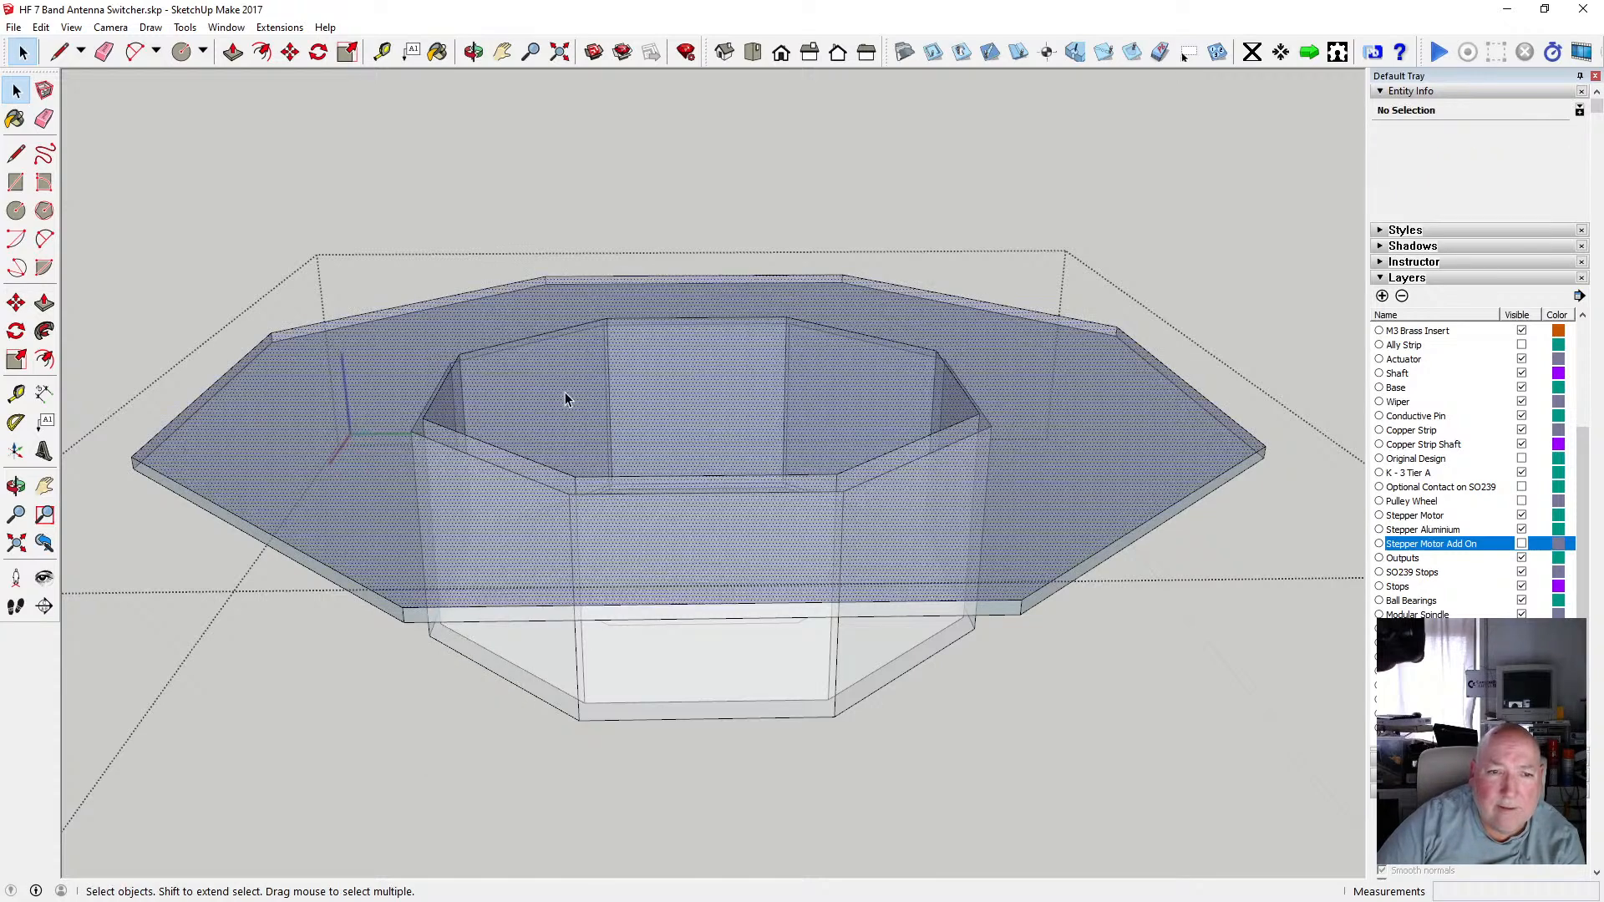
Orbit above and below the flange to inspect the split flange faces around the recess.
click(473, 52)
drag(451, 167, 462, 431)
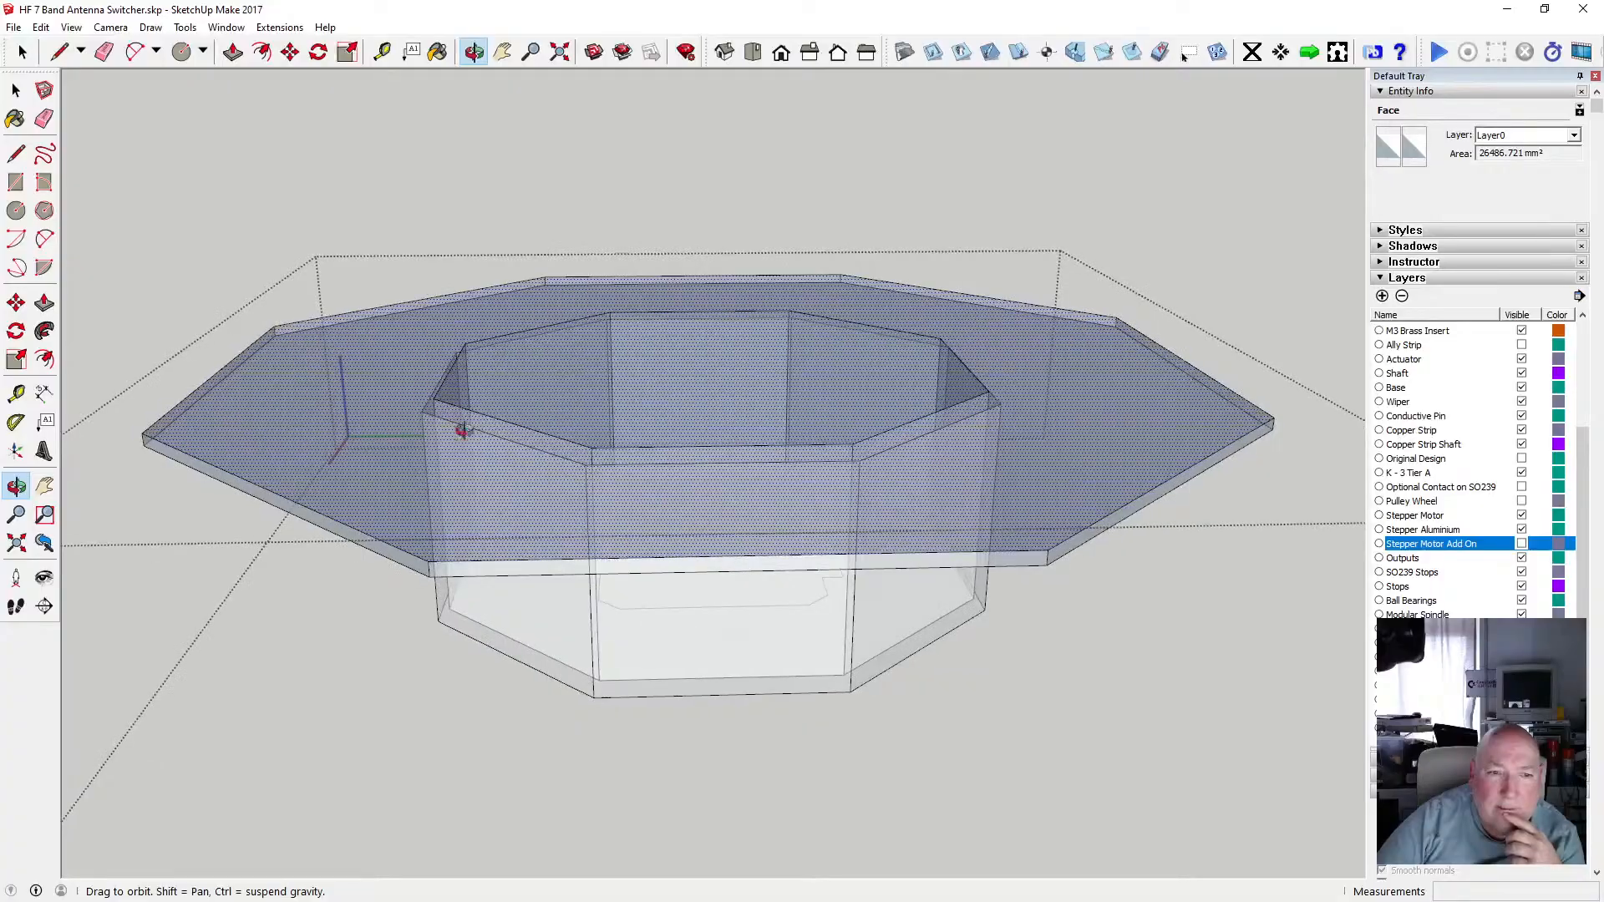
key(ctrl+t)
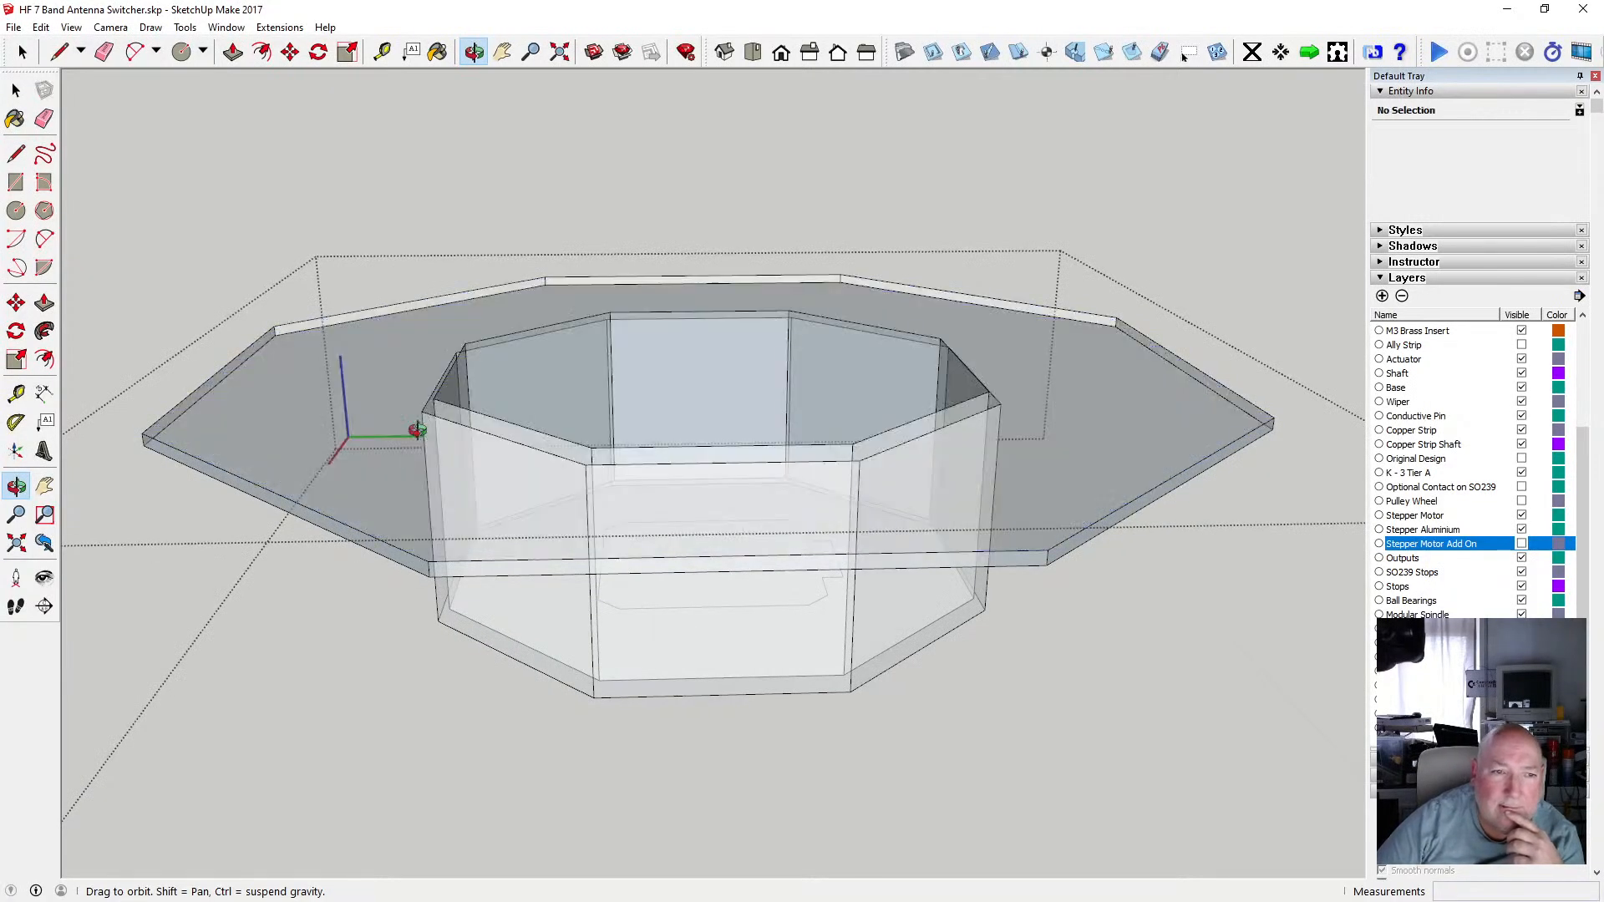
key(space)
click(314, 361)
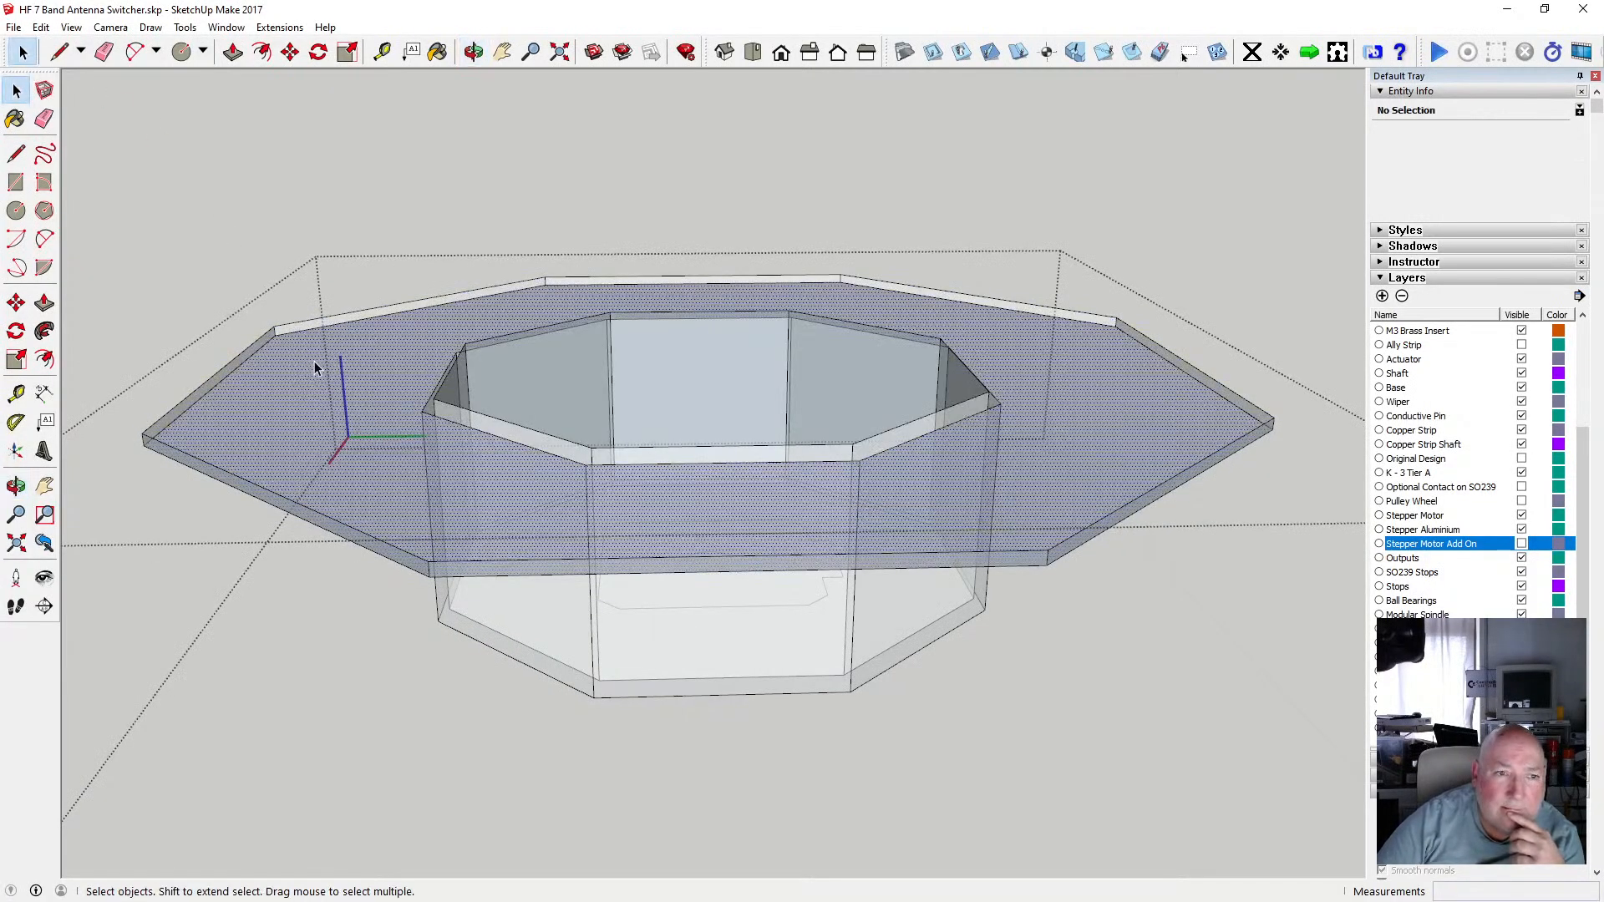
click(40, 27)
click(81, 47)
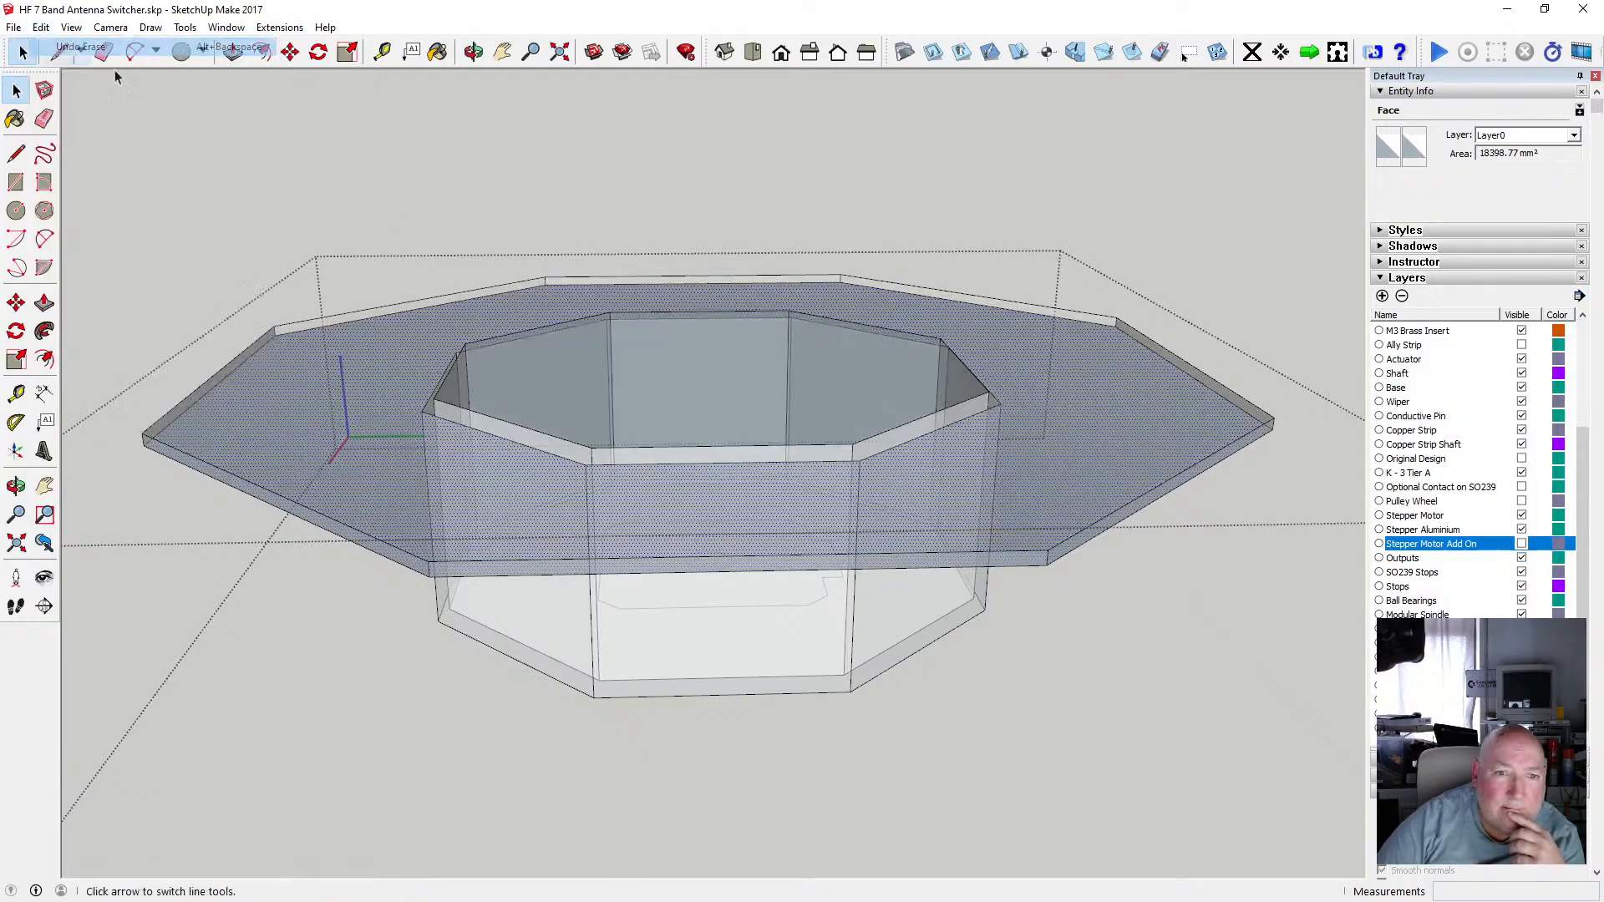
scroll(525, 418, up, 1)
key(o)
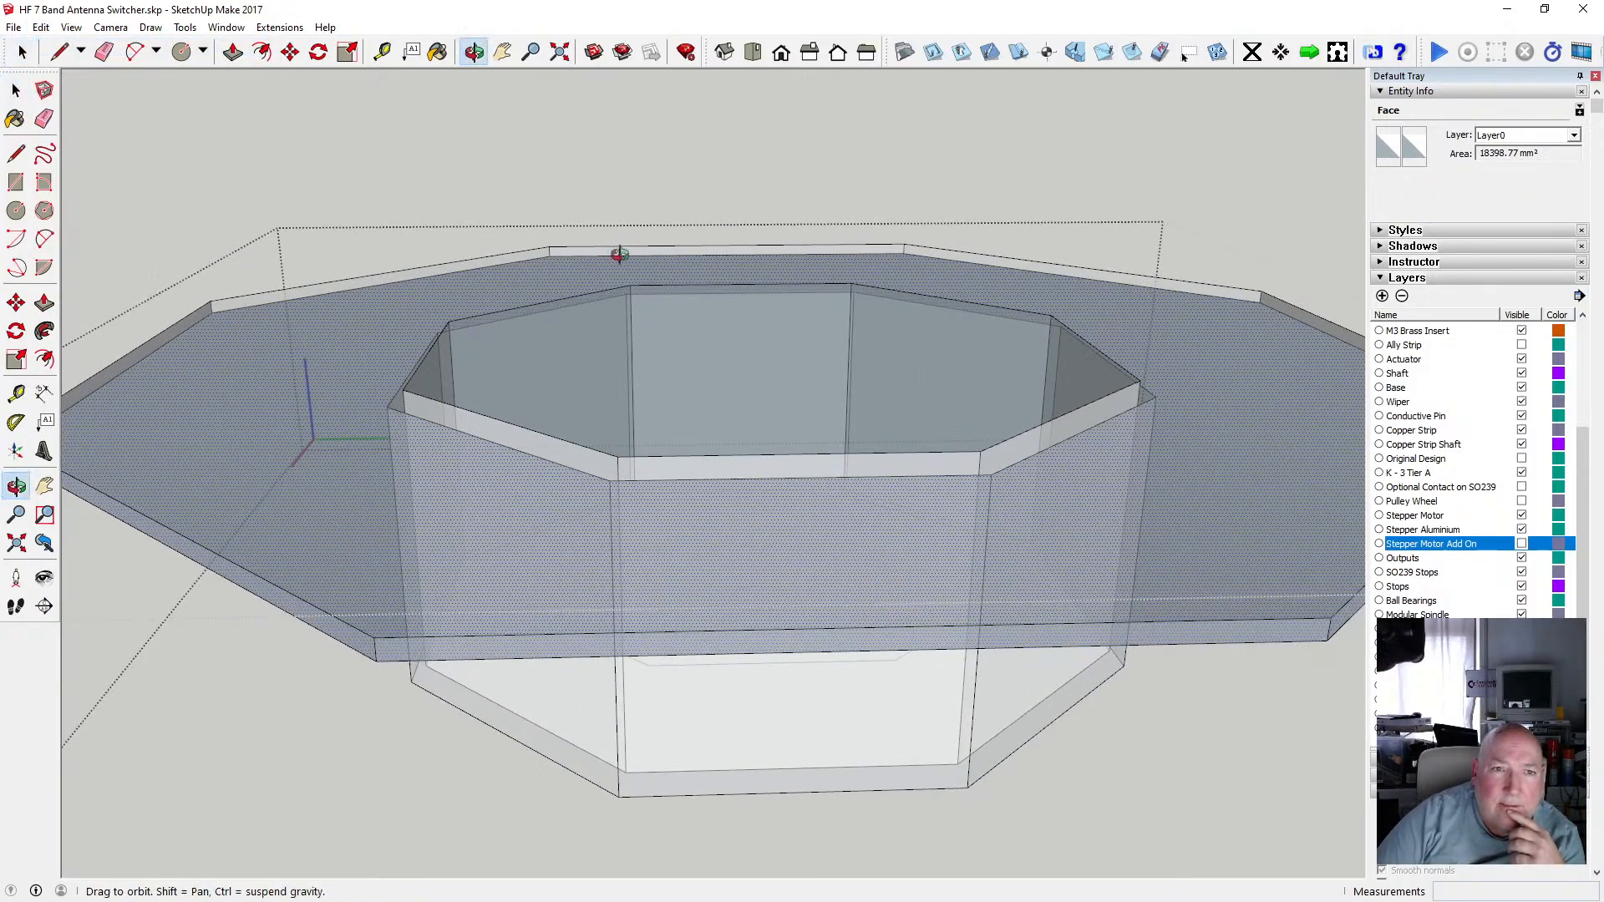
drag(615, 254, 626, 299)
drag(604, 327, 710, 347)
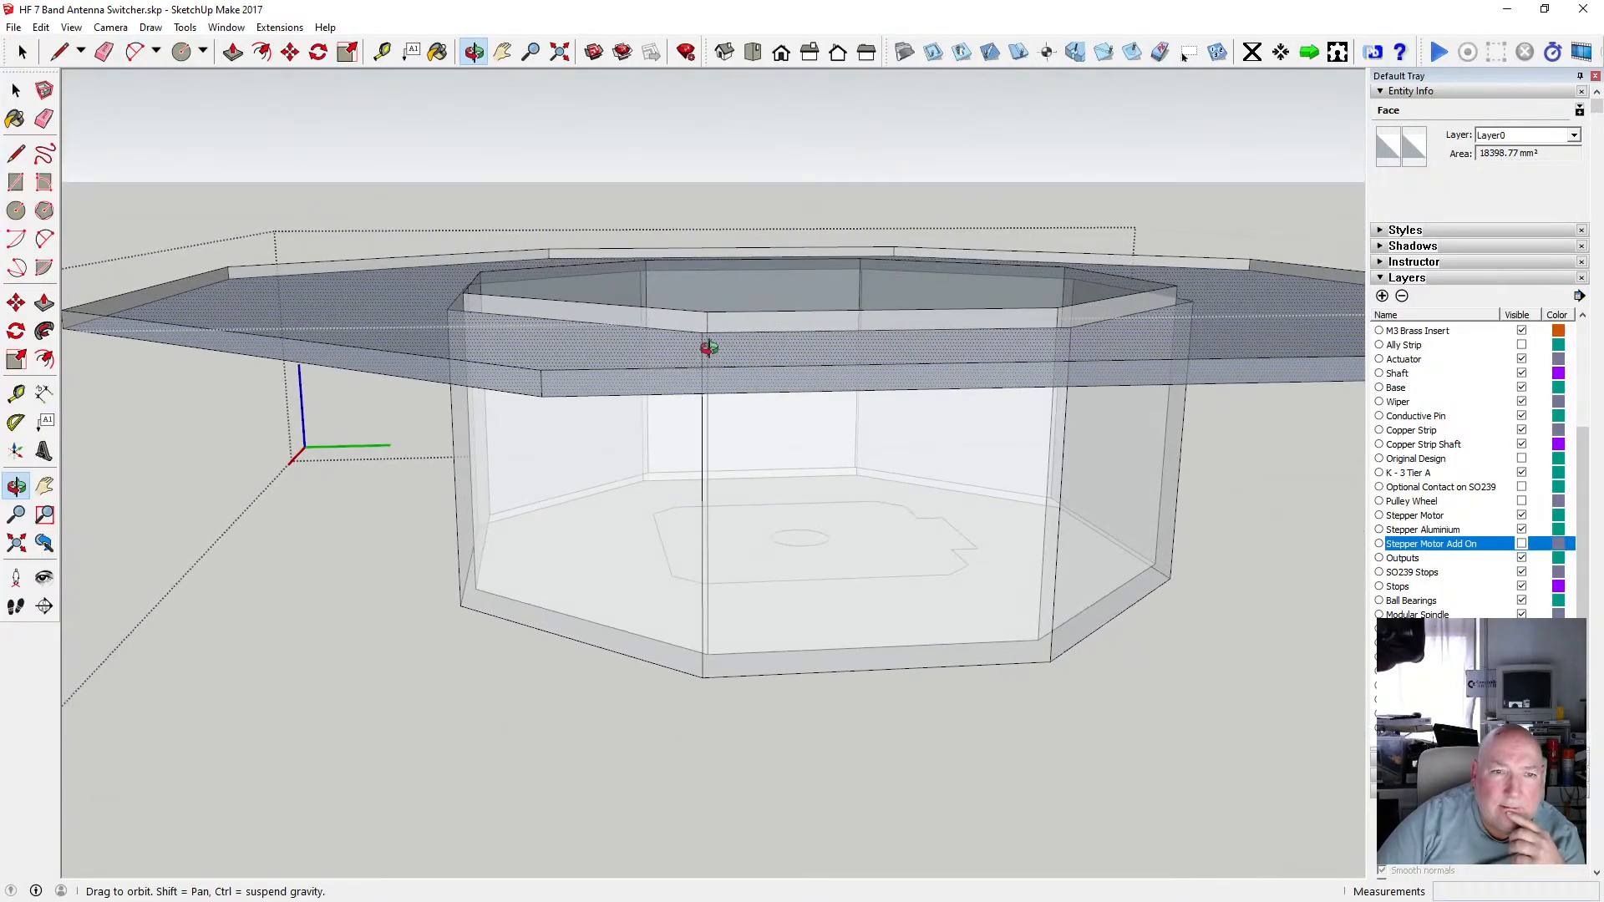
key(space)
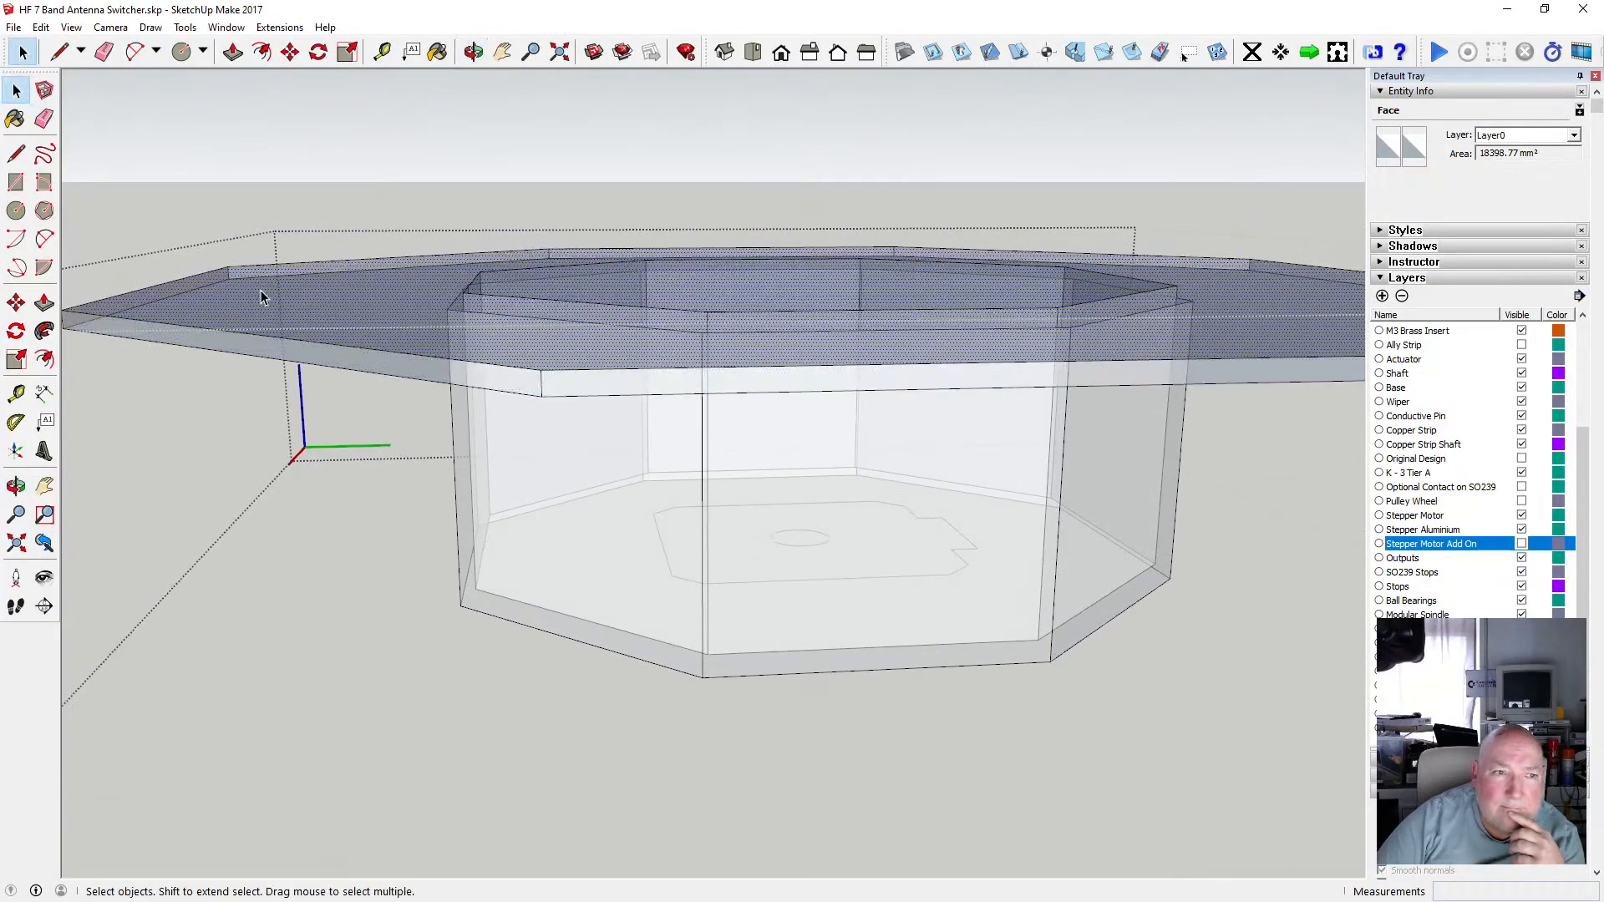
click(473, 52)
drag(501, 301, 524, 237)
key(space)
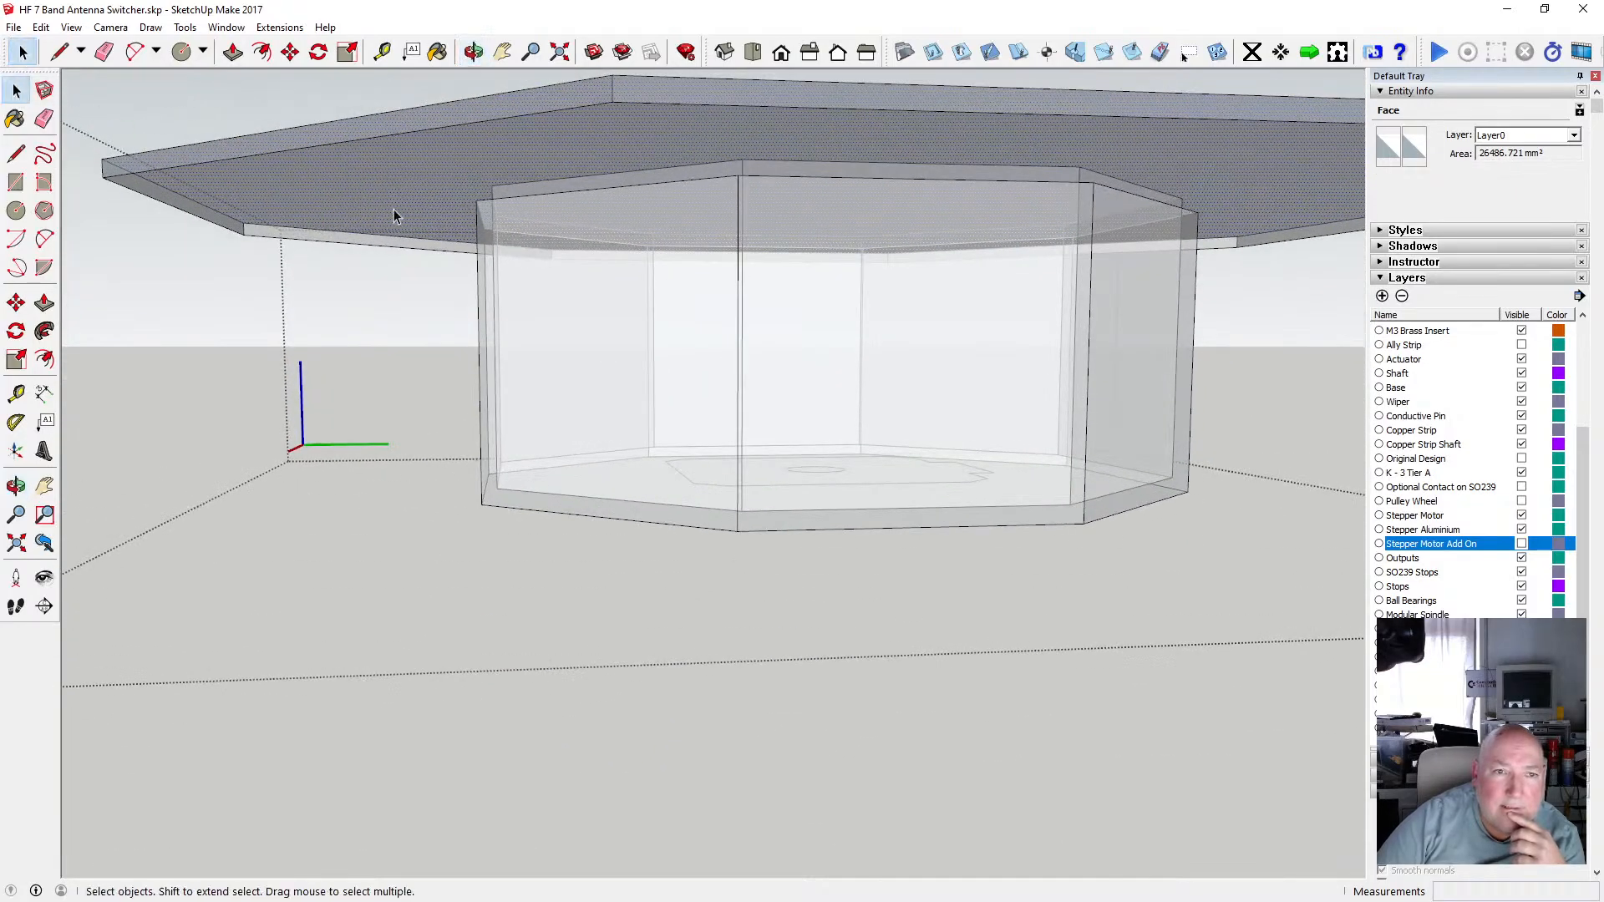
click(393, 210)
click(472, 52)
drag(584, 101, 498, 398)
scroll(627, 347, down, 5)
scroll(497, 397, up, 5)
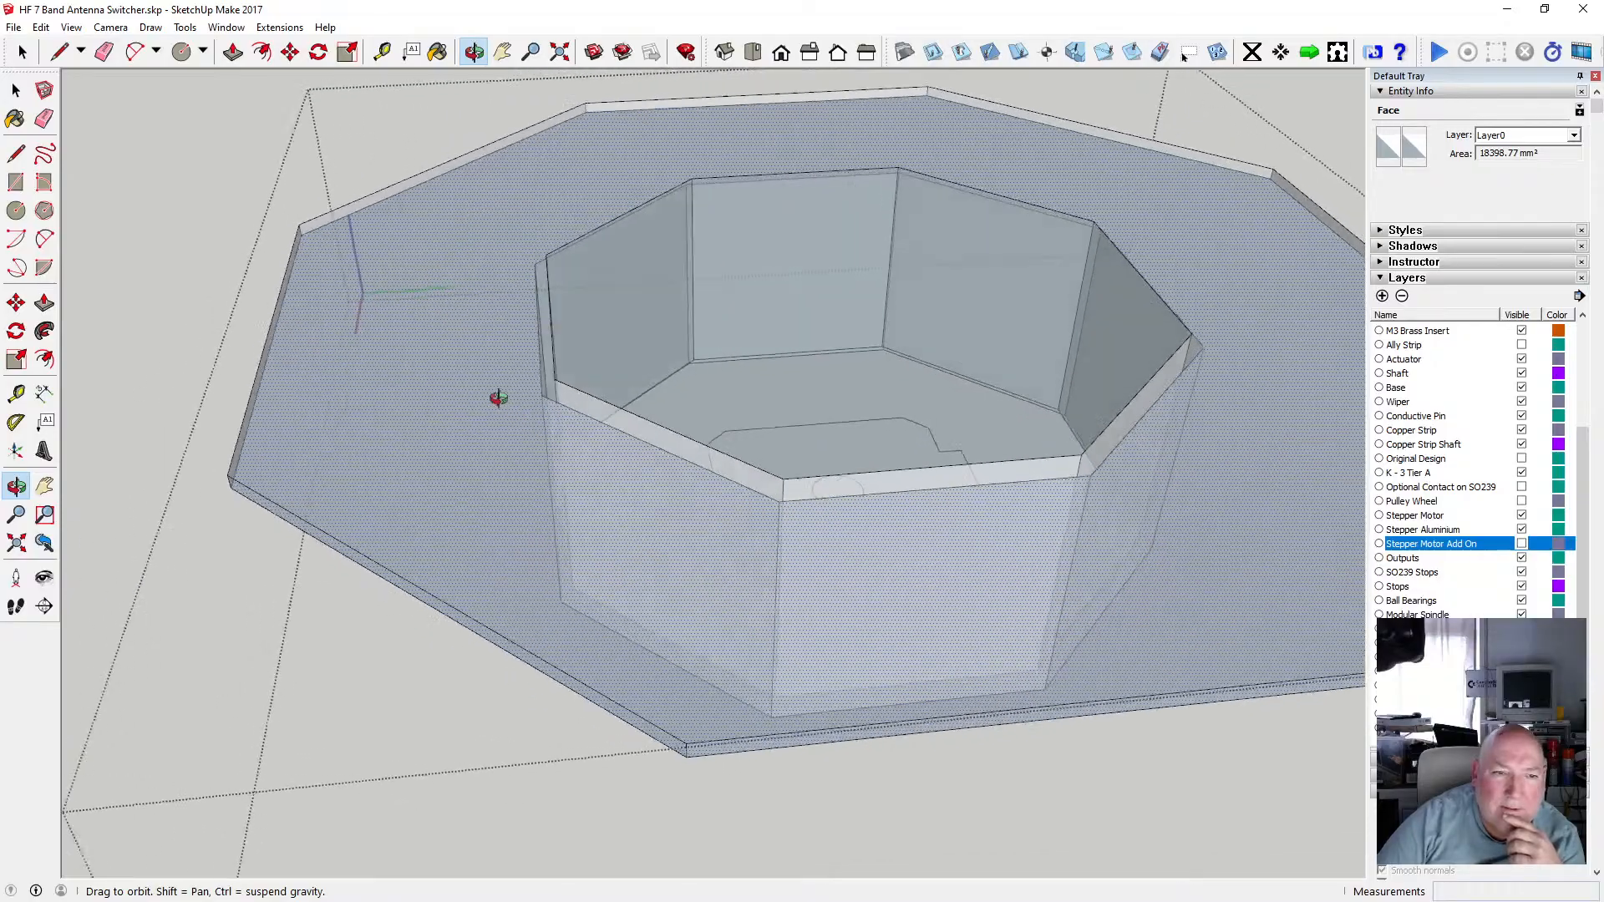
Draw a diagonal edge from an outer flange corner to the nearby recess rim corner.
click(15, 153)
click(236, 469)
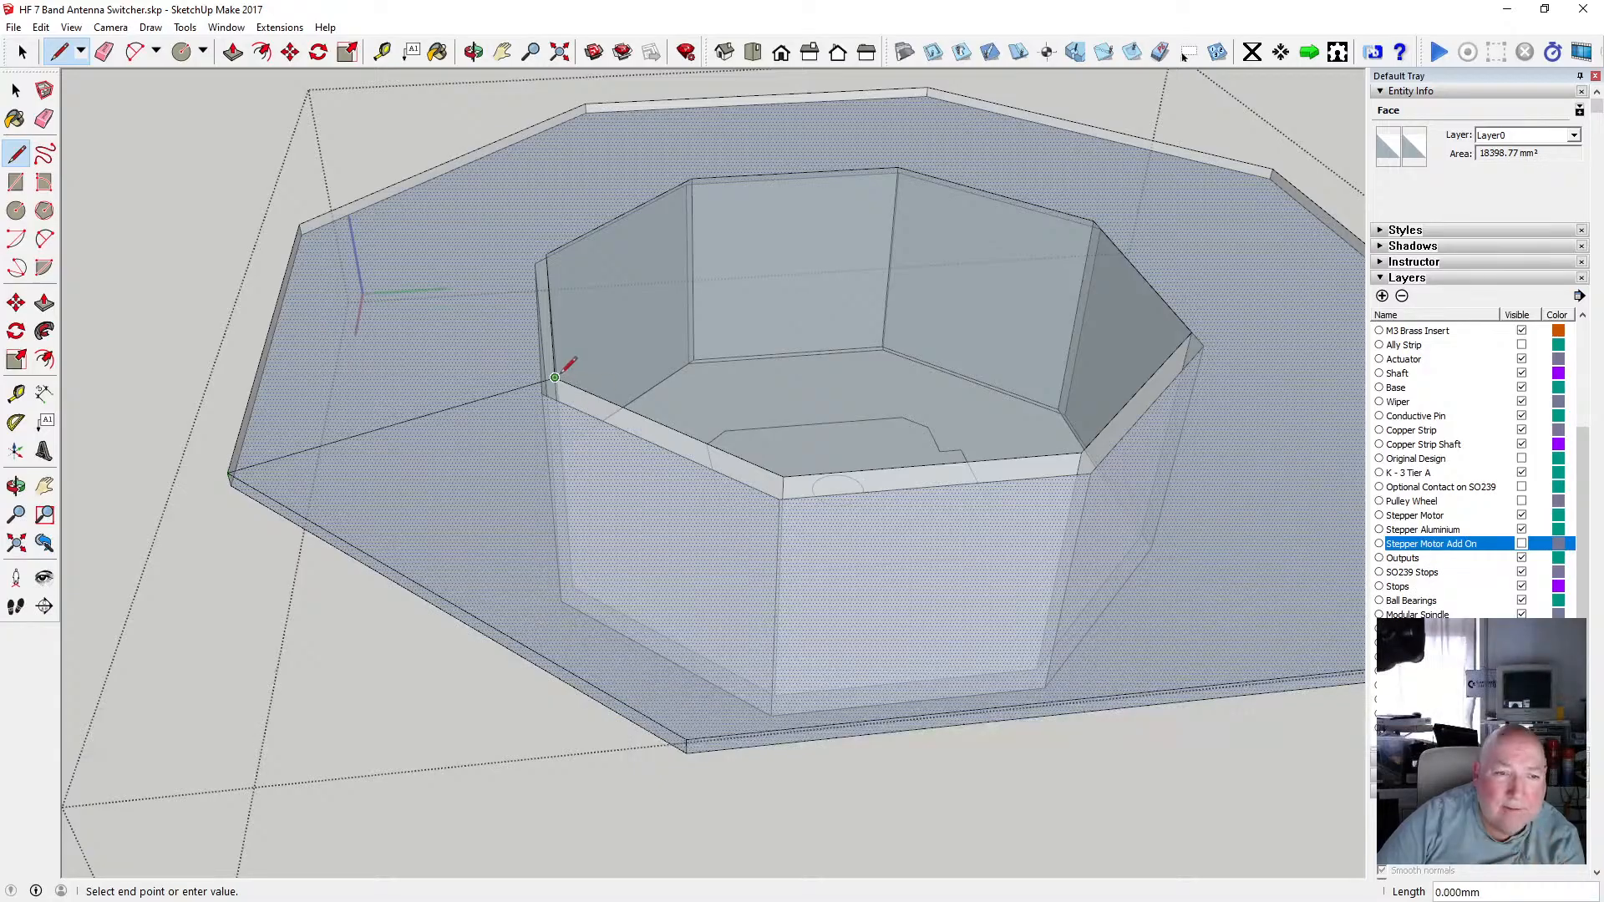
text(43)
key(Return)
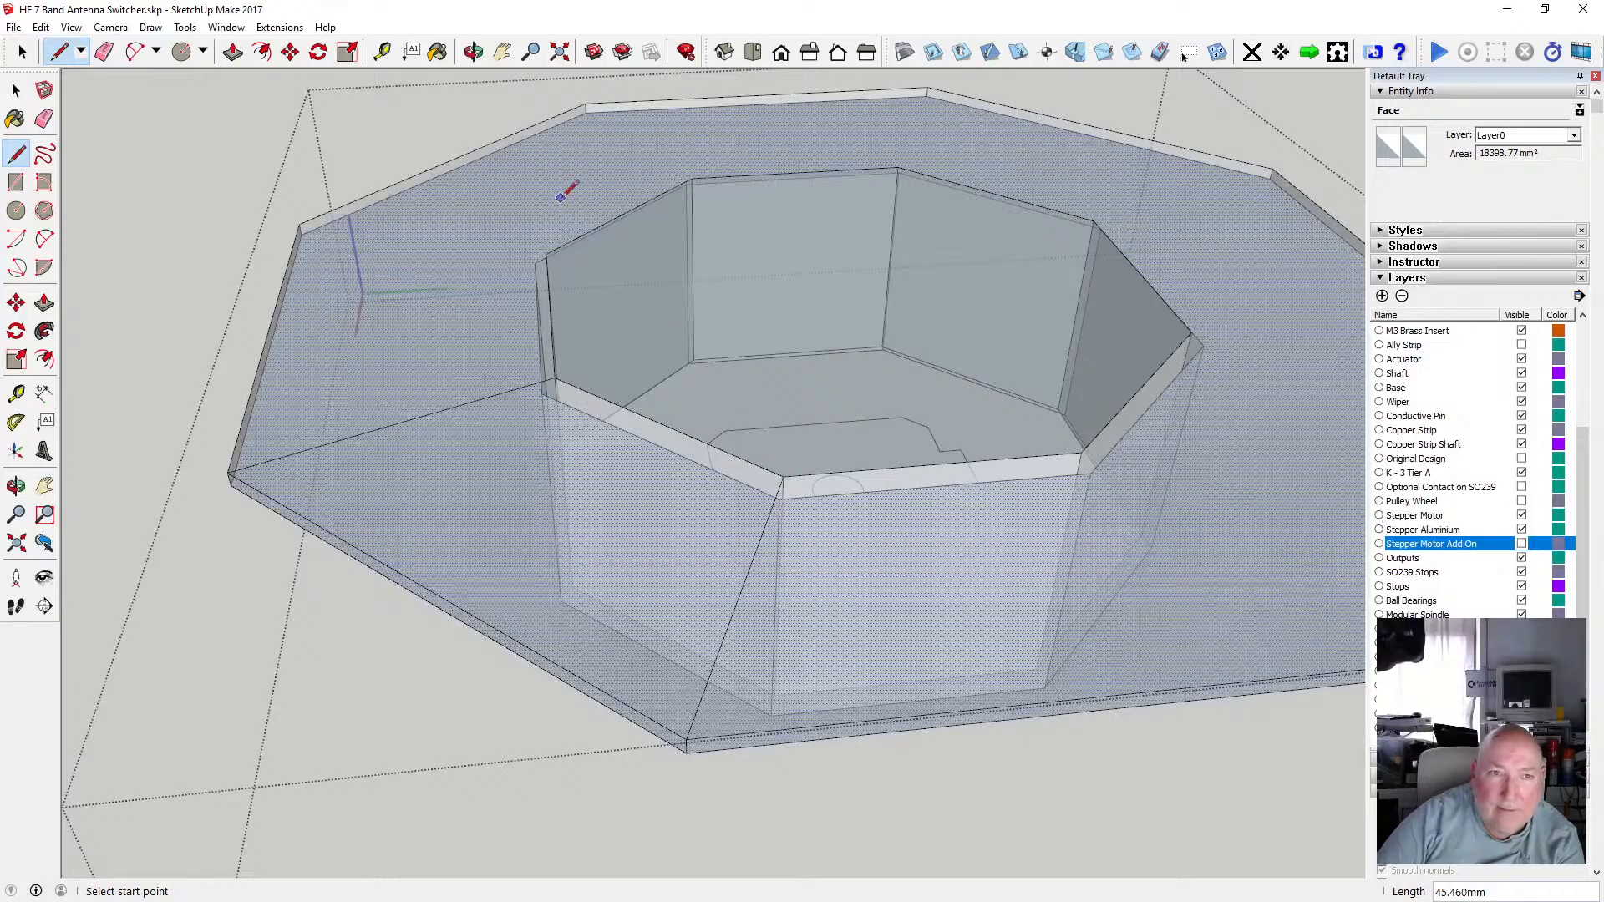
Orbit the view and select the new sloped face between flange and recess.
click(473, 51)
drag(476, 276, 634, 314)
key(space)
click(369, 149)
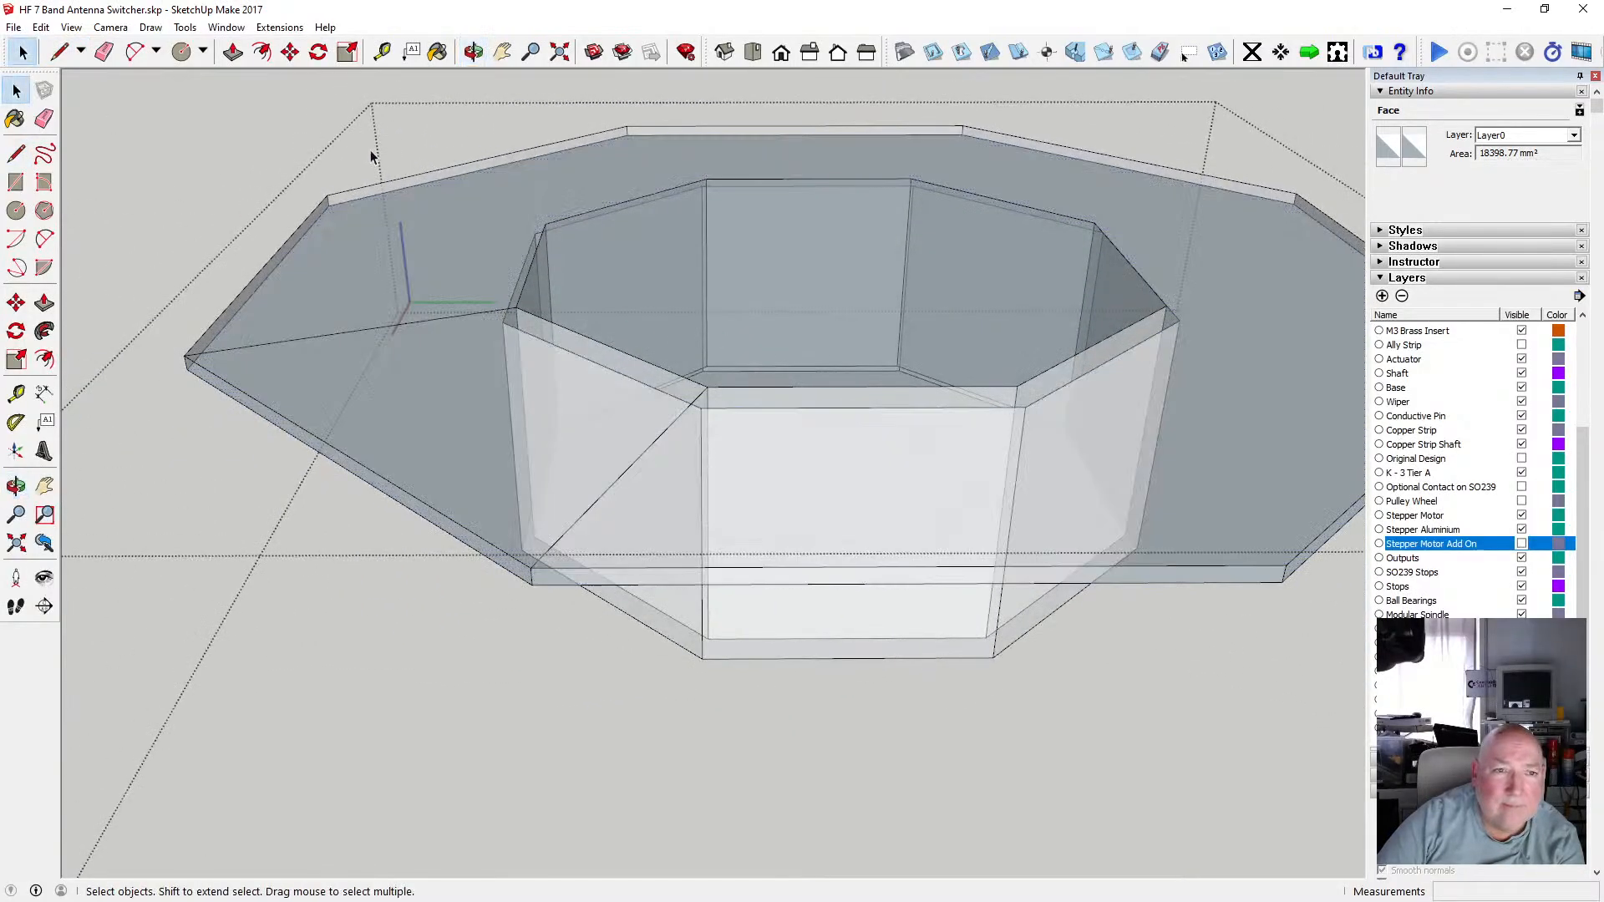
click(428, 374)
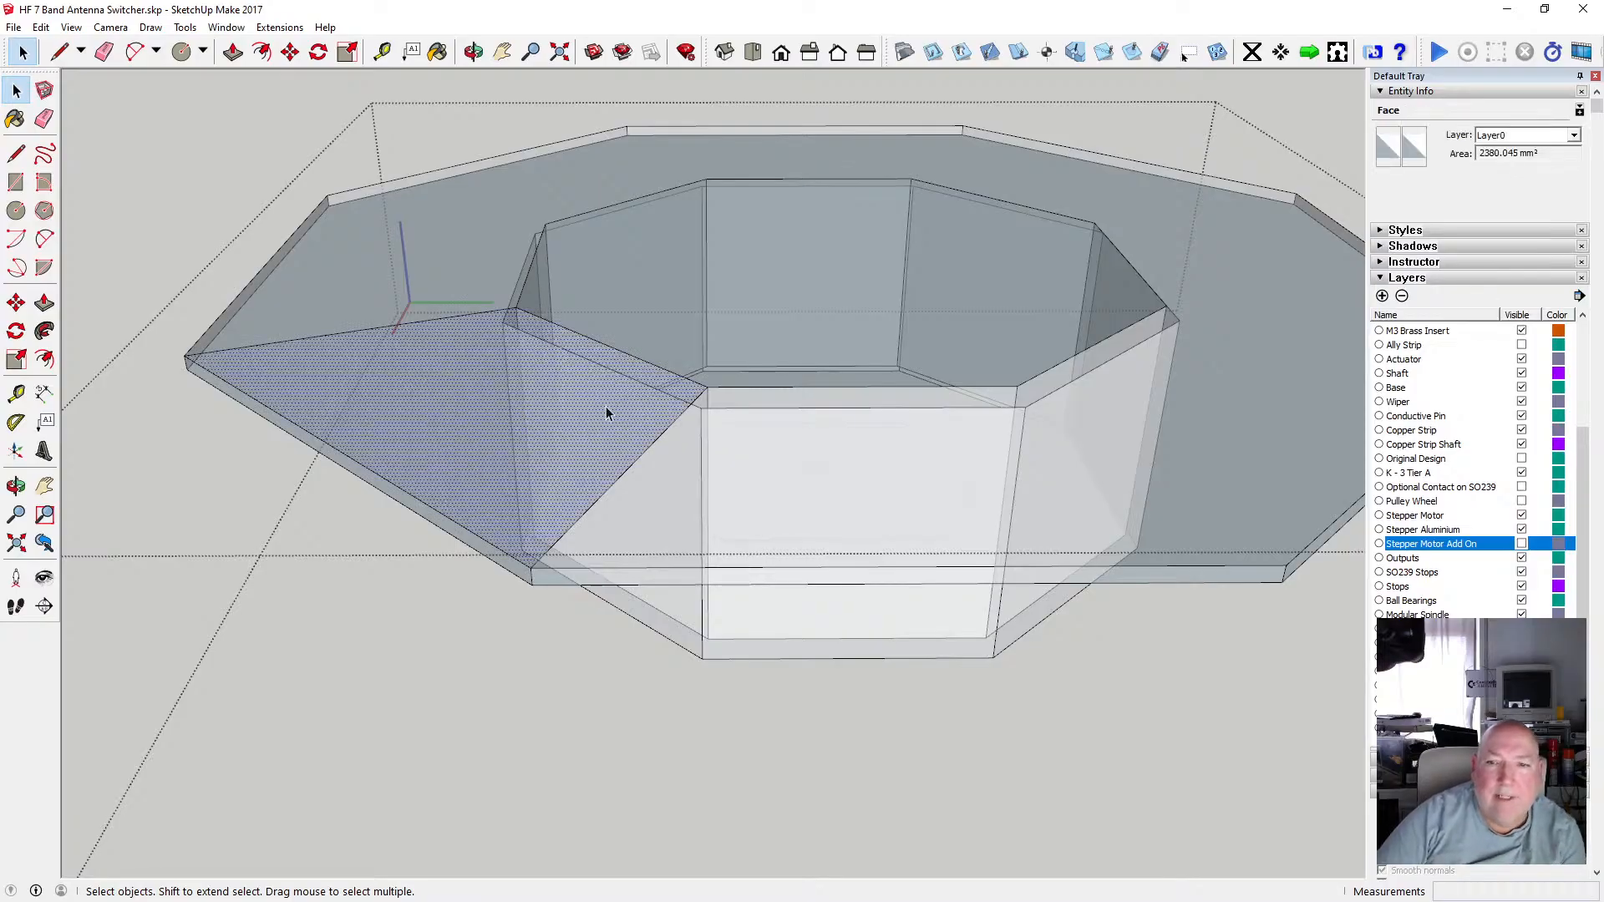
Start another diagonal edge from the opposite outer flange corner towards the recess rim.
key(l)
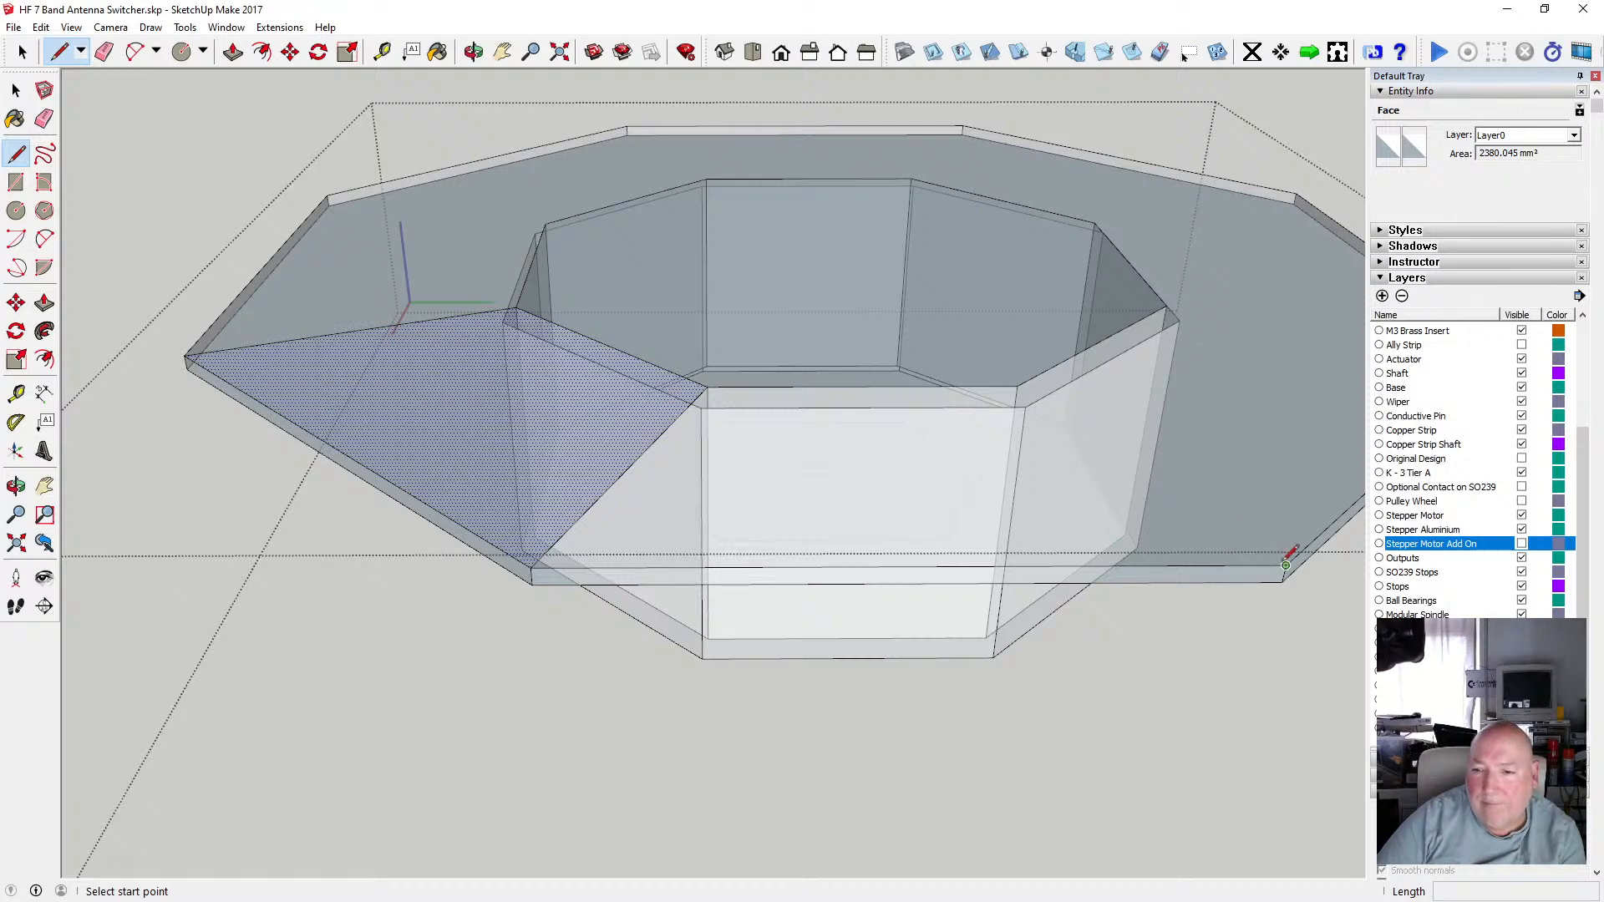
click(1288, 561)
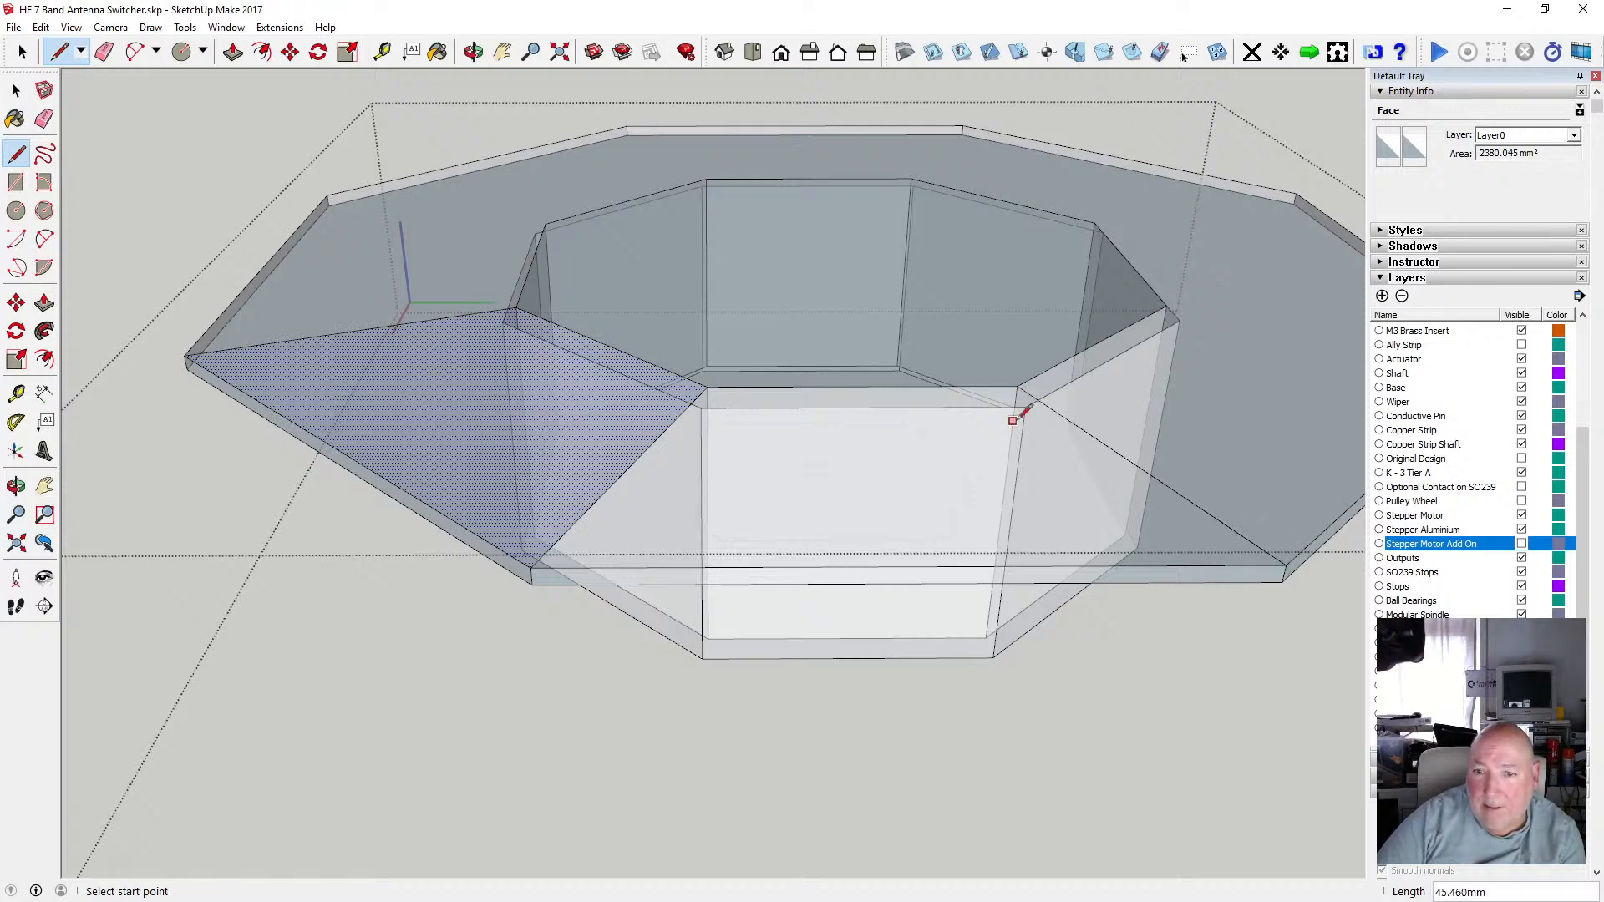
scroll(523, 469, down, 2)
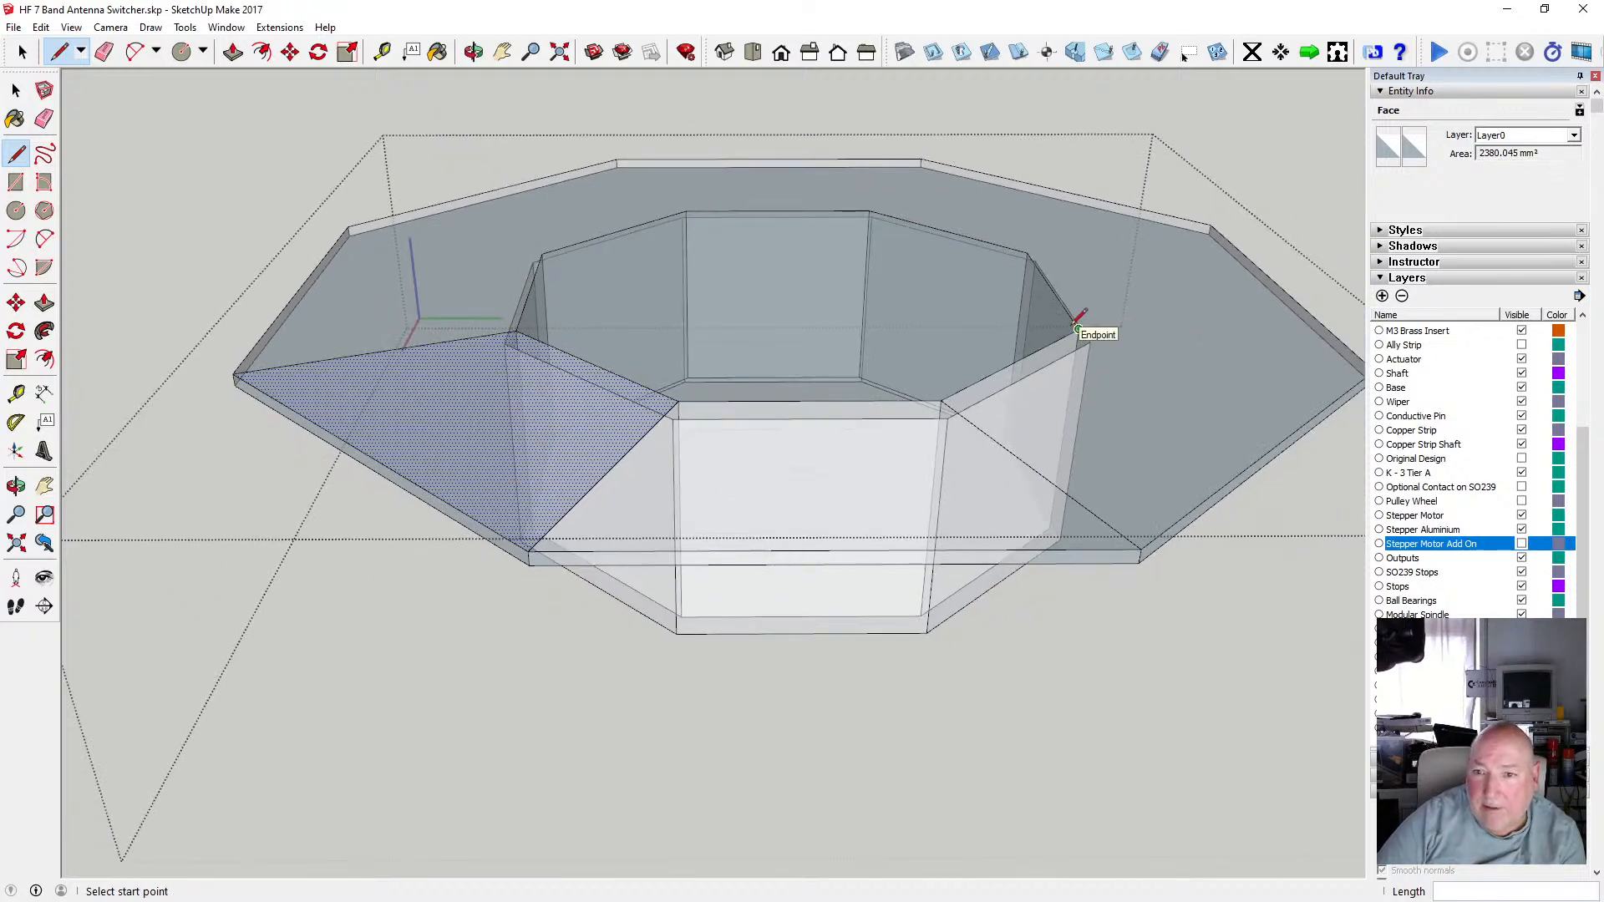
scroll(946, 426, down, 1)
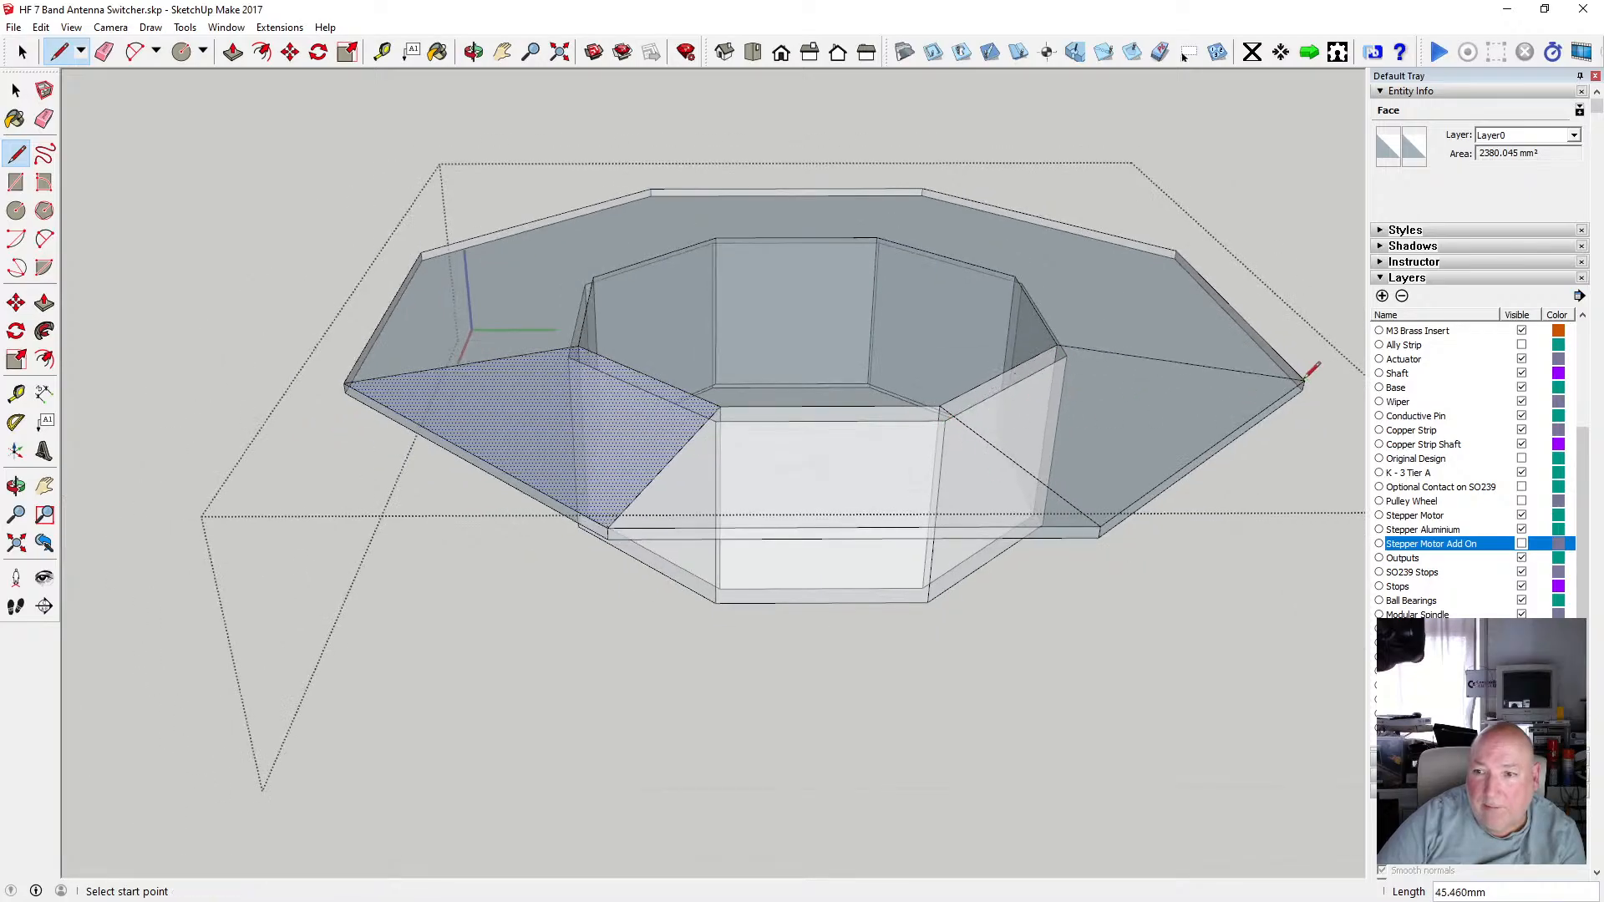
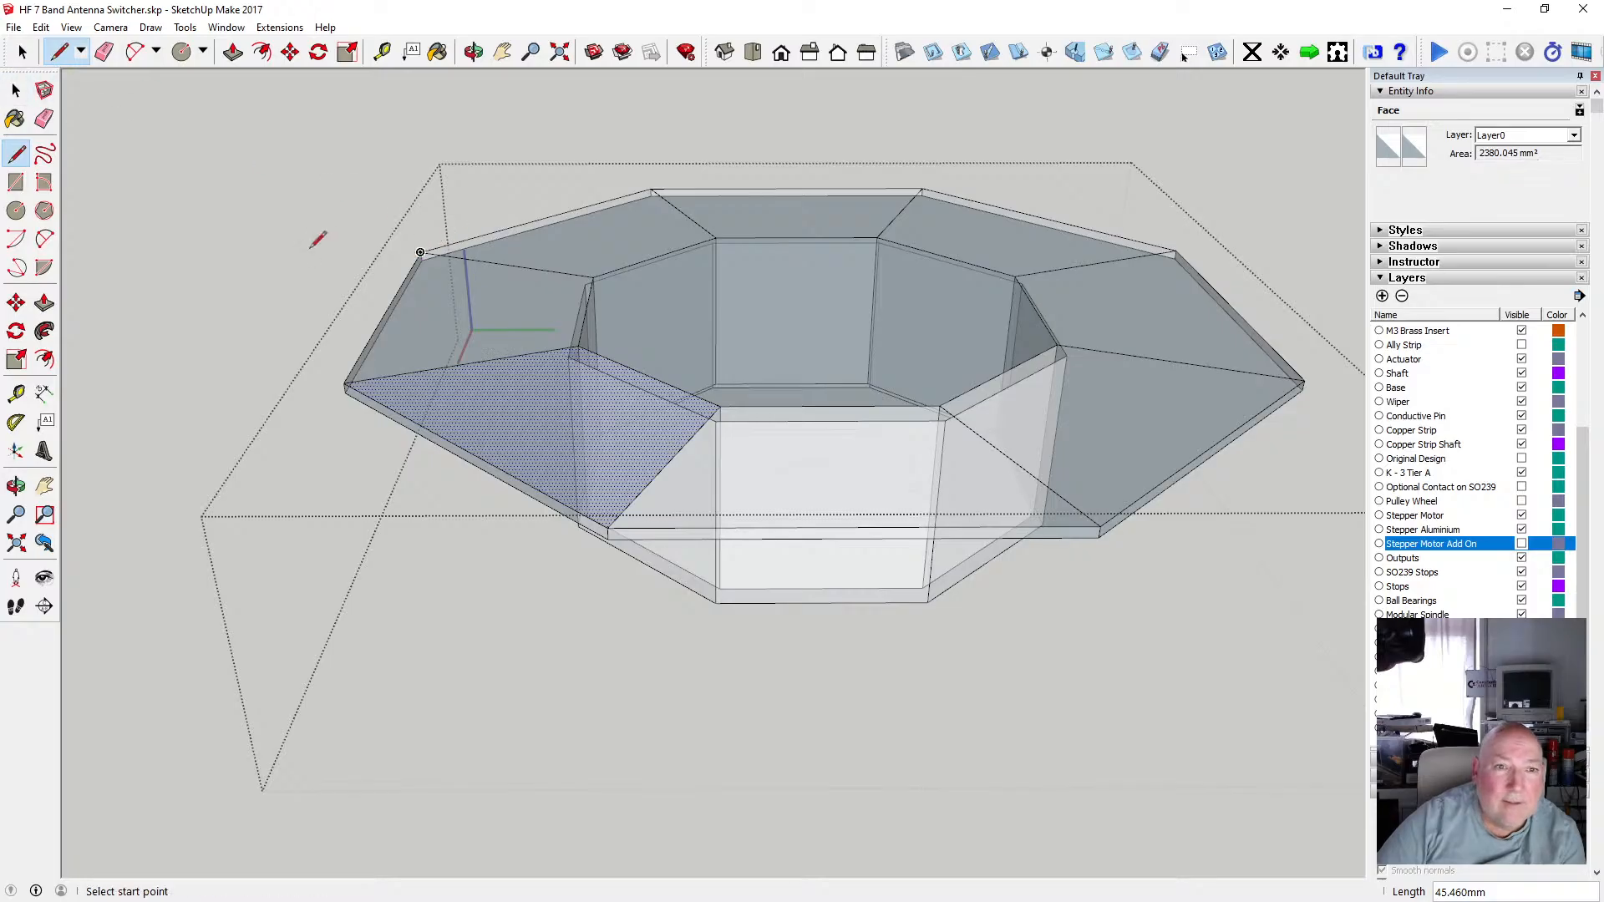
Delete the face spanning the top of the recess inside the flange.
click(23, 89)
click(318, 394)
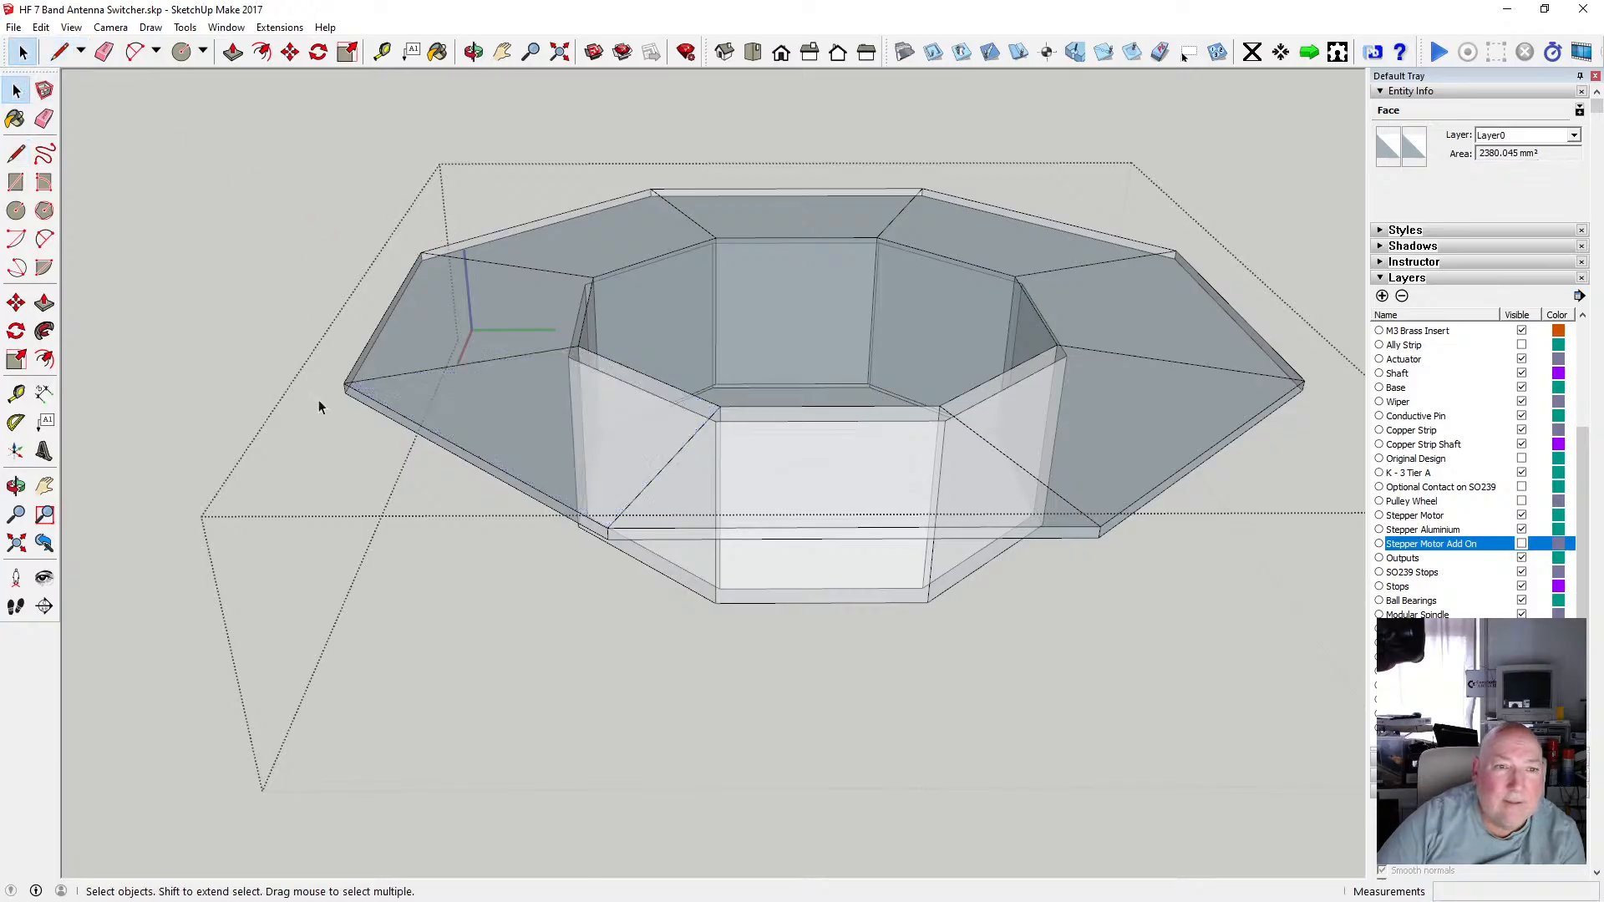
click(486, 329)
click(565, 254)
click(722, 226)
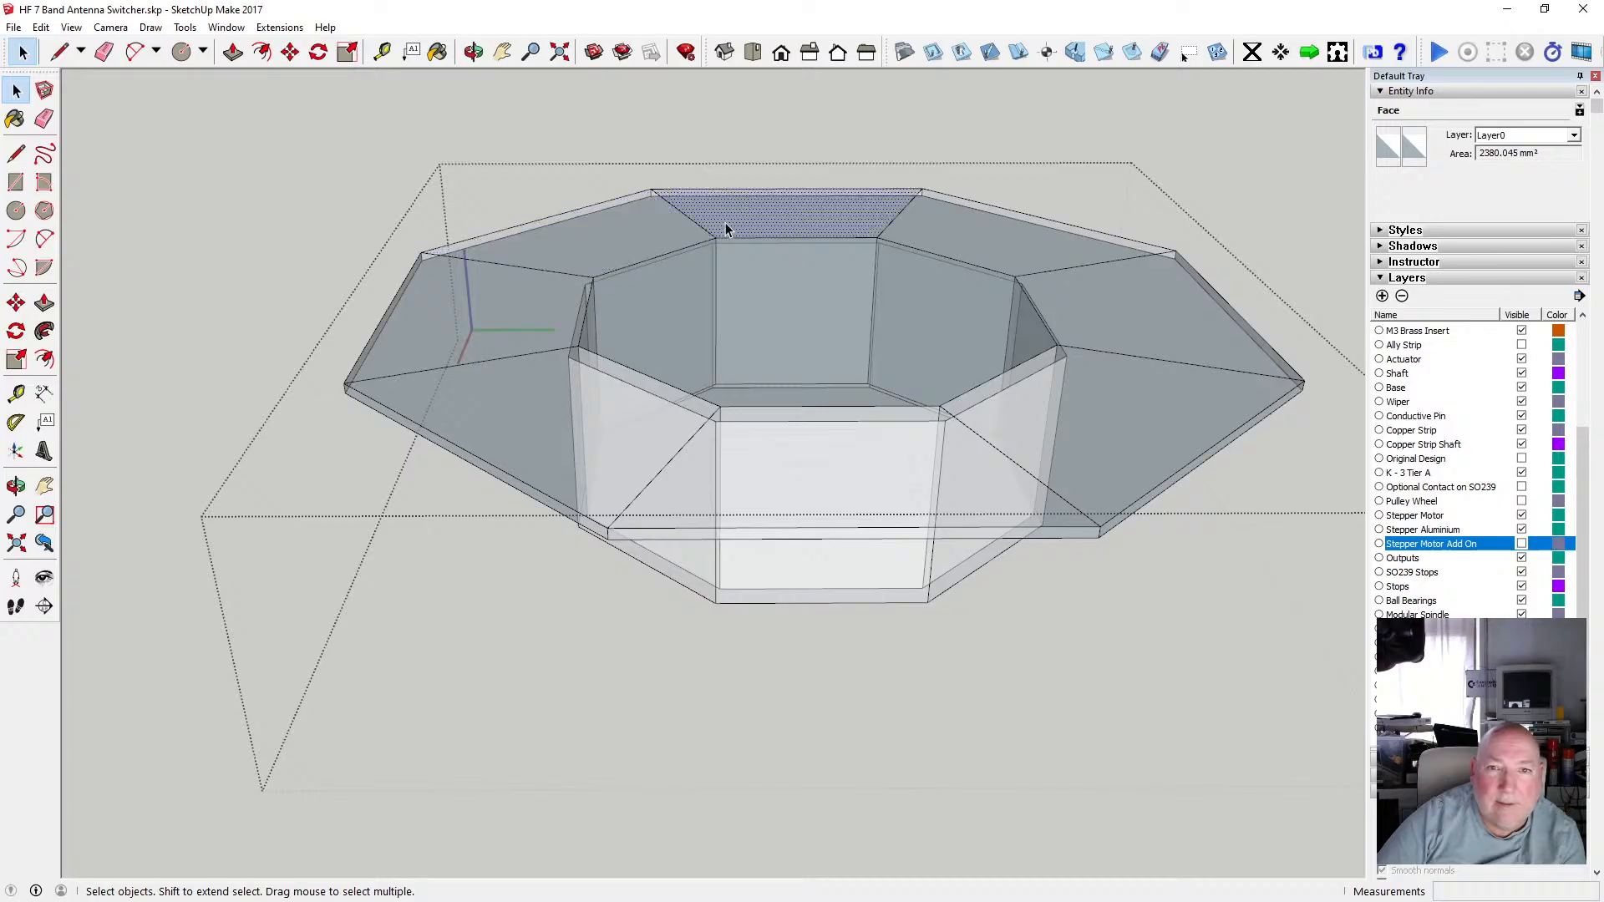
scroll(537, 276, down, 3)
middle_drag(705, 295, 650, 432)
click(17, 90)
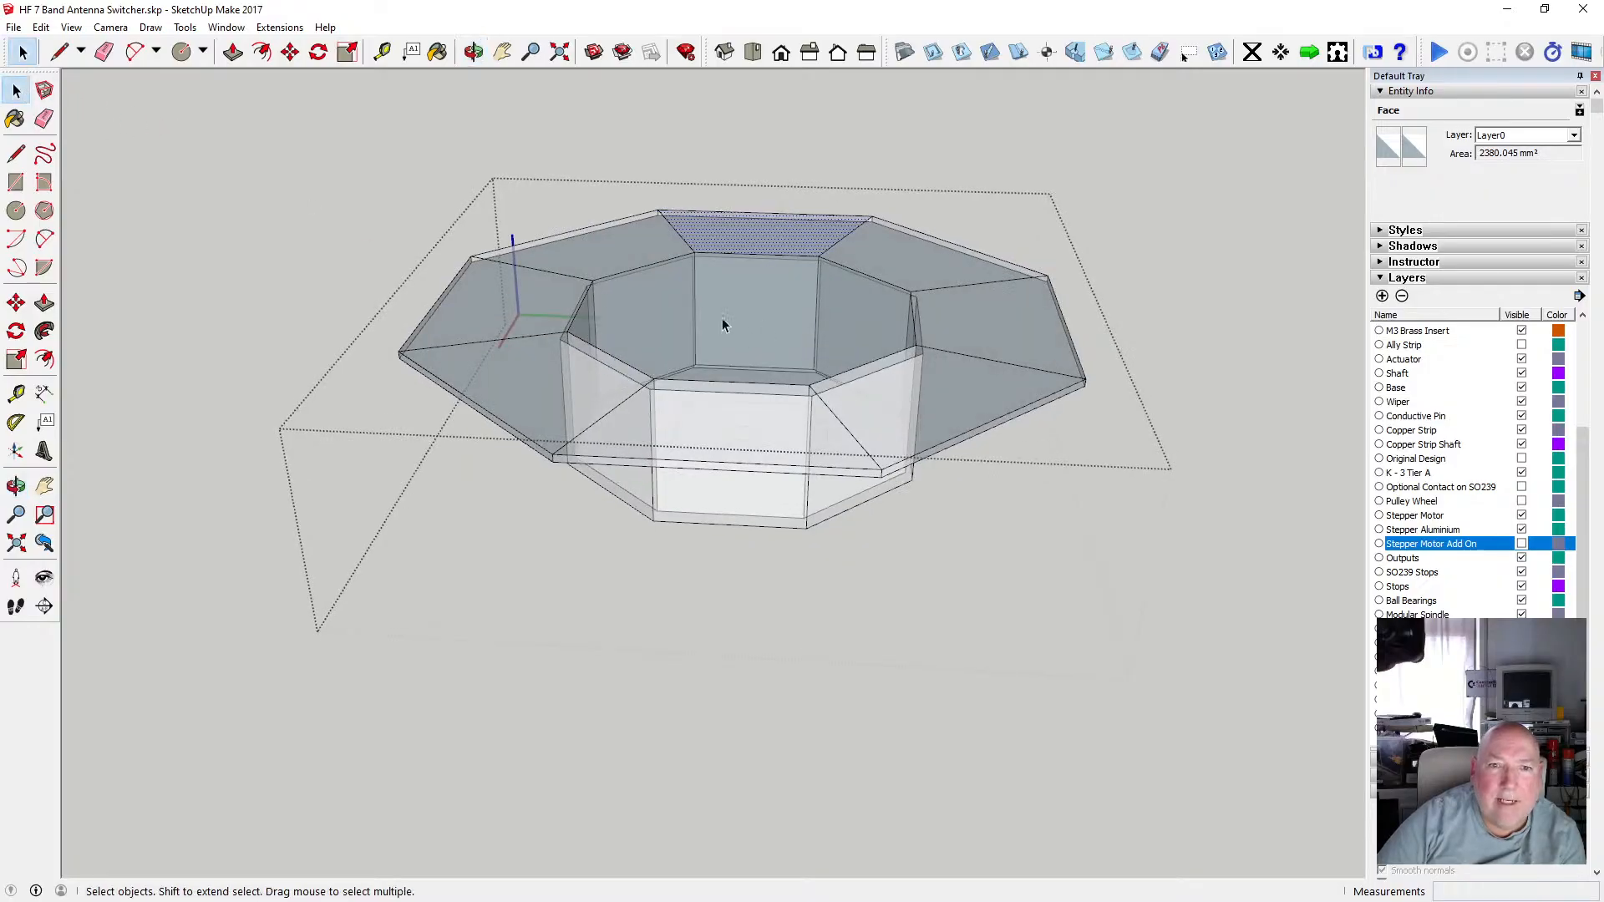
click(674, 307)
scroll(739, 347, up, 2)
scroll(739, 345, up, 1)
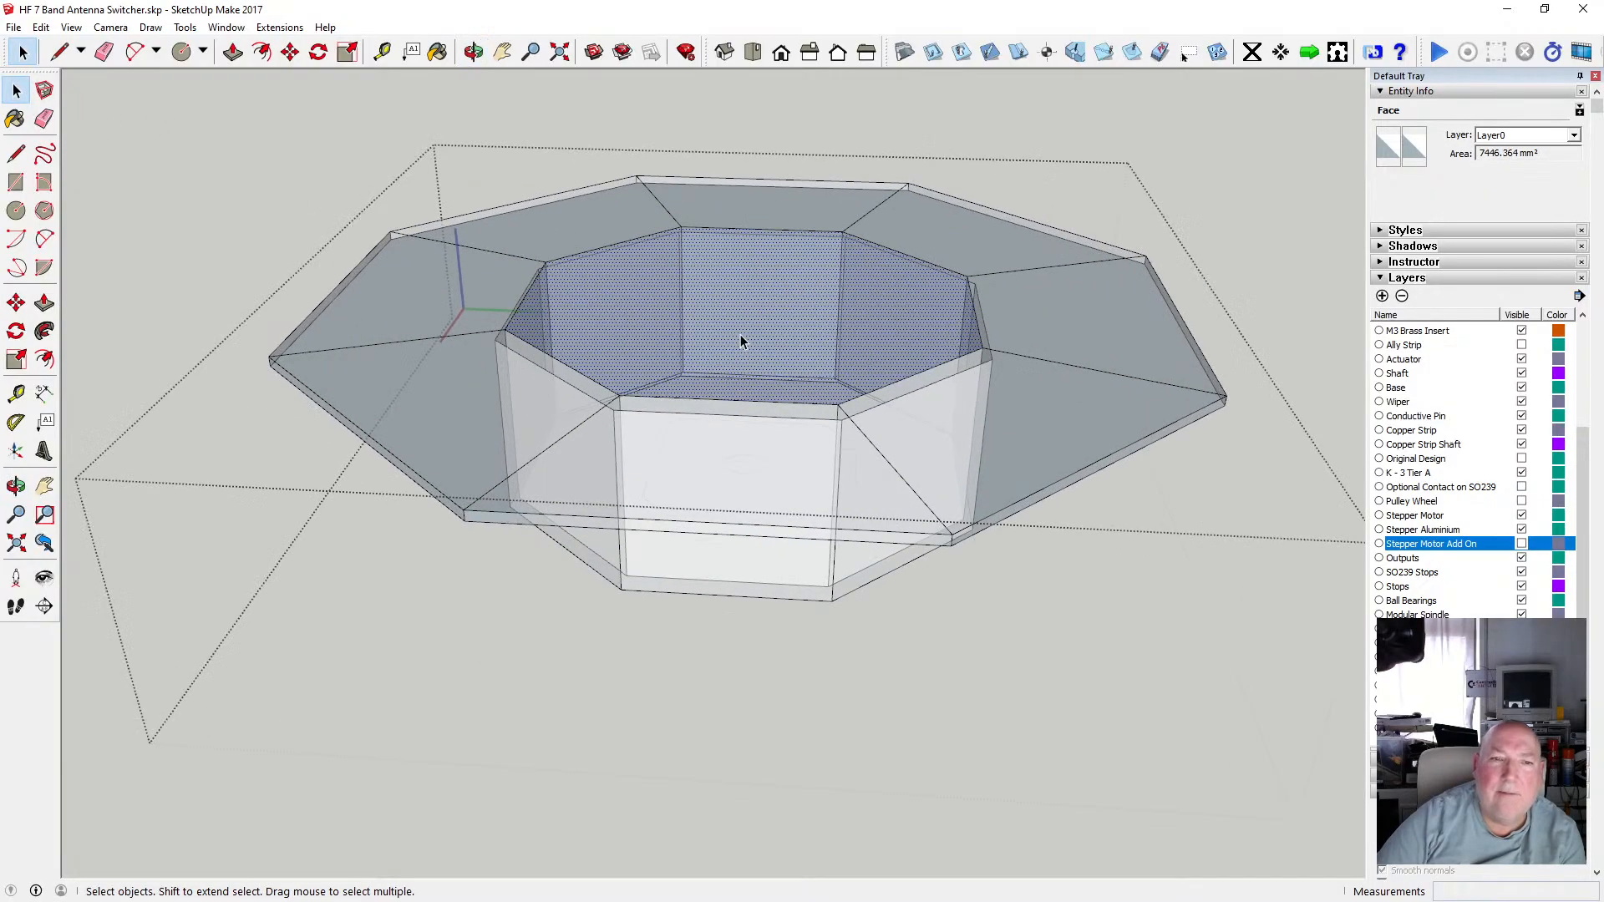
key(Delete)
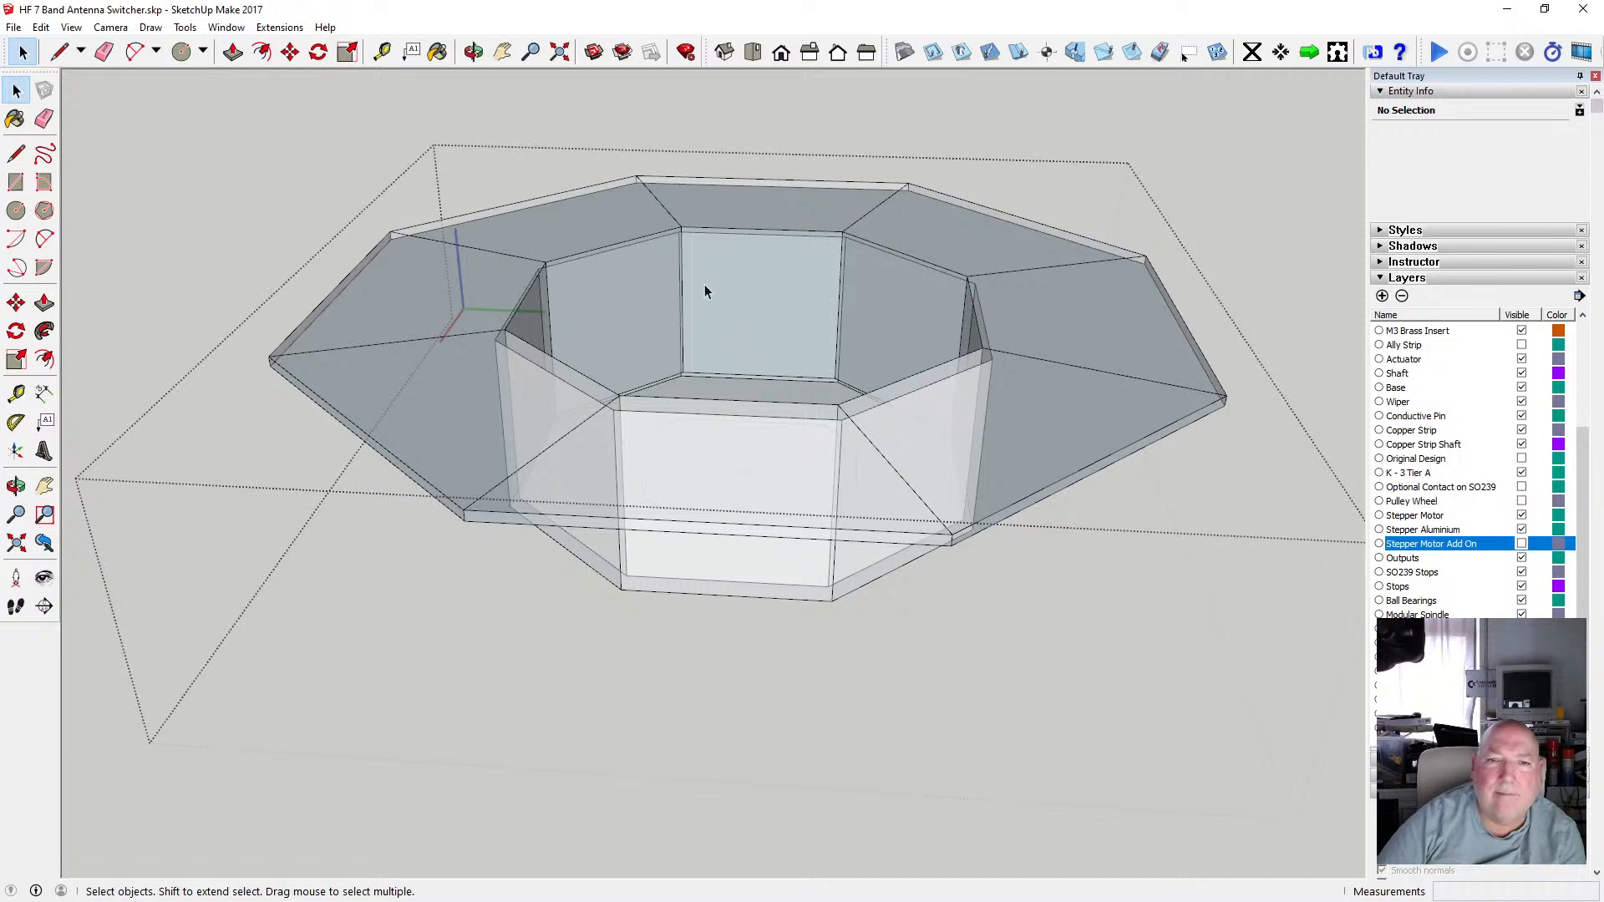
Turn off X-ray face style and zoom into the recess floor to examine the motor base outline.
click(110, 27)
mouse_move(71, 27)
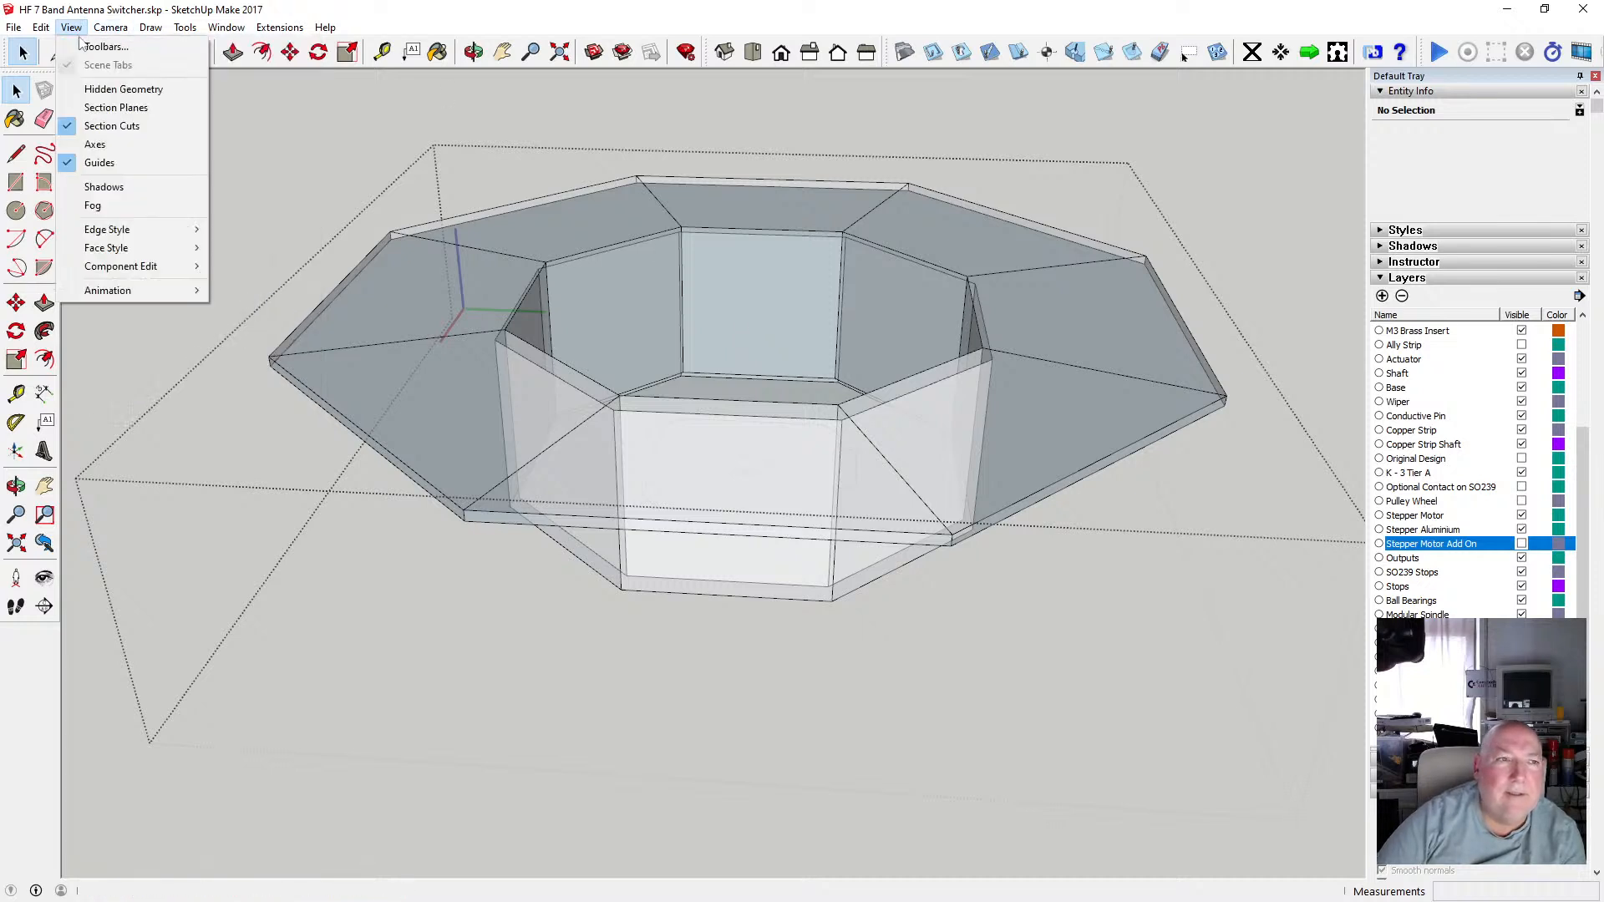
mouse_move(146, 247)
click(239, 248)
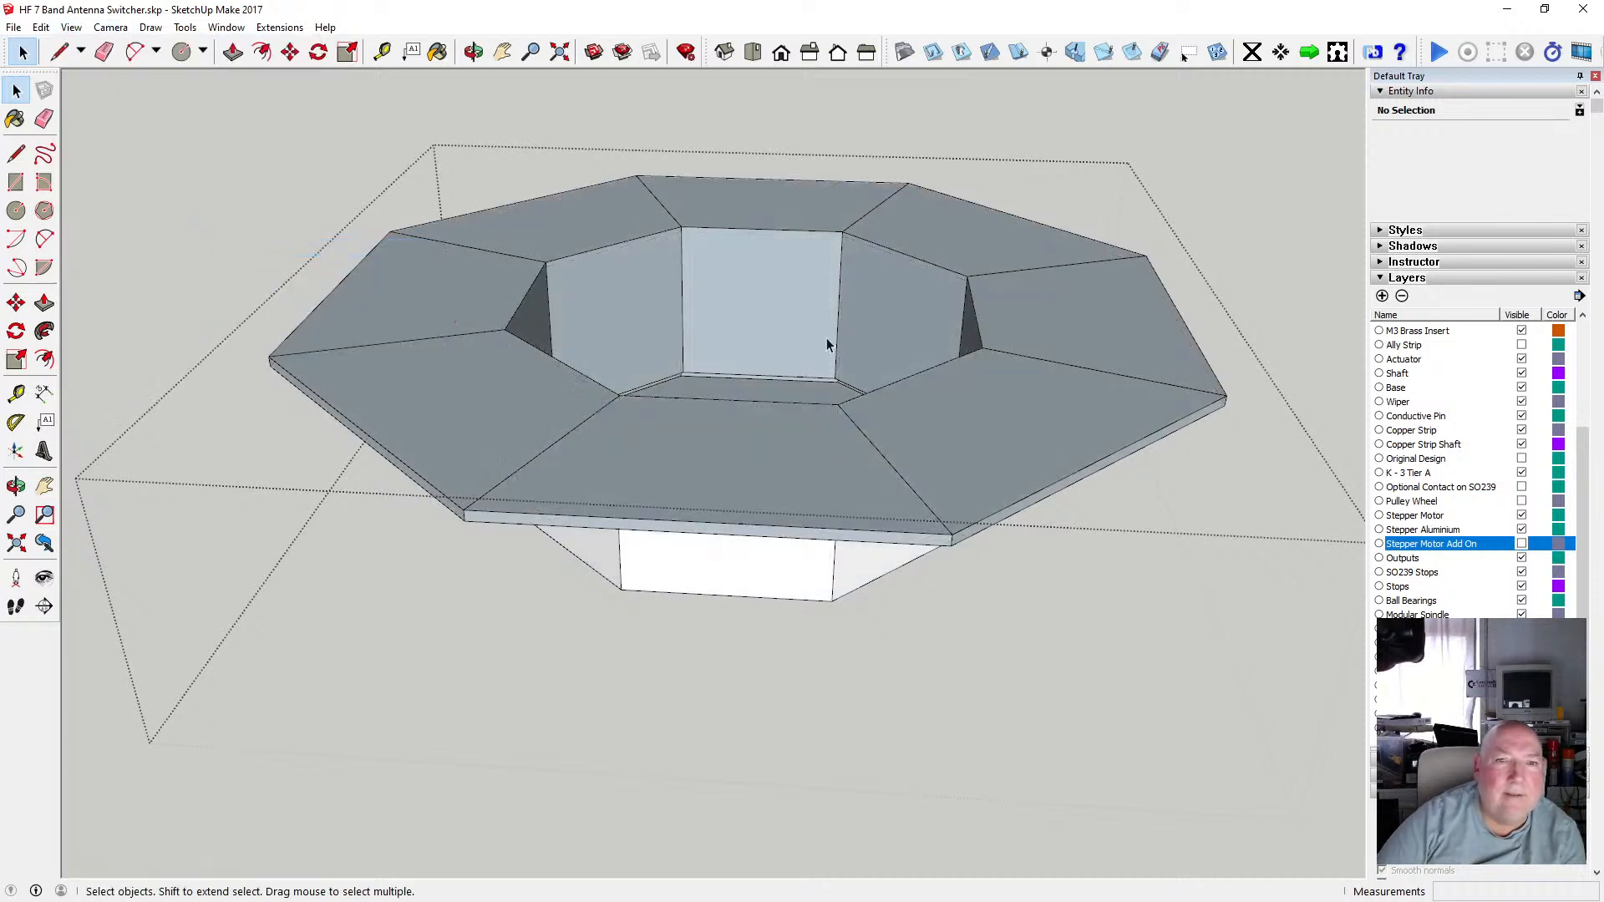
click(474, 52)
drag(668, 376, 700, 461)
scroll(787, 463, up, 2)
drag(798, 340, 706, 411)
scroll(589, 347, up, 3)
scroll(845, 359, down, 3)
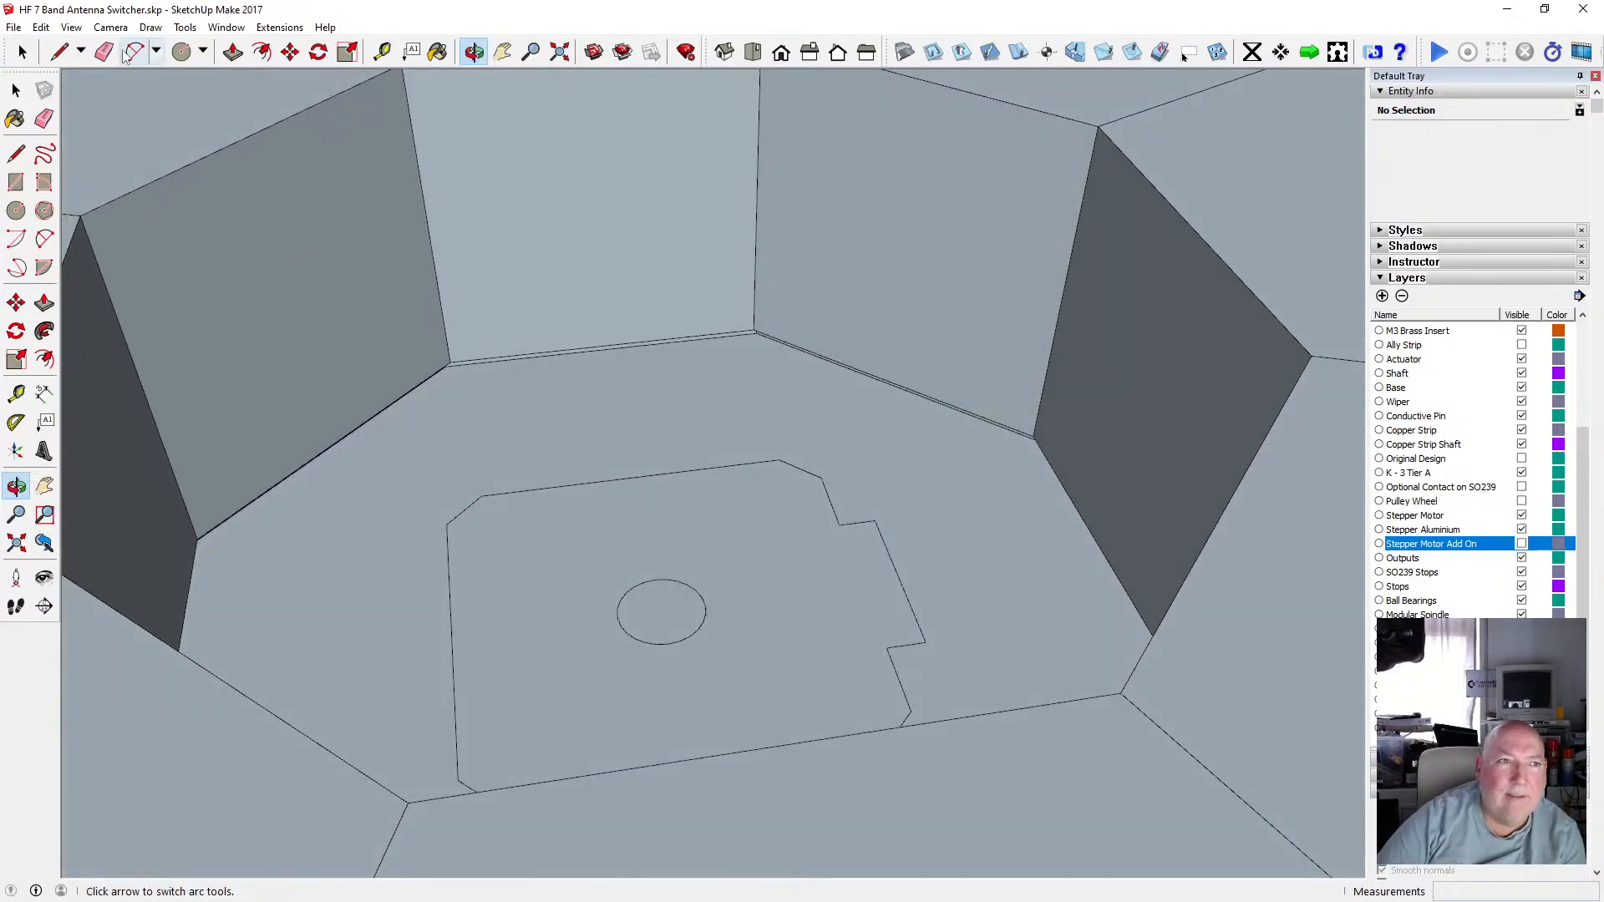
Switch the X-ray face style back on.
click(71, 28)
mouse_move(161, 249)
click(281, 254)
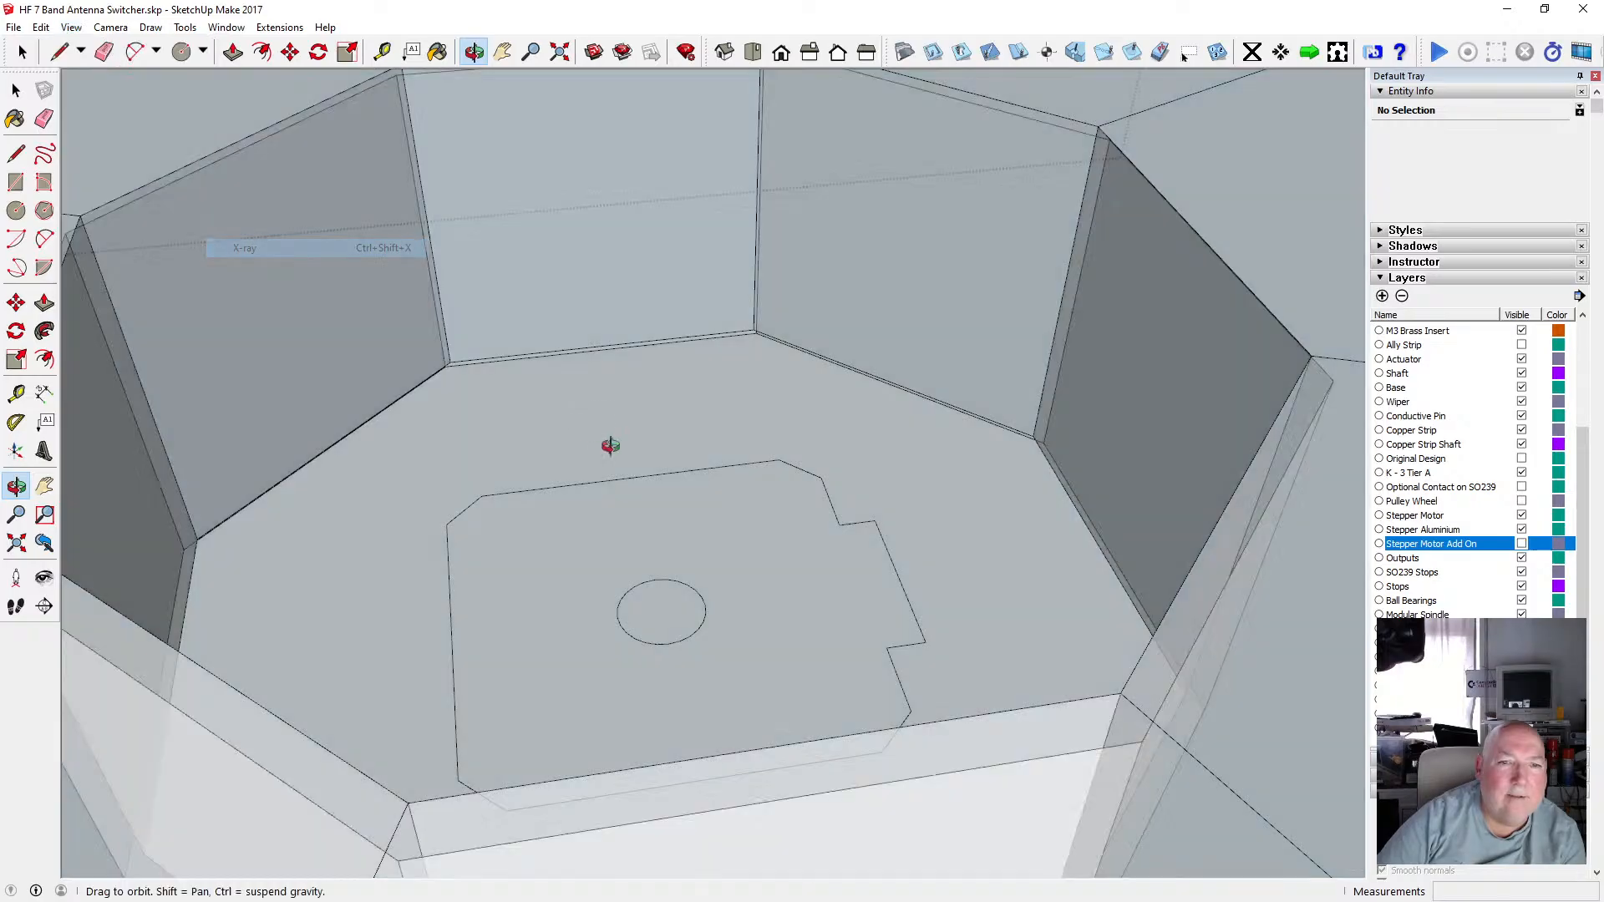
drag(609, 448, 559, 283)
key(space)
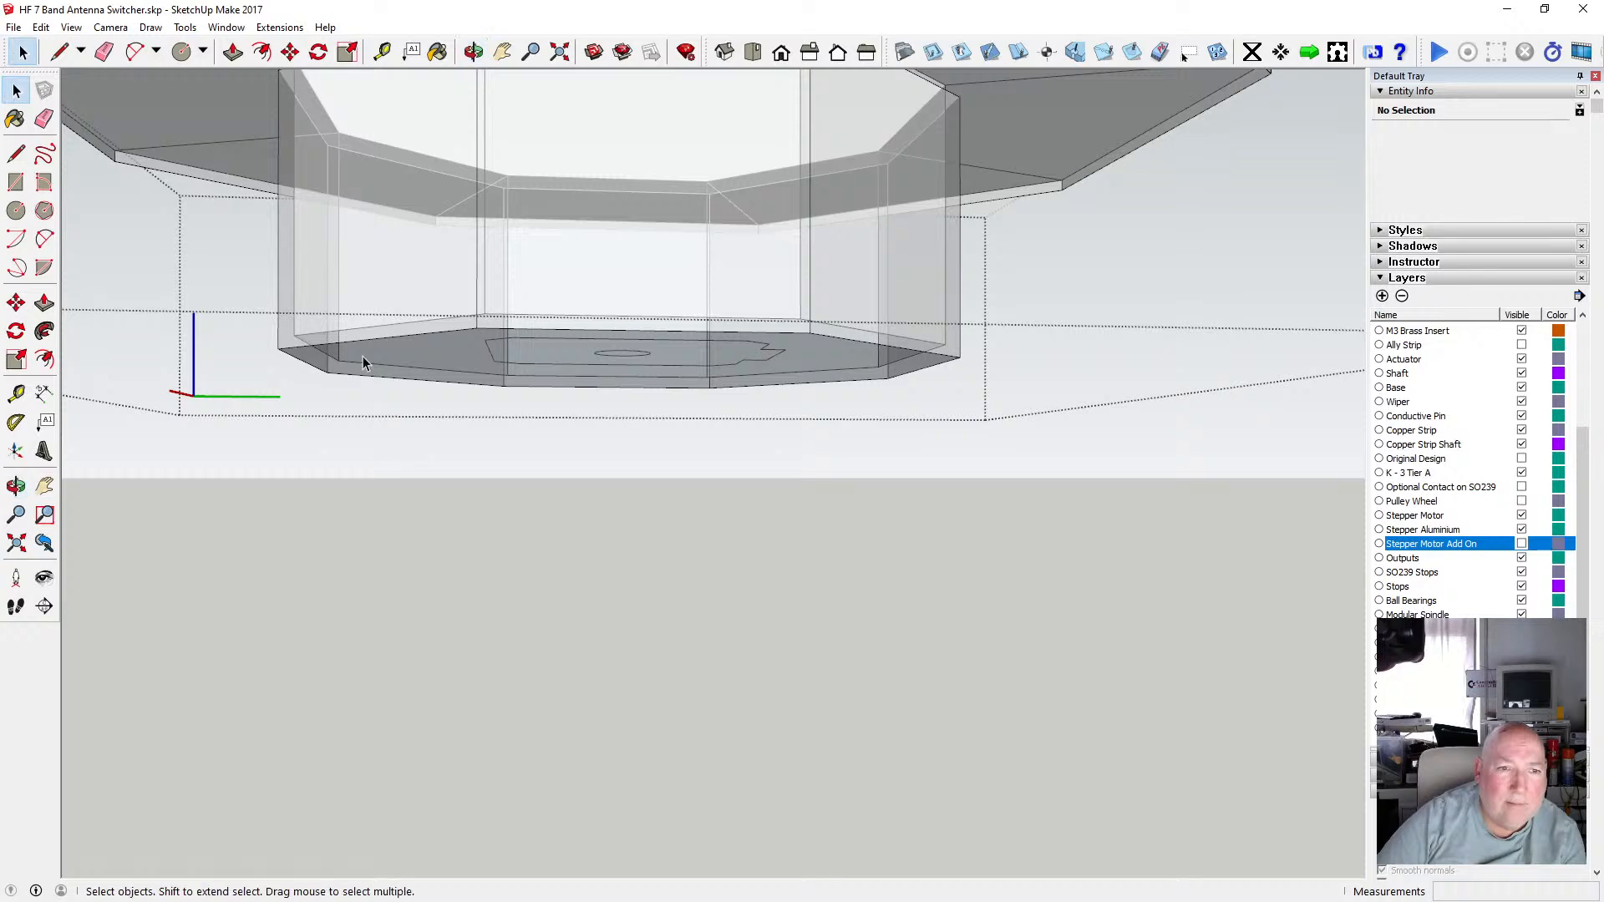
Orbit below and above the recess floor to inspect the motor base outline.
click(359, 355)
scroll(441, 342, up, 3)
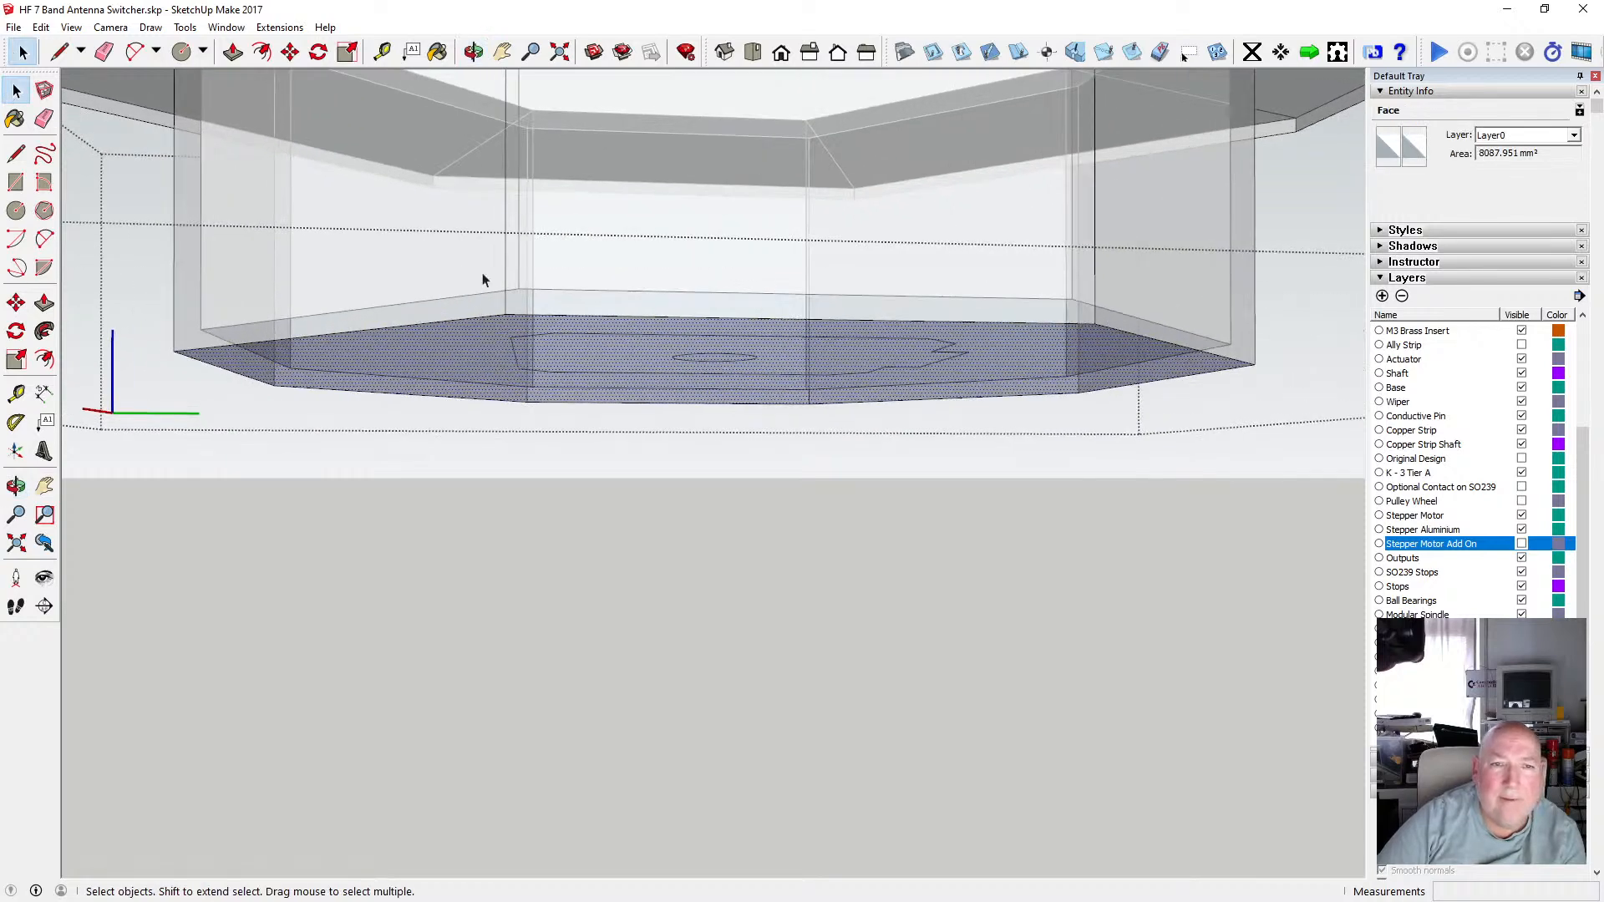
click(474, 52)
drag(708, 303, 592, 370)
scroll(633, 267, down, 3)
drag(637, 261, 580, 448)
key(space)
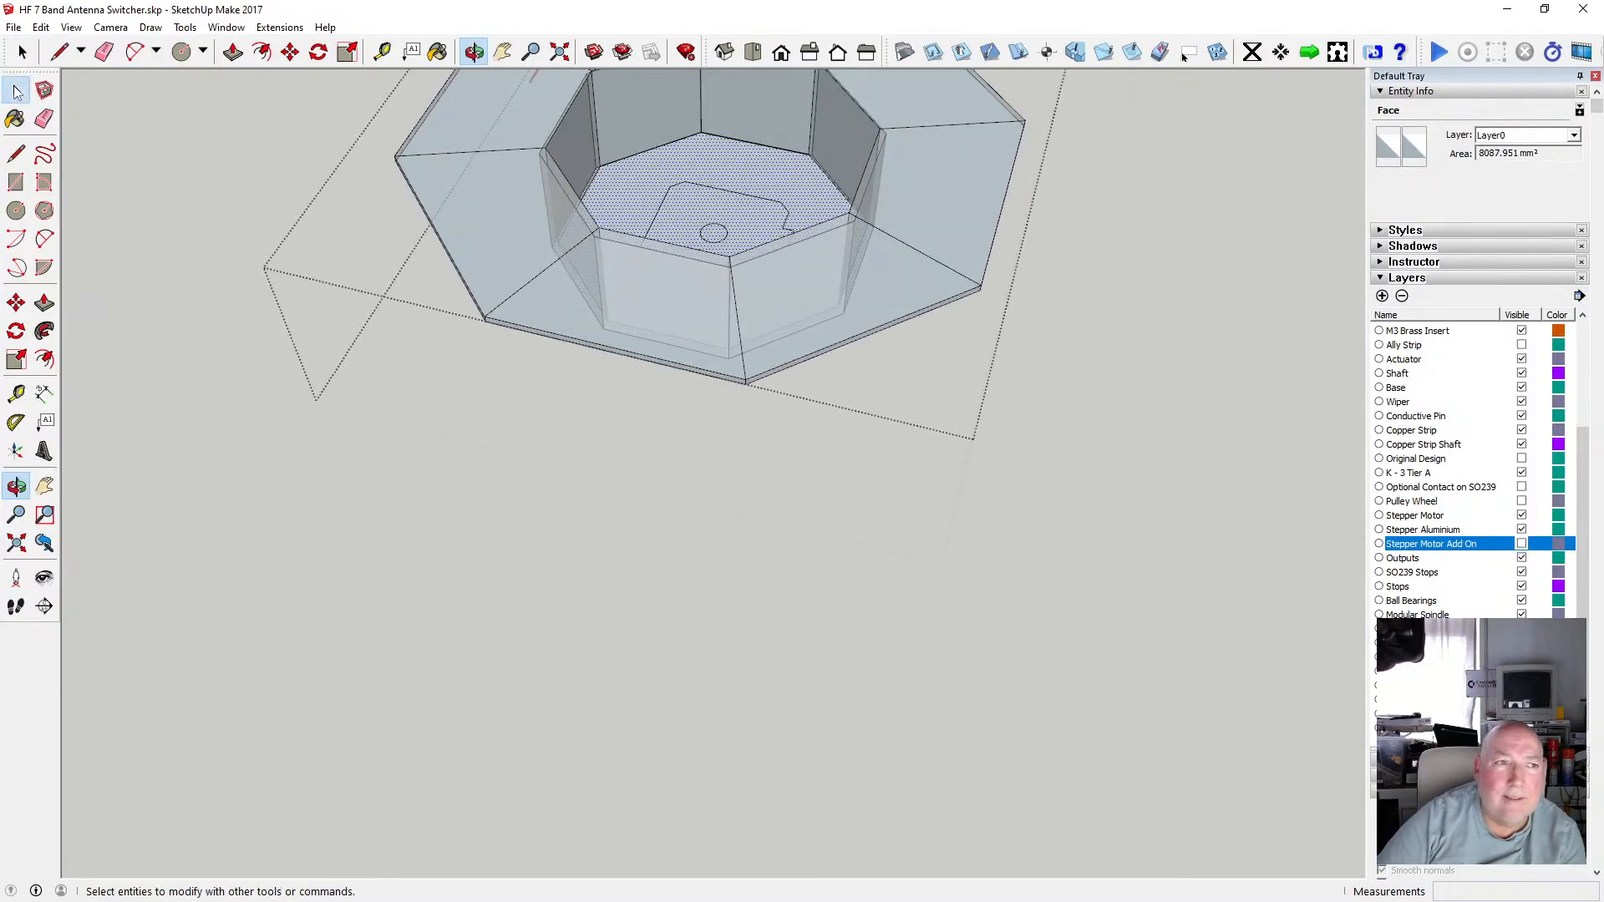
scroll(696, 188, up, 3)
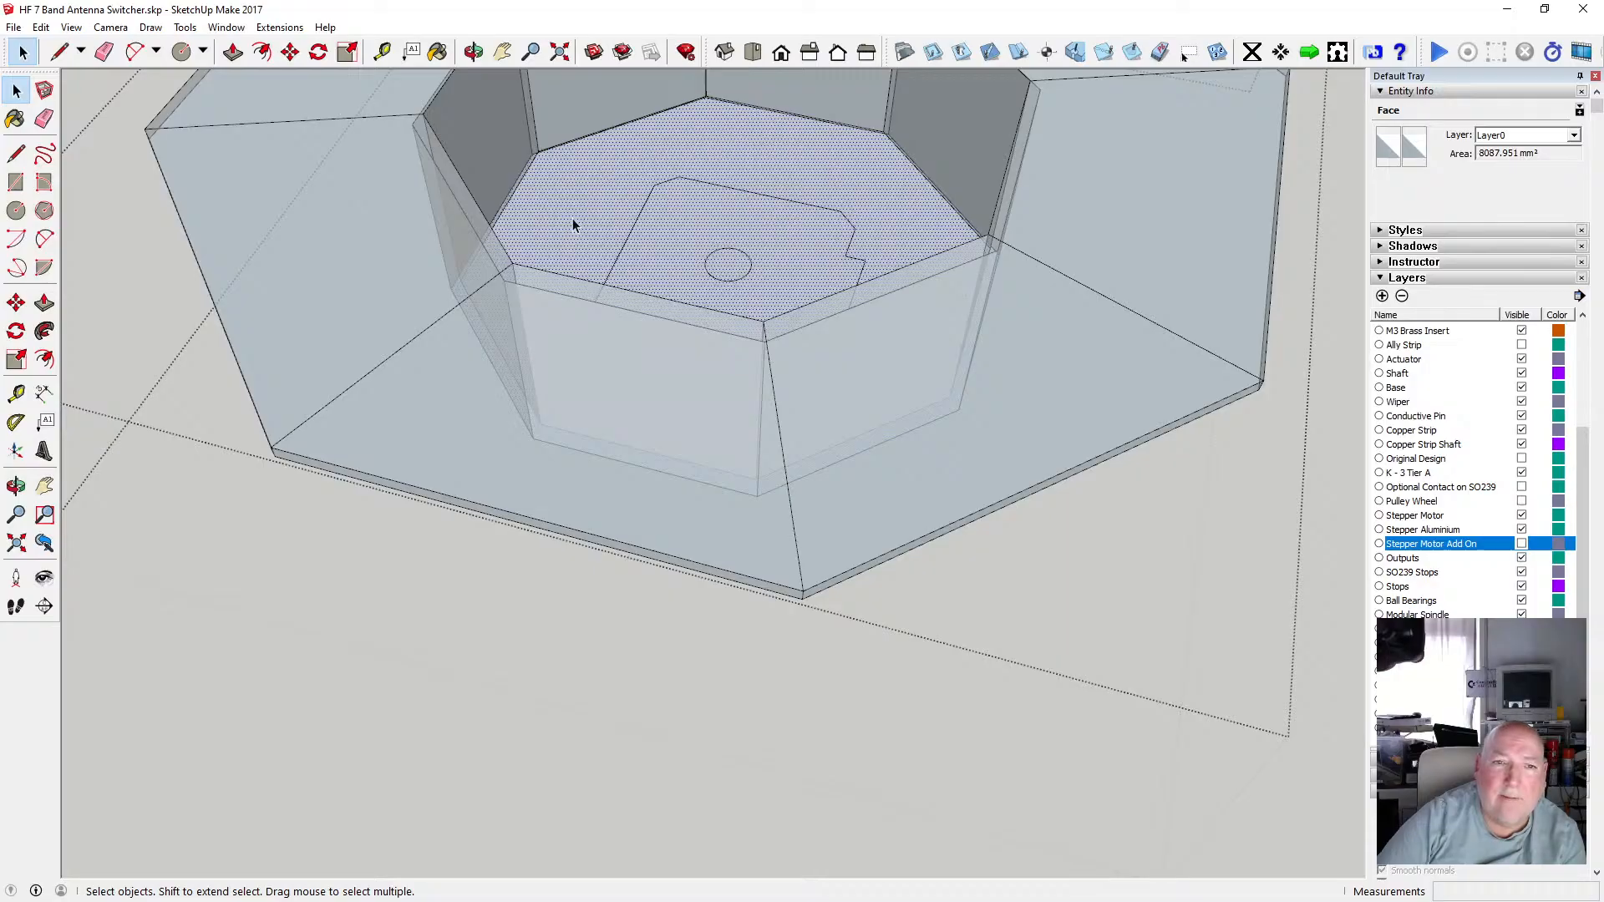
click(473, 52)
drag(555, 387, 571, 317)
scroll(572, 317, up, 3)
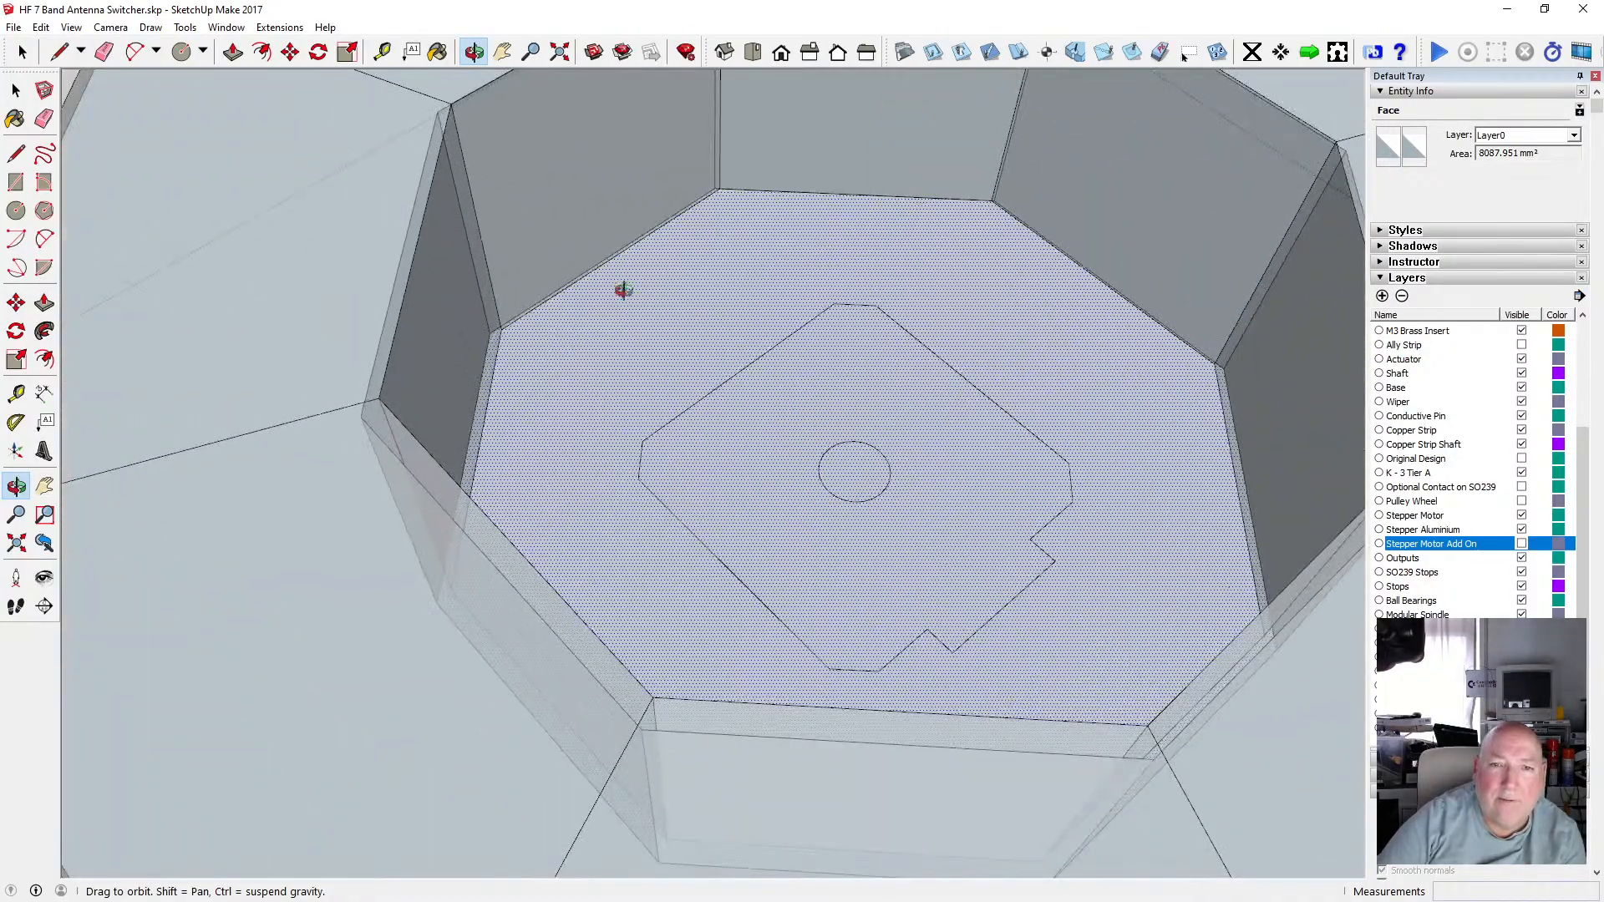
scroll(686, 325, down, 2)
drag(691, 318, 752, 366)
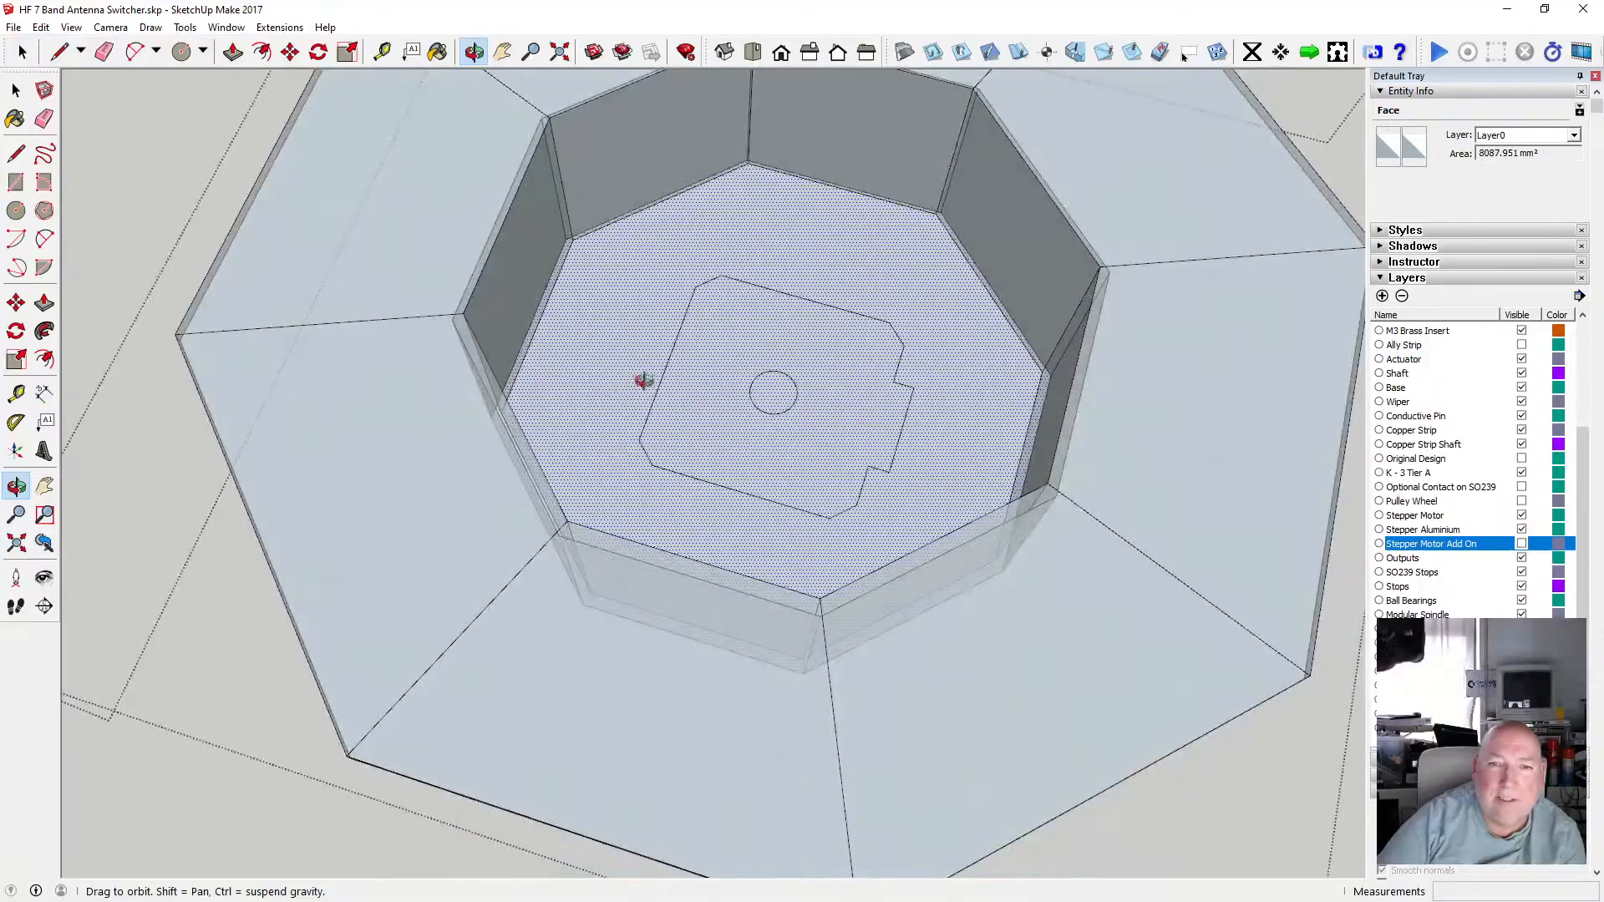
drag(644, 380, 718, 355)
key(space)
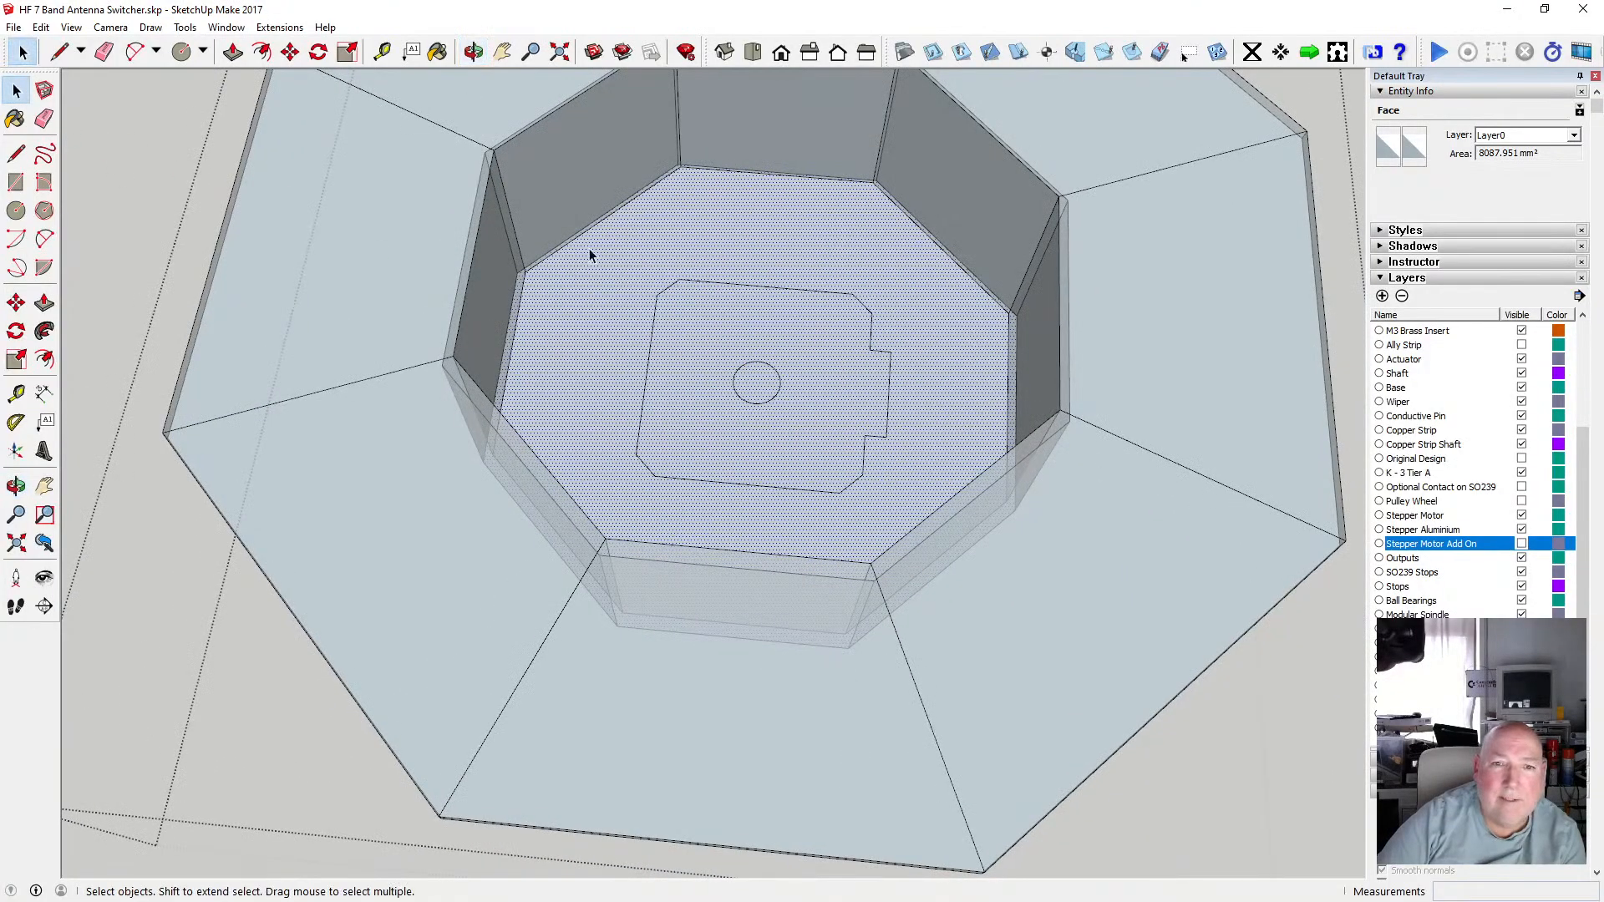
Cut the motor base outline from the recess floor and paste it back in place.
drag(914, 515, 915, 517)
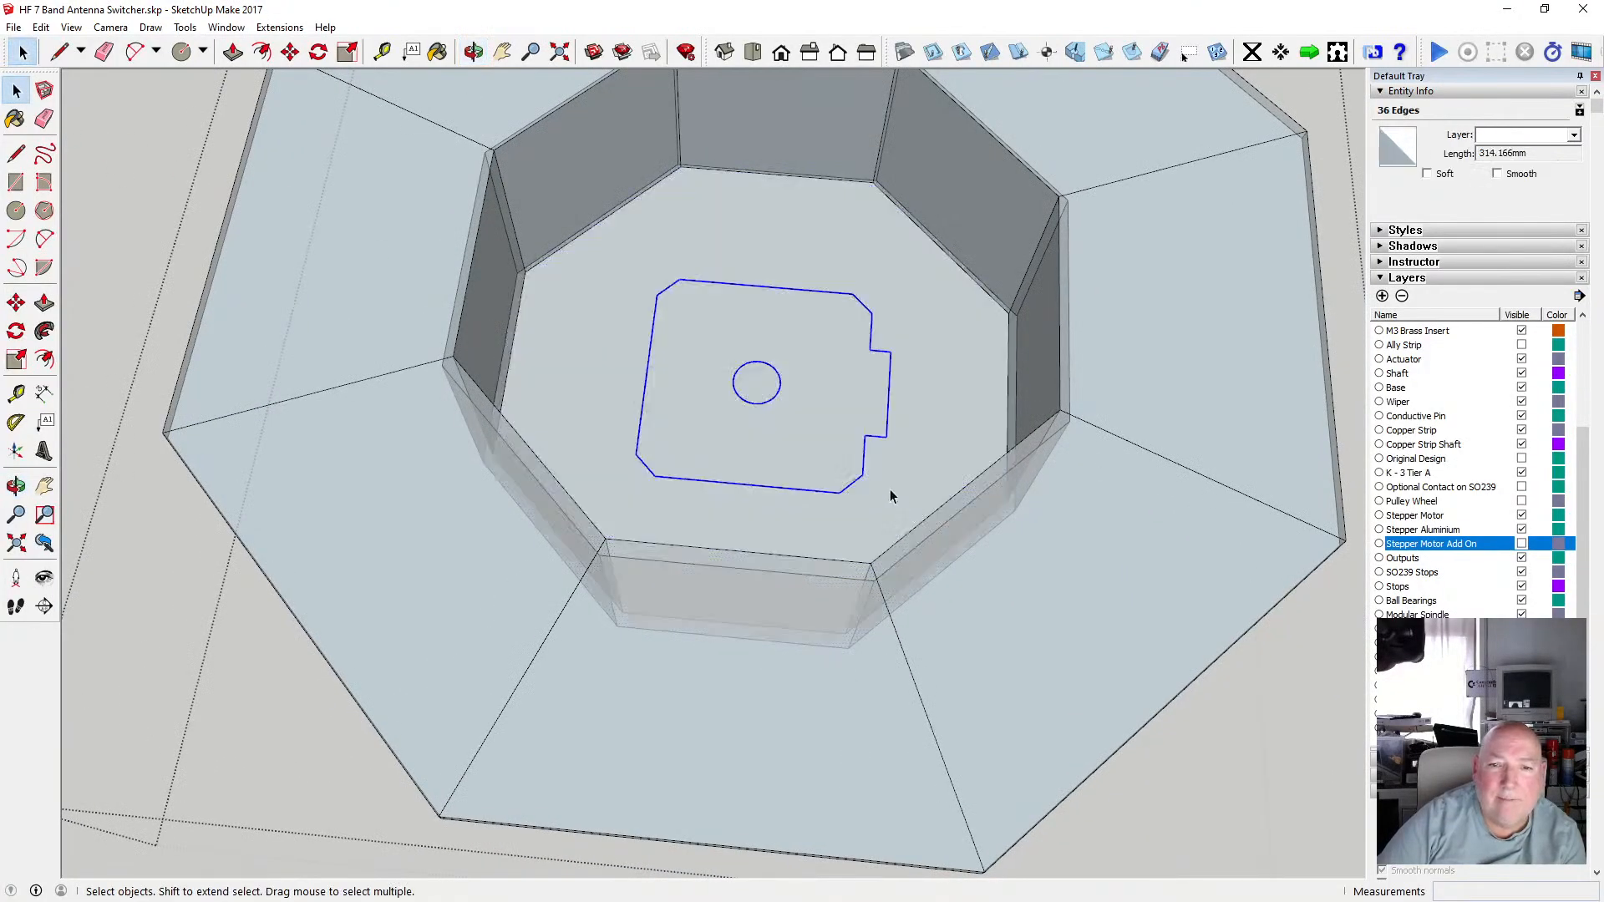
click(40, 26)
click(52, 92)
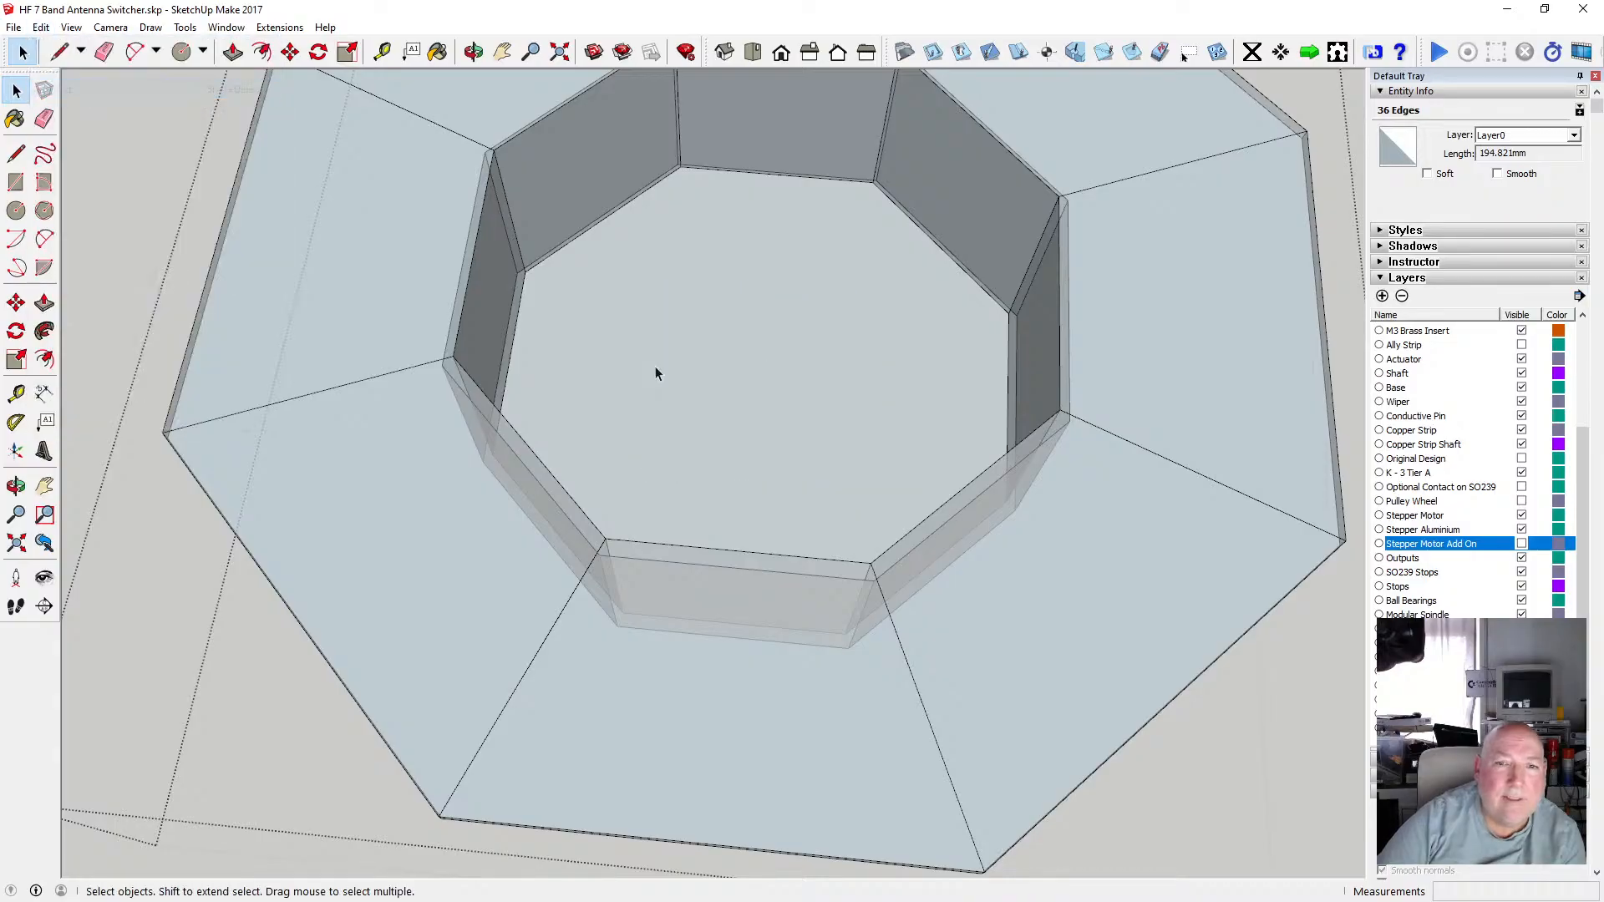
scroll(655, 361, down, 3)
scroll(655, 364, down, 2)
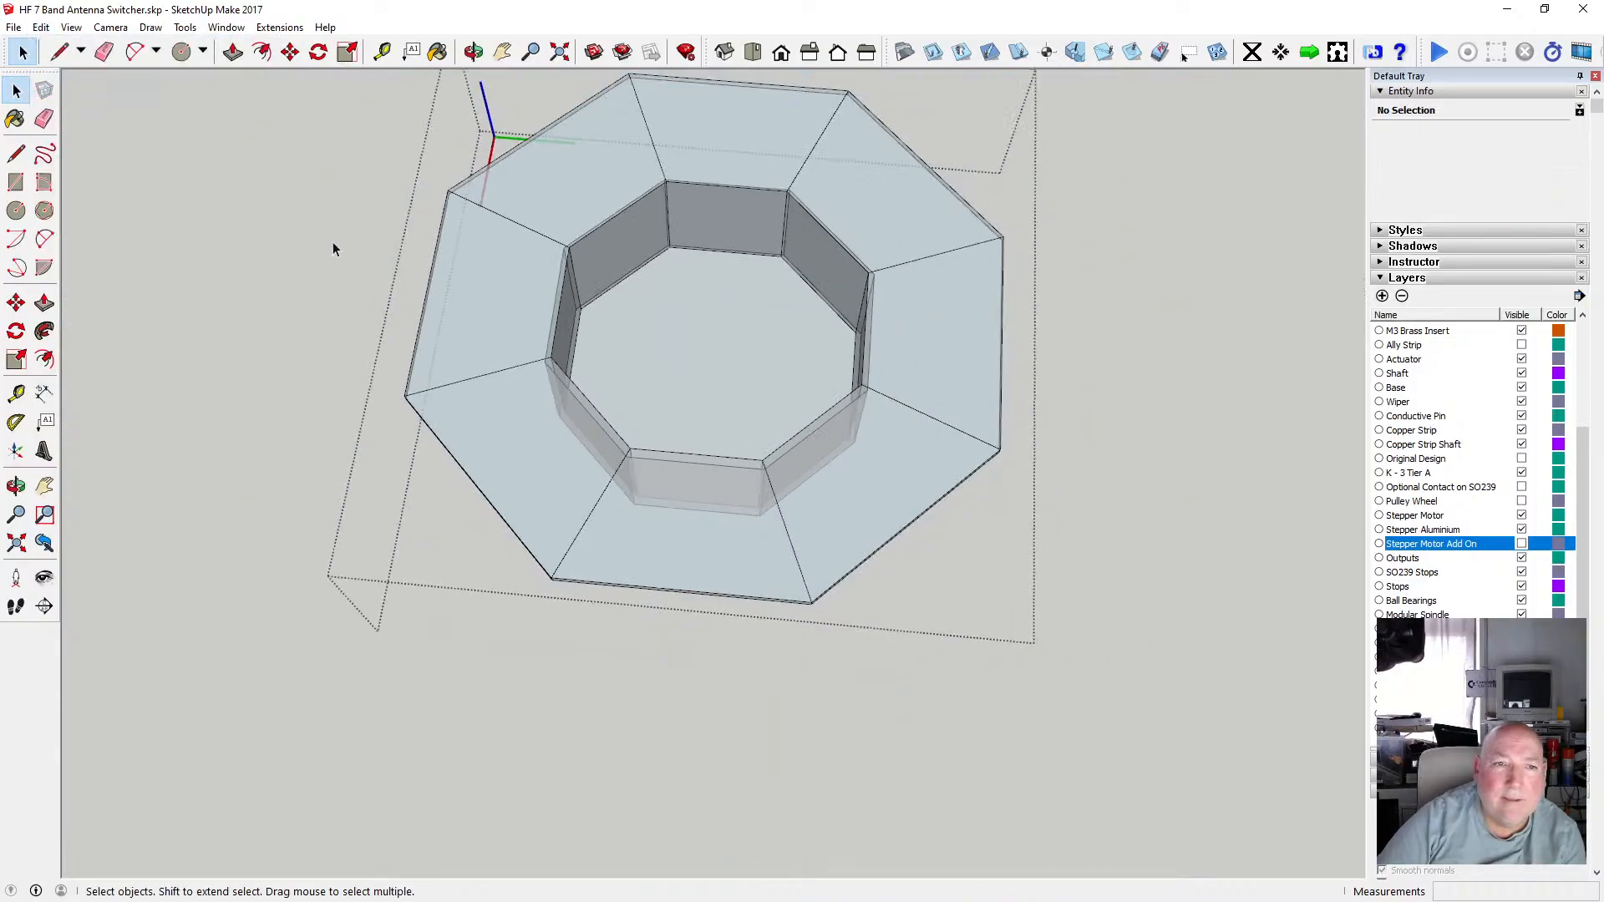
click(41, 27)
click(119, 144)
scroll(617, 339, up, 2)
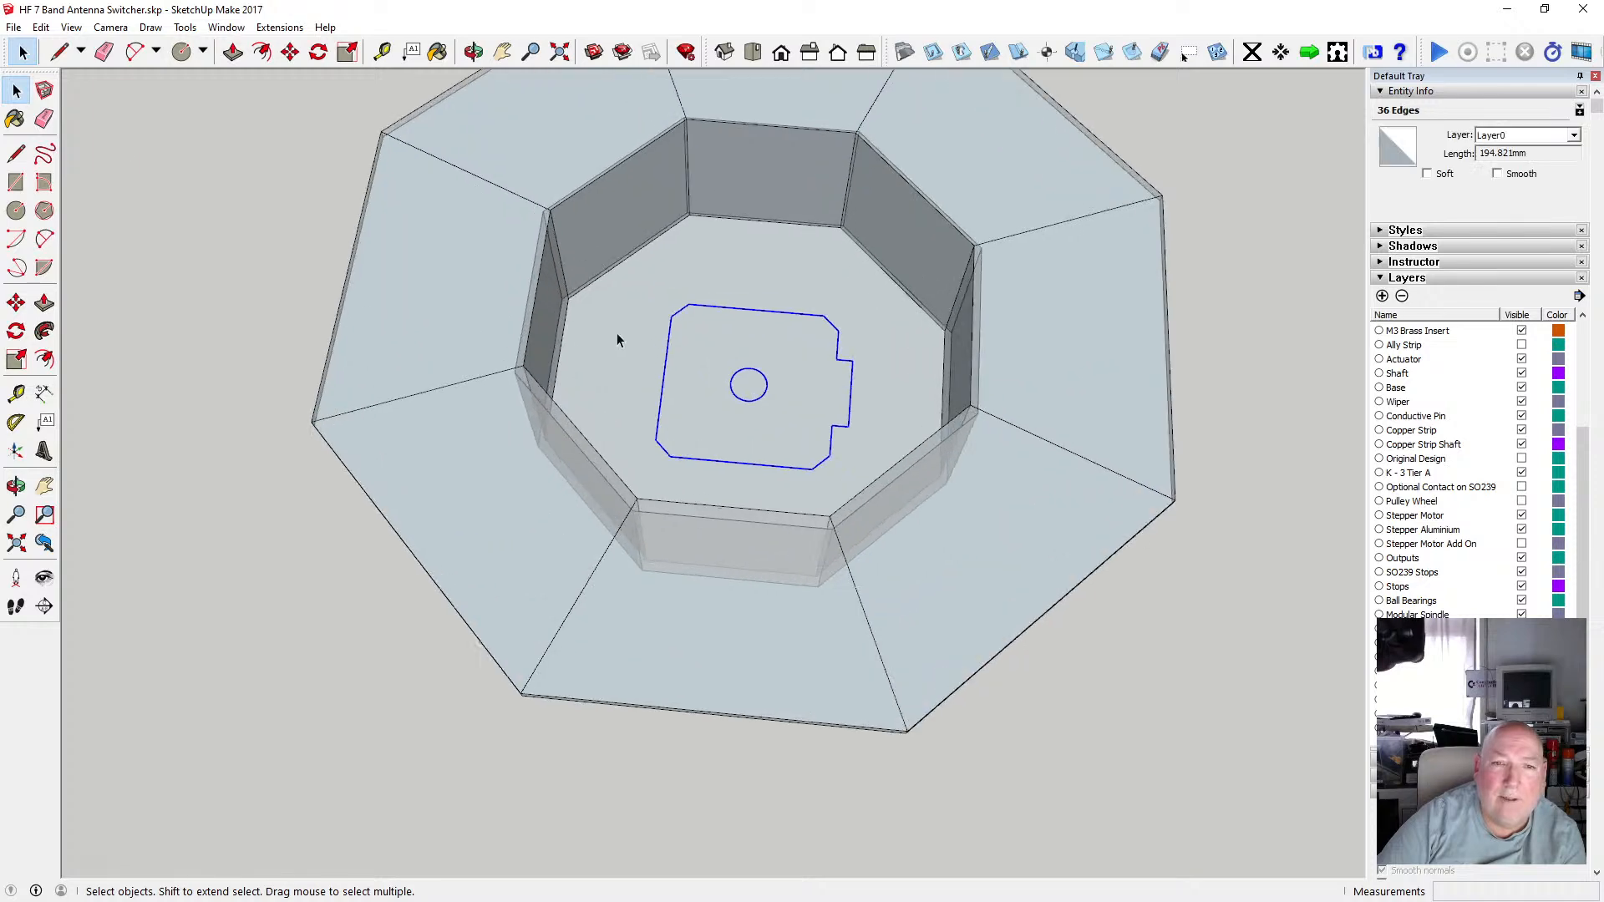
scroll(619, 325, down, 2)
key(Delete)
scroll(626, 309, up, 5)
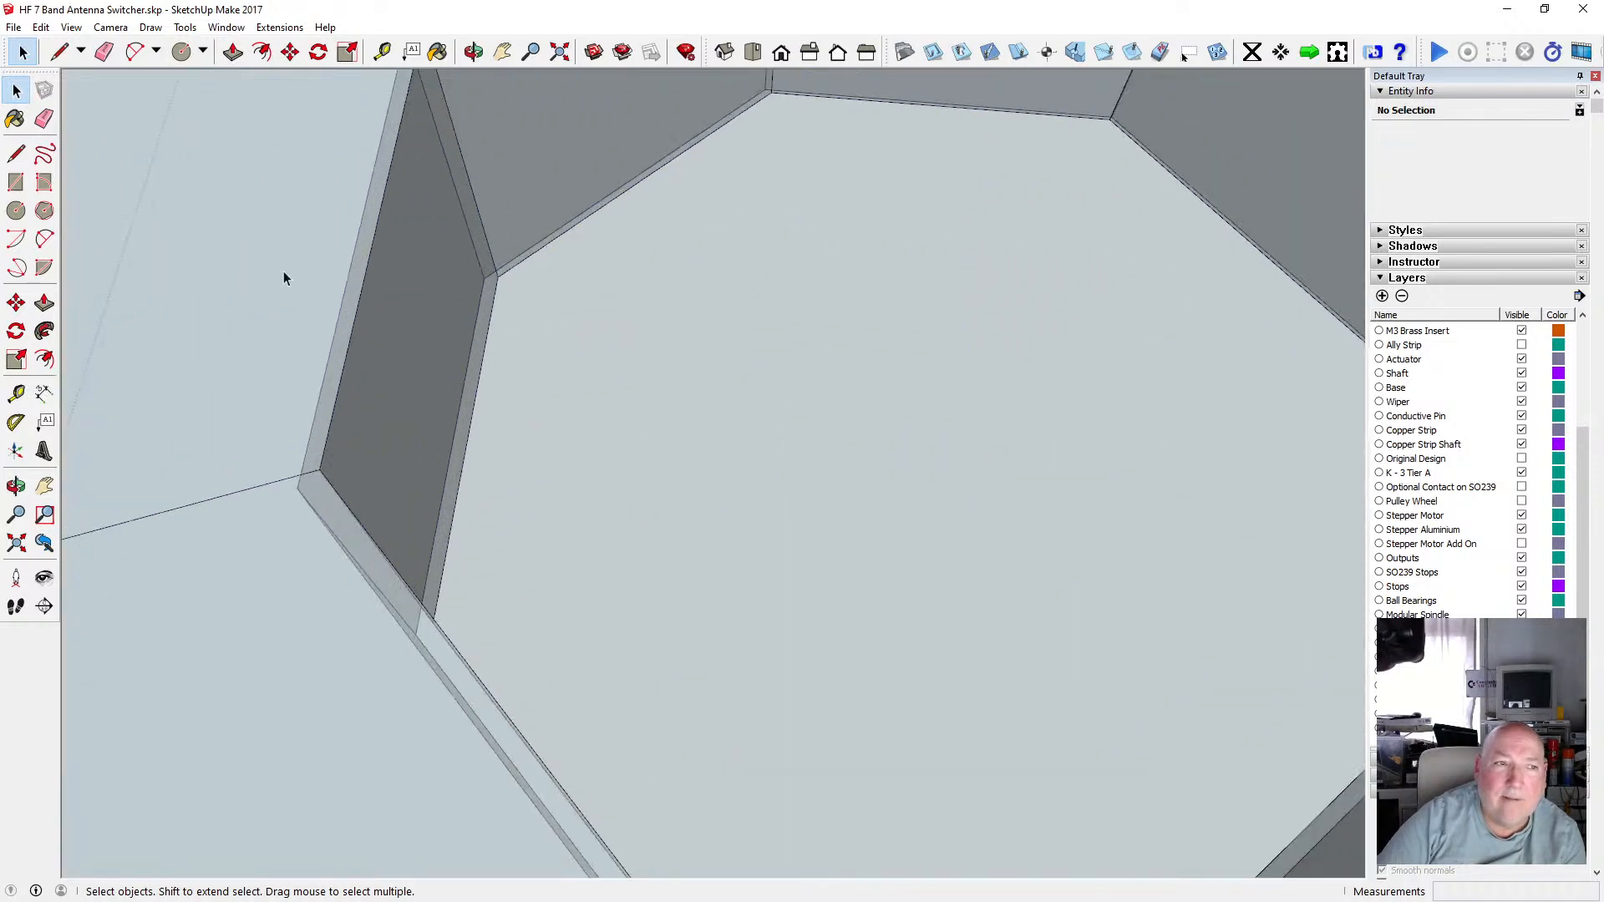
click(16, 154)
click(498, 277)
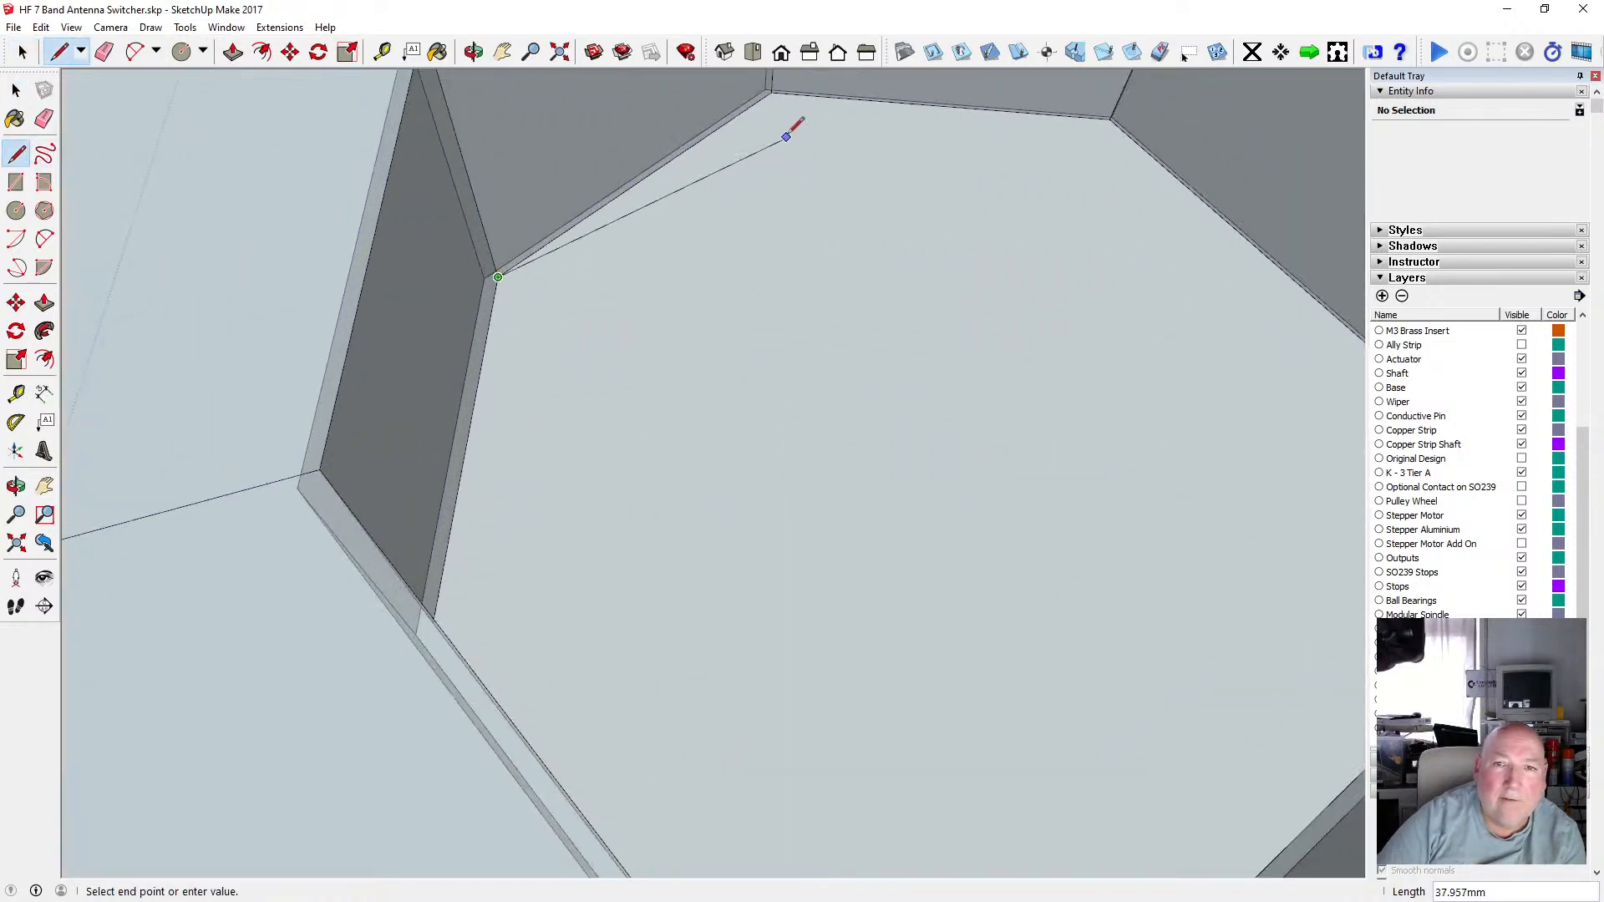
scroll(673, 340, down, 3)
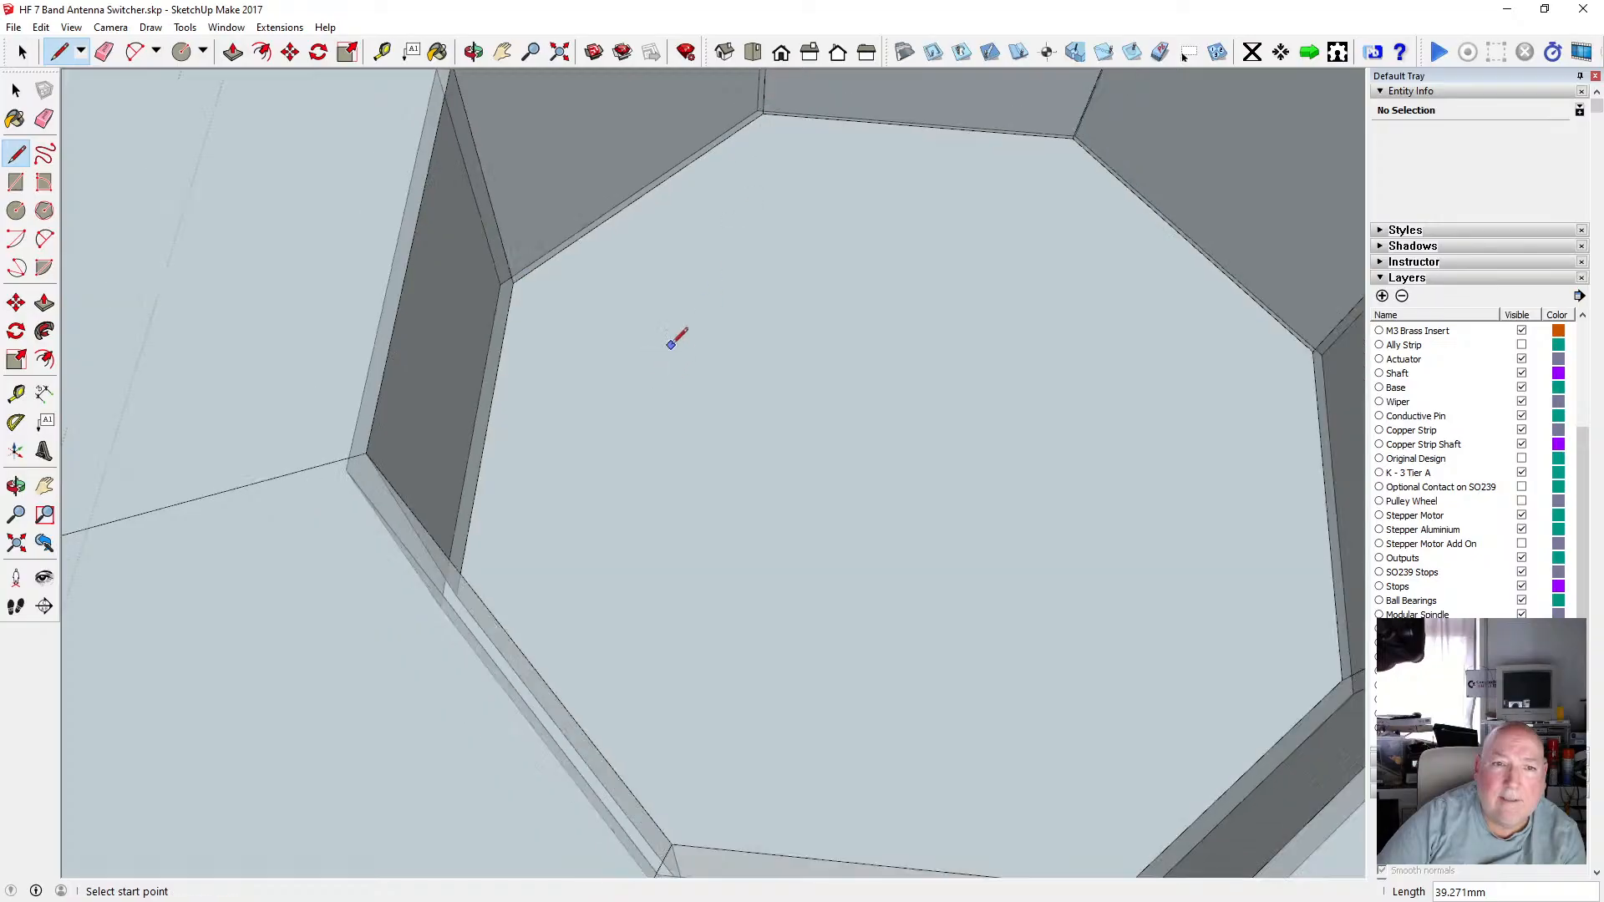
click(20, 91)
Orbit around the mount to inspect the recess floor from below and above.
click(645, 383)
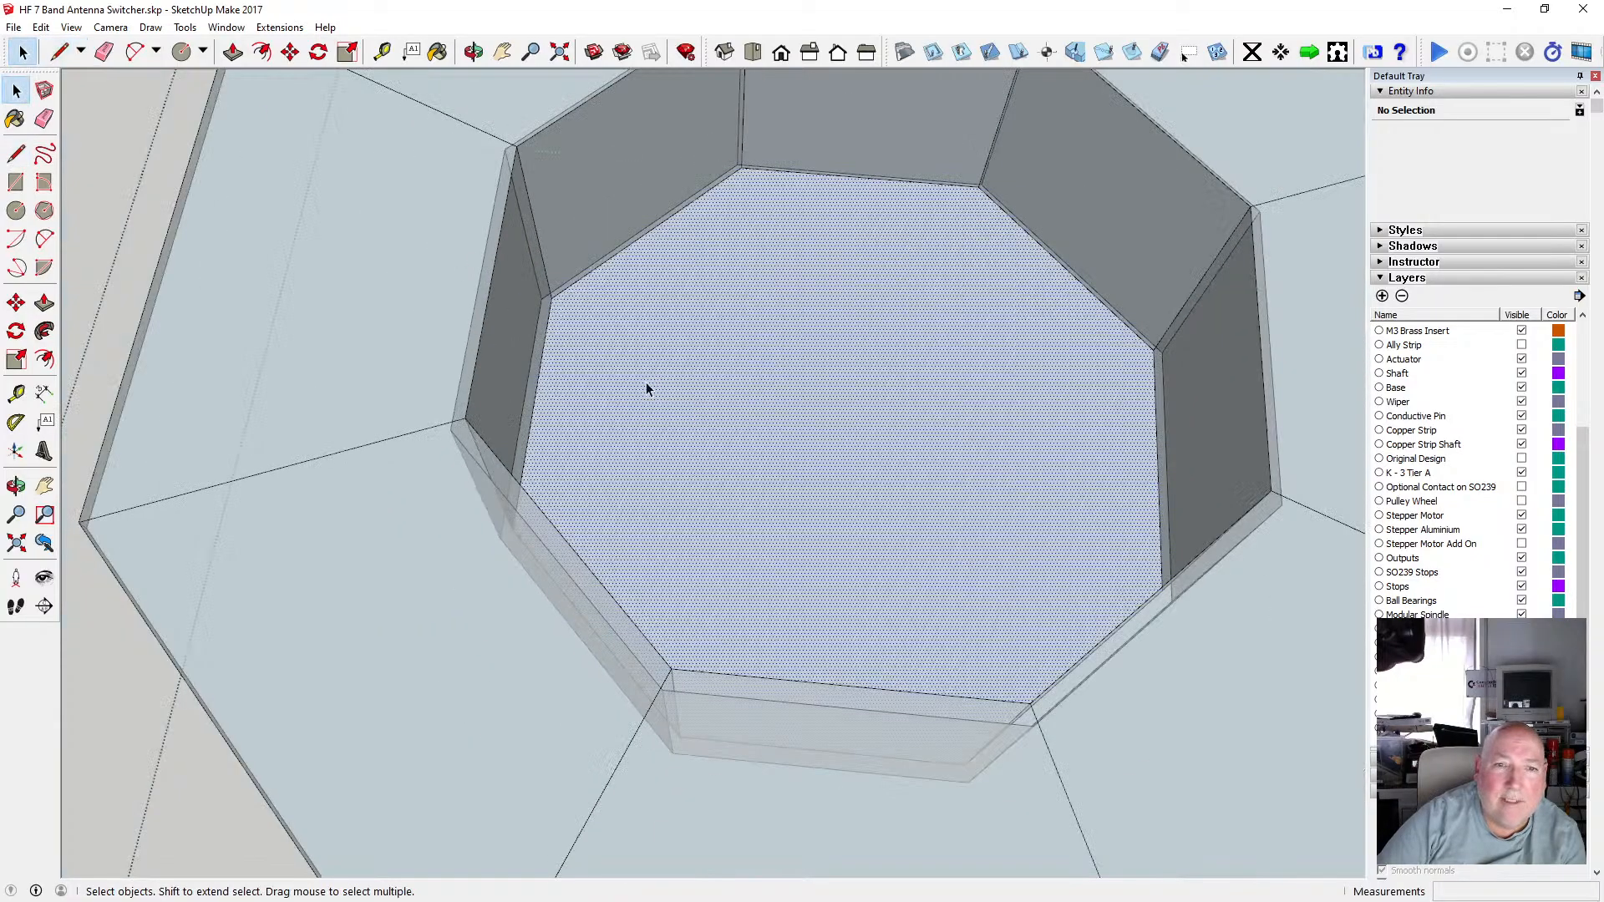
key(o)
drag(774, 418, 454, 172)
click(14, 90)
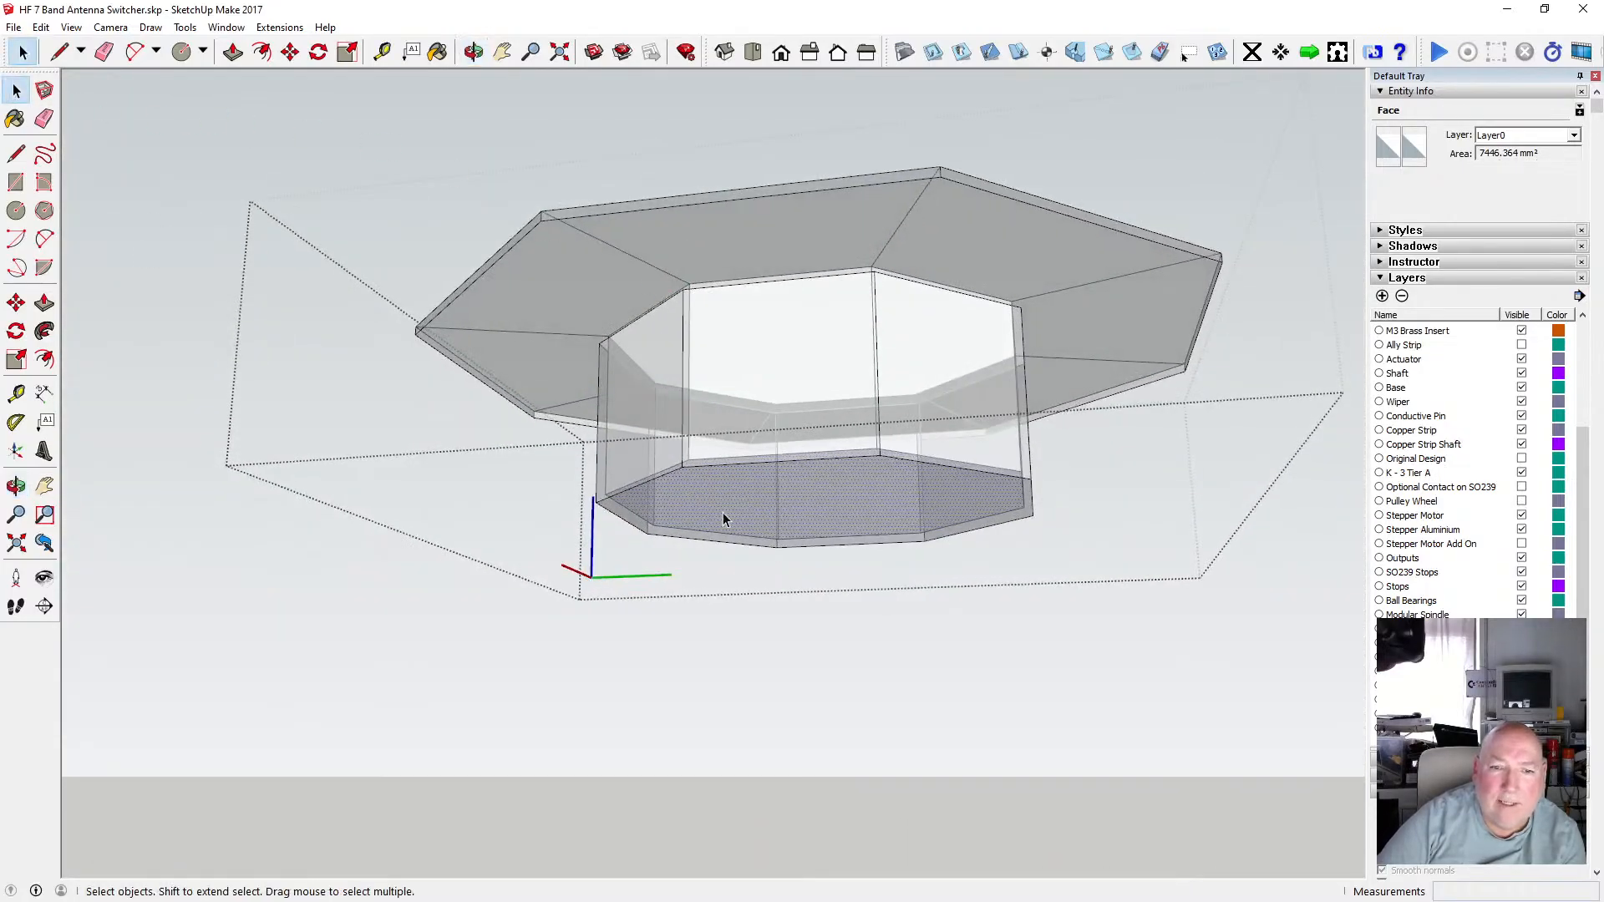
middle_drag(702, 342, 792, 522)
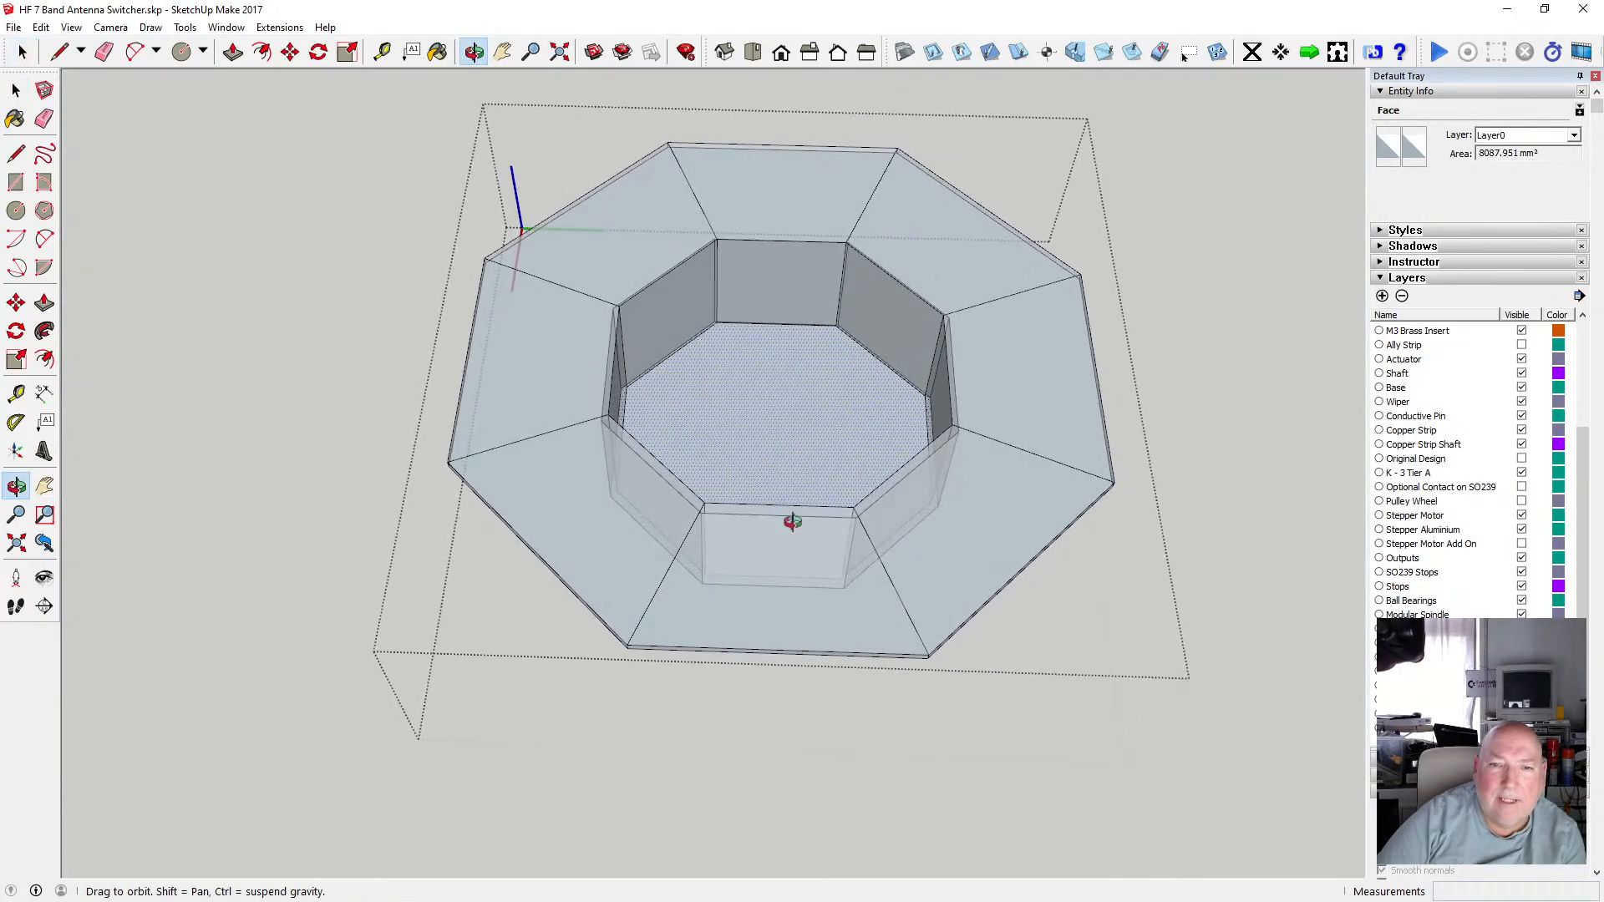
click(16, 92)
click(176, 205)
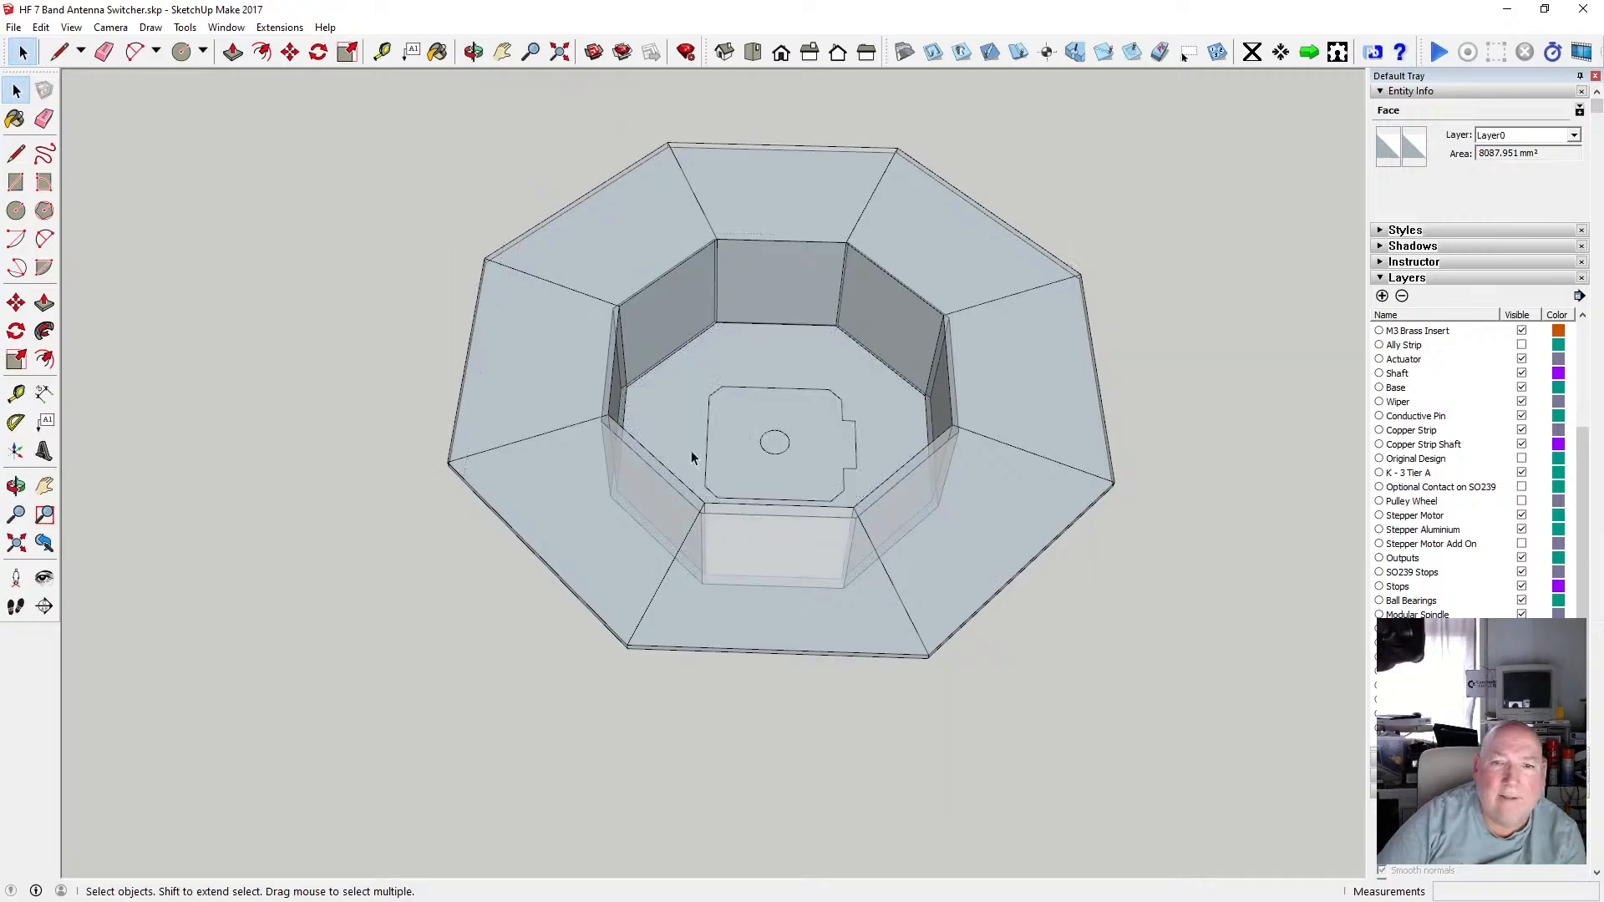
Cut the motor base outline and paste it in place inside the mount component.
click(876, 521)
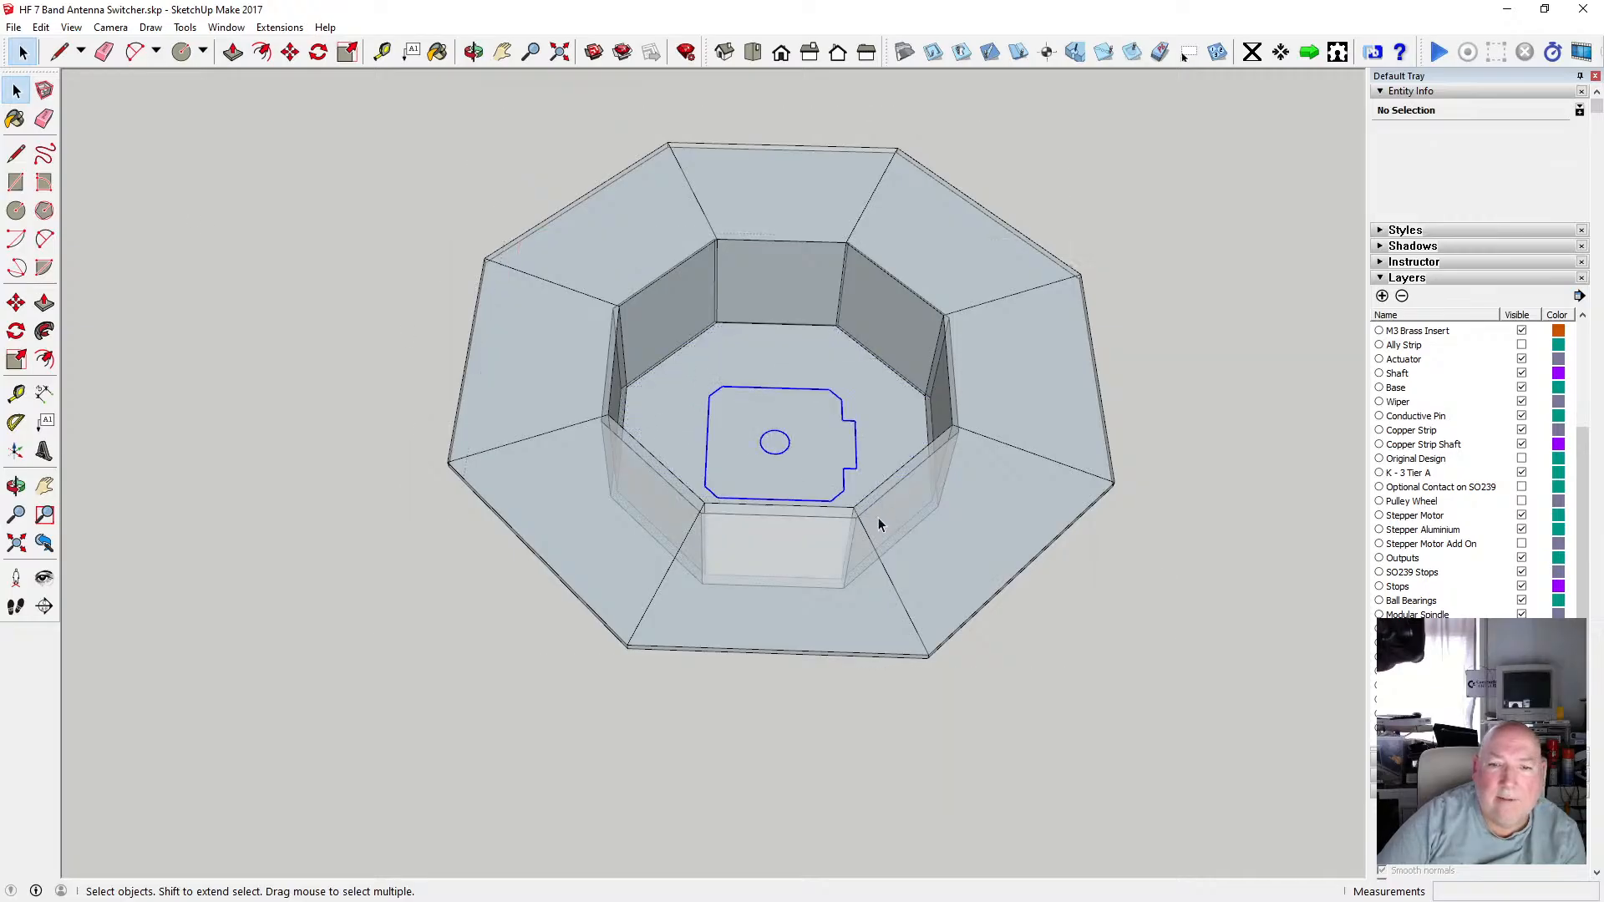
click(41, 27)
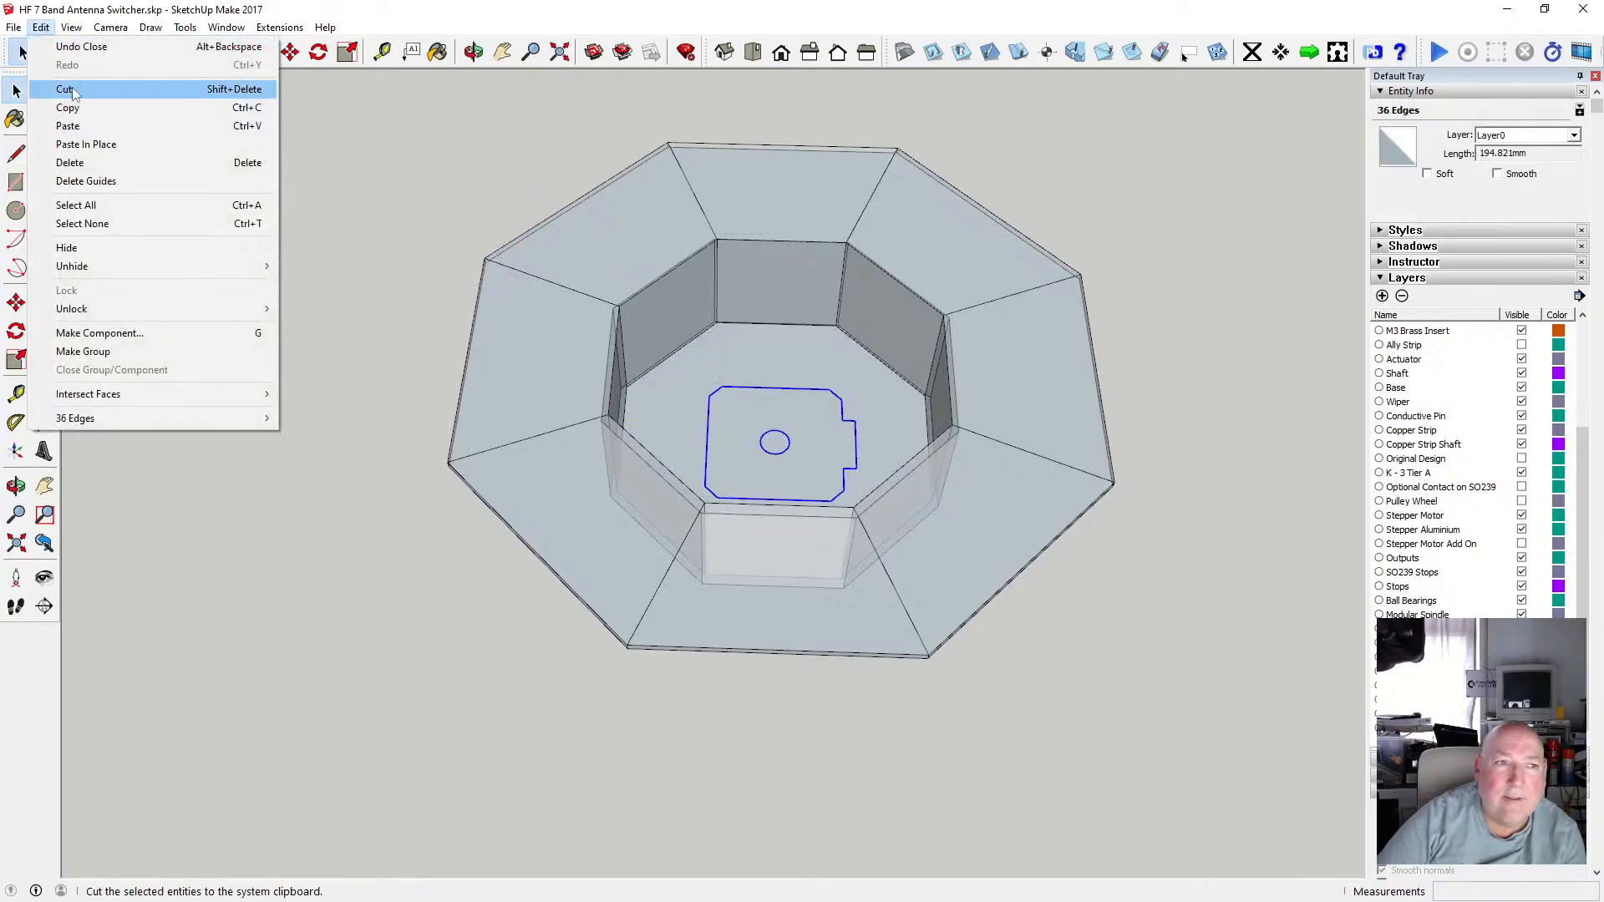
click(67, 89)
click(724, 397)
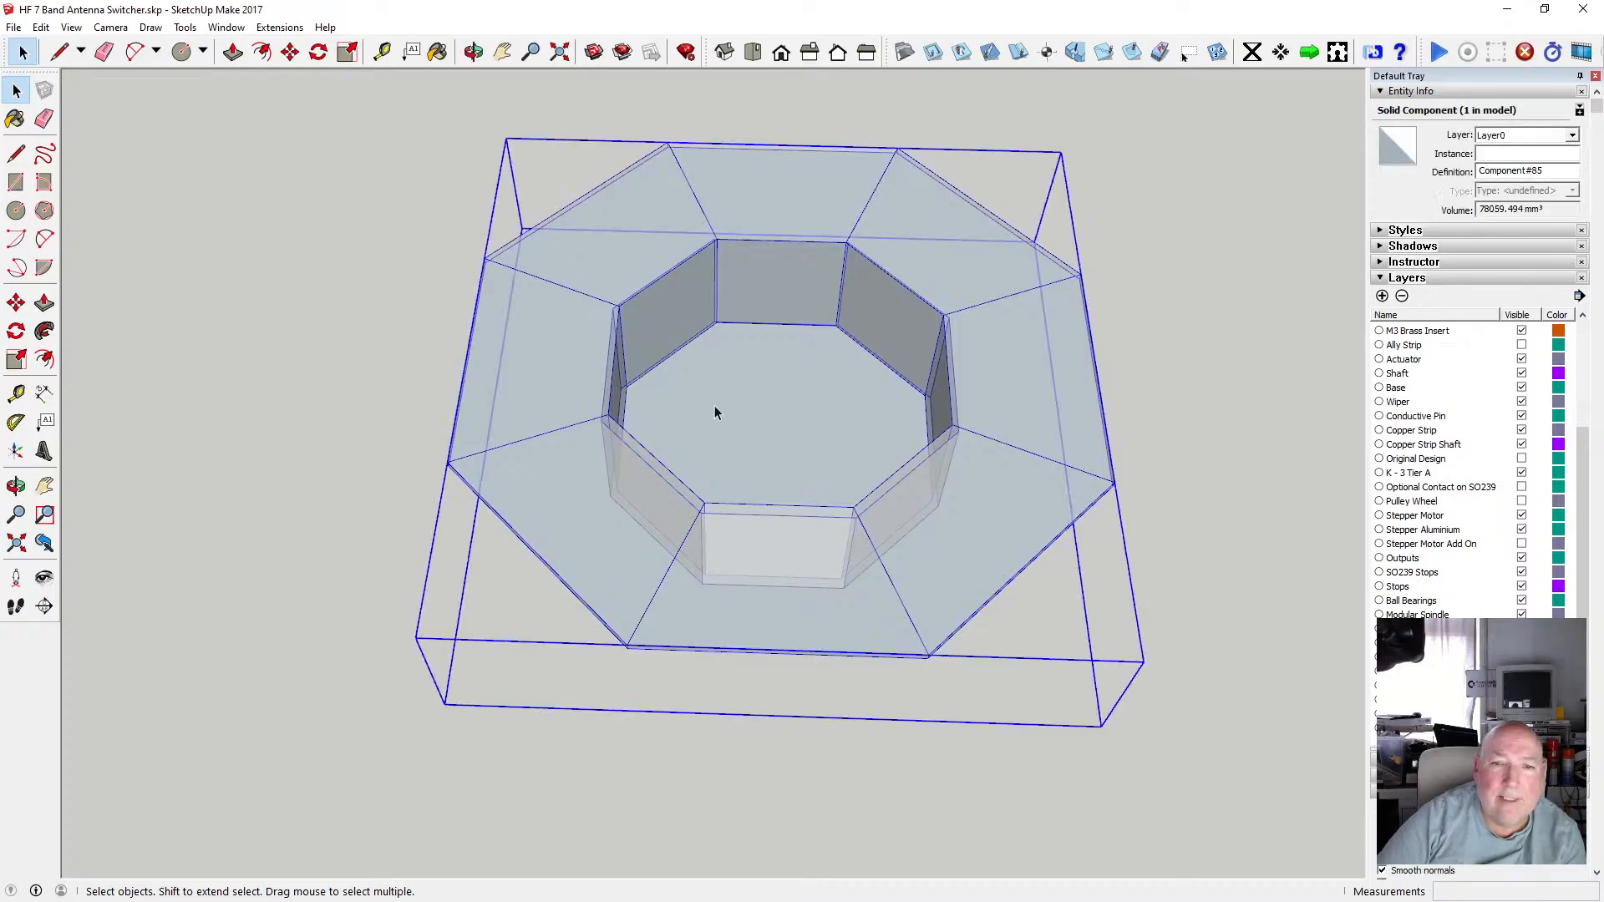
double_click(718, 407)
click(41, 26)
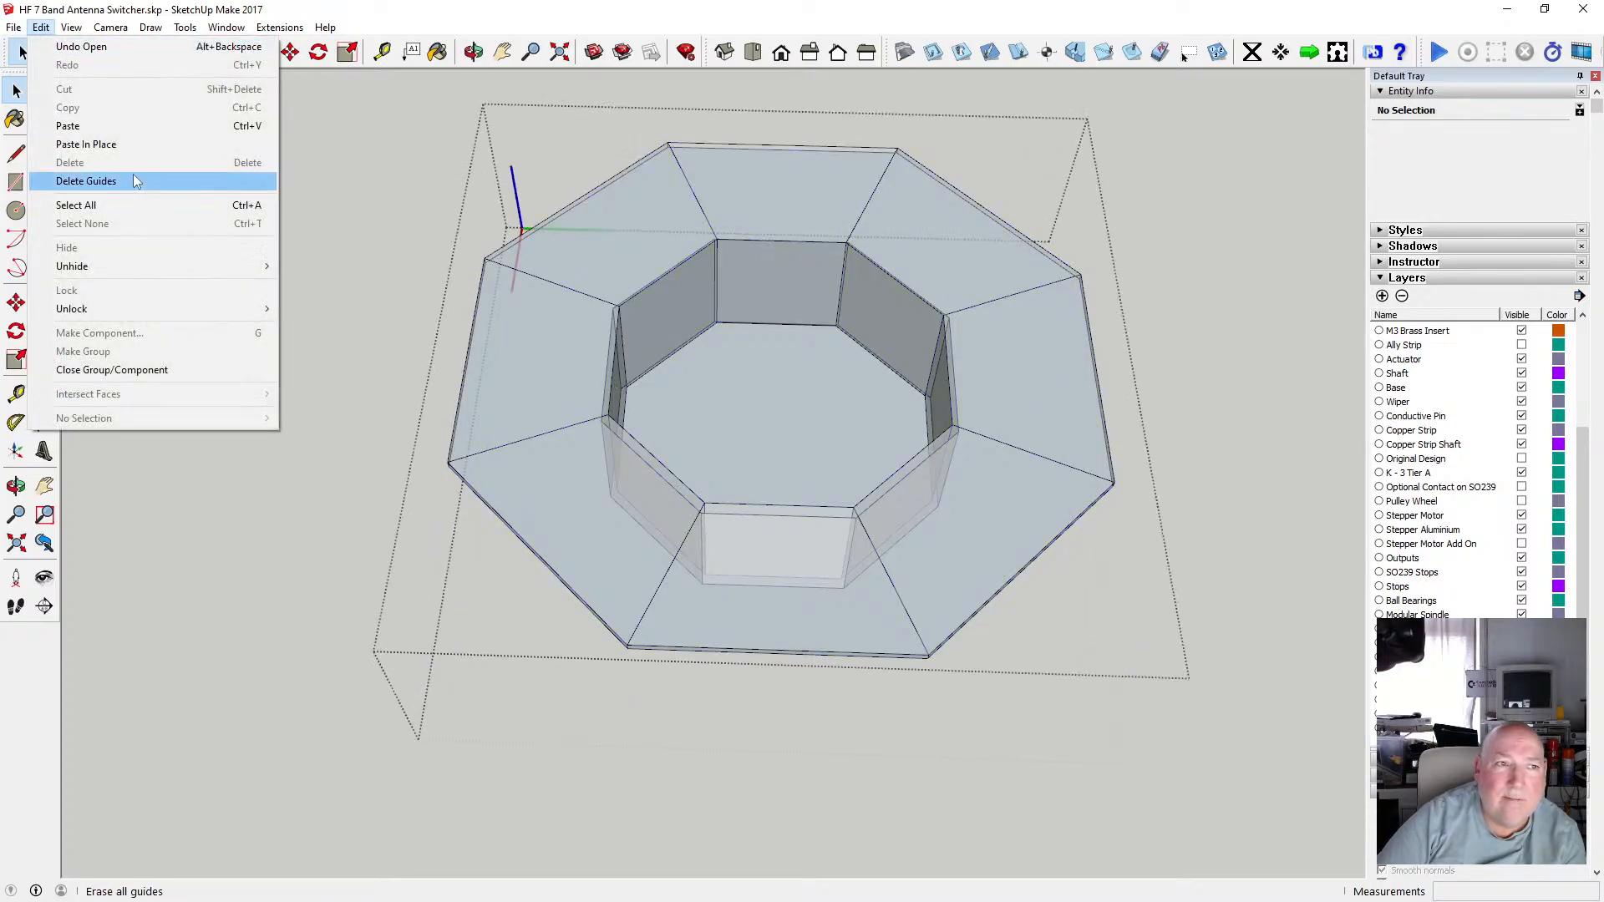
click(133, 174)
Push/pull the recess floor surrounding the motor outline by 2 mm.
scroll(765, 393, up, 5)
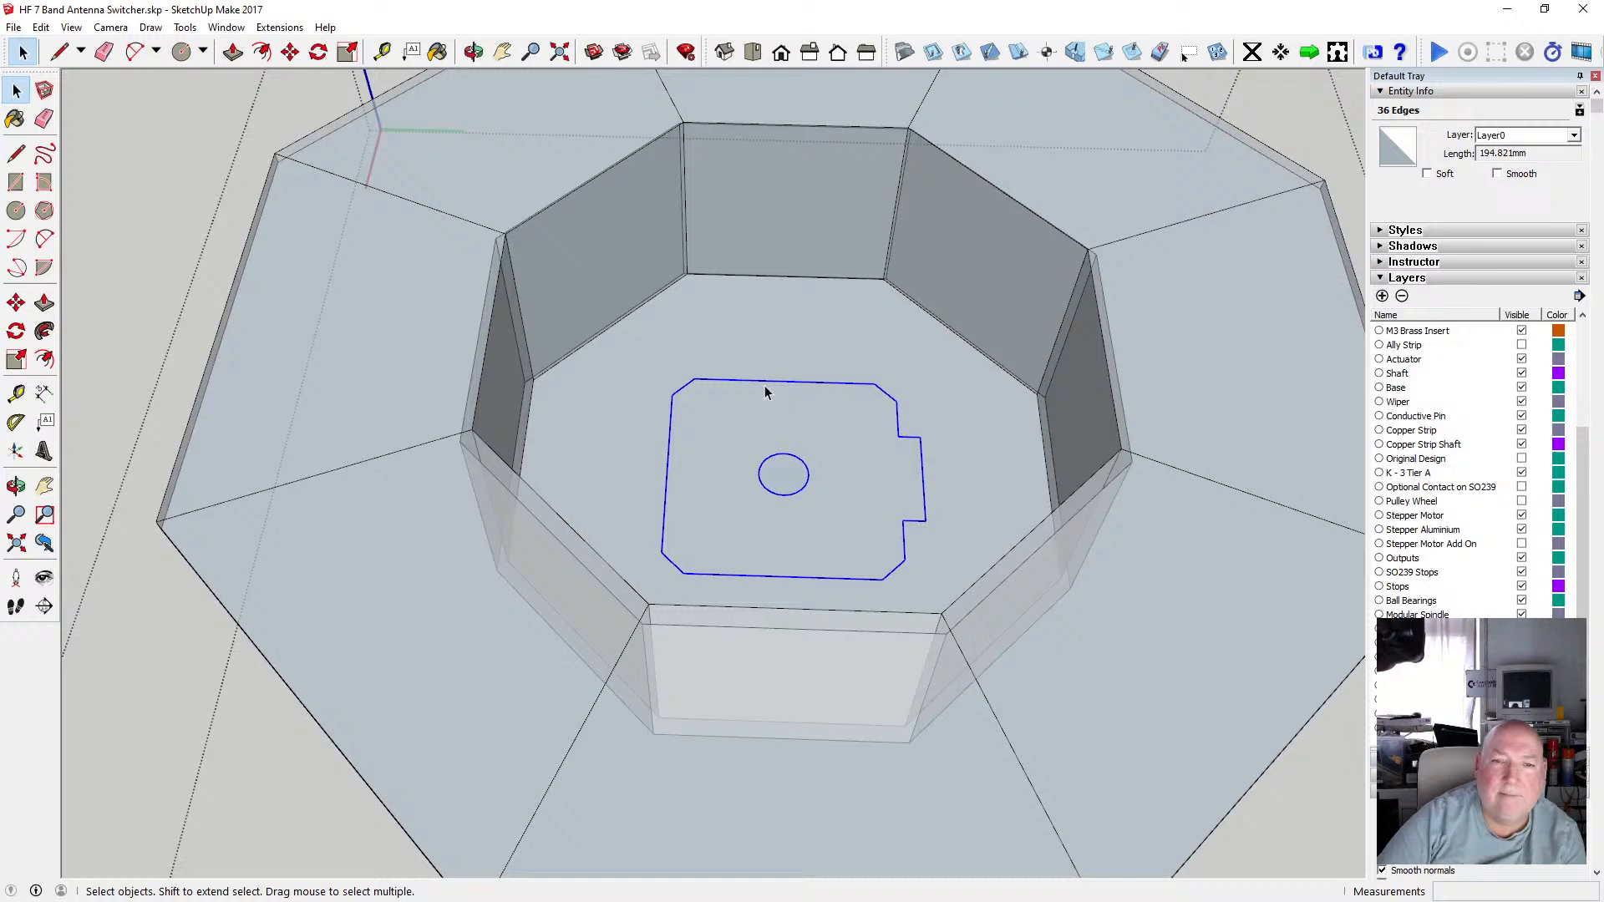
scroll(765, 393, up, 1)
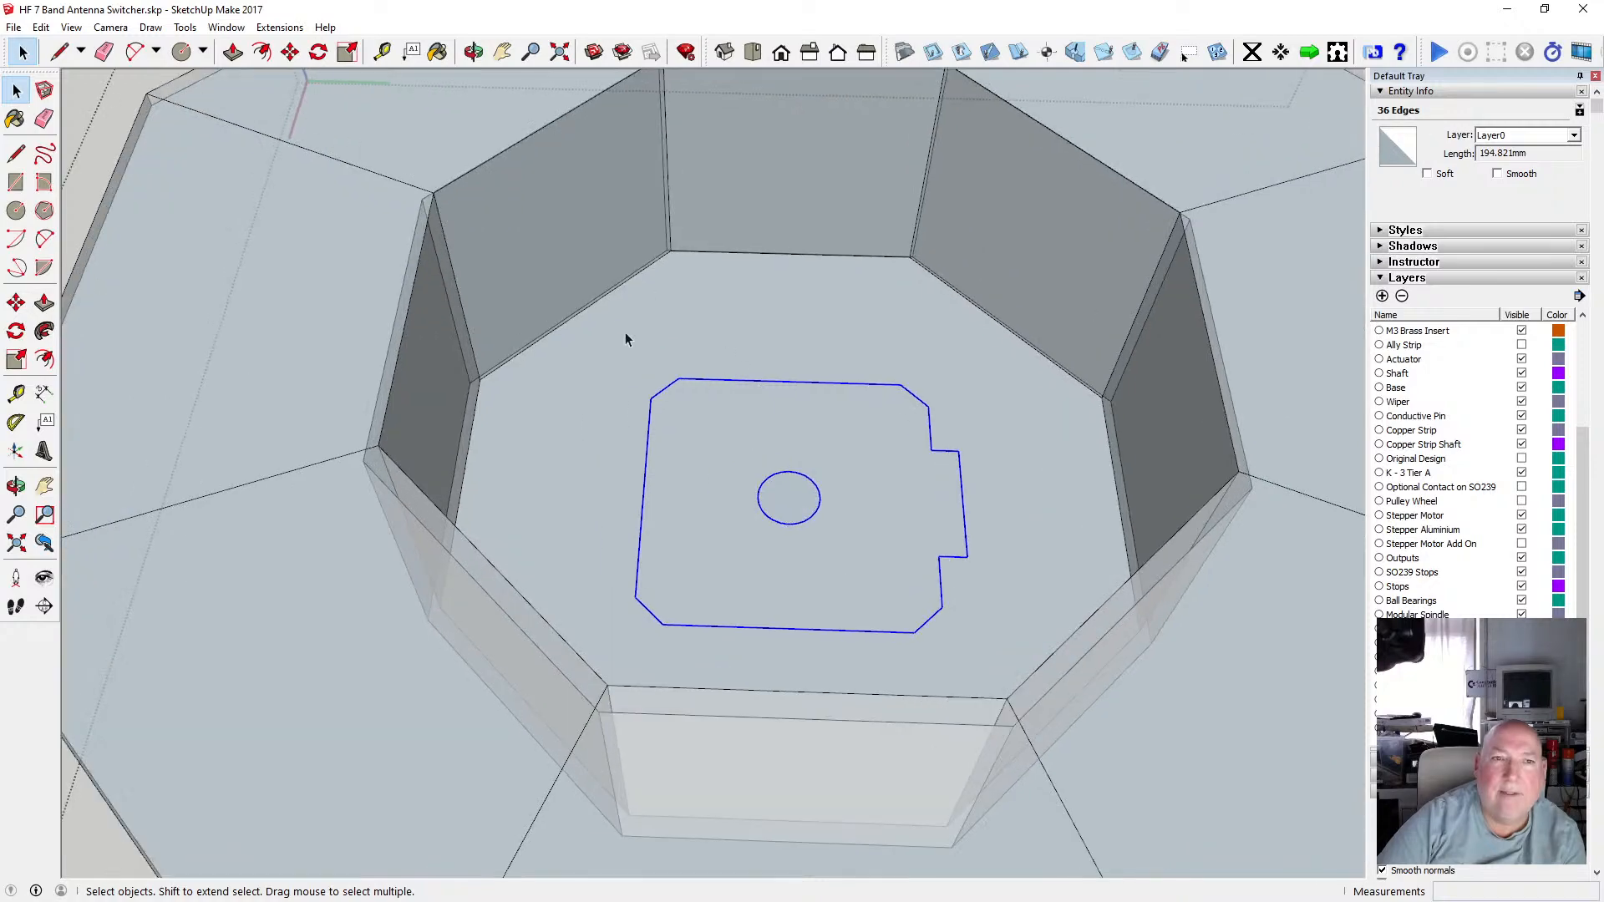
click(474, 52)
drag(577, 284, 570, 577)
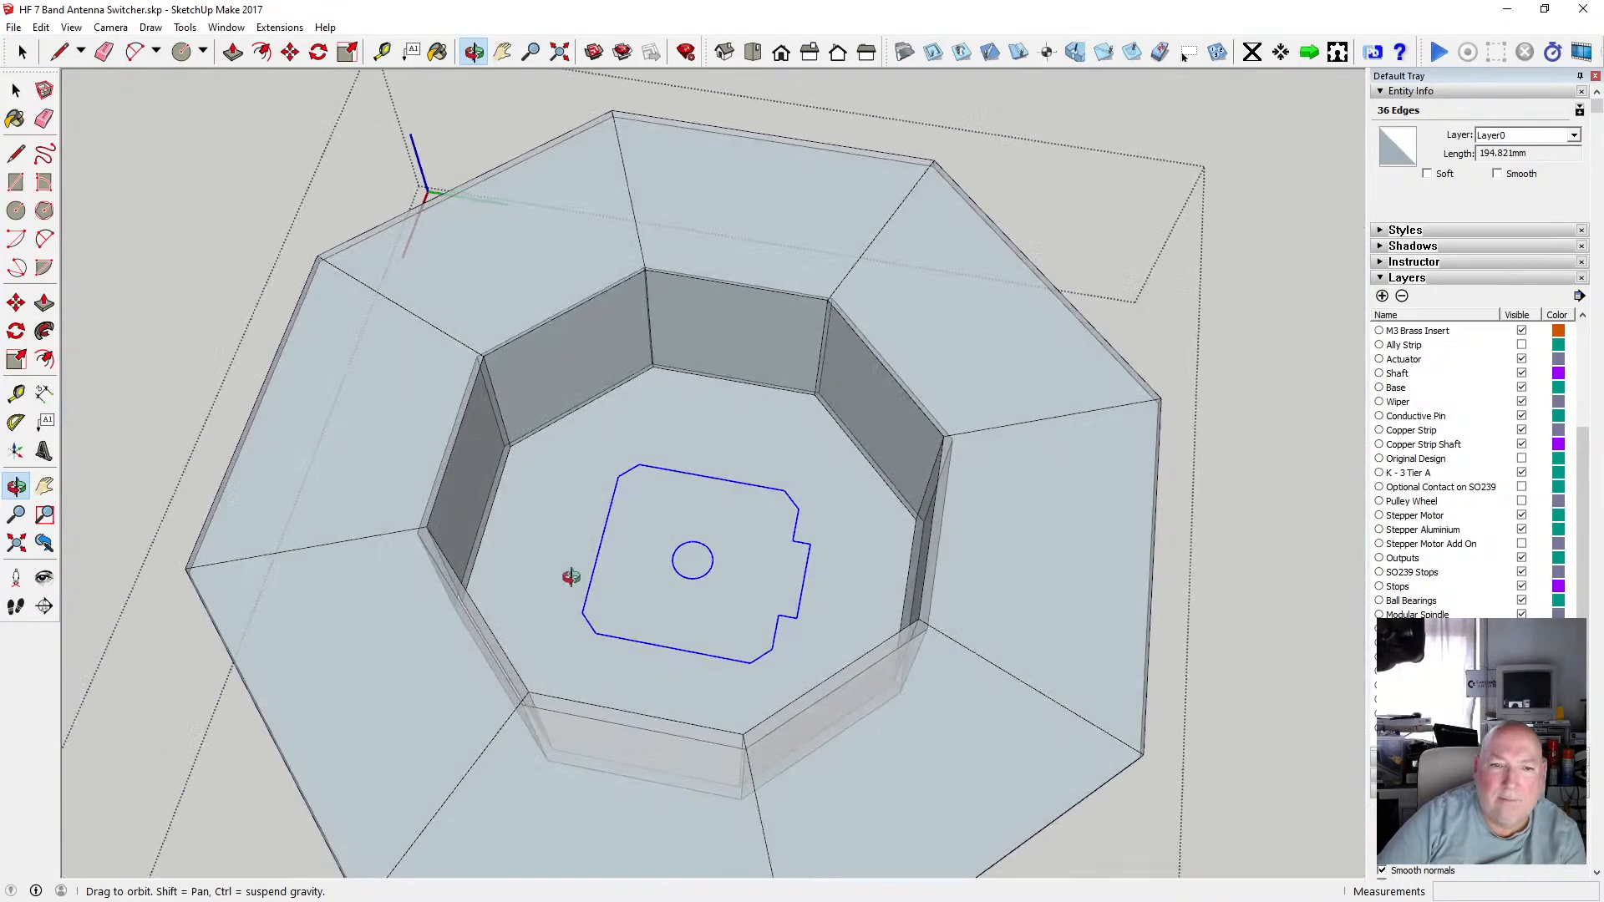
click(233, 52)
click(540, 526)
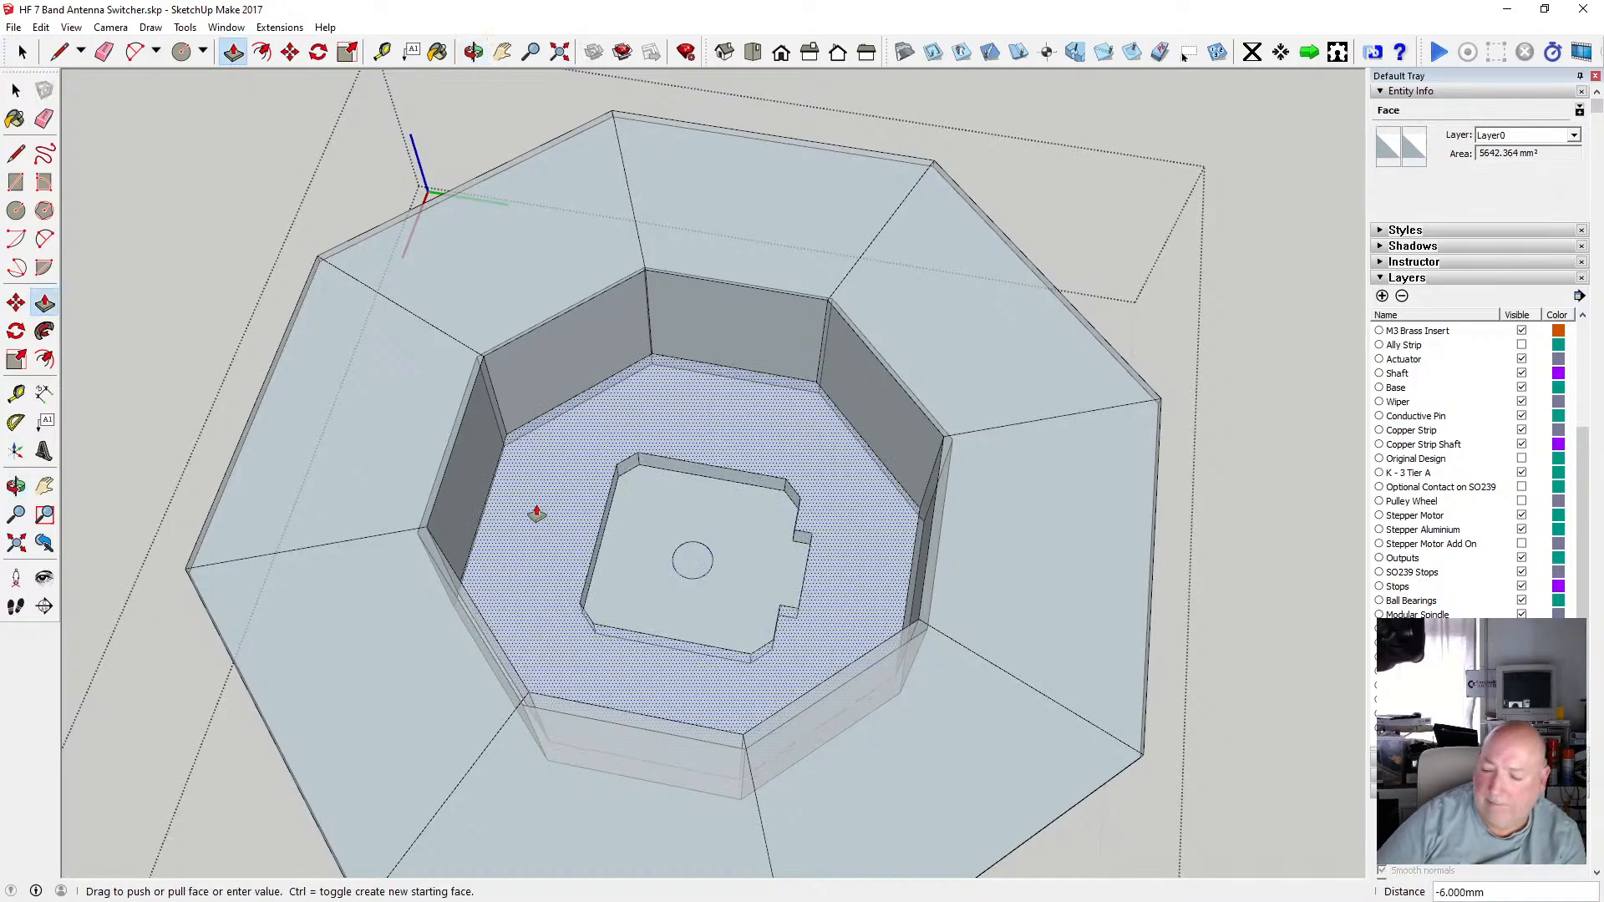
key(Return)
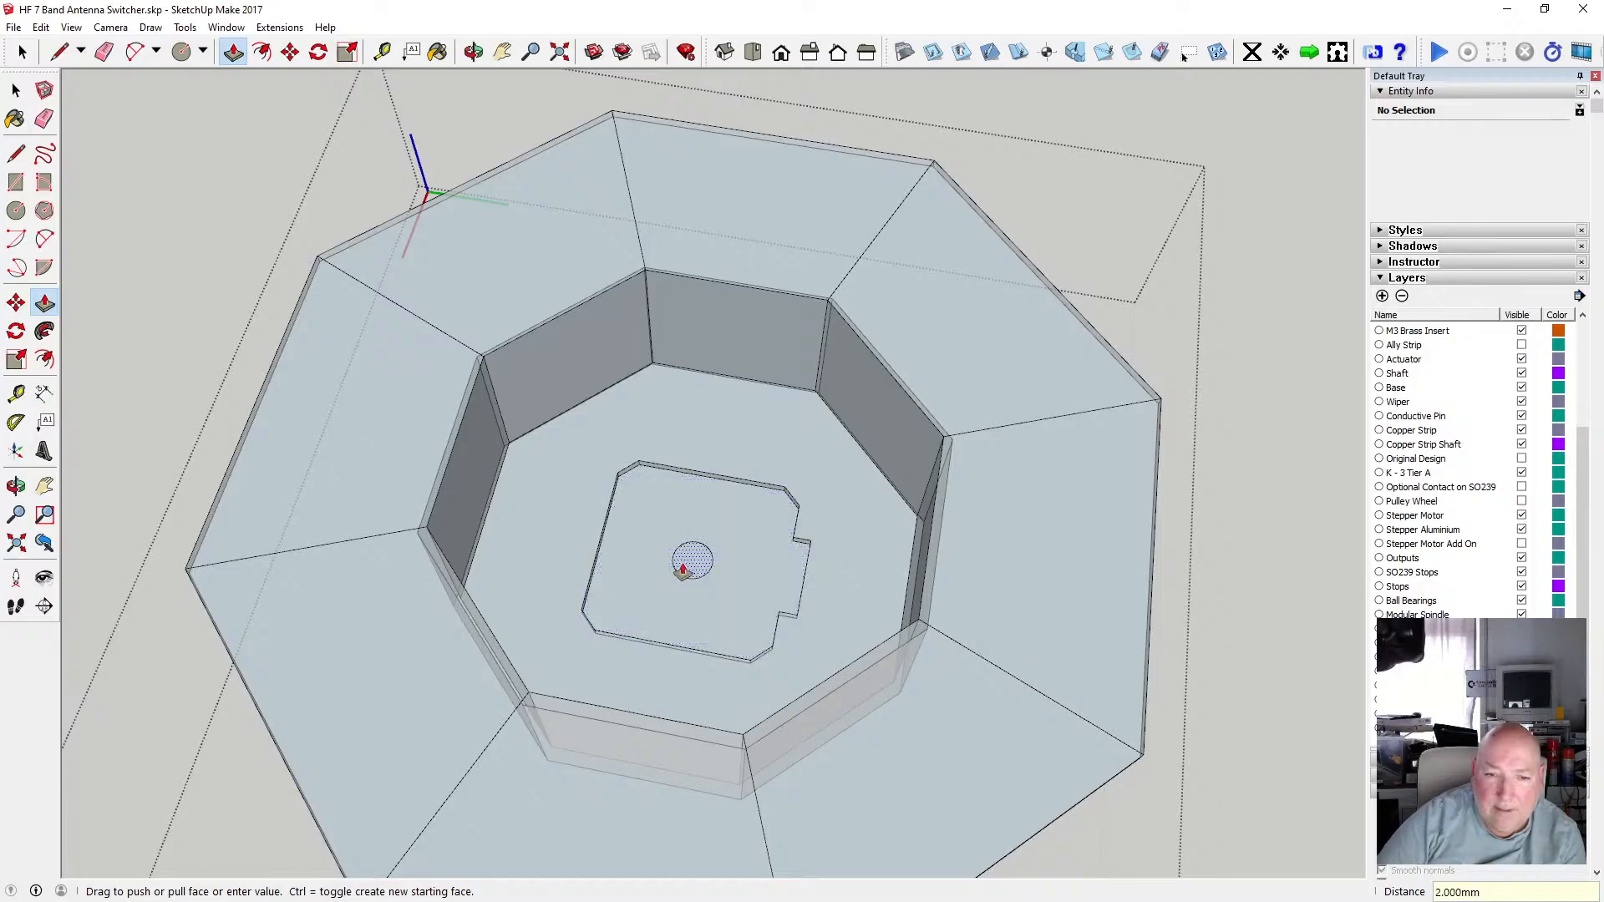
Offset the central circle on the recess floor inward by 1 mm.
click(682, 568)
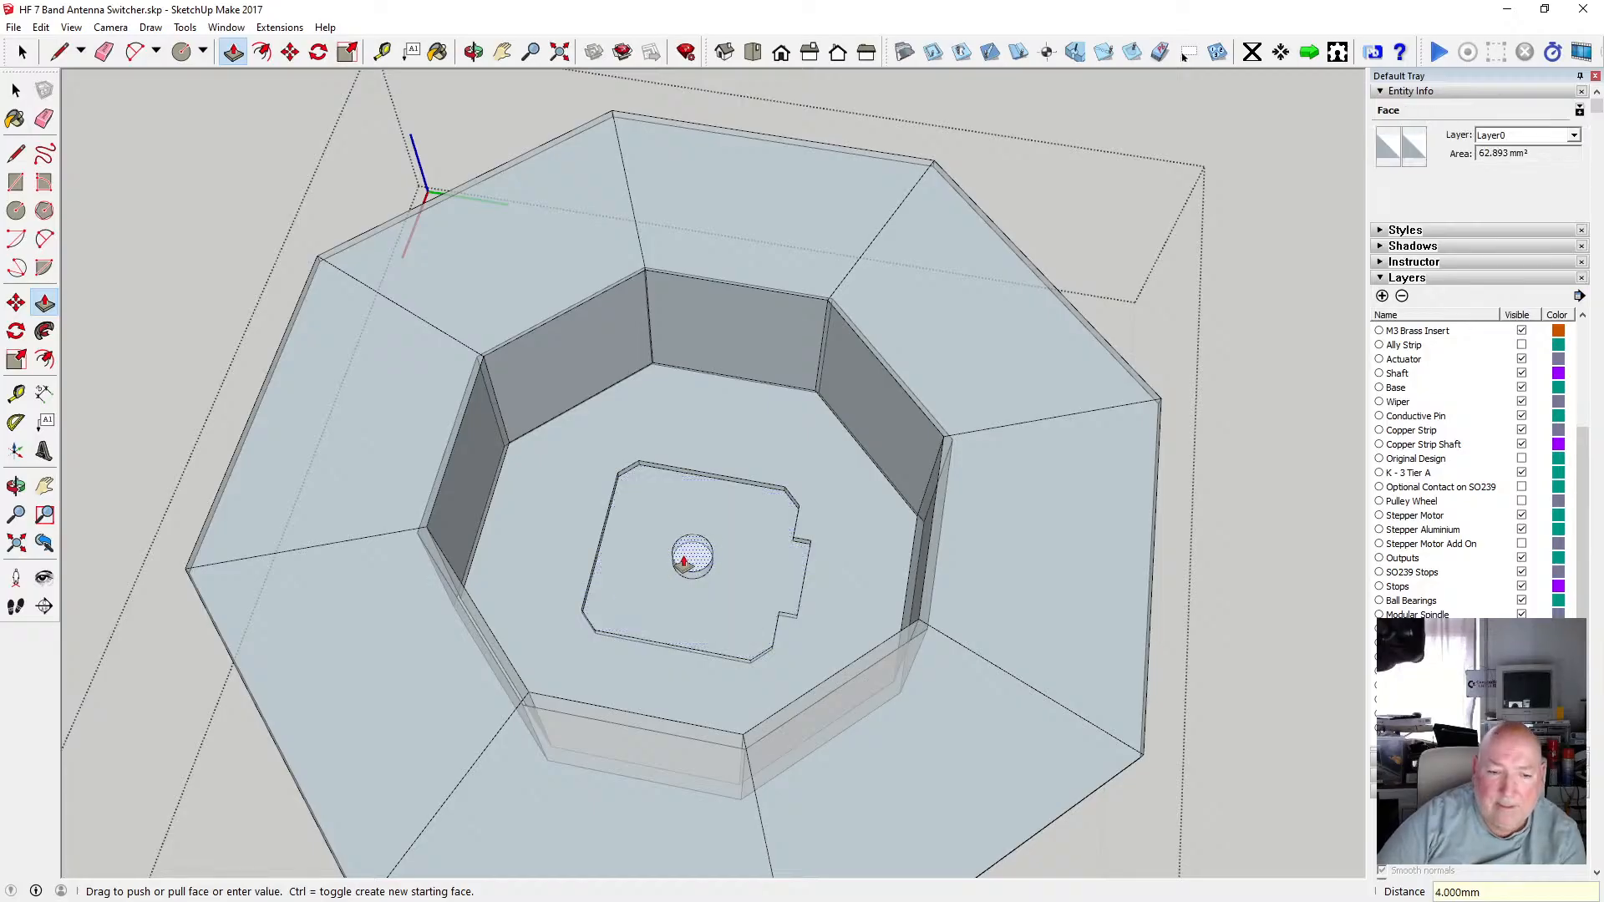
click(682, 561)
scroll(686, 573, up, 5)
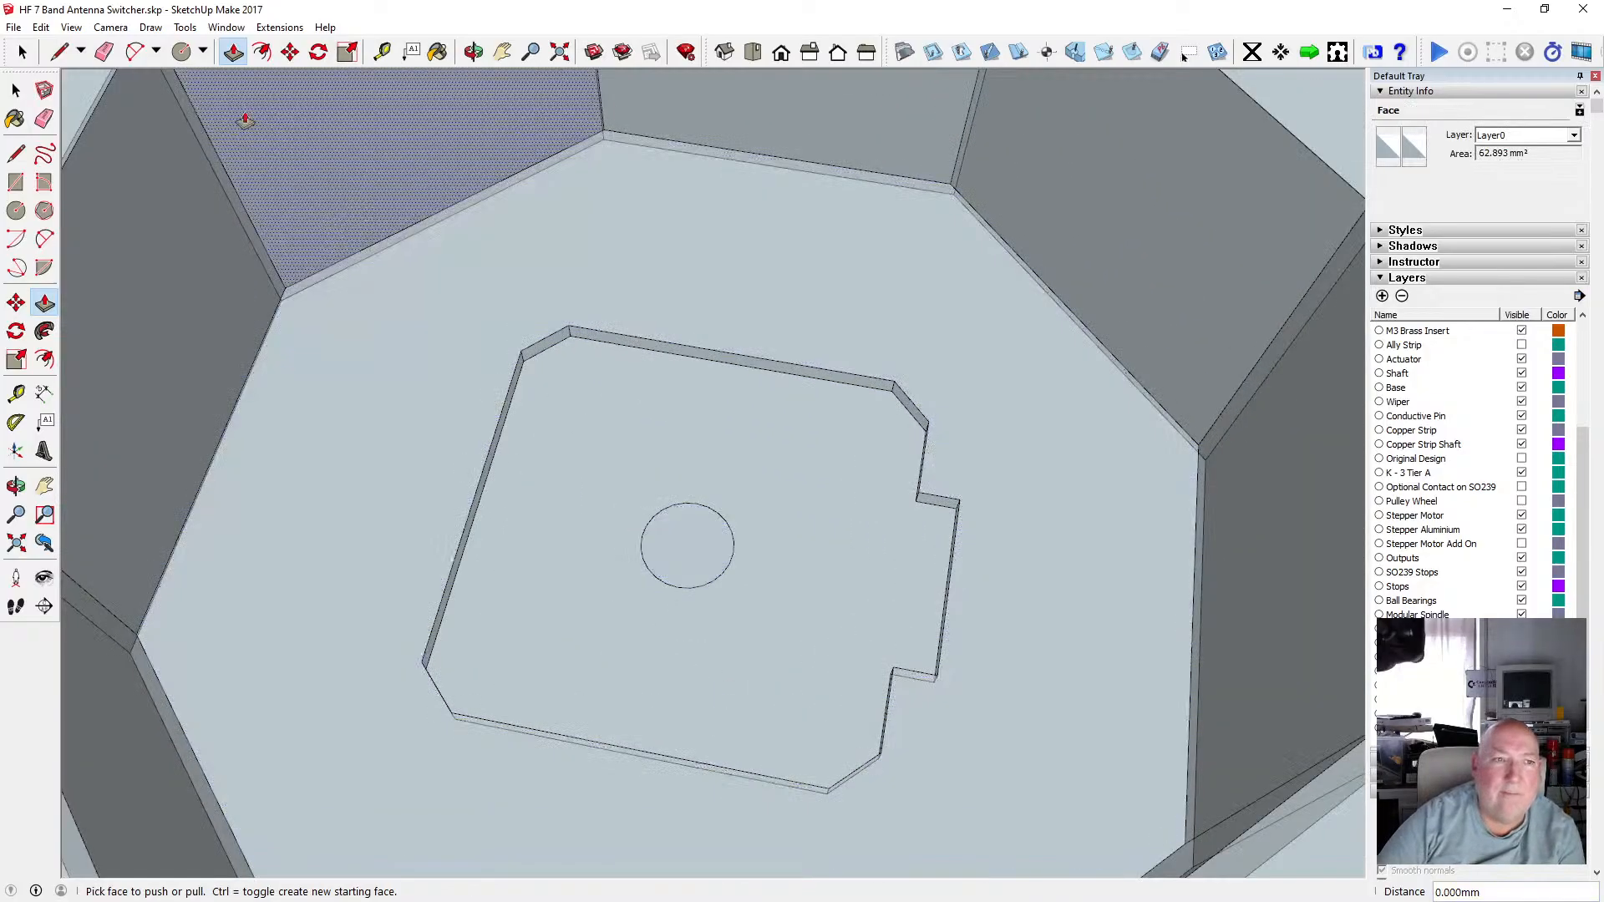
click(261, 52)
click(653, 519)
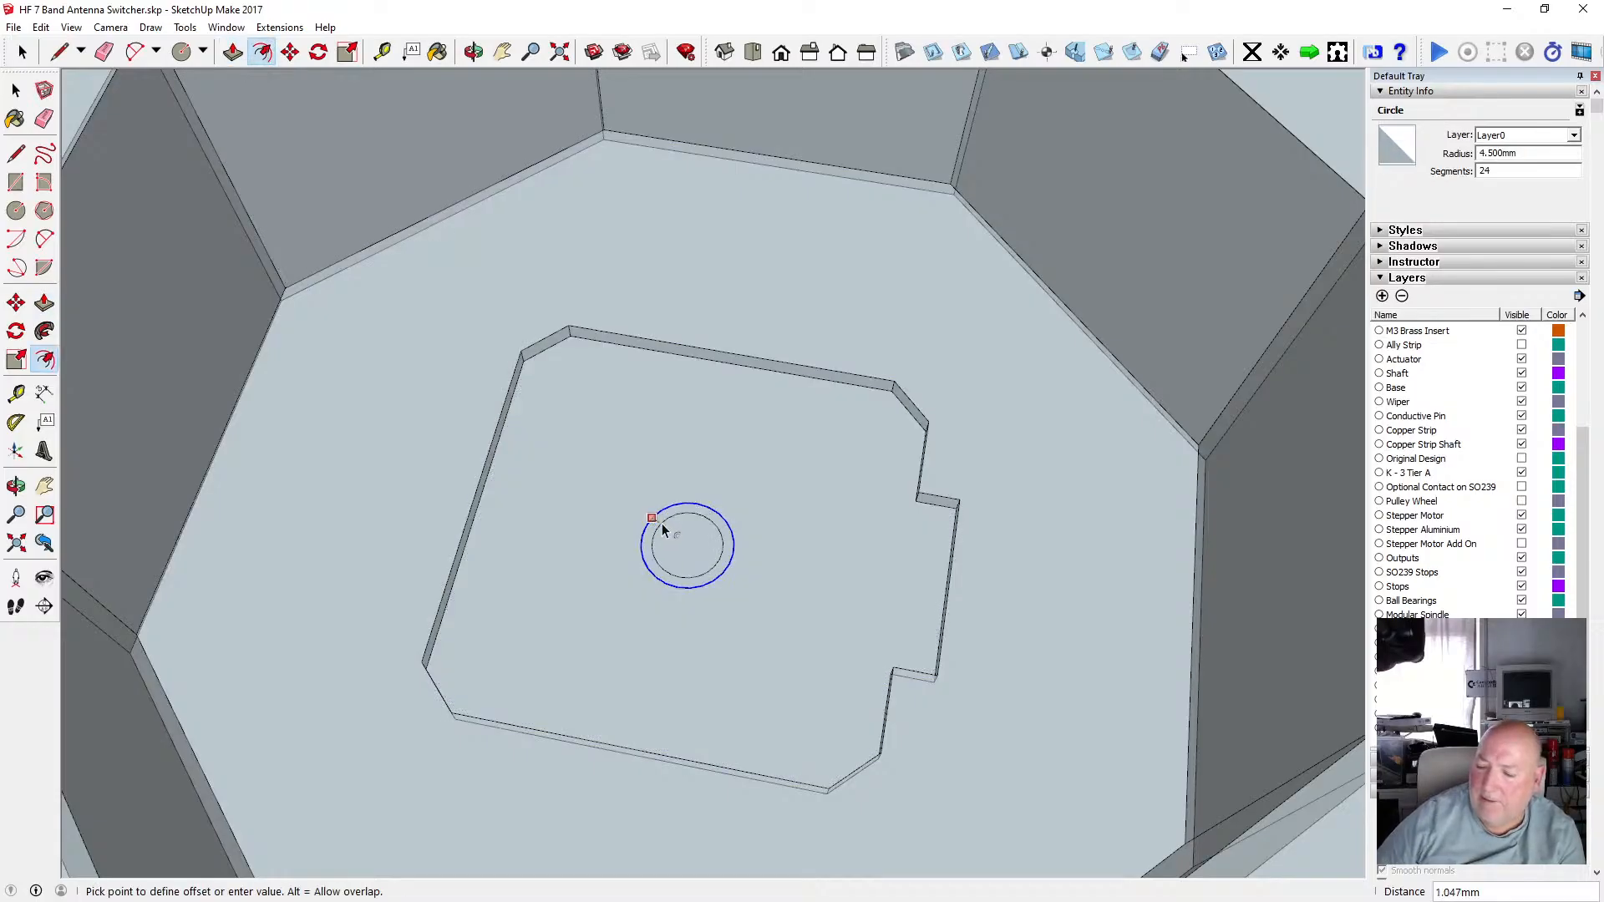
text(1)
key(Return)
key(space)
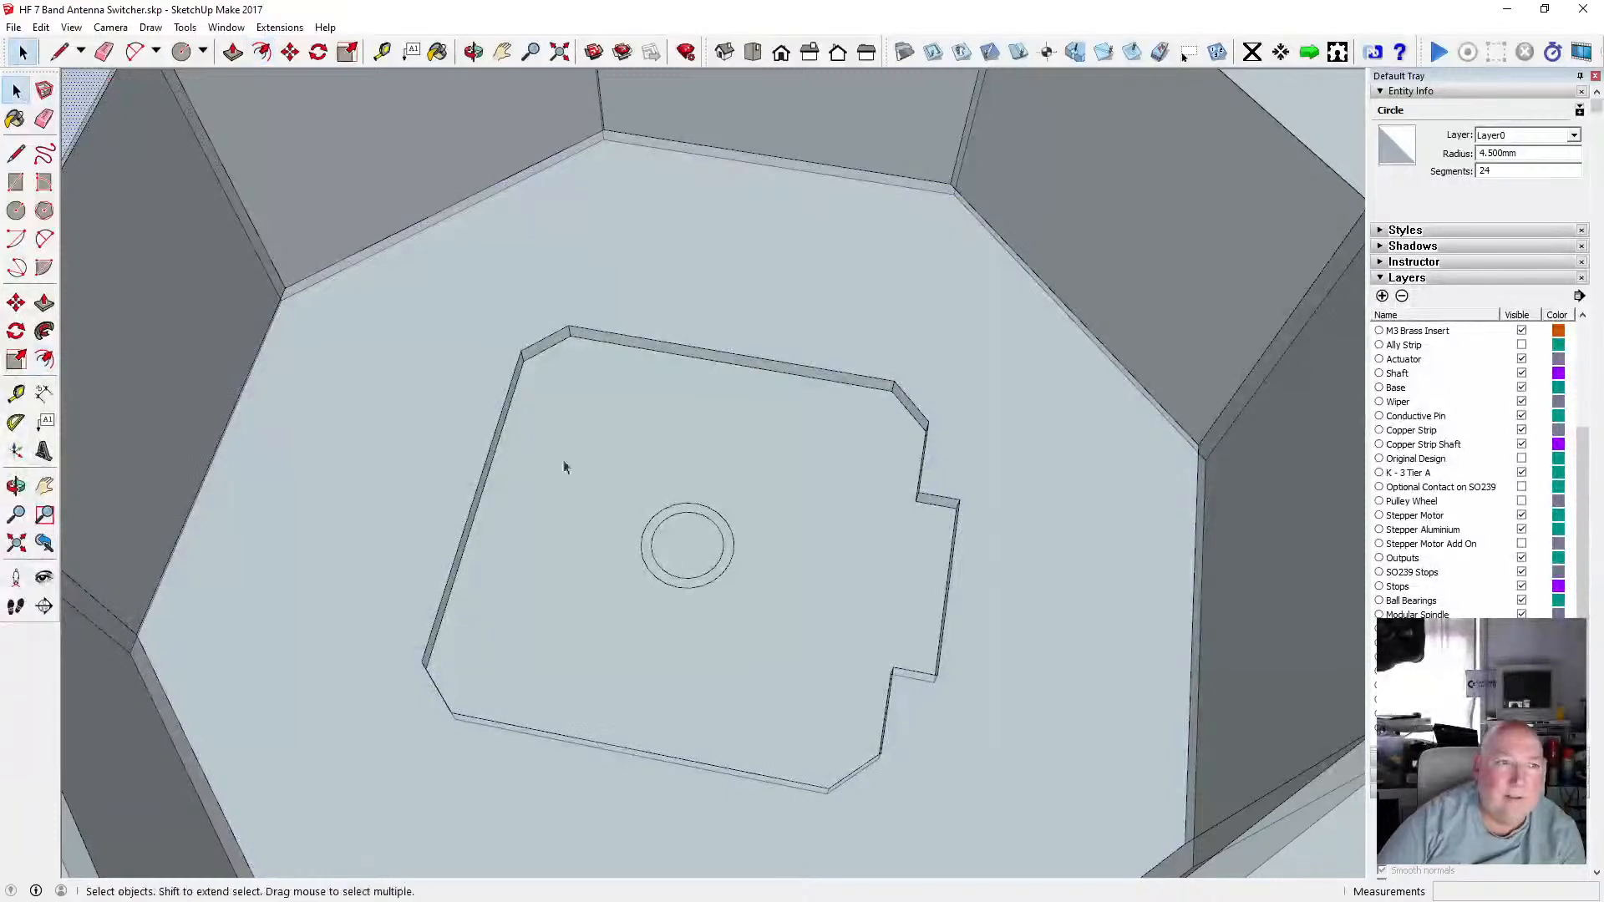
click(677, 507)
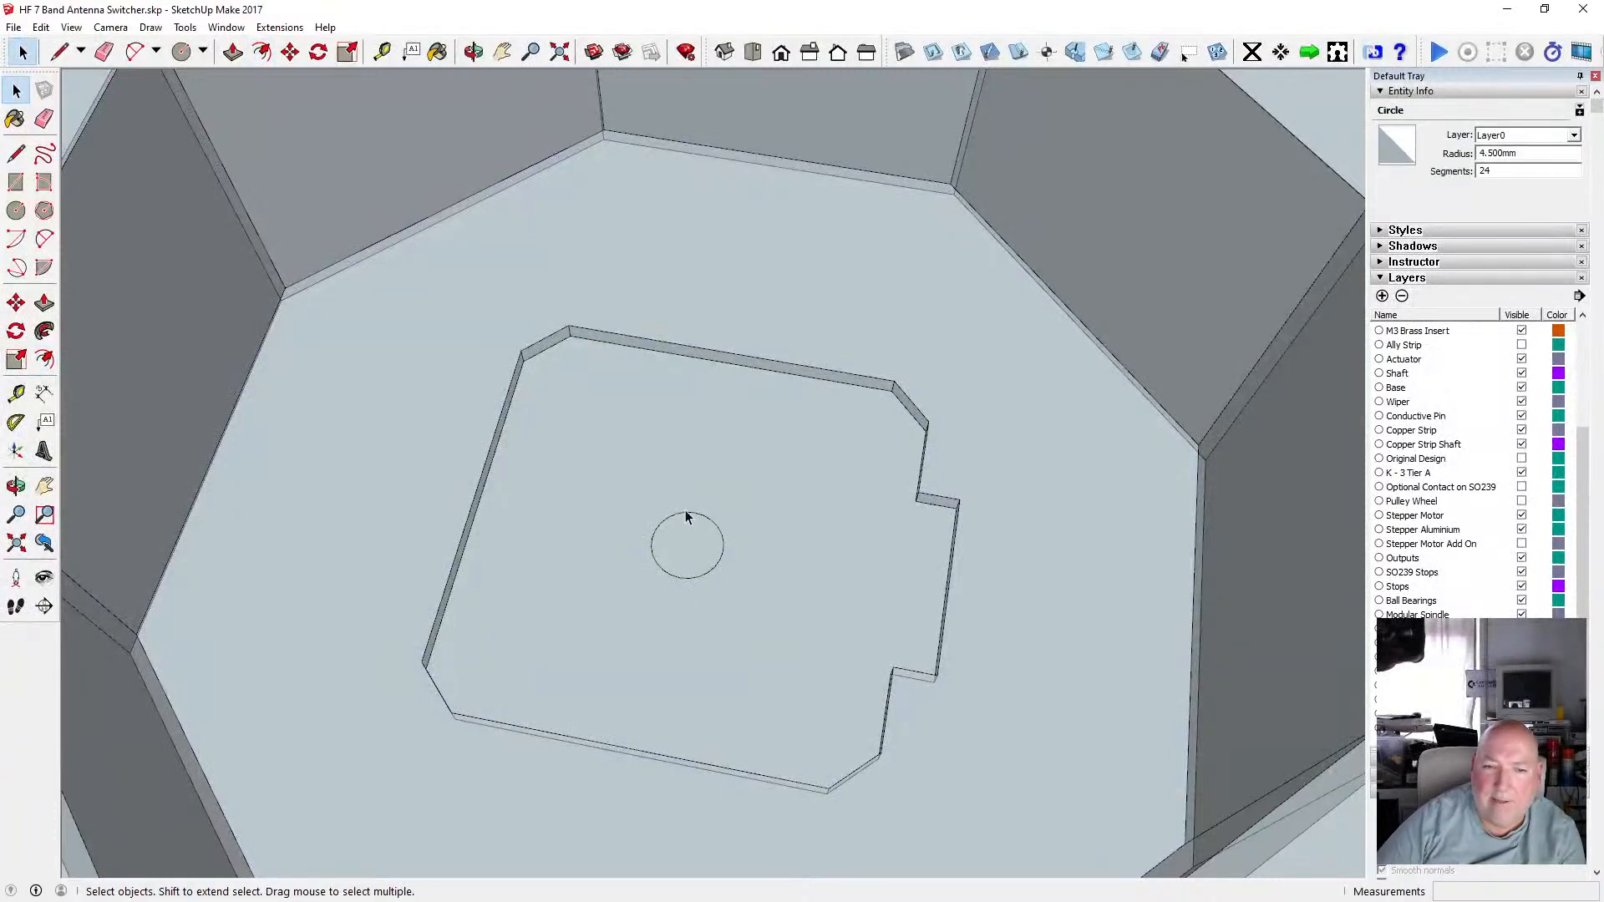
Push/pull the inner circle 2 mm up to the floor edge to form a raised boss.
click(233, 52)
click(705, 555)
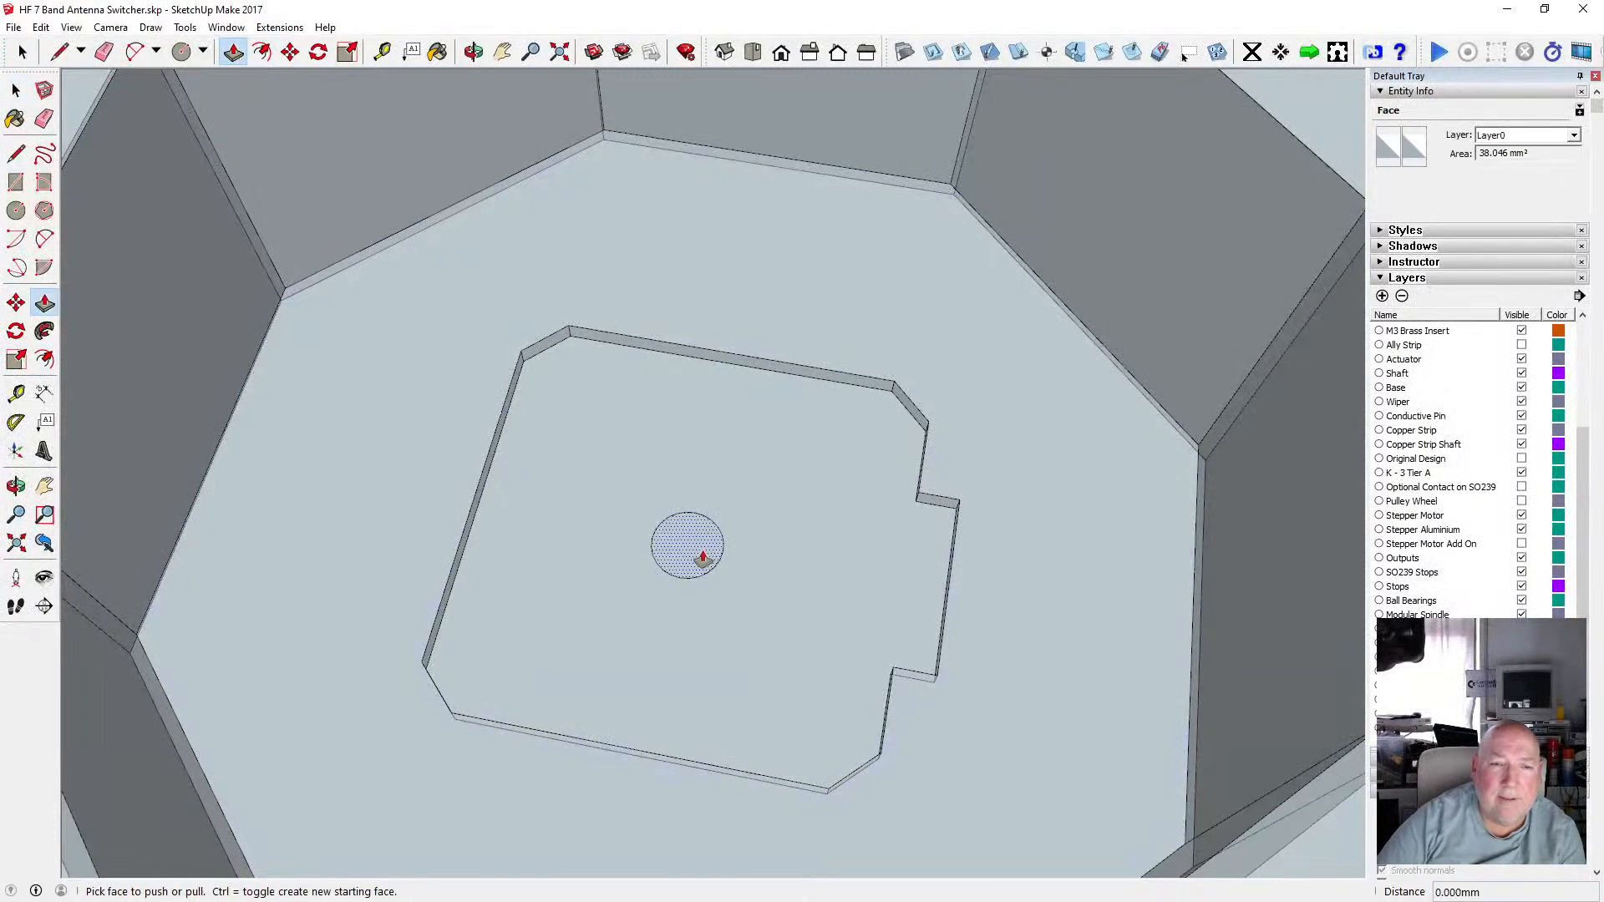
click(463, 526)
key(space)
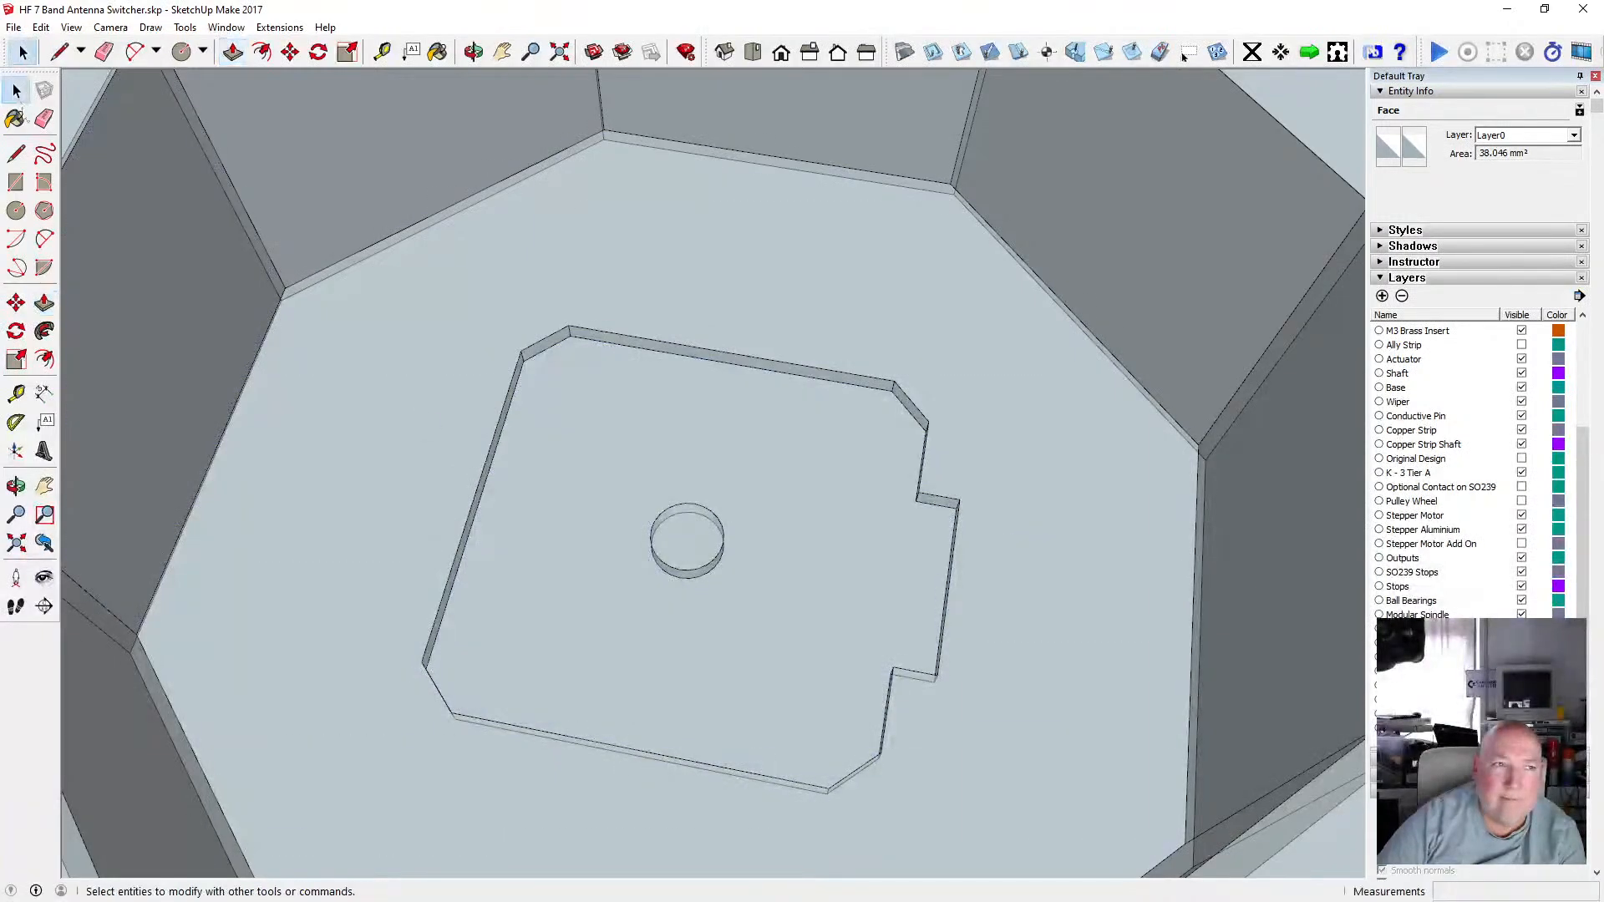
Orbit and zoom around the mount to inspect the recess and the new boss.
click(473, 53)
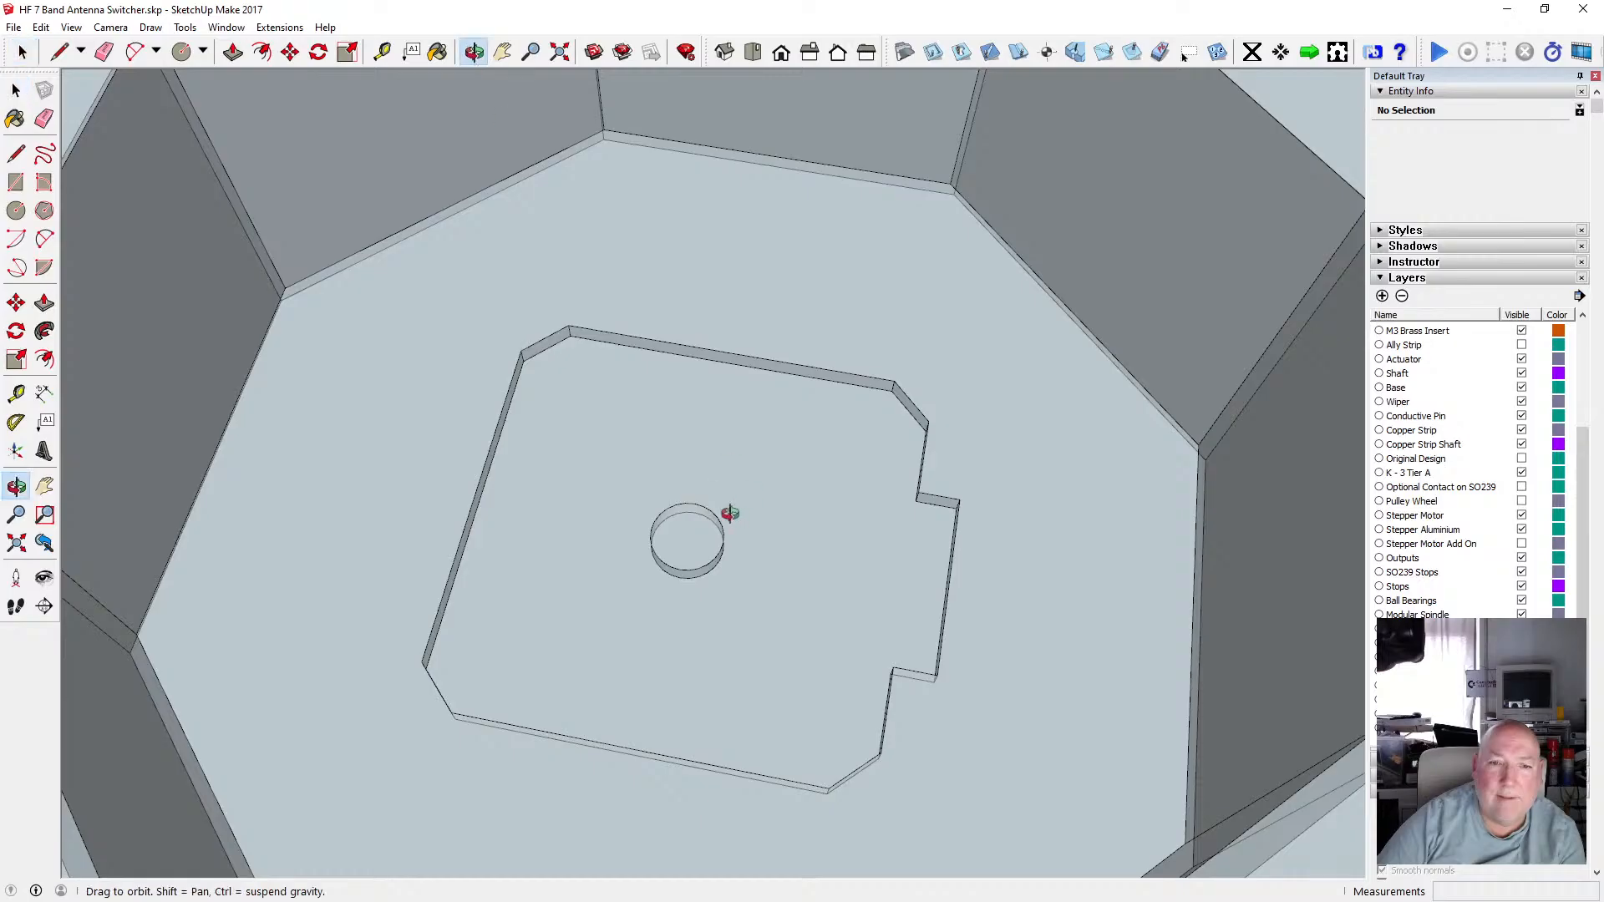
drag(727, 513, 620, 440)
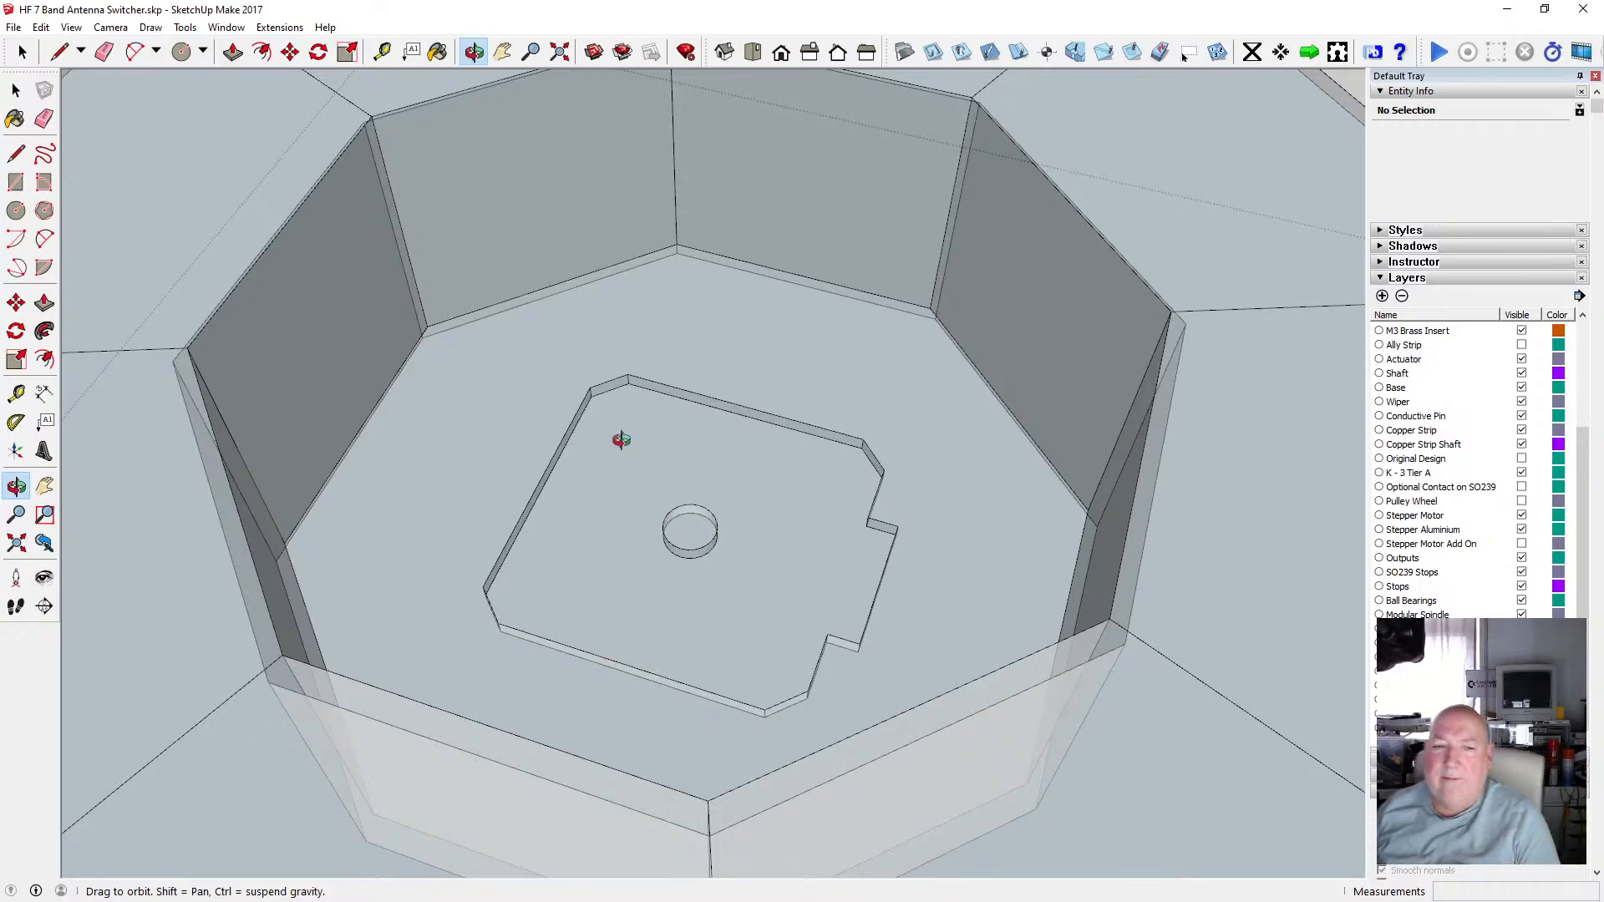
scroll(521, 302, up, 3)
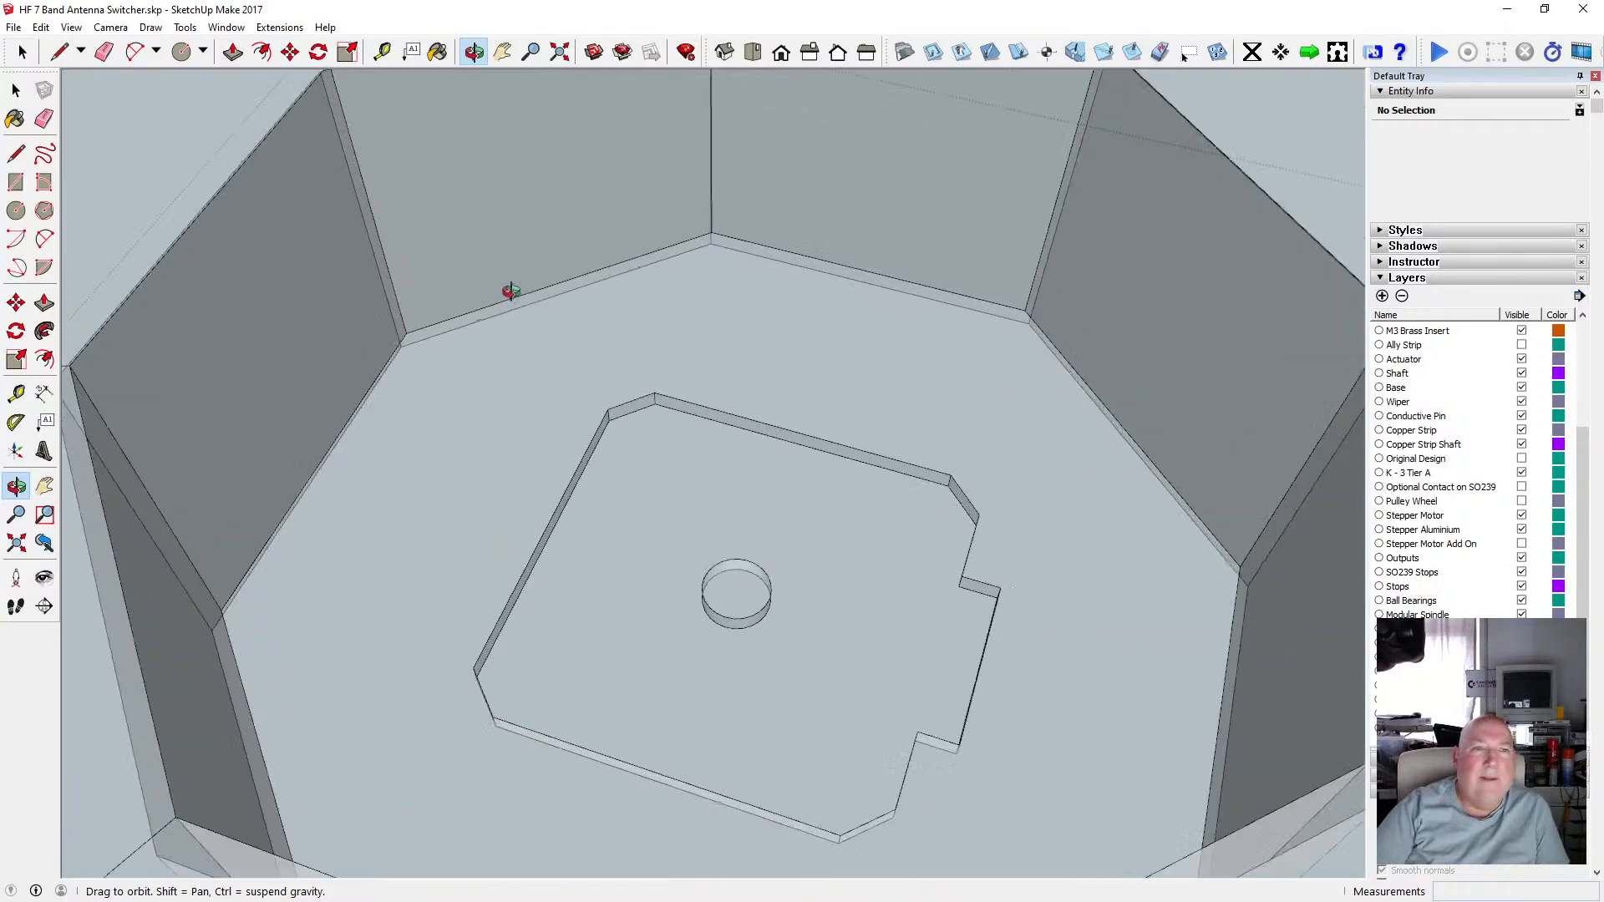
scroll(616, 243, down, 5)
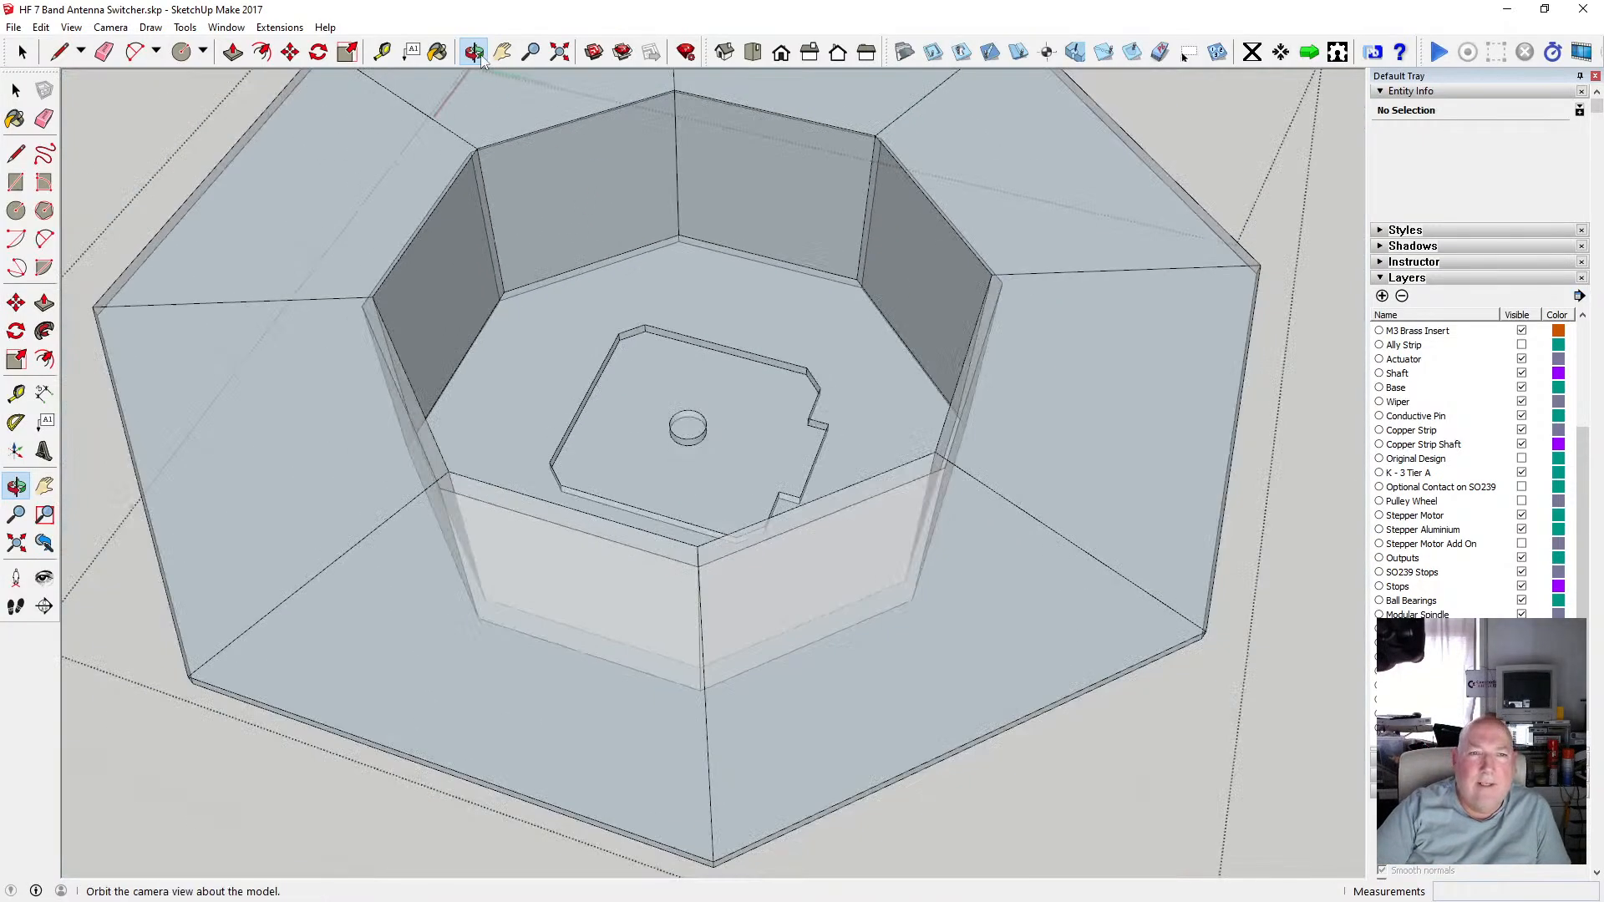
drag(753, 470, 663, 353)
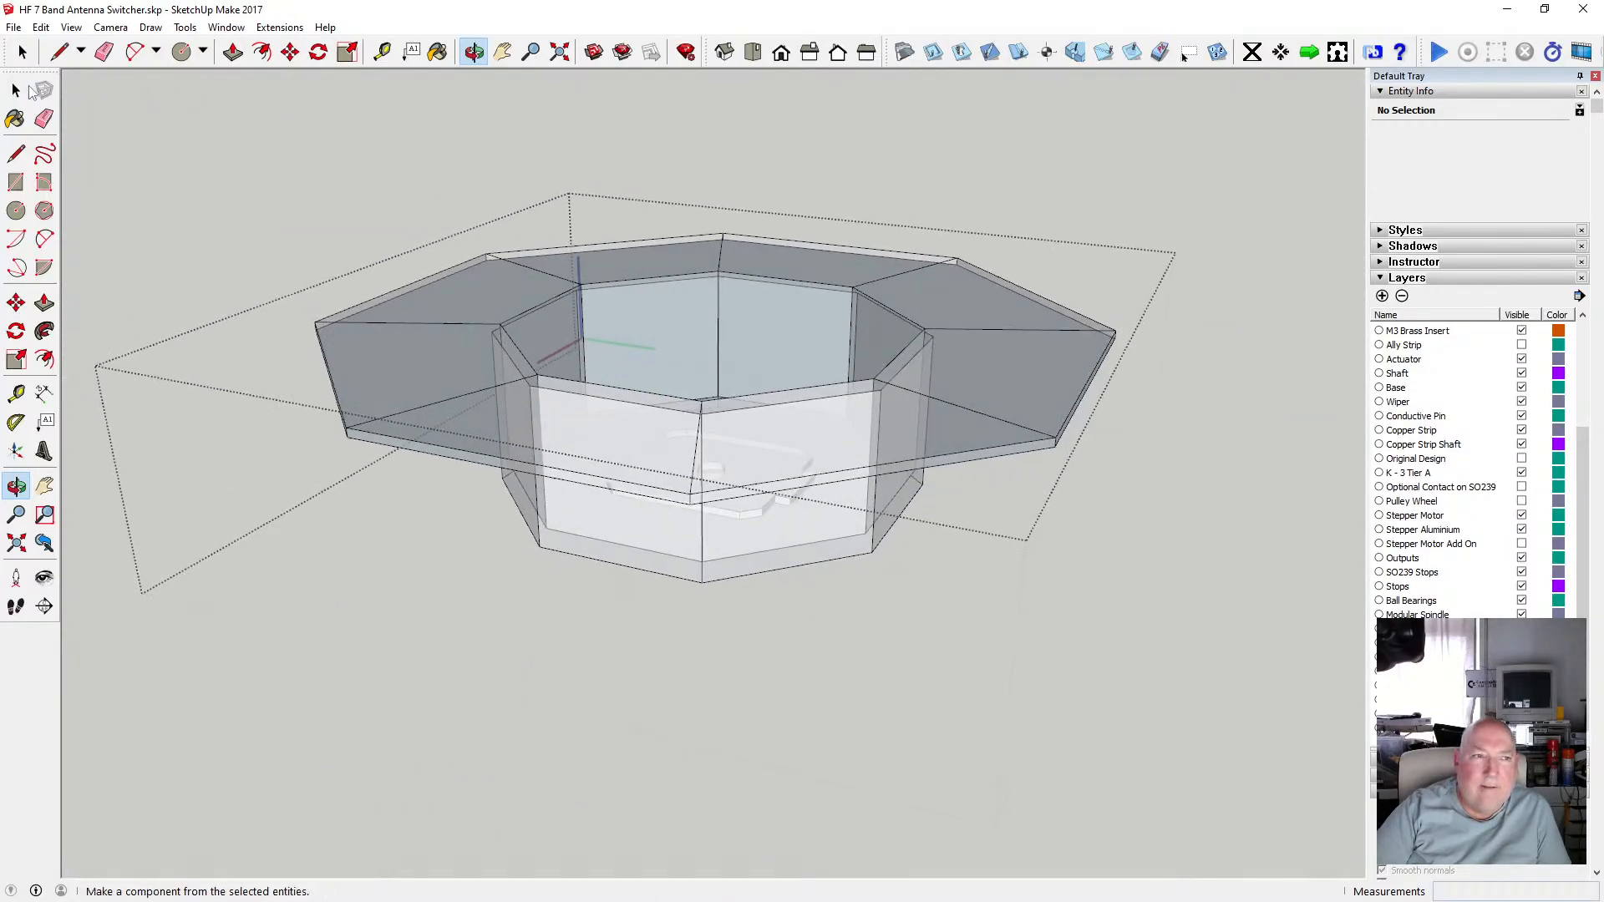
key(space)
click(159, 131)
Toggle the Component Edit display setting to hide the rest of the model.
click(72, 27)
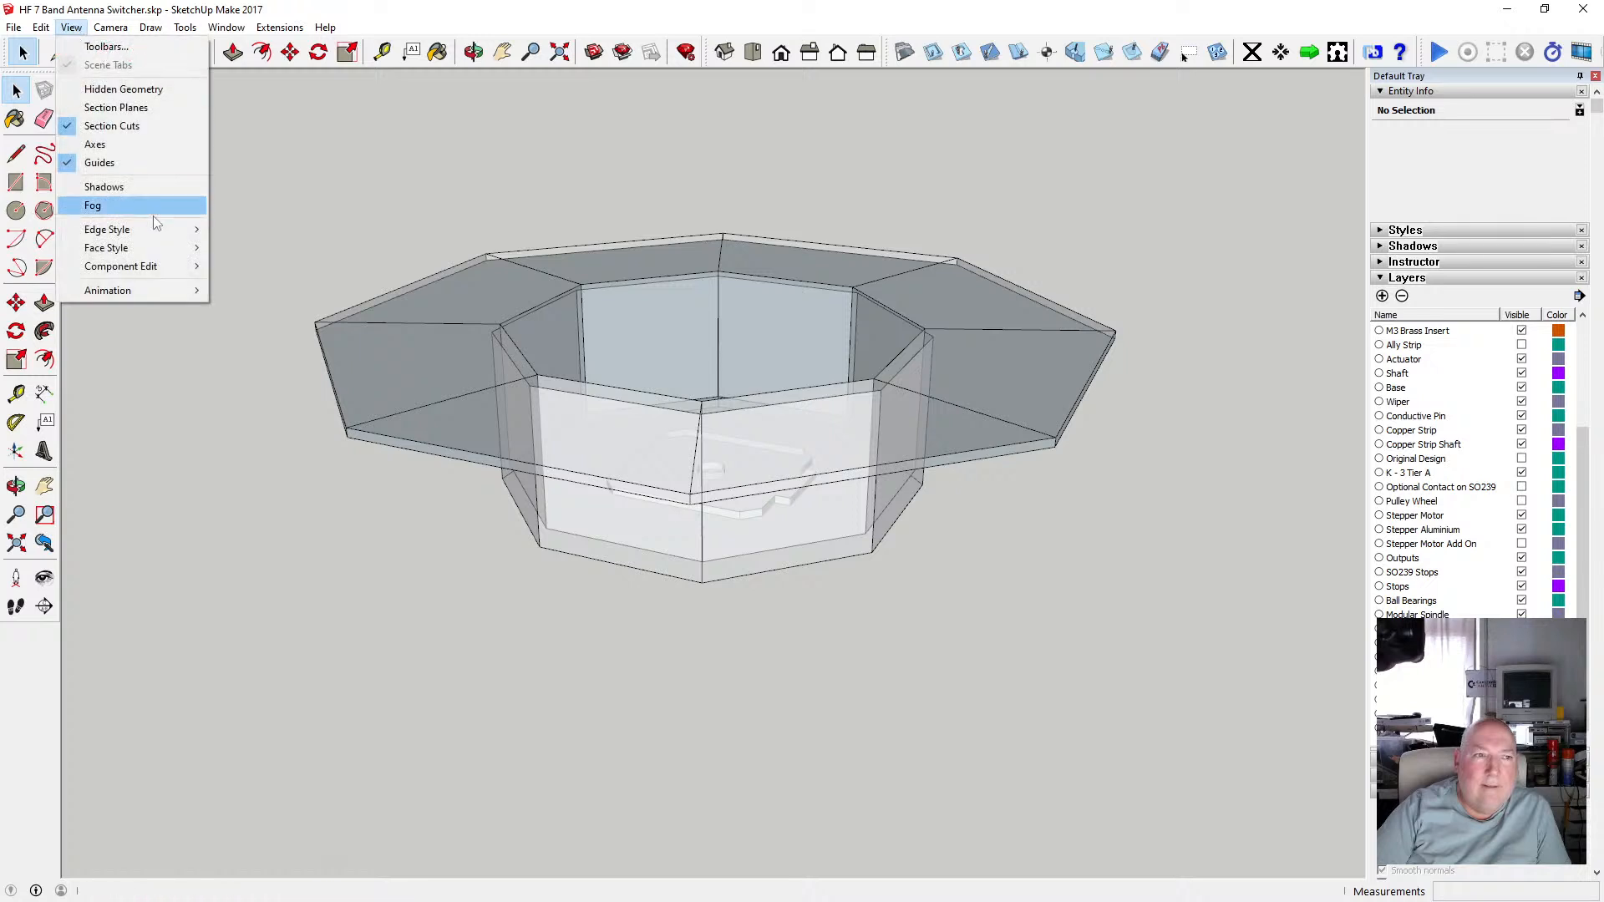
mouse_move(125, 244)
click(301, 246)
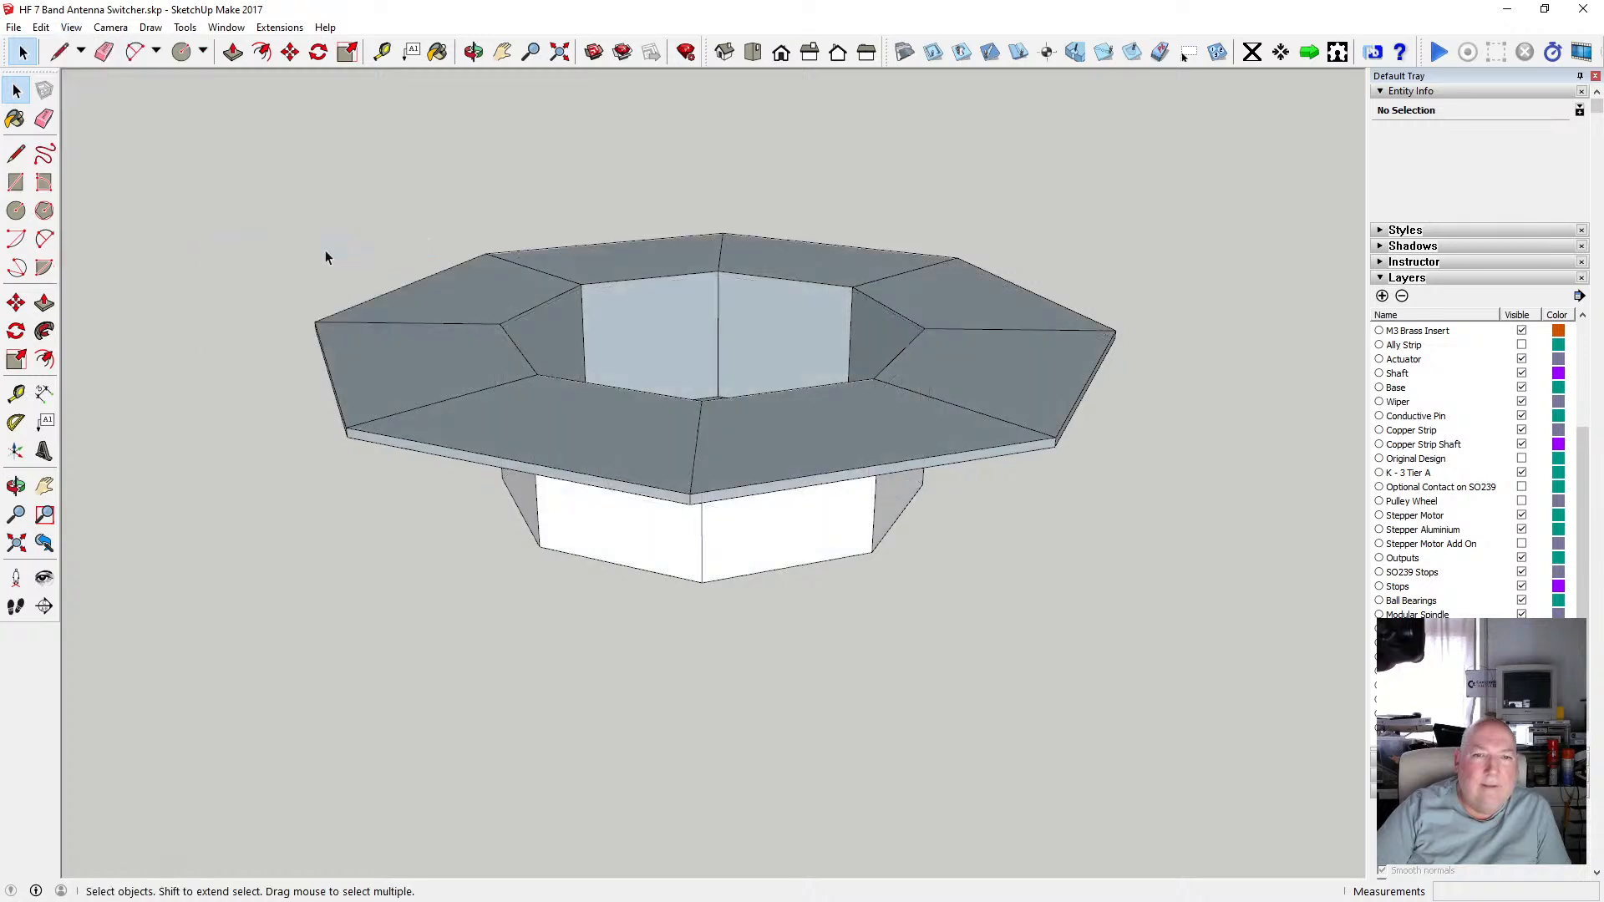
Open the mount component, select all its geometry and apply Soften/Smooth Edges.
click(623, 438)
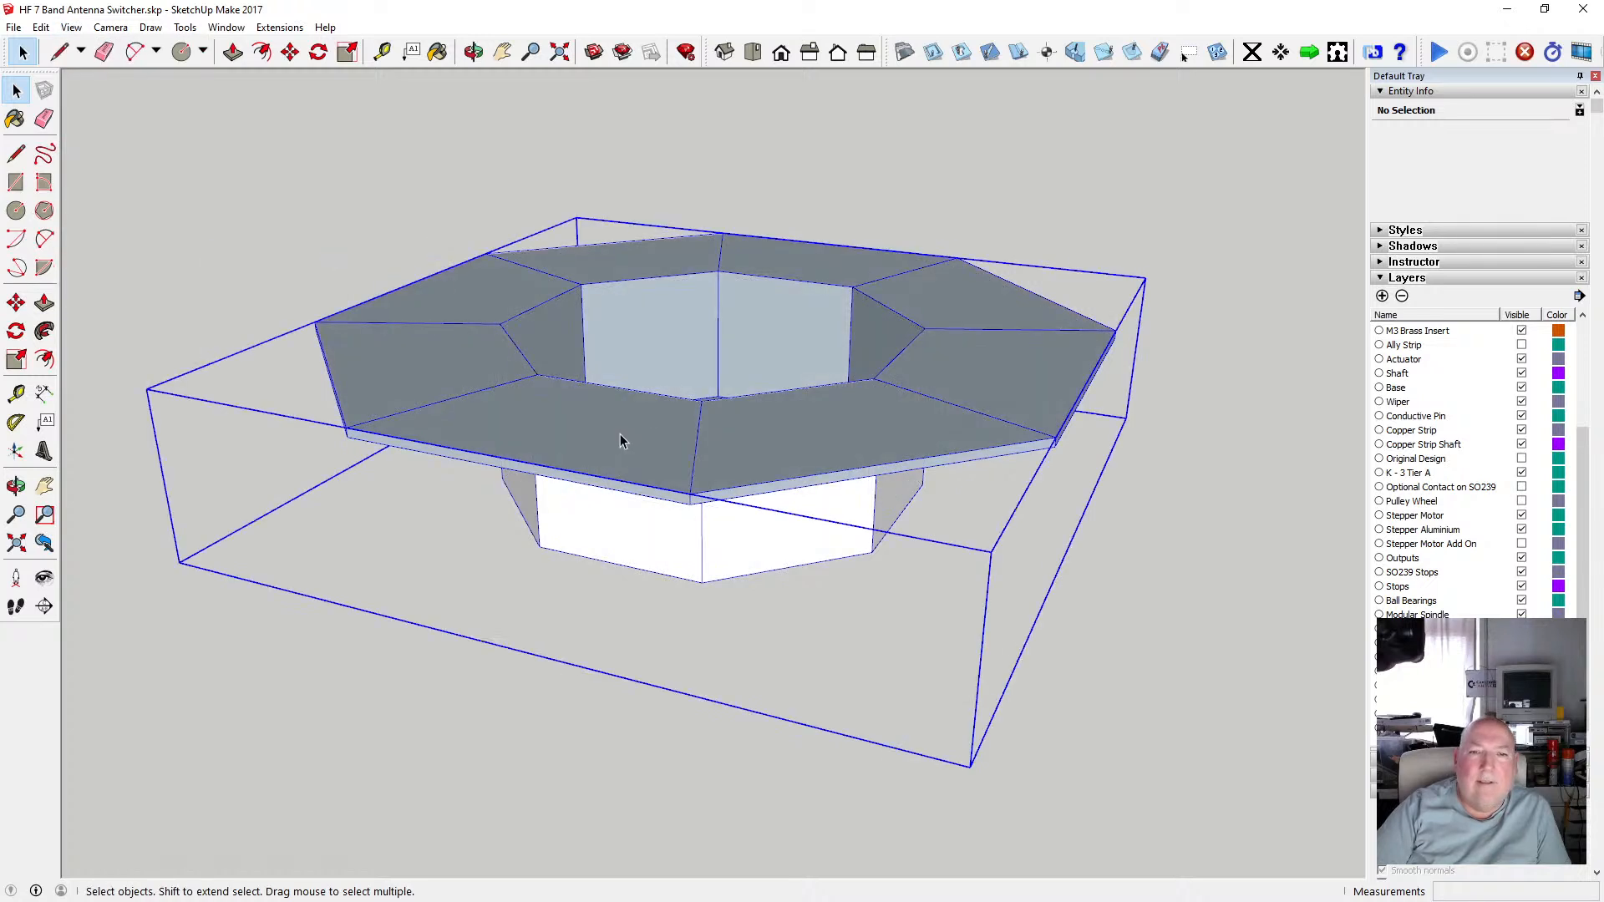
double_click(574, 430)
drag(268, 155, 1250, 674)
right_click(839, 474)
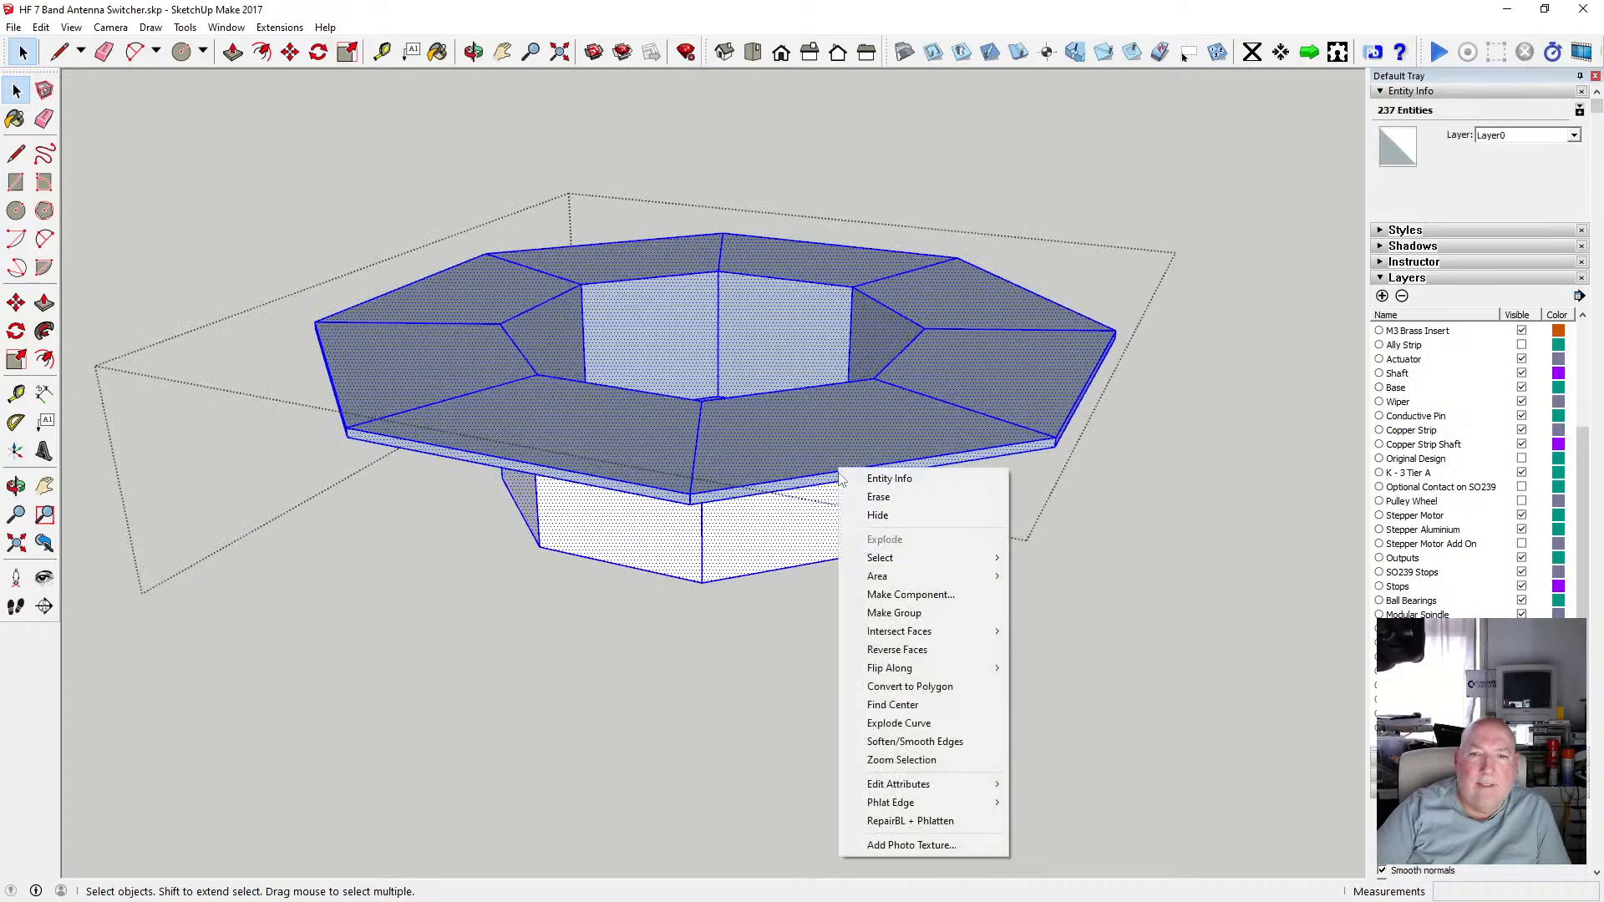
click(967, 744)
click(1011, 483)
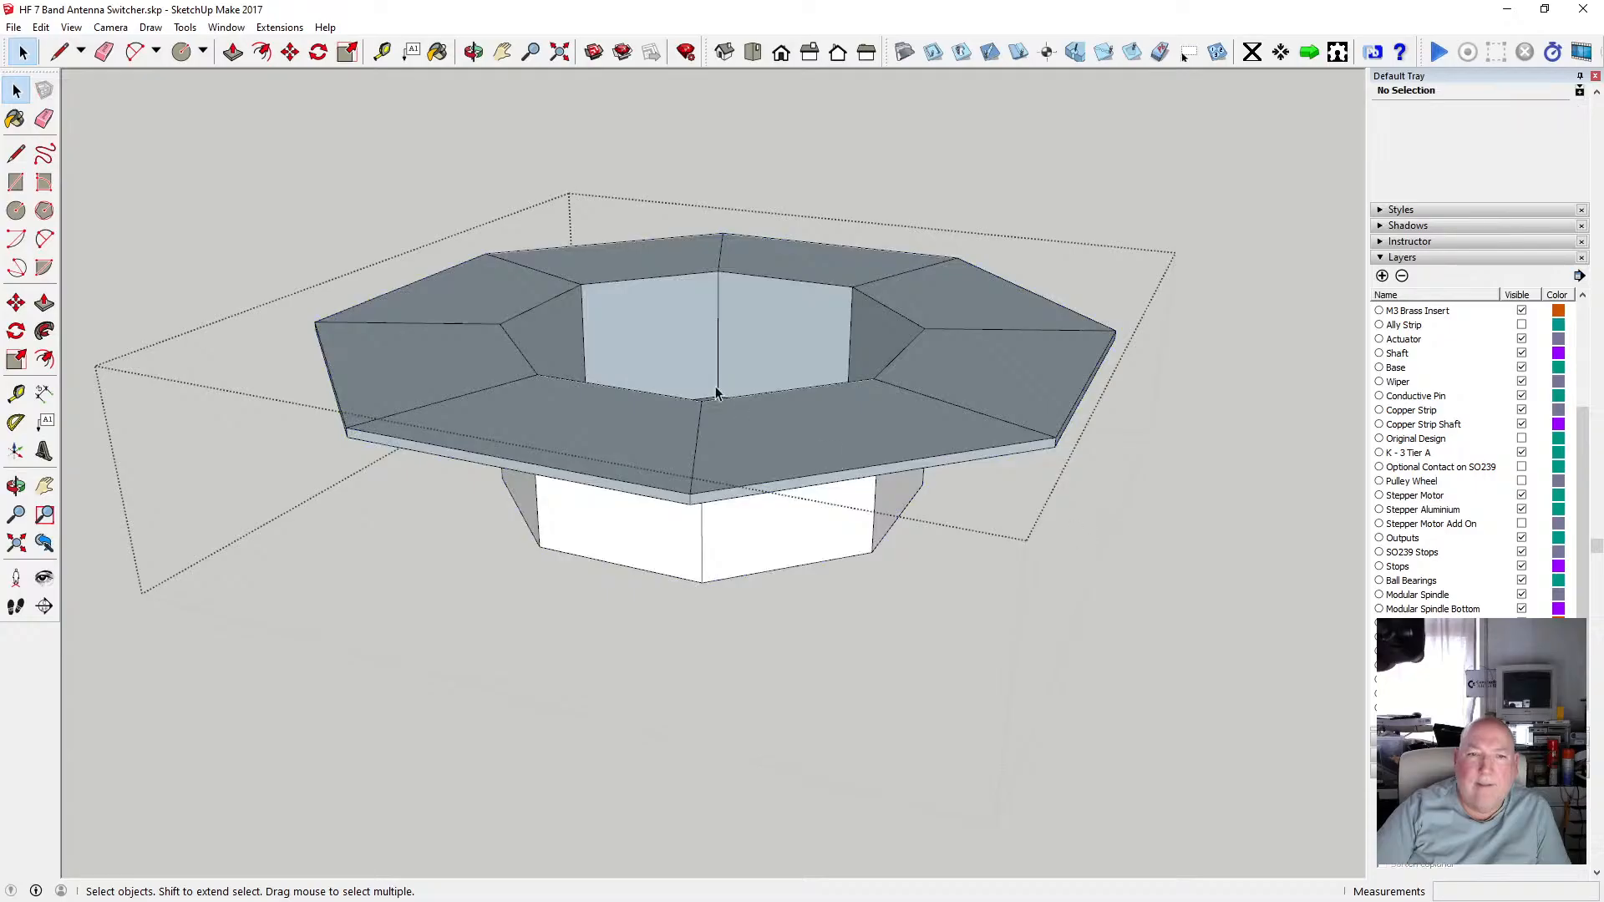
Delete the leftover dividing edges on the mount's top face.
click(524, 380)
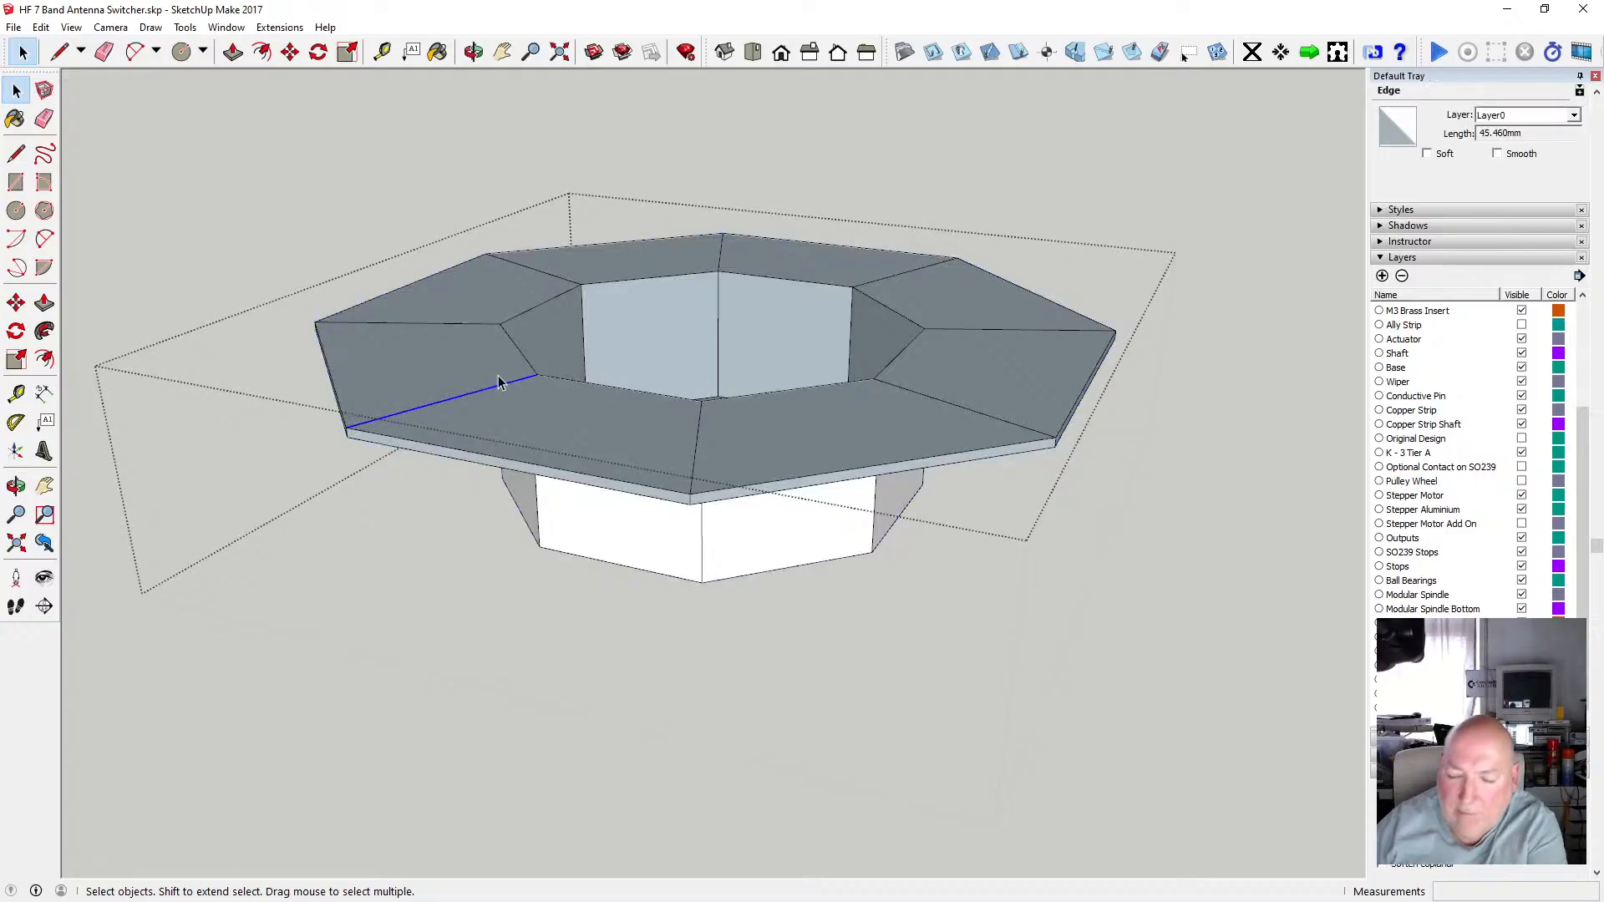
click(477, 323)
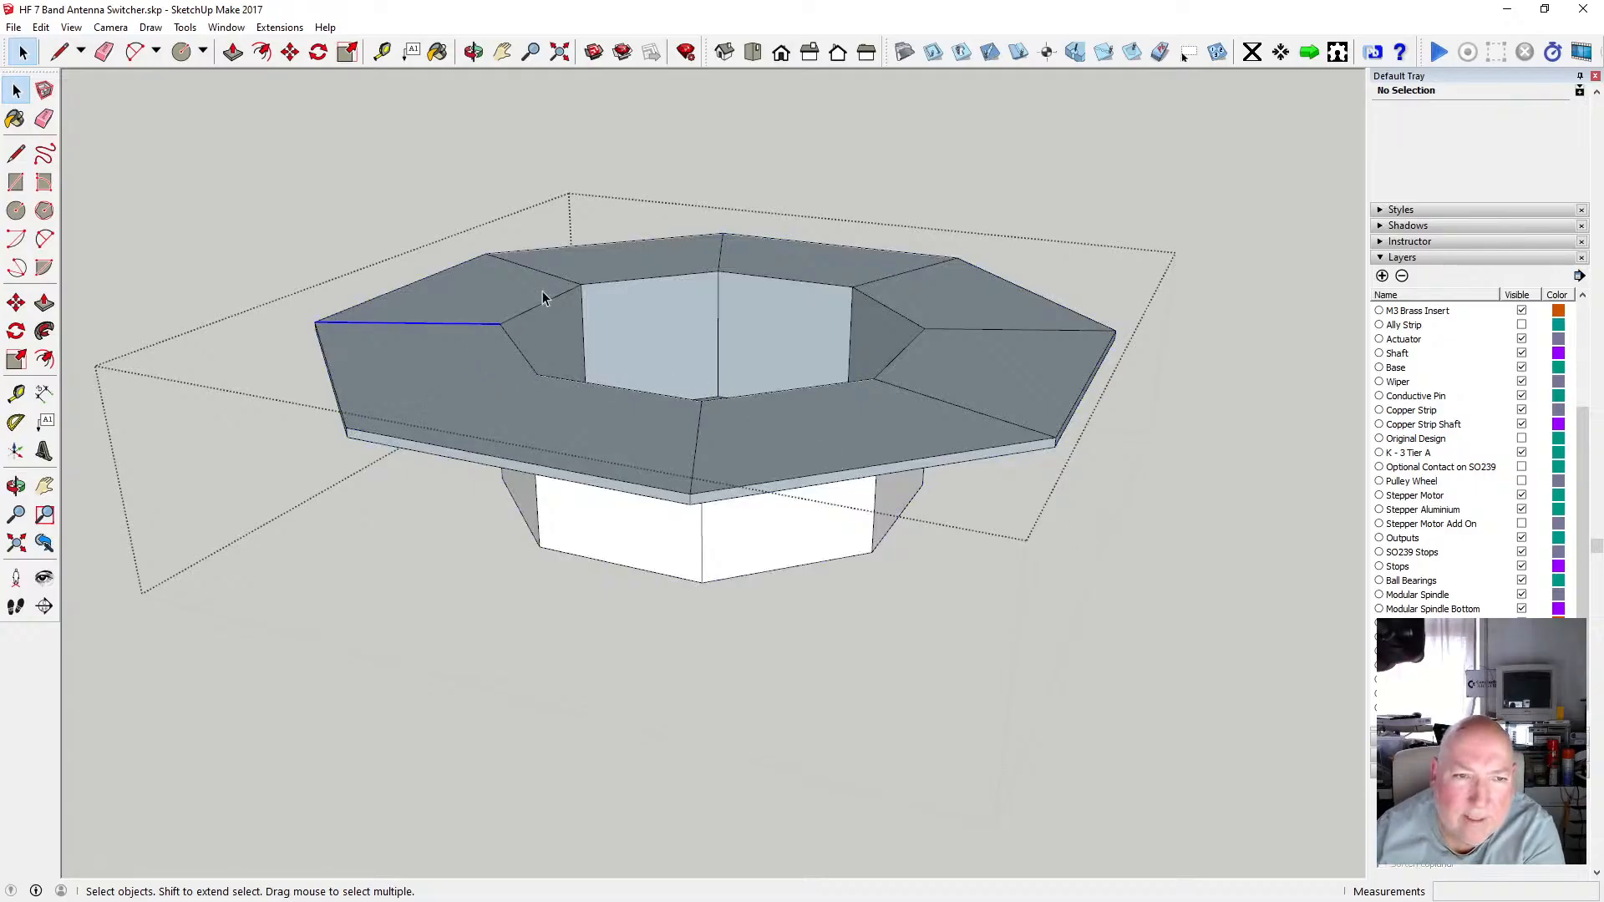
key(Delete)
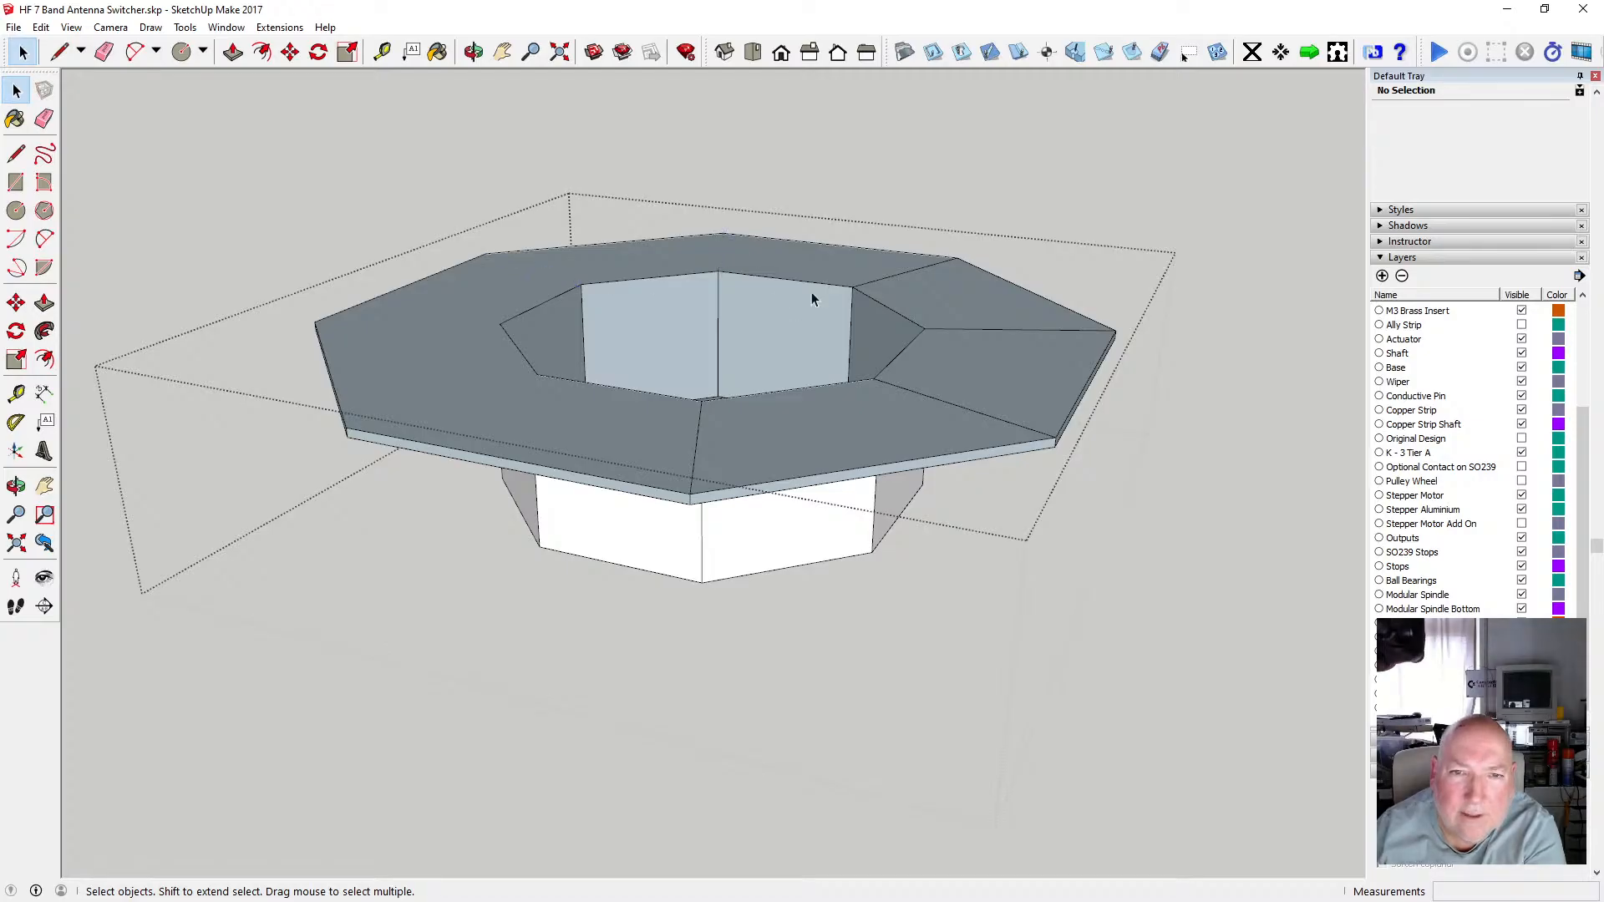
click(874, 282)
key(Delete)
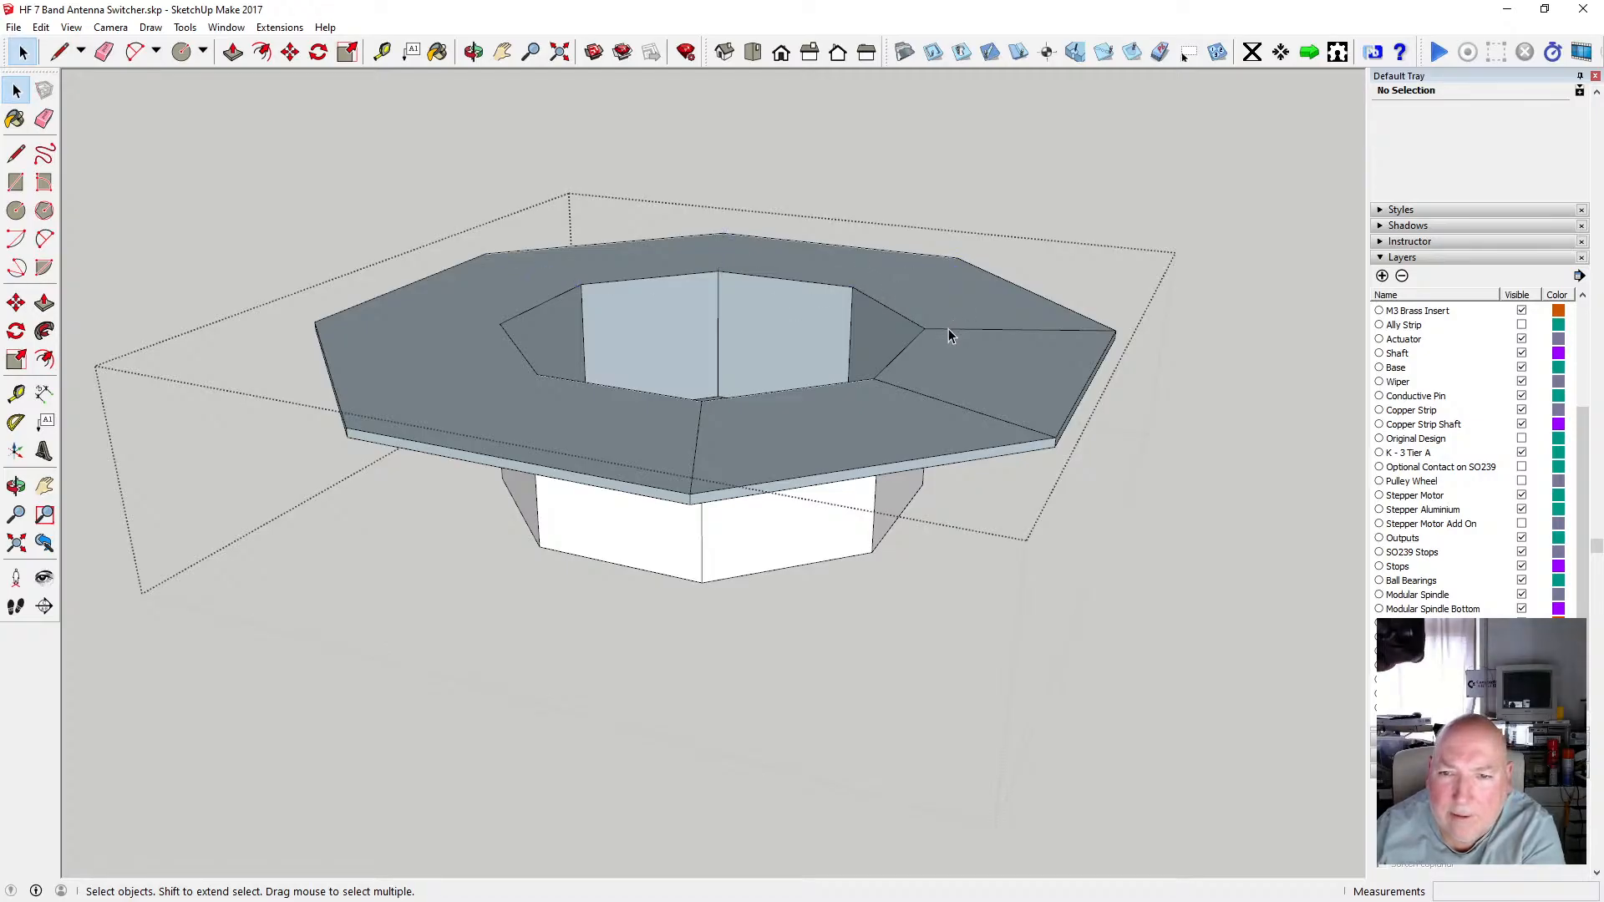
click(948, 330)
key(Delete)
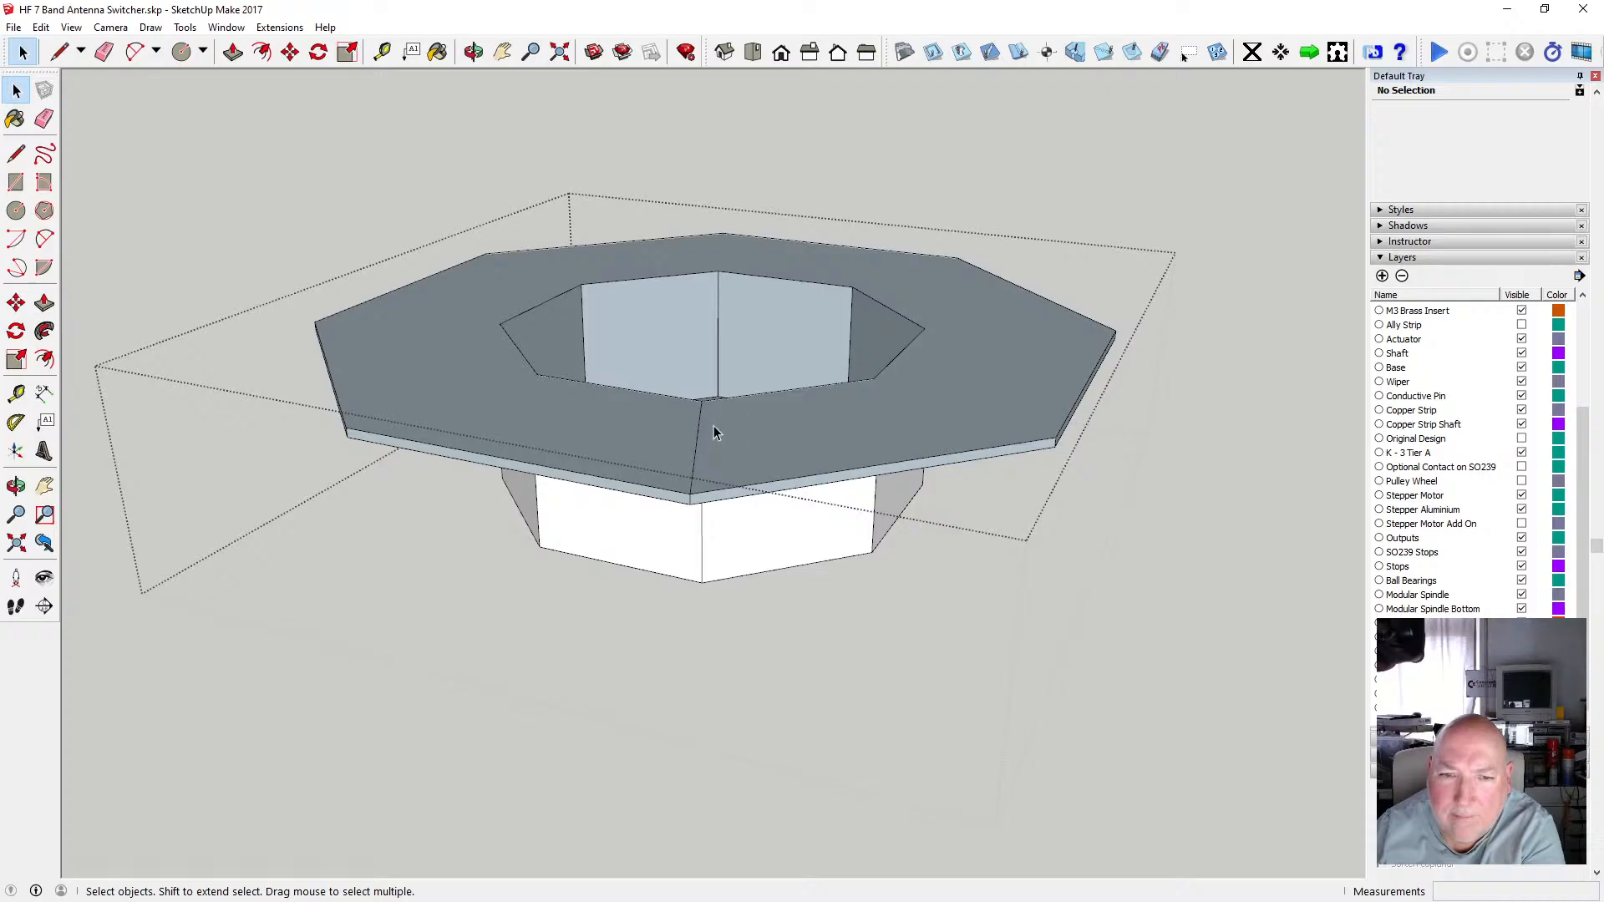
click(699, 426)
key(Delete)
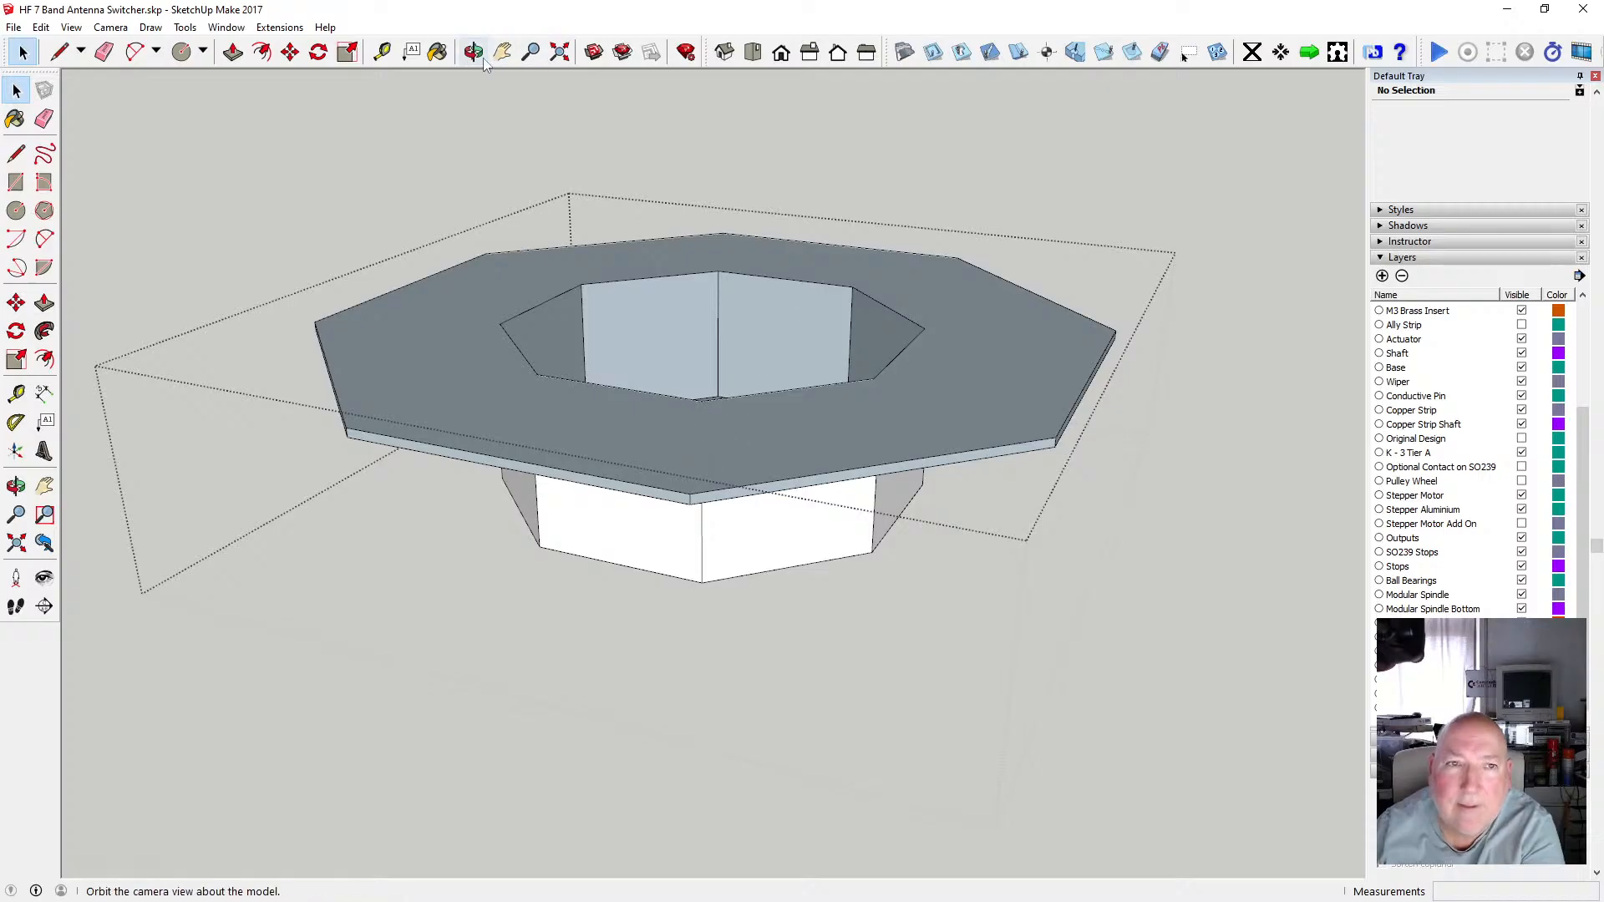
Orbit around the mount to check the cleaned-up top face.
click(473, 52)
drag(794, 347, 648, 438)
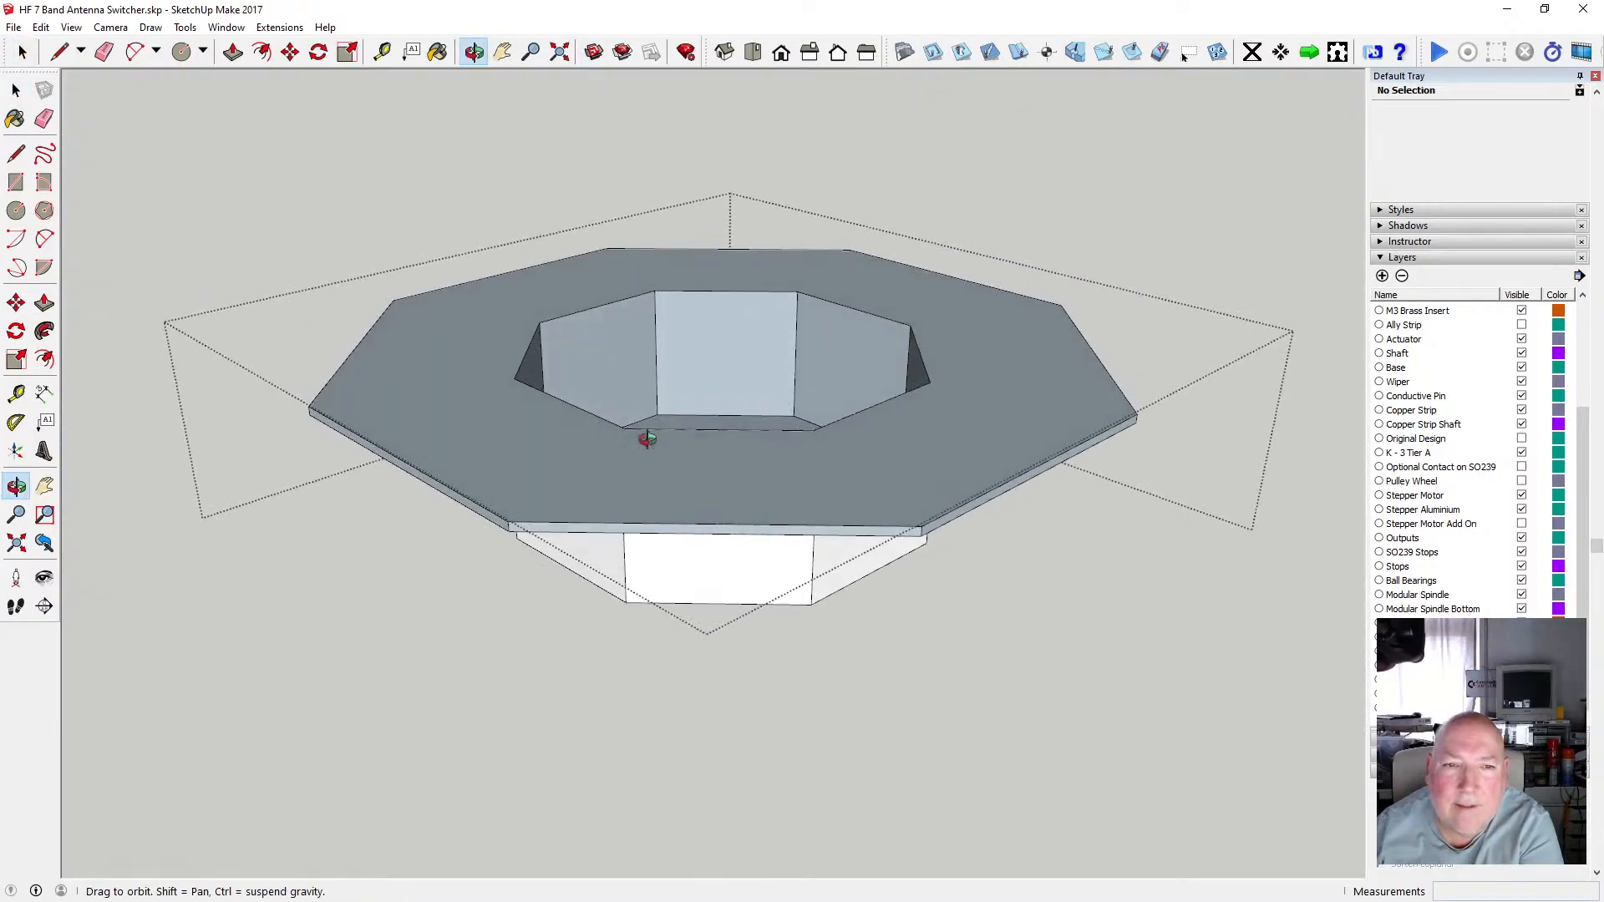
click(16, 90)
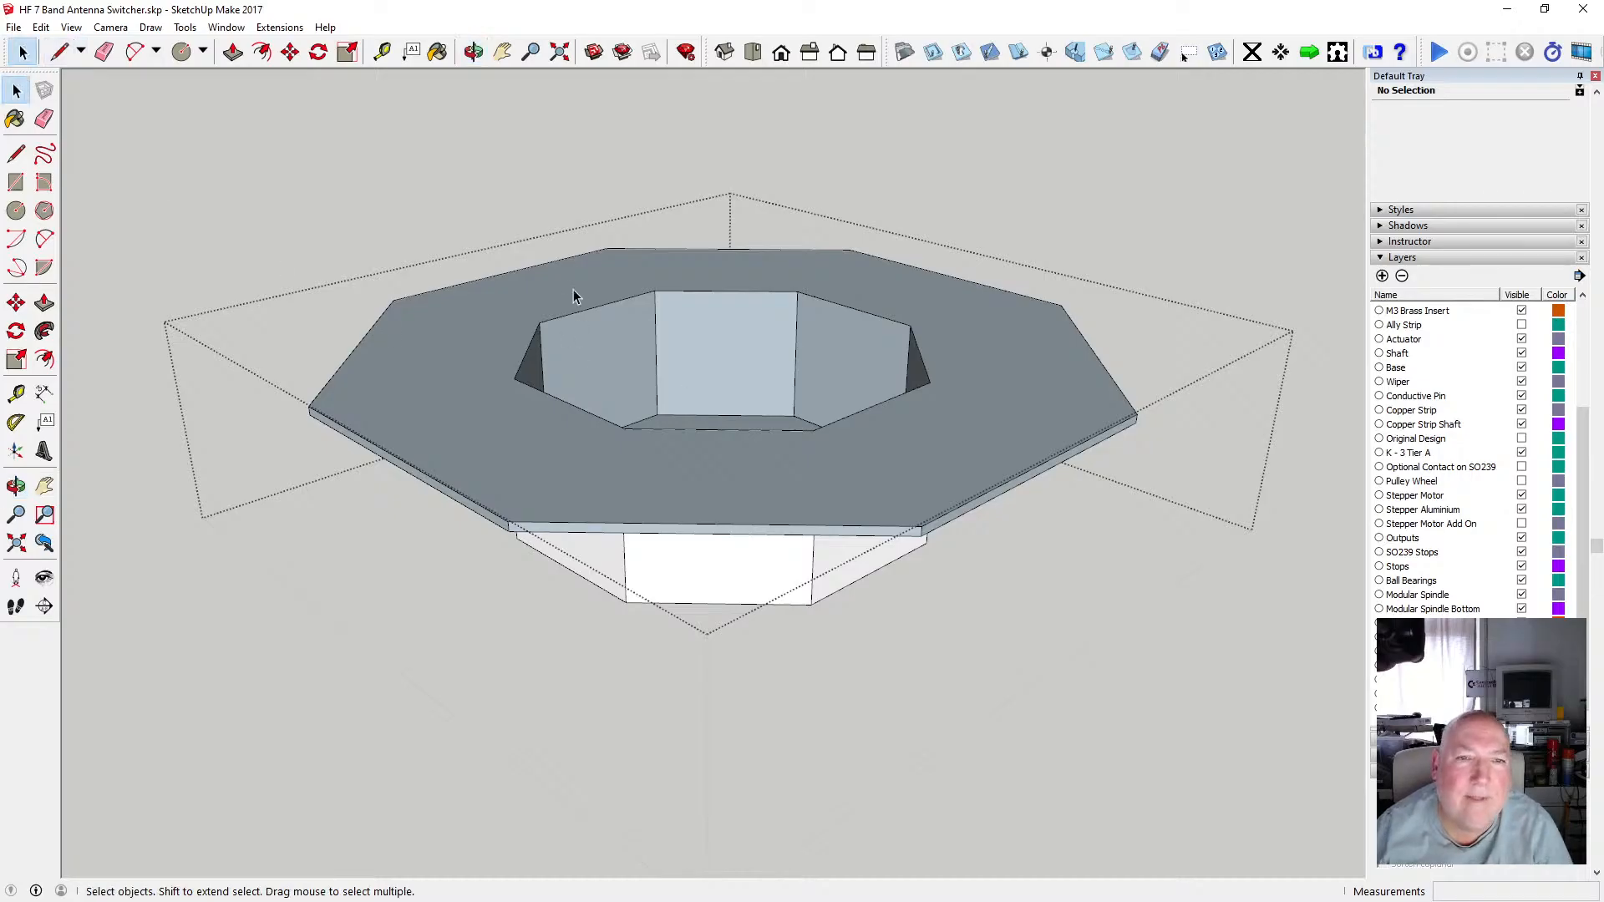
click(473, 52)
drag(562, 312, 613, 293)
key(space)
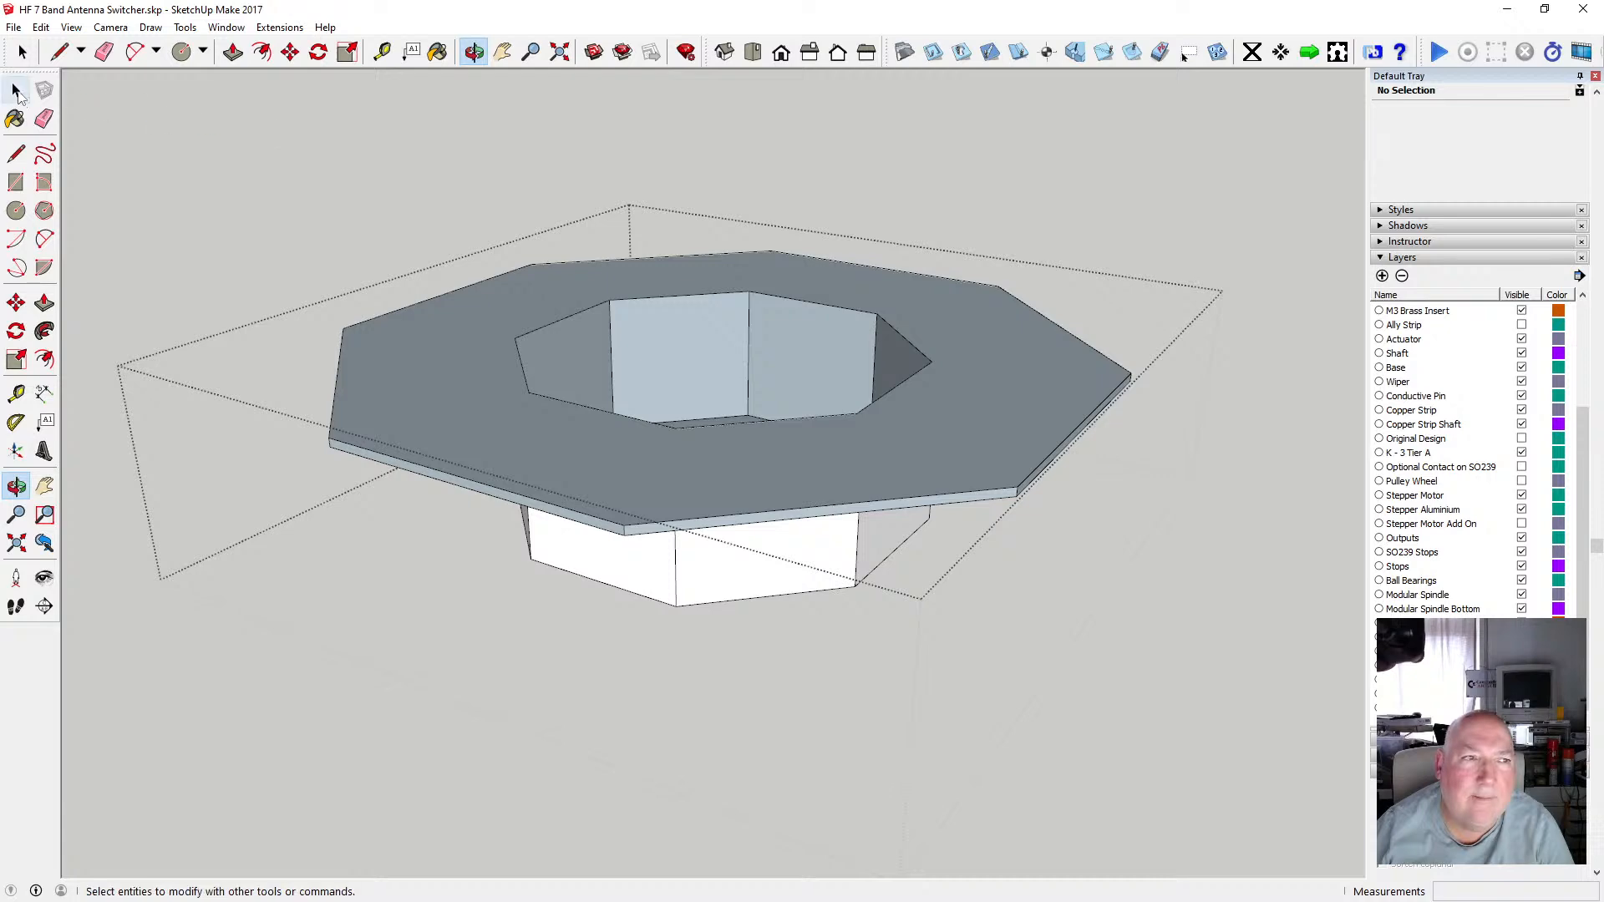
Reverse the mount's top face and the inner recess wall faces.
right_click(488, 387)
click(588, 549)
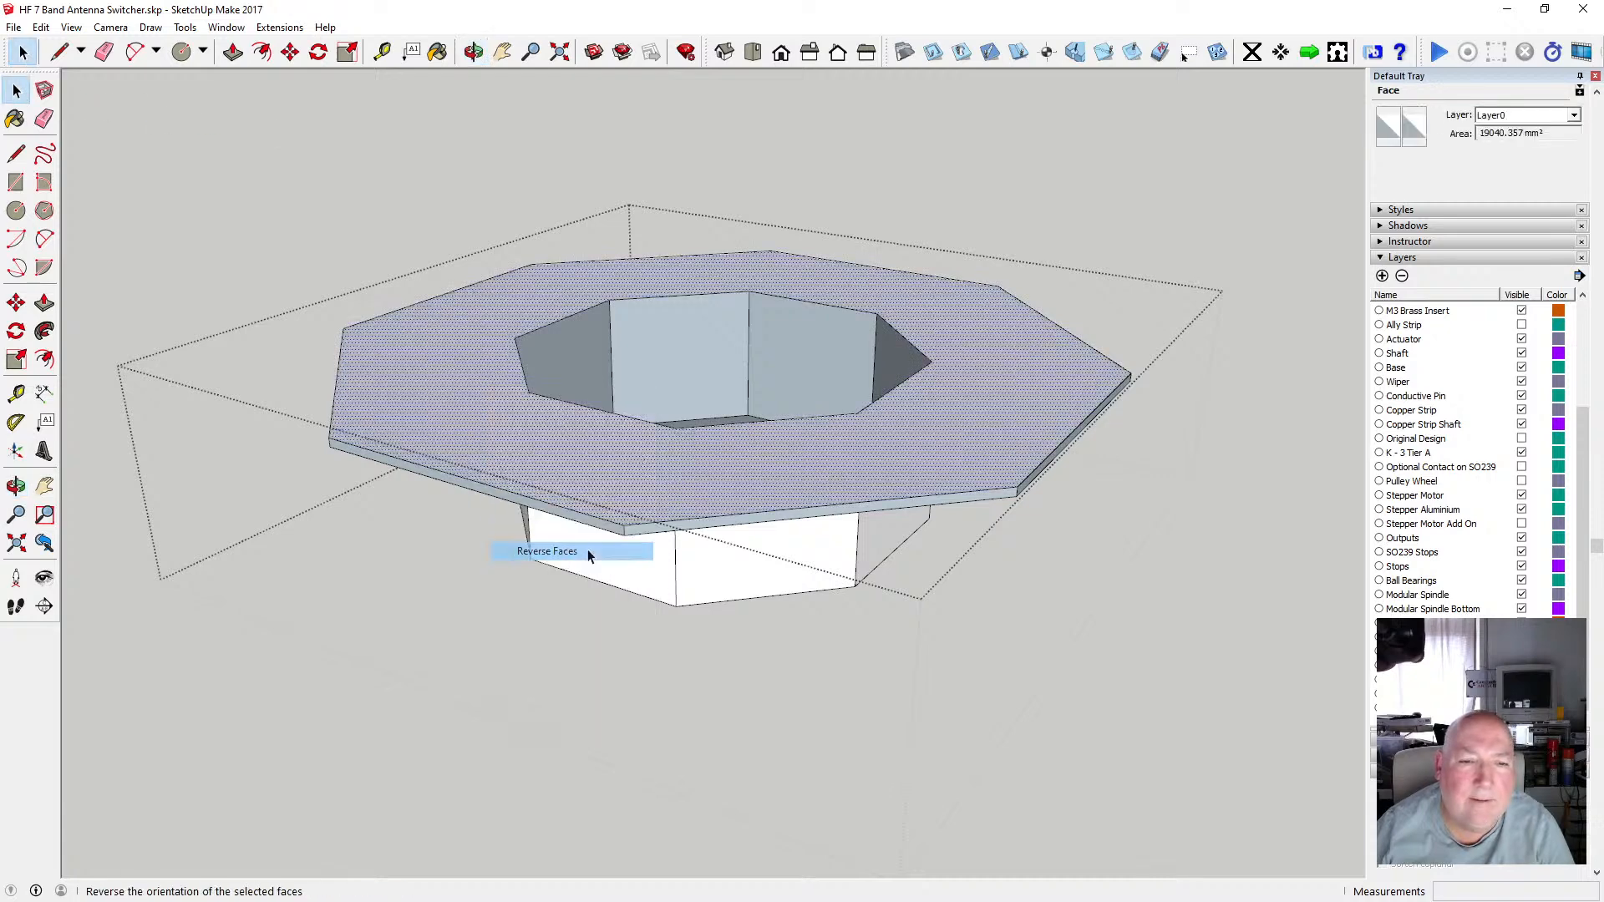
click(571, 351)
shift+click(670, 334)
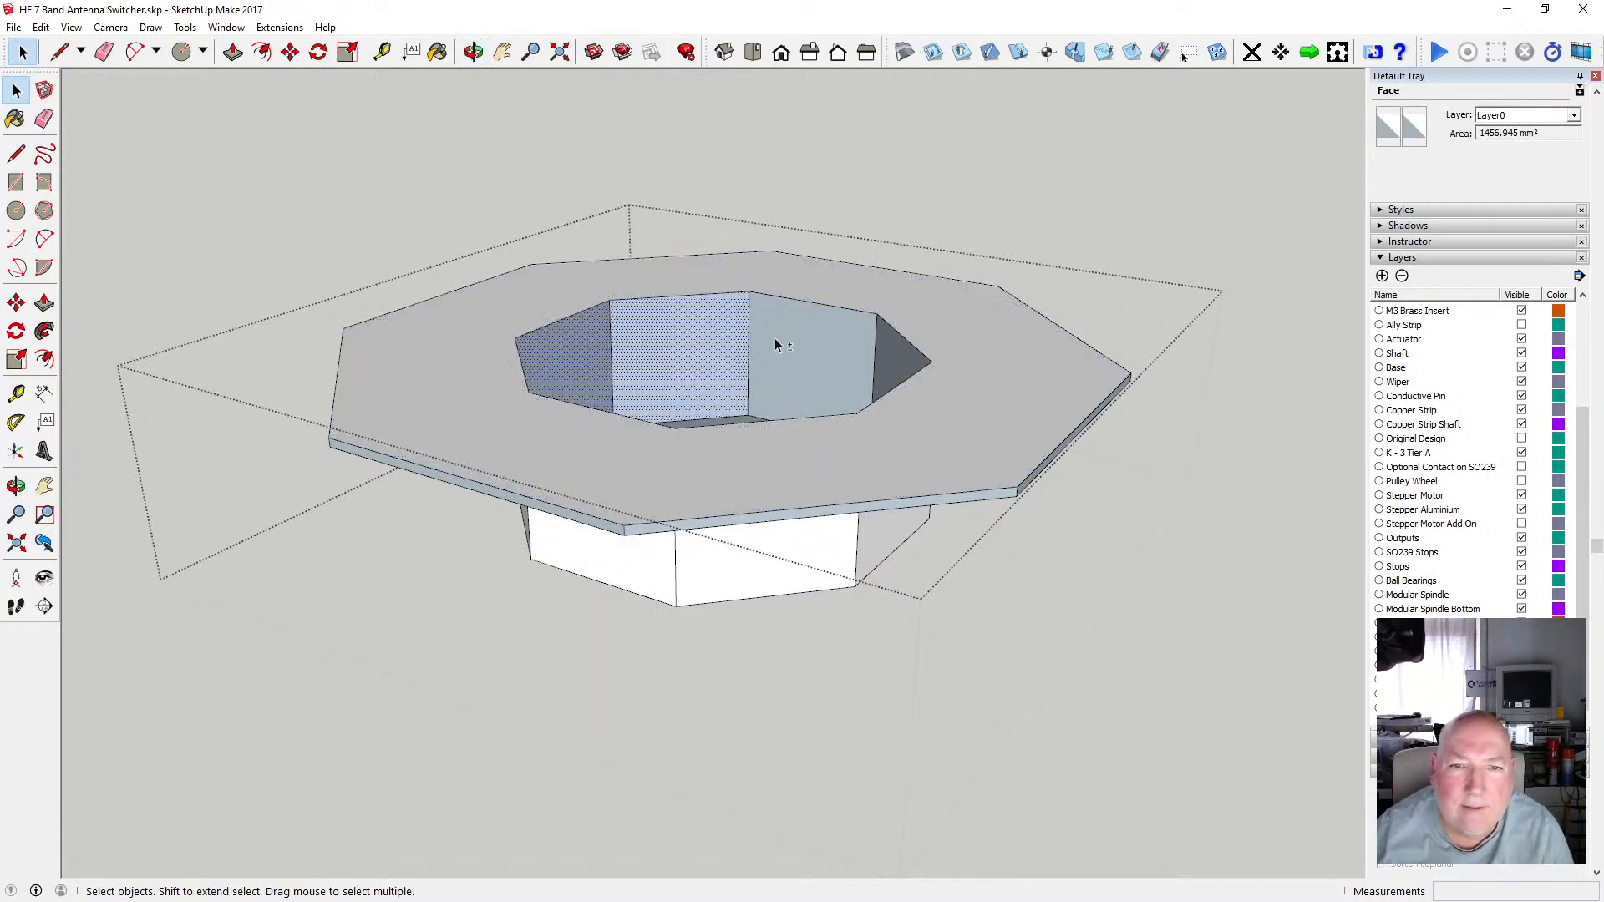
shift+click(774, 338)
shift+click(885, 361)
right_click(887, 359)
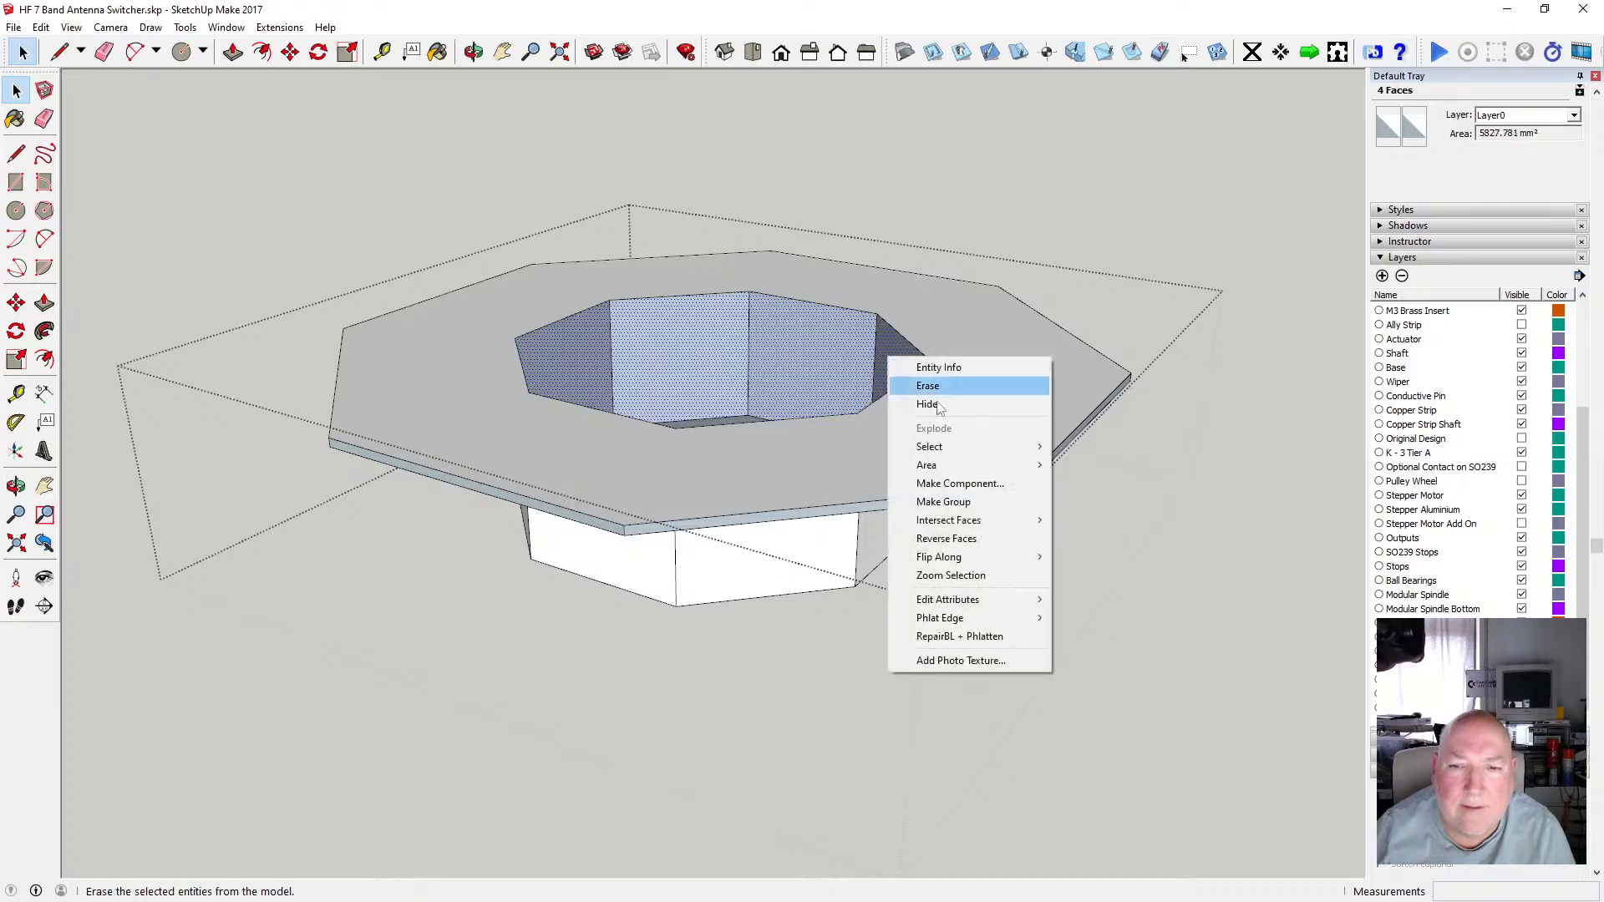
click(974, 541)
Select the remaining recess walls and floor faces and reverse their orientation.
click(474, 52)
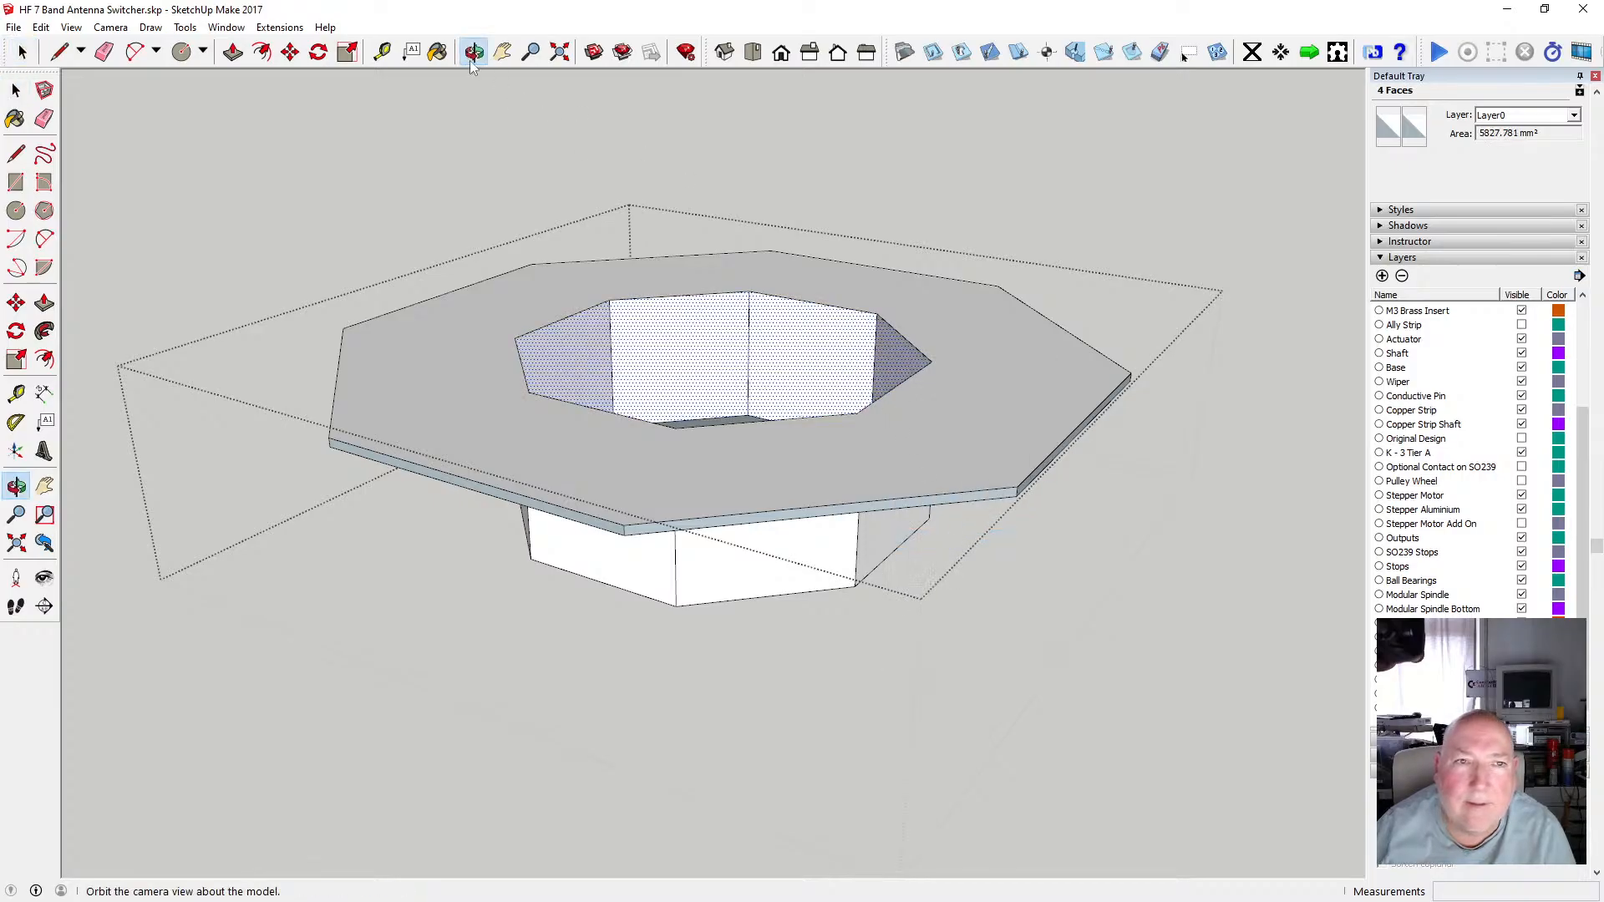
drag(752, 317, 700, 475)
key(space)
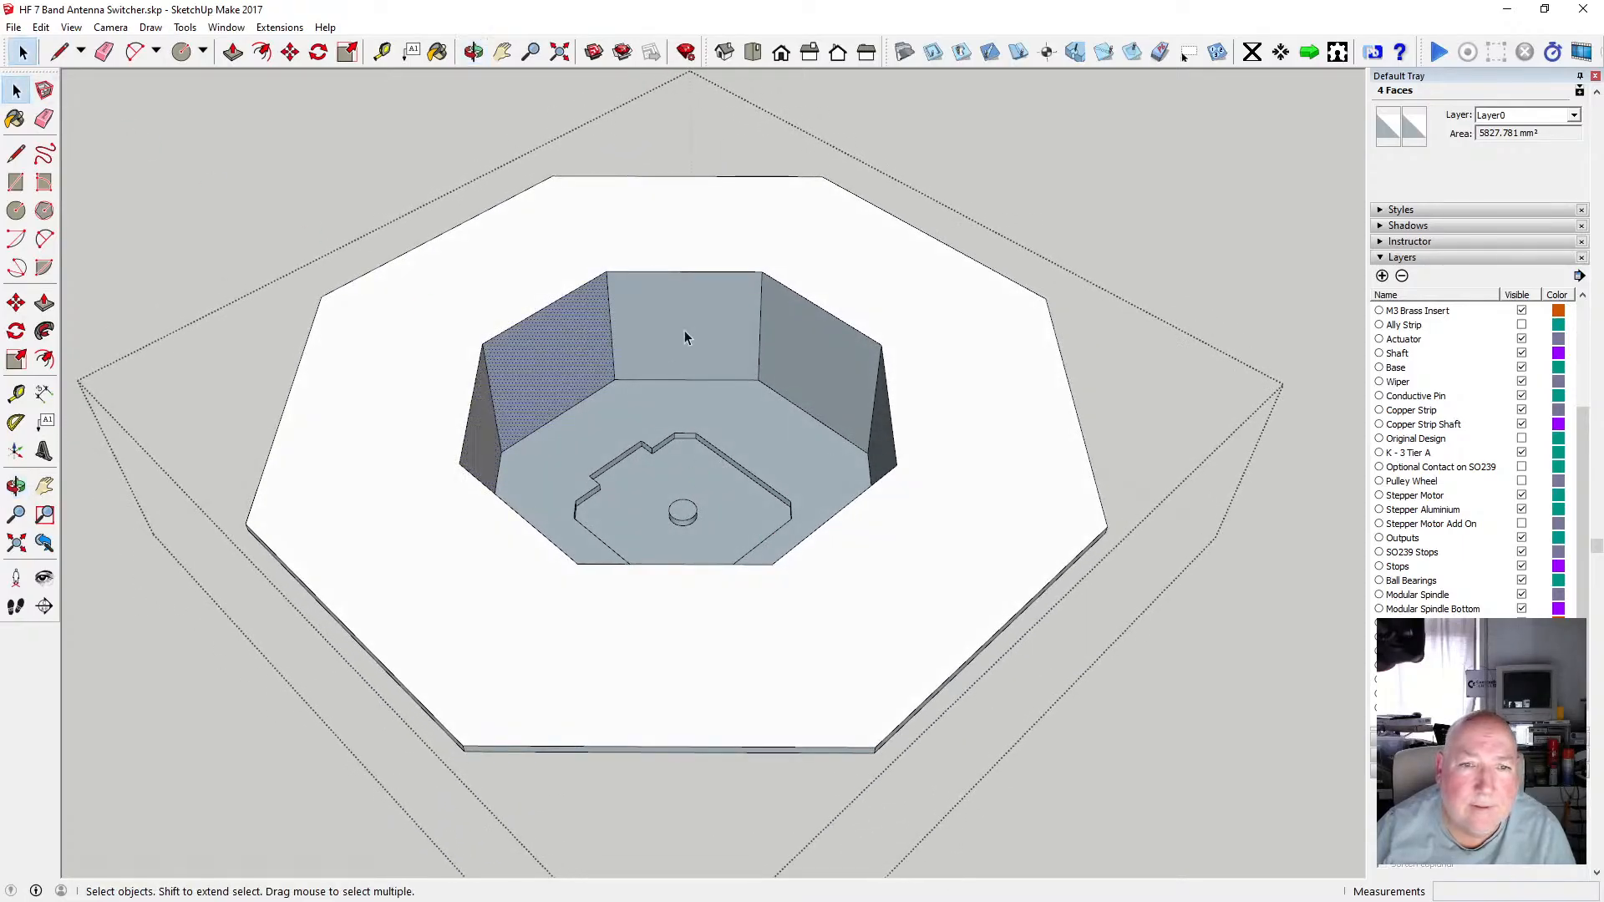
click(683, 329)
ctrl+click(880, 430)
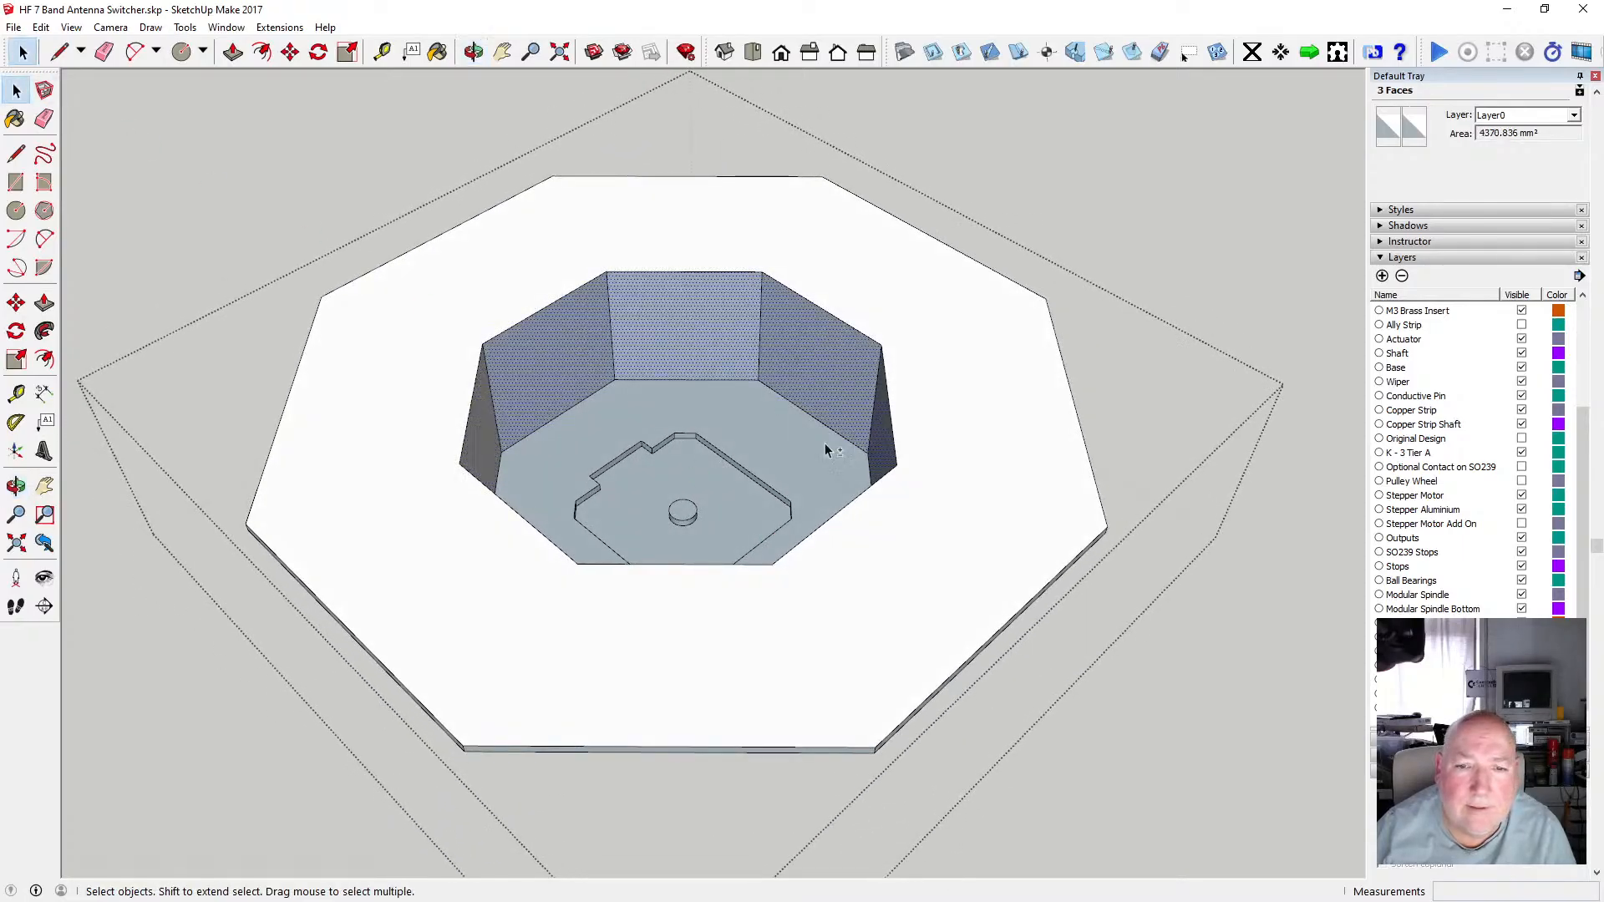
shift+click(775, 436)
shift+click(685, 477)
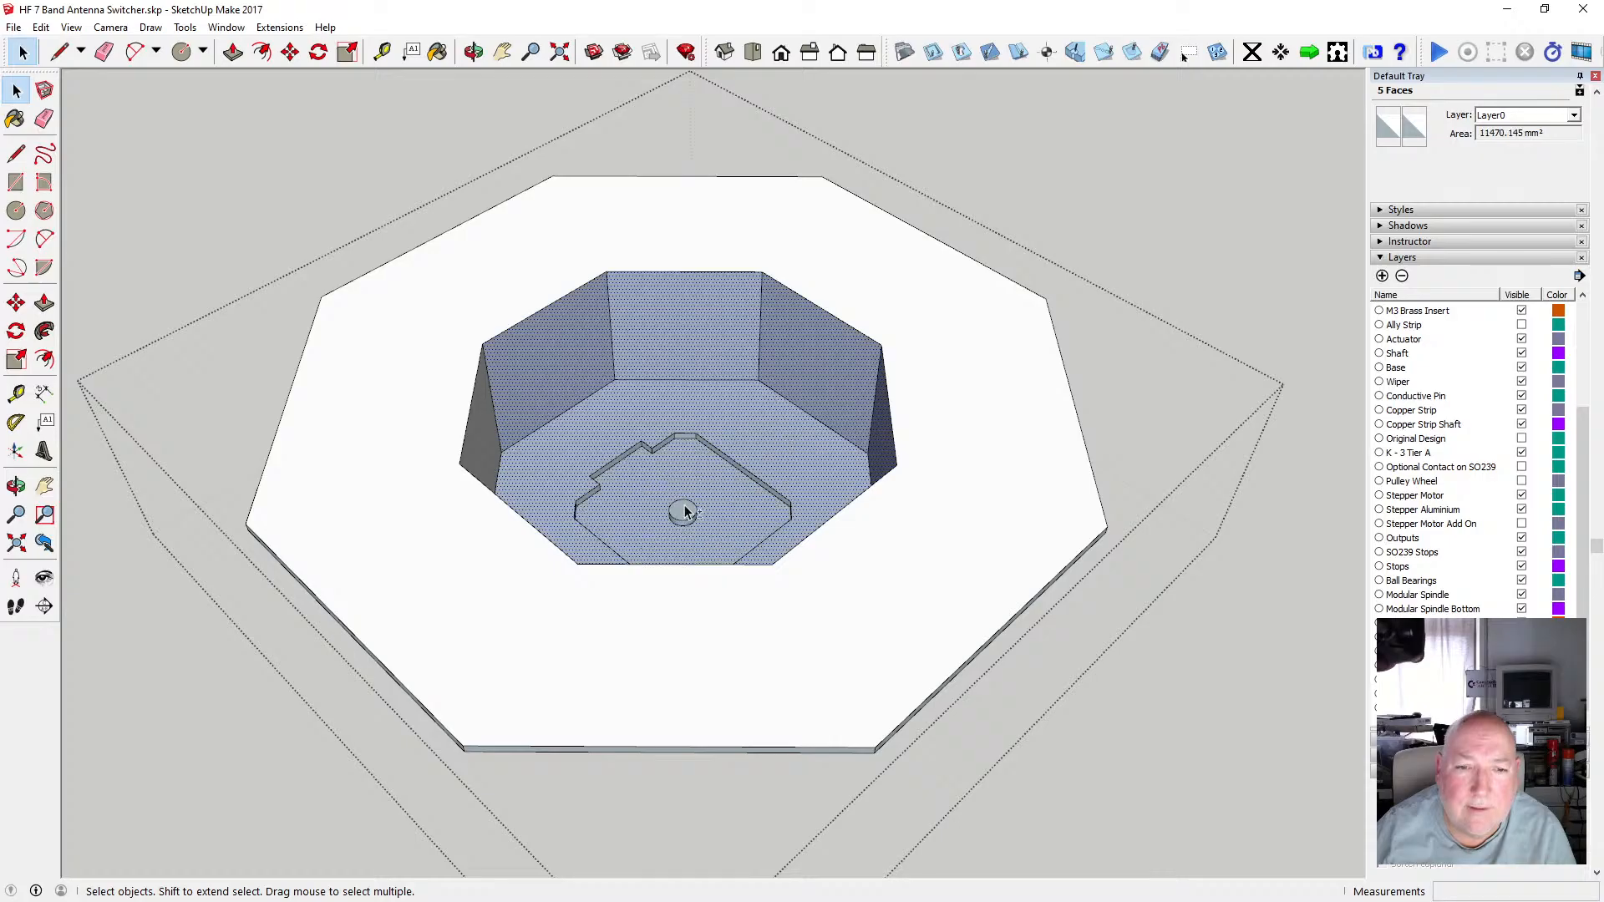
right_click(764, 420)
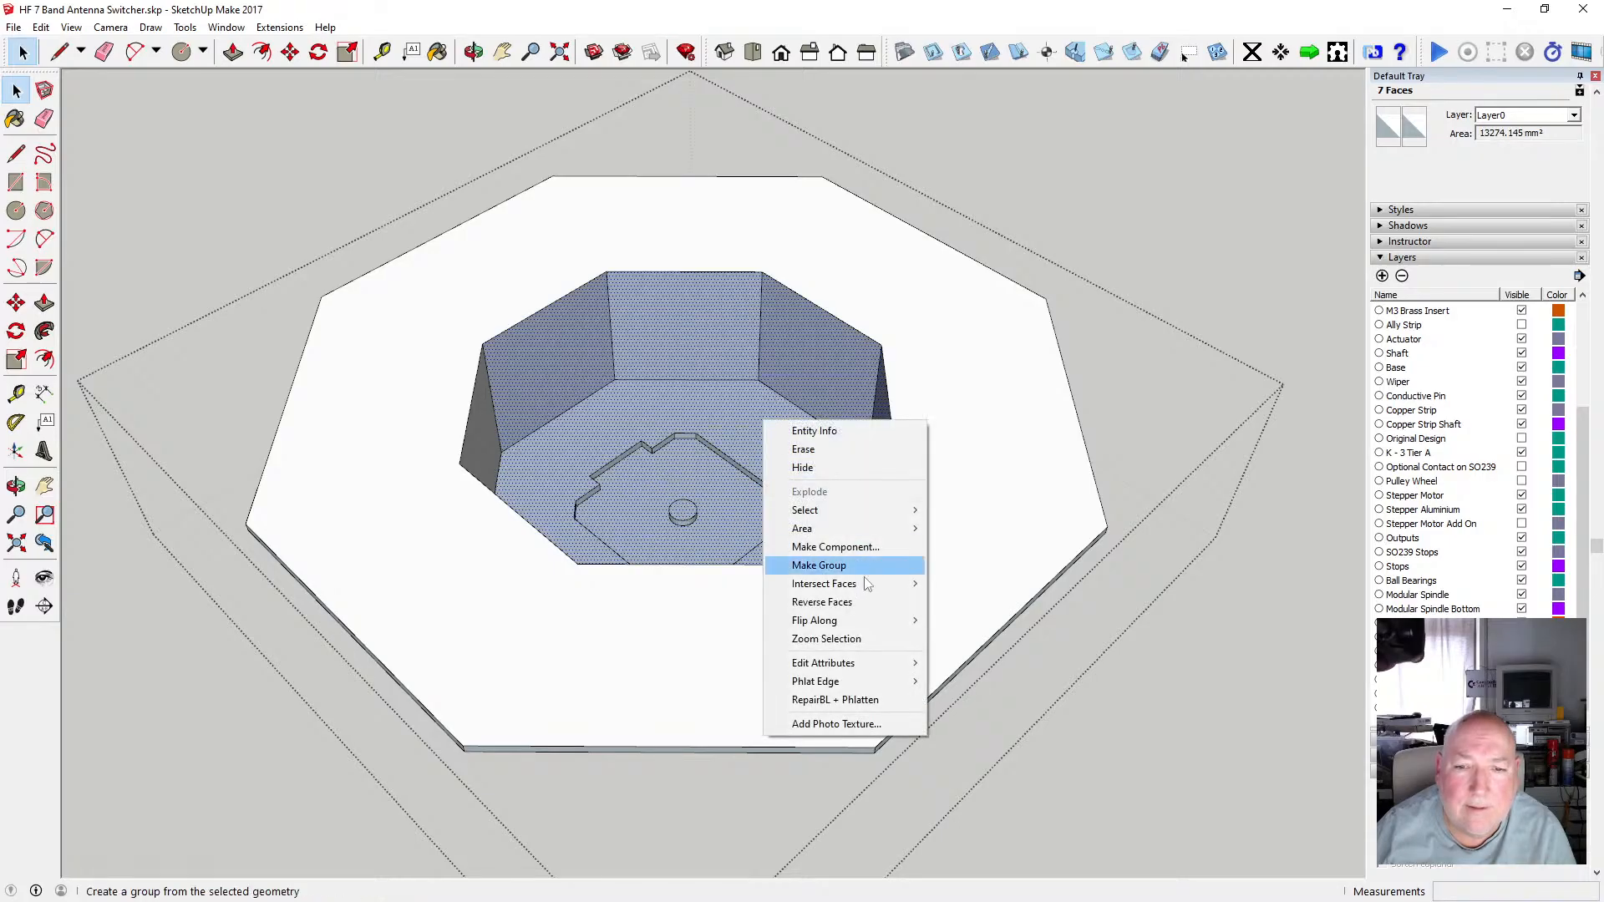
click(861, 602)
scroll(725, 464, up, 5)
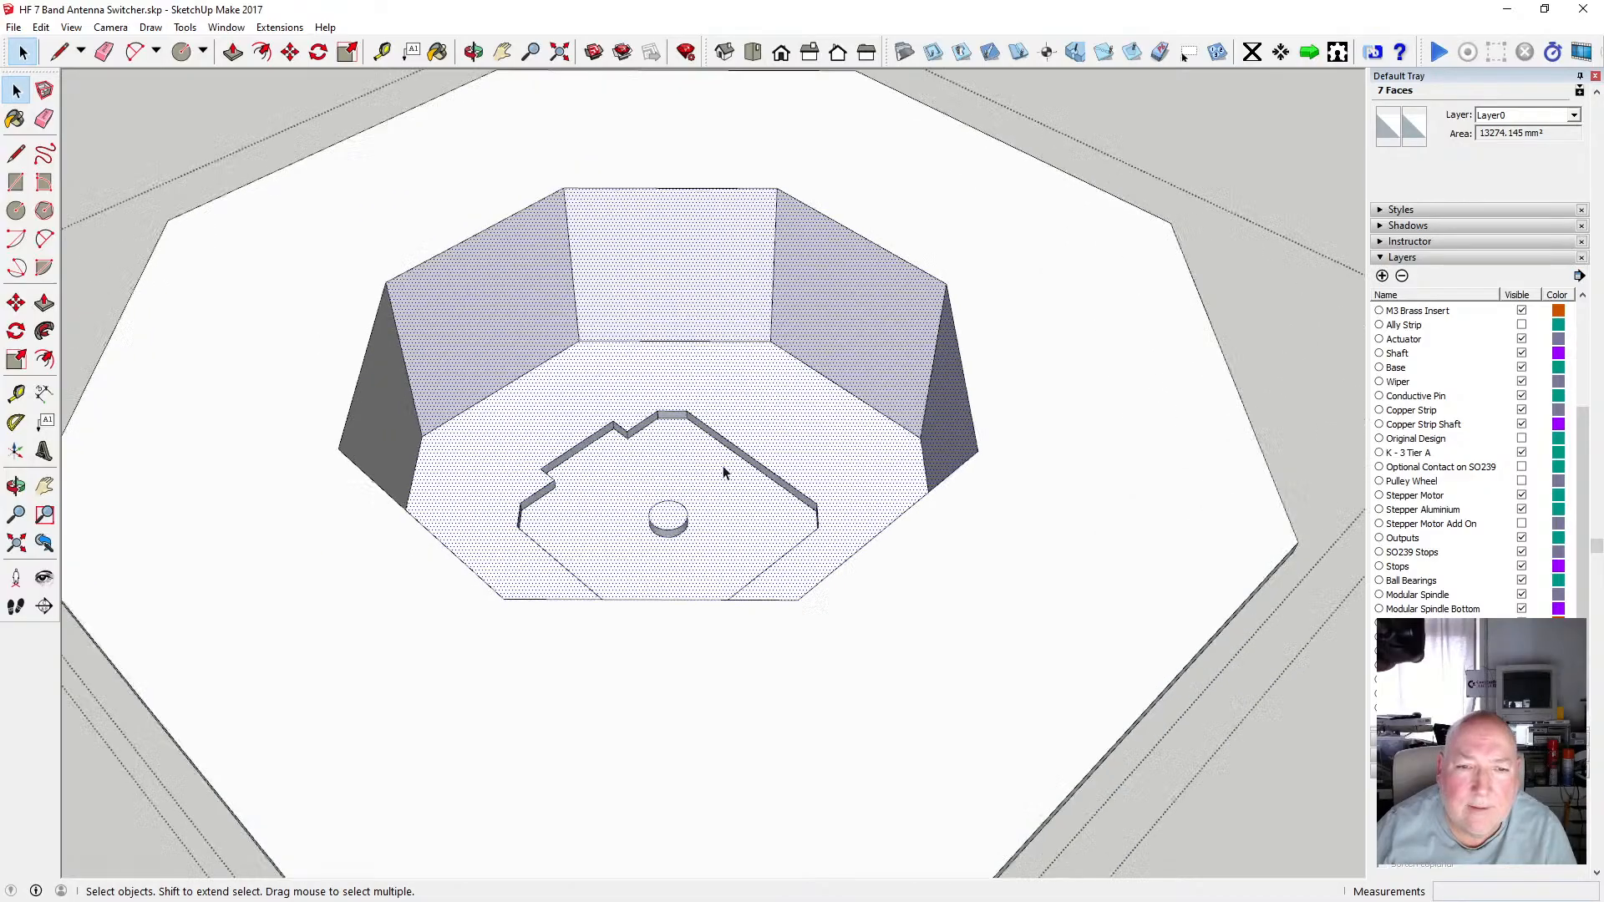
Select the recess wall faces along the back-left side of the motor cutout and reverse their orientation.
scroll(653, 428, up, 2)
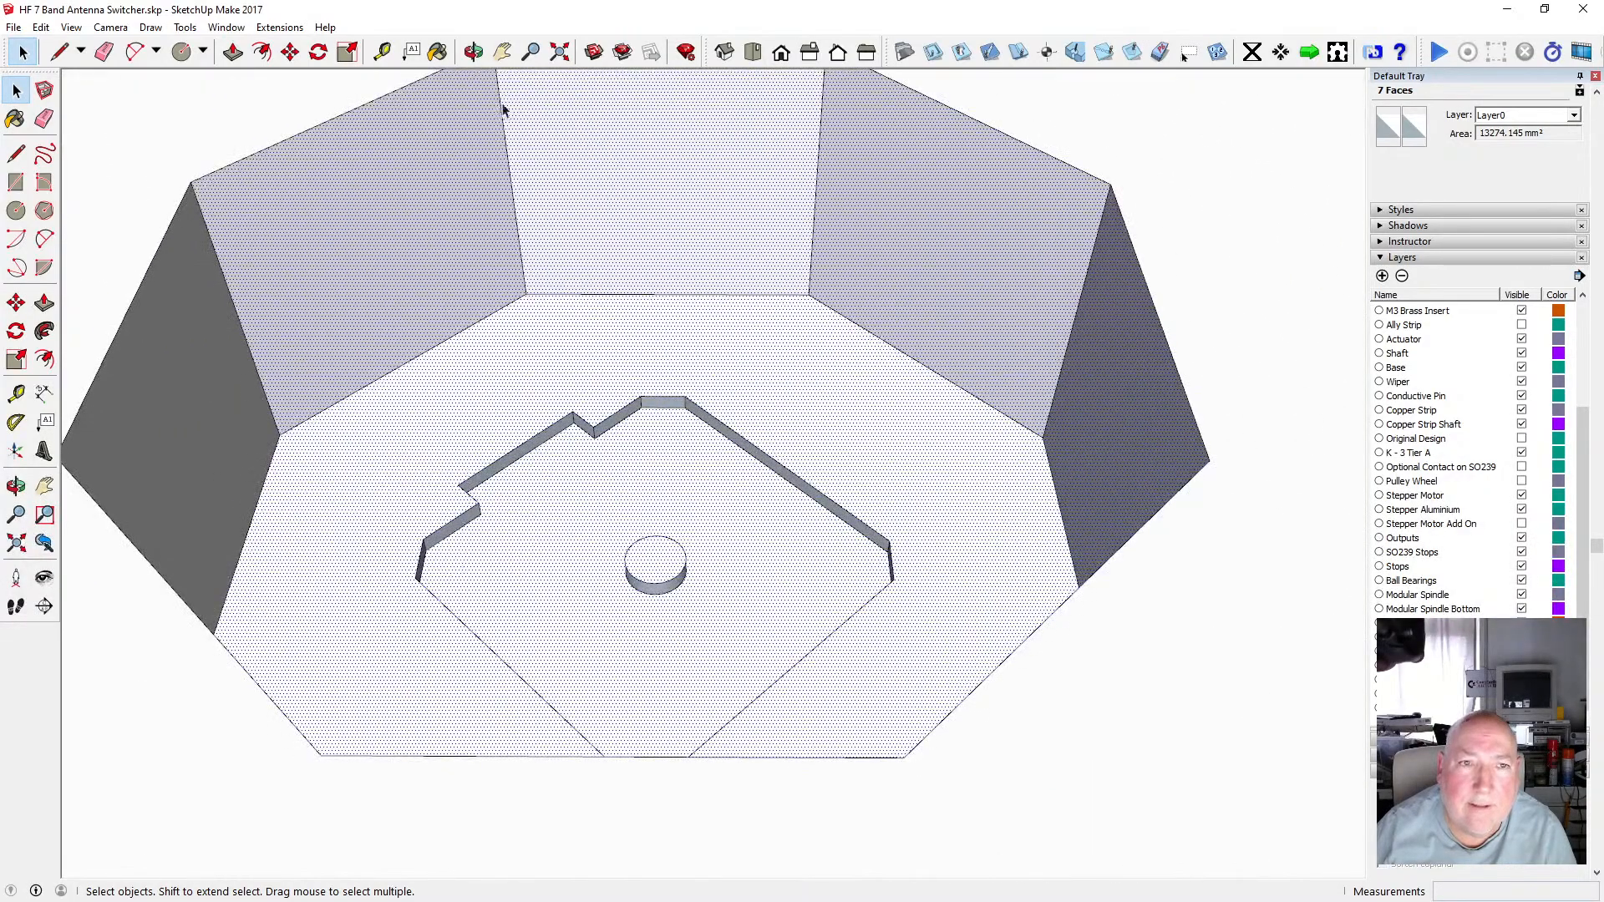
middle_drag(502, 110, 715, 430)
scroll(769, 418, up, 5)
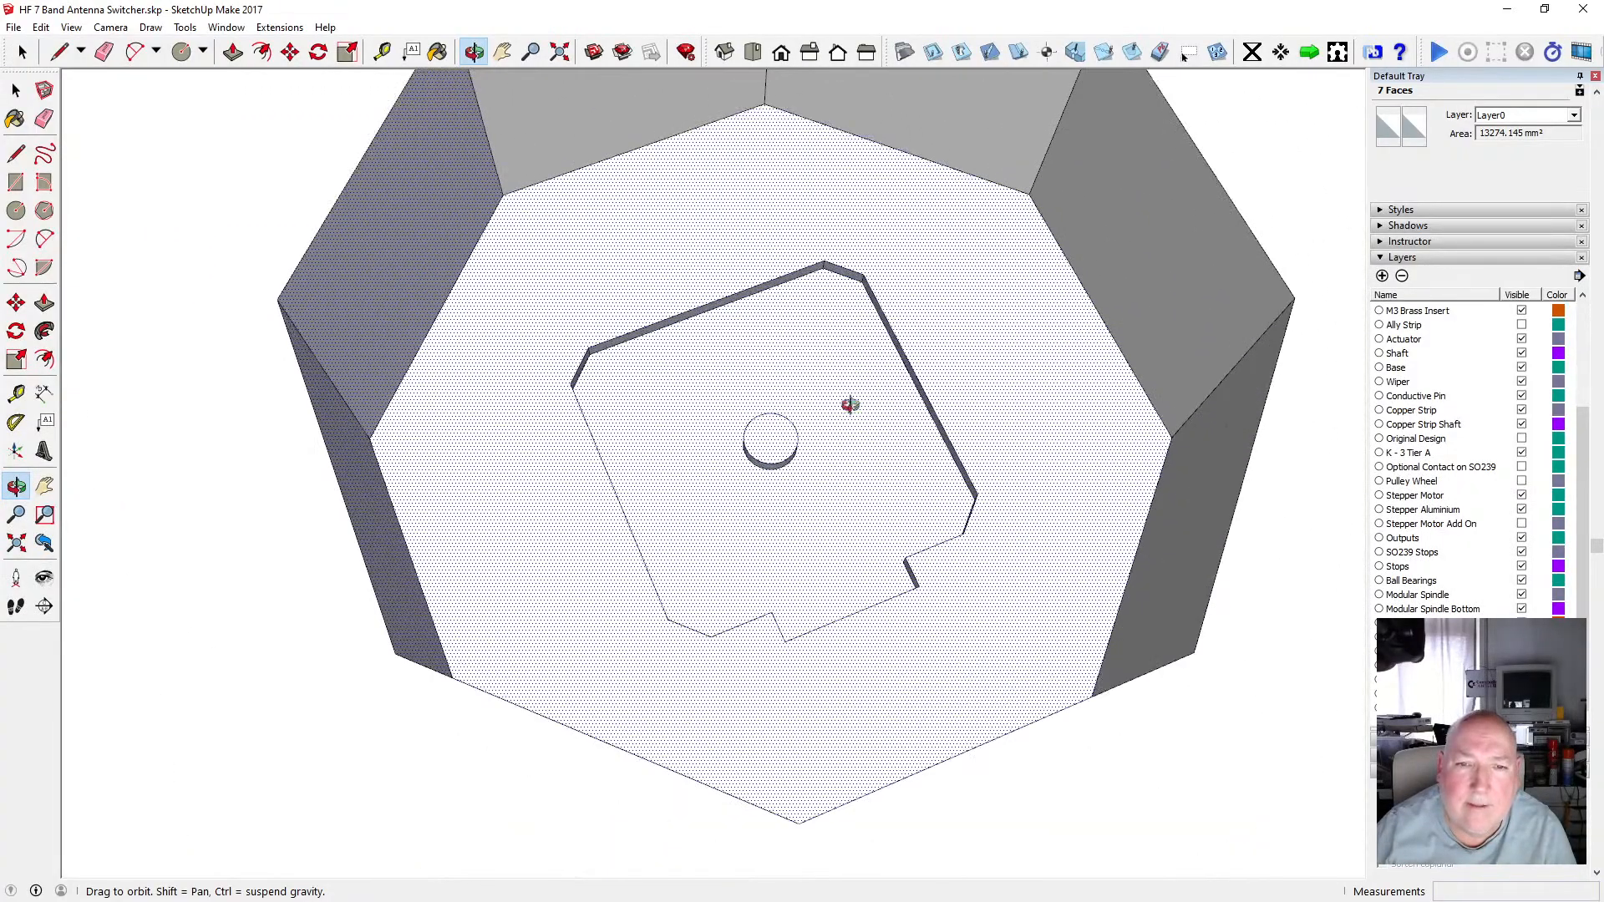
middle_drag(849, 404, 555, 329)
scroll(827, 389, up, 6)
middle_drag(820, 372, 595, 375)
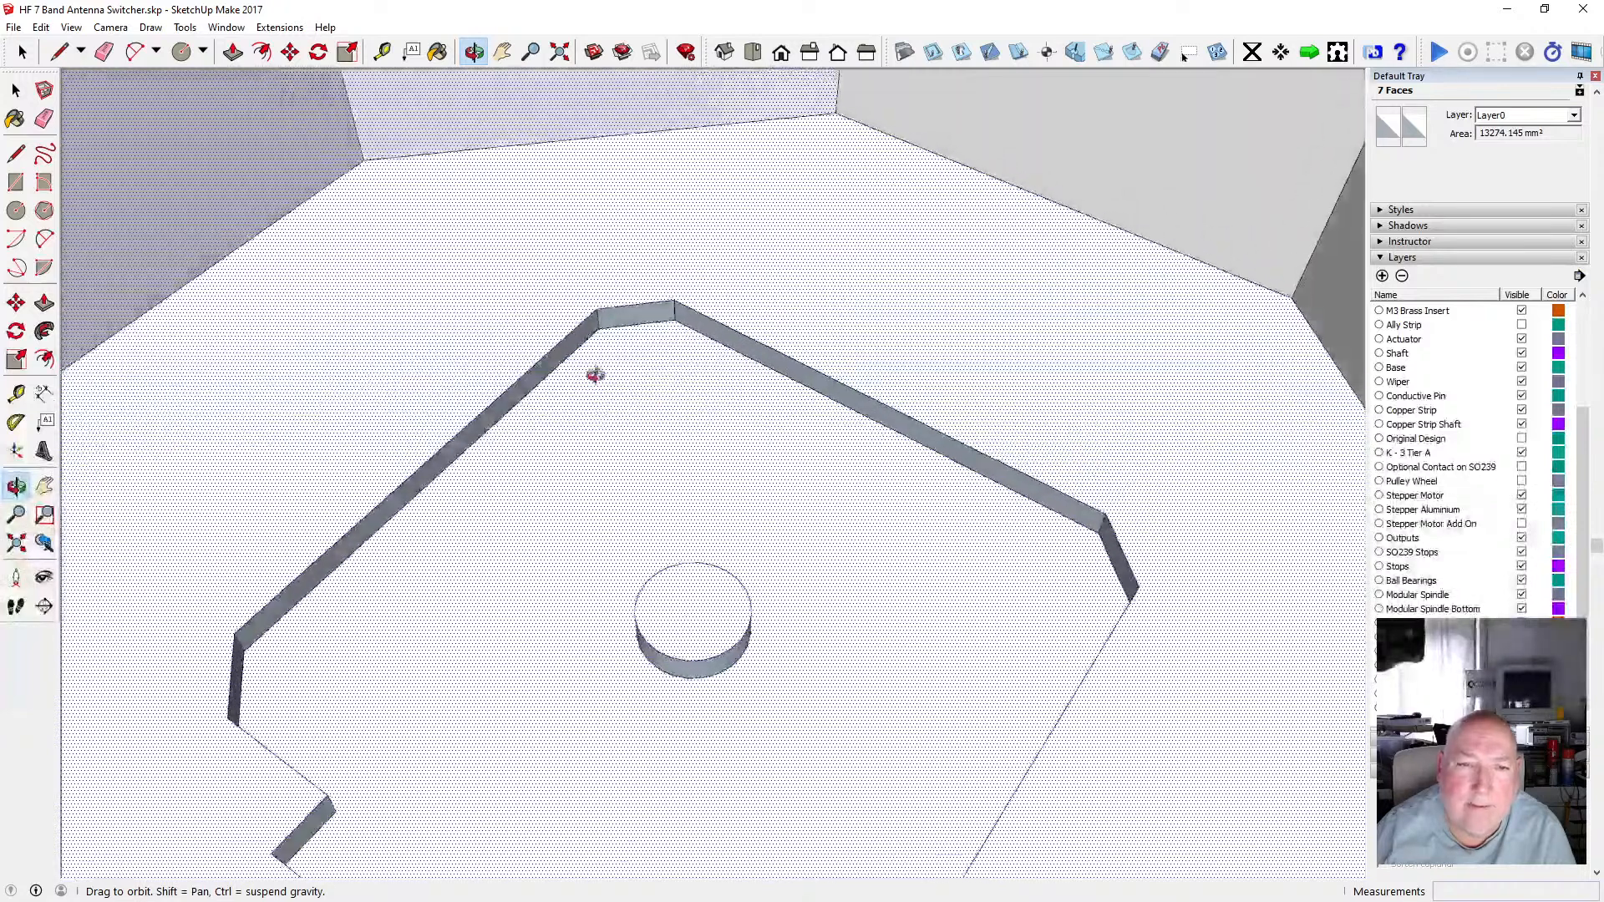
key(space)
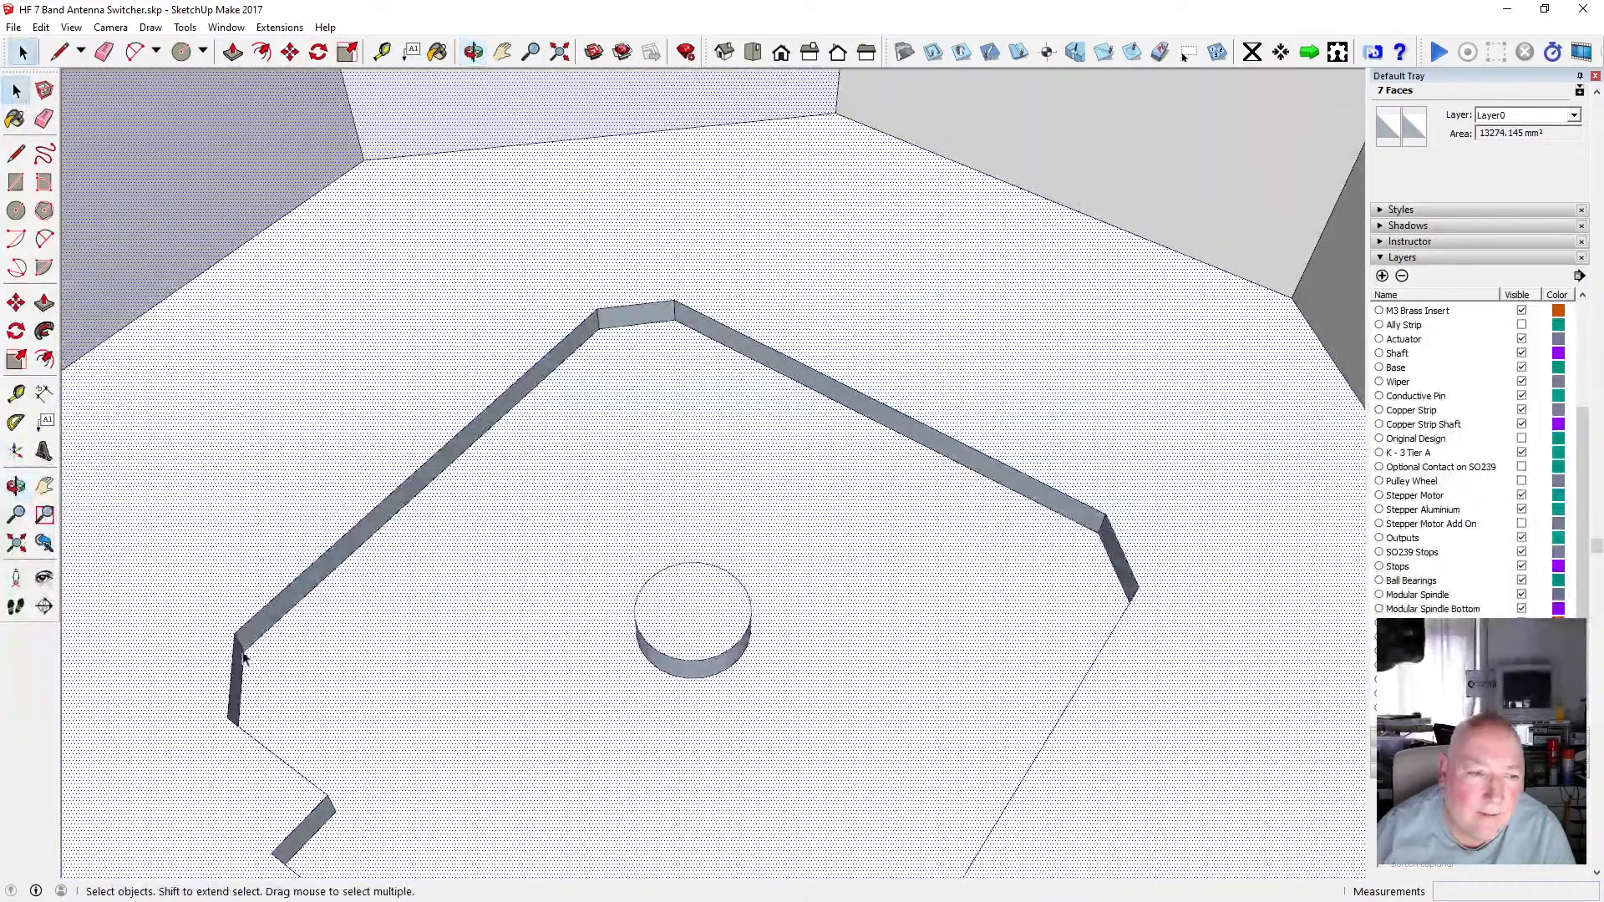
click(239, 662)
shift+click(266, 629)
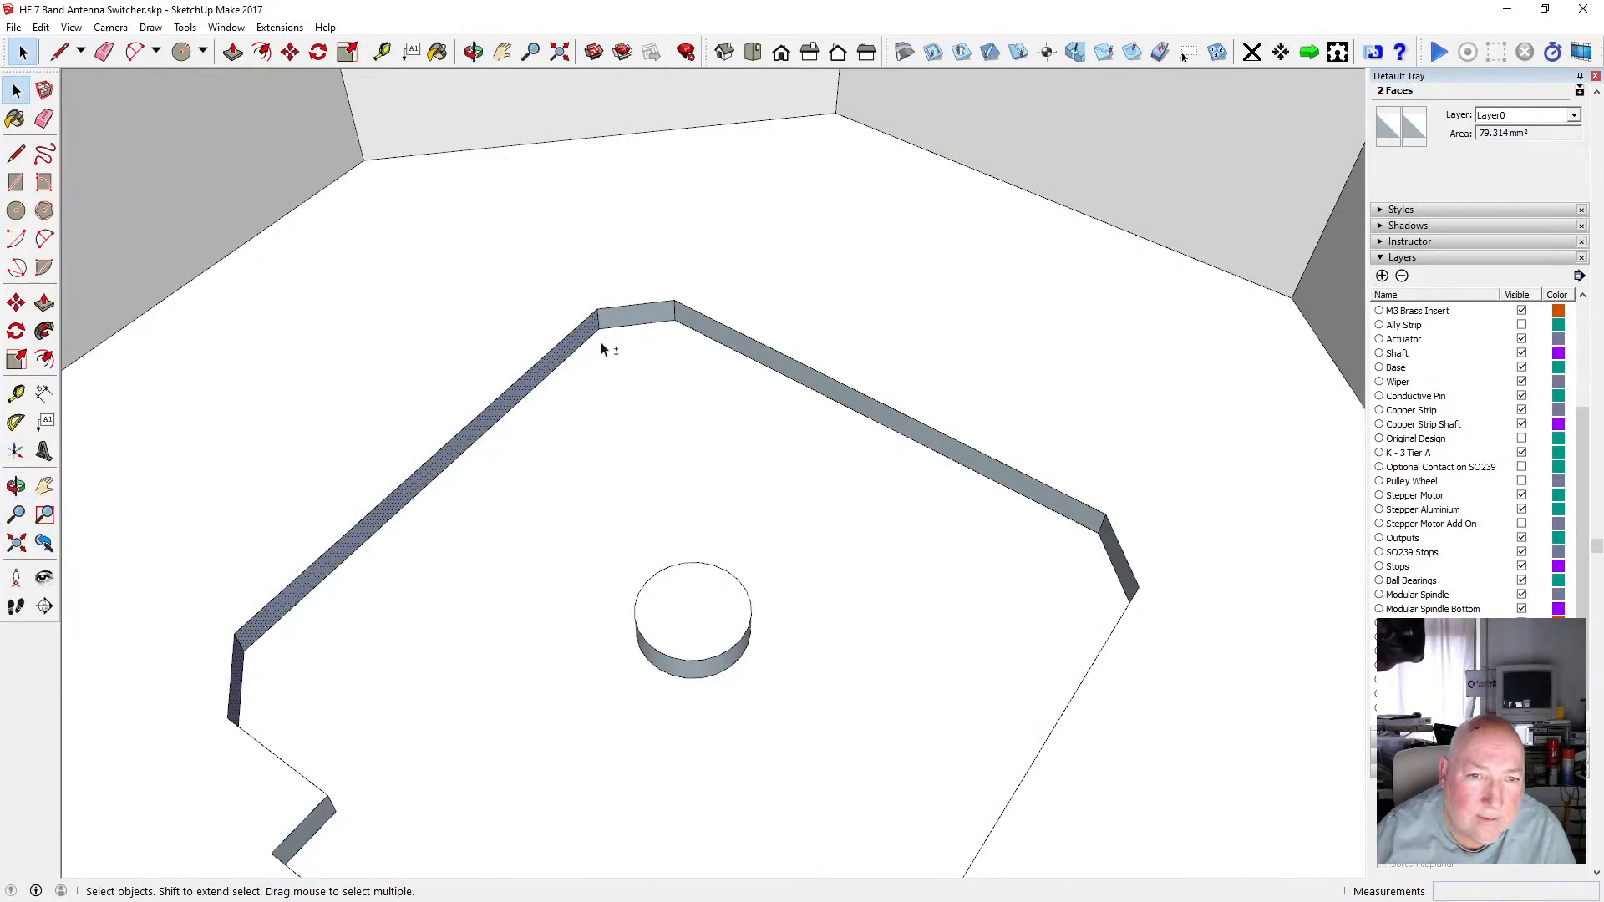
shift+click(686, 323)
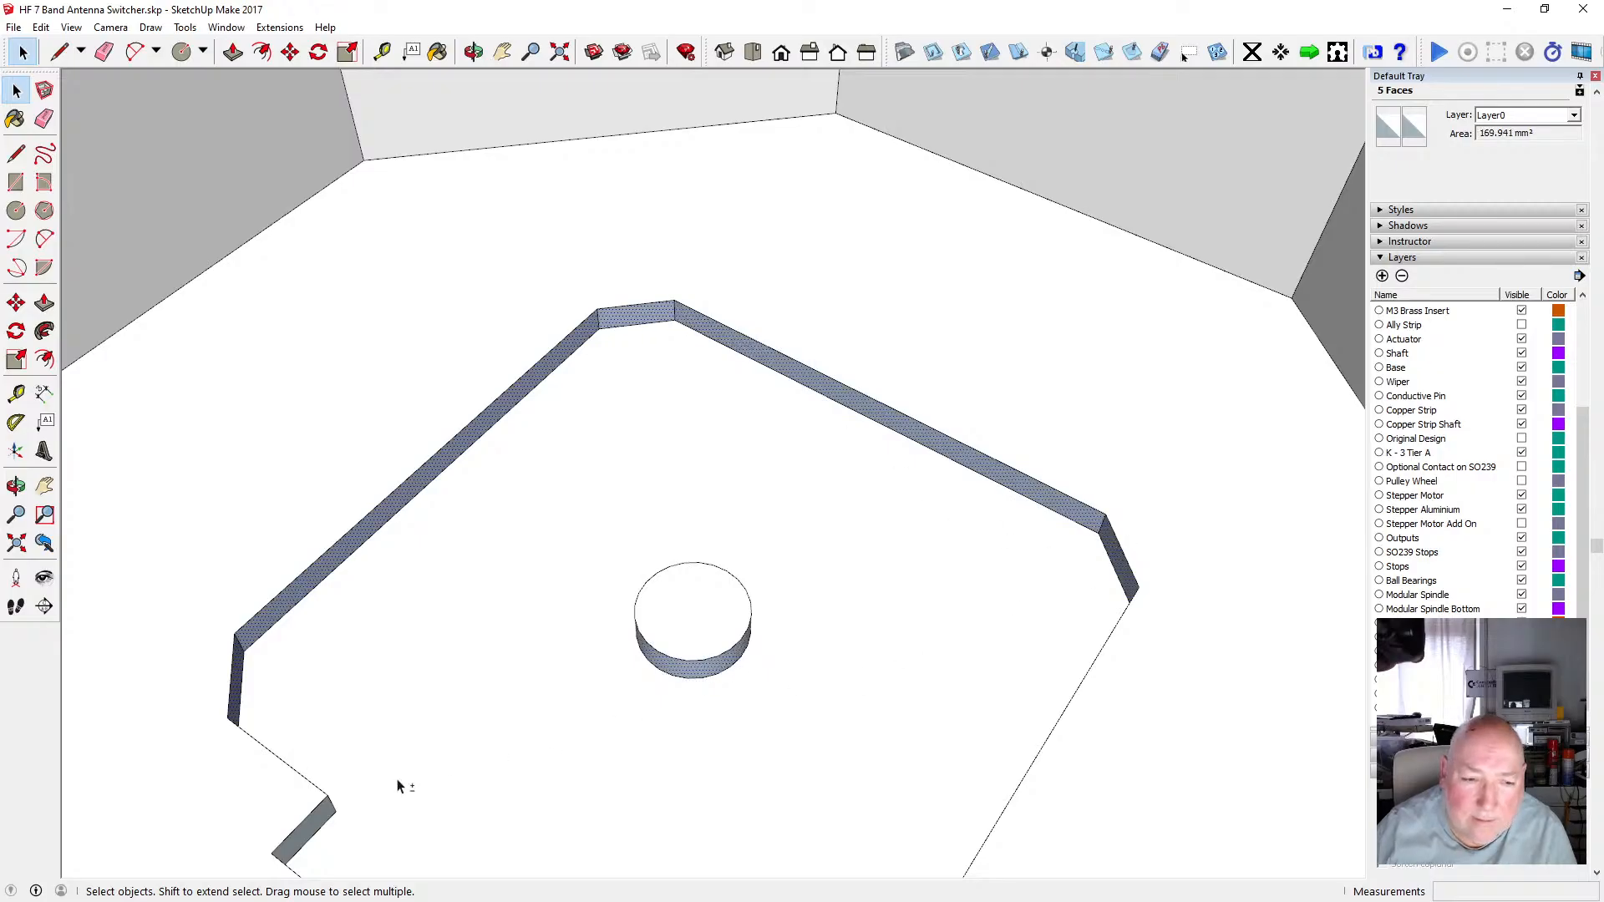
right_click(326, 816)
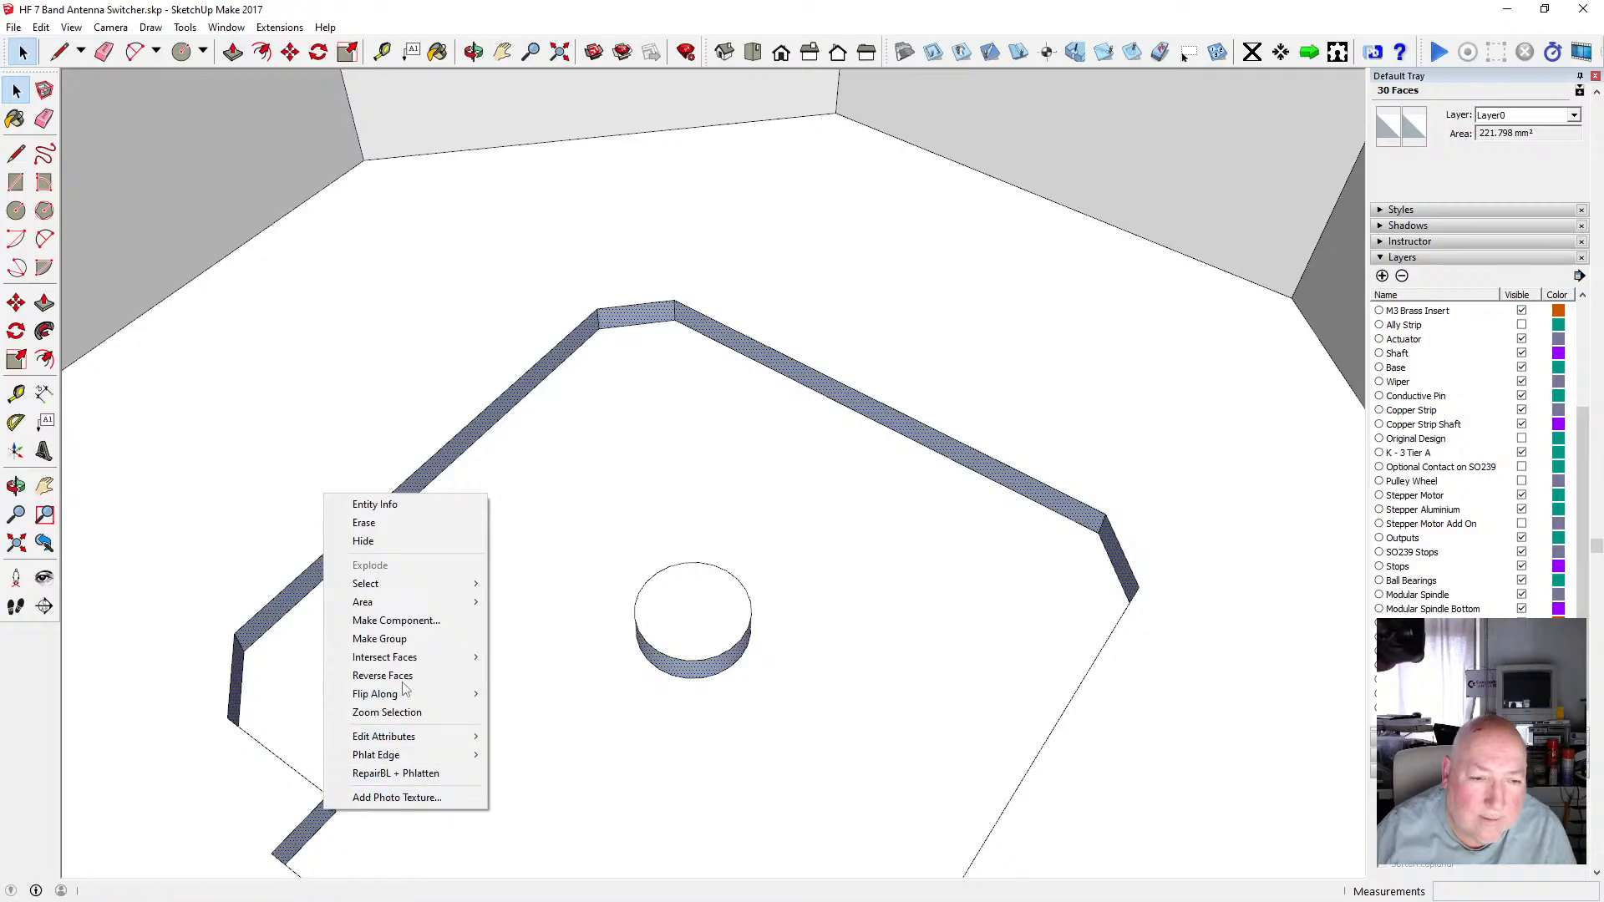
click(451, 674)
Reverse the two small wall faces on either side of the notch on the recess's right side.
key(o)
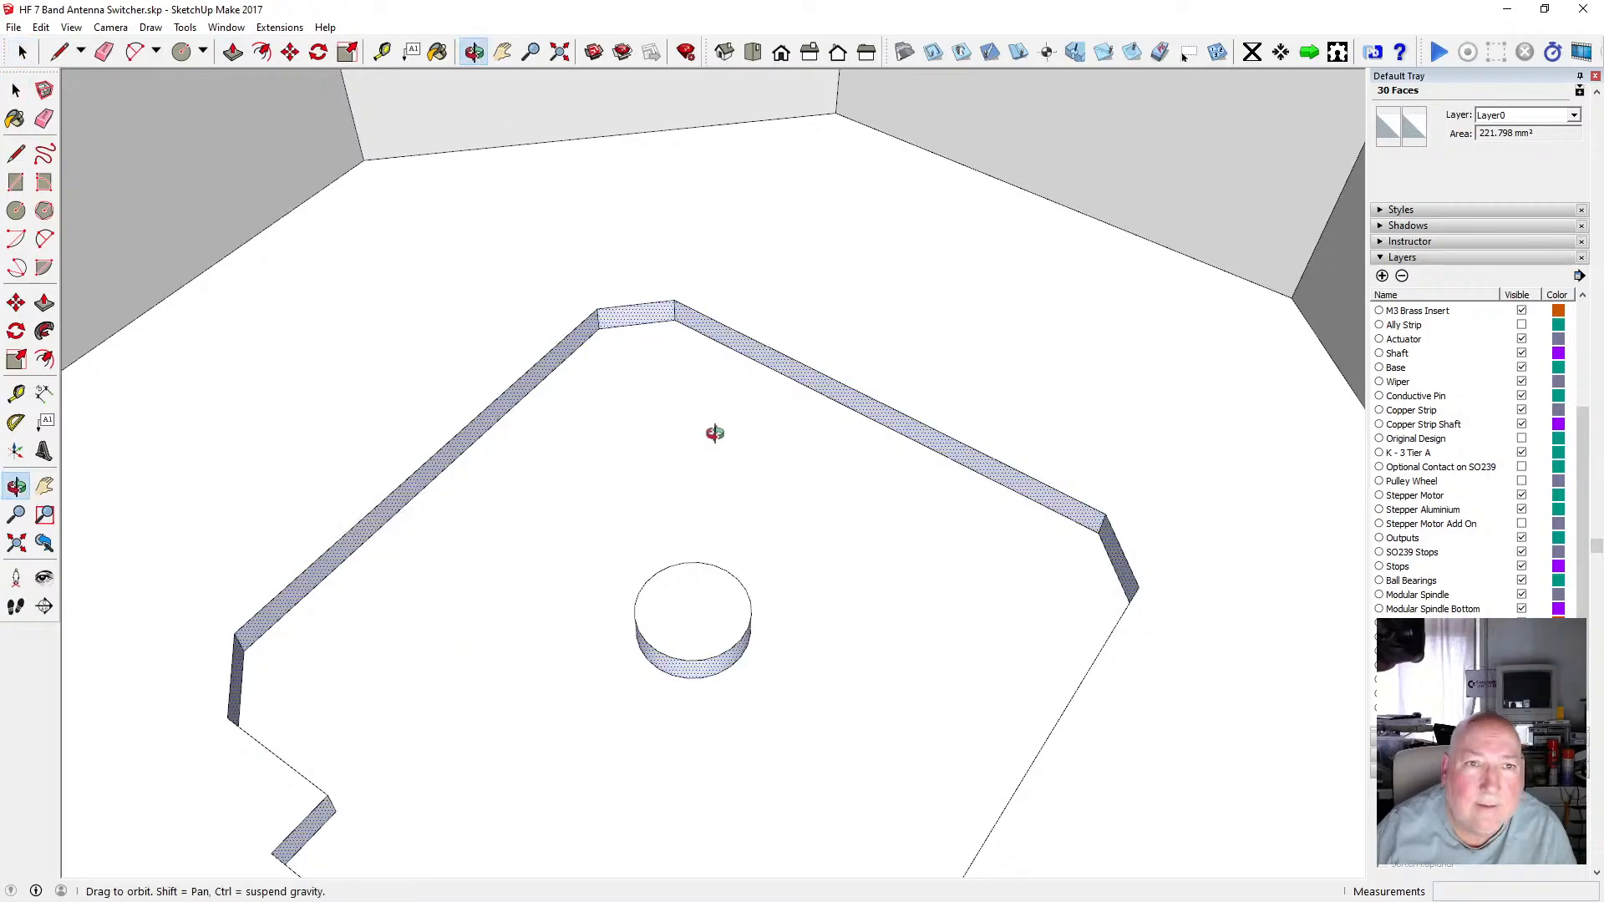
drag(714, 433, 347, 410)
scroll(451, 294, up, 2)
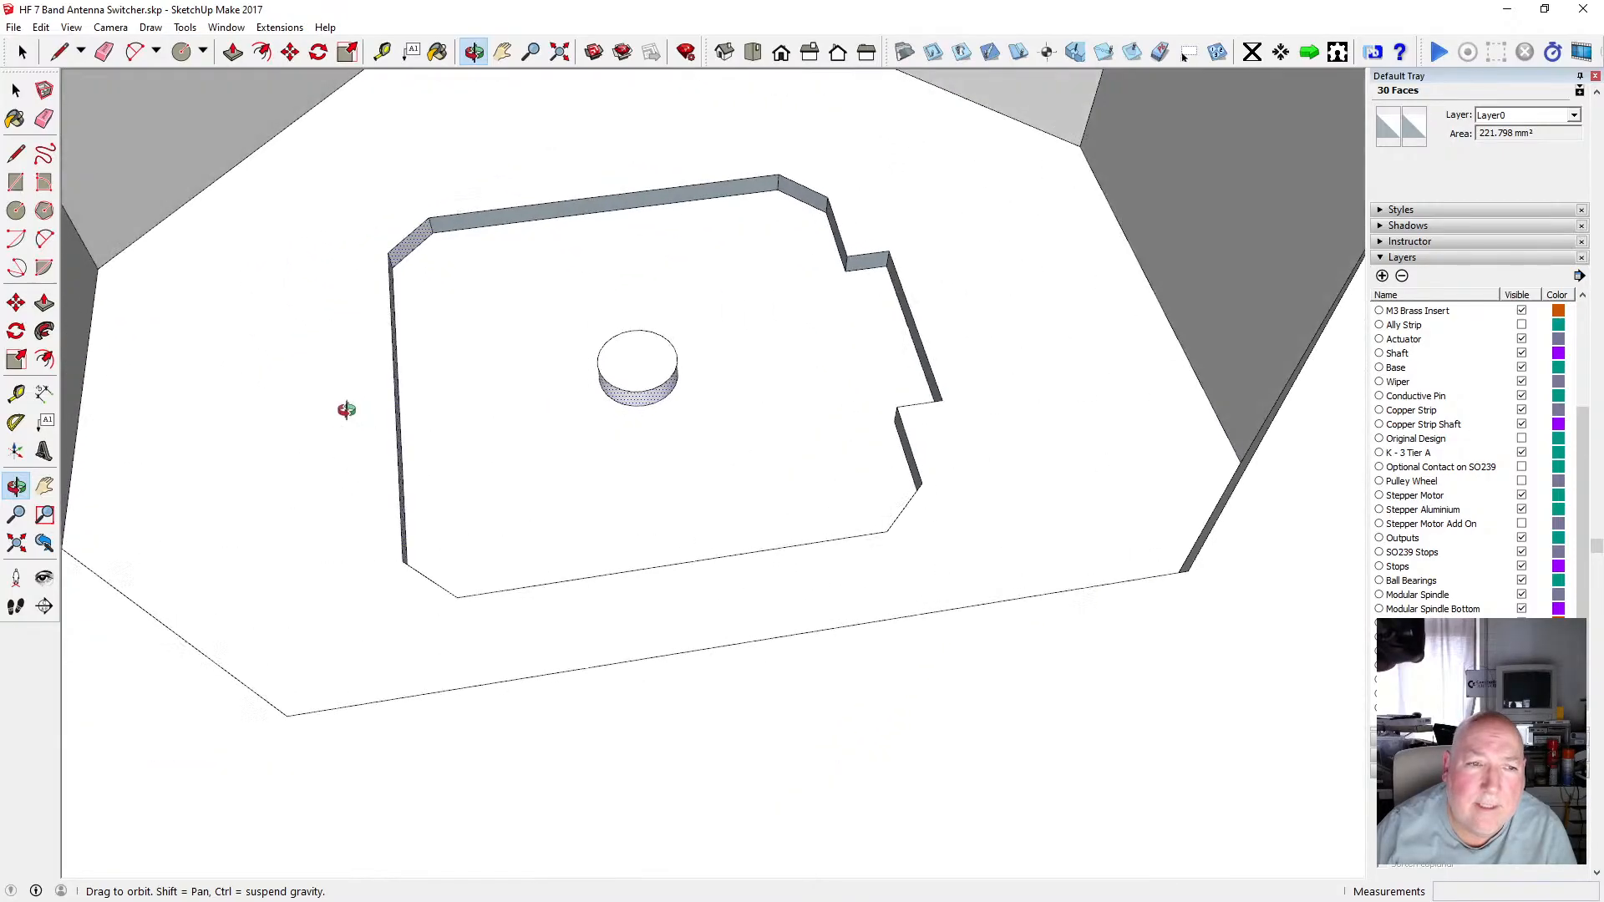
key(space)
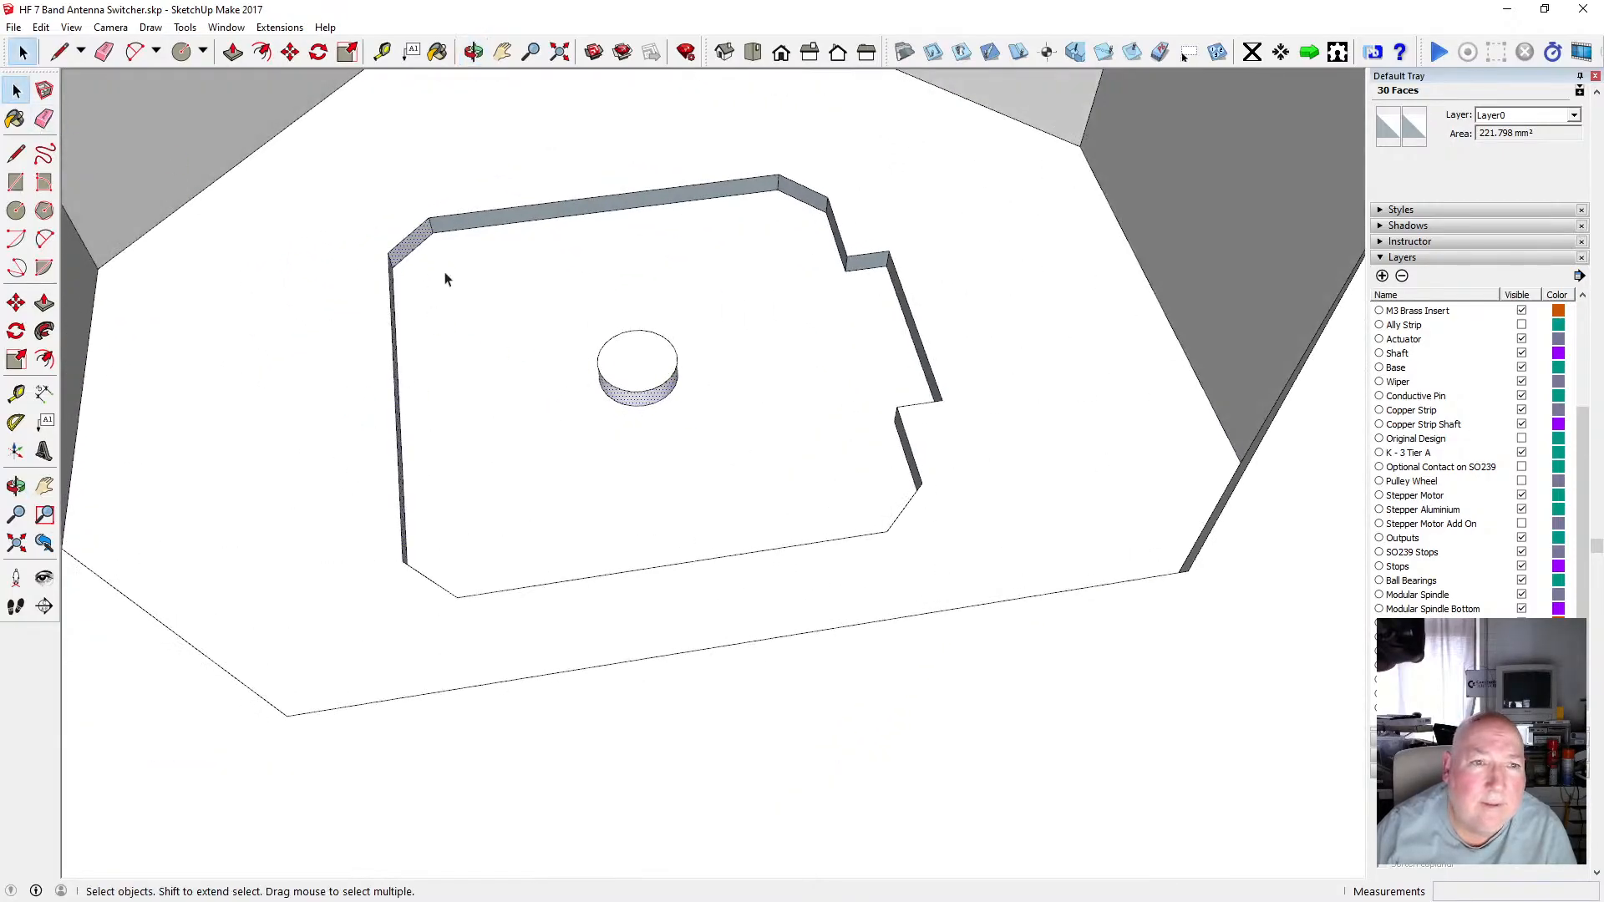
click(463, 222)
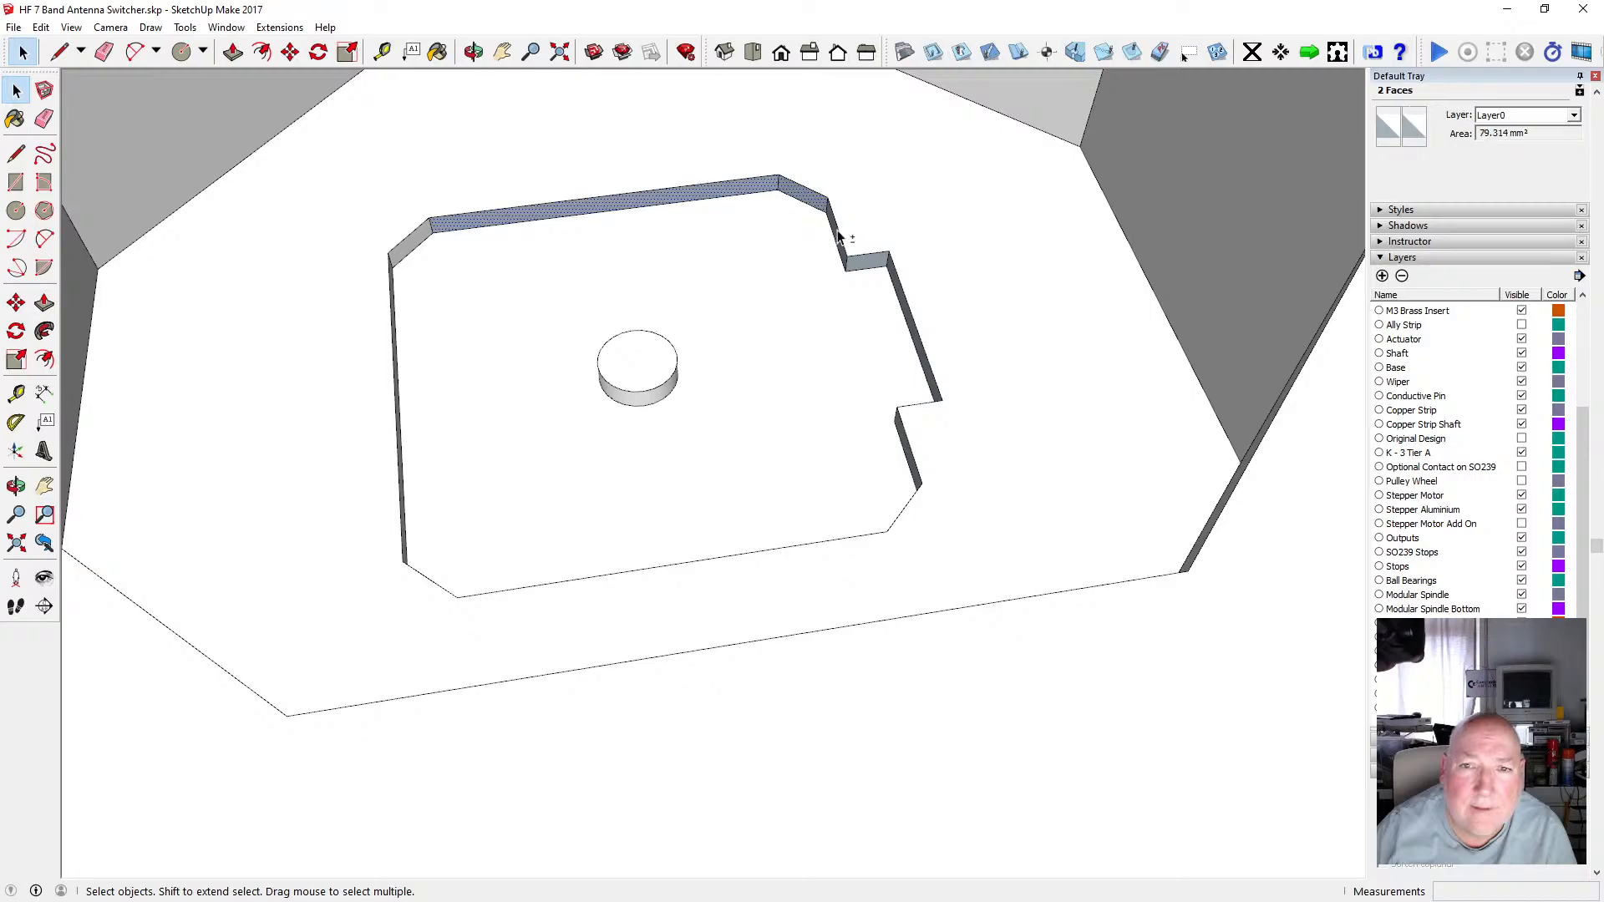
ctrl+click(859, 264)
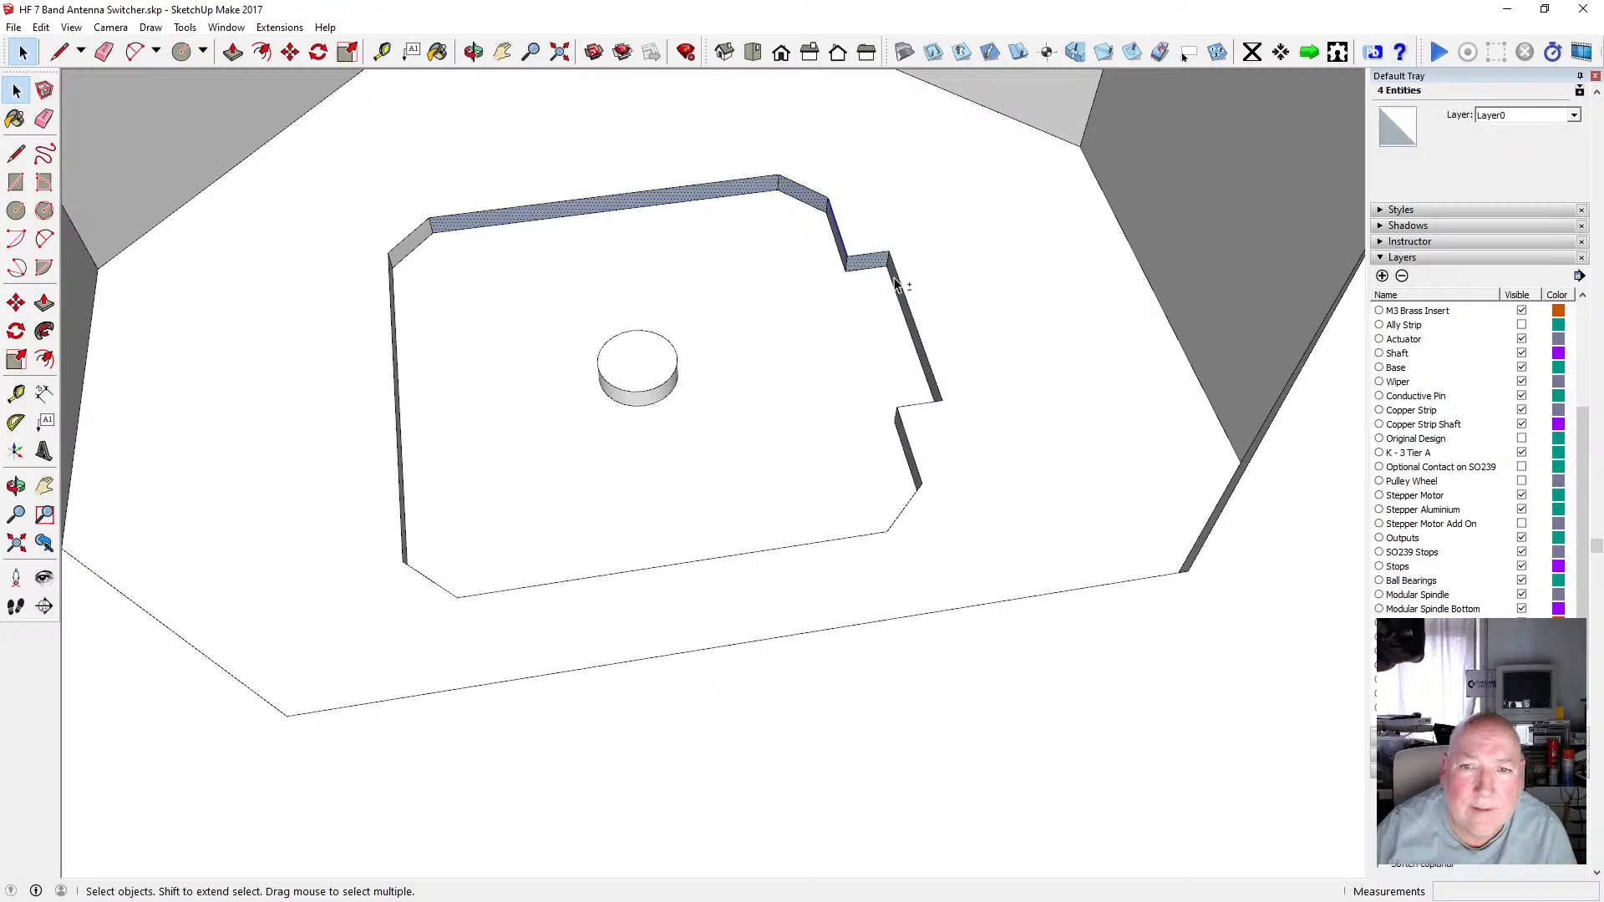
right_click(901, 431)
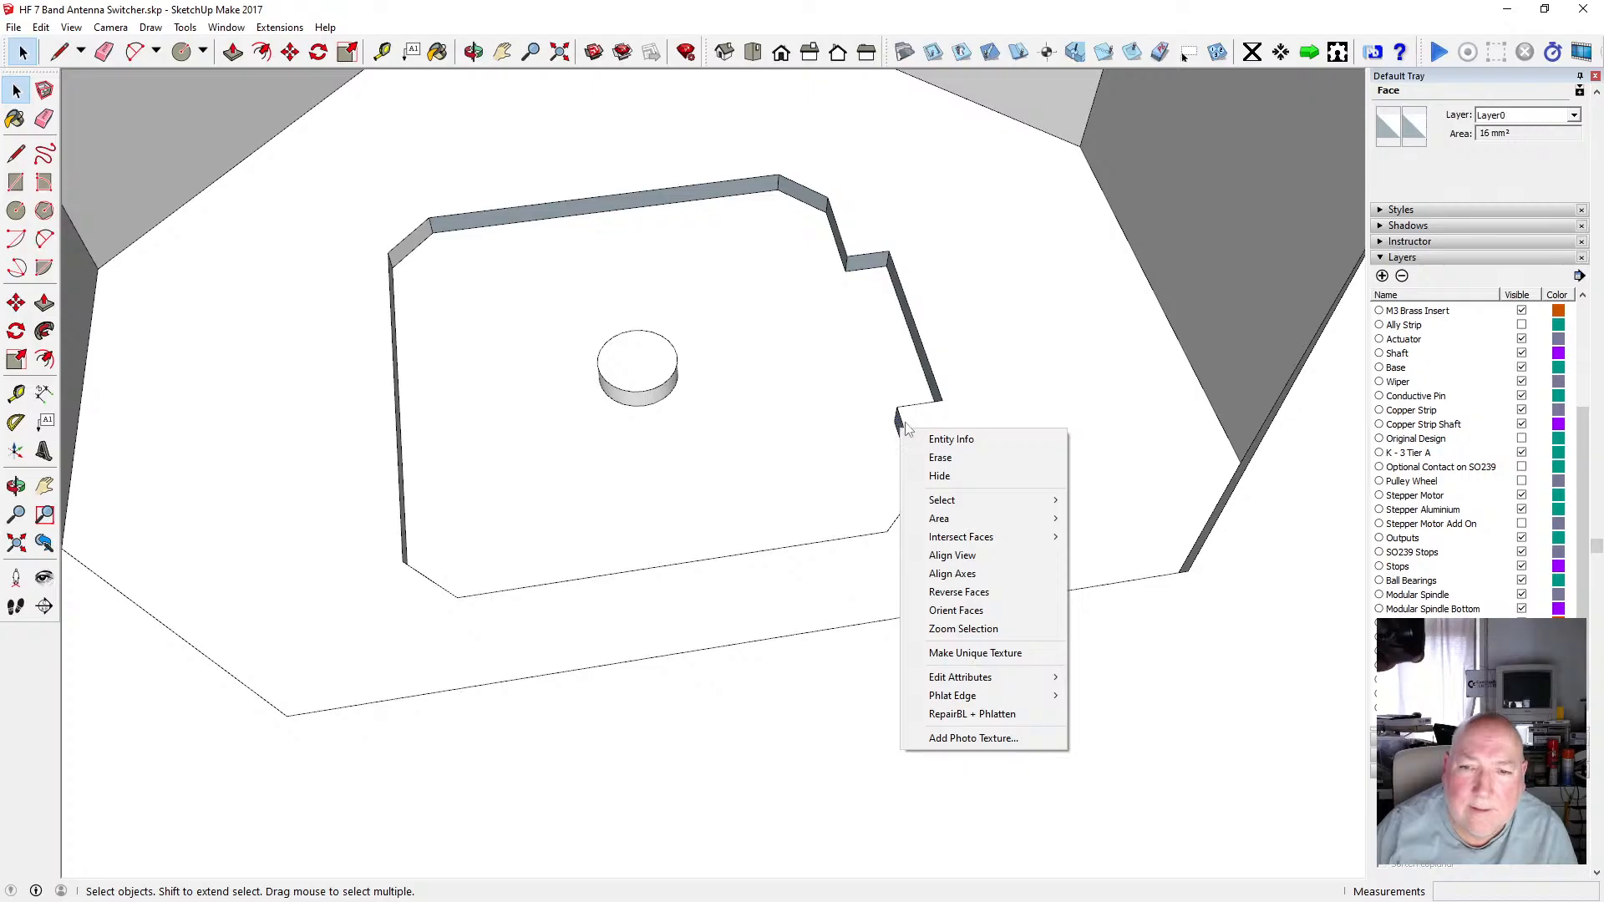
key(Escape)
shift+click(902, 436)
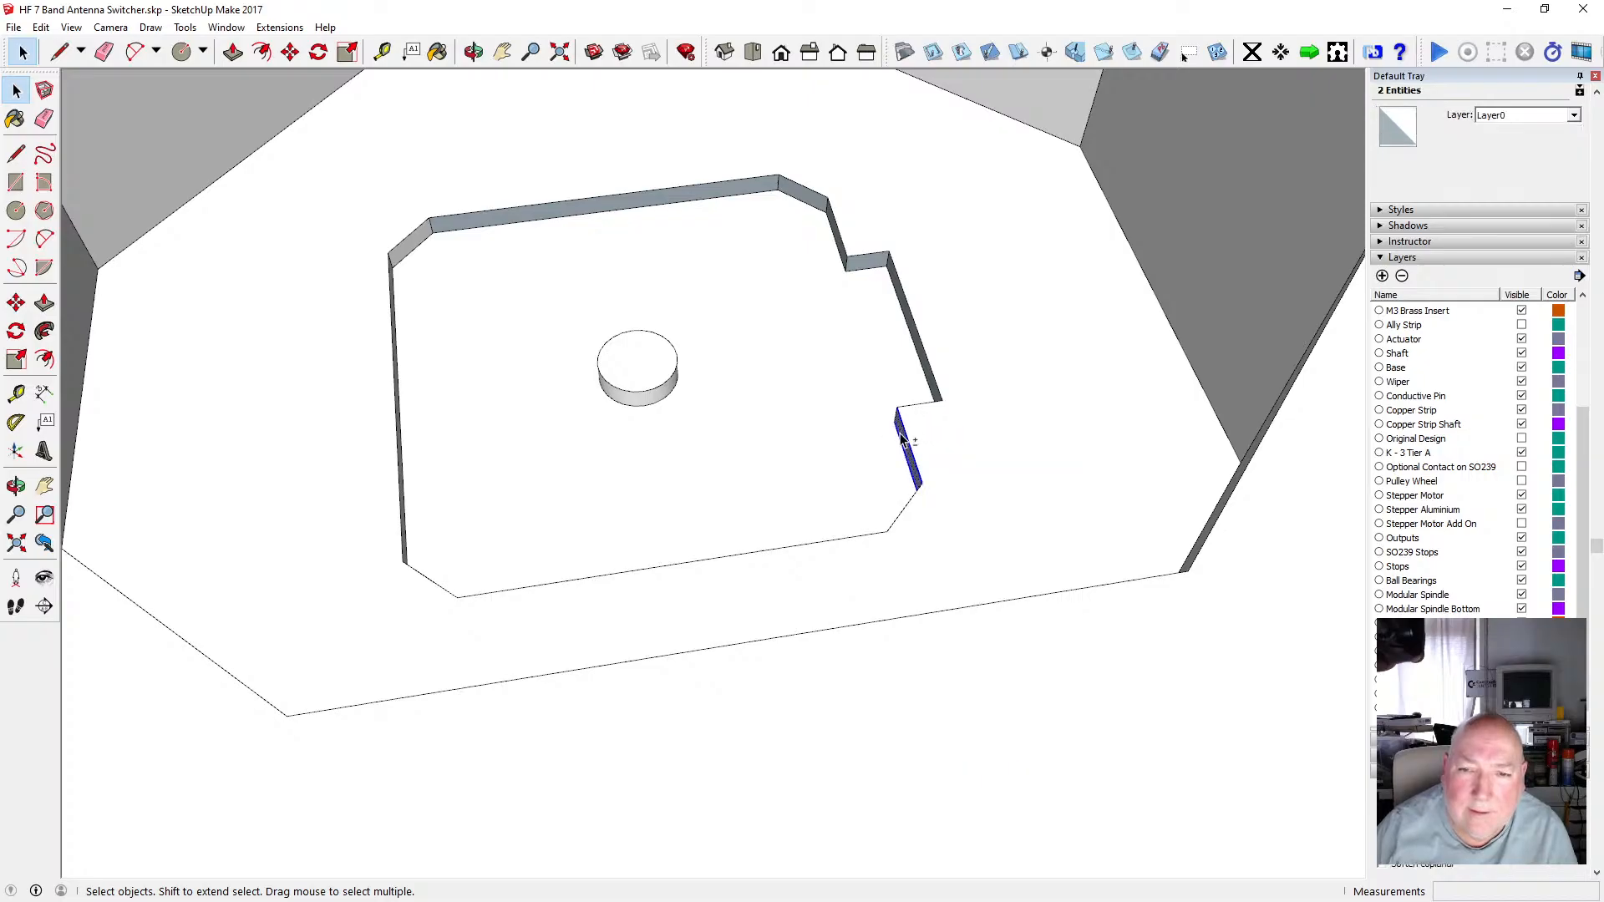
scroll(902, 438, up, 3)
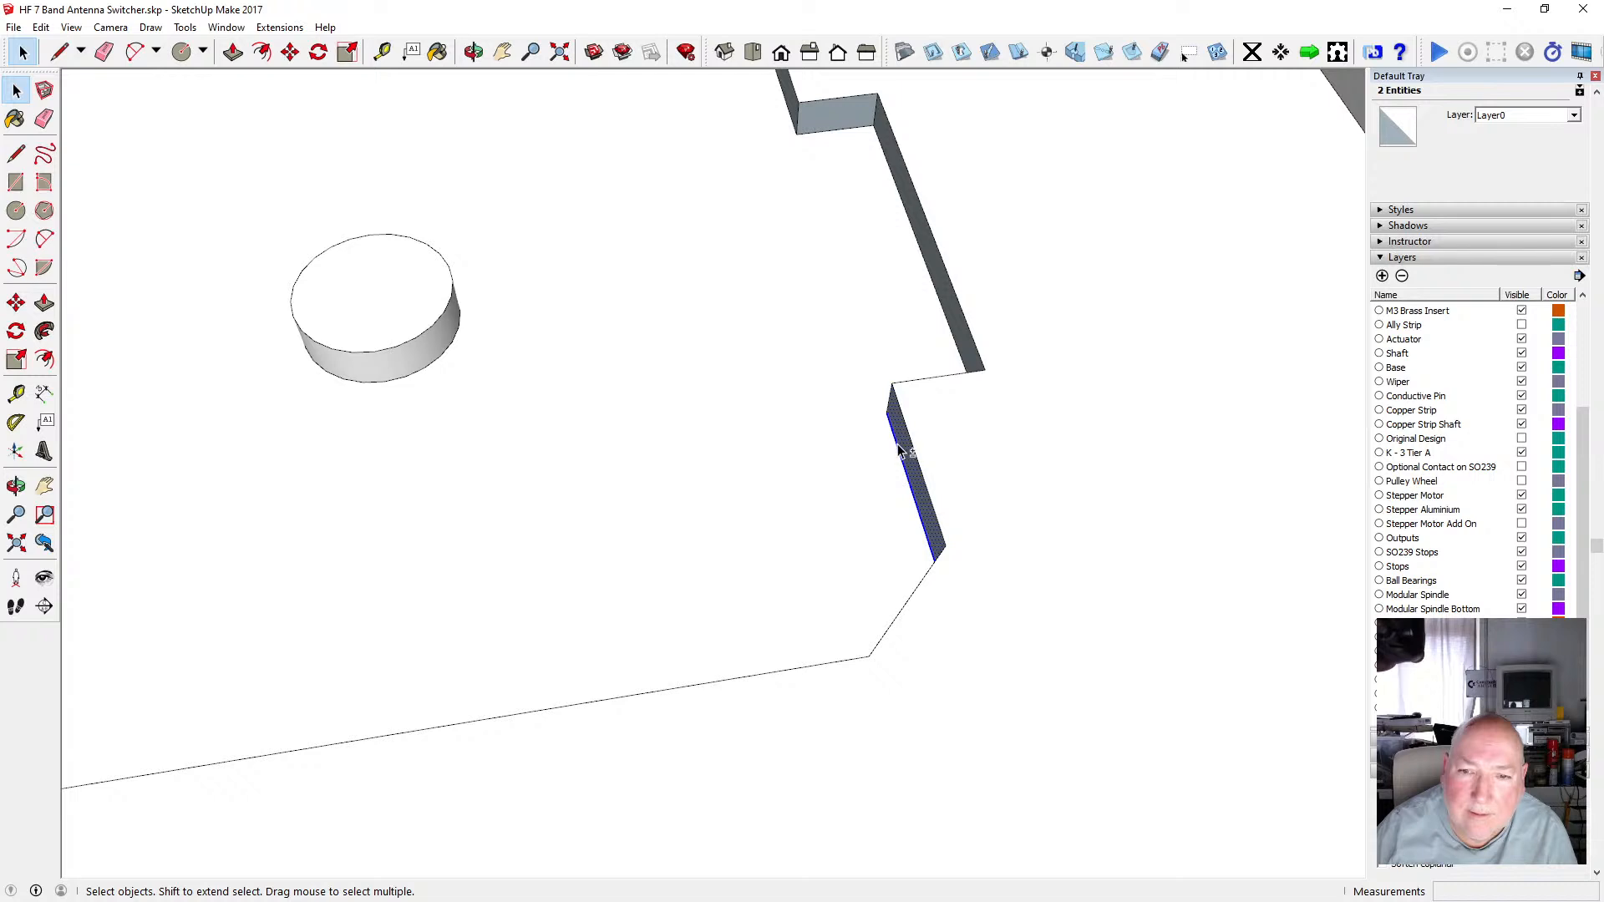
click(904, 443)
right_click(903, 441)
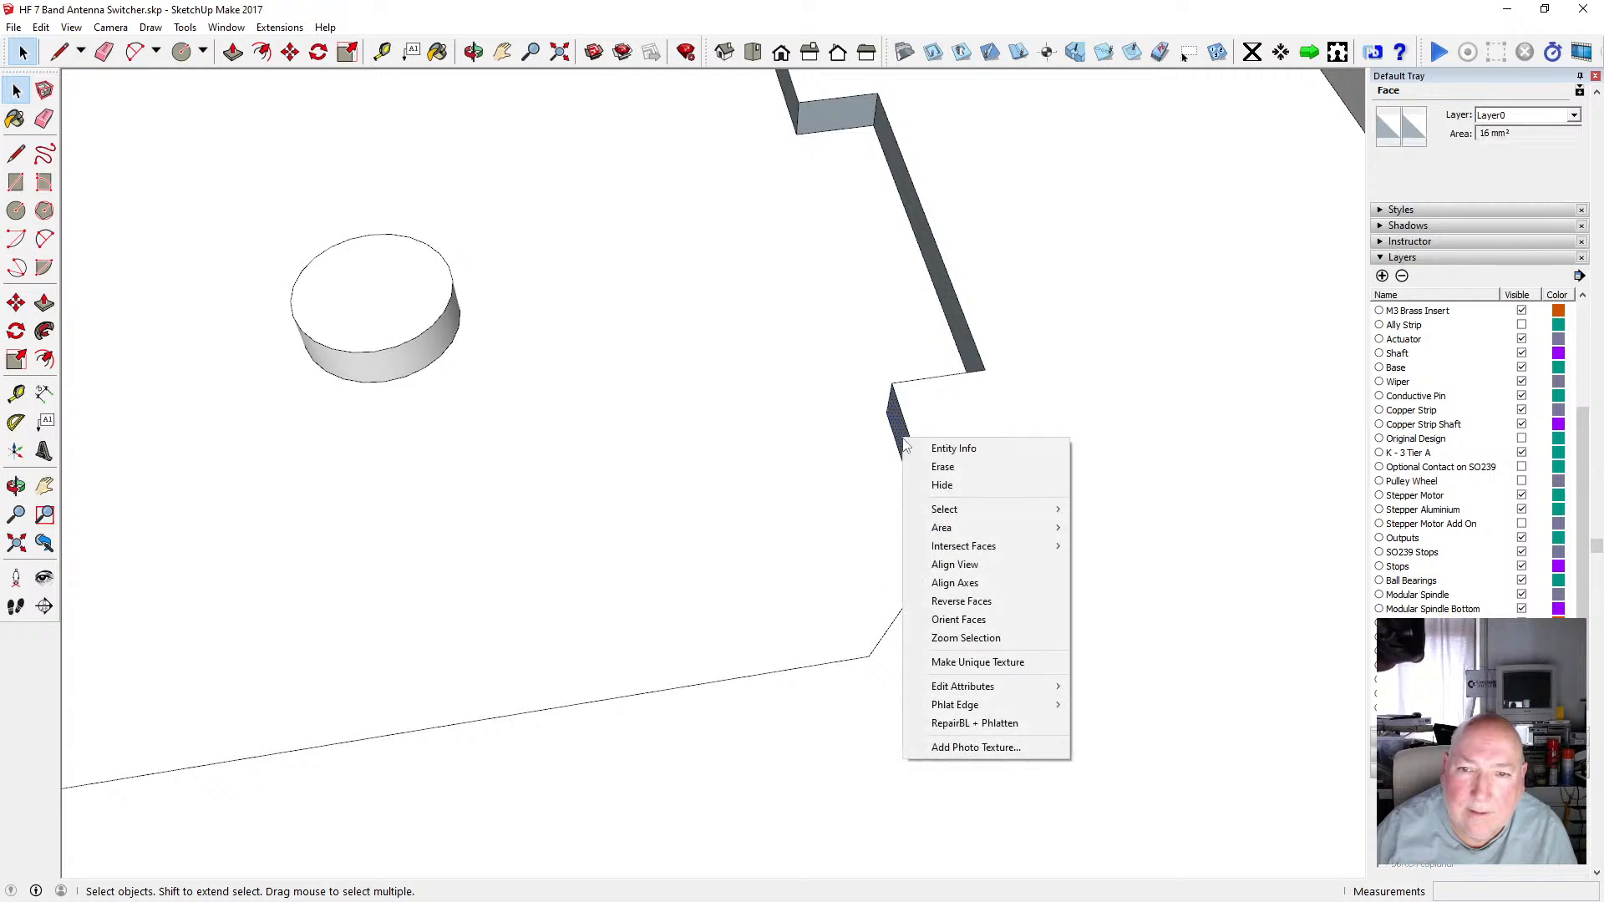
click(984, 604)
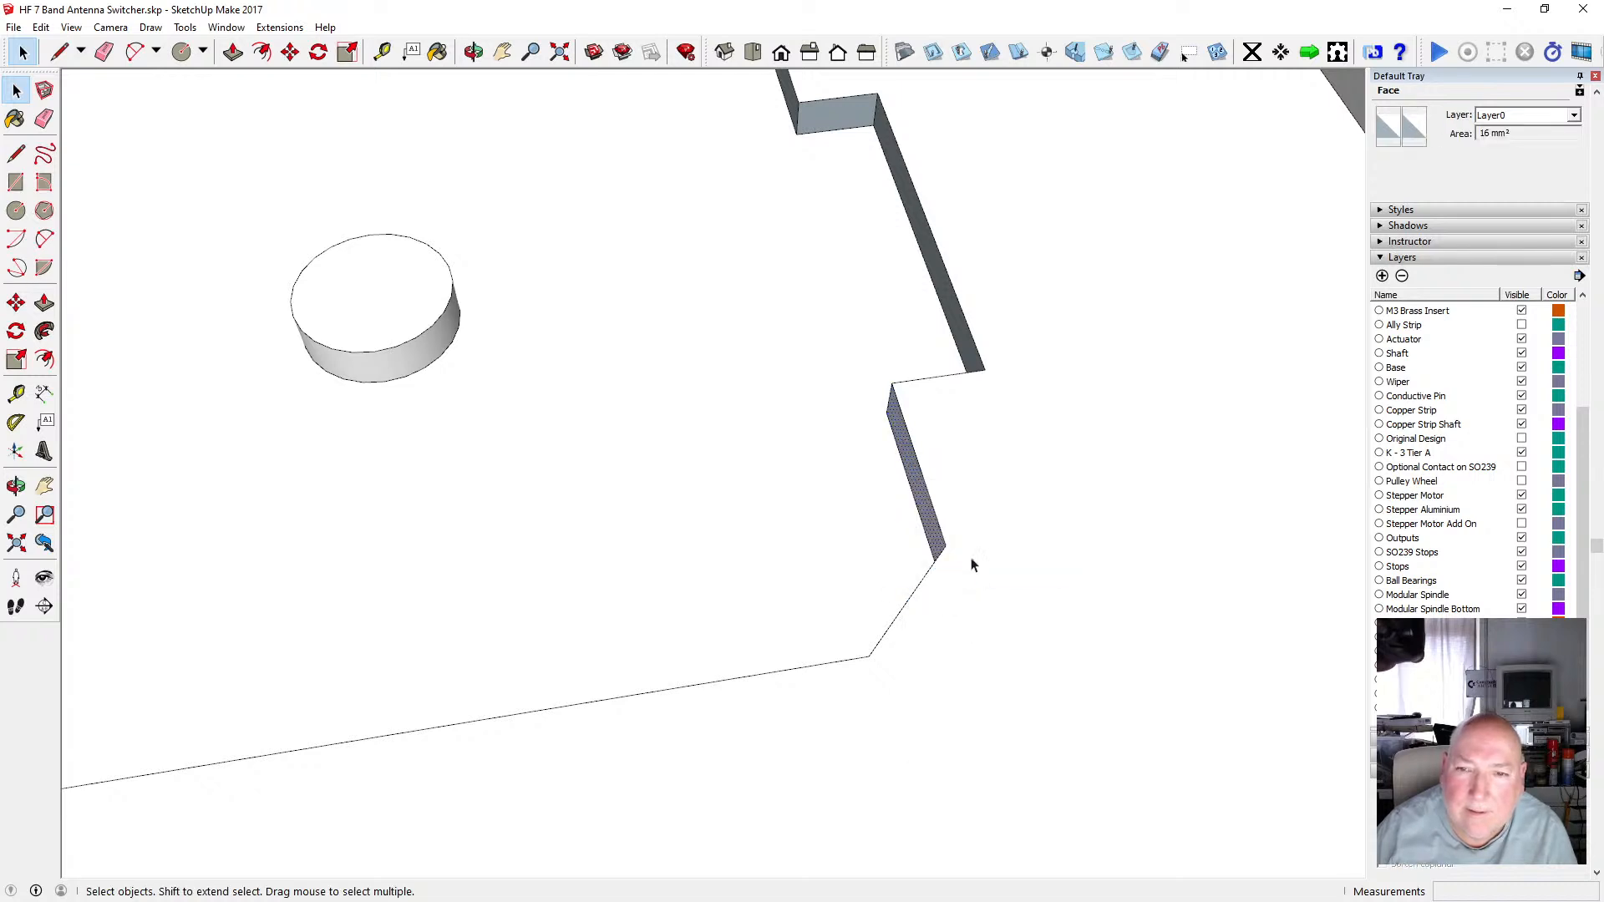
right_click(962, 345)
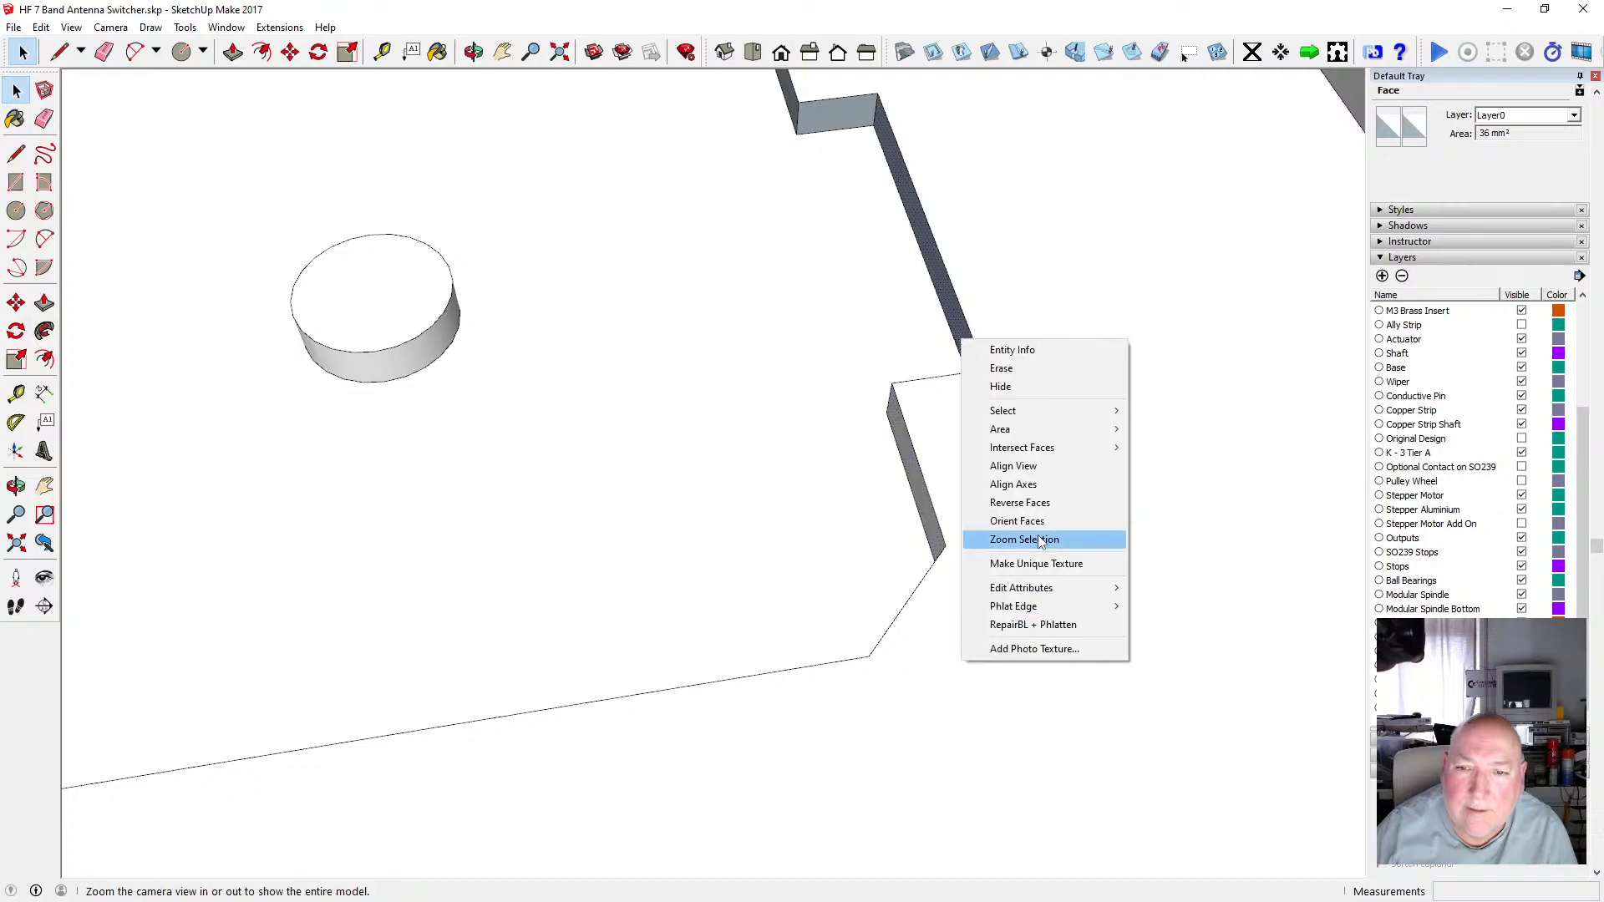
click(1040, 499)
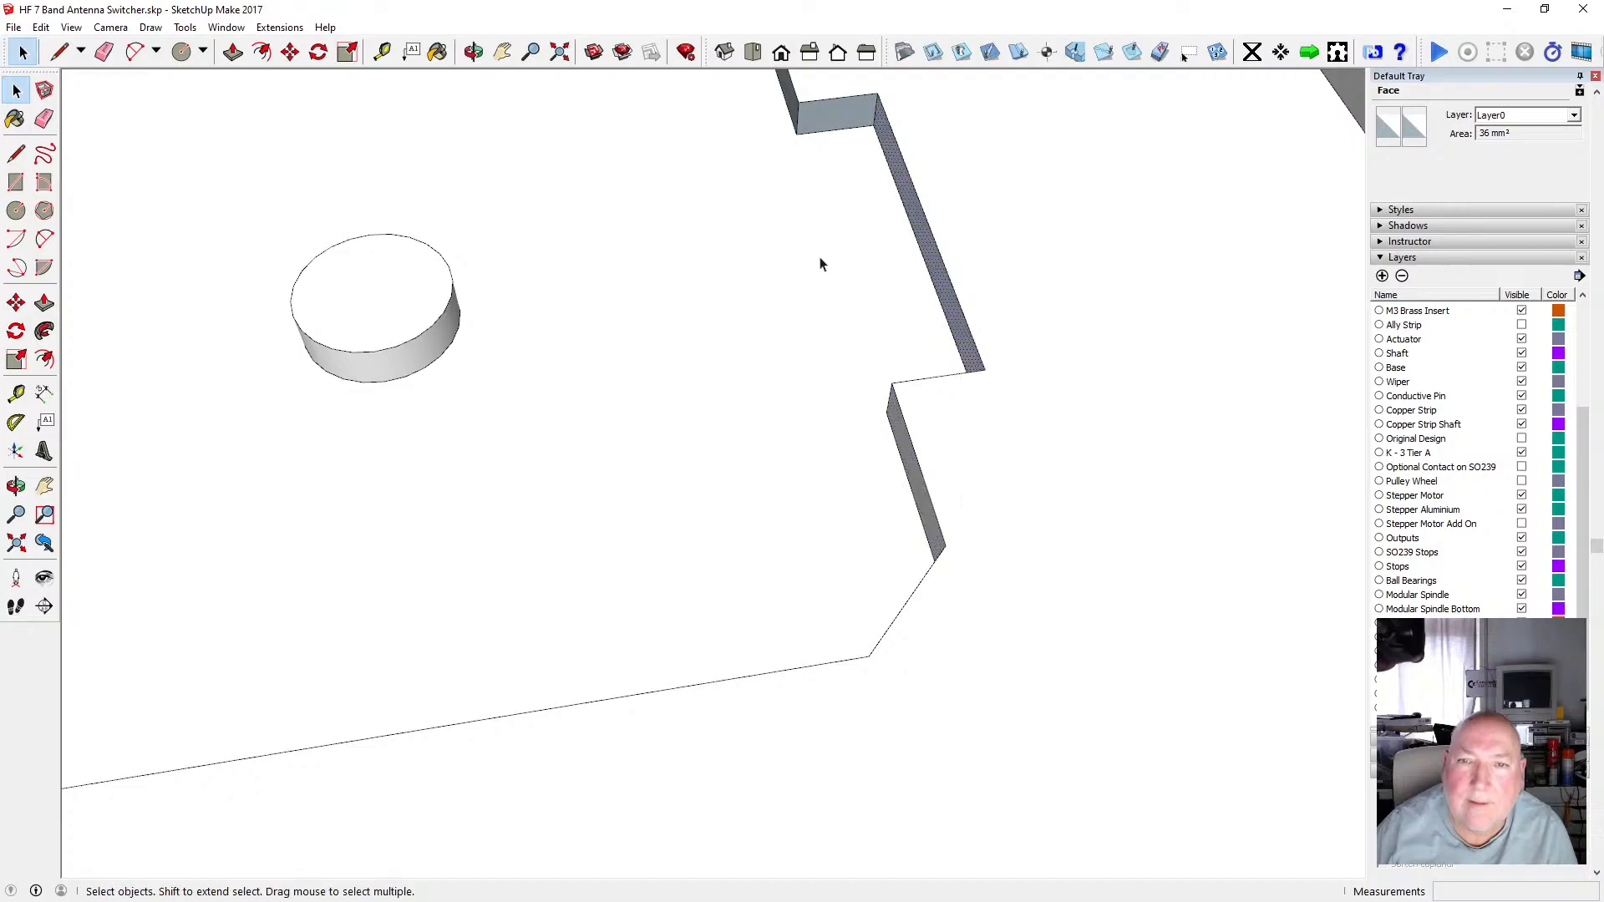
Select the long back-left recess wall and its adjoining wall faces and reverse them.
click(473, 52)
scroll(782, 378, down, 3)
drag(782, 372, 990, 261)
key(space)
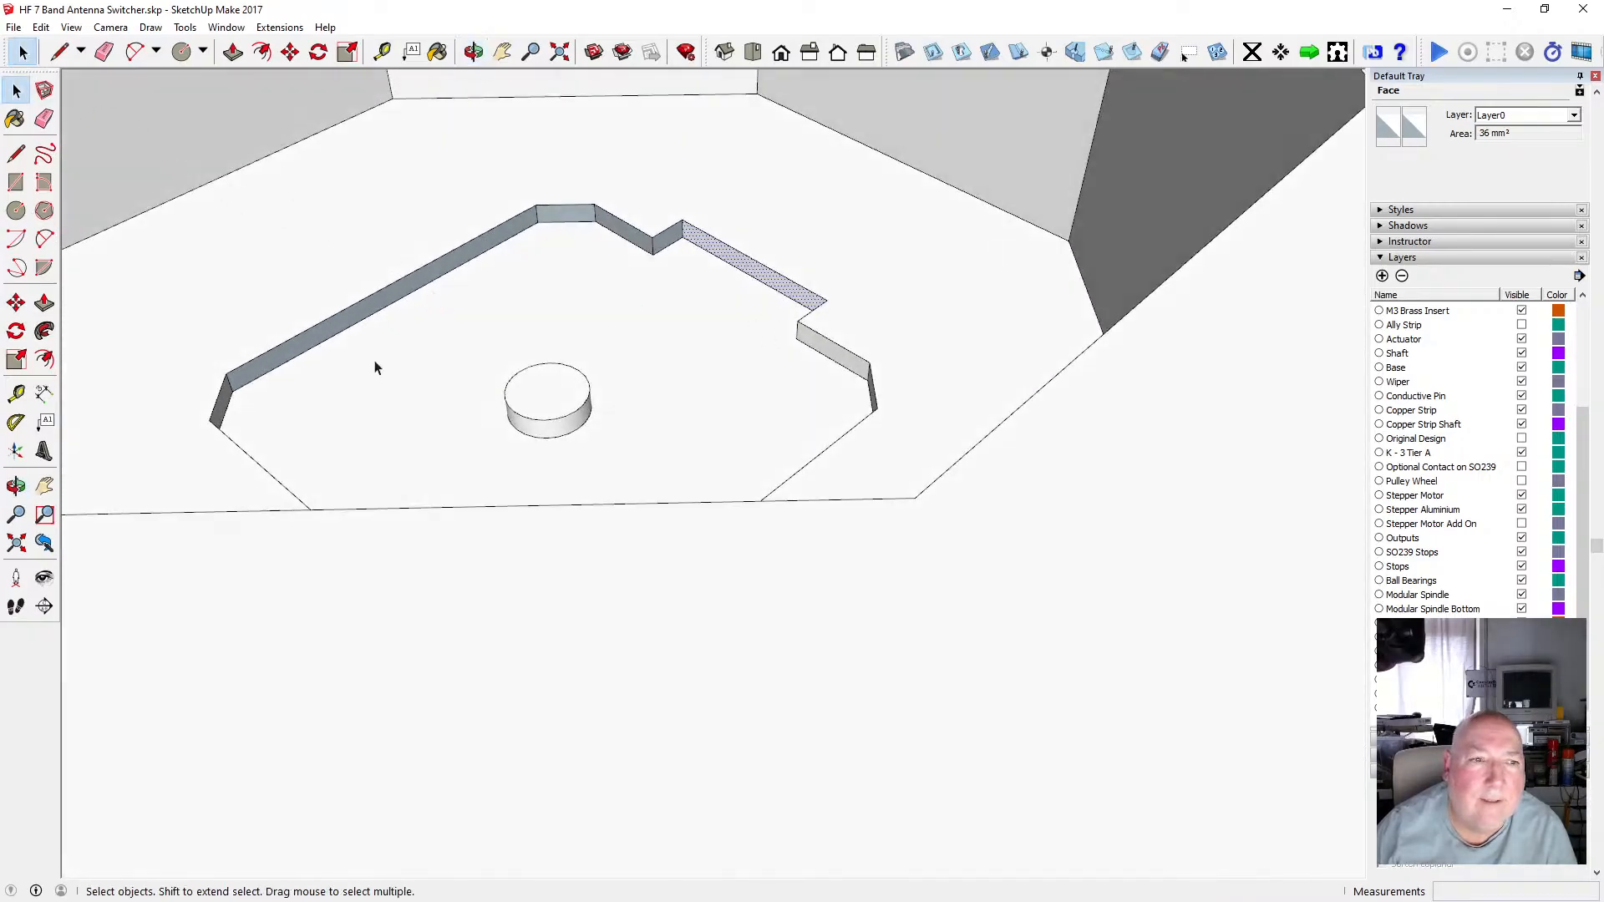
click(320, 346)
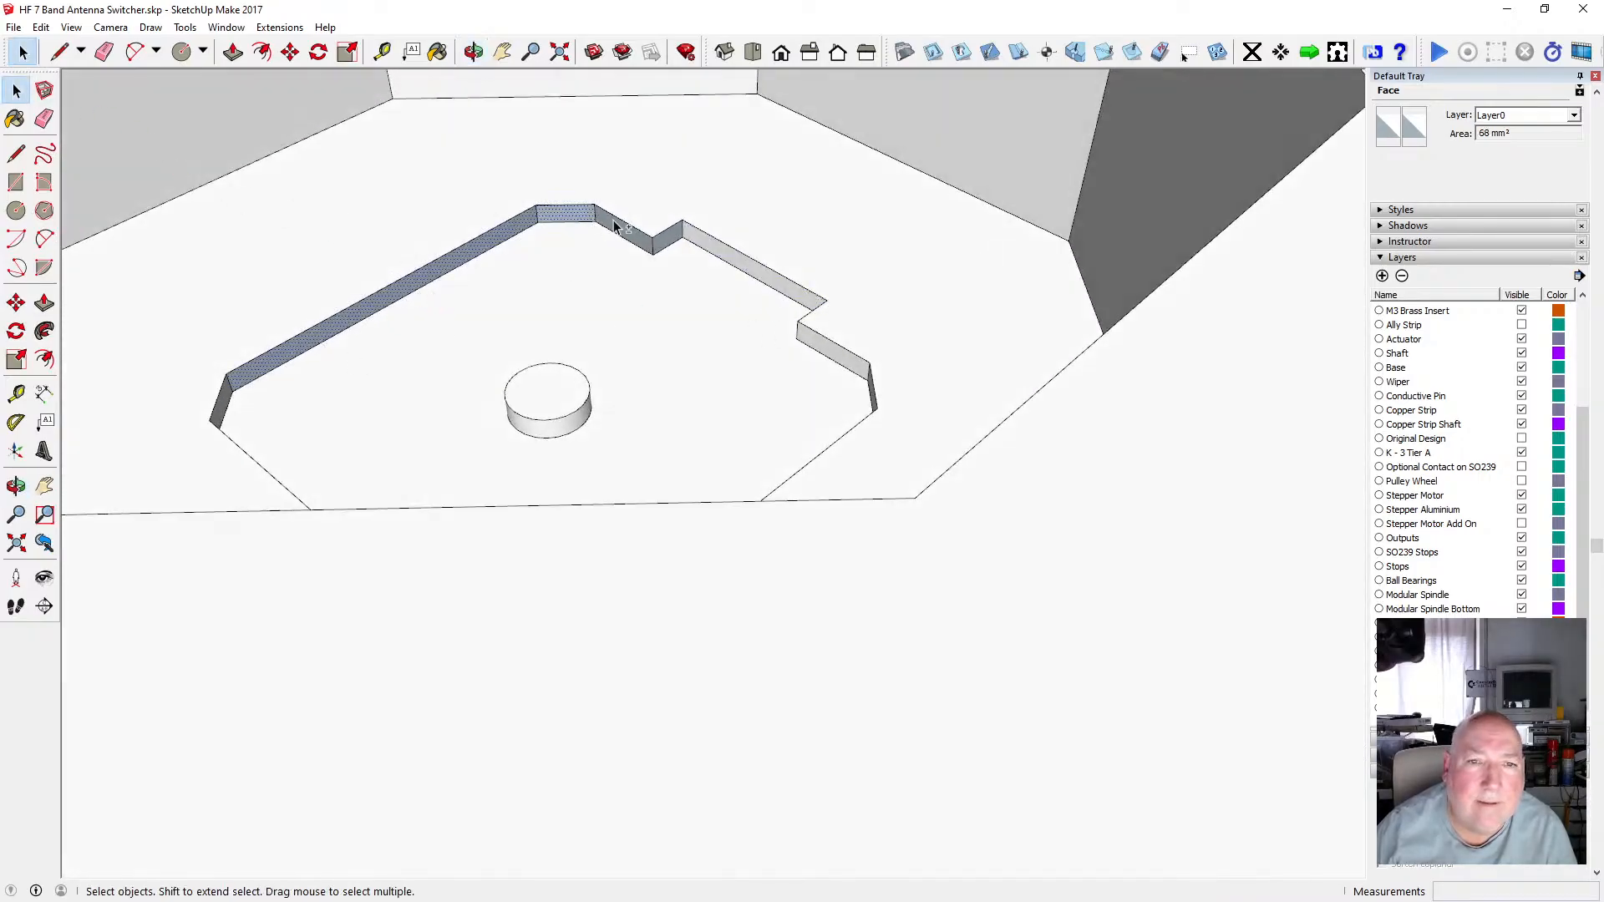
shift+click(665, 237)
right_click(665, 237)
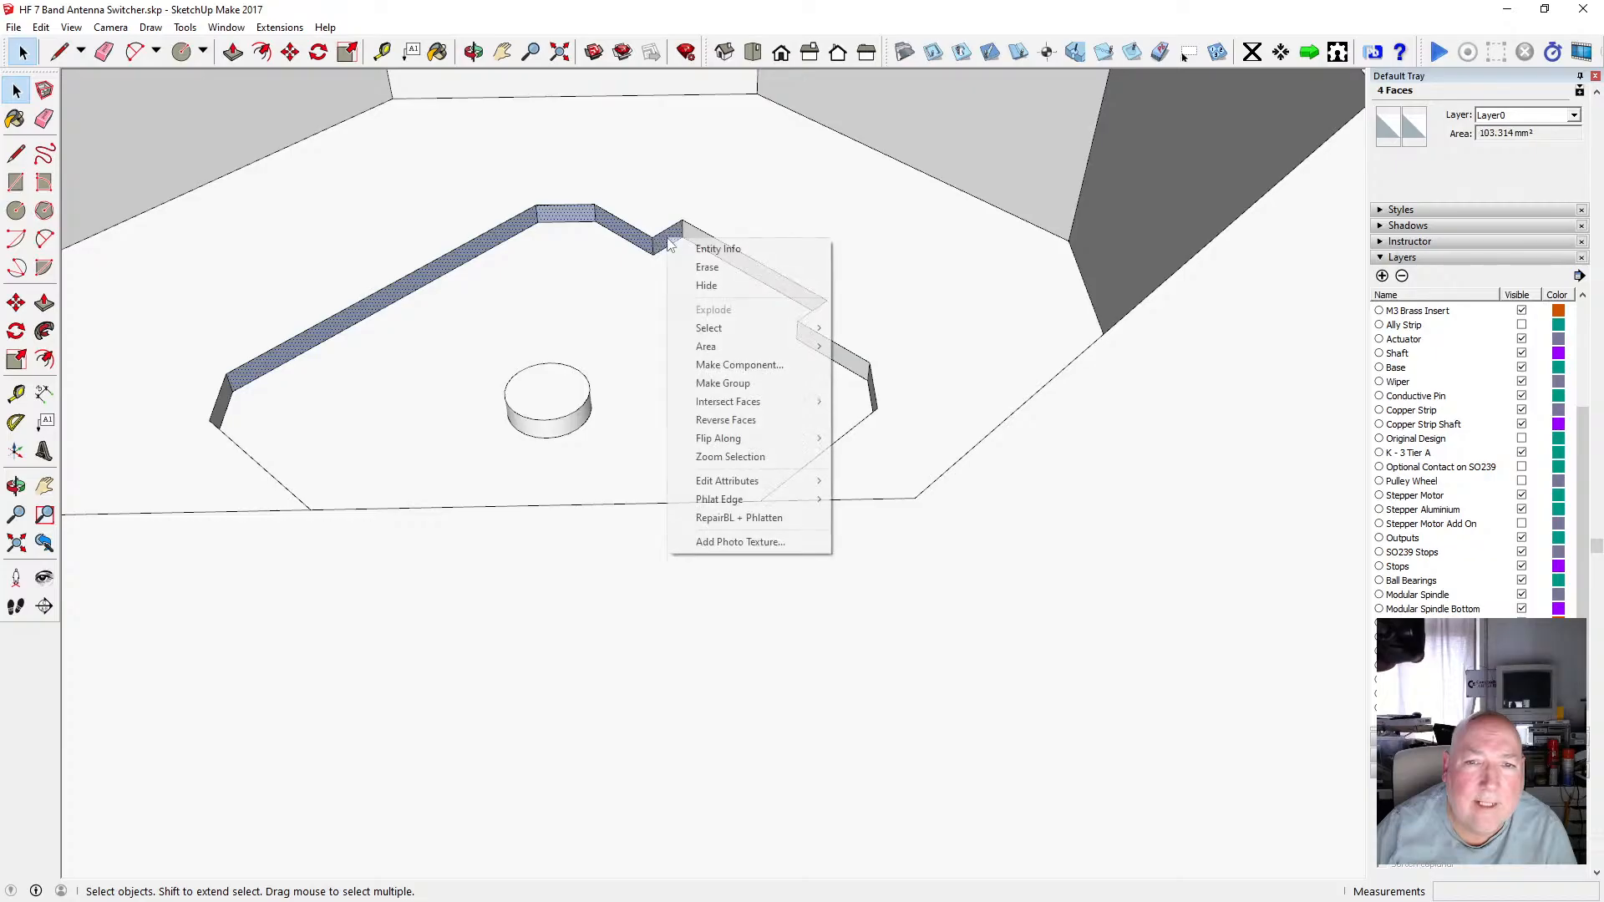
click(738, 418)
Select three edge faces on the plate's front-left rim and reverse their orientation.
key(o)
drag(385, 196, 687, 309)
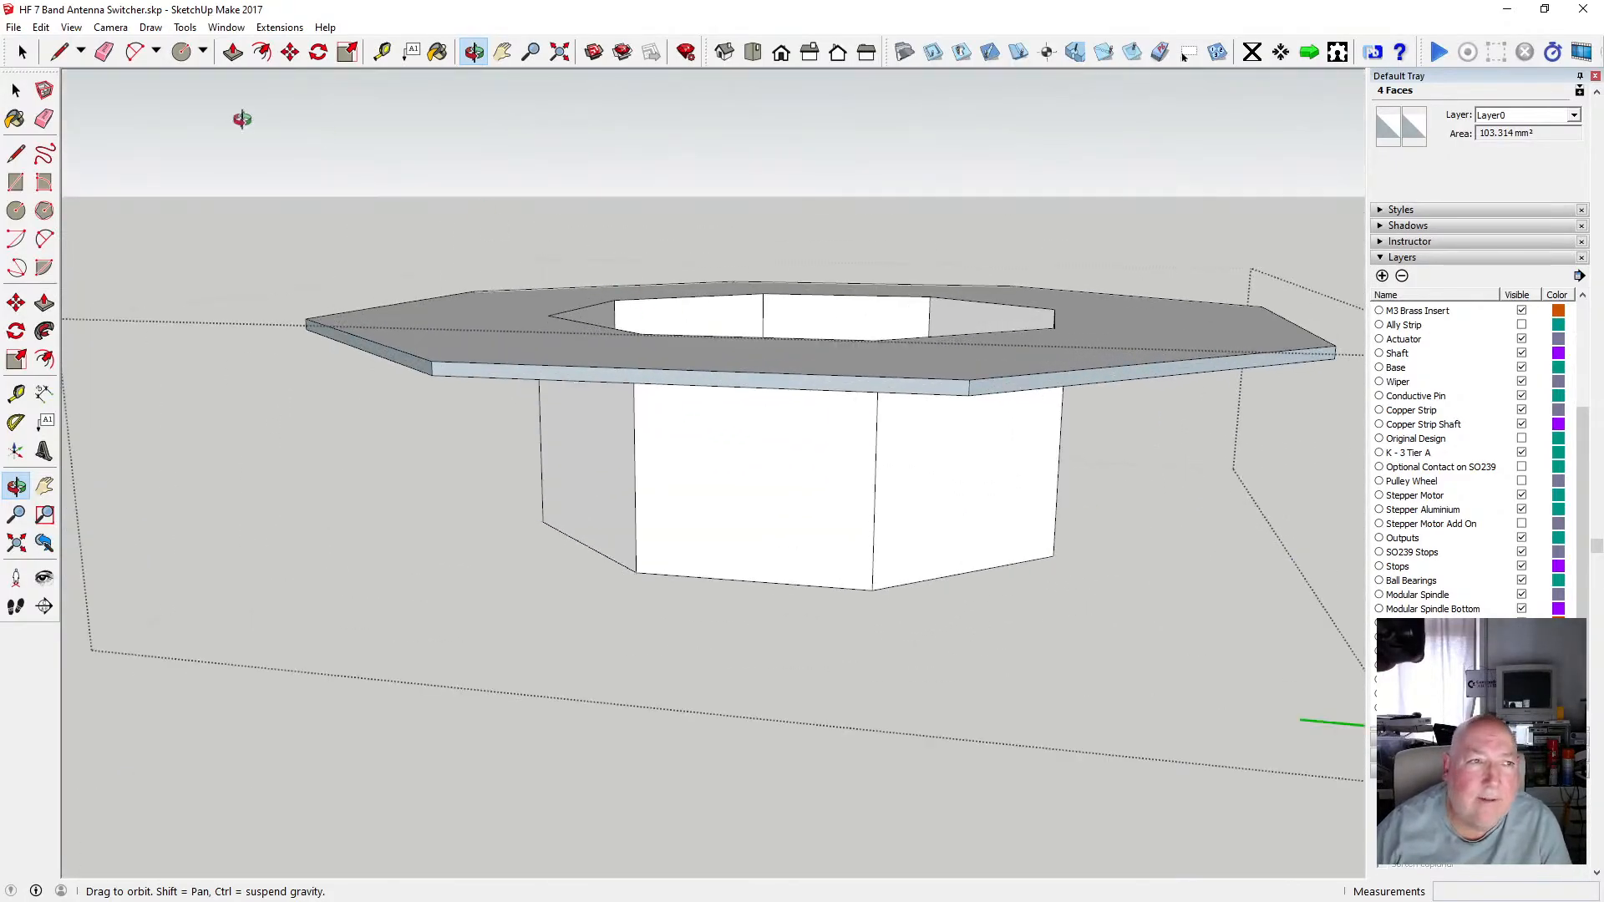
click(16, 89)
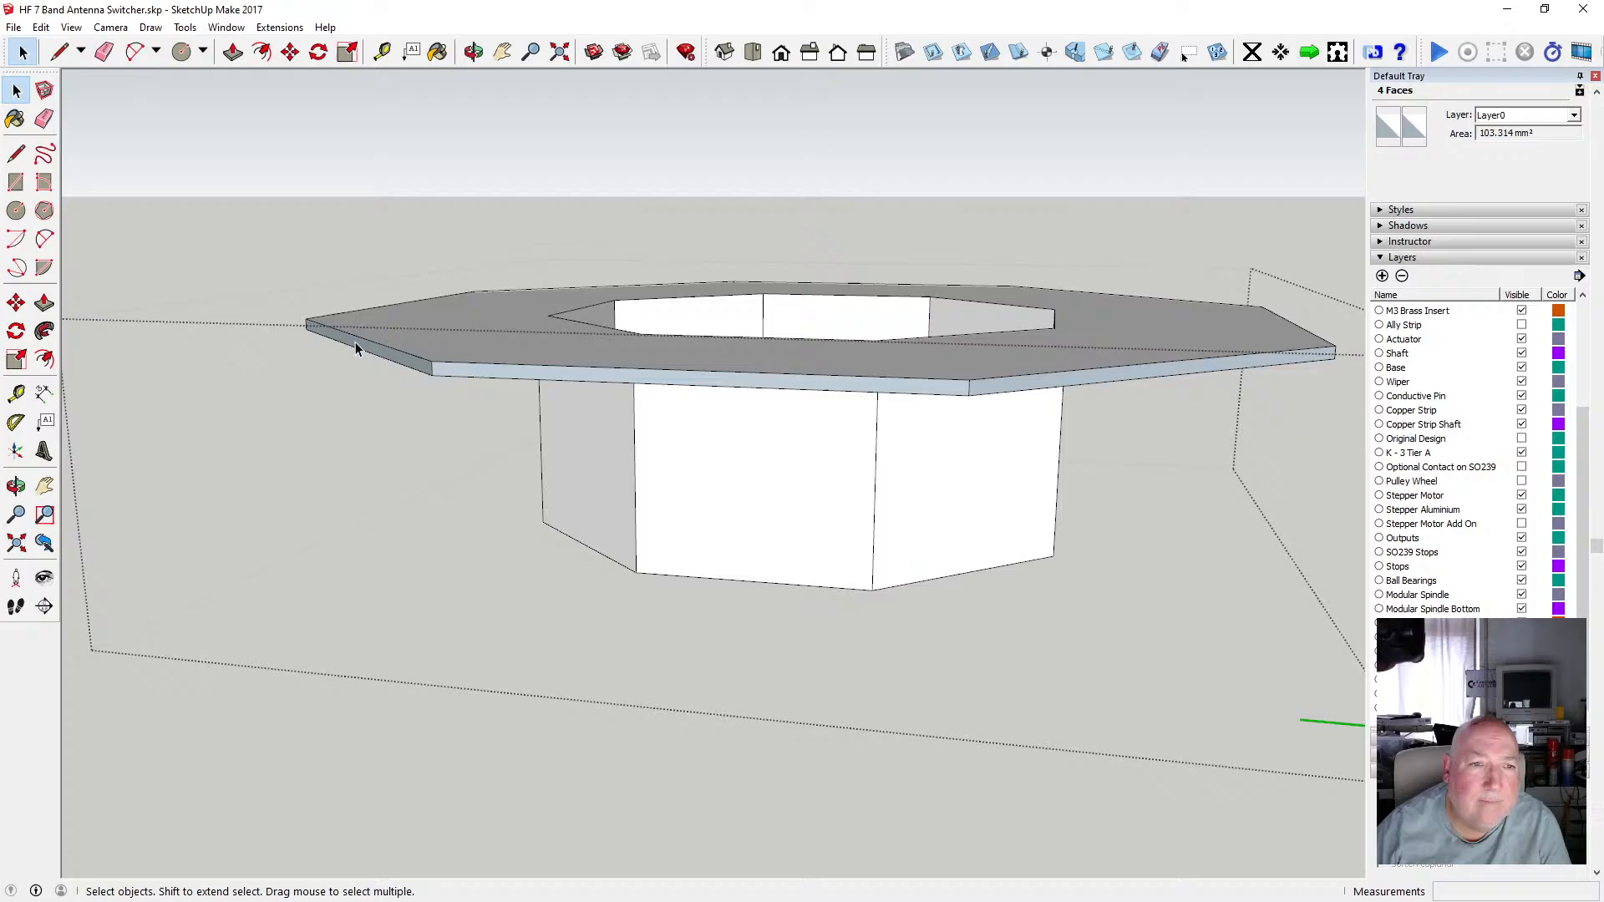
click(405, 359)
shift+click(452, 372)
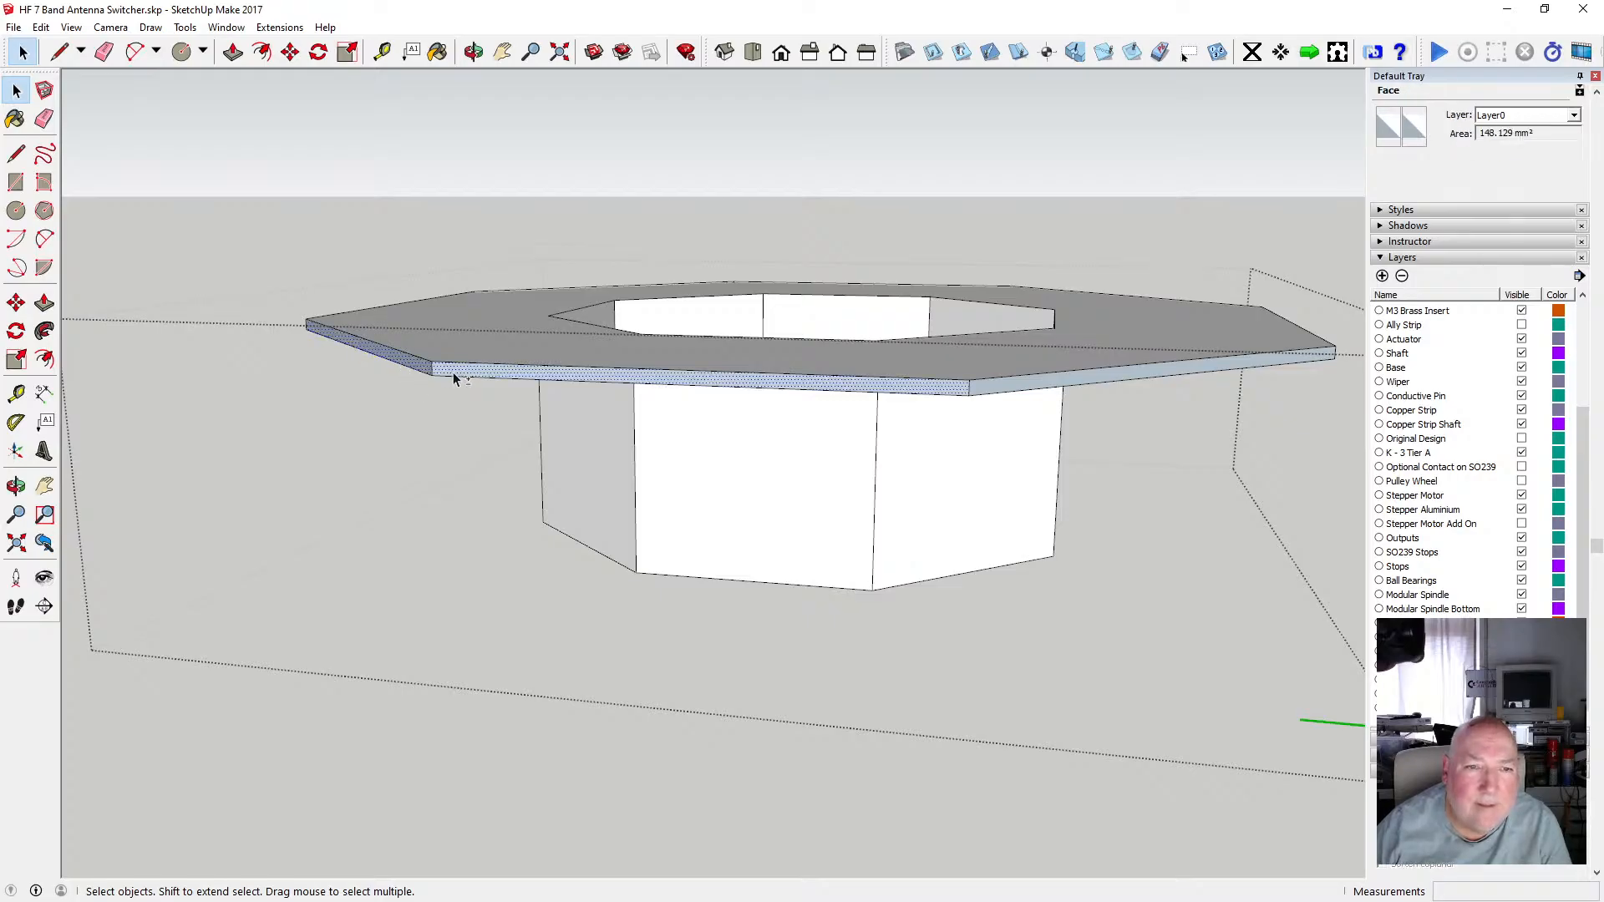
shift+click(990, 386)
right_click(989, 386)
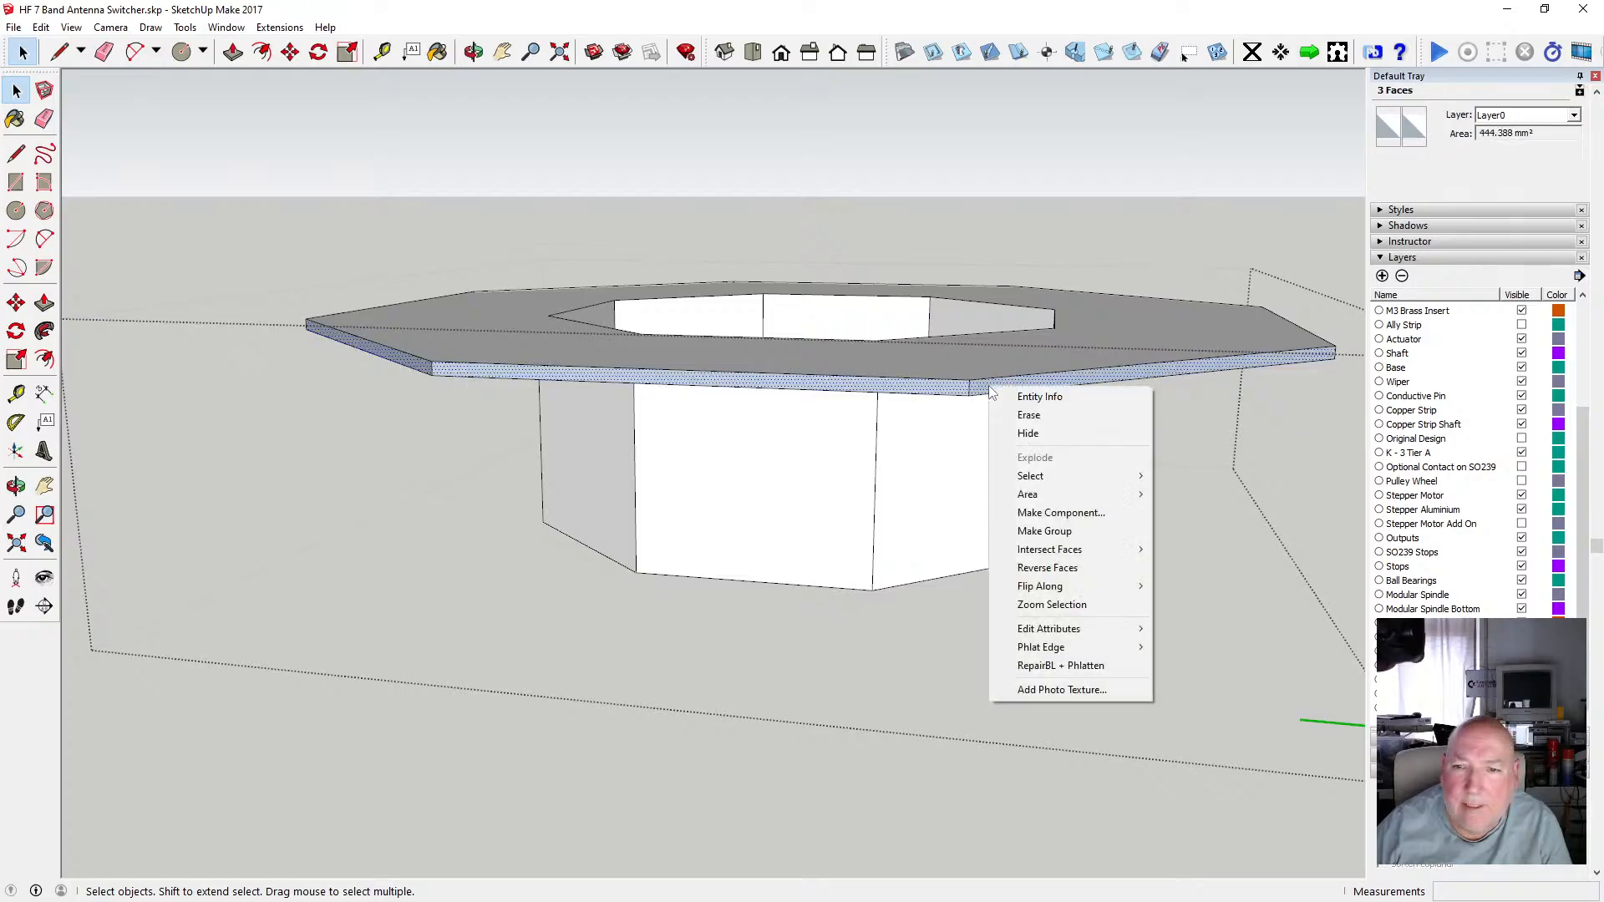
click(1064, 568)
Select three edge faces along the plate's front-right rim and reverse their orientation.
key(o)
drag(1038, 315, 809, 359)
click(16, 90)
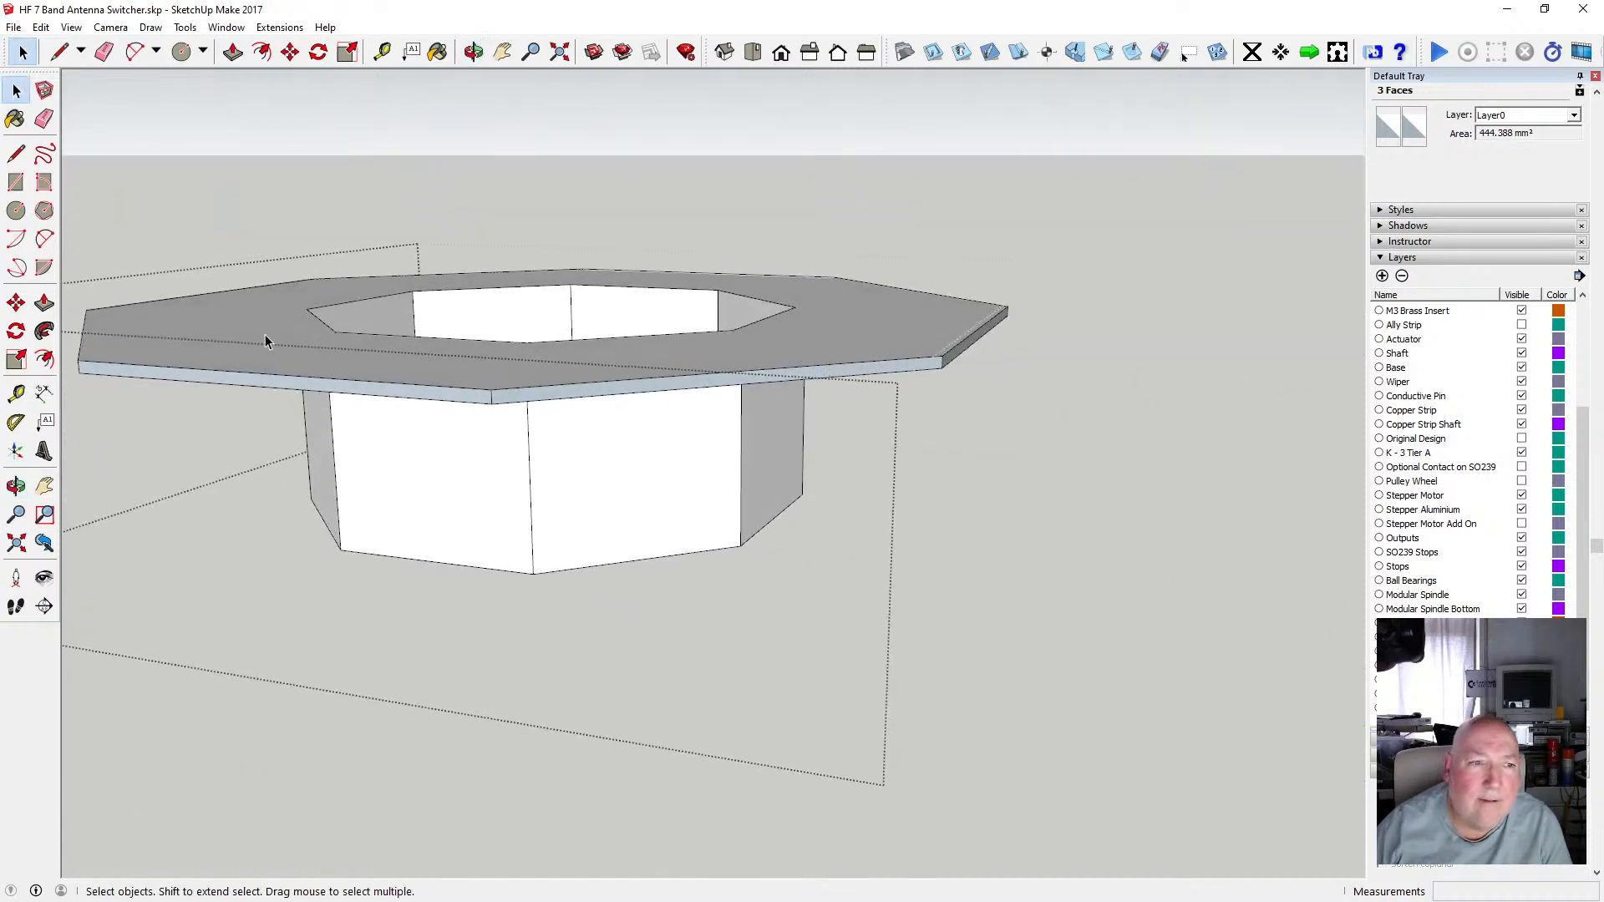
click(618, 374)
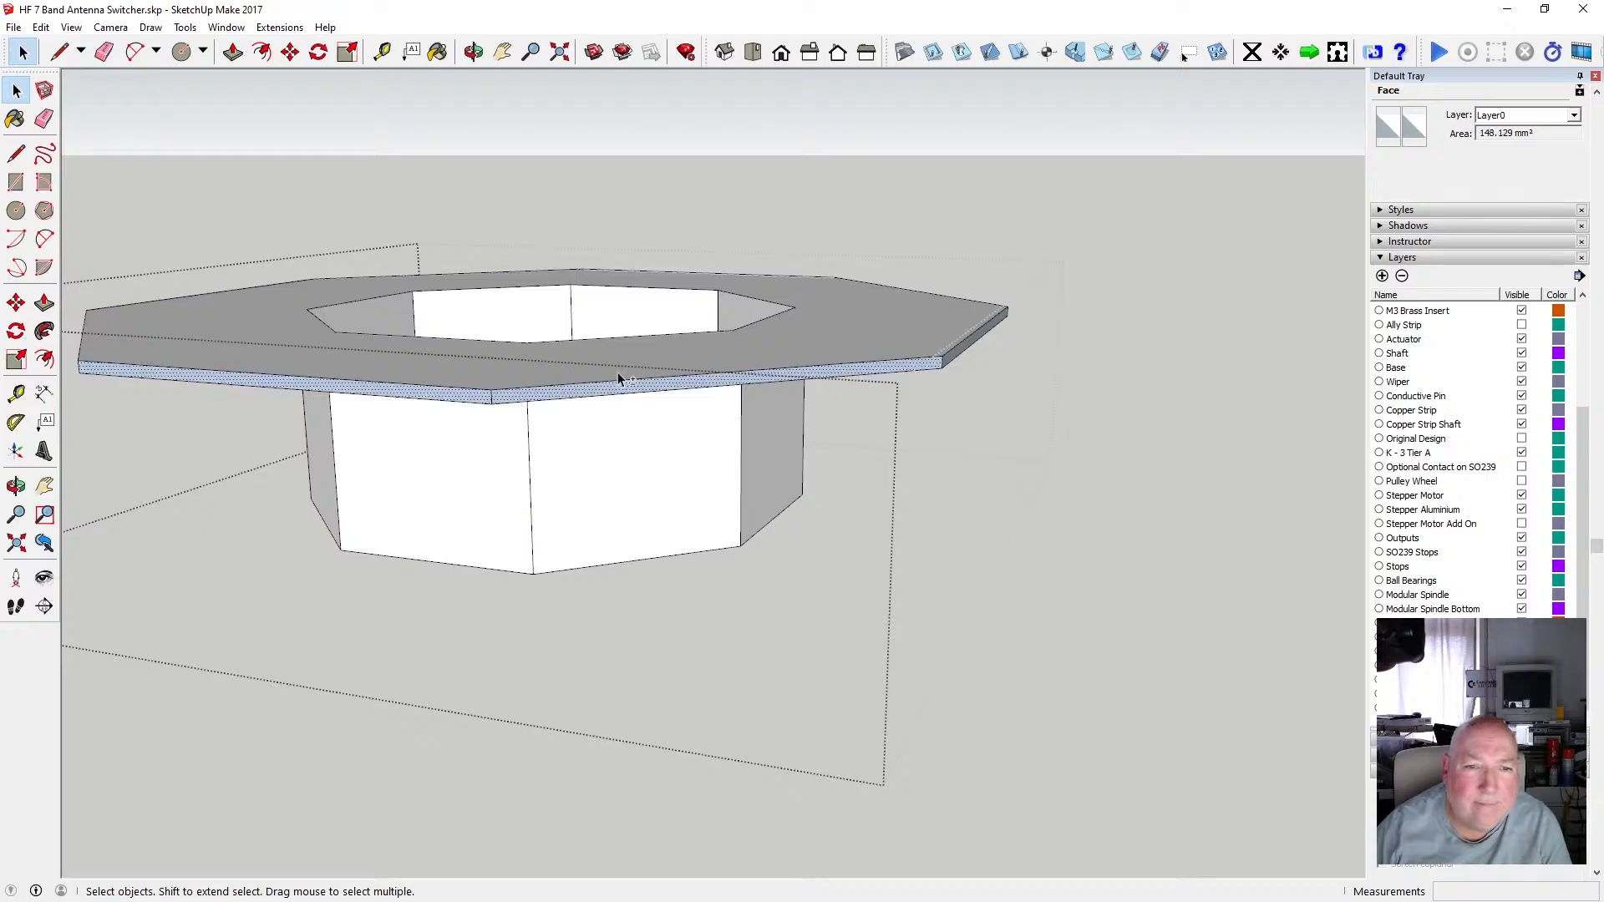
shift+click(962, 357)
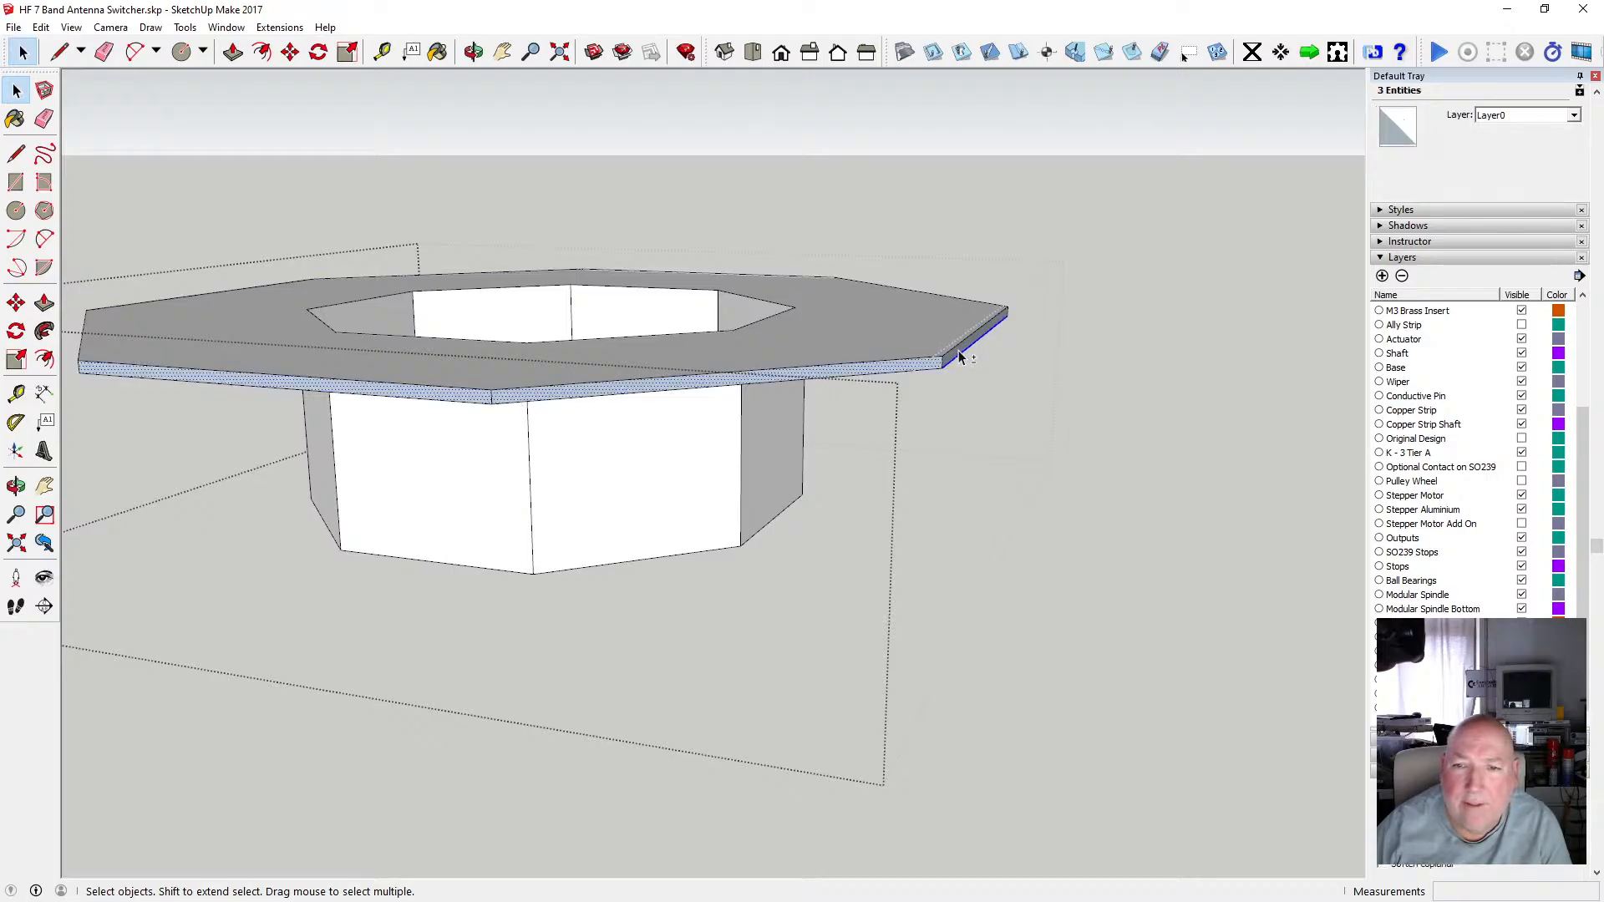
shift+click(957, 352)
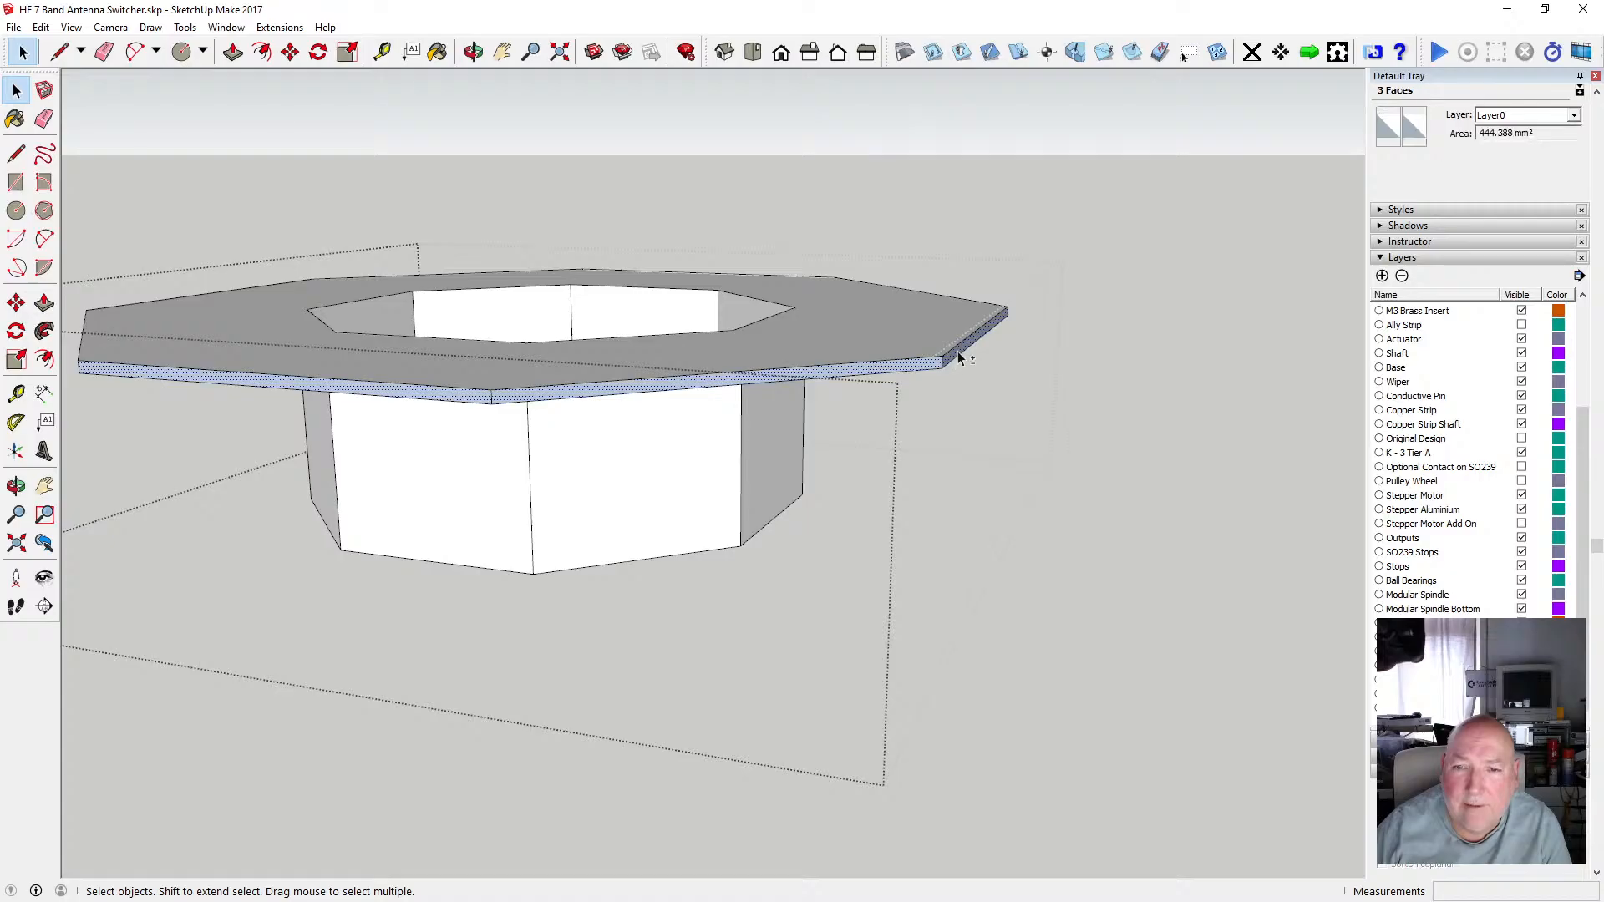
right_click(957, 352)
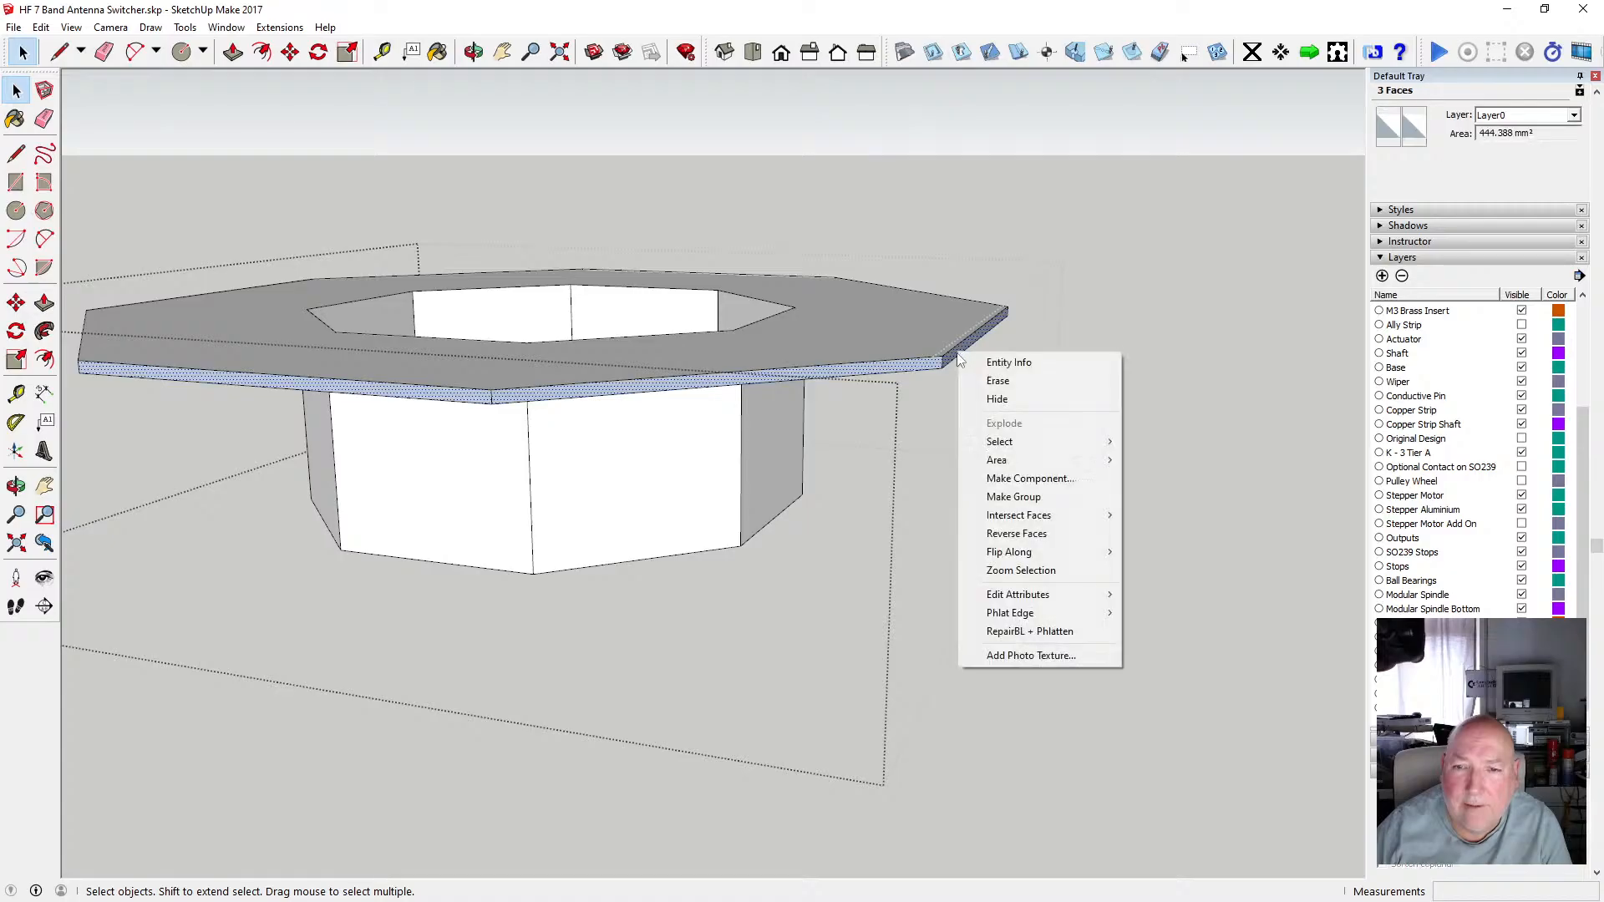
click(1023, 533)
Select two more edge faces on the plate's front rim and reverse their orientation.
click(473, 52)
drag(501, 250, 193, 323)
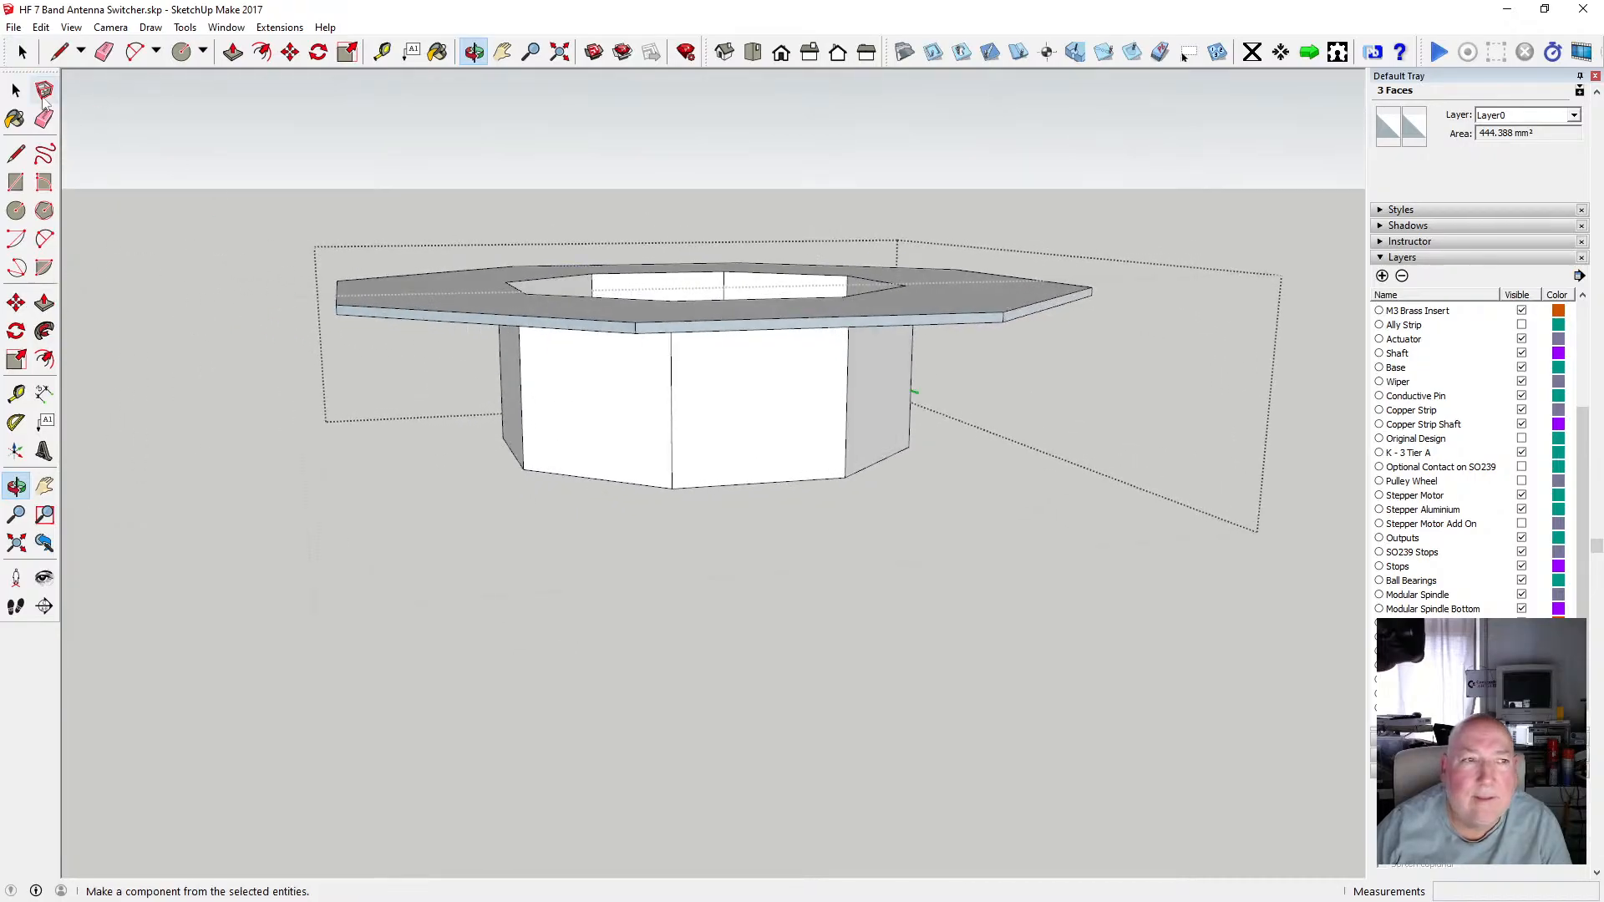
click(16, 90)
shift+click(502, 325)
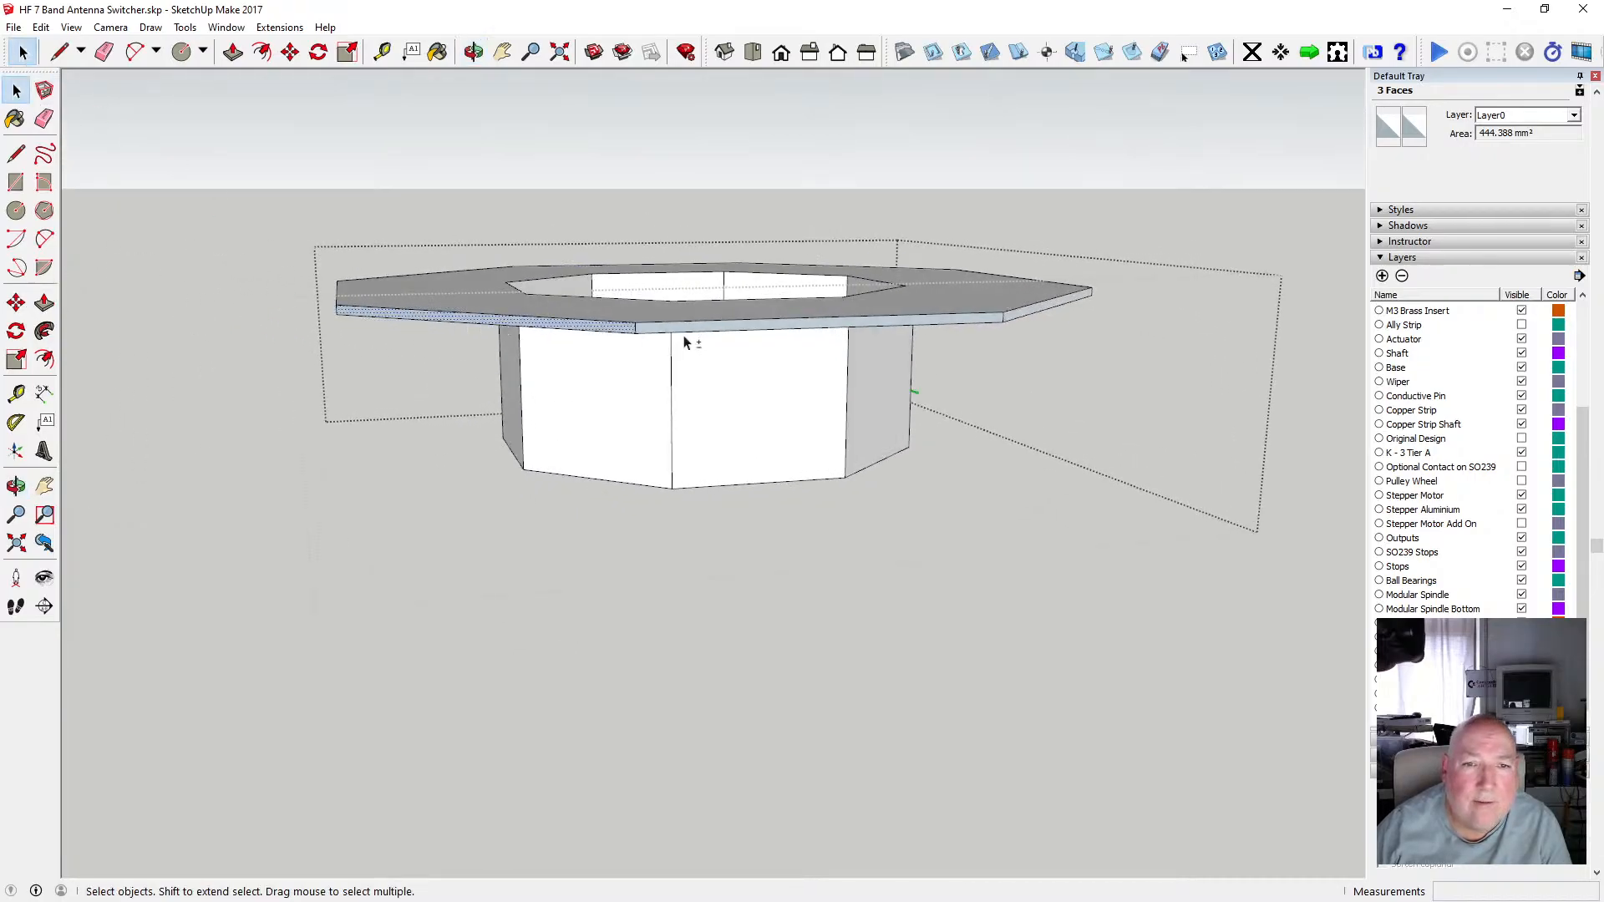
shift+click(679, 332)
right_click(679, 332)
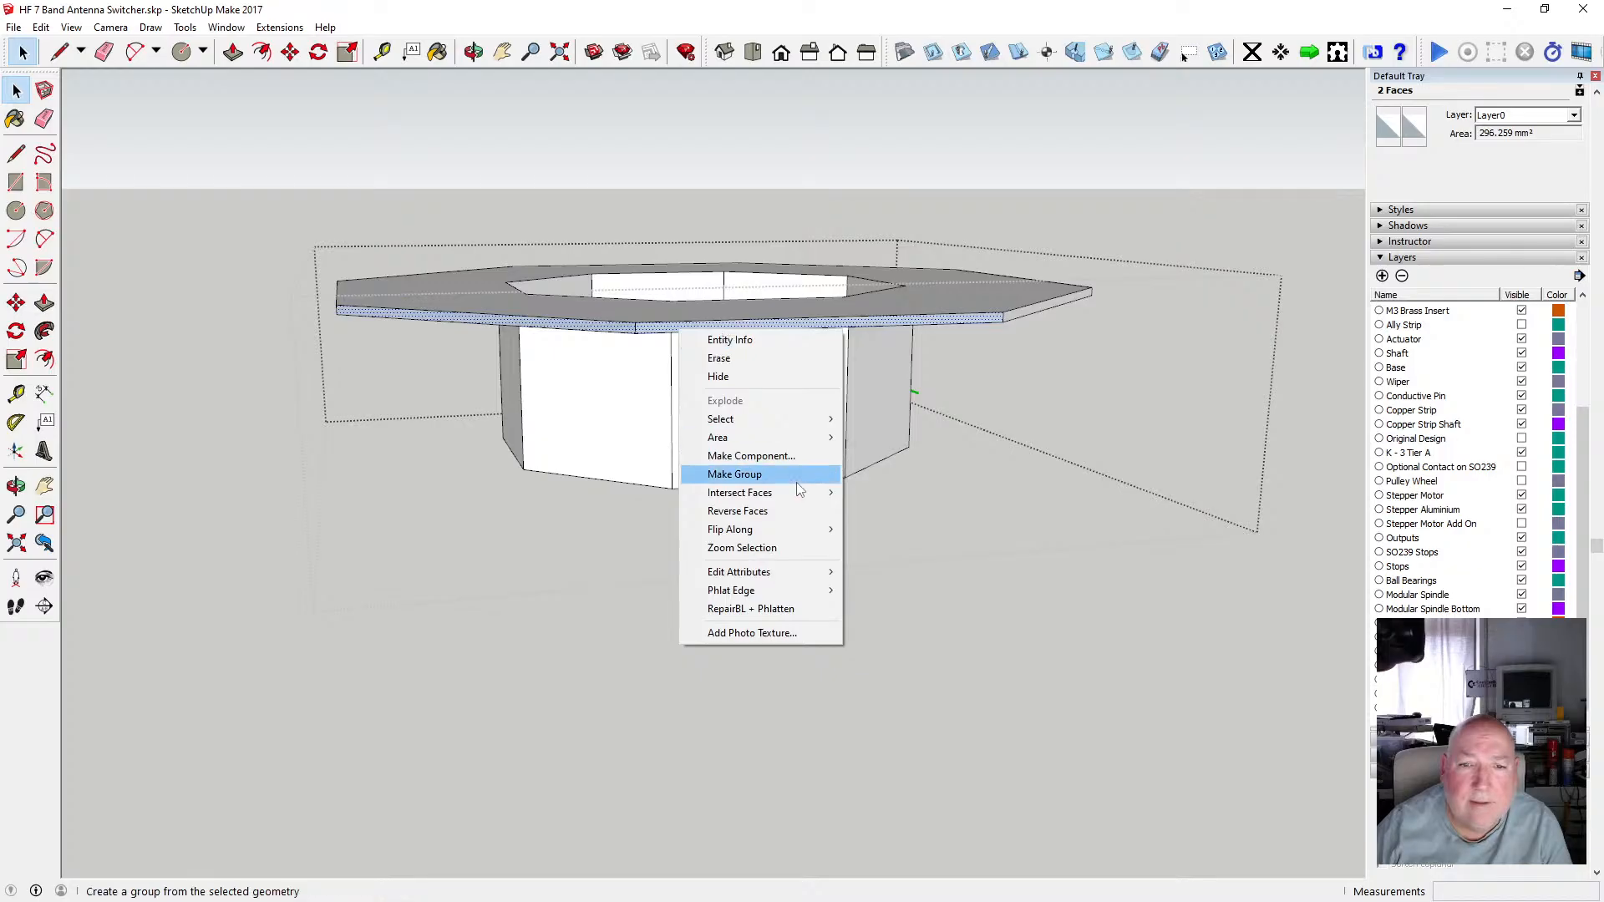
click(738, 510)
click(473, 52)
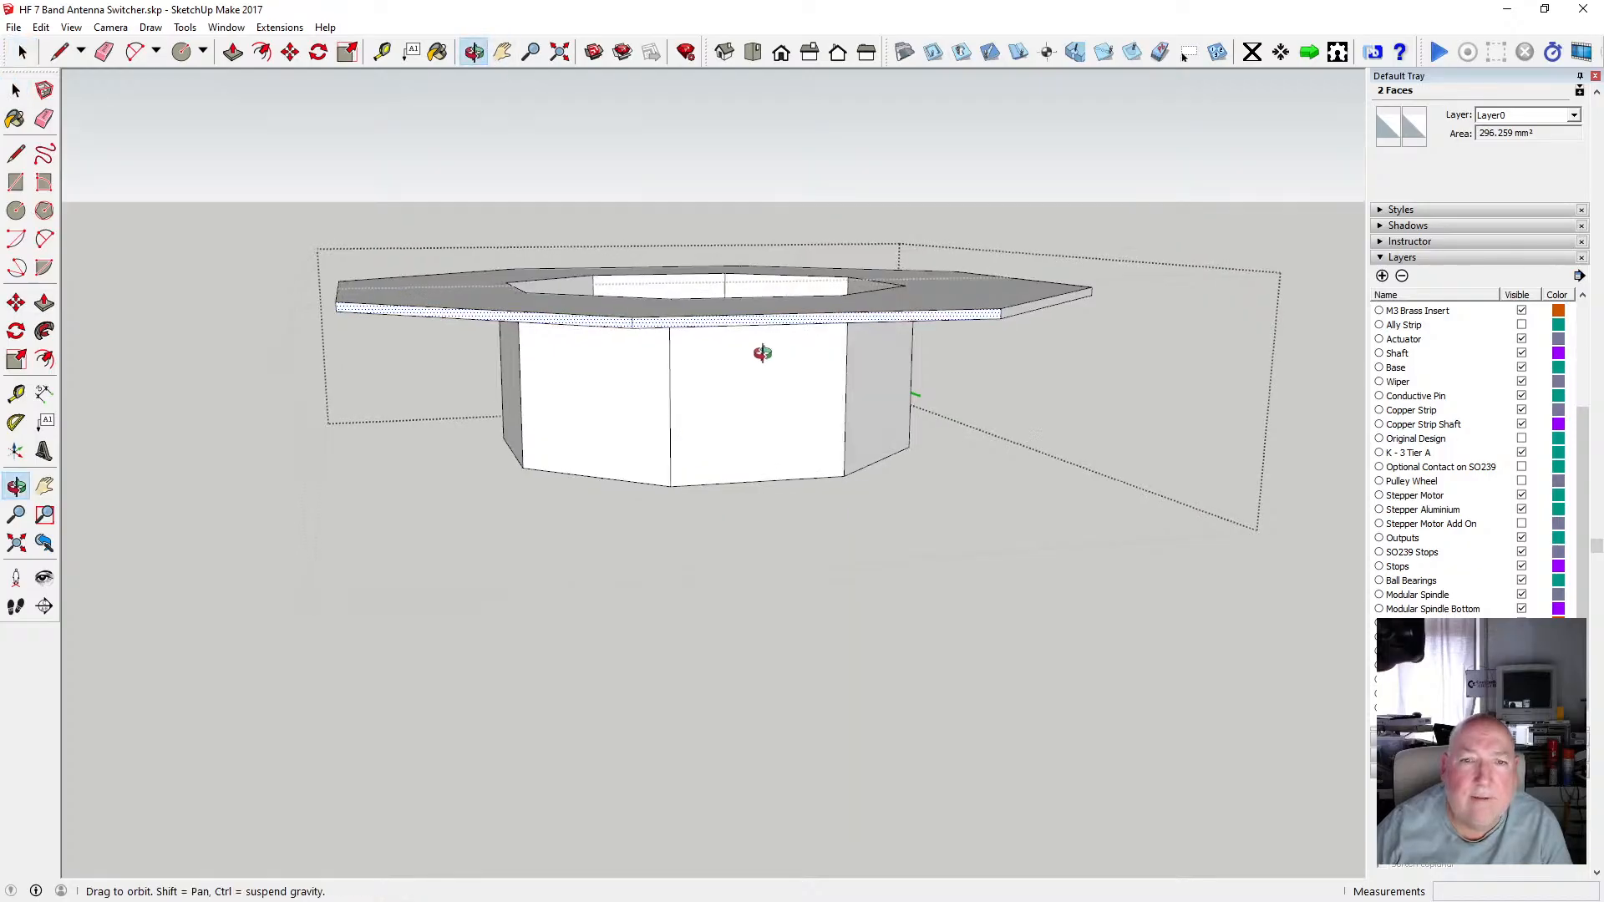
Deselect the faces, zoom out and turn on the Stepper Motor Add On layer to show the switcher on the mount.
drag(751, 351, 682, 445)
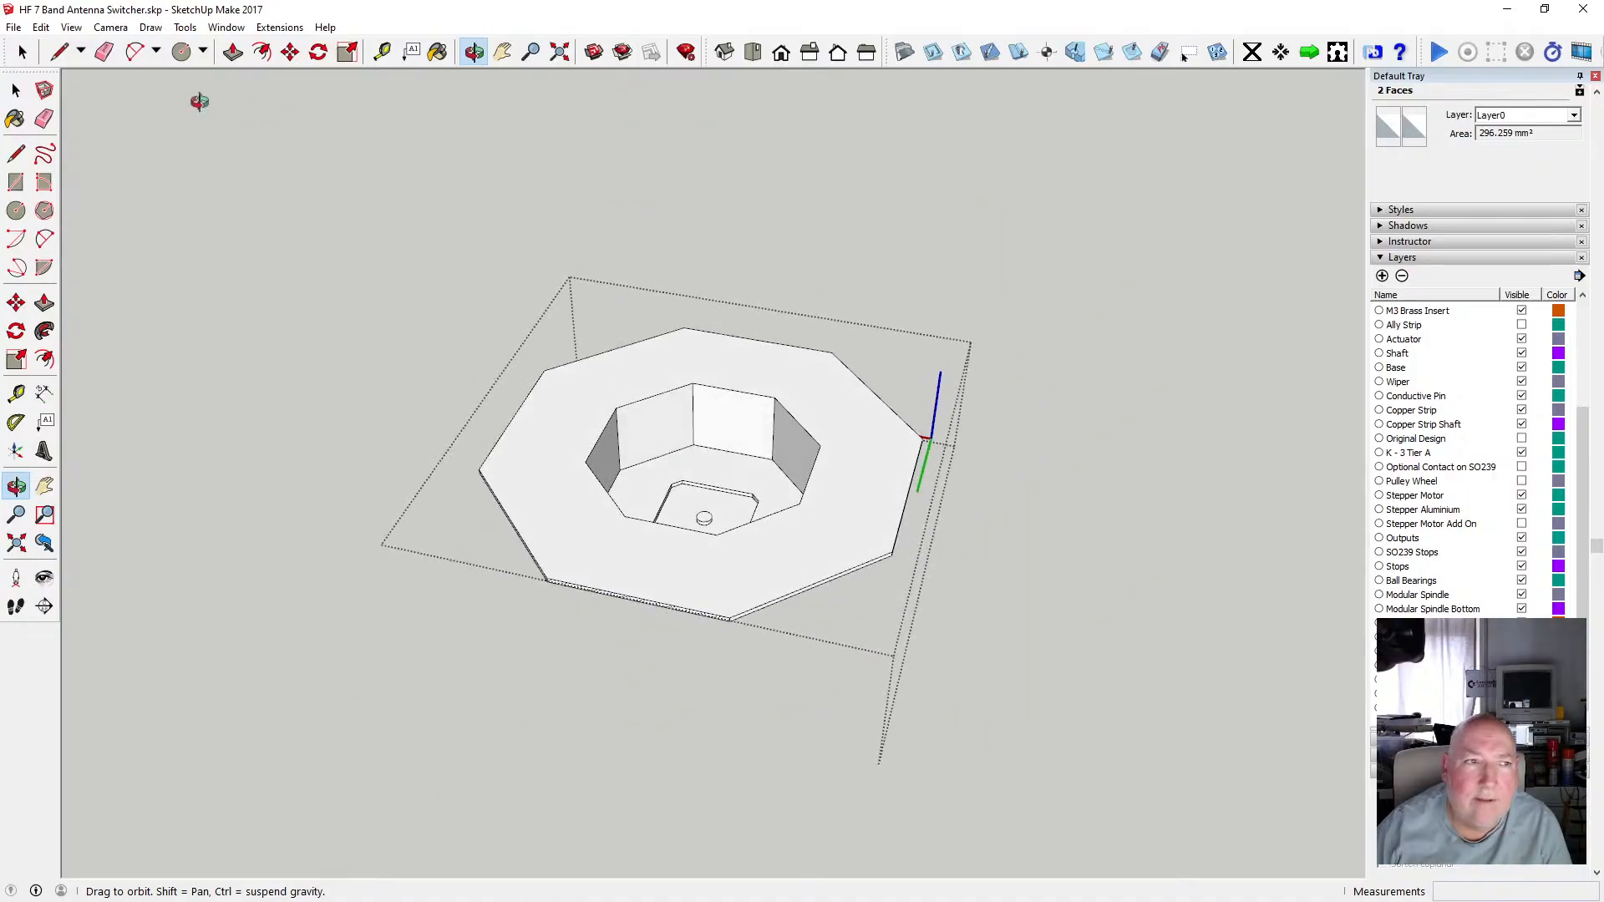
click(16, 90)
click(182, 183)
scroll(597, 365, down, 2)
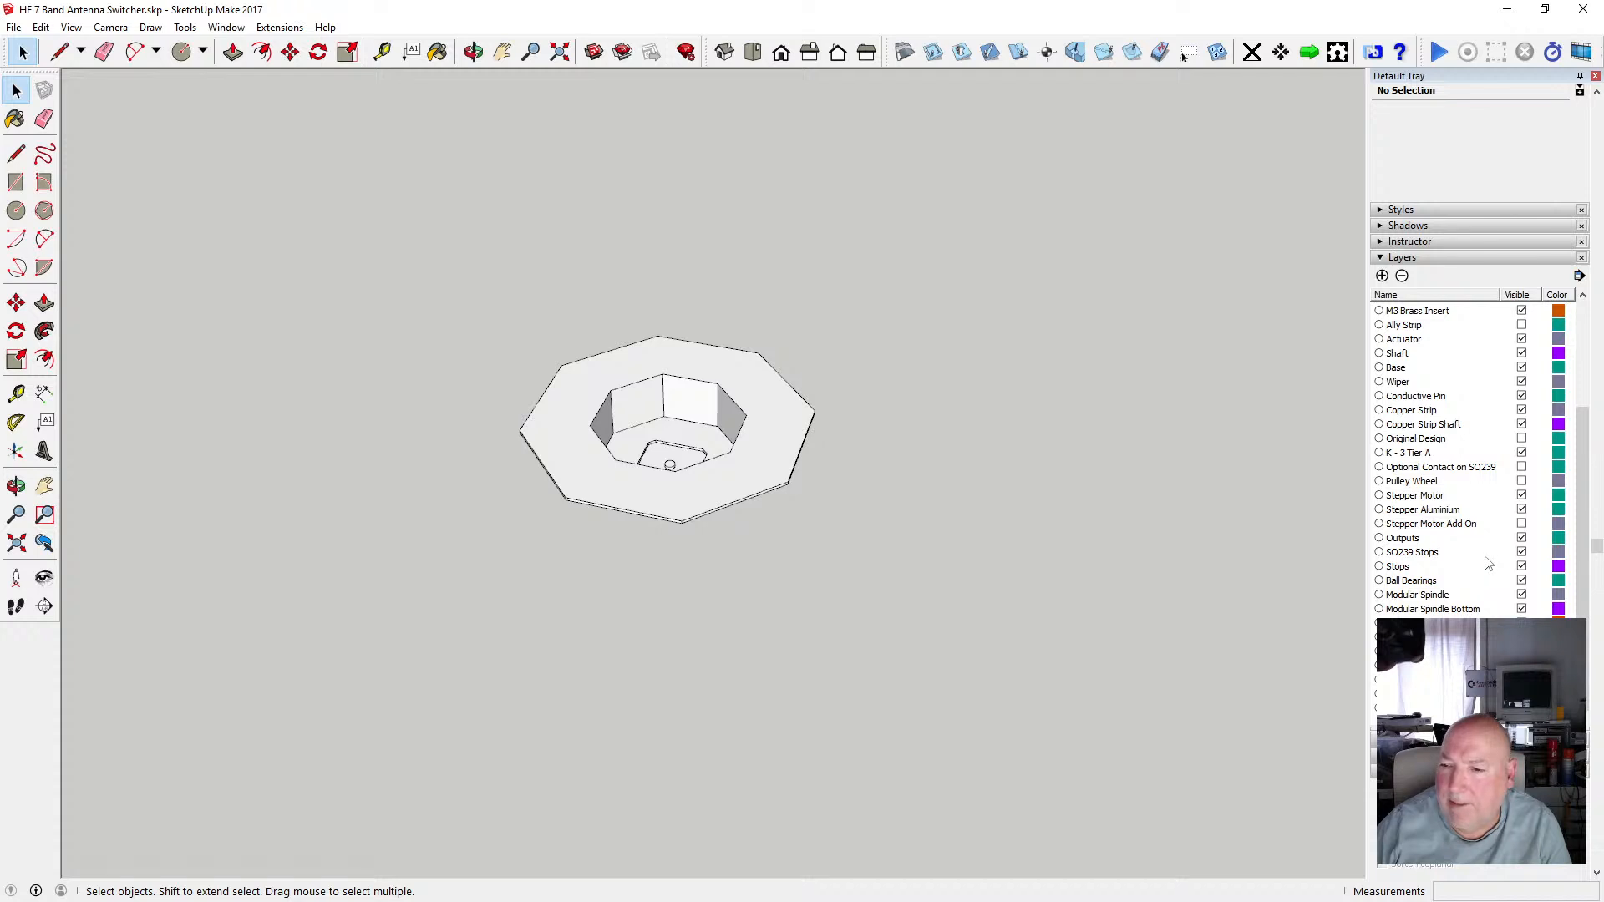
click(1522, 525)
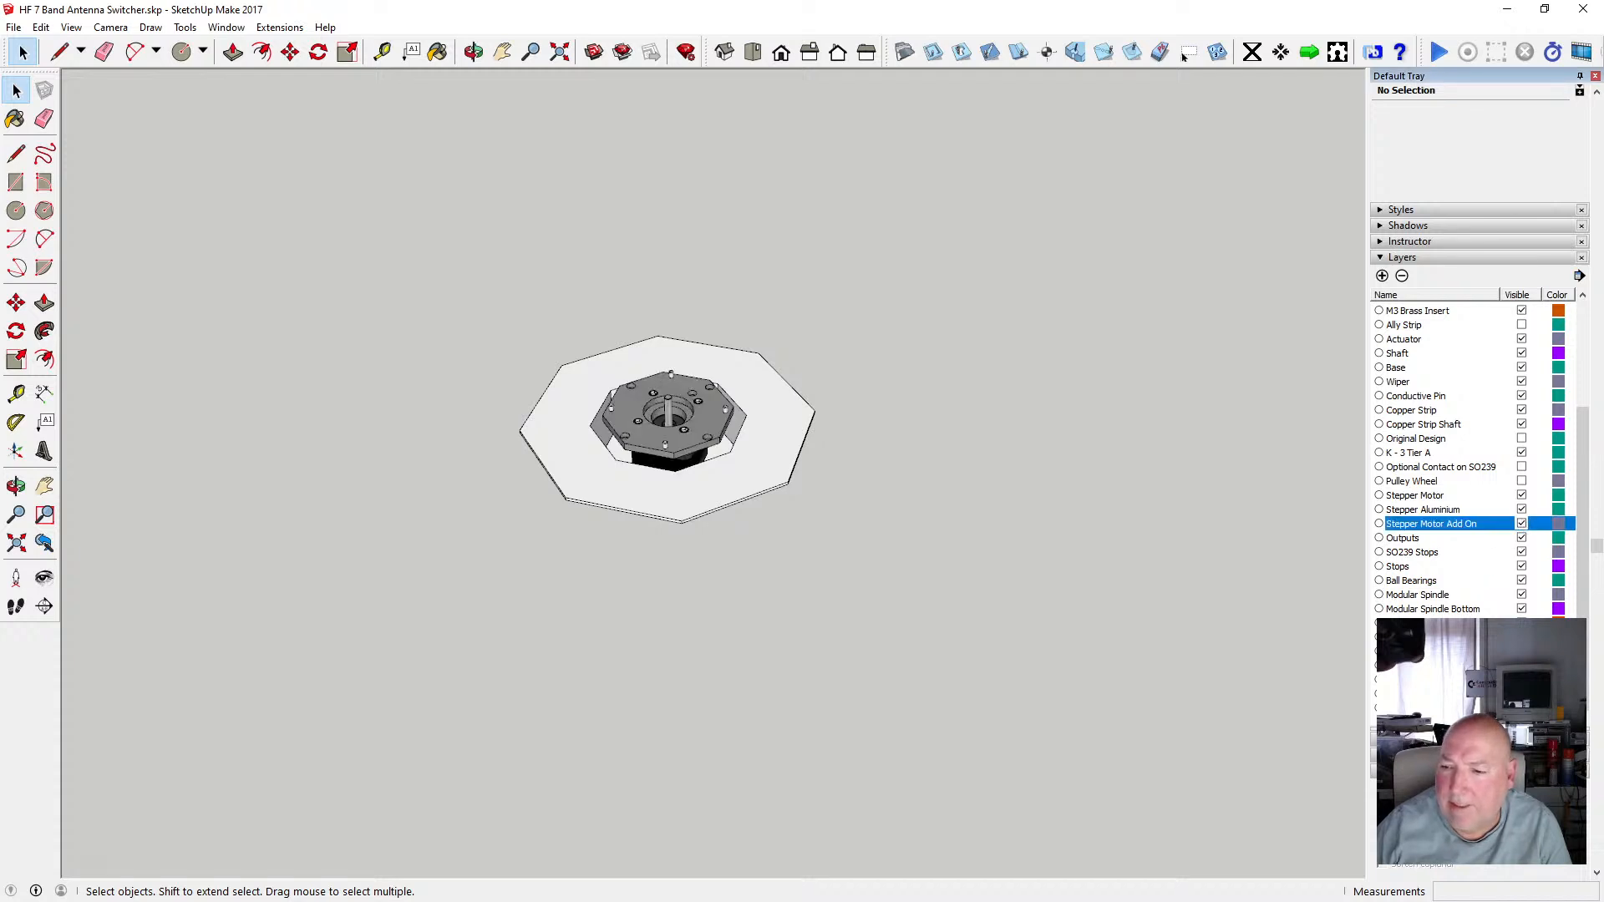
scroll(682, 476, up, 3)
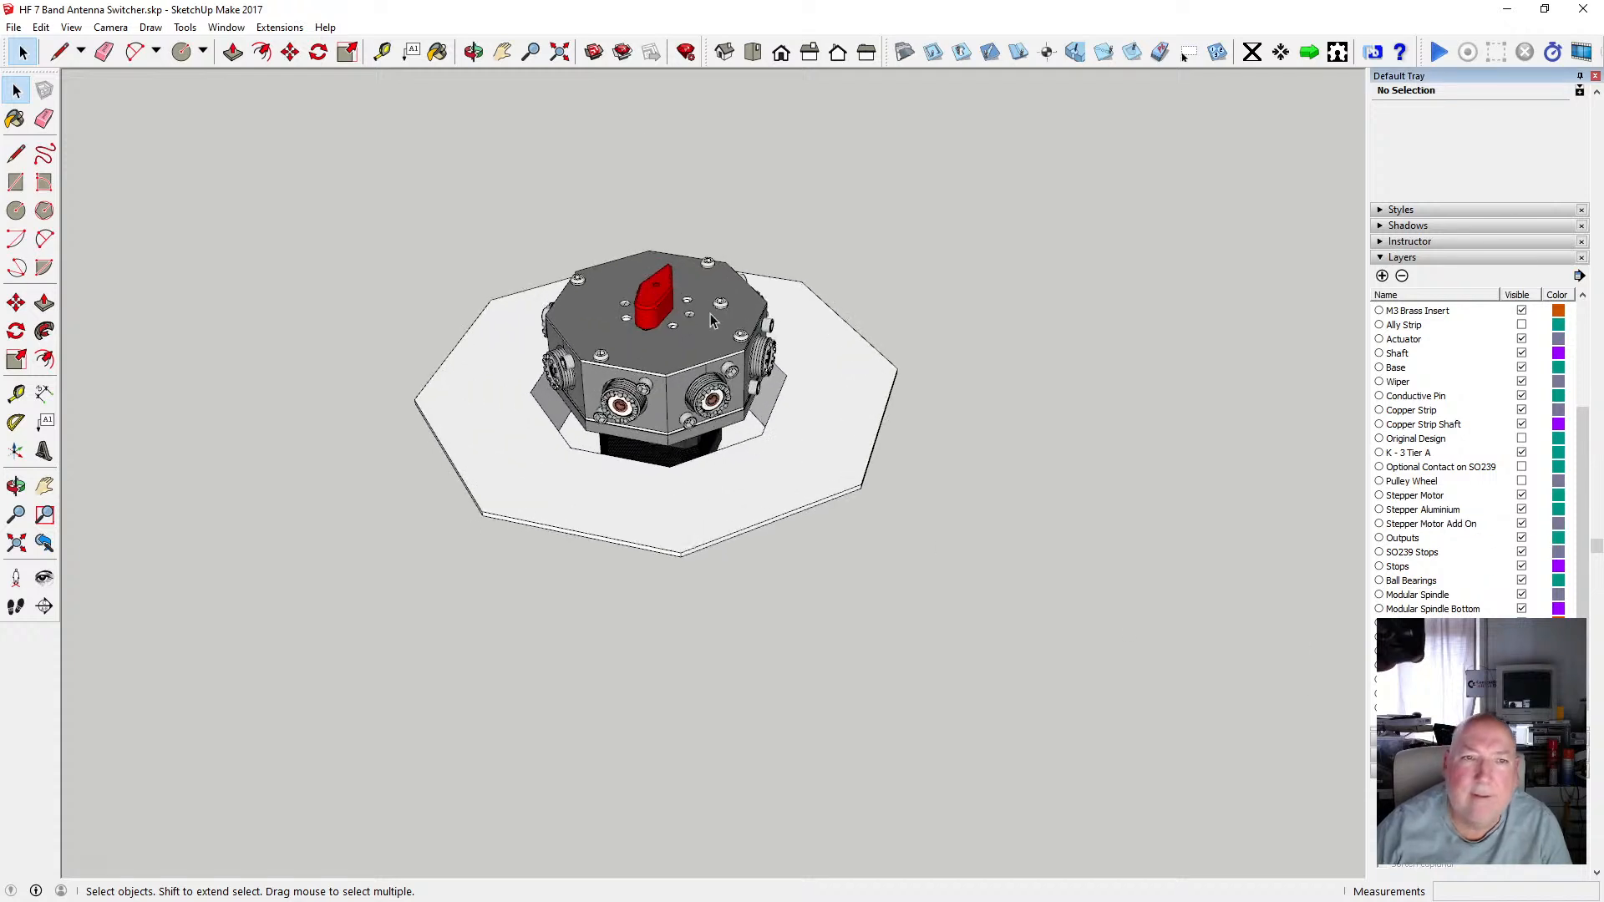
Orbit and zoom around the assembled switcher and mount to inspect how they fit together.
click(472, 53)
drag(576, 92, 349, 334)
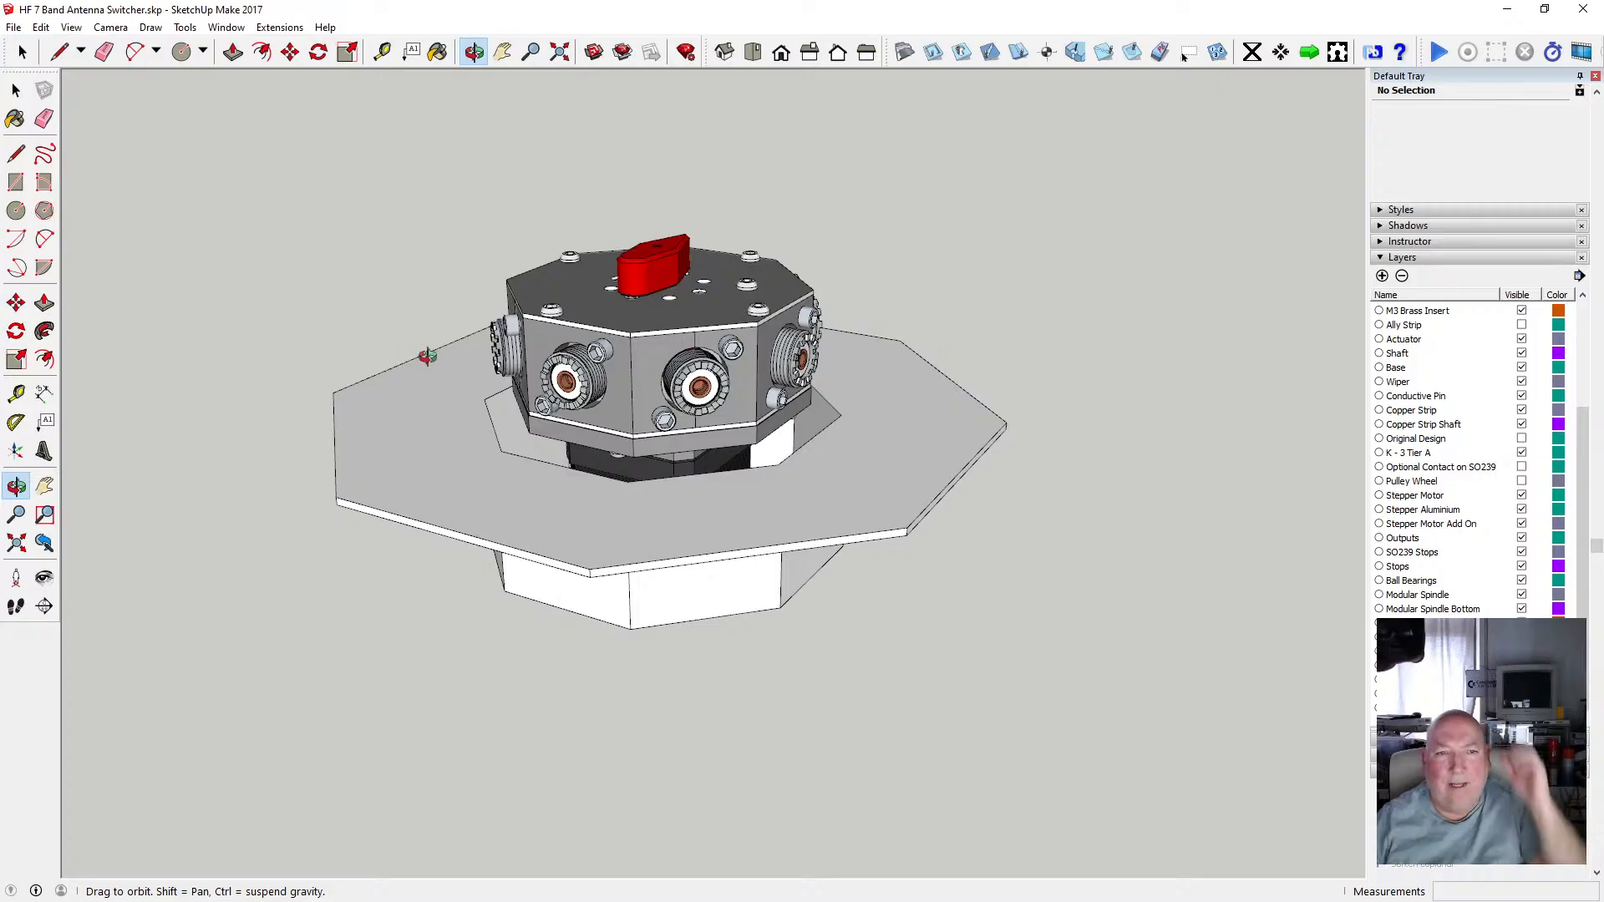
scroll(484, 348, up, 4)
drag(590, 413, 430, 450)
drag(347, 416, 657, 495)
click(16, 89)
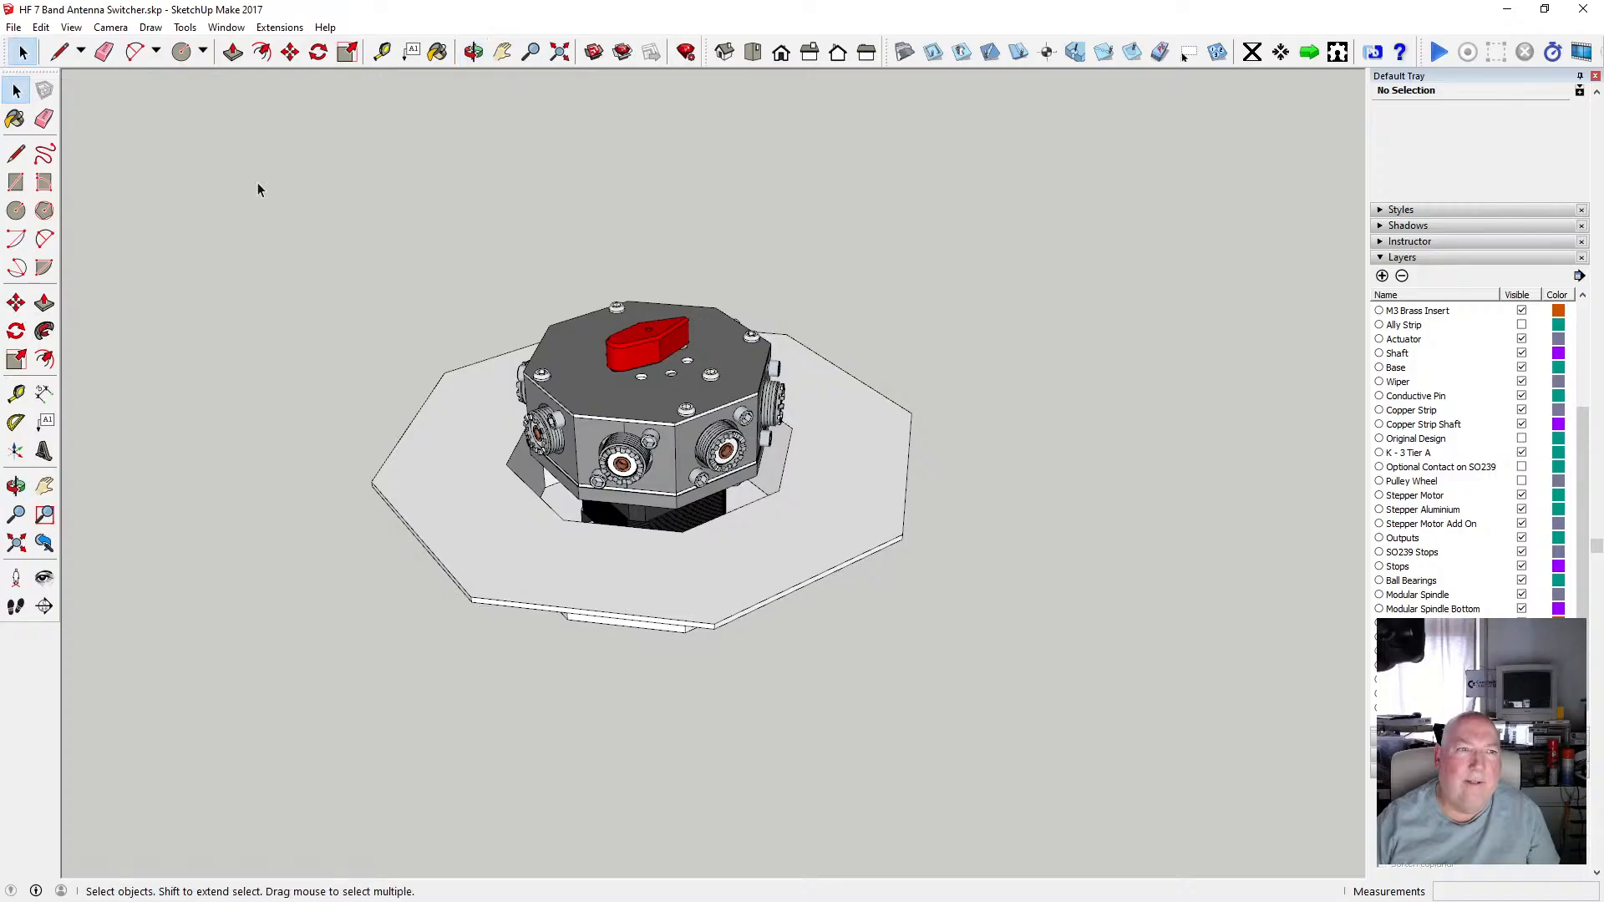
Save the model.
click(40, 28)
mouse_move(13, 29)
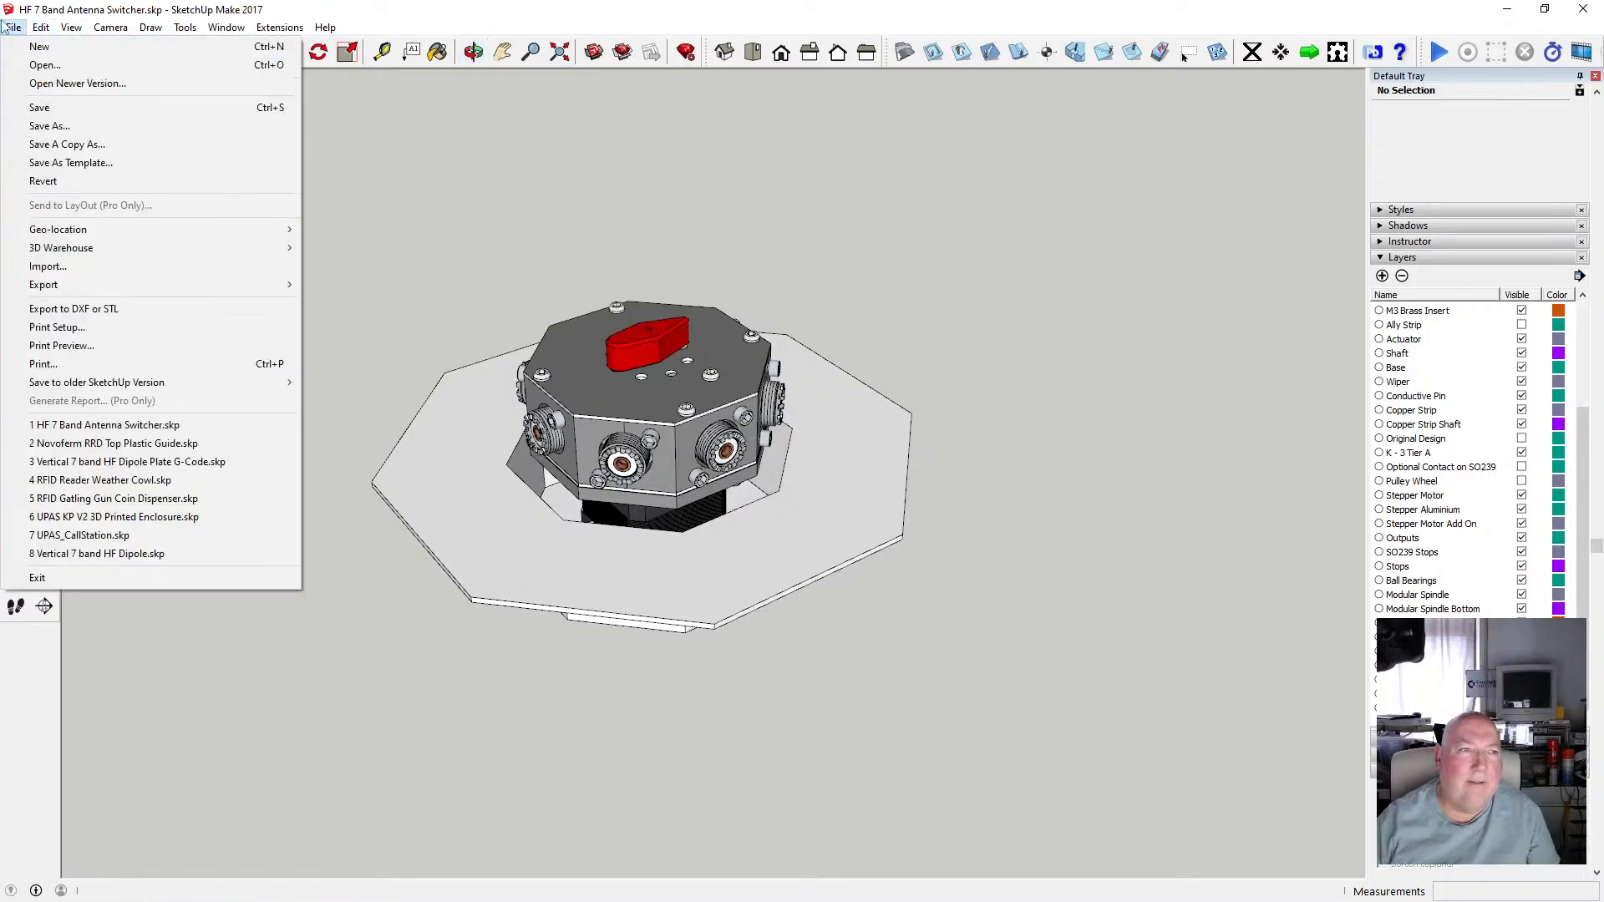
click(78, 108)
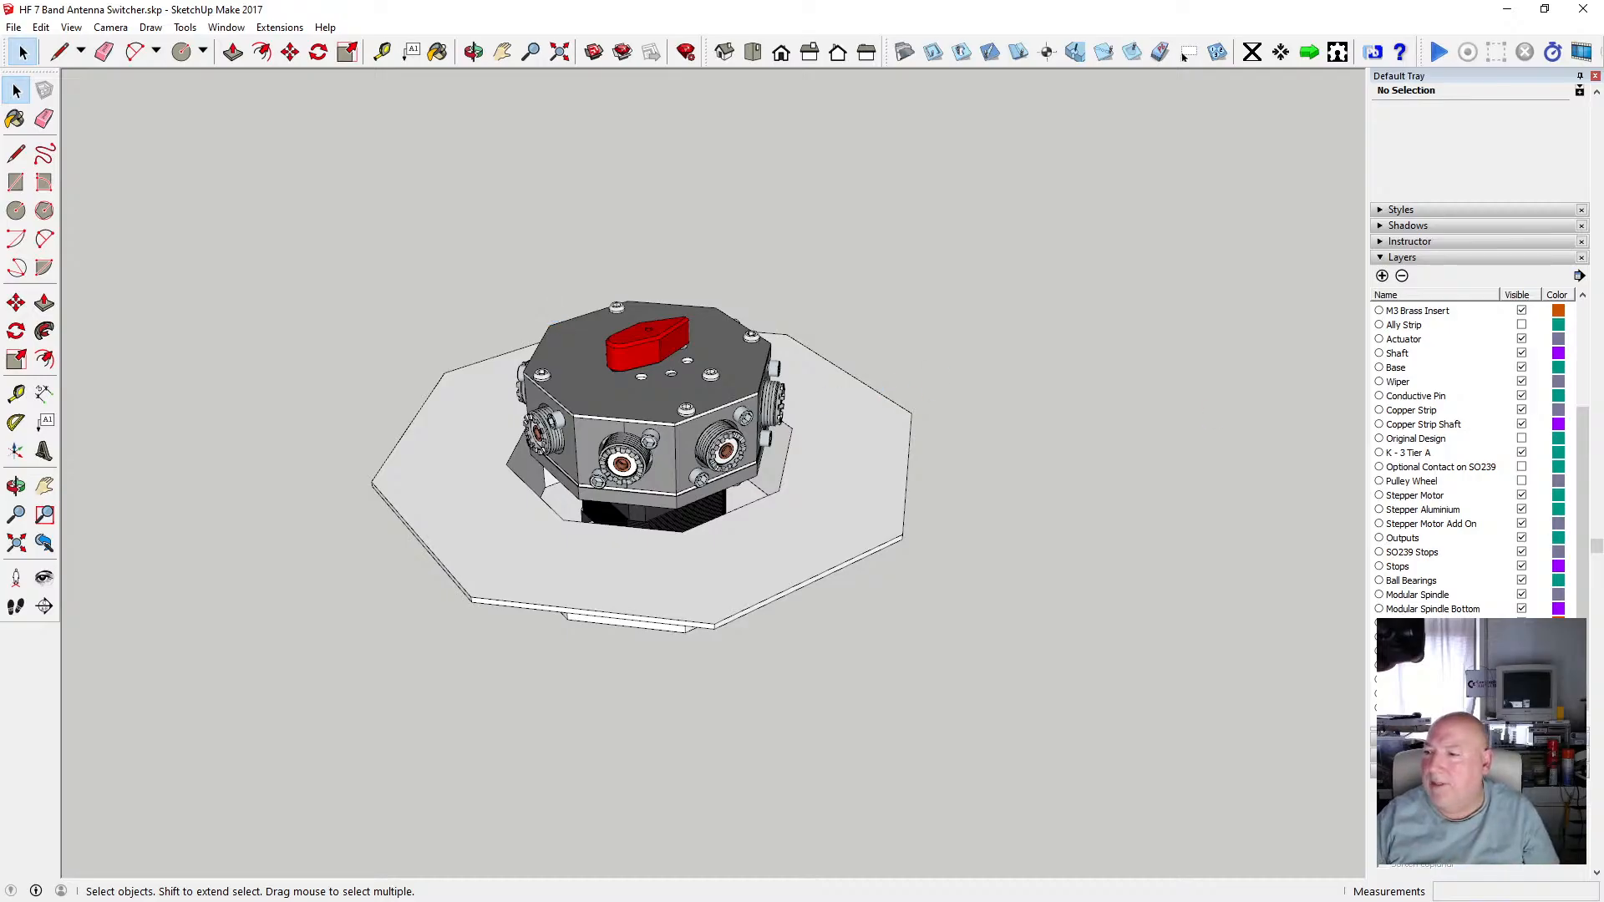
Switch to Bambu Studio and start the printer's camera feed on the device page.
key(alt+Tab)
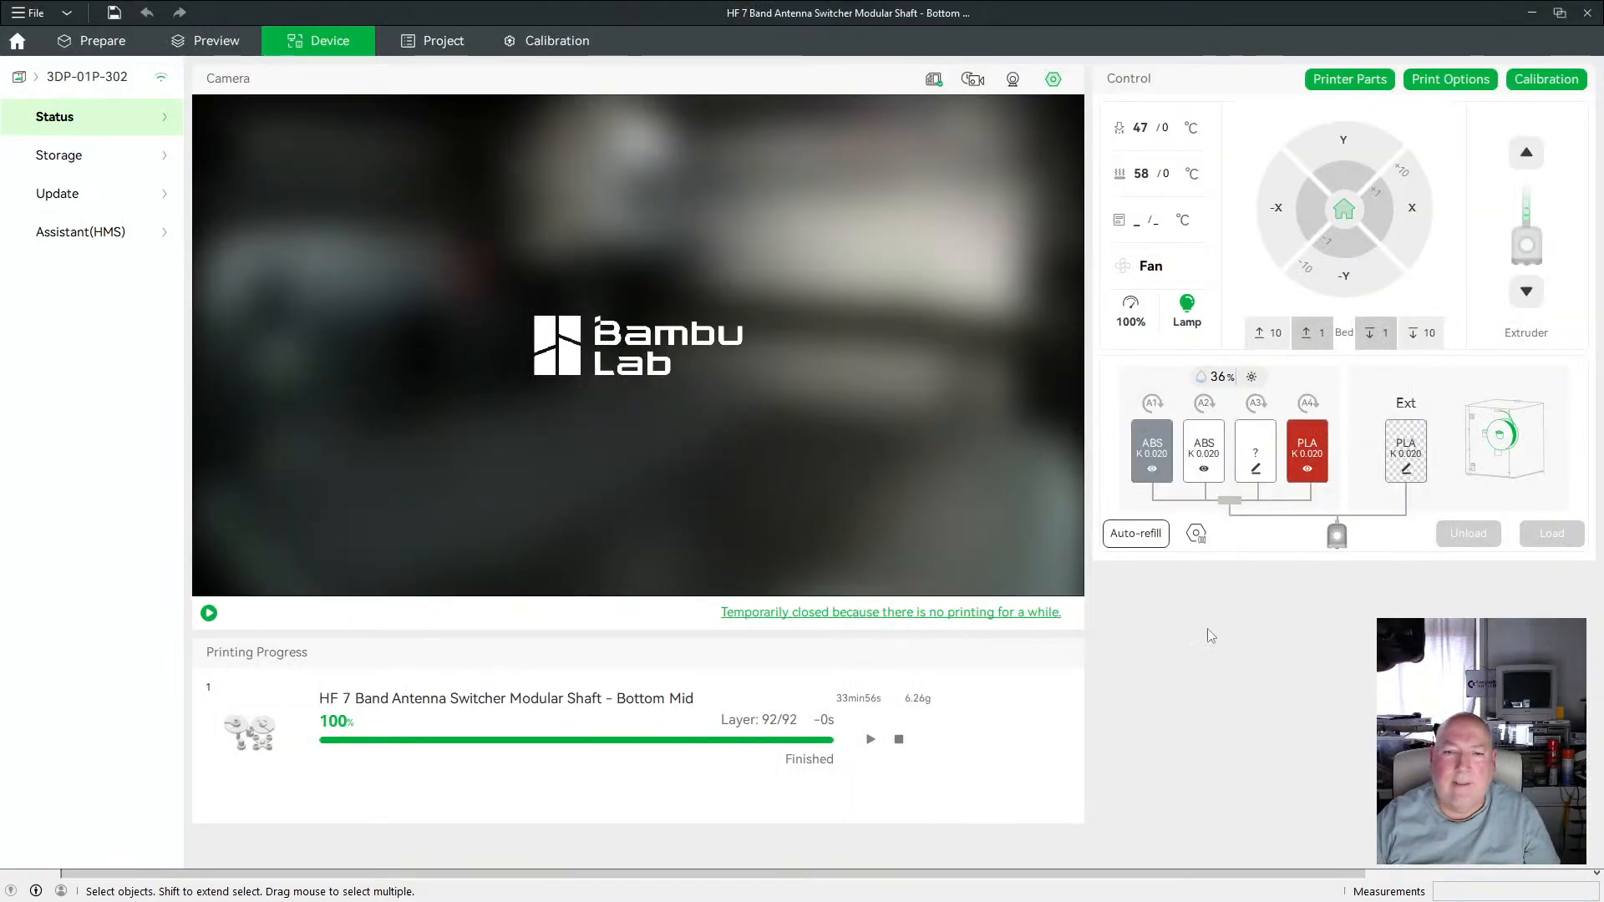
click(210, 614)
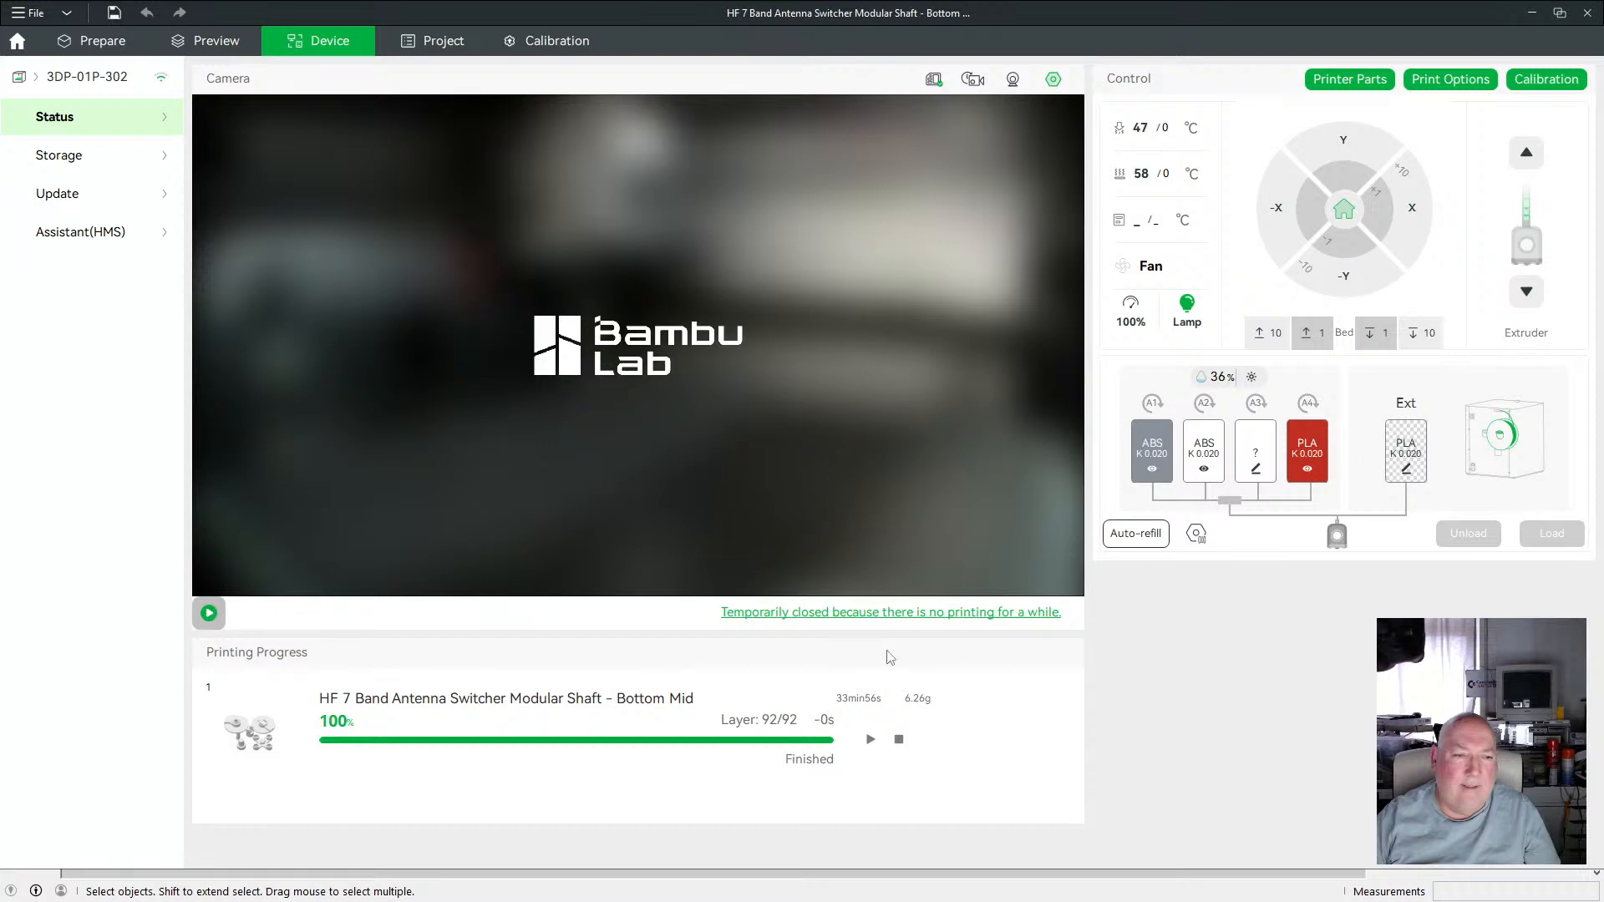
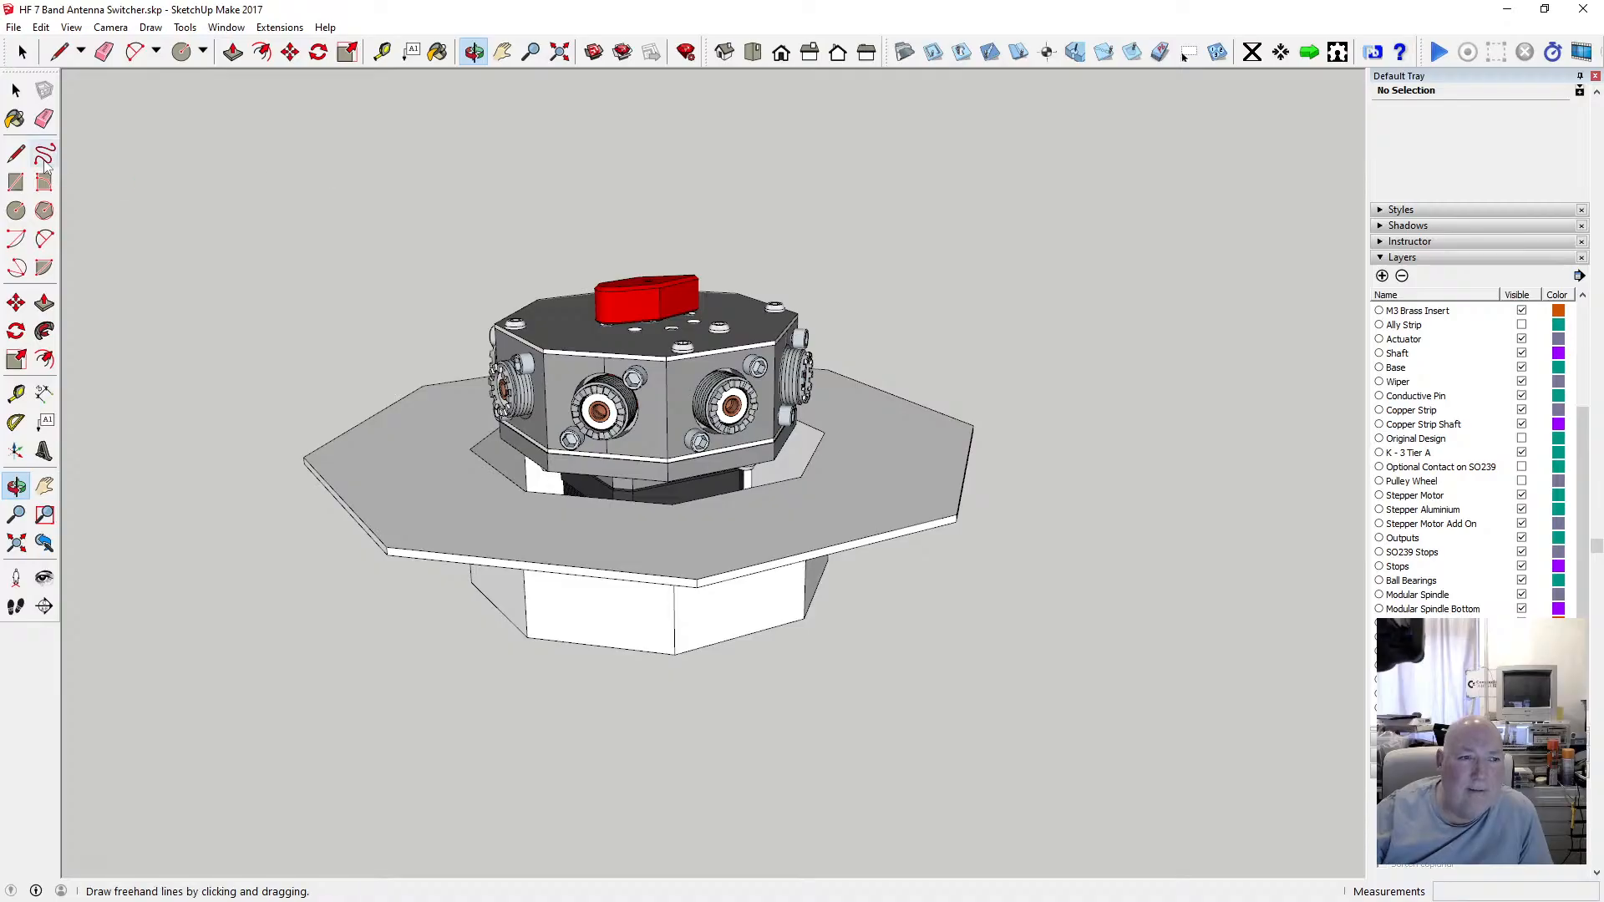
click(16, 153)
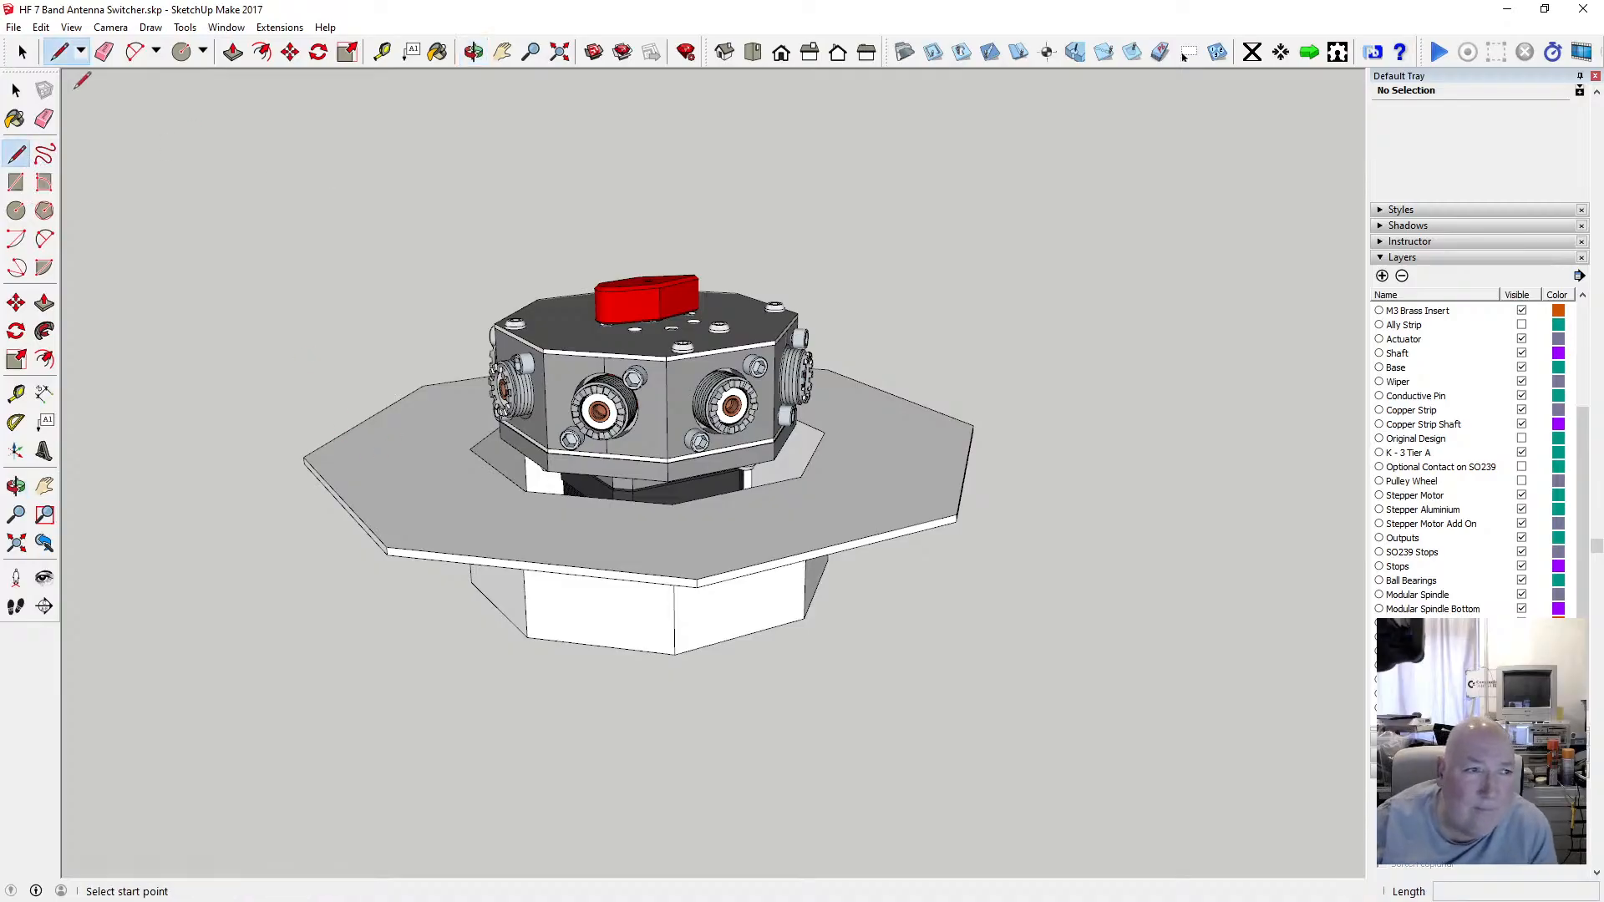
key(alt+Tab)
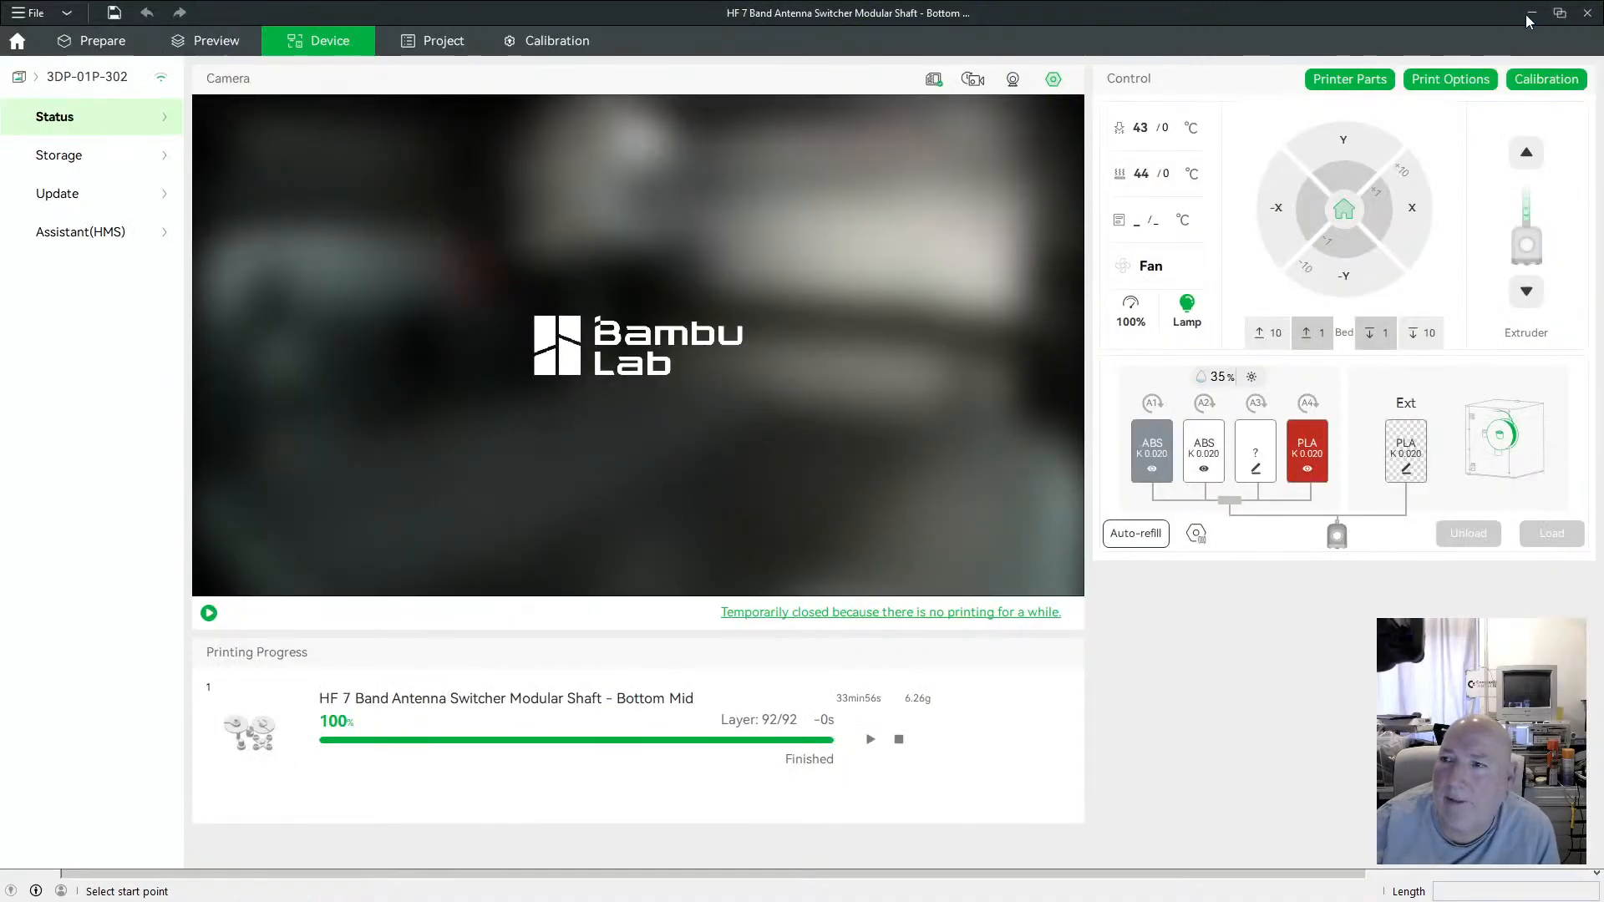
key(alt+Tab)
click(16, 89)
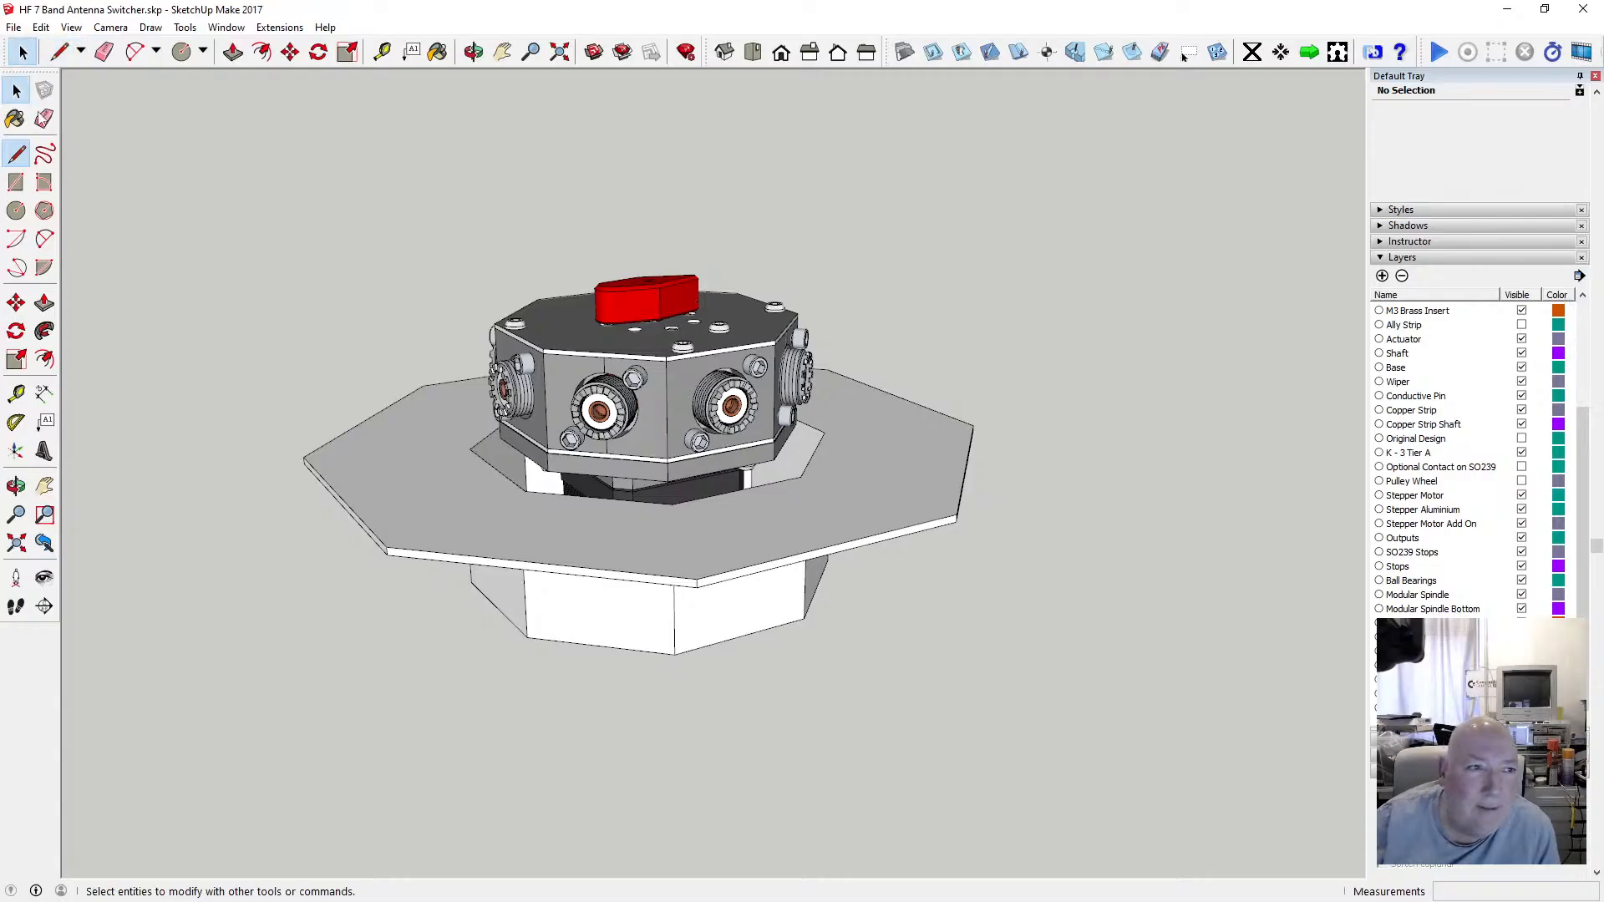
Open the mount component for editing, select the flange's outer edges and offset them 2 mm inward.
click(405, 418)
double_click(387, 415)
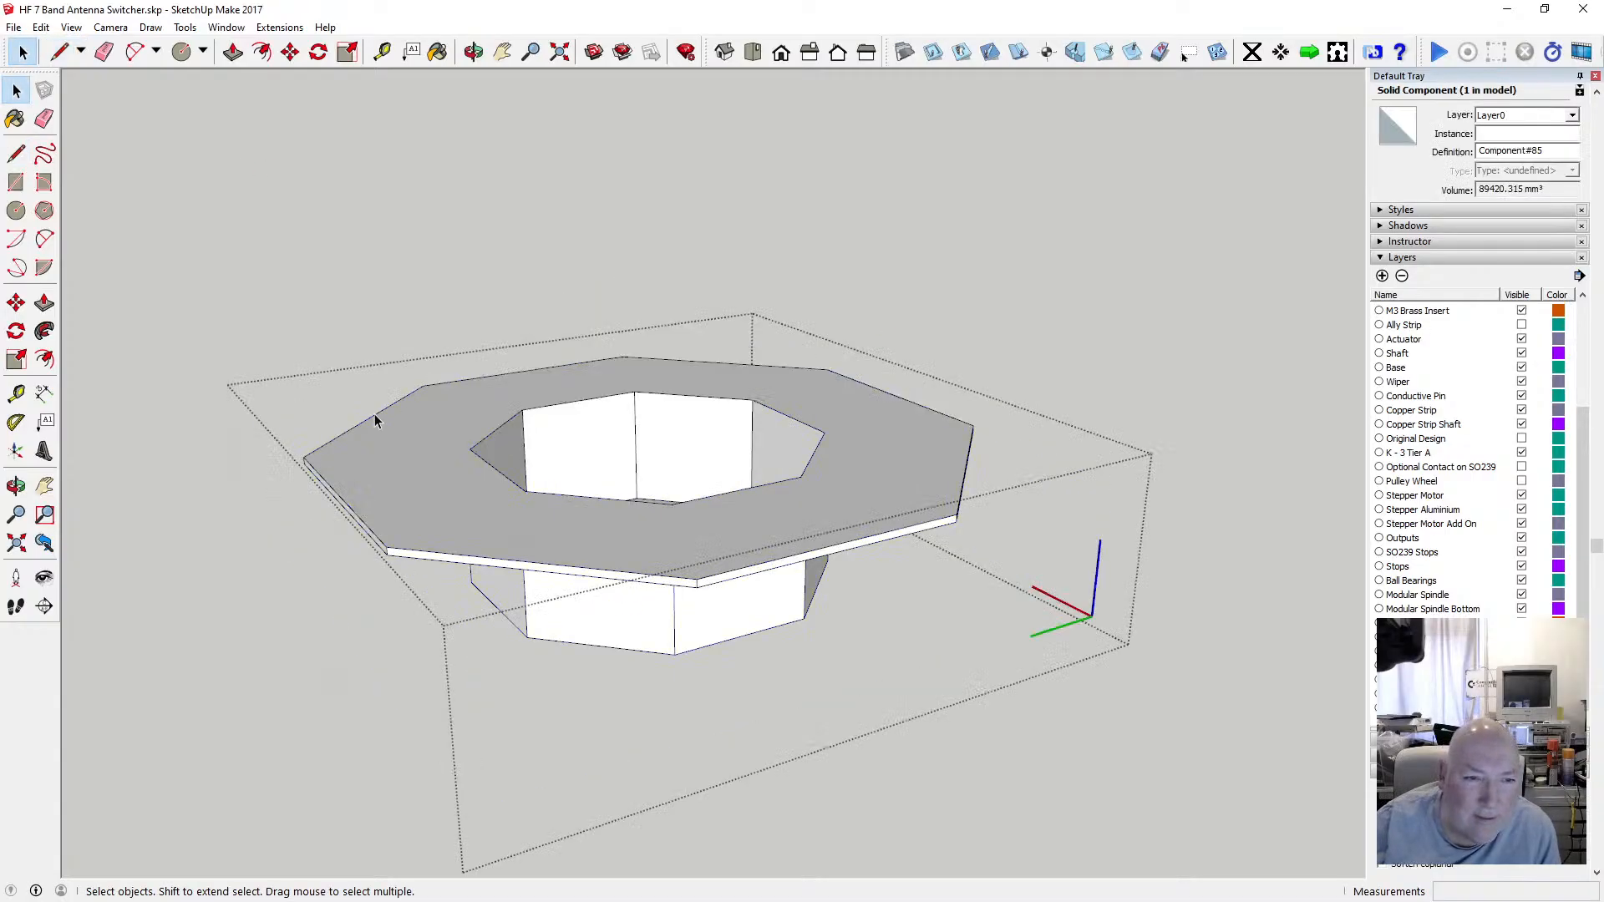
click(378, 415)
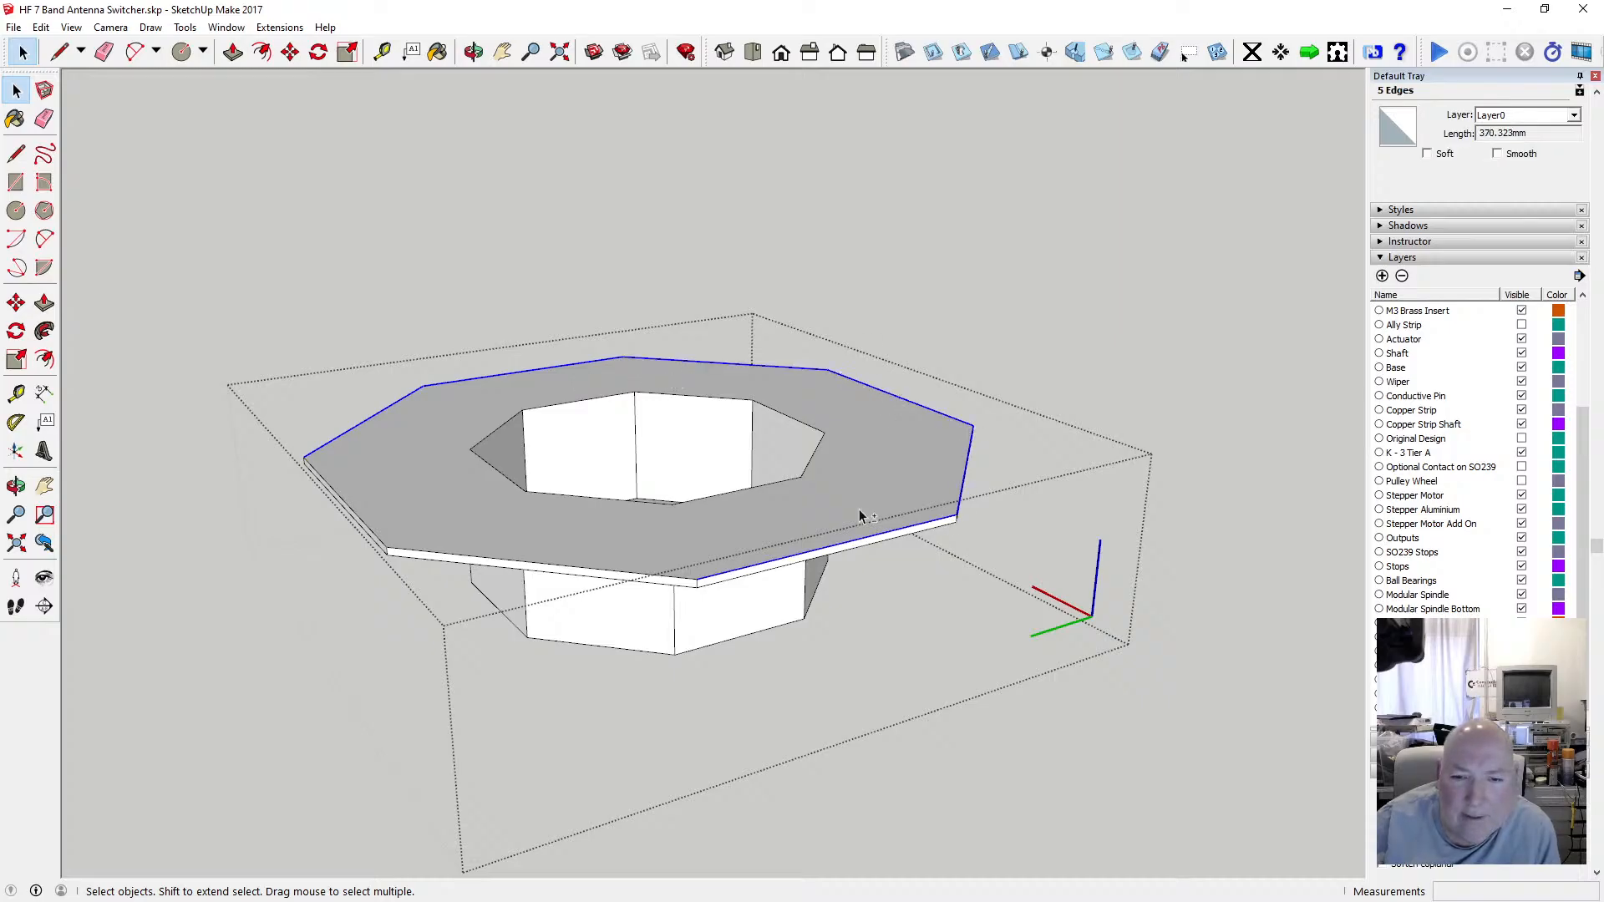
shift+click(700, 583)
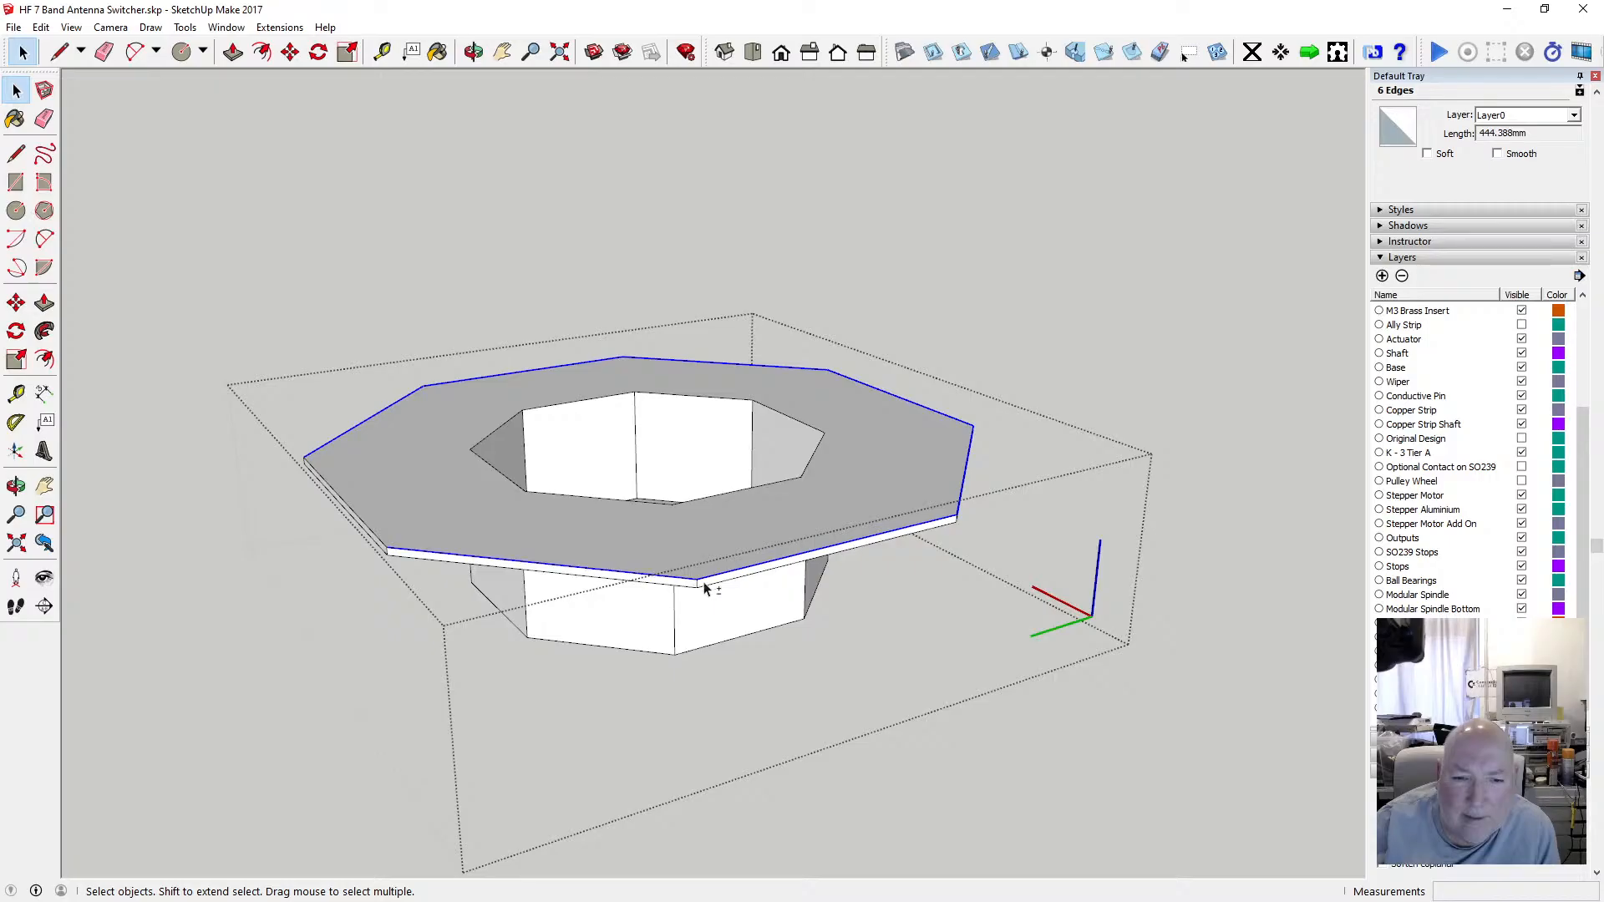
shift+click(377, 537)
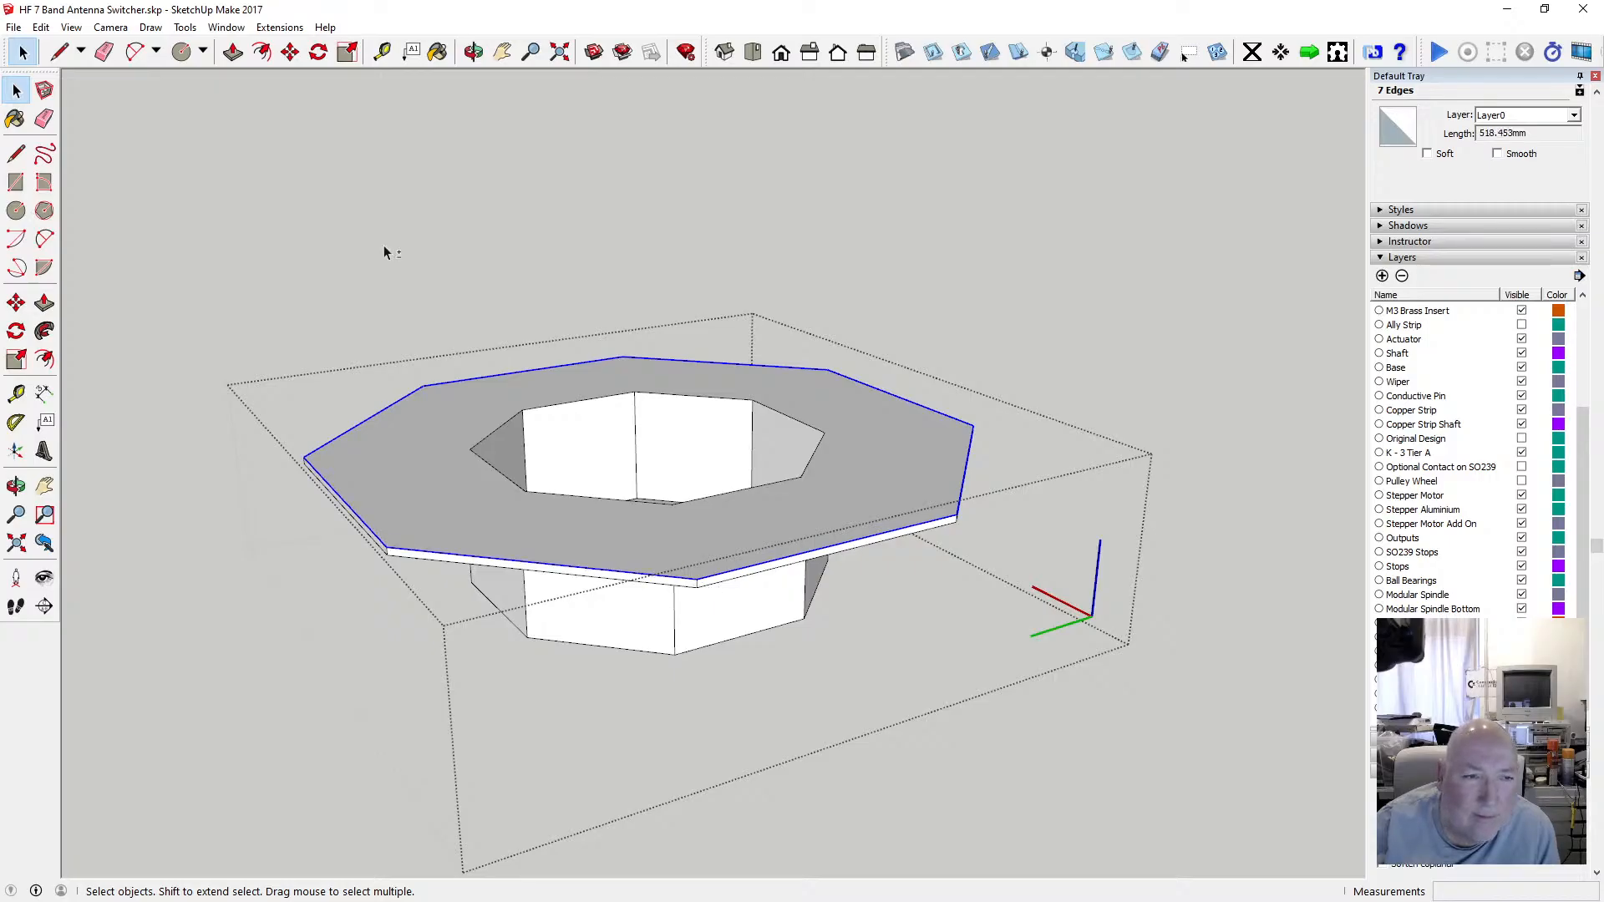
click(262, 51)
click(401, 401)
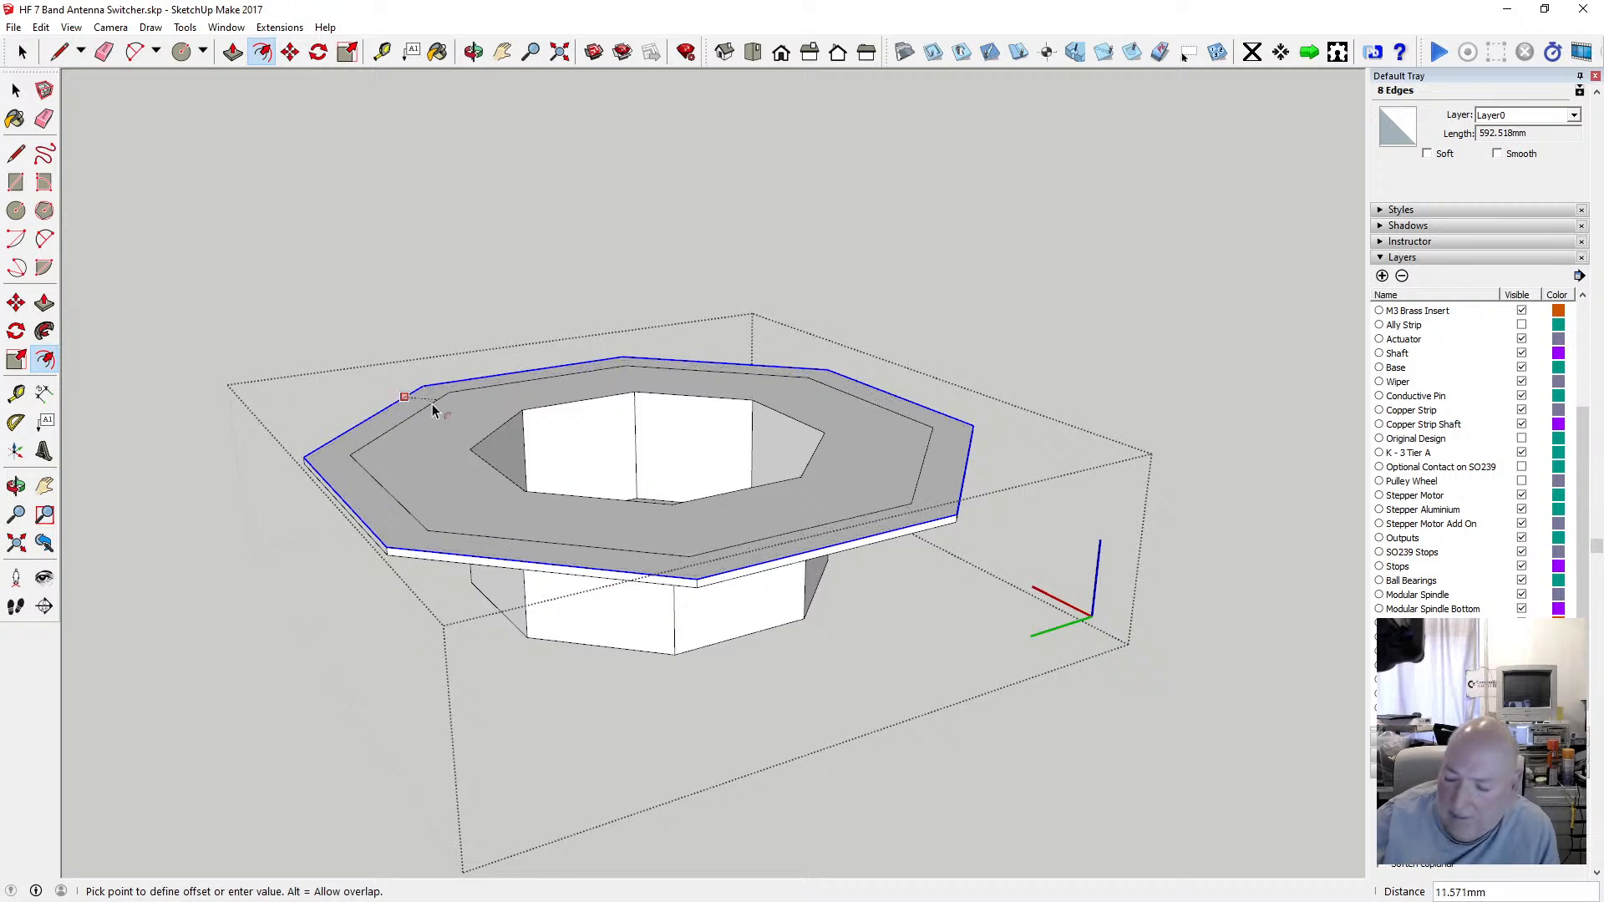
text(2)
key(Return)
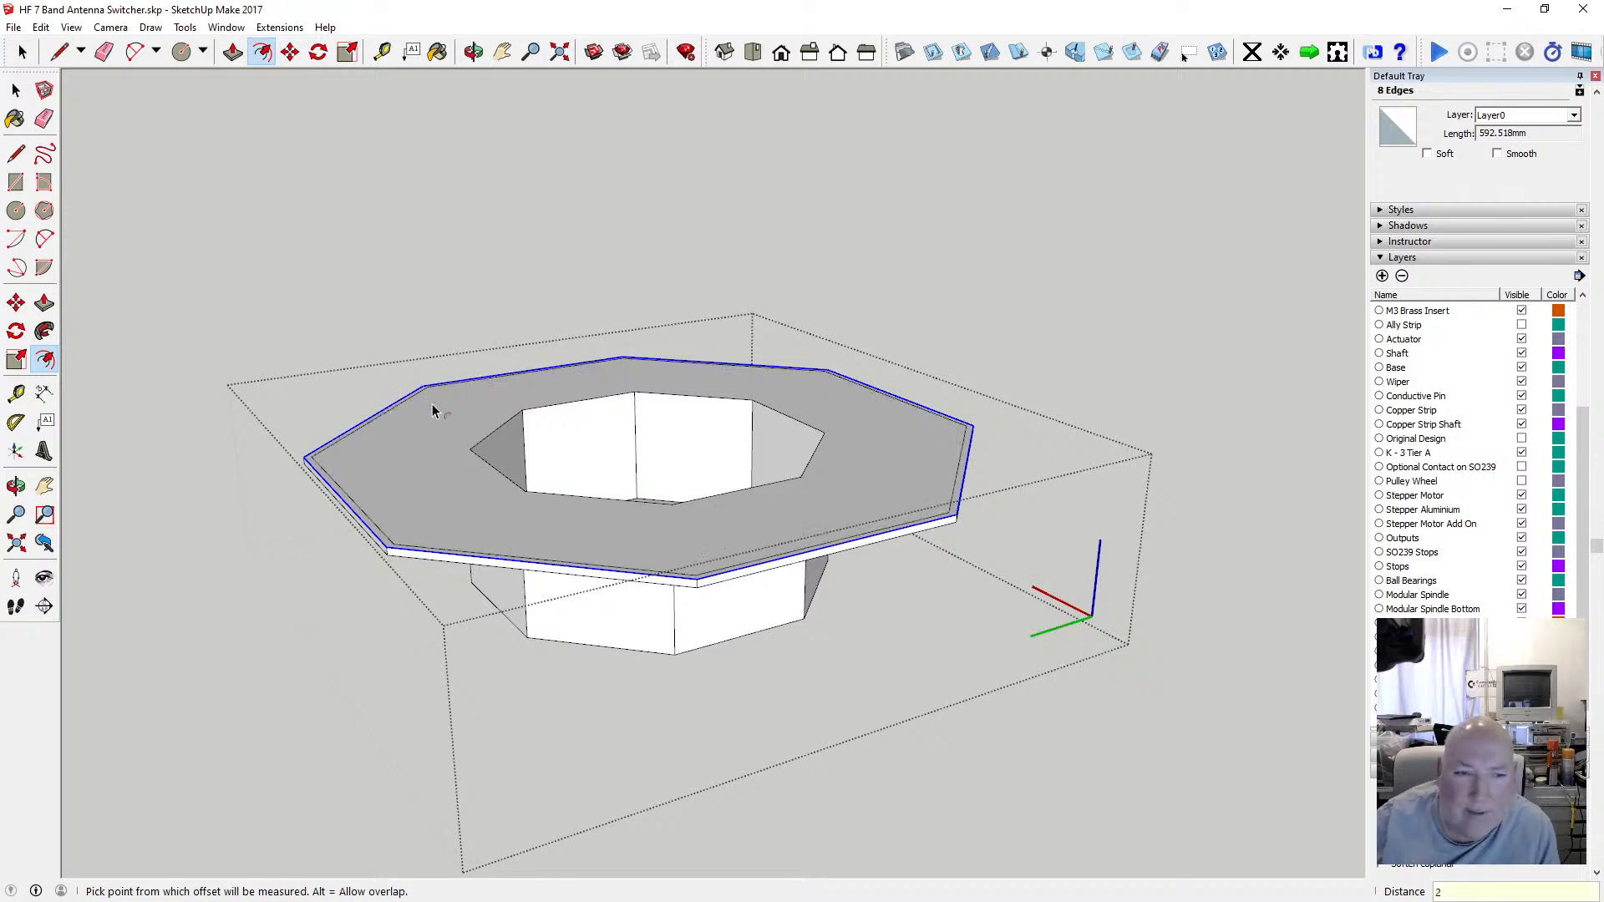
Push/pull the 2 mm rim strip up about 42 mm to form a wall around the flange, then close the component.
click(233, 52)
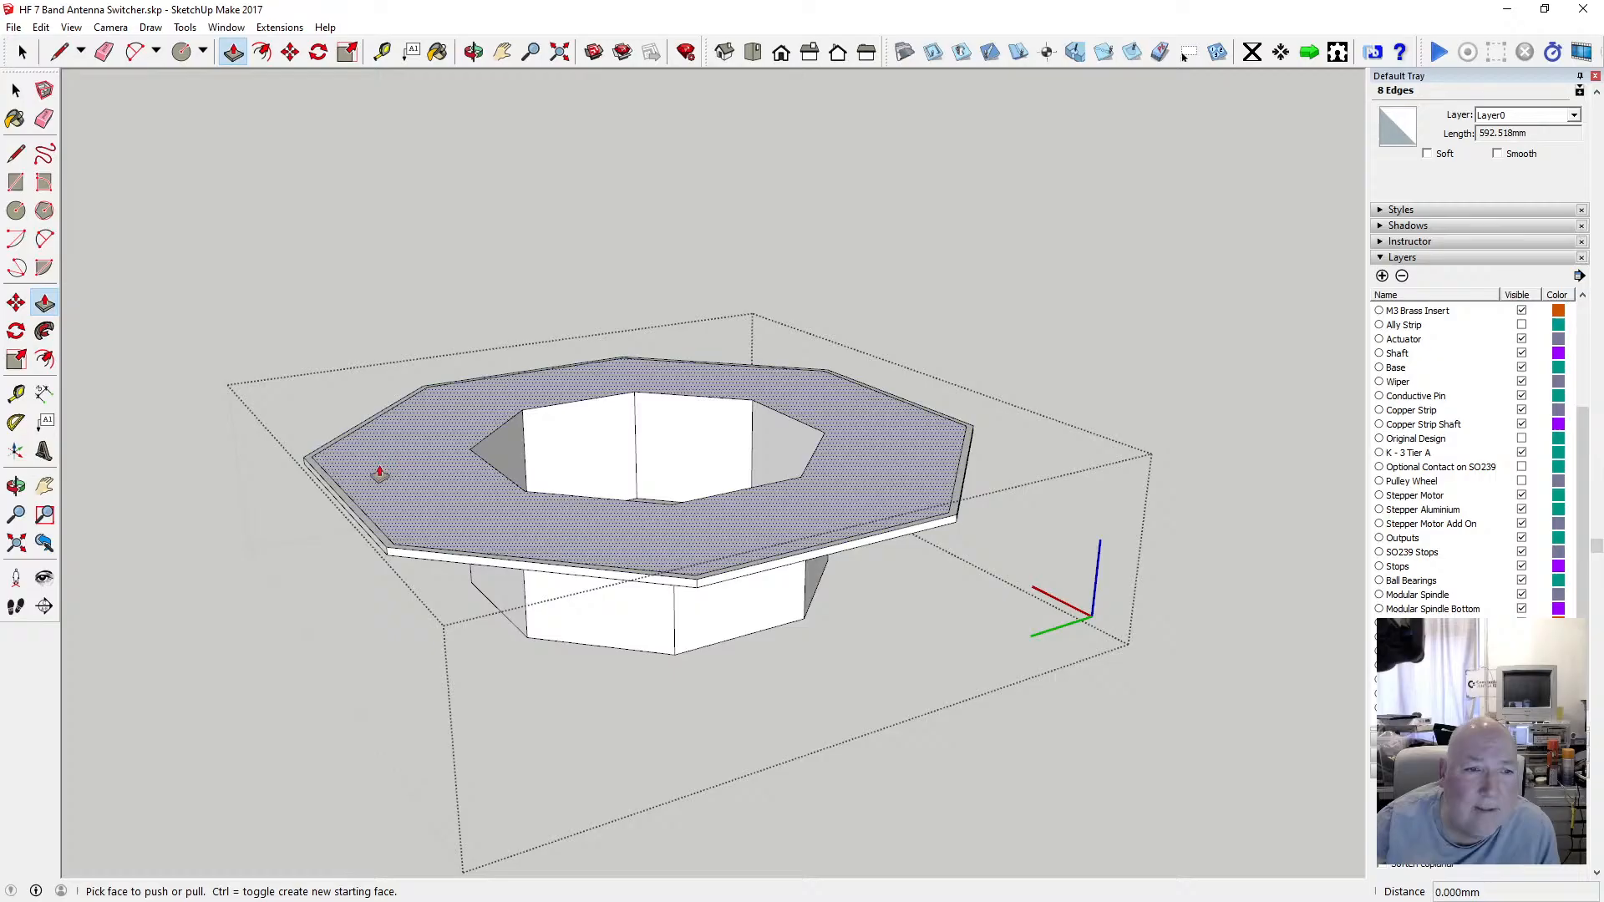
click(333, 451)
drag(332, 451, 333, 298)
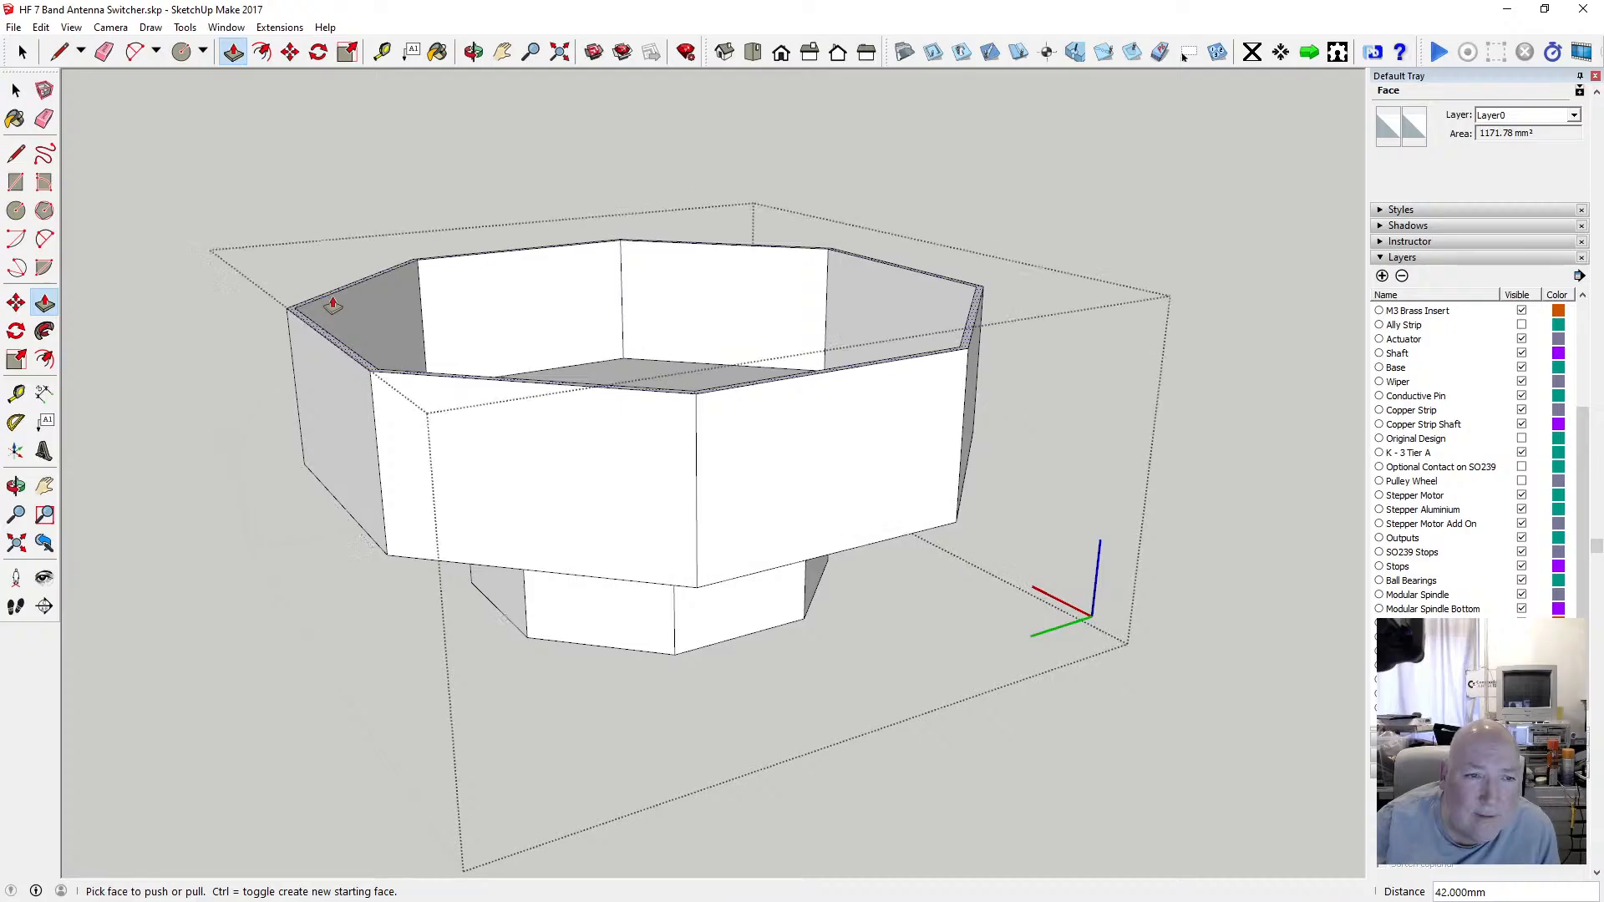
key(o)
drag(598, 229, 616, 369)
key(space)
click(408, 194)
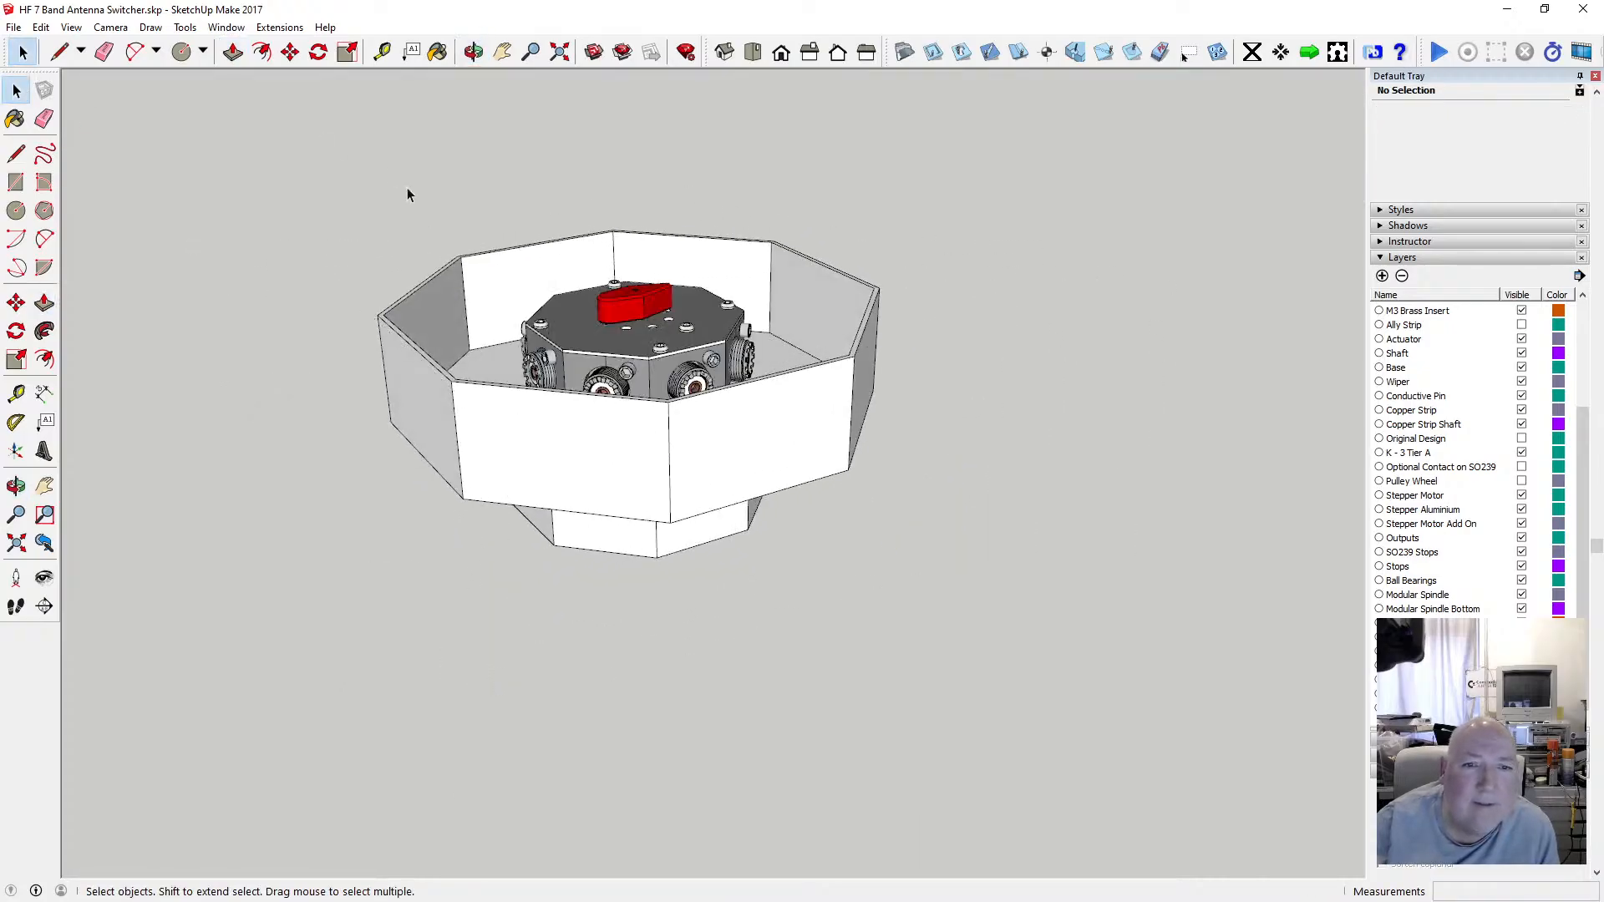
Re-open the mount for editing with the rest of the model shown faded and raise the wall's top 10 mm.
click(473, 52)
drag(526, 117, 471, 182)
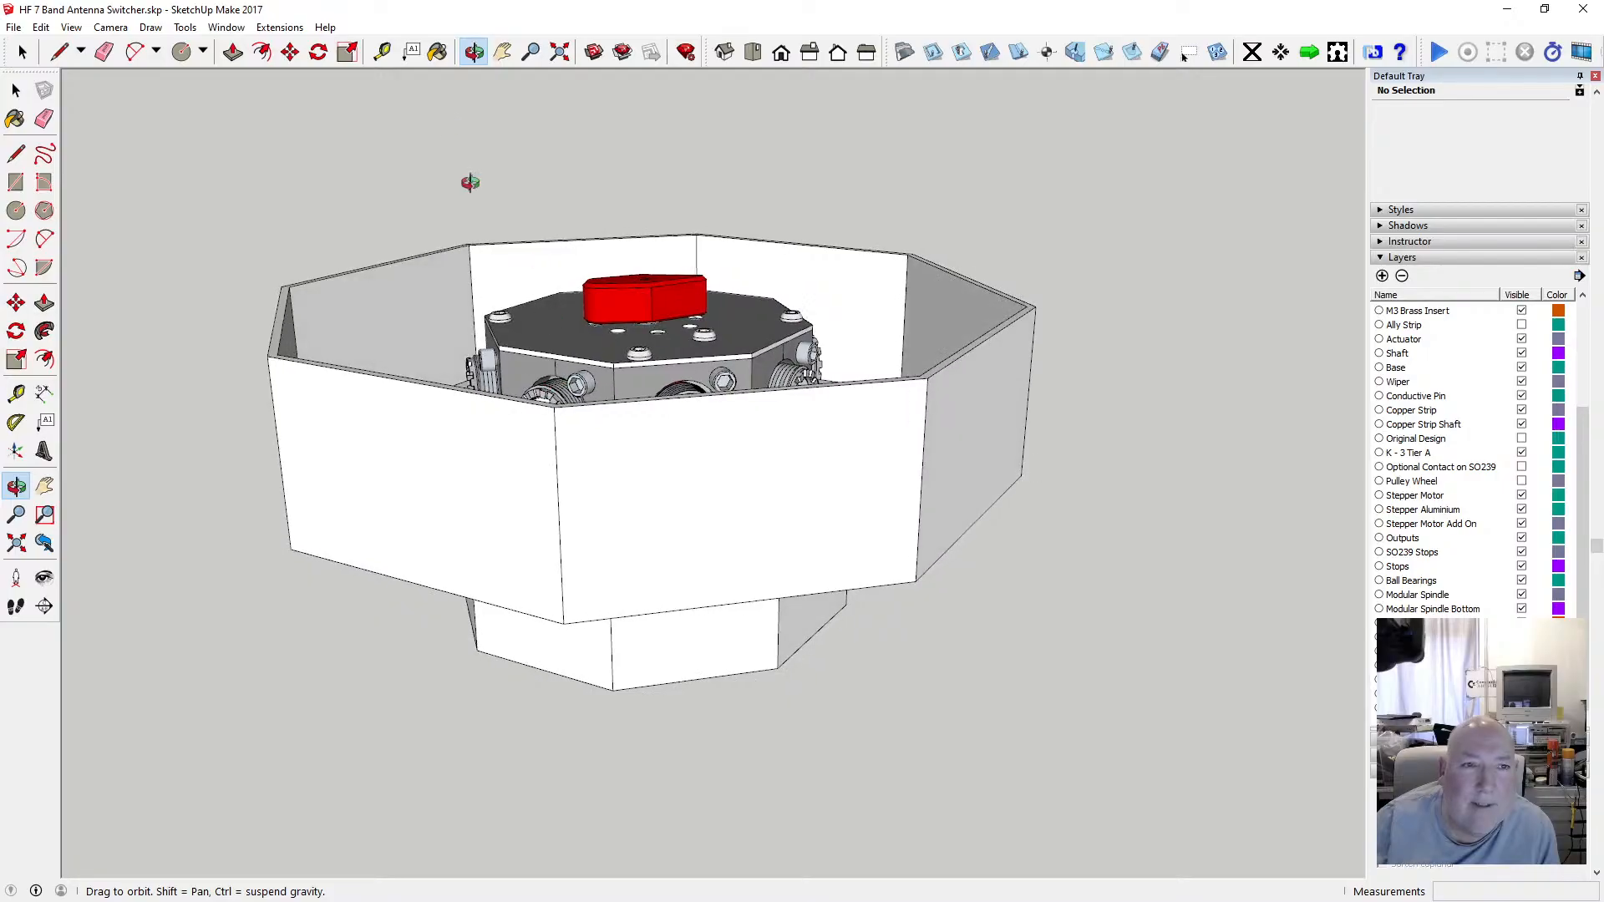
click(16, 91)
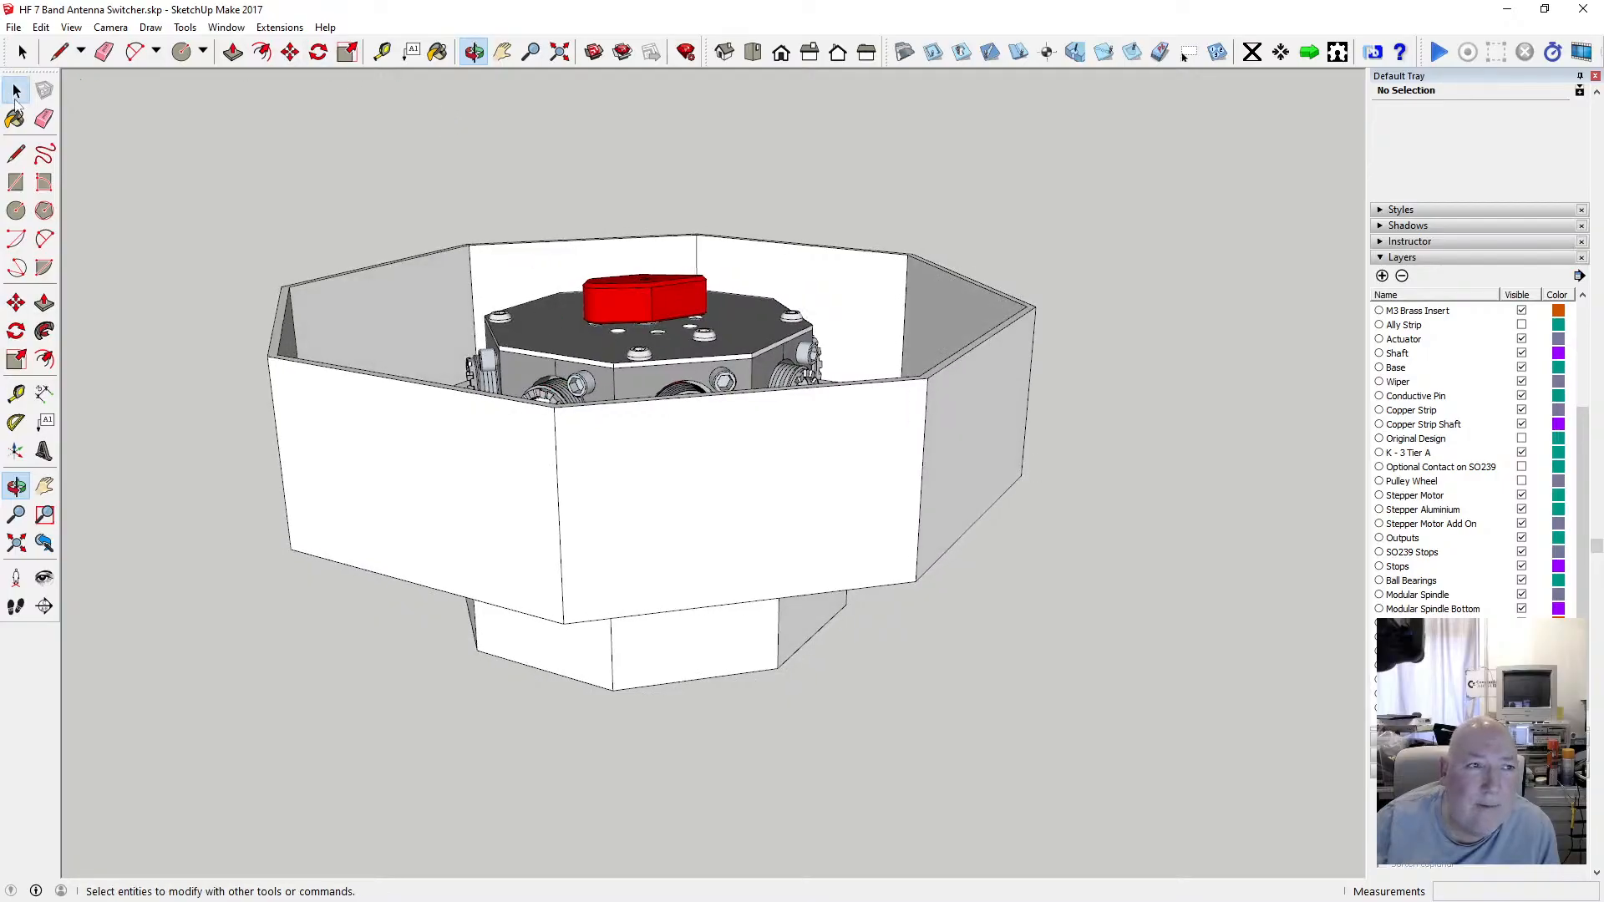
double_click(325, 375)
click(71, 26)
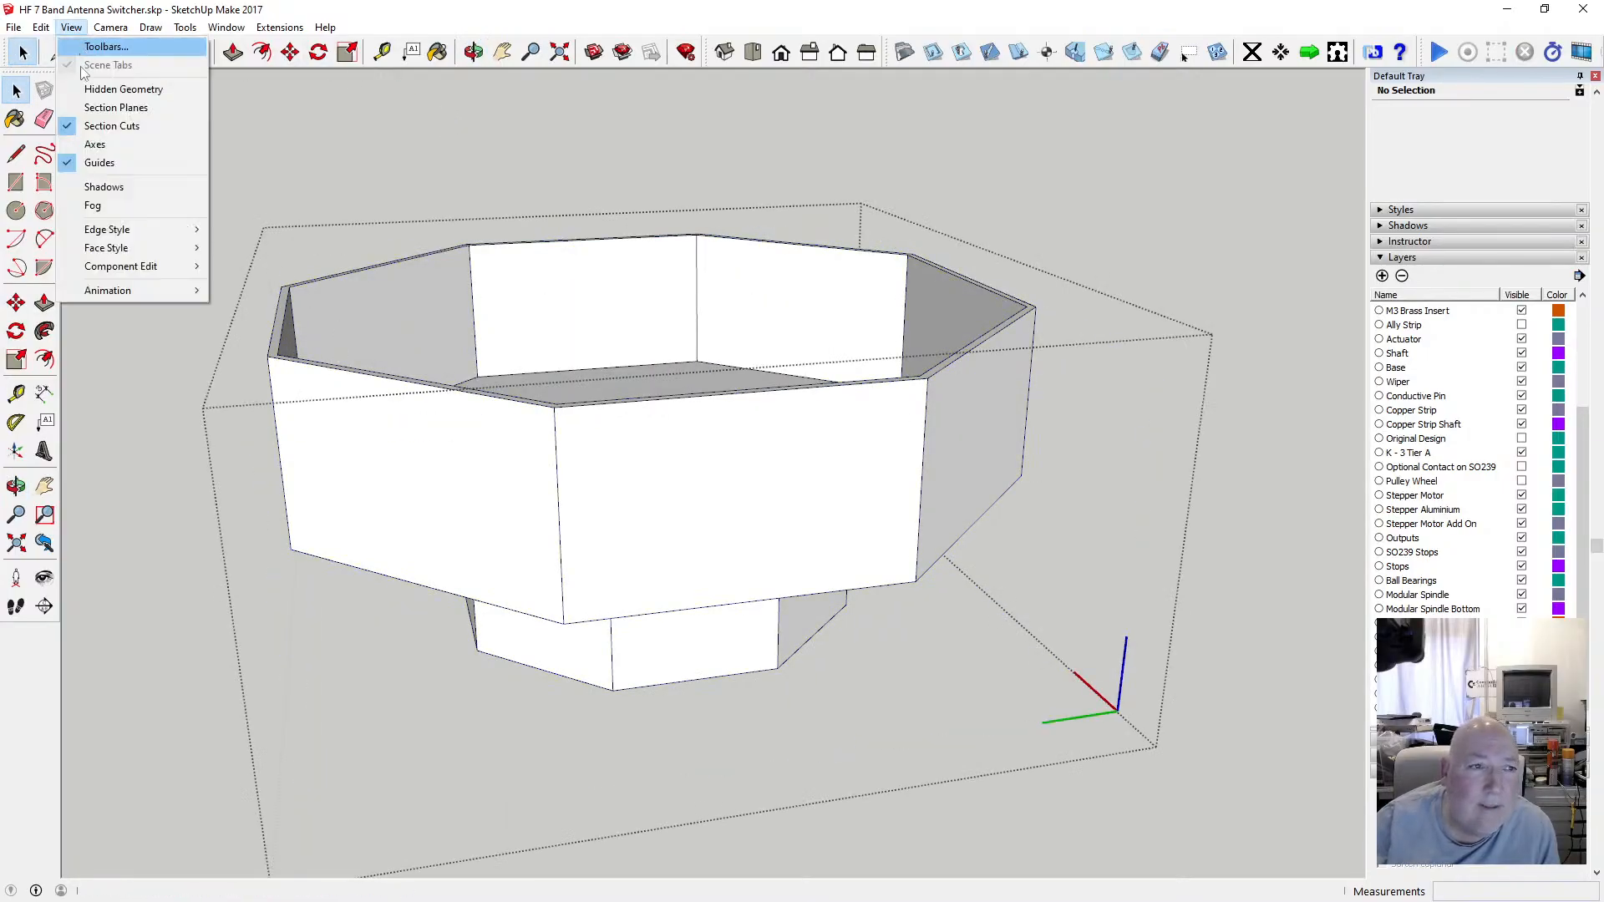
mouse_move(180, 265)
click(257, 267)
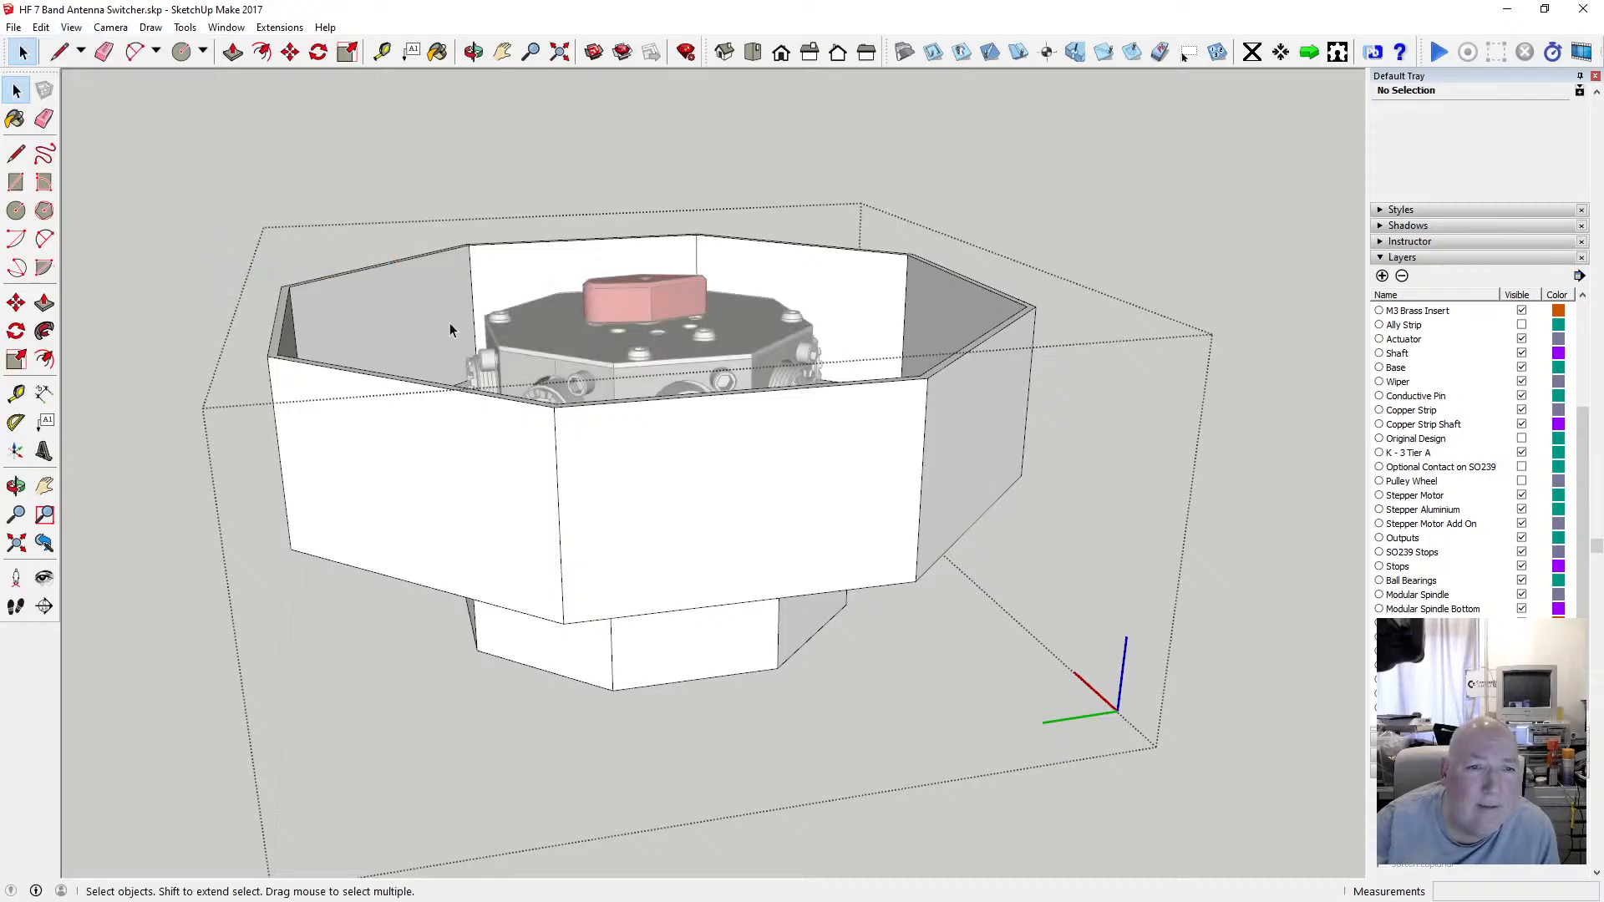
click(233, 52)
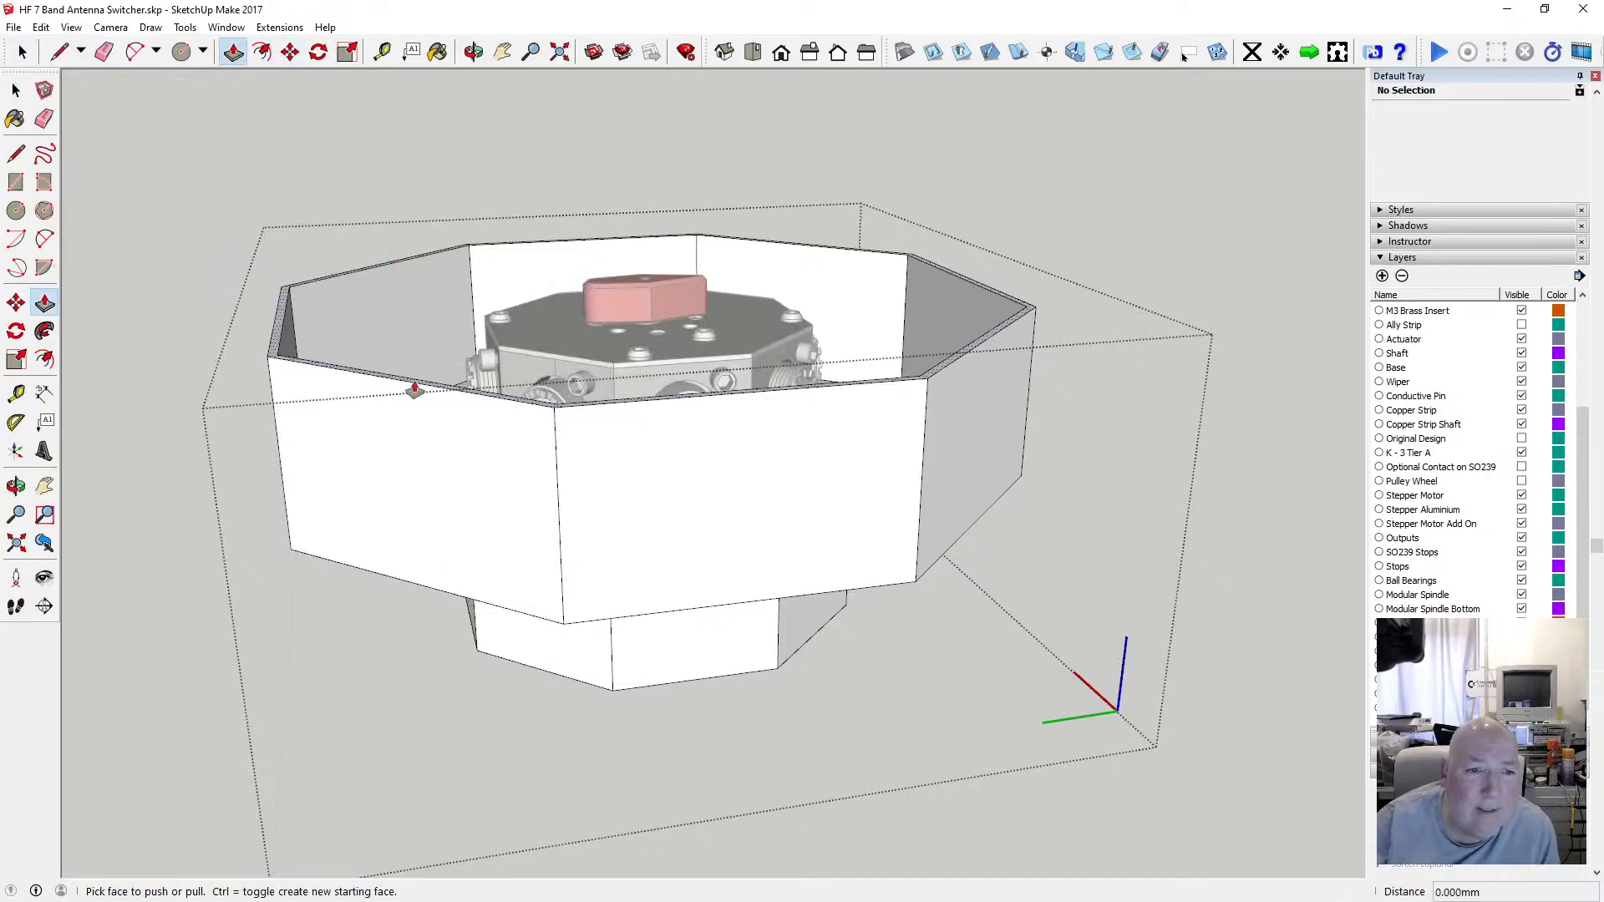
drag(417, 387, 636, 292)
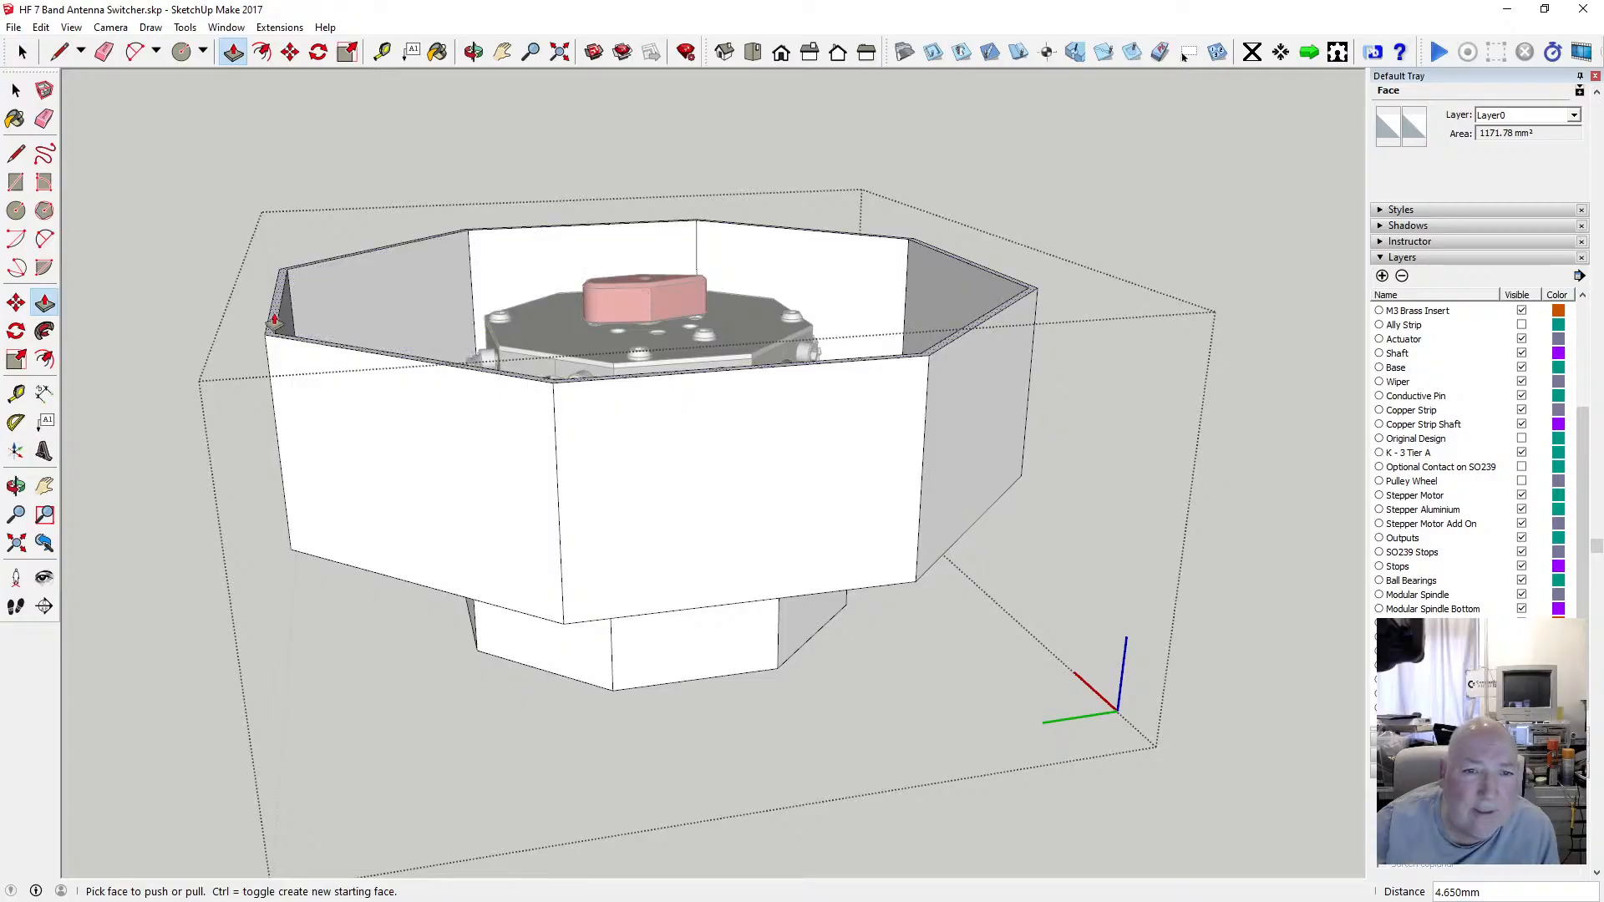
drag(274, 322, 270, 309)
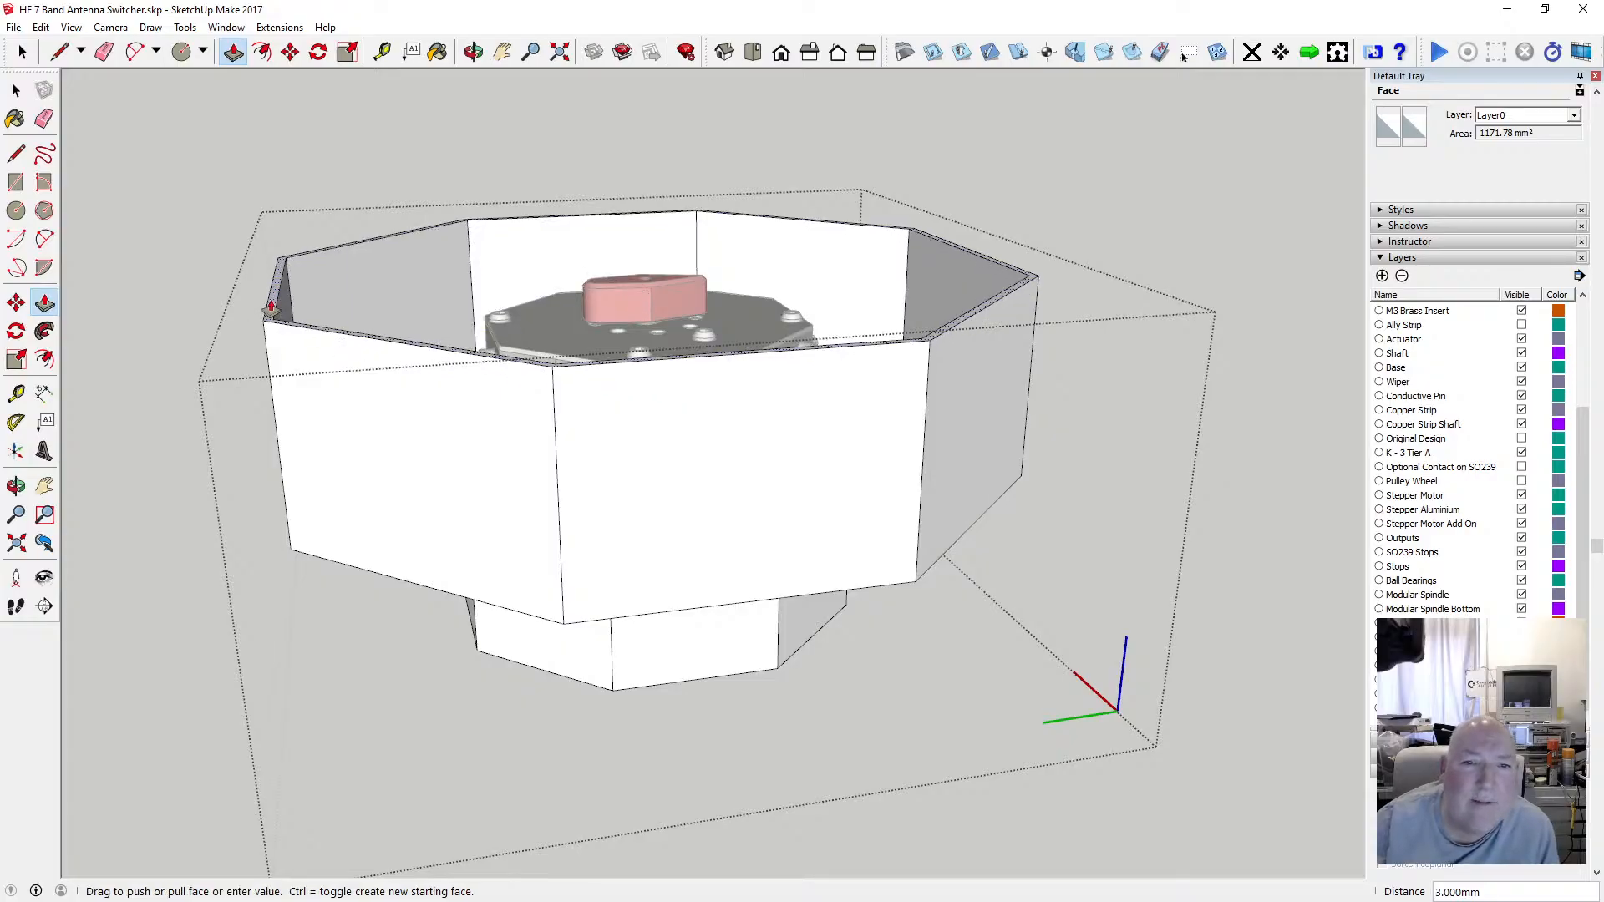
key(Return)
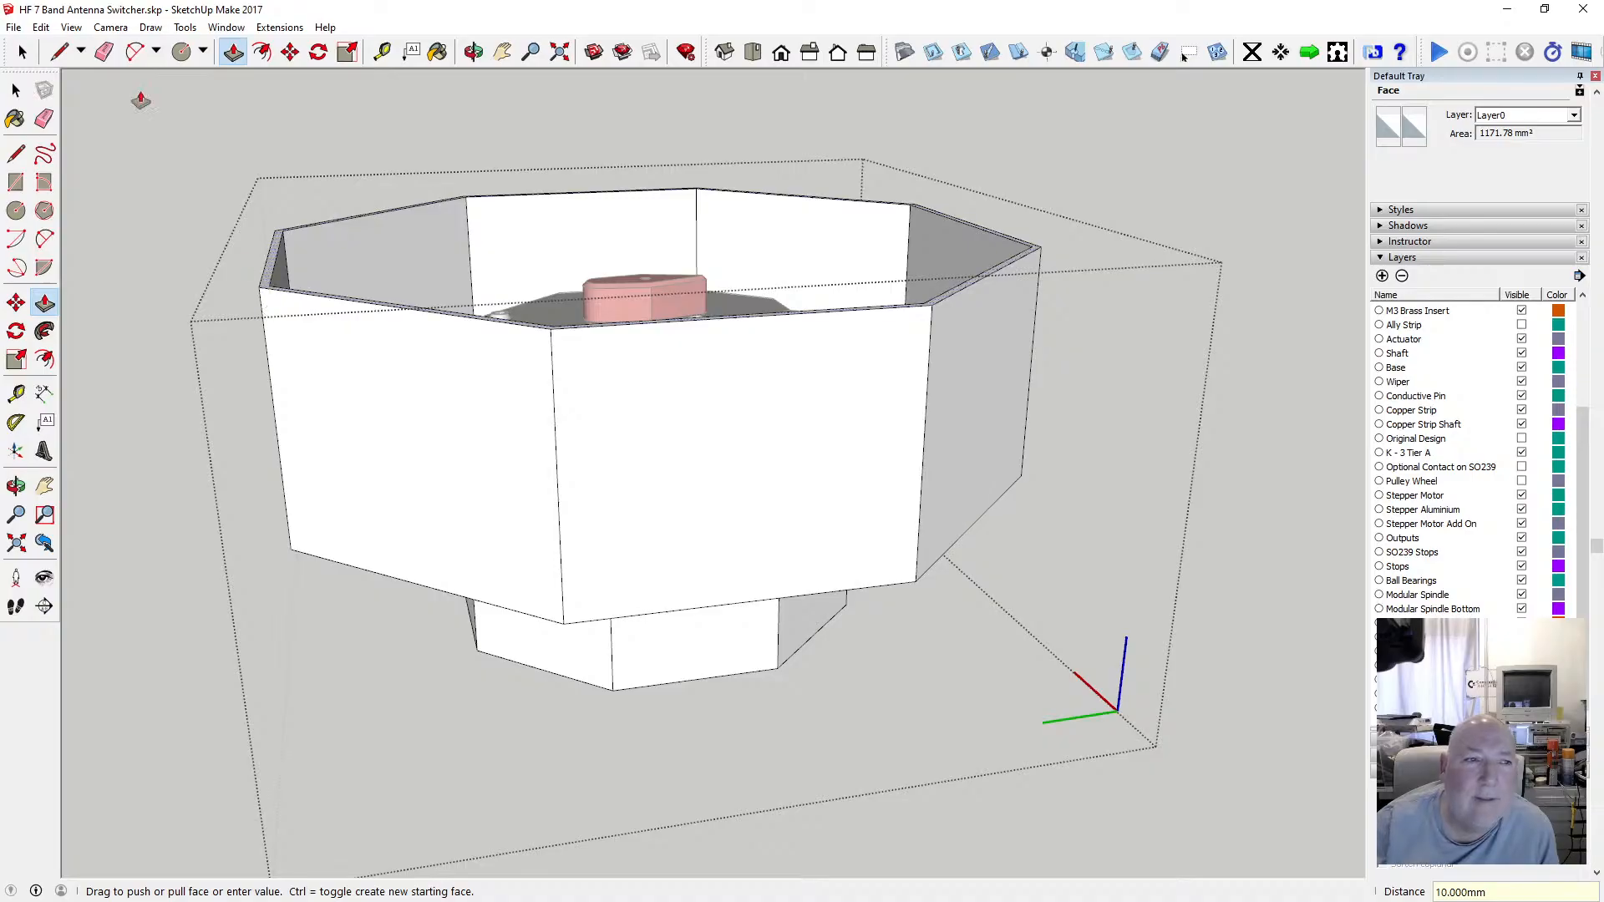
Close the component, orbit and zoom around the walled mount with the switcher inside, and measure across the wall's top.
click(17, 90)
click(277, 192)
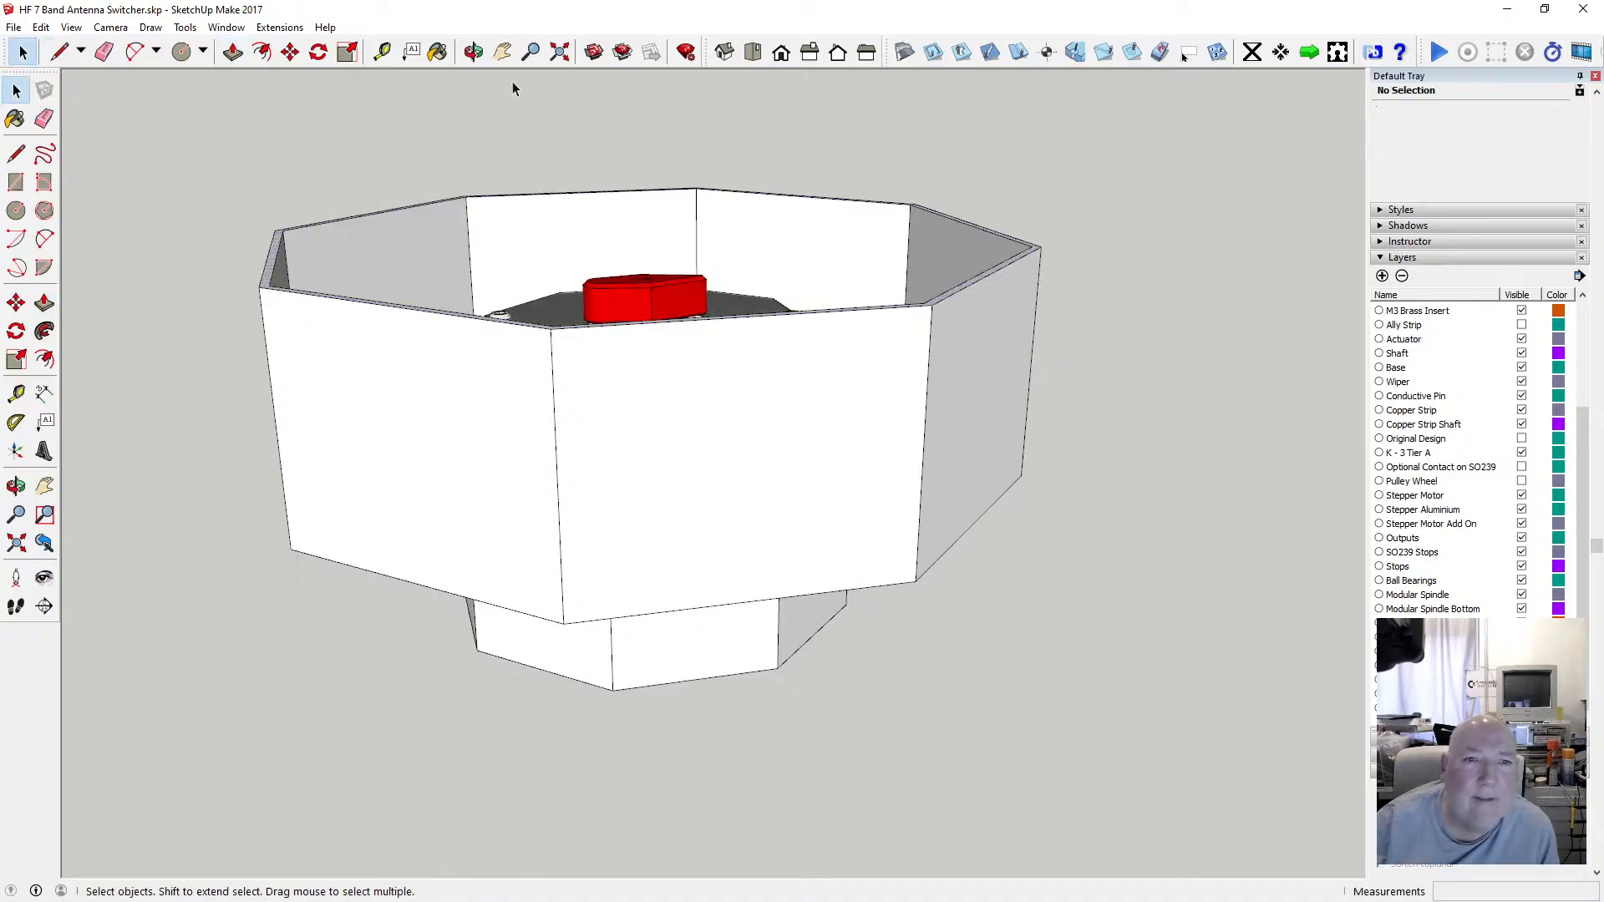
key(o)
drag(663, 357, 592, 456)
scroll(649, 376, up, 3)
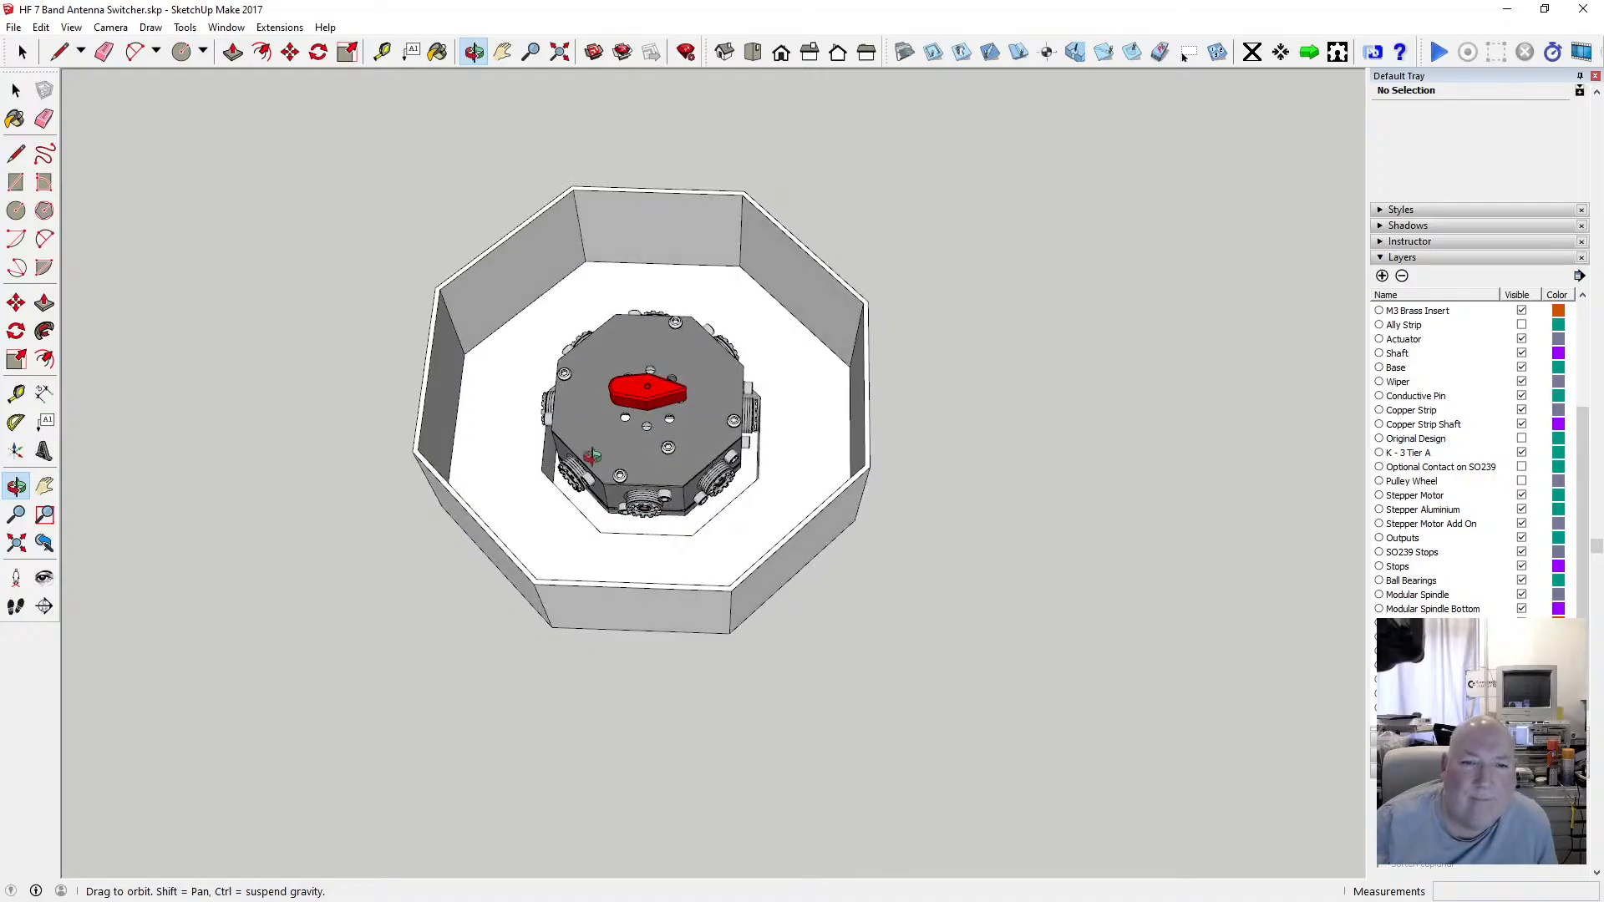
scroll(598, 432, up, 3)
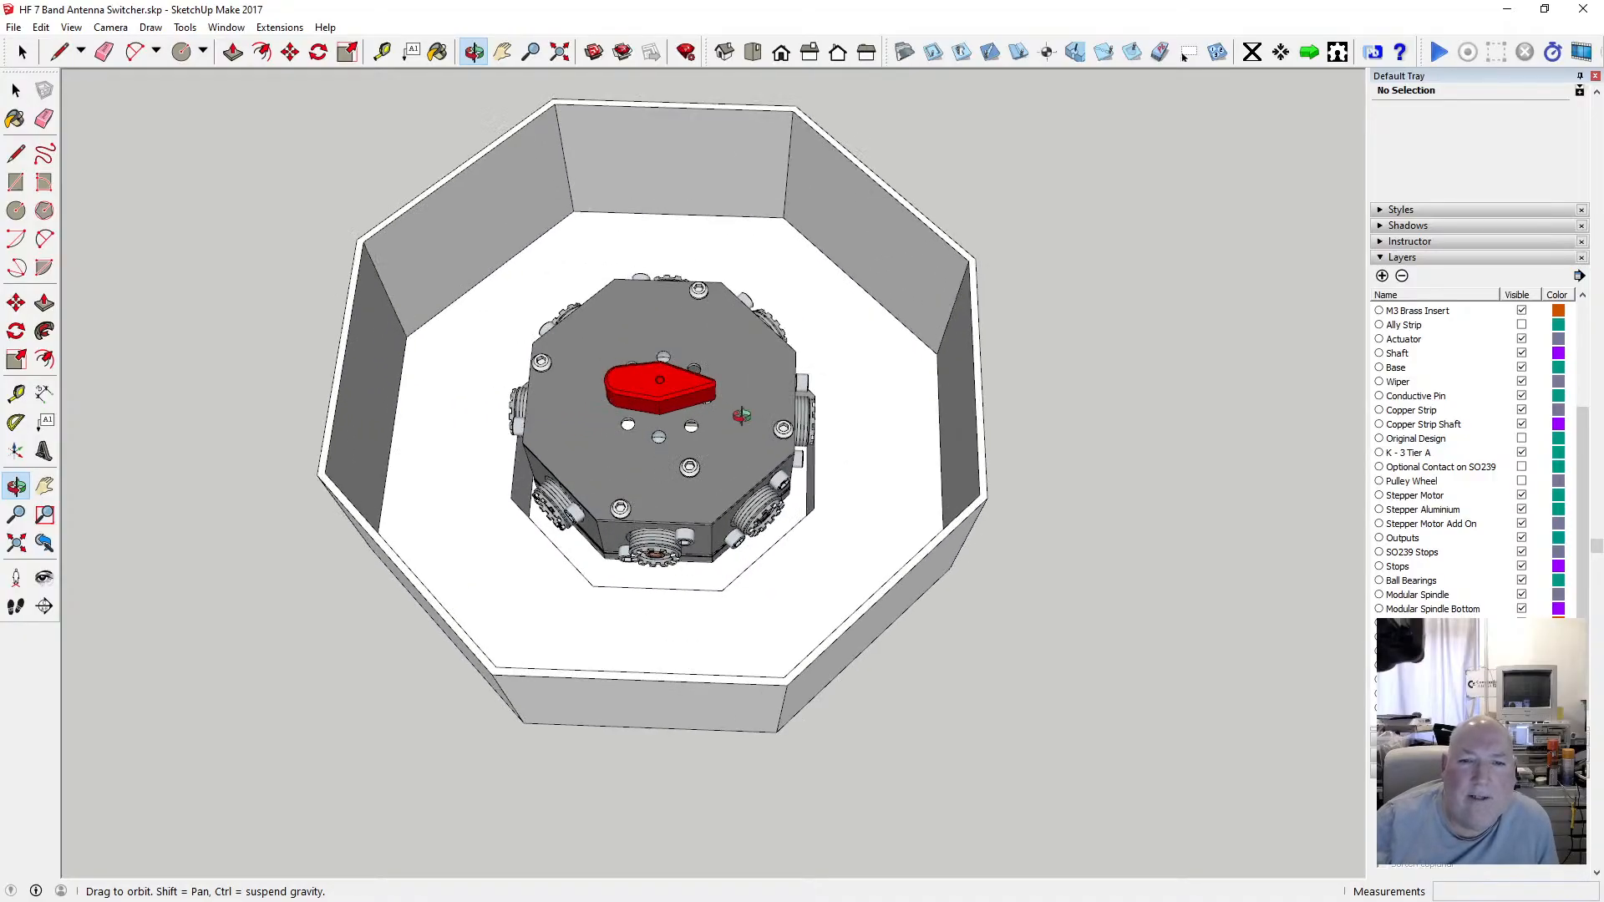
drag(741, 415, 612, 319)
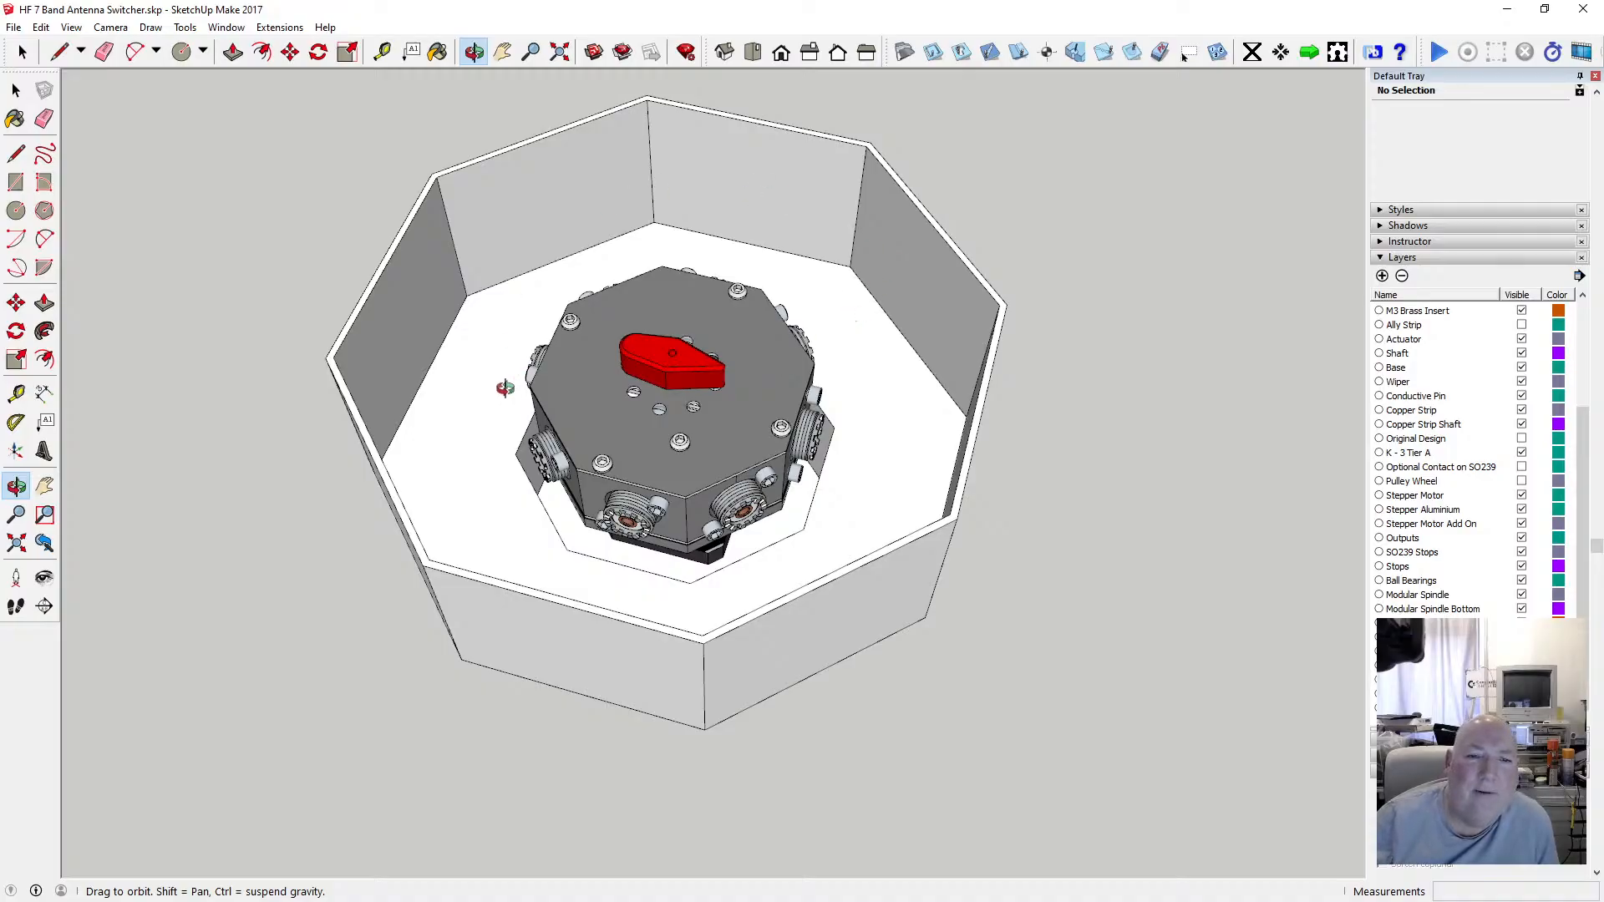
drag(469, 499, 466, 413)
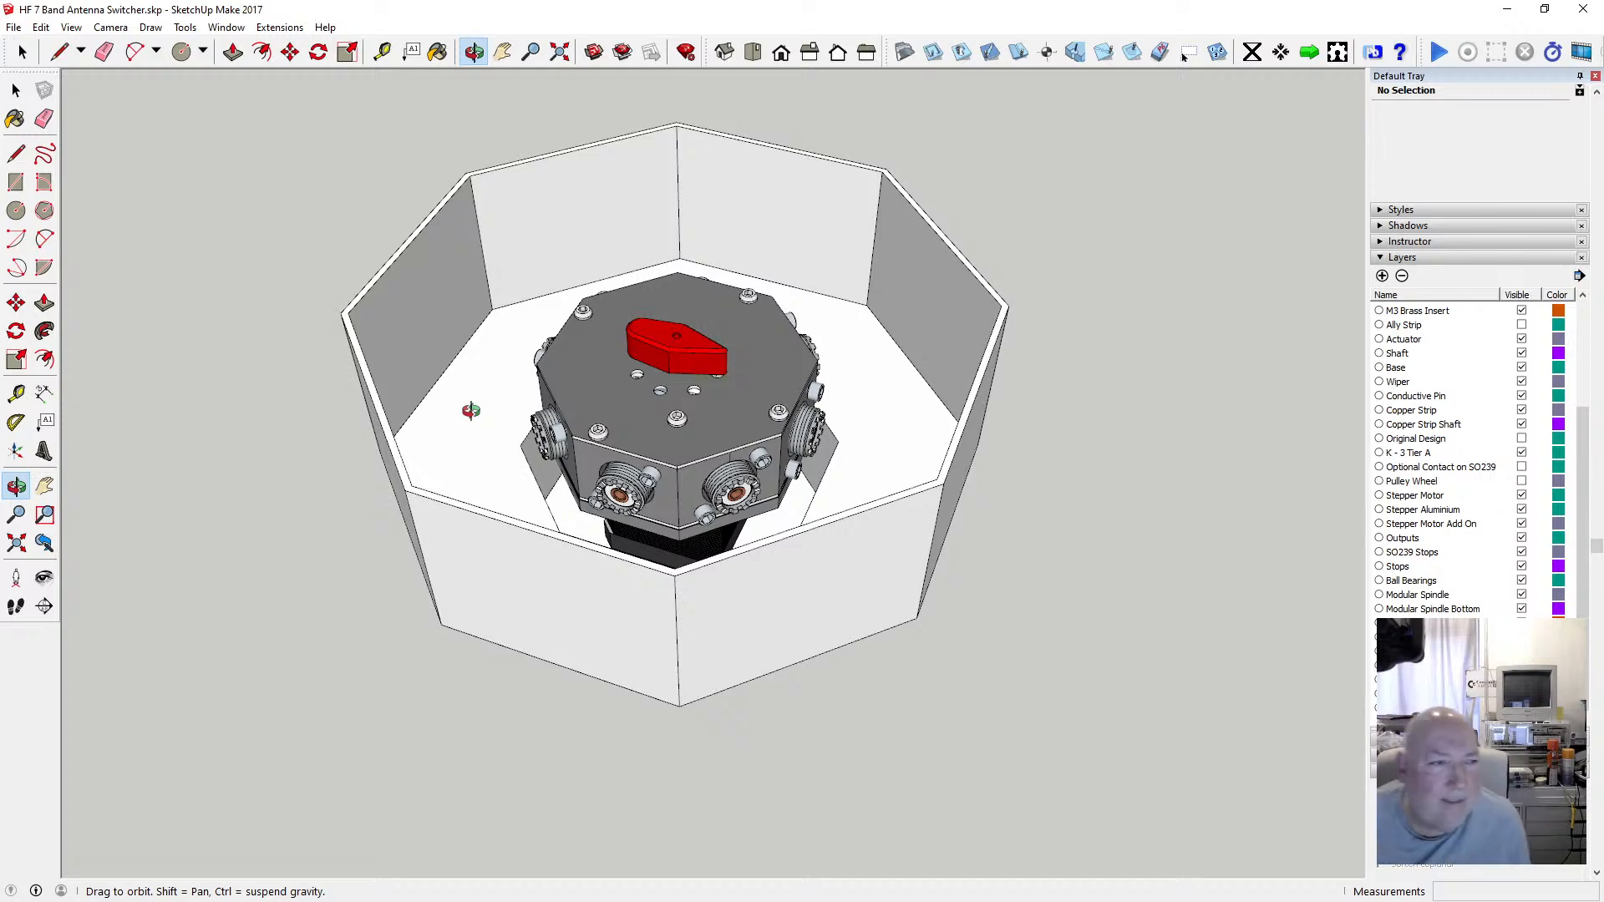
drag(467, 412, 602, 522)
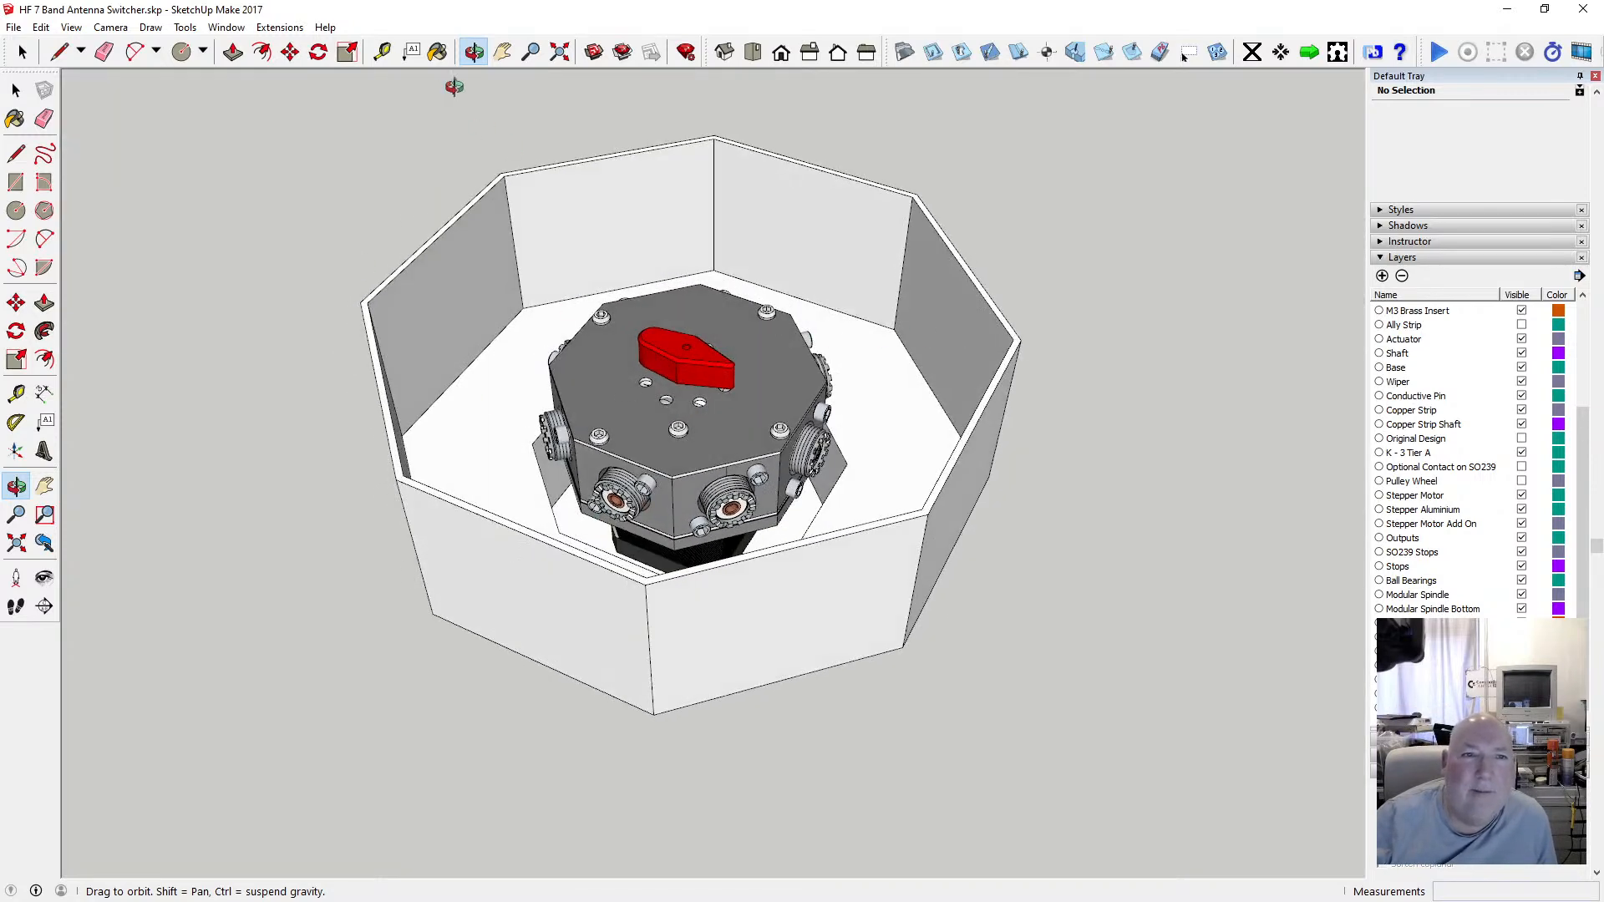
key(t)
click(360, 302)
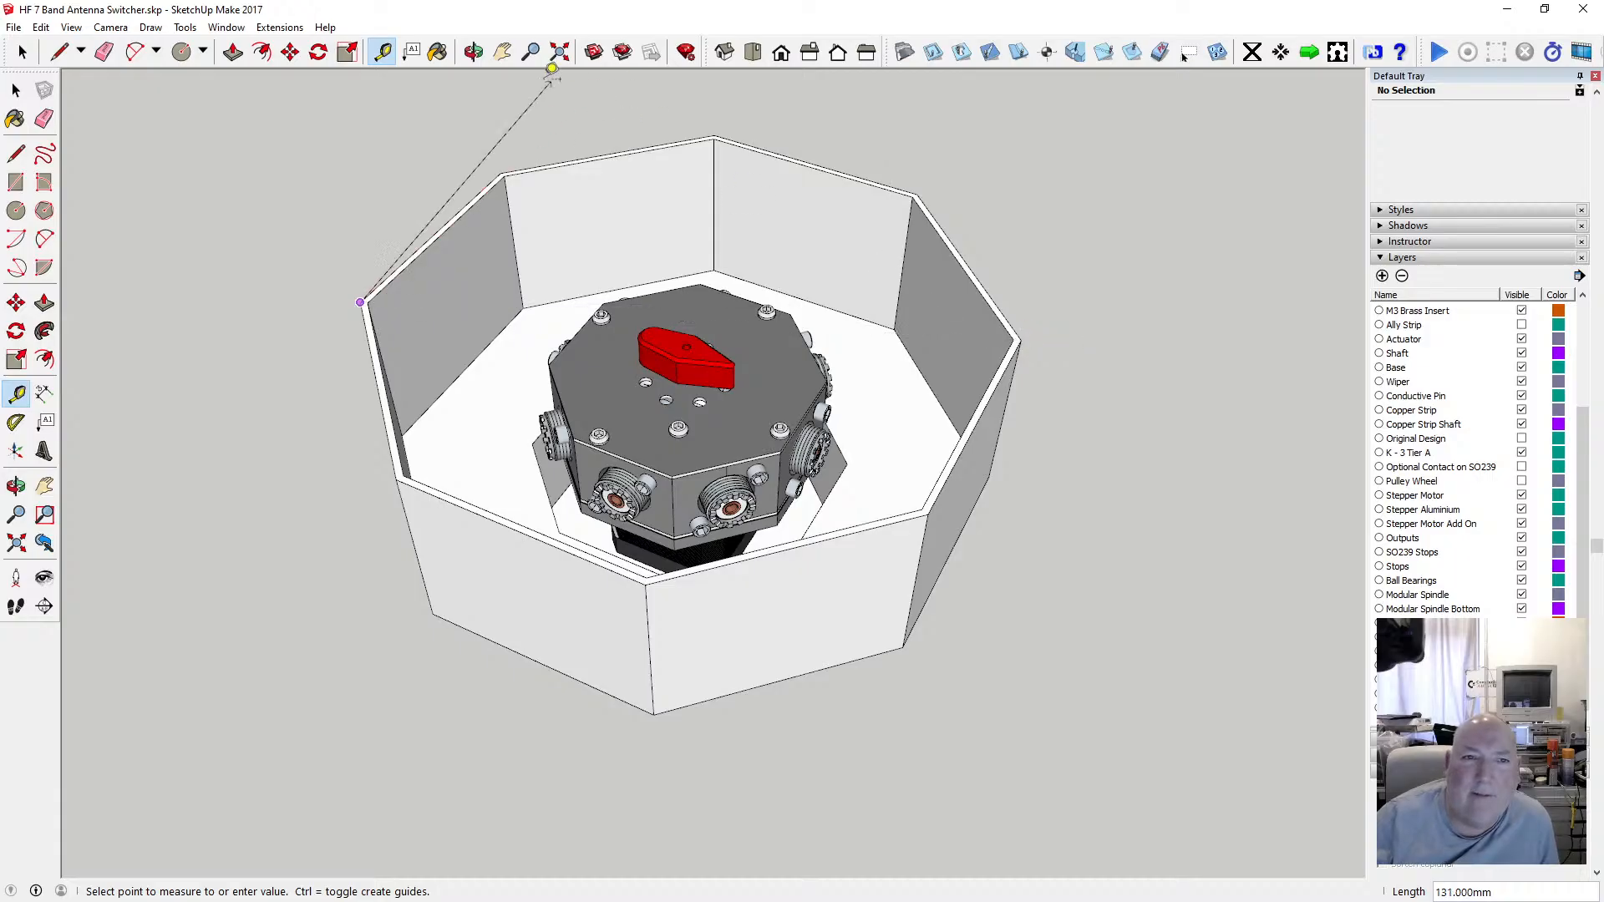
Orbit beneath the mount, open it for editing and offset the collar's end-face edges 1 mm inward.
click(472, 52)
scroll(710, 384, down, 5)
drag(715, 390, 661, 406)
scroll(714, 439, up, 5)
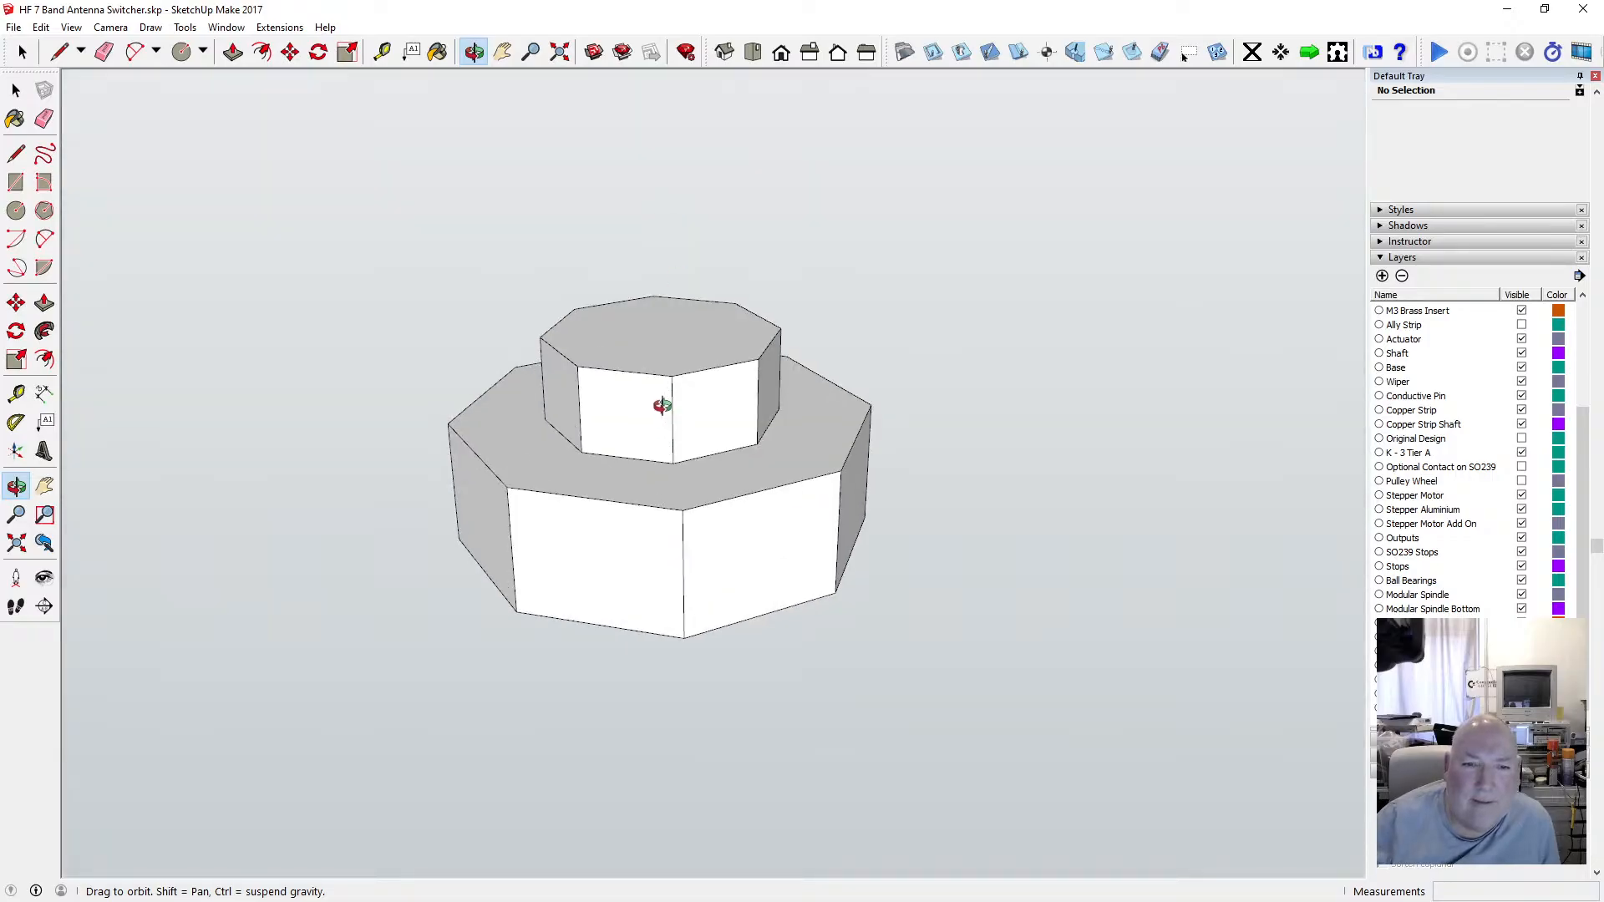
scroll(662, 406, up, 4)
click(16, 90)
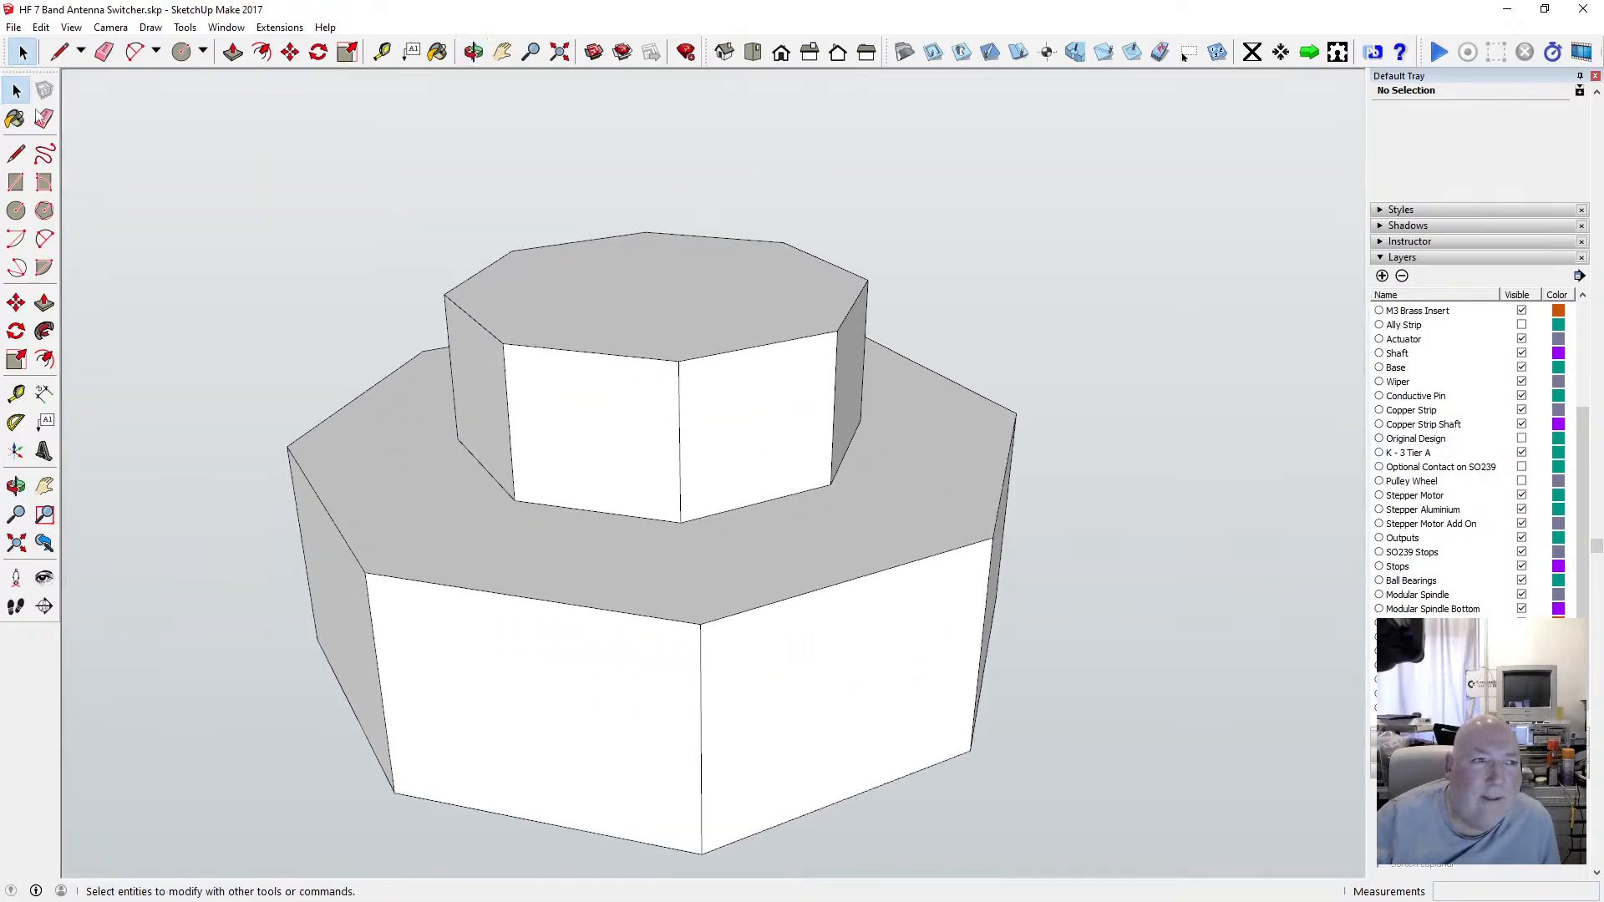
click(482, 275)
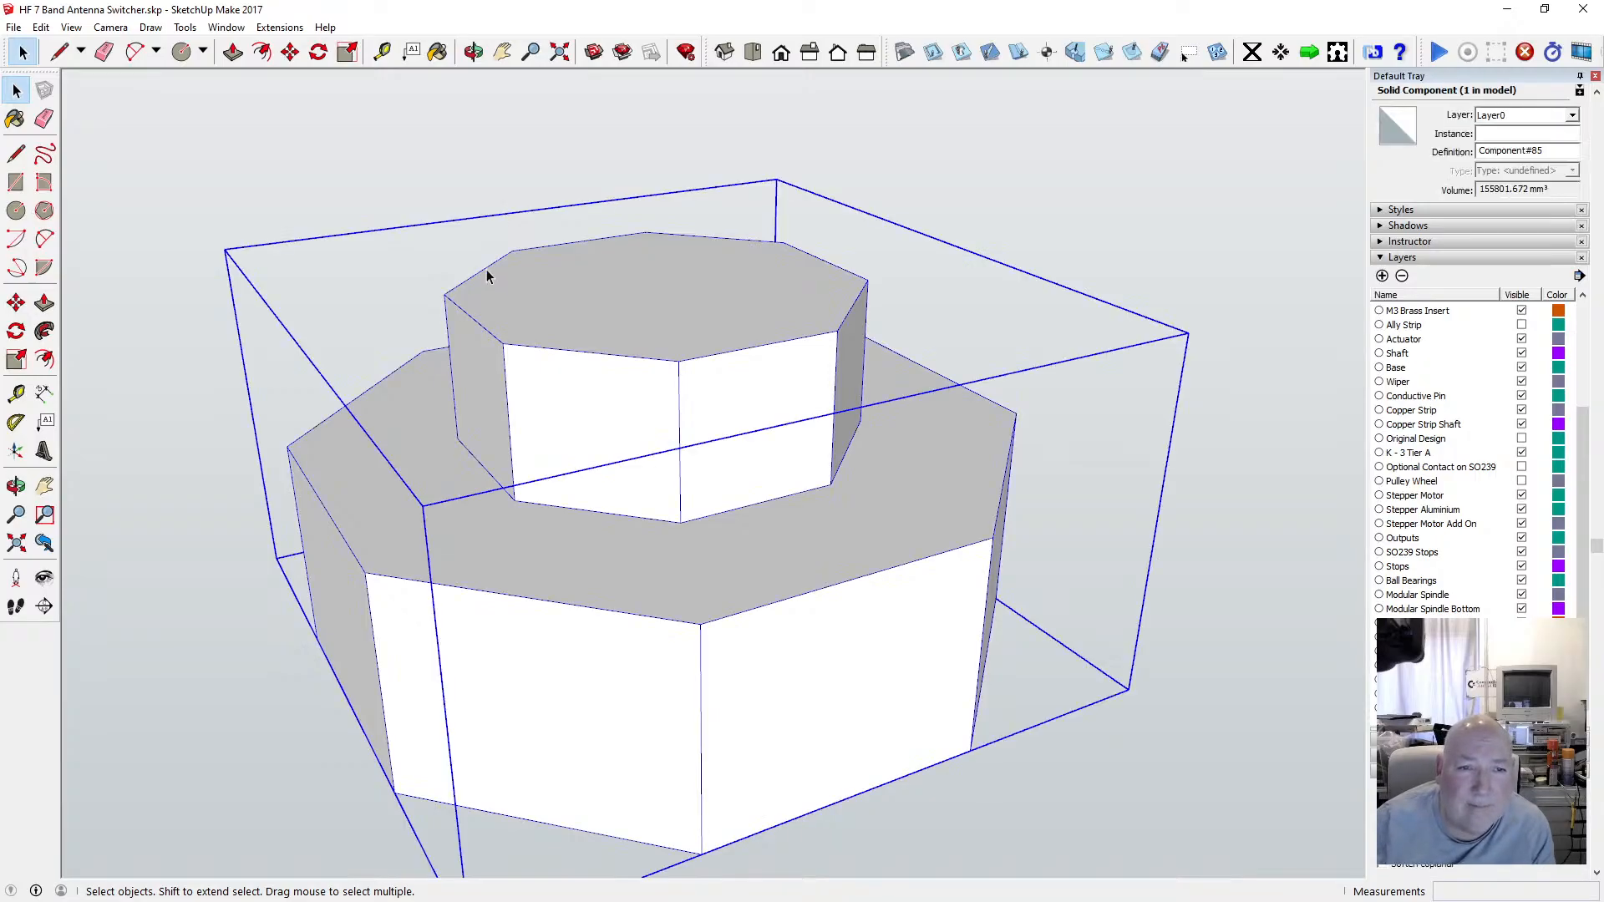
triple_click(486, 269)
click(533, 249)
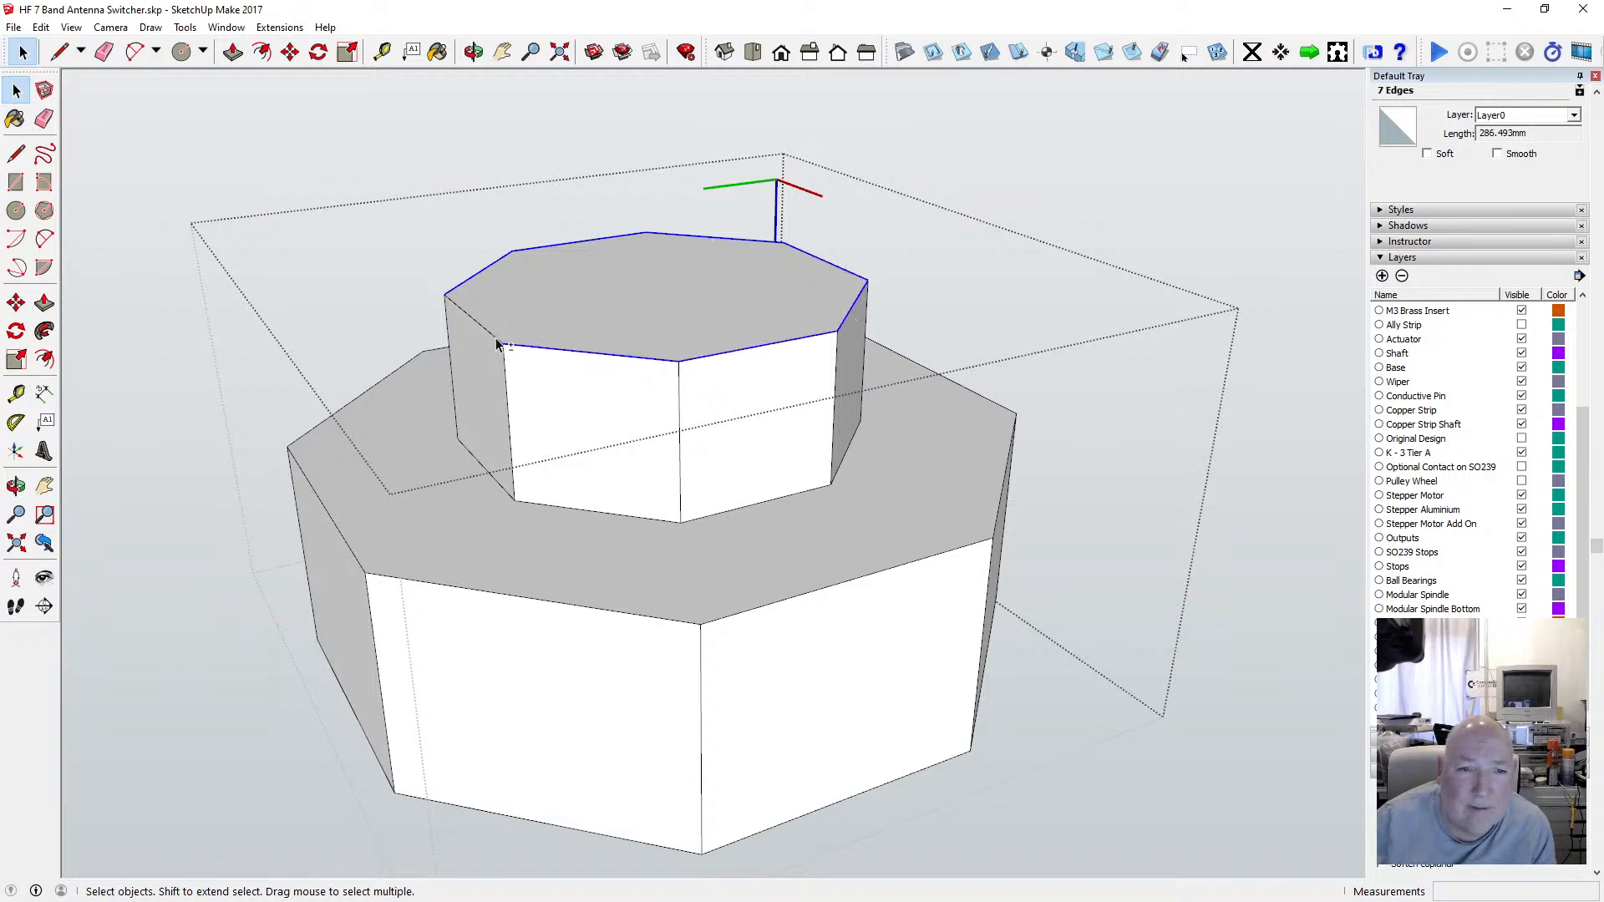
key(f)
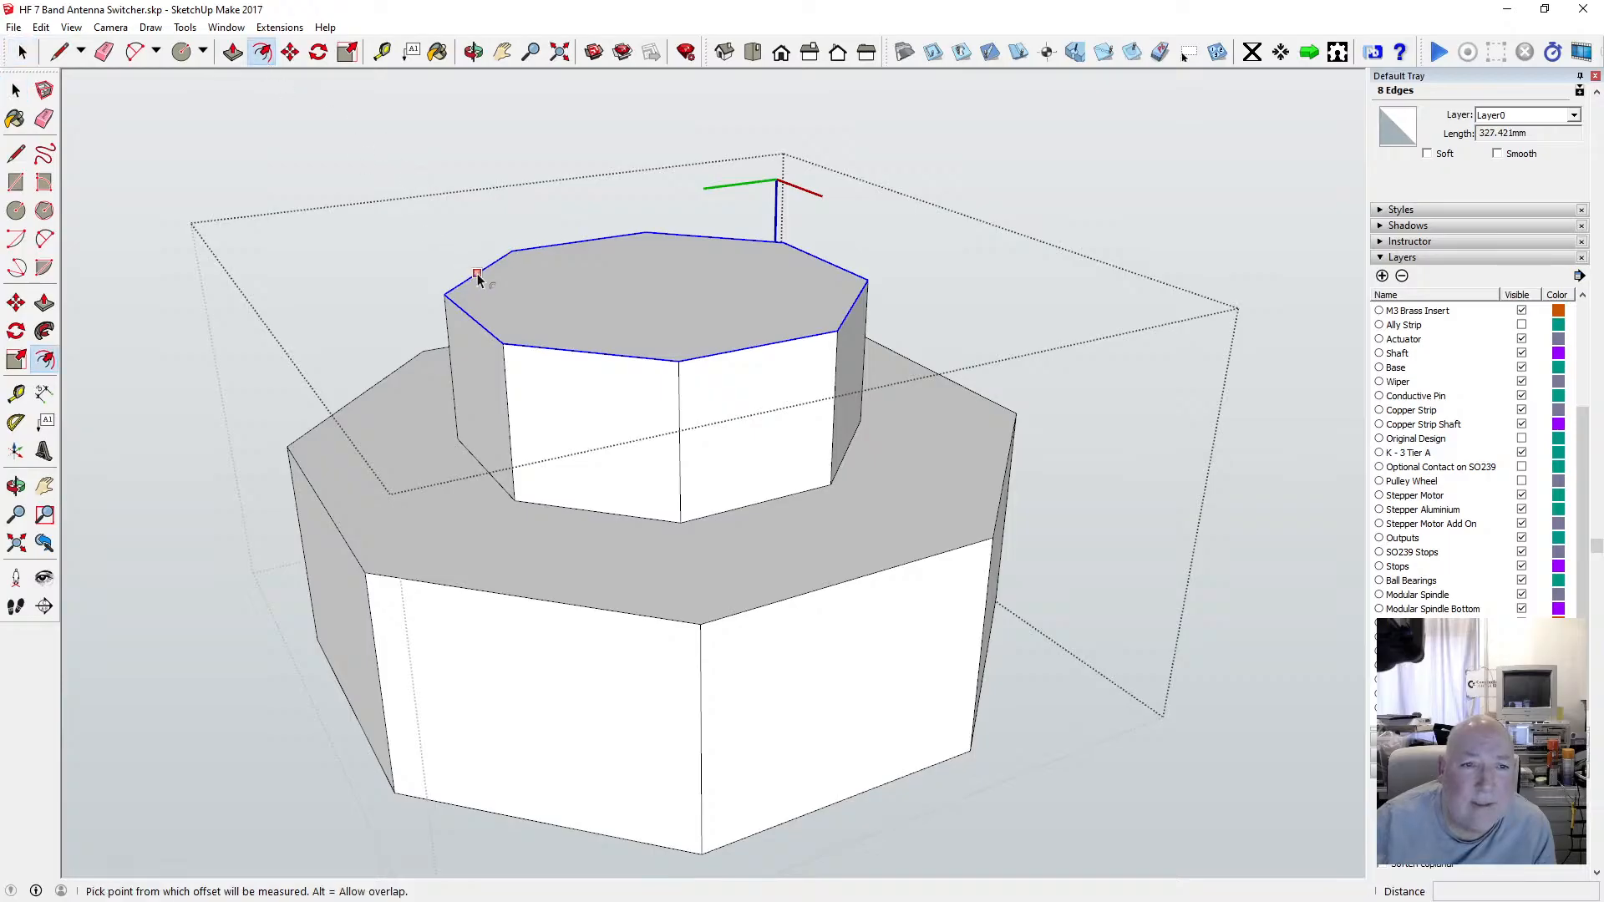
click(478, 278)
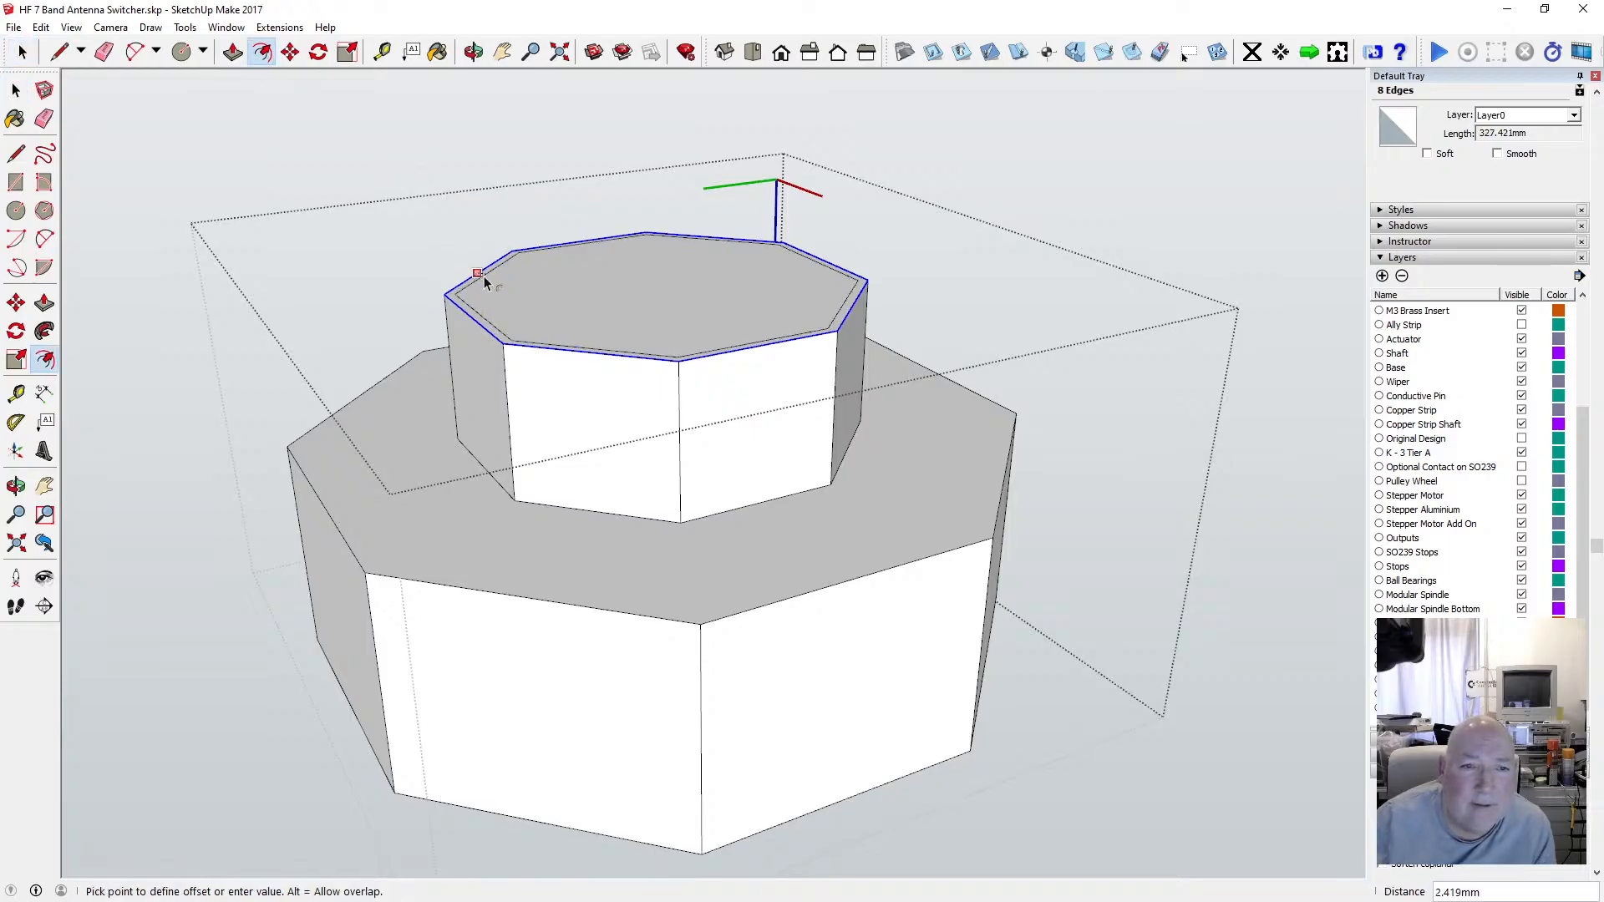
key(Return)
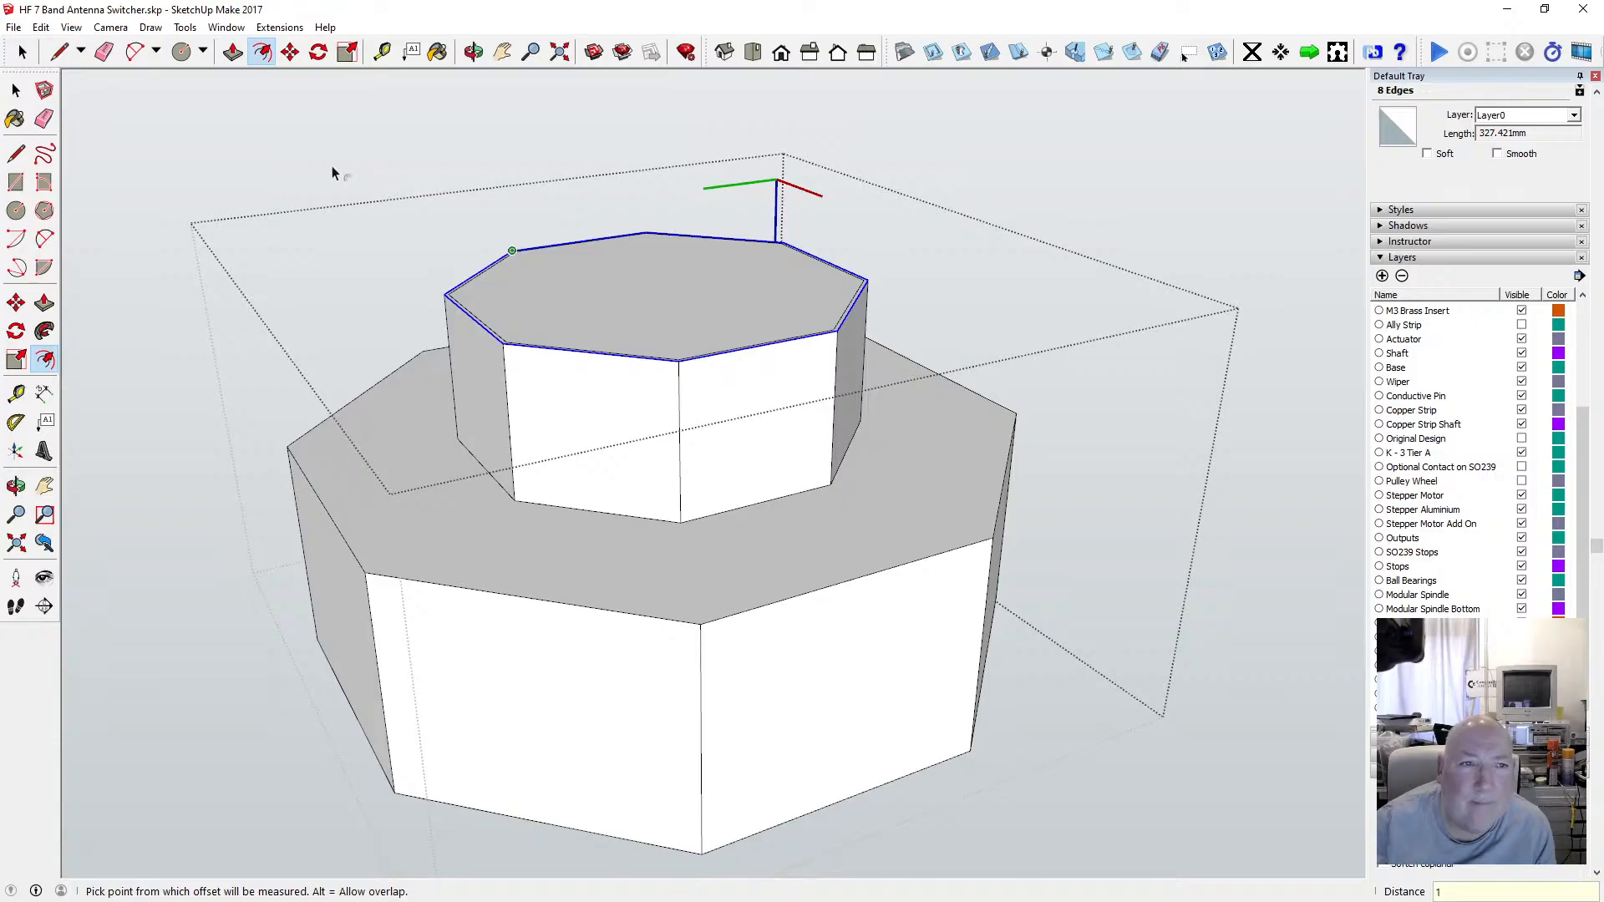
Move the collar's selected outer end edges 1 mm down to chamfer the collar's end.
key(m)
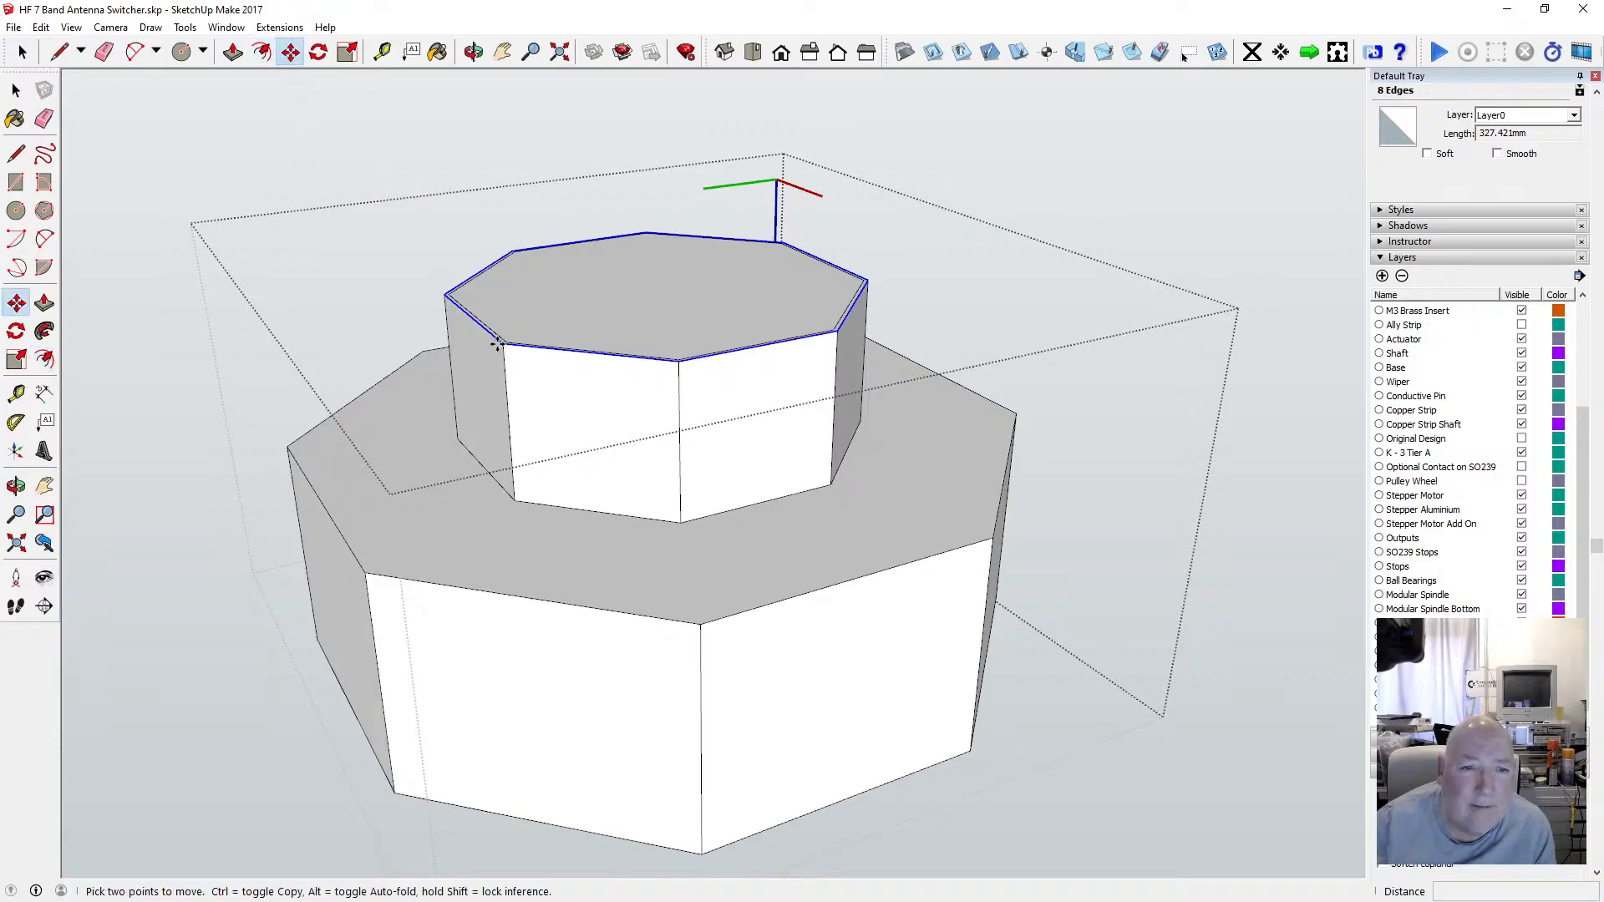
click(497, 344)
click(501, 366)
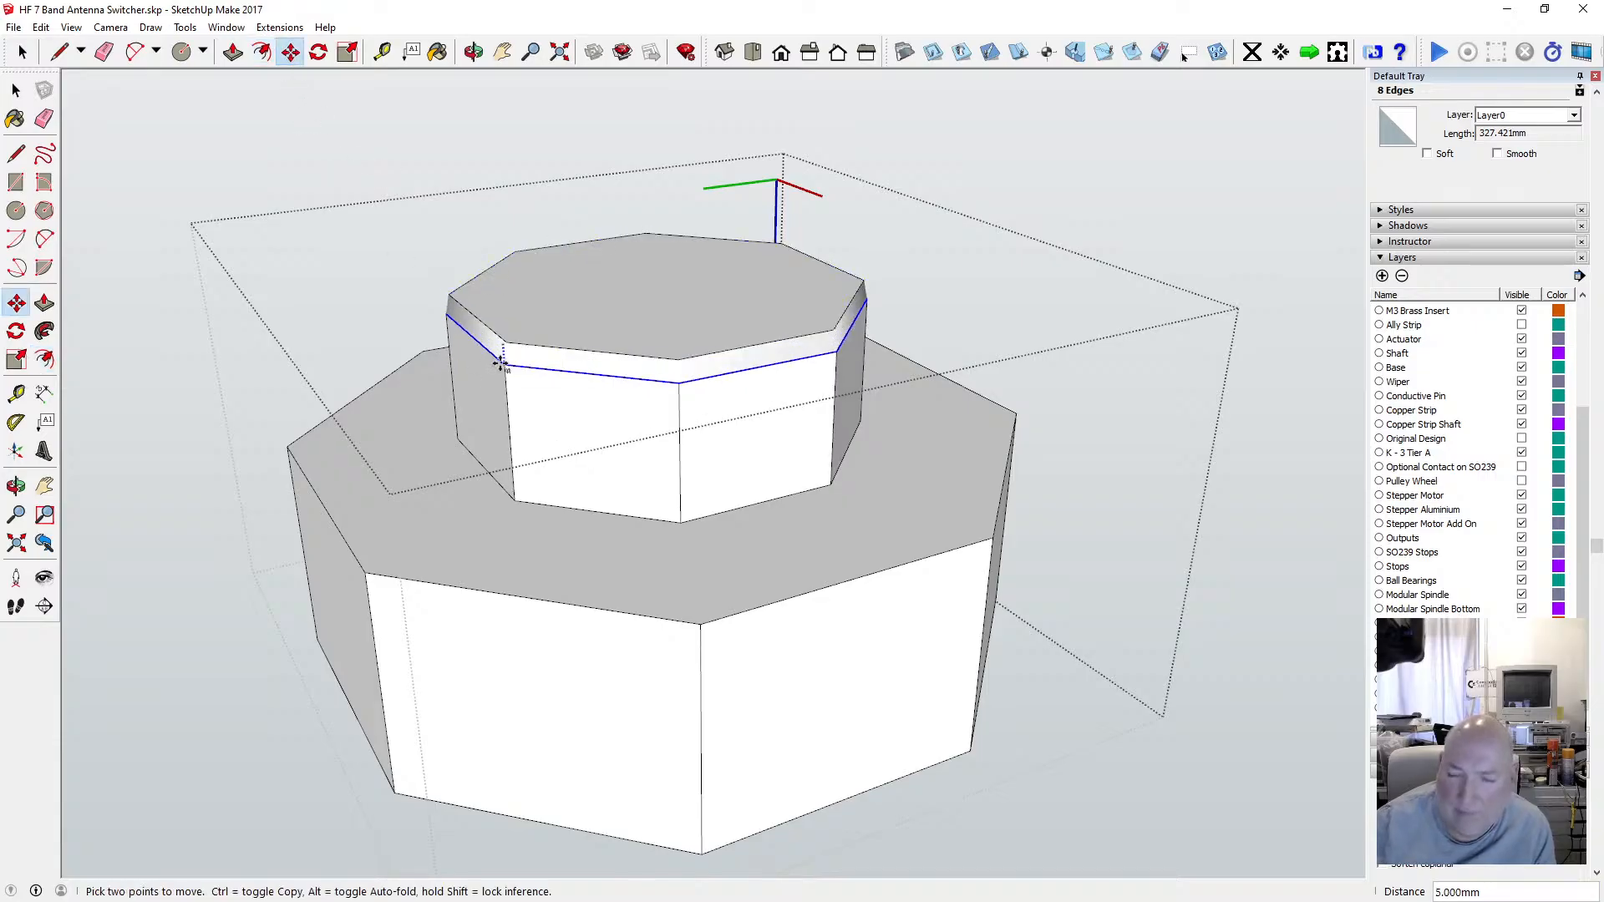
text(1)
key(Return)
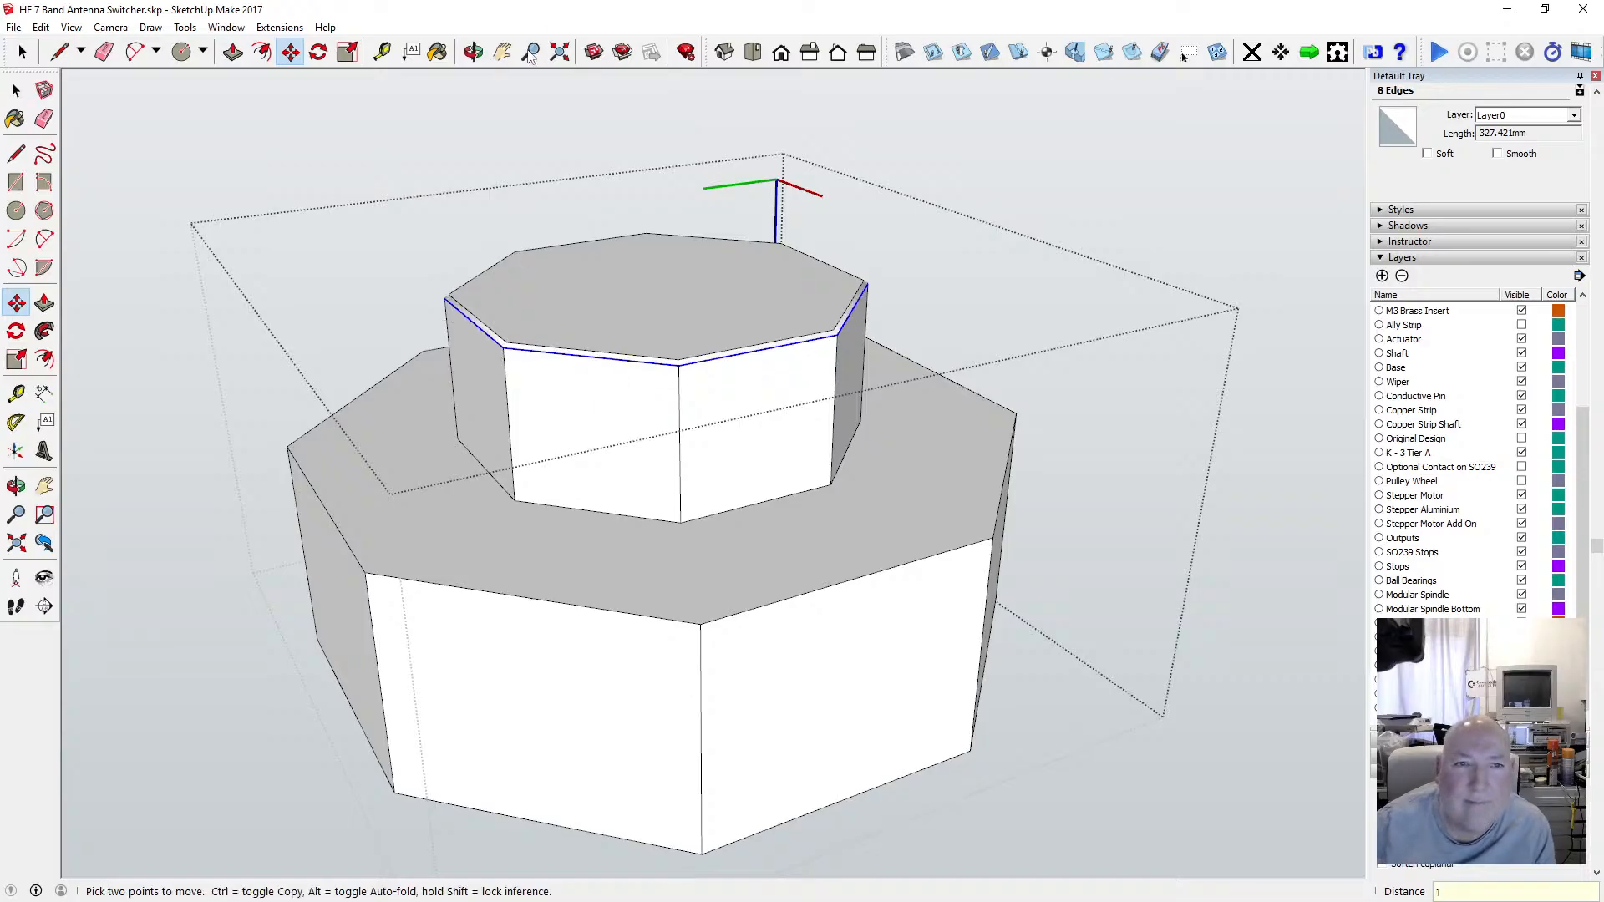
Orbit and zoom around the chamfered collar, inspecting it in X-ray mode before switching X-ray off.
click(474, 53)
drag(372, 376, 579, 362)
scroll(562, 351, up, 2)
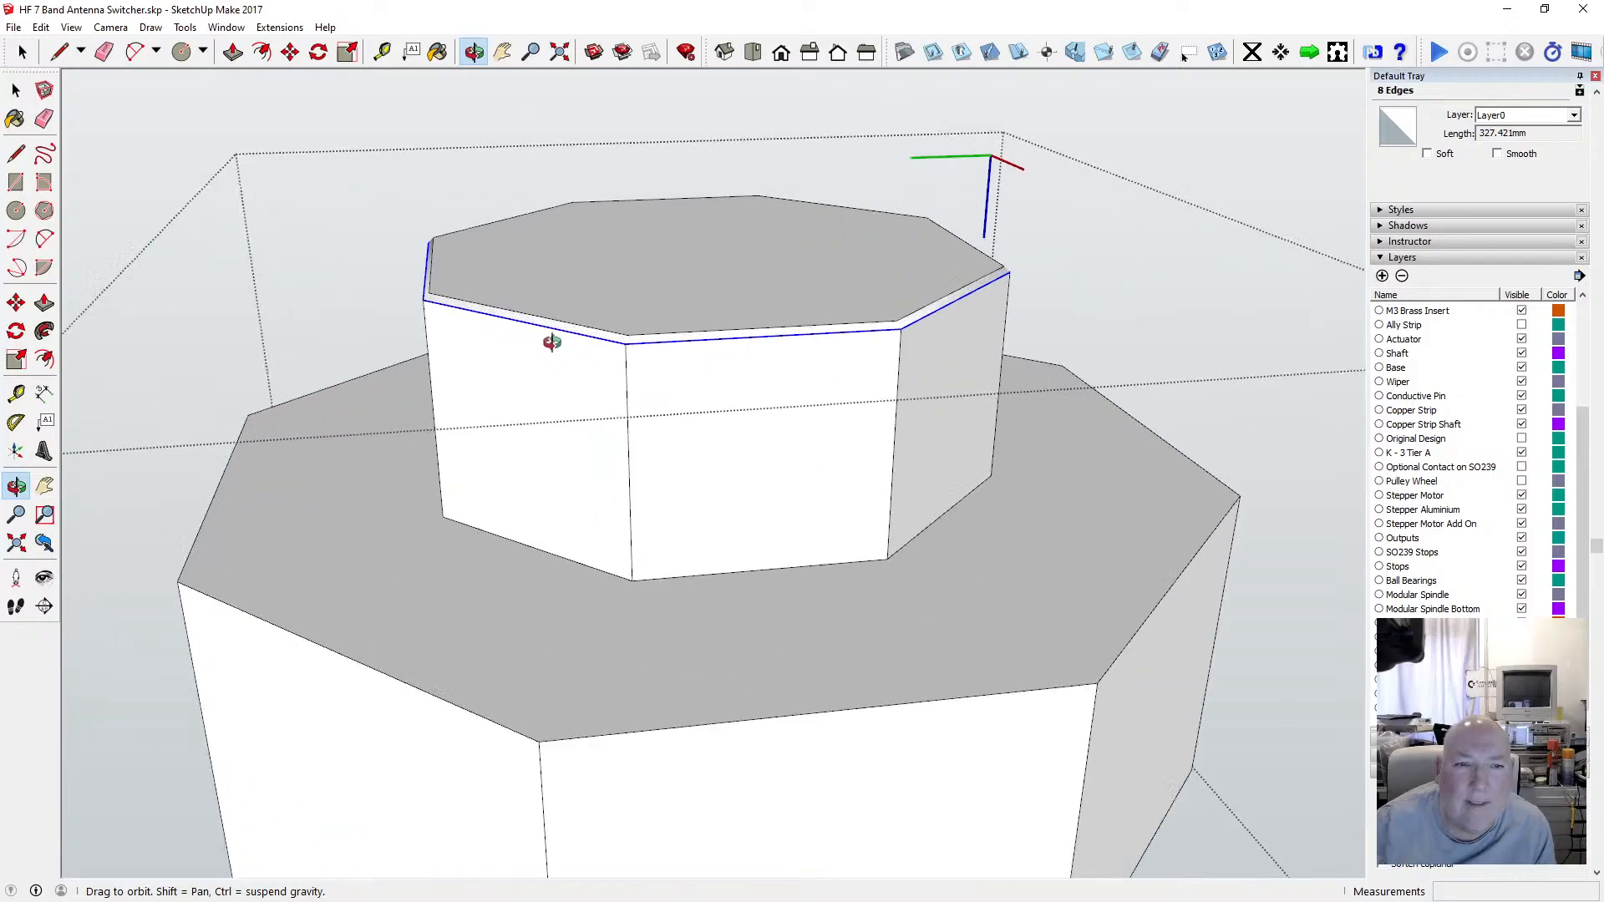
click(71, 27)
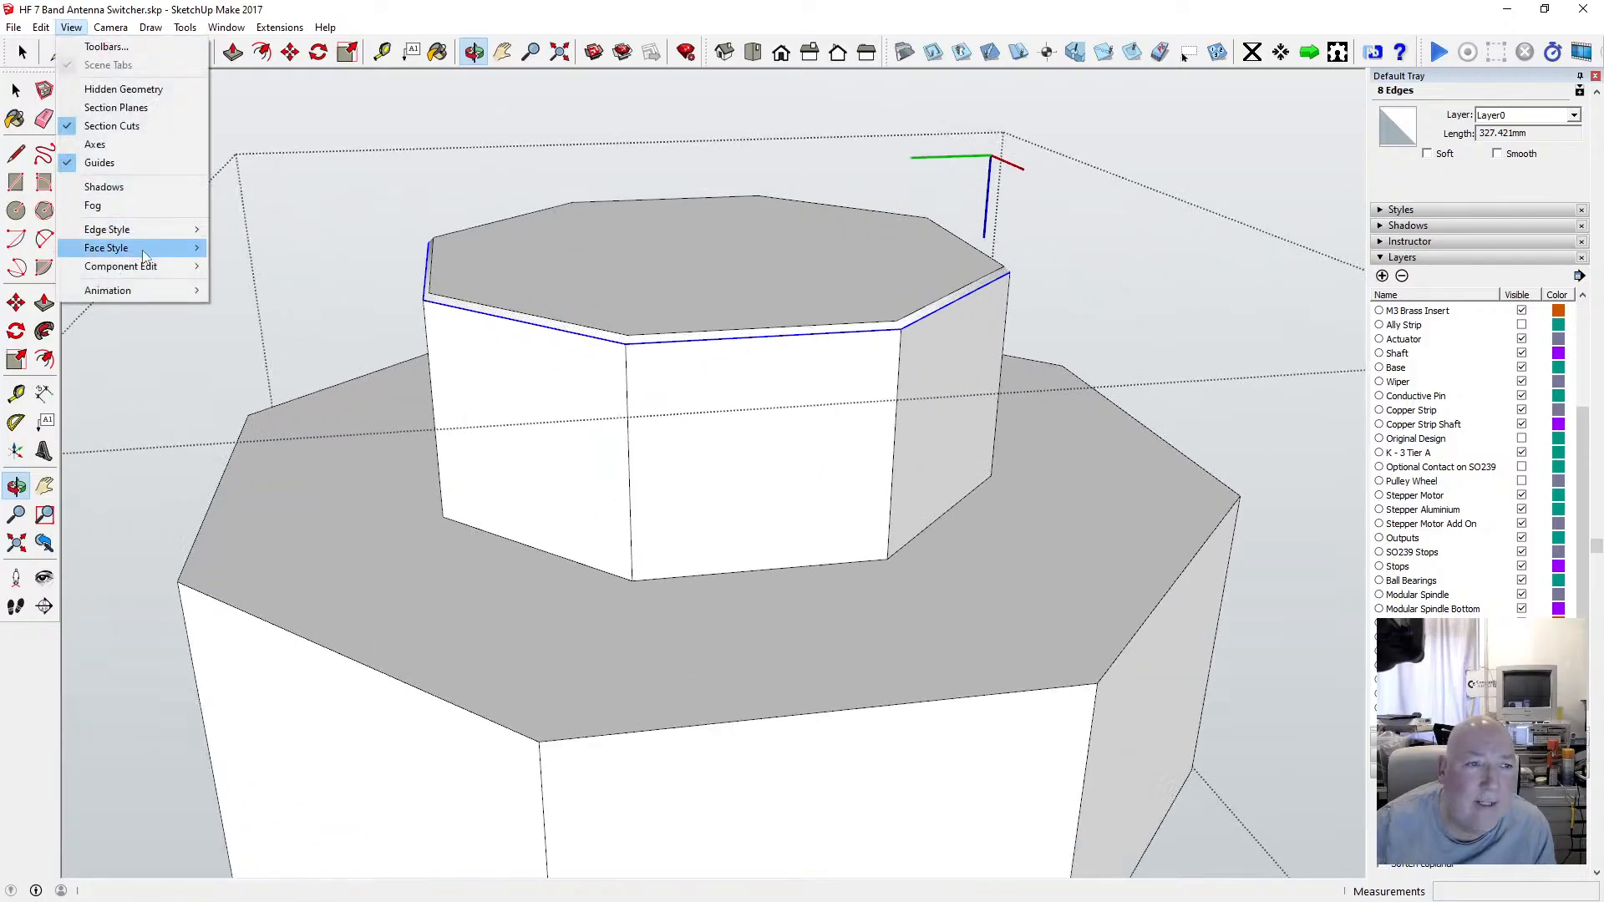
mouse_move(146, 241)
click(242, 247)
scroll(458, 222, up, 5)
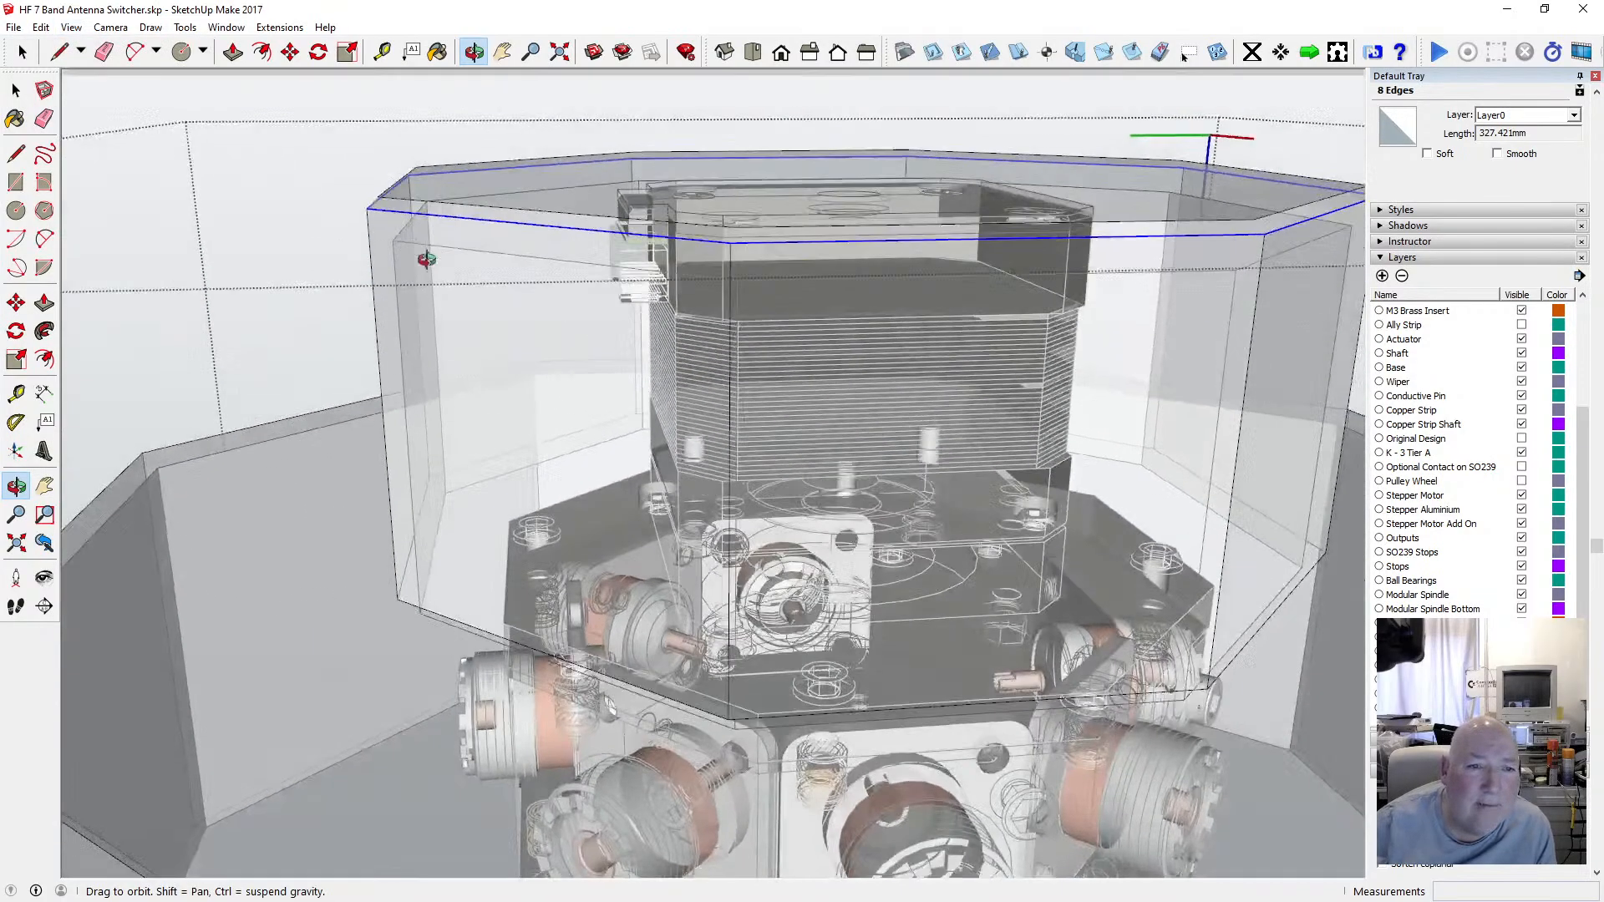
scroll(458, 221, up, 3)
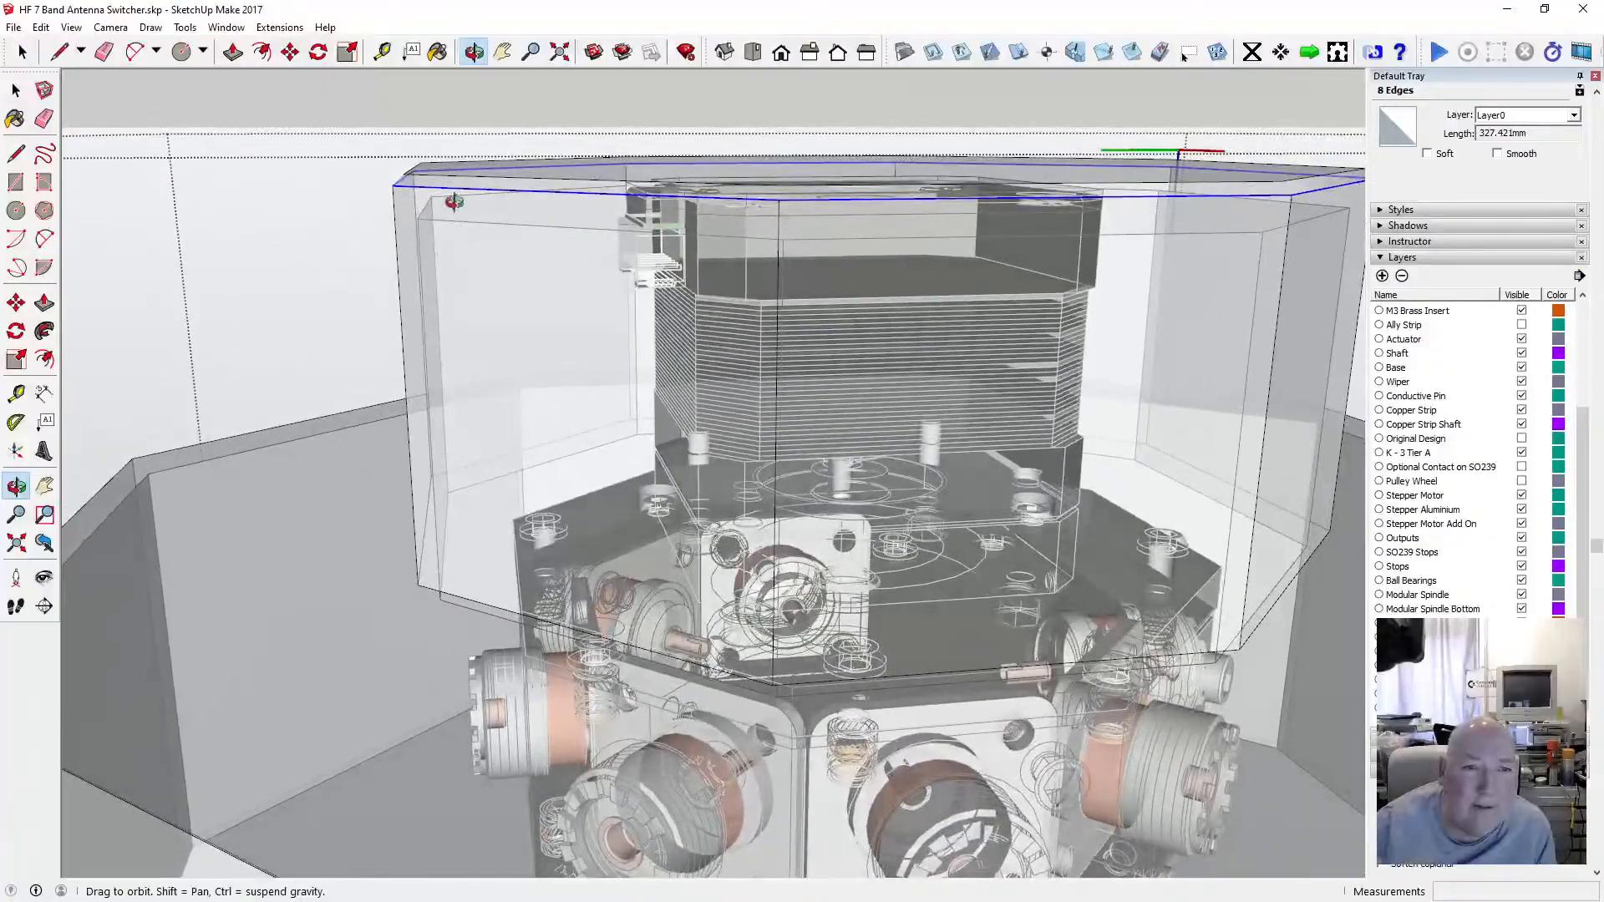
drag(482, 206, 610, 501)
scroll(582, 294, down, 4)
scroll(571, 311, up, 4)
scroll(552, 241, down, 4)
scroll(584, 290, down, 5)
click(71, 27)
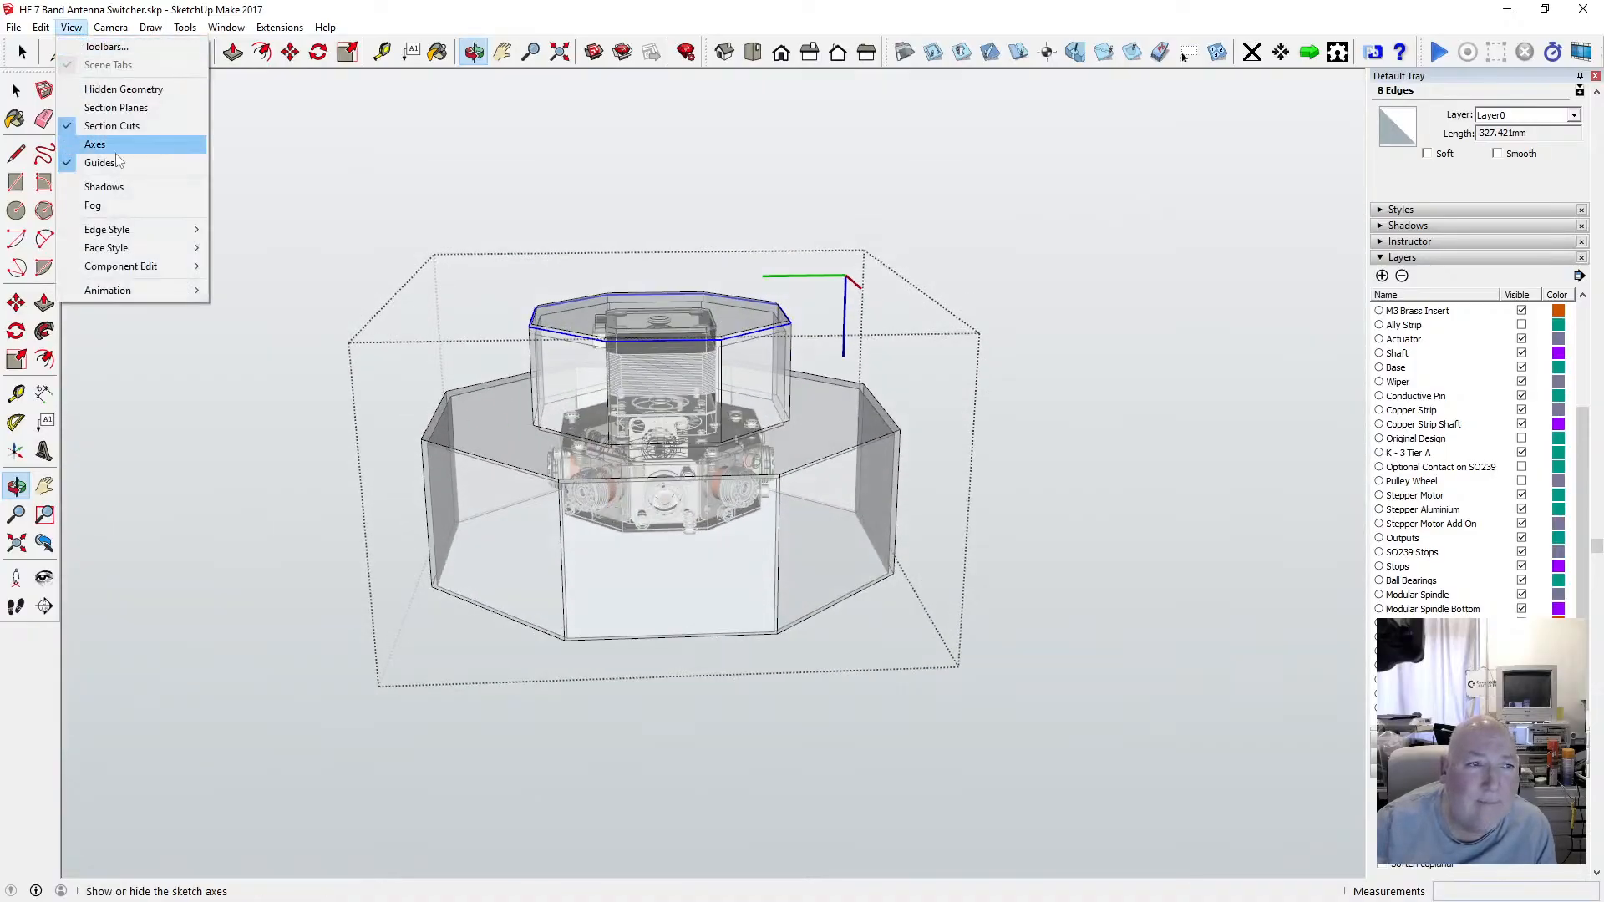
mouse_move(128, 250)
click(253, 245)
scroll(418, 393, up, 3)
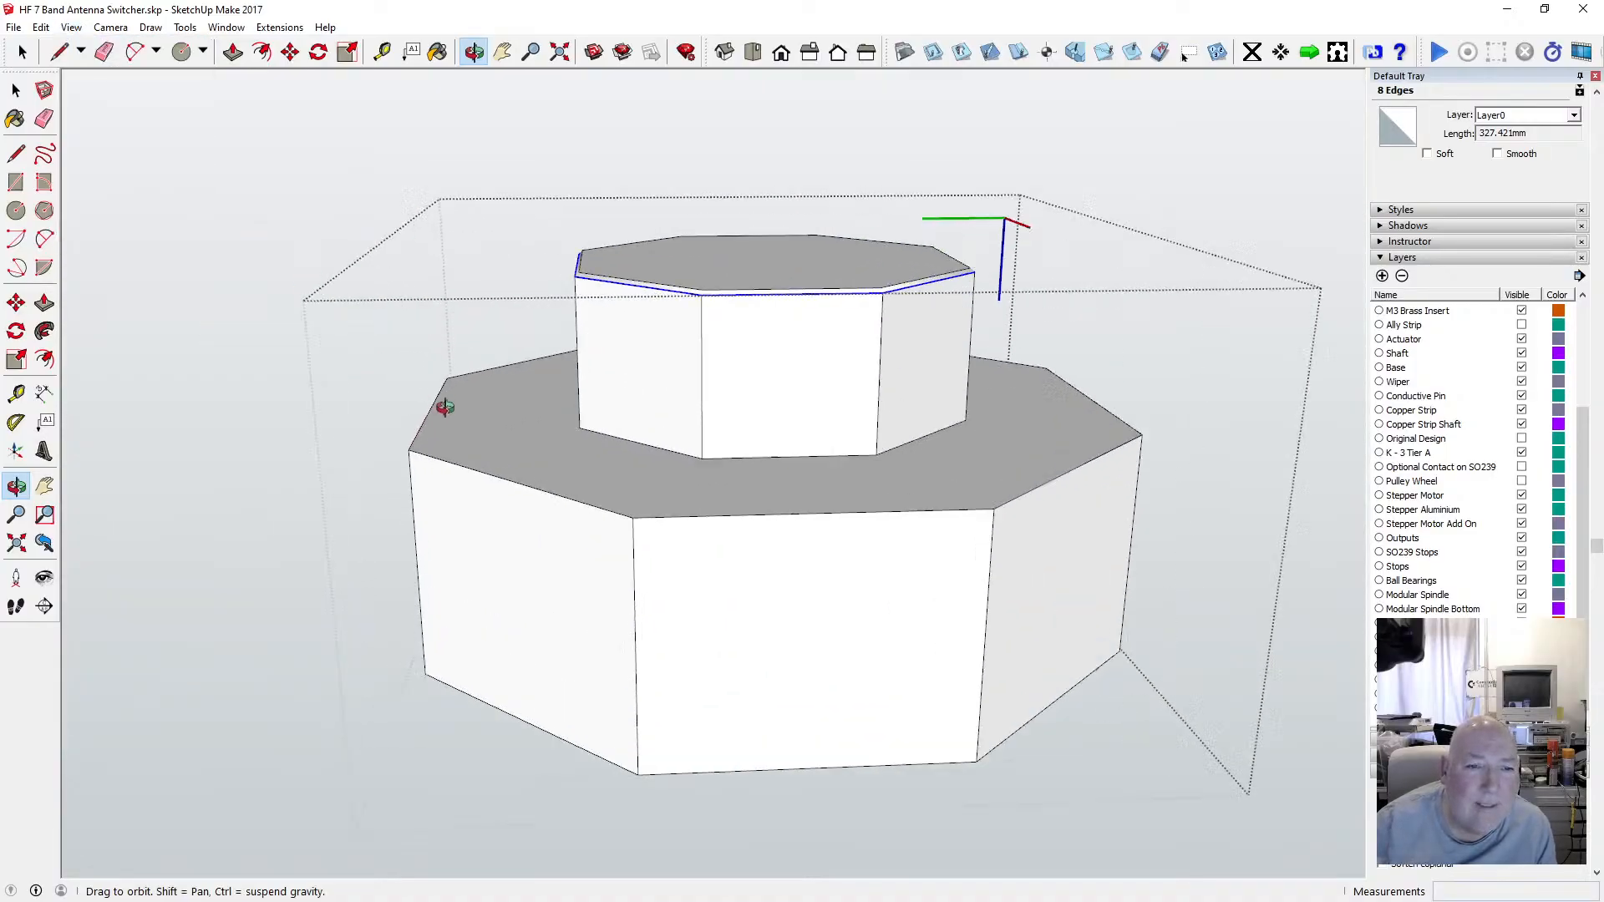
Select all eight outer edges of the flange's top face, orbiting to reach the hidden ones.
click(19, 88)
click(18, 88)
scroll(445, 492, up, 3)
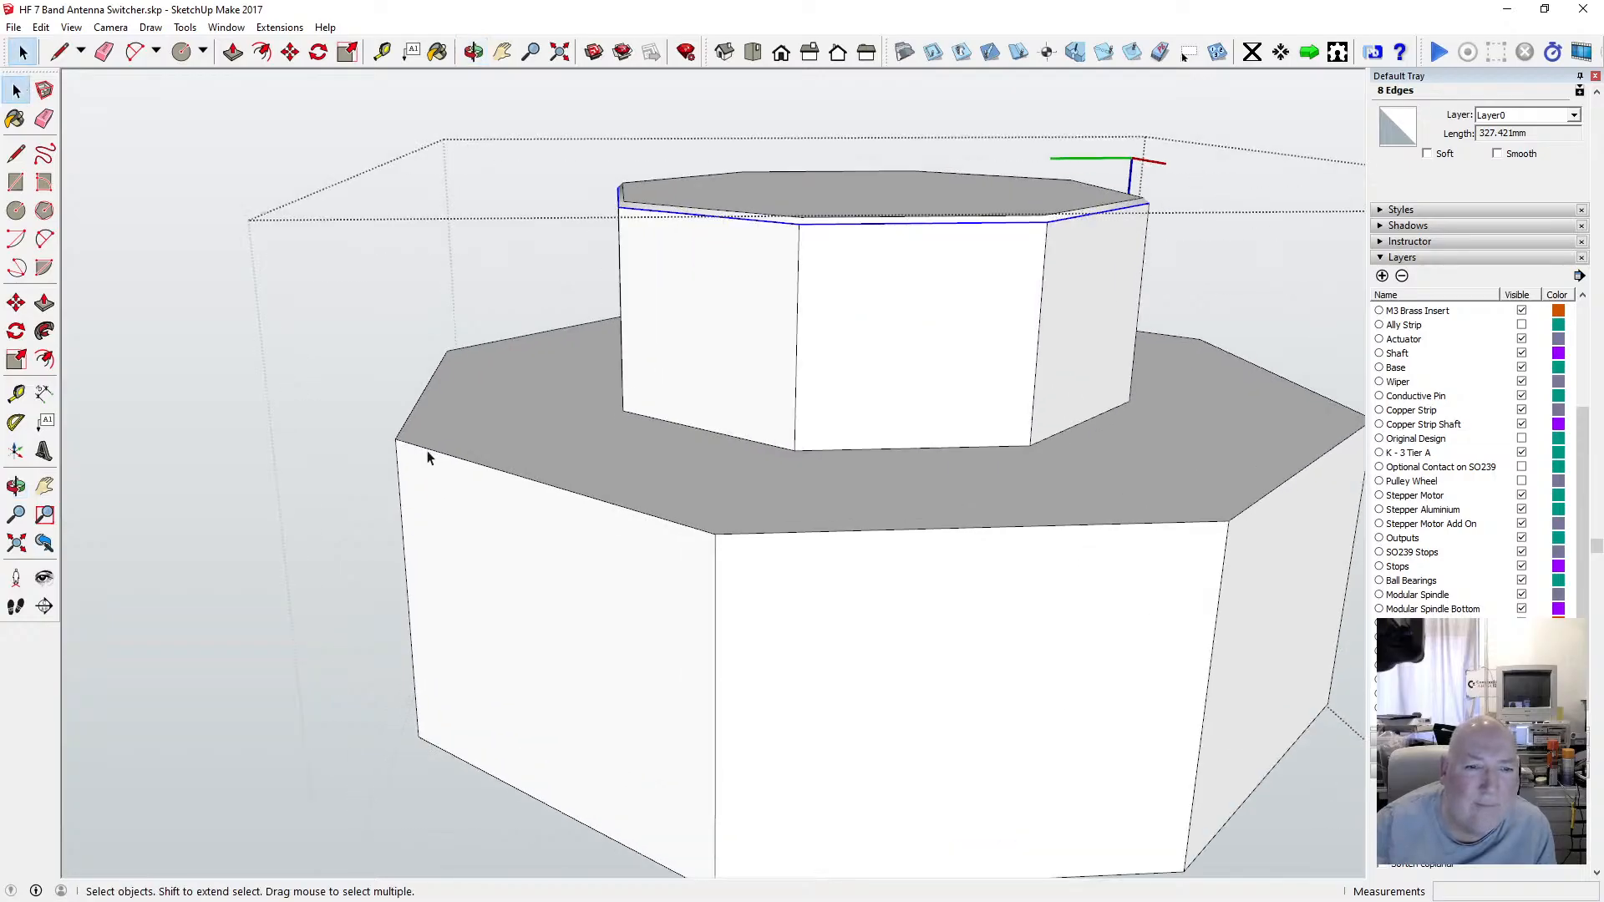
click(428, 449)
click(409, 443)
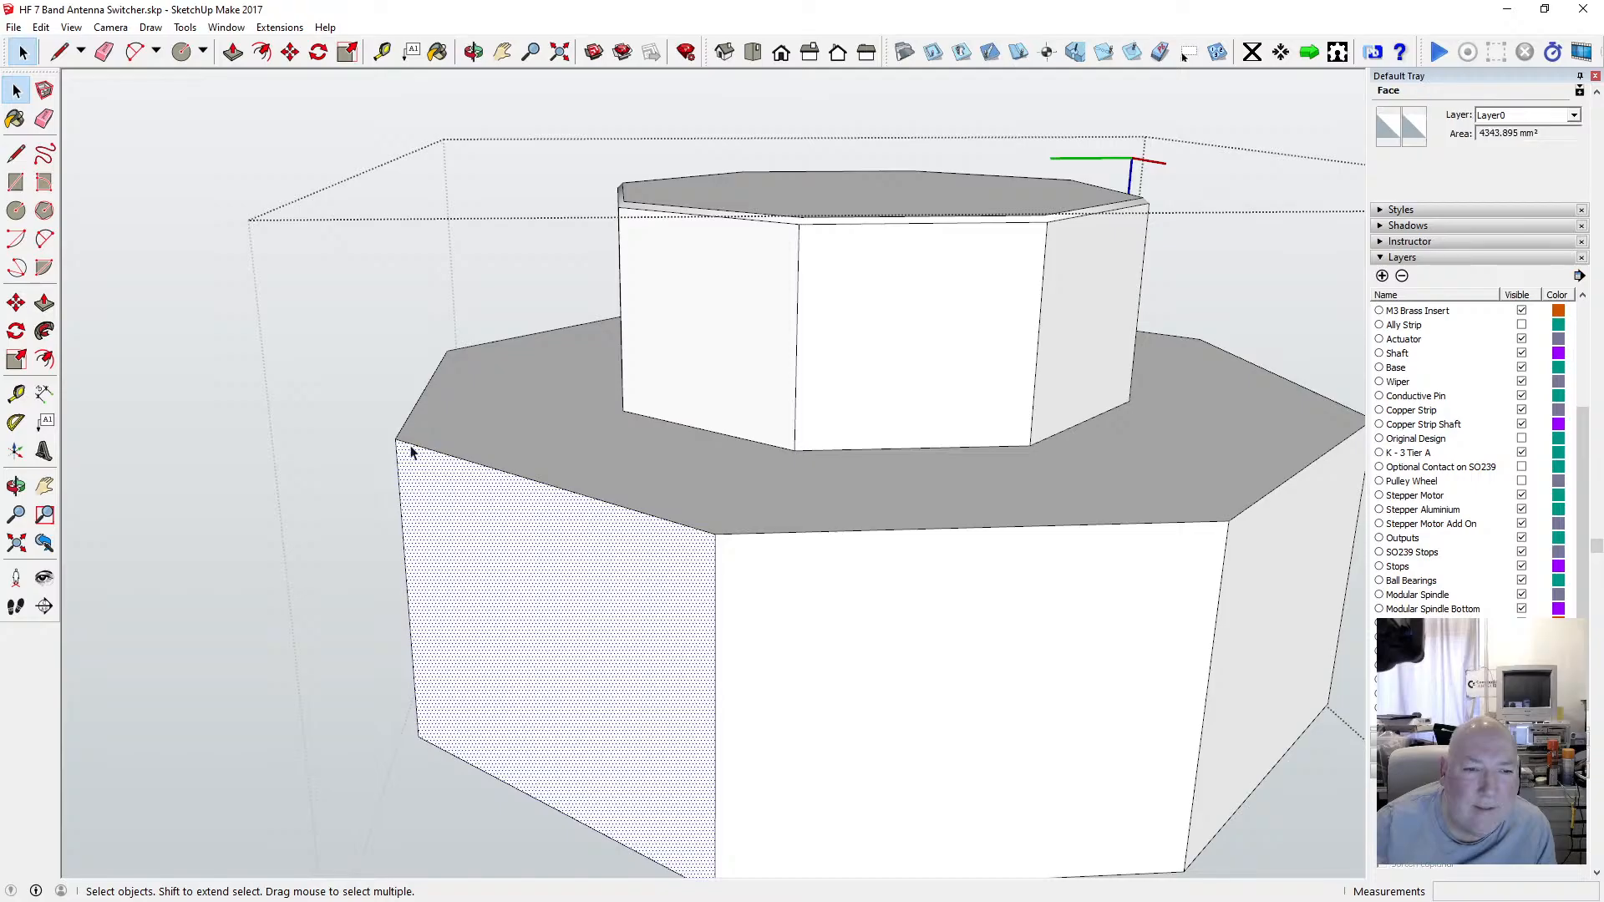
click(411, 444)
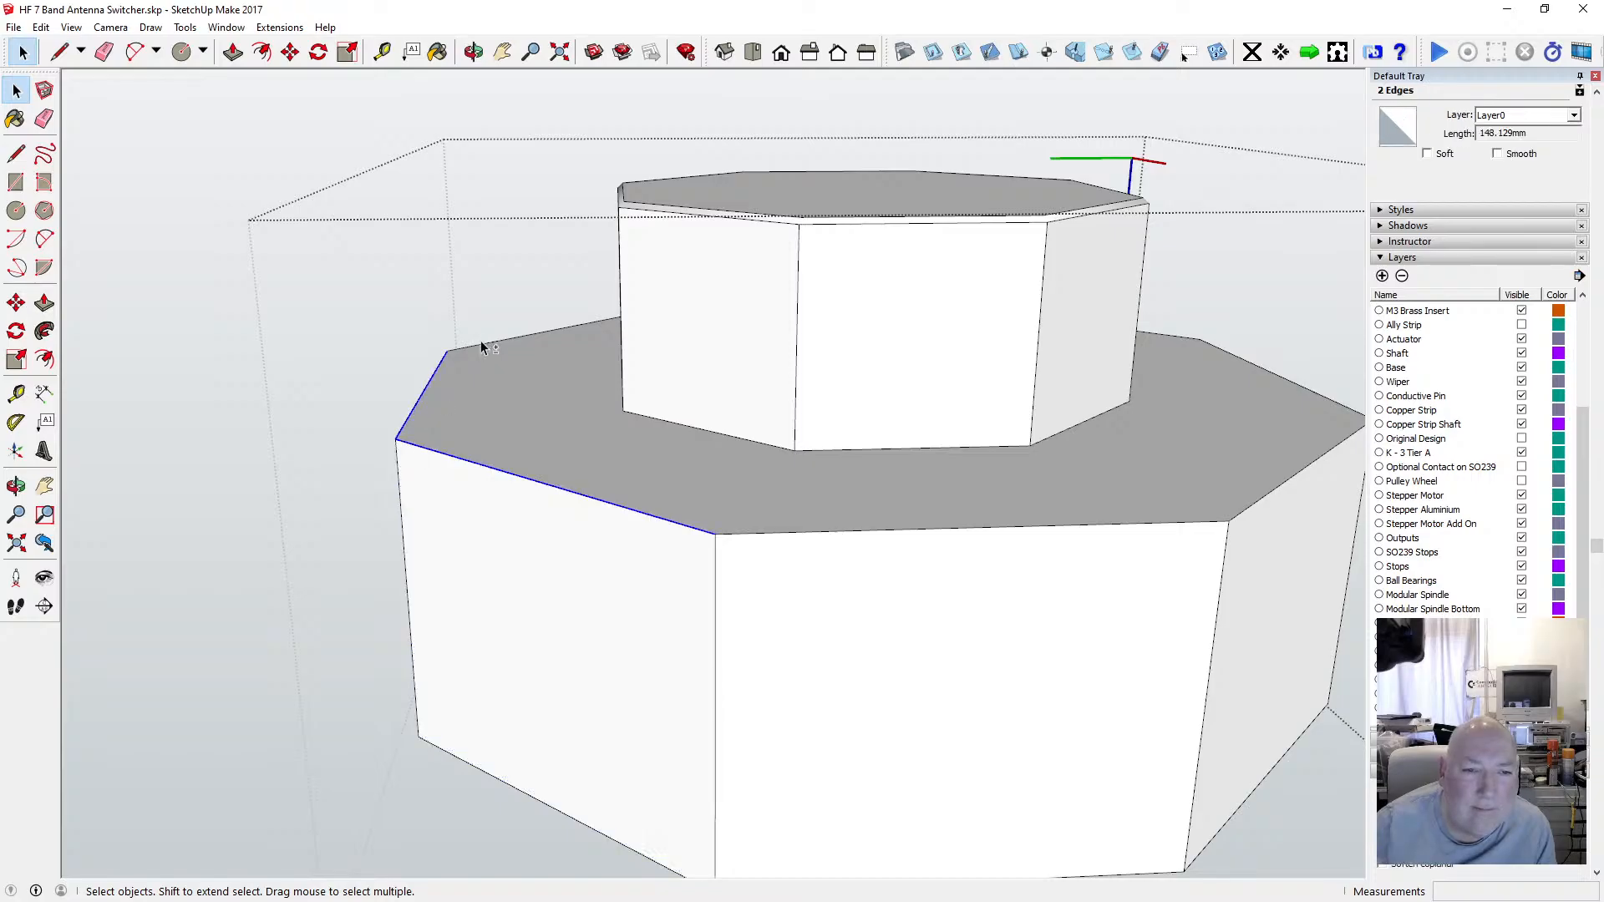
shift+click(480, 343)
shift+click(750, 535)
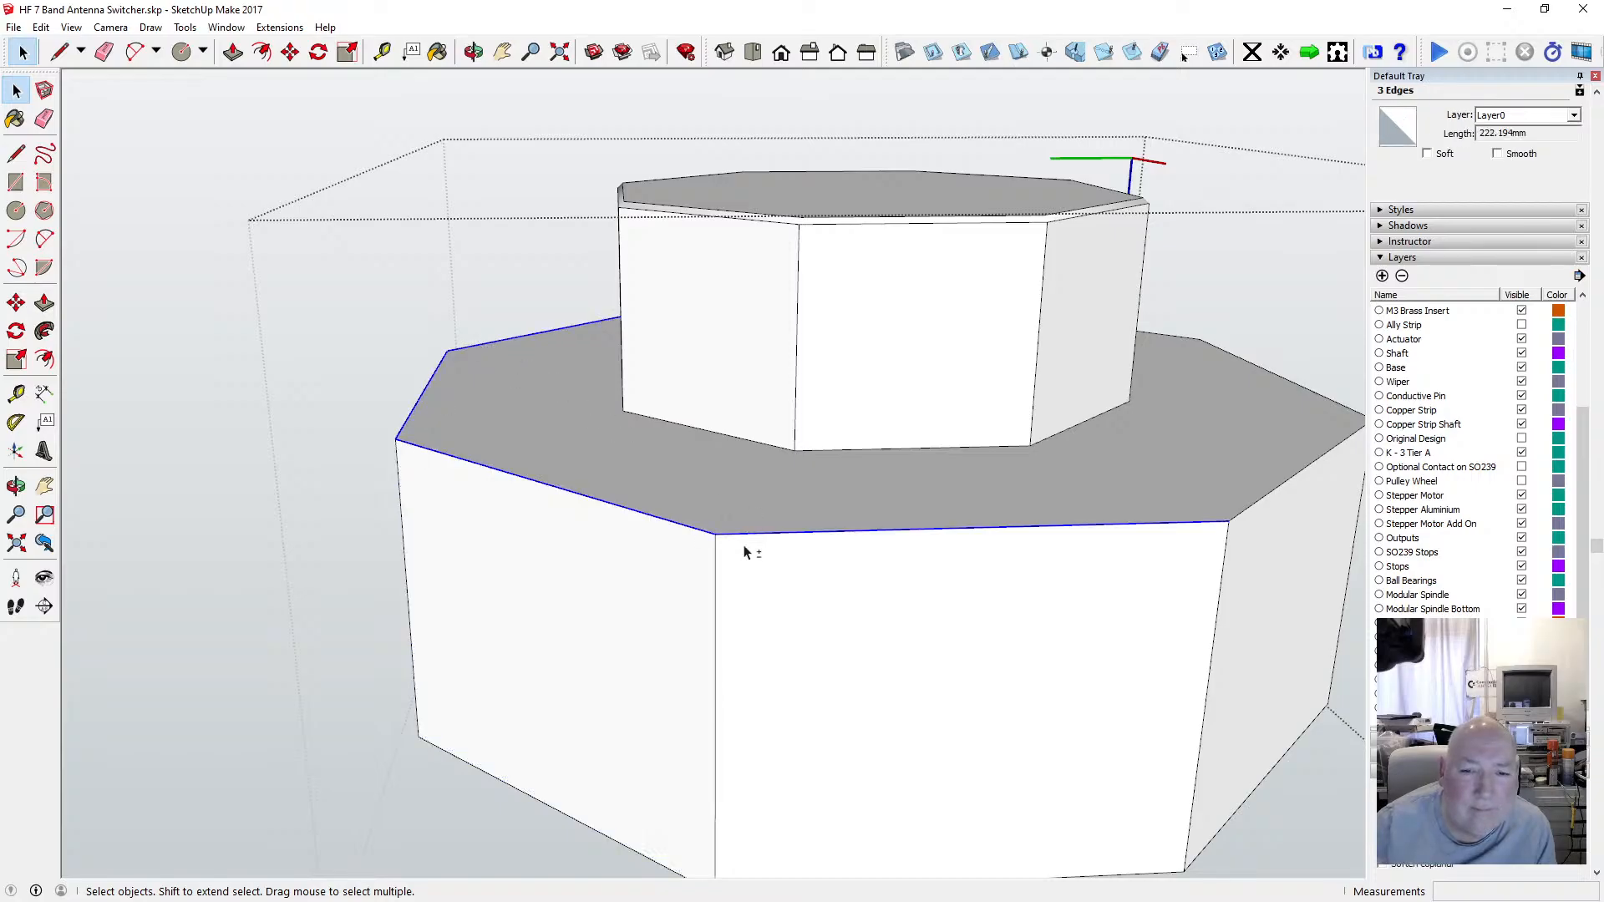
shift+click(1246, 507)
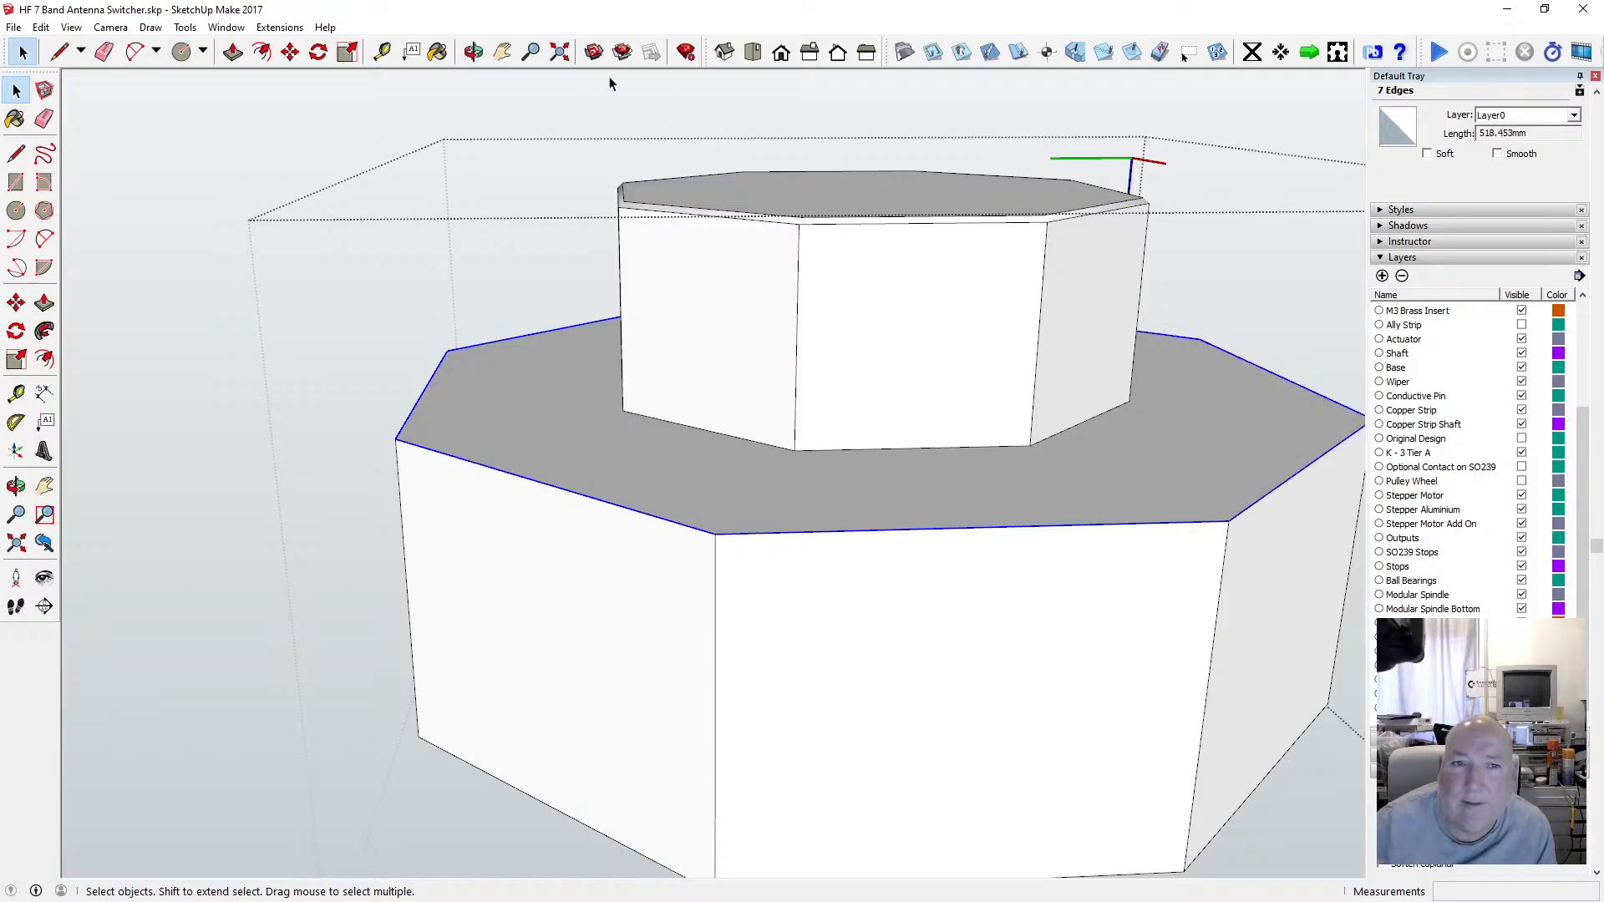
click(473, 52)
drag(777, 284, 398, 337)
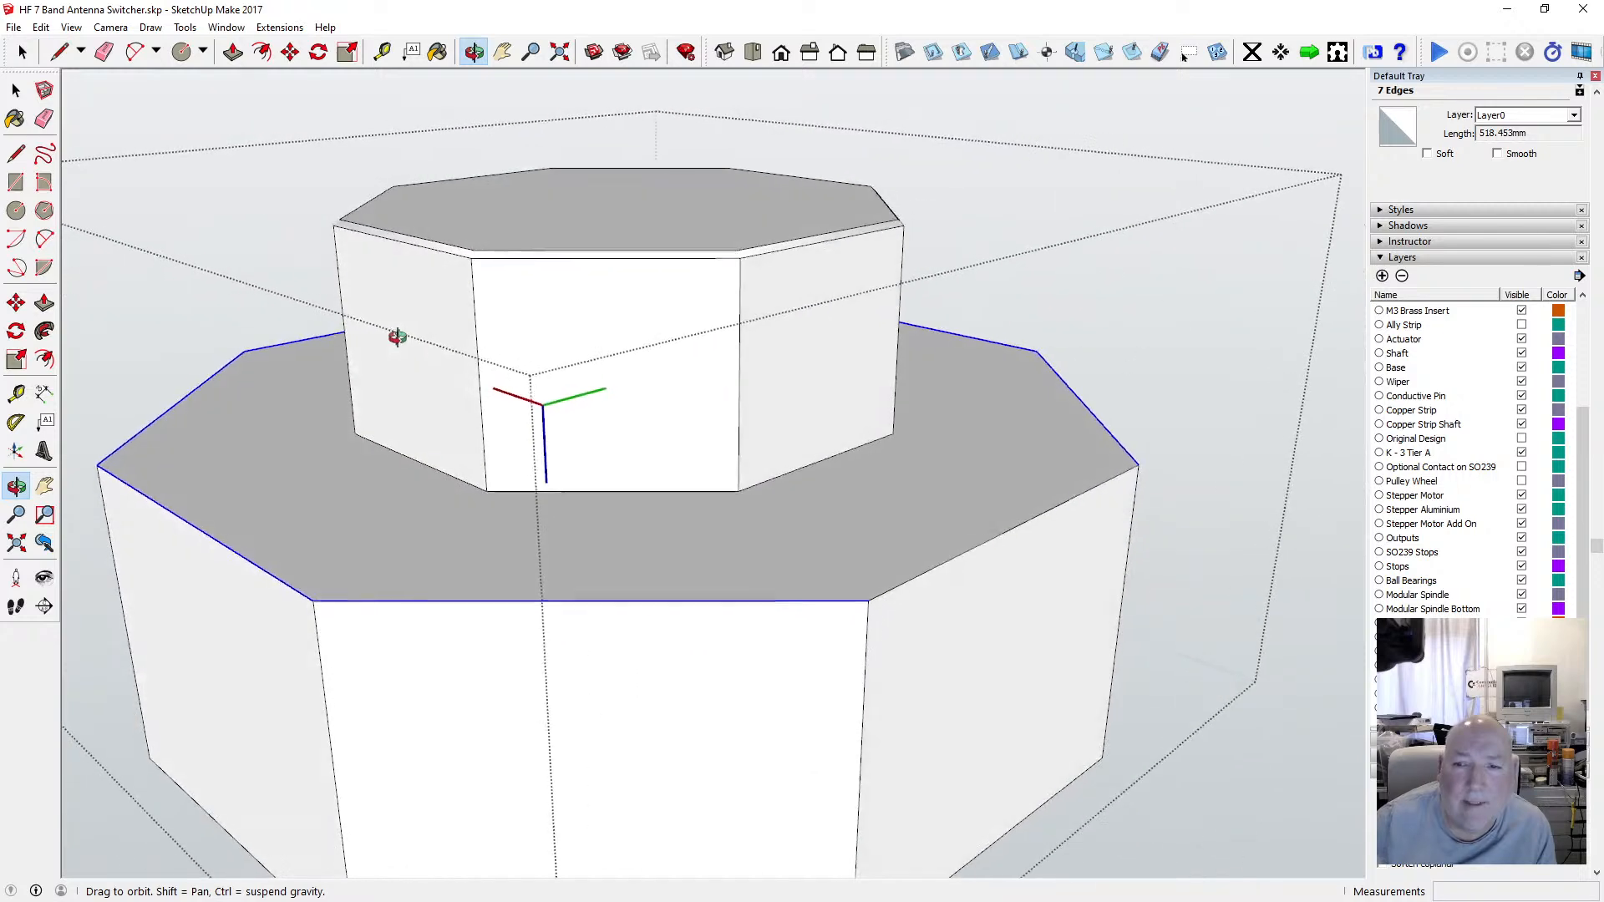
scroll(540, 276, down, 5)
drag(541, 276, 333, 233)
click(17, 91)
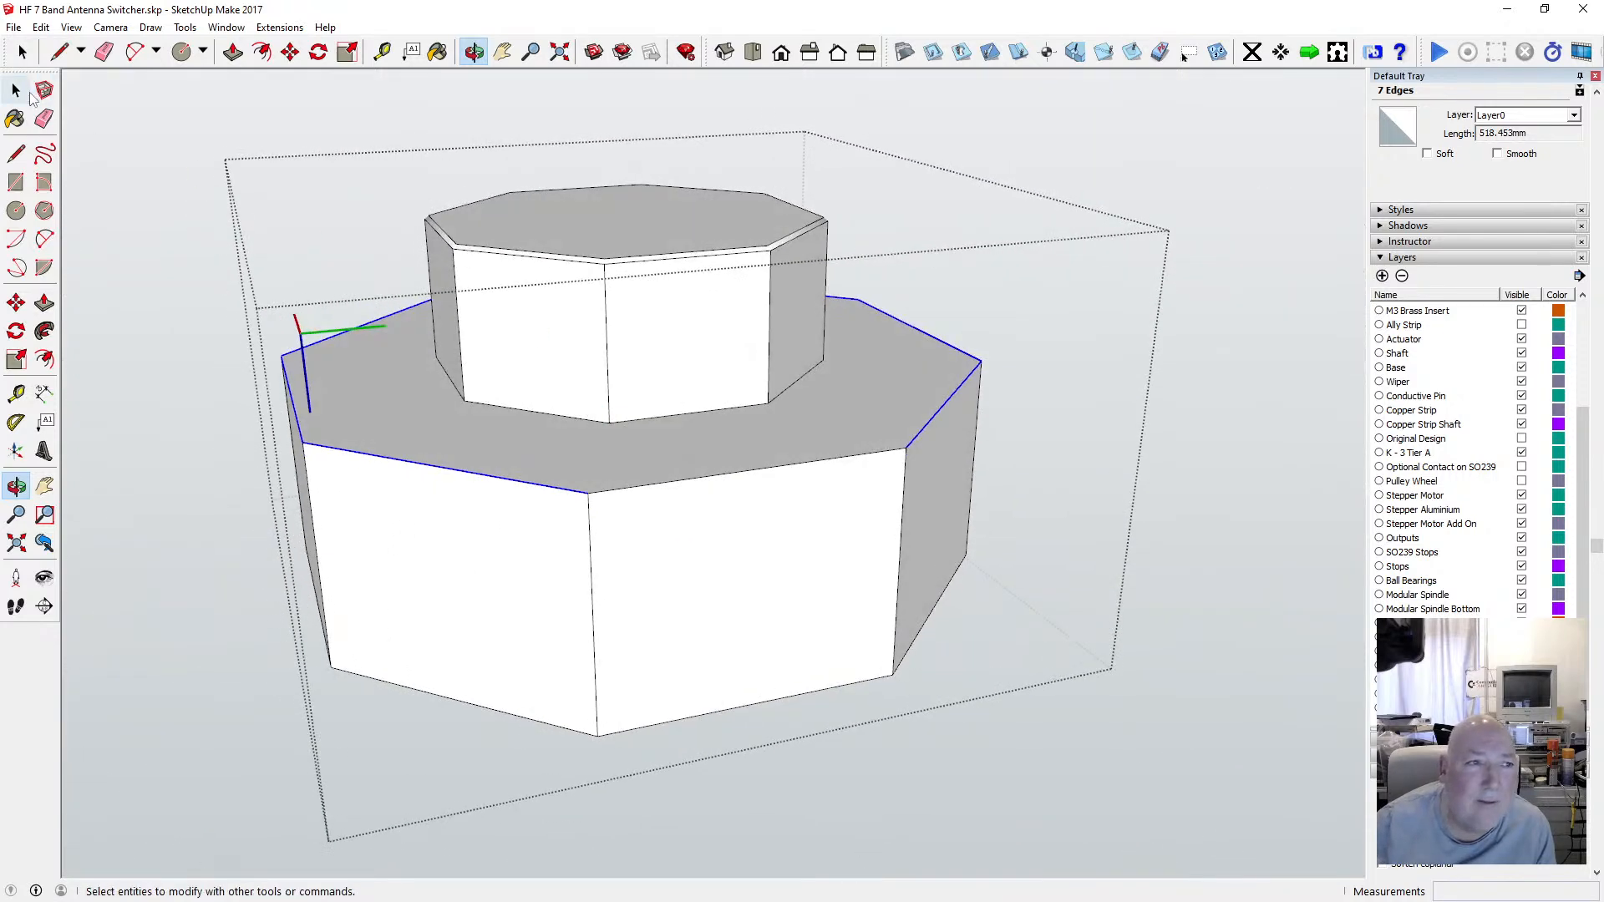
click(18, 92)
shift+click(686, 481)
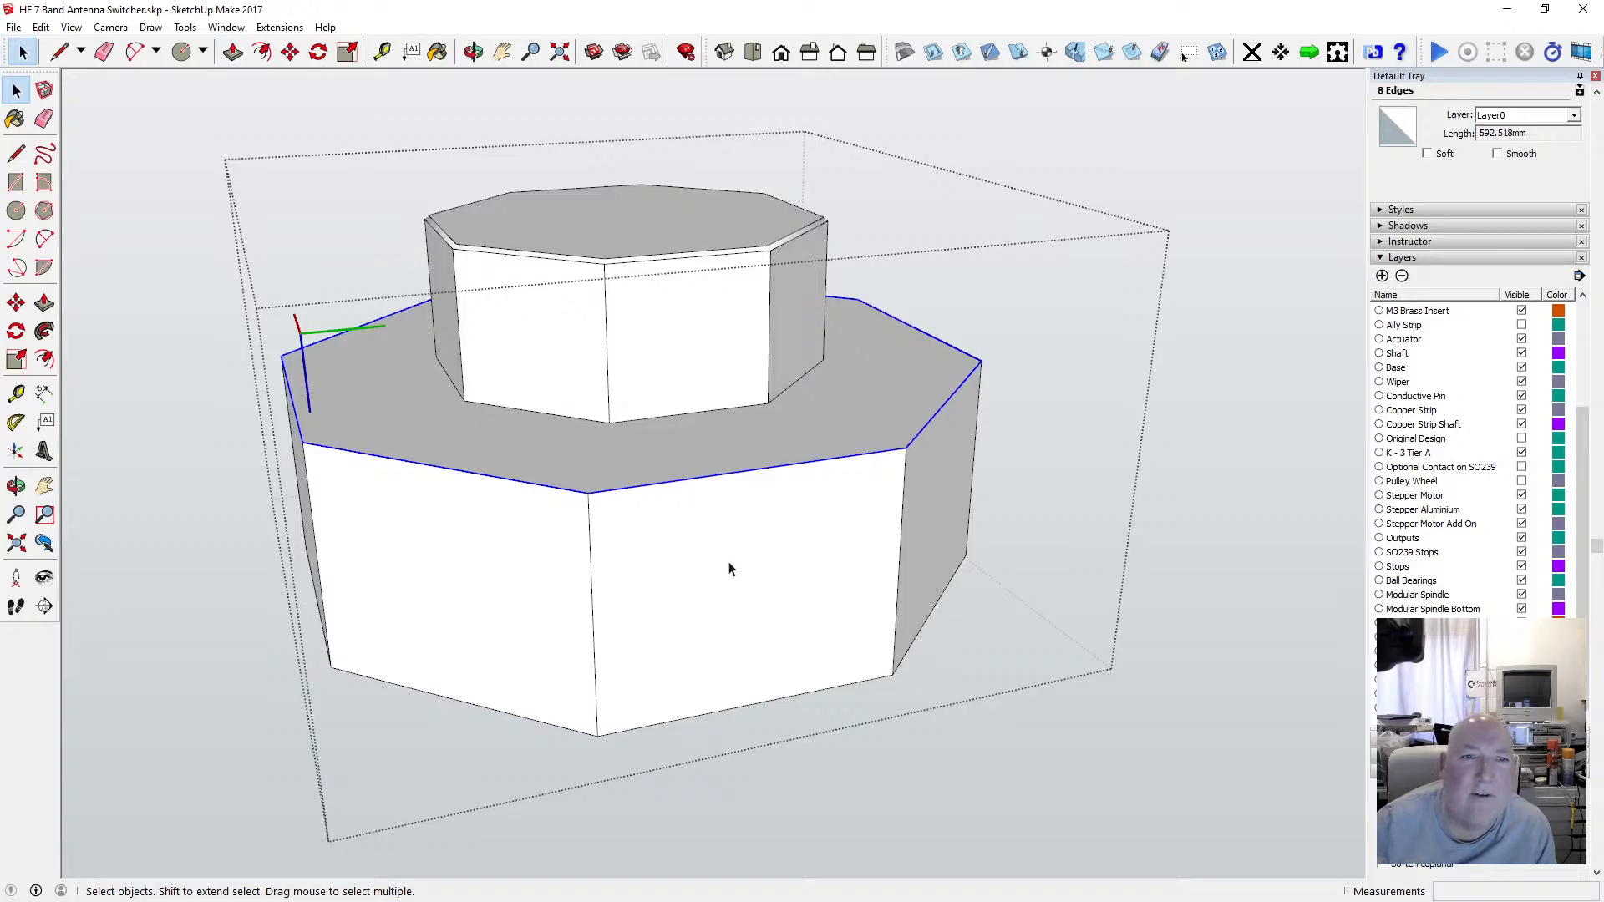
click(290, 52)
click(402, 458)
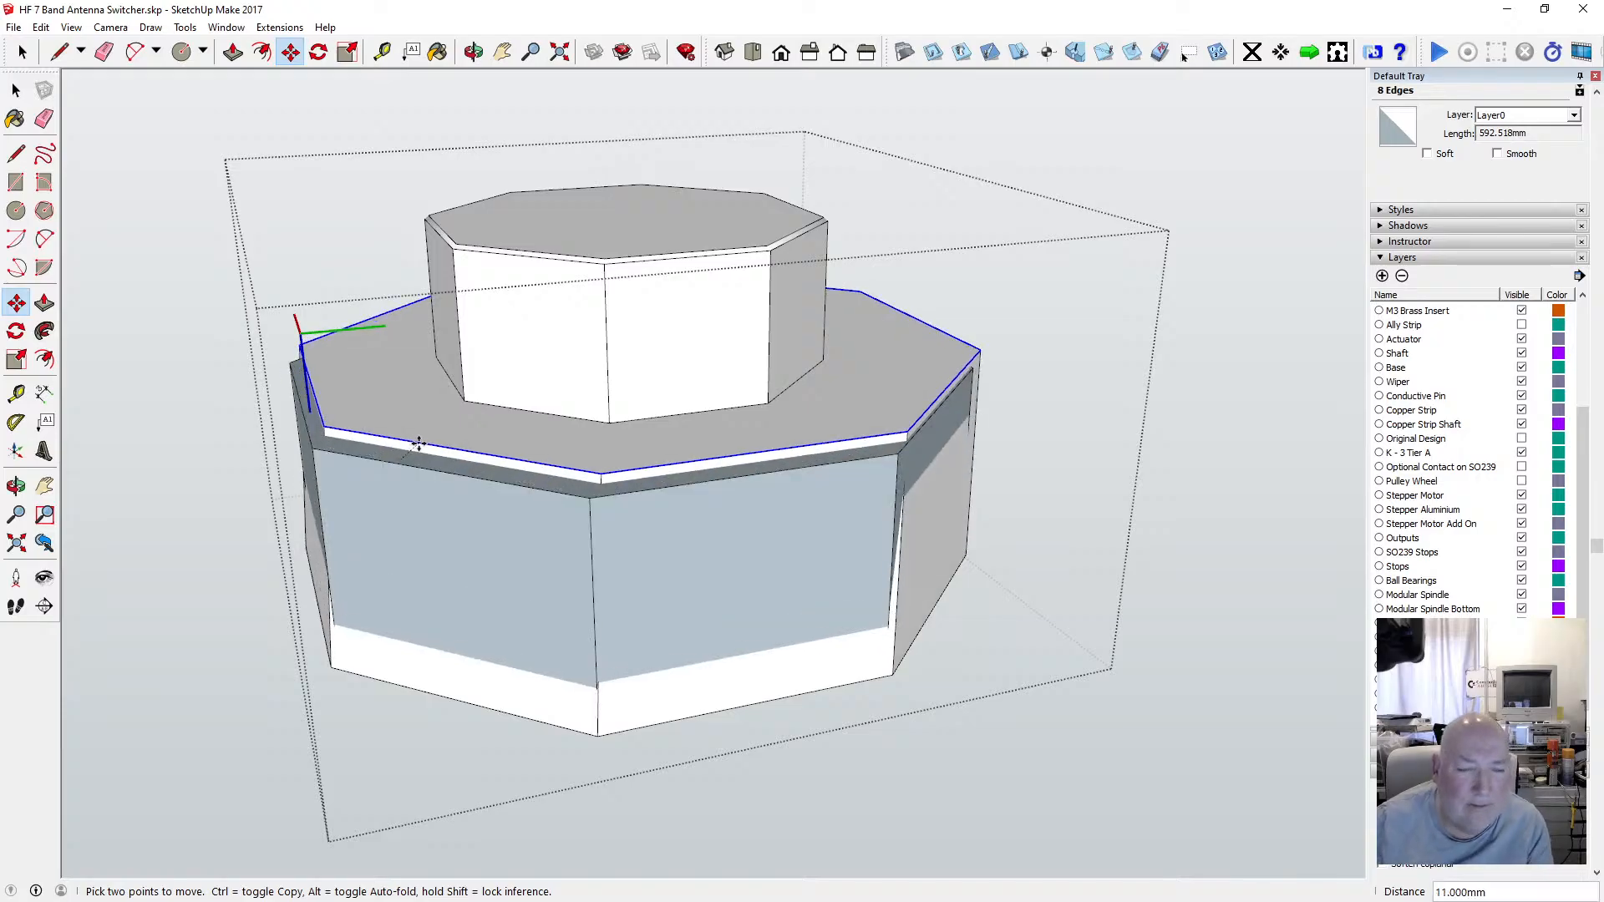
key(Escape)
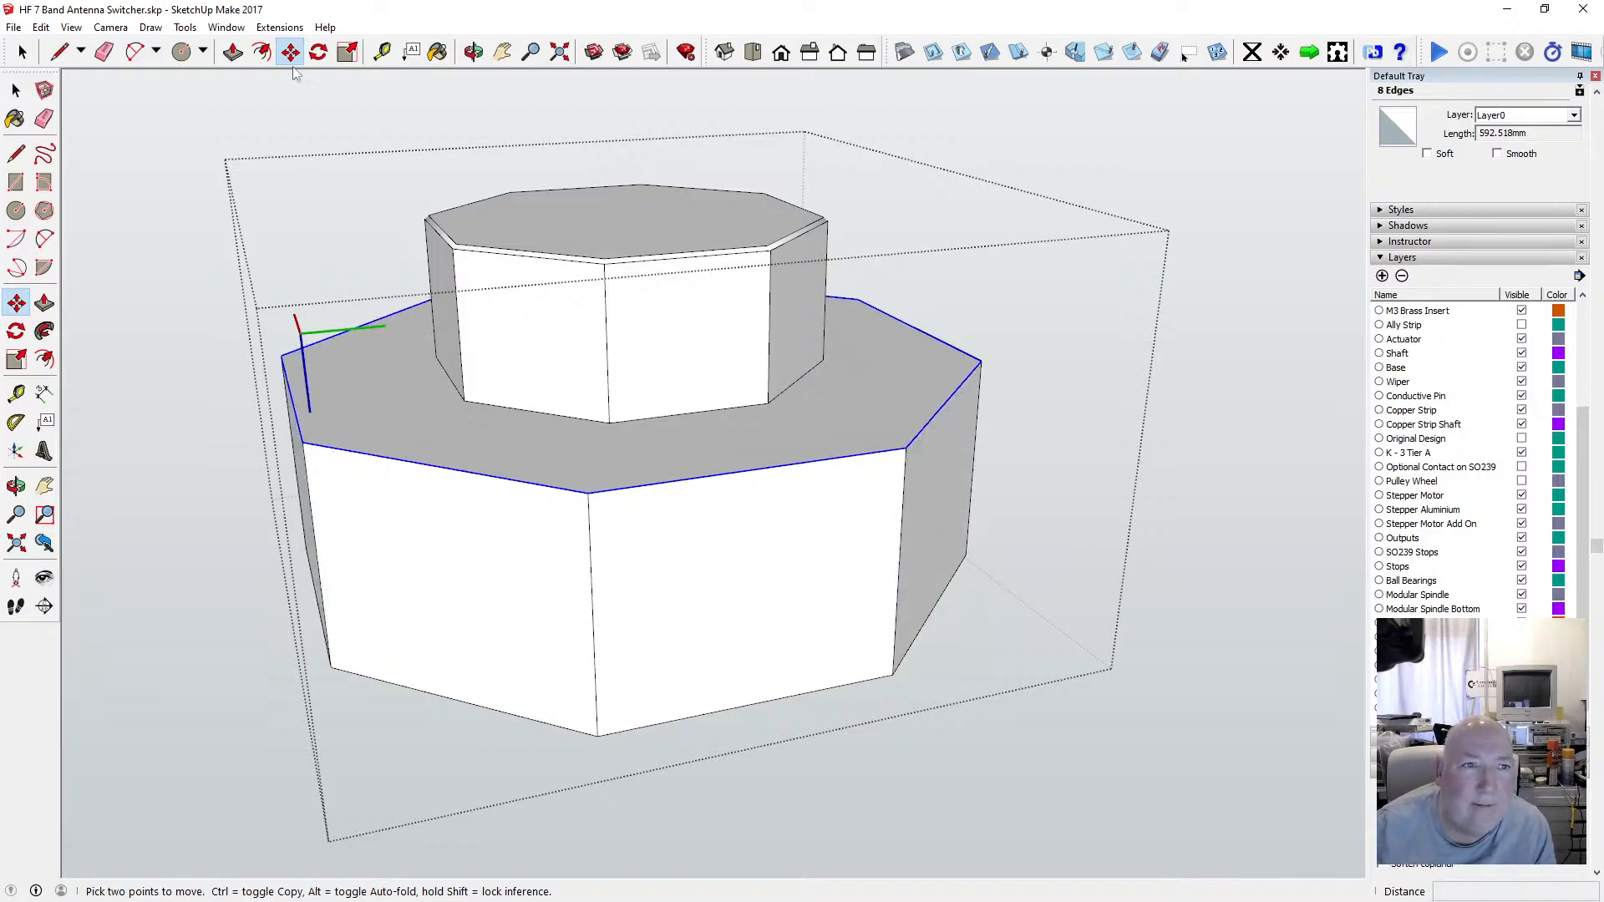
Chamfer the flange's top rim by offsetting its outer edges 1 mm inward and moving them 1 mm down.
click(261, 52)
click(305, 433)
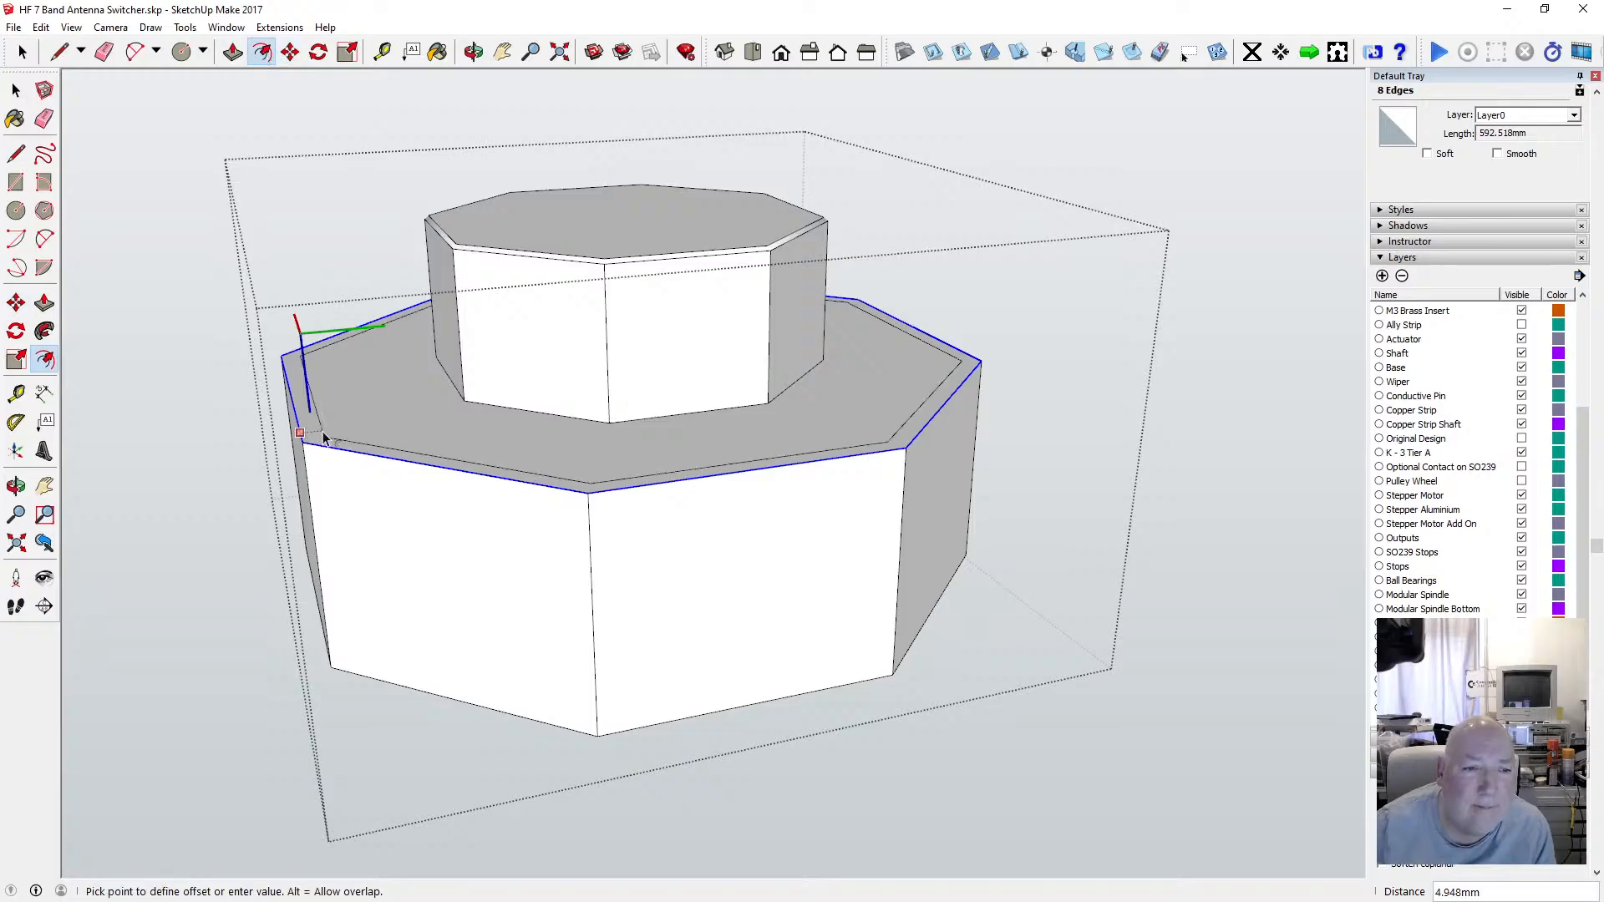
text(1)
key(Return)
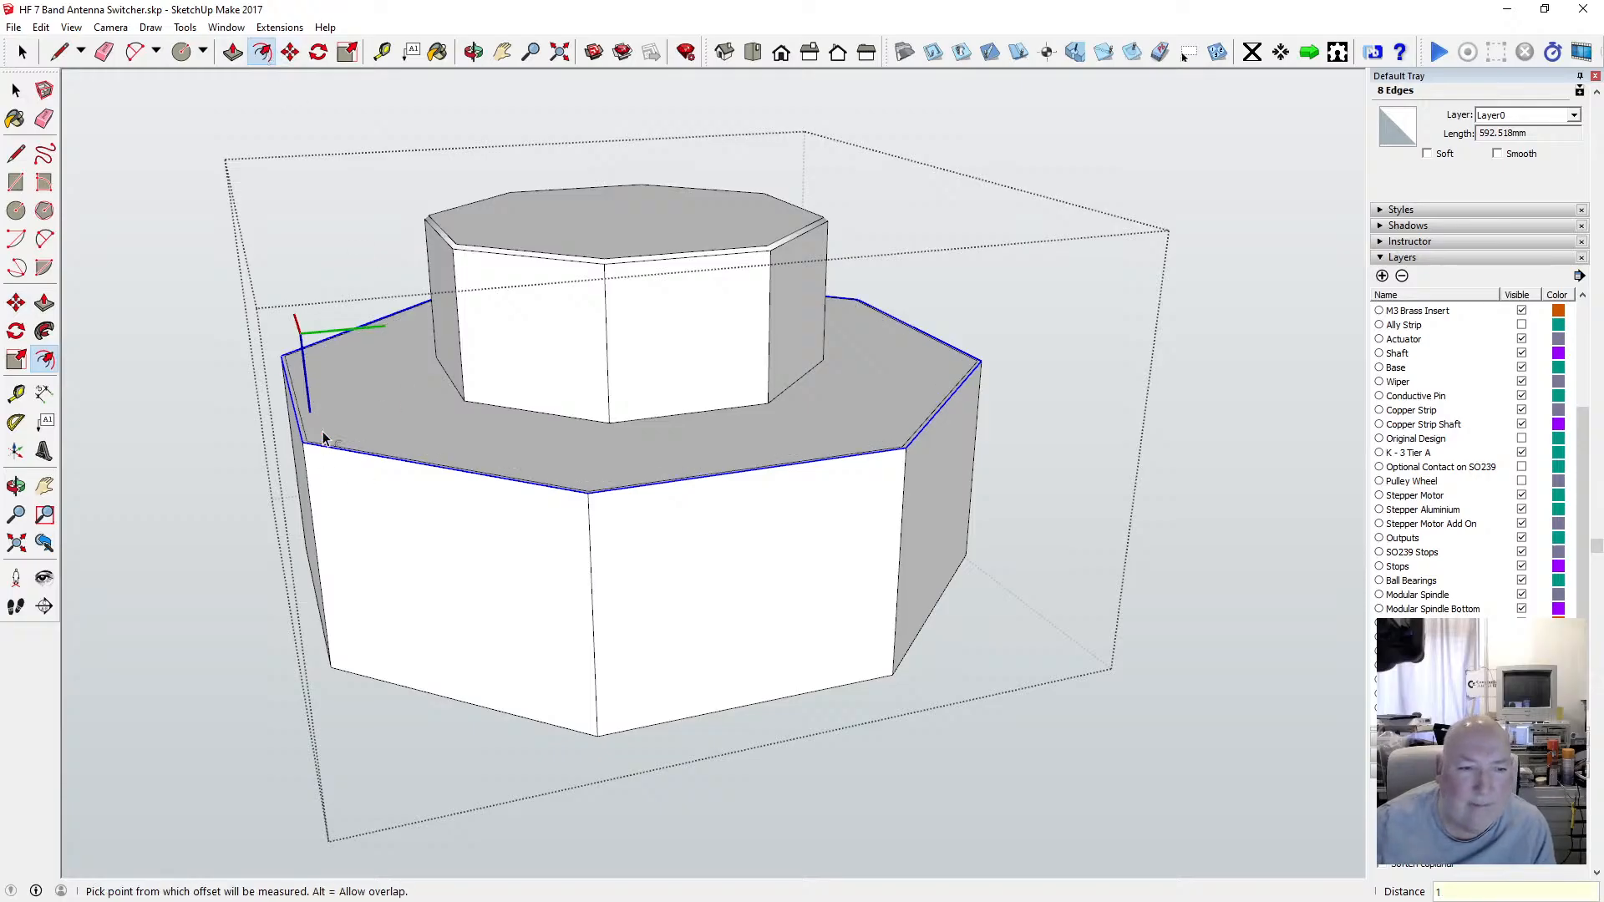
click(290, 52)
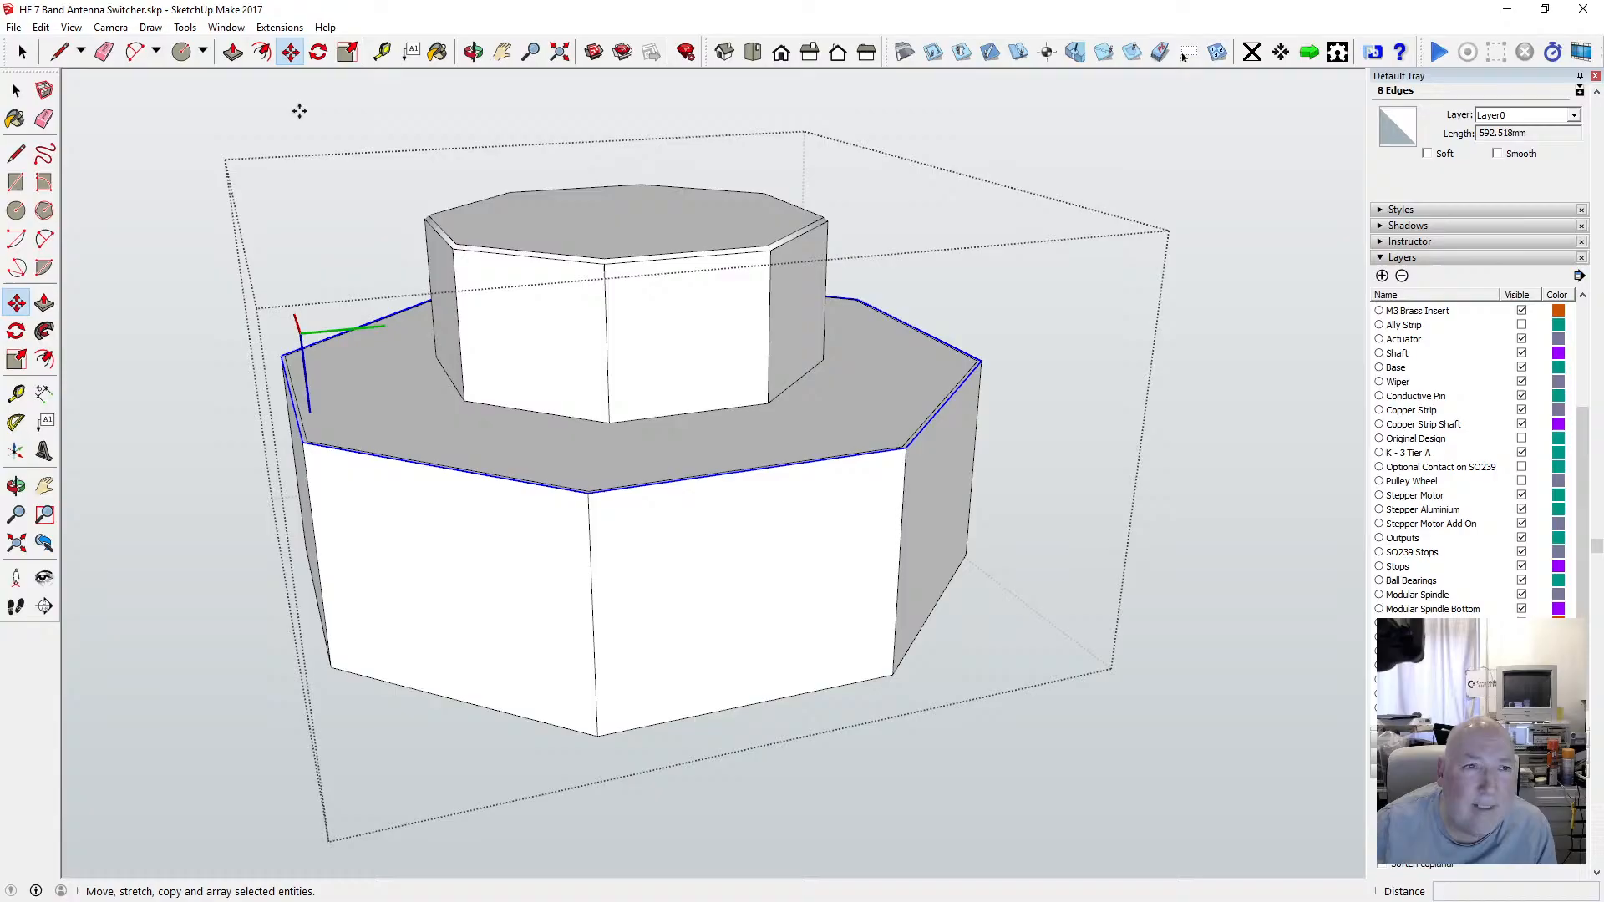
click(362, 454)
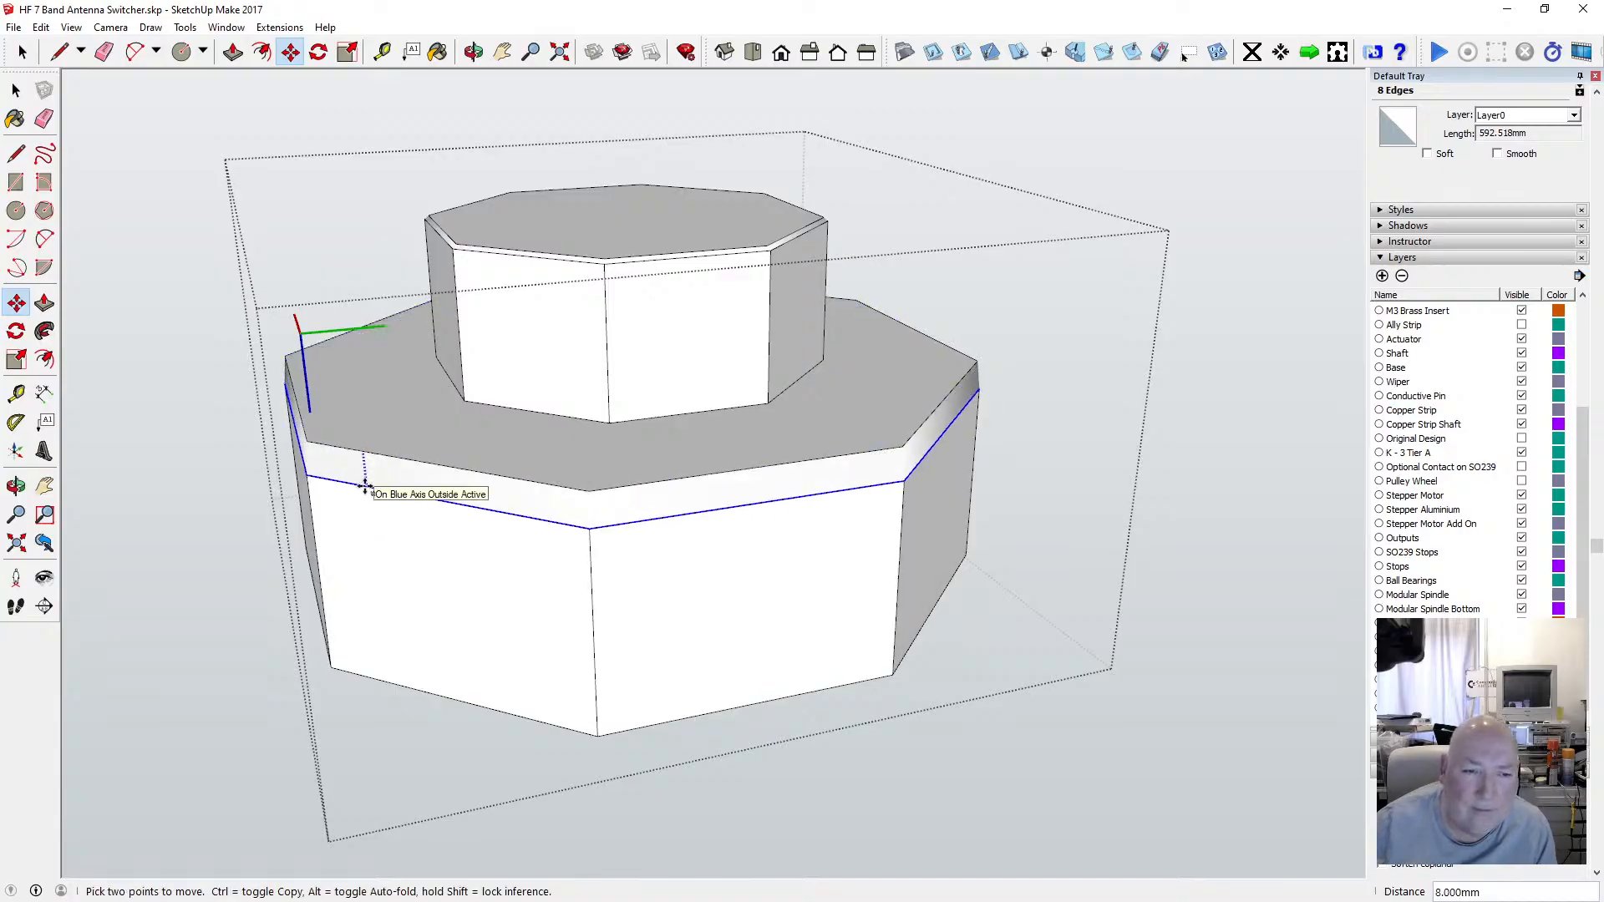
key(Escape)
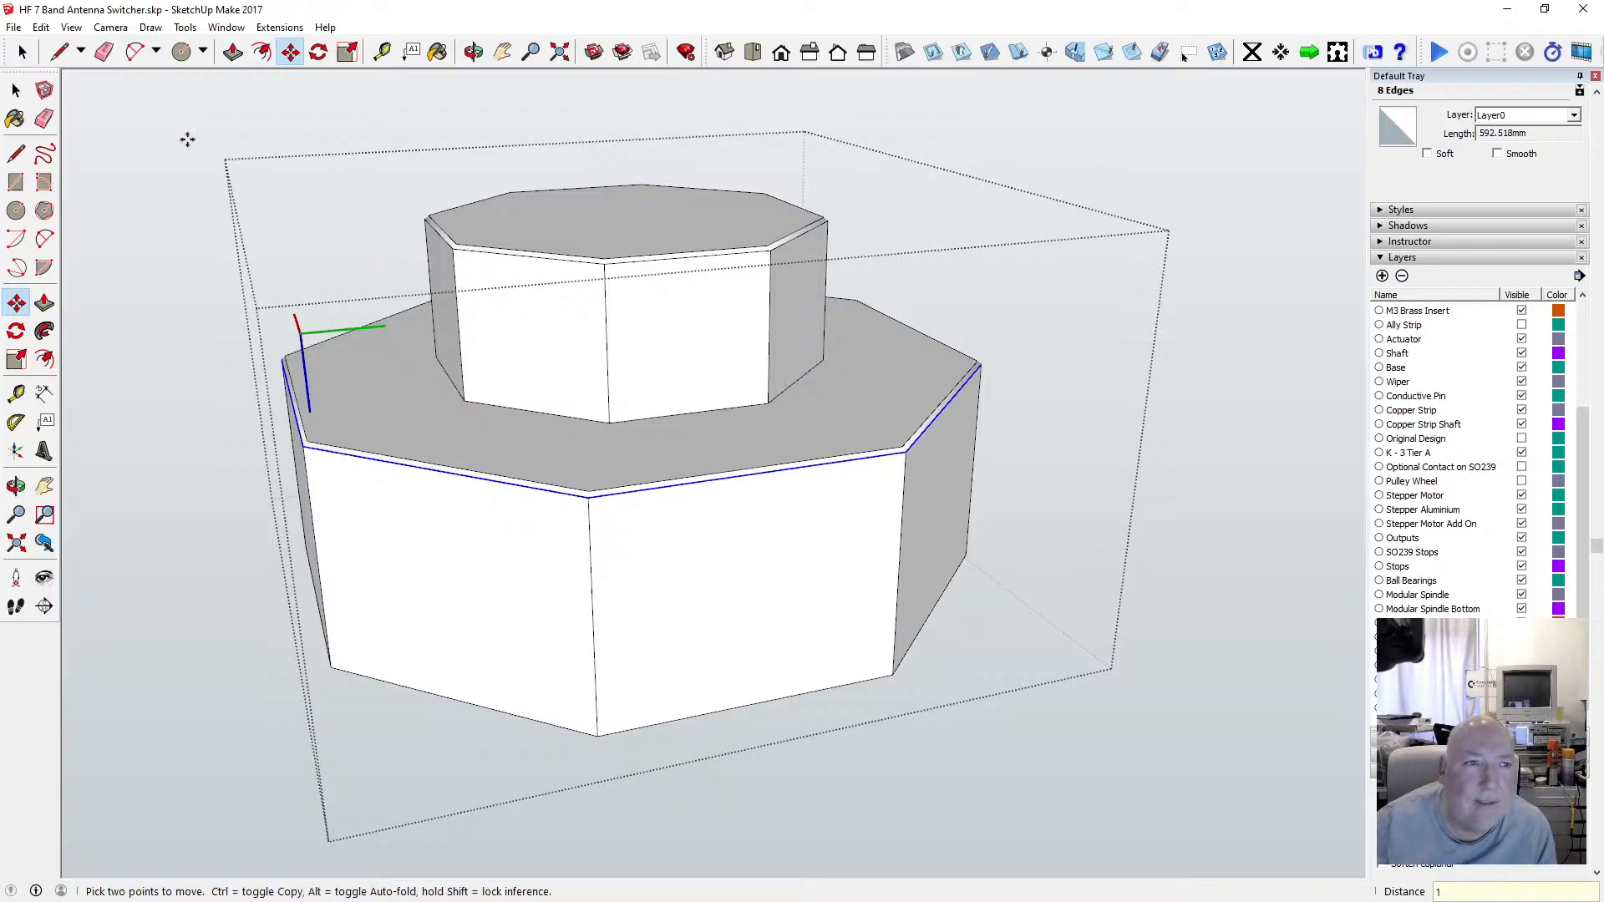
Inspect the chamfered flange and wall in X-ray mode, orbiting and zooming, then switch X-ray off.
click(72, 28)
mouse_move(142, 244)
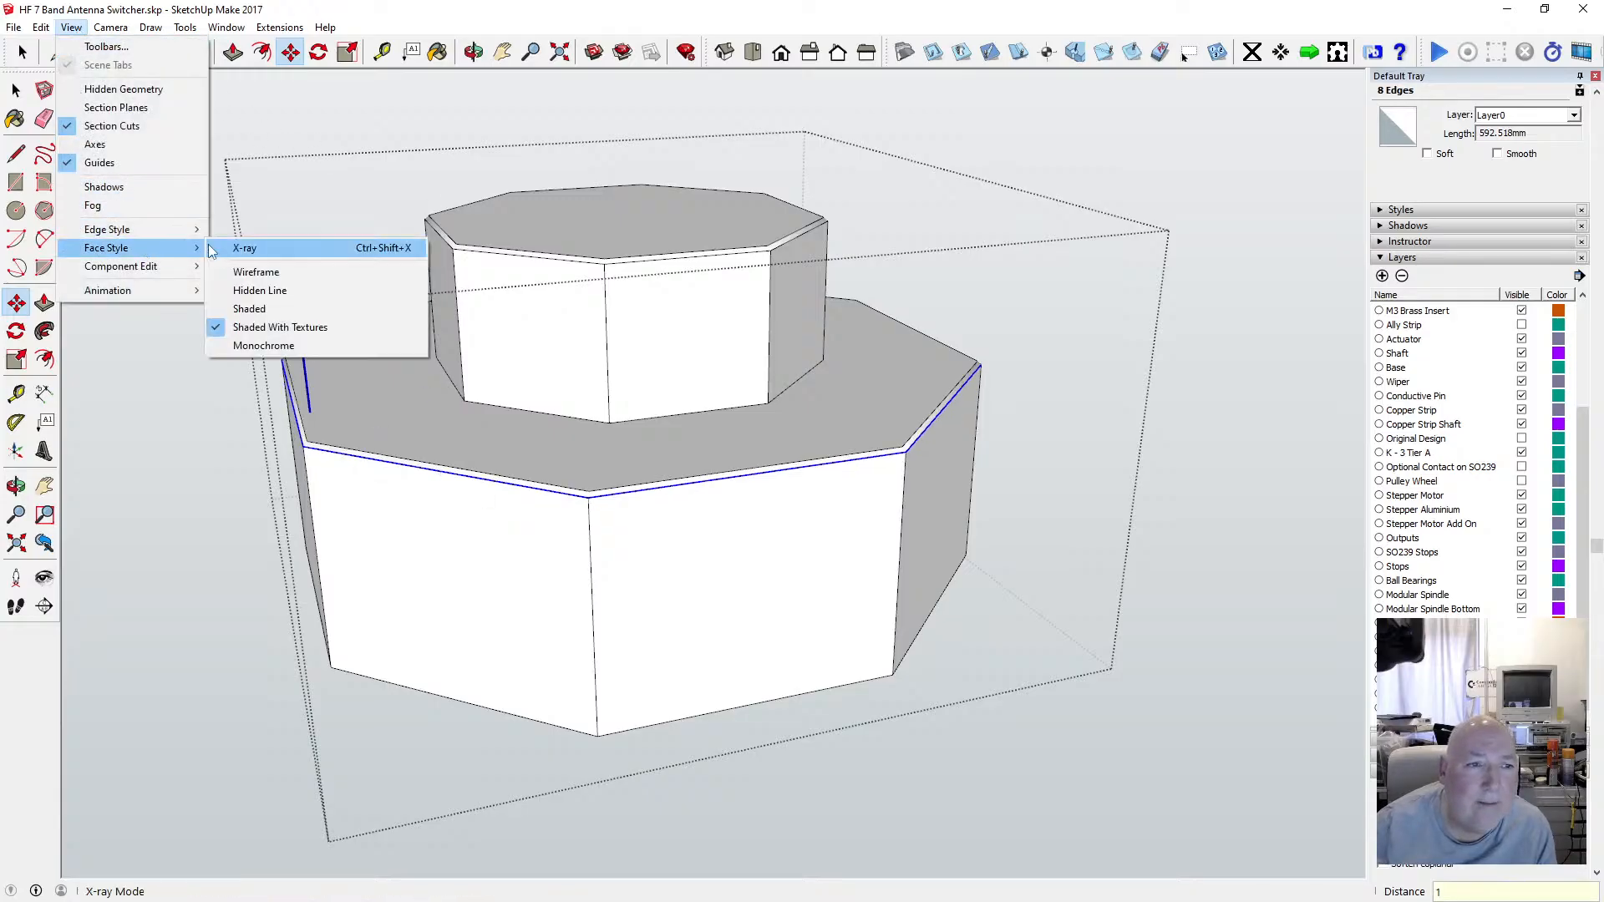
click(251, 244)
click(473, 52)
drag(392, 392, 290, 328)
scroll(290, 328, up, 5)
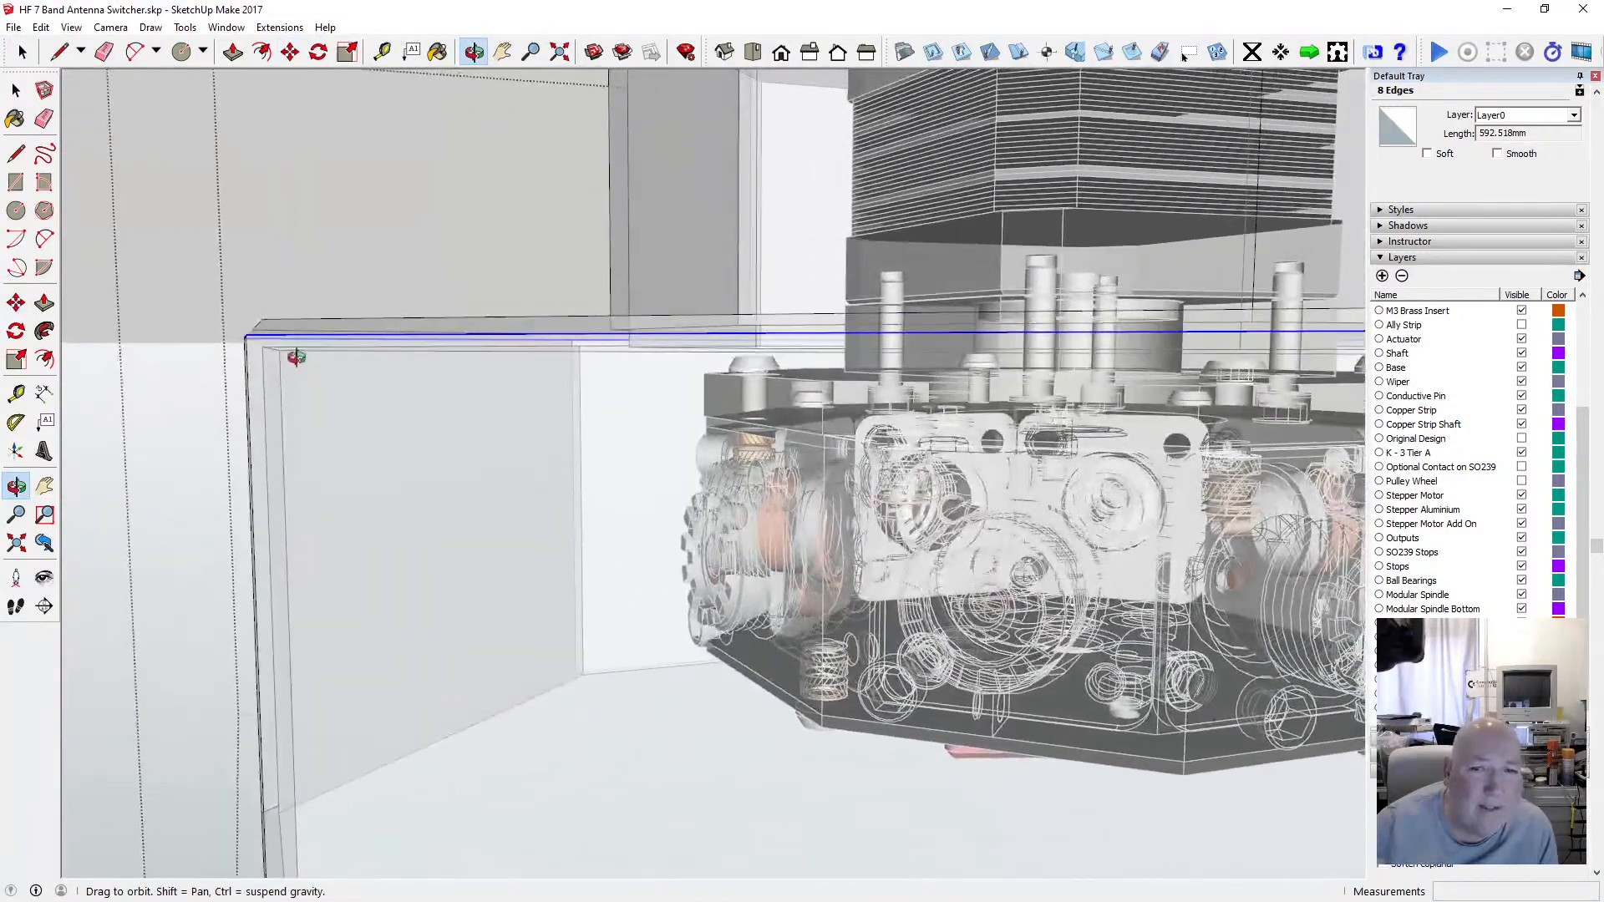
scroll(297, 351, down, 2)
scroll(298, 351, up, 3)
drag(301, 353, 495, 43)
scroll(348, 390, down, 6)
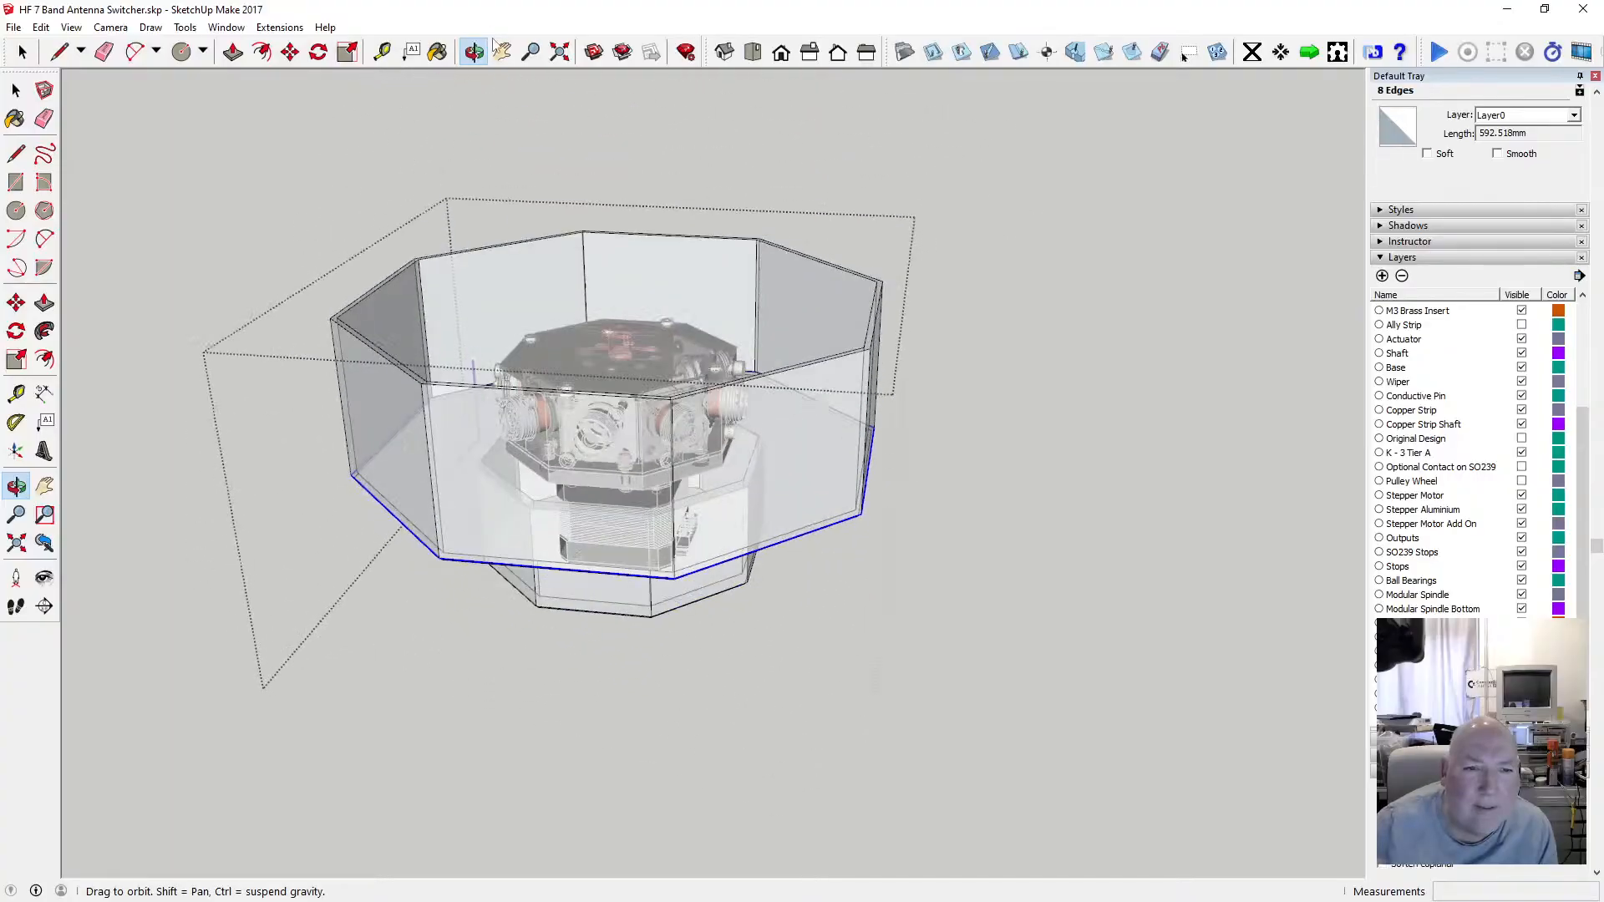
drag(485, 377, 498, 295)
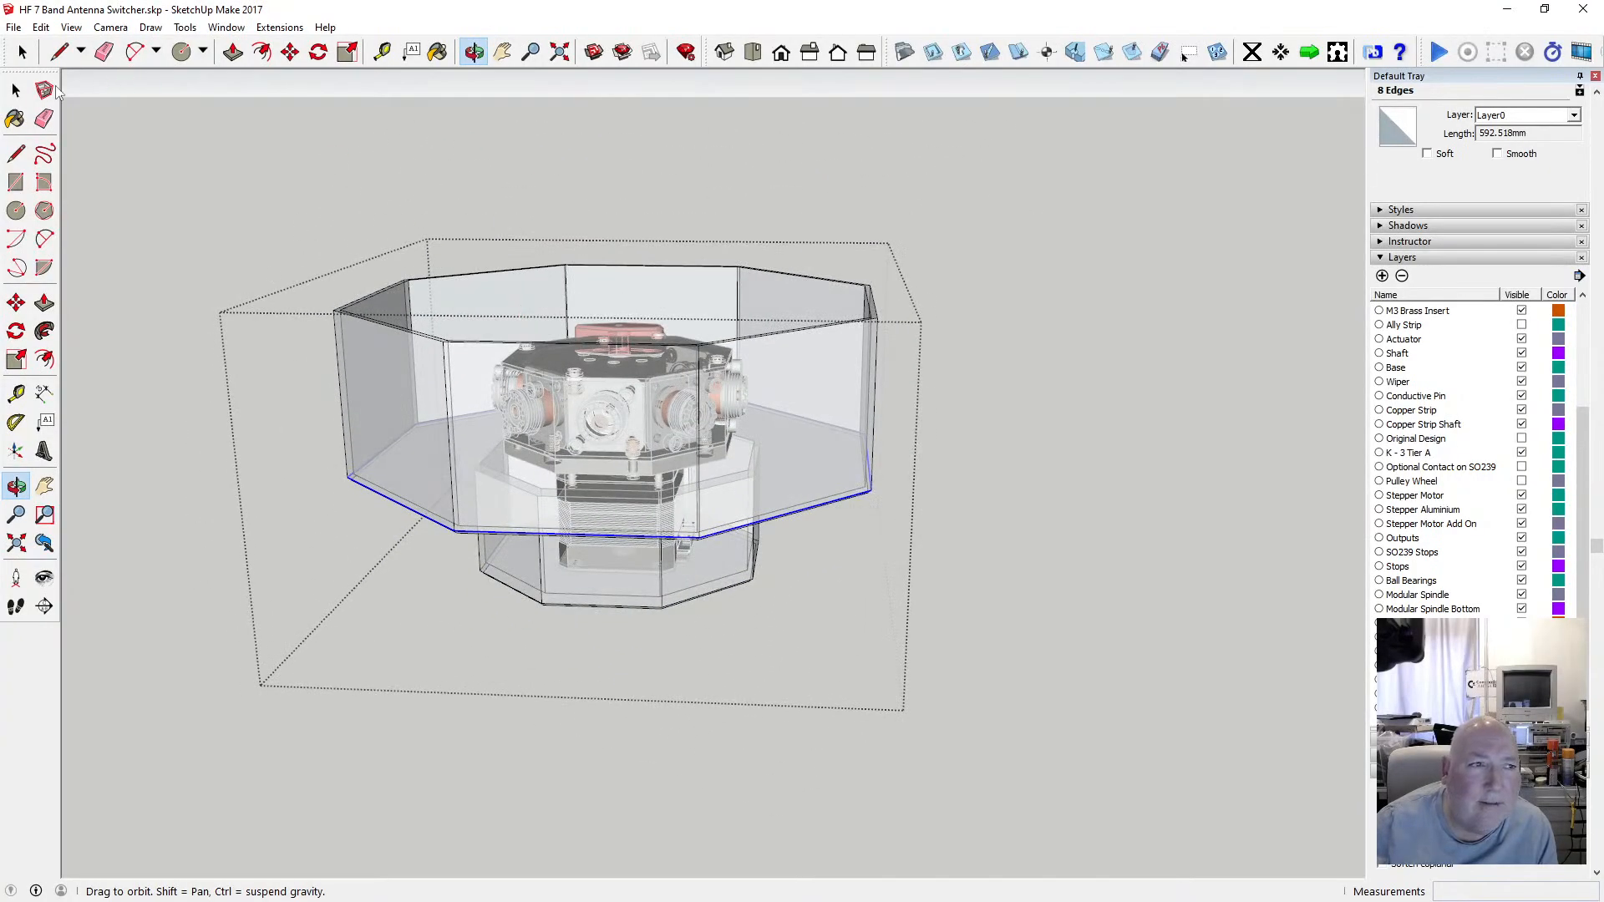
click(16, 89)
click(71, 27)
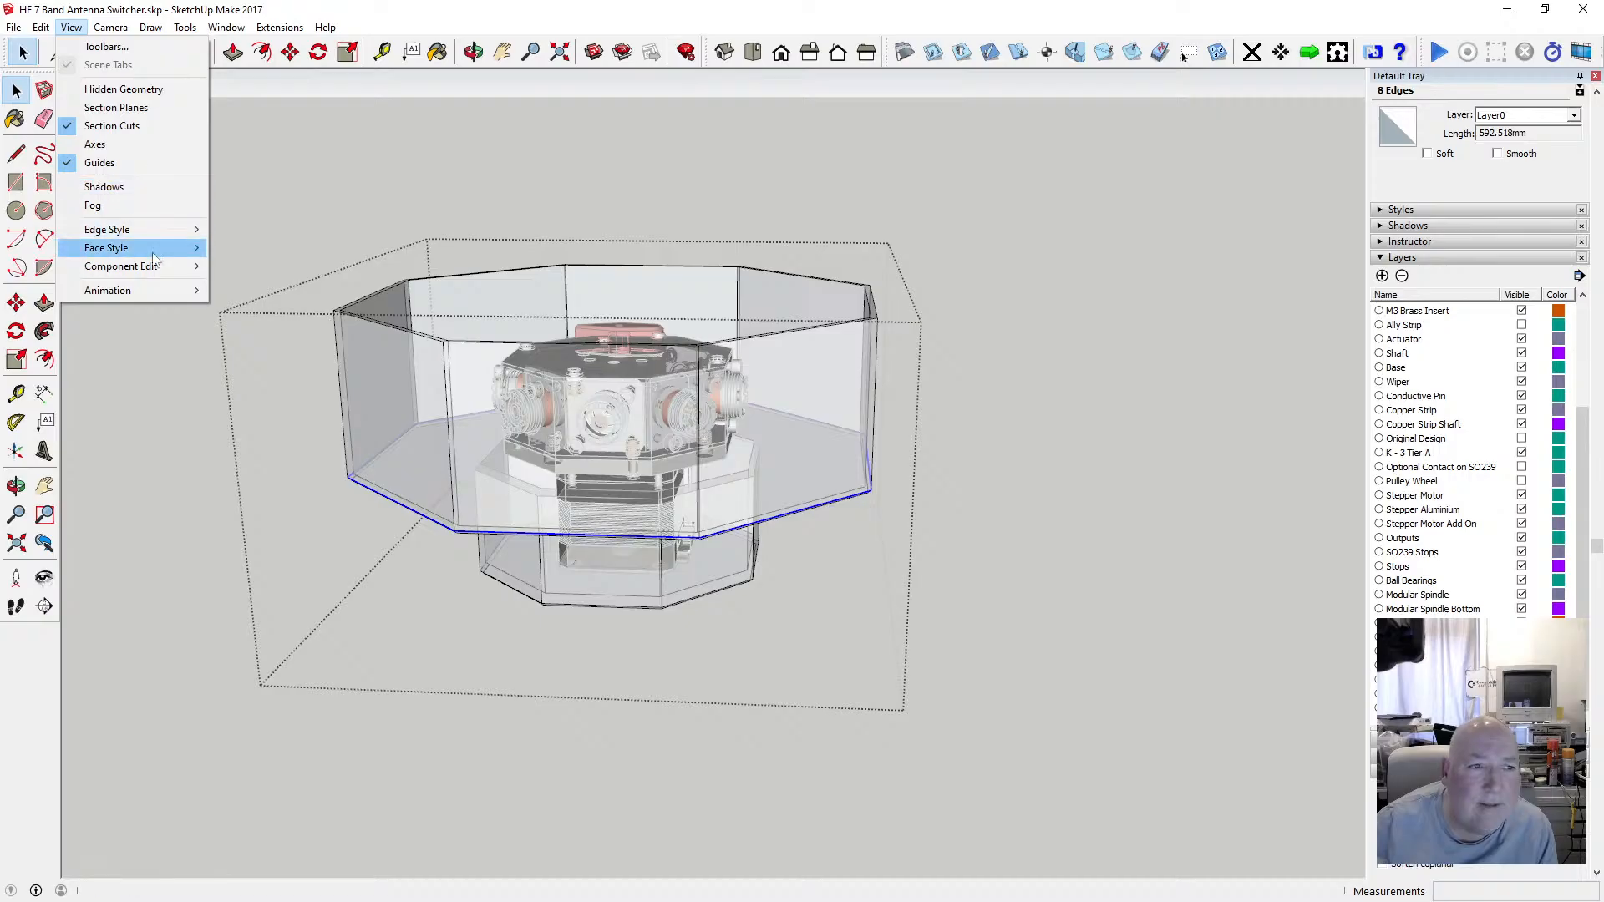
click(230, 242)
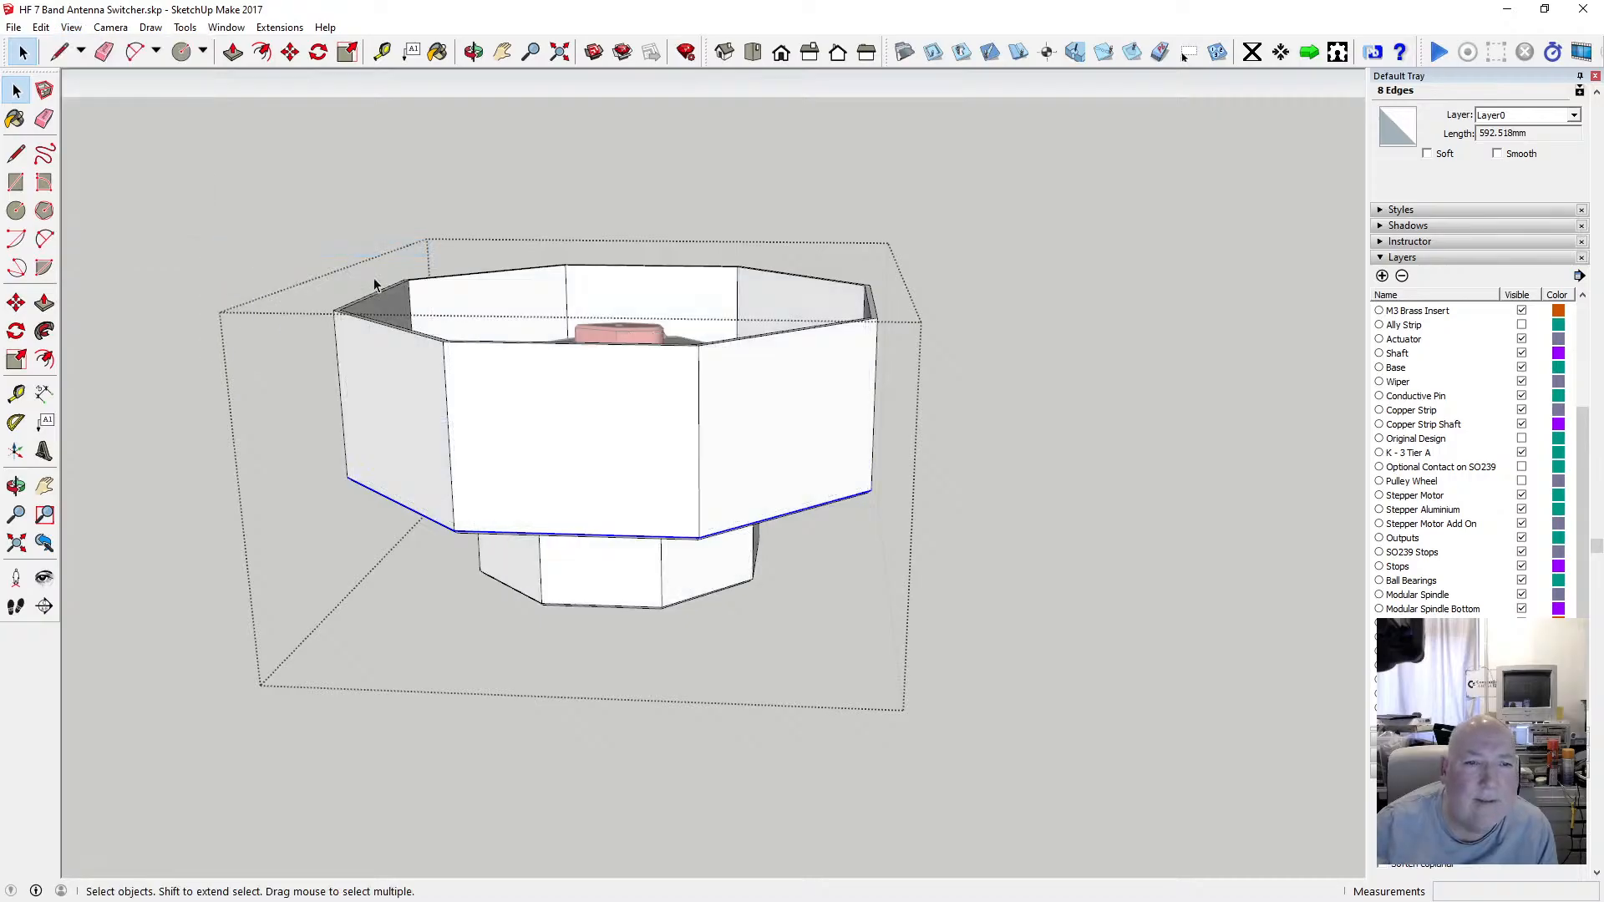
Clear the selection and orbit and zoom around the walled mount to view the switcher inside.
click(338, 181)
click(473, 52)
drag(655, 225, 640, 592)
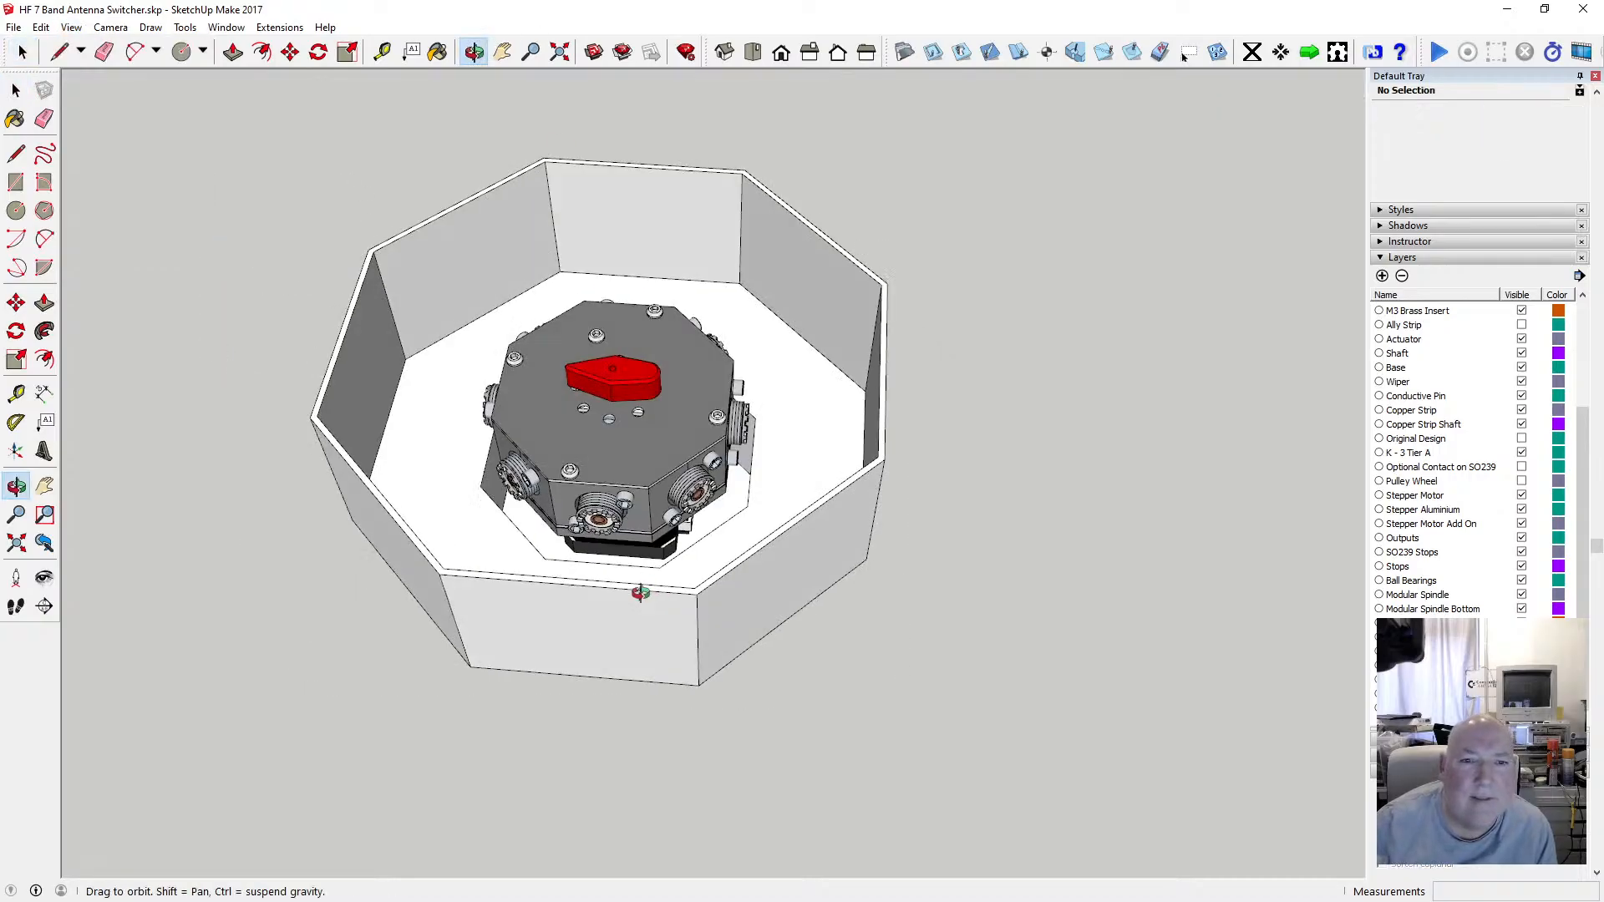
drag(674, 518, 535, 415)
drag(404, 481, 469, 455)
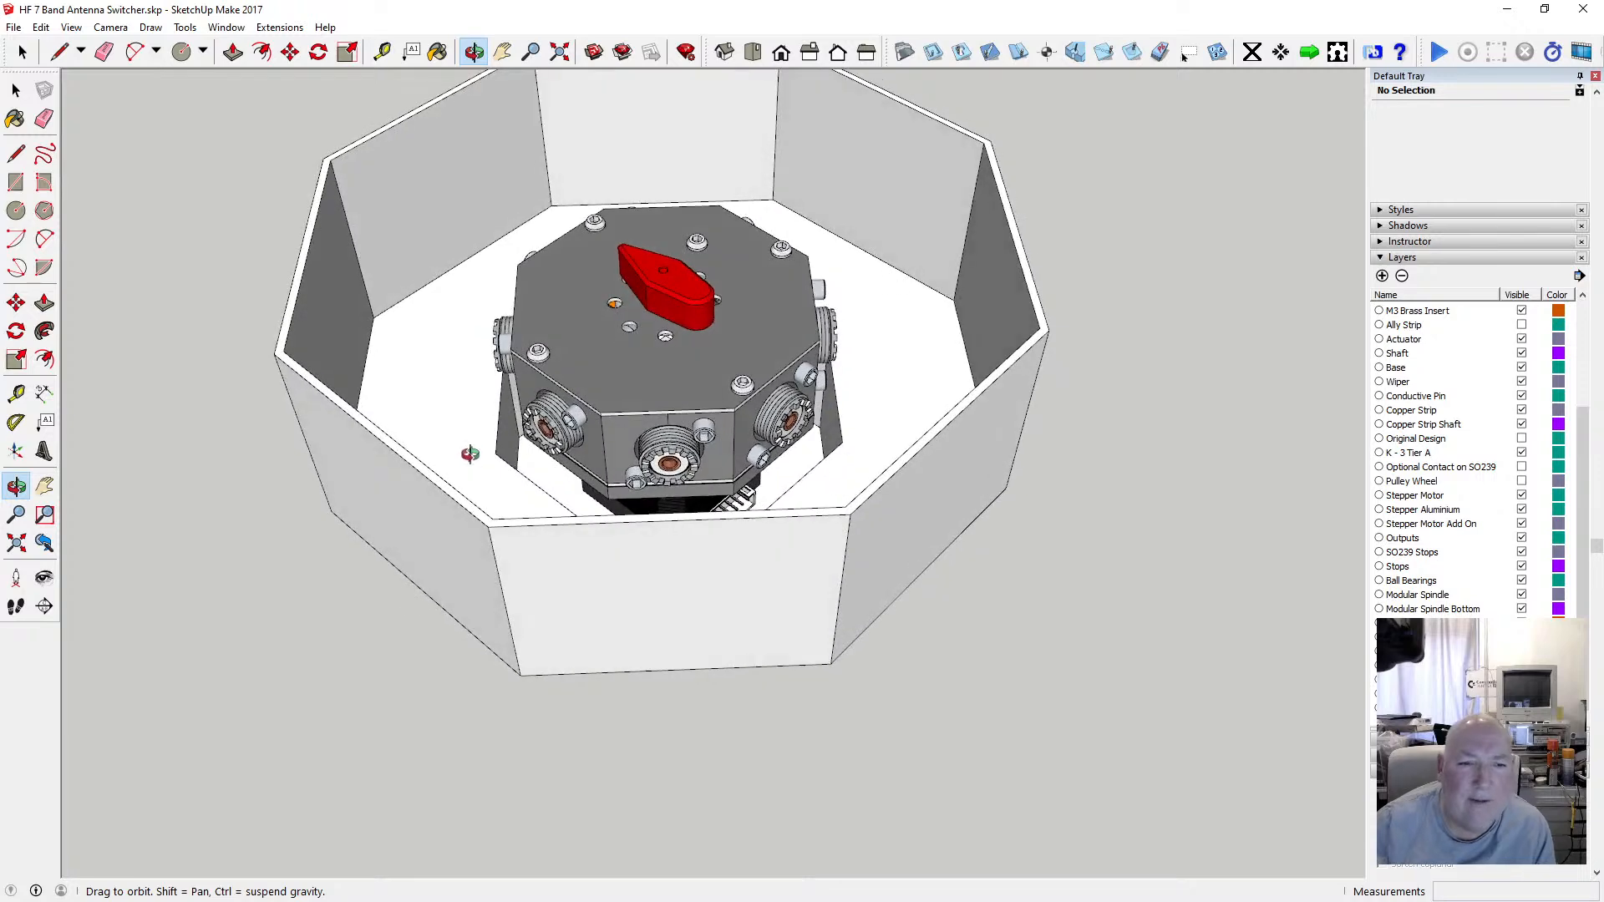
scroll(524, 455, down, 3)
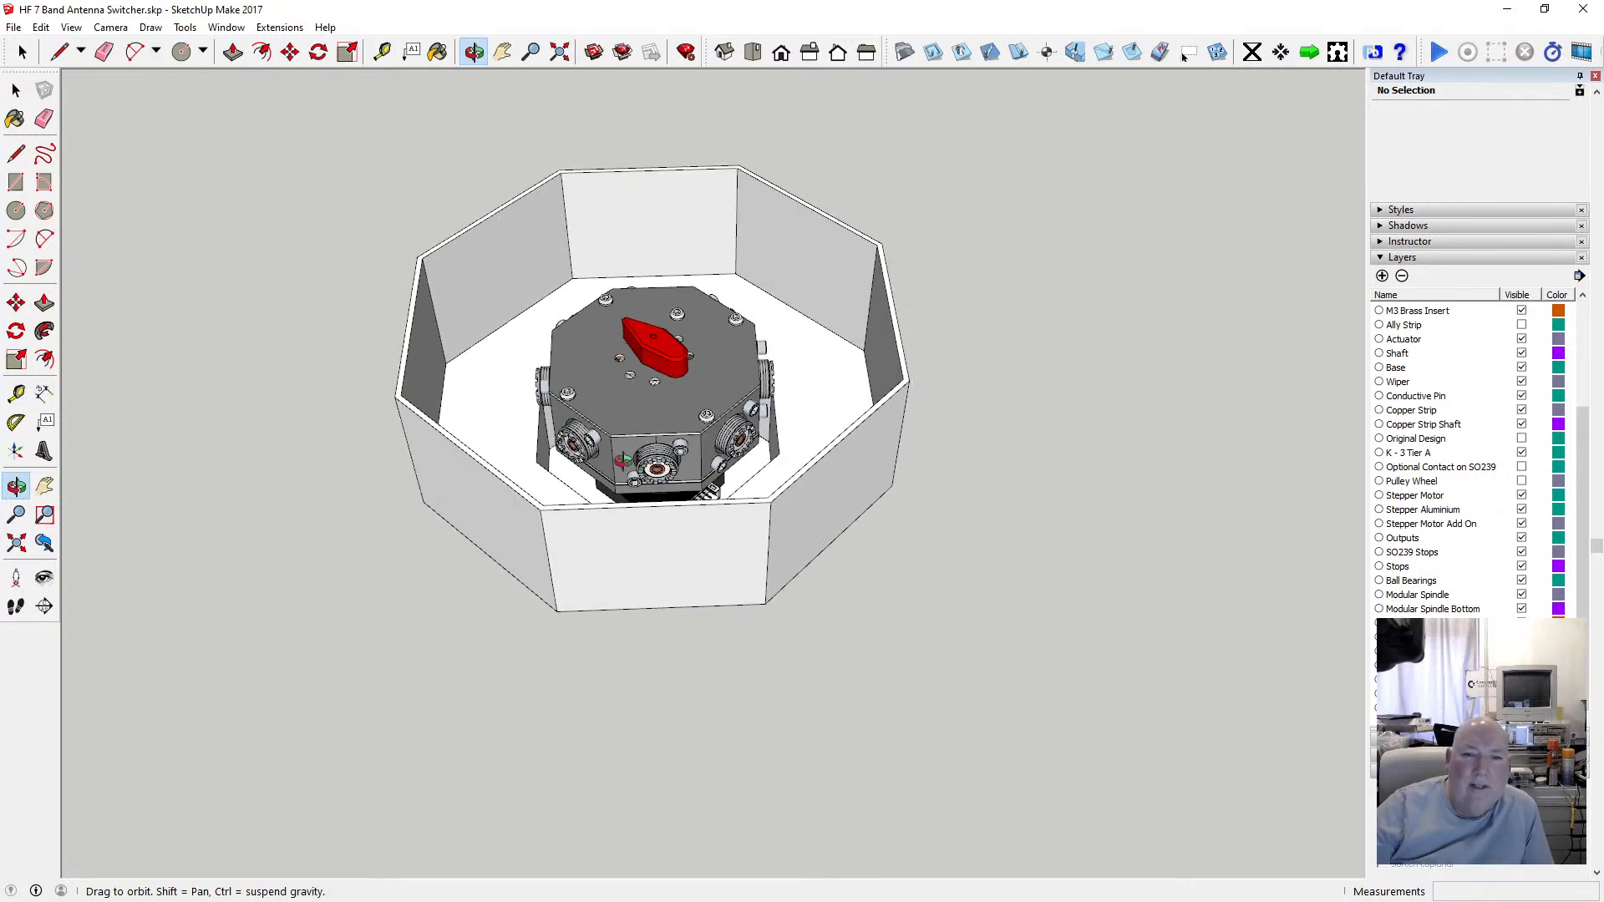
scroll(597, 455, up, 3)
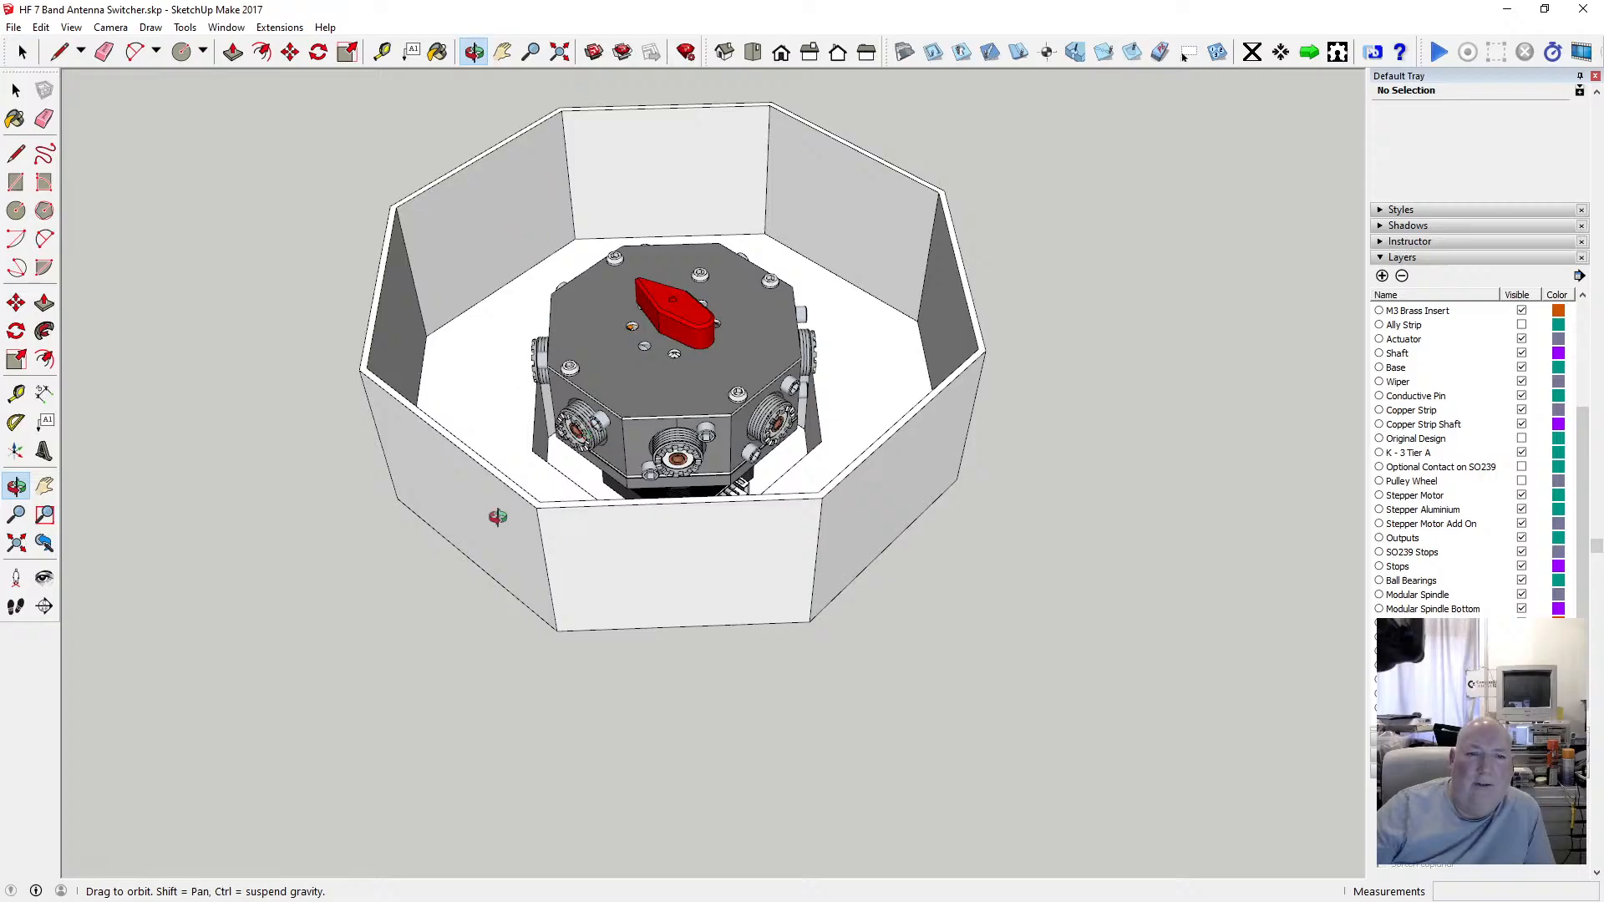
drag(498, 517, 422, 464)
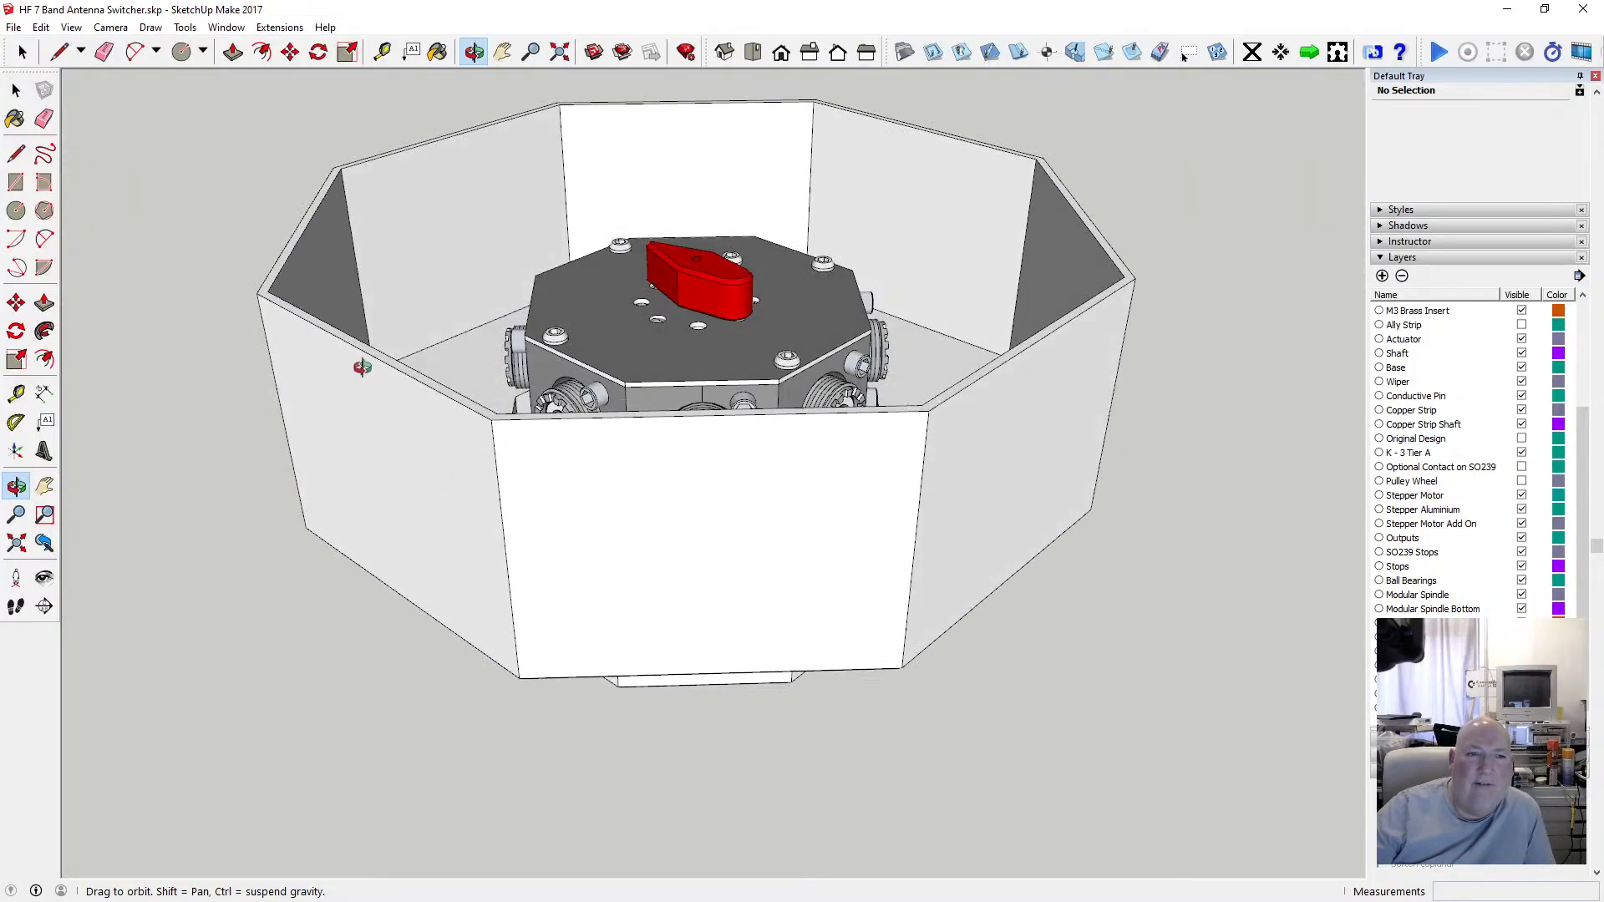
Open the wall group for editing and select the eight outer edges of its top rim.
drag(336, 341, 437, 537)
key(space)
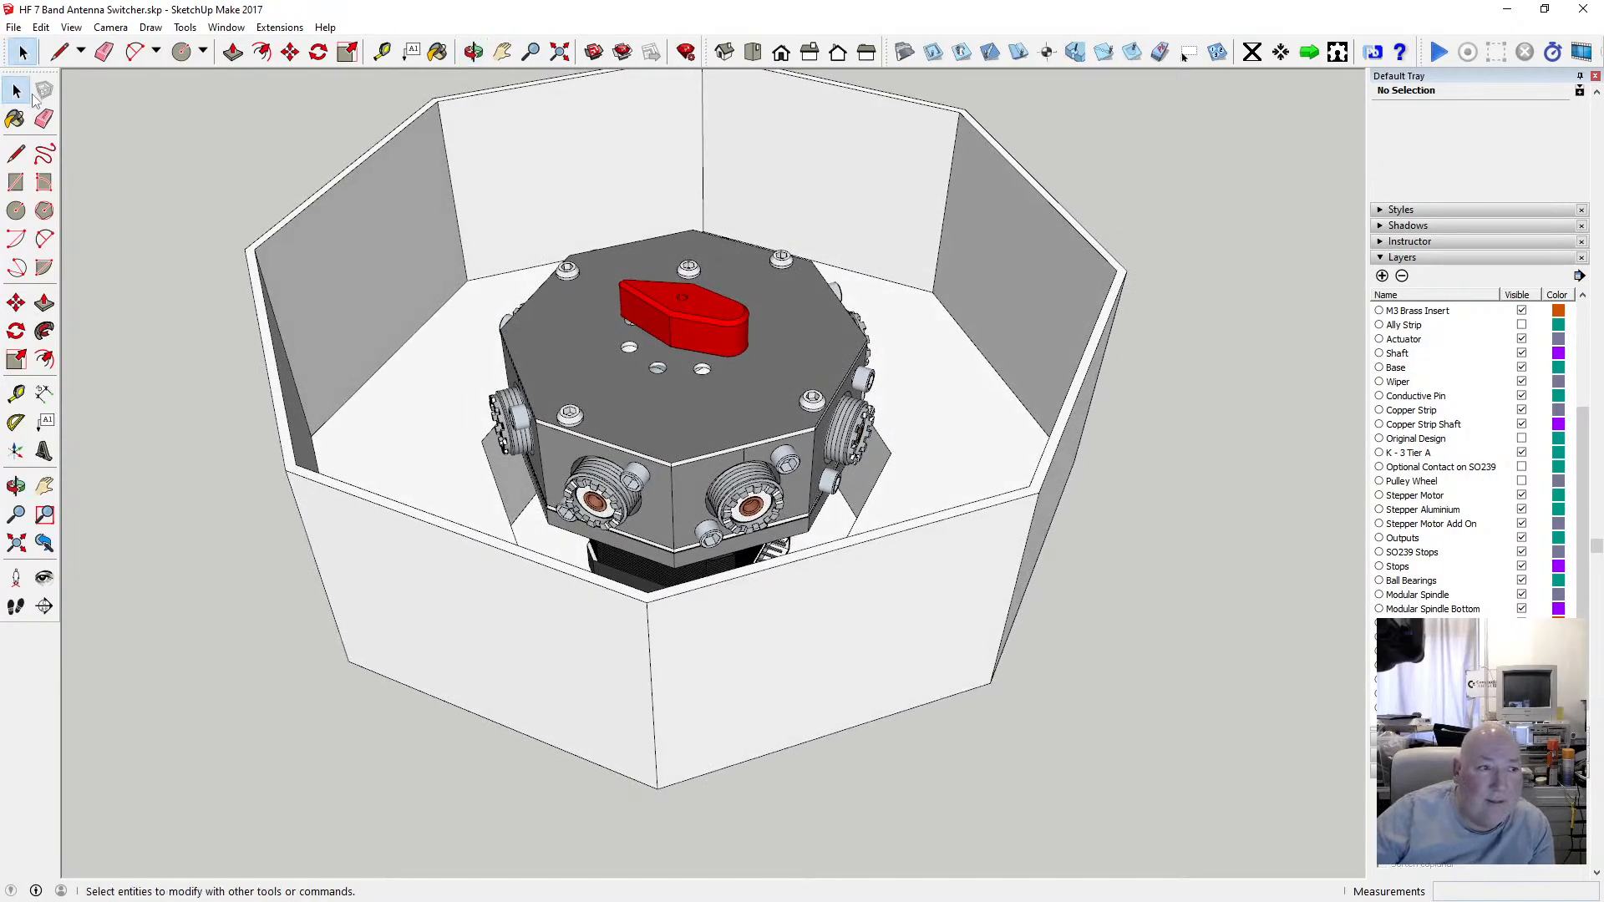
click(318, 196)
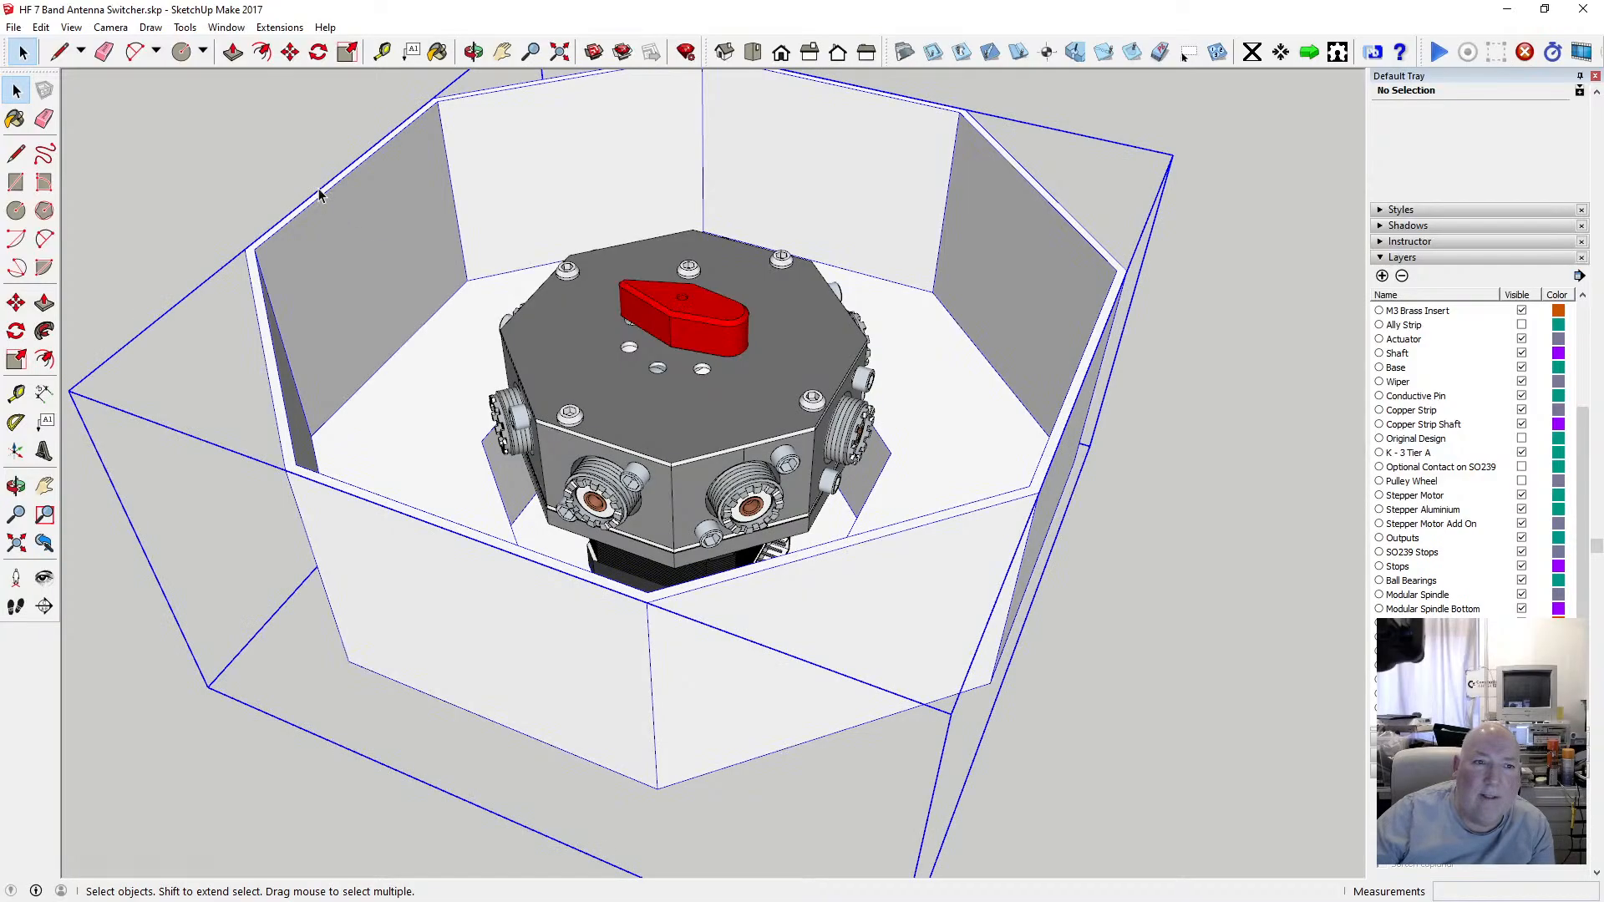
double_click(322, 195)
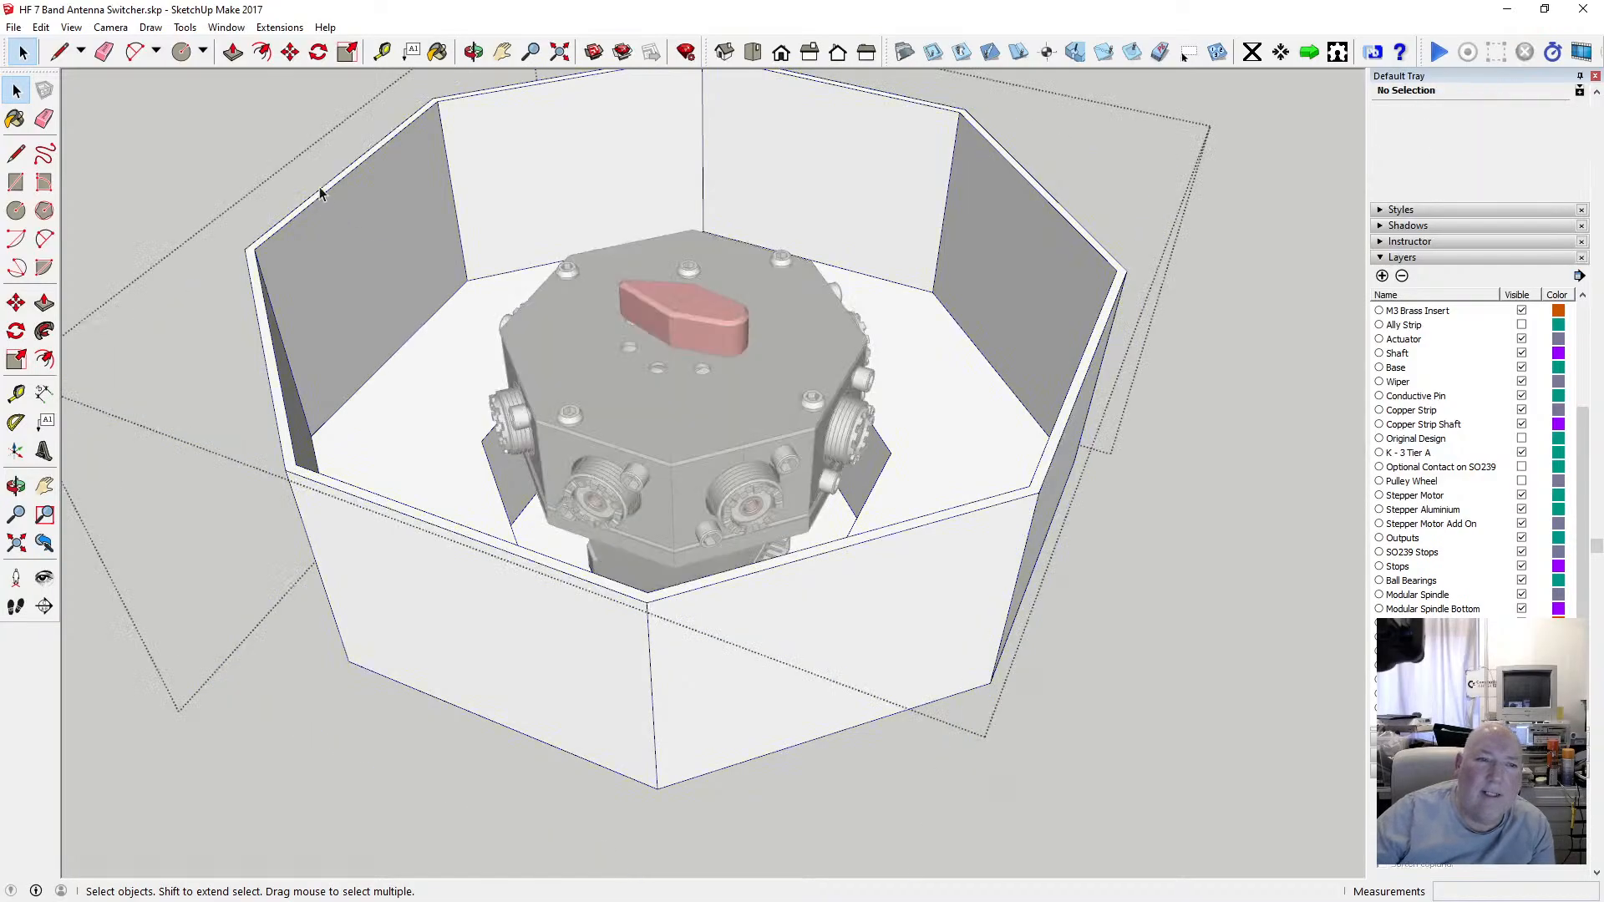
click(323, 192)
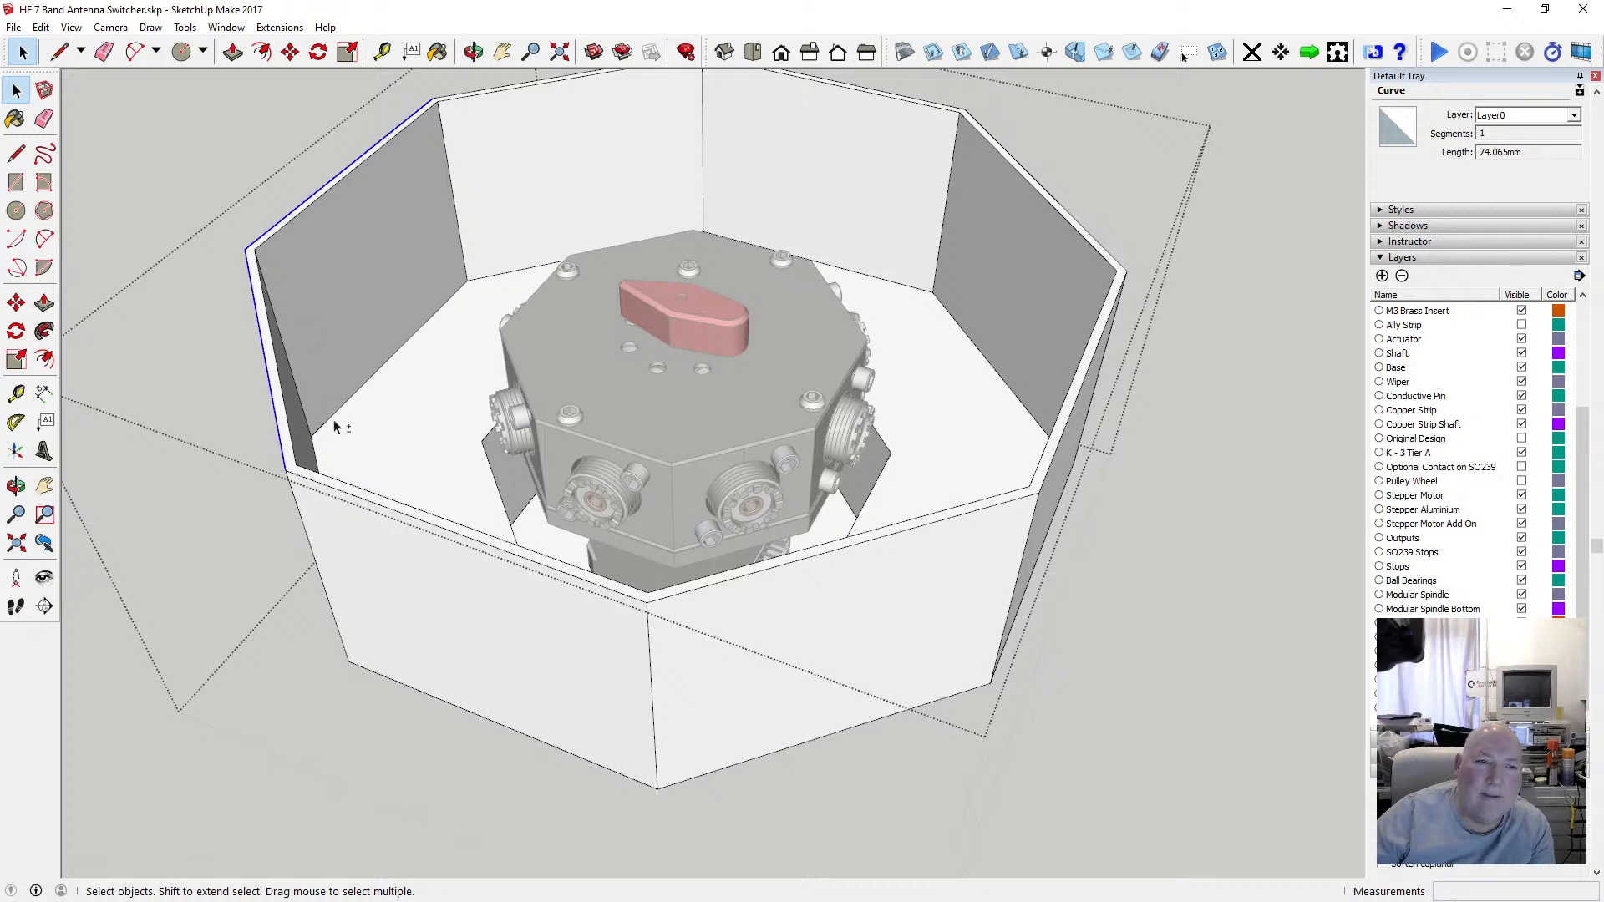
shift+click(517, 549)
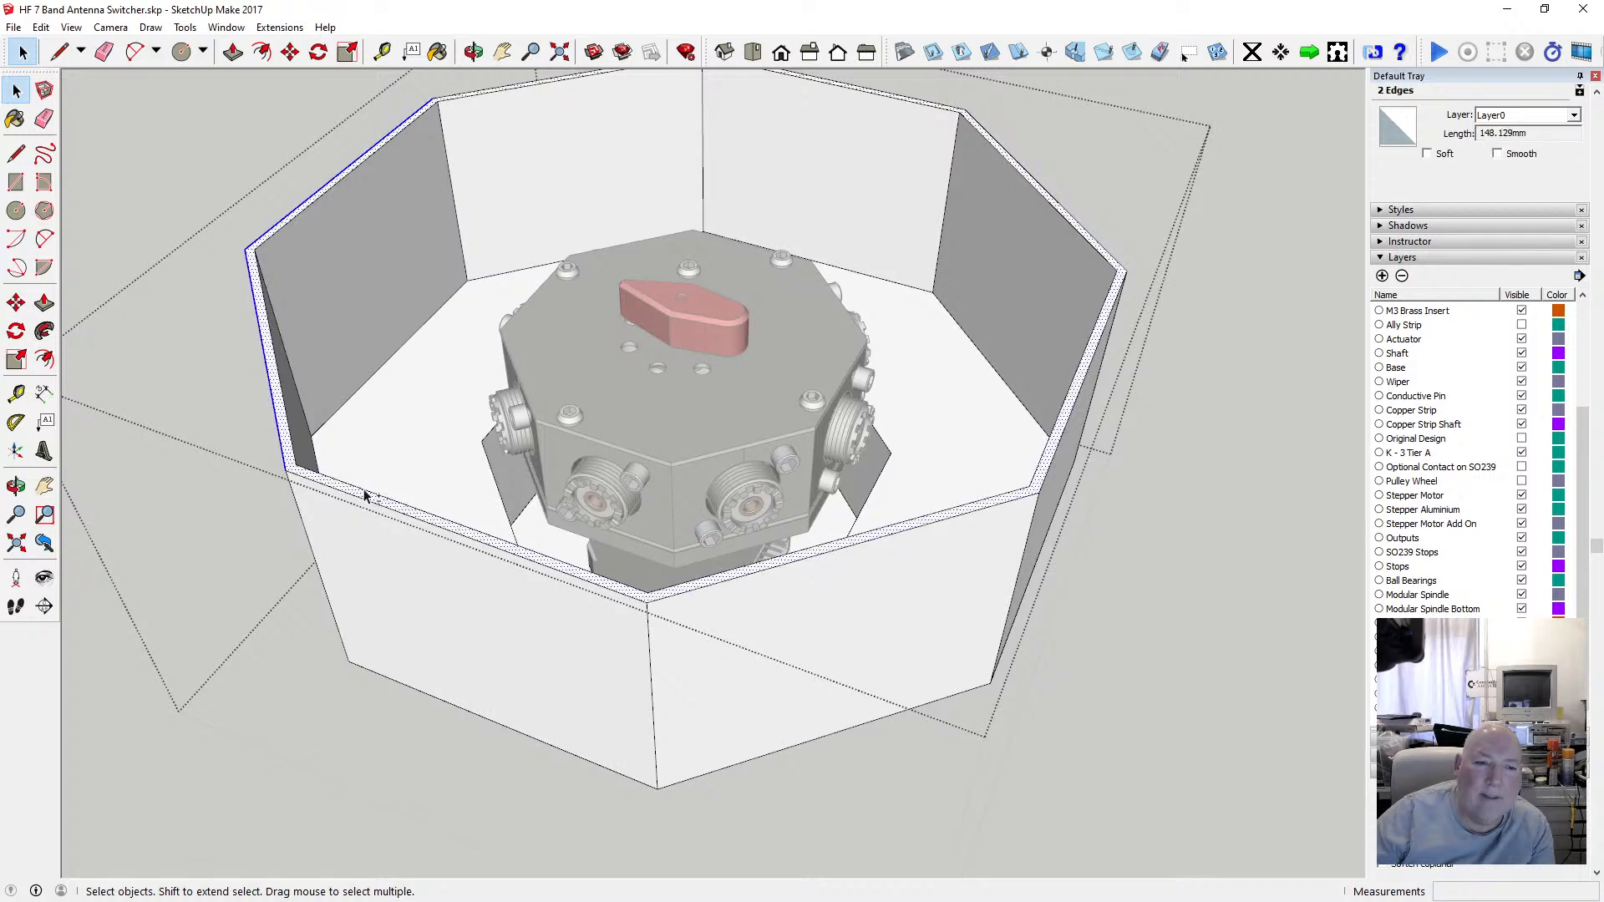
shift+click(520, 555)
shift+click(541, 562)
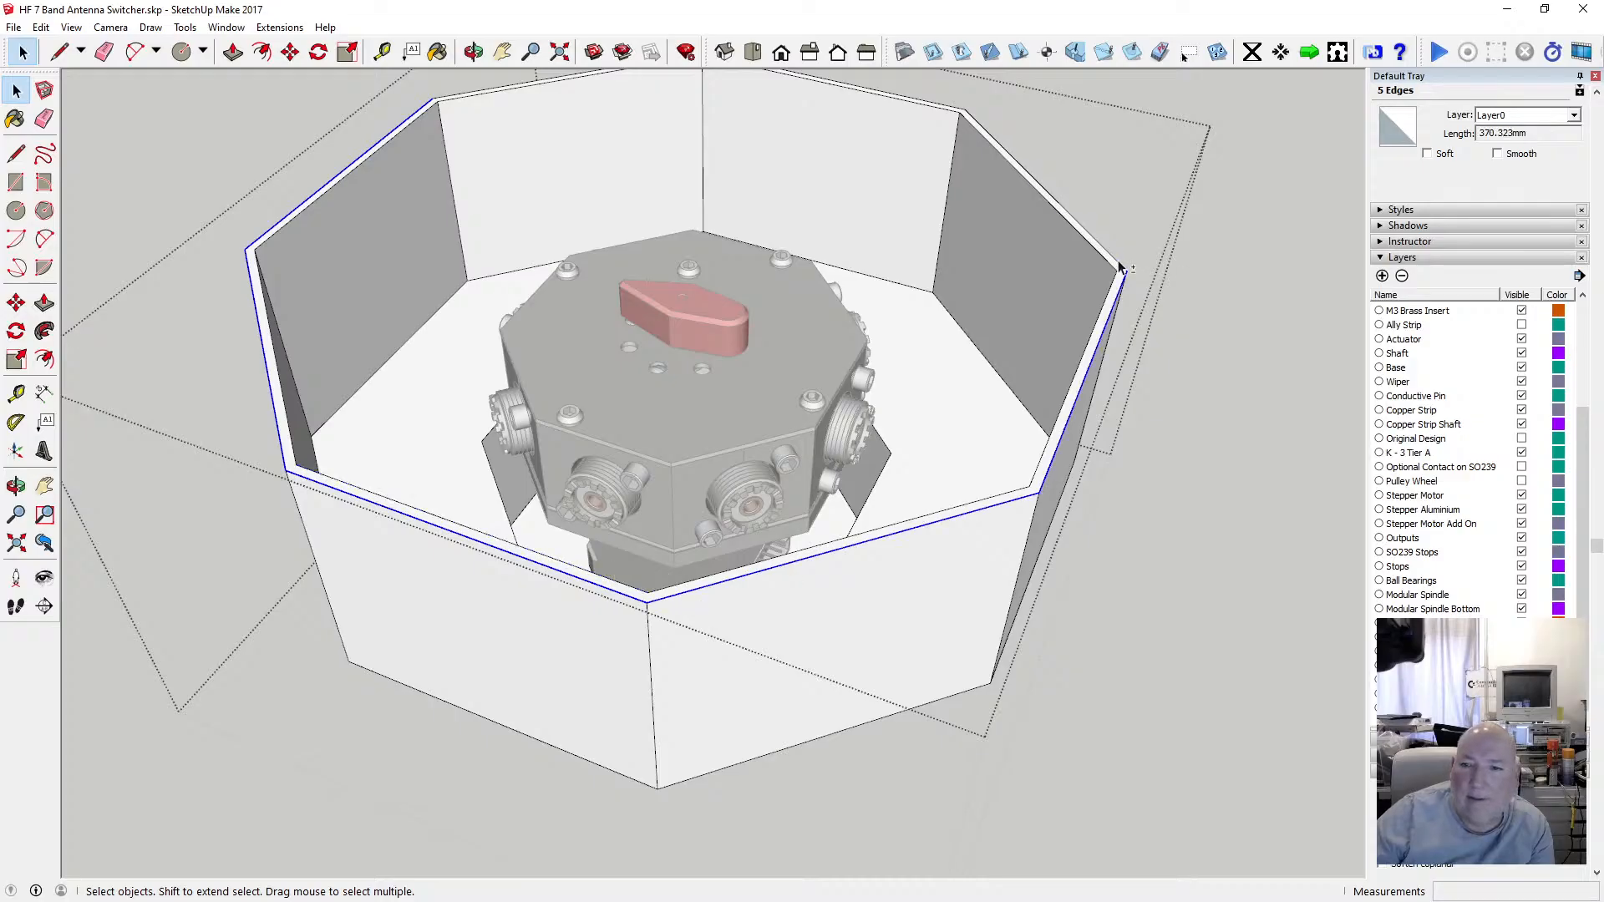
scroll(945, 393, down, 2)
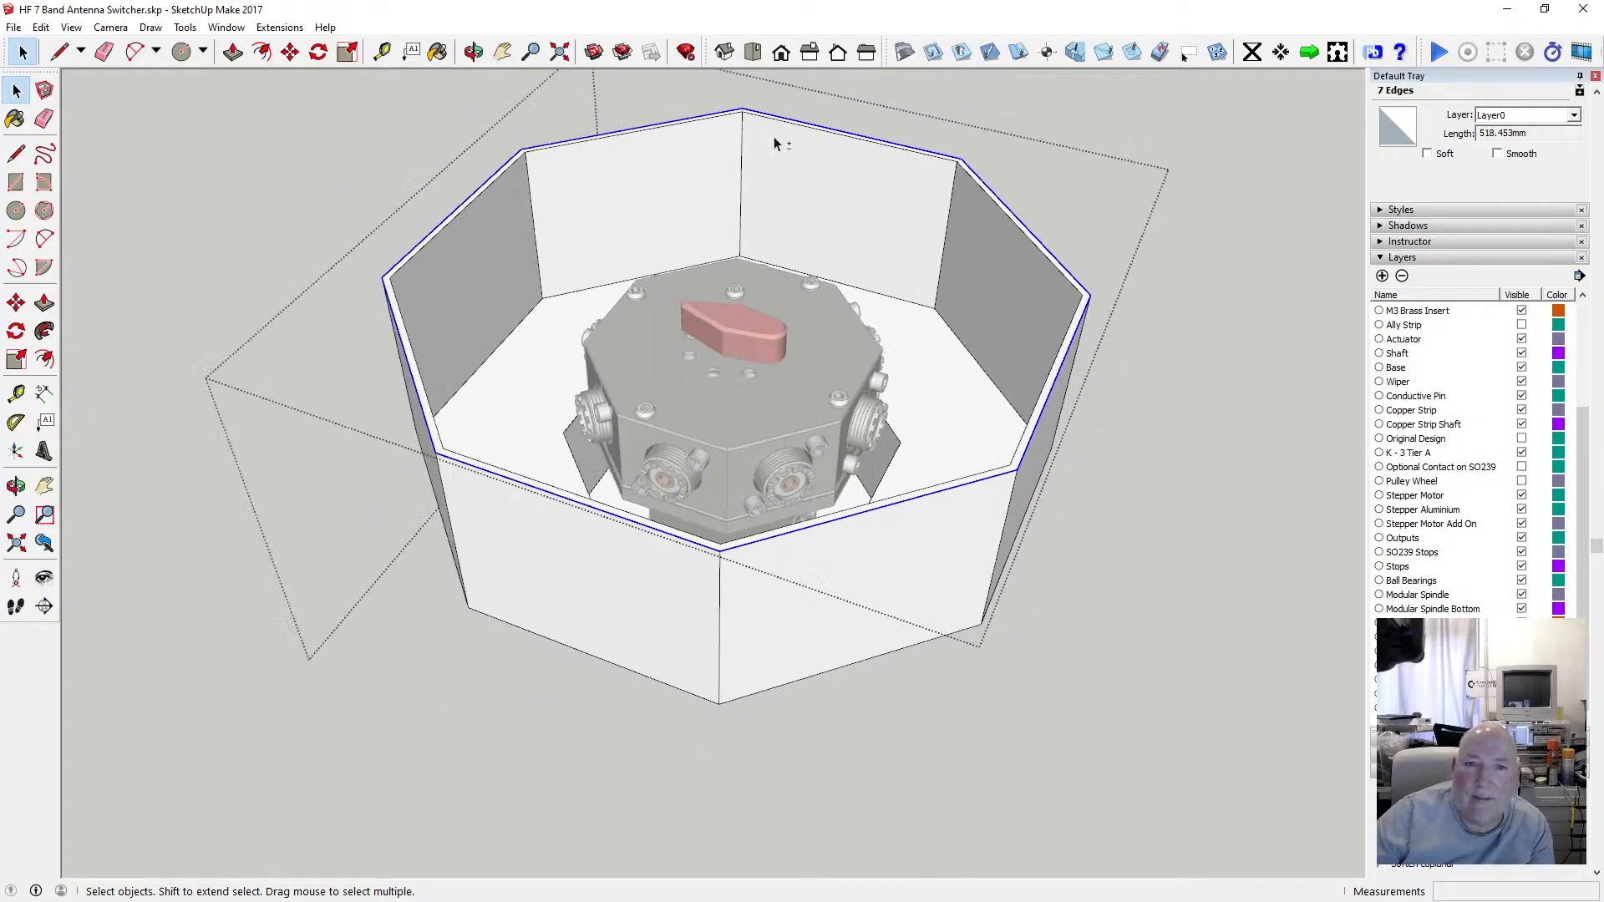
click(40, 27)
click(79, 107)
click(118, 140)
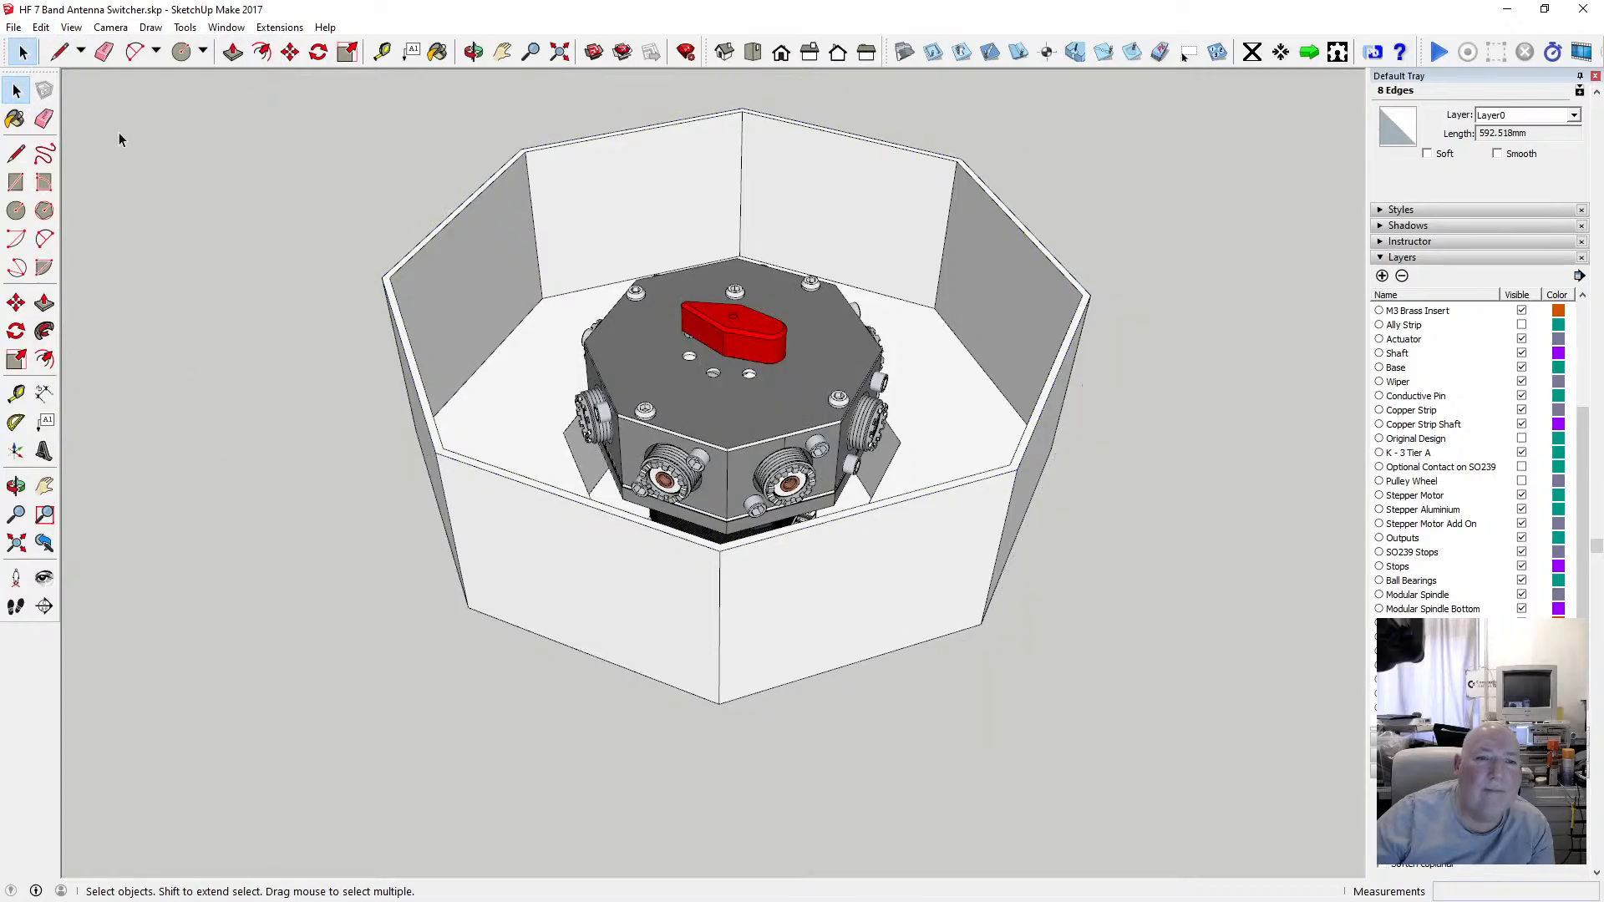
click(40, 27)
click(112, 146)
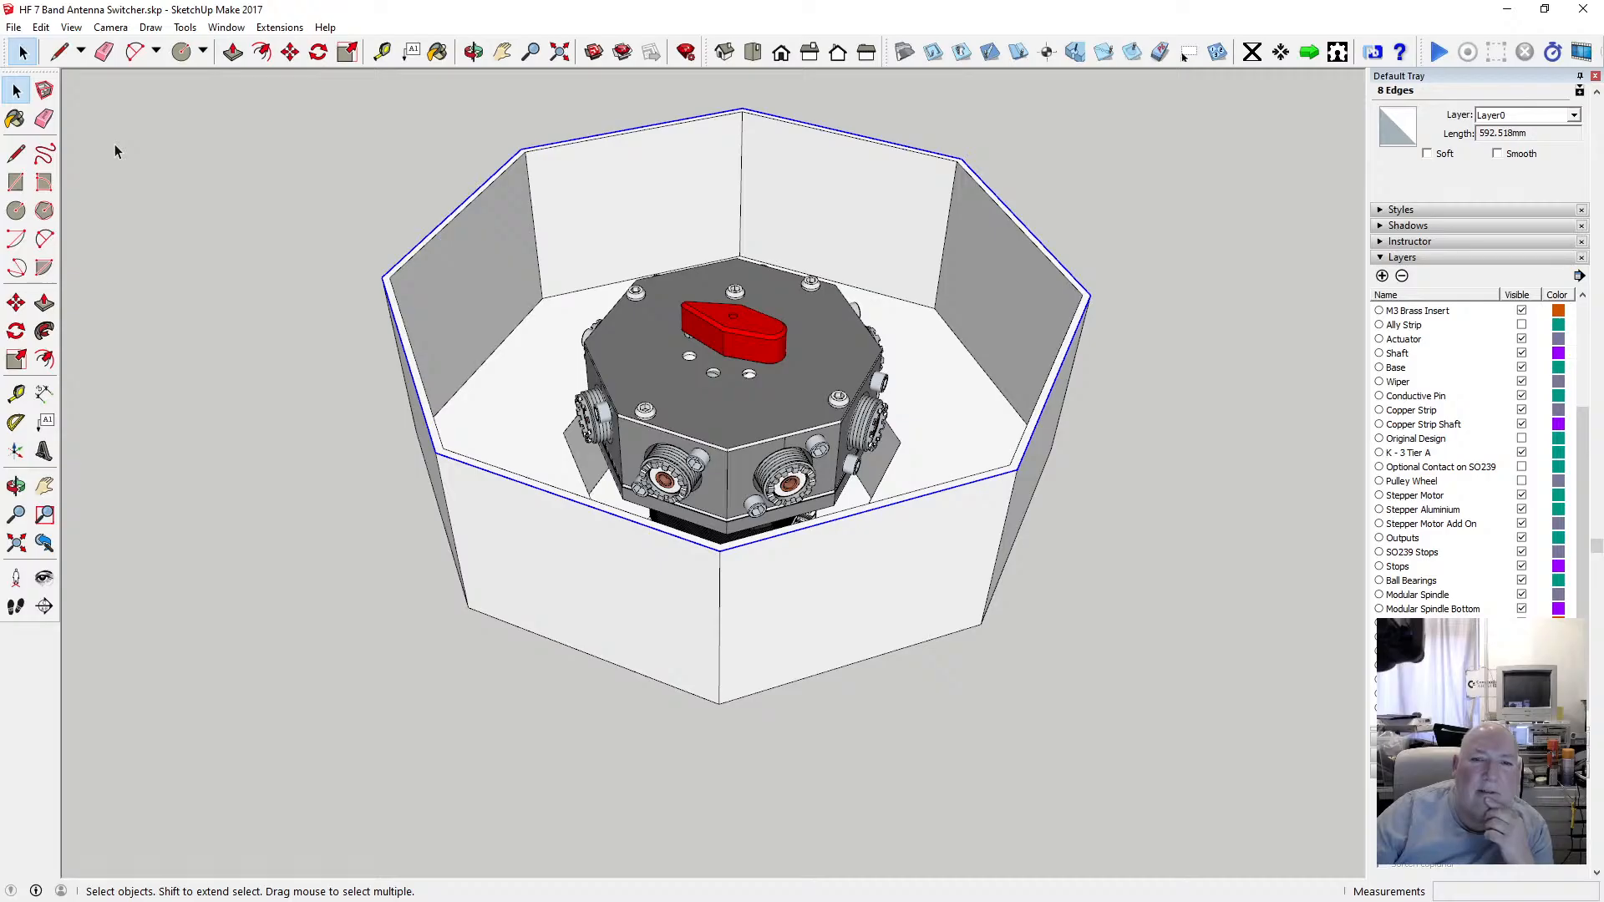
Offset the selected top rim edges 0.25 mm outward.
click(261, 51)
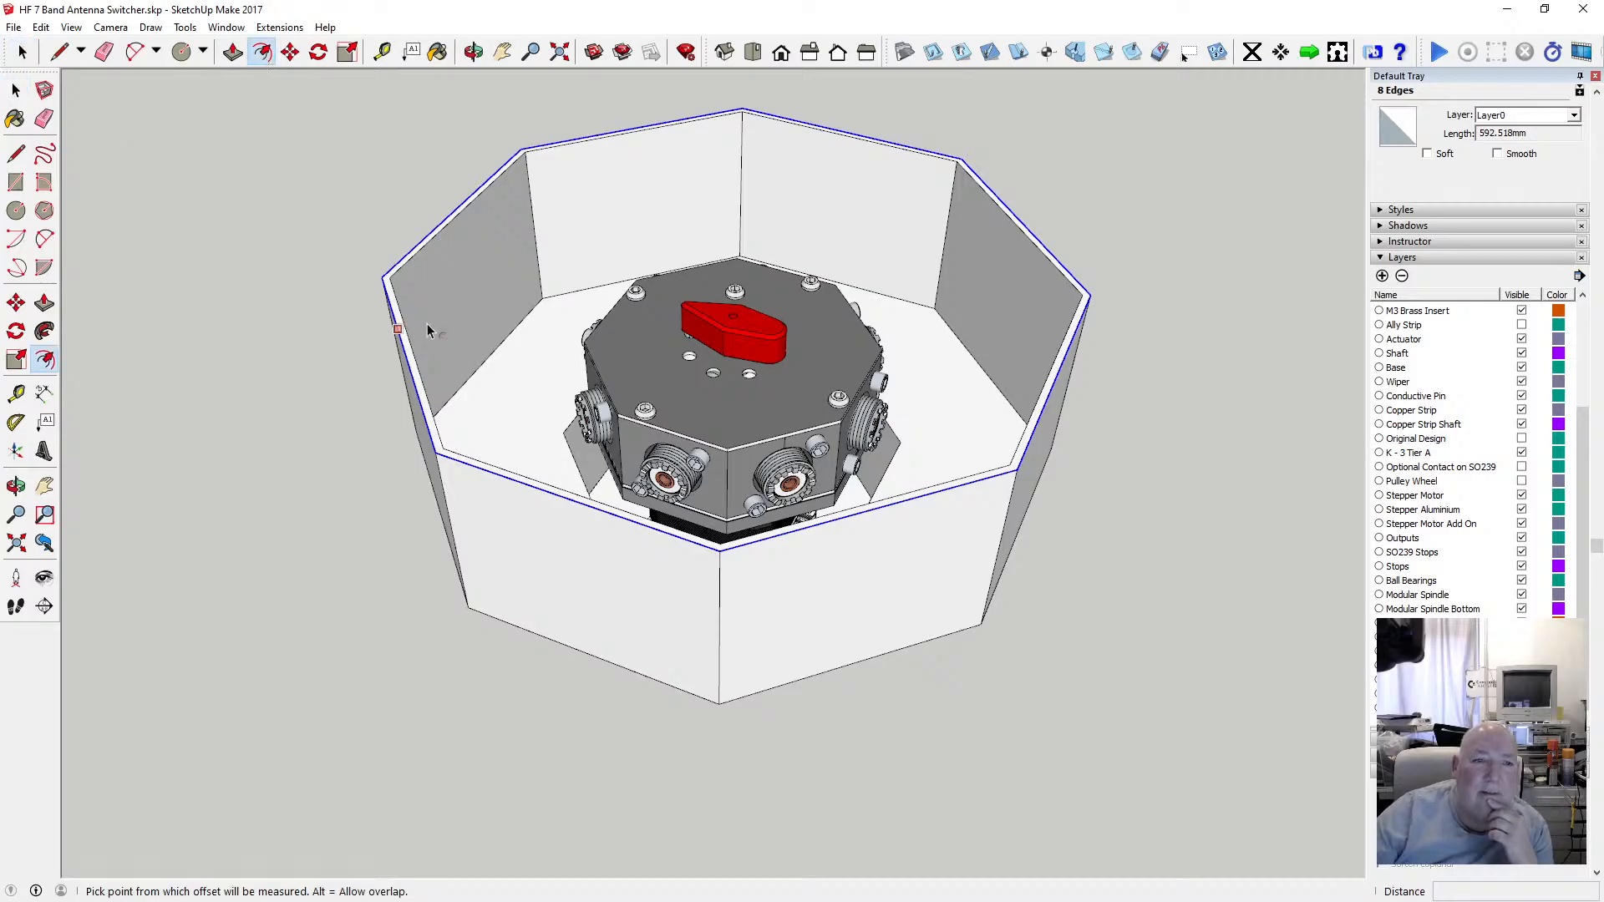
click(403, 326)
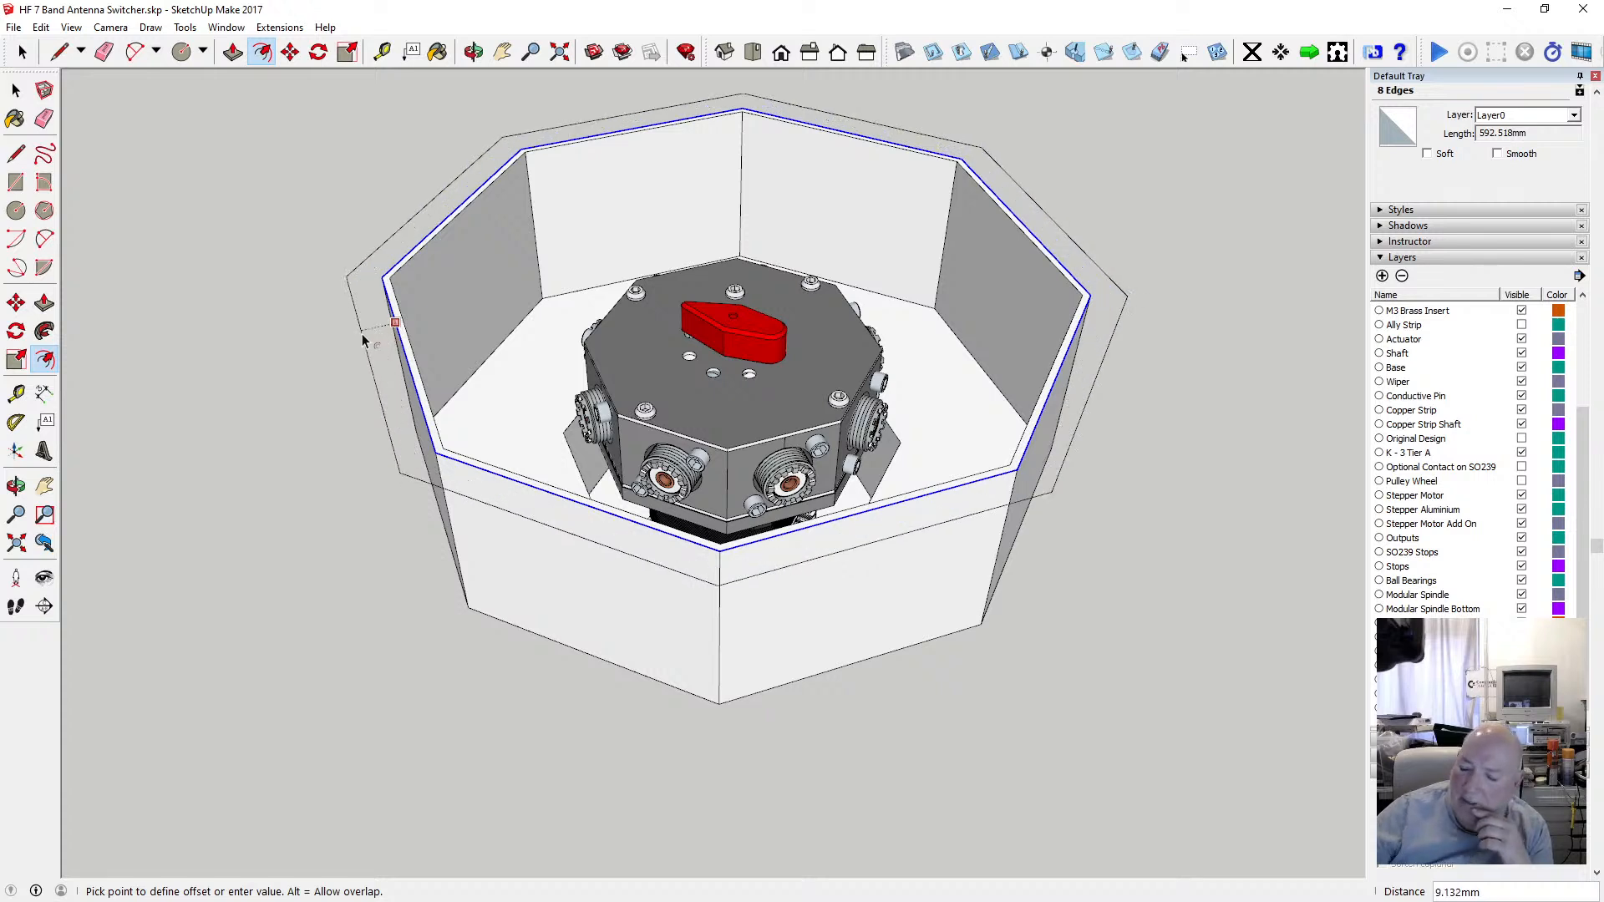
text(.25)
key(Return)
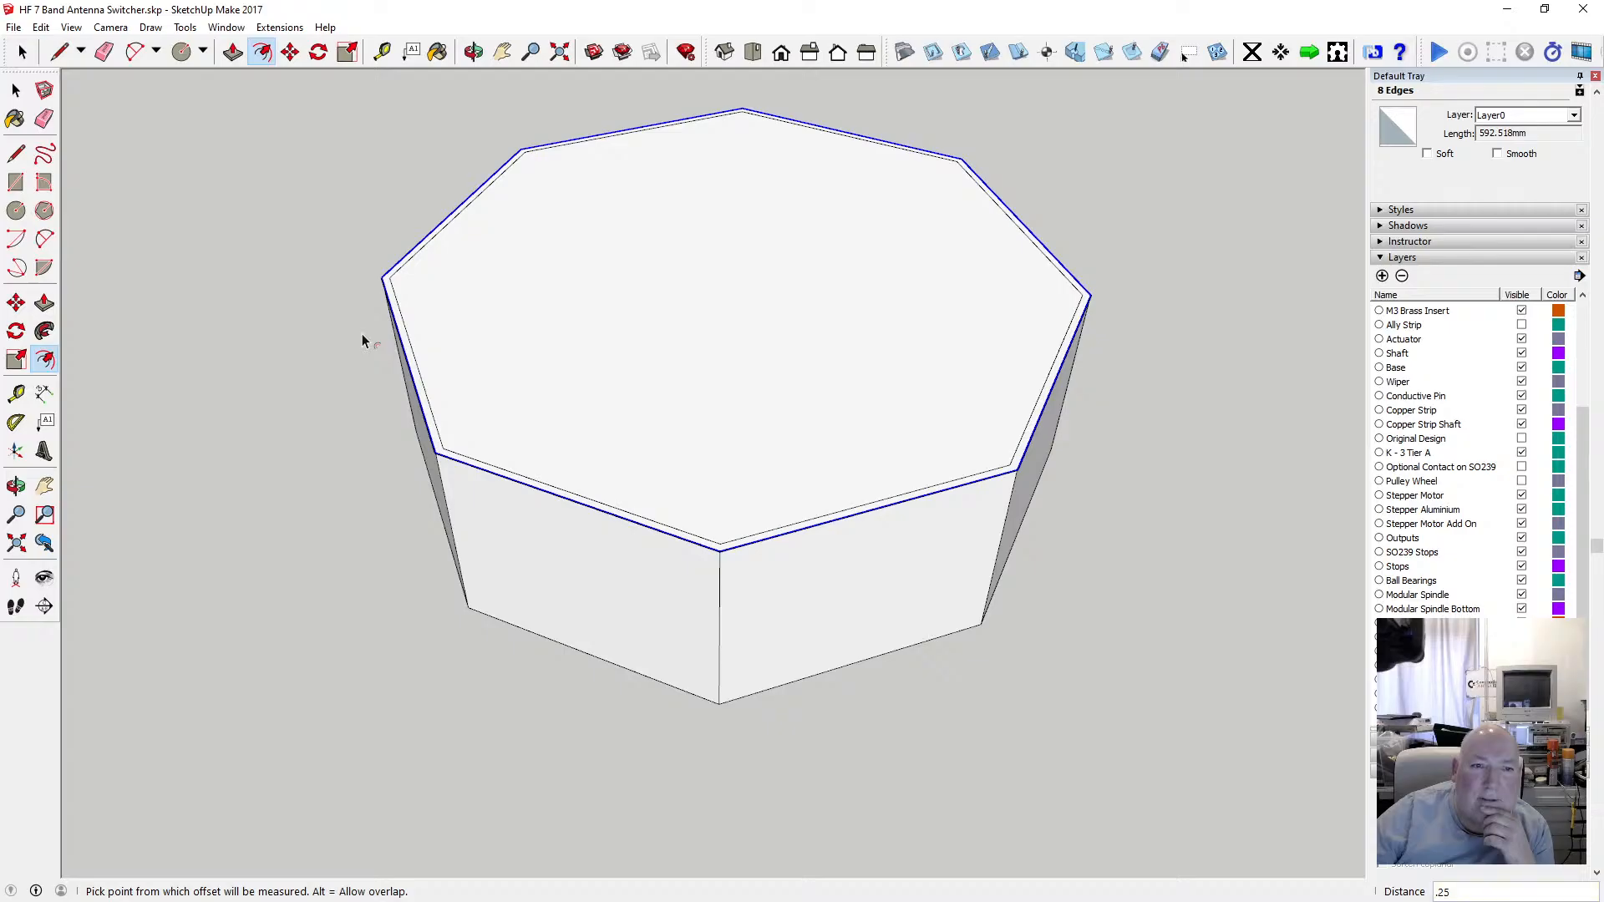
Select the wall's top face and push/pull it a short distance.
click(18, 156)
click(16, 90)
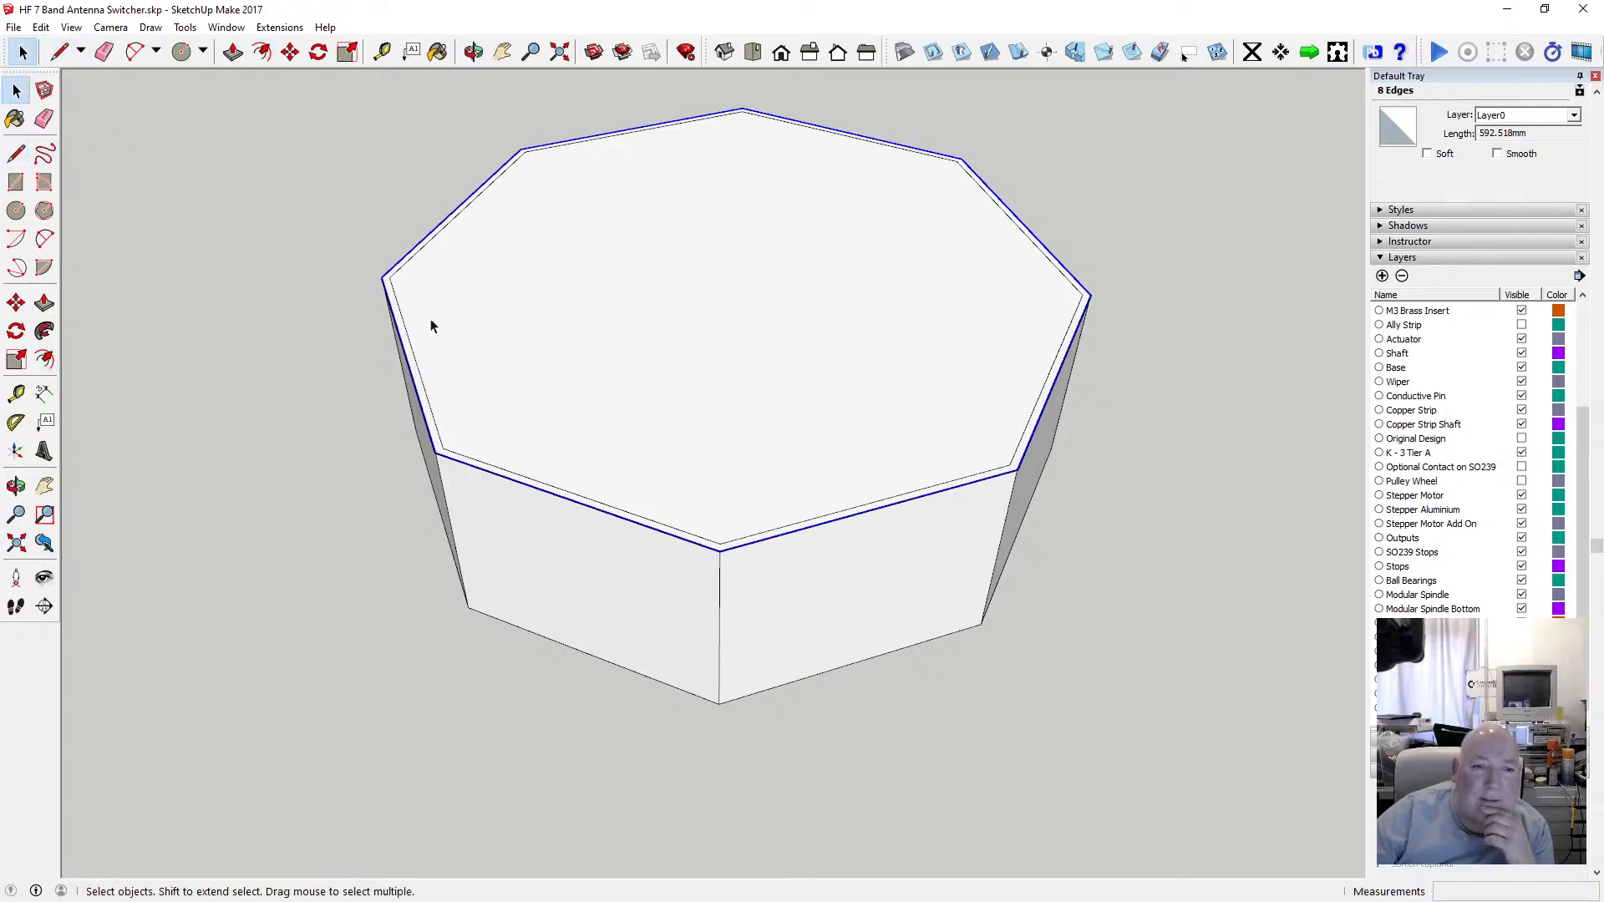
click(431, 325)
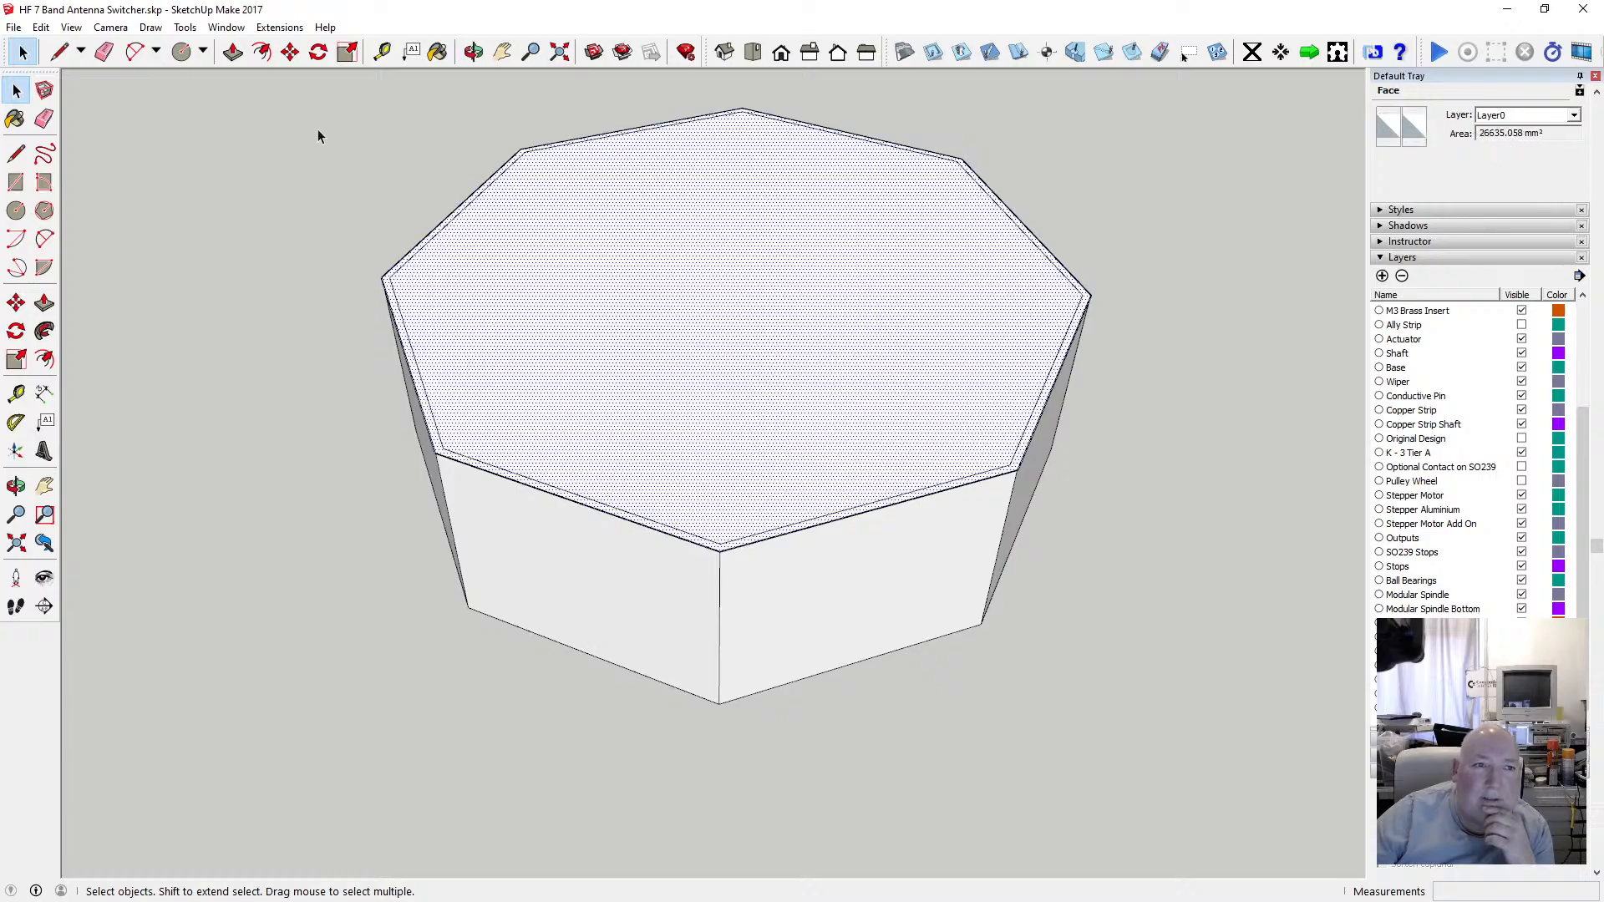
click(233, 52)
click(431, 292)
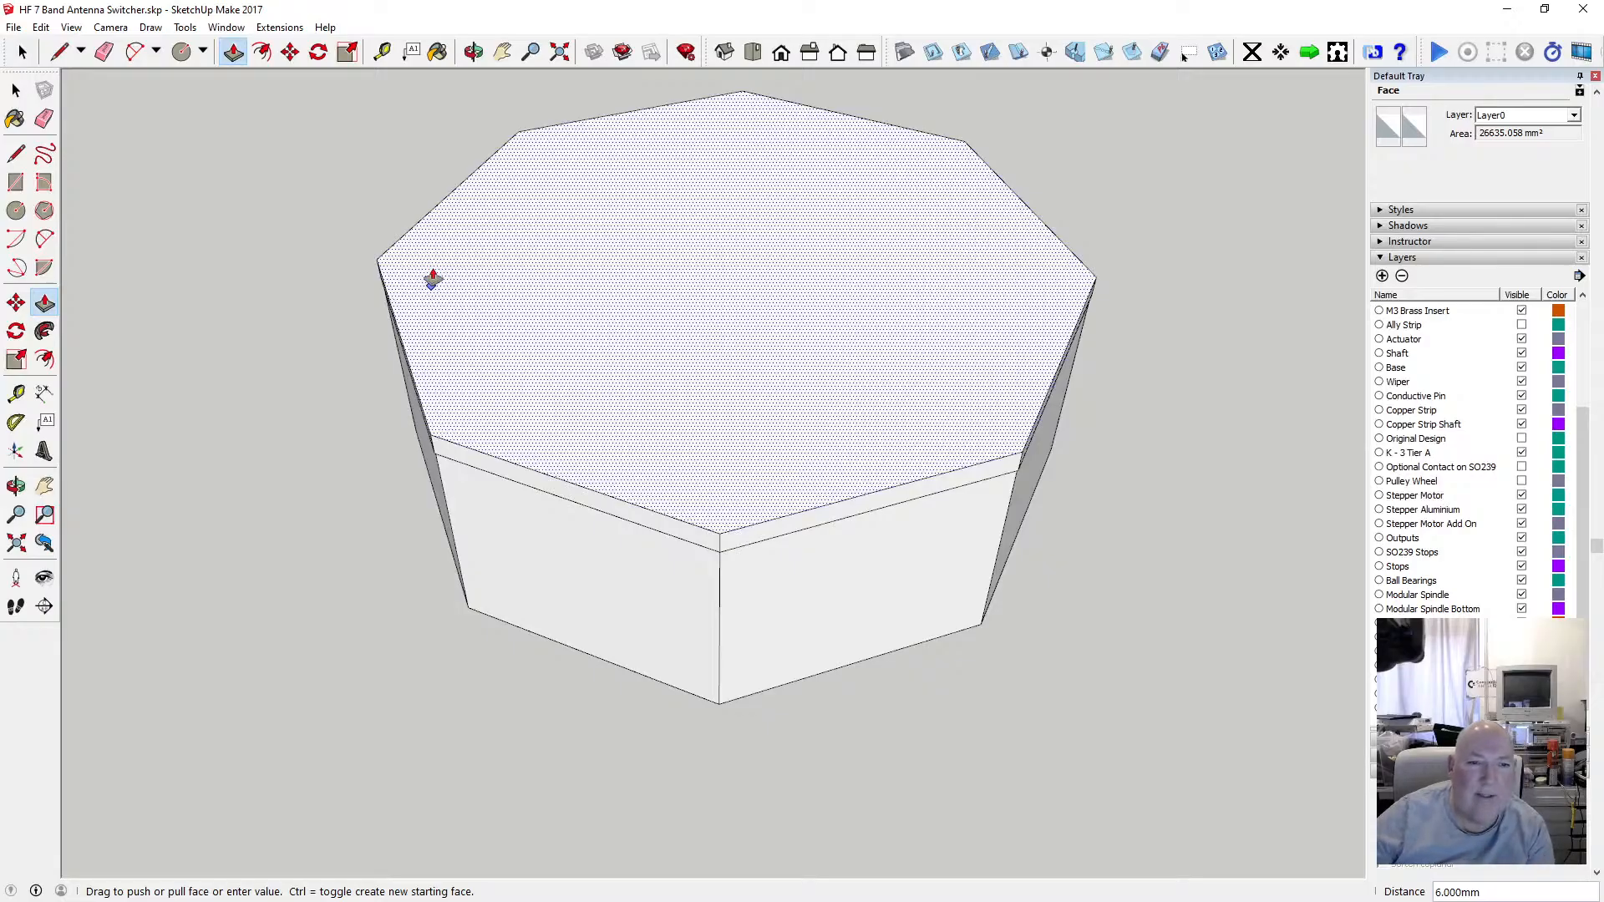
click(431, 279)
click(16, 89)
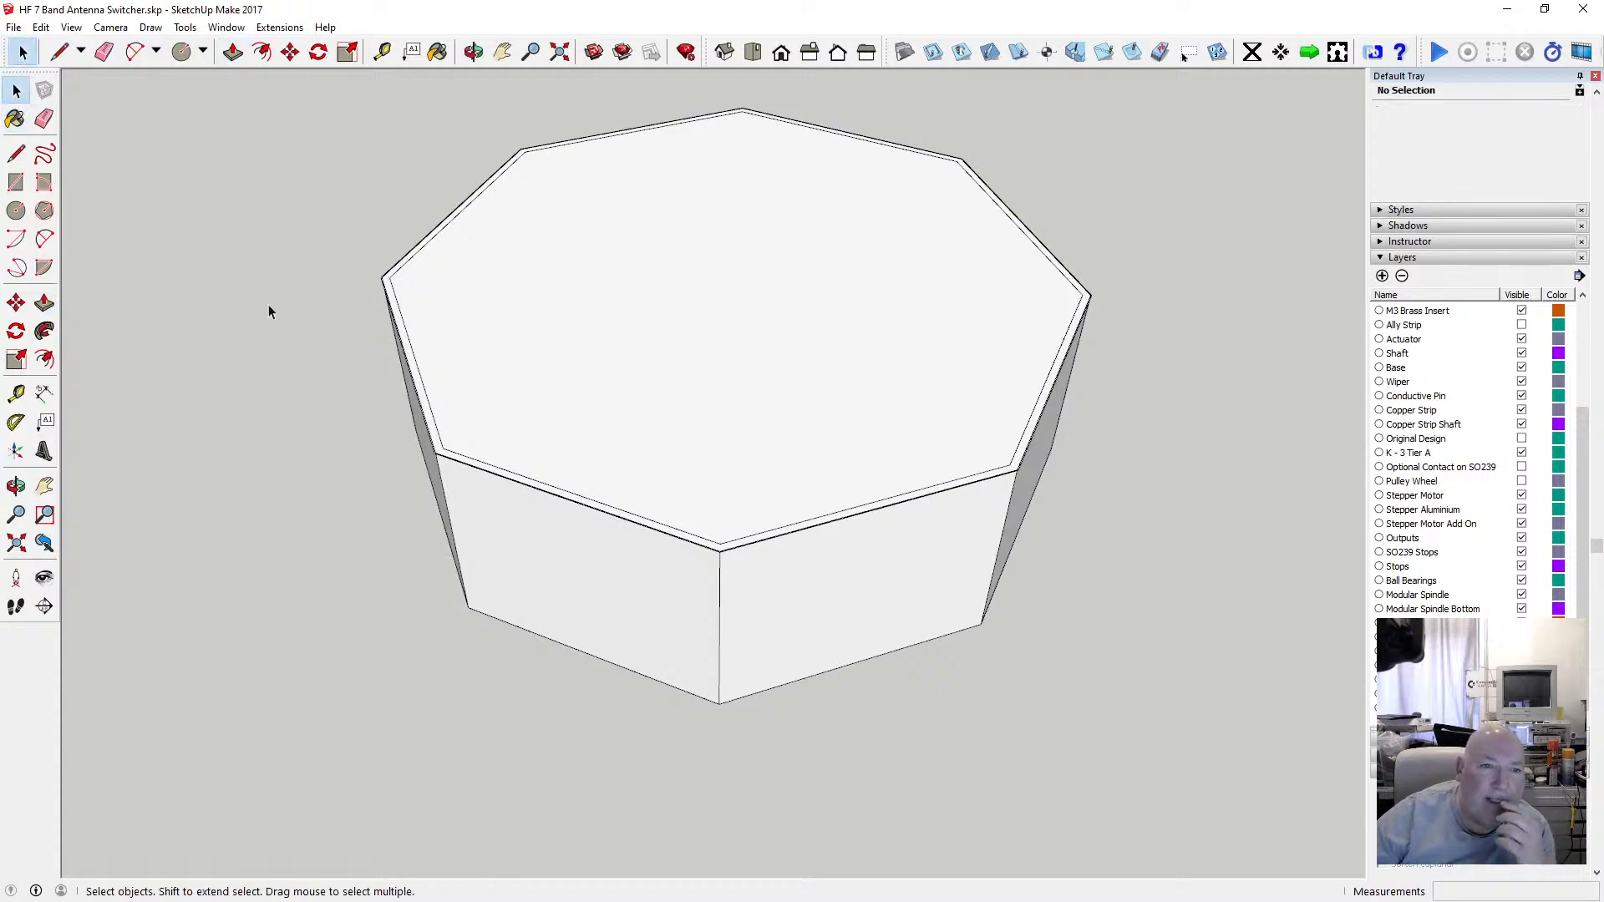
Examine the wall's top rim up close and from below, selecting the top face and rim edges.
scroll(463, 471, up, 5)
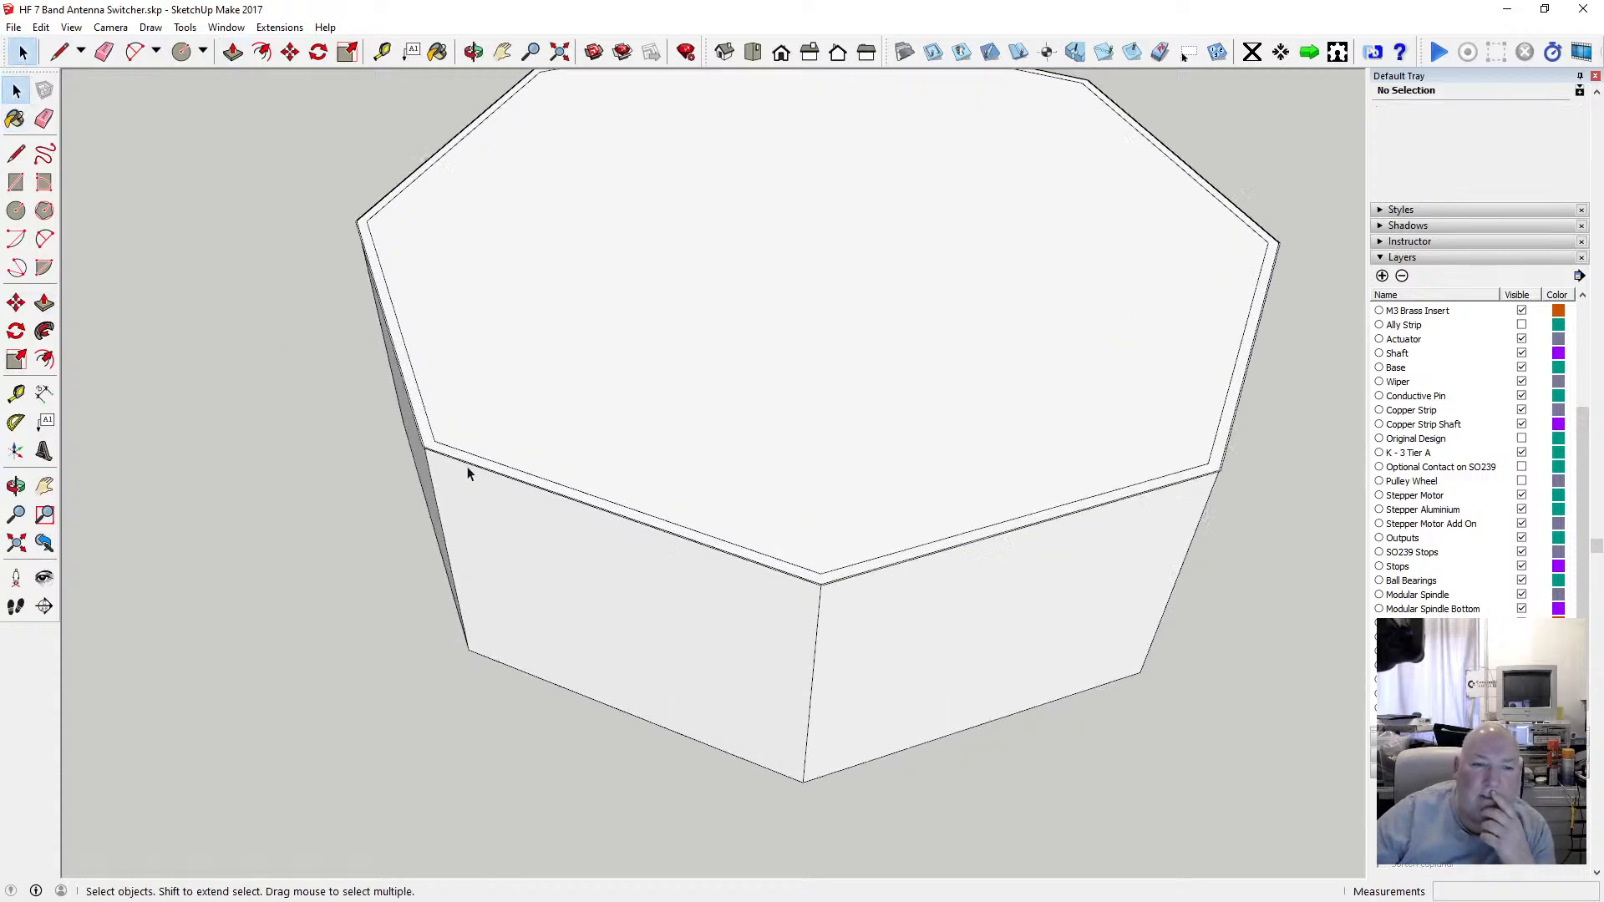
middle_drag(468, 153, 477, 429)
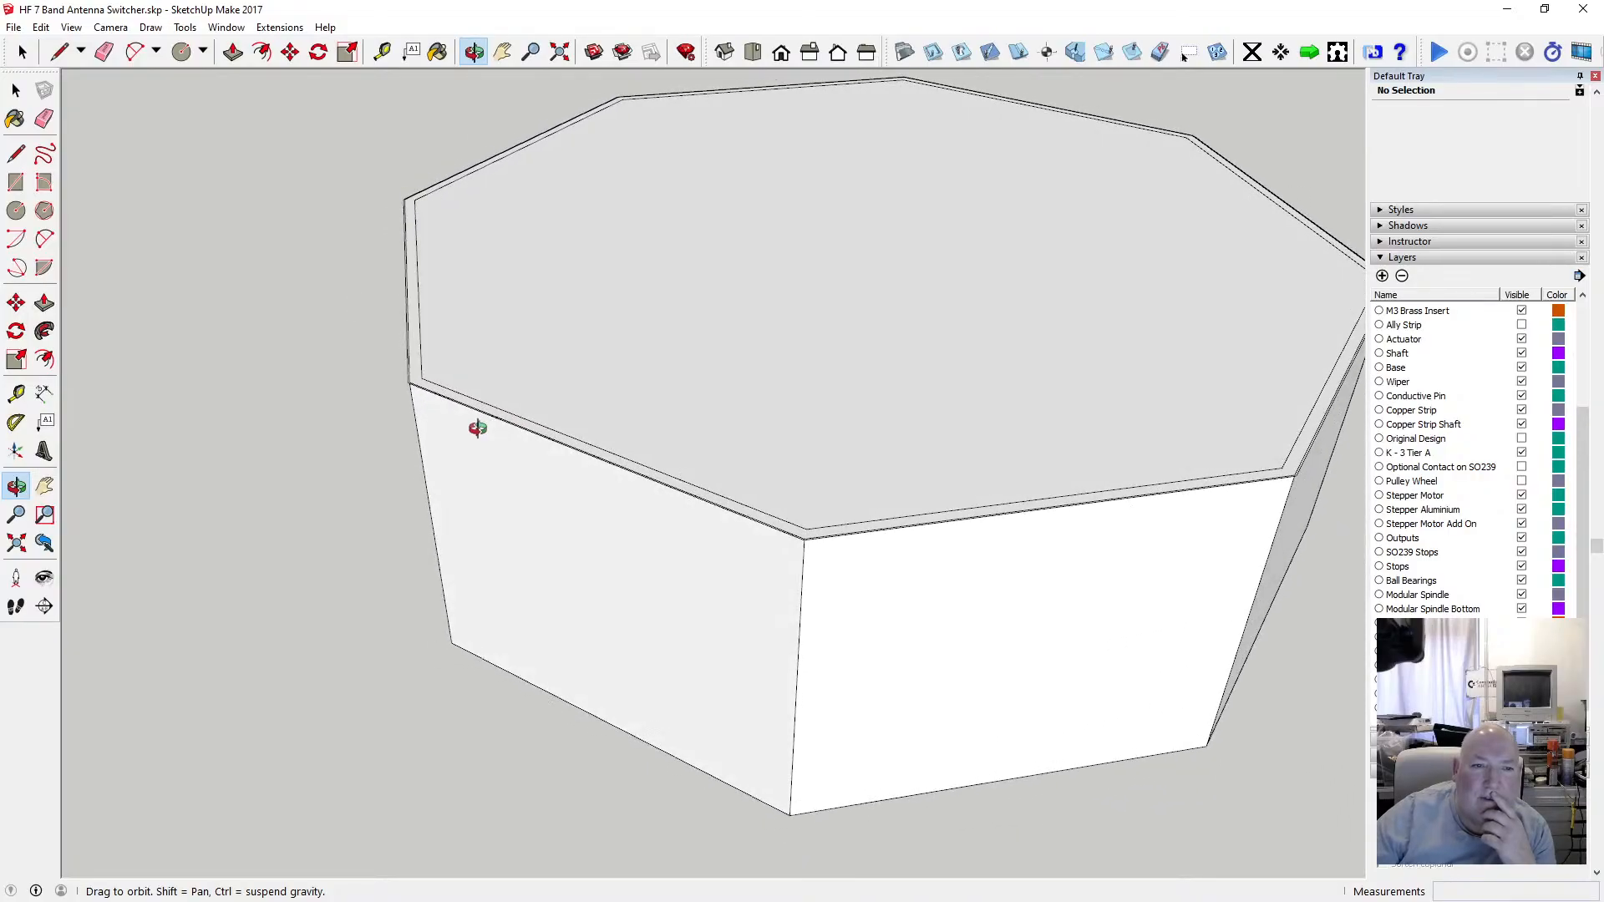
click(16, 89)
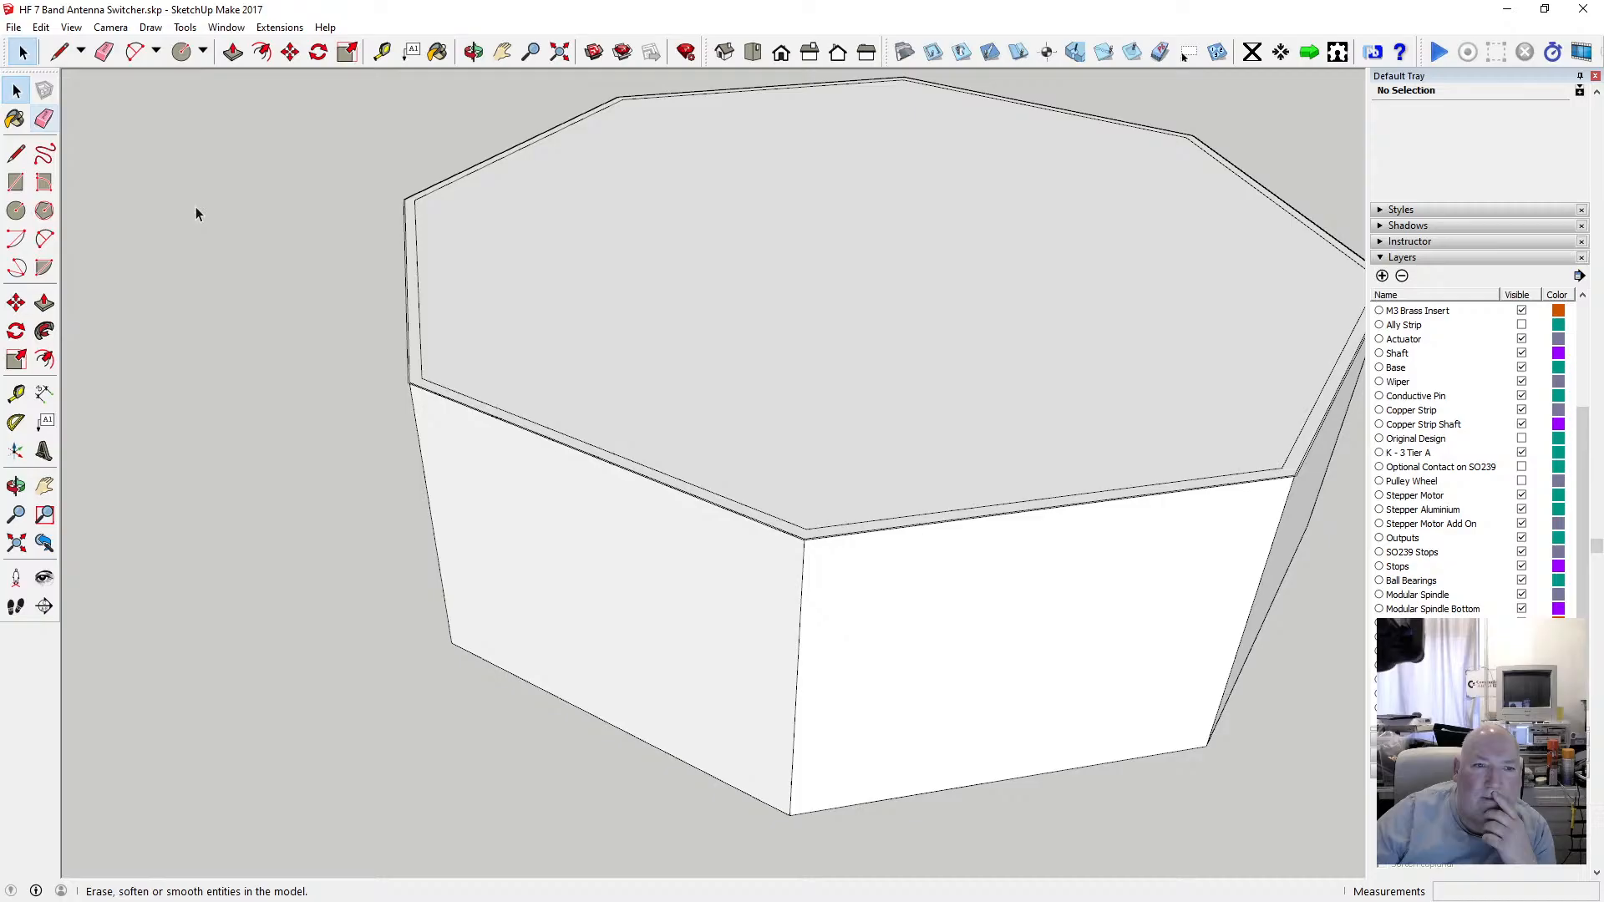
click(431, 335)
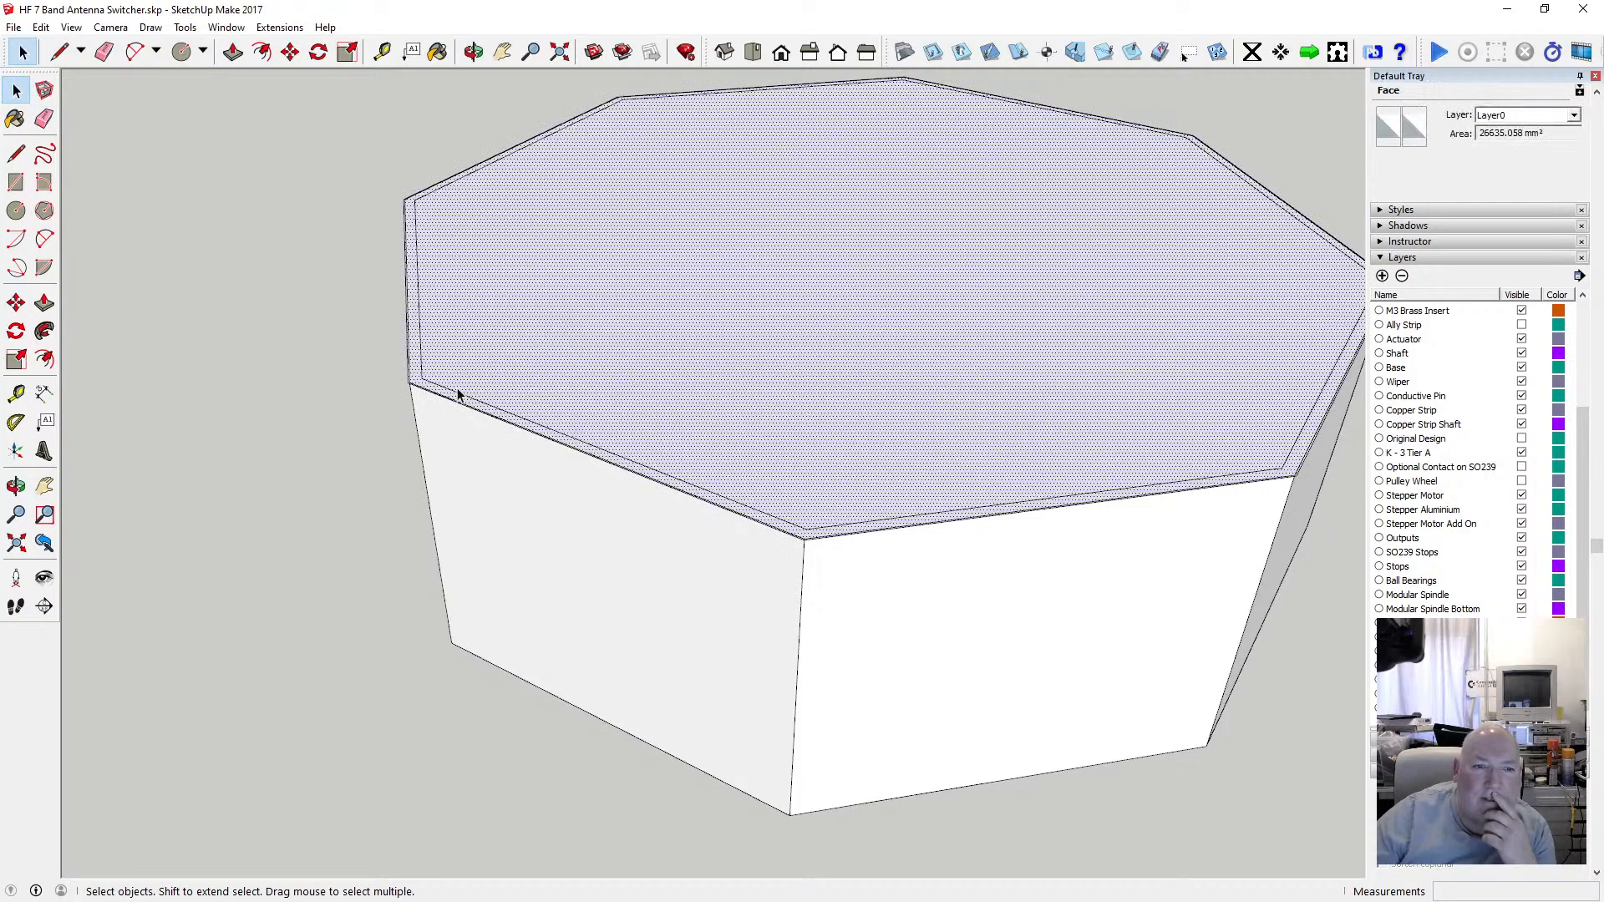
scroll(493, 389, down, 1)
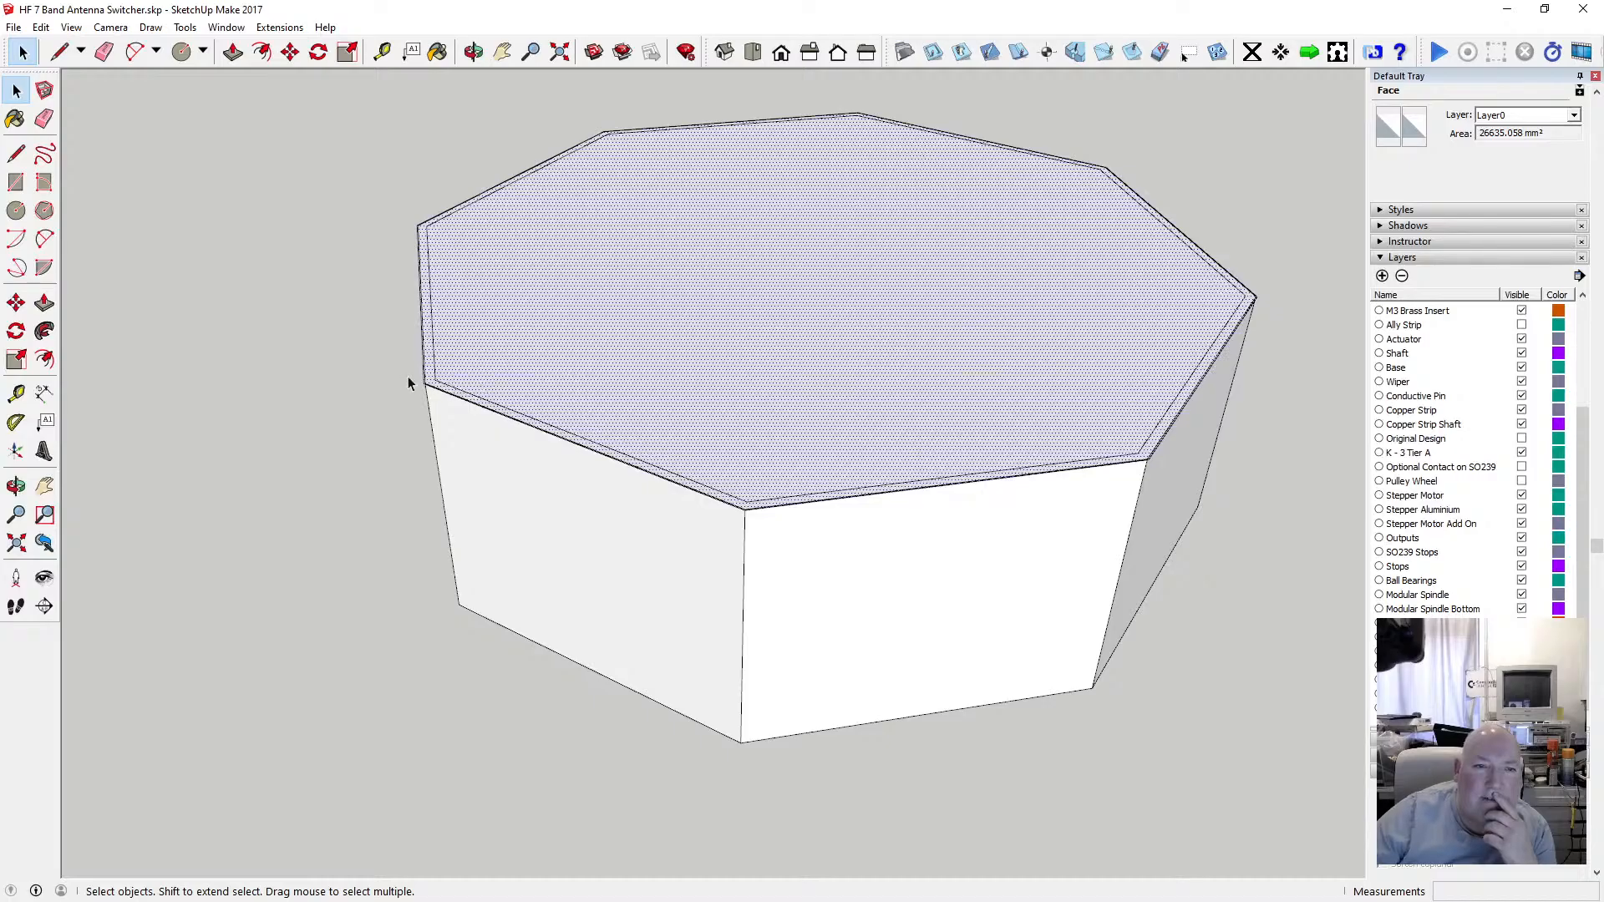
scroll(438, 292, up, 3)
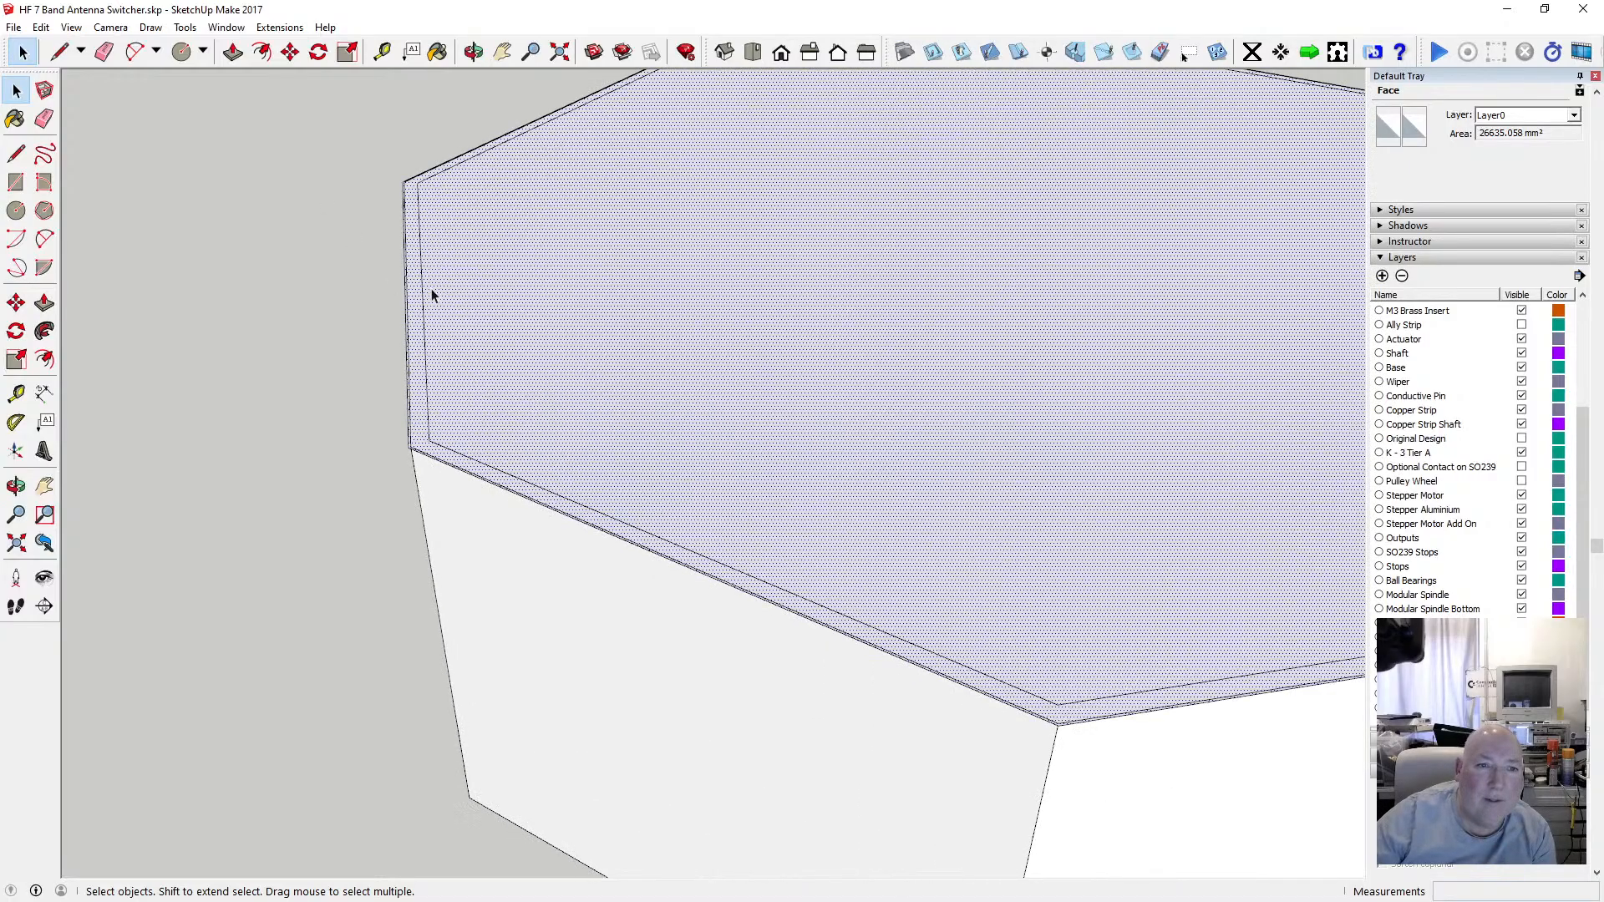
click(404, 289)
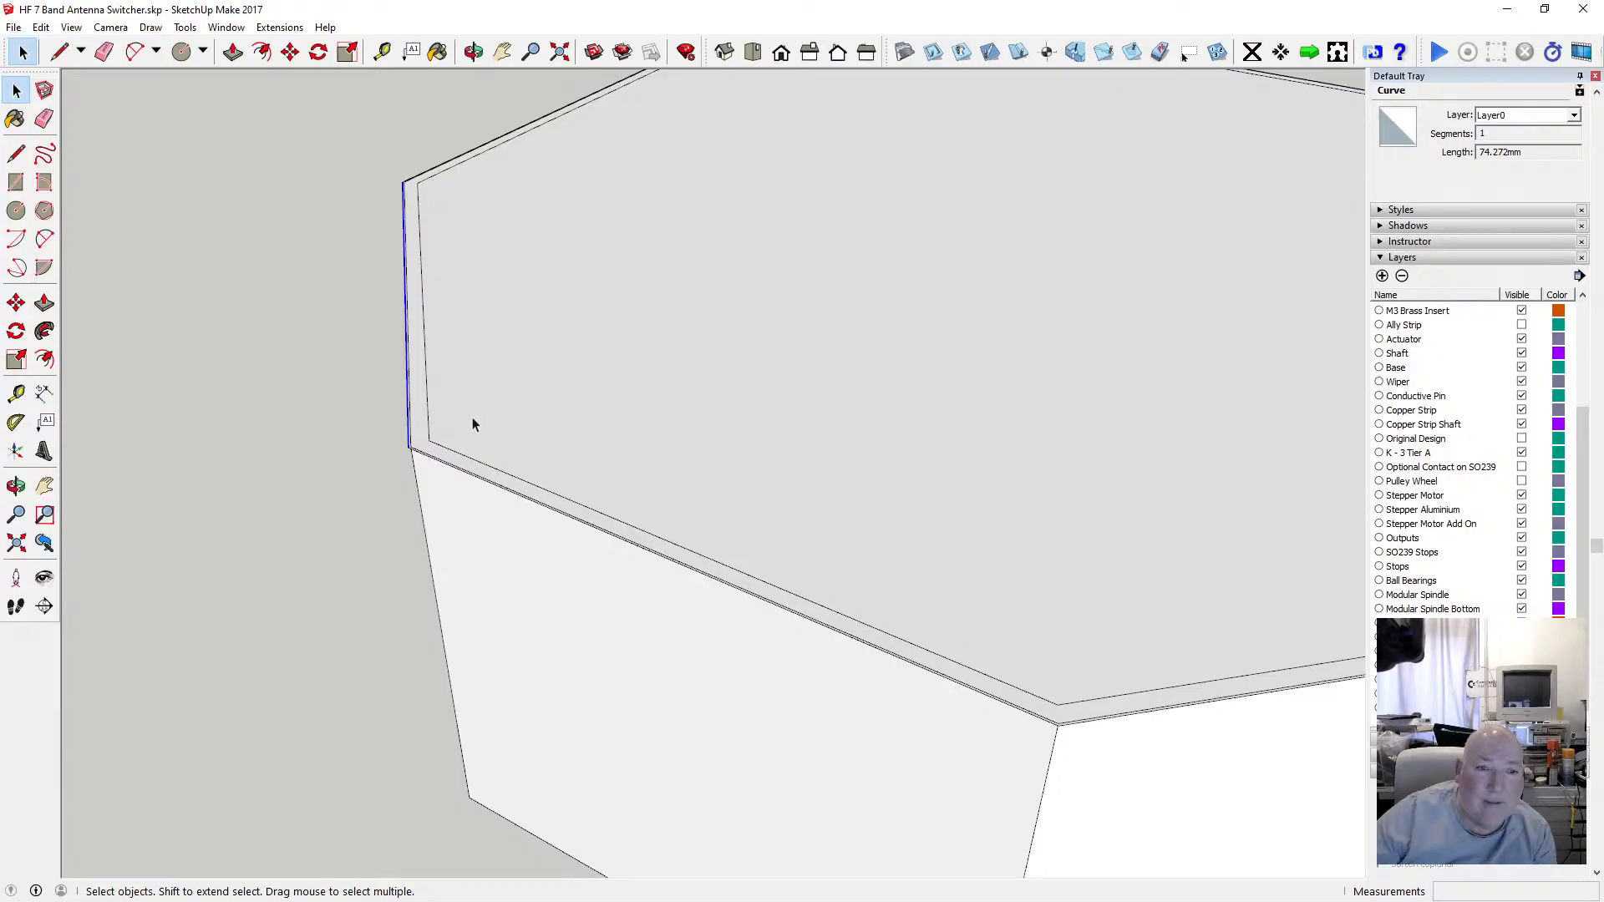
scroll(435, 393, down, 4)
drag(349, 133, 1214, 544)
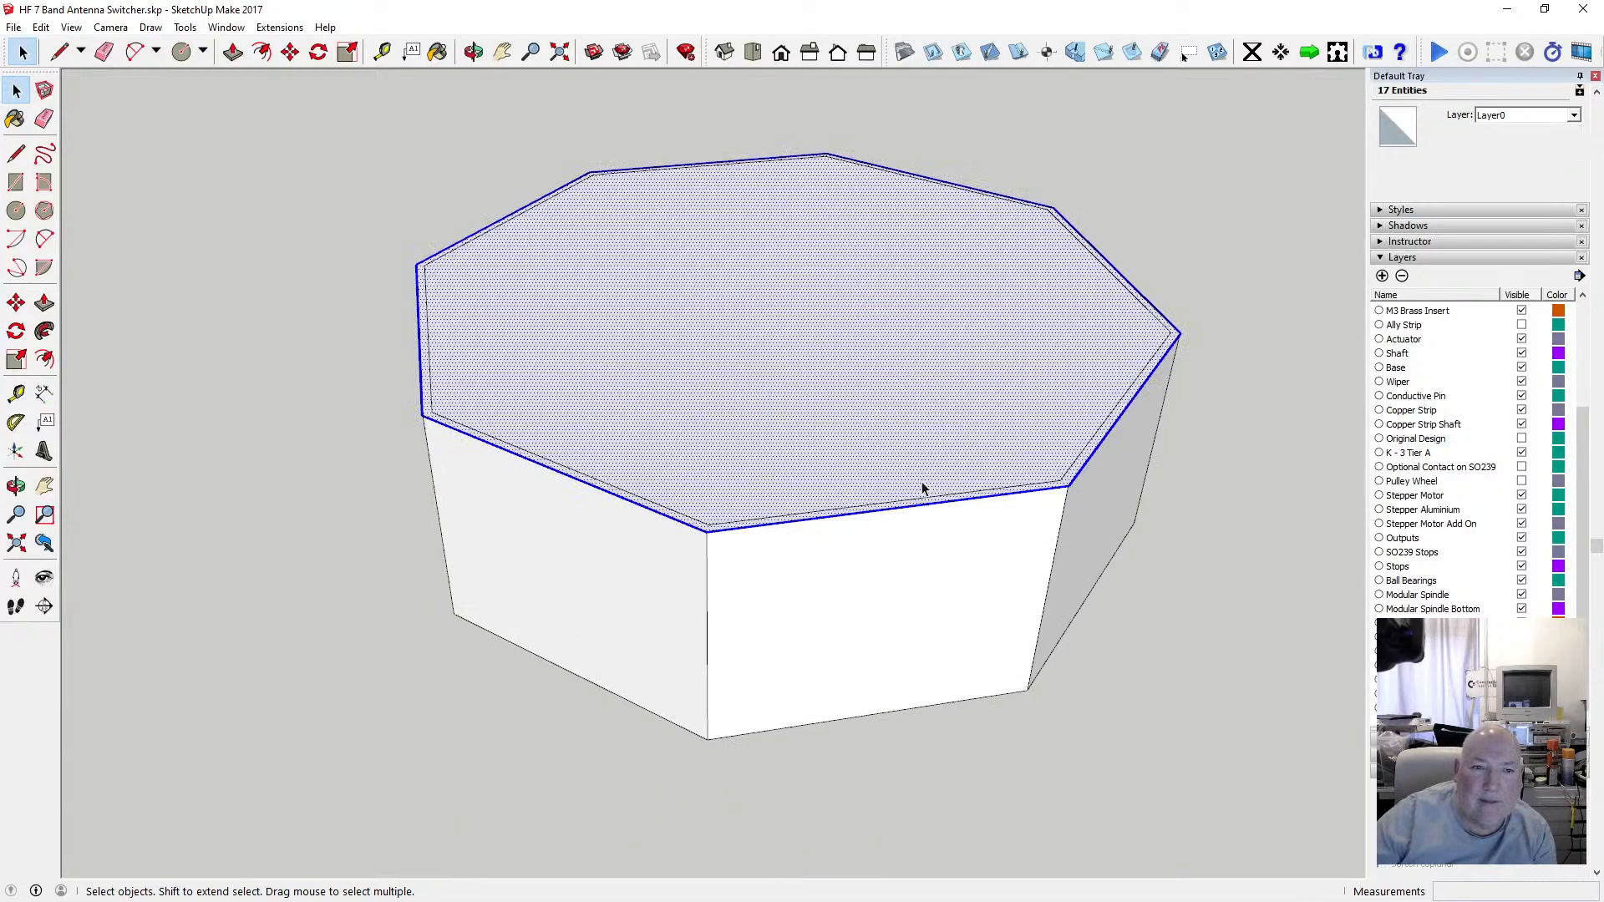
key(o)
drag(493, 128, 719, 349)
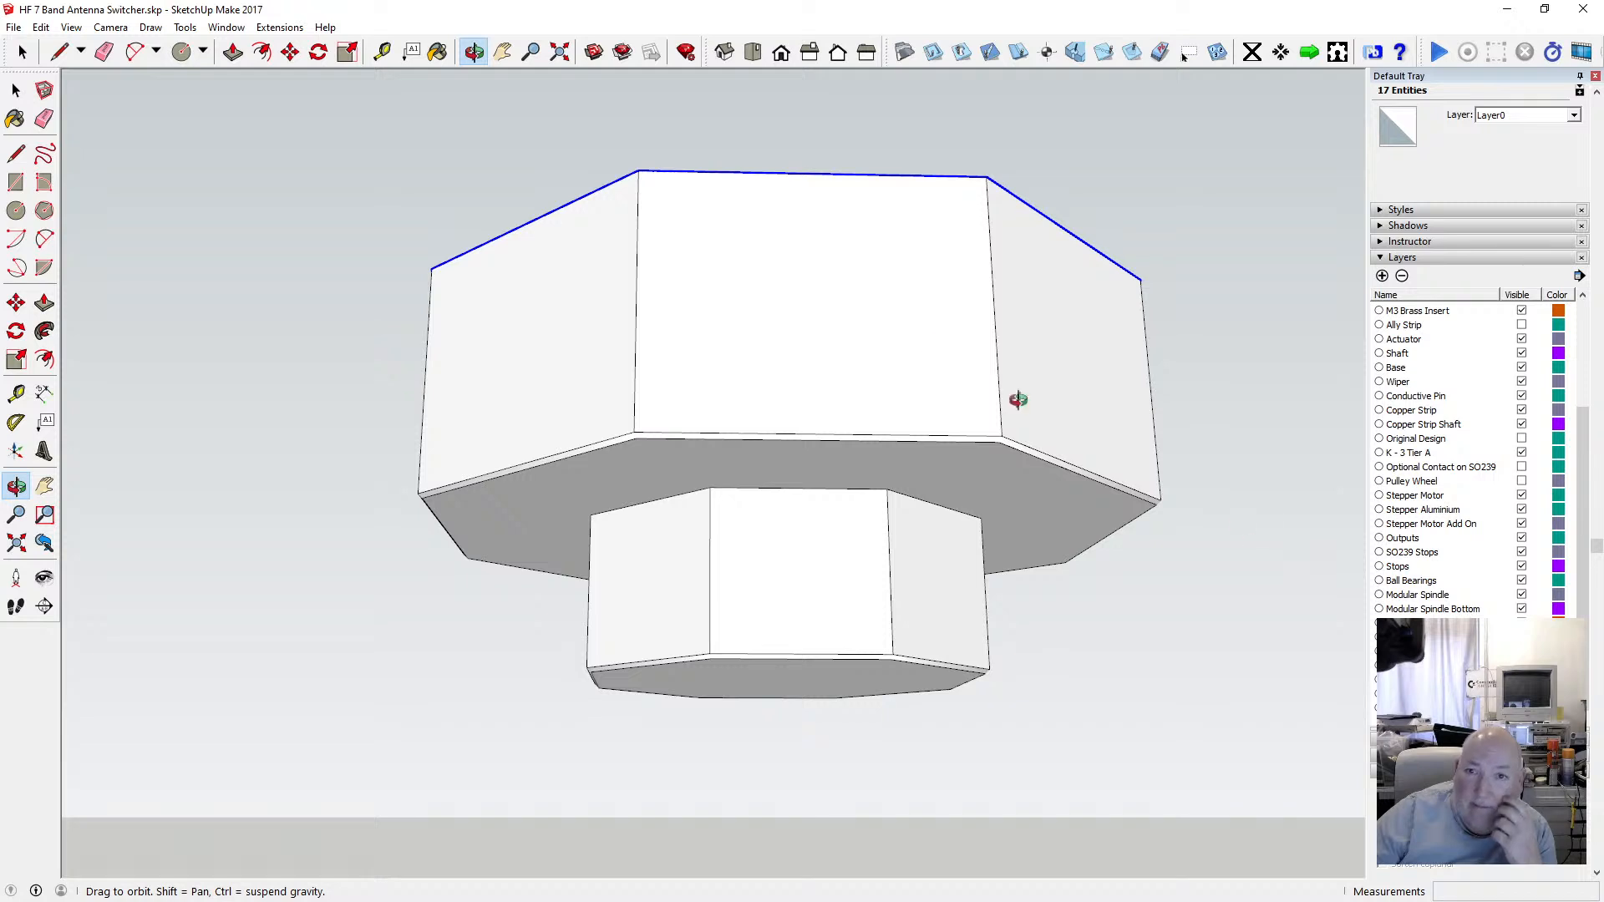
drag(903, 330, 677, 445)
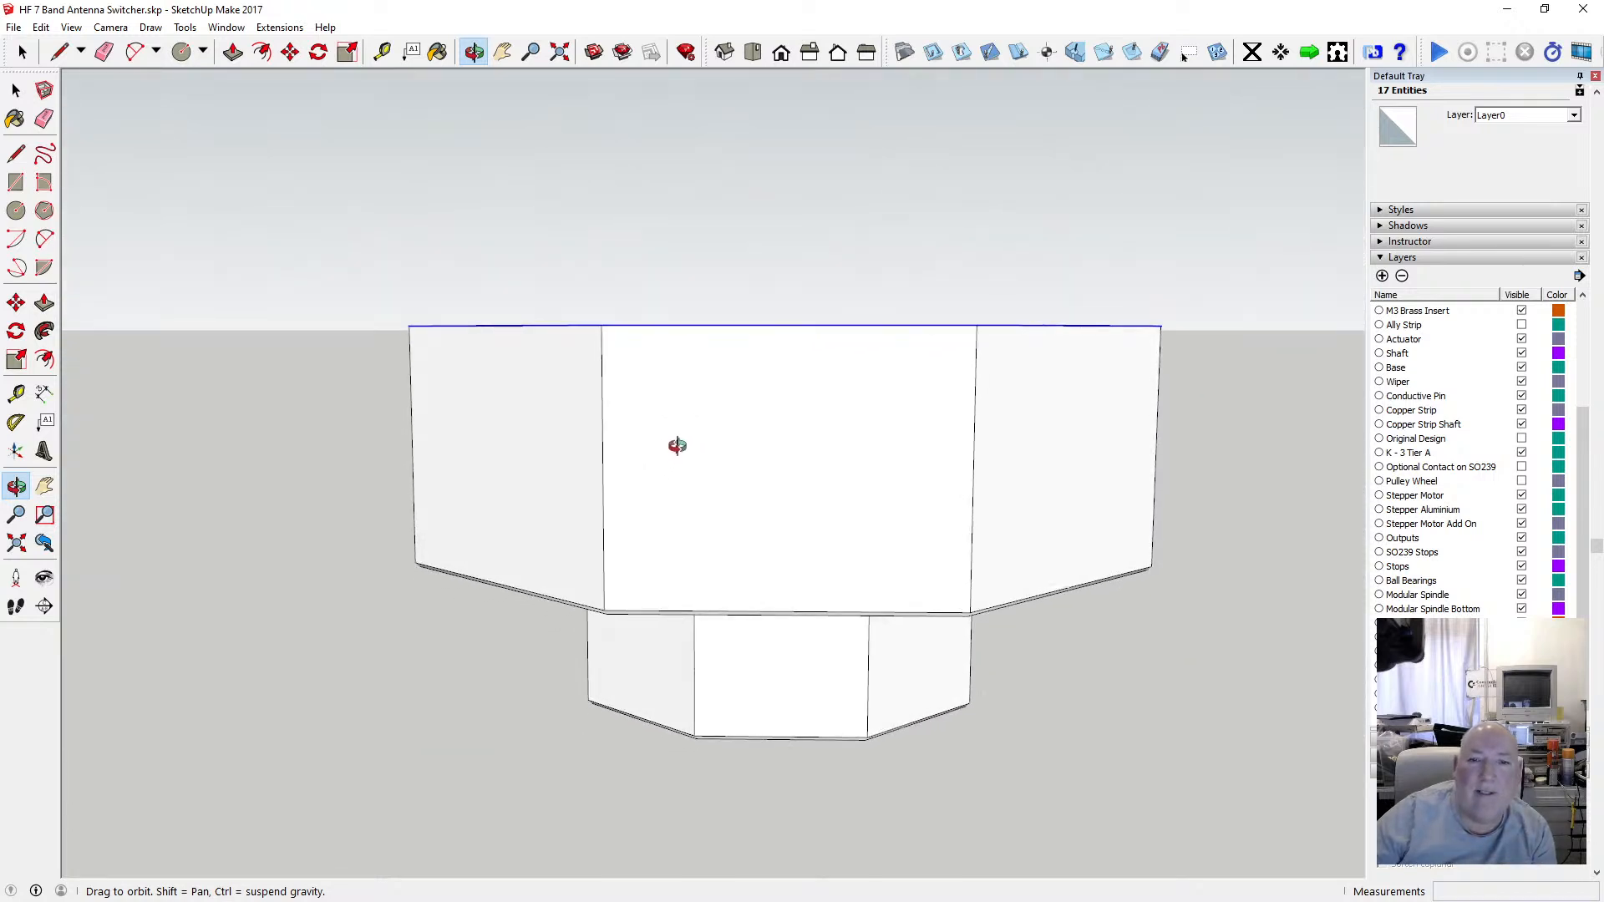
Window-select the top rim, remove the top face from the selection and try to offset the remaining edges.
click(16, 90)
drag(365, 304, 1191, 332)
click(472, 51)
drag(518, 251, 580, 331)
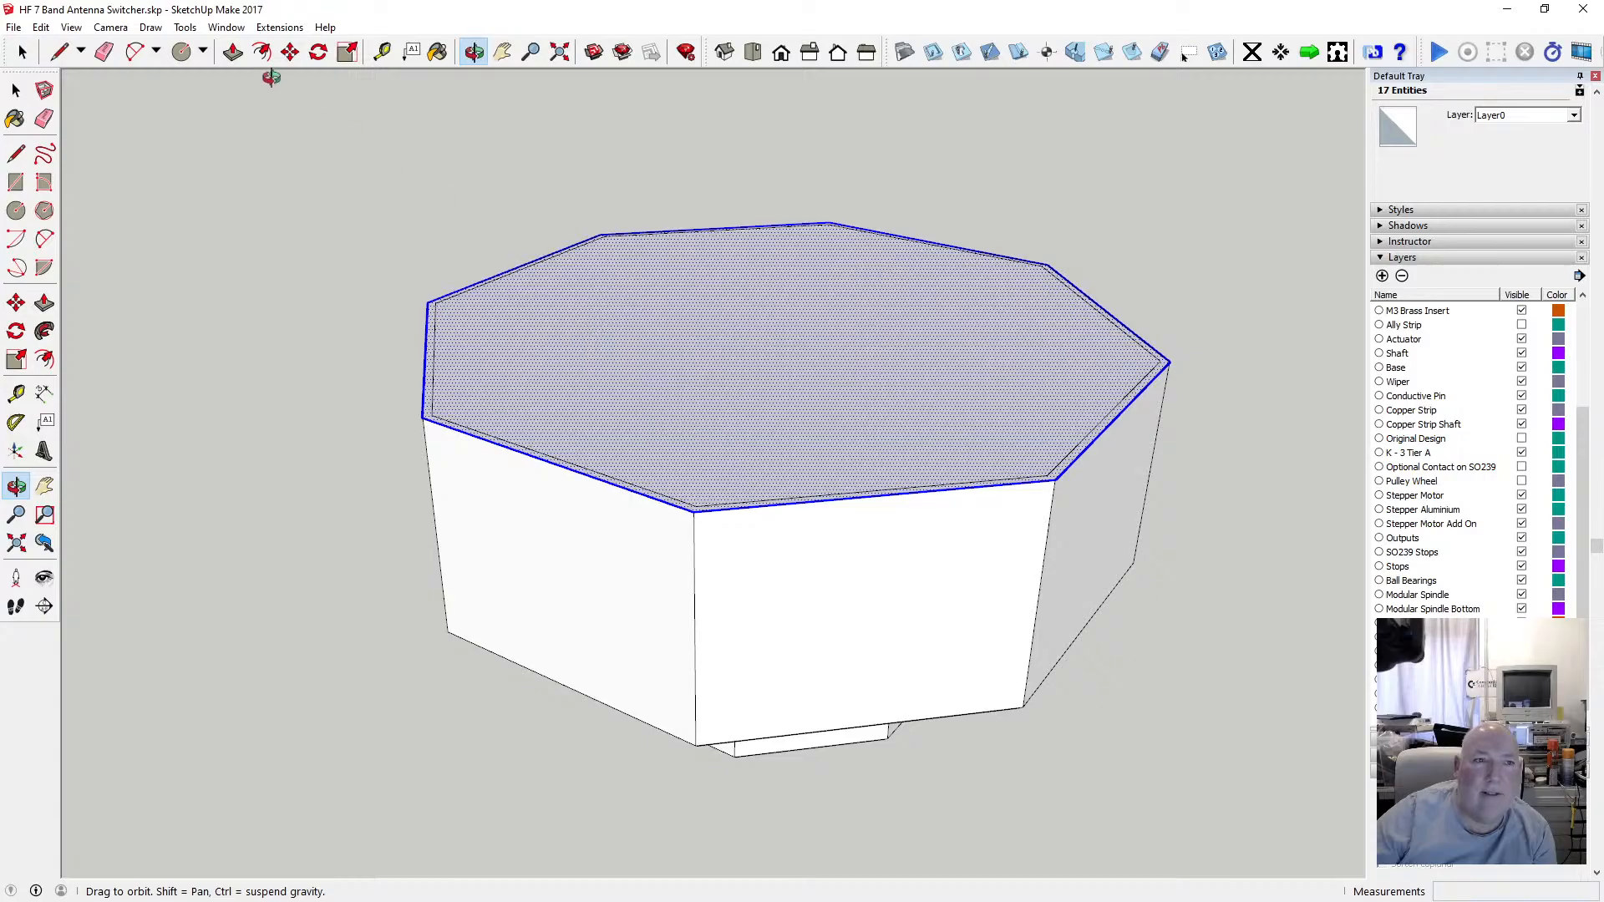
key(space)
shift+click(473, 348)
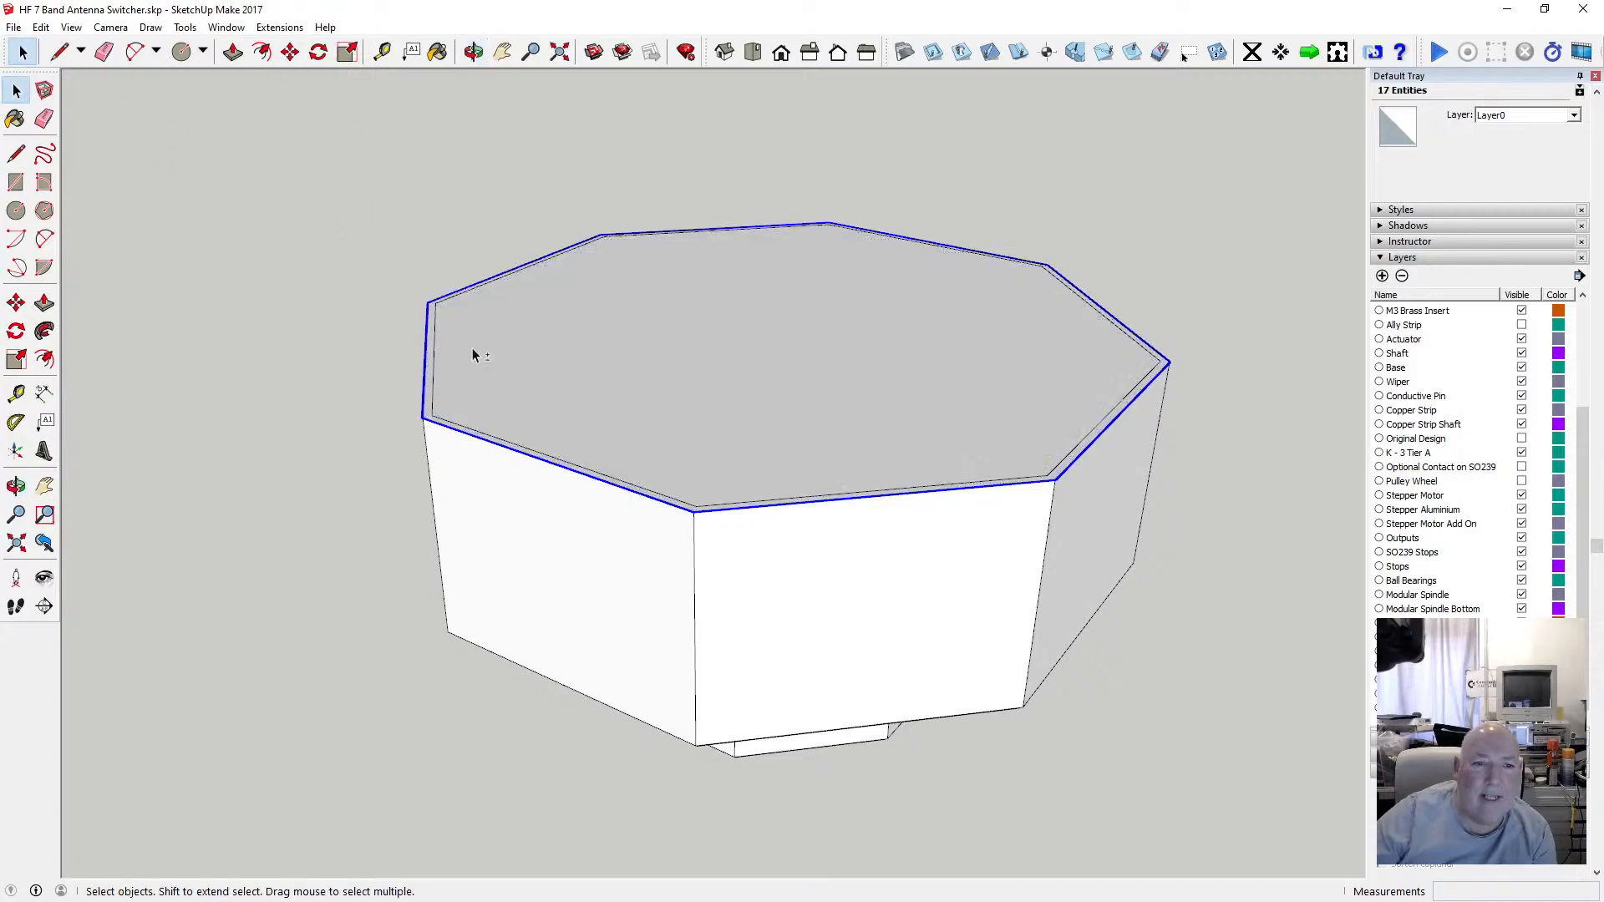
key(f)
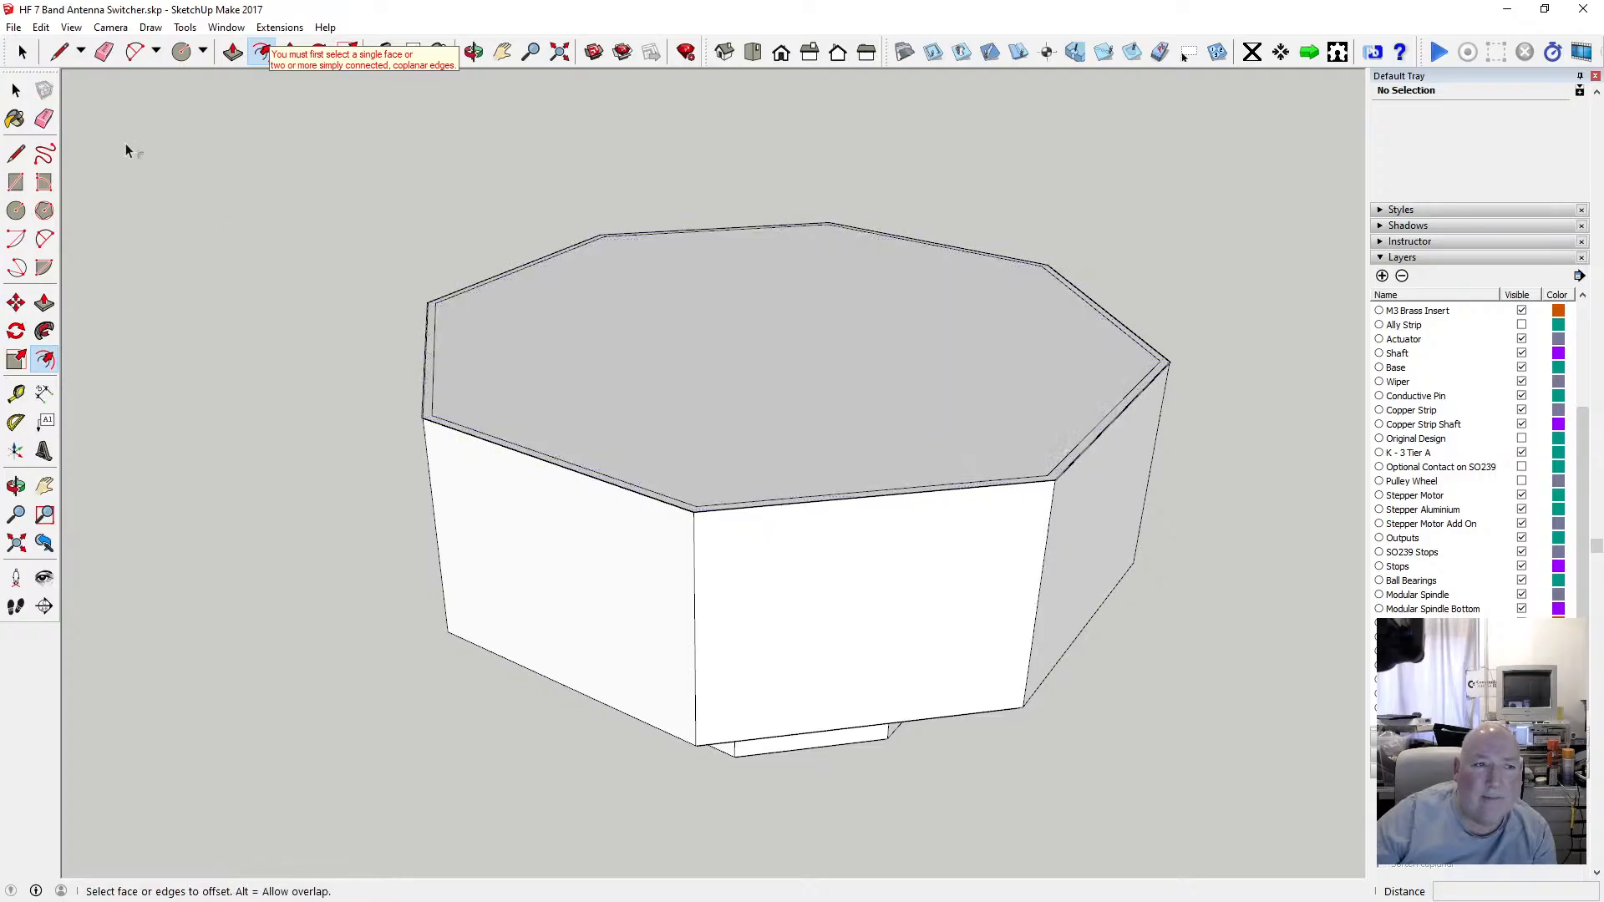
Select the eight outer edges of the wall's top rim one by one and offset them 2 mm outward.
click(18, 92)
click(425, 357)
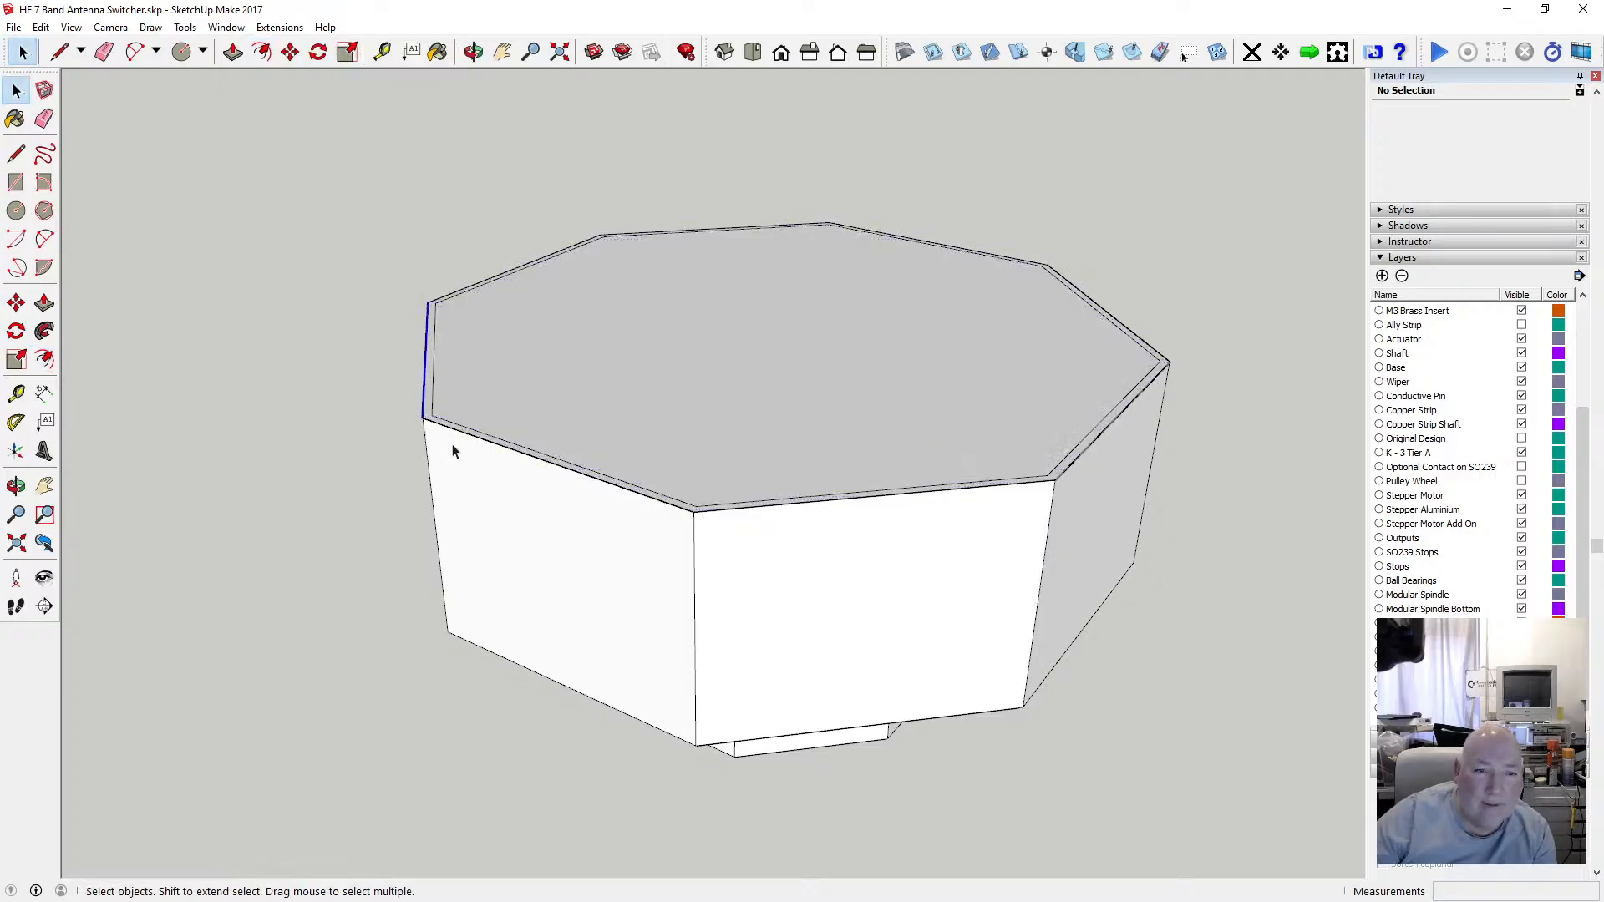
scroll(451, 446, up, 6)
scroll(426, 409, up, 1)
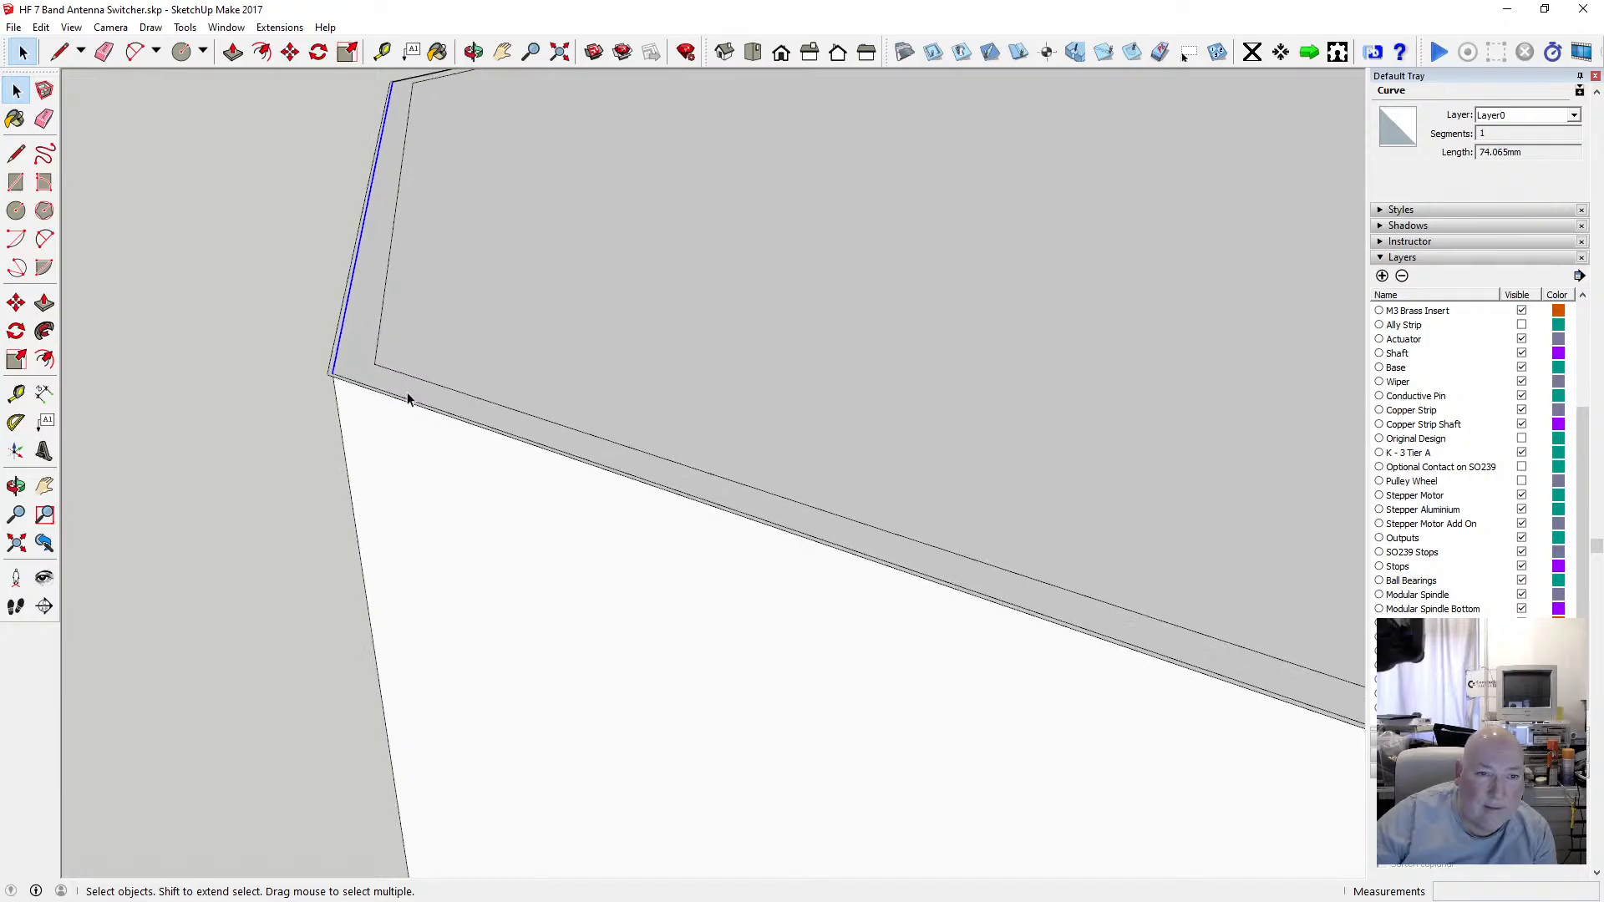
shift+click(348, 387)
scroll(349, 366, down, 3)
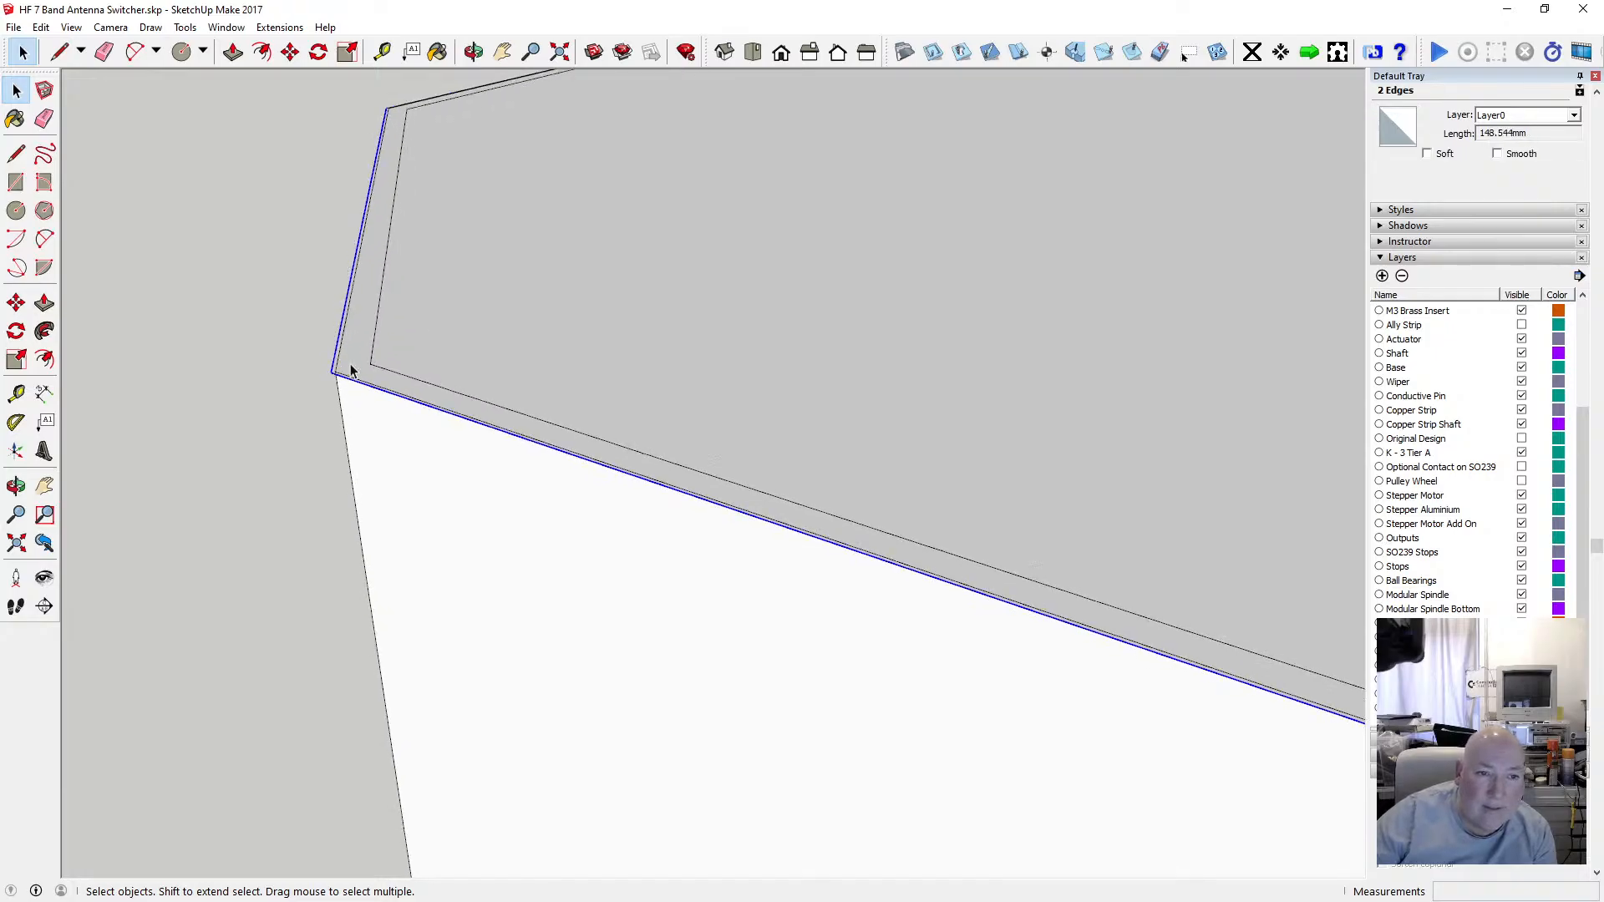
scroll(351, 369, down, 2)
scroll(826, 527, up, 3)
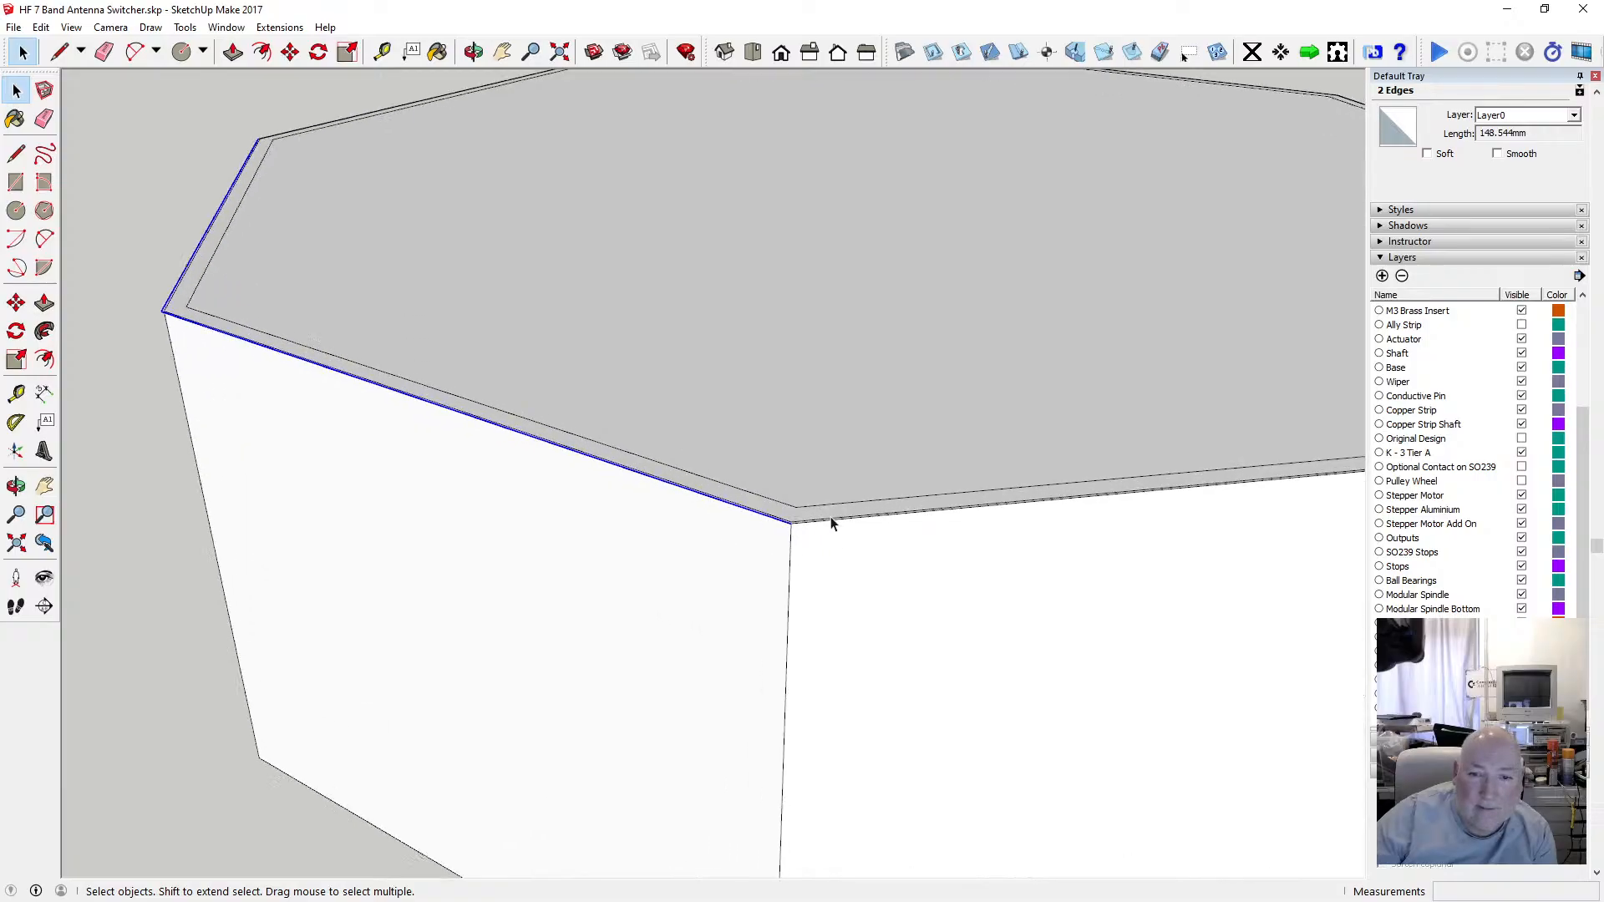
shift+click(820, 530)
scroll(734, 530, down, 3)
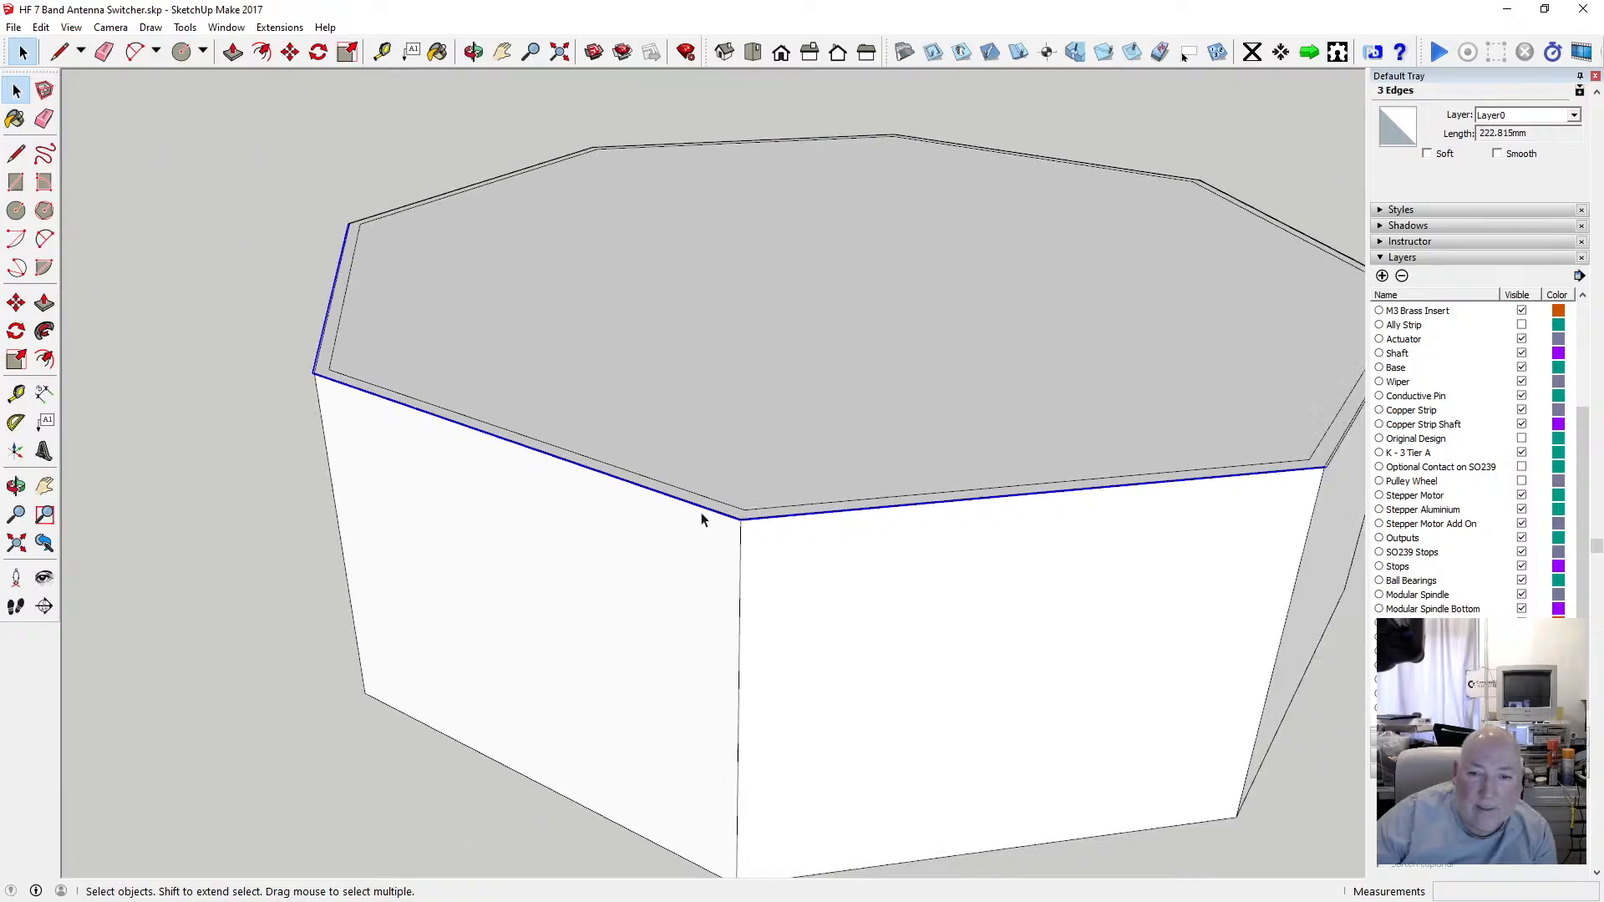
scroll(1203, 451, up, 3)
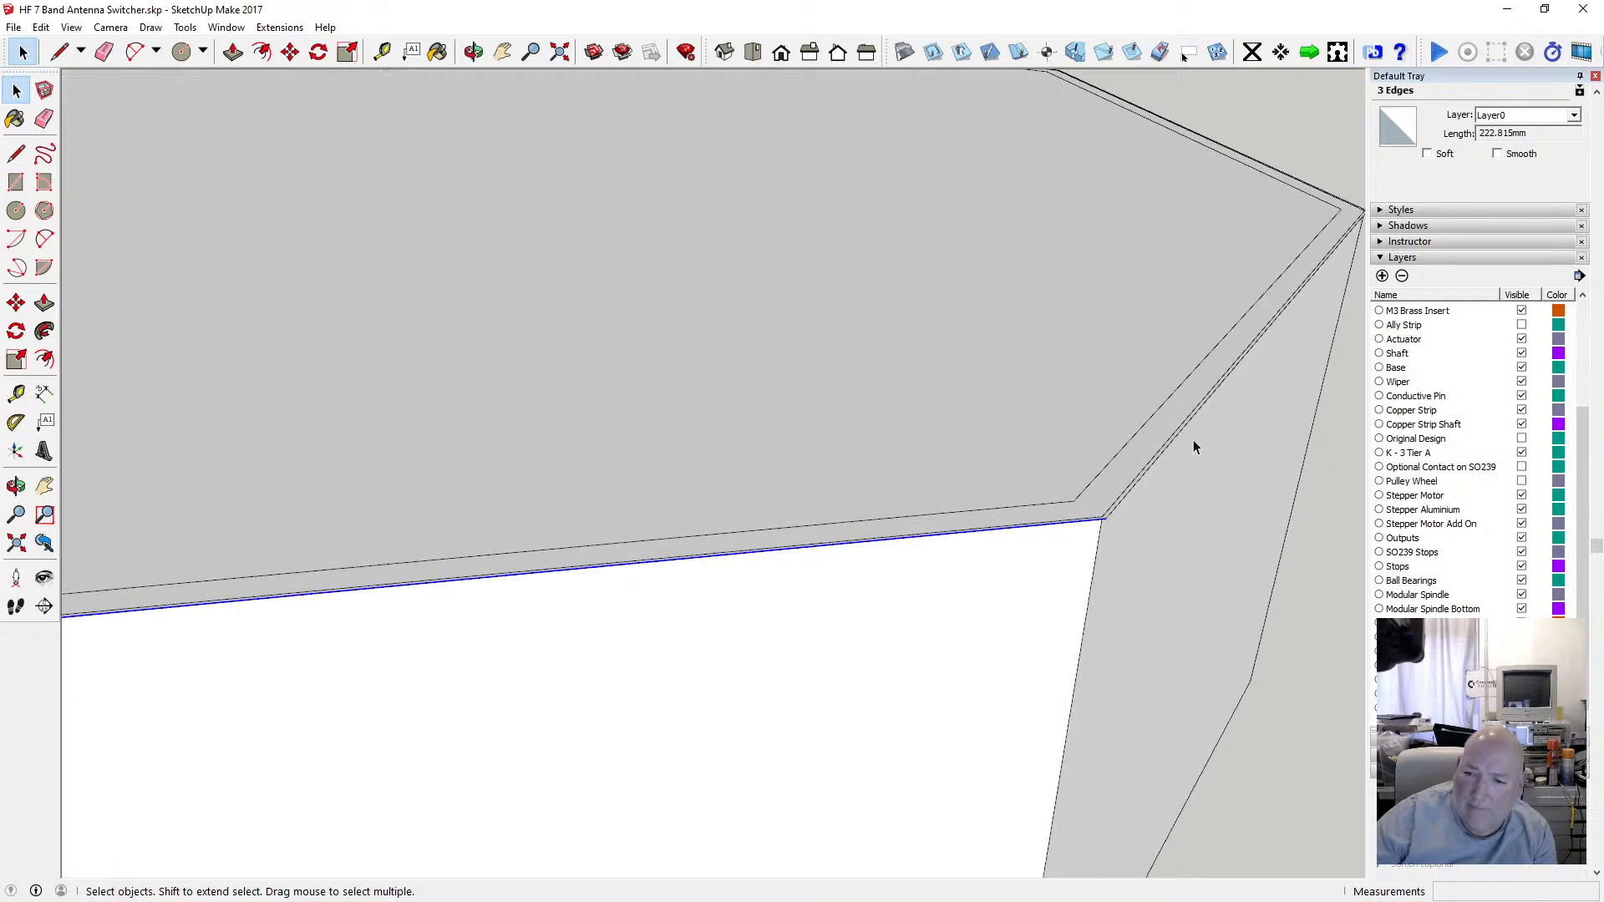
shift+click(1177, 445)
scroll(984, 407, down, 2)
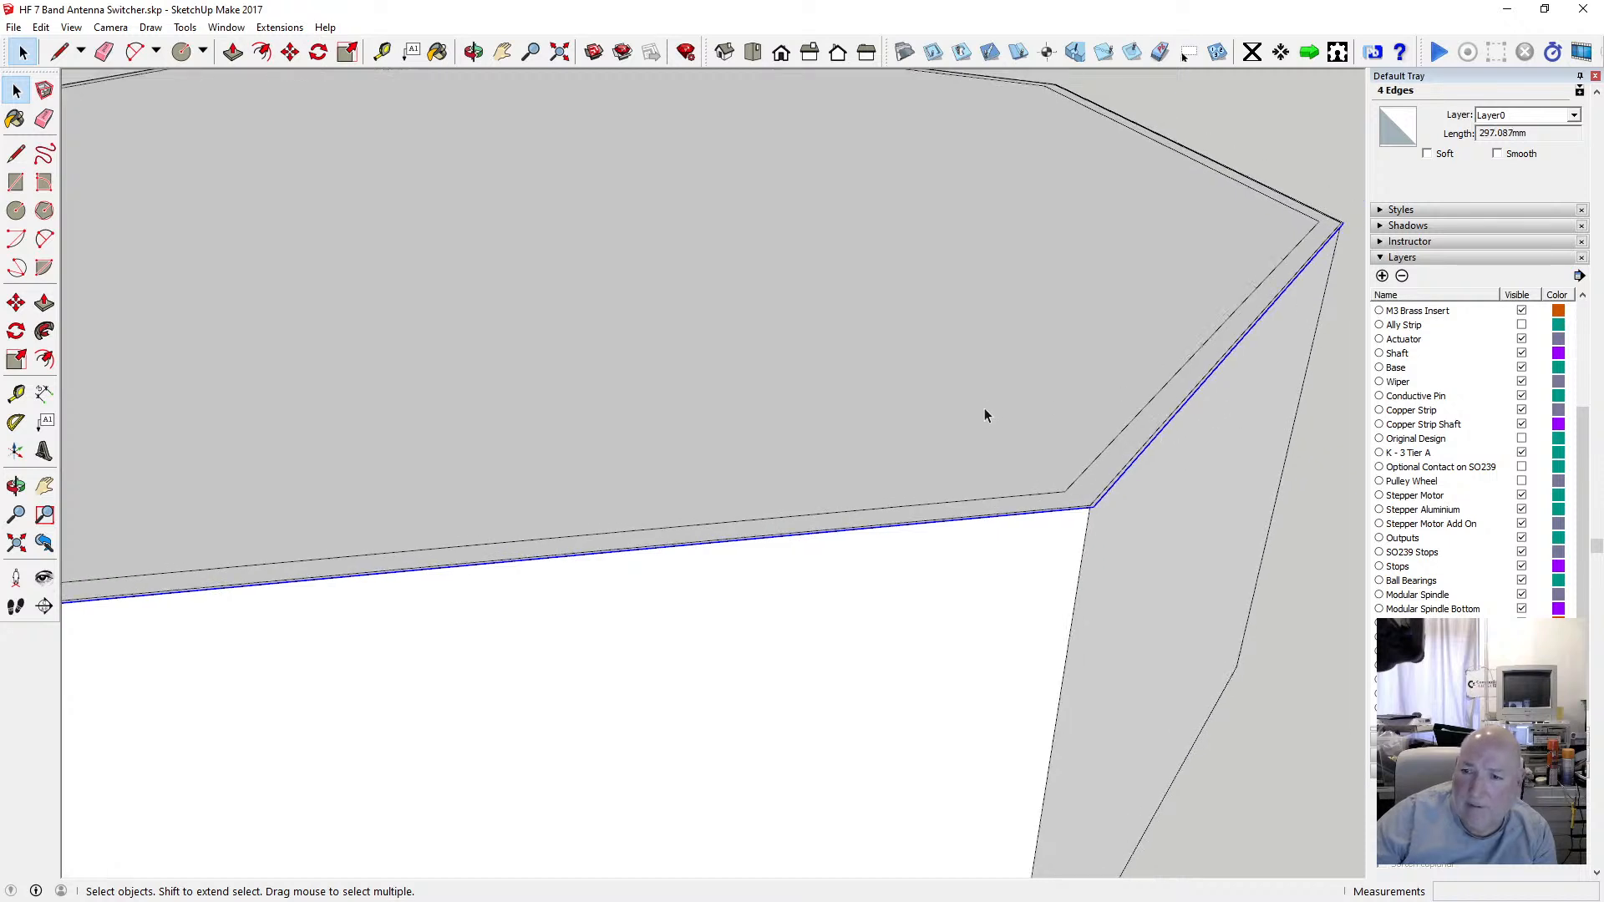
scroll(1296, 245, up, 5)
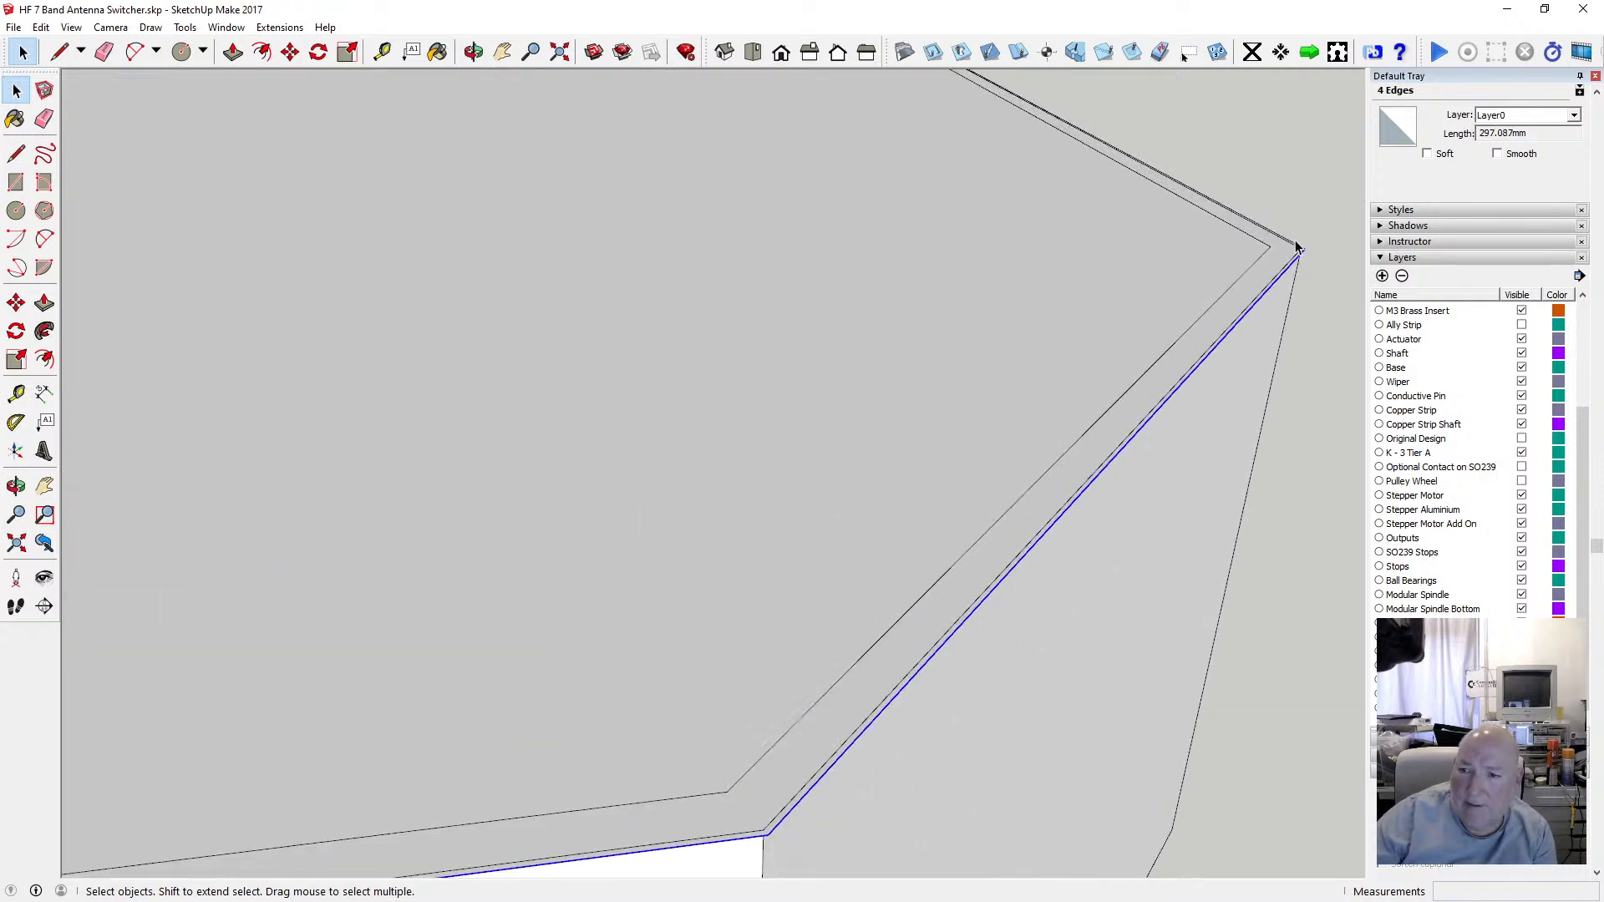
scroll(1286, 250, up, 1)
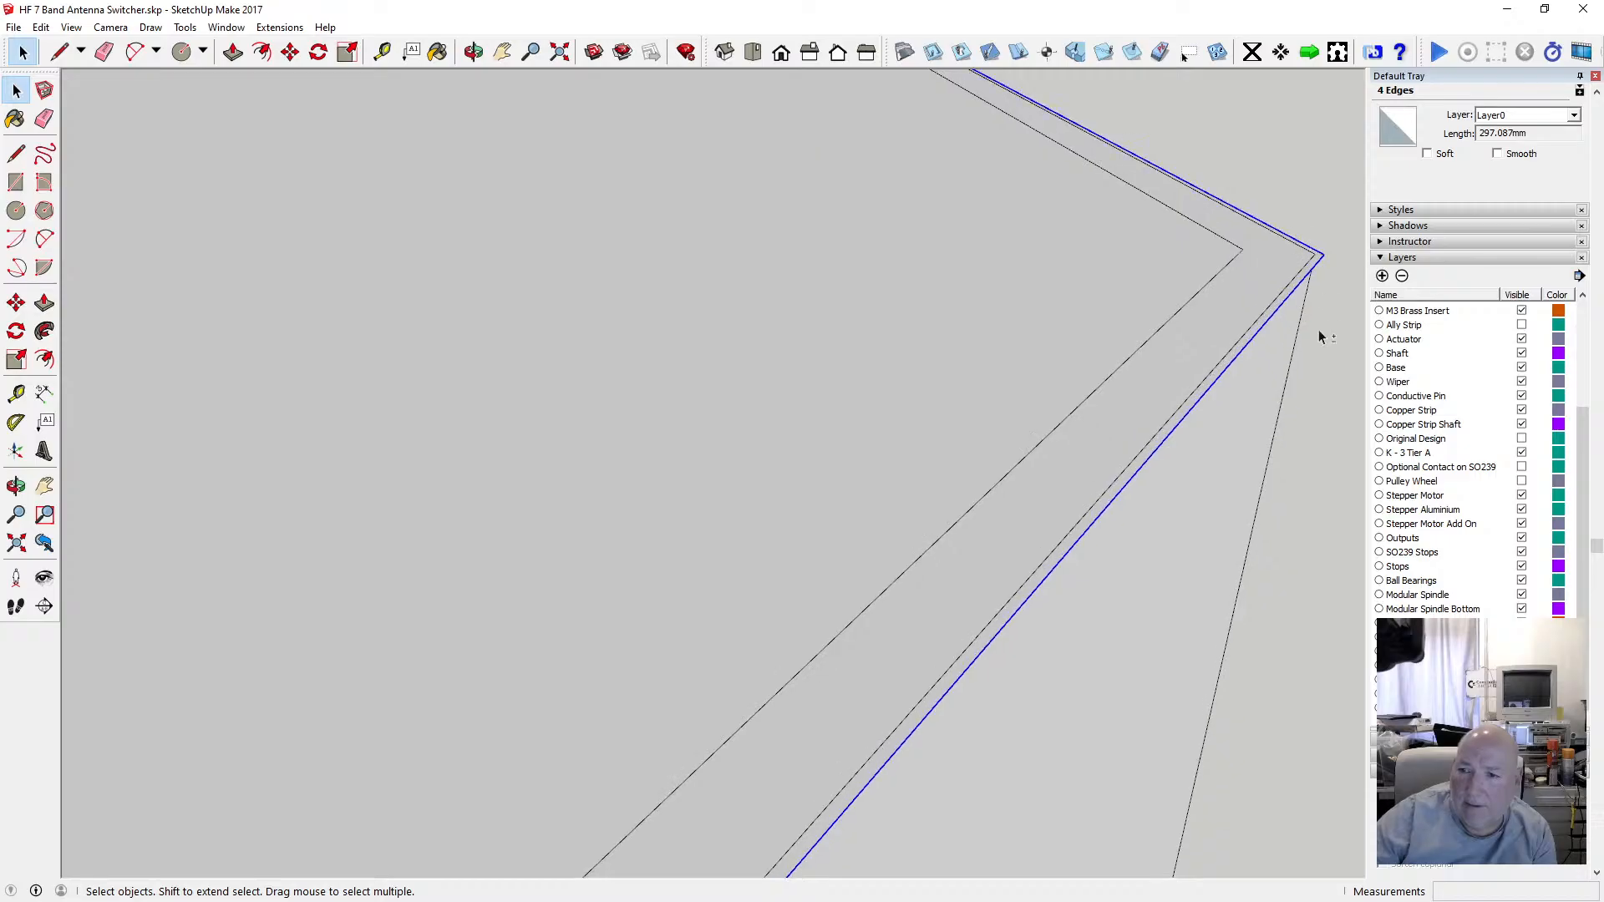
scroll(1199, 329, down, 6)
scroll(838, 161, up, 2)
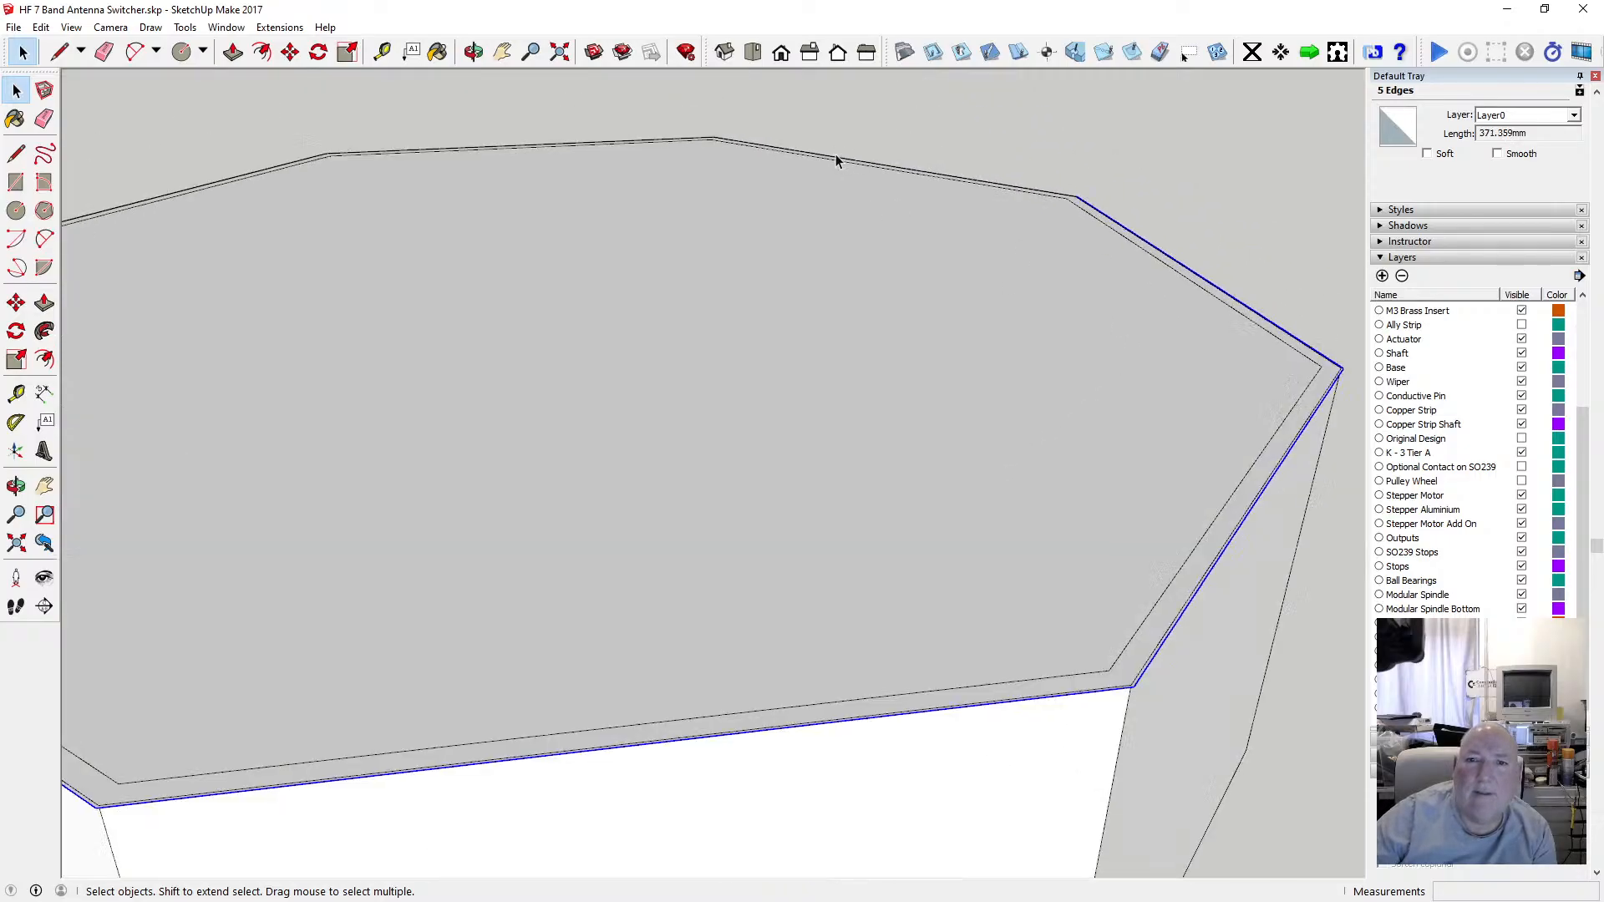
scroll(743, 154, up, 3)
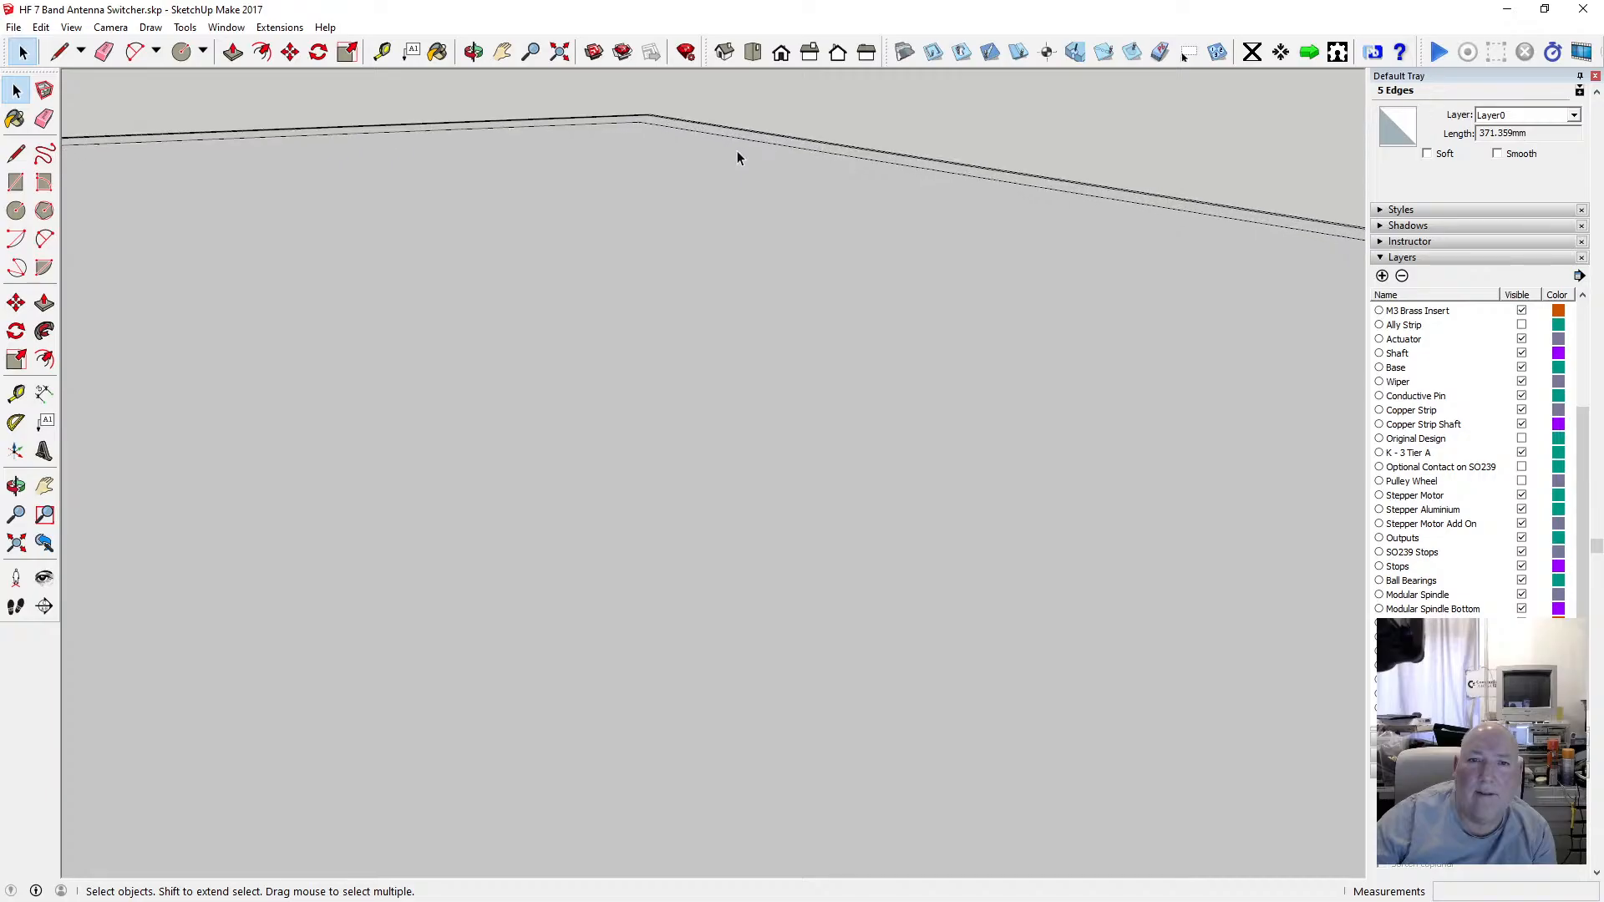
click(474, 52)
drag(693, 284, 722, 419)
click(15, 89)
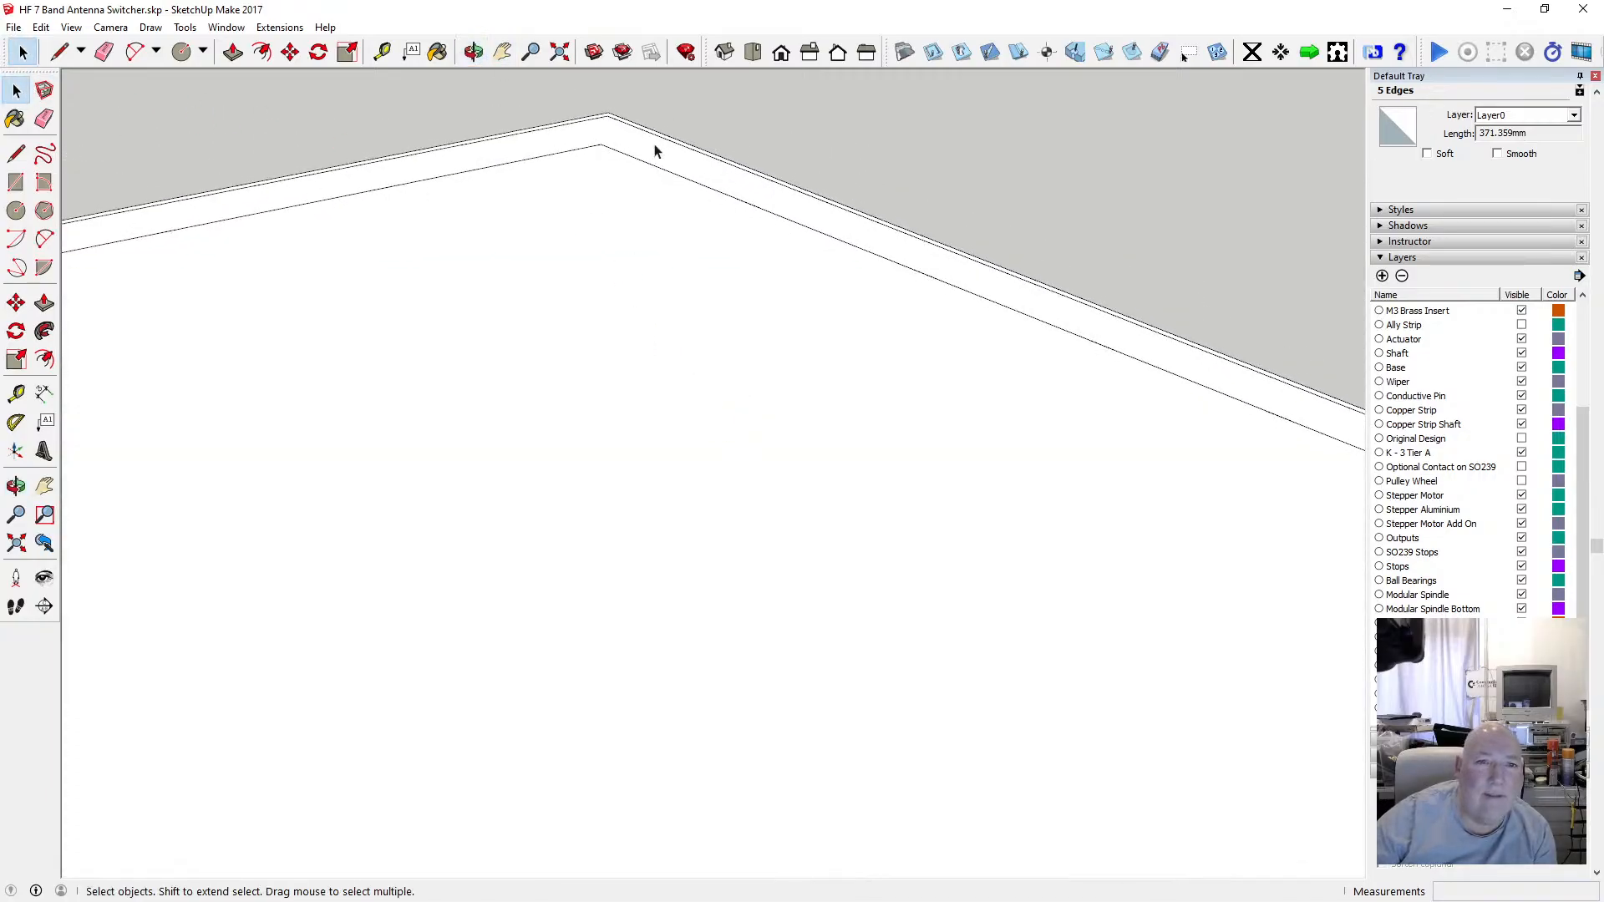
ctrl+click(631, 121)
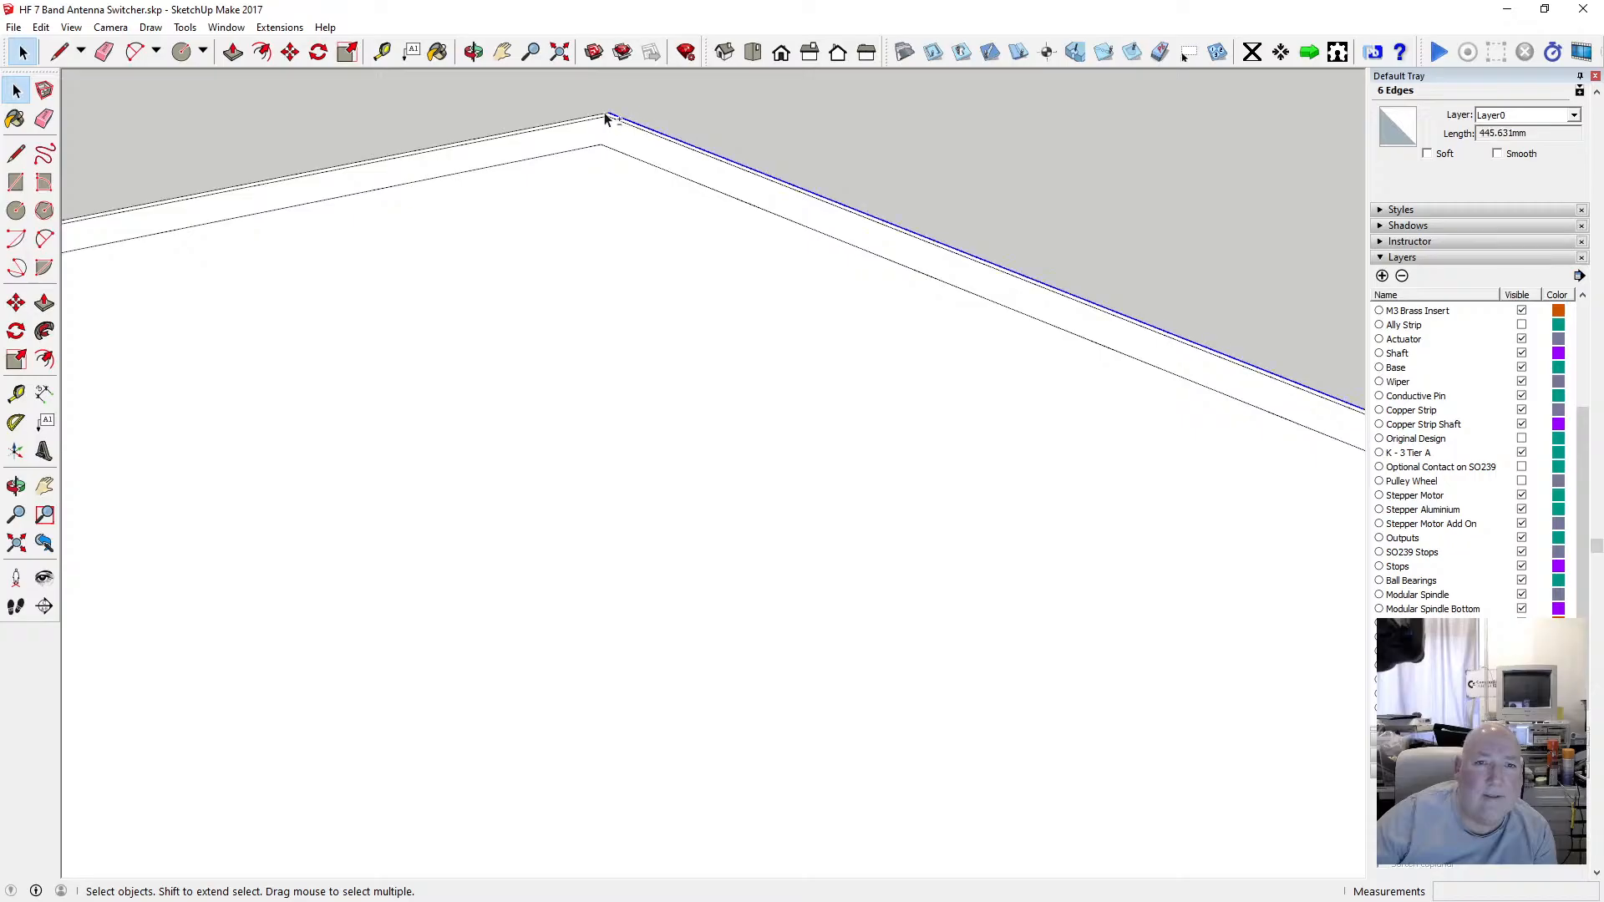
ctrl+click(604, 118)
scroll(923, 249, down, 3)
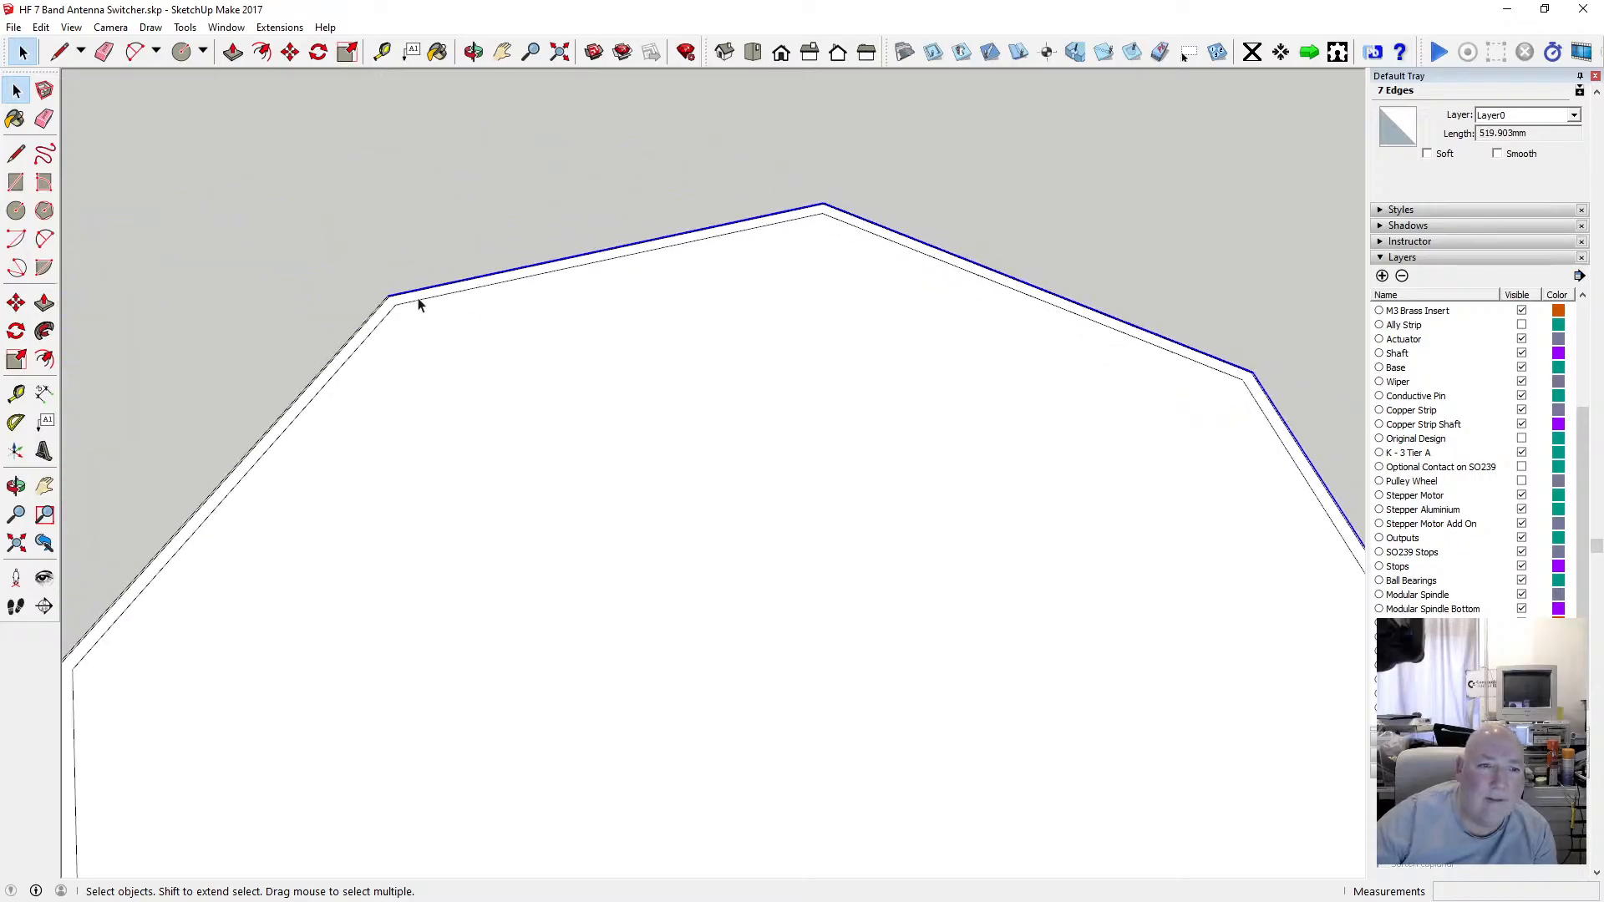
scroll(381, 311, up, 2)
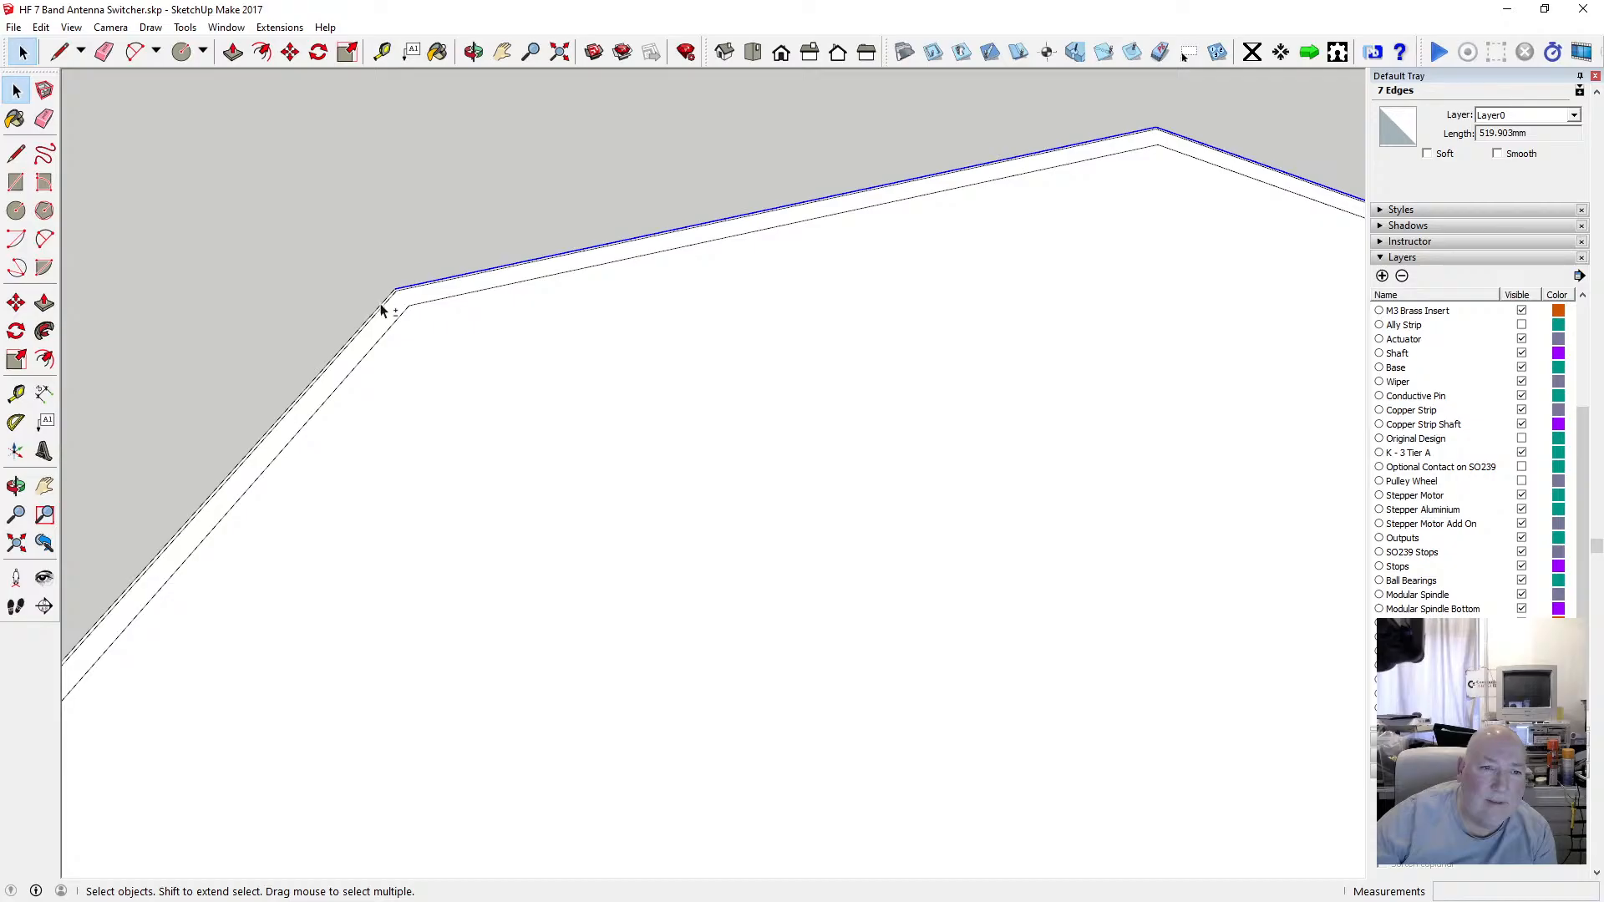
shift+click(380, 306)
scroll(619, 261, down, 4)
scroll(610, 259, down, 5)
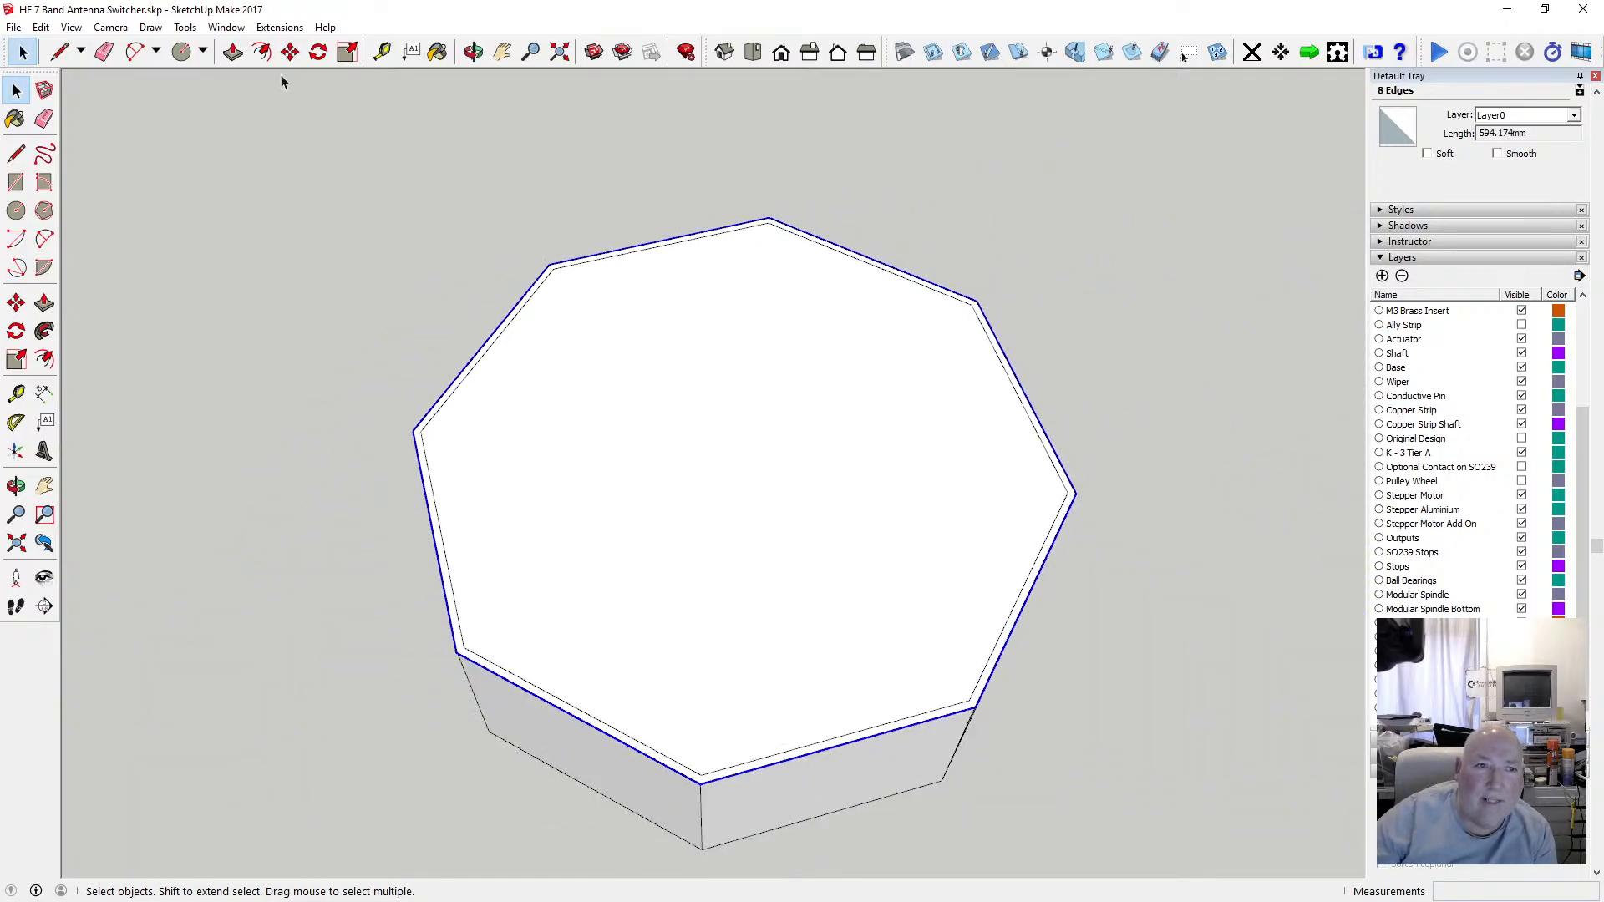
click(262, 52)
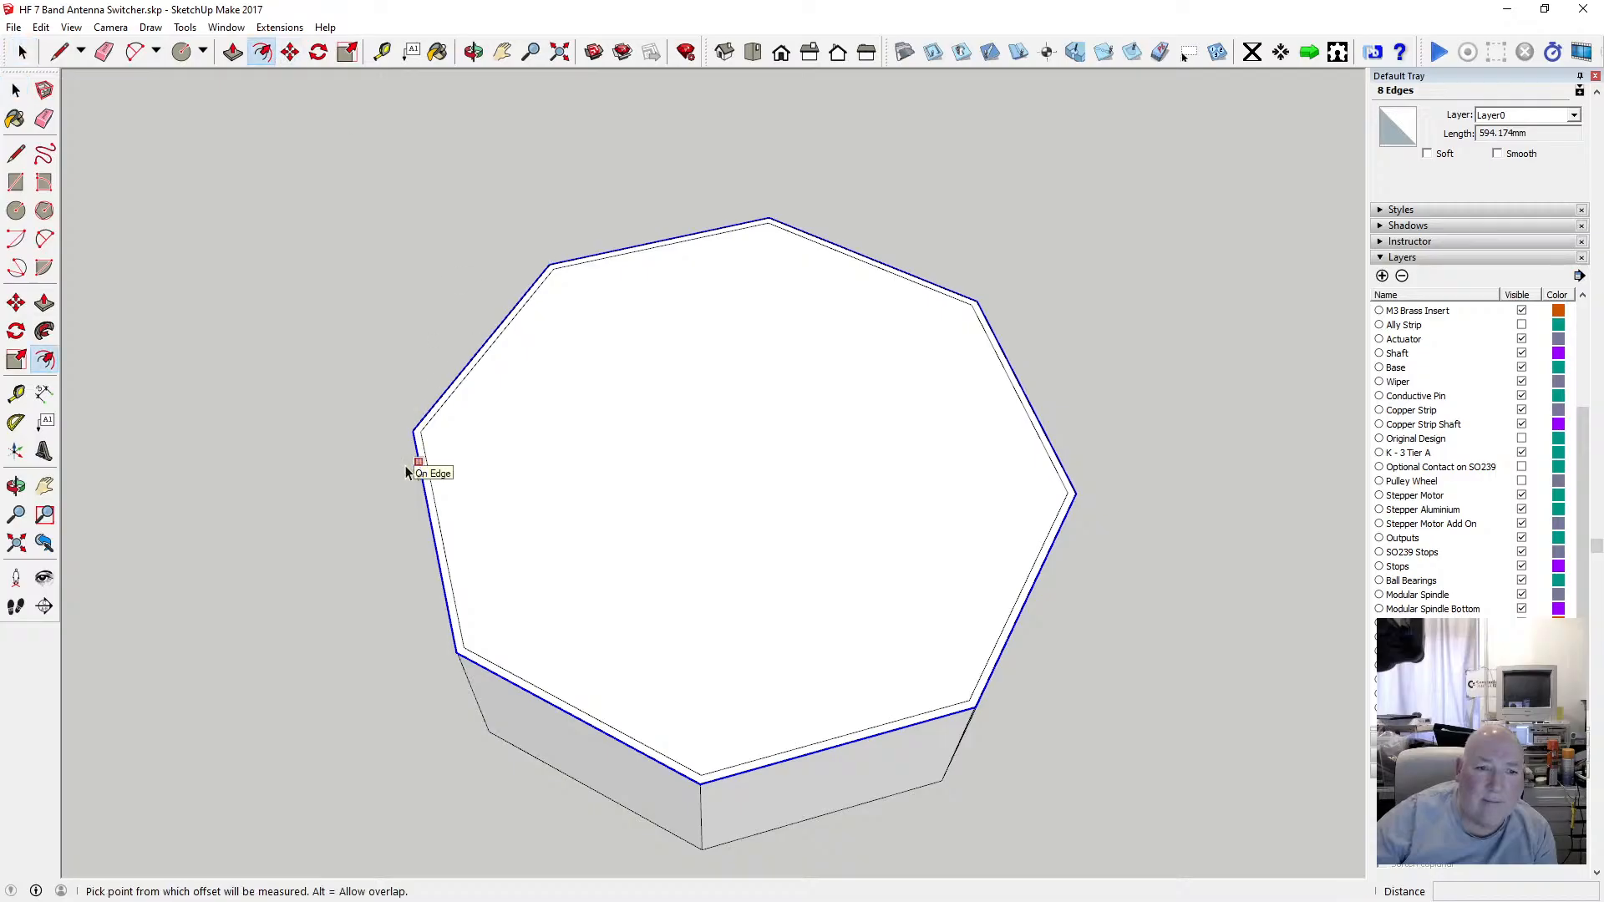
click(406, 467)
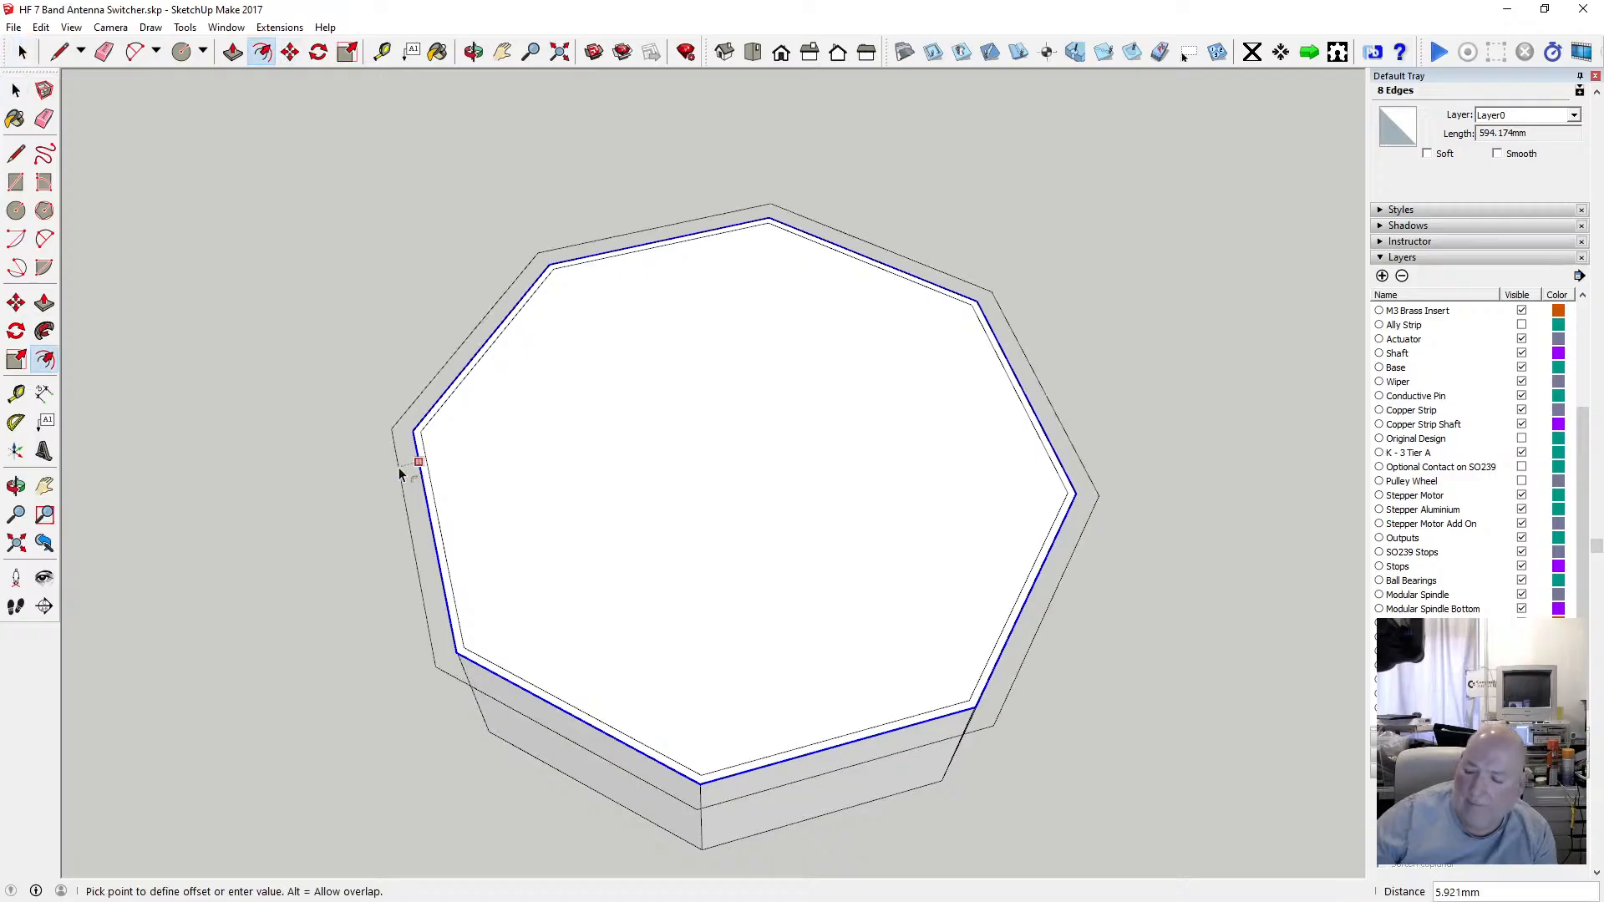
text(2)
key(Return)
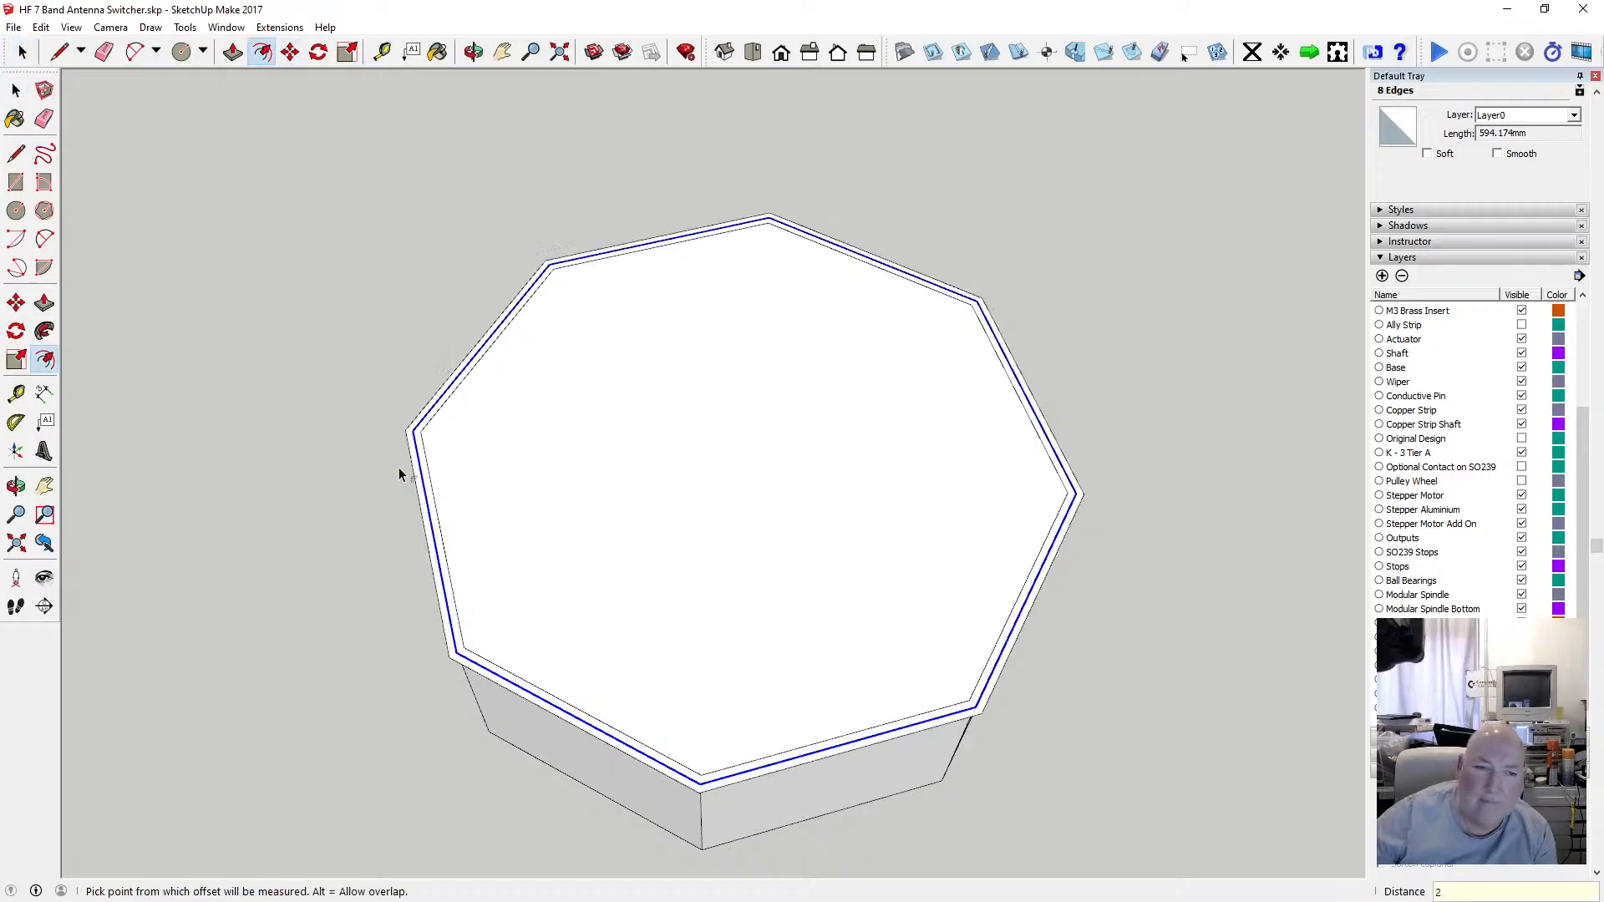
Copy the offset rim outline straight down to the bottom of the wall, about 57.4 mm below.
click(473, 52)
scroll(530, 466, up, 3)
scroll(519, 471, down, 3)
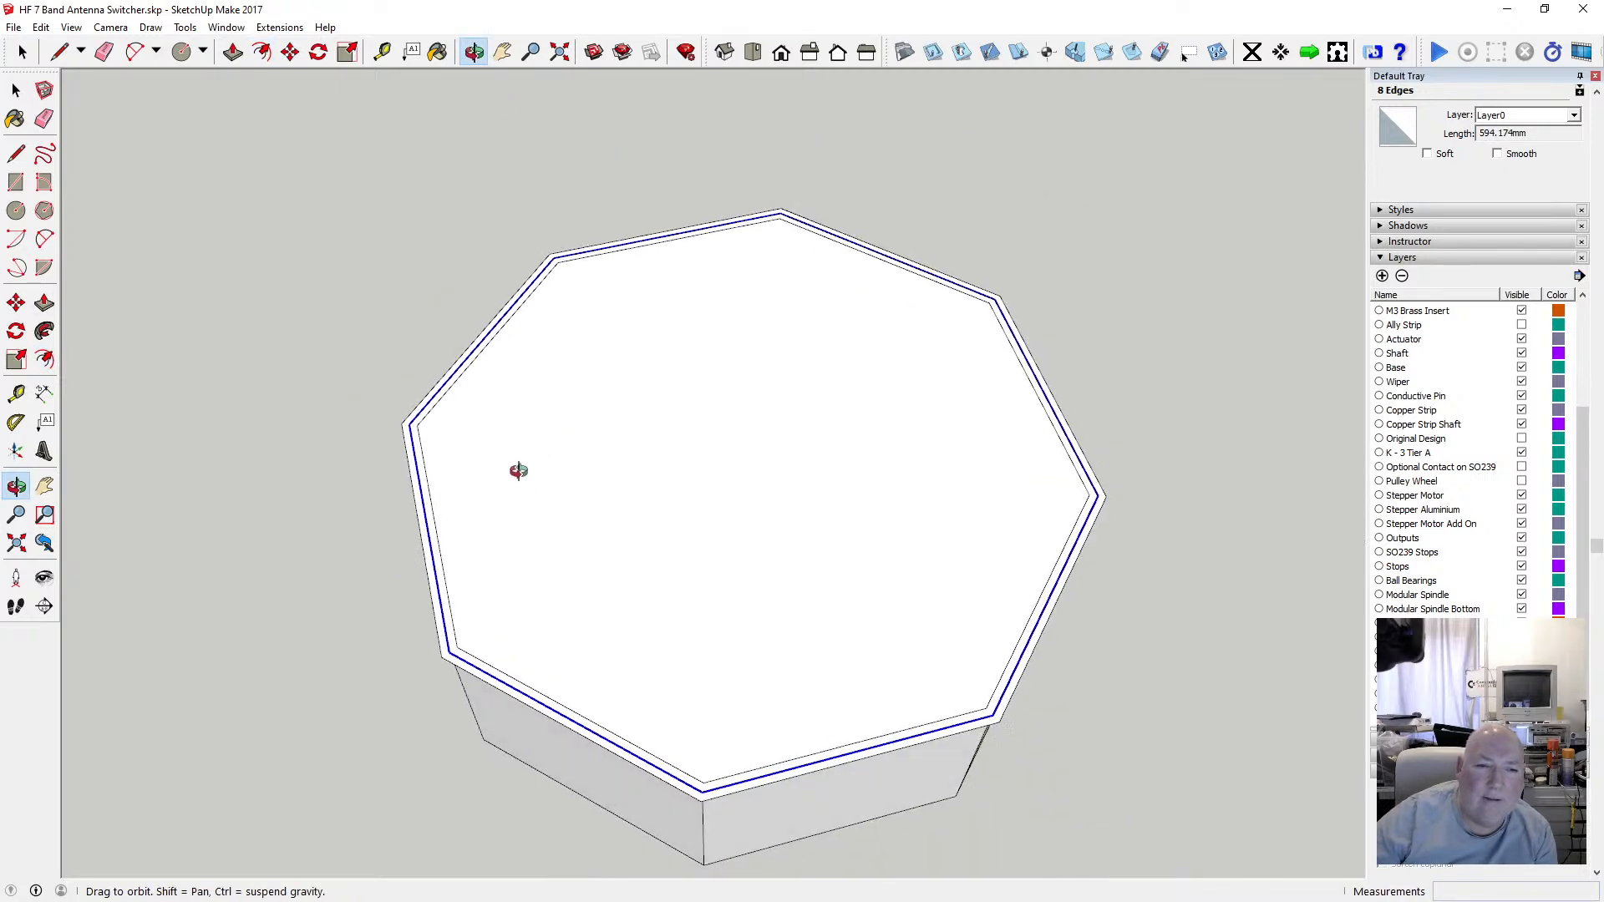
drag(519, 471, 465, 358)
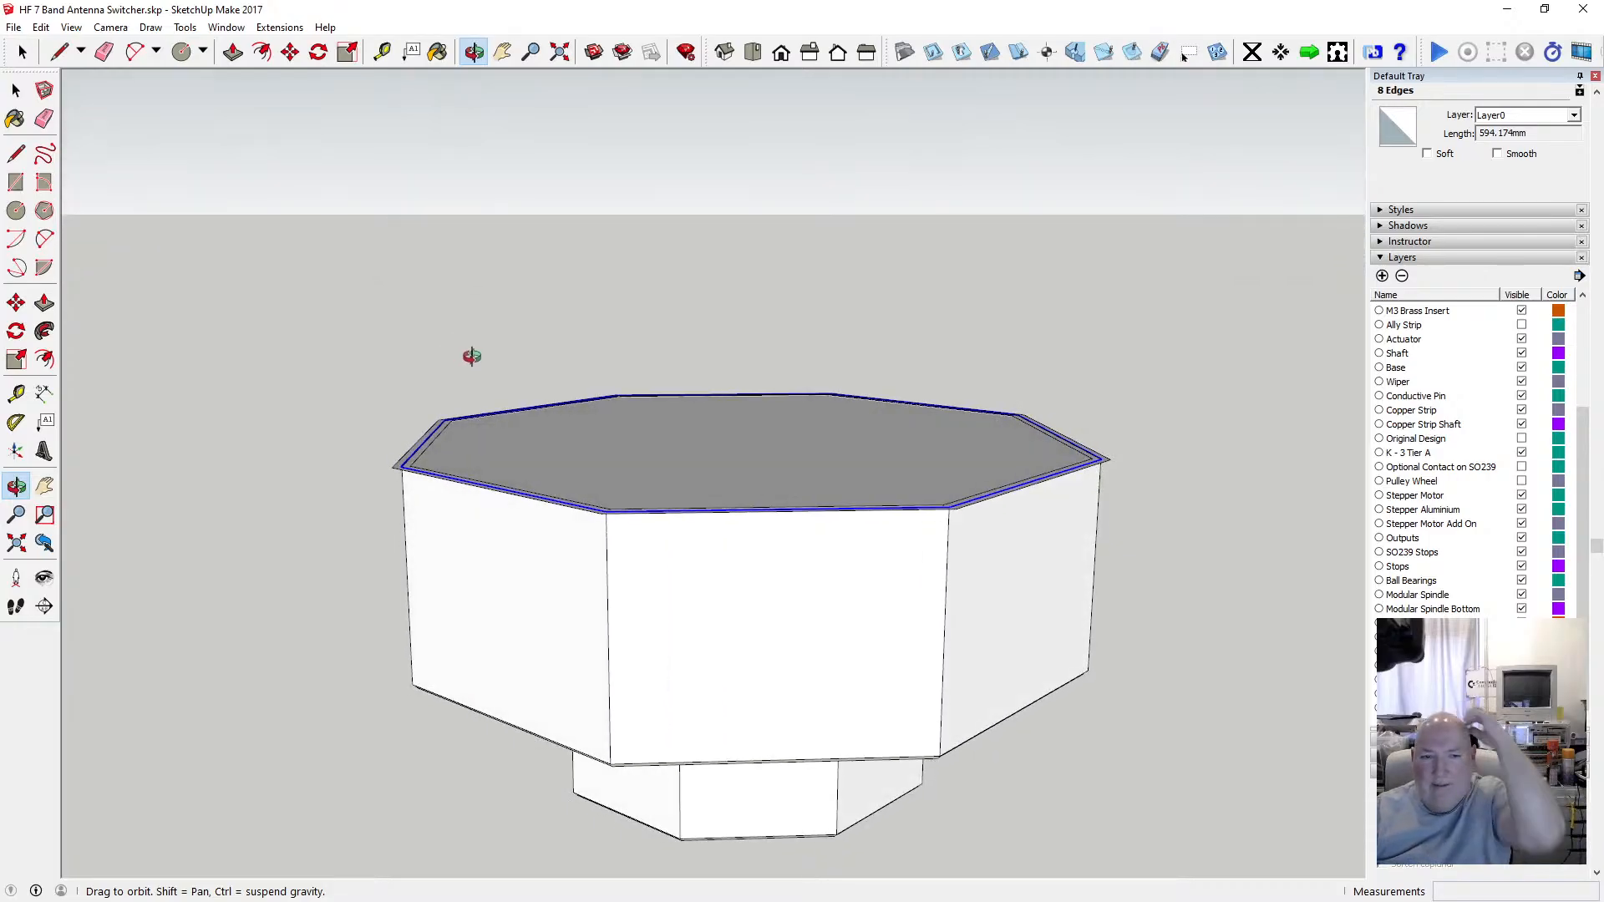
drag(512, 609, 461, 595)
scroll(456, 452, up, 3)
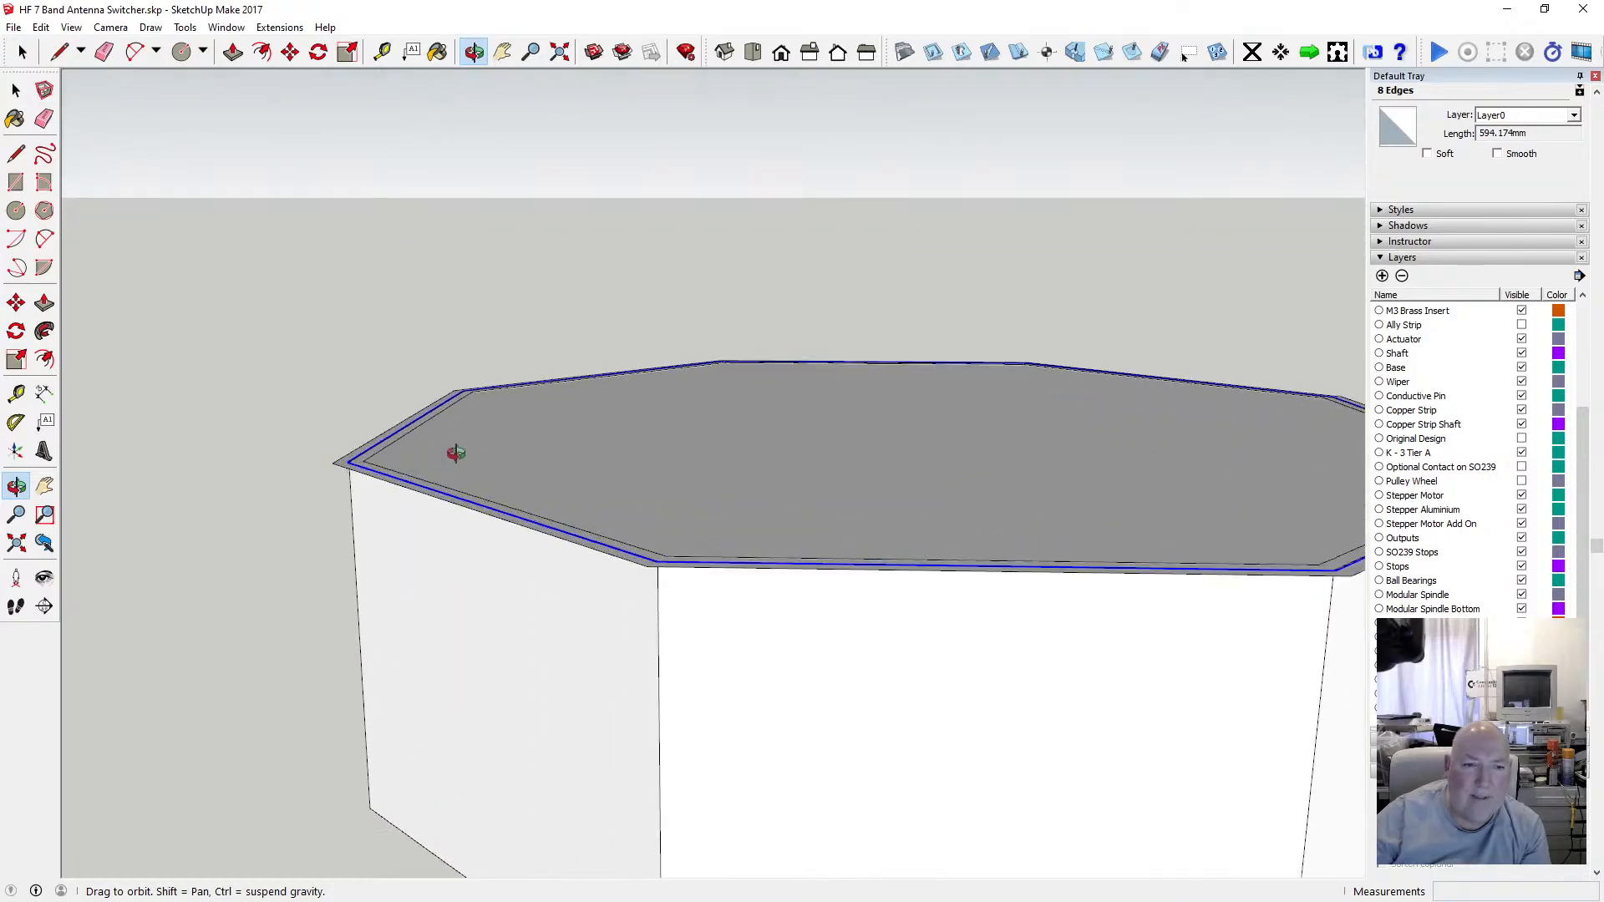
drag(382, 288, 430, 455)
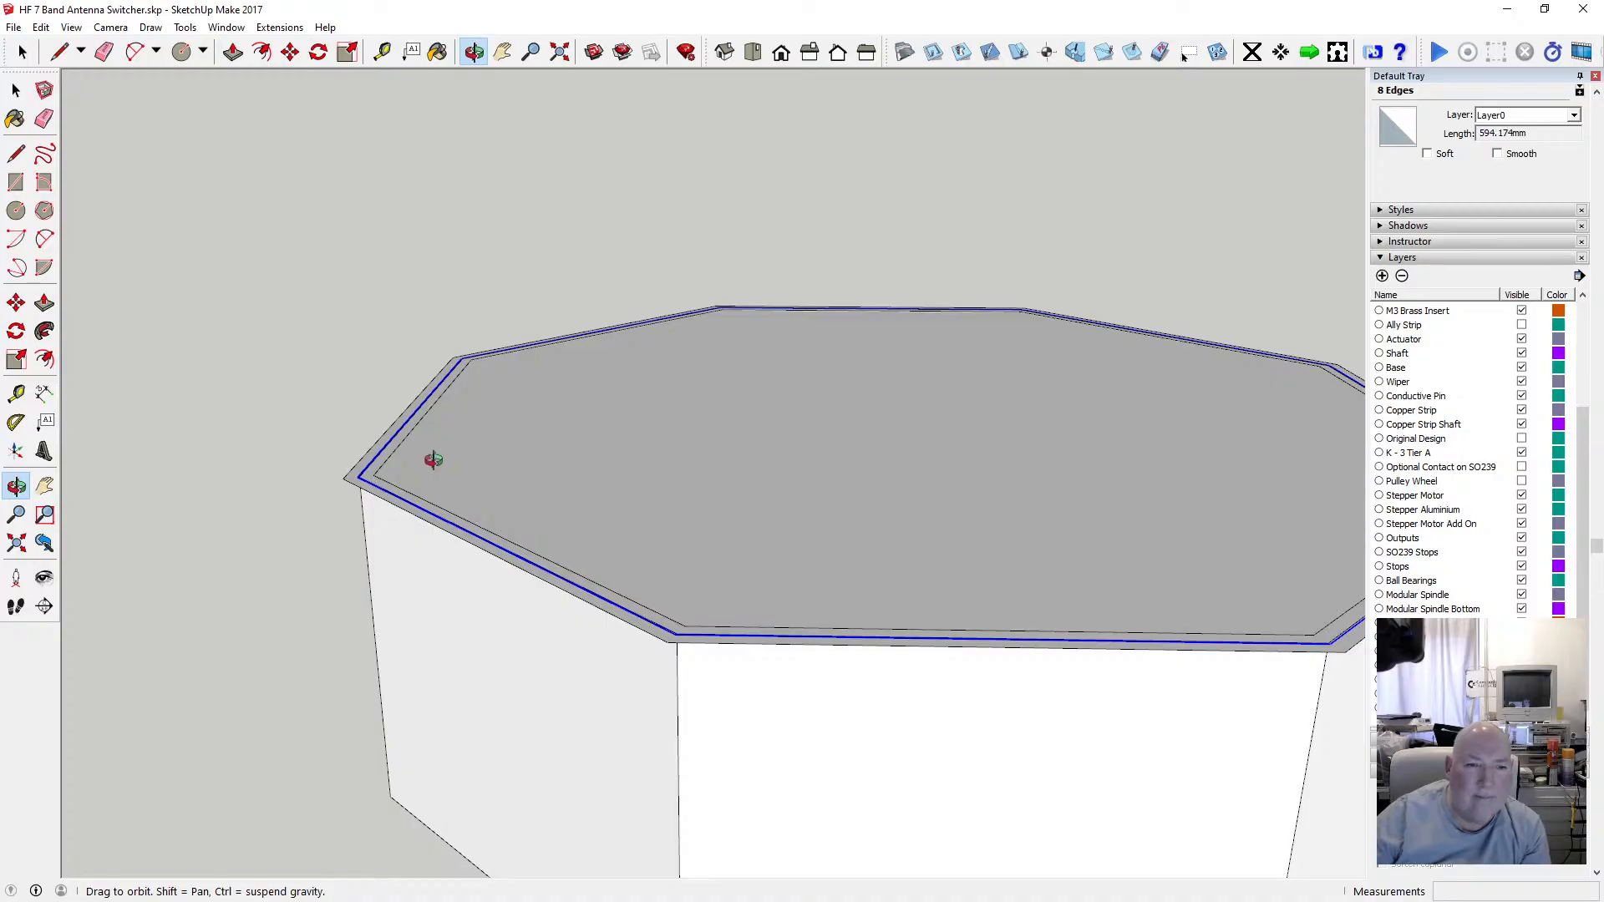
click(16, 90)
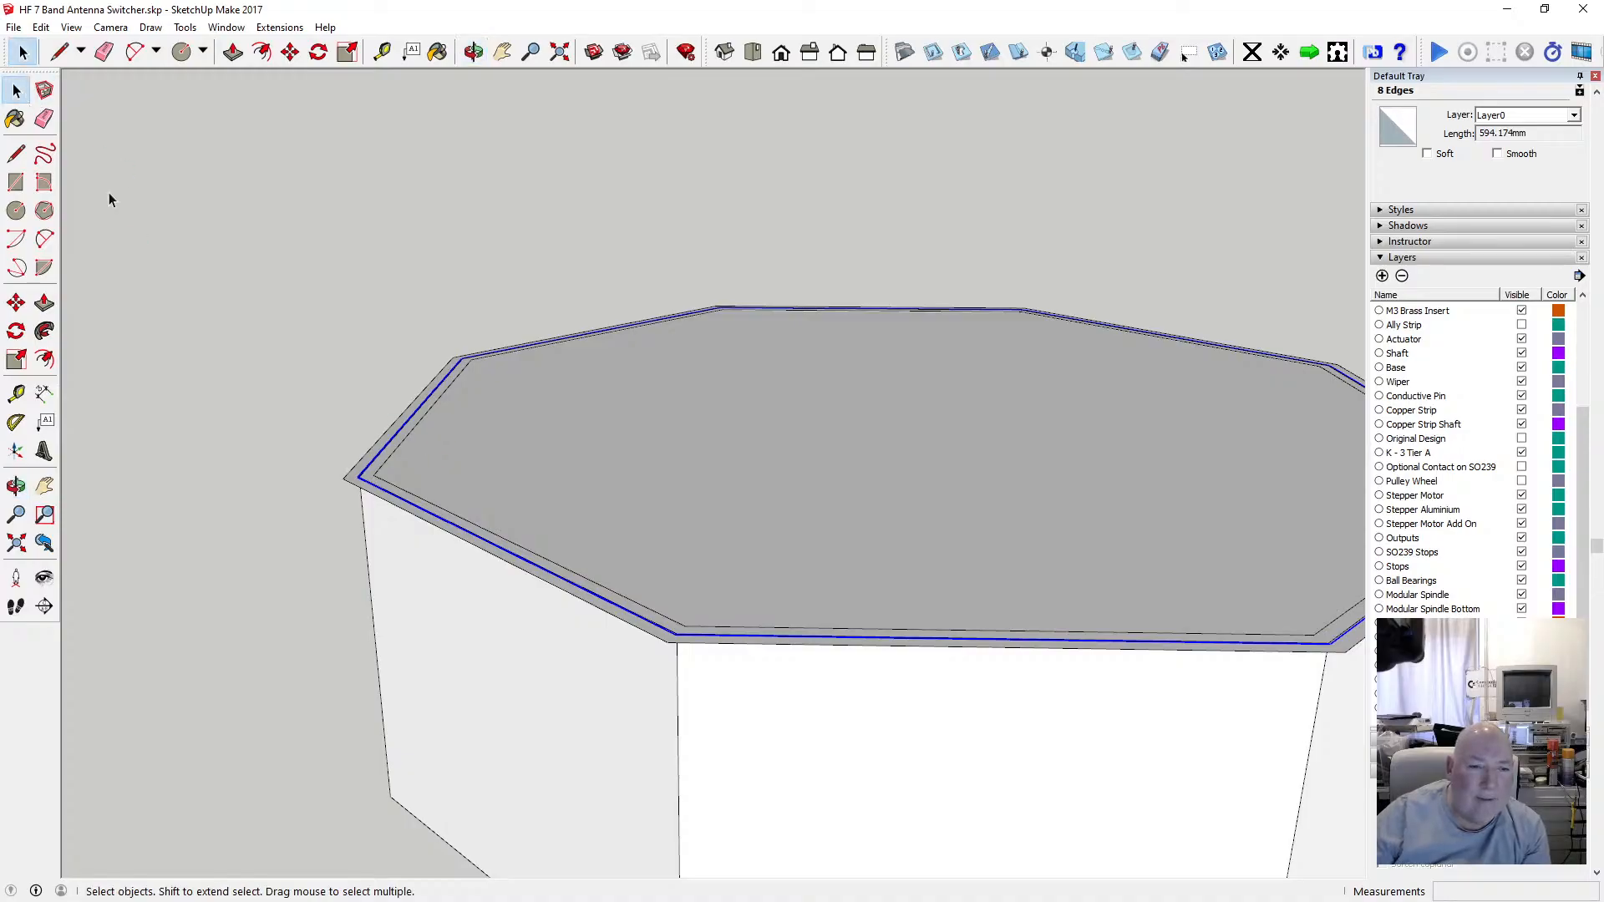
click(290, 52)
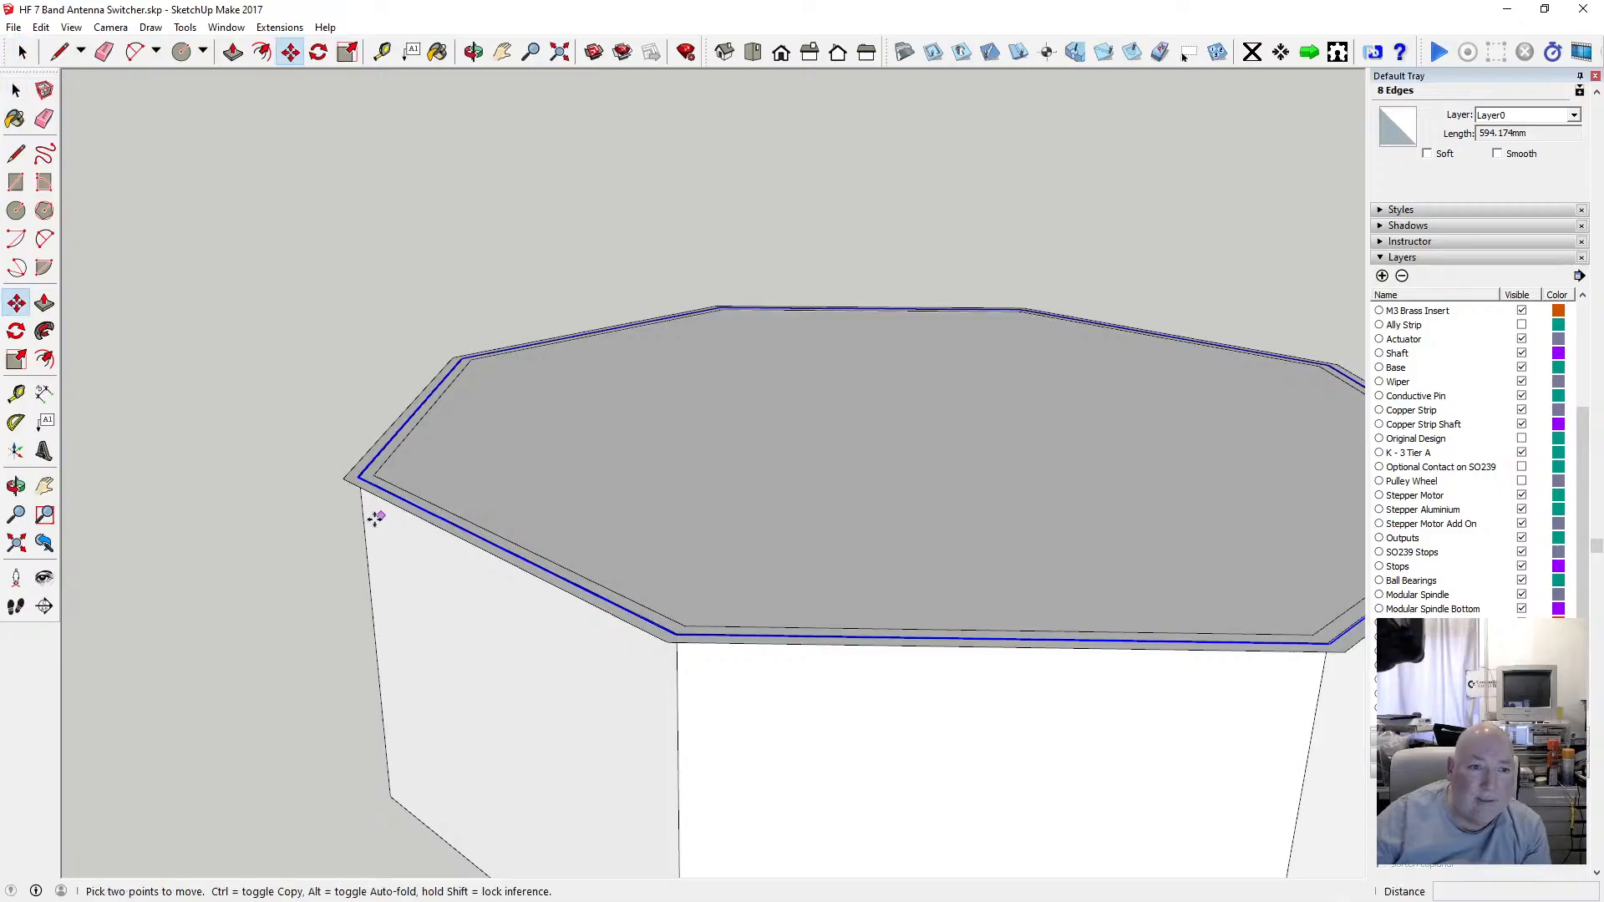
scroll(359, 492, up, 5)
scroll(351, 464, up, 1)
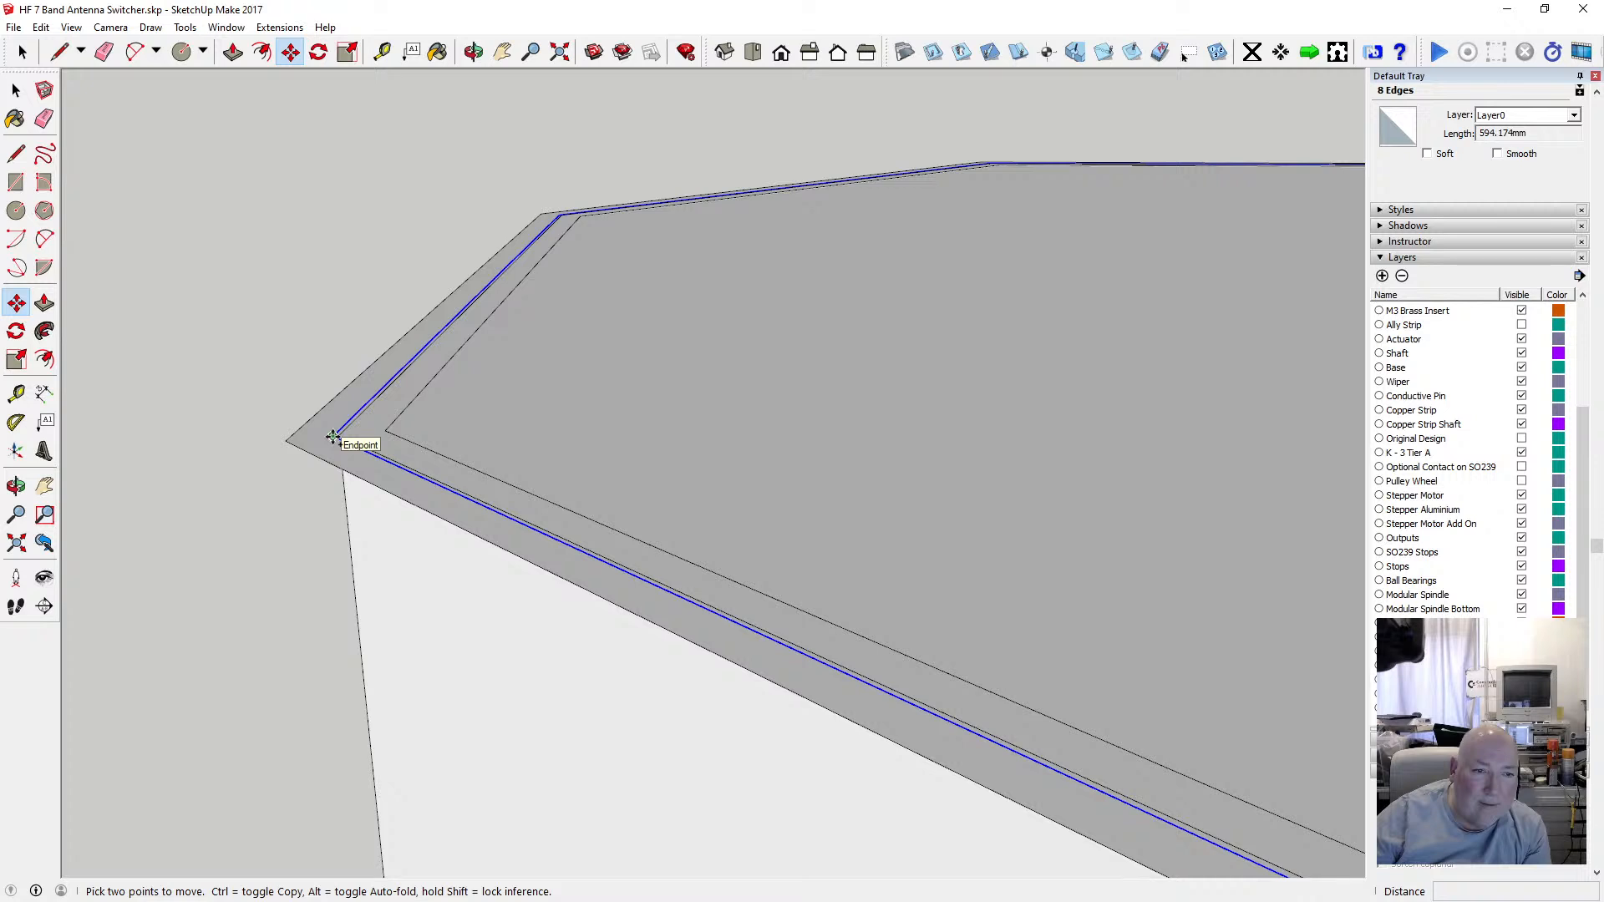
click(332, 436)
key(ctrl)
scroll(336, 442, down, 3)
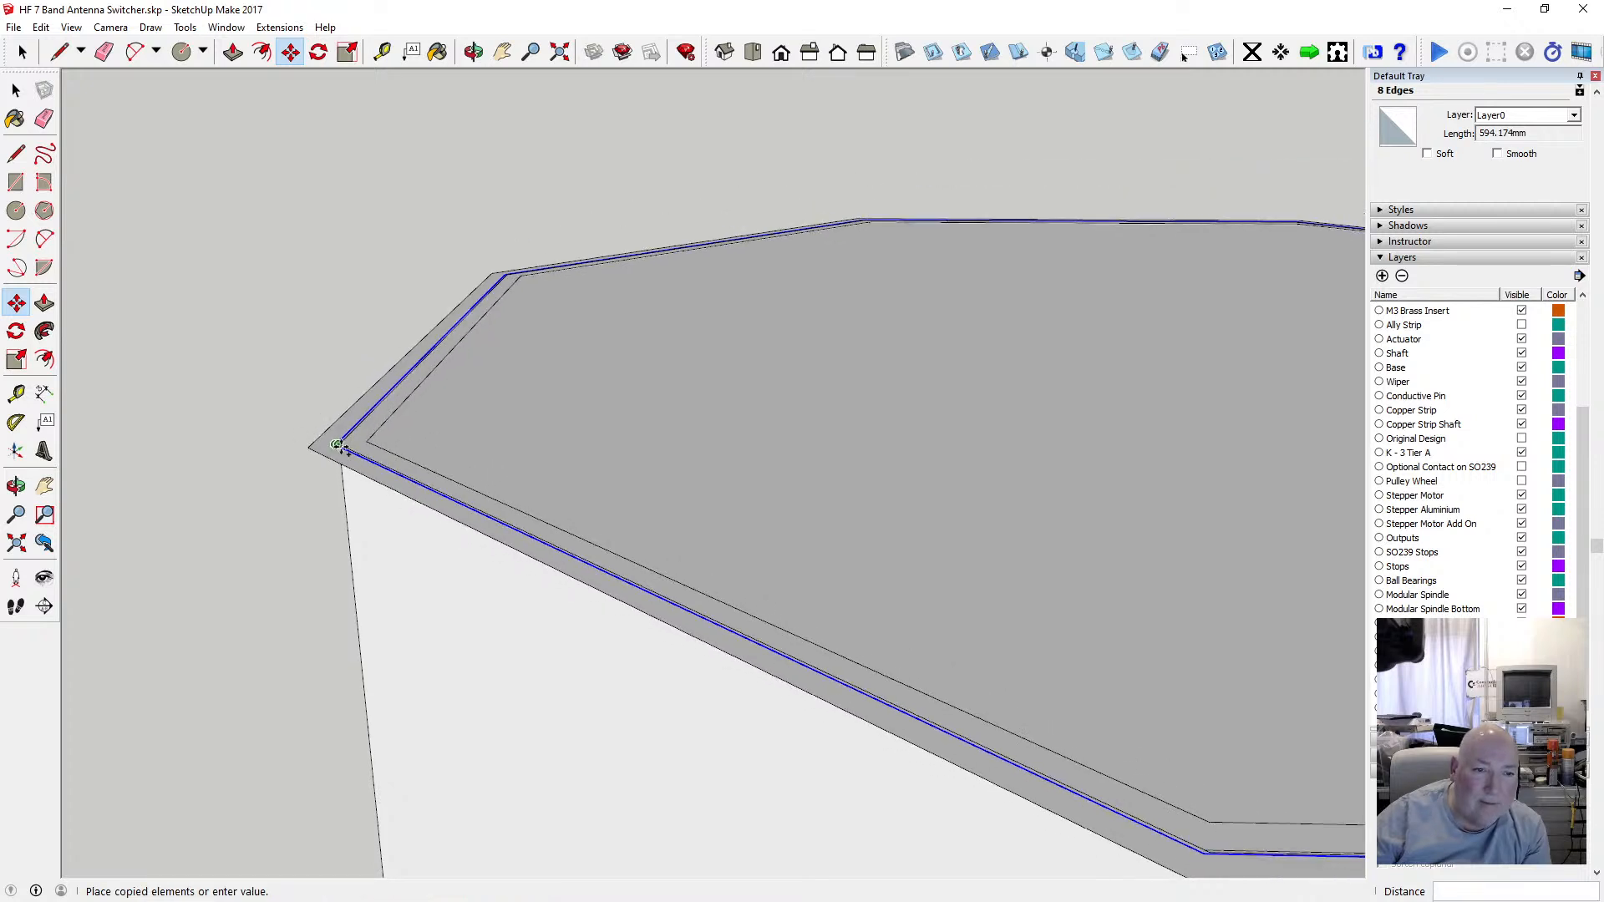
scroll(337, 444, down, 4)
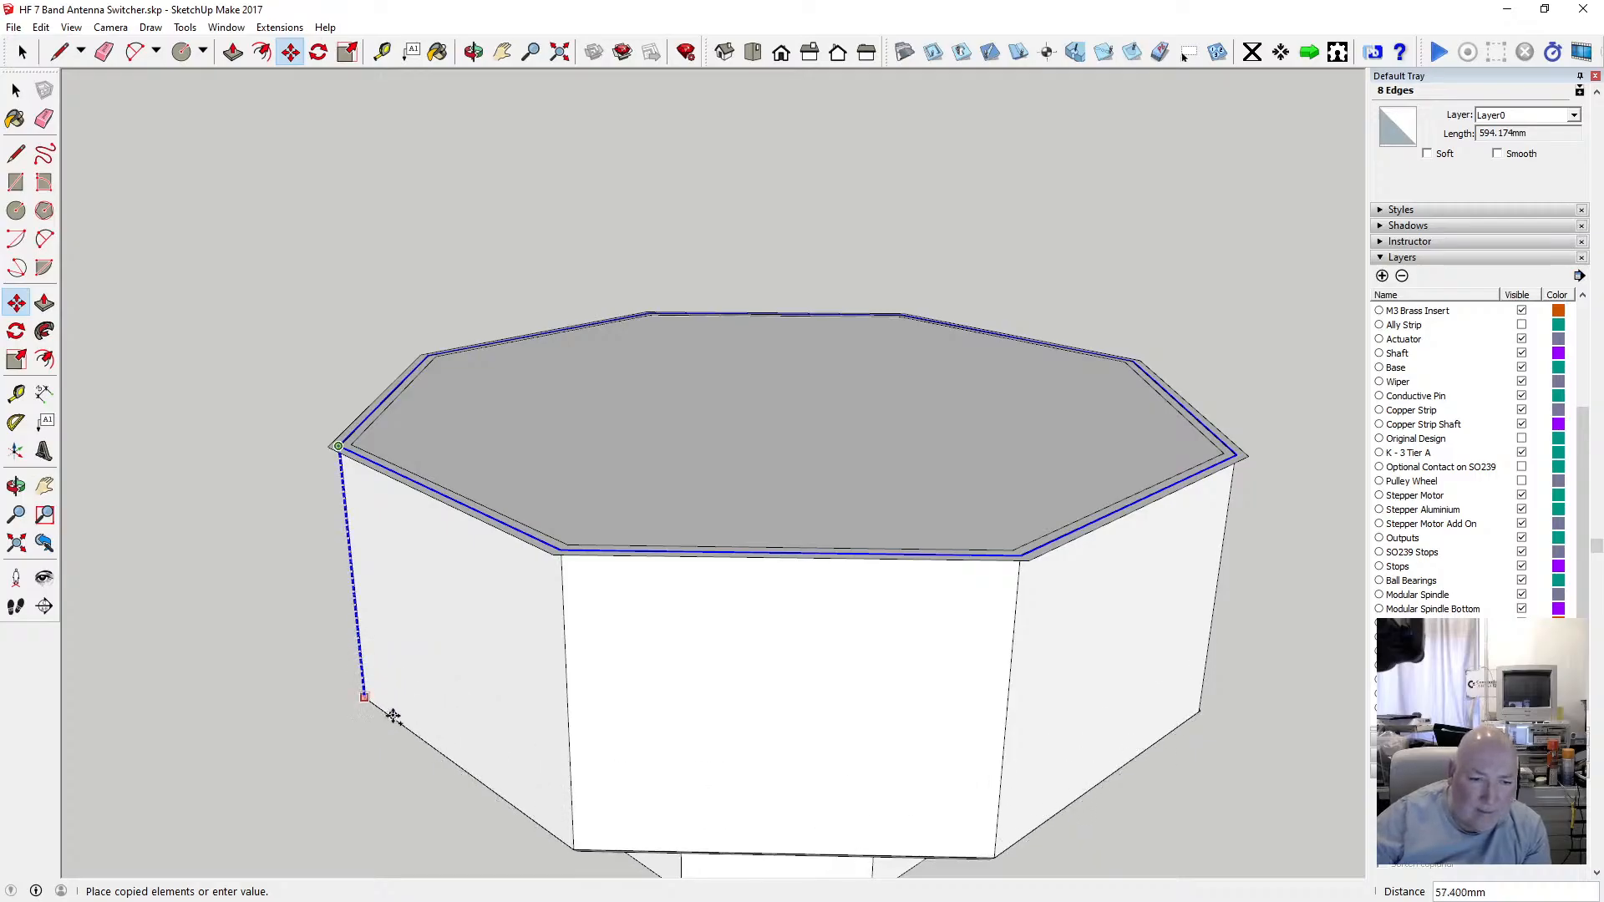
click(392, 717)
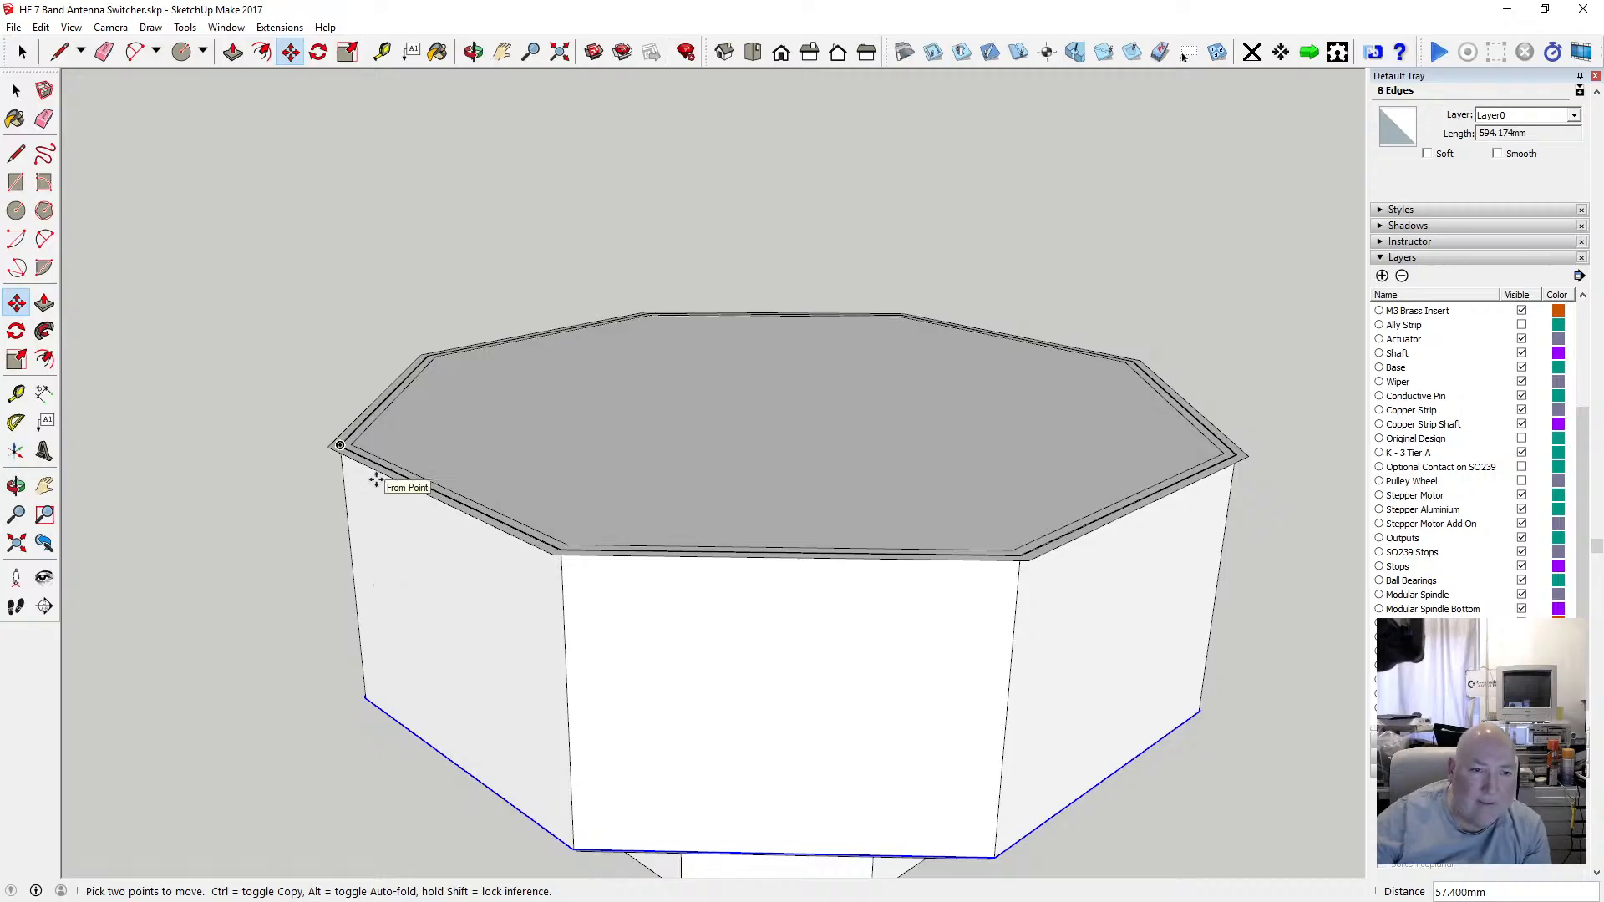
key(space)
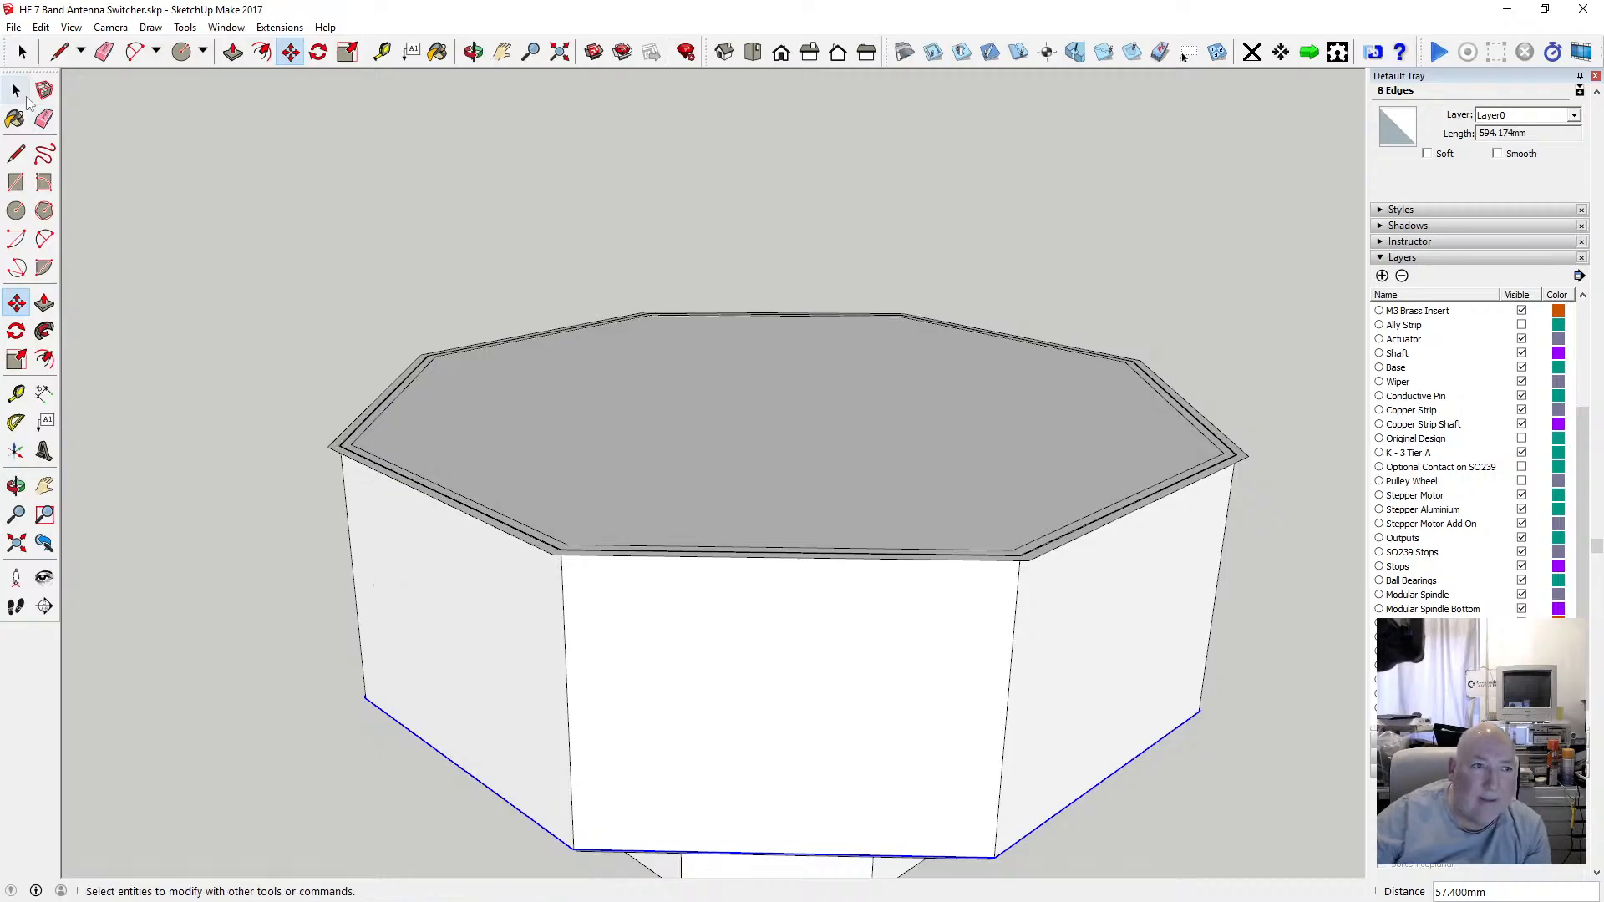
Reselect the eight offset outer rim edges and copy them again 57.4 mm straight down onto the wall's bottom.
click(348, 442)
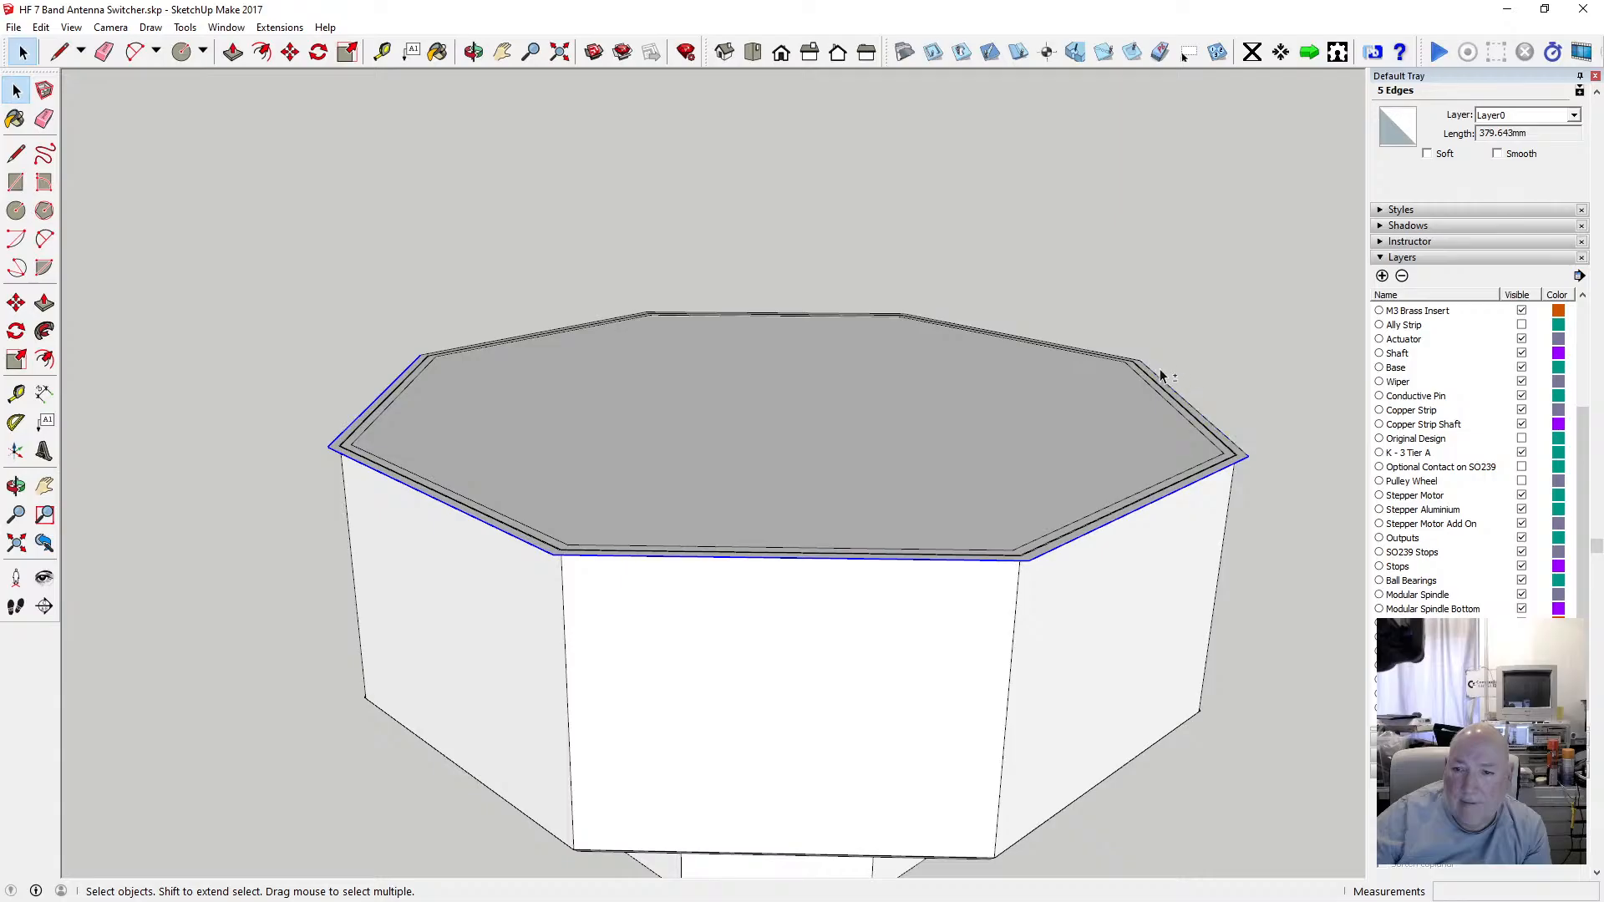
scroll(1145, 355, up, 5)
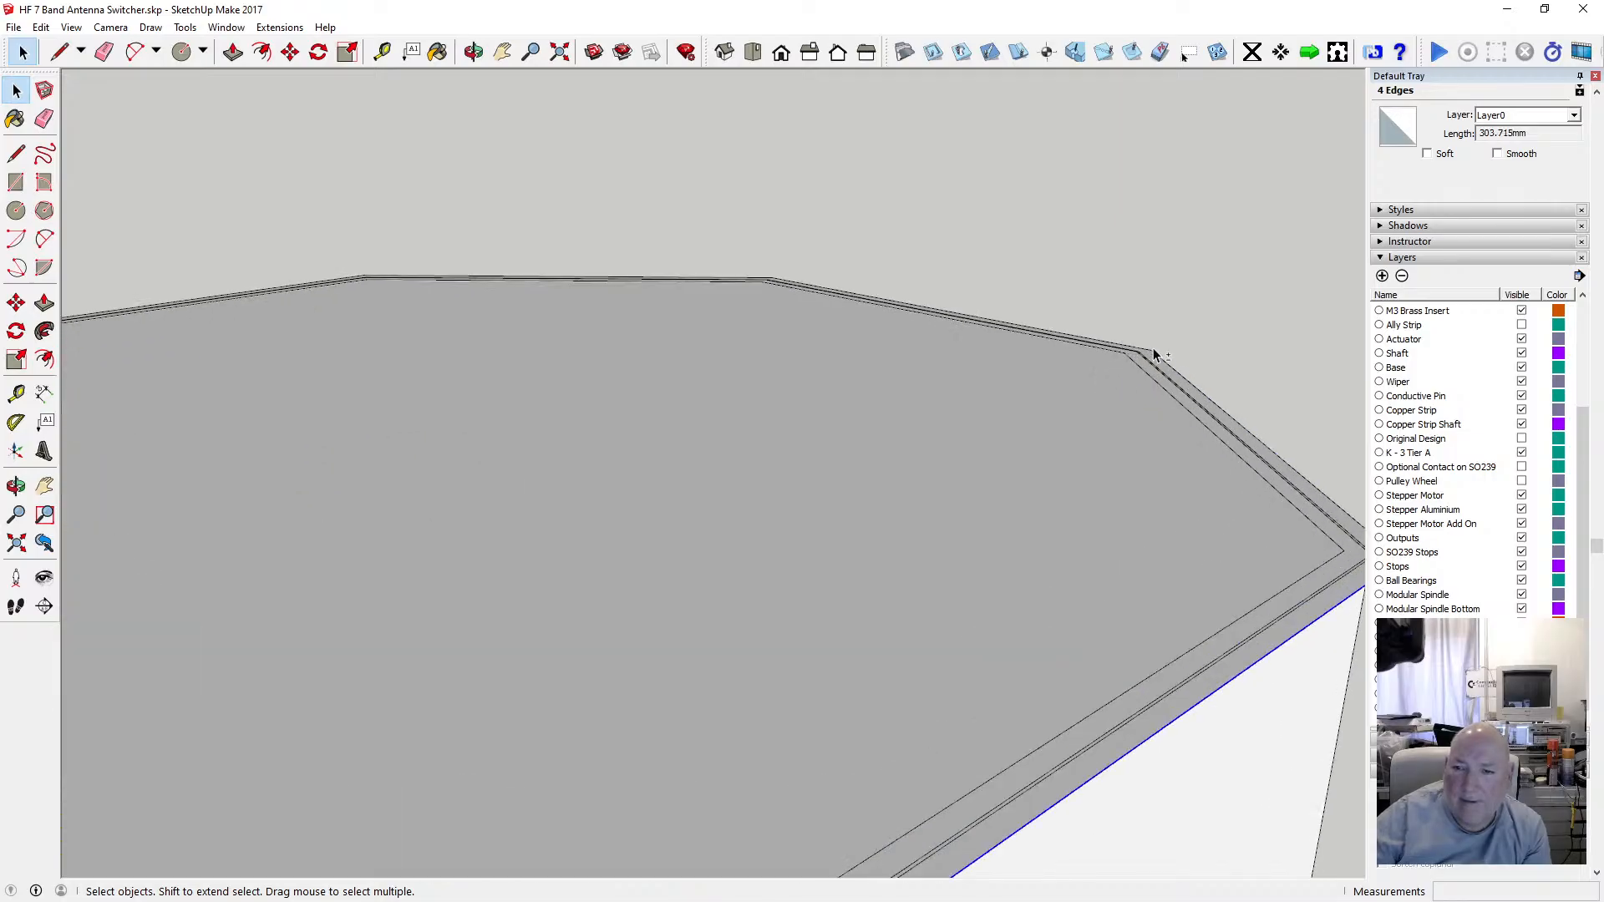
shift+click(1153, 351)
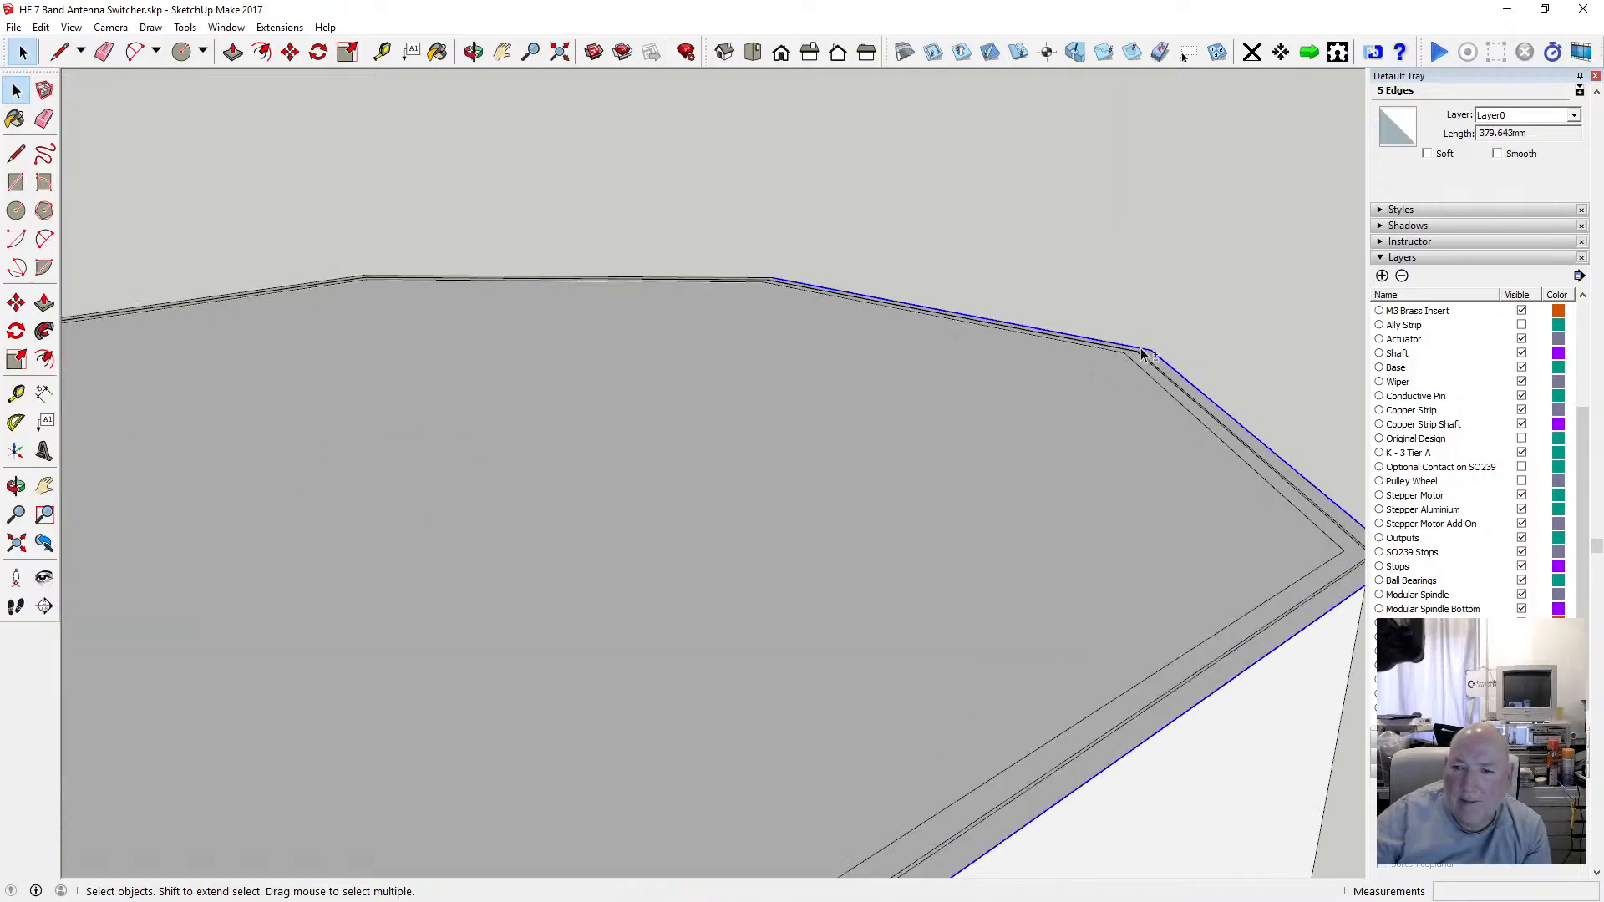
scroll(743, 281, up, 5)
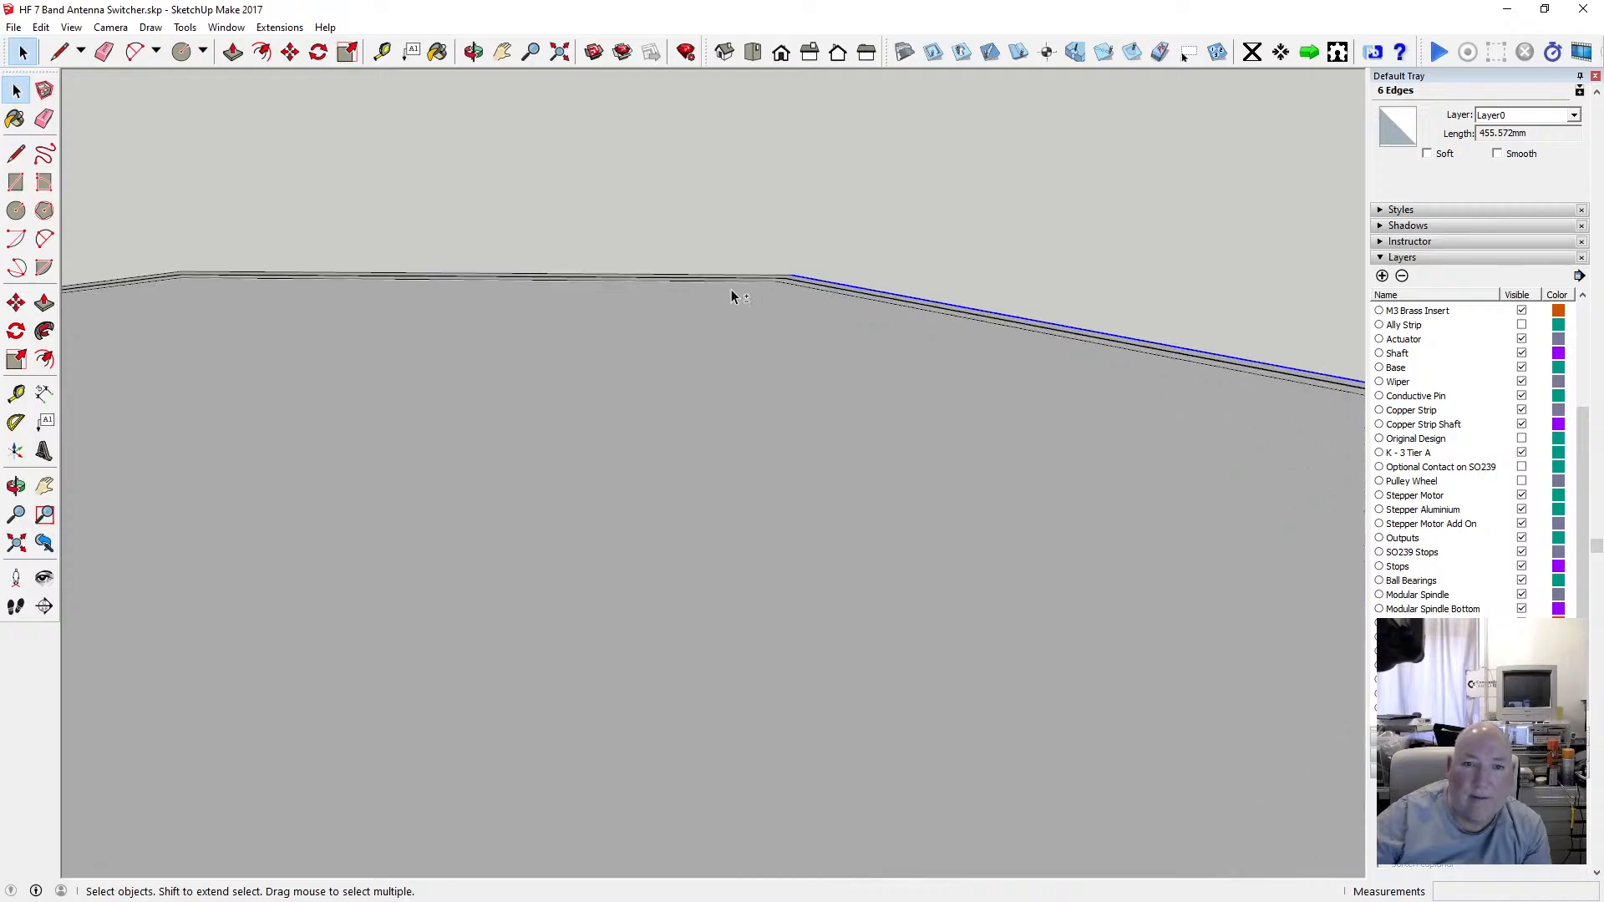
shift+click(756, 269)
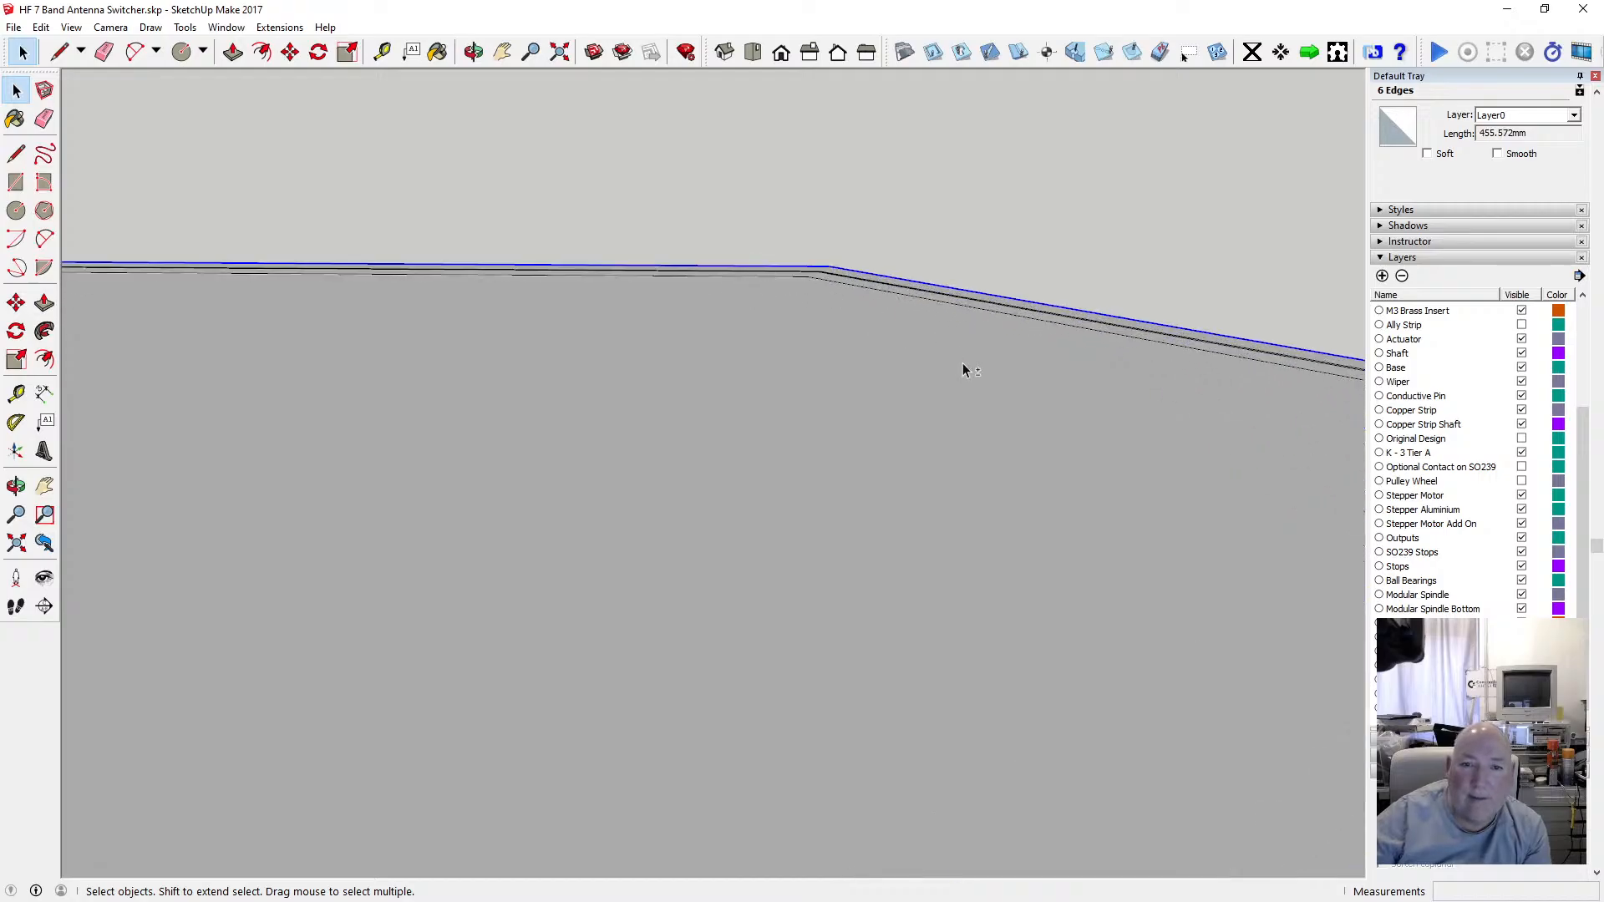
scroll(969, 359, down, 4)
scroll(473, 345, up, 3)
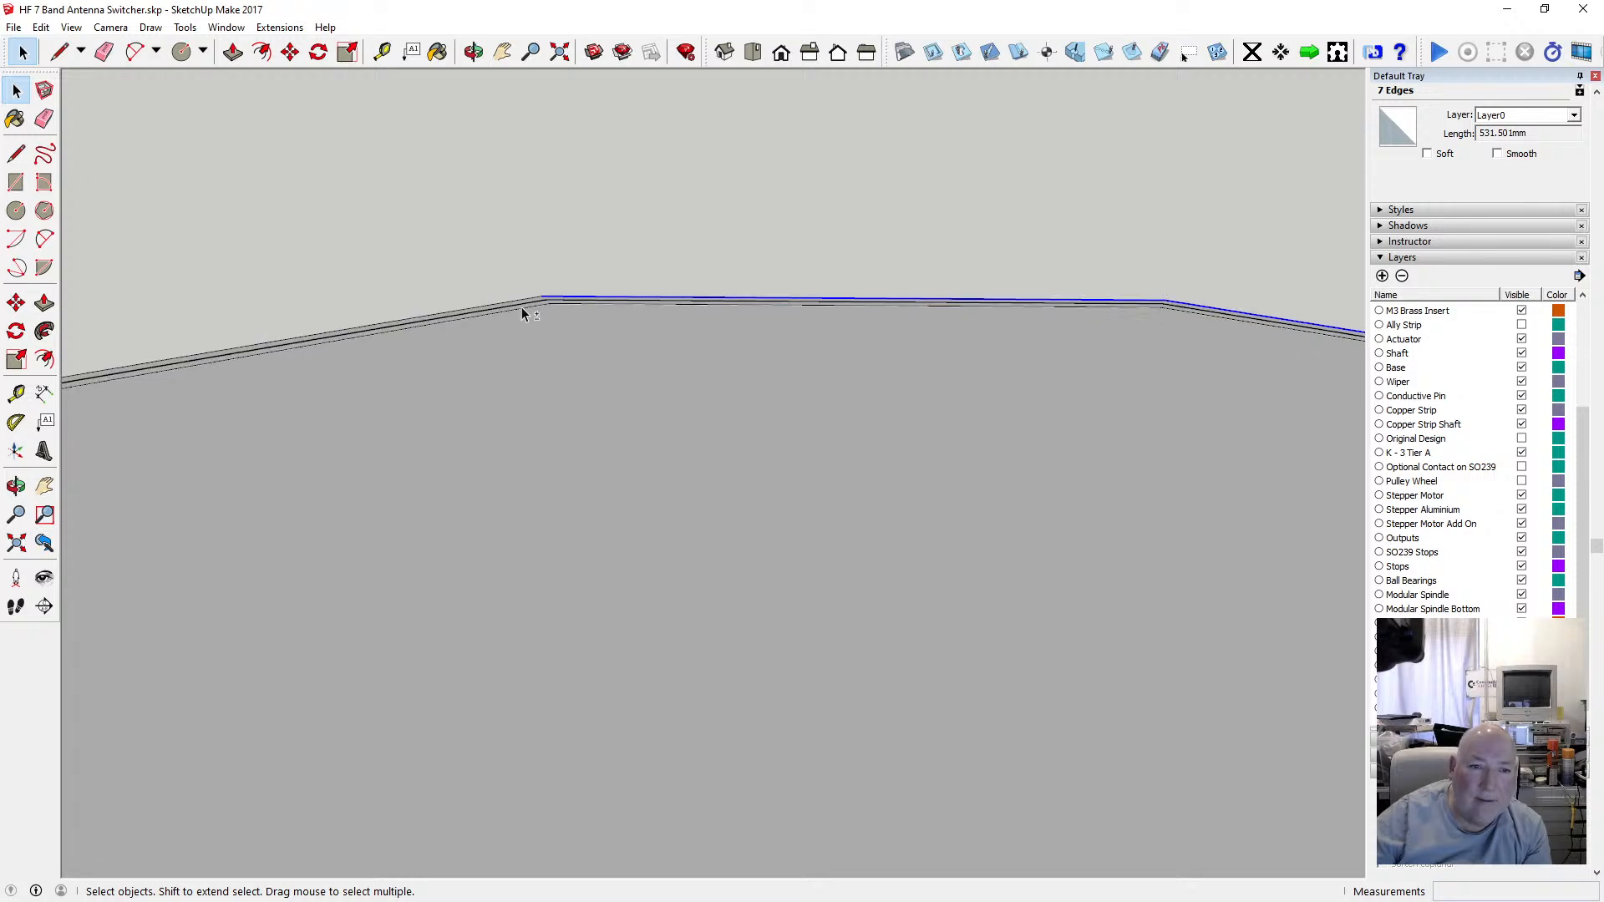
scroll(769, 377, down, 7)
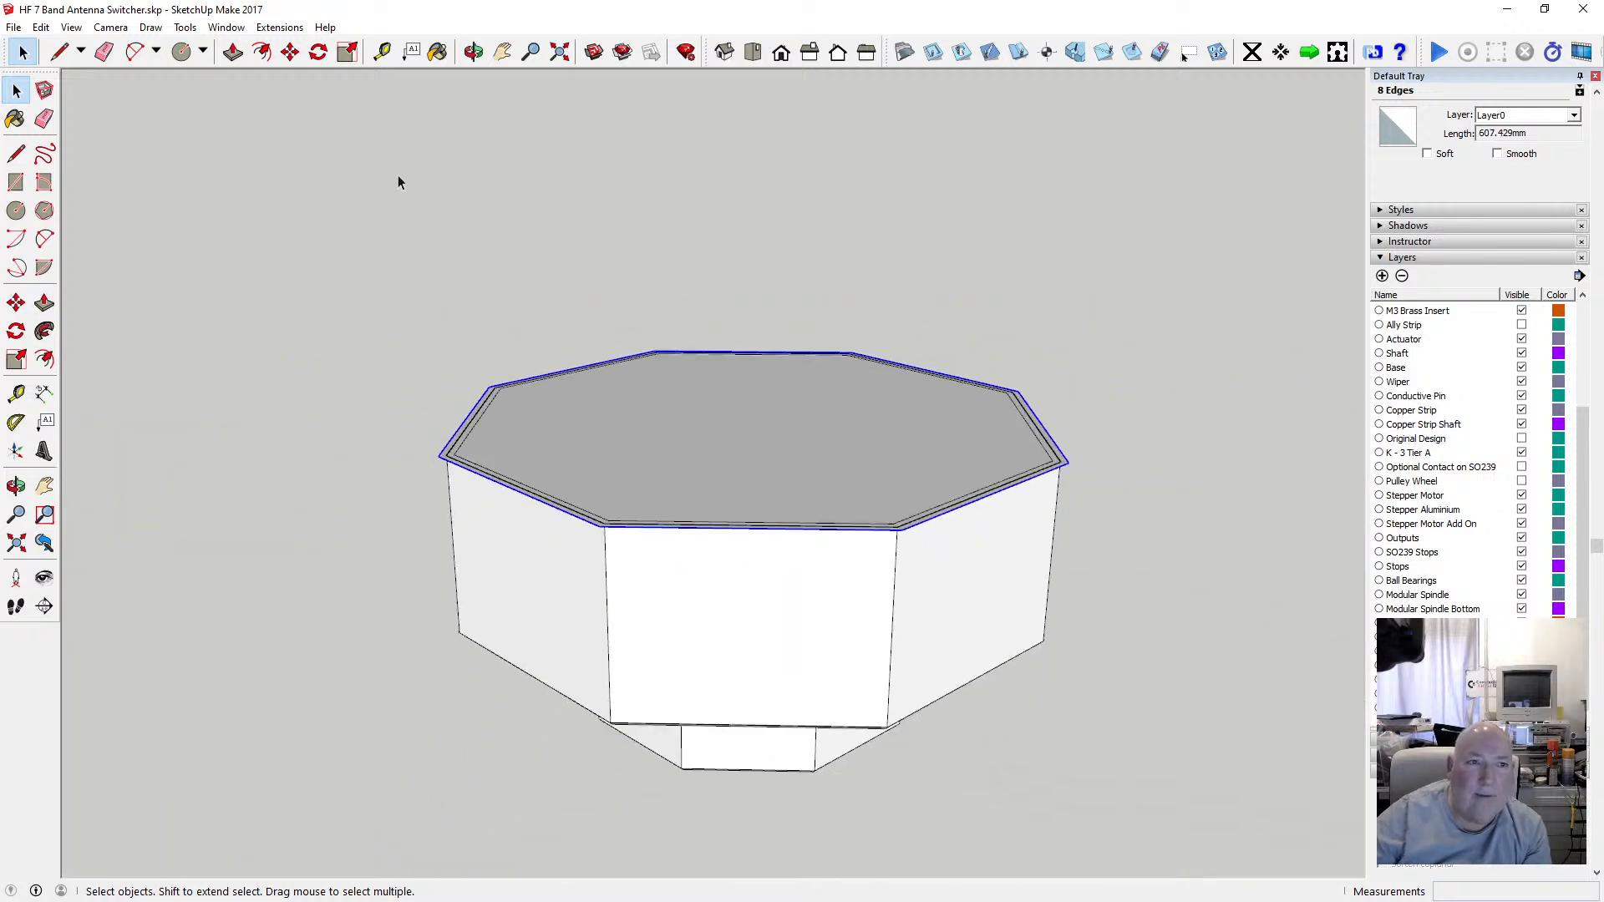
click(290, 51)
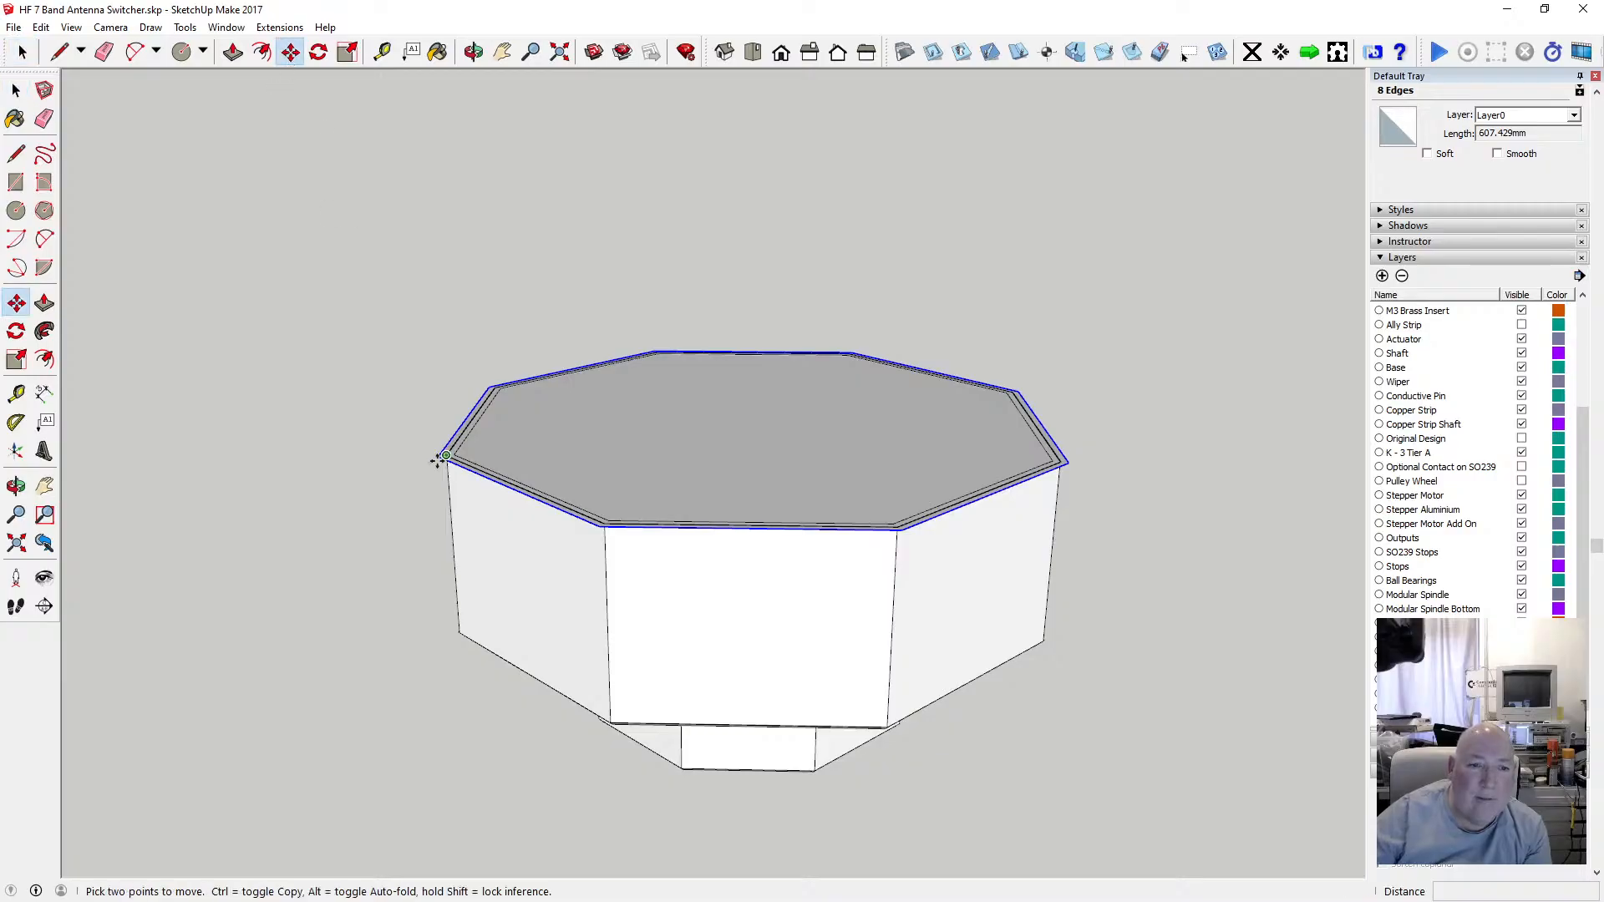
click(436, 453)
key(ctrl)
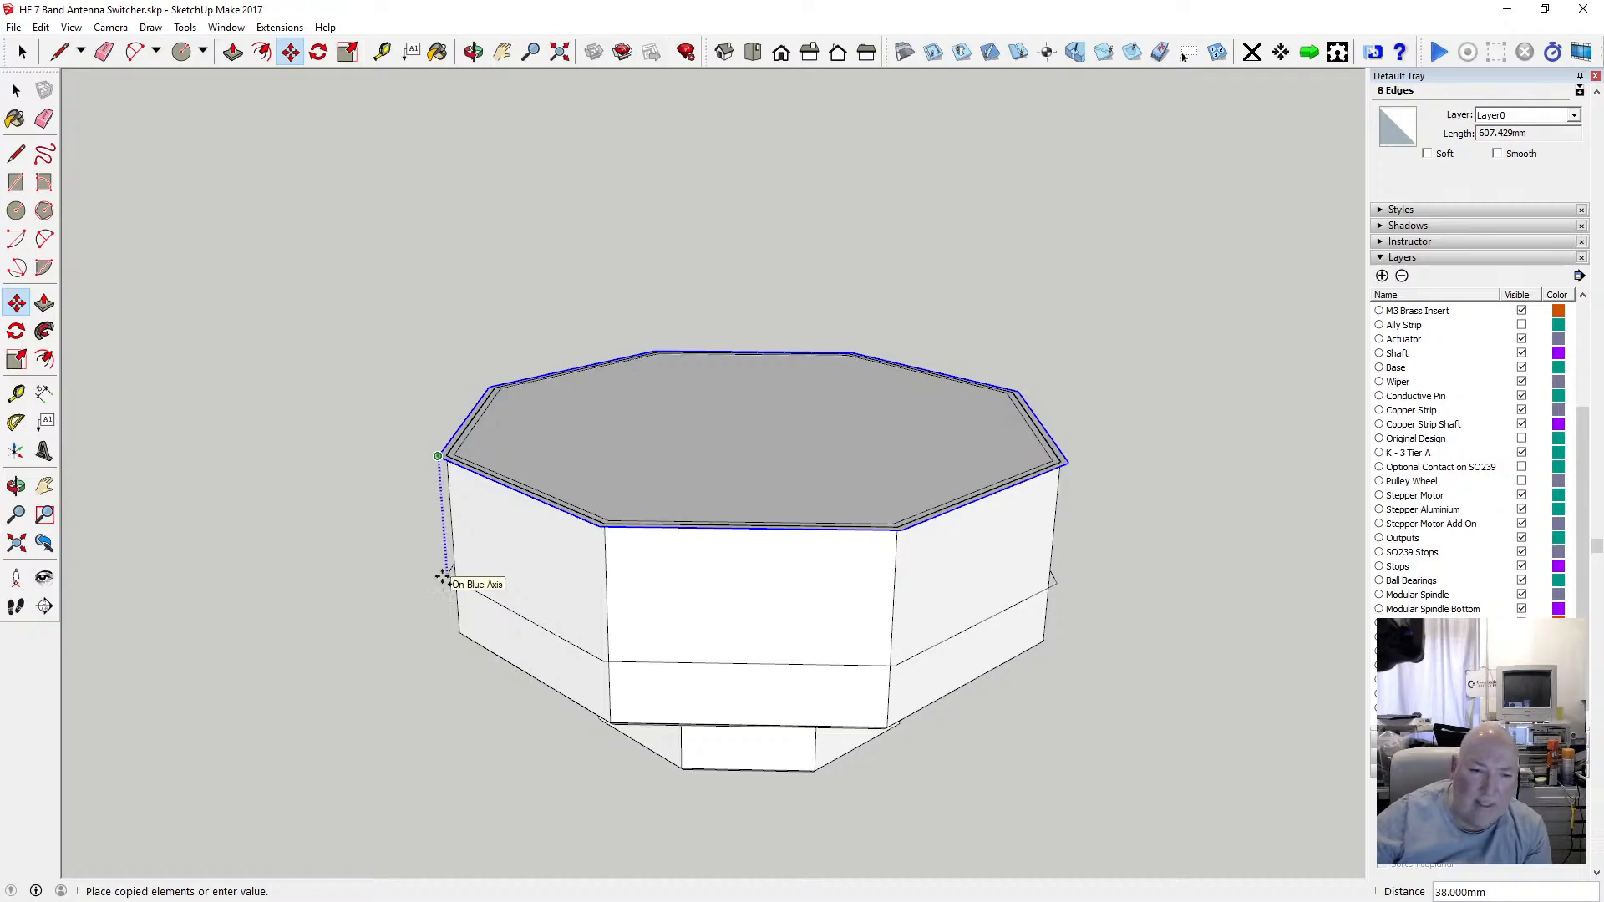
click(451, 632)
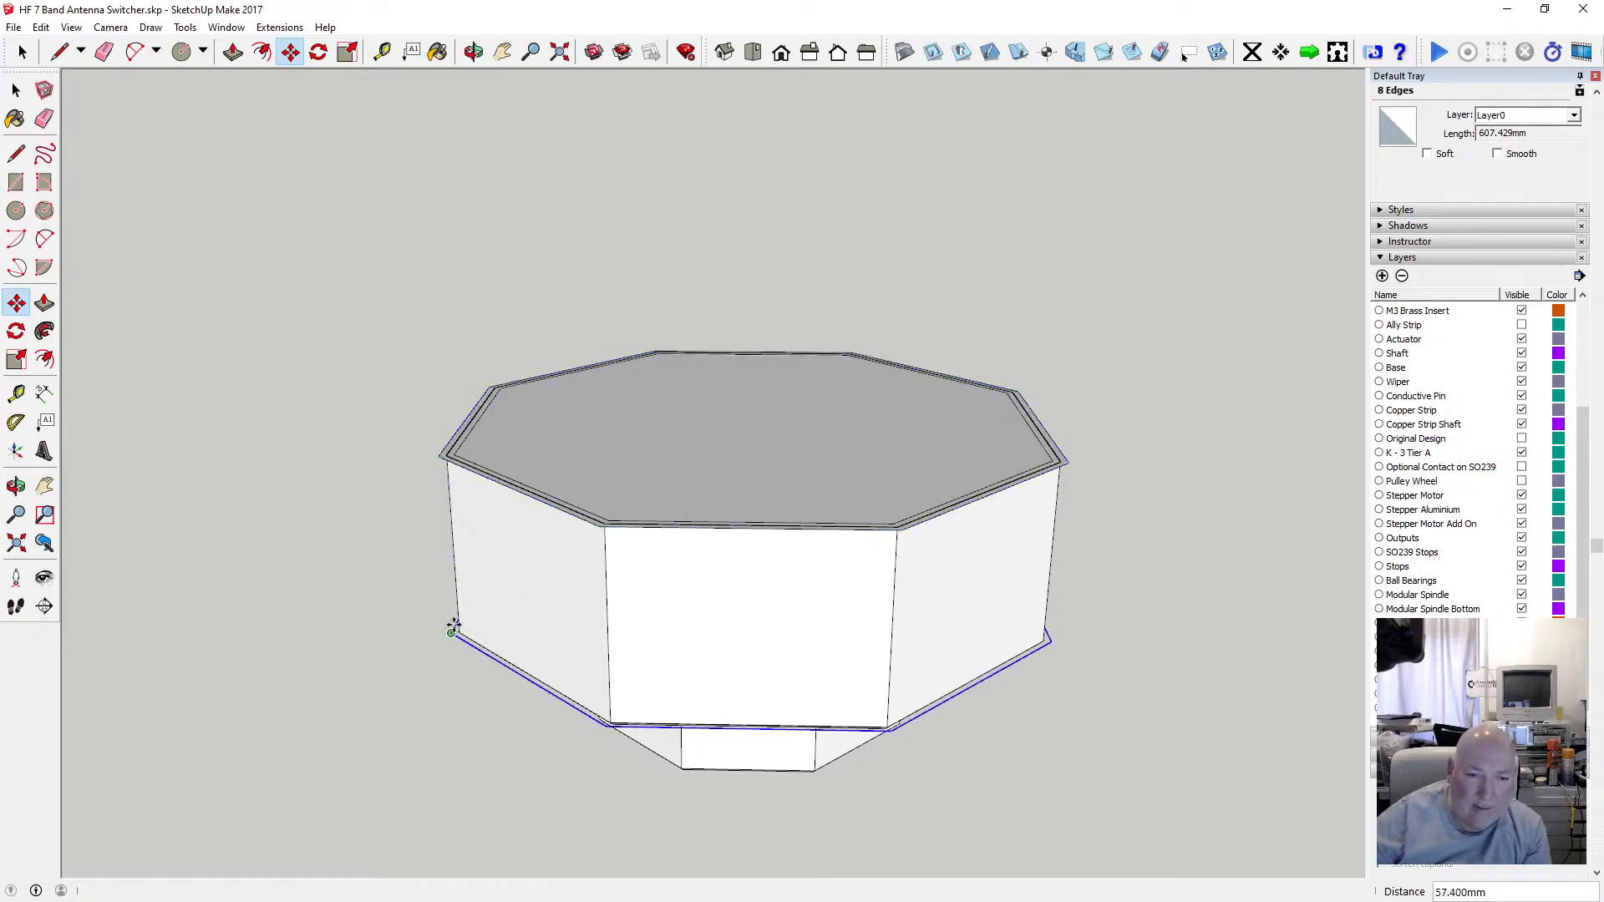
Draw a 57.4 mm vertical edge joining the bottom outline's leftmost corner to the offset rim corner above it.
click(15, 153)
click(452, 631)
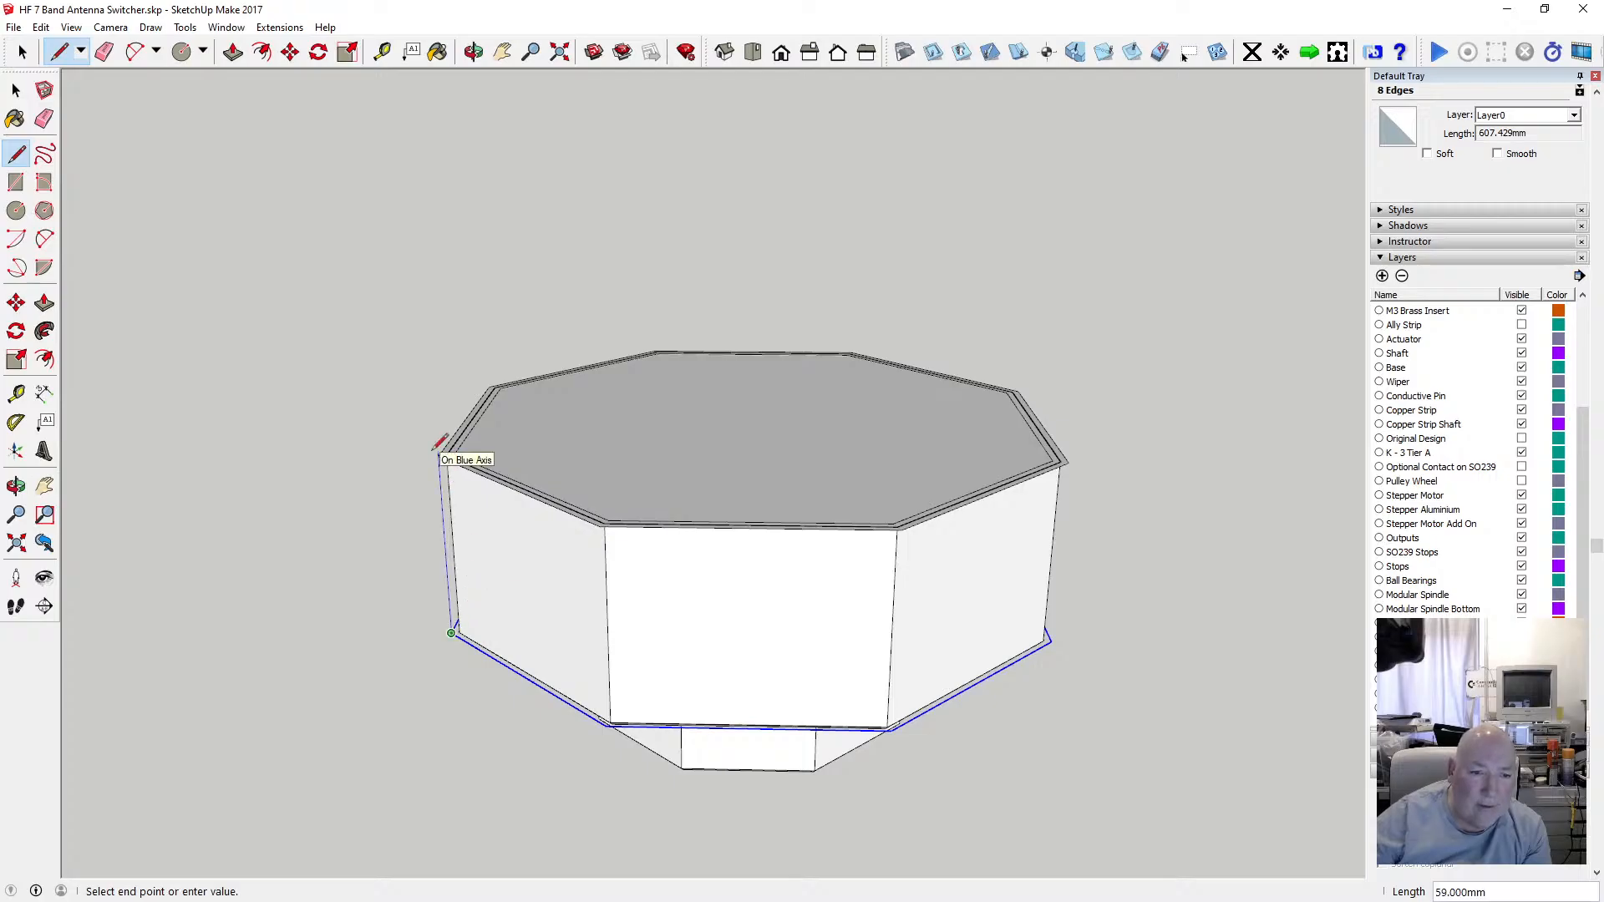
key(Escape)
scroll(472, 597, up, 10)
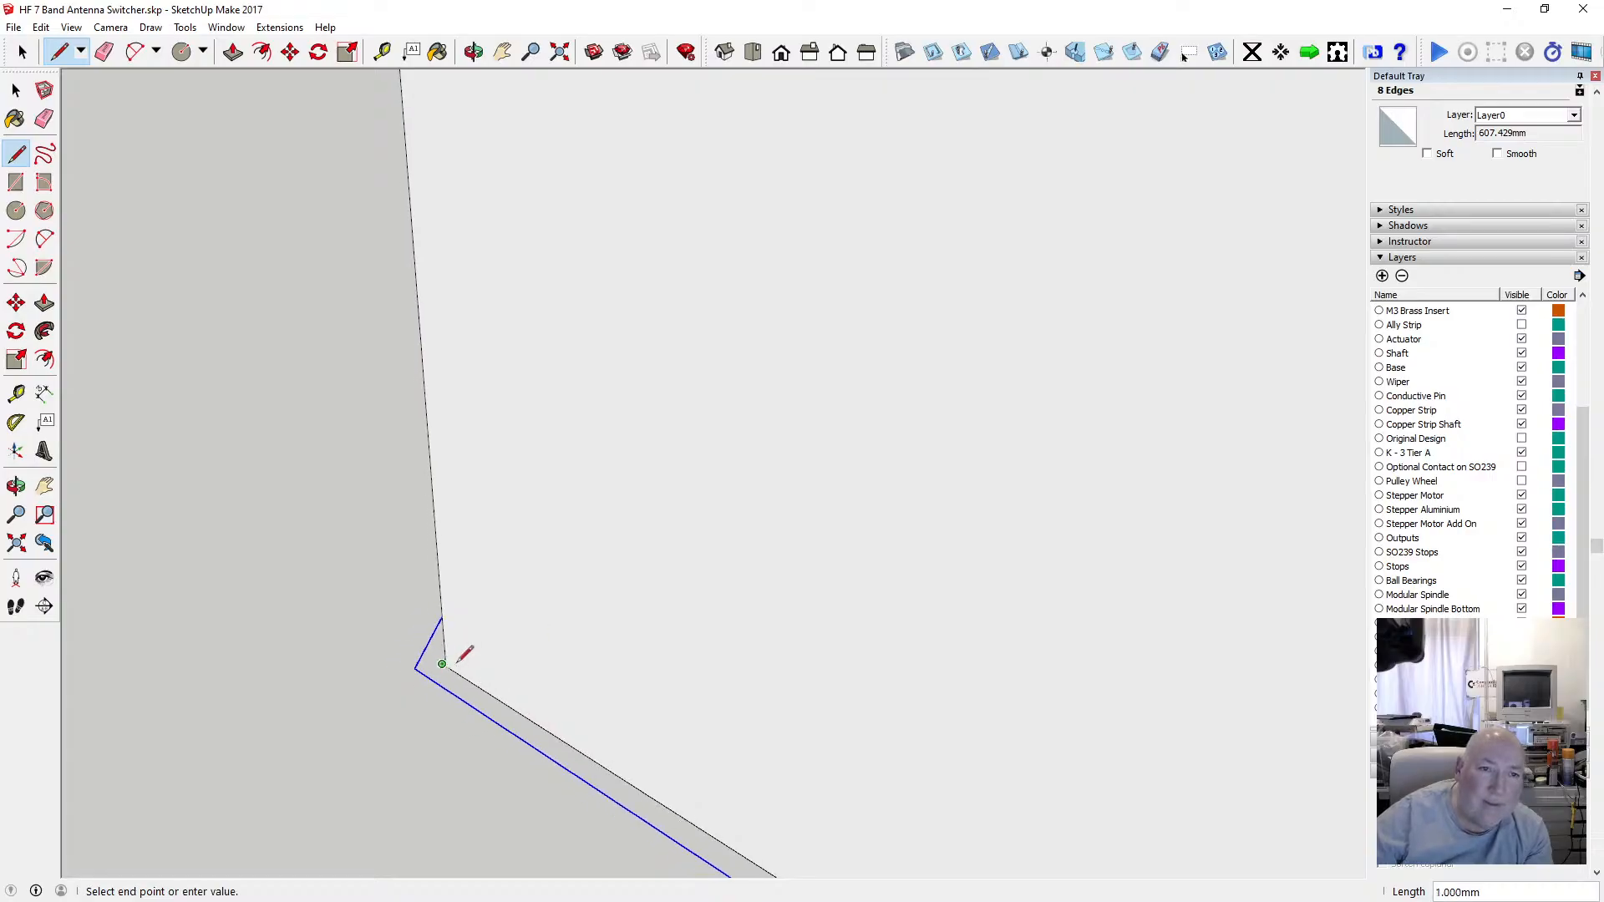
scroll(458, 653, down, 4)
scroll(409, 177, up, 5)
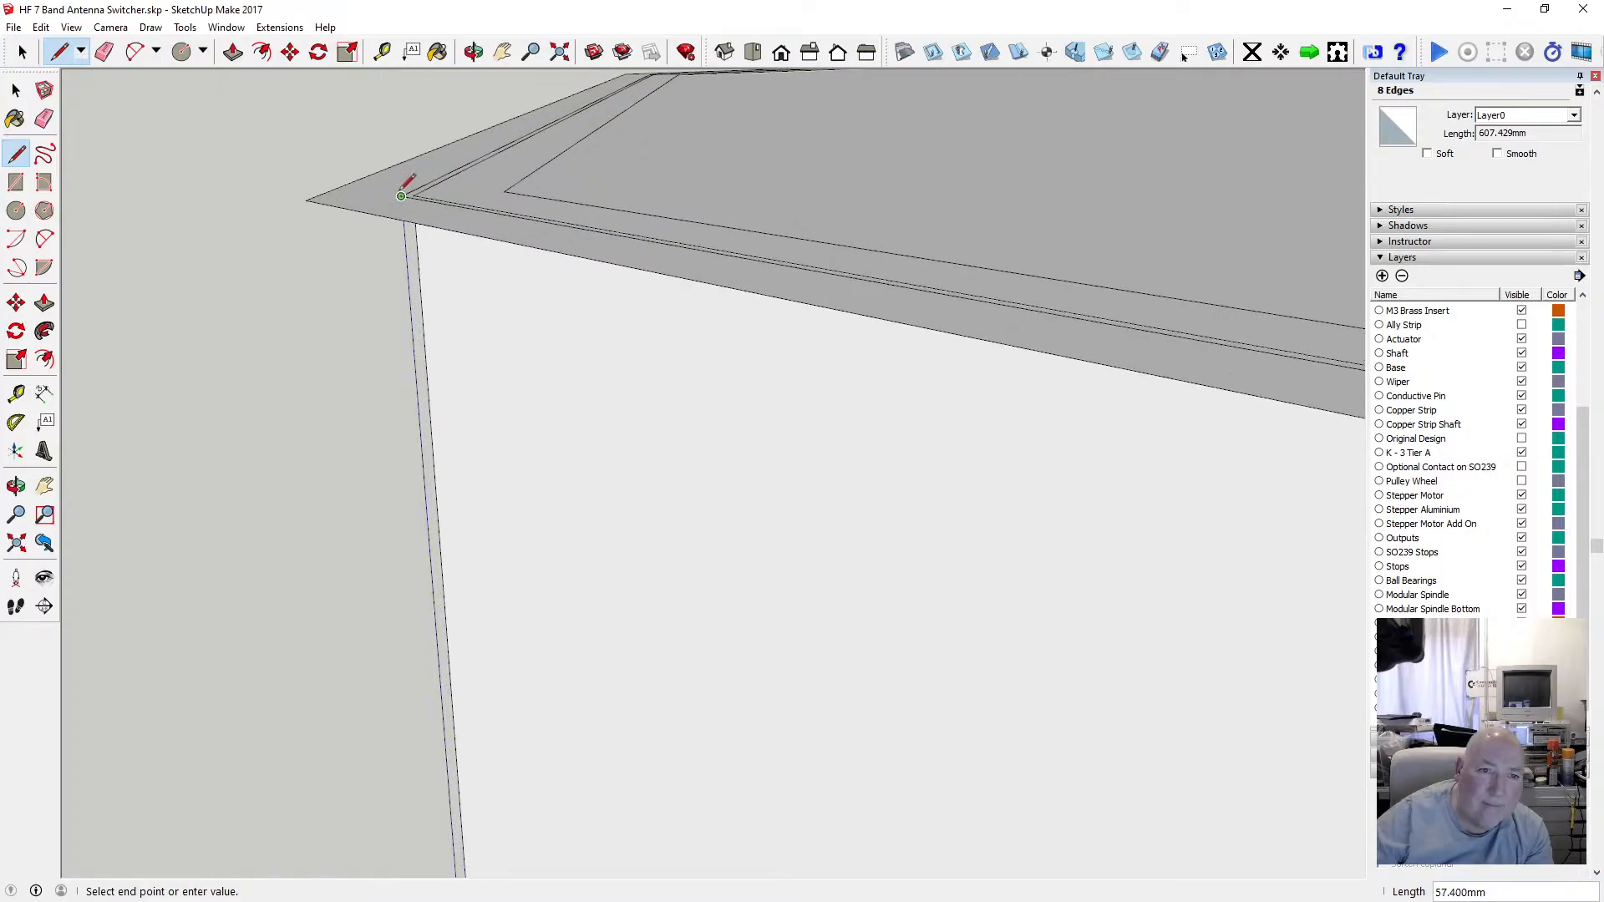
click(401, 196)
scroll(399, 201, down, 4)
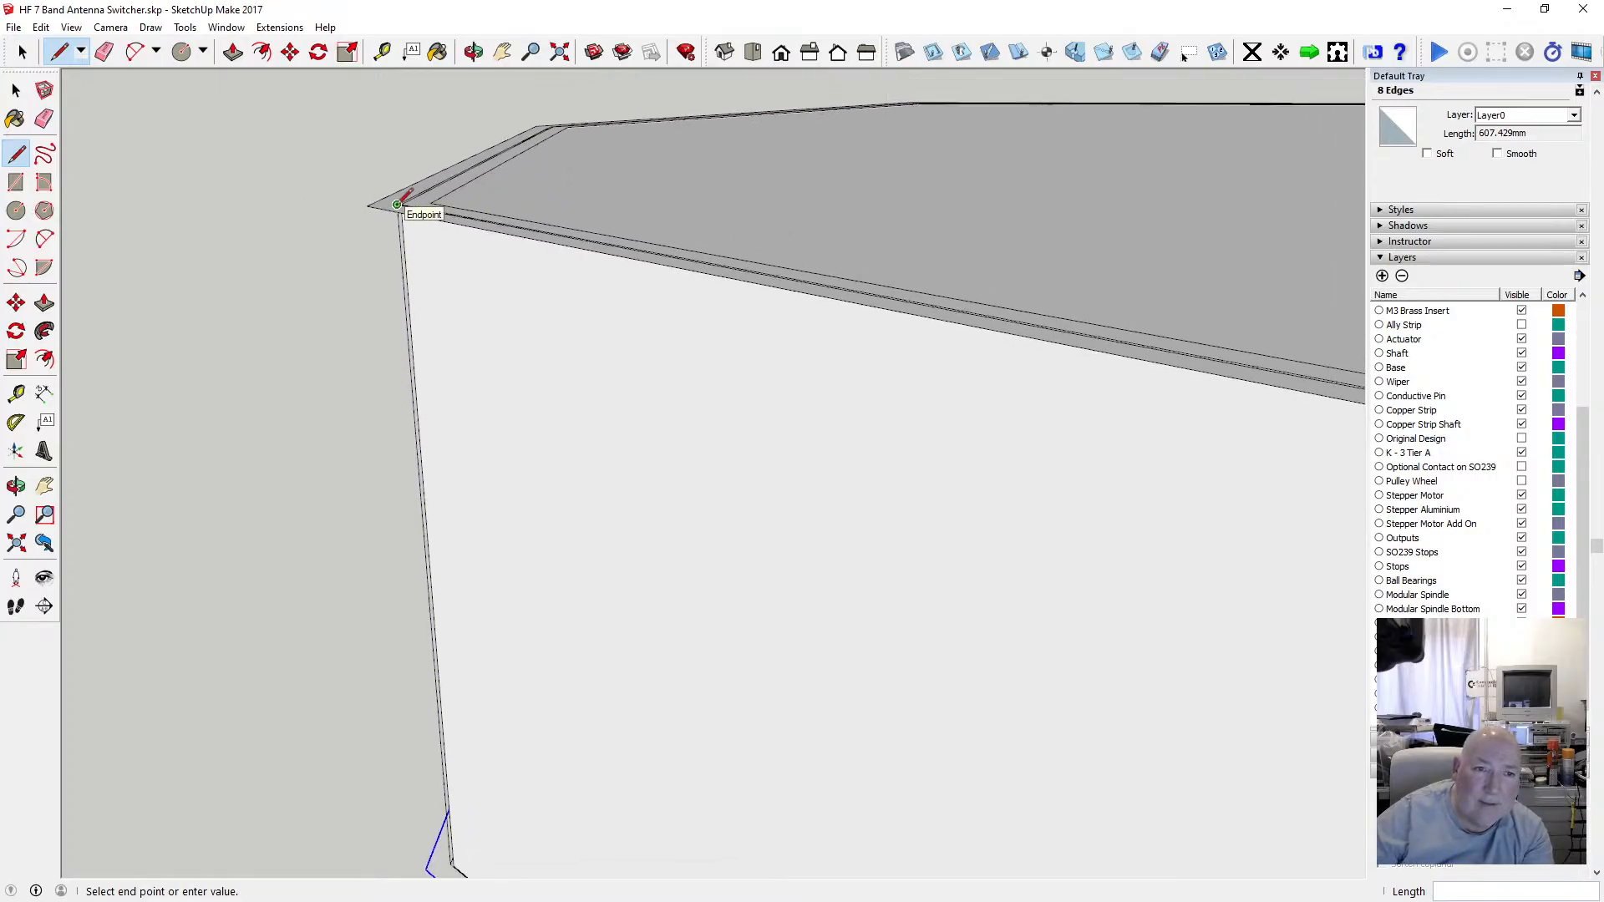
scroll(402, 199, down, 3)
scroll(789, 741, up, 6)
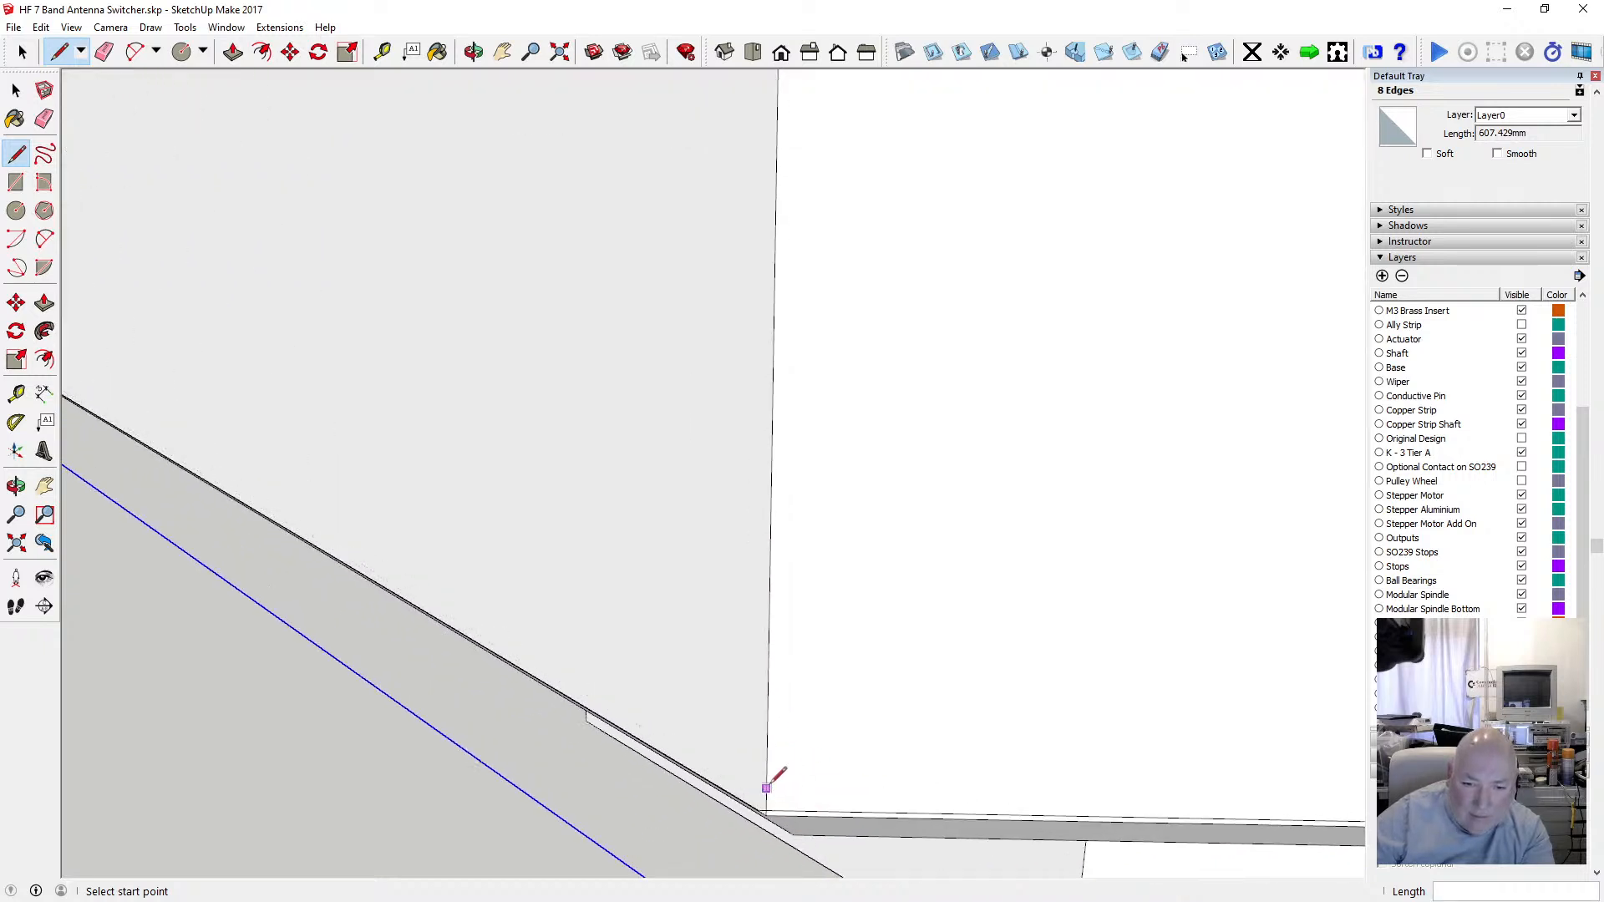
scroll(771, 798, up, 5)
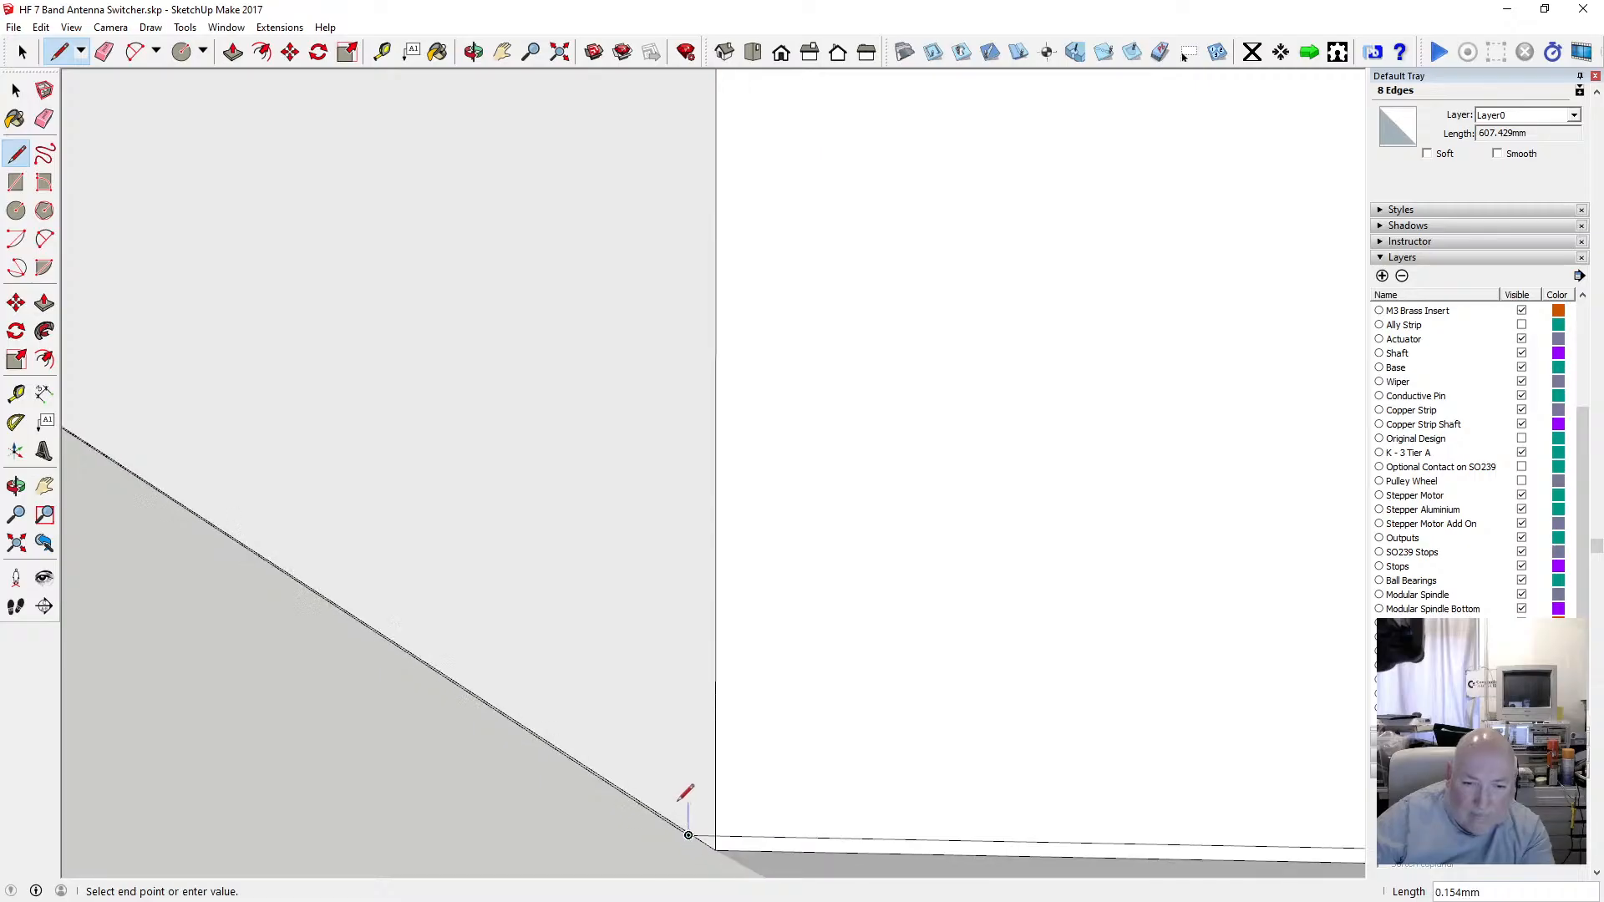
scroll(685, 798, down, 3)
scroll(684, 792, down, 5)
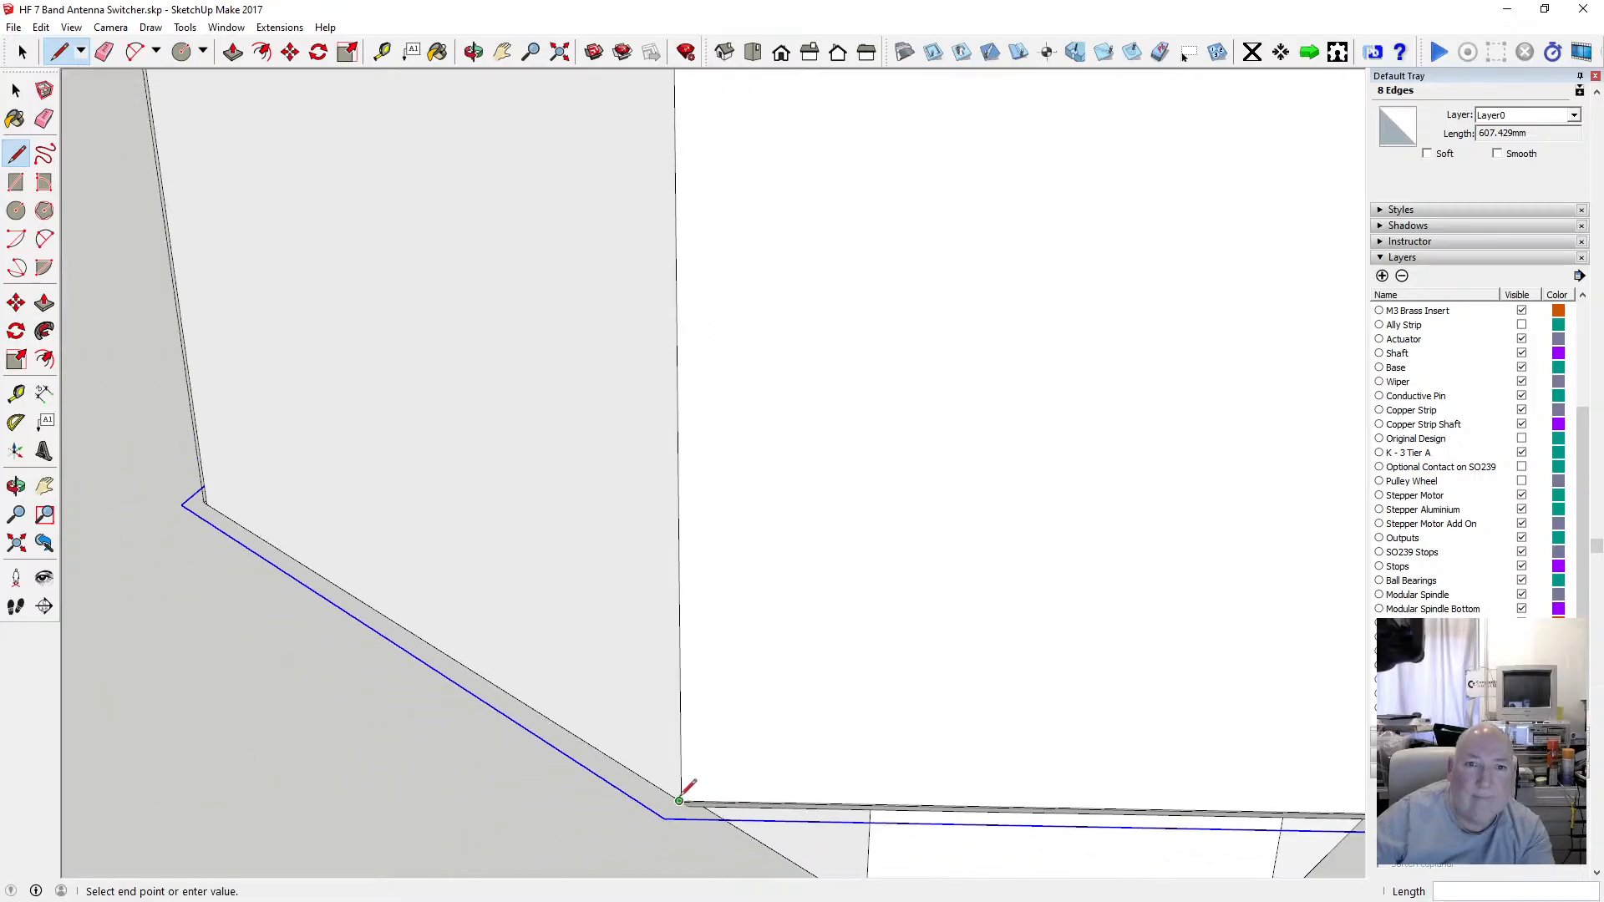
click(679, 802)
scroll(673, 250, up, 3)
scroll(672, 233, up, 3)
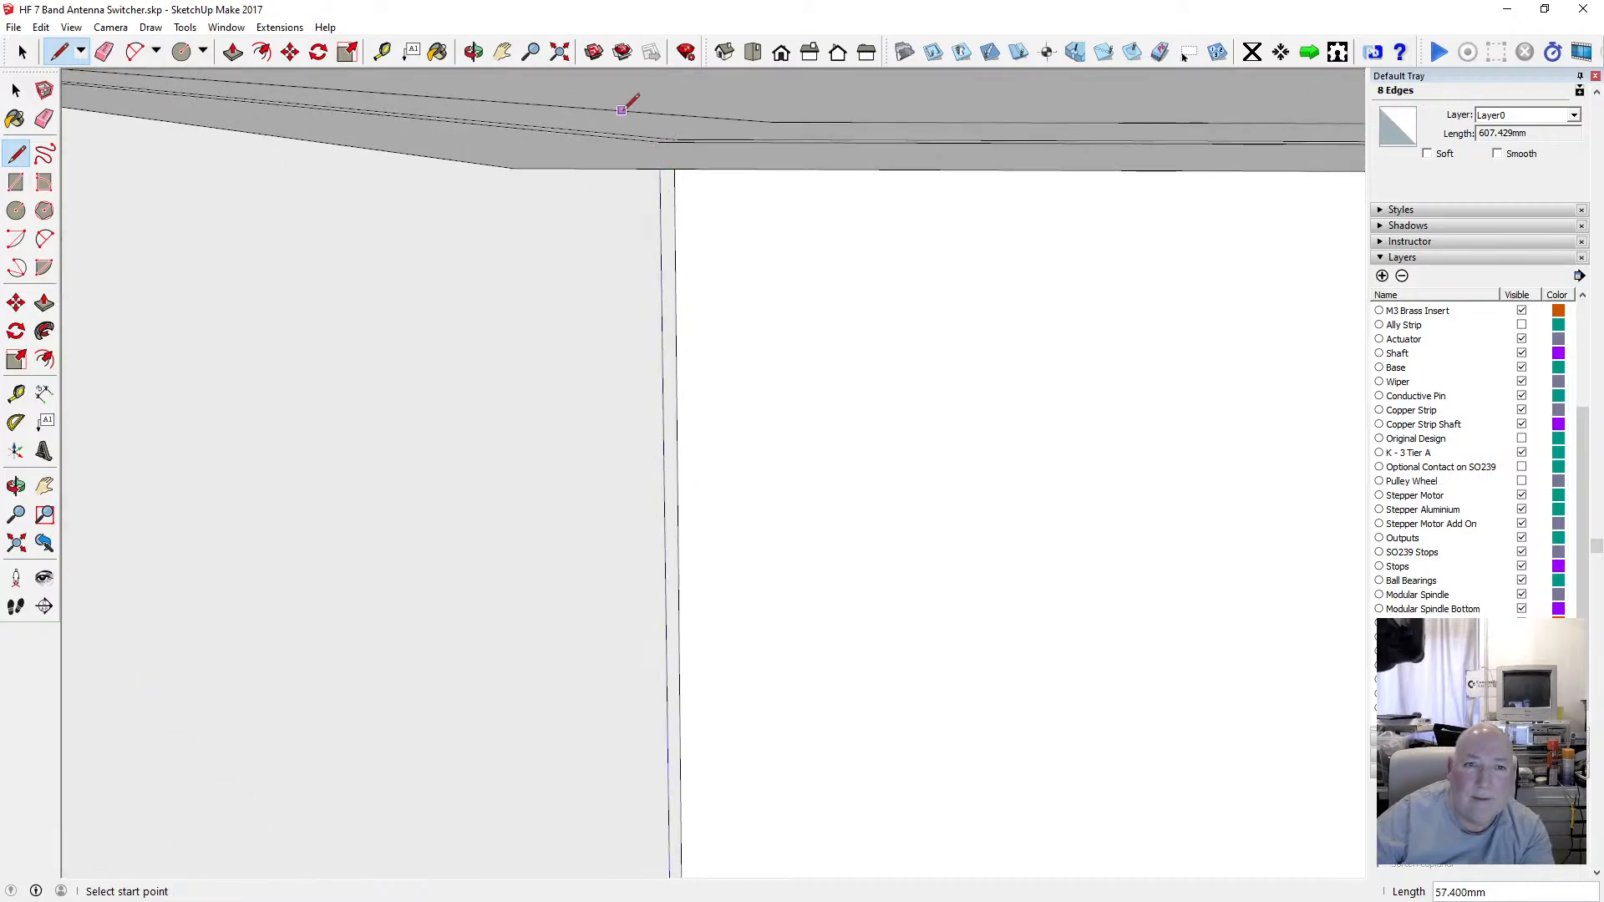
Draw a second vertical edge from the bottom outline up to the offset rim at the adjacent corner.
click(474, 52)
drag(658, 254, 592, 618)
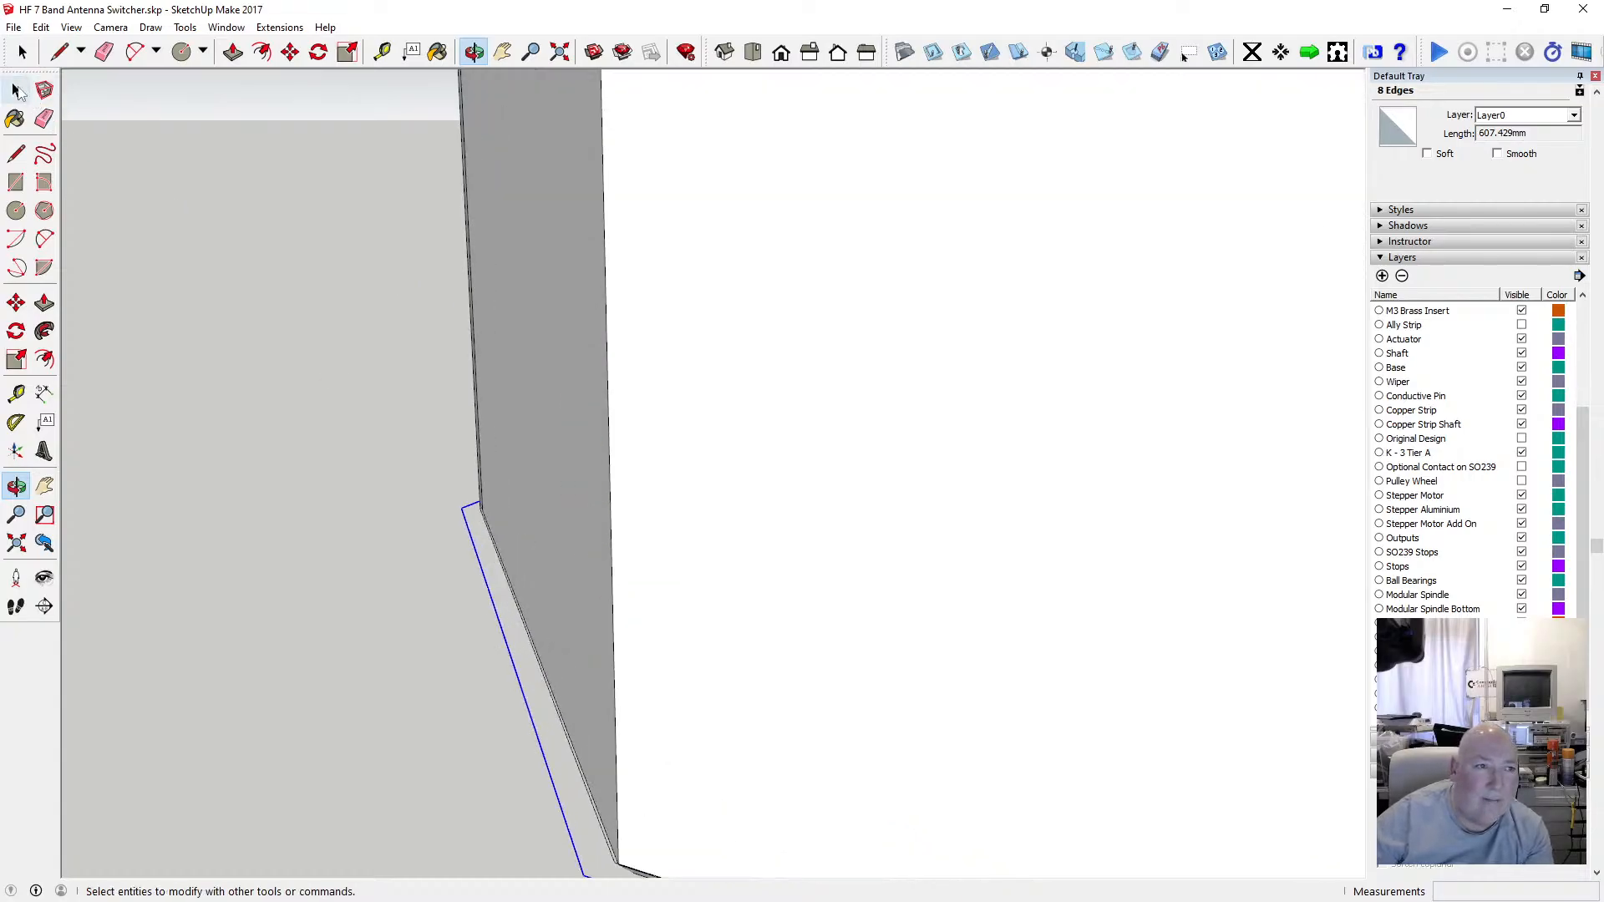
click(16, 153)
scroll(570, 746, up, 1)
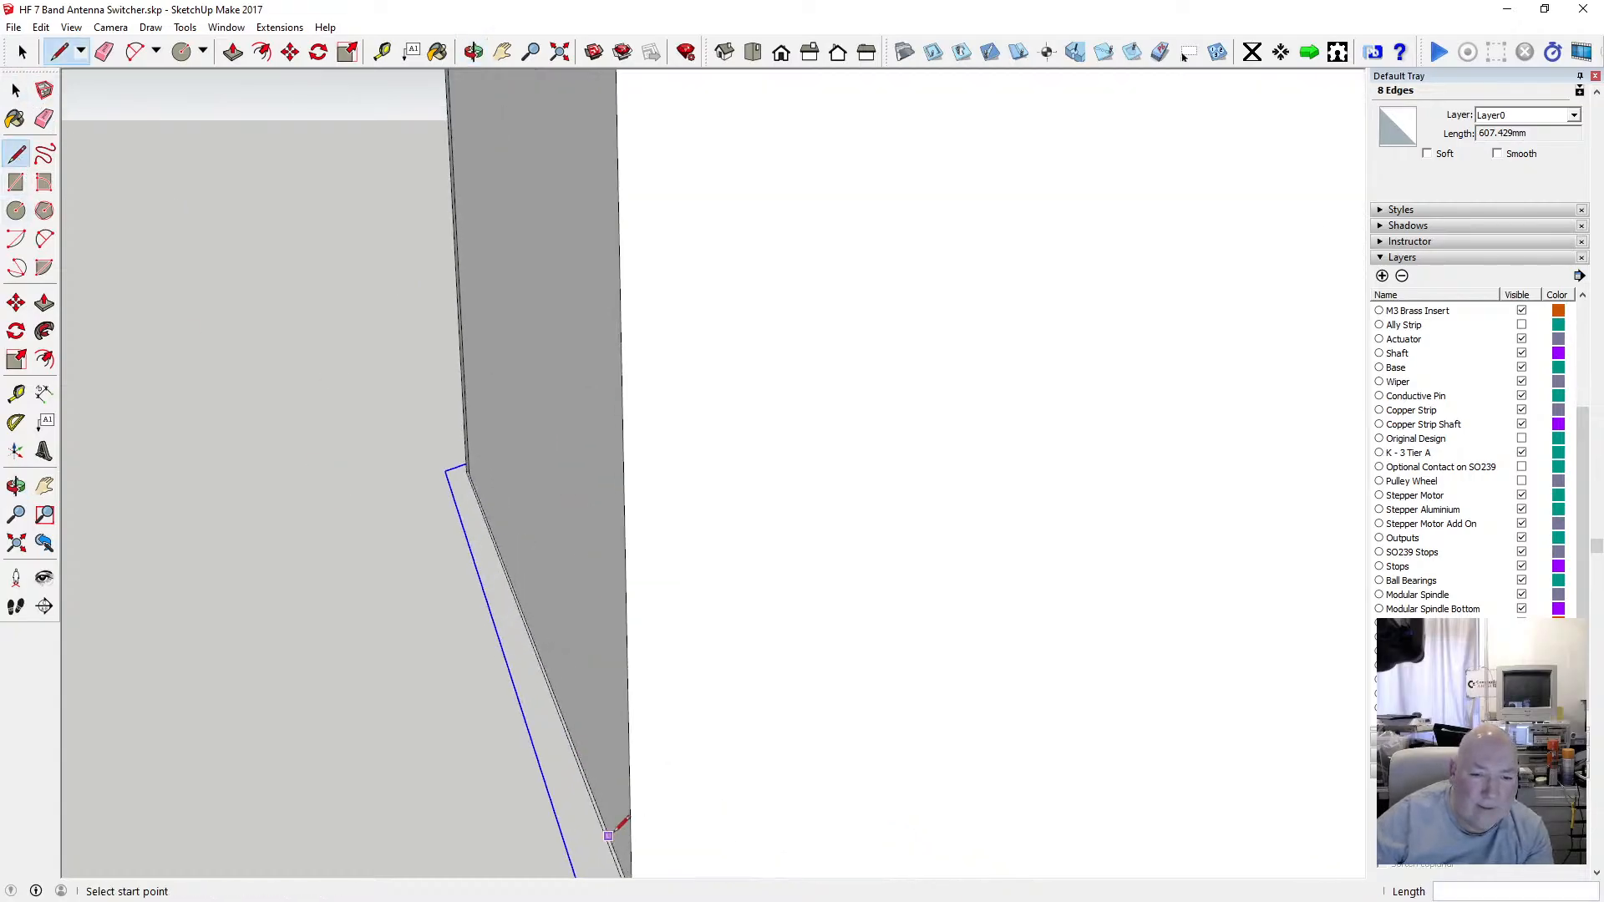
scroll(613, 834, down, 2)
scroll(622, 858, up, 1)
scroll(624, 810, down, 3)
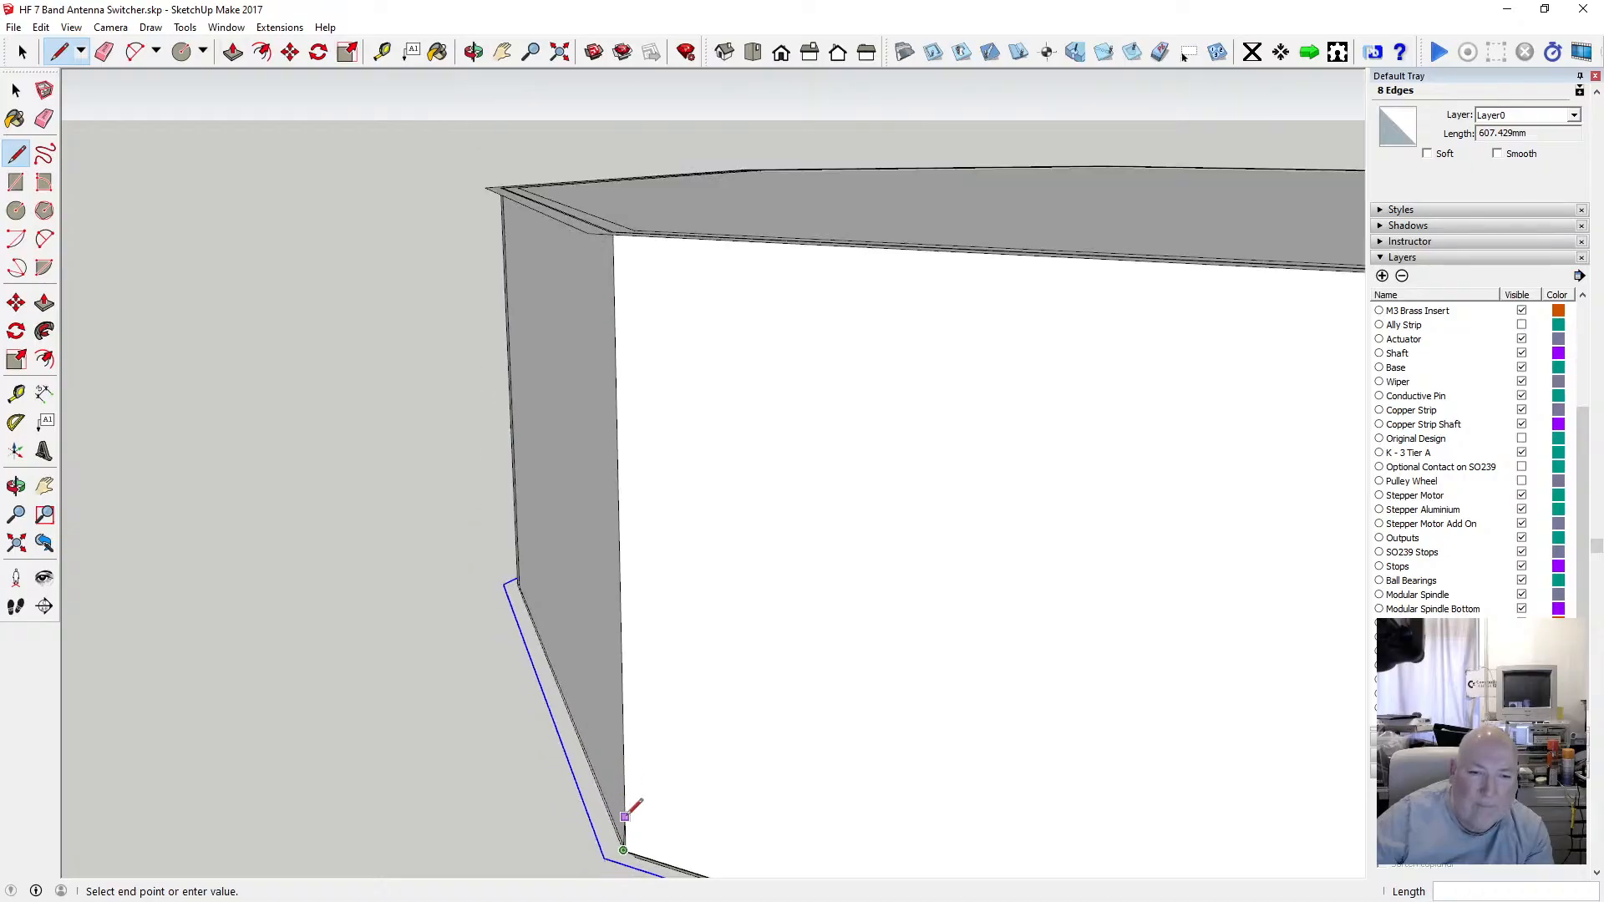
scroll(618, 425, up, 3)
scroll(608, 417, up, 1)
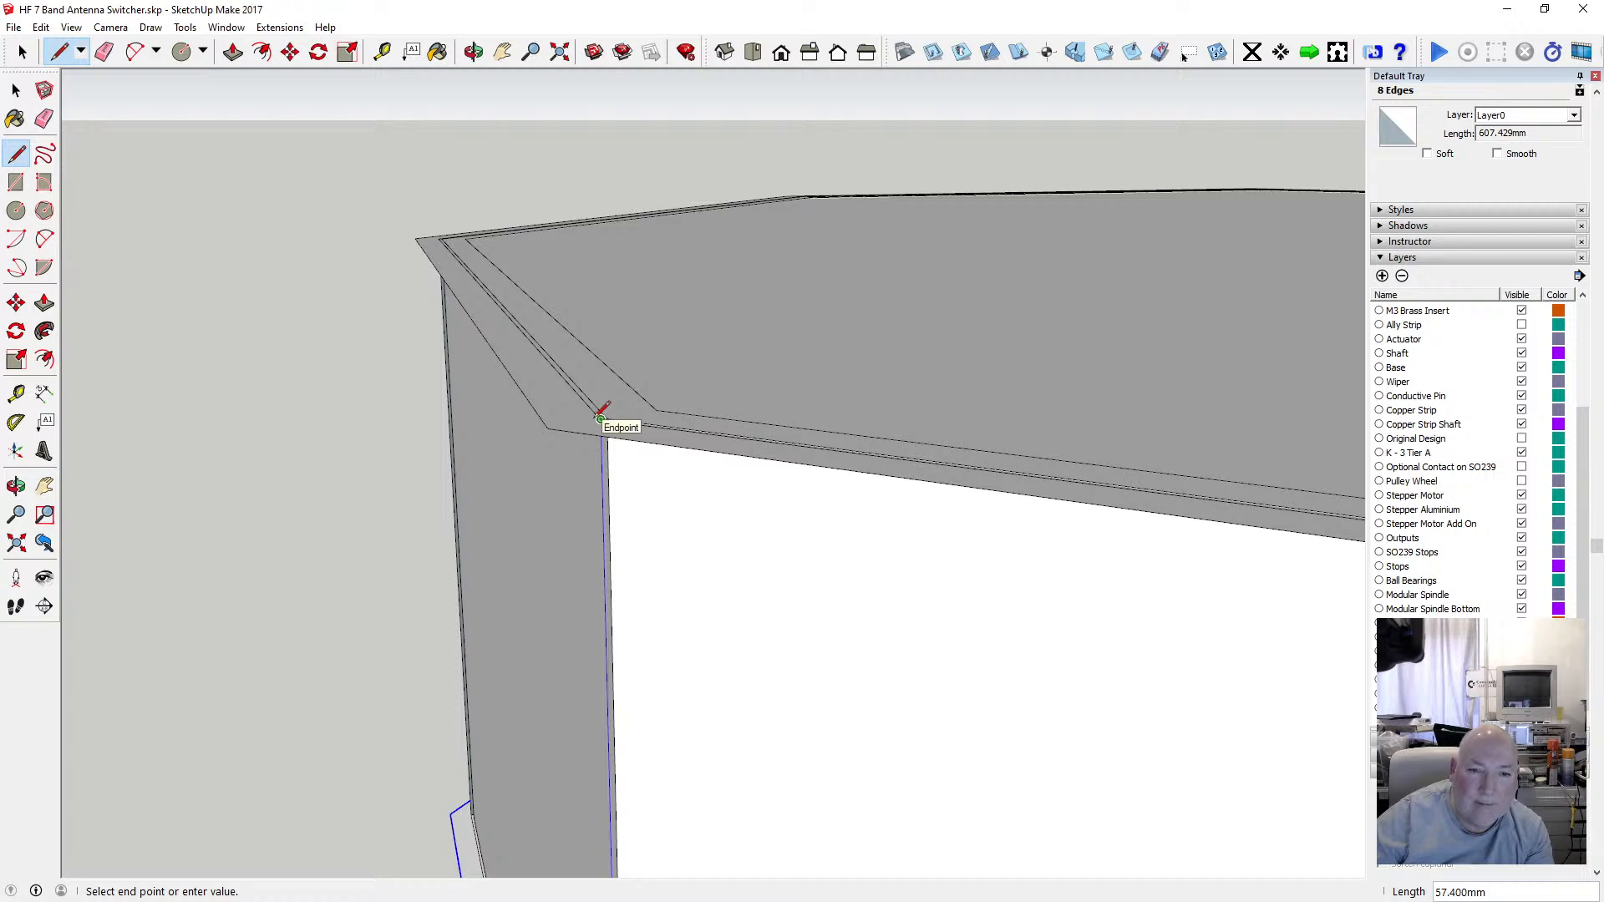
click(601, 418)
Draw a third vertical edge linking another bottom outline corner to the offset rim corner above.
scroll(537, 415, down, 5)
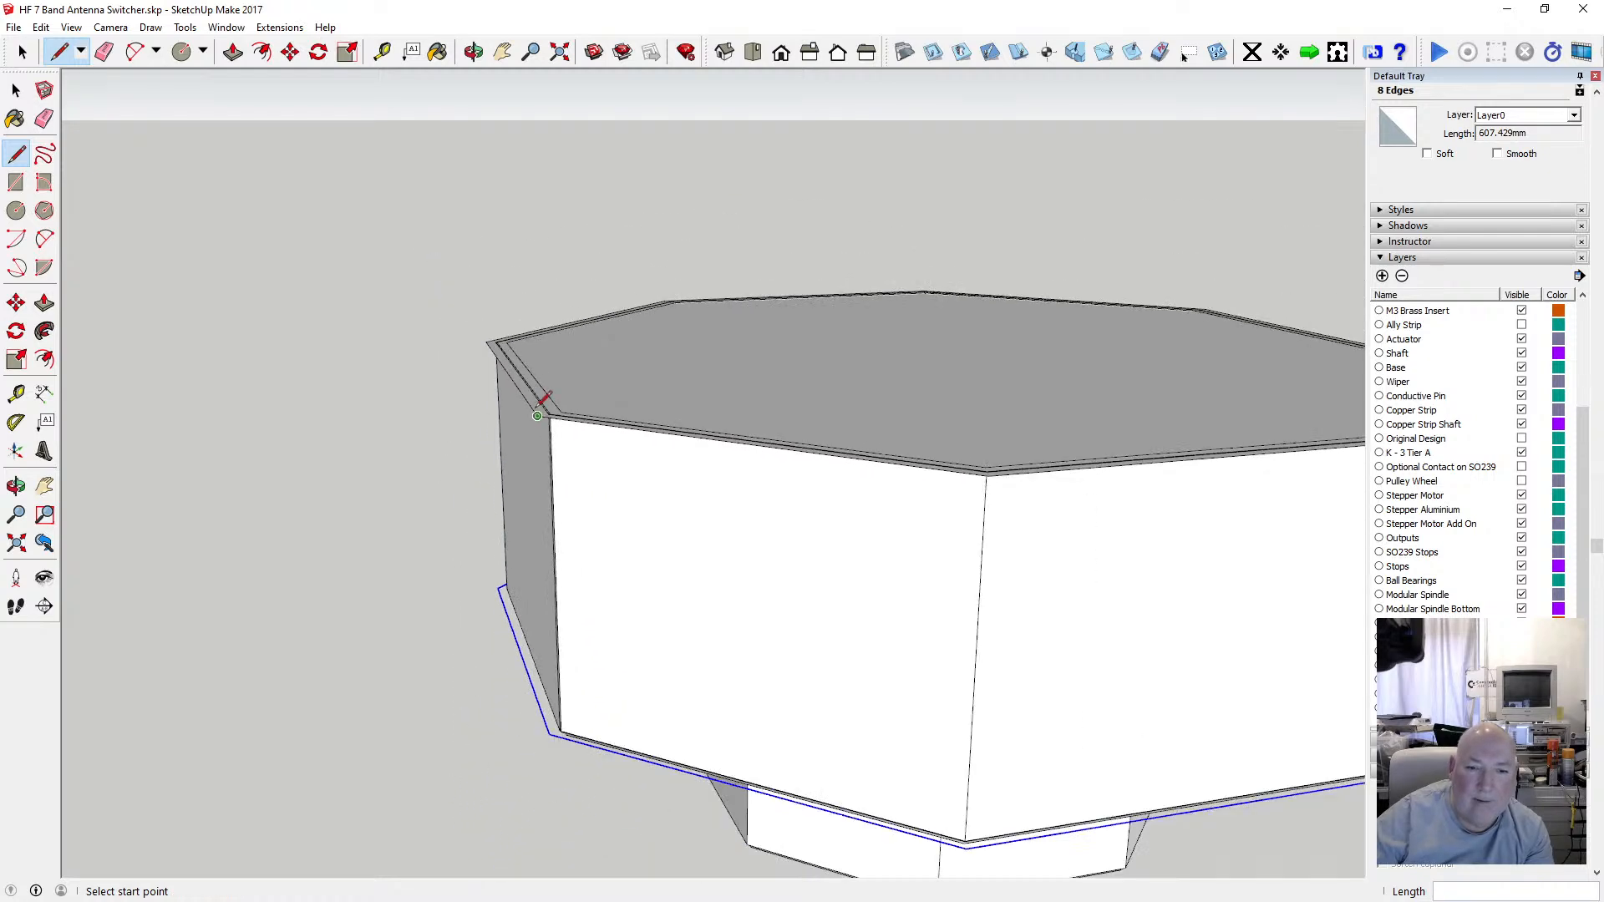
scroll(509, 511, down, 2)
scroll(844, 758, up, 6)
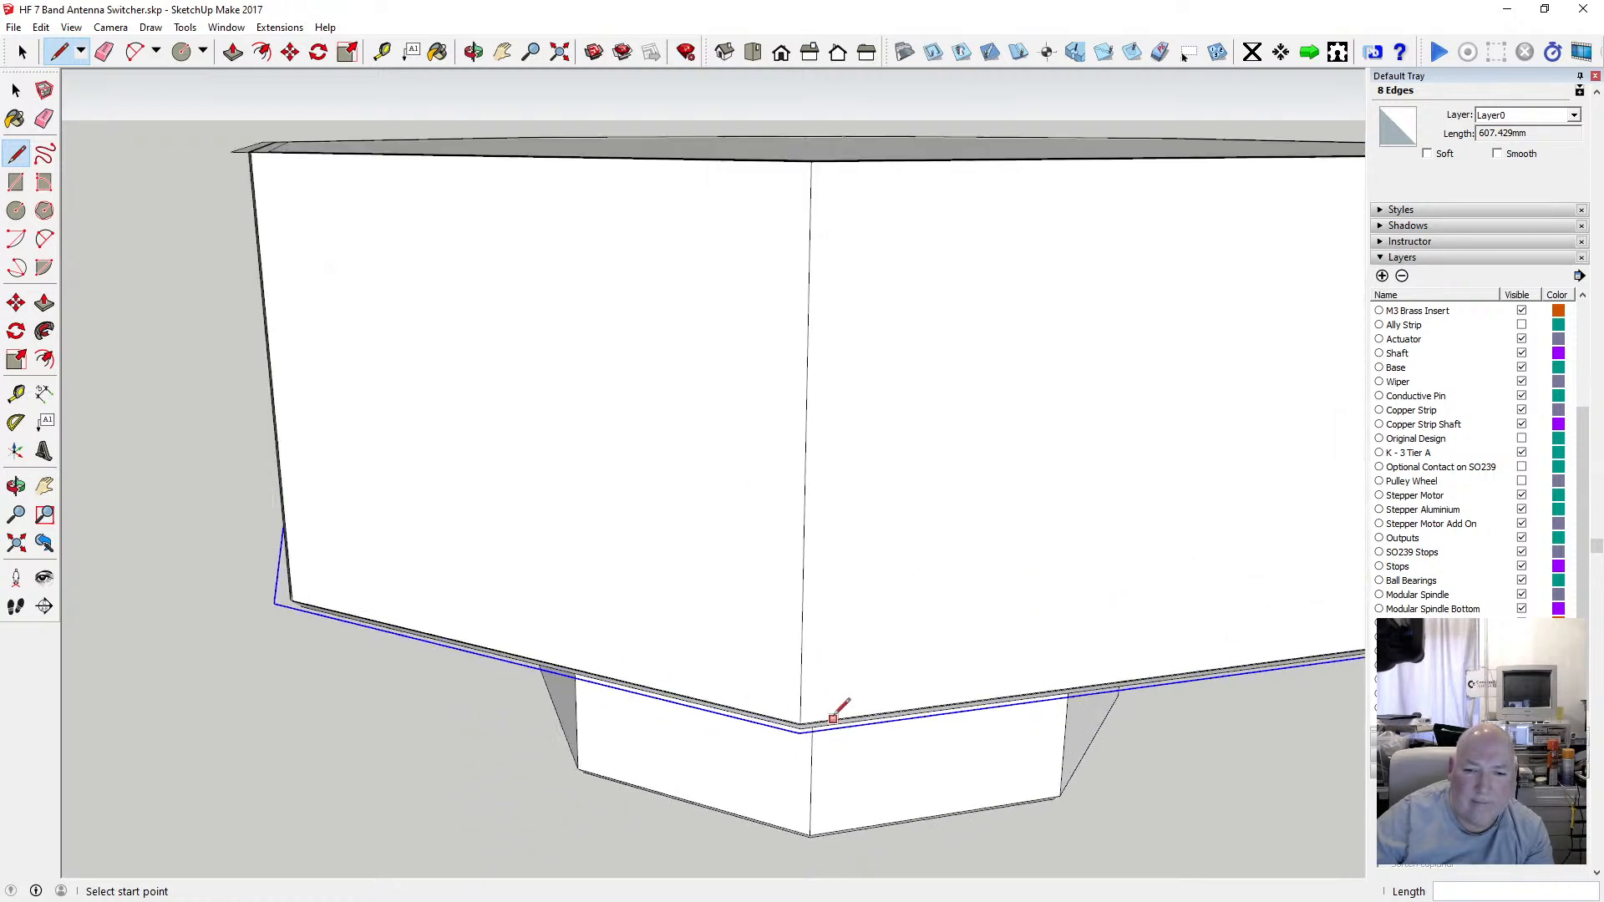
scroll(730, 748, up, 2)
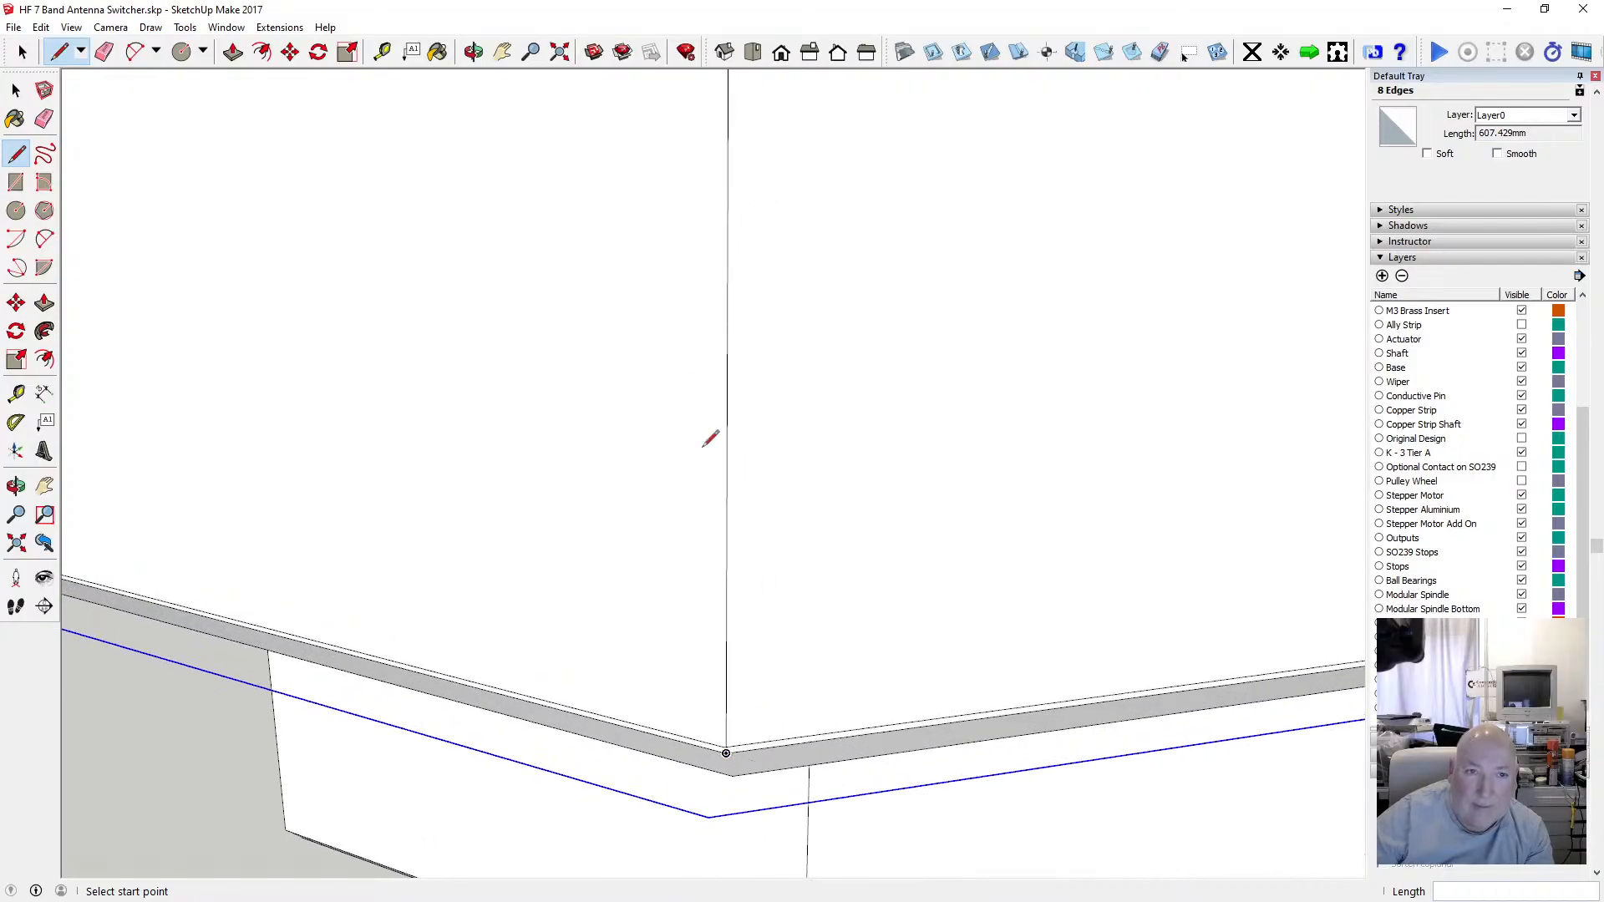
click(472, 52)
drag(644, 382, 472, 534)
click(16, 153)
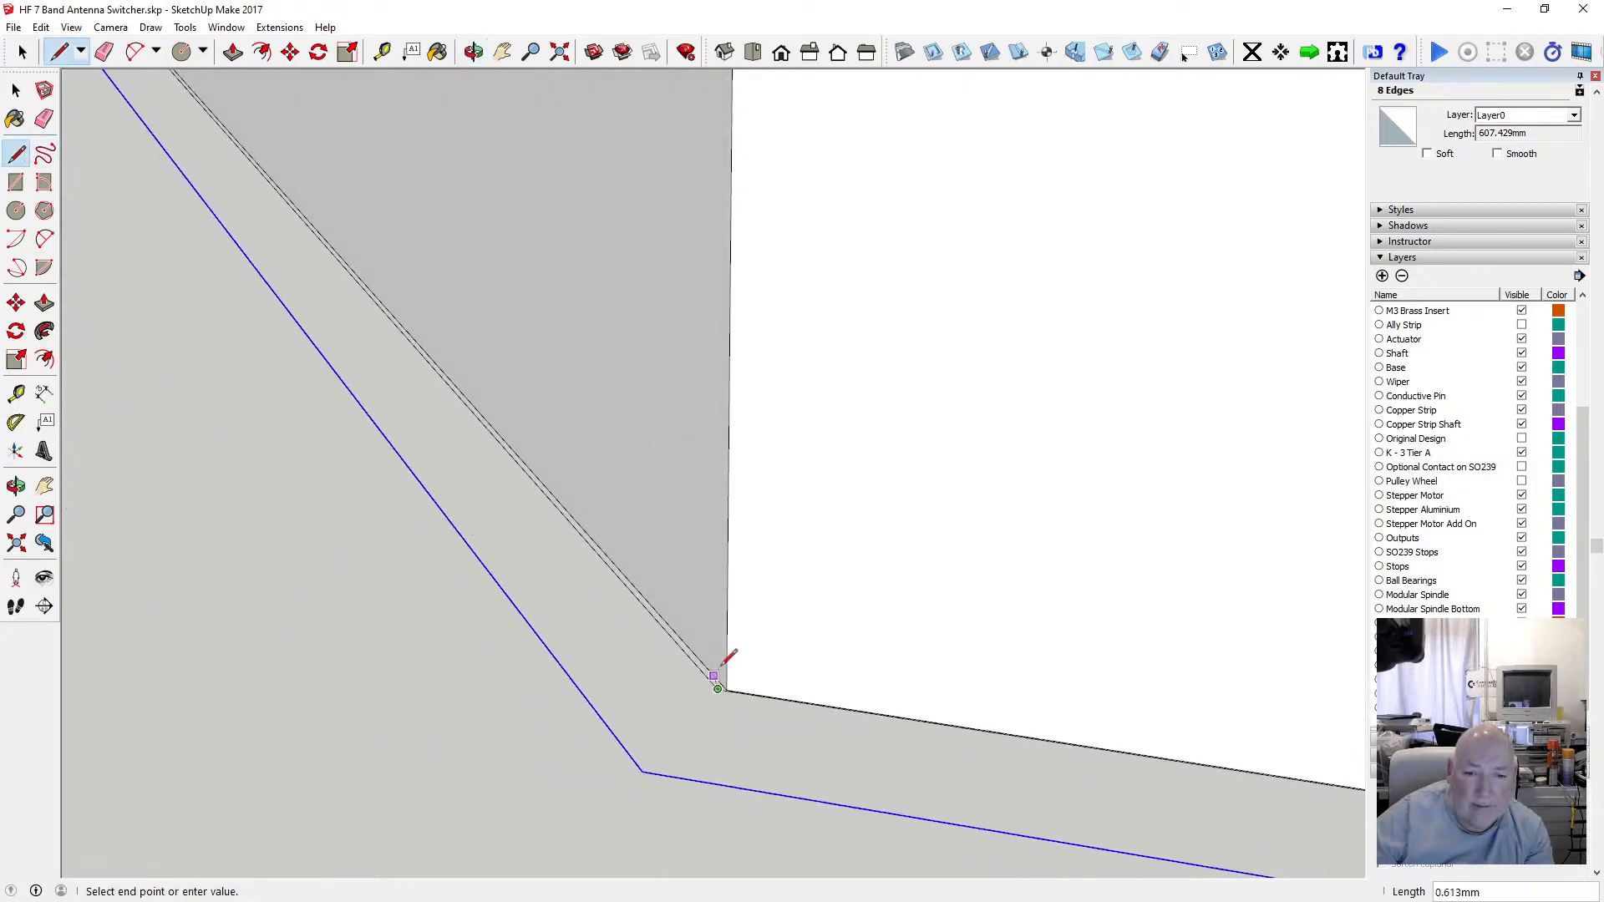
scroll(724, 752, down, 8)
scroll(740, 468, up, 3)
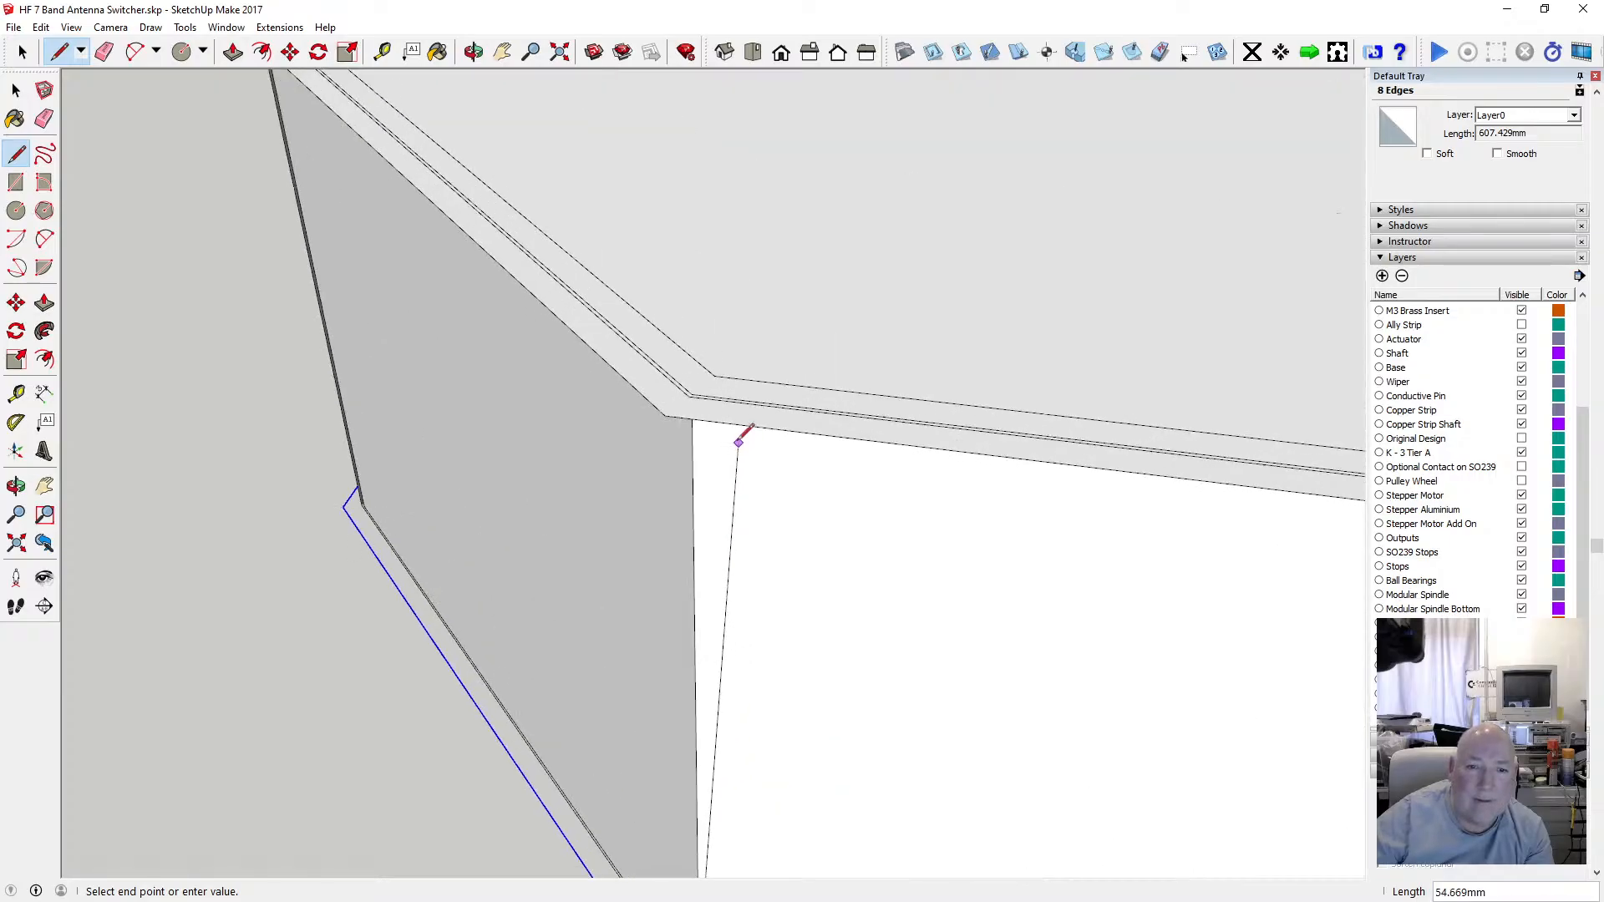
scroll(739, 443, up, 1)
click(677, 386)
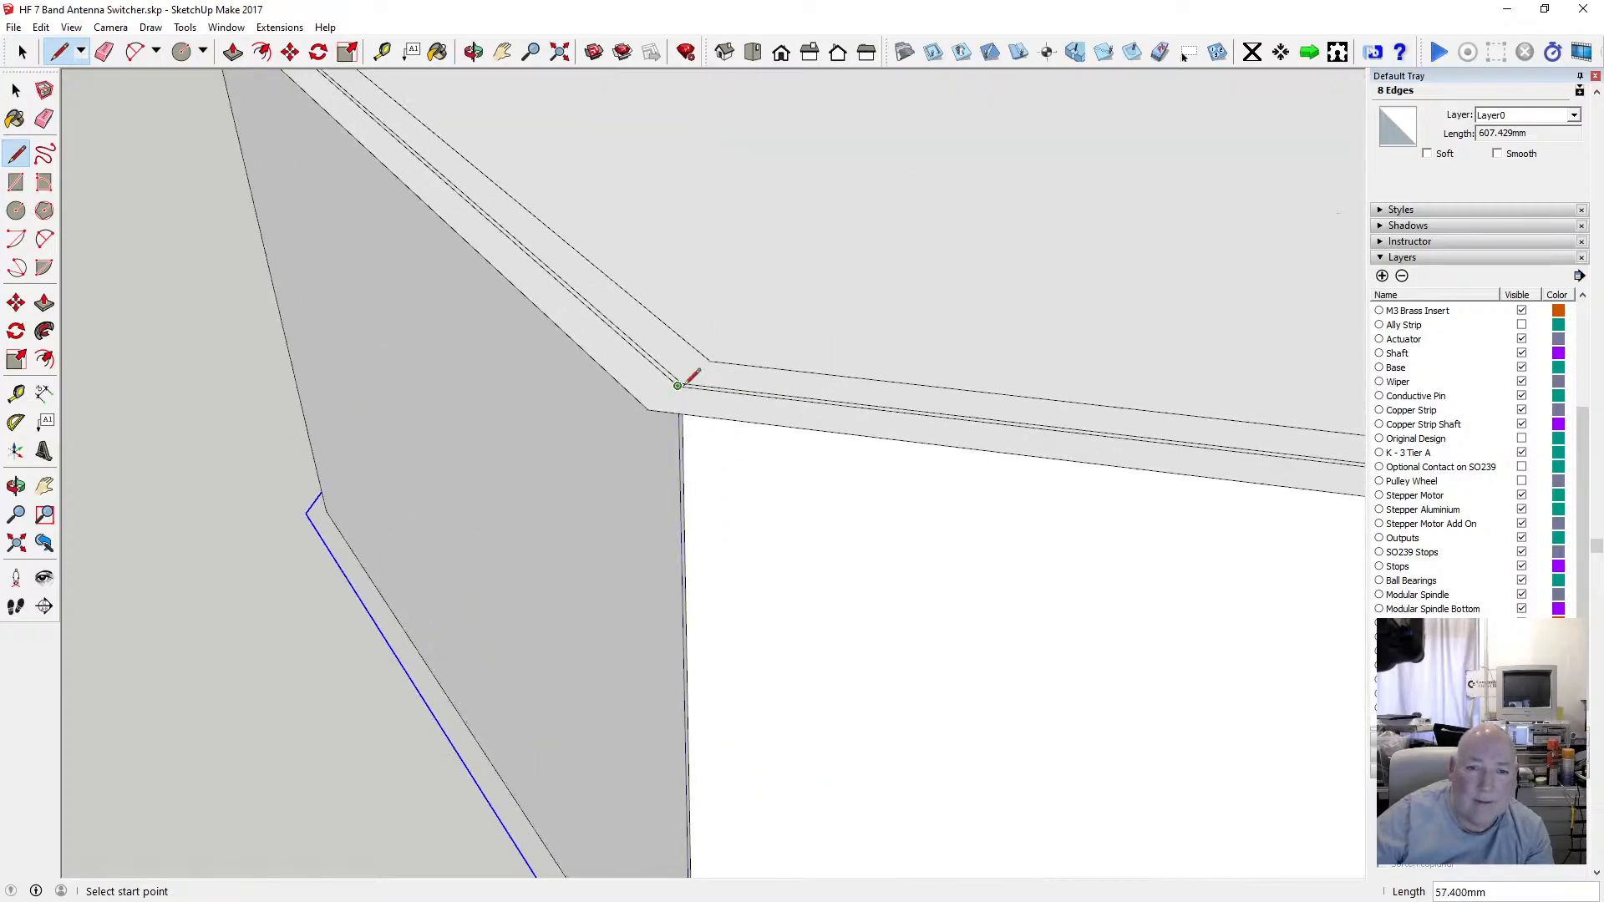
Draw a fourth vertical edge from a bottom outline corner up to its matching offset rim corner.
click(474, 52)
scroll(618, 438, down, 6)
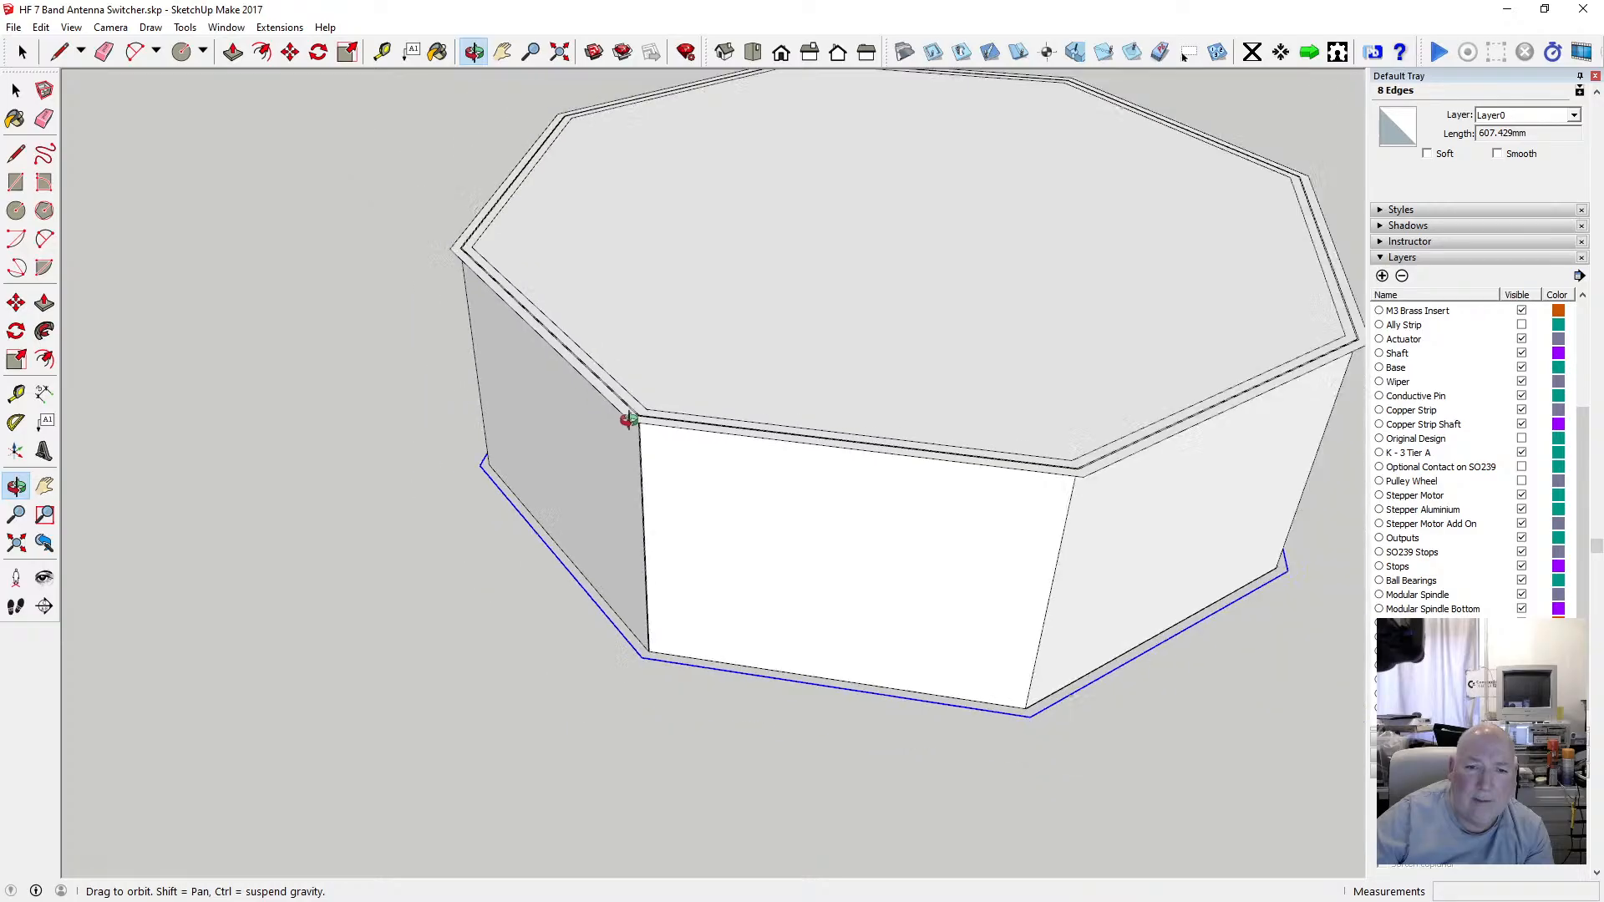
scroll(501, 593, up, 6)
scroll(508, 584, down, 4)
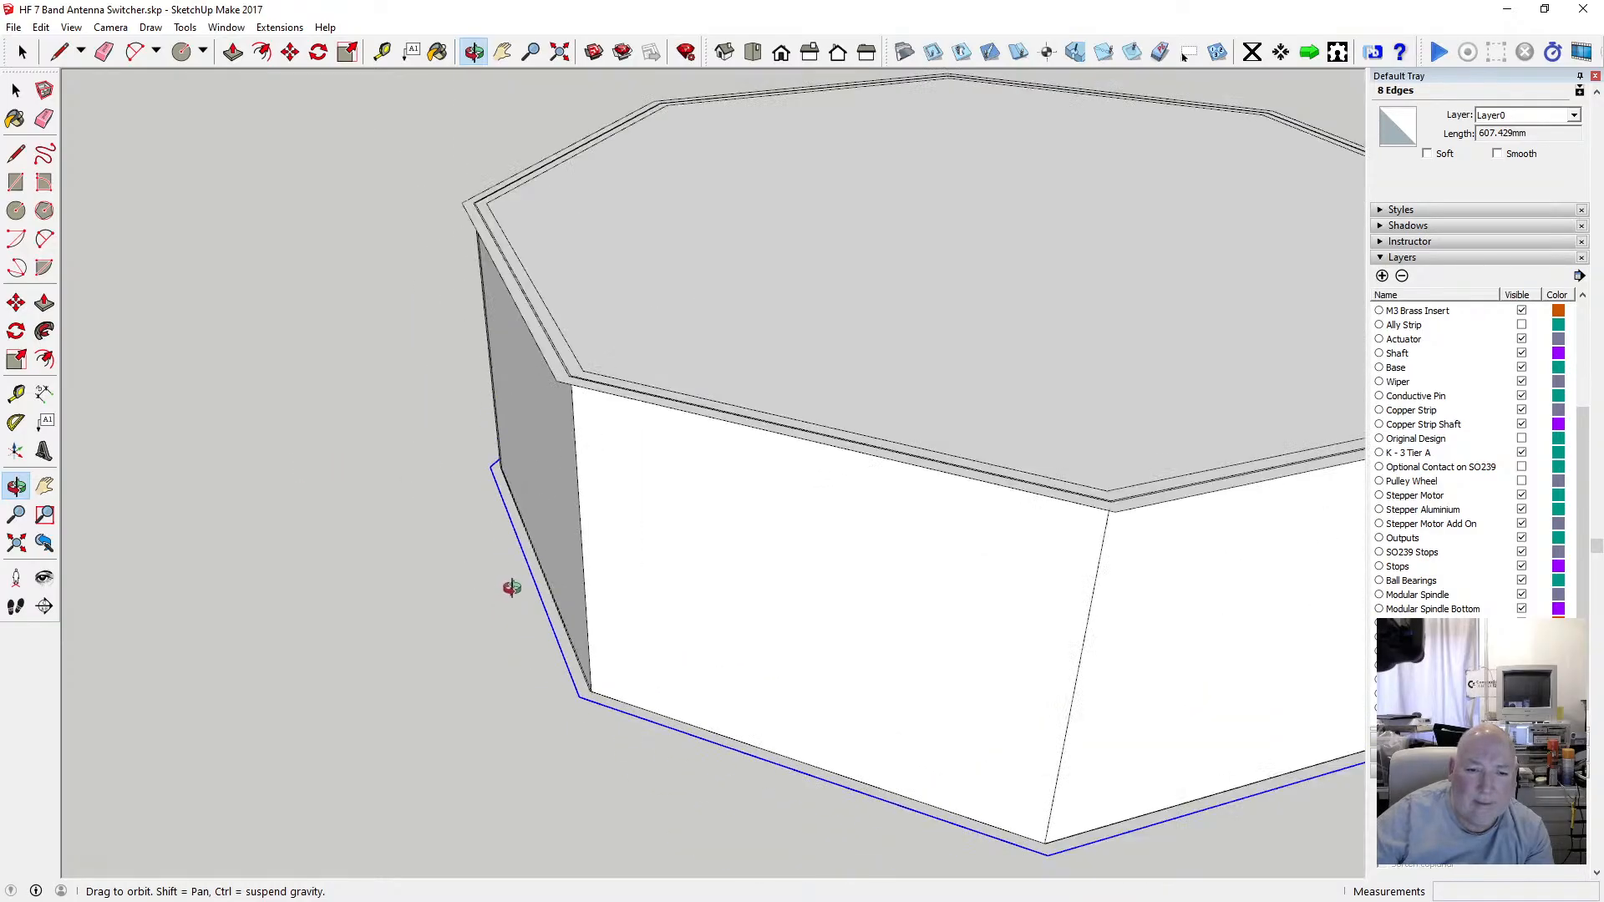
scroll(576, 666, up, 4)
scroll(576, 666, up, 3)
scroll(573, 666, down, 3)
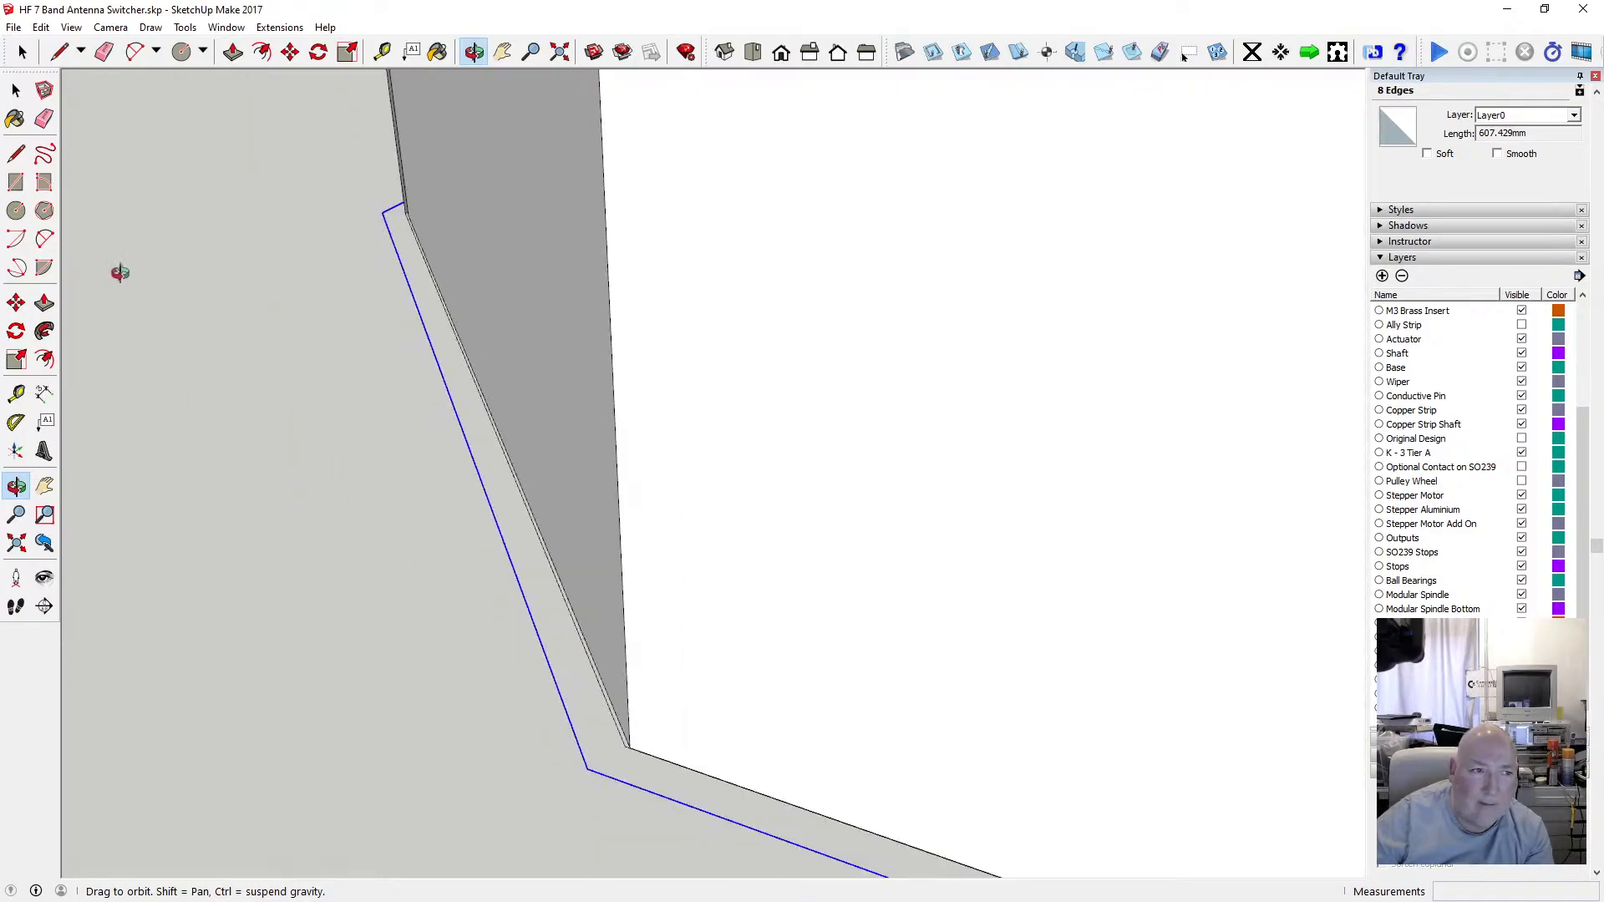
click(16, 154)
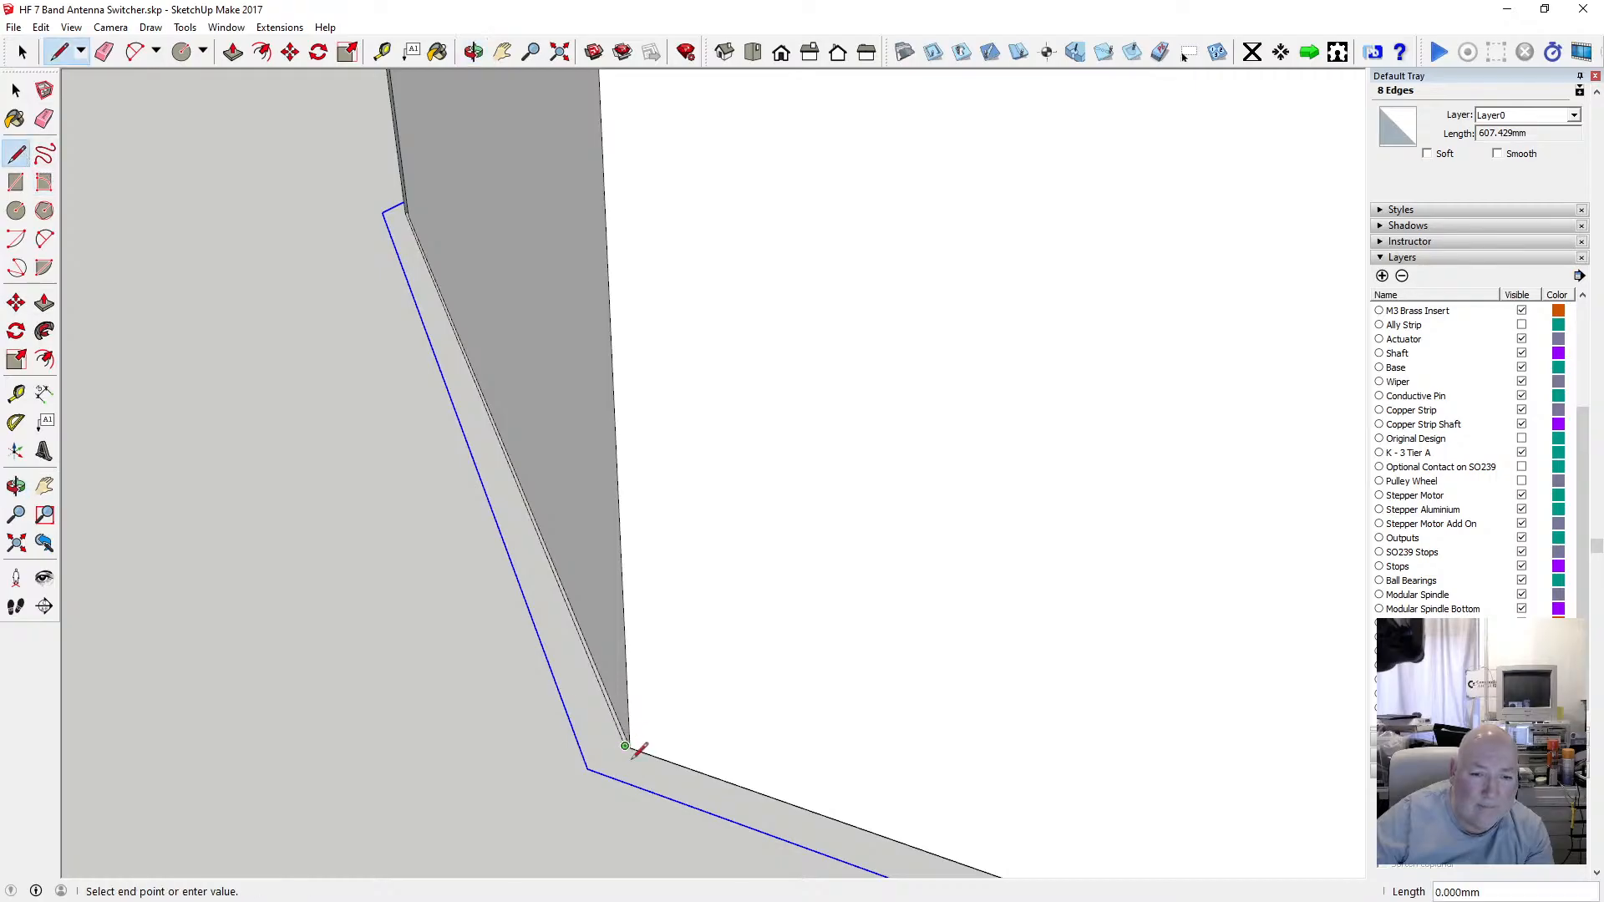
scroll(633, 760, down, 5)
scroll(626, 468, up, 4)
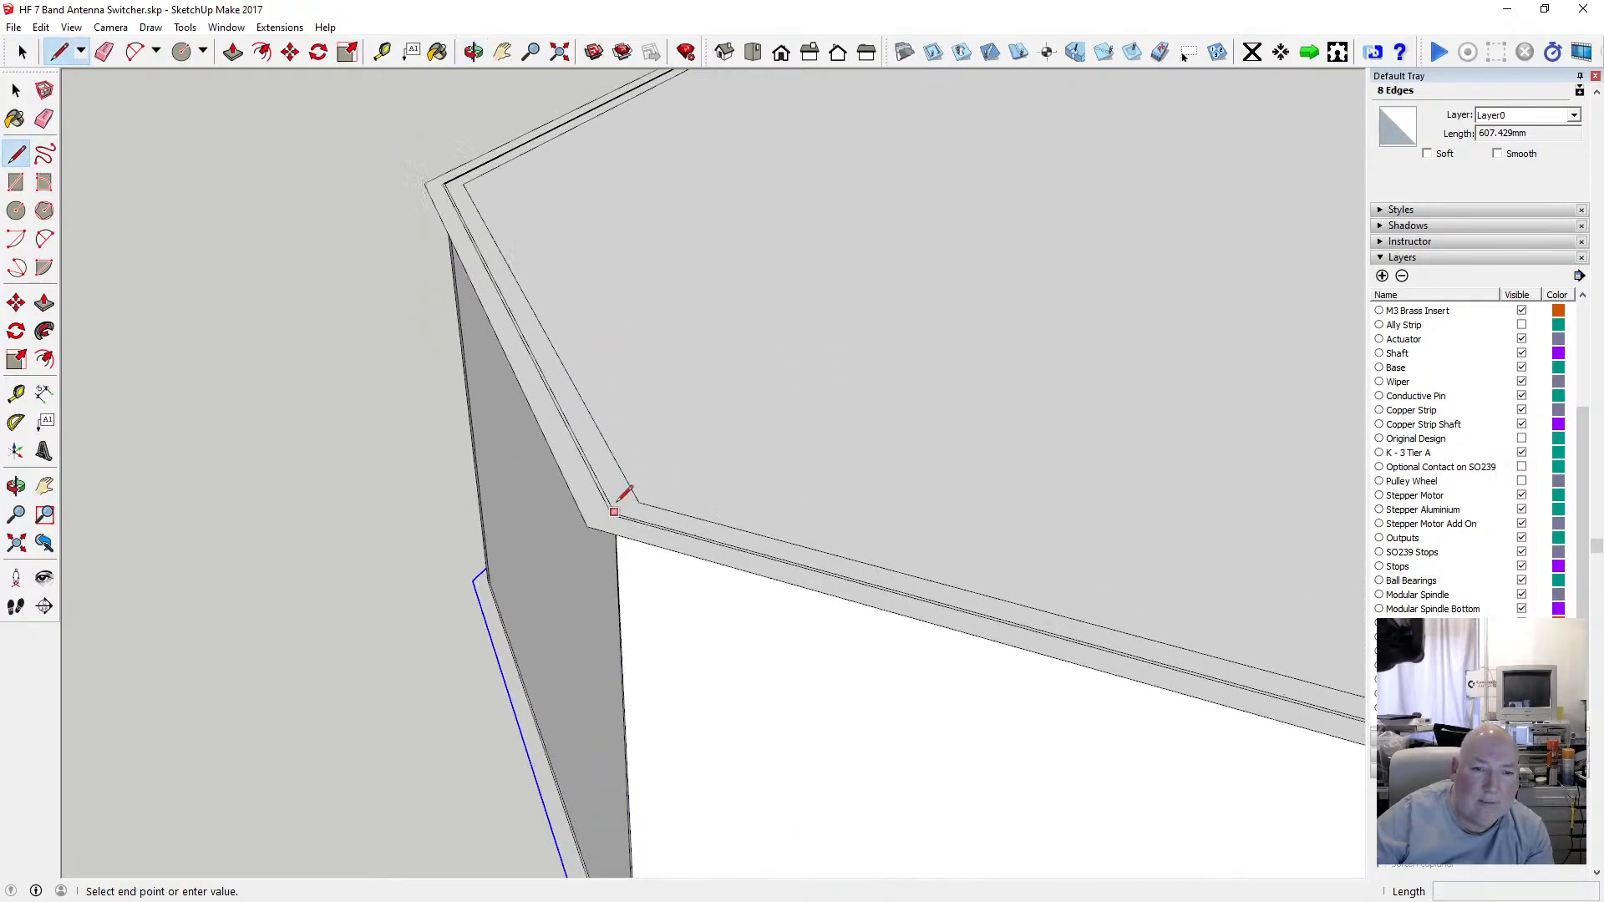
scroll(618, 500, up, 3)
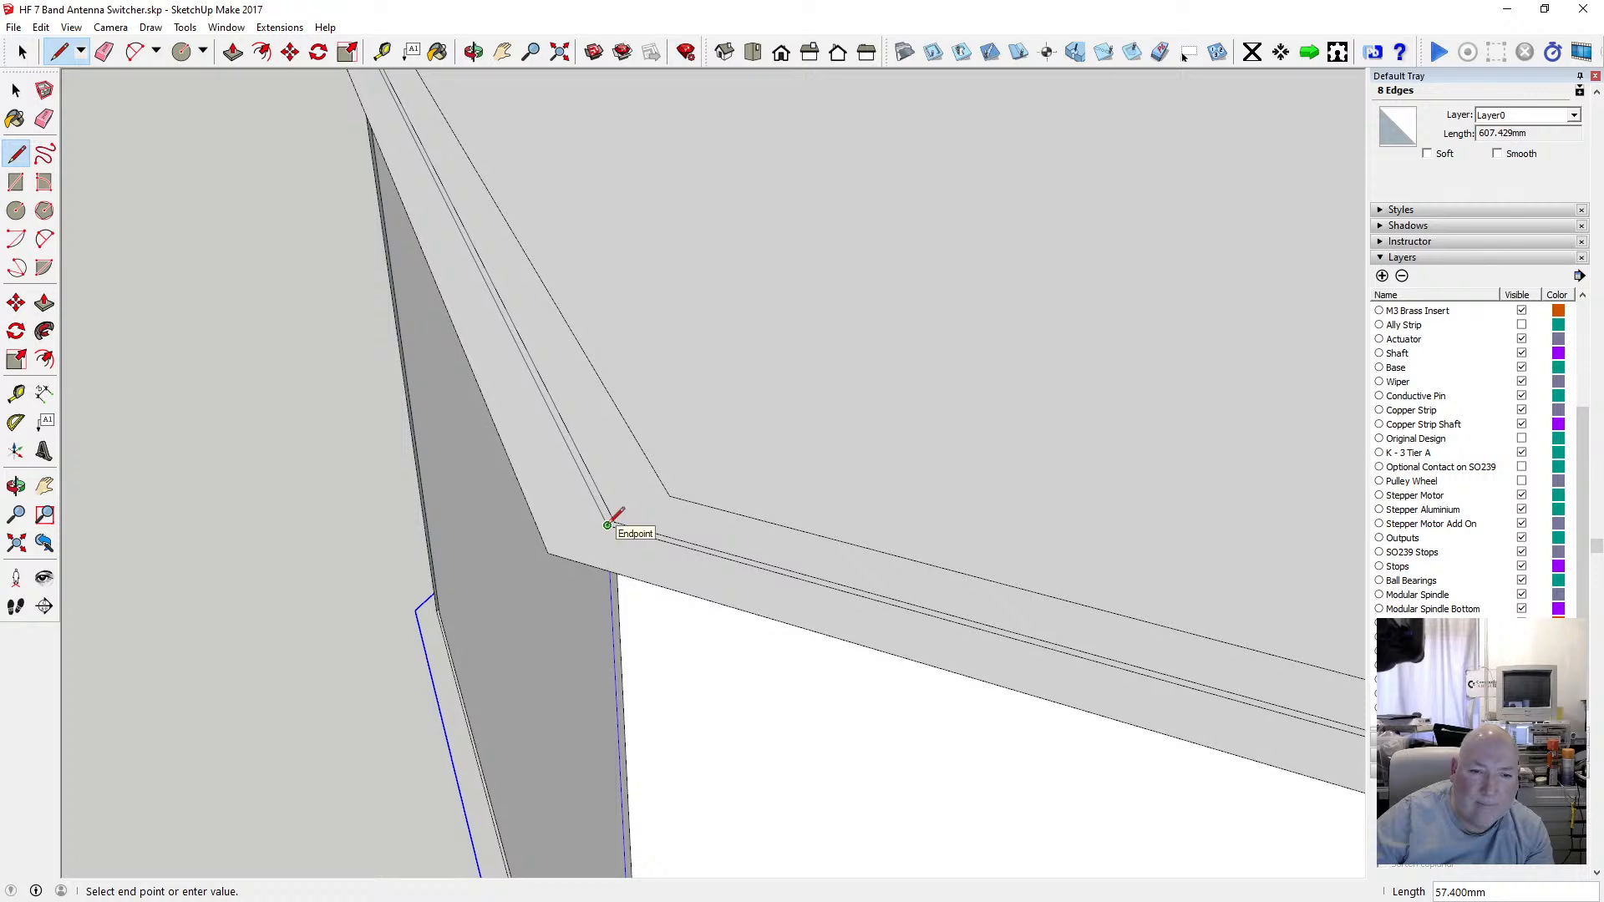
click(607, 524)
scroll(599, 495, down, 6)
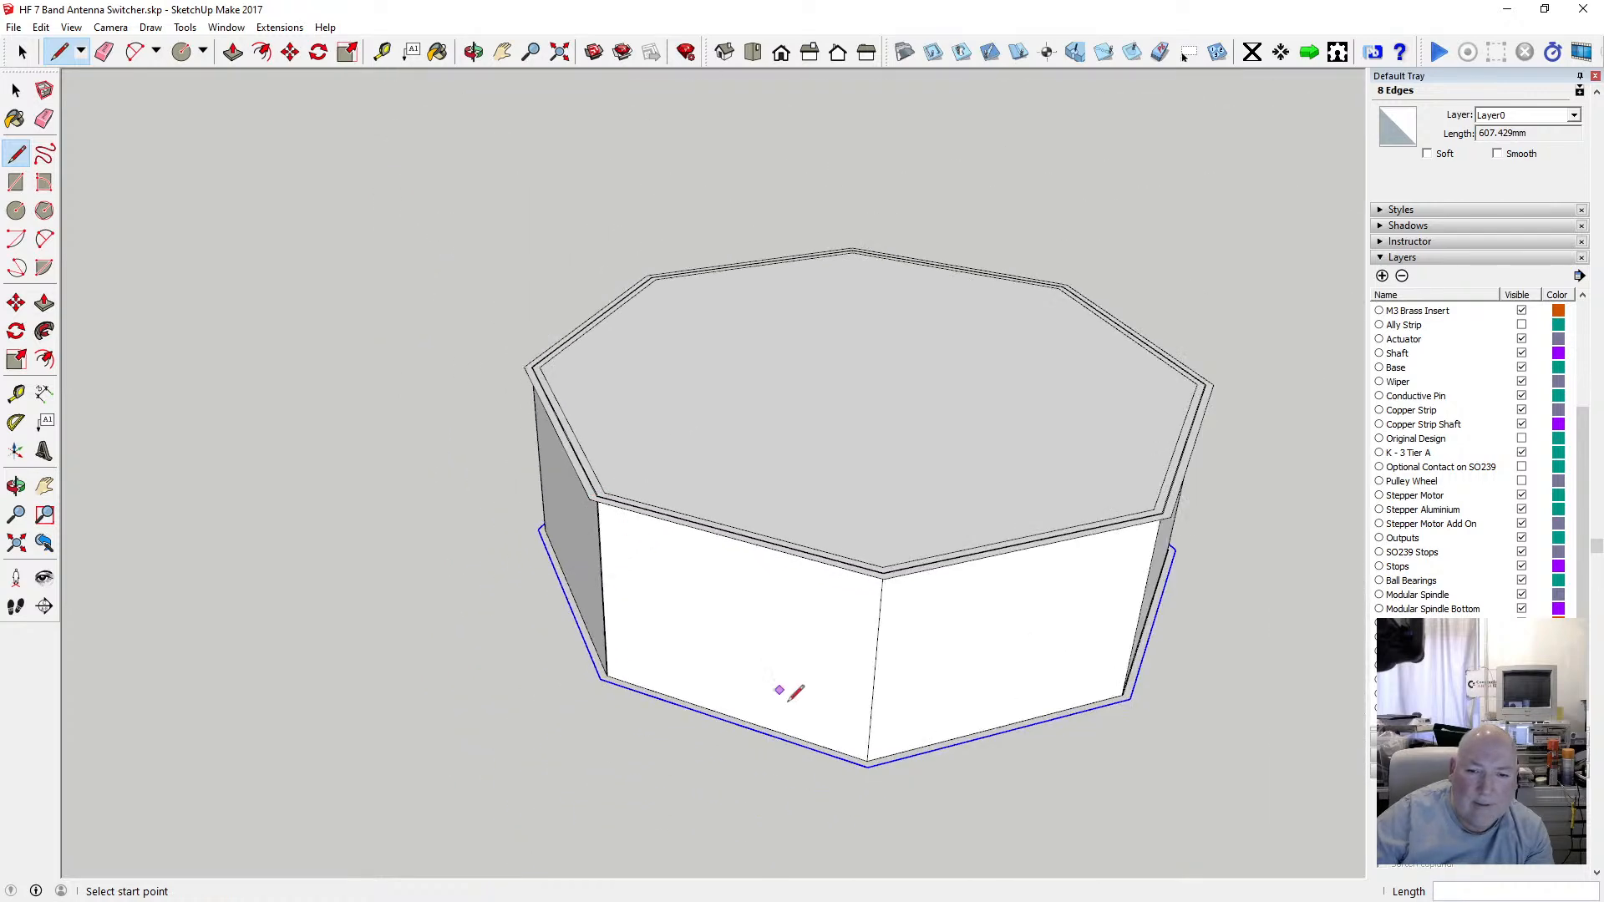
Draw a fifth 57.4 mm vertical edge from a bottom outline corner up to the offset rim corner above it.
click(473, 51)
drag(816, 476, 608, 454)
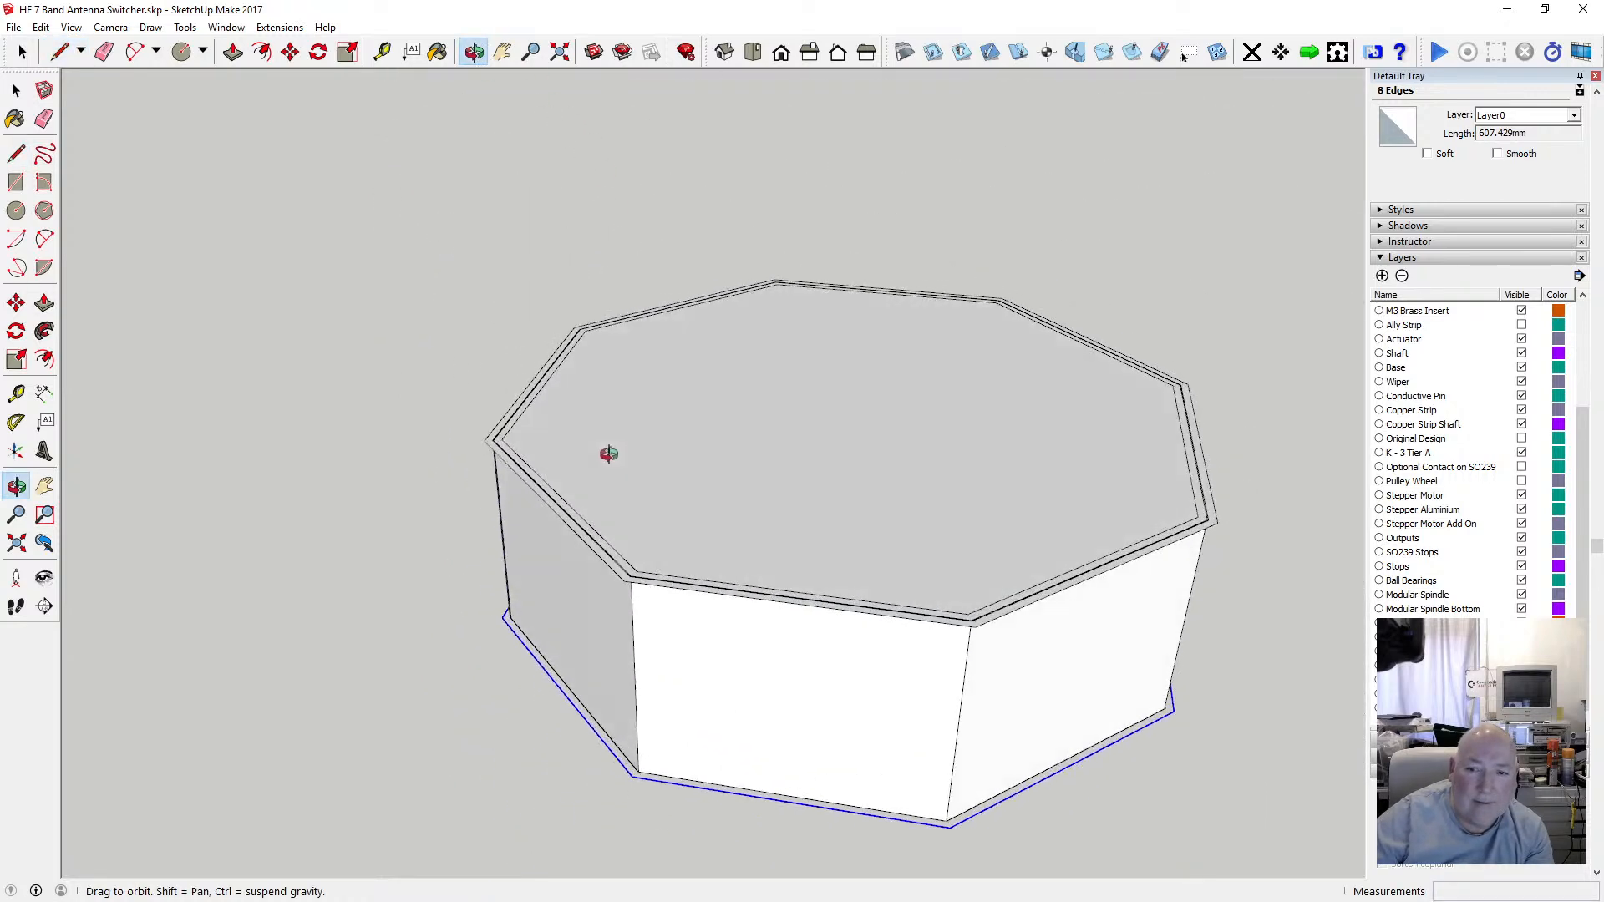
scroll(668, 763, up, 5)
scroll(629, 763, up, 3)
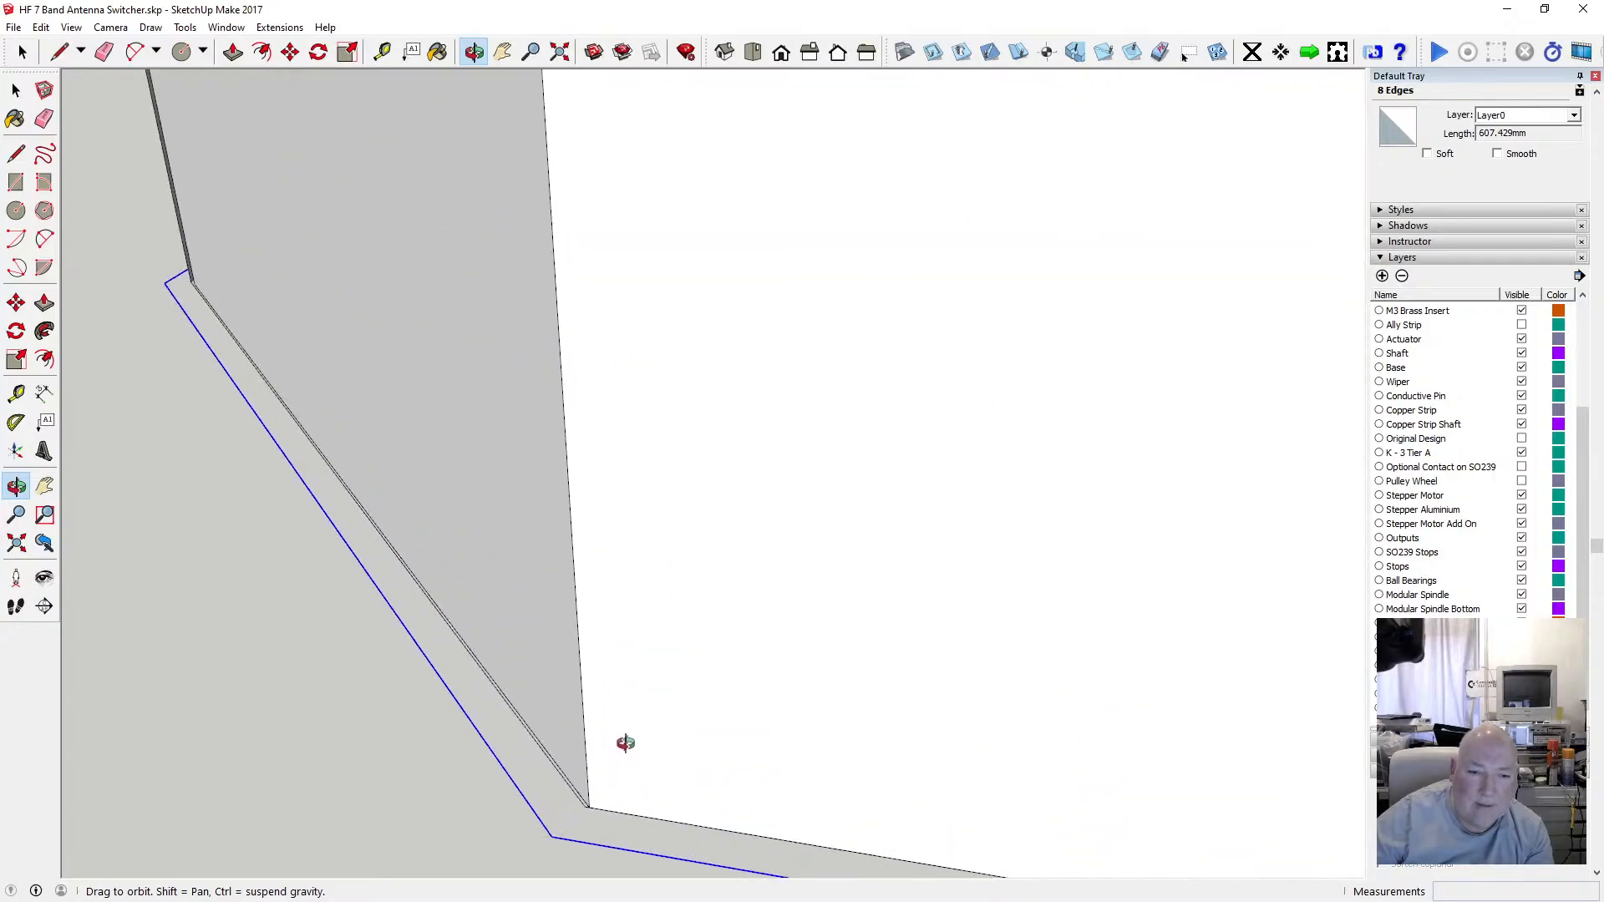
click(16, 153)
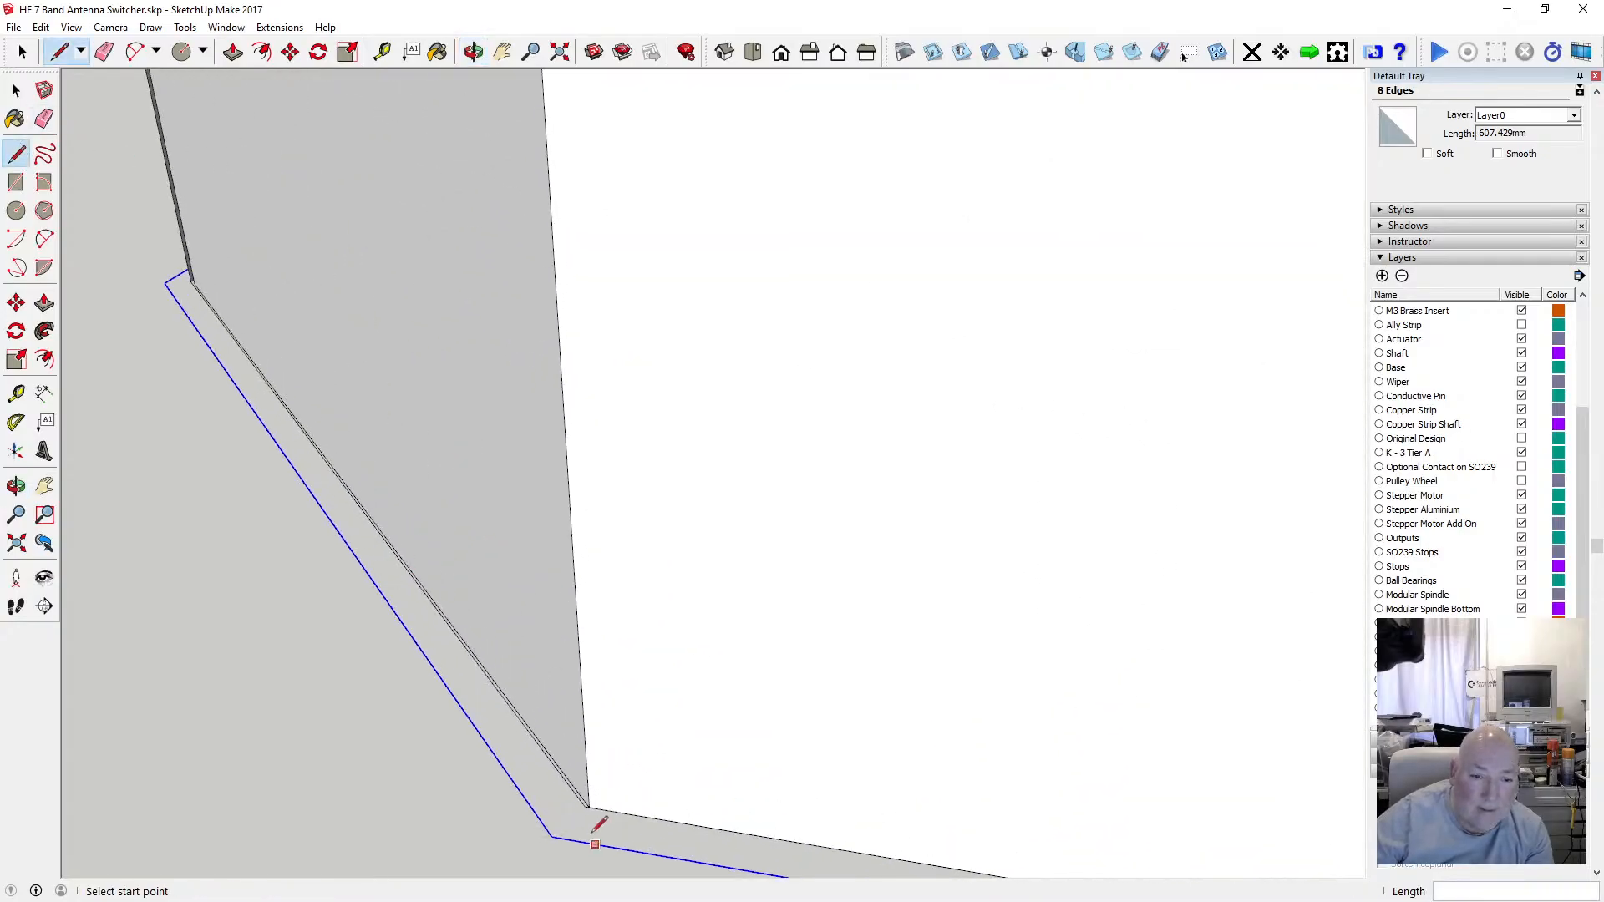
scroll(639, 860, down, 5)
scroll(637, 602, up, 5)
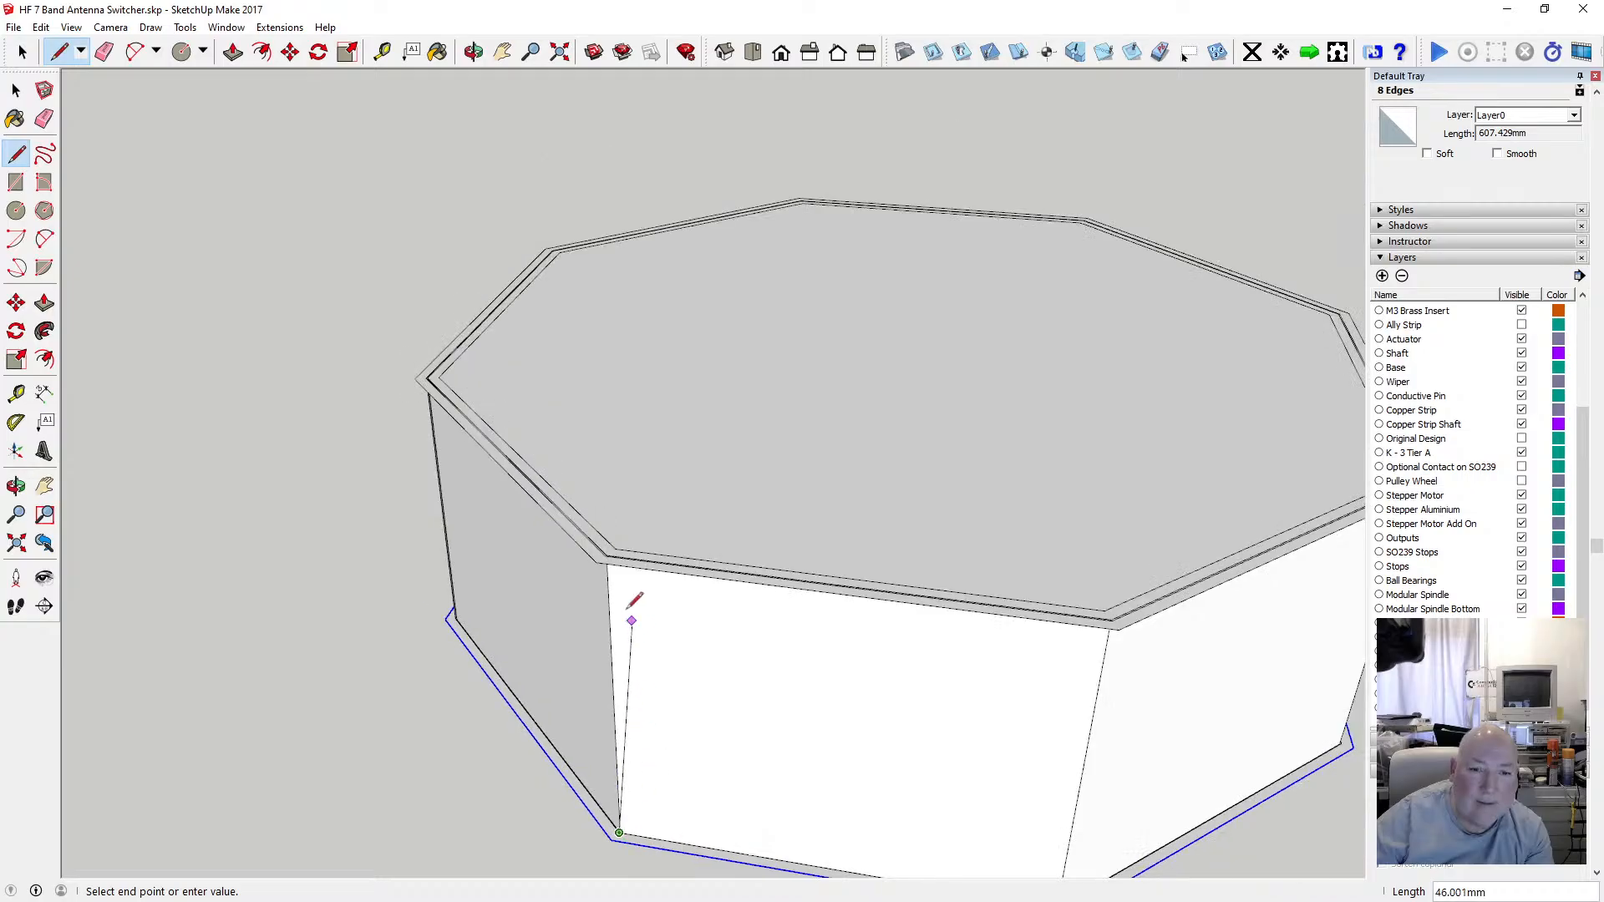
scroll(580, 528, up, 1)
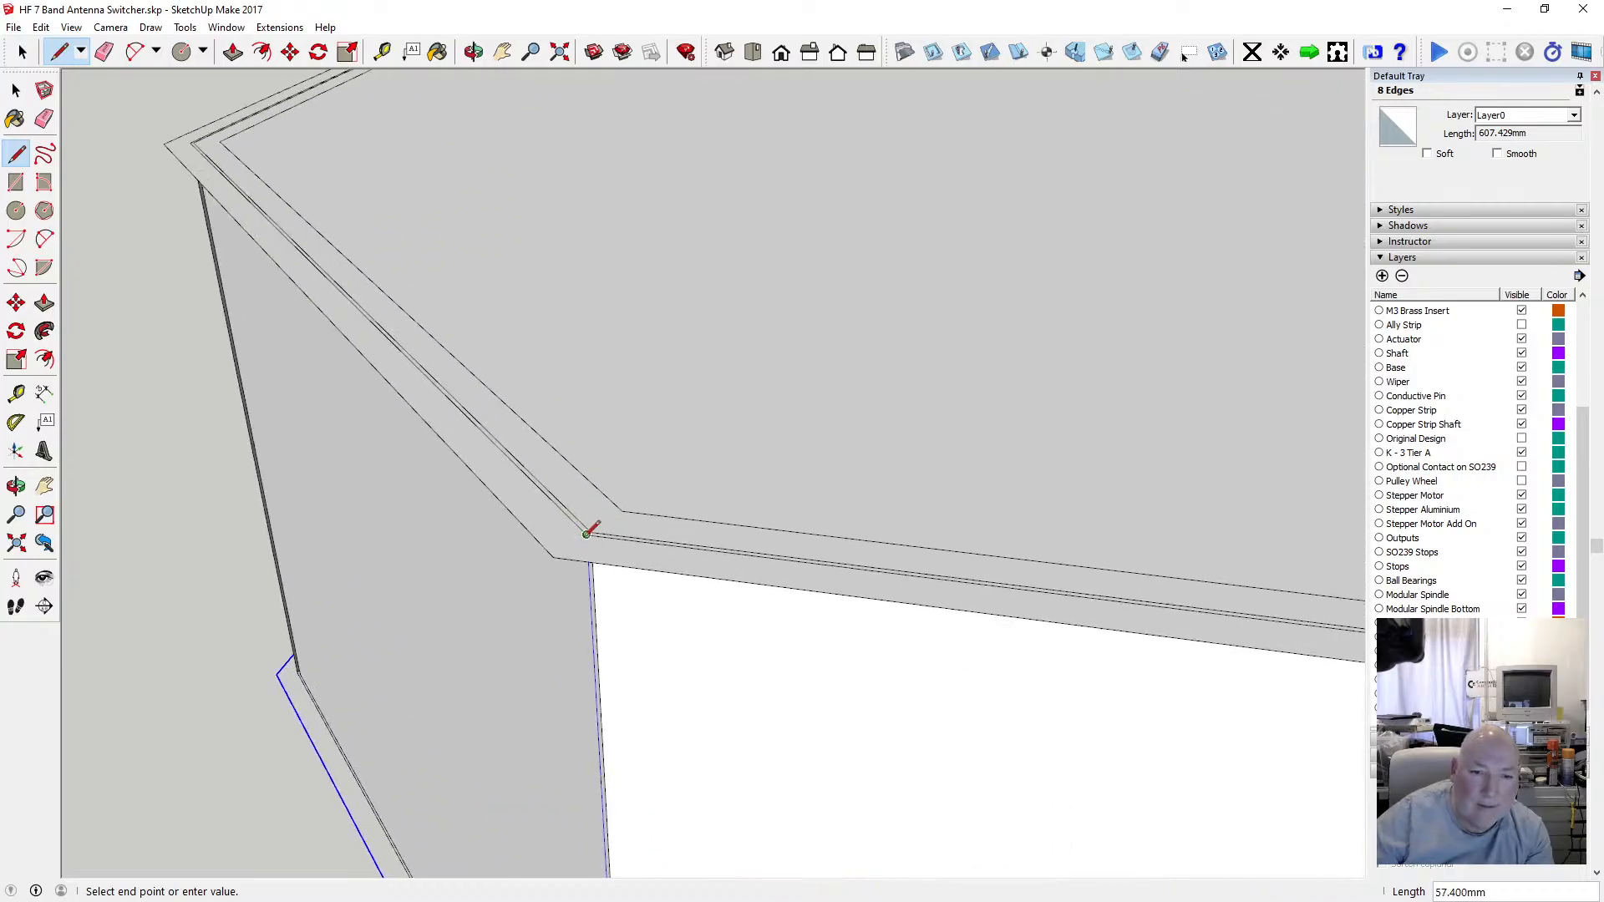
click(586, 533)
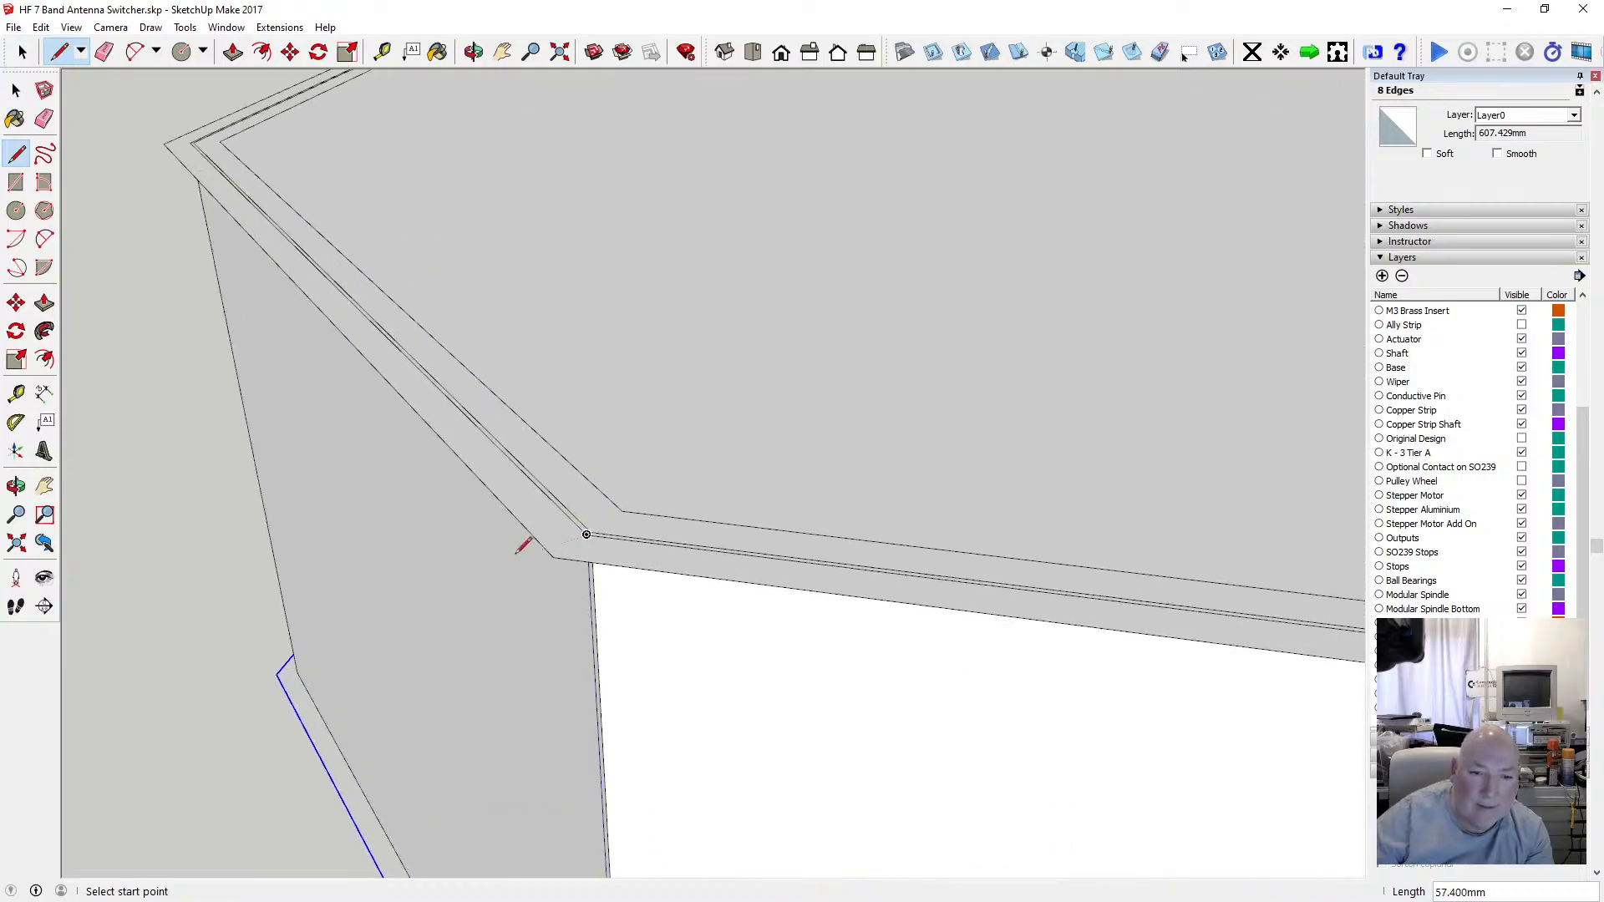
Draw a sixth vertical edge from the next bottom outline corner up to its matching offset rim corner.
scroll(505, 530, down, 5)
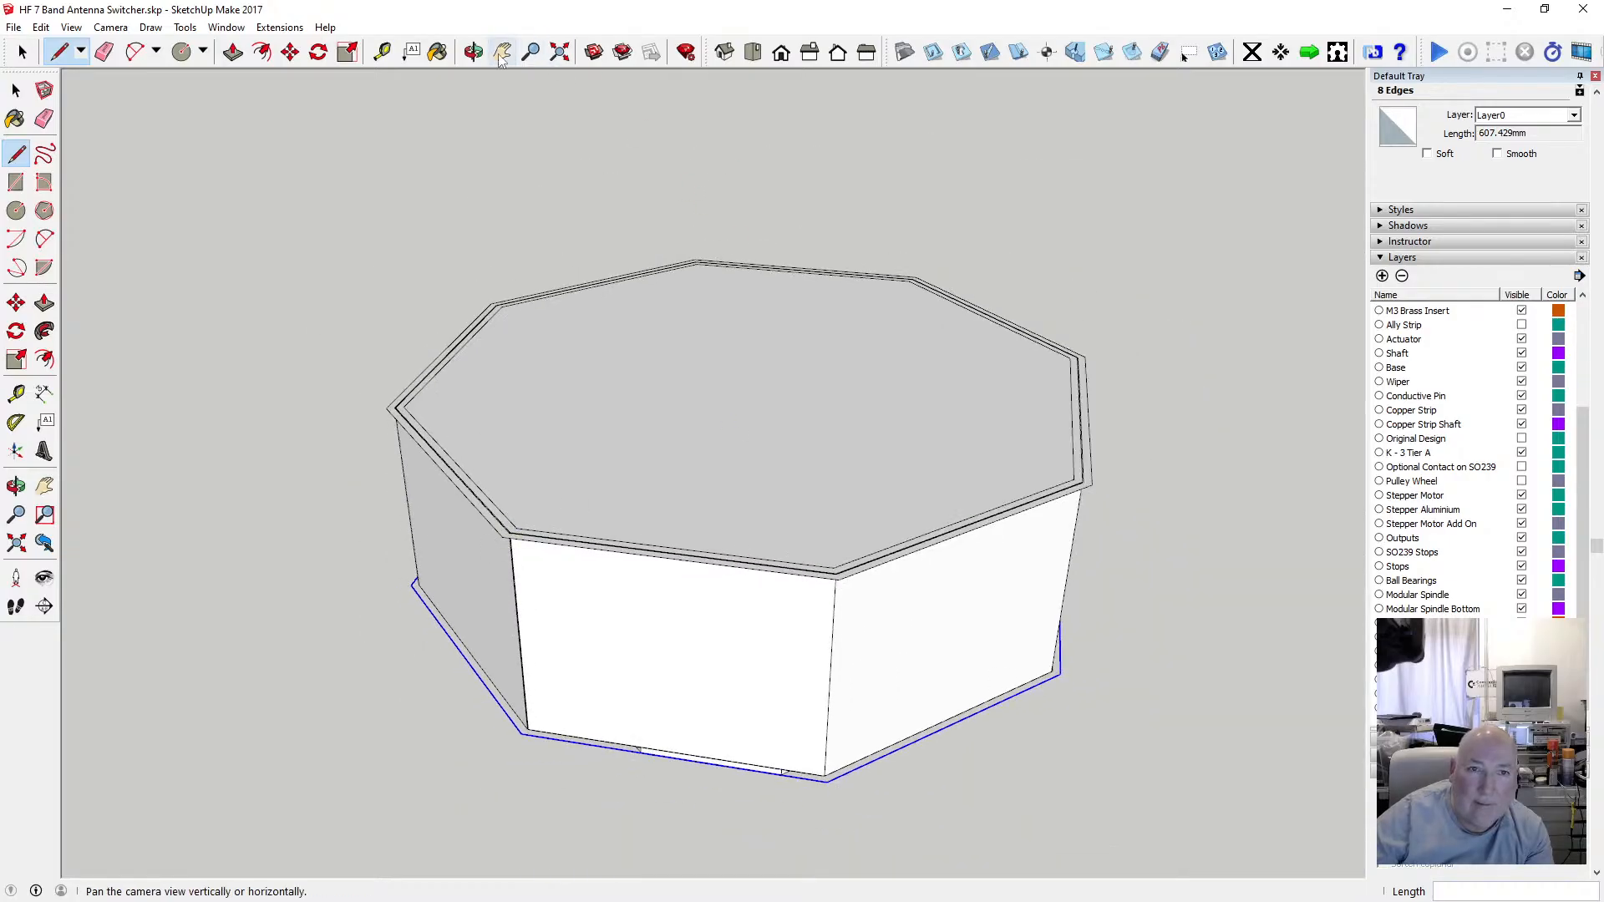
click(474, 52)
drag(924, 373, 845, 333)
scroll(501, 585, up, 7)
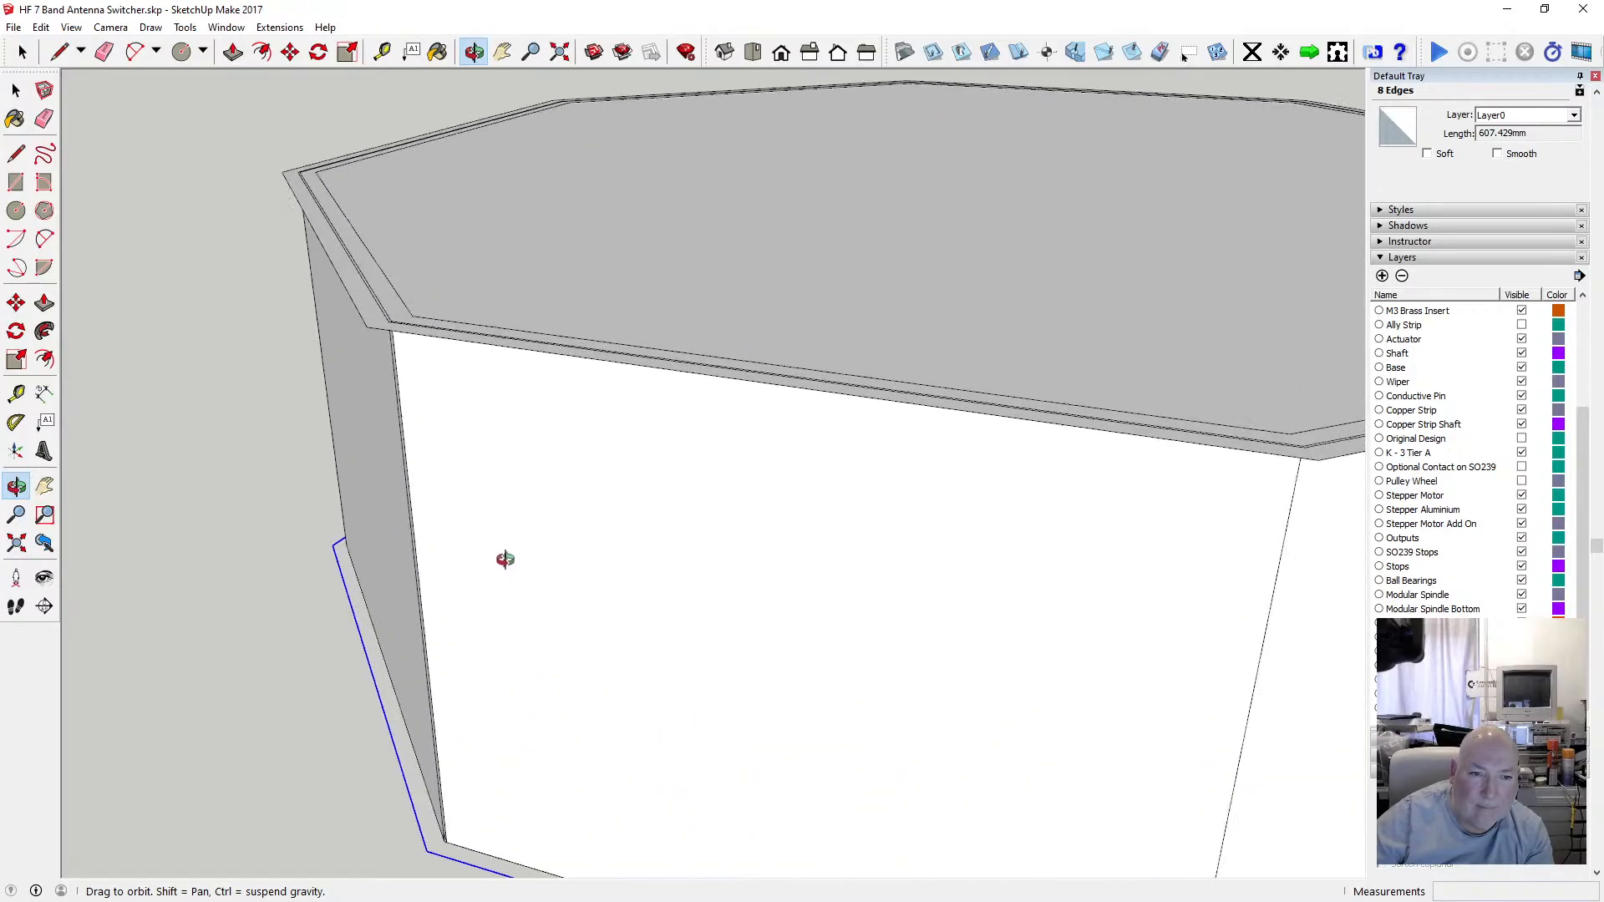
scroll(505, 559, down, 8)
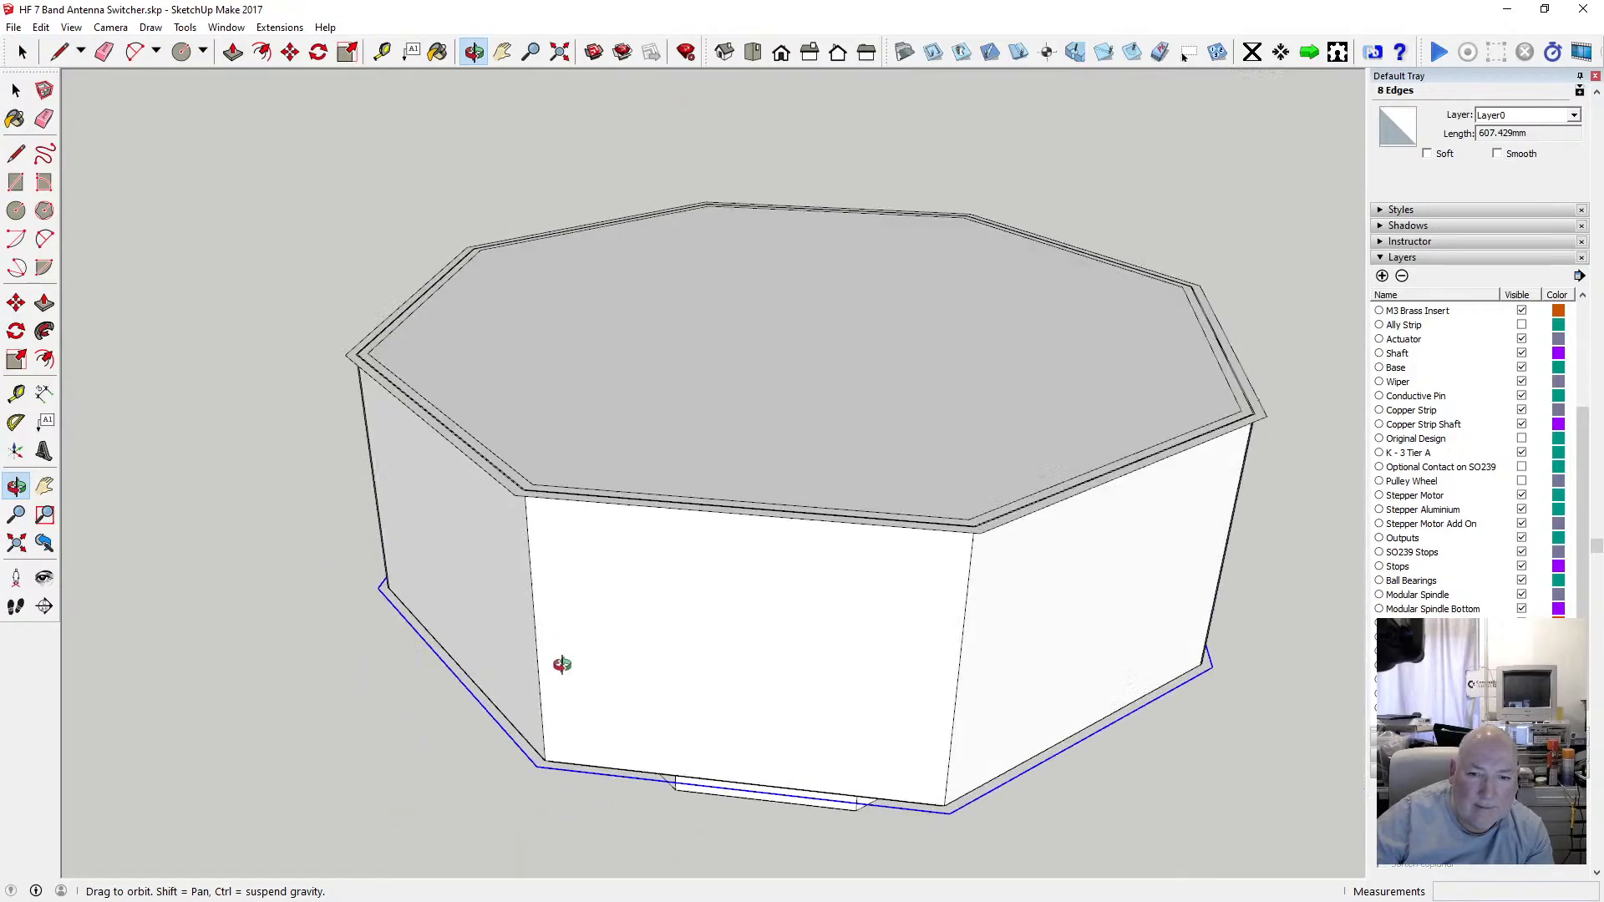
scroll(490, 752, up, 6)
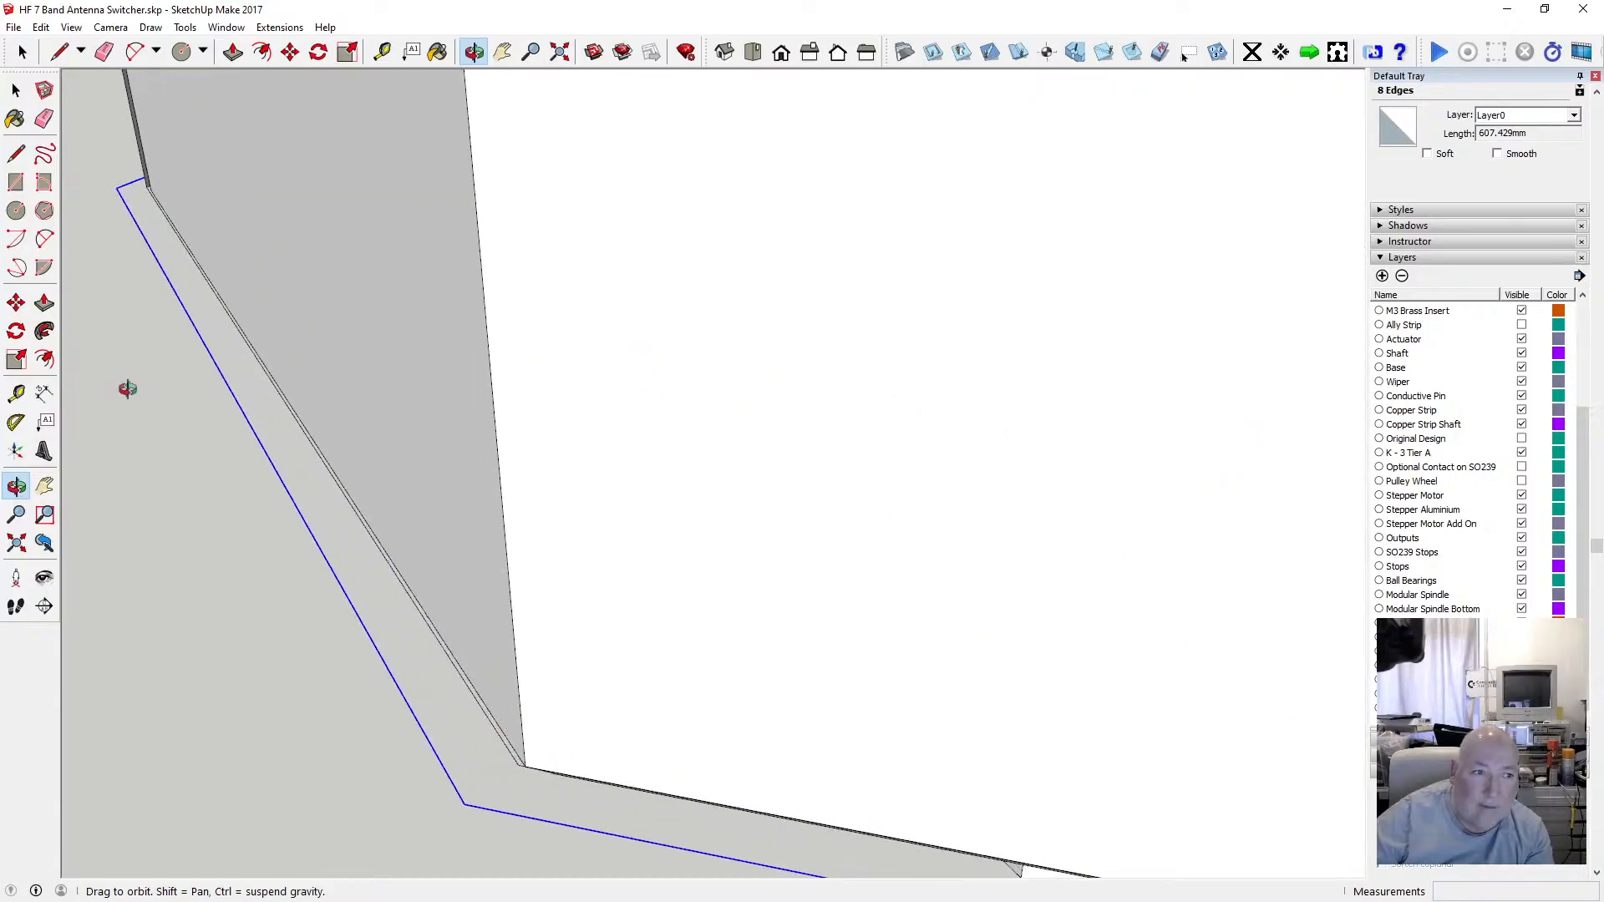
click(19, 156)
click(518, 764)
scroll(544, 821, down, 5)
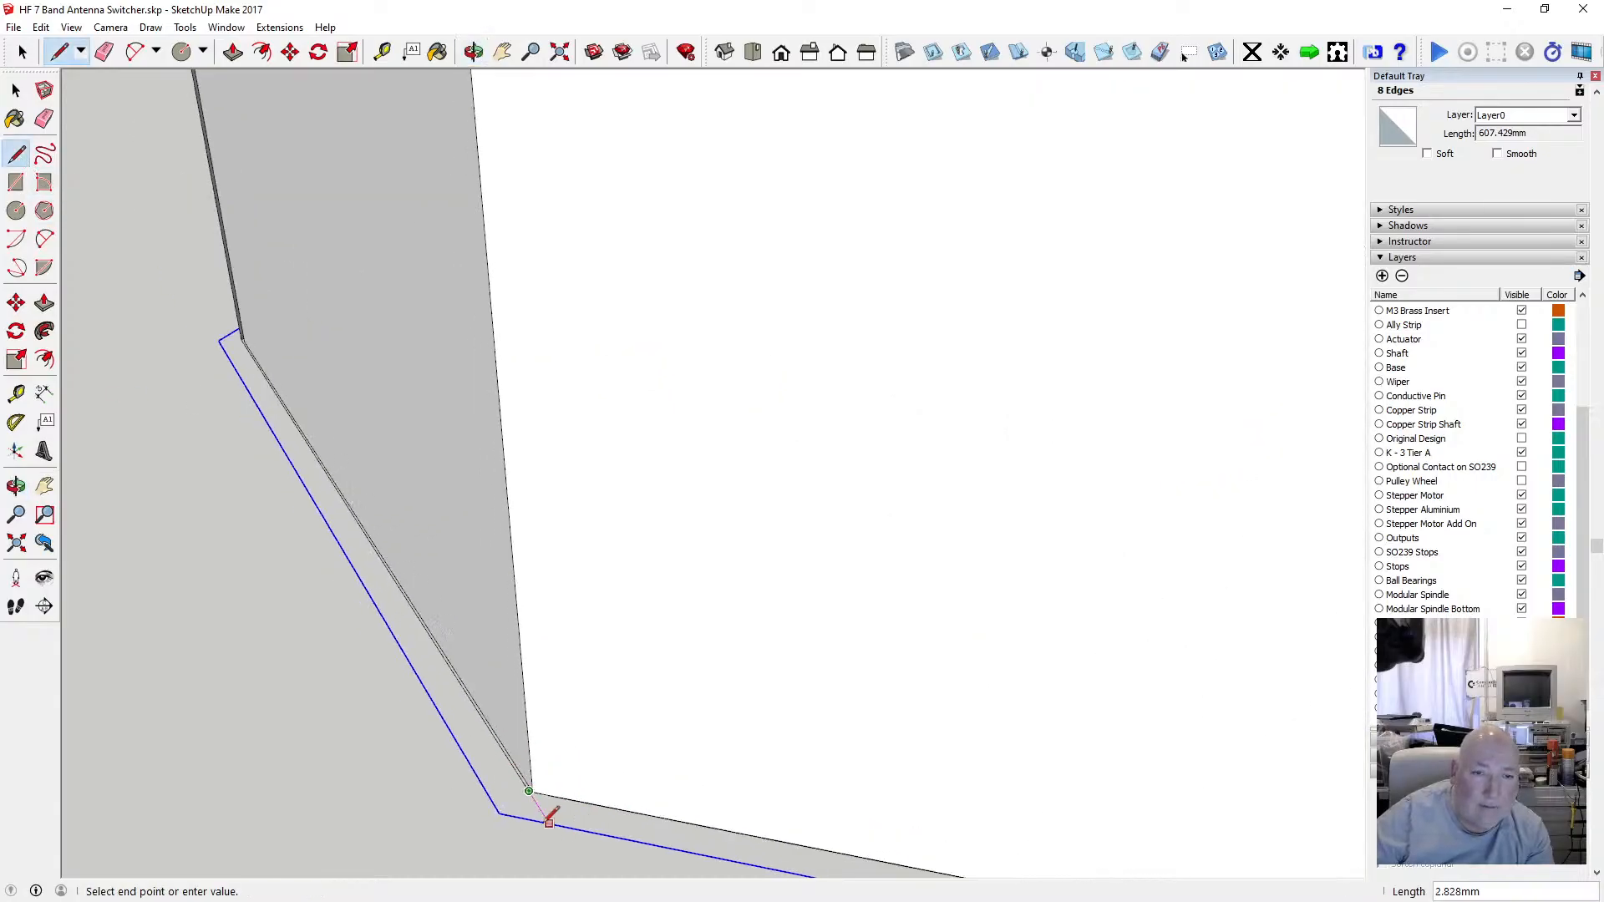
scroll(522, 360, up, 1)
scroll(521, 360, up, 2)
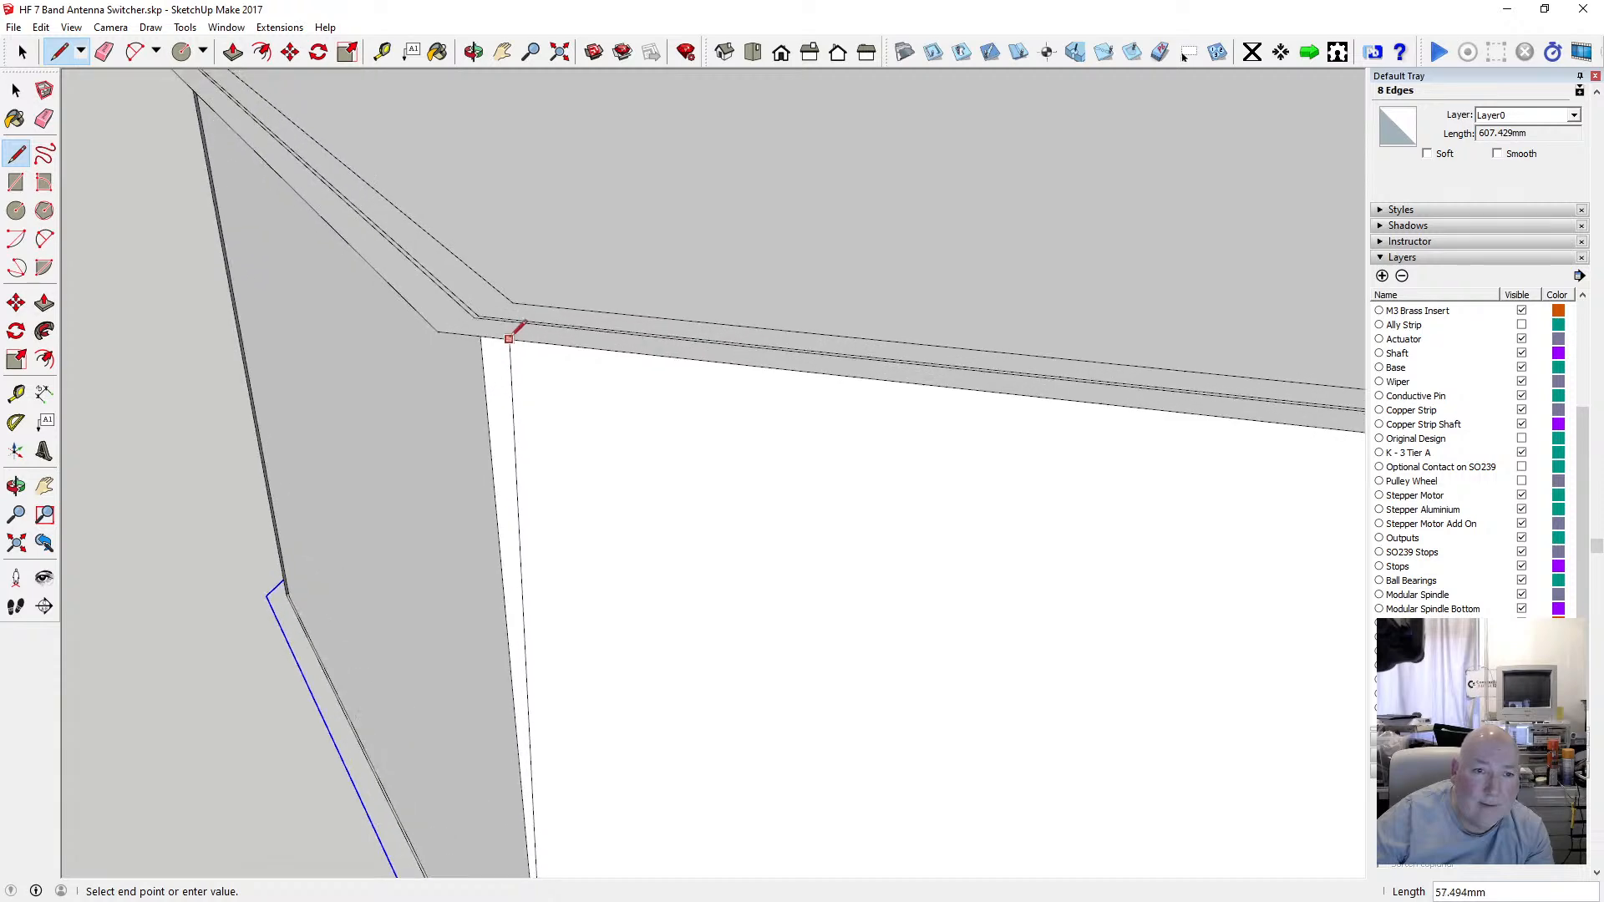
click(480, 312)
Draw a seventh 57.4 mm vertical edge linking another bottom outline corner to the offset rim corner above.
scroll(482, 326, down, 5)
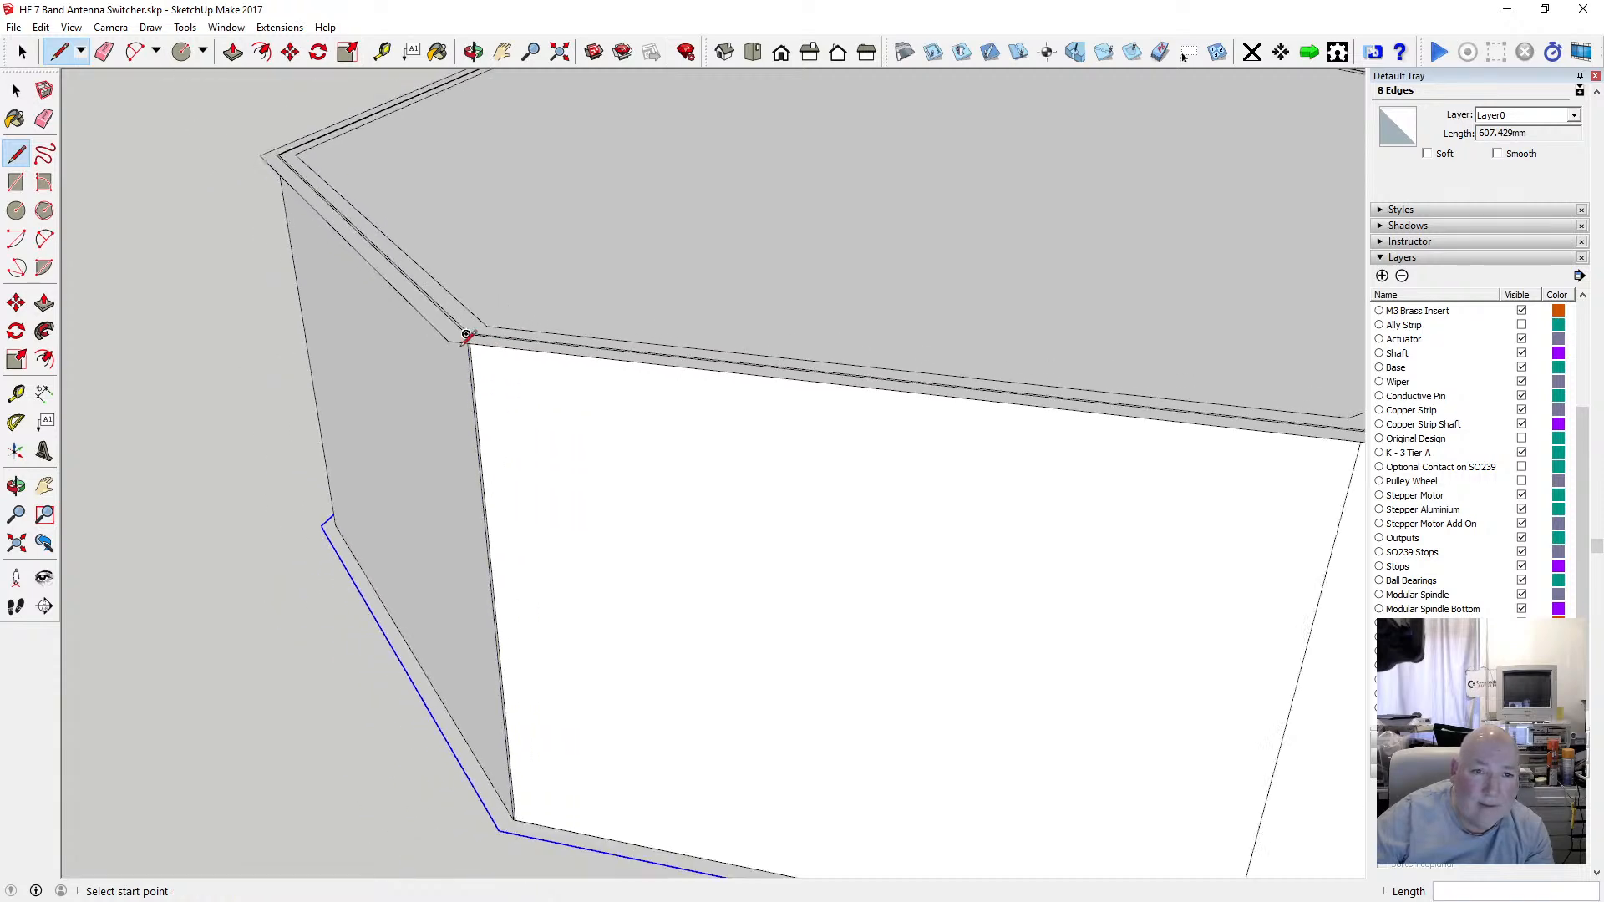
scroll(889, 668, up, 2)
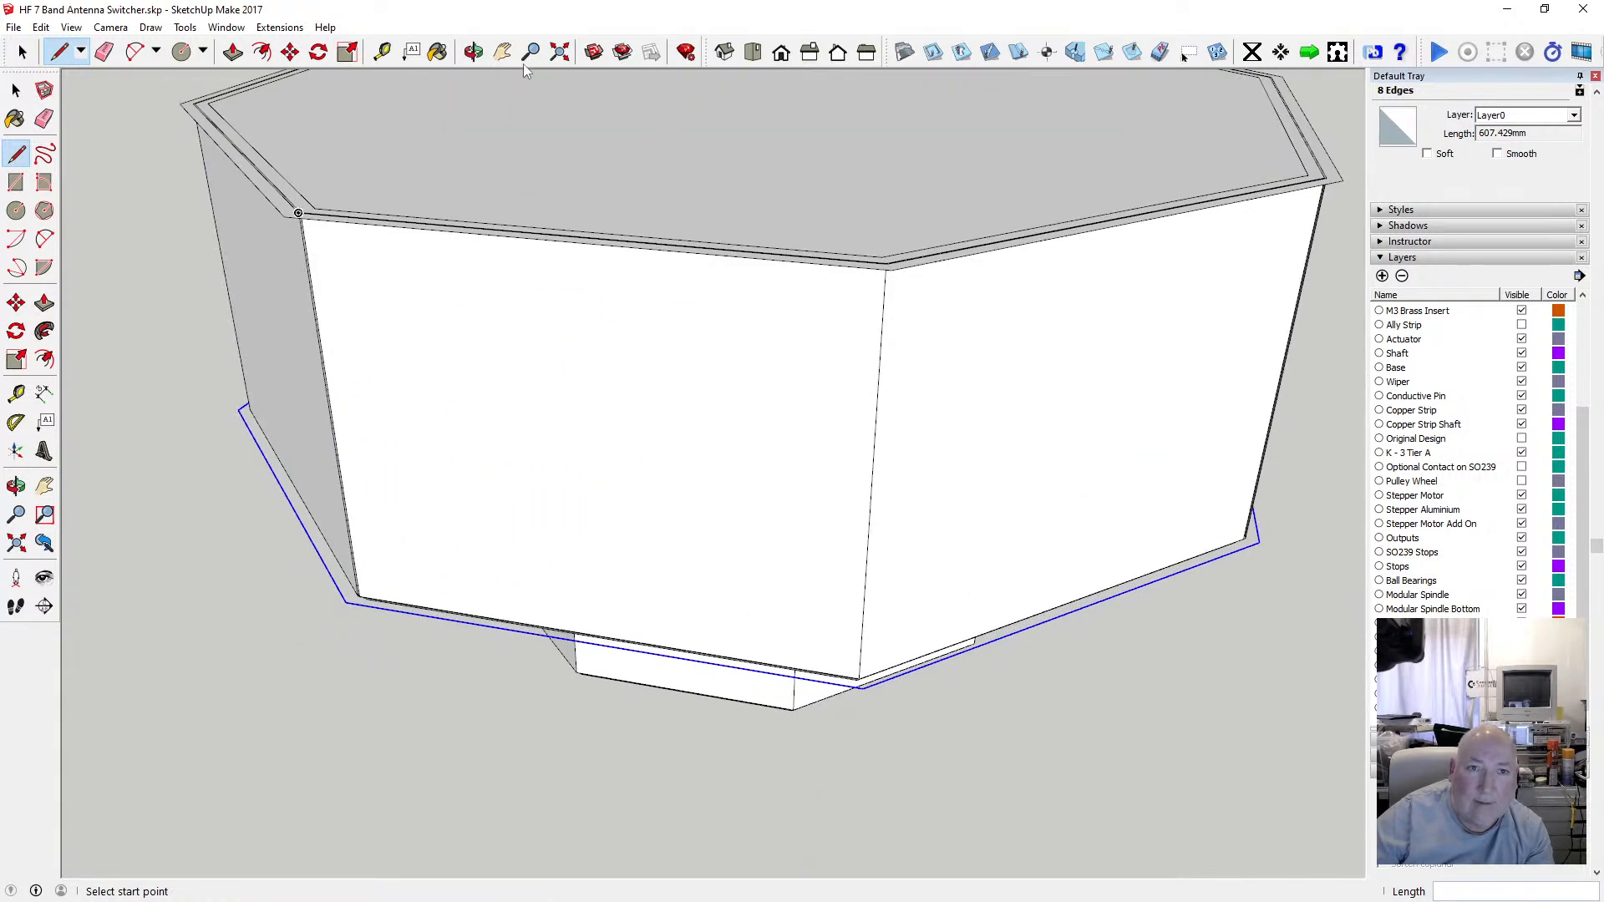
click(474, 53)
drag(410, 334, 512, 437)
scroll(502, 710, up, 1)
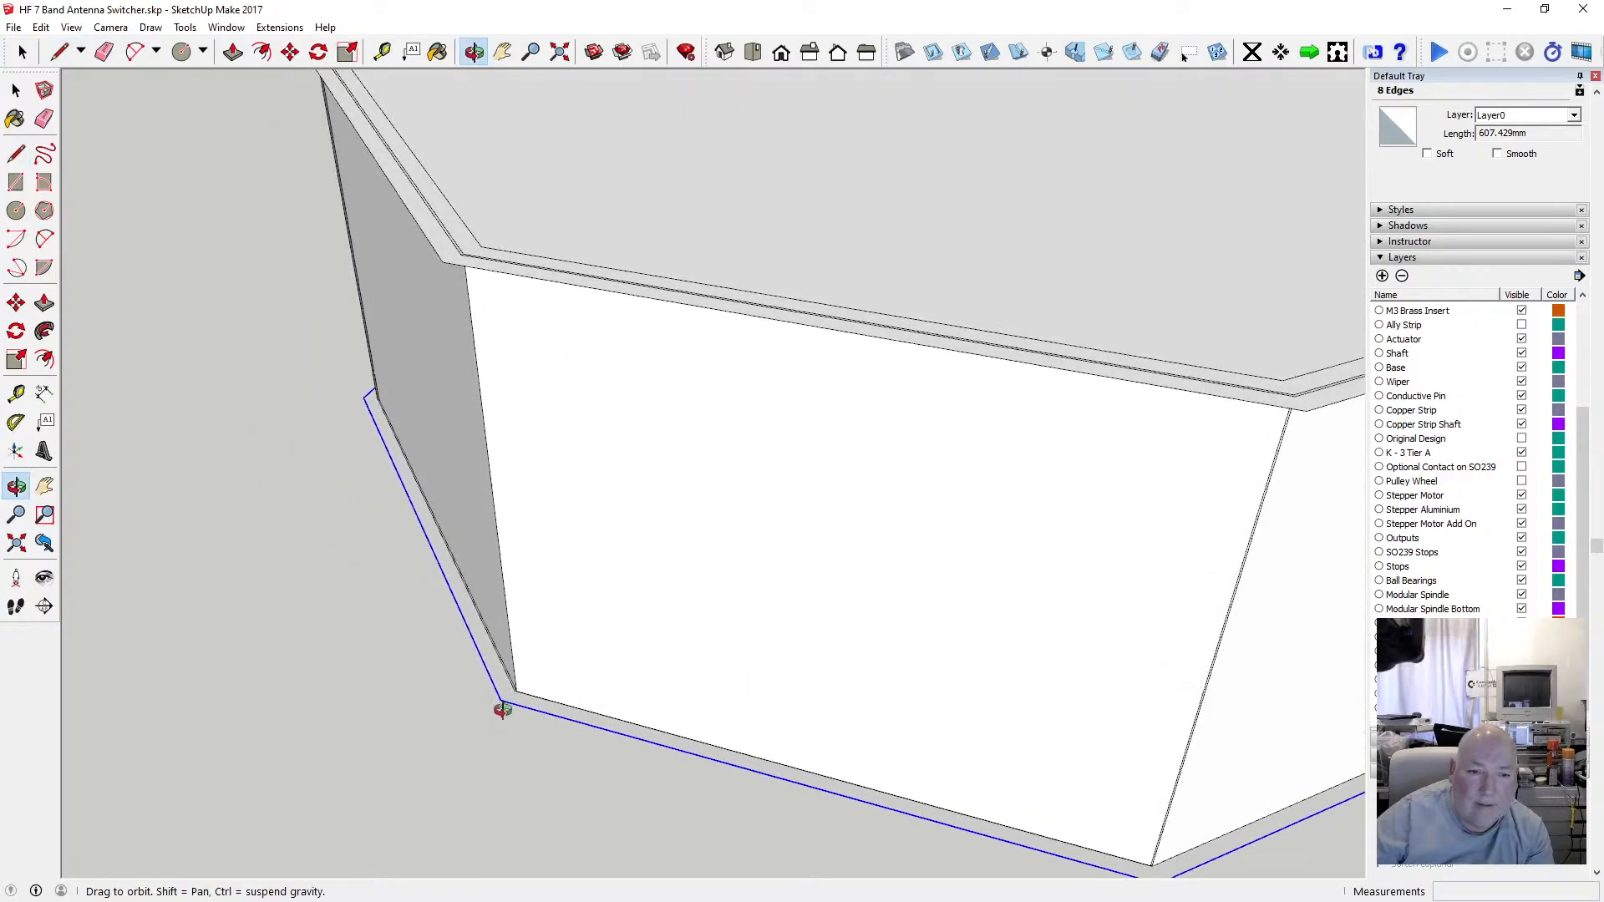
scroll(502, 710, up, 2)
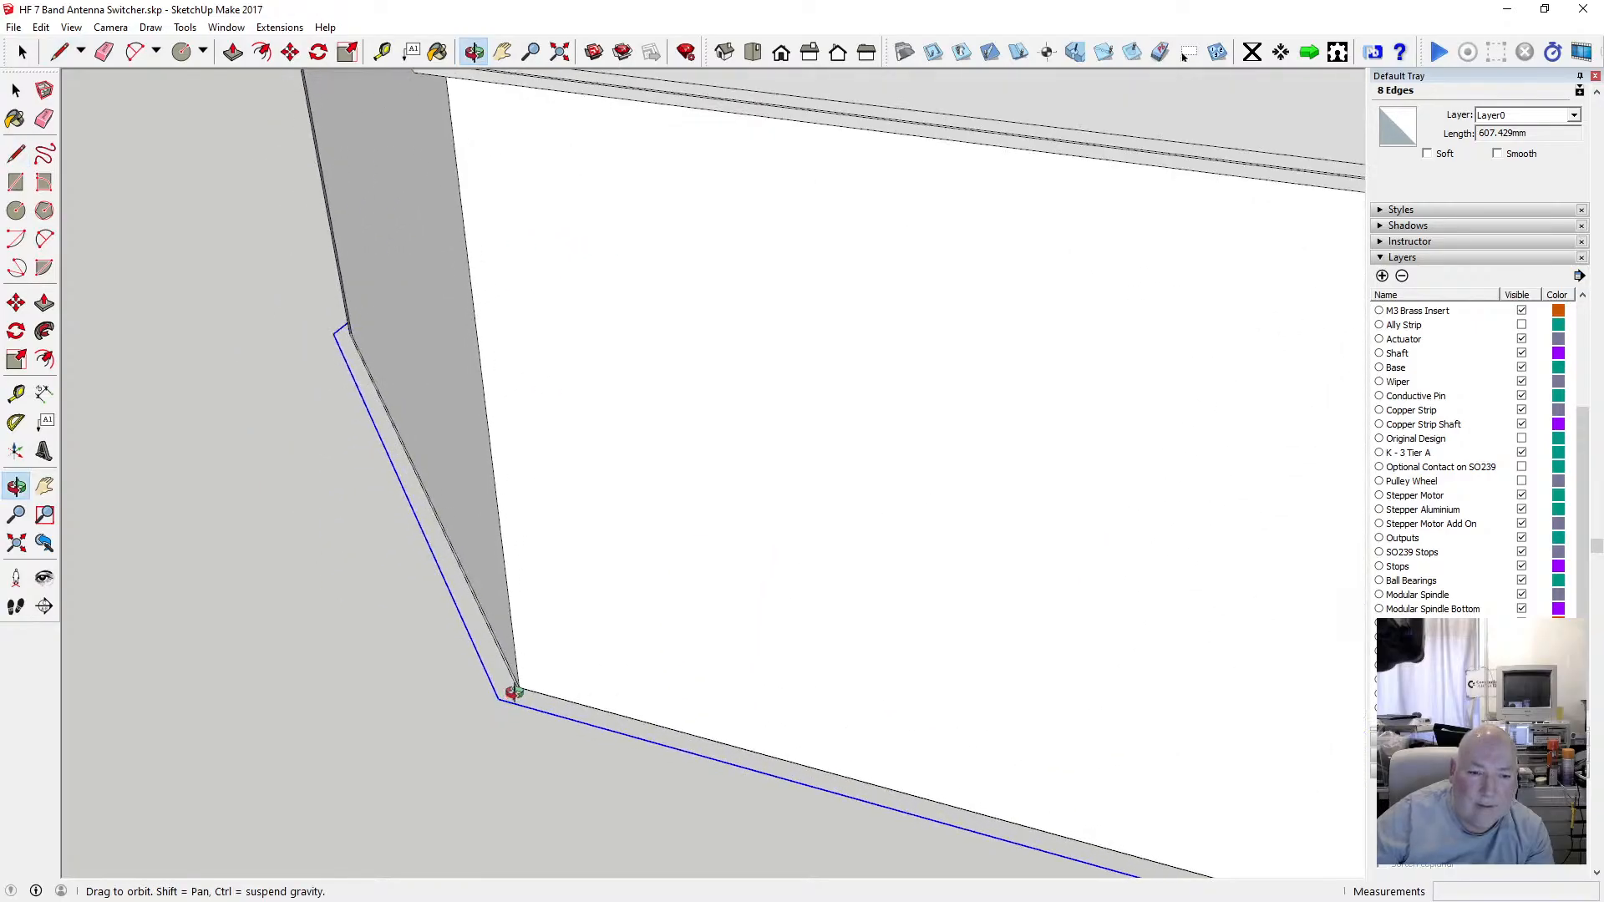
click(17, 153)
scroll(526, 708, up, 1)
scroll(519, 689, up, 2)
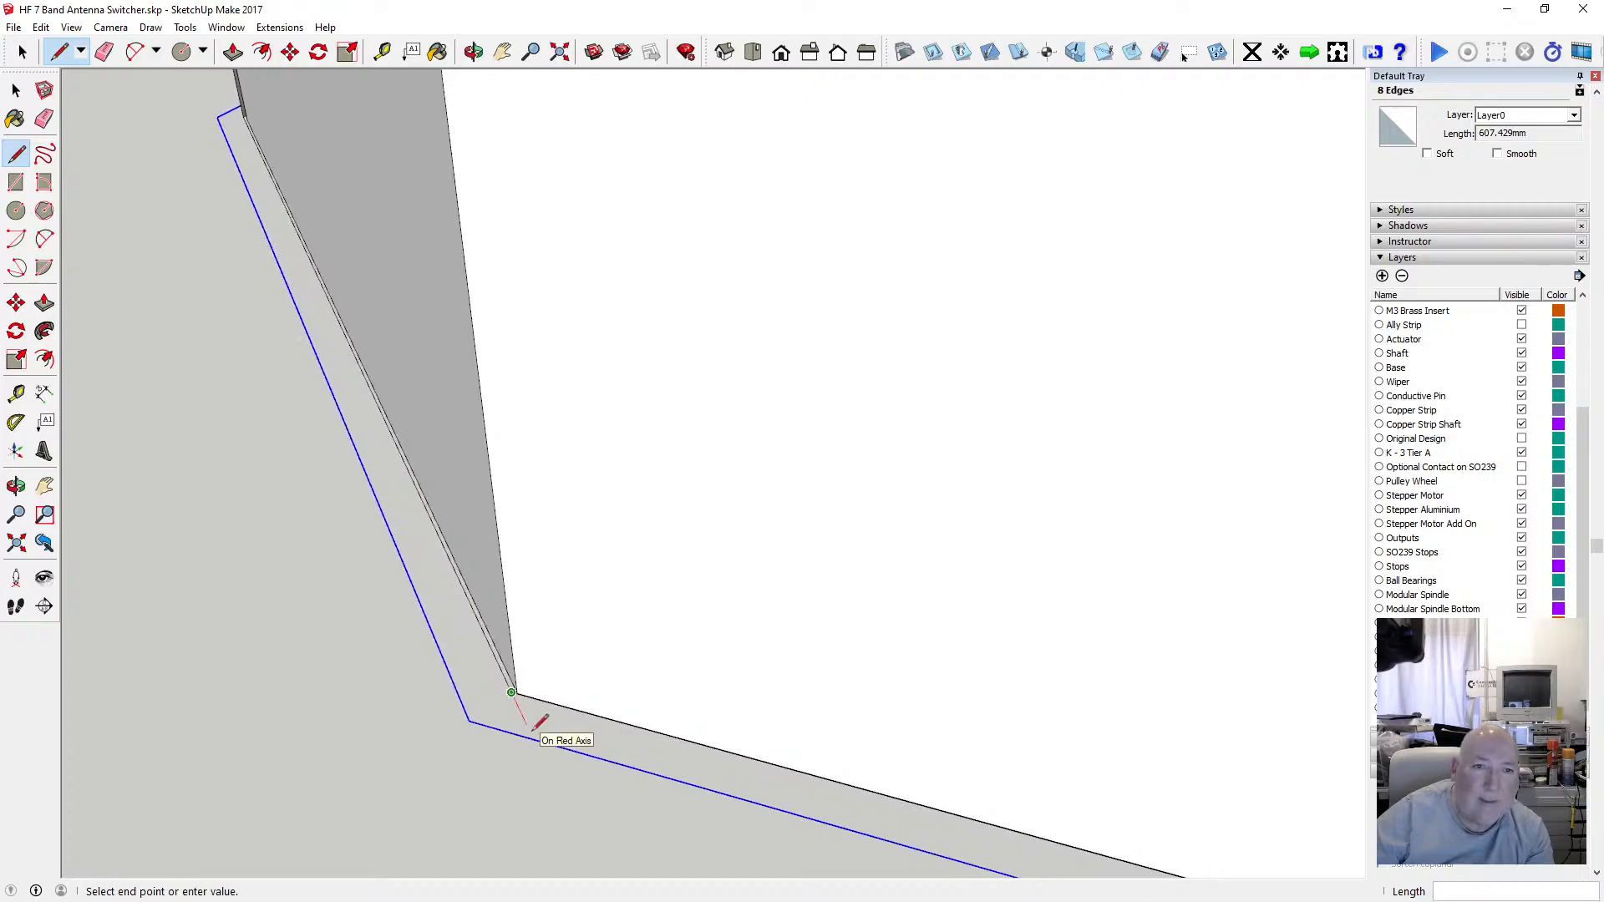
scroll(544, 666, down, 3)
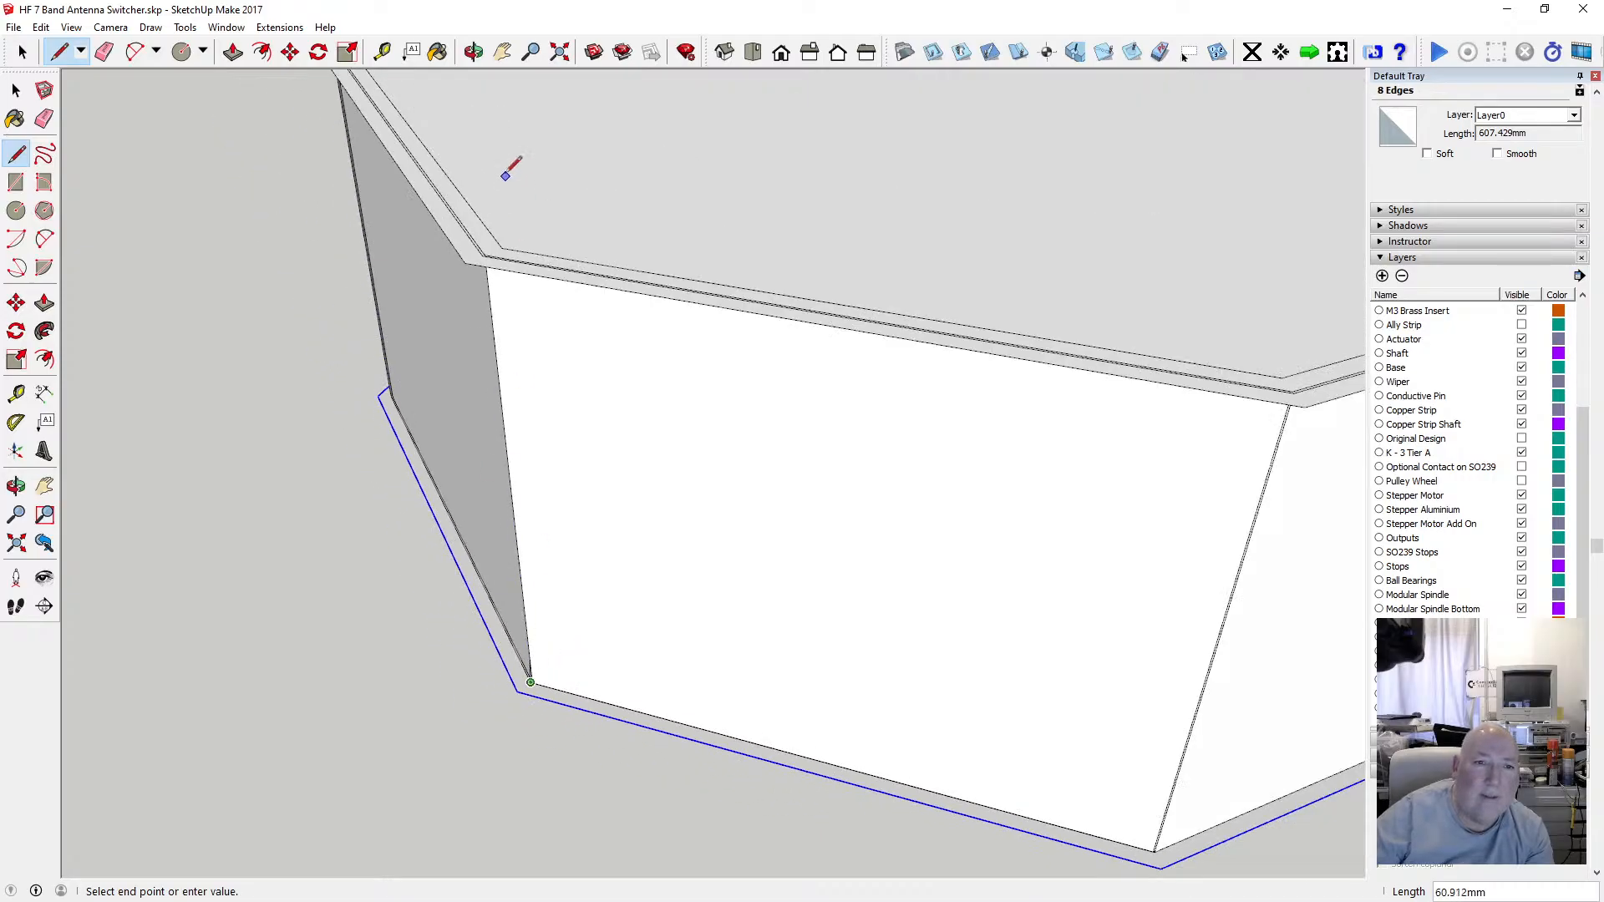
scroll(501, 242, up, 3)
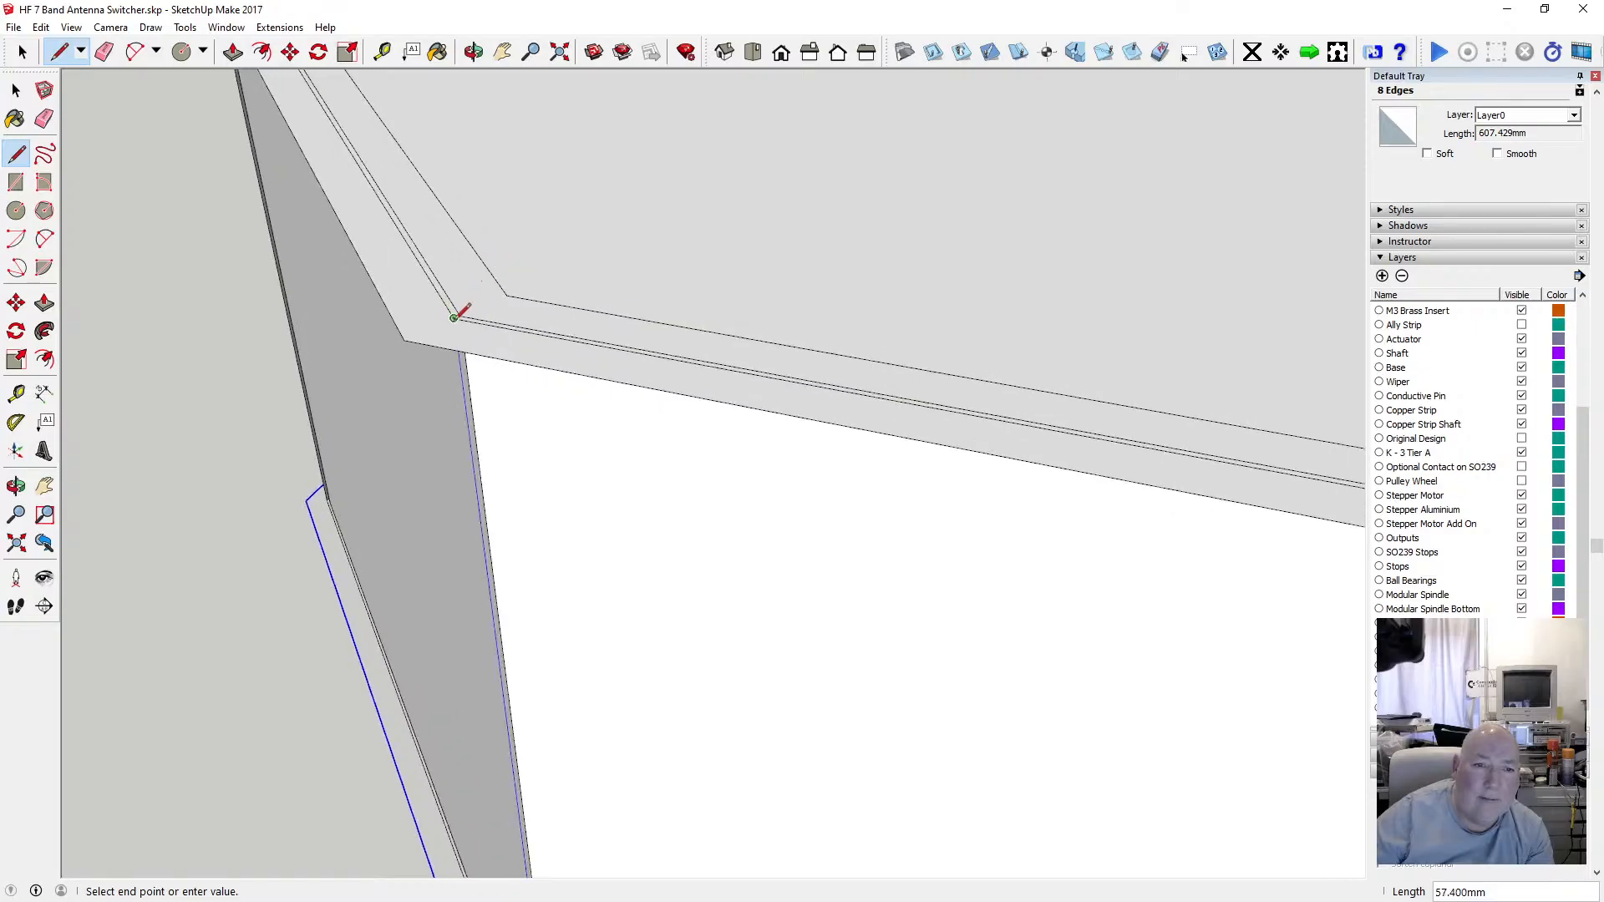
click(454, 317)
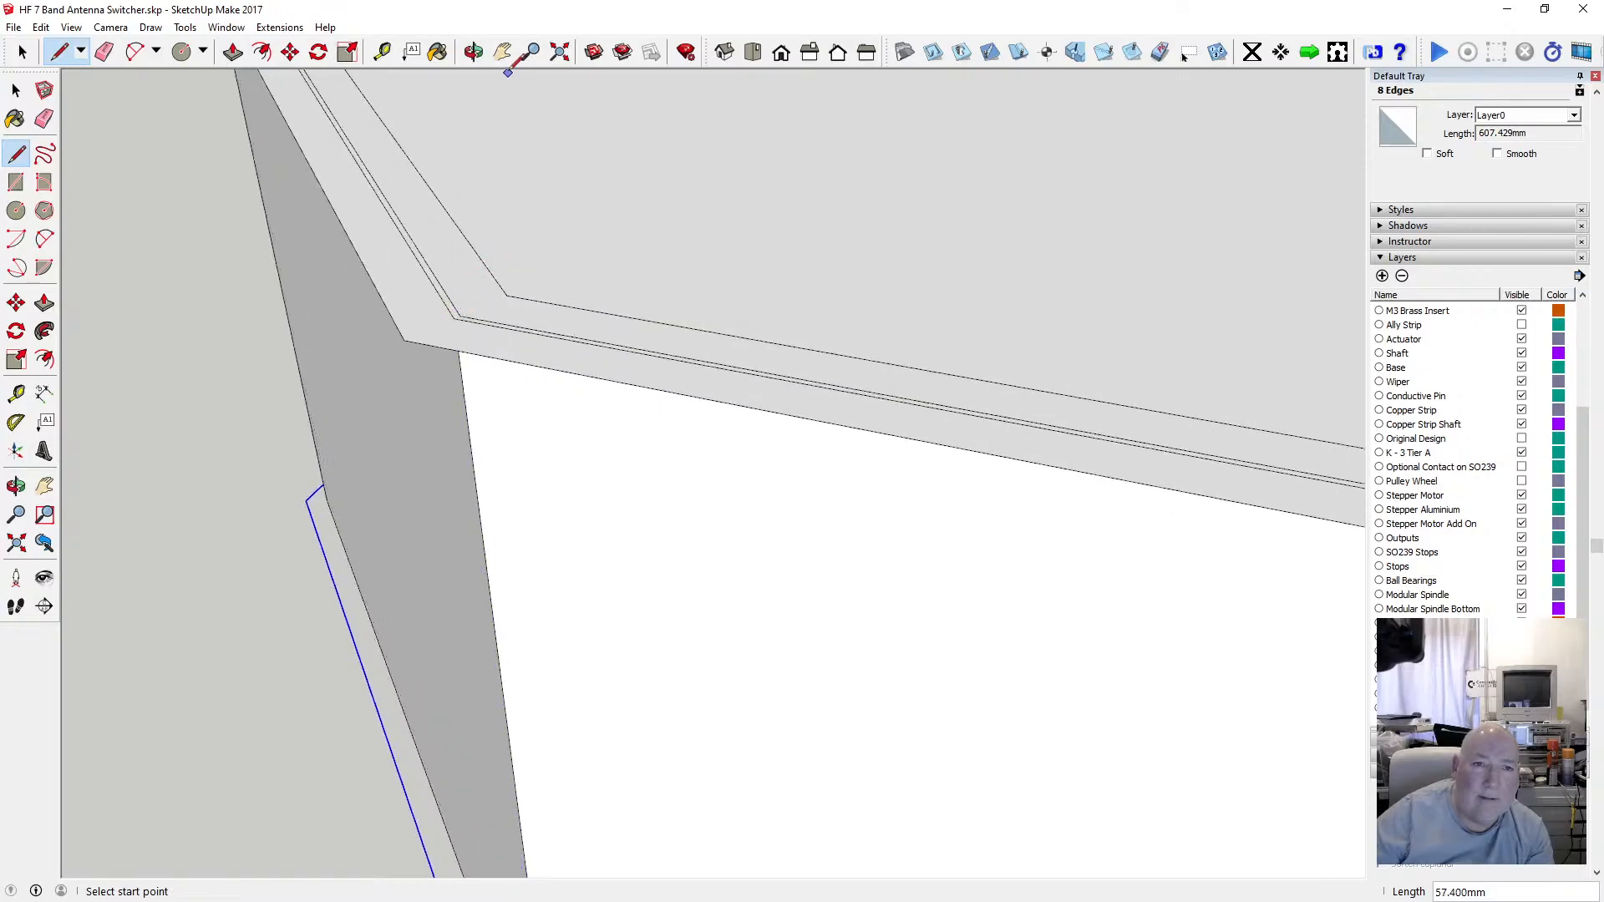
Switch the model display to X-ray face style.
click(497, 56)
drag(510, 126, 782, 245)
scroll(573, 344, up, 8)
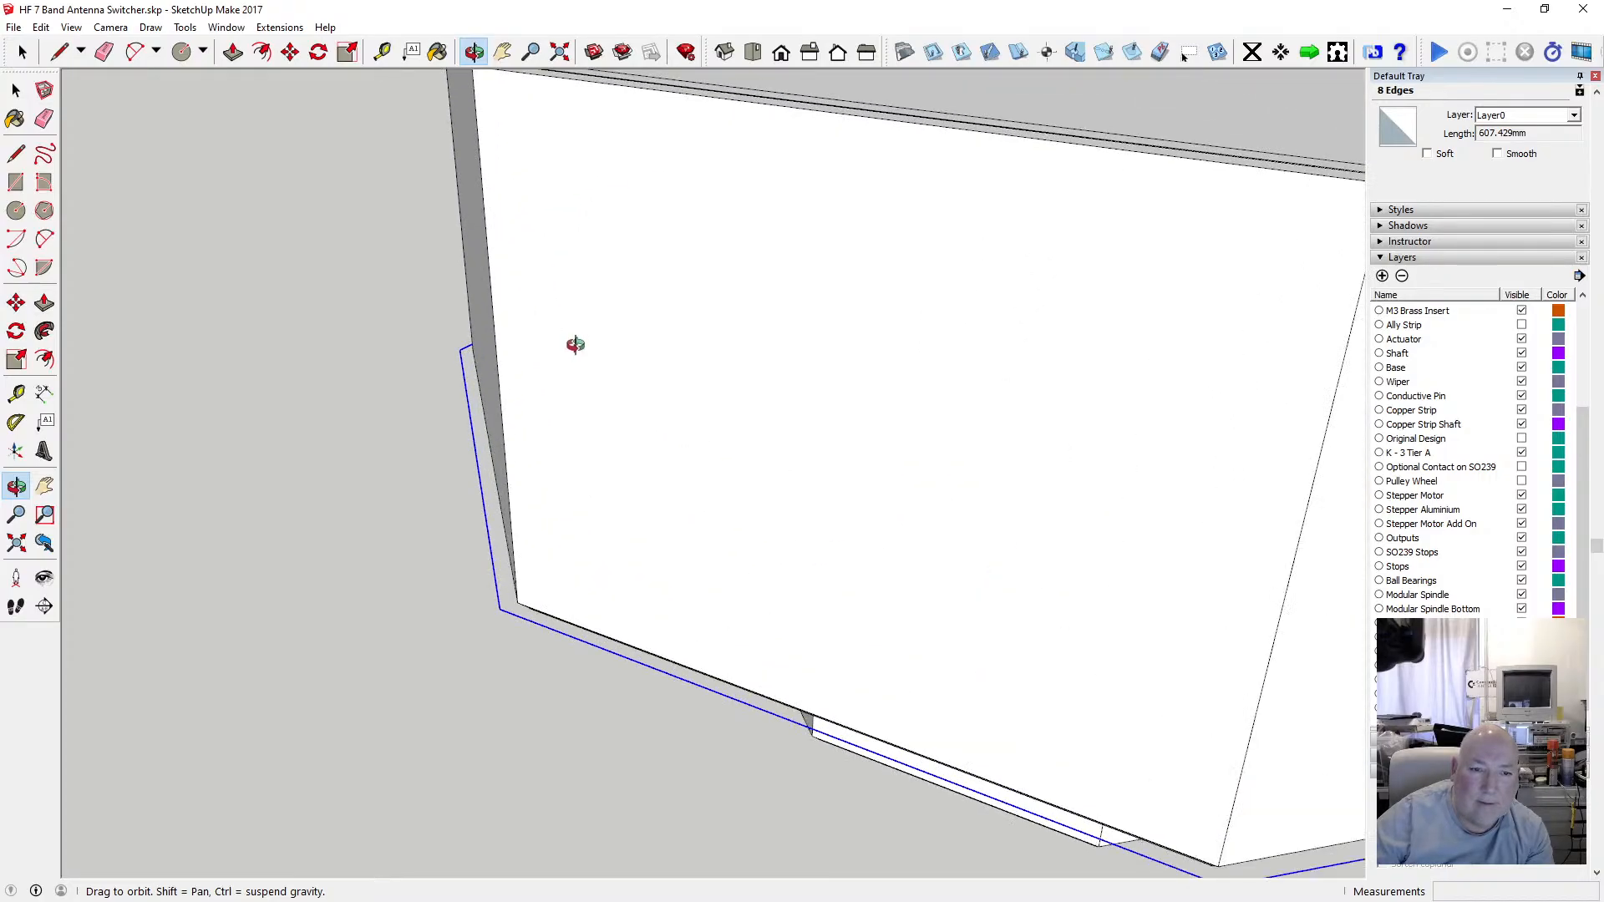
scroll(593, 467, down, 8)
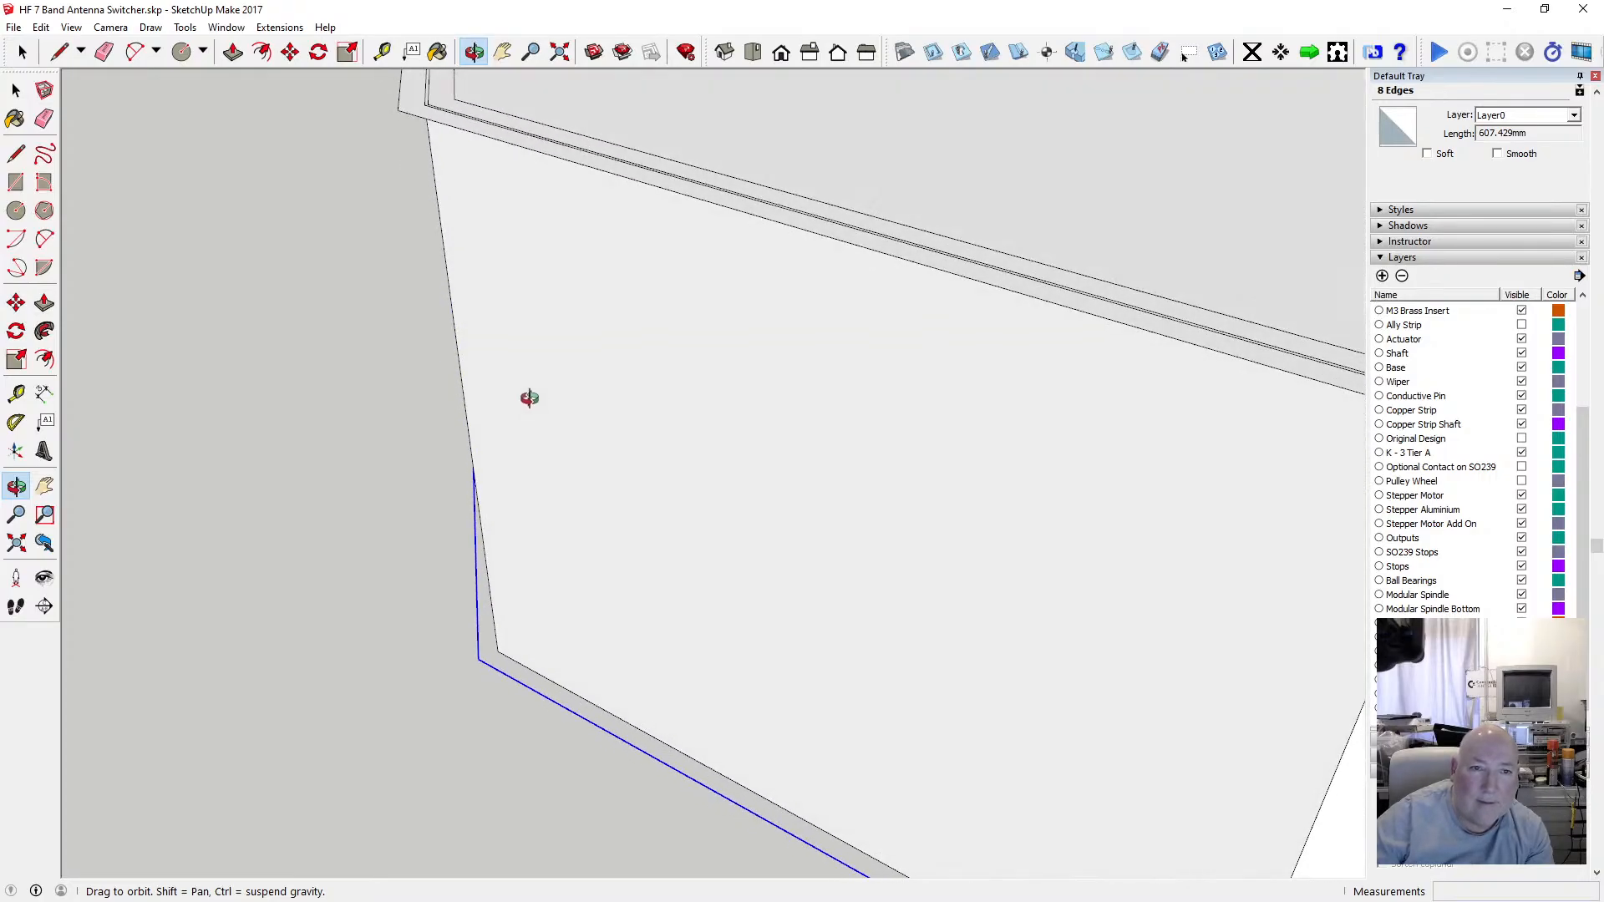
drag(867, 507, 548, 484)
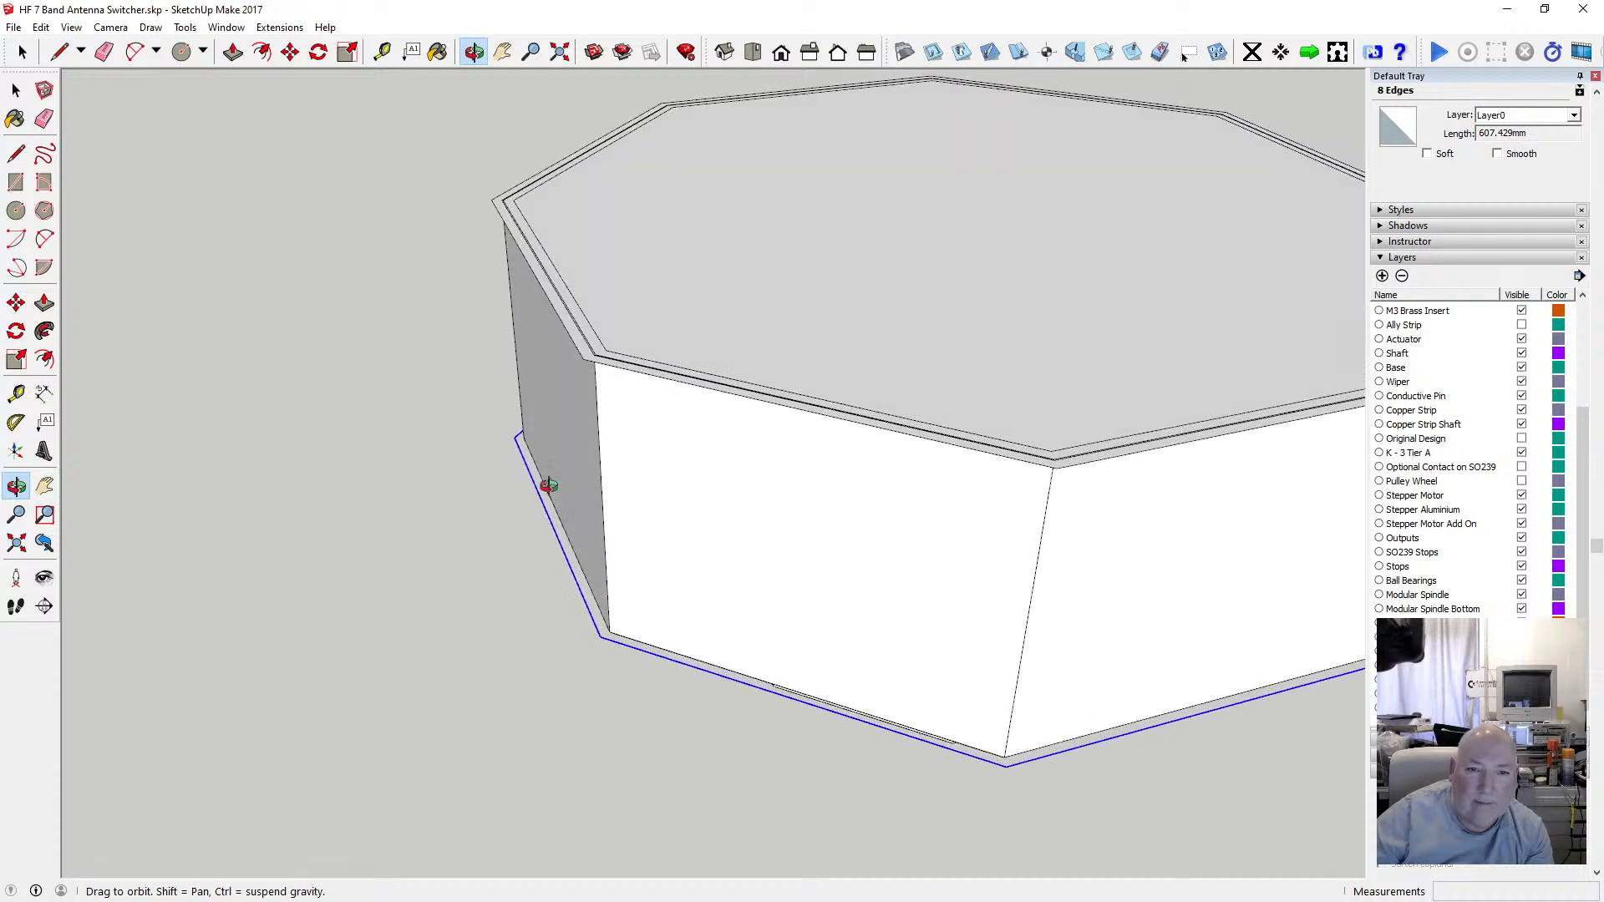
scroll(641, 451, up, 5)
drag(636, 437, 588, 387)
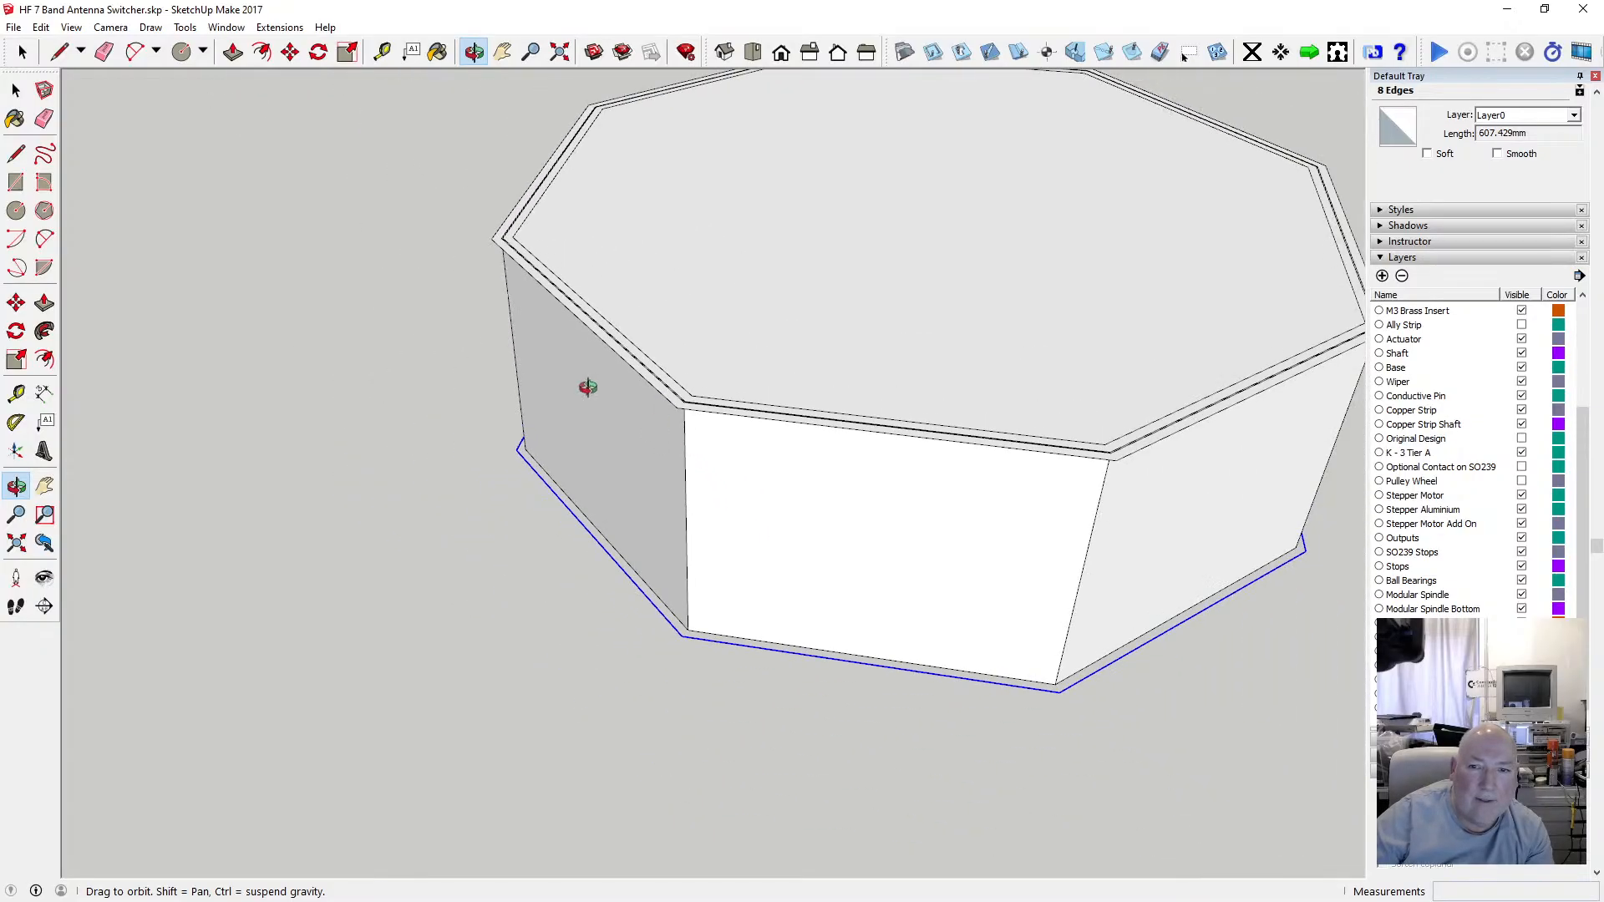
click(71, 27)
mouse_move(158, 245)
click(272, 243)
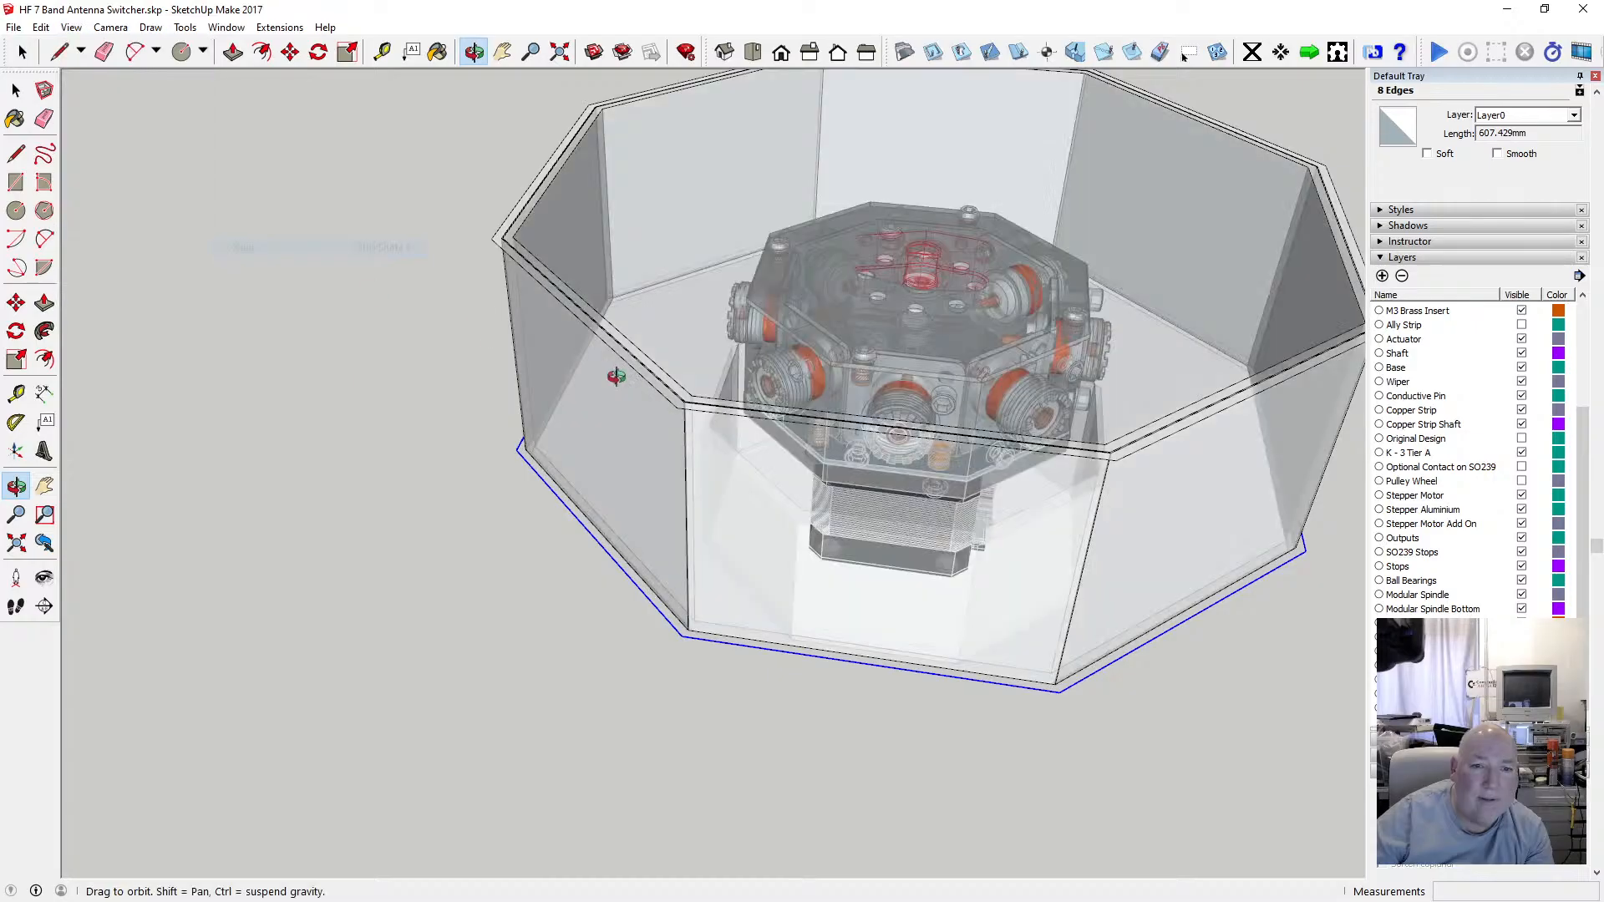
Draw an eighth 57.4 mm vertical edge from the right rim corner down to the bottom outline corner.
drag(616, 372, 625, 335)
scroll(680, 484, down, 10)
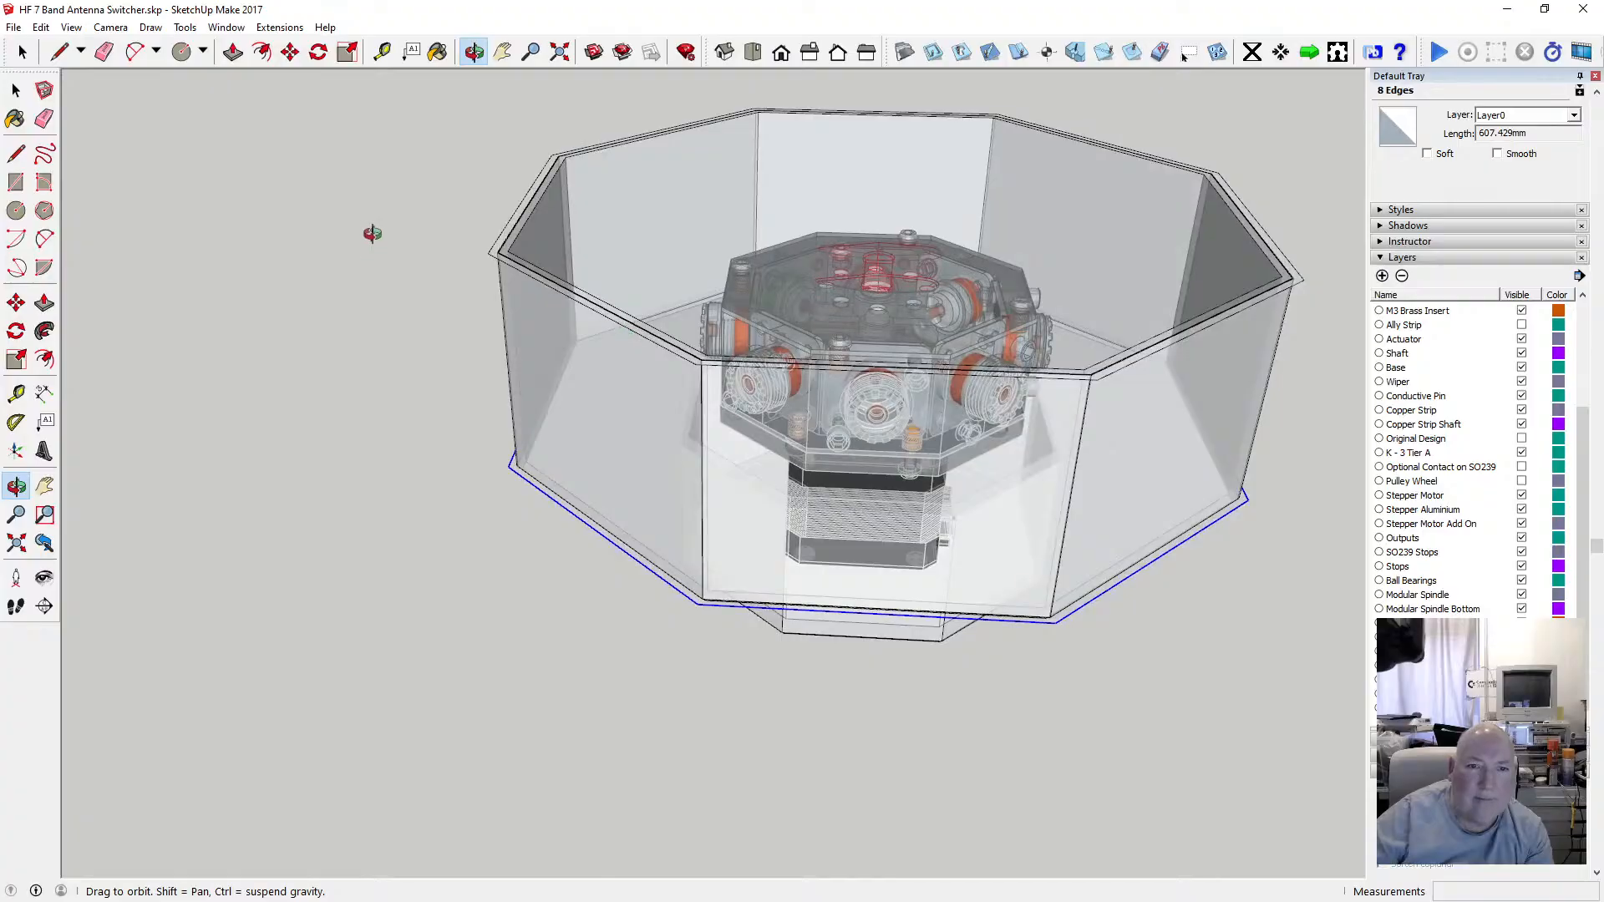
key(l)
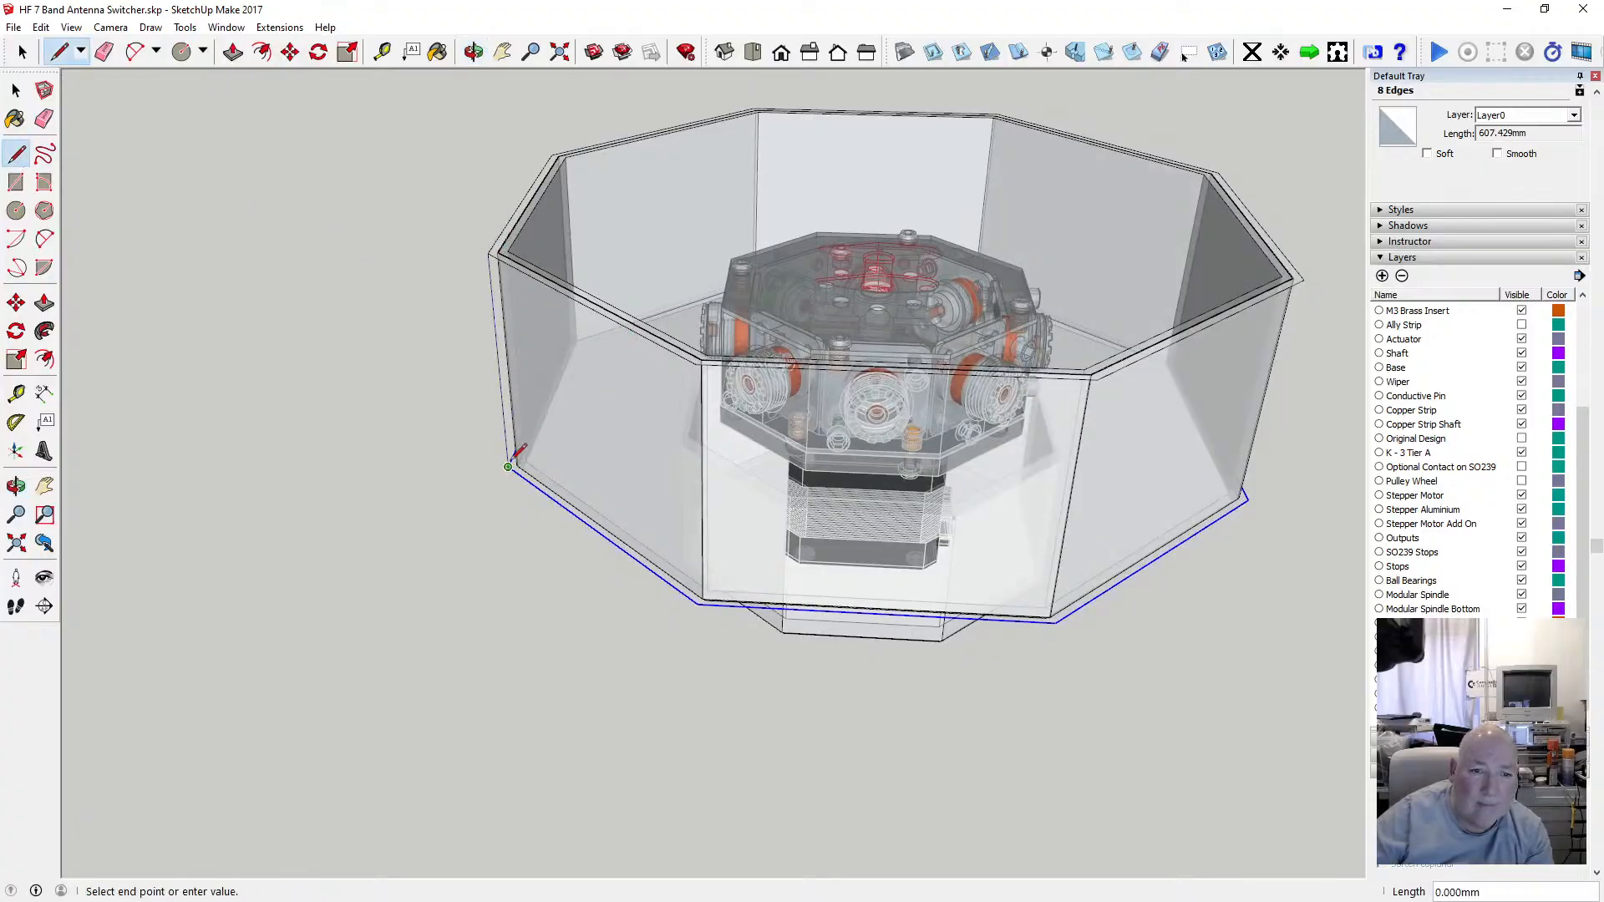
key(Escape)
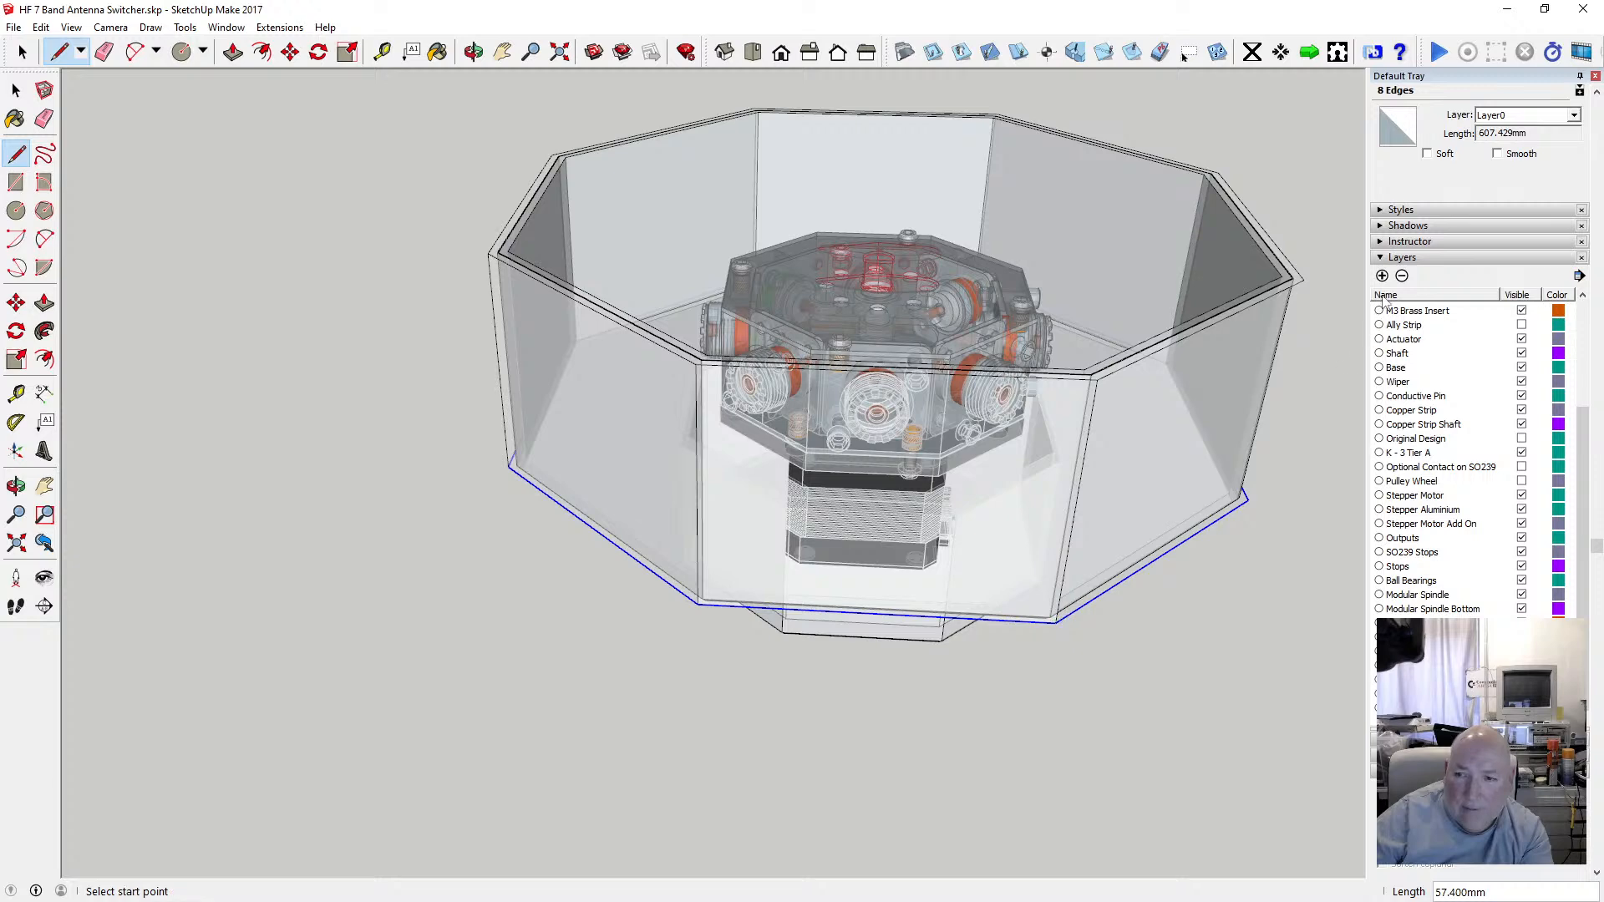
click(1248, 500)
Orbit around the see-through enclosure to inspect the vertical edges joining the outline and rim.
click(474, 55)
drag(985, 334, 693, 192)
drag(1182, 440, 556, 346)
scroll(712, 318, down, 1)
drag(712, 318, 529, 527)
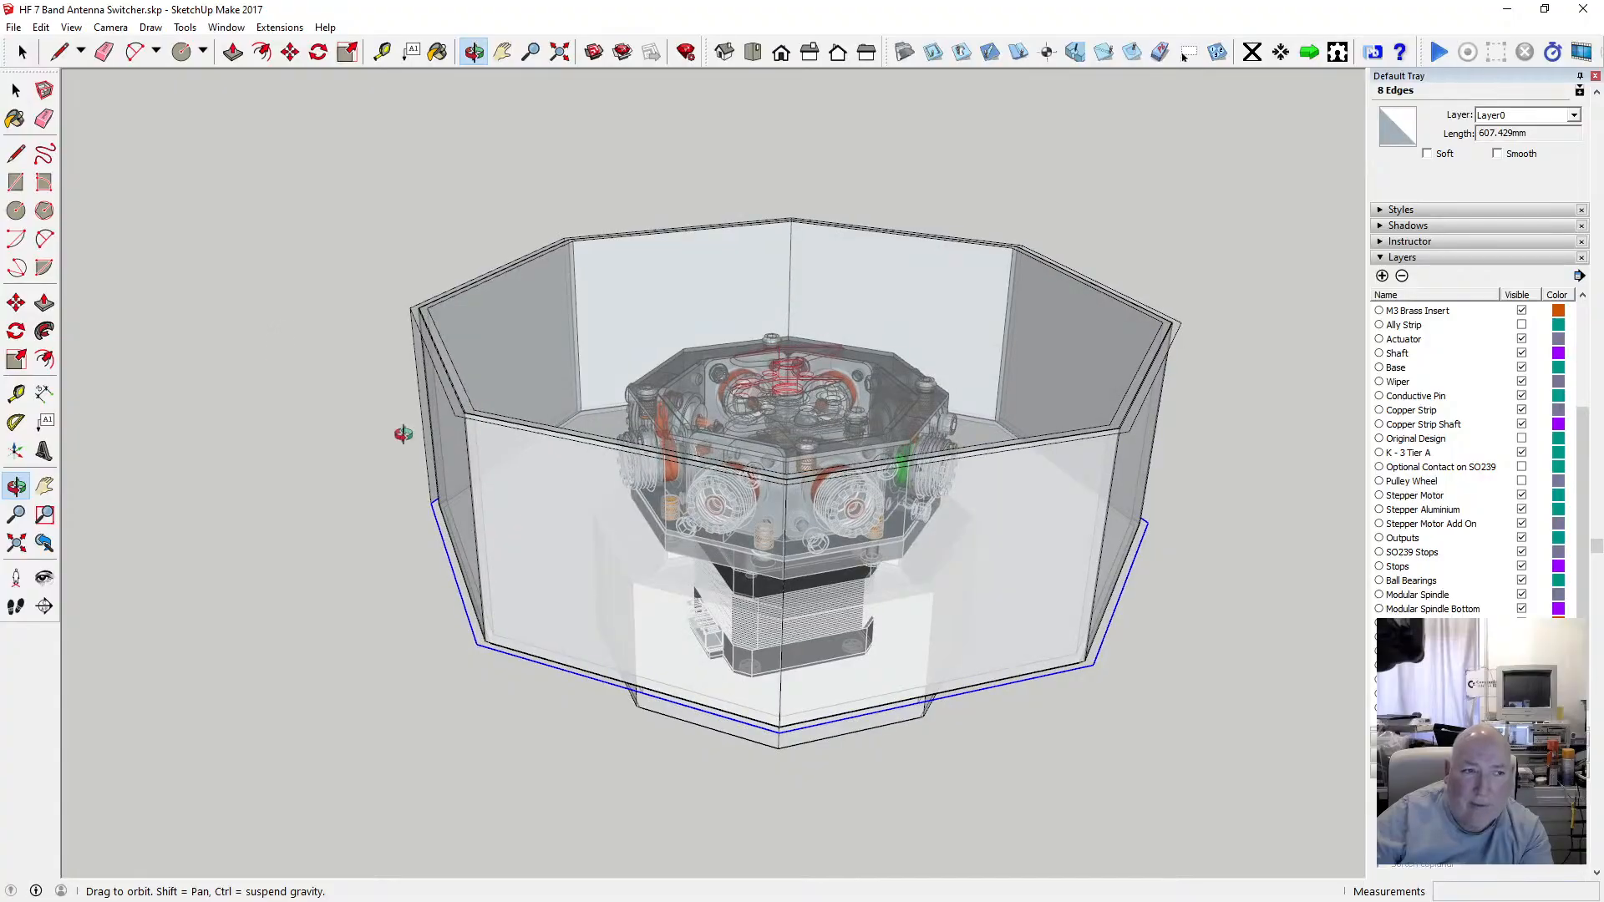
click(16, 153)
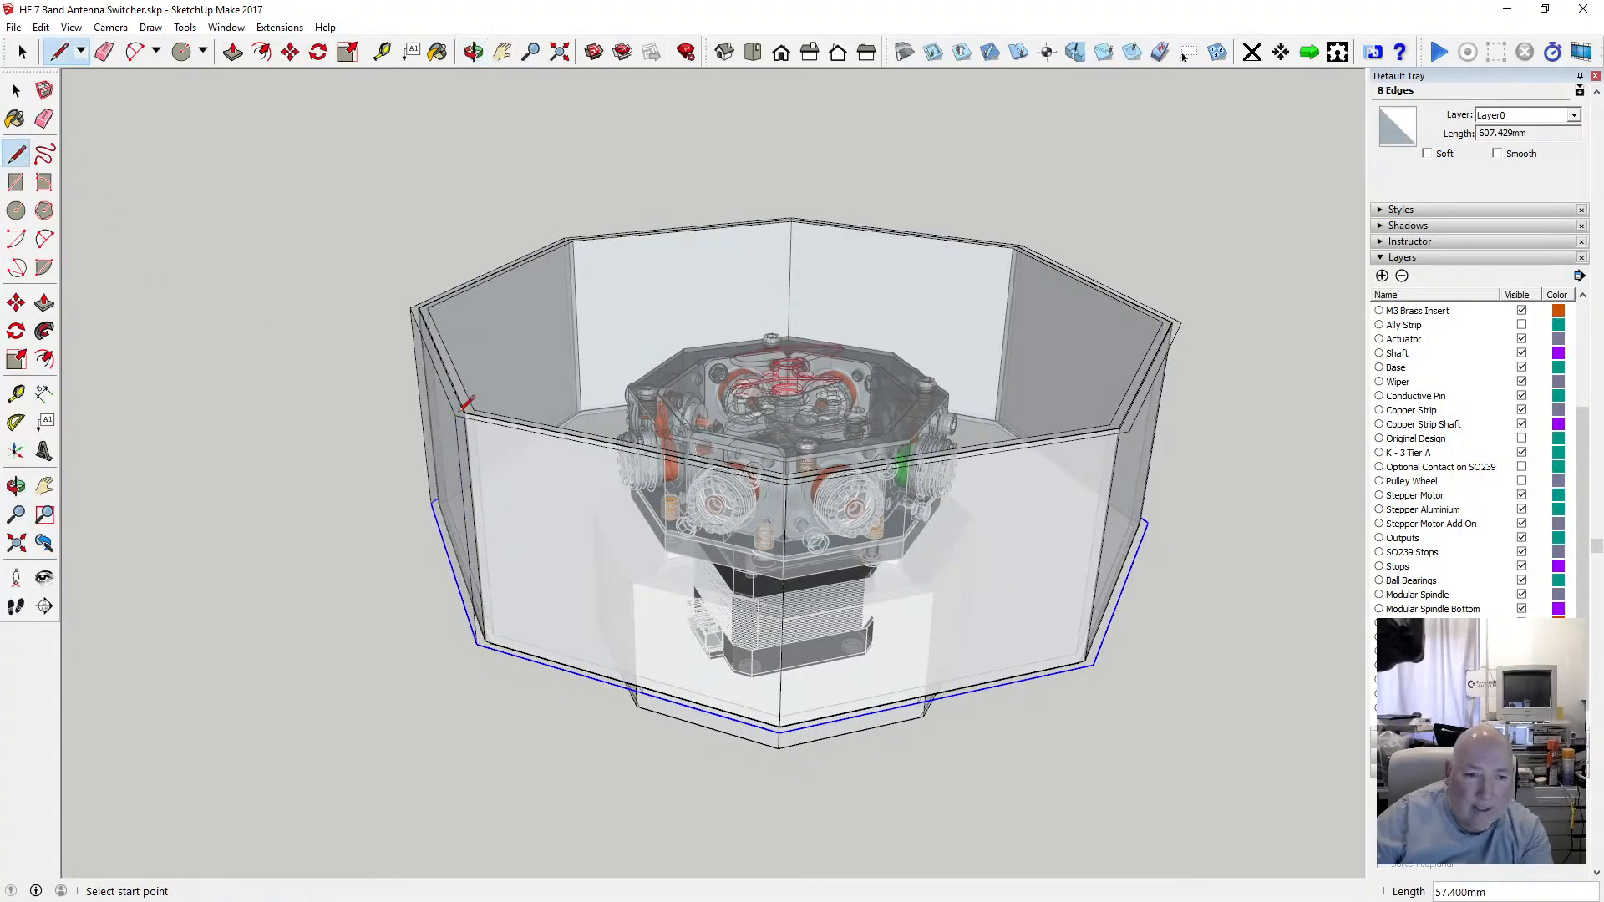
click(474, 52)
drag(535, 485, 373, 343)
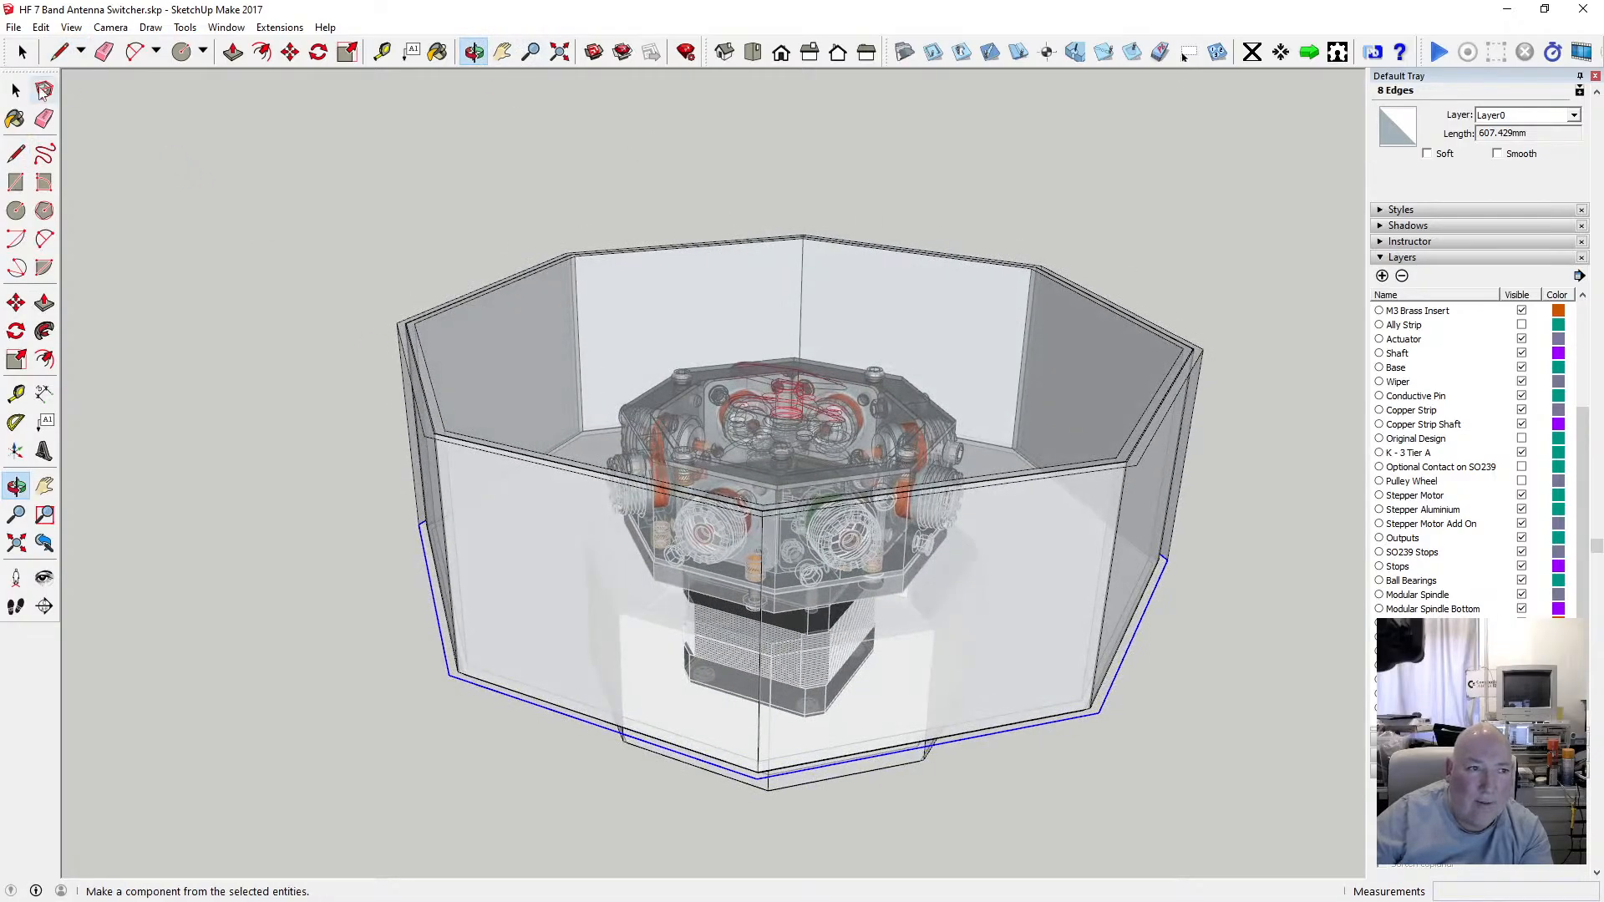
key(space)
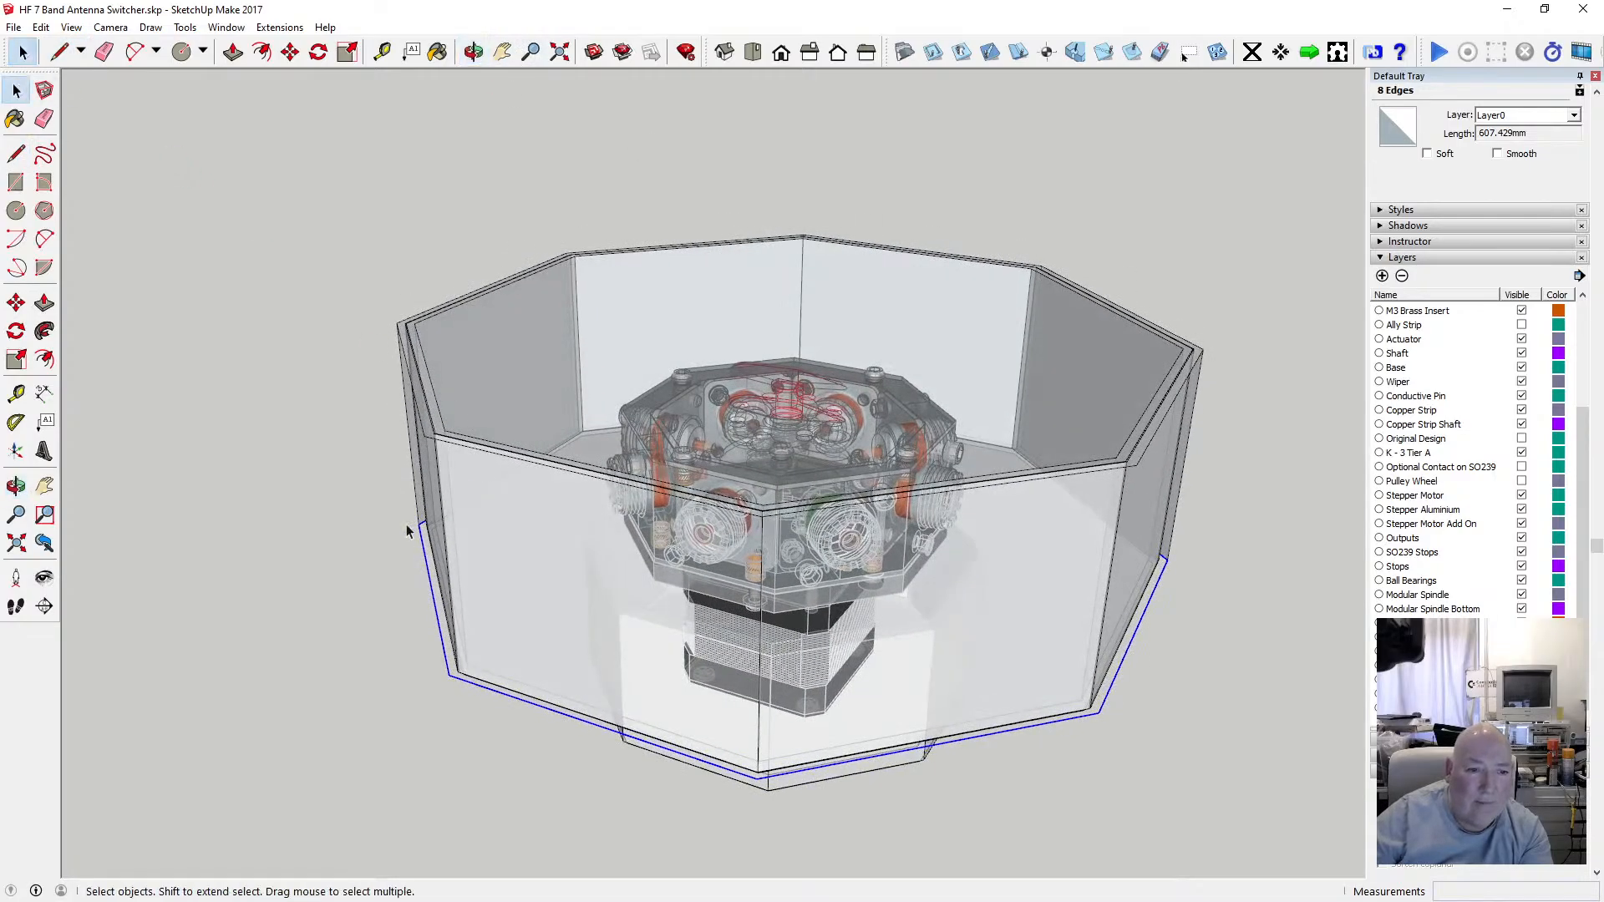
Draw another 57.4 mm vertical edge from the left bottom outline corner up to the rim corner above.
click(16, 154)
click(448, 674)
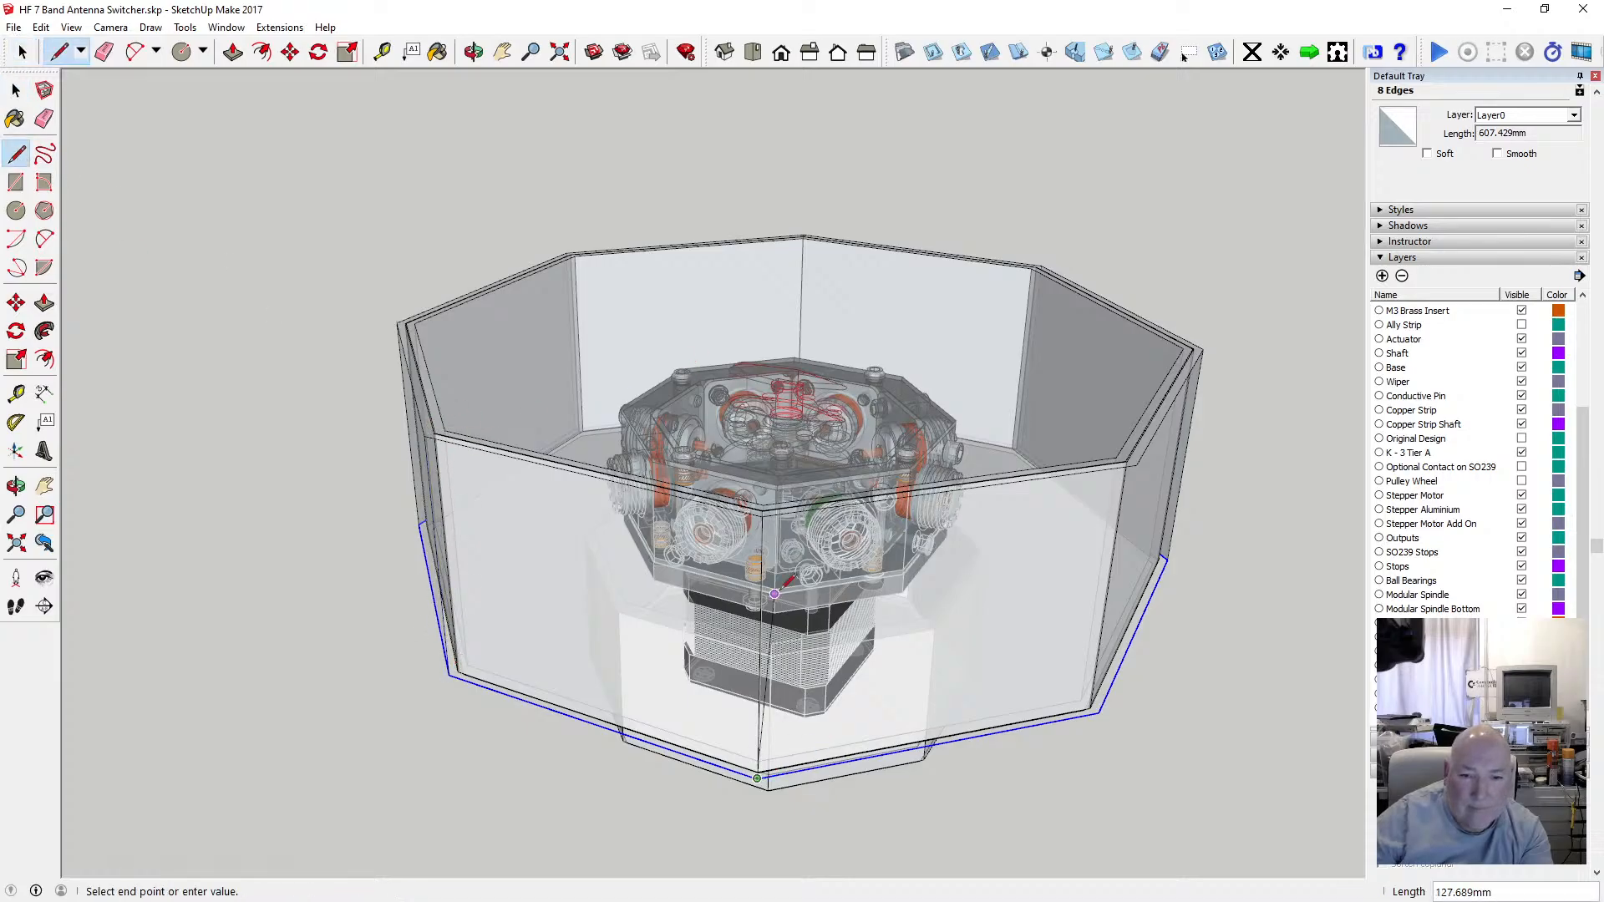
click(474, 52)
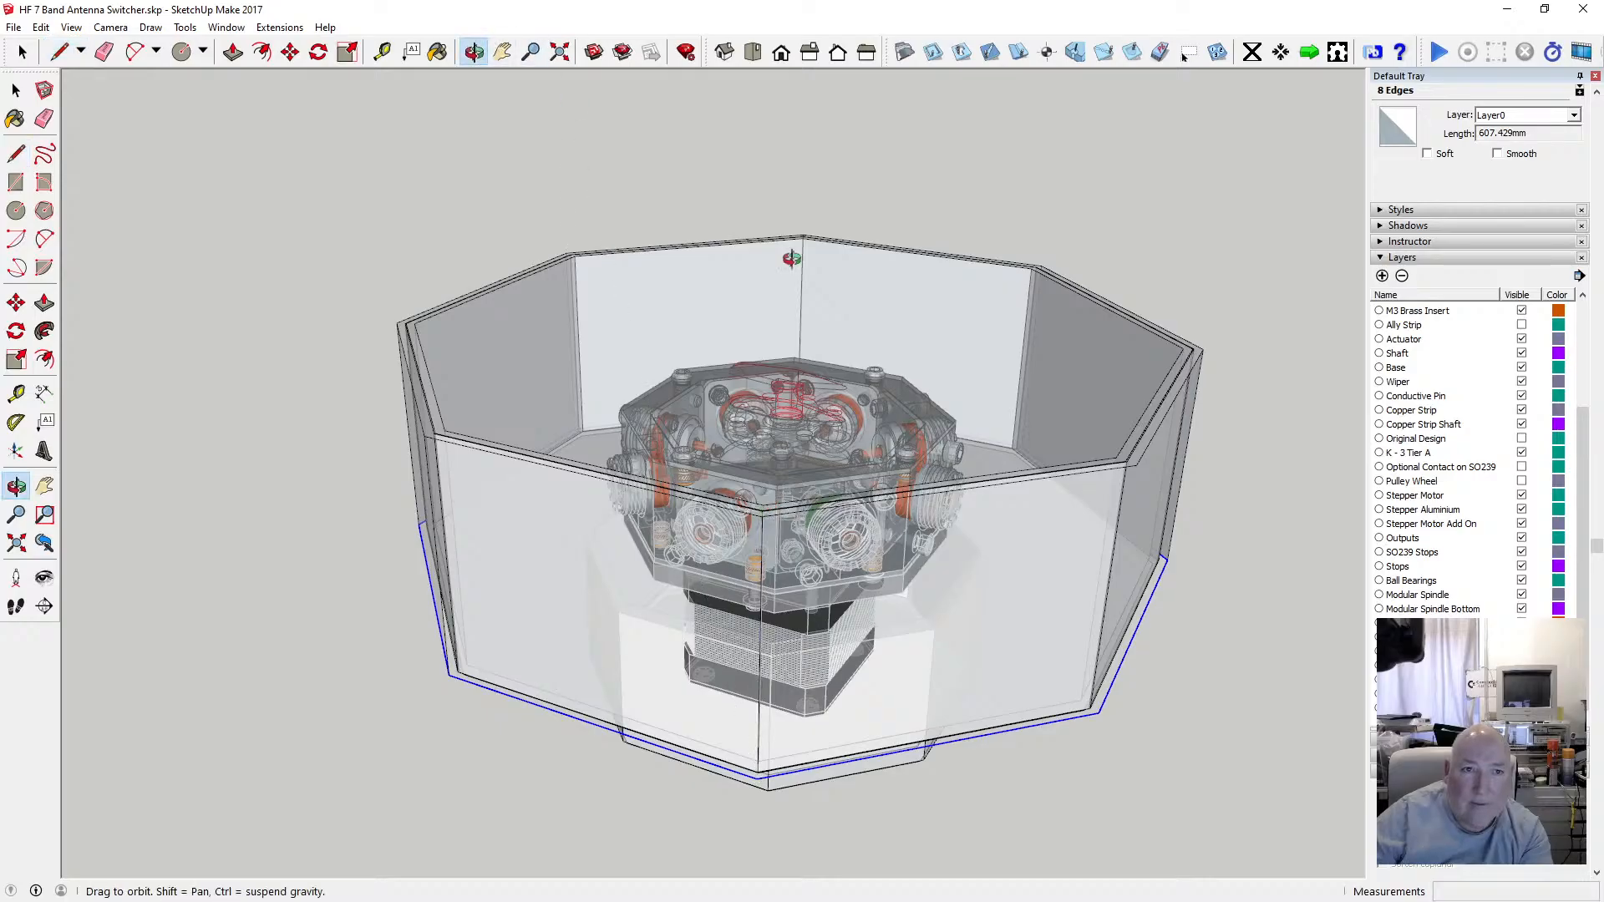
drag(770, 254, 629, 415)
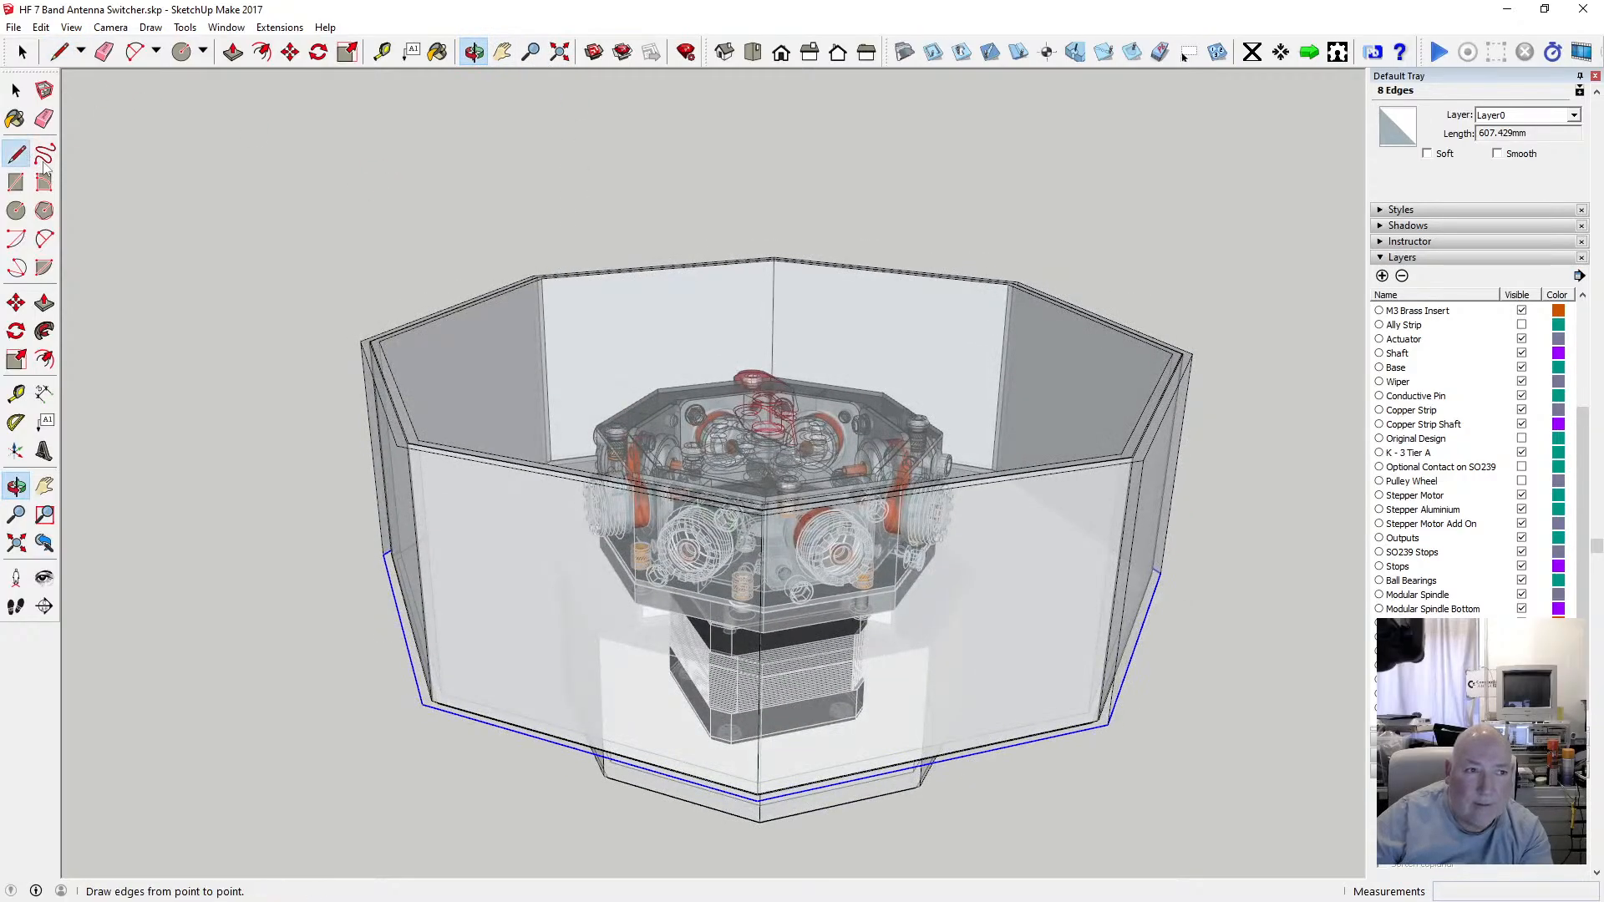
click(16, 153)
click(422, 704)
click(398, 445)
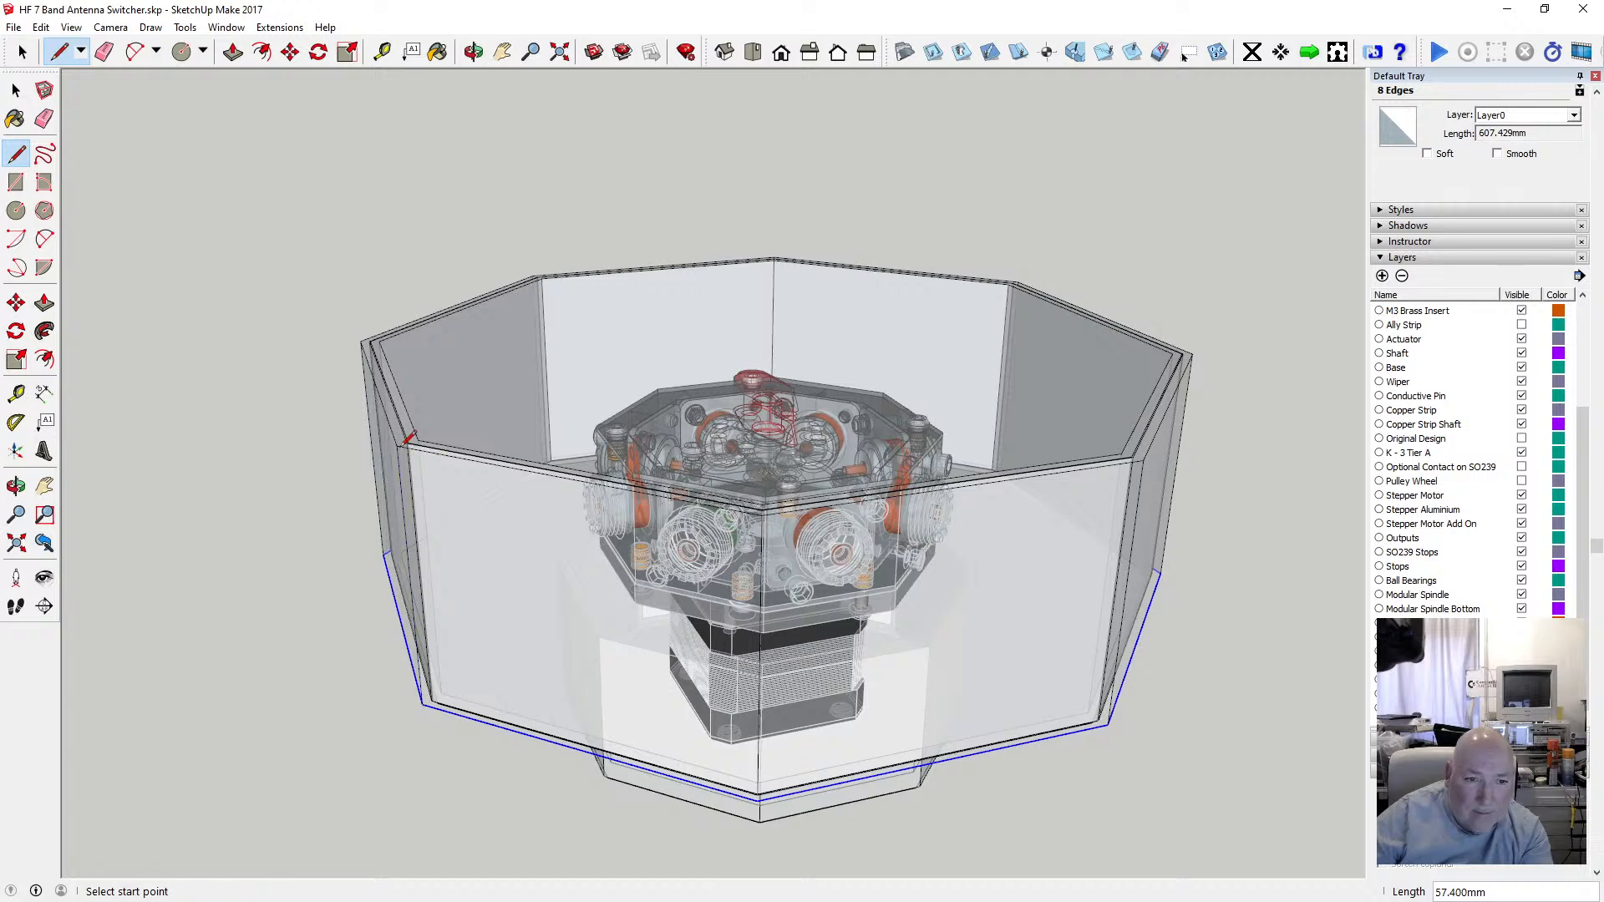
Draw a 57.4 mm vertical edge from the front-left bottom outline corner up to the rim corner.
click(473, 51)
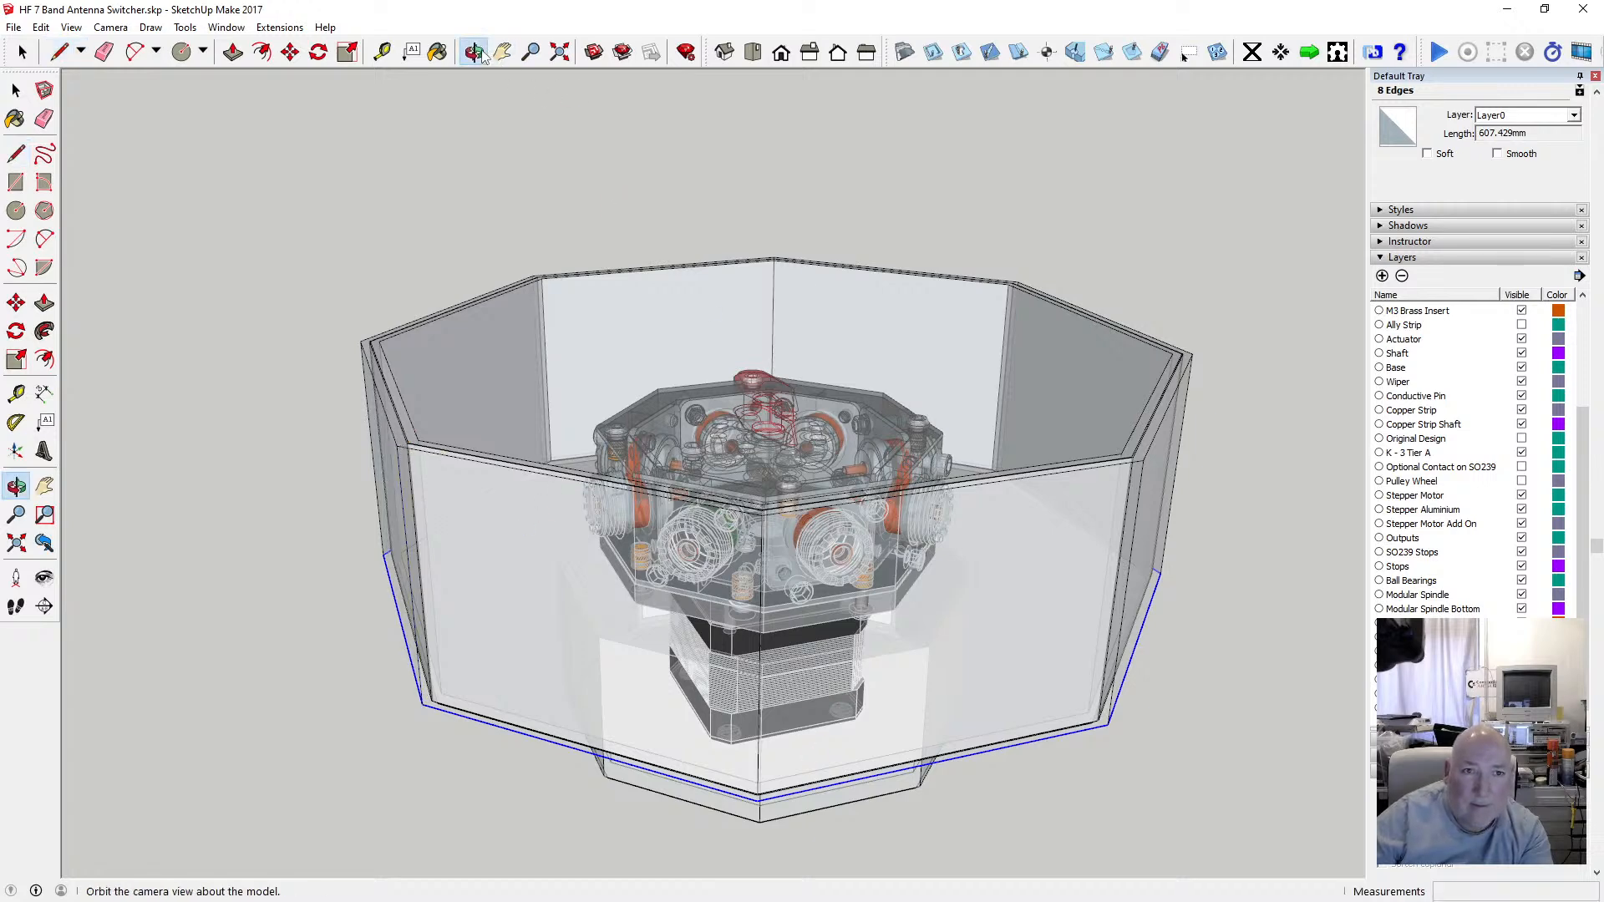
drag(772, 426, 539, 469)
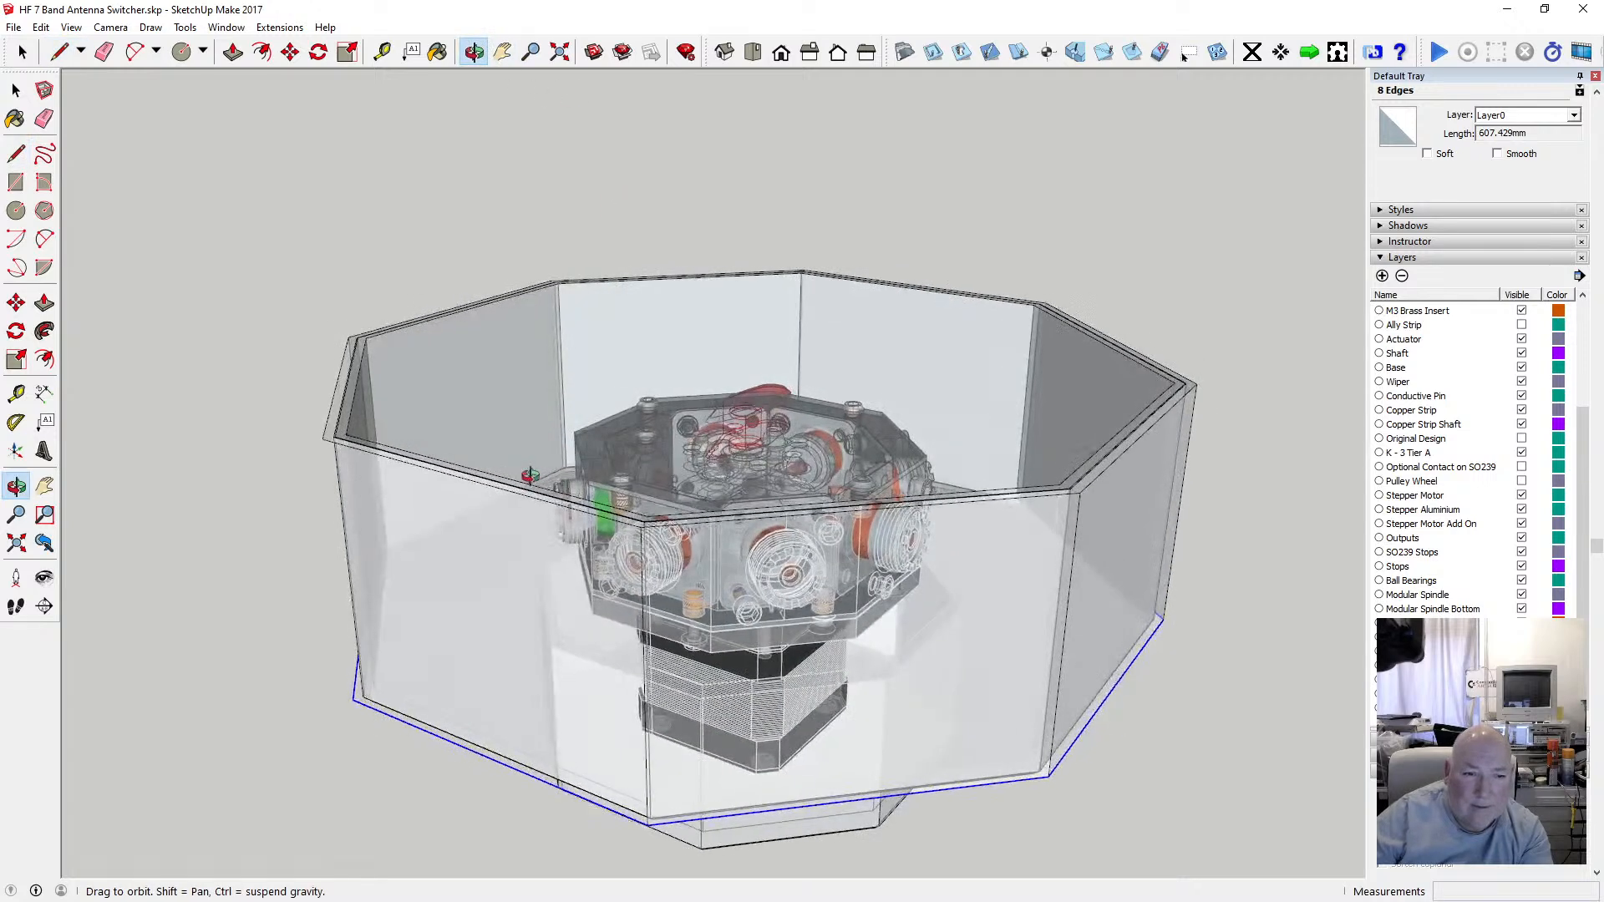
click(17, 154)
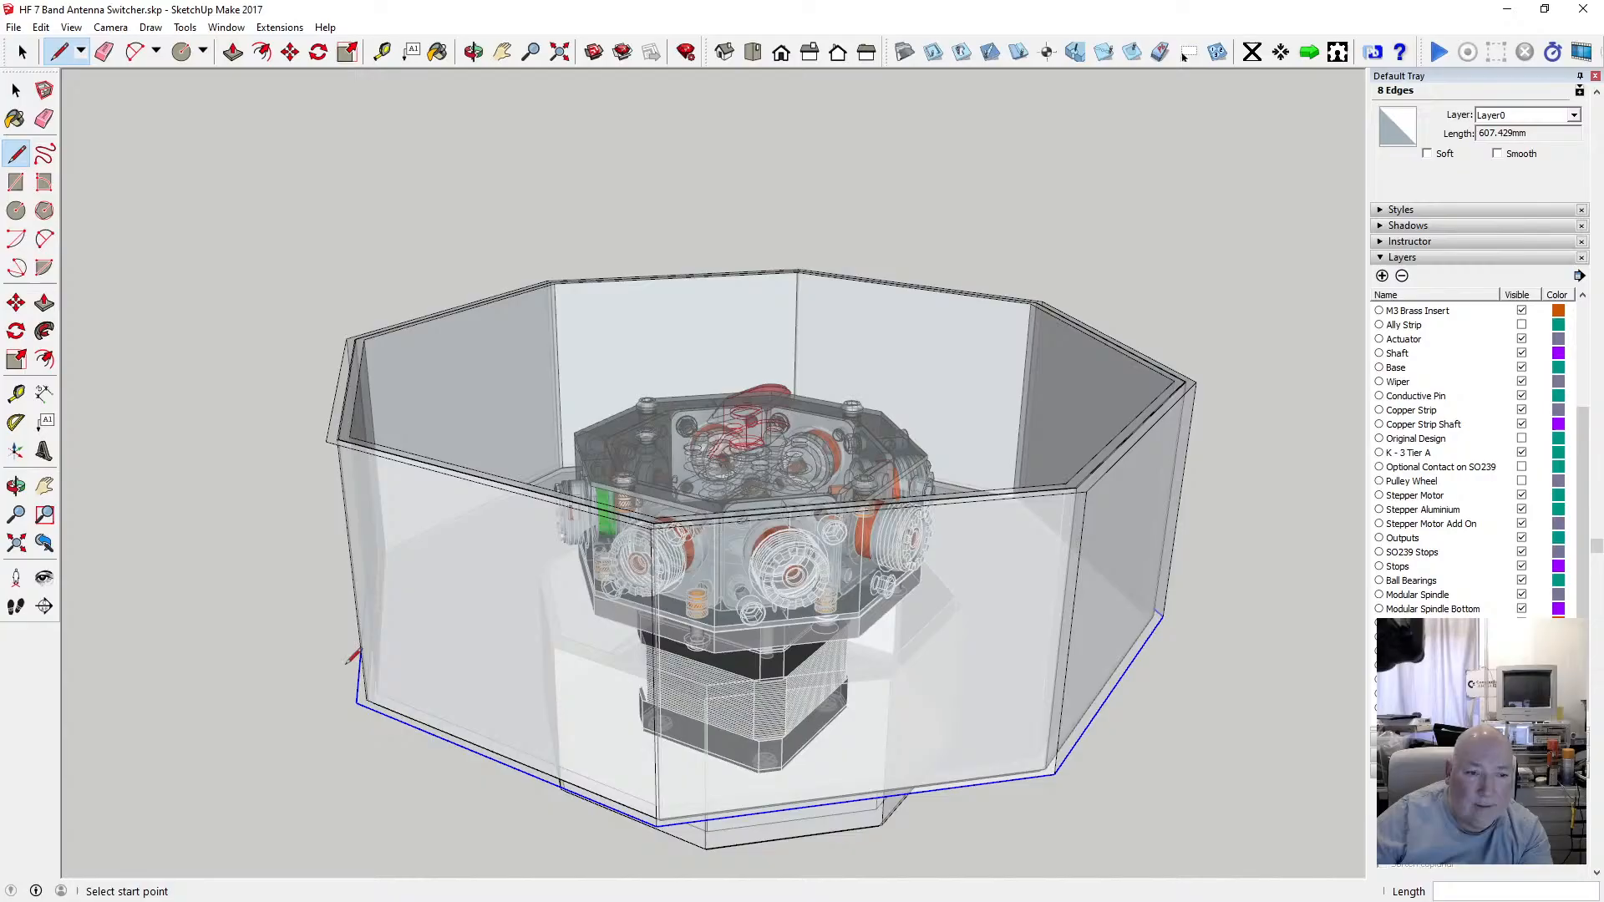
click(326, 441)
Switch the X-ray face style off.
click(473, 52)
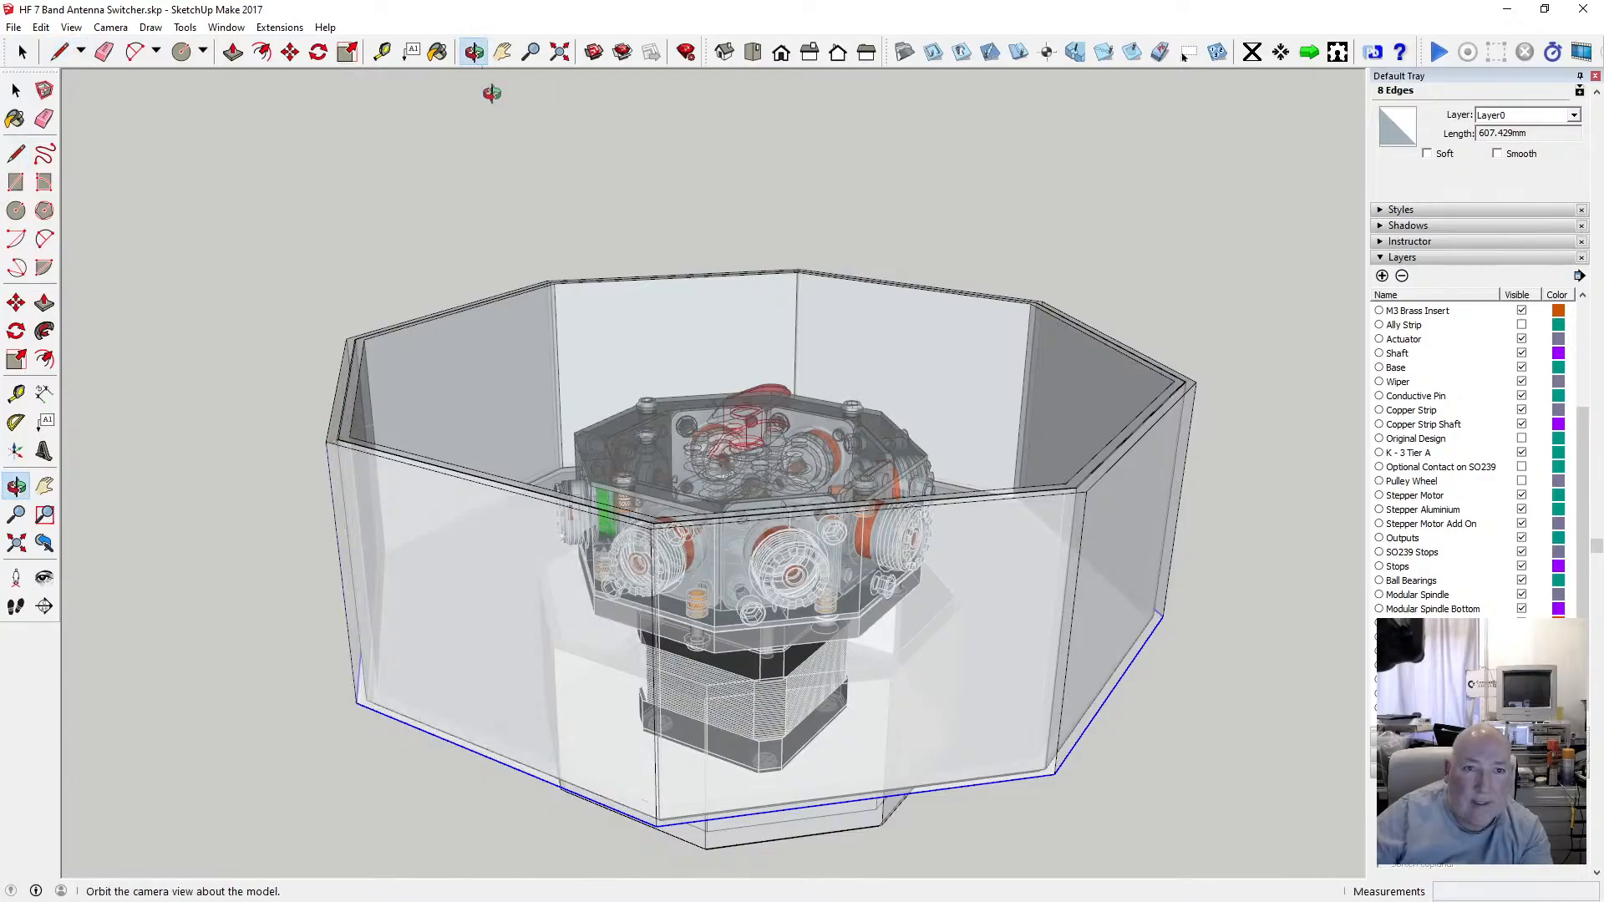
drag(494, 89, 655, 415)
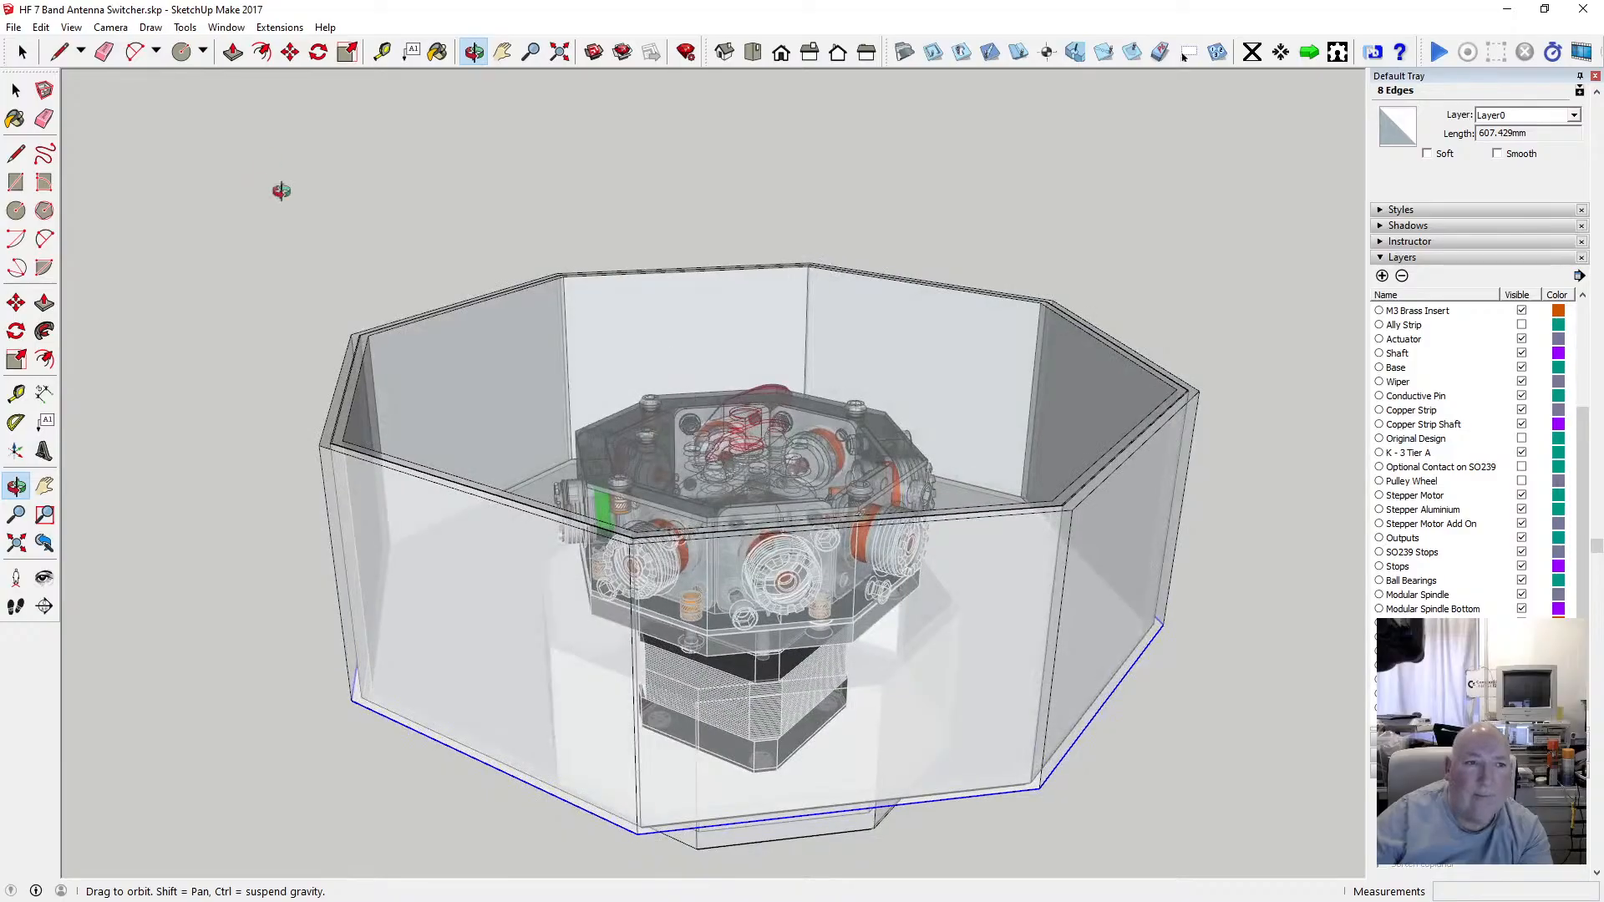
click(41, 28)
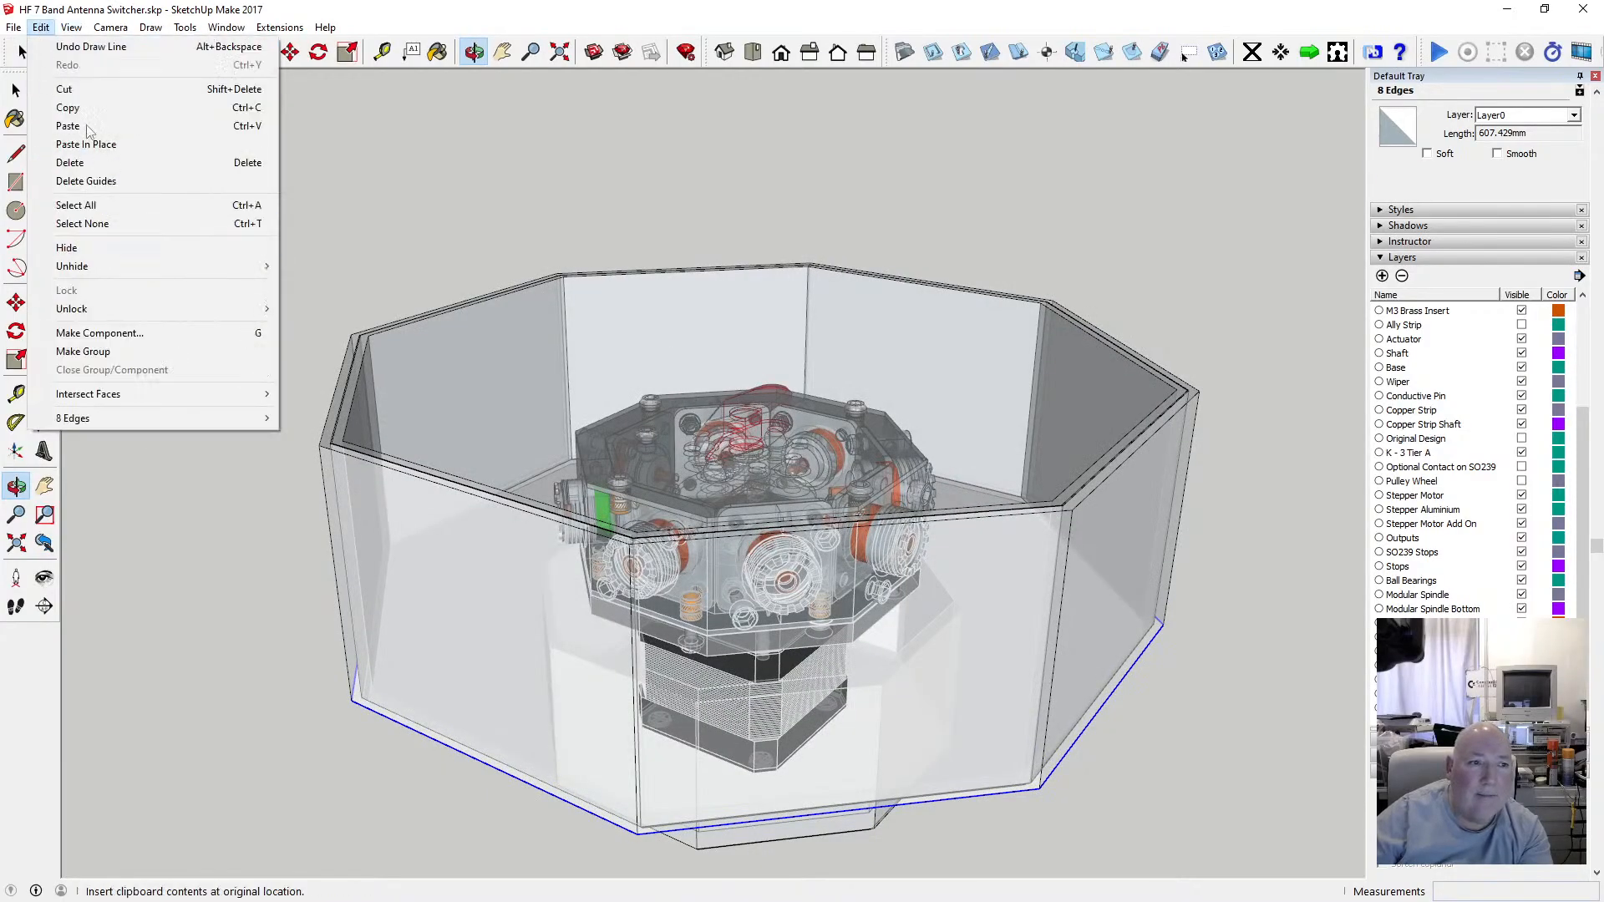
mouse_move(71, 28)
mouse_move(125, 244)
click(276, 248)
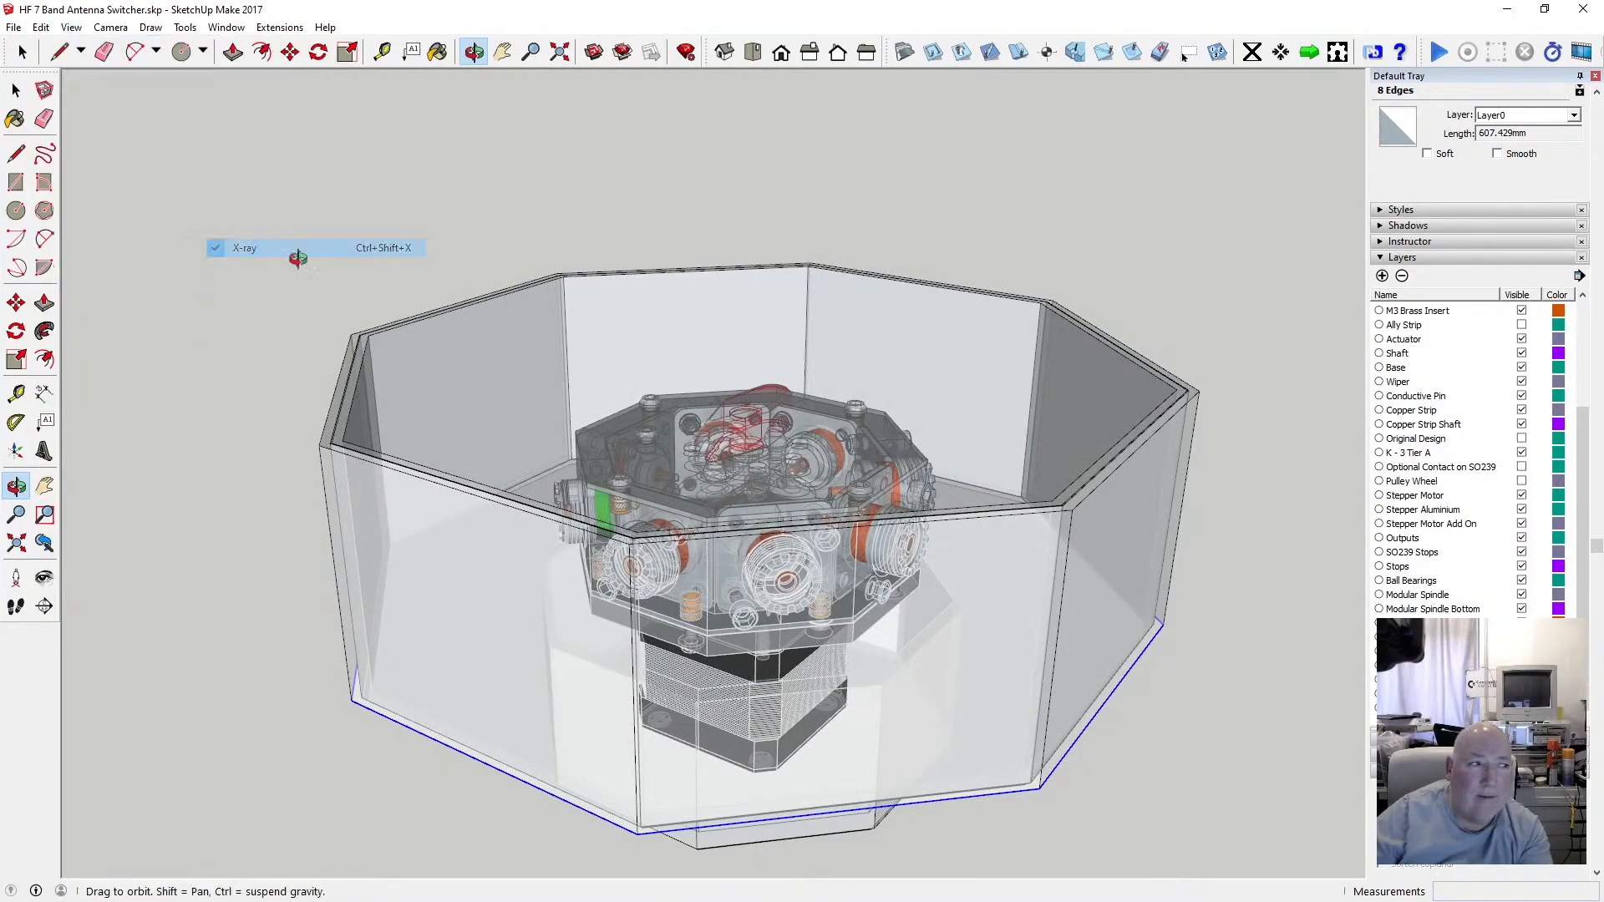
Draw a short edge across the rim's left corner to close the rim face there.
drag(615, 483, 438, 539)
scroll(520, 564, up, 3)
scroll(357, 531, down, 5)
scroll(439, 539, up, 5)
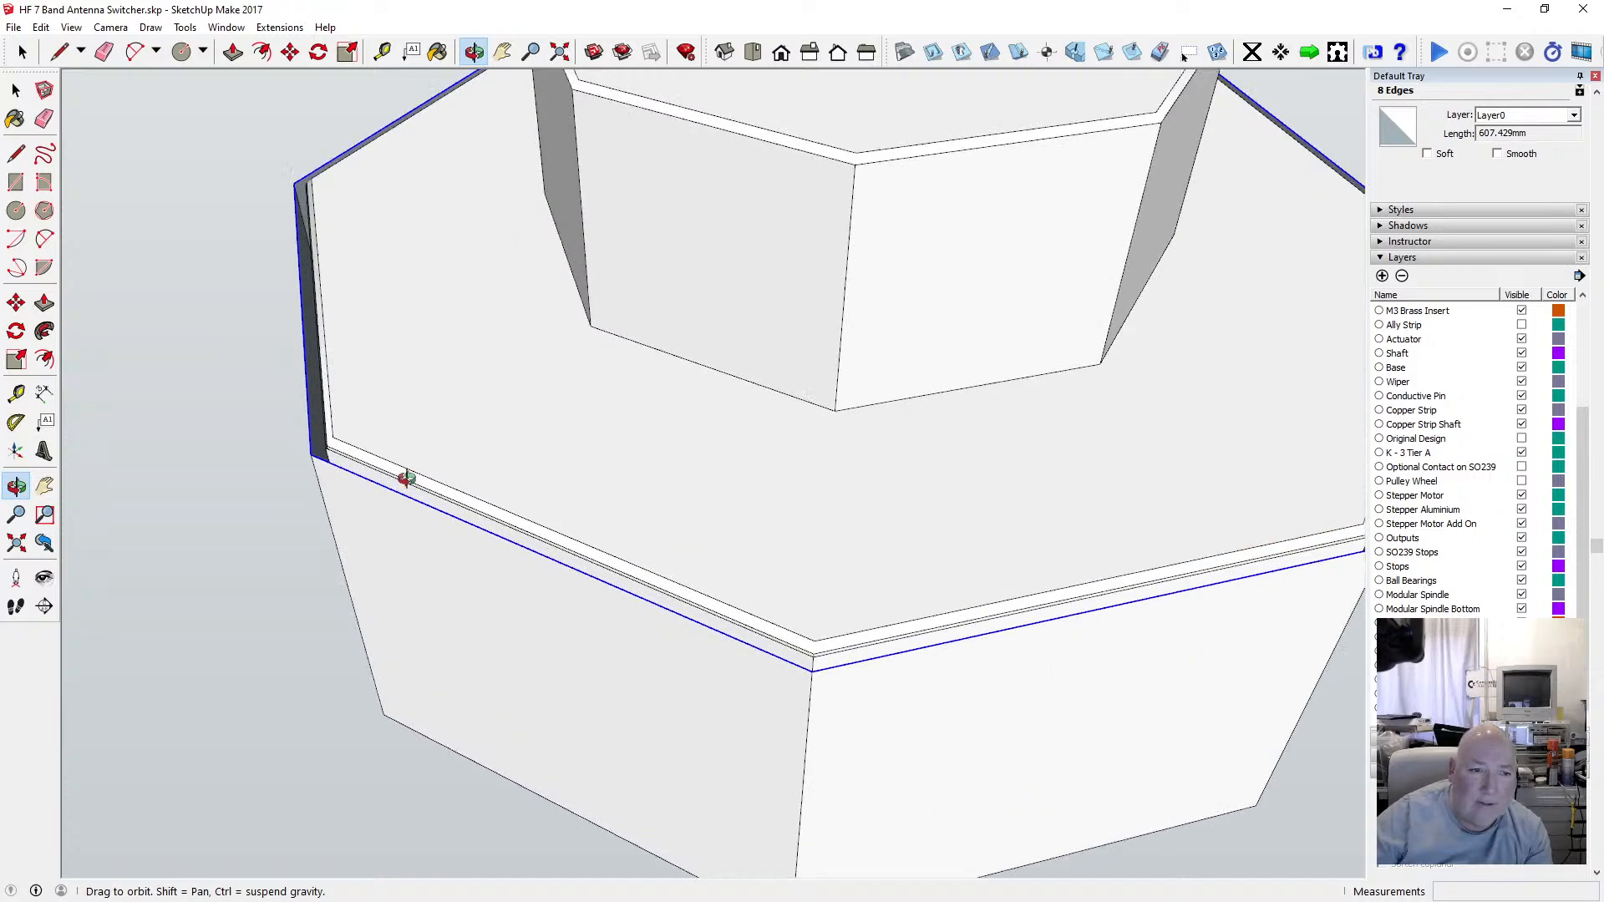
scroll(404, 609, up, 5)
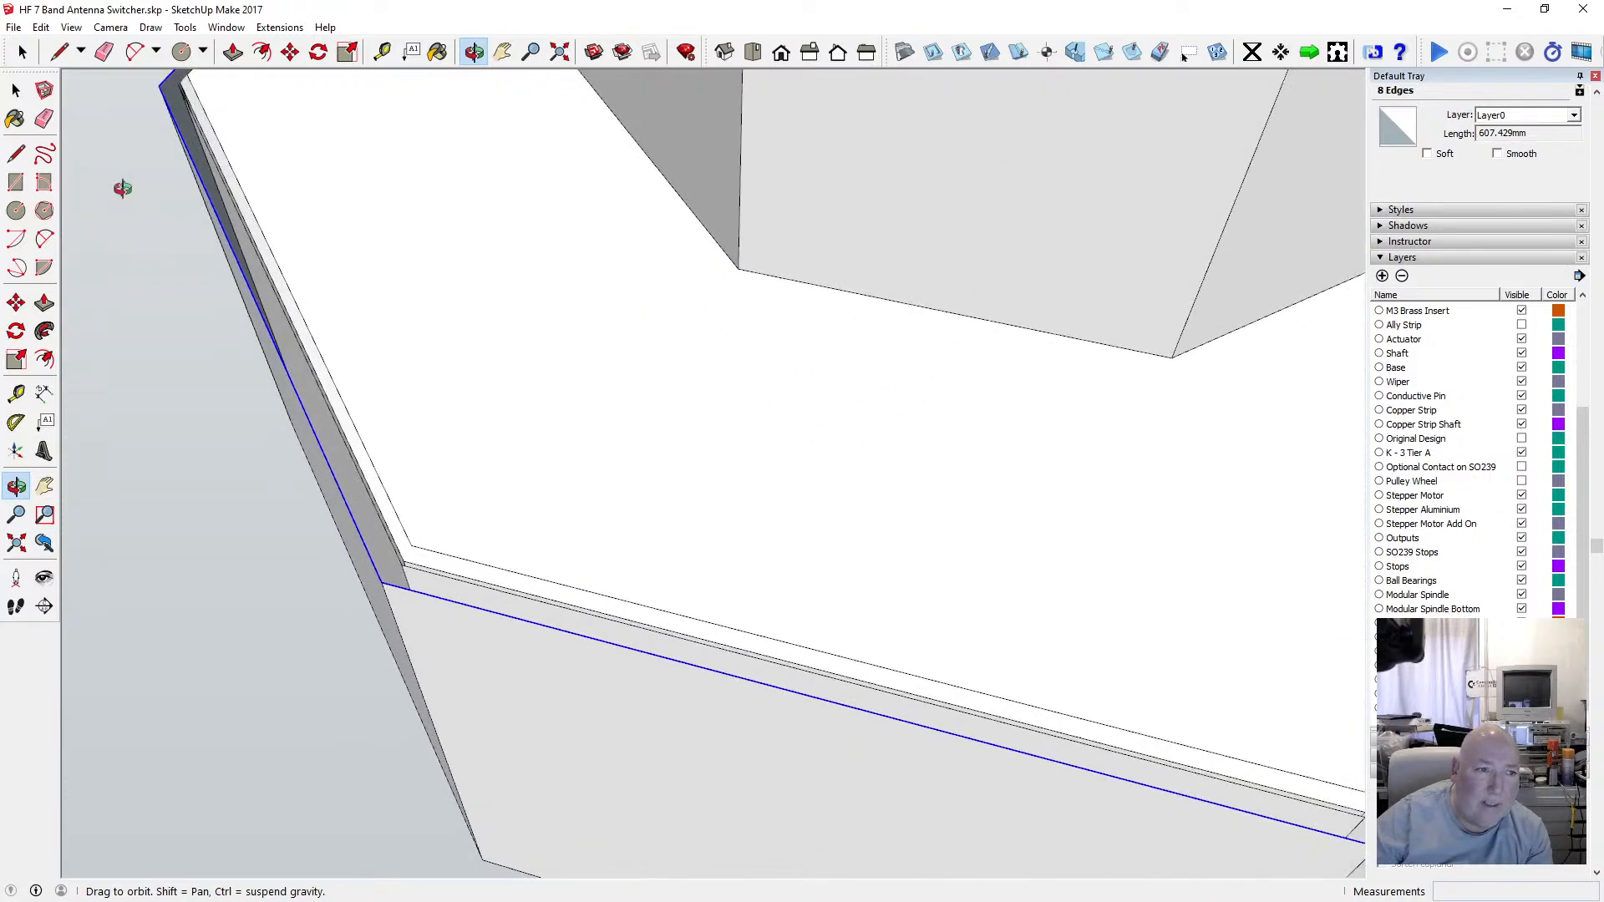
click(20, 156)
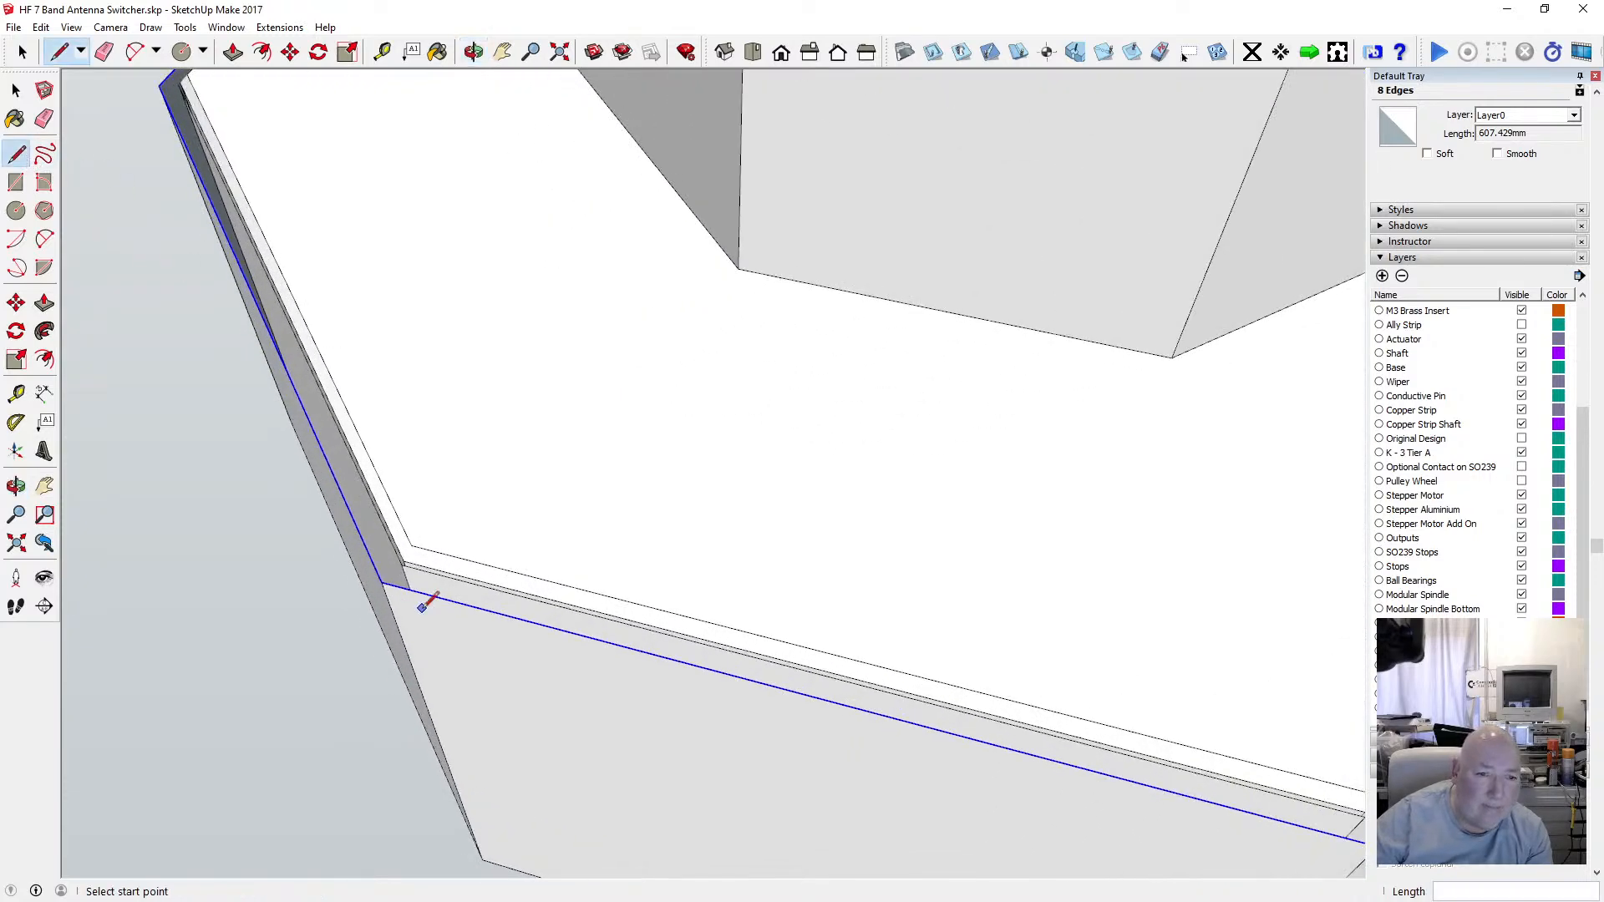
click(381, 582)
scroll(392, 572, up, 3)
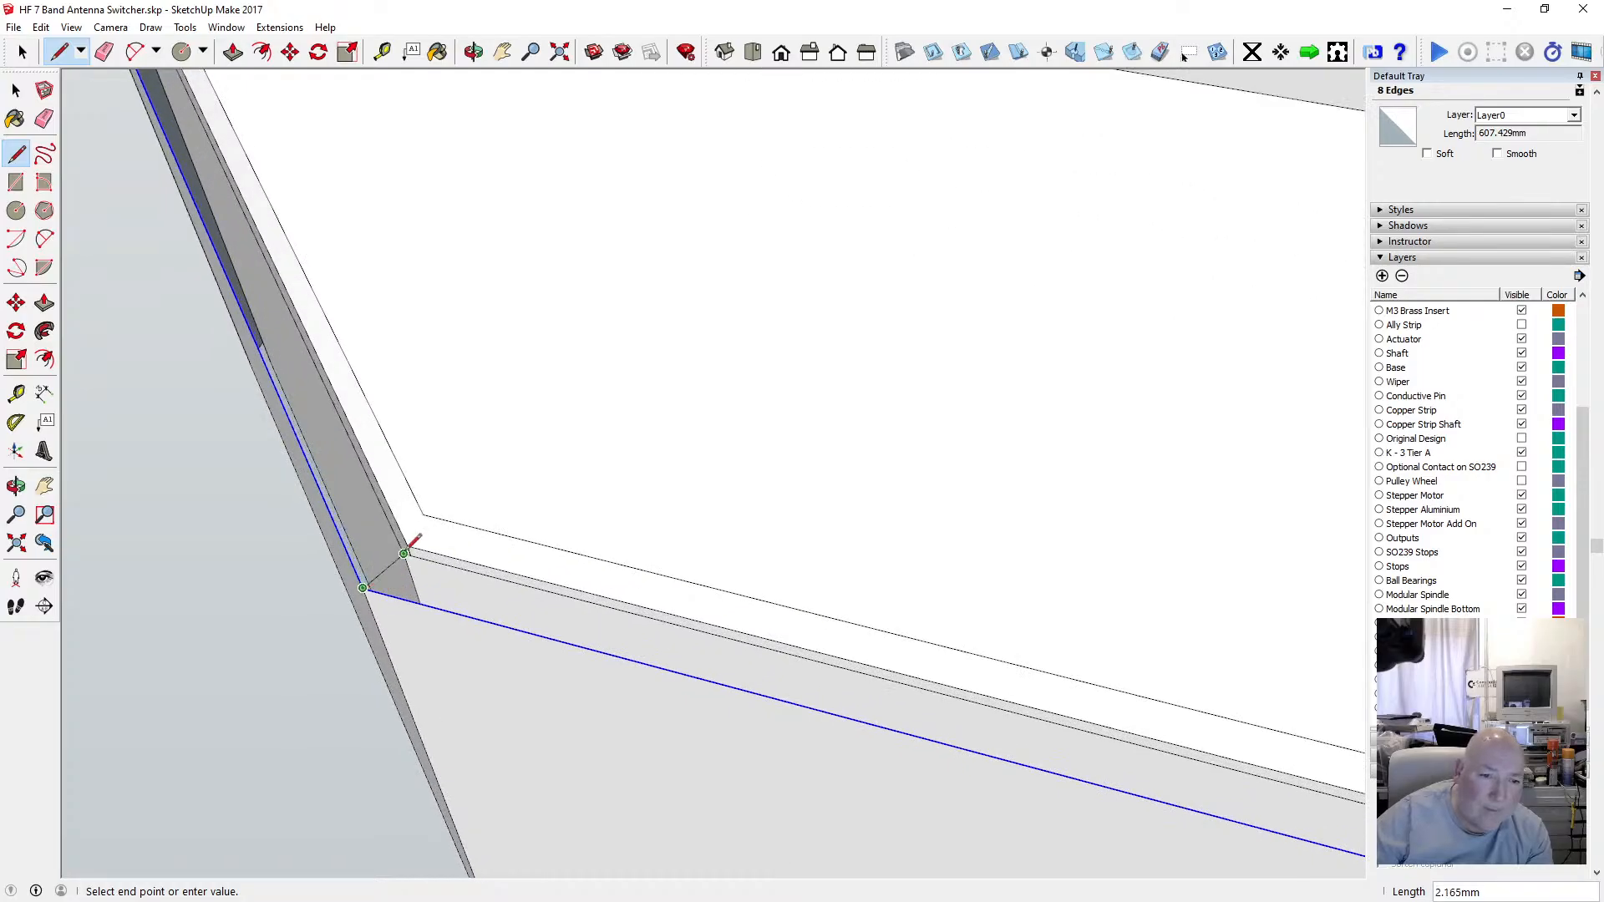
click(473, 52)
drag(635, 317, 258, 511)
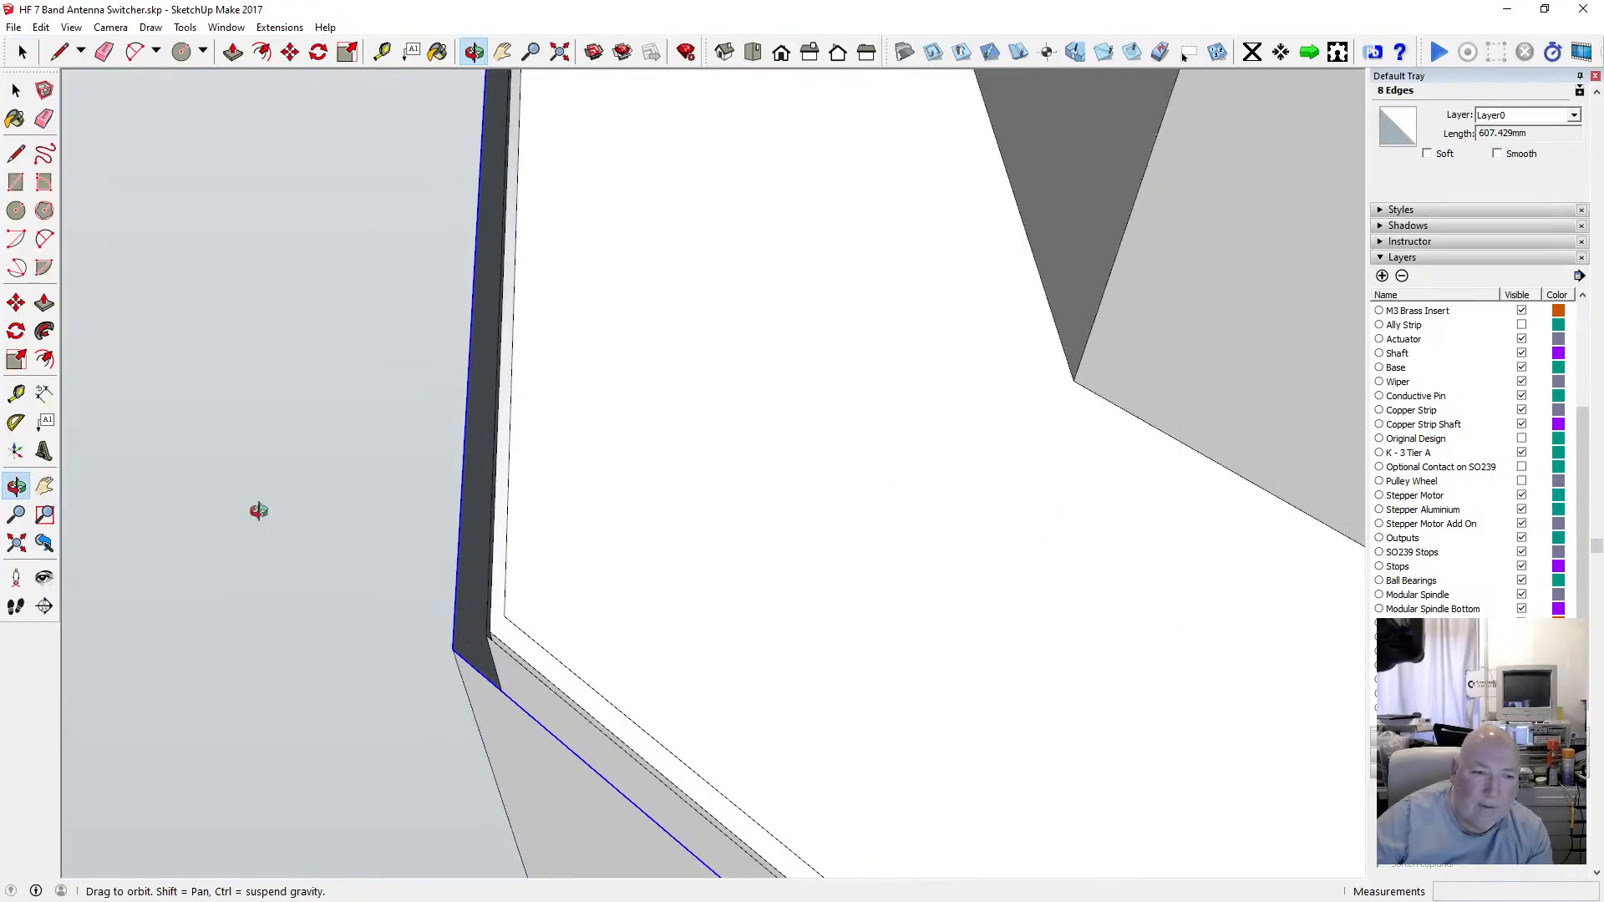
click(16, 153)
scroll(464, 643, up, 3)
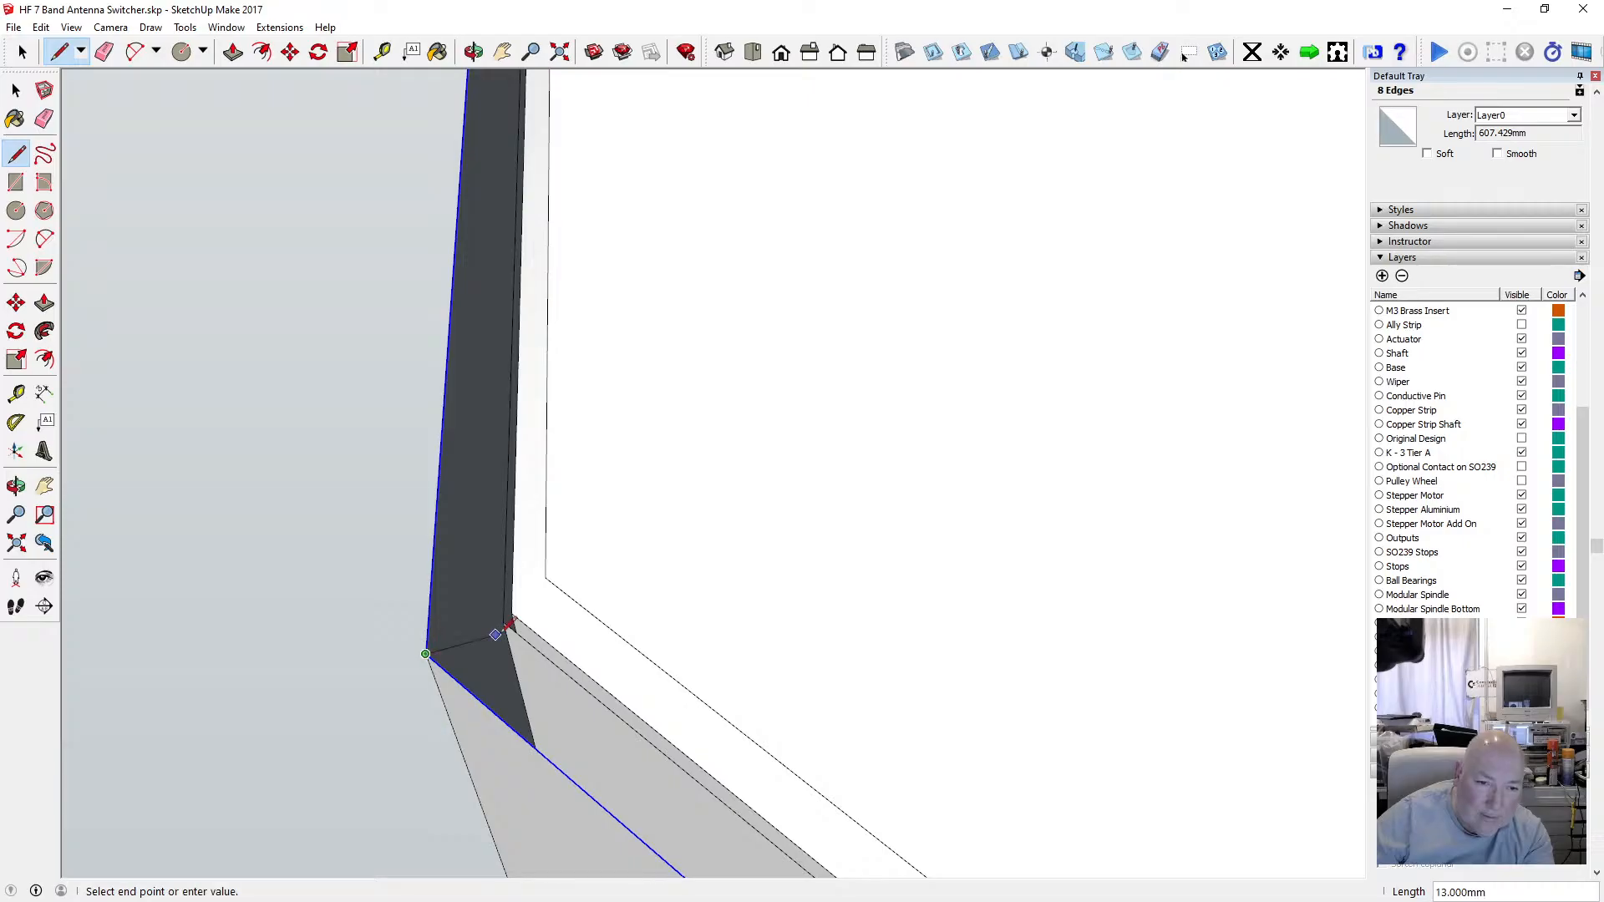
click(505, 622)
Delete the small stray edge at the rim's left corner.
scroll(454, 491, down, 4)
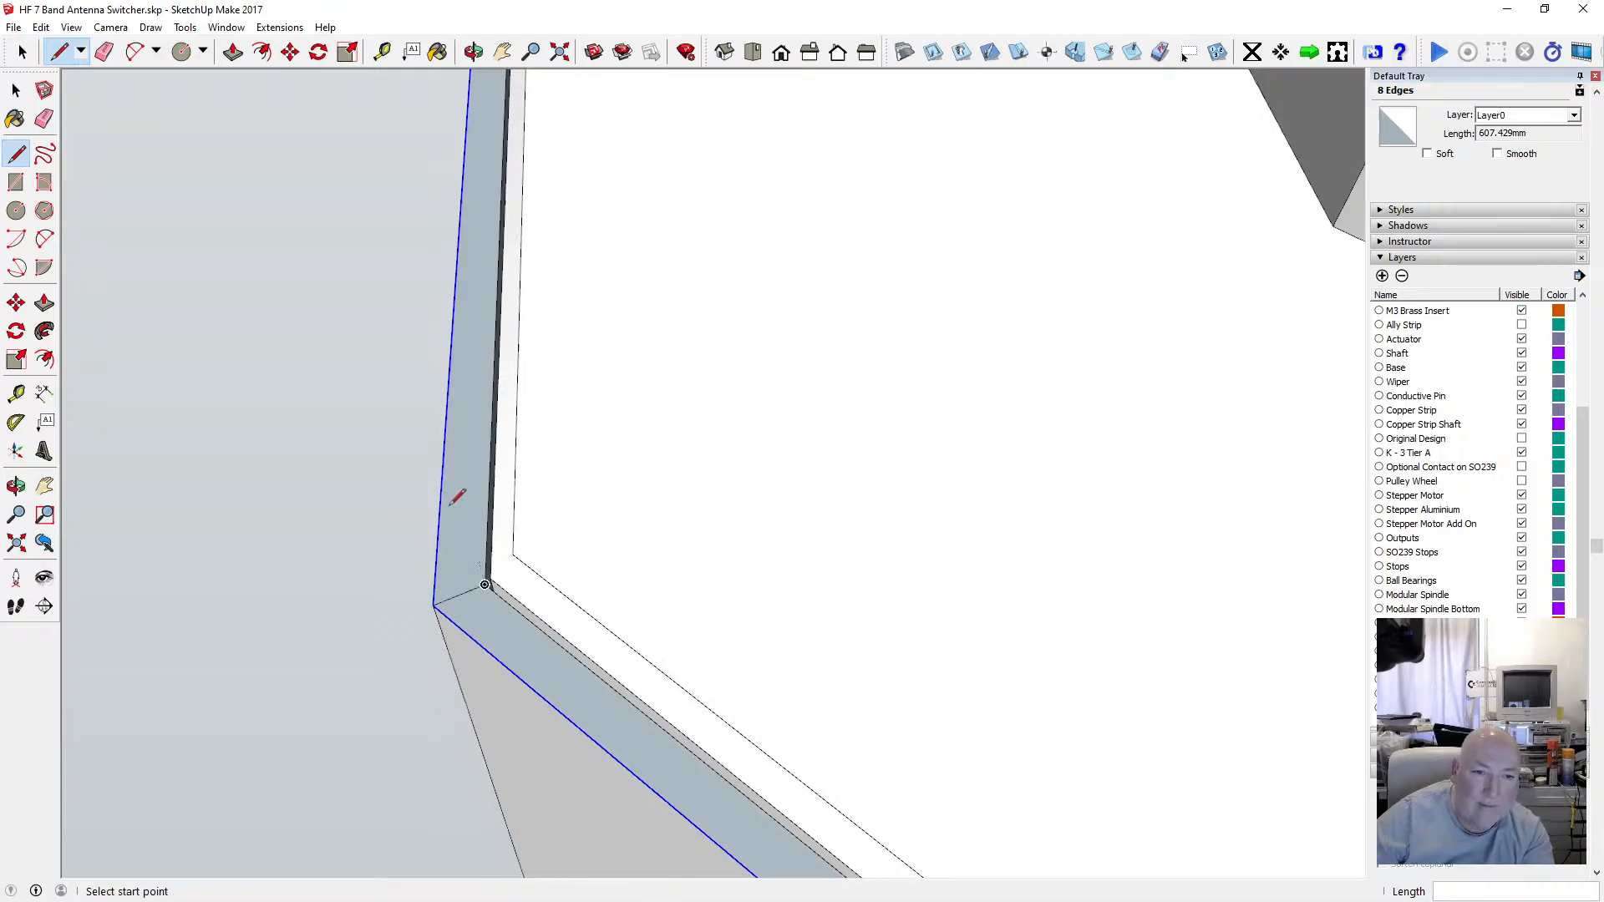
scroll(456, 485, down, 4)
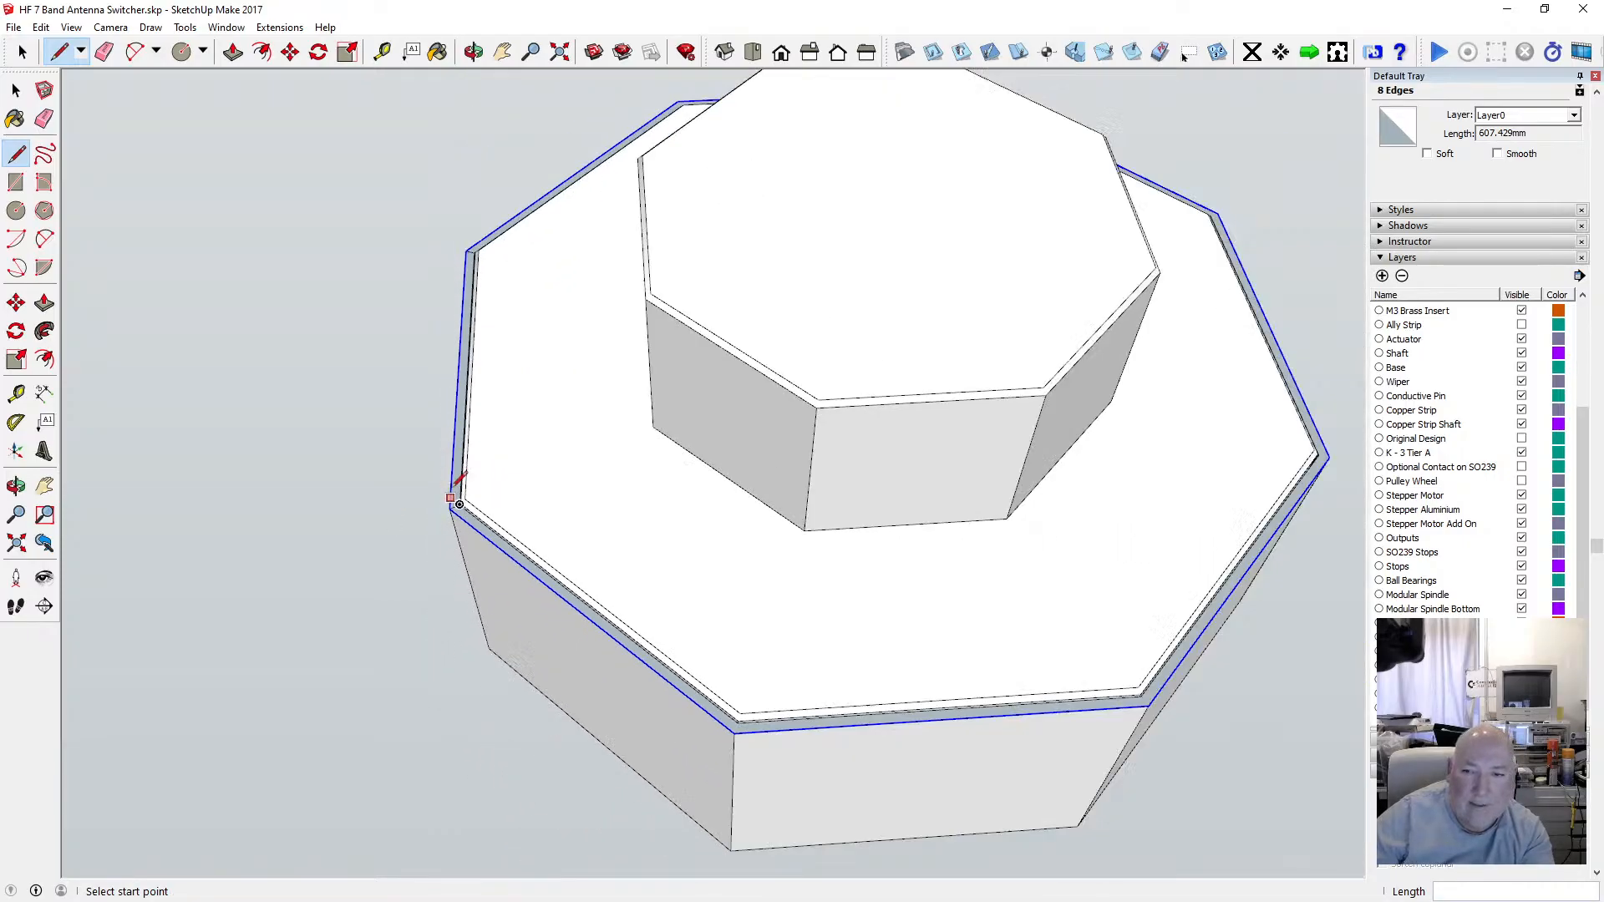
click(16, 89)
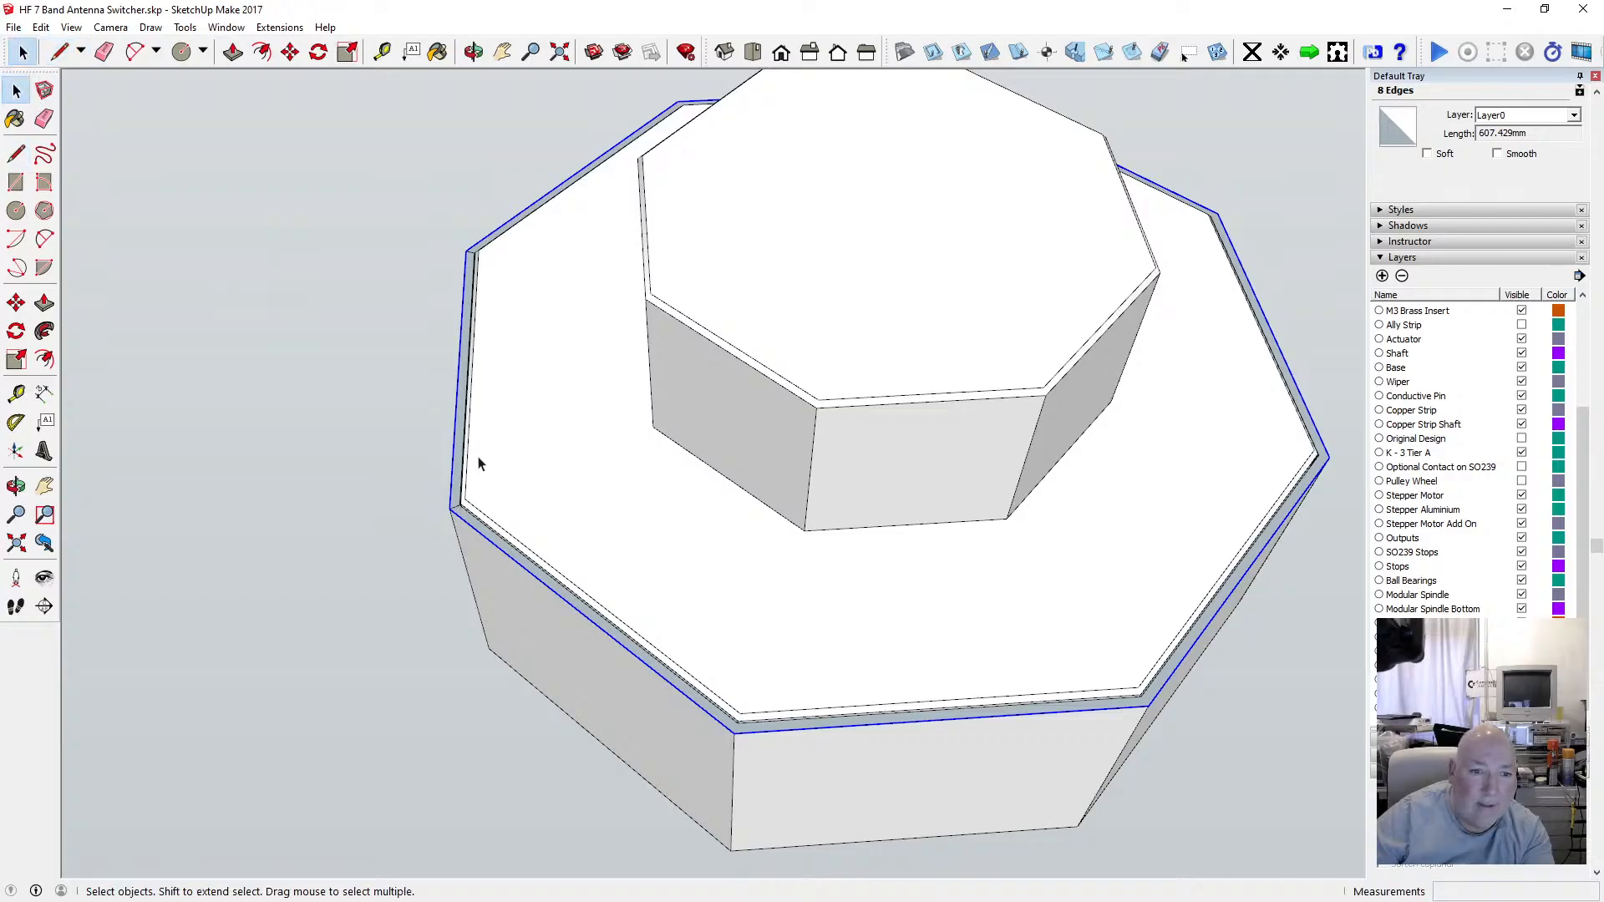
click(461, 512)
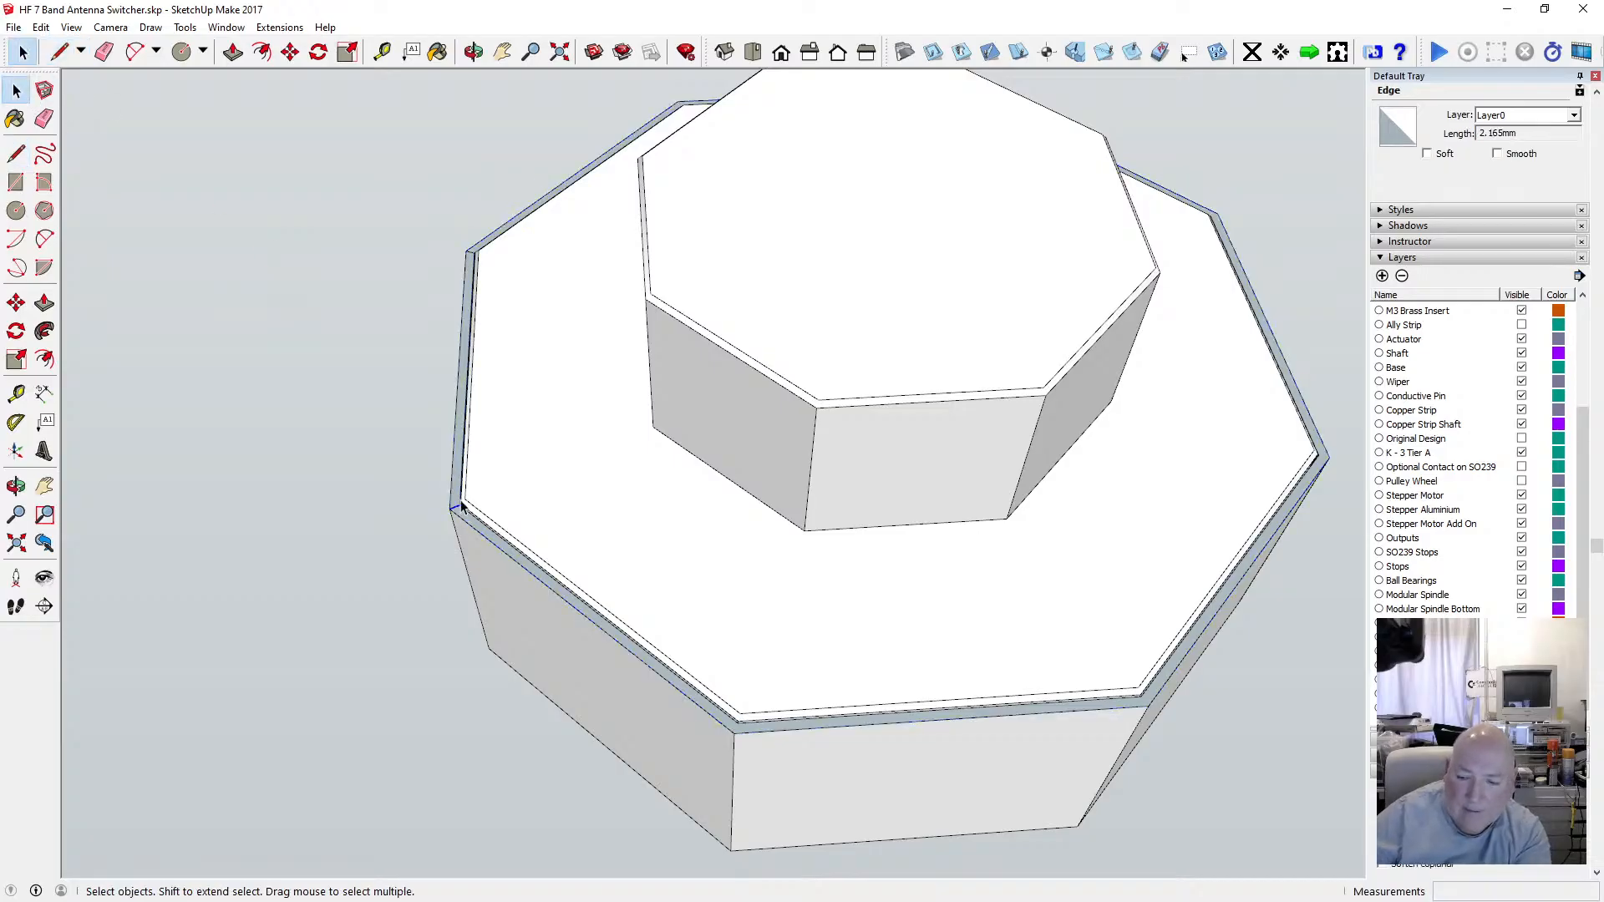
key(Delete)
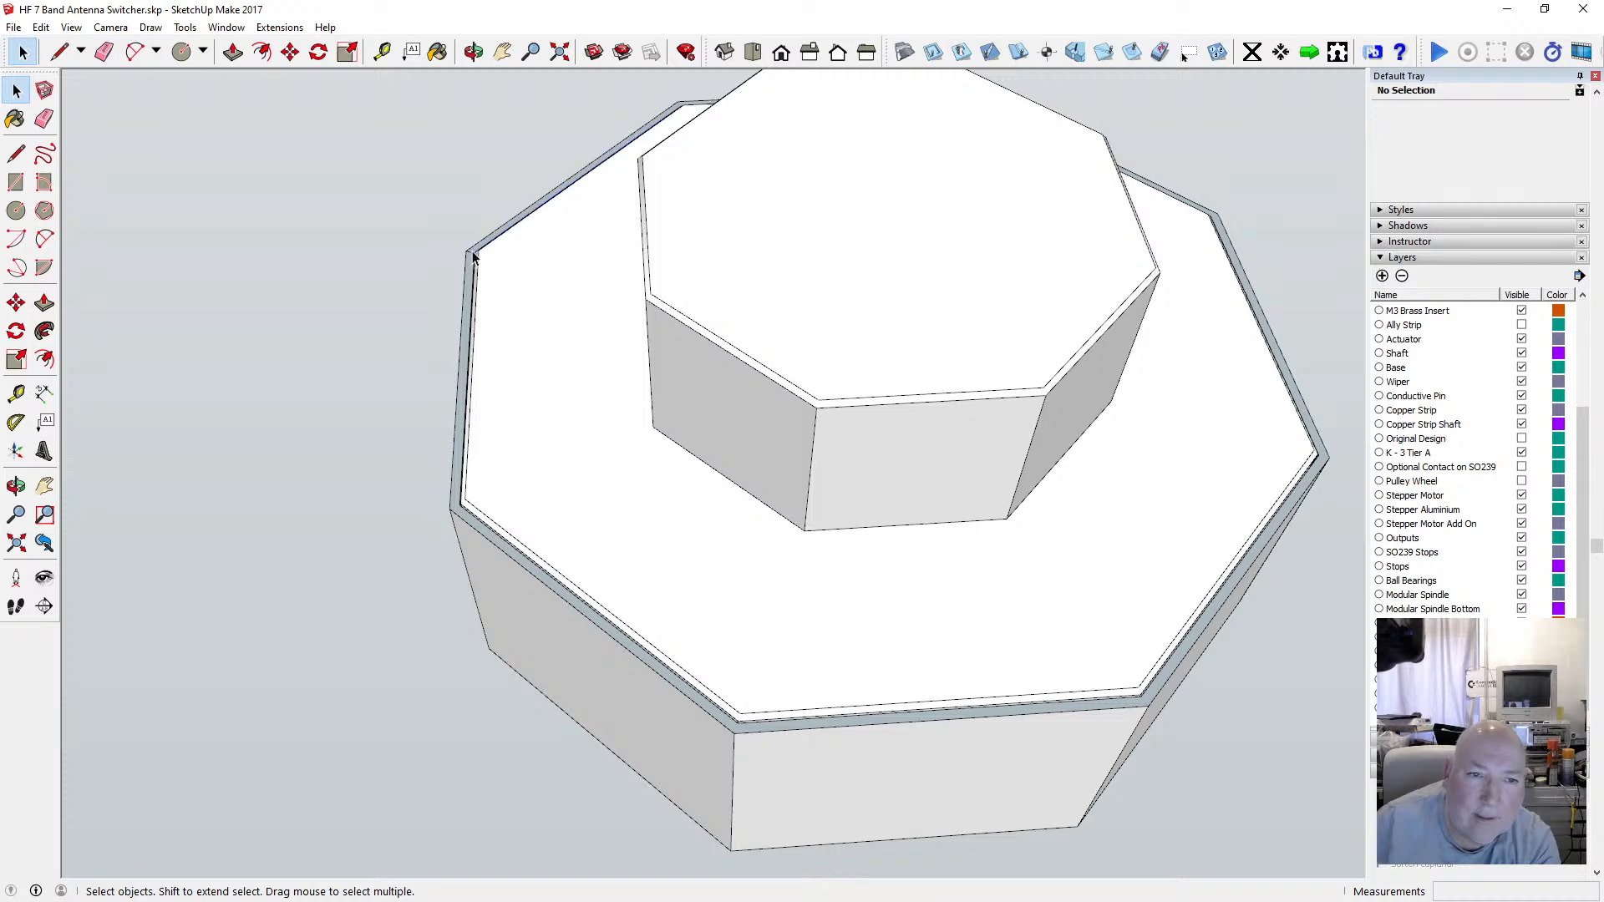
Reverse the faces of the top rim ring.
click(473, 258)
scroll(473, 261, up, 5)
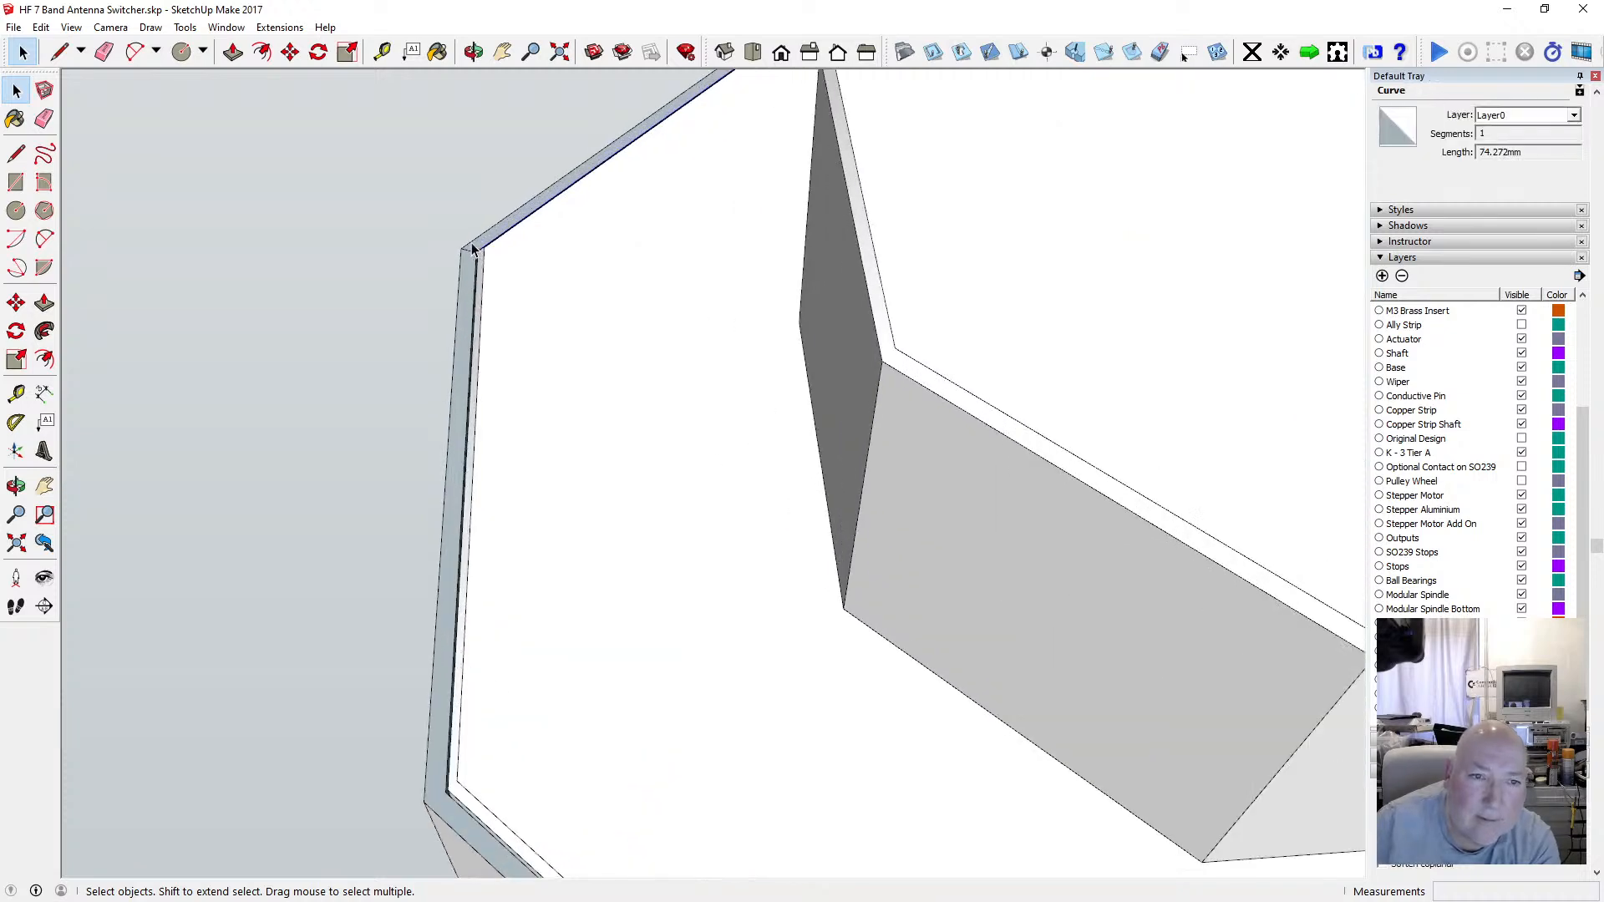
click(443, 282)
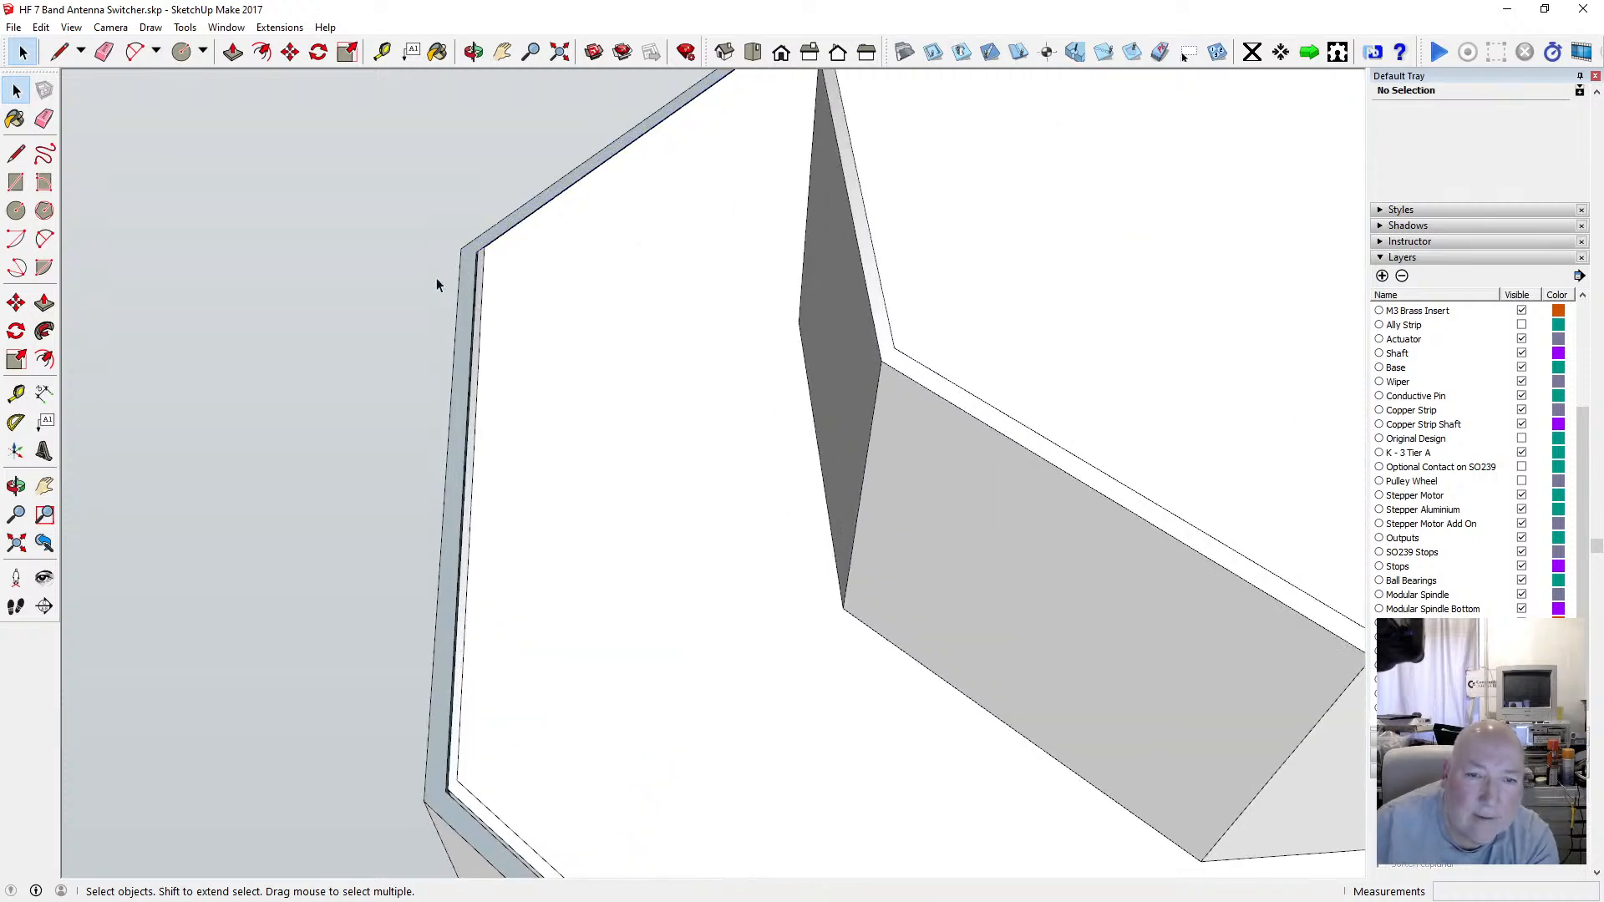
scroll(458, 275, down, 5)
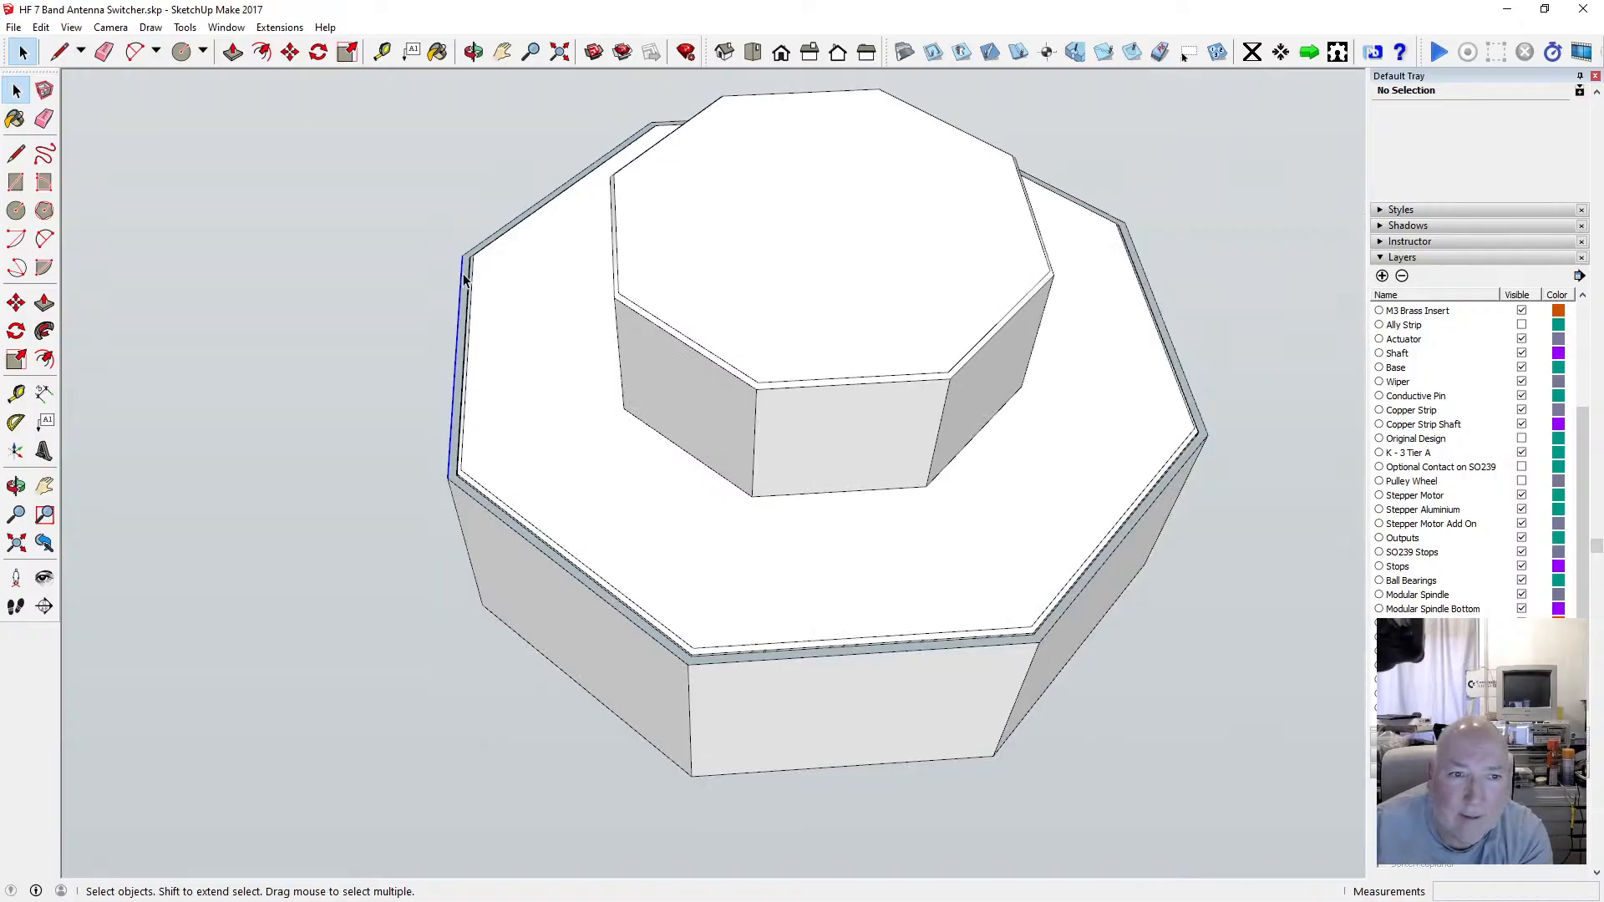
click(465, 281)
right_click(466, 271)
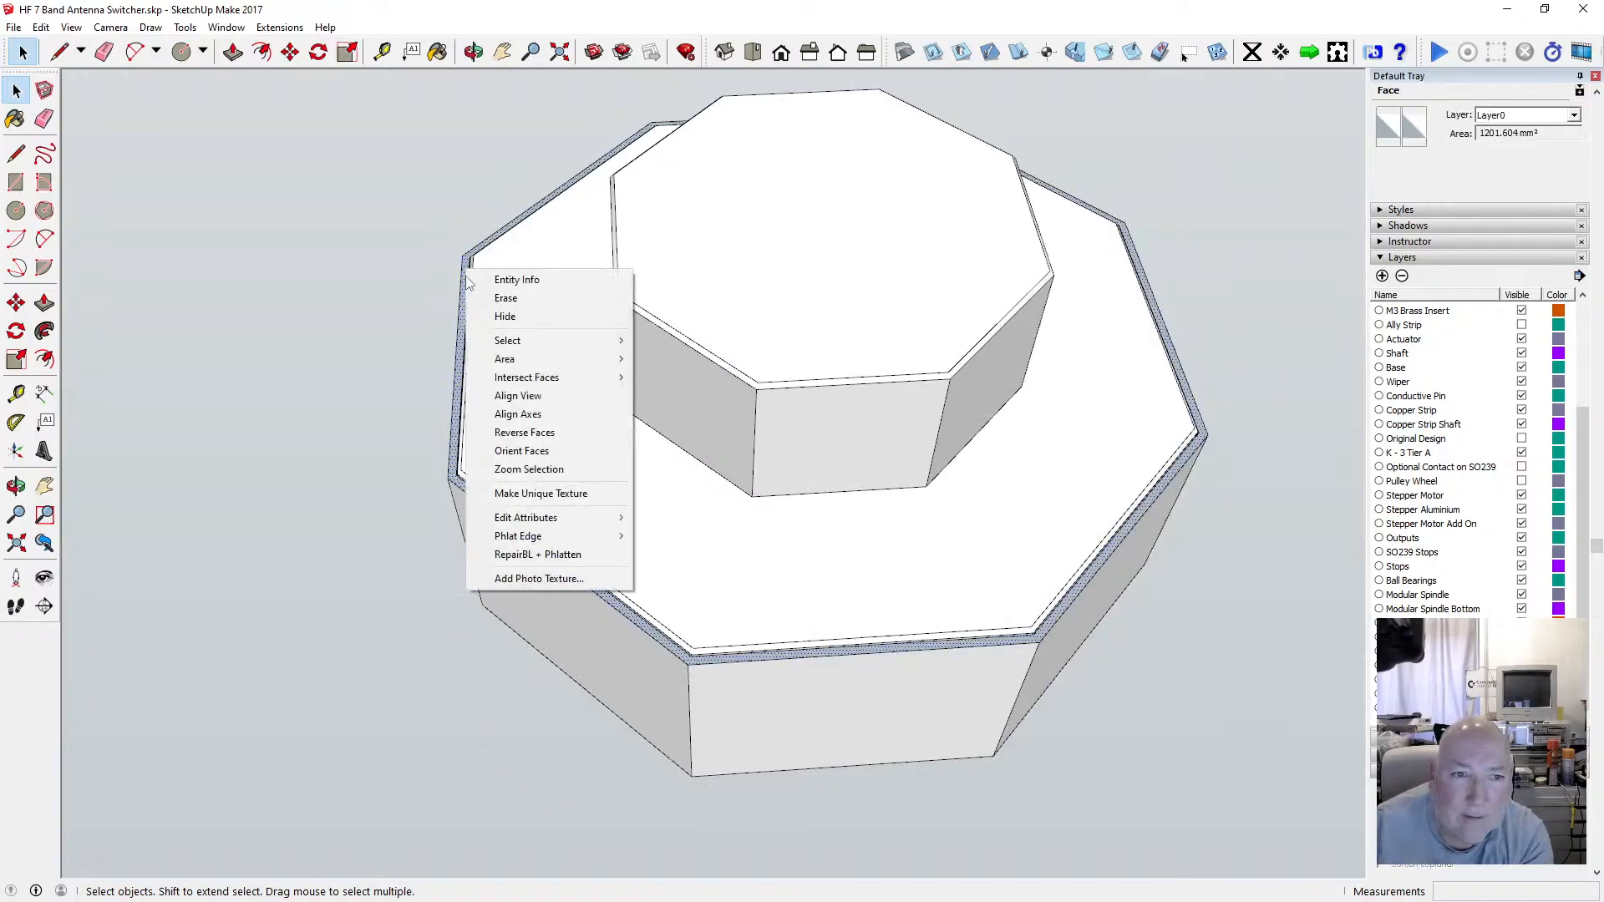
click(537, 433)
Orbit and zoom around the enclosure to inspect the rim and wall faces.
click(474, 52)
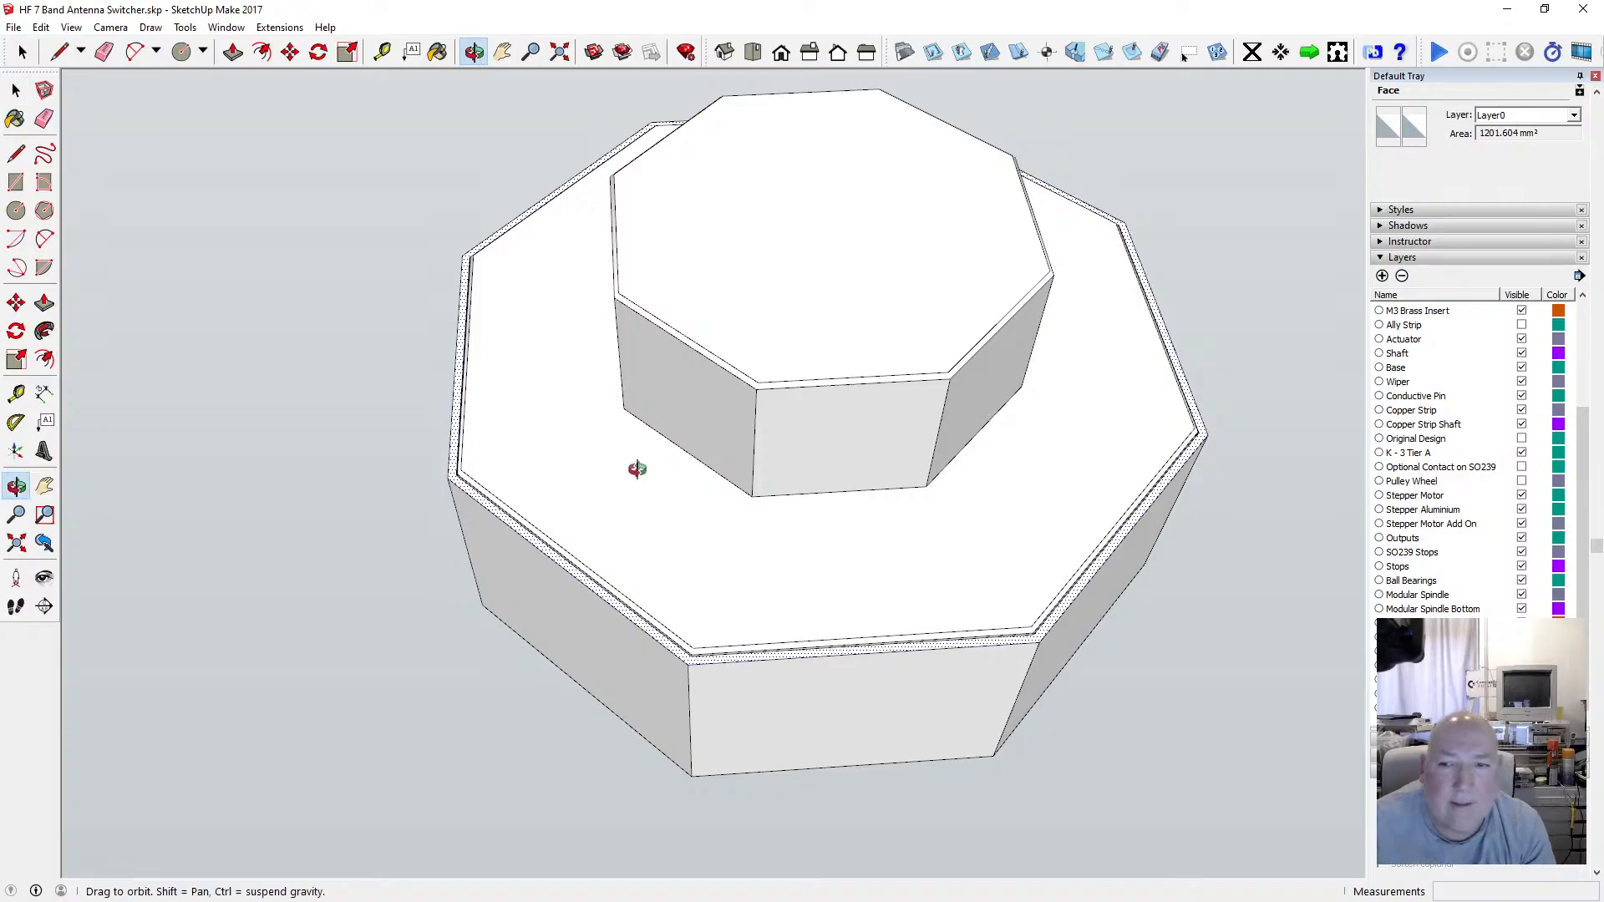
drag(634, 465, 594, 480)
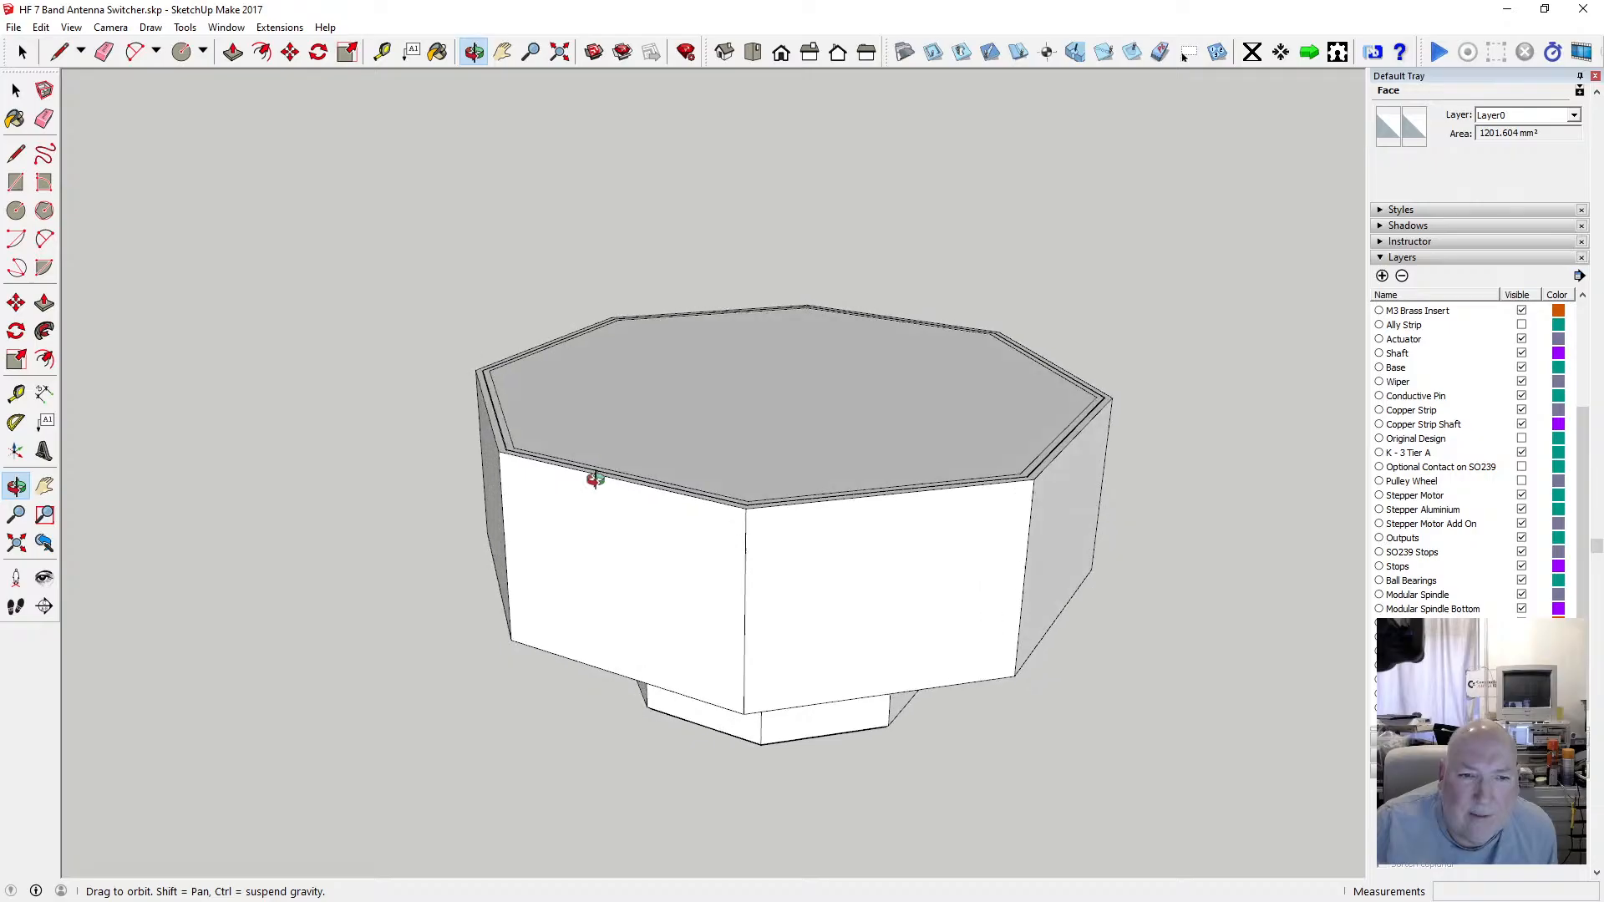
click(18, 92)
scroll(484, 349, up, 5)
scroll(547, 467, down, 2)
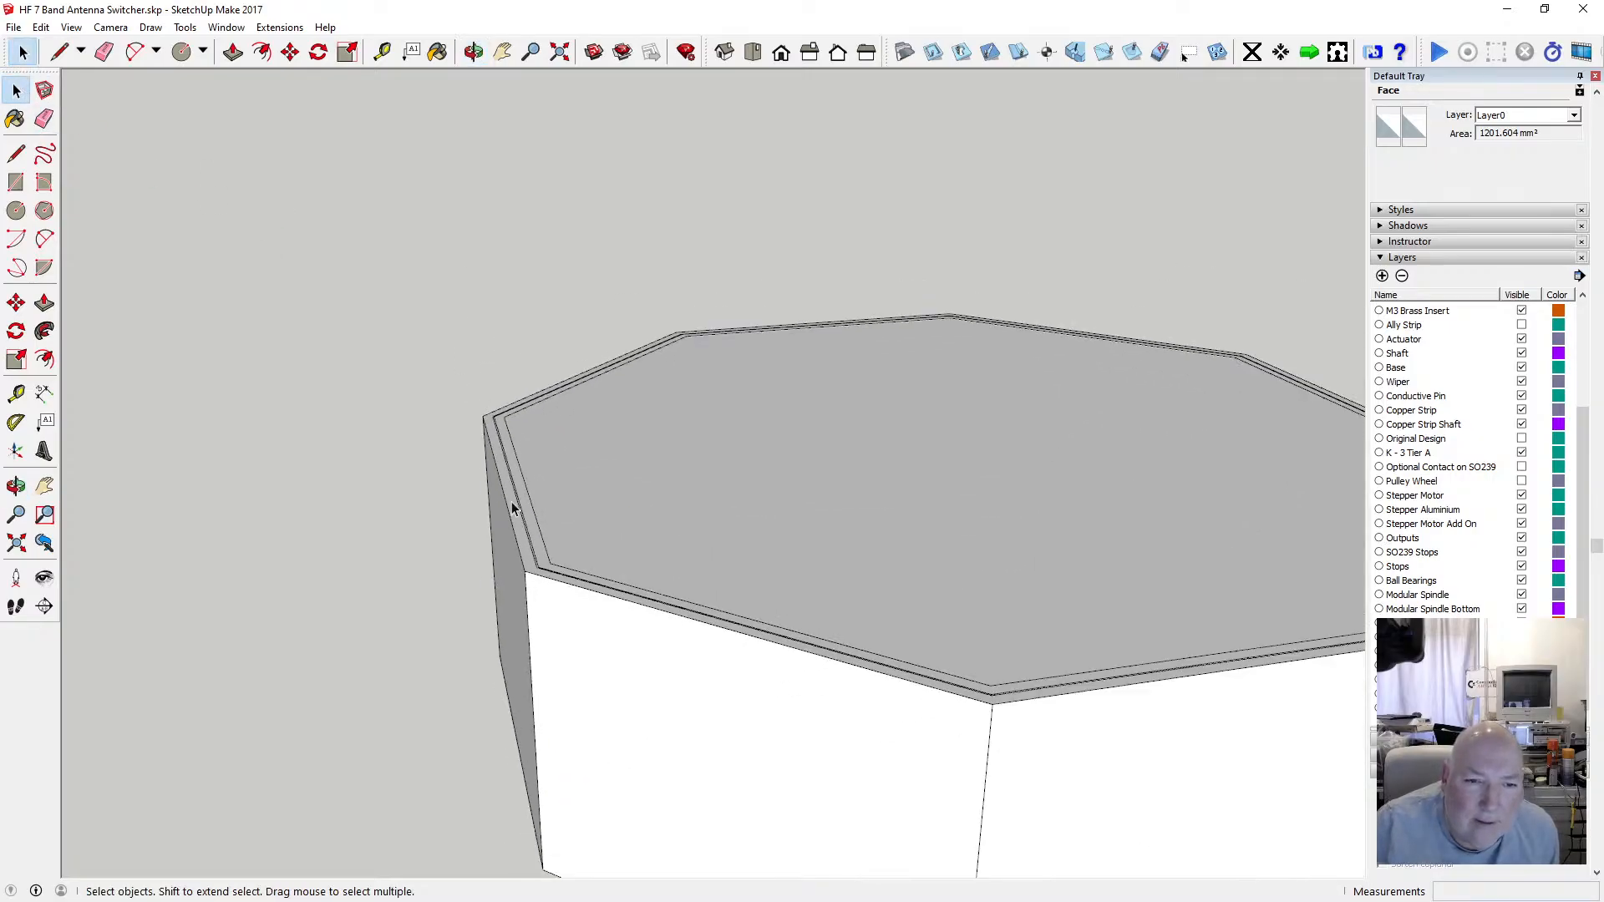
scroll(523, 543, up, 3)
click(528, 566)
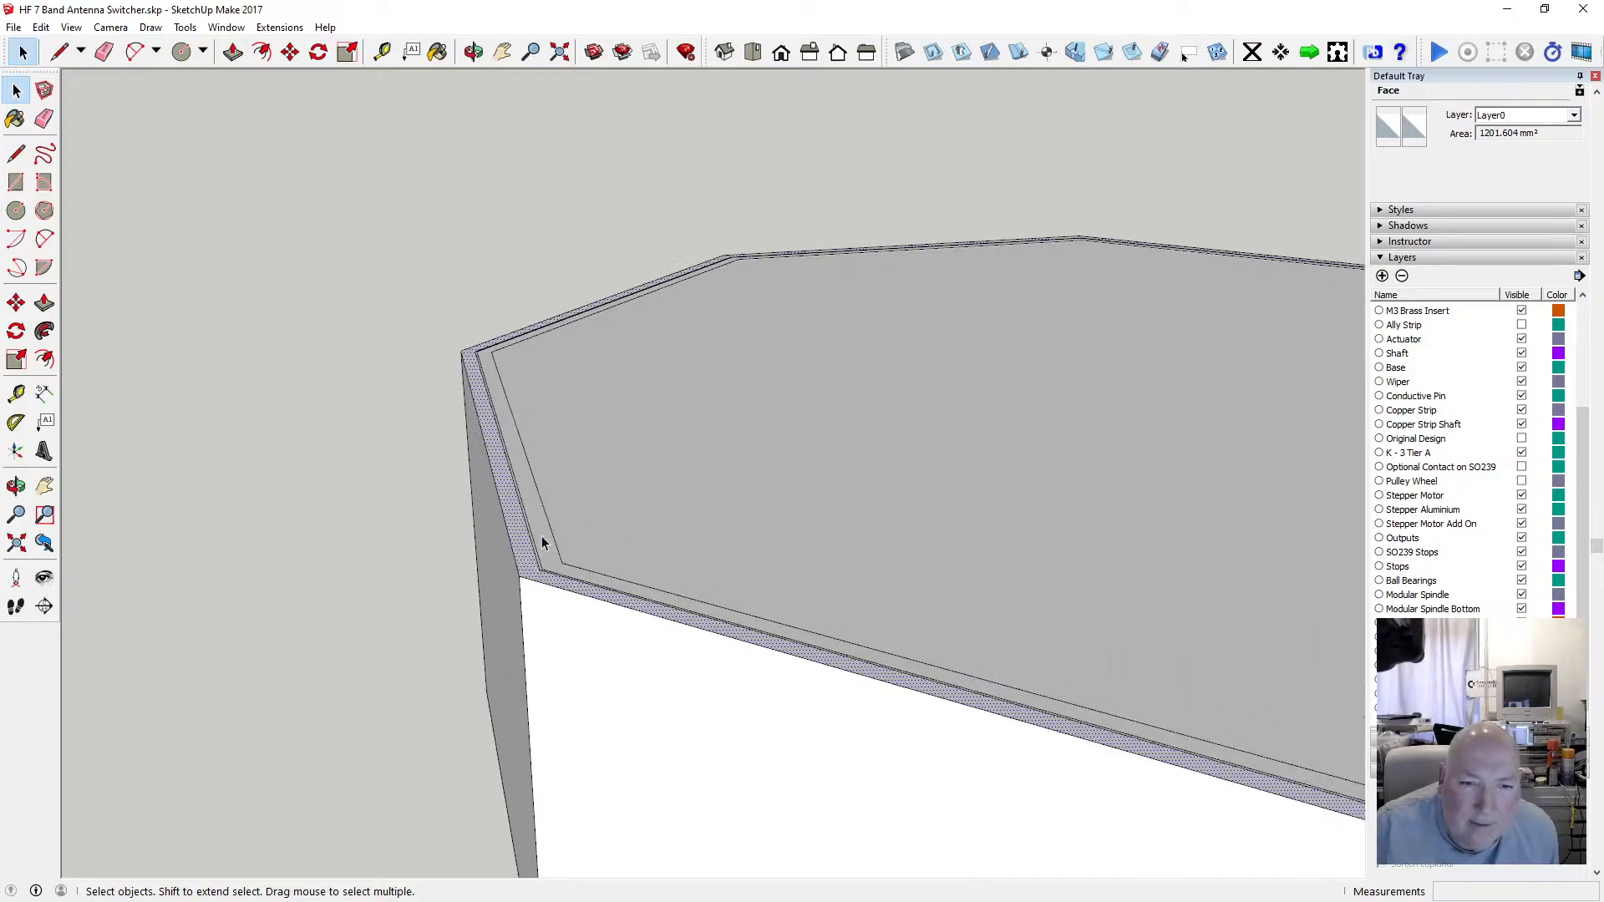
click(547, 535)
scroll(539, 551, down, 3)
click(534, 574)
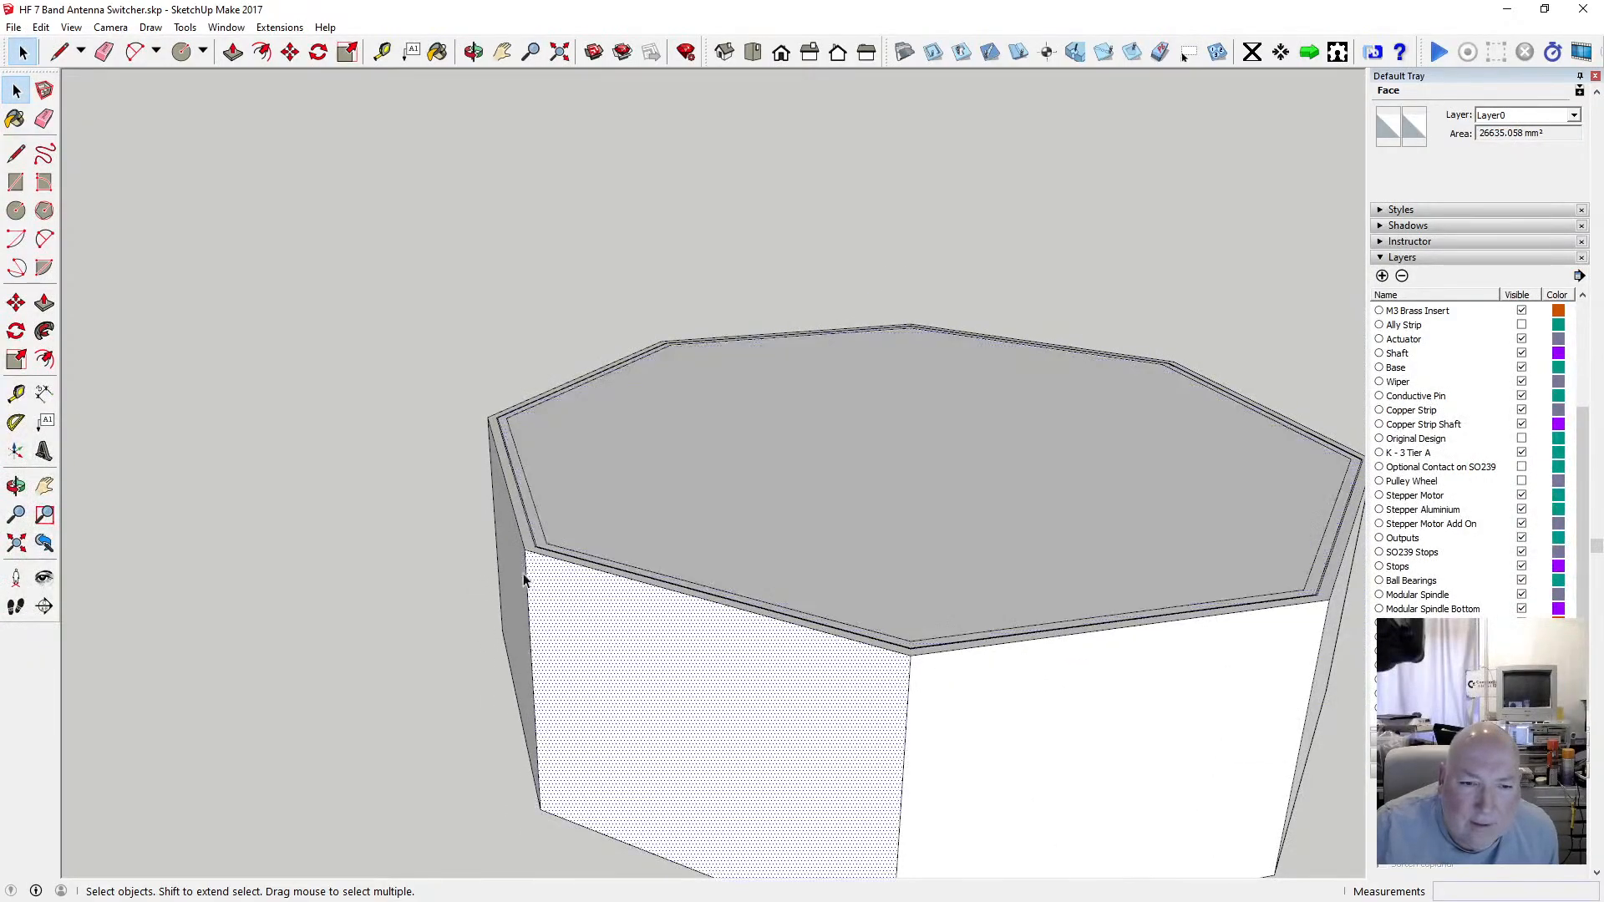
scroll(492, 526, down, 6)
Select the enclosure's upper wall section with a selection window from a side view.
click(474, 53)
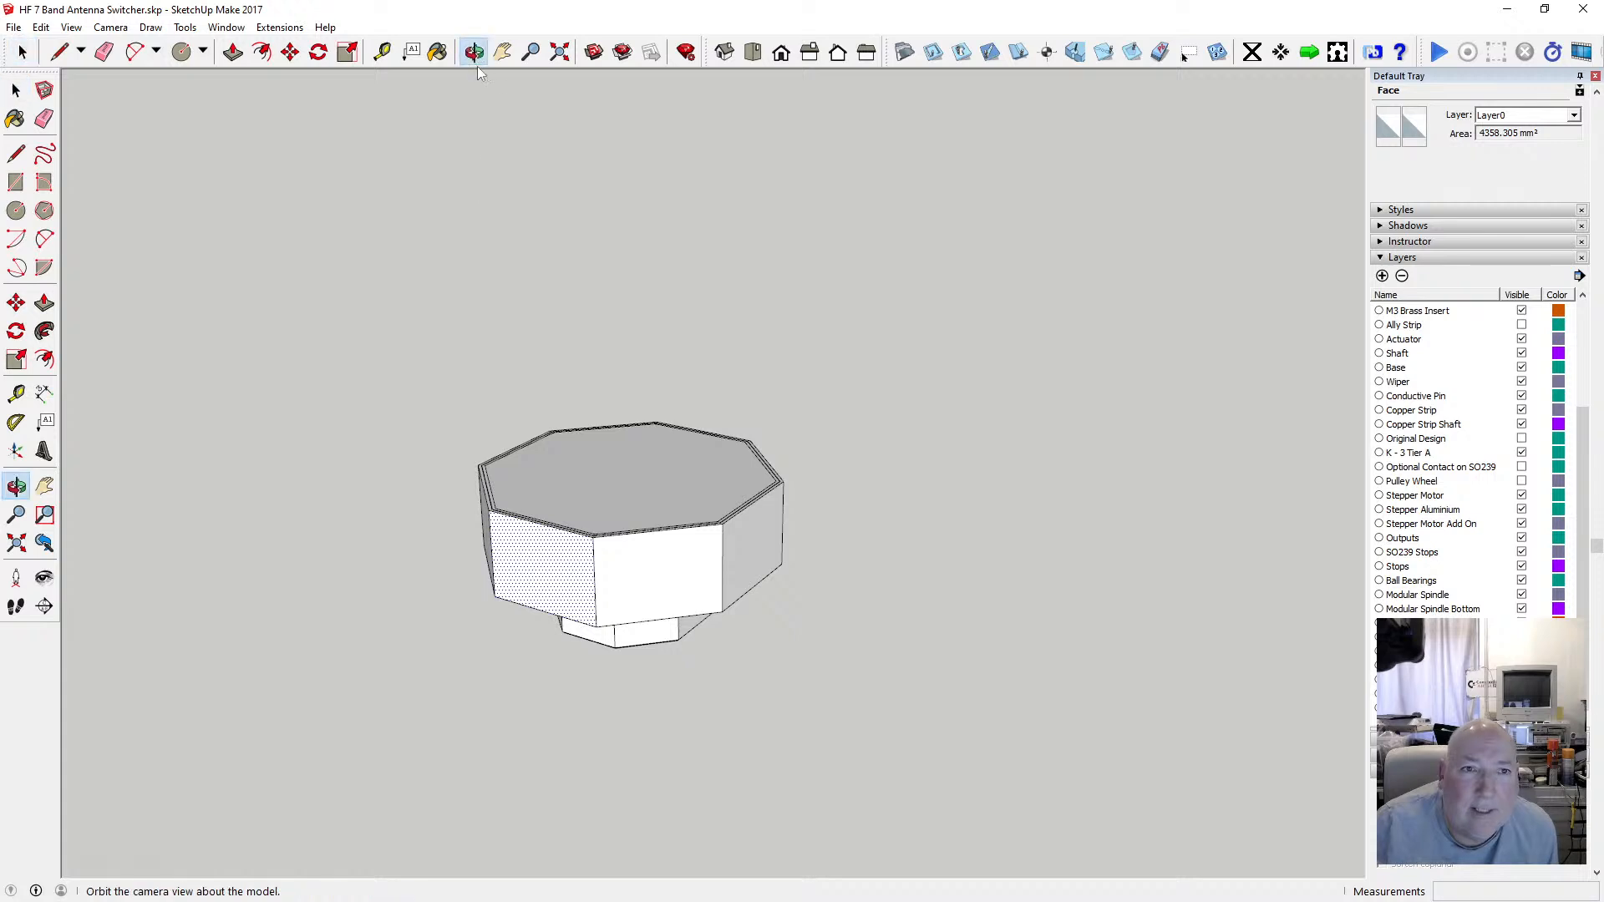
drag(489, 92, 516, 225)
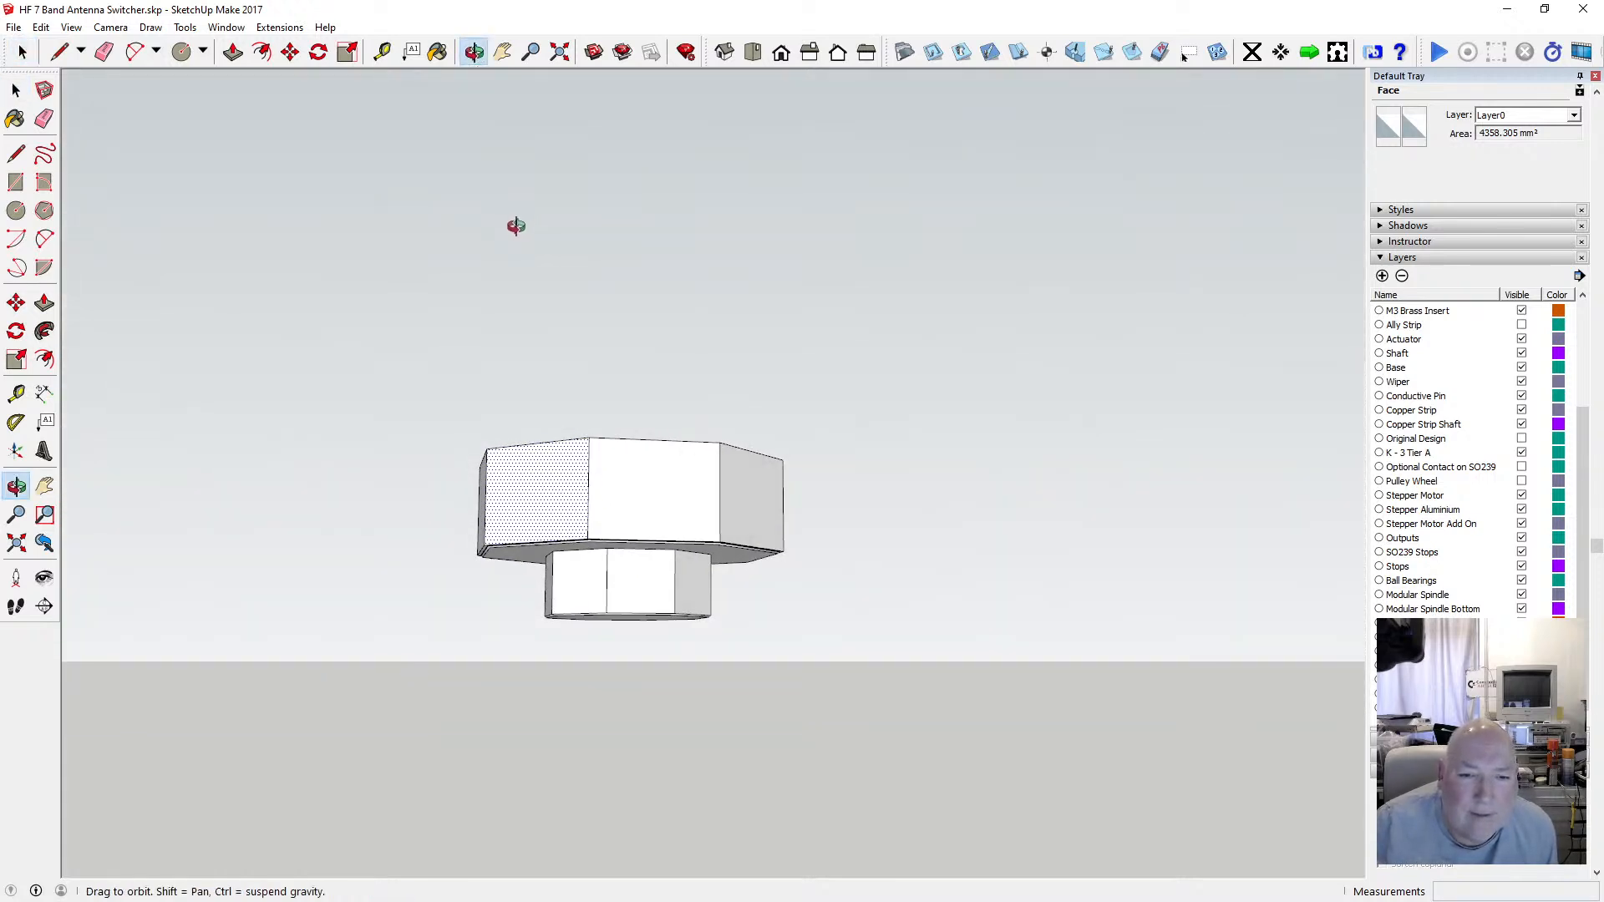
click(16, 90)
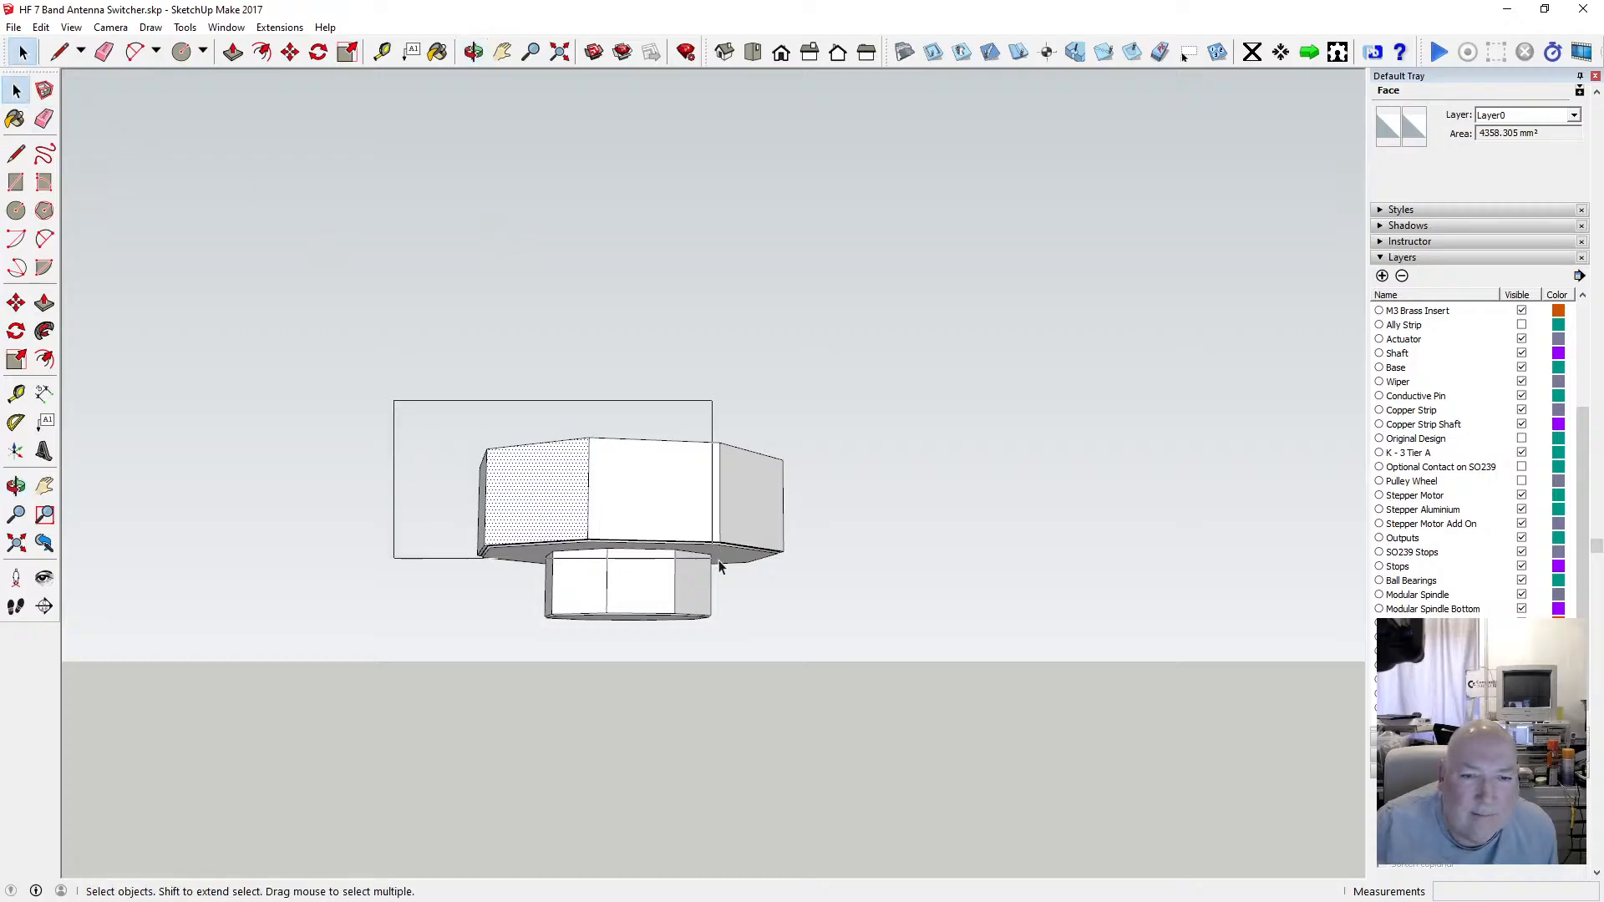
drag(719, 562, 800, 575)
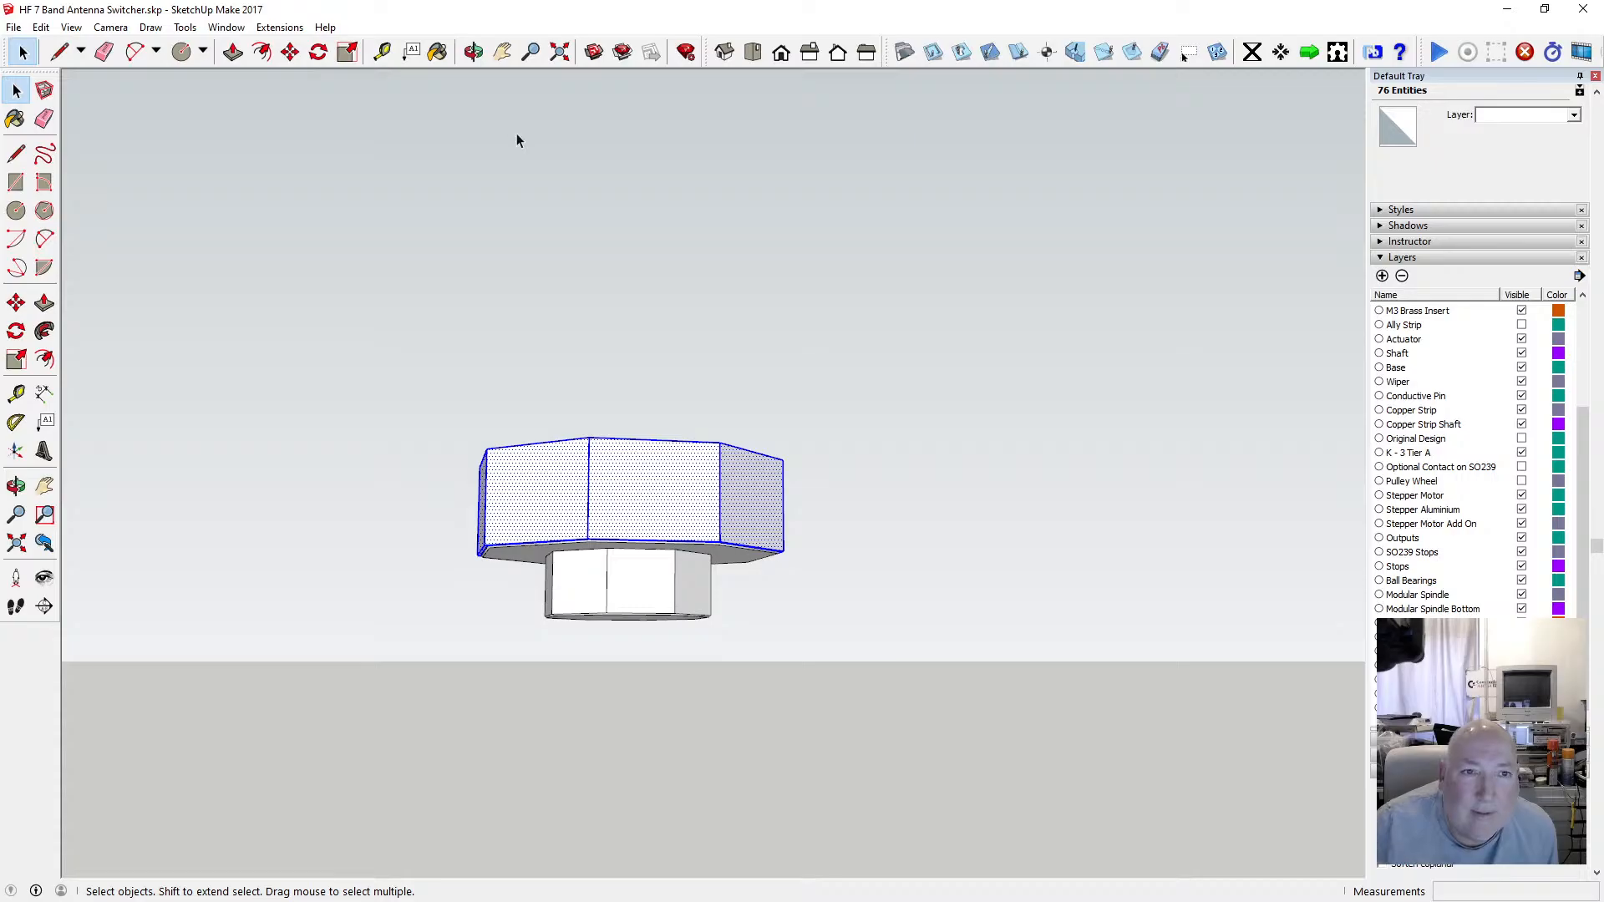
click(473, 52)
drag(133, 250, 619, 556)
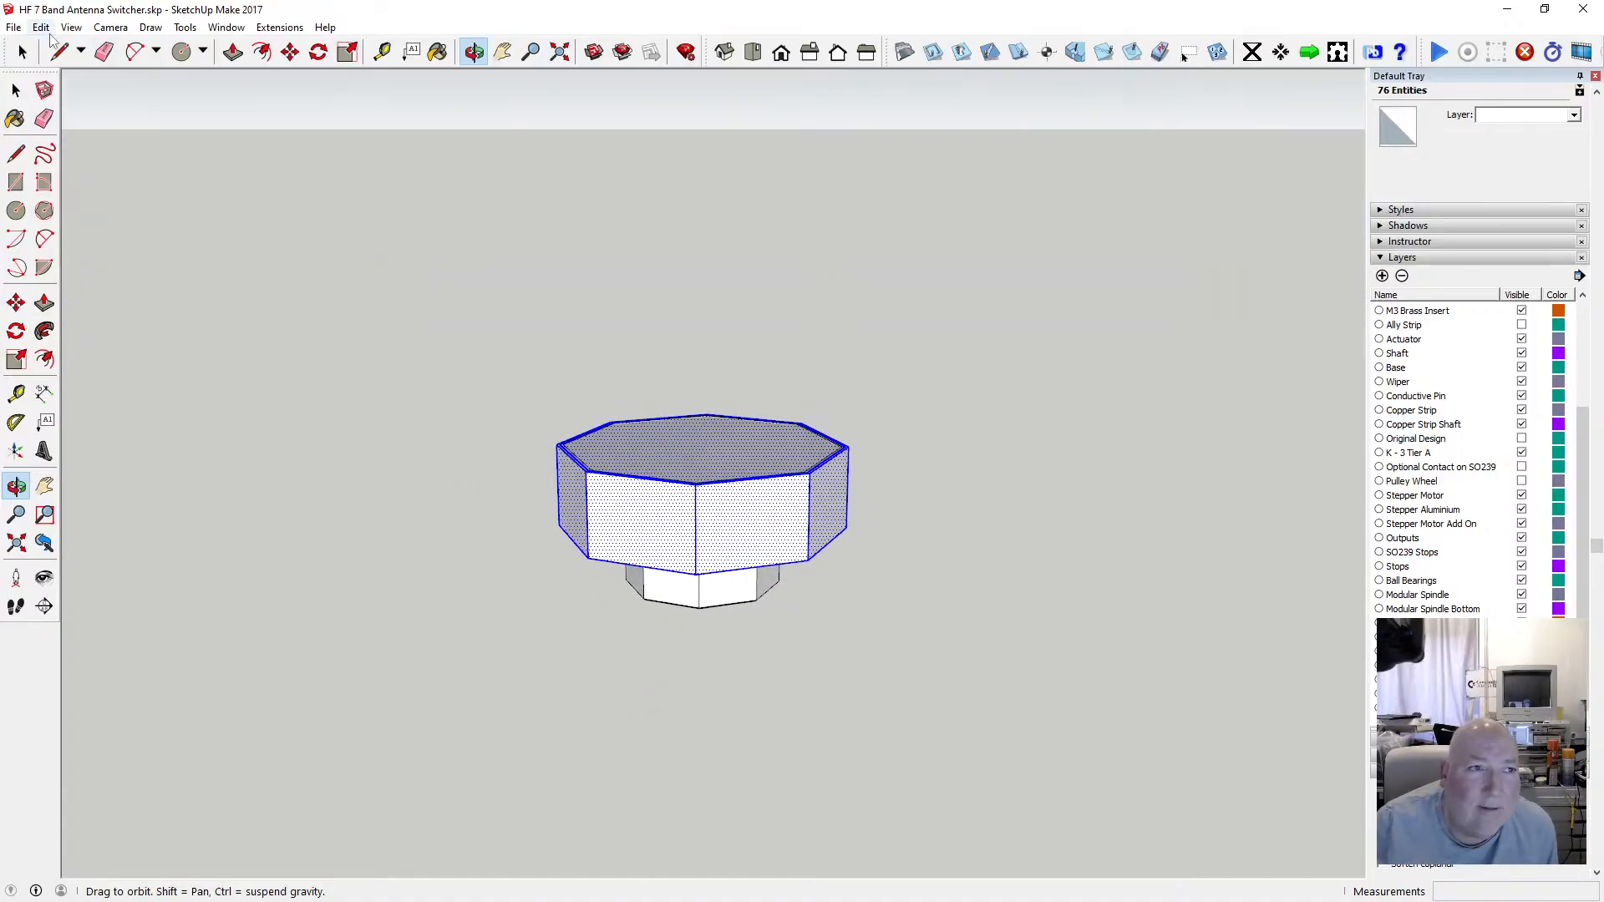
Switch the face style to X-ray to see through the enclosure walls.
click(42, 27)
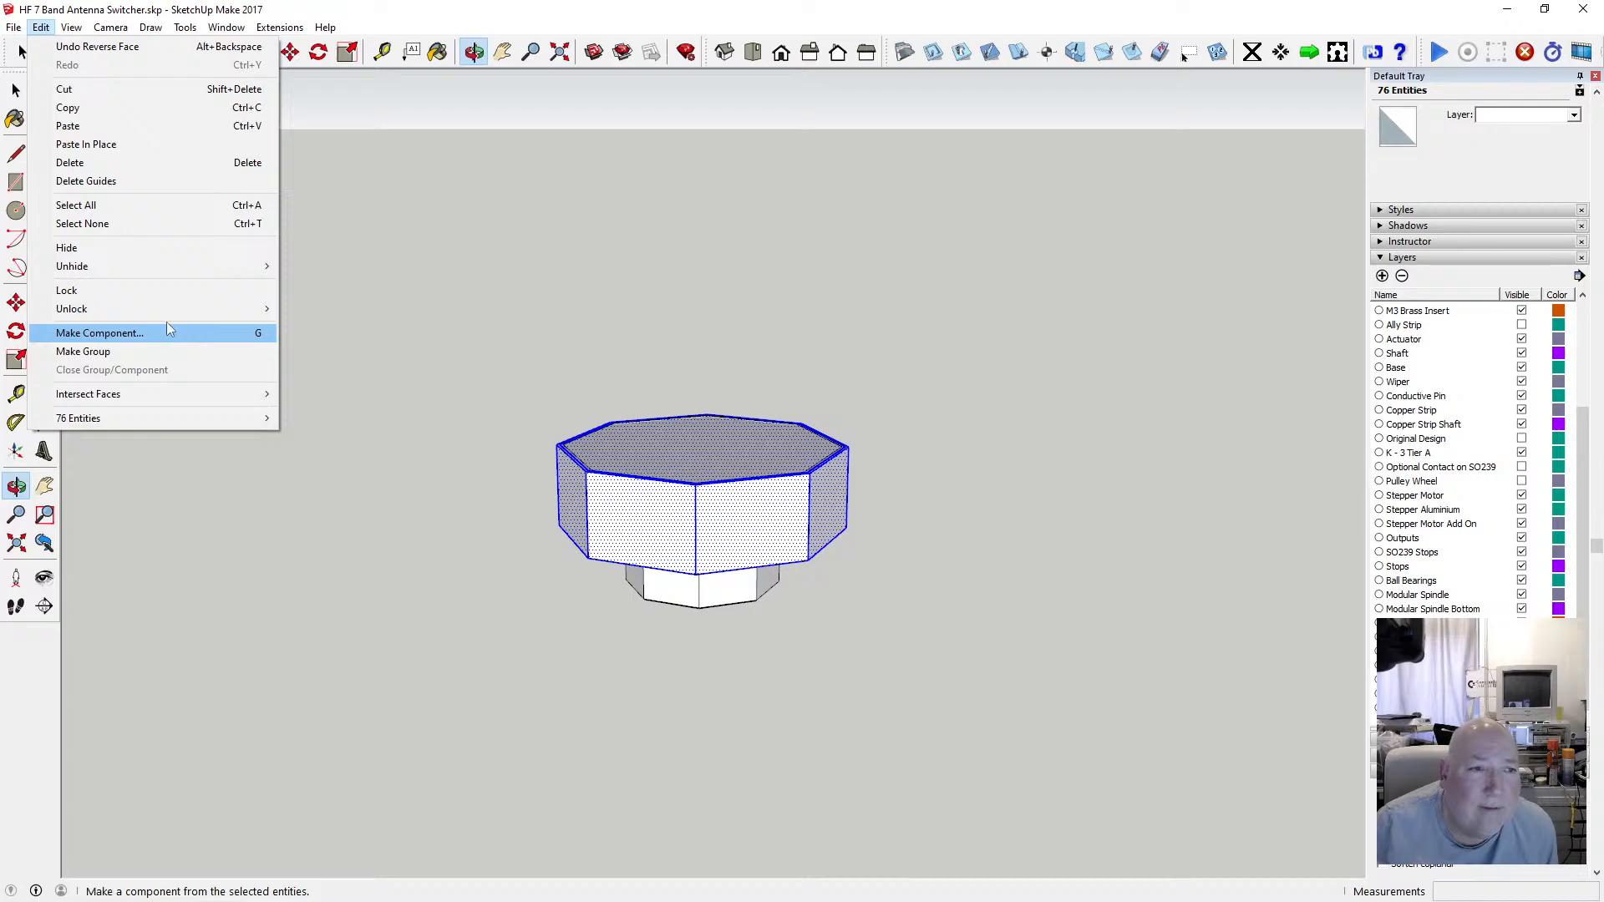
mouse_move(71, 28)
mouse_move(162, 248)
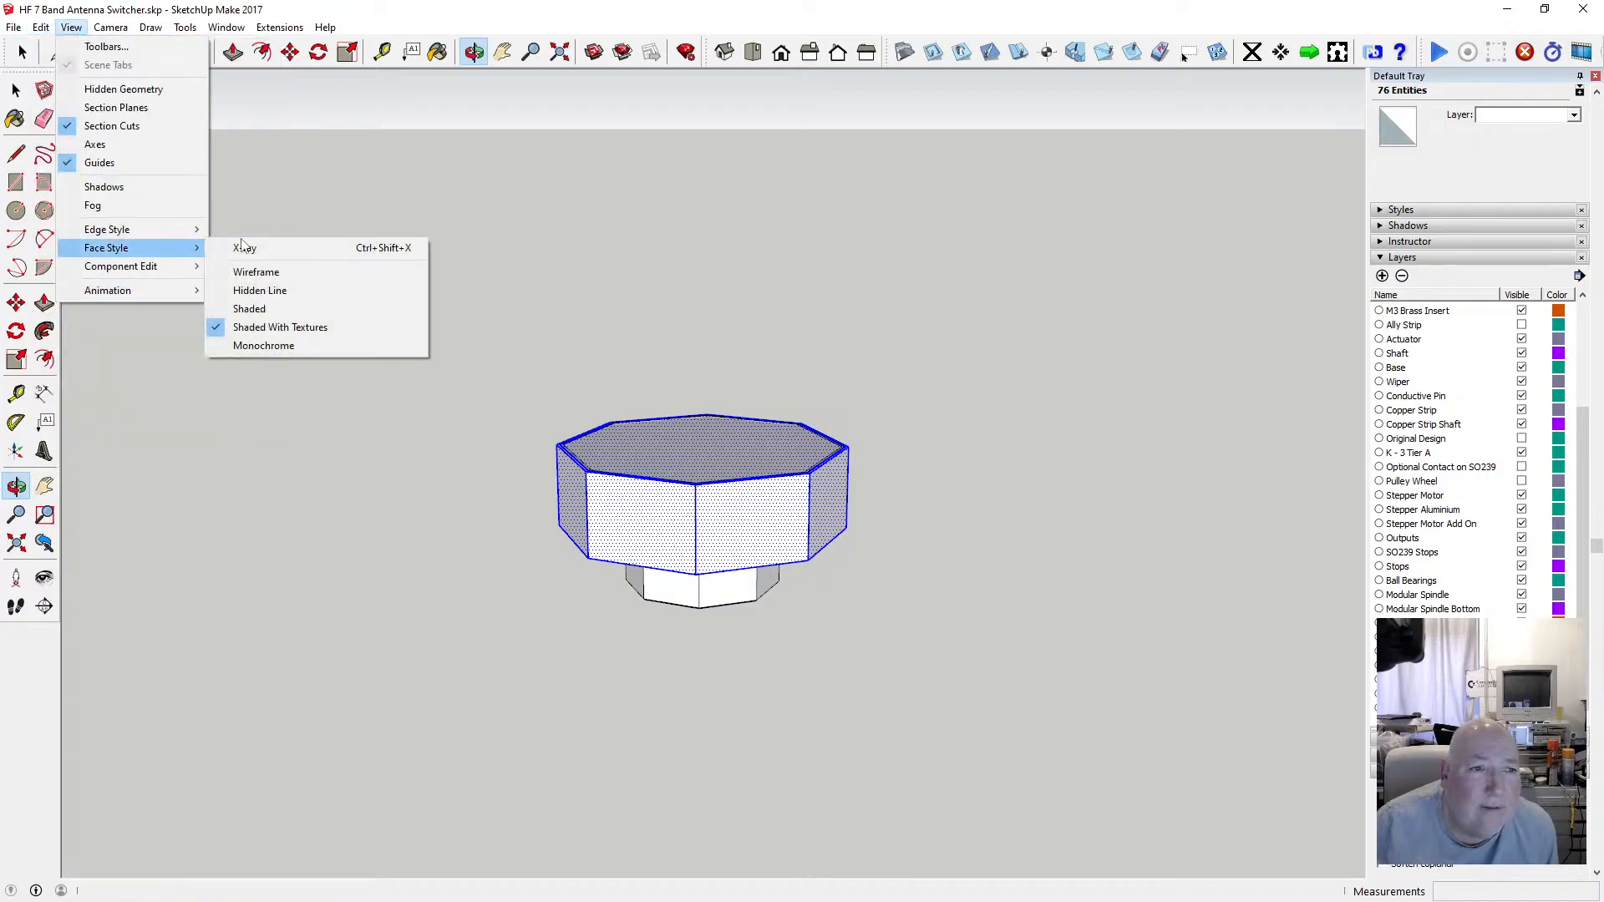
click(246, 247)
scroll(668, 405, up, 1)
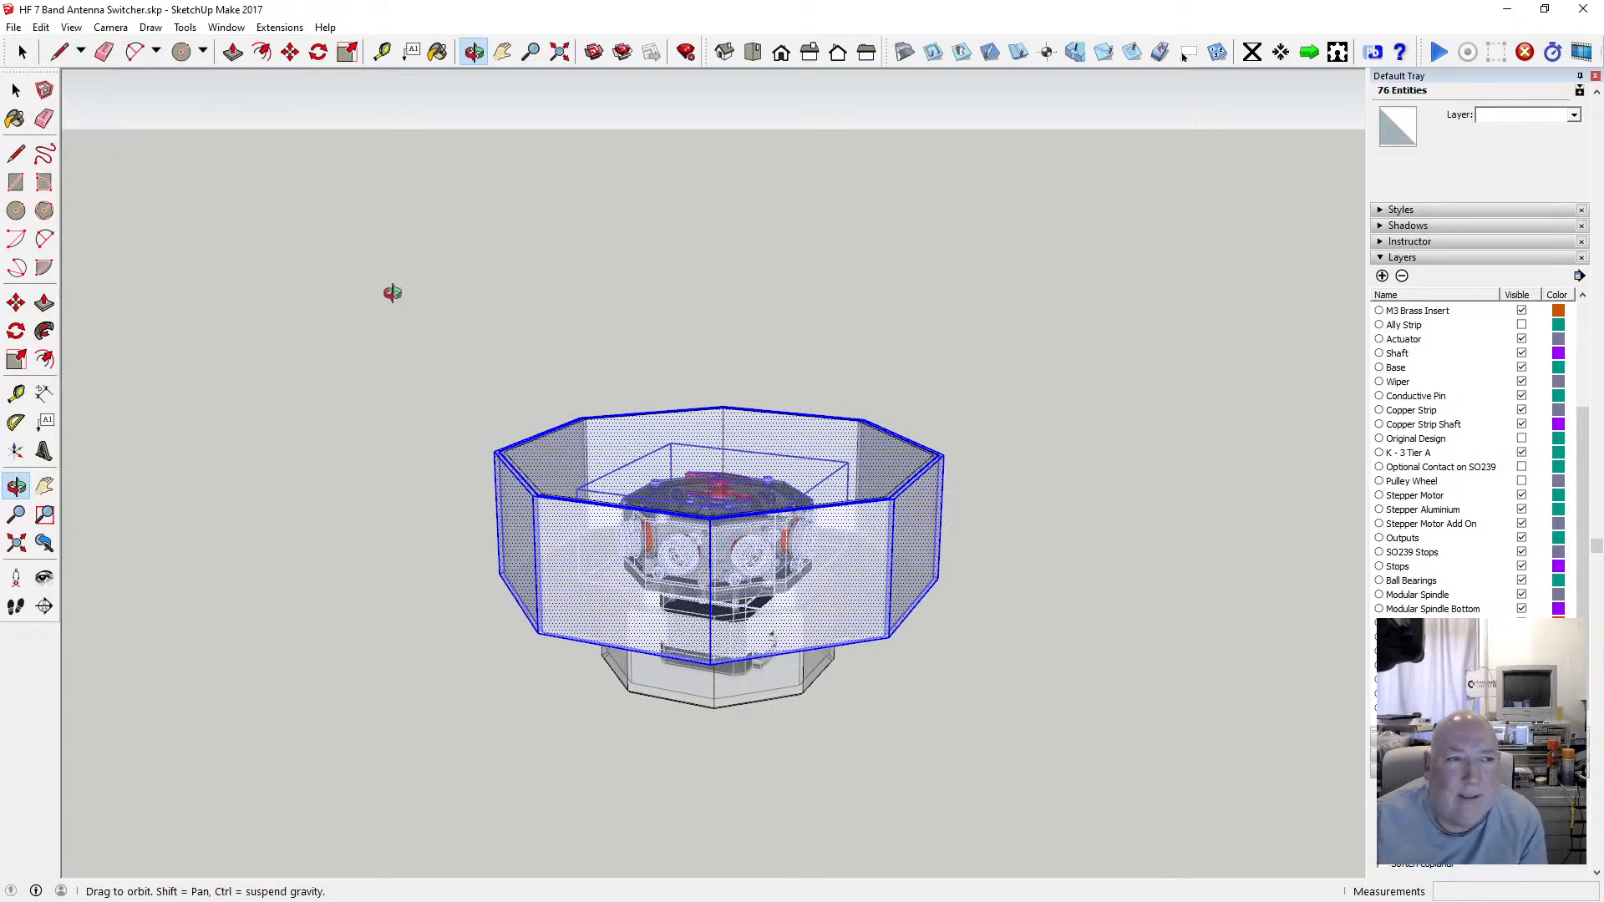
key(space)
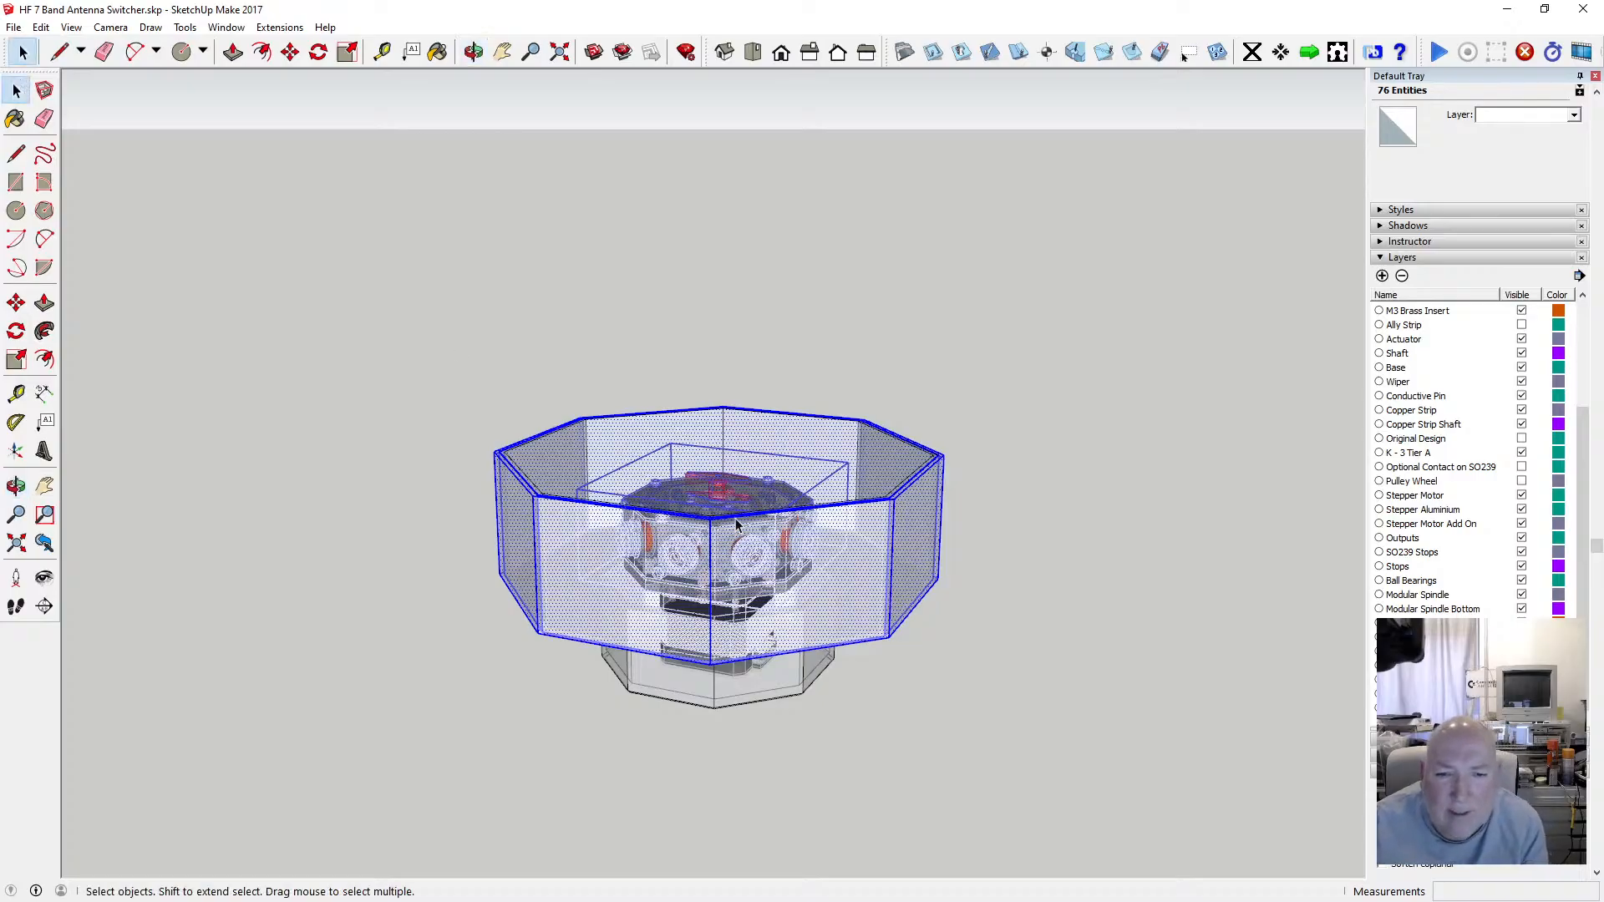
scroll(717, 493, up, 2)
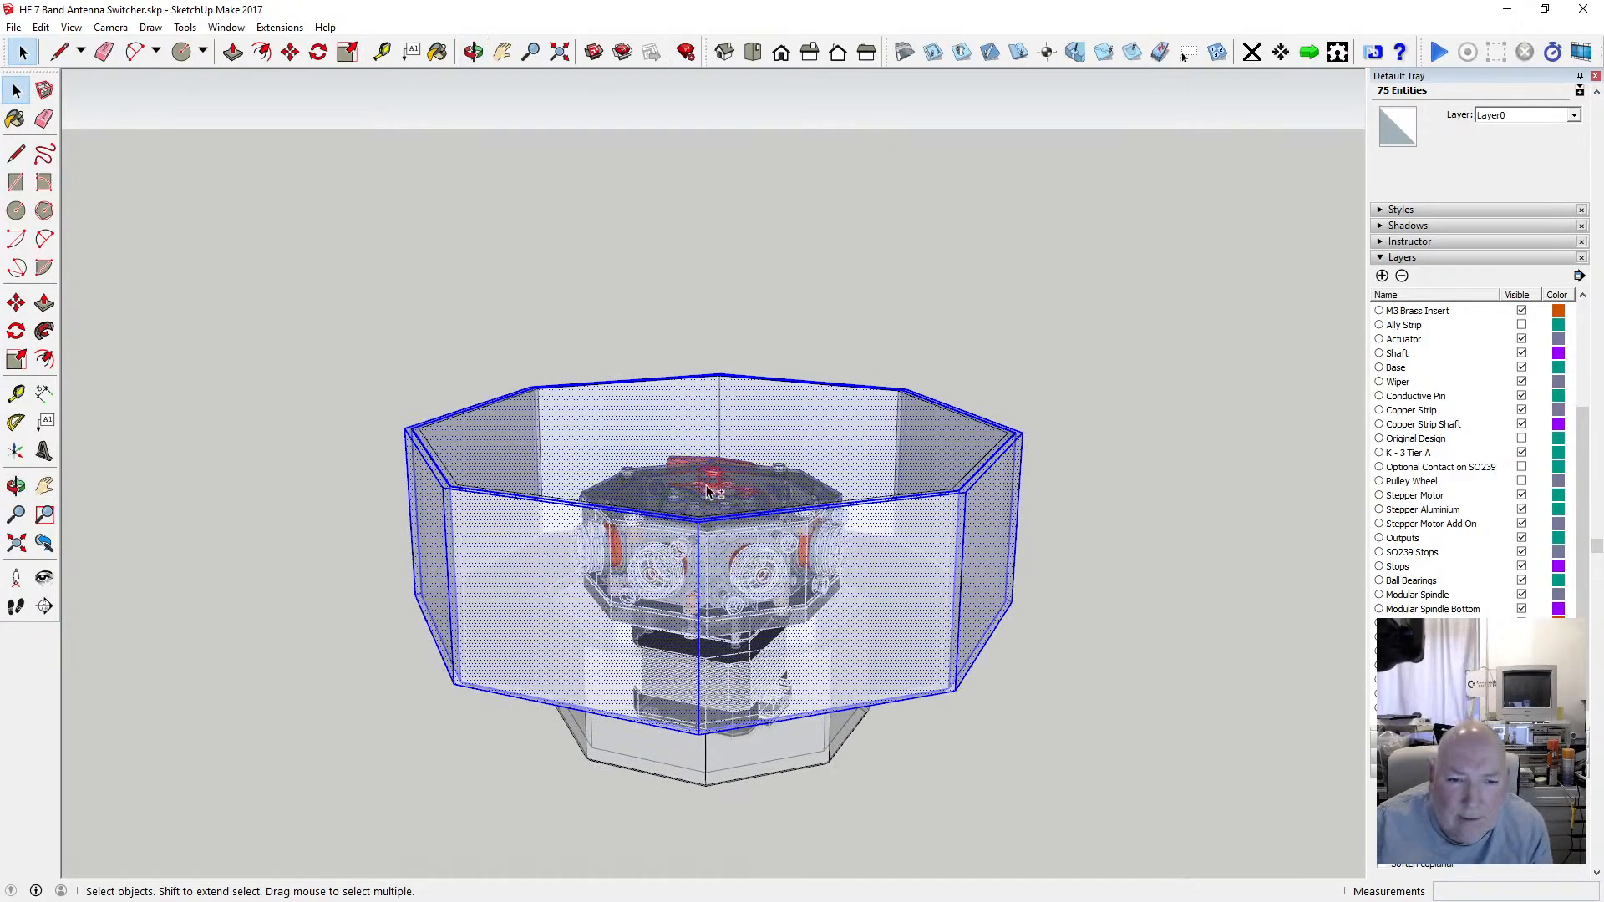
Move the selected wall section 100 mm up along the blue axis.
click(473, 52)
drag(639, 485, 629, 563)
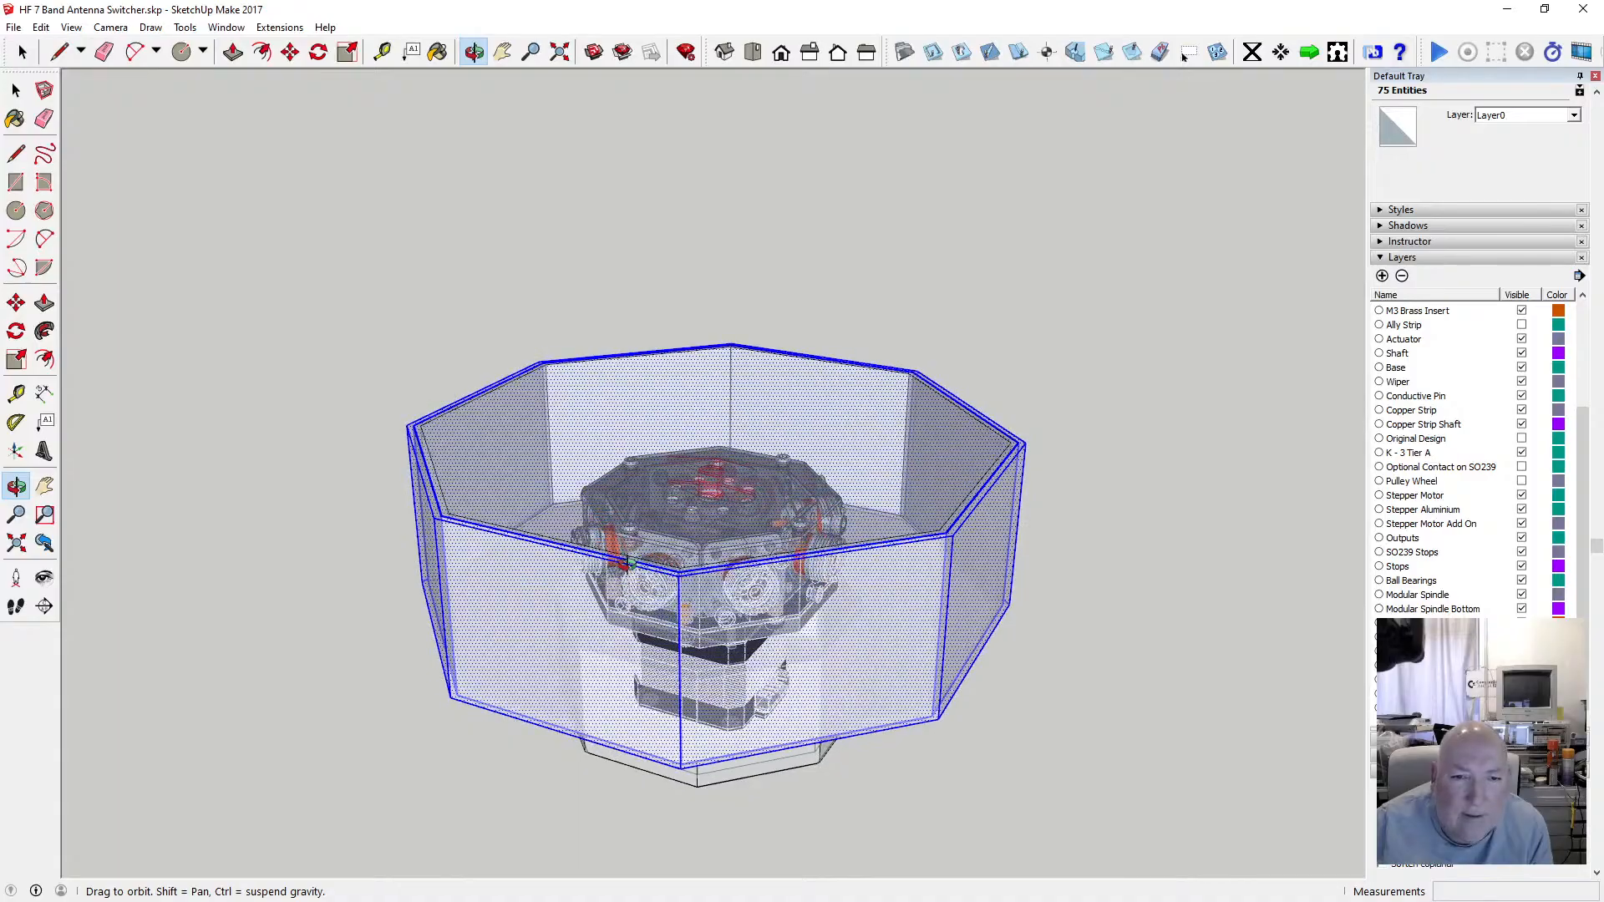
scroll(586, 461, down, 3)
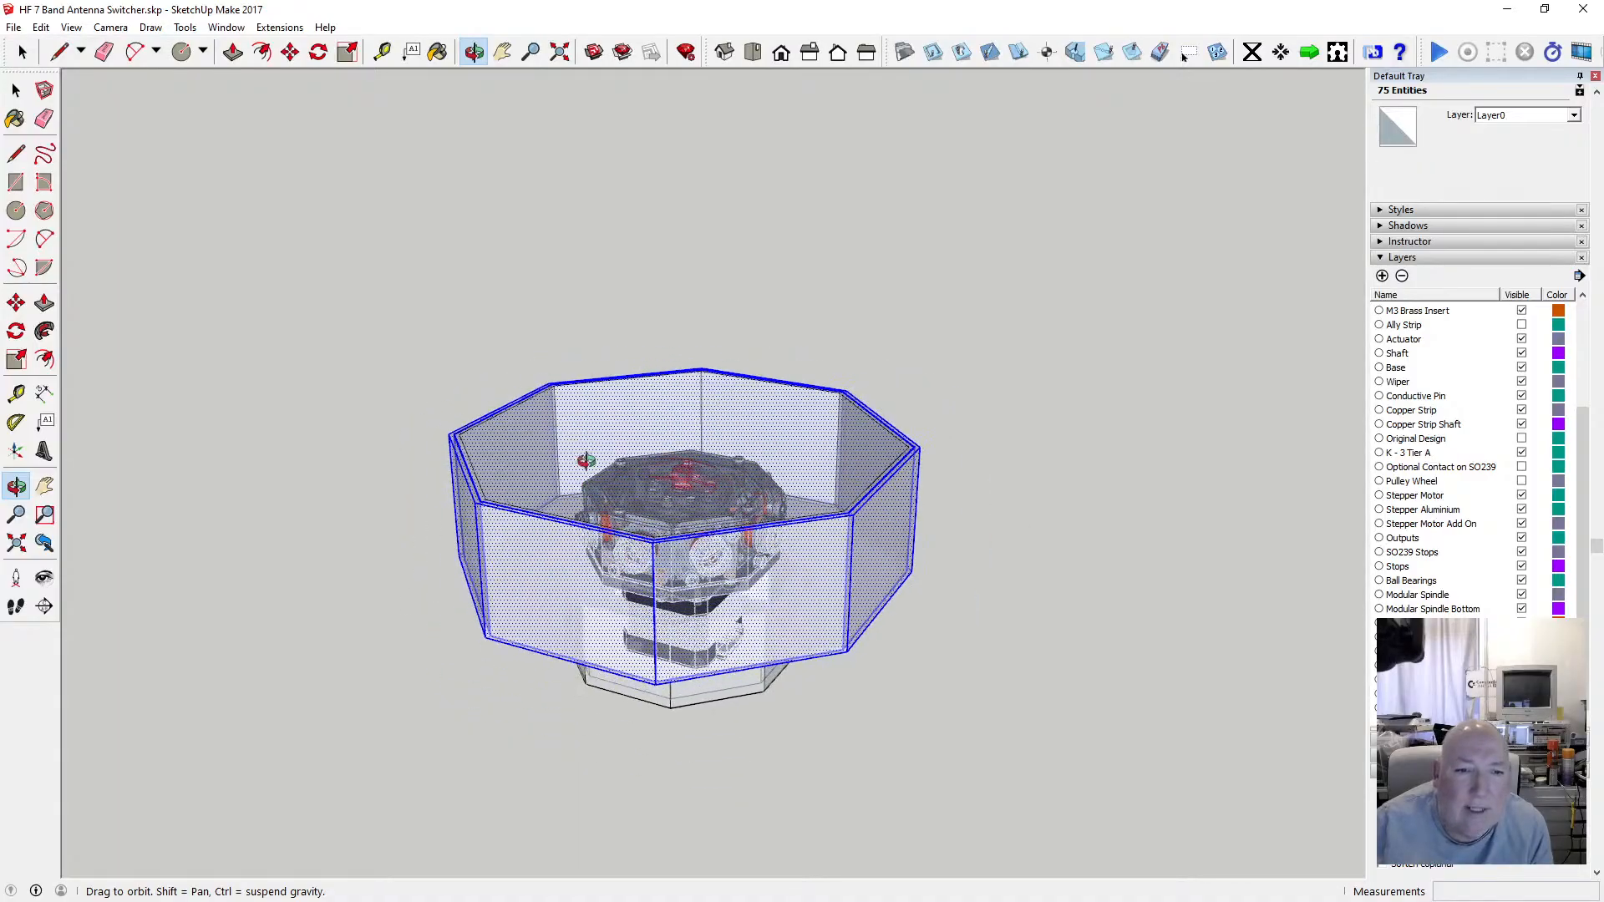
click(292, 58)
click(473, 506)
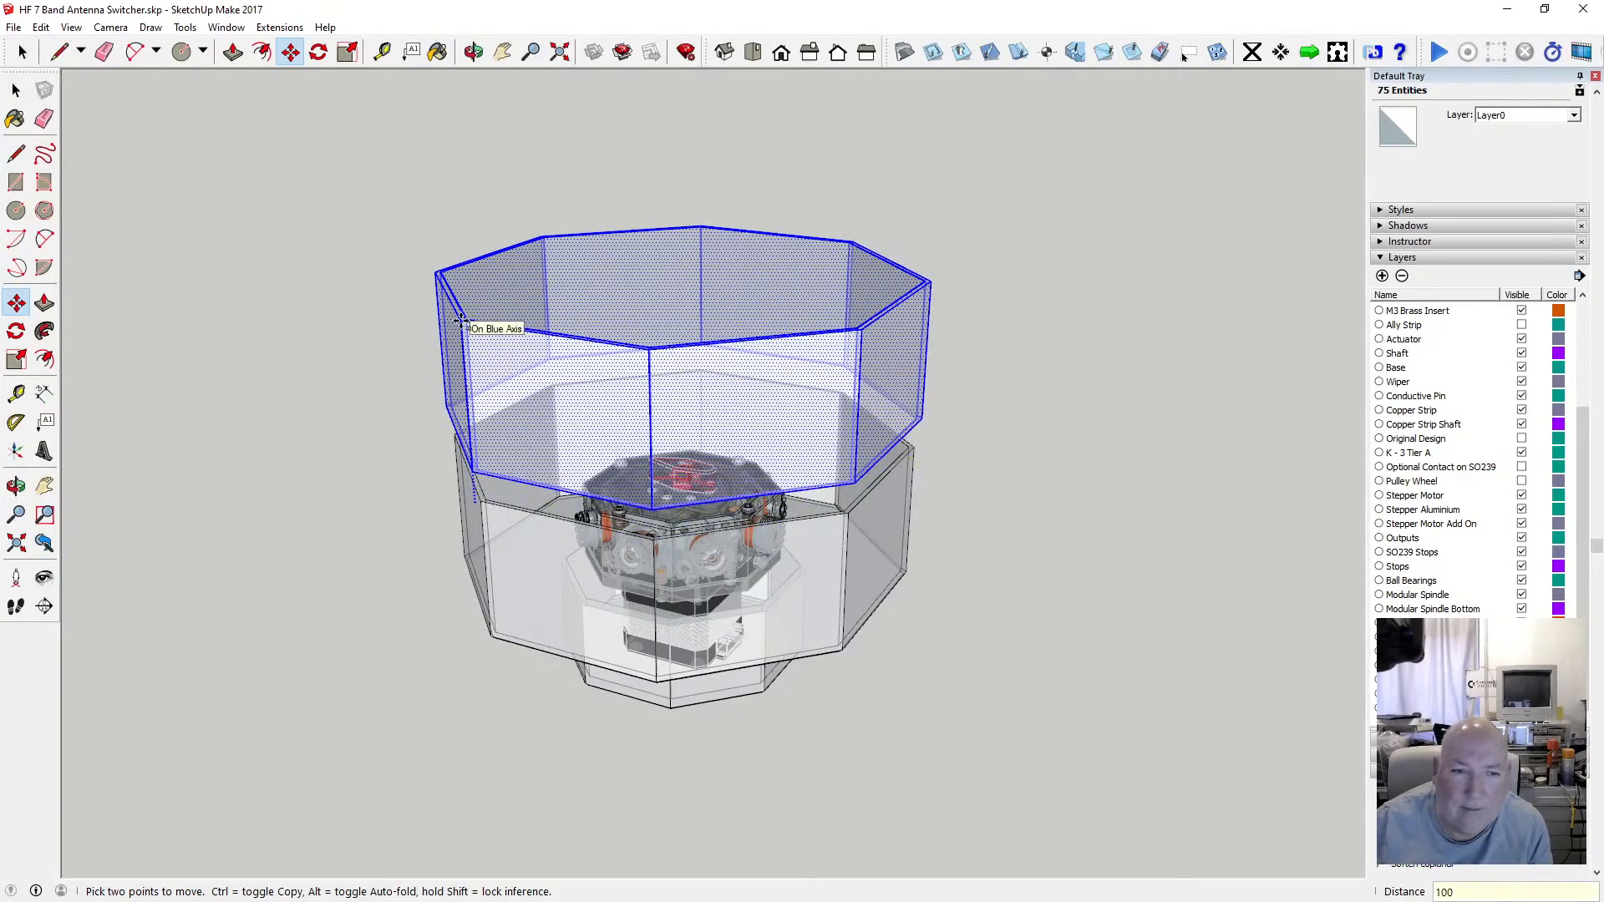
text(100)
key(Return)
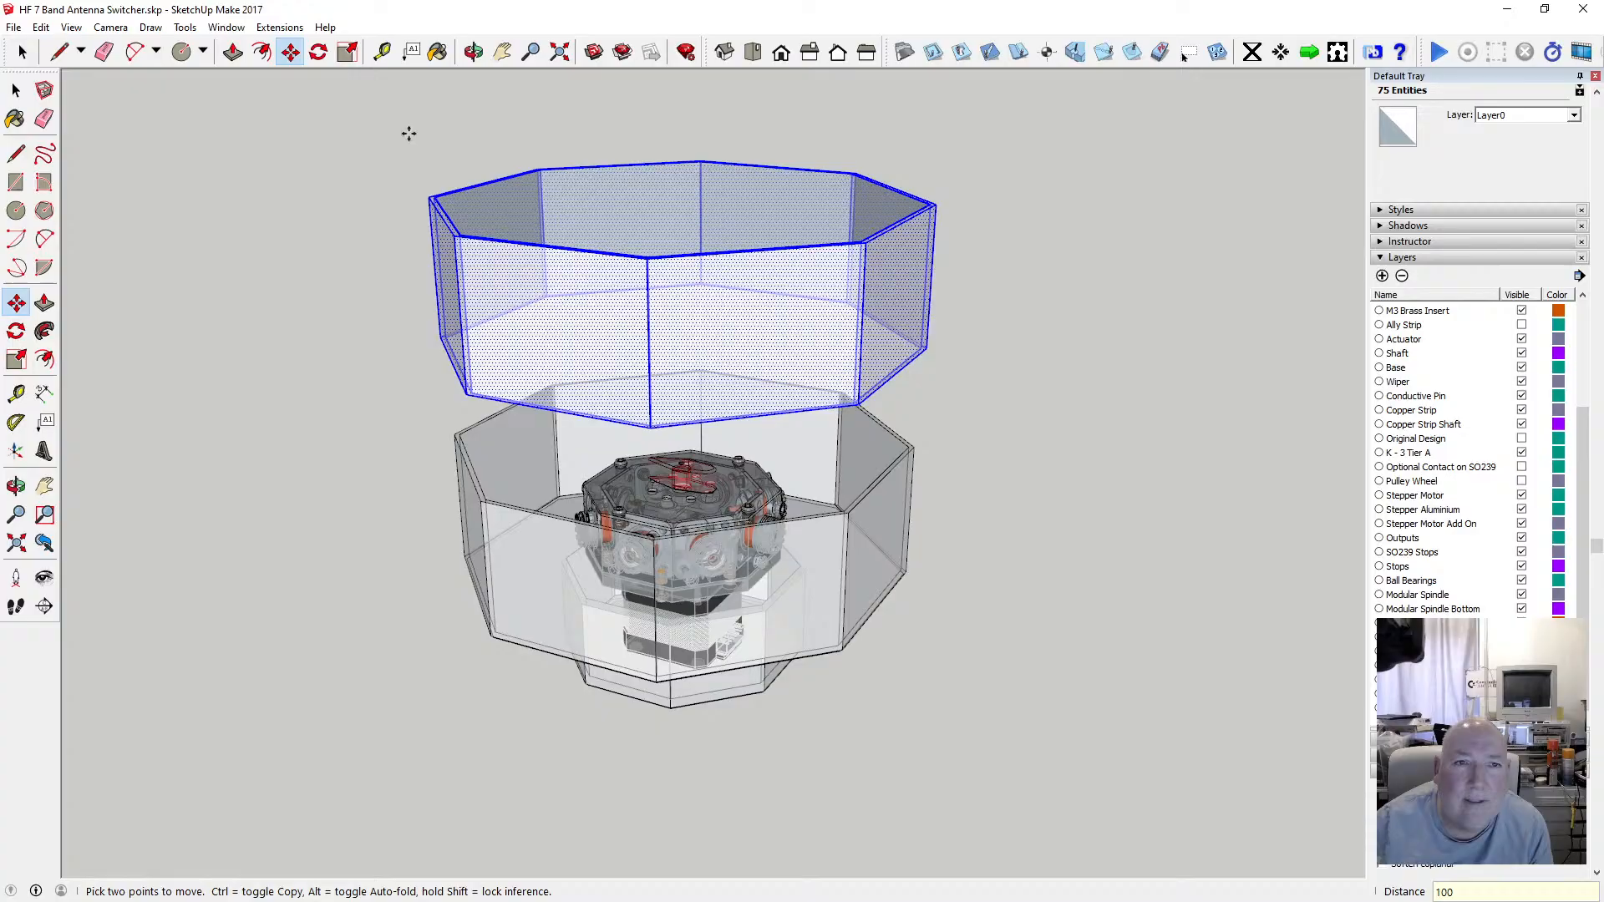
Select the edge at the upper left corner of the lifted wall section.
click(472, 52)
drag(351, 401, 342, 367)
drag(645, 586, 588, 228)
scroll(562, 282, up, 6)
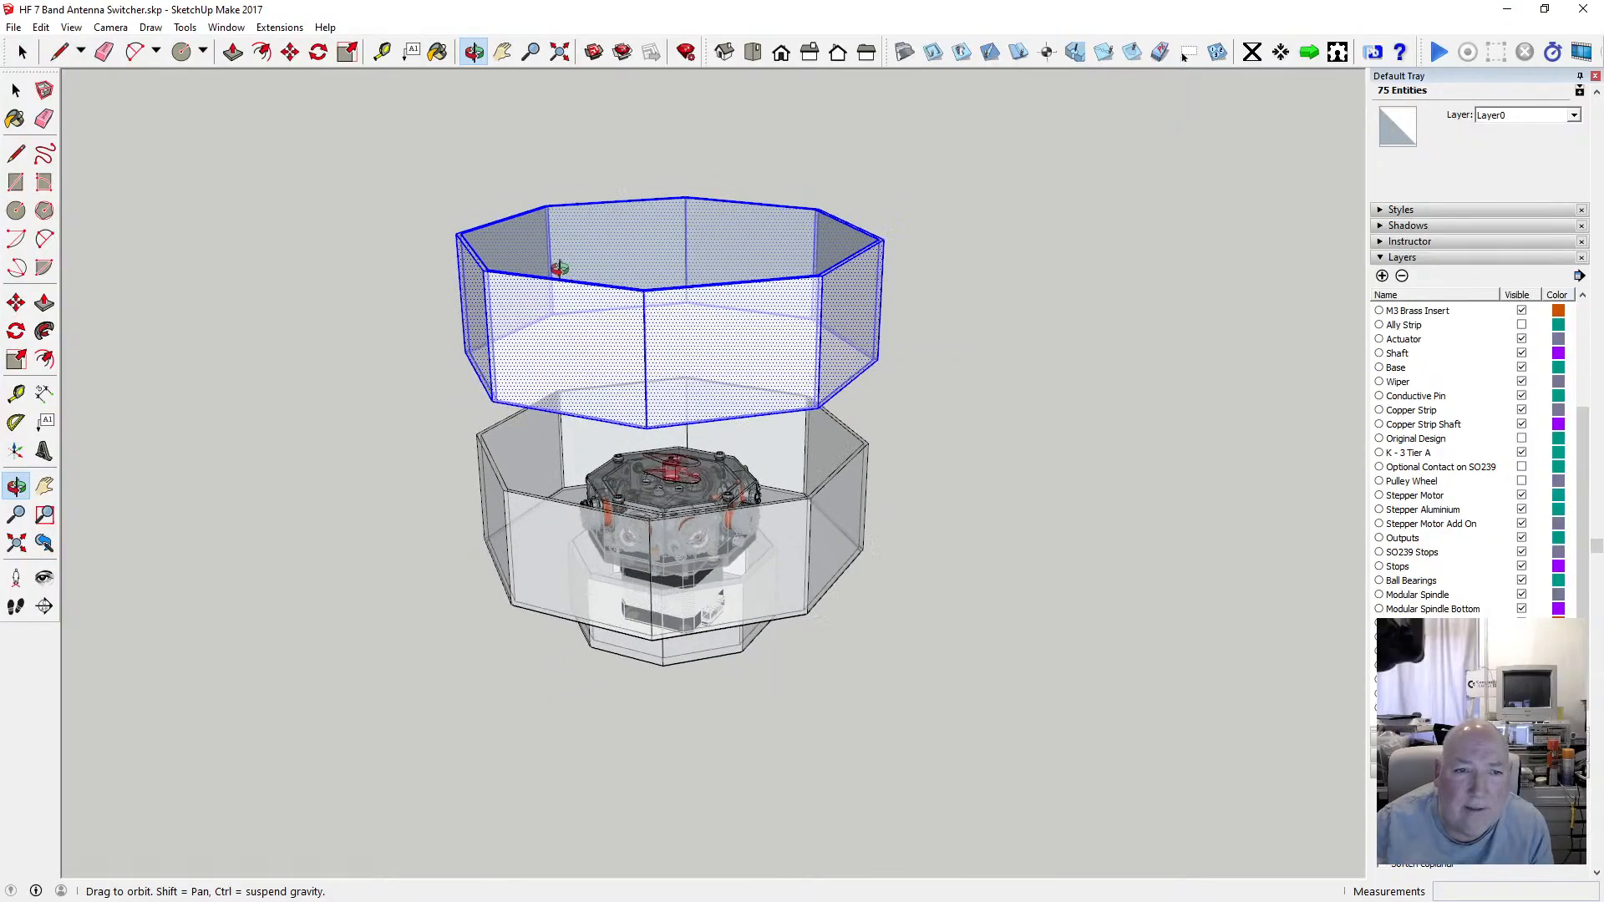
drag(420, 309, 450, 296)
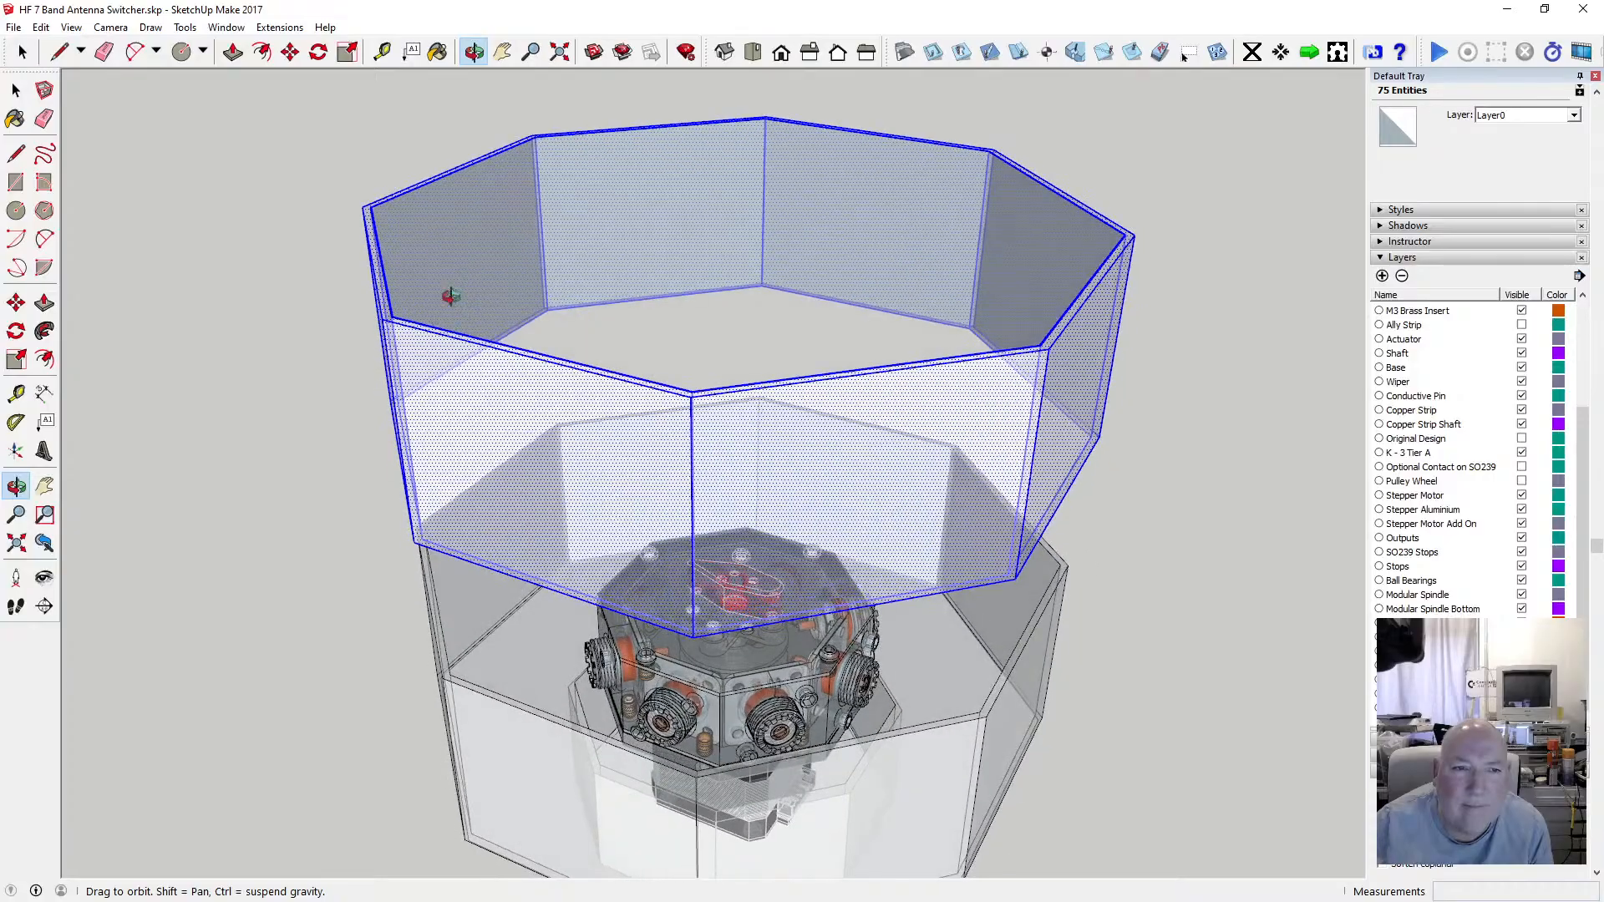
click(18, 91)
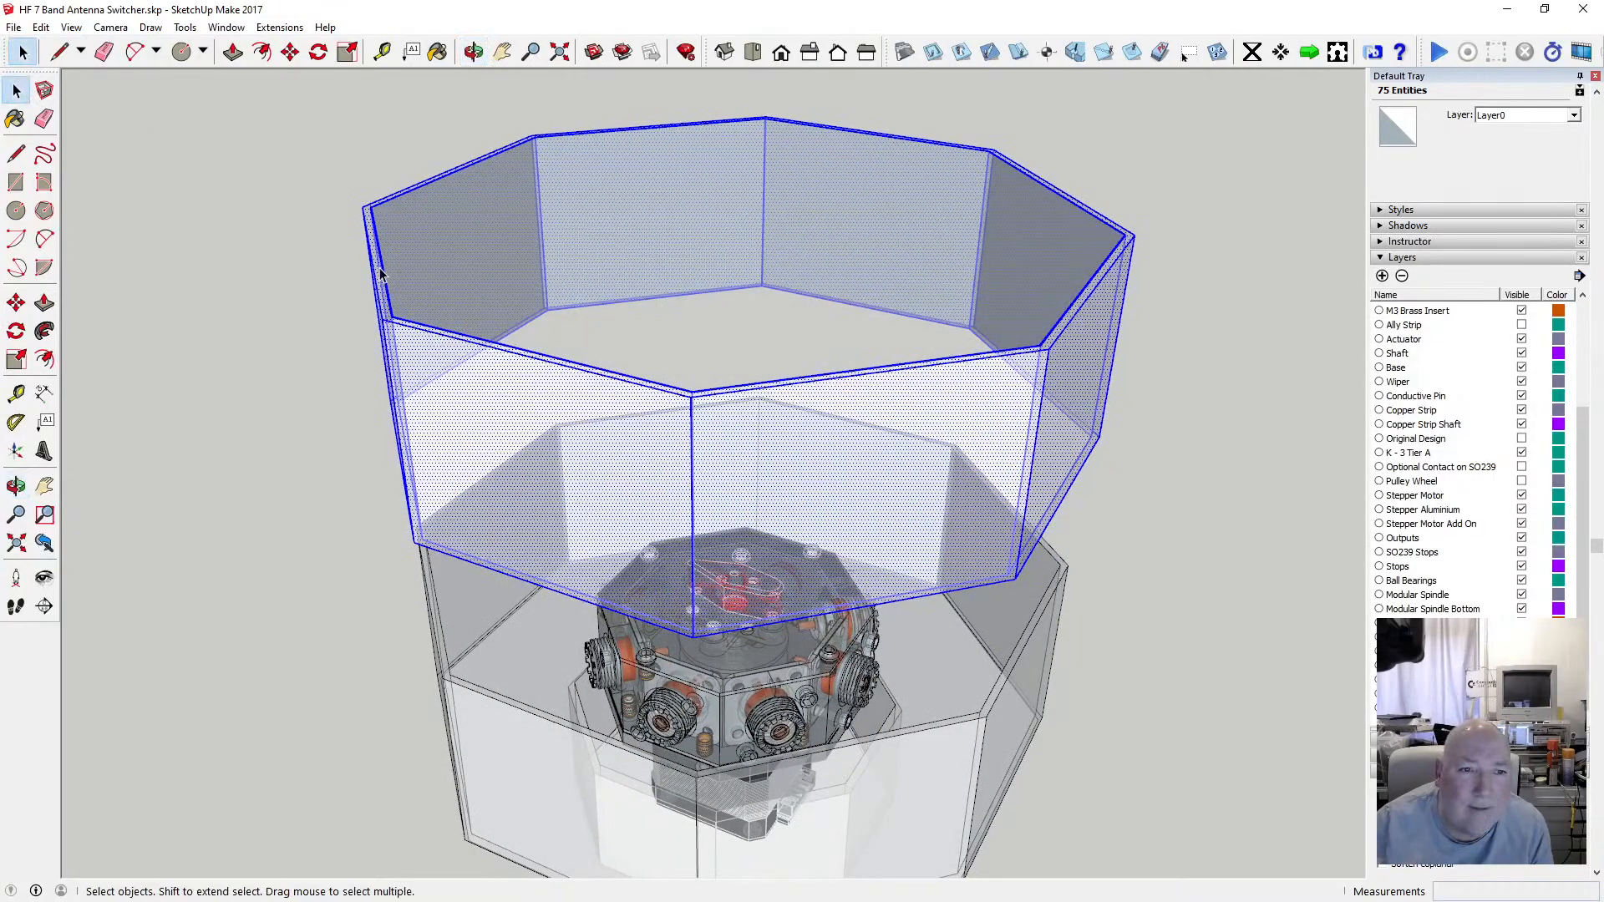
click(384, 268)
shift+click(391, 200)
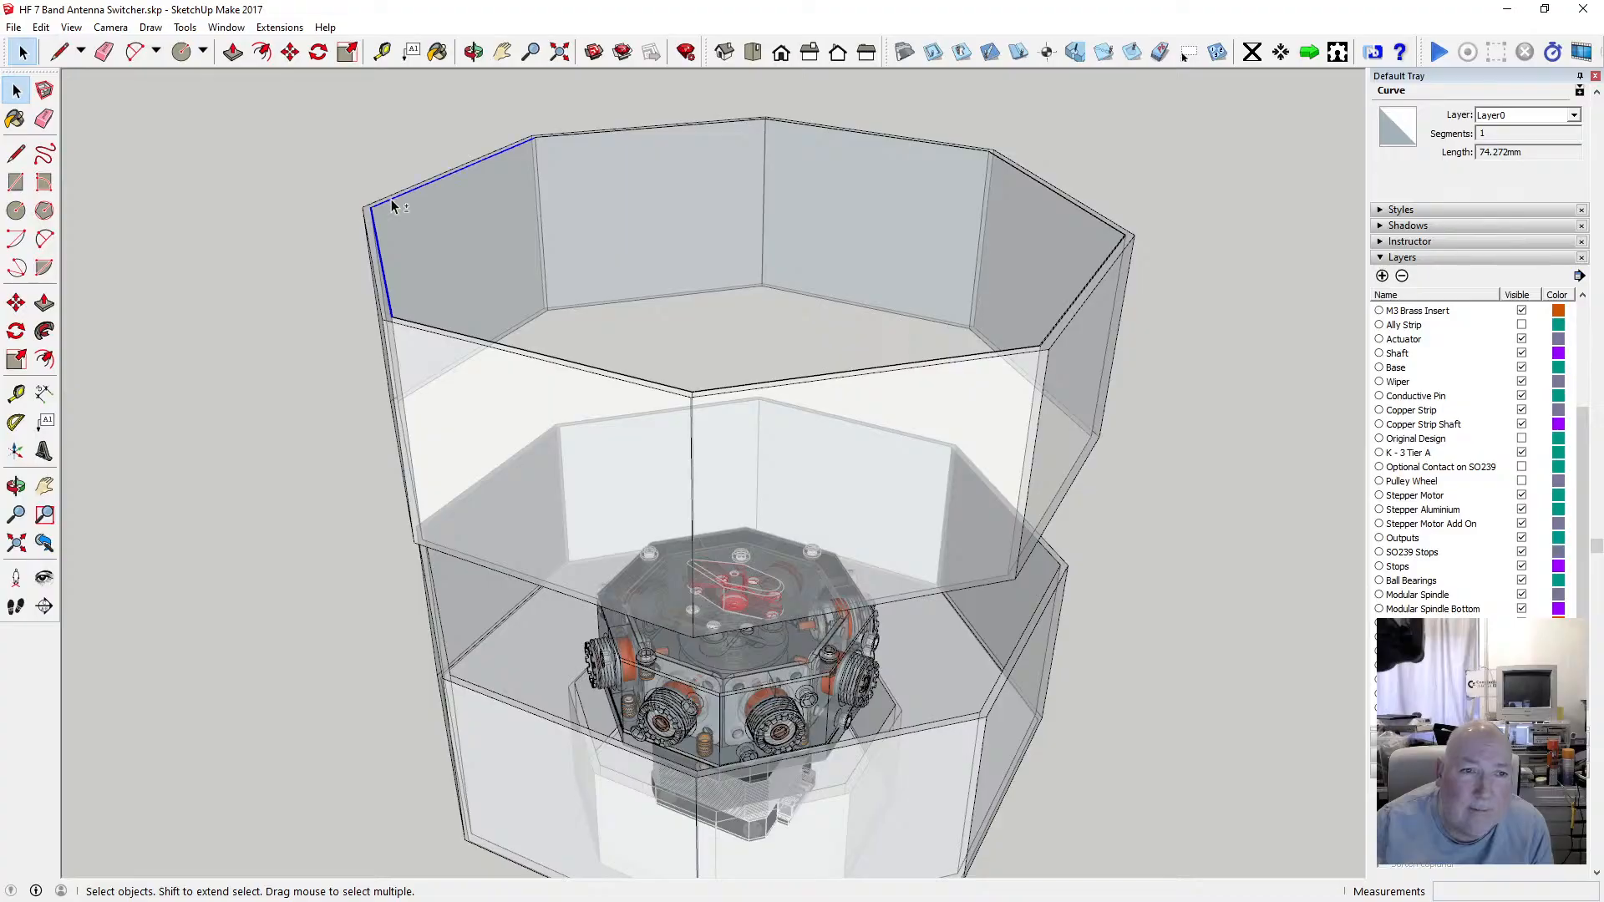
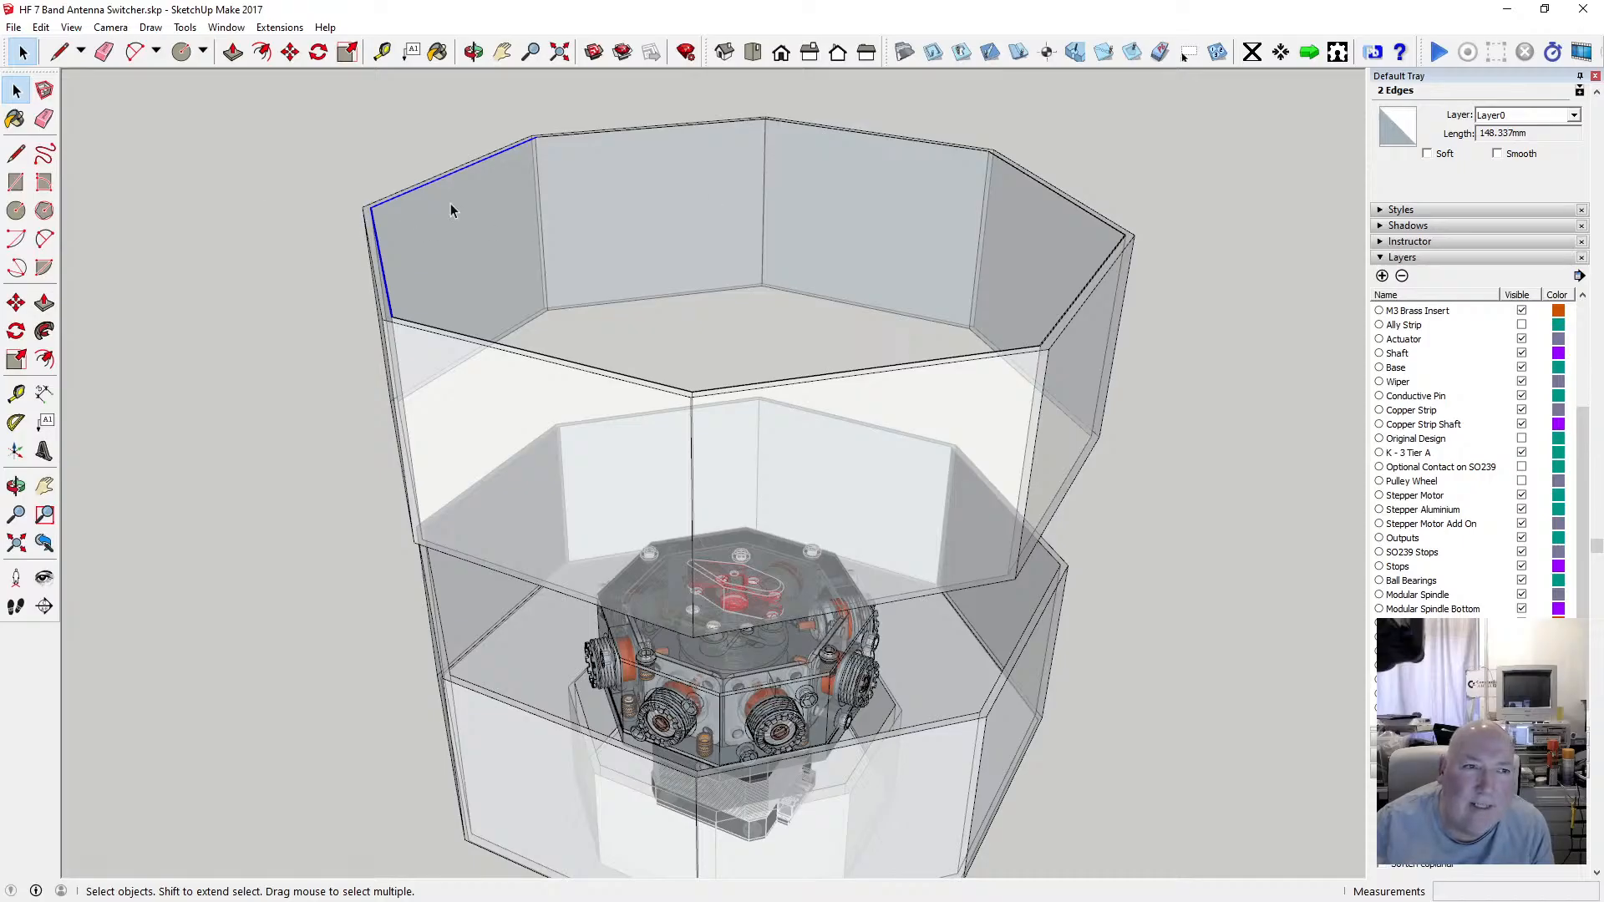
Push/pull the top face of the lifted wall section up 2 mm.
click(25, 158)
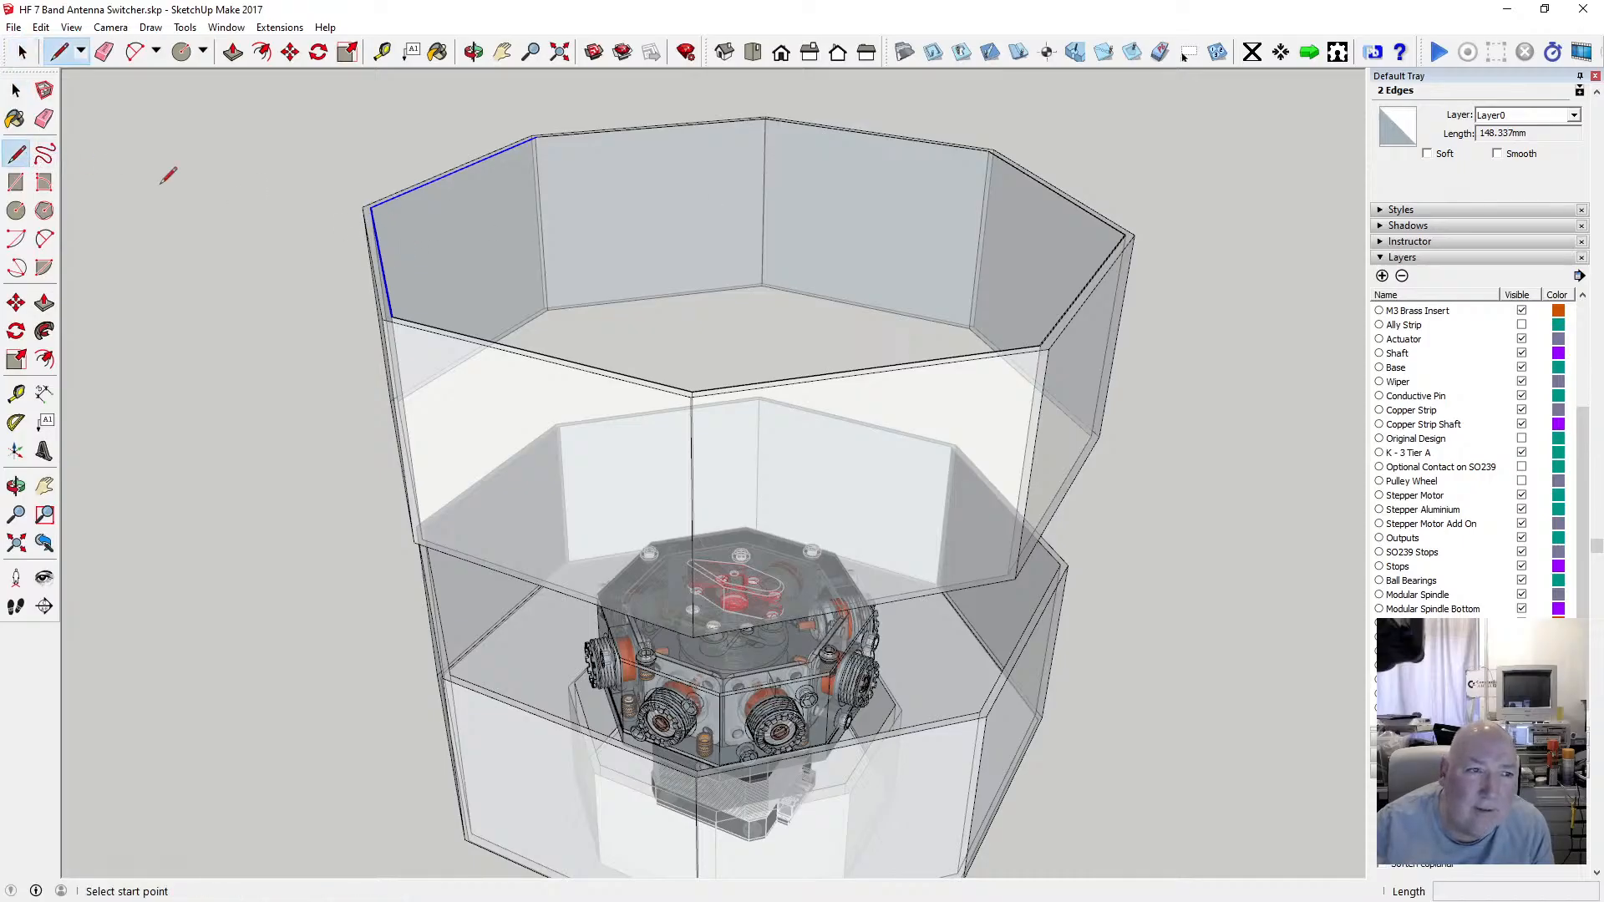
click(16, 92)
click(450, 255)
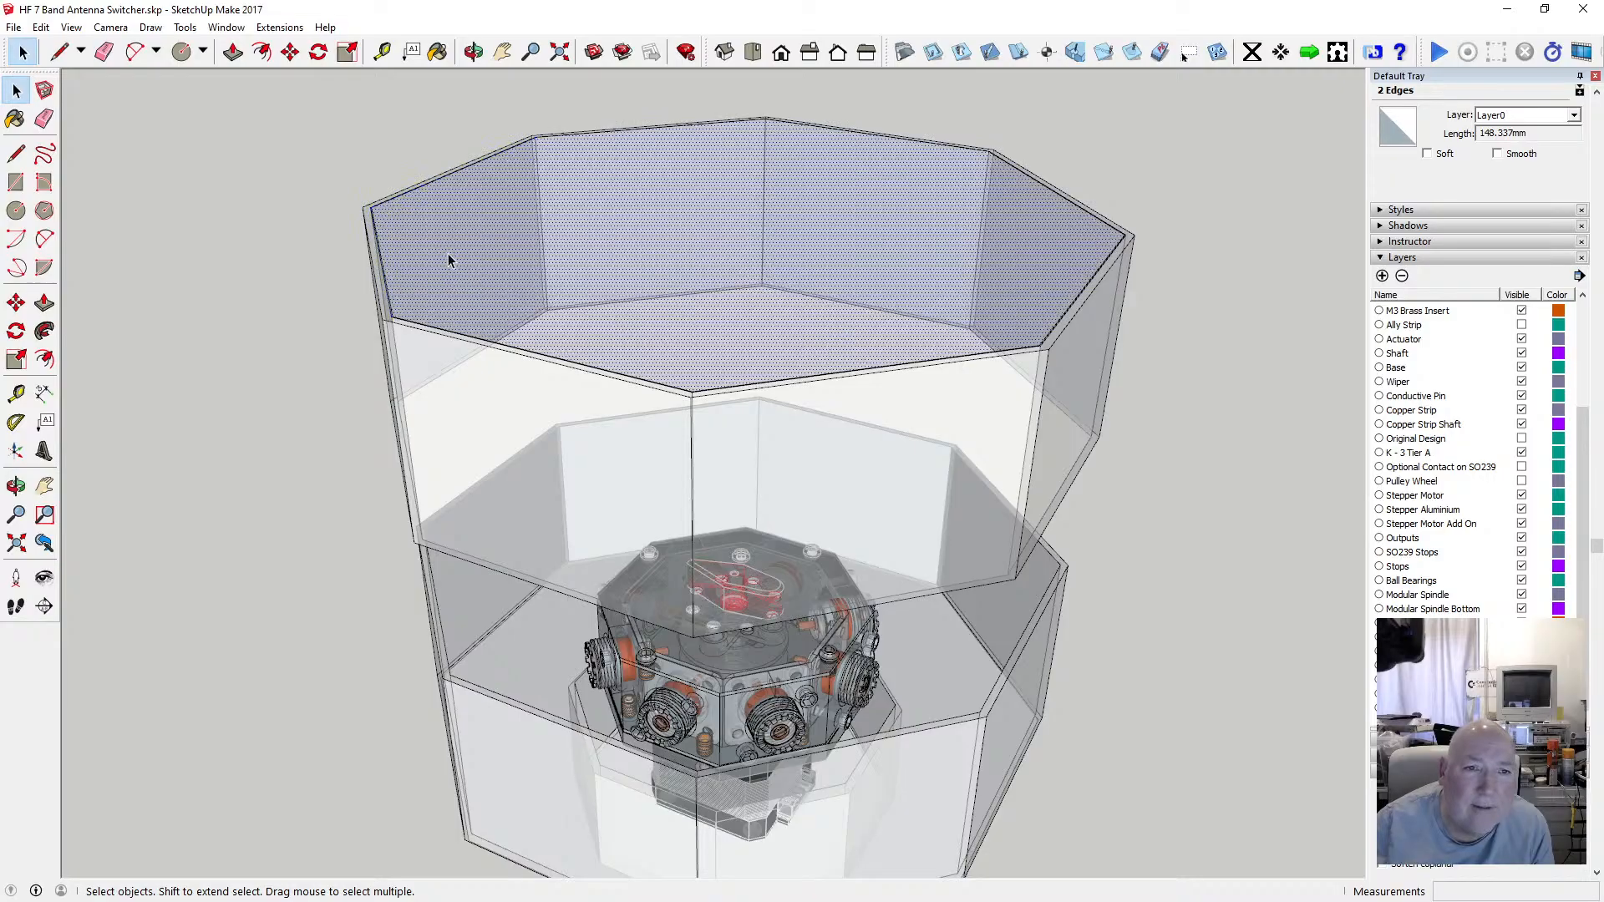
key(o)
drag(584, 293, 539, 204)
click(233, 51)
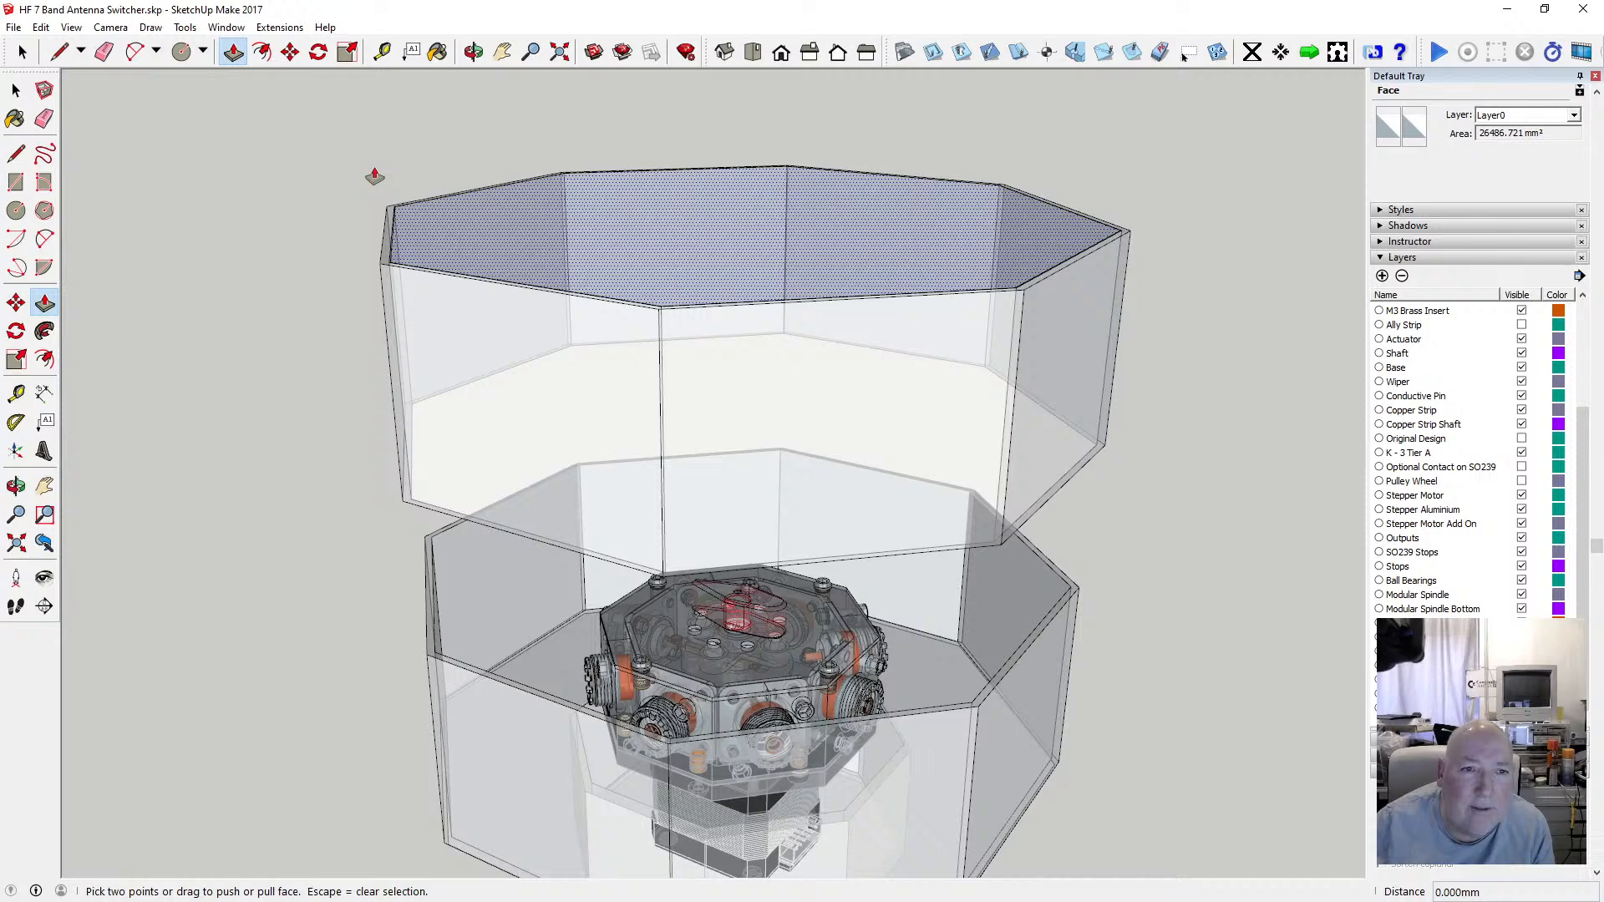
click(449, 231)
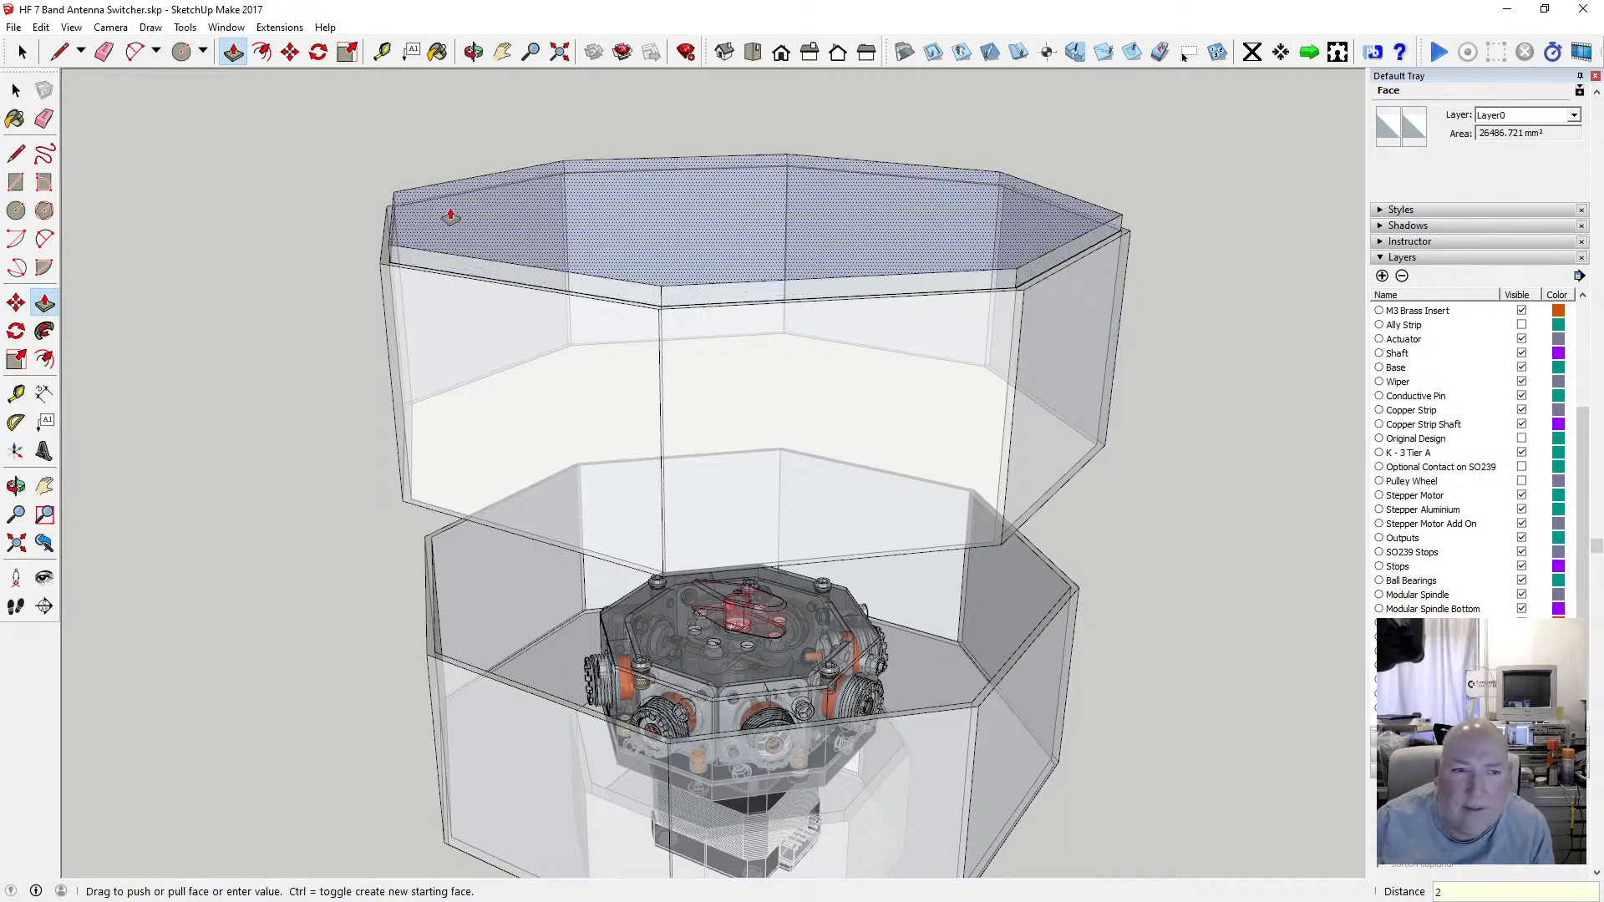
key(Return)
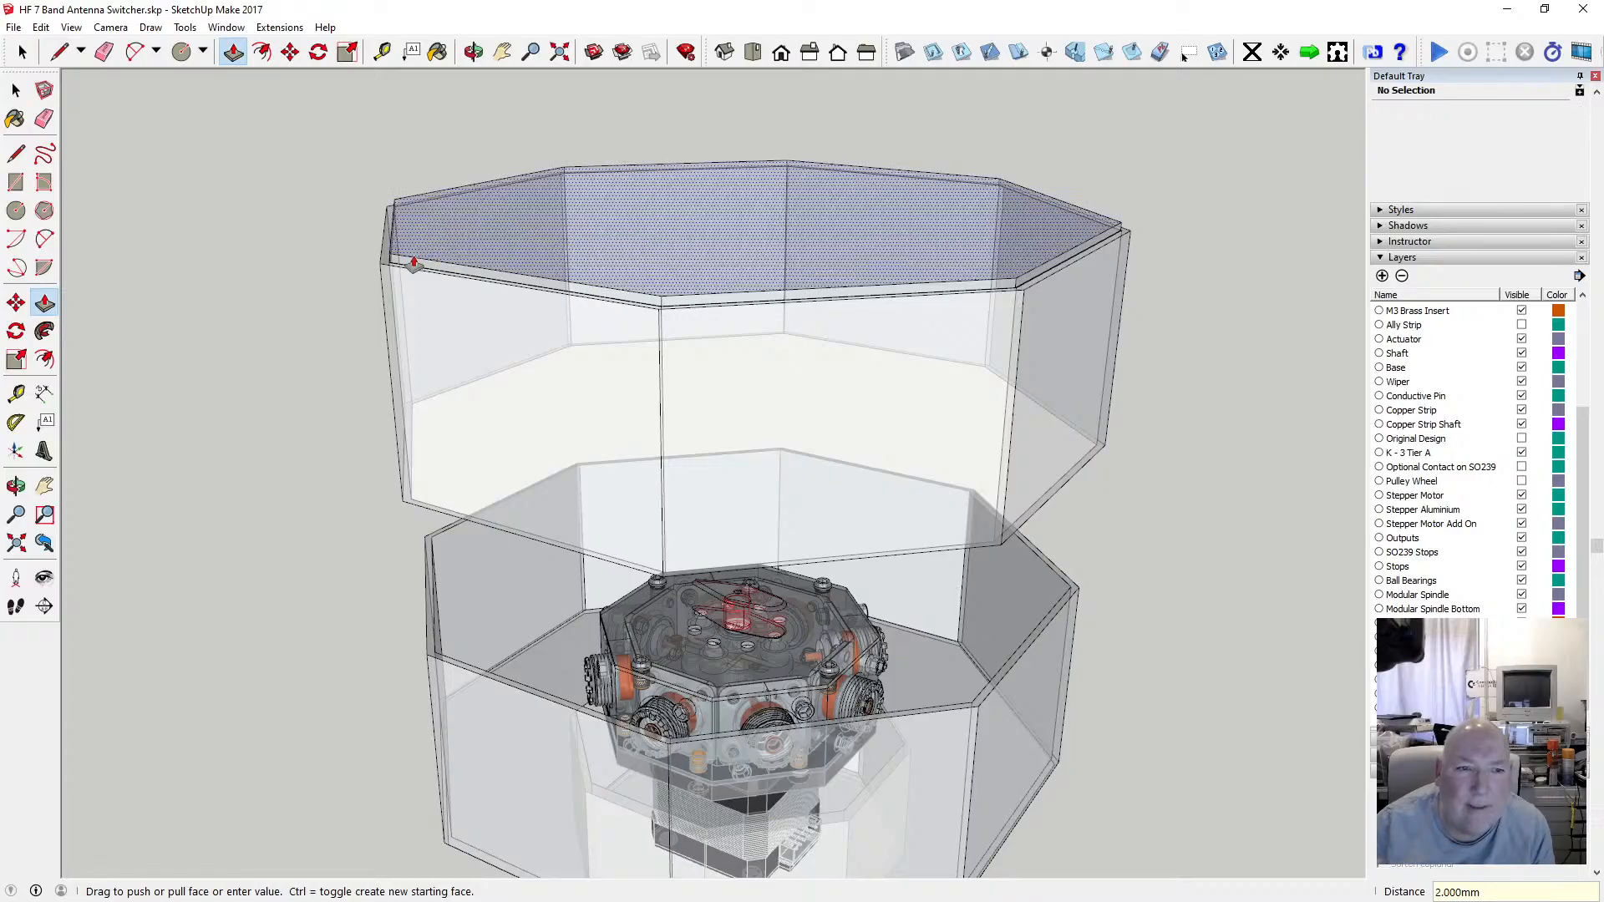
Repeat the 2 mm push/pull on the thin rim face at the section's upper corner.
scroll(386, 262, up, 4)
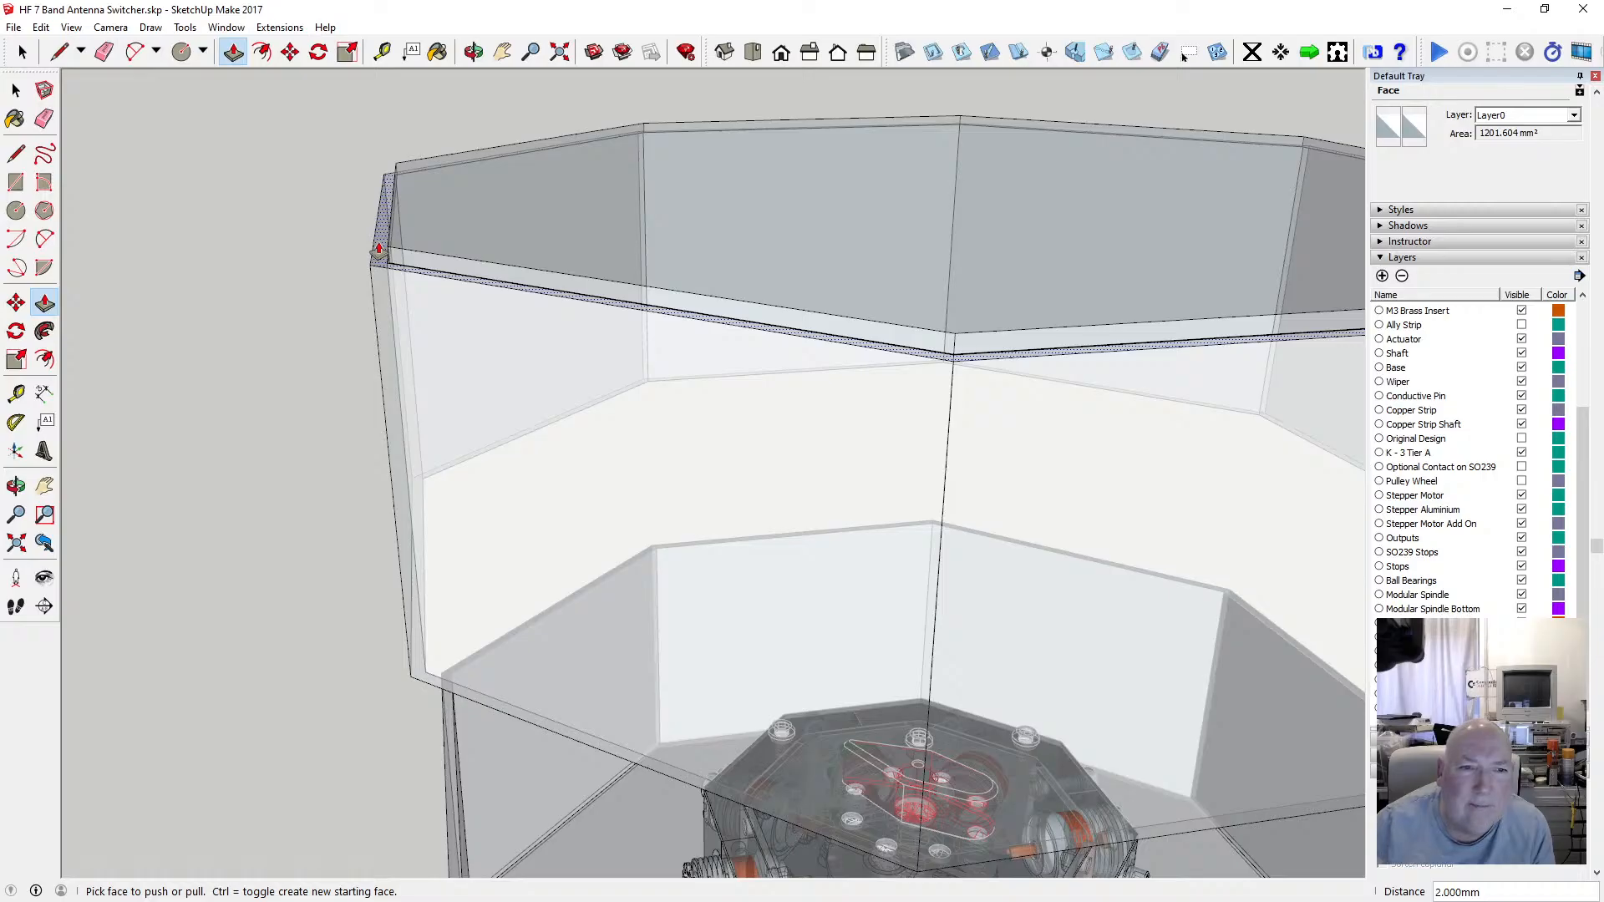
middle_drag(380, 247, 701, 250)
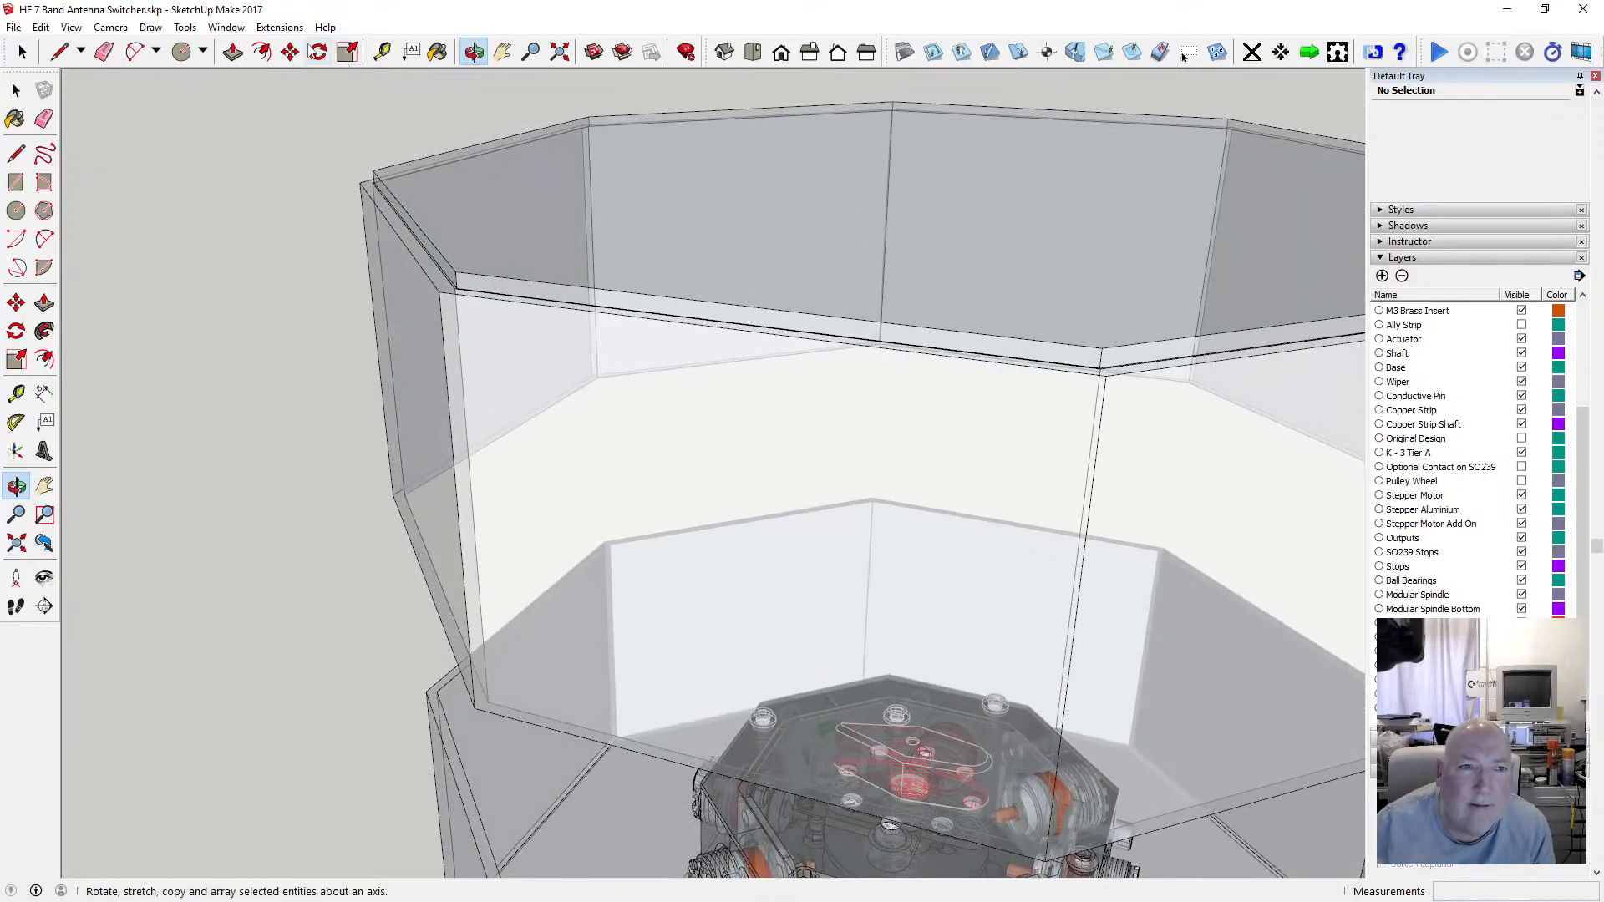
click(233, 53)
click(417, 255)
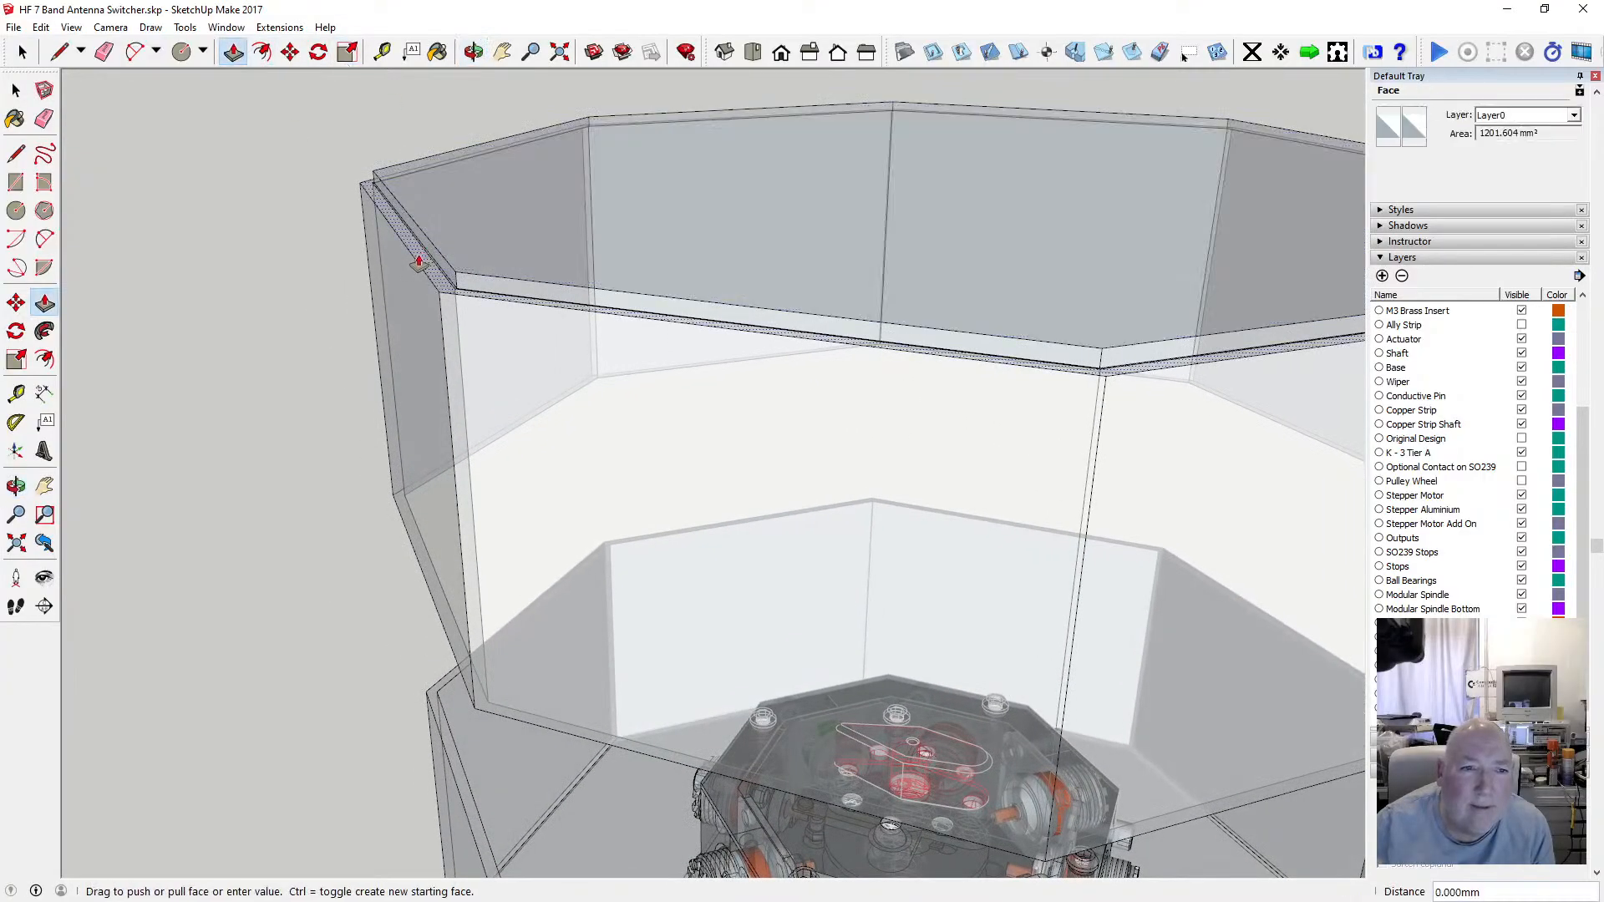
click(434, 249)
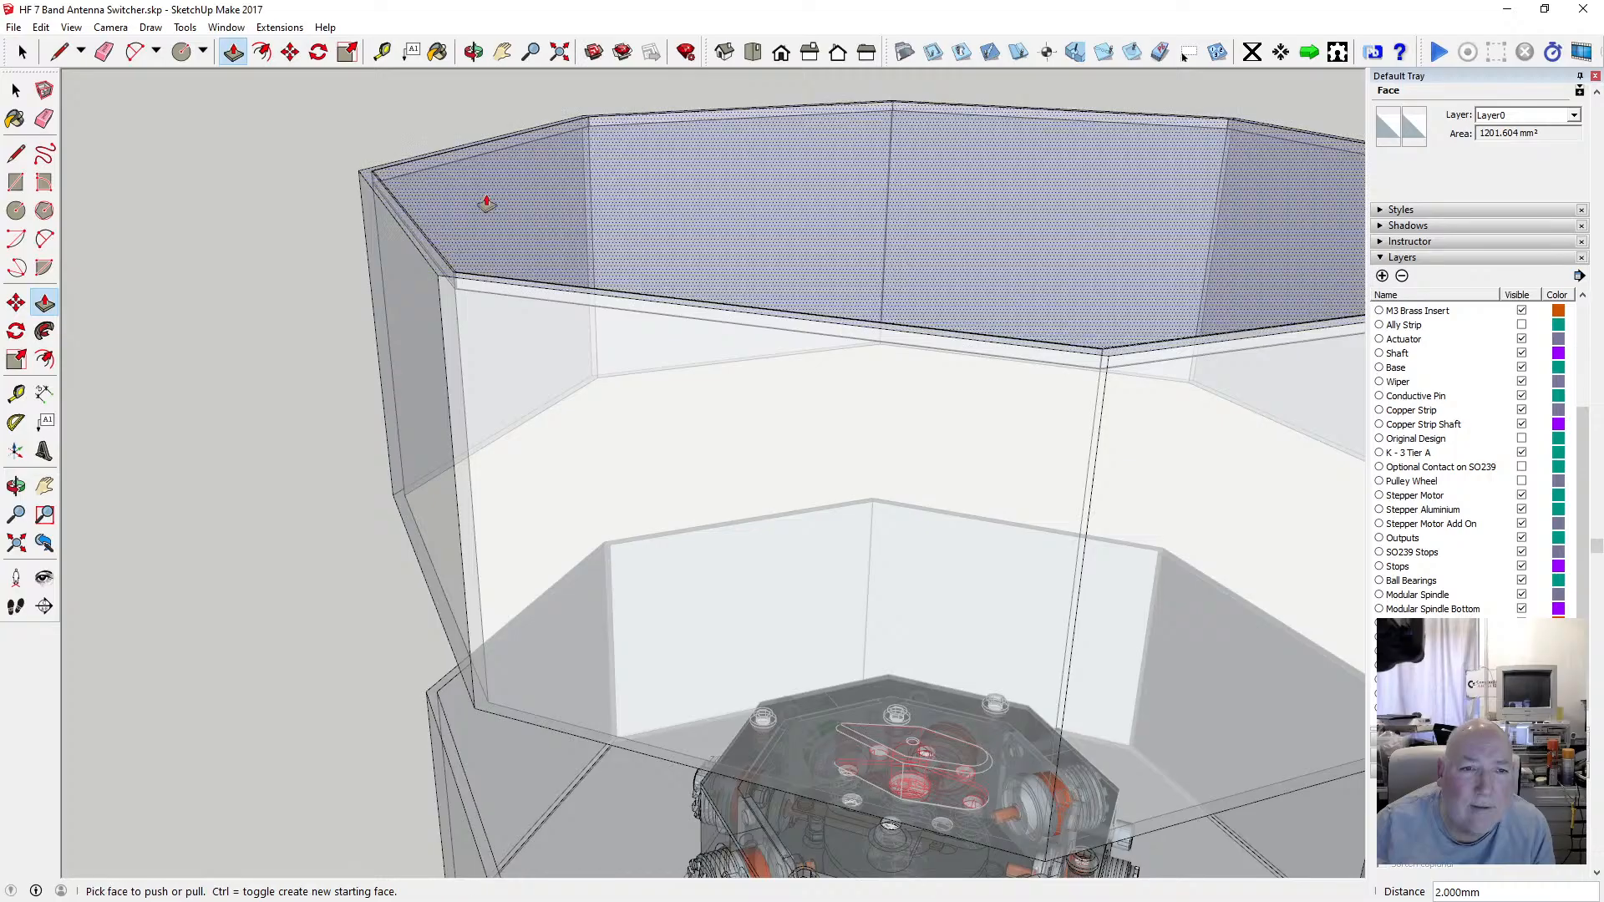
Inspect the raised rim from several angles with the X-ray face style switched off.
click(474, 53)
drag(568, 269, 659, 333)
scroll(500, 327, up, 4)
drag(477, 318, 499, 286)
scroll(499, 286, down, 5)
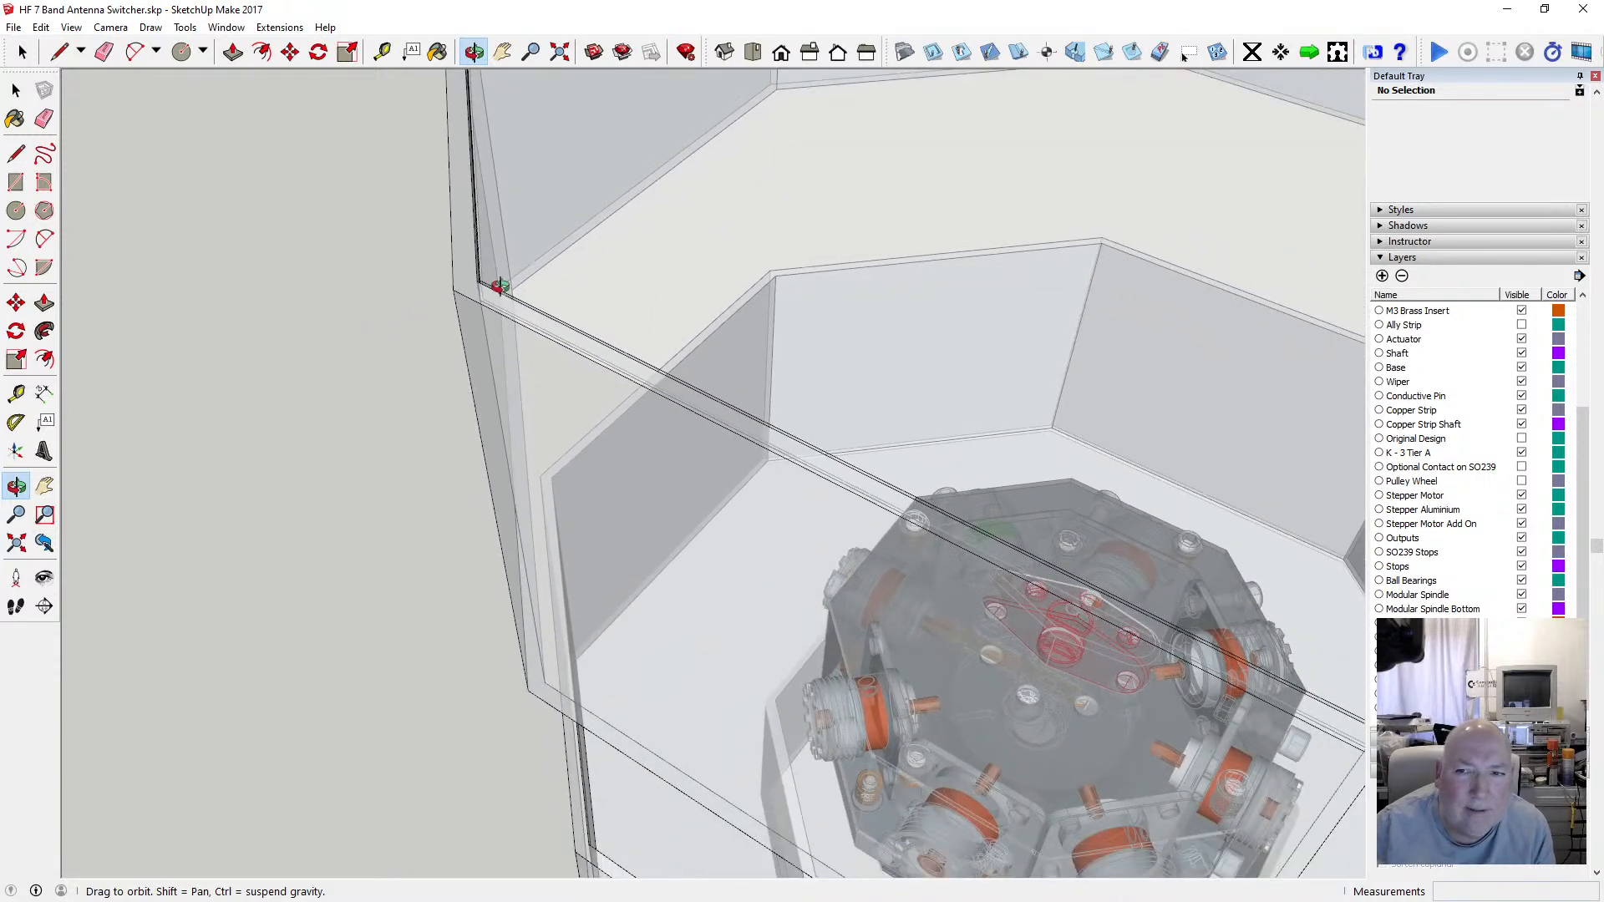
drag(501, 283, 516, 518)
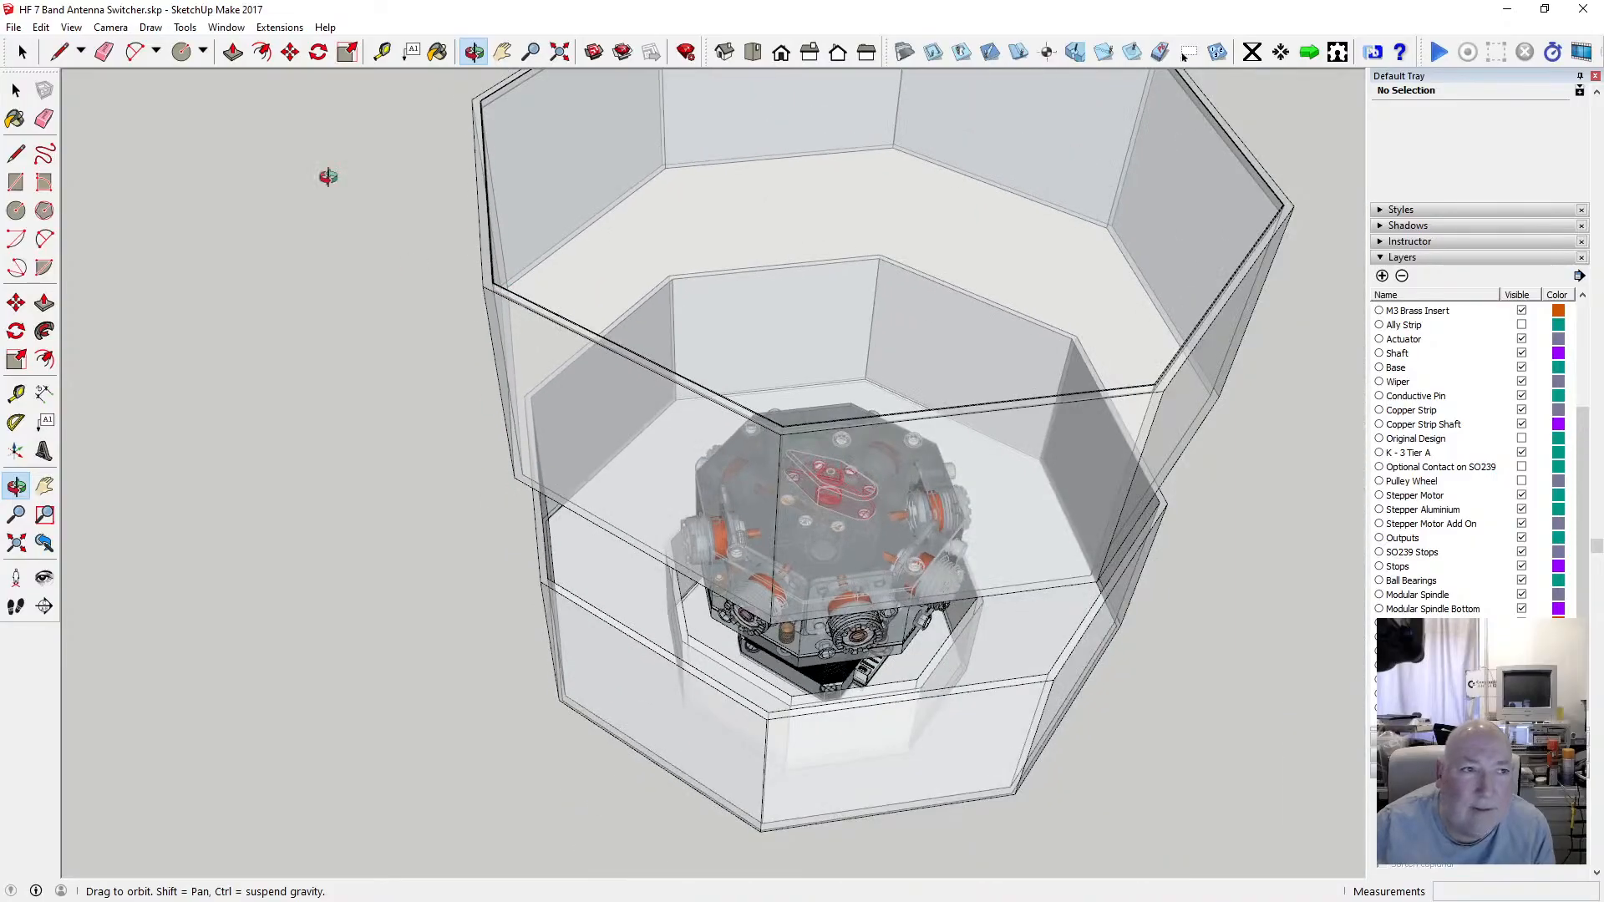
click(72, 27)
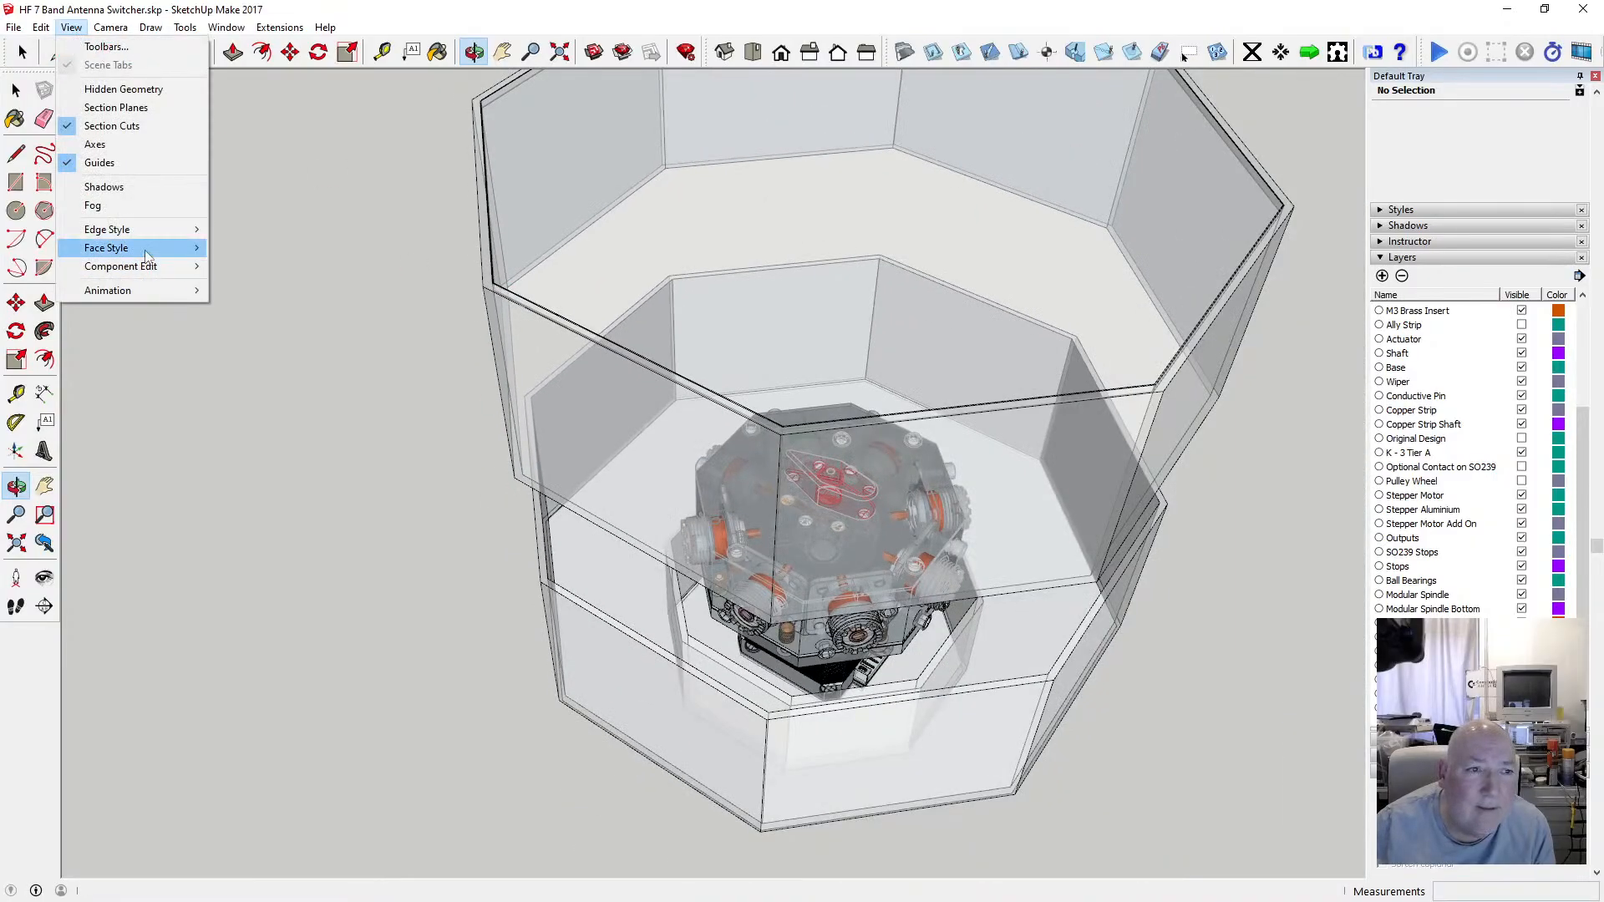
mouse_move(142, 240)
click(251, 243)
scroll(576, 579, up, 8)
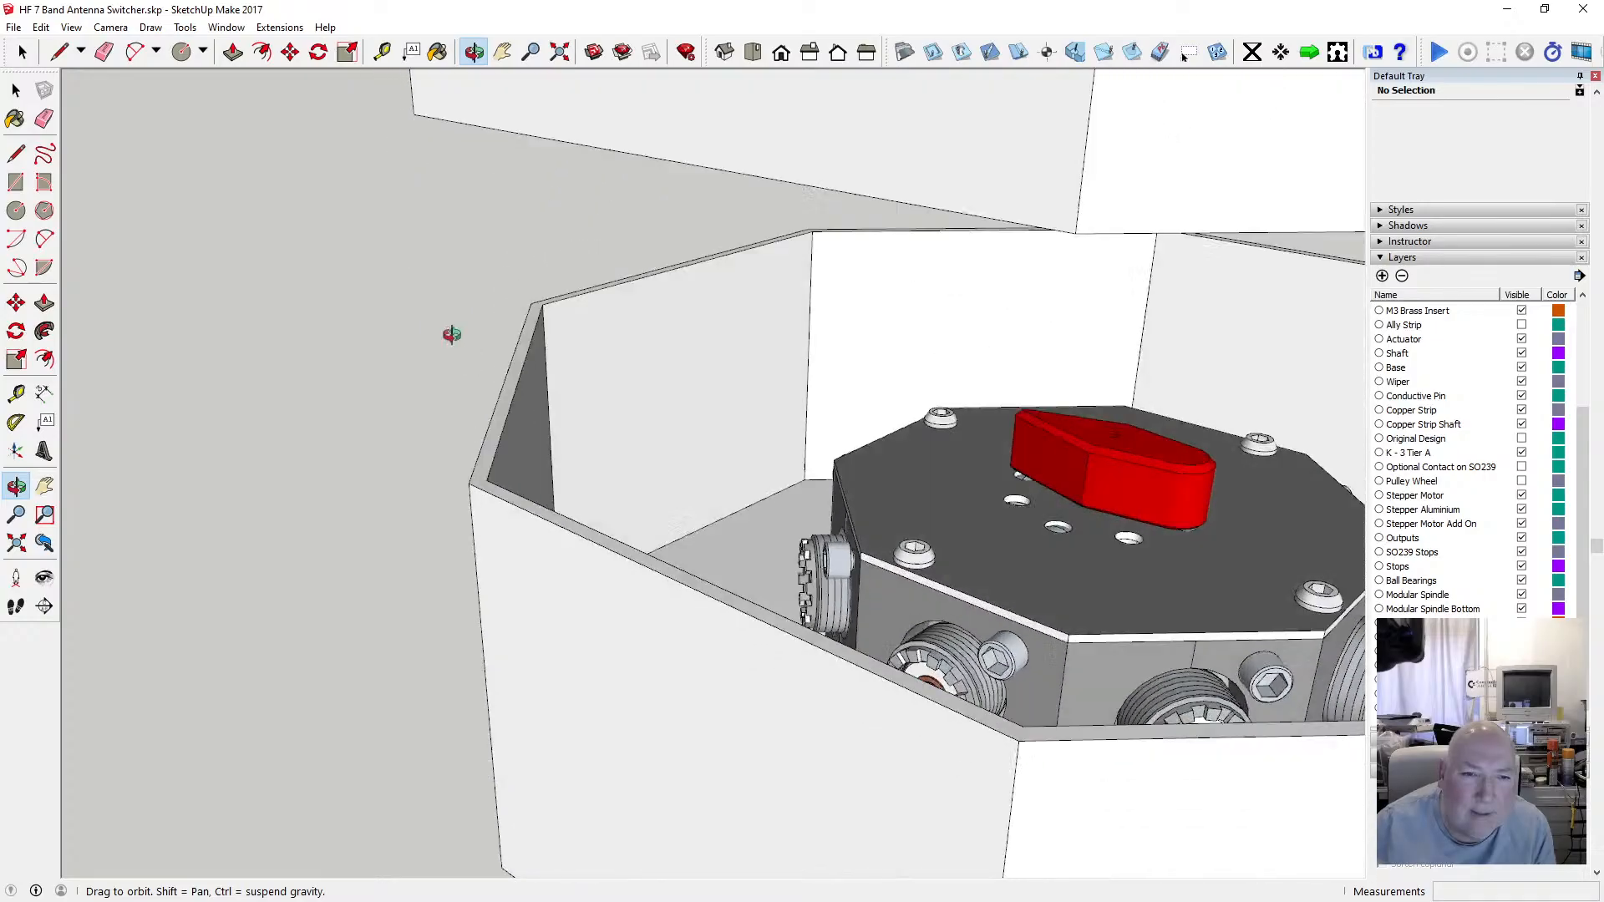
scroll(530, 433, down, 8)
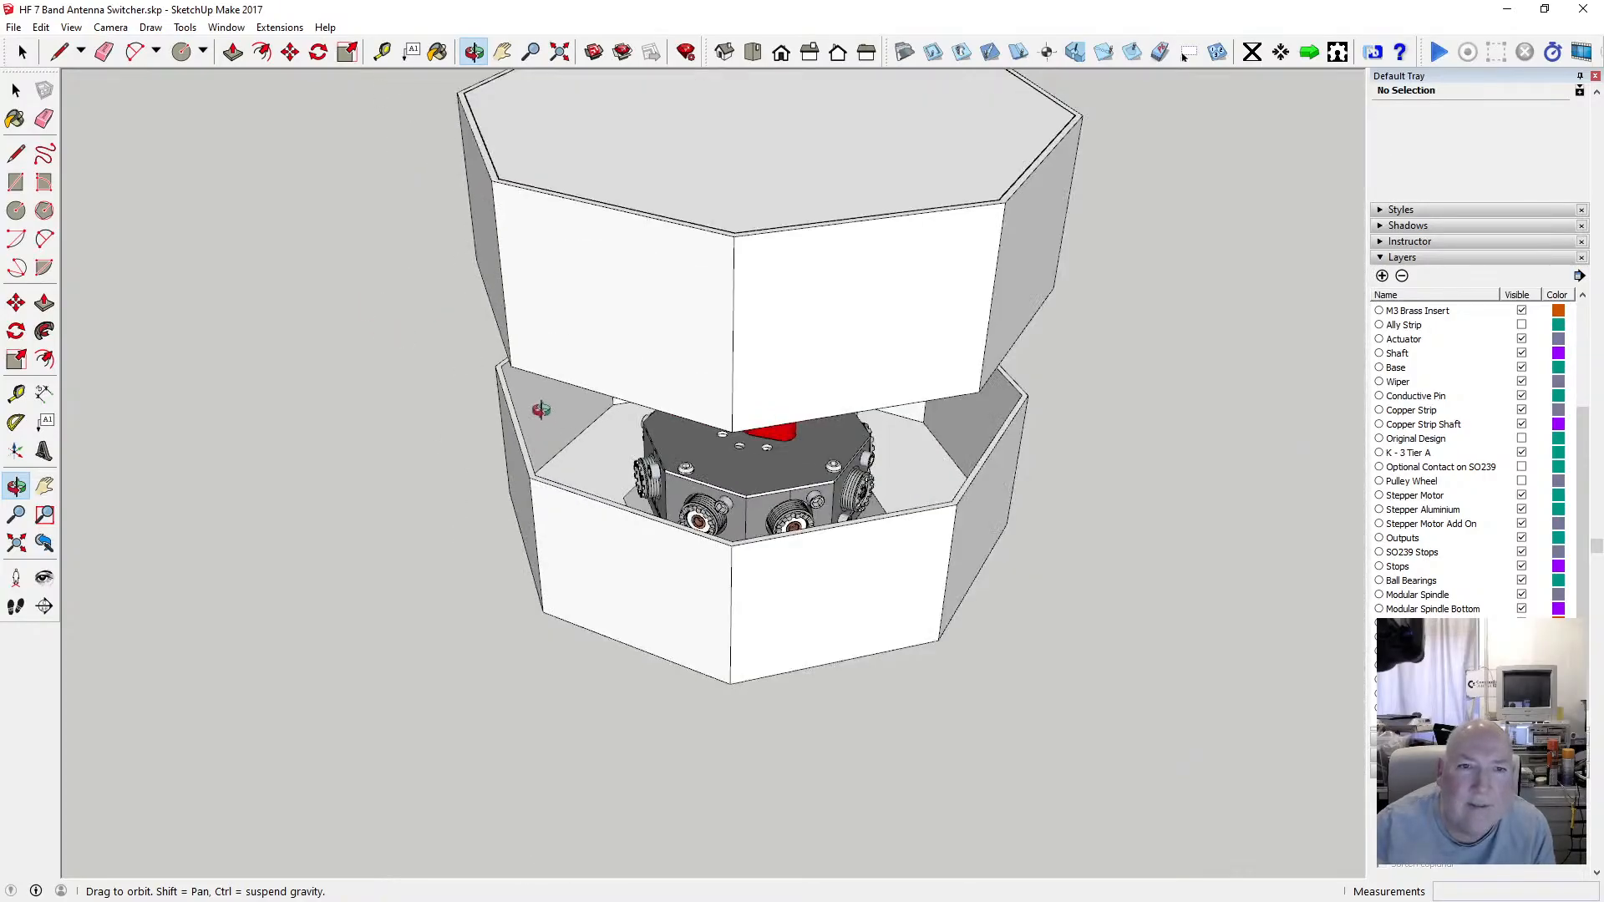
drag(537, 229, 527, 323)
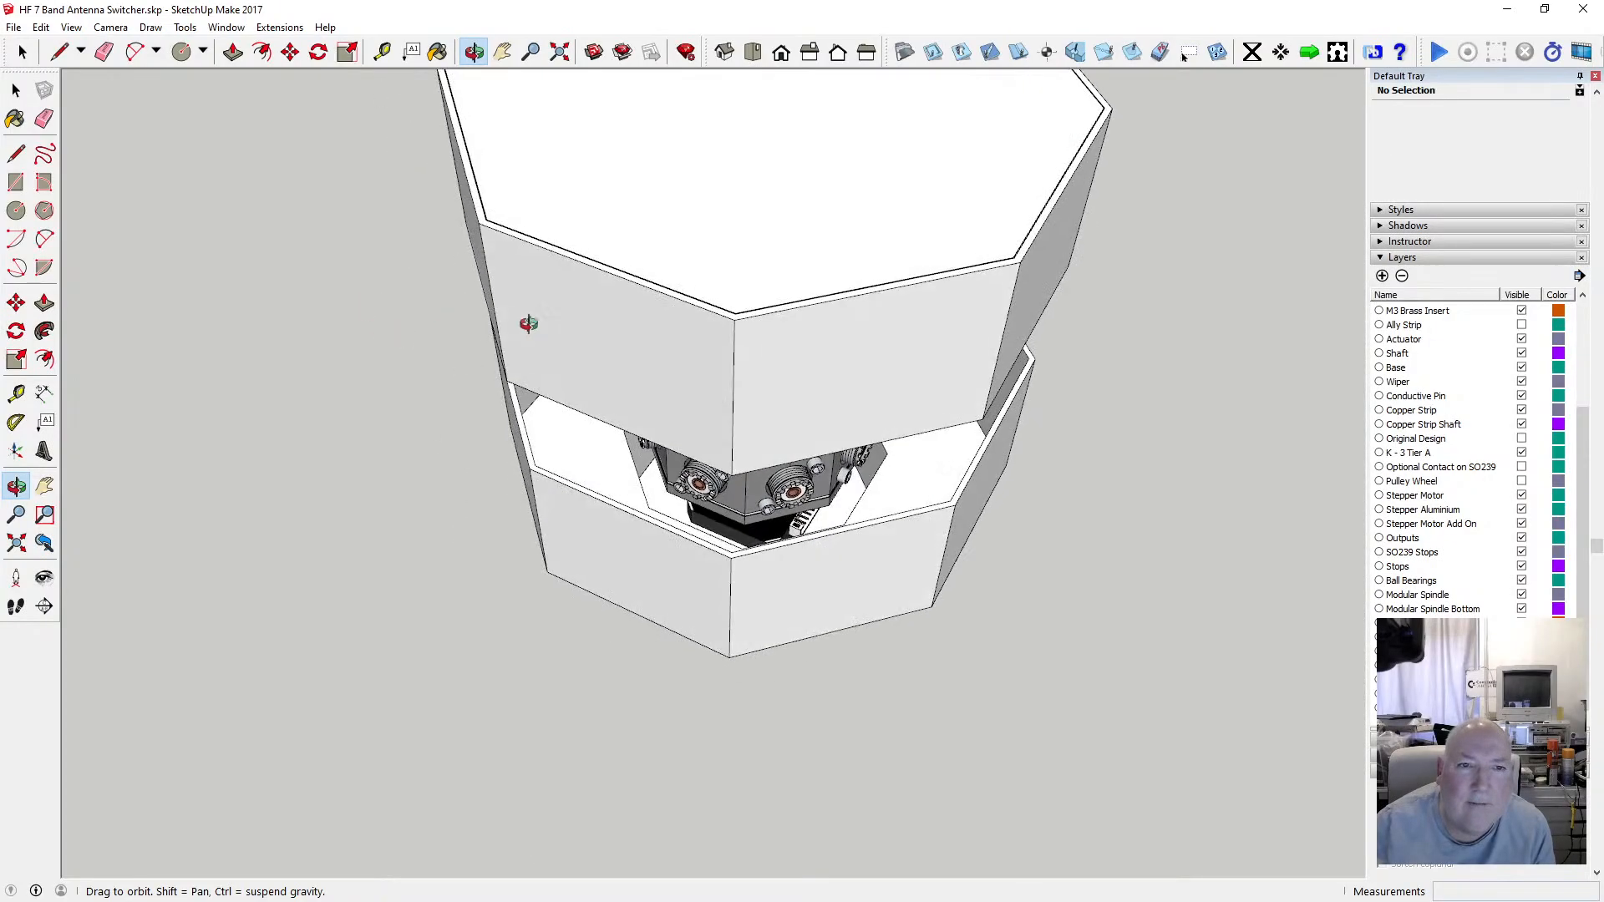
Switch the face style back to X-ray and examine the rim's inner corner edges.
click(72, 27)
mouse_move(142, 247)
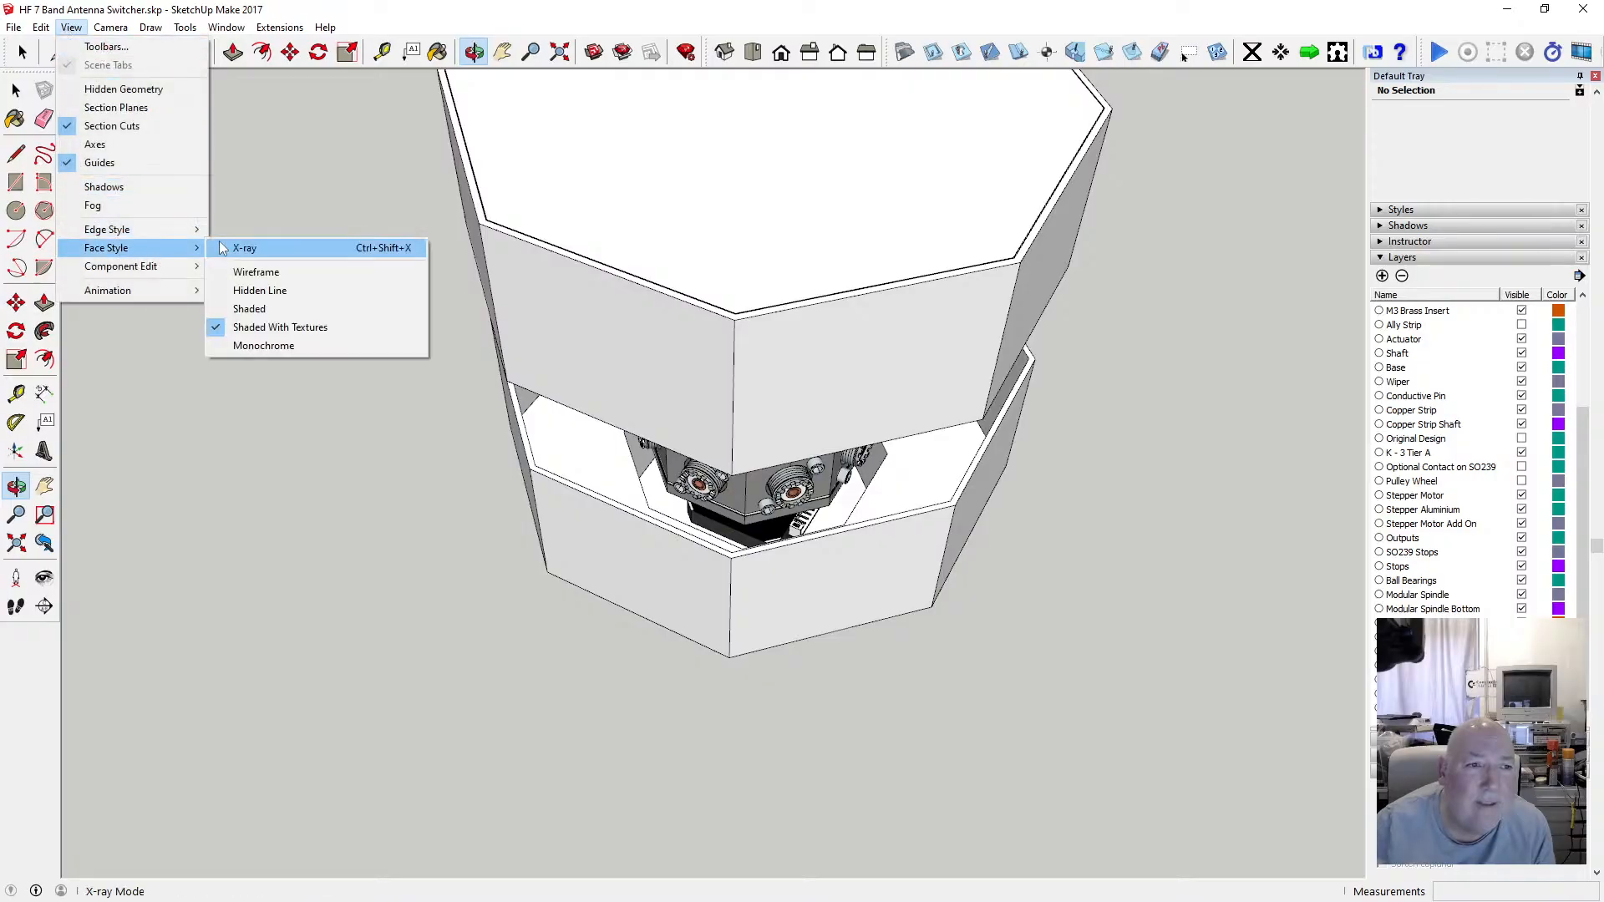
click(223, 248)
scroll(501, 221, up, 10)
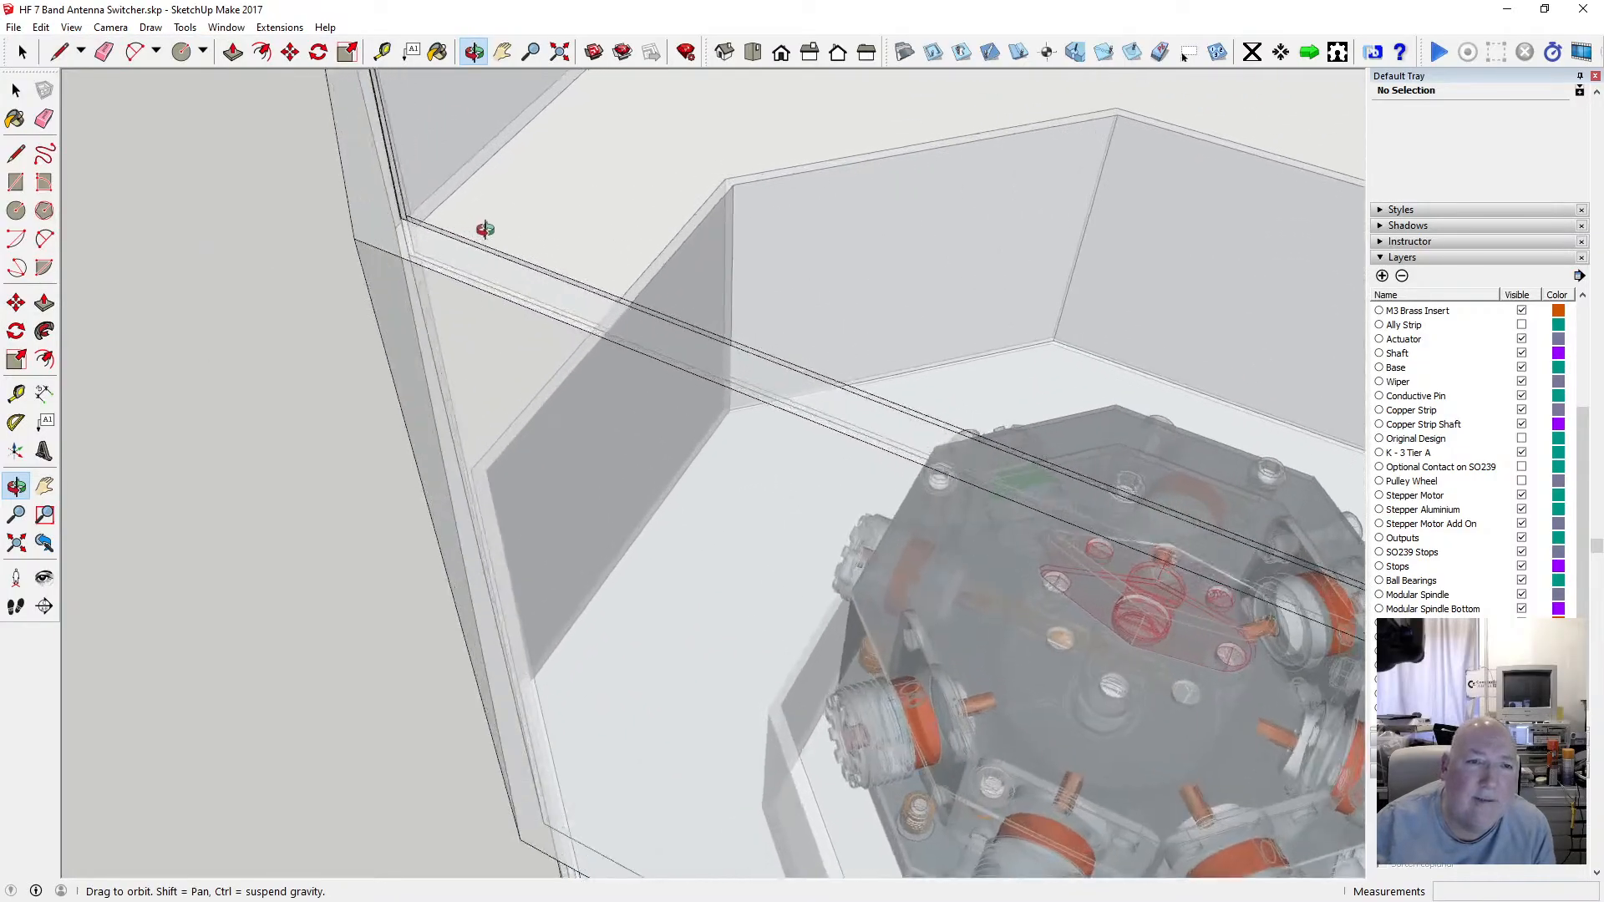
scroll(484, 228, up, 4)
click(16, 89)
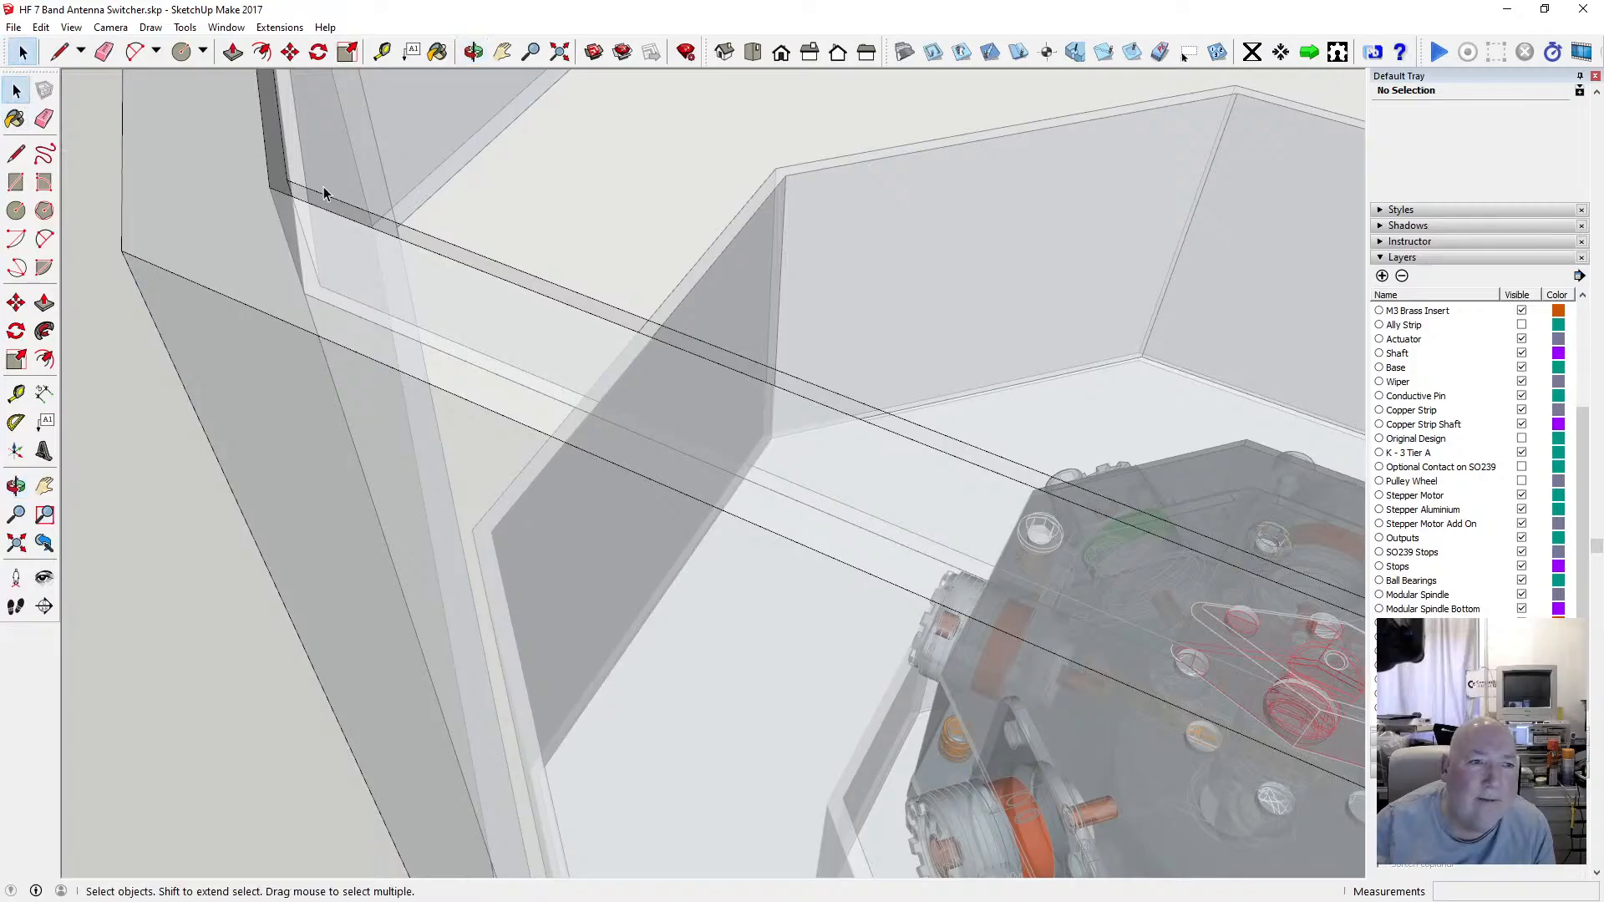
click(285, 158)
scroll(353, 325, down, 1)
scroll(352, 323, down, 1)
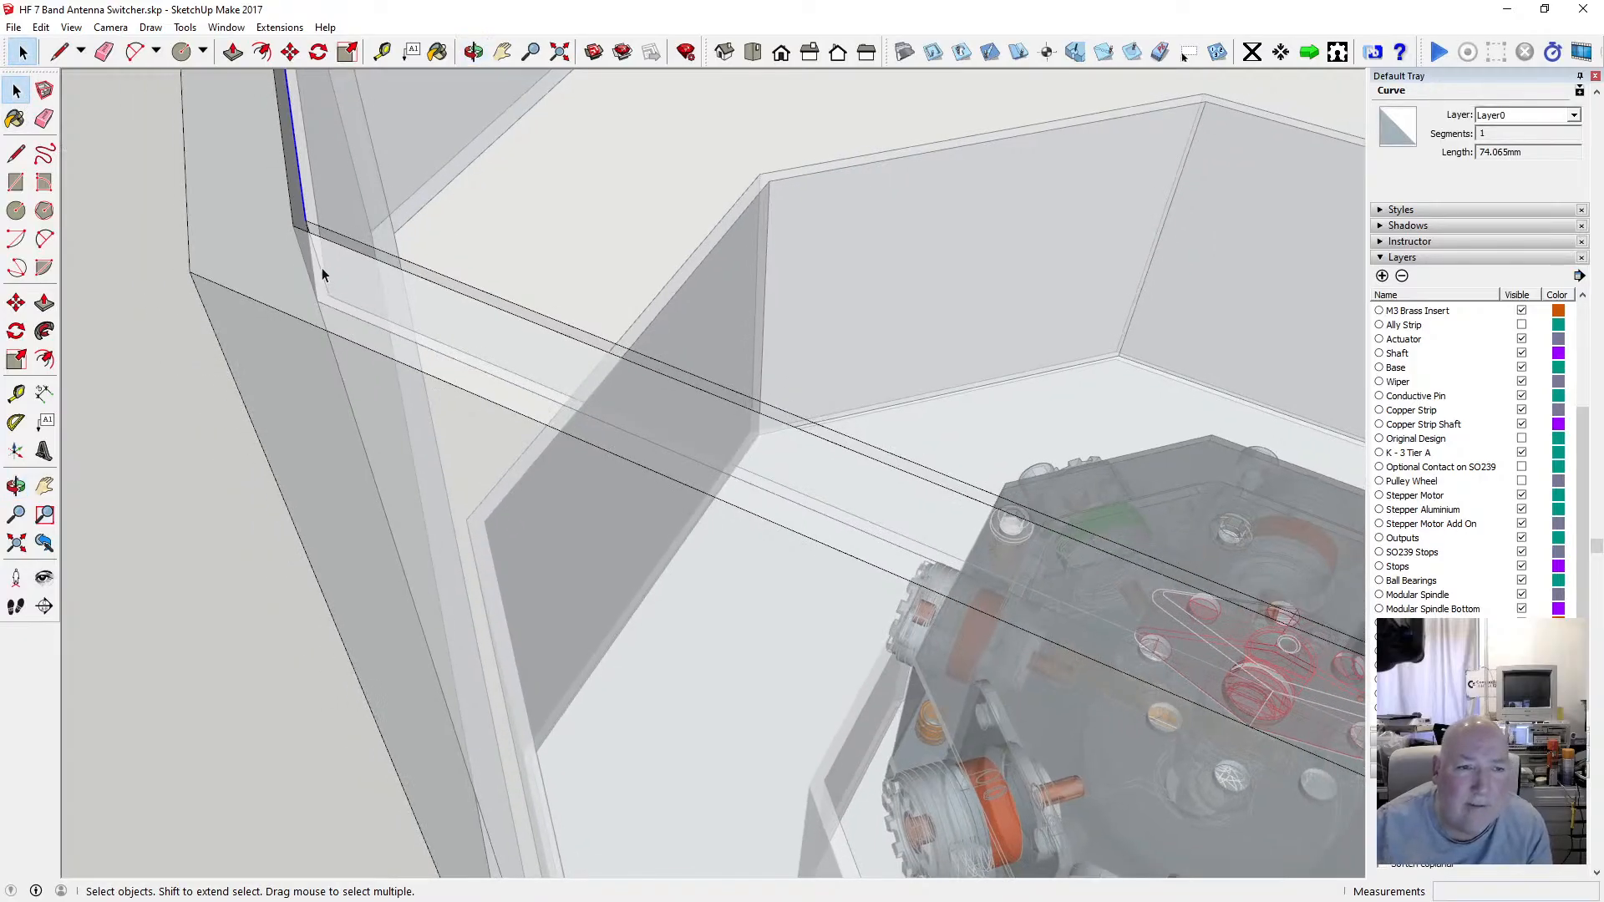
key(Escape)
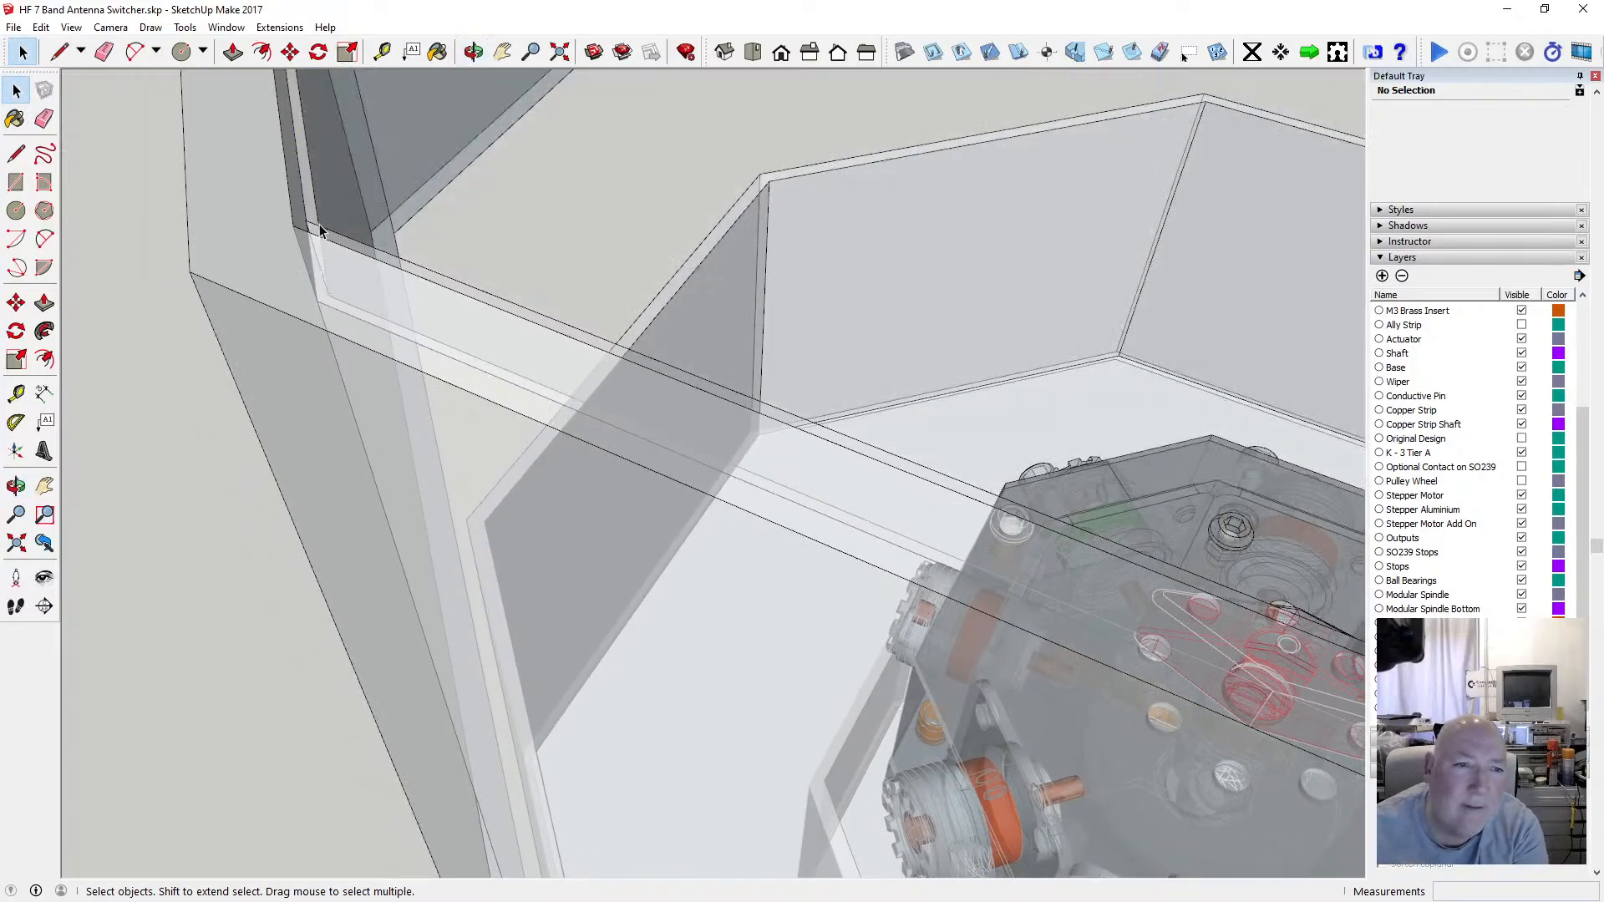
Delete two stray edges at the inner corner beneath the raised rim.
click(314, 243)
key(Delete)
click(314, 247)
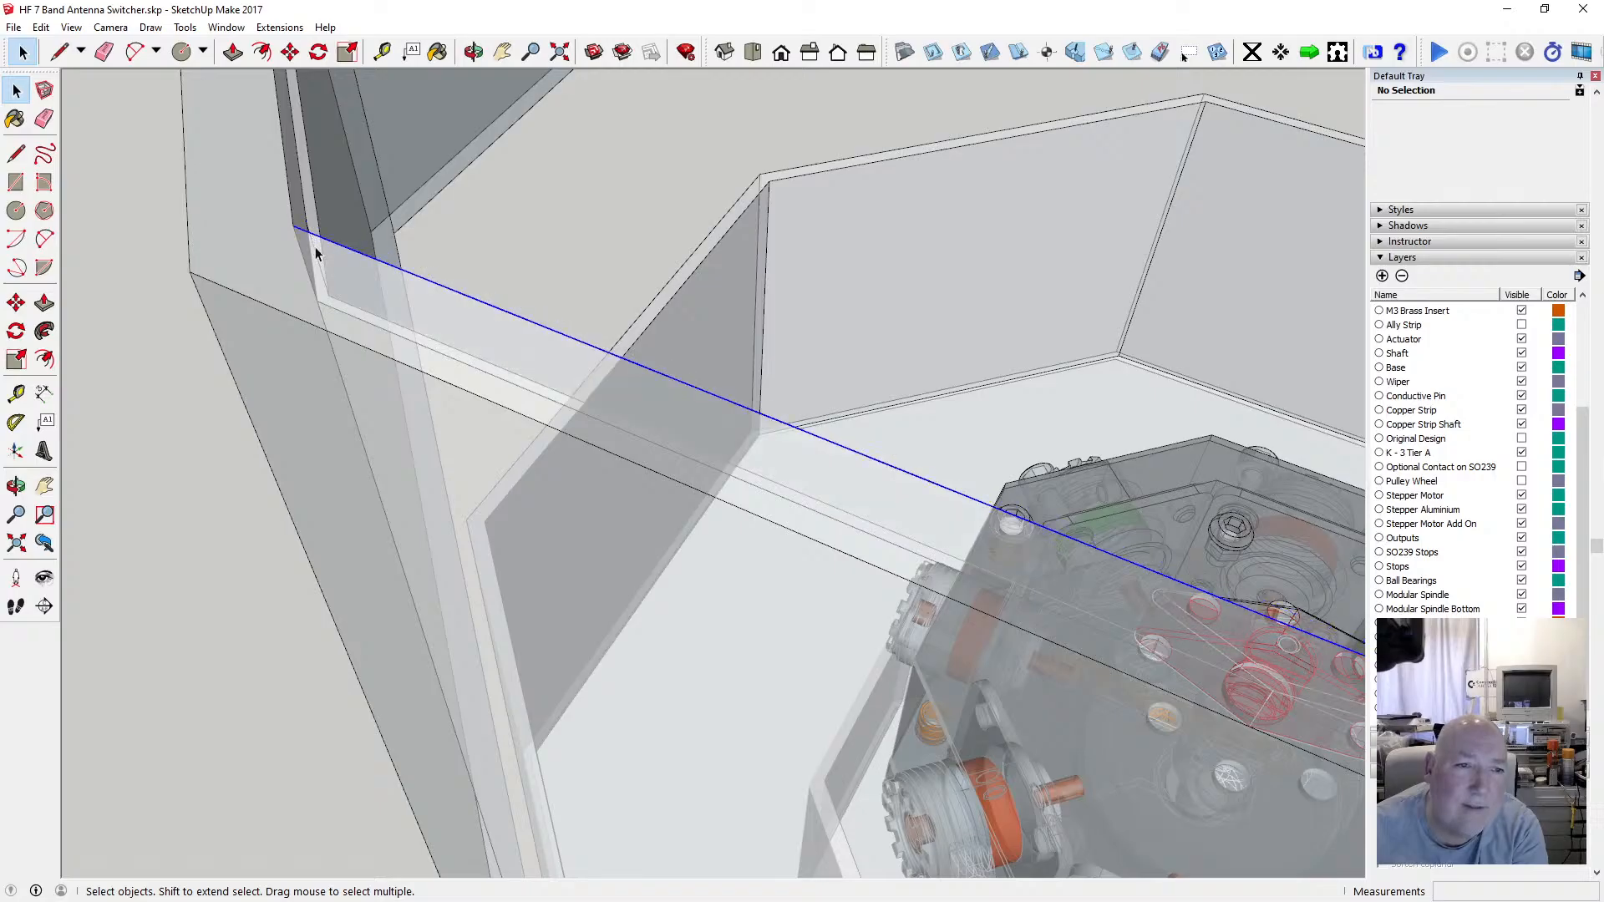
key(Delete)
Delete the leftover edges along the inner top of the wall segment next to that corner.
middle_drag(328, 293, 353, 195)
click(473, 51)
drag(458, 179, 194, 324)
key(space)
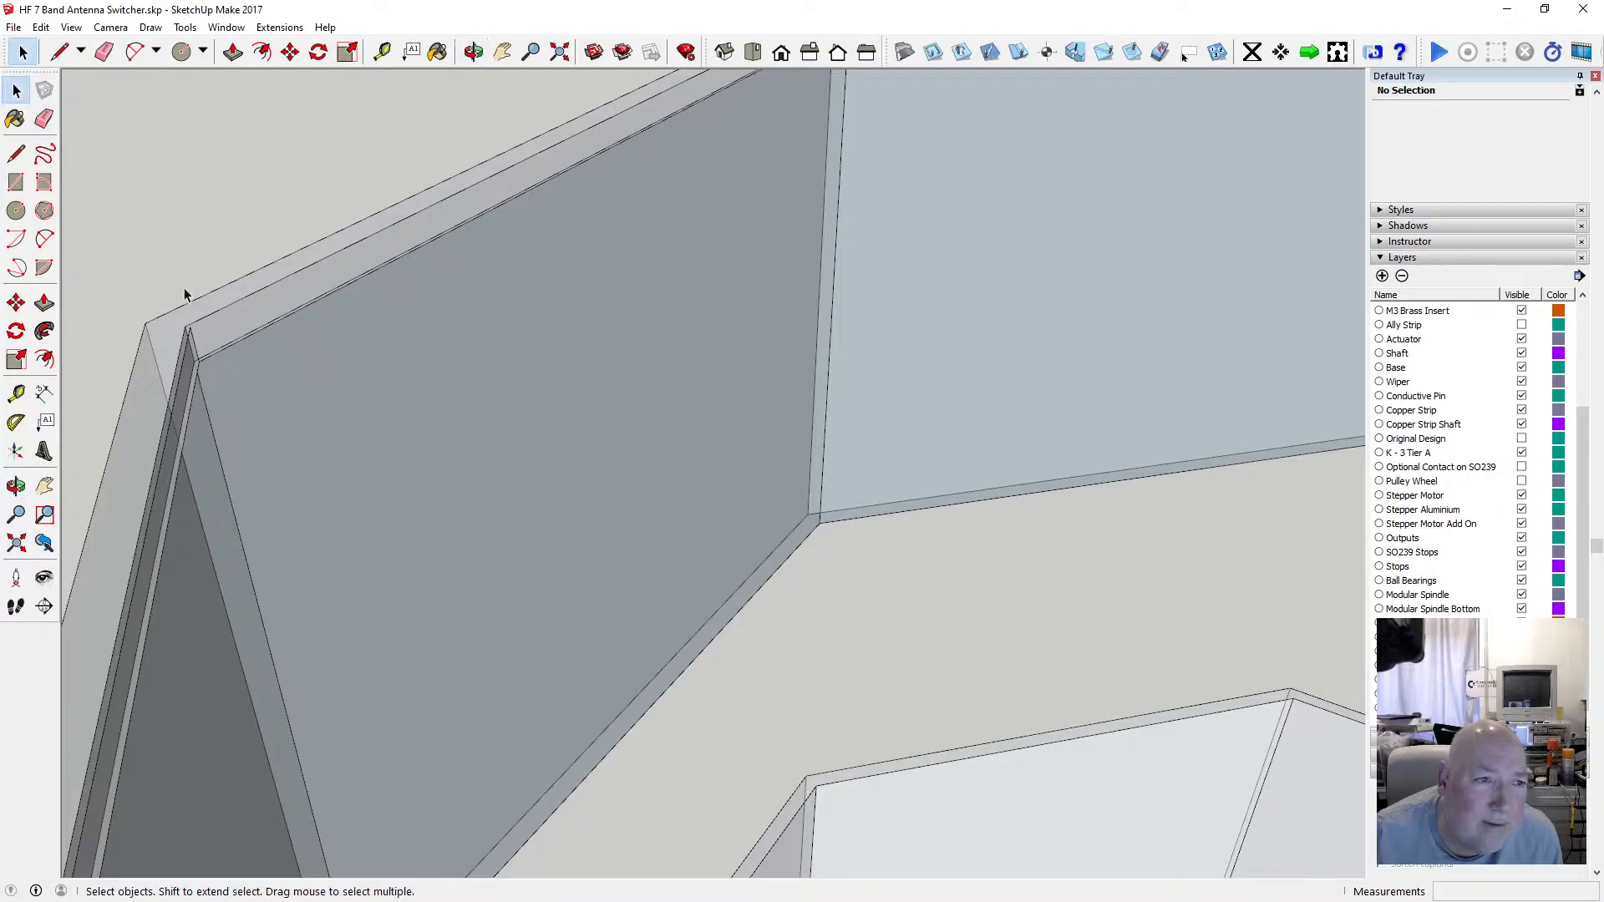
key(Delete)
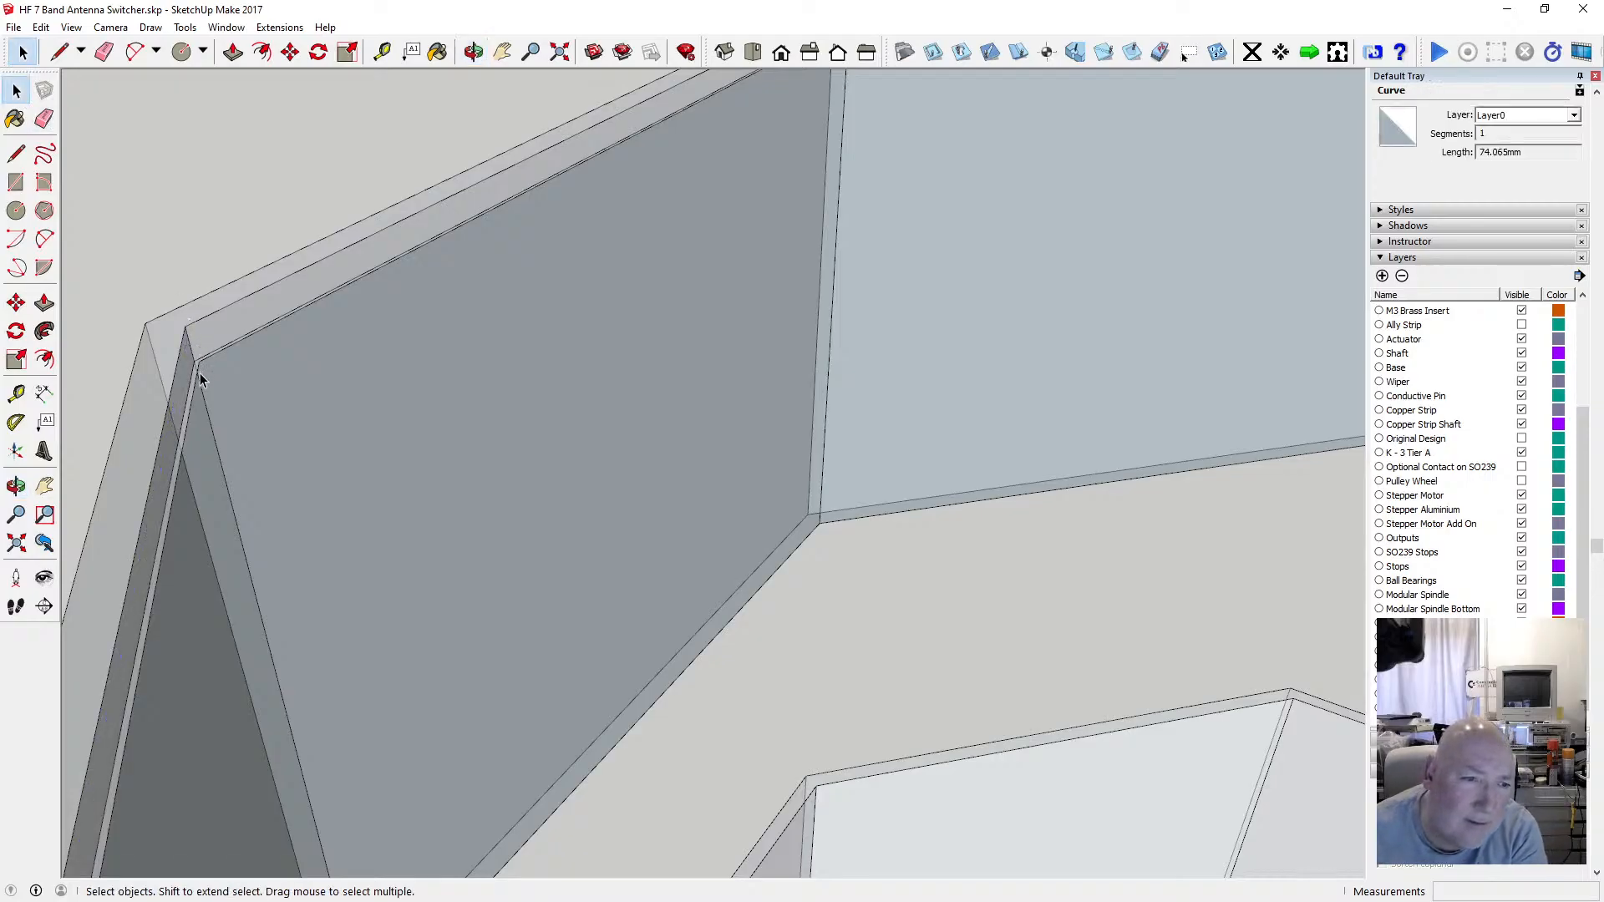
click(206, 362)
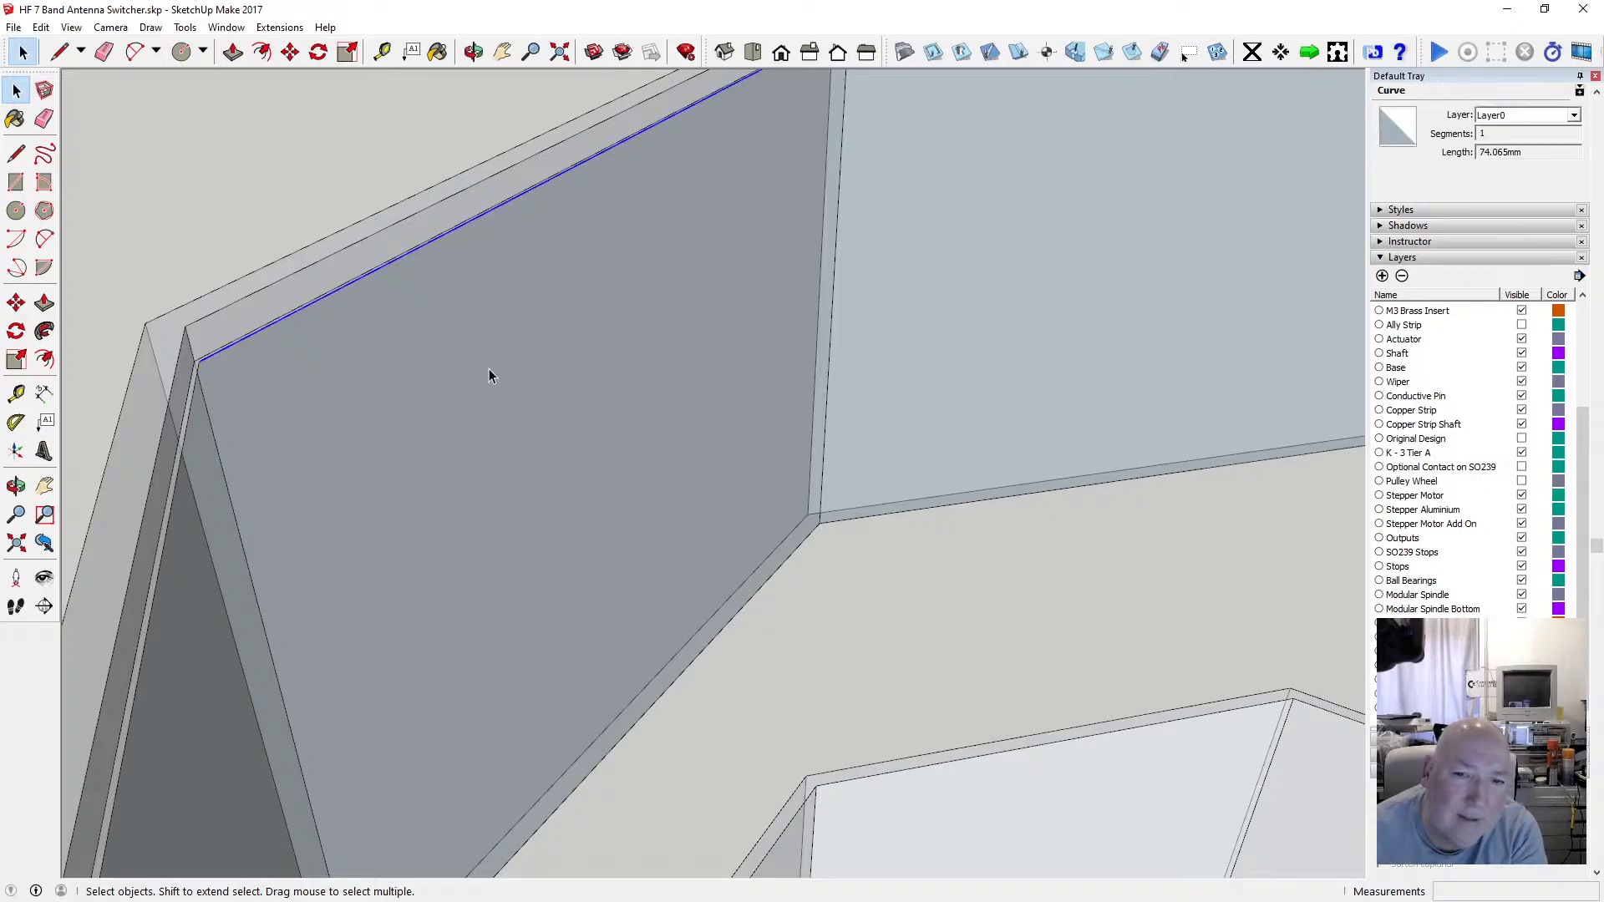
scroll(585, 344, down, 3)
key(Delete)
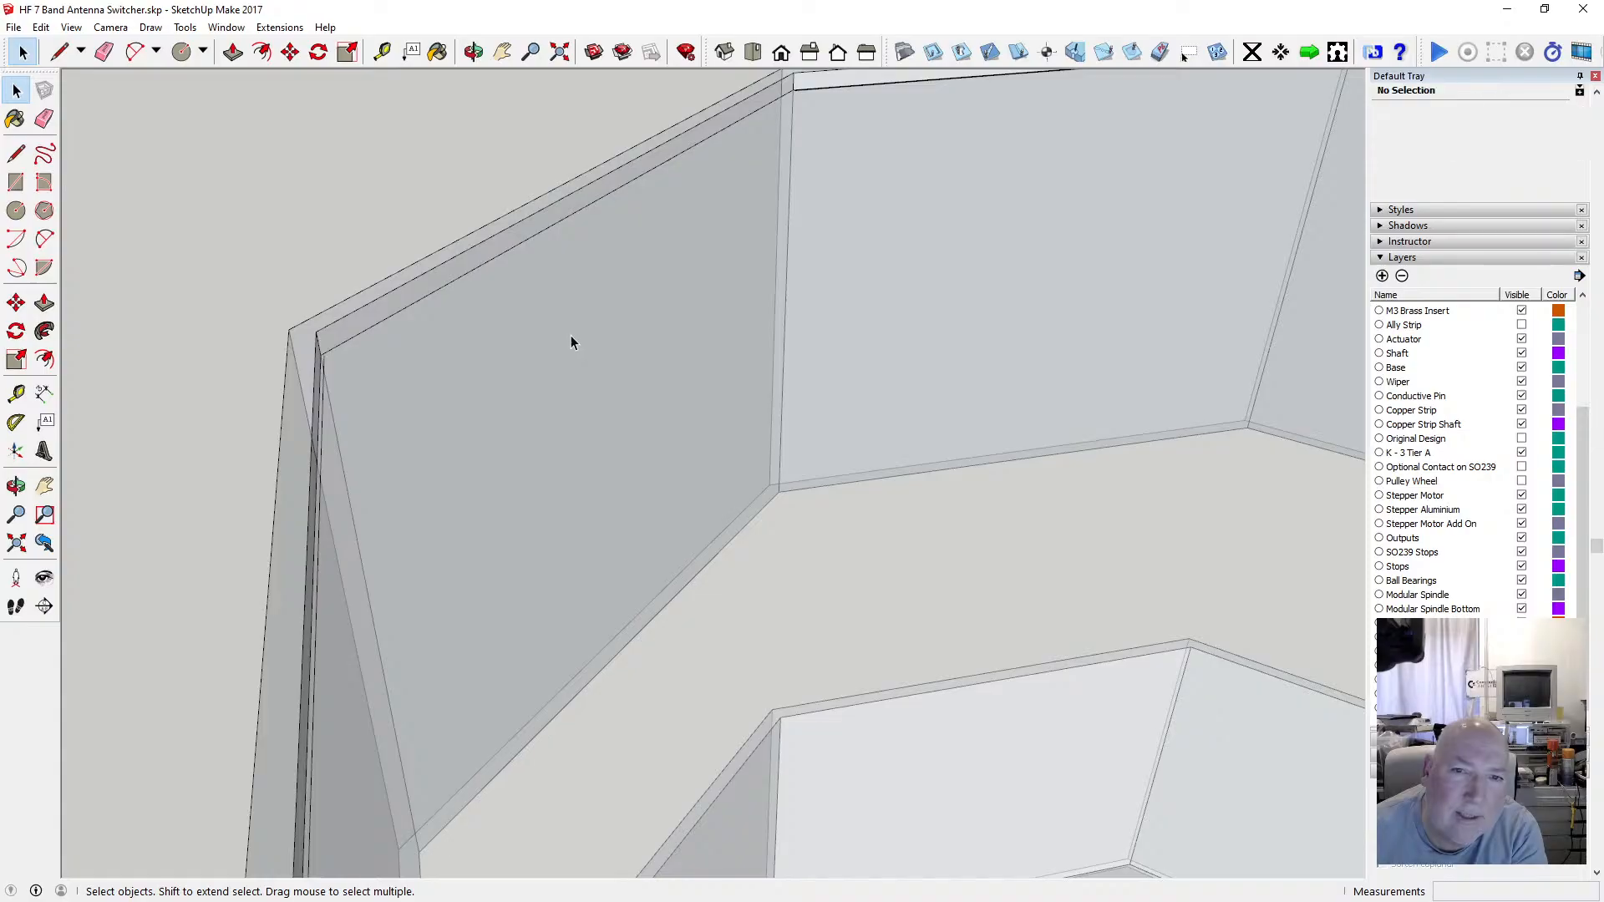
Delete the leftover edge along the inner top of the adjacent left wall segment.
click(565, 325)
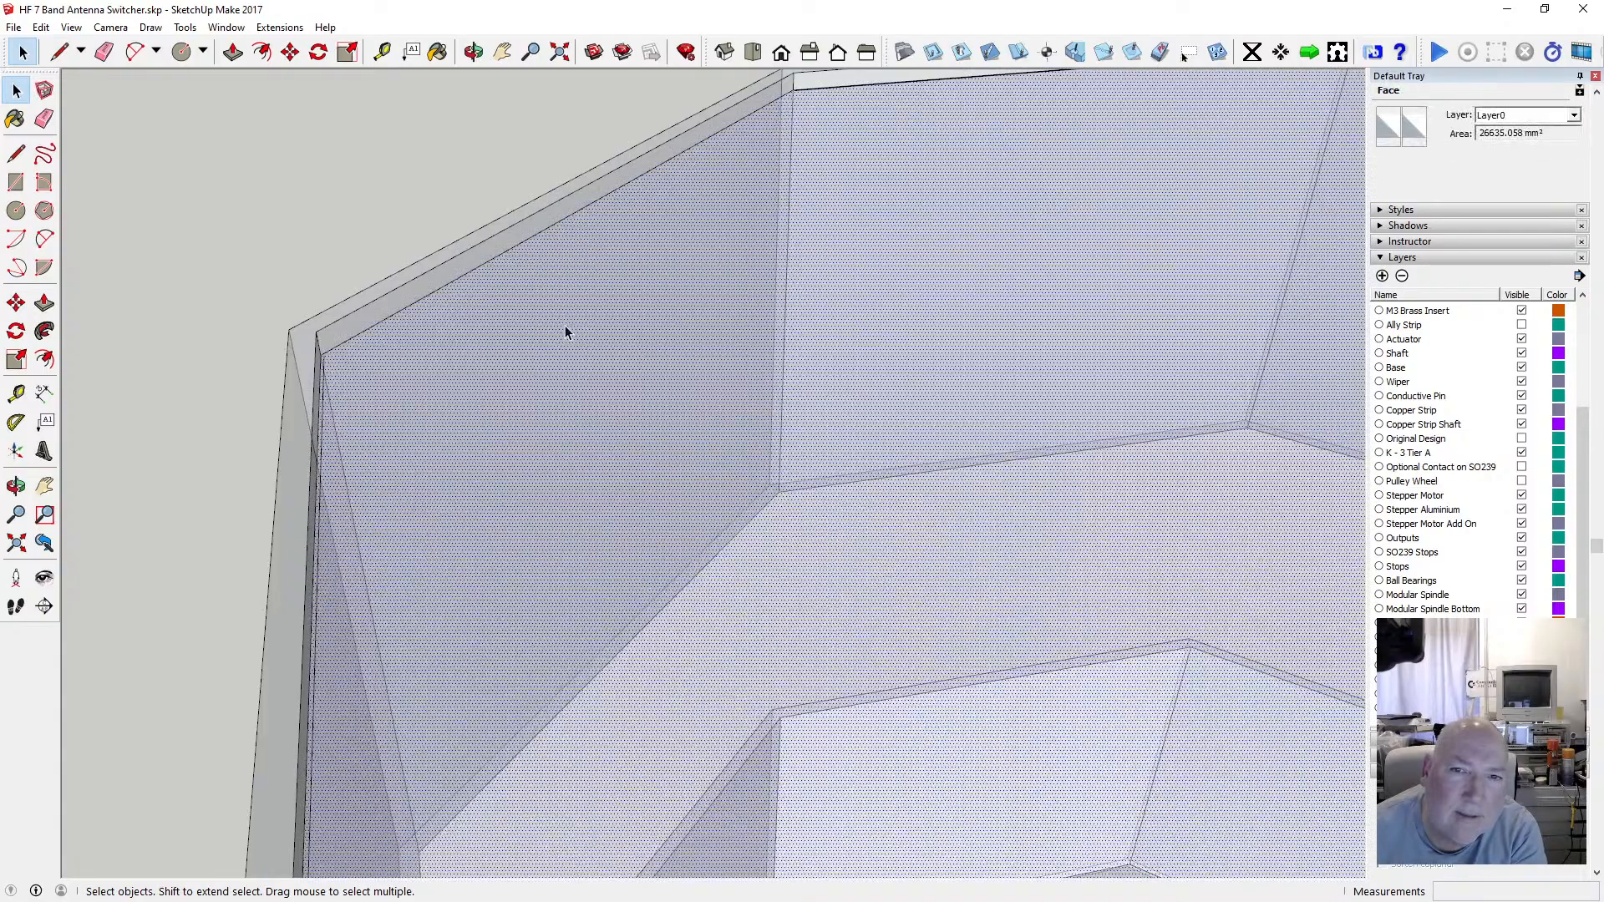
scroll(563, 326, down, 3)
click(473, 52)
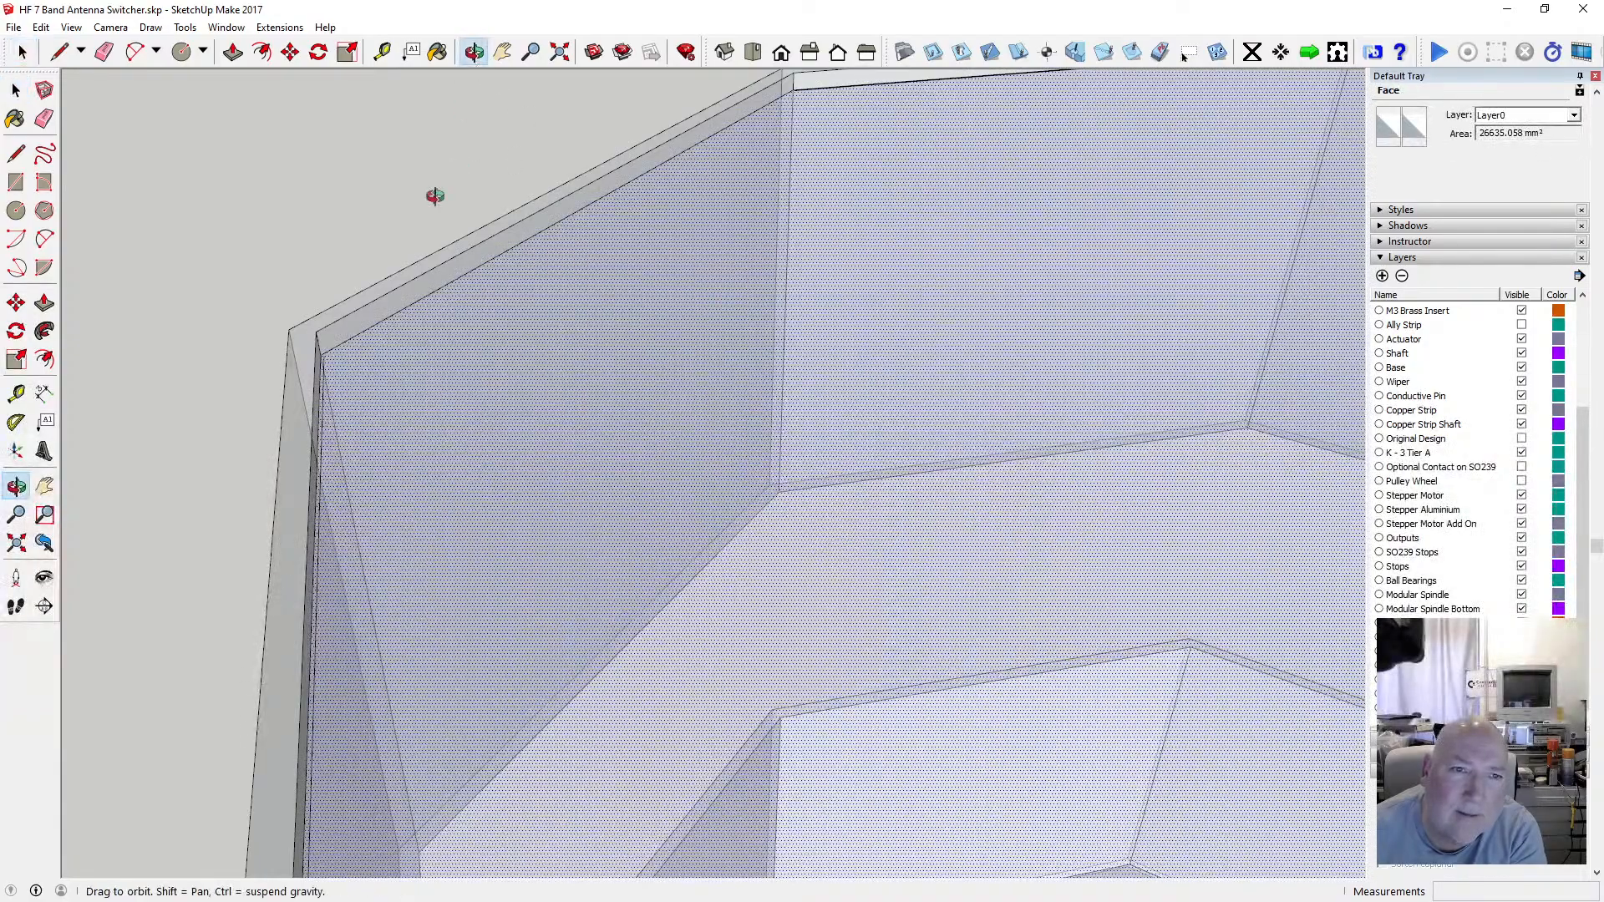
drag(437, 193, 84, 92)
click(16, 90)
click(304, 319)
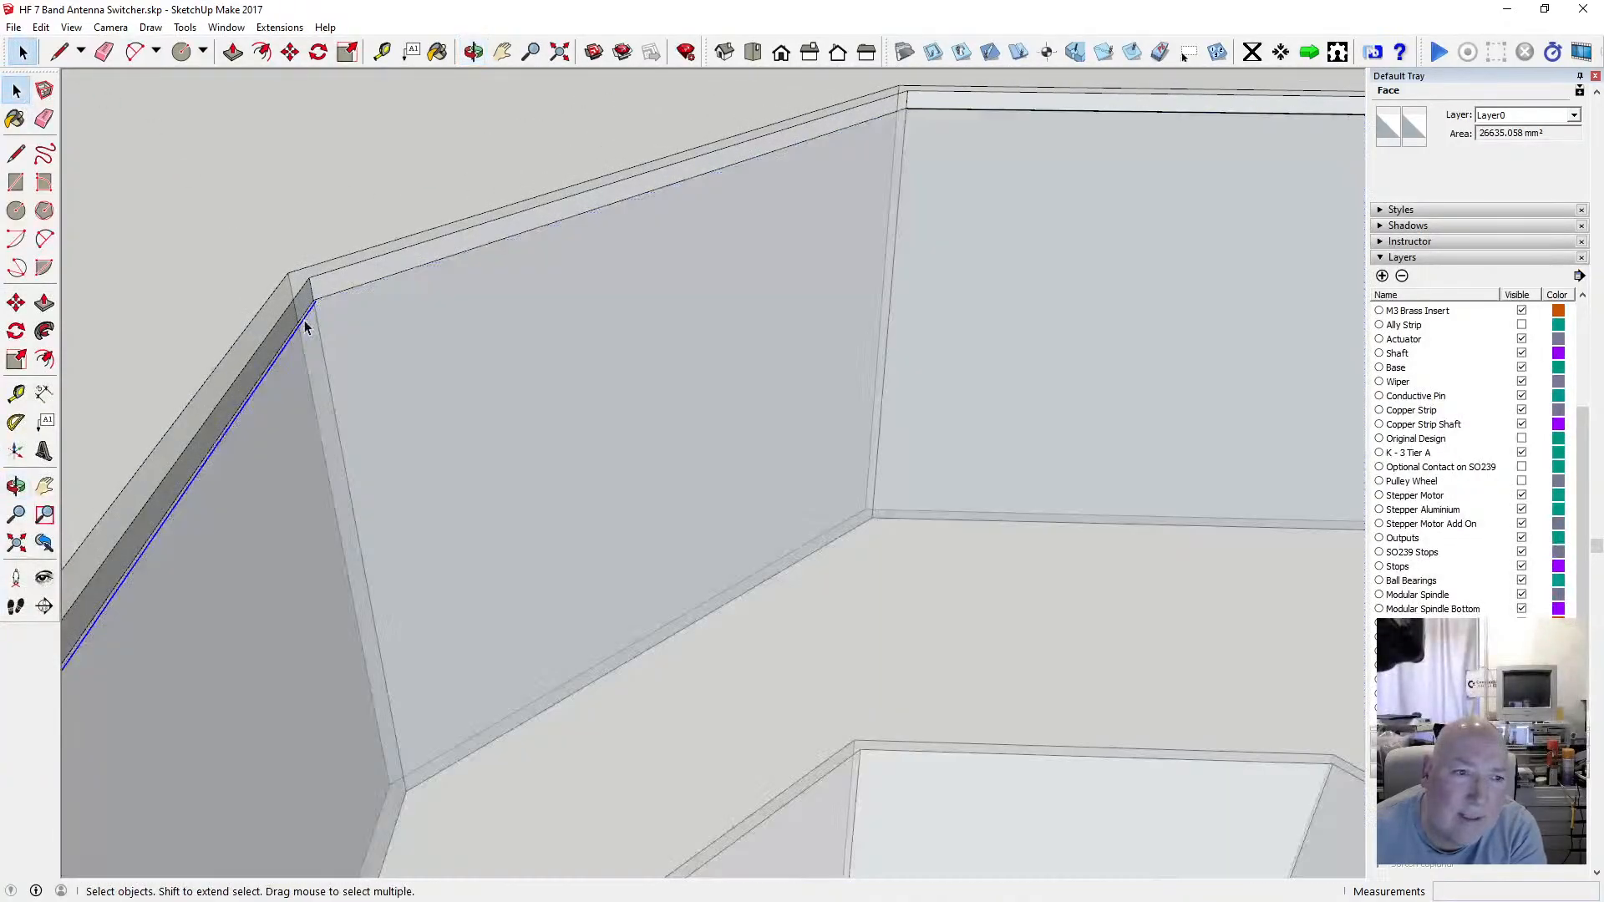
key(Delete)
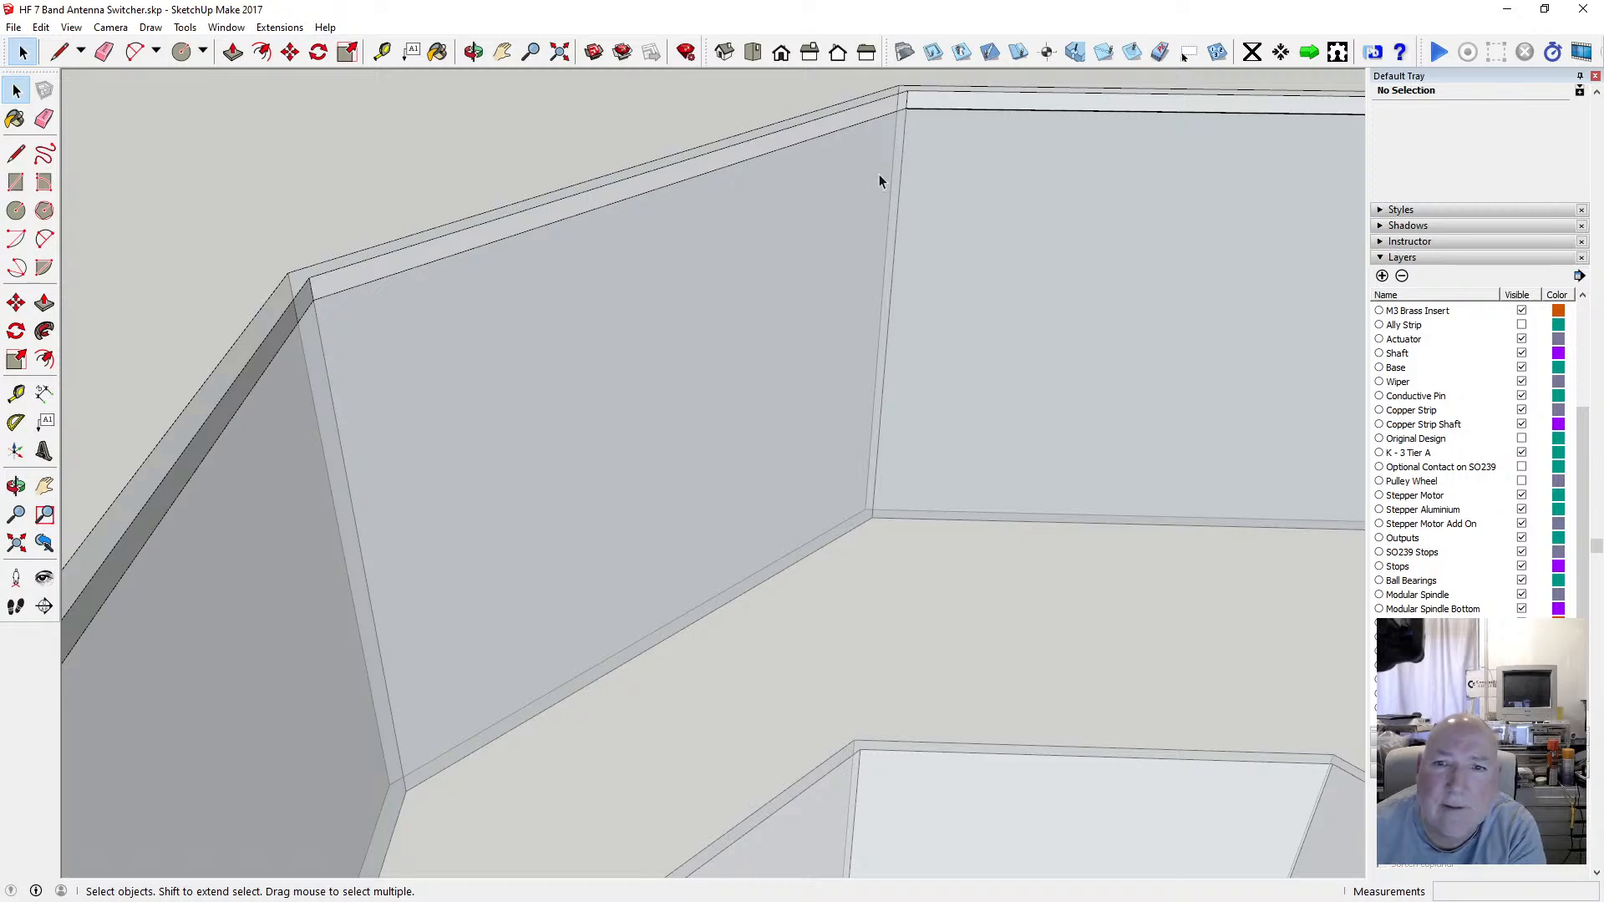
Examine the rim's inner corners around the enclosure for remaining stray edges.
scroll(949, 107, up, 5)
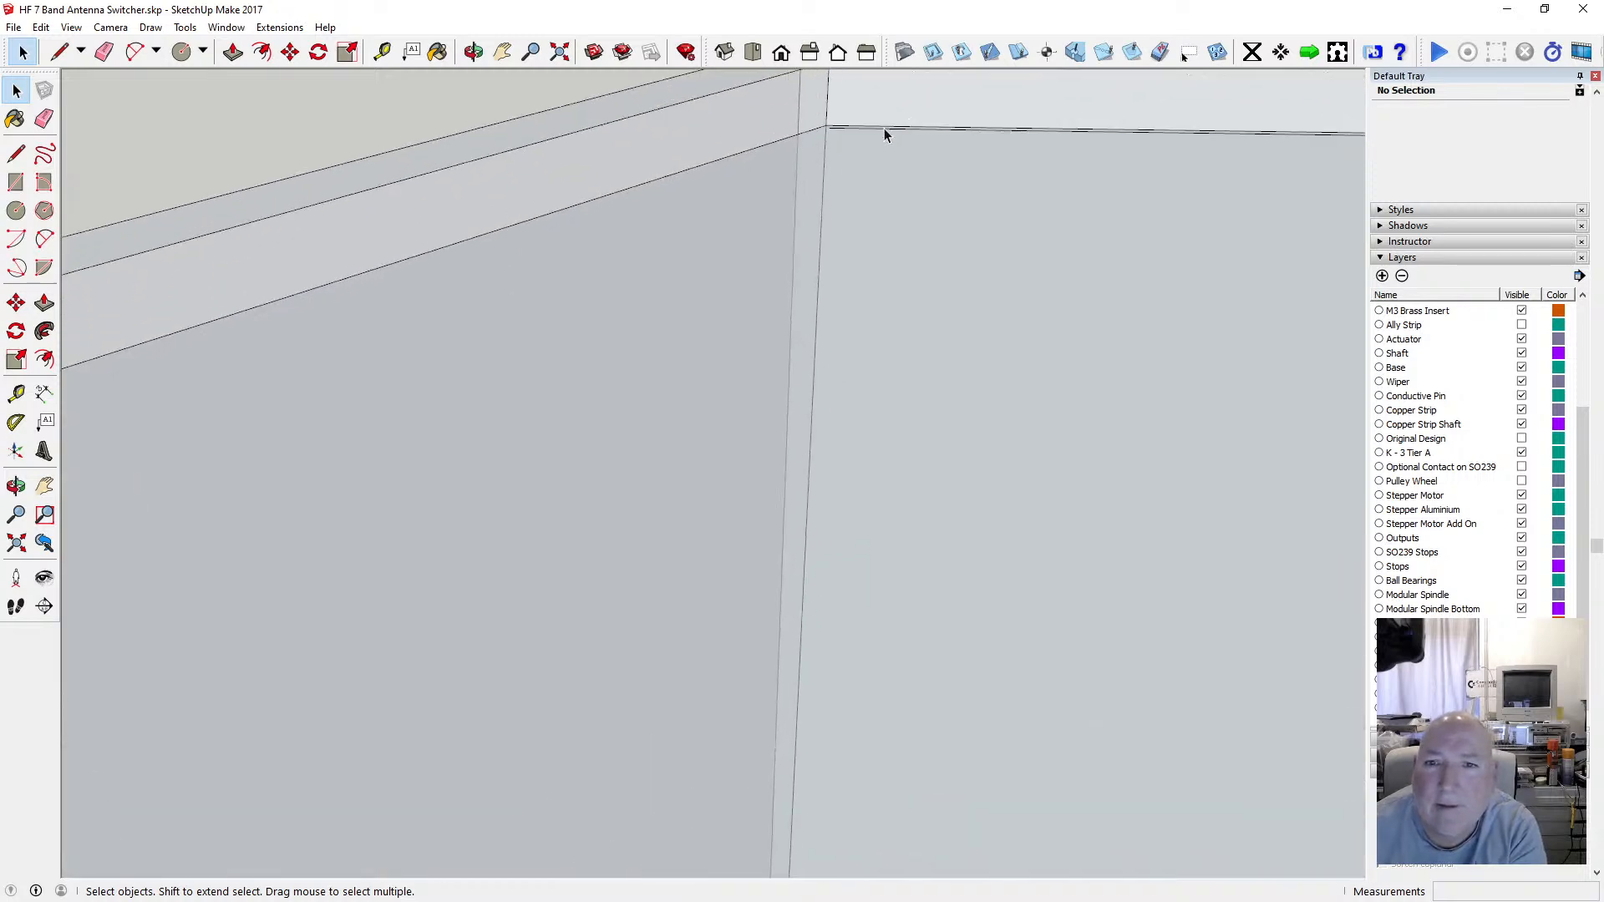
scroll(790, 159, down, 5)
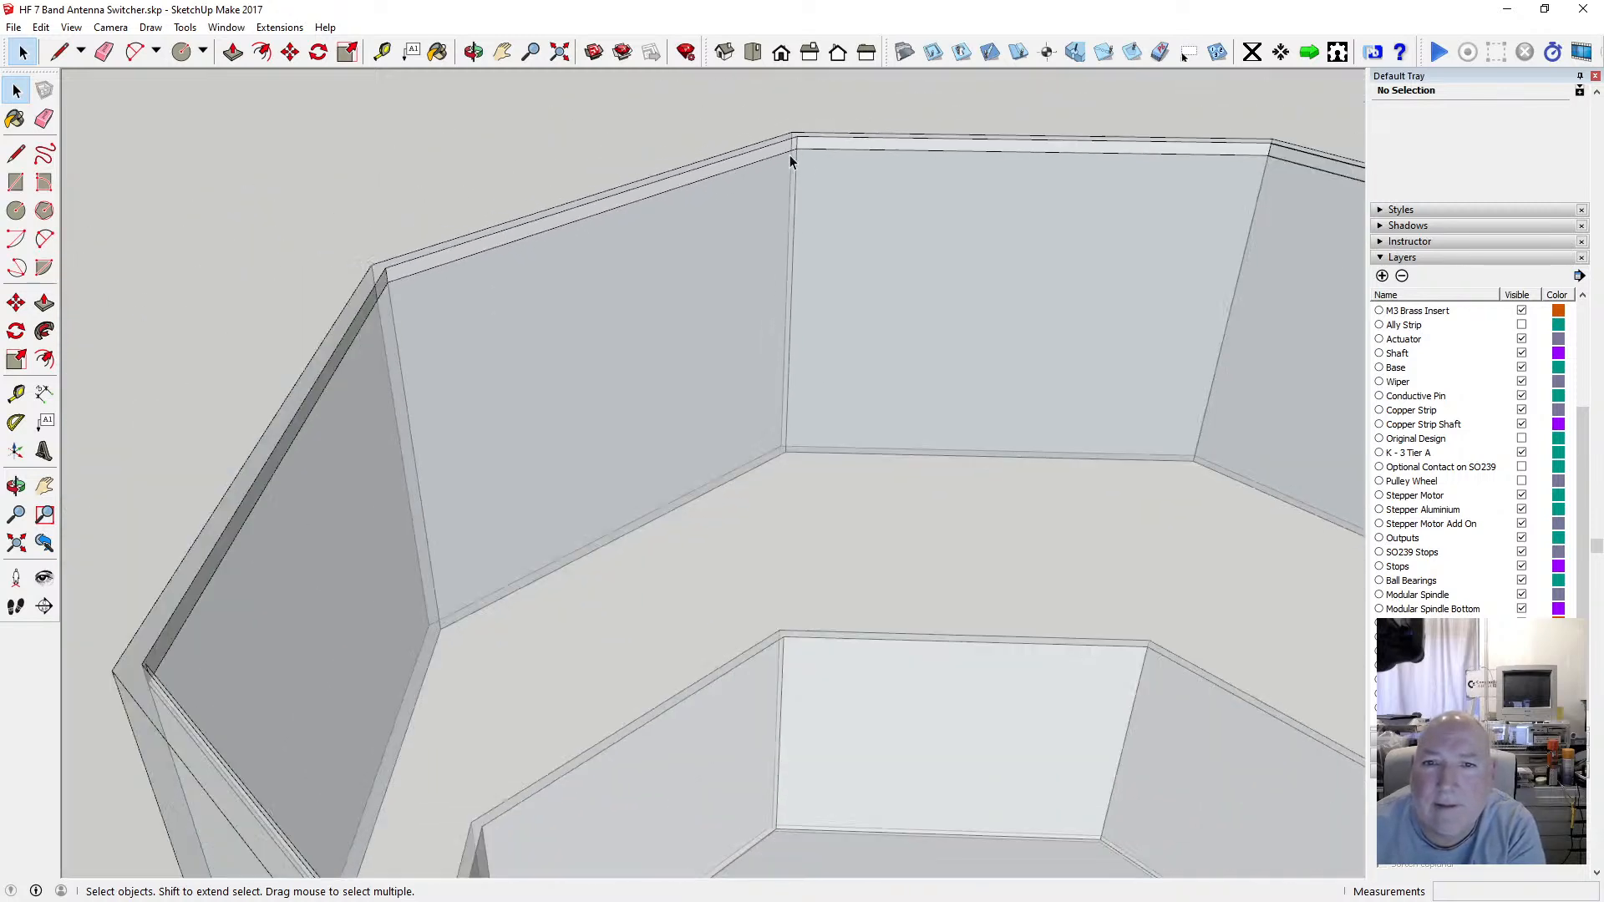
scroll(790, 159, down, 5)
click(727, 259)
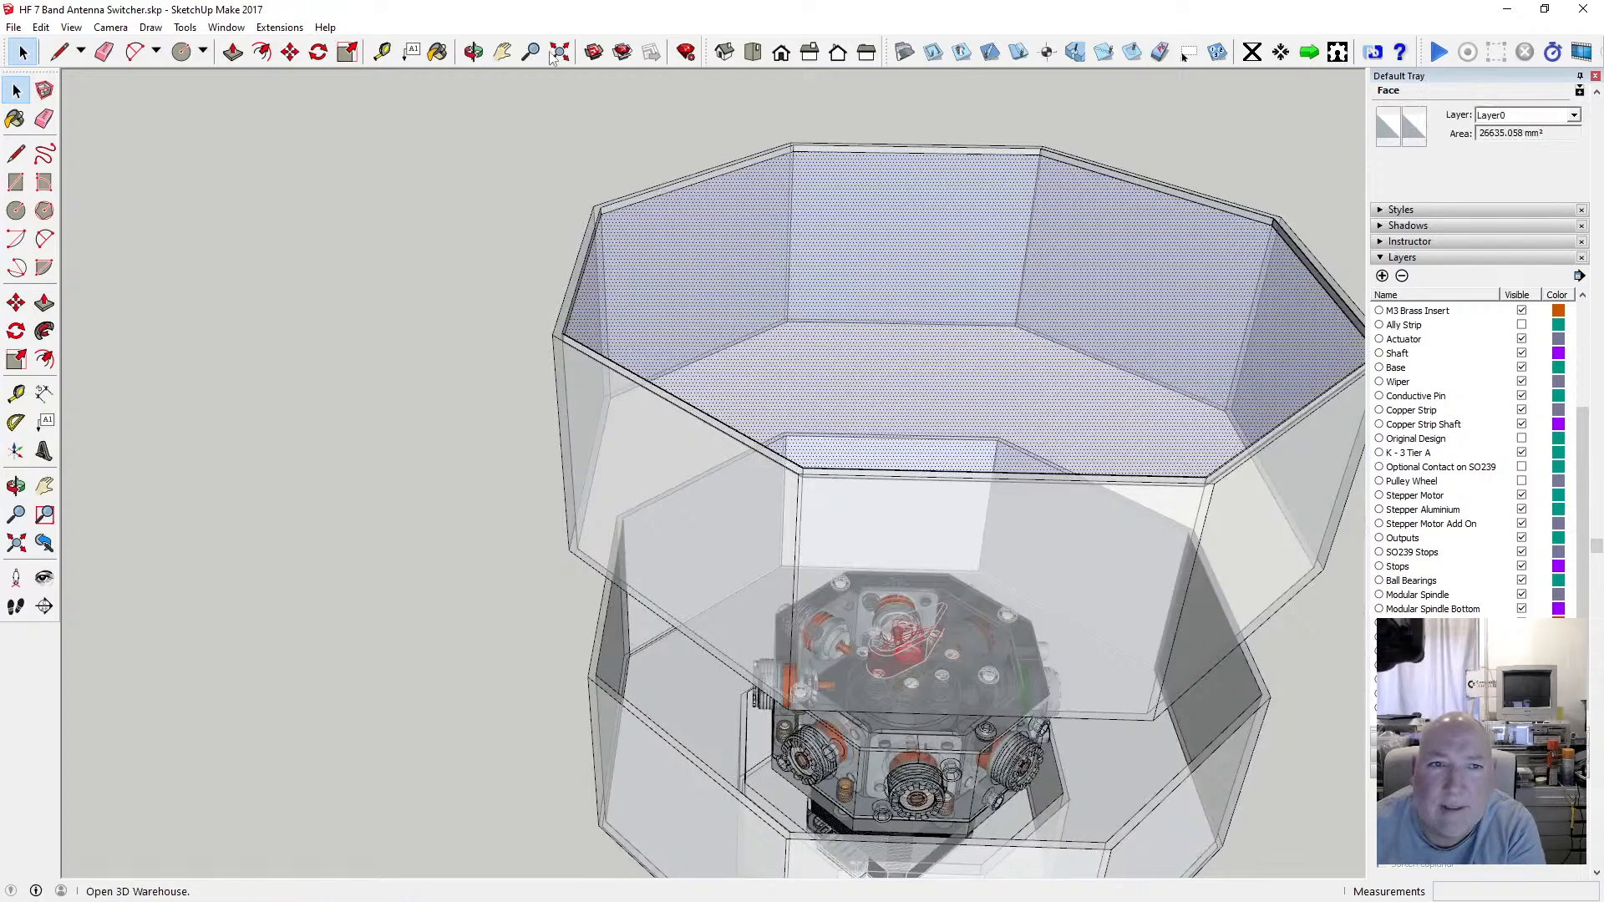
click(473, 52)
drag(589, 151, 197, 365)
scroll(505, 250, up, 10)
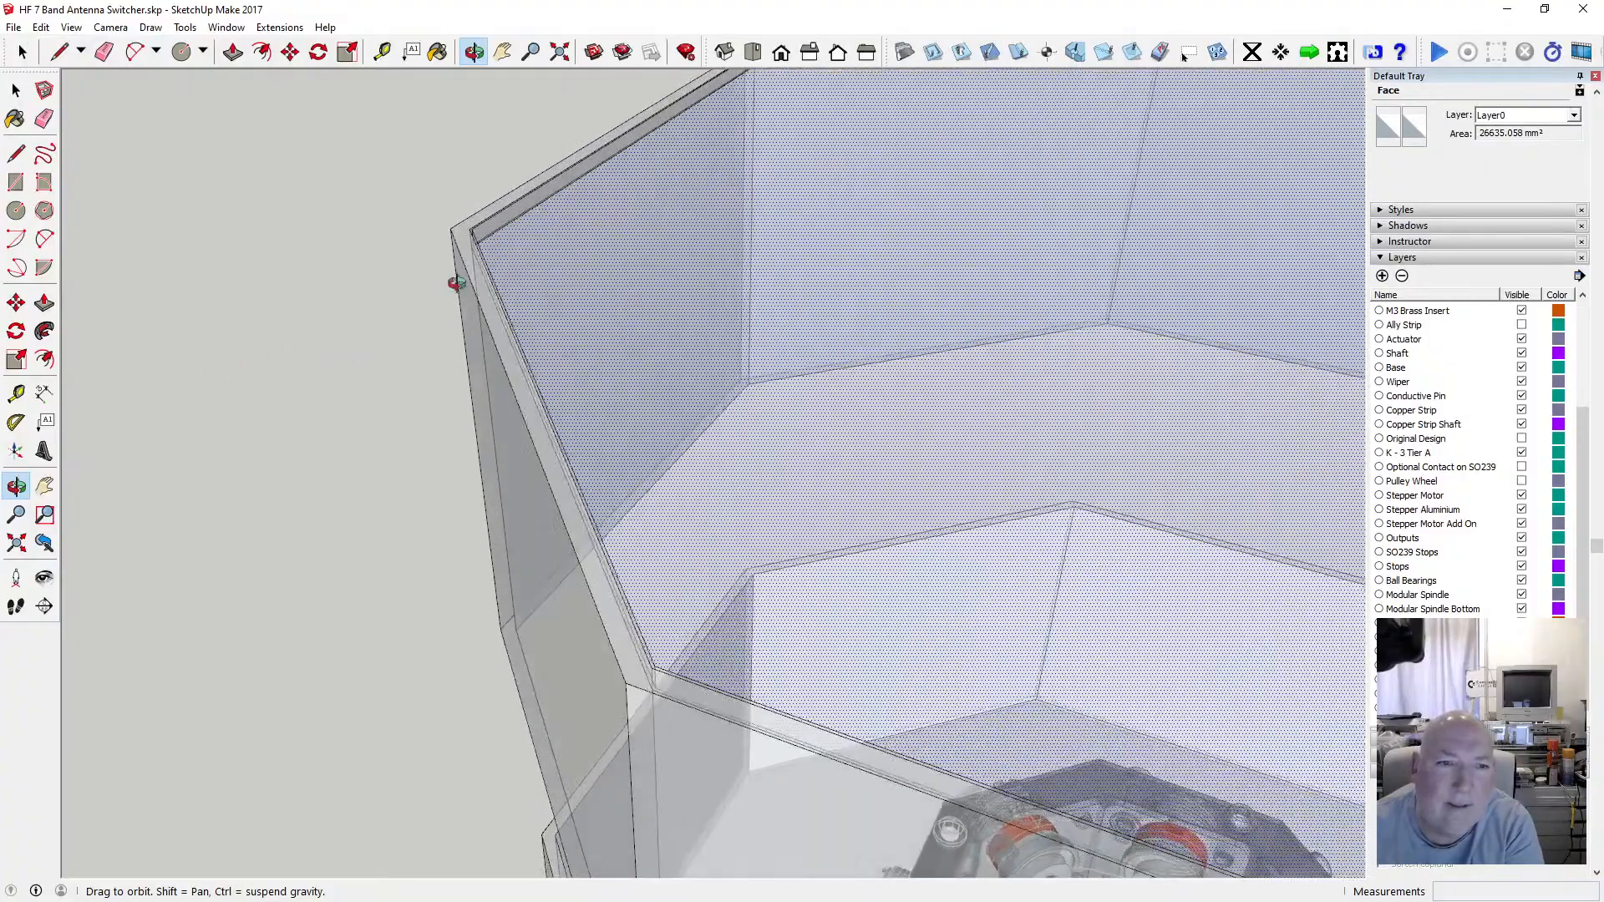
drag(456, 283, 451, 246)
click(16, 90)
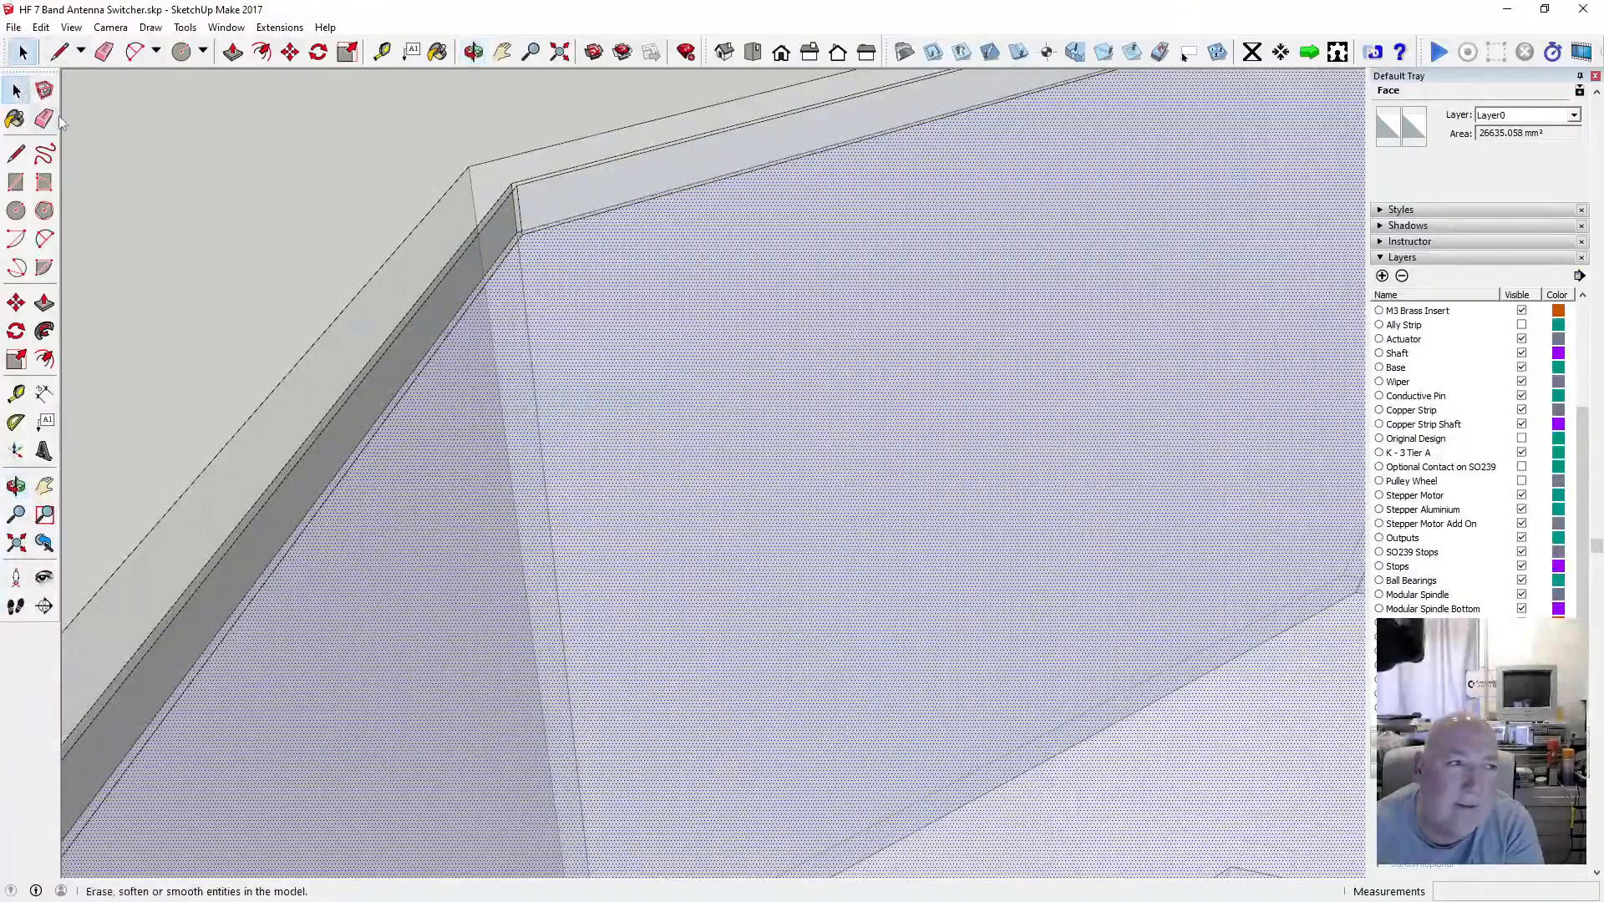
click(539, 182)
click(523, 203)
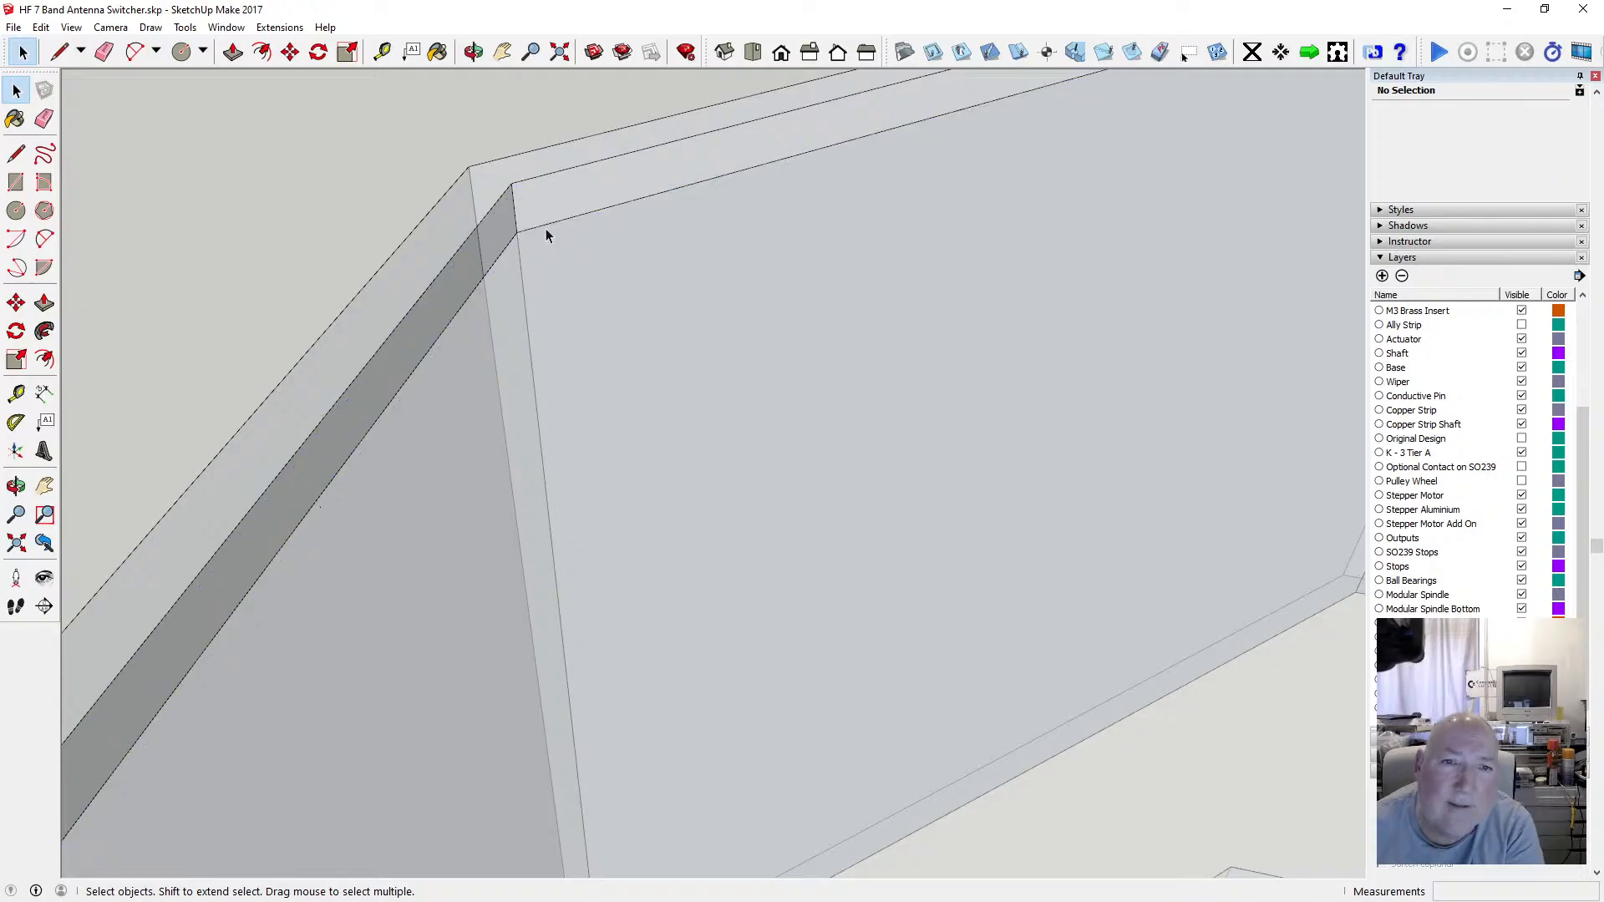
Inspect the inner top edges of the wall segment and its corner beneath the rim for stray lines.
click(473, 51)
drag(634, 247, 685, 248)
scroll(497, 326, up, 6)
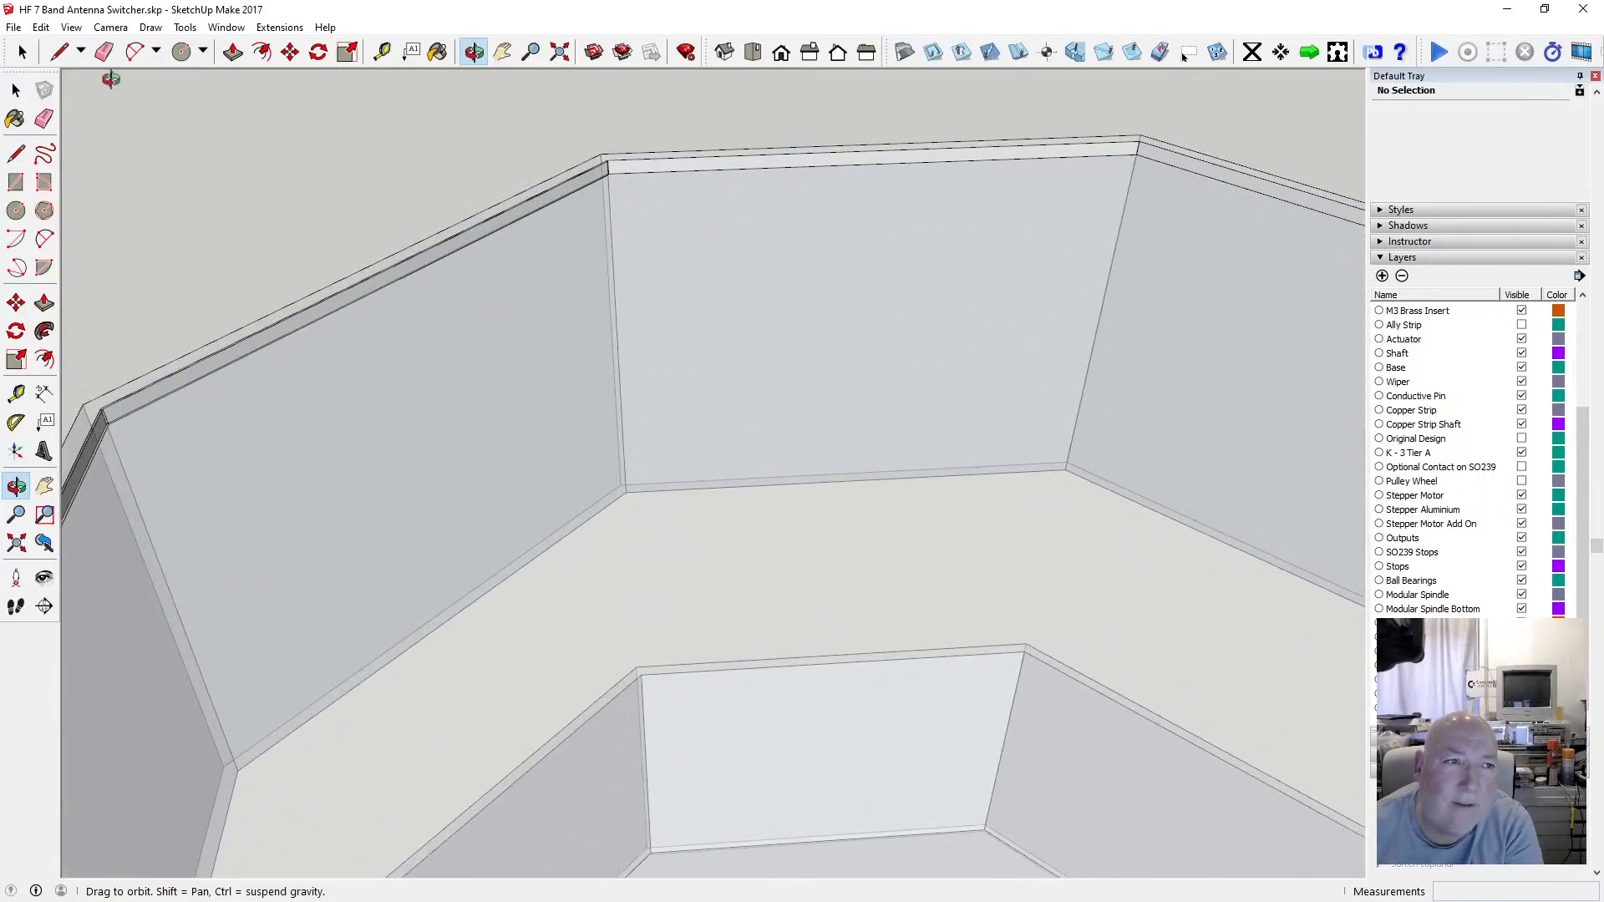
click(16, 90)
scroll(470, 222, up, 4)
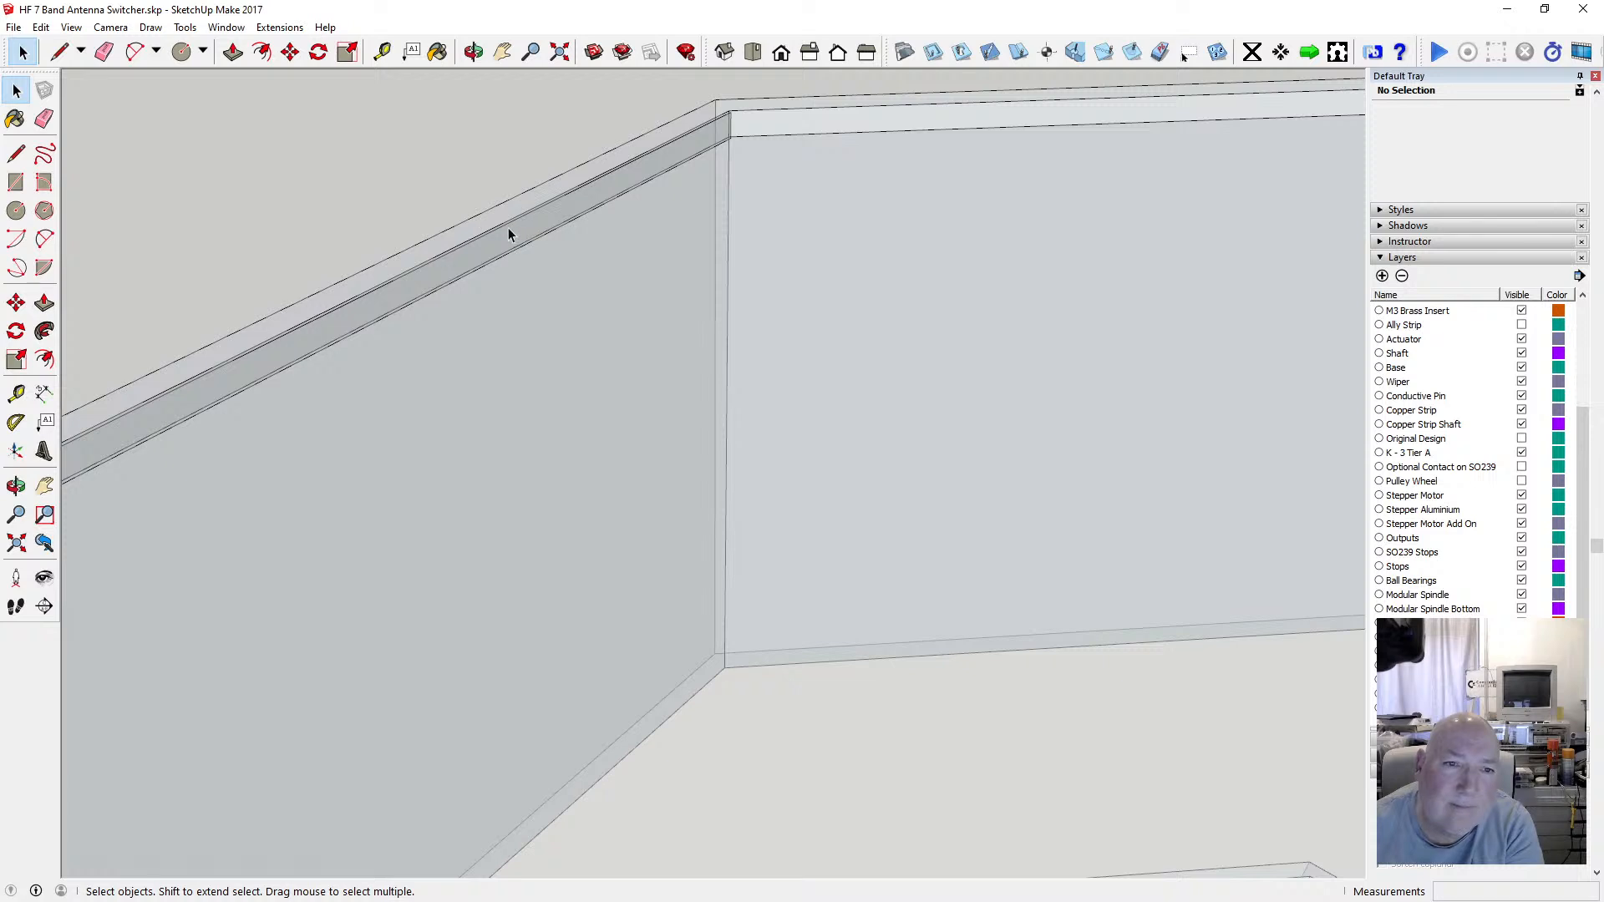
click(528, 247)
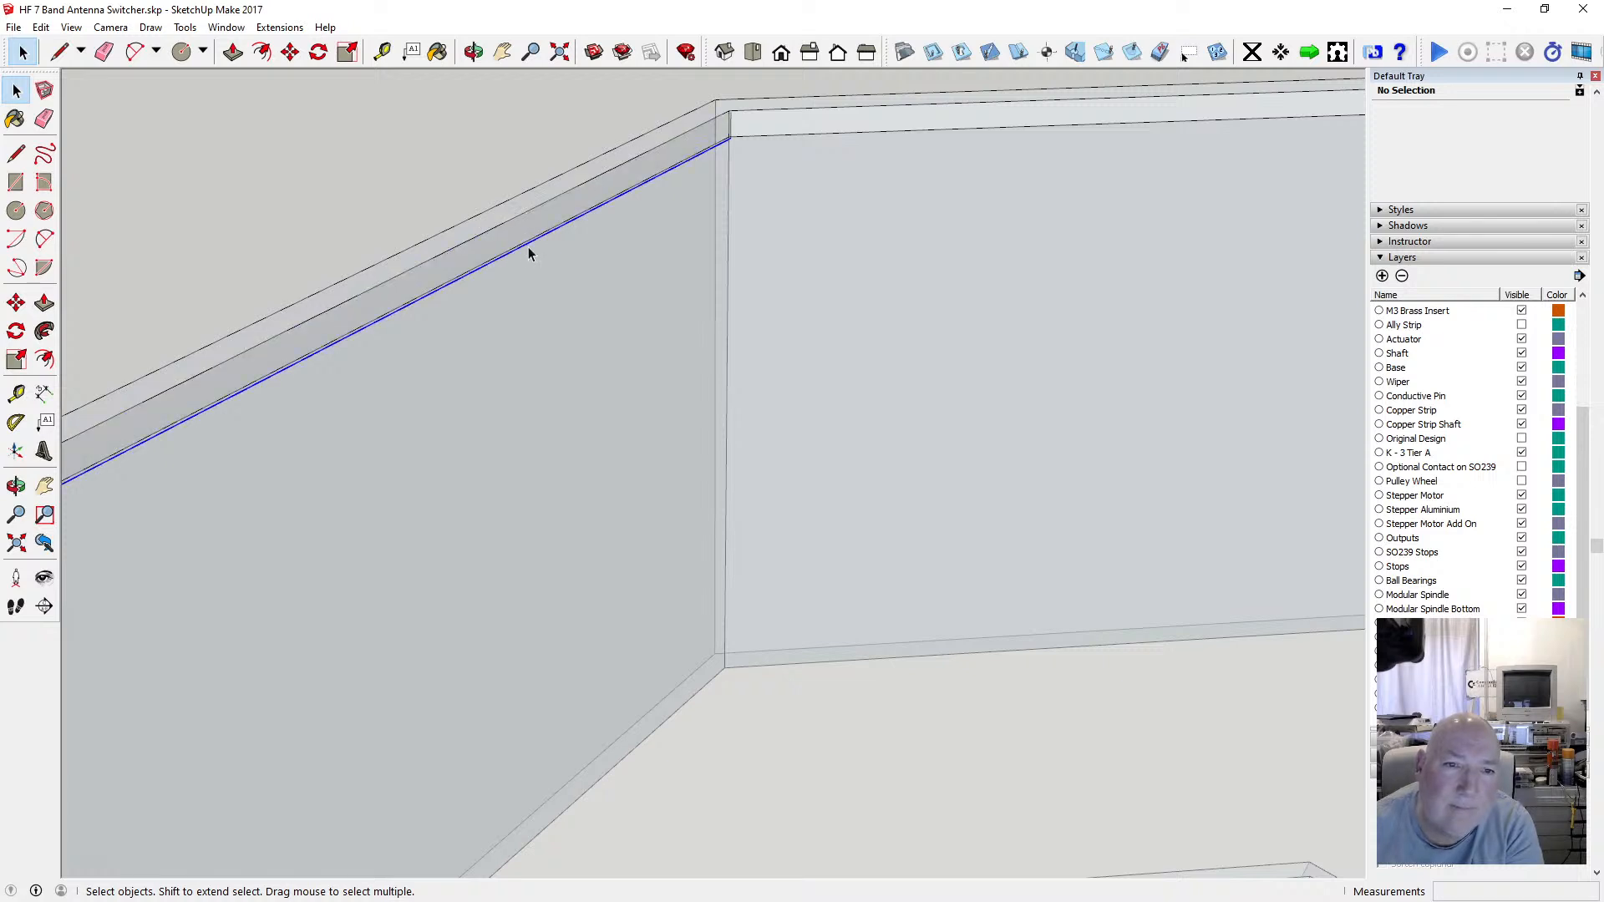
click(752, 121)
click(735, 125)
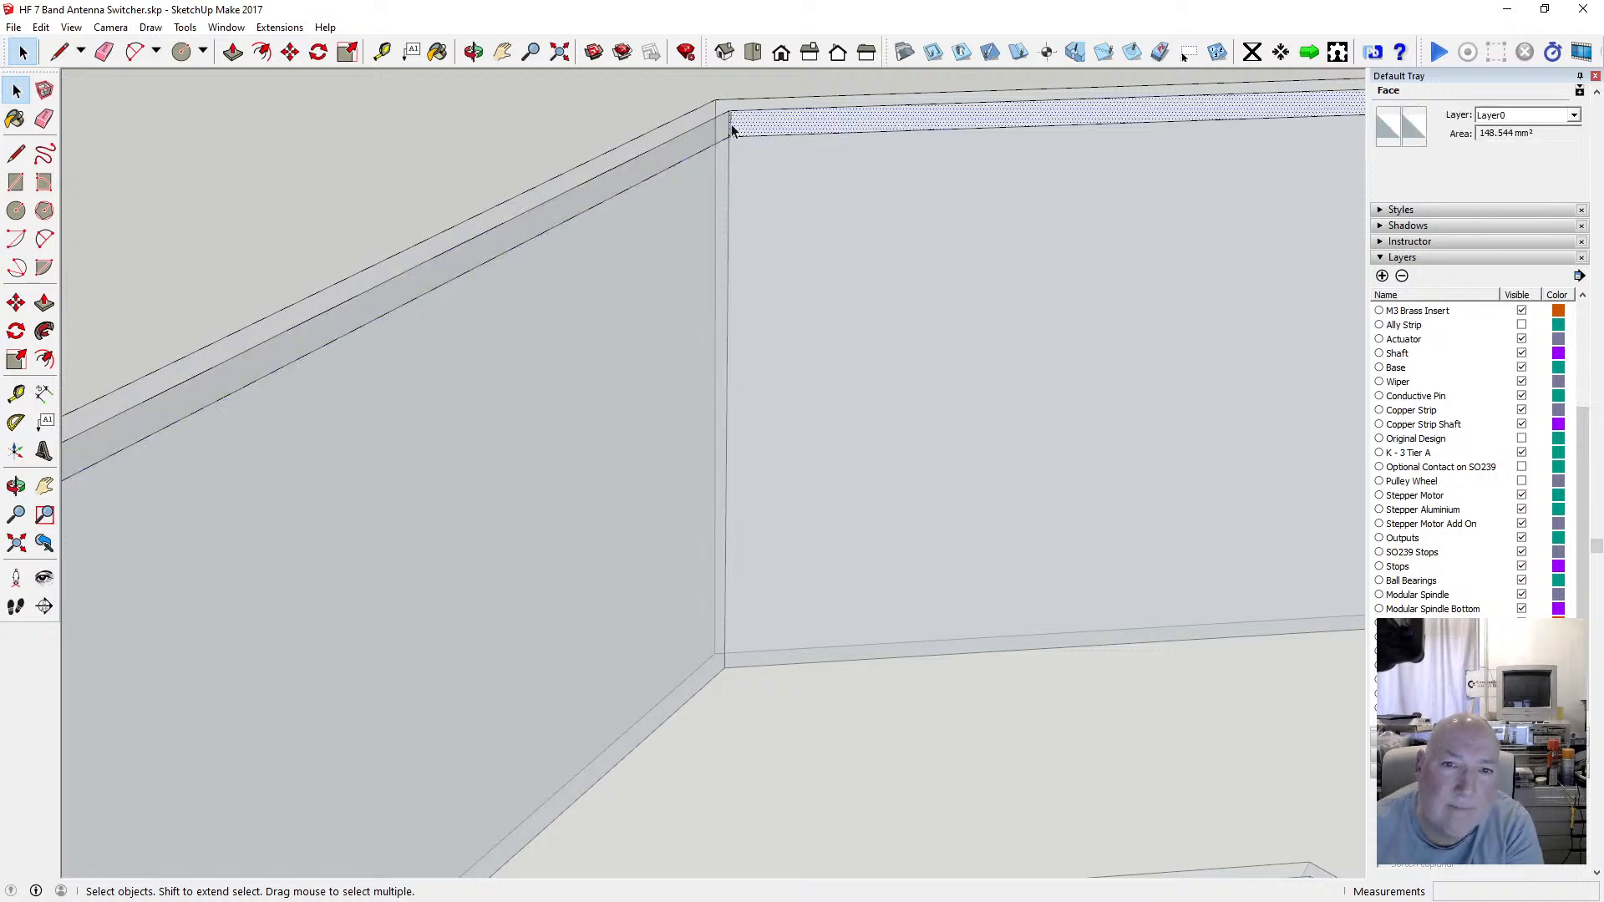
scroll(756, 130, down, 5)
scroll(348, 334, up, 5)
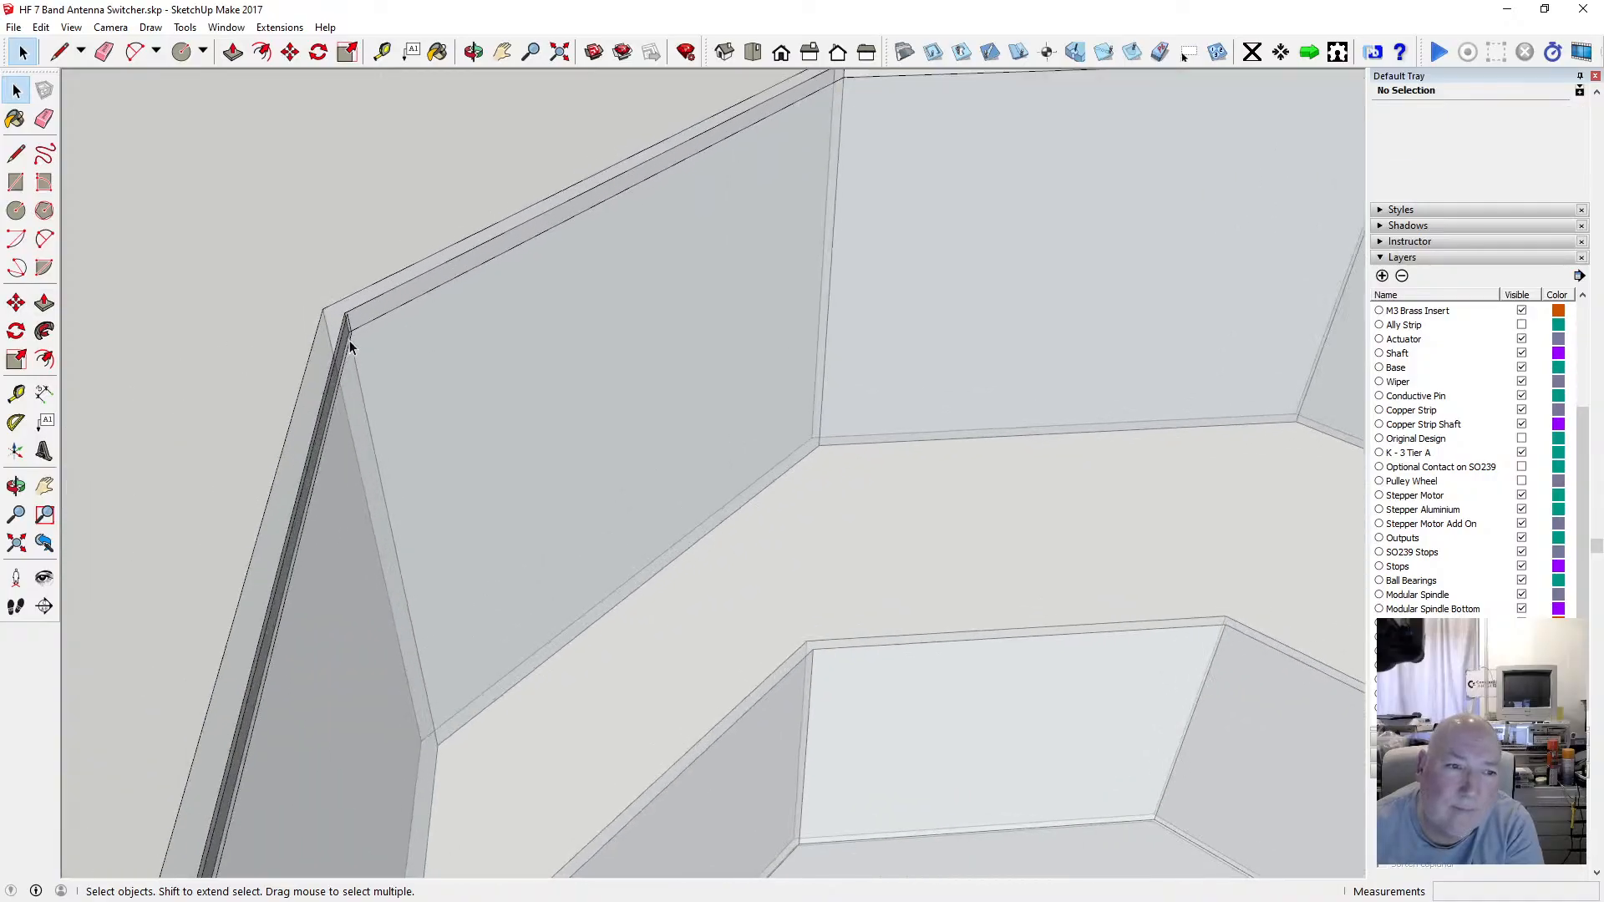
scroll(342, 317, up, 1)
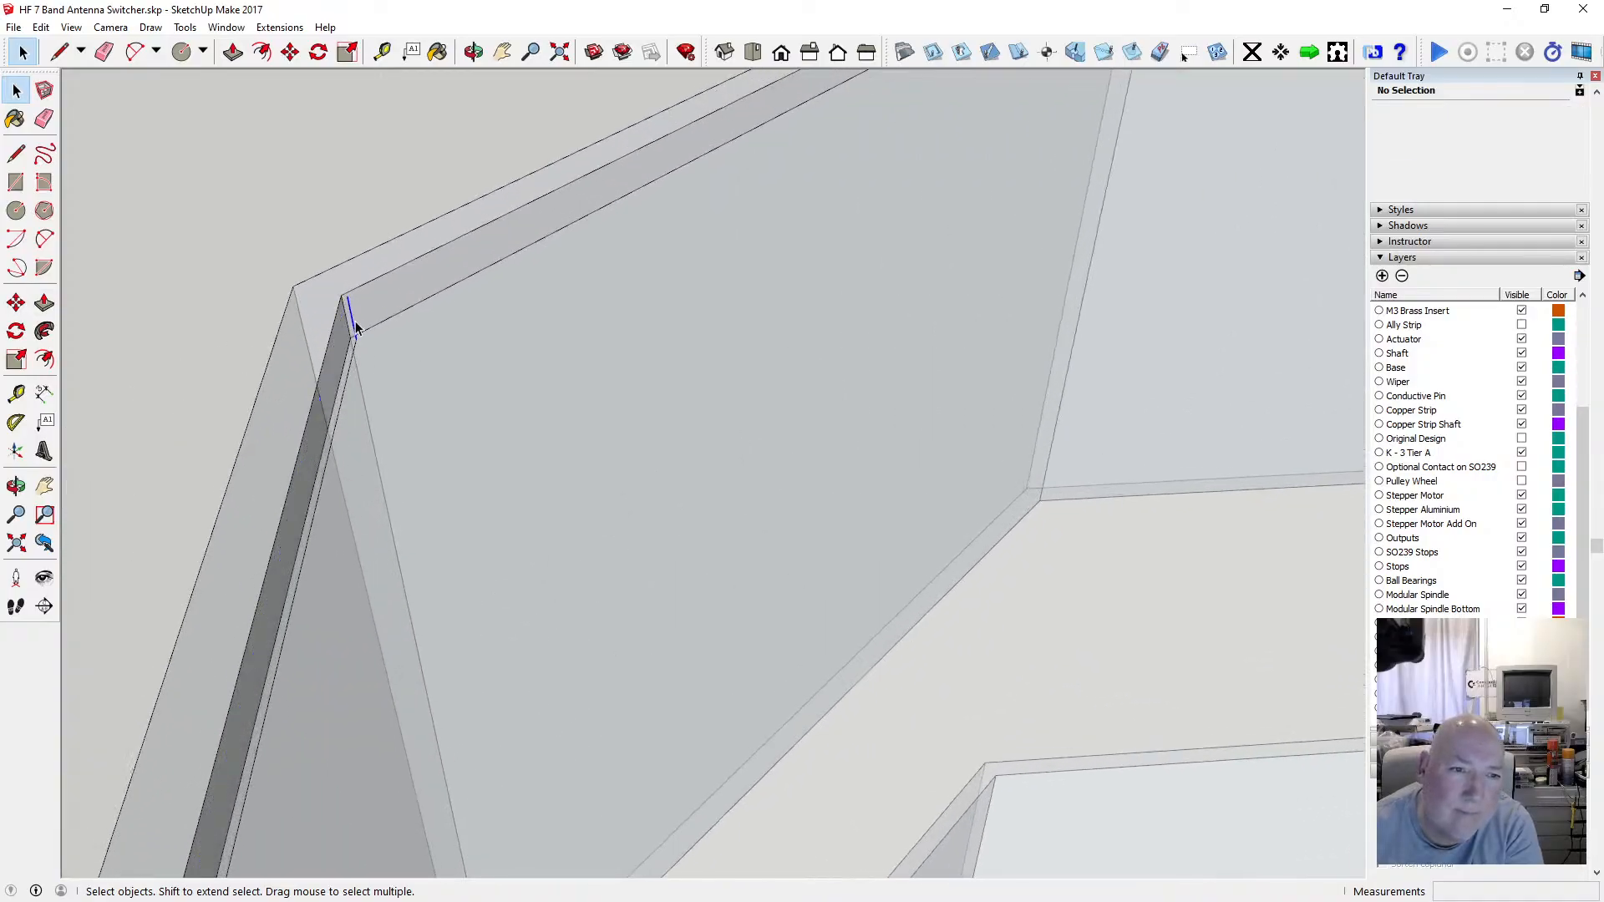
scroll(453, 307, down, 6)
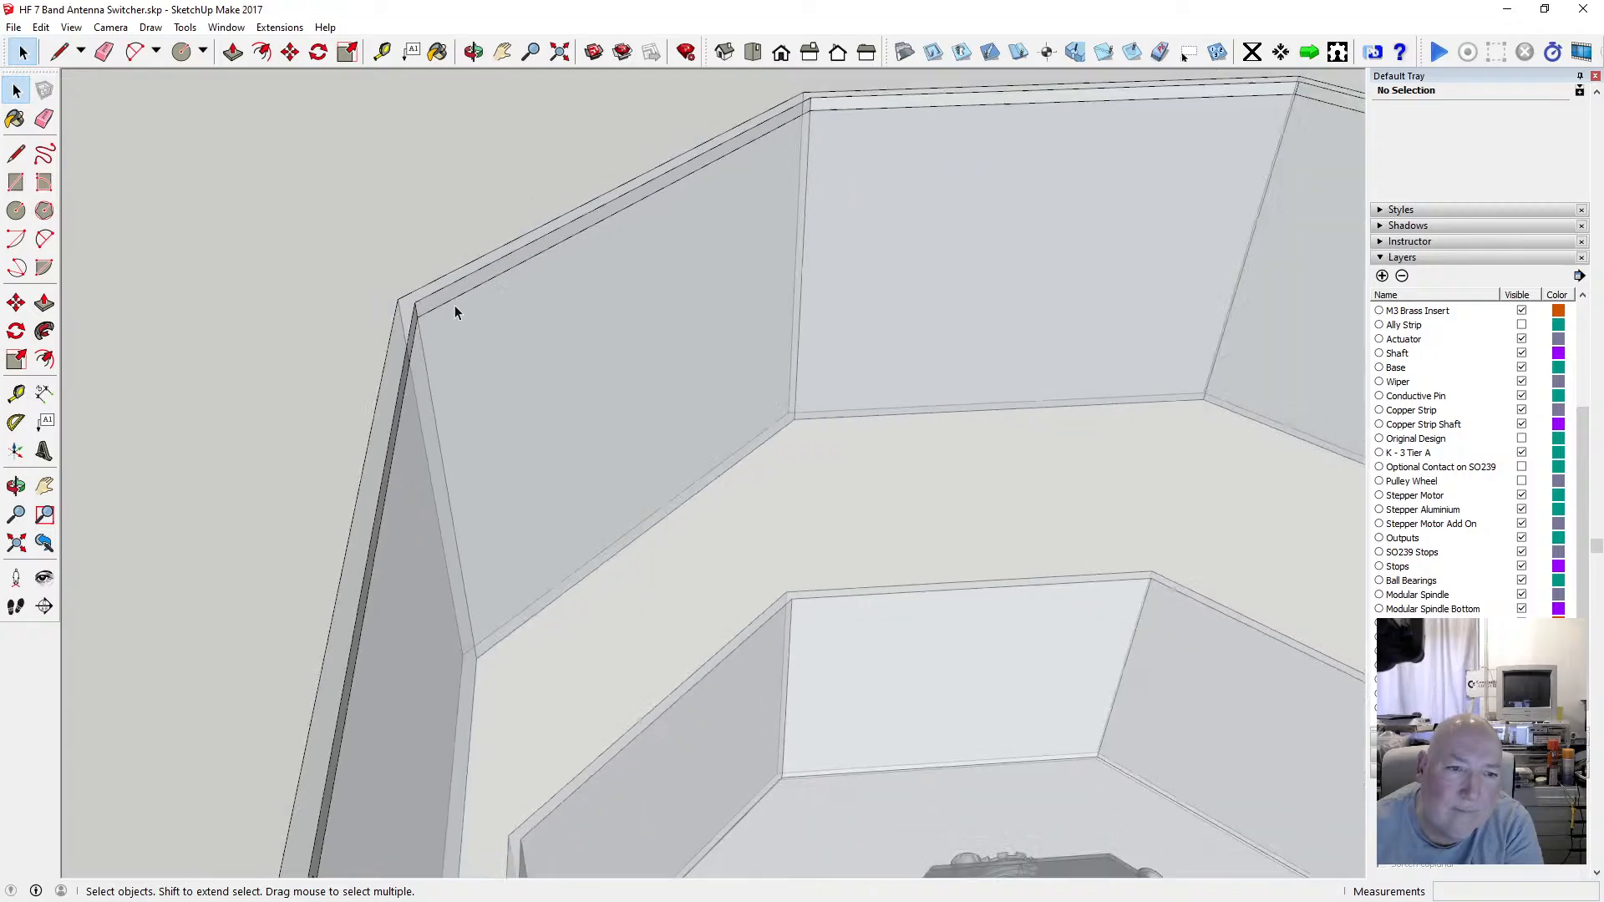
Delete the stray edge at the inner corner where the rim meets the wall.
click(474, 52)
scroll(233, 348, up, 6)
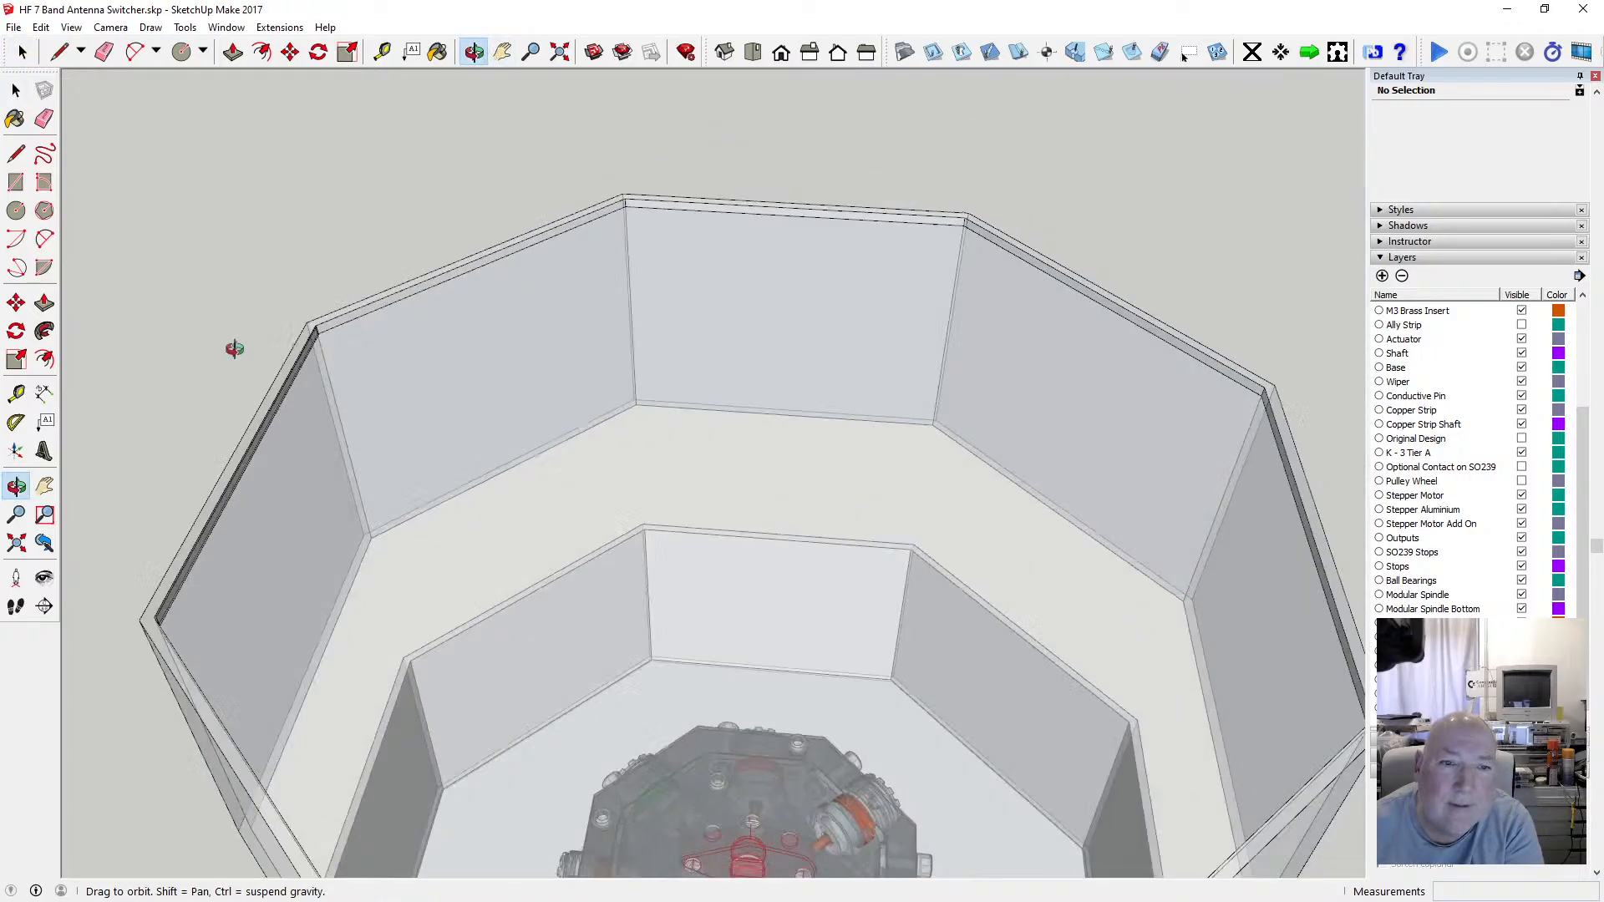
scroll(333, 288, up, 1)
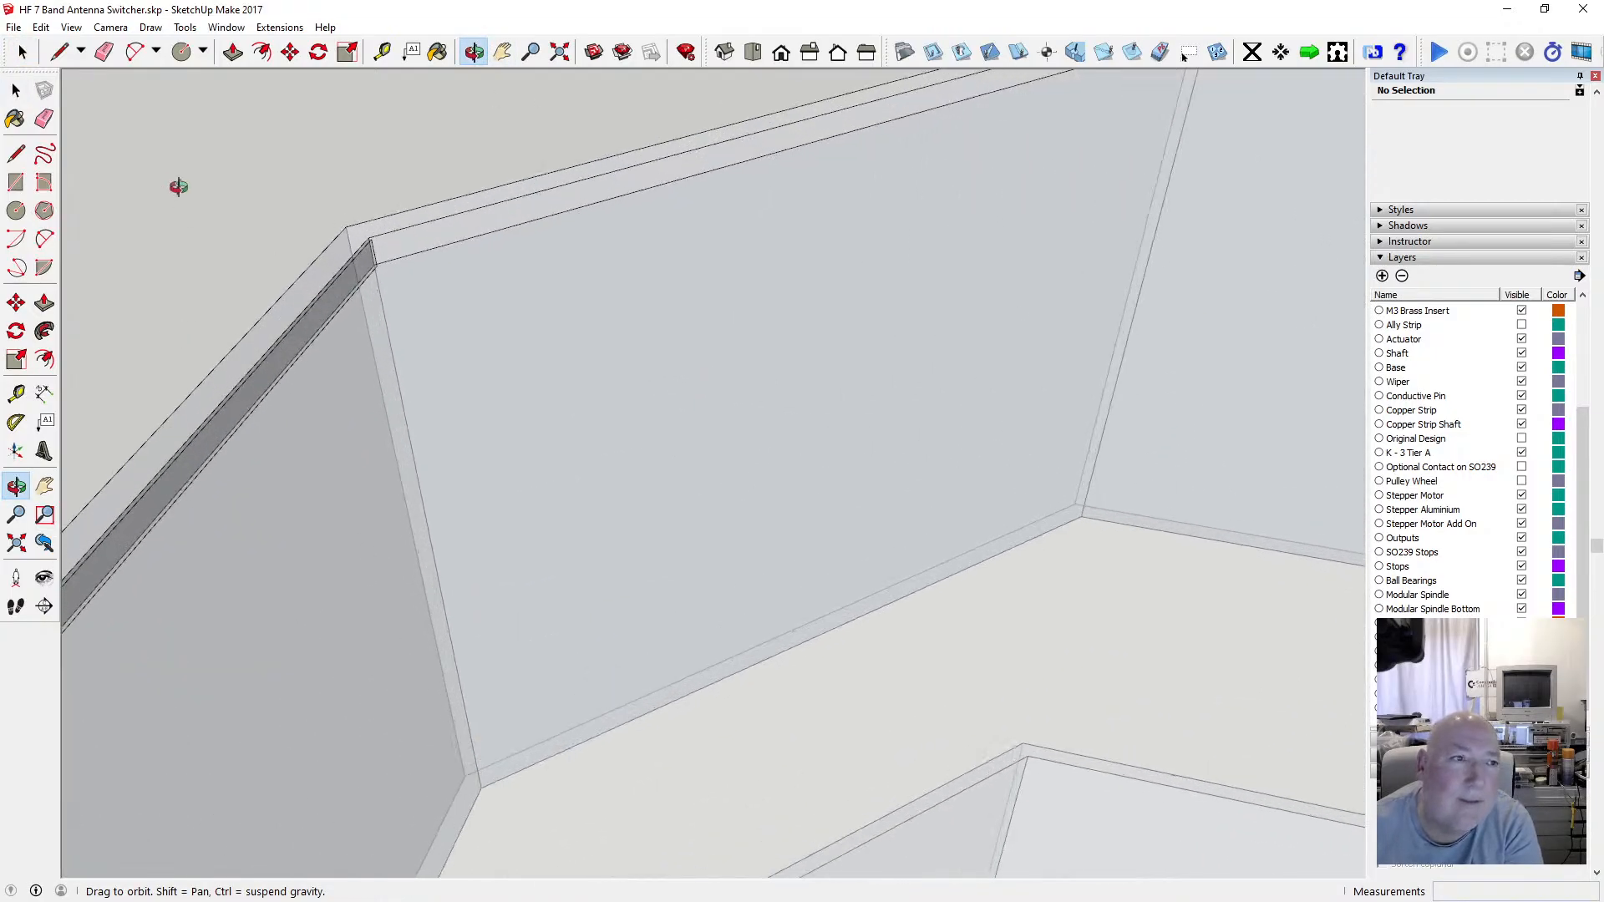
click(17, 92)
scroll(333, 276, up, 2)
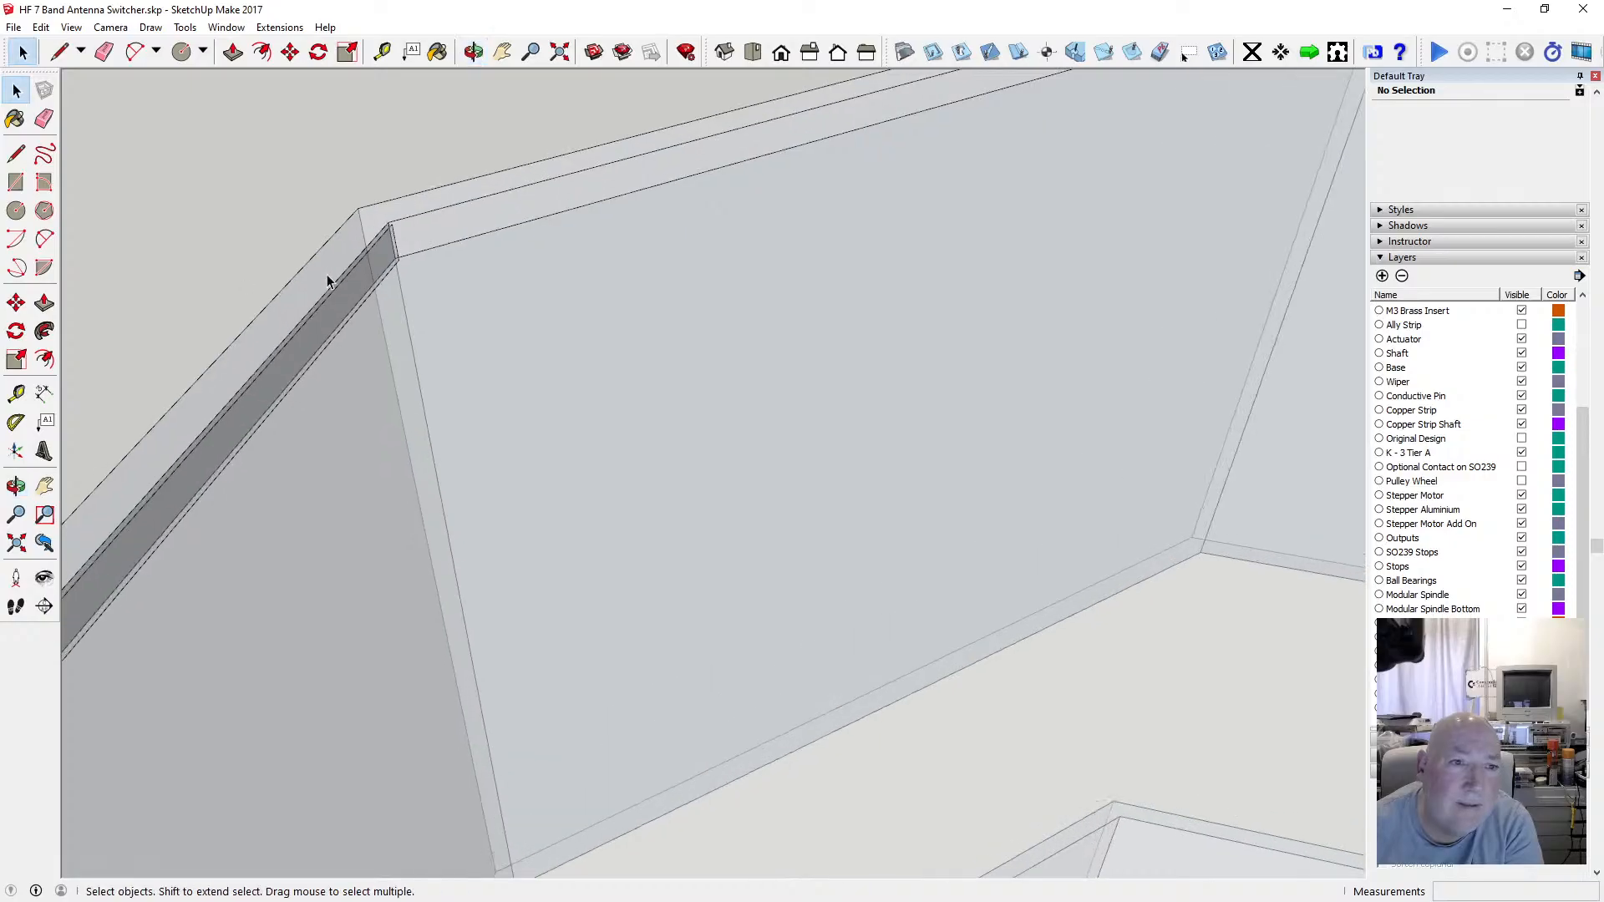
click(388, 236)
key(Delete)
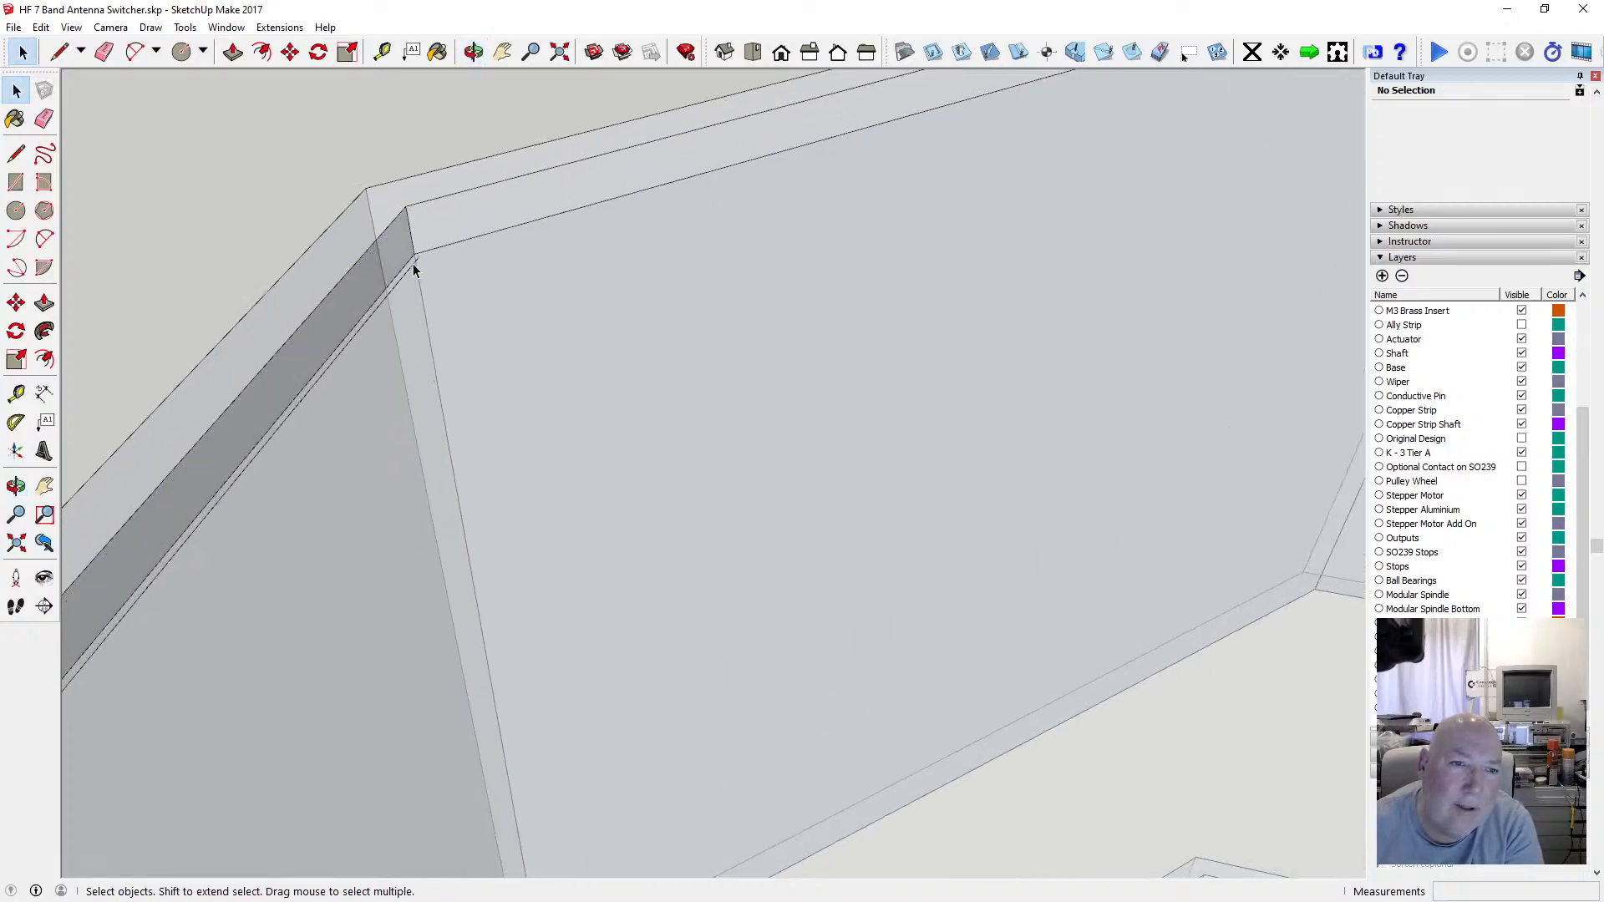
Delete two stray edges at the rim's left corner, including a 2 mm edge on its inner side.
click(473, 52)
drag(569, 326, 686, 320)
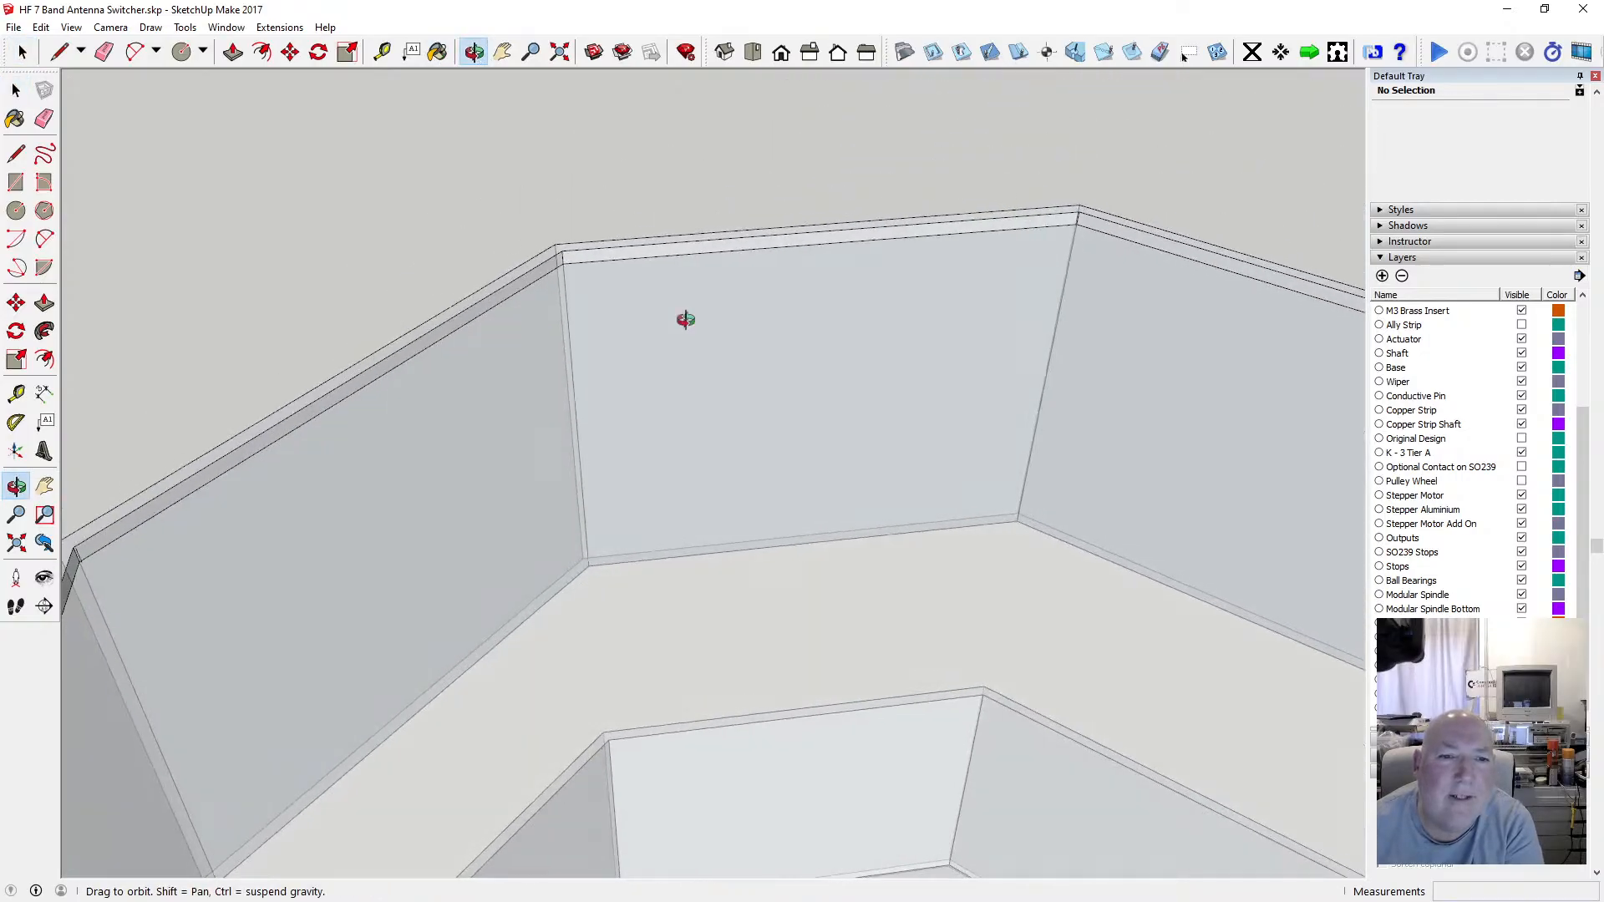
scroll(694, 295, down, 4)
drag(556, 381, 114, 386)
scroll(486, 338, up, 4)
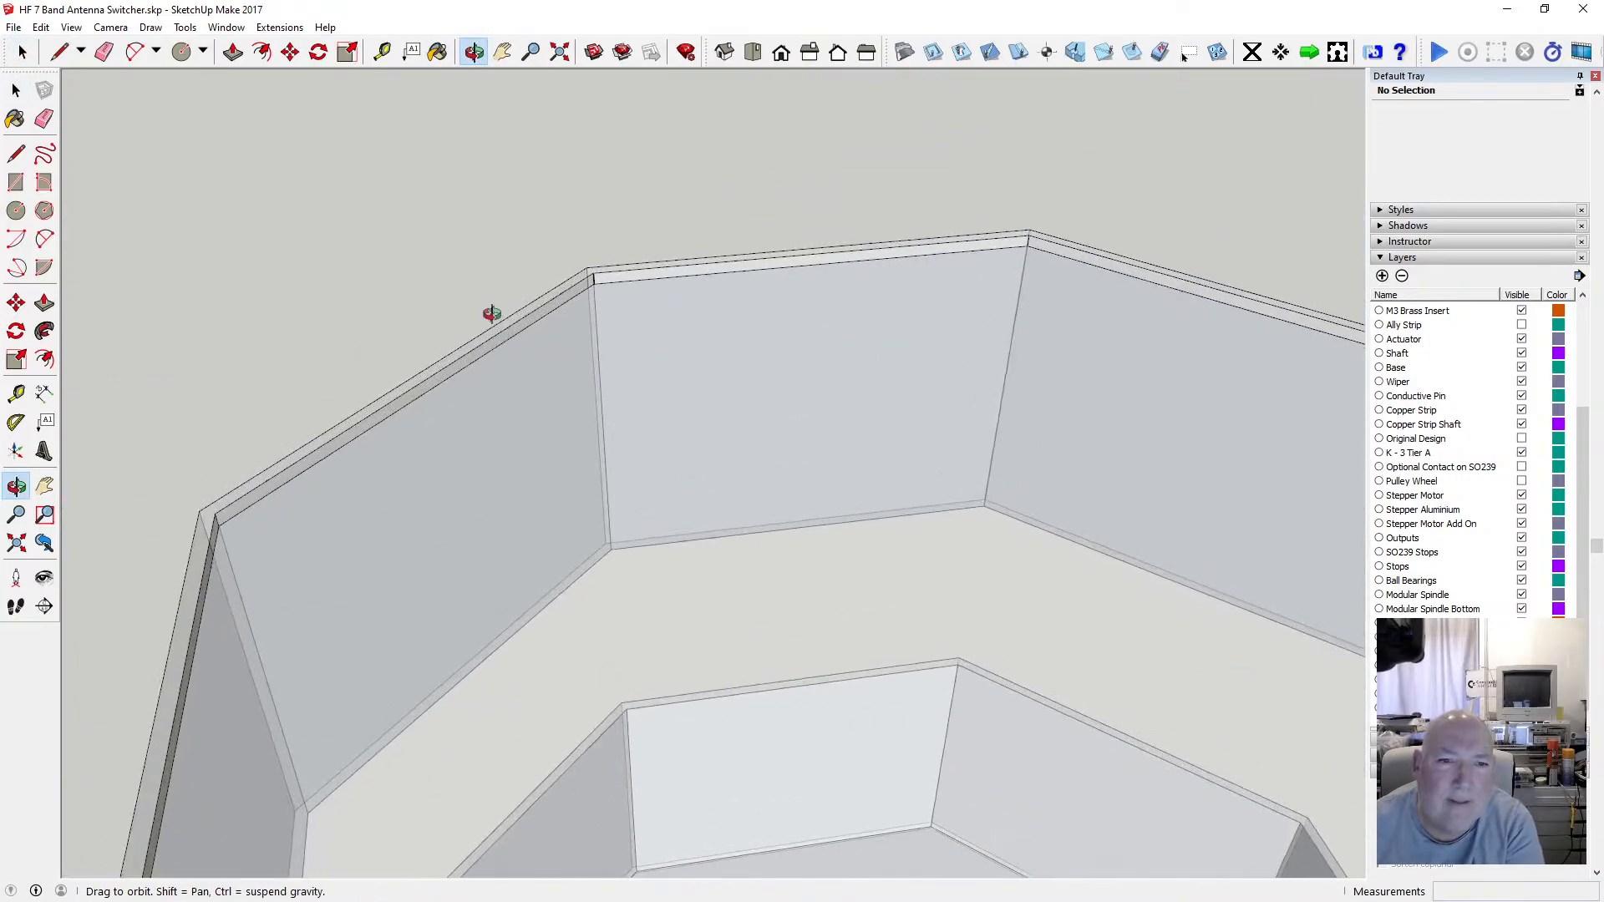
scroll(491, 313, up, 5)
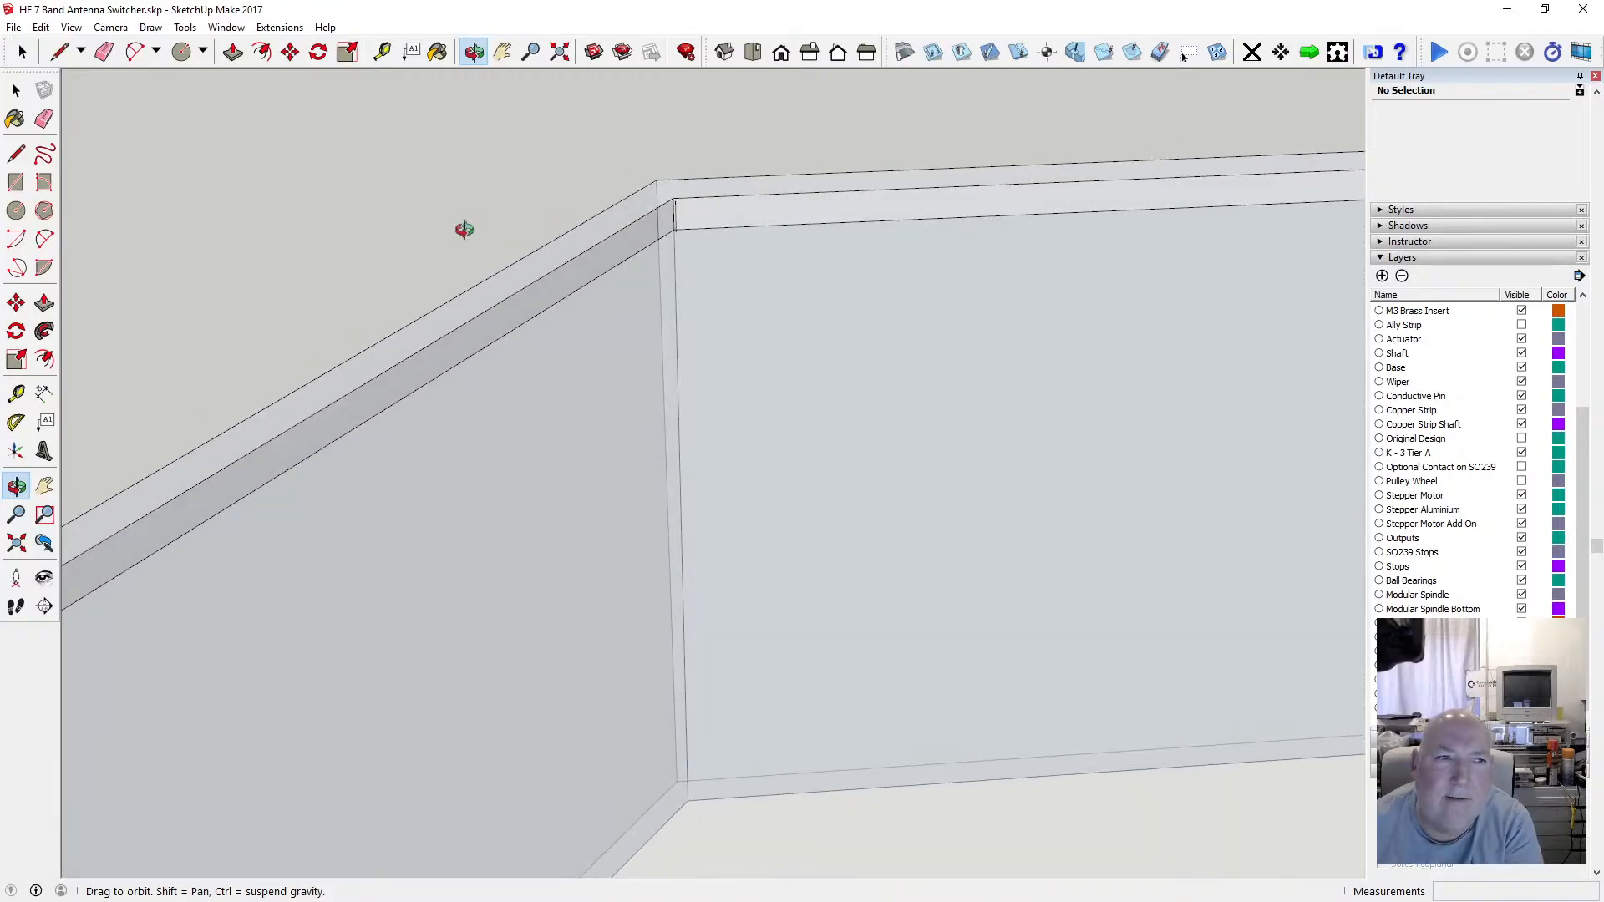
click(16, 92)
scroll(660, 228, up, 2)
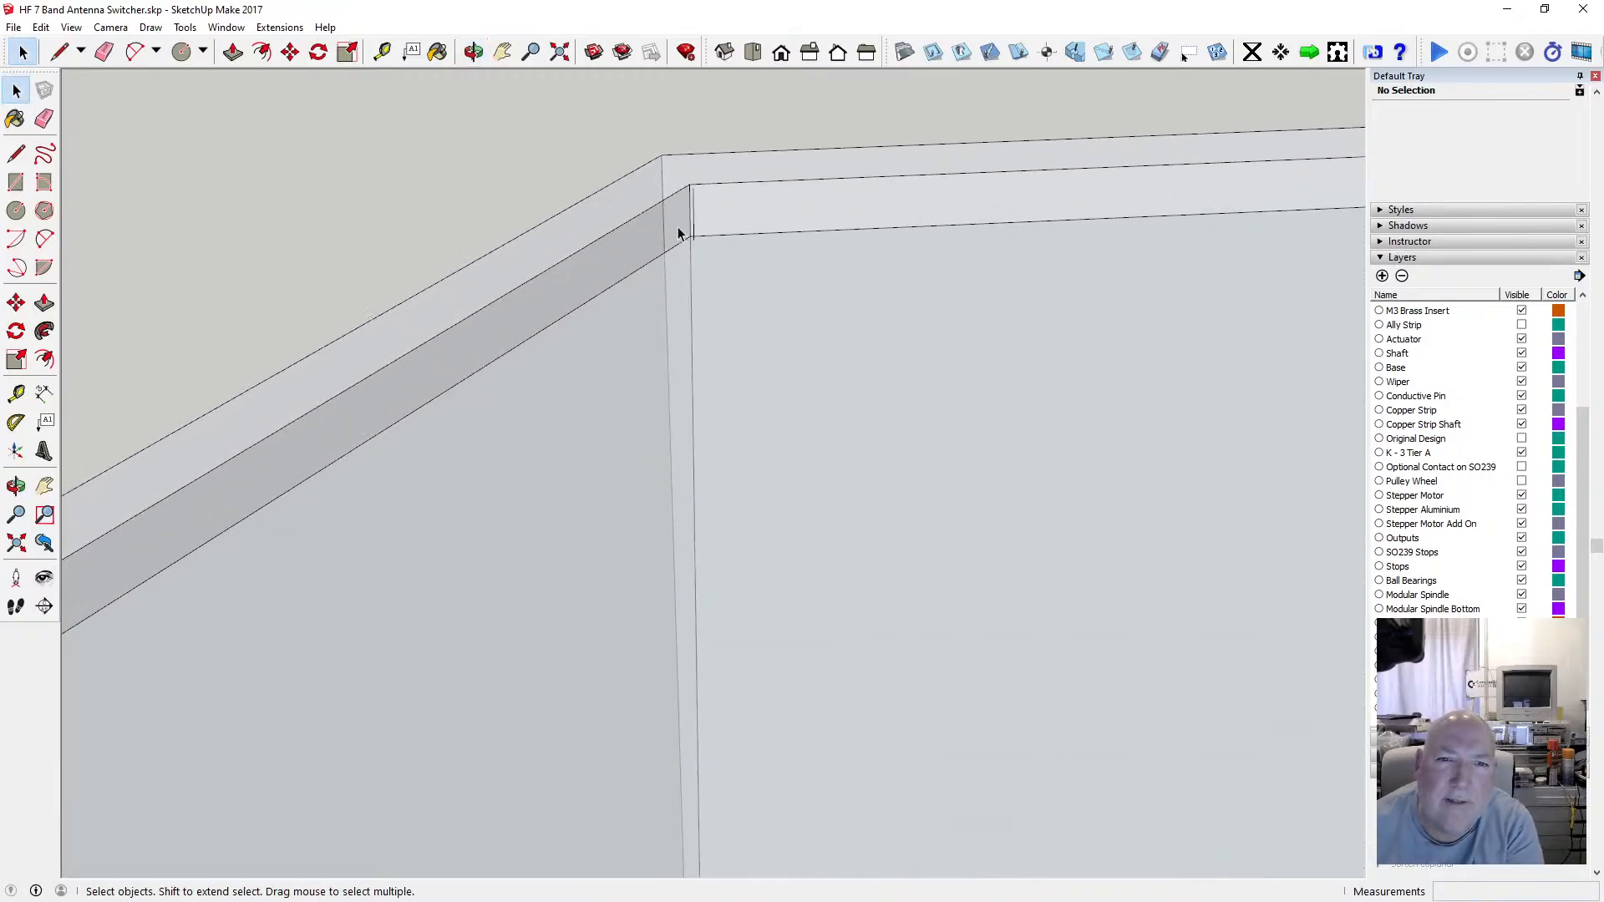
scroll(695, 197, down, 5)
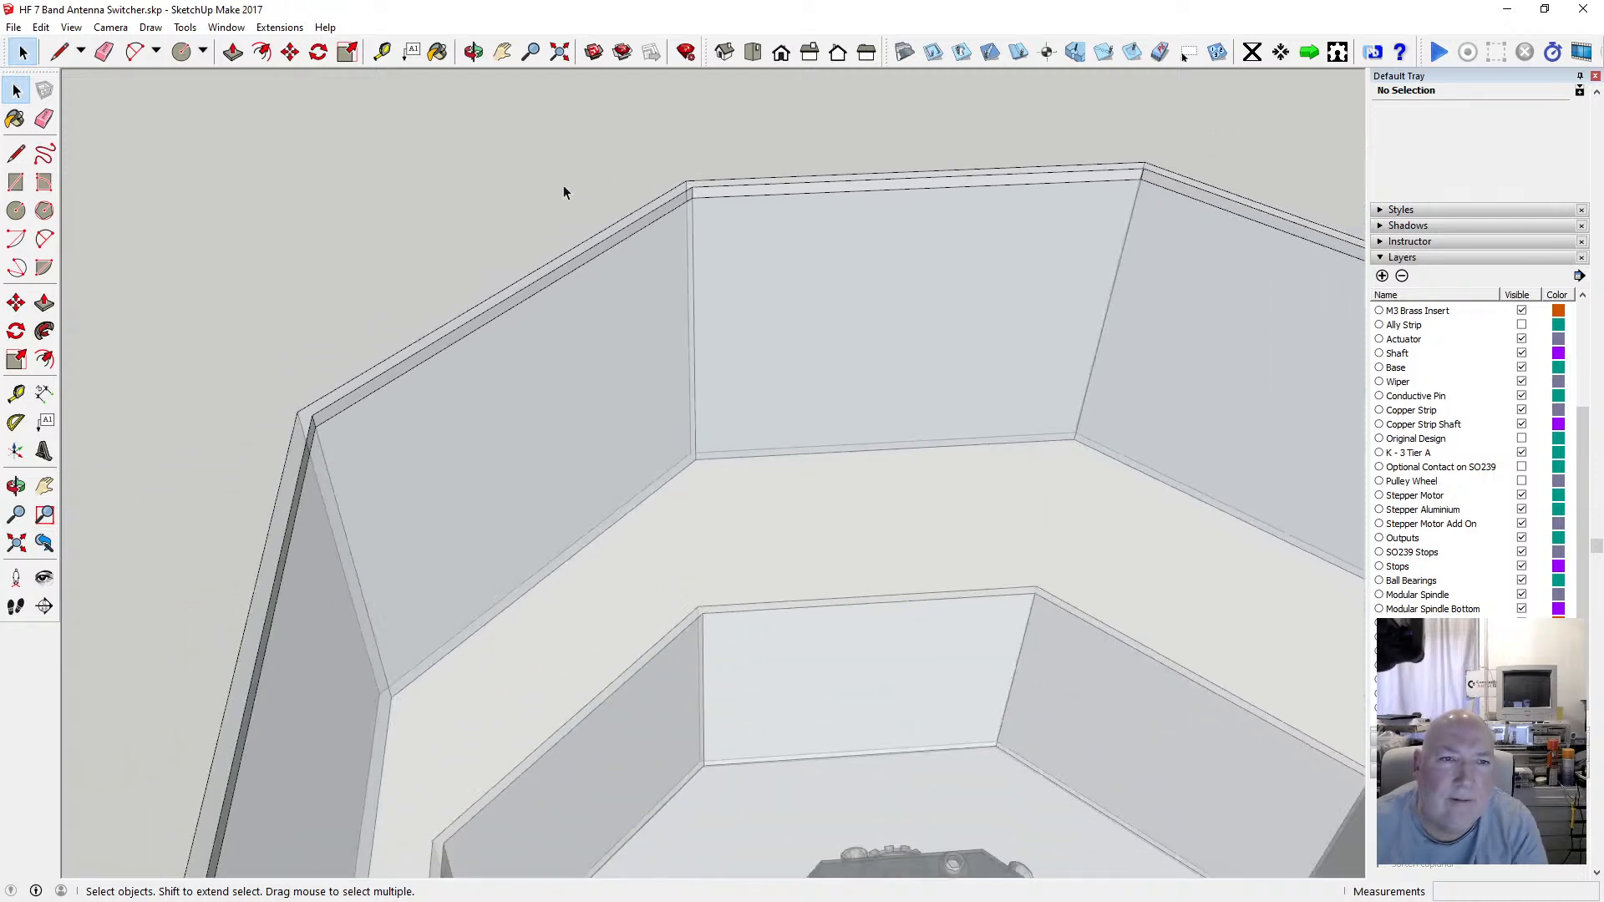
drag(517, 90, 334, 287)
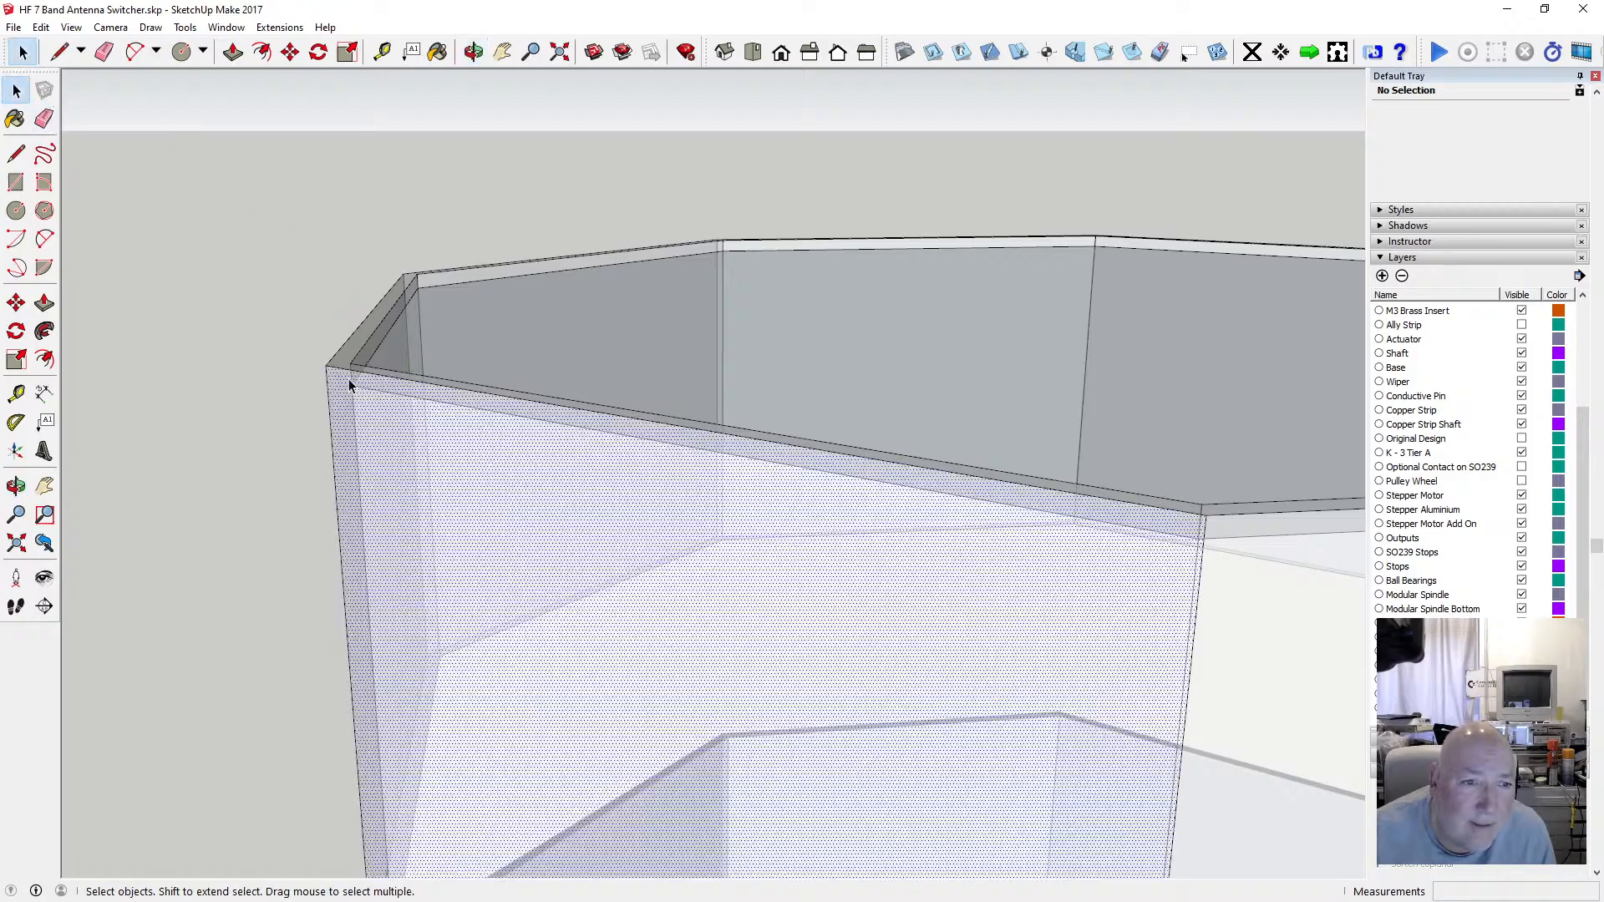
click(351, 370)
key(Delete)
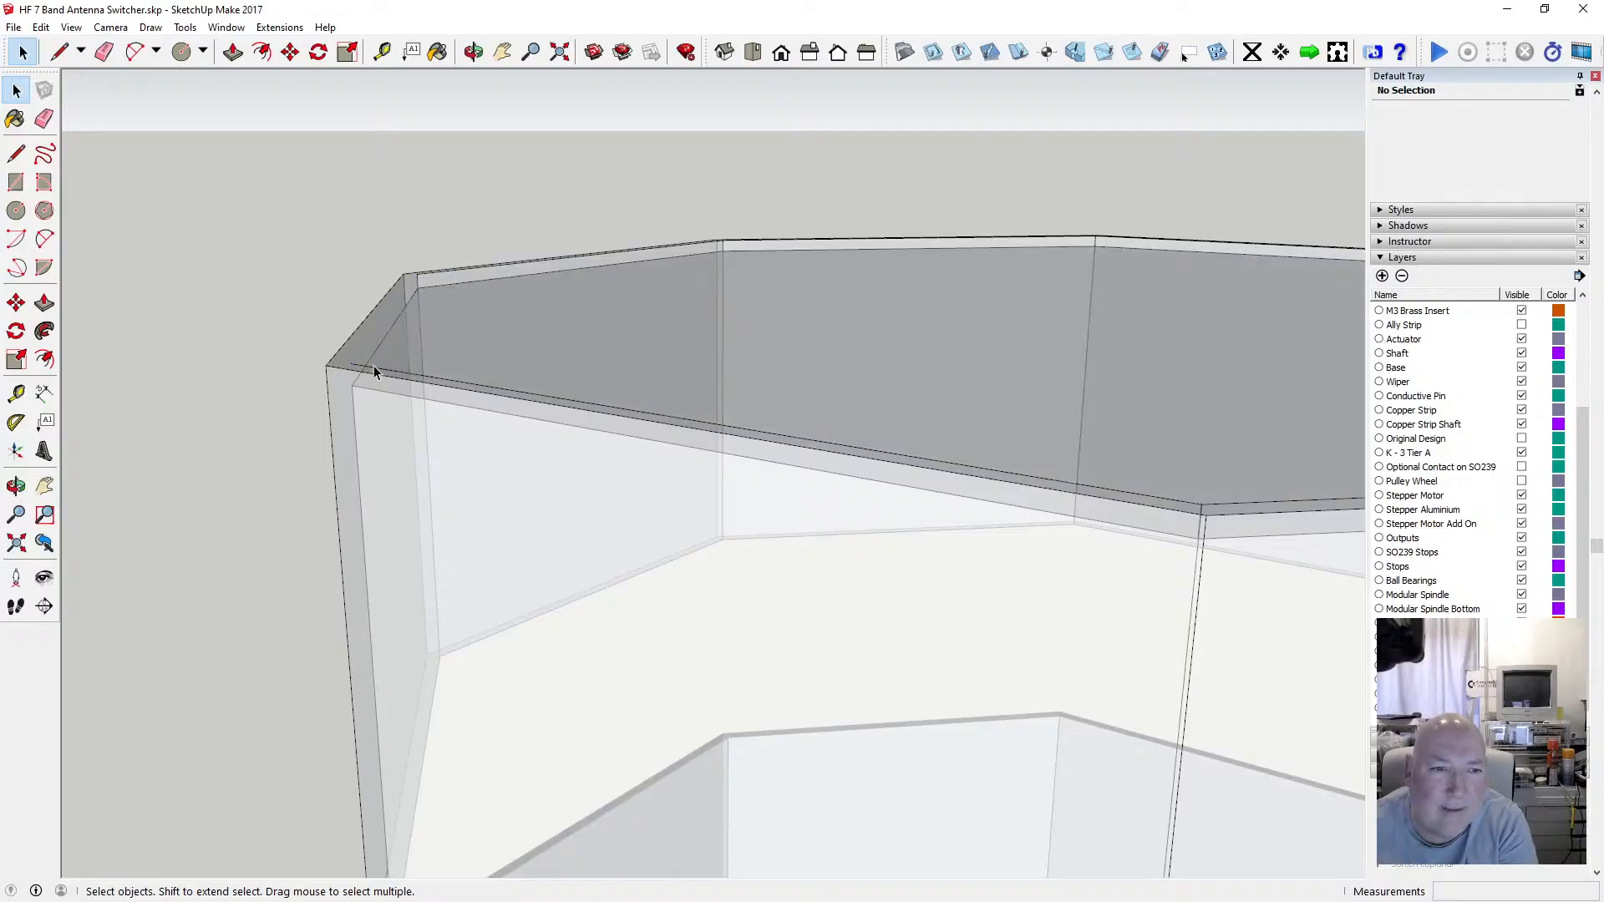
click(428, 279)
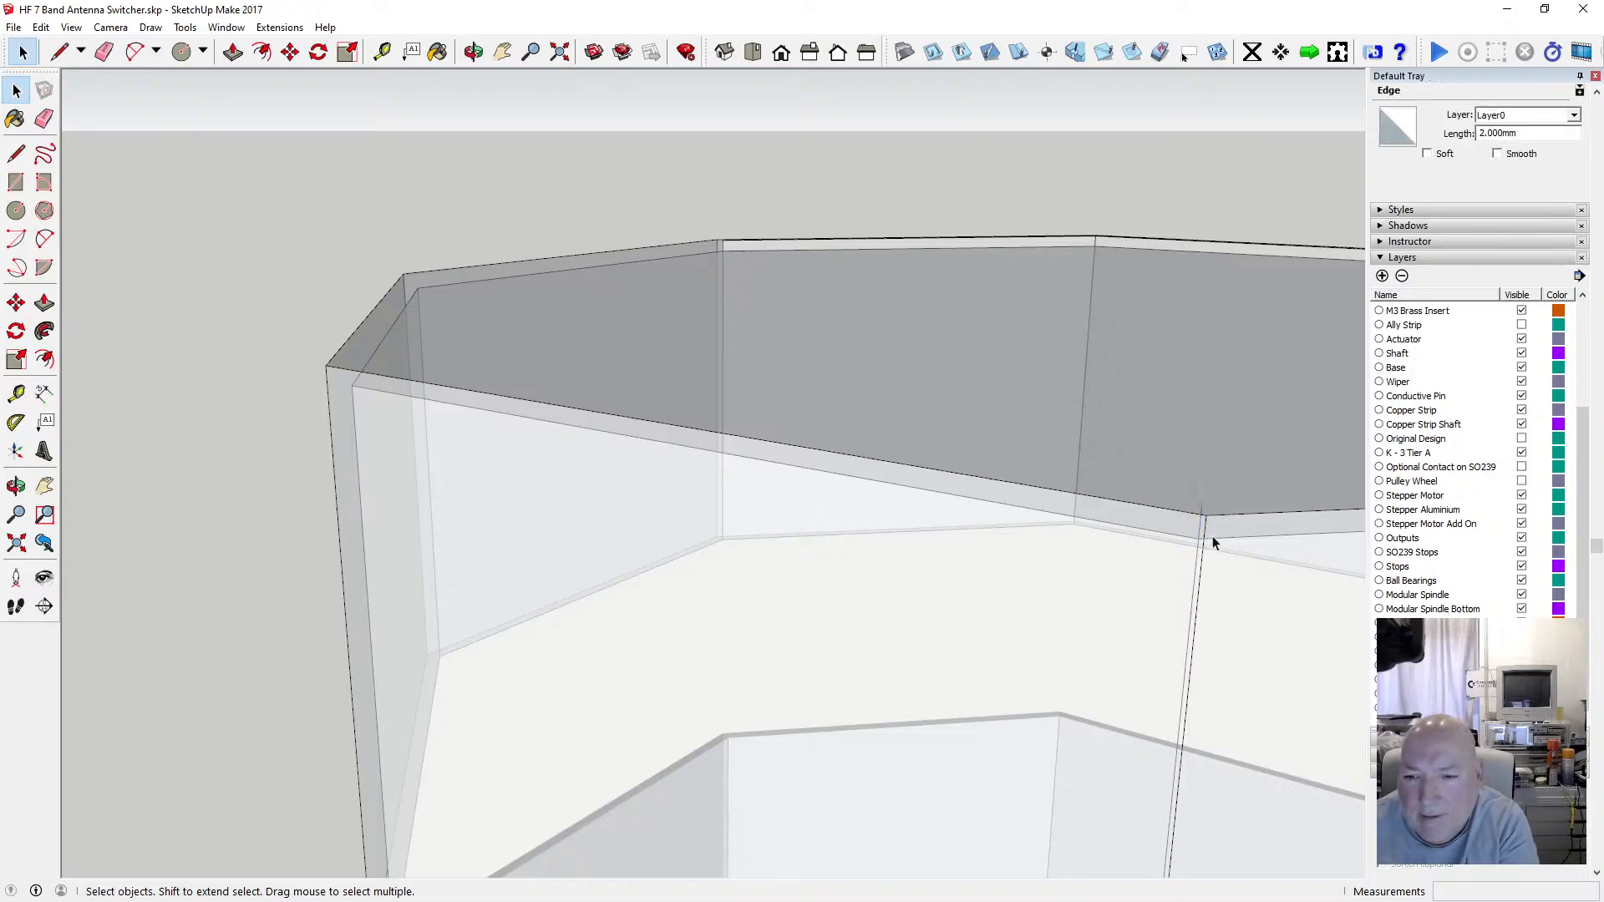
key(Delete)
Examine the rim's left outer corner from several angles.
key(o)
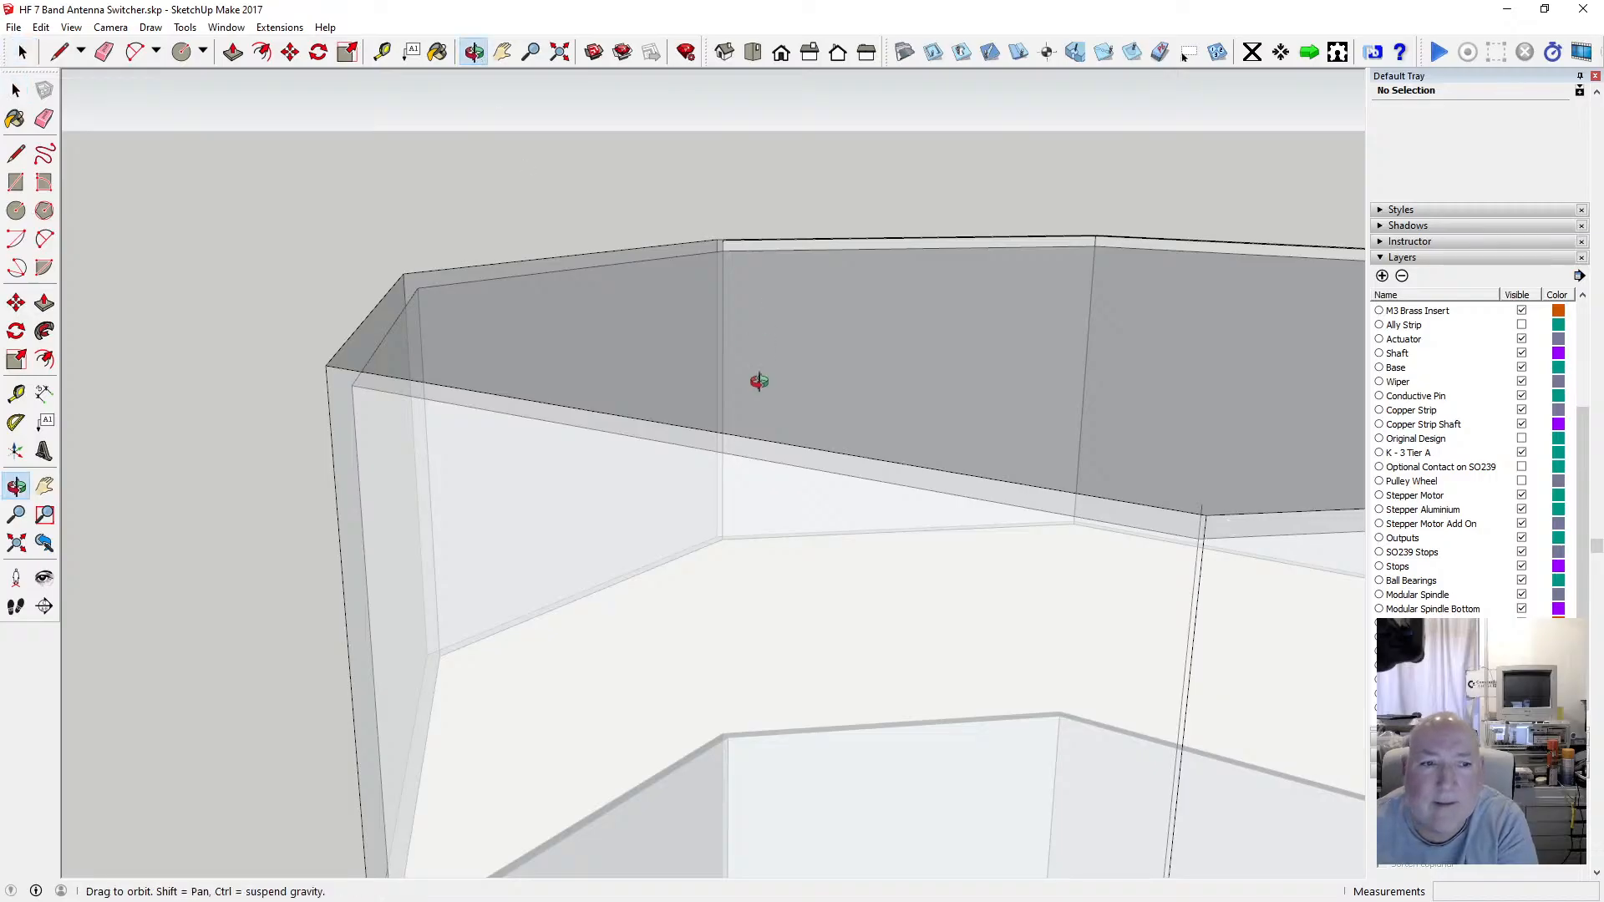
drag(752, 376, 671, 372)
click(17, 90)
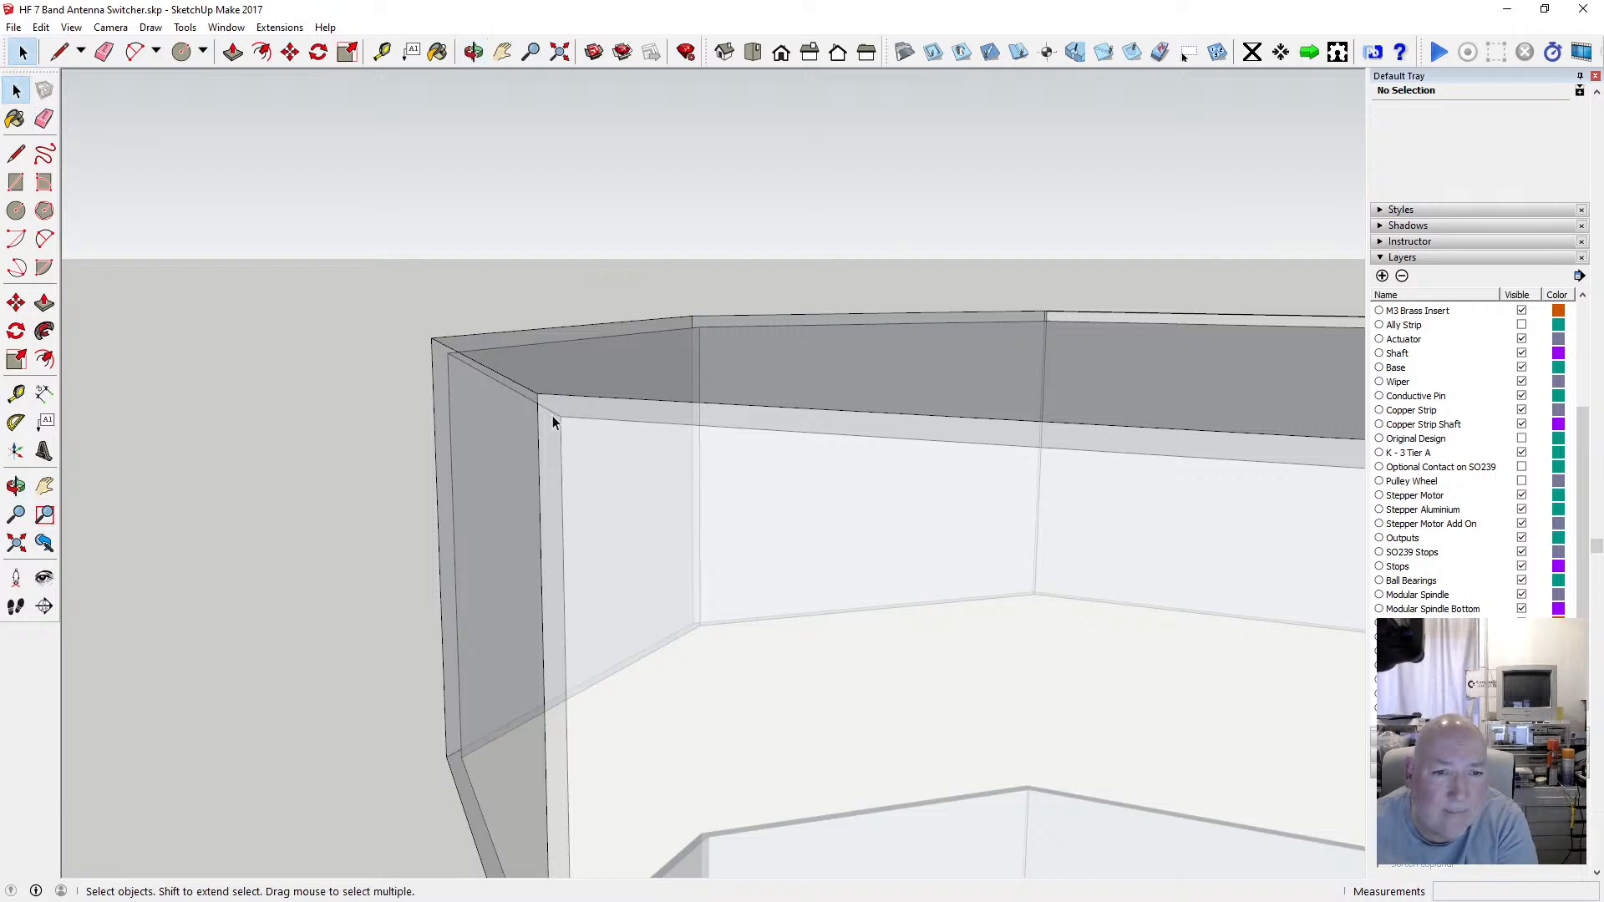
click(473, 52)
drag(655, 390, 326, 493)
click(18, 92)
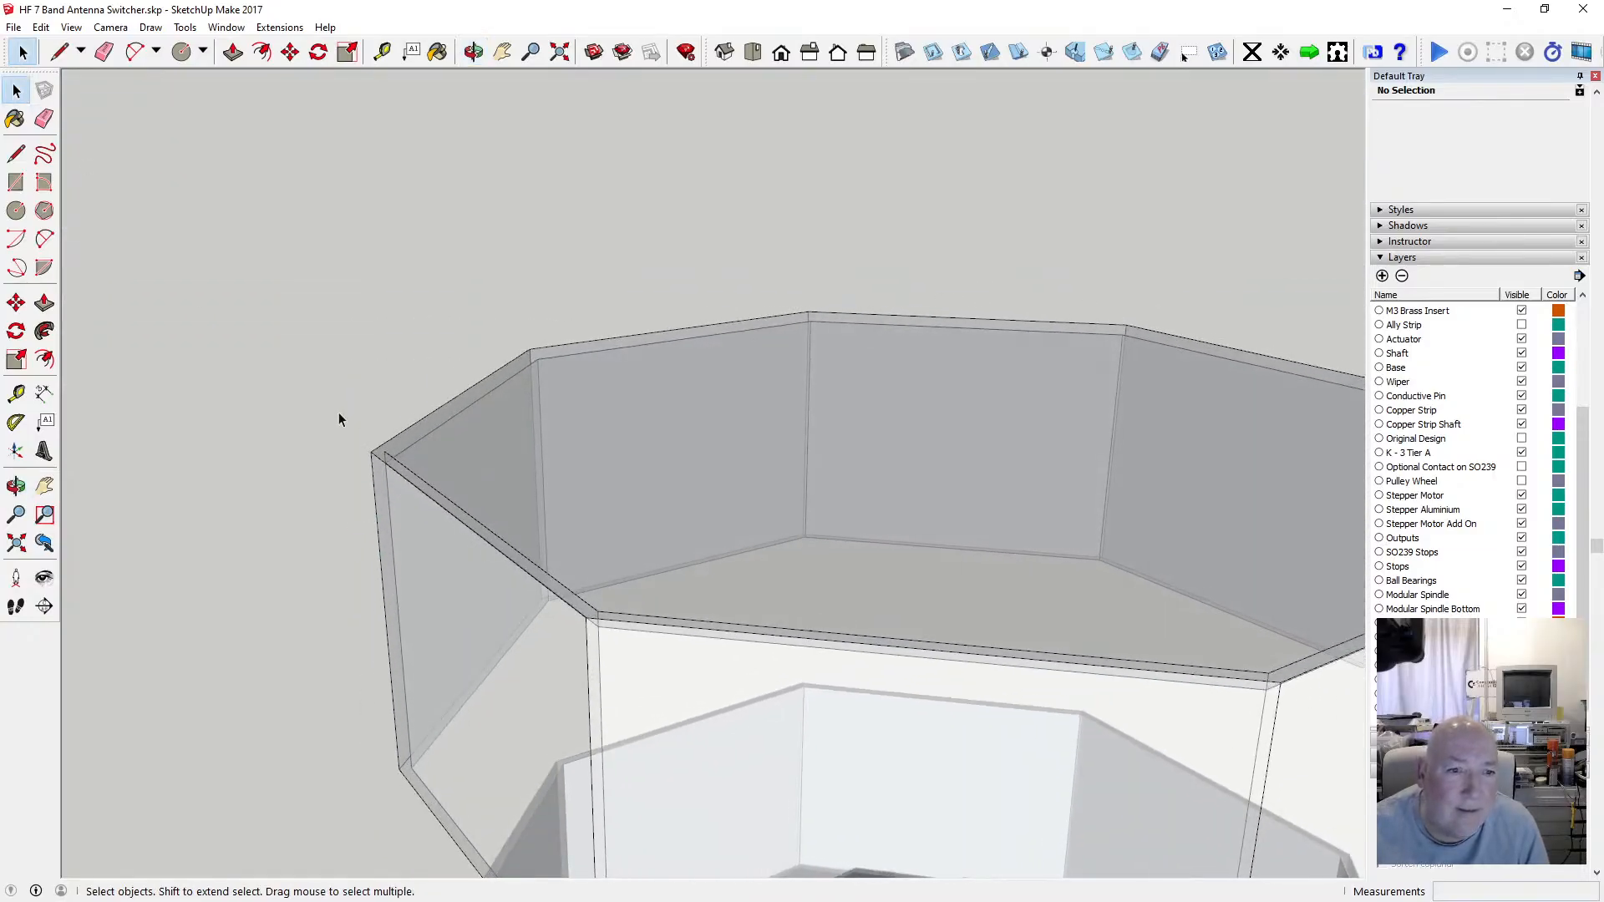
key(Delete)
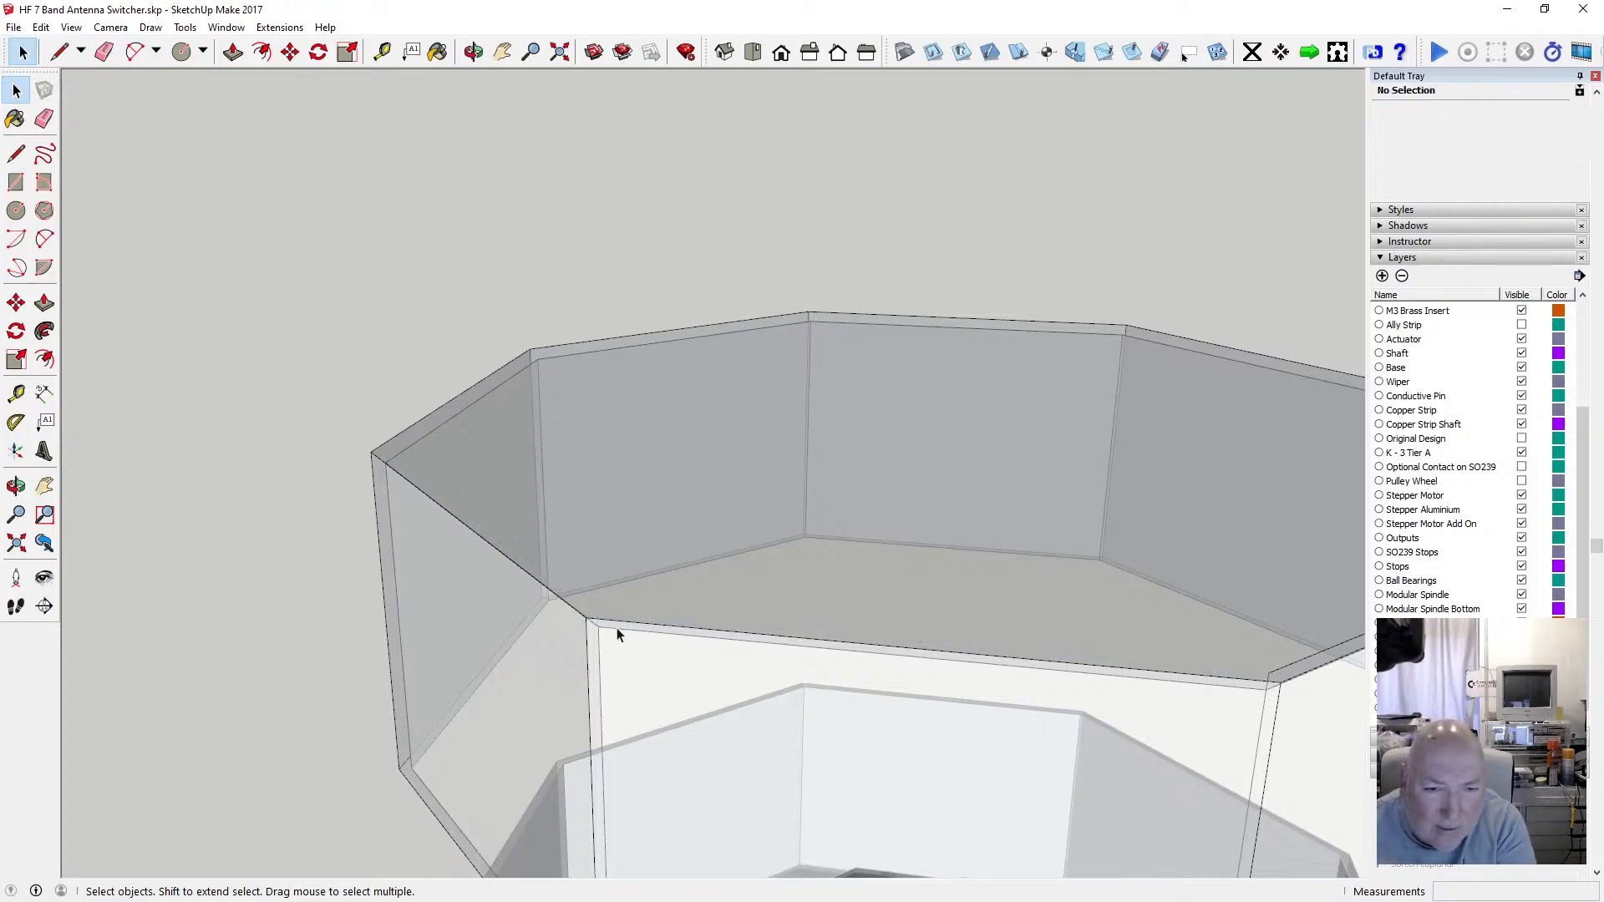
Delete the stray edge at the rim's front-left corner.
click(473, 52)
drag(666, 469, 351, 540)
scroll(376, 548, up, 4)
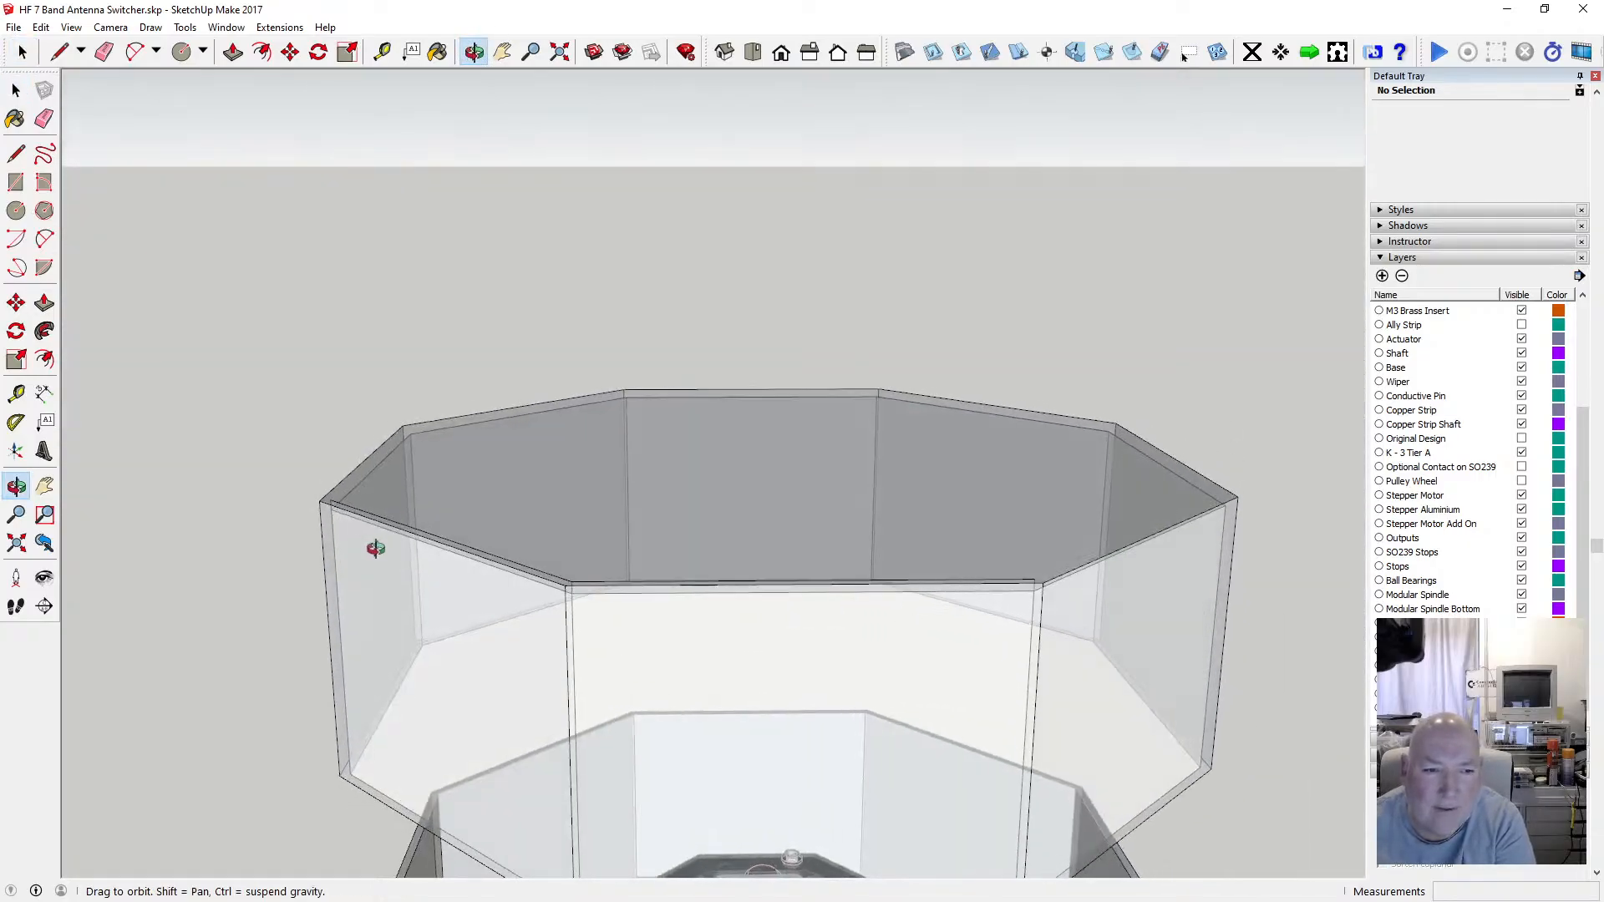
scroll(346, 481, up, 3)
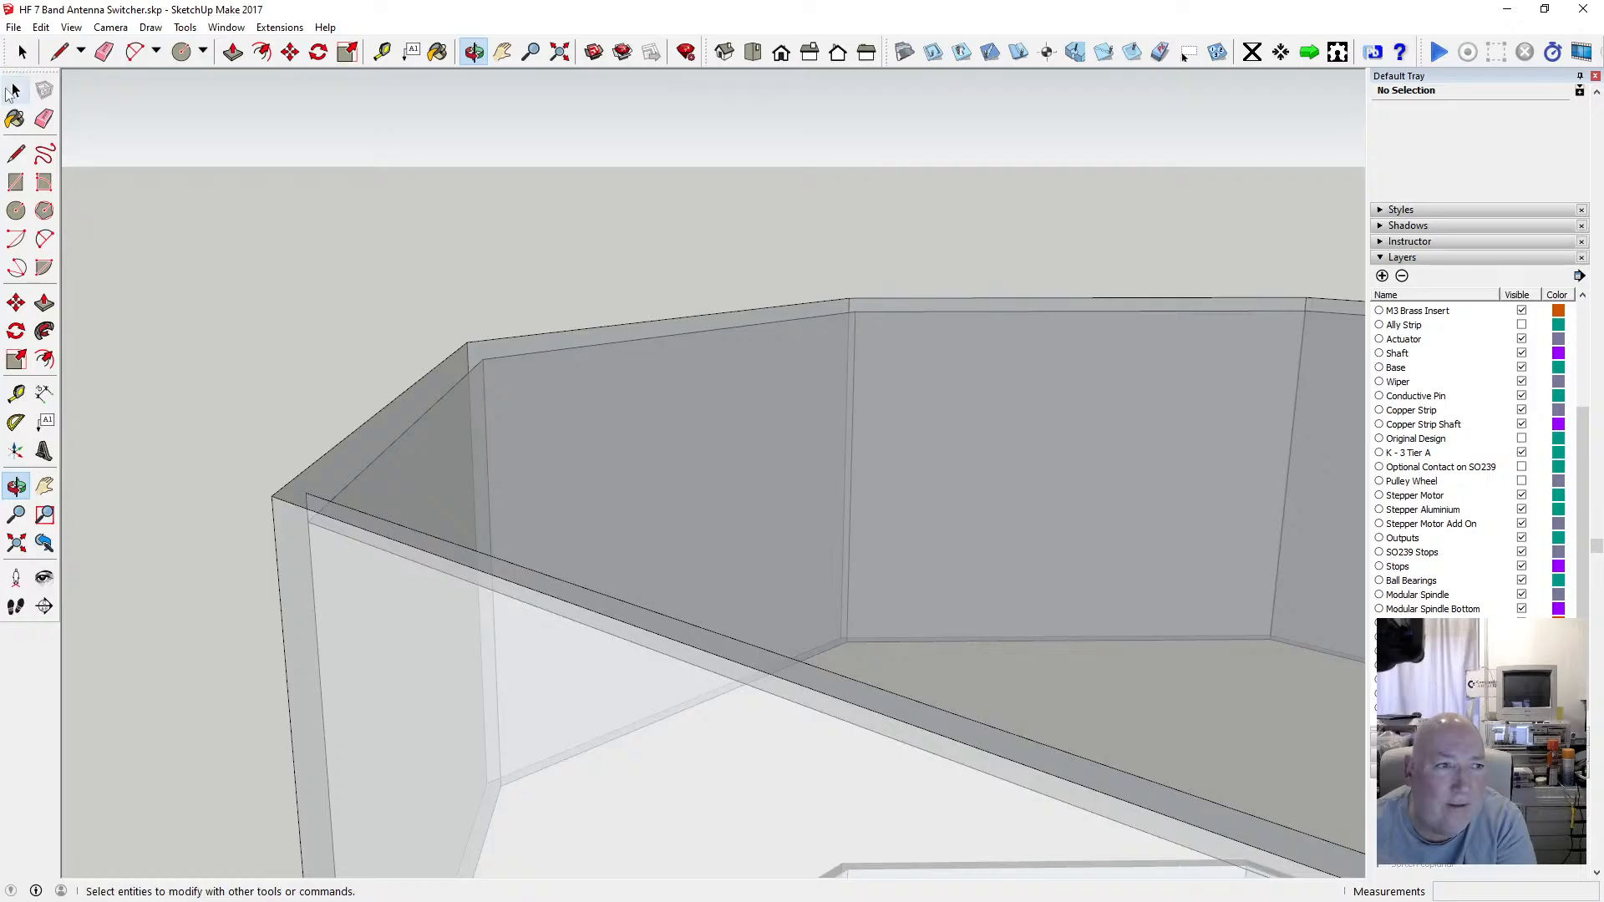
click(332, 502)
key(Delete)
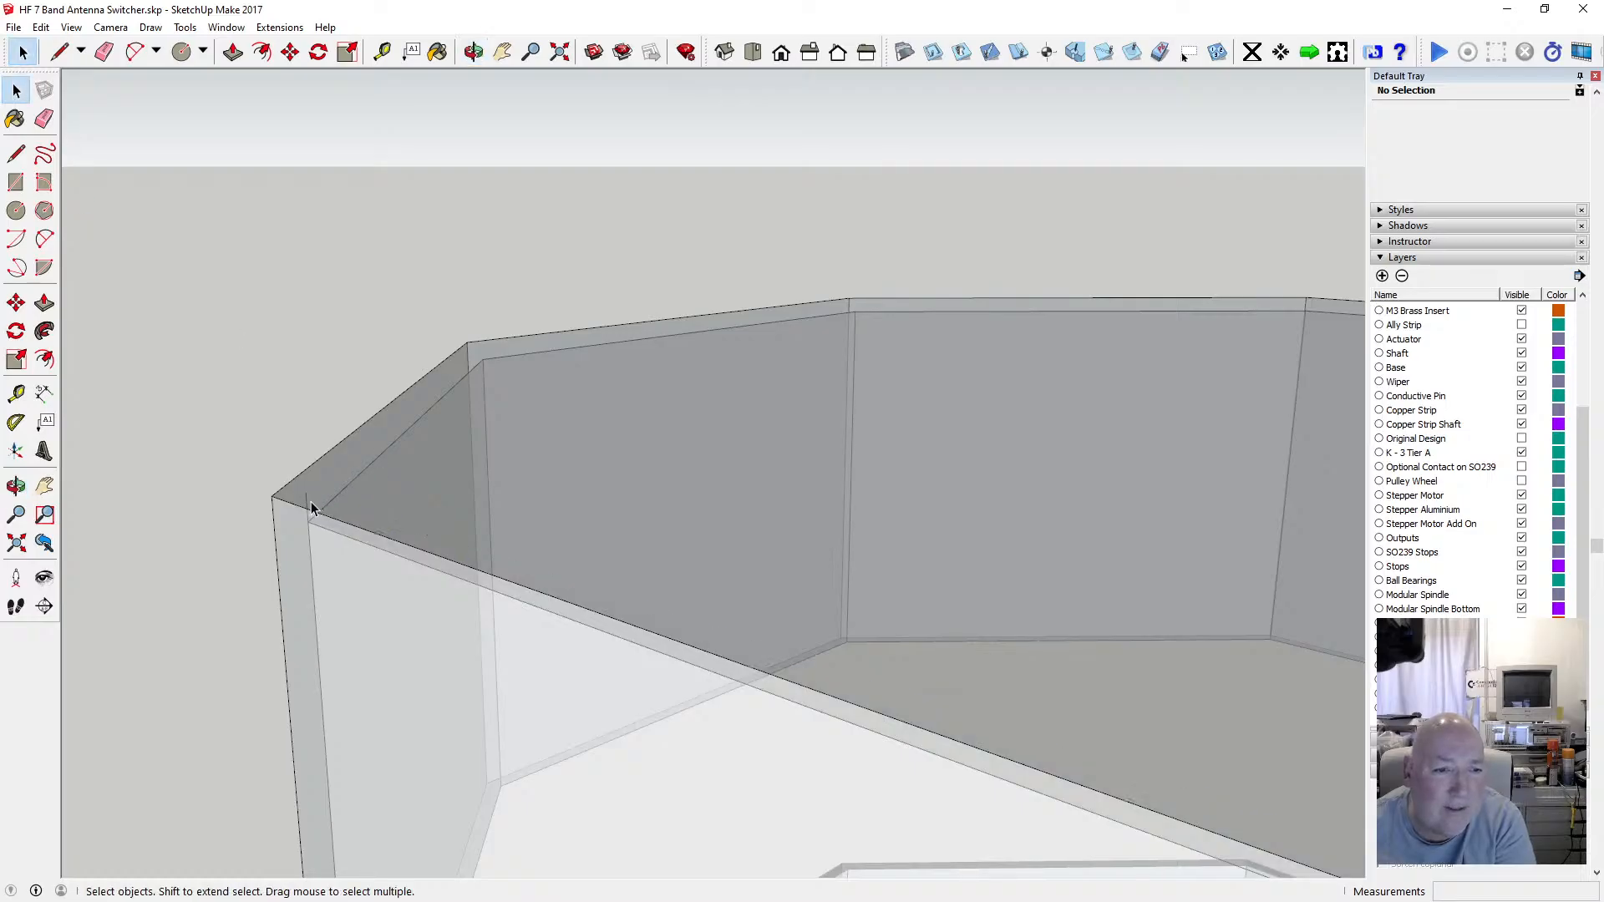
Delete the stray sliver face inside the left wall below the rim corner.
scroll(351, 451, down, 3)
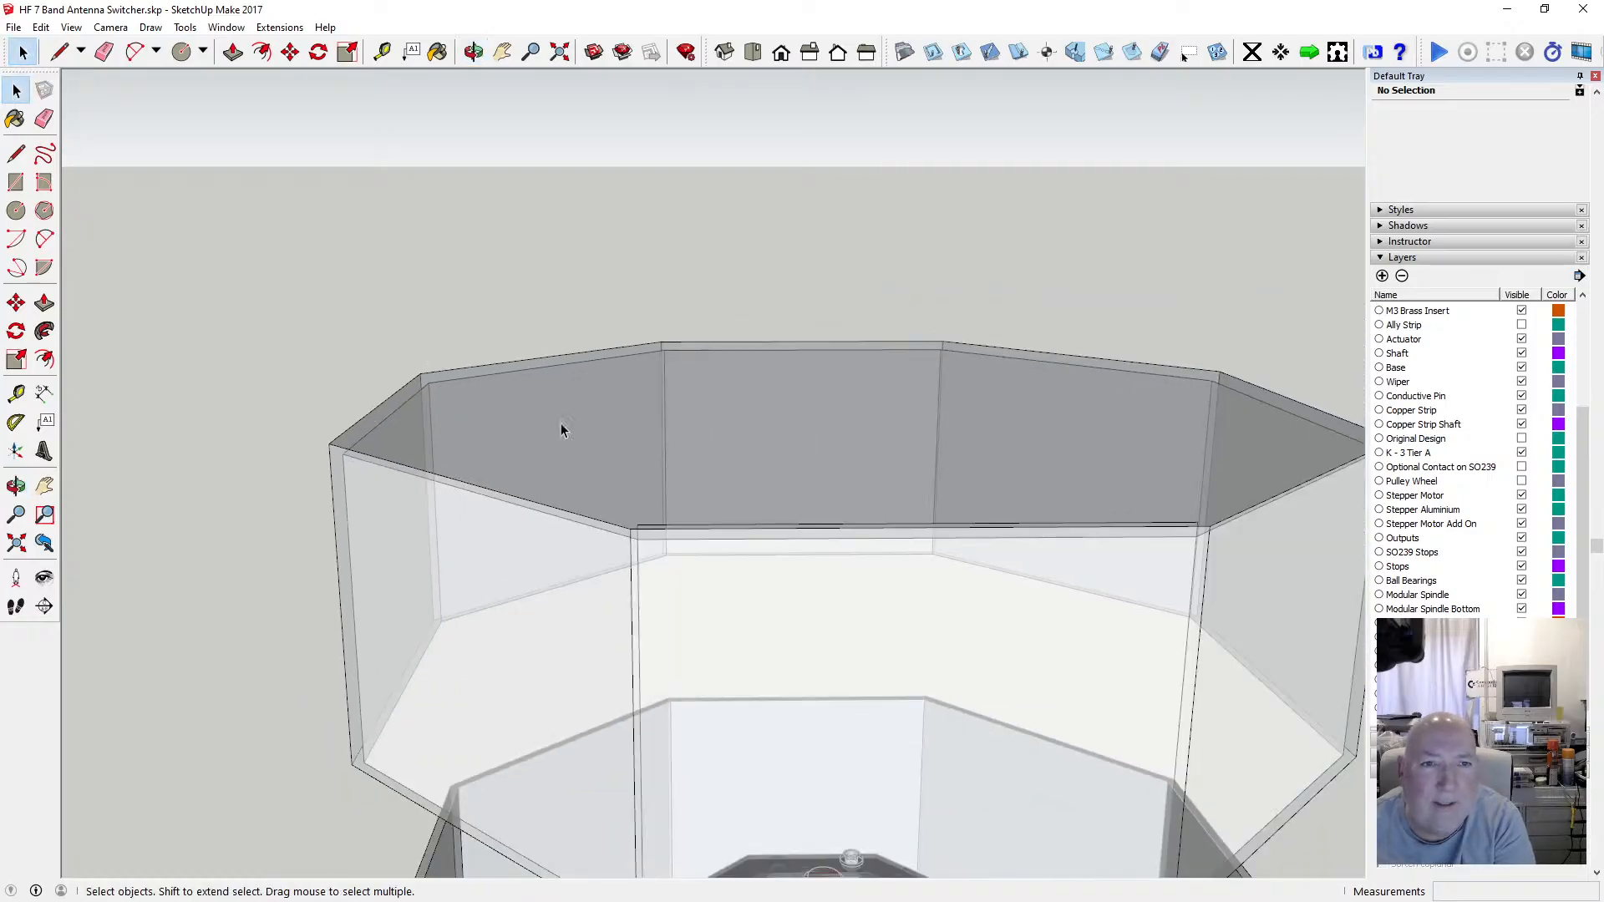
click(474, 52)
drag(679, 408, 416, 383)
scroll(582, 307, down, 3)
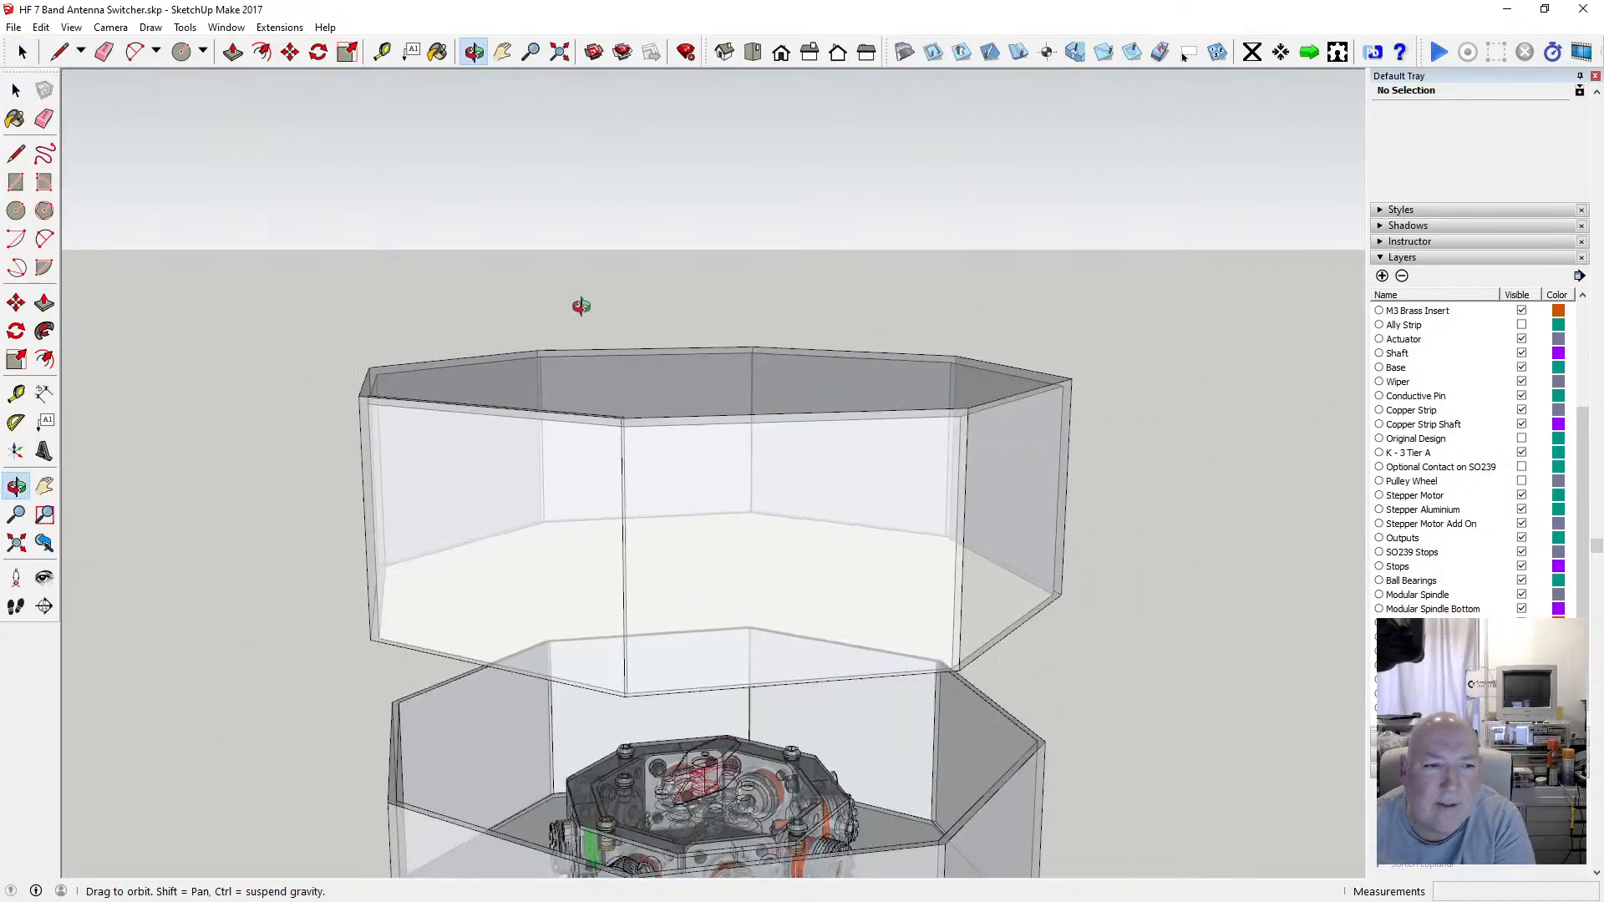
drag(581, 307, 501, 268)
scroll(455, 344, up, 5)
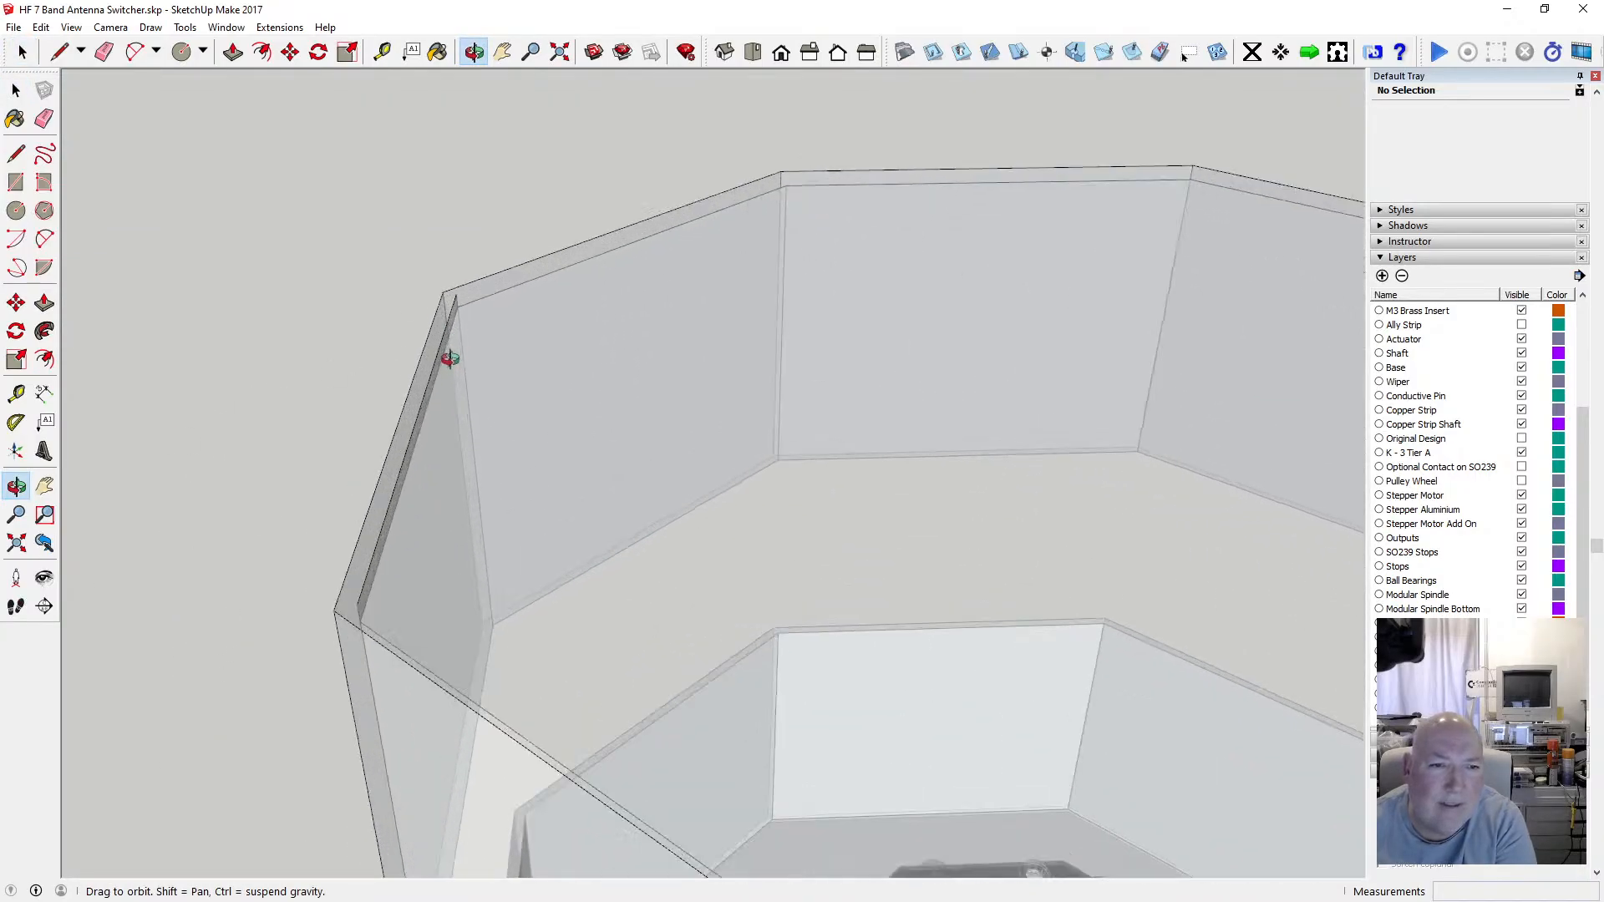
scroll(450, 358, up, 1)
key(space)
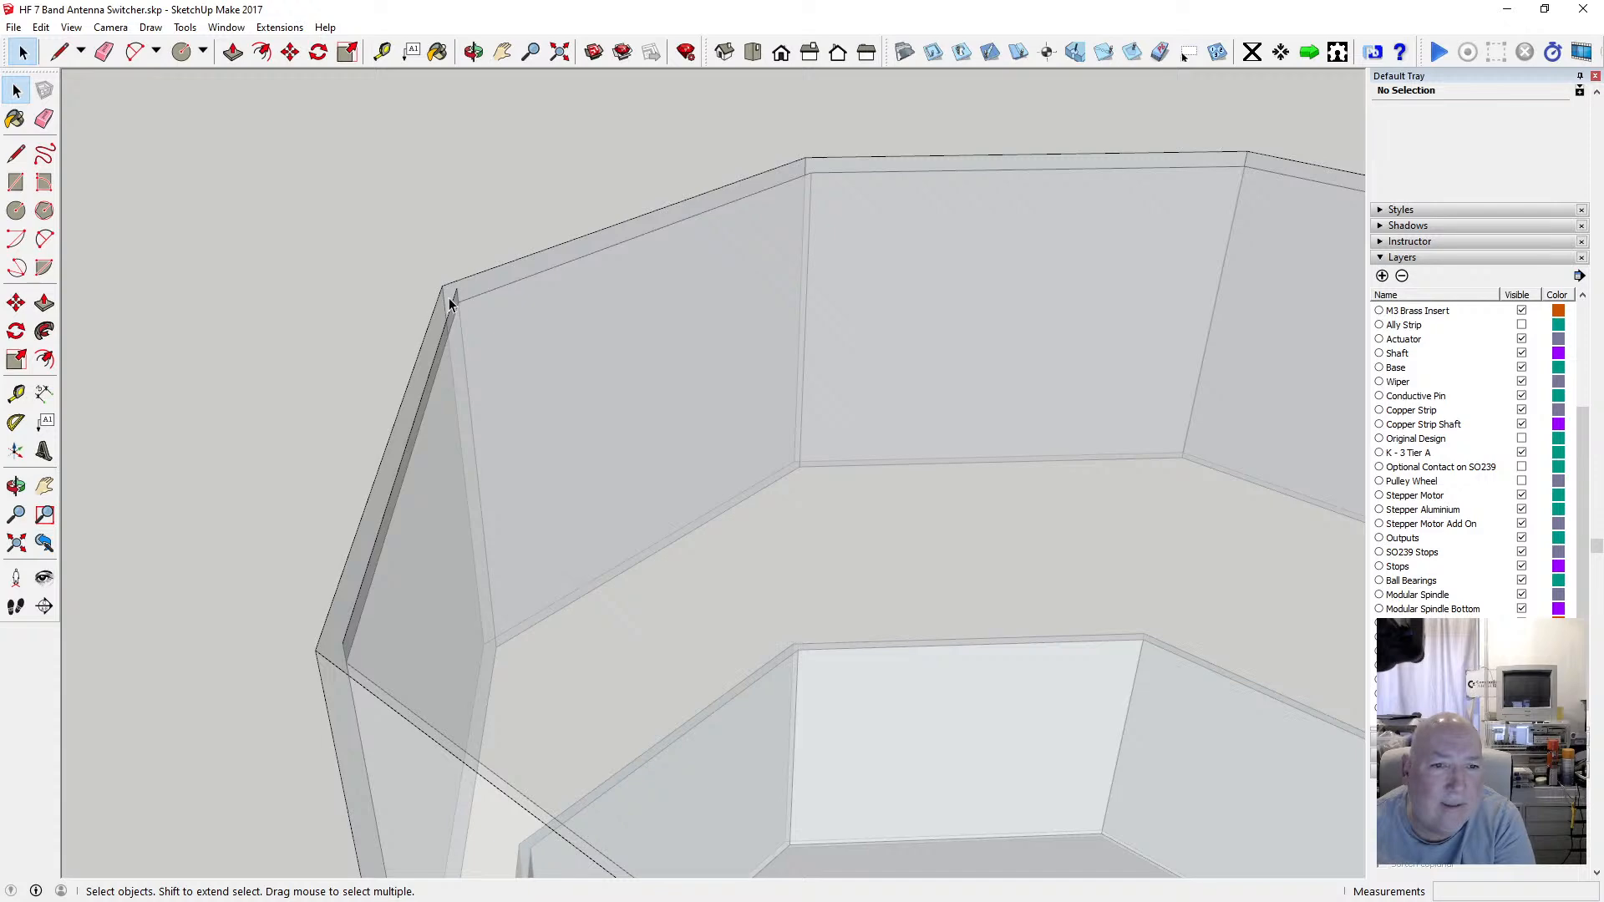
click(450, 298)
click(455, 295)
key(Delete)
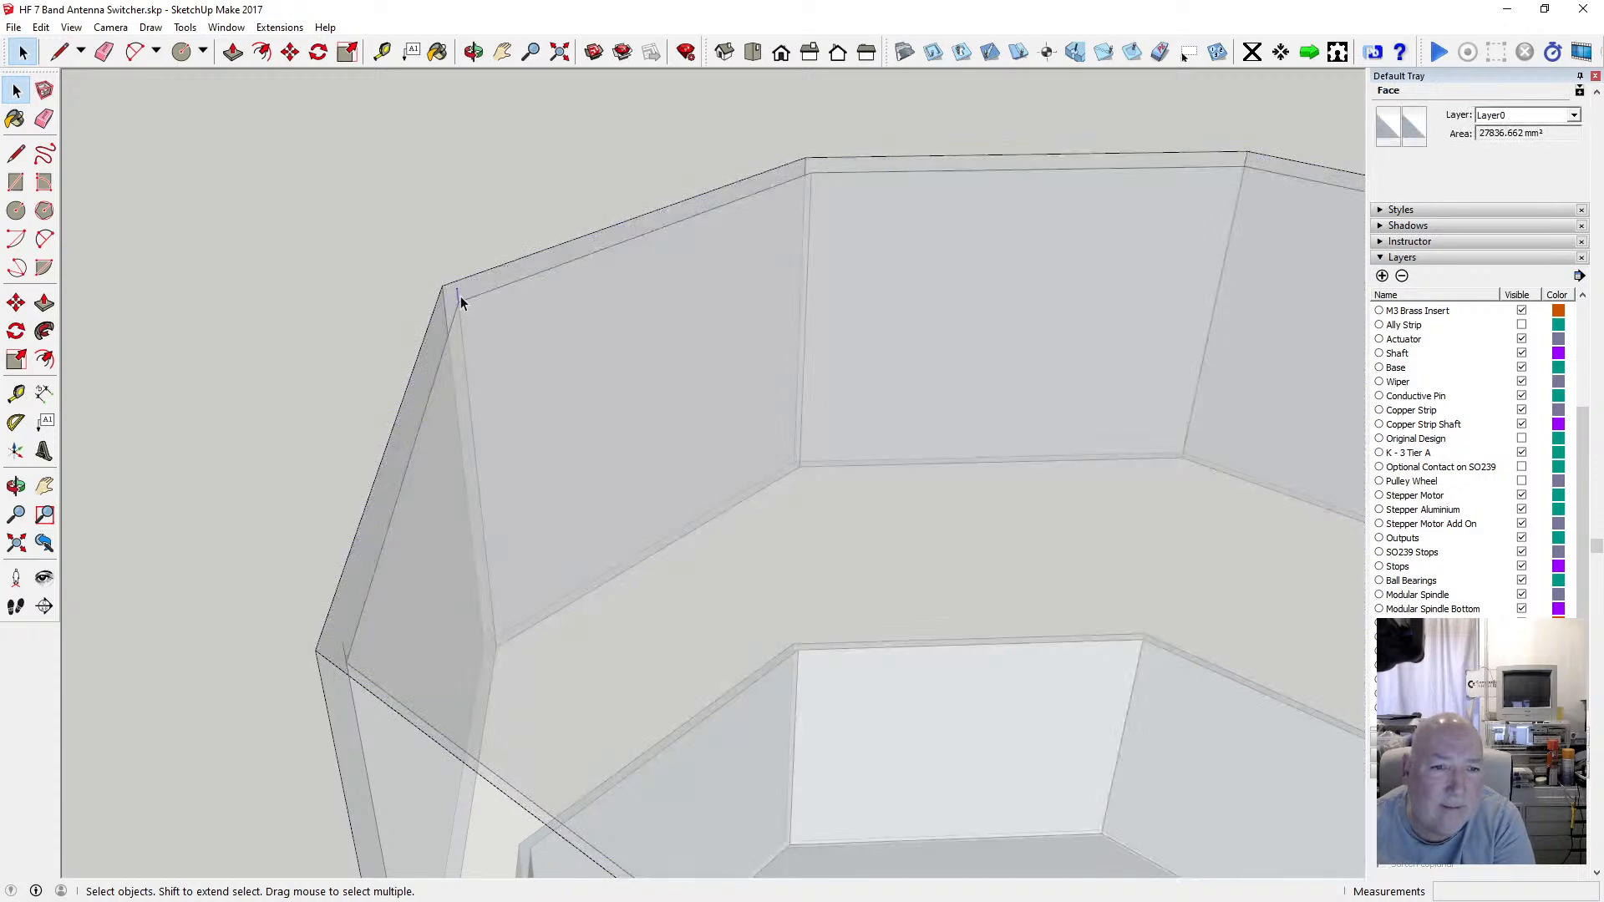
Inspect the rim and wall corners around the enclosure for leftover edges.
click(553, 235)
key(o)
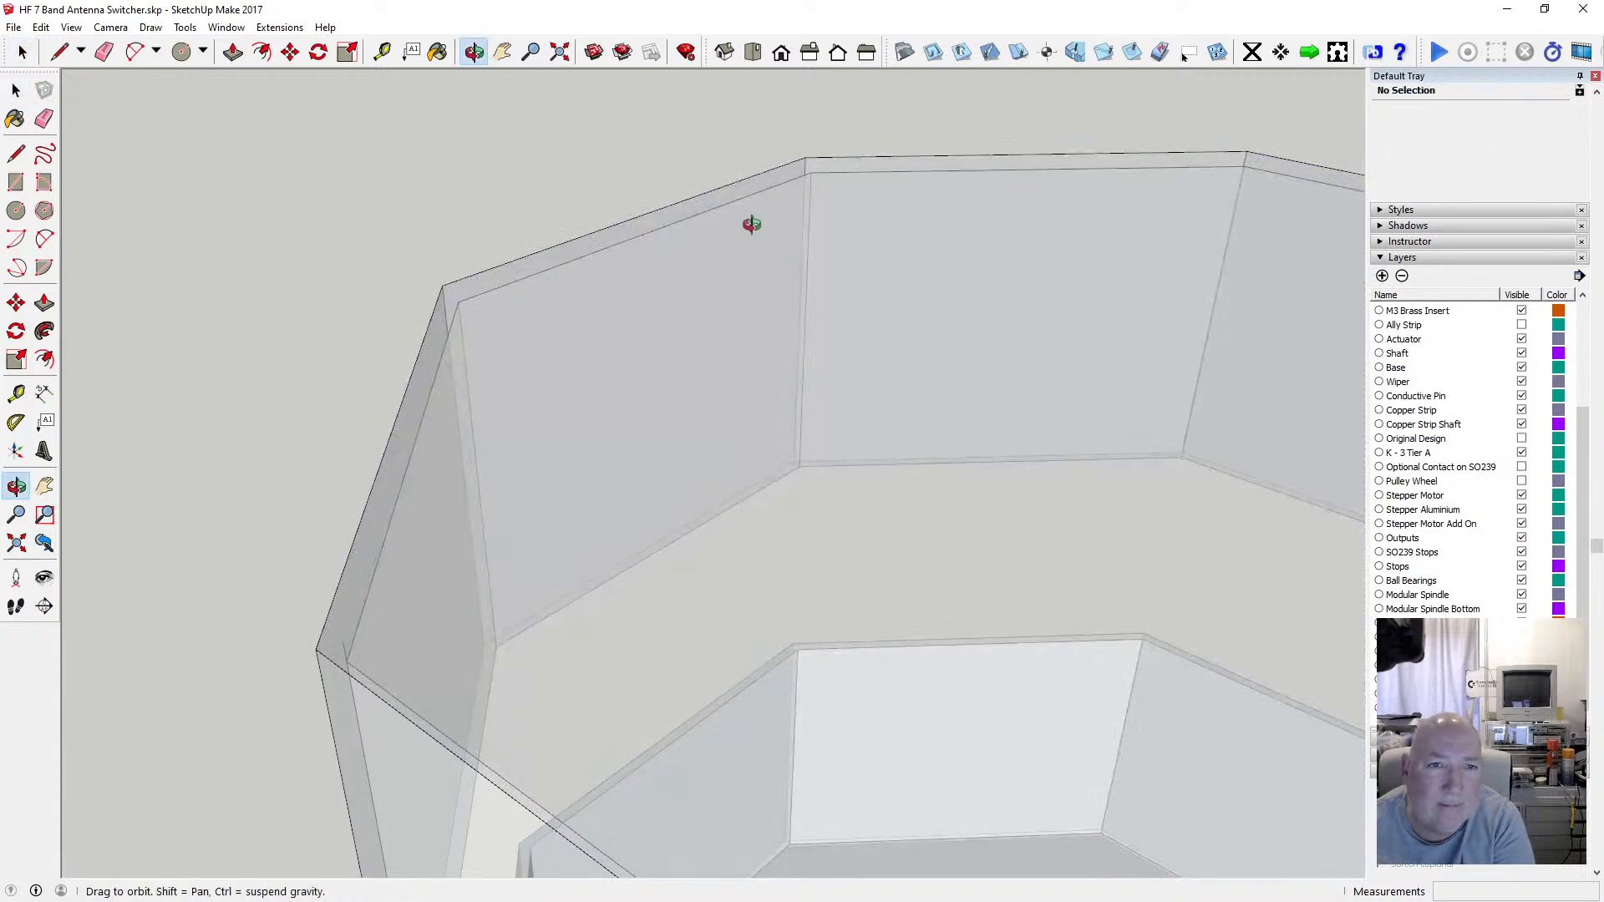
drag(752, 226, 344, 405)
scroll(351, 376, up, 4)
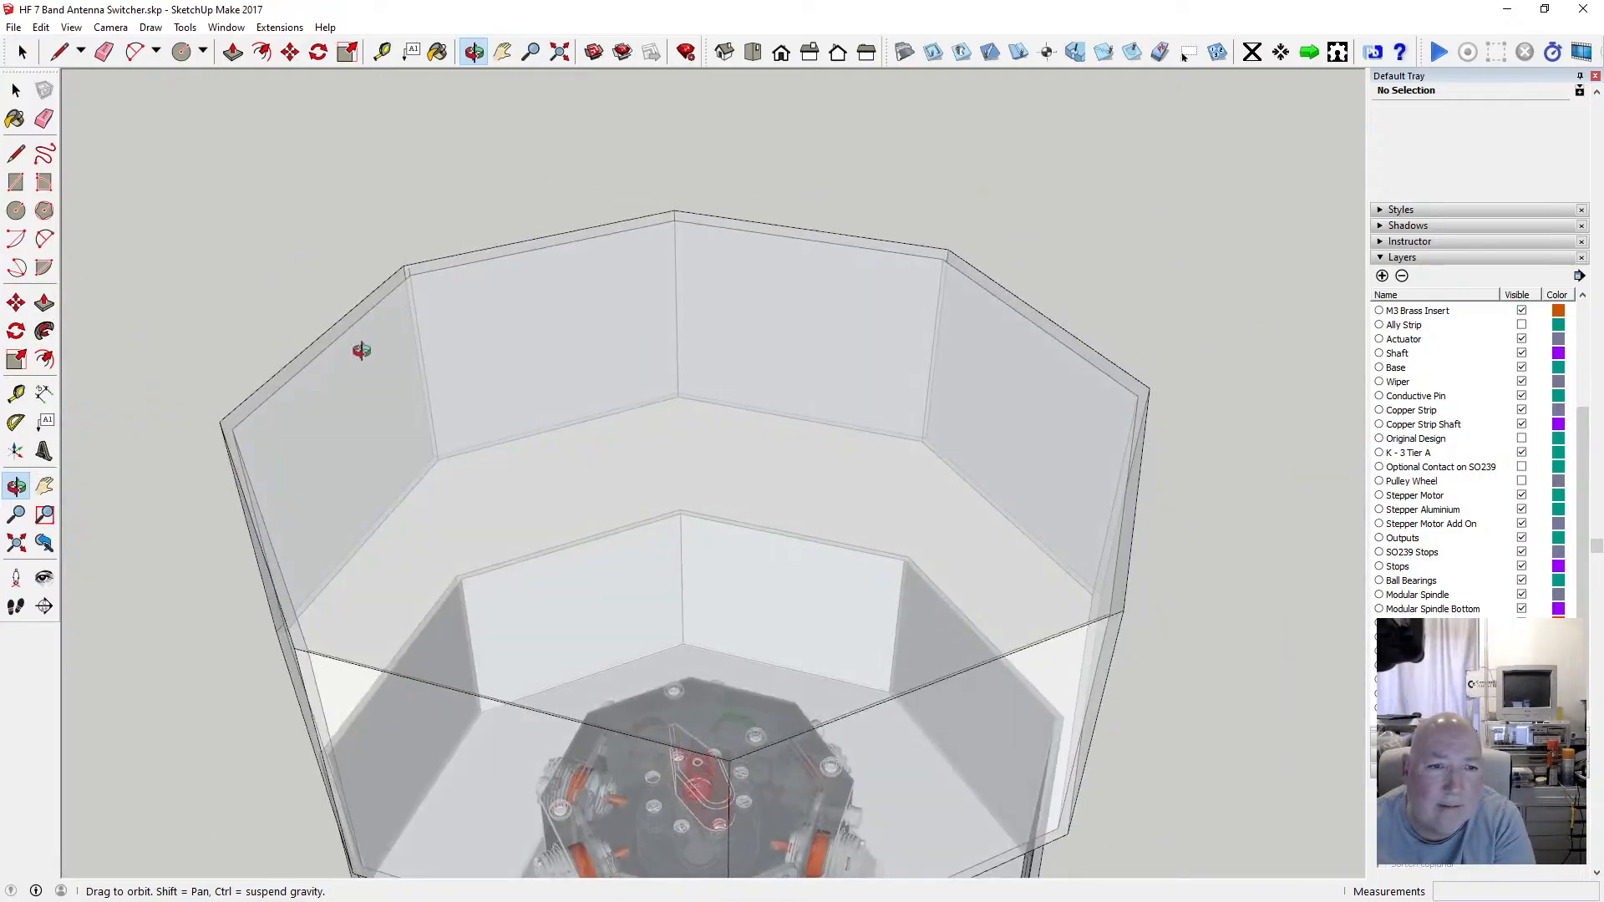
click(17, 90)
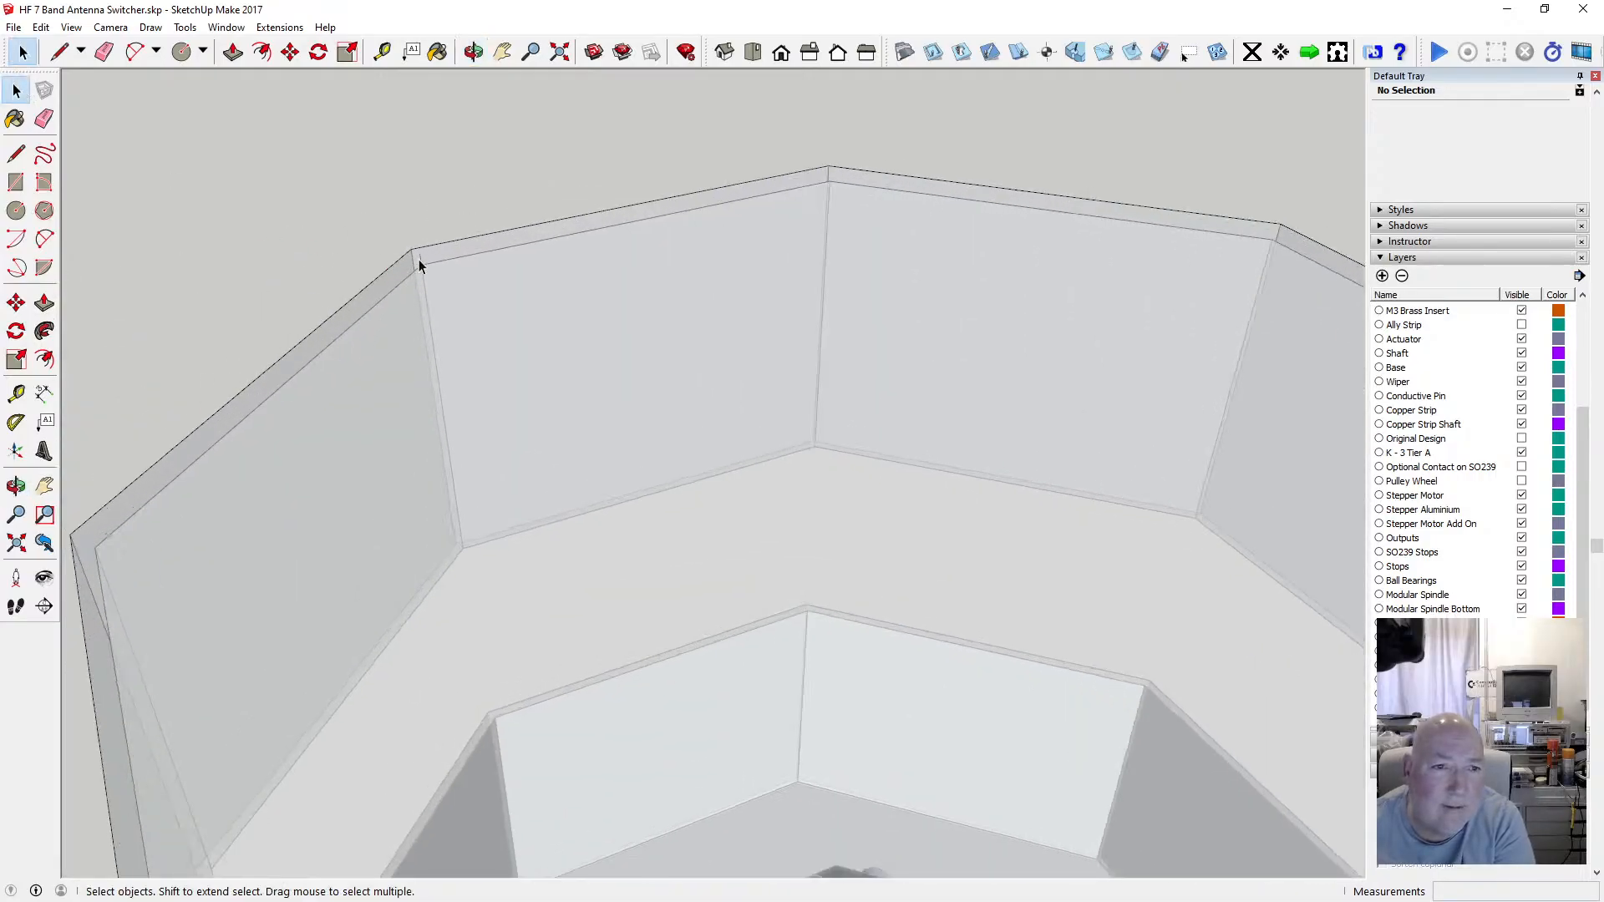
scroll(543, 268, down, 3)
scroll(227, 470, up, 3)
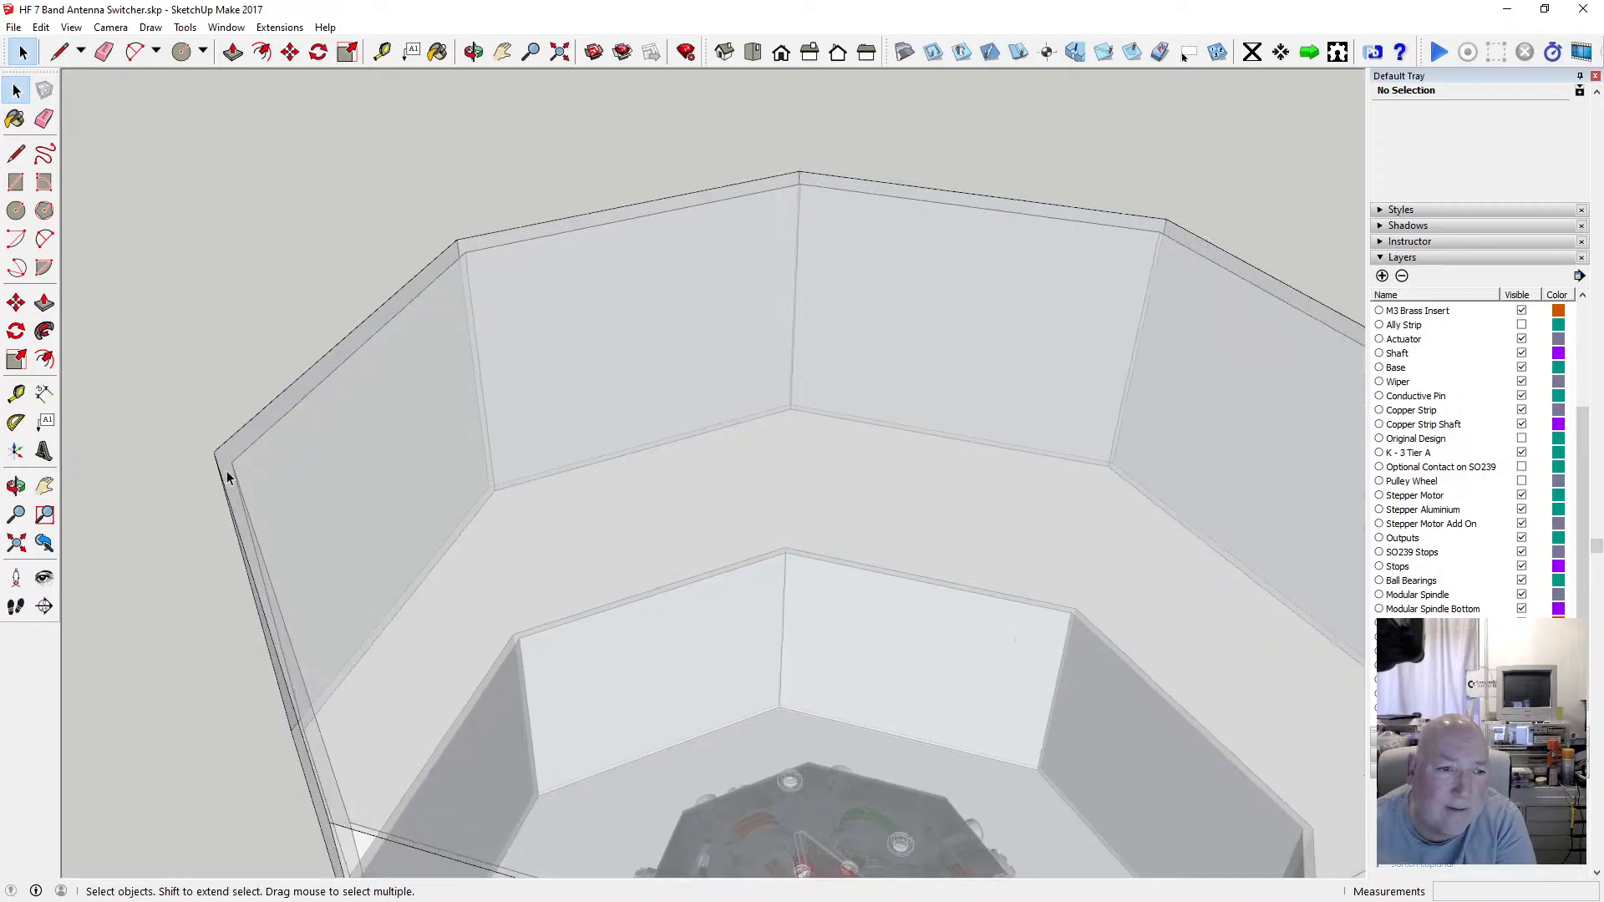
Turn off the X-ray face style.
click(474, 52)
drag(434, 167, 415, 302)
click(40, 27)
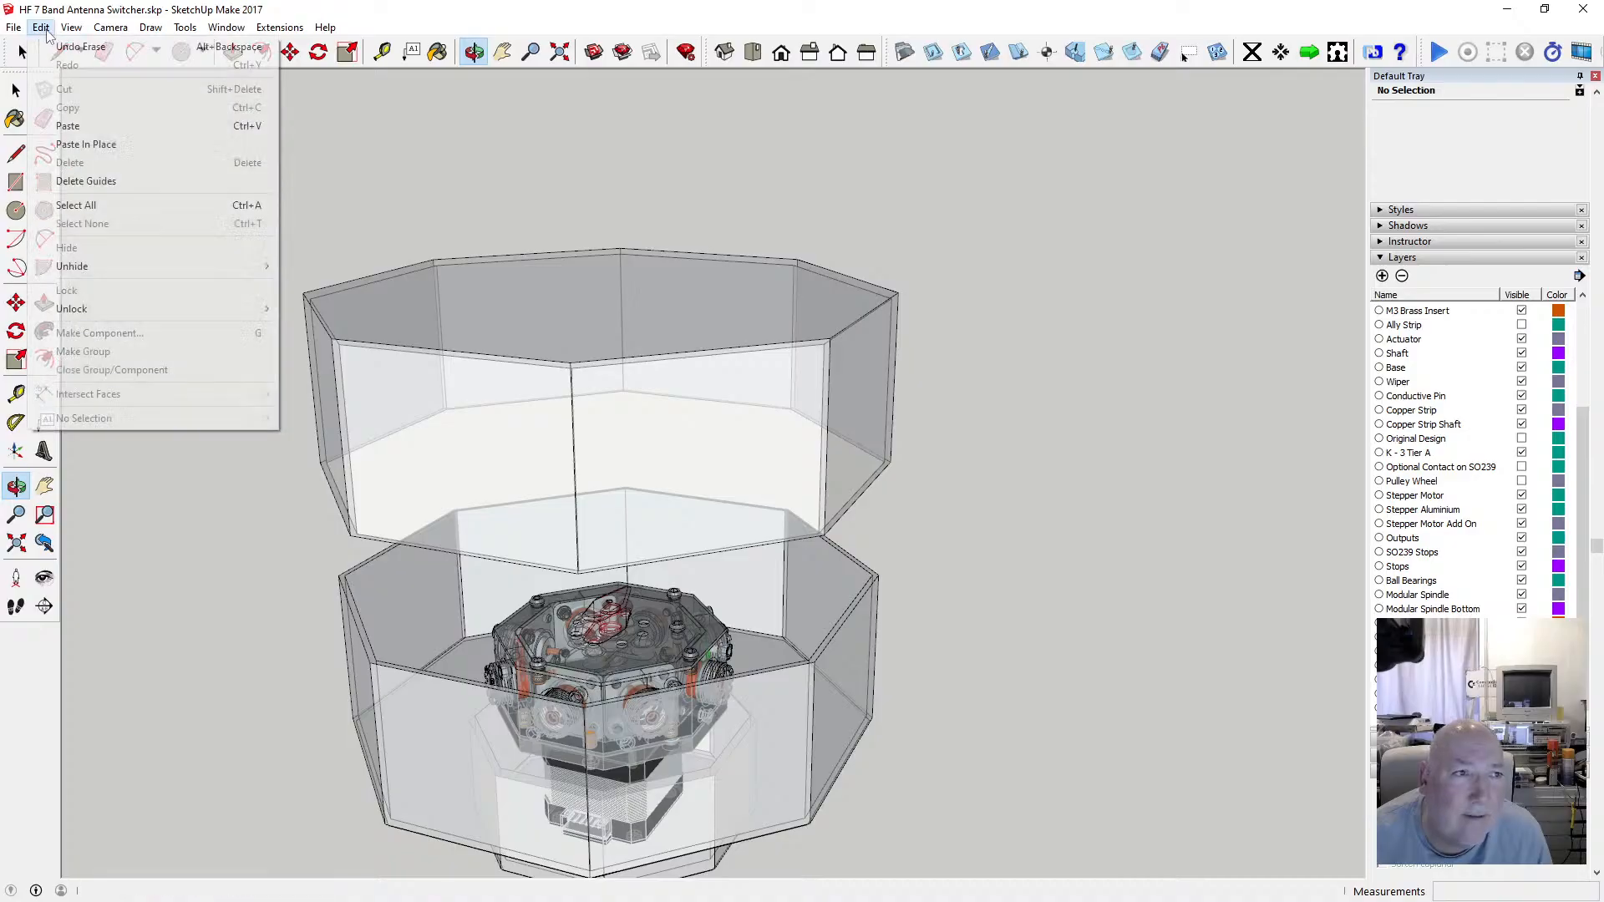
mouse_move(71, 26)
mouse_move(134, 251)
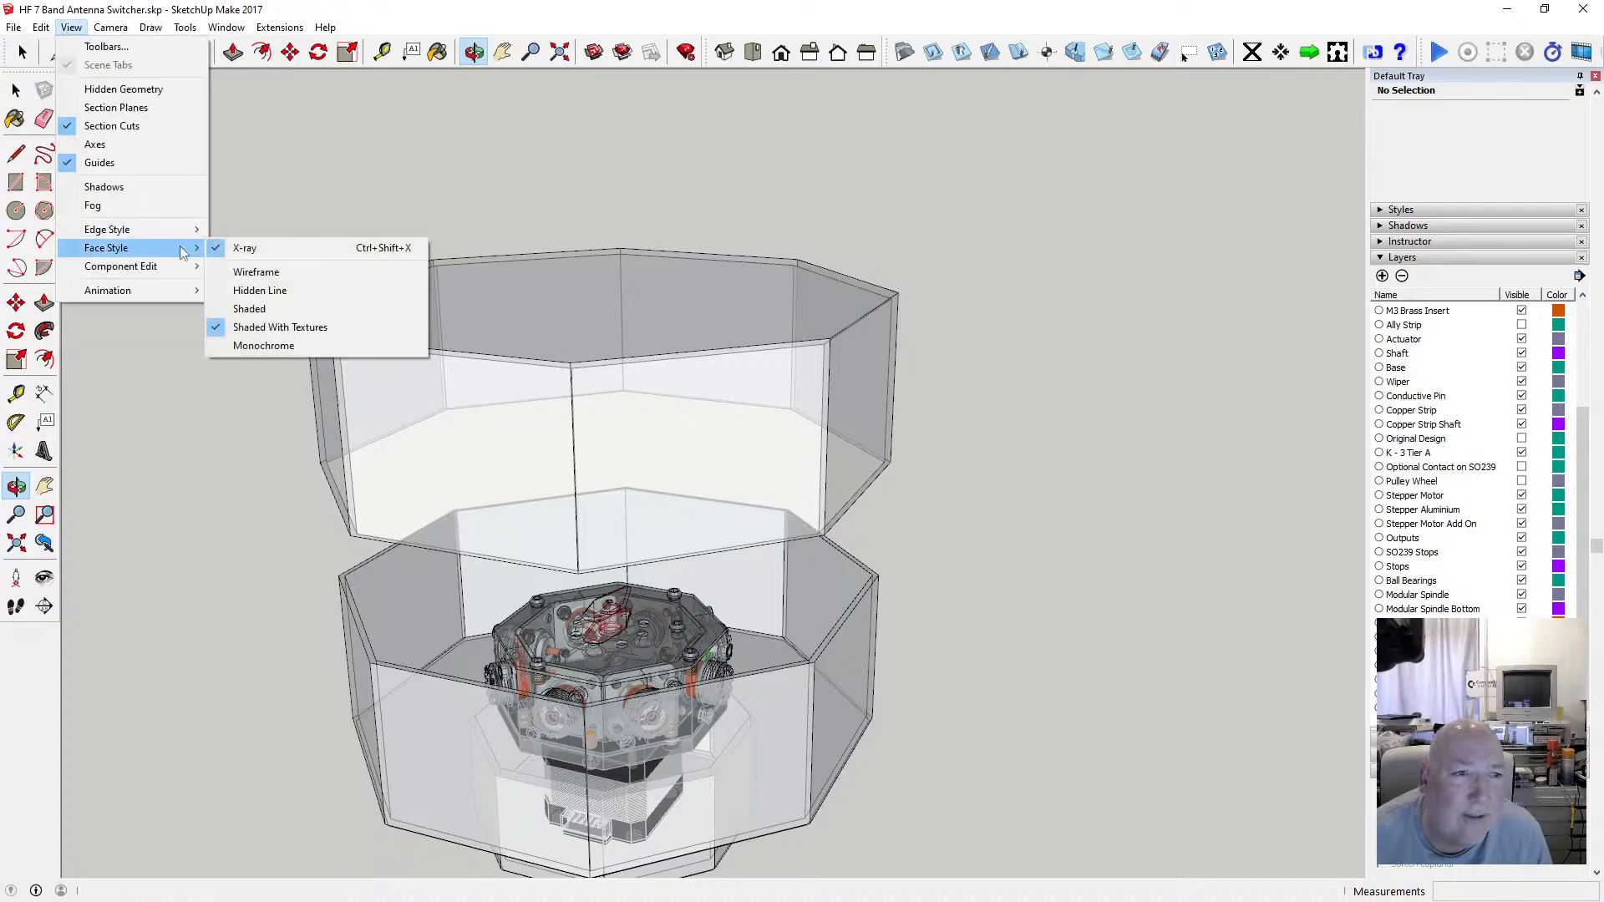
click(232, 248)
Reverse the inner ceiling faces of the upper lid piece.
drag(494, 310, 576, 219)
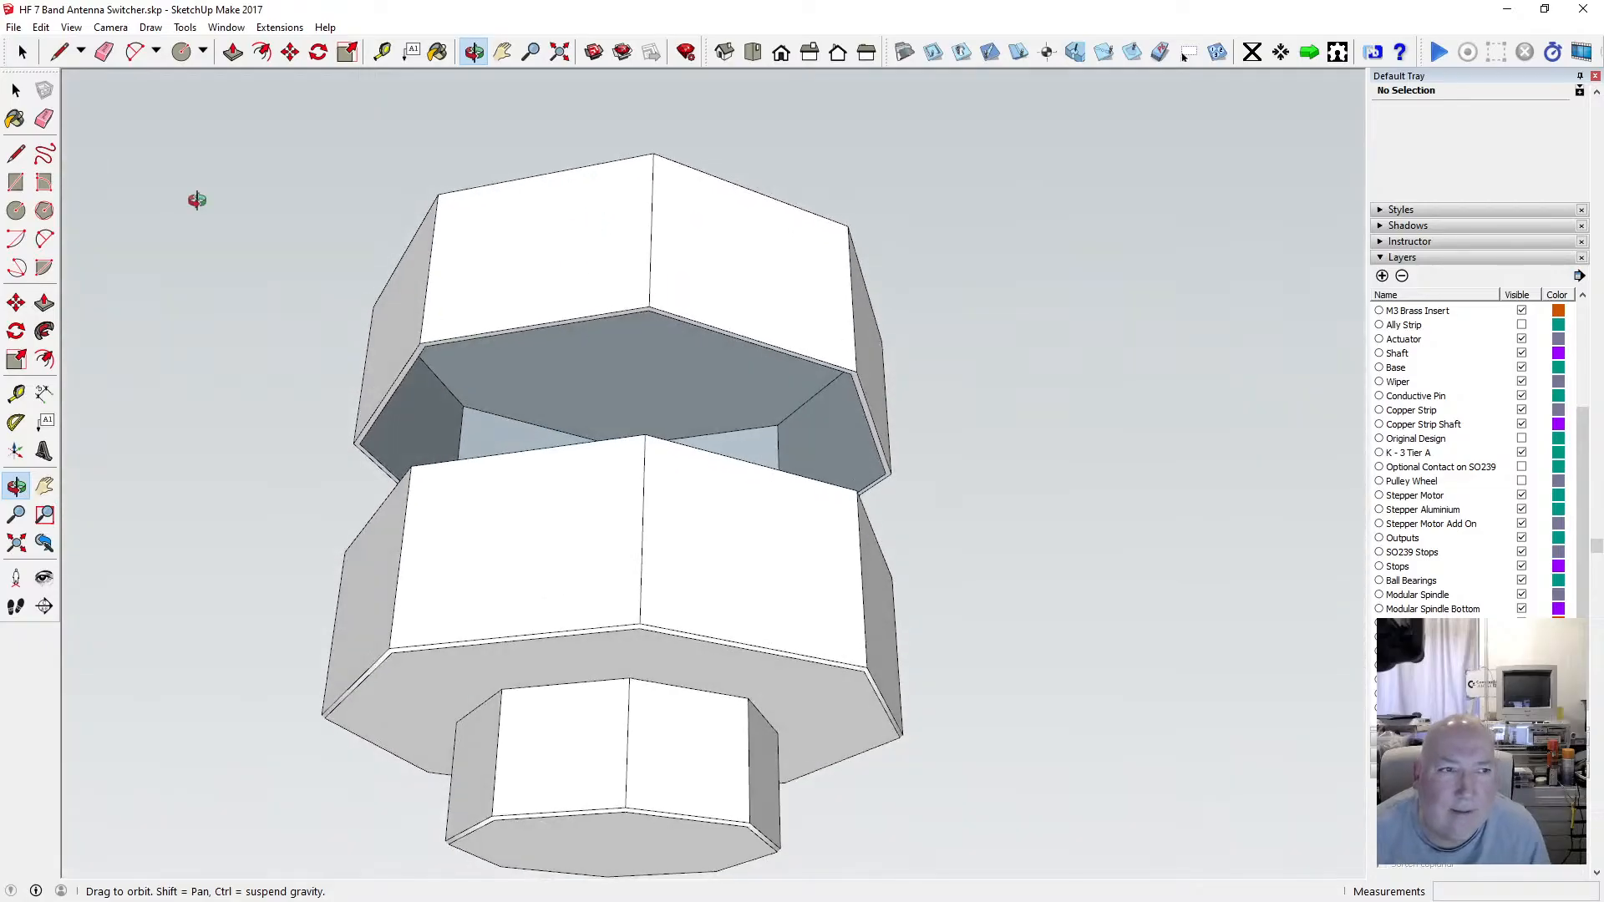
click(16, 89)
scroll(573, 405, up, 4)
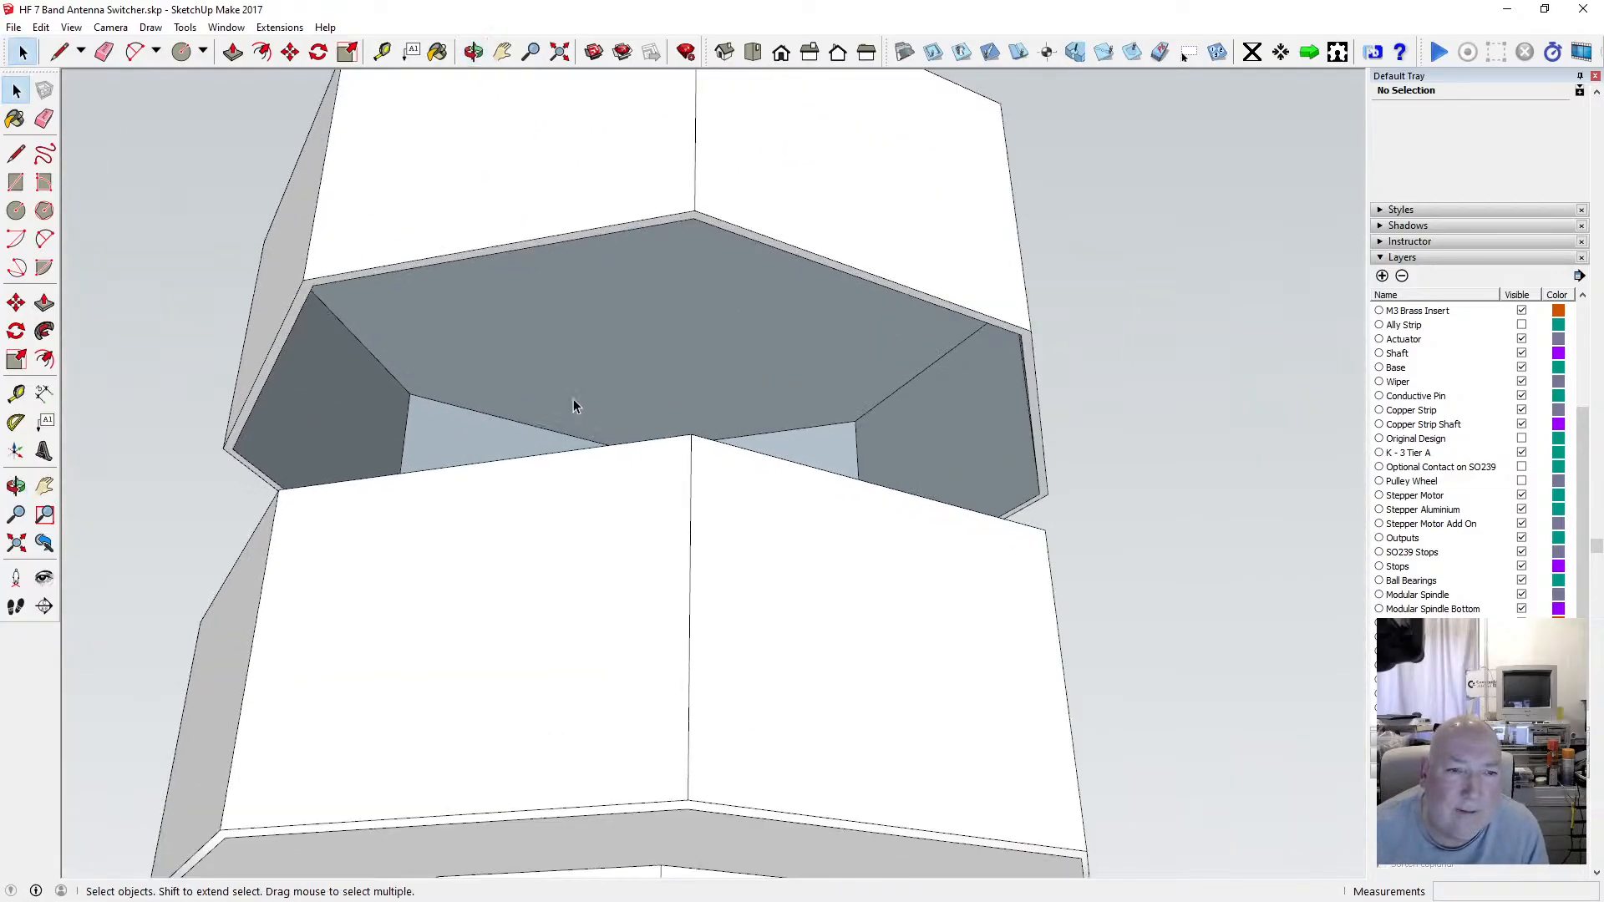
click(549, 315)
click(474, 52)
drag(551, 167, 539, 255)
click(16, 89)
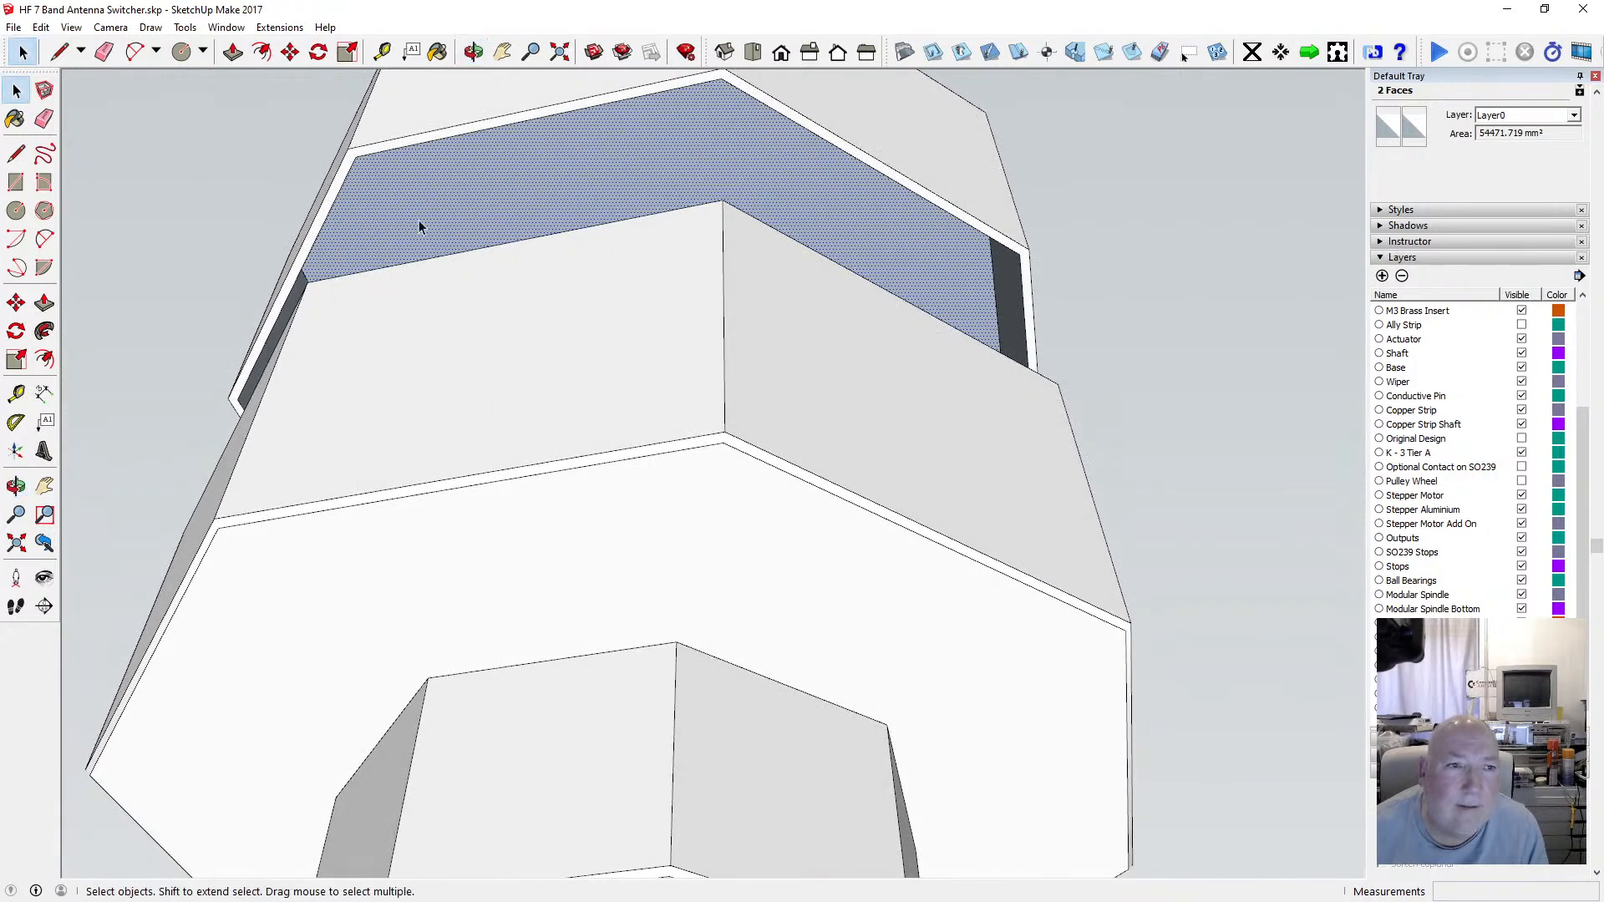
right_click(473, 194)
click(556, 351)
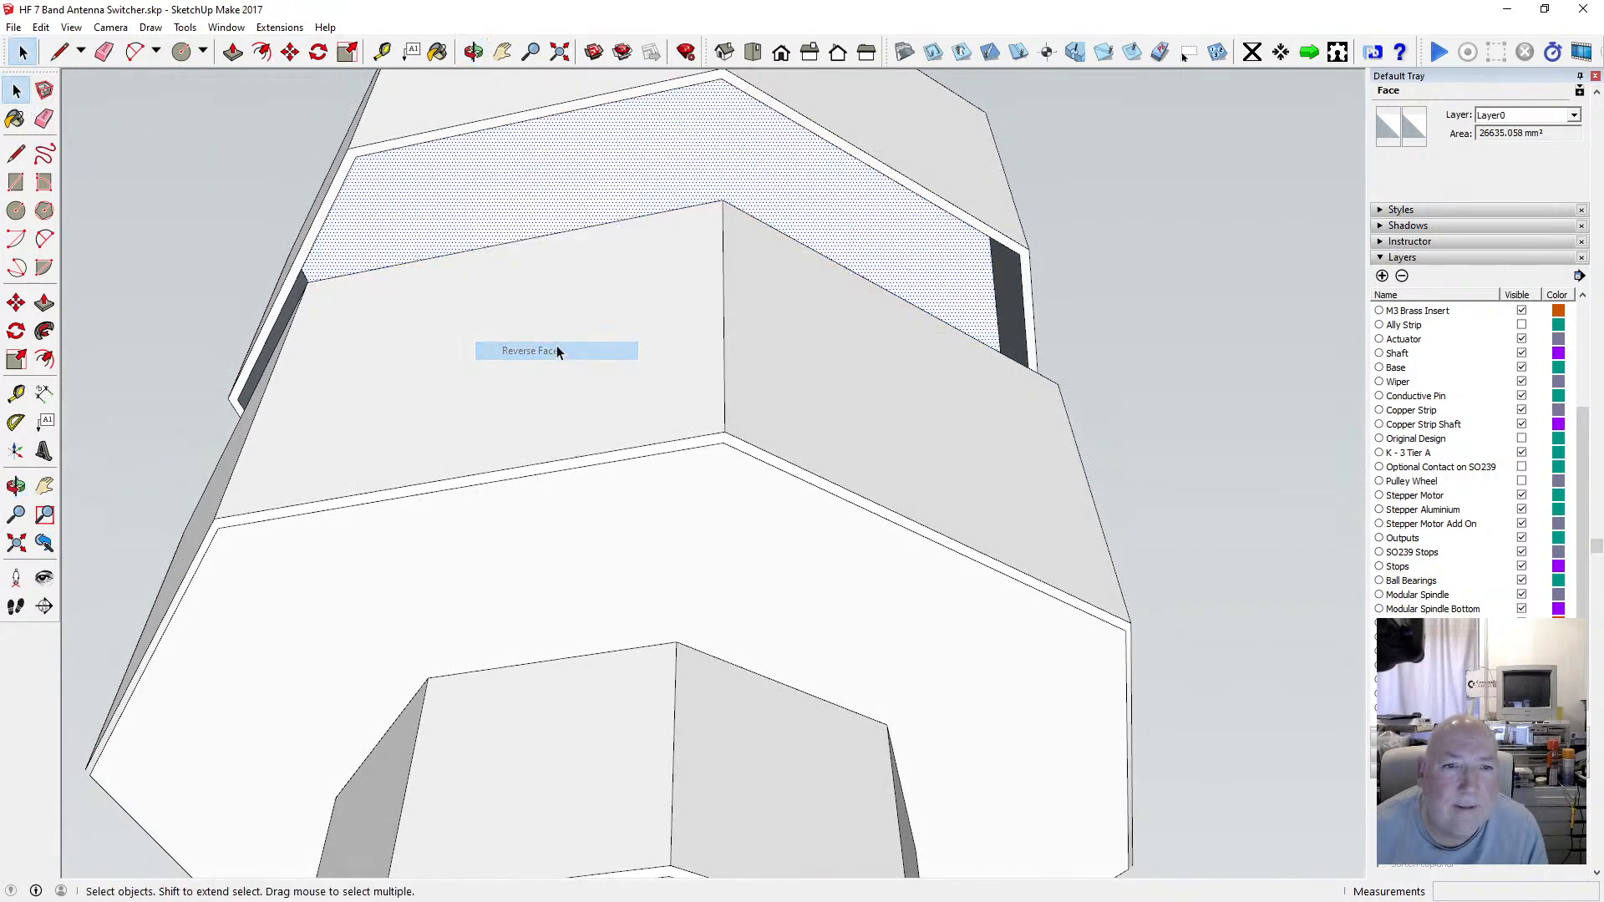
Select the dark inner wall faces of the lid and reverse them.
click(473, 52)
drag(468, 92, 845, 331)
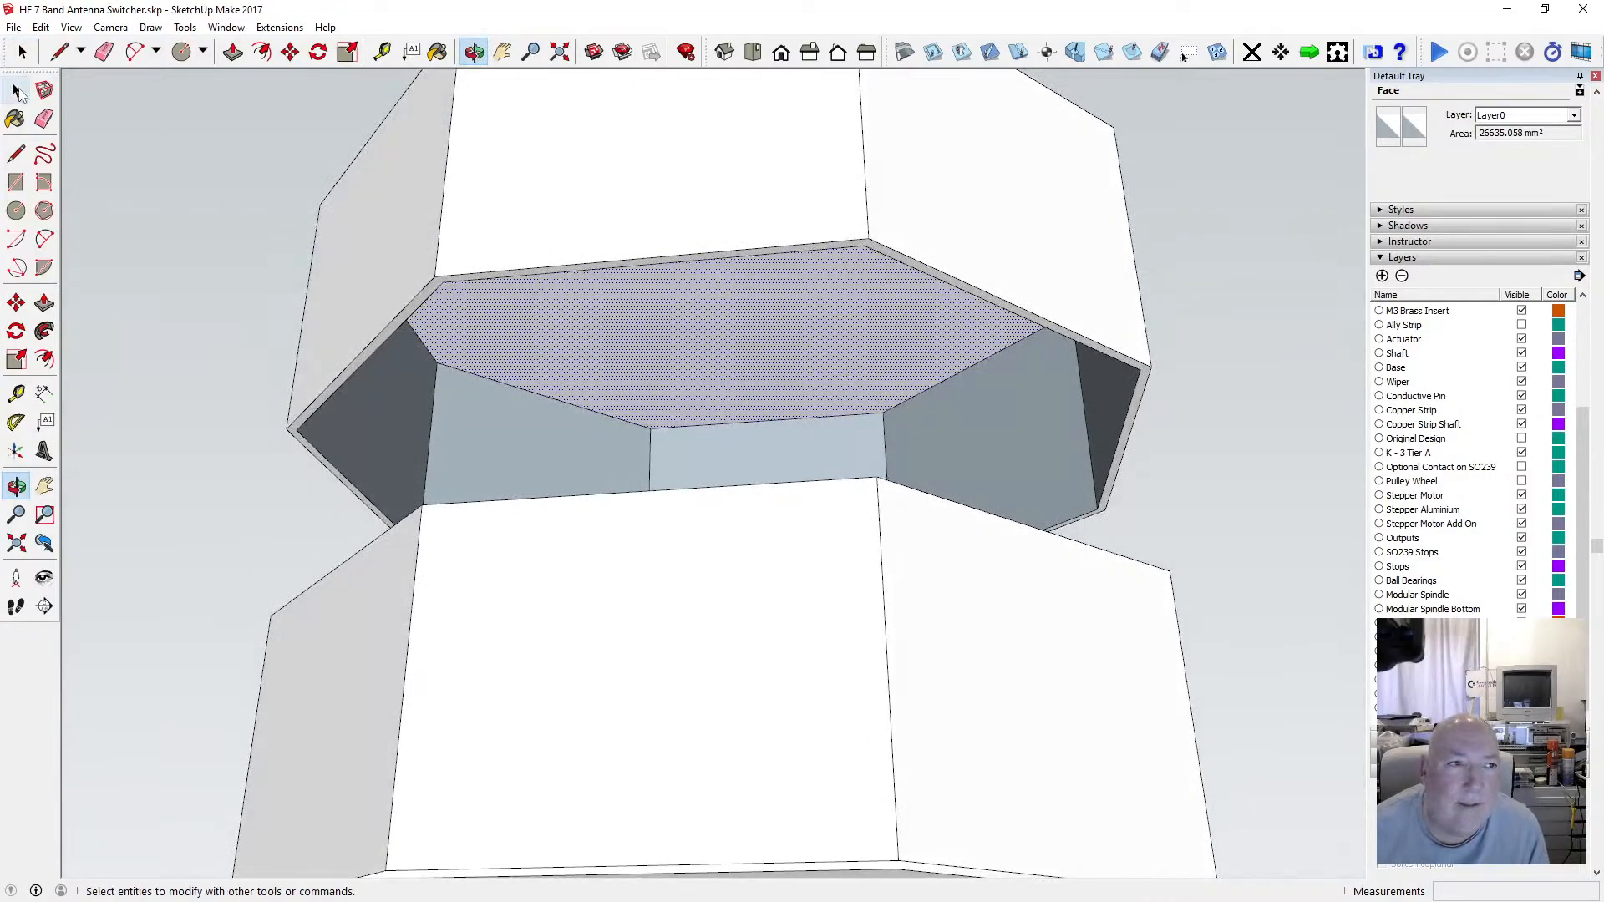
click(16, 89)
click(482, 422)
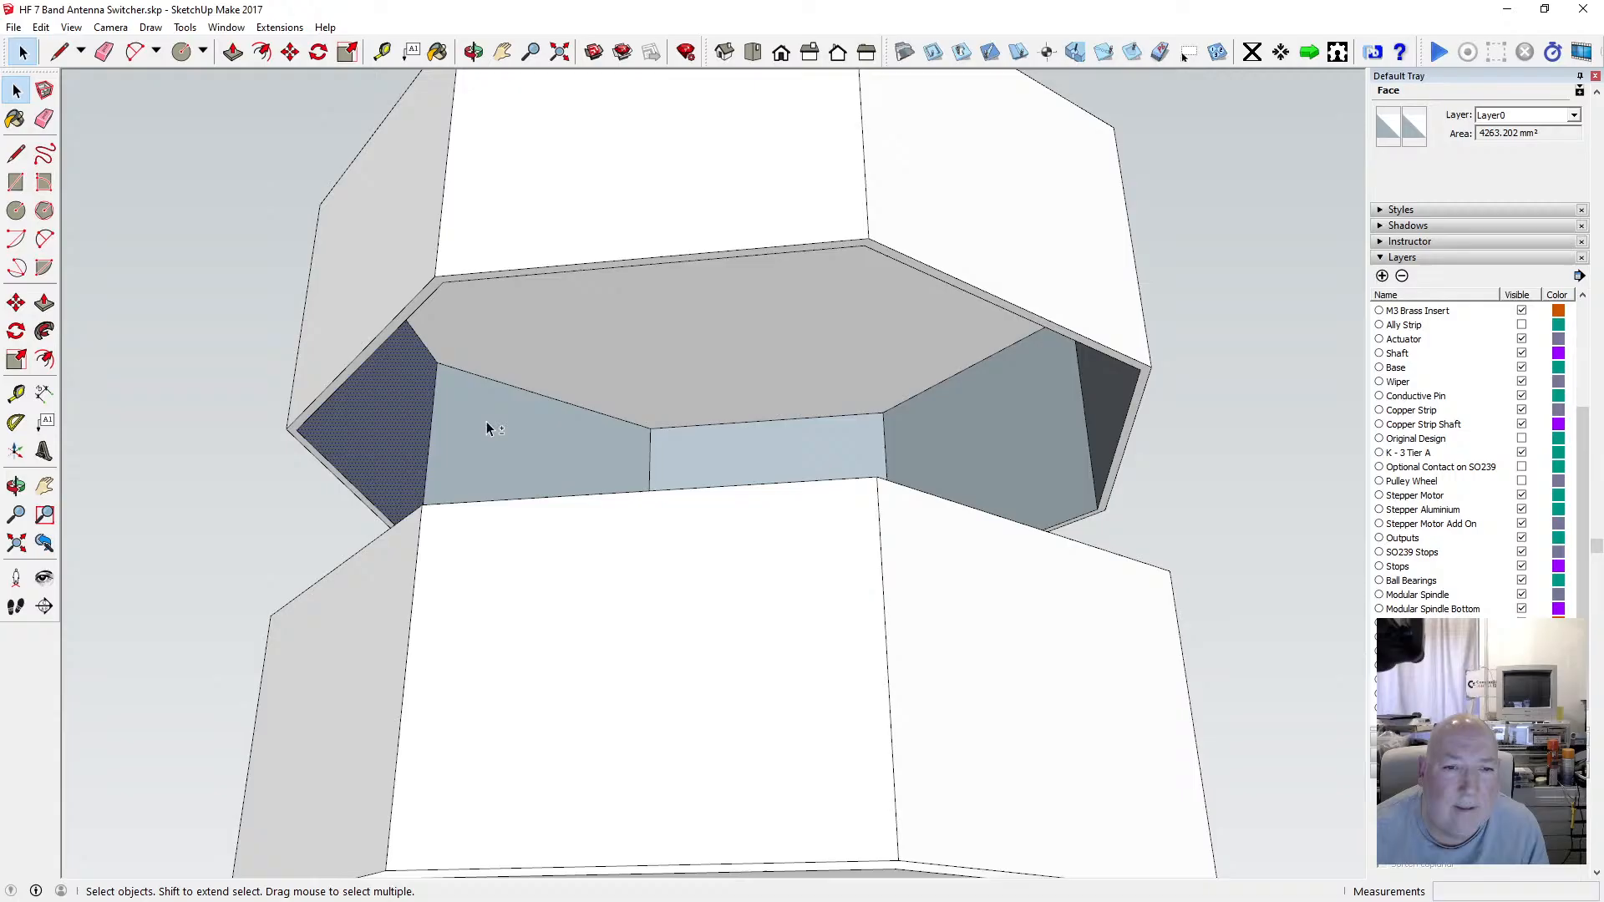
shift+click(722, 455)
shift+click(958, 429)
shift+click(1108, 386)
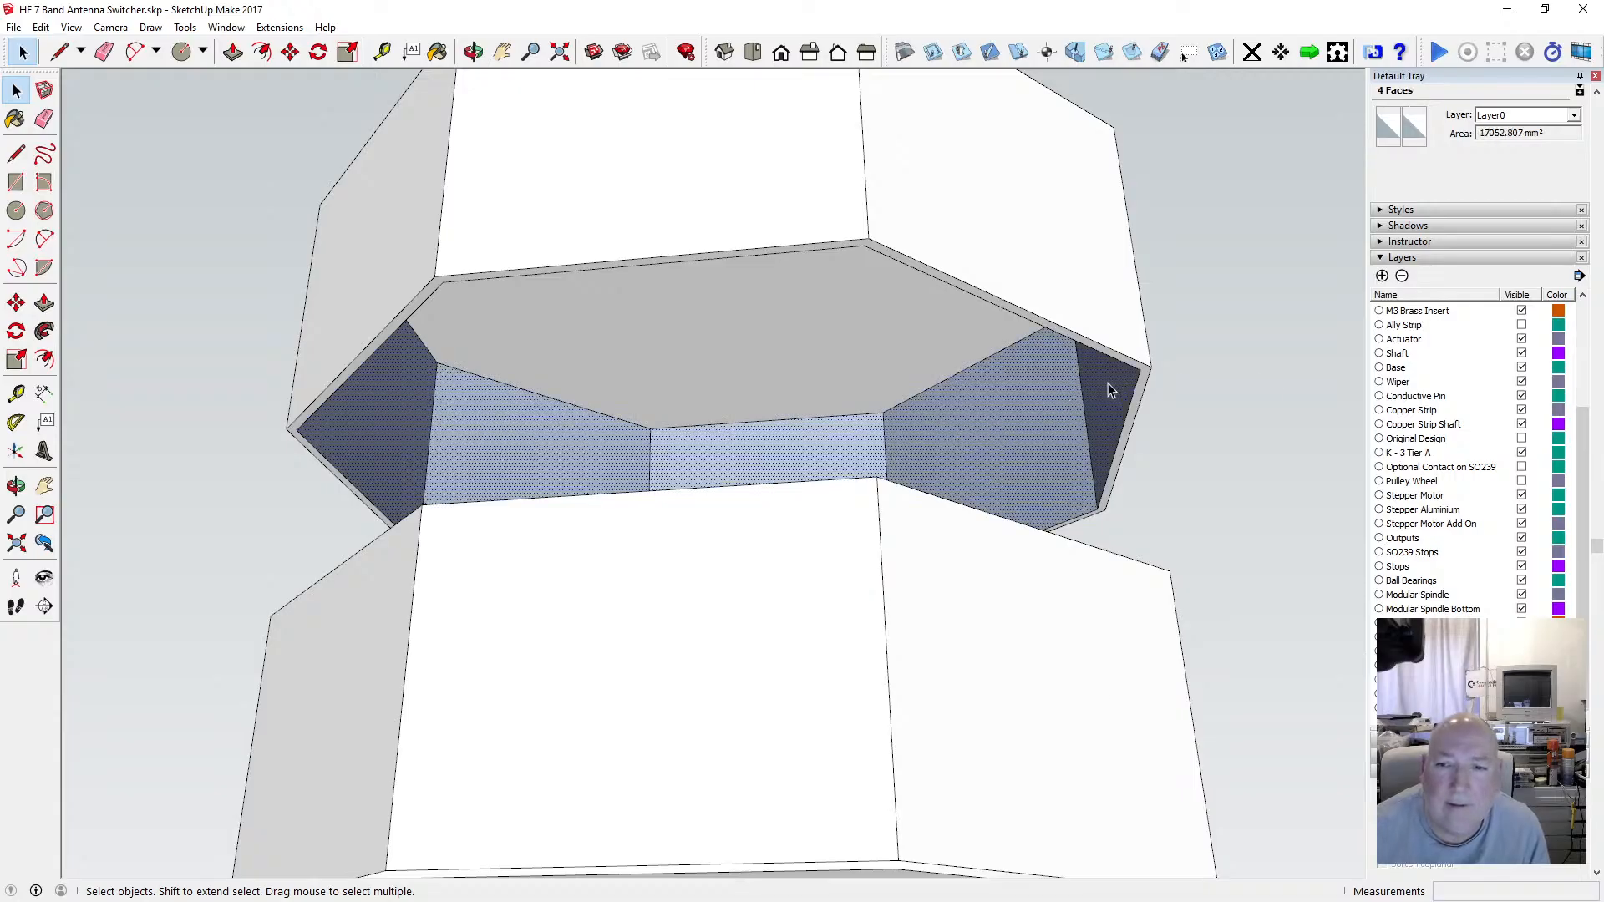
right_click(1107, 384)
click(1151, 565)
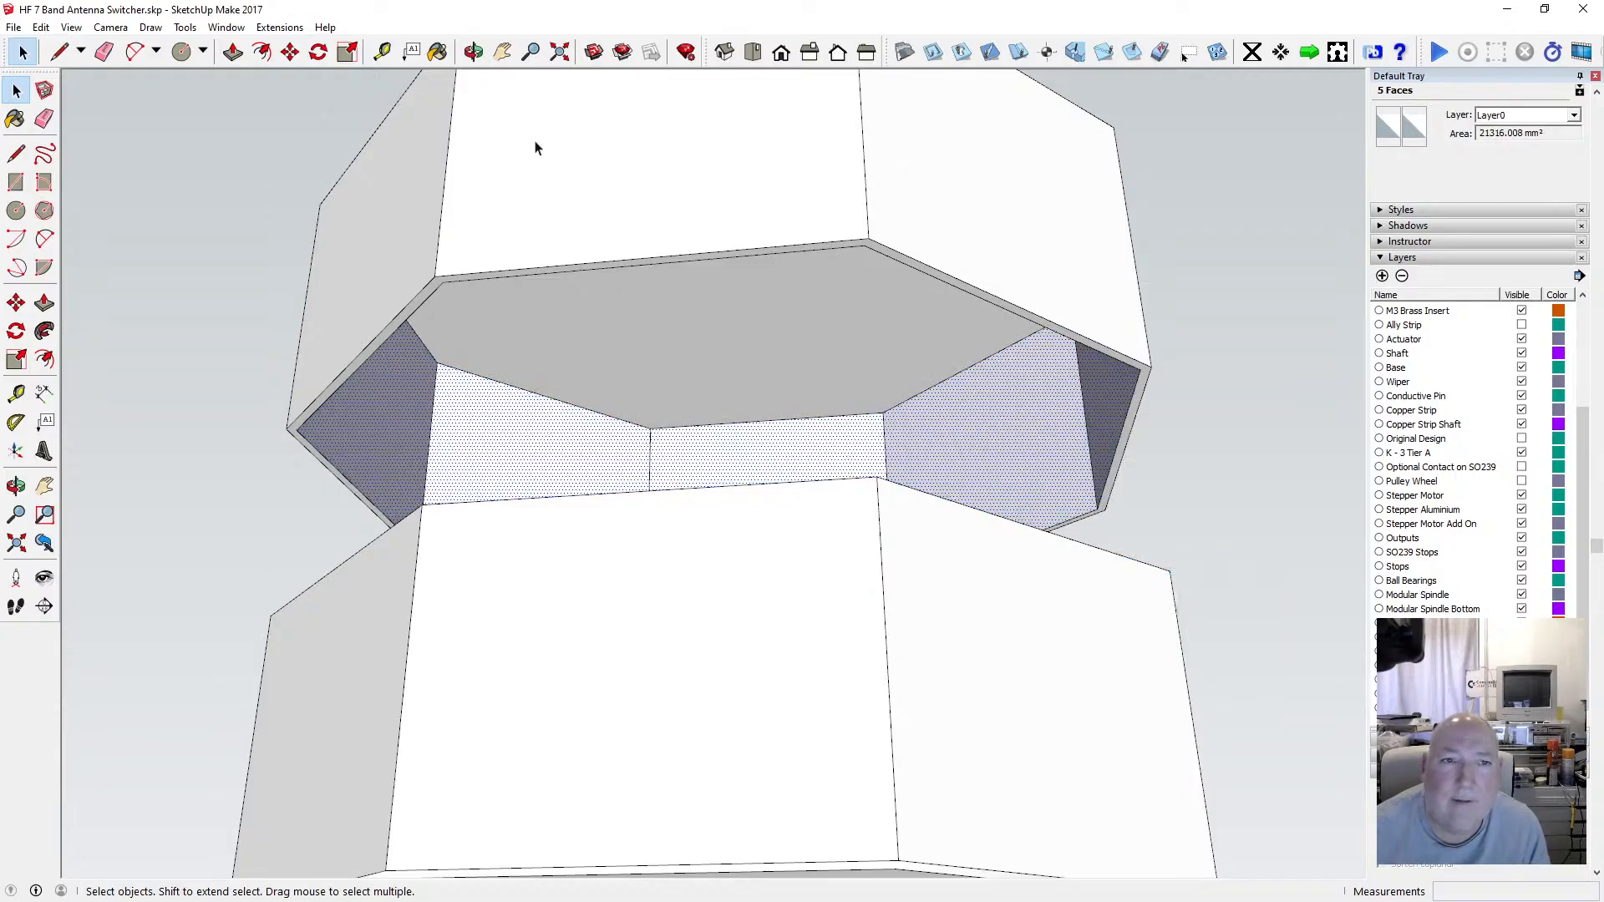
Reverse the remaining dark inner wall faces of the lid, including the right corner face.
click(473, 53)
drag(478, 150, 590, 341)
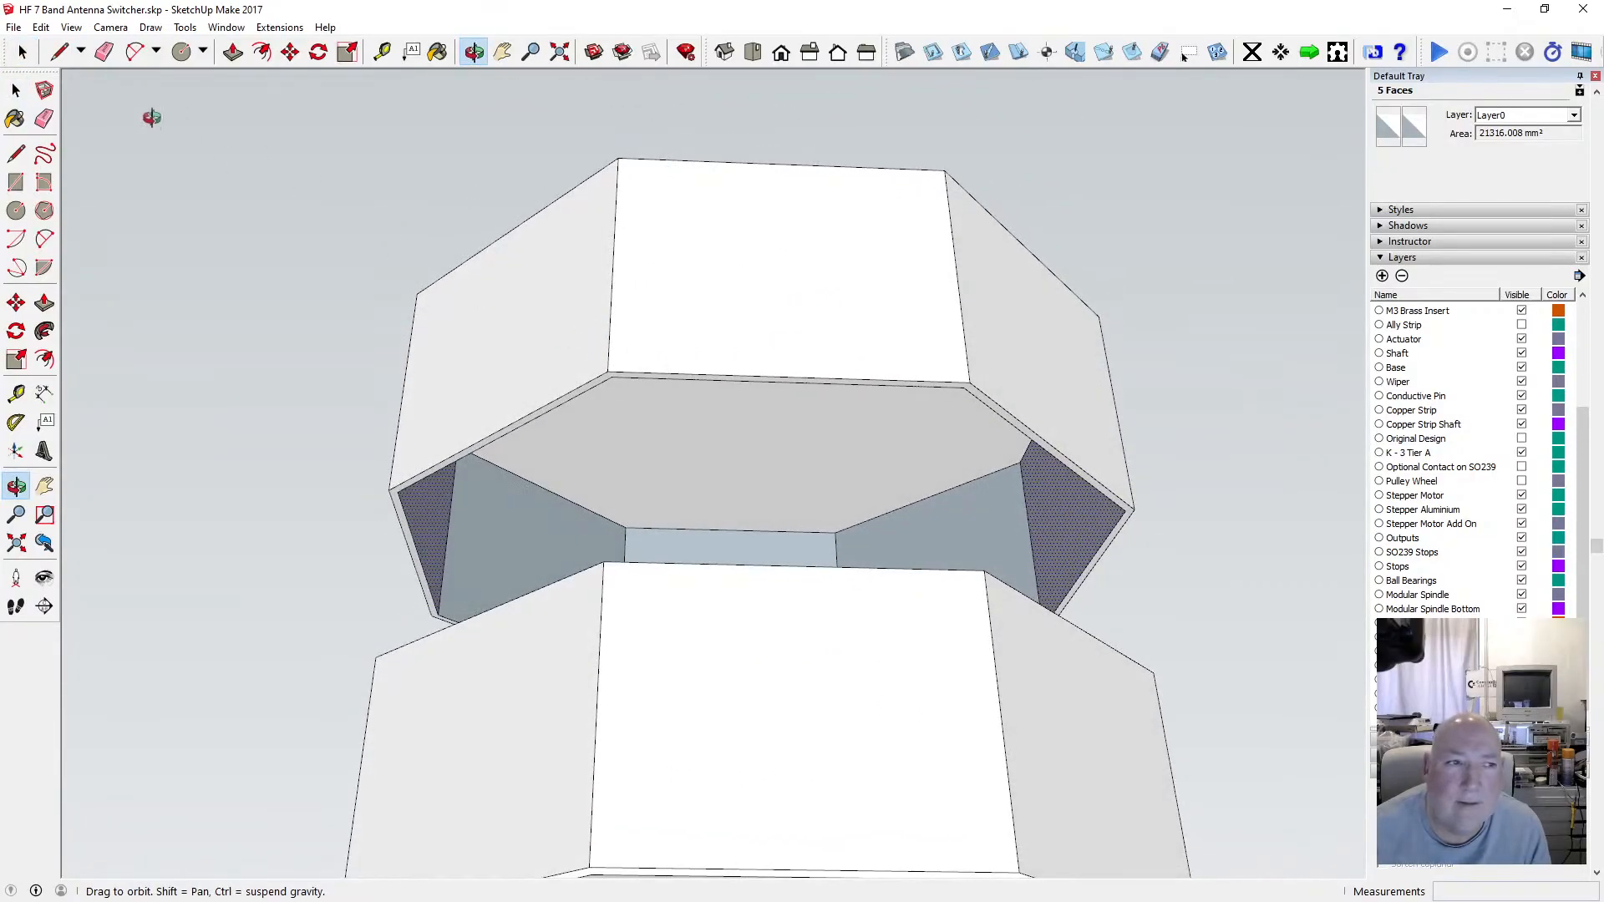
click(18, 92)
click(519, 508)
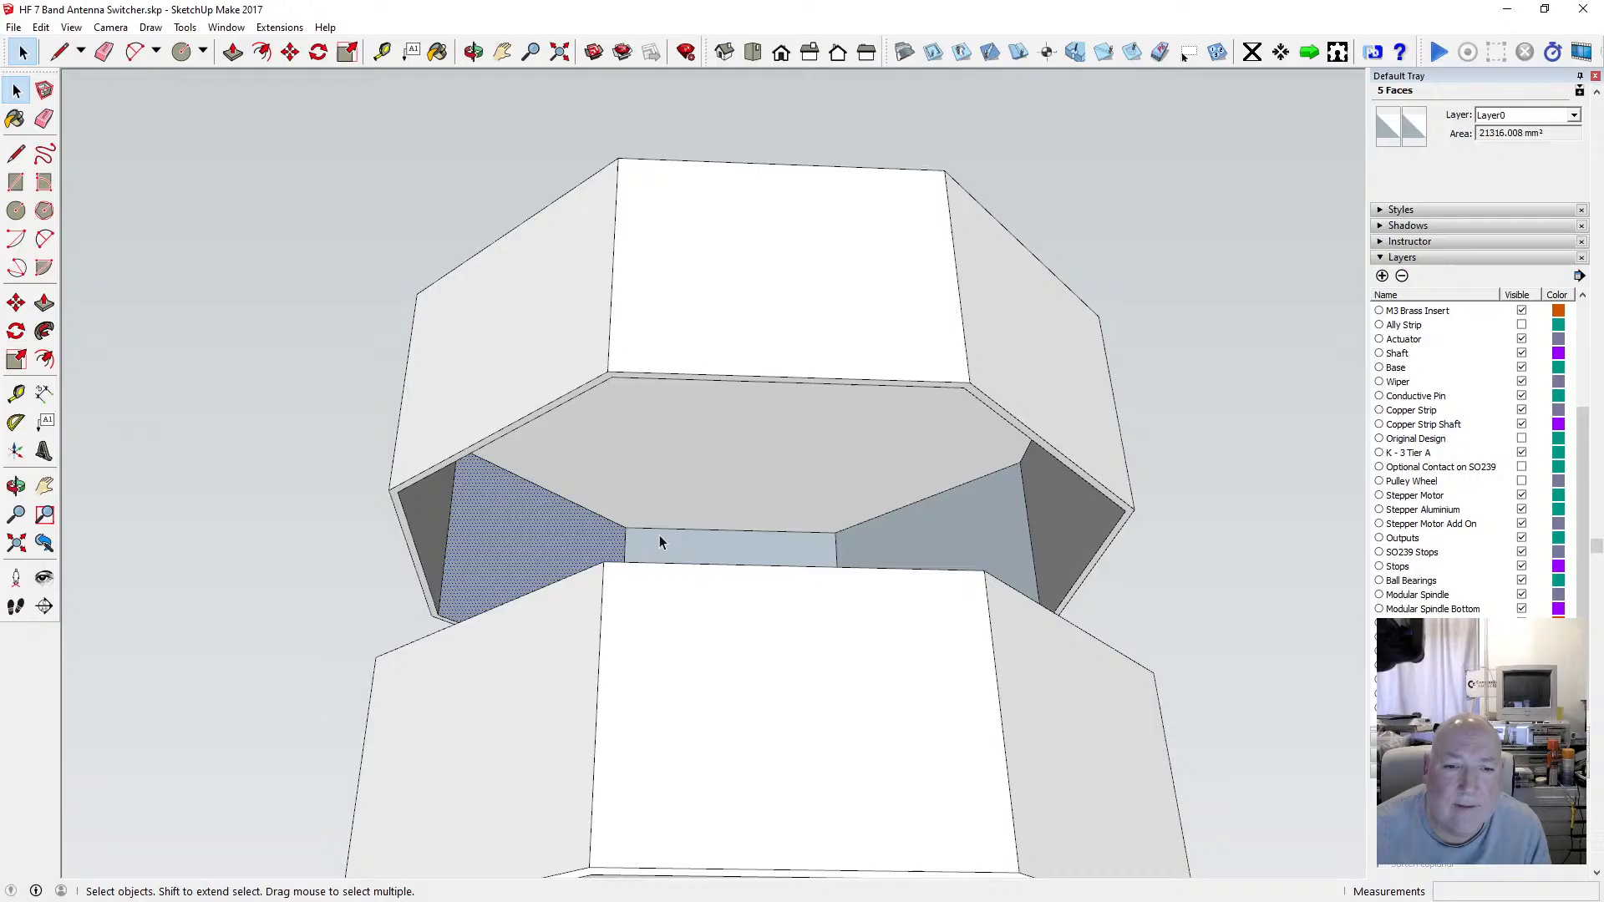
shift+click(934, 546)
shift+click(1051, 509)
right_click(1050, 509)
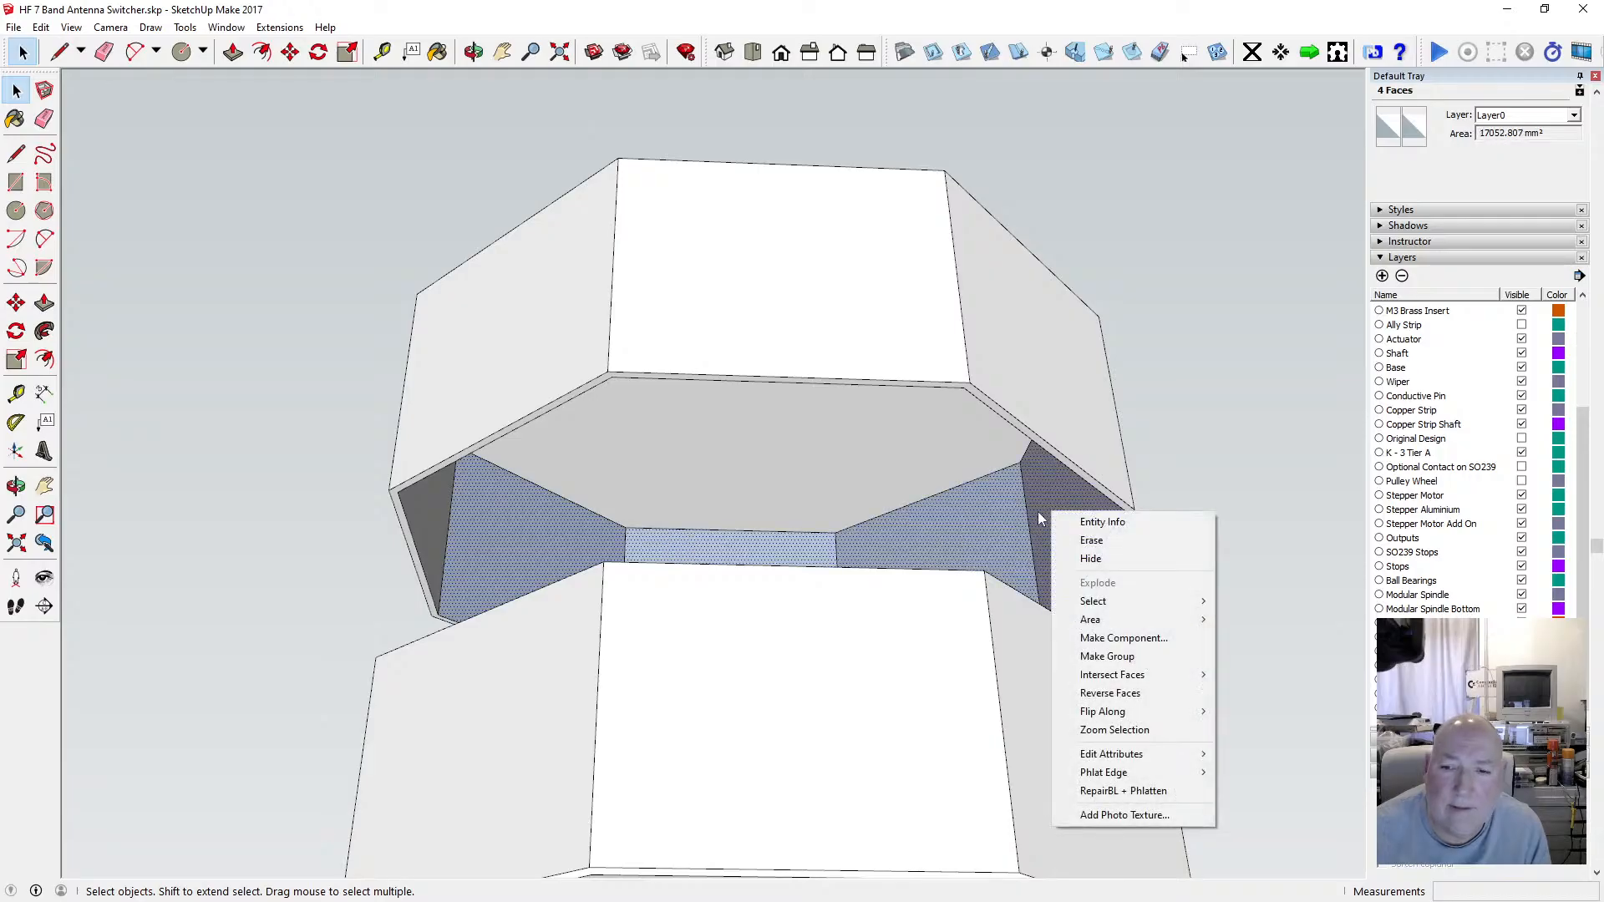
click(1125, 693)
click(1075, 504)
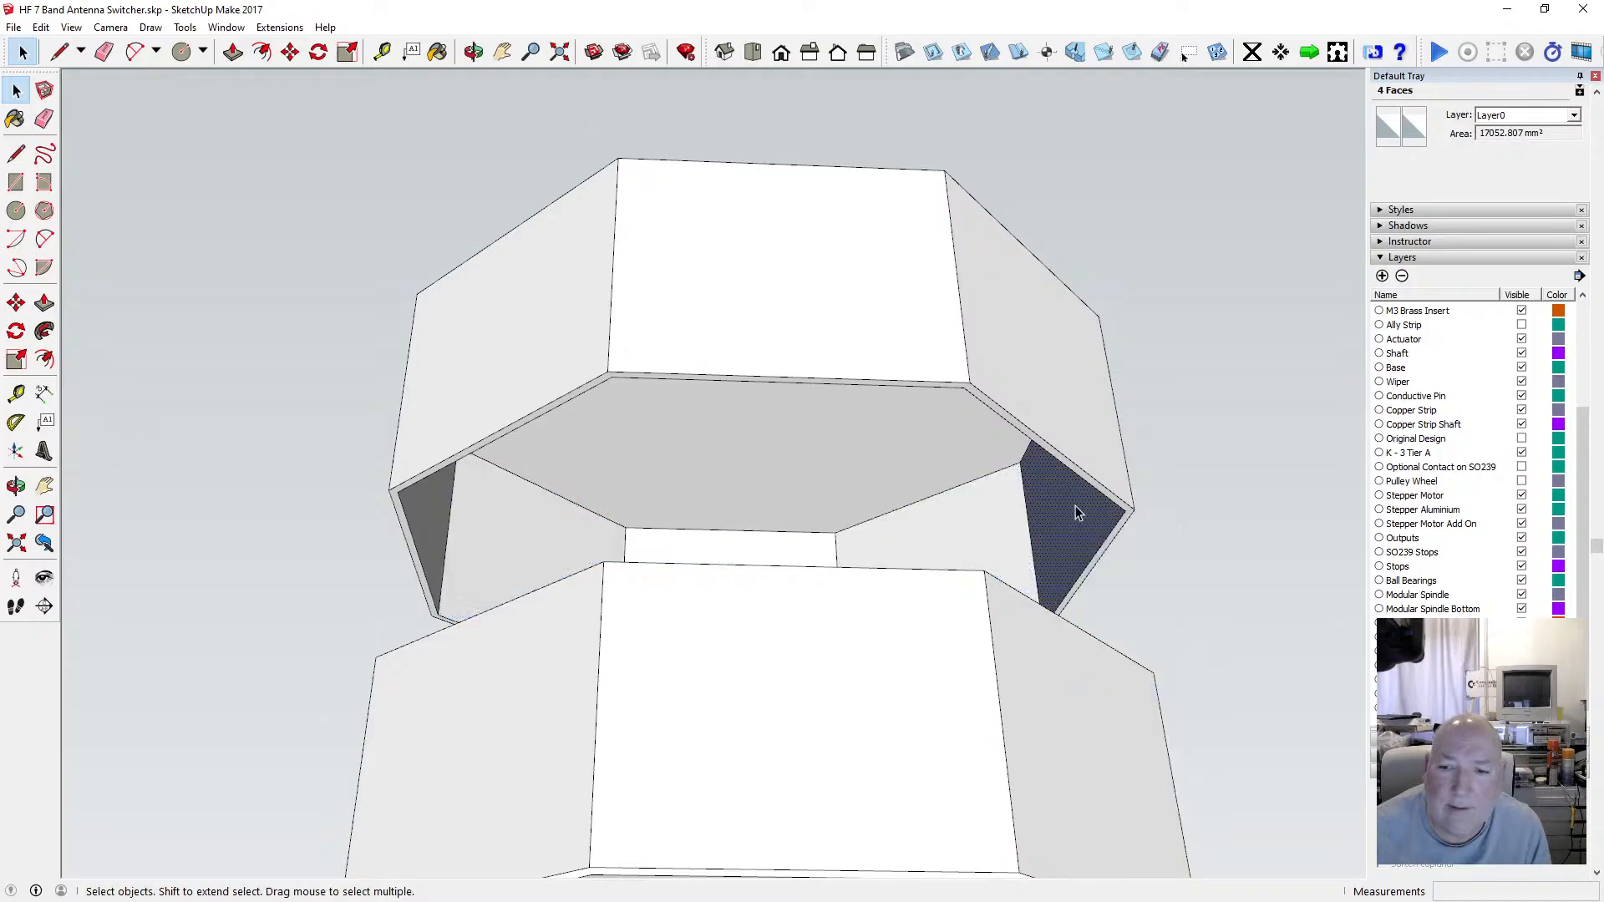
right_click(1078, 504)
click(1140, 668)
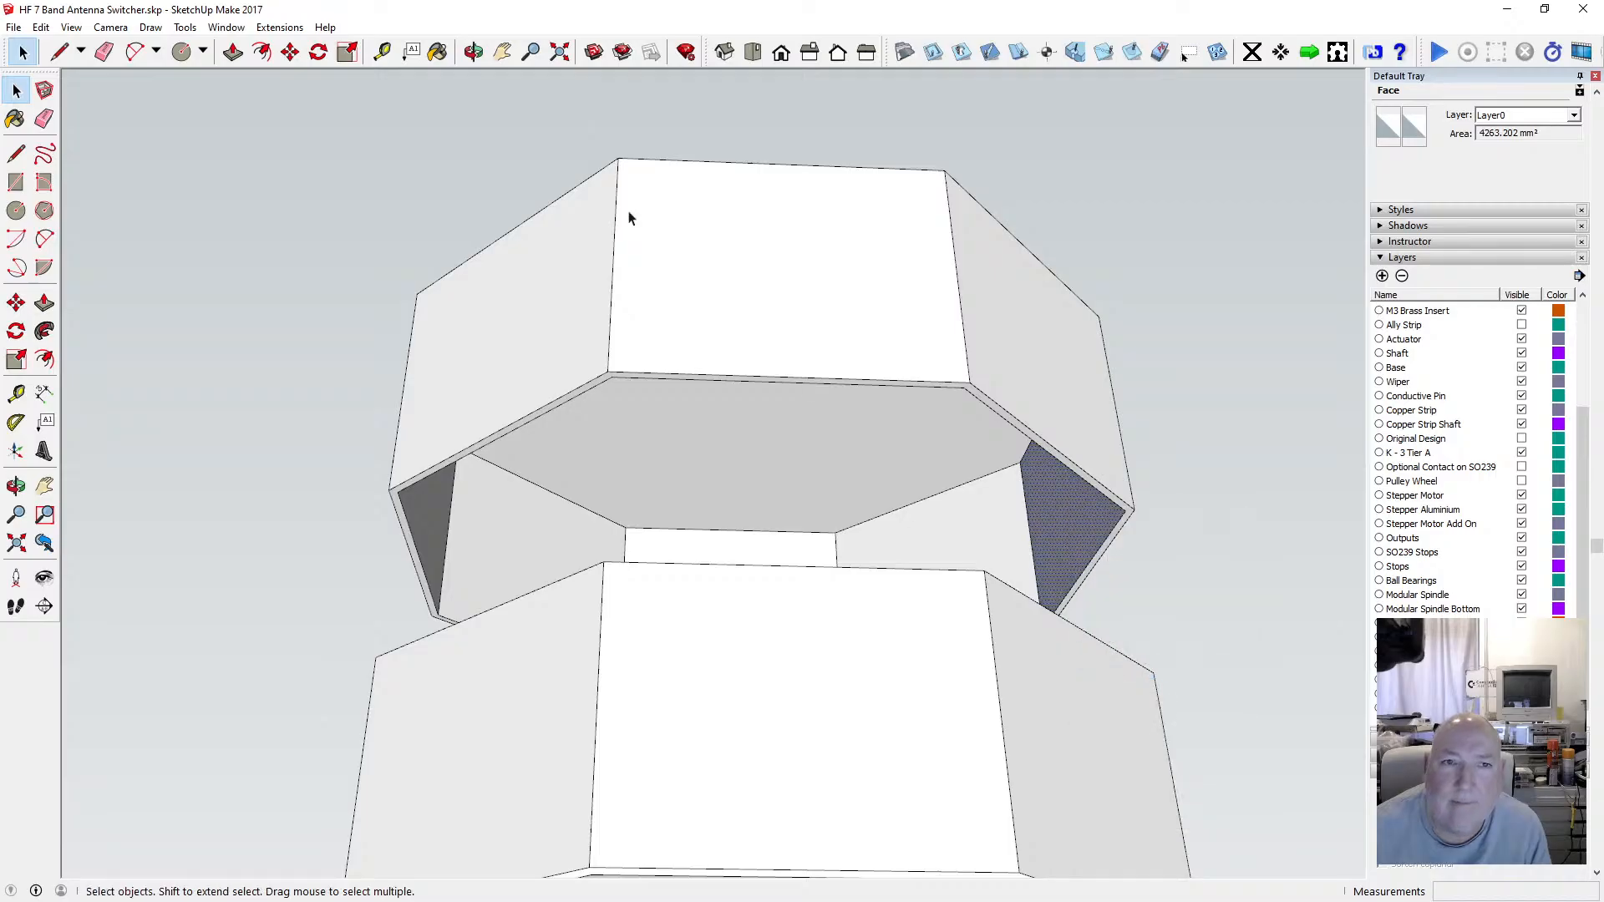
Select the whole lid geometry and make it into a component.
click(472, 52)
drag(555, 430, 591, 525)
scroll(601, 484, down, 5)
drag(663, 480, 610, 376)
scroll(683, 502, up, 2)
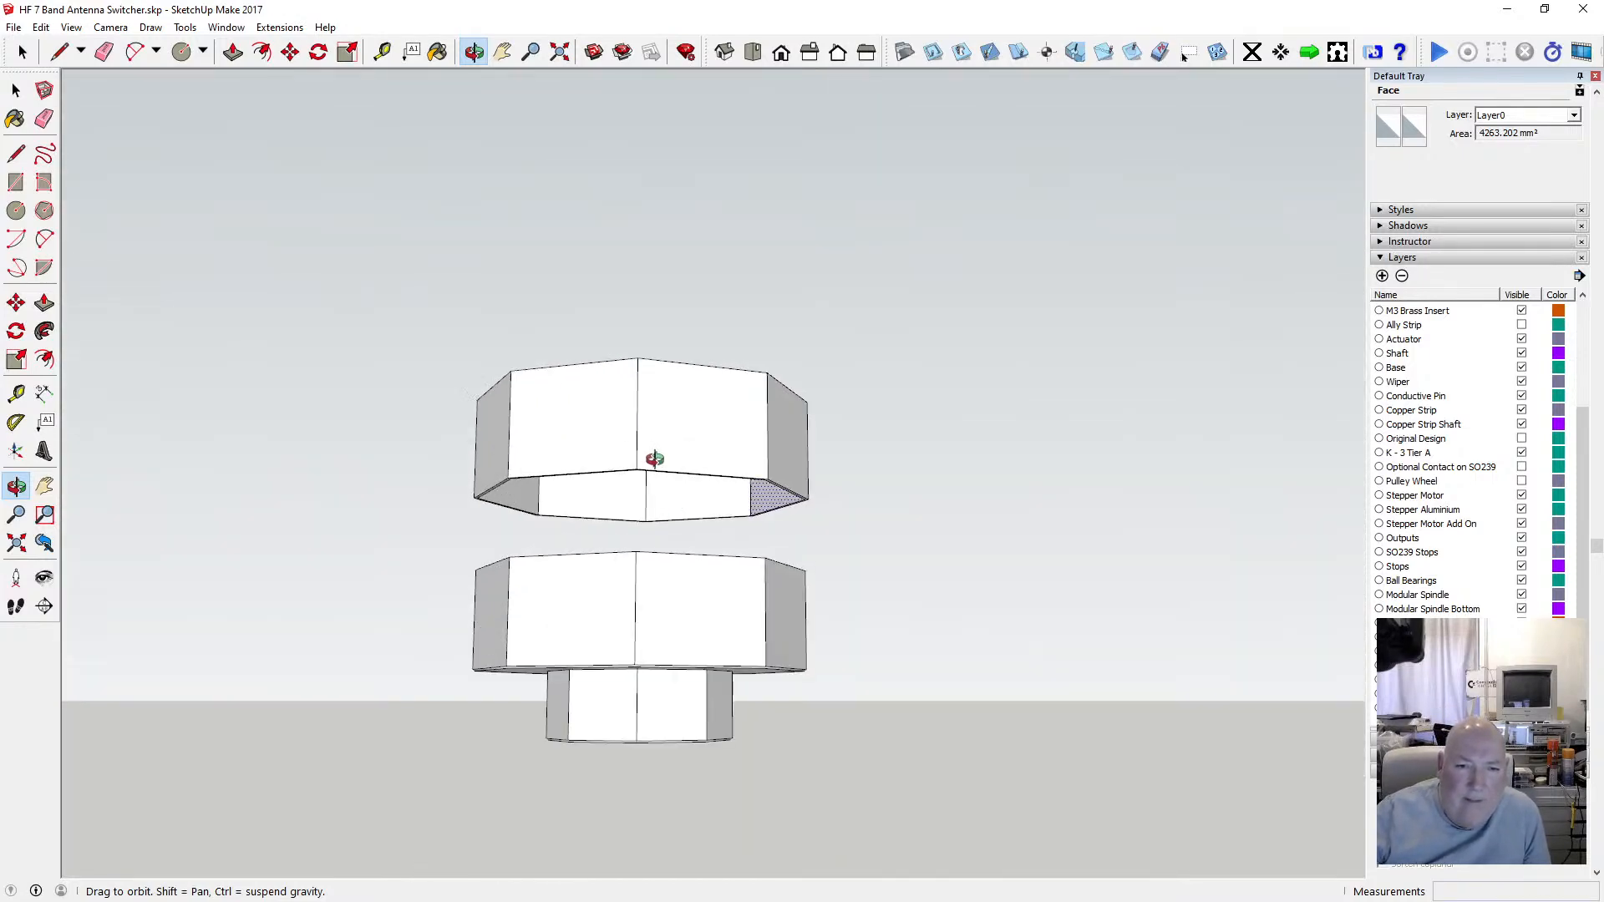
drag(652, 458, 629, 489)
click(16, 89)
drag(384, 335, 804, 529)
right_click(733, 497)
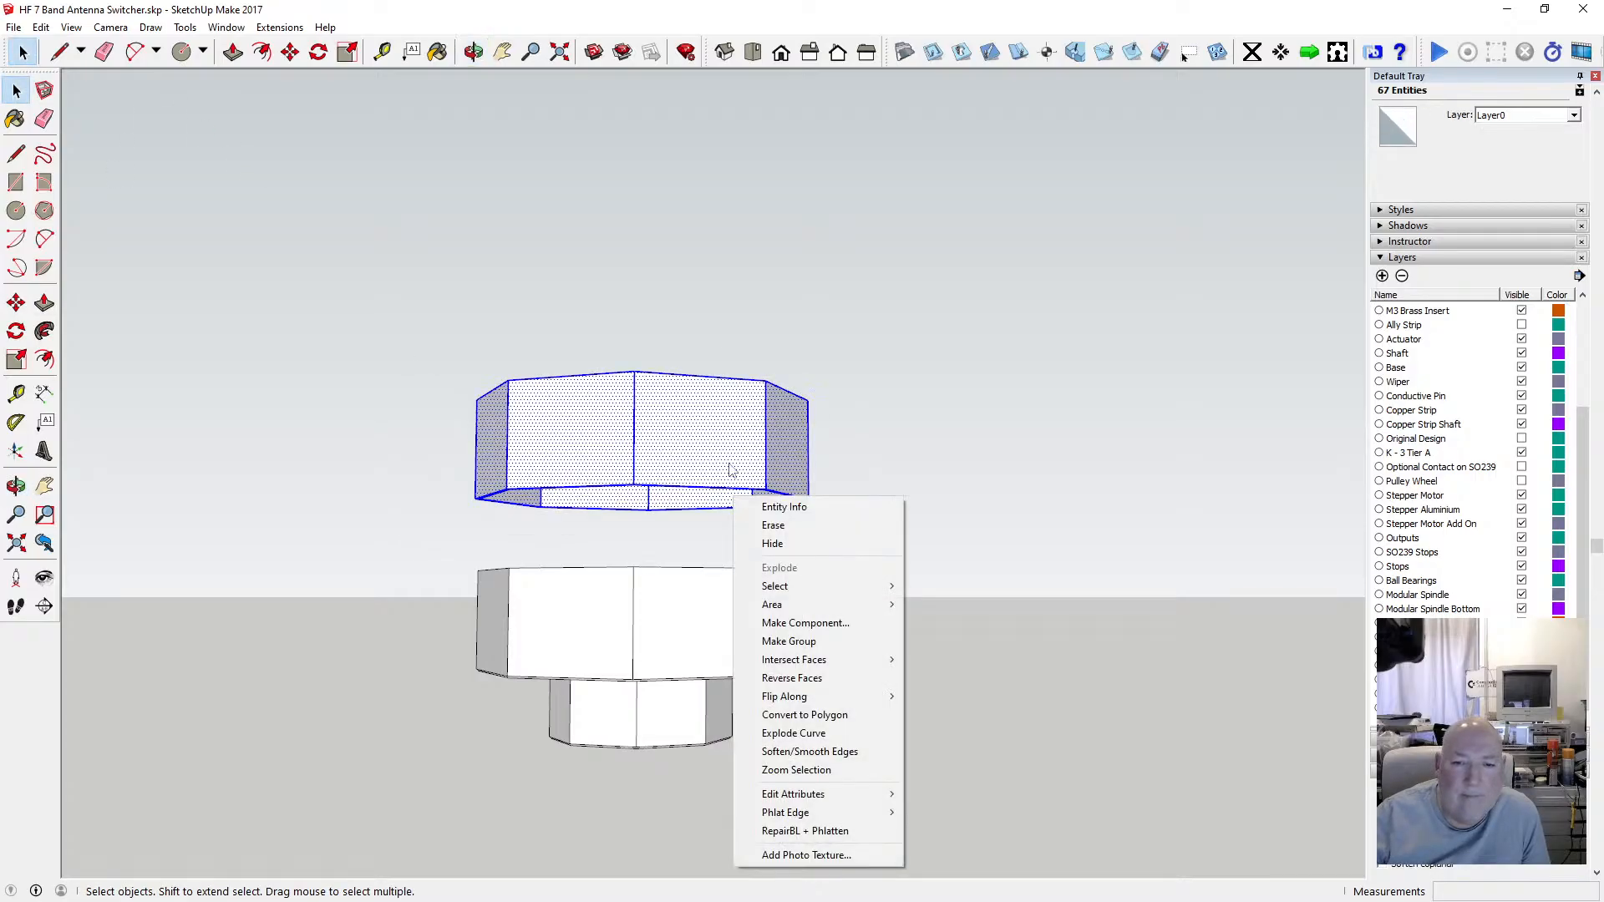
click(856, 624)
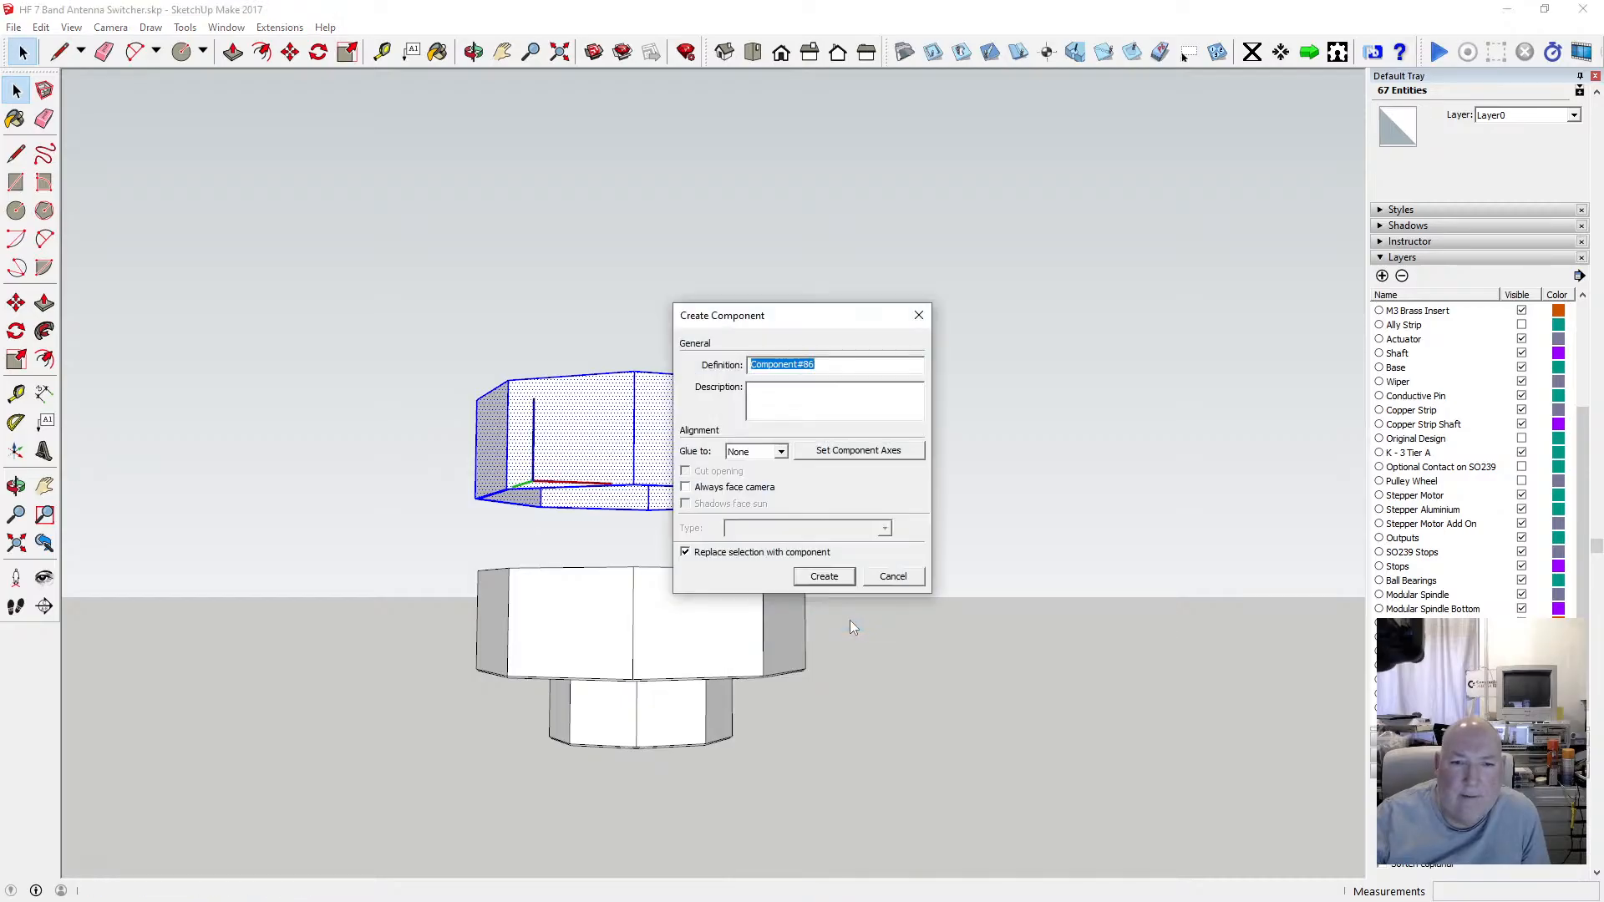
click(827, 575)
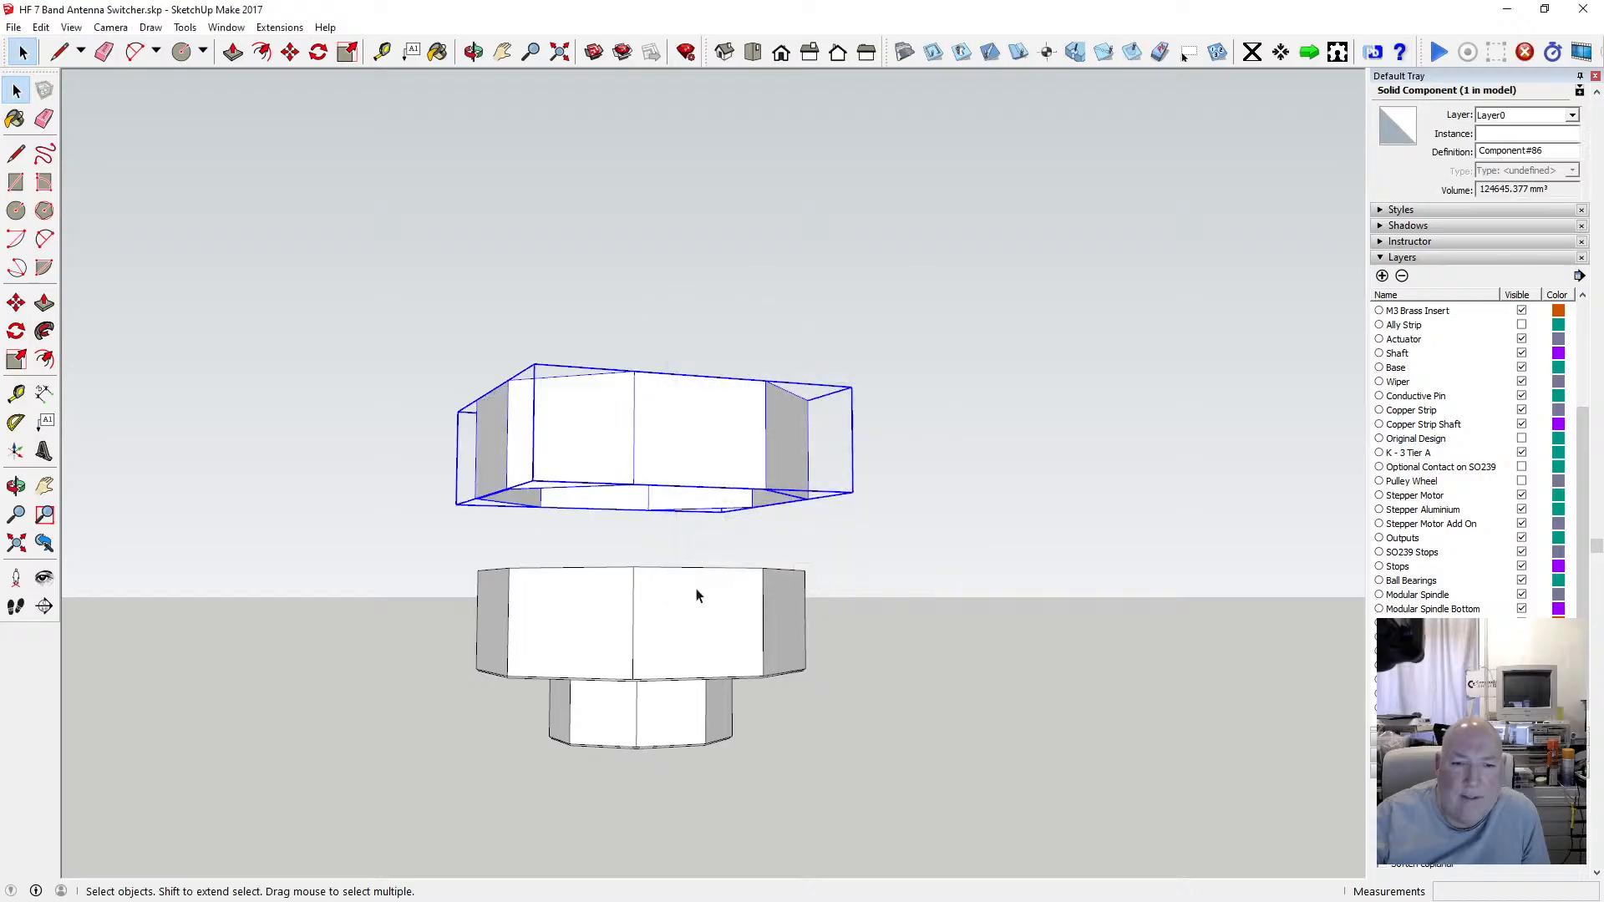
Move the lid component down 100 mm onto the base enclosure.
click(473, 52)
drag(585, 468, 540, 467)
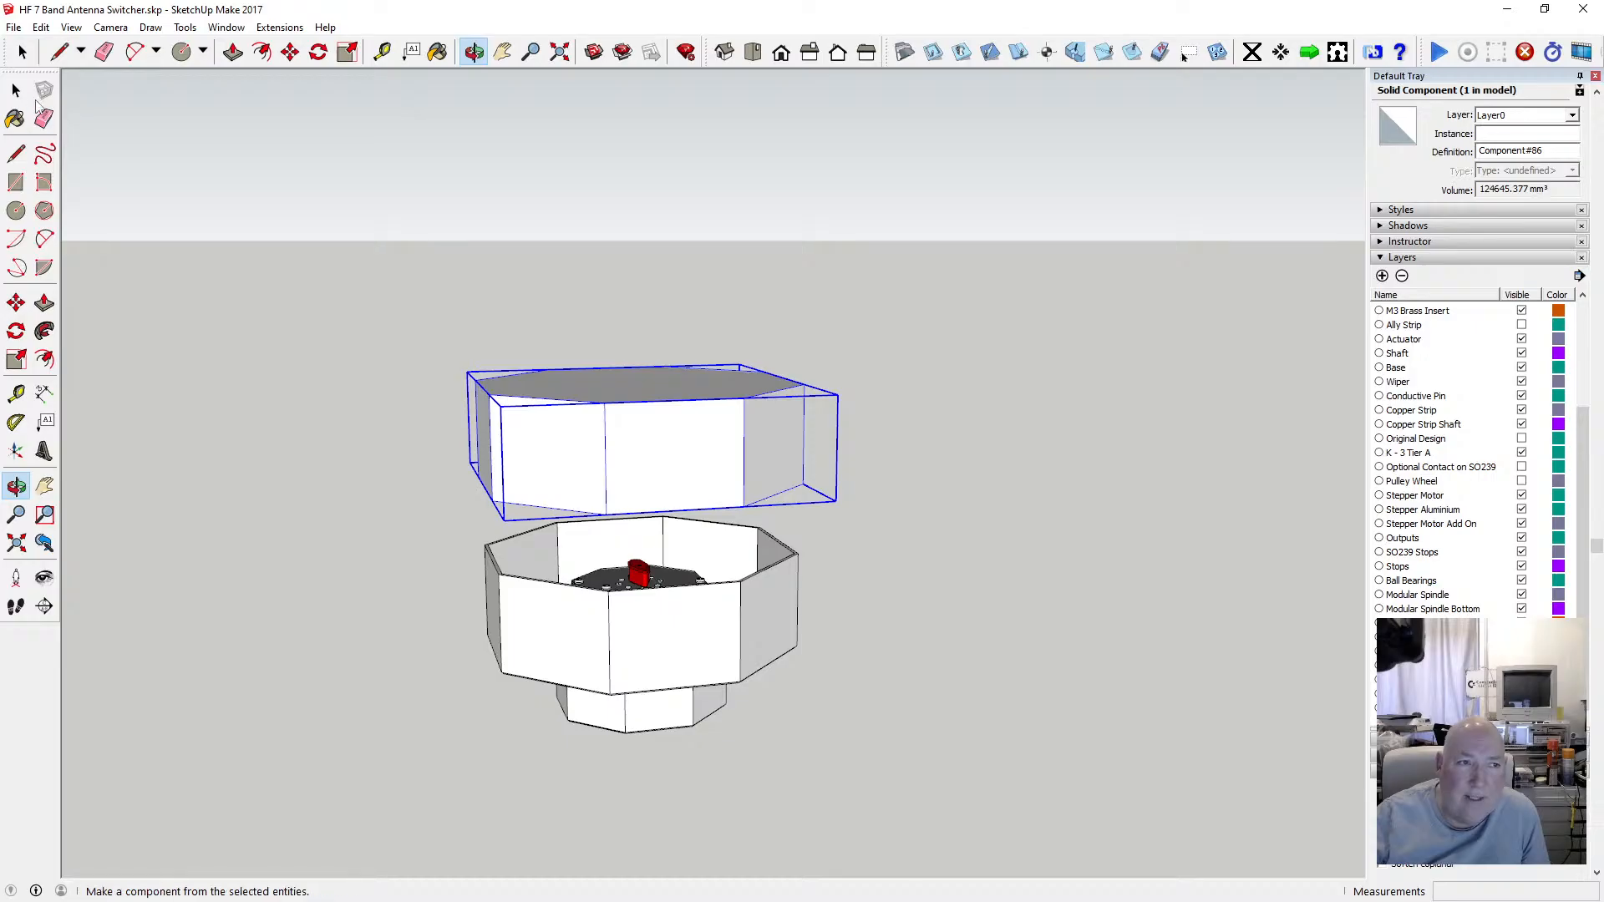
click(16, 90)
click(540, 599)
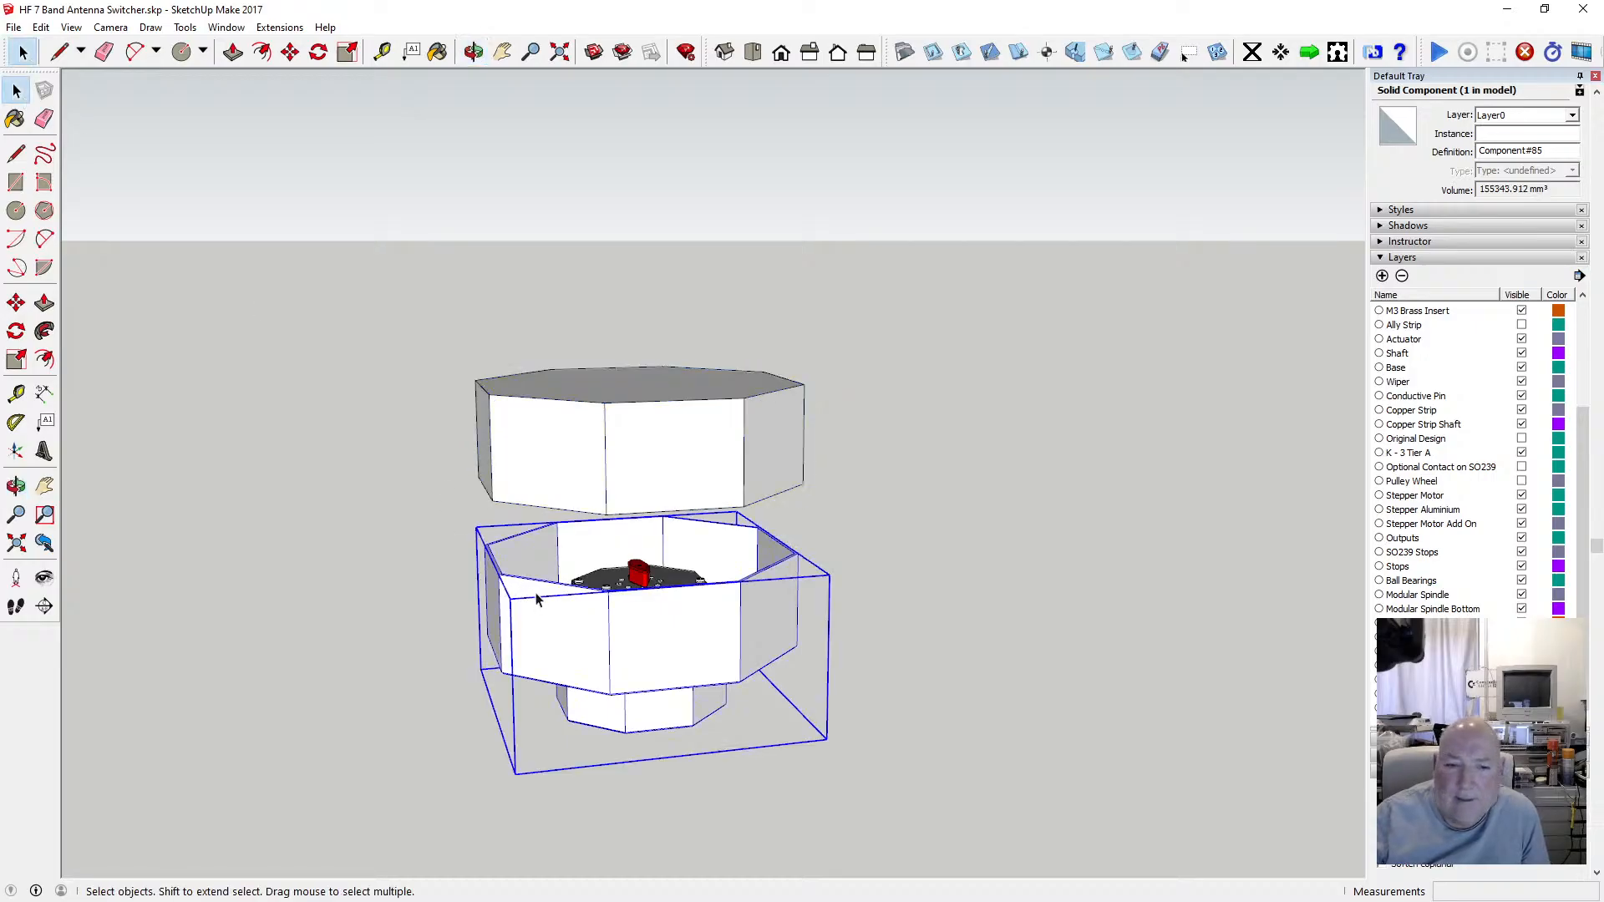
scroll(590, 622, up, 2)
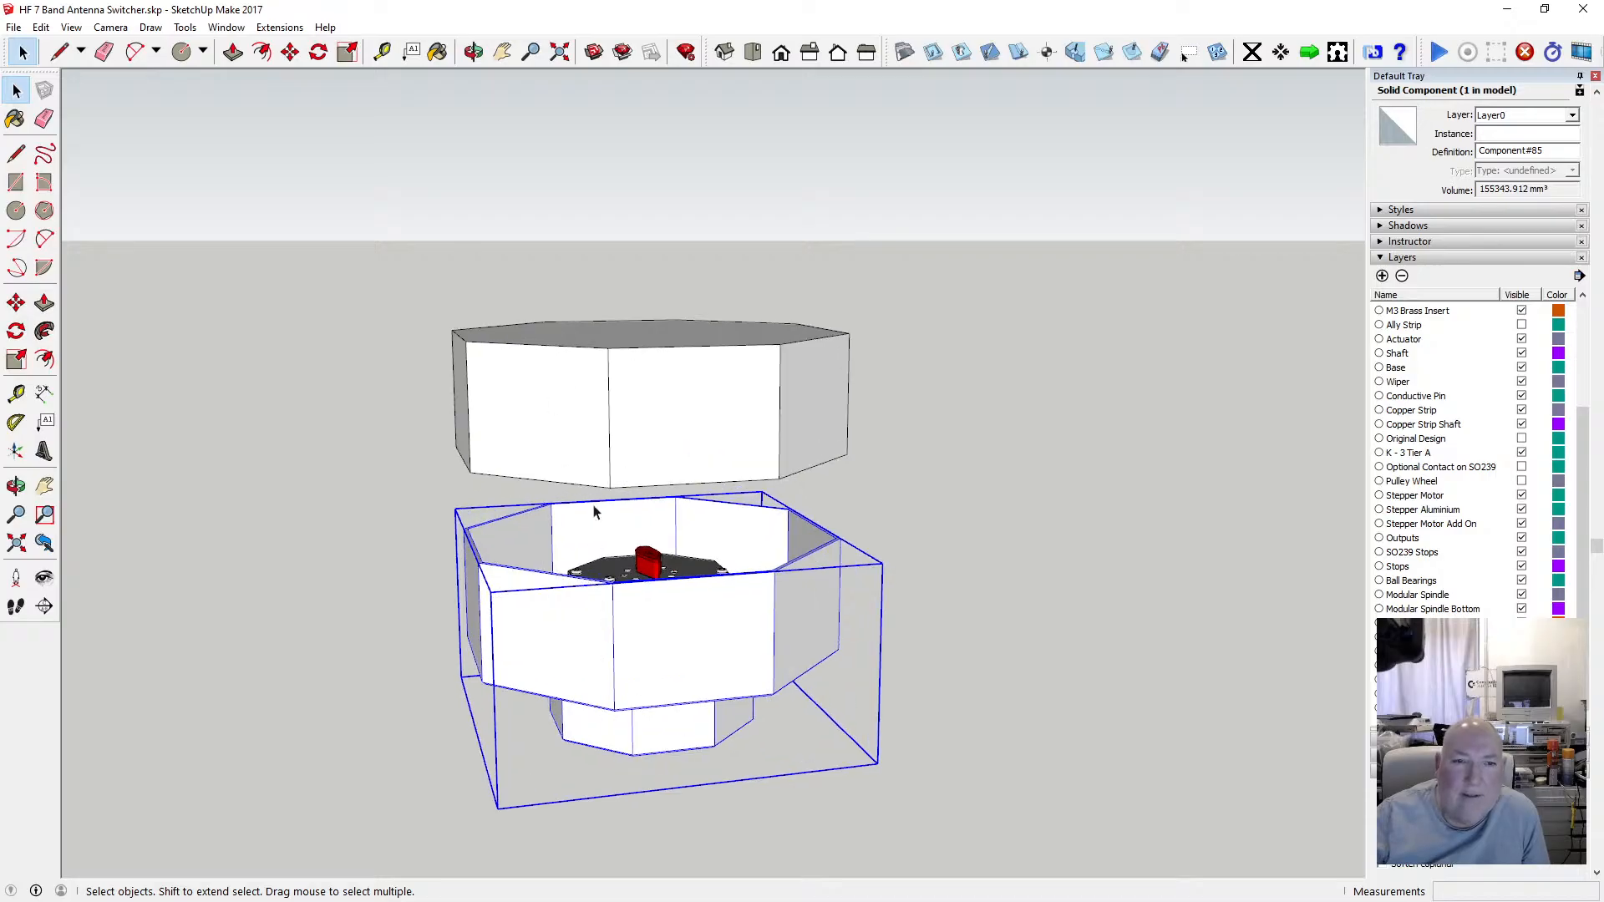
click(514, 384)
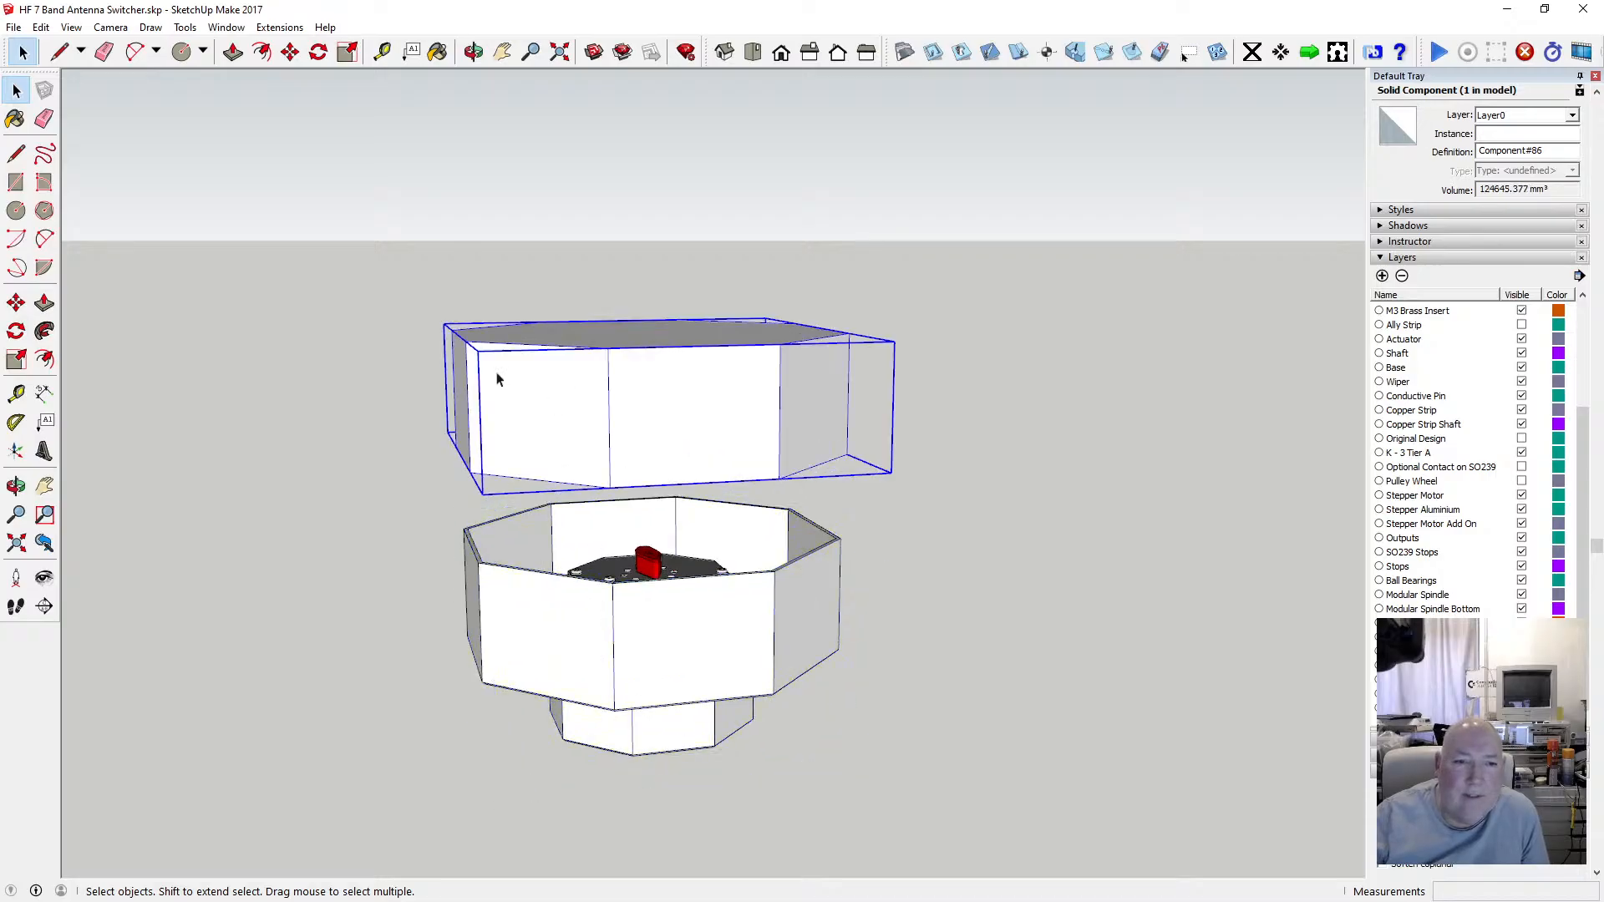
click(290, 52)
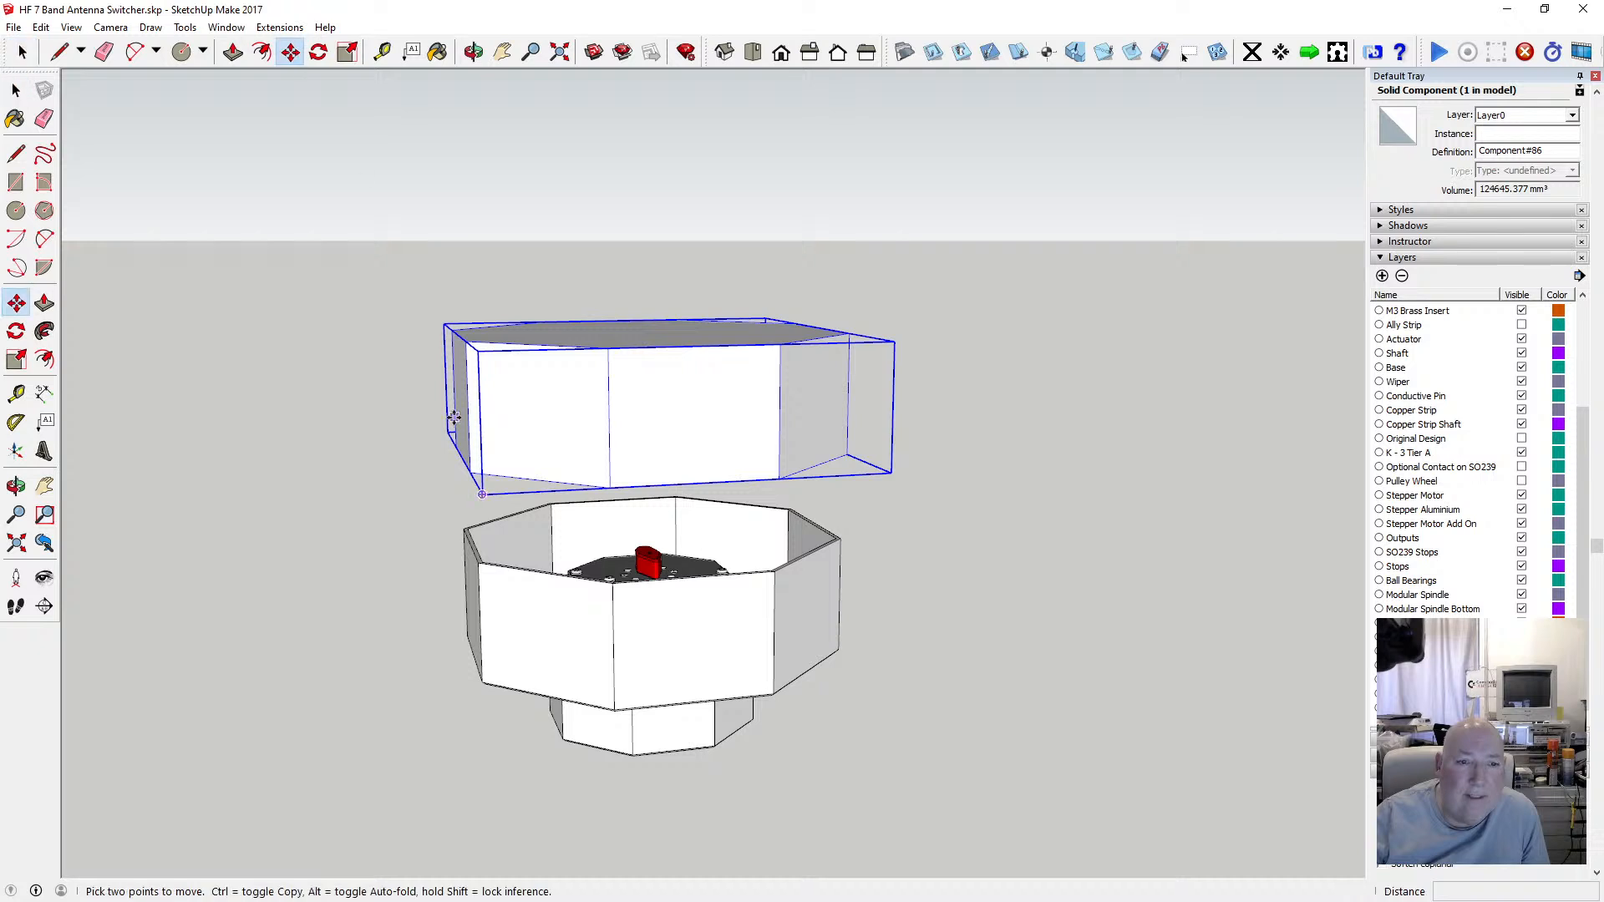
click(469, 472)
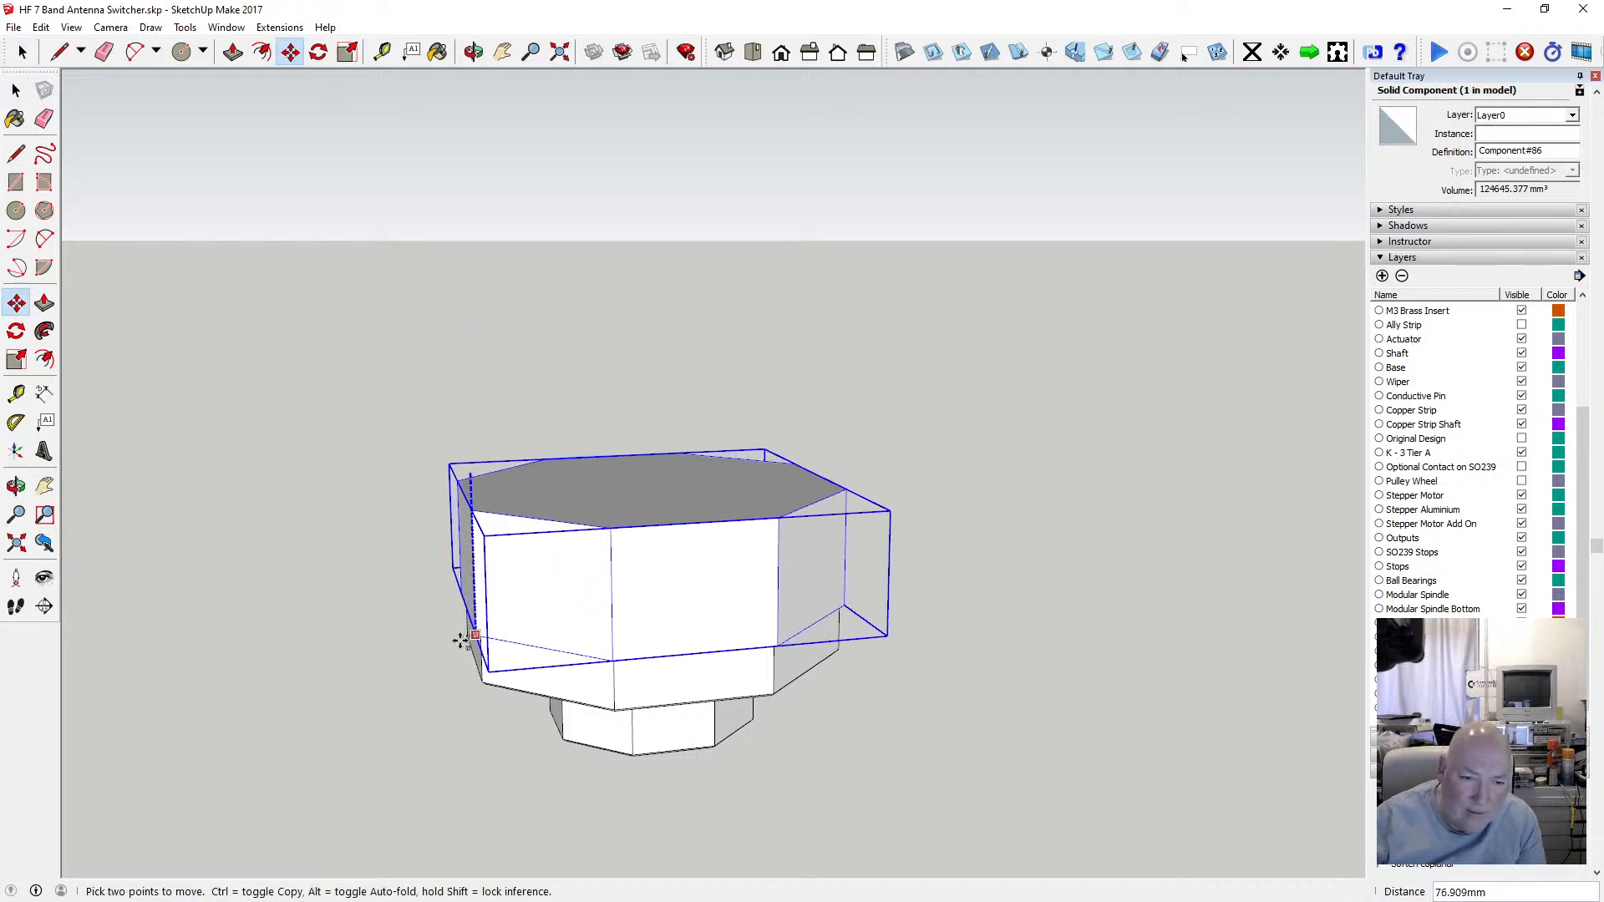
Switch to X-ray and examine how the lid fits over the motor assembly from several angles.
click(472, 53)
drag(705, 602, 702, 380)
click(70, 27)
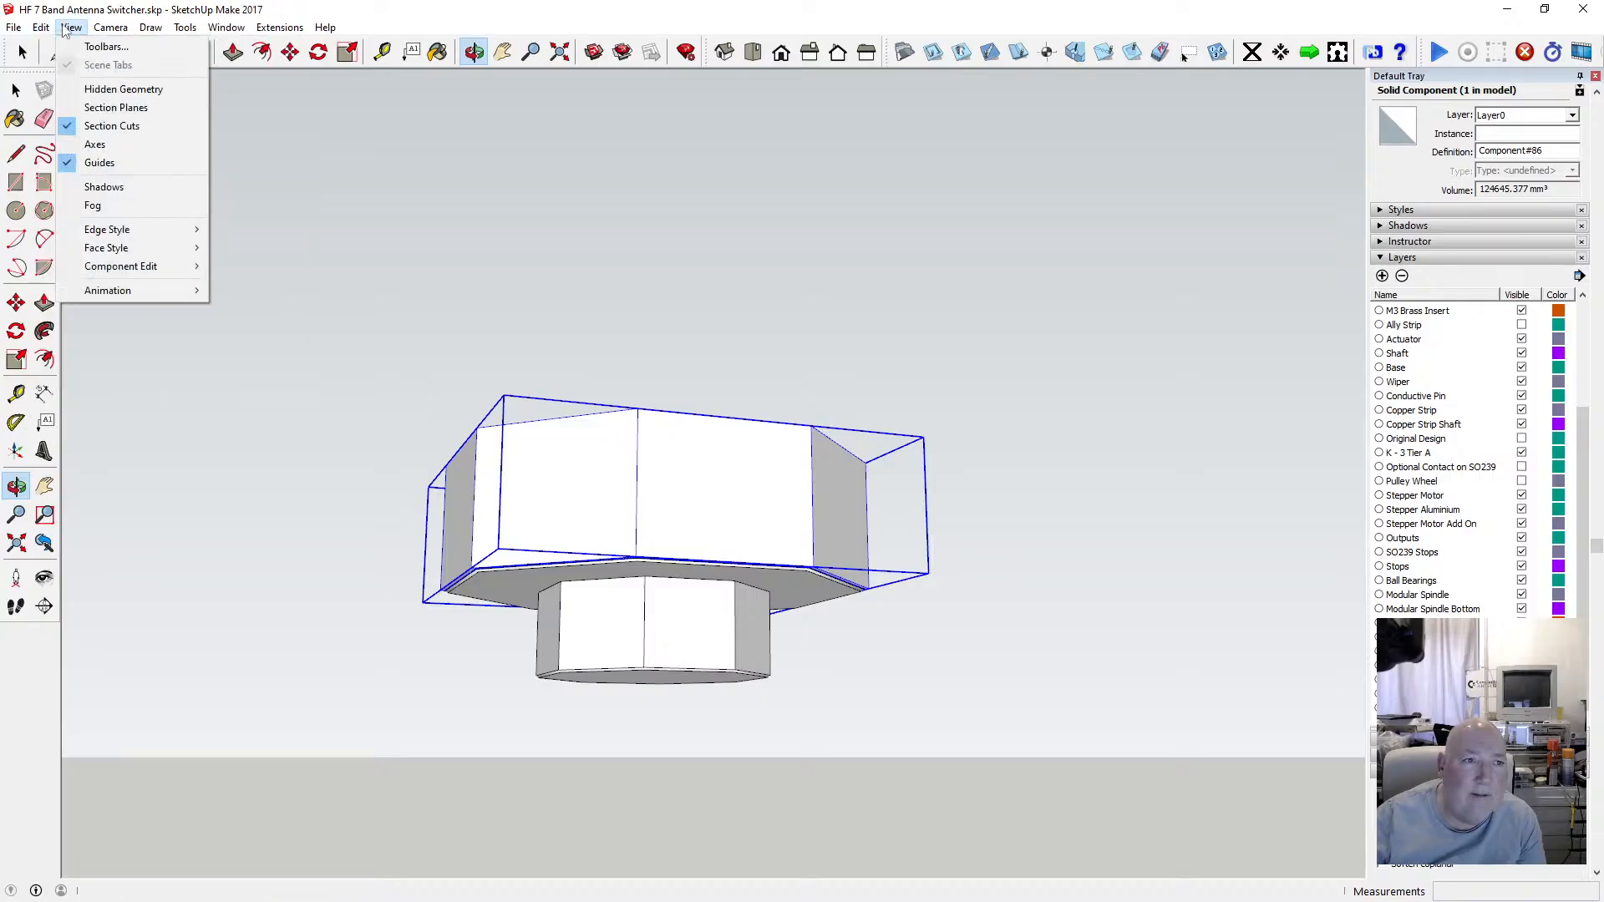
click(251, 244)
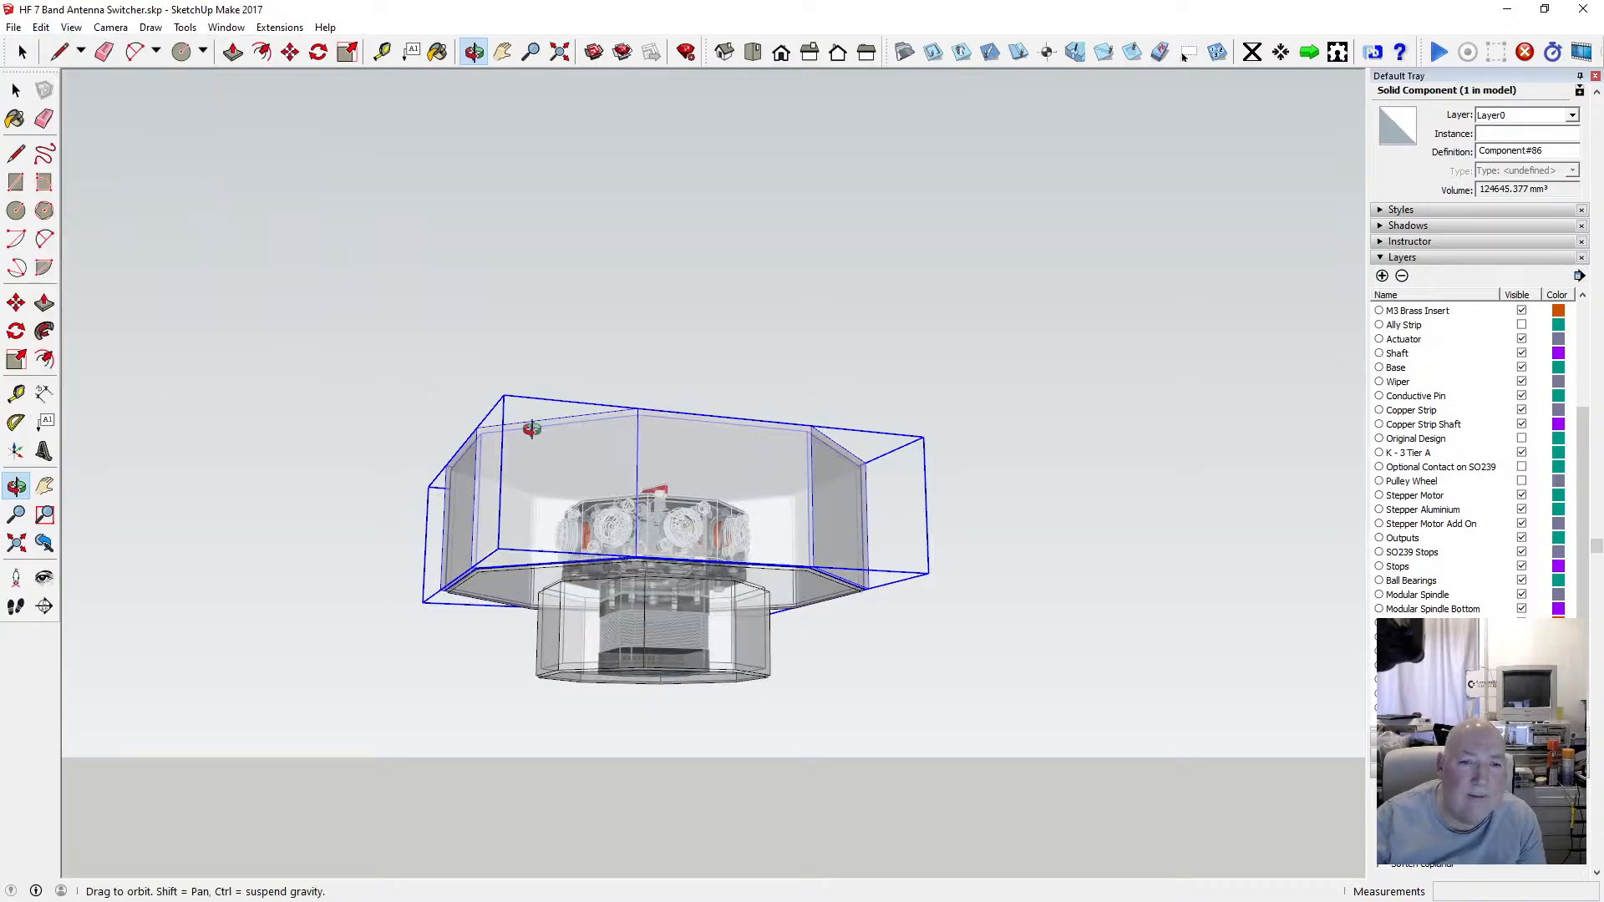
scroll(524, 412, up, 4)
drag(561, 375, 524, 442)
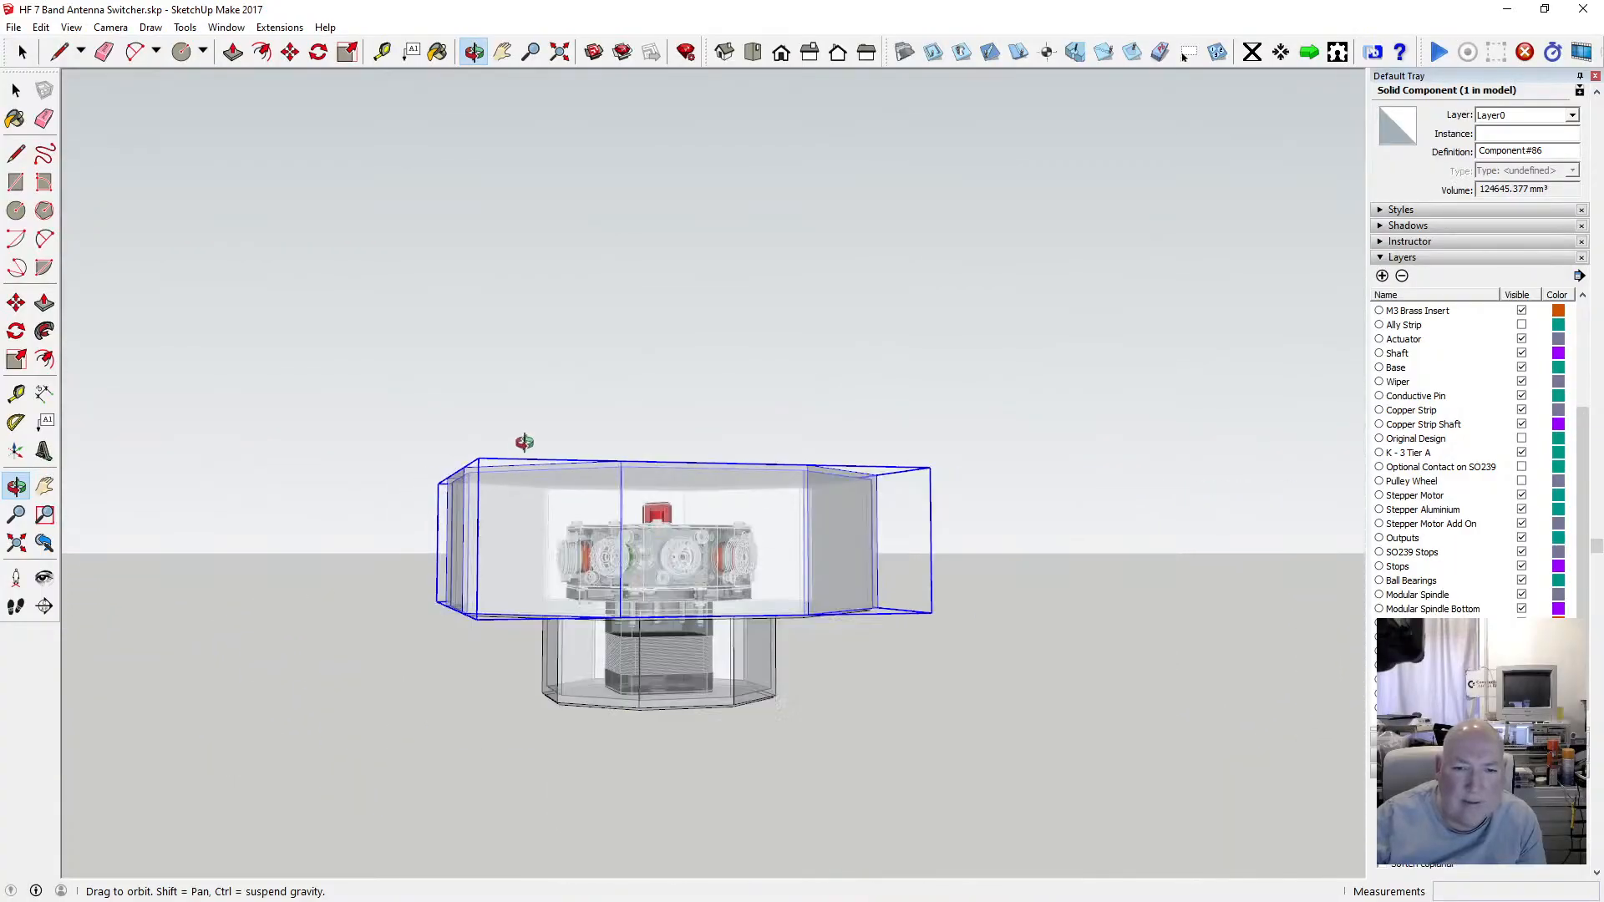
drag(644, 460, 501, 702)
scroll(673, 451, up, 8)
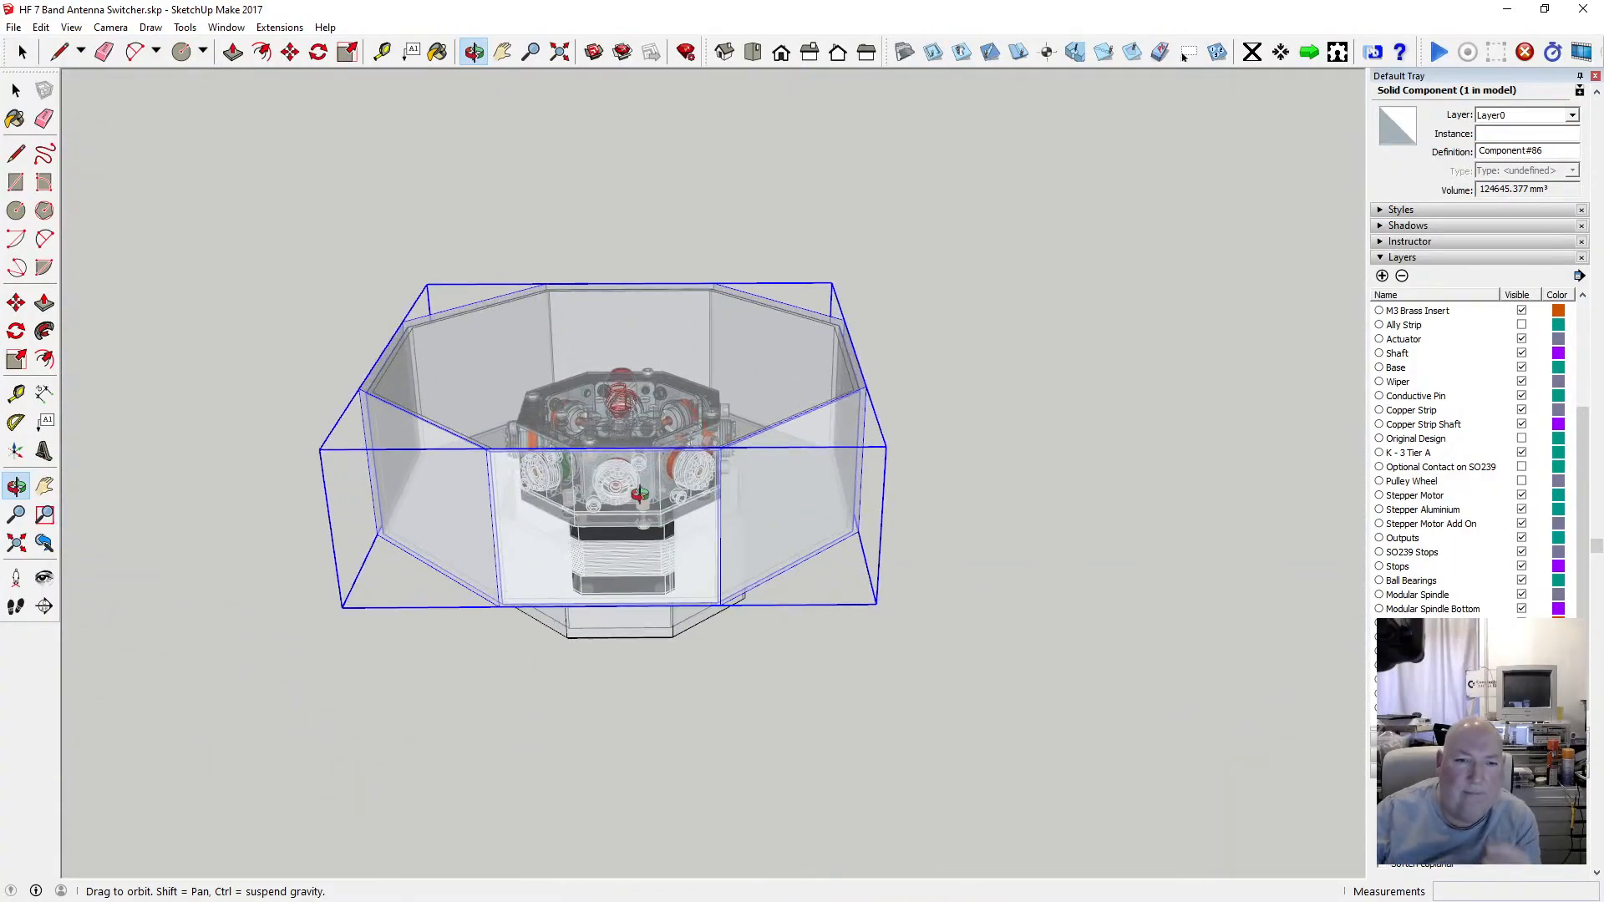
scroll(673, 452, up, 3)
drag(673, 452, 566, 470)
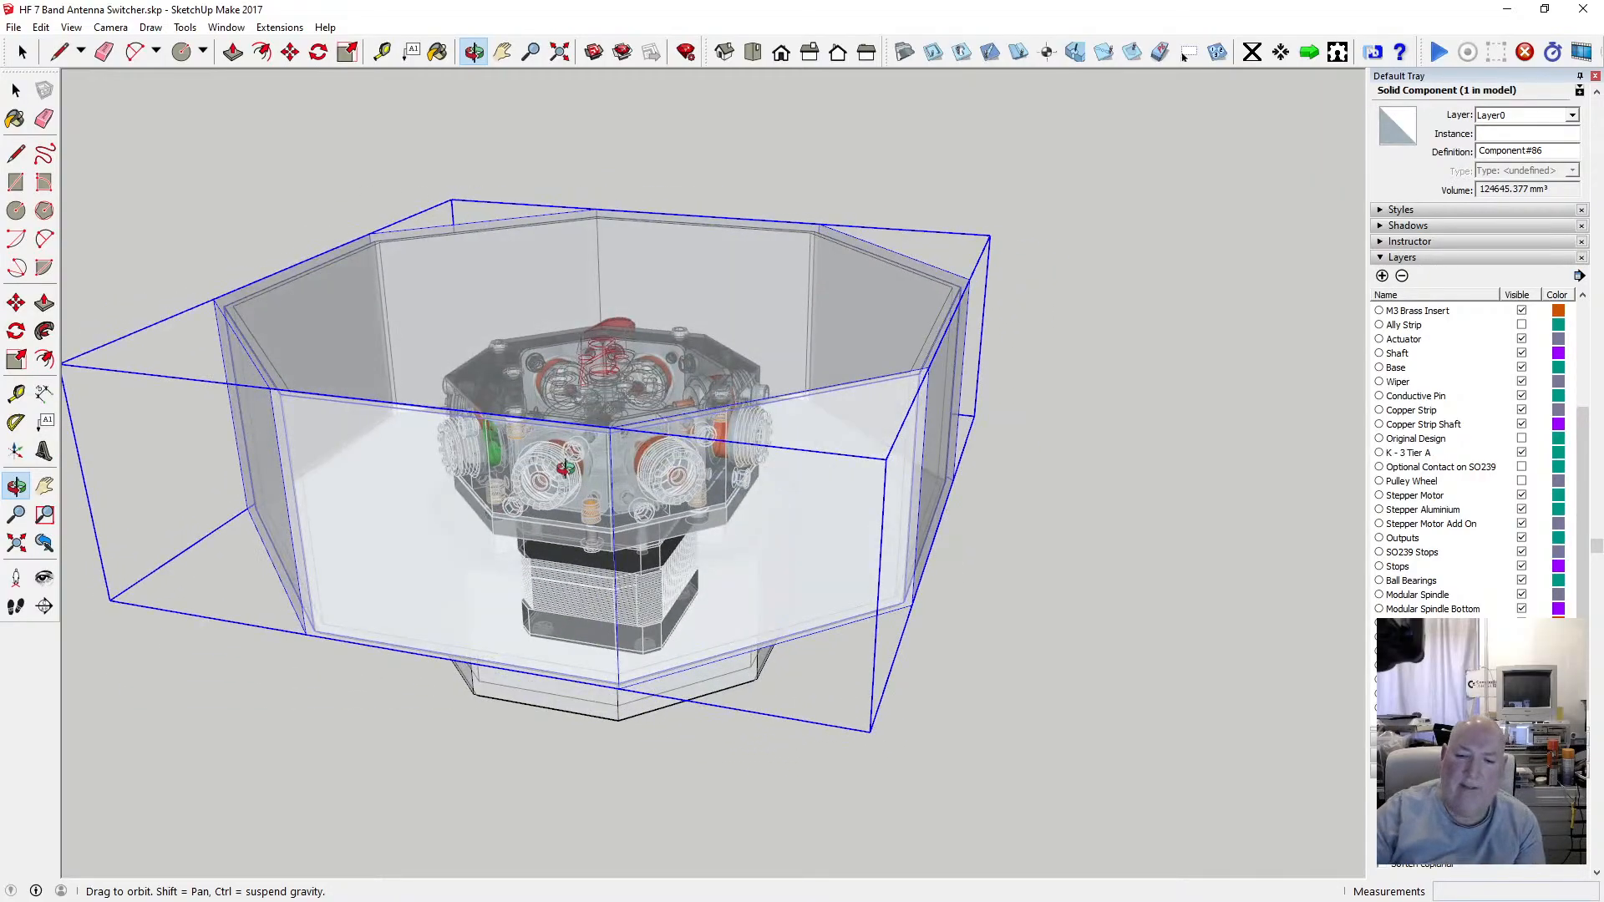
scroll(838, 419, up, 2)
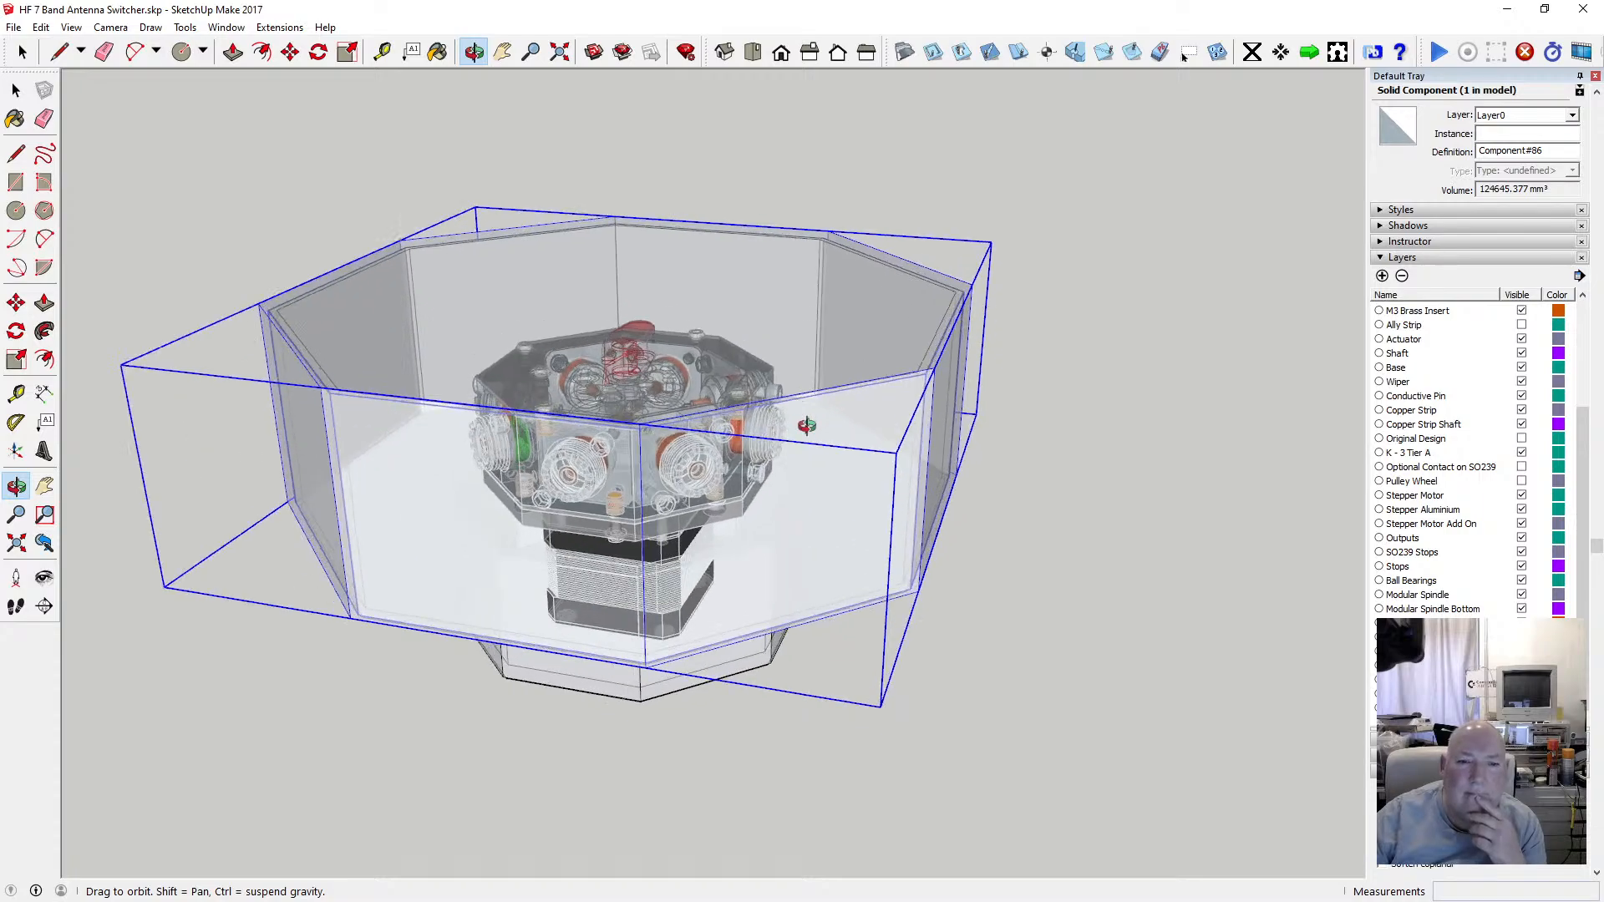
drag(861, 479, 822, 467)
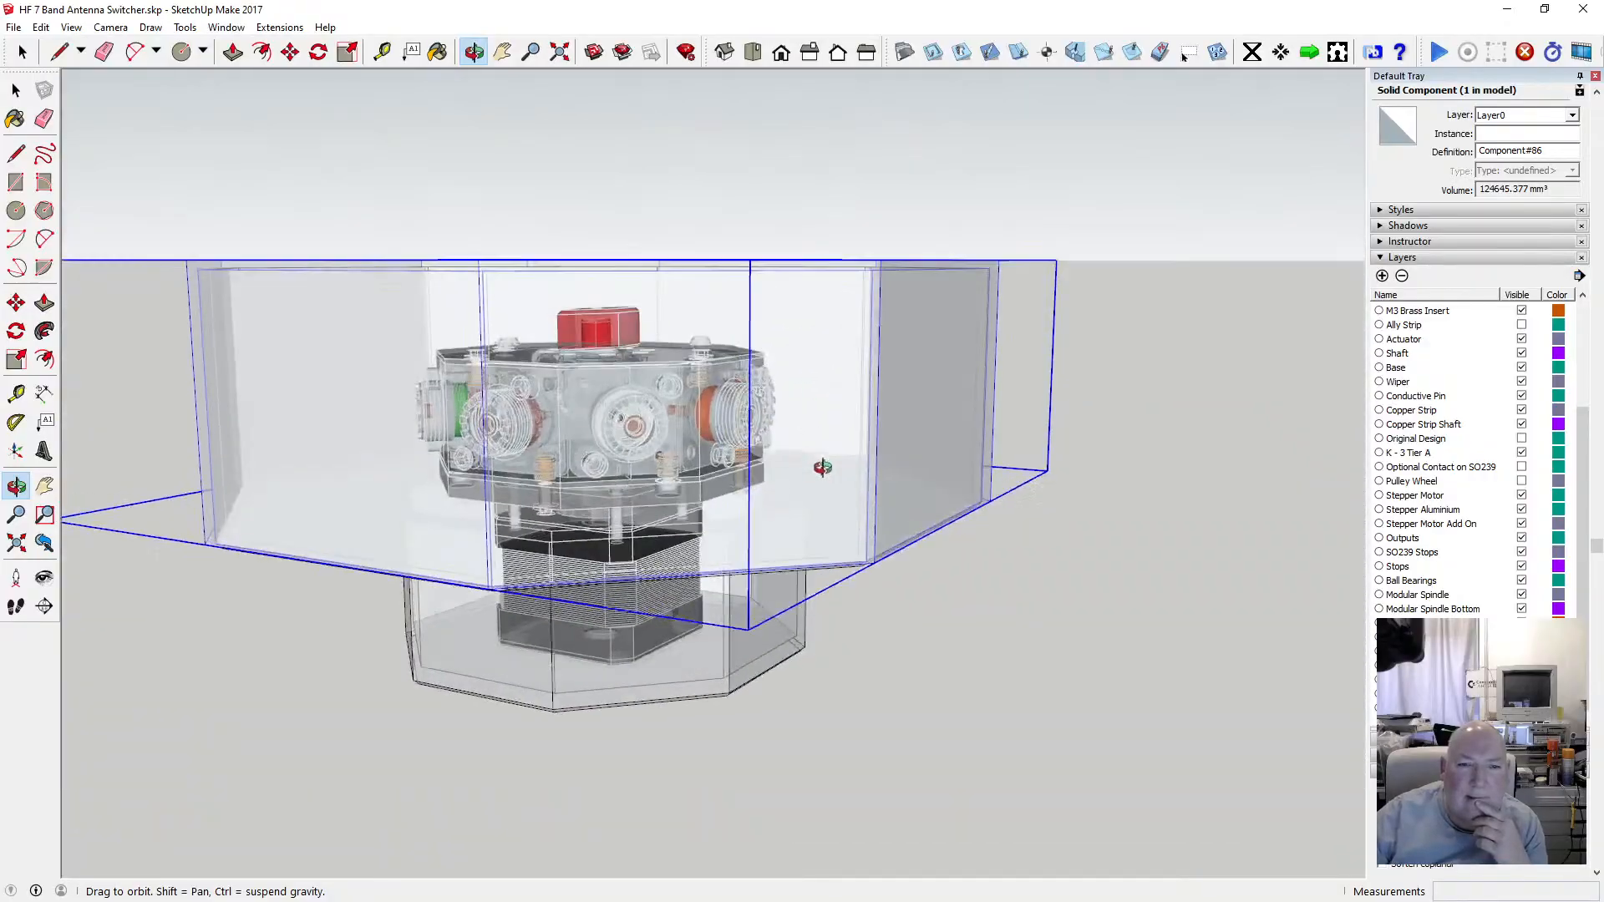
drag(758, 500, 664, 422)
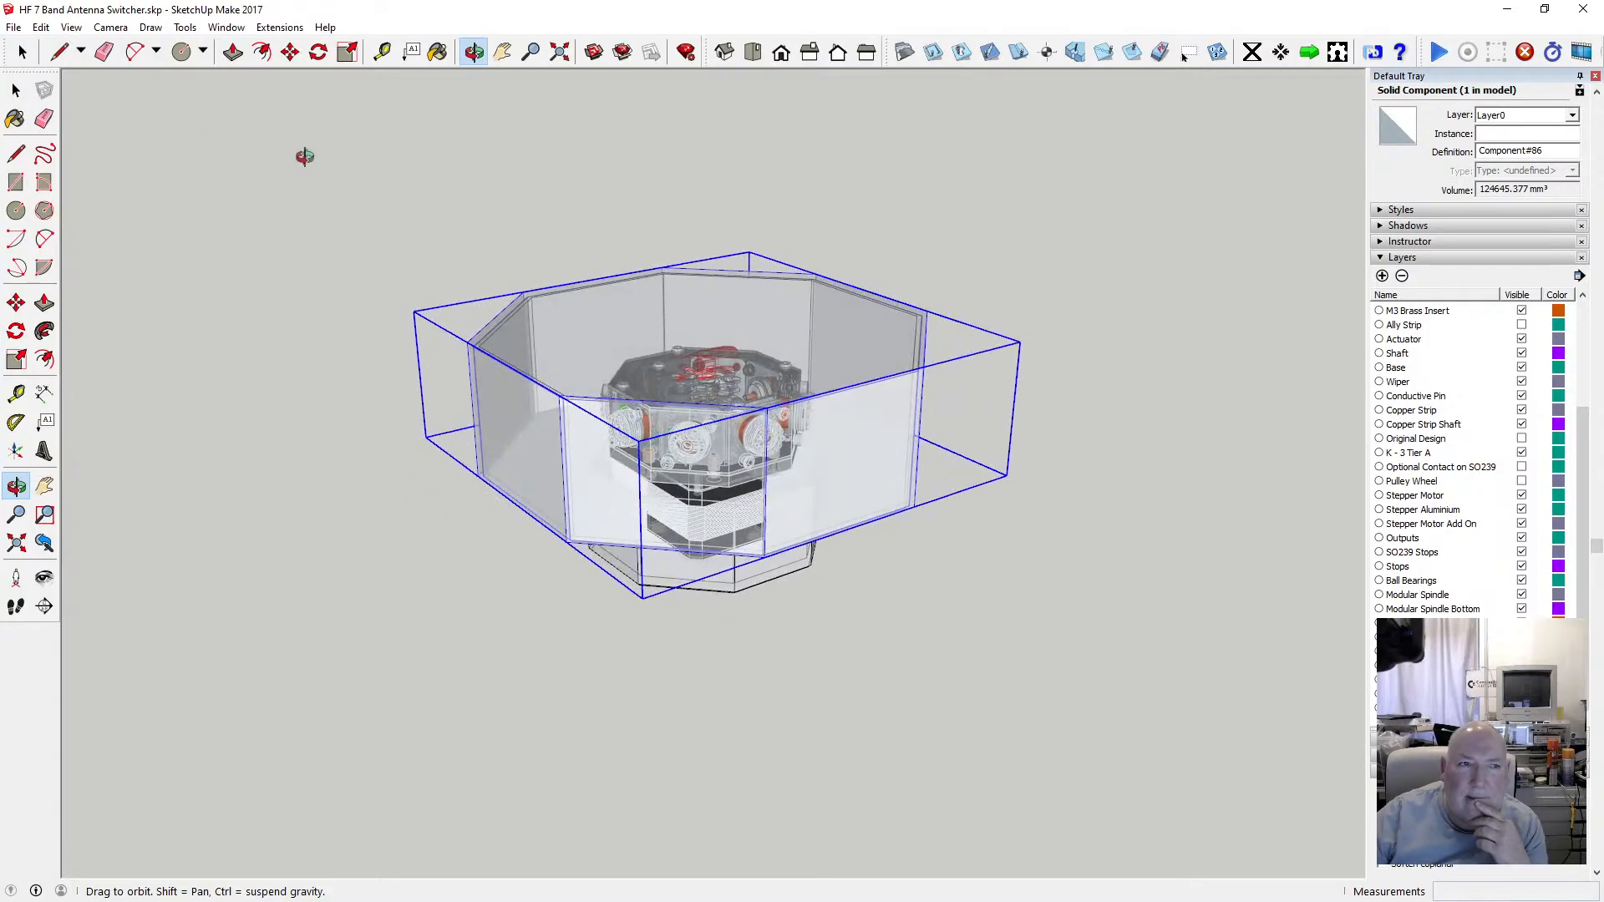
Turn the X-ray face style off.
click(41, 27)
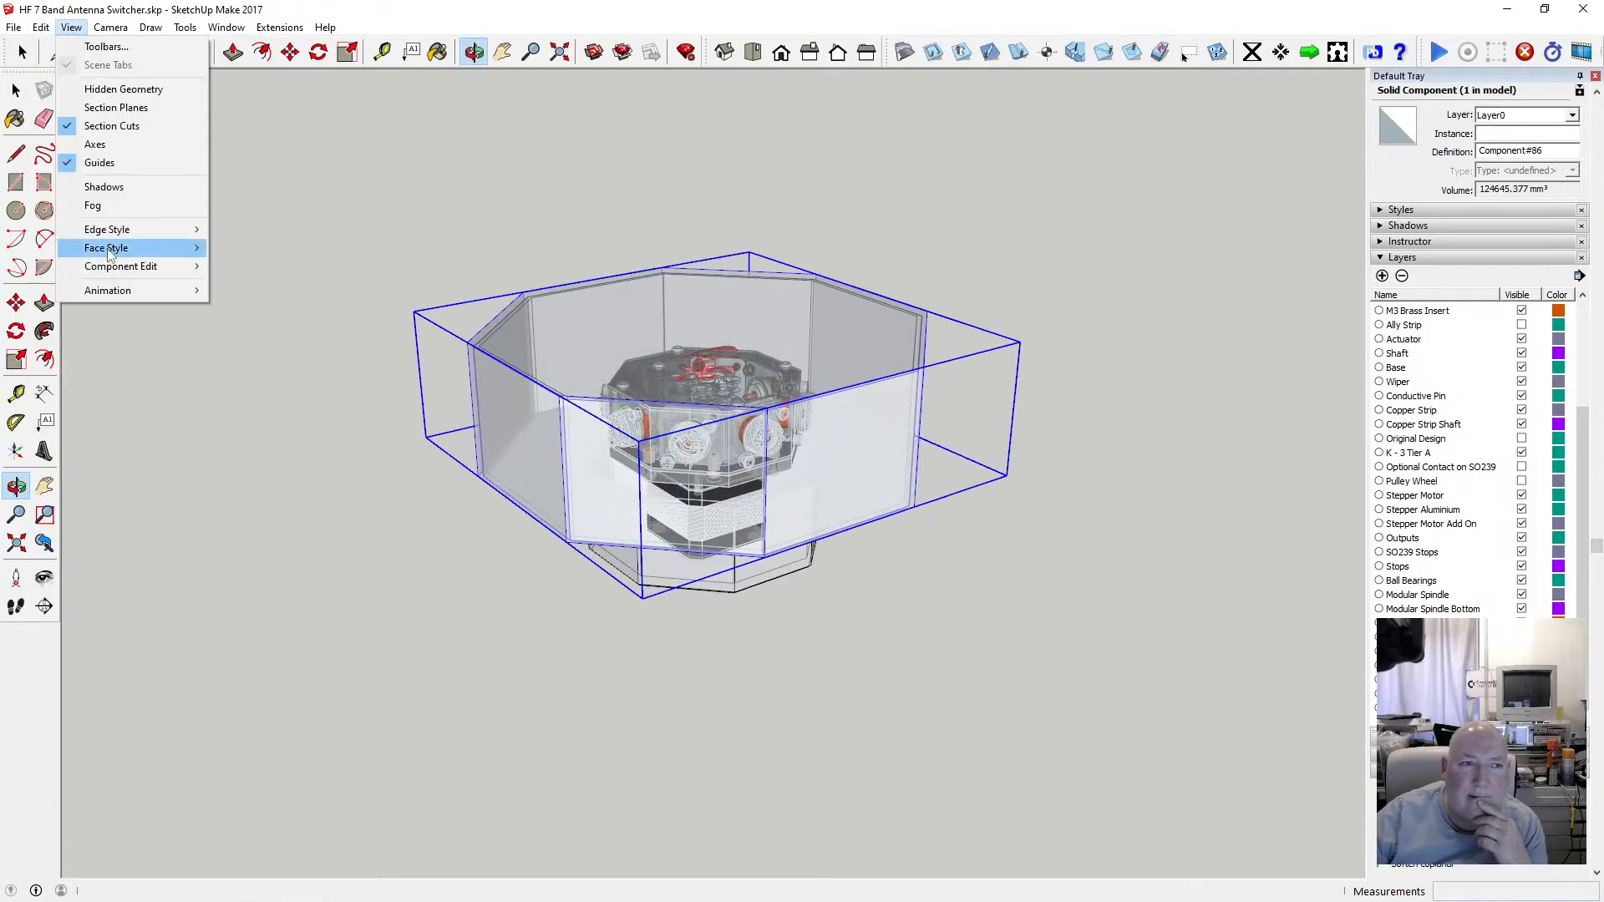
mouse_move(108, 248)
click(251, 247)
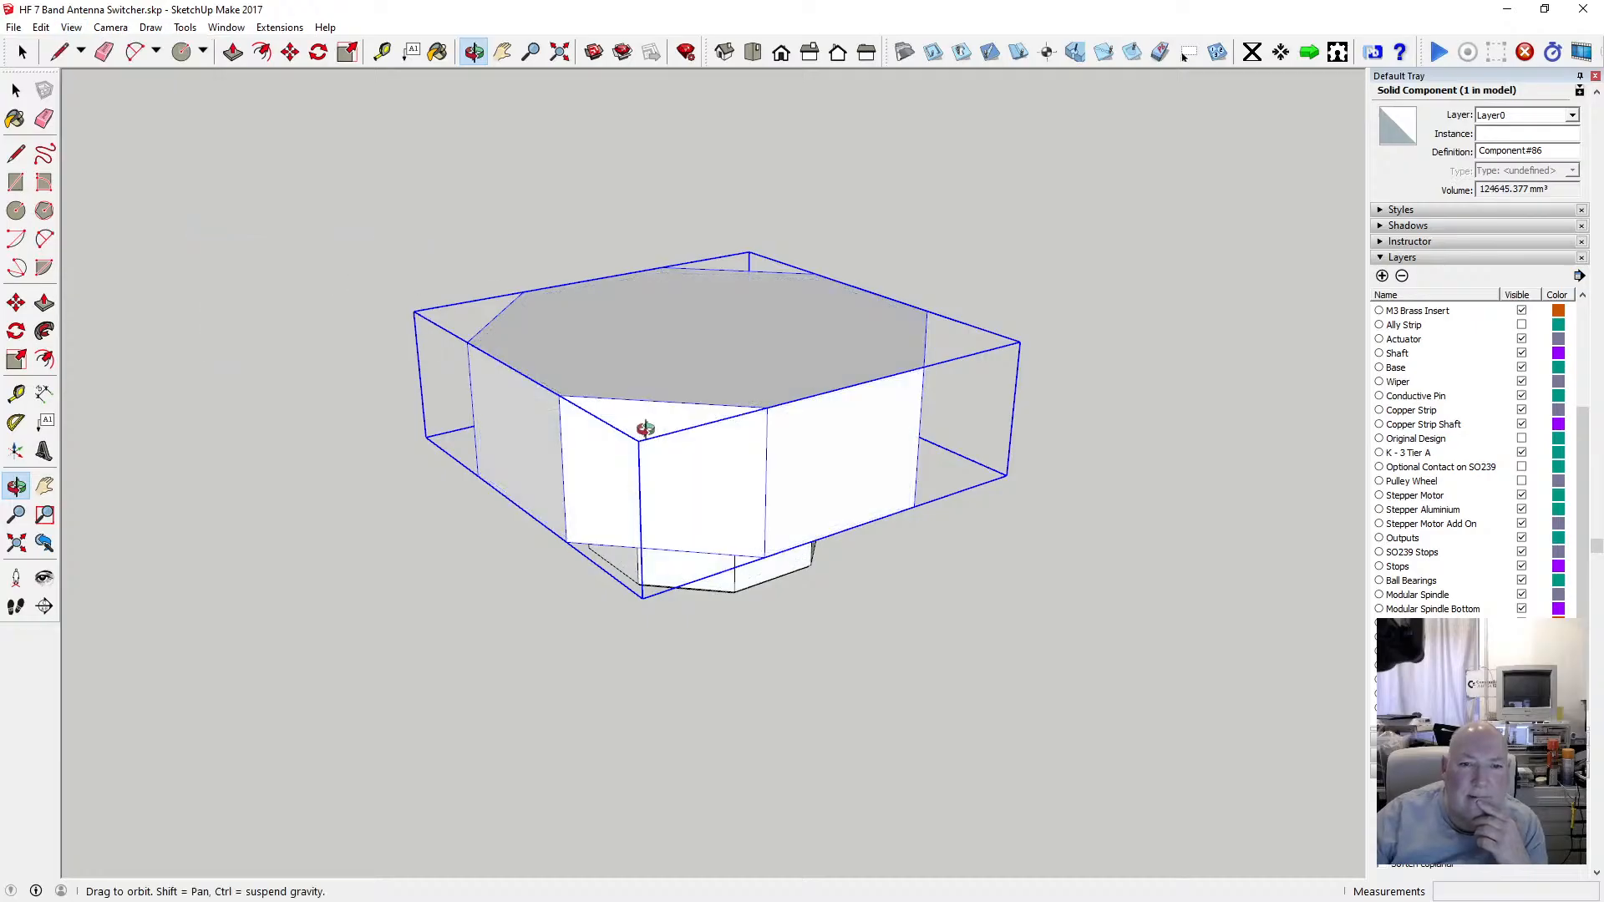
Open the lid component for editing and select the eight outer edges of its top face.
key(space)
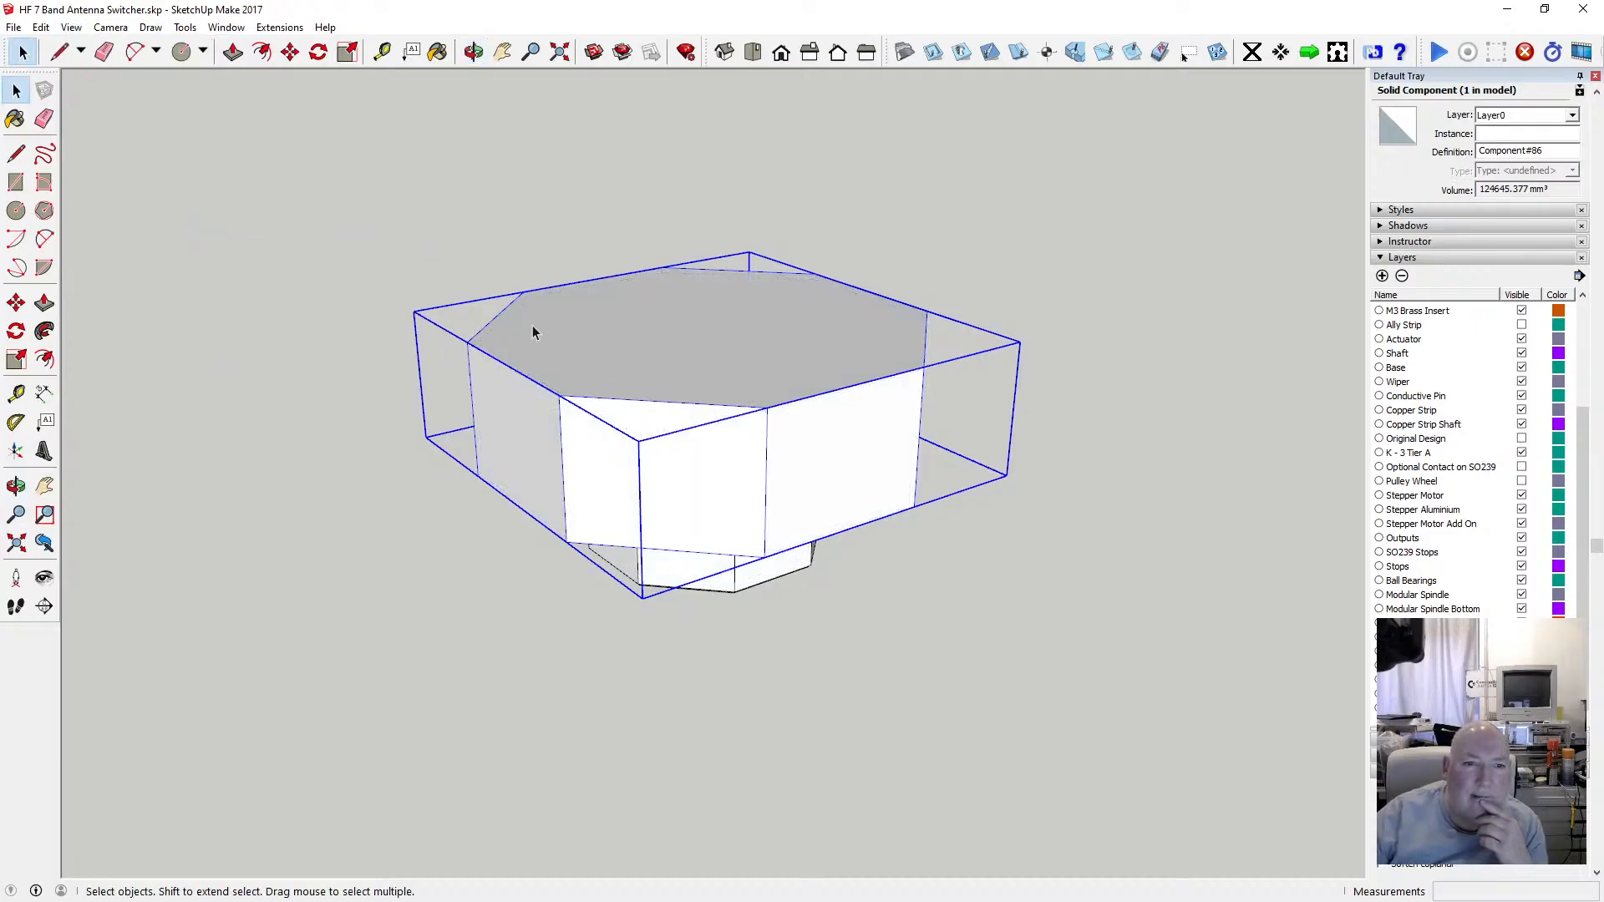
double_click(532, 324)
click(513, 301)
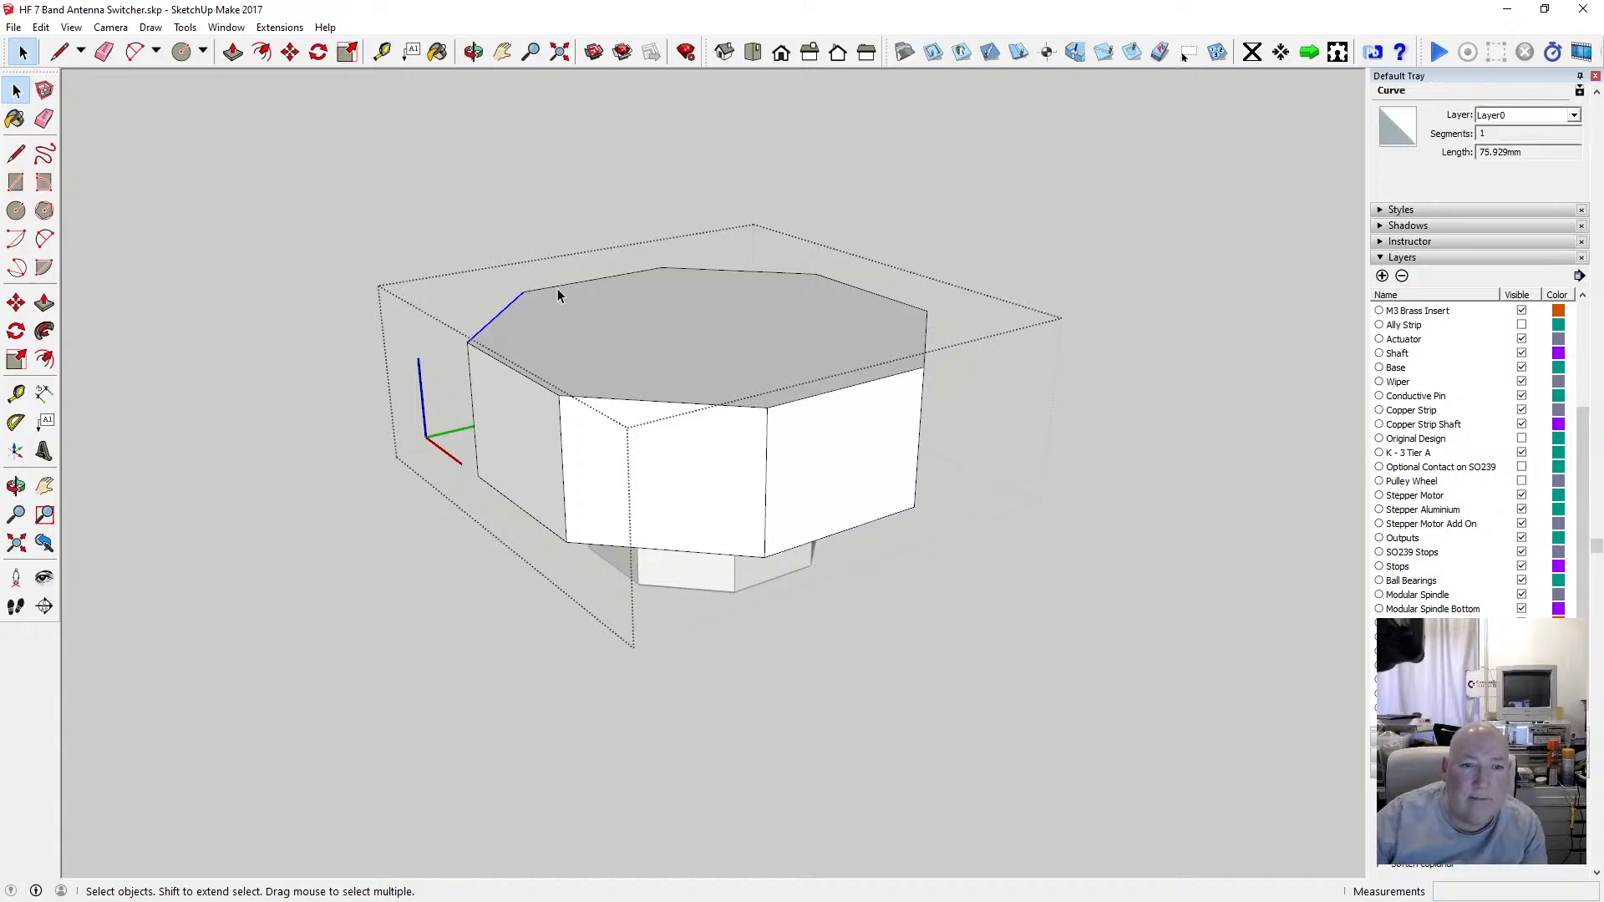
shift+click(608, 279)
shift+click(751, 270)
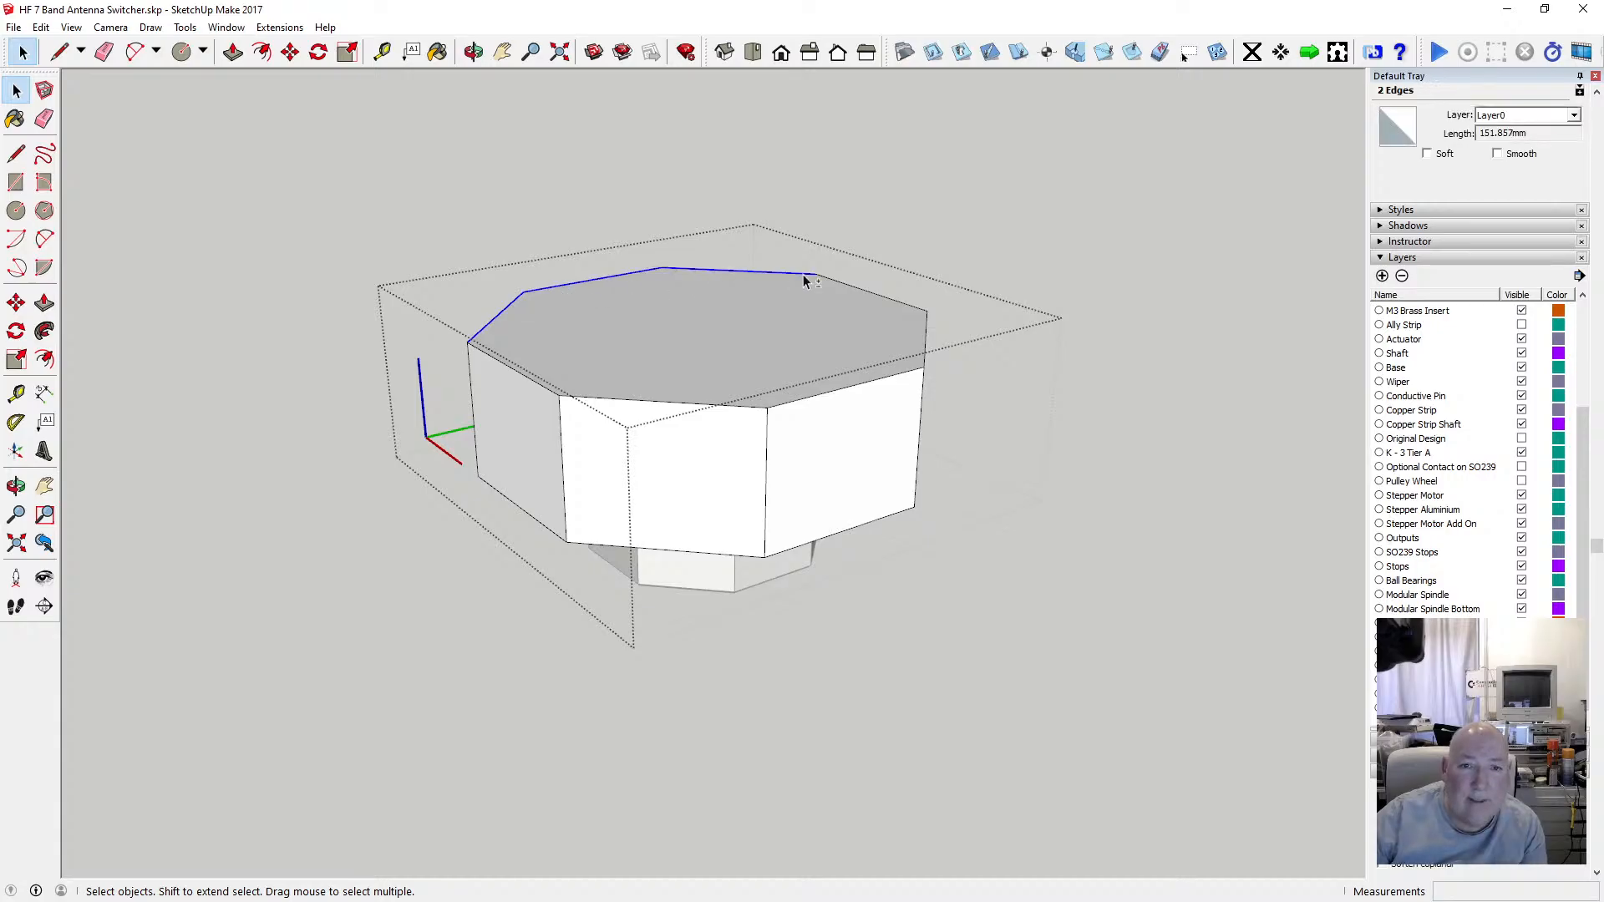
shift+click(900, 304)
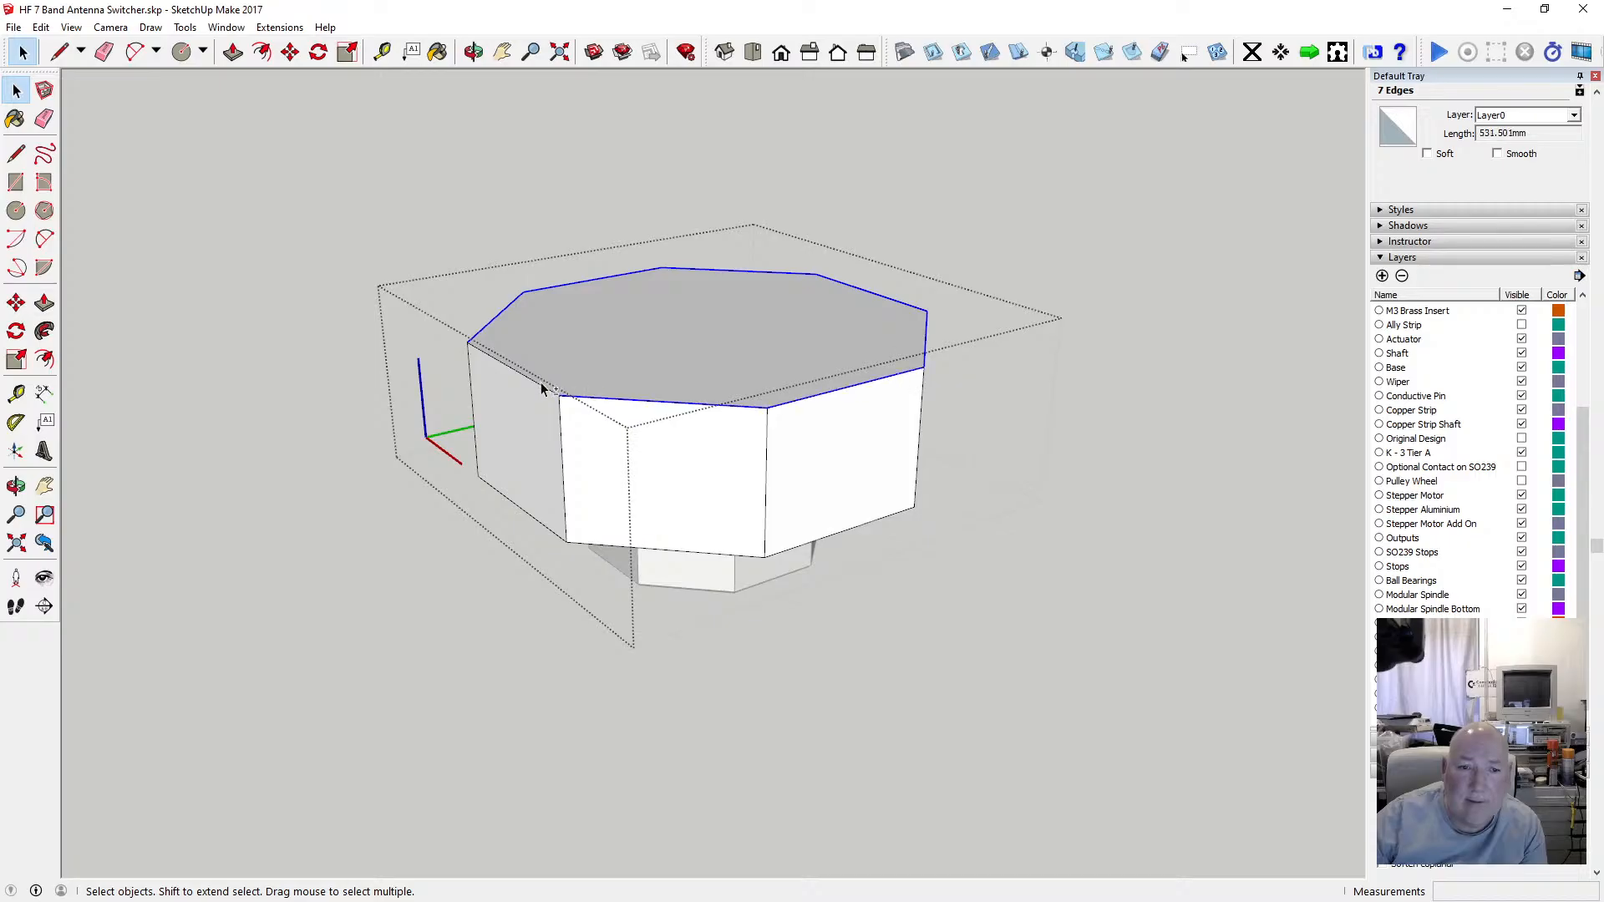
click(290, 52)
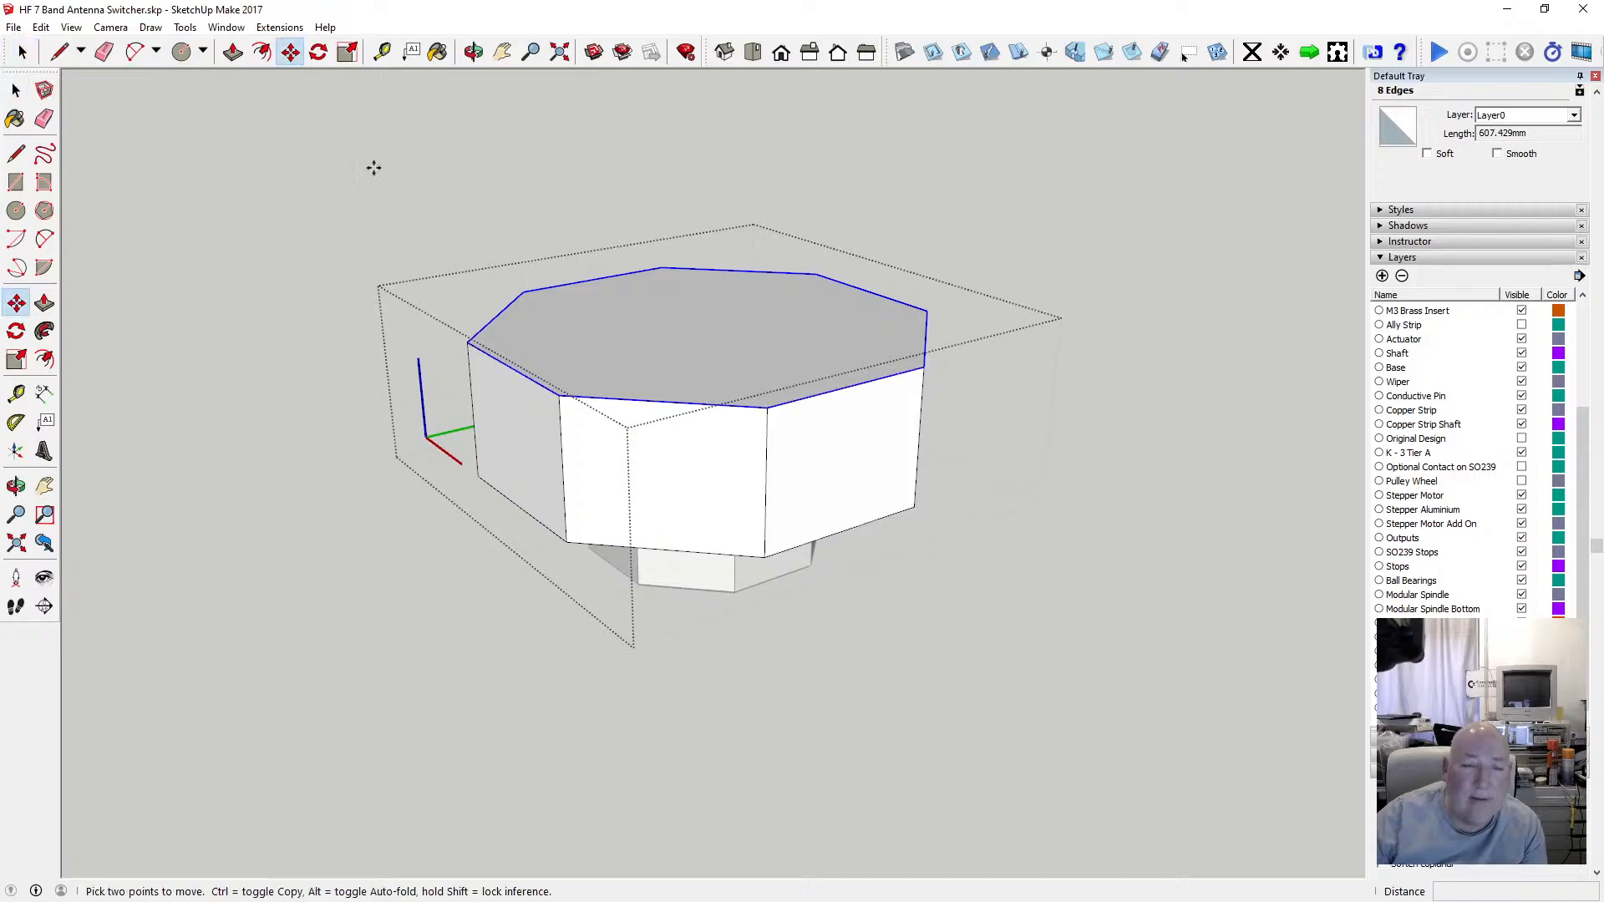
click(492, 323)
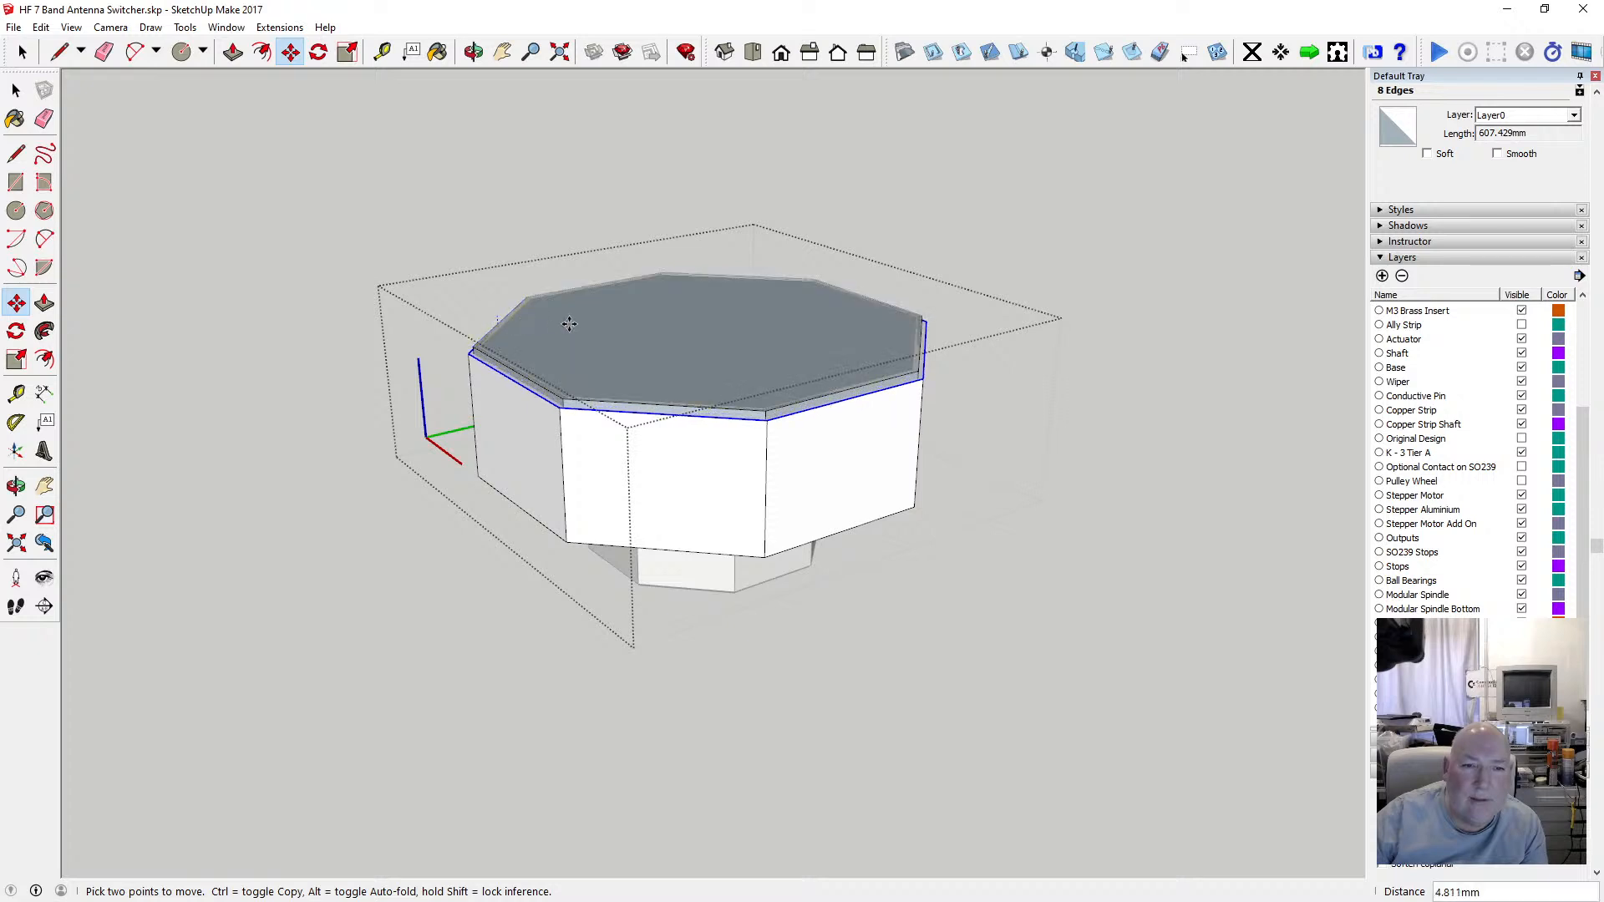
key(Escape)
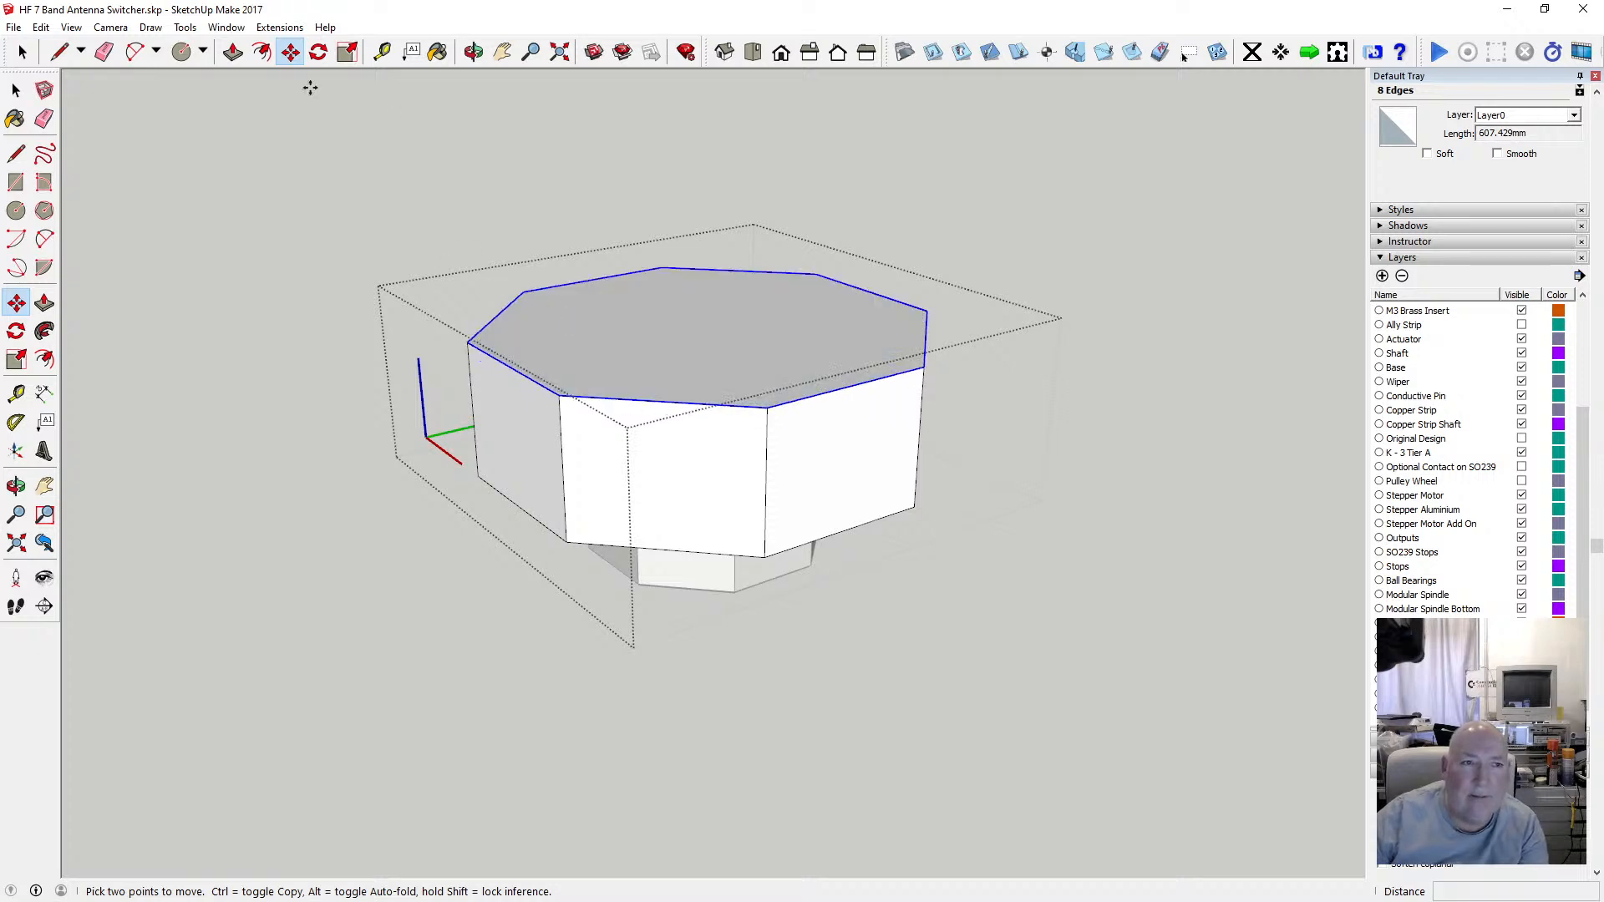
click(262, 52)
click(505, 309)
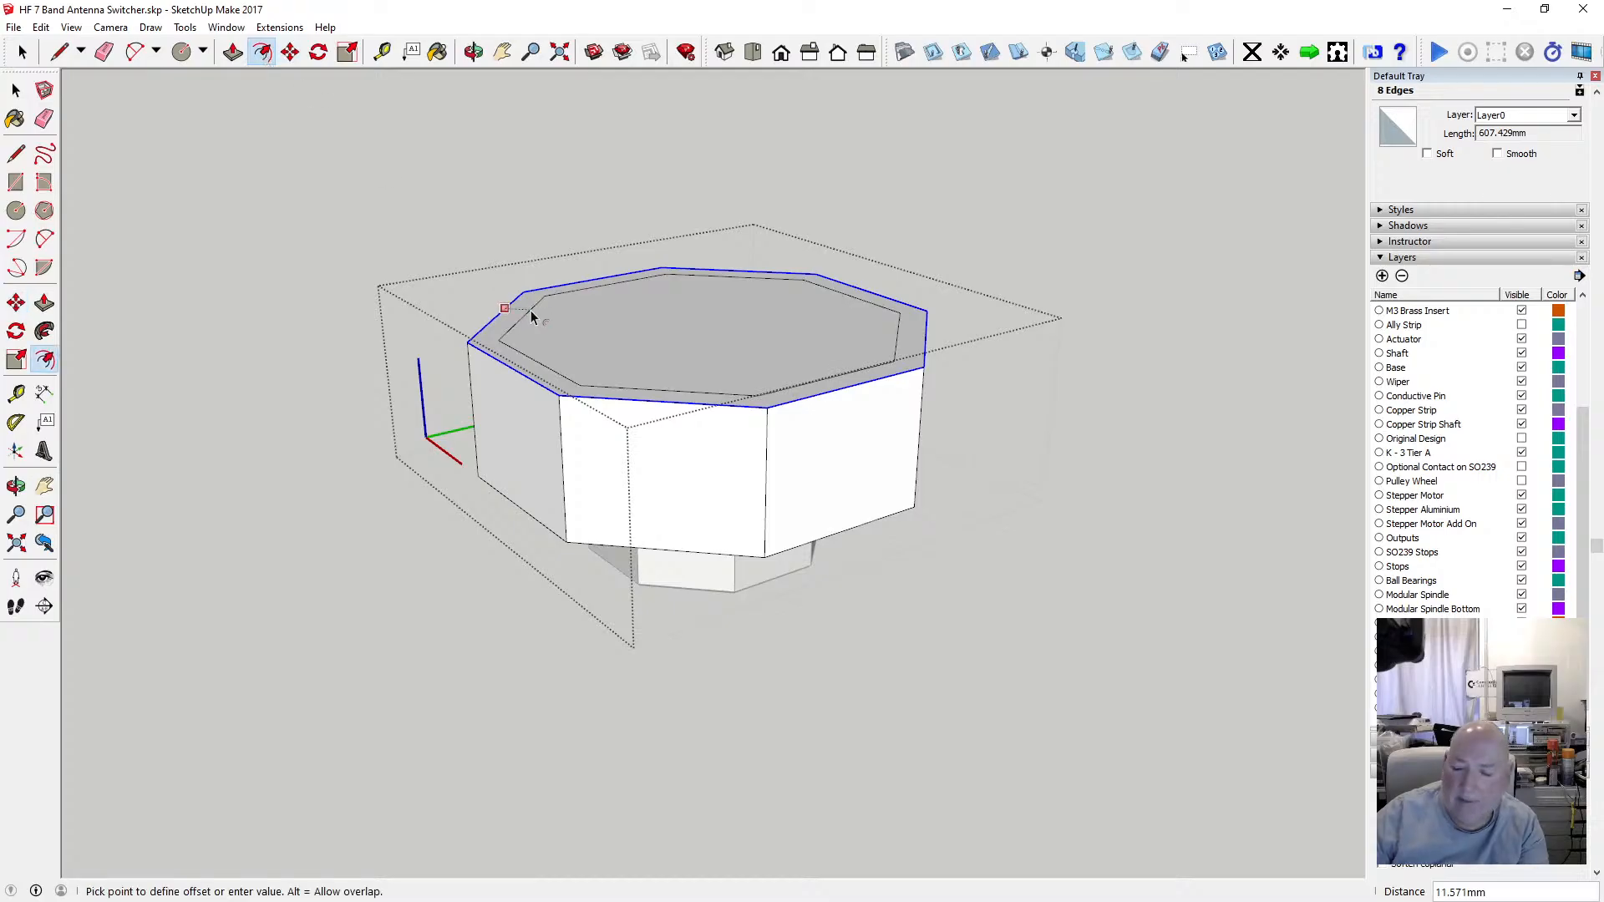
key(Escape)
text(1)
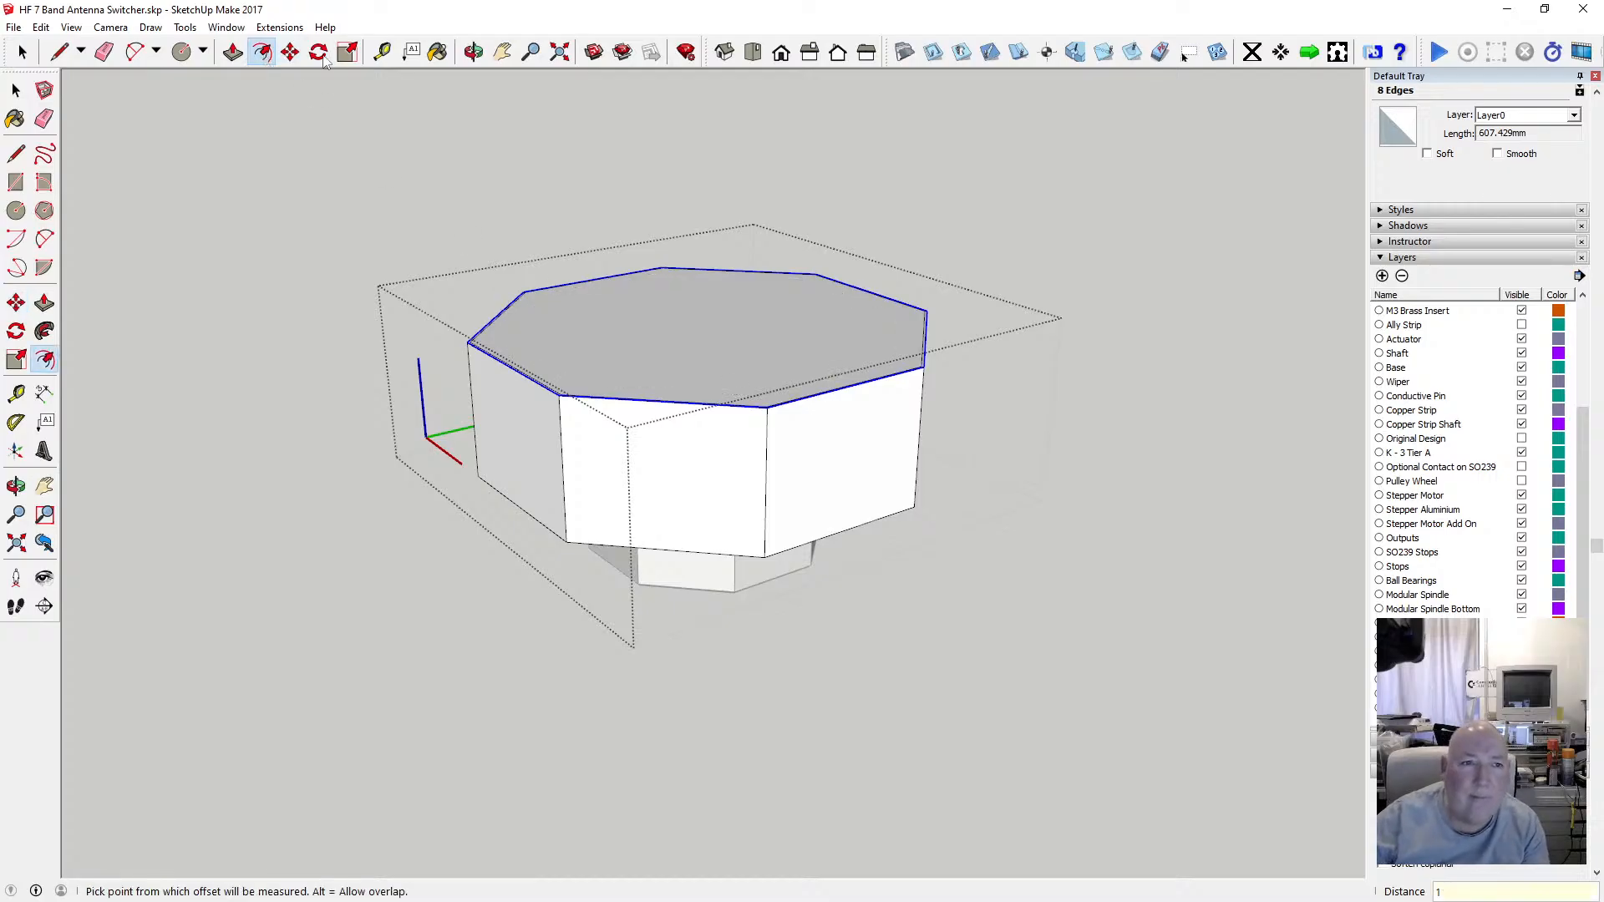
Move the selected top edges down 1 mm to bevel the lid's upper rim.
click(290, 51)
click(559, 397)
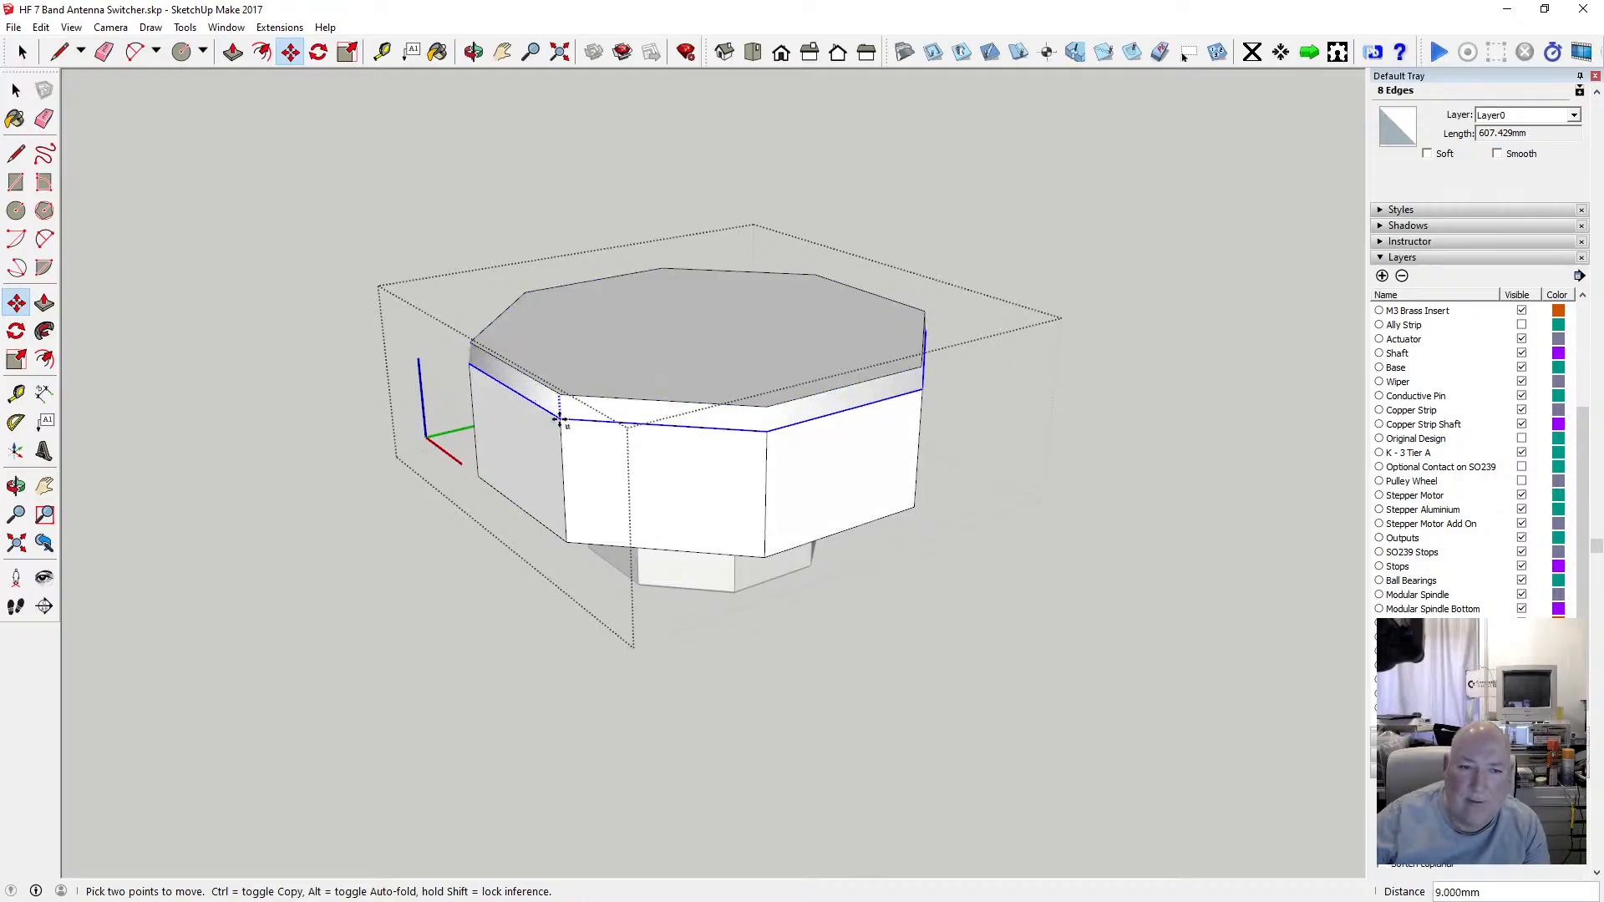
text(1)
key(Return)
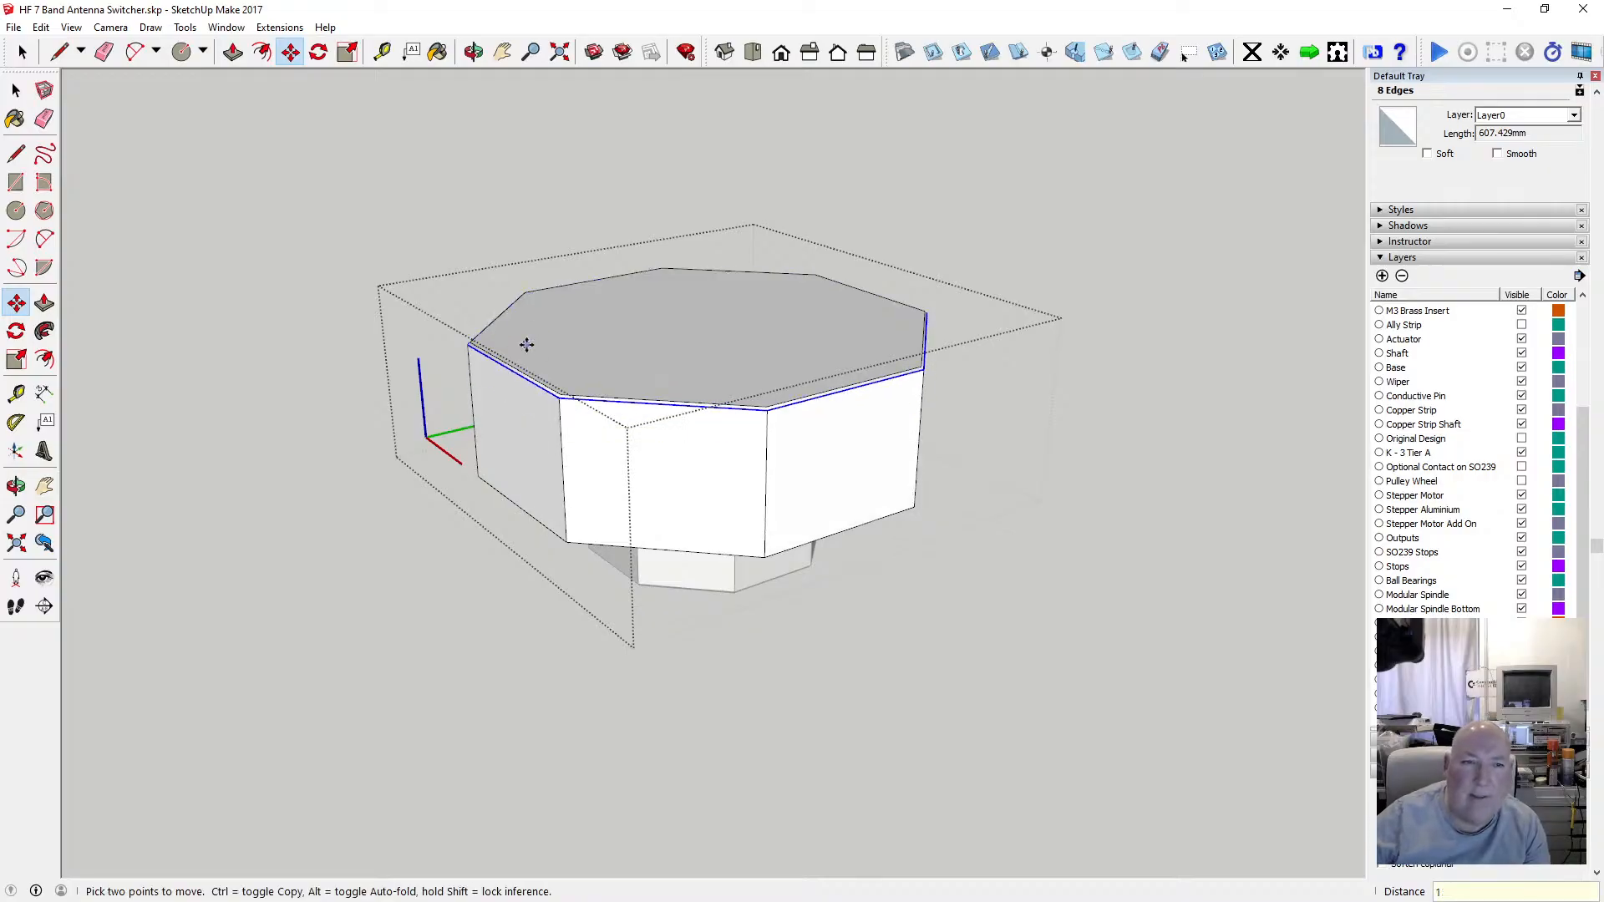
Select the eight outer edges running around the lid's lower rim.
key(space)
click(436, 227)
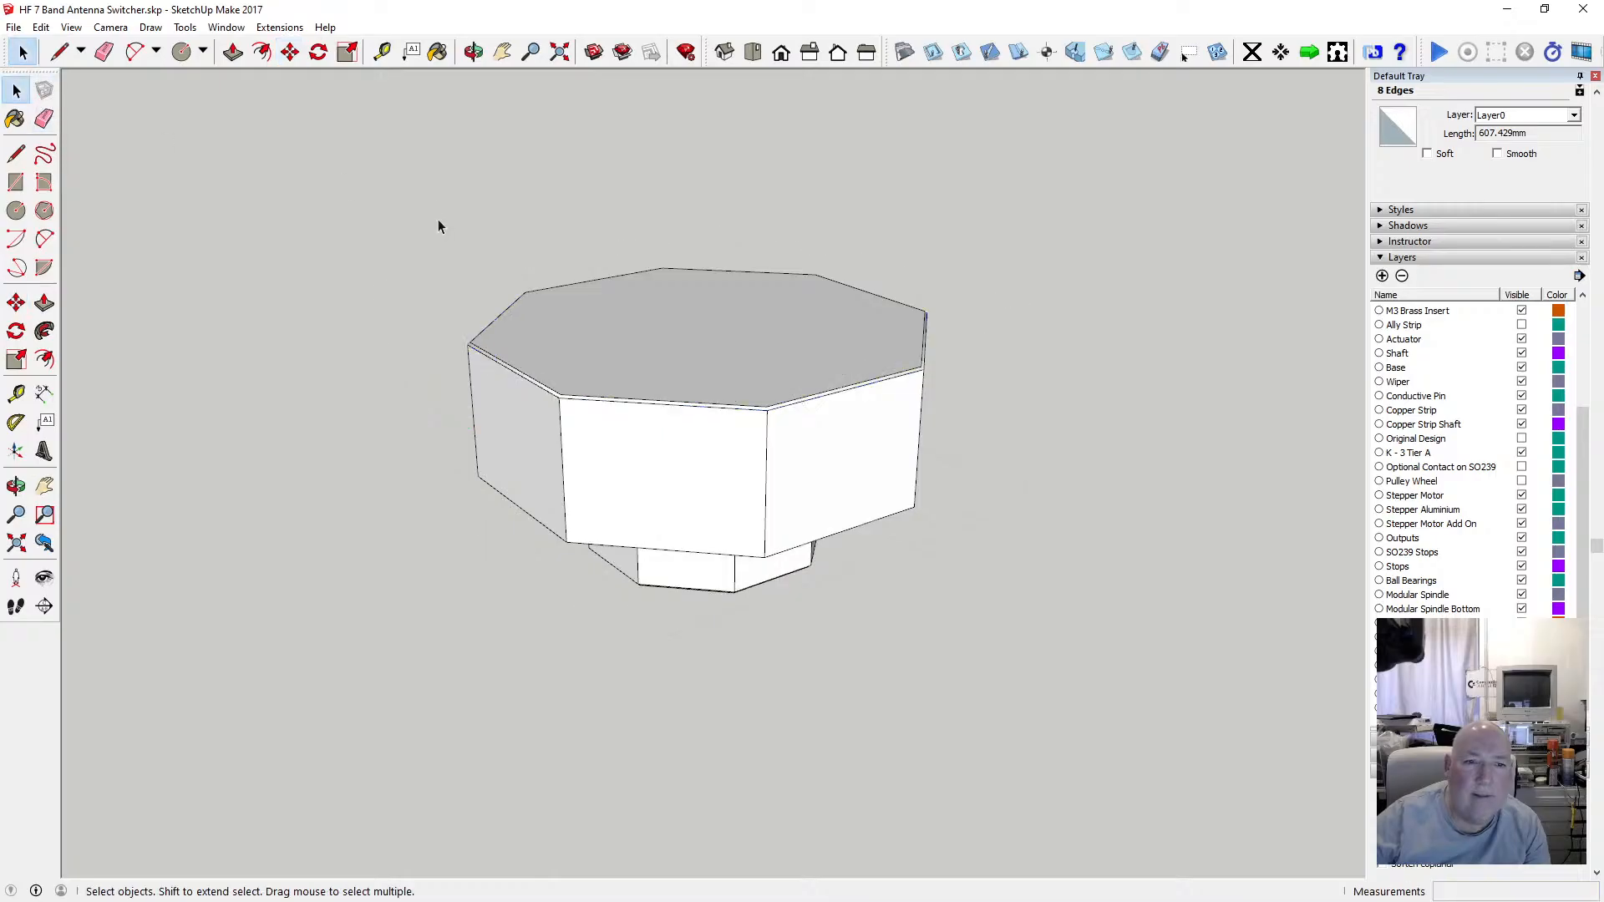
click(473, 51)
mouse_move(721, 415)
mouse_down()
mouse_move(753, 398)
mouse_move(623, 262)
mouse_move(738, 312)
mouse_move(665, 315)
mouse_move(732, 401)
mouse_up()
scroll(649, 389, up, 3)
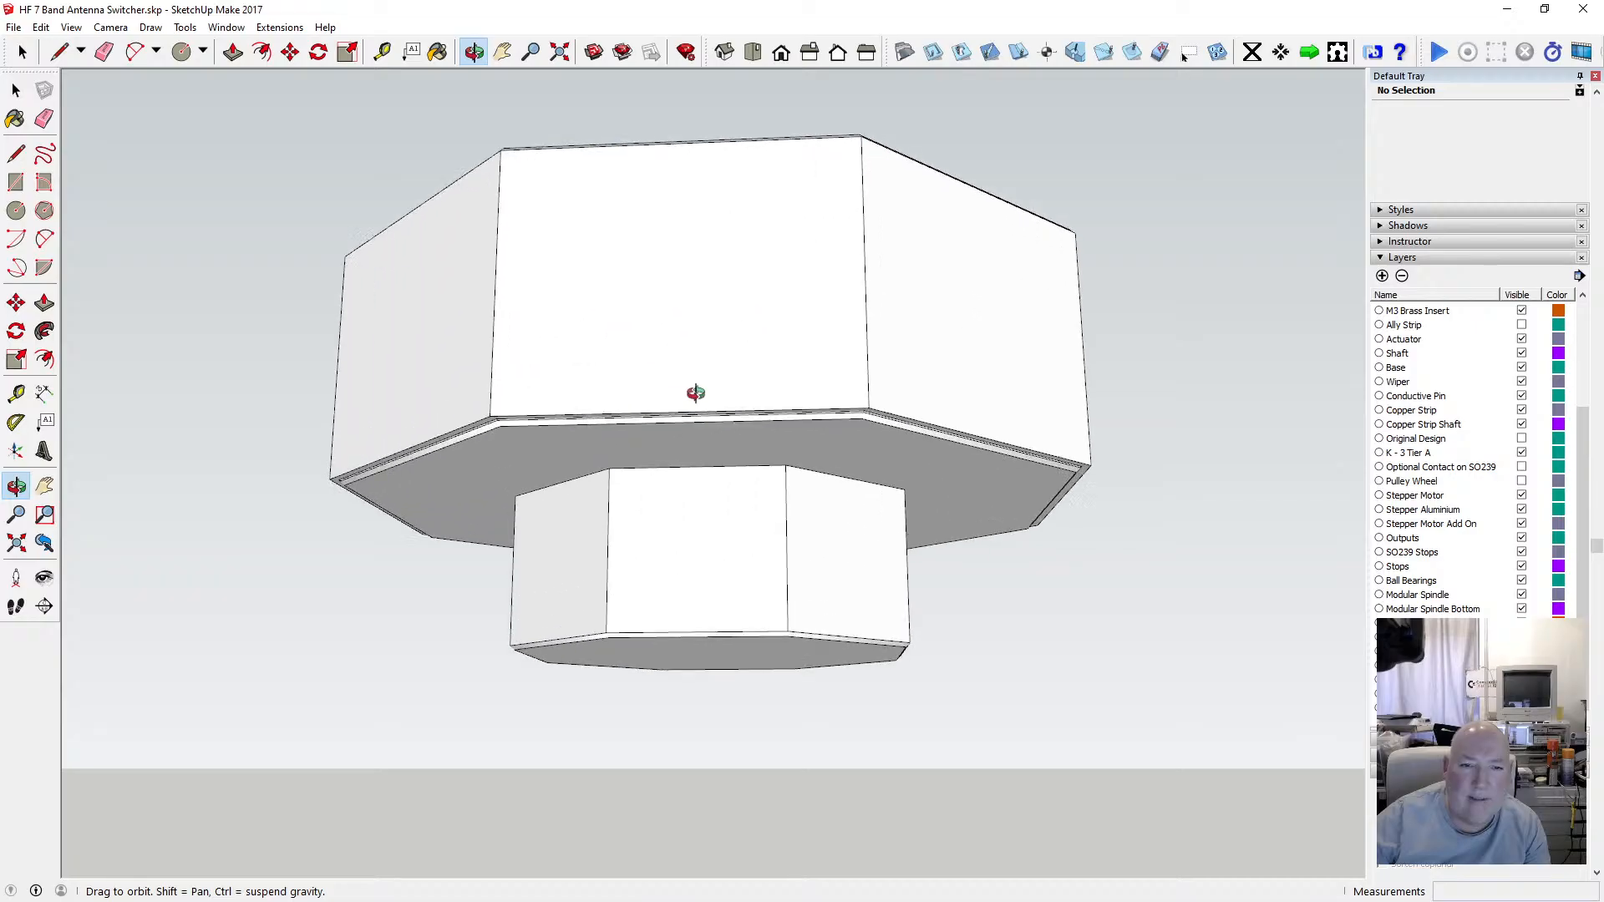
drag(602, 384, 578, 216)
key(space)
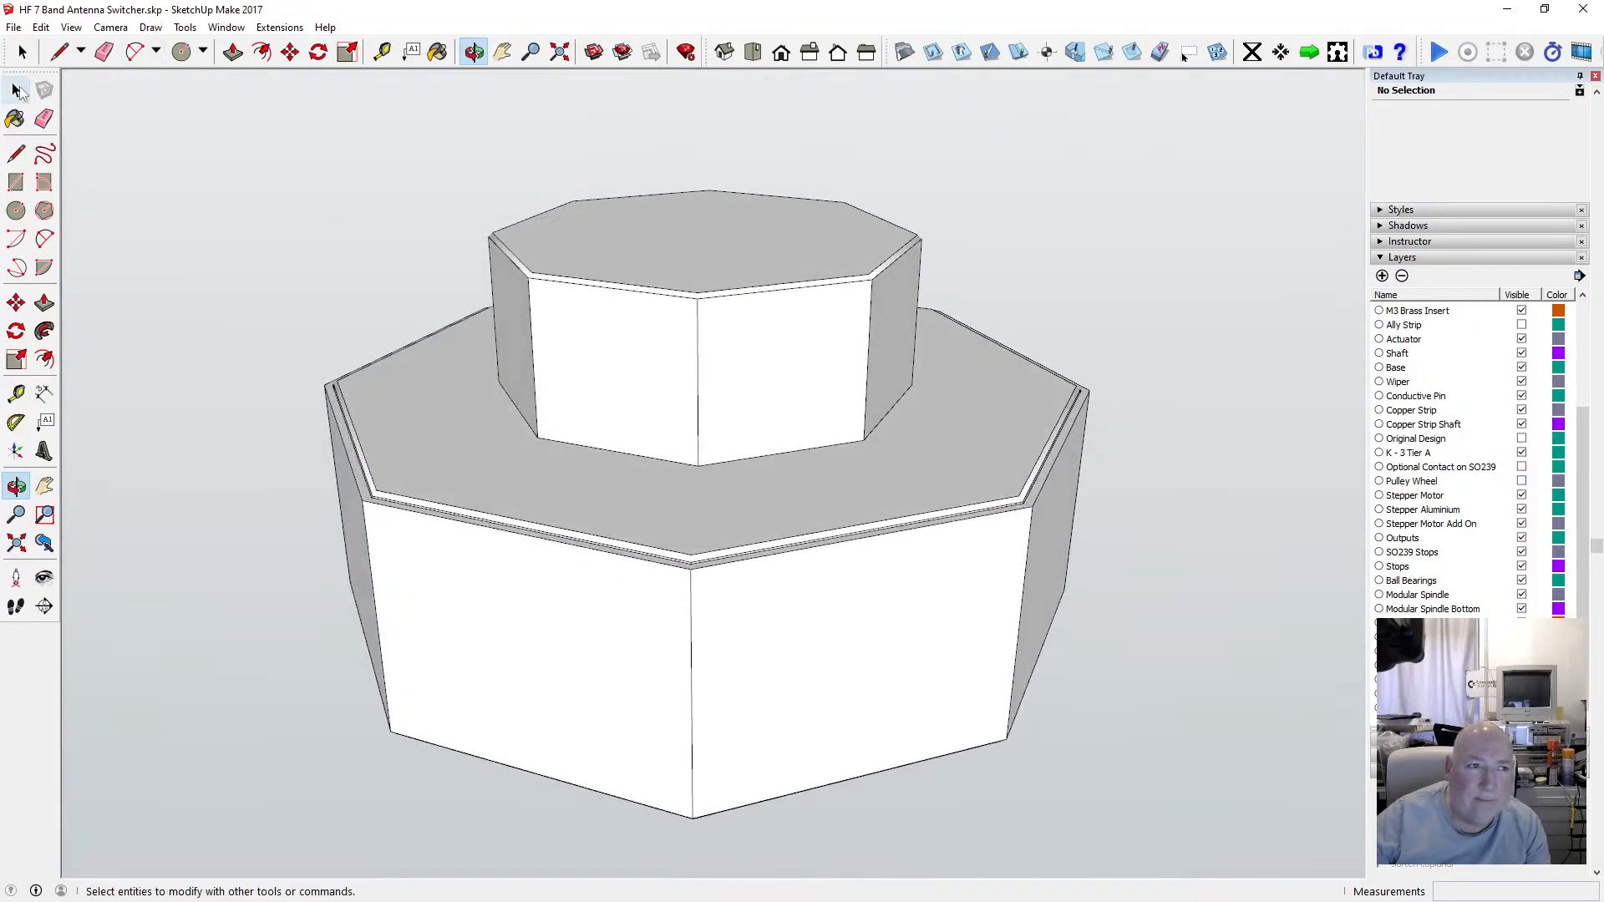
click(338, 422)
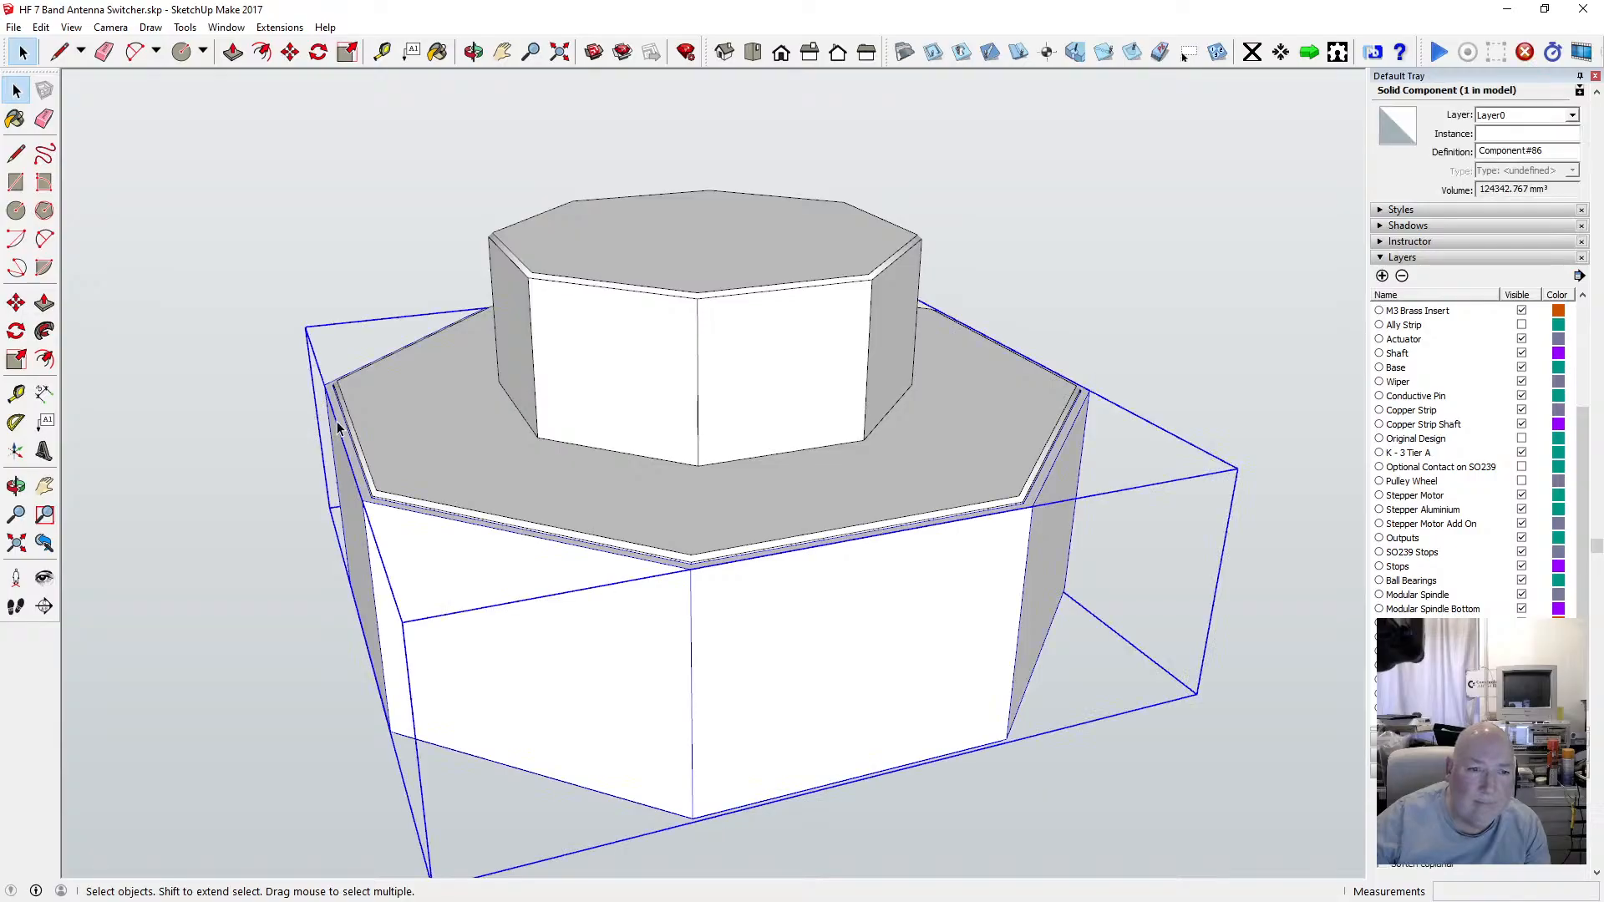
triple_click(337, 422)
click(338, 424)
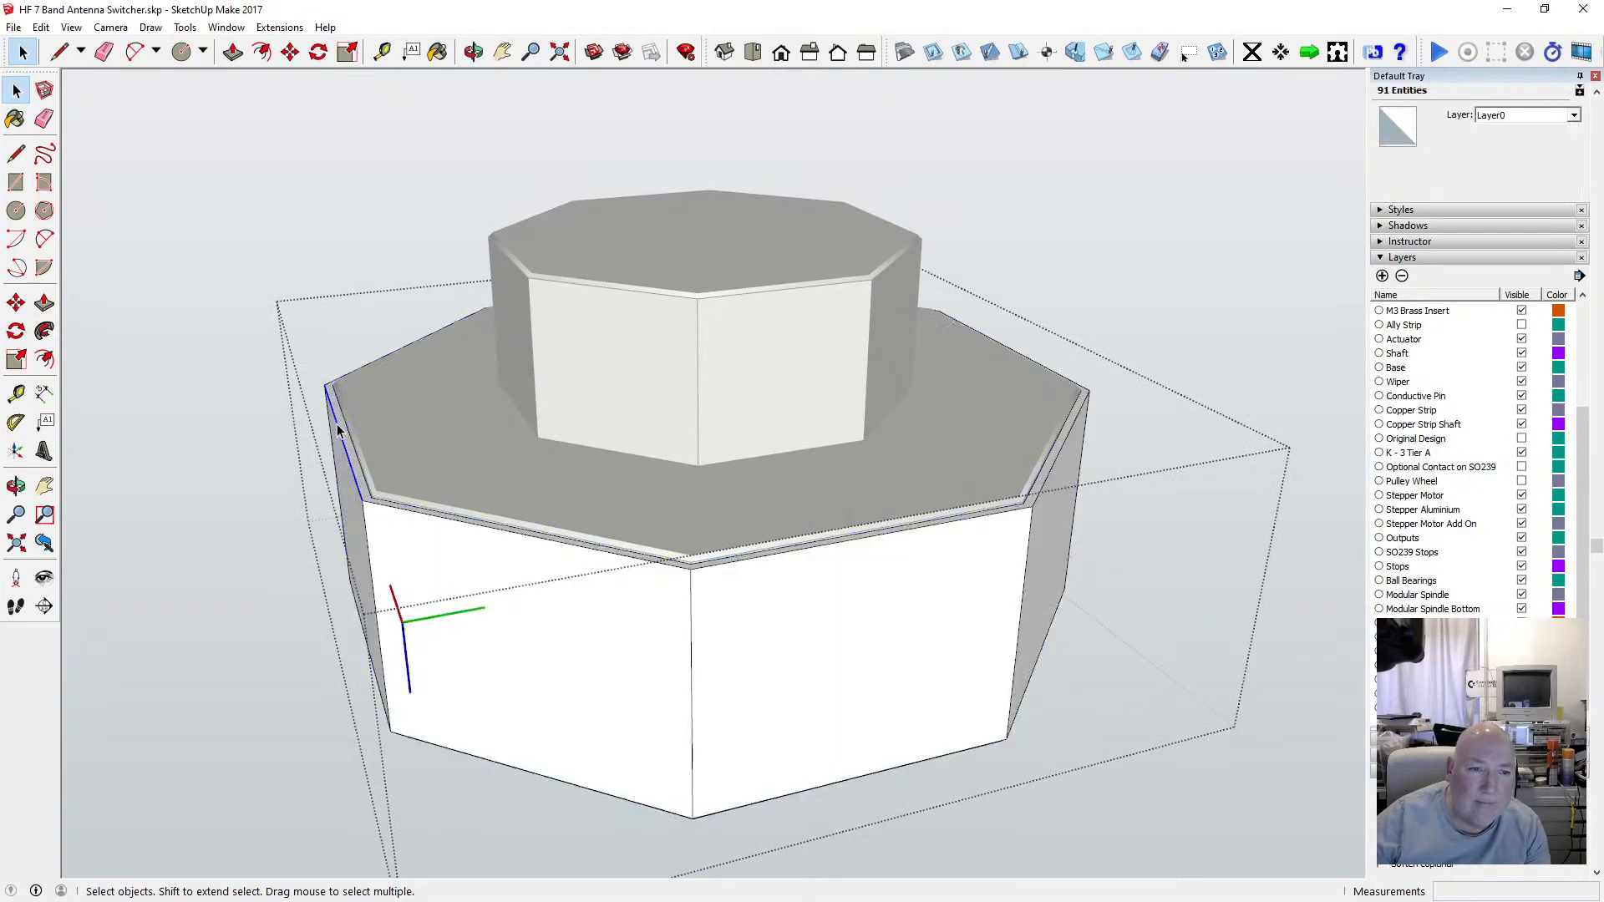
shift+click(384, 510)
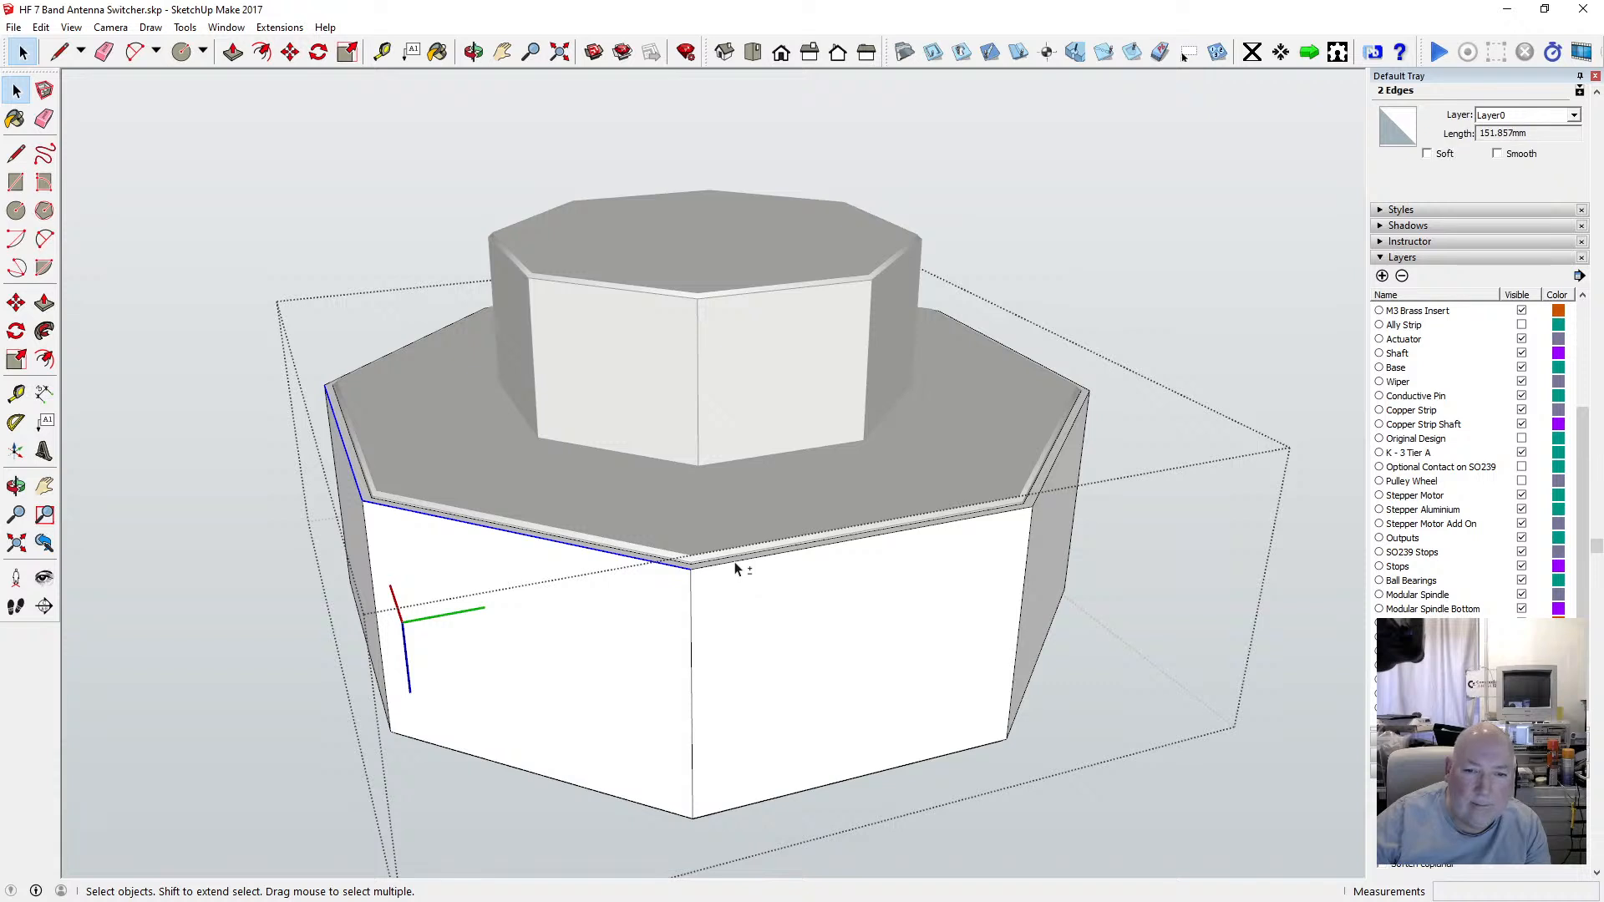
shift+click(737, 560)
shift+click(1041, 494)
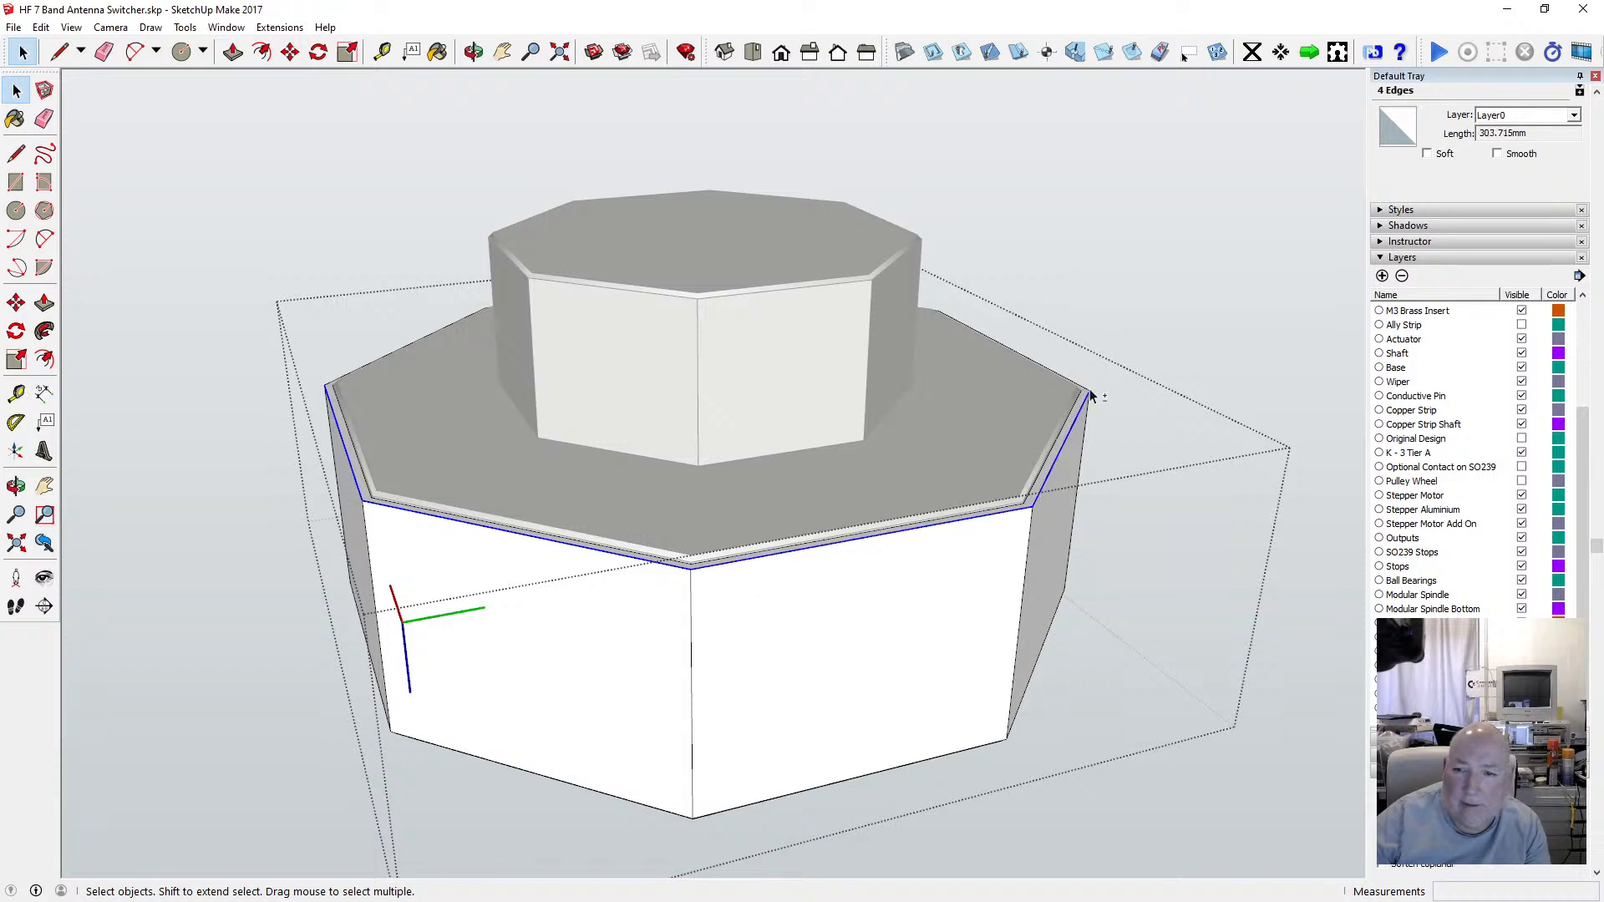
shift+click(1086, 388)
click(473, 52)
drag(359, 185, 411, 242)
key(space)
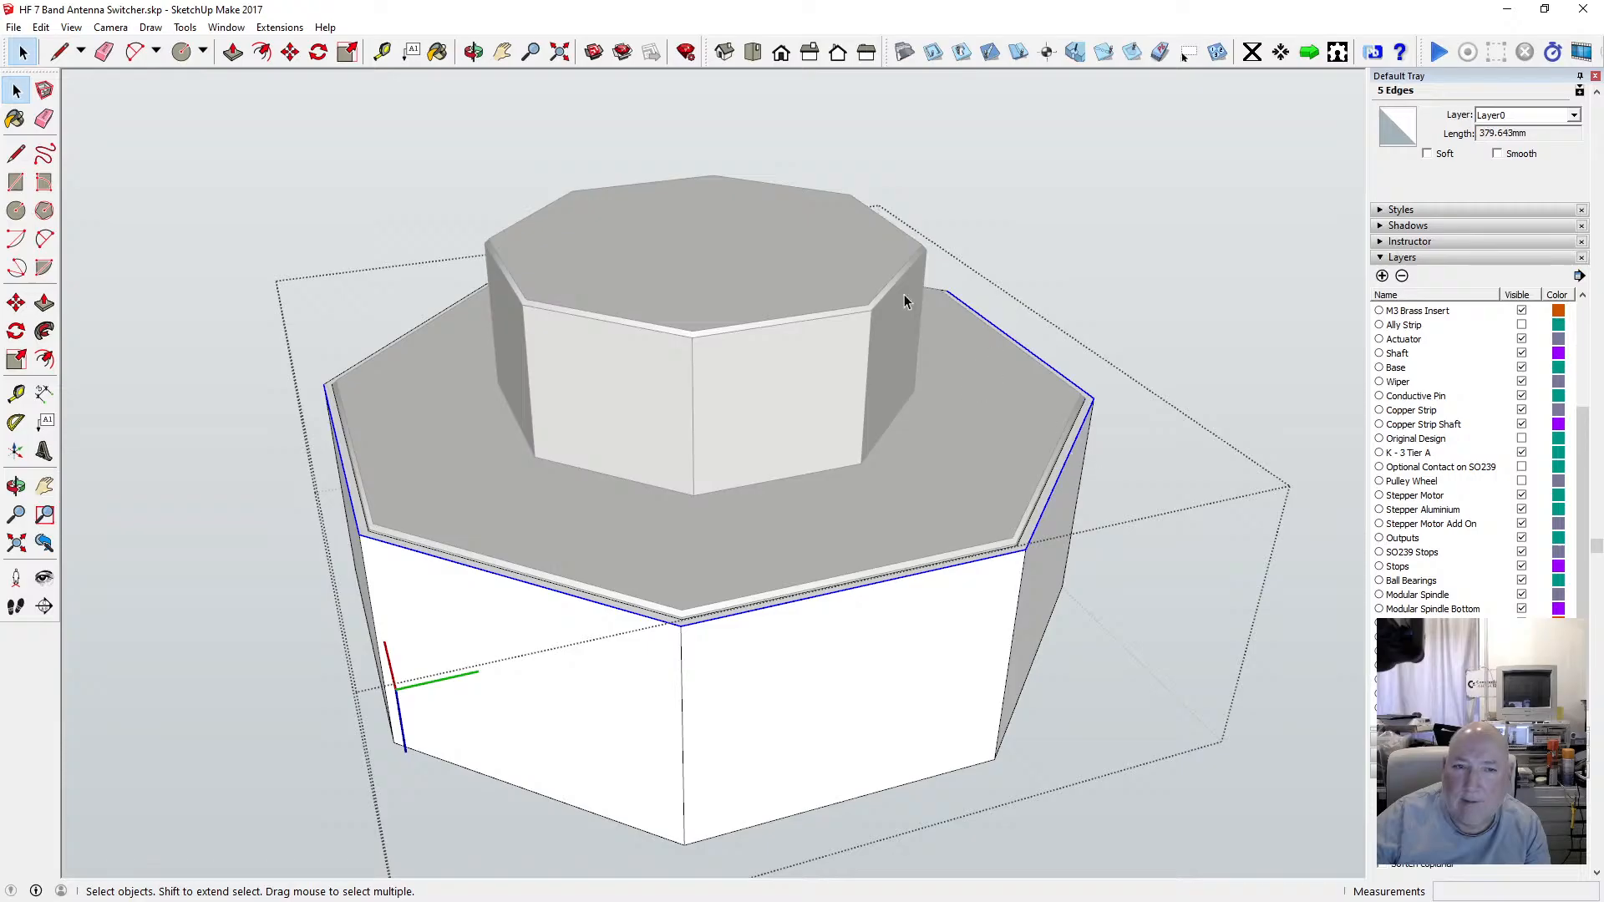
click(473, 52)
drag(292, 142, 1159, 328)
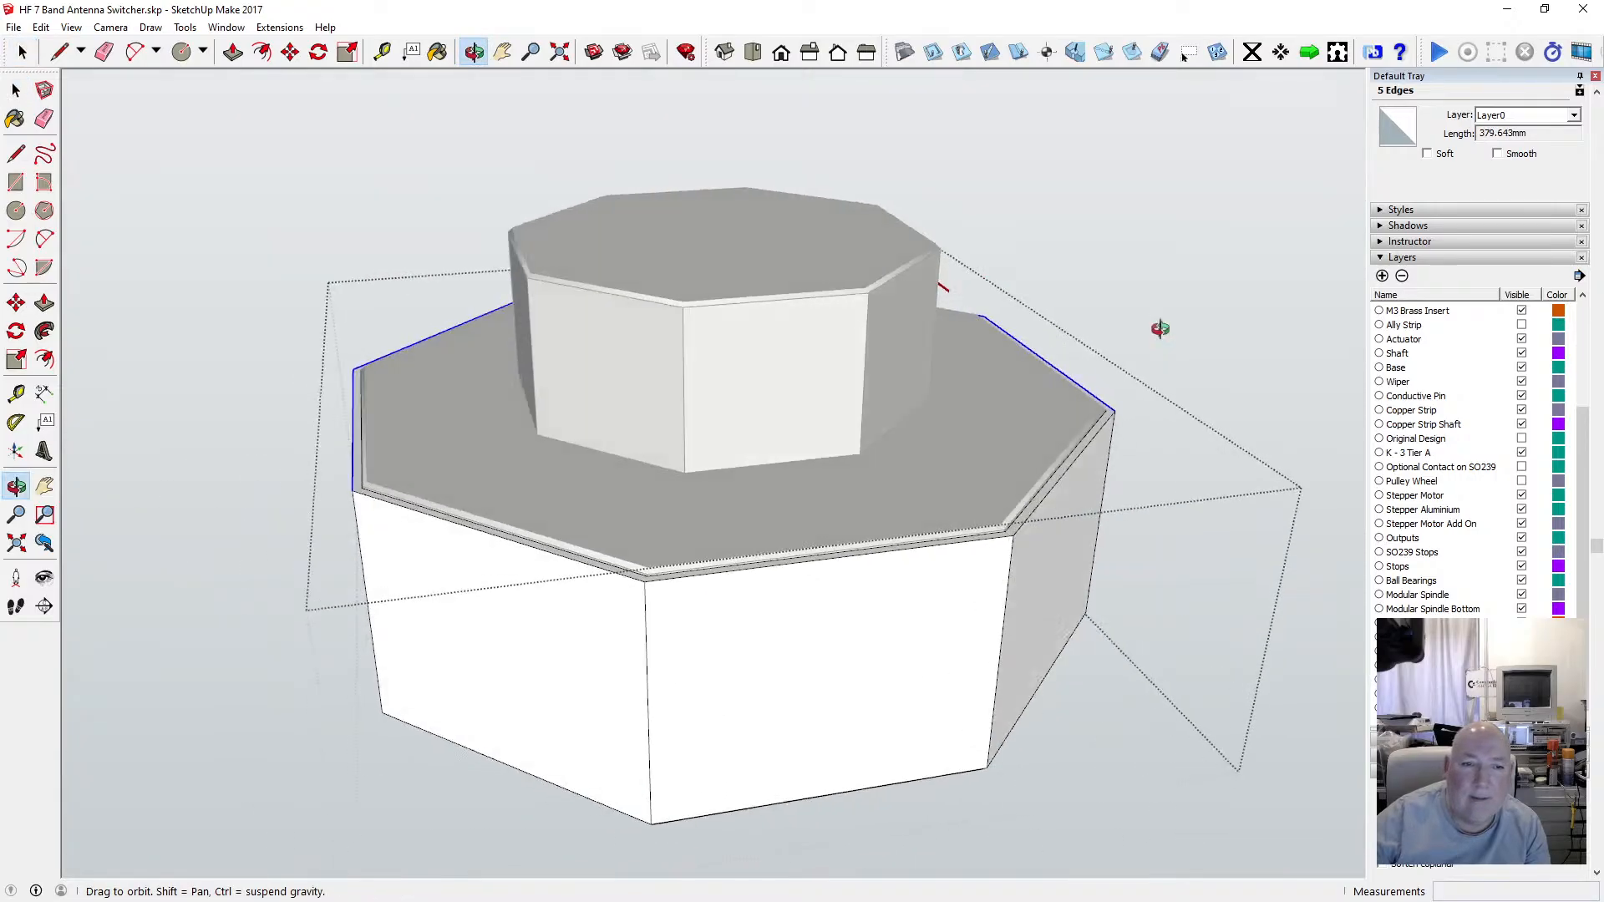
drag(248, 202, 459, 244)
key(space)
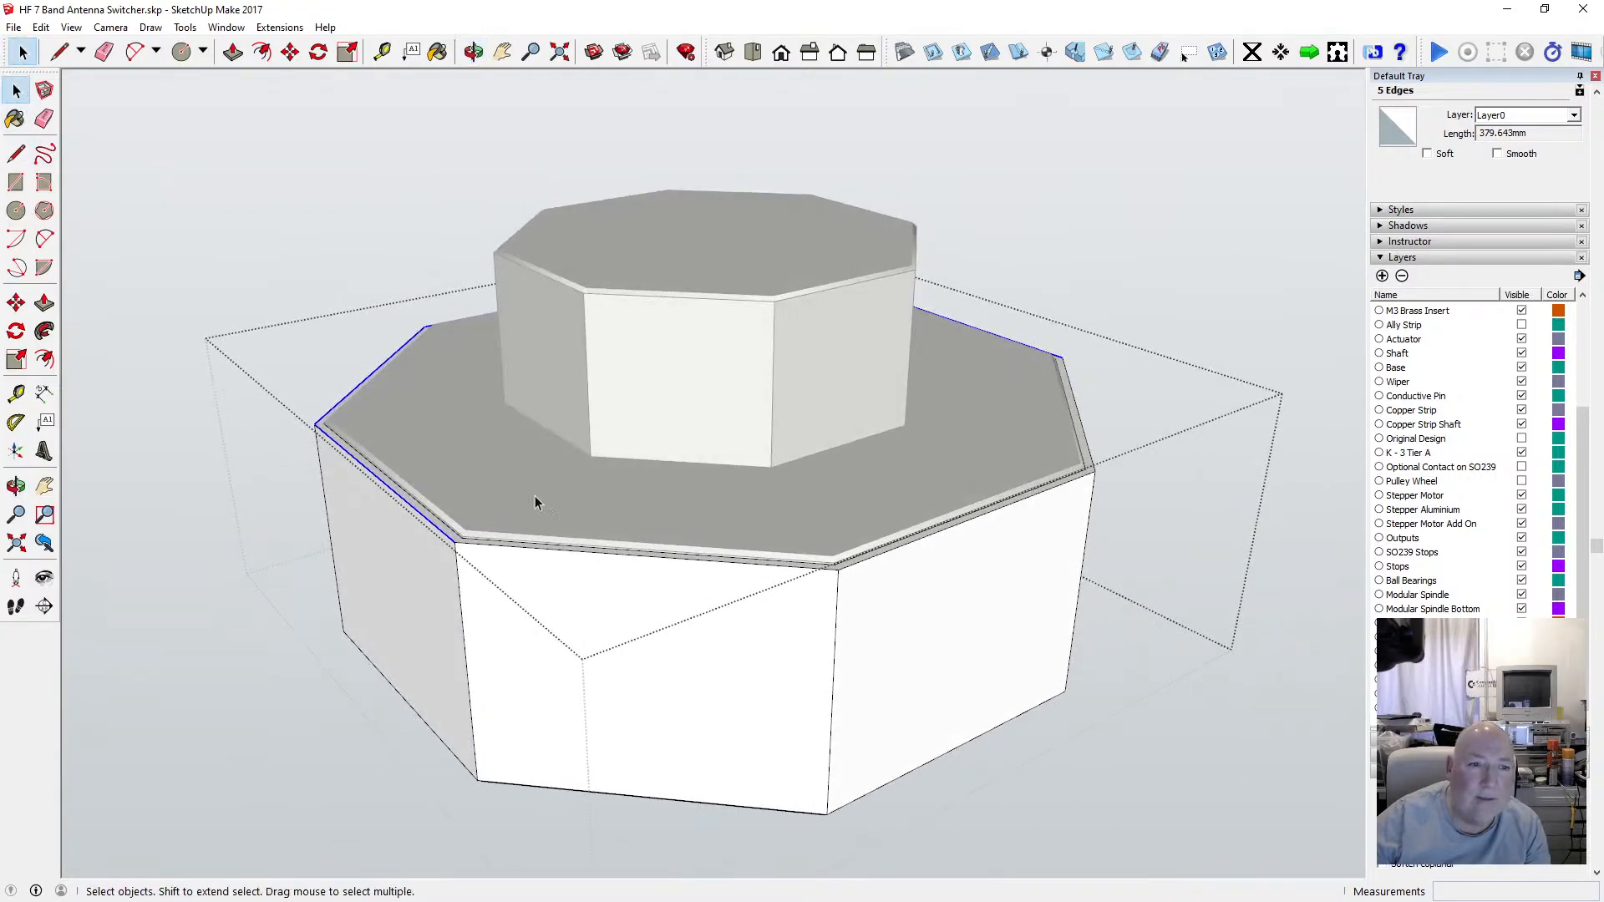
shift+click(738, 568)
shift+click(875, 564)
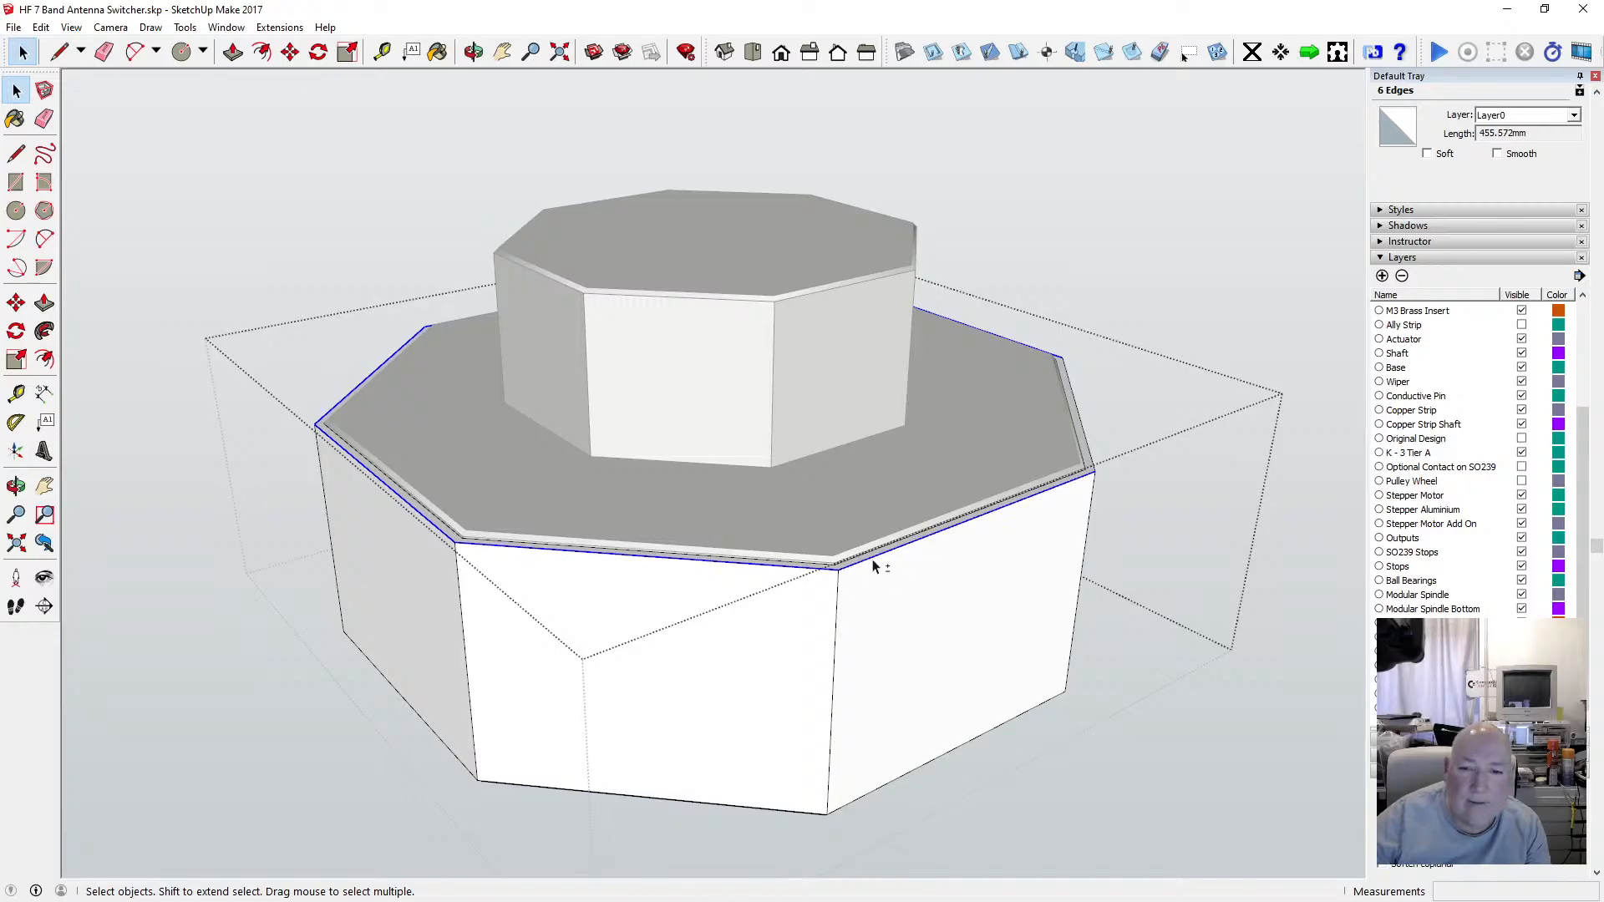
Move the selected lower rim edges 1 mm along the blue axis.
click(473, 52)
drag(737, 333, 284, 387)
scroll(340, 444, up, 5)
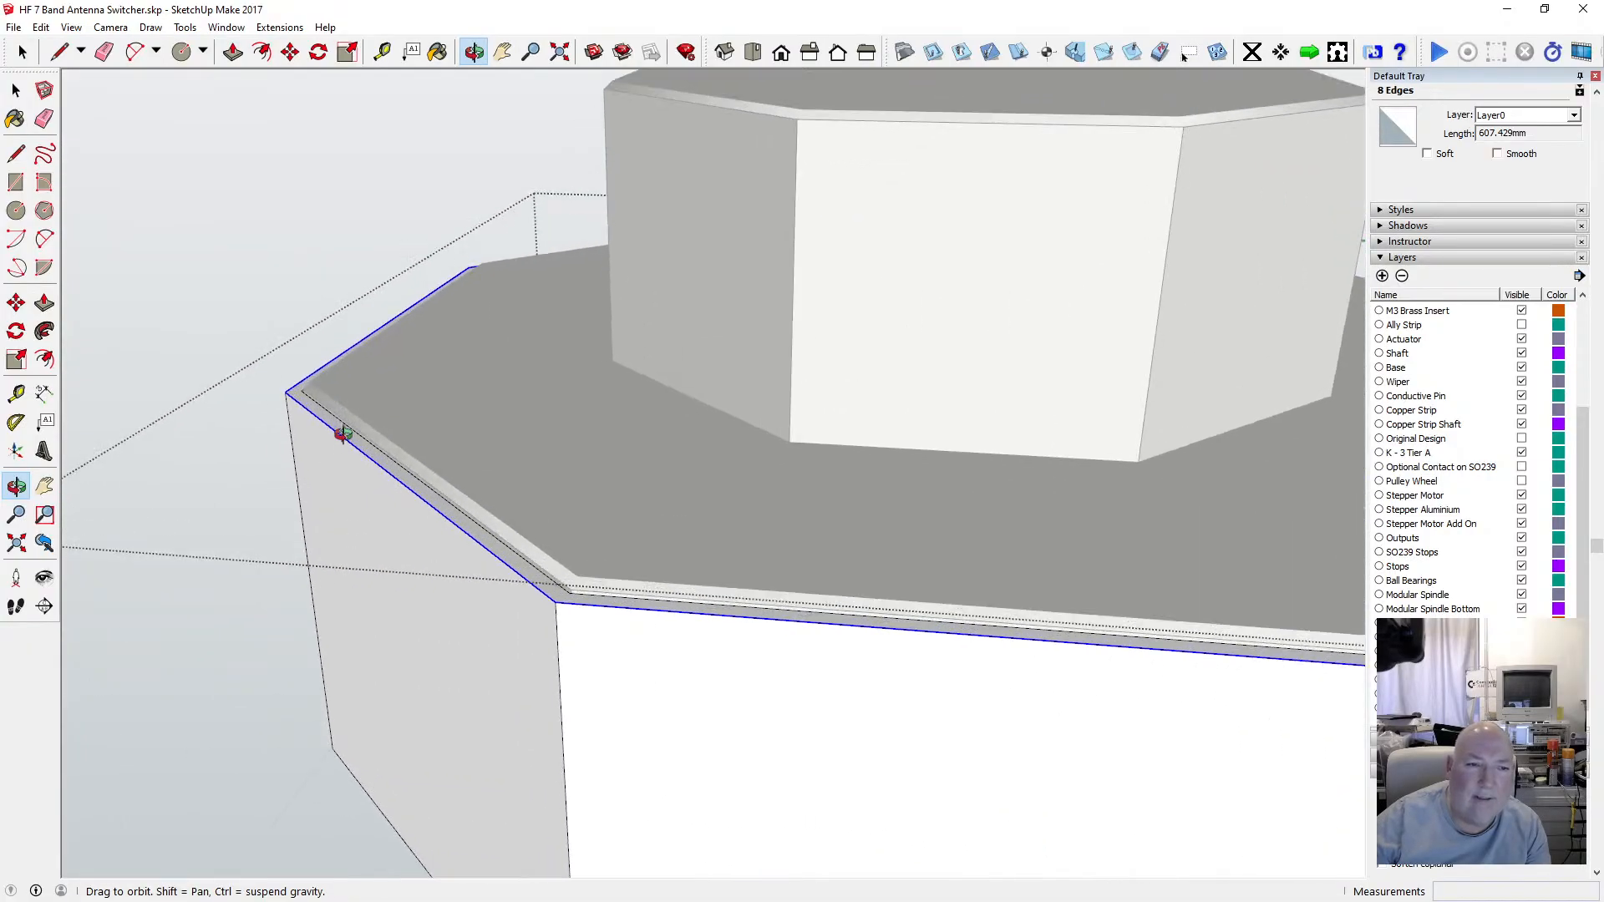
drag(342, 434, 333, 327)
key(m)
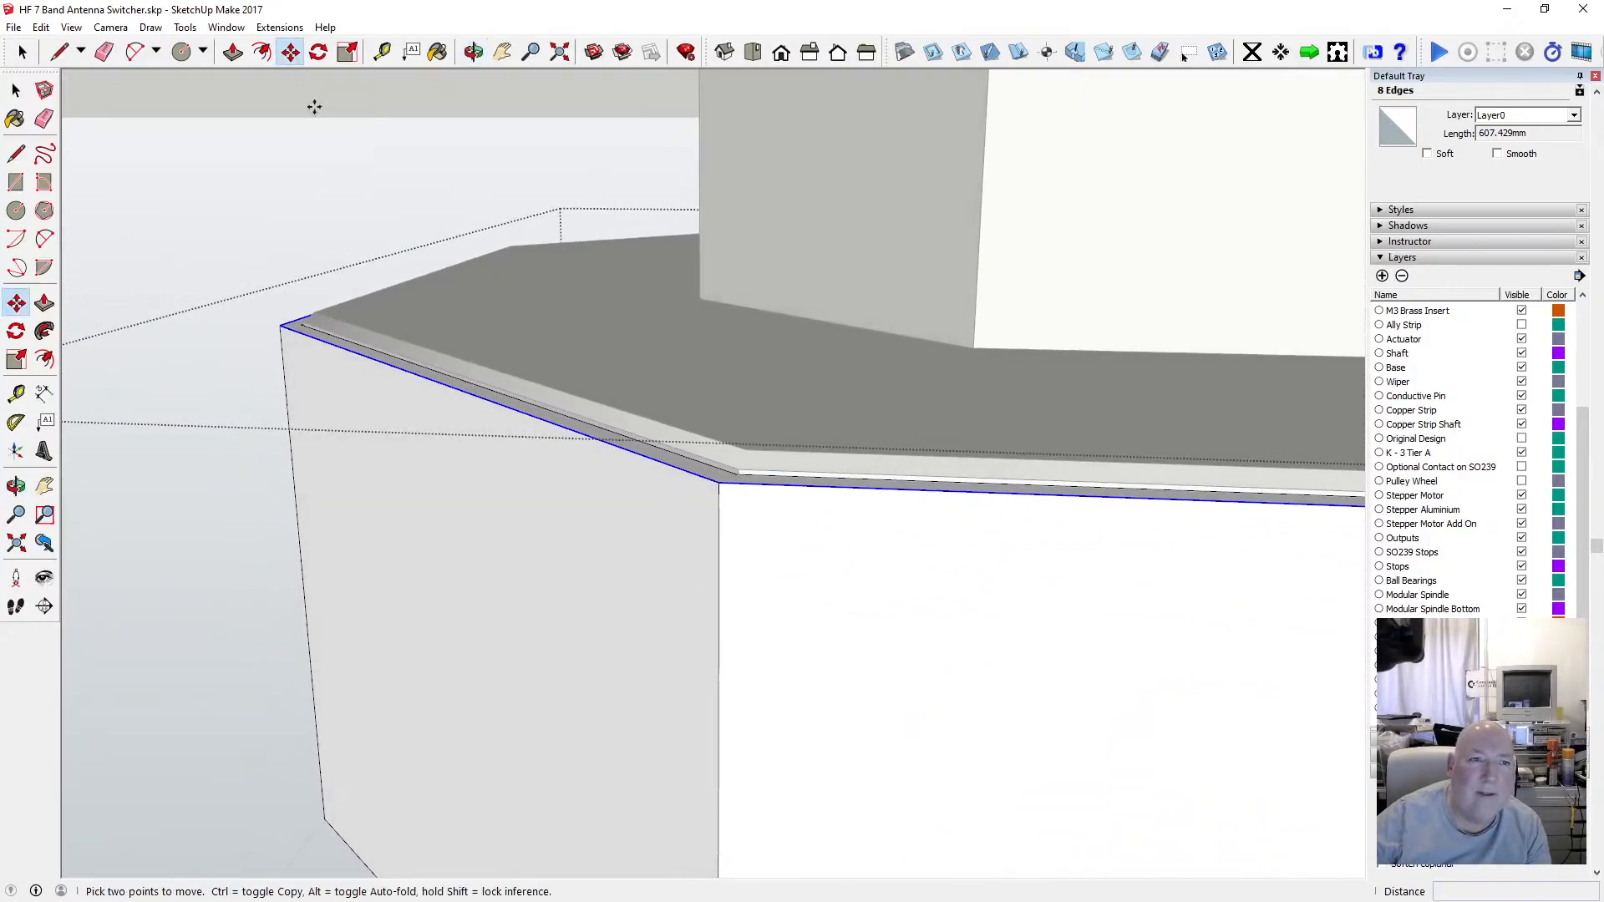
click(284, 326)
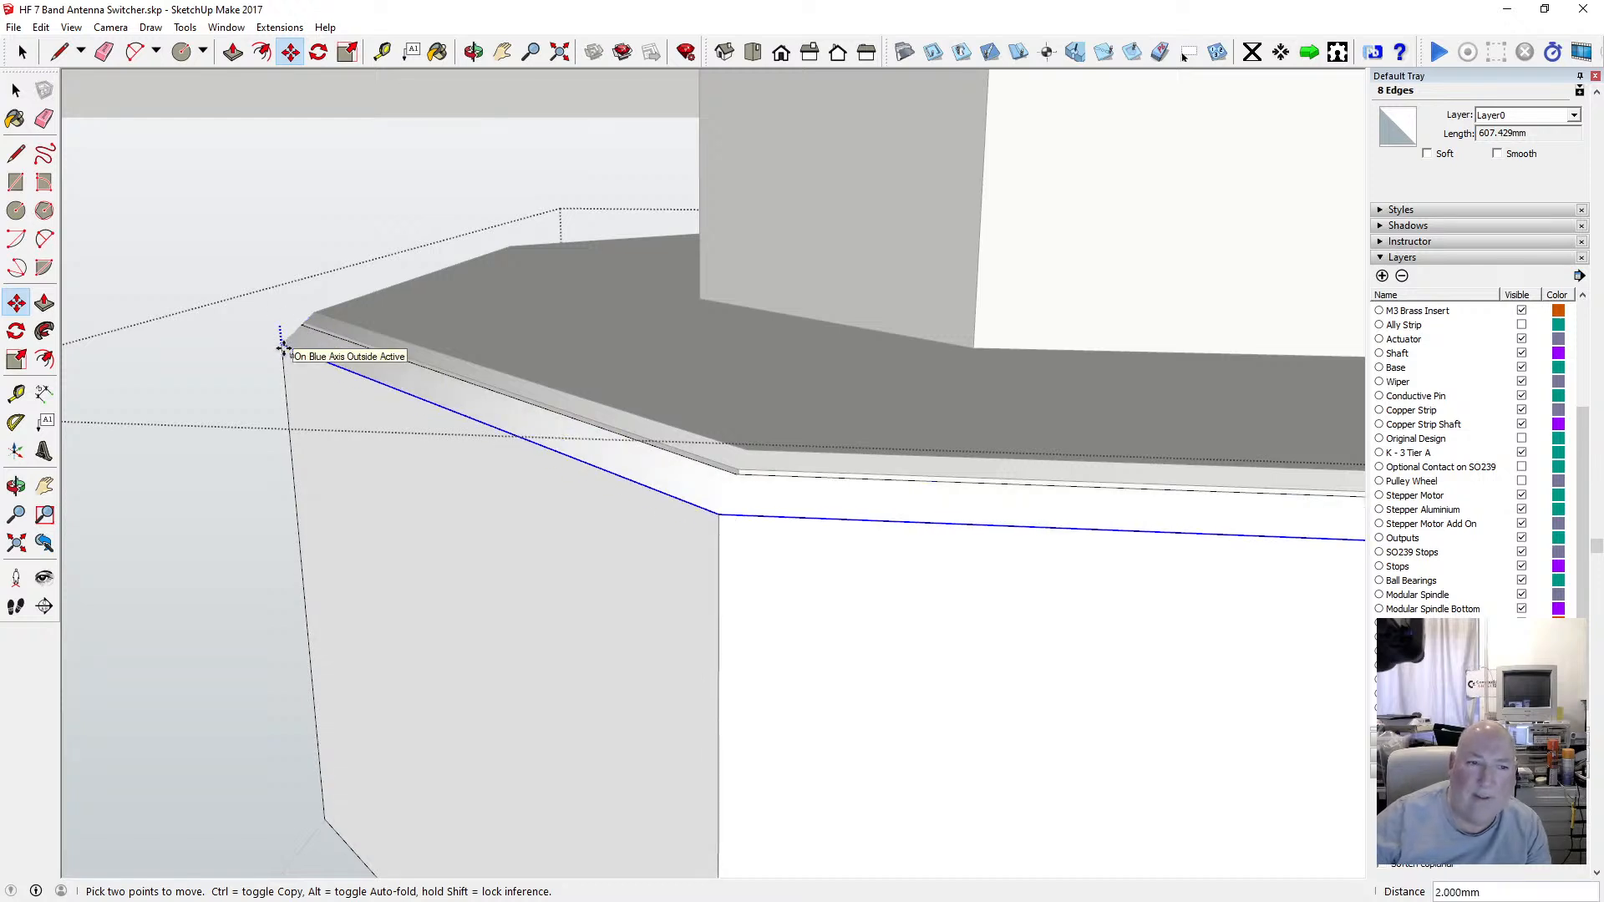
text(1)
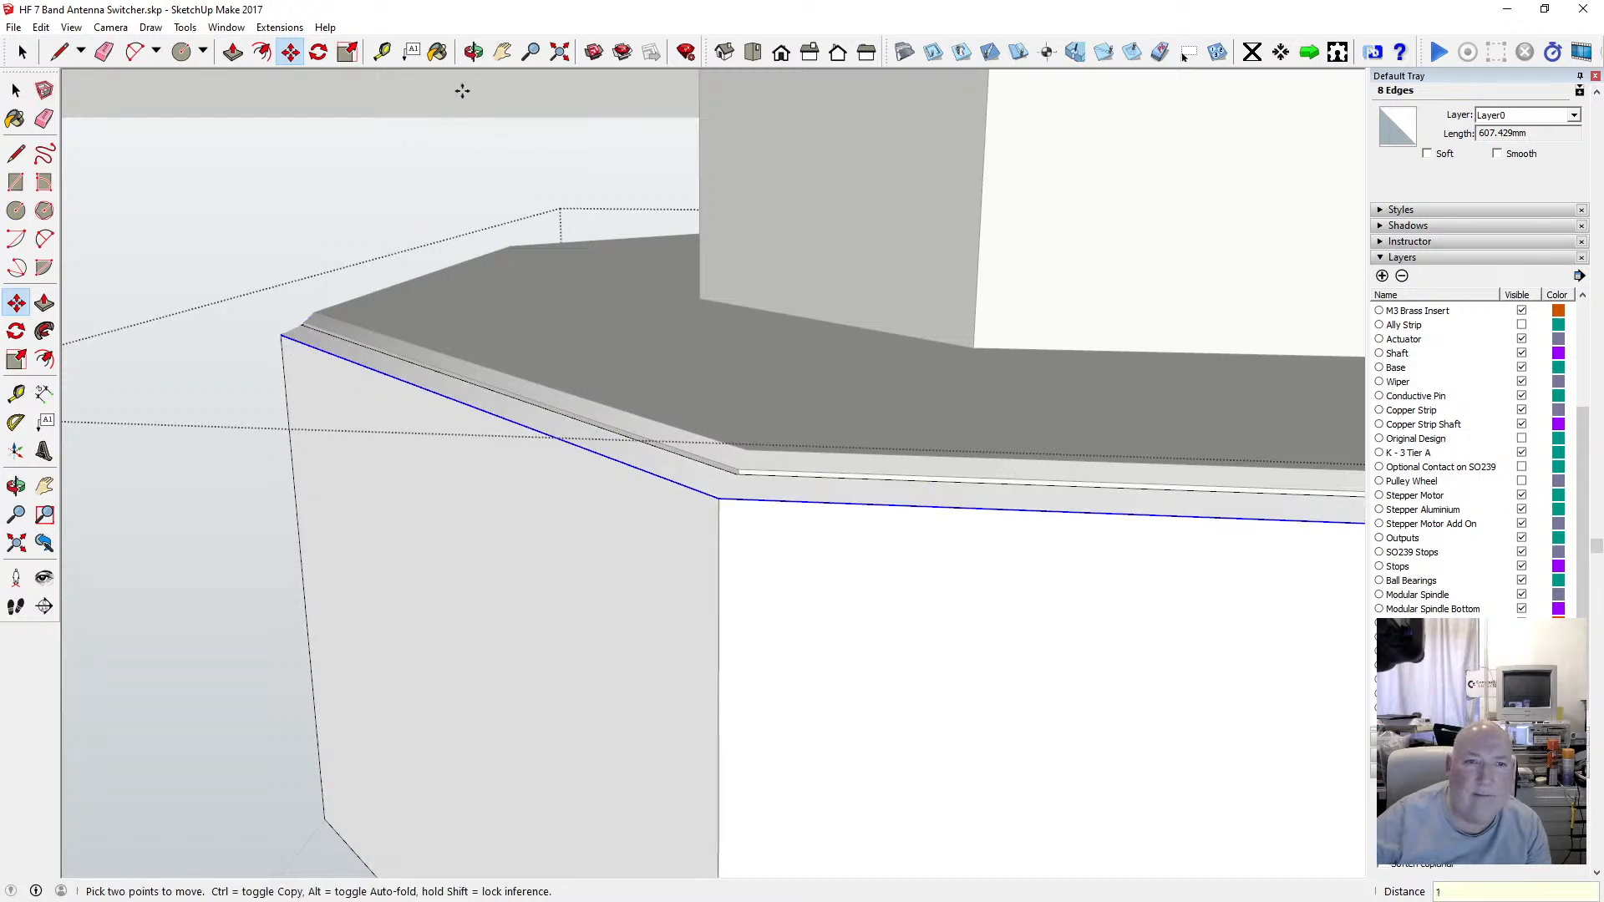
Undo the last edge move.
click(474, 52)
drag(644, 358, 509, 329)
scroll(550, 418, down, 2)
scroll(550, 418, down, 3)
click(45, 28)
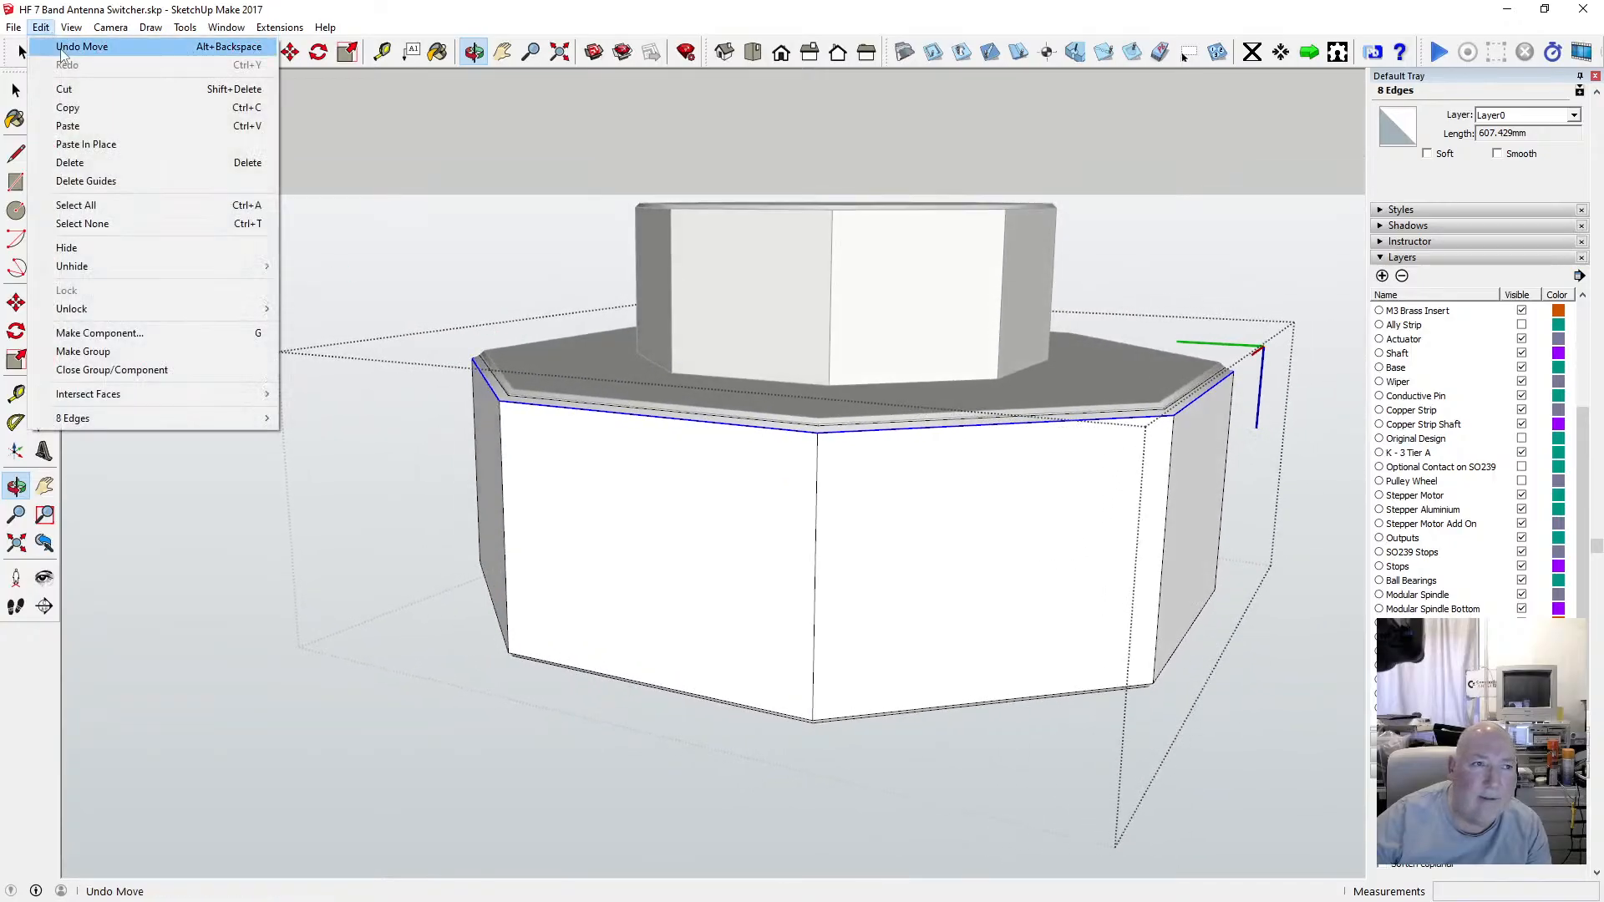
click(63, 47)
scroll(529, 430, up, 4)
drag(486, 370, 494, 420)
key(f)
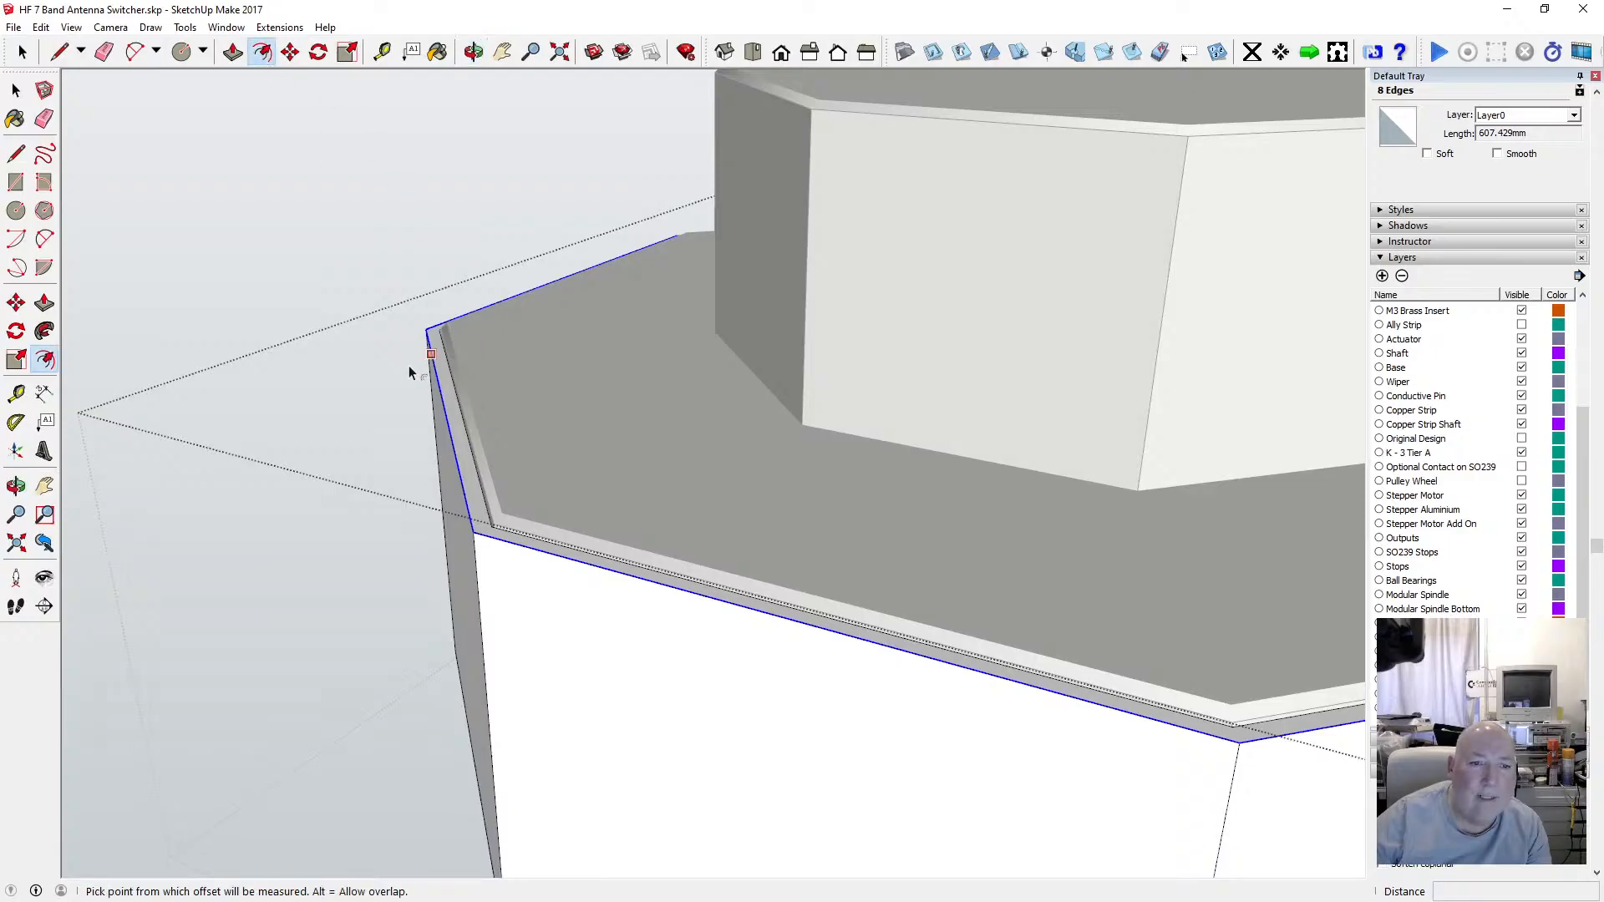
click(431, 394)
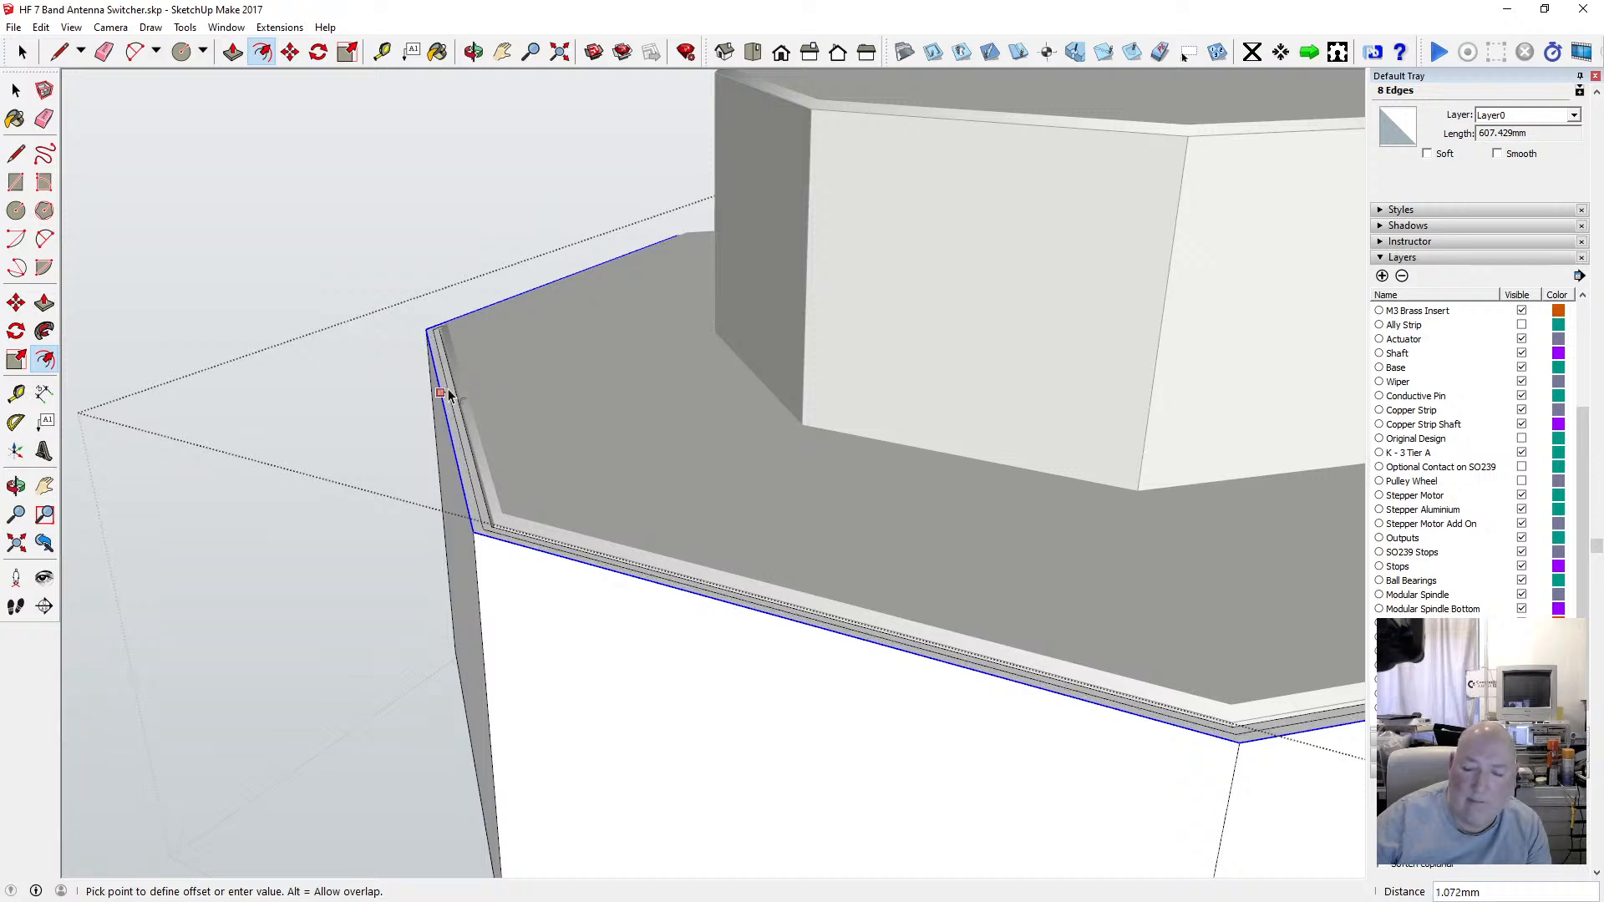
text(1.)
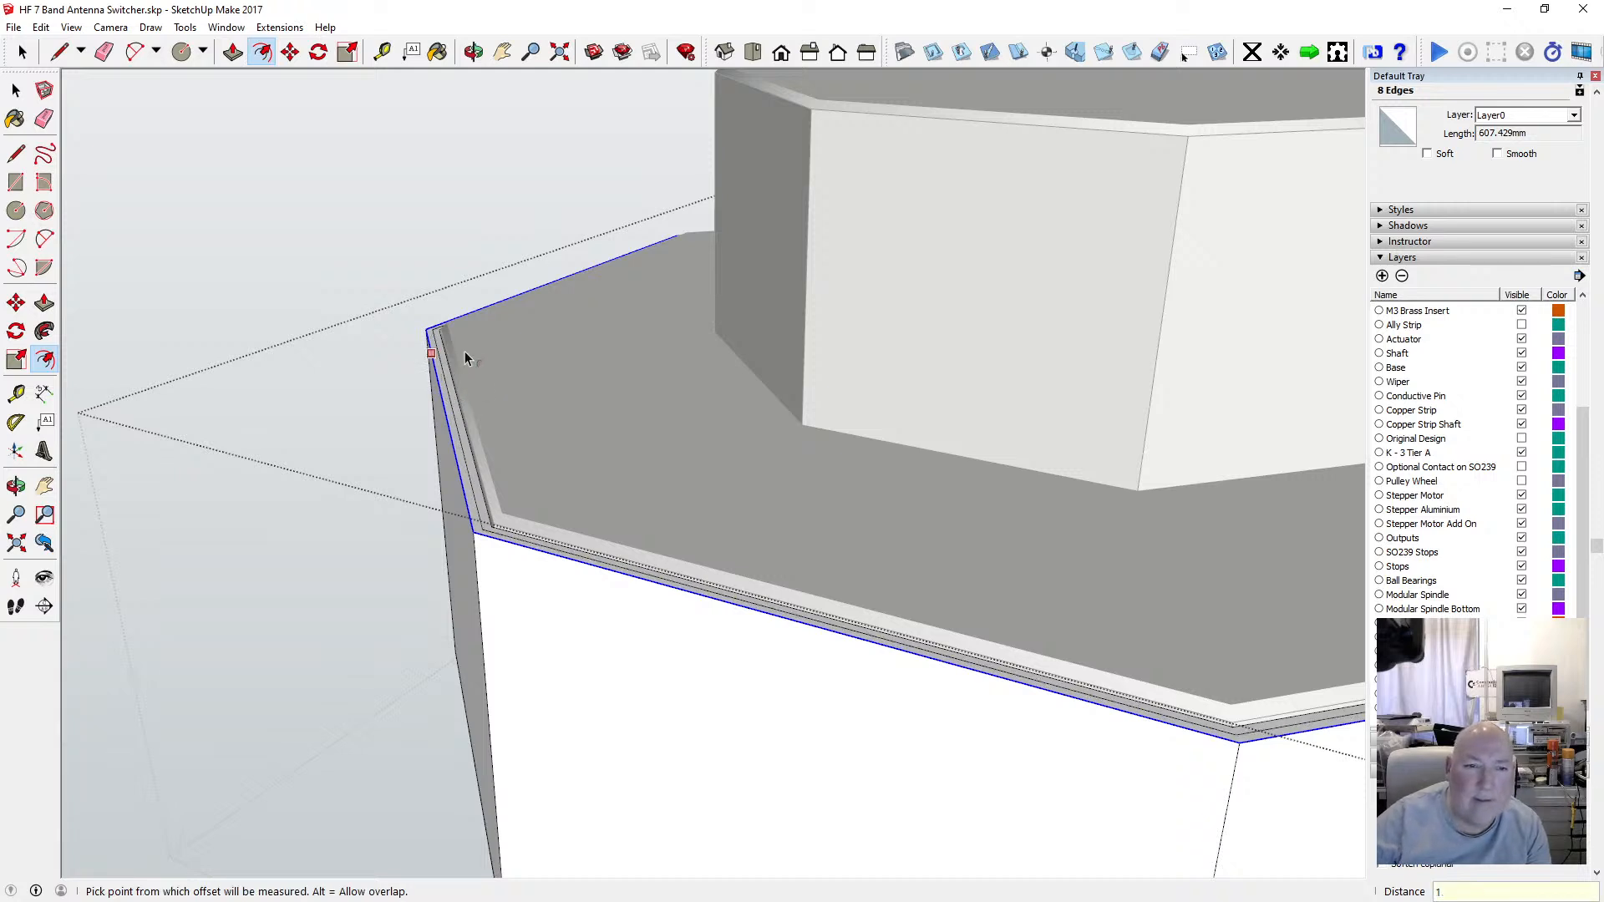
text(m)
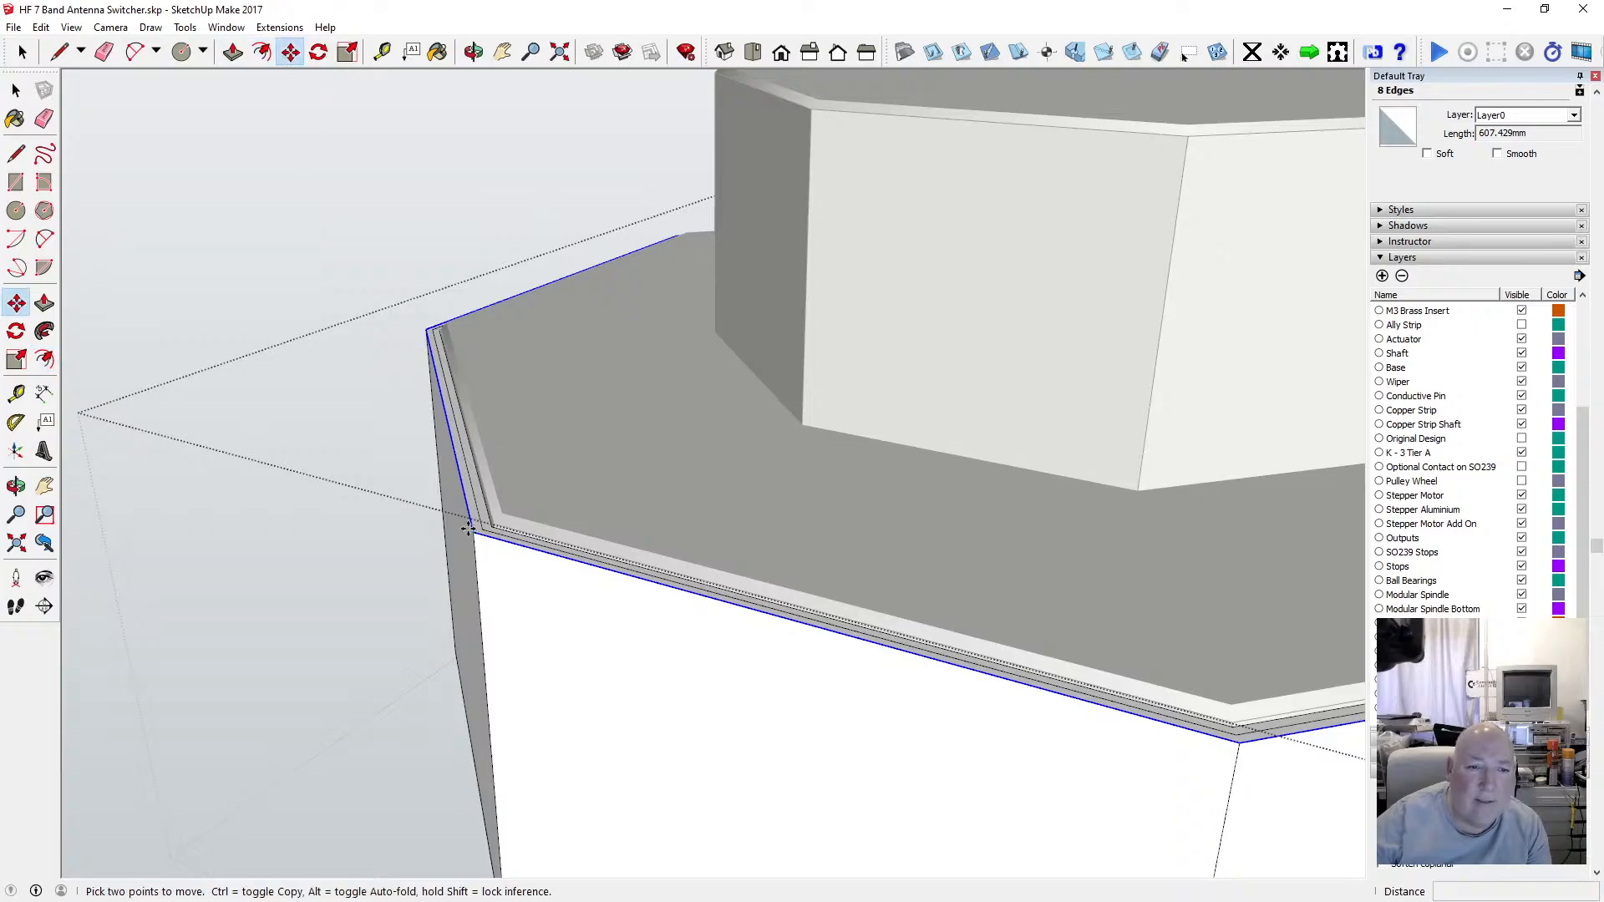
Move the lid's lower rim edges 1 mm along the blue axis to bevel the bottom edge.
click(468, 528)
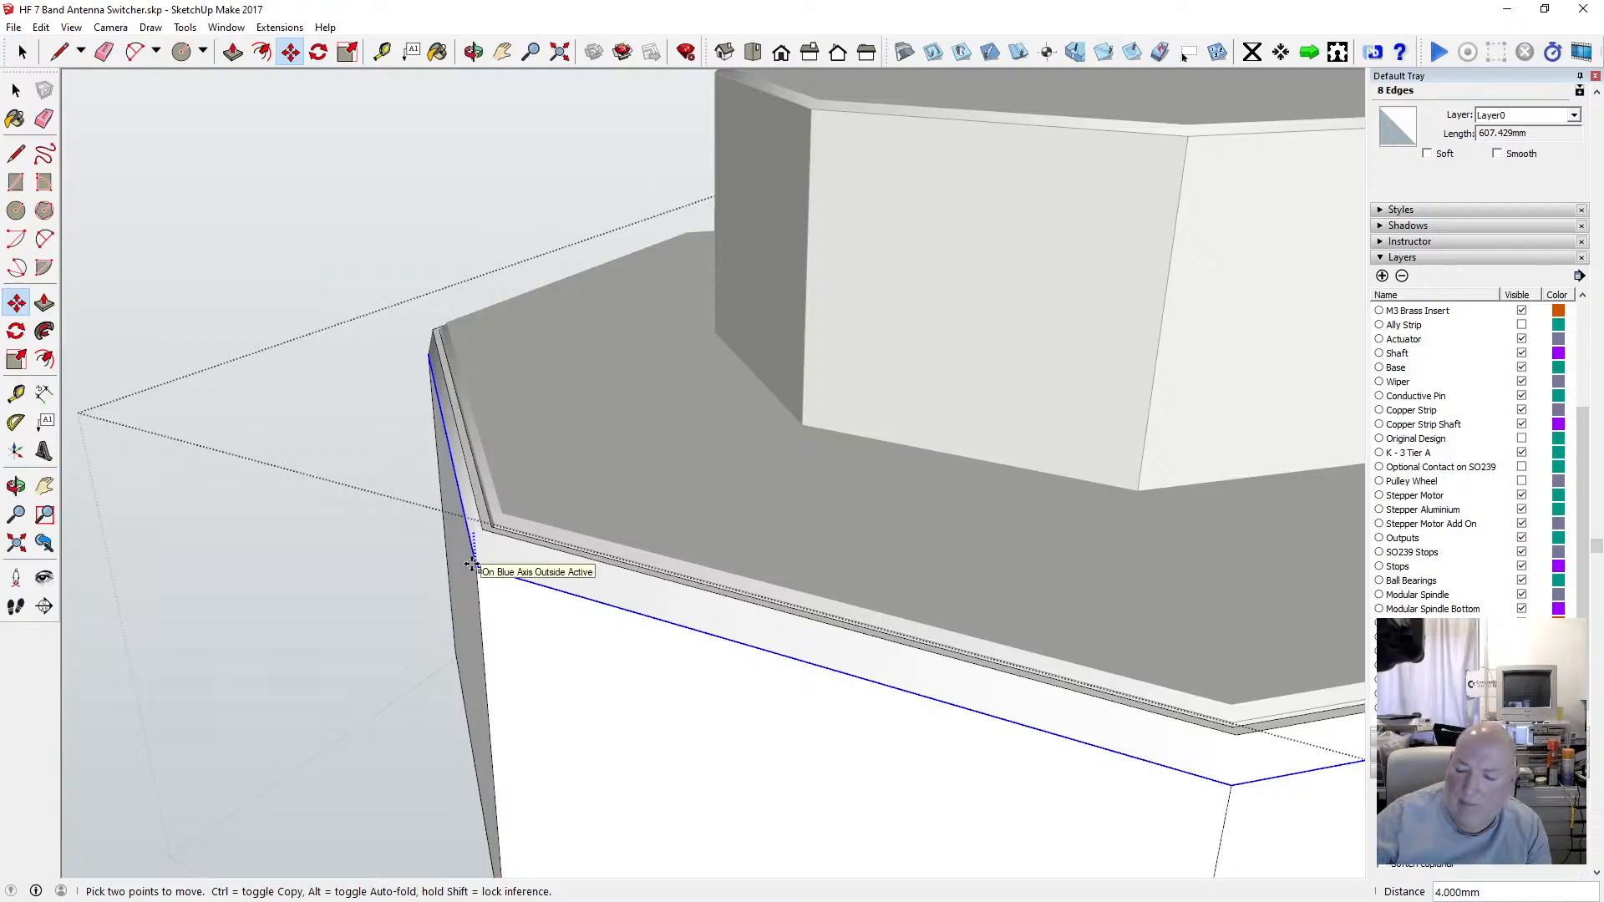
text(1)
click(474, 52)
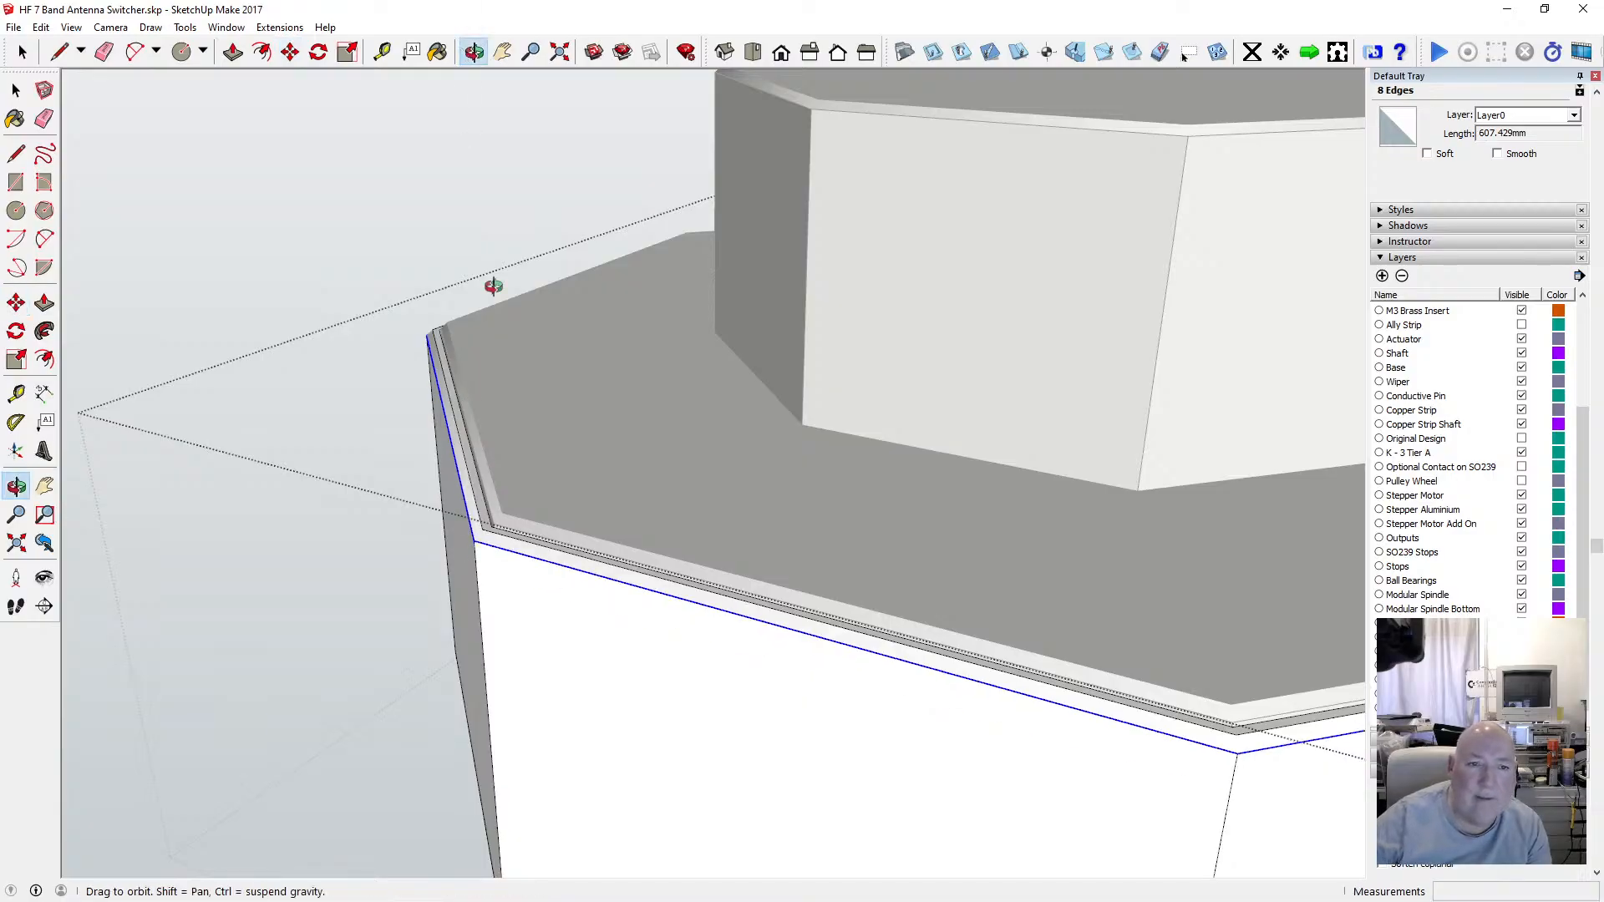
drag(494, 287, 687, 547)
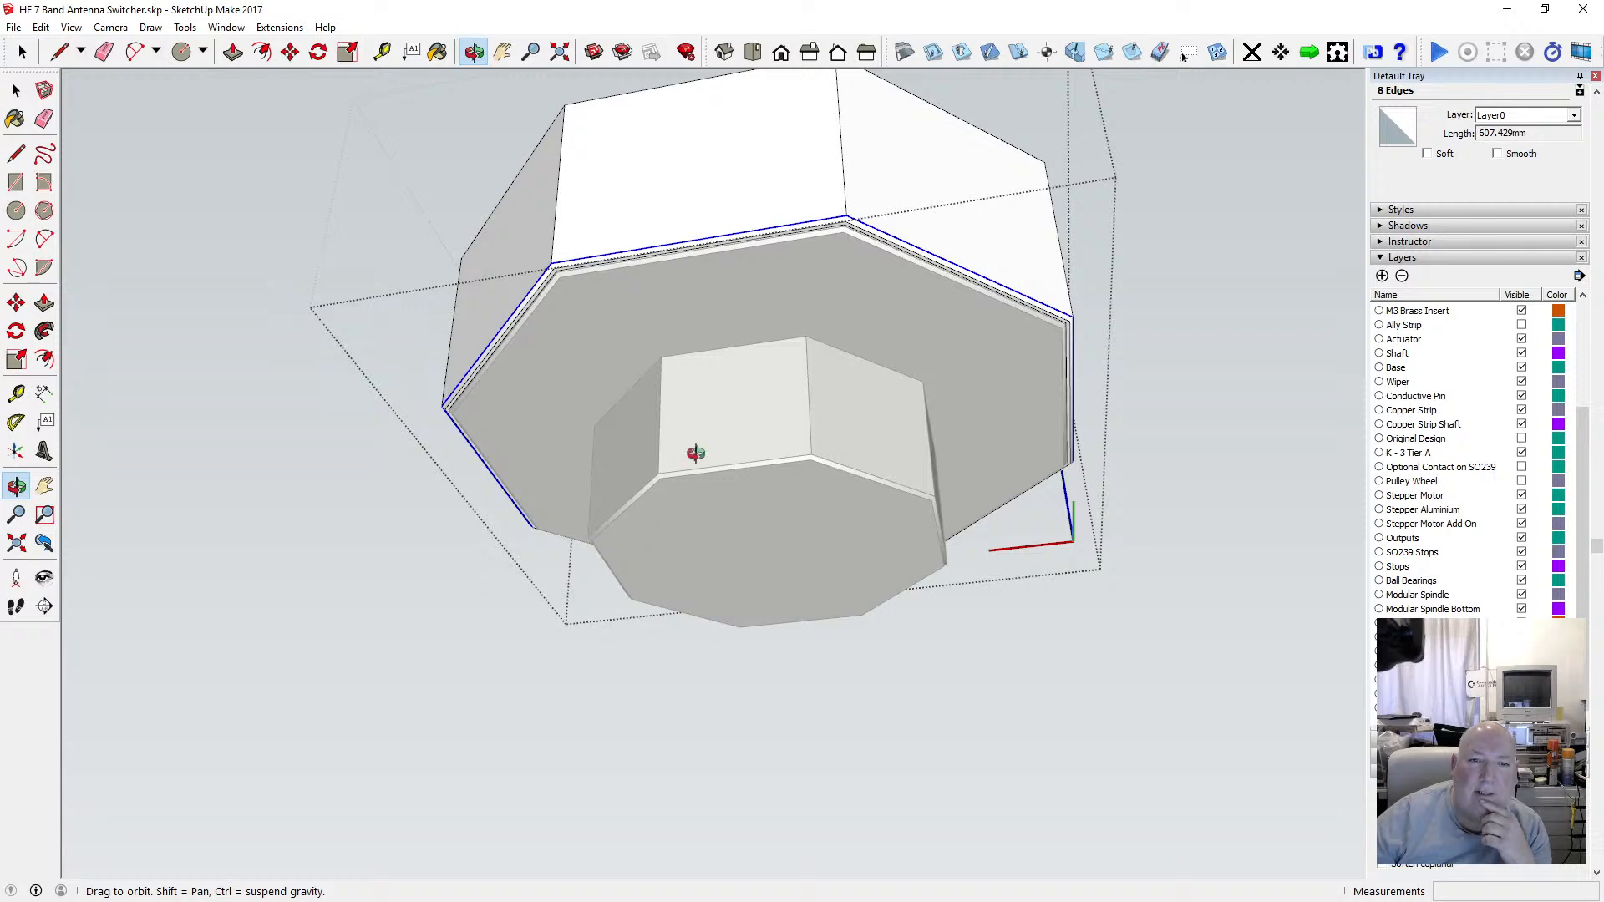
drag(695, 453, 595, 568)
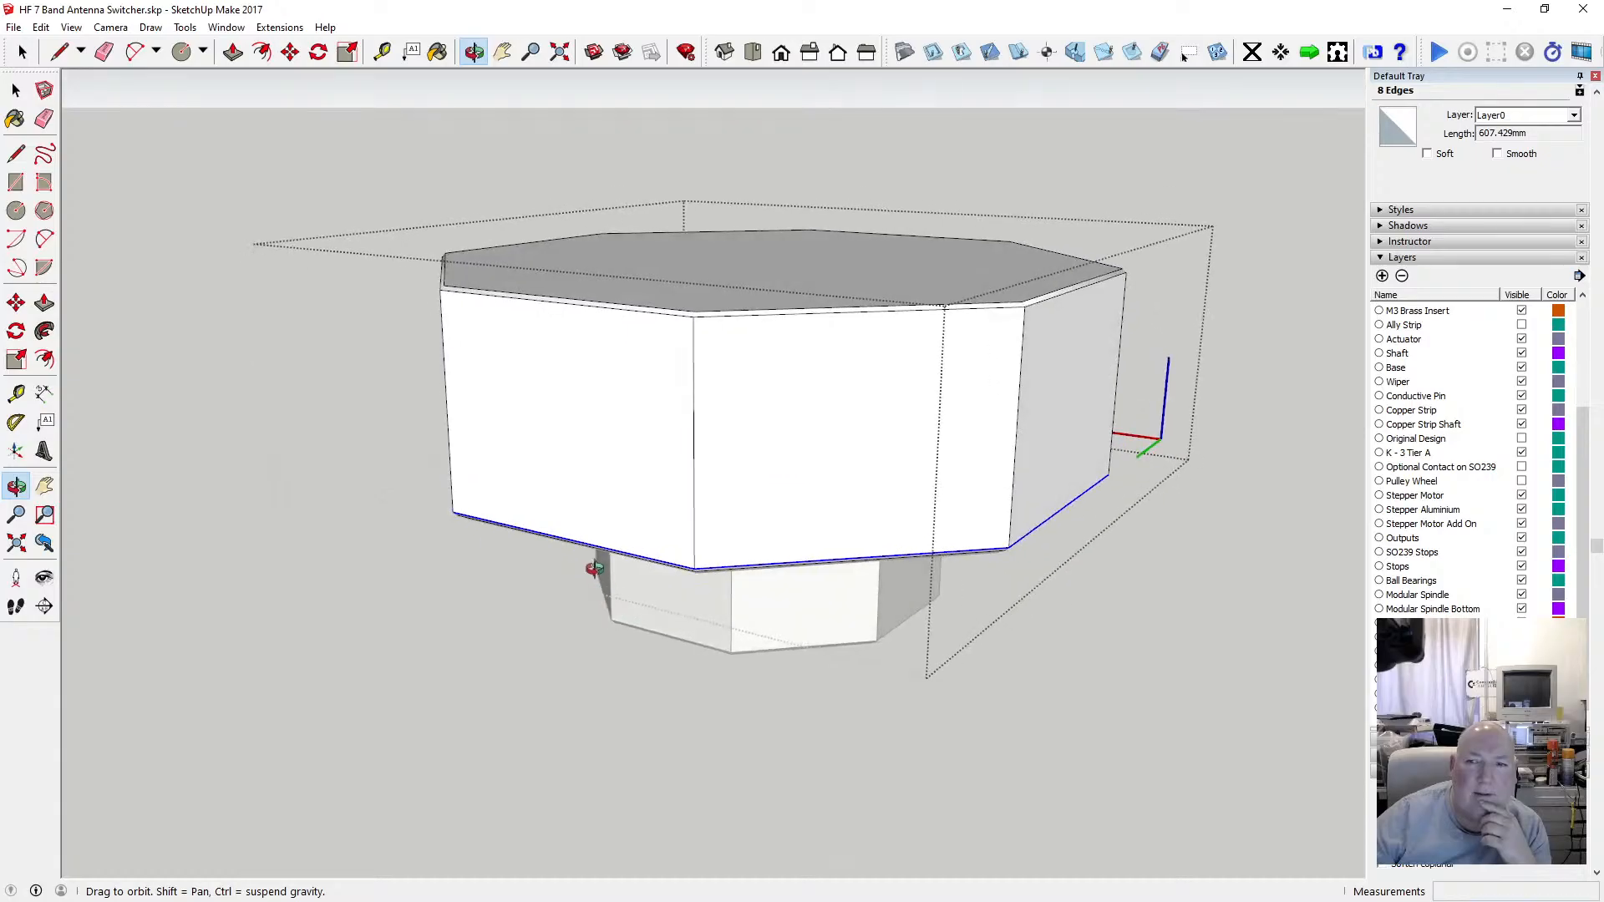
Leave the lid editing and assign the enclosure body component to the ABS Bottom layer.
click(15, 90)
click(218, 148)
click(620, 566)
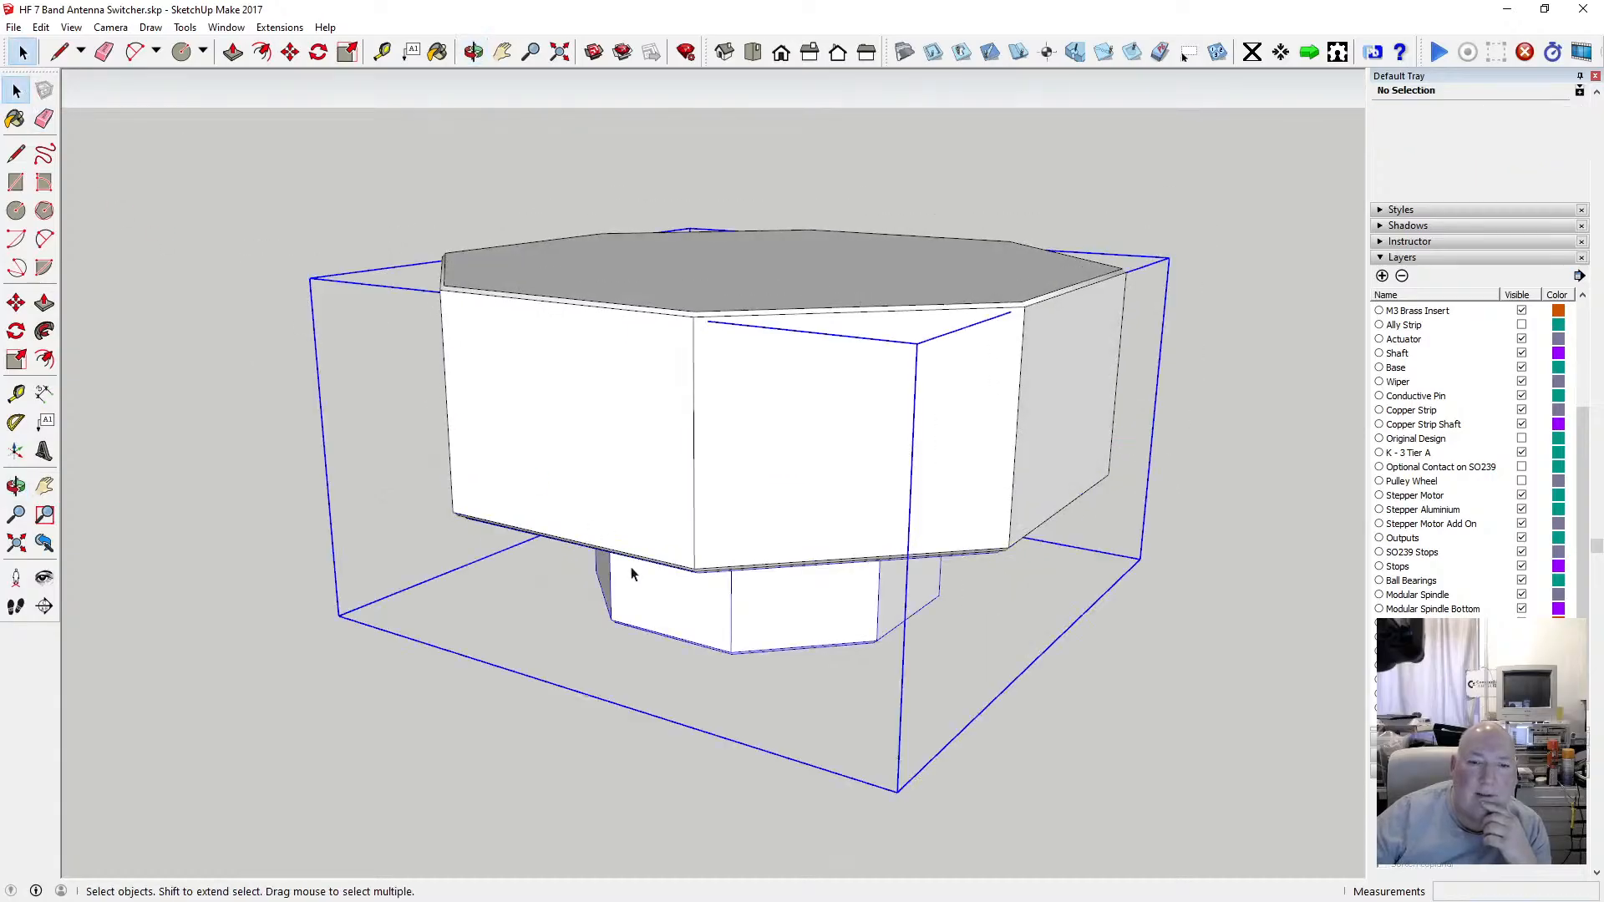
click(660, 455)
click(676, 597)
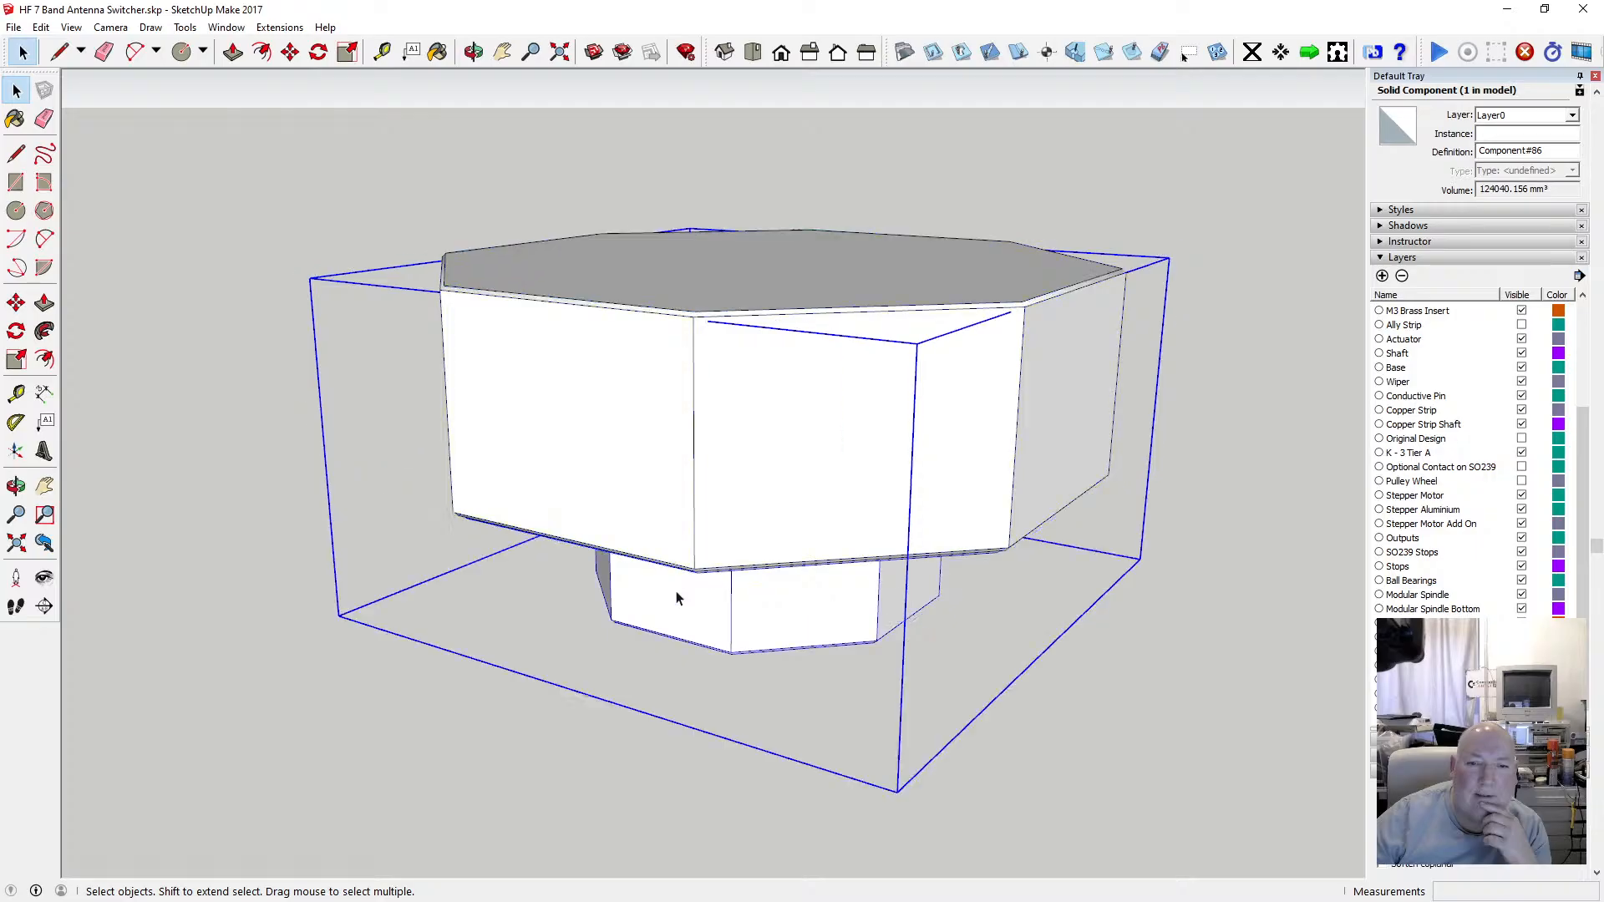
click(1147, 687)
click(958, 467)
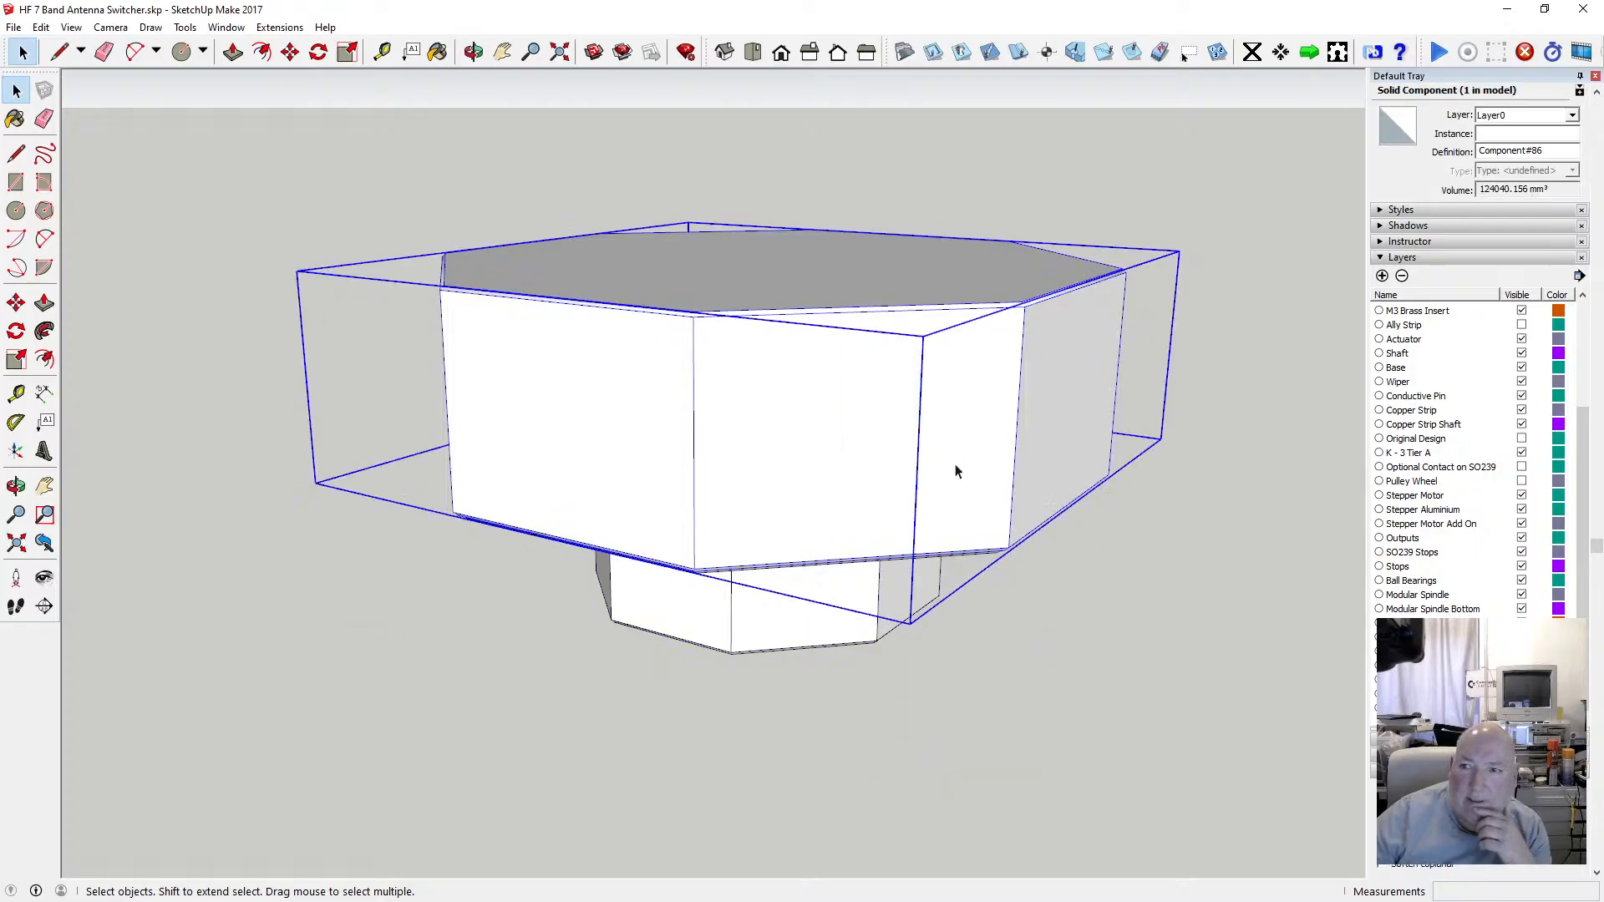
click(823, 622)
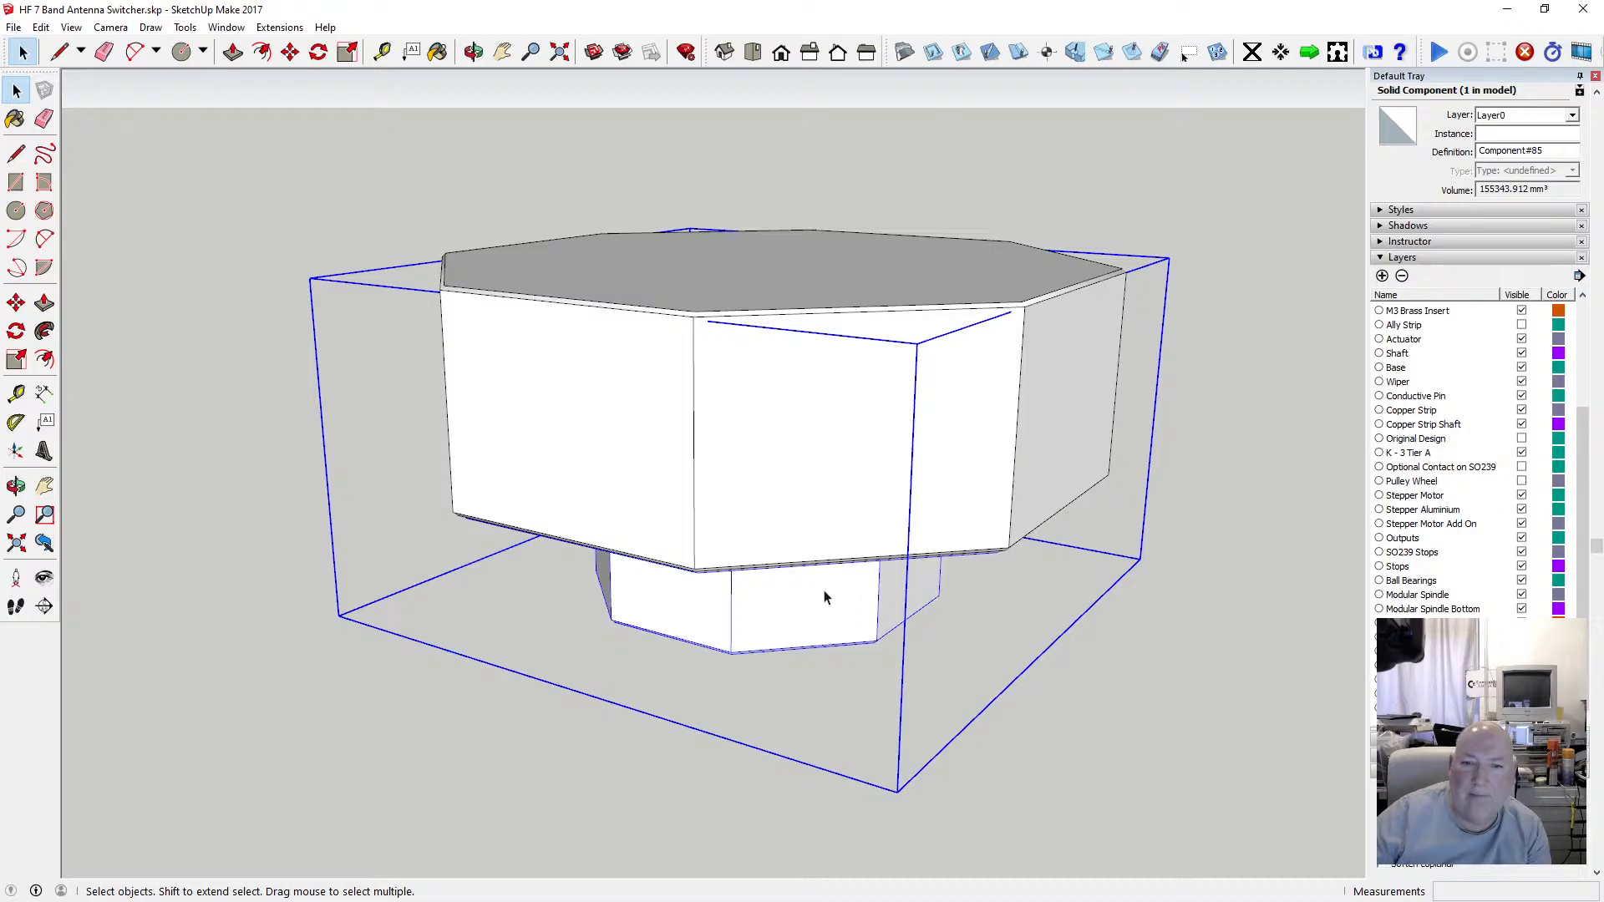
click(1383, 276)
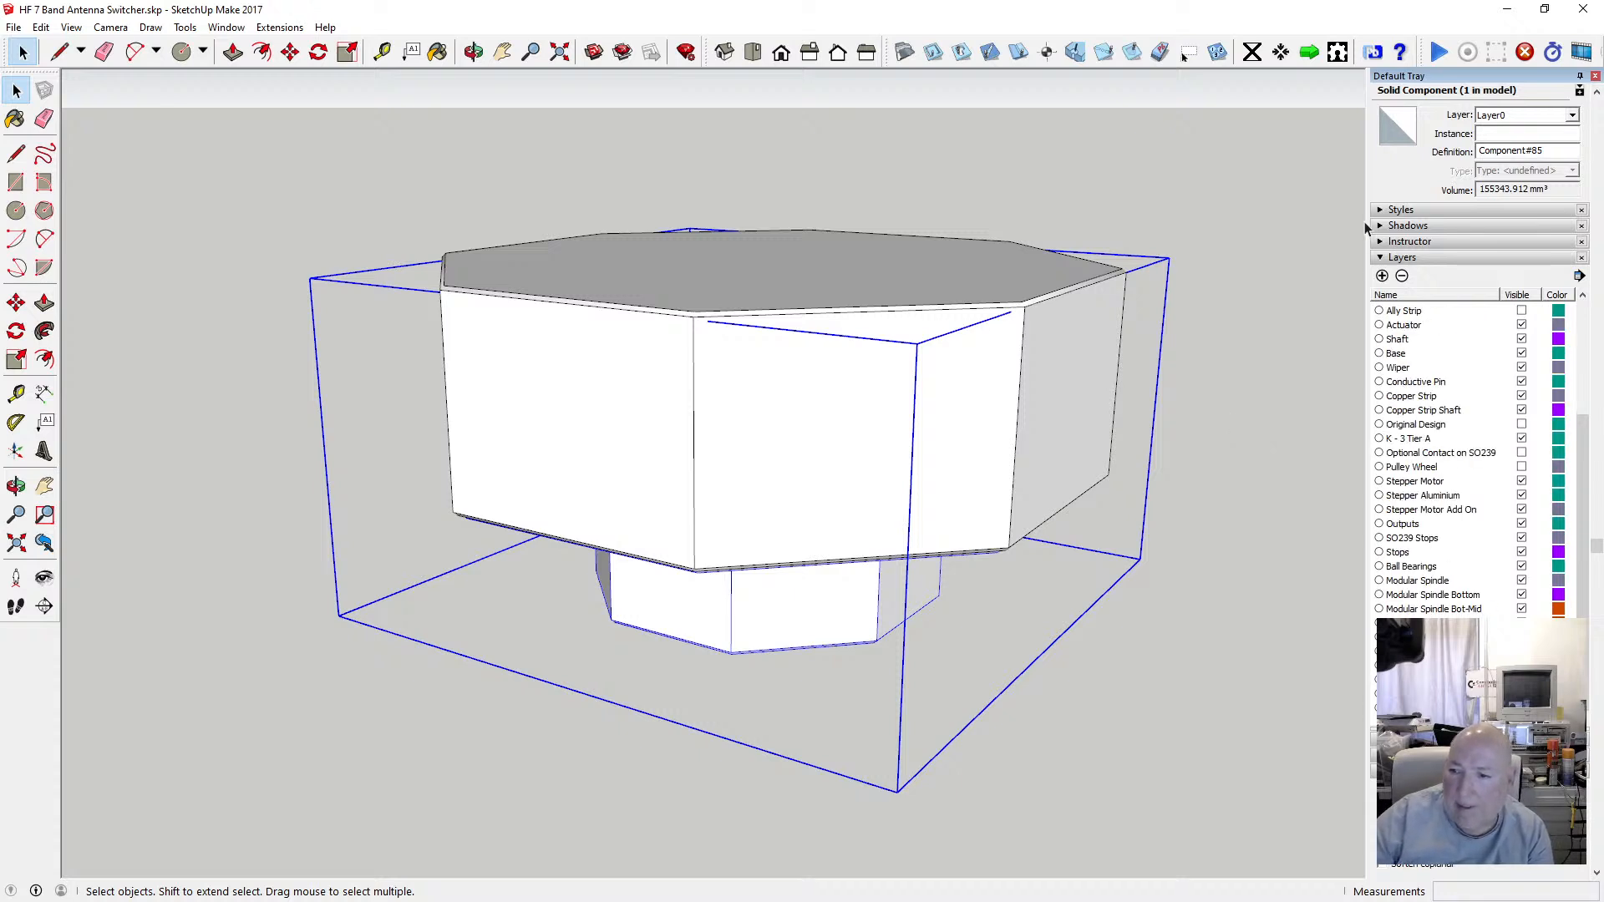
scroll(1380, 543, down, 1)
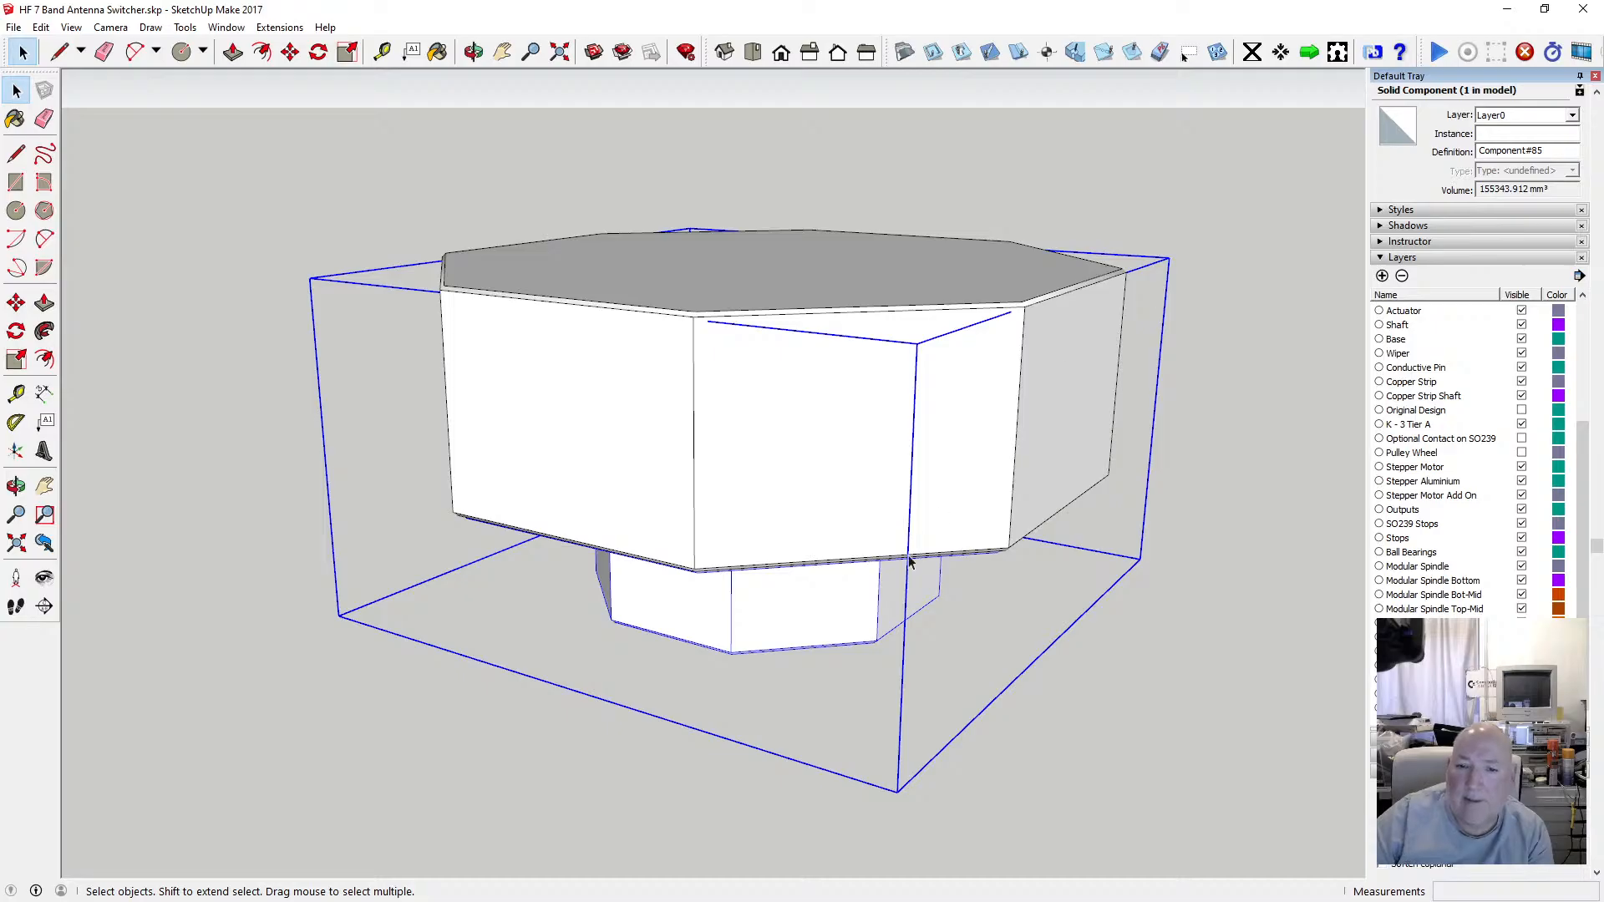
click(1570, 116)
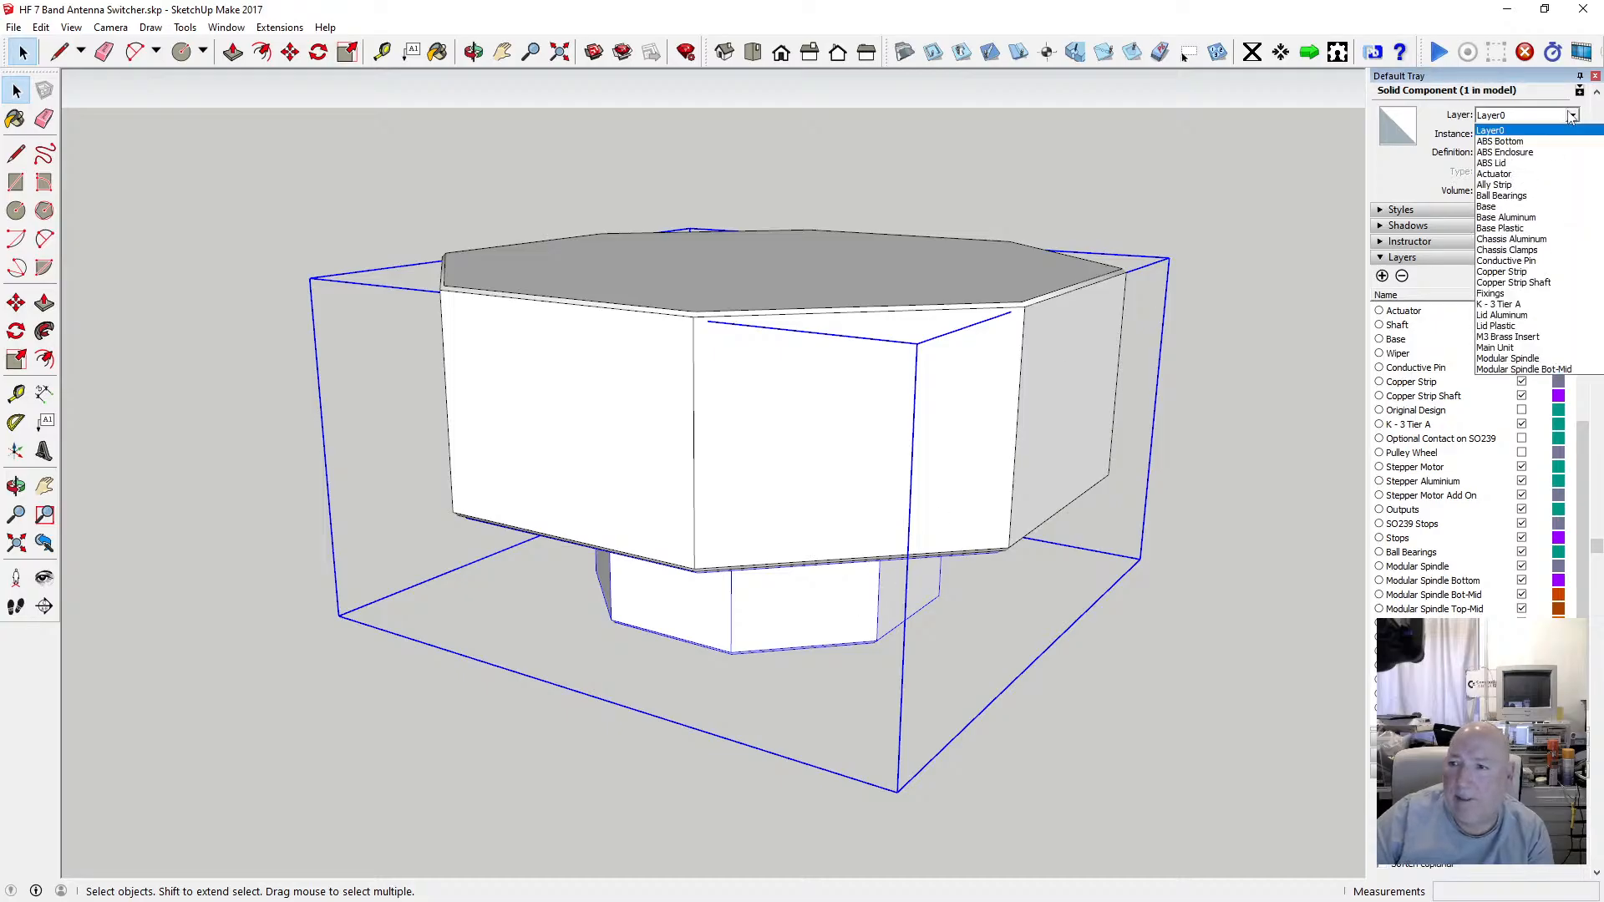
click(1517, 141)
Assign the lid component to the ABS Lid layer.
click(1039, 379)
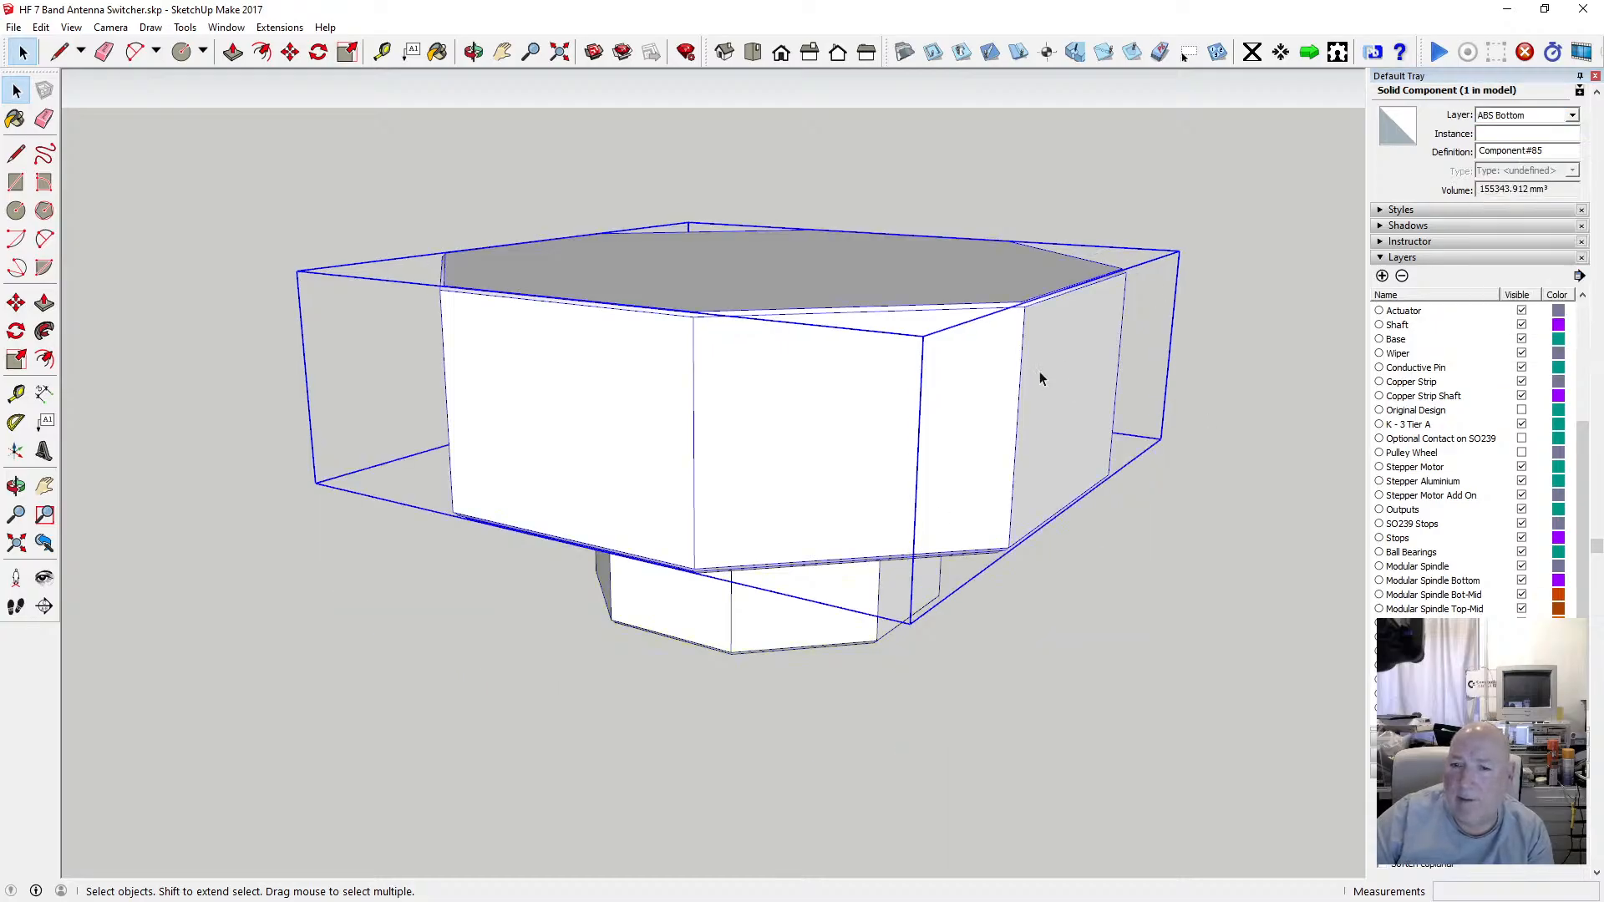
click(1571, 115)
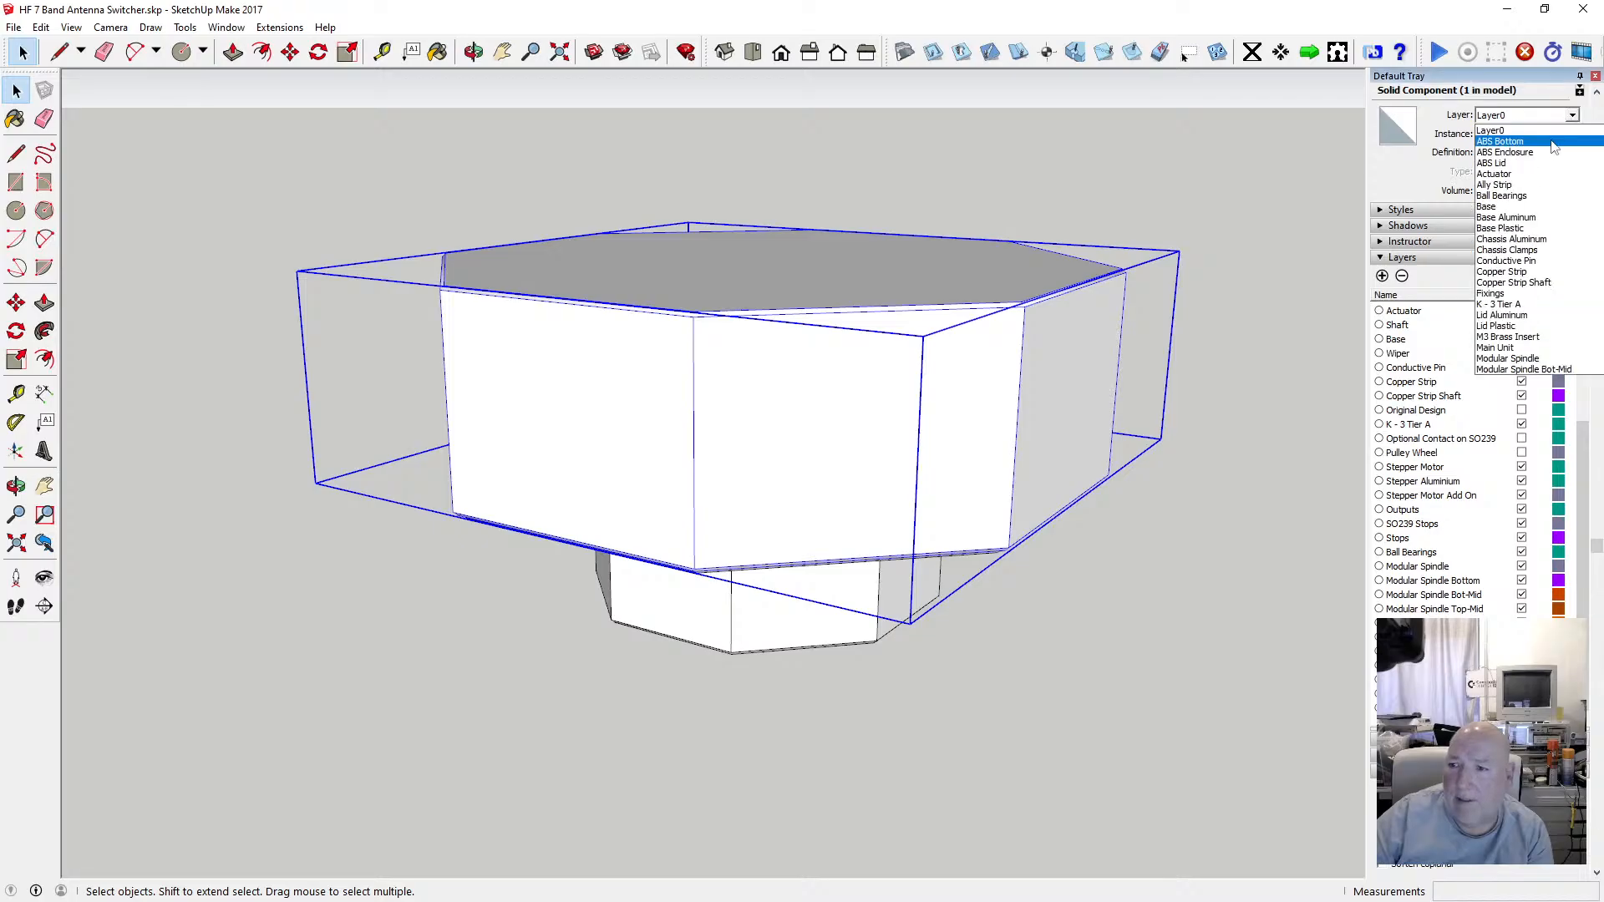
click(1530, 164)
Select both the lid and body components and make them into one group.
click(922, 725)
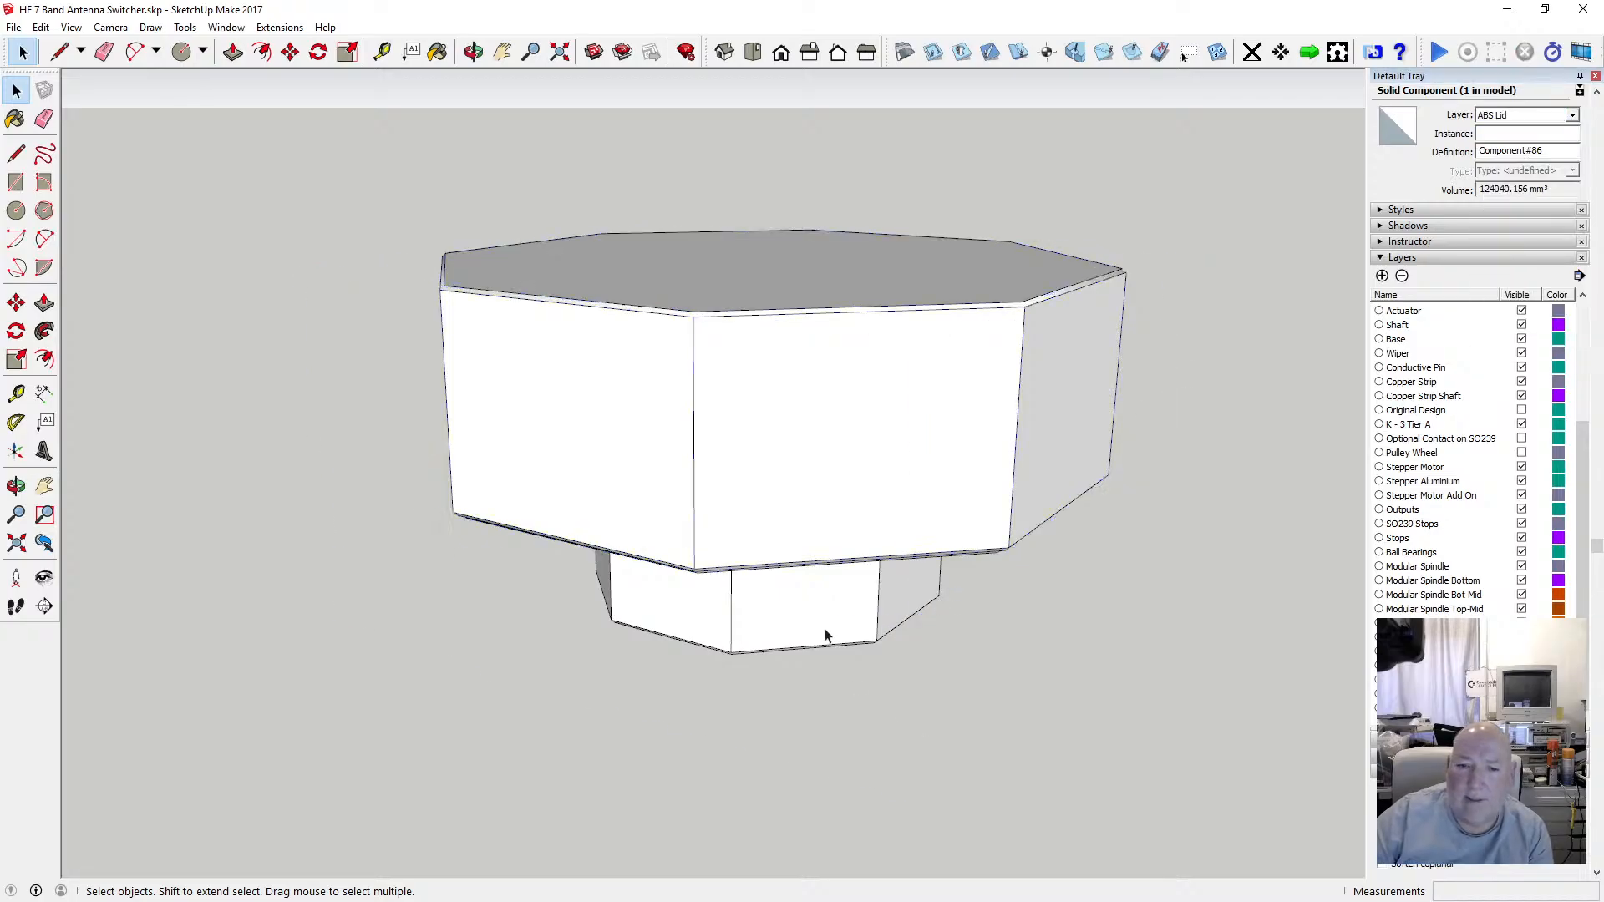
click(830, 638)
shift+click(845, 525)
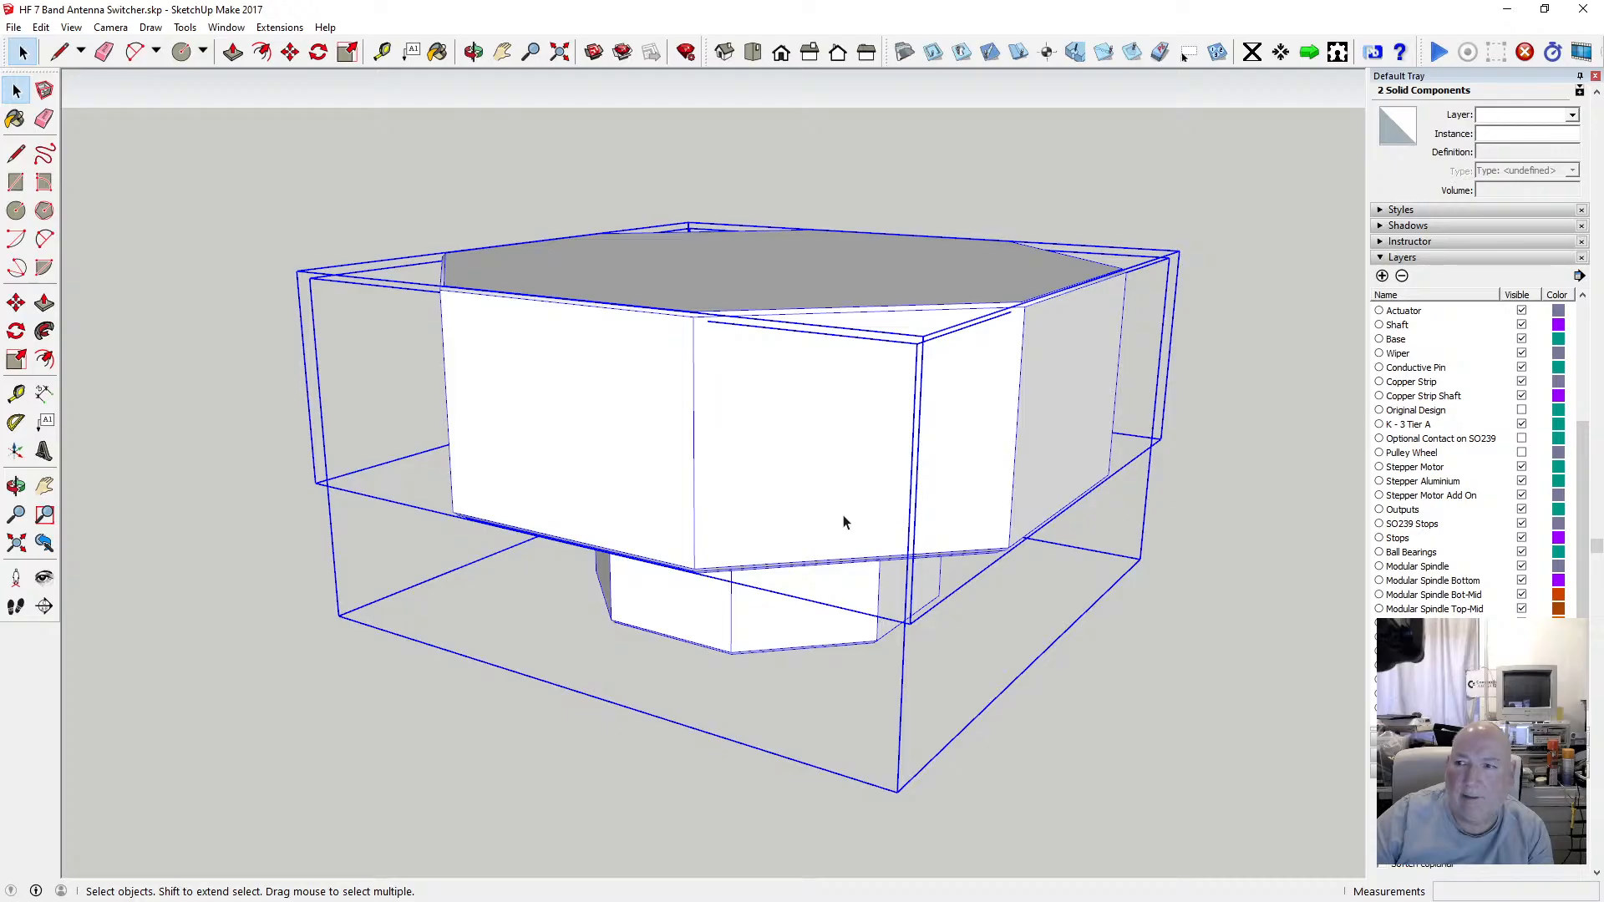
right_click(843, 521)
click(923, 668)
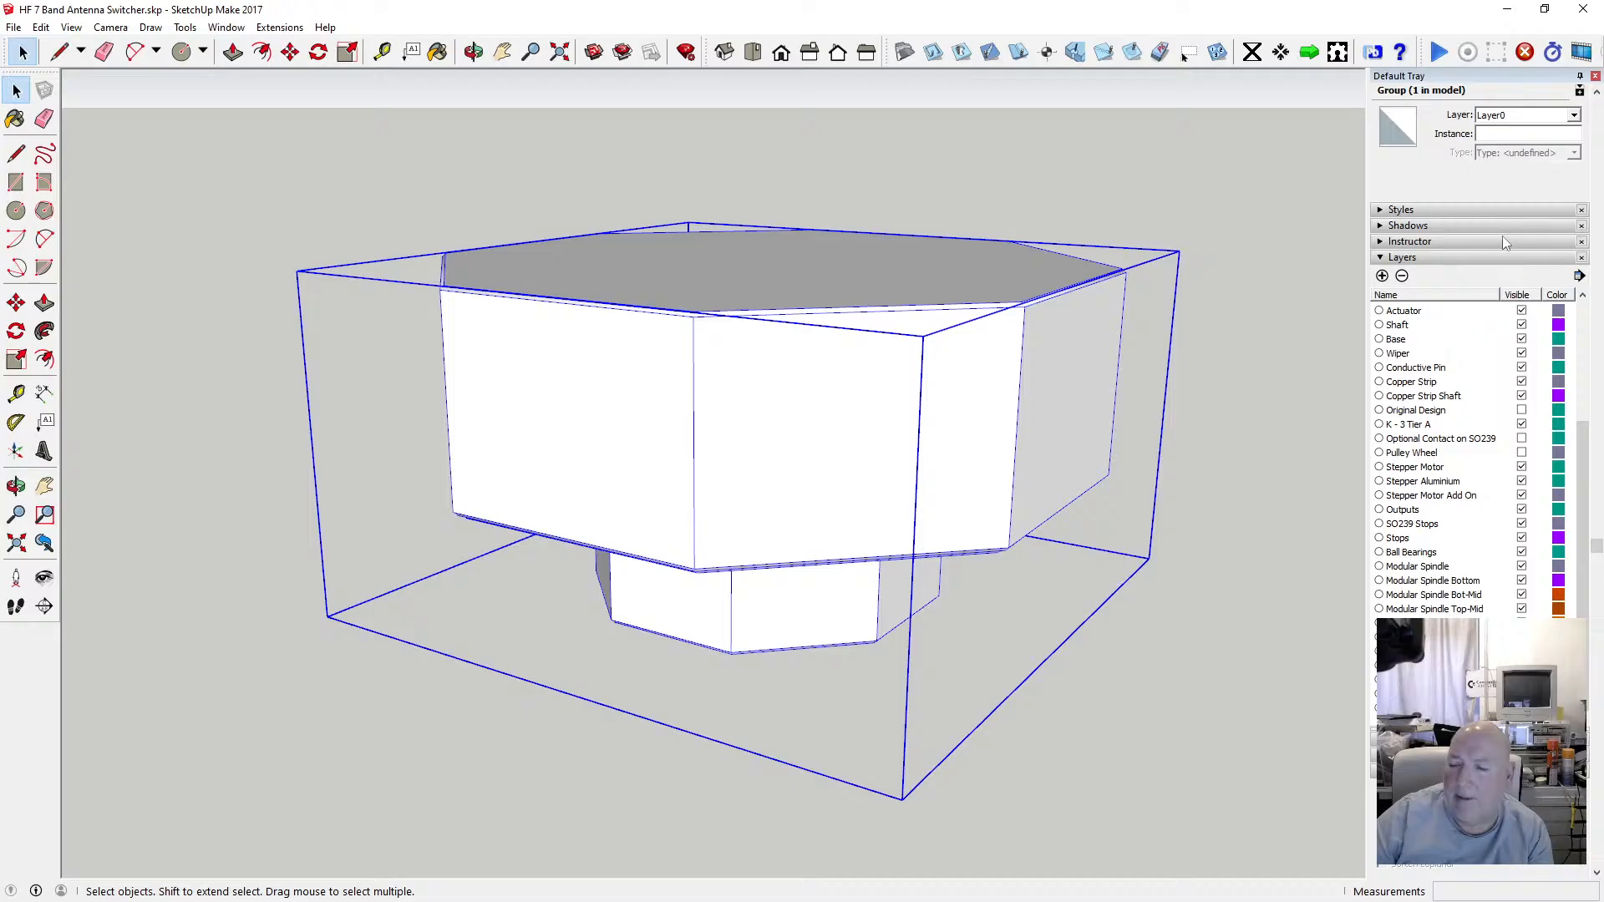
click(1574, 116)
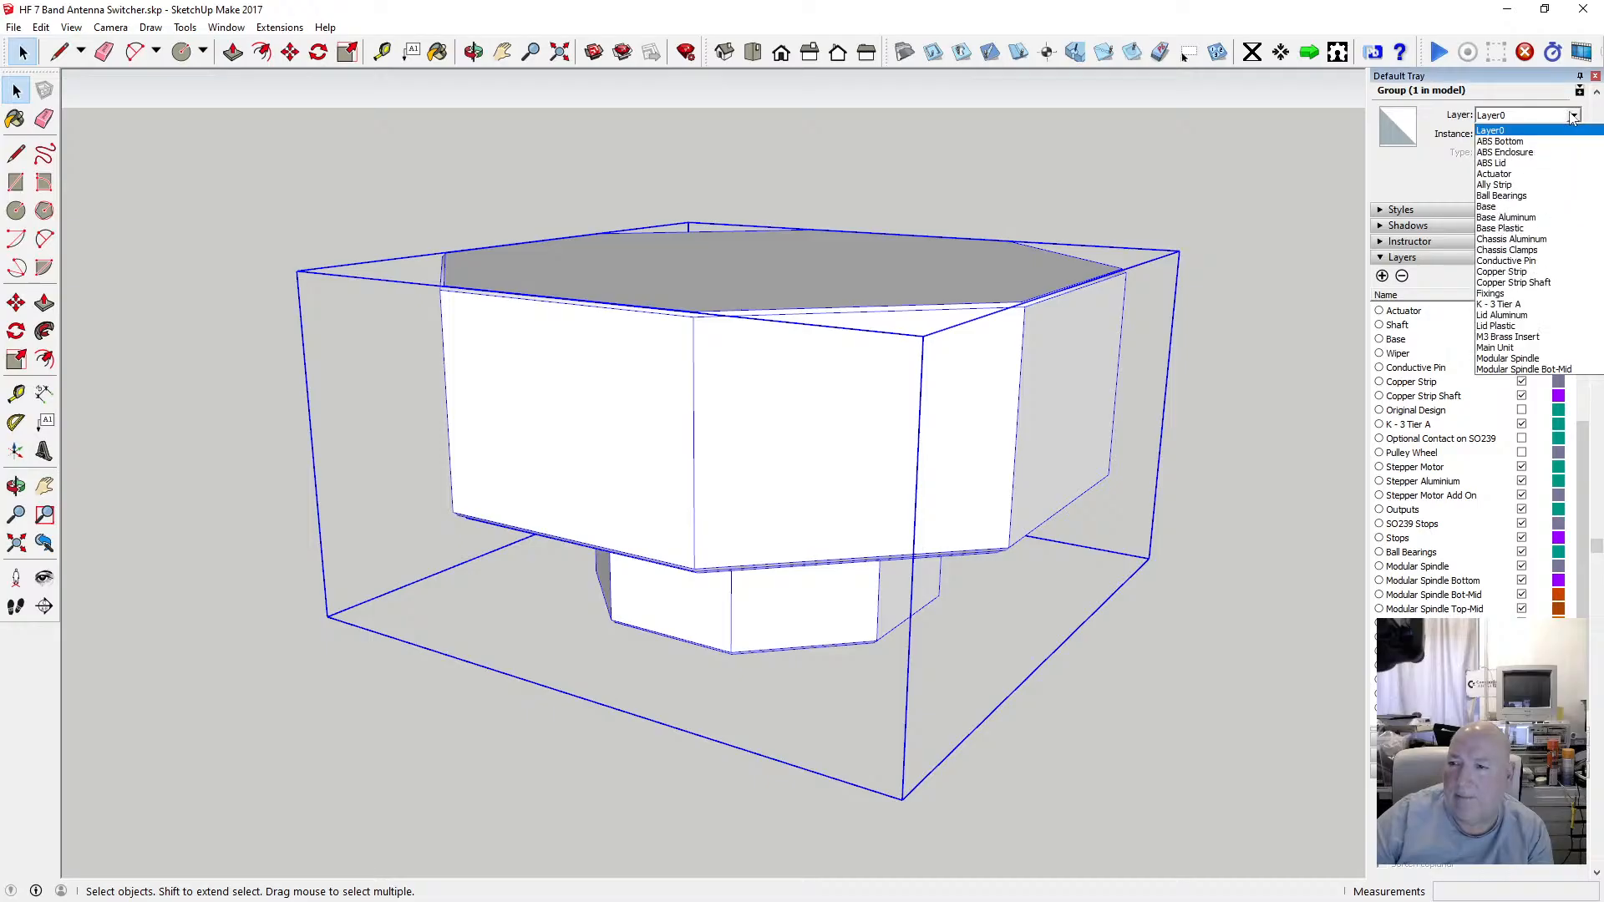
click(1282, 598)
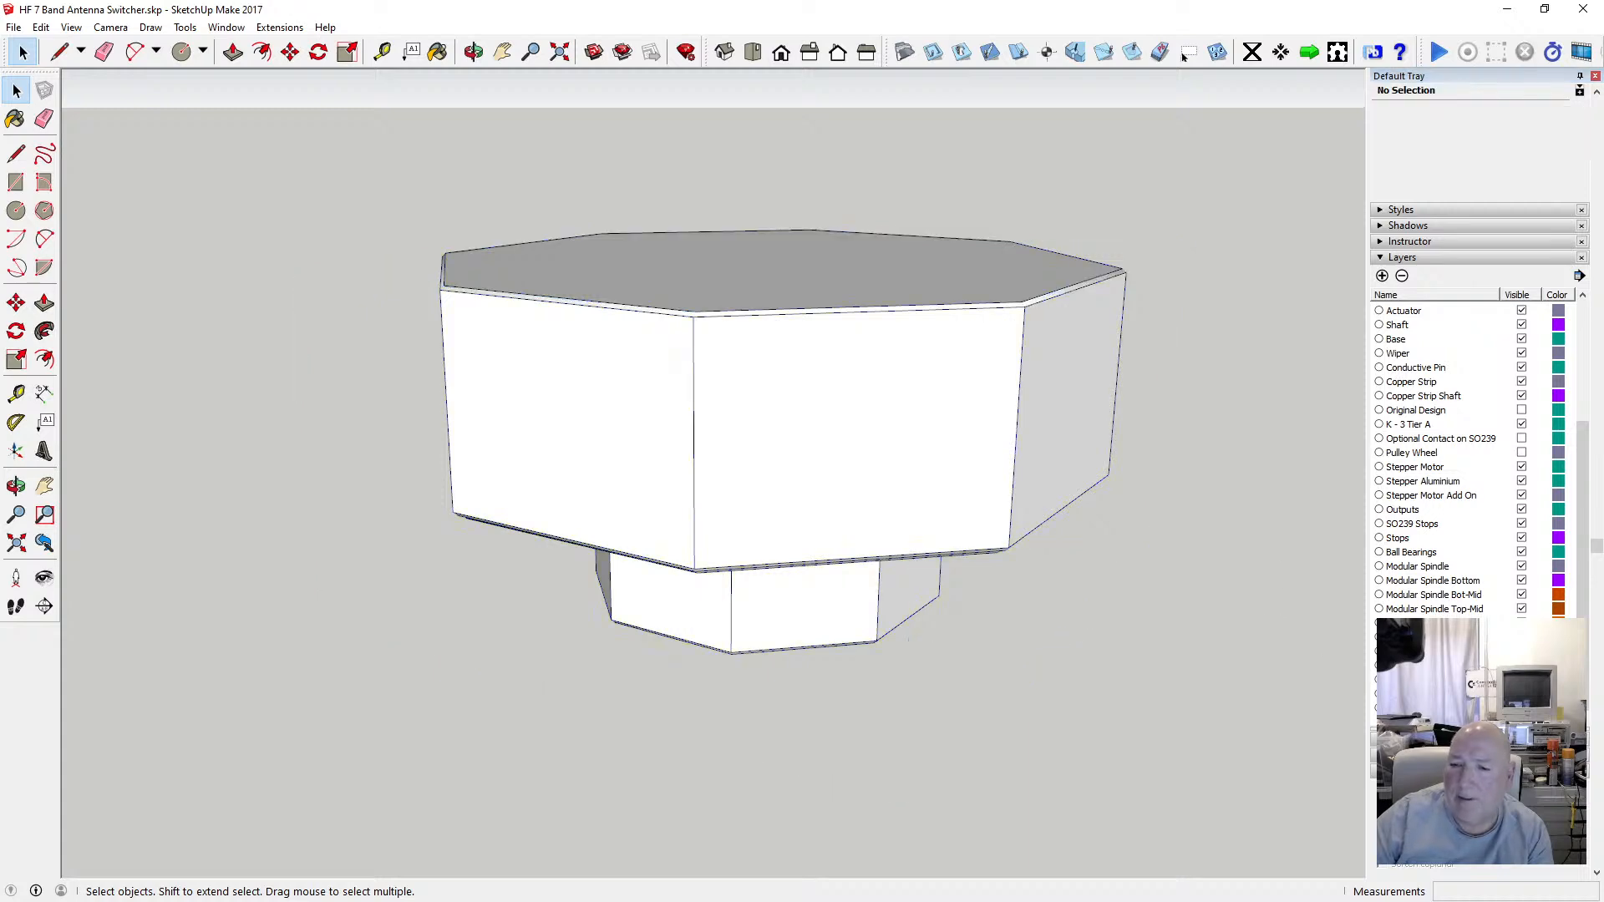
Hide the enclosure and orbit around the switcher assembly inside it.
click(1521, 666)
scroll(724, 360, up, 3)
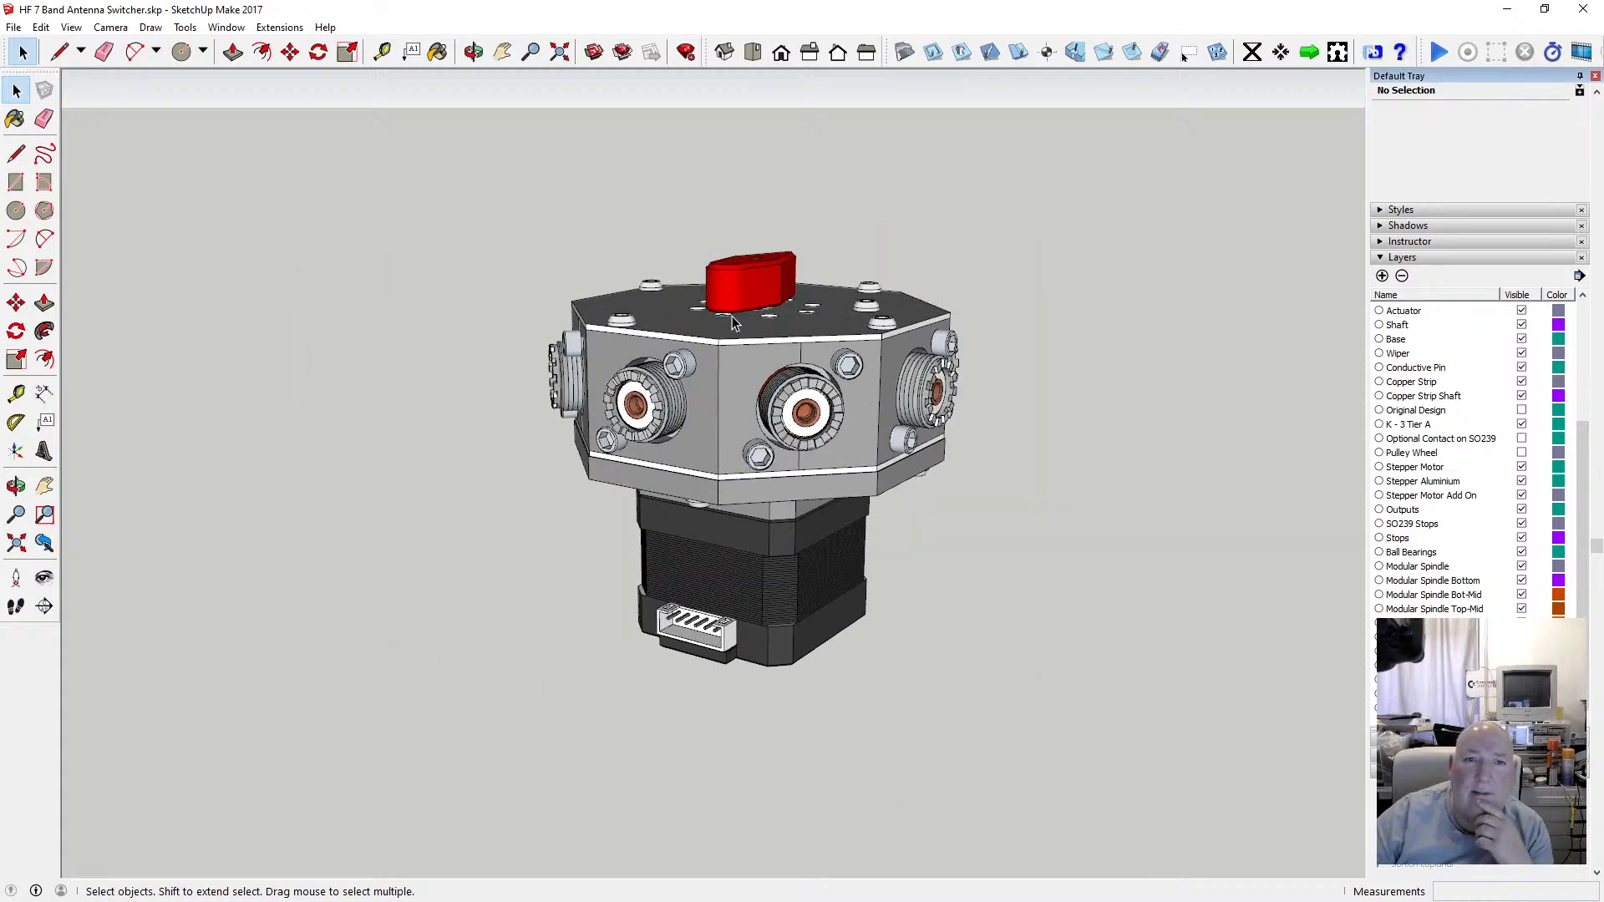
click(473, 51)
drag(509, 434, 673, 461)
scroll(680, 478, down, 3)
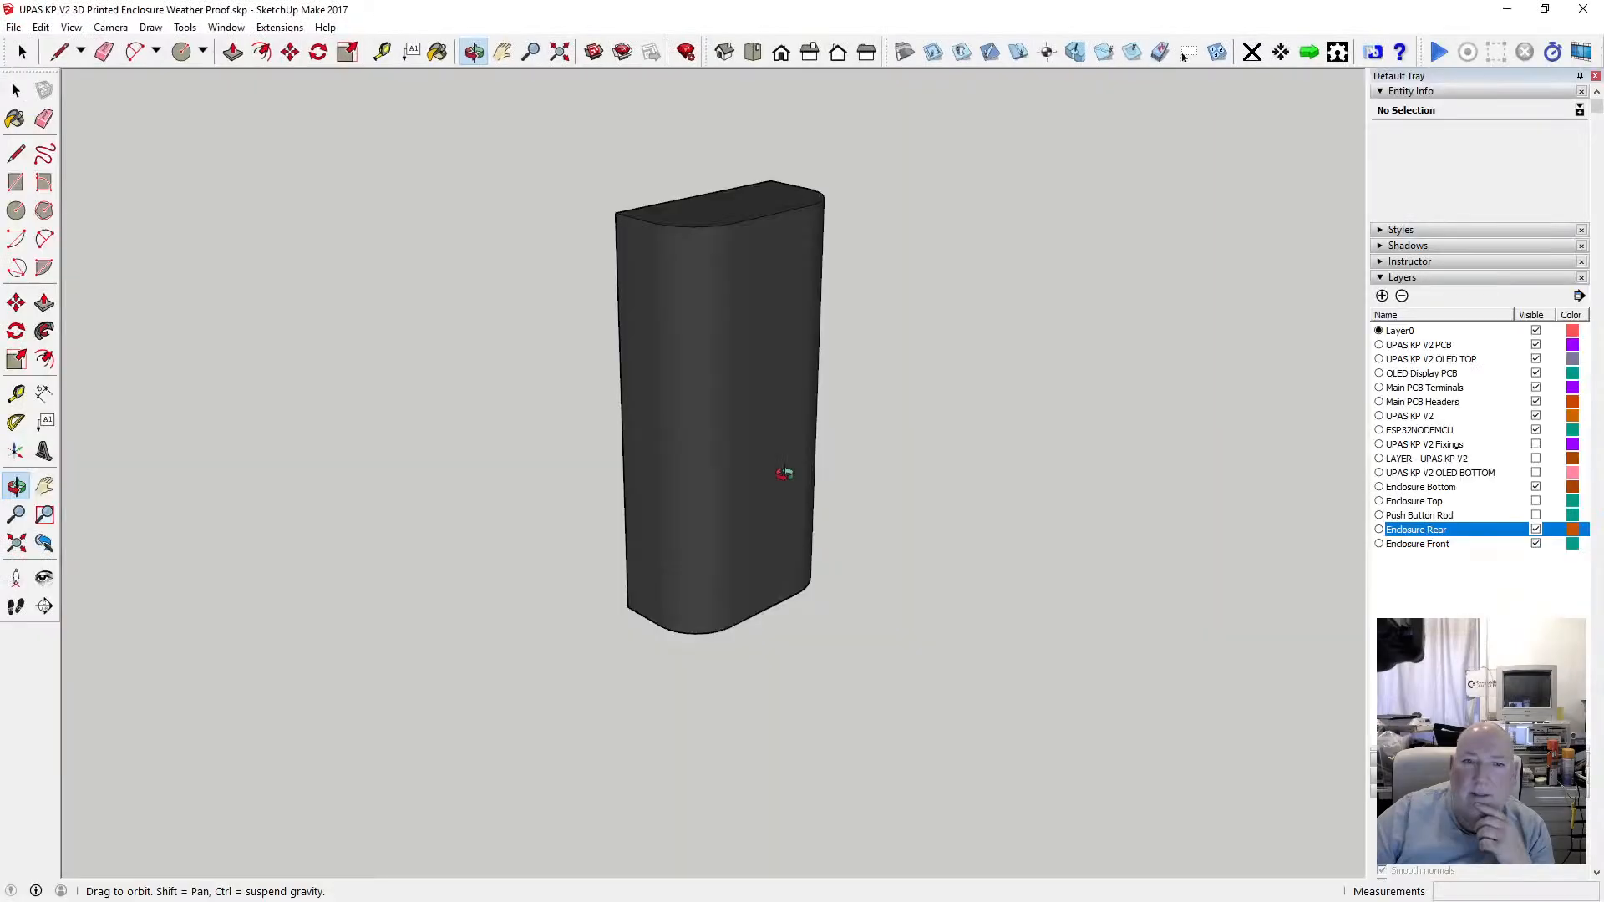
drag(780, 473, 733, 282)
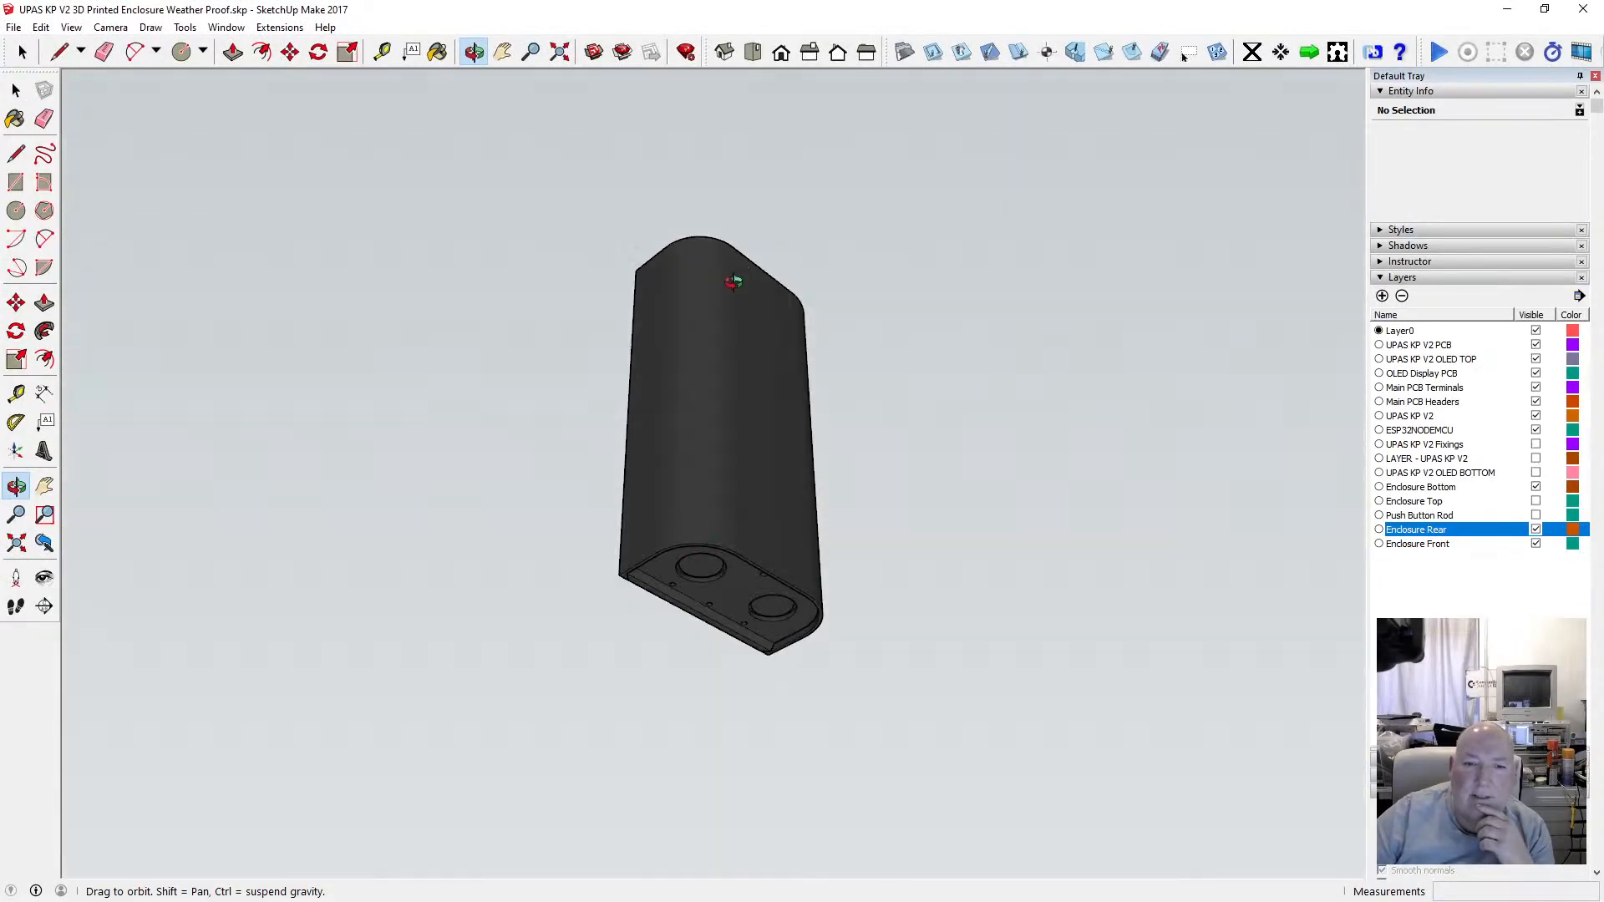
Examine the UPAS KP V2 enclosure model from underneath for reference.
scroll(699, 591, up, 9)
drag(709, 565, 906, 425)
drag(756, 410, 523, 381)
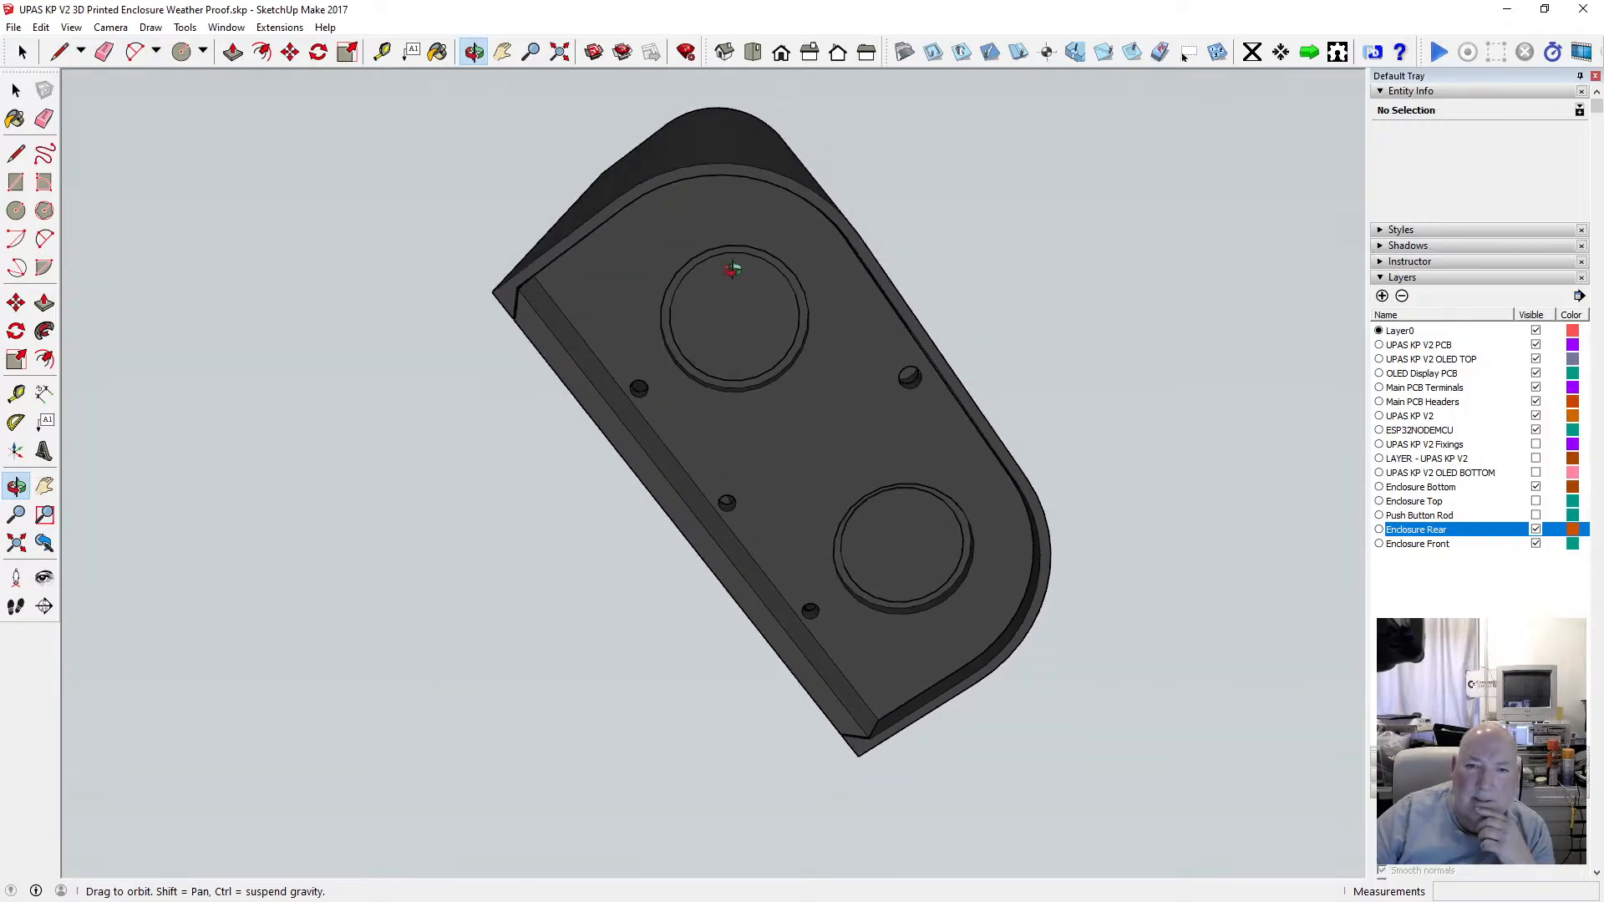
drag(732, 269, 669, 347)
scroll(669, 347, up, 2)
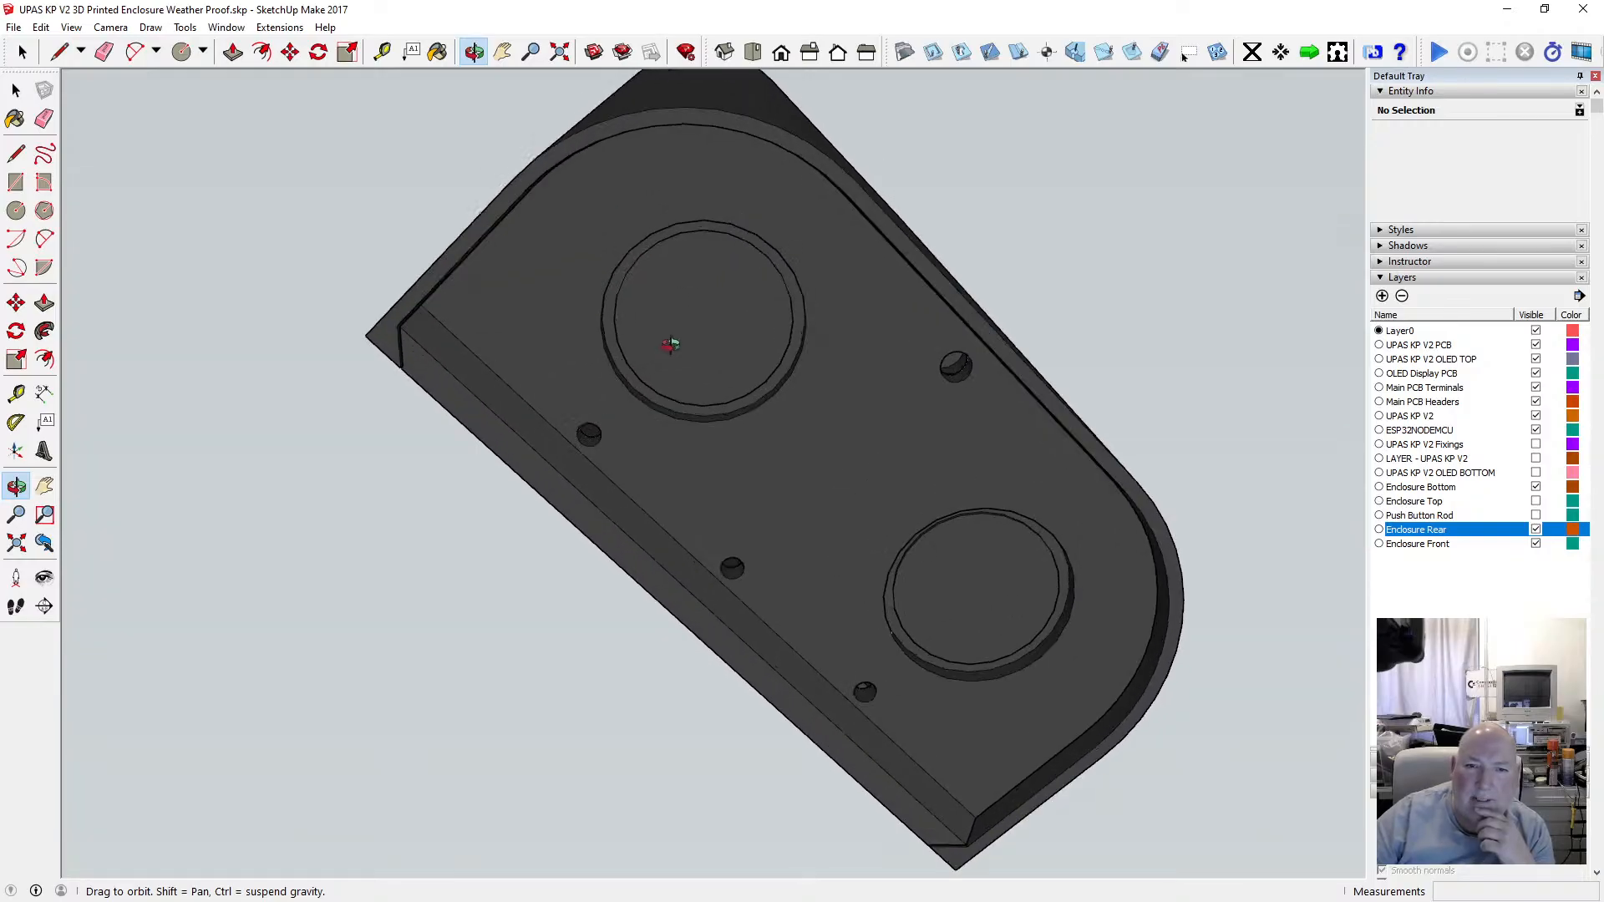
scroll(671, 344, down, 5)
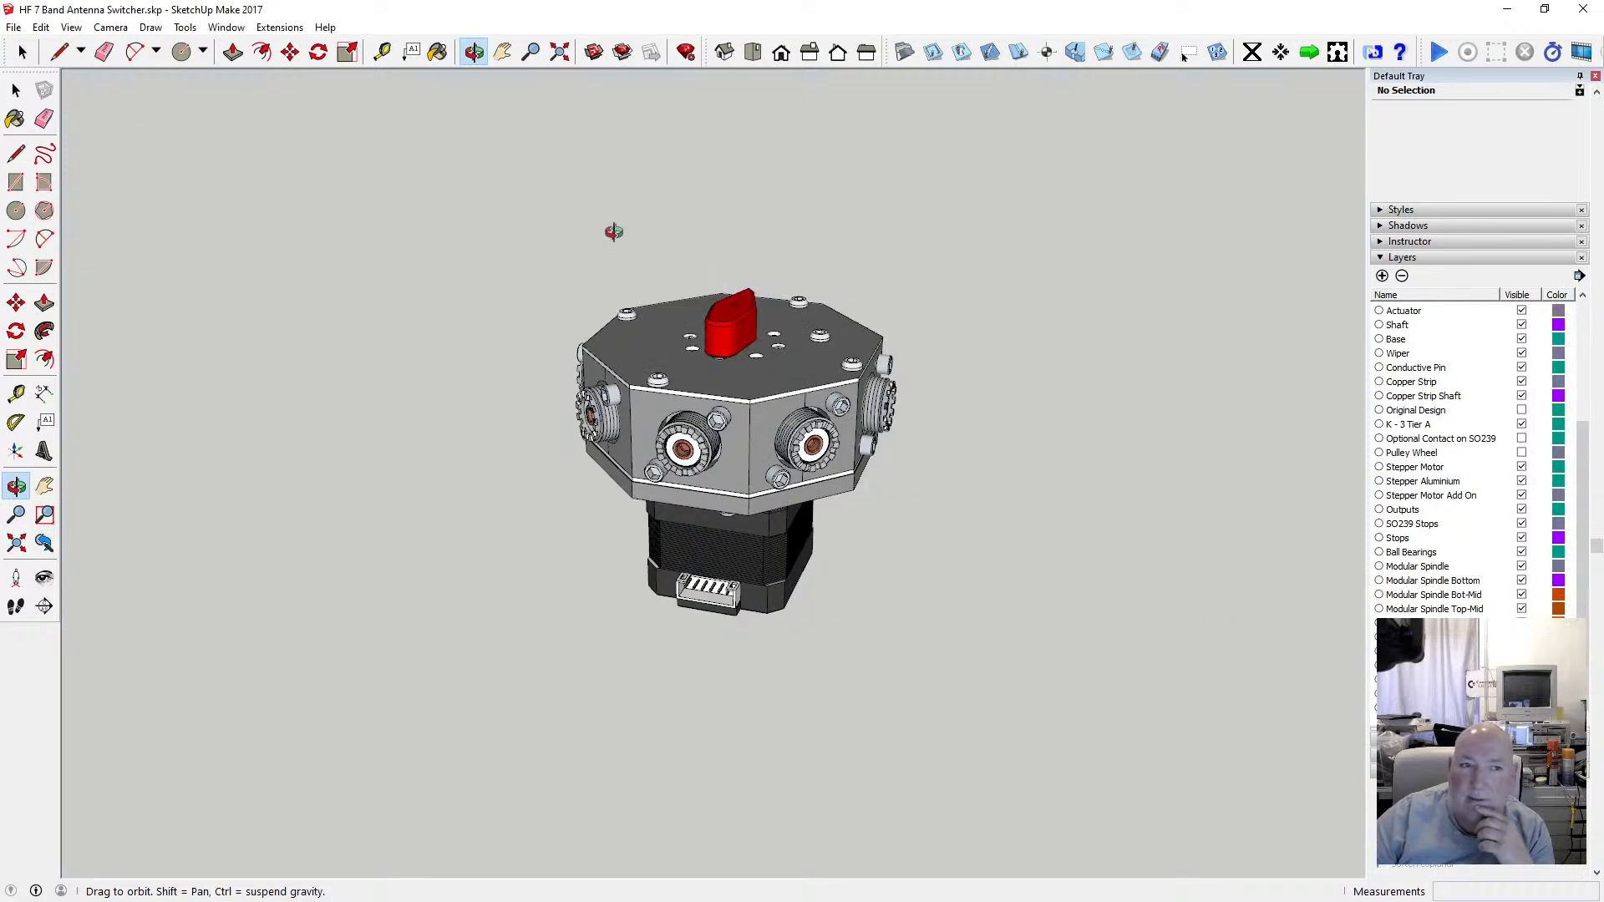
Switch the face style to X-ray.
key(space)
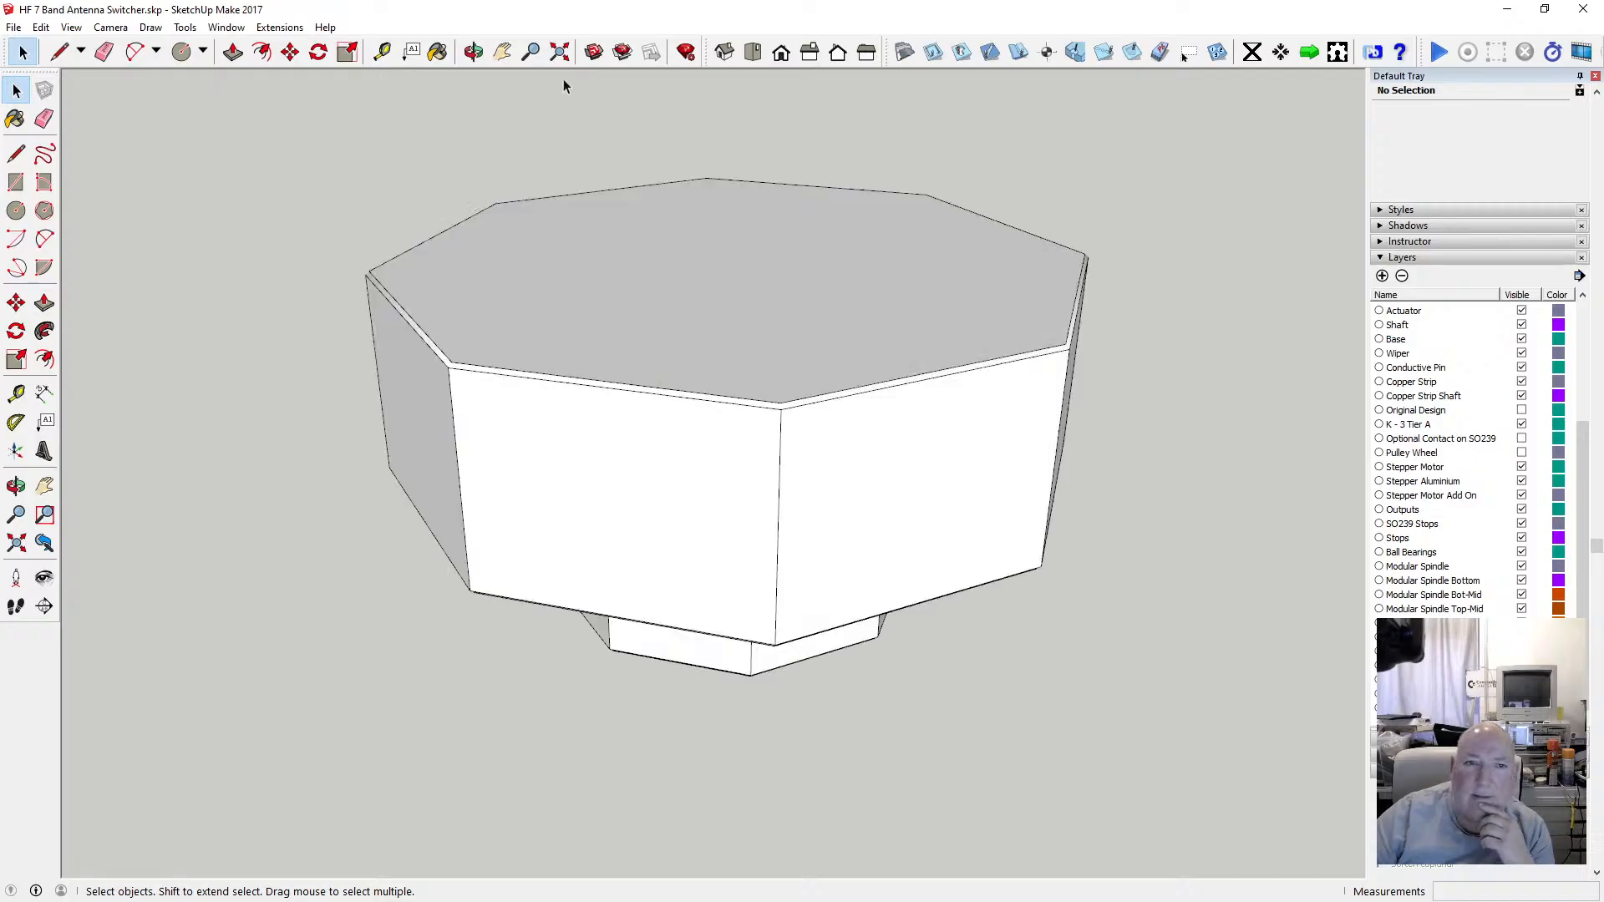
click(473, 52)
drag(698, 459, 711, 444)
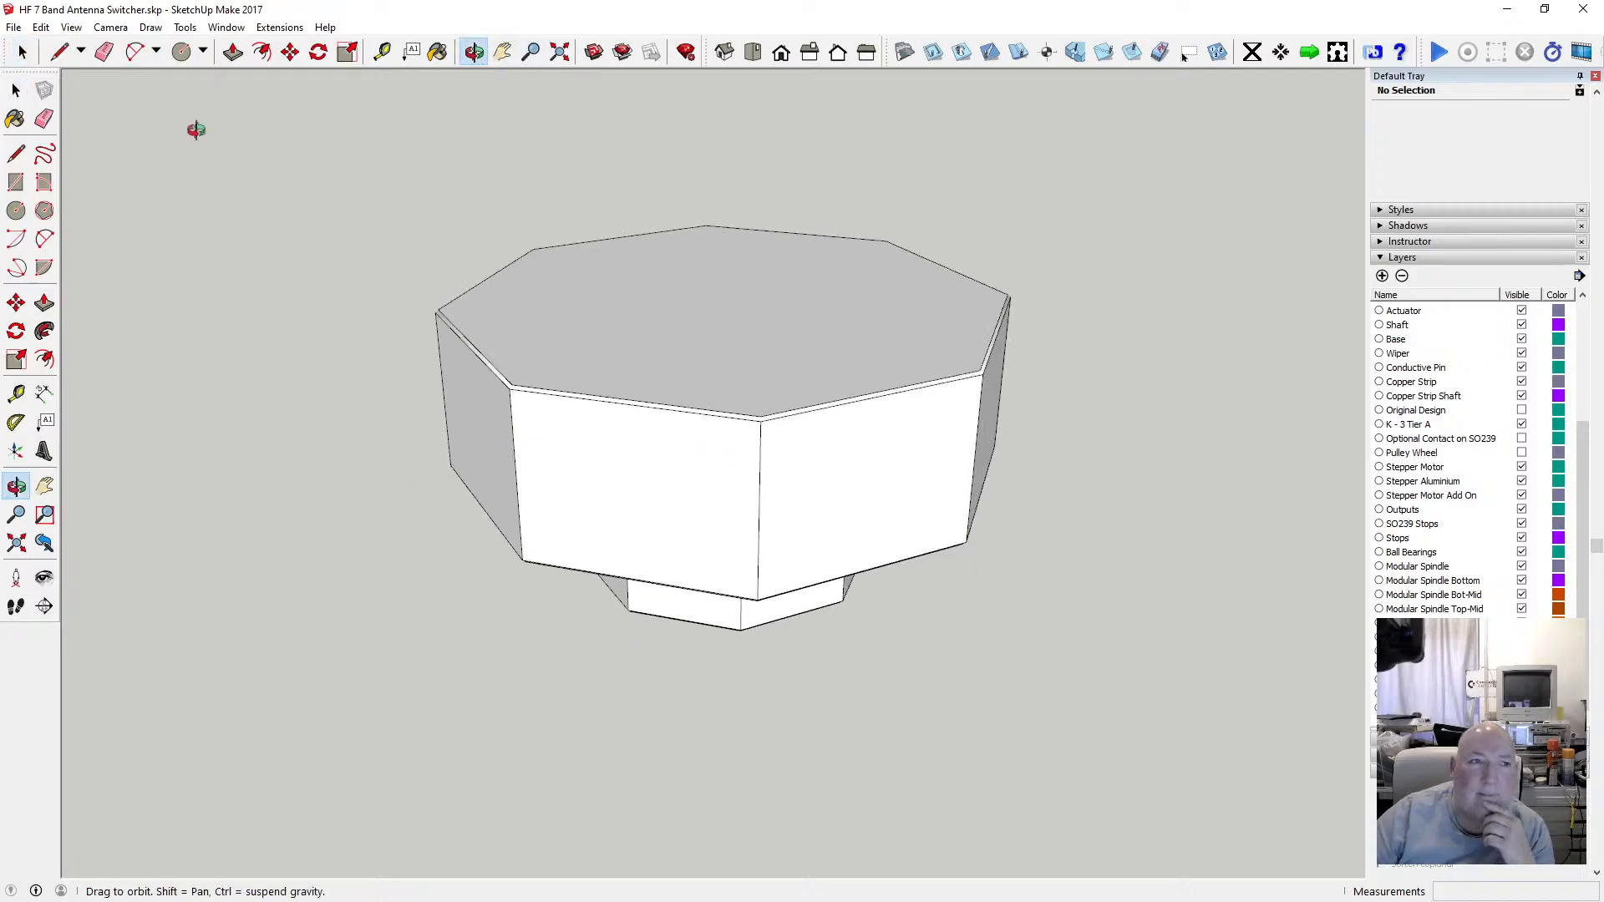
click(71, 27)
mouse_move(183, 249)
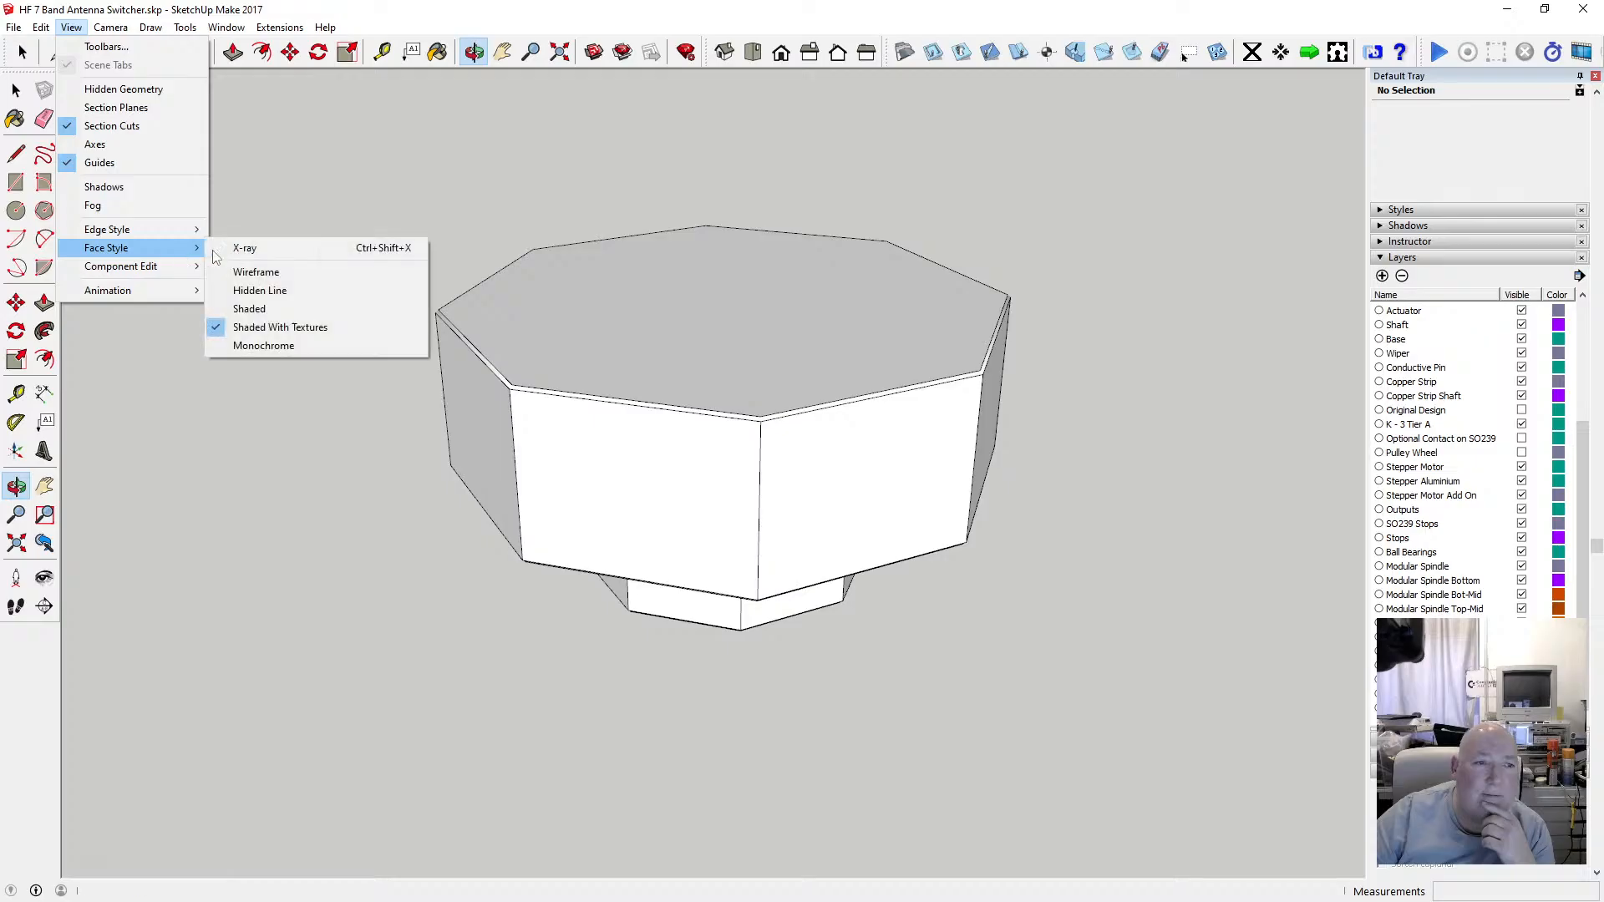
click(268, 249)
Orbit and zoom around the X-ray model to inspect how the enclosure fits the switcher.
drag(257, 239, 657, 386)
scroll(701, 345, up, 3)
scroll(728, 340, down, 4)
scroll(714, 294, up, 5)
scroll(741, 452, down, 4)
drag(714, 431, 469, 563)
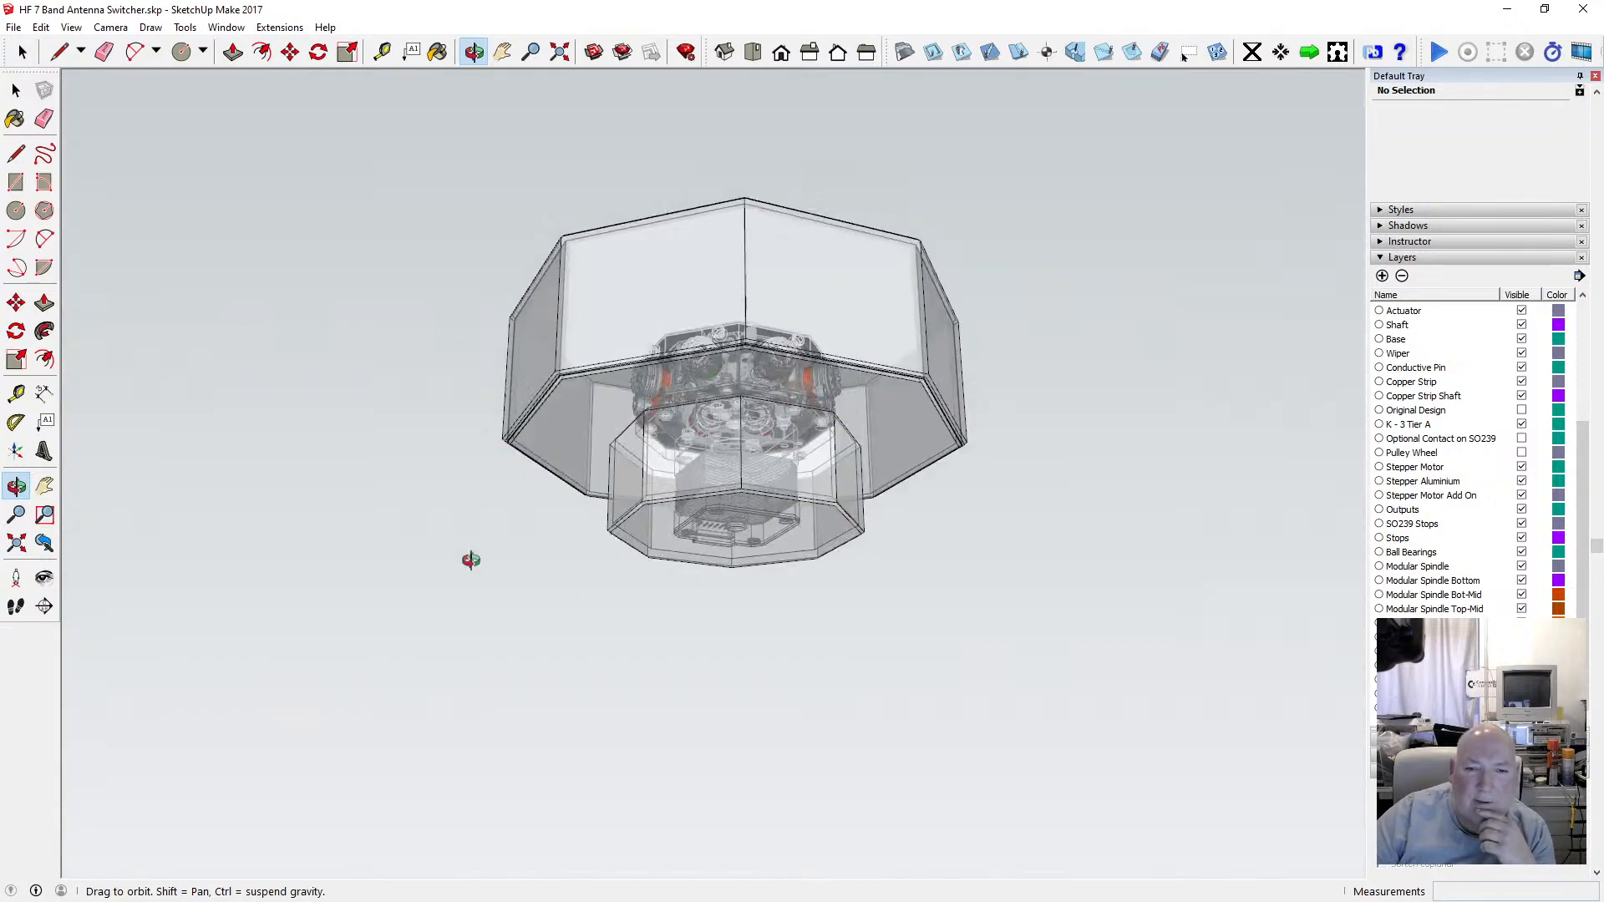
scroll(749, 479, up, 4)
drag(800, 512, 722, 179)
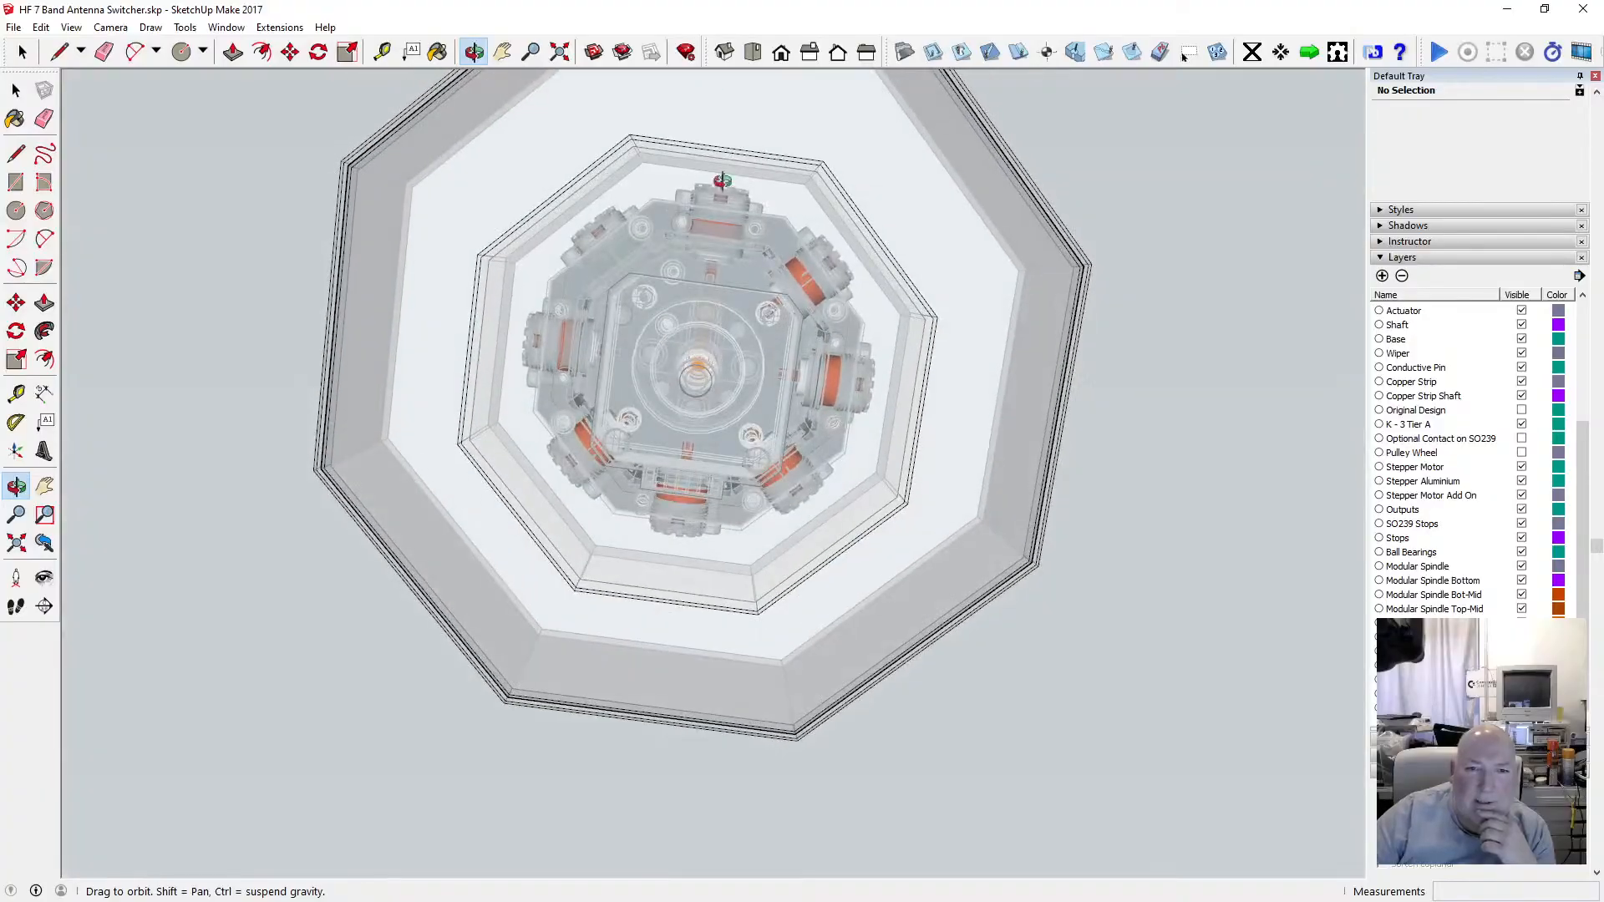
drag(711, 329, 705, 93)
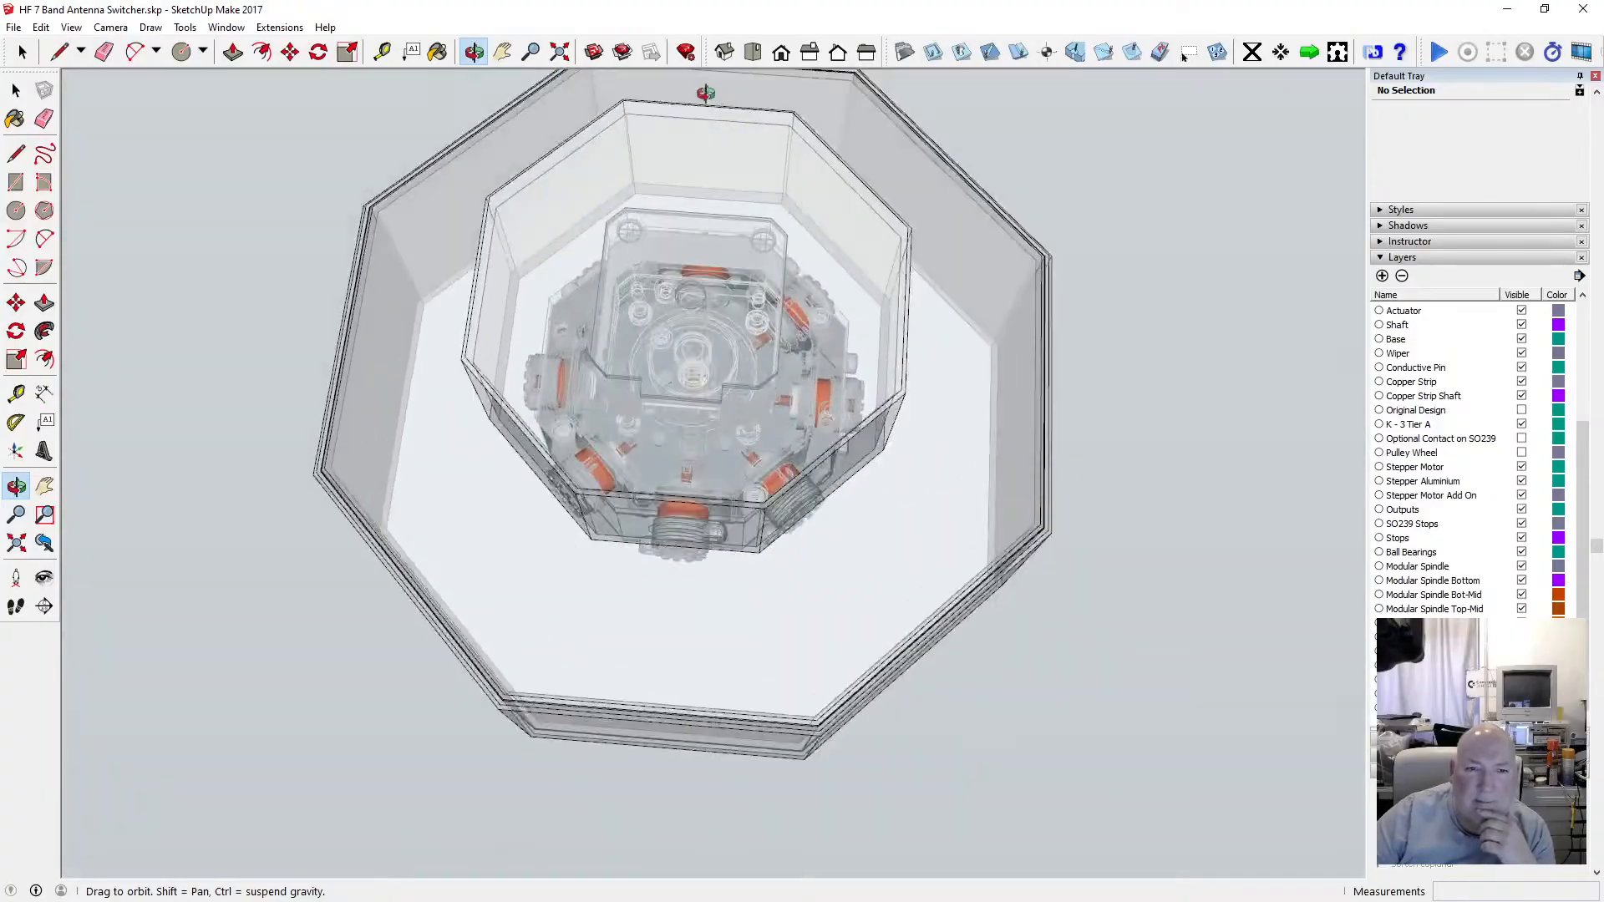
drag(625, 556, 740, 268)
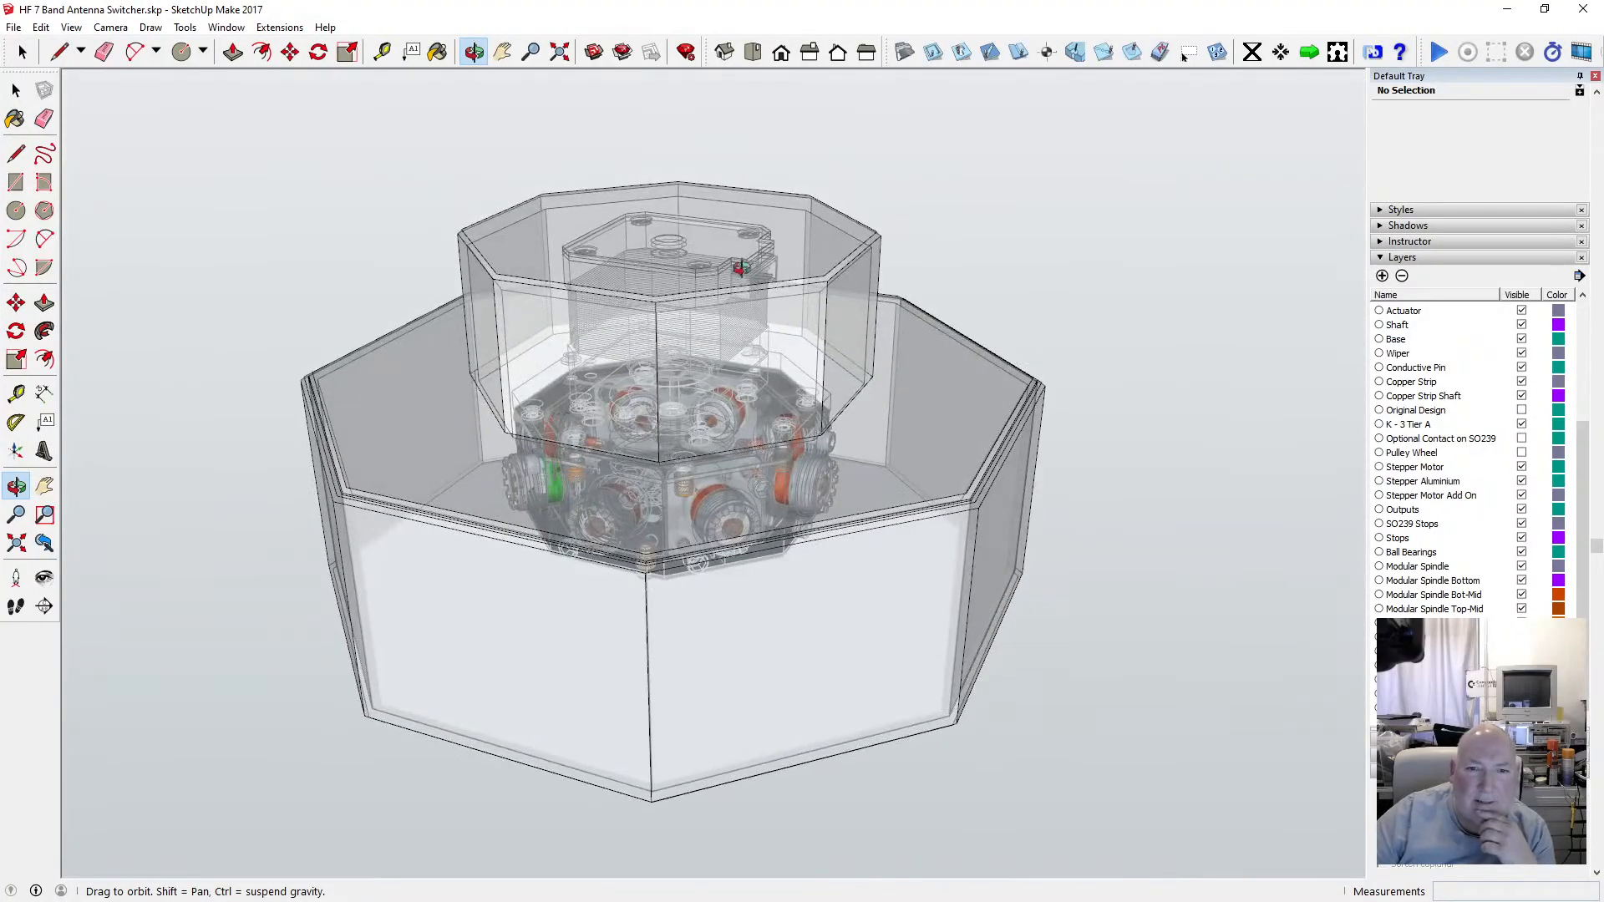
drag(778, 337, 624, 634)
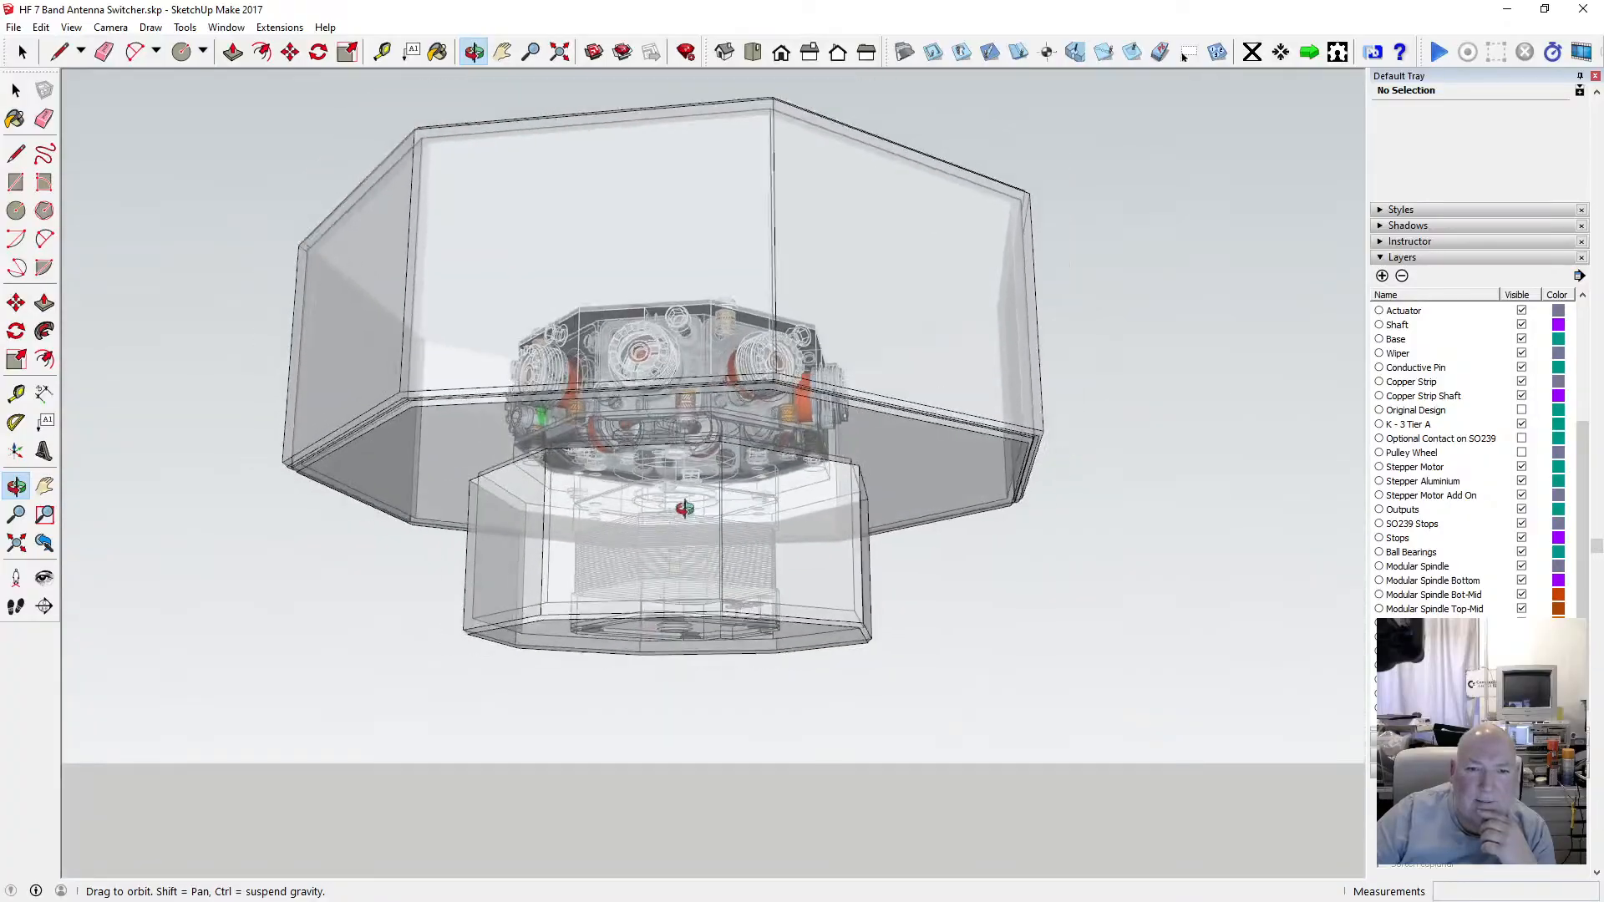
scroll(706, 460, down, 3)
drag(705, 458, 487, 406)
scroll(731, 449, up, 5)
Switch the face style back from X-ray to normal shaded display.
click(71, 27)
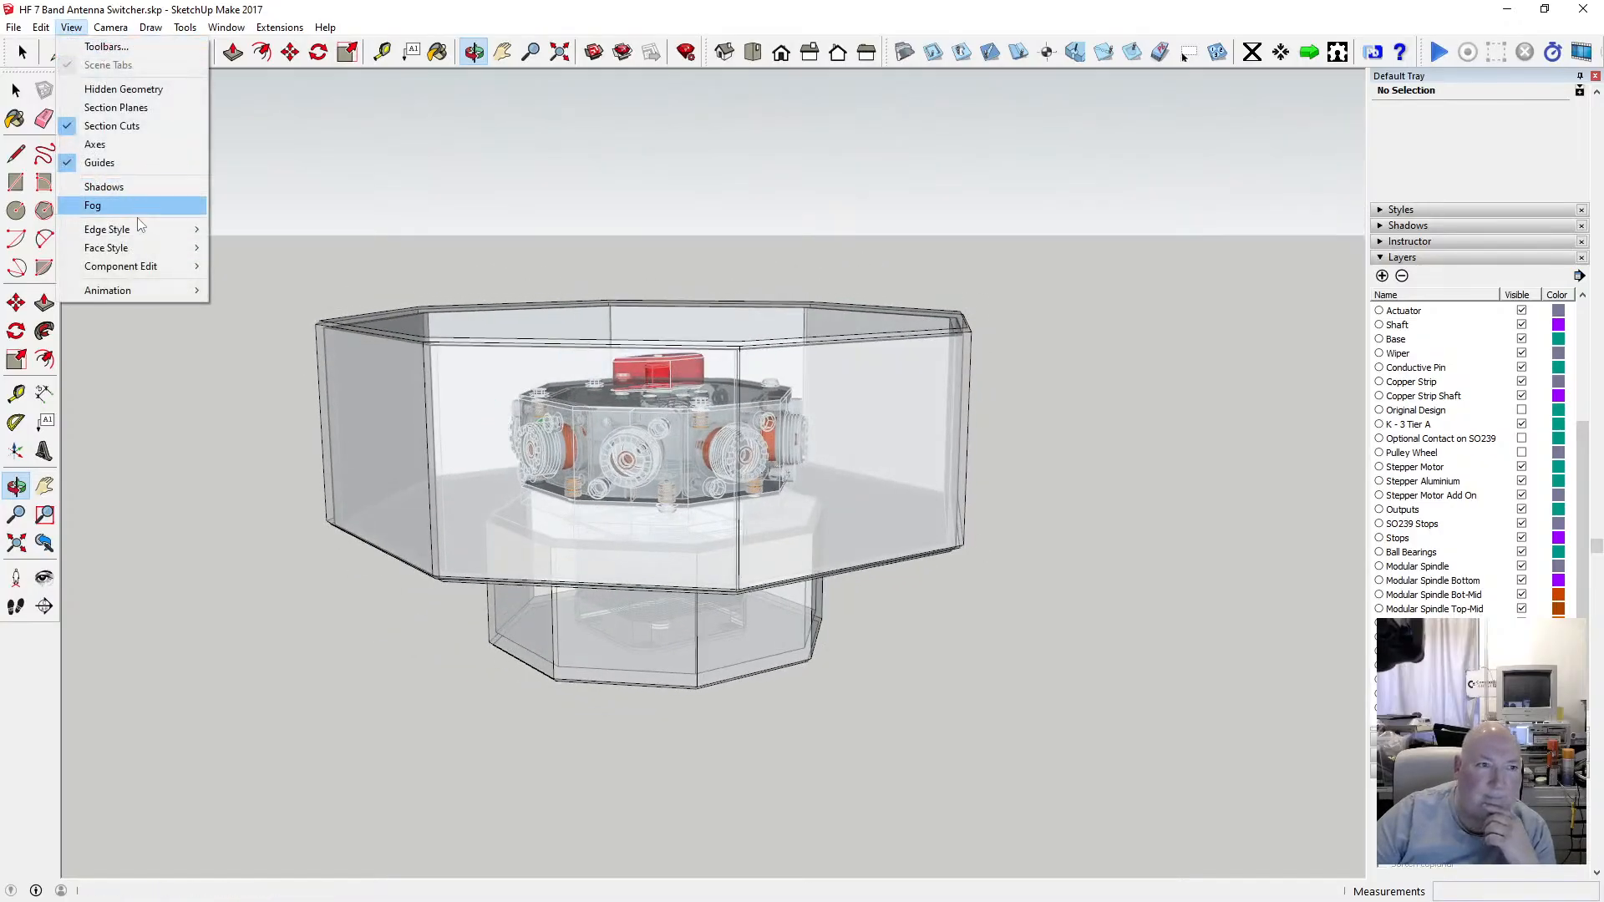
mouse_move(147, 247)
click(264, 248)
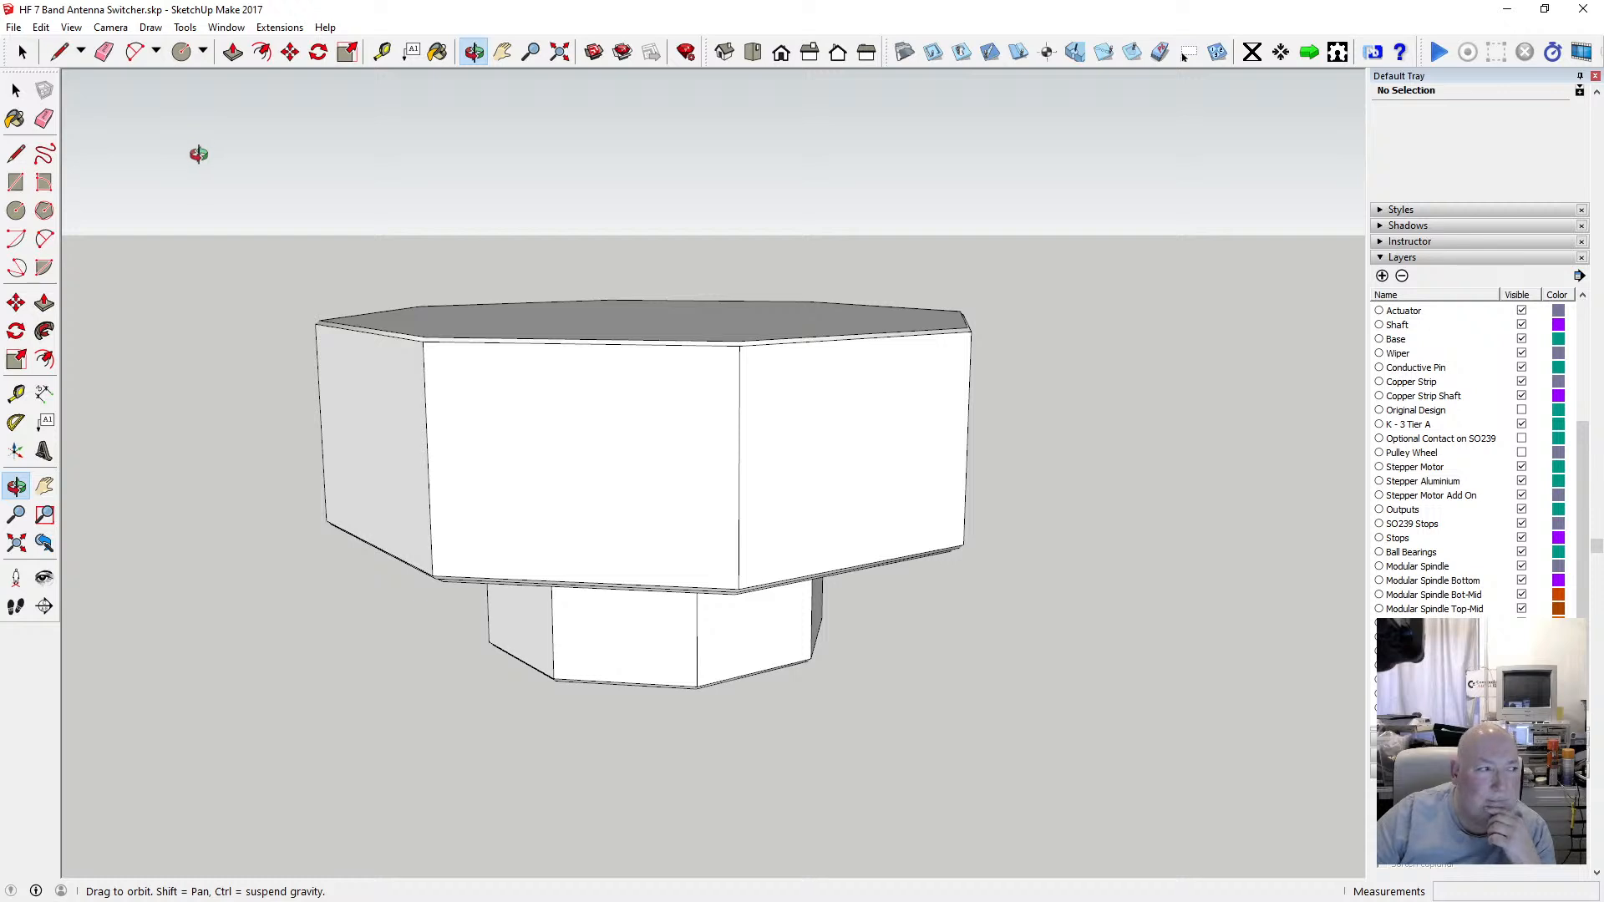
Open the lid component and paint its top face with the Color M06 material.
drag(670, 418, 625, 352)
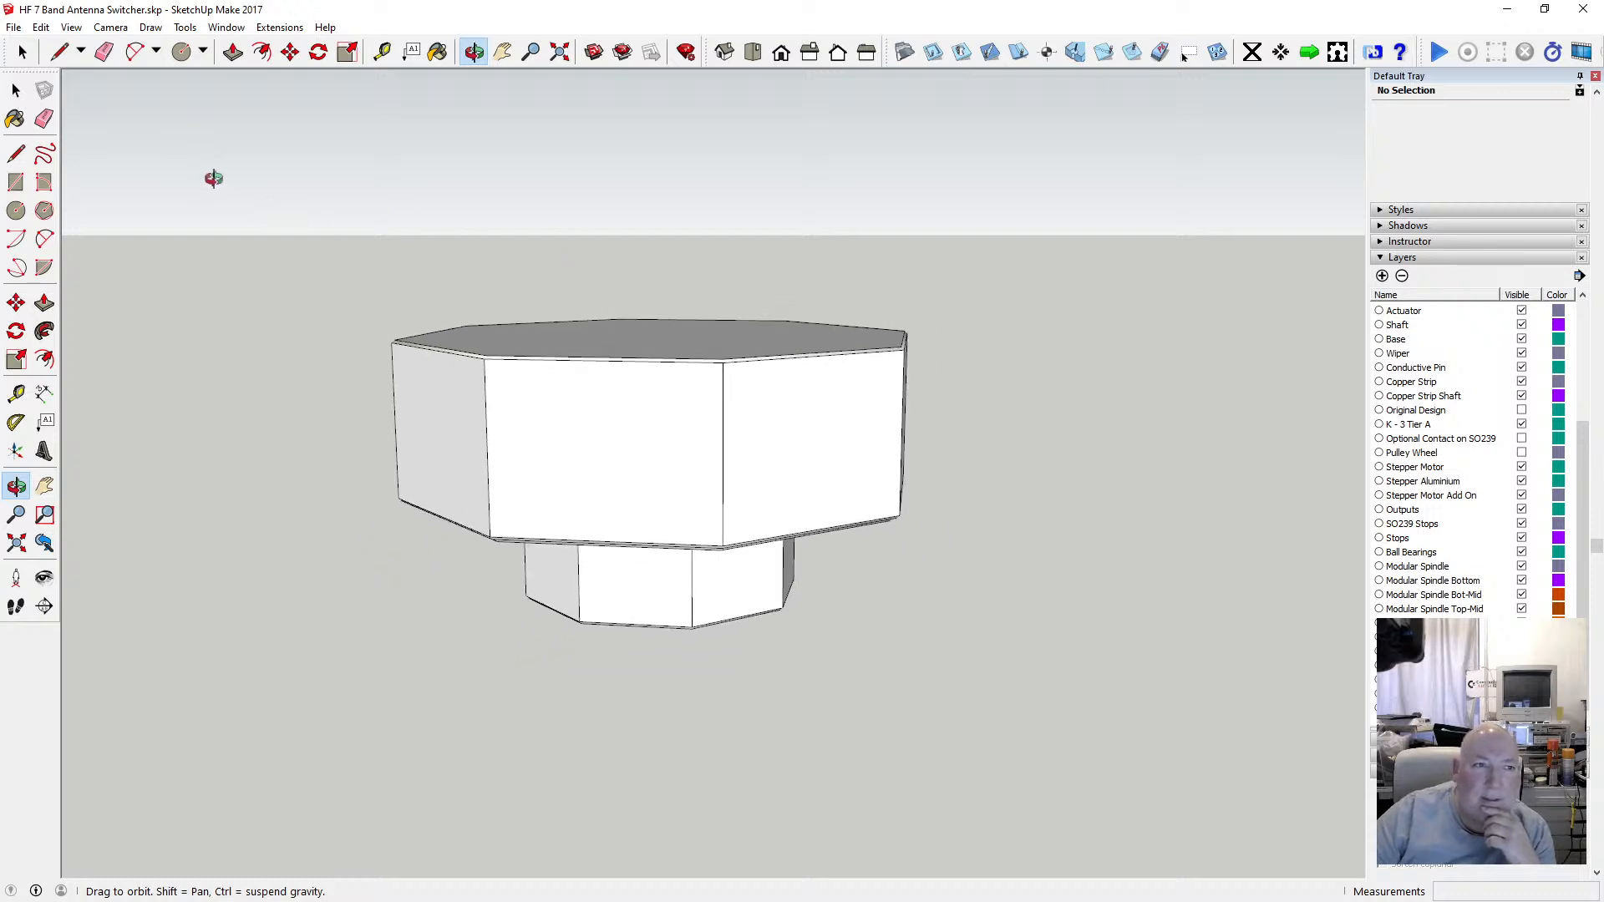
key(space)
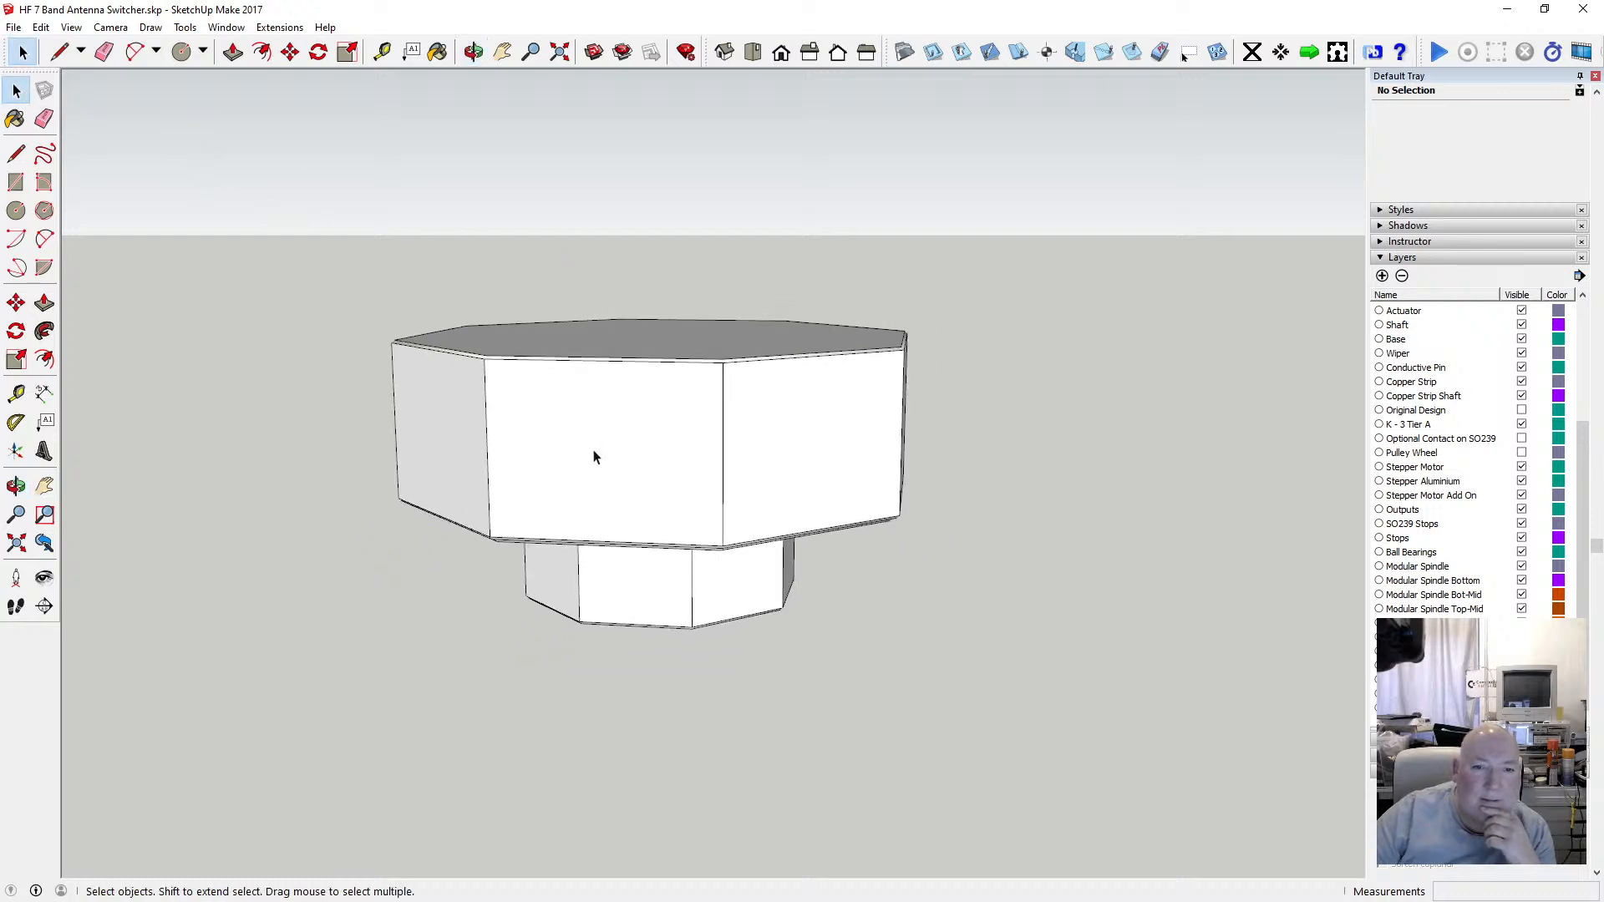
click(474, 52)
drag(608, 244, 666, 551)
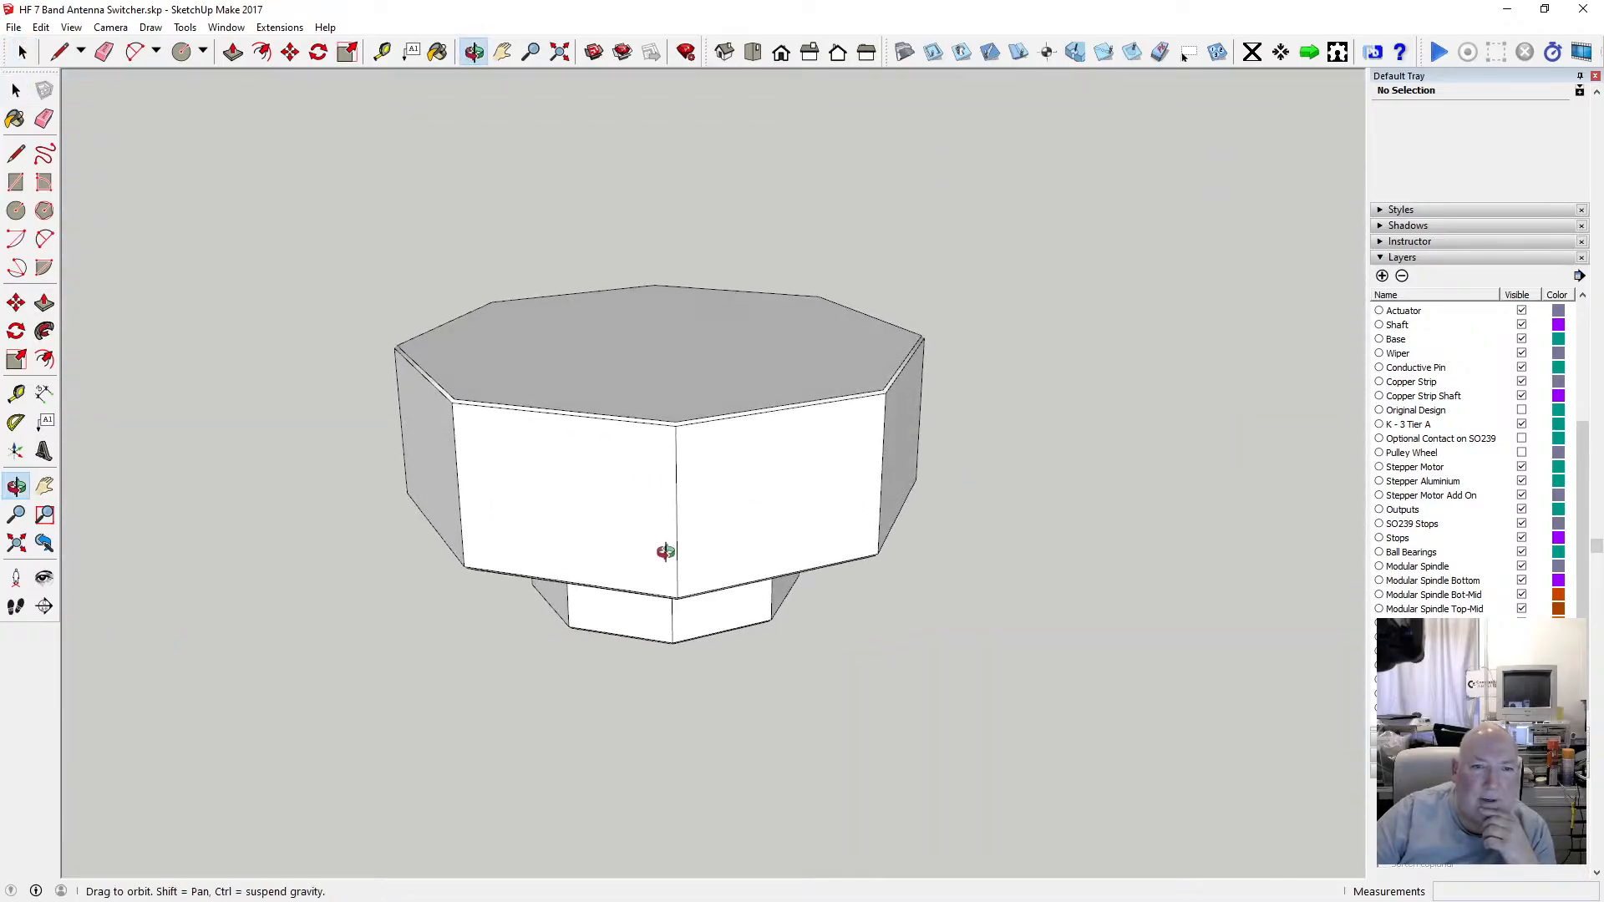
key(space)
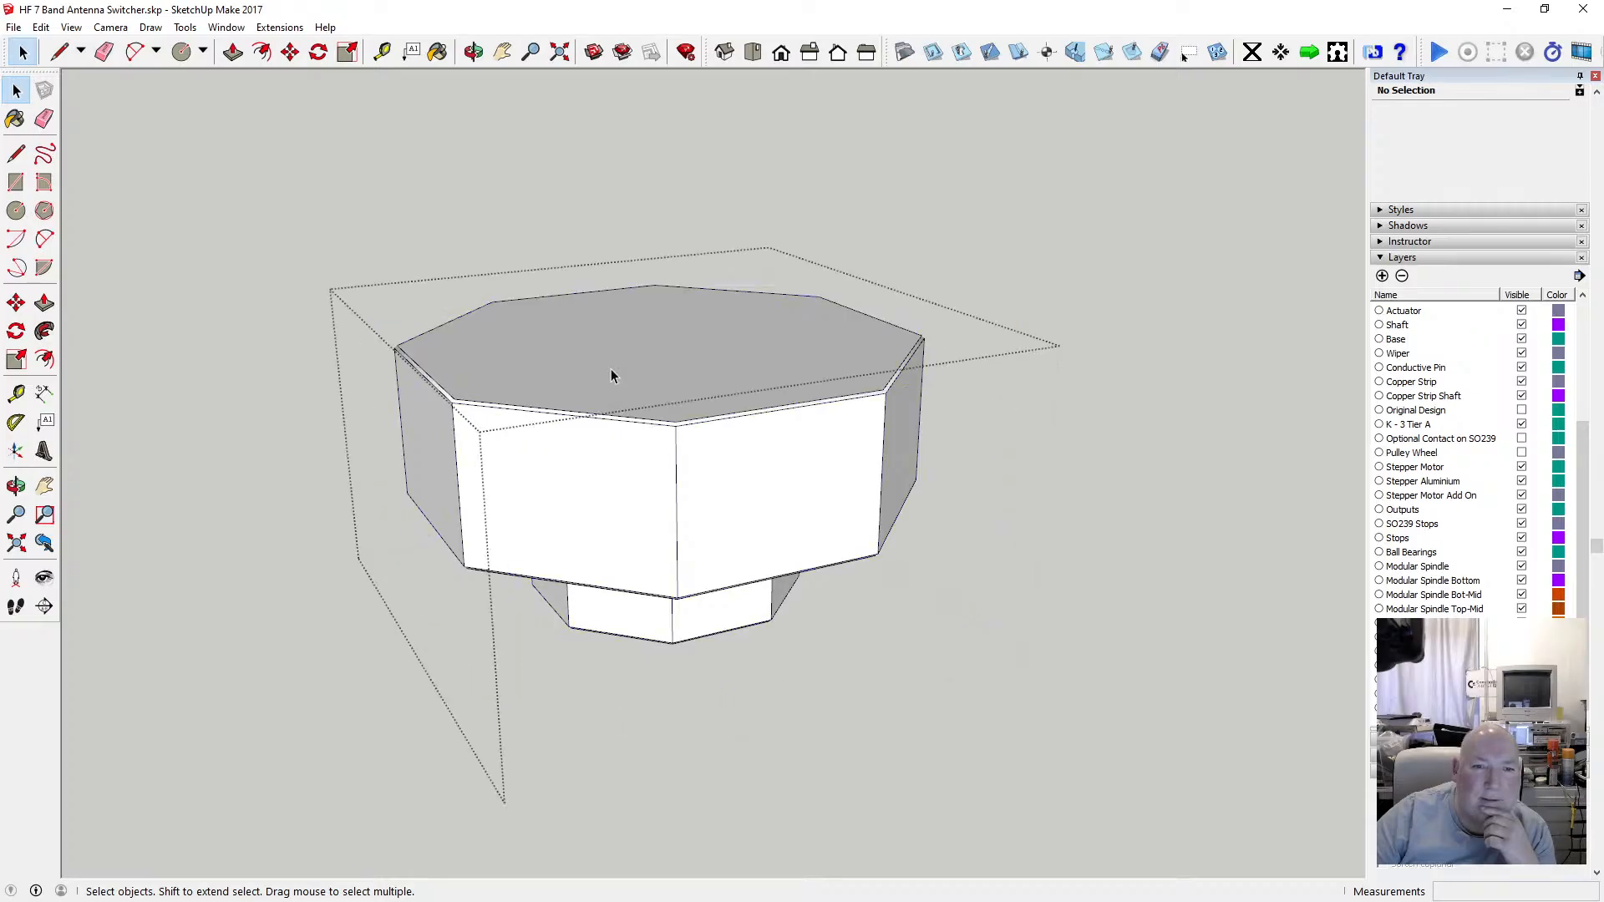
click(584, 349)
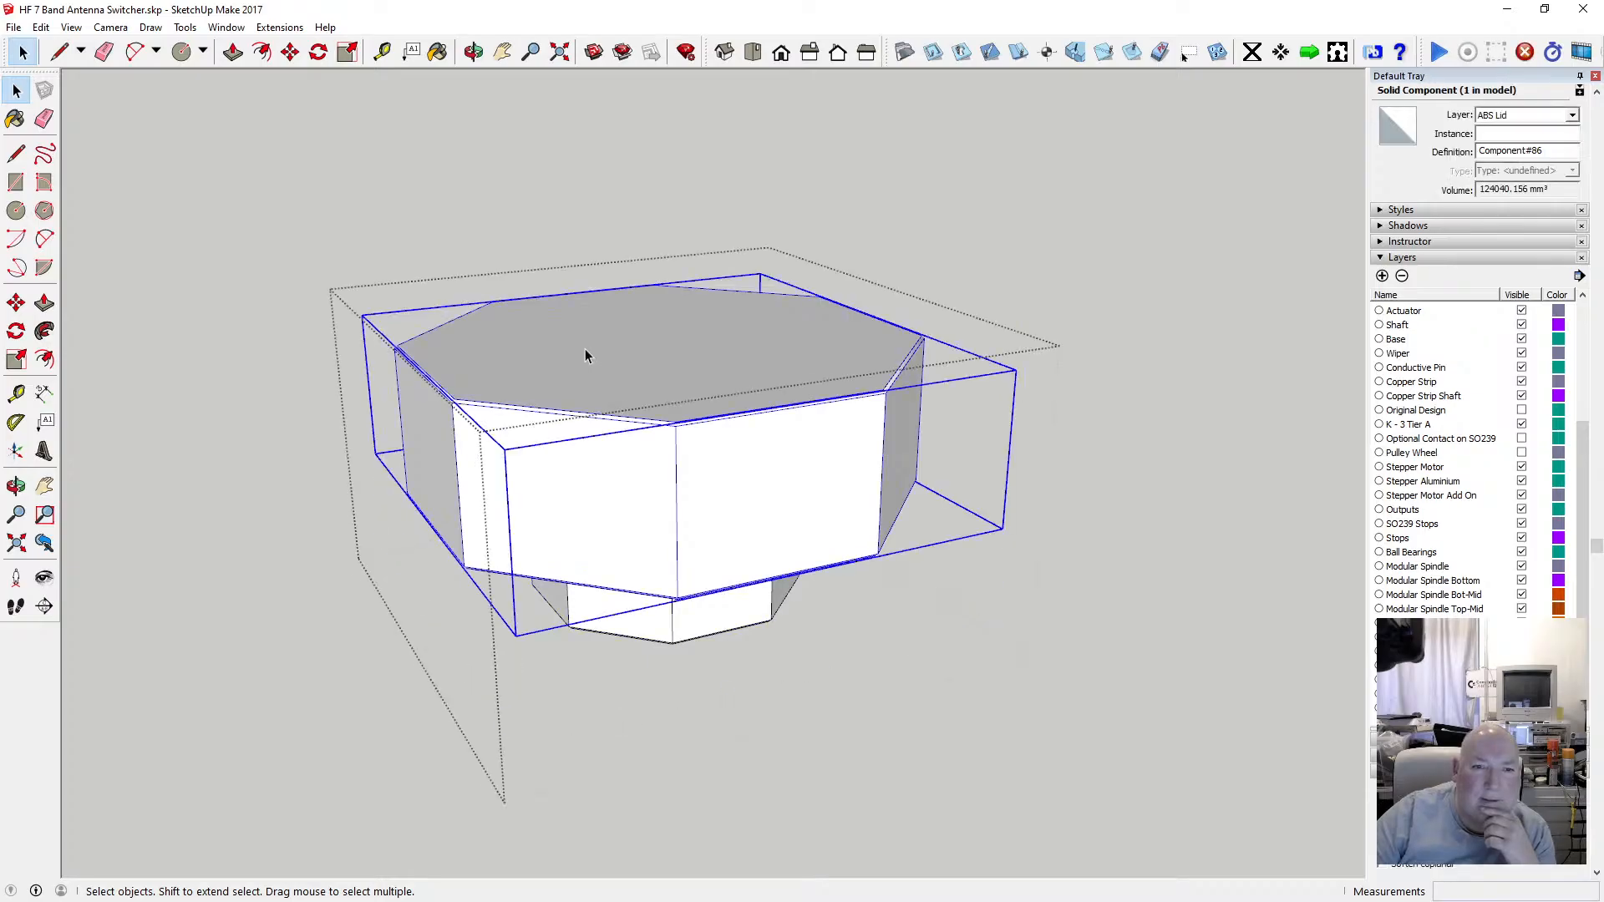
double_click(583, 344)
click(582, 348)
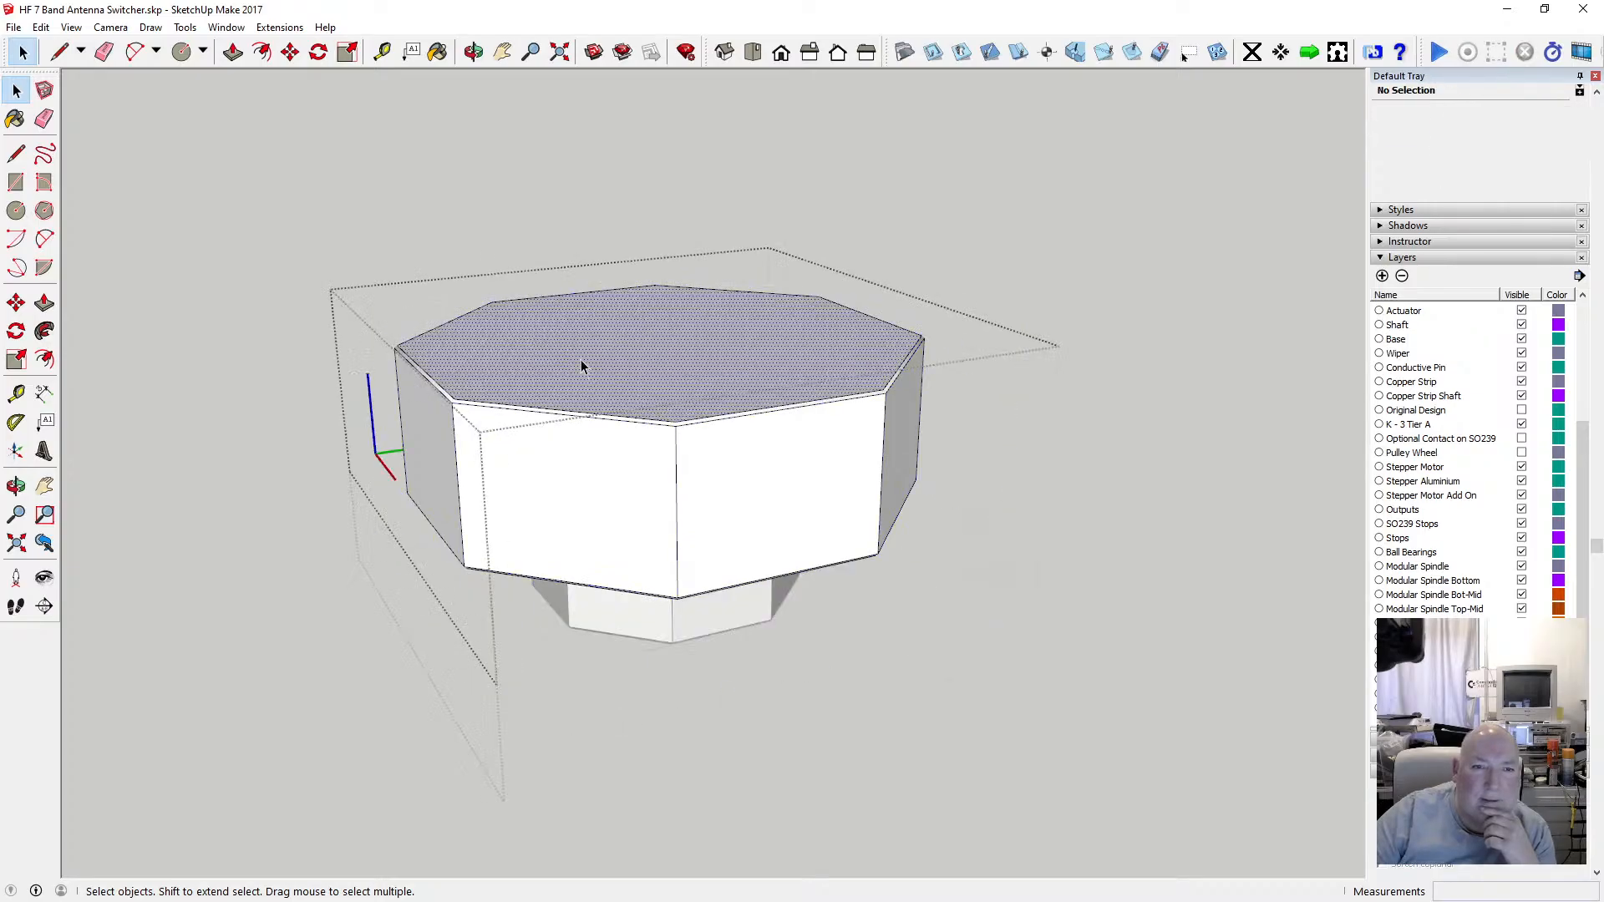
click(437, 52)
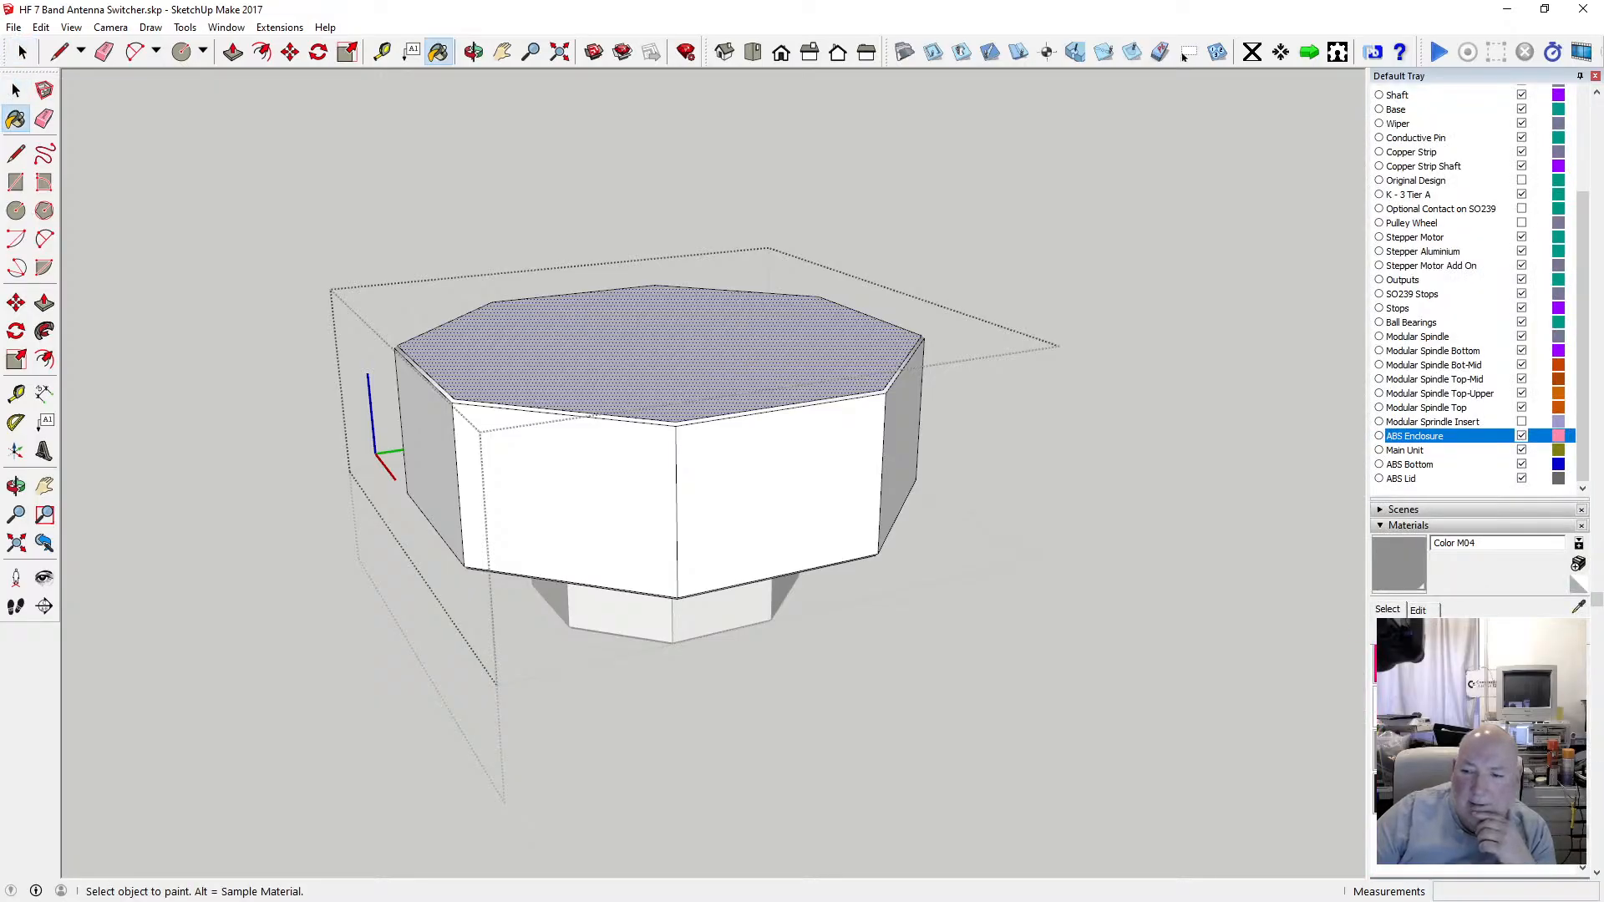
click(1480, 750)
click(805, 315)
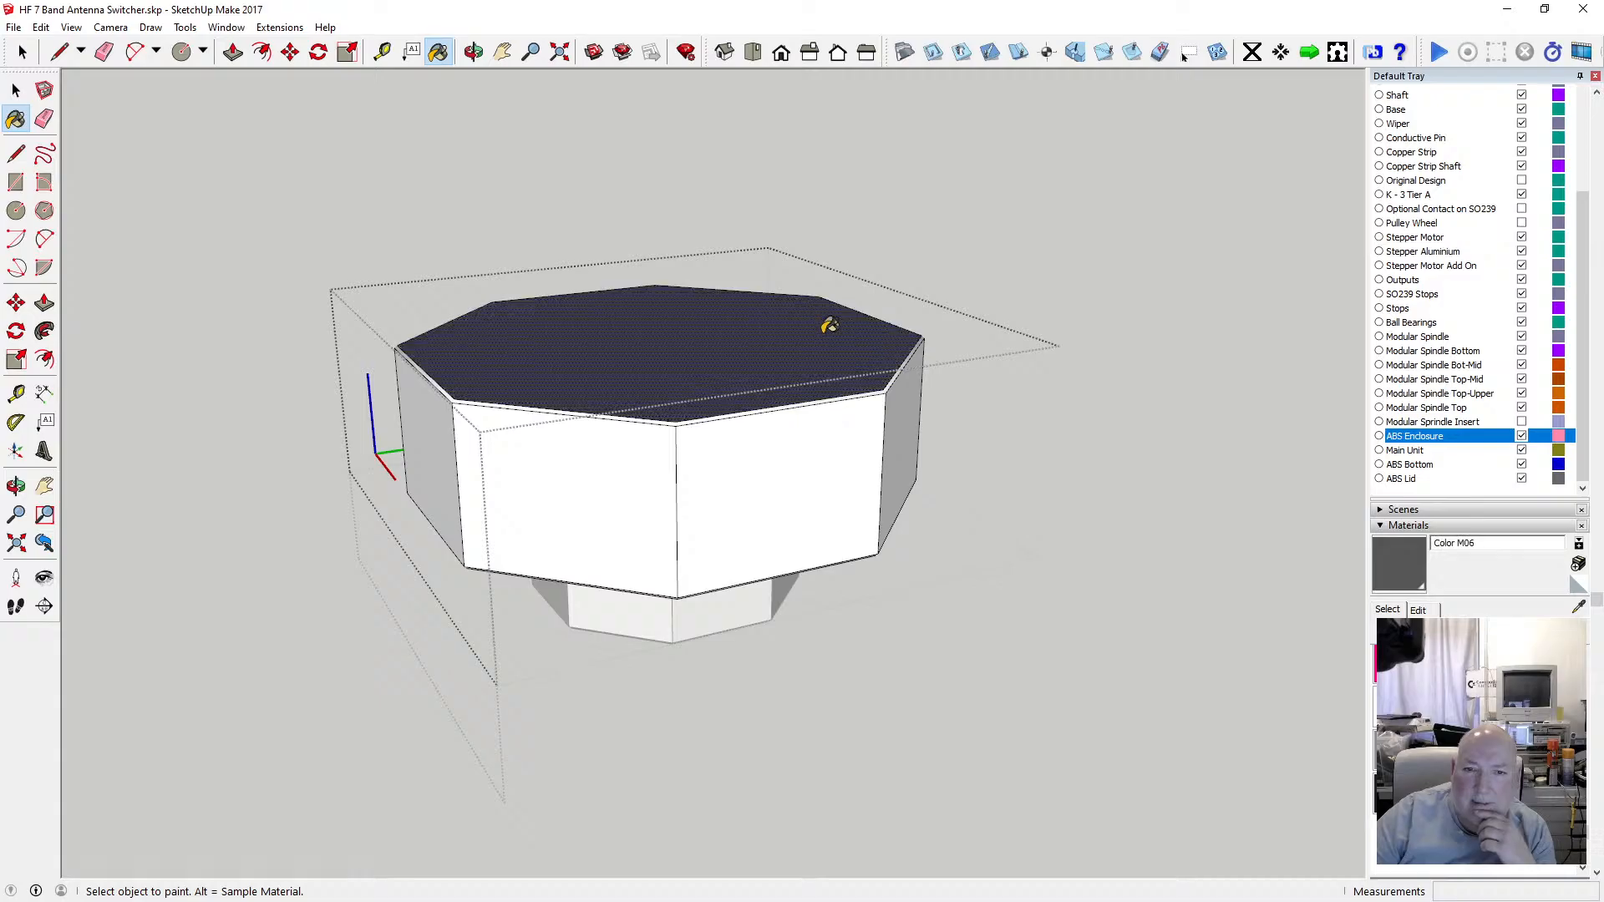
Paint the lid's front side faces and bevelled top edge with Color M06.
middle_drag(576, 334, 543, 424)
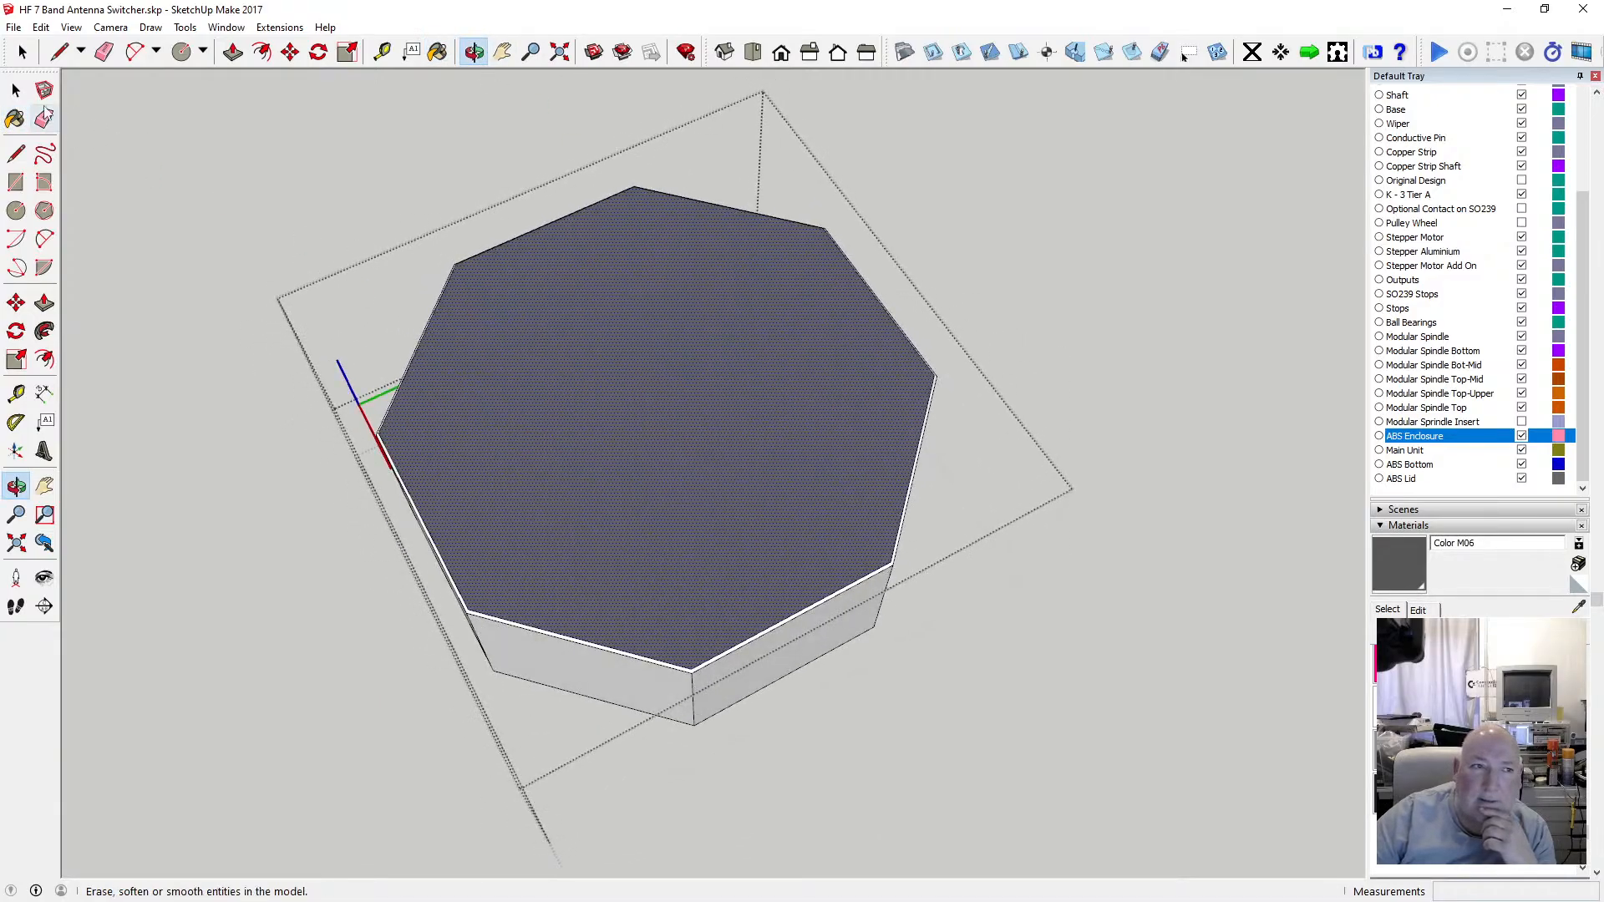
key(space)
click(331, 310)
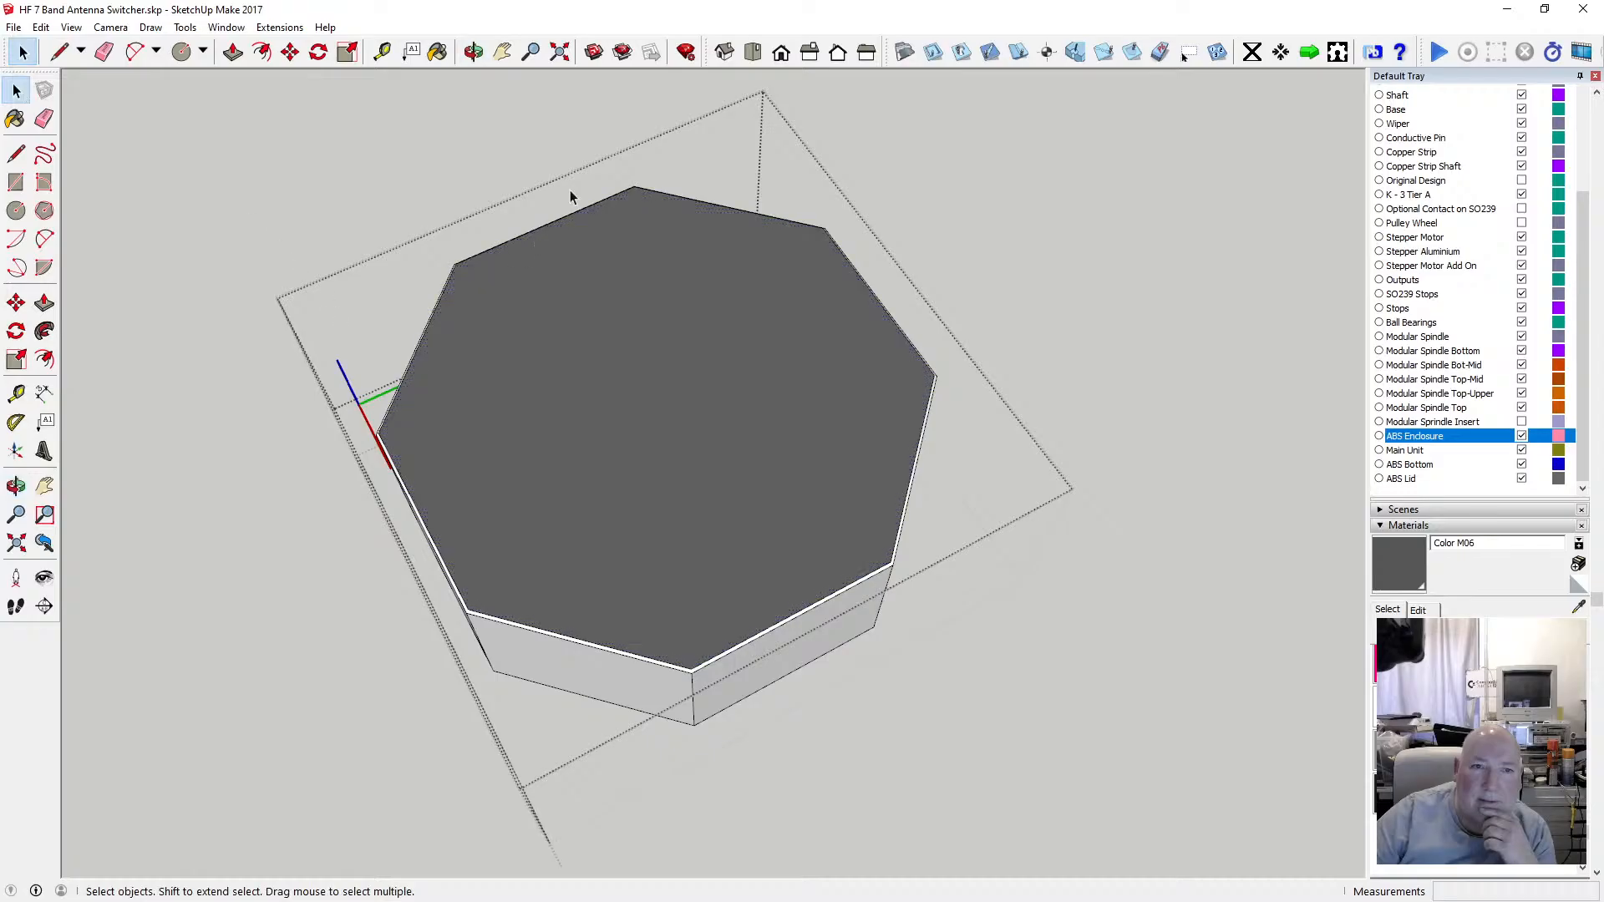
click(474, 52)
drag(700, 401, 774, 183)
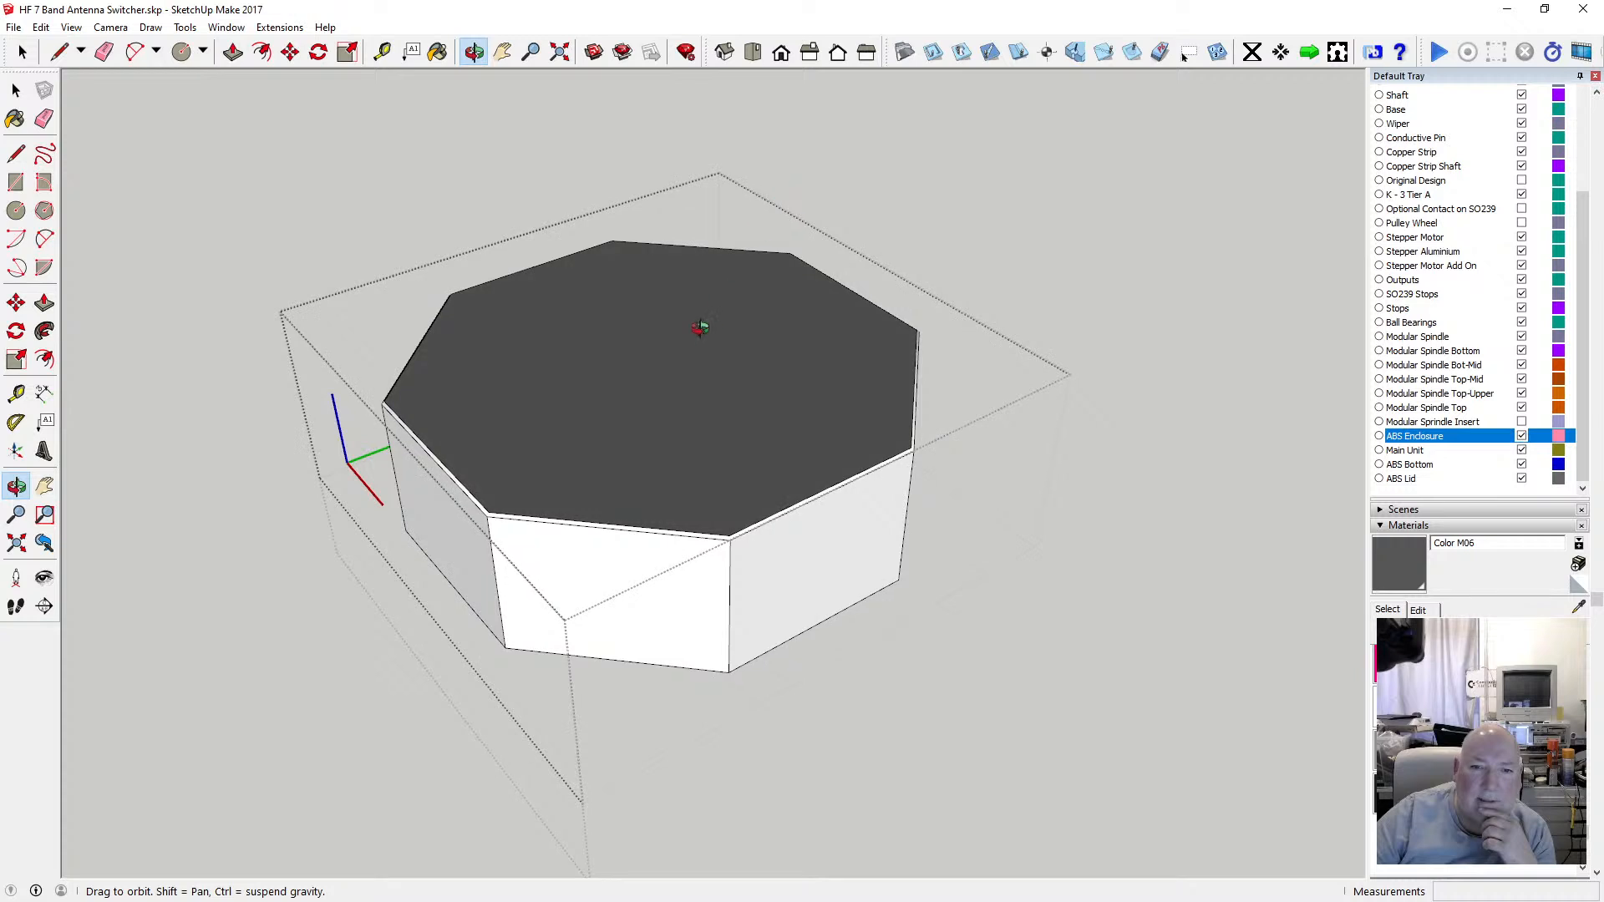
drag(700, 327, 699, 190)
click(16, 89)
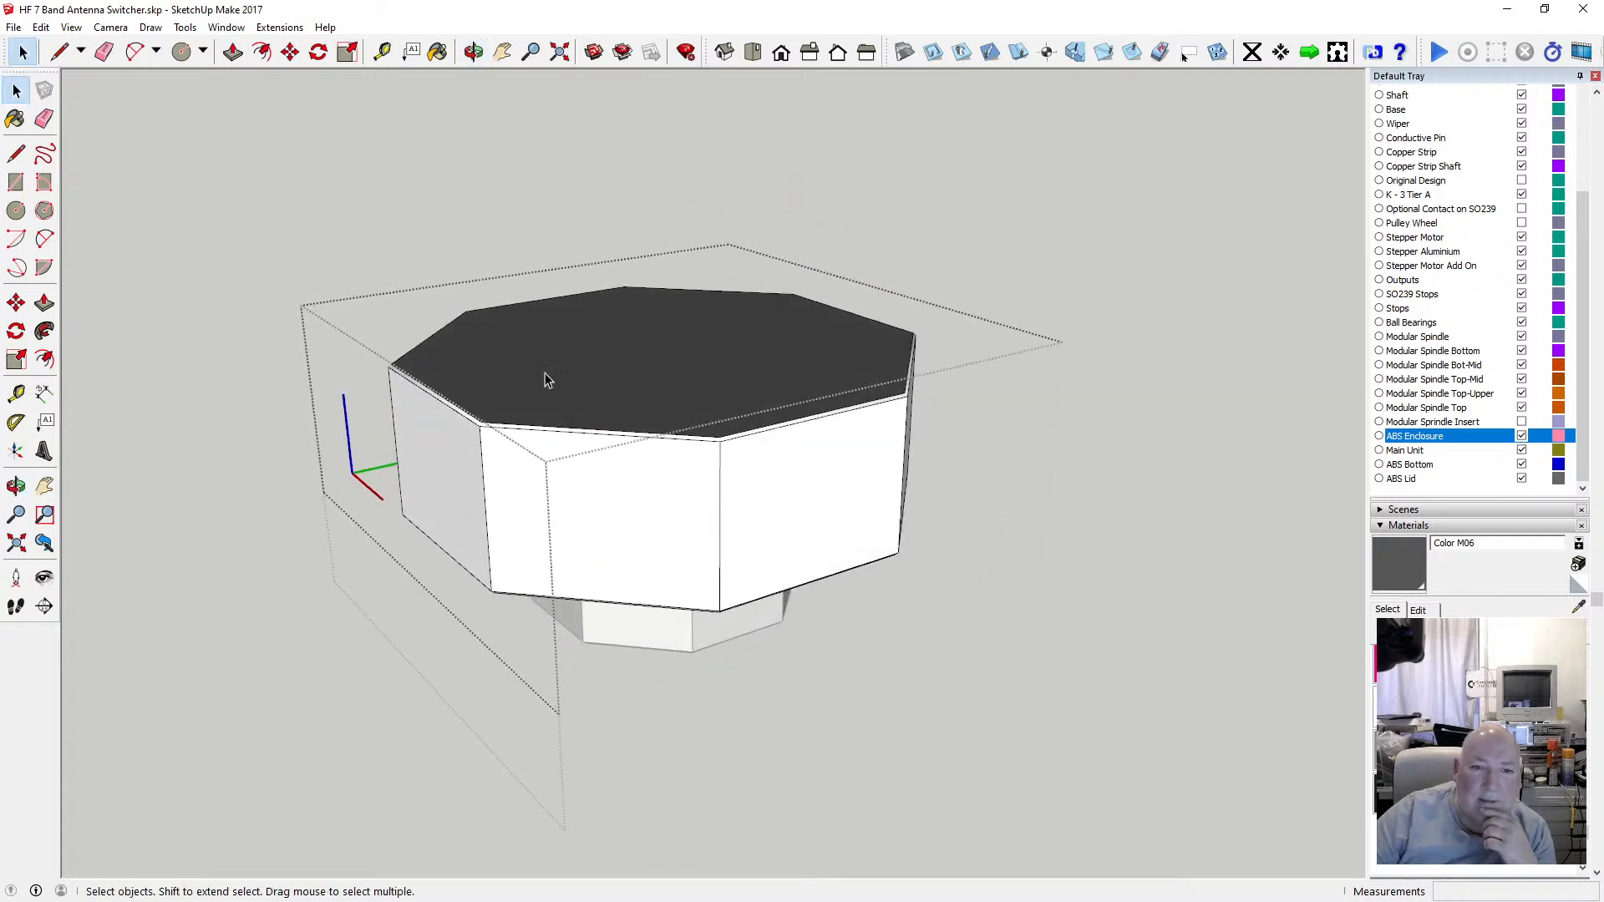
click(434, 55)
click(702, 466)
click(740, 467)
click(453, 446)
scroll(454, 443, up, 4)
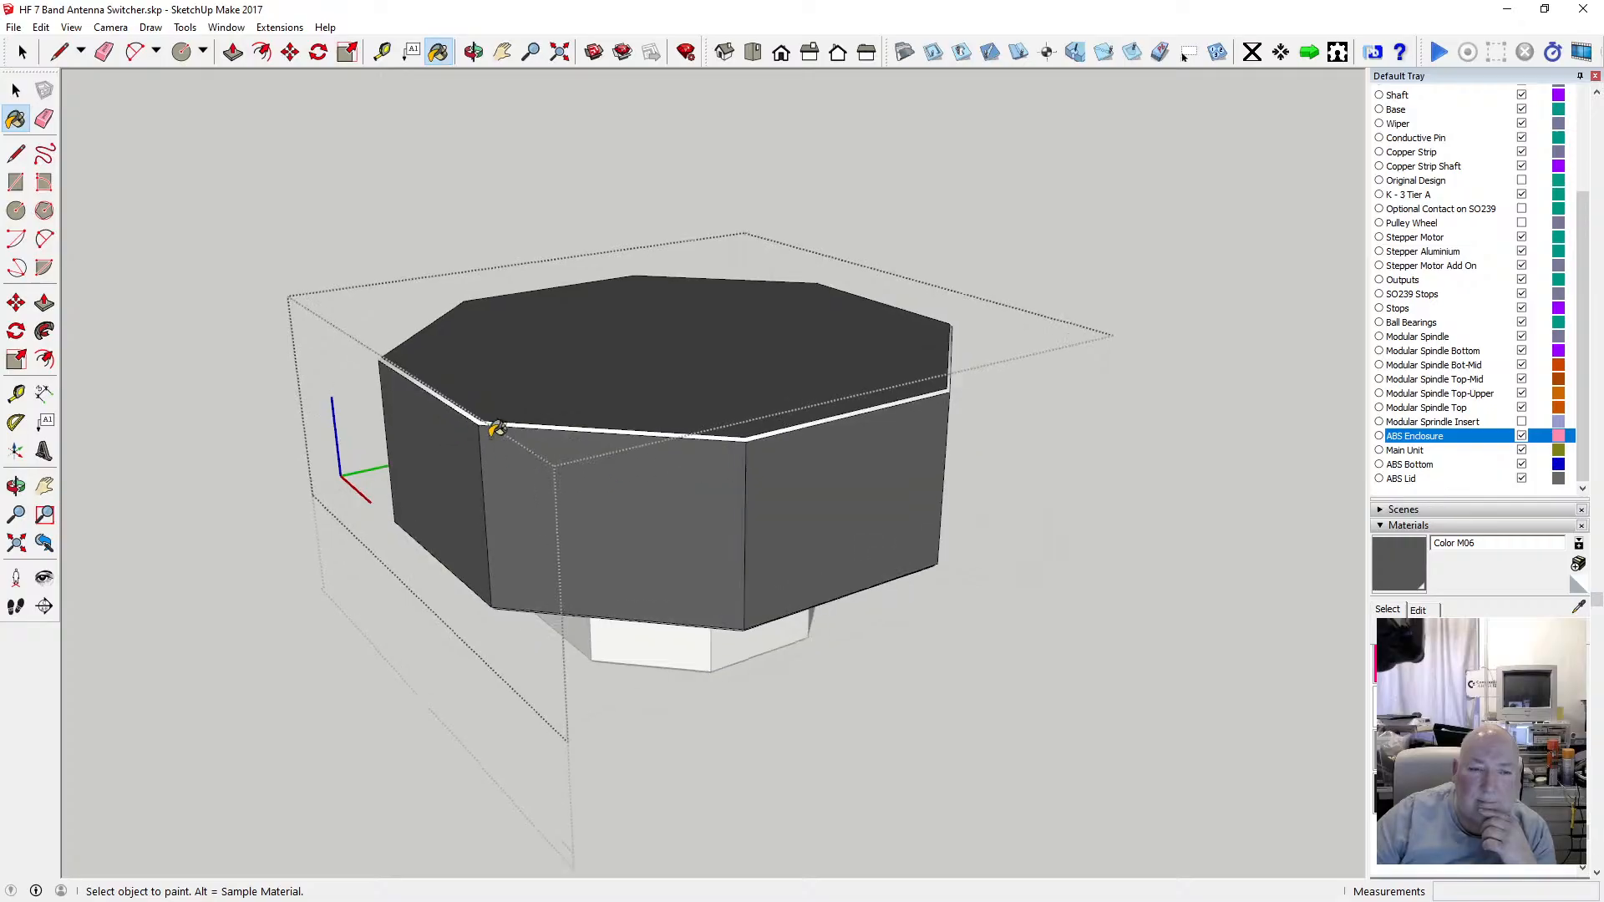
click(521, 418)
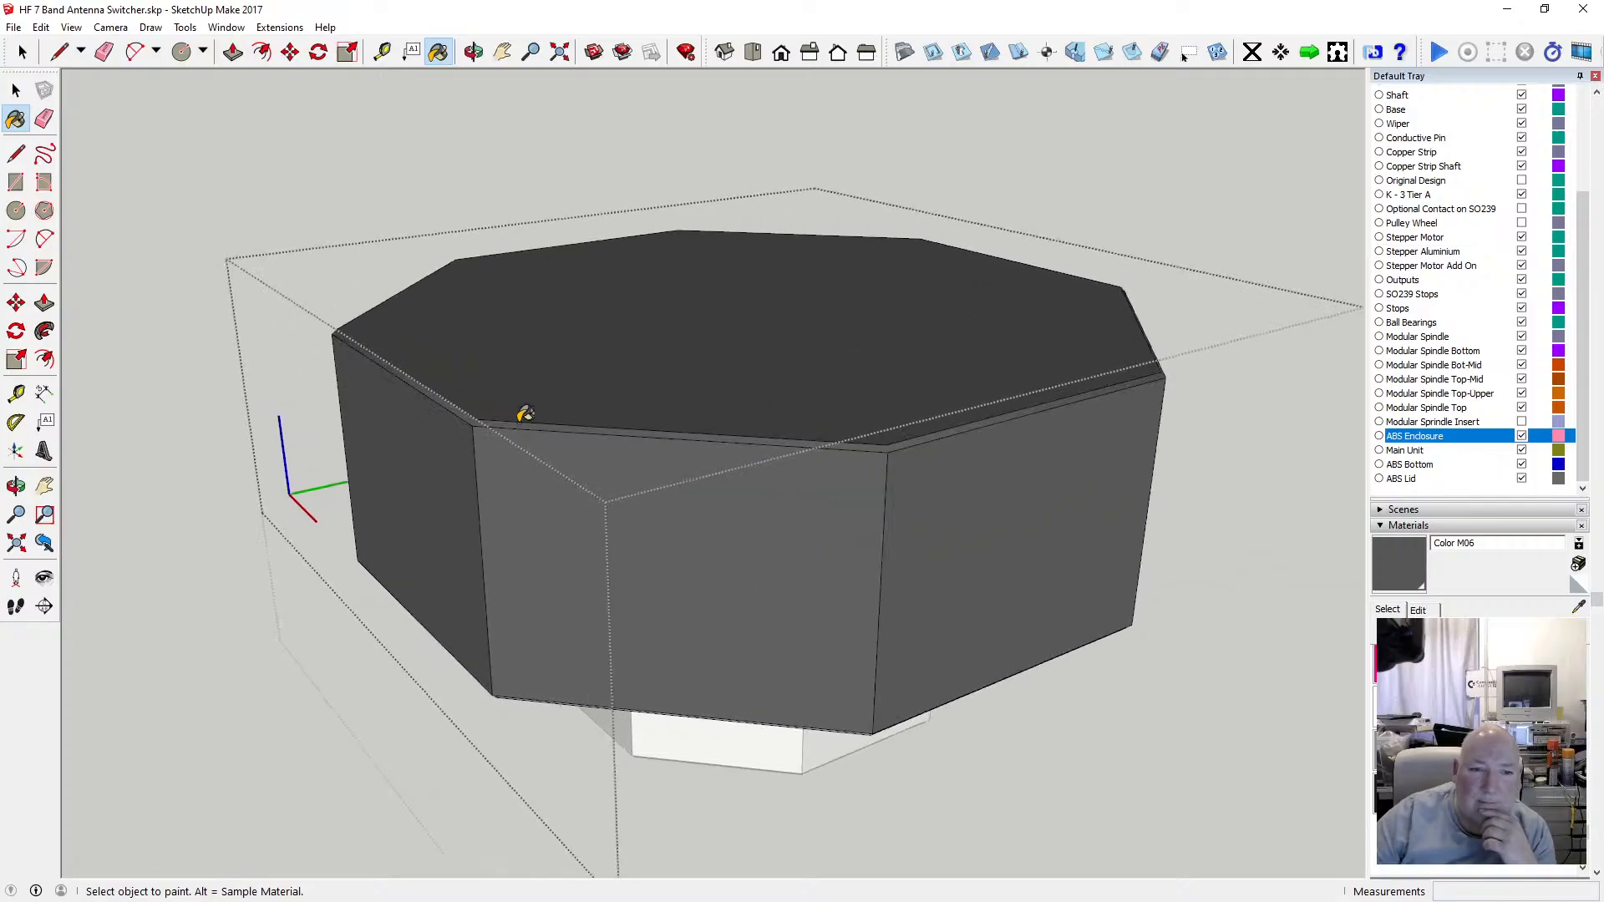
Paint the lid's remaining side faces with Color M06 all the way around.
click(473, 52)
drag(619, 301, 491, 582)
click(437, 51)
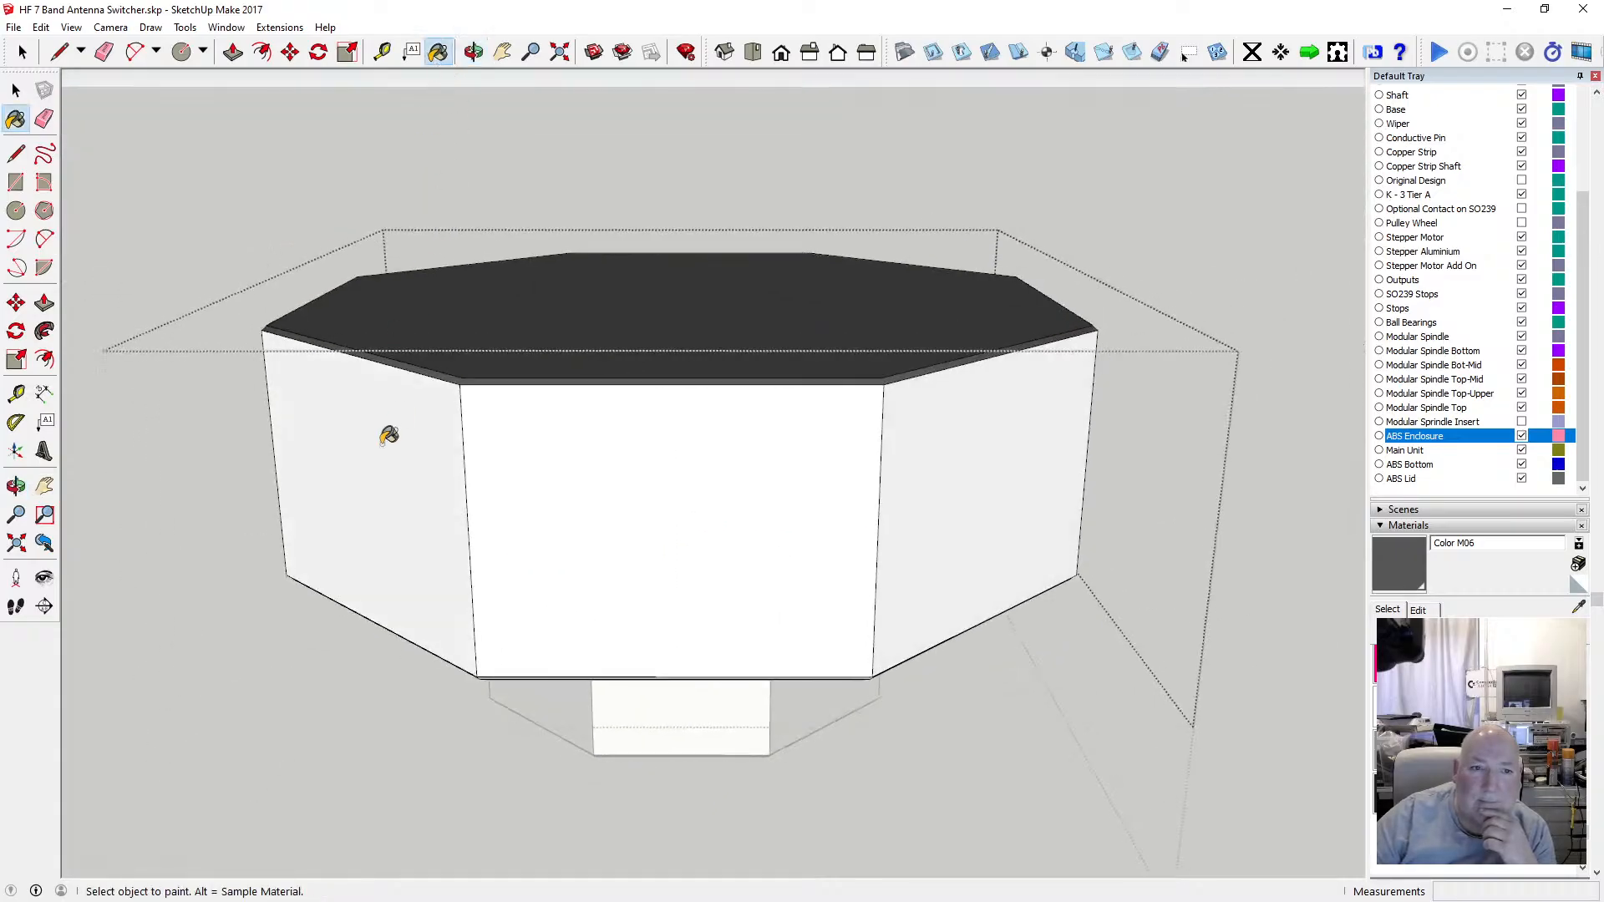
click(452, 443)
click(698, 454)
click(890, 476)
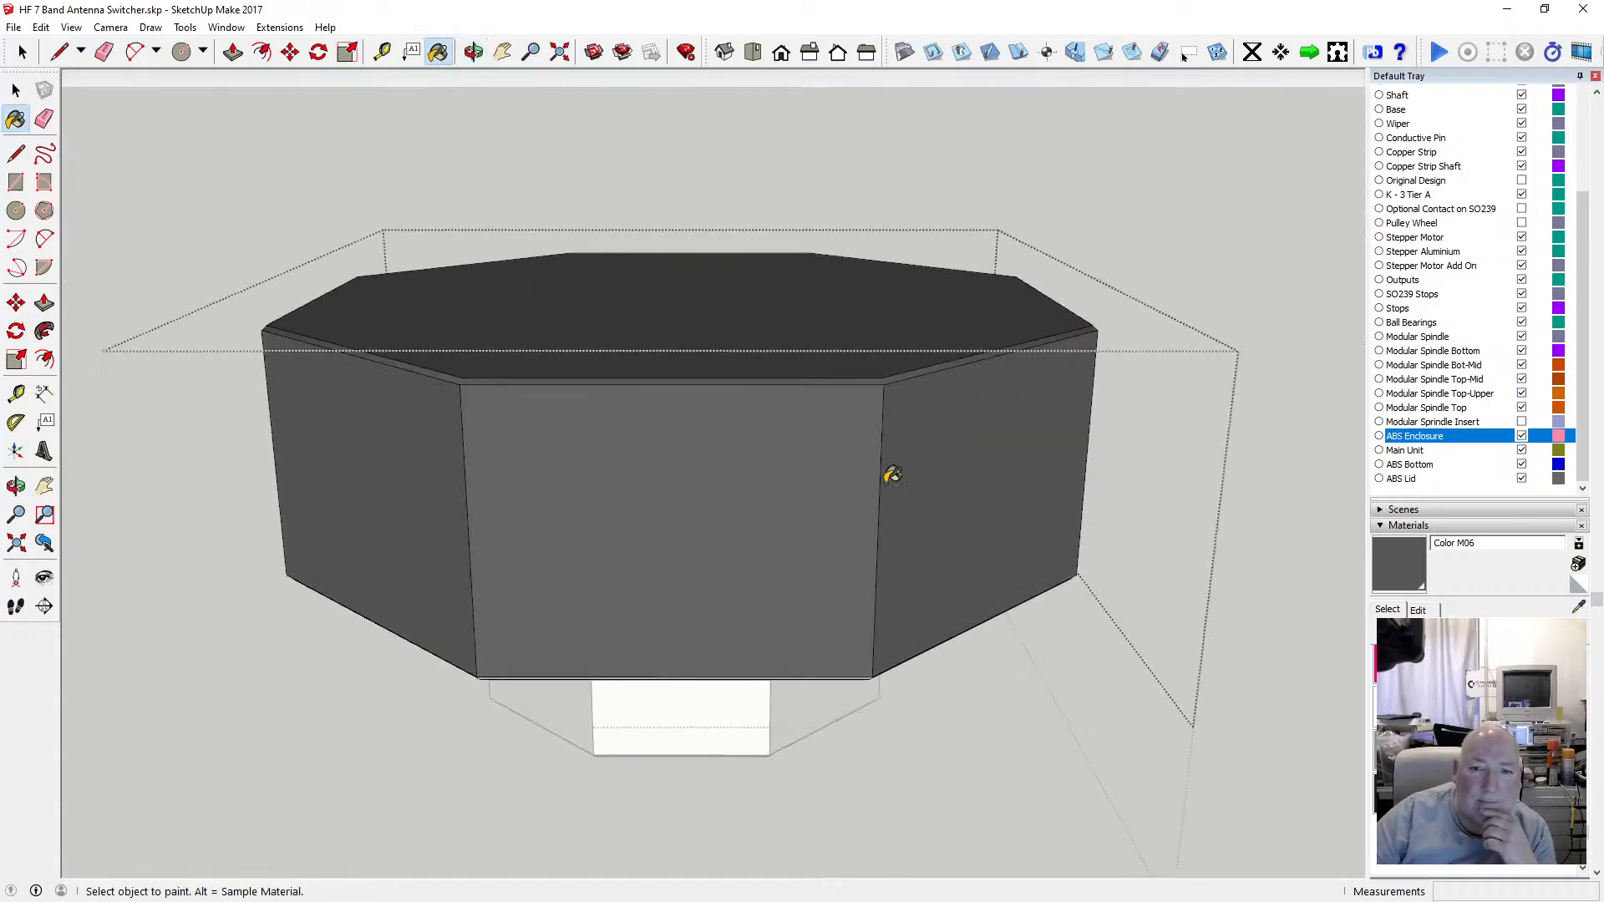
click(473, 52)
drag(468, 217, 510, 440)
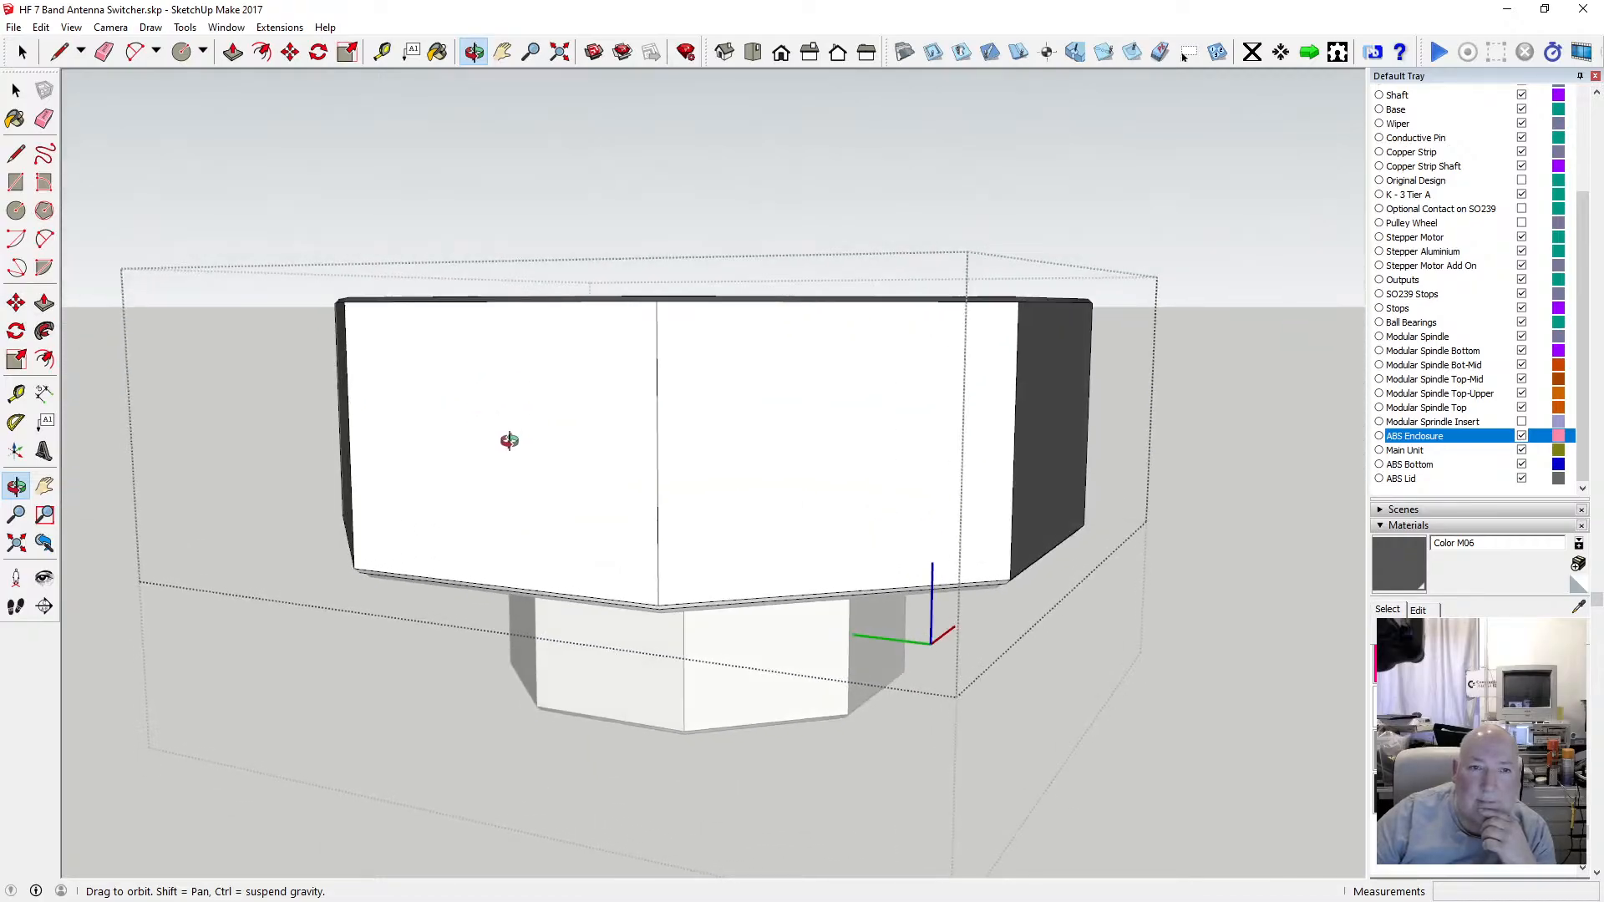
click(437, 52)
click(573, 373)
click(796, 368)
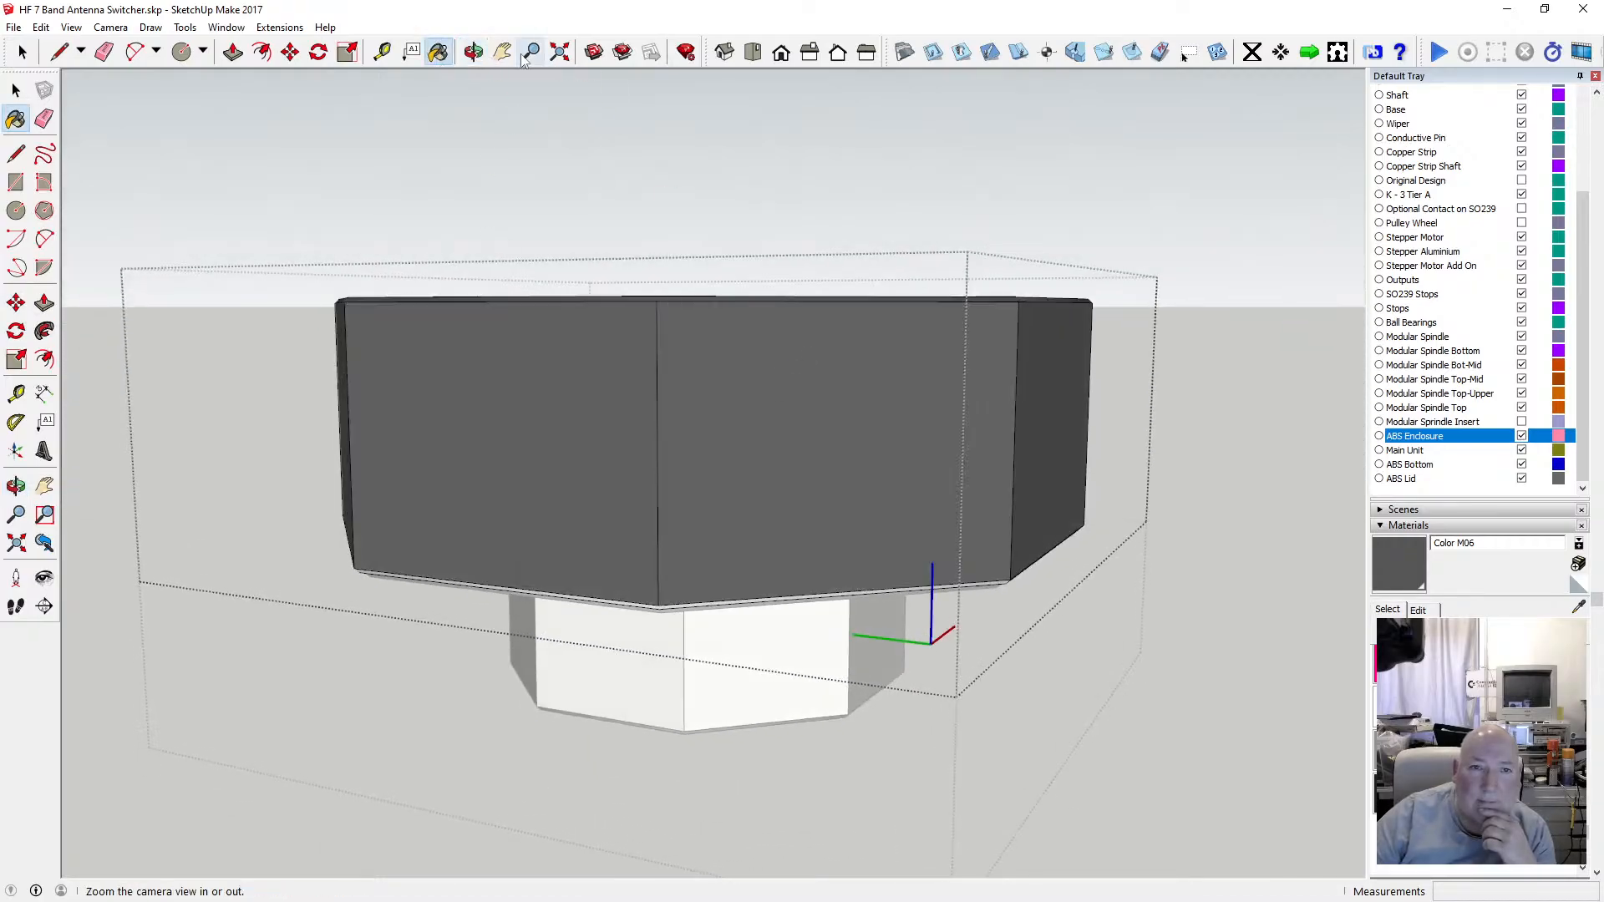
Paint the lid's lower inner rim with Color M06.
click(473, 52)
mouse_move(669, 412)
mouse_down()
mouse_move(670, 201)
mouse_move(609, 204)
mouse_move(579, 251)
mouse_move(720, 259)
mouse_up()
key(b)
click(732, 238)
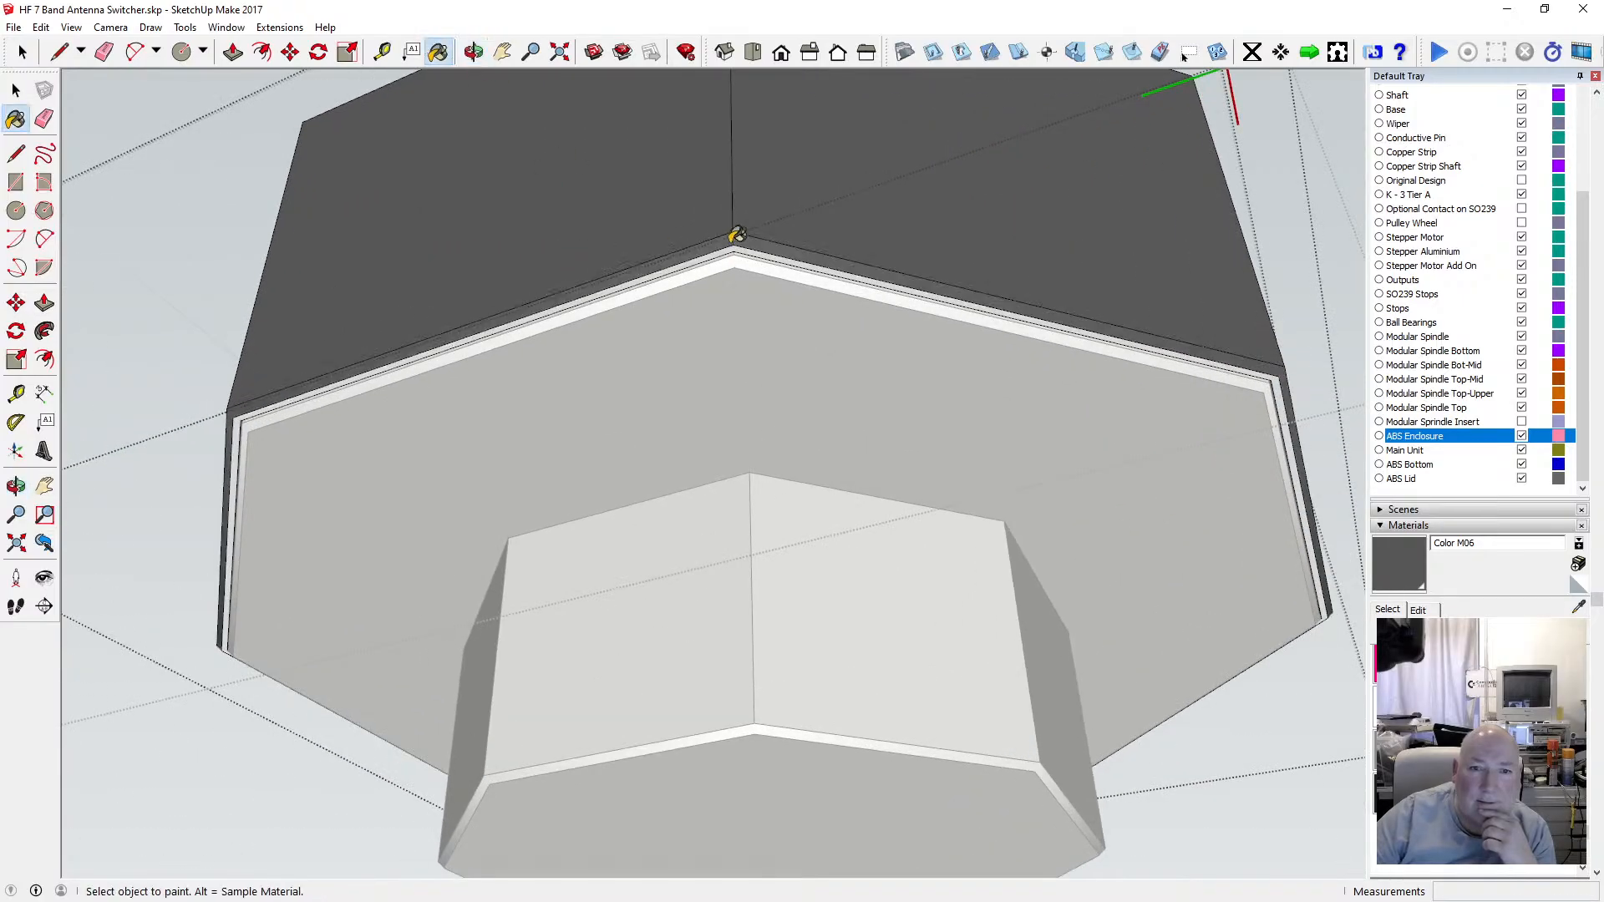
Open the enclosure component for editing and hide the rest of the model.
scroll(194, 123, up, 2)
key(space)
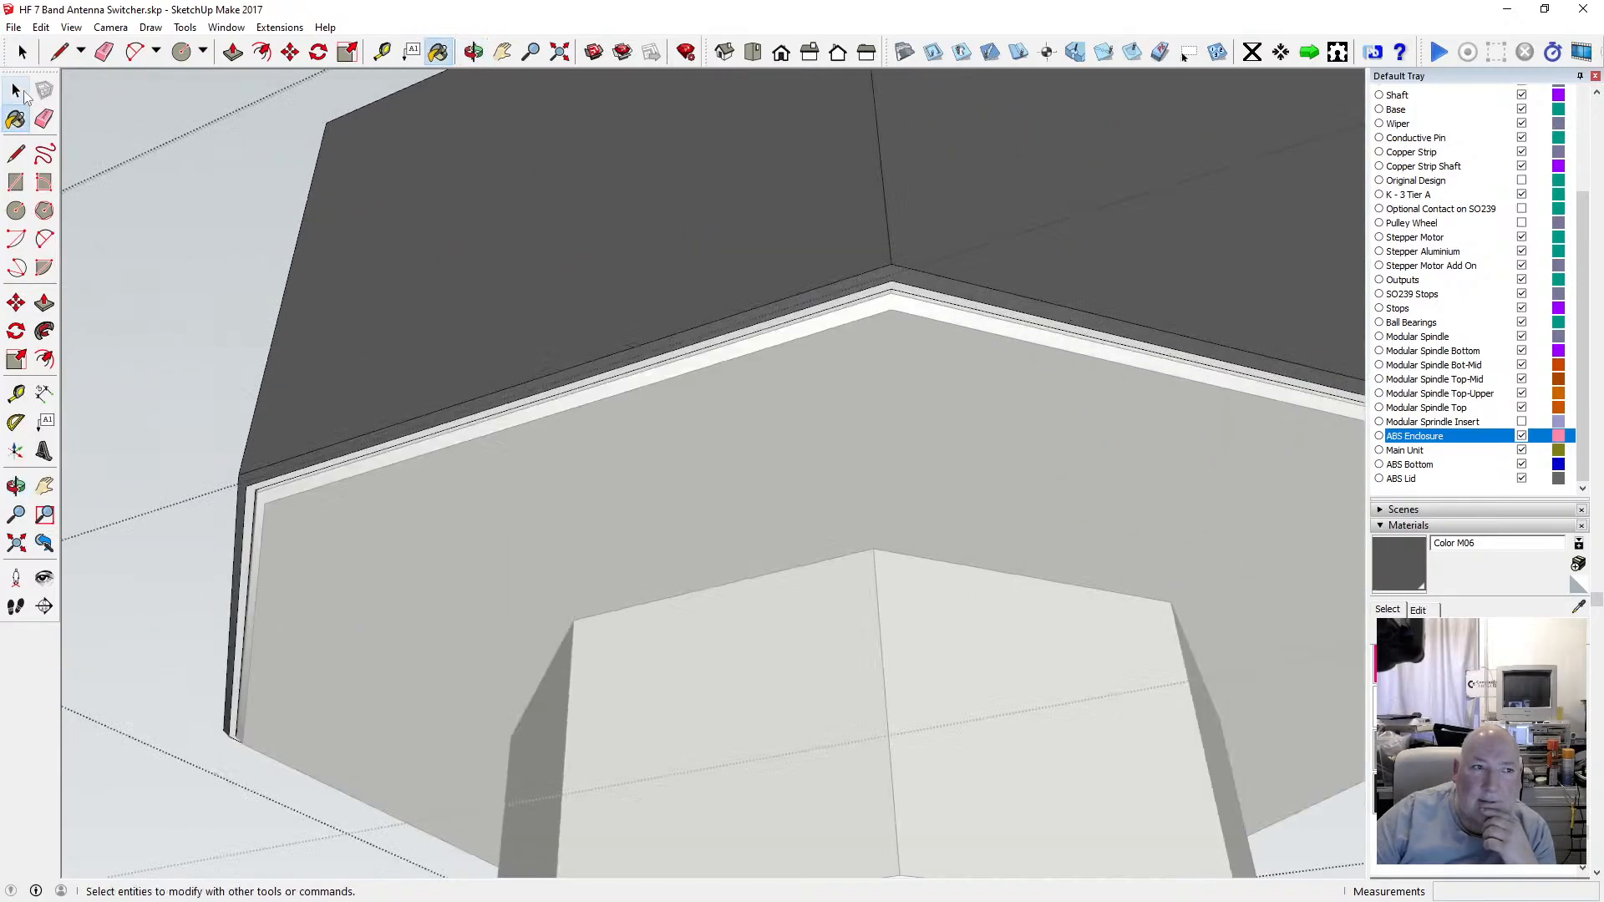
double_click(467, 515)
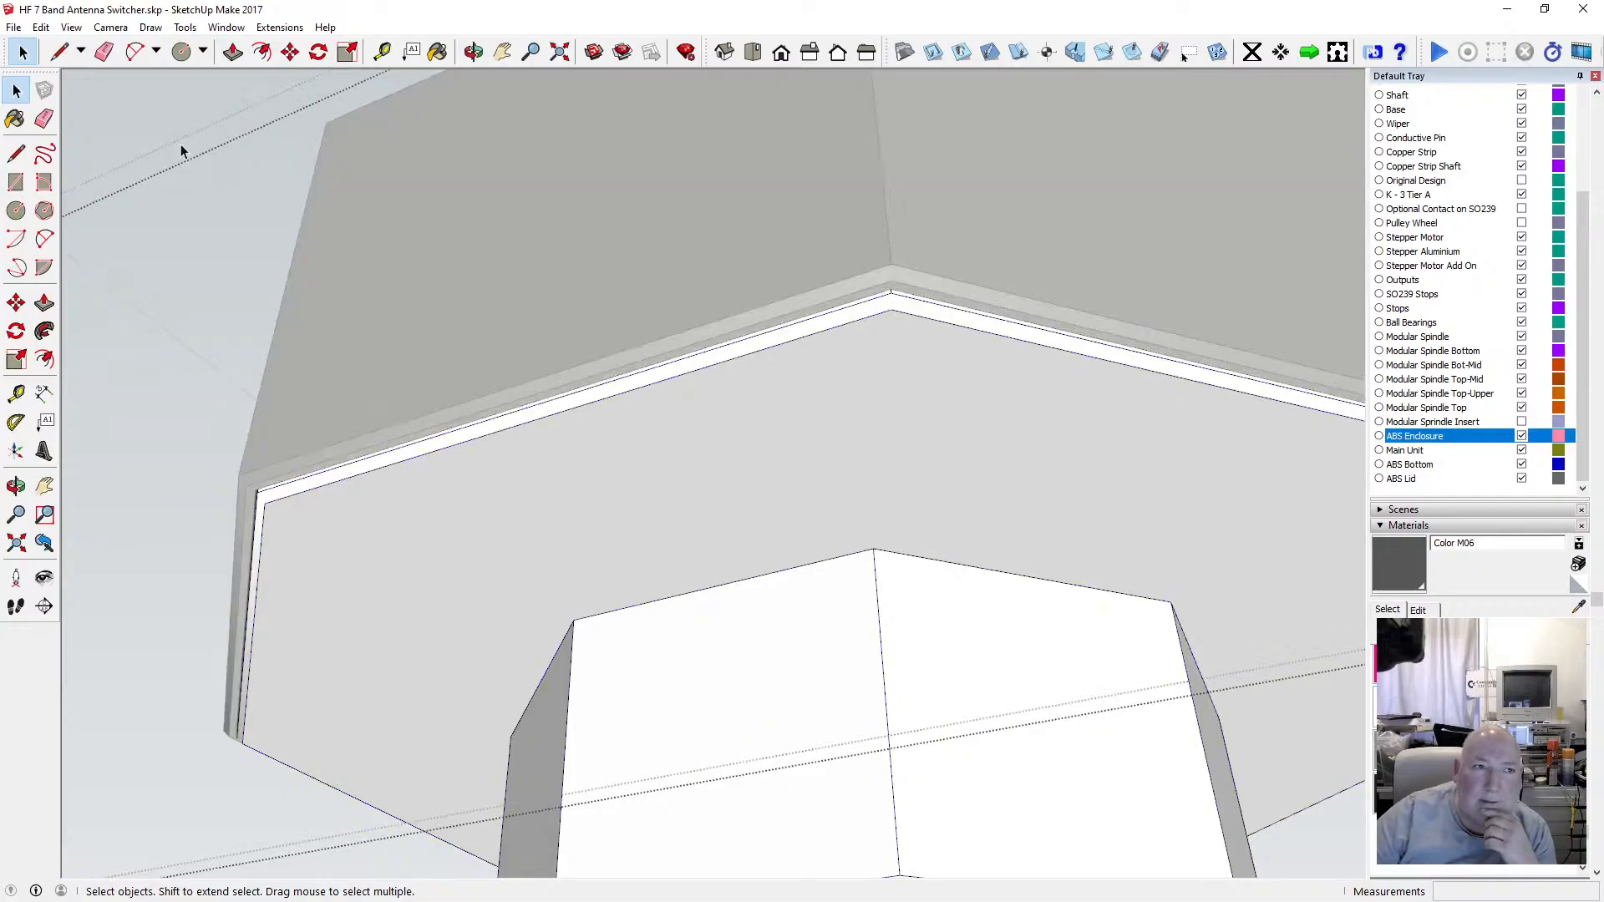
click(71, 27)
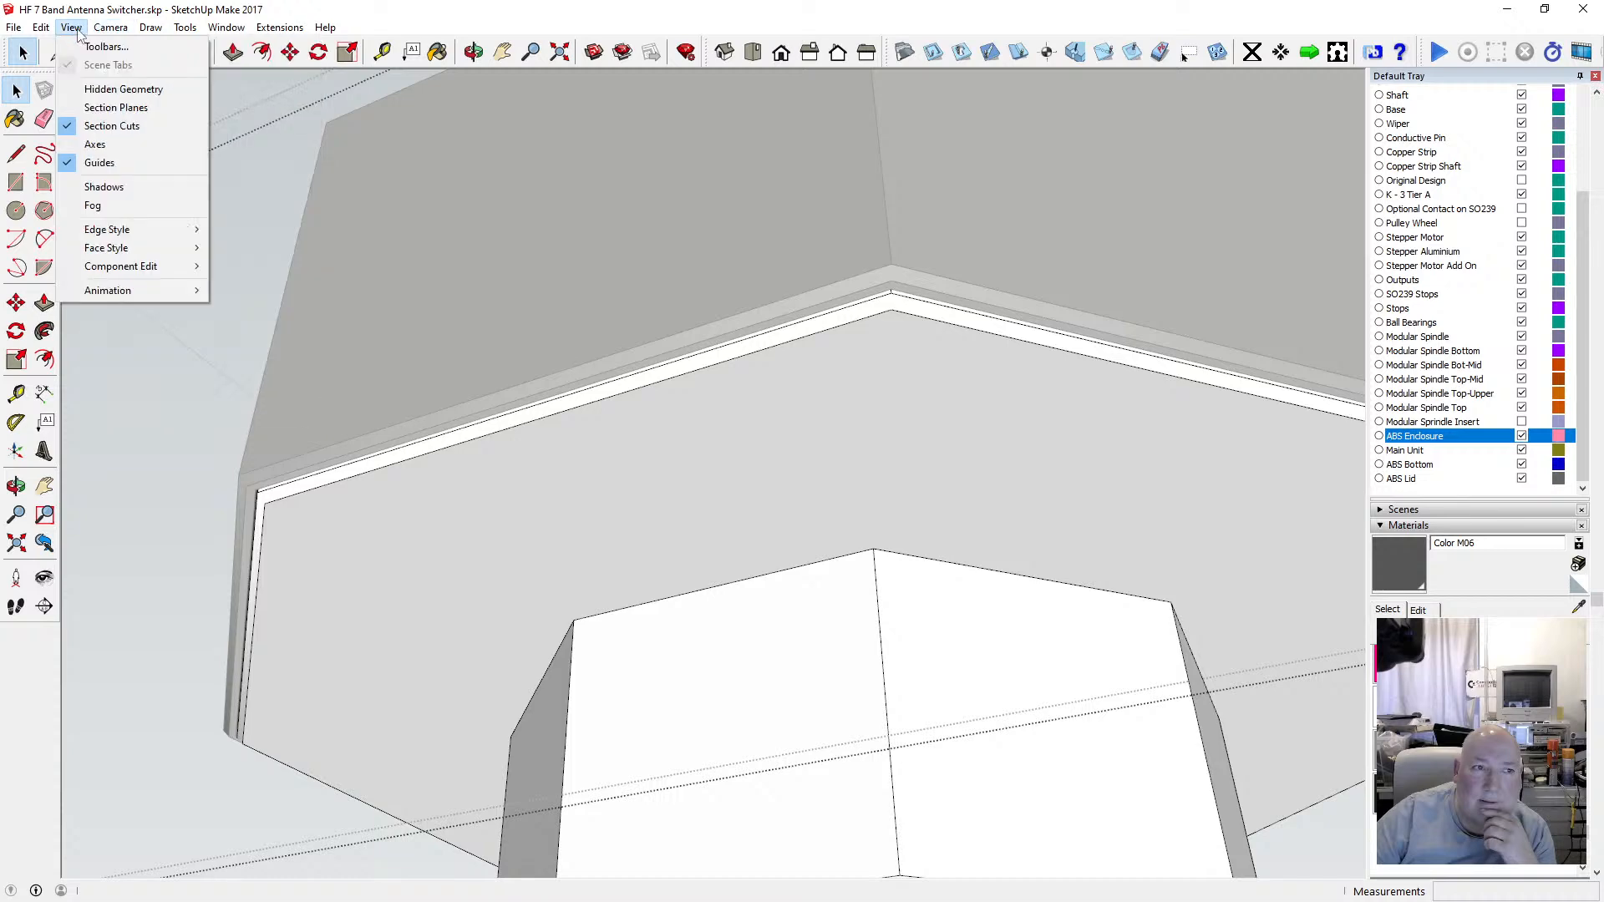
click(223, 263)
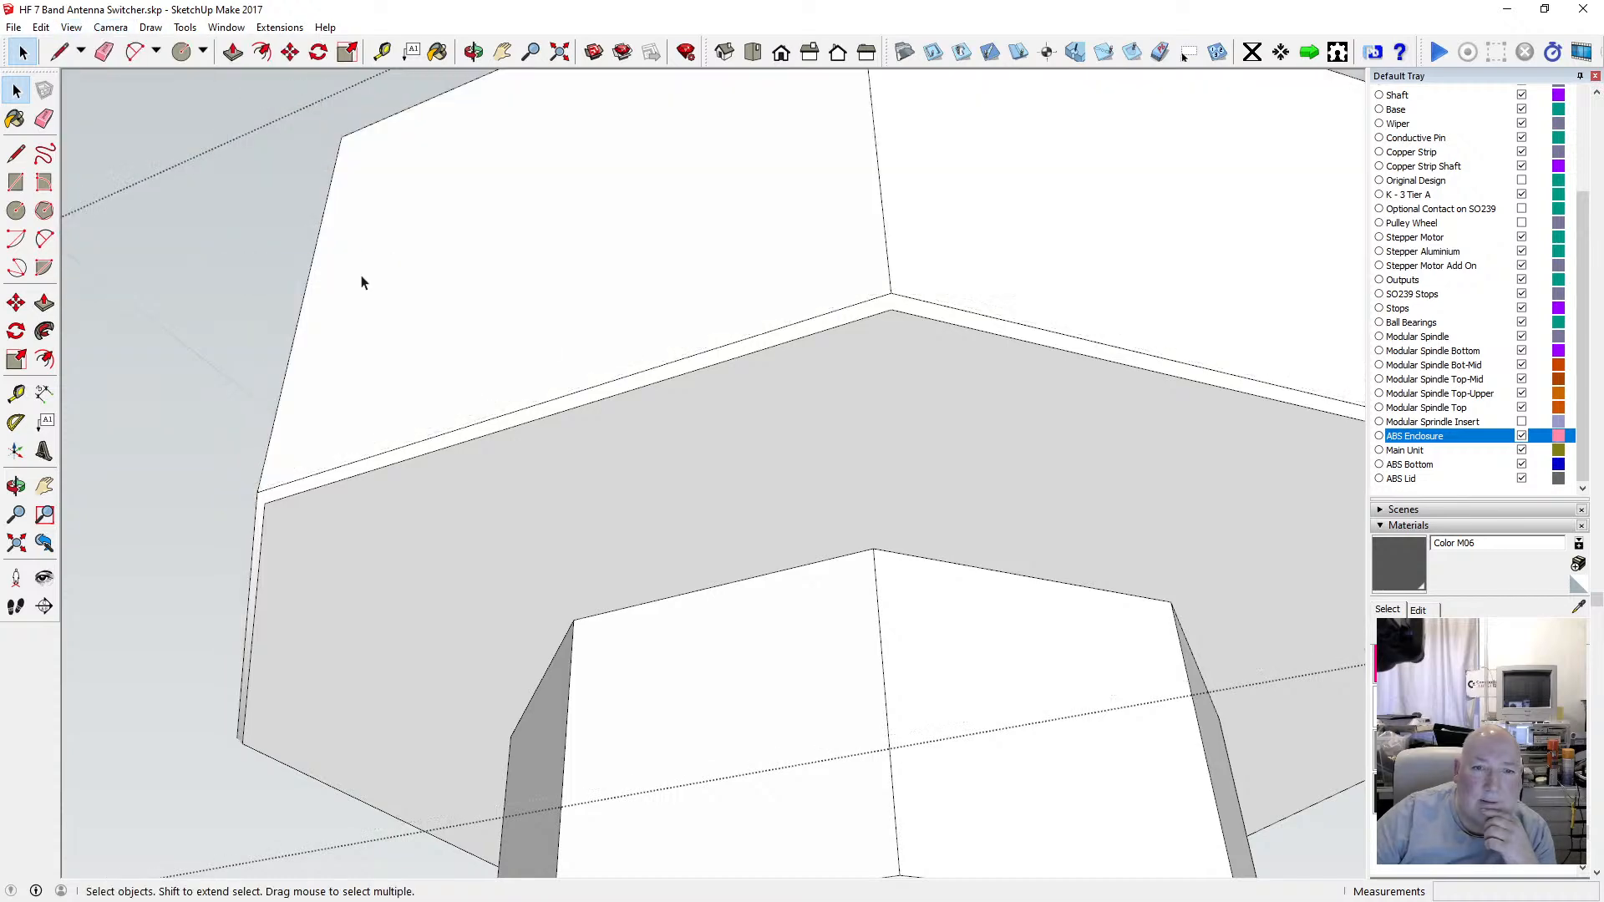
Paint the enclosure's underside shoulder and front faces of its lower section with Color M06.
scroll(588, 449, down, 5)
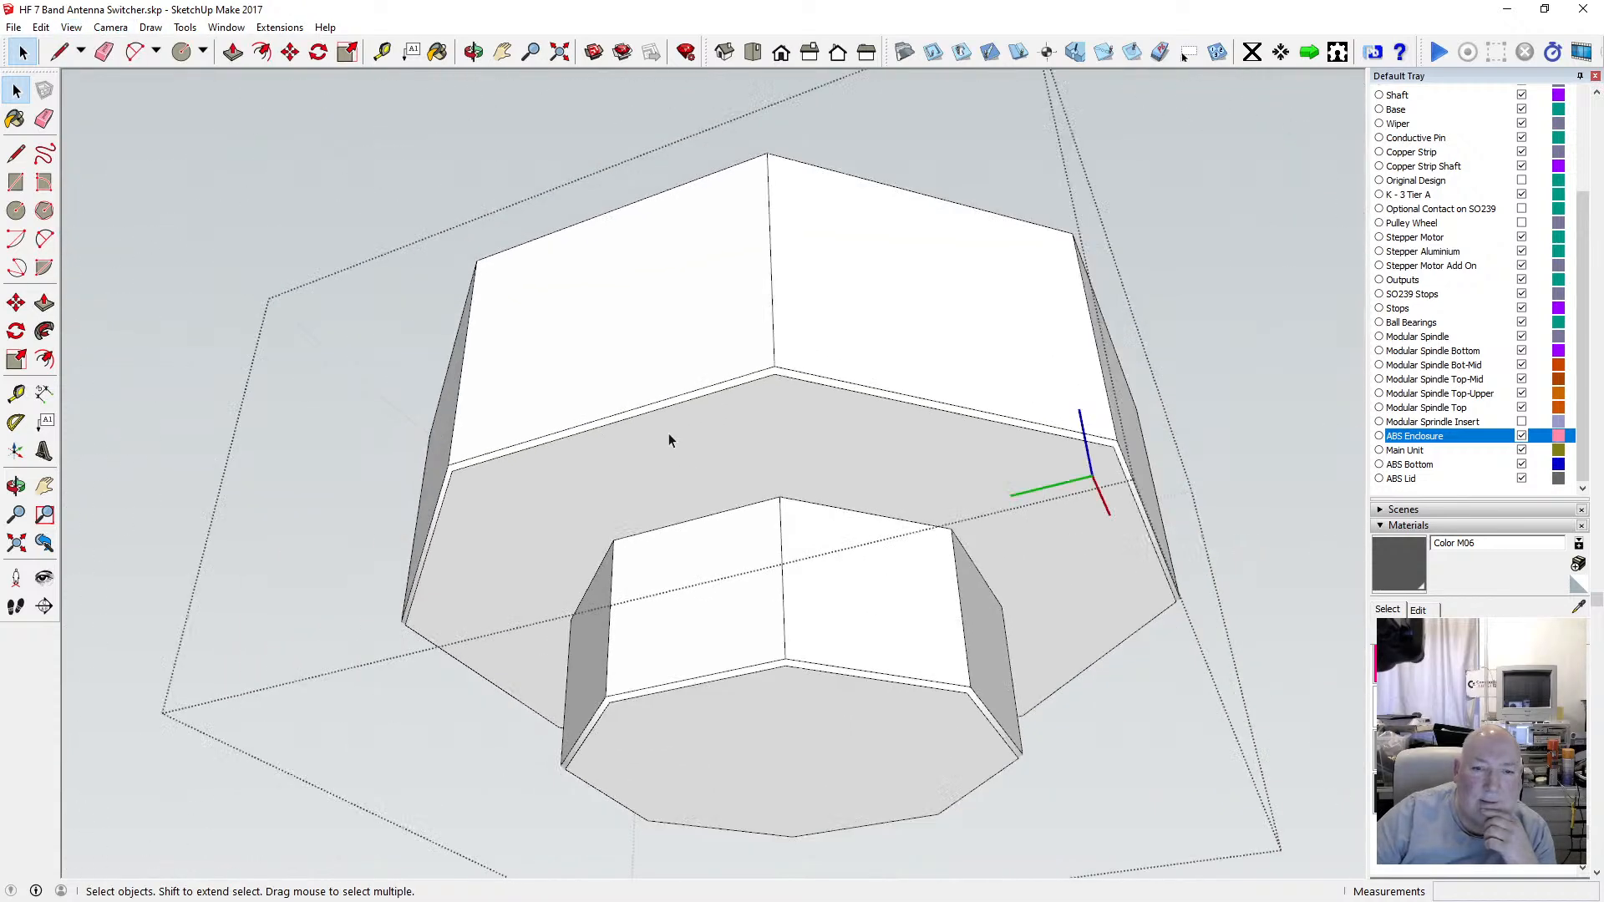
click(671, 472)
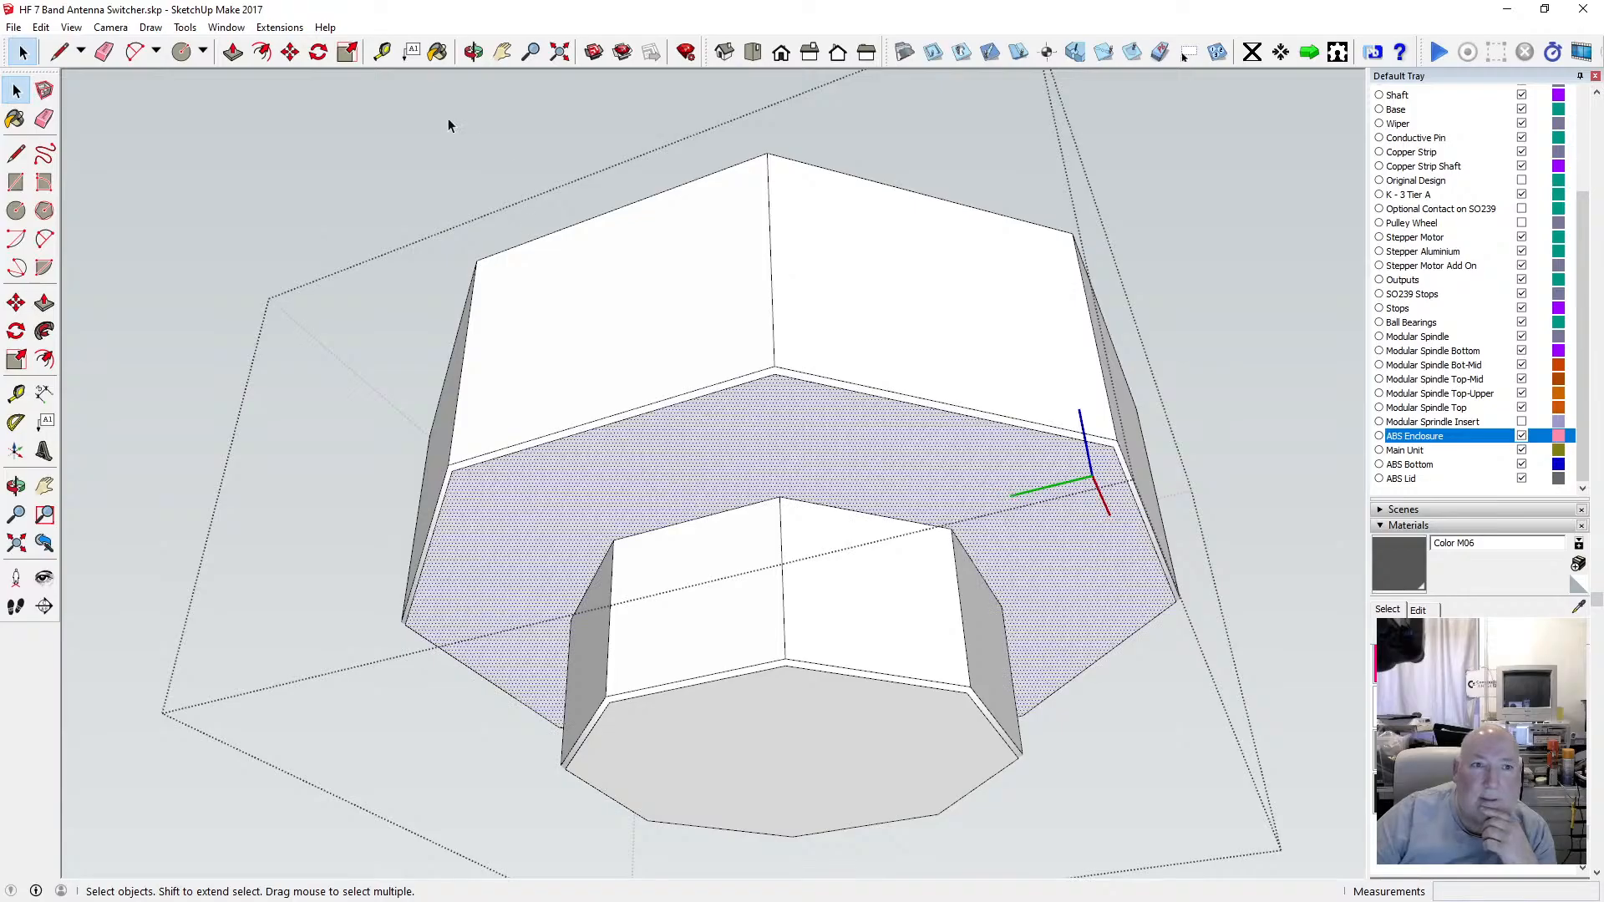
click(437, 52)
click(647, 480)
click(638, 576)
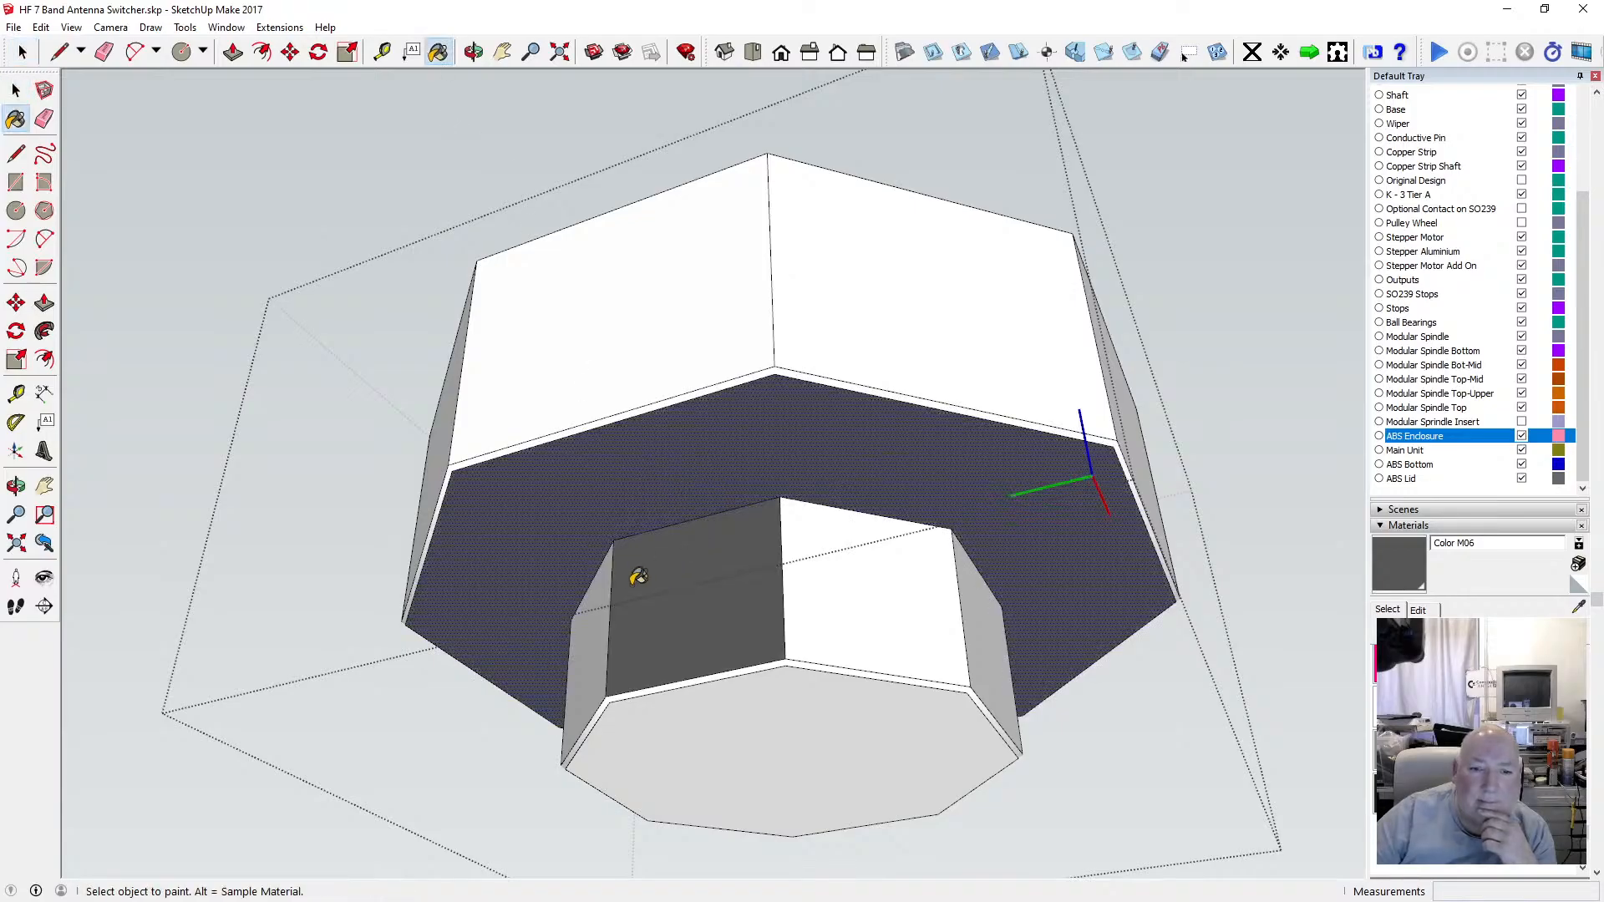
click(601, 582)
click(841, 568)
click(808, 693)
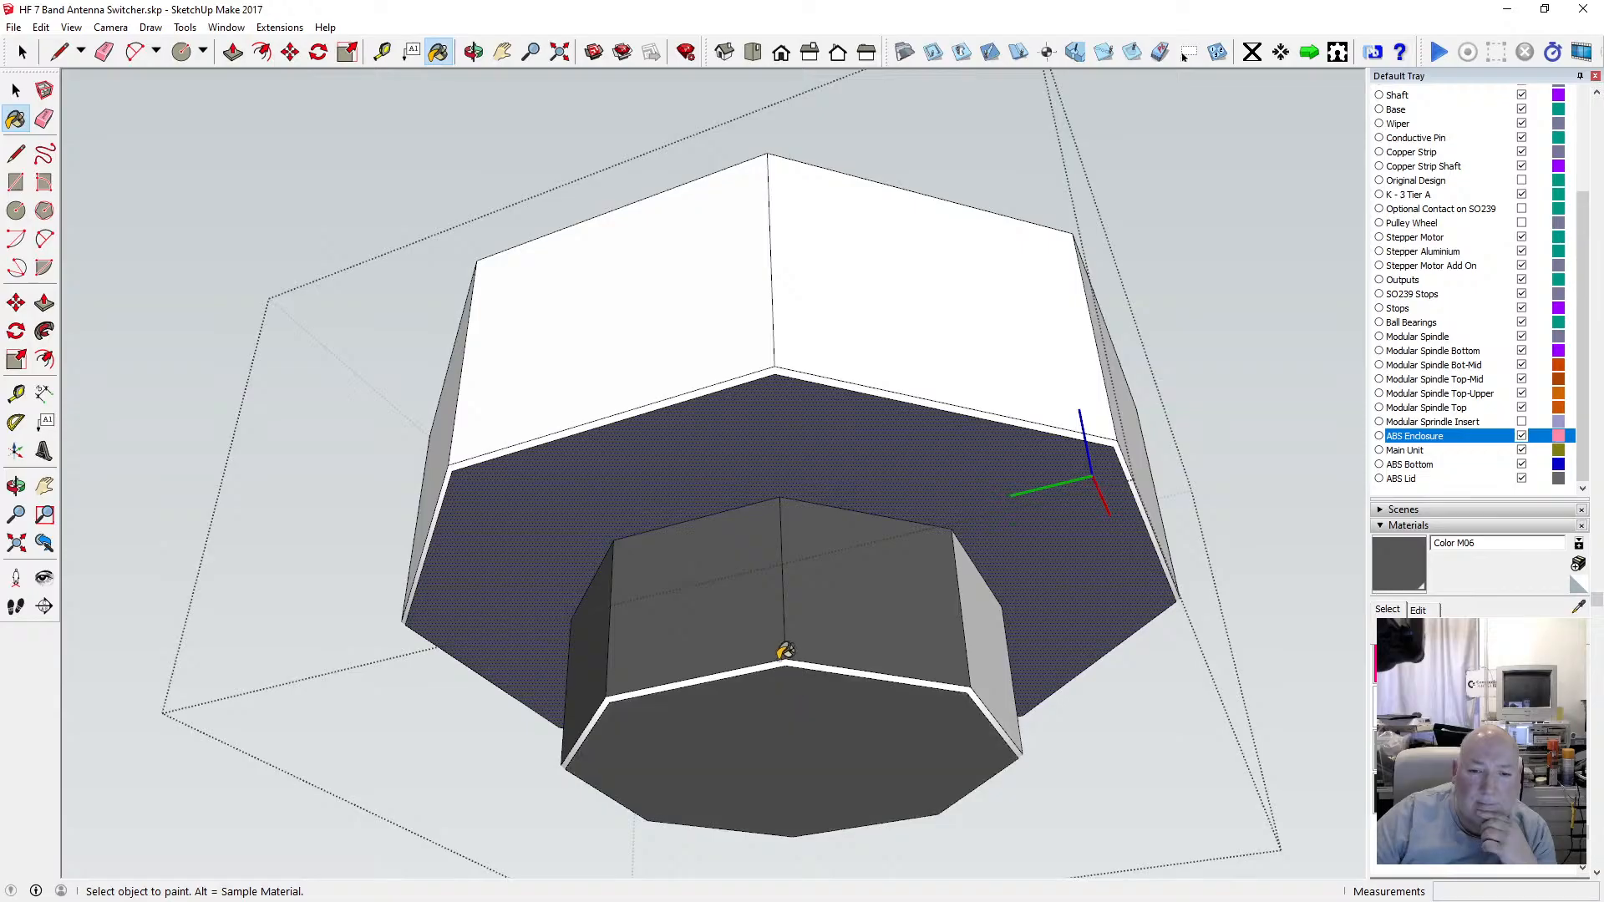
Paint the lower section's bottom rim and the enclosure's front upper walls with Color M06.
click(784, 656)
click(993, 617)
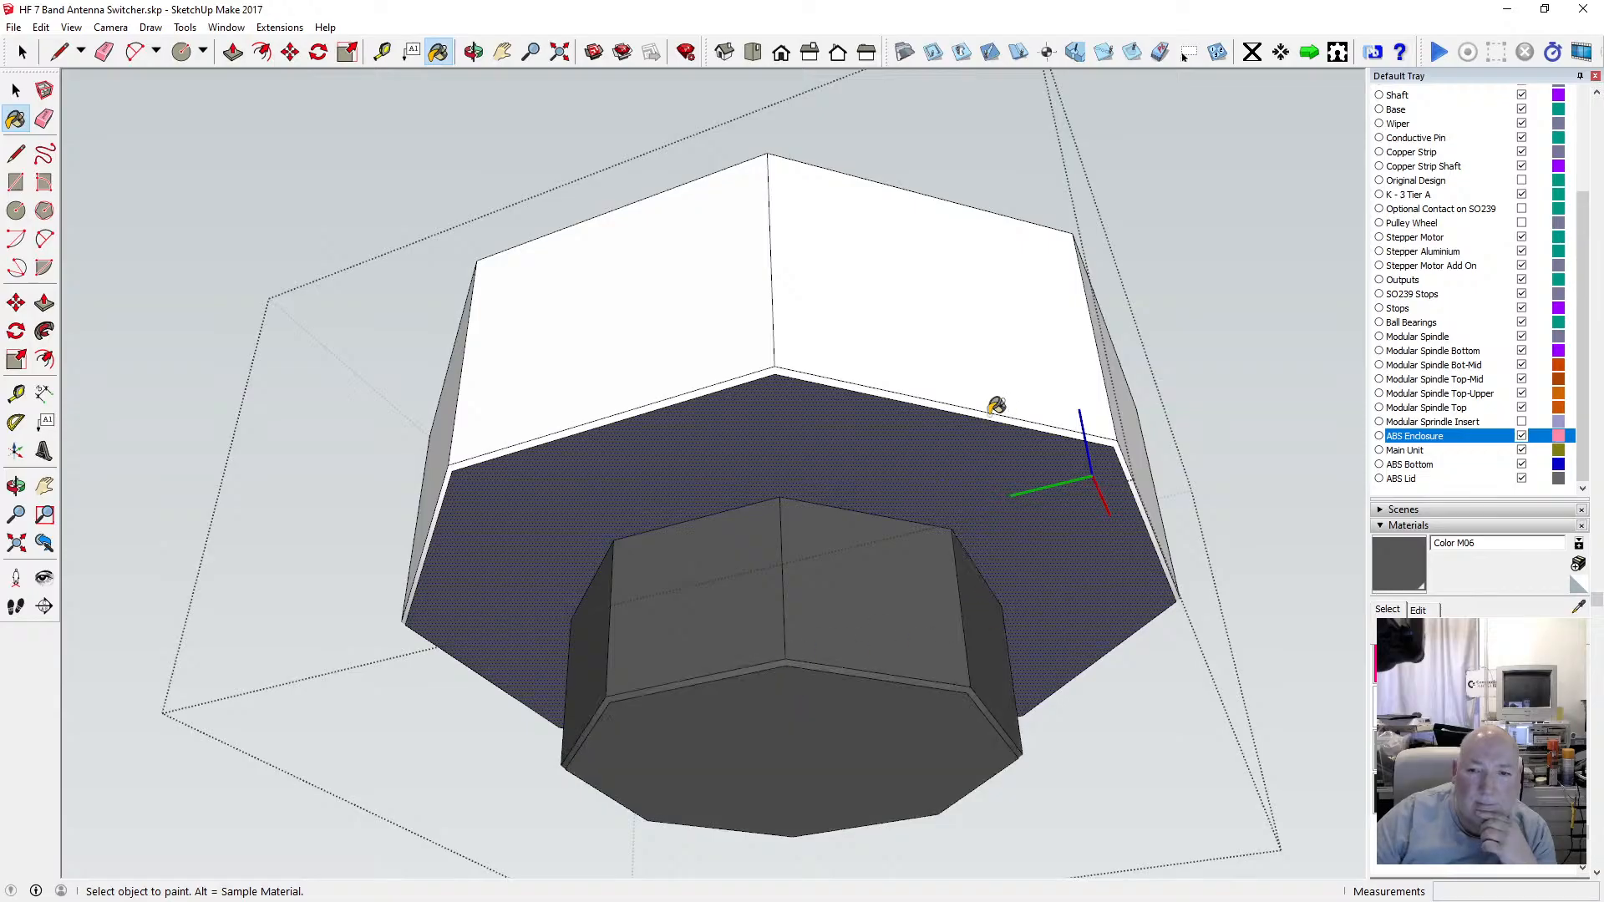
click(953, 398)
click(781, 339)
click(701, 346)
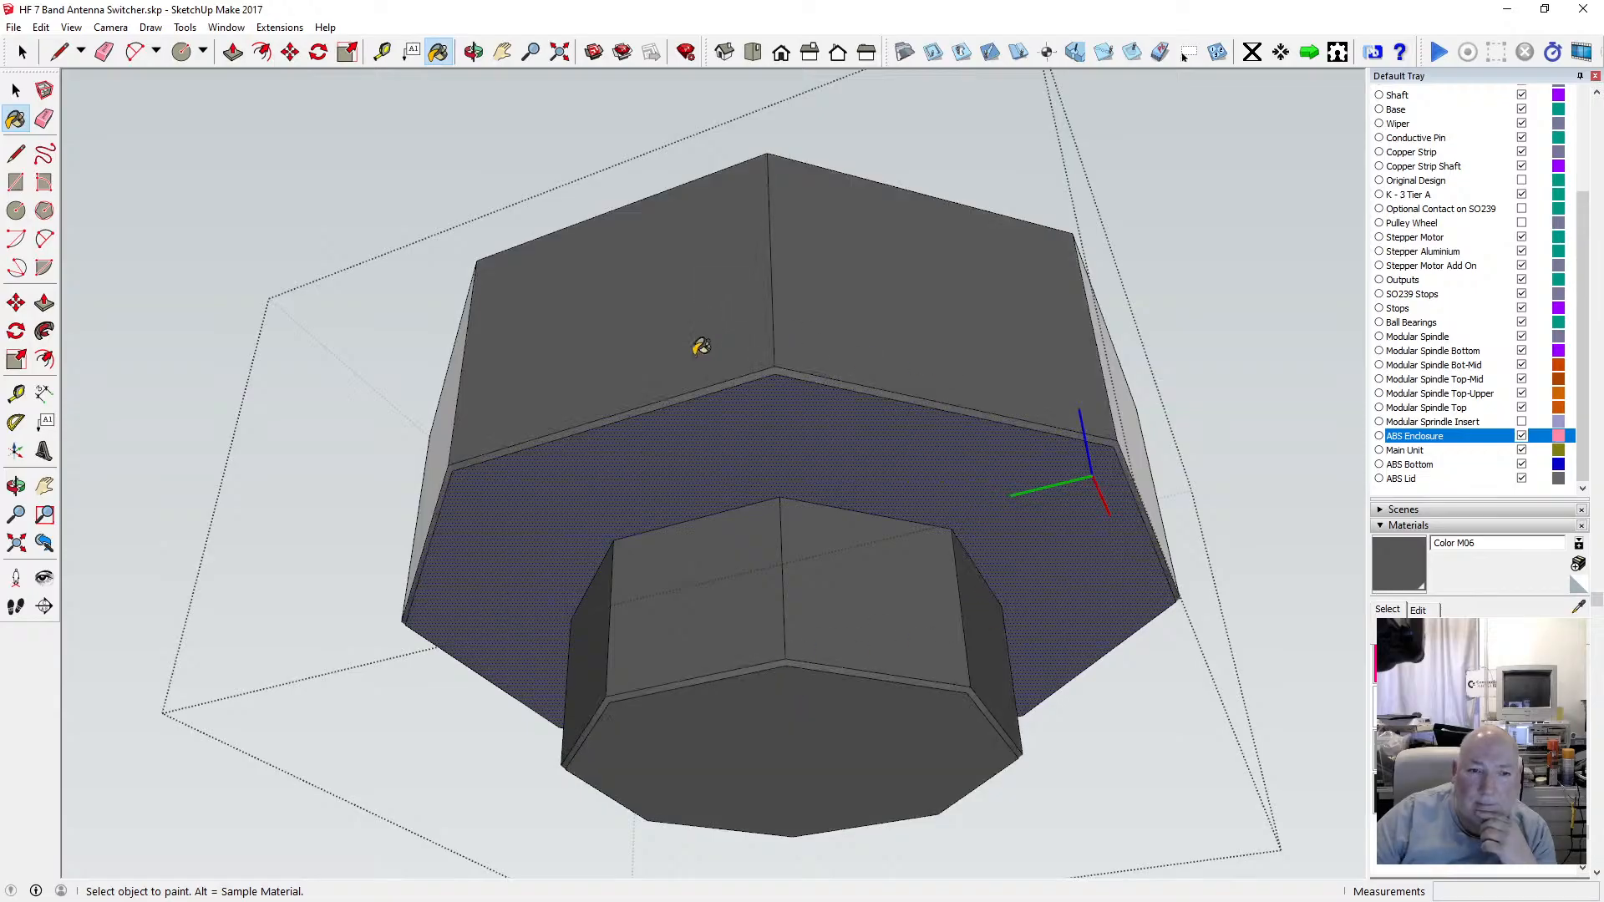
click(456, 399)
Paint the enclosure's remaining upper walls and lower-section faces on the far side with Color M06.
click(473, 51)
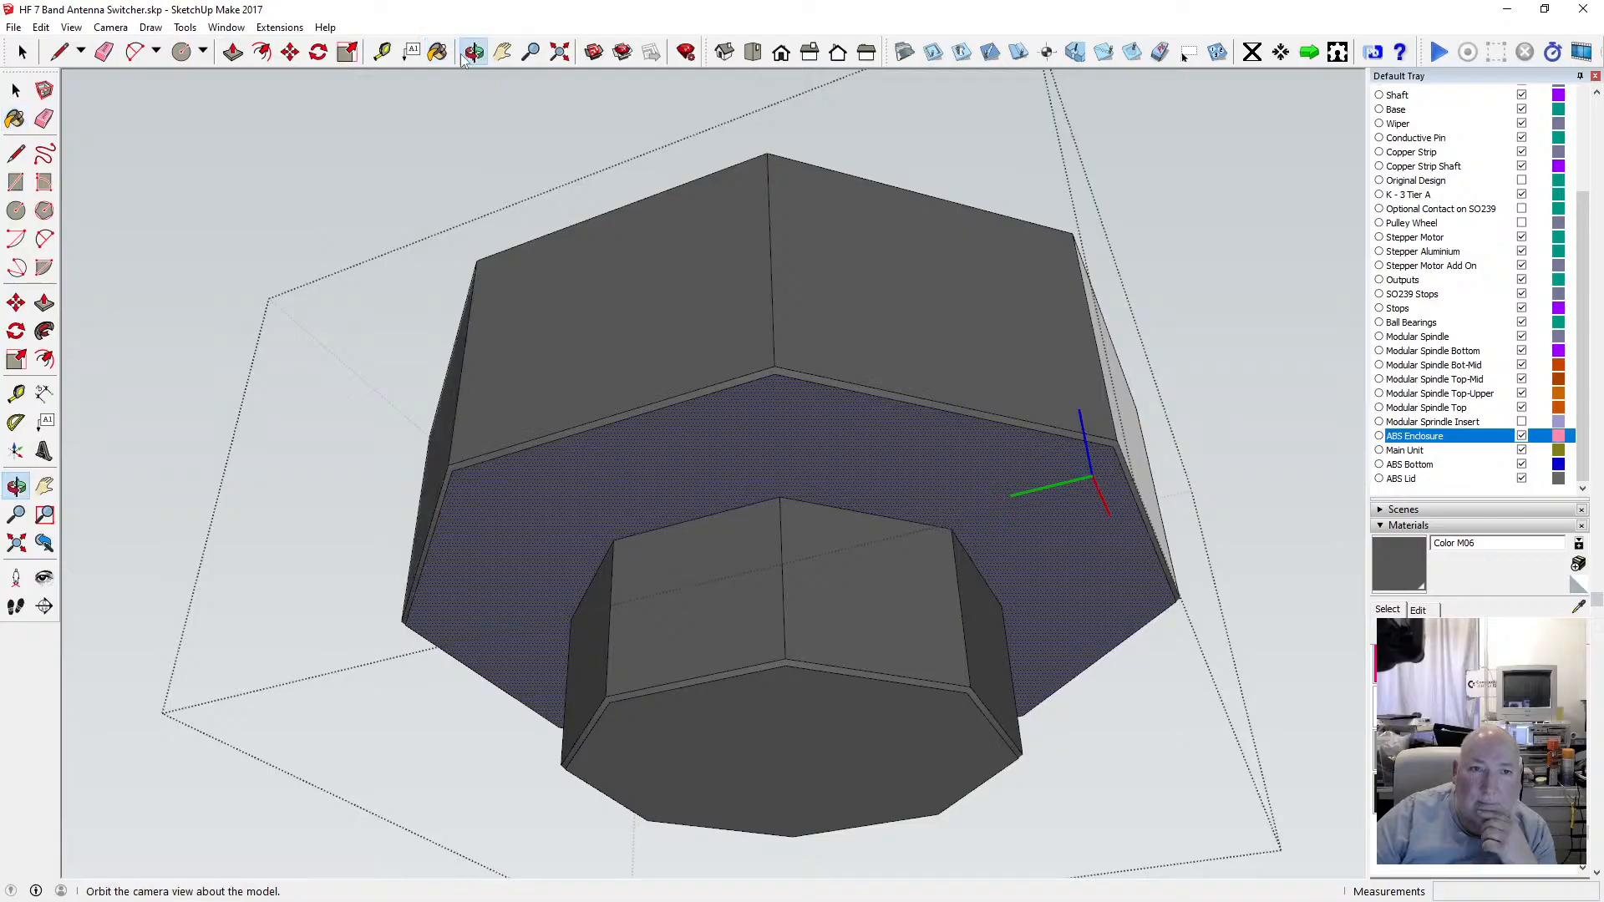
drag(517, 351, 519, 289)
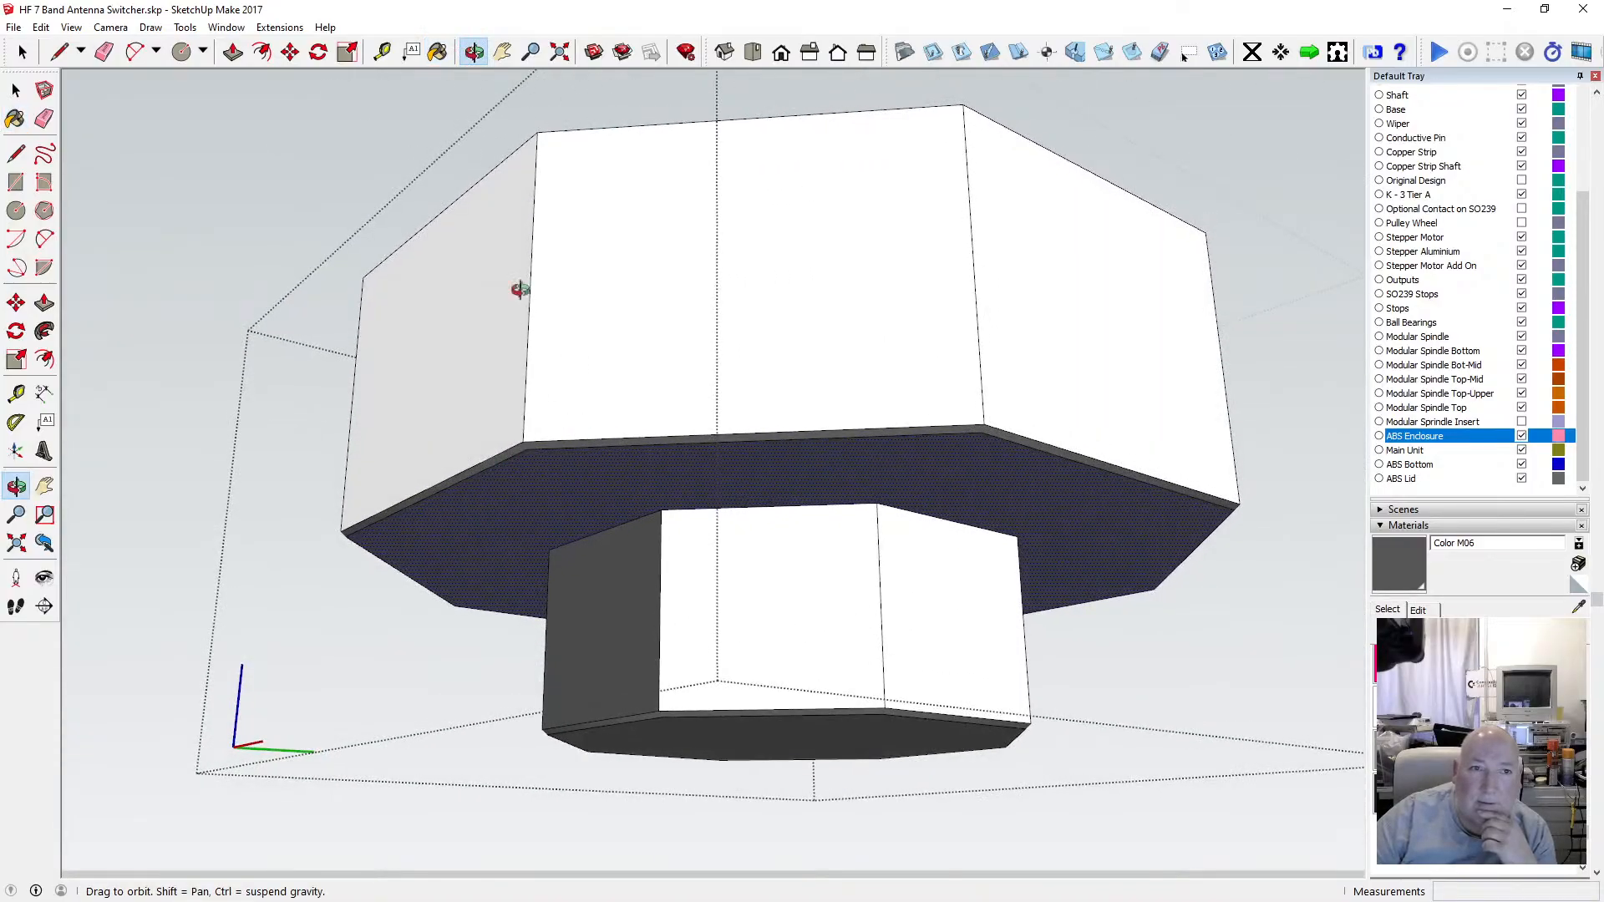
click(437, 52)
click(468, 287)
click(676, 269)
click(1063, 296)
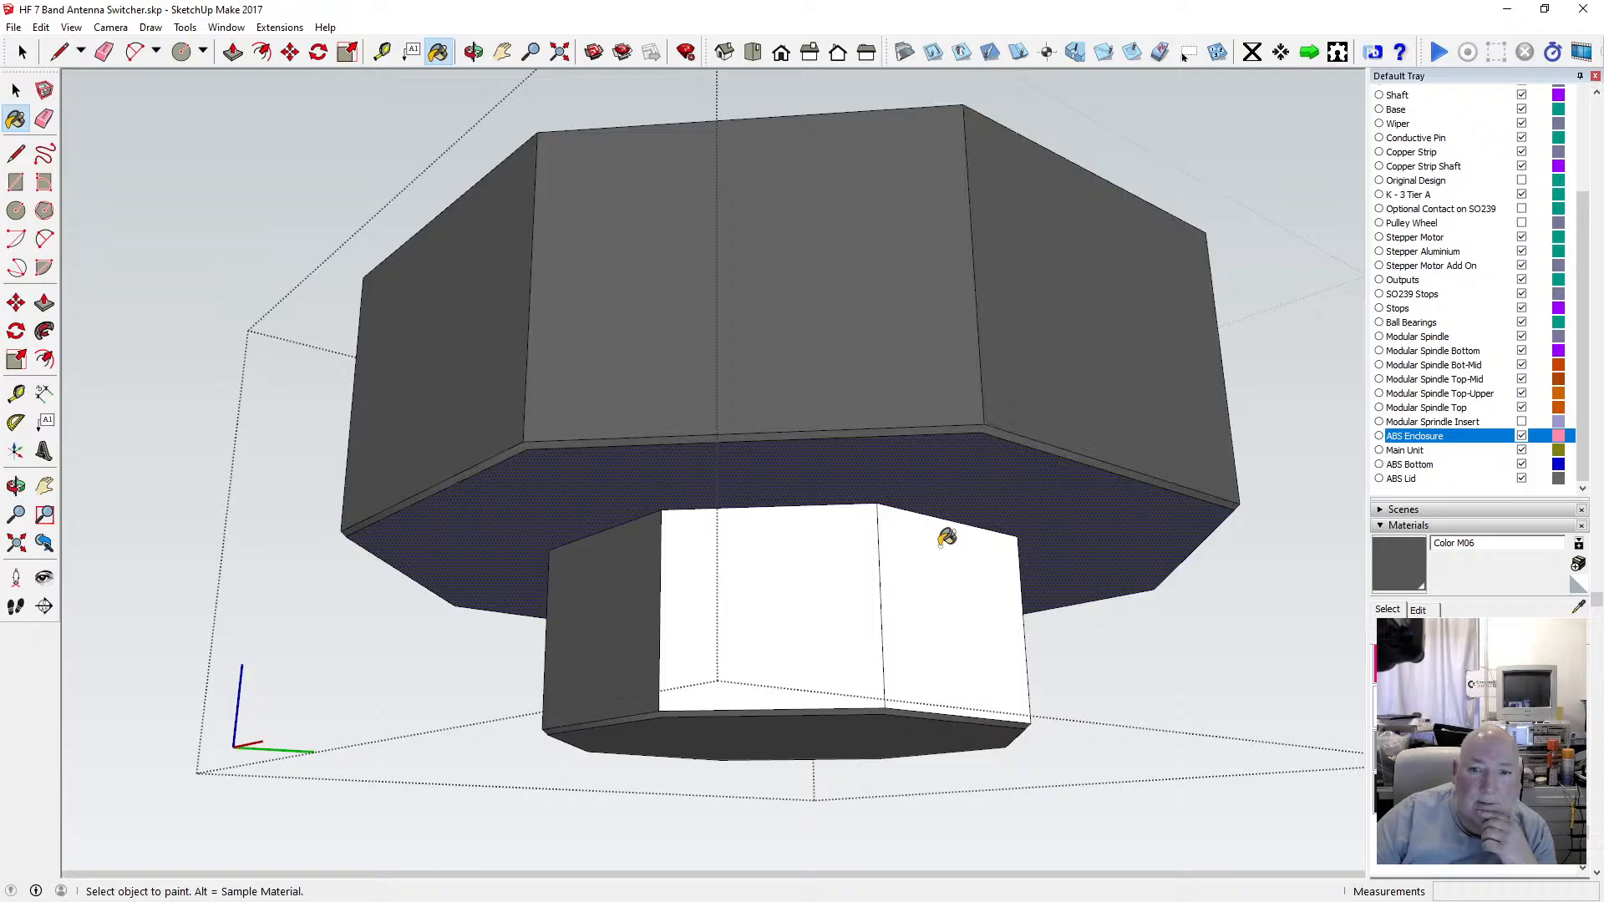
click(944, 534)
click(812, 531)
Paint the enclosure's remaining underside-facing upper wall and lower-section front faces with Color M06.
click(473, 52)
drag(435, 268, 315, 361)
click(437, 52)
click(585, 150)
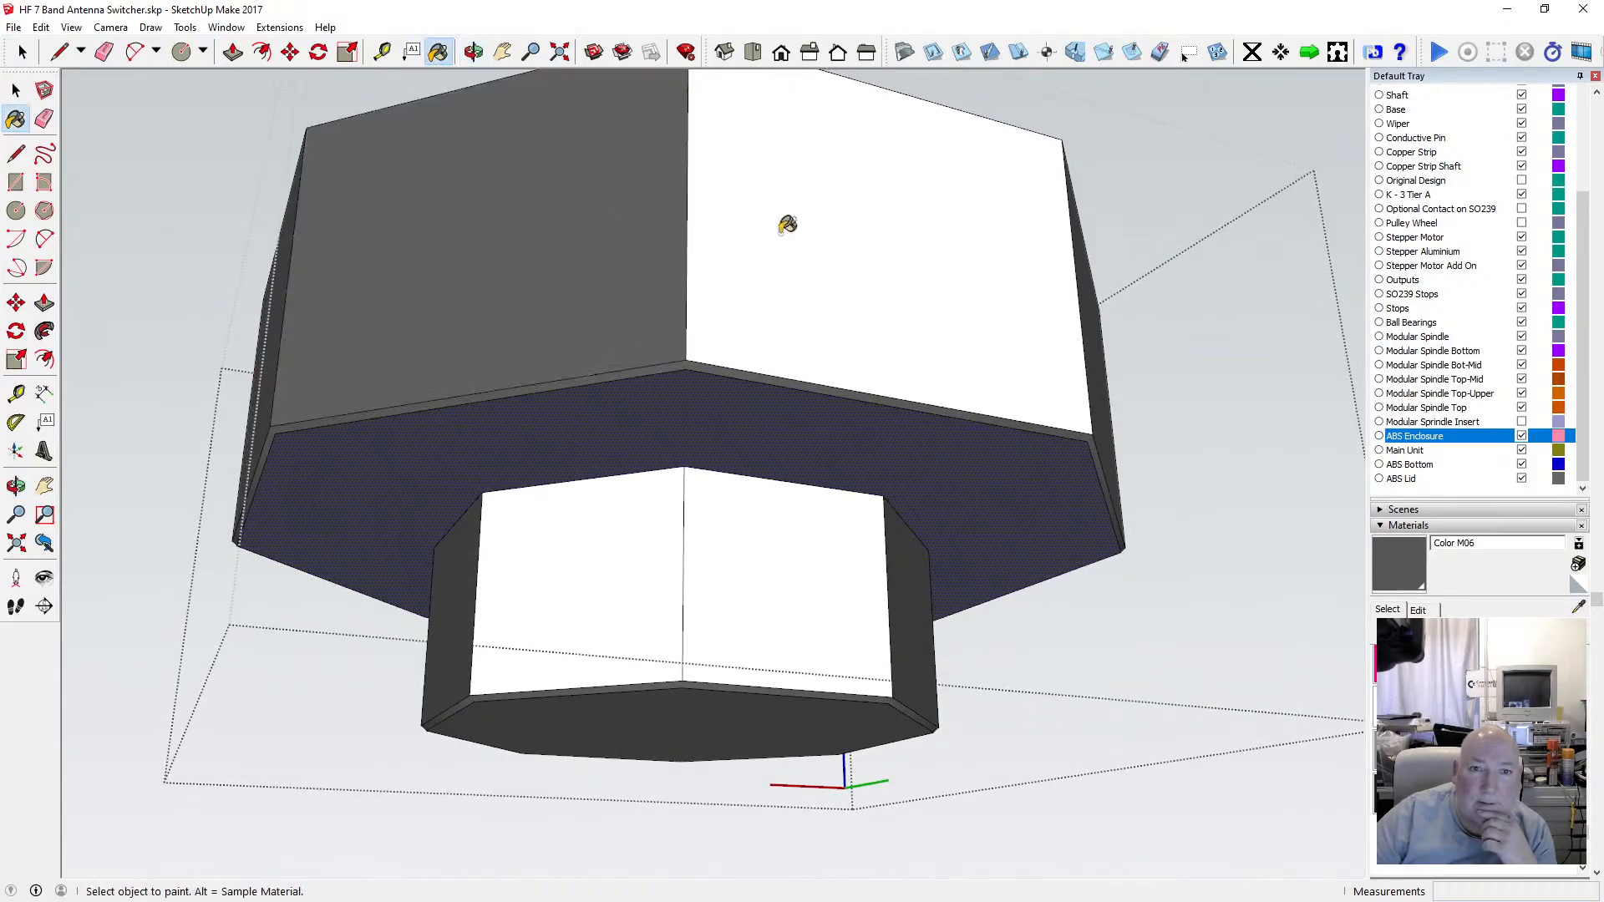
click(786, 224)
click(725, 527)
click(637, 511)
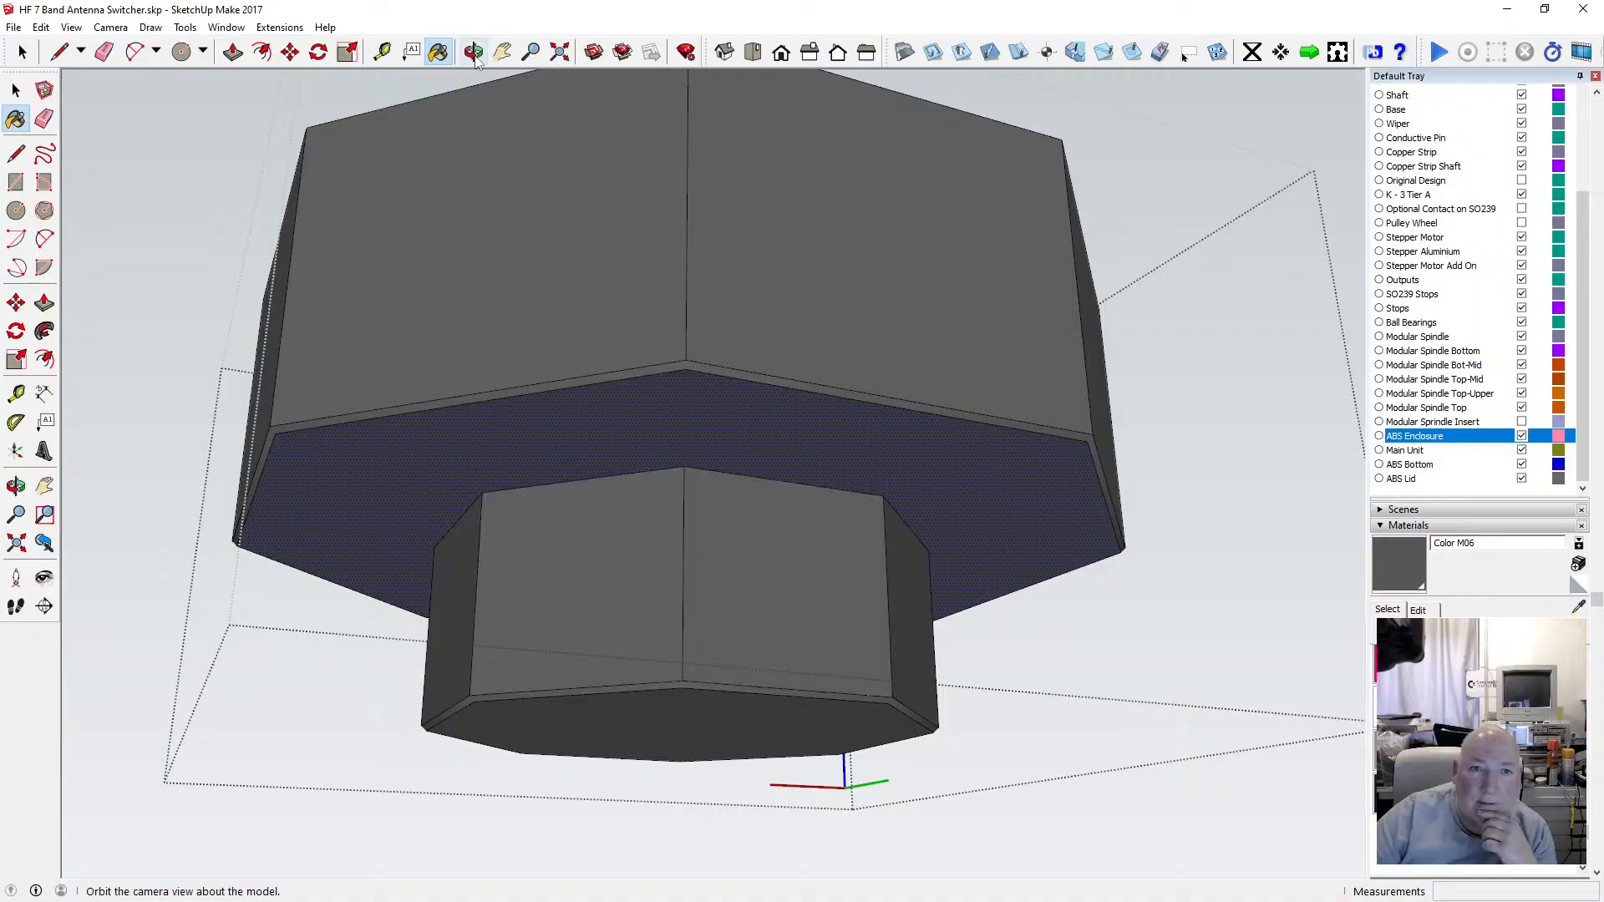
Paint the inner recess's motor plate, its raised rim and the surrounding floor with Color M06.
click(473, 52)
drag(735, 251, 662, 640)
click(437, 51)
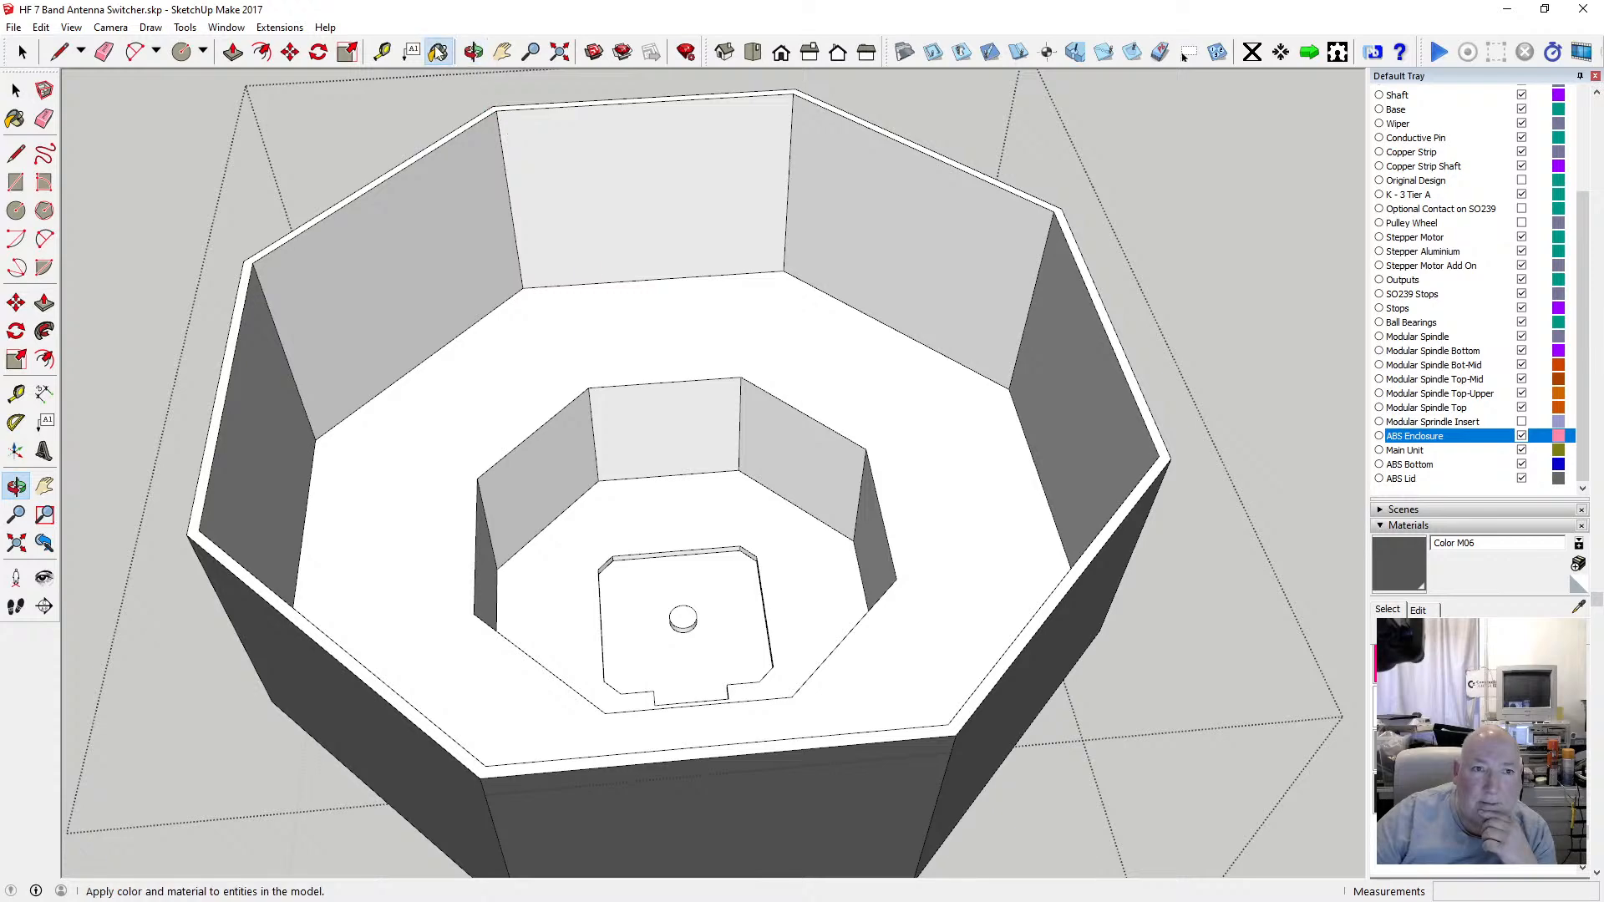
click(645, 578)
scroll(685, 619, up, 3)
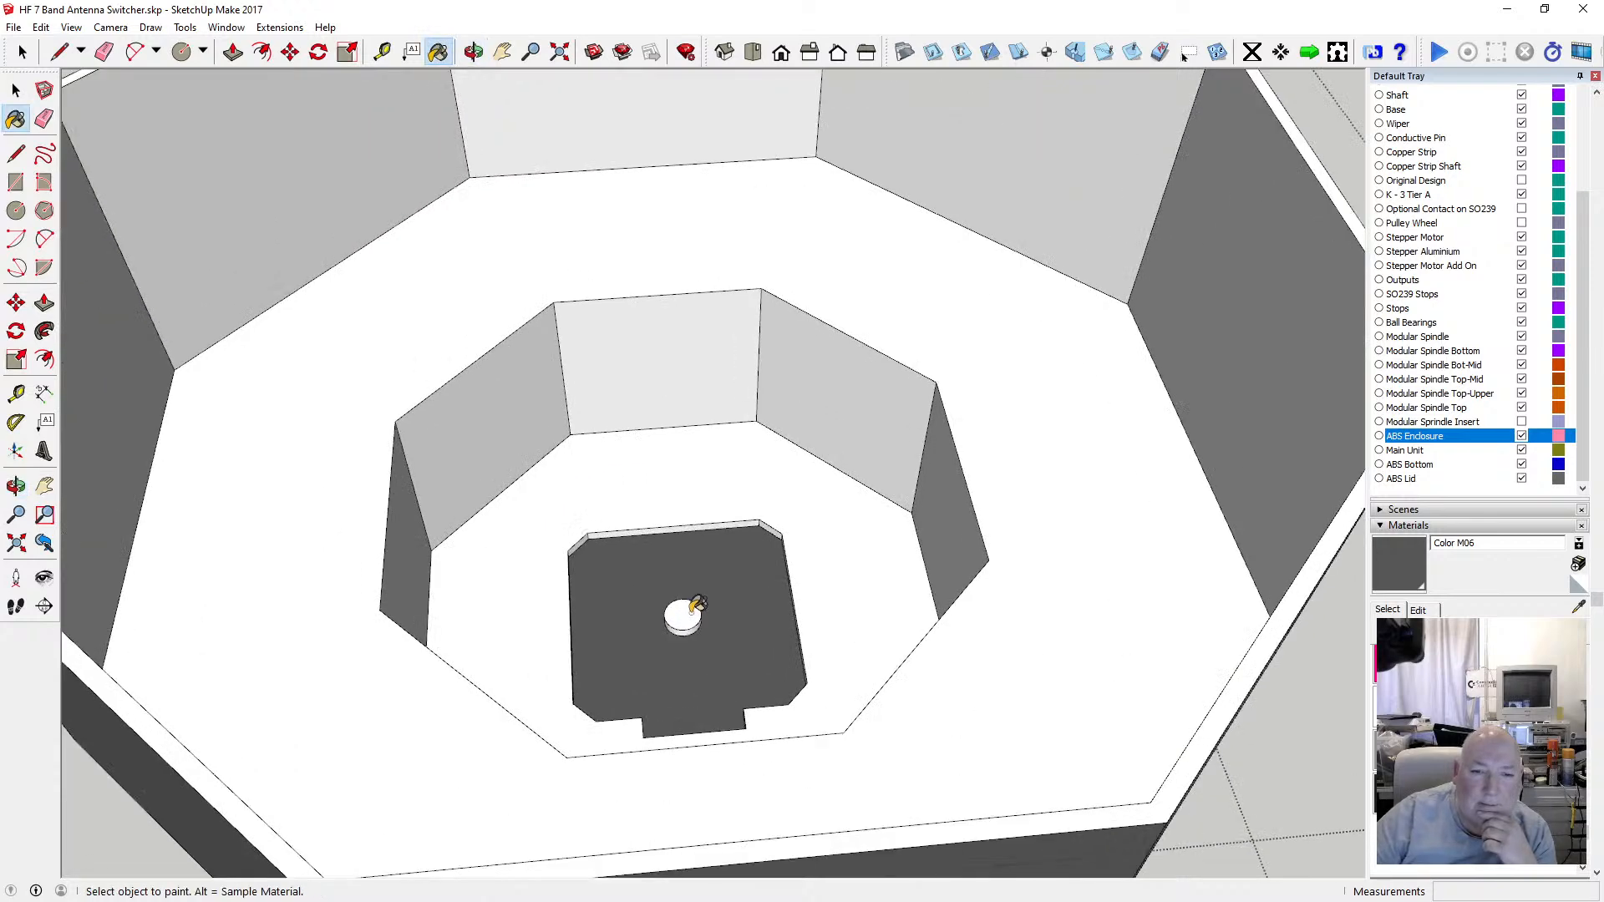
scroll(694, 619, up, 3)
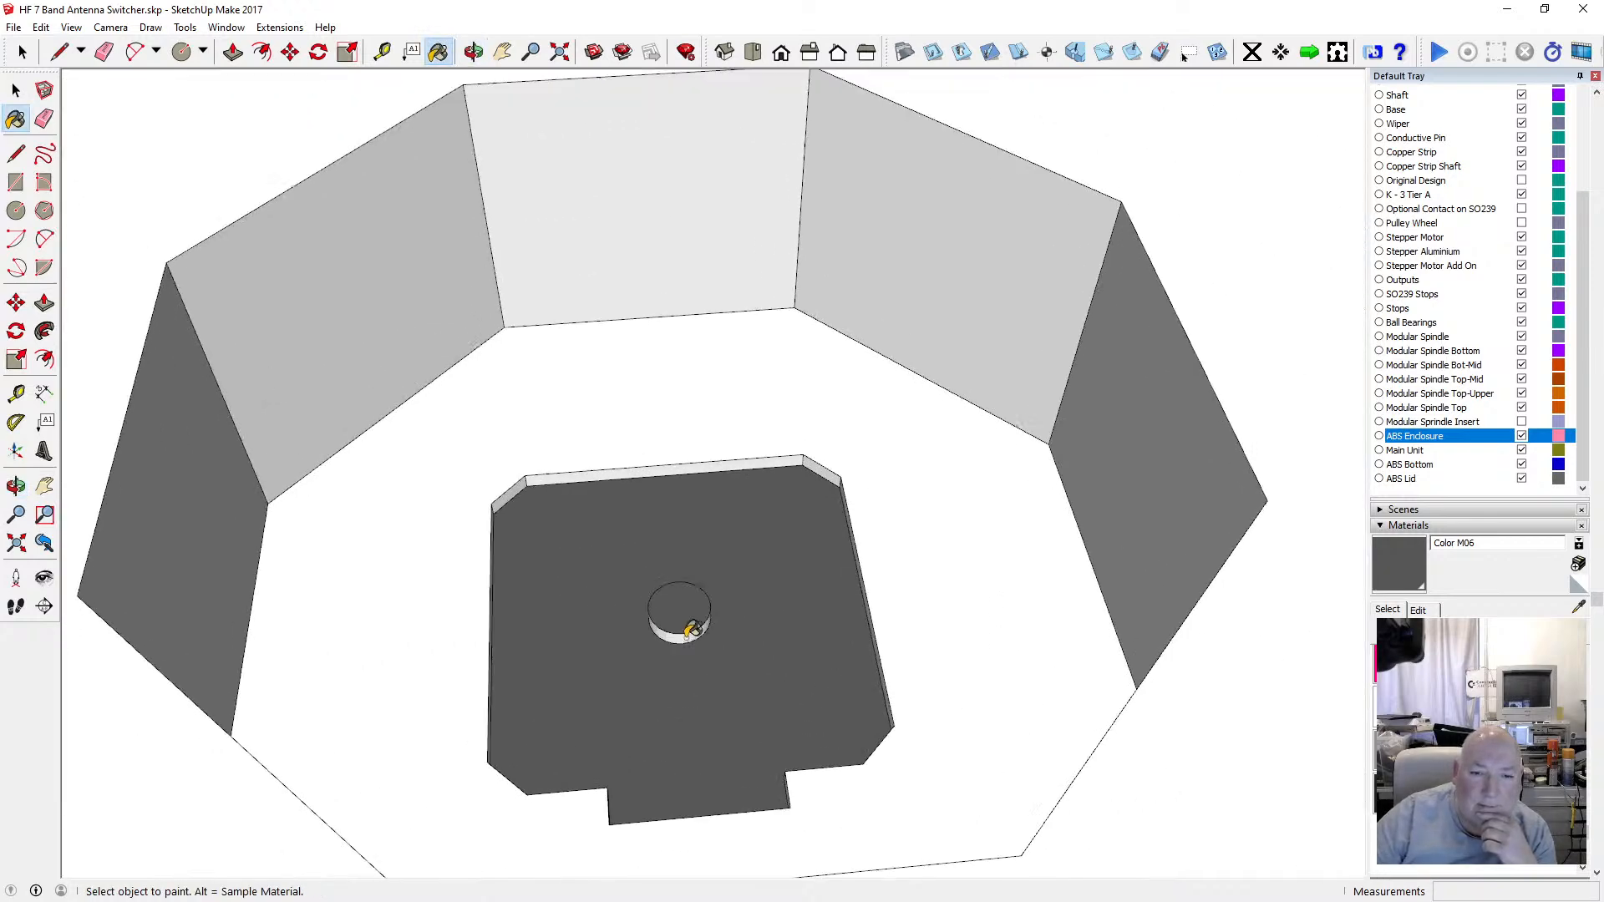
click(583, 473)
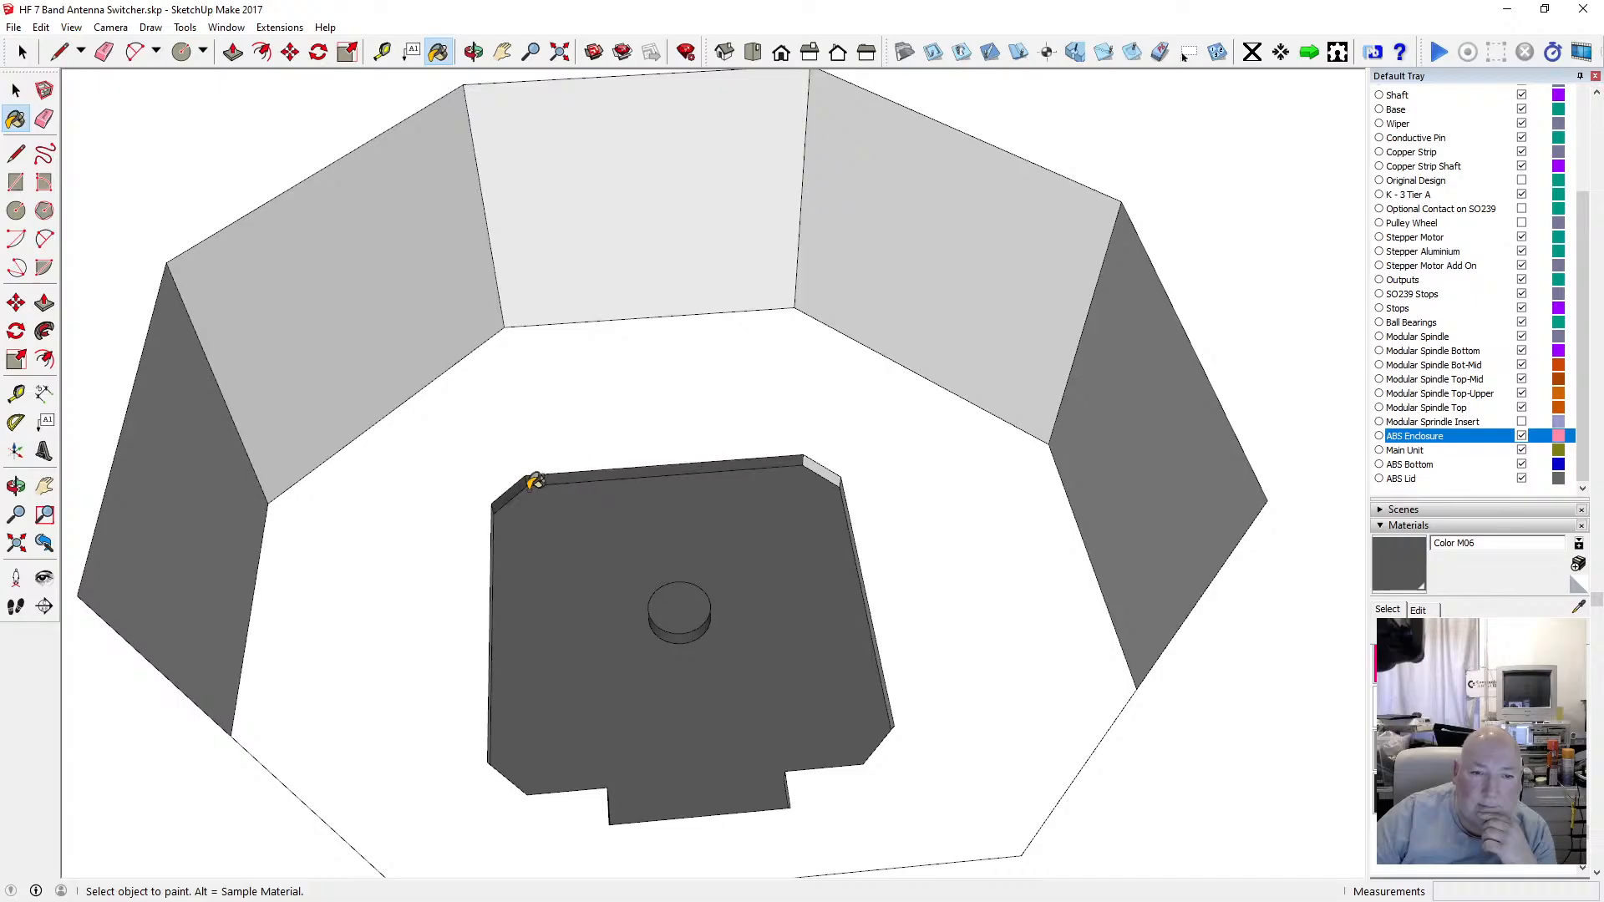
click(826, 431)
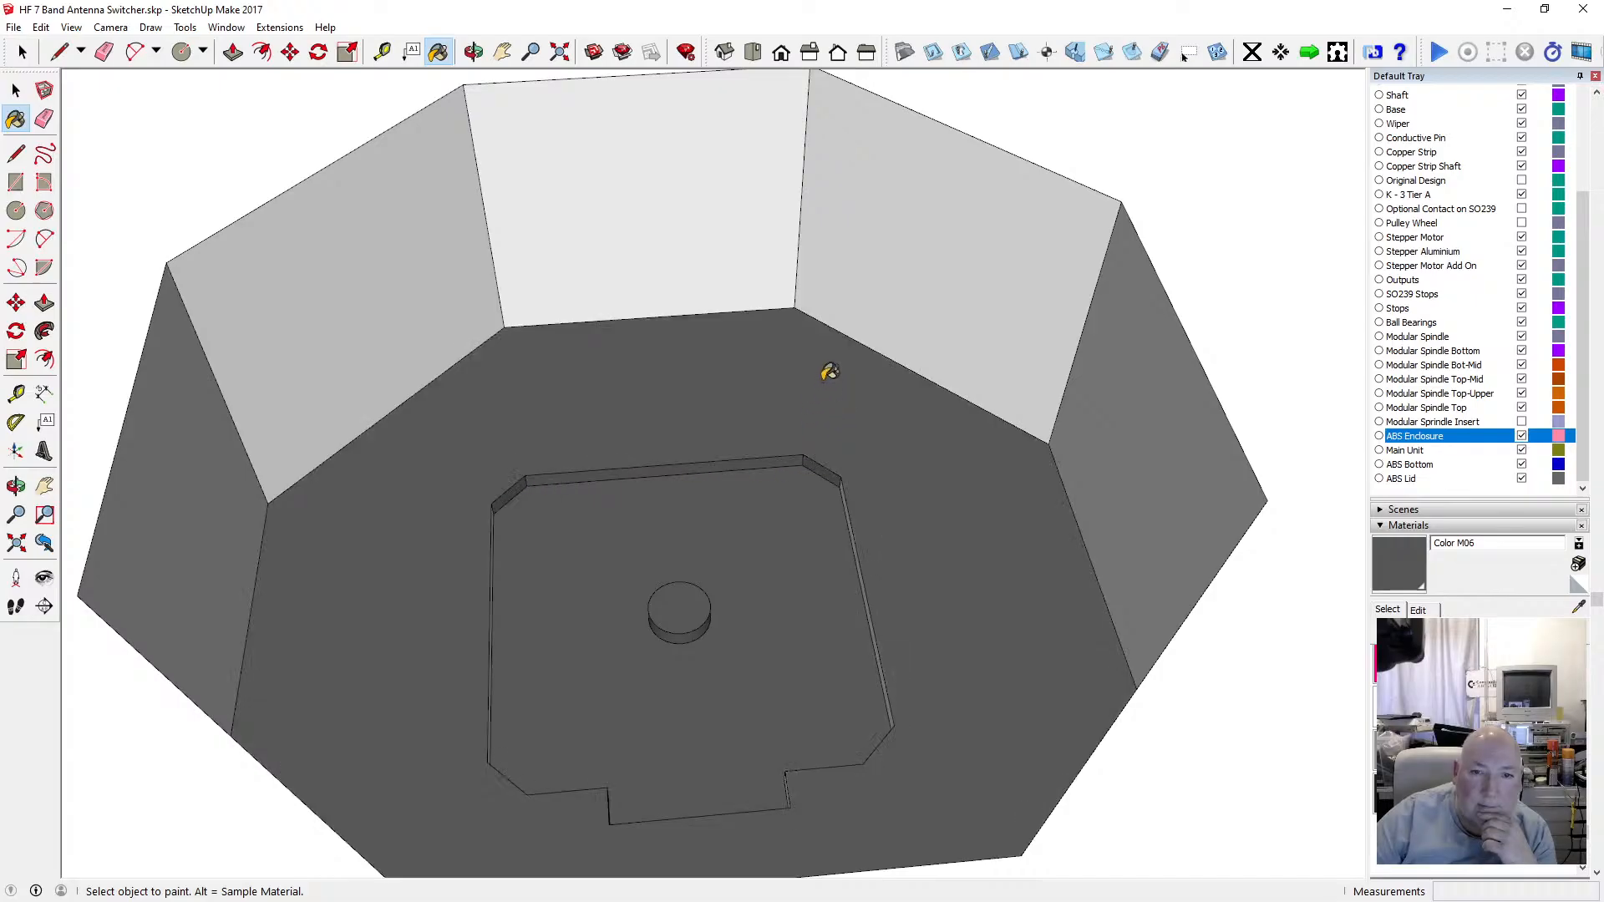
Paint the inner recess's surrounding walls with Color M06.
click(895, 284)
click(731, 224)
click(438, 256)
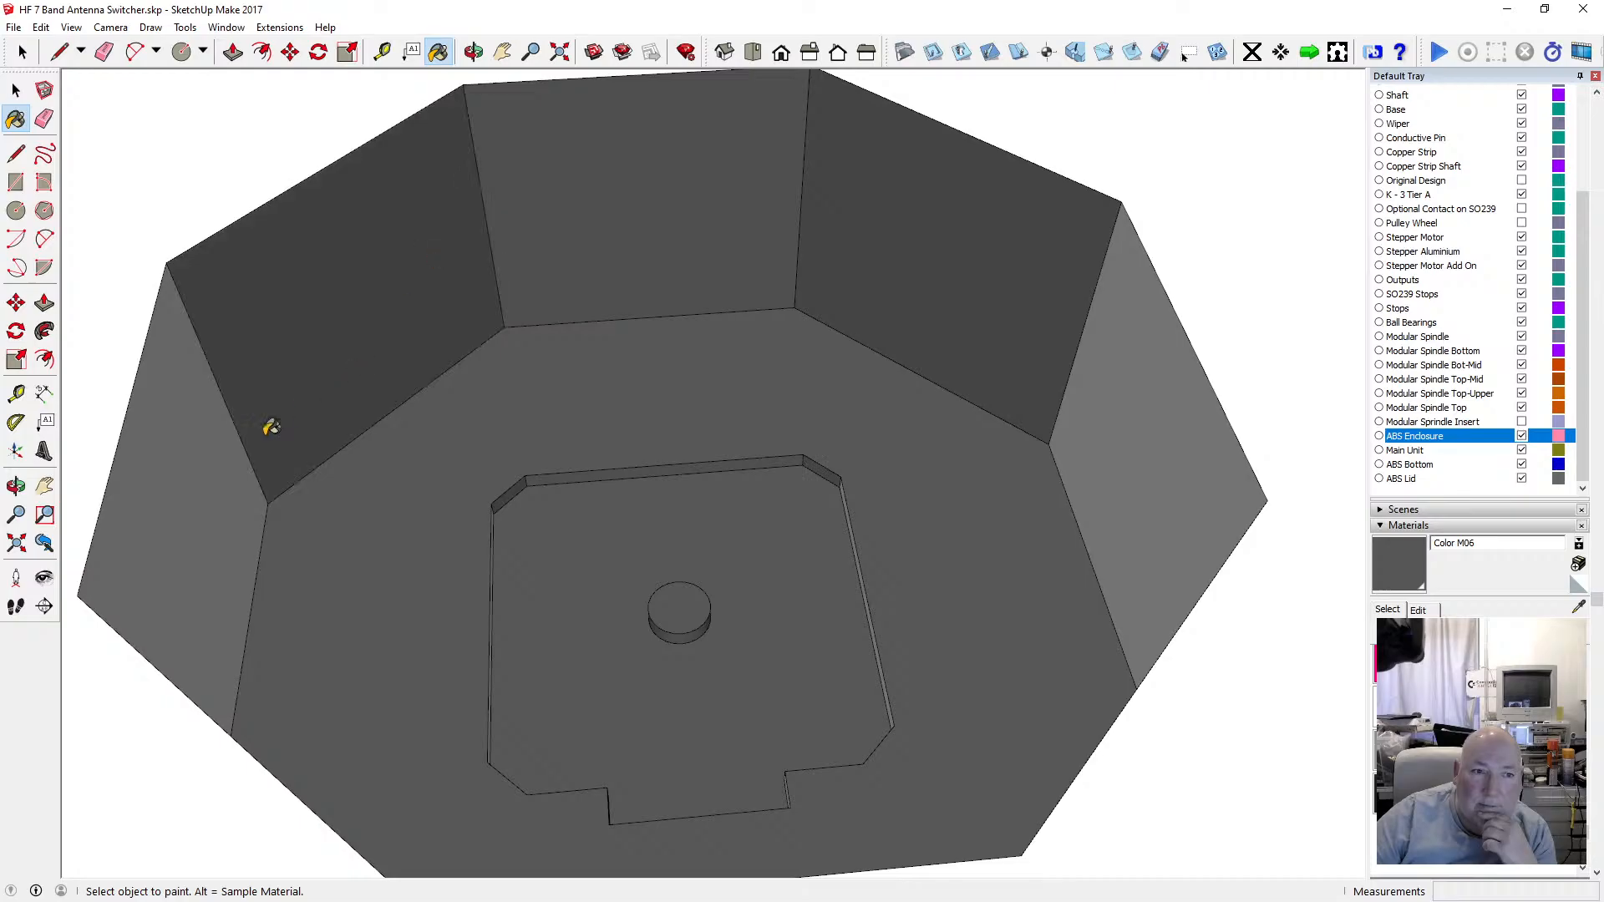
click(221, 445)
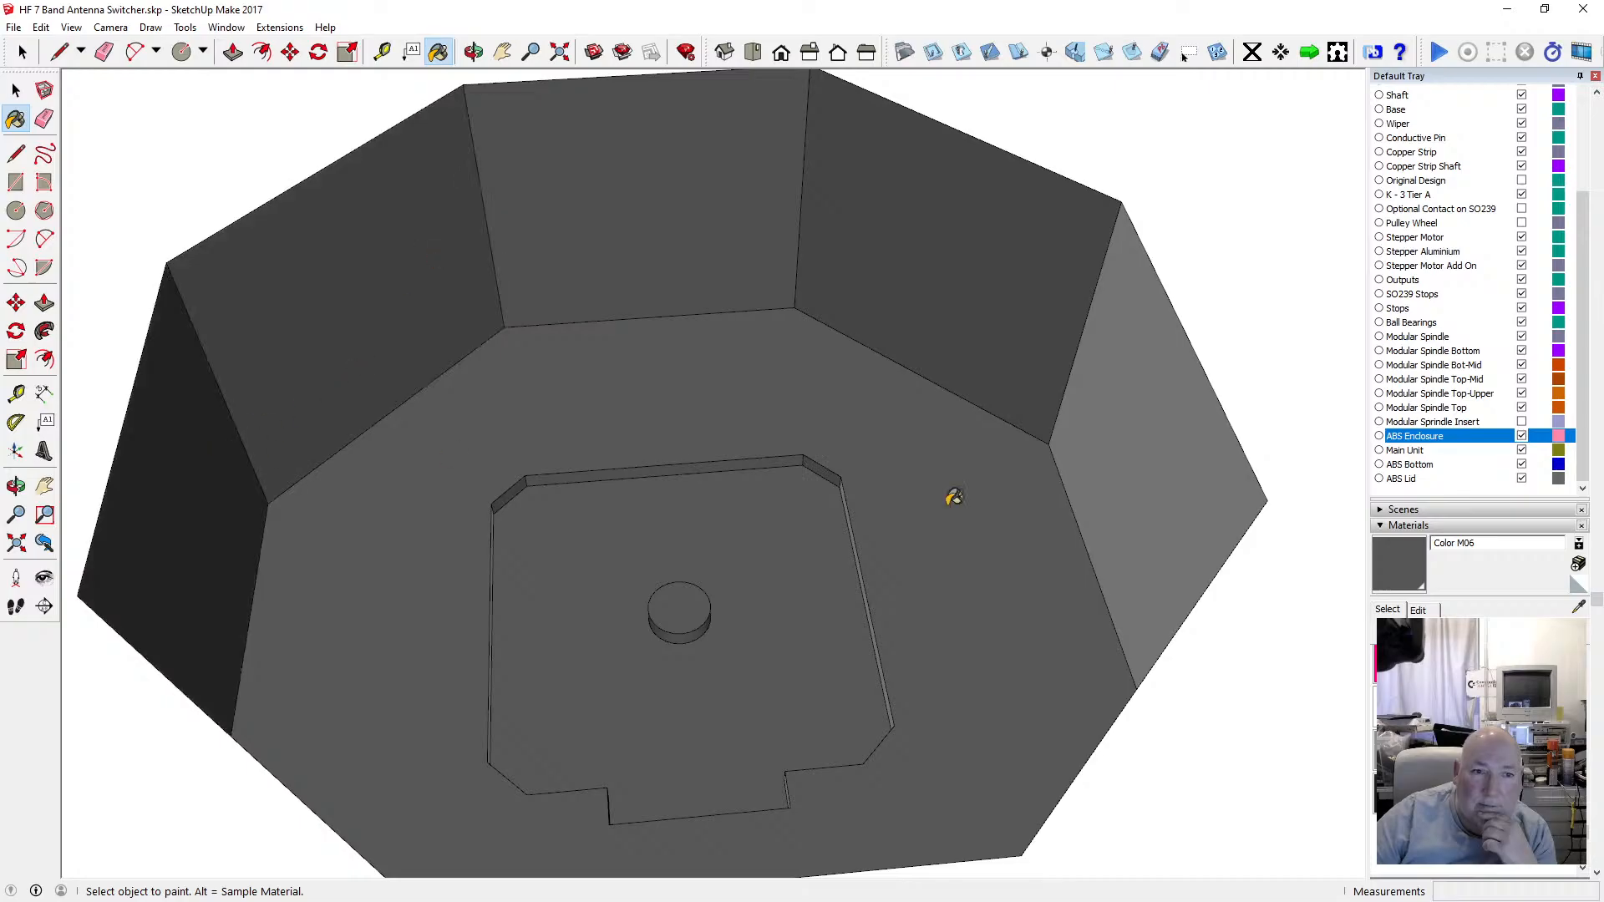
click(1195, 490)
Paint the remaining inner recess wall and the motor plate's back ledge face with Color M06.
click(472, 52)
drag(357, 250, 674, 349)
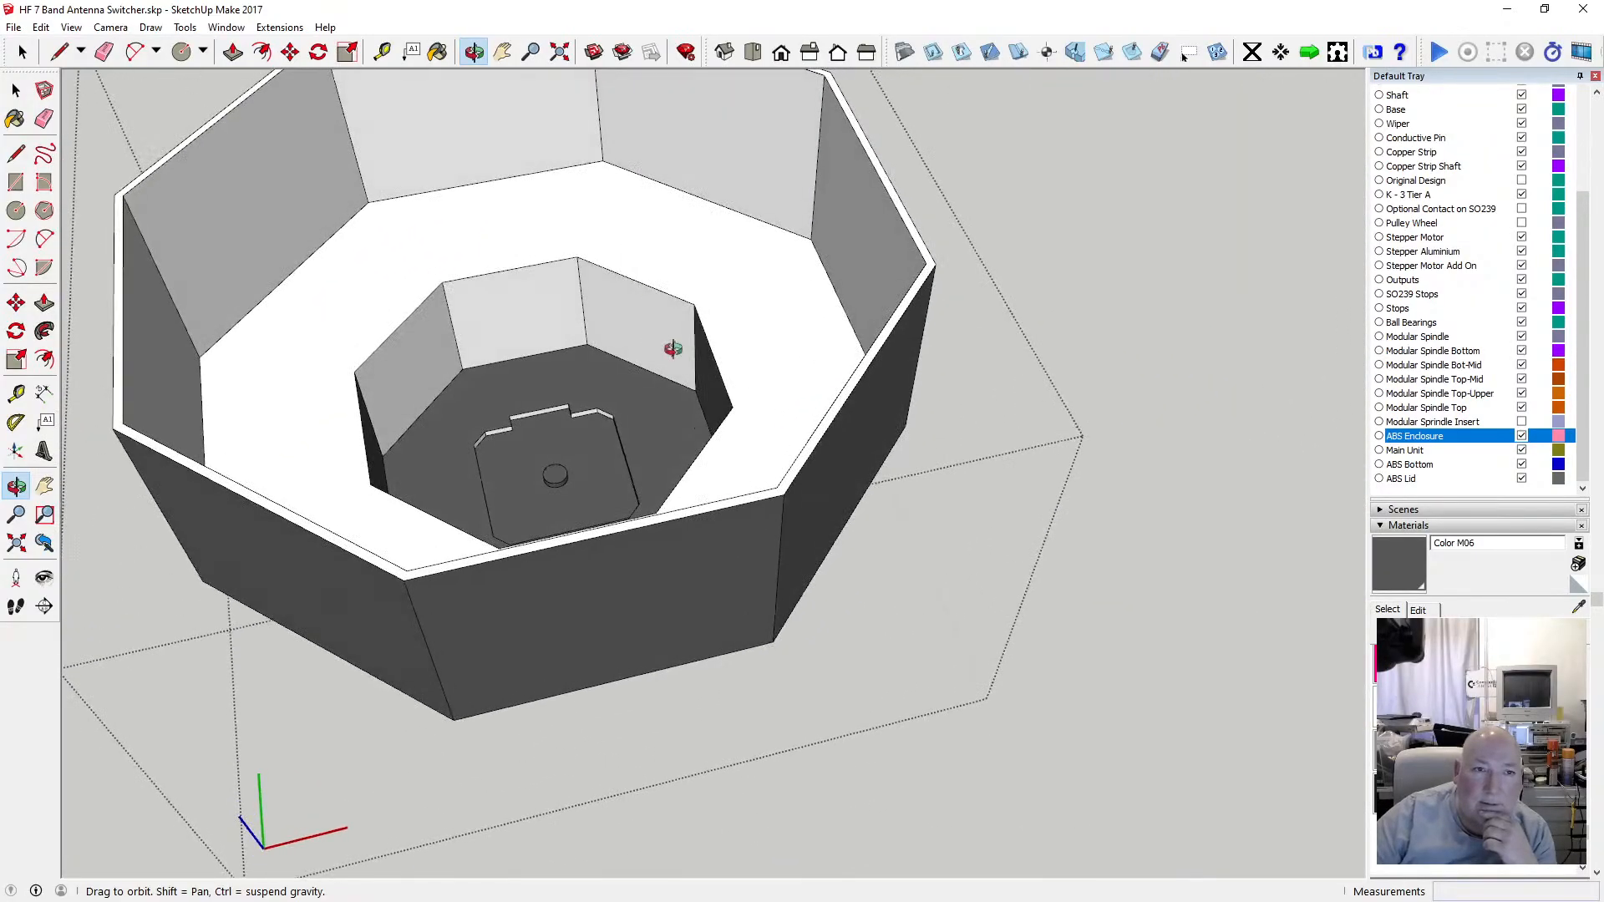
click(437, 51)
click(394, 350)
scroll(583, 433, up, 5)
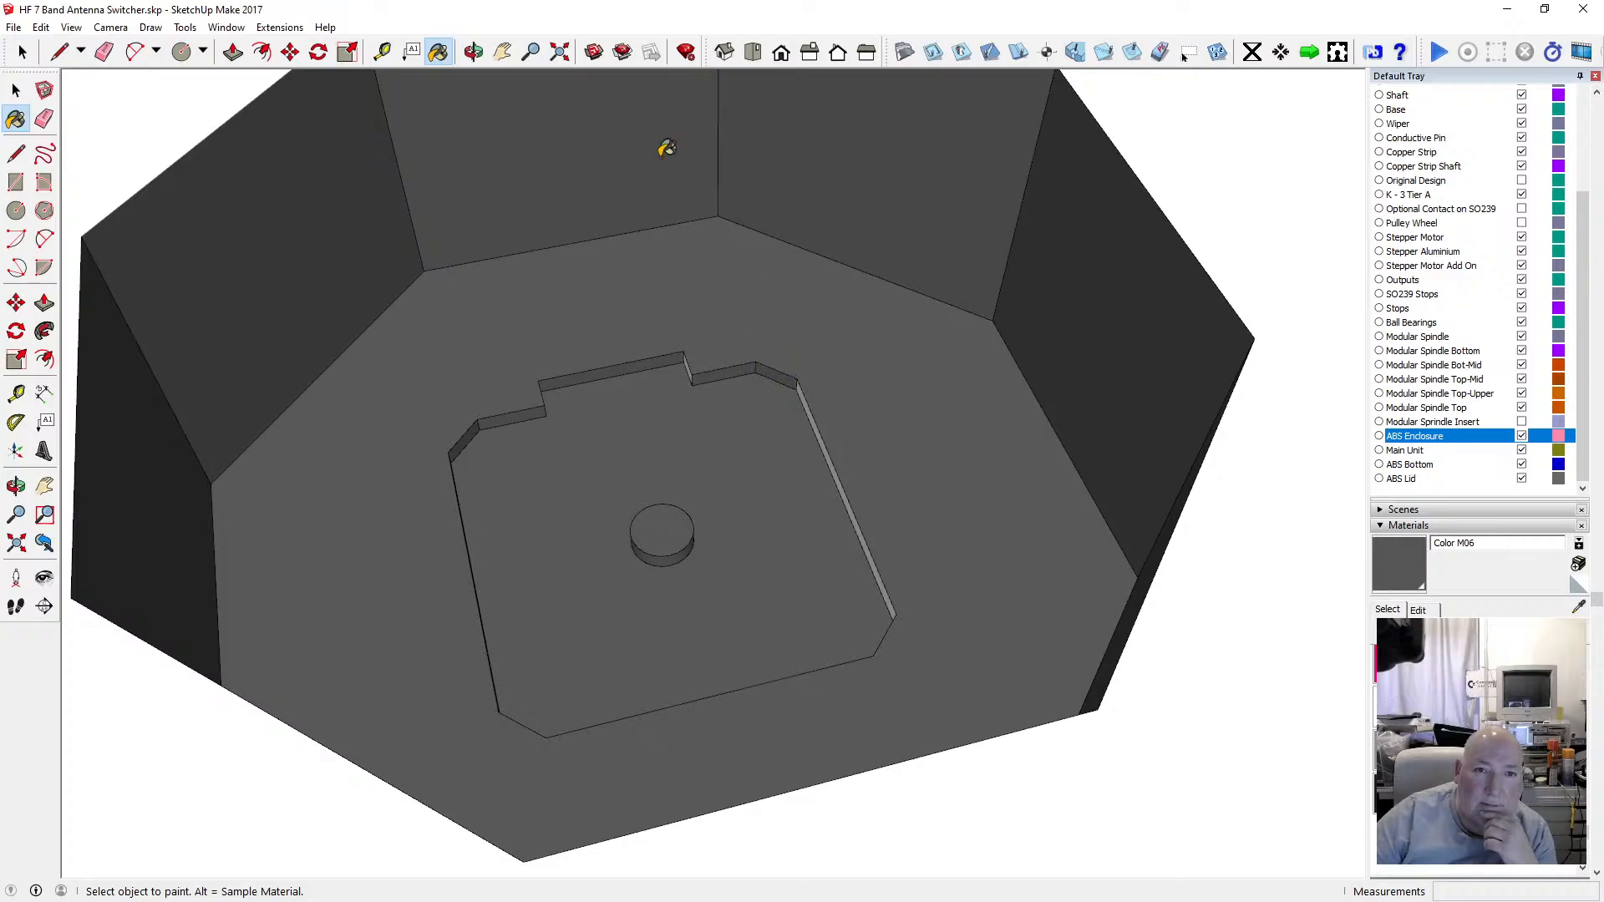
click(473, 52)
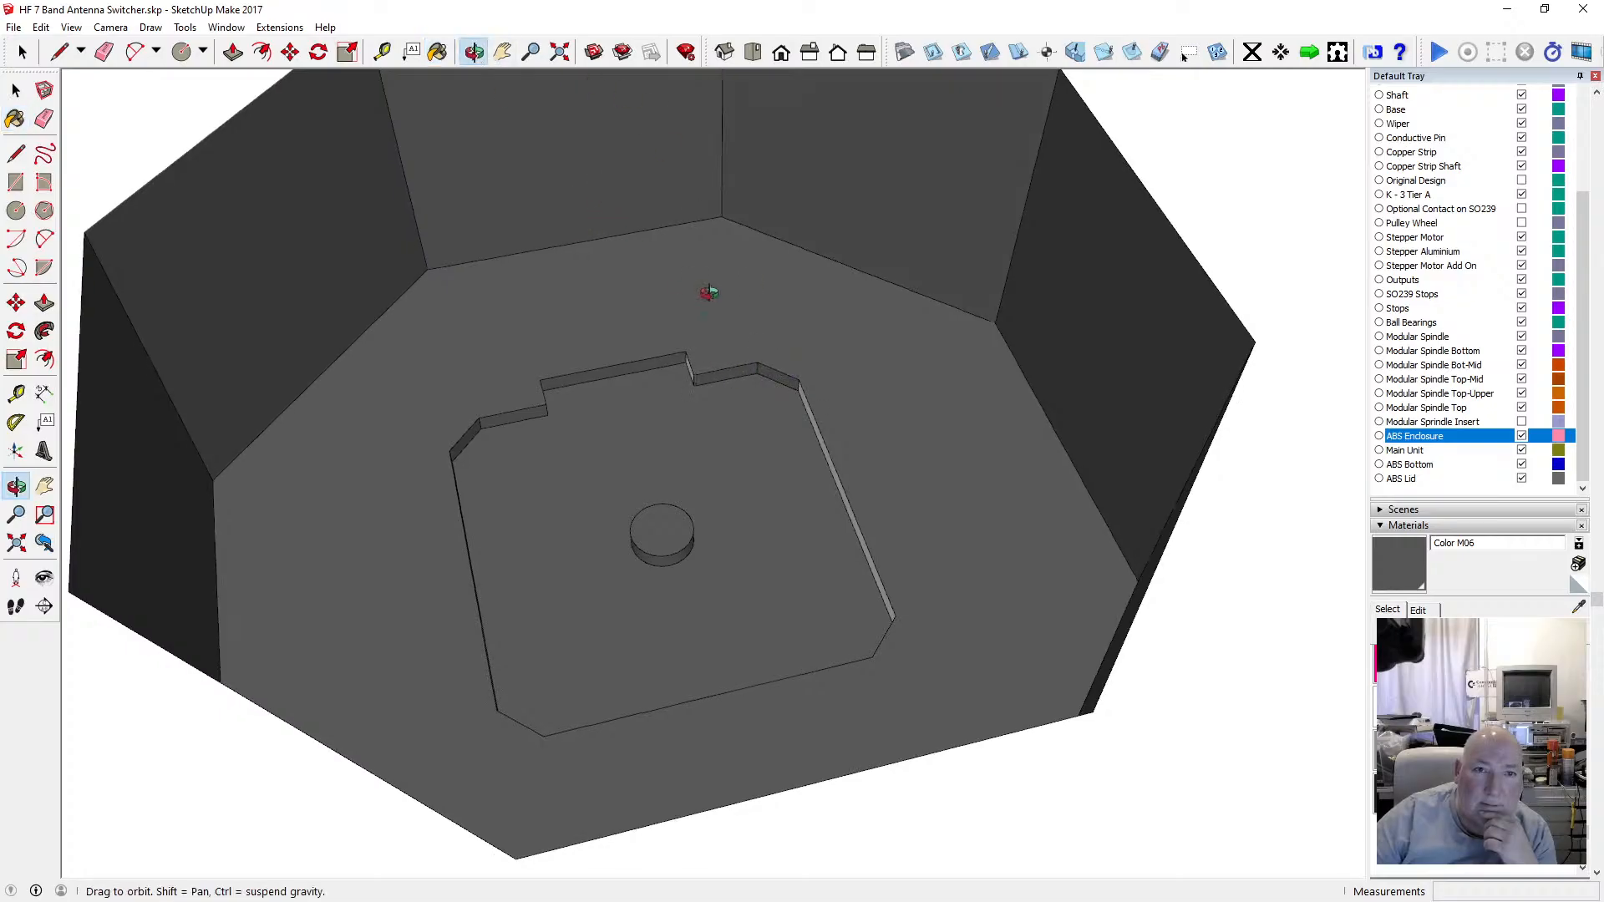
drag(708, 292, 83, 261)
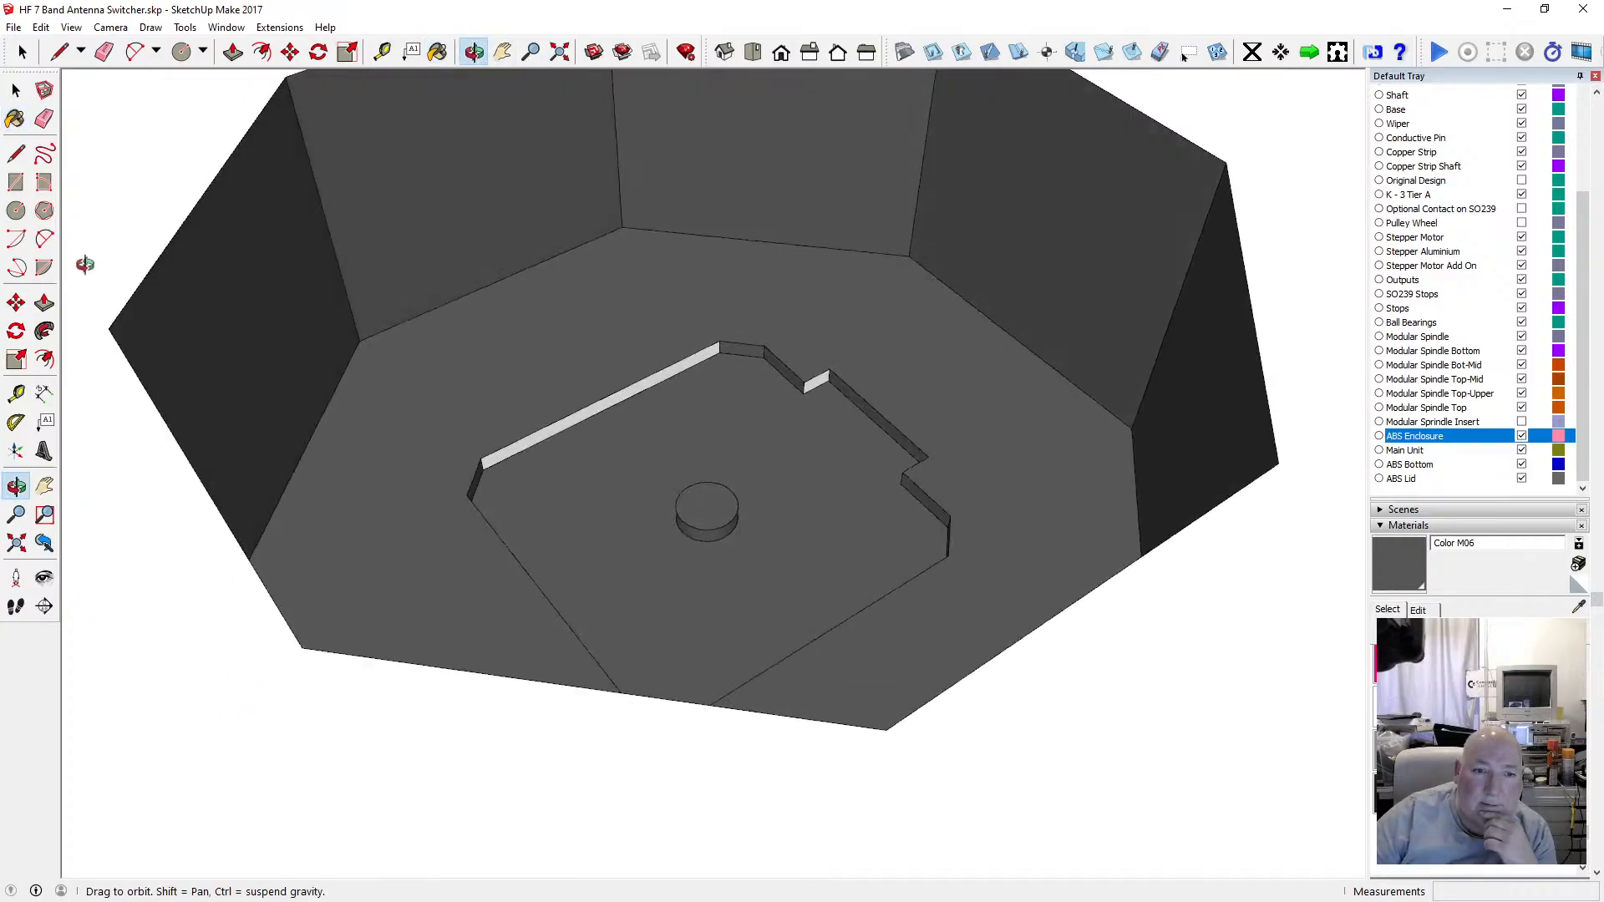
click(437, 51)
click(553, 424)
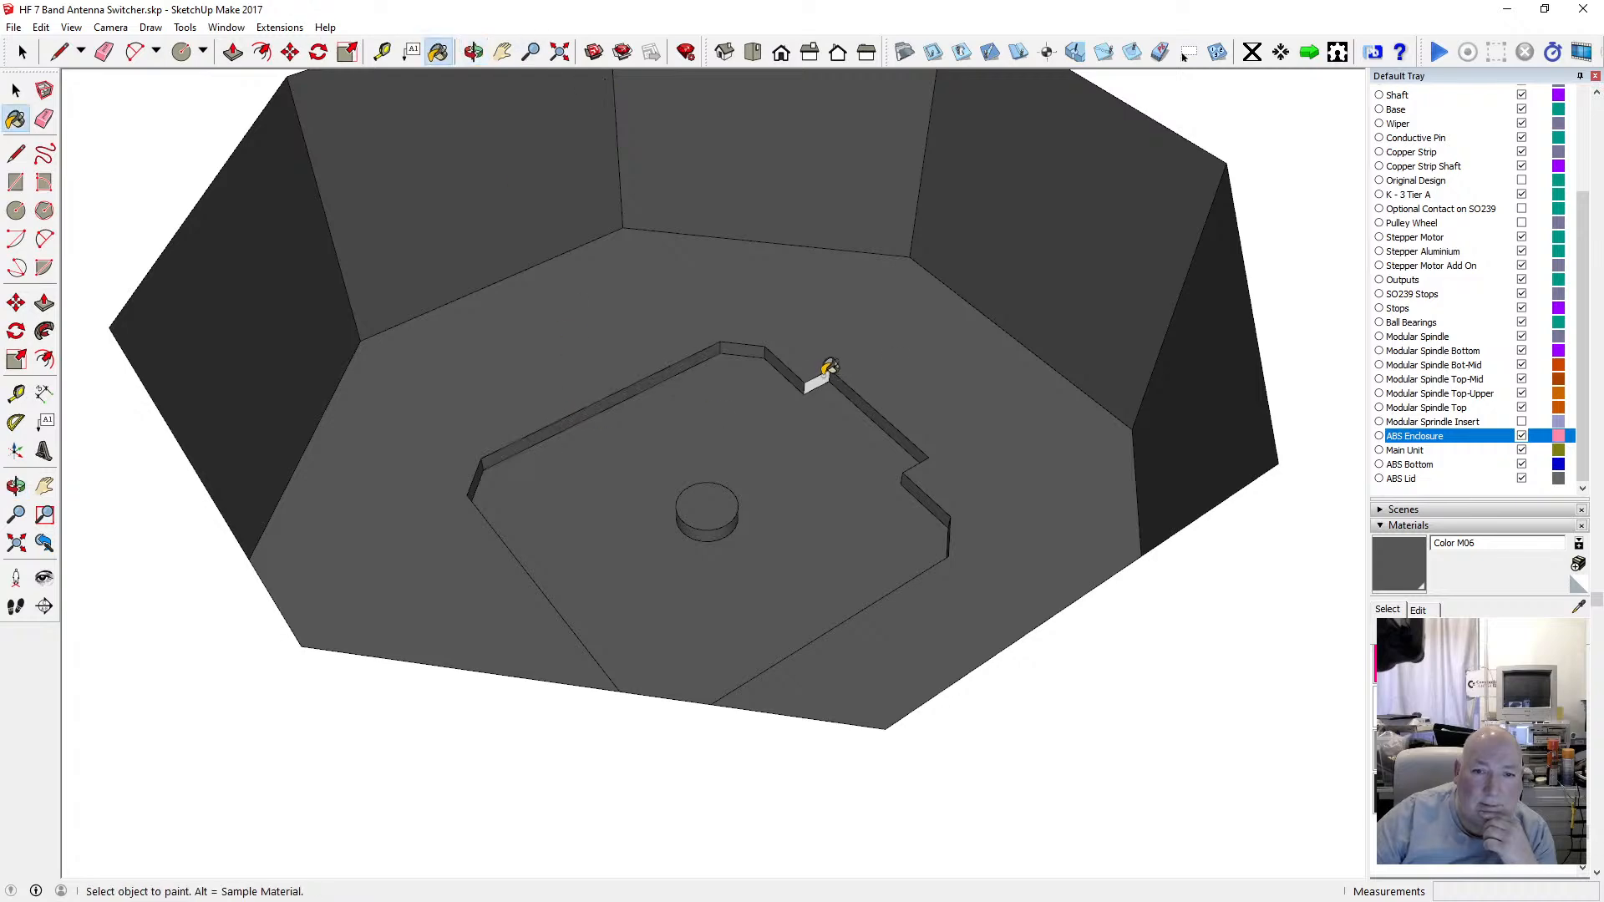
Paint the small notch face on the motor plate's ledge with Color M06.
click(474, 52)
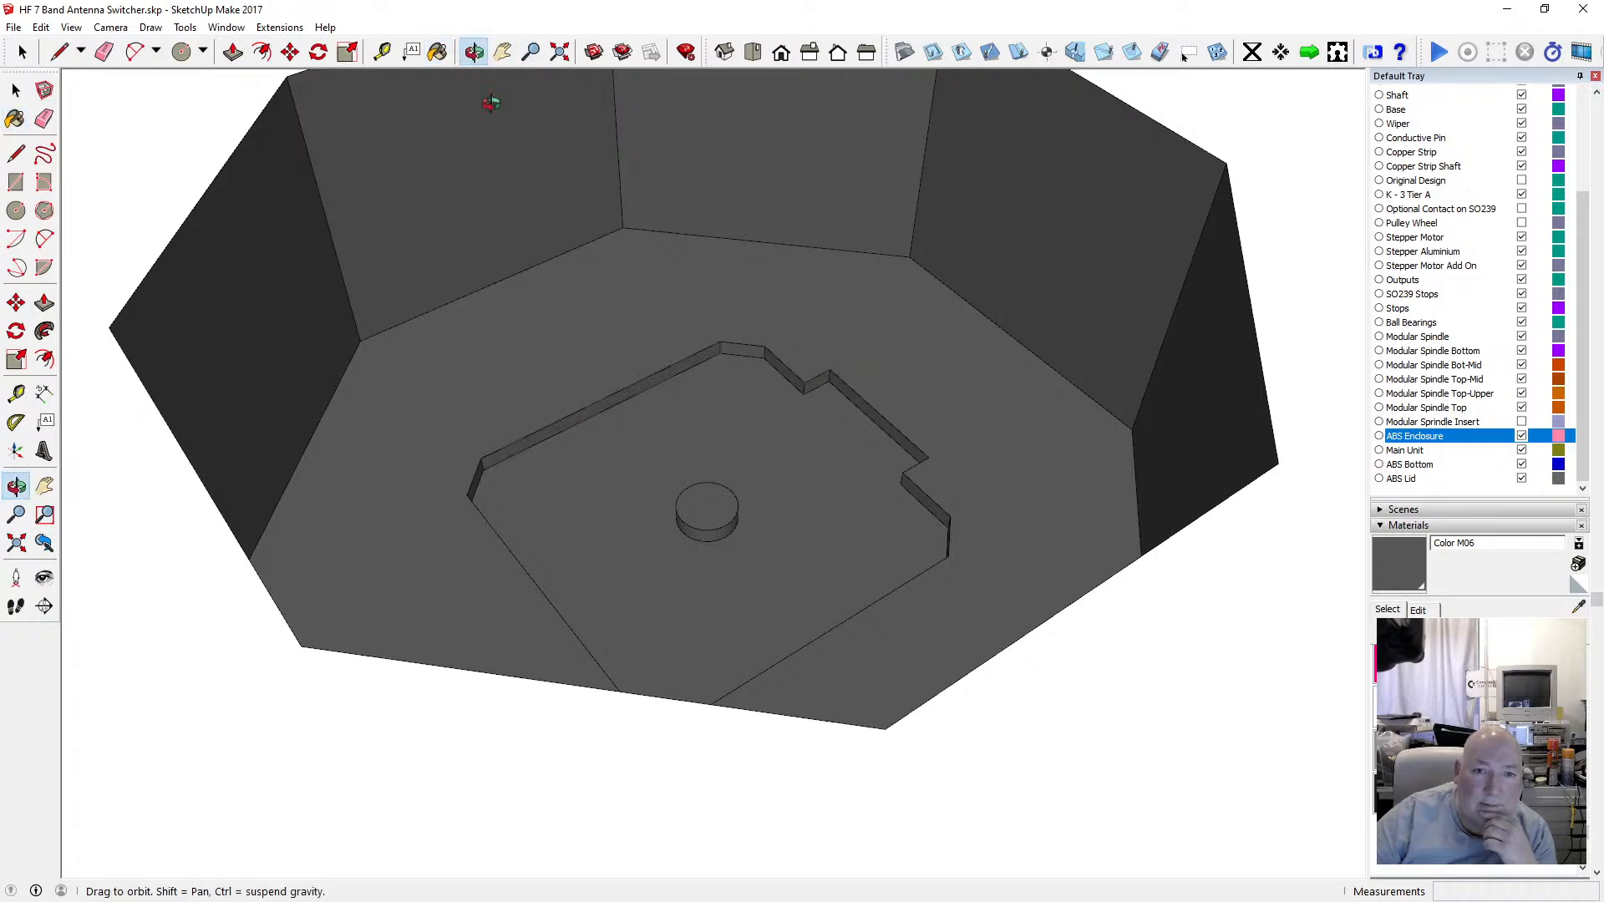
drag(468, 125, 839, 278)
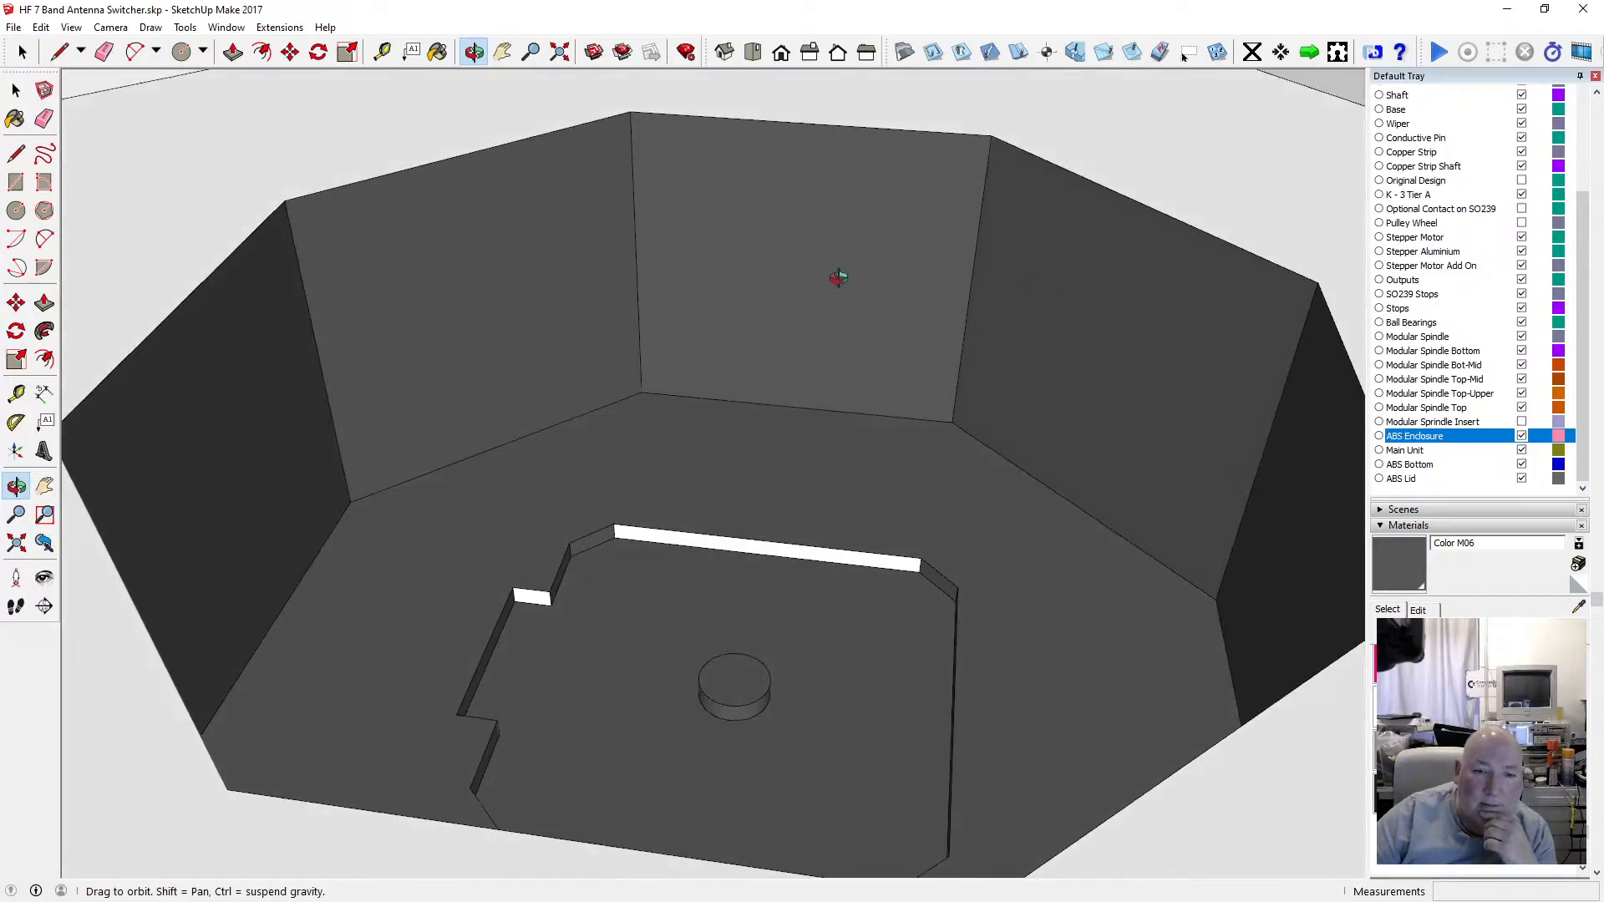
key(b)
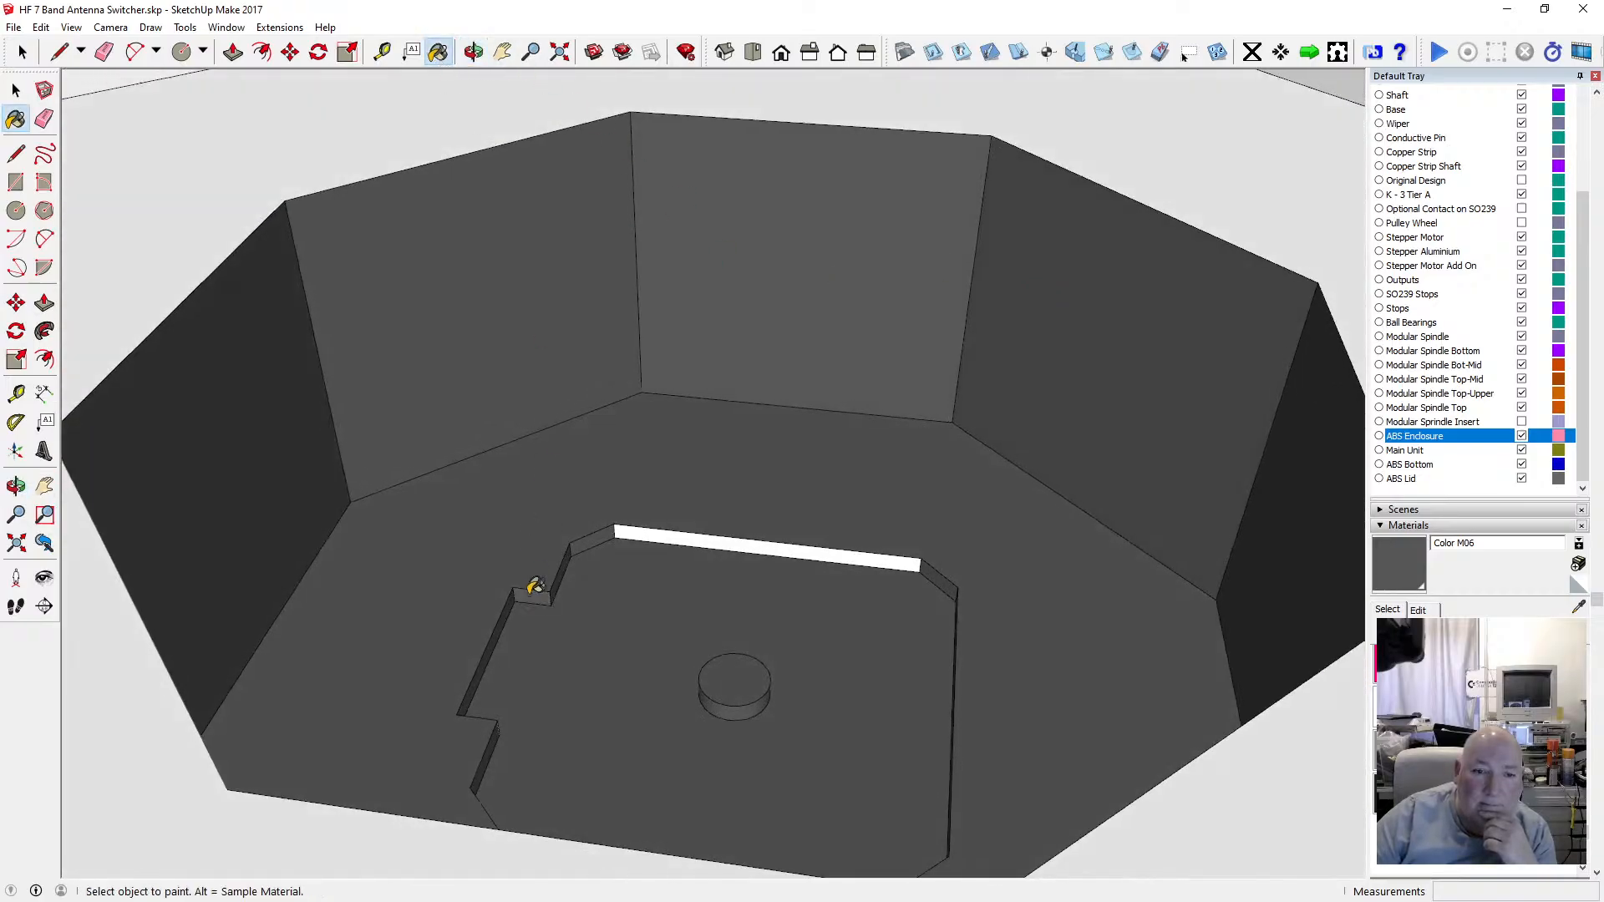
click(641, 531)
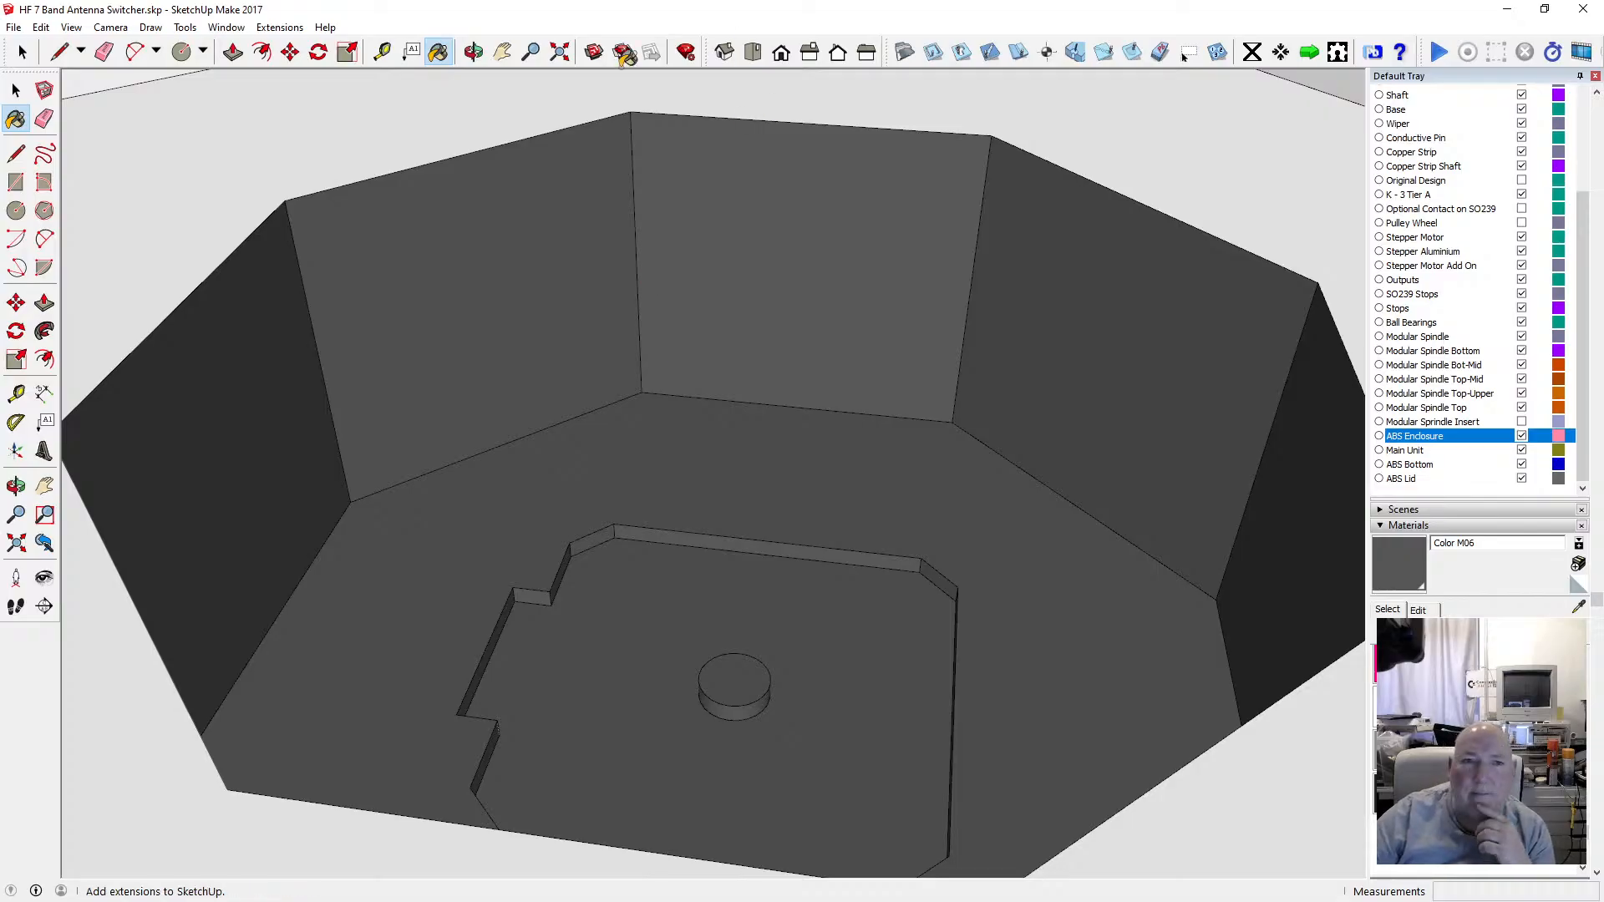
Paint the upper section's inner walls, floor and top rim with Color M06.
key(o)
scroll(823, 234, up, 5)
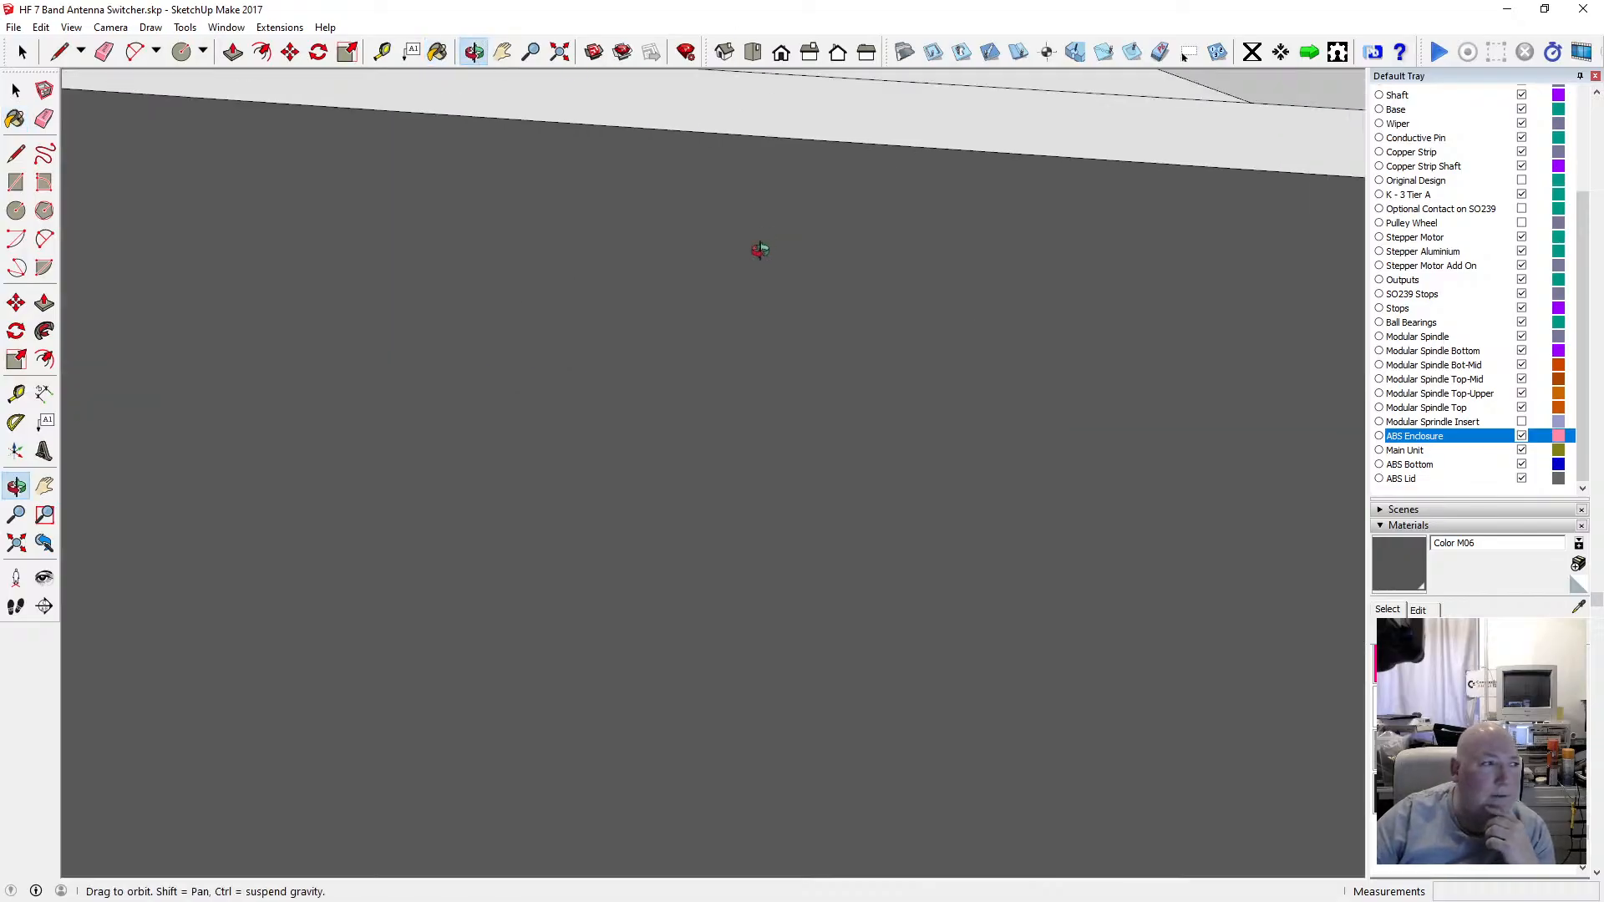
scroll(755, 250, down, 4)
scroll(744, 260, down, 8)
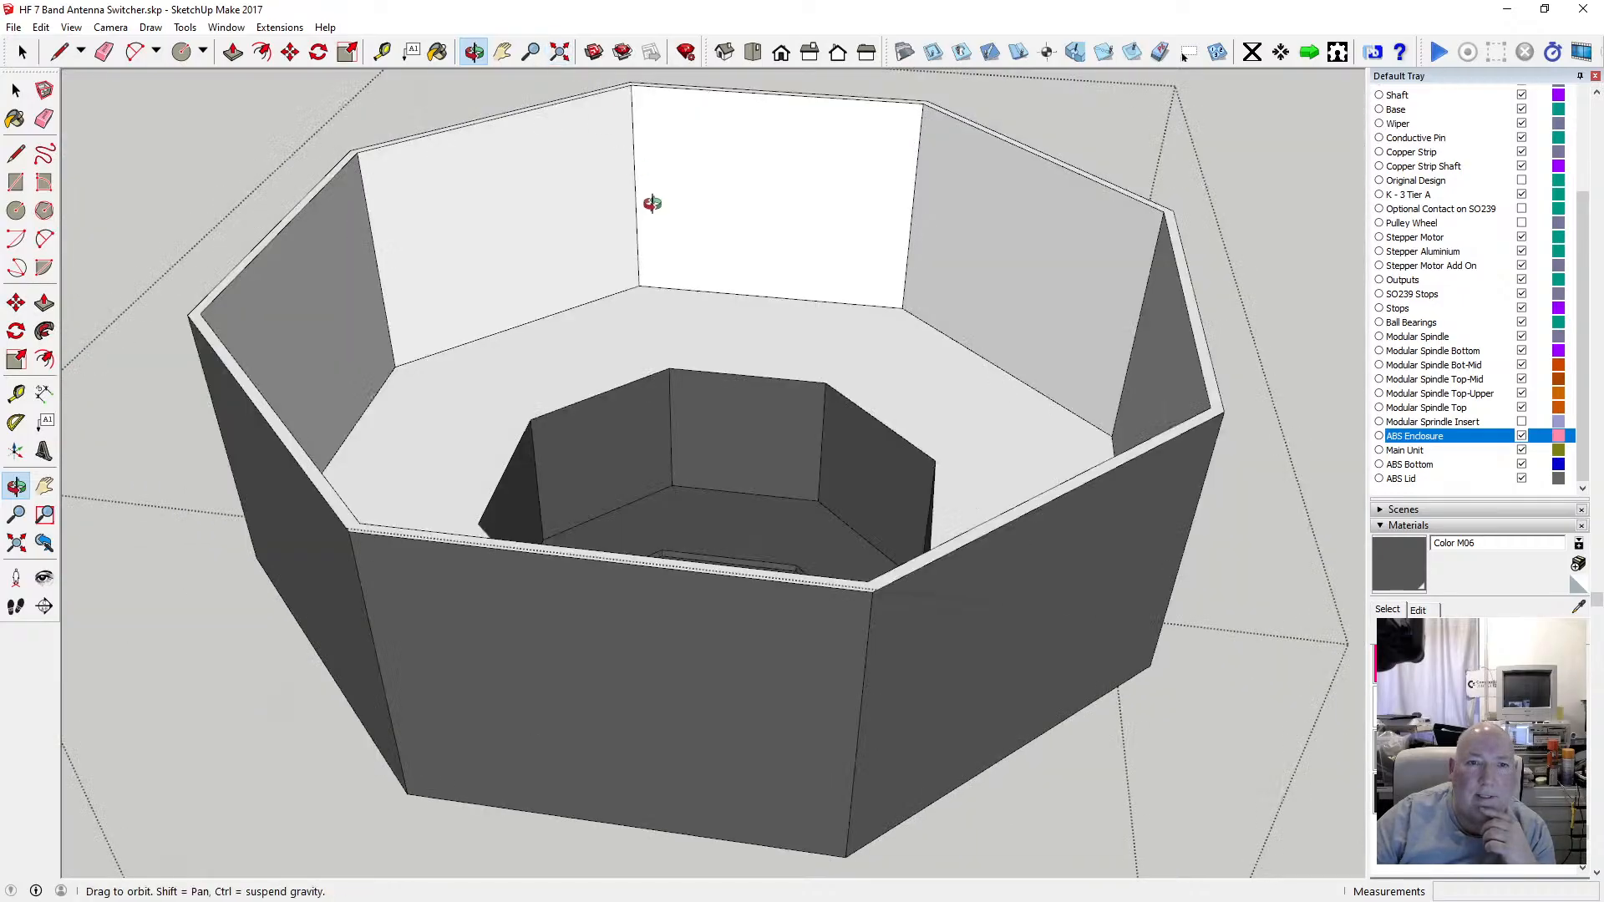
drag(652, 203, 539, 349)
click(438, 52)
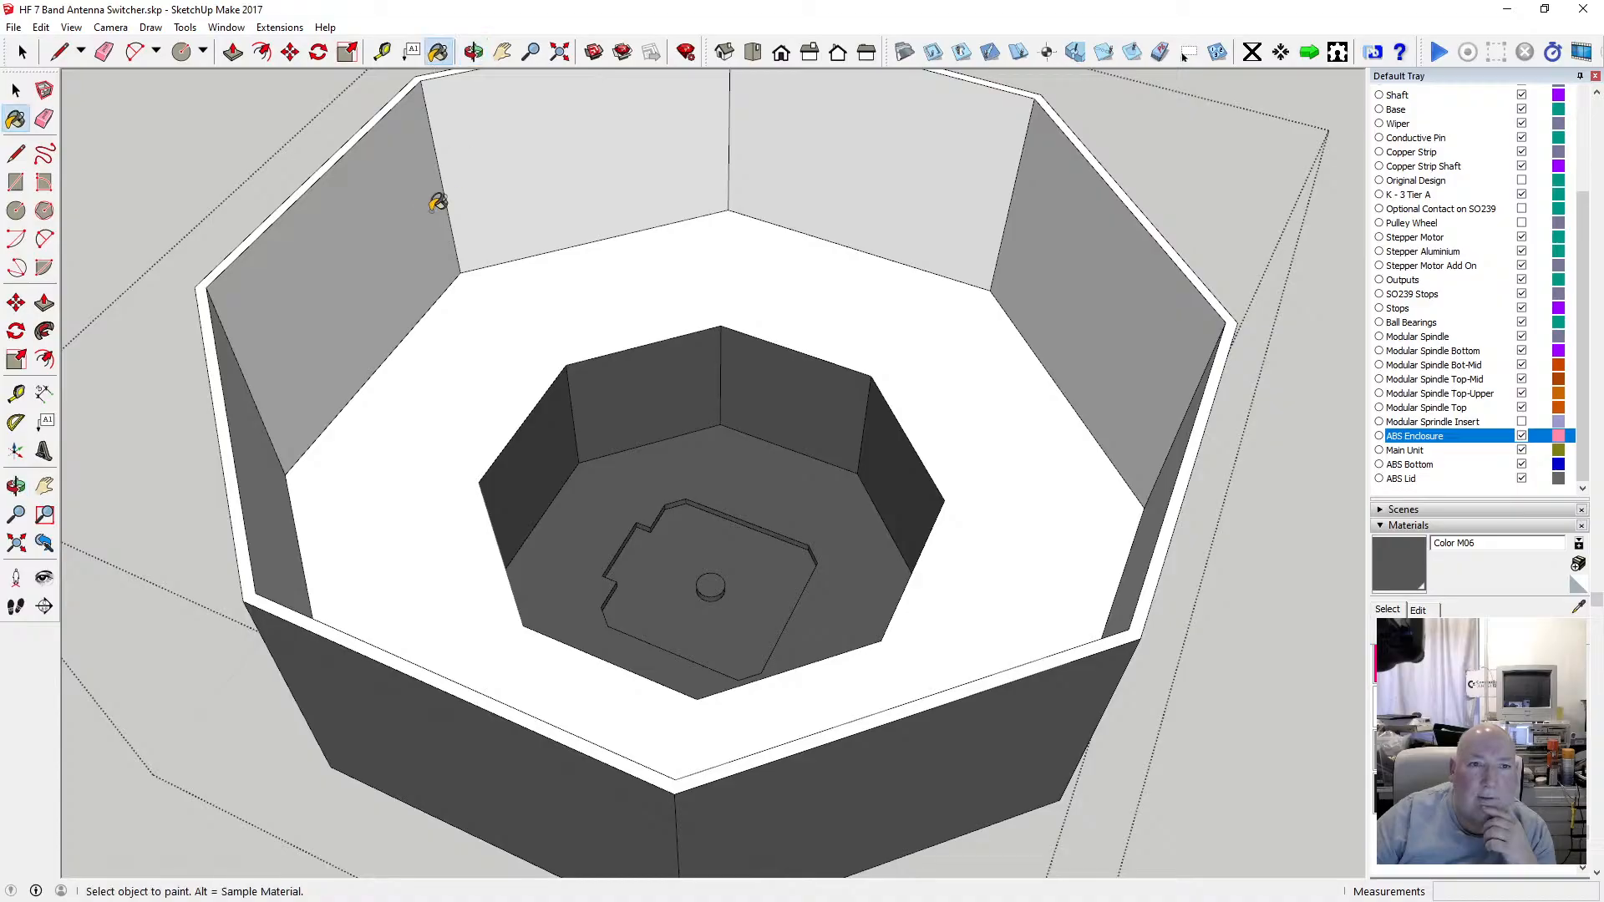
click(434, 200)
click(526, 168)
click(535, 304)
click(886, 181)
click(1041, 245)
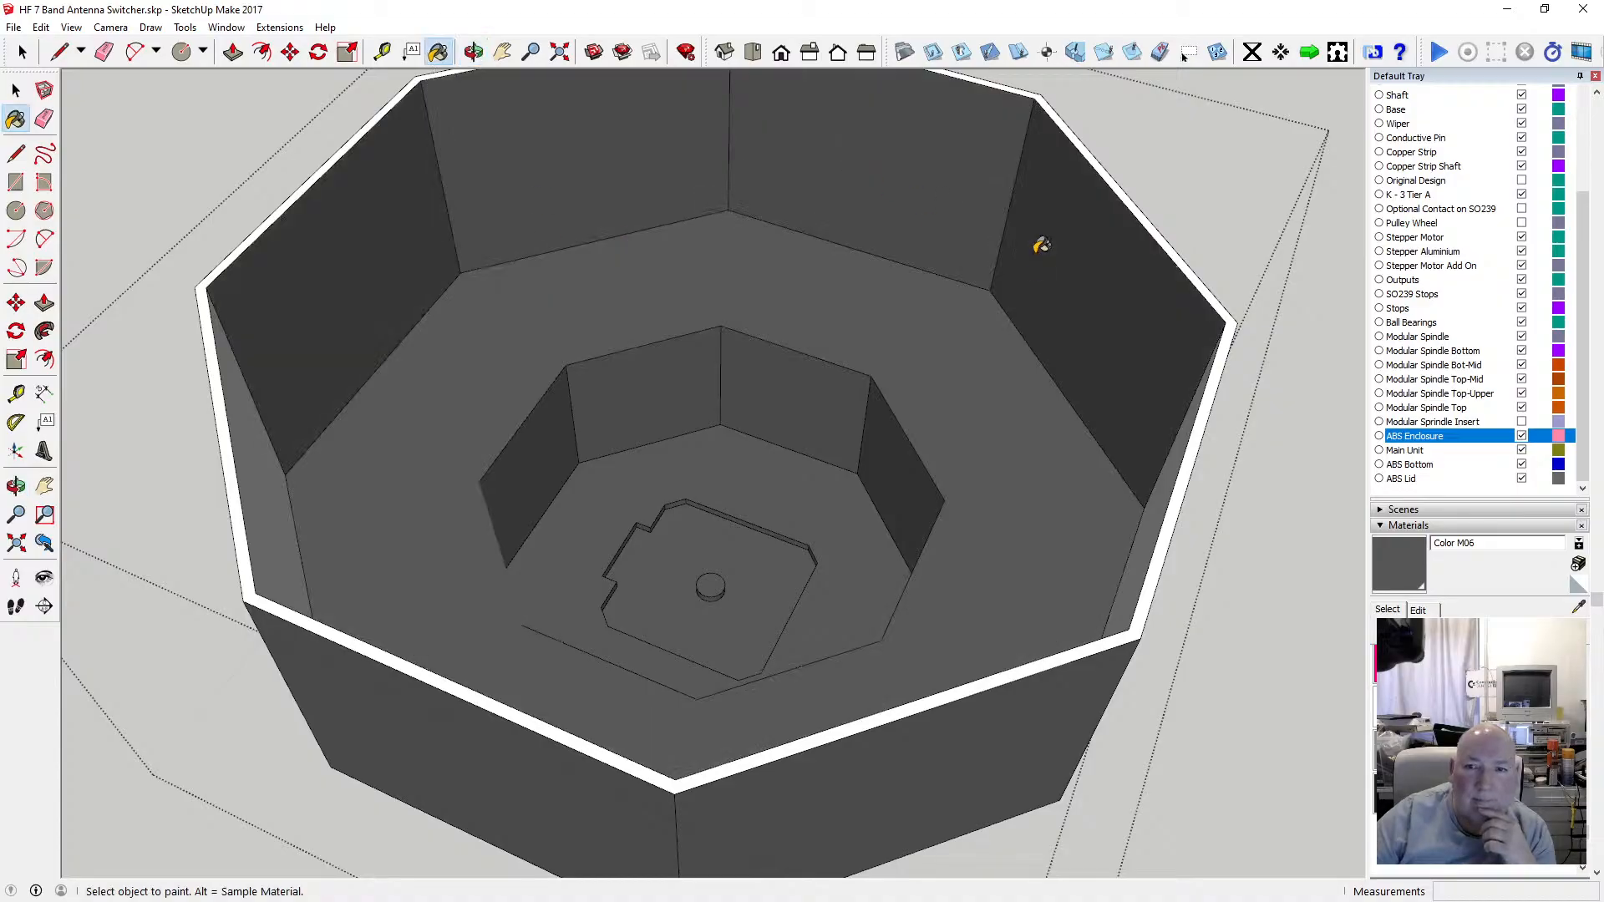
click(1137, 209)
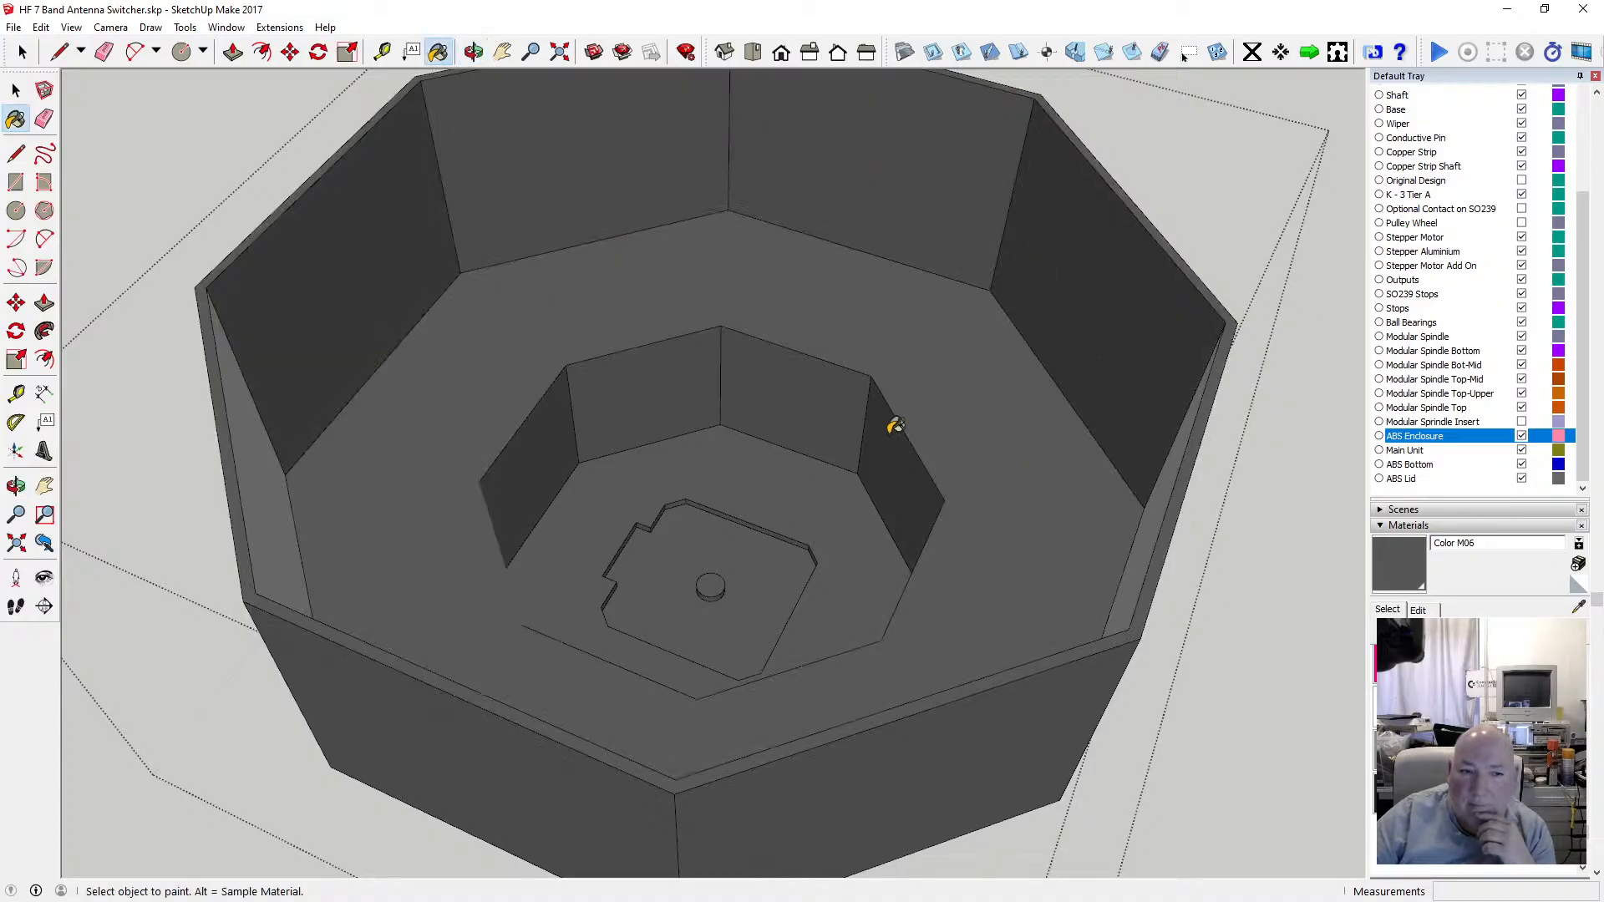
Paint the remaining inner walls of the upper section with Color M06.
key(o)
mouse_move(605, 122)
mouse_down()
mouse_move(255, 158)
mouse_move(330, 255)
mouse_move(464, 274)
mouse_move(424, 189)
mouse_up()
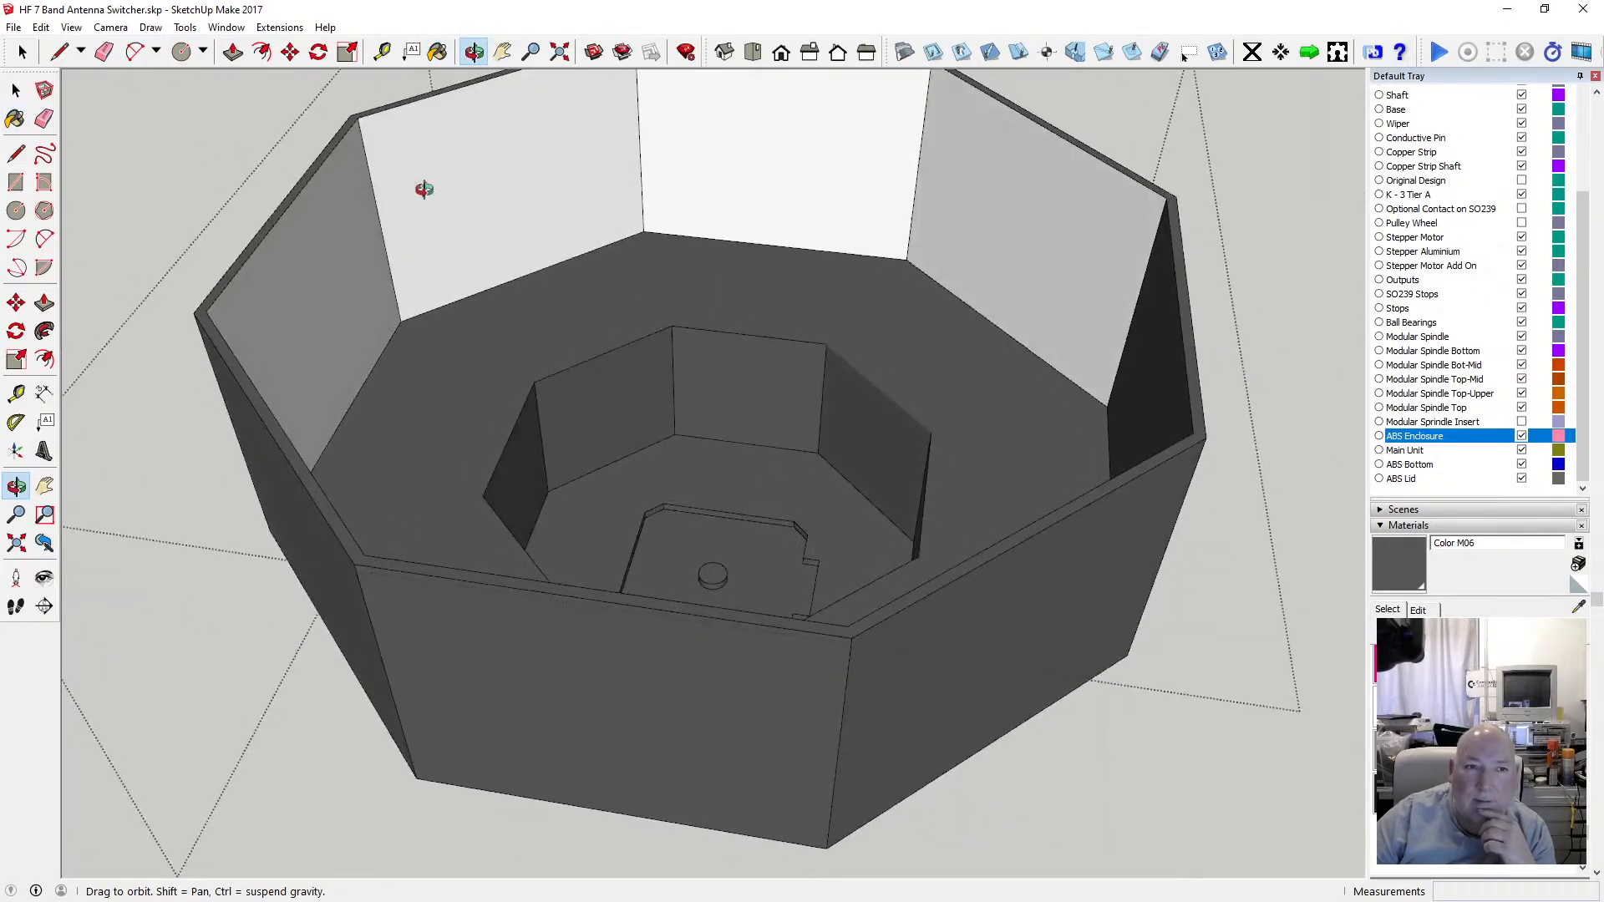
click(437, 52)
click(372, 214)
click(457, 184)
click(667, 160)
click(986, 232)
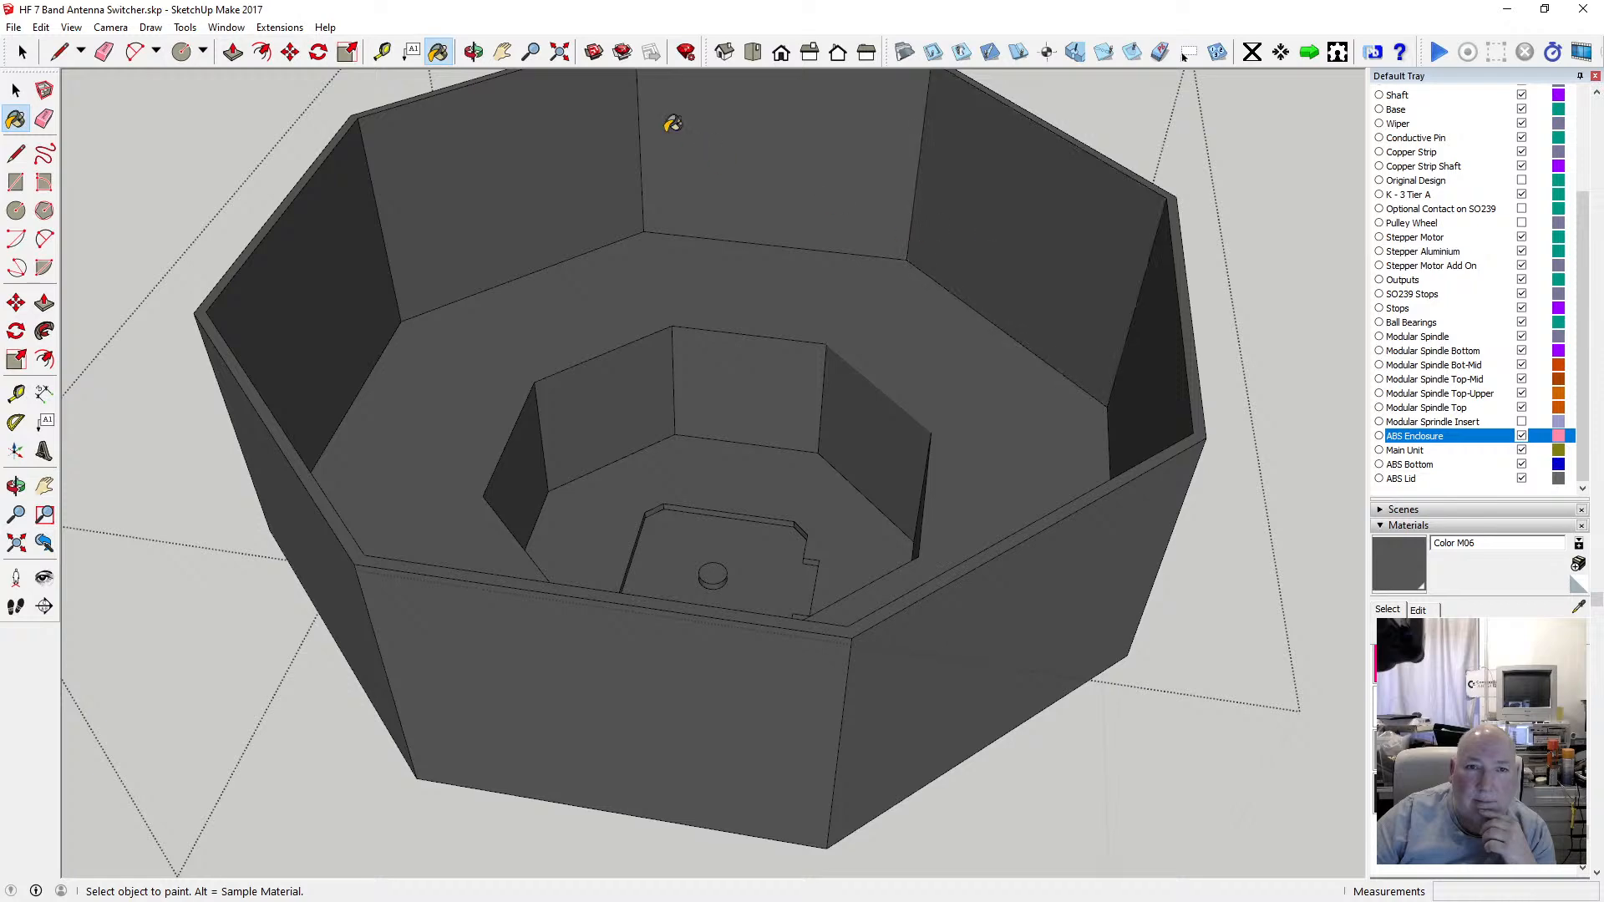
Select the enclosure's top outer rim edges and offset them 1 mm inward.
click(474, 52)
scroll(702, 393, down, 3)
drag(702, 393, 530, 501)
scroll(522, 444, up, 5)
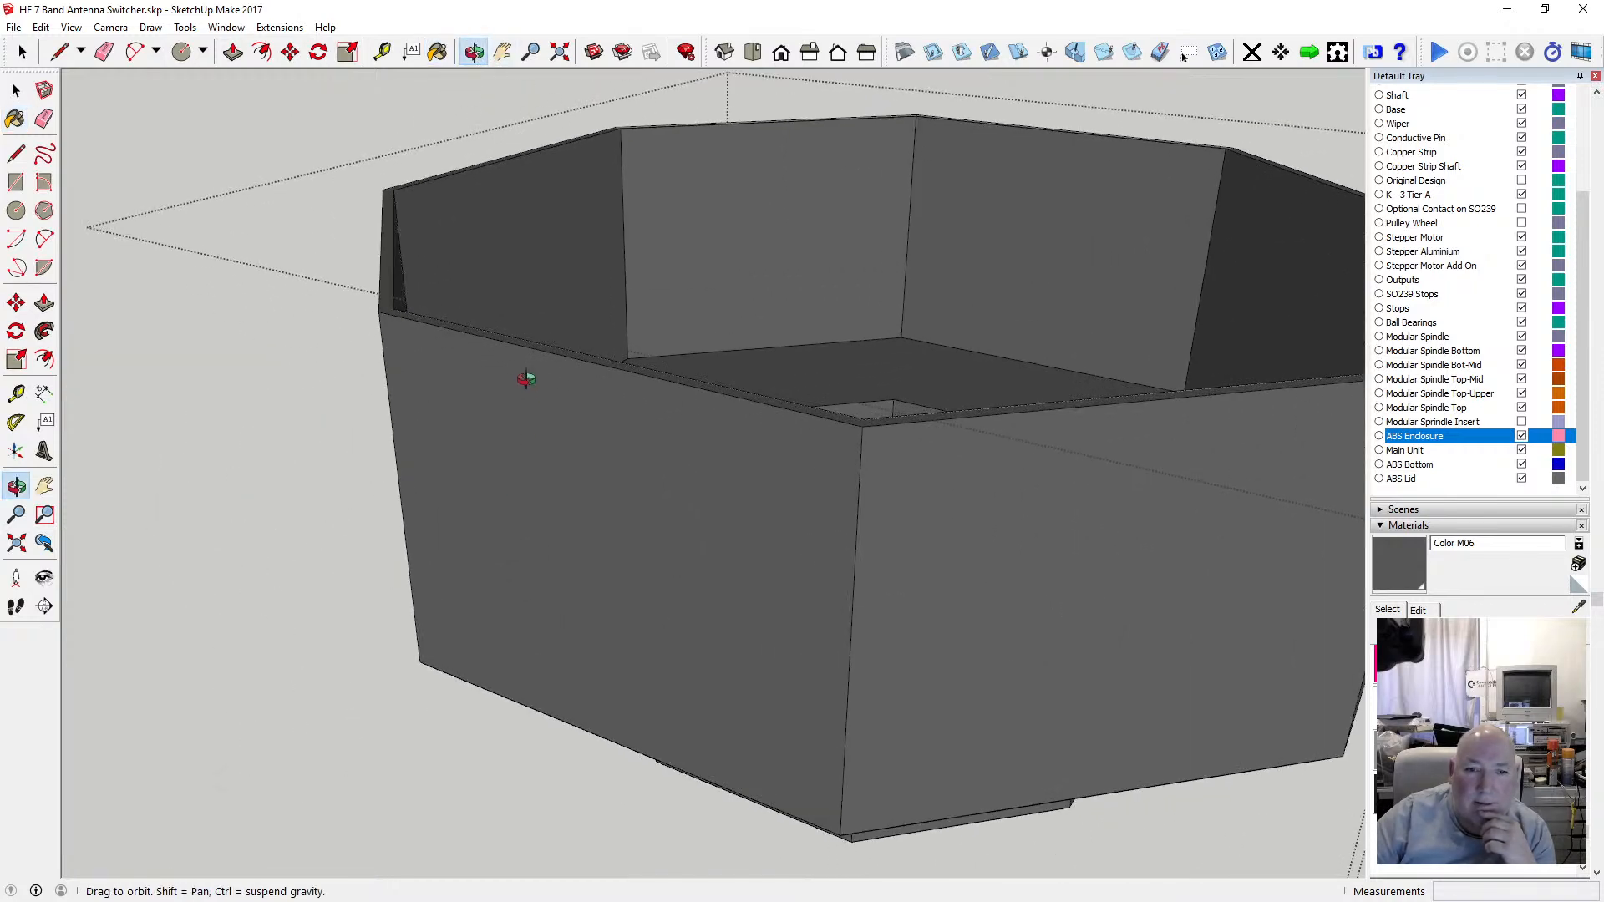
drag(389, 274, 387, 333)
scroll(358, 351, up, 6)
scroll(393, 287, down, 6)
click(19, 92)
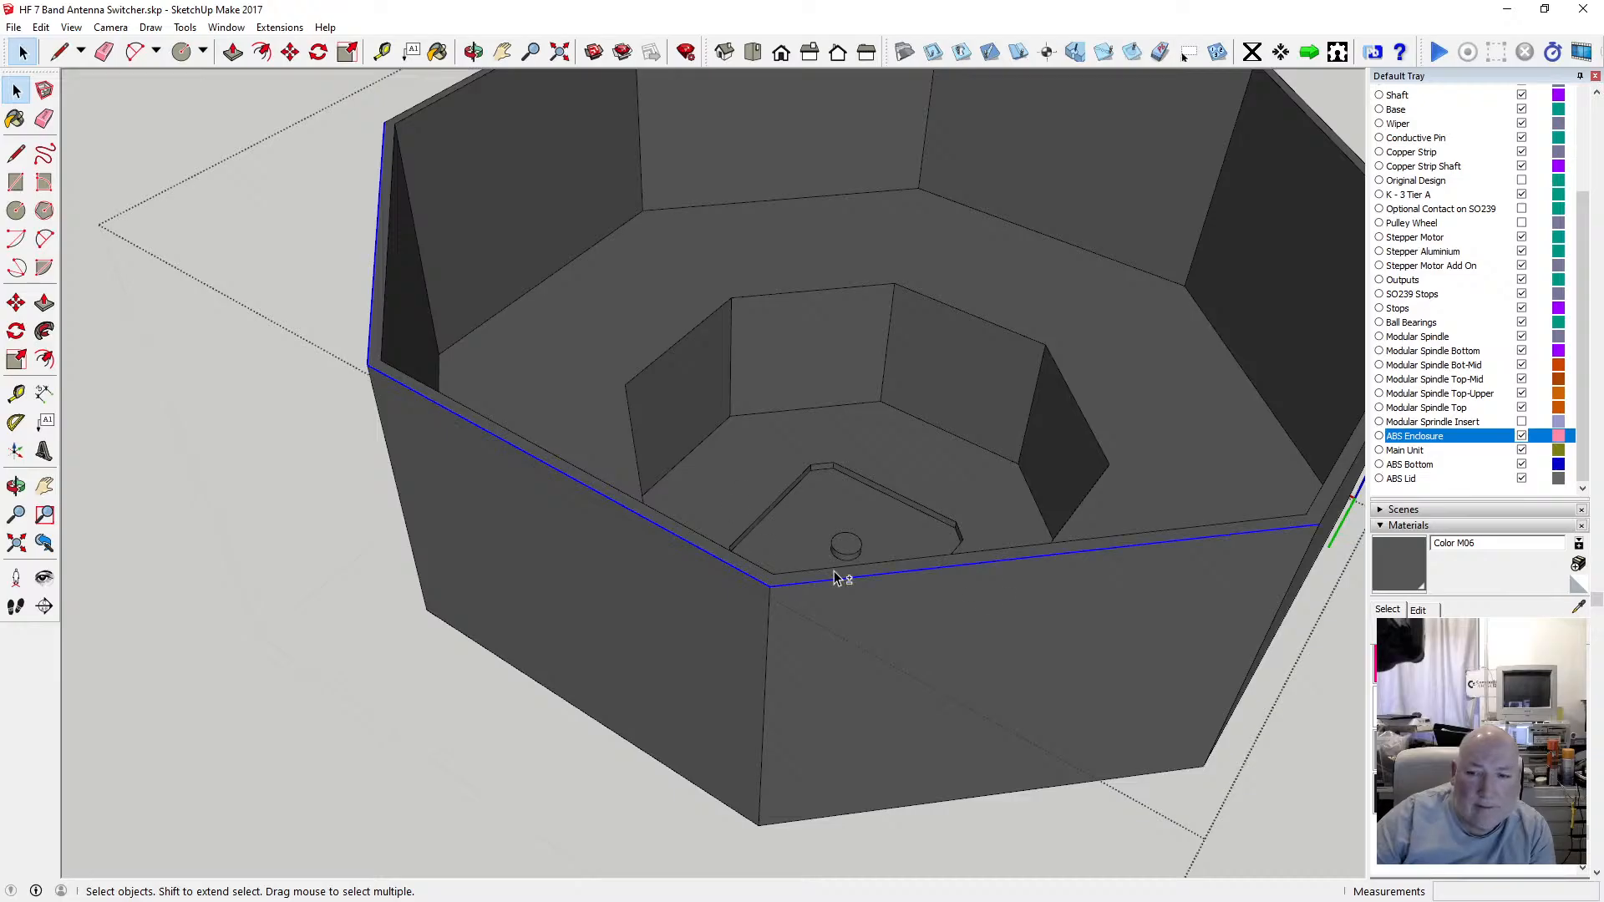
click(473, 52)
drag(580, 151, 384, 304)
scroll(390, 290, down, 4)
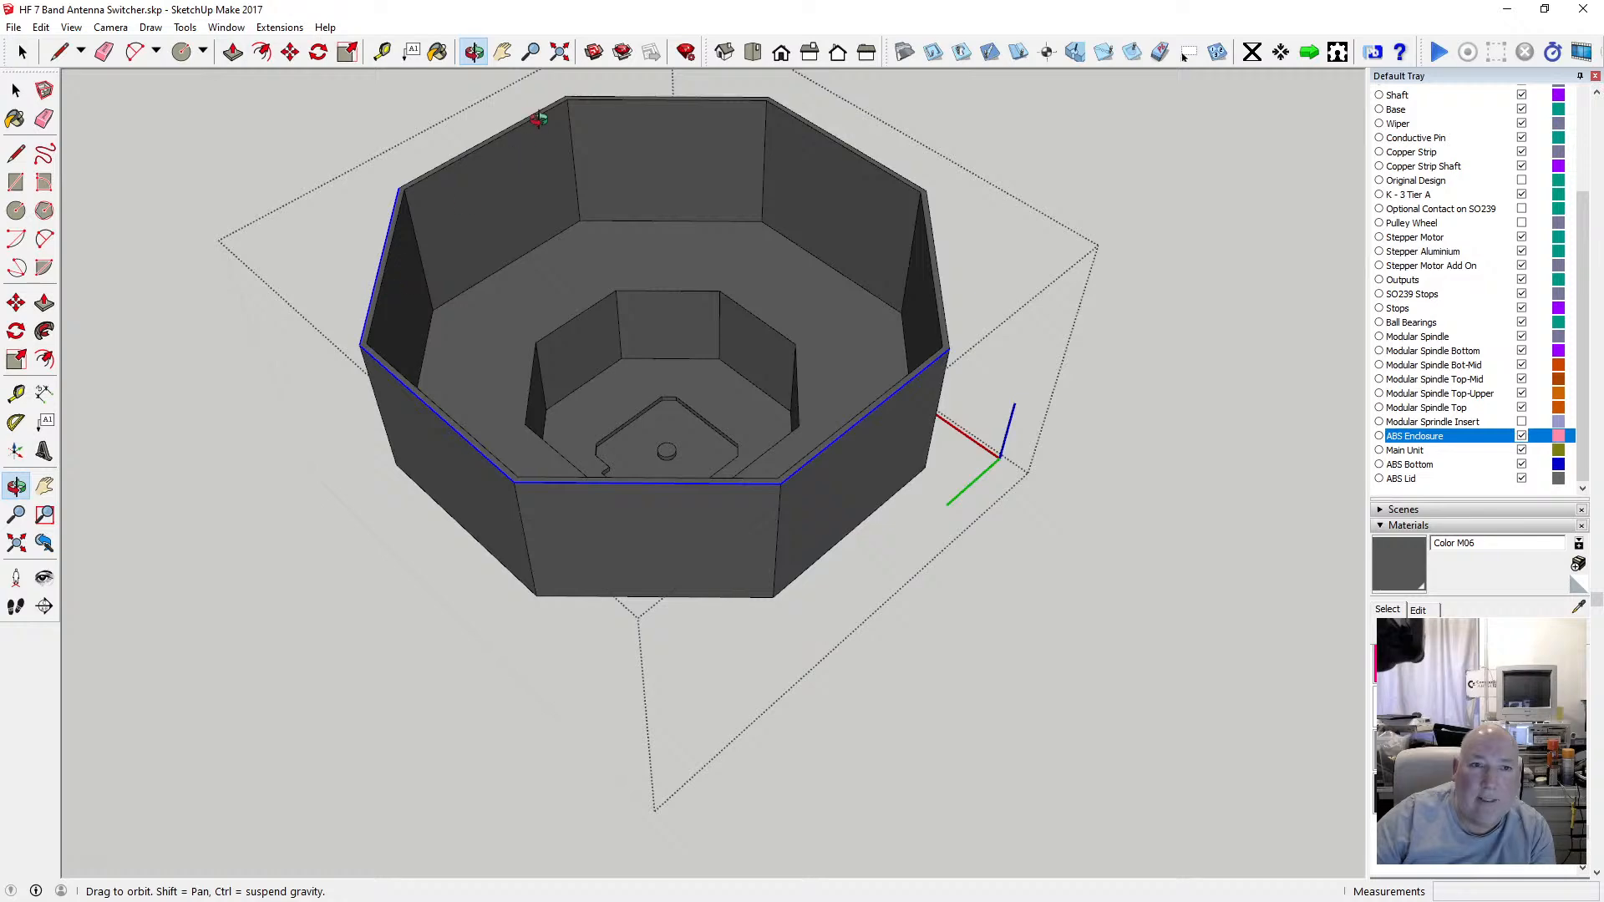
scroll(539, 120, up, 3)
key(space)
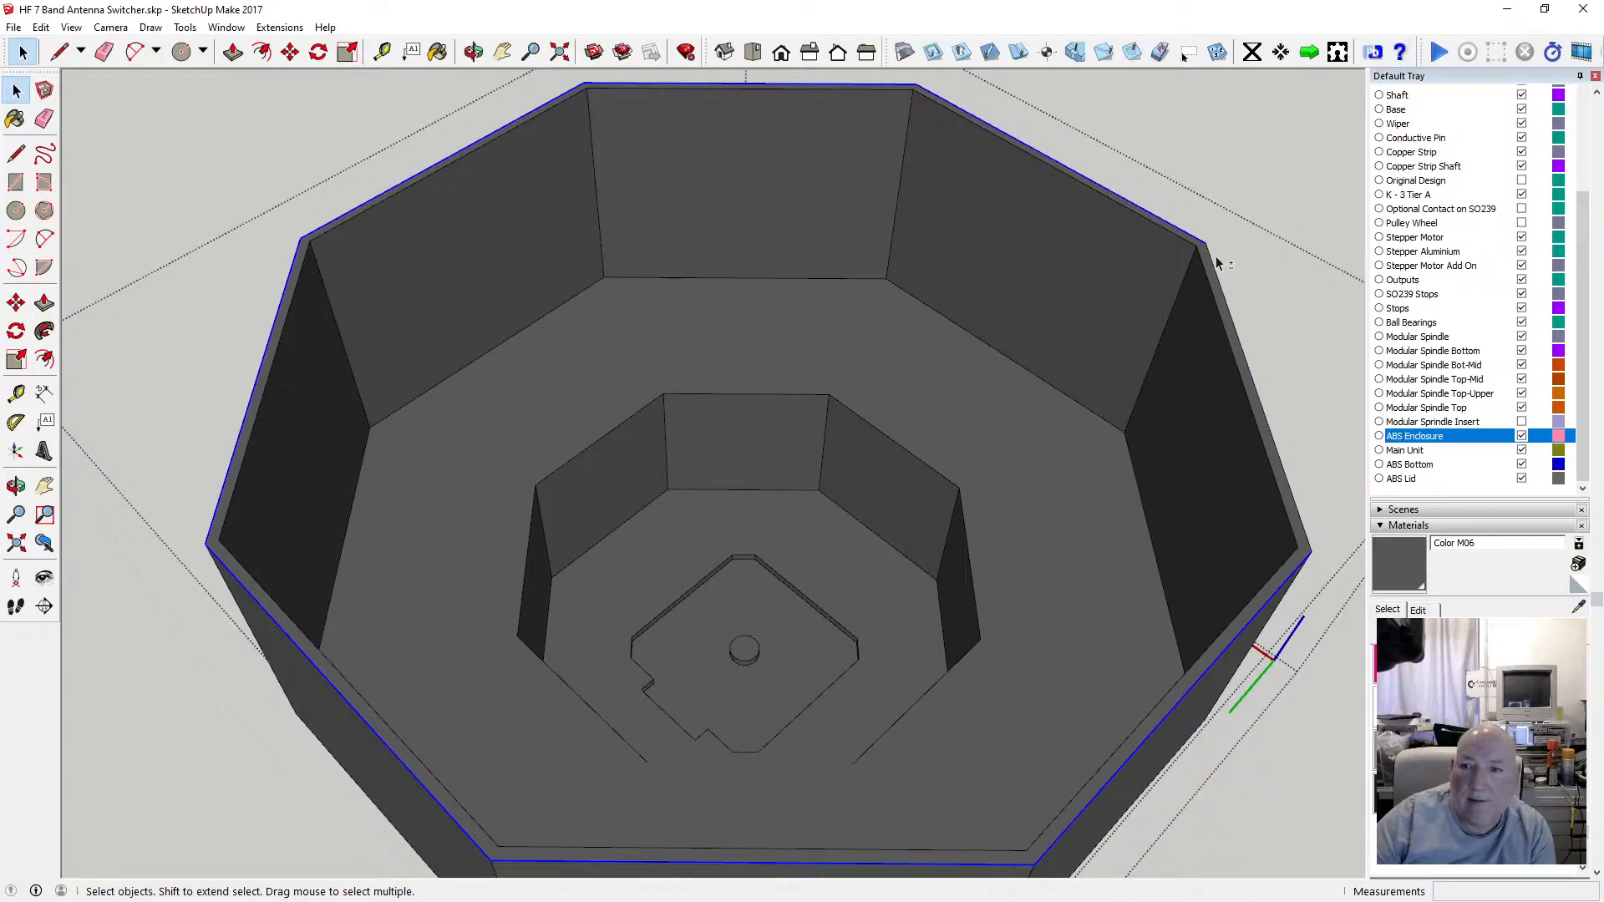
scroll(924, 298, down, 2)
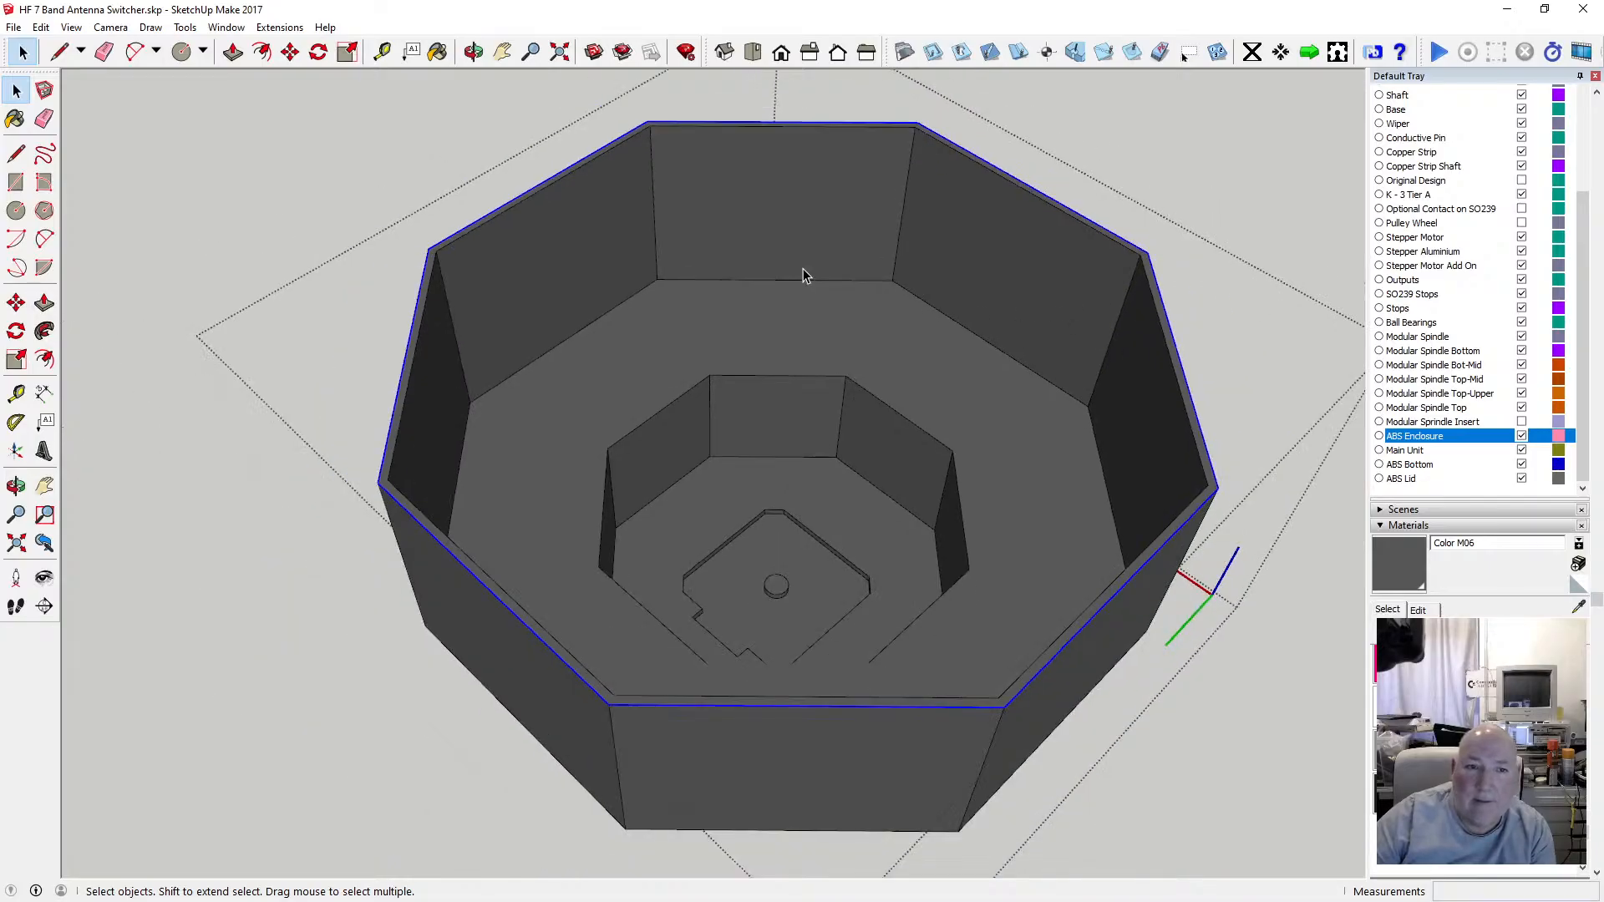
click(261, 51)
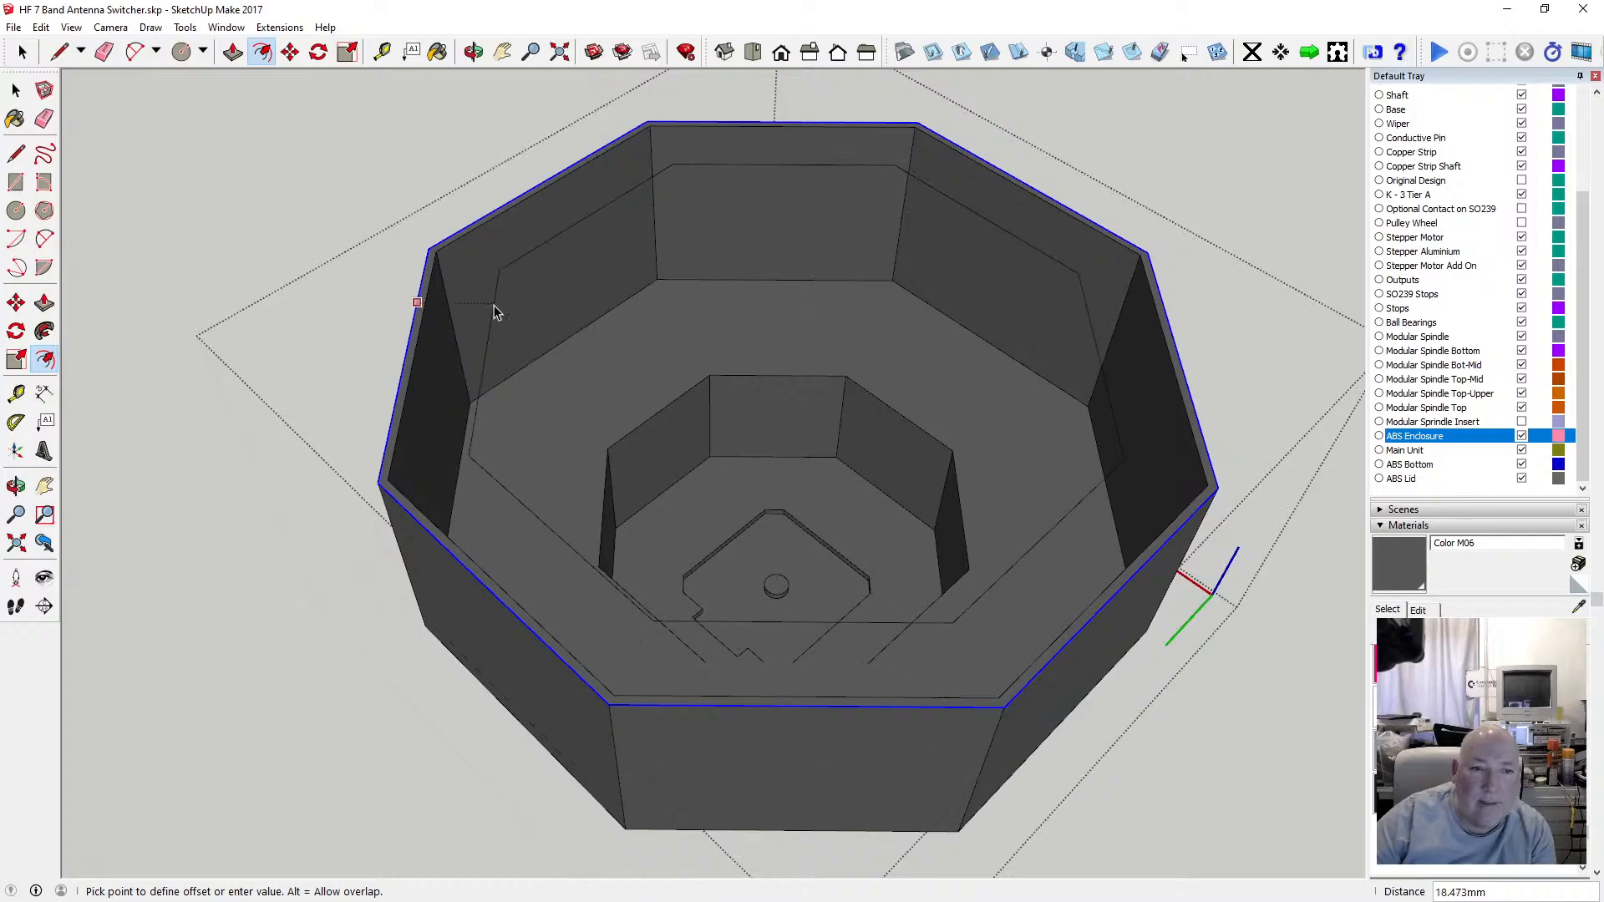
text(1)
key(Return)
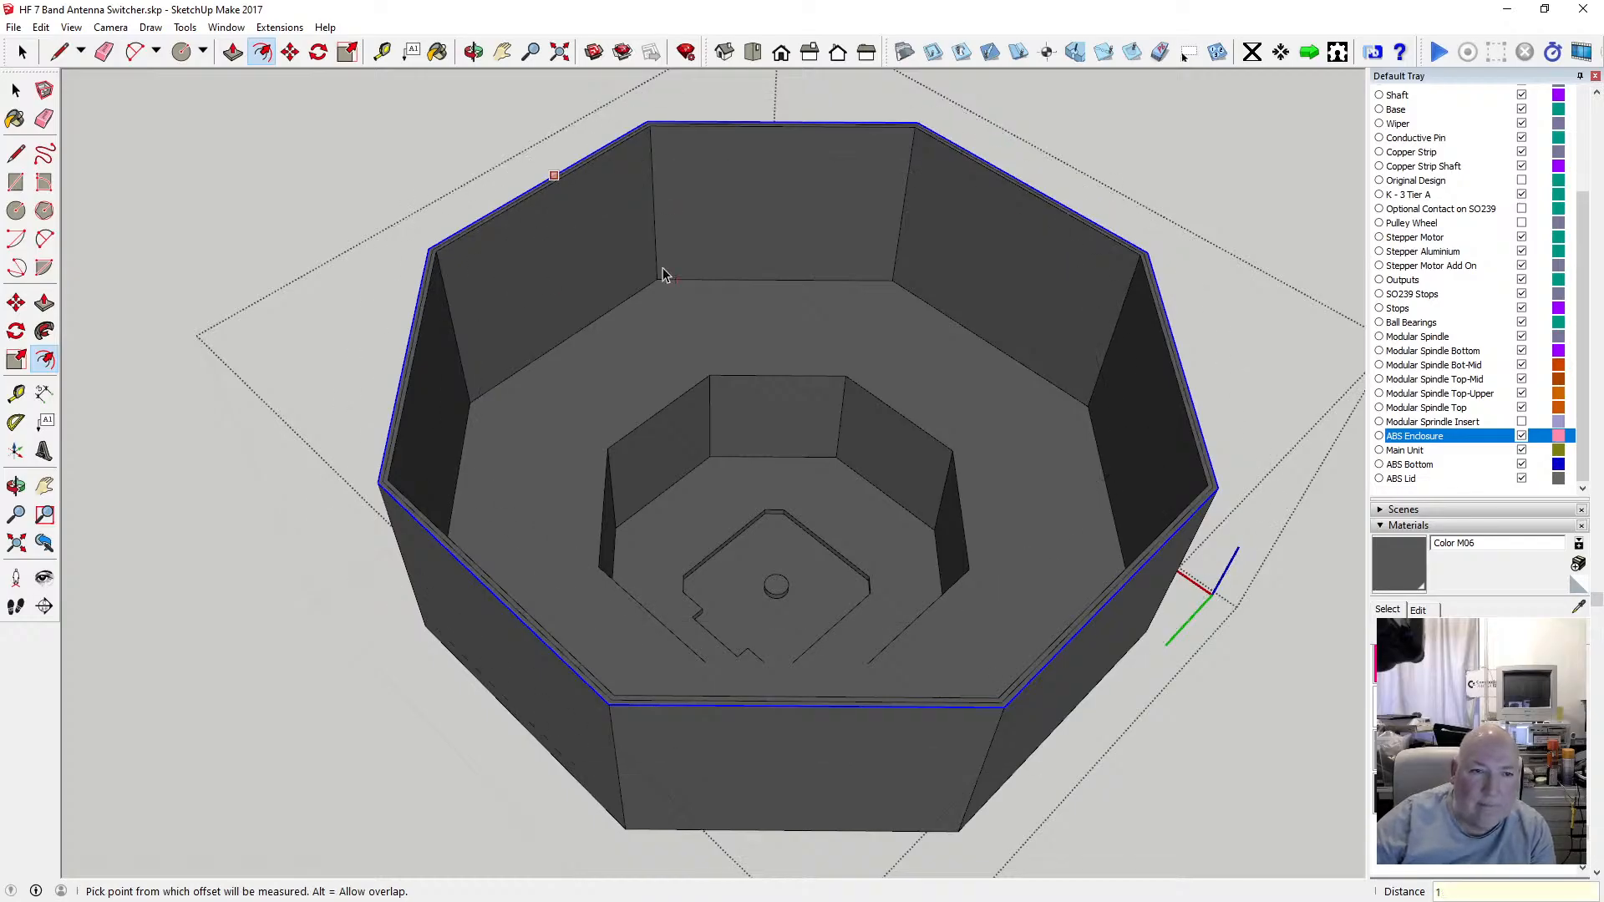
Move the top outer rim edges down 1 mm to bevel the enclosure's upper edge.
key(m)
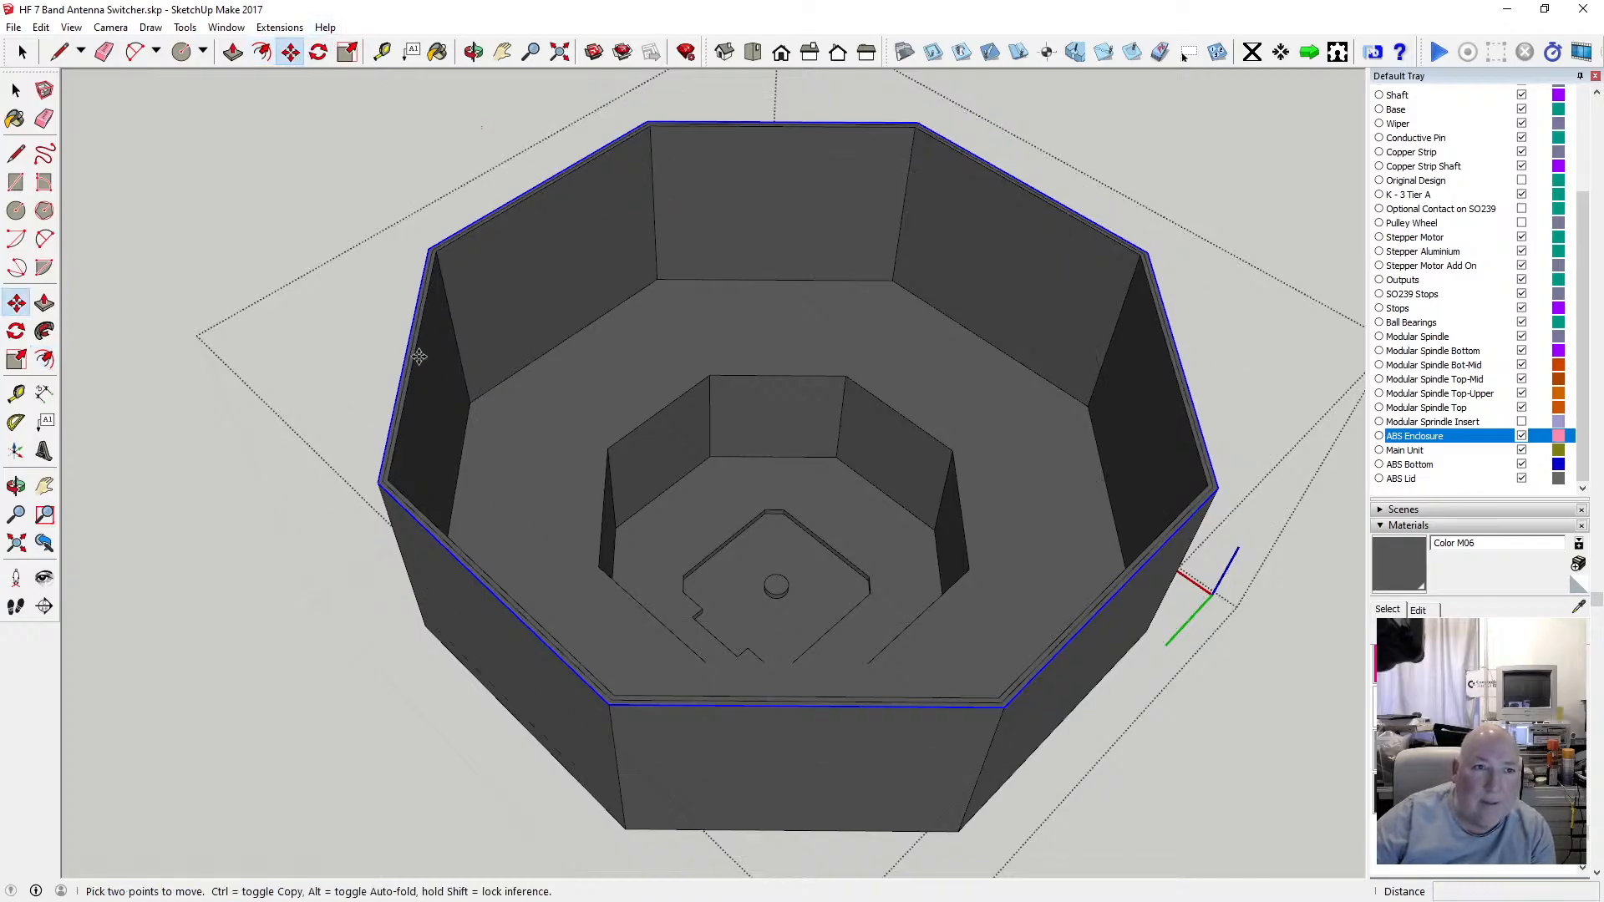
click(379, 484)
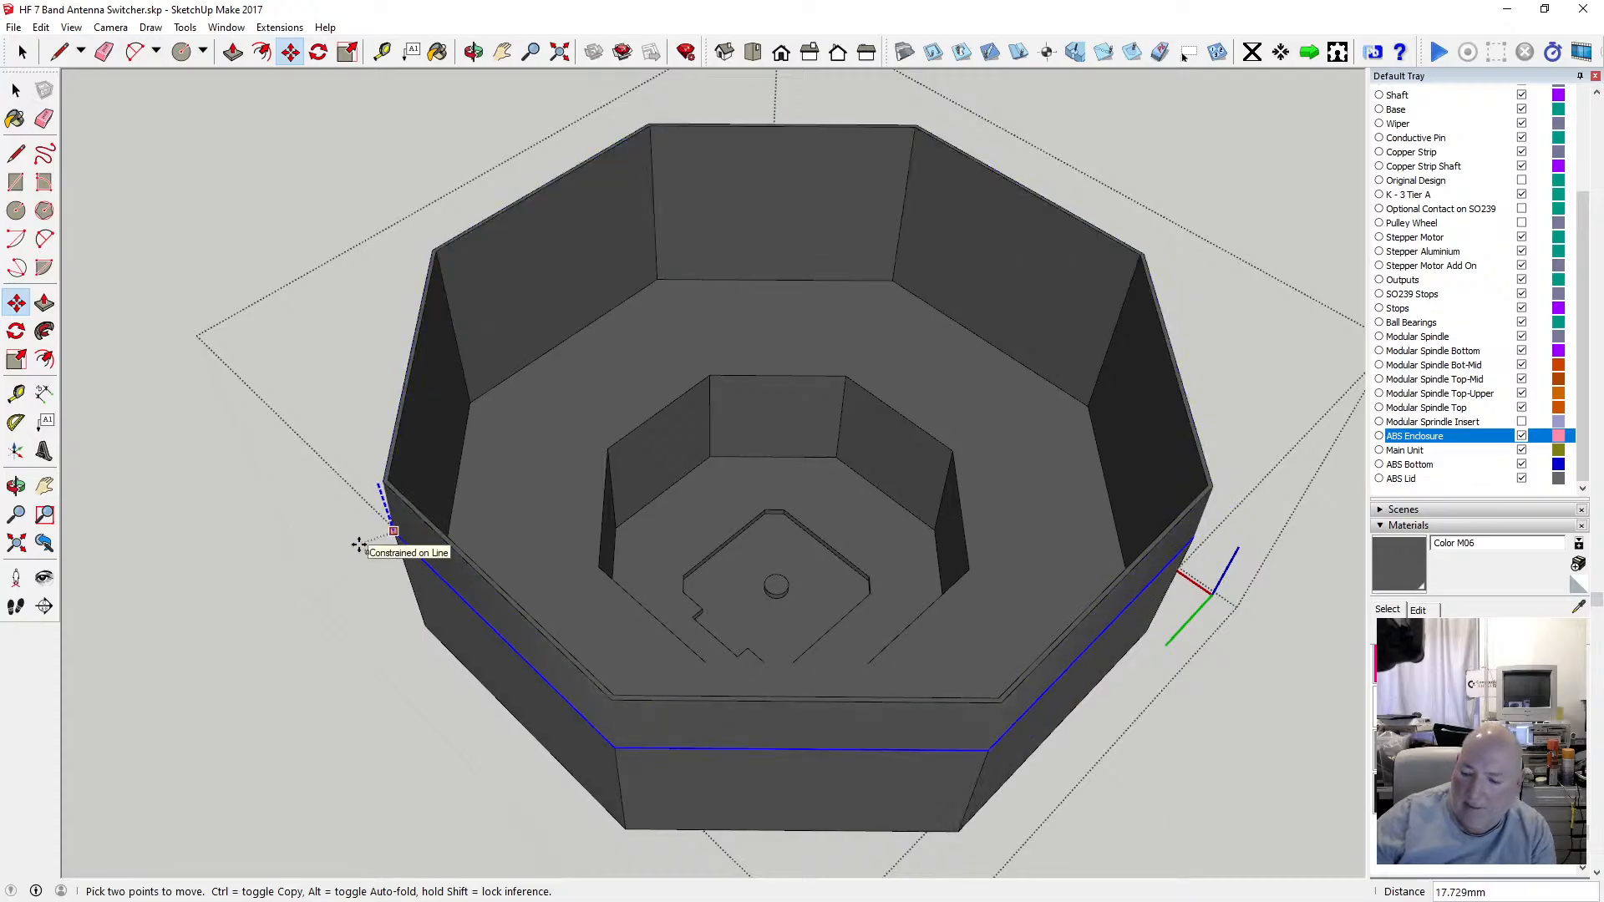
text(1)
key(Return)
key(space)
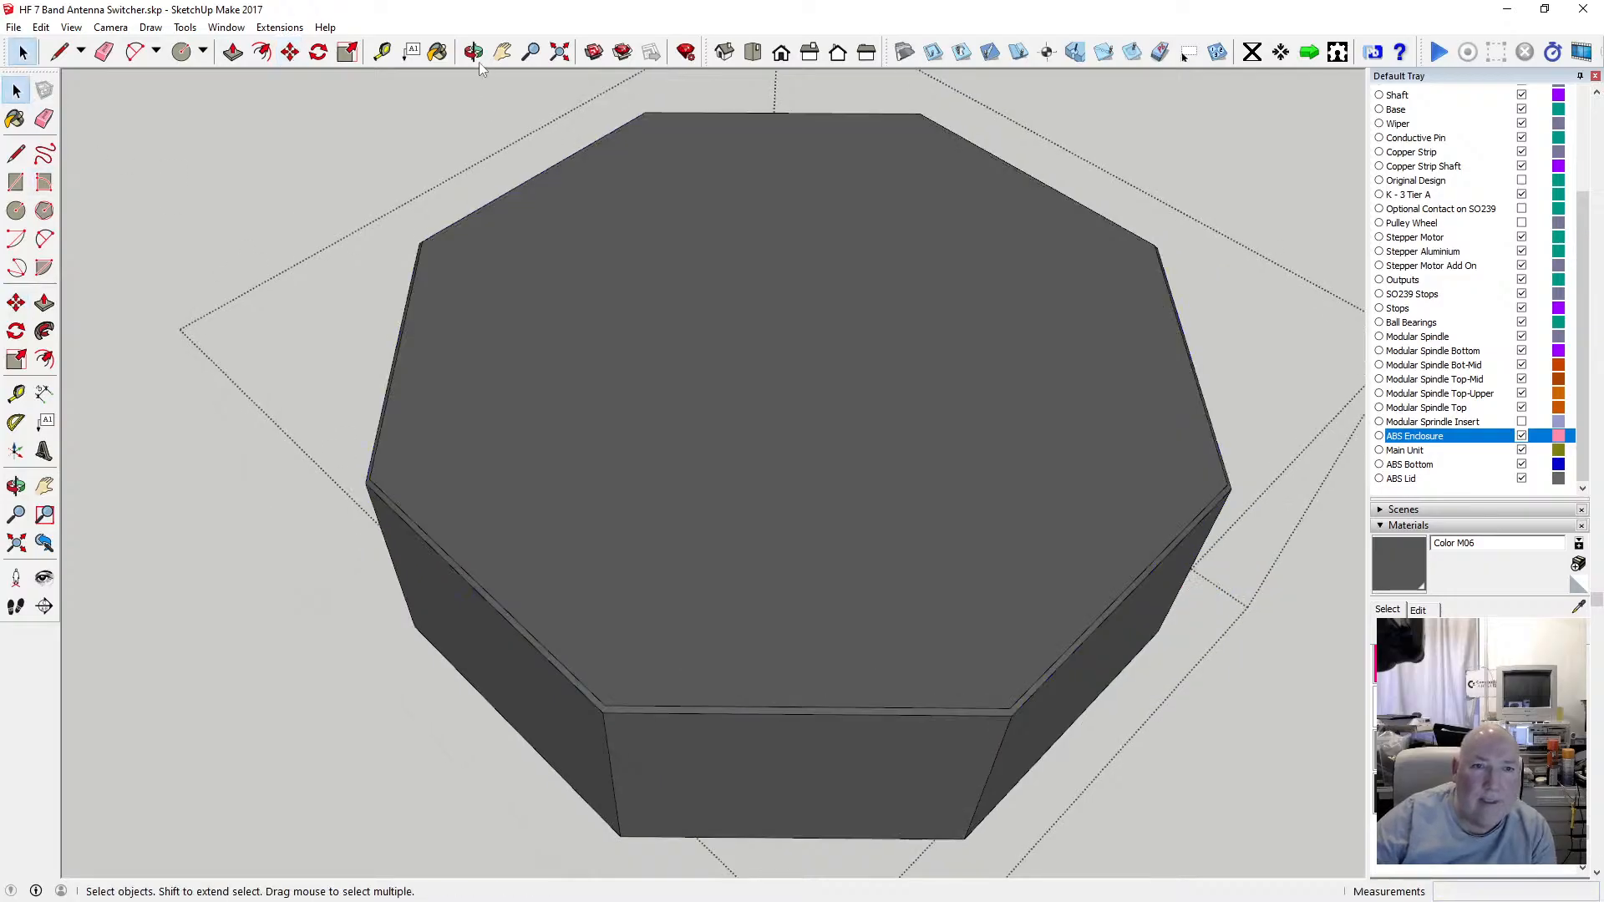
Delete the face on the underside of the enclosure's upper section.
click(473, 52)
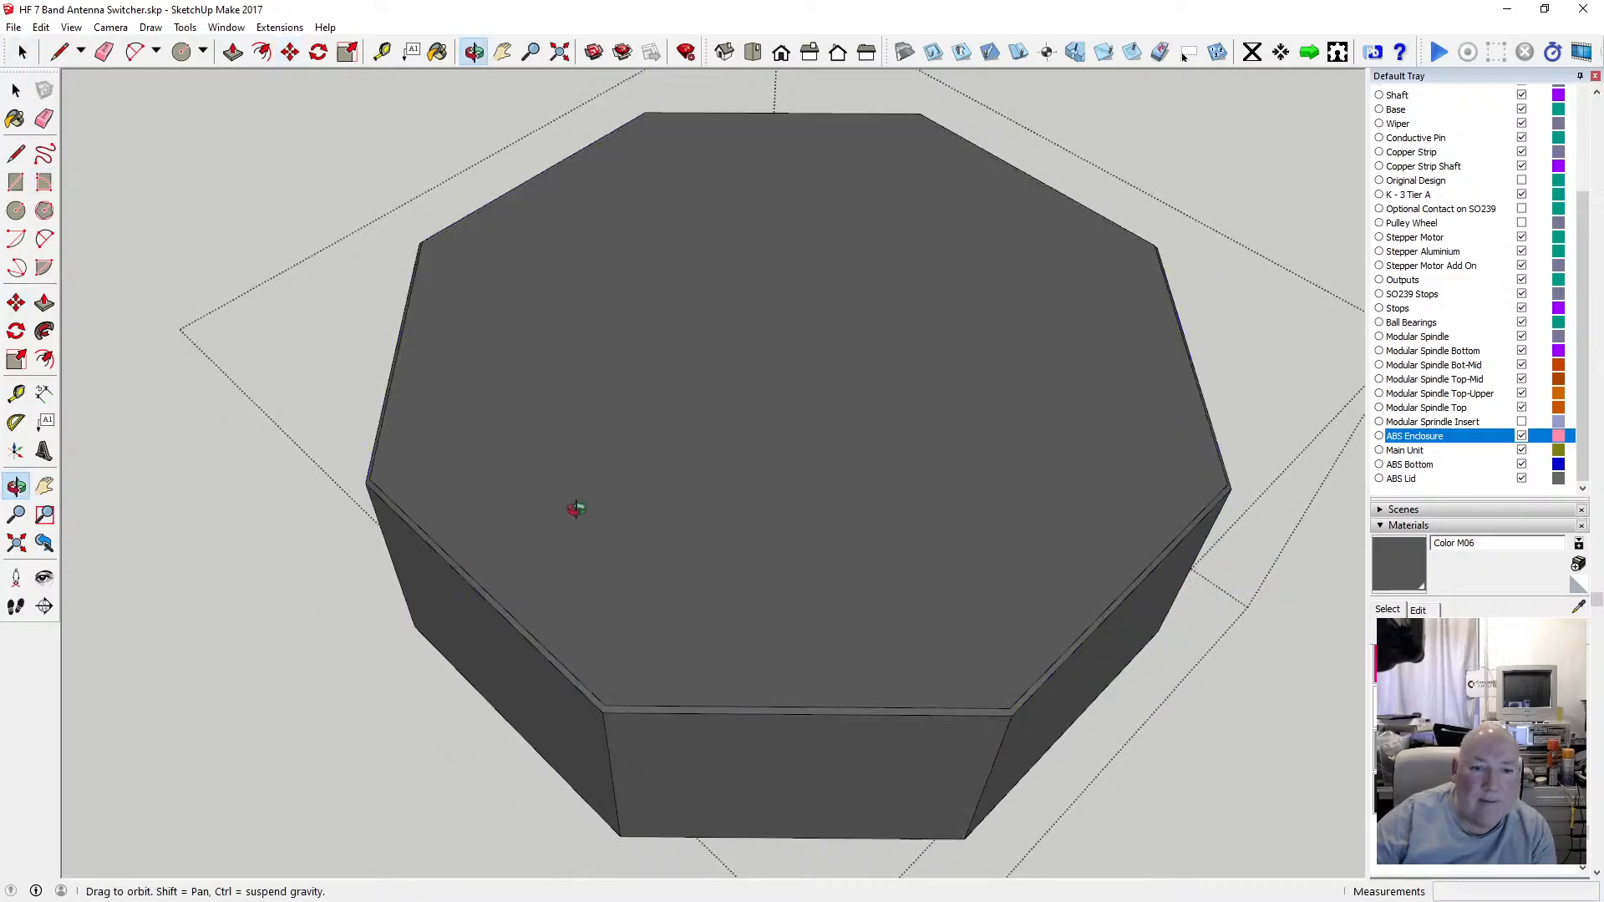
drag(573, 504, 618, 324)
scroll(618, 324, up, 8)
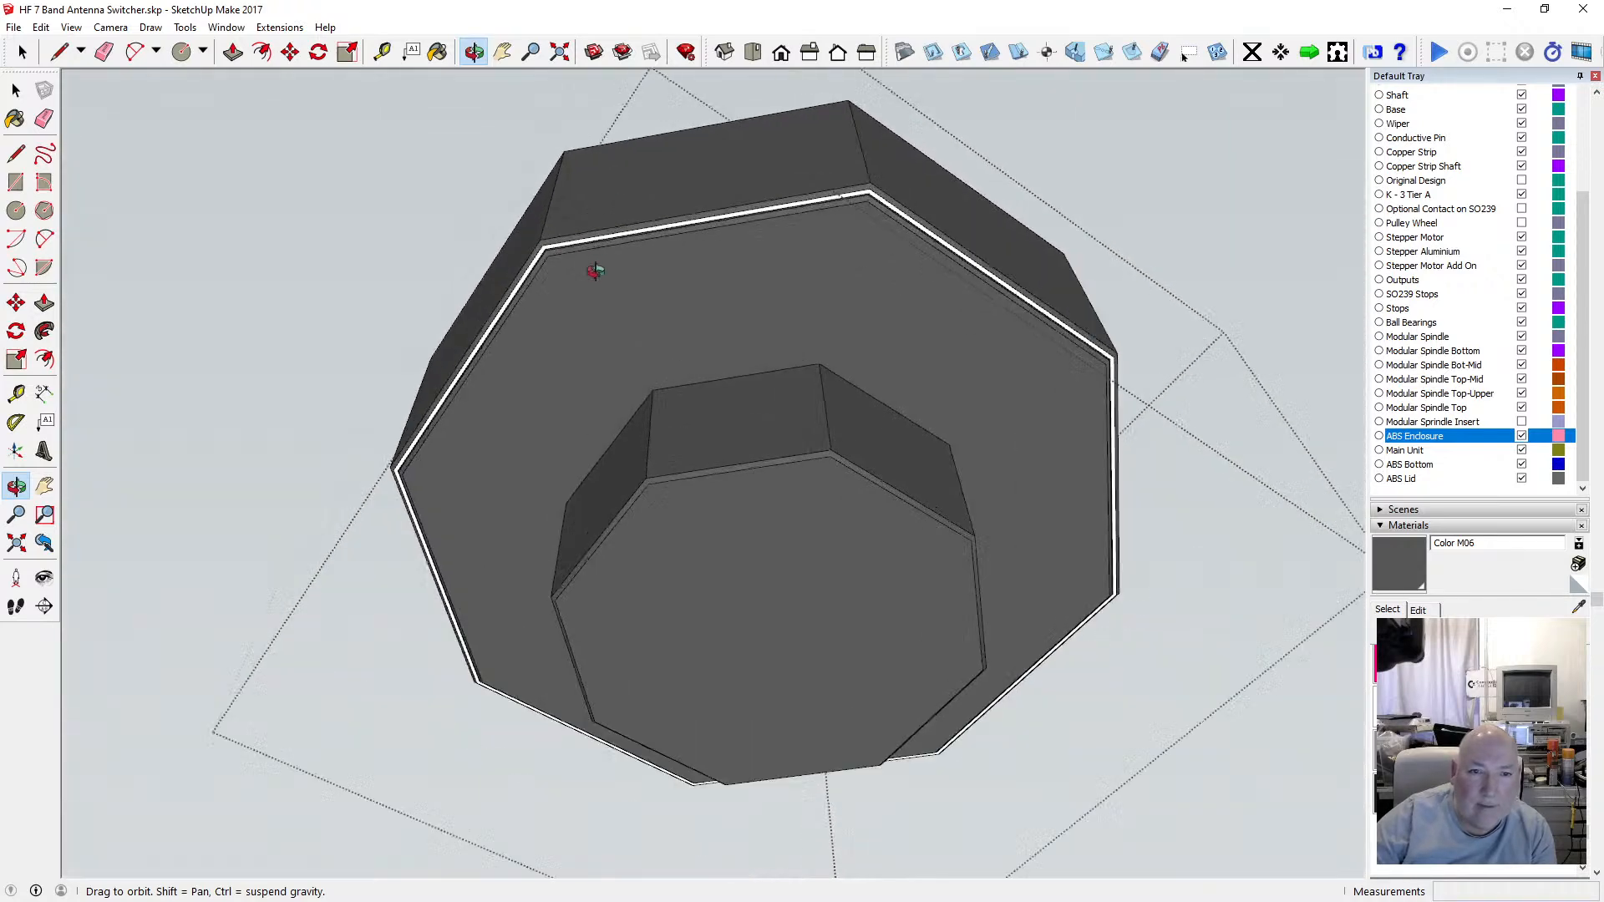
drag(539, 168, 442, 340)
click(17, 91)
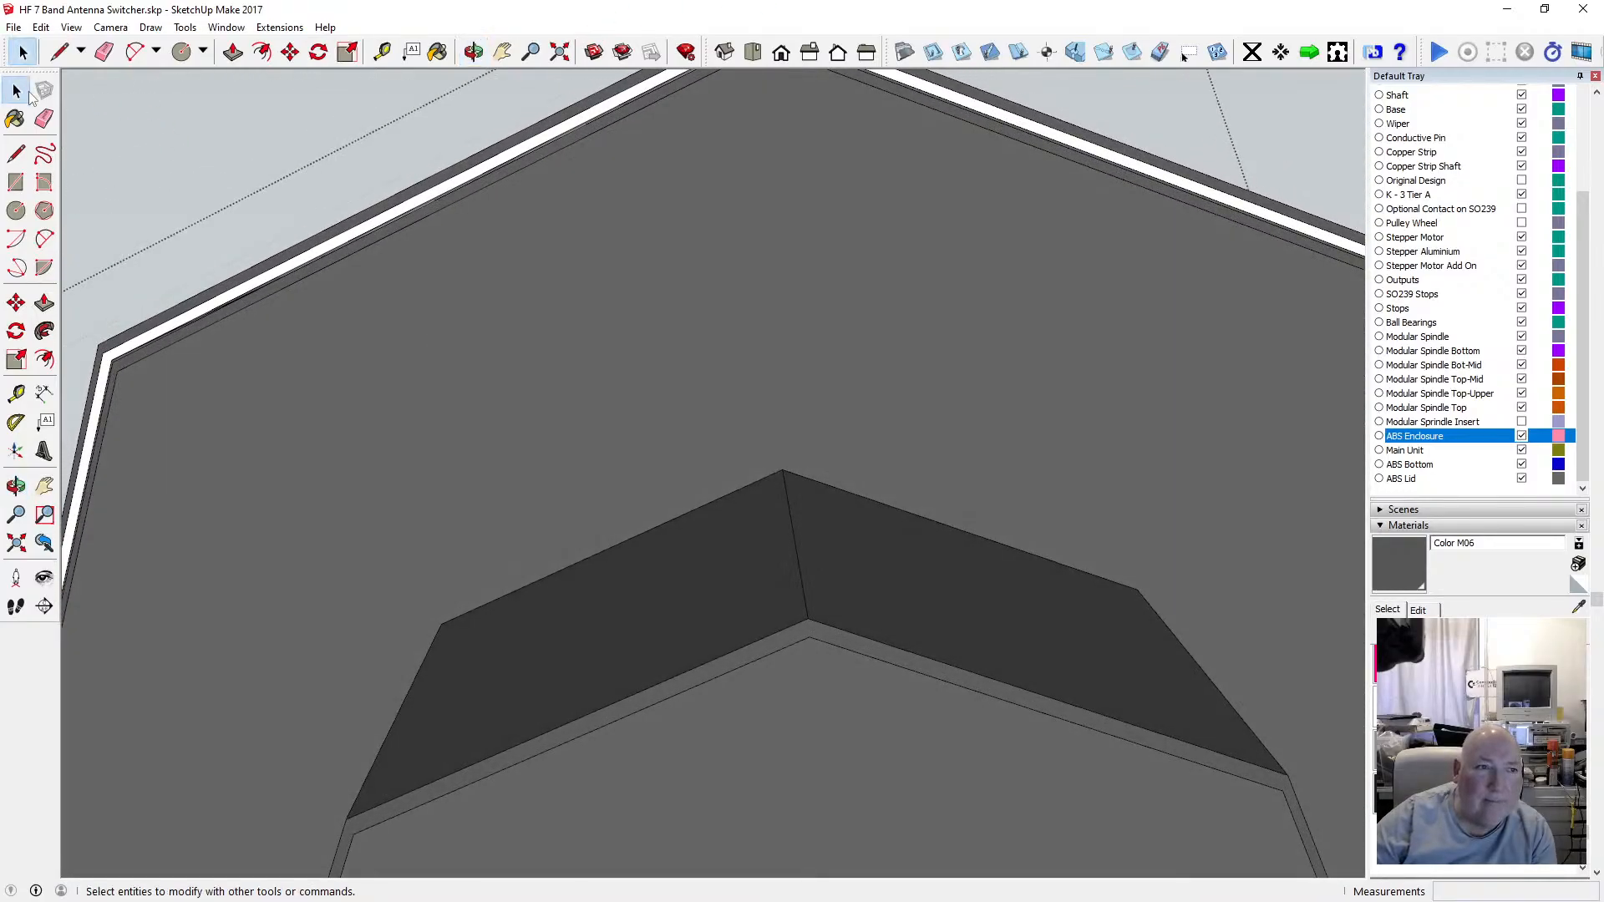
click(385, 219)
key(Delete)
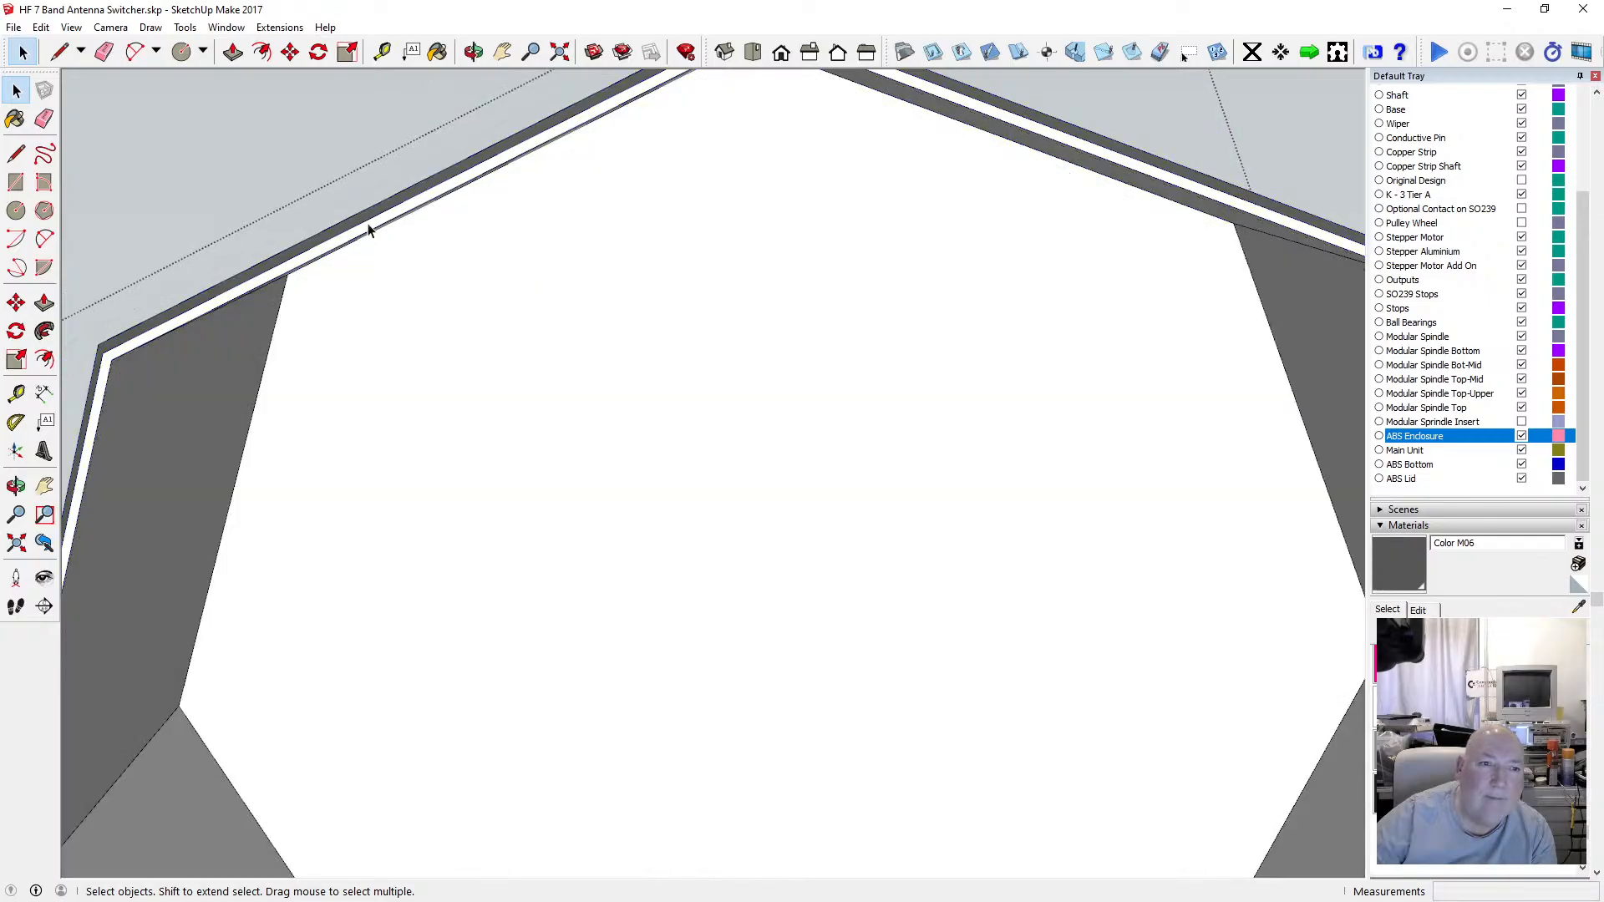
Paint the exposed underside faces and inner walls of the enclosure with Color M06.
click(438, 51)
click(494, 240)
click(449, 185)
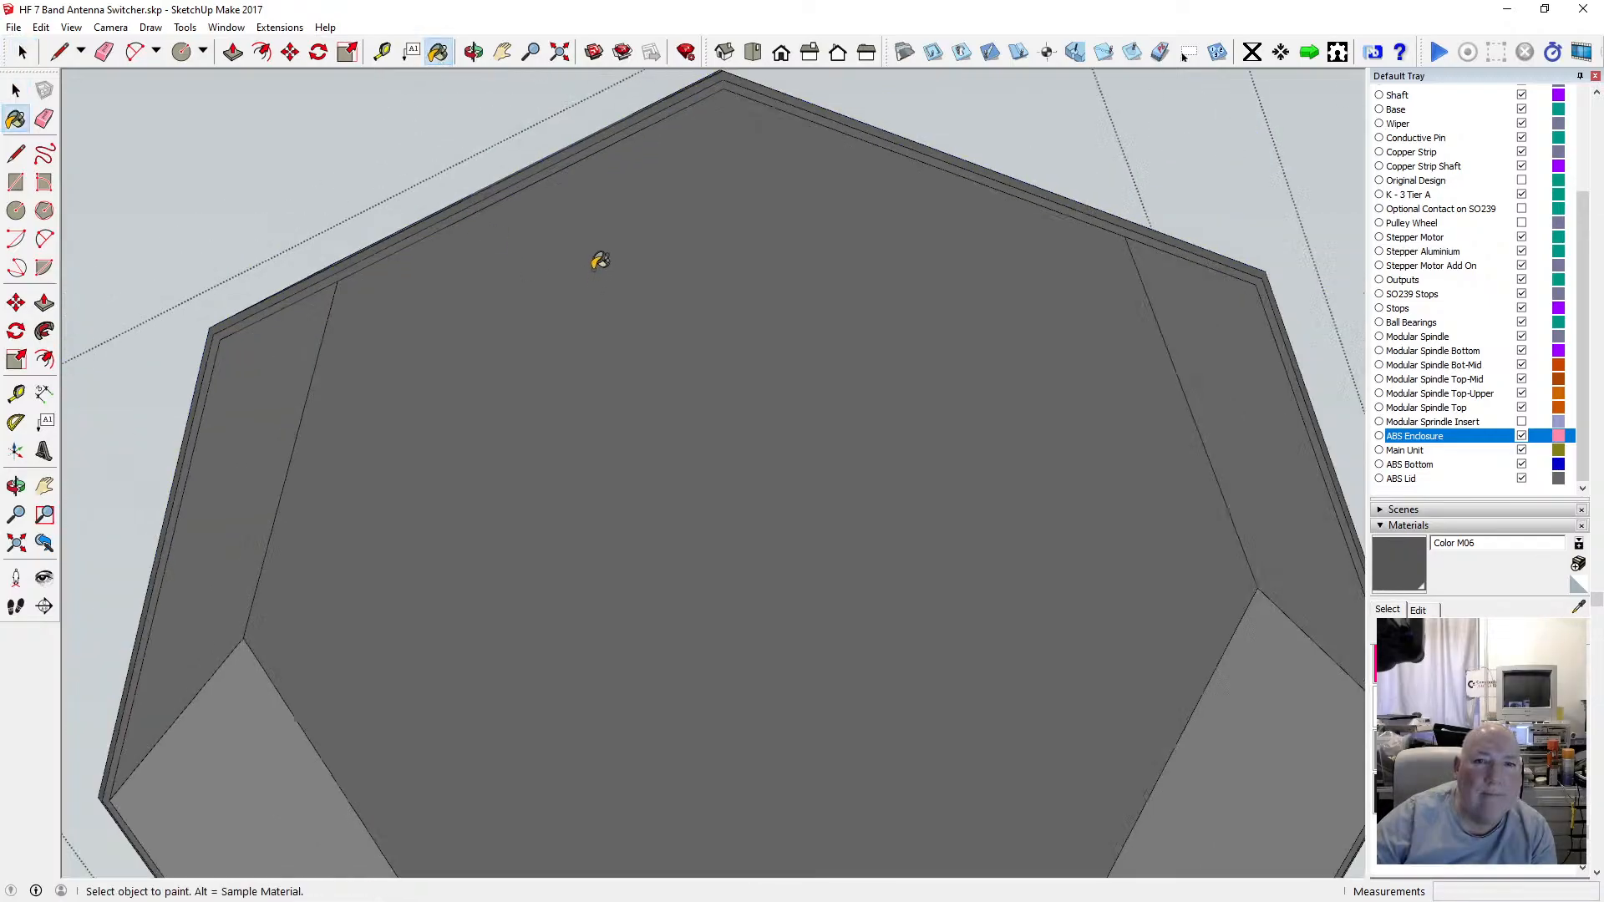
scroll(598, 261, down, 2)
click(473, 52)
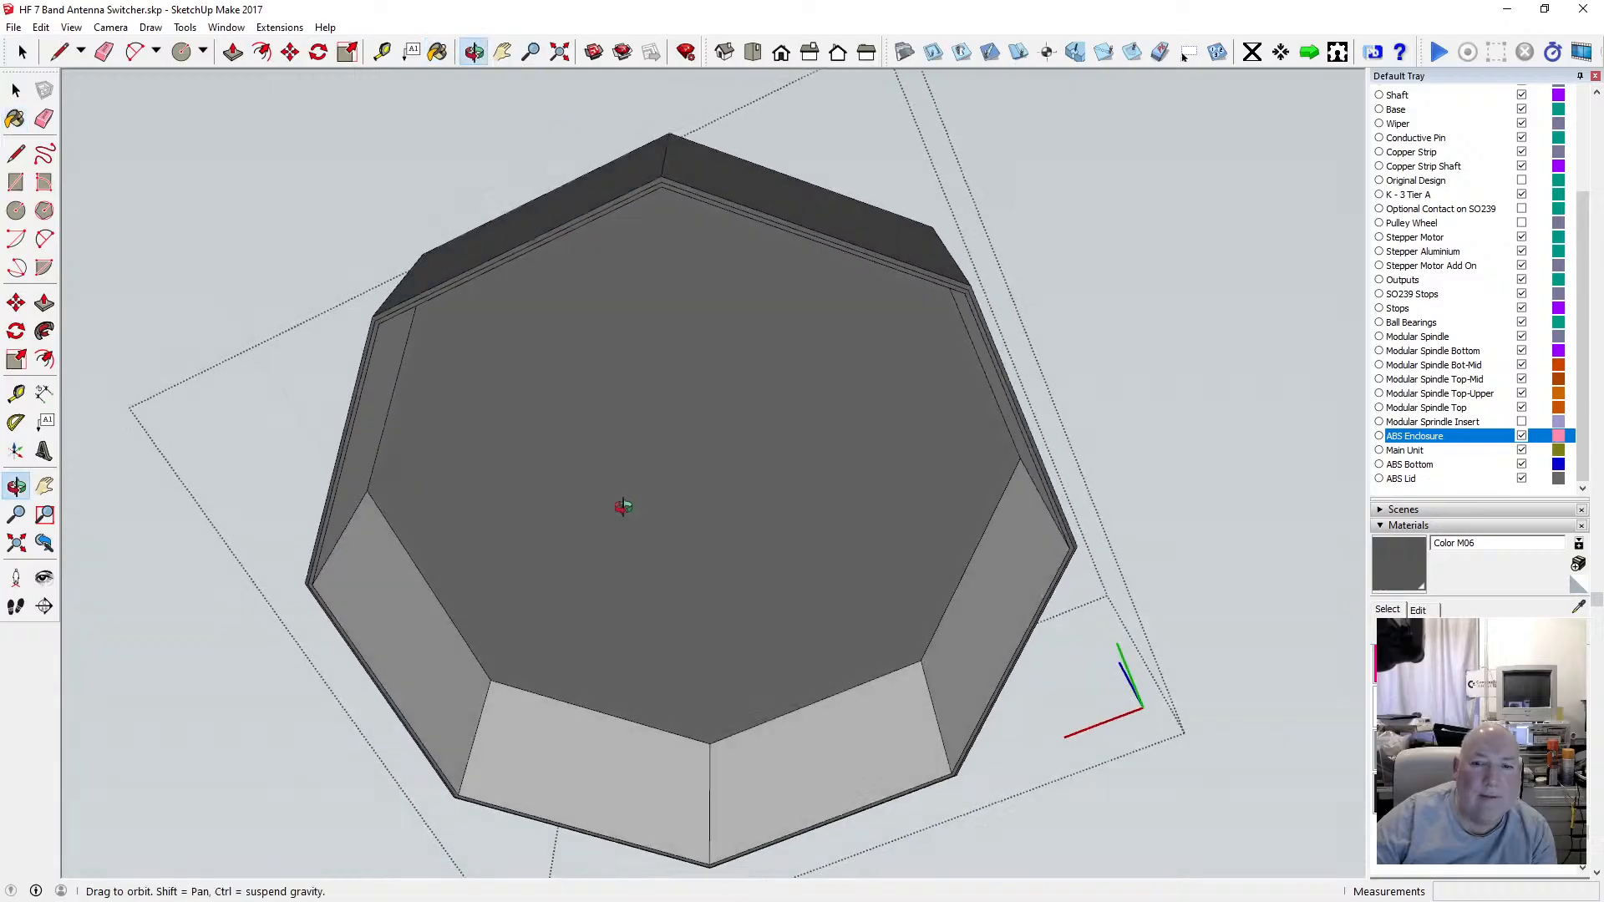
drag(623, 504, 517, 473)
click(437, 52)
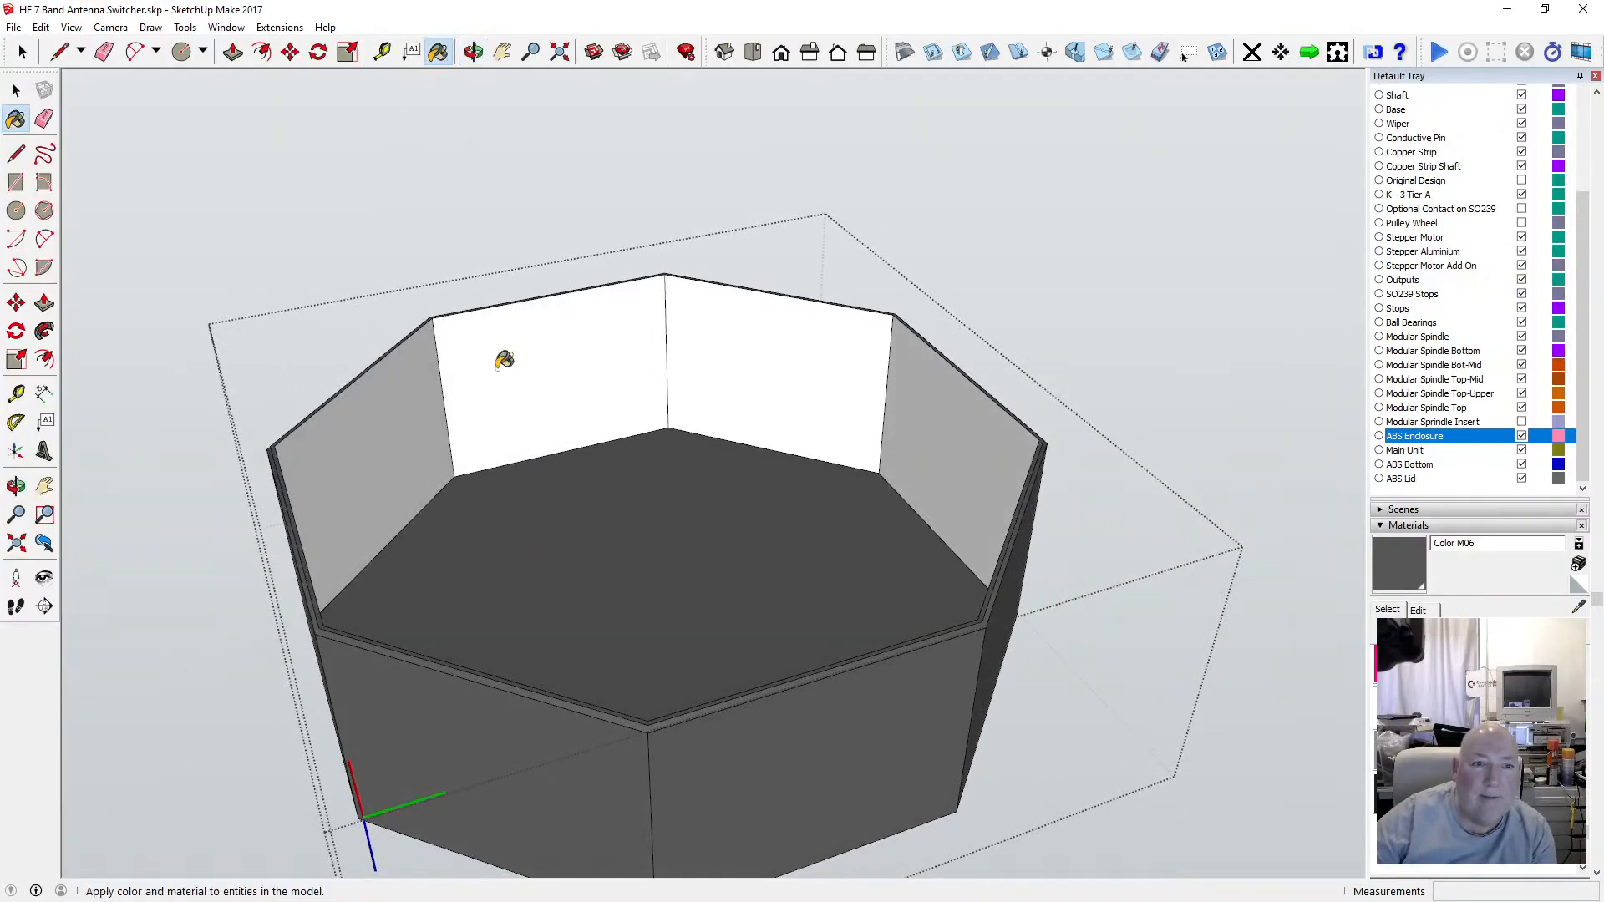
click(419, 418)
click(545, 364)
click(738, 373)
click(918, 405)
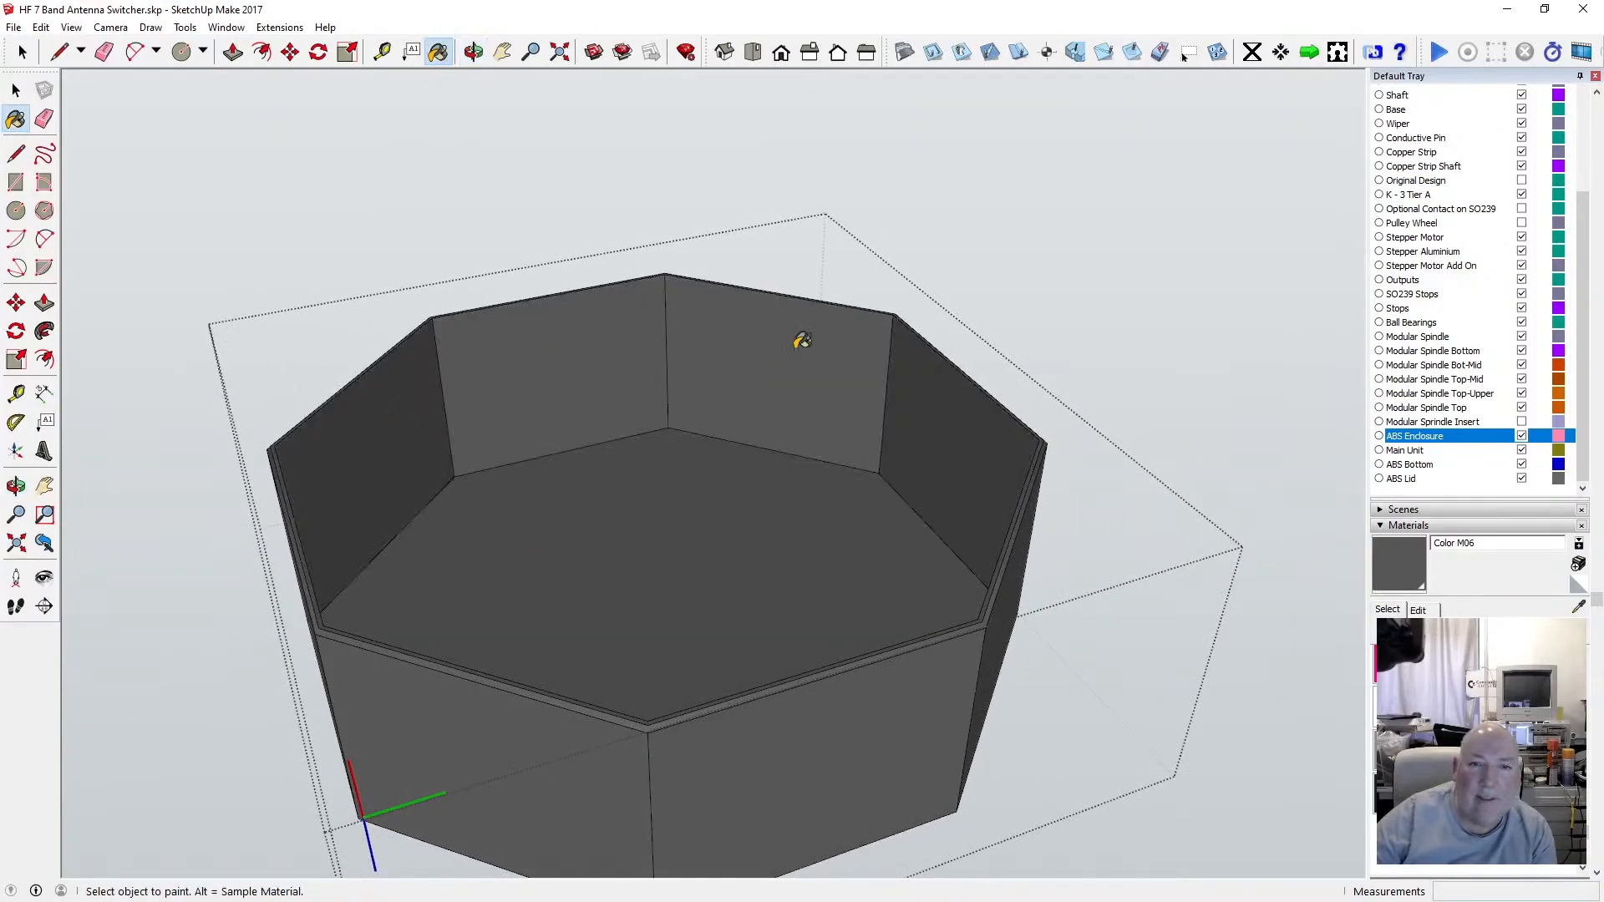
Paint the remaining back-facing inner walls of the enclosure with Color M06.
click(483, 52)
drag(365, 225, 1174, 381)
click(438, 52)
click(583, 351)
click(807, 313)
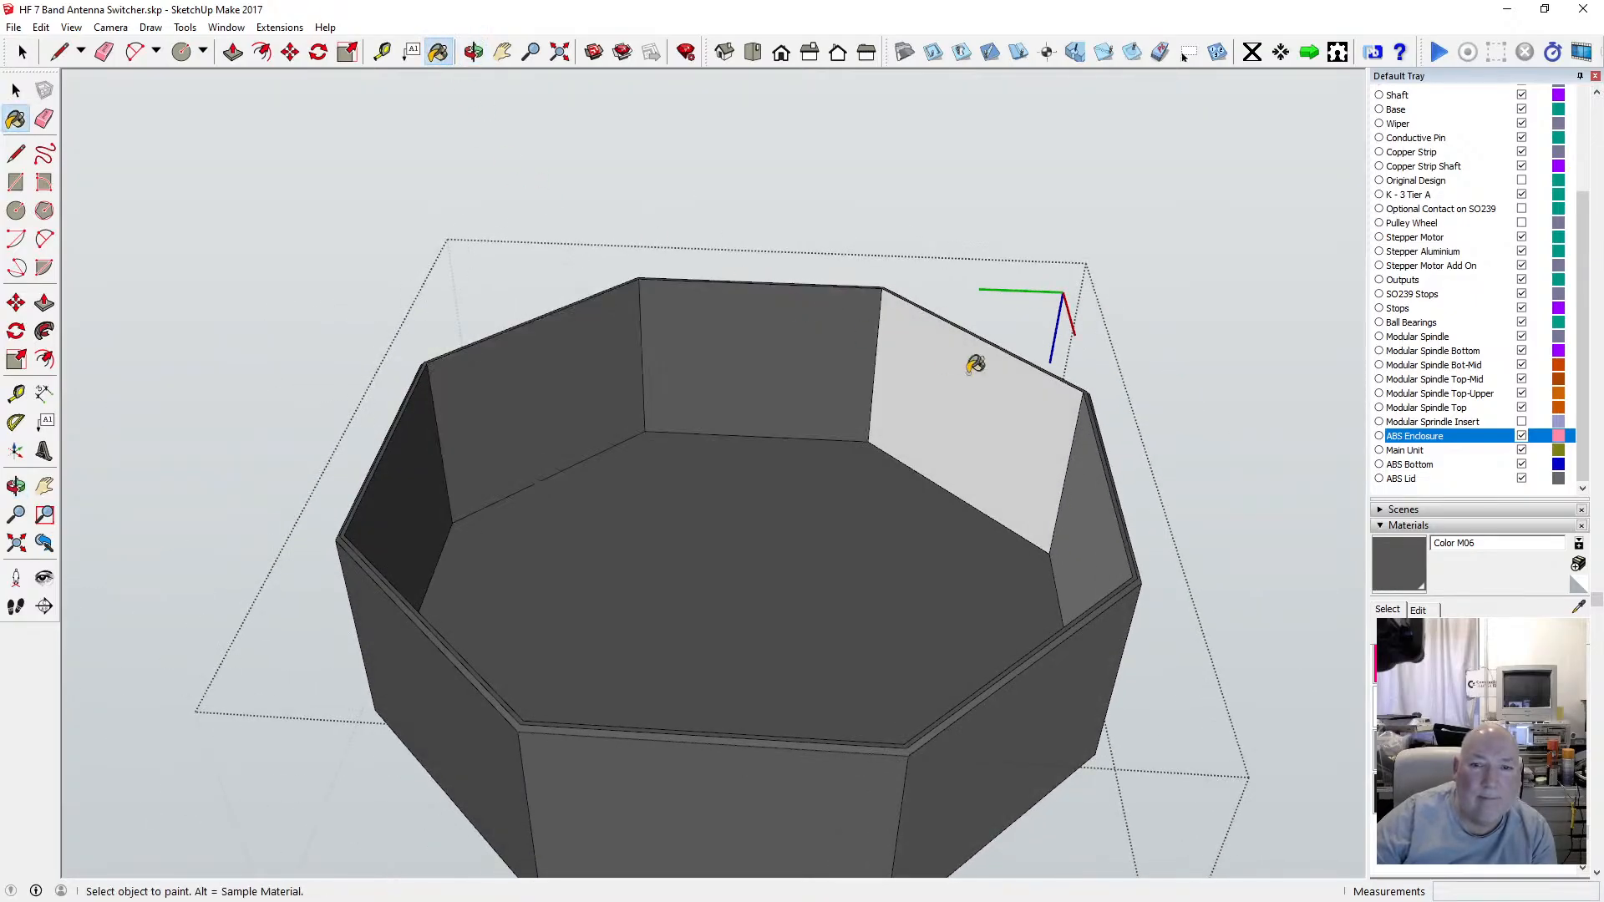
click(976, 364)
click(473, 55)
mouse_move(359, 250)
mouse_down()
mouse_move(315, 297)
mouse_move(808, 368)
mouse_move(888, 344)
mouse_move(802, 662)
mouse_move(760, 544)
mouse_move(784, 468)
mouse_move(795, 537)
mouse_move(766, 479)
mouse_move(751, 487)
mouse_move(744, 601)
mouse_move(662, 599)
mouse_move(663, 537)
mouse_move(783, 560)
mouse_move(752, 540)
mouse_move(582, 217)
mouse_up()
click(438, 52)
click(685, 299)
Orbit around the enclosure to examine its outer shape.
click(474, 52)
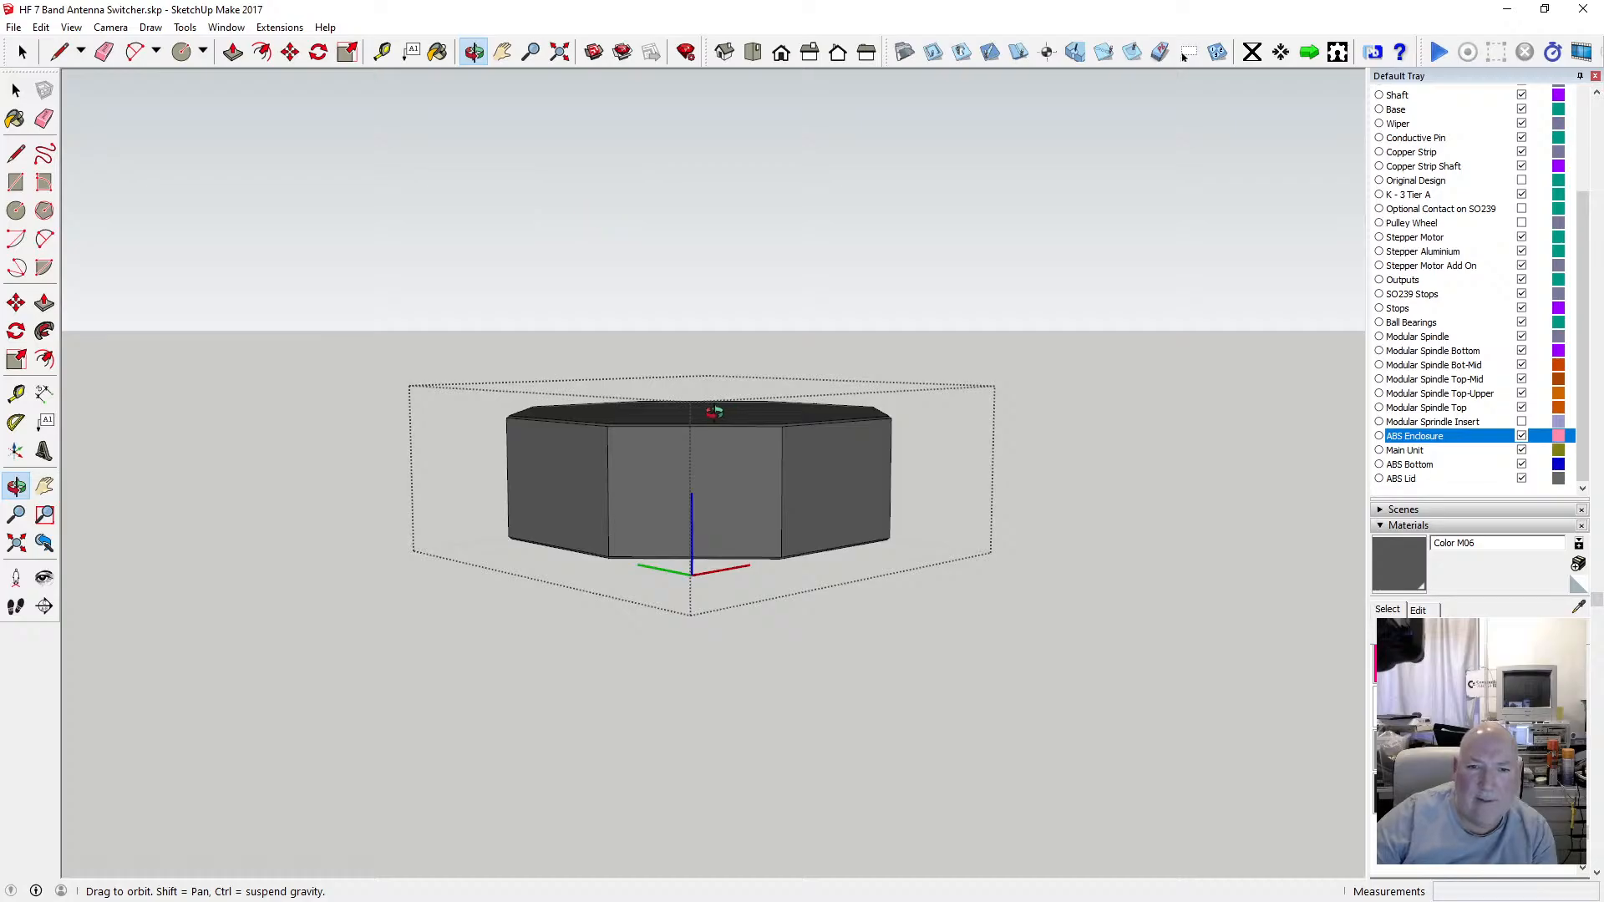
scroll(715, 411, up, 6)
drag(719, 442, 659, 454)
scroll(718, 420, down, 4)
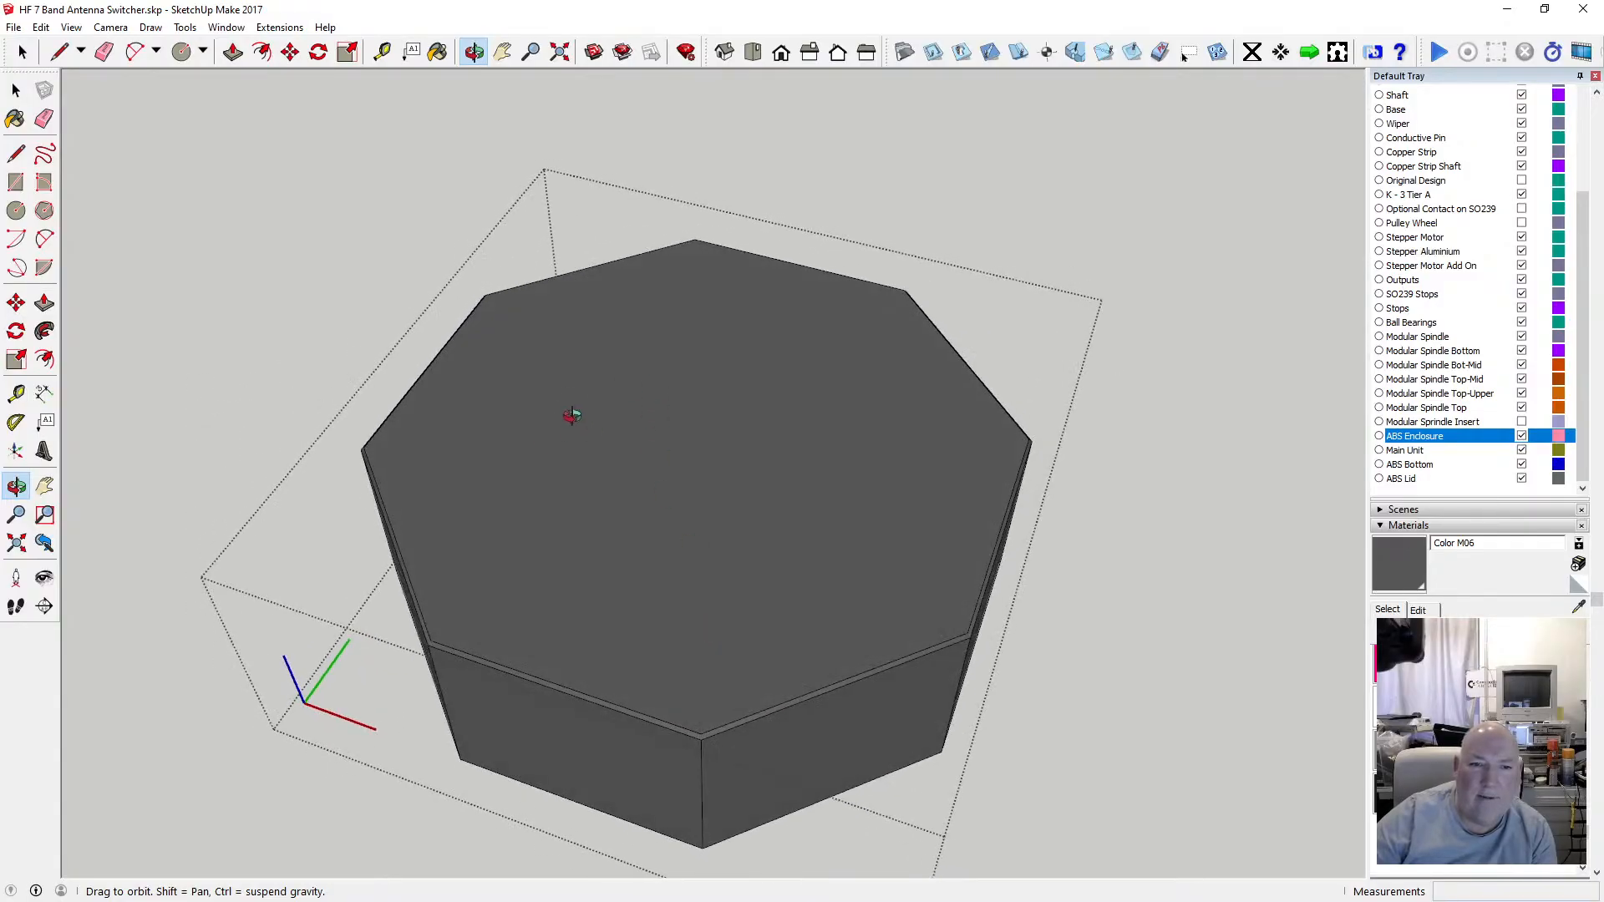
drag(538, 512, 685, 355)
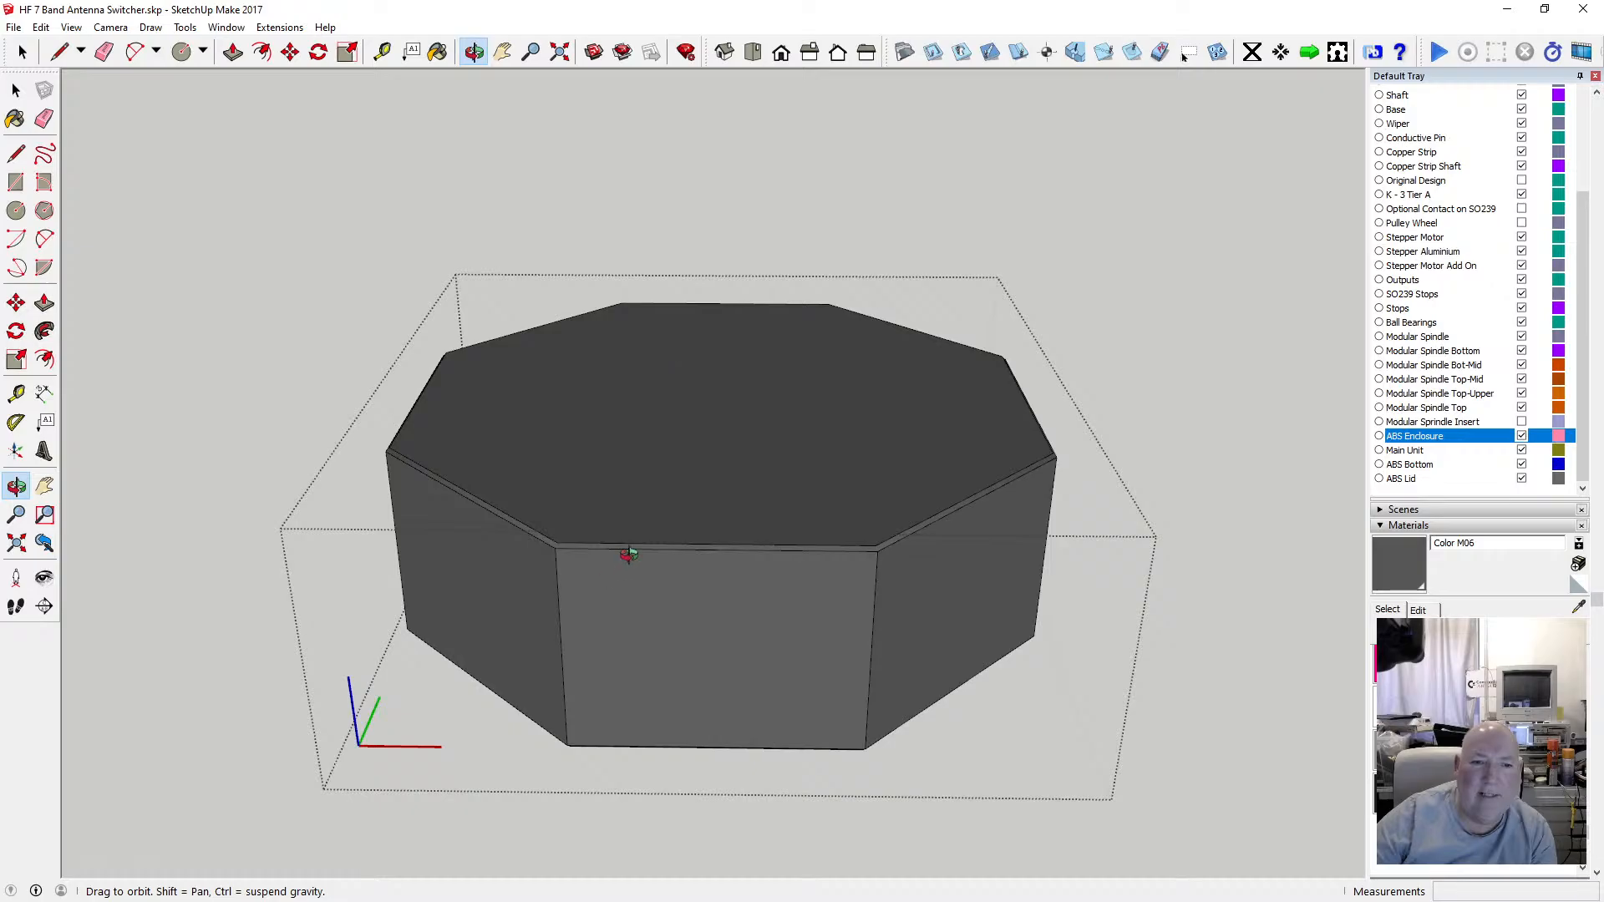
drag(628, 555, 709, 407)
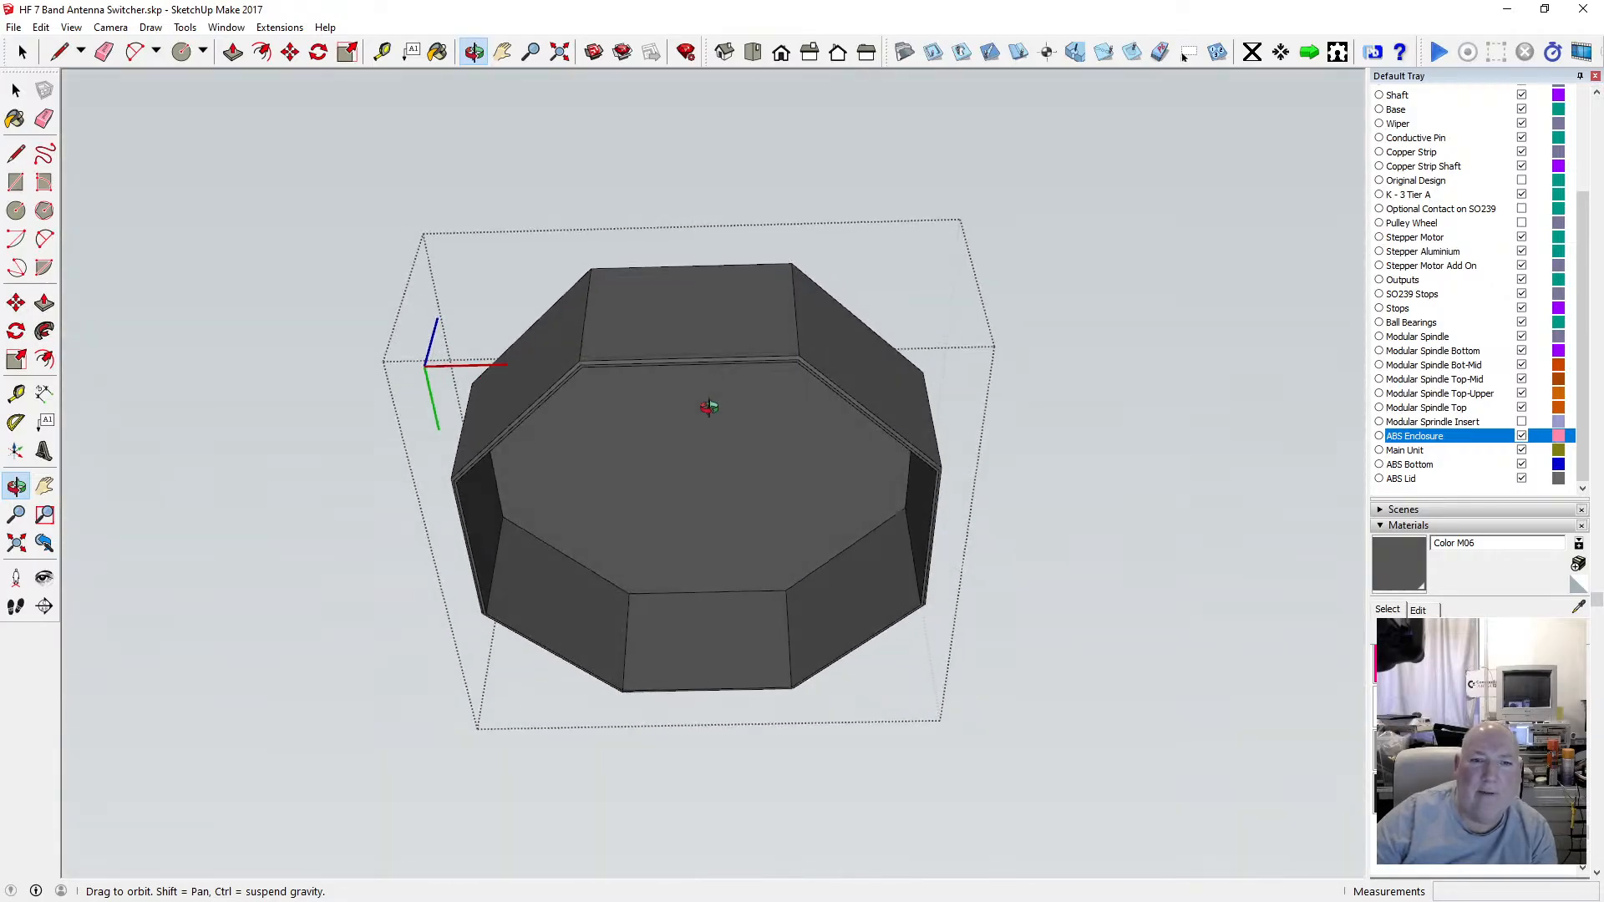
click(16, 90)
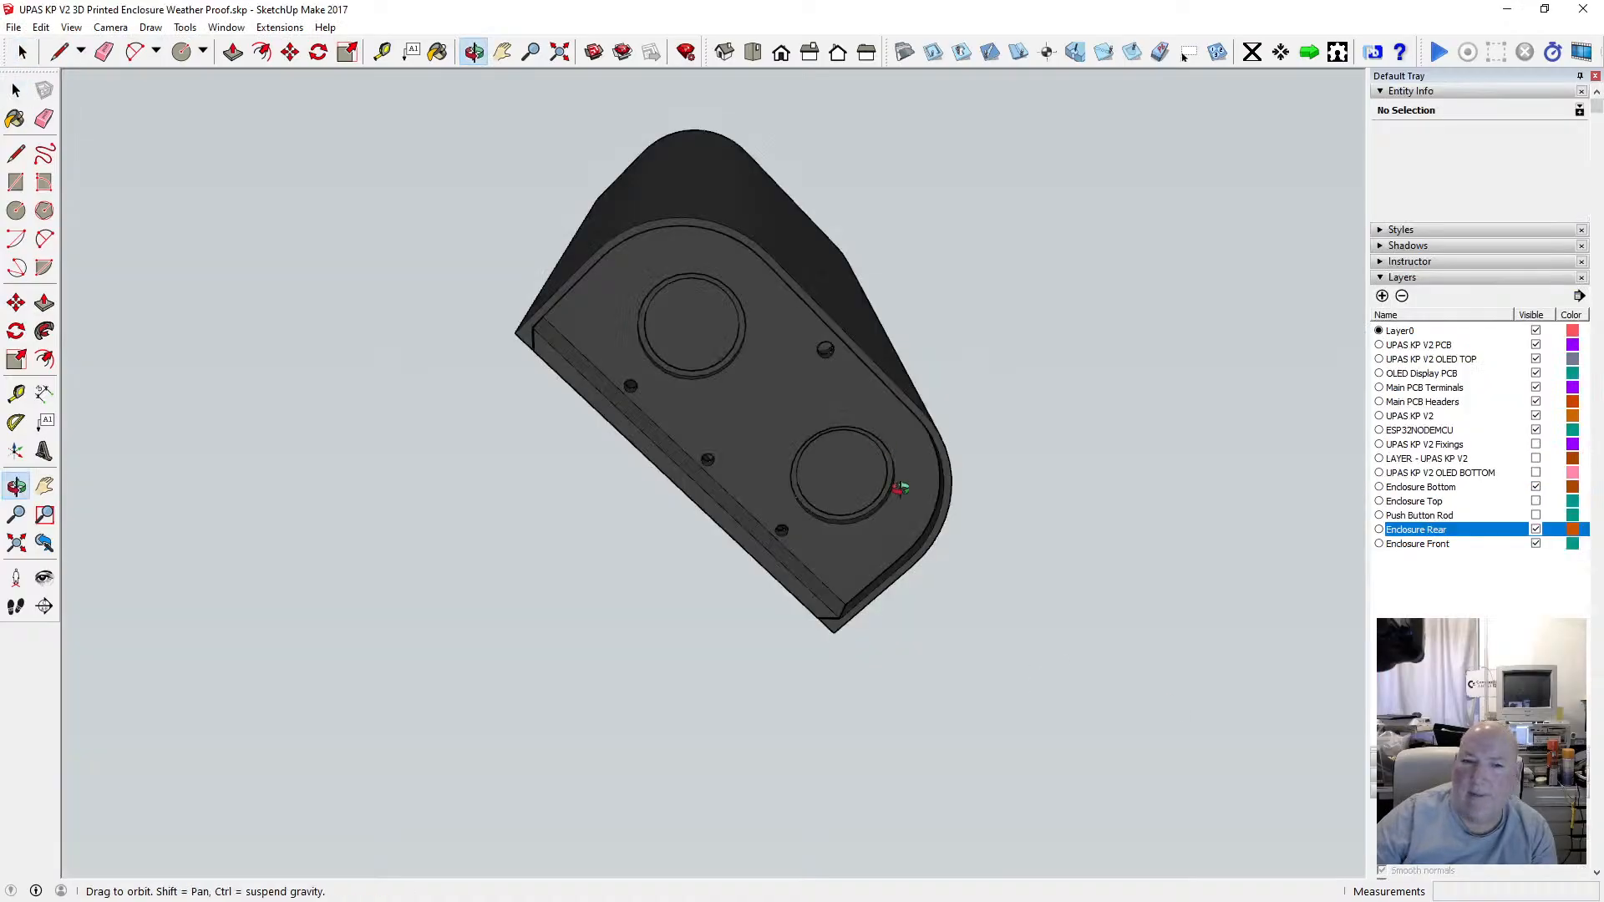
Examine the UPAS KP V2 3D Printed Enclosure model, toggling its Enclosure Rear layer for reference.
scroll(770, 408, up, 3)
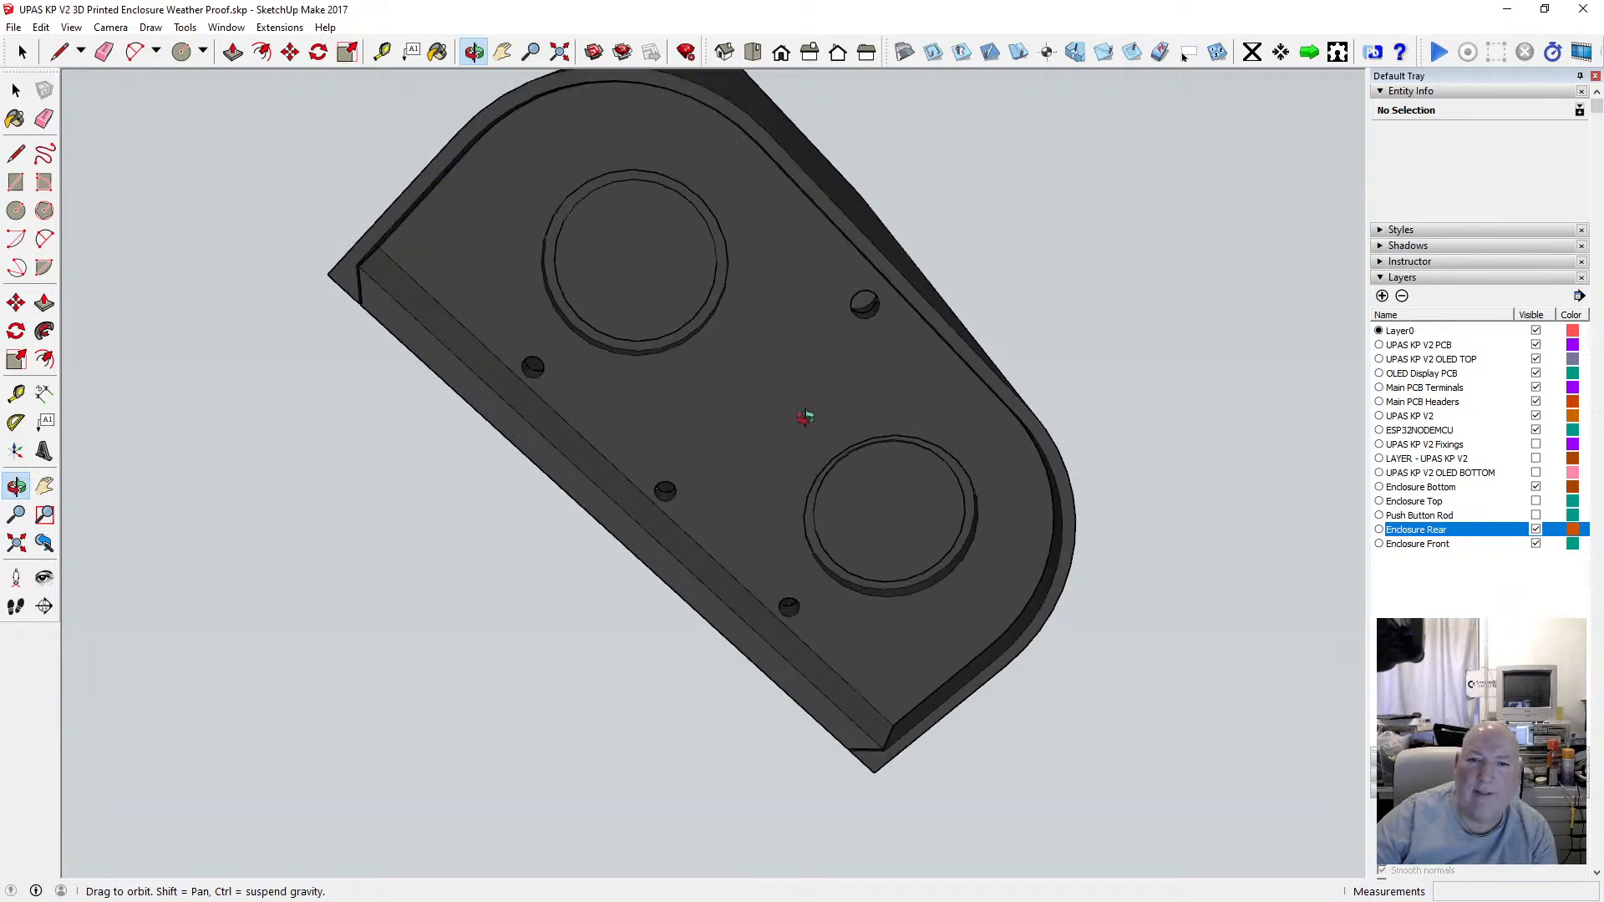
drag(755, 351, 957, 396)
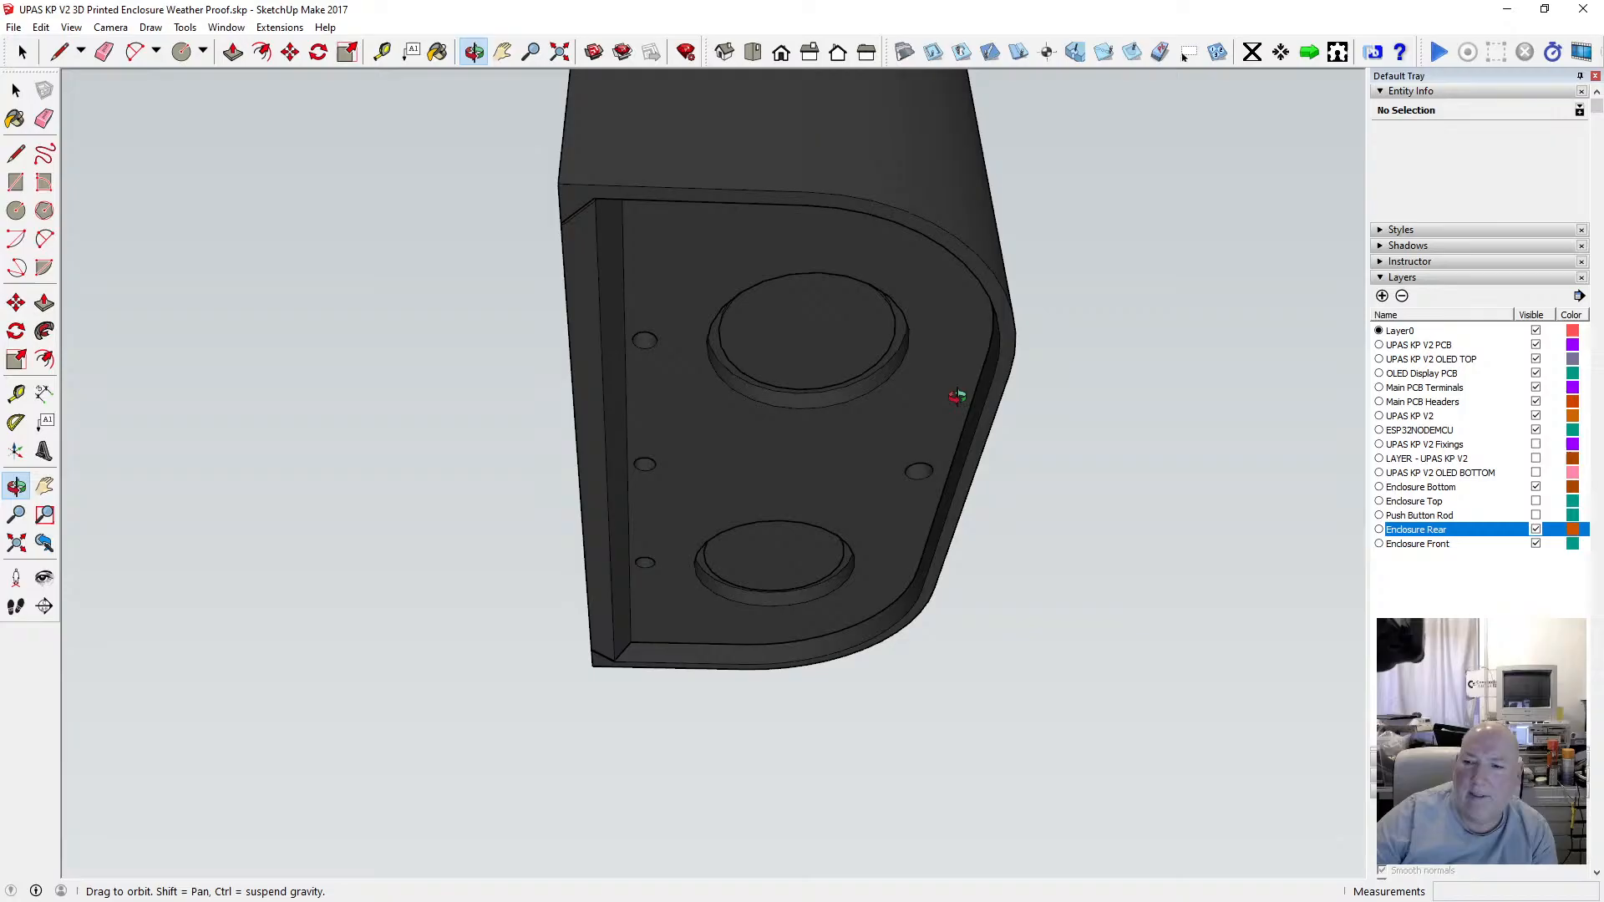
click(1535, 530)
drag(914, 446, 872, 570)
click(1535, 529)
drag(1021, 451, 740, 349)
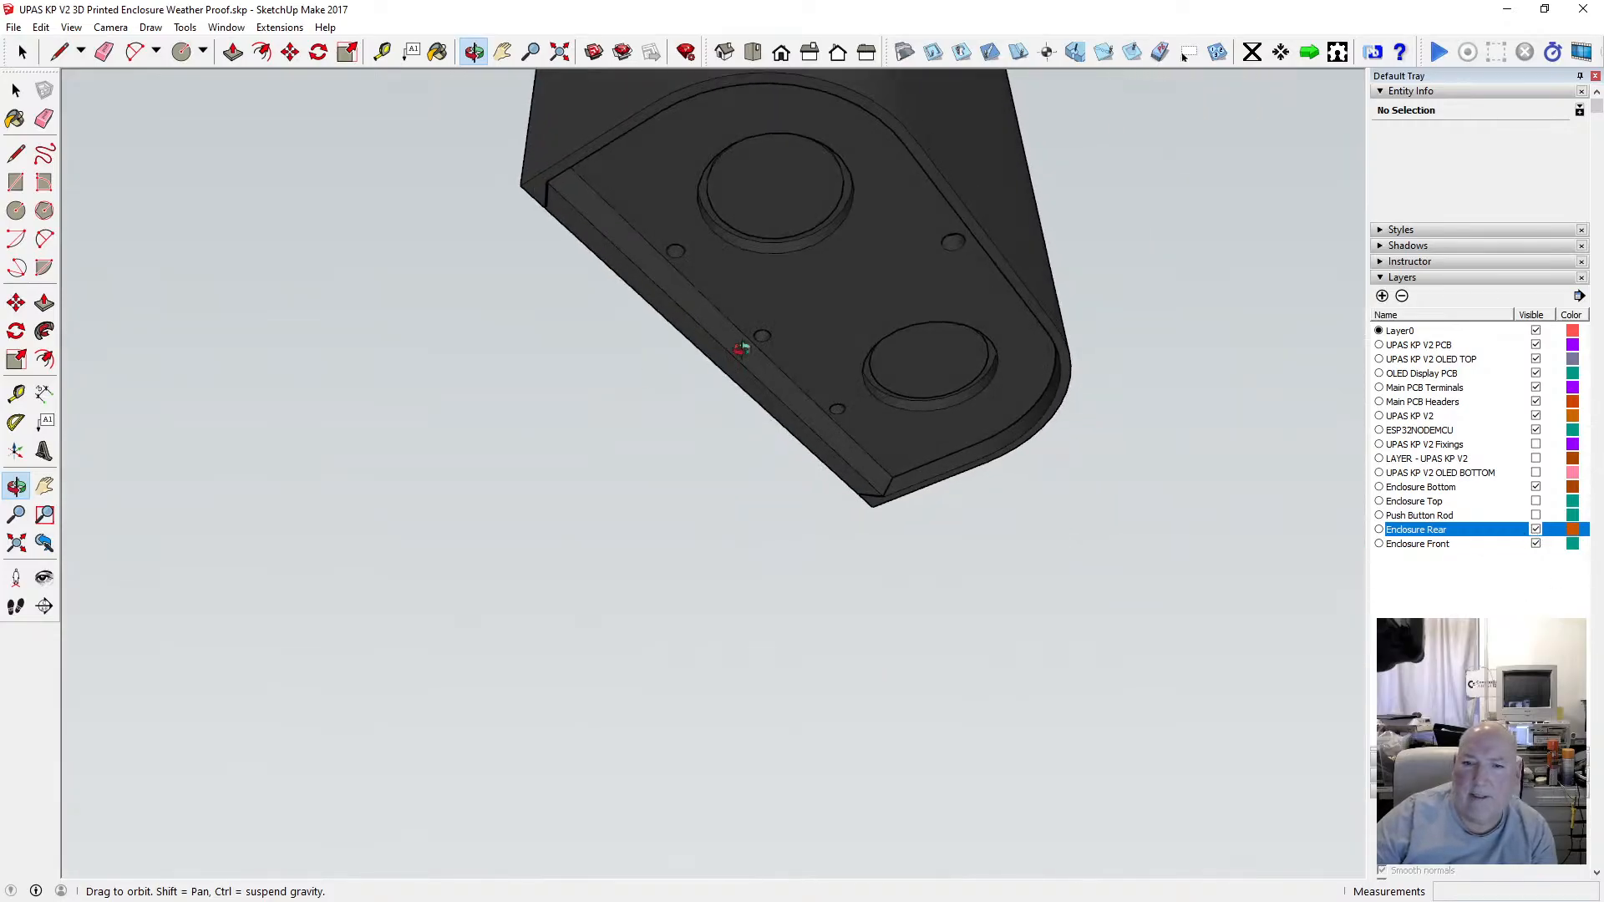
scroll(933, 249, up, 3)
scroll(920, 284, down, 6)
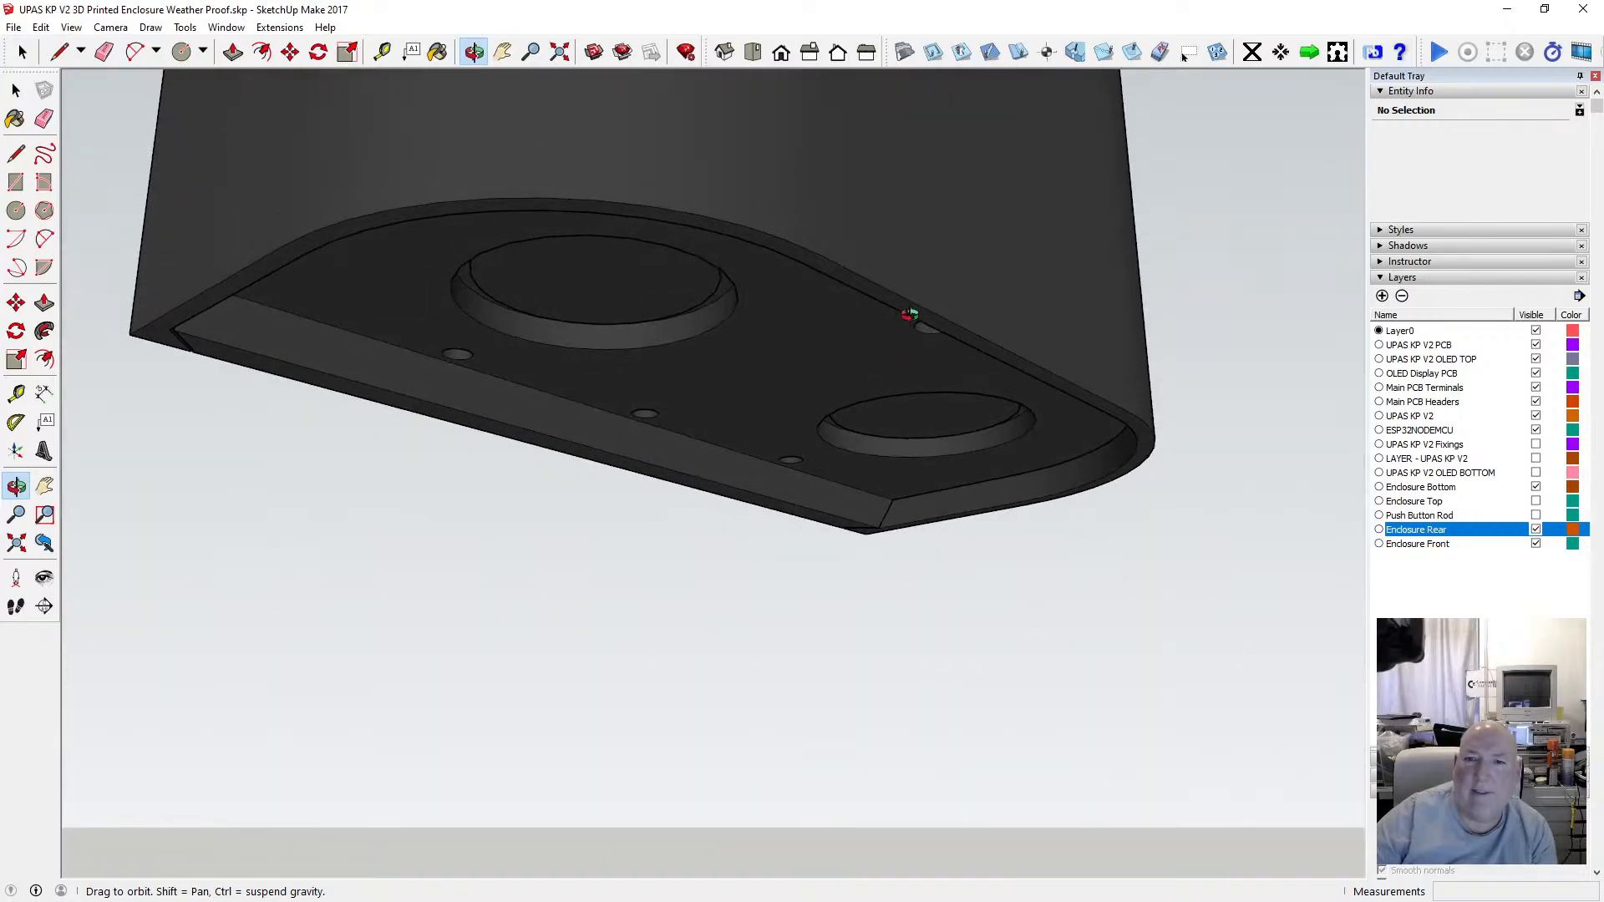
drag(920, 279, 884, 338)
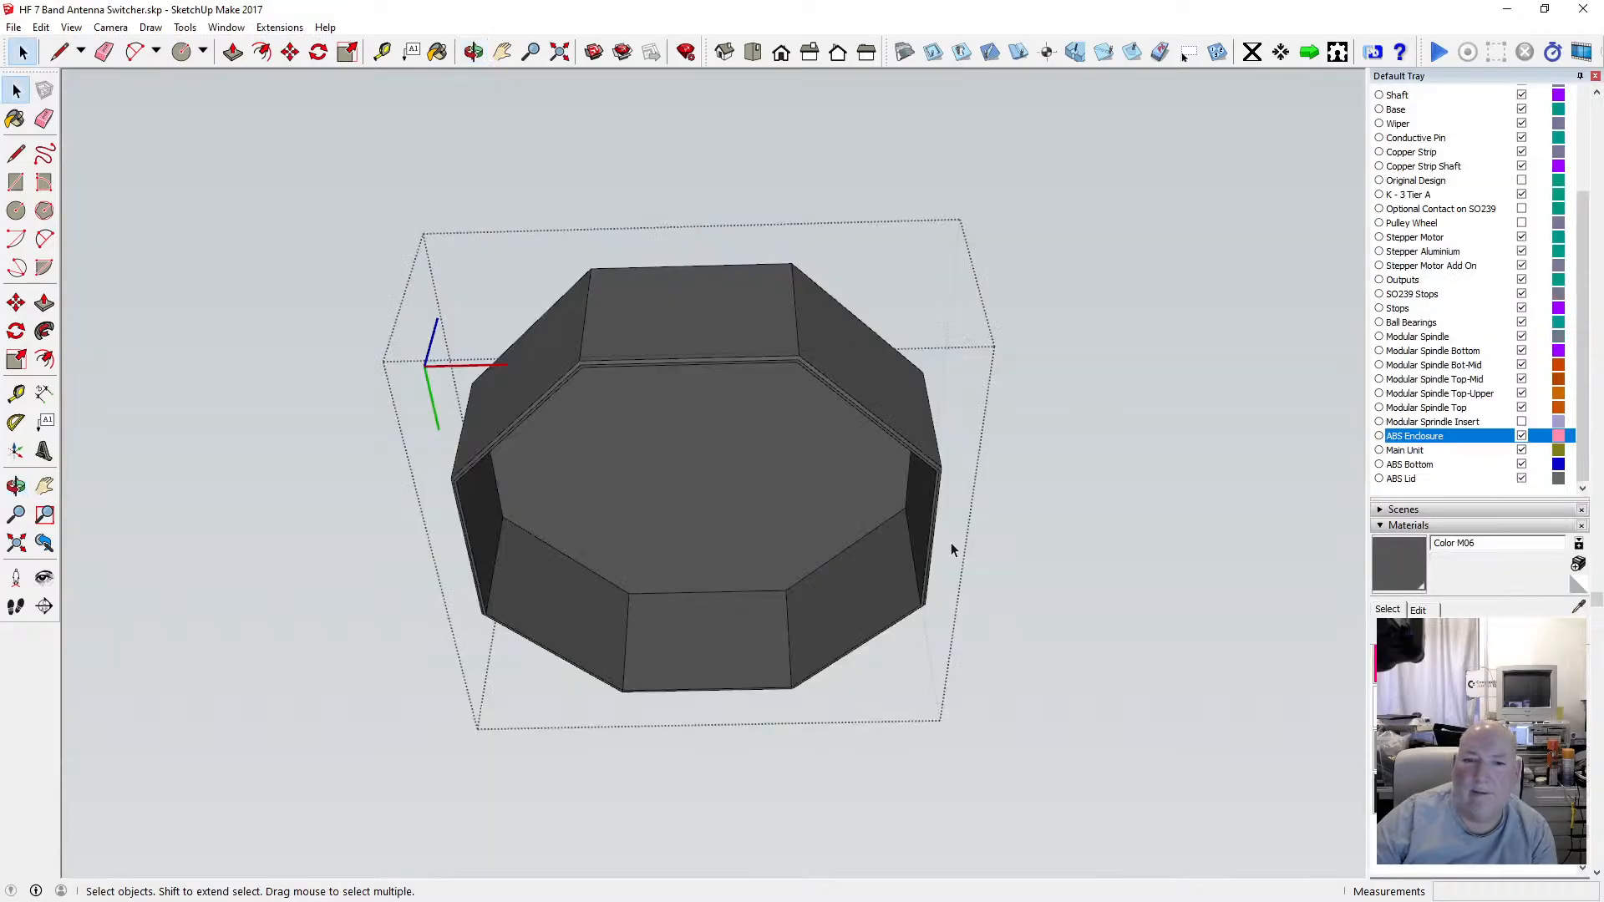
scroll(745, 497, up, 5)
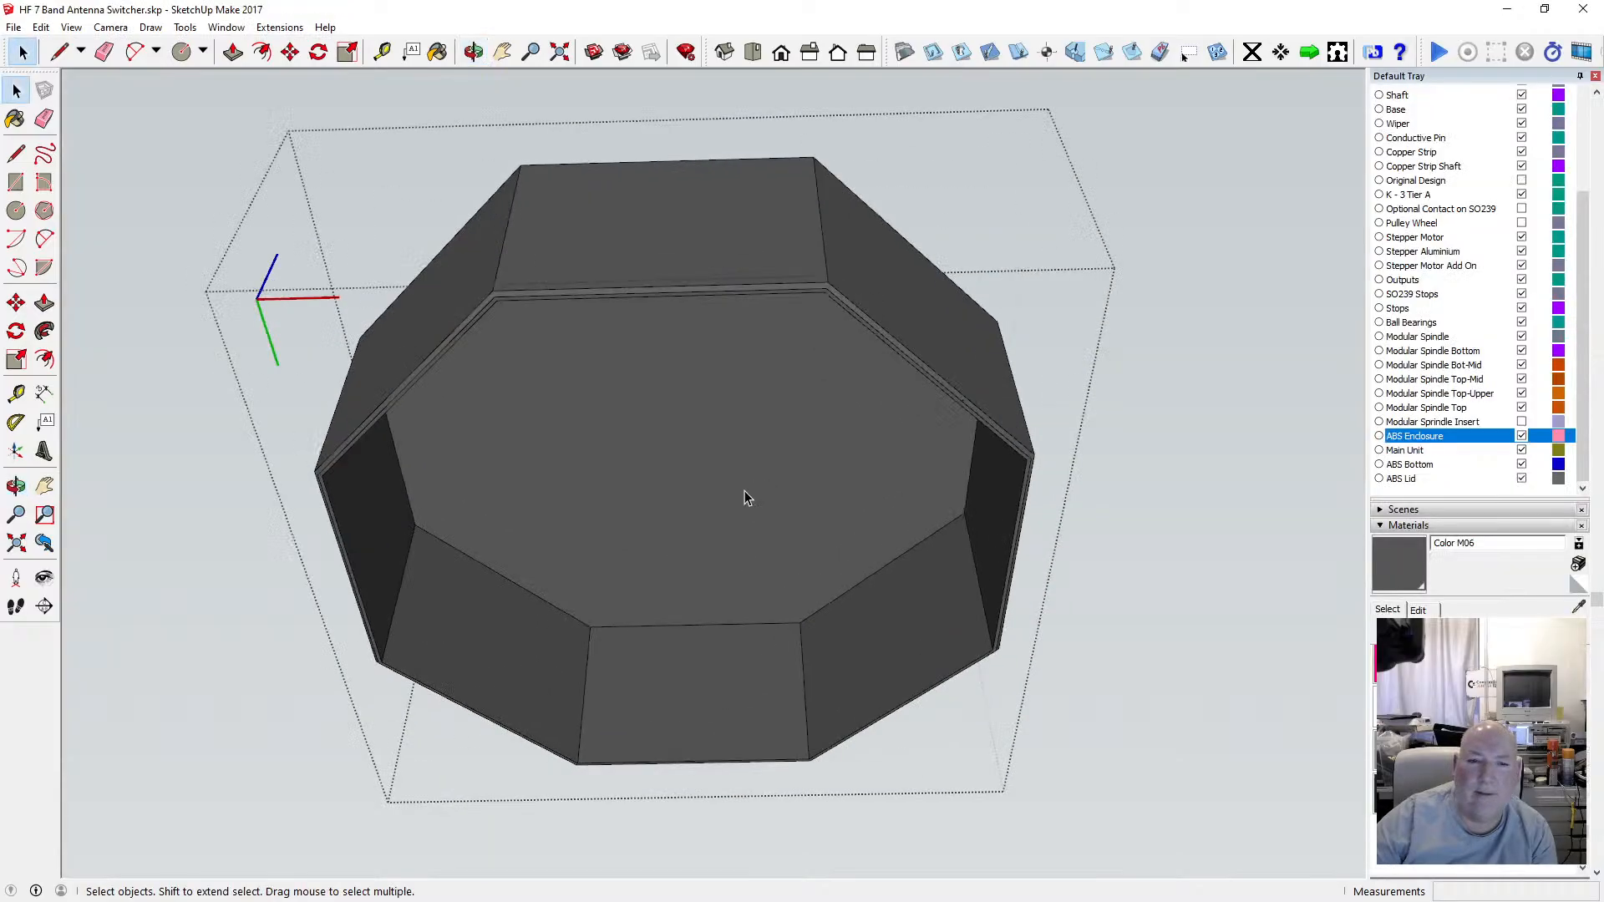
Re-examine the HF enclosure's underside and sides from several angles.
key(o)
scroll(746, 315, down, 5)
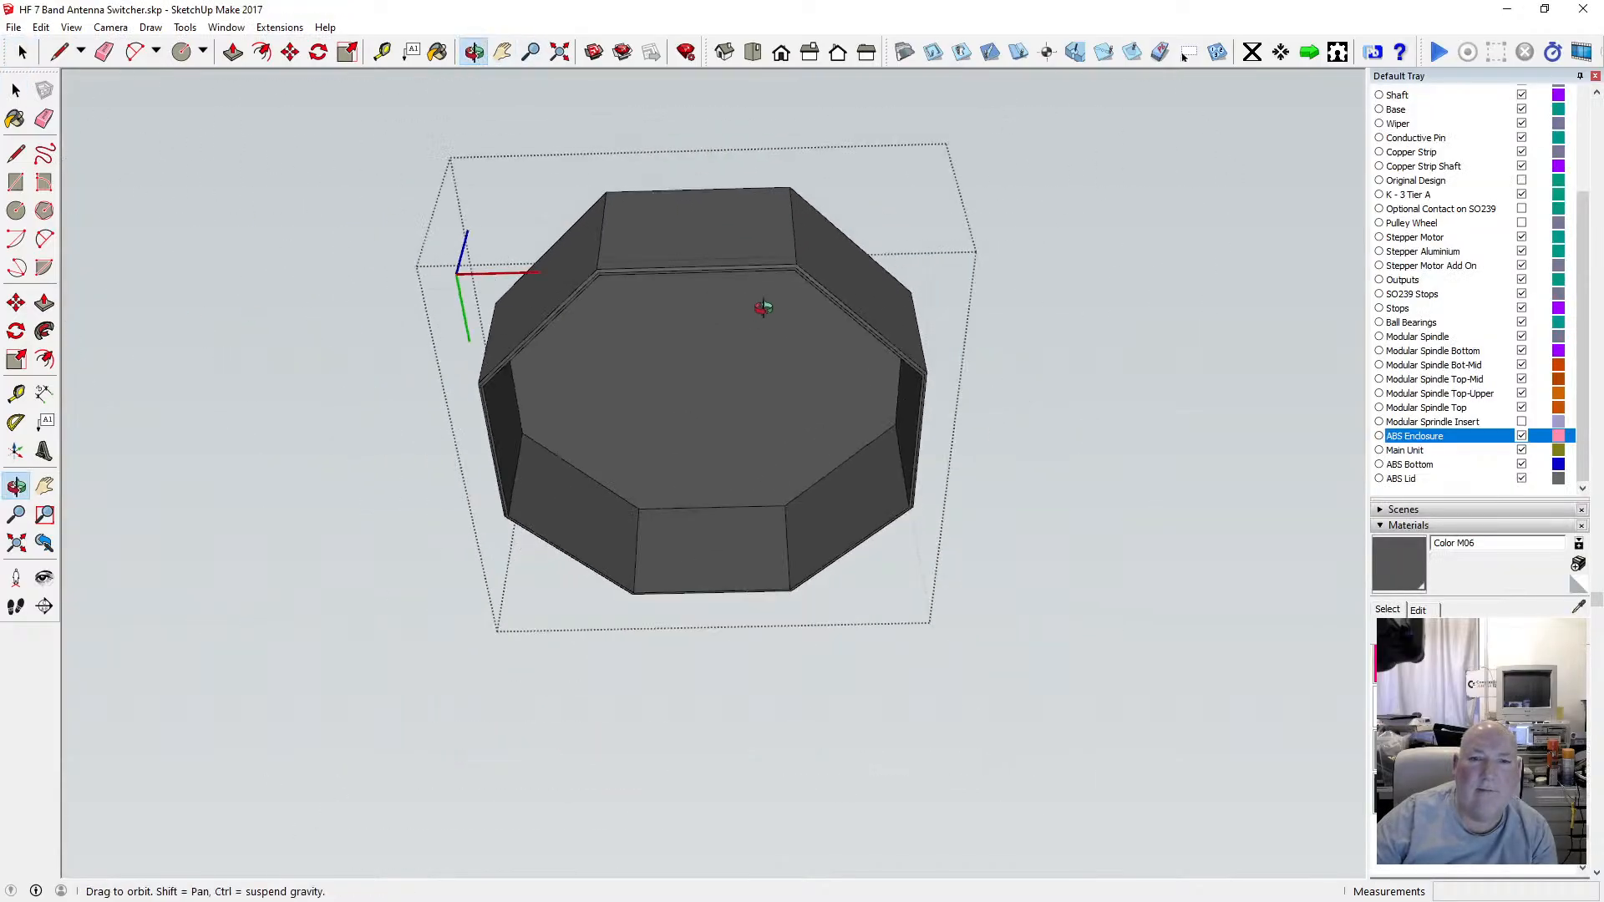
drag(759, 304, 659, 532)
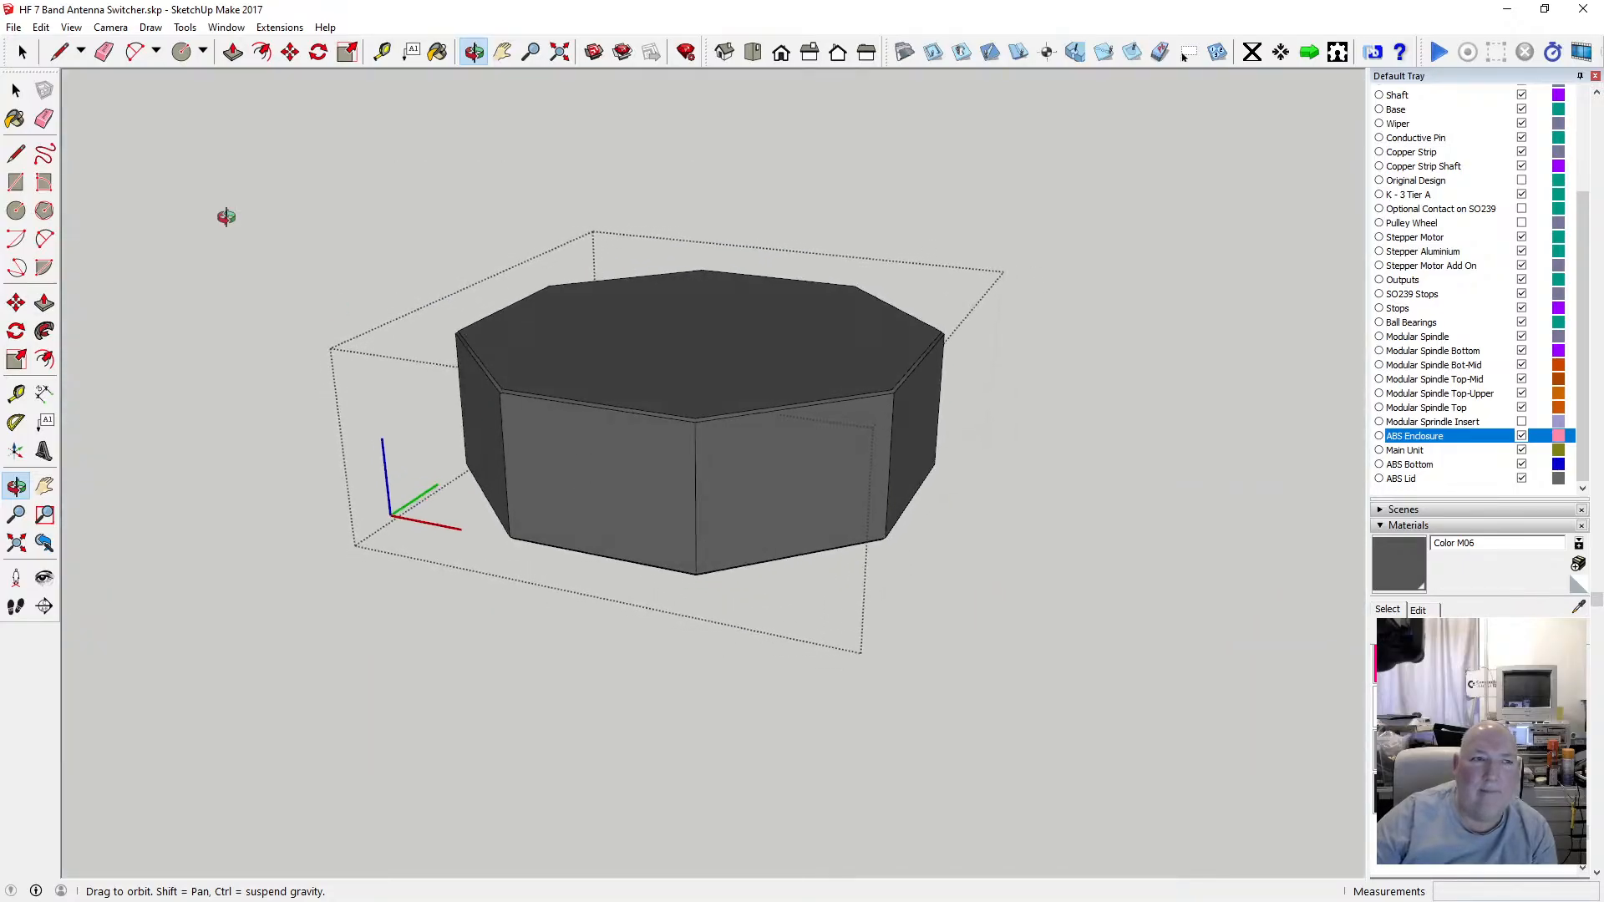
click(18, 90)
click(292, 239)
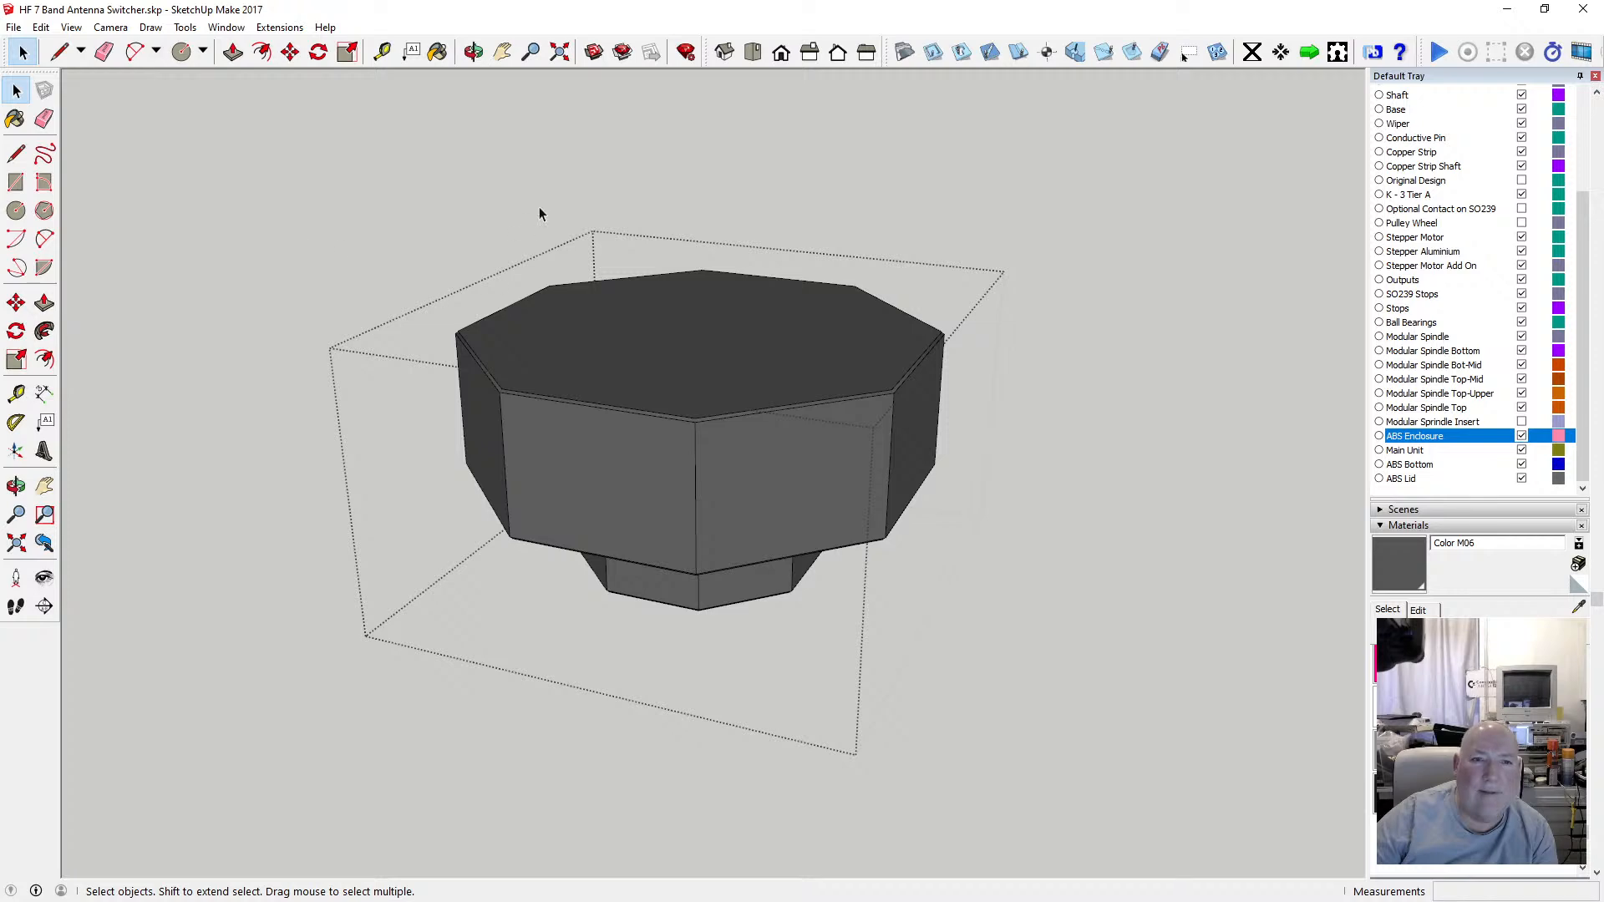
click(475, 53)
drag(737, 562, 700, 448)
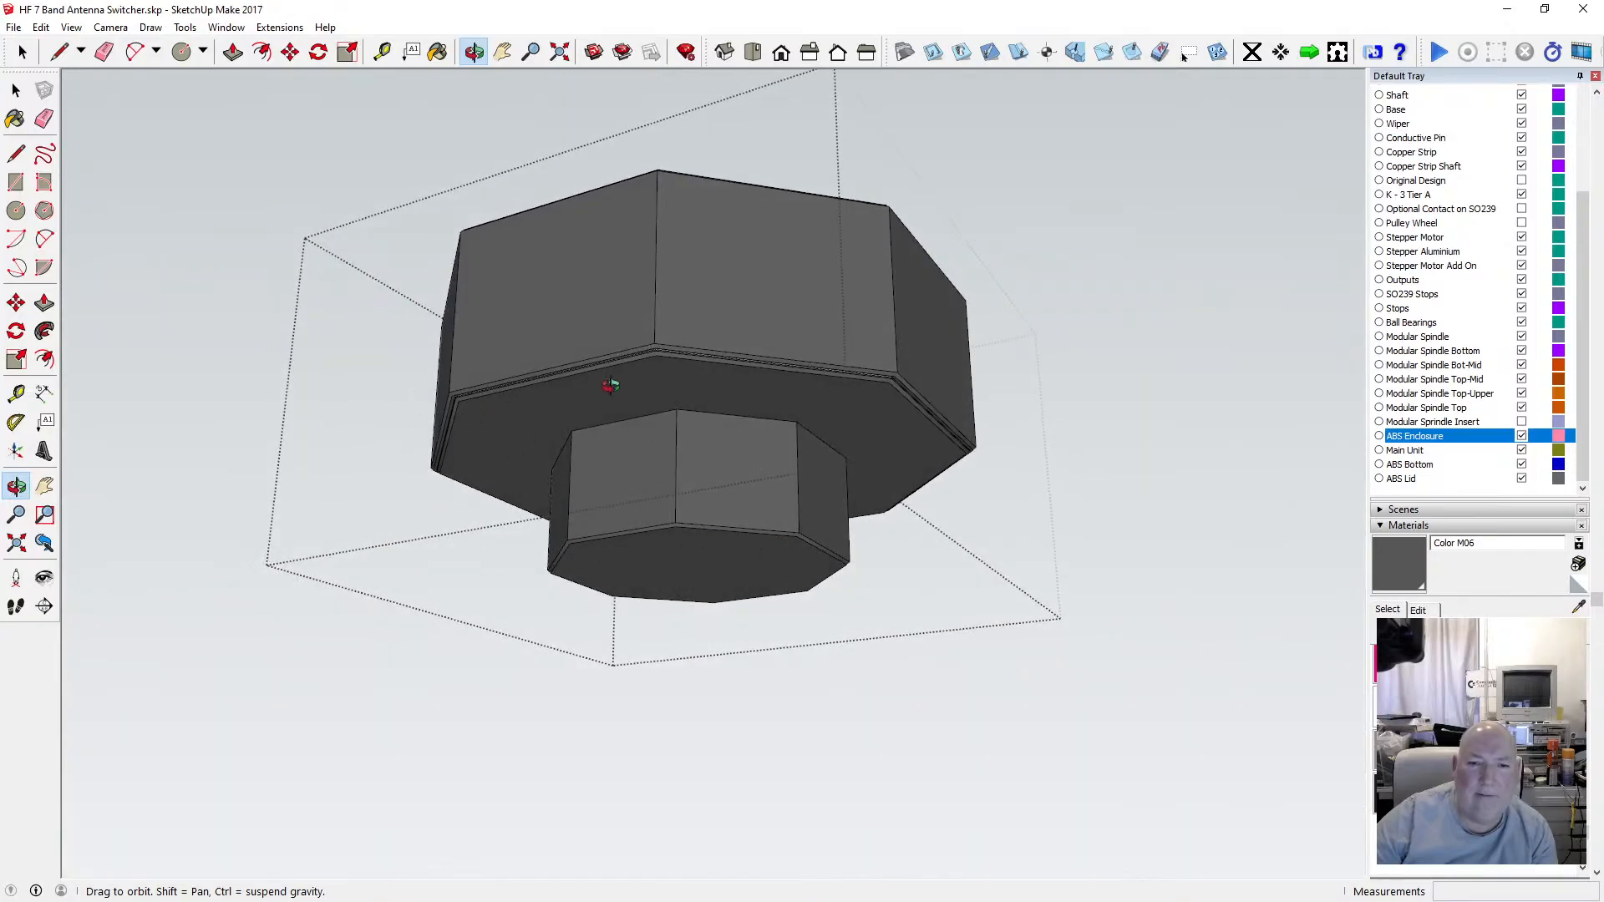
drag(797, 443, 646, 403)
drag(493, 411, 598, 383)
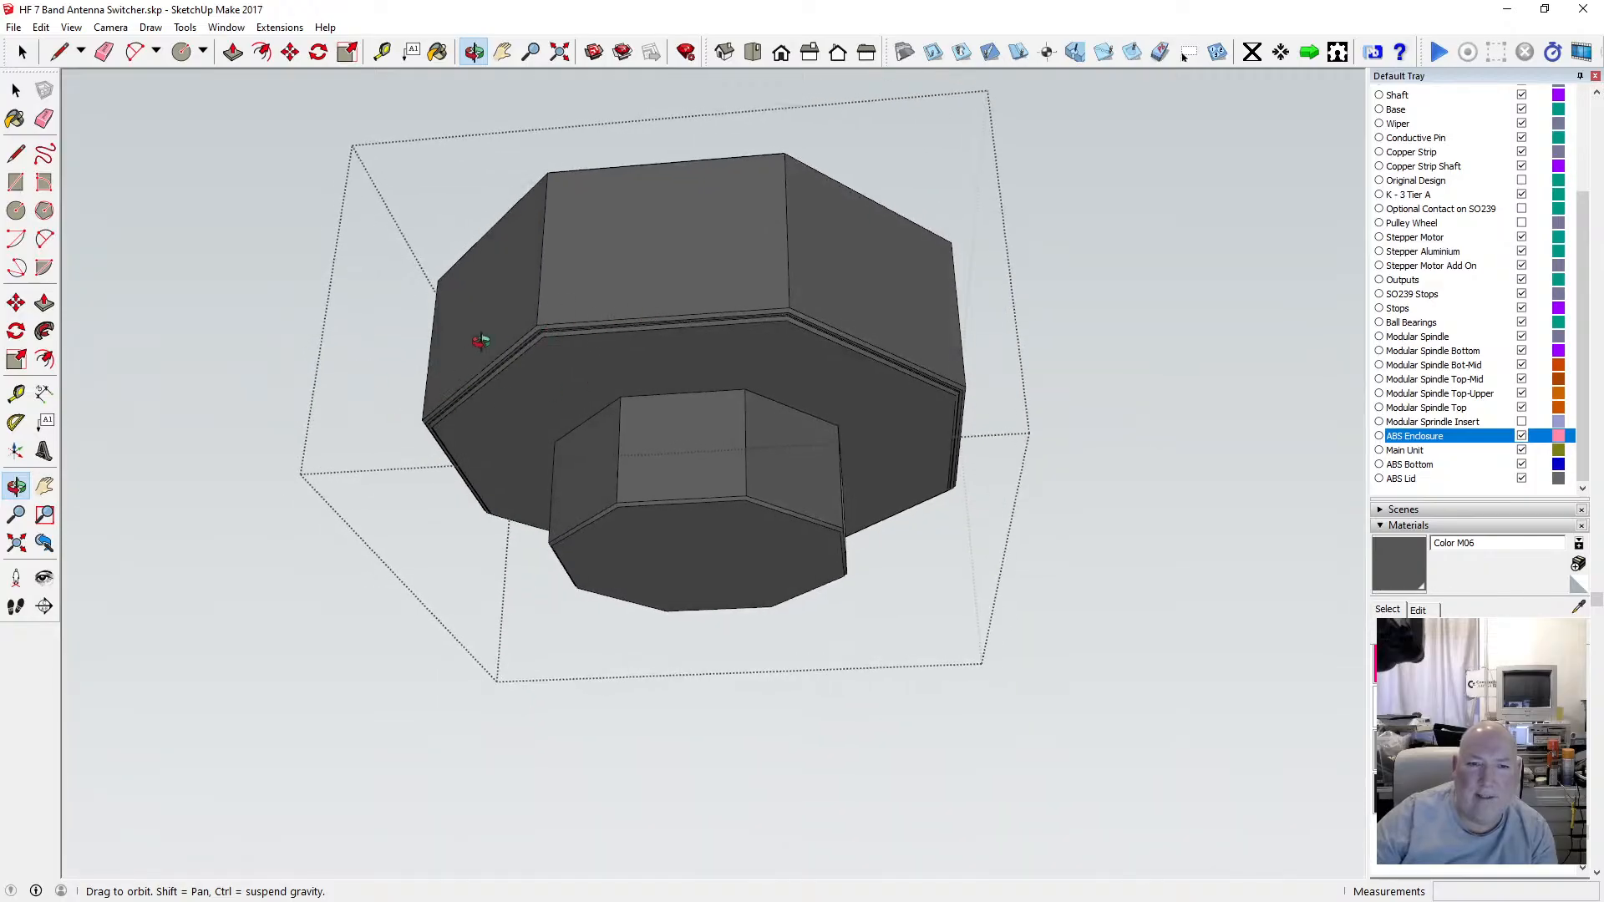
drag(919, 364, 451, 516)
drag(553, 518, 985, 465)
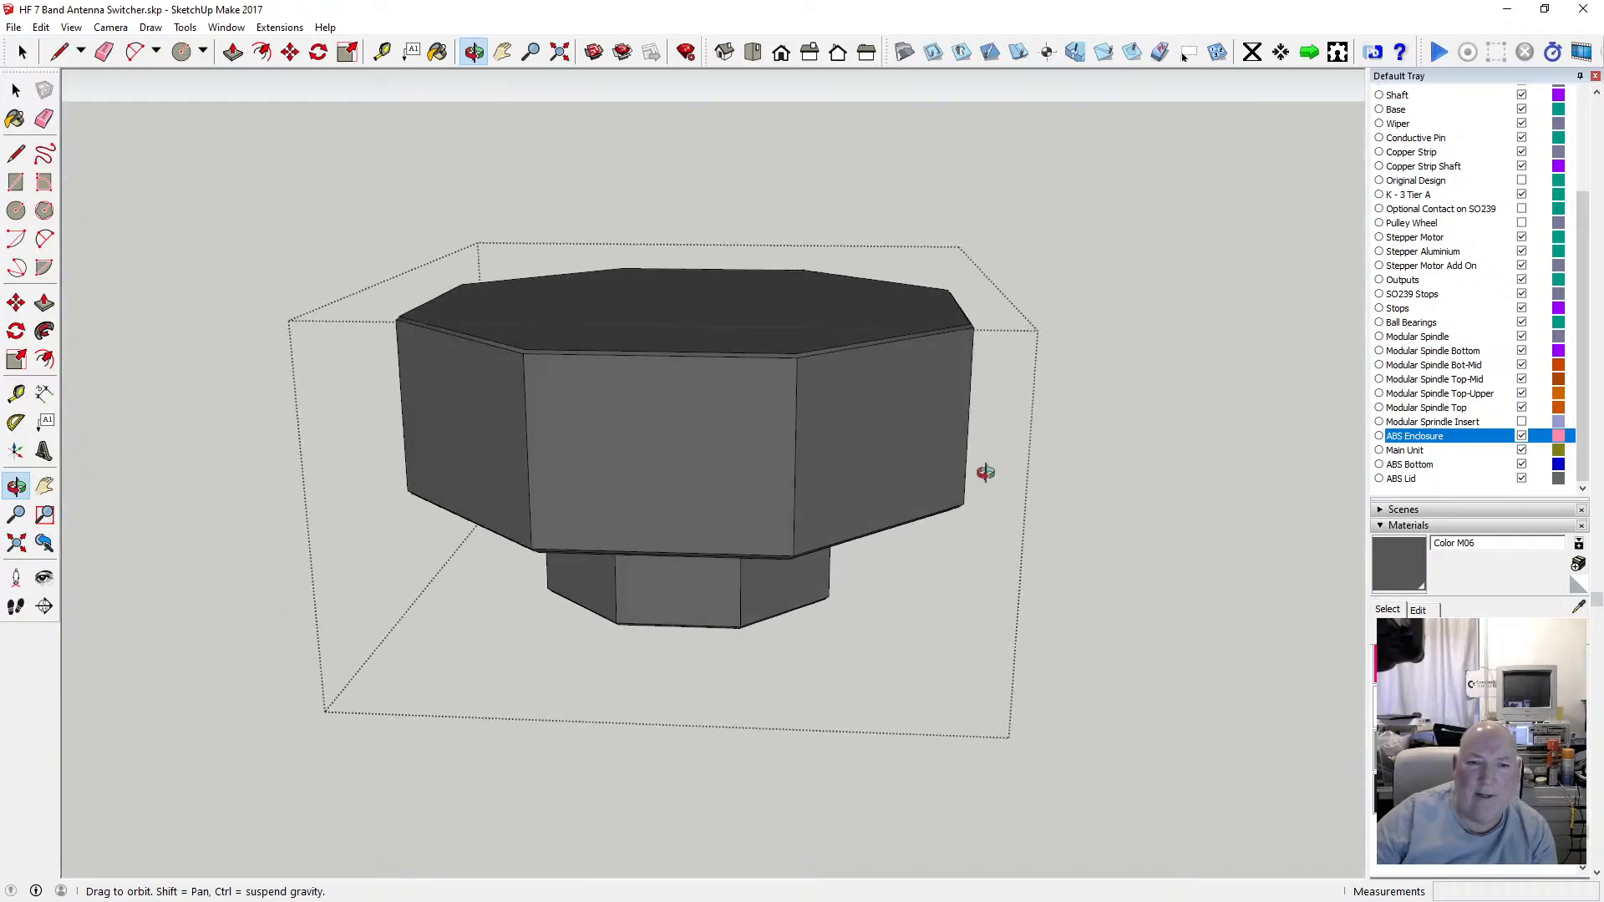
drag(618, 495, 524, 466)
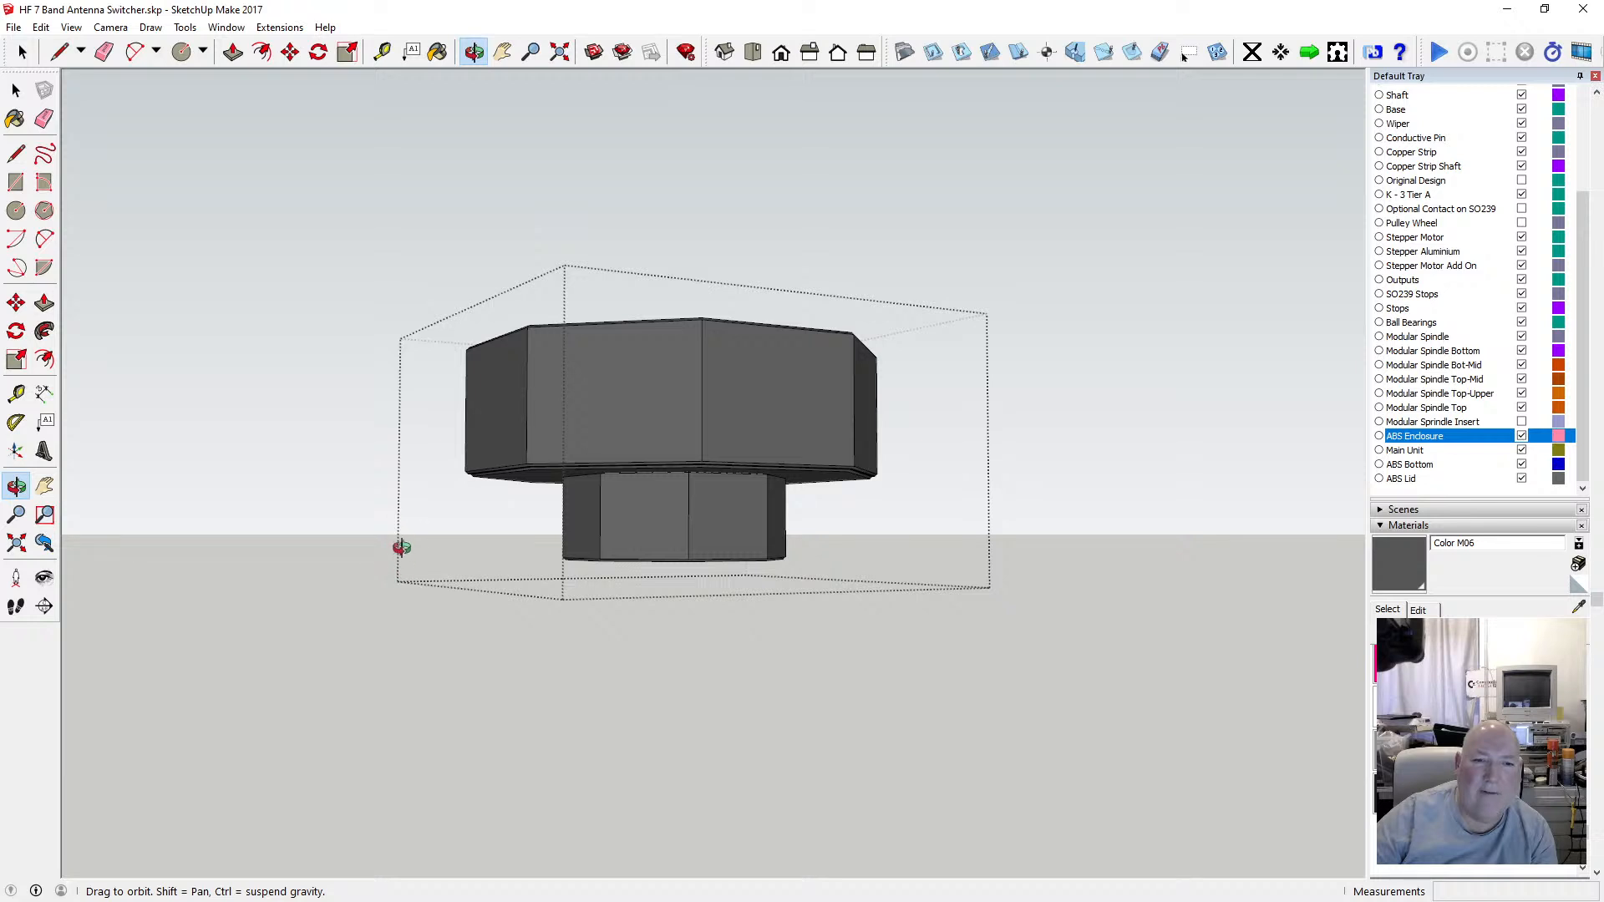
drag(398, 544, 458, 462)
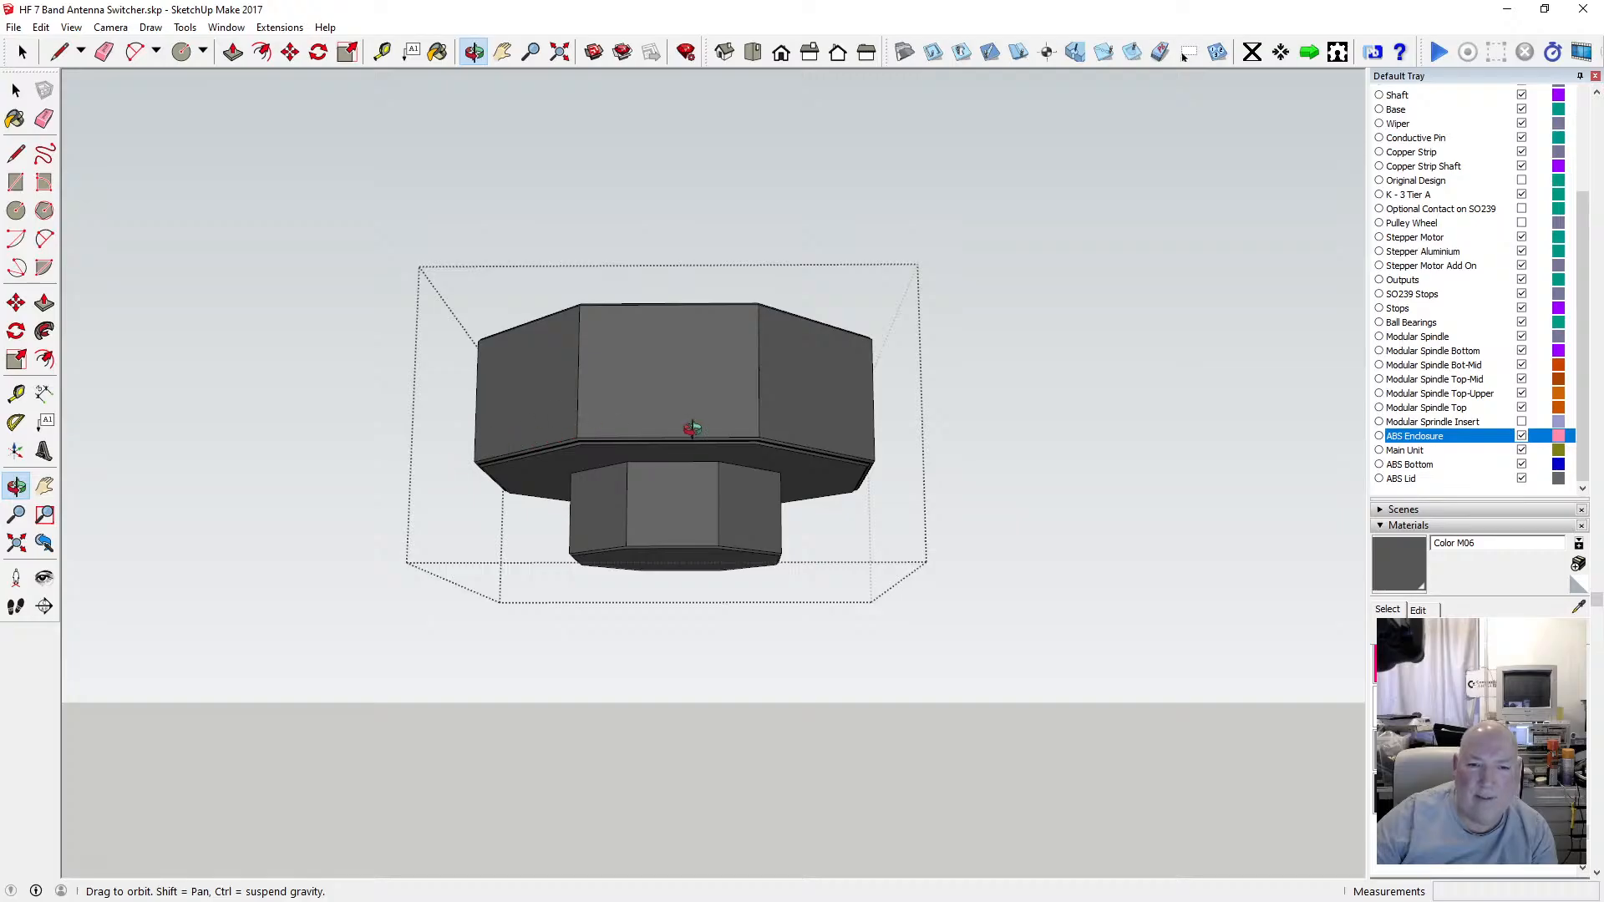
drag(858, 457, 637, 602)
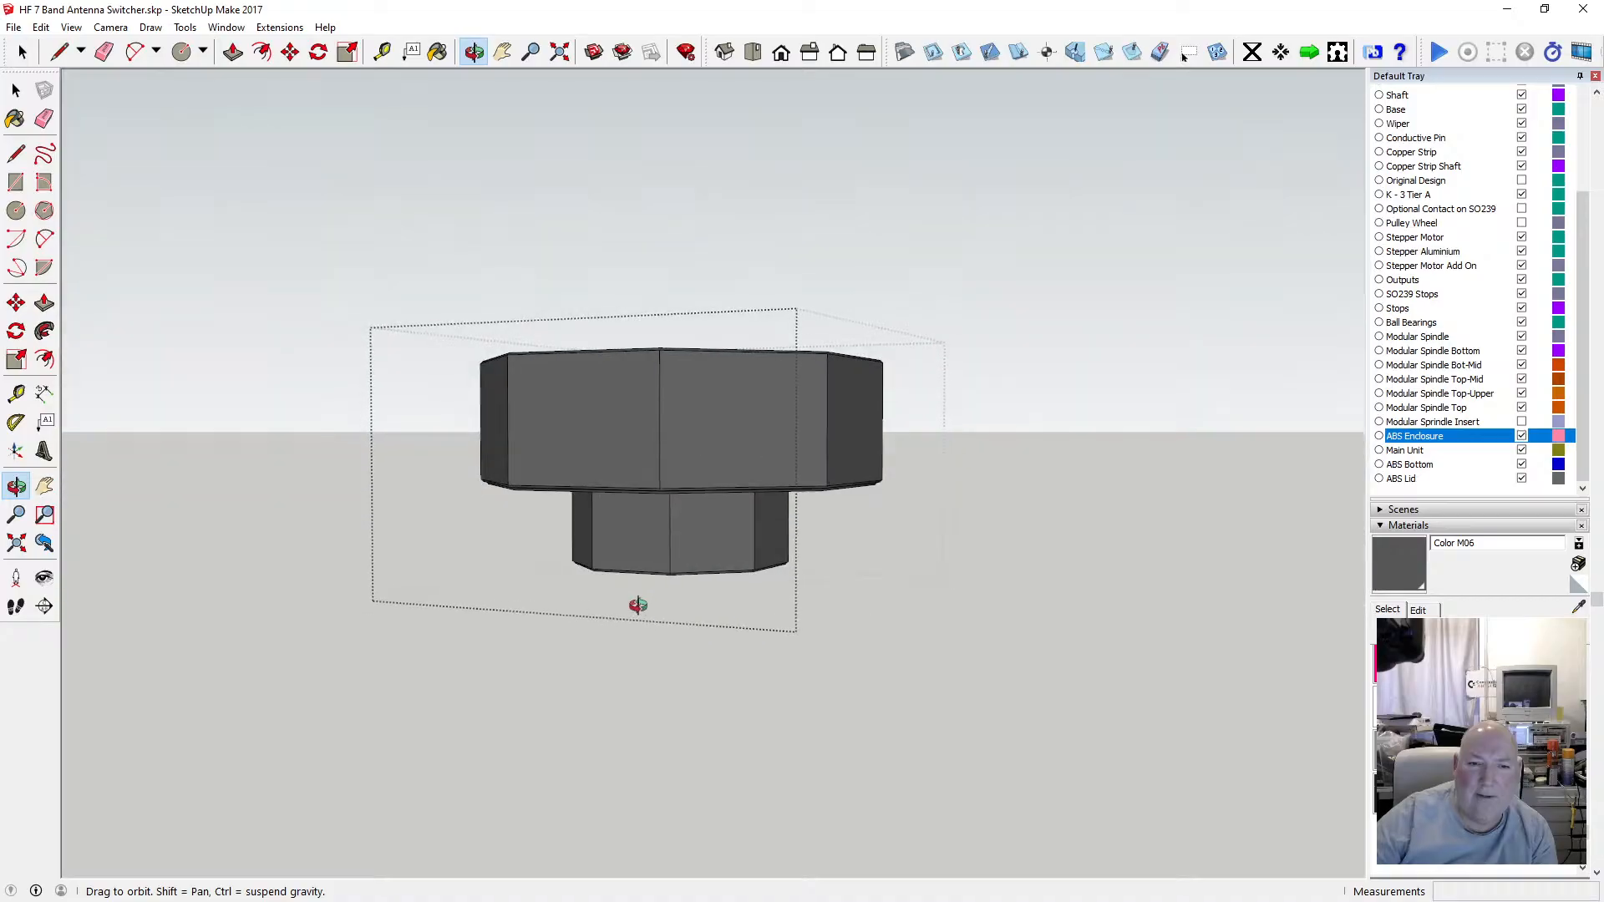
click(16, 89)
click(580, 249)
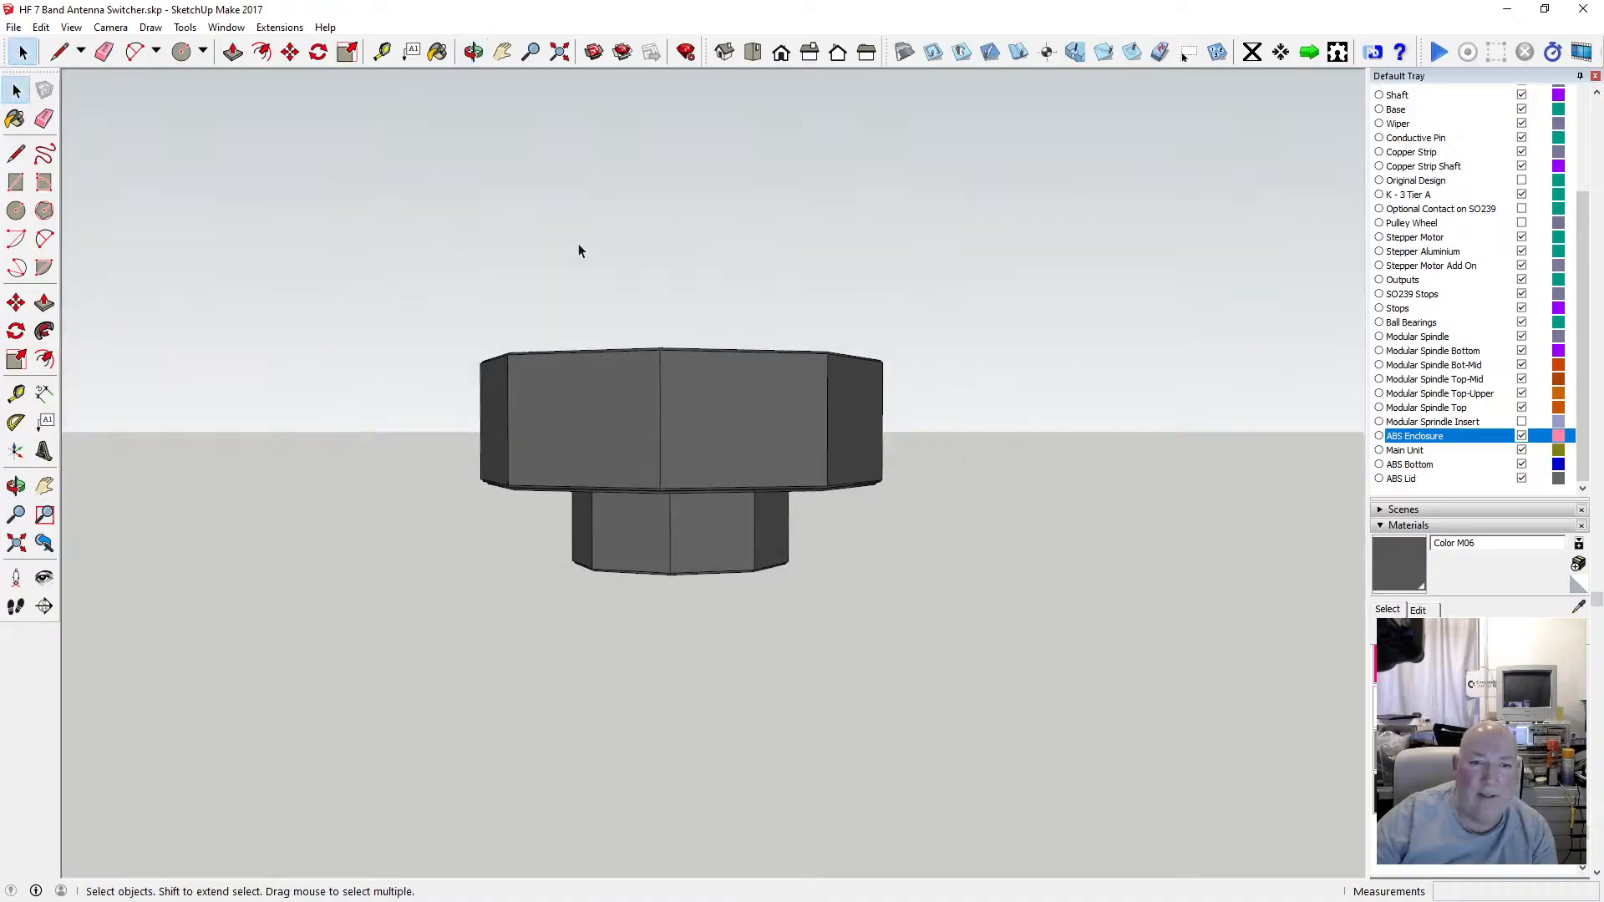
Change a layer's visibility so the switch mechanism shows inside the enclosure.
click(1381, 526)
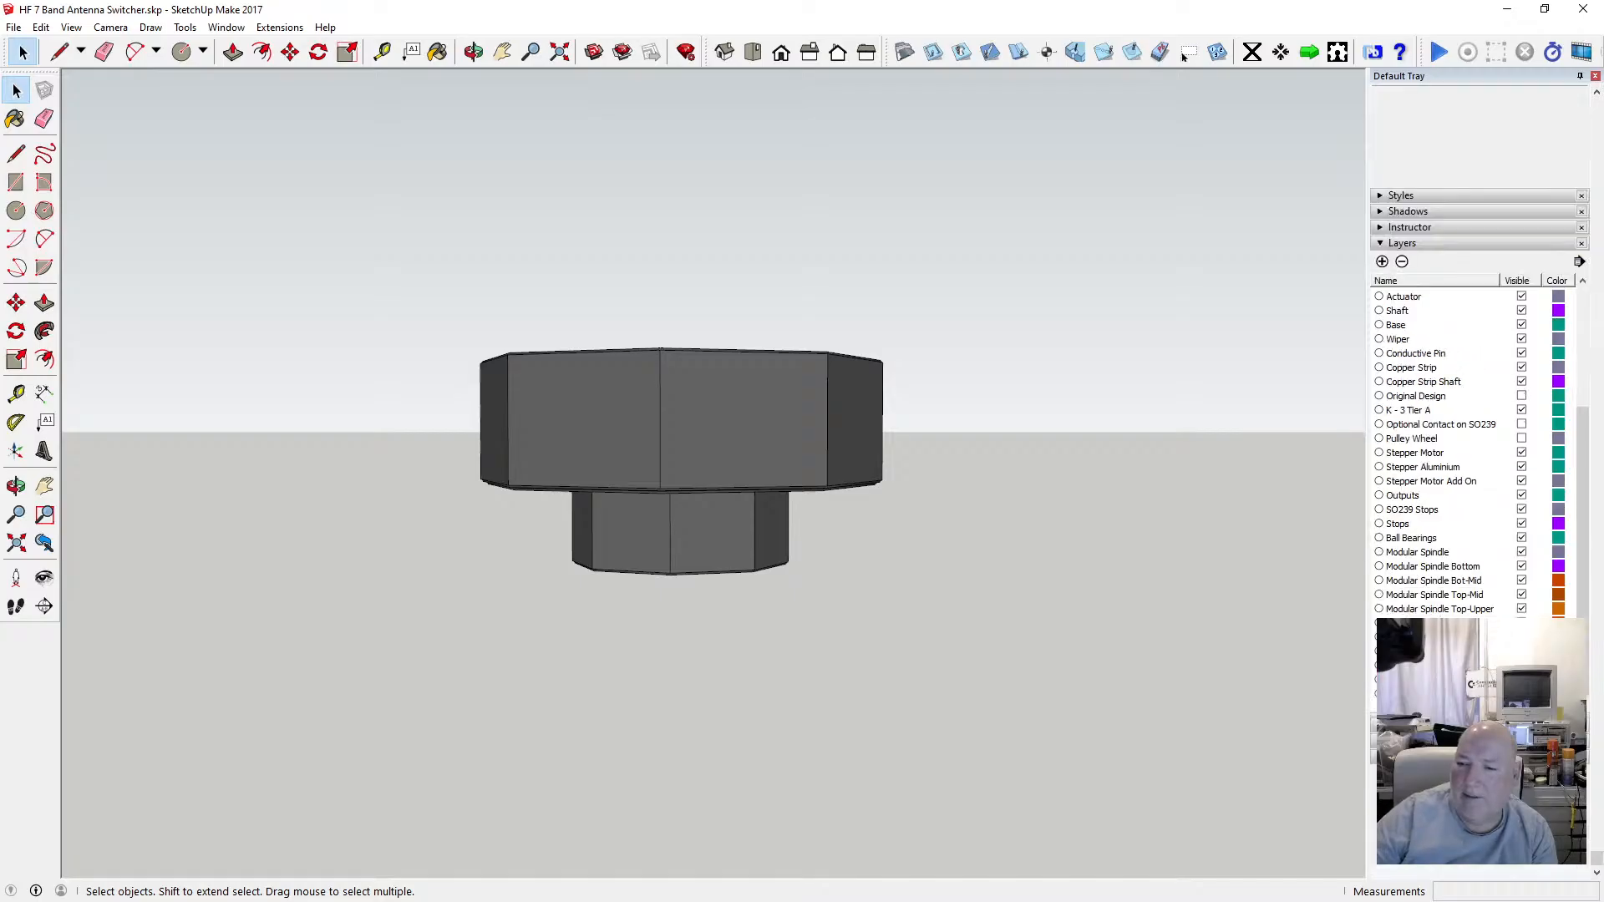
click(1521, 666)
key(o)
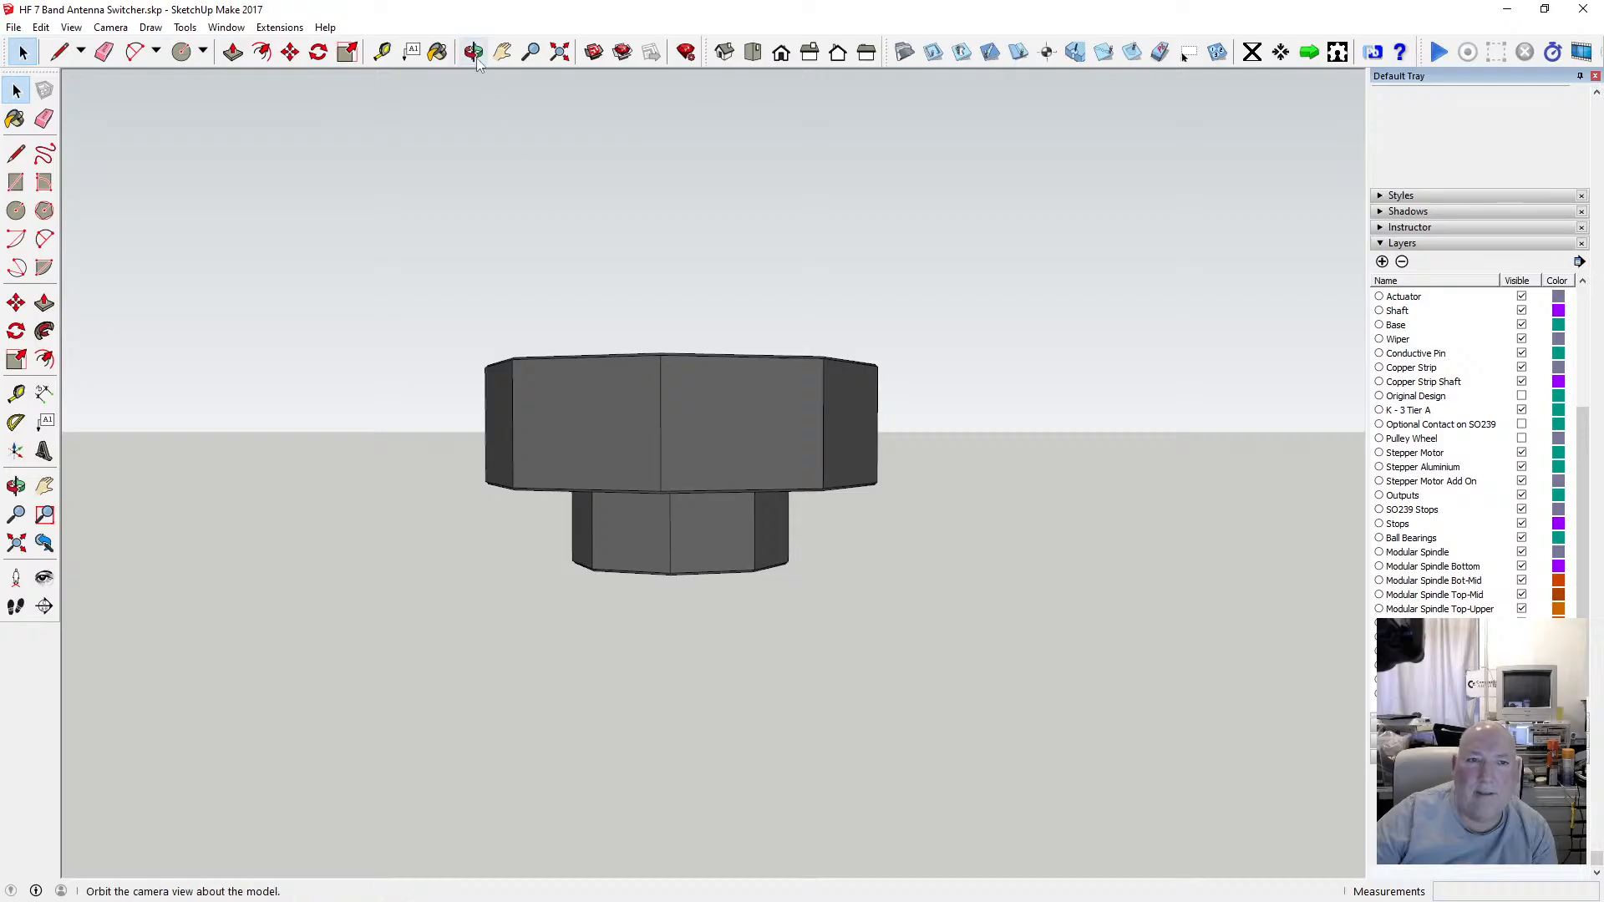
drag(651, 357, 679, 547)
scroll(678, 527, up, 5)
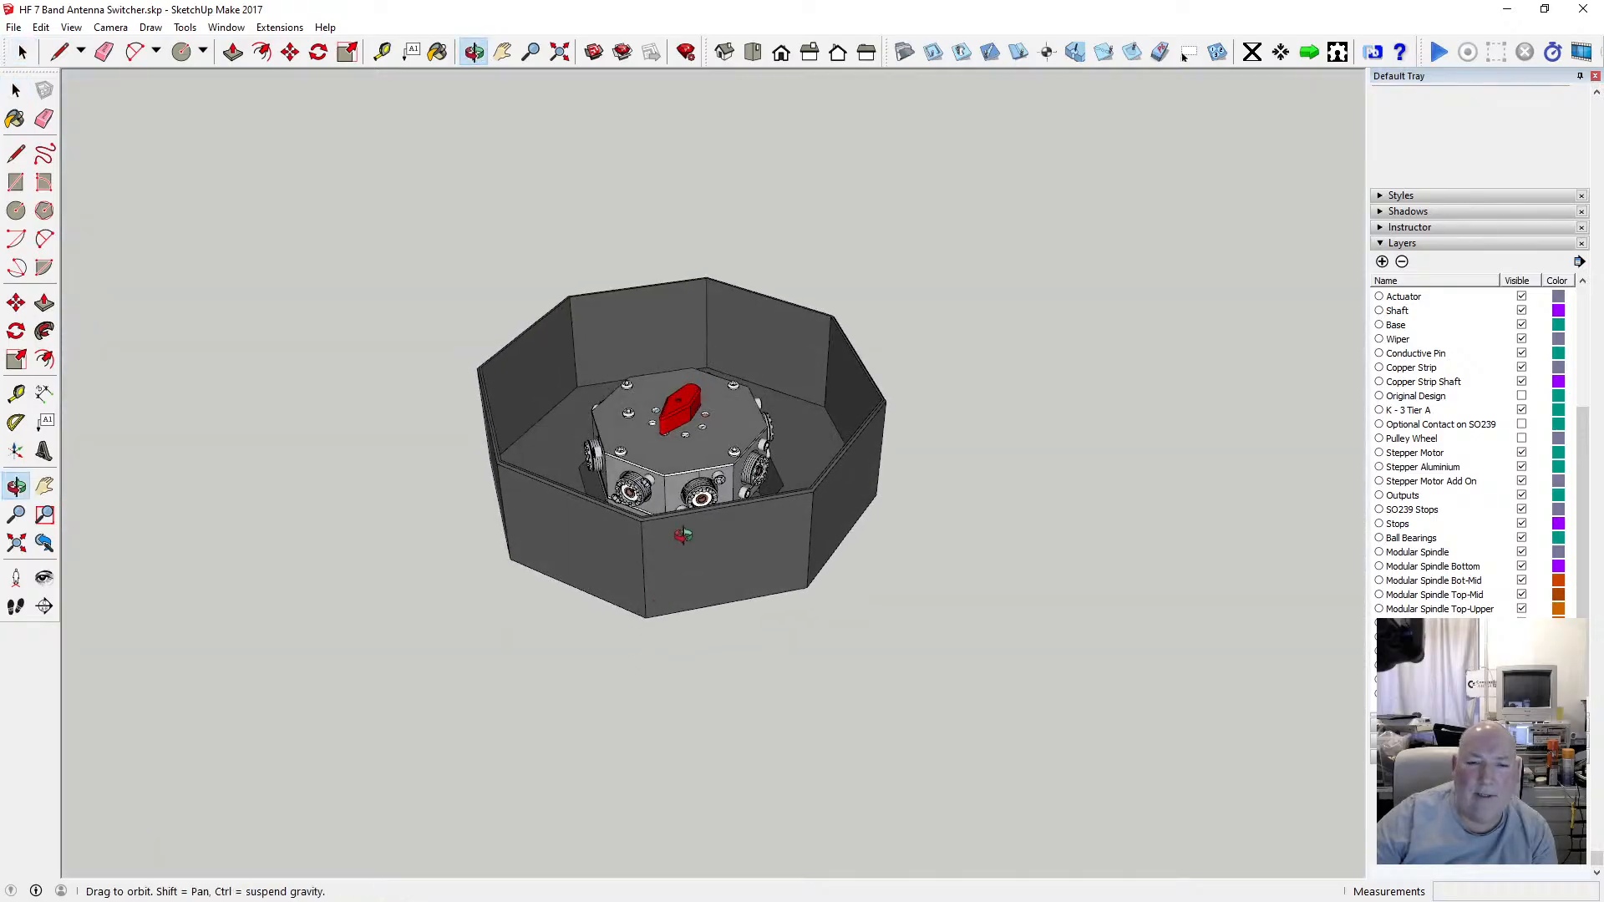
Open the enclosure group for editing.
drag(680, 476, 629, 461)
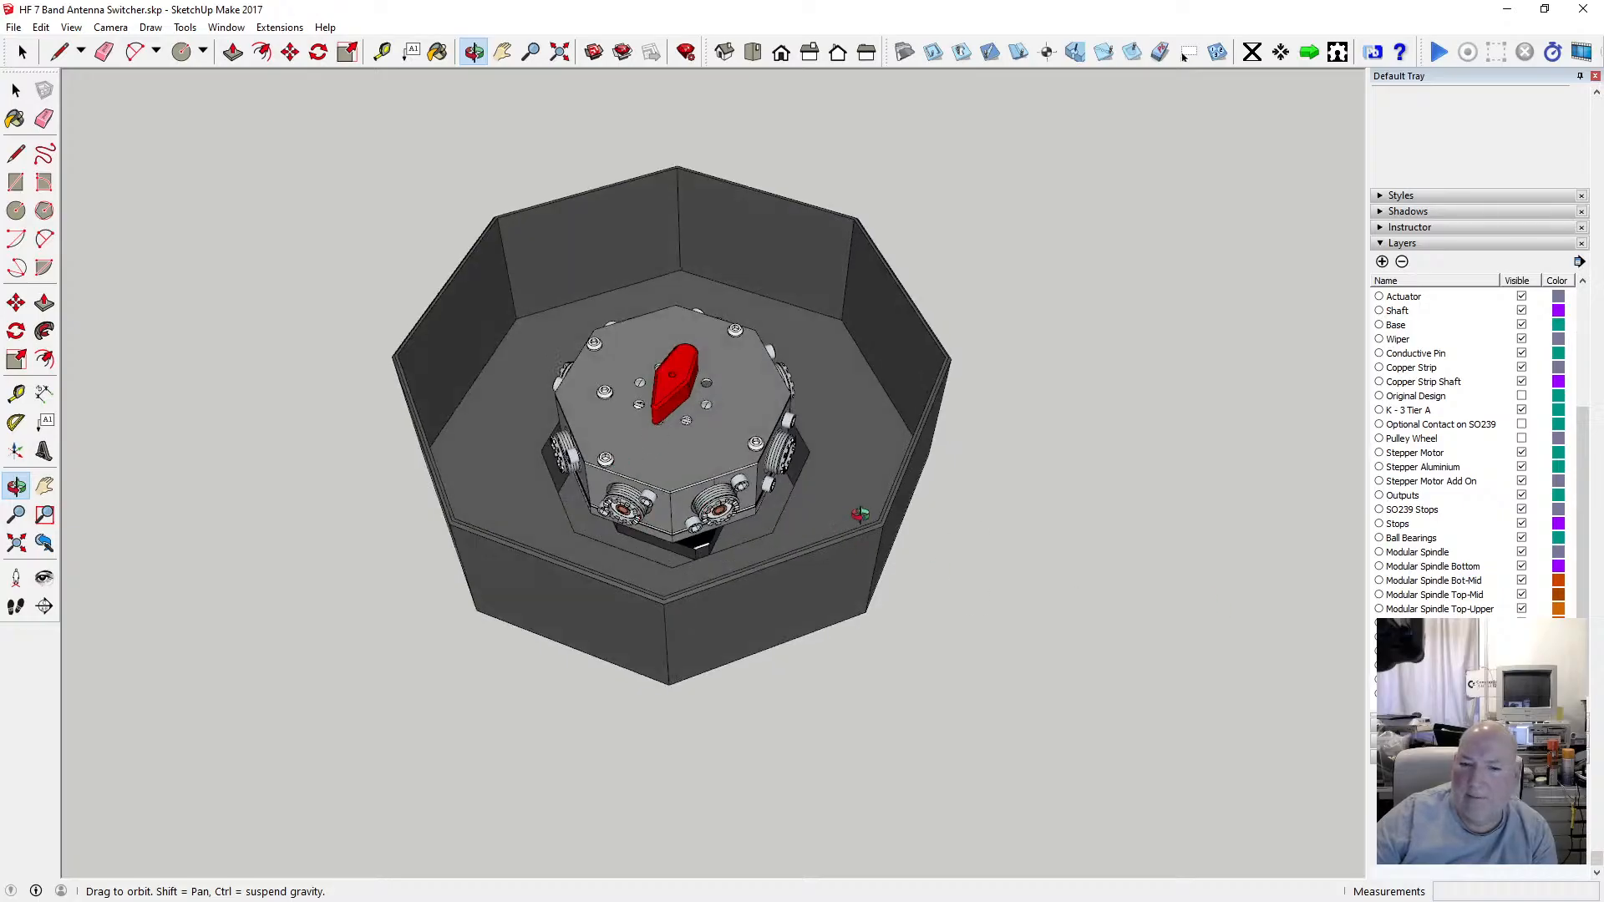
click(16, 90)
click(495, 374)
double_click(494, 375)
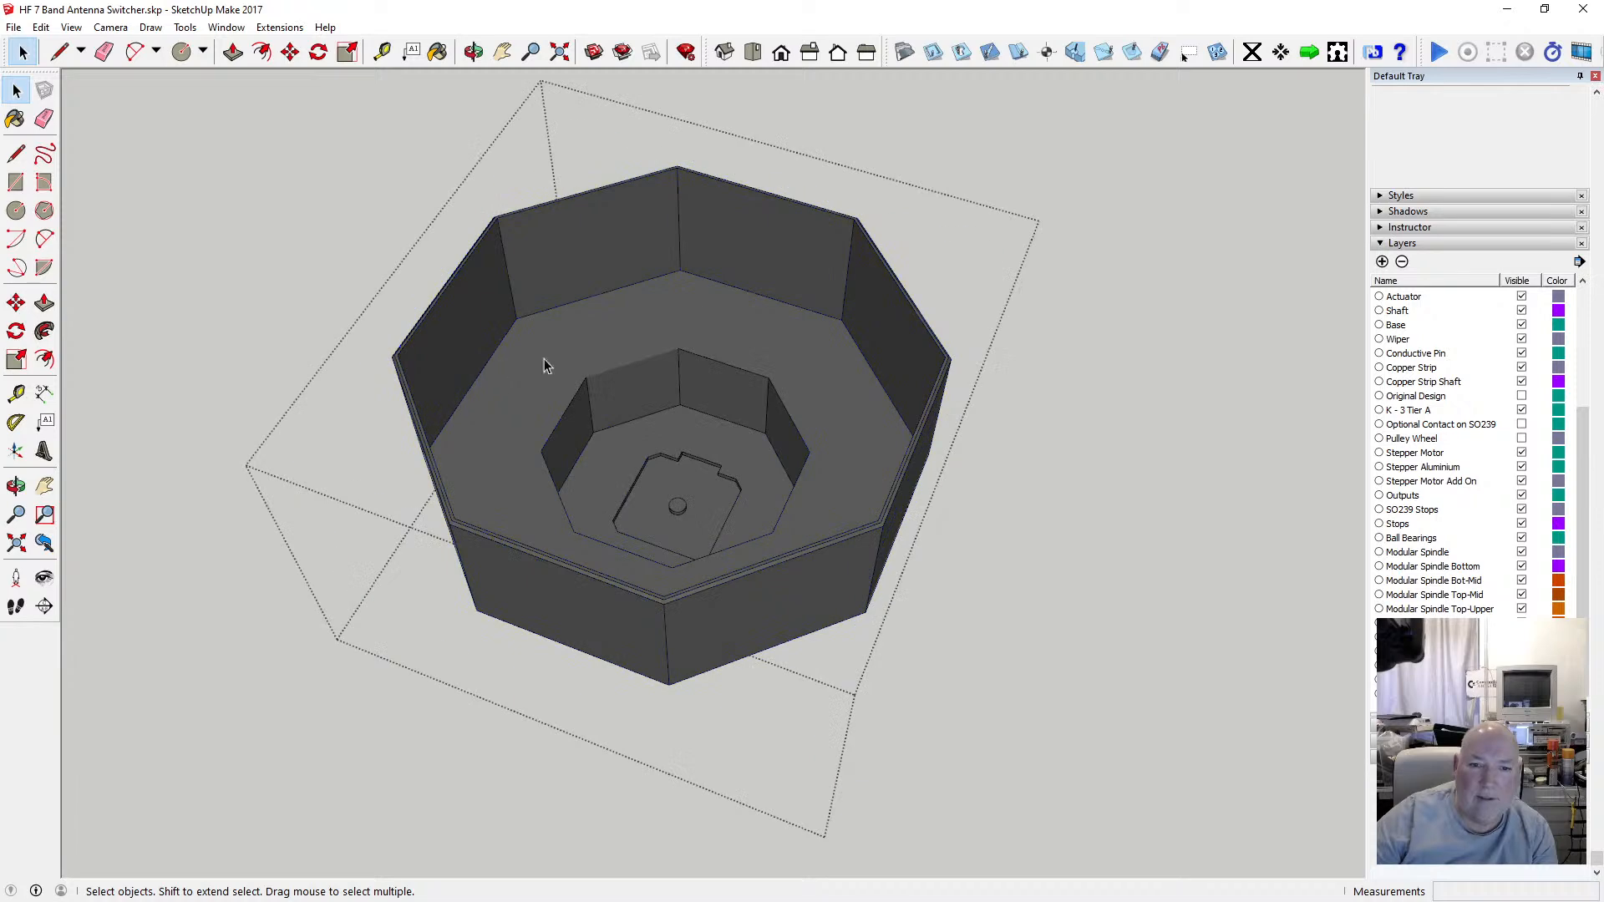
Inspect the enclosure's interior floor up close, then exit the group editing.
scroll(688, 495, up, 3)
scroll(688, 499, up, 1)
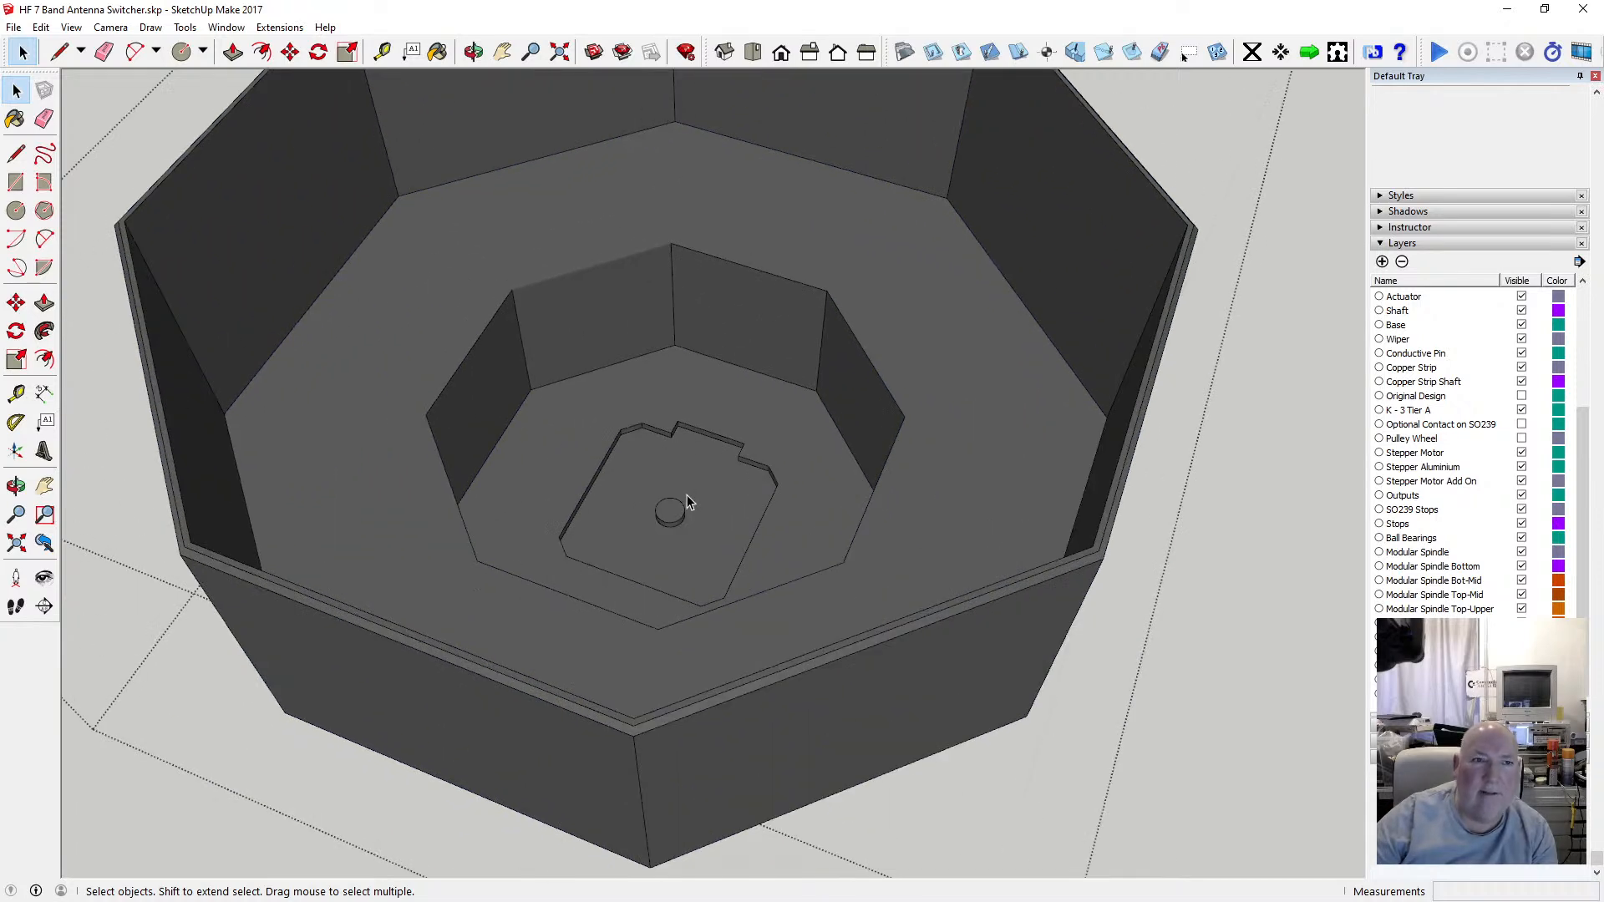
click(473, 52)
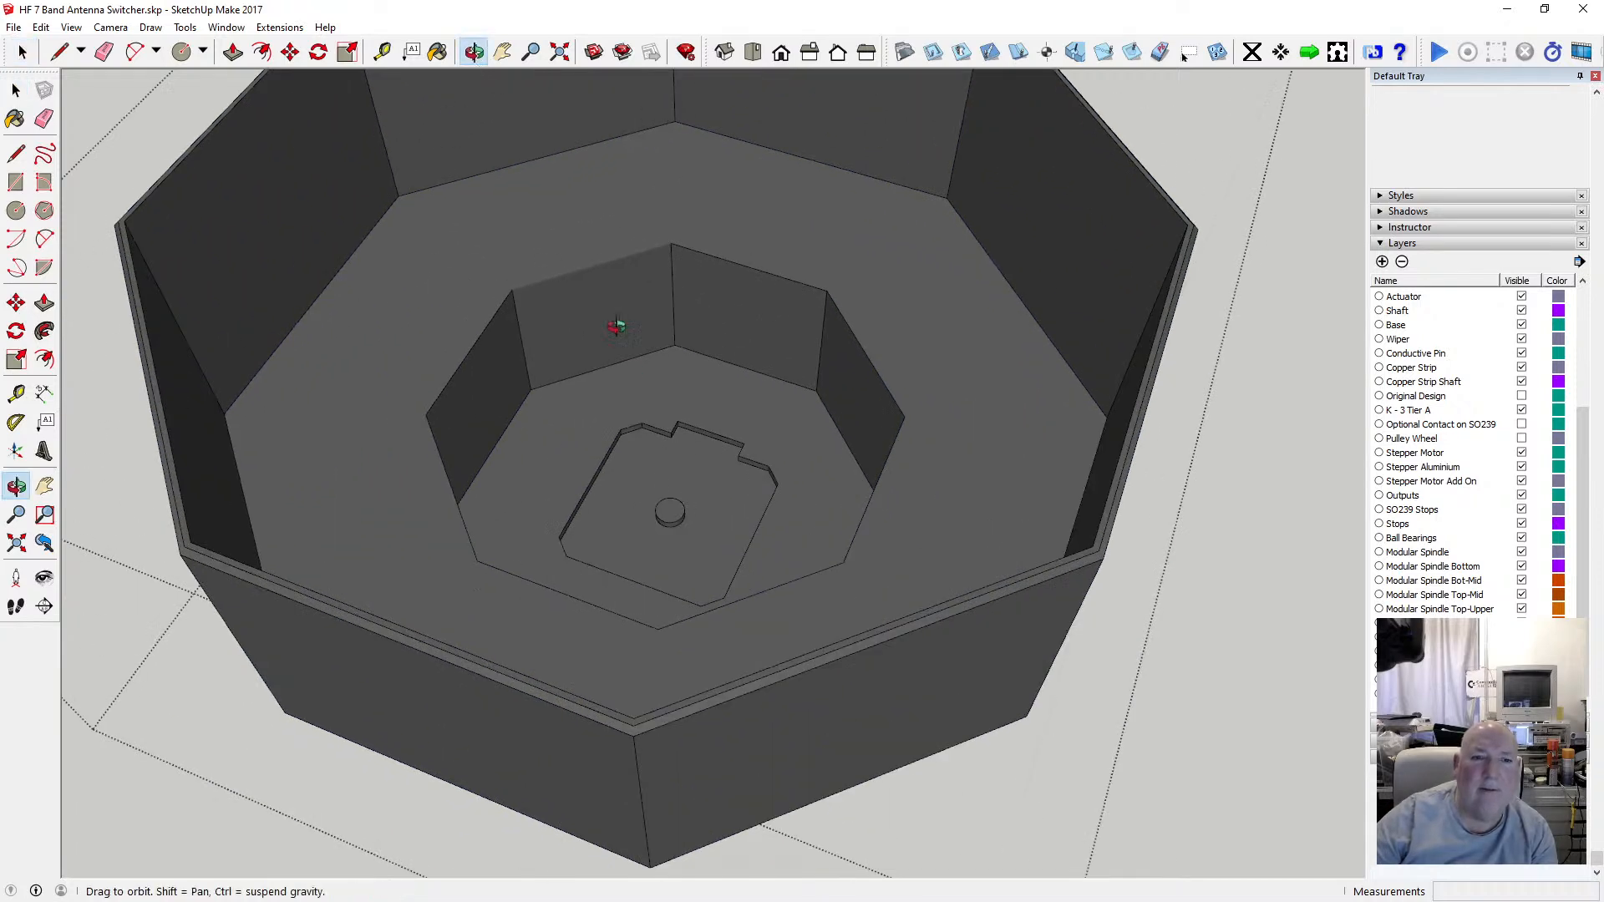
drag(615, 322, 242, 208)
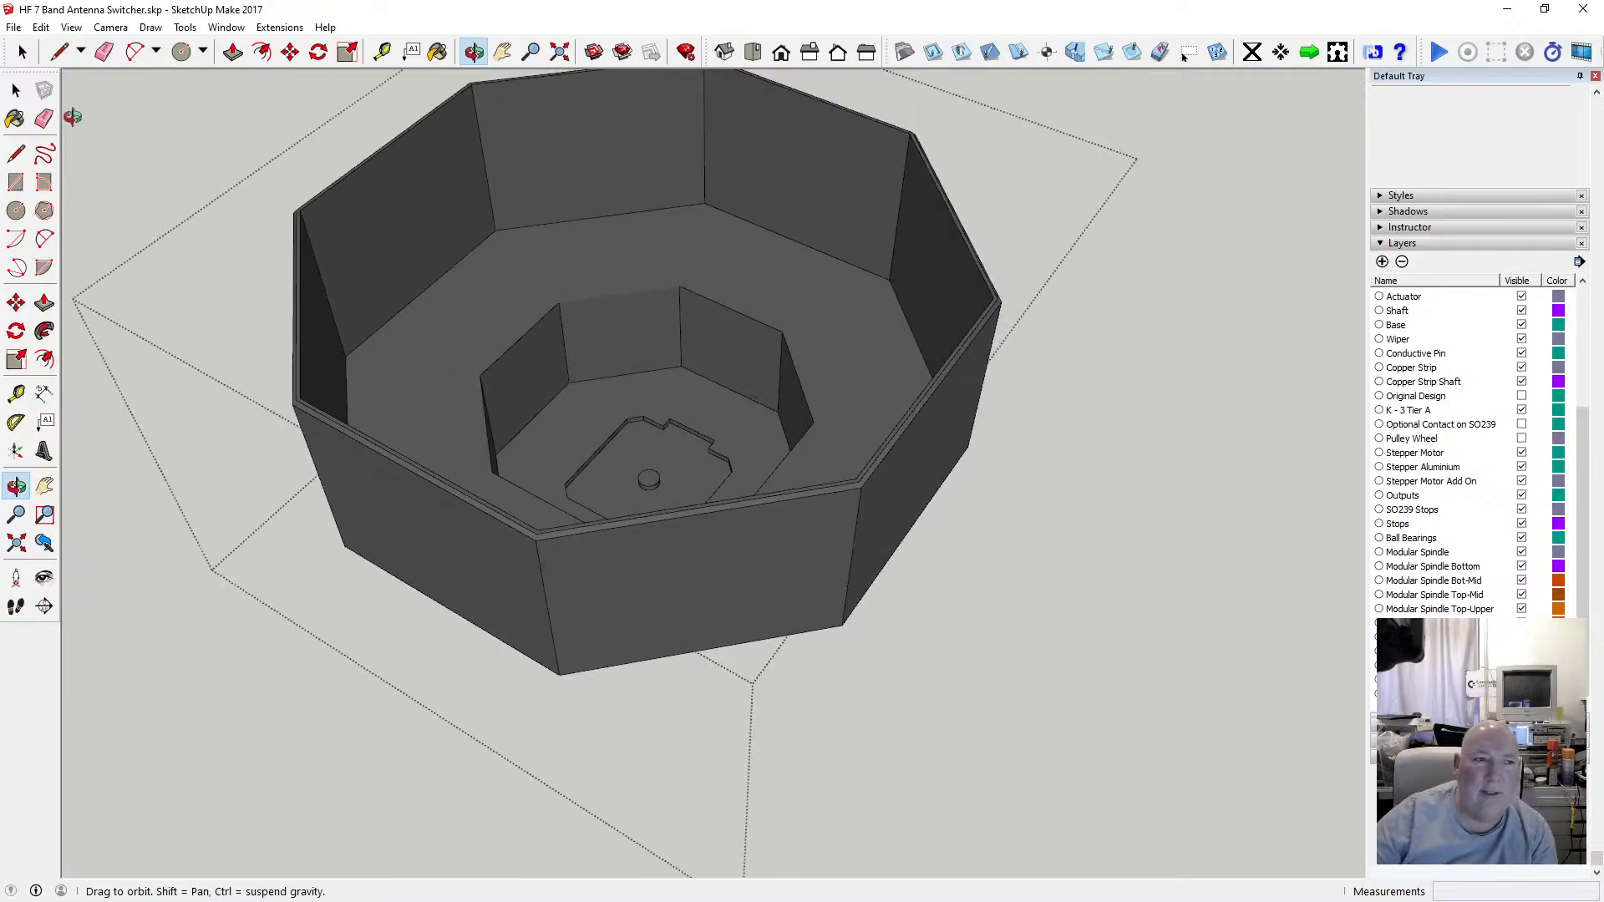
click(16, 90)
click(171, 145)
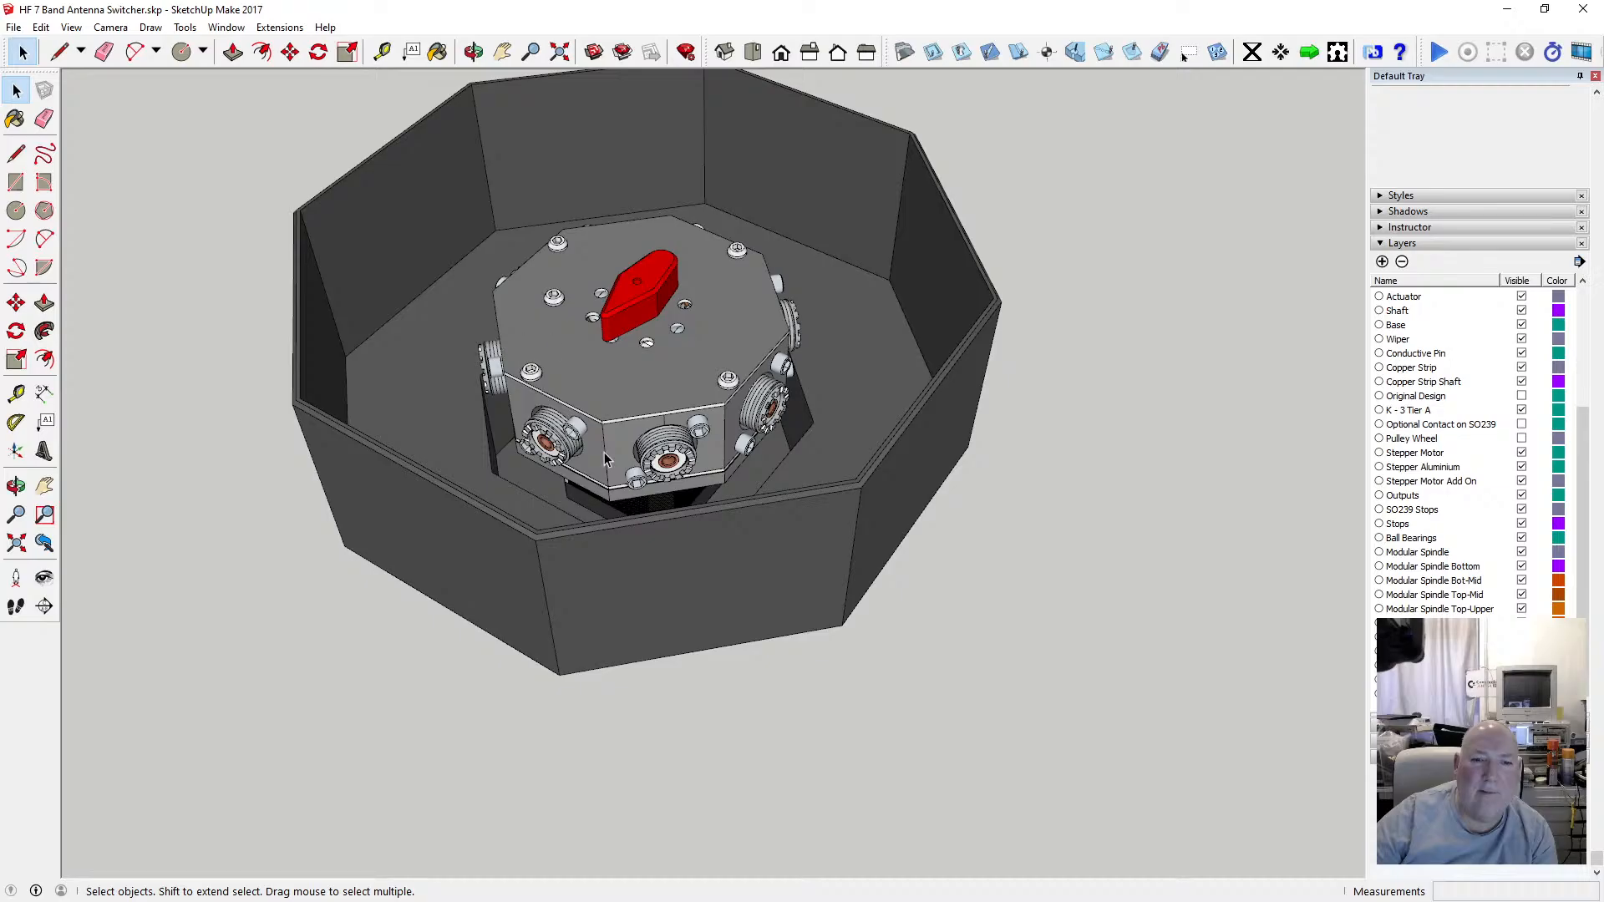
Orbit around the enclosure to examine the switch mechanism sitting inside it from several angles.
click(475, 50)
drag(579, 380, 556, 334)
drag(562, 418, 579, 420)
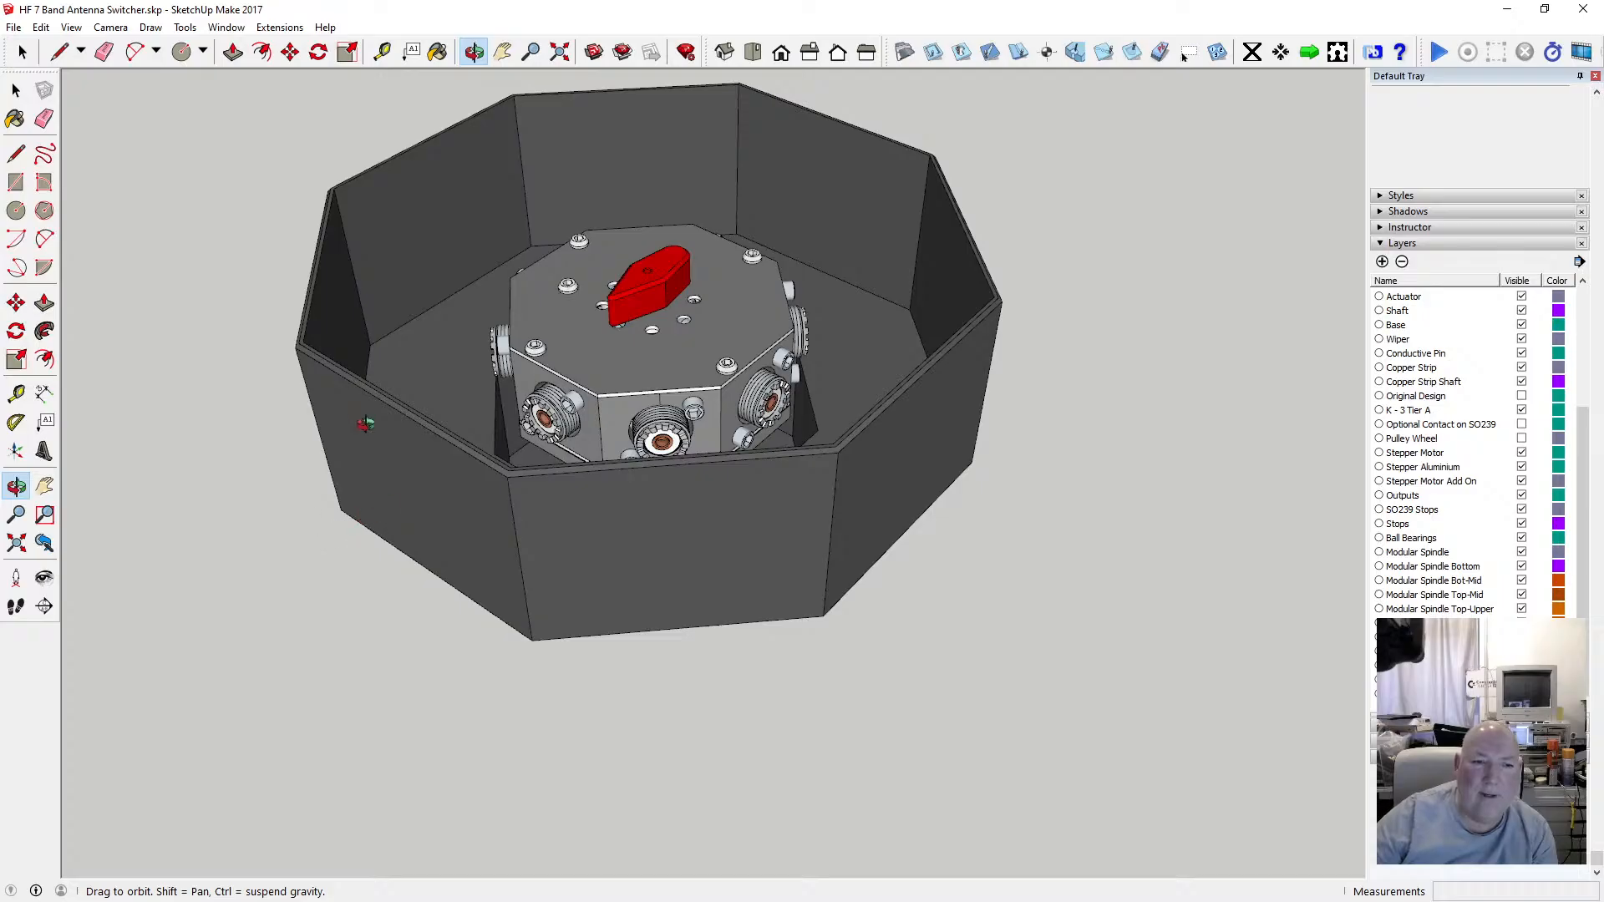
drag(387, 481, 525, 513)
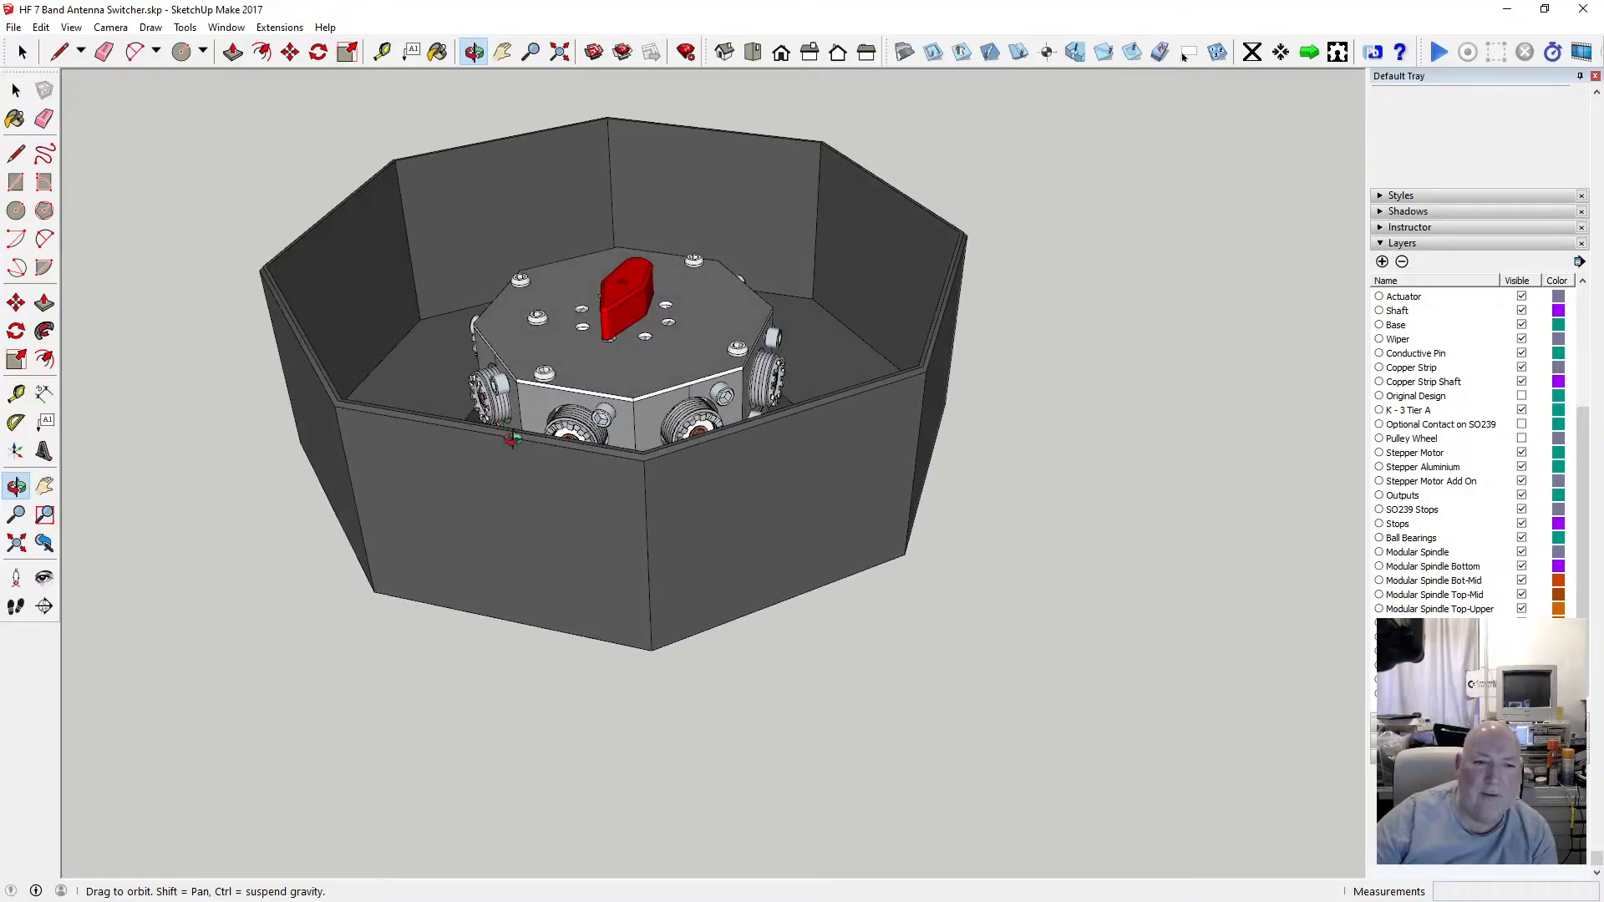
mouse_move(511, 440)
mouse_down()
mouse_move(304, 502)
mouse_move(511, 427)
mouse_up()
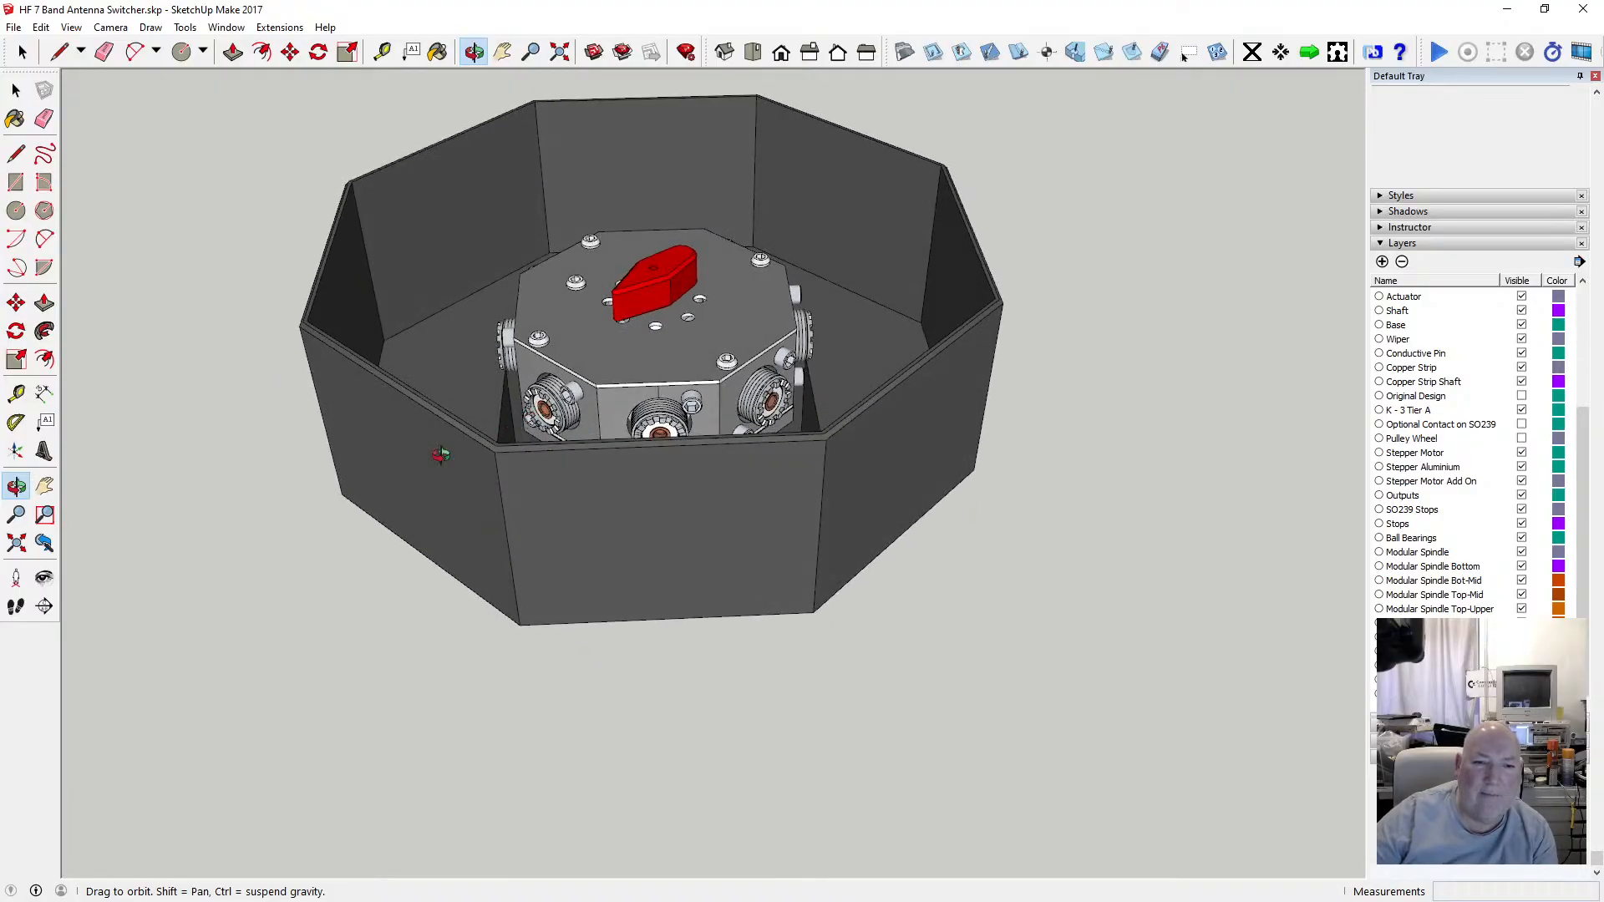
drag(389, 474, 337, 516)
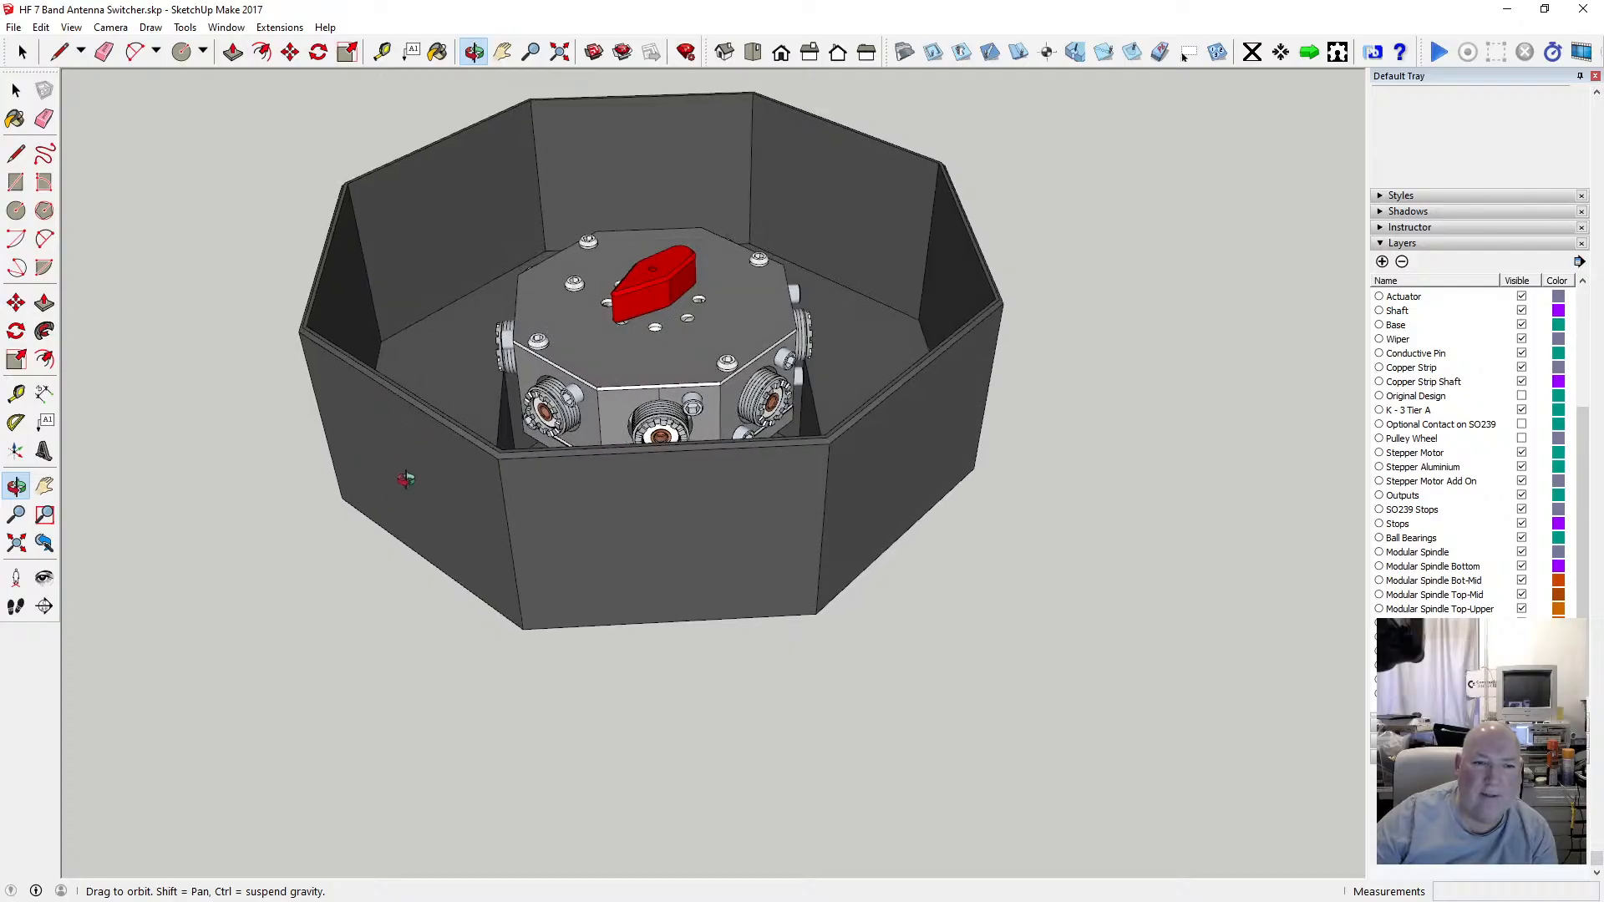
drag(405, 476, 448, 404)
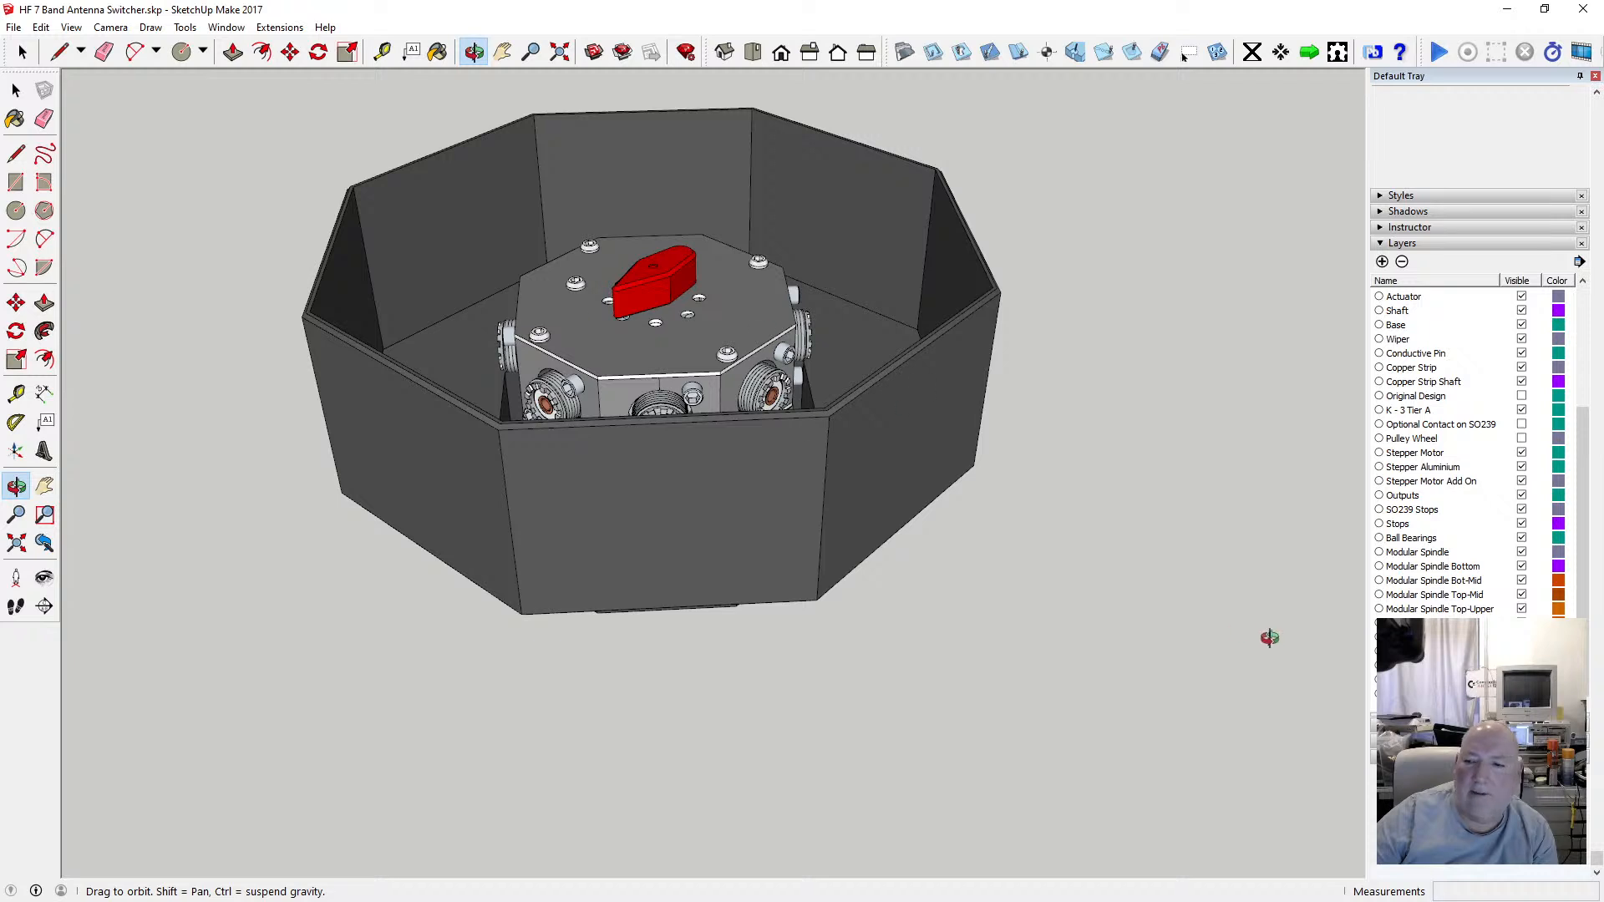
Show the enclosure with its lid in place and save the HF 7 Band Antenna Switcher model.
click(1184, 54)
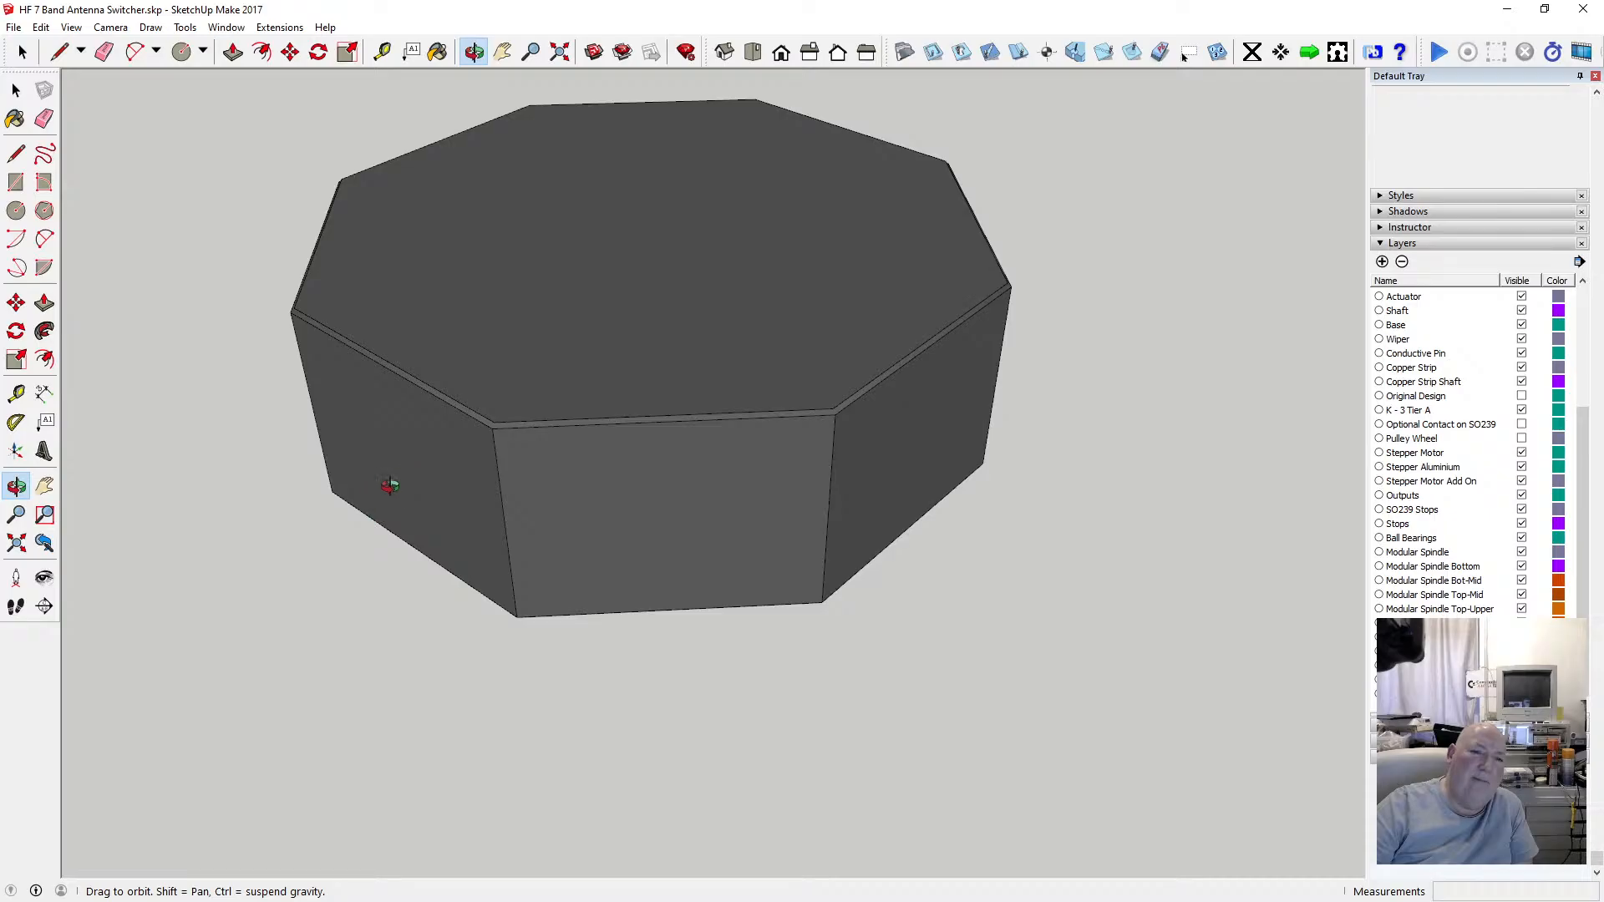
drag(423, 502, 619, 258)
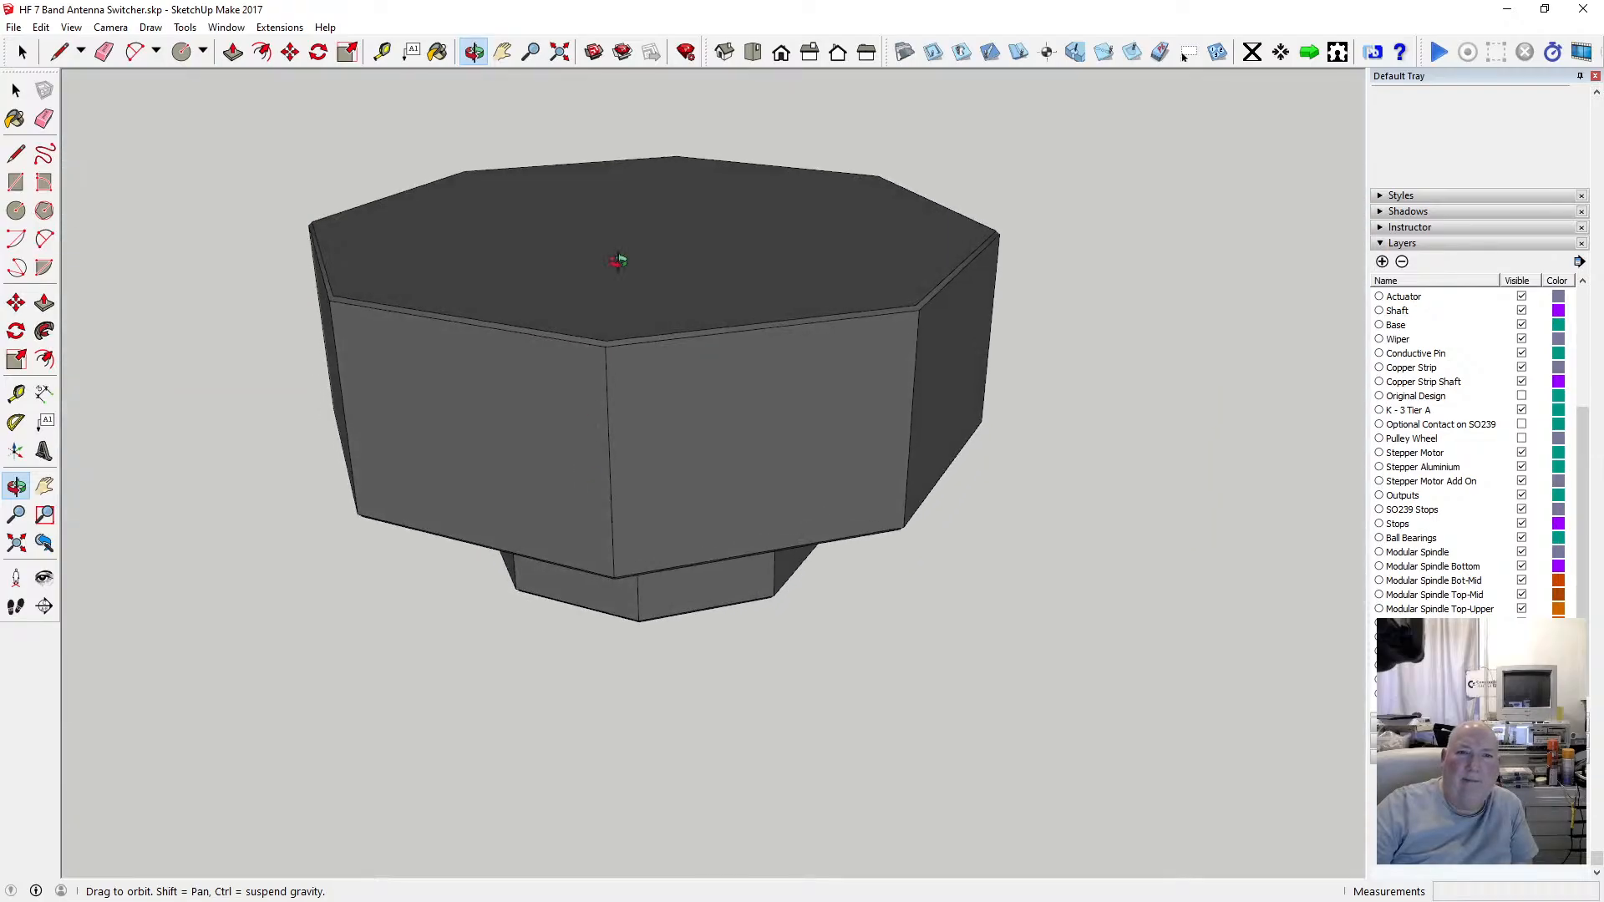
click(560, 52)
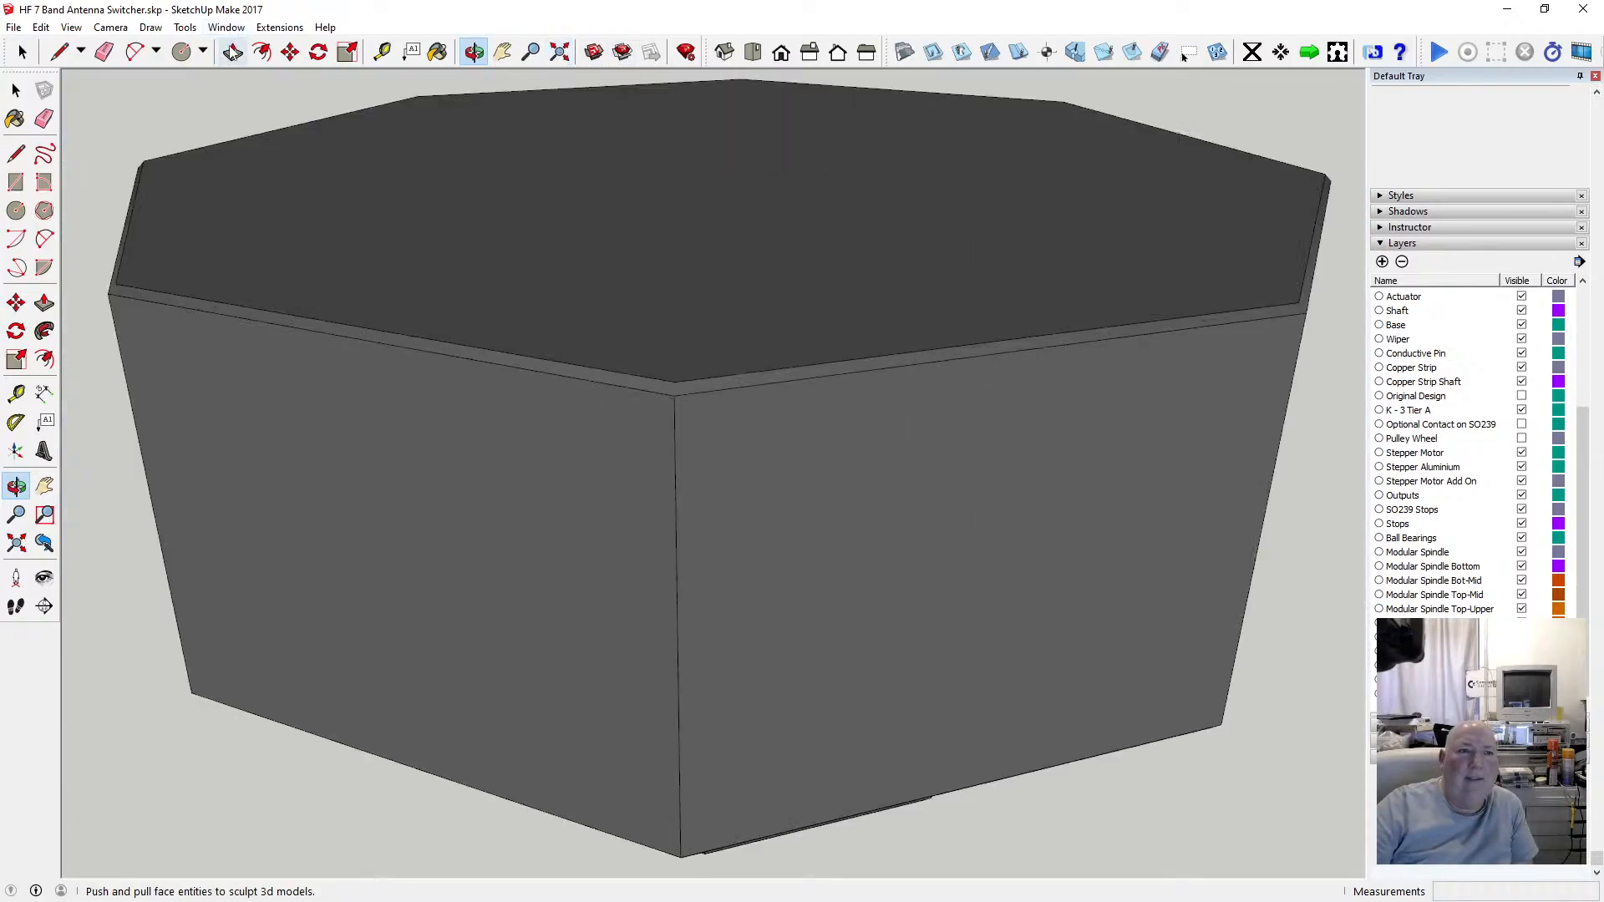
click(14, 26)
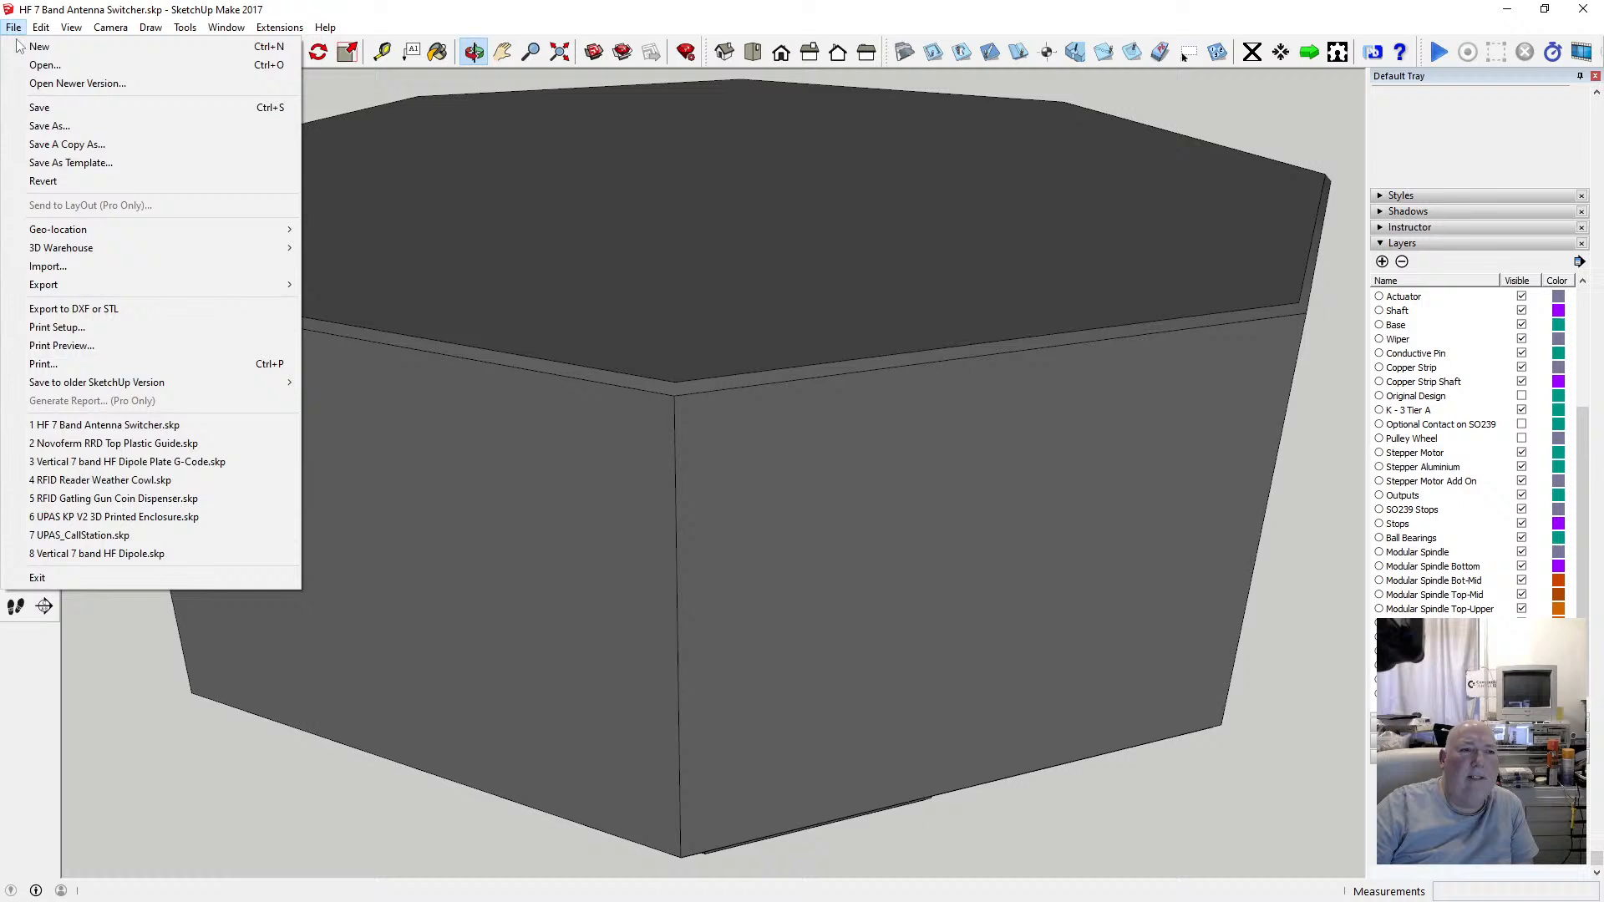
click(38, 107)
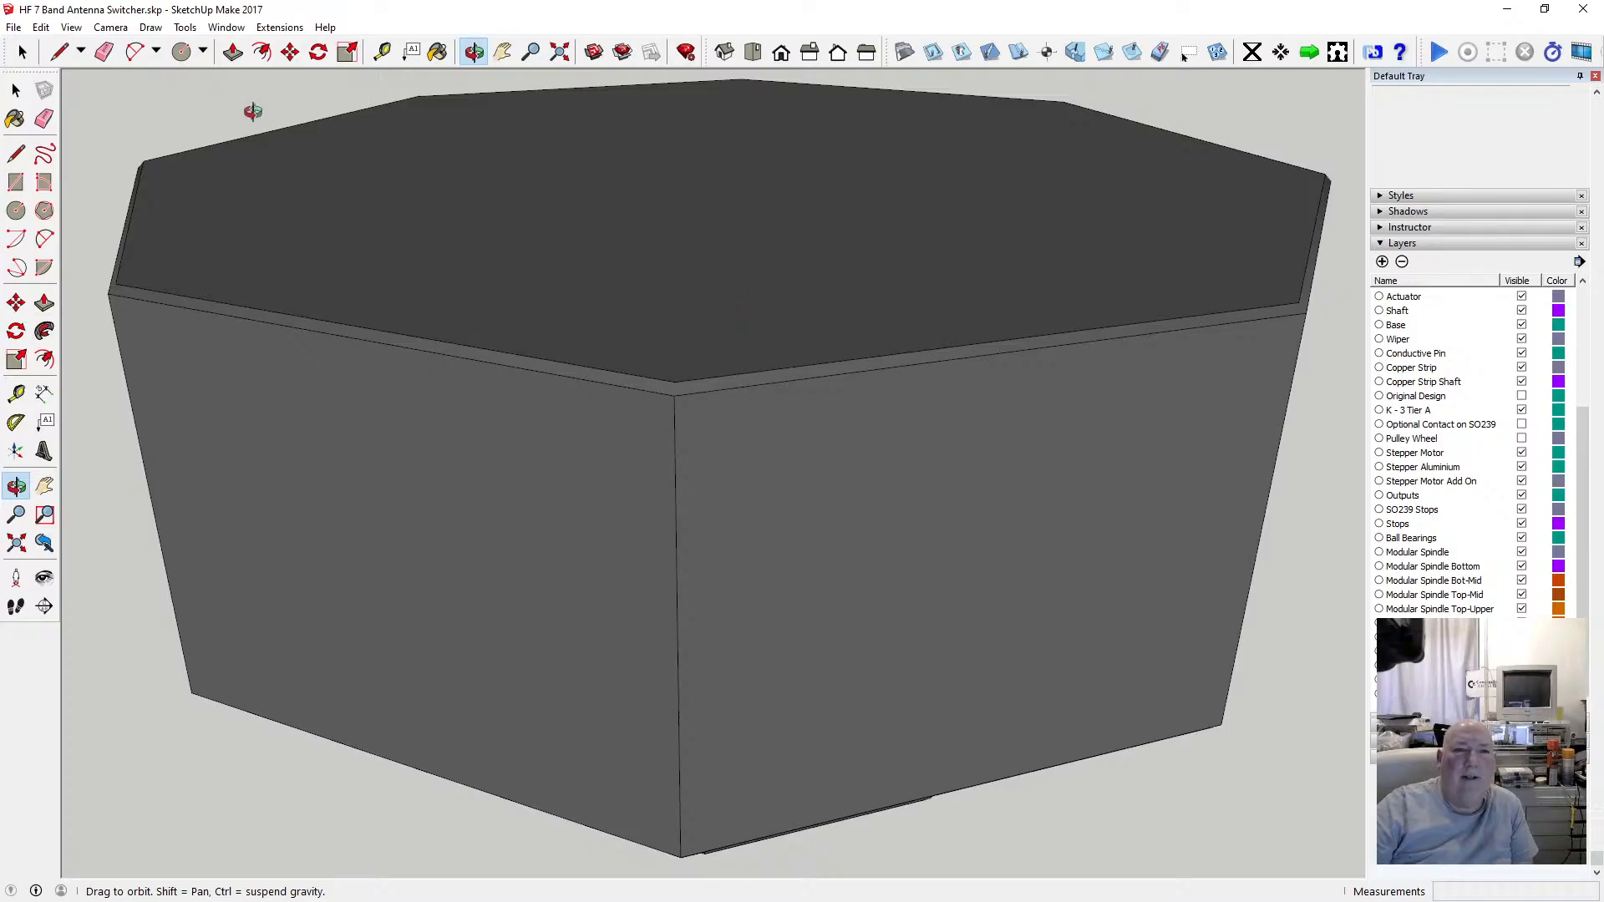
Switch the face style to X-ray to see the mechanism through the enclosure, and save the model again.
click(71, 27)
mouse_move(134, 247)
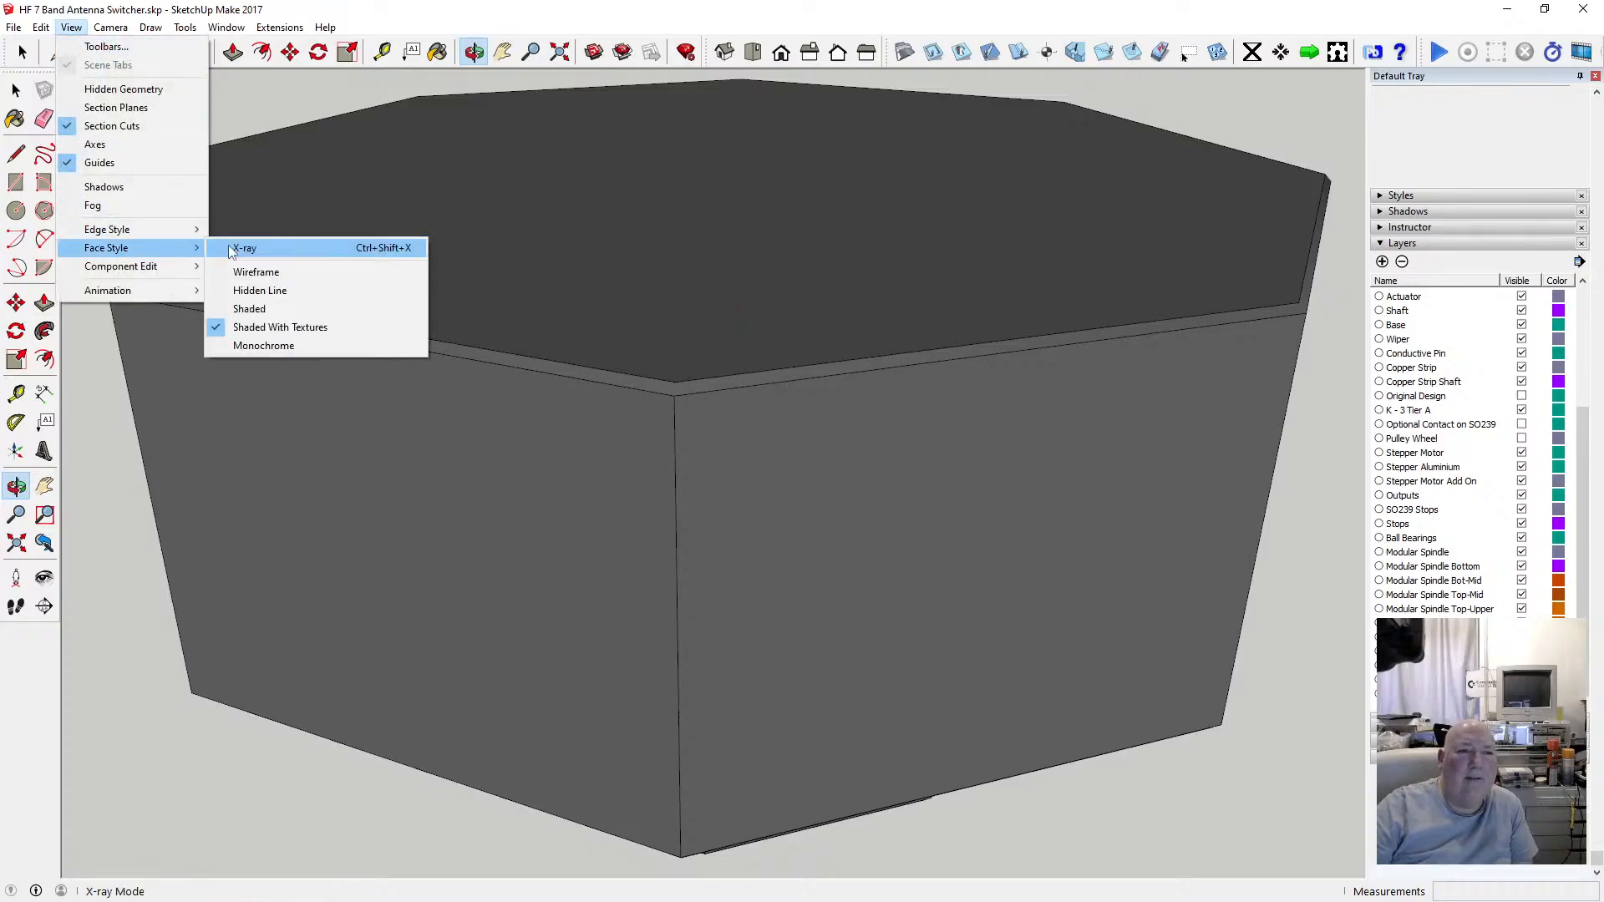
click(242, 248)
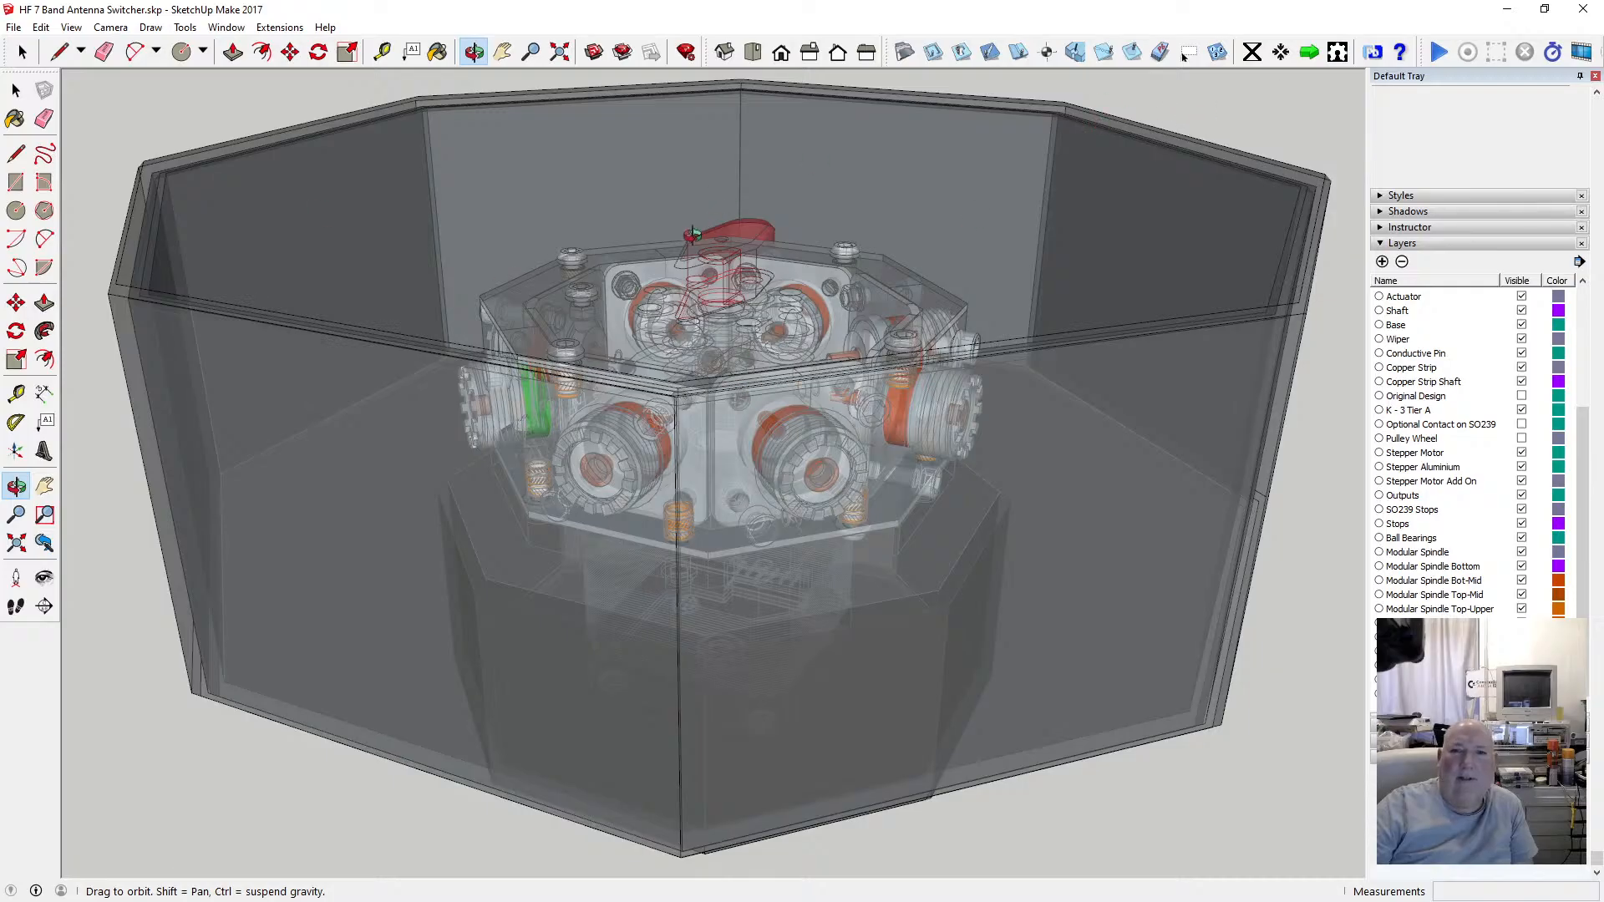
drag(747, 320, 578, 81)
drag(704, 286, 481, 80)
click(559, 52)
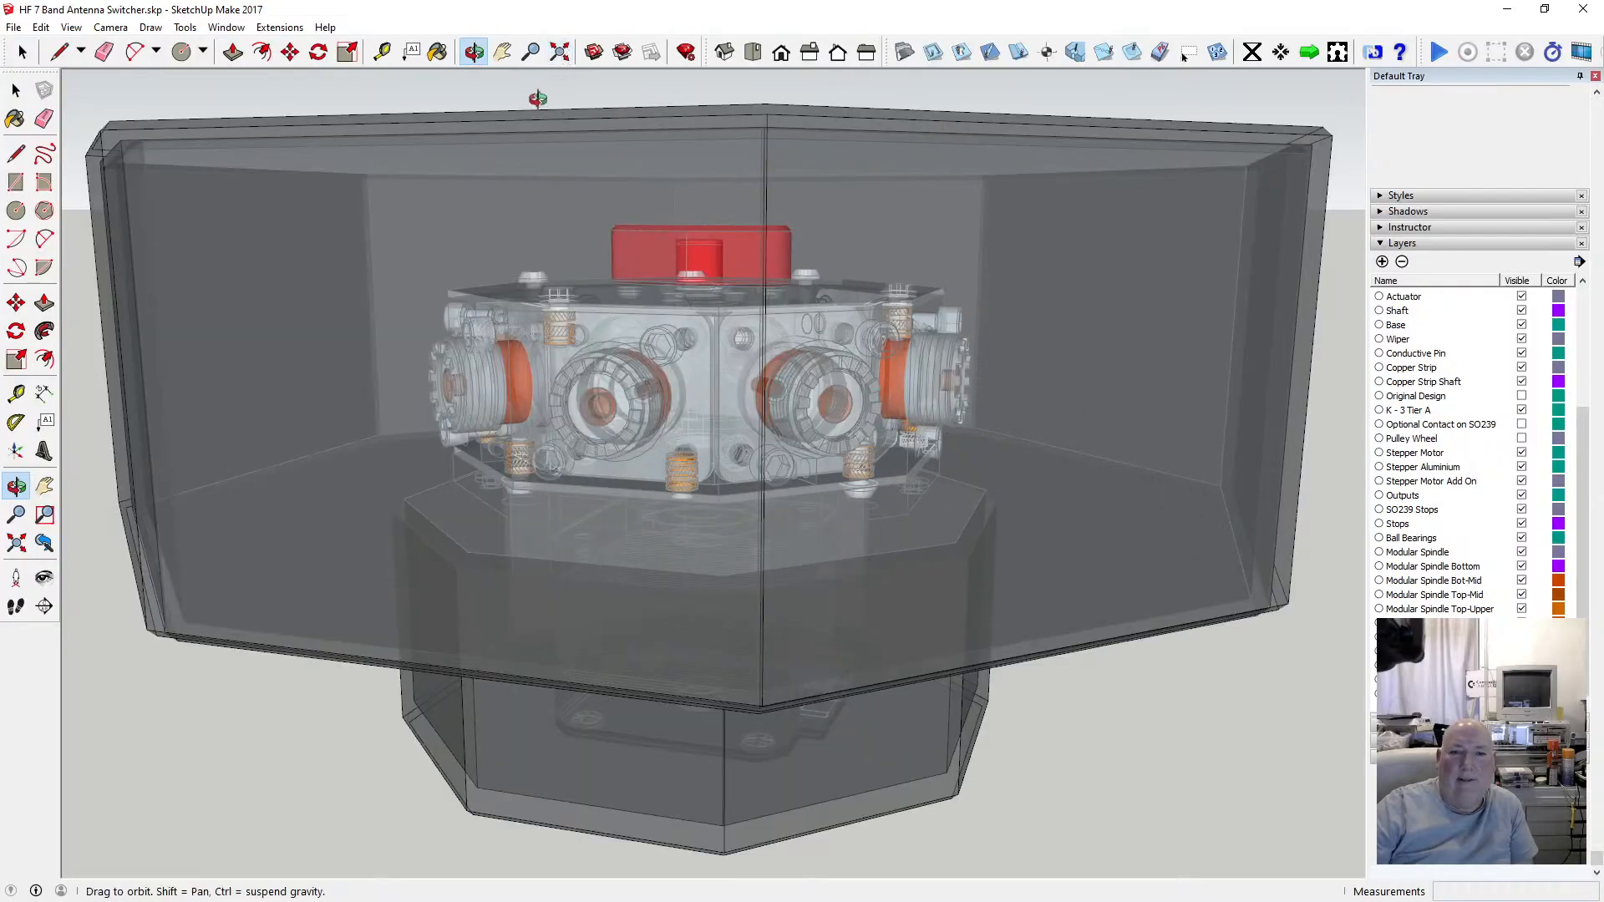
click(14, 26)
click(41, 107)
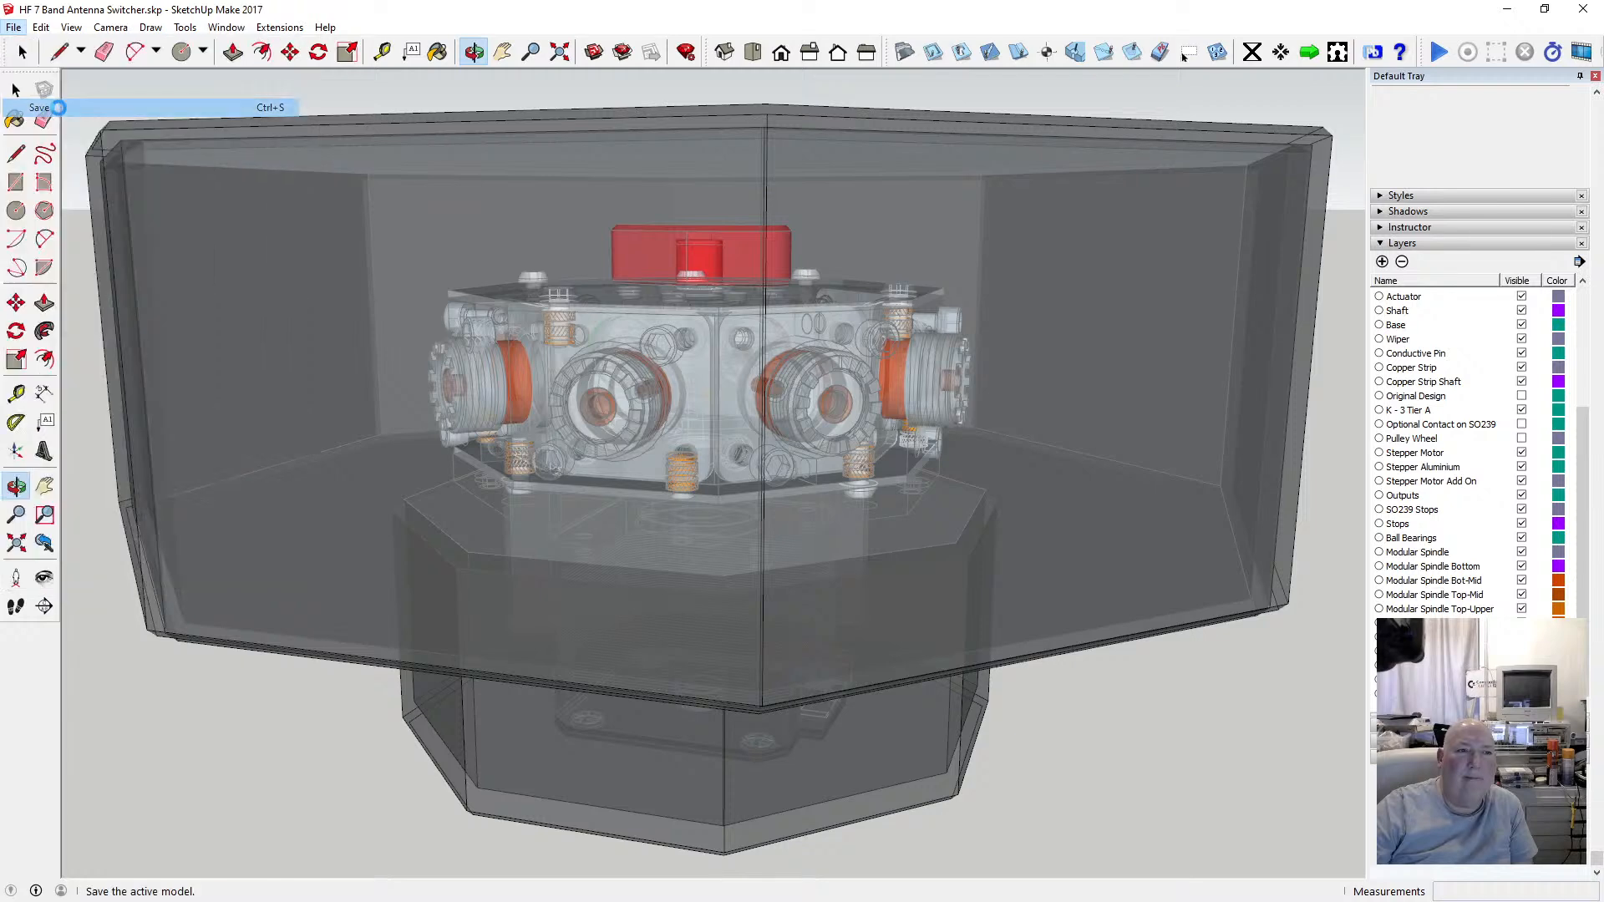